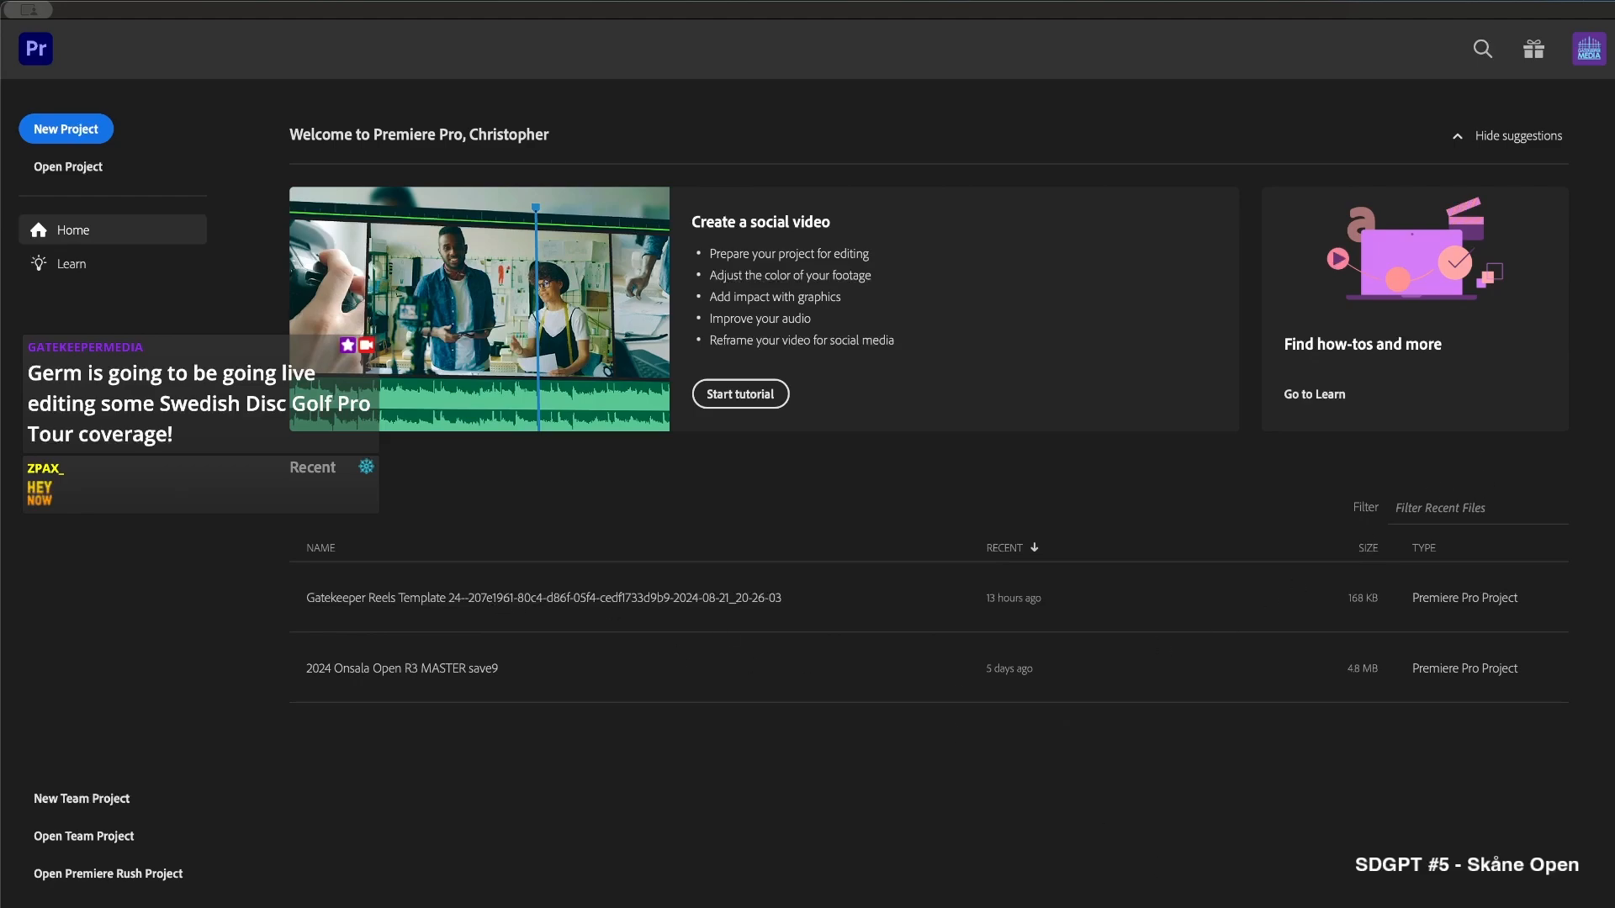
Start a new project and name it 2024 Skane Open
click(52, 128)
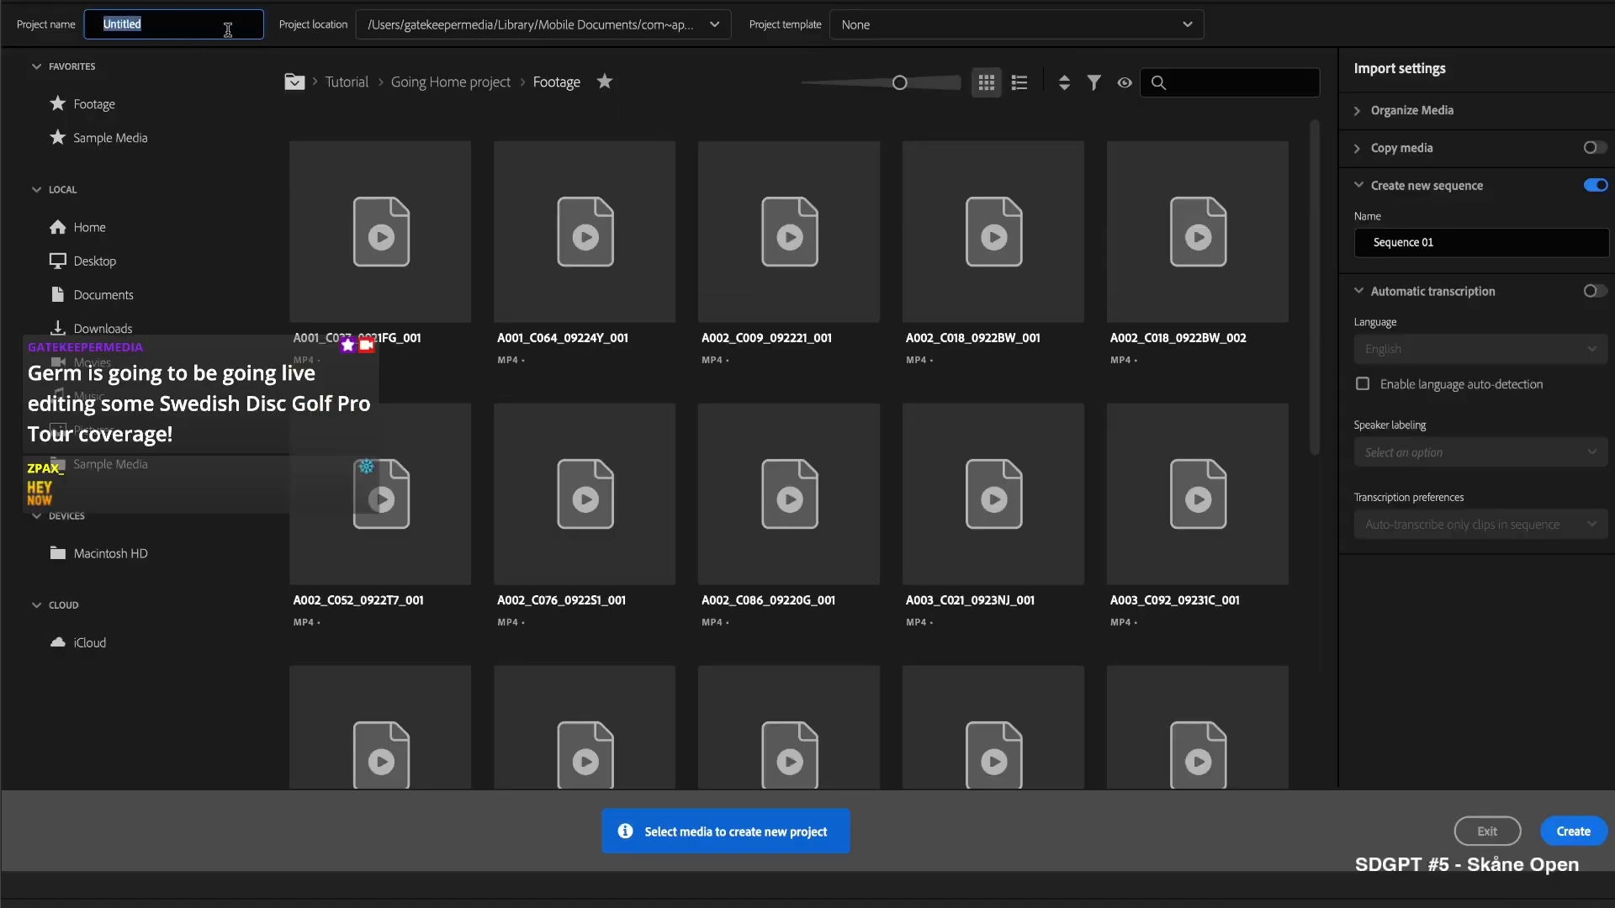
text(2024)
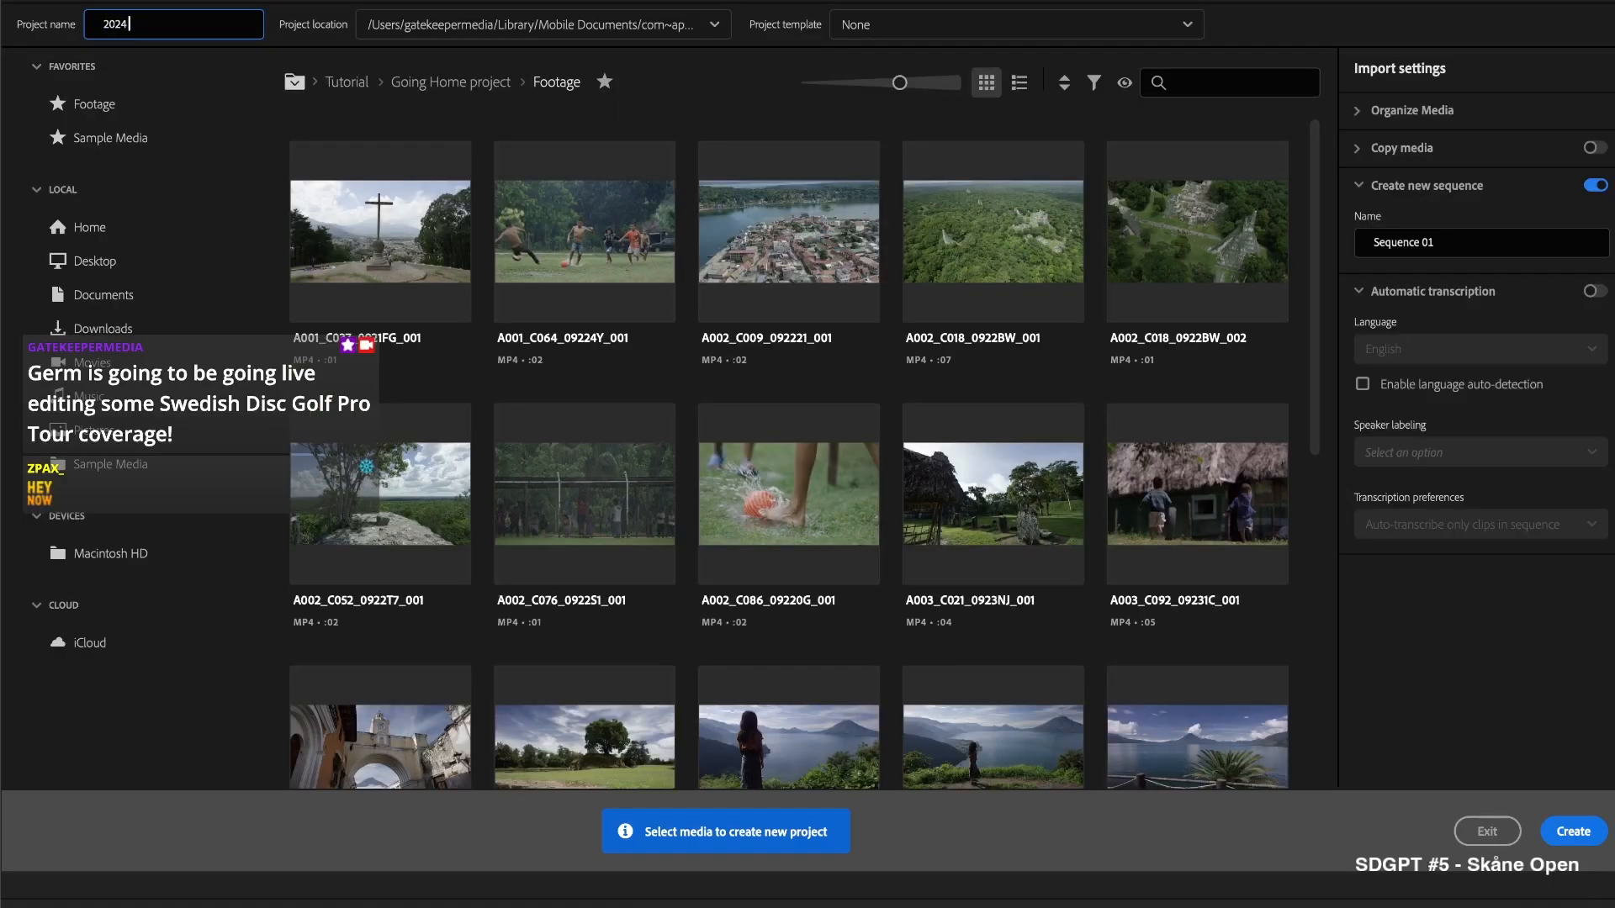
text( Skane Open)
Set the project location to The MASTER/2024/Swedish Disc Golf Pro Tour/Skane Open/project files/R1 and create the project
click(567, 25)
click(434, 249)
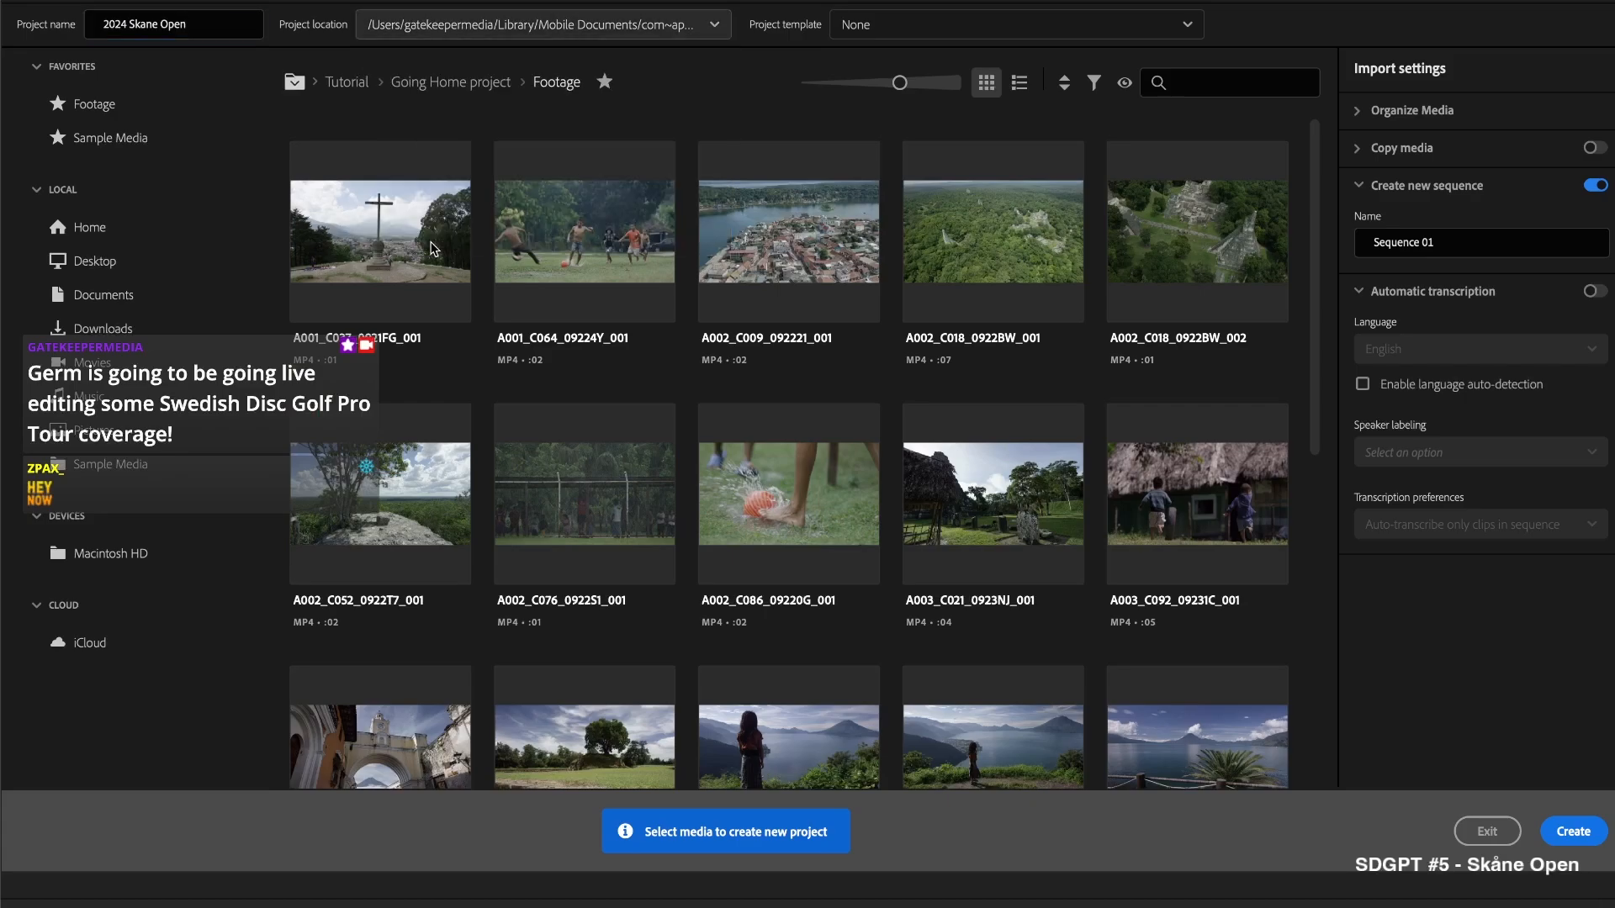
click(496, 413)
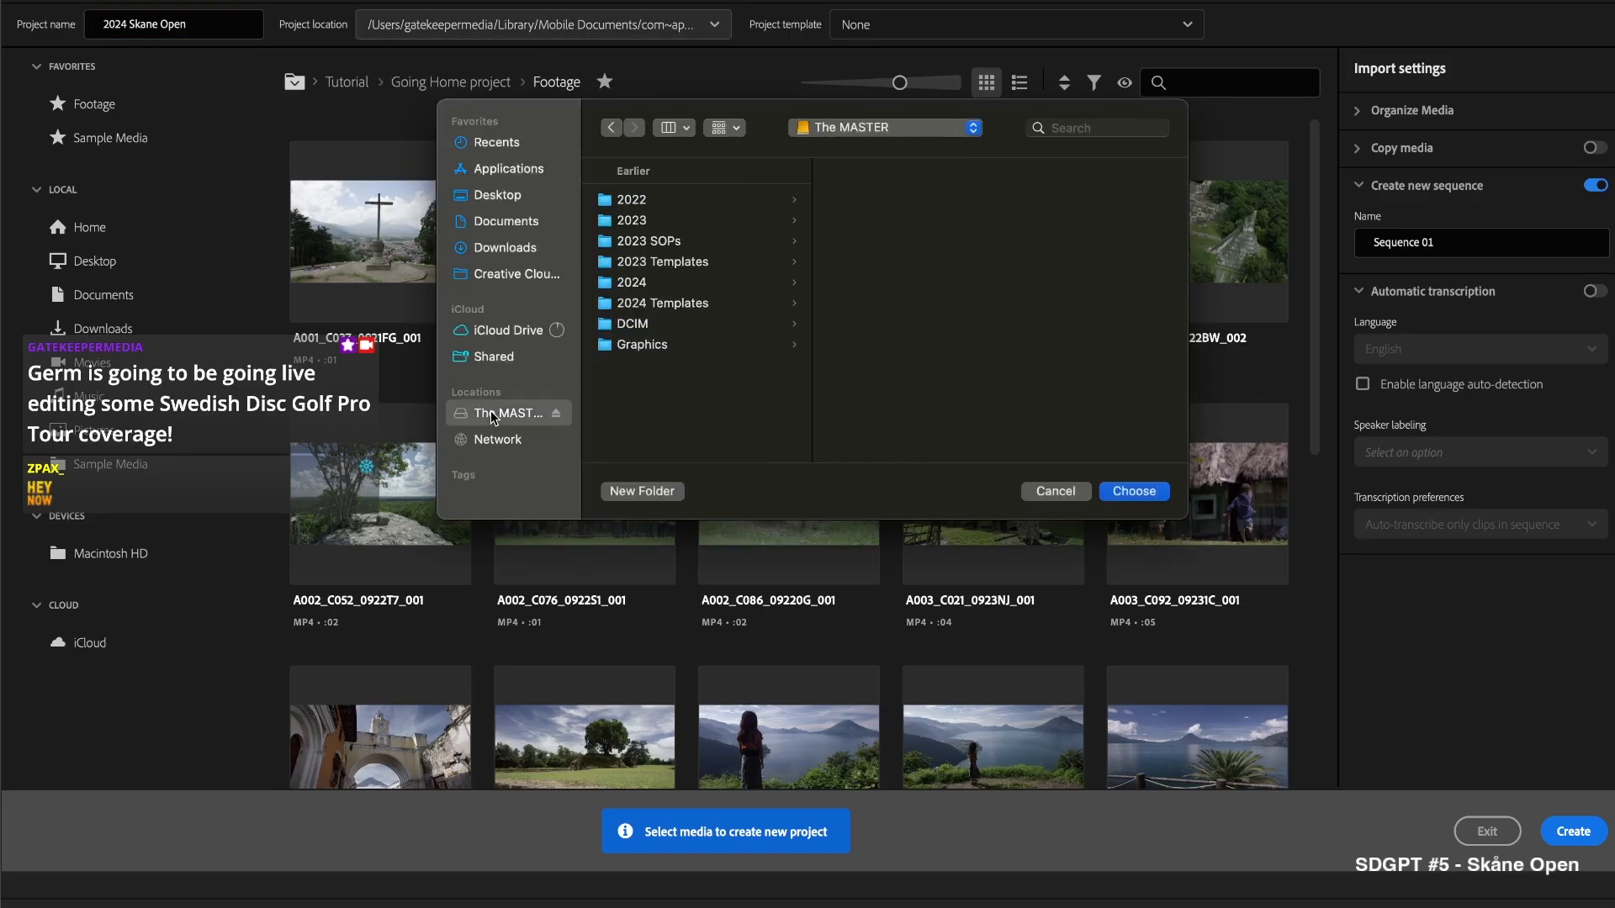
click(640, 284)
scroll(951, 364, down, 5)
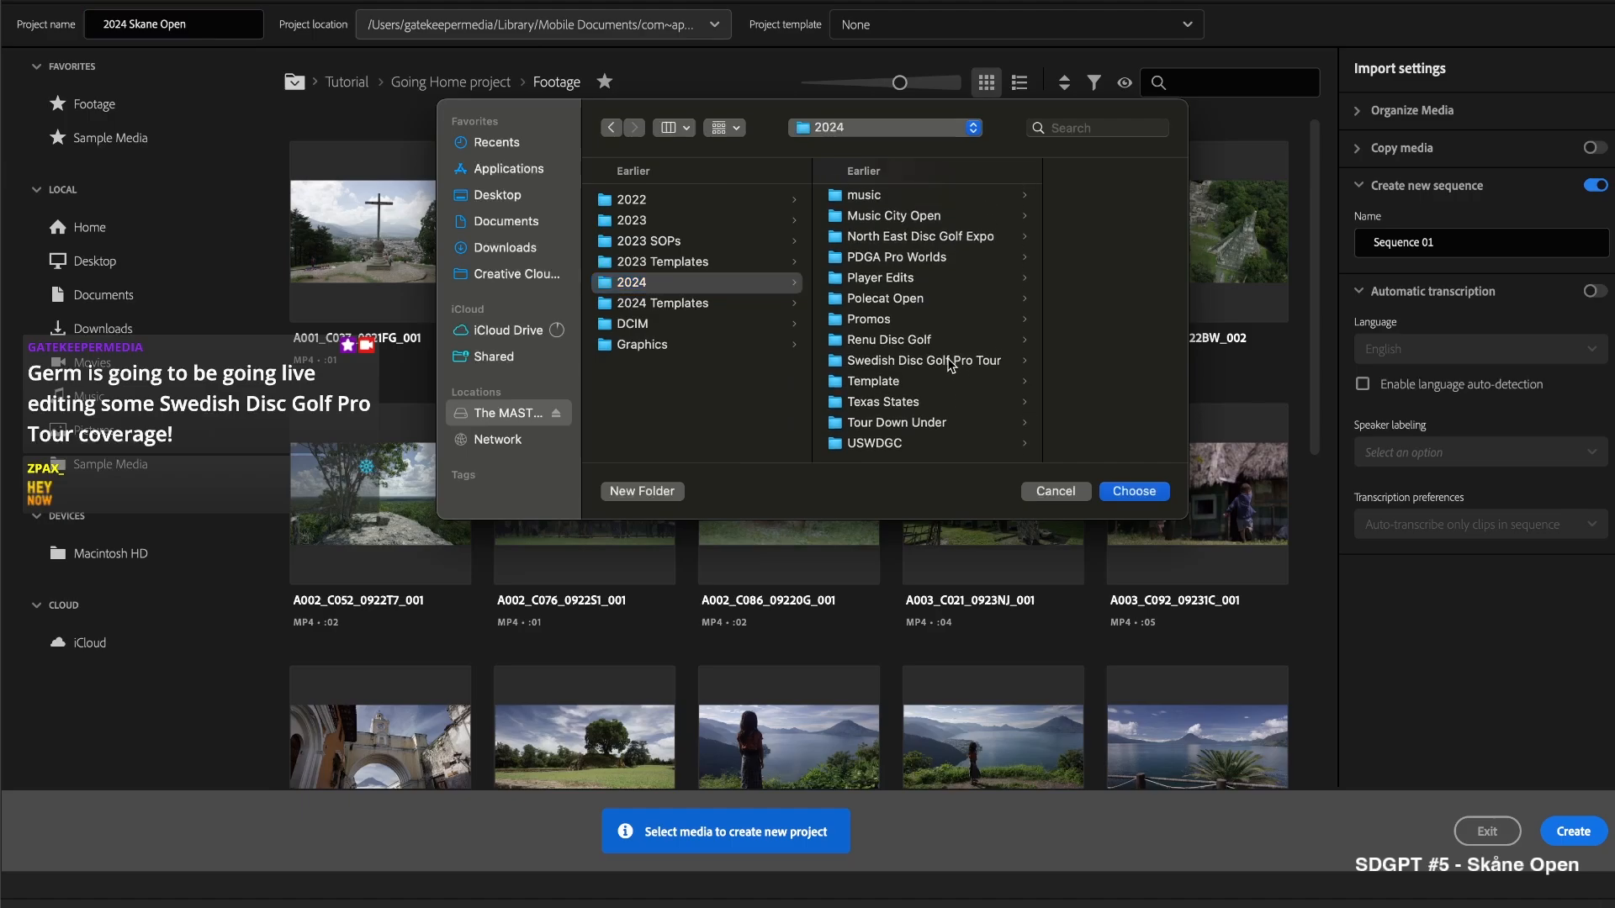
click(950, 364)
click(1040, 286)
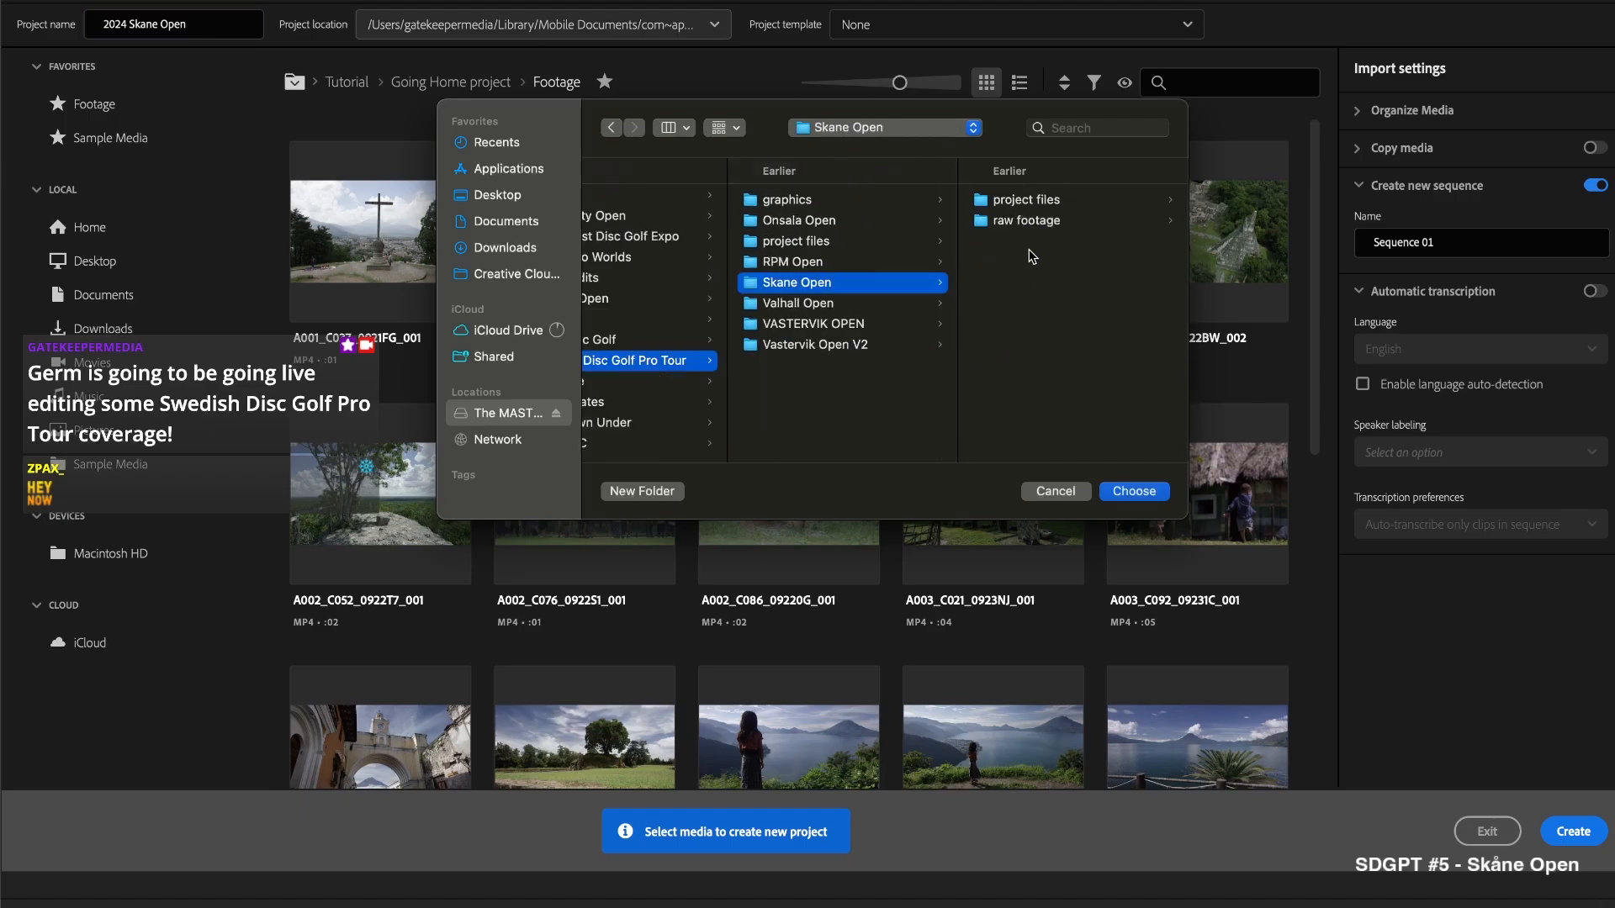
click(1019, 202)
click(1021, 204)
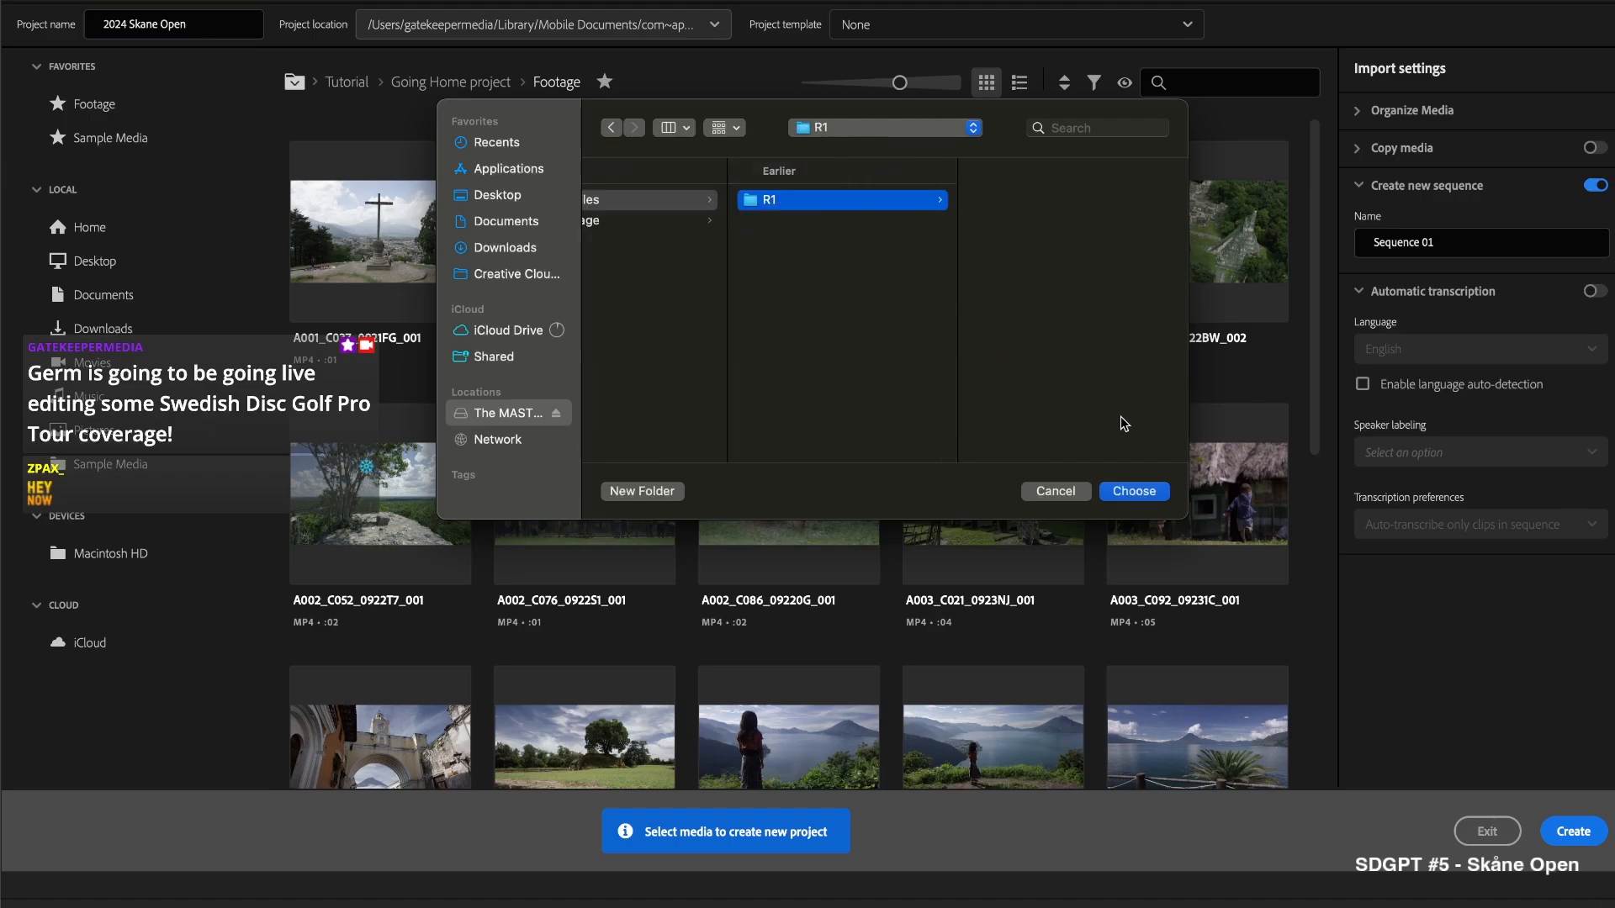
click(1132, 494)
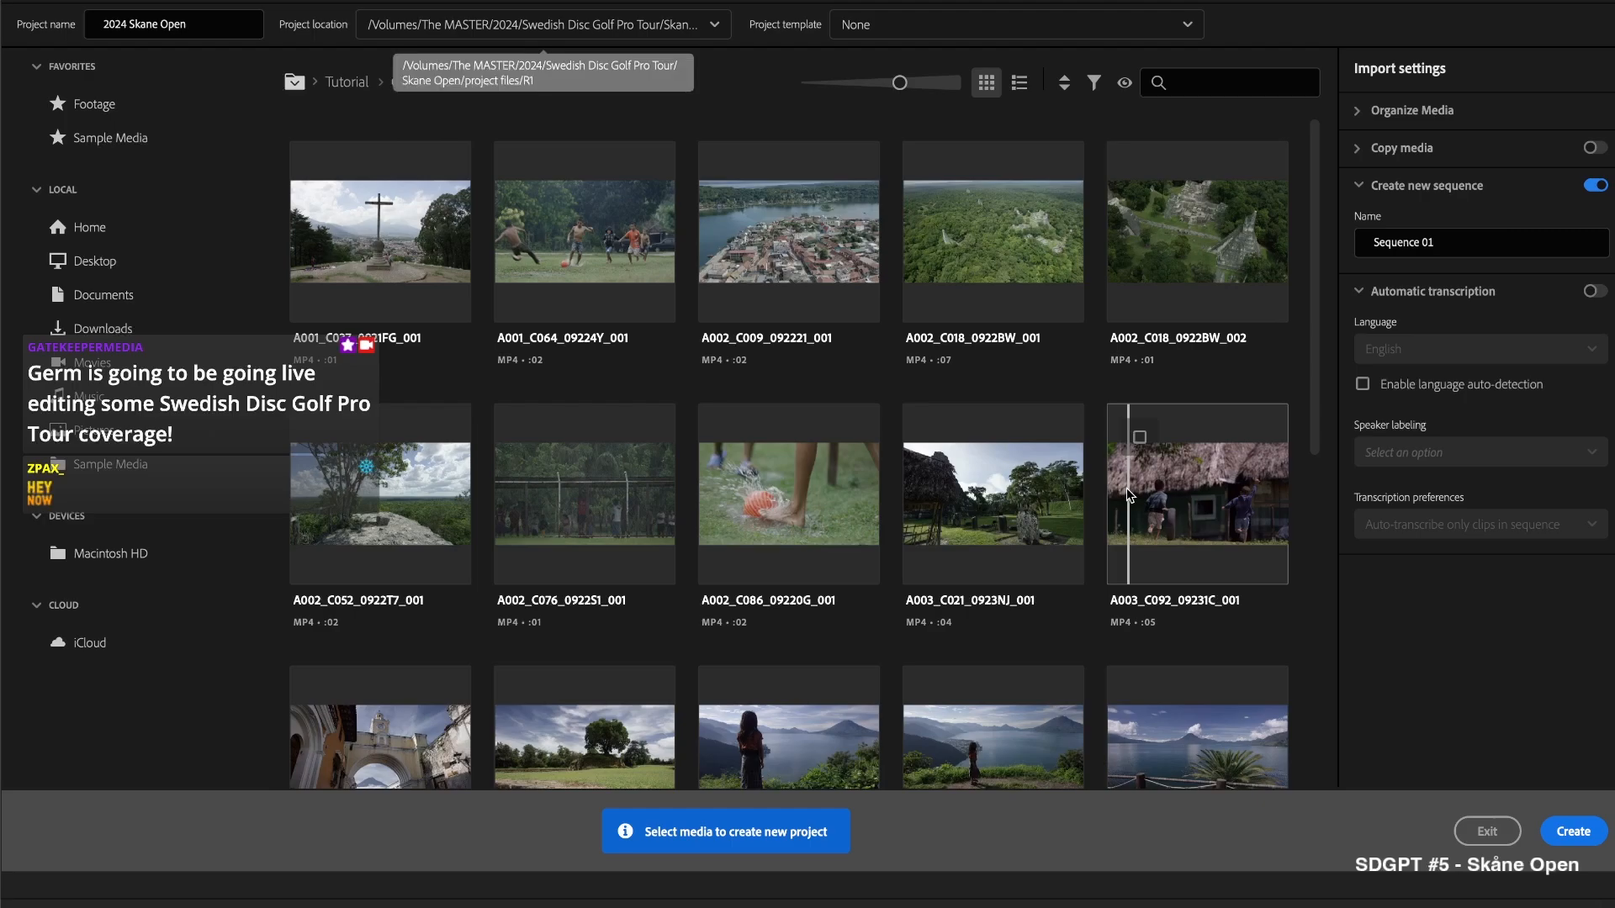
click(1573, 831)
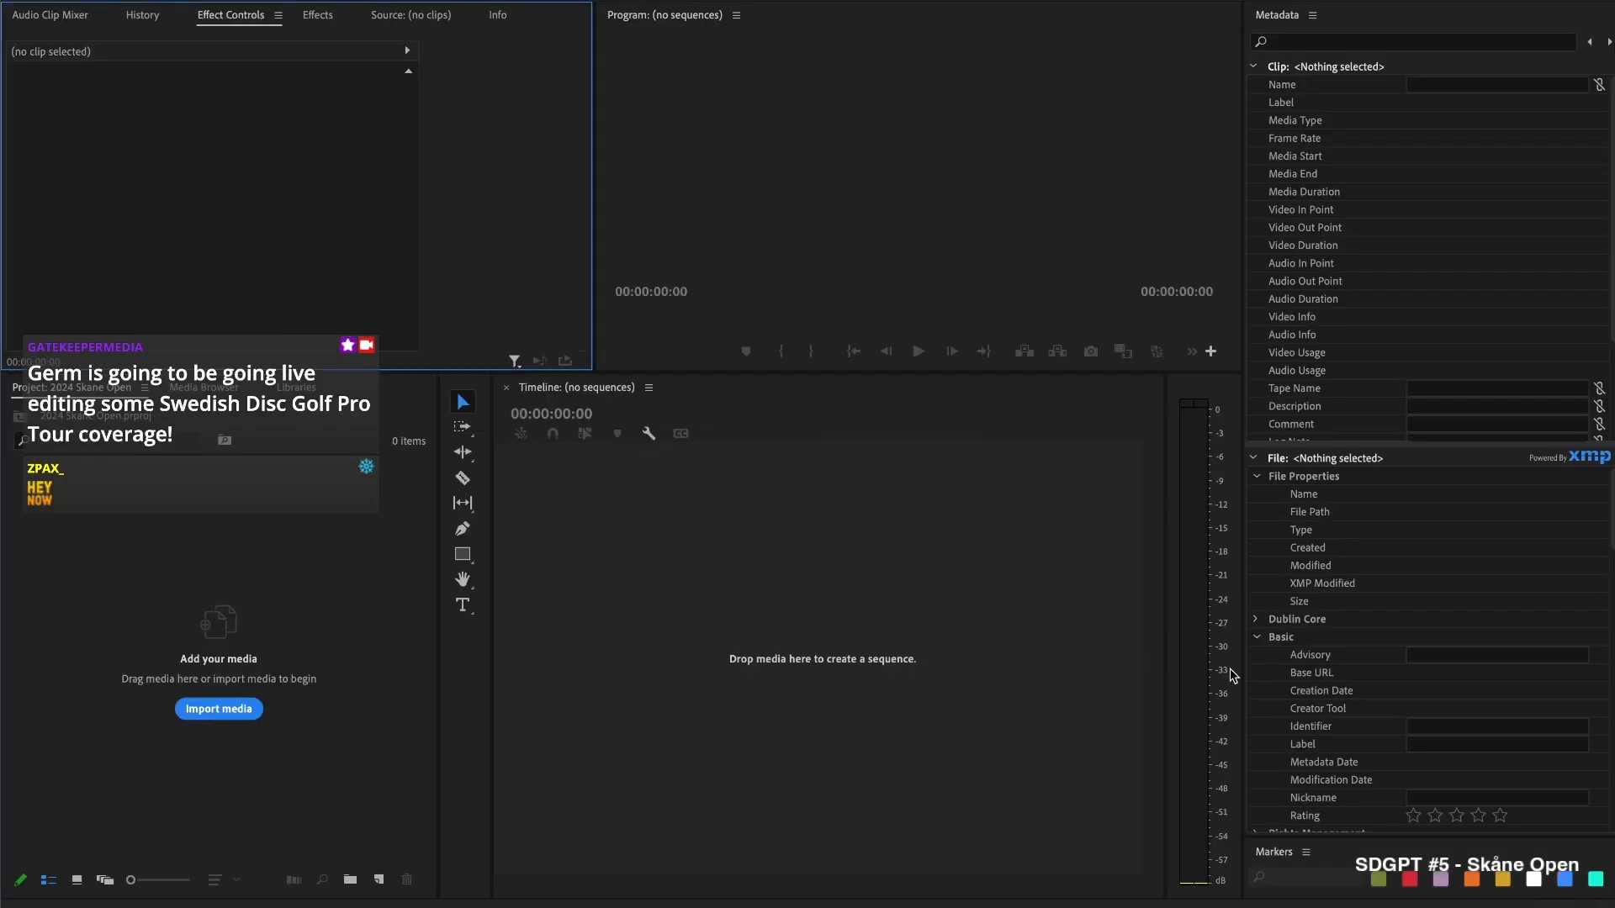
Create a new bin in the empty project and name it R1
right_click(133, 551)
click(222, 568)
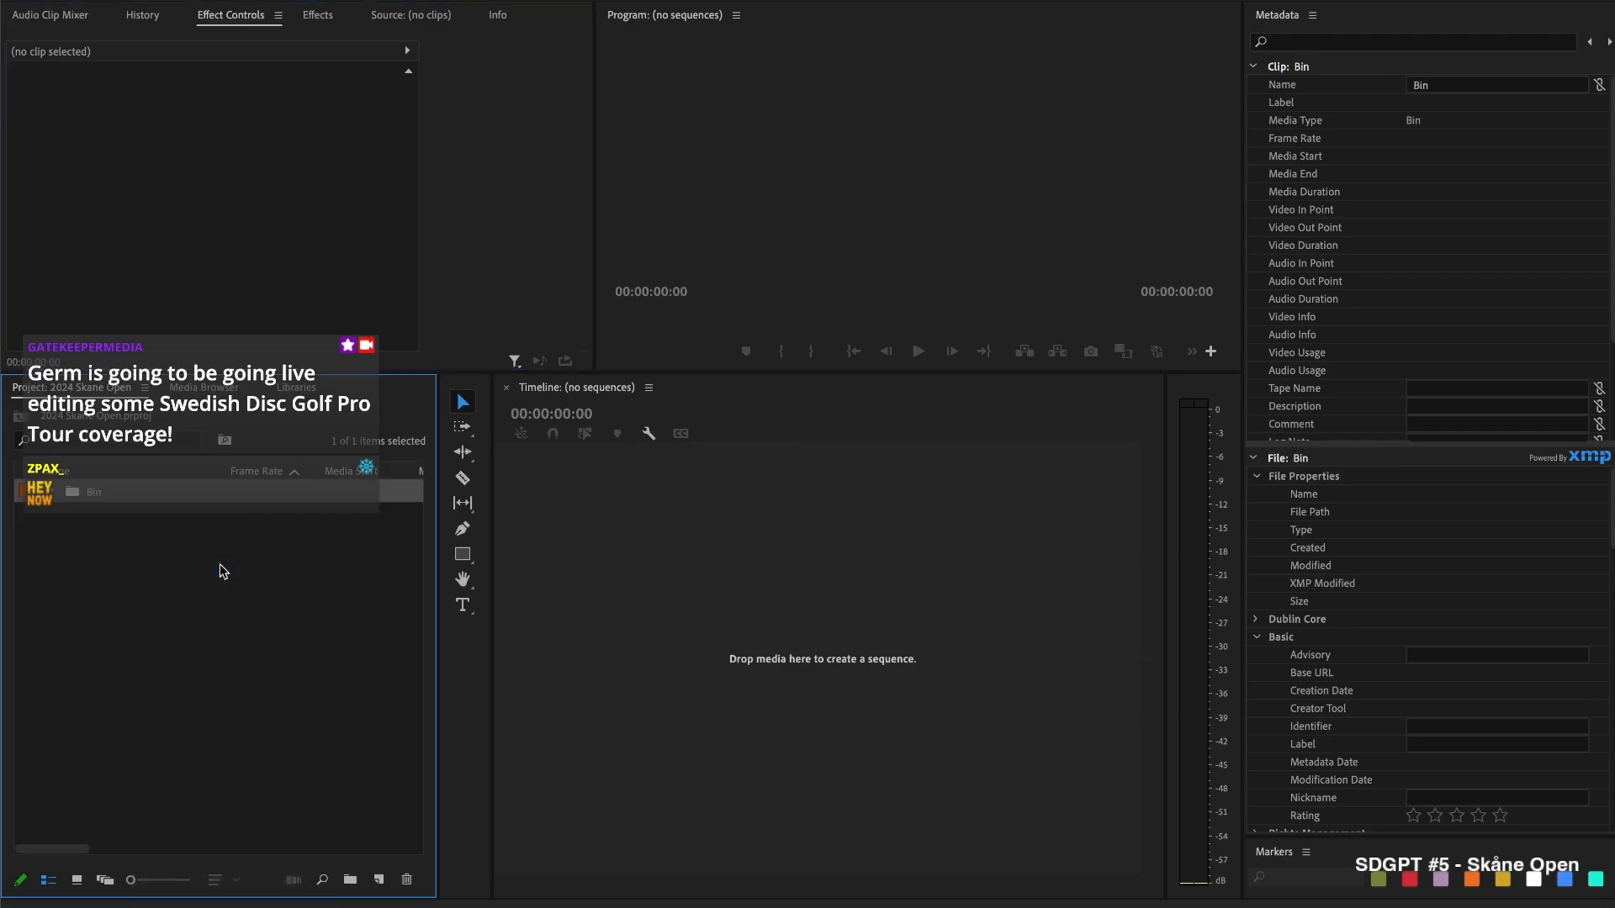
click(95, 492)
text(R1)
key(Tab)
Import the raw R1 footage clips H1680001.MOV through H1680084.MOV into the R1 bin
click(48, 491)
click(70, 492)
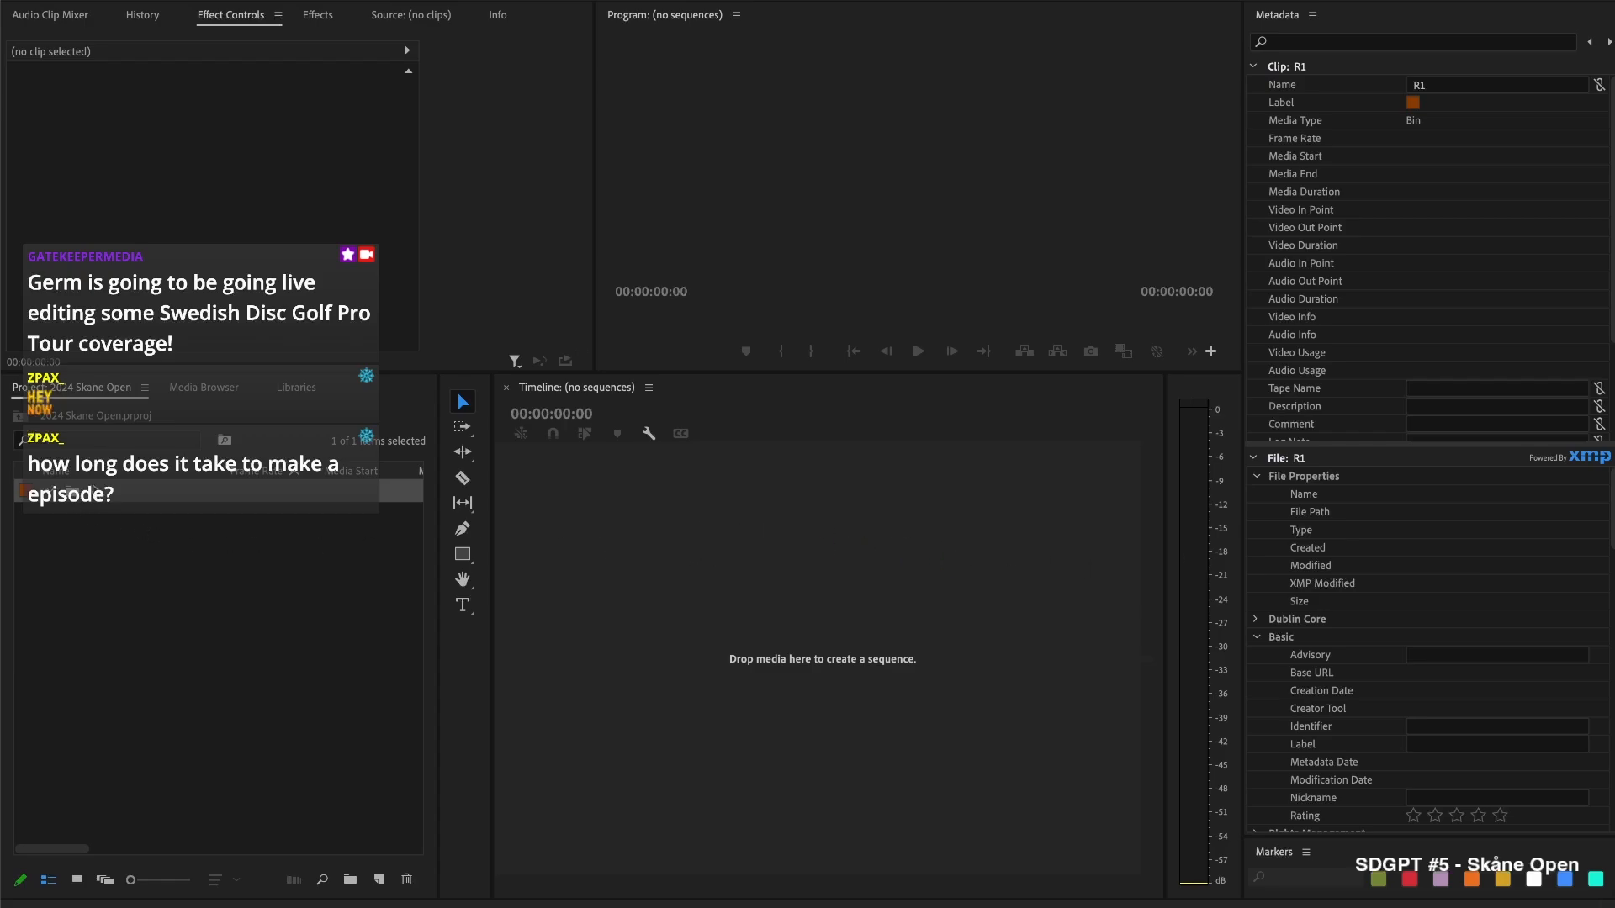
drag(94, 490, 110, 492)
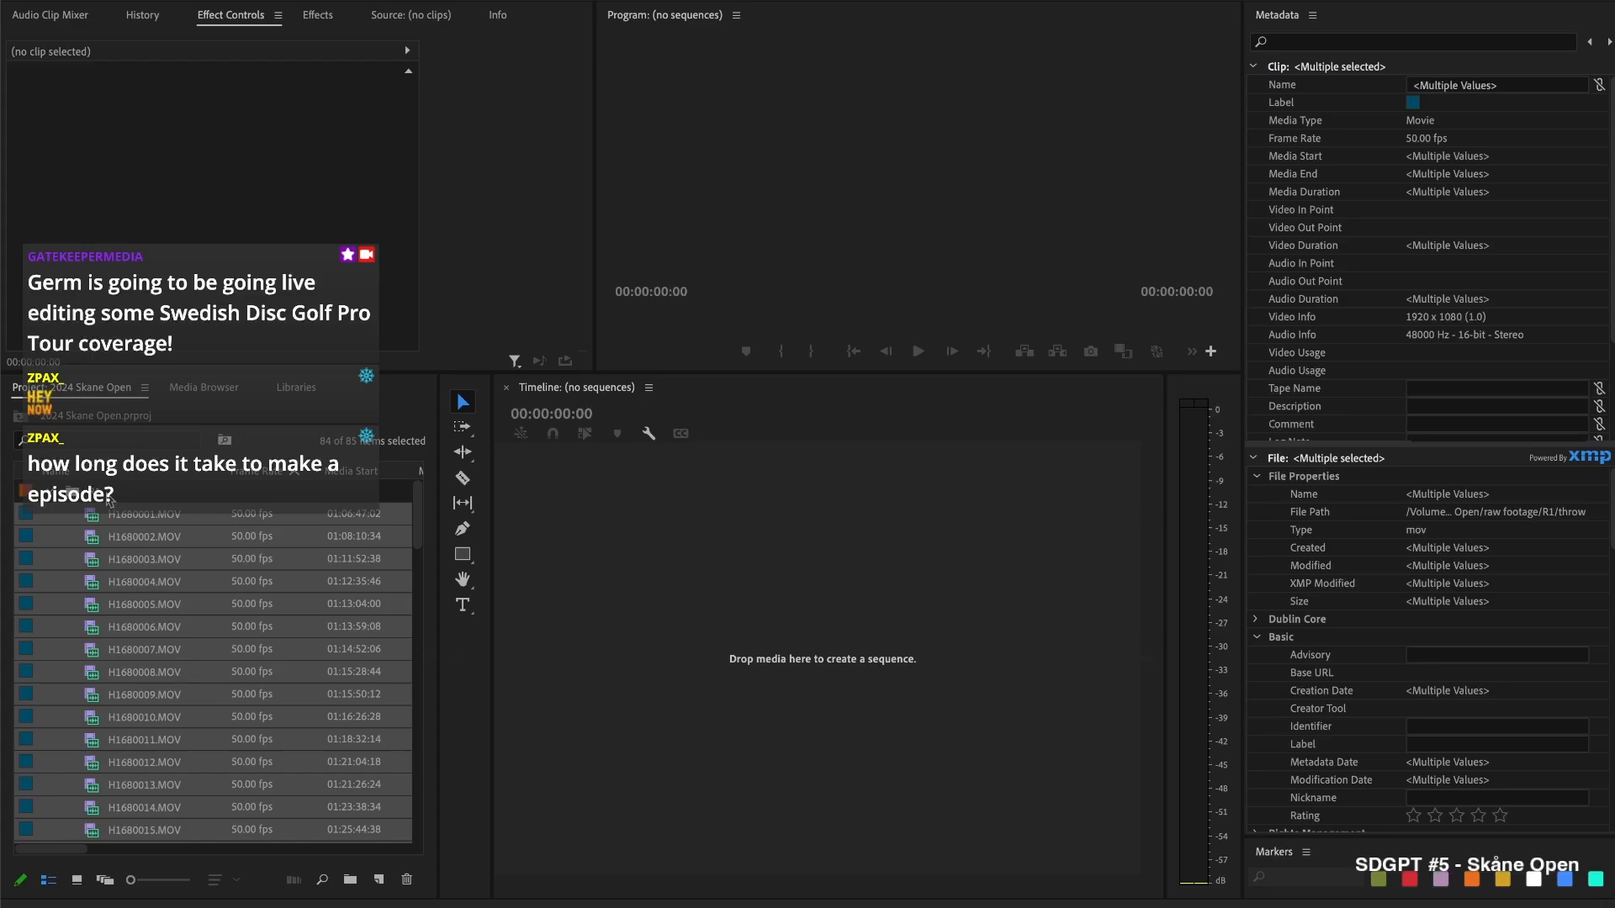
Select clips H1680001.MOV through H1680084.MOV and set their Camera Label metadata to a
click(105, 506)
scroll(181, 587, down, 20)
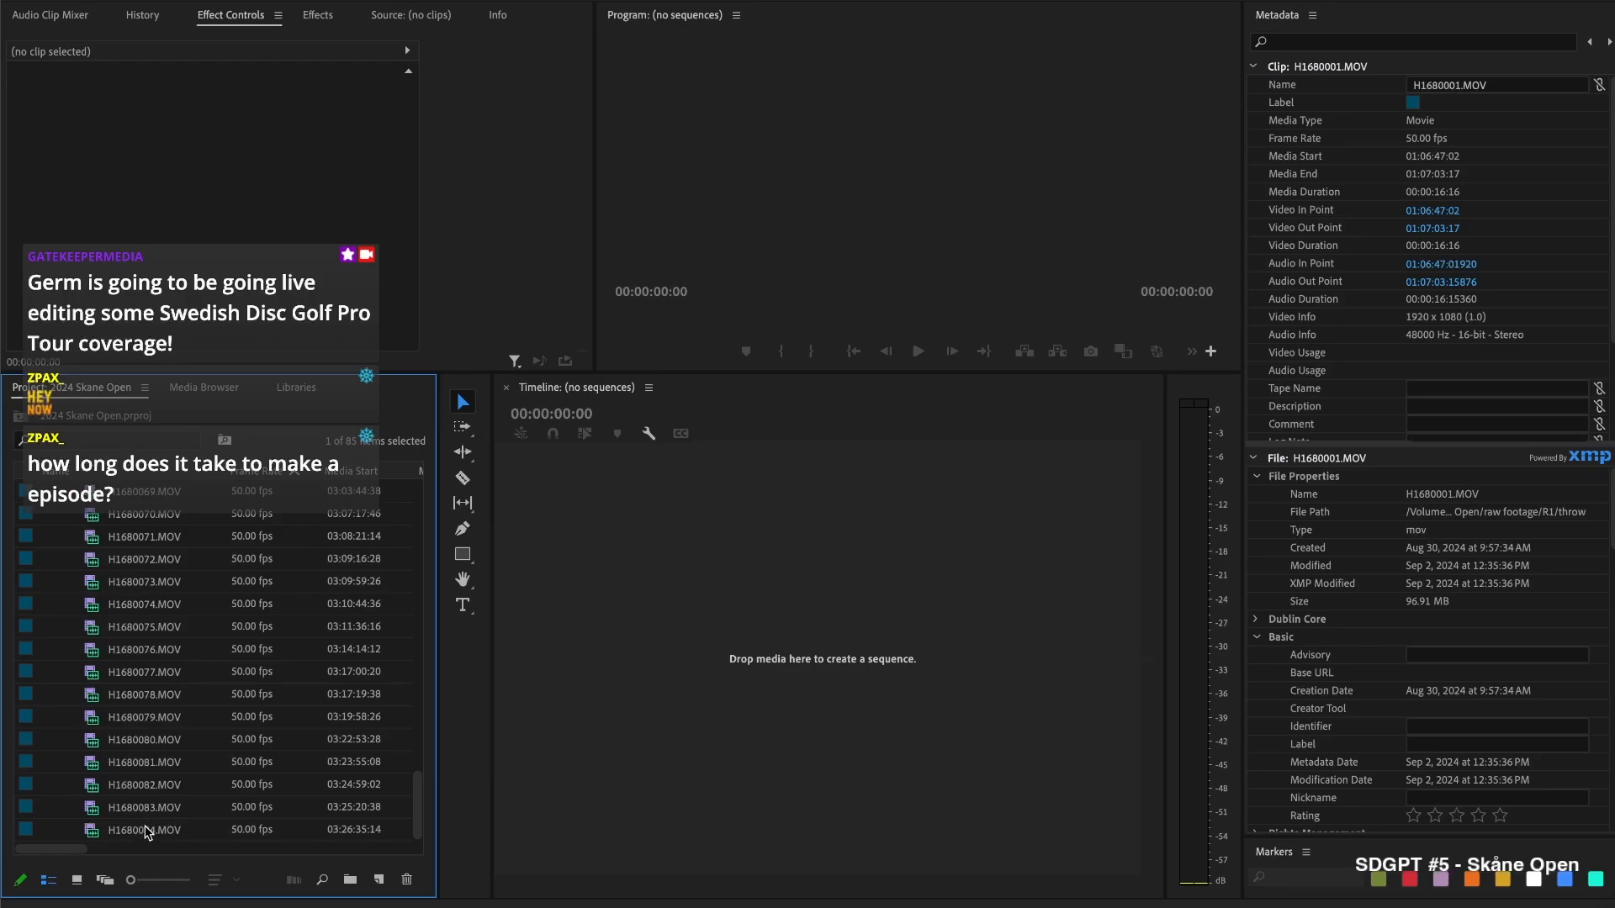
shift+click(148, 833)
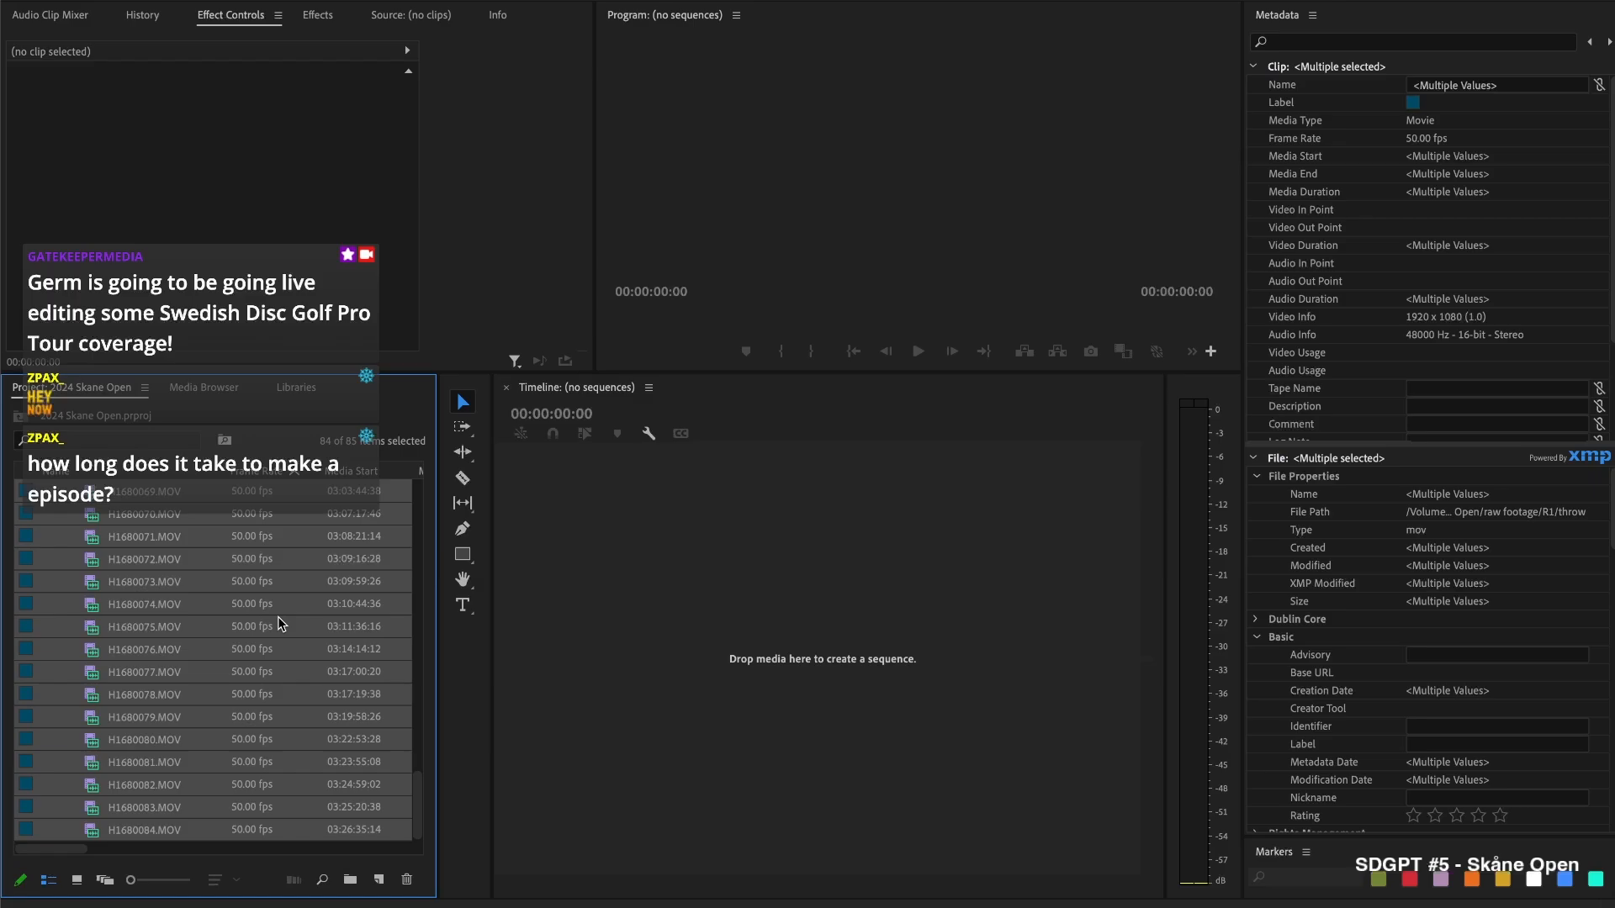
scroll(180, 619, up, 15)
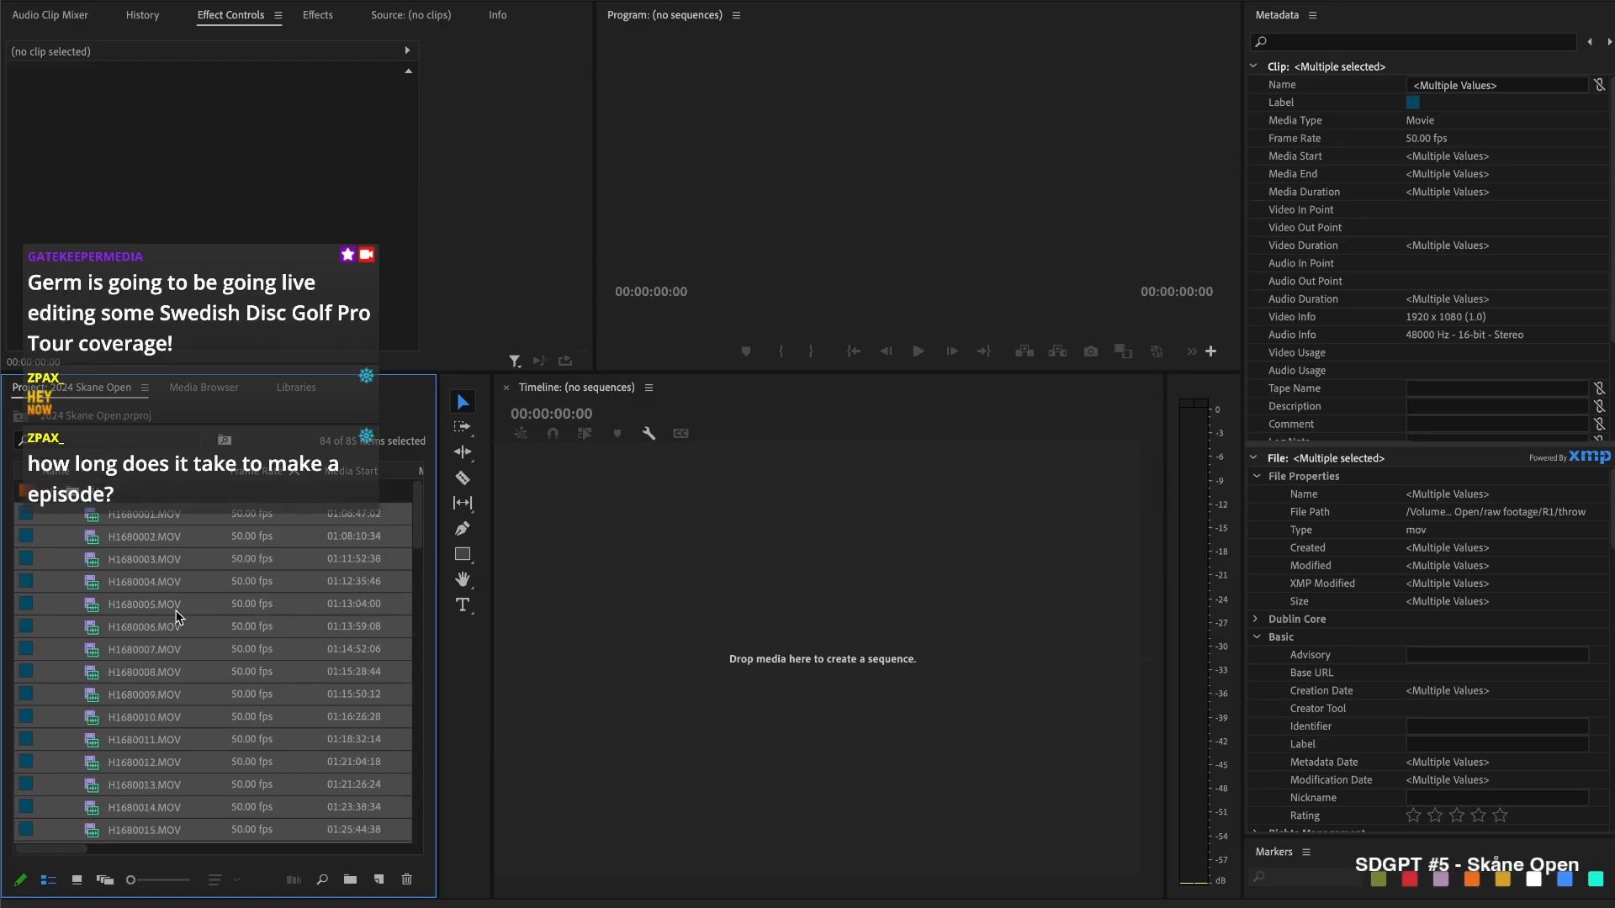
click(109, 507)
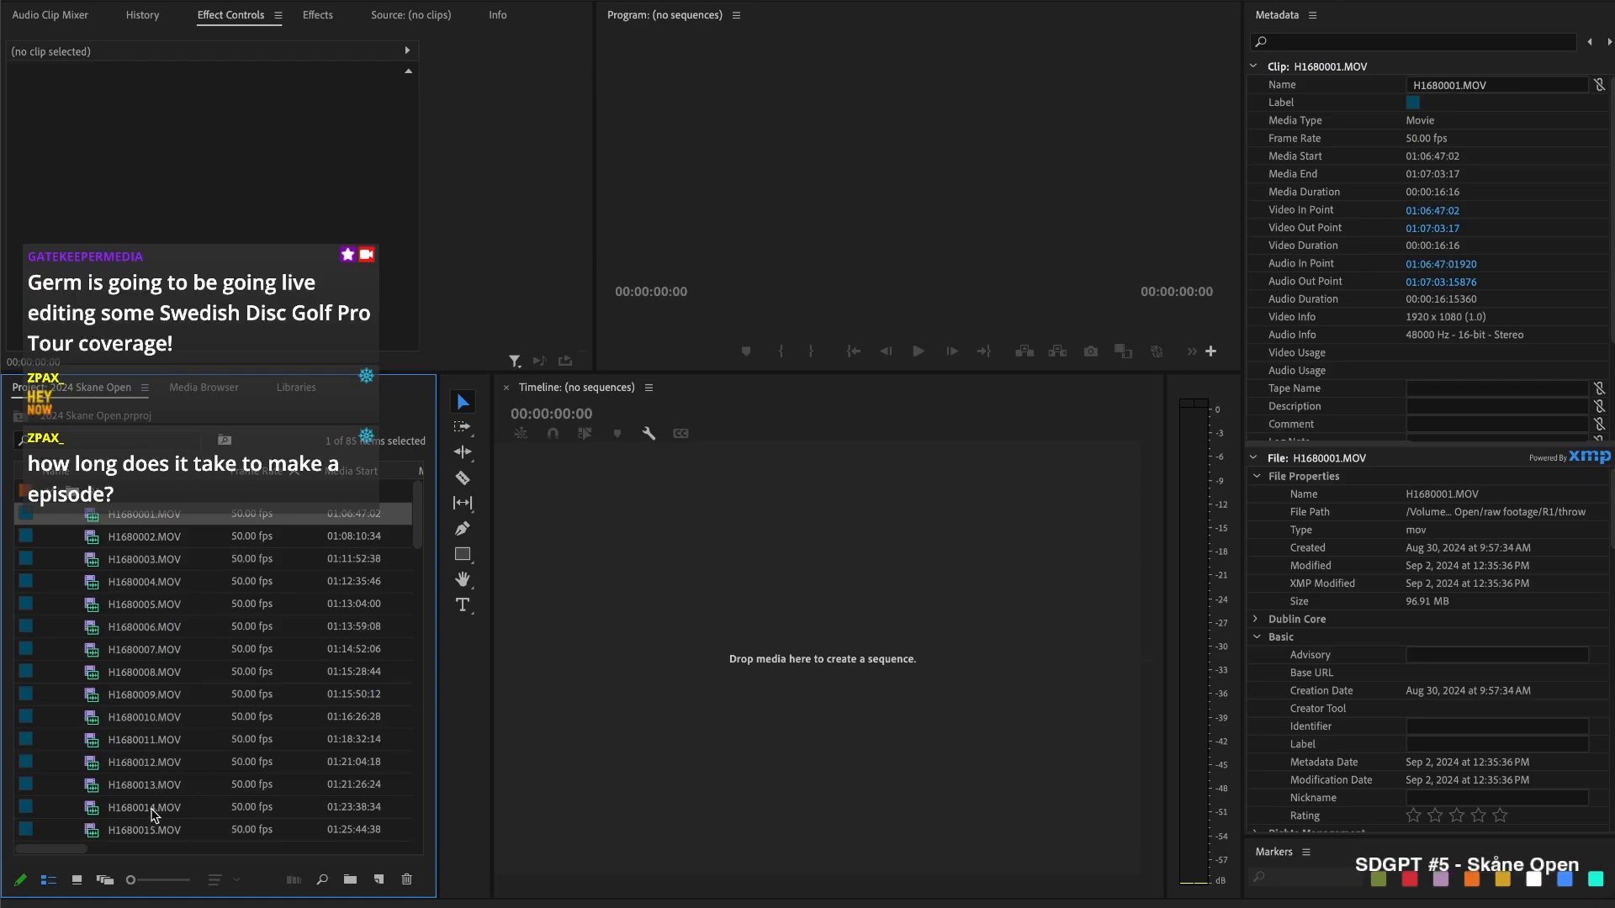
scroll(151, 833, down, 15)
shift+click(148, 836)
scroll(169, 786, right, 5)
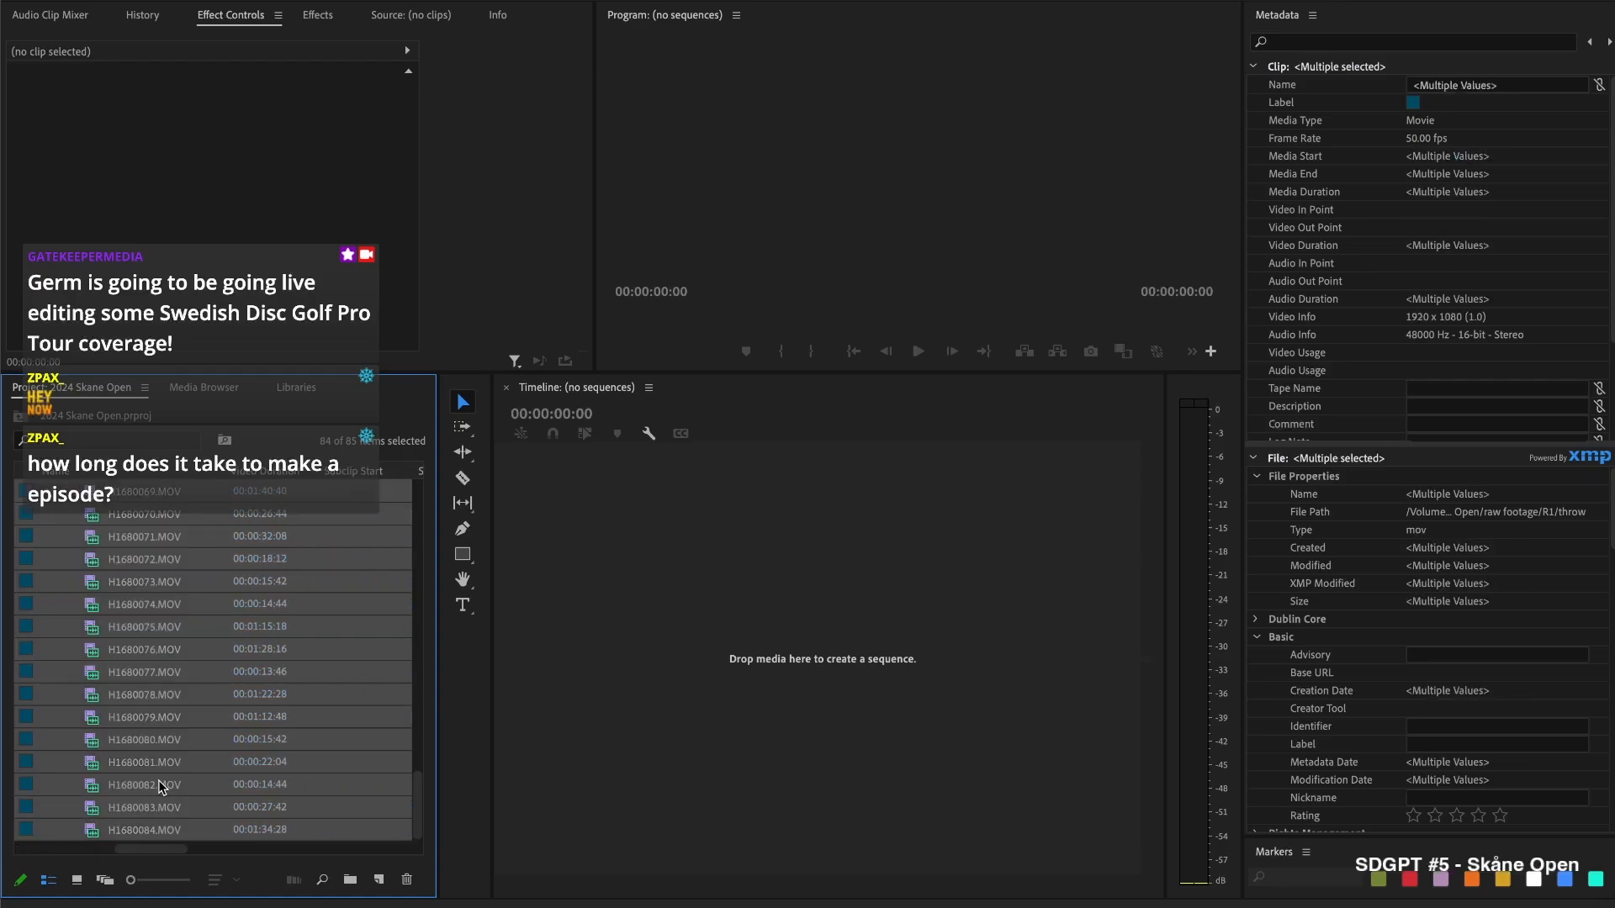
scroll(168, 787, right, 5)
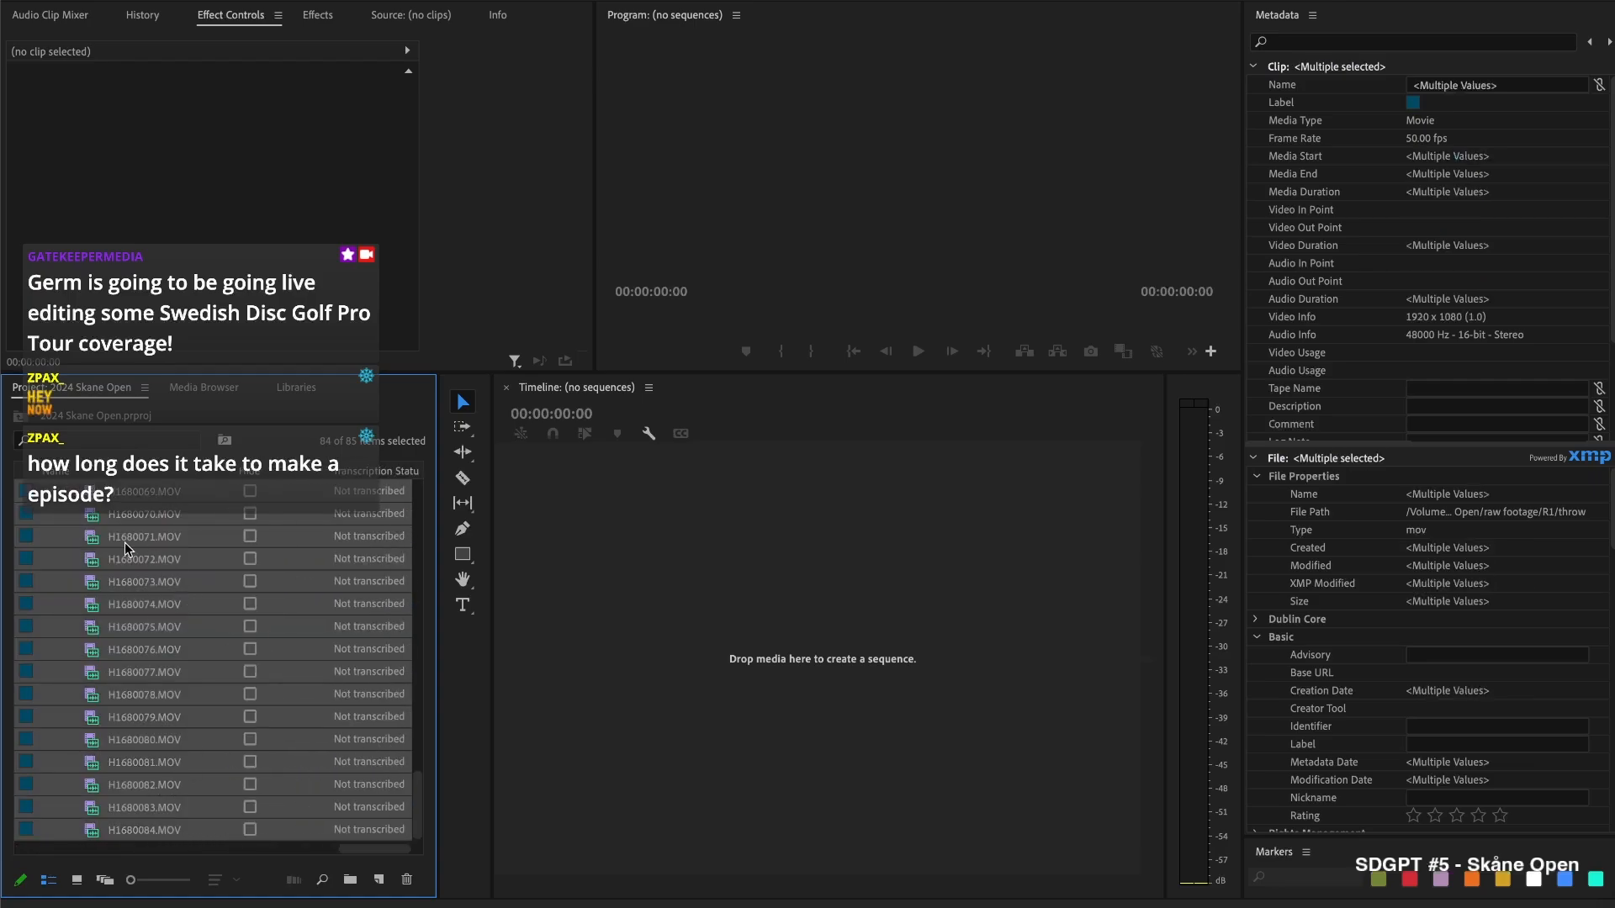
scroll(1371, 673, down, 10)
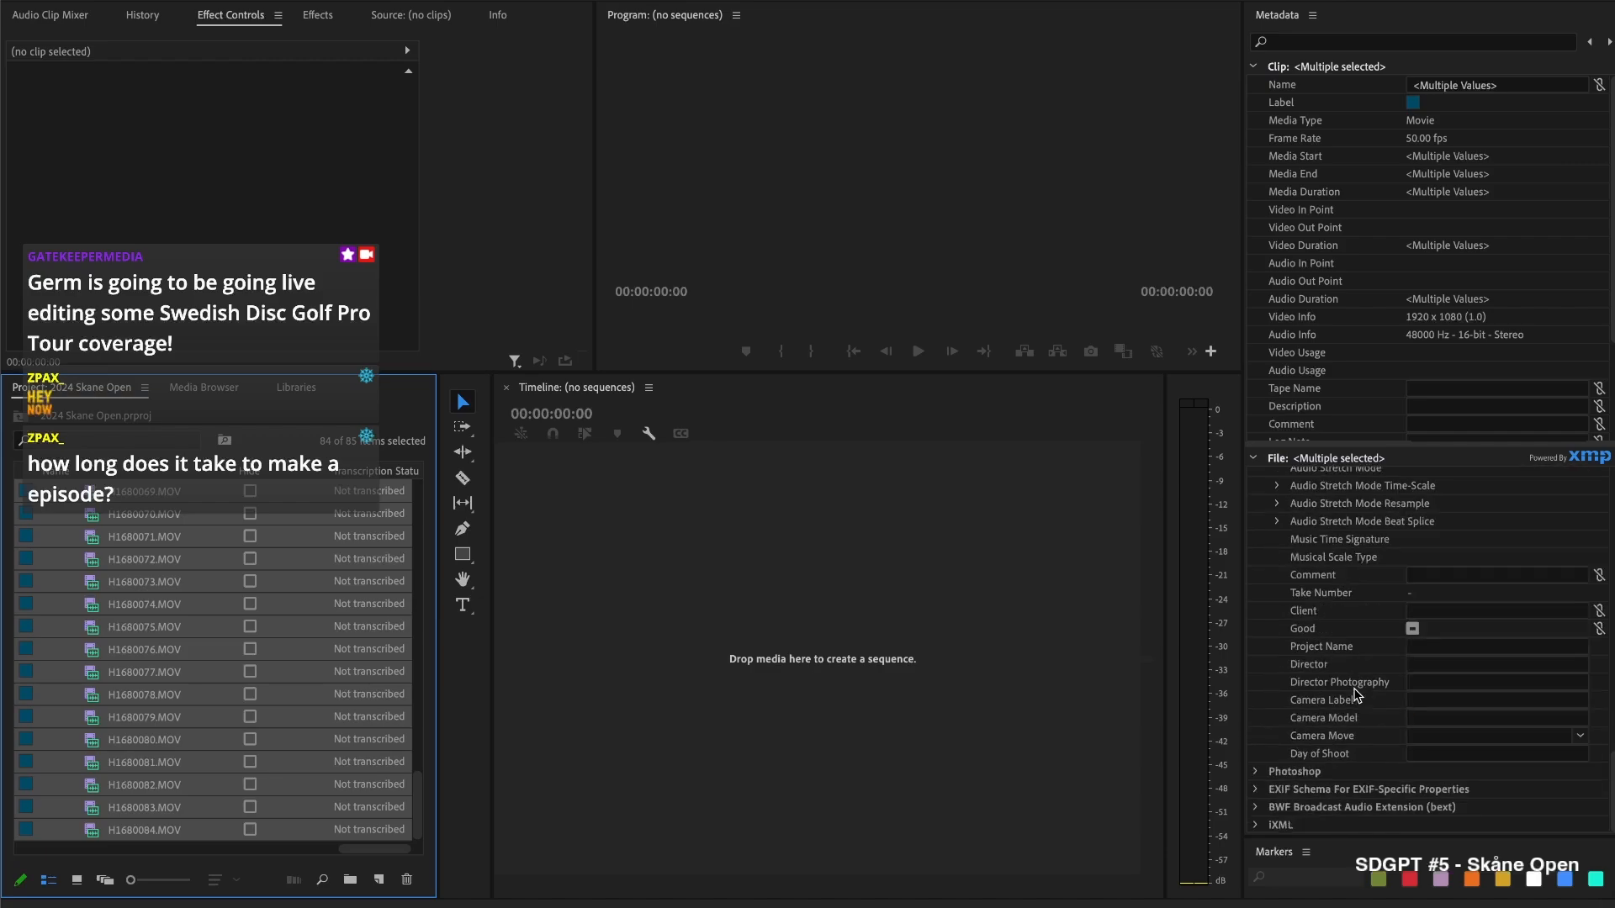
click(1450, 700)
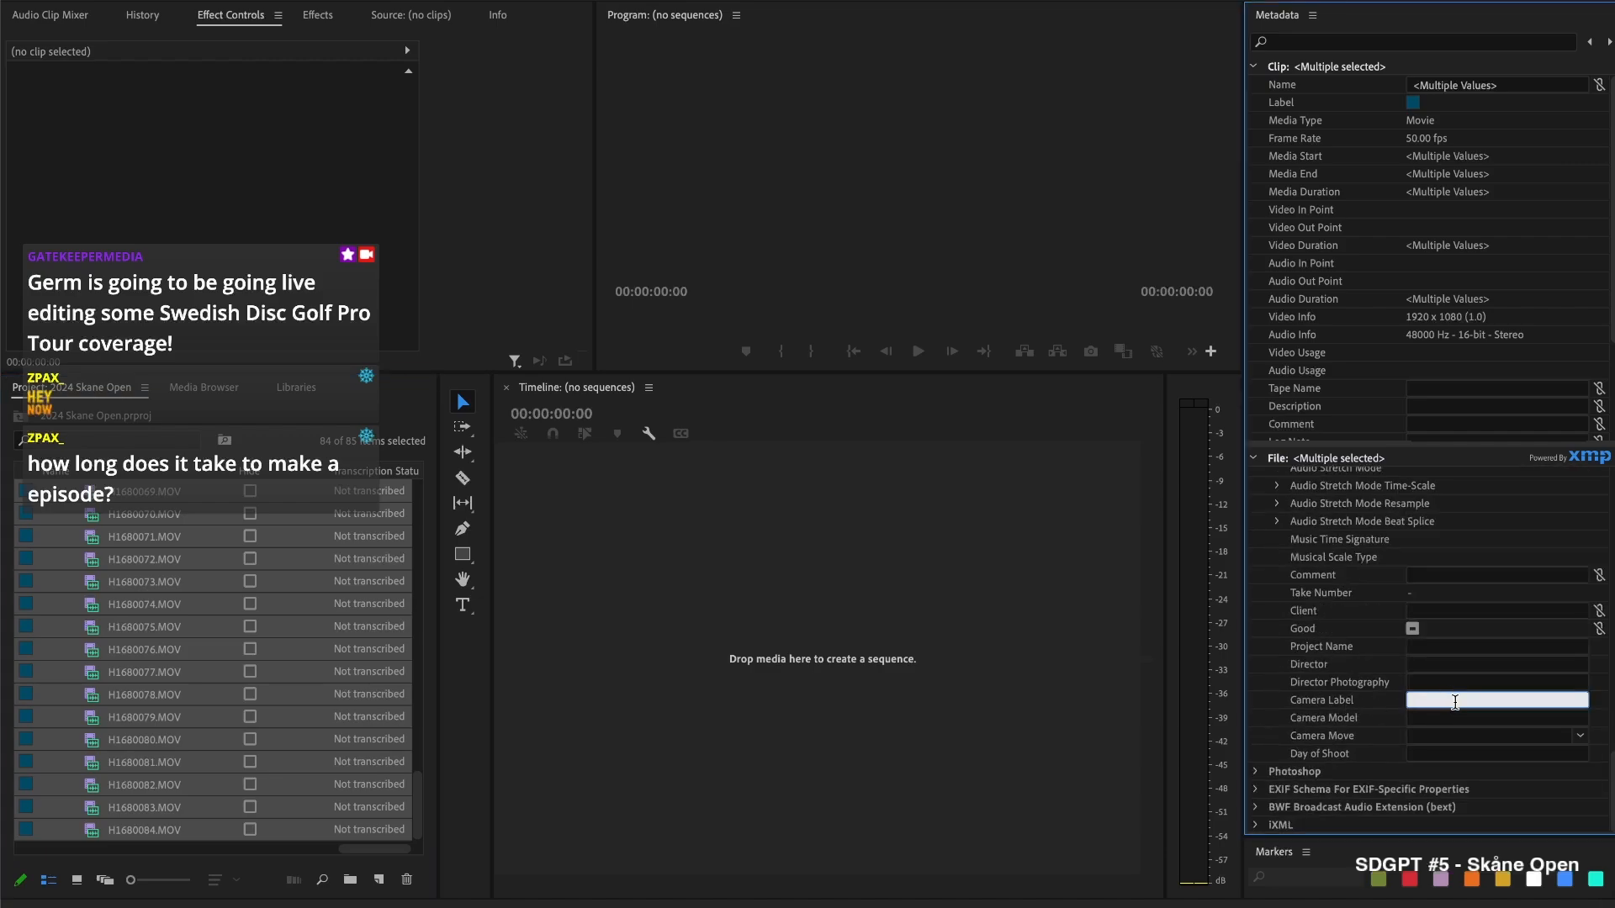
key(Return)
Import the second camera's clips, numbered from 01670001.MOV to 01670045.MOV, into the R1 bin
scroll(189, 542, up, 15)
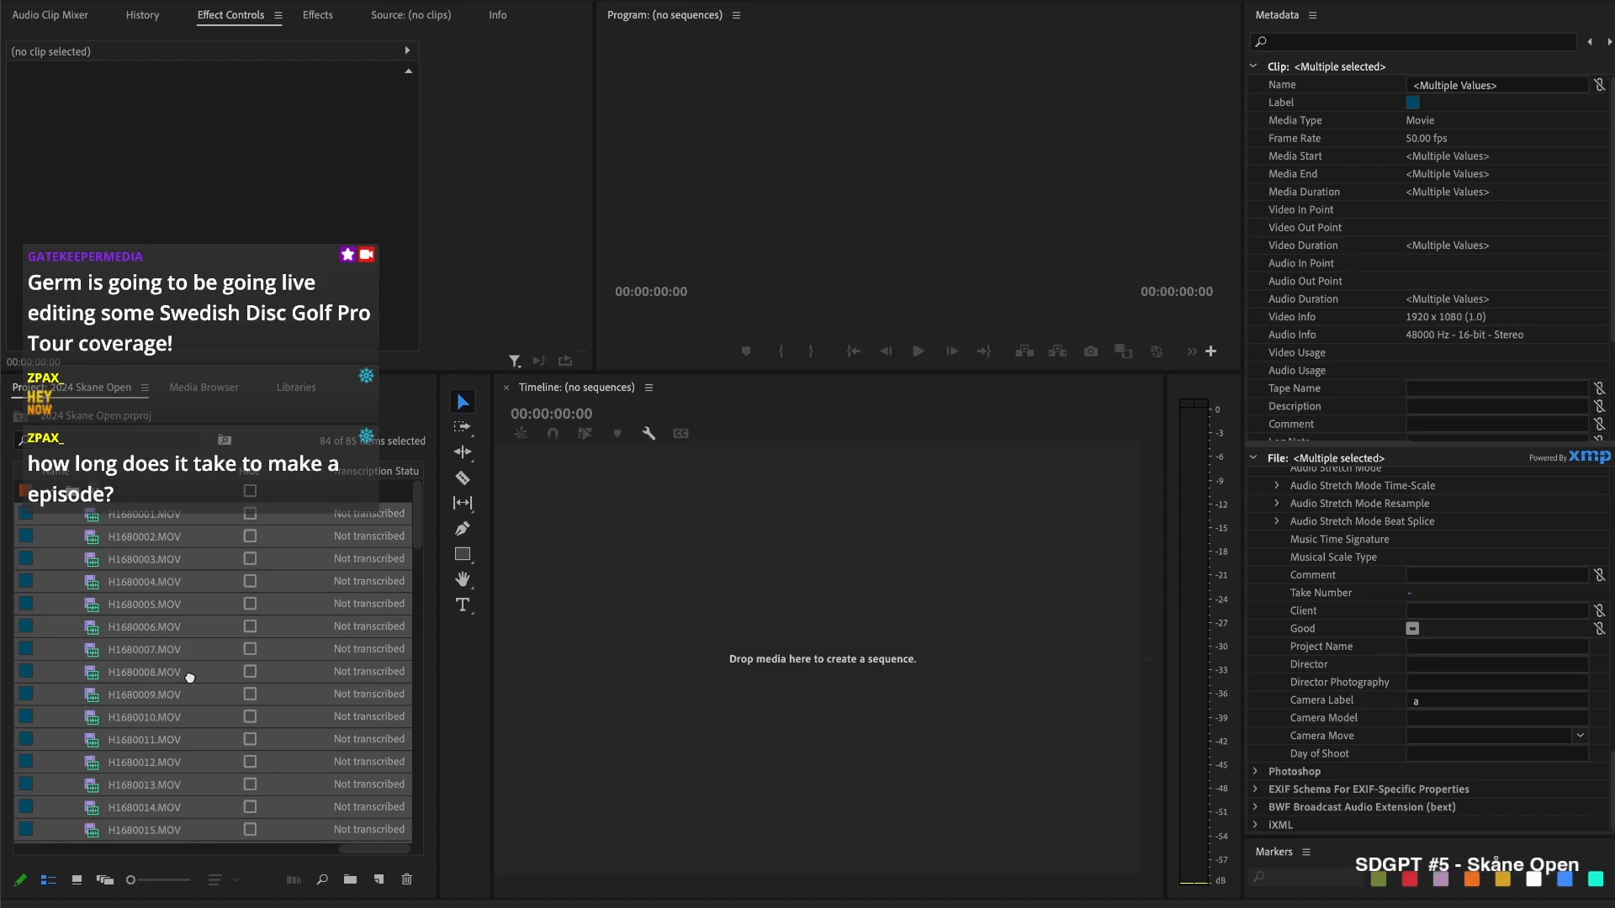
drag(172, 678, 202, 682)
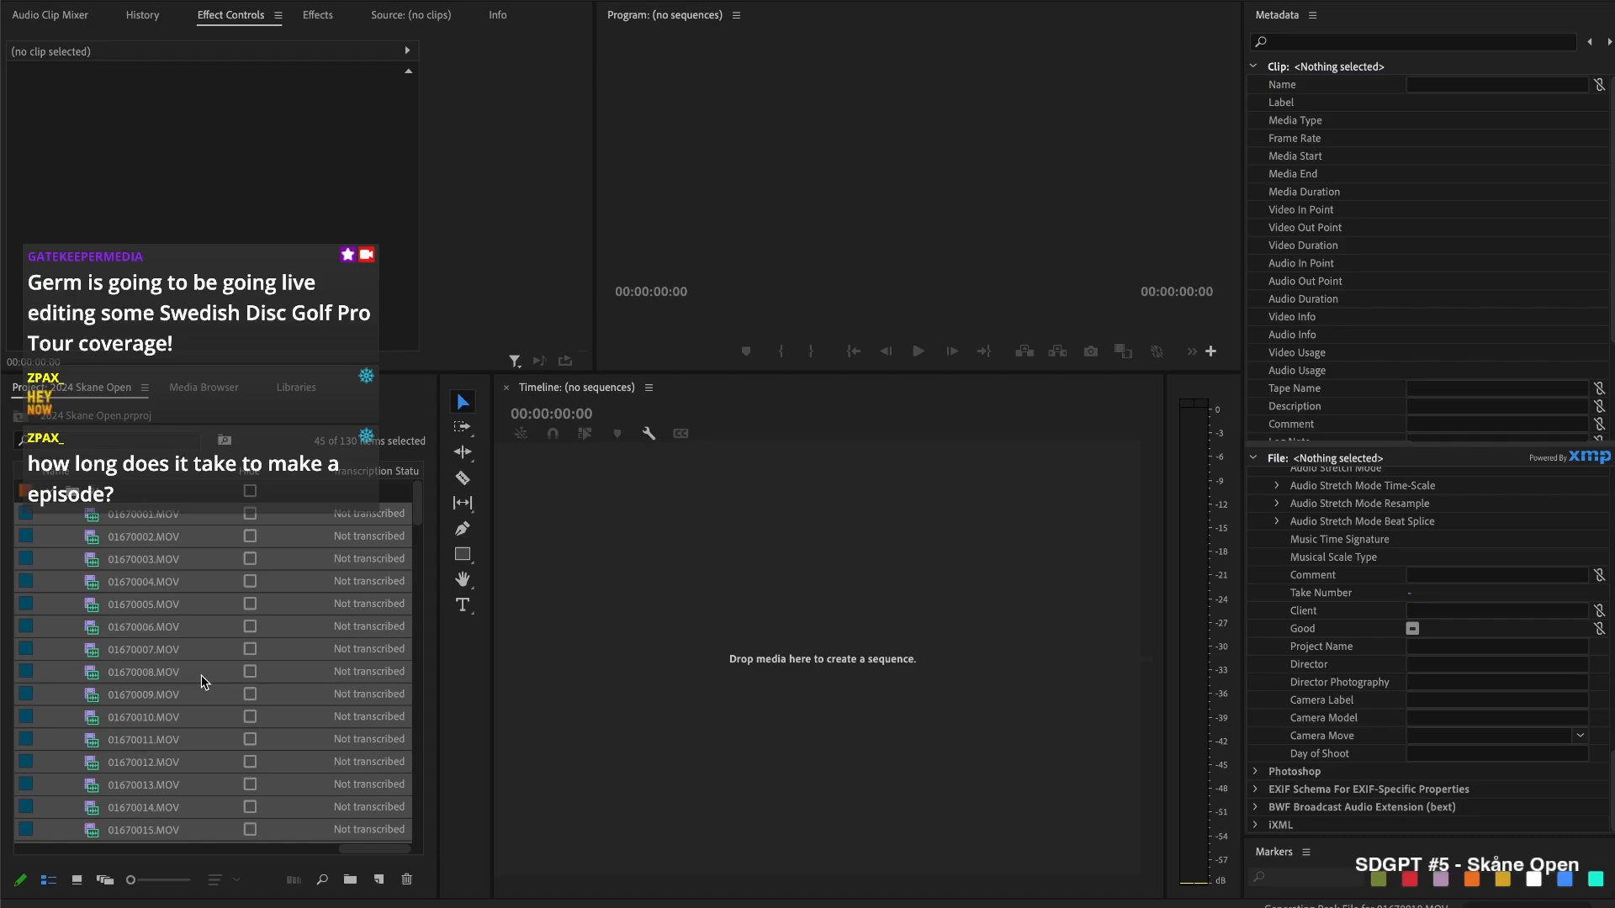
scroll(164, 646, down, 1)
scroll(164, 646, down, 4)
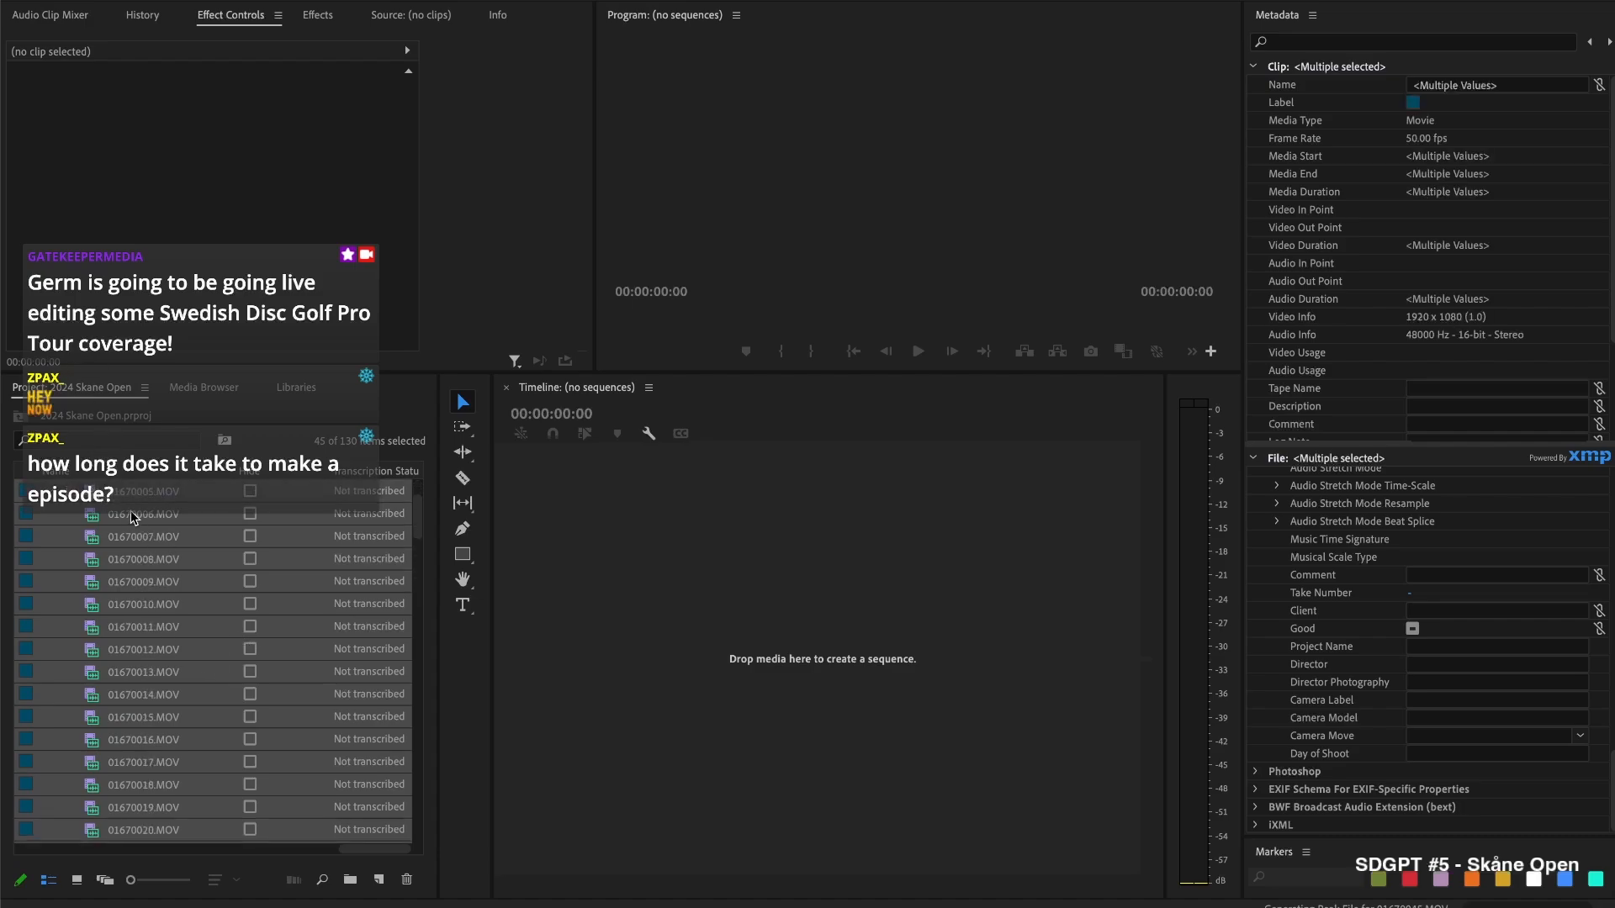
scroll(268, 646, up, 5)
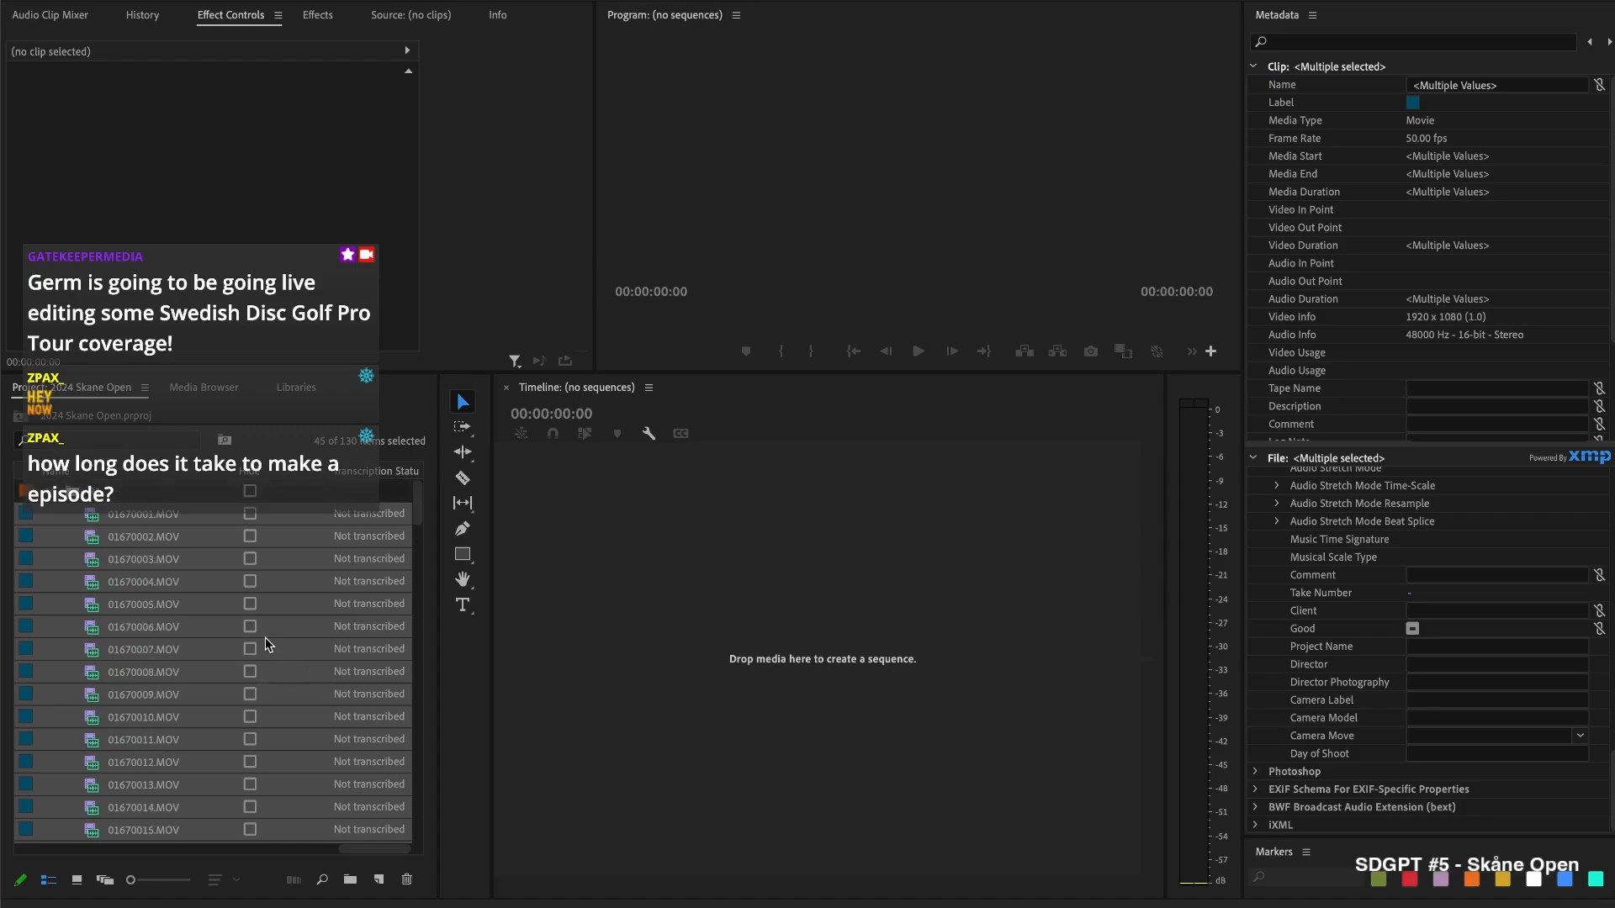
Select clips 01670001.MOV through 01670045.MOV and set their Camera Label metadata to b
click(94, 496)
click(109, 507)
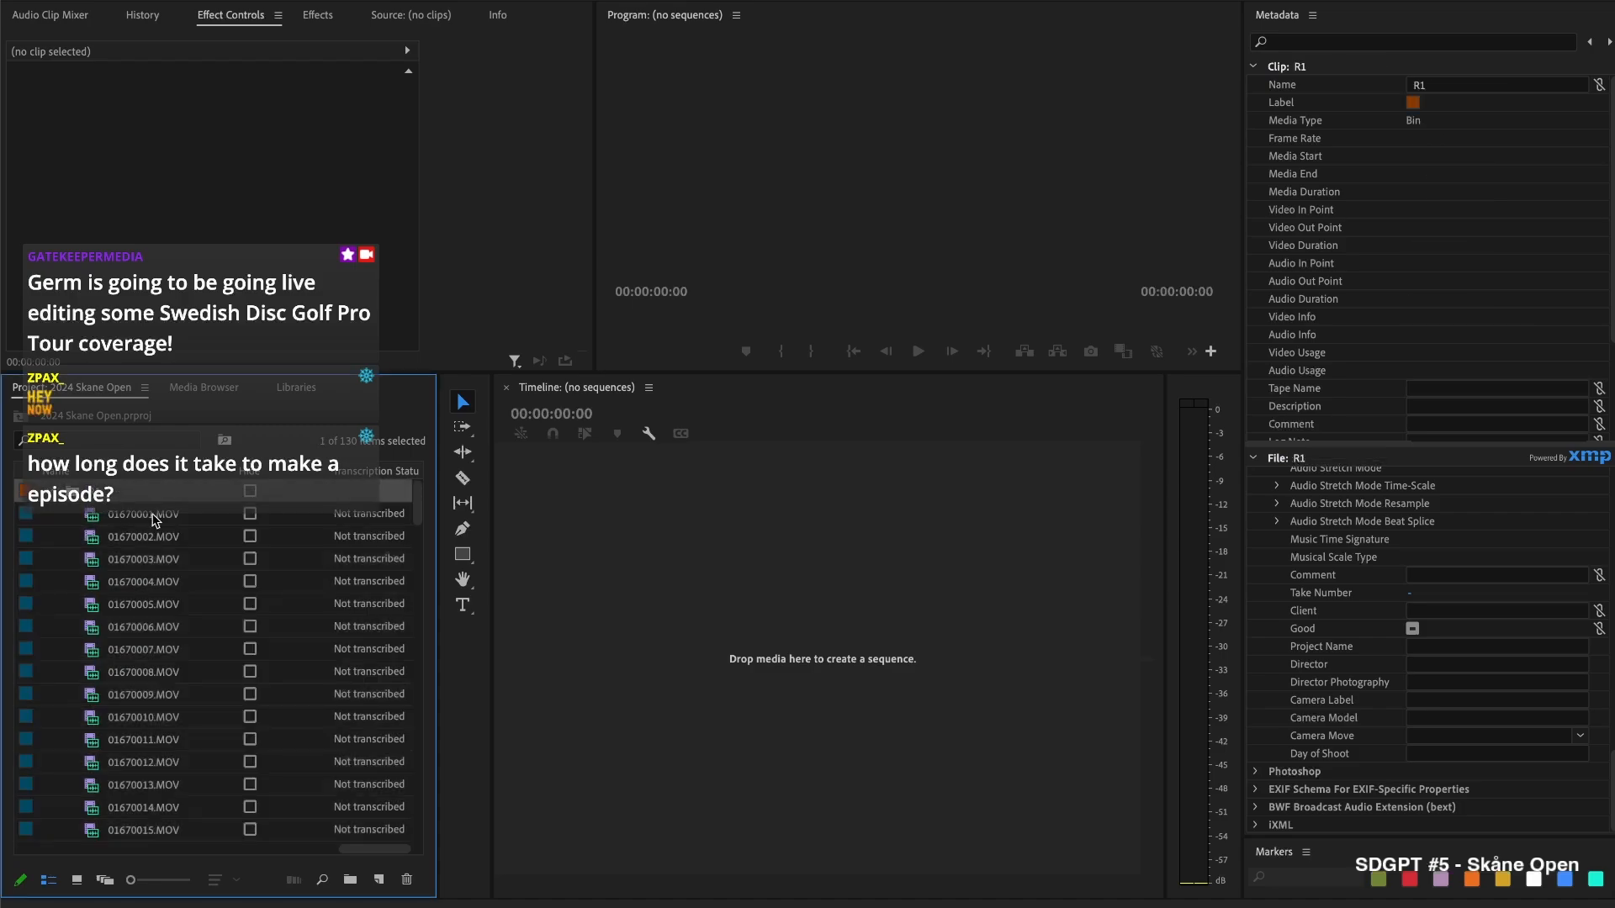
scroll(180, 637, down, 20)
scroll(174, 626, up, 11)
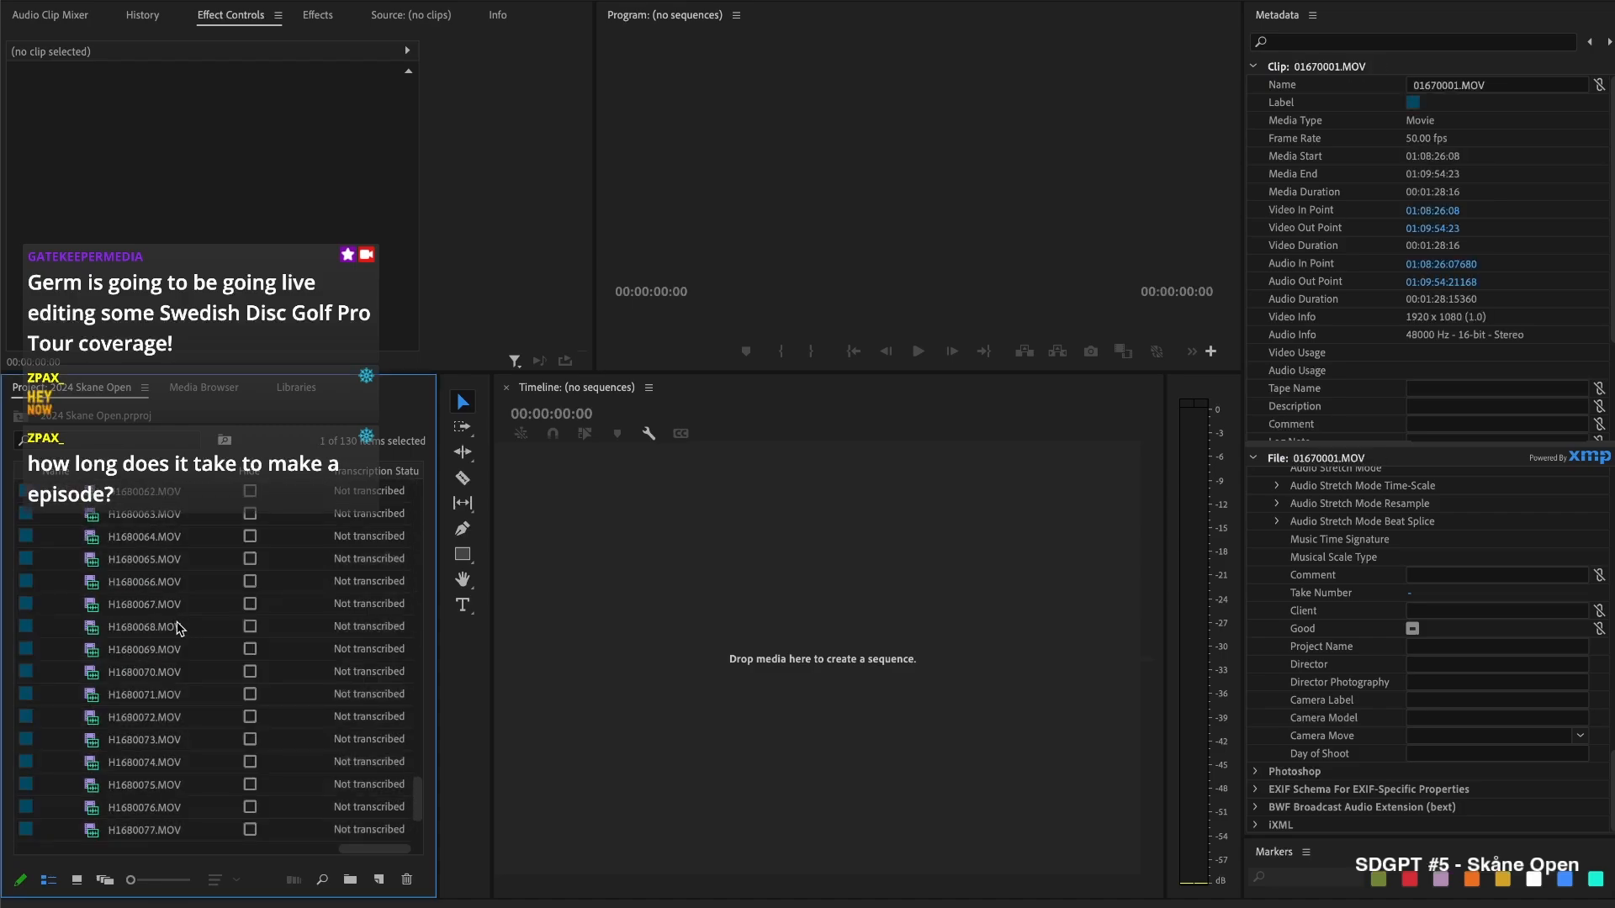
scroll(178, 626, up, 14)
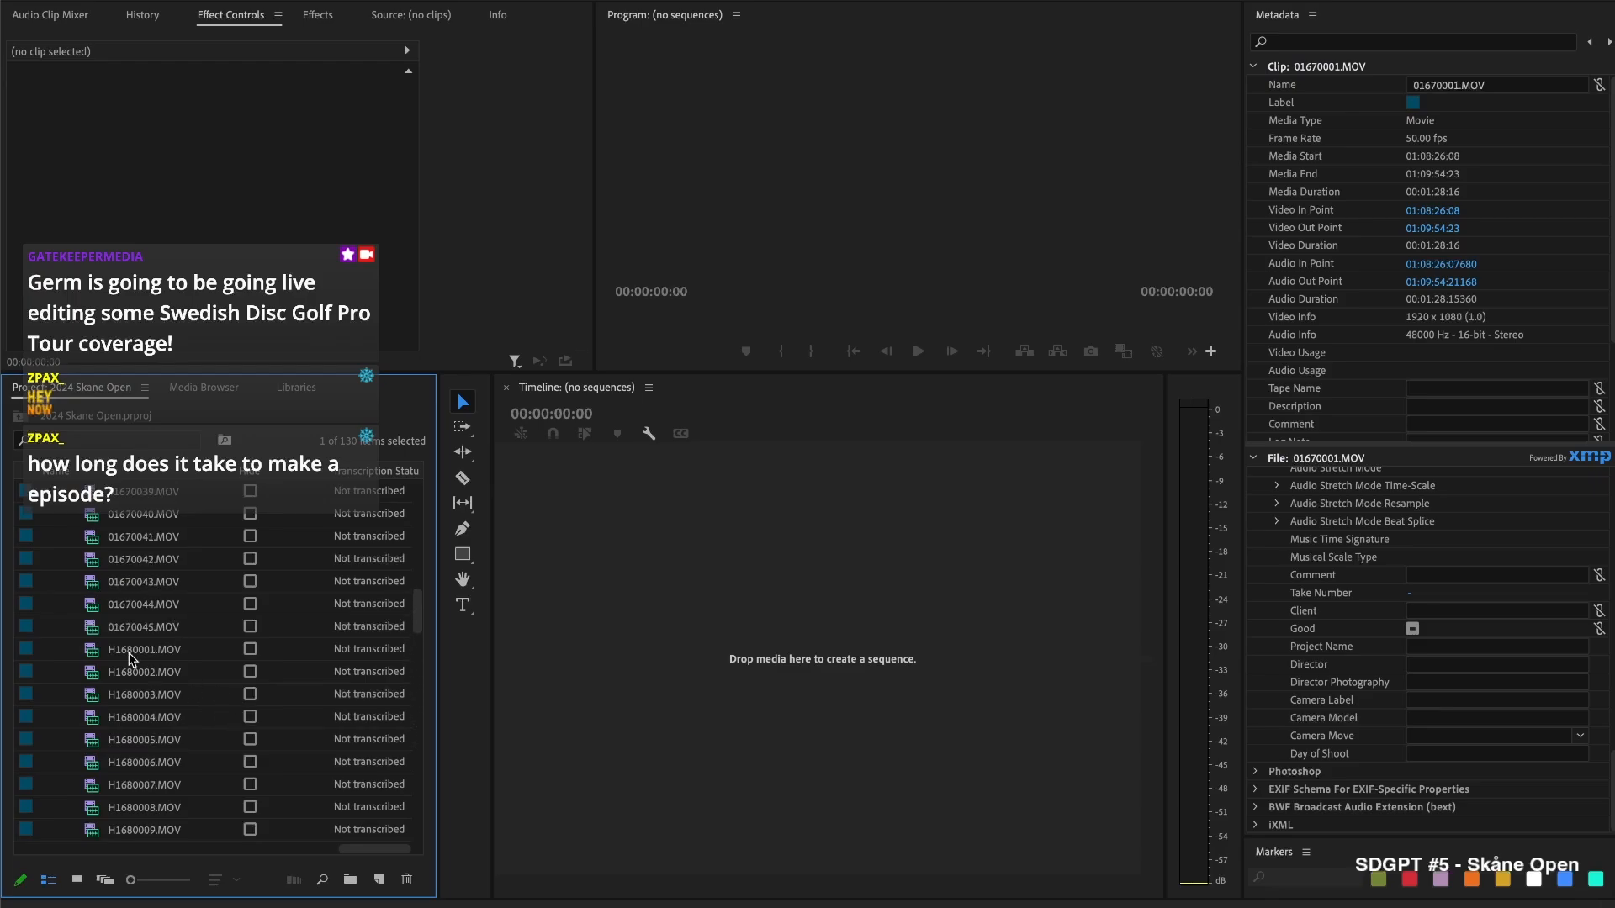
shift+click(135, 627)
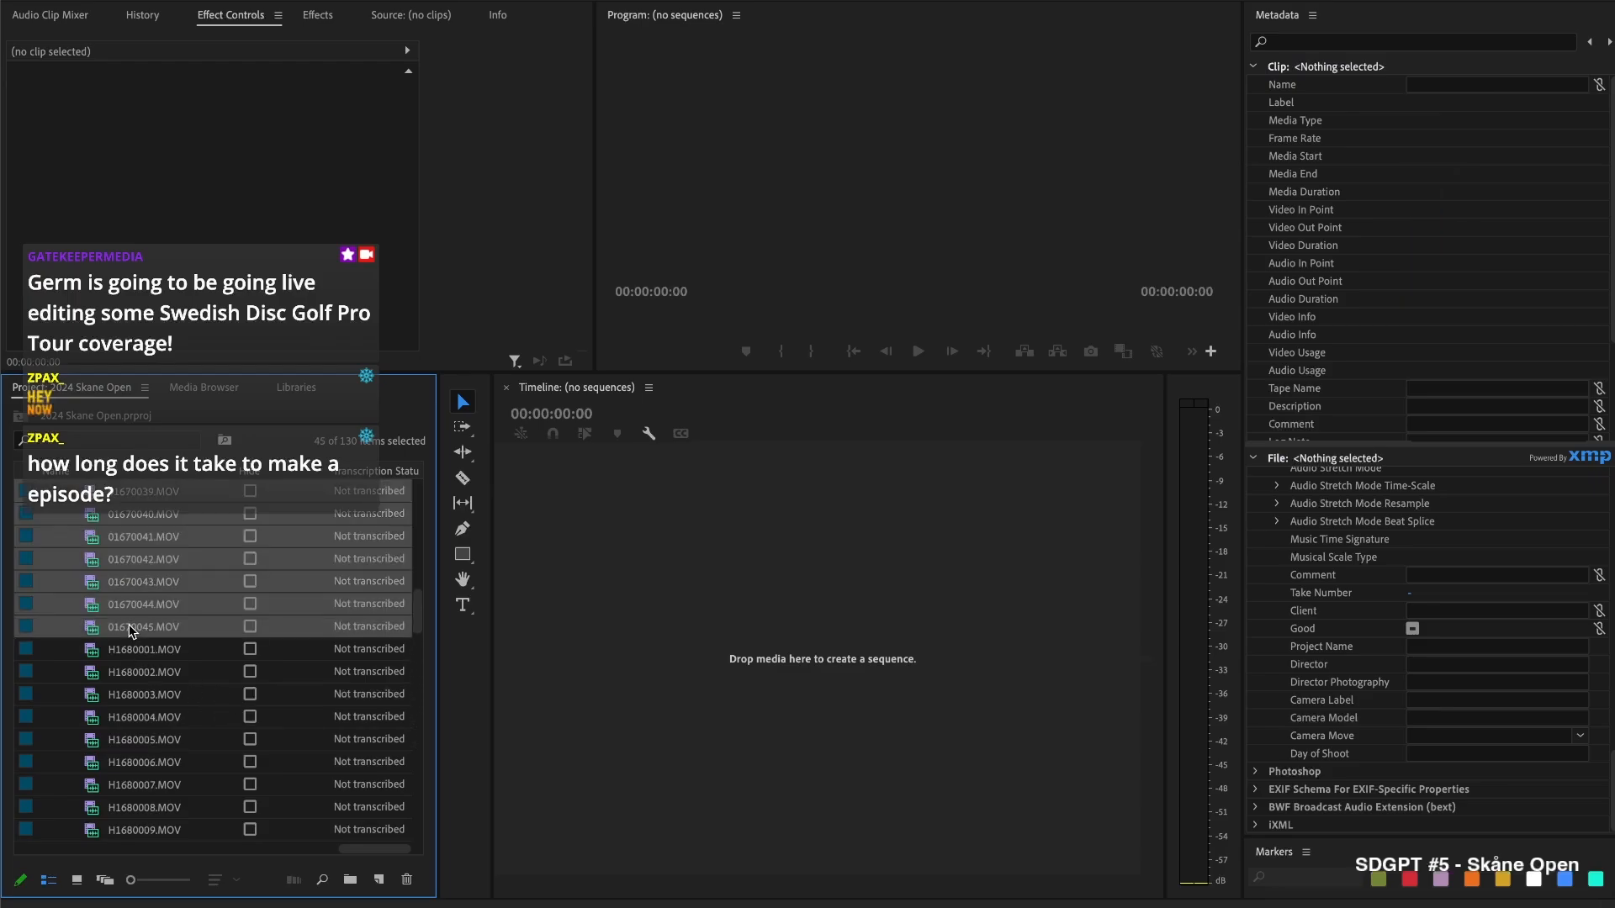
click(1462, 699)
key(Return)
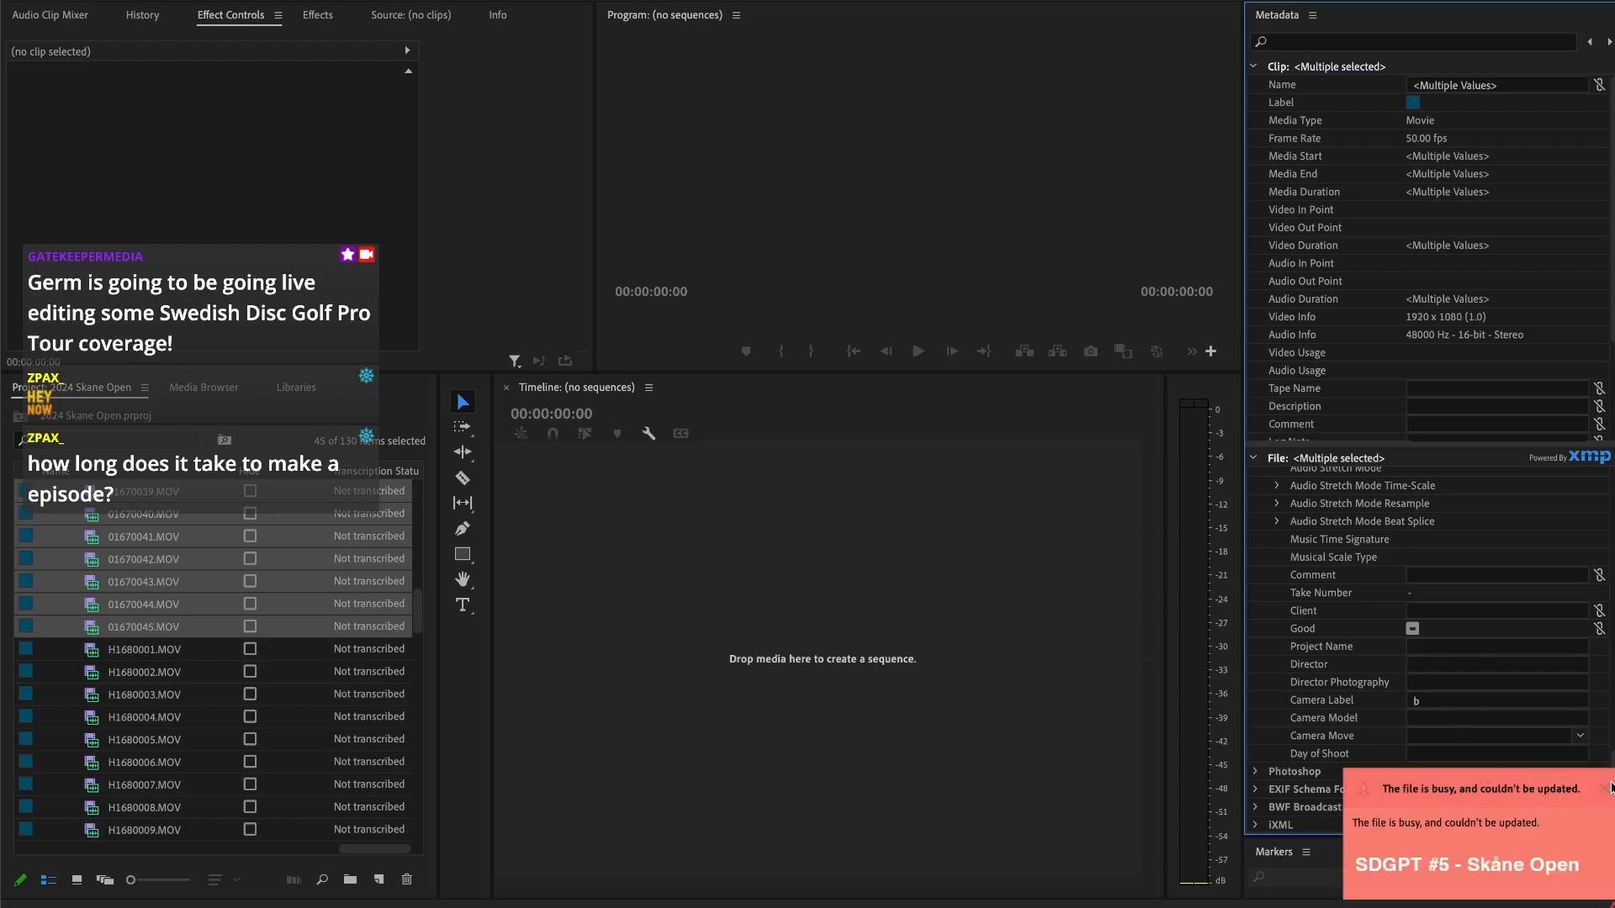
click(1412, 703)
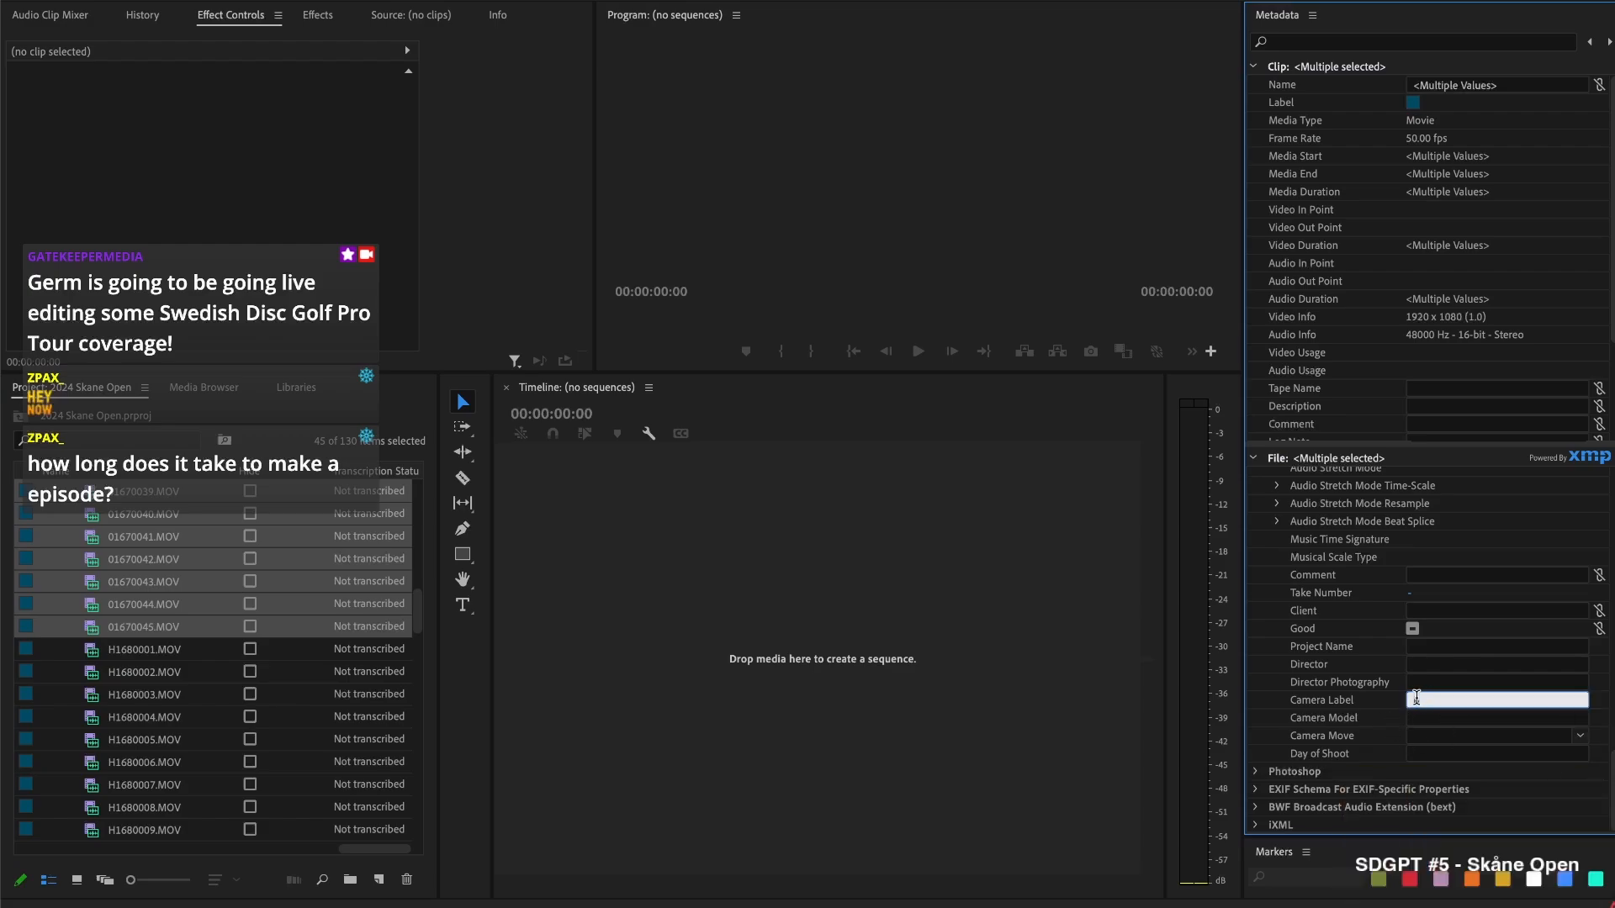
key(Return)
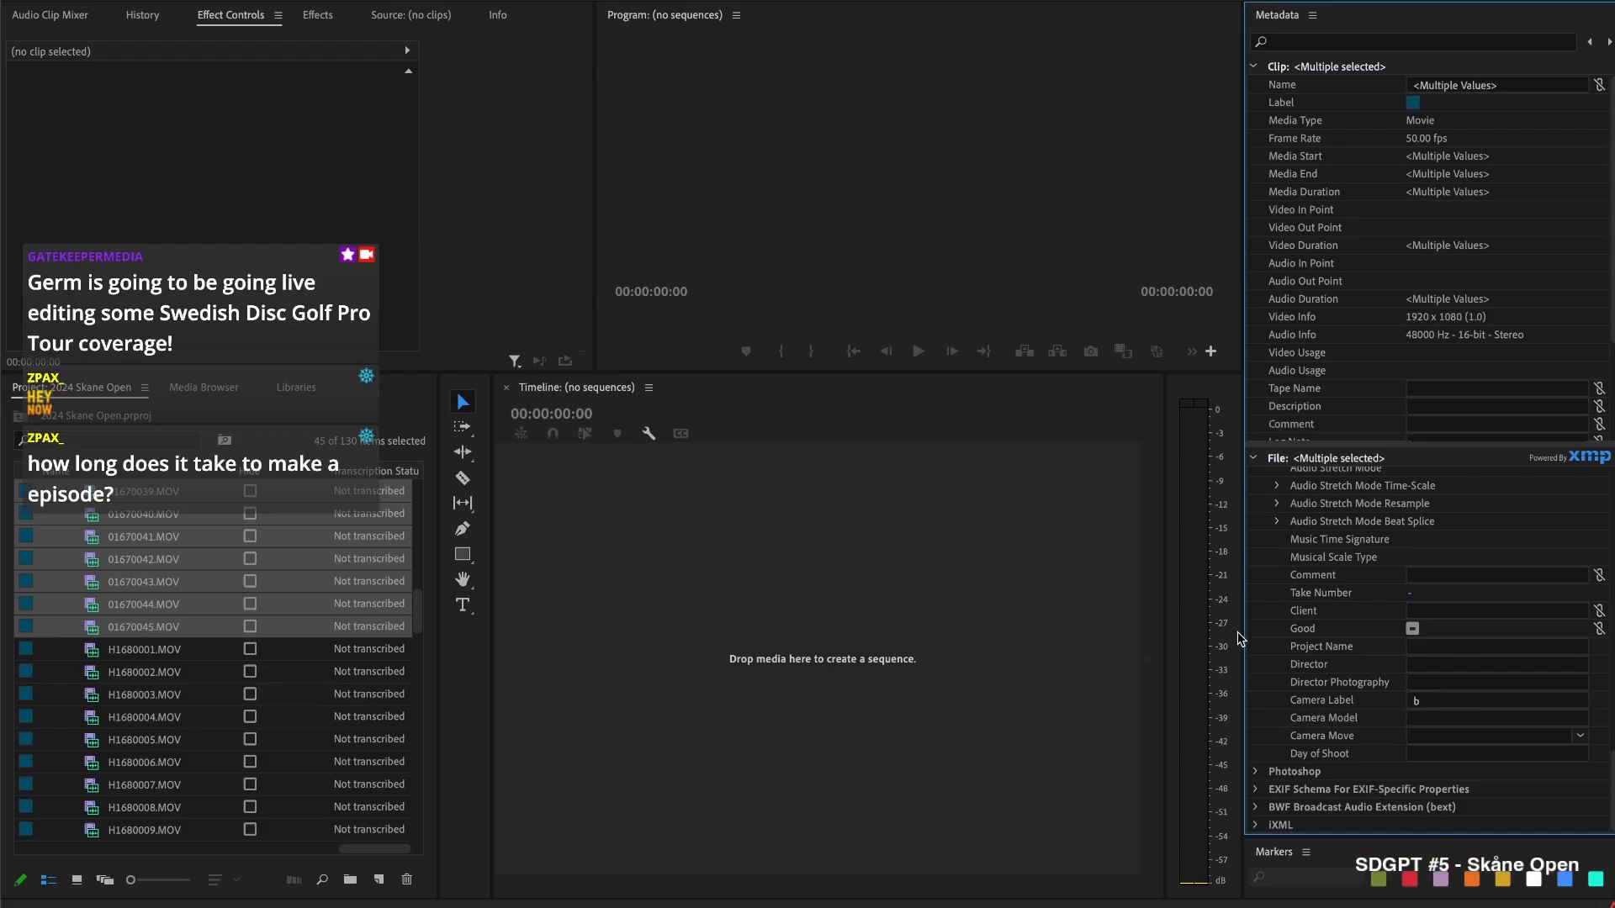
Create a single multi-camera source sequence from clips 01670001.MOV through H1680084.MOV, synchronized by timecode with tracks assigned by Camera Label
click(139, 720)
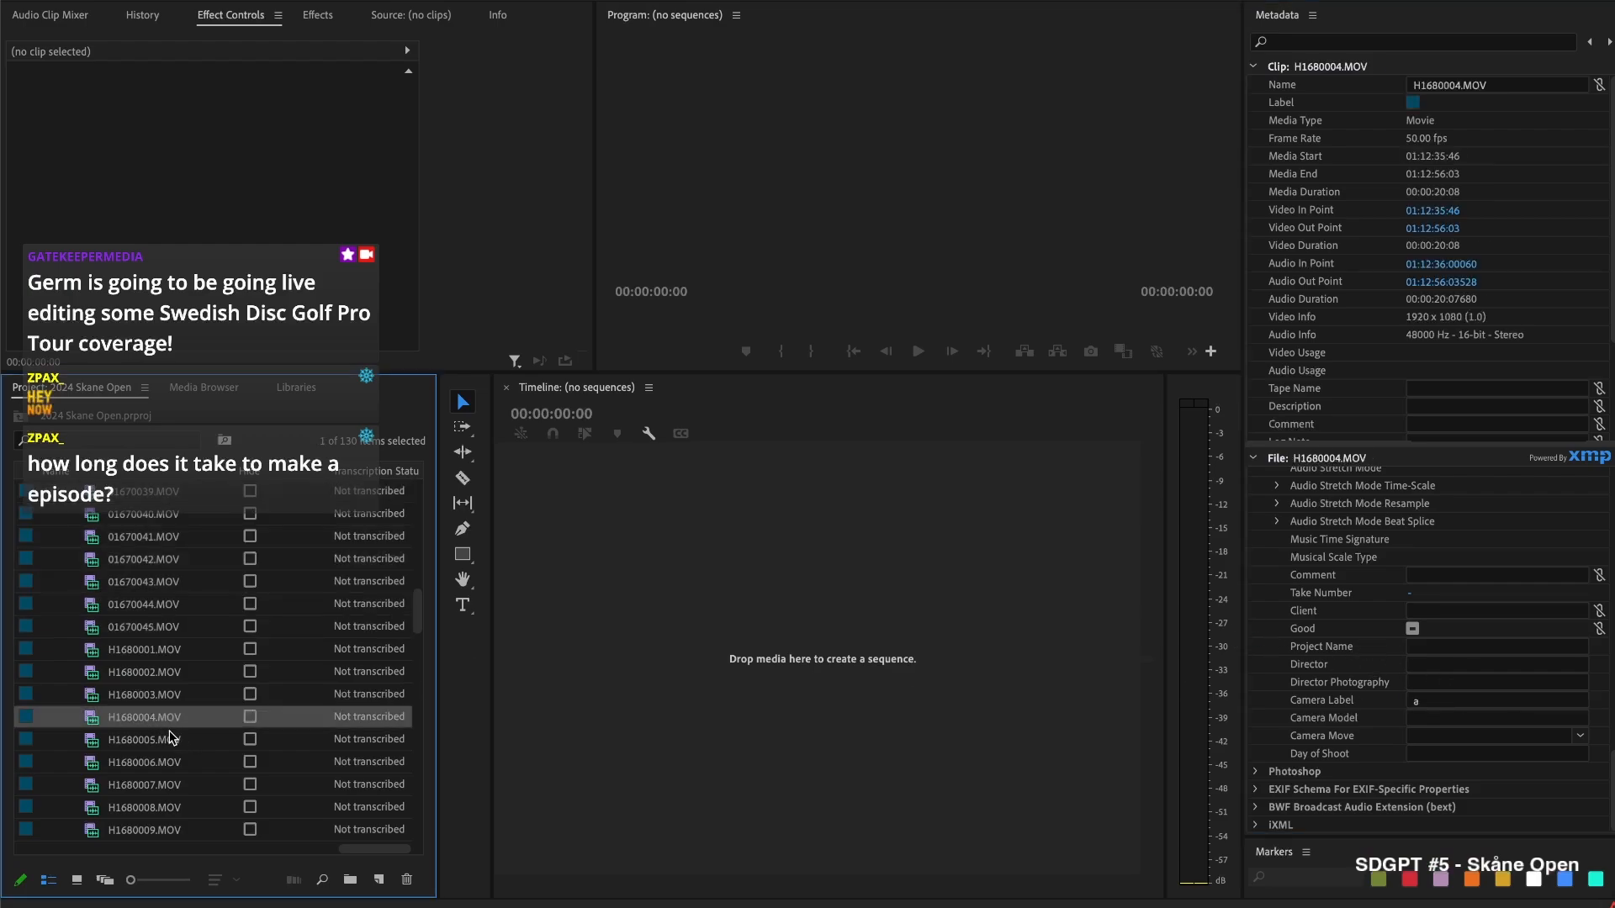
click(163, 646)
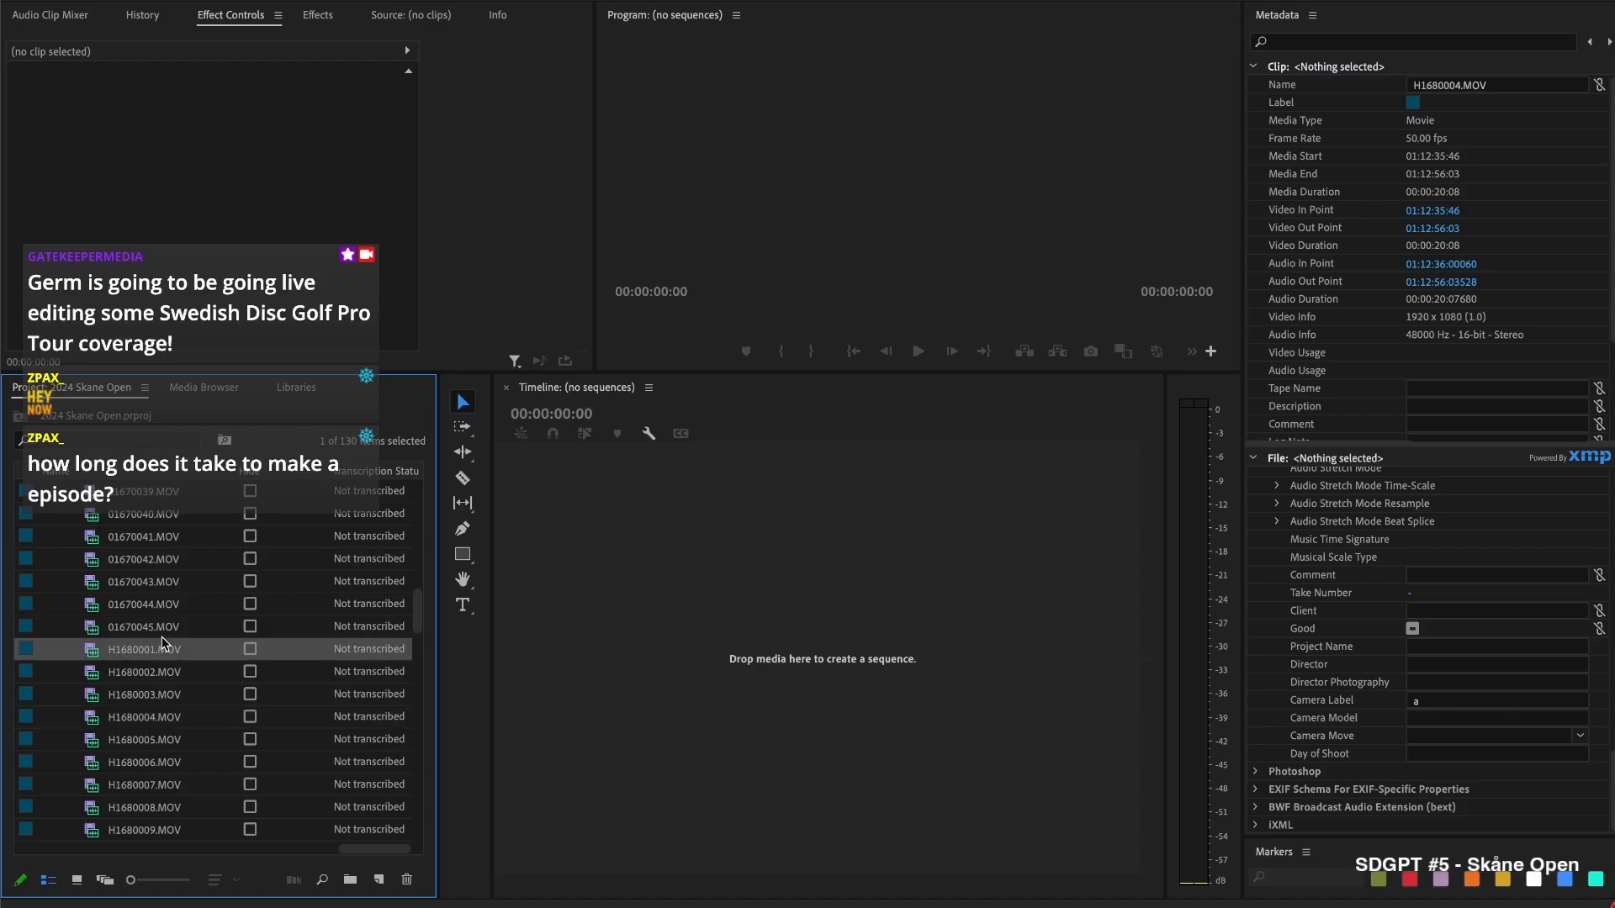
scroll(118, 534, up, 10)
click(139, 516)
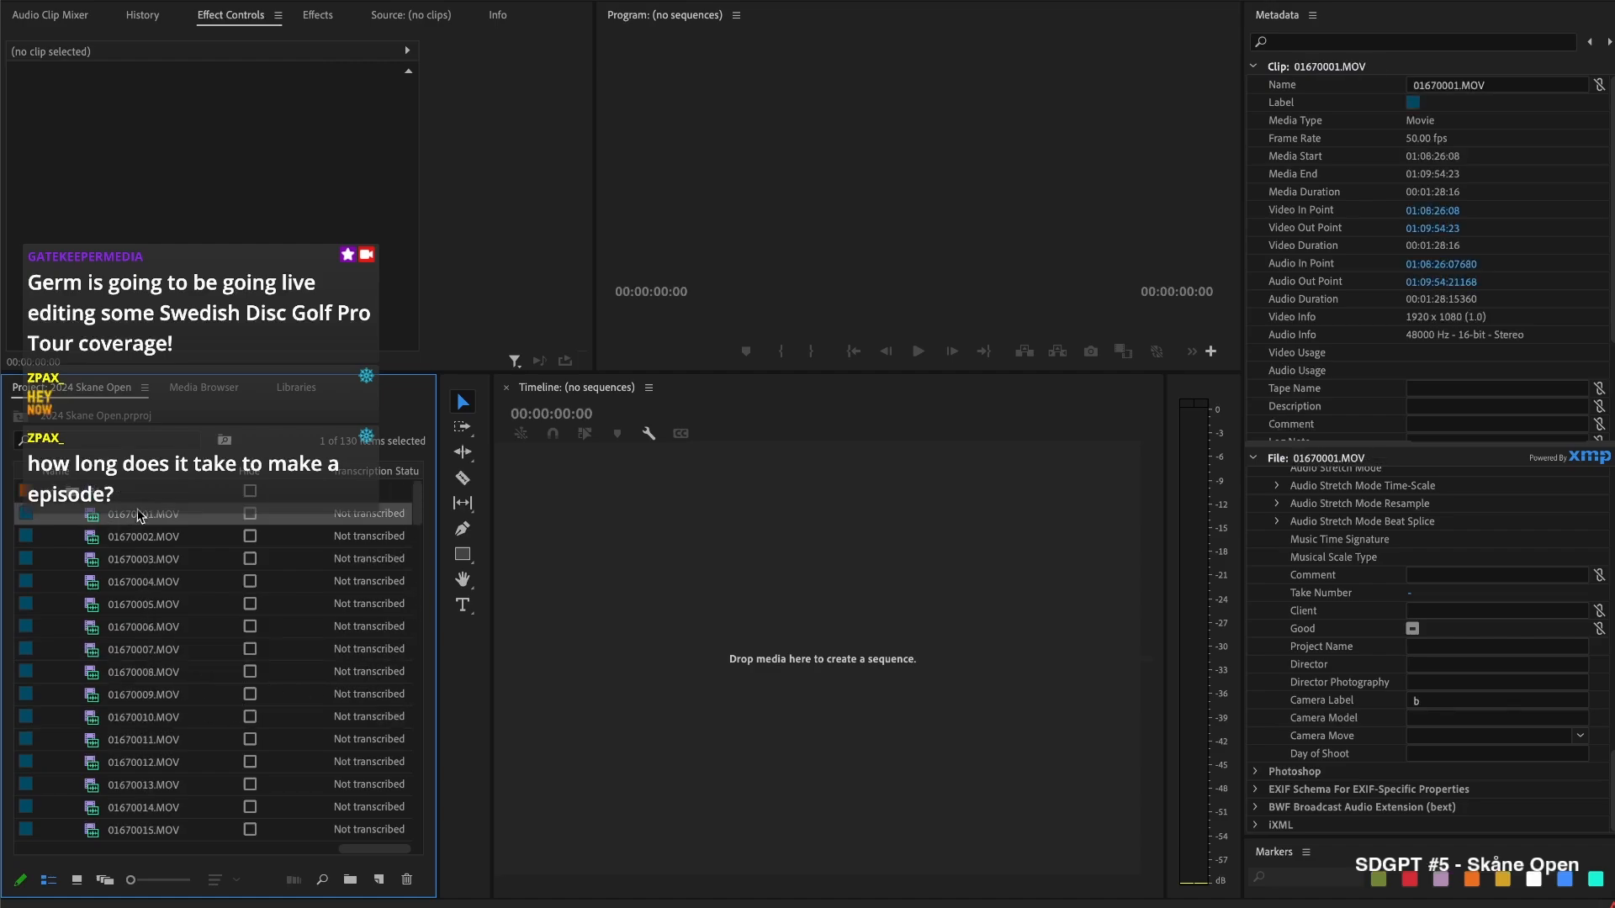
scroll(156, 668, down, 20)
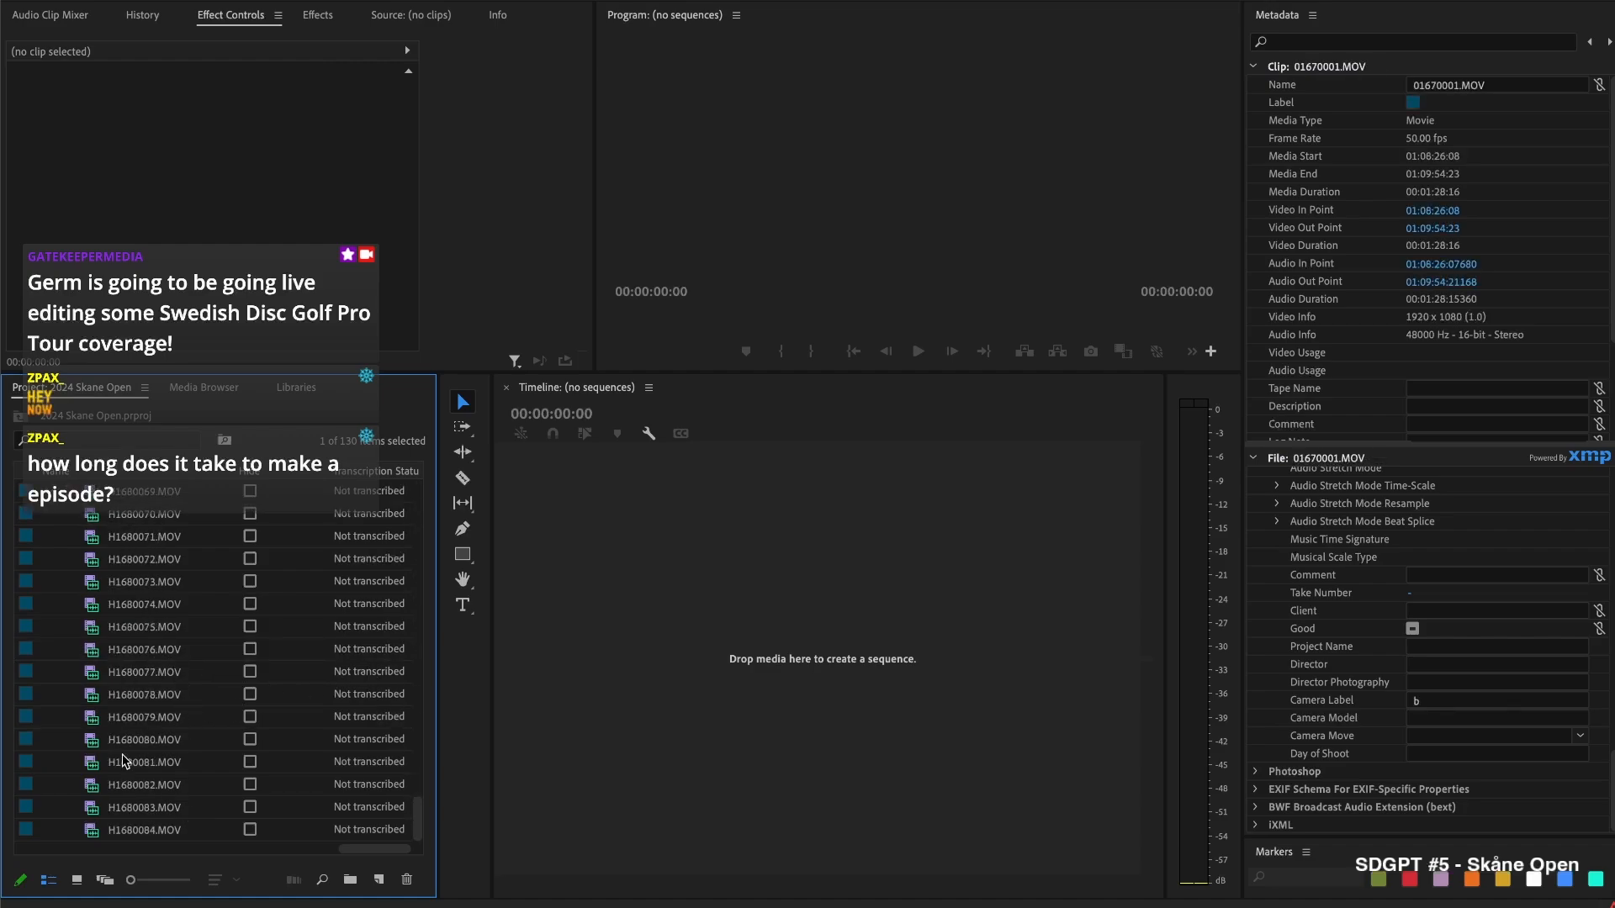
shift+click(151, 831)
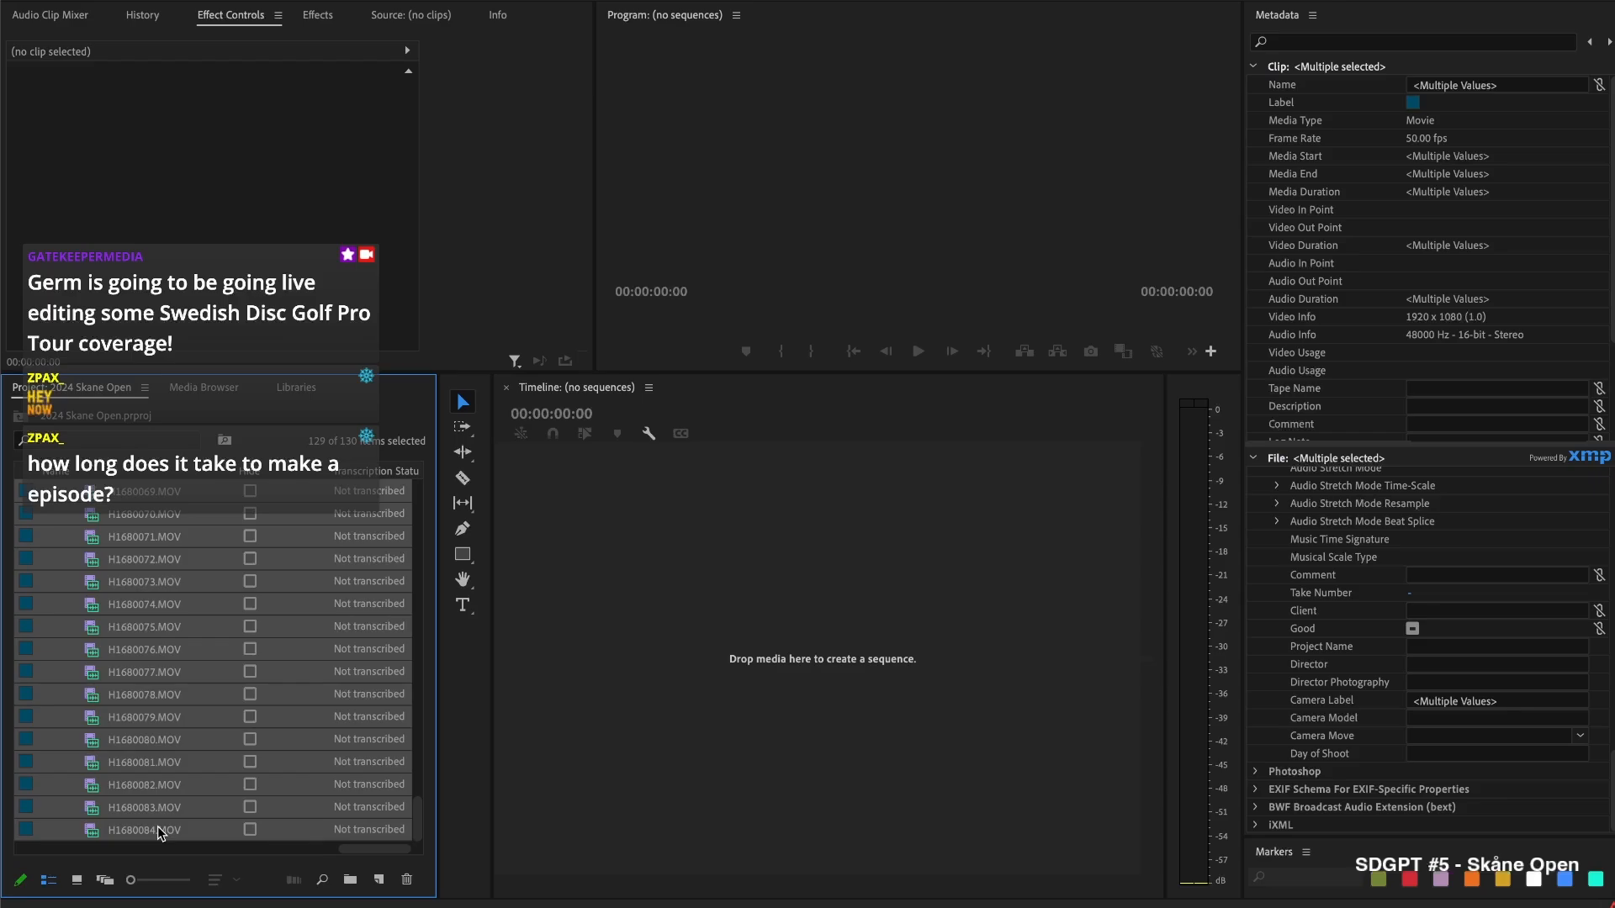
scroll(187, 705, up, 20)
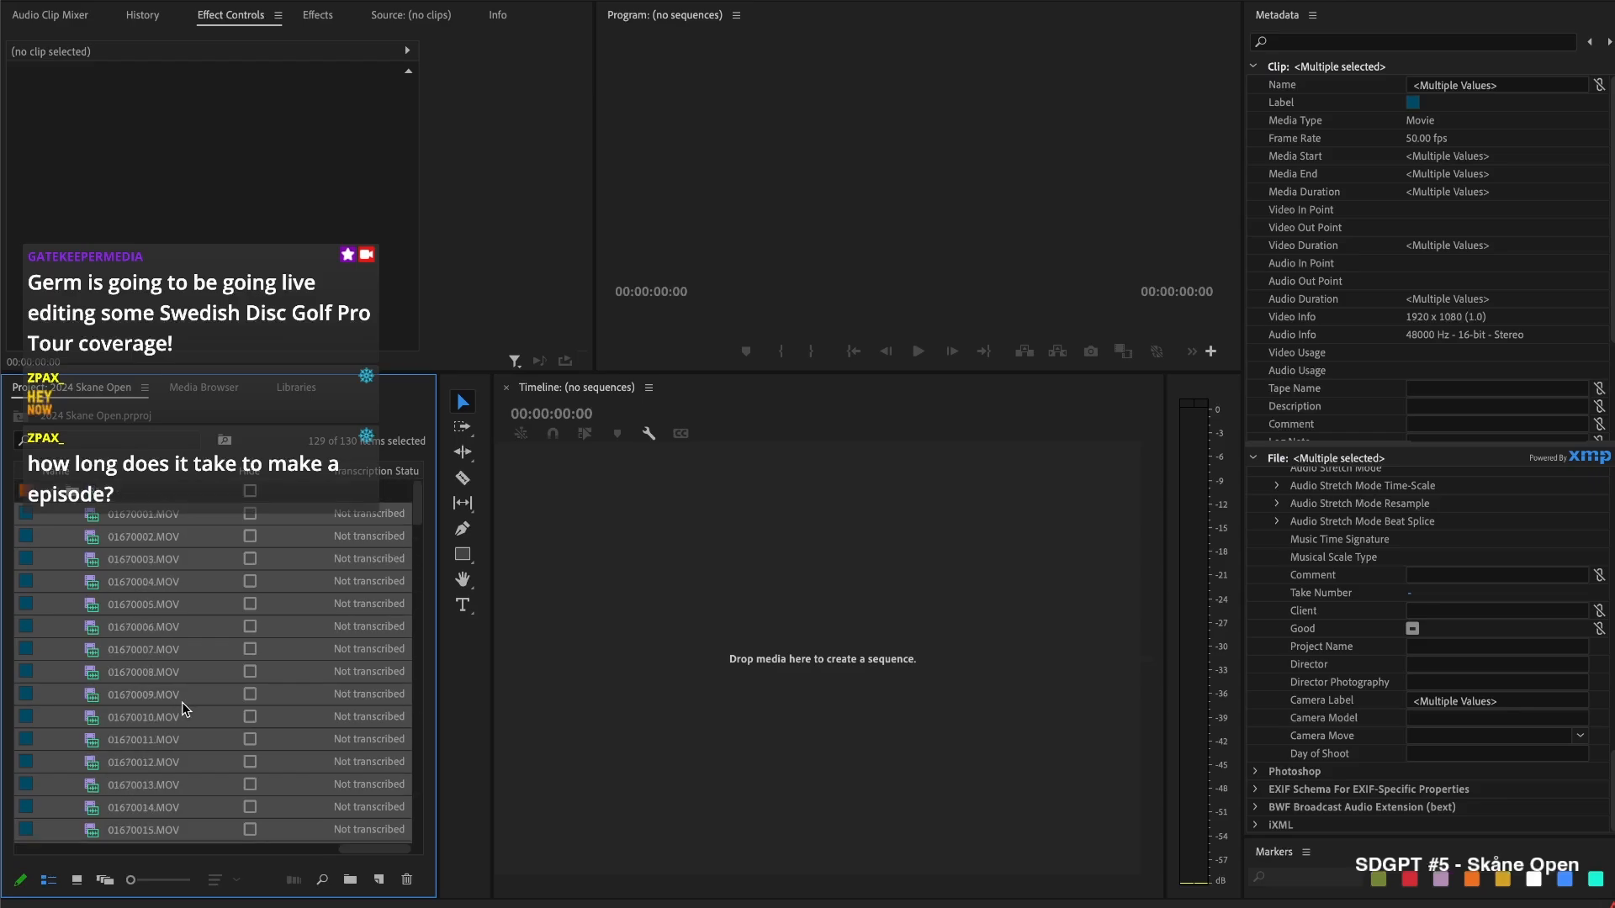
scroll(187, 704, down, 20)
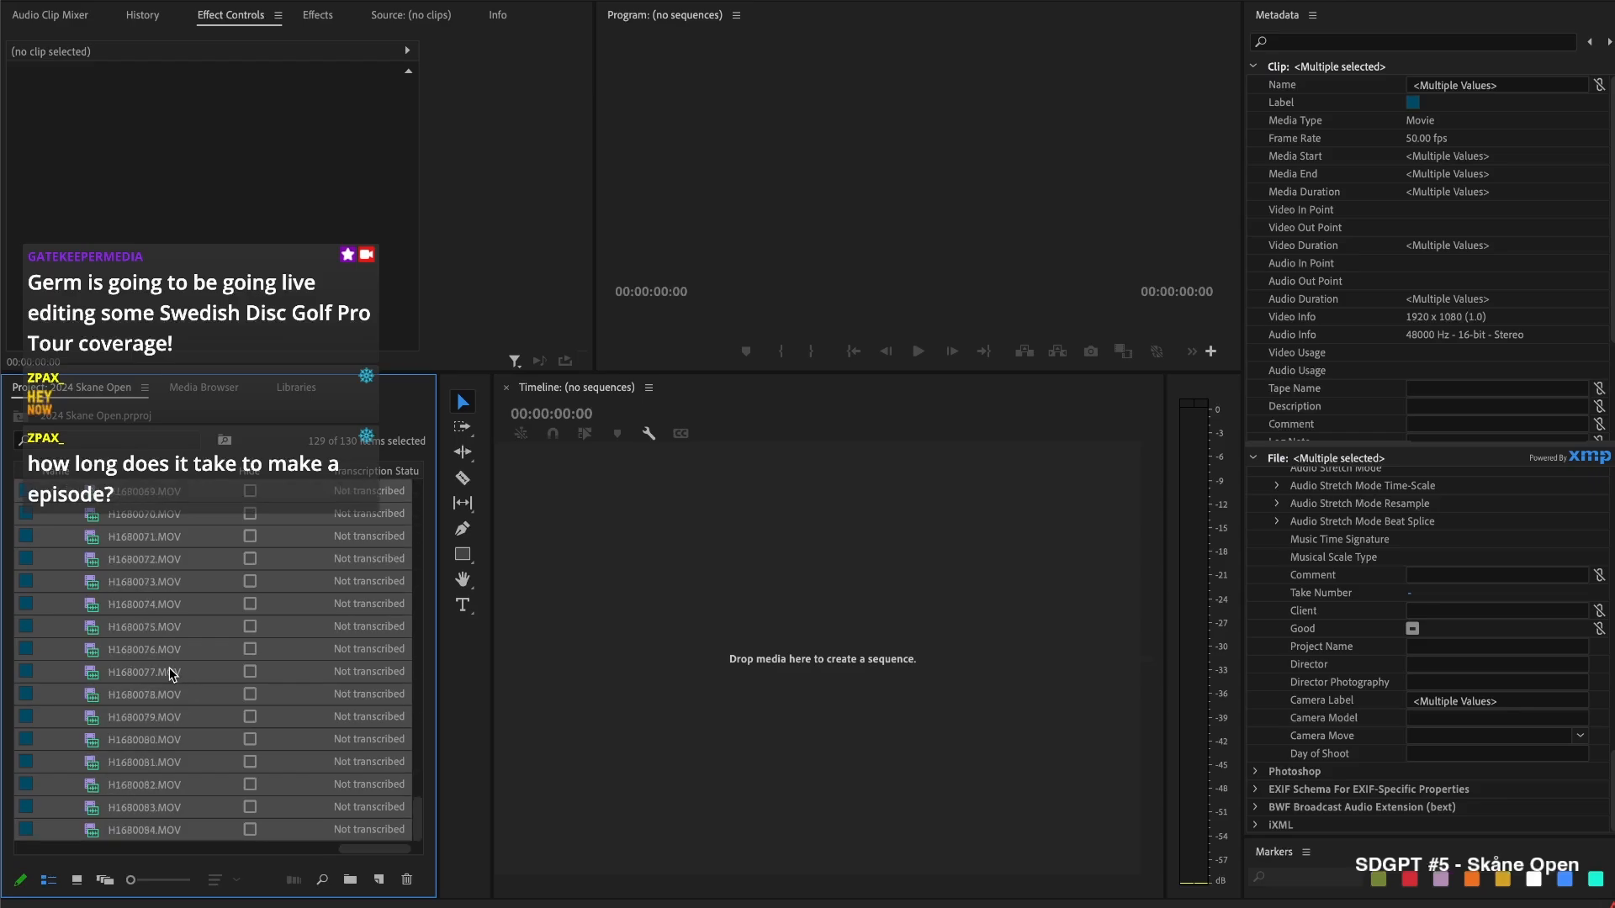
right_click(150, 624)
click(248, 713)
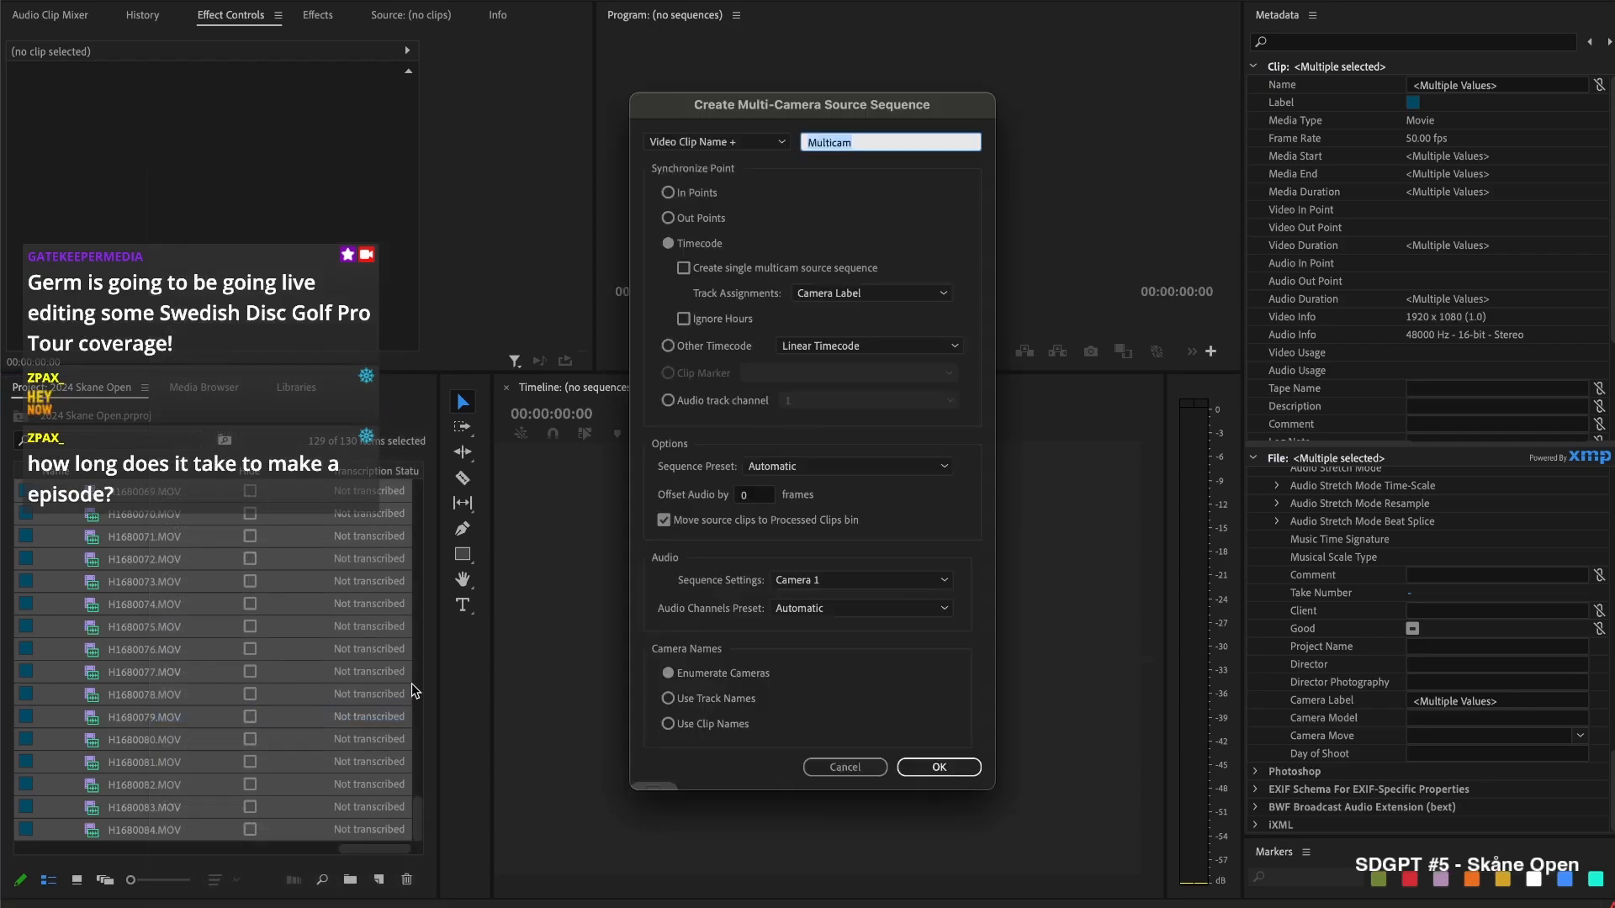
click(683, 269)
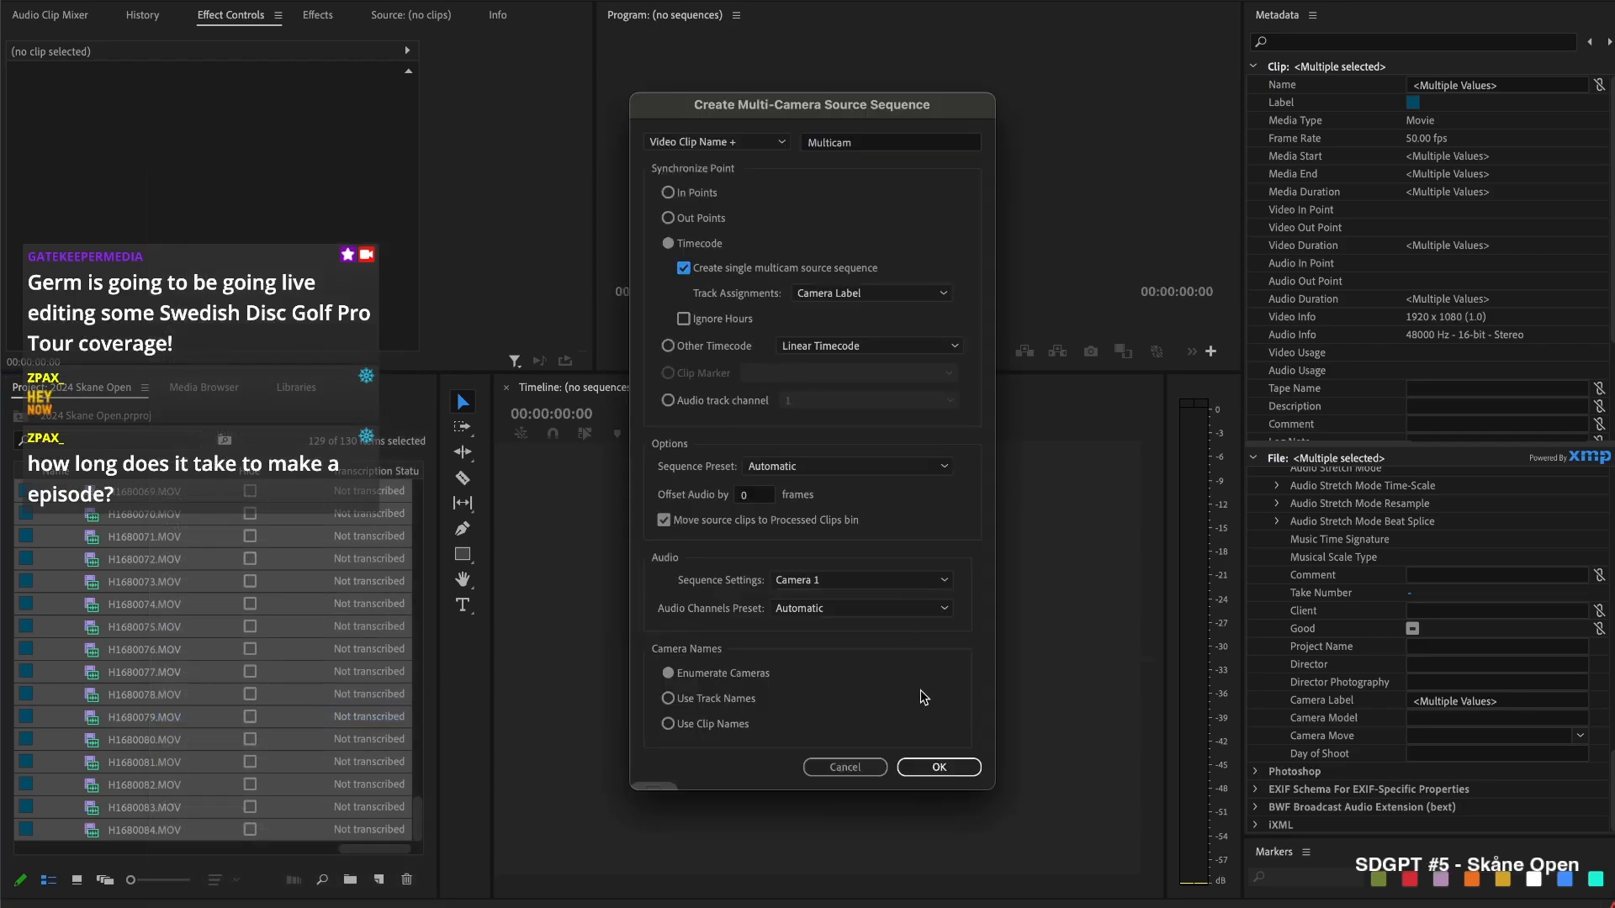
click(935, 768)
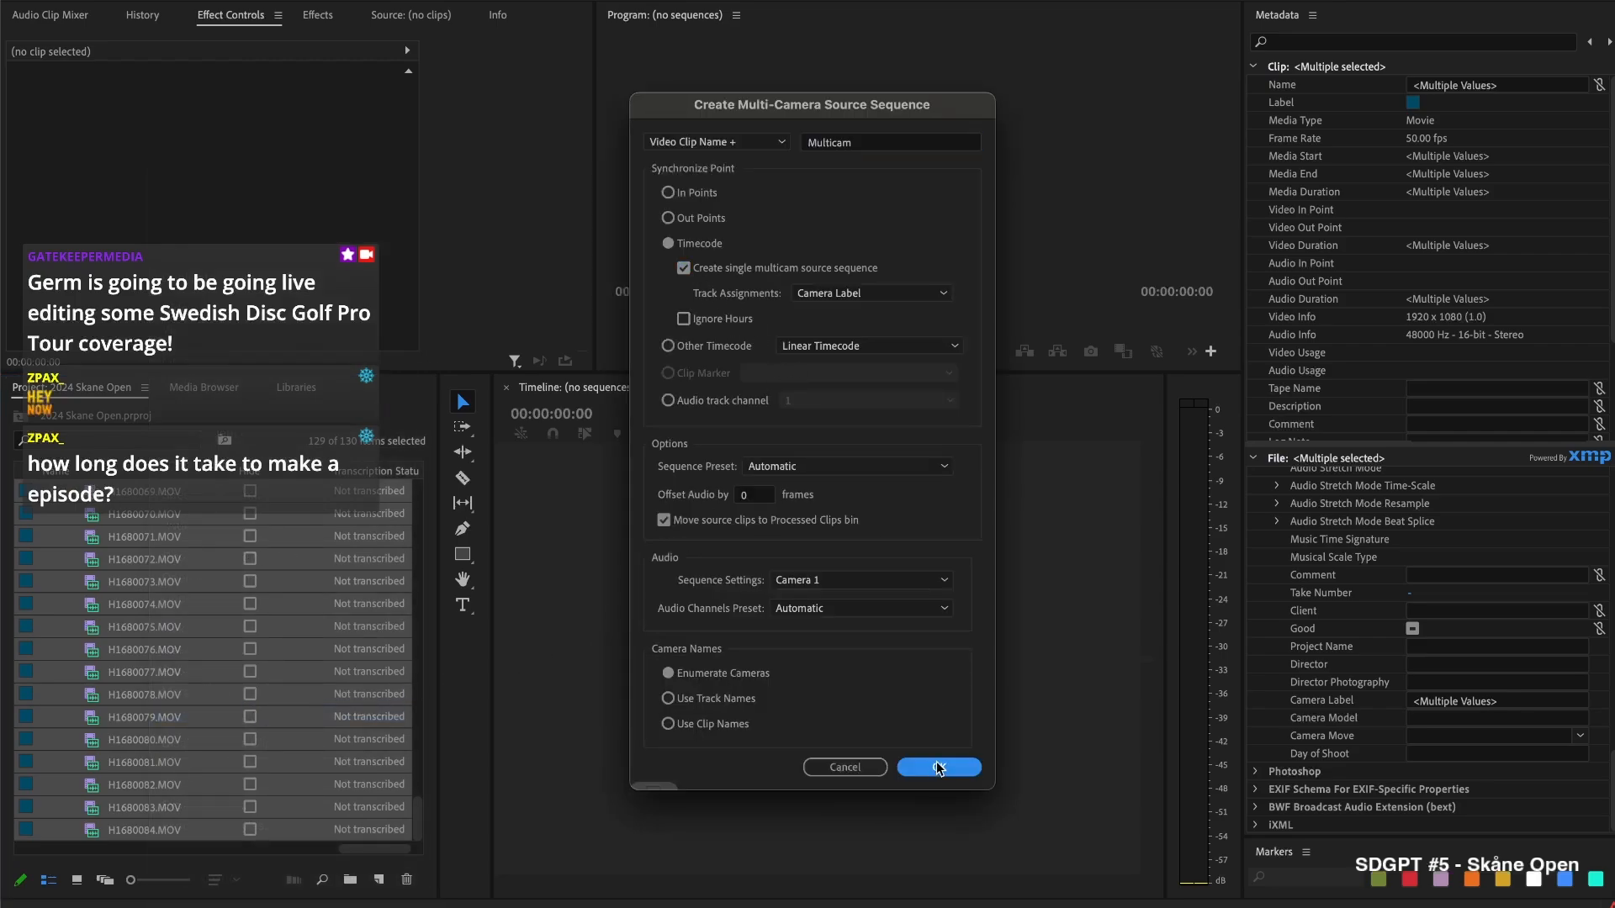
Rename the new multicam sequence as 2024 Skane Open R1 BASE
click(157, 540)
click(155, 539)
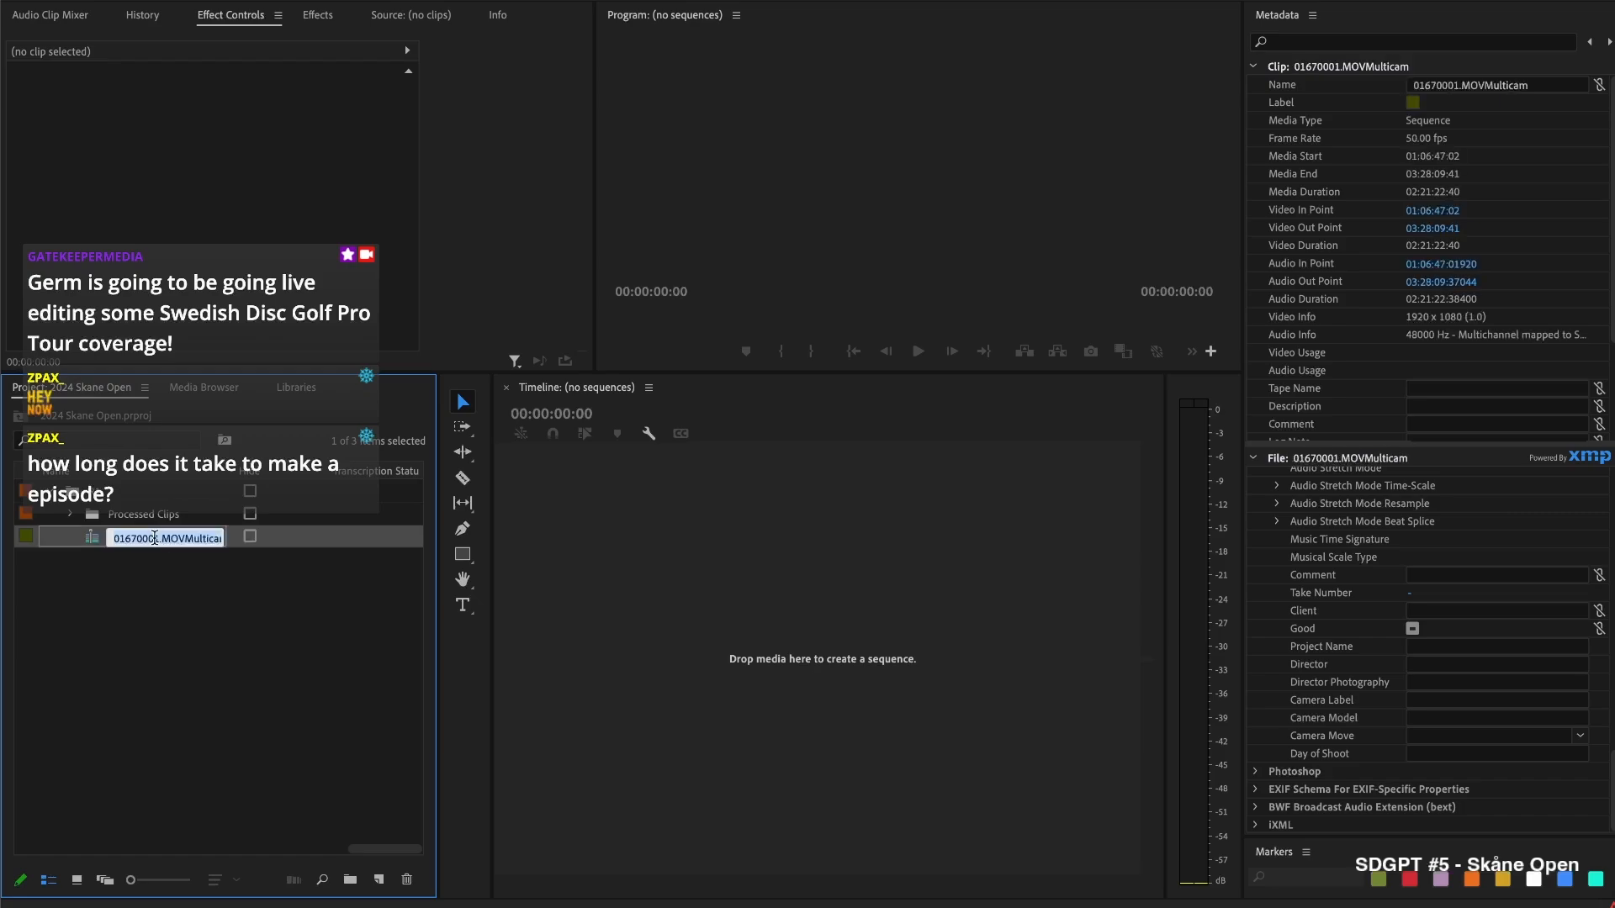
text(2024 Skane Open R1)
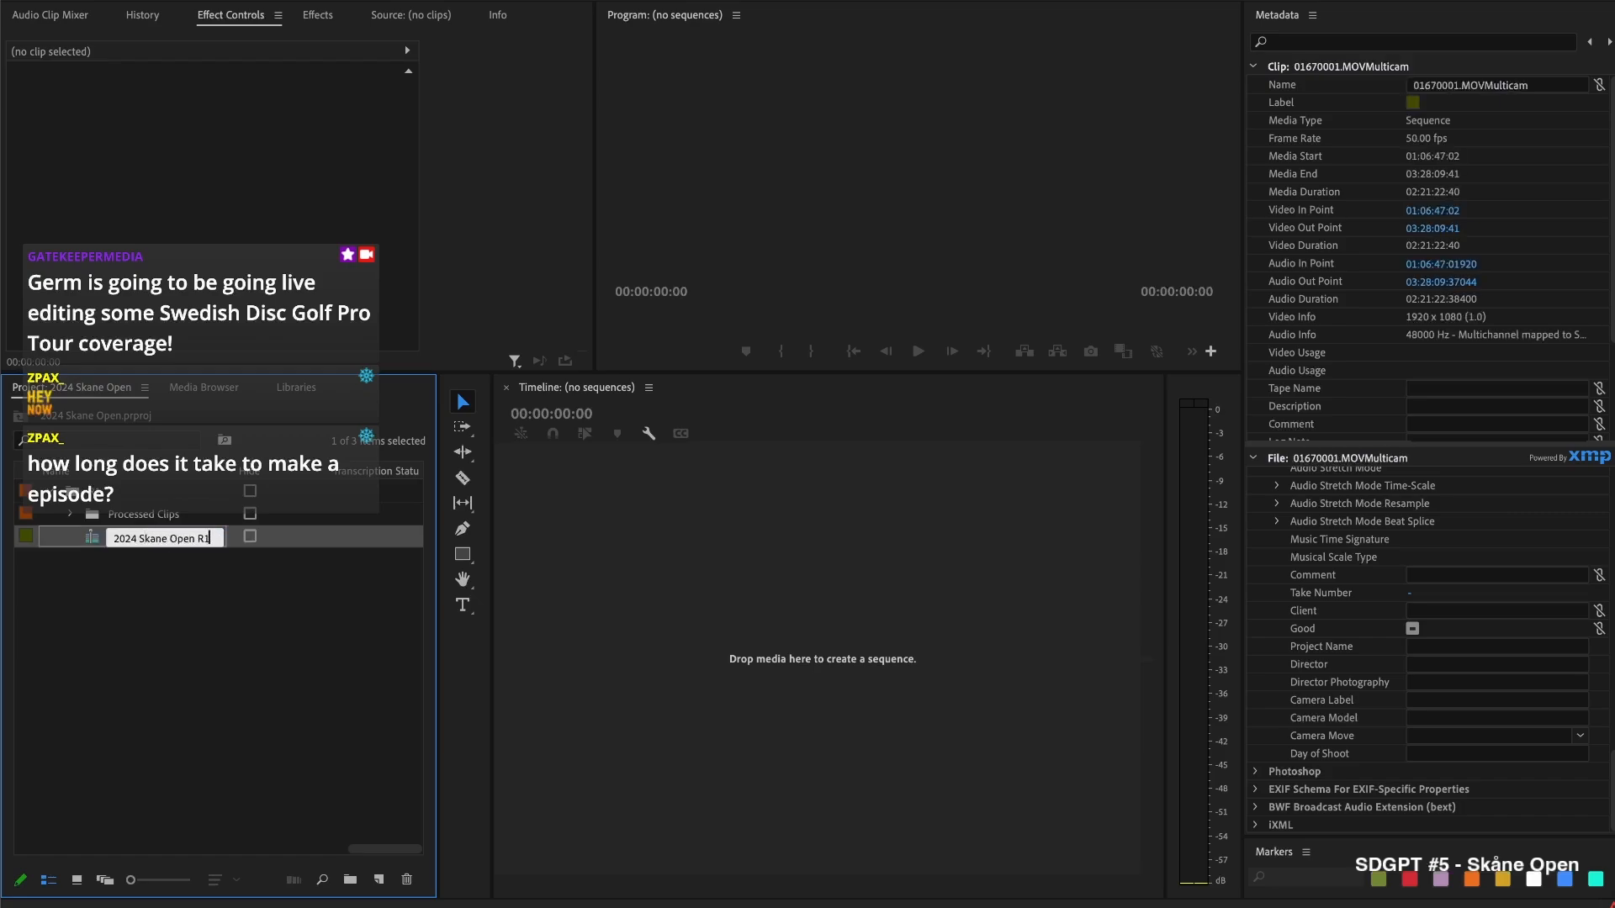
text( BA)
key(Return)
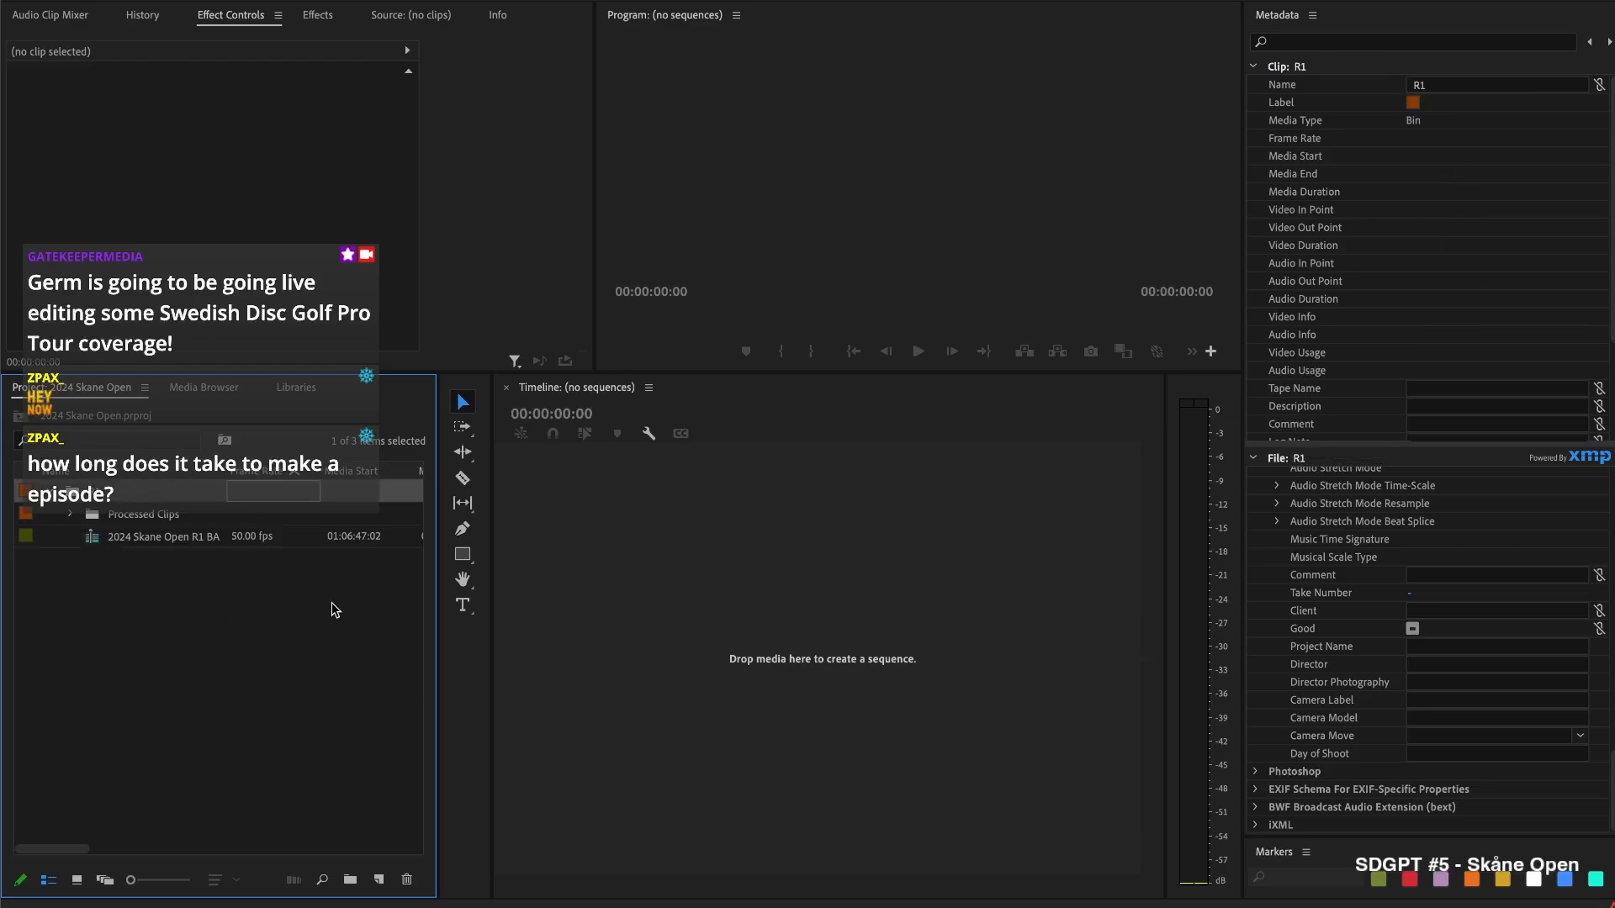
Open the 2024 Skane Open R1 BASE sequence in the timeline to show its individual camera tracks
click(172, 542)
right_click(193, 538)
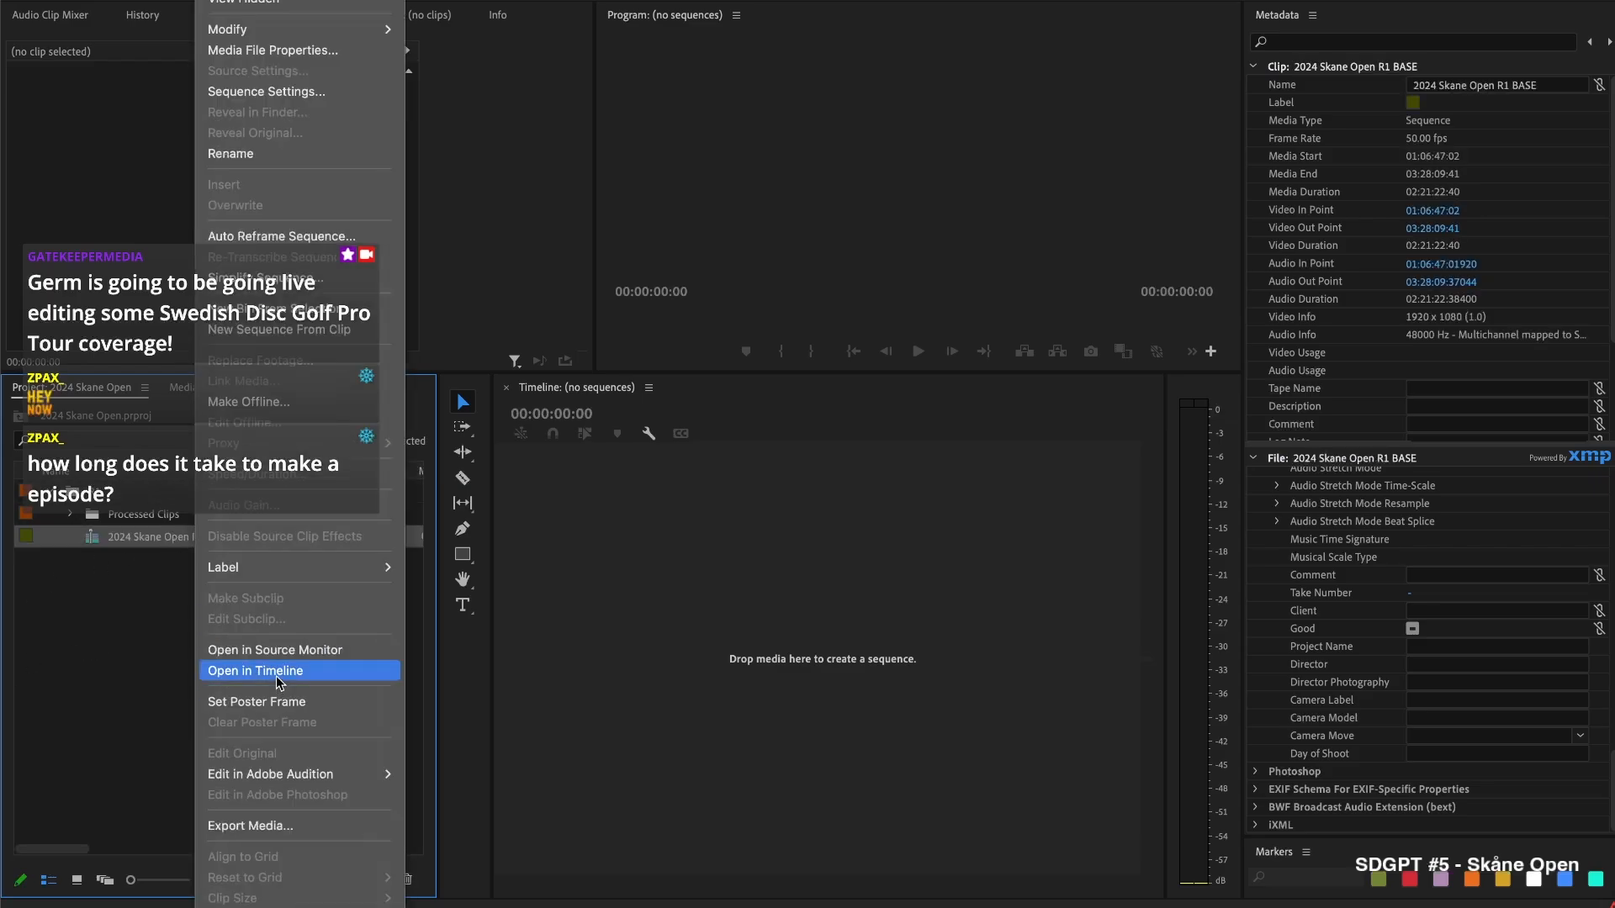
click(294, 673)
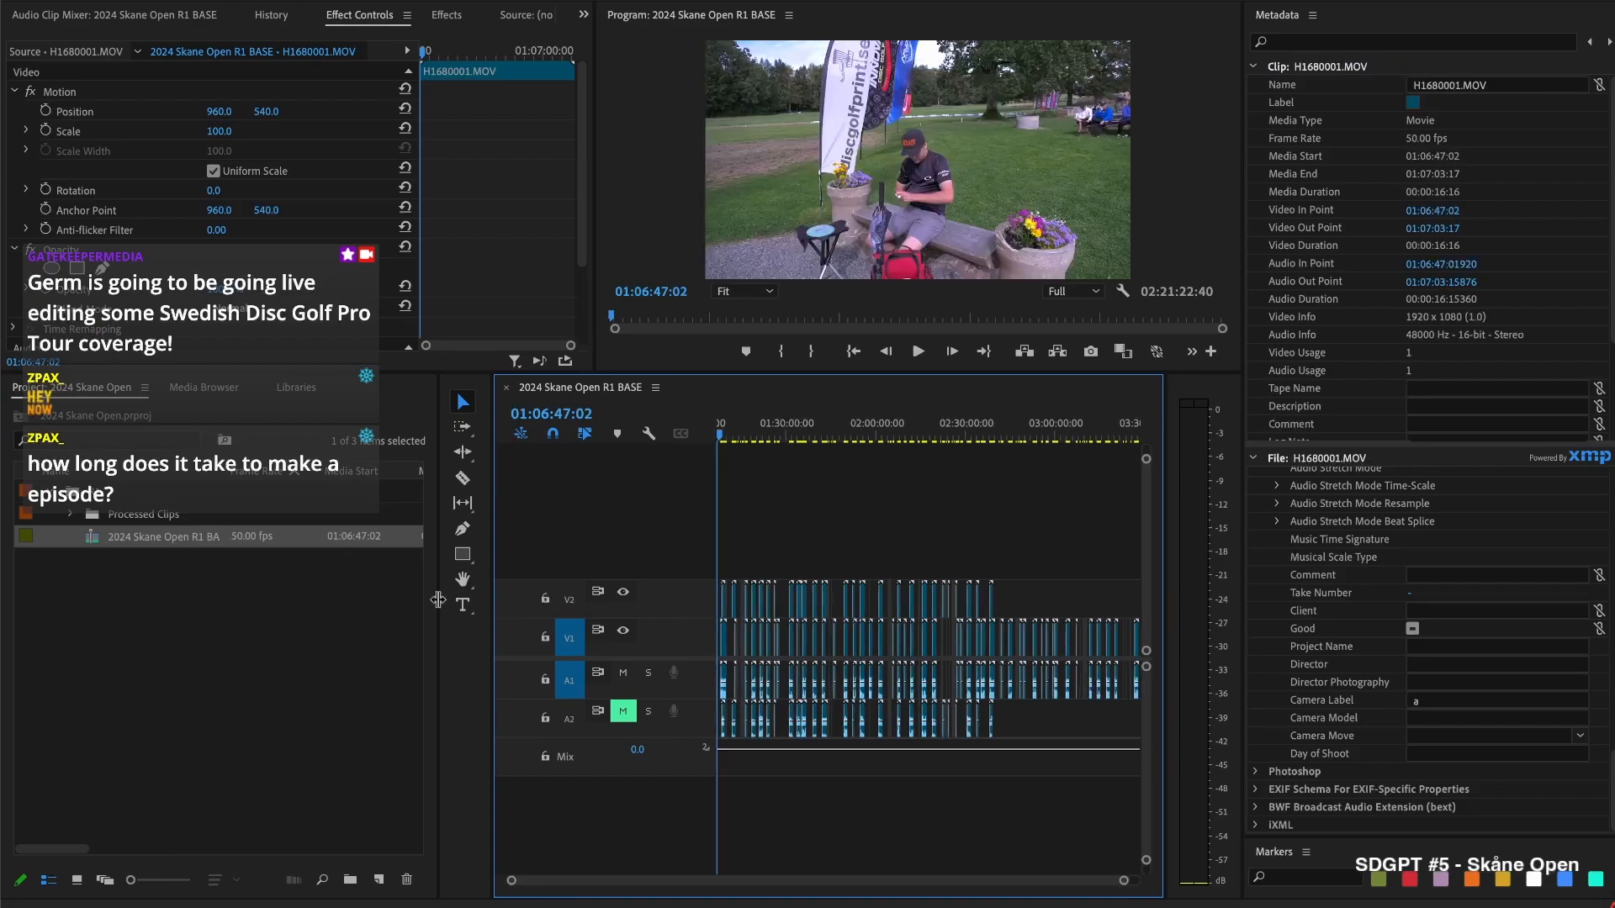
Examine the end of the second camera's coverage on V2, around clip H1680056.MOV at 02:38:39:38
scroll(1009, 555, up, 3)
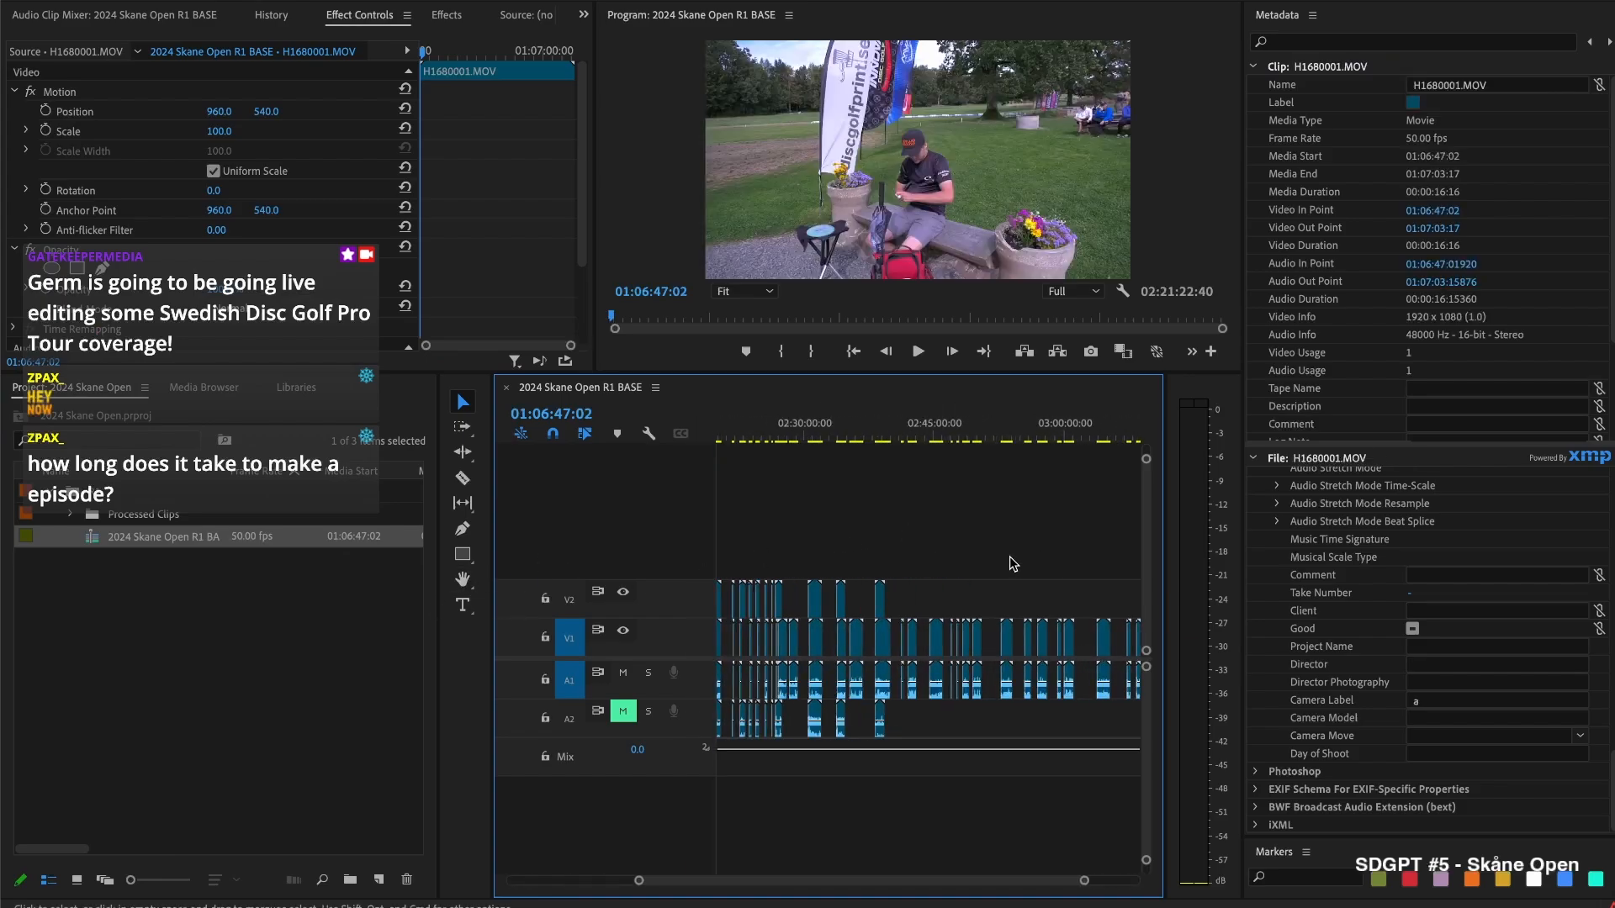
scroll(946, 558, down, 3)
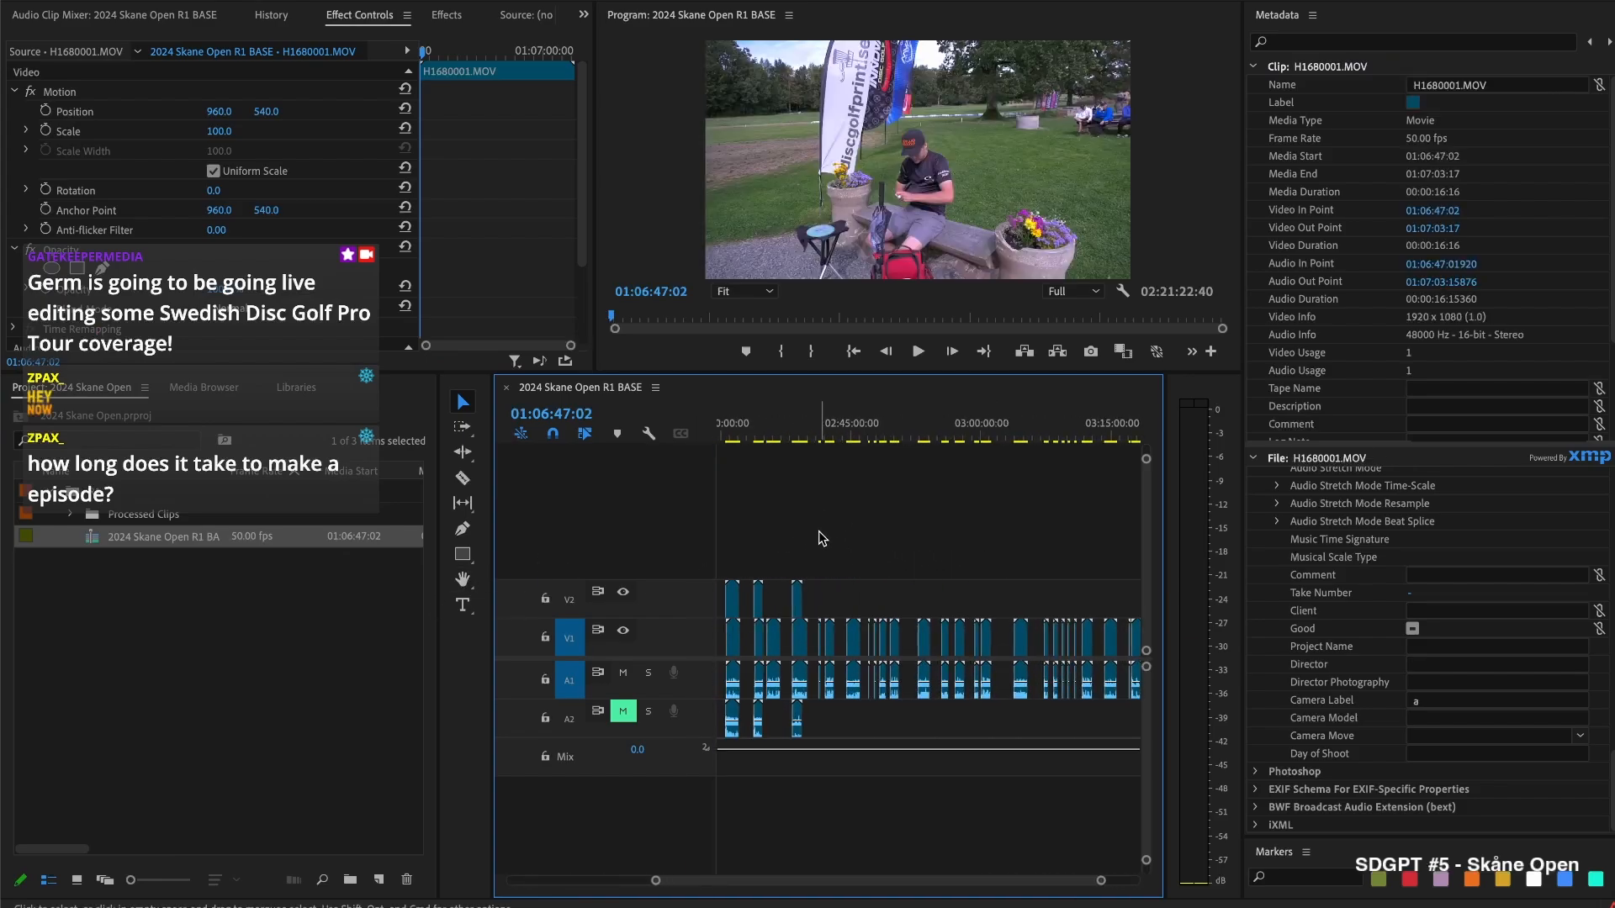
click(825, 430)
drag(826, 426, 795, 436)
click(800, 434)
scroll(814, 530, up, 1)
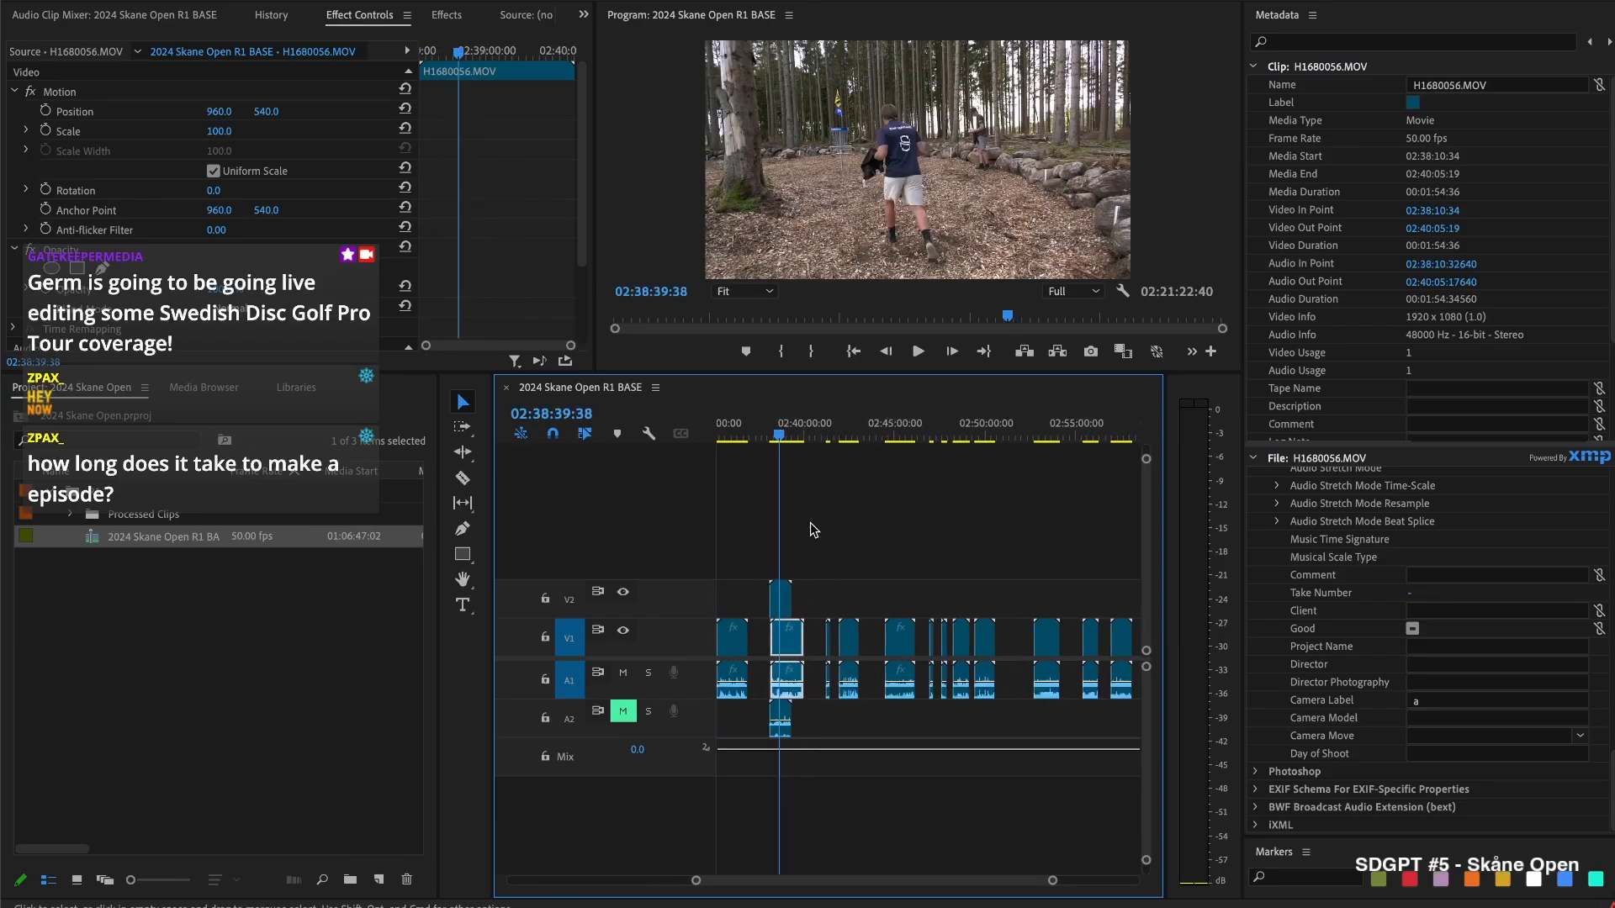
scroll(841, 527, up, 2)
scroll(887, 524, up, 3)
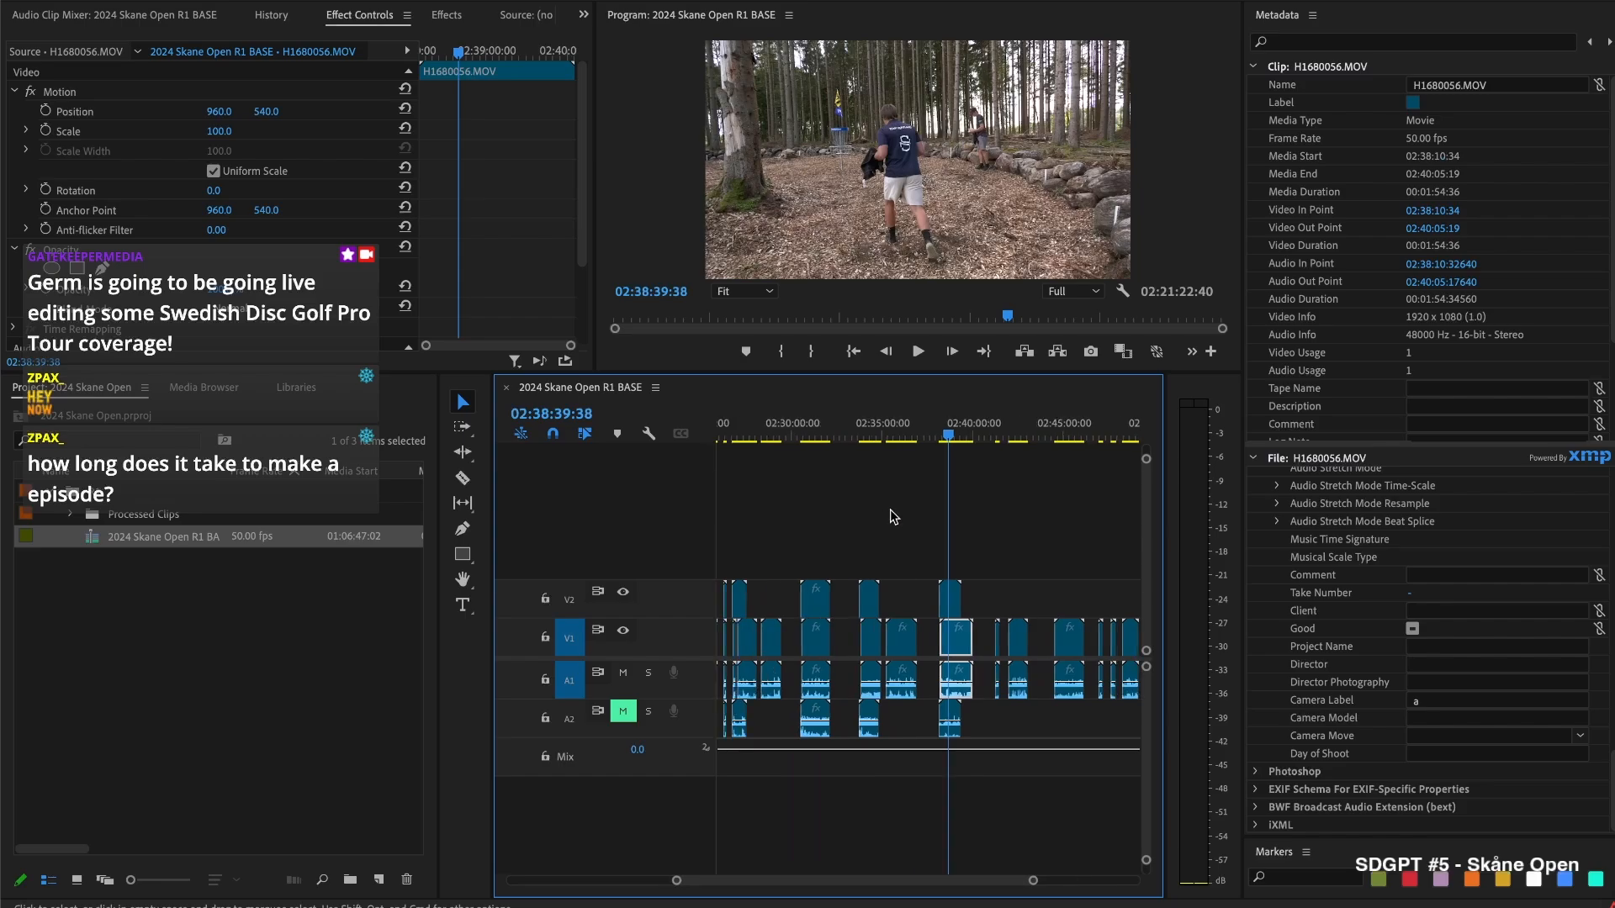
Compare the camera coverage on V1 and V2 around clips H1680055.MOV and H1680056.MOV and in the stretch following them
click(995, 427)
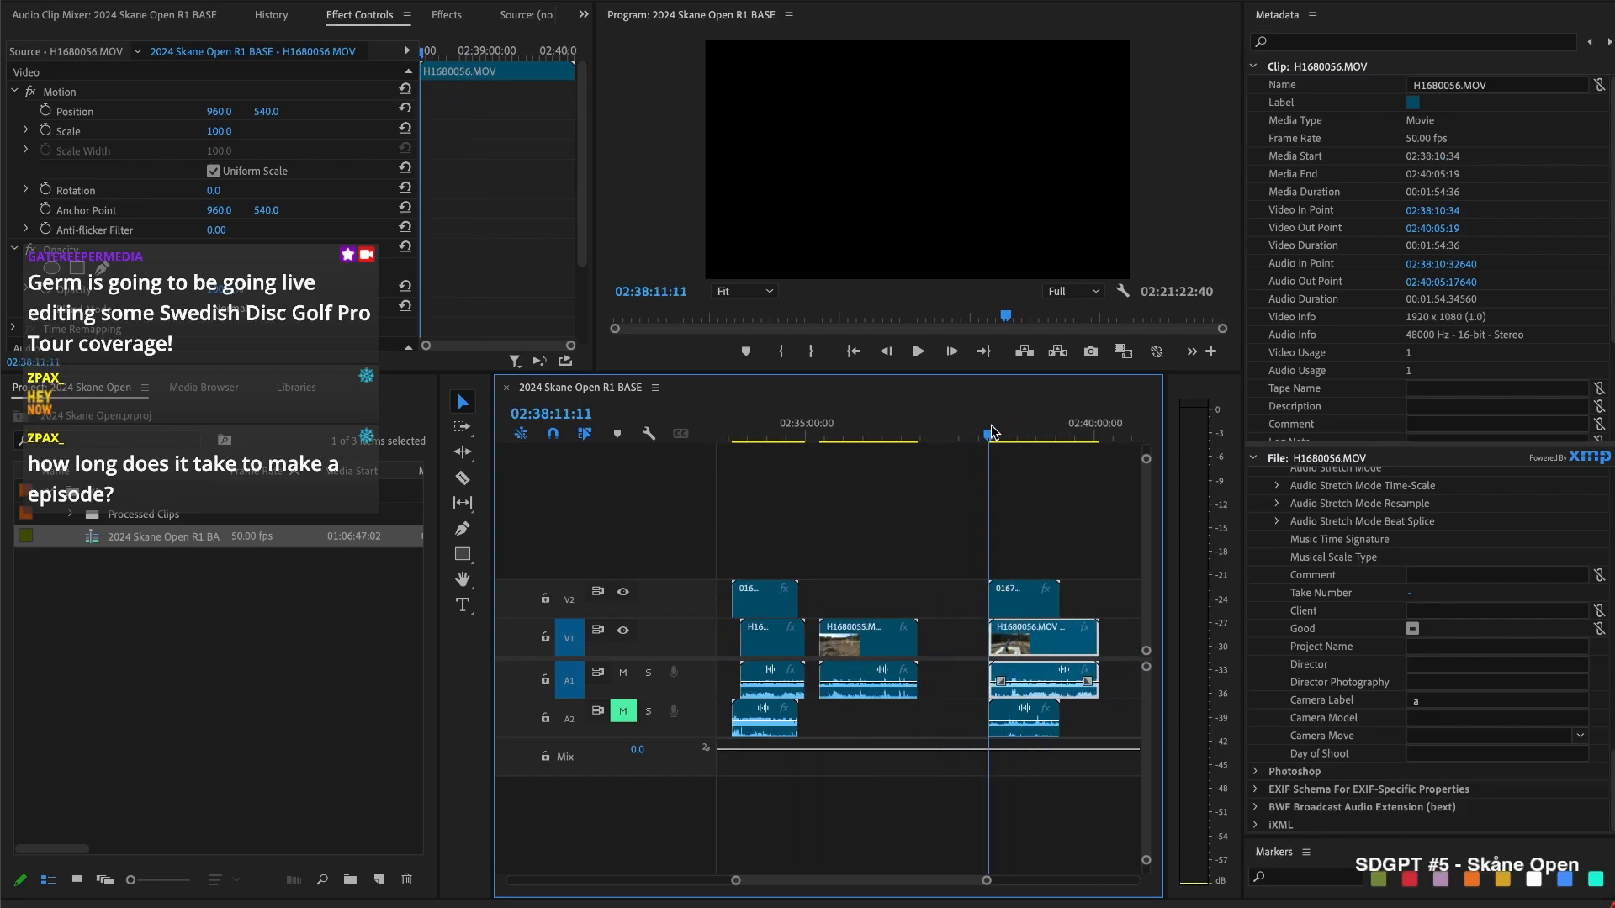
scroll(984, 486, down, 2)
scroll(984, 486, up, 3)
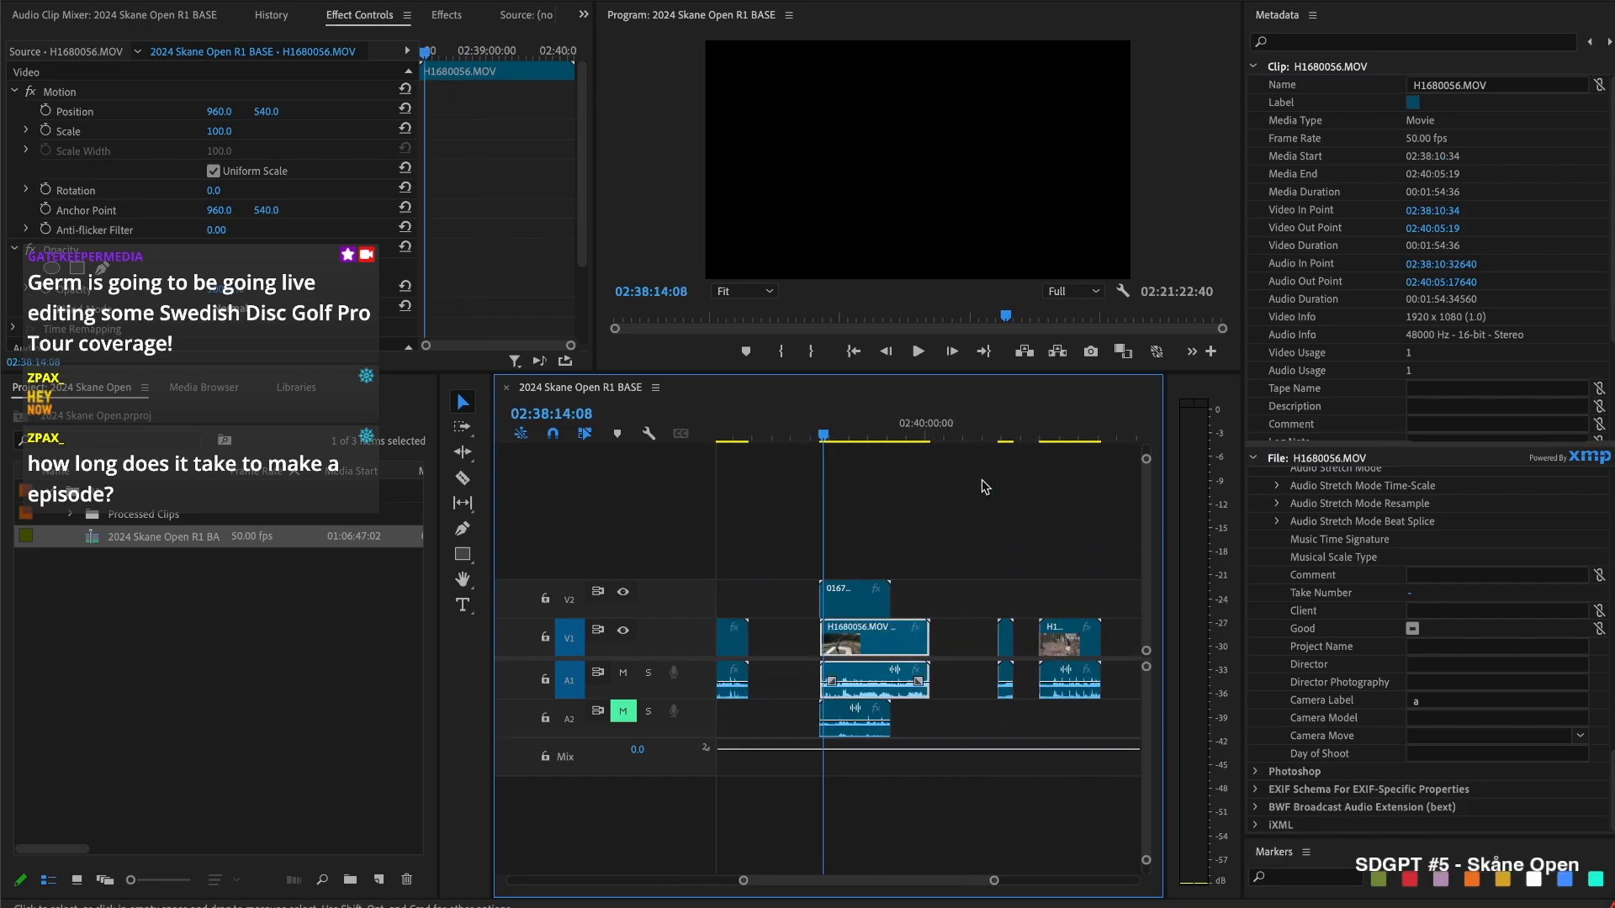
click(877, 426)
click(976, 429)
scroll(992, 466, down, 5)
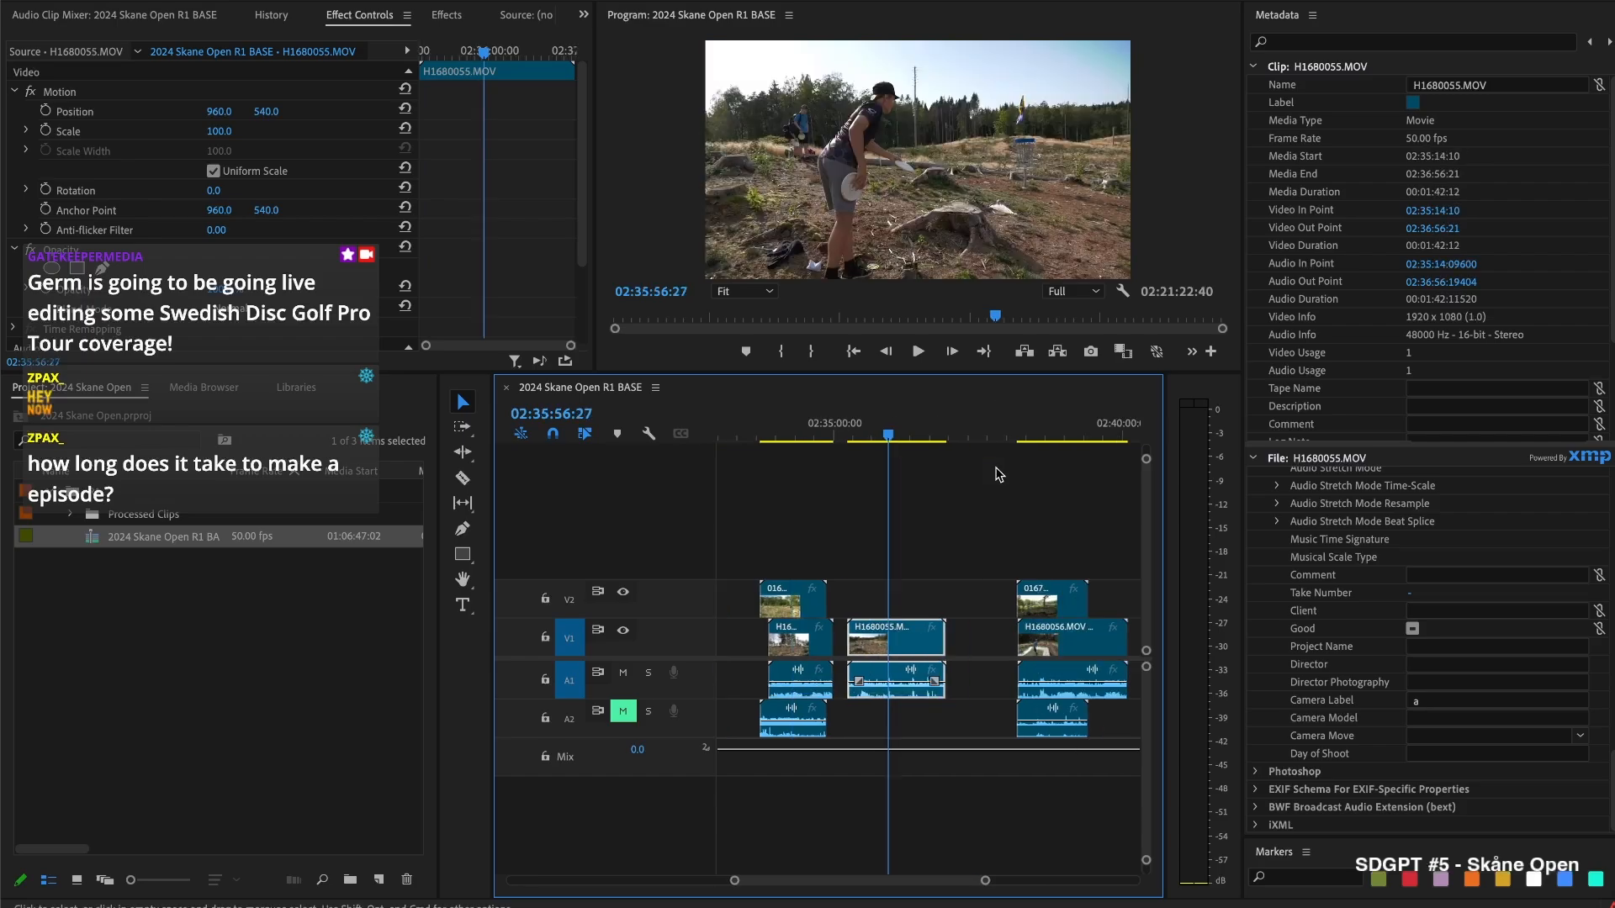
scroll(981, 523, up, 4)
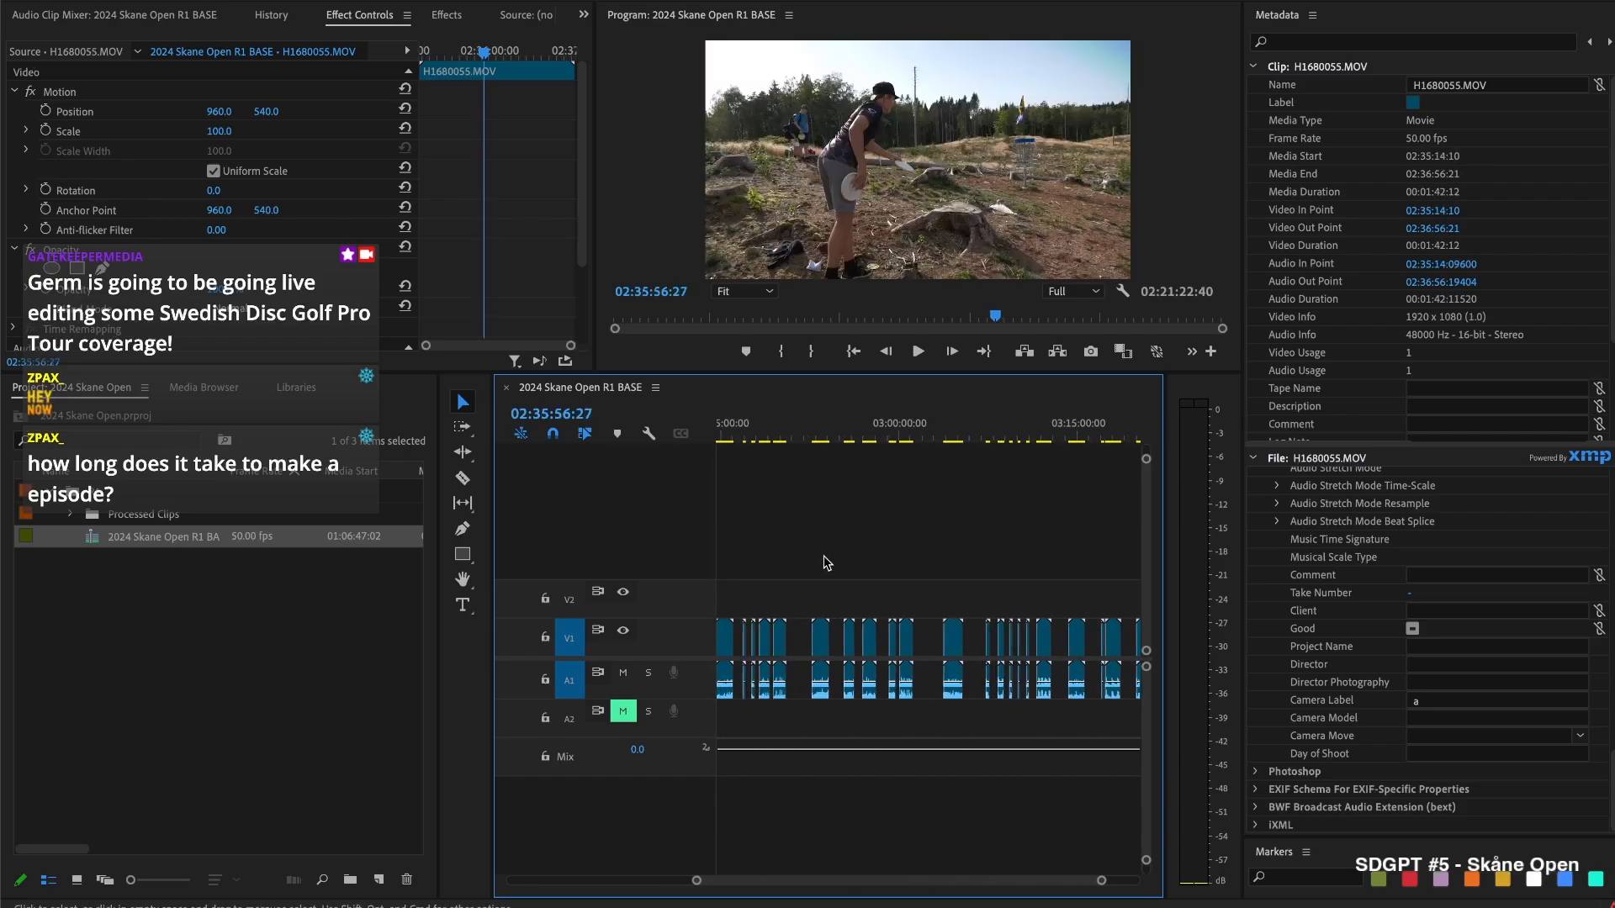
scroll(1029, 499, down, 4)
click(920, 431)
scroll(977, 476, up, 5)
scroll(805, 557, up, 4)
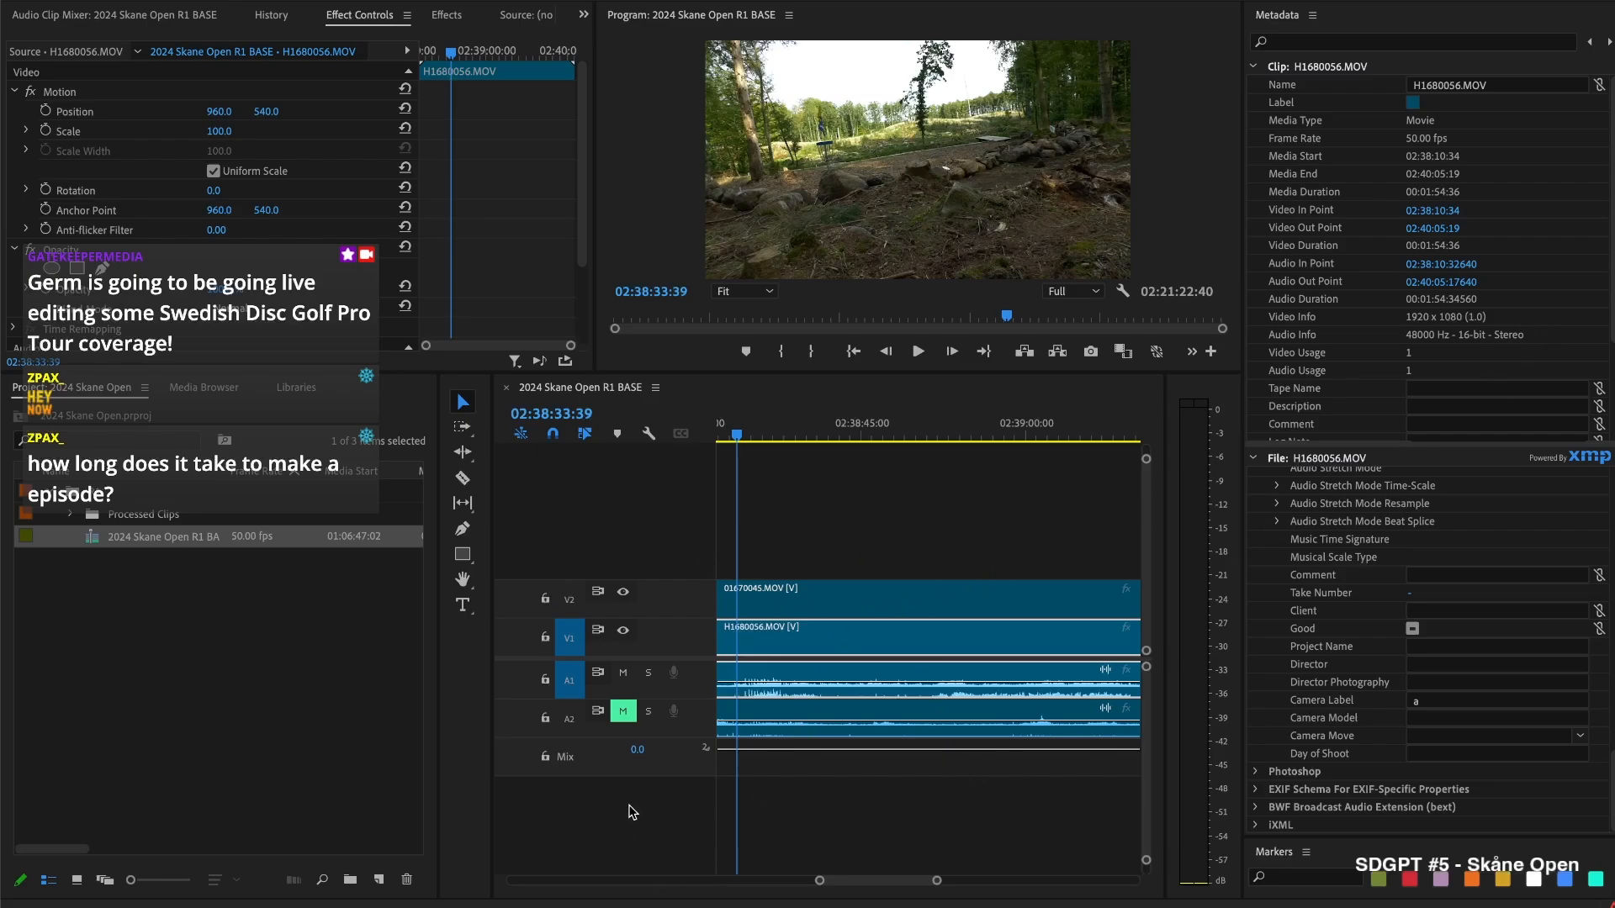
Fit the whole sequence in the timeline and inspect the early overlapping camera clips around H1680002.MOV at 01:09:01:42
click(617, 856)
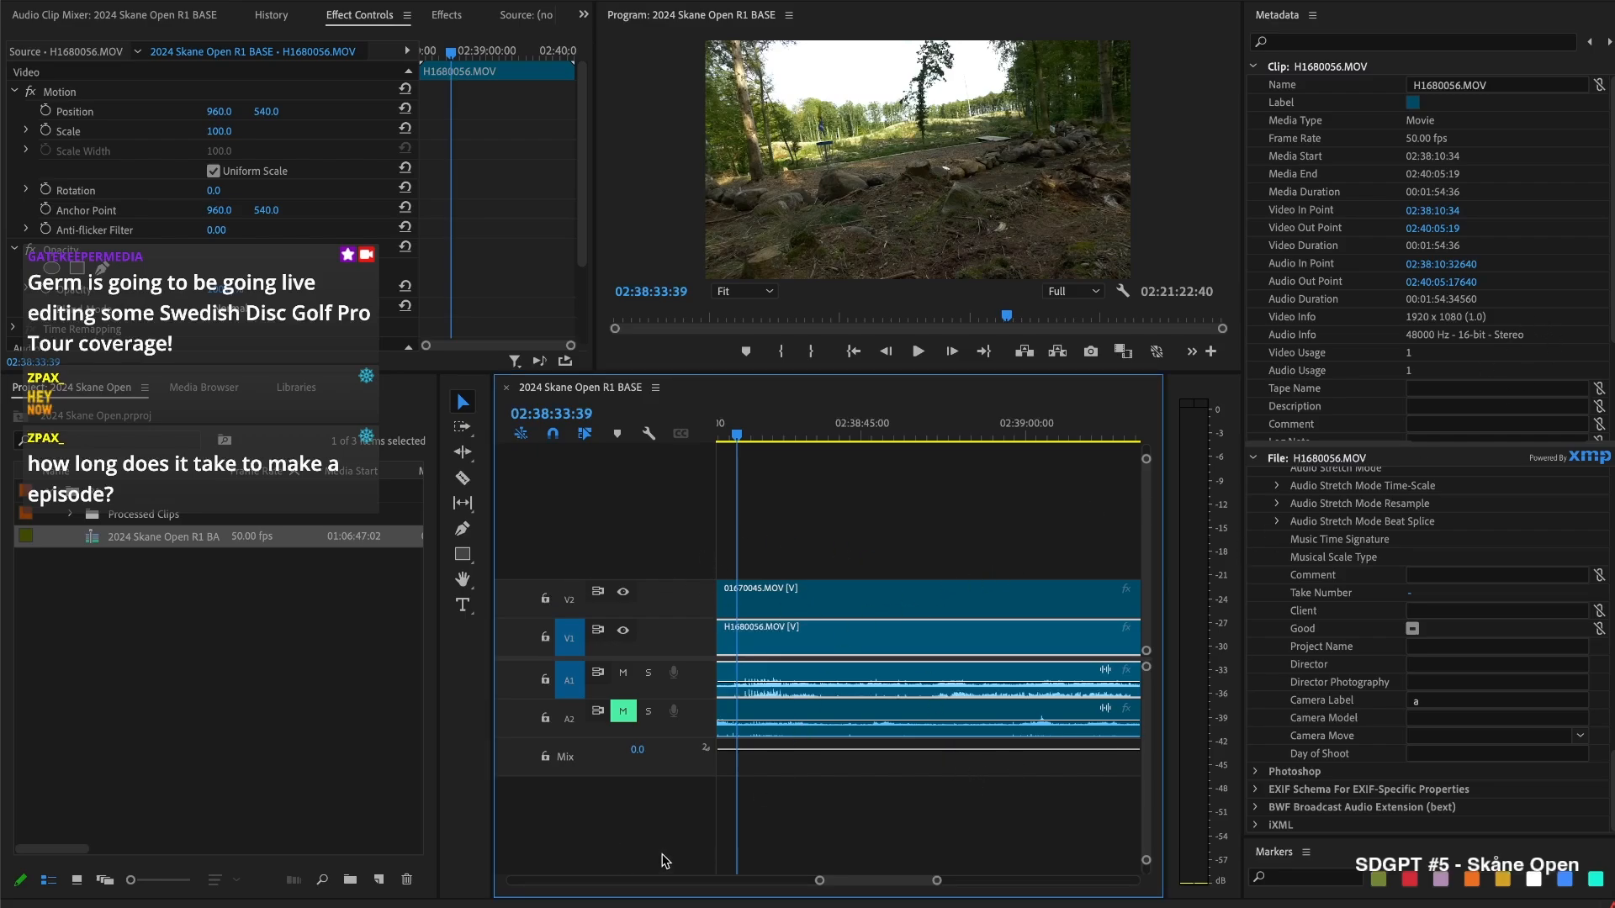
key(backslash)
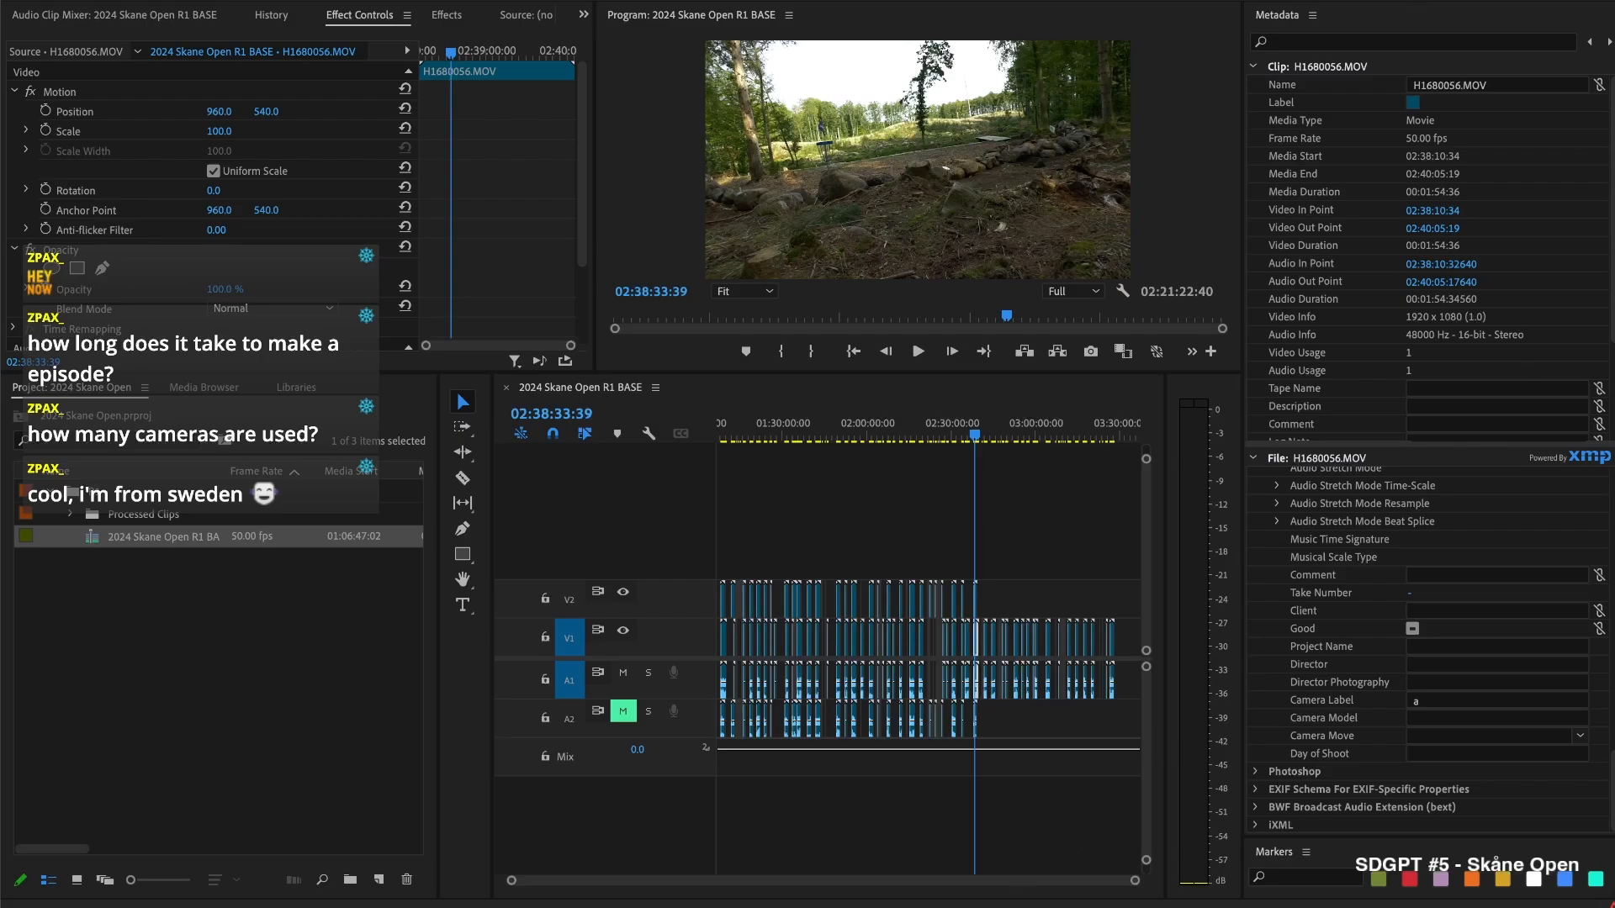
click(596, 584)
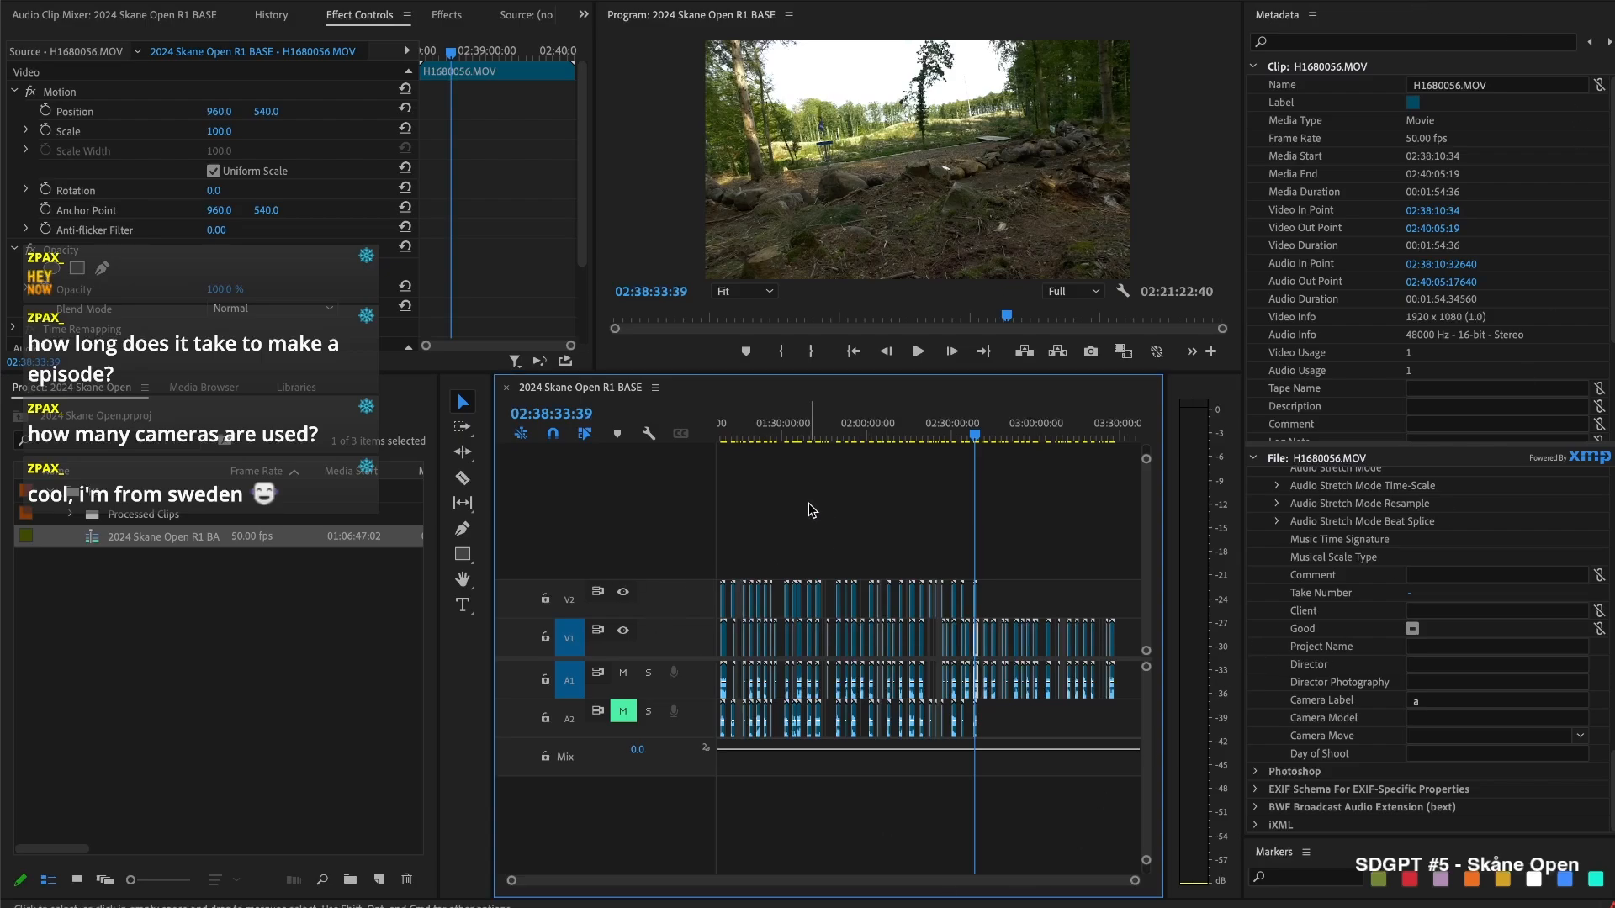
scroll(810, 509, up, 5)
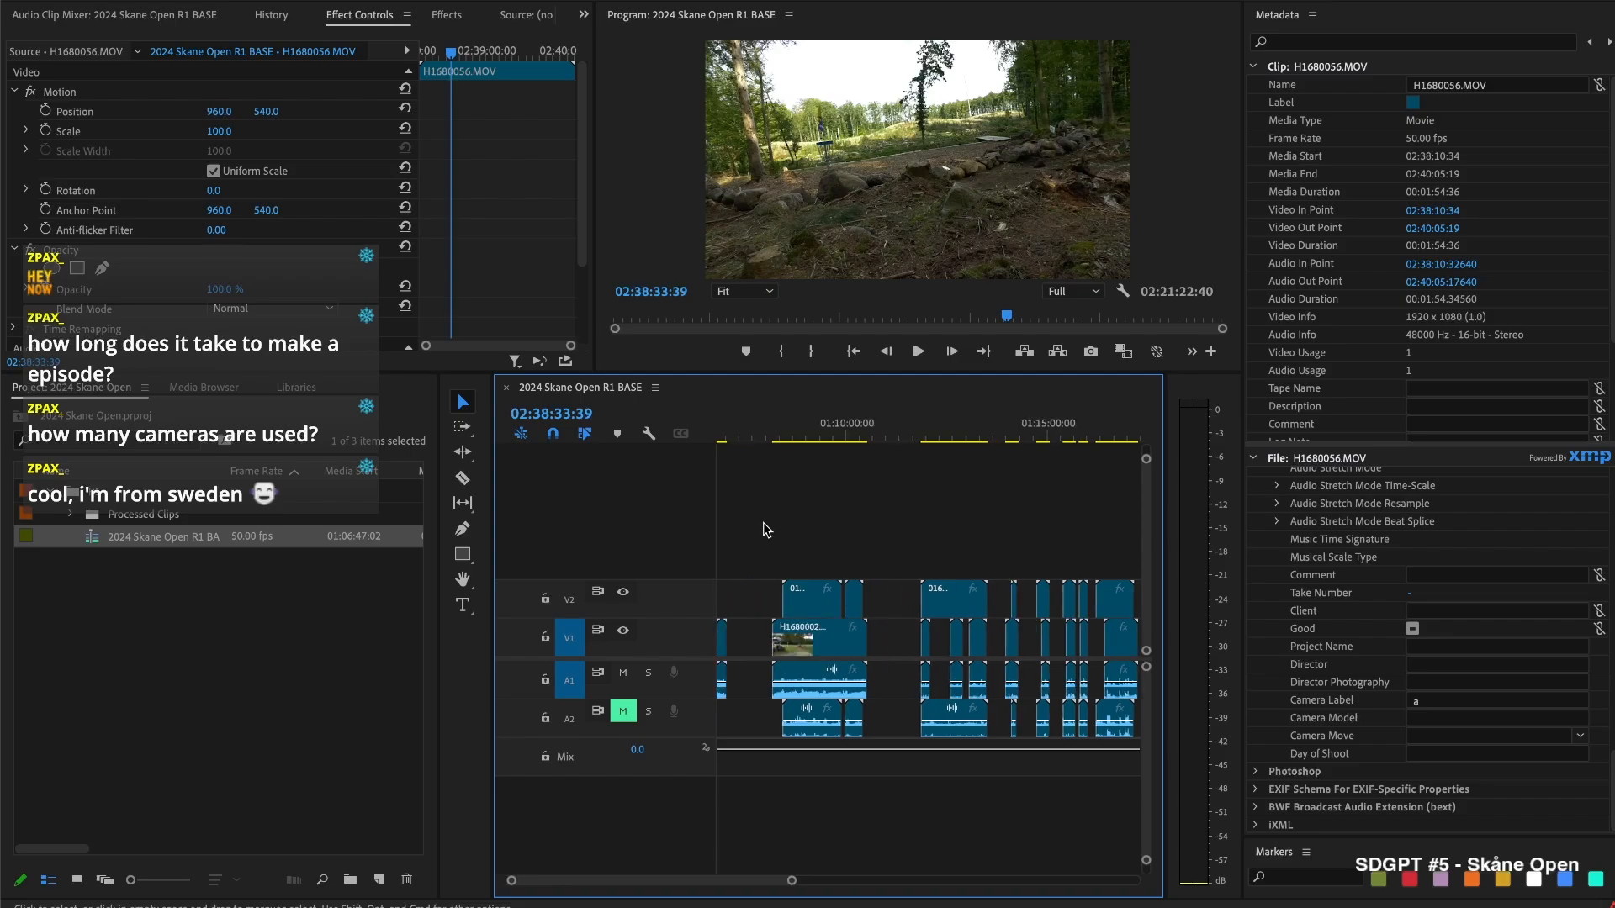
mouse_move(813, 431)
mouse_down()
mouse_move(717, 431)
mouse_move(807, 431)
mouse_up()
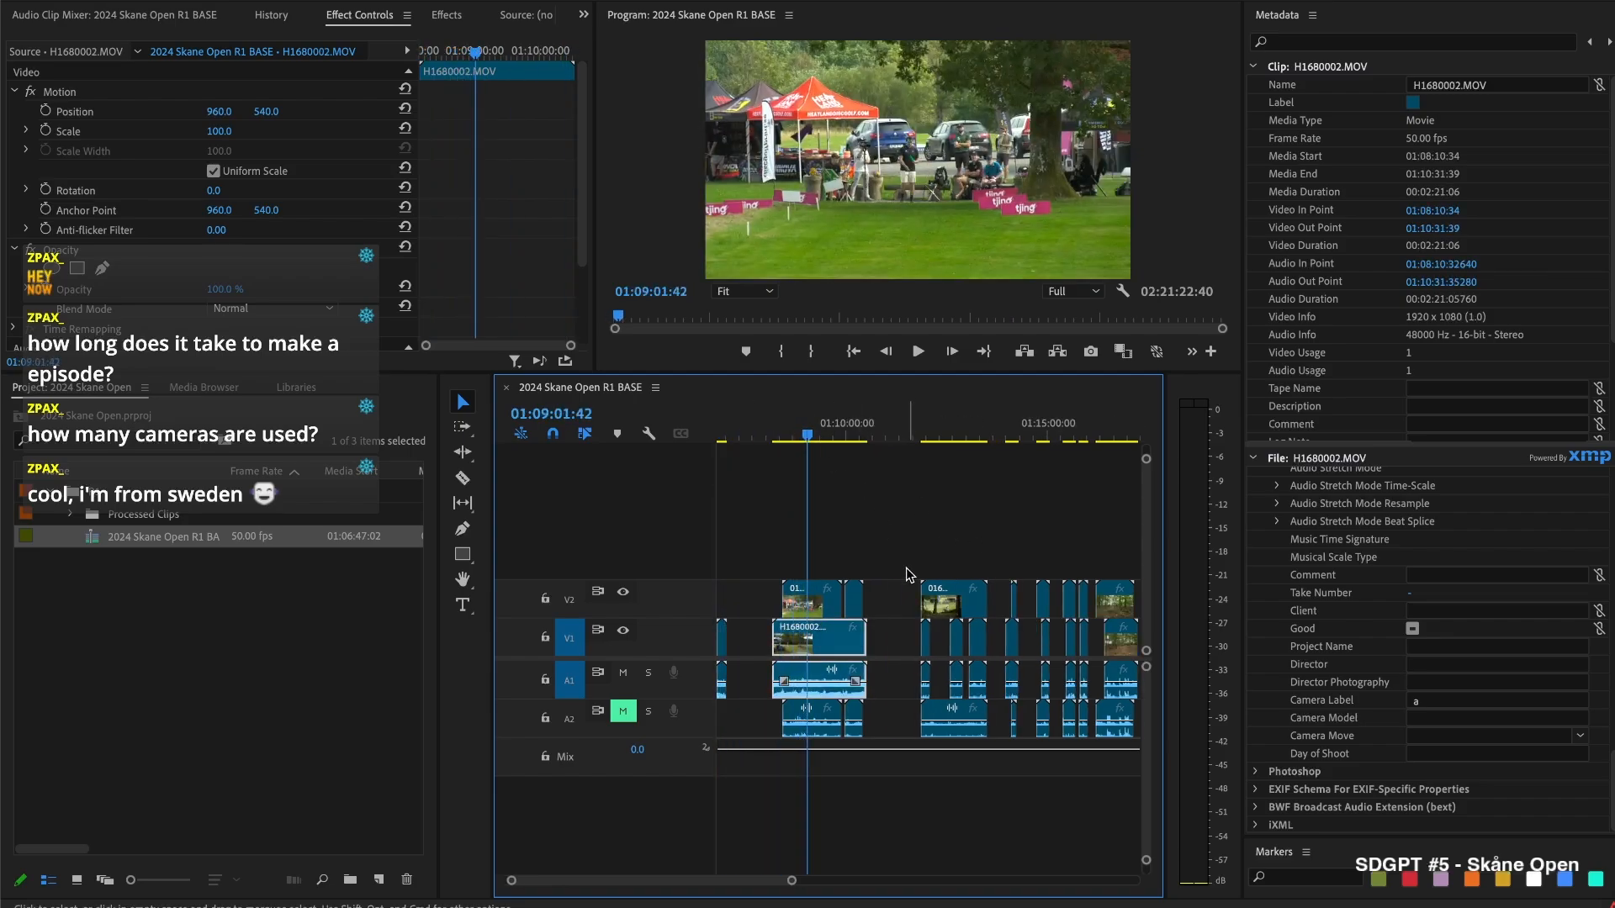
Find the overlapping pair 01670013.MOV and H1680016.MOV in the timeline and view the frame at 01:26:26:02
scroll(907, 572, down, 15)
scroll(905, 562, down, 5)
scroll(1056, 595, up, 8)
scroll(858, 591, up, 8)
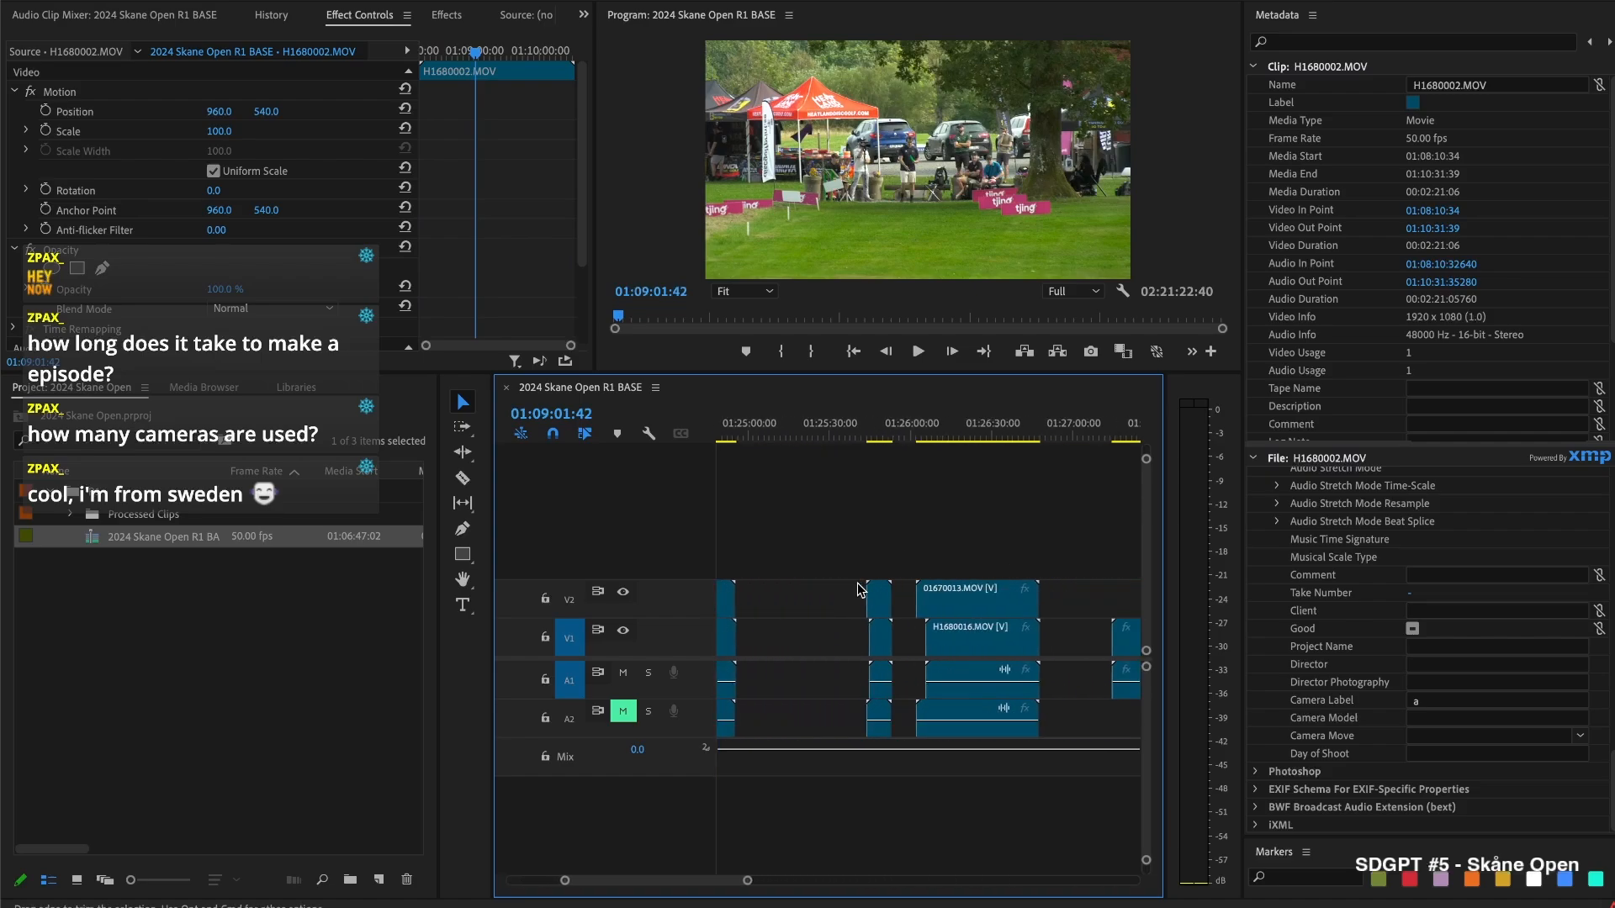
scroll(860, 588, up, 6)
mouse_move(928, 418)
mouse_down()
mouse_move(1069, 429)
mouse_move(934, 424)
mouse_up()
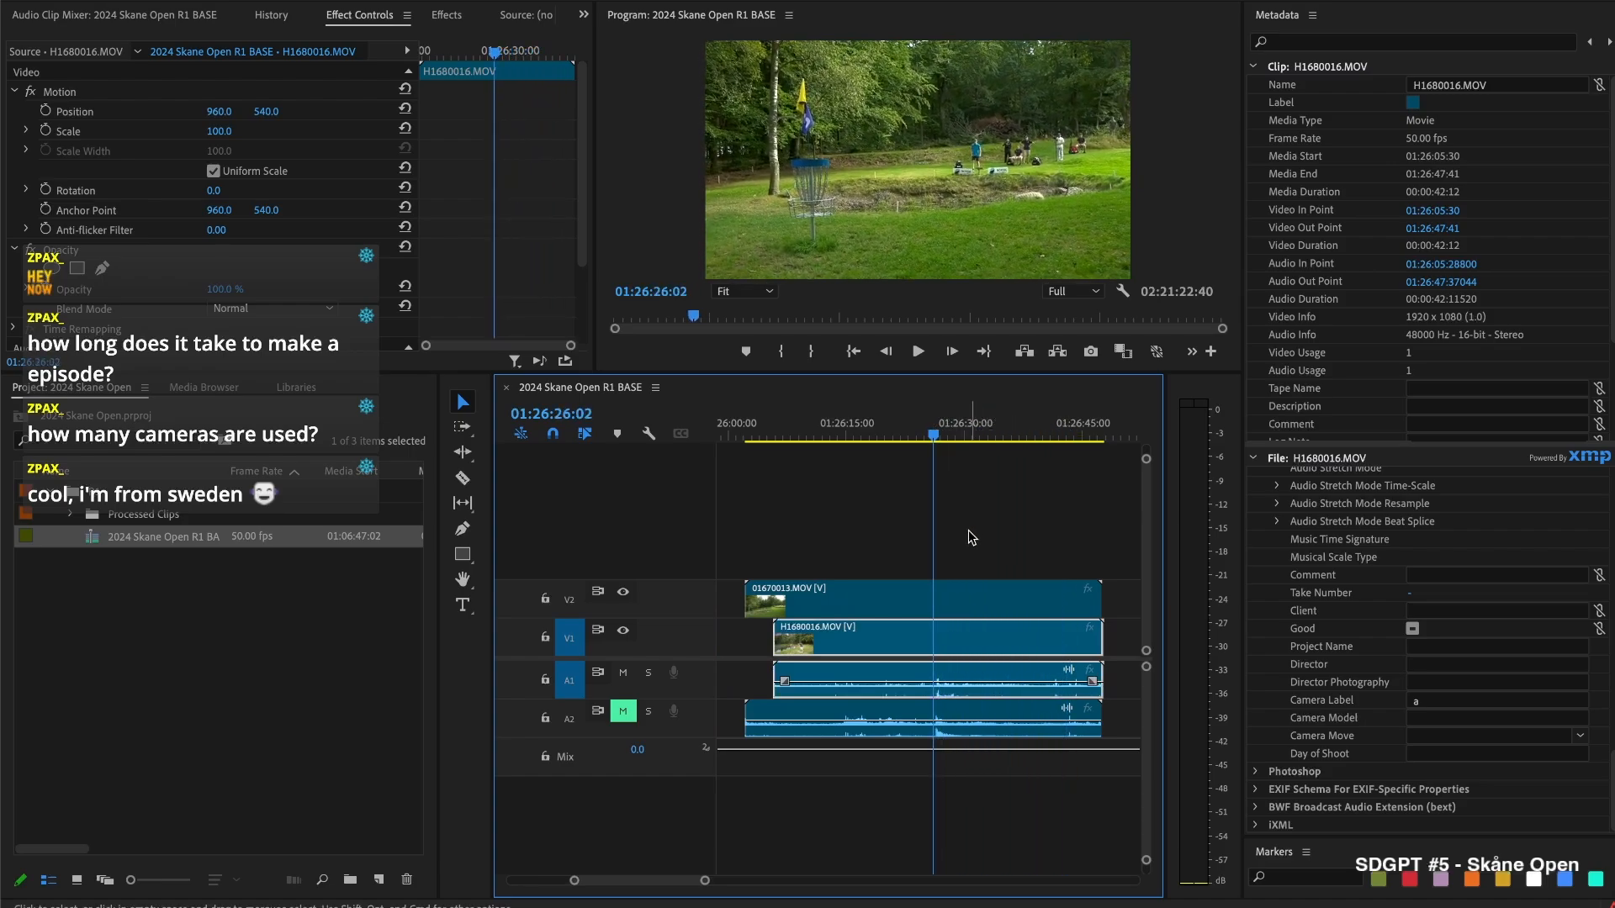
Inspect the throw before the audio spike in the maximized Program monitor, advancing frame by frame from 01:26:26:15 to 01:26:26:18
scroll(969, 528, up, 5)
scroll(878, 535, left, 2)
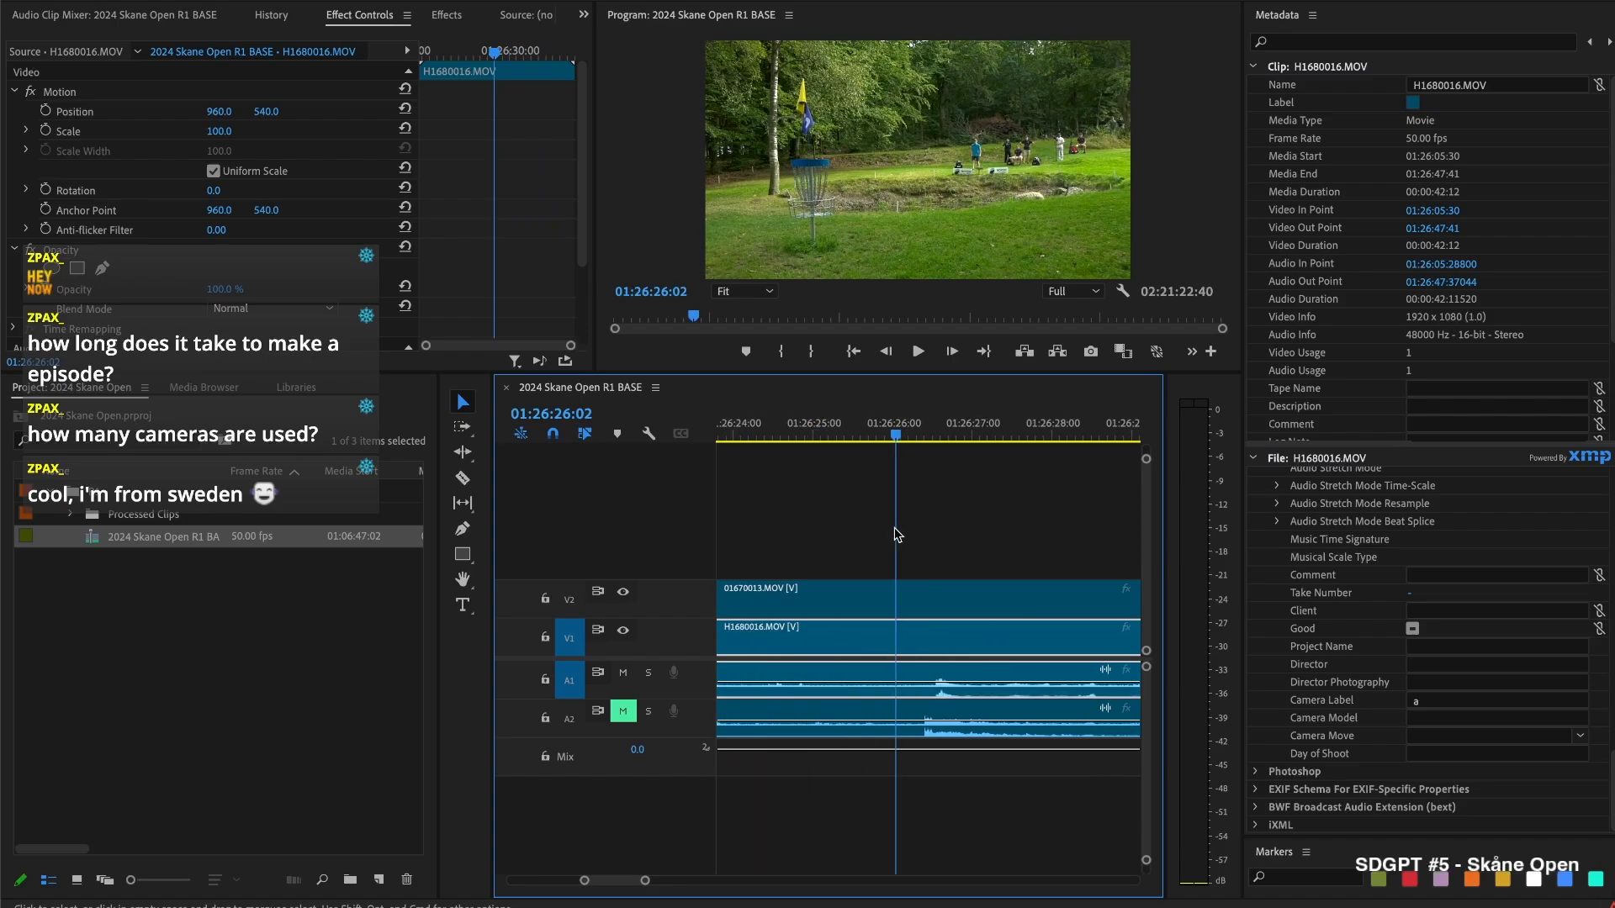
drag(898, 426, 917, 425)
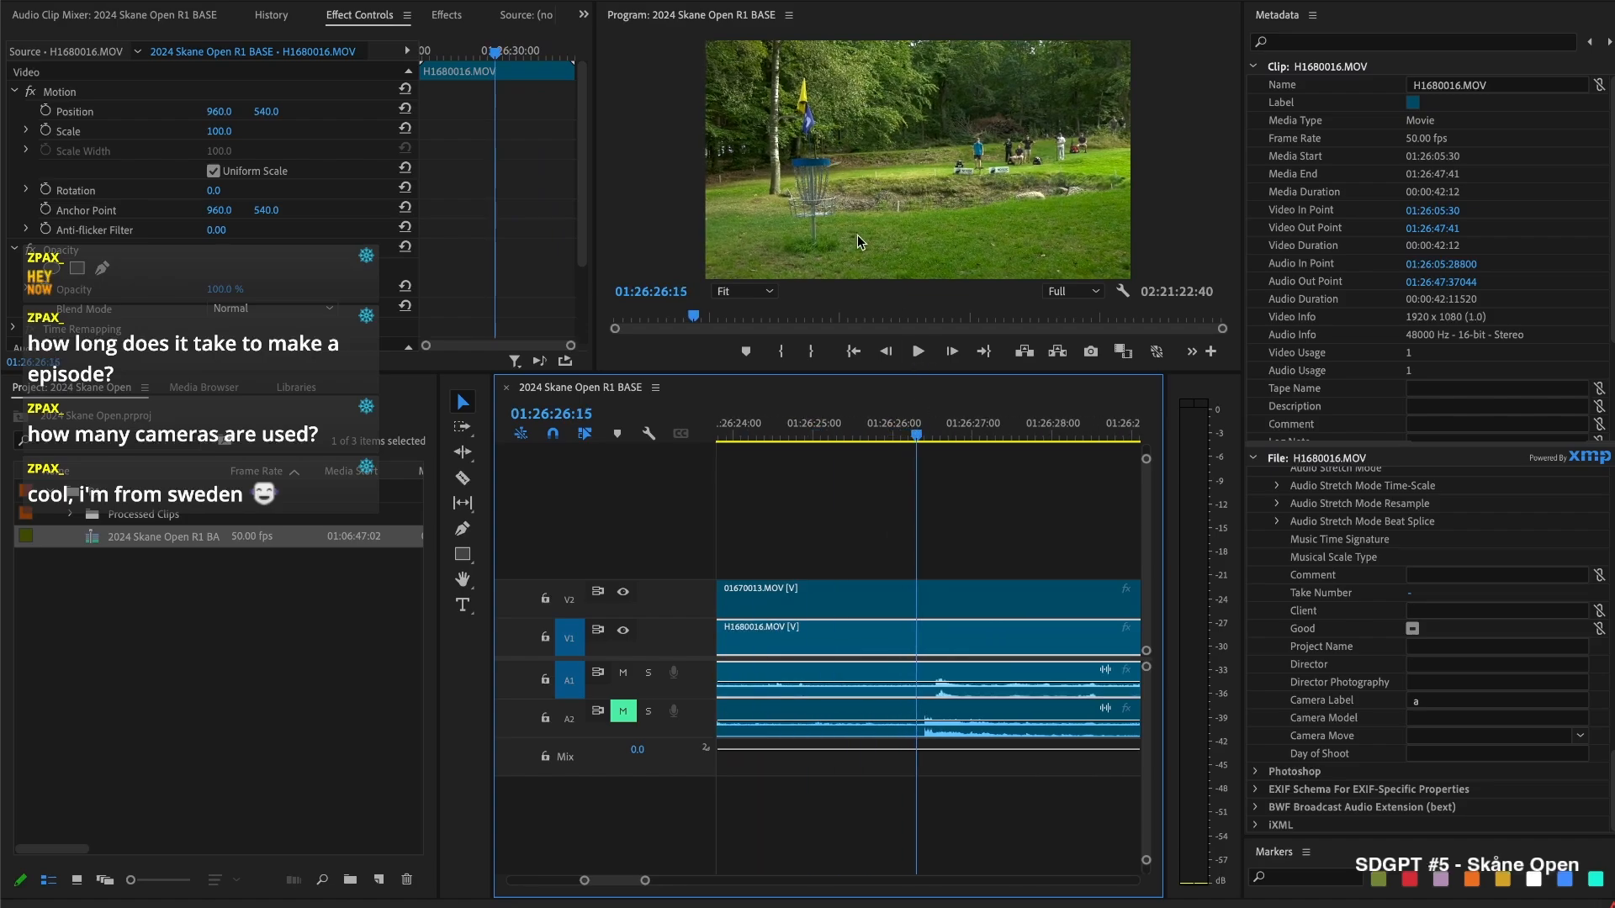
key(grave)
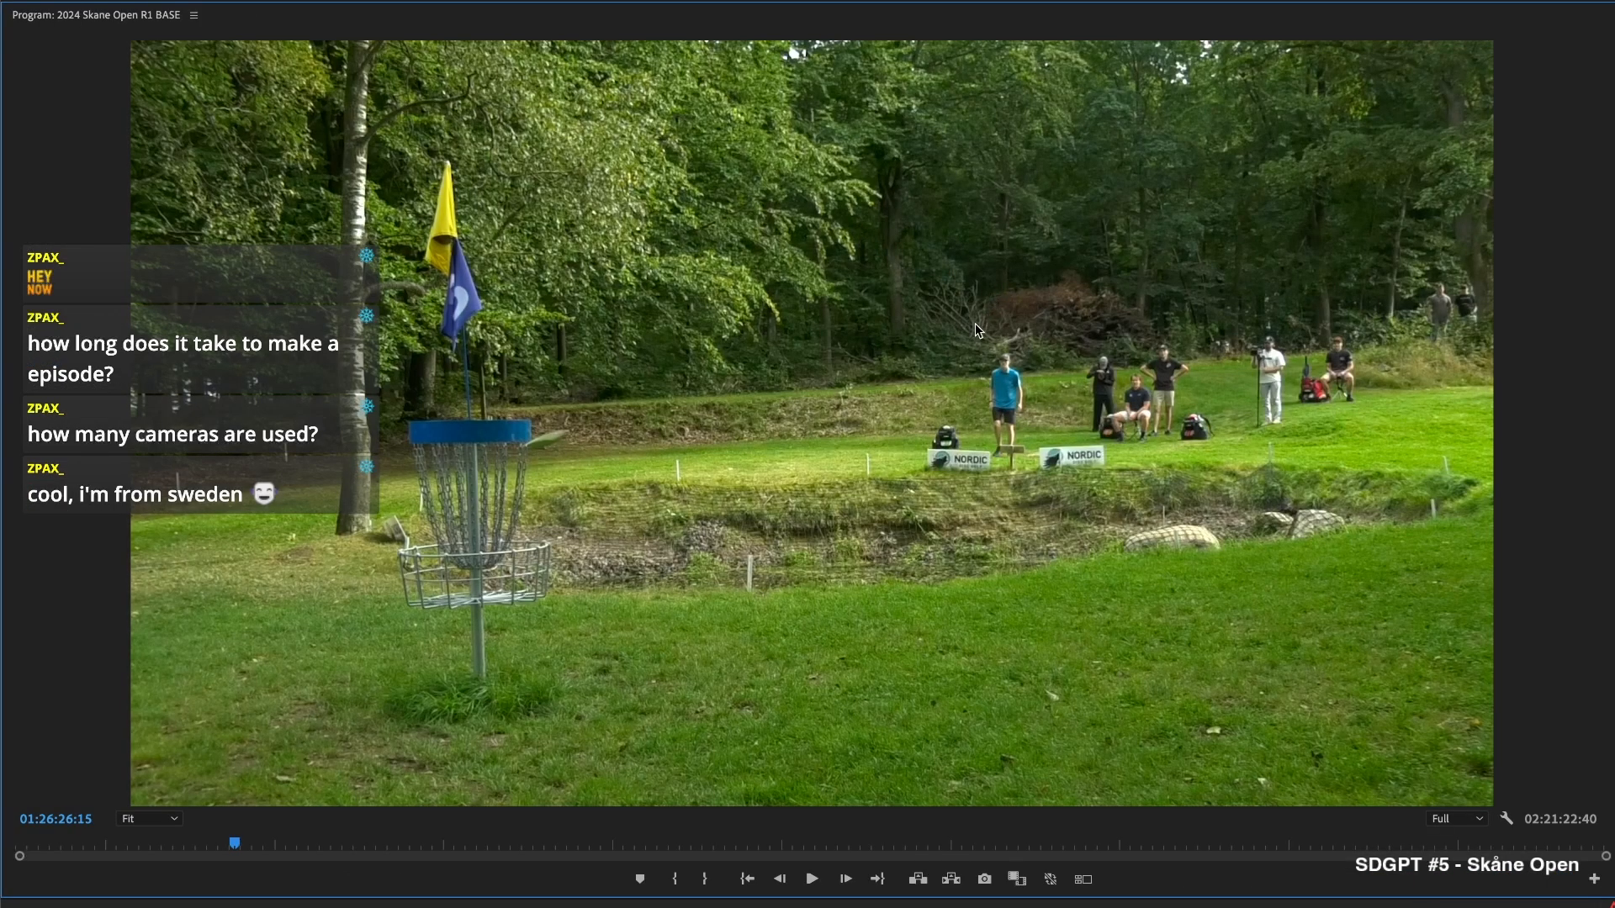
key(Right)
key(Right)
key(Right)
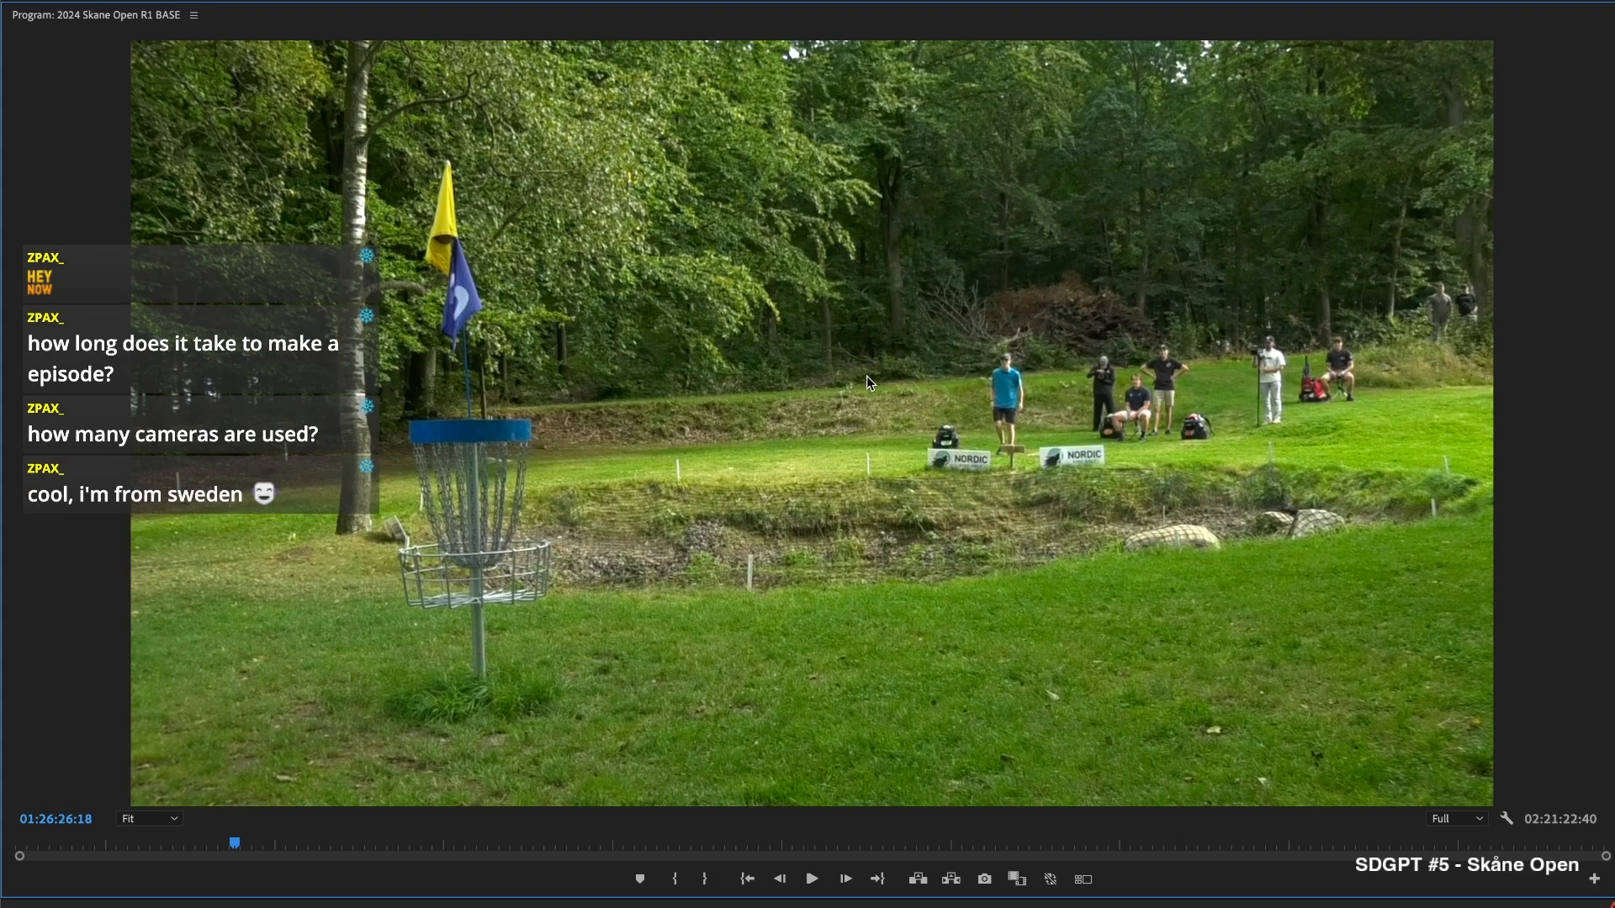
Restore the normal panel layout and add a marker to clip 01670013.MOV at 01:26:26:18
key(grave)
click(939, 594)
key(m)
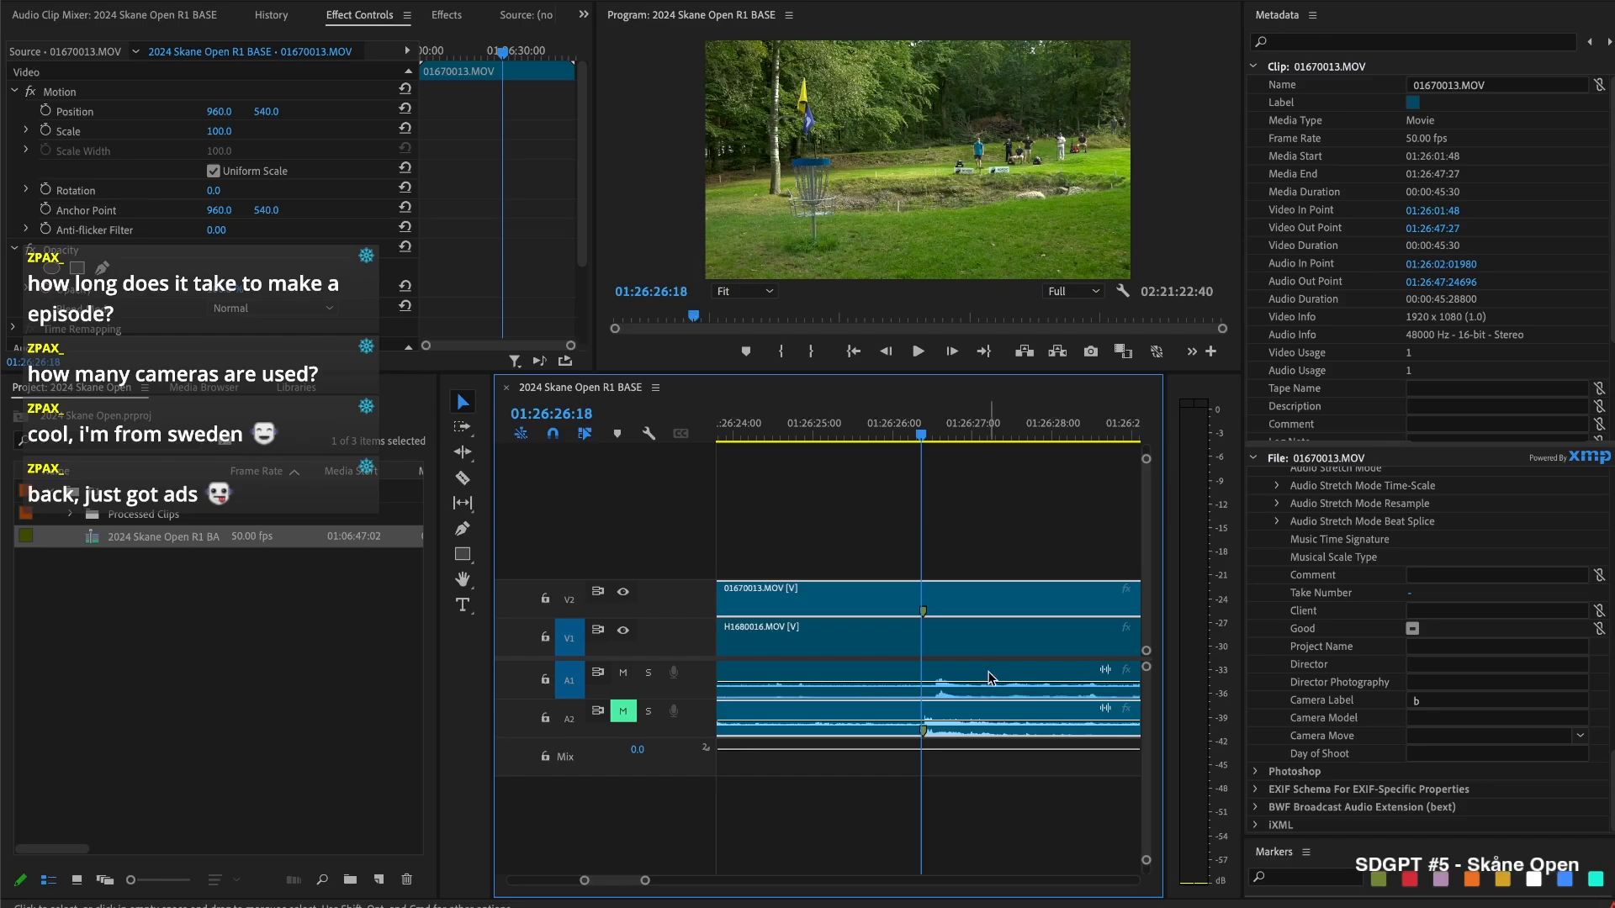
scroll(976, 633, down, 4)
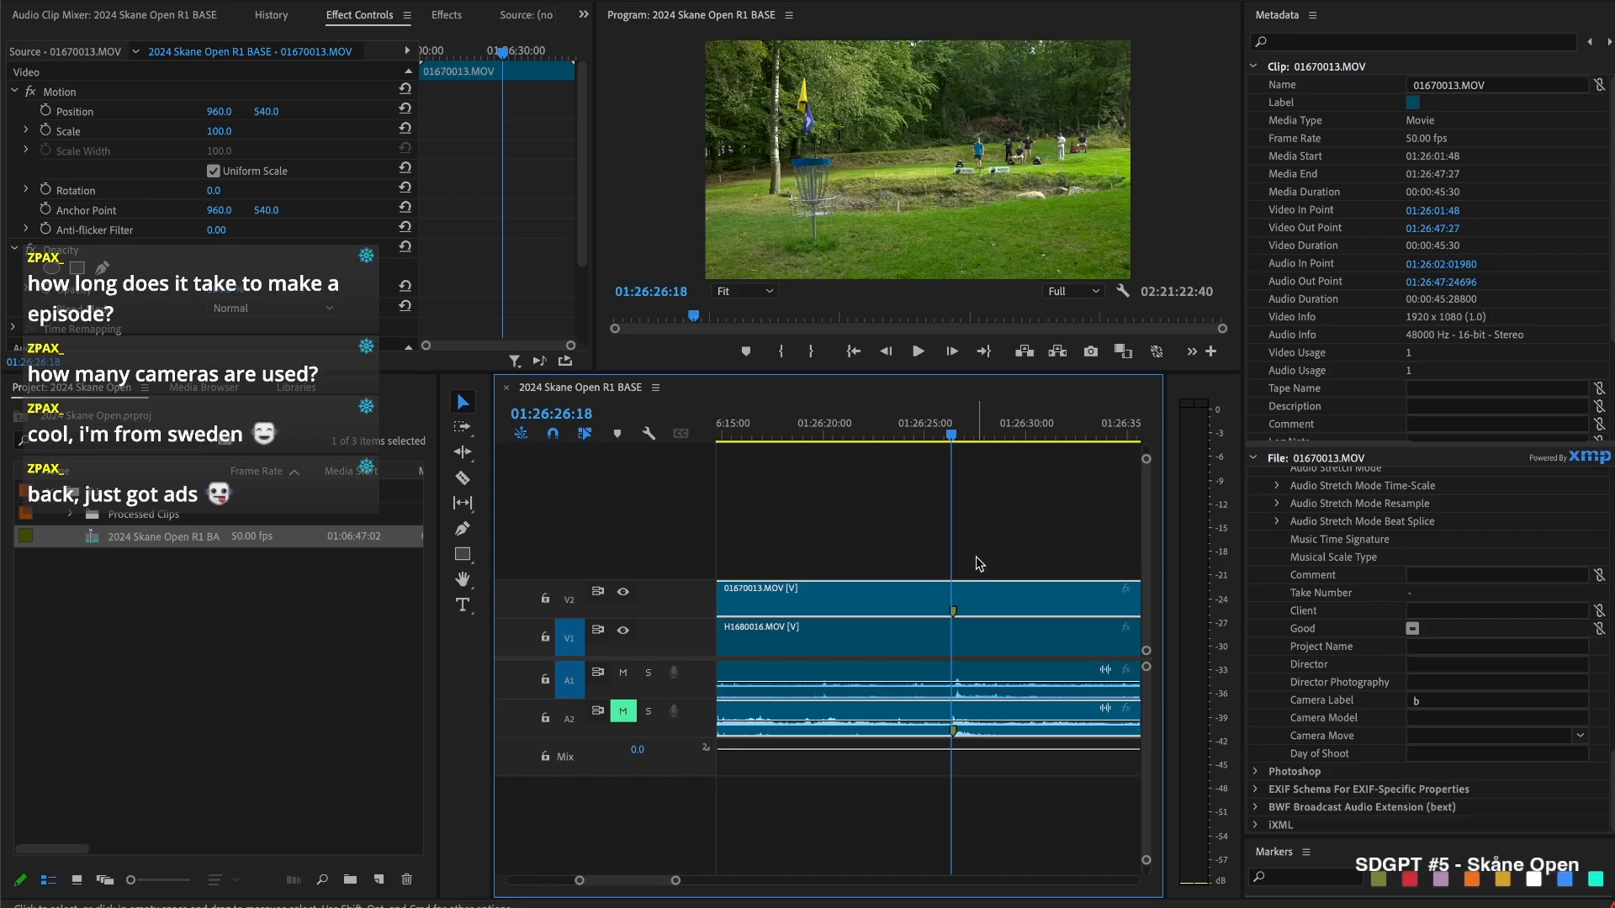
scroll(978, 563, up, 5)
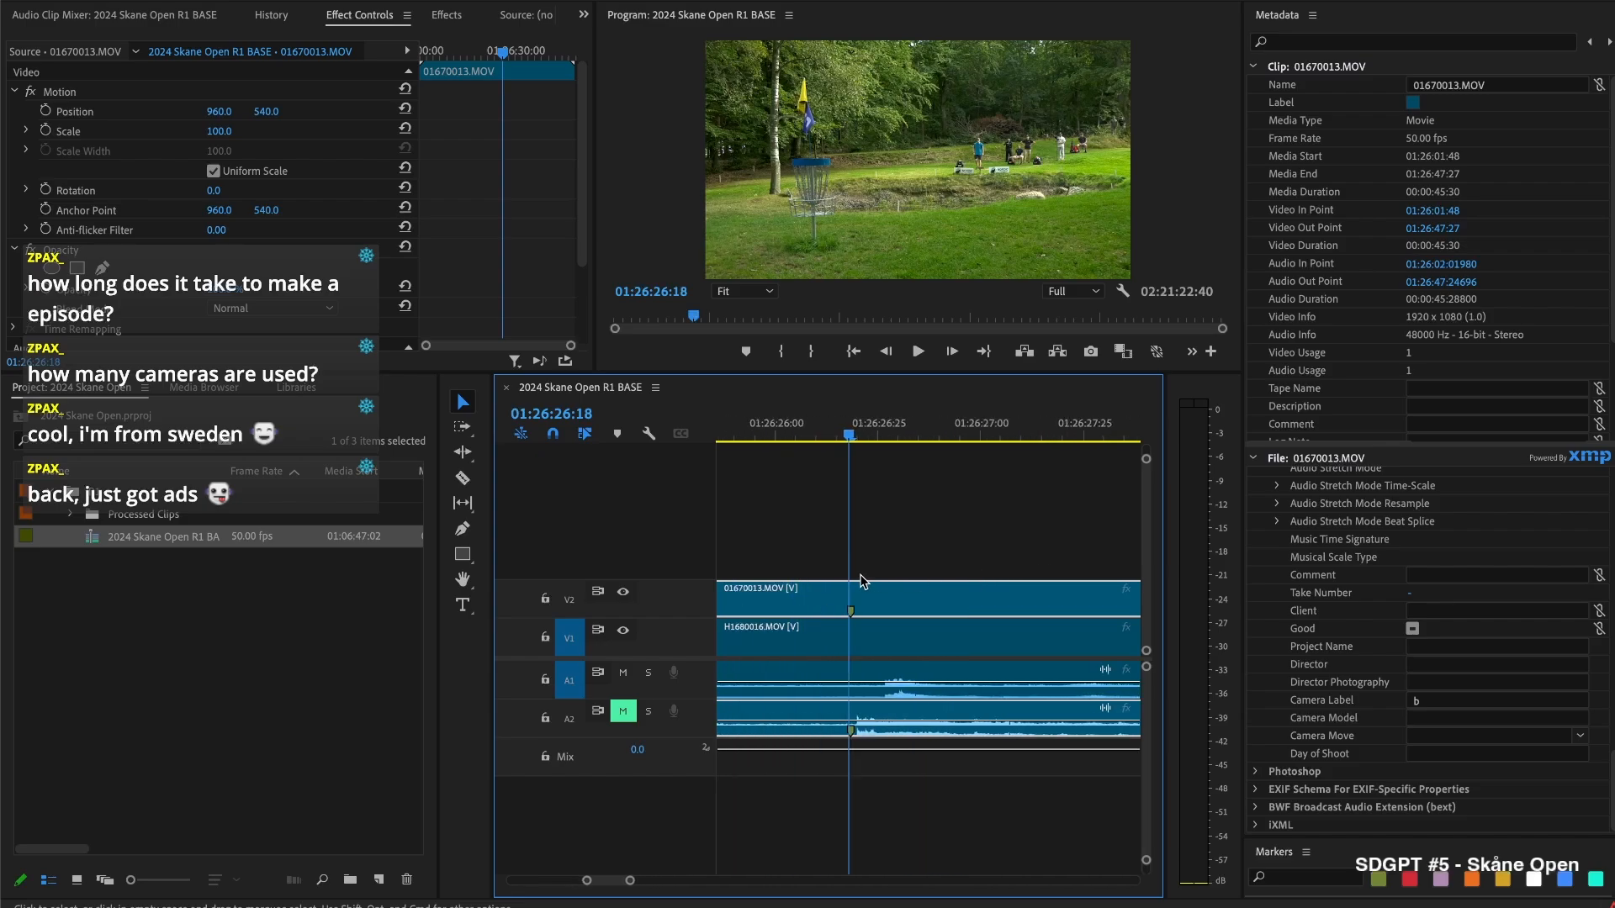
Compare the audio spikes of both cameras between 01:26:26:18 and 01:26:26:24 and view the enlarged frame at 01:26:26:18
click(871, 436)
drag(872, 437, 878, 472)
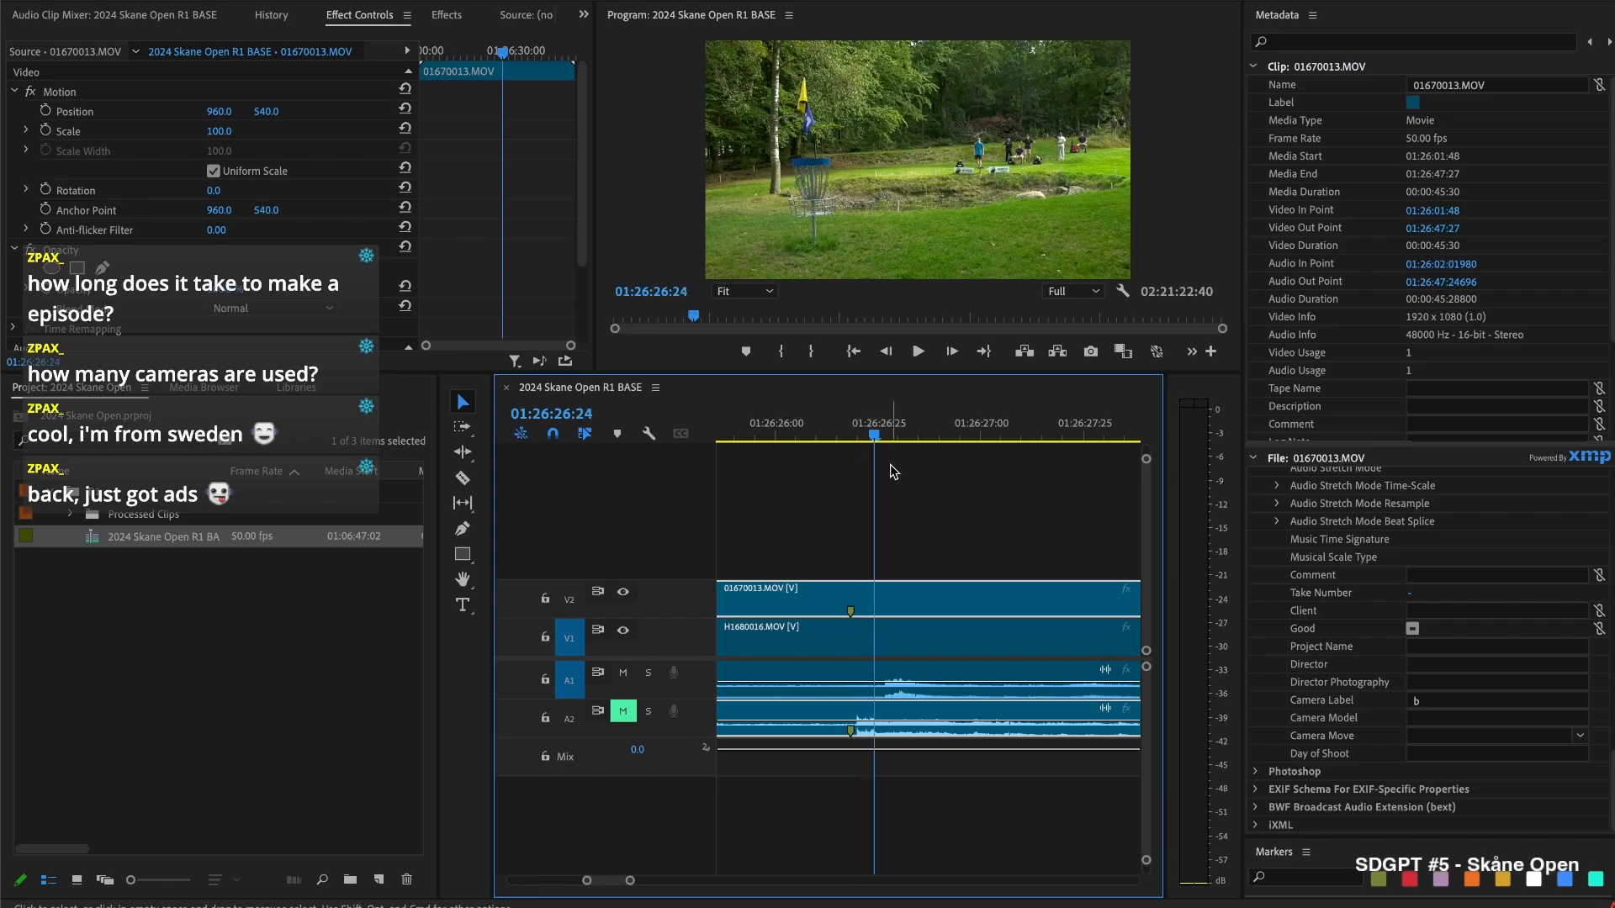
scroll(920, 522, down, 2)
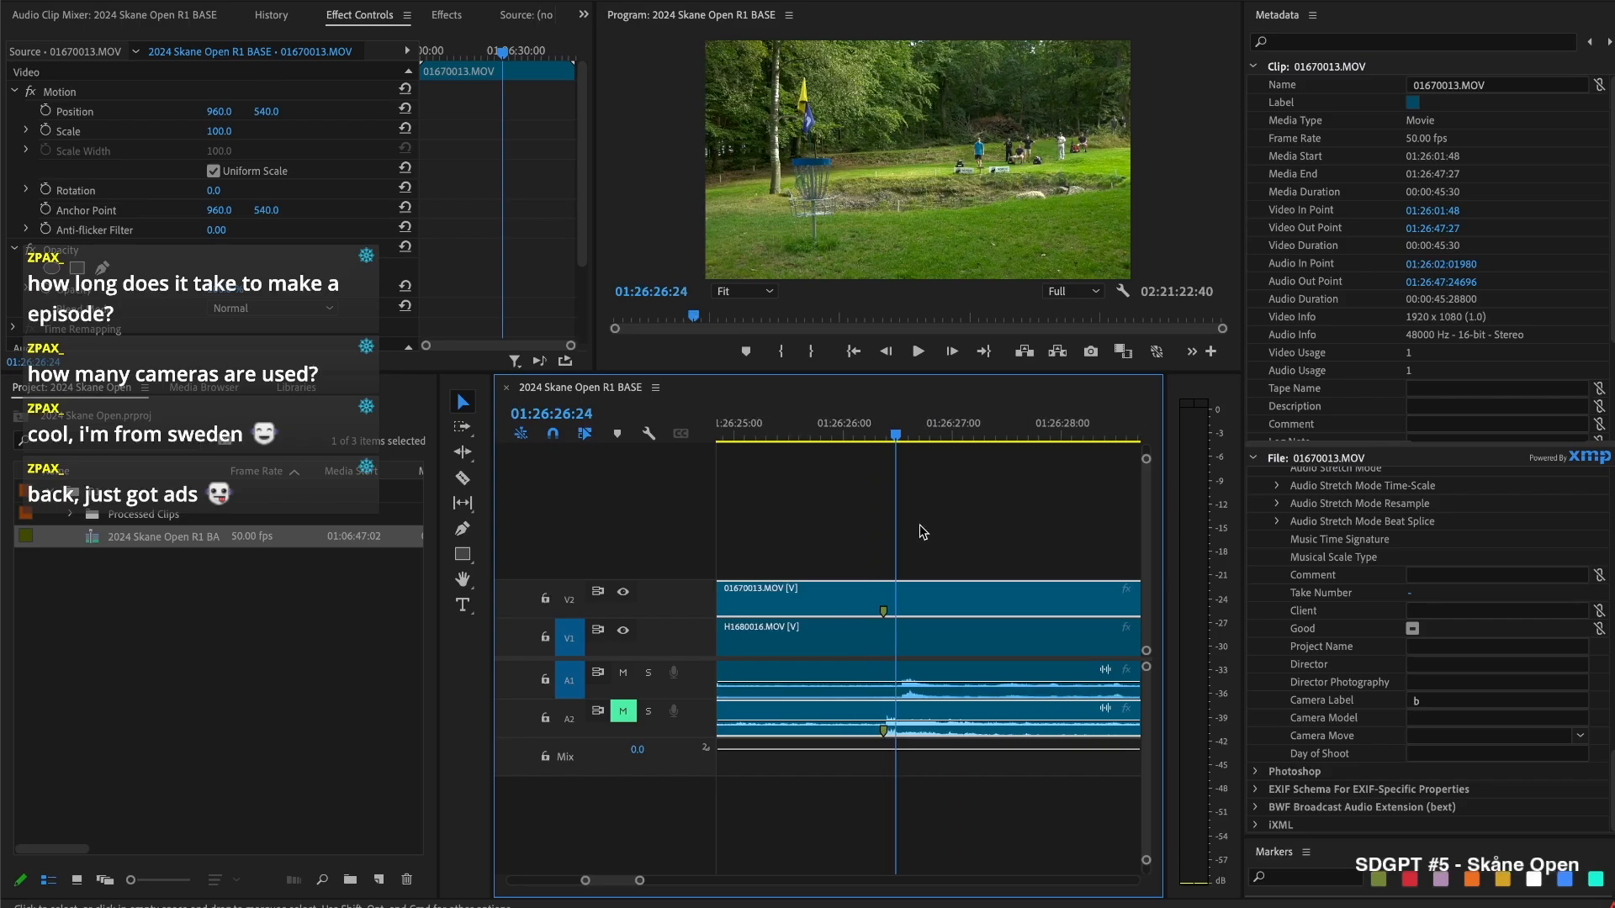
scroll(883, 530, up, 2)
mouse_move(901, 439)
mouse_down()
mouse_move(865, 436)
mouse_move(880, 425)
mouse_up()
scroll(875, 498, up, 2)
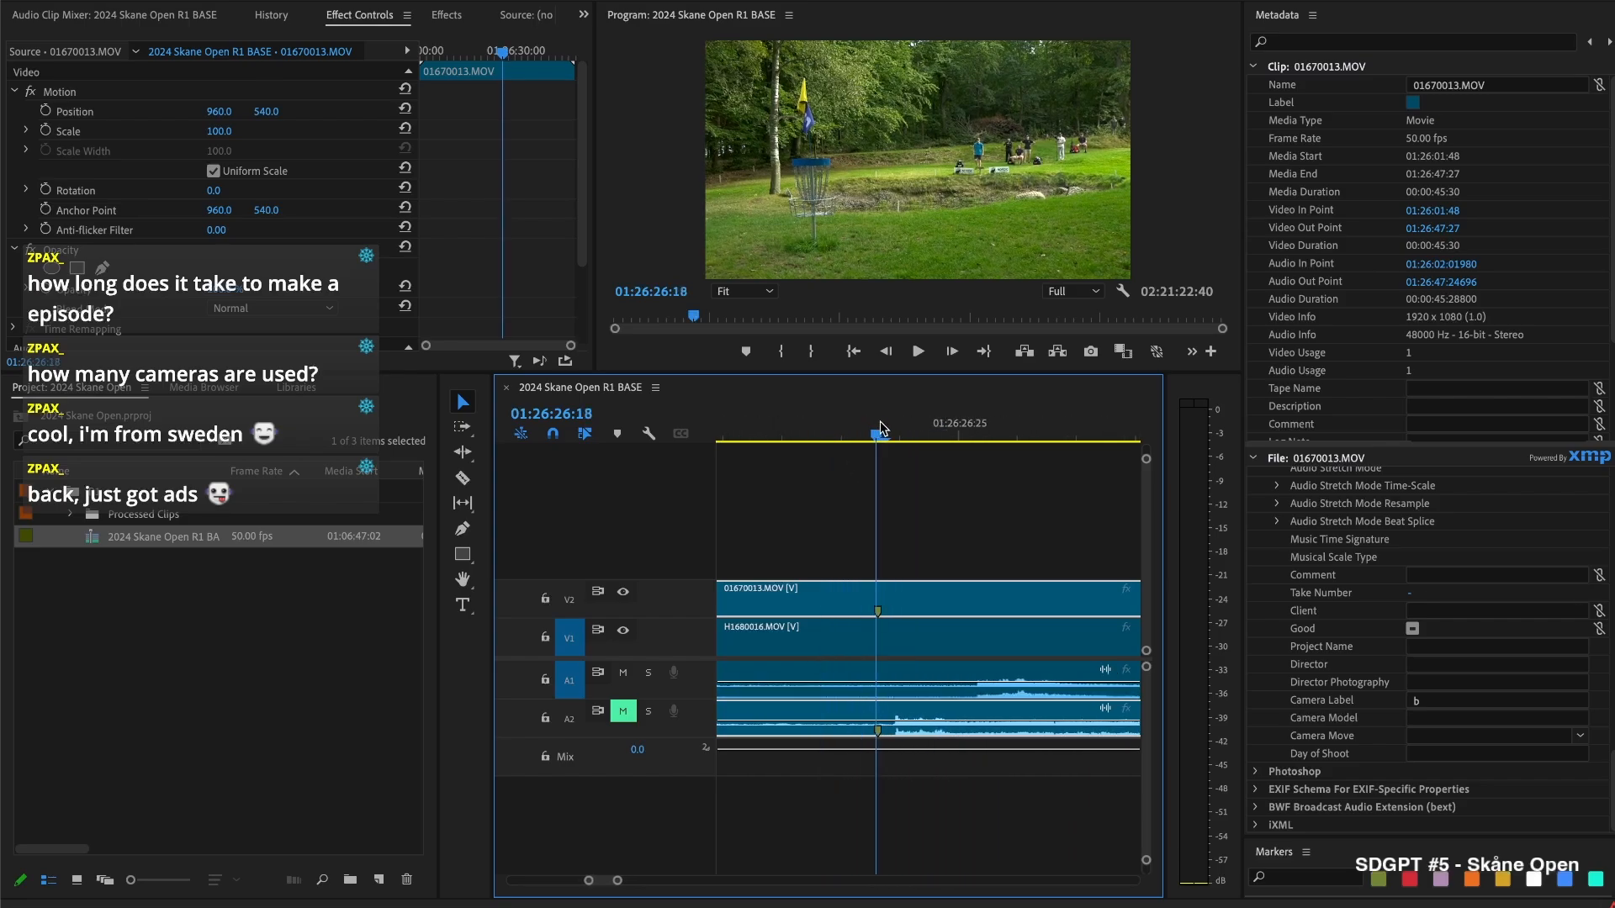
key(grave)
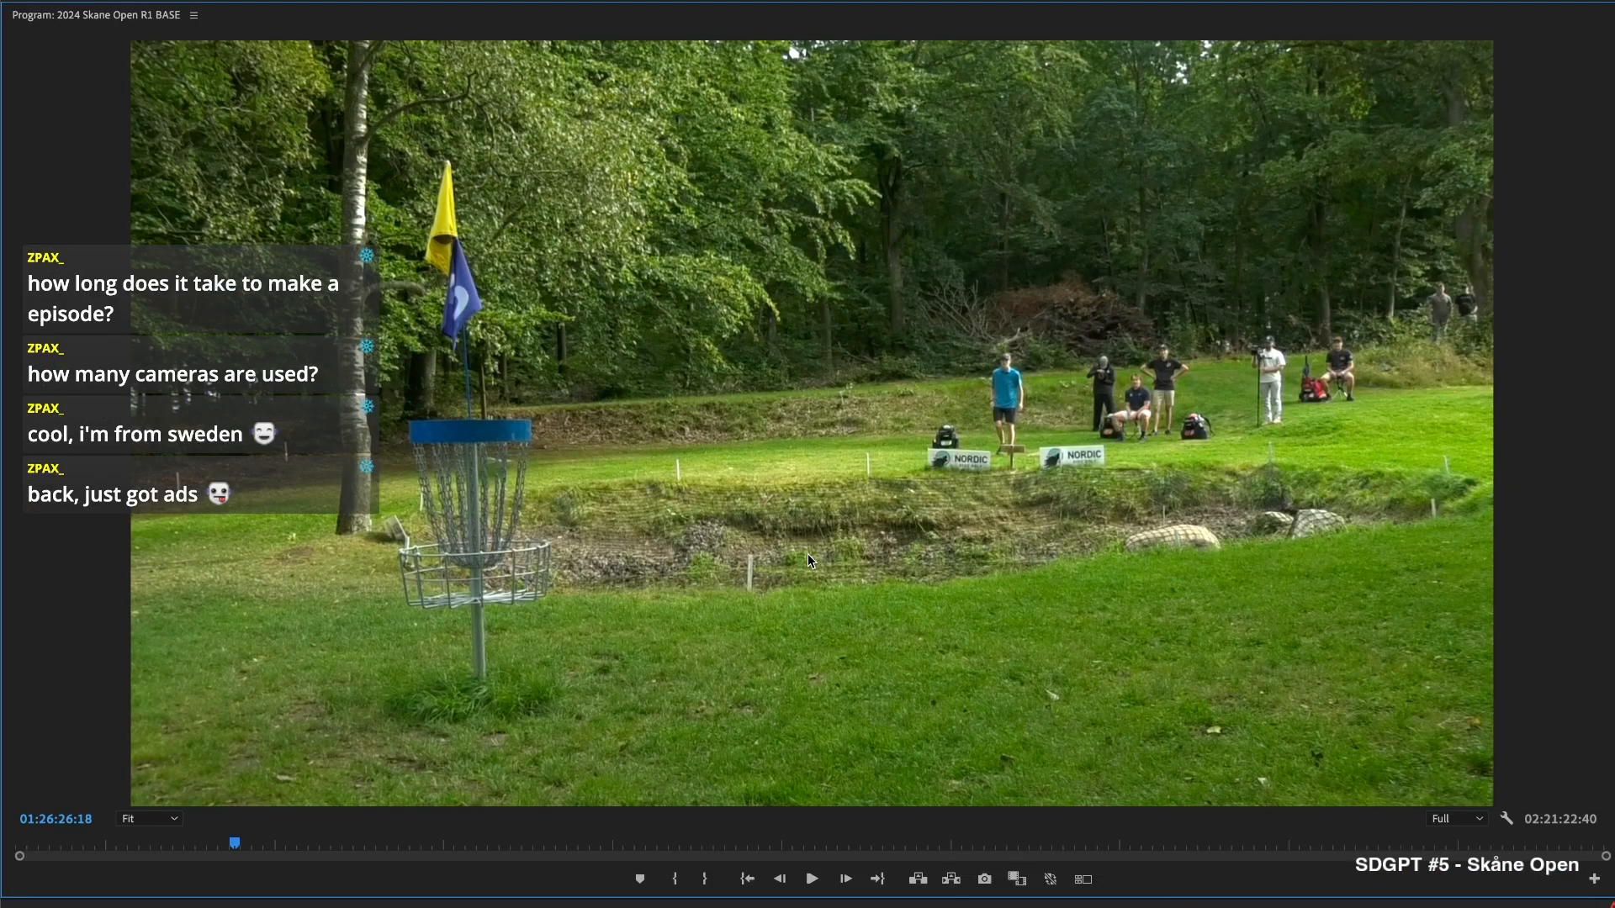
key(grave)
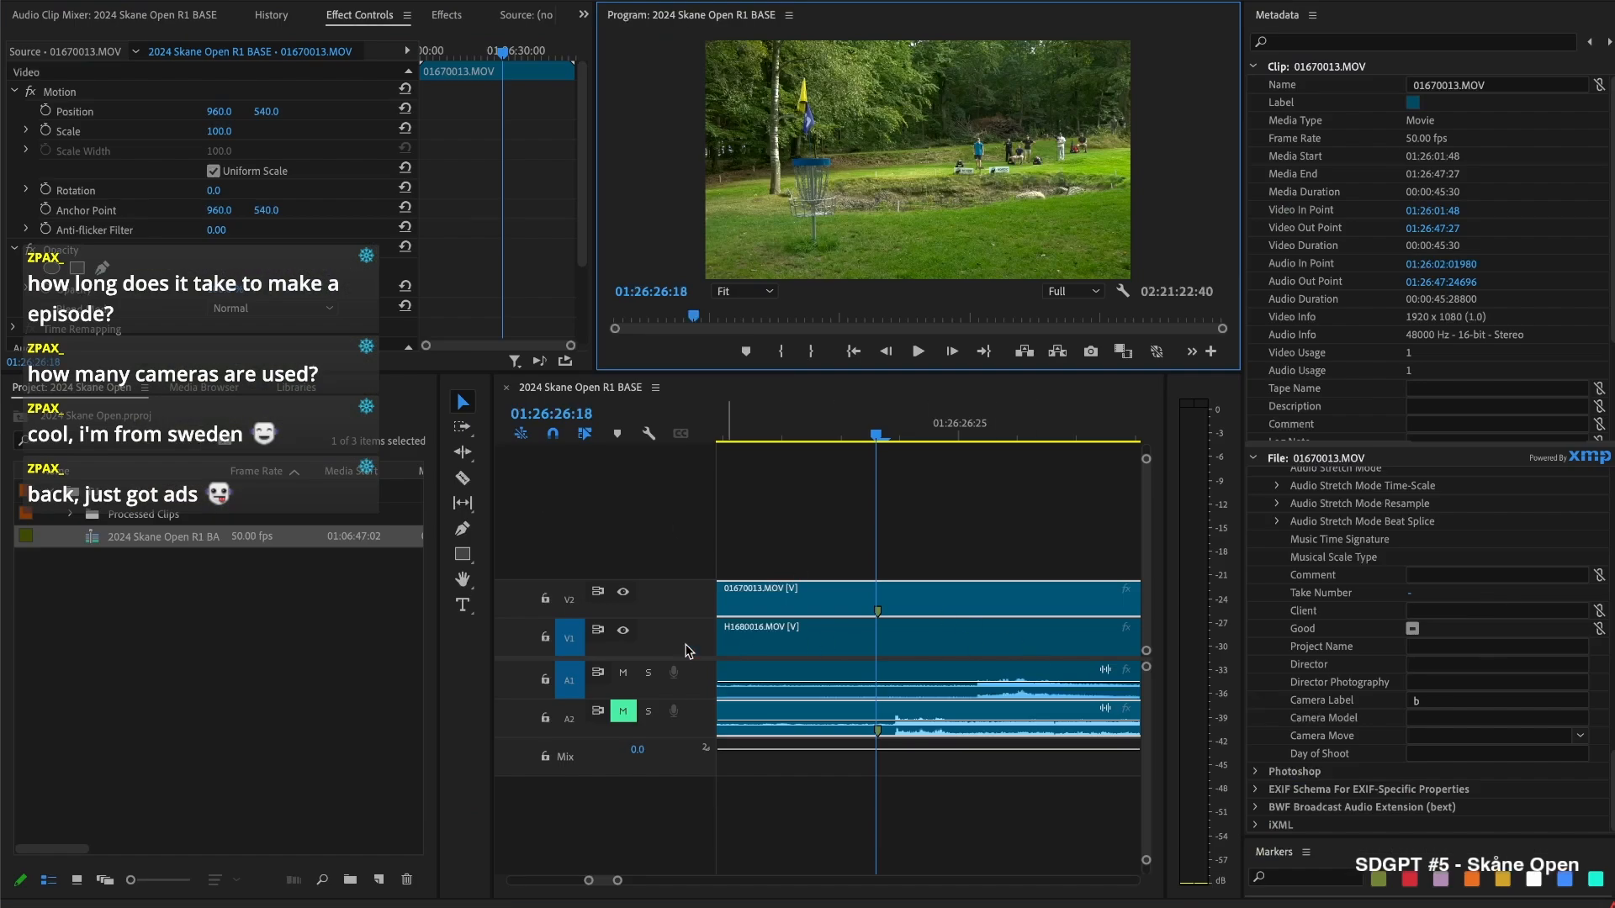
Hide V2 and advance the enlarged H1680016.MOV picture frame by frame to the matching throw moment at 01:26:26:23
click(623, 591)
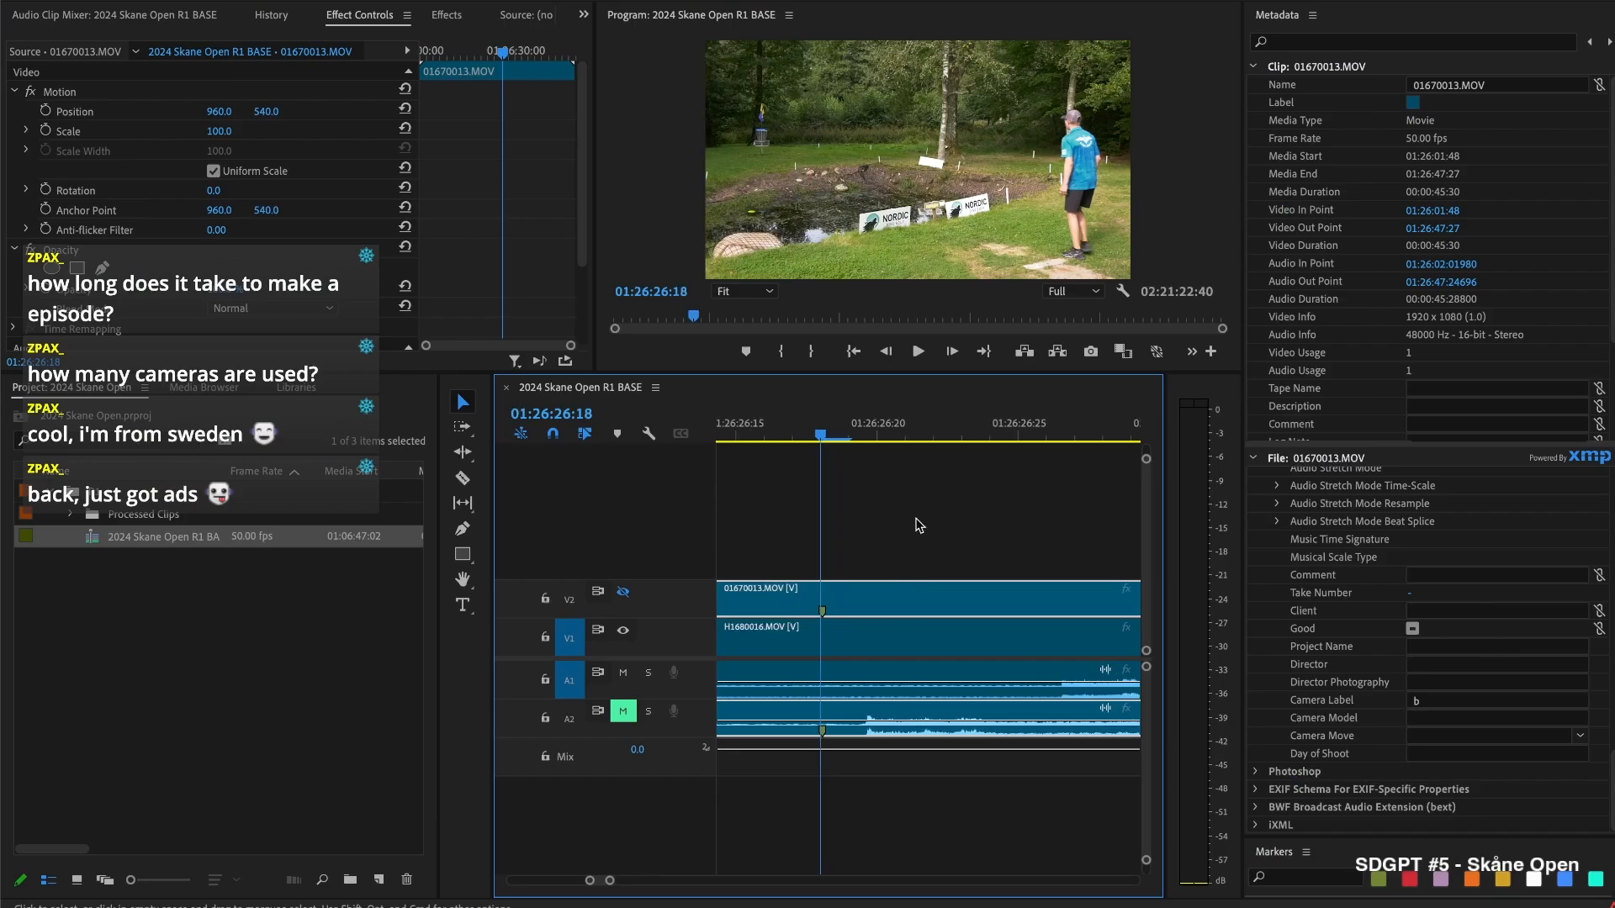
key(grave)
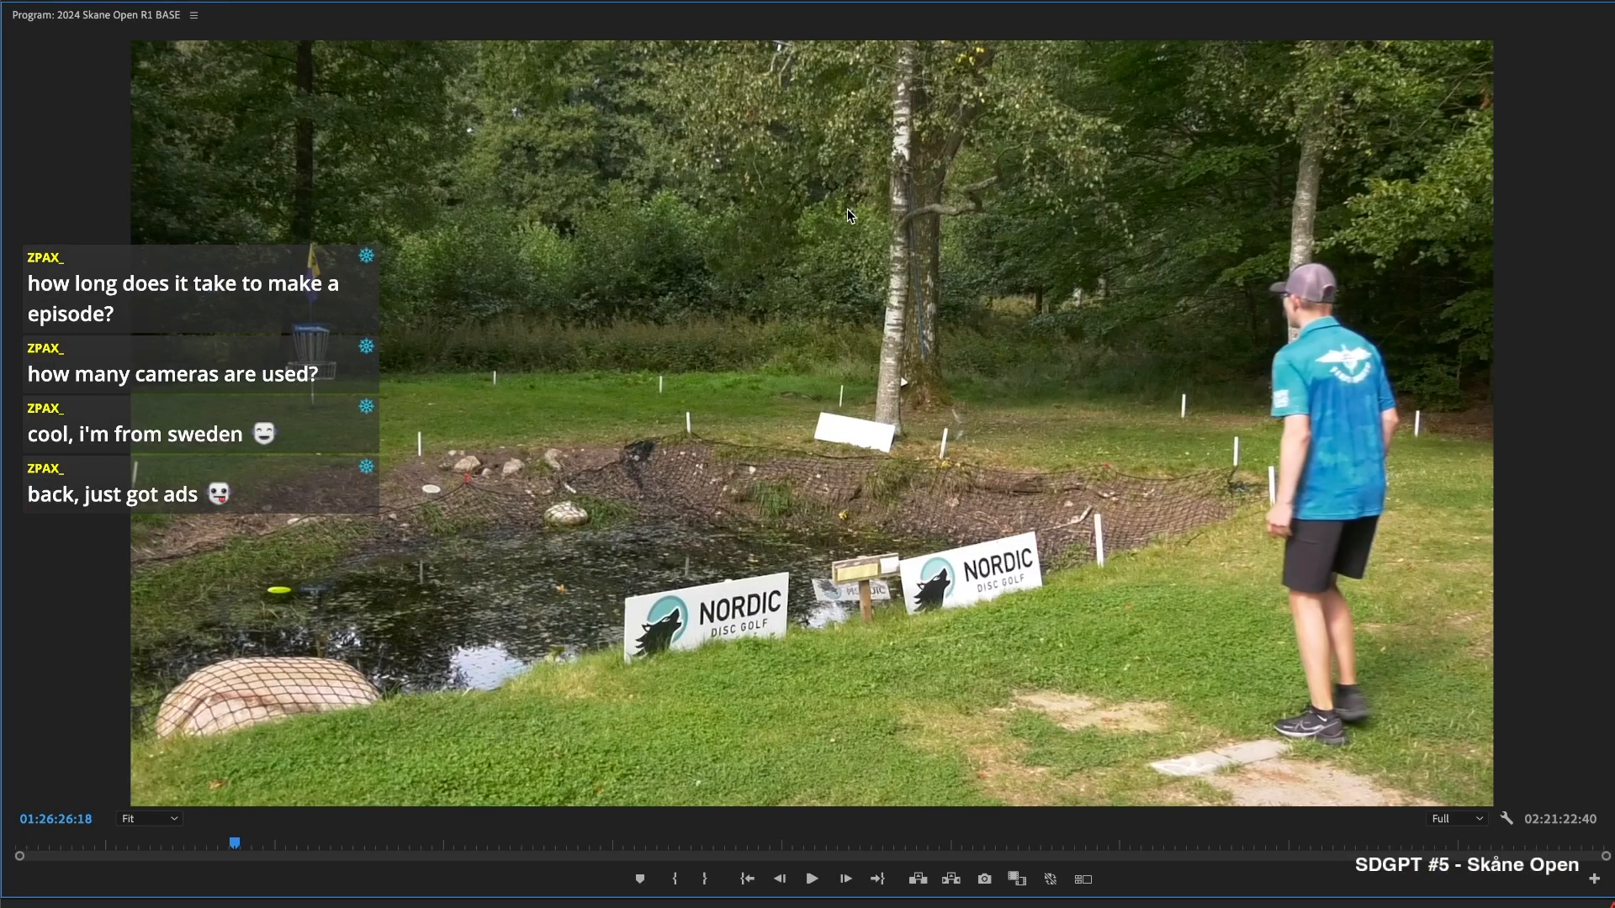
key(Left)
key(Right)
key(Right)
key(Right)
key(Right)
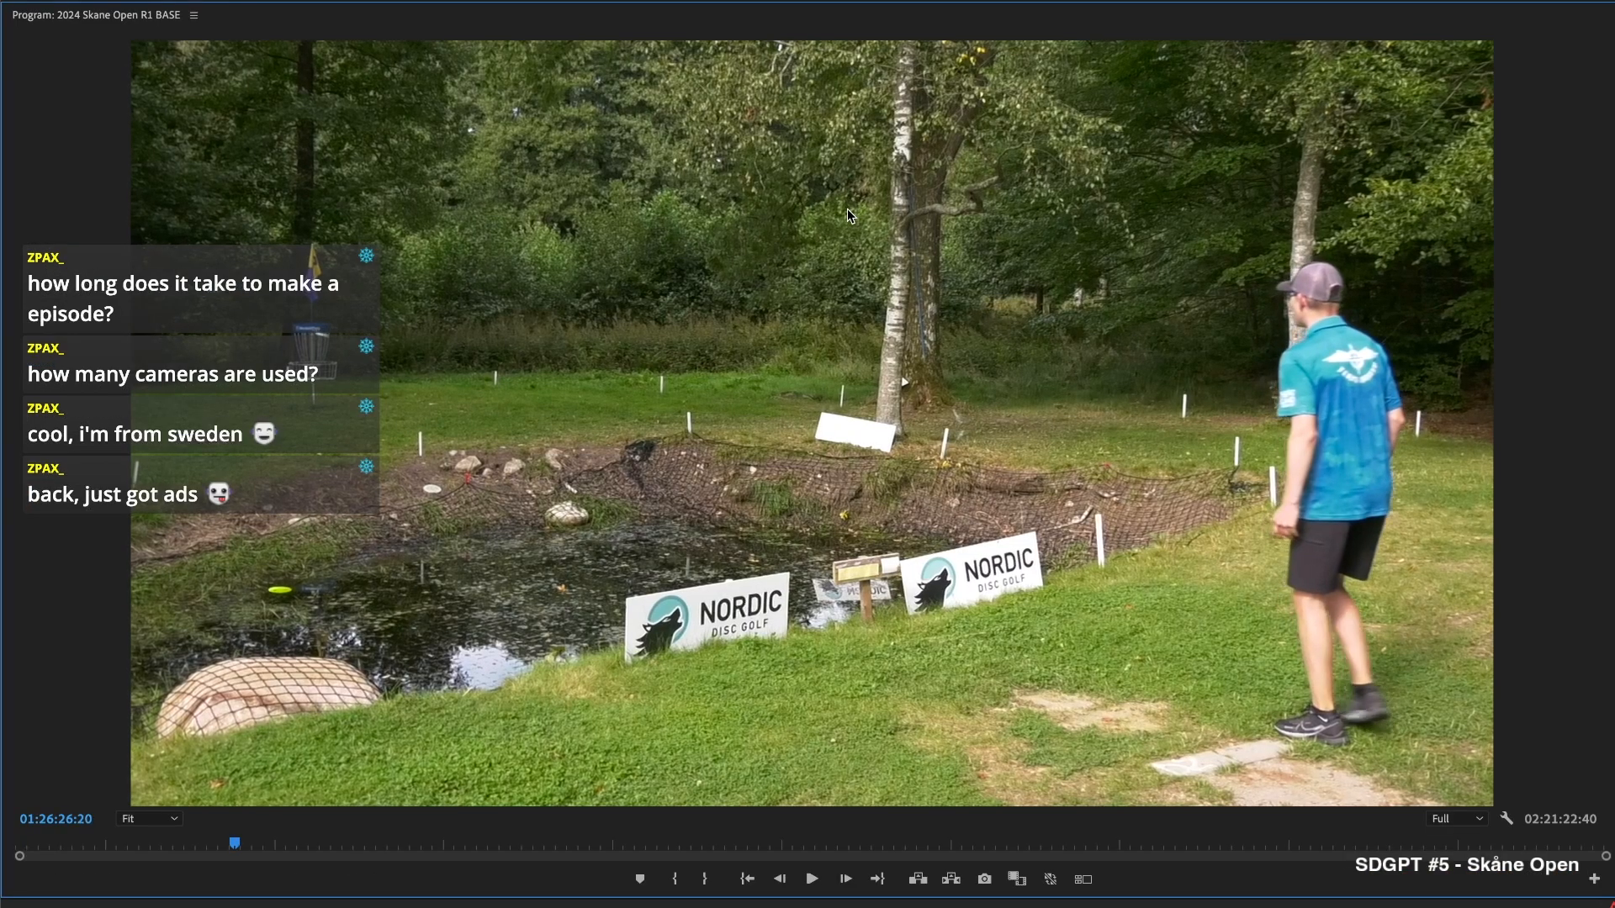
key(Right)
key(Right)
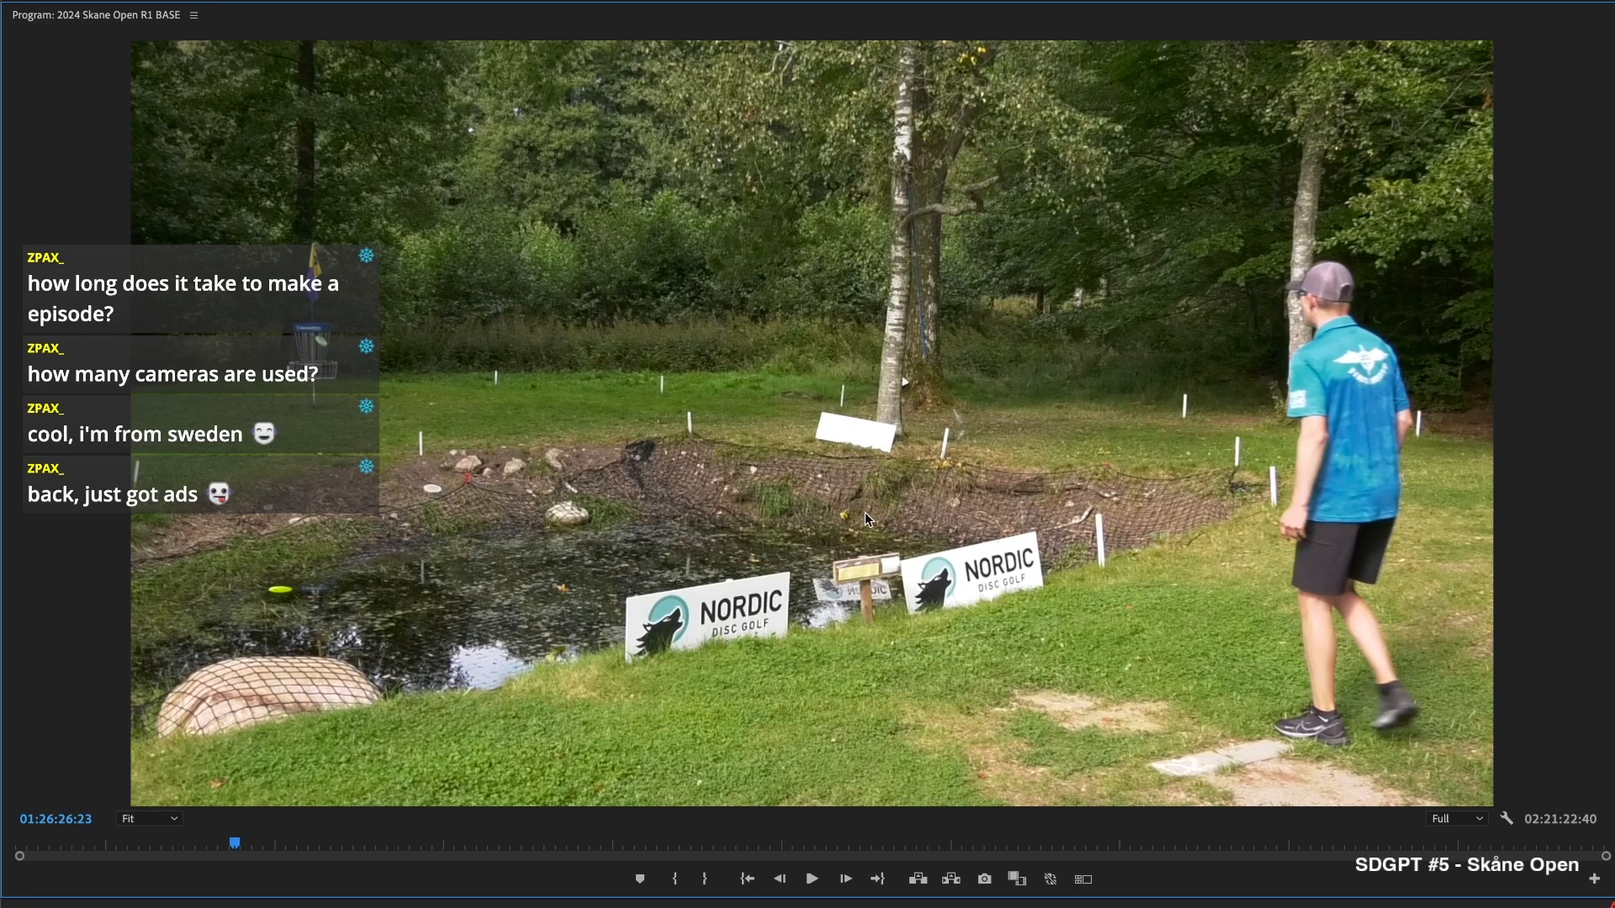
Restore the panel layout and add a marker to clip H1680016.MOV at 01:26:26:23
key(grave)
click(1021, 631)
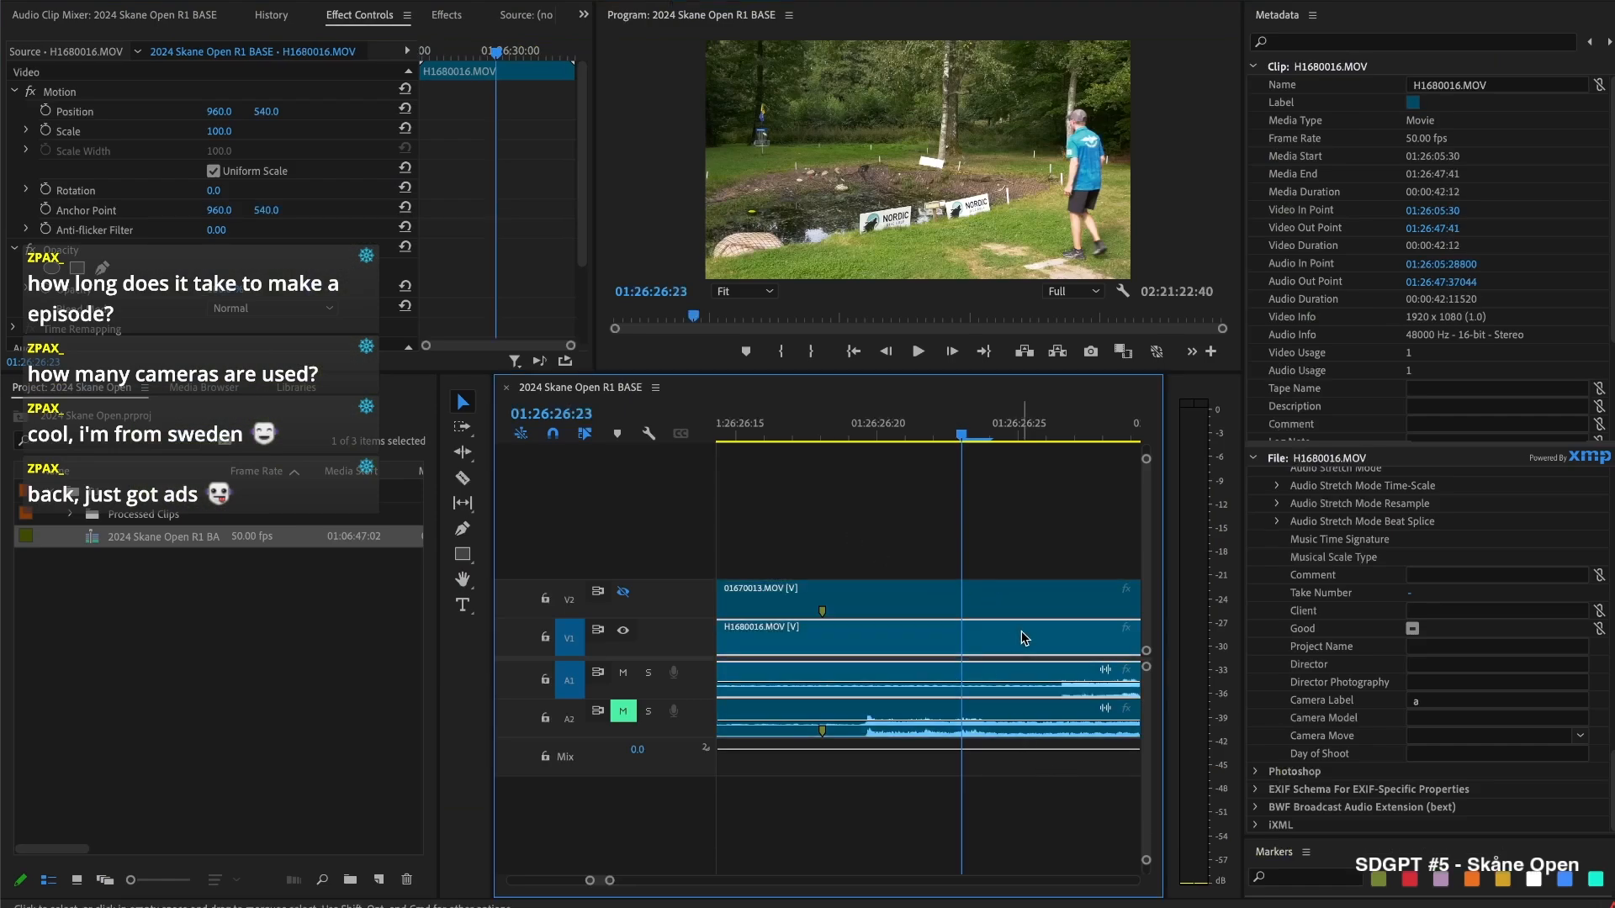
key(m)
Select all V2 clips with their A2 audio and shift them later until the 01670013.MOV marker meets the H1680016.MOV marker at 01:26:26:23
key(minus)
key(minus)
key(minus)
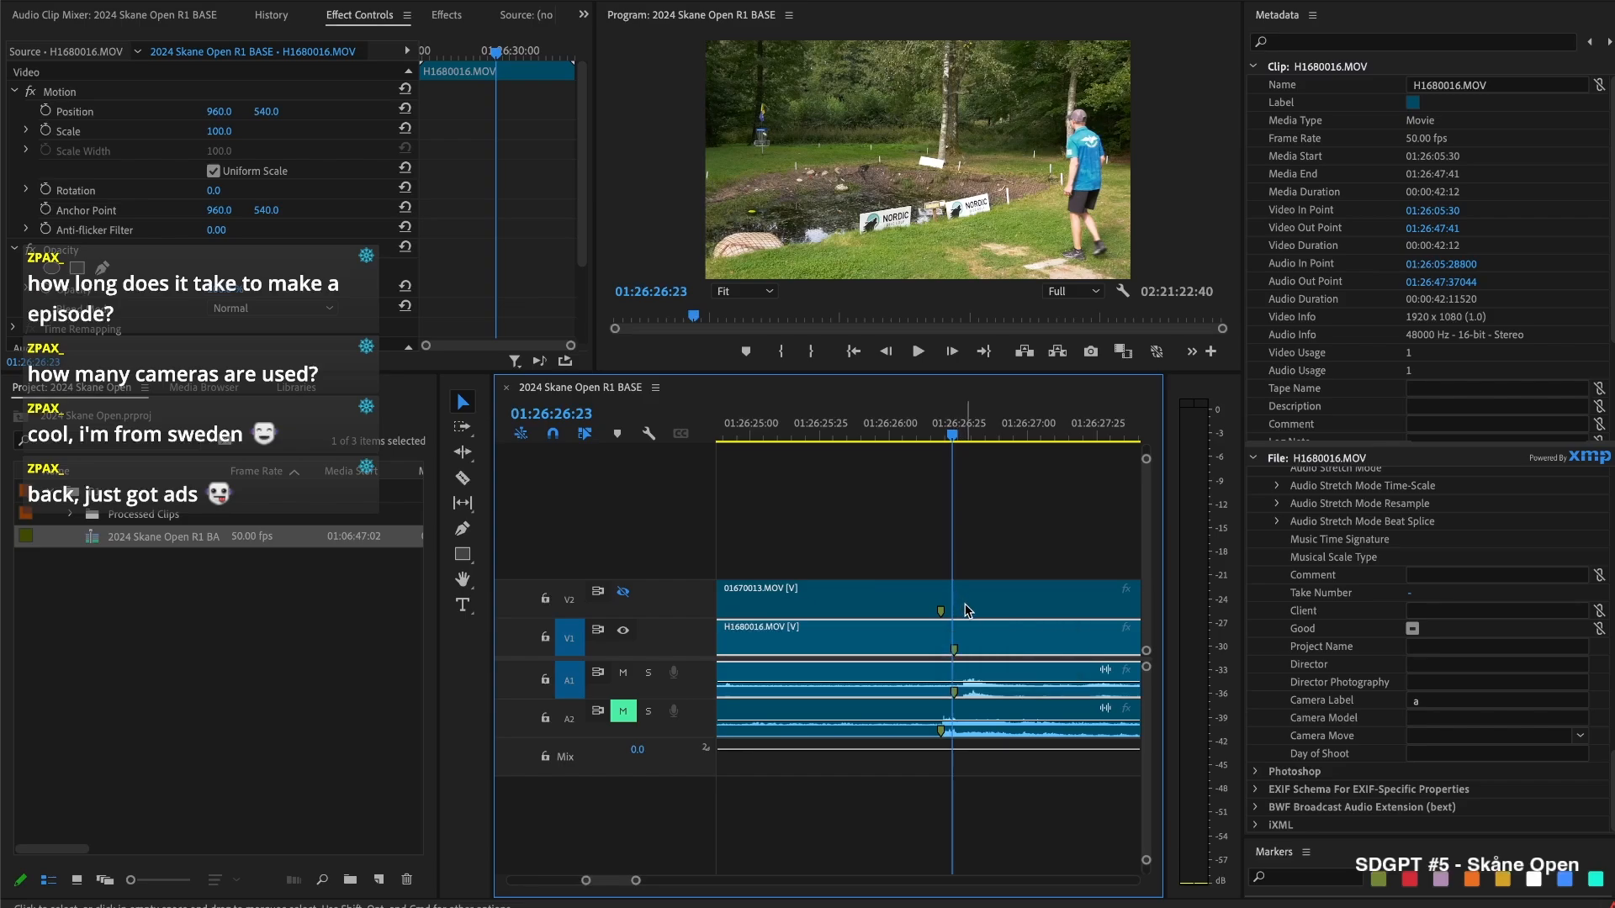
key(minus)
key(minus)
key(minus)
key(minus)
key(minus)
key(minus)
key(minus)
key(minus)
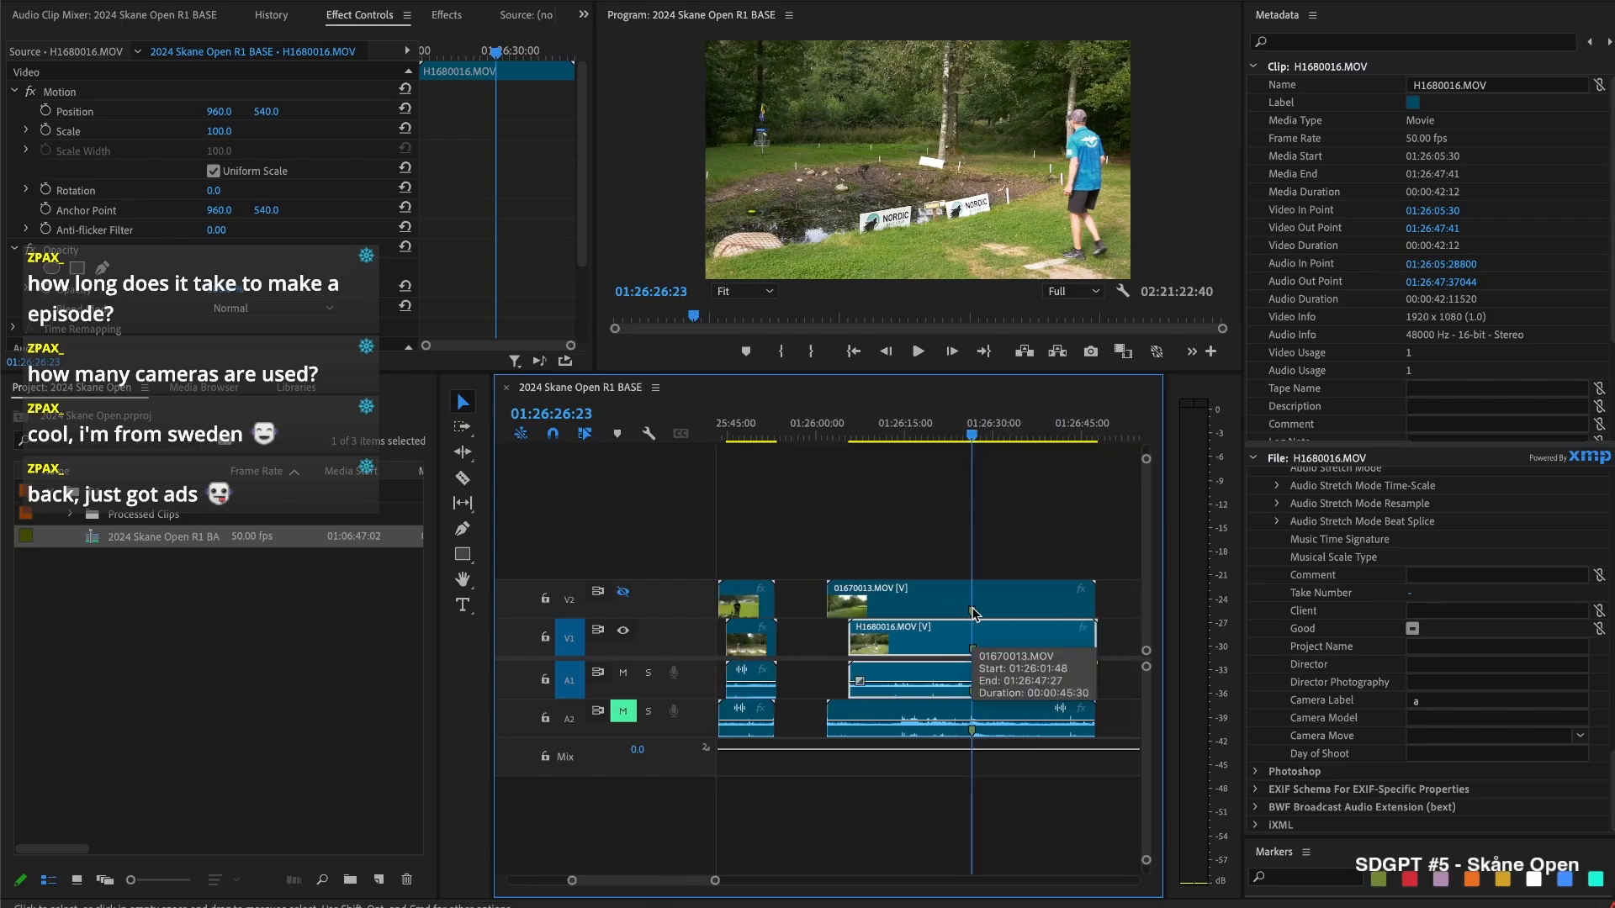
key(minus)
key(minus)
key(minus)
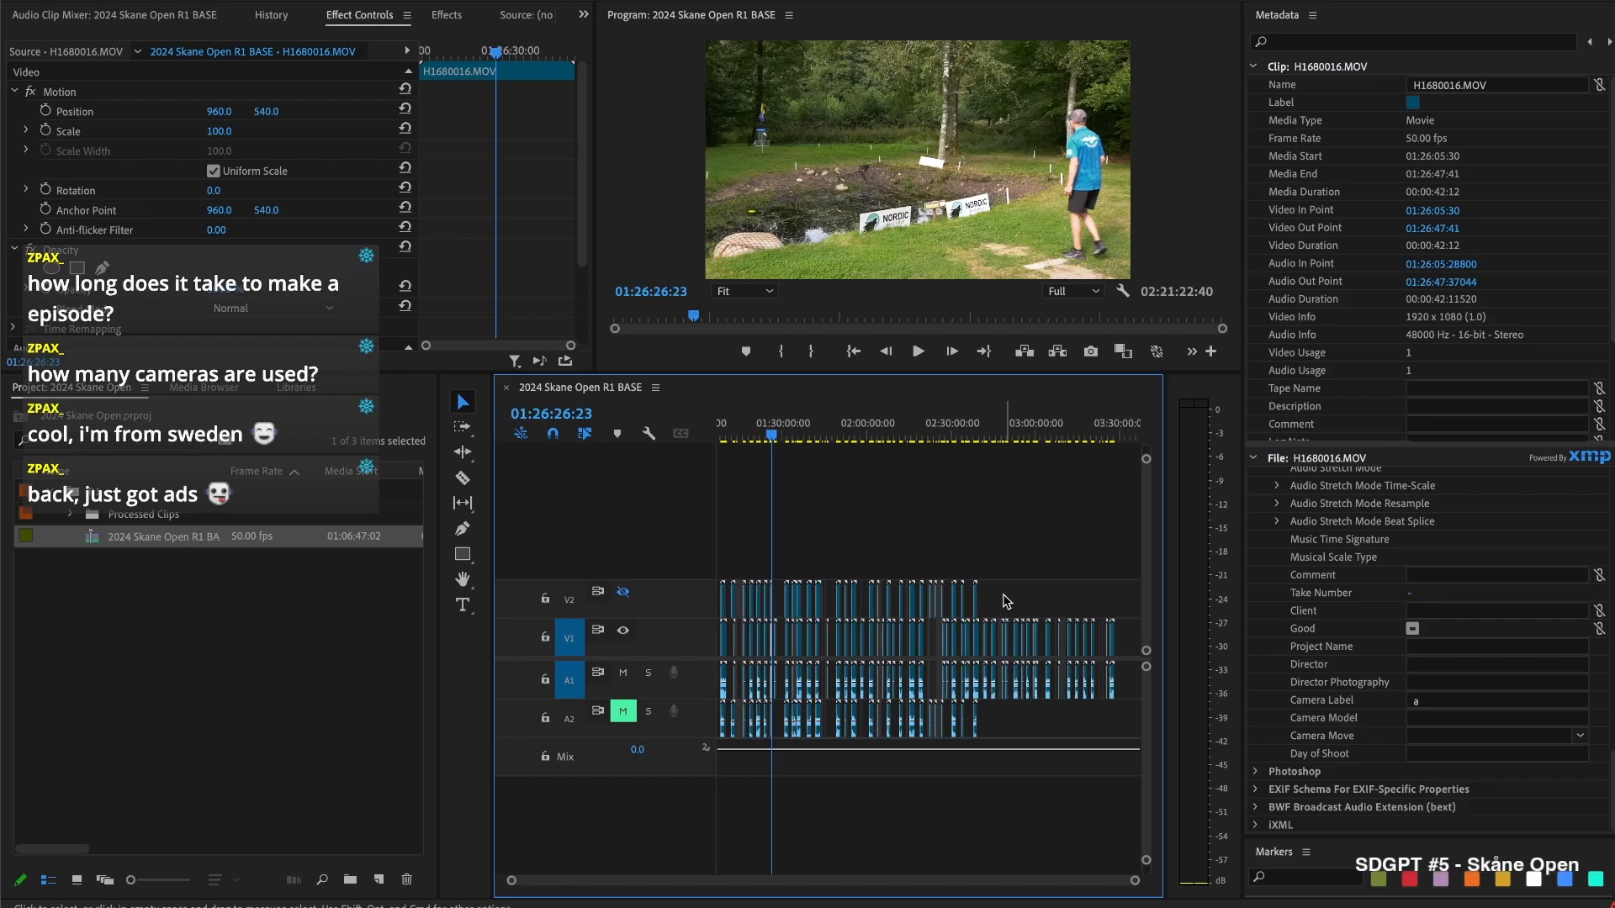
drag(1007, 589, 709, 613)
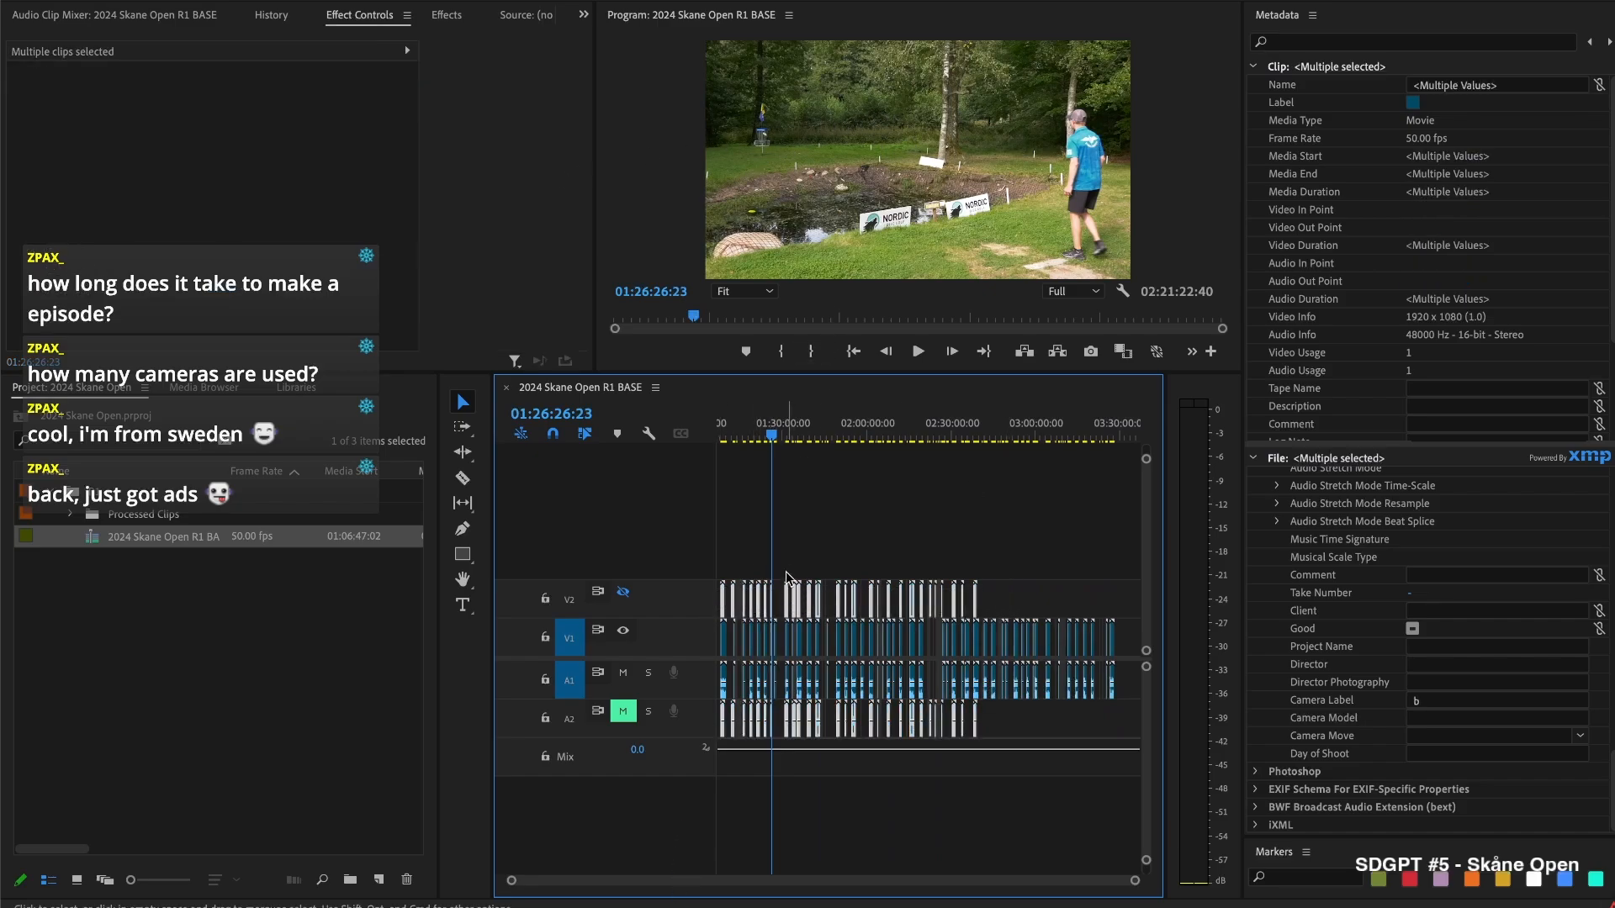
scroll(769, 588, up, 10)
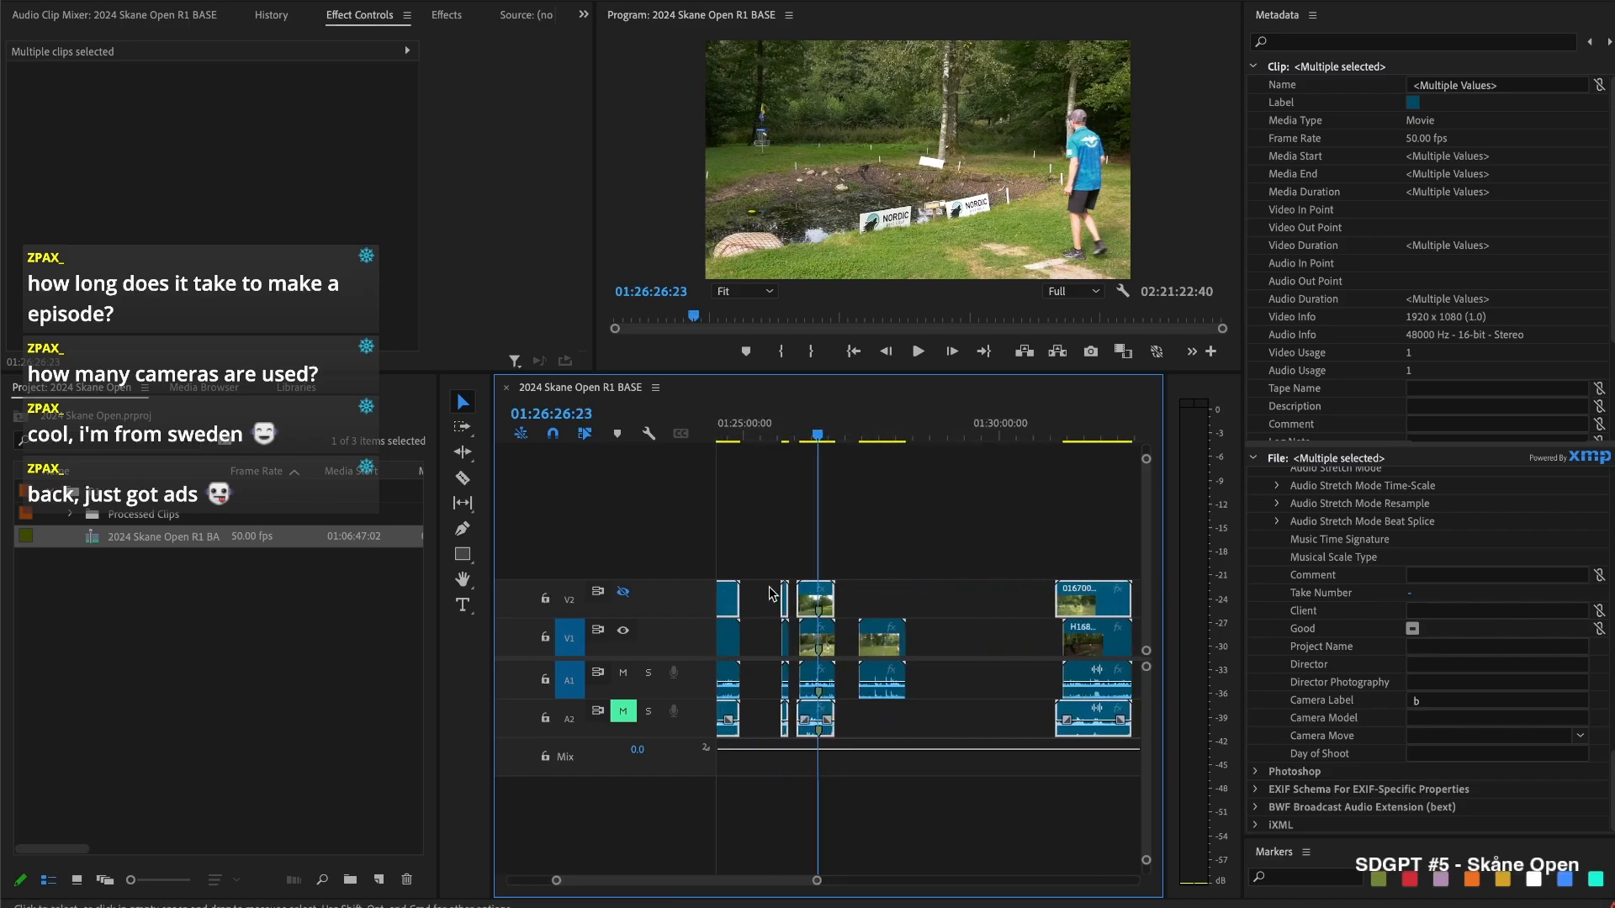
scroll(988, 594, up, 10)
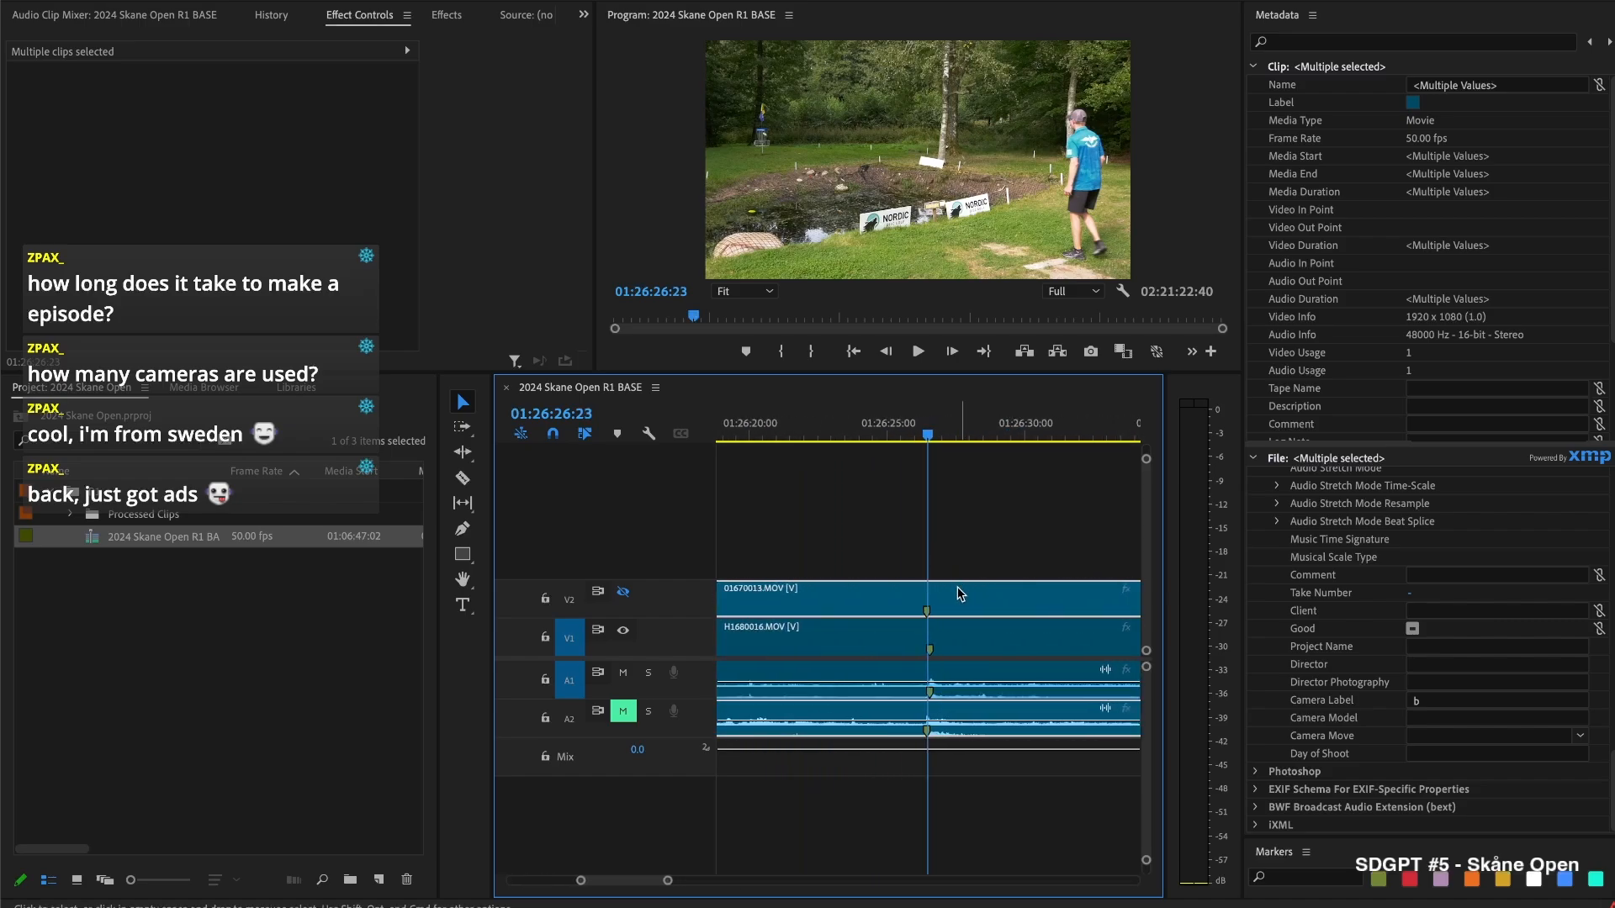
scroll(854, 589, up, 3)
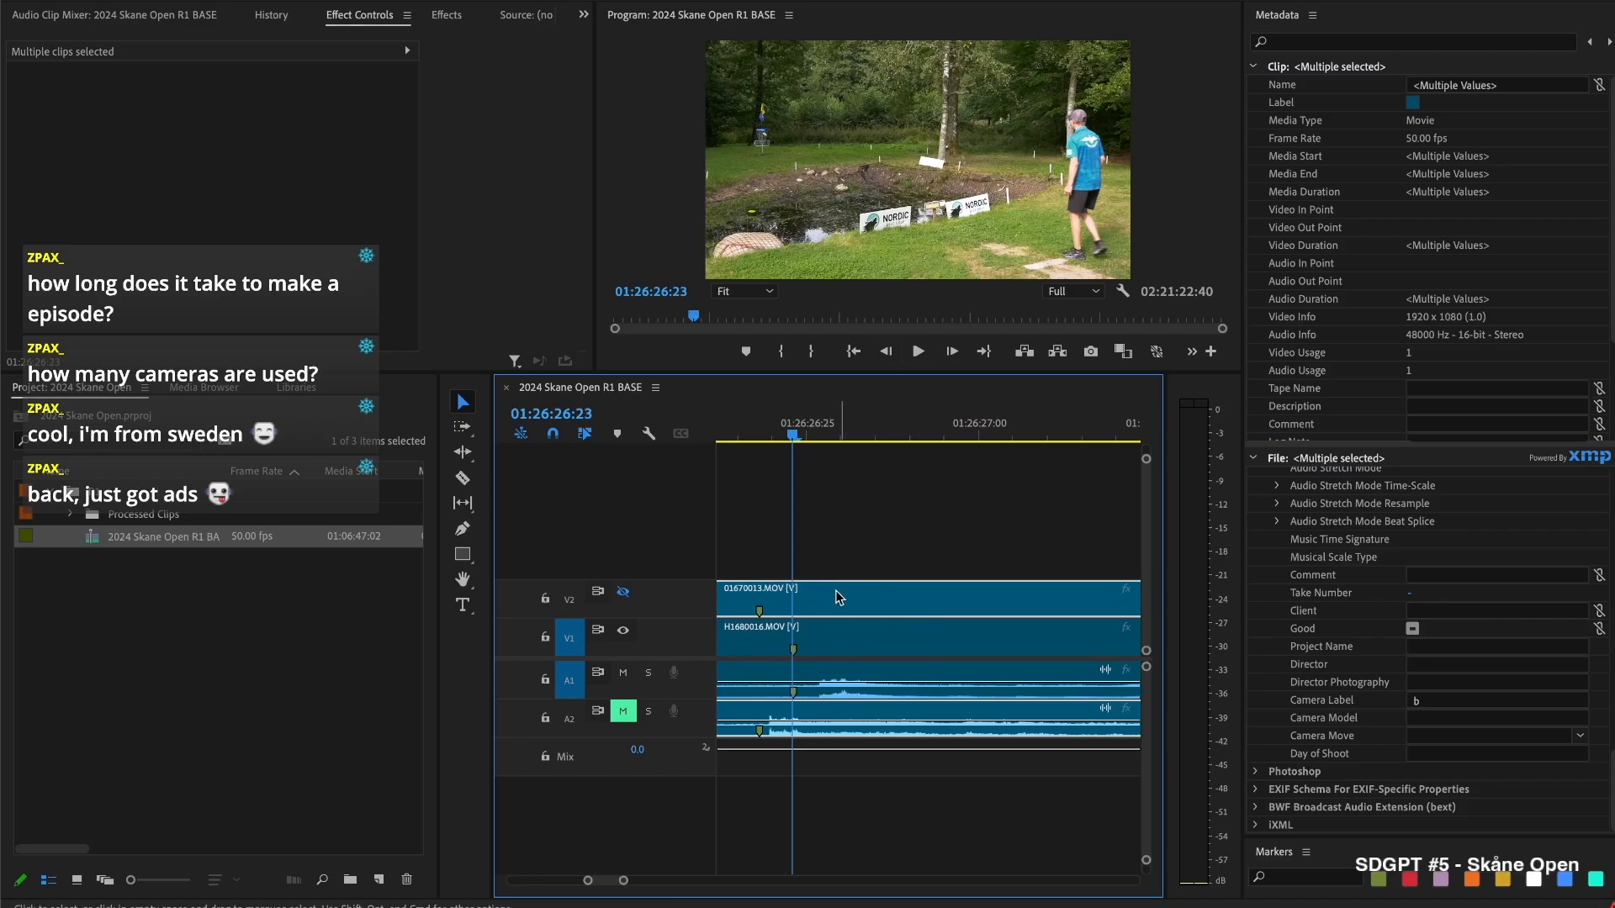
scroll(837, 591, up, 1)
scroll(838, 590, left, 2)
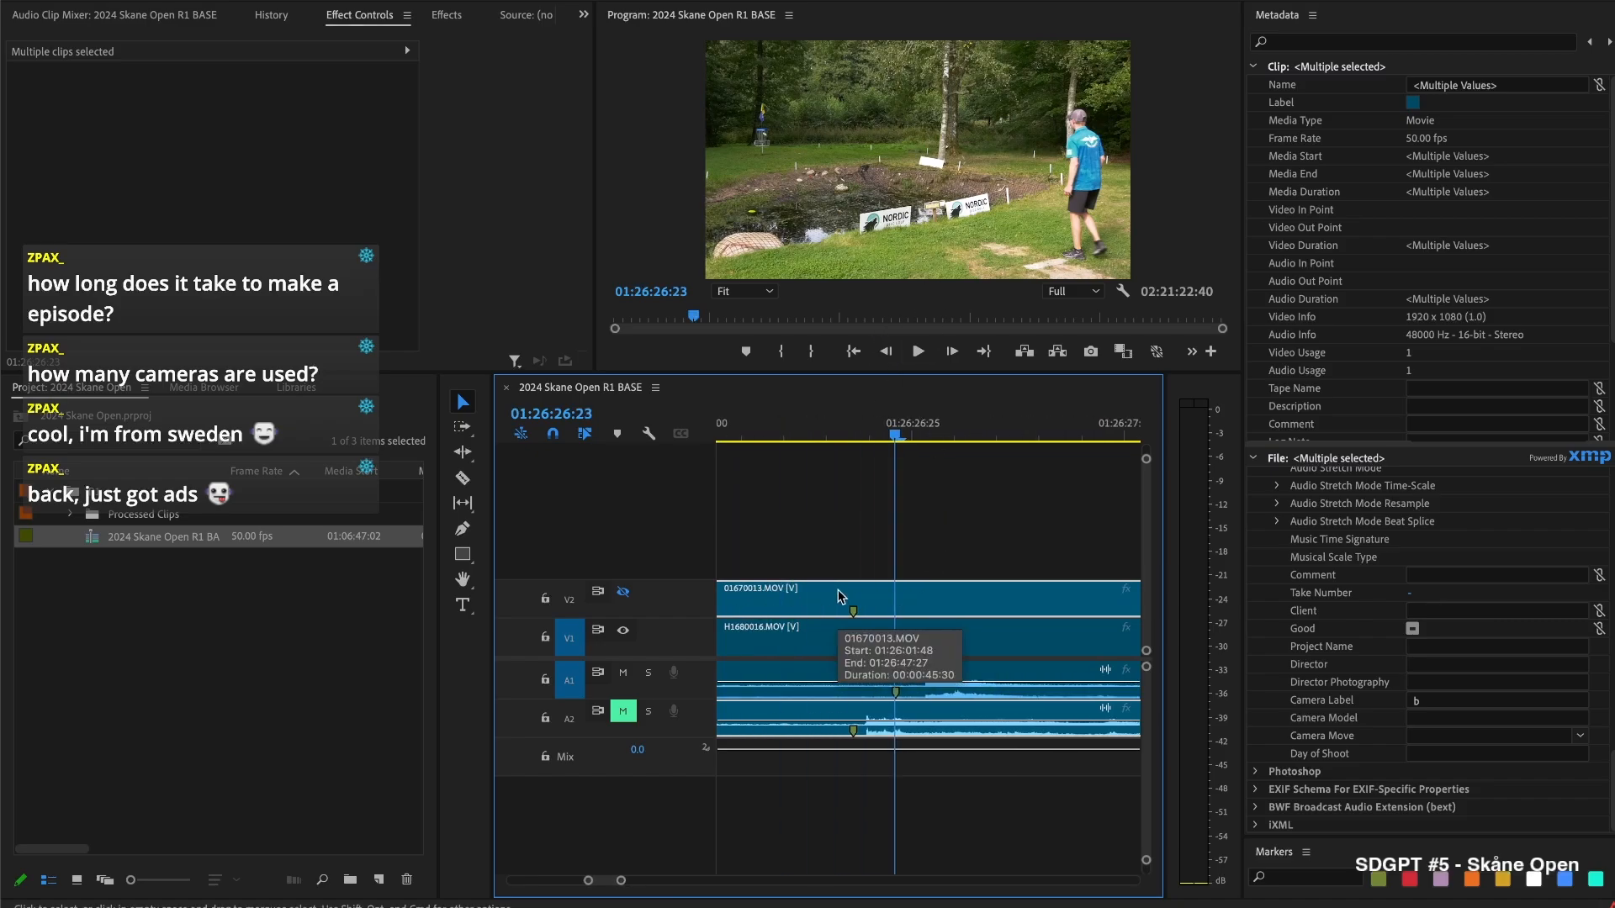
drag(924, 592, 984, 590)
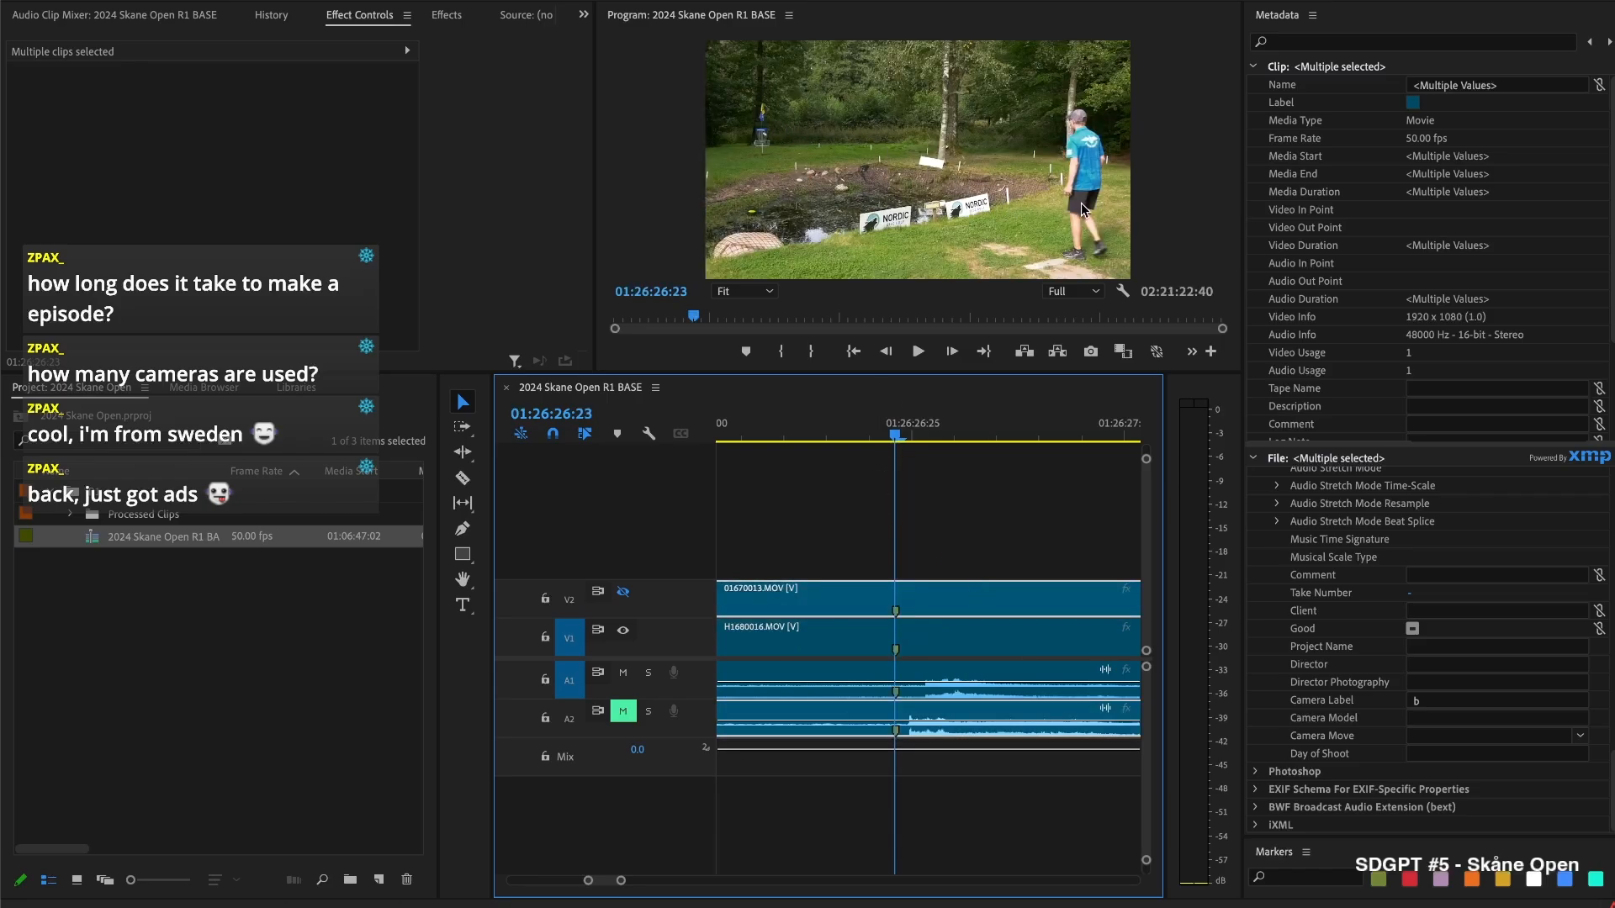
click(1038, 450)
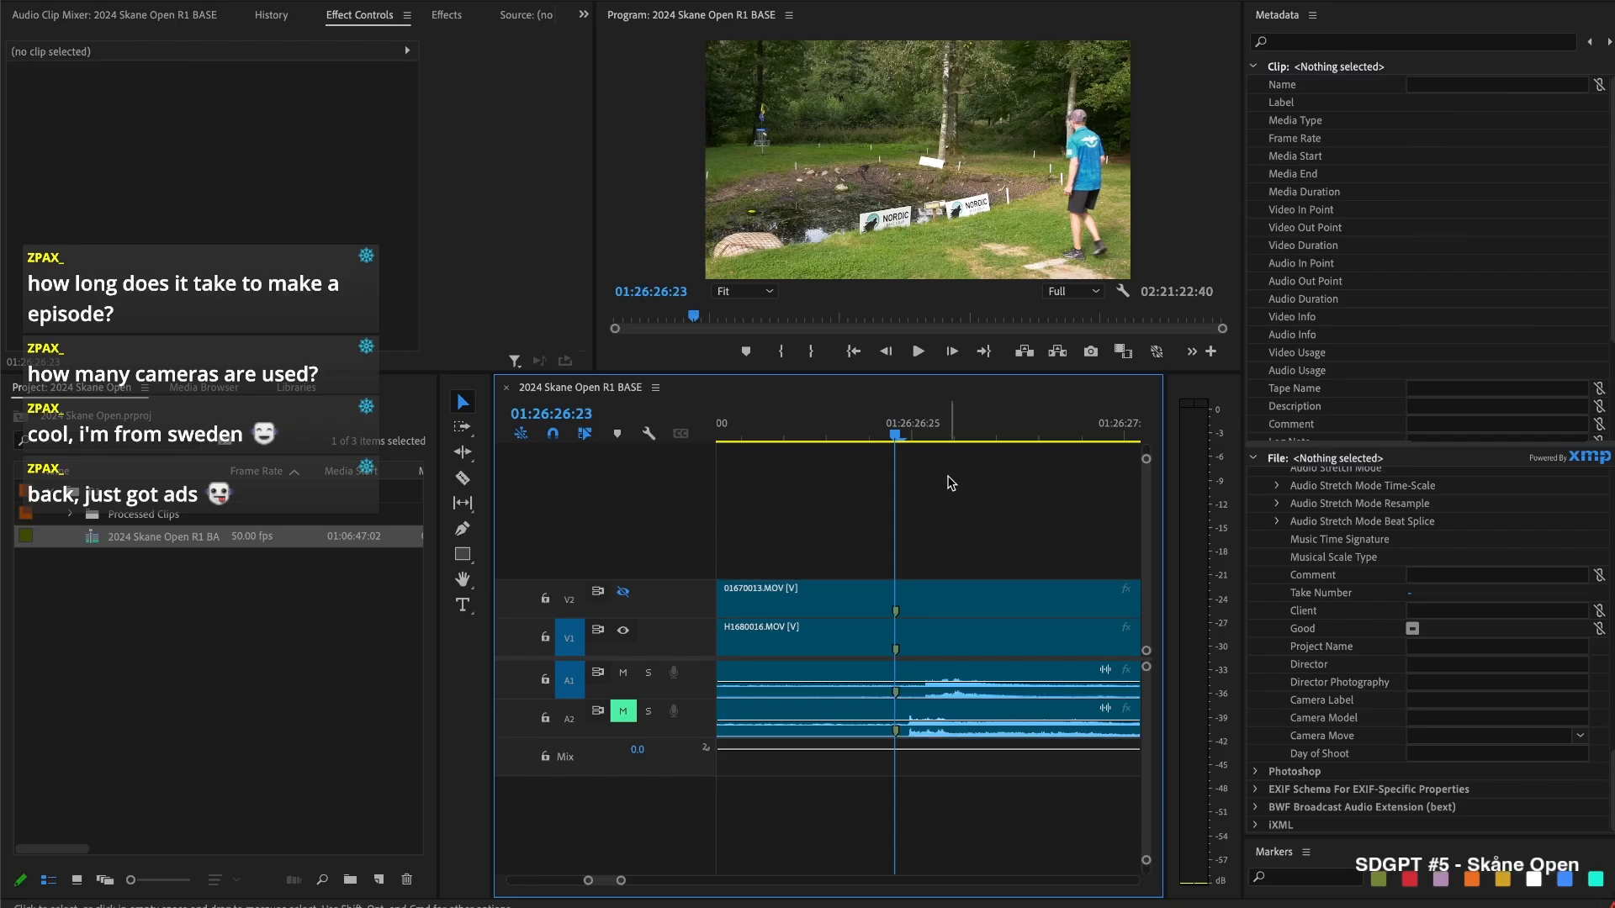
Show V2 and unmute A2, and play the throw across the aligned markers to check the sync
click(820, 427)
click(624, 712)
key(space)
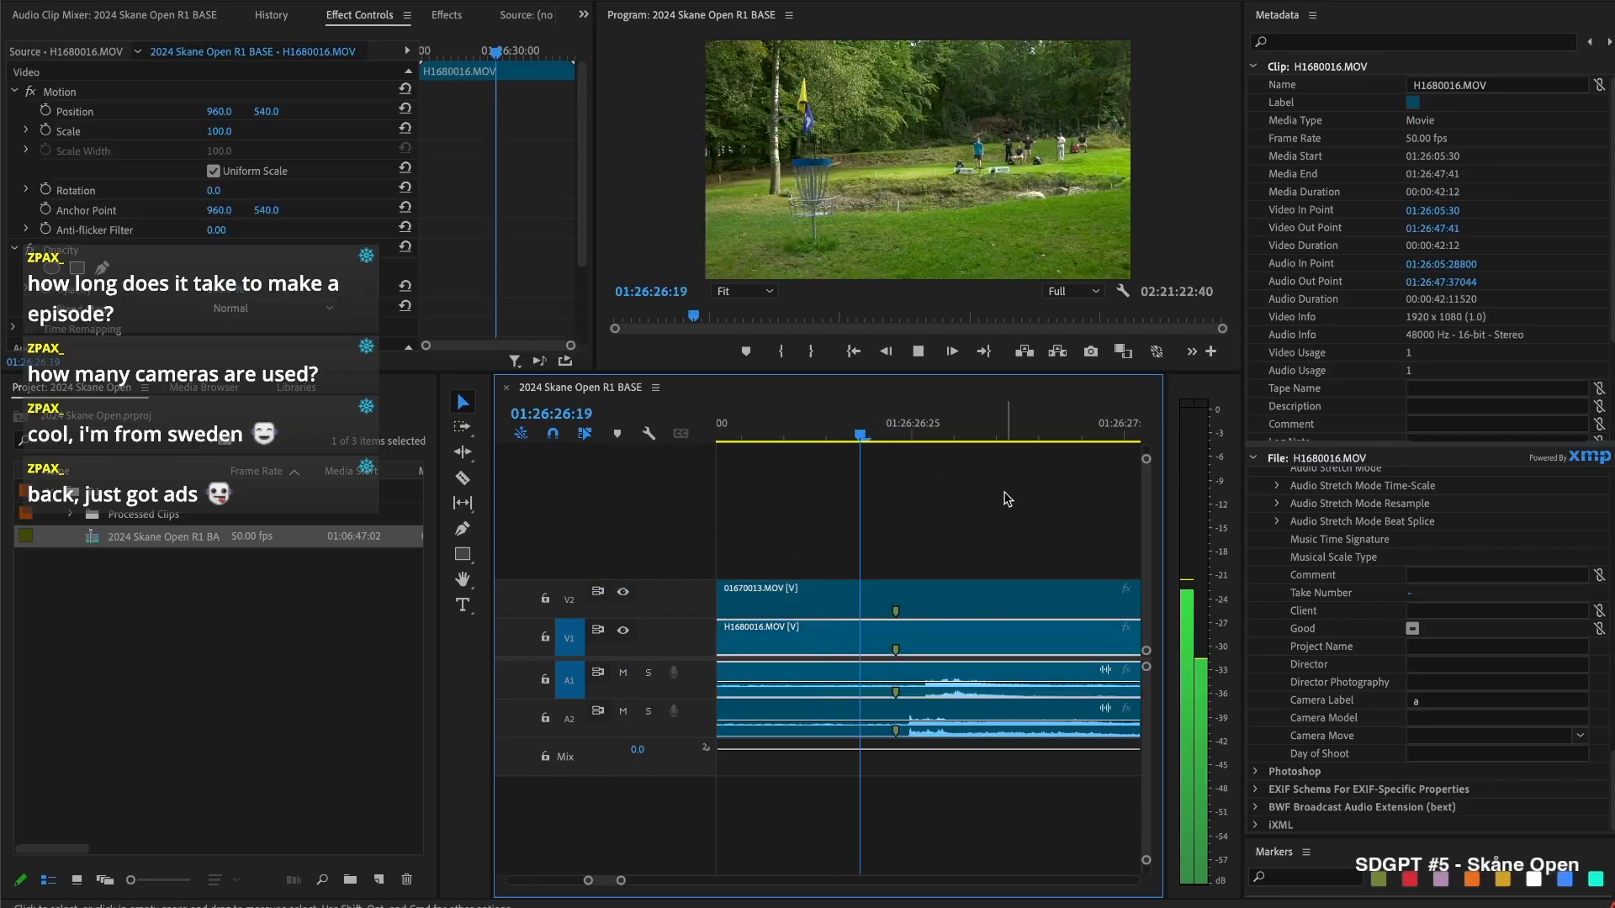
key(space)
key(minus)
key(minus)
key(minus)
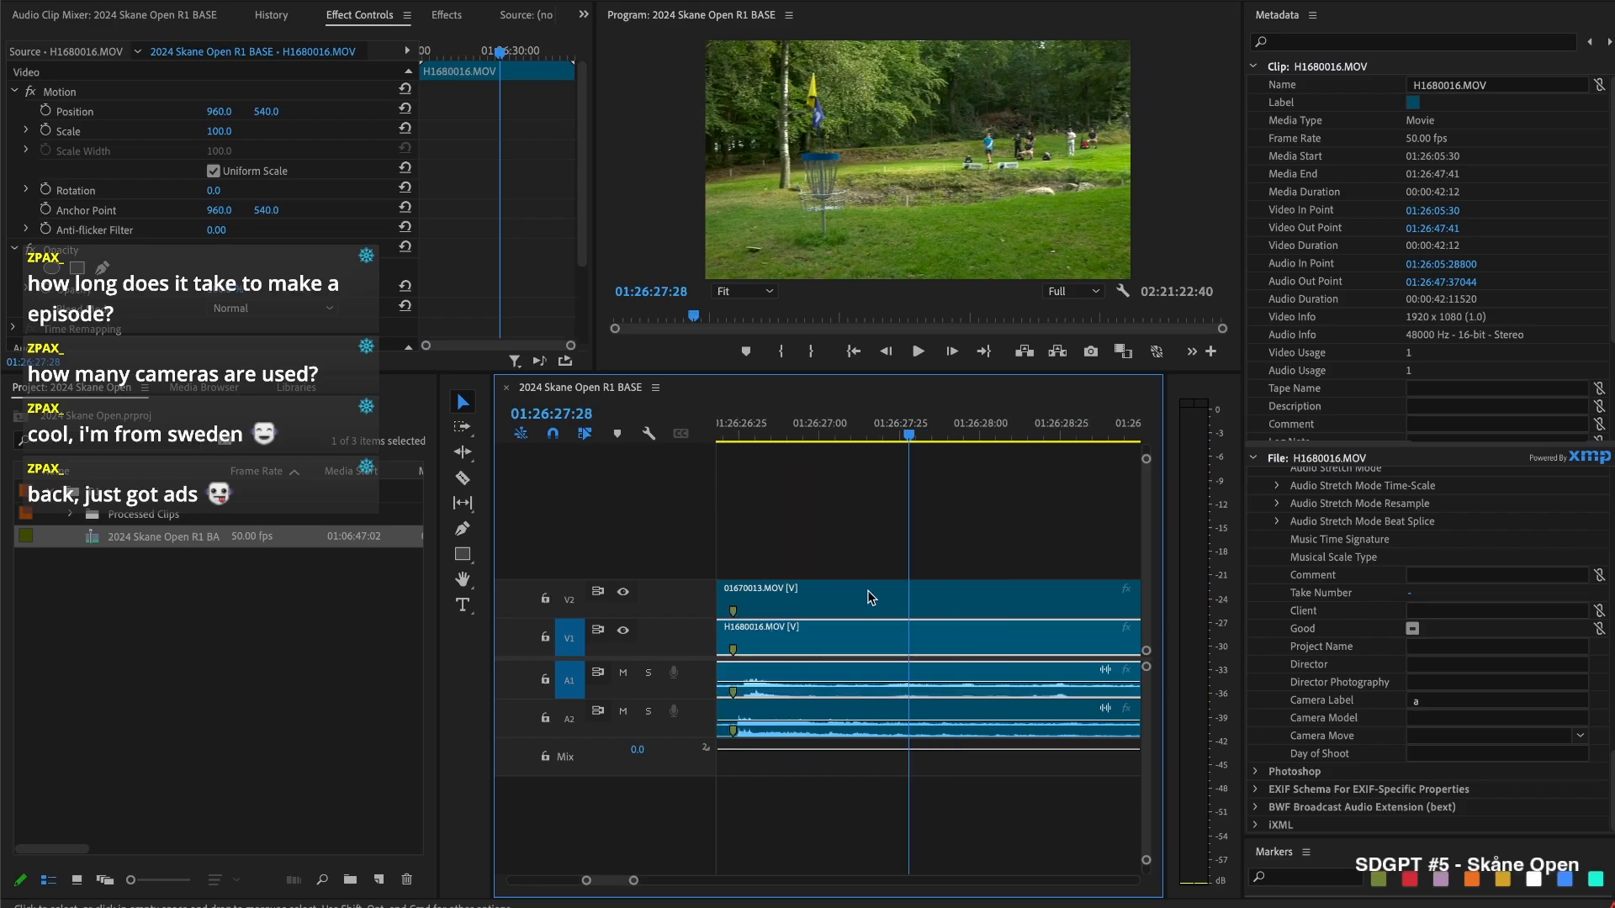
click(1023, 426)
Play clip H1680001.MOV at the start of the sequence and delete it with its audio
scroll(1076, 581, down, 3)
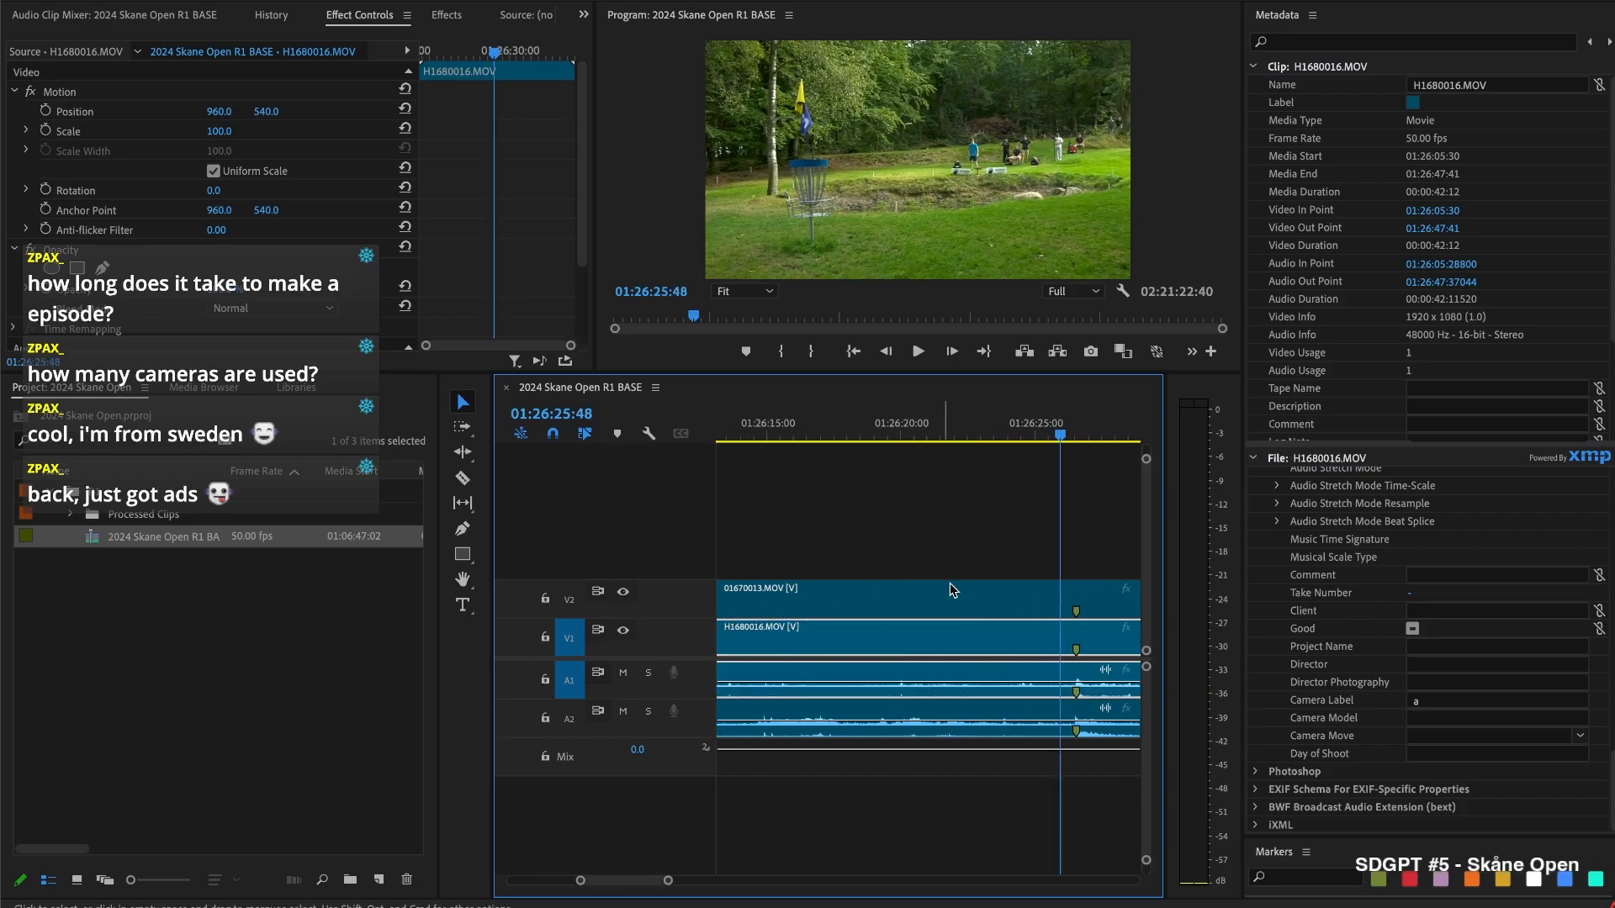
scroll(963, 589, down, 4)
scroll(967, 599, down, 5)
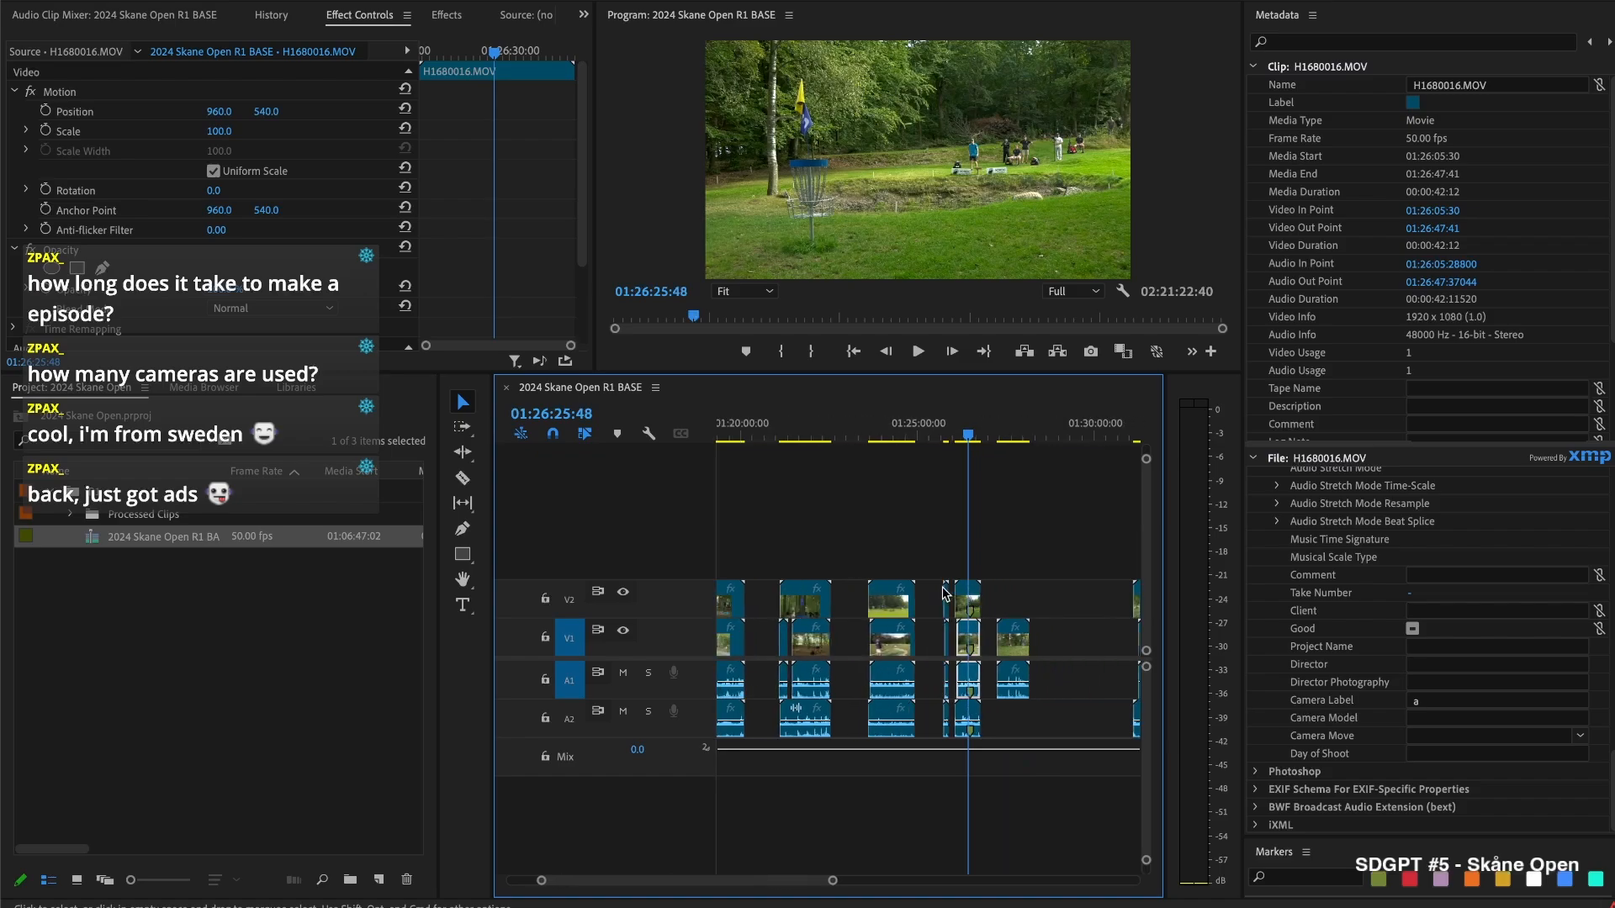
scroll(714, 577, up, 4)
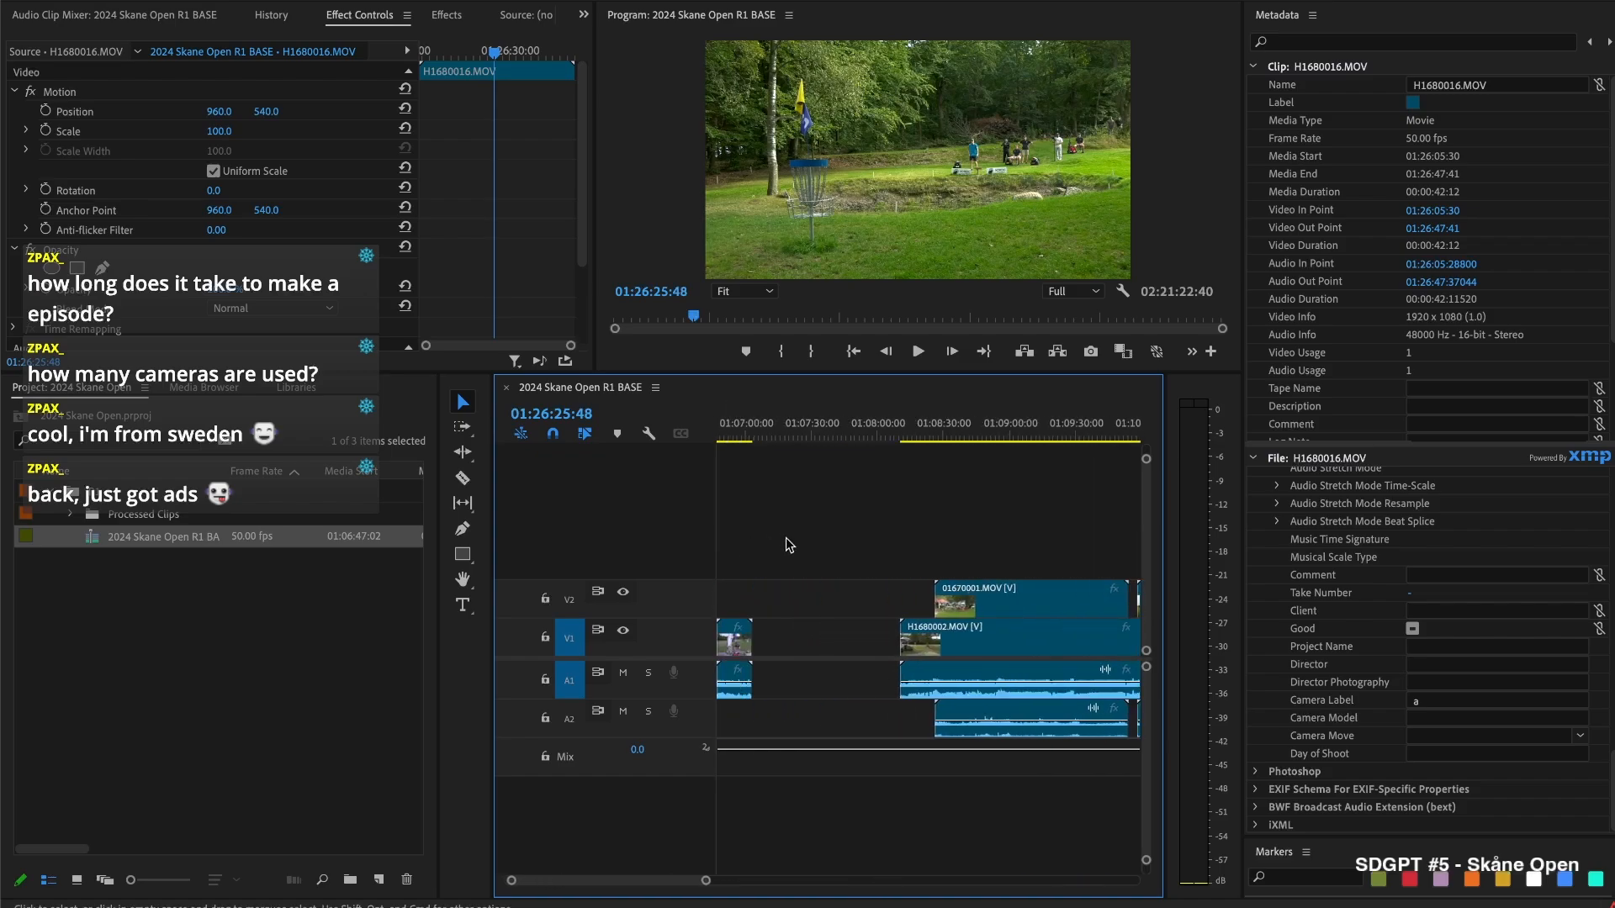
click(721, 426)
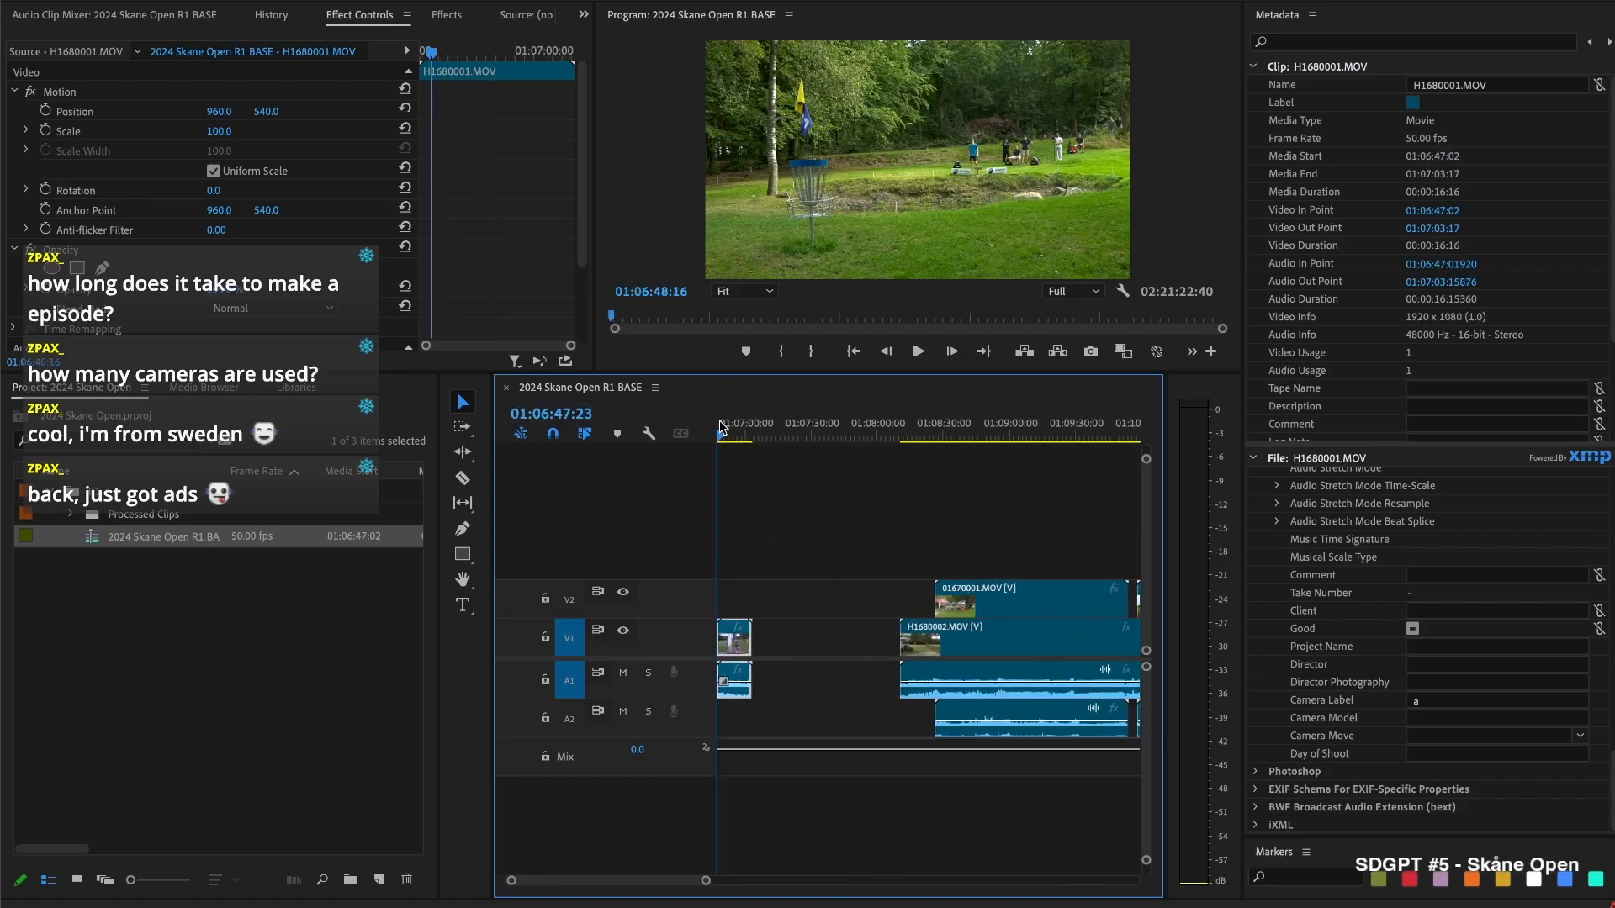
key(space)
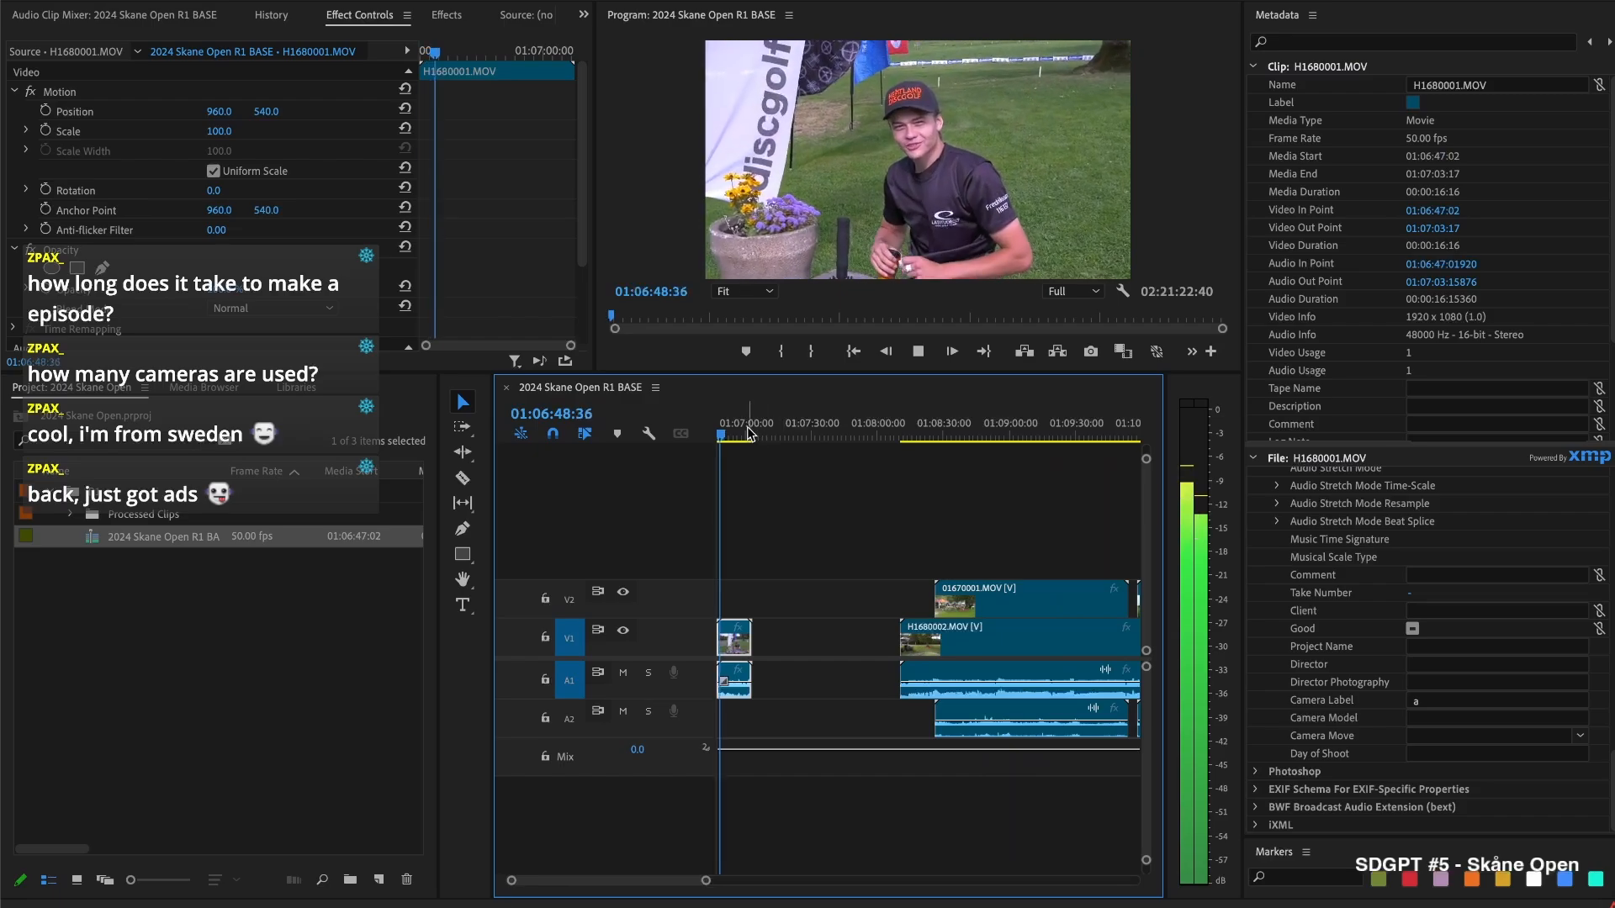
drag(733, 428, 743, 432)
drag(775, 589, 714, 687)
key(Delete)
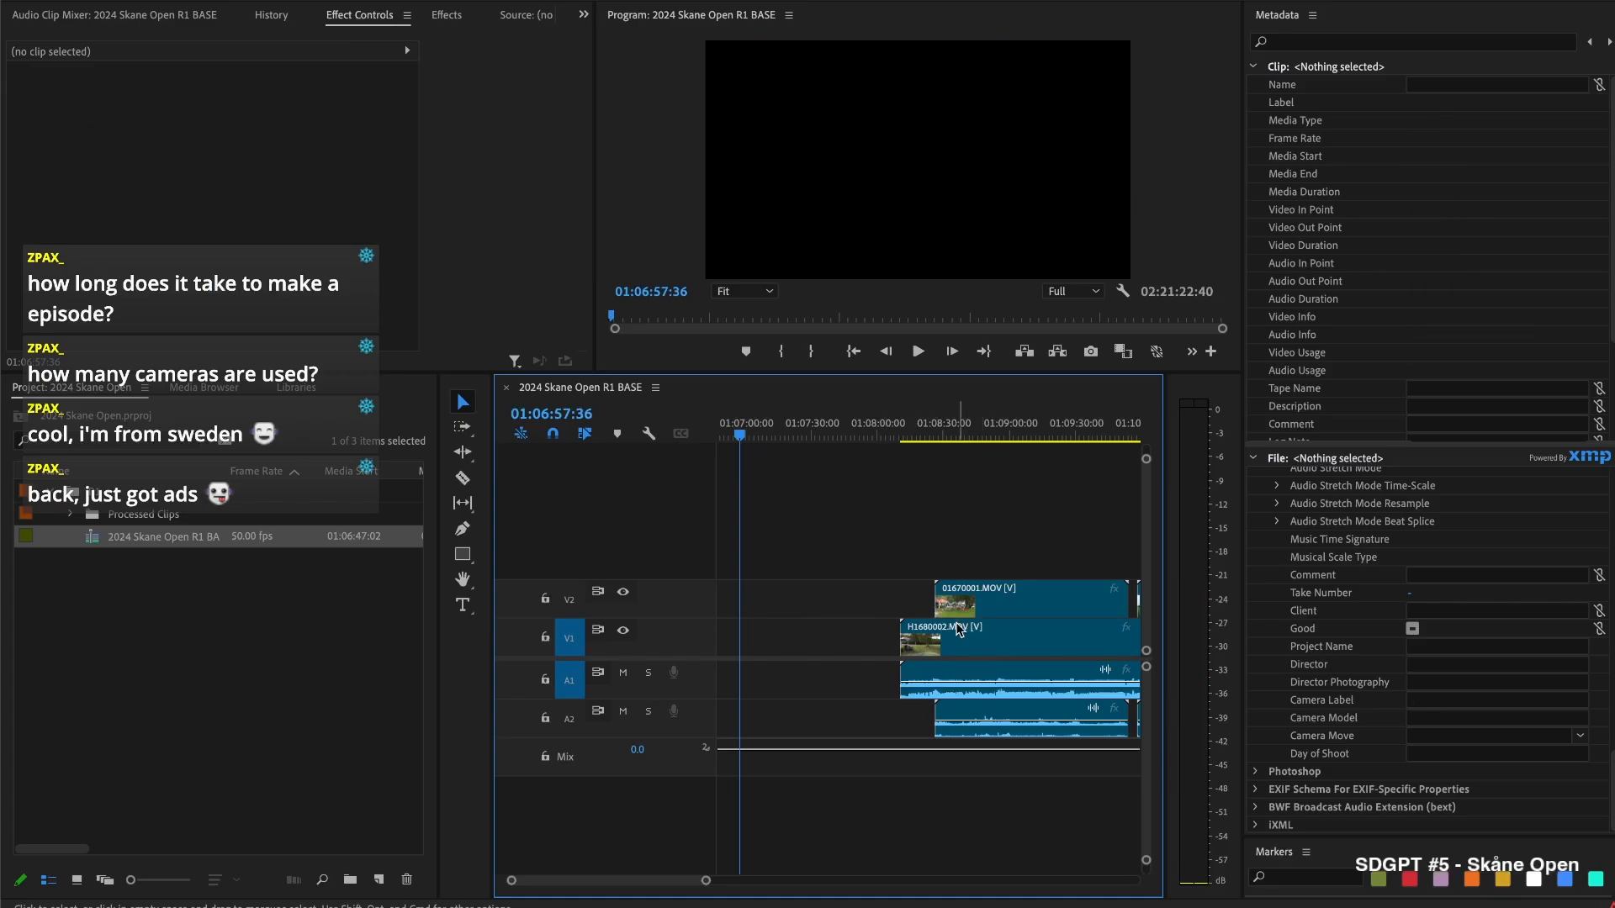
Preview the opening of H1680002.MOV, cut the clip at 01:08:14:12 and delete the part before the cut
click(925, 414)
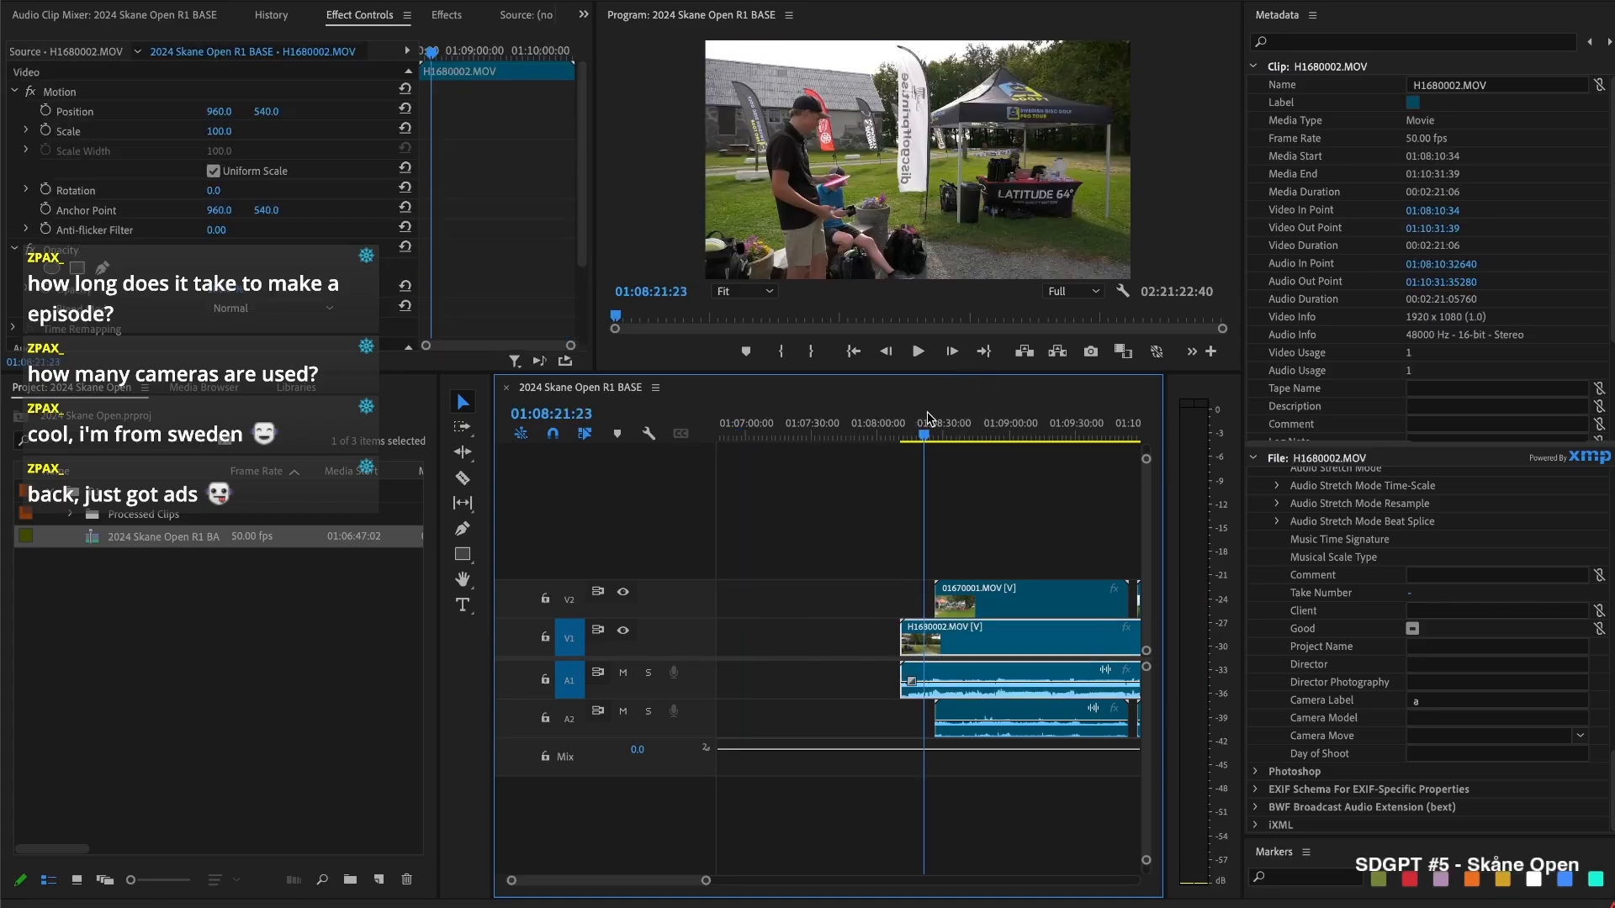
scroll(905, 545, up, 3)
scroll(905, 545, right, 1)
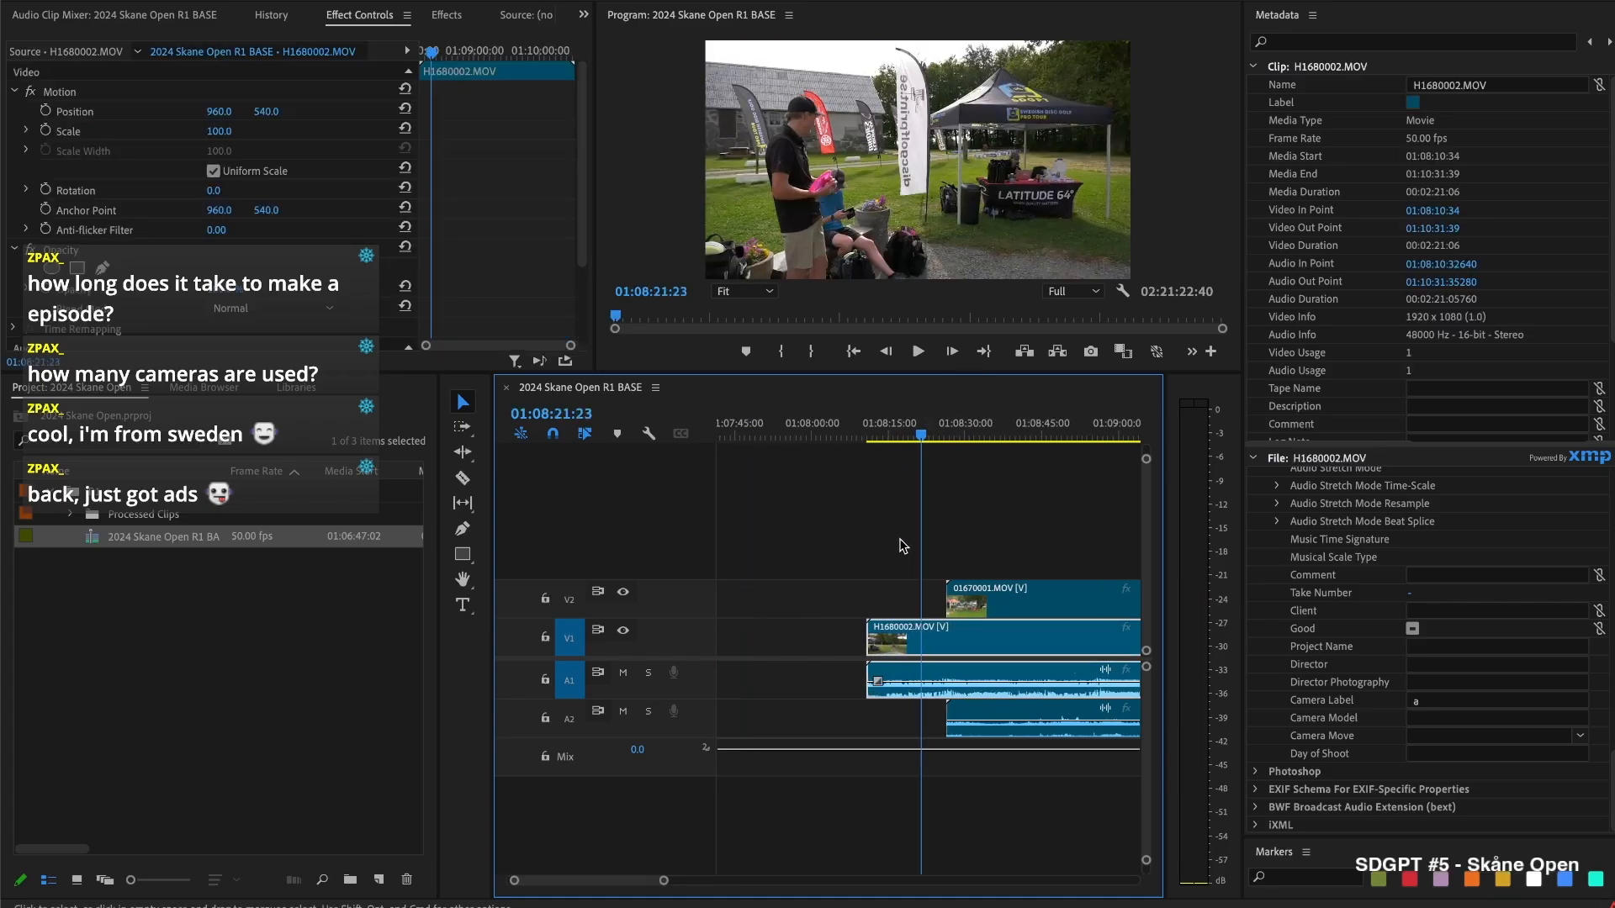
click(878, 423)
key(space)
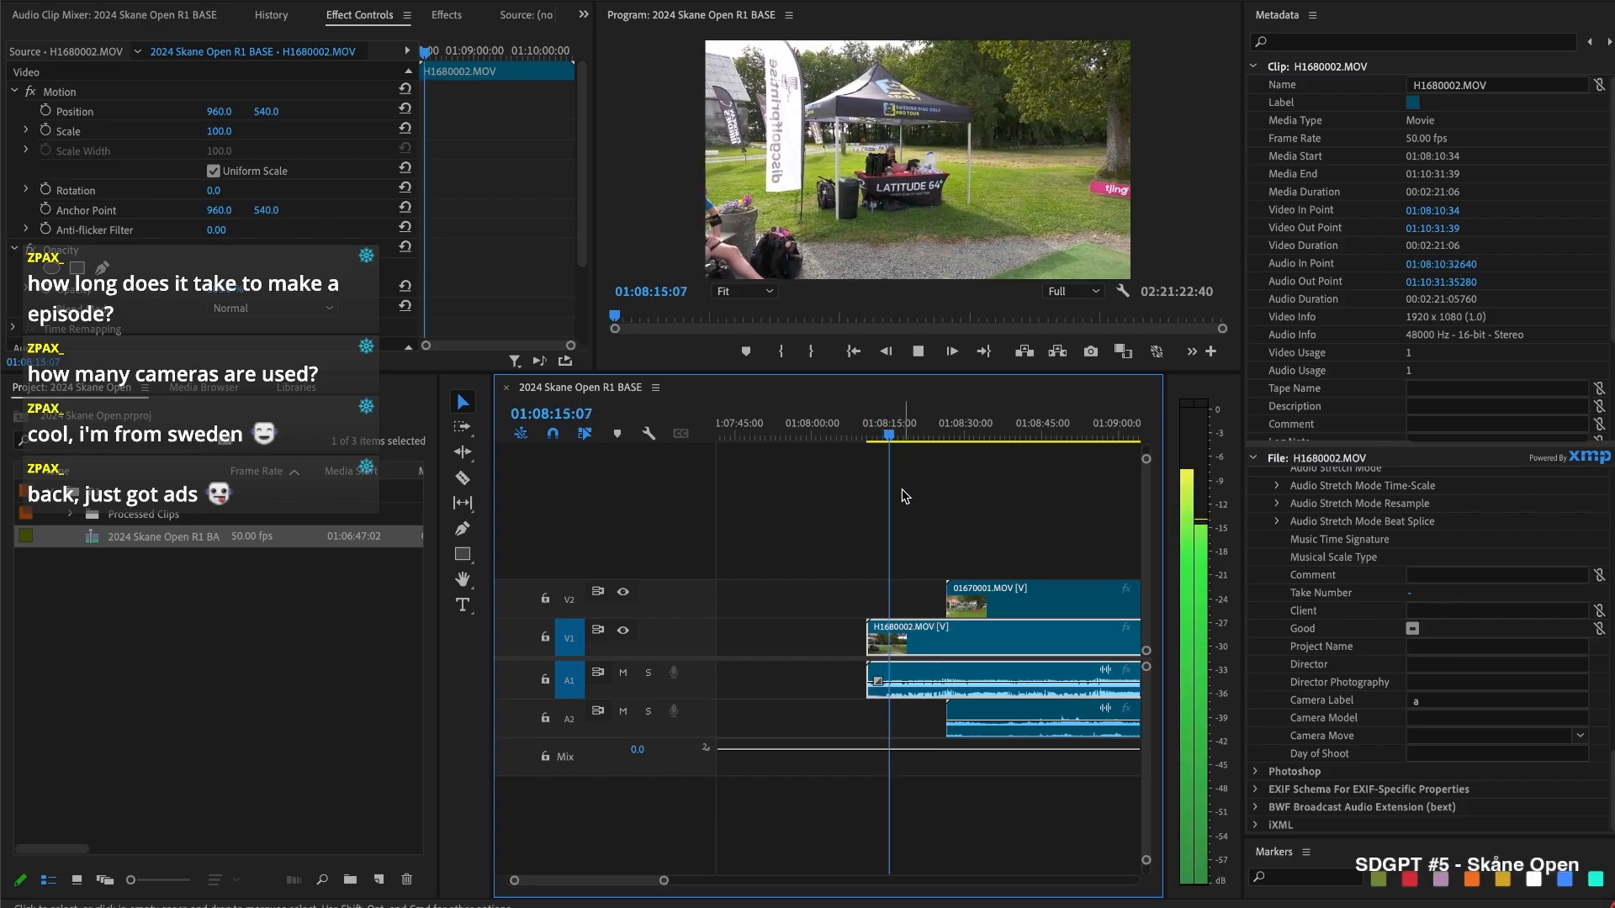
key(space)
click(880, 431)
click(884, 433)
key(space)
key(space)
key(super+k)
key(Delete)
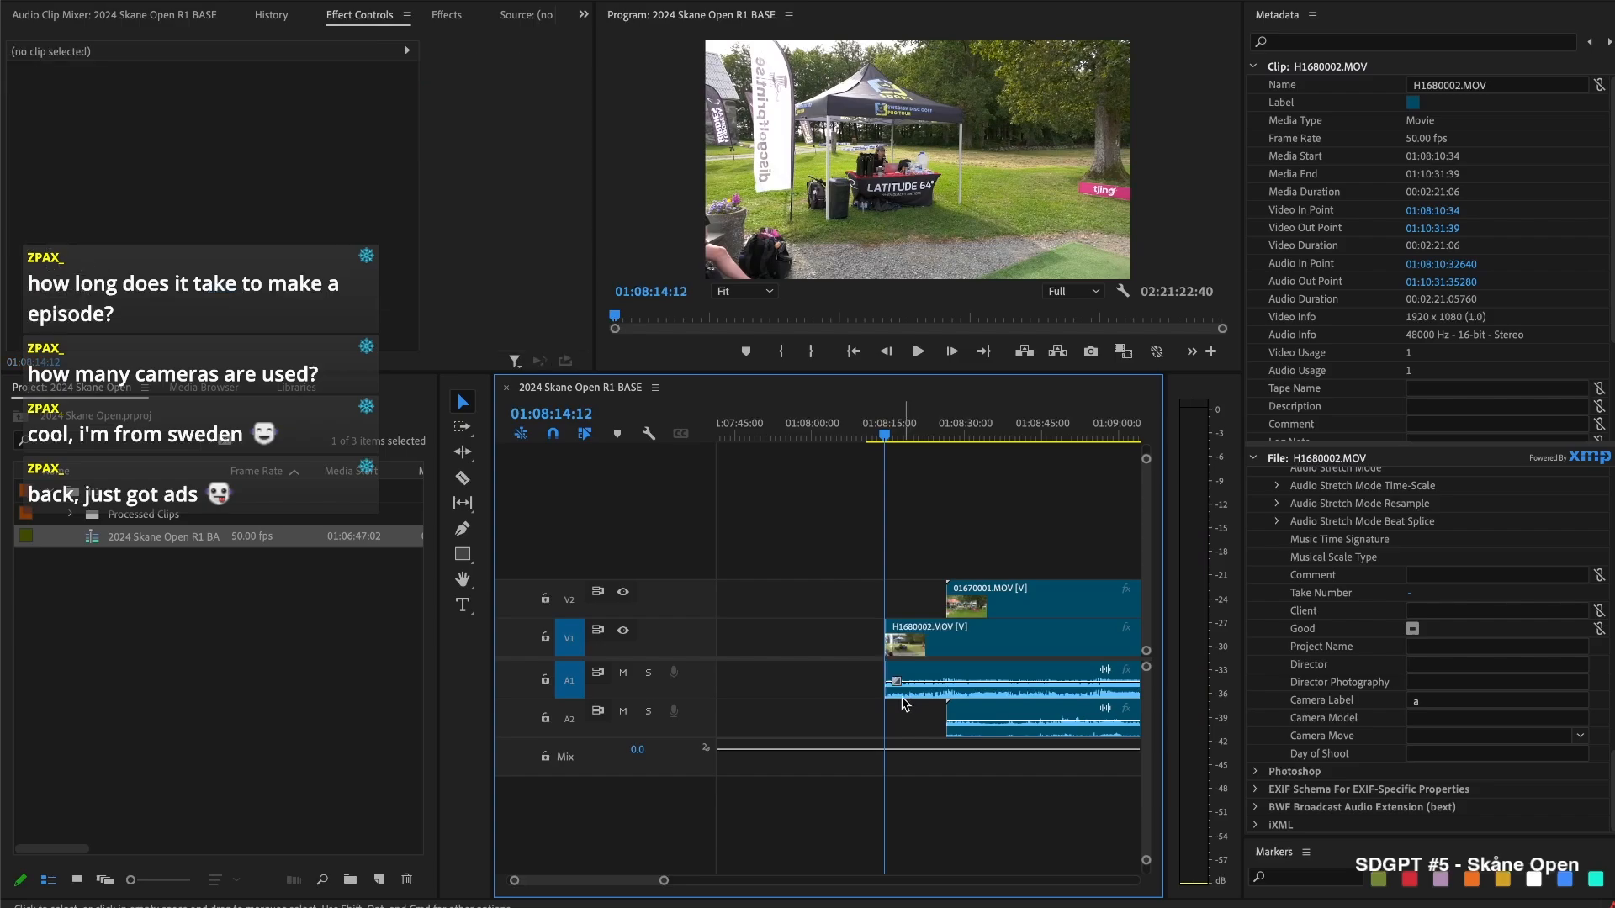
Play the opening of H1680002.MOV around 01:08:21 and trim the start of 01670001.MOV with its audio later to about 01:08:36
key(space)
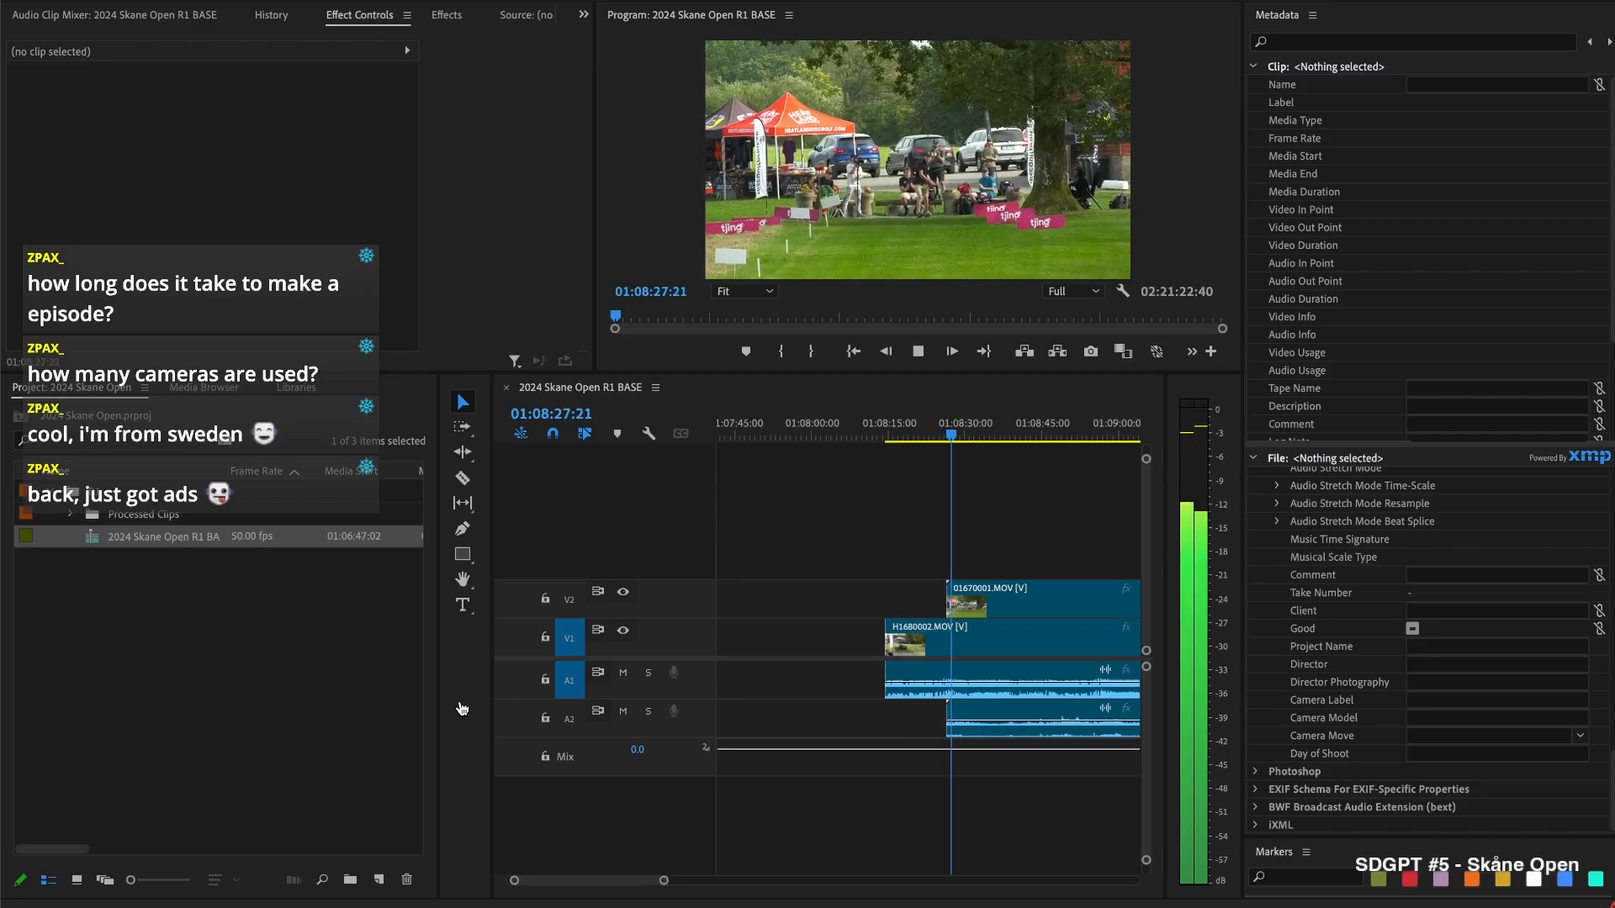
click(1348, 335)
click(840, 523)
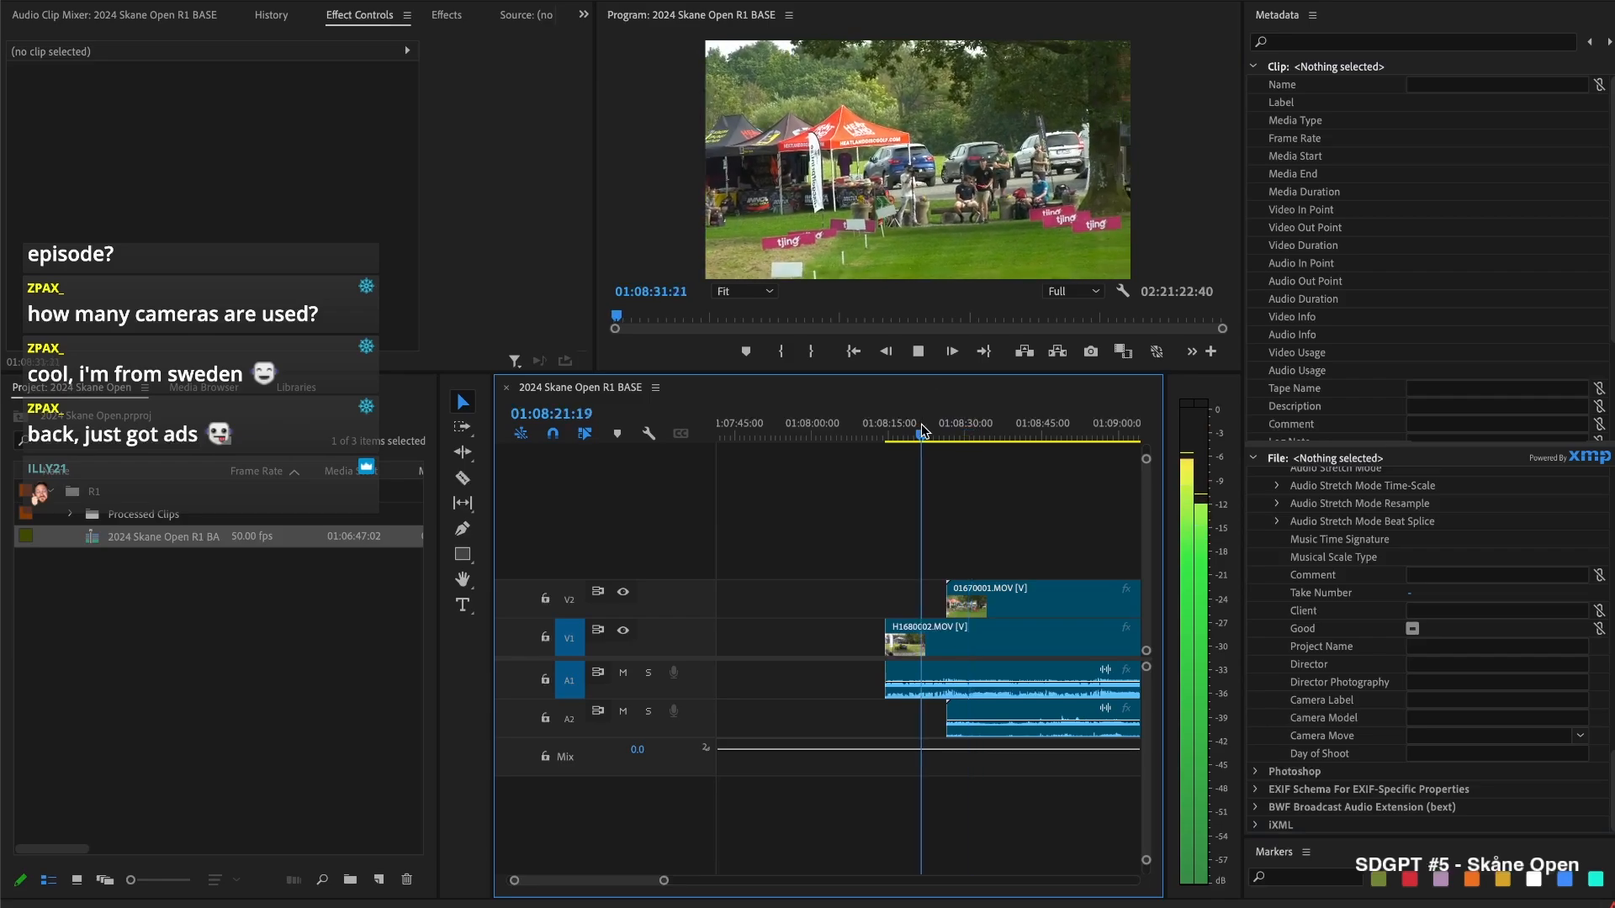
click(922, 430)
key(space)
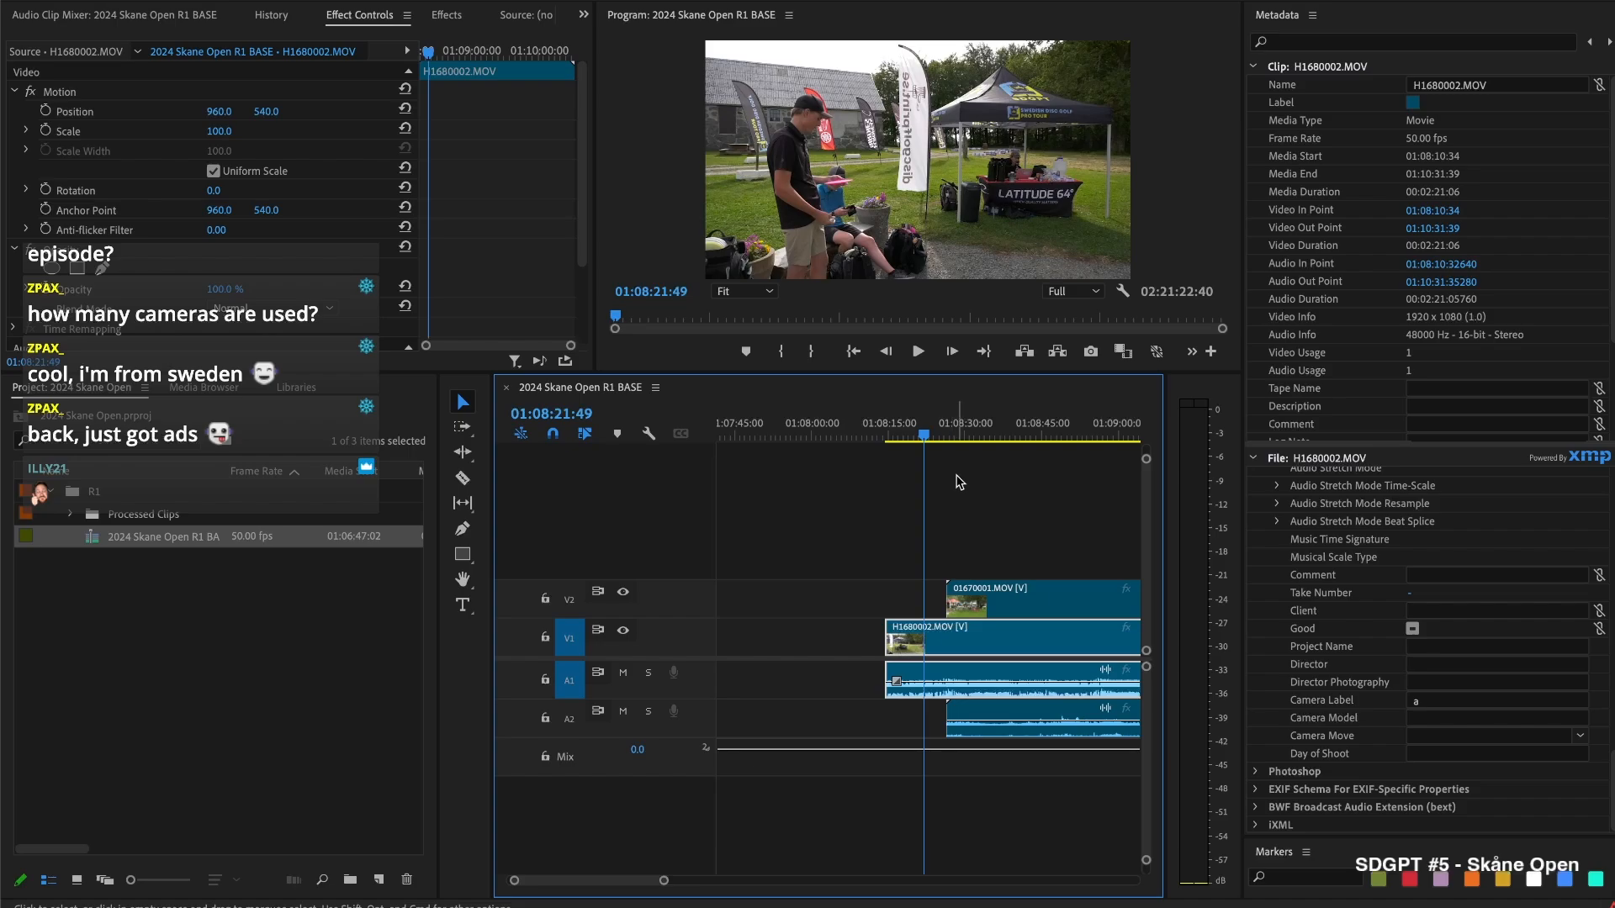
drag(948, 598, 992, 591)
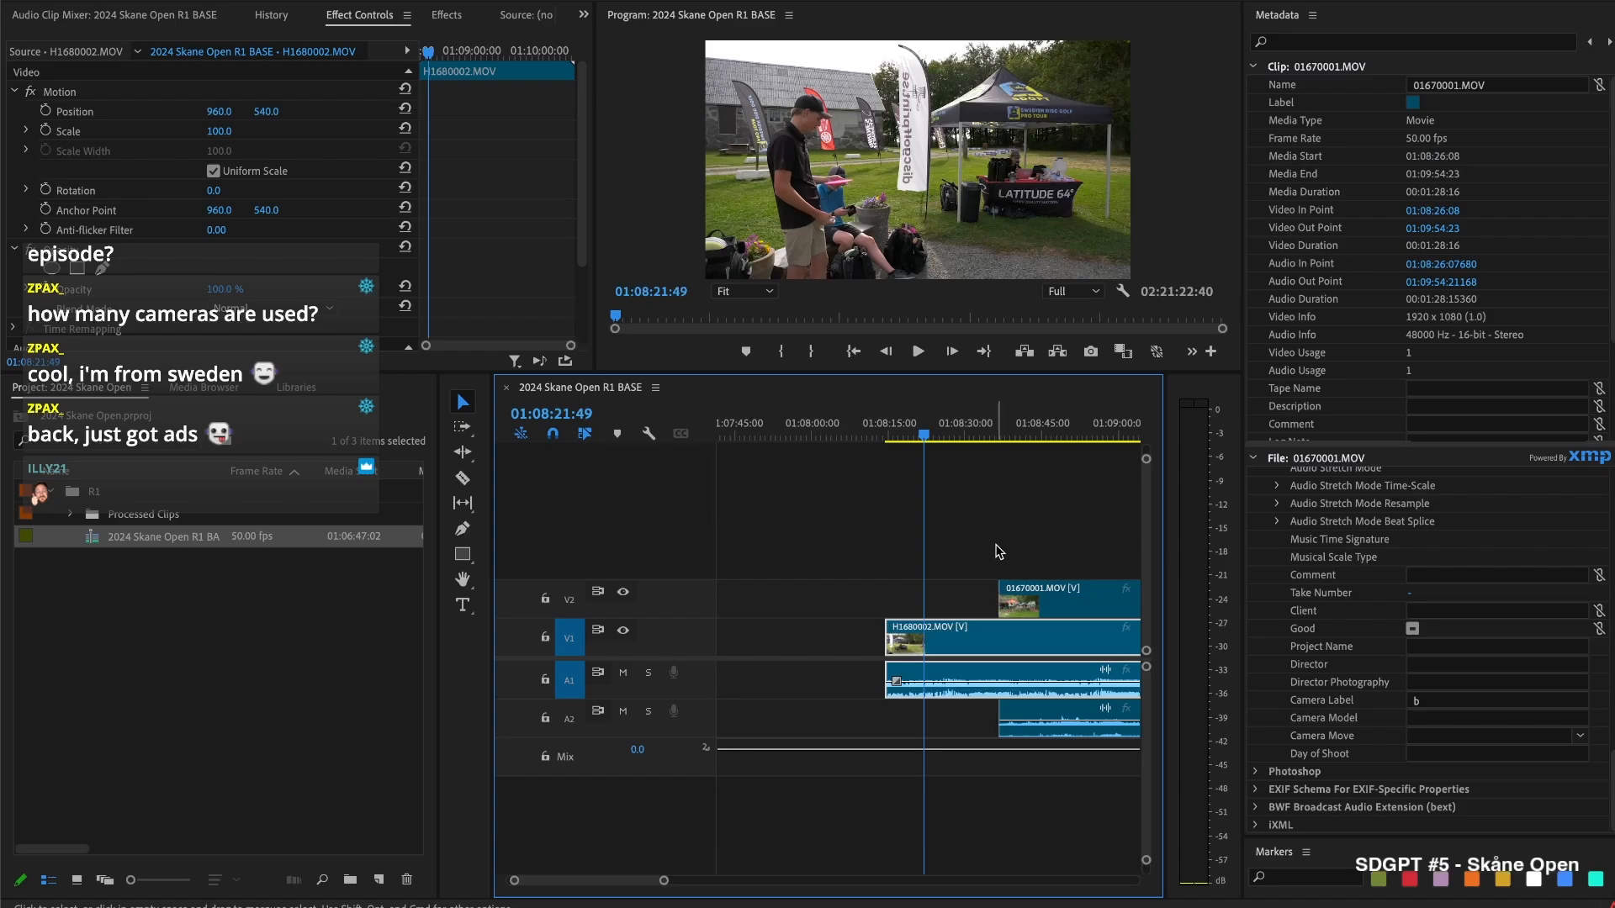
click(946, 550)
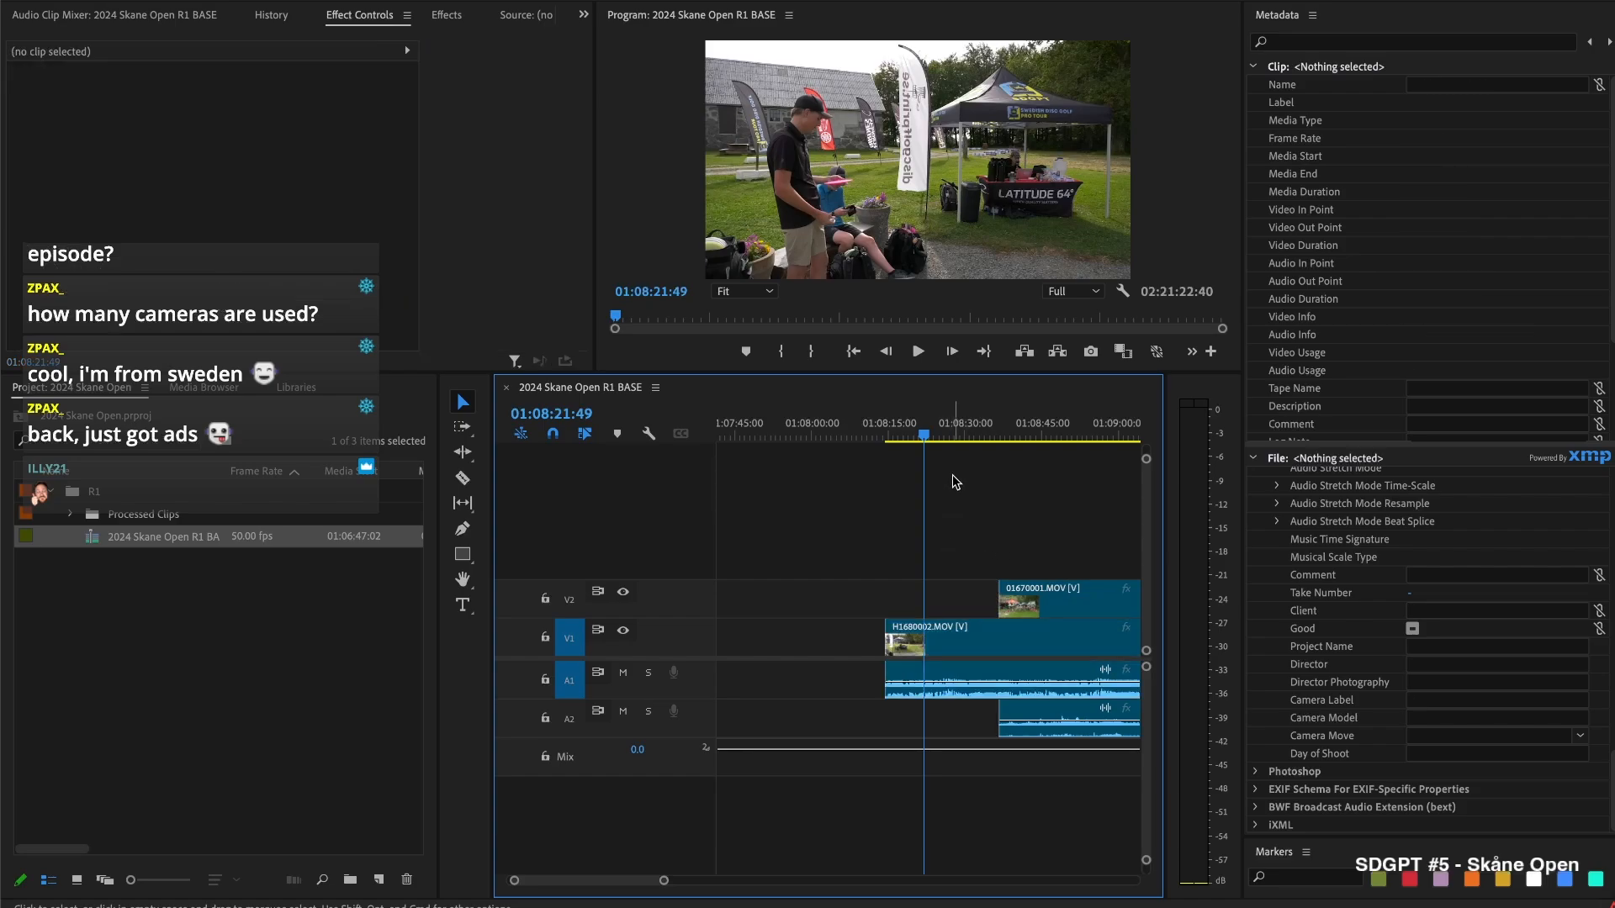
Replay H1680002.MOV from 01:08:19:36 up to the tee approach and increase the A1 track height to show its waveform
click(912, 429)
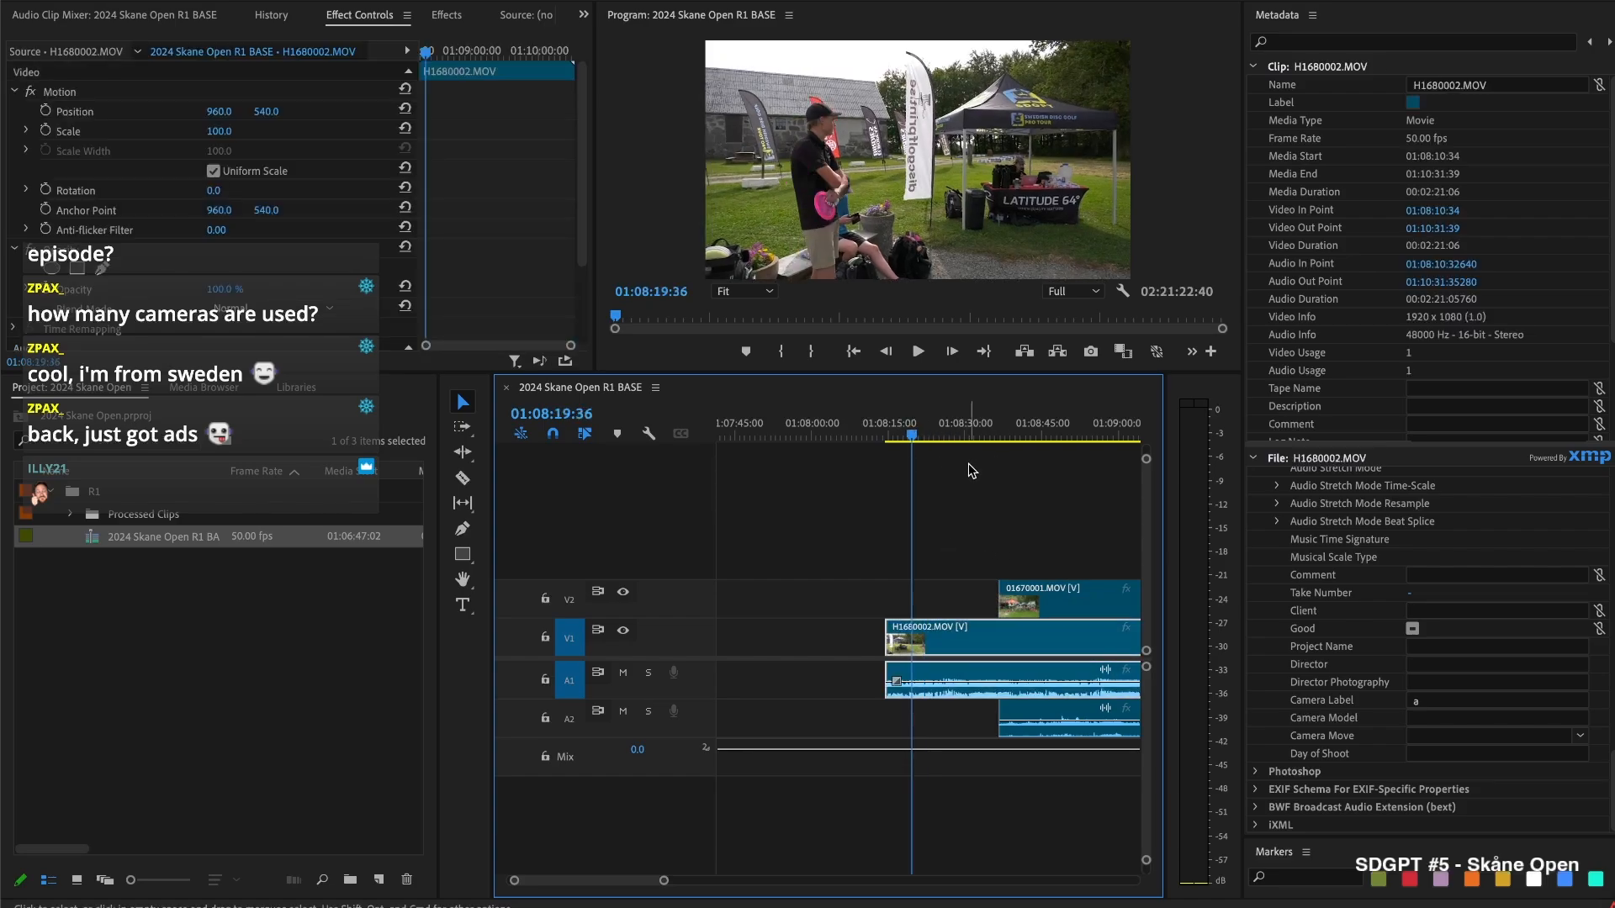
key(space)
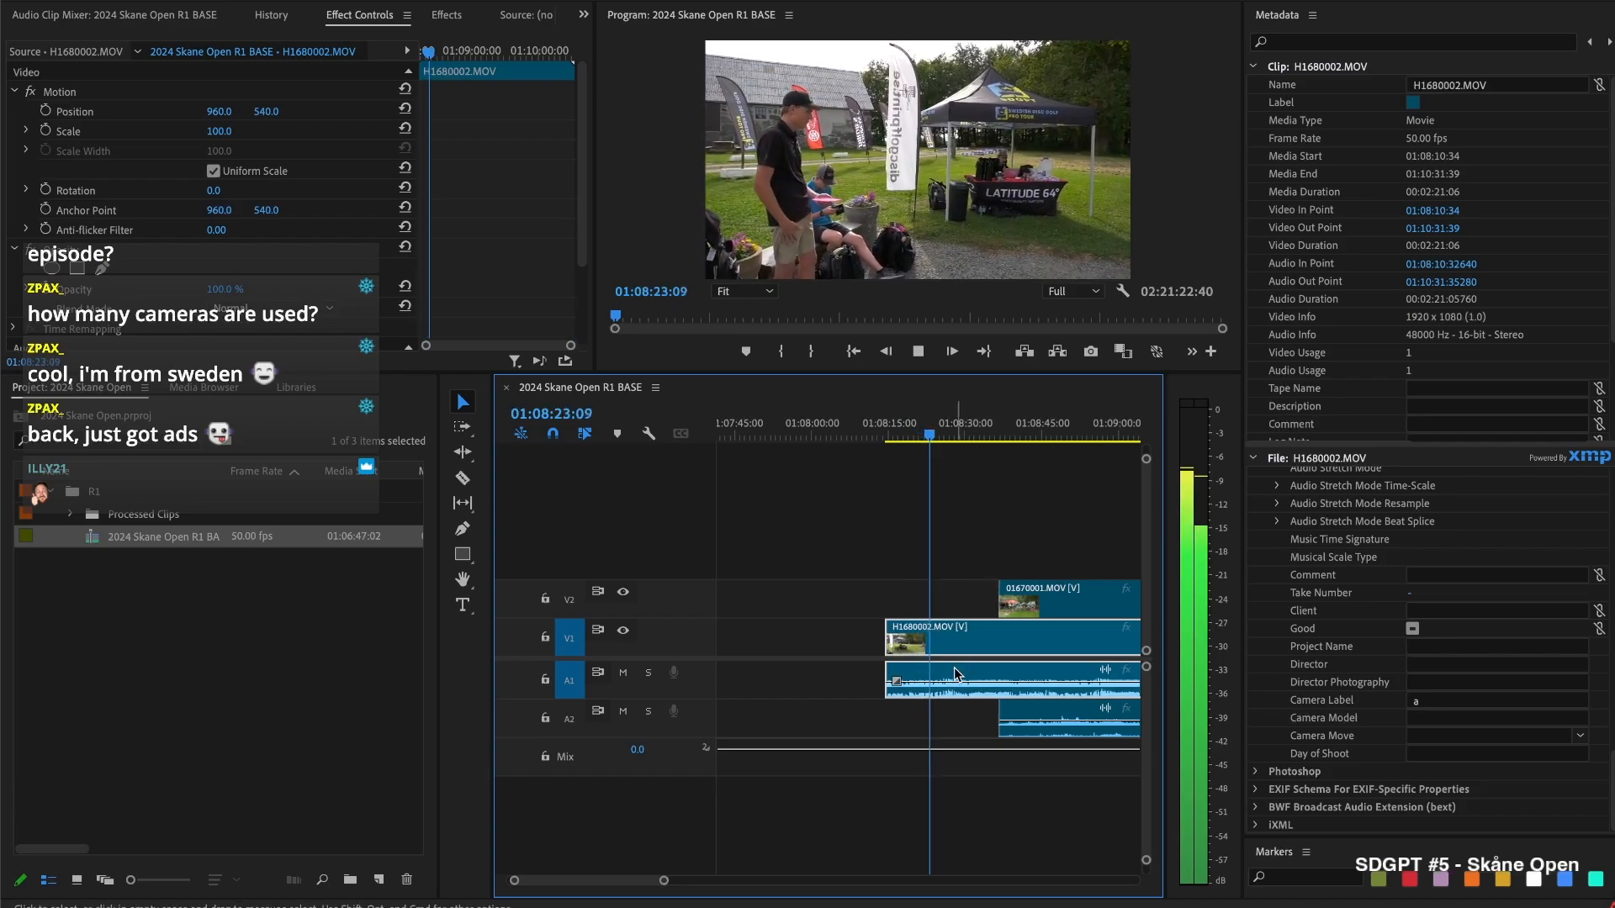
scroll(954, 673, up, 2)
scroll(954, 673, up, 1)
drag(698, 699, 698, 736)
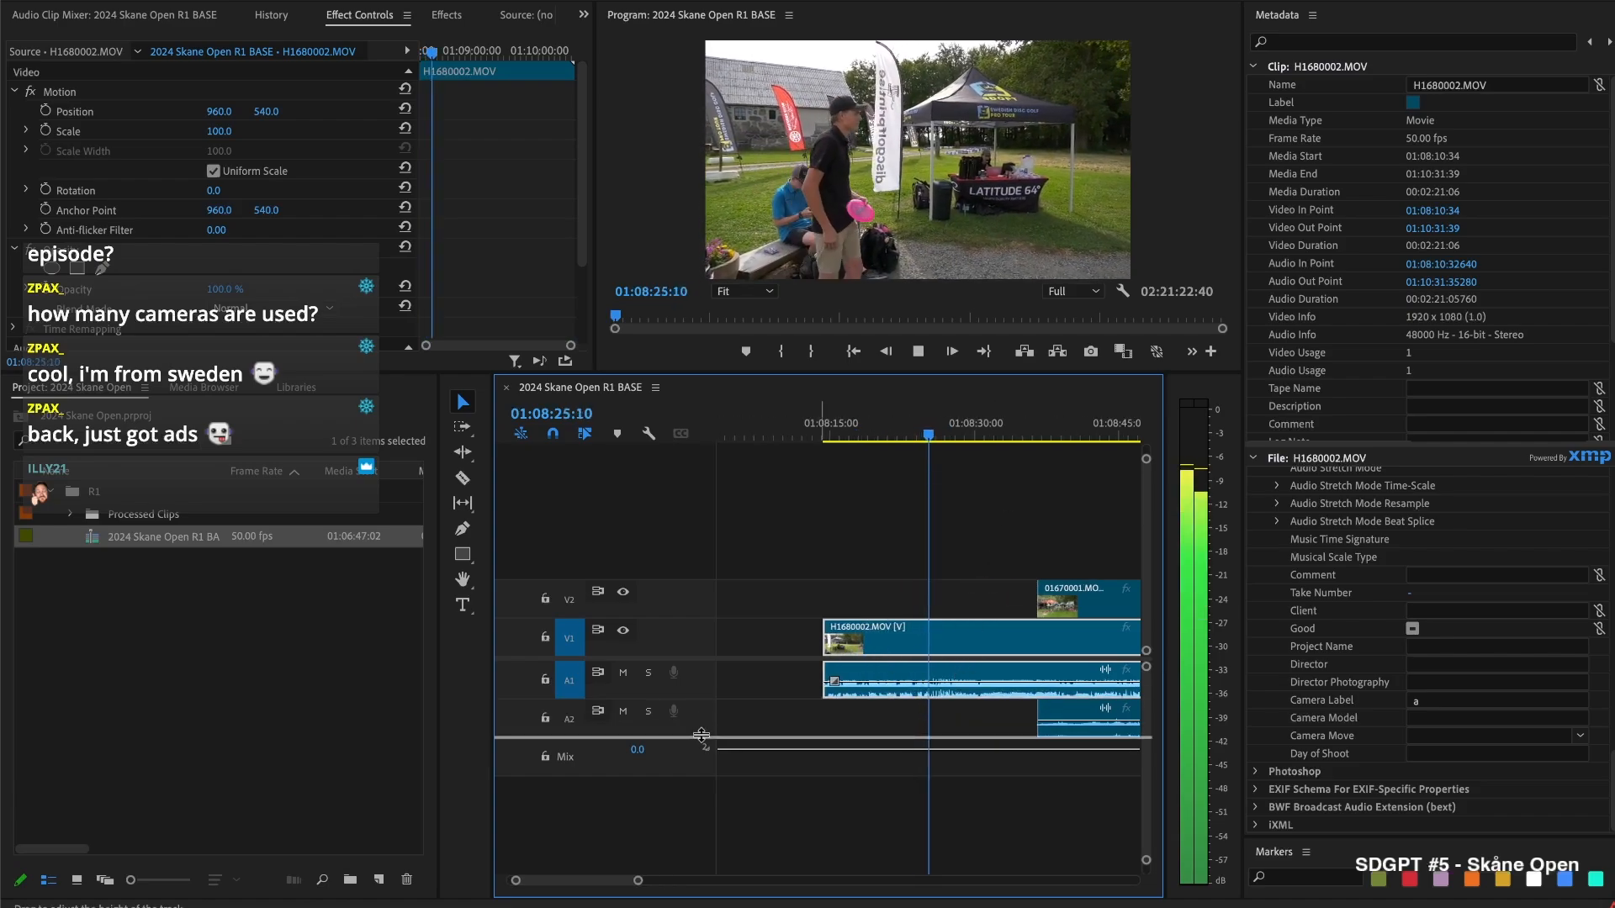
key(space)
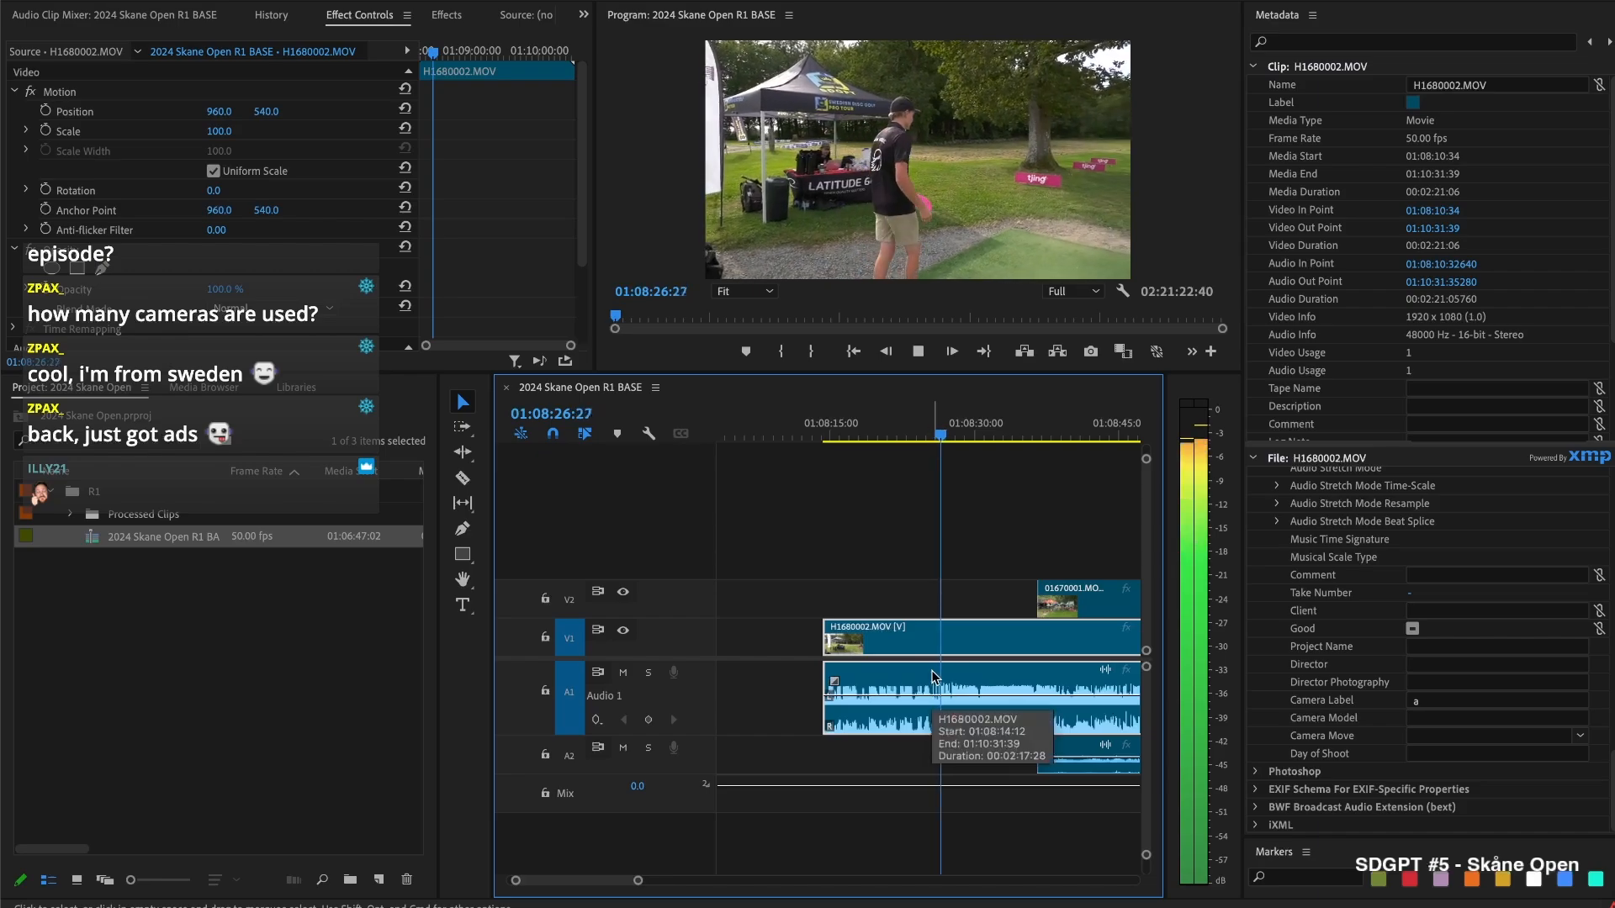
Add a volume keyframe to the A1 audio of H1680002.MOV at about 01:08:26:41 with the Pen tool
key(Left)
key(Left)
key(Left)
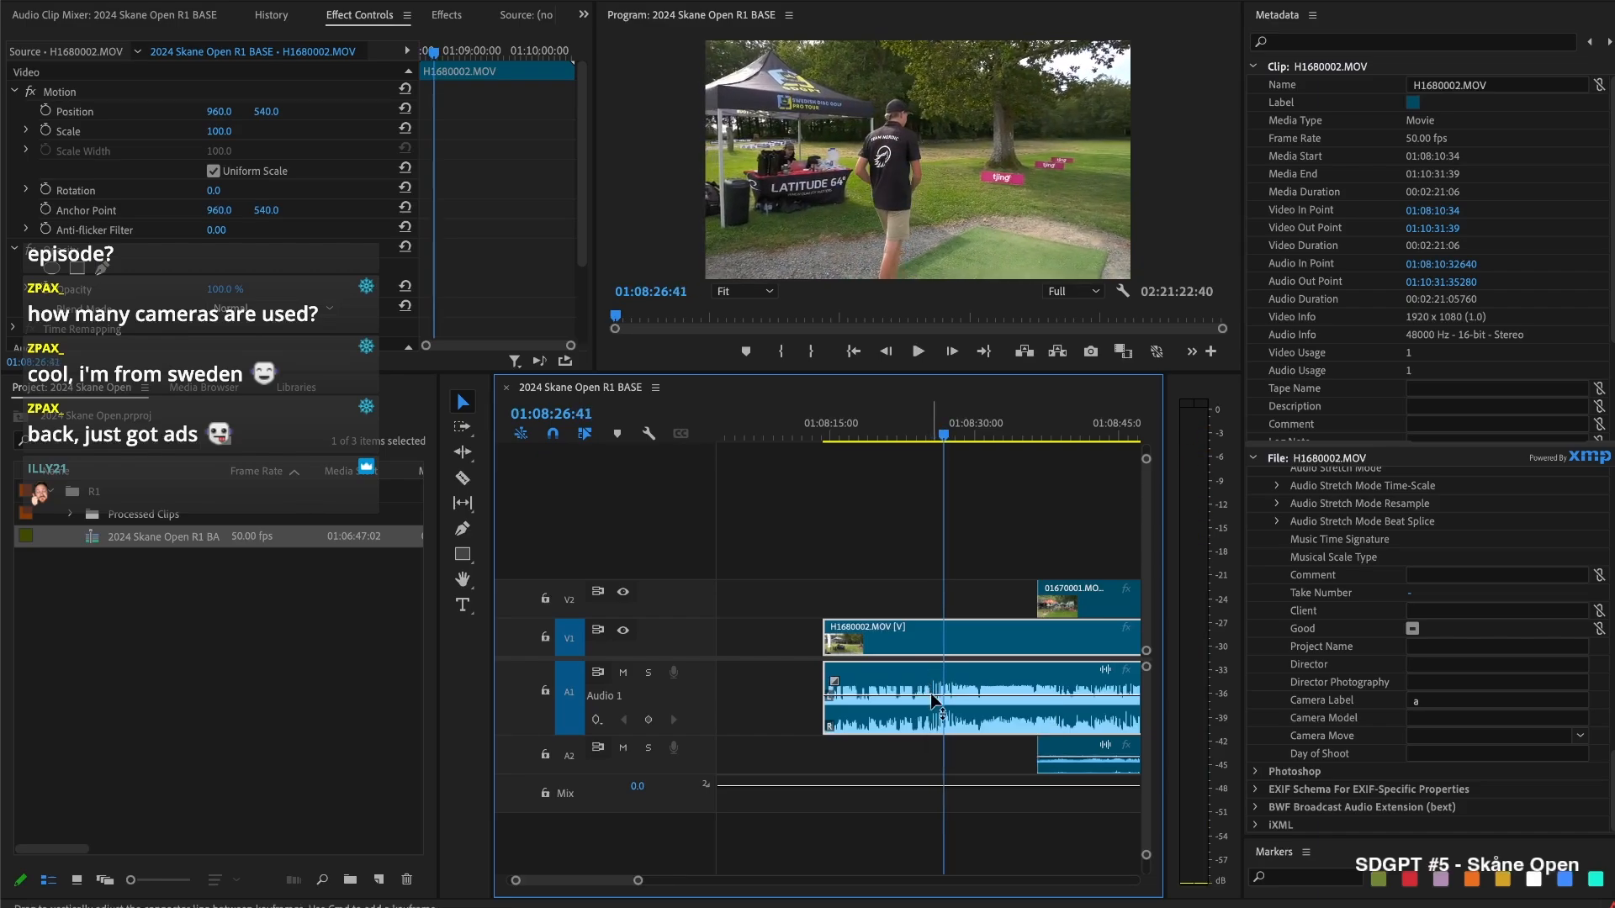
key(p)
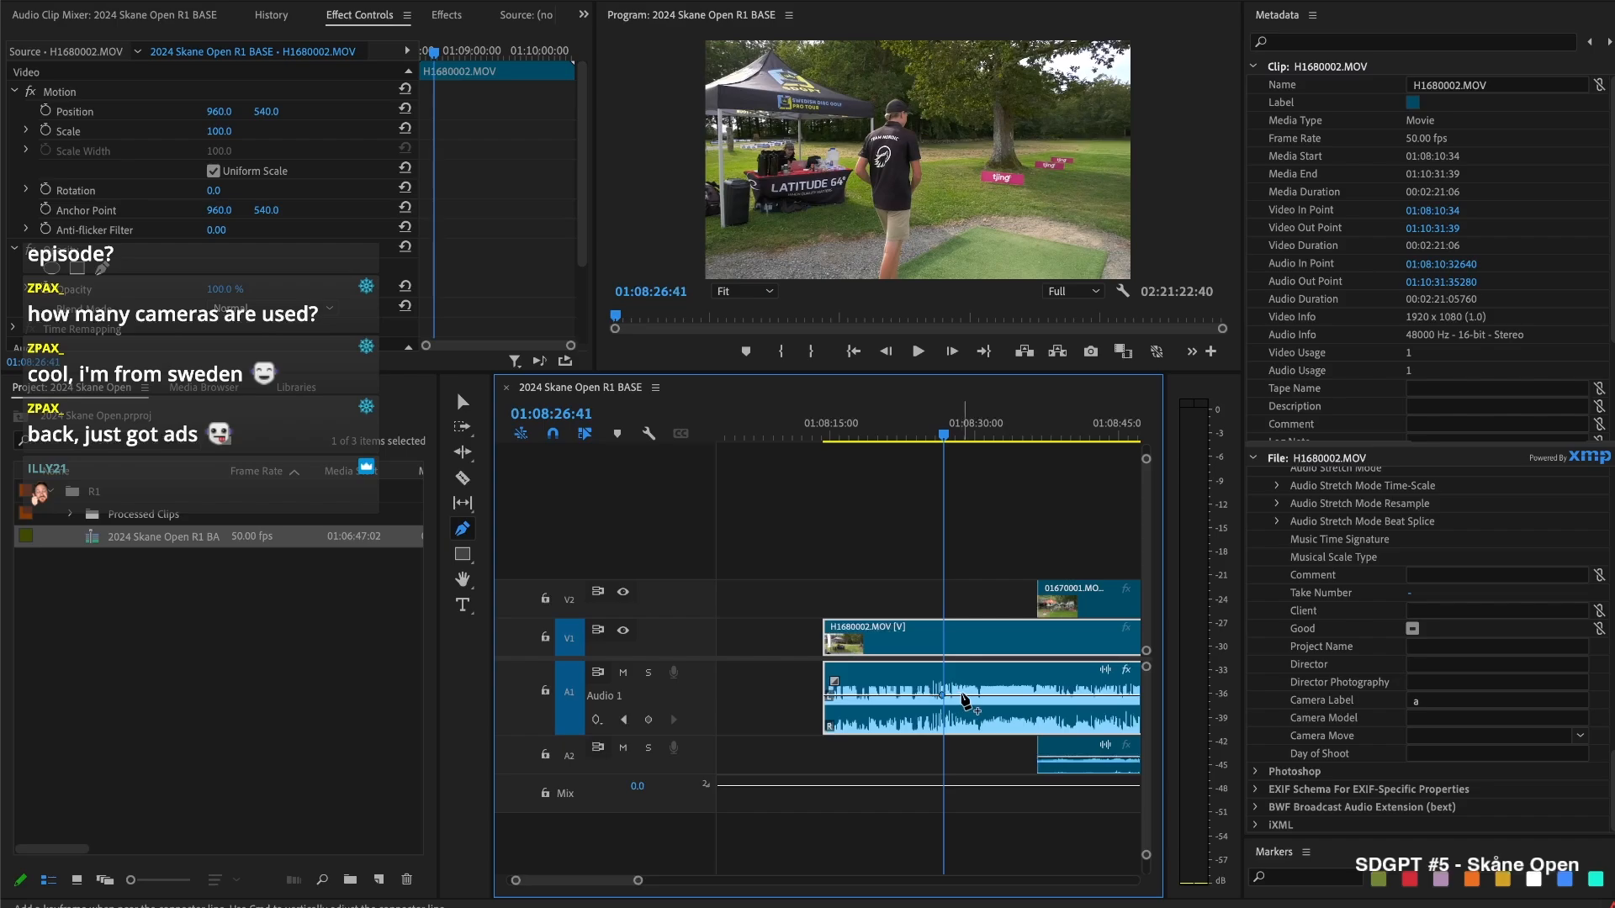
key(space)
key(space)
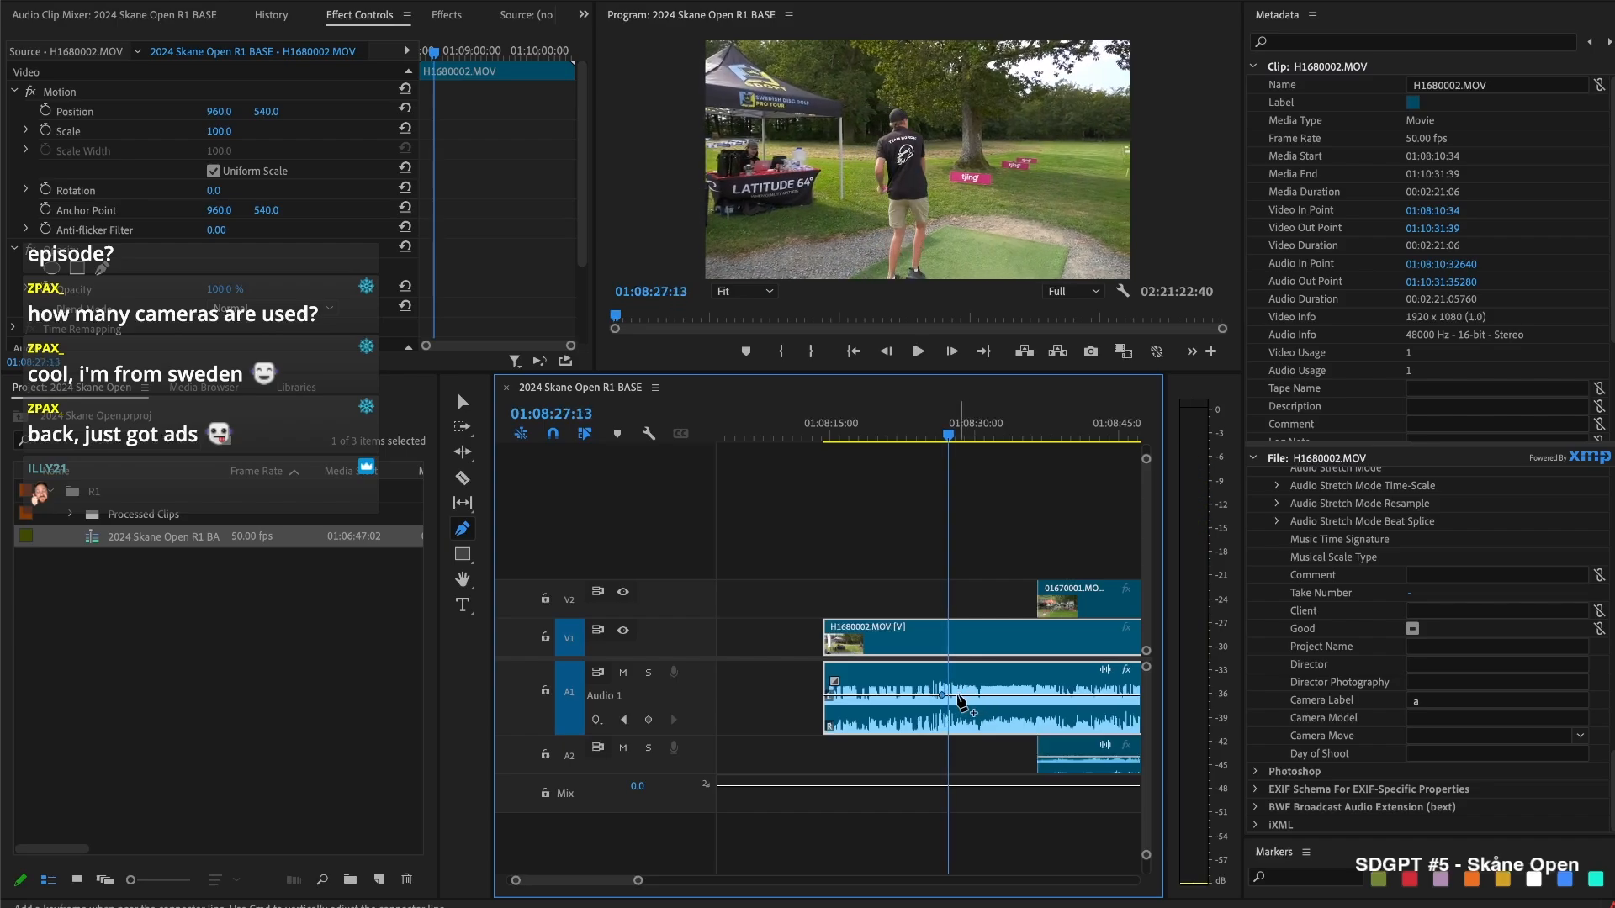
Add further volume keyframes from 01:08:27:22 to about 01:08:50 on the A1 audio and lower the level between them
scroll(957, 698, down, 6)
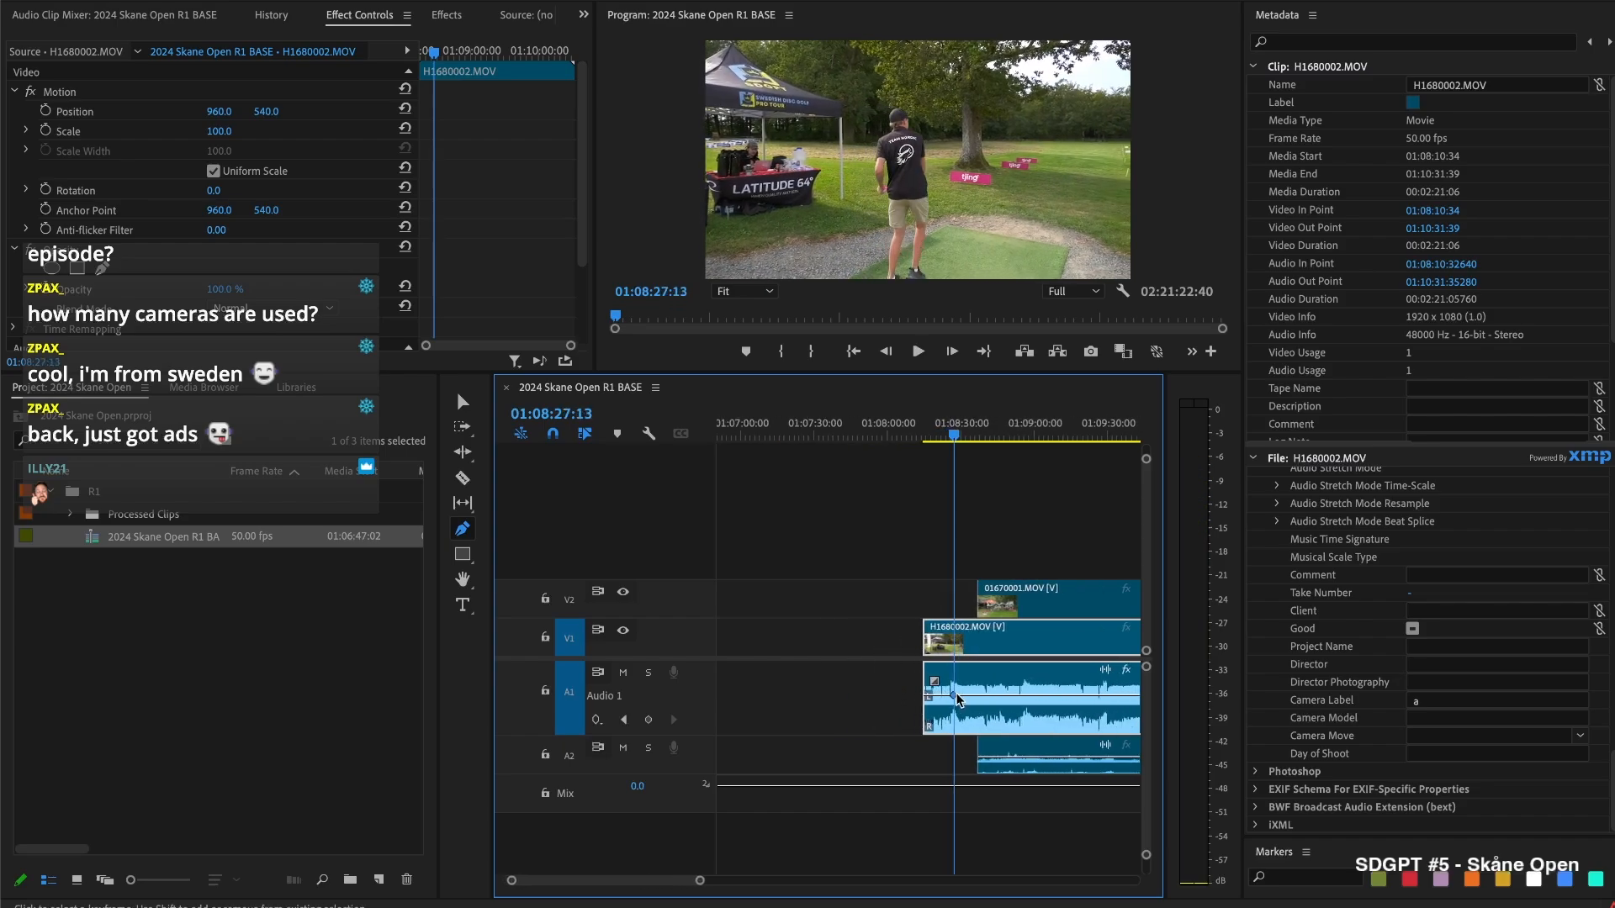
scroll(958, 699, right, 3)
scroll(958, 701, down, 2)
scroll(869, 705, up, 5)
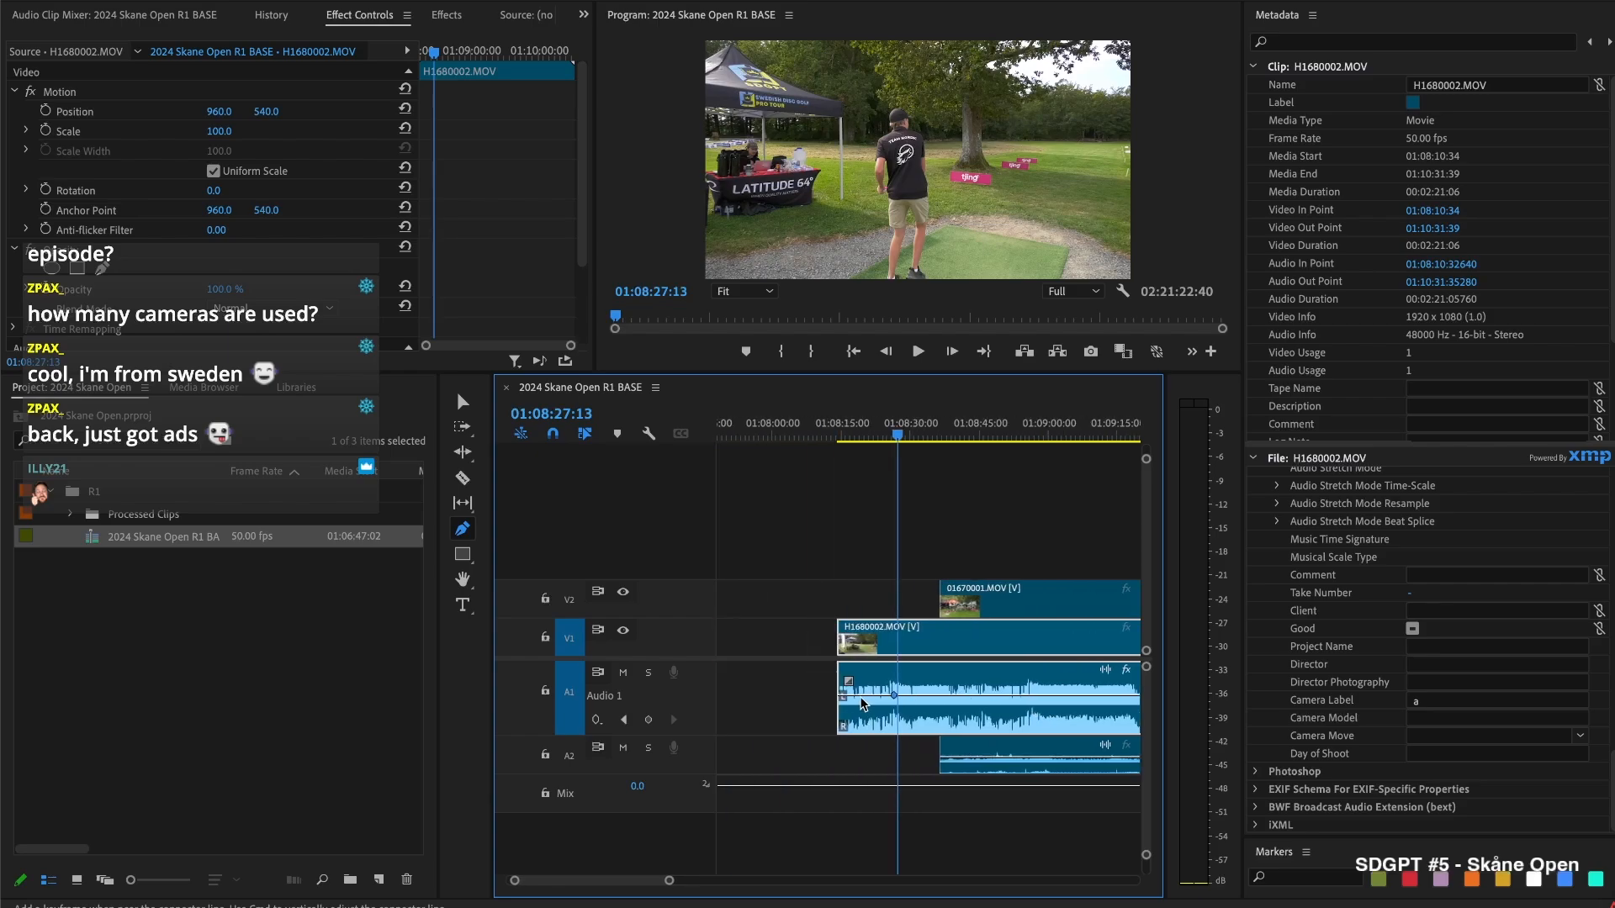
key(space)
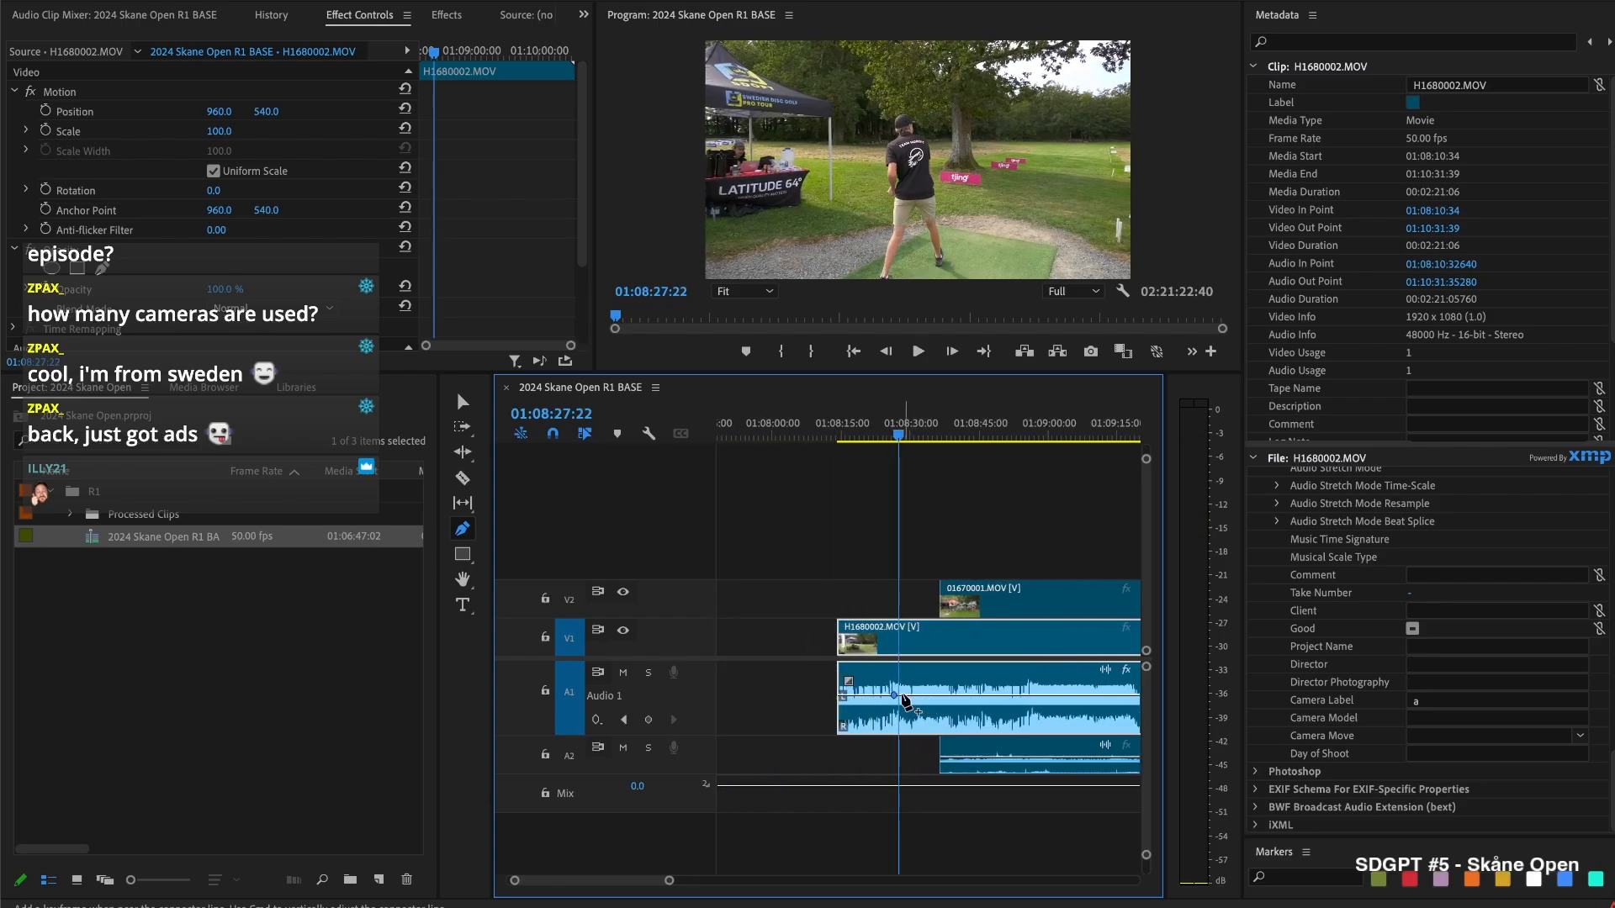
click(1006, 695)
key(v)
drag(963, 696, 963, 726)
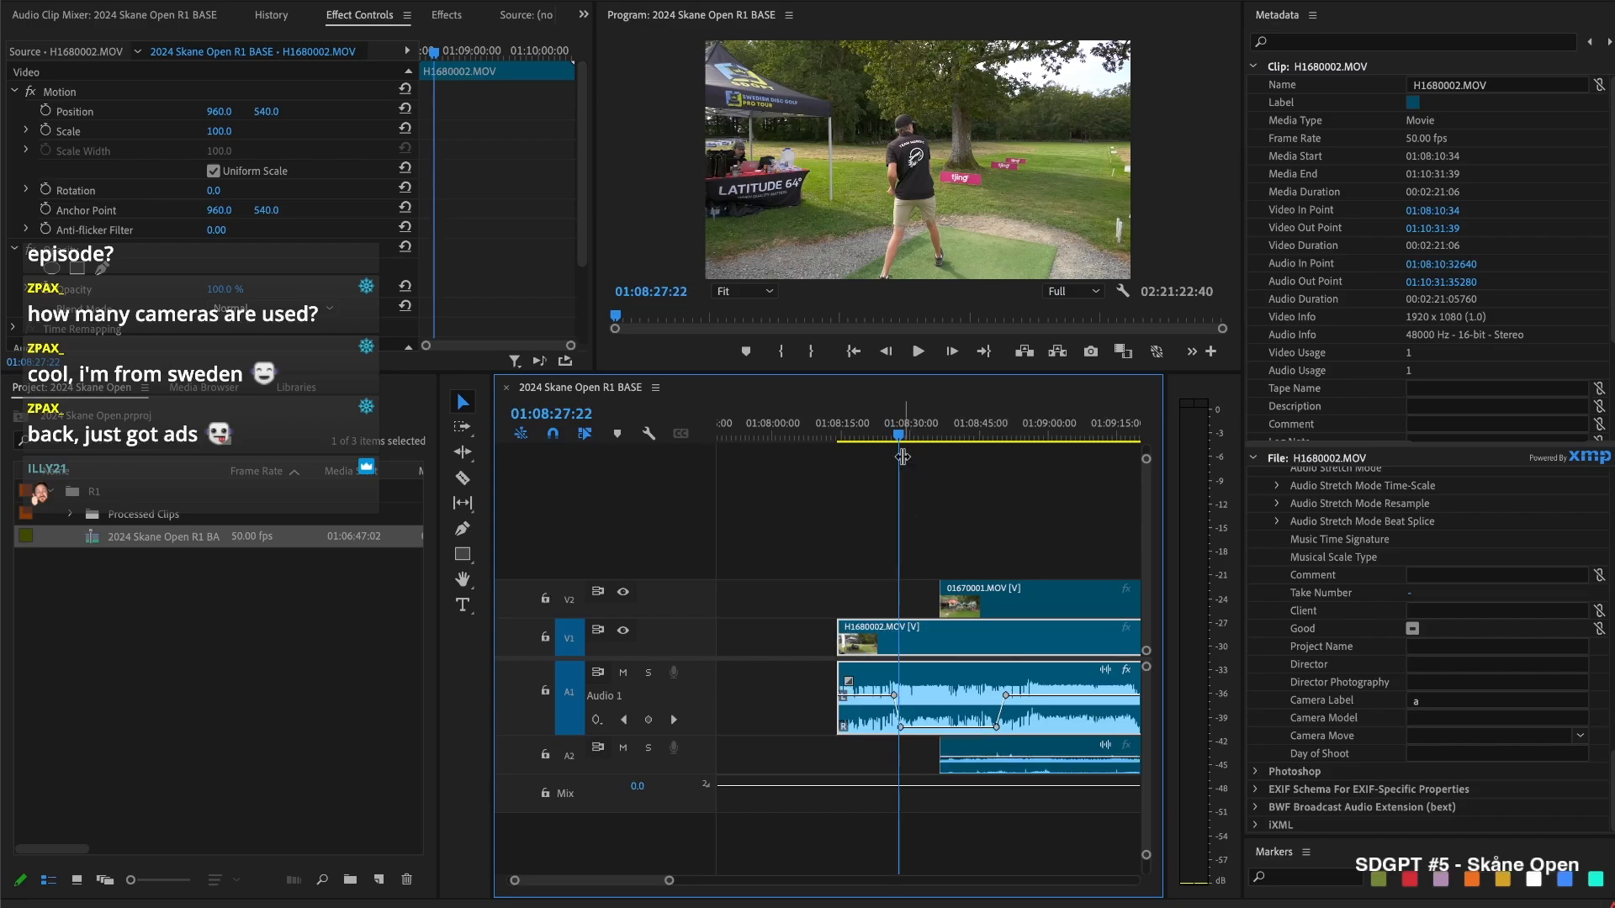
Play H1680002.MOV from 01:08:24:17 to check the lowered audio during the tee preparation
click(883, 431)
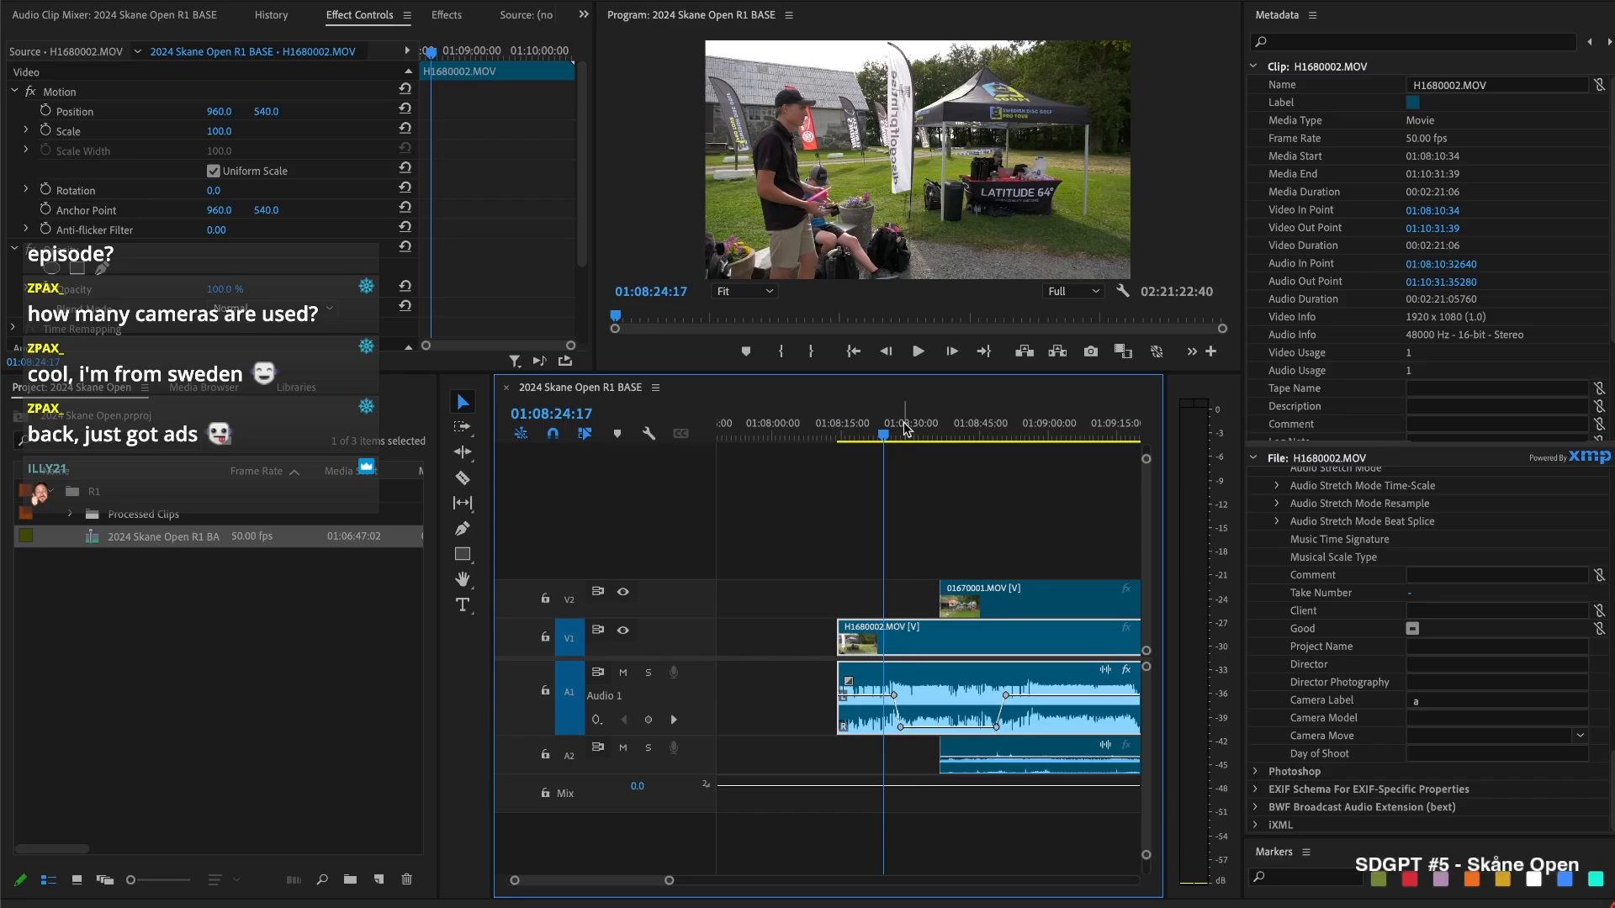
scroll(902, 494, up, 2)
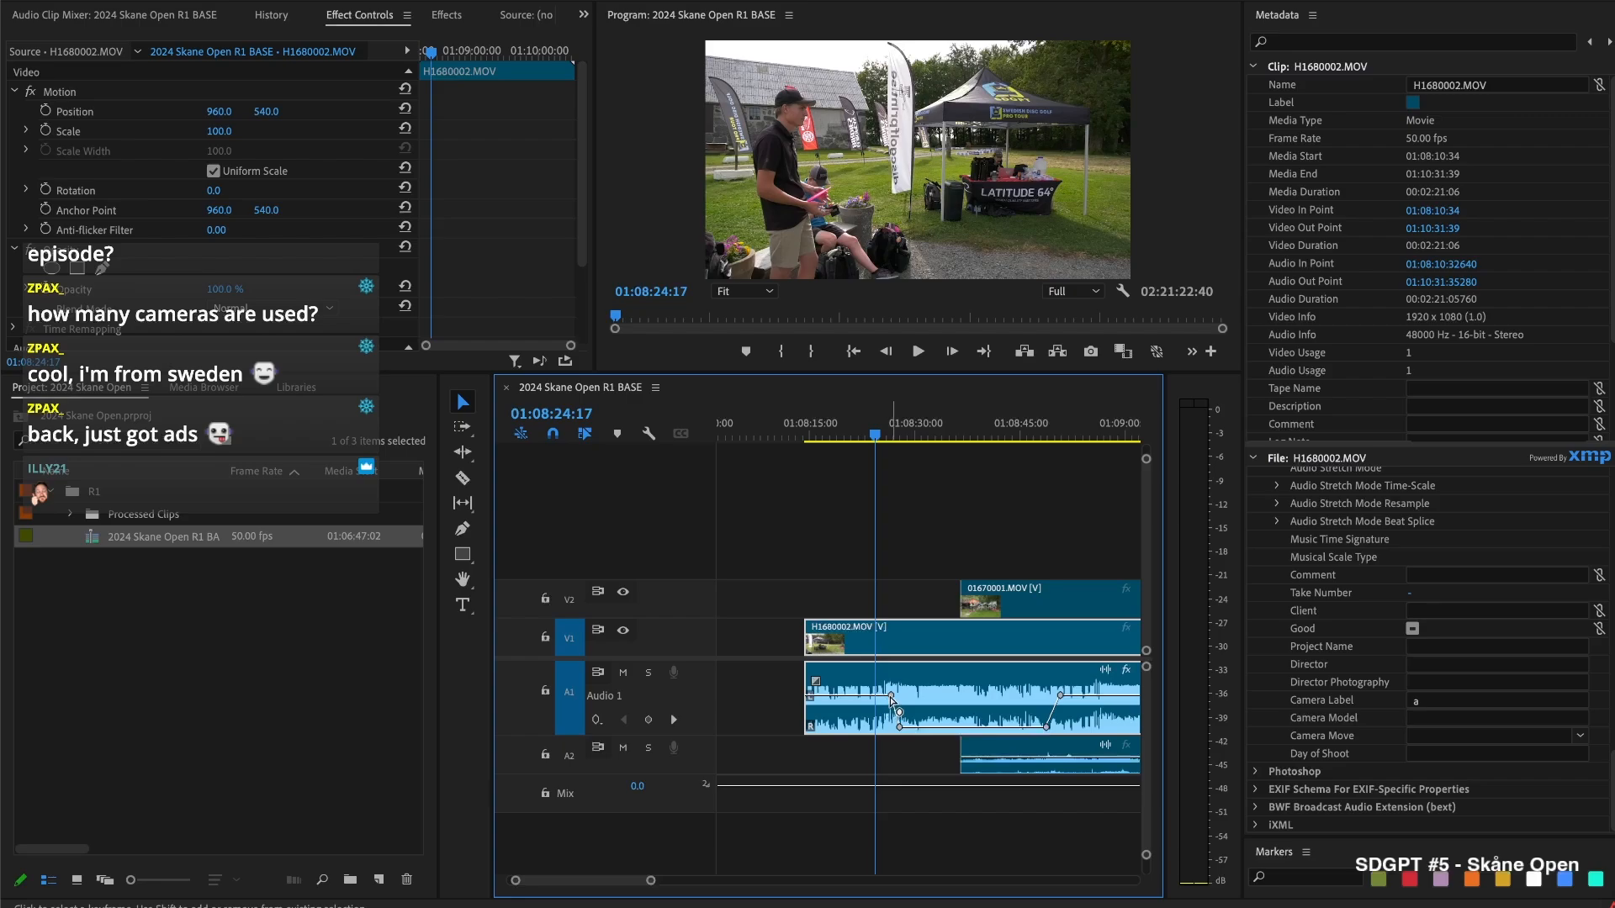
click(928, 555)
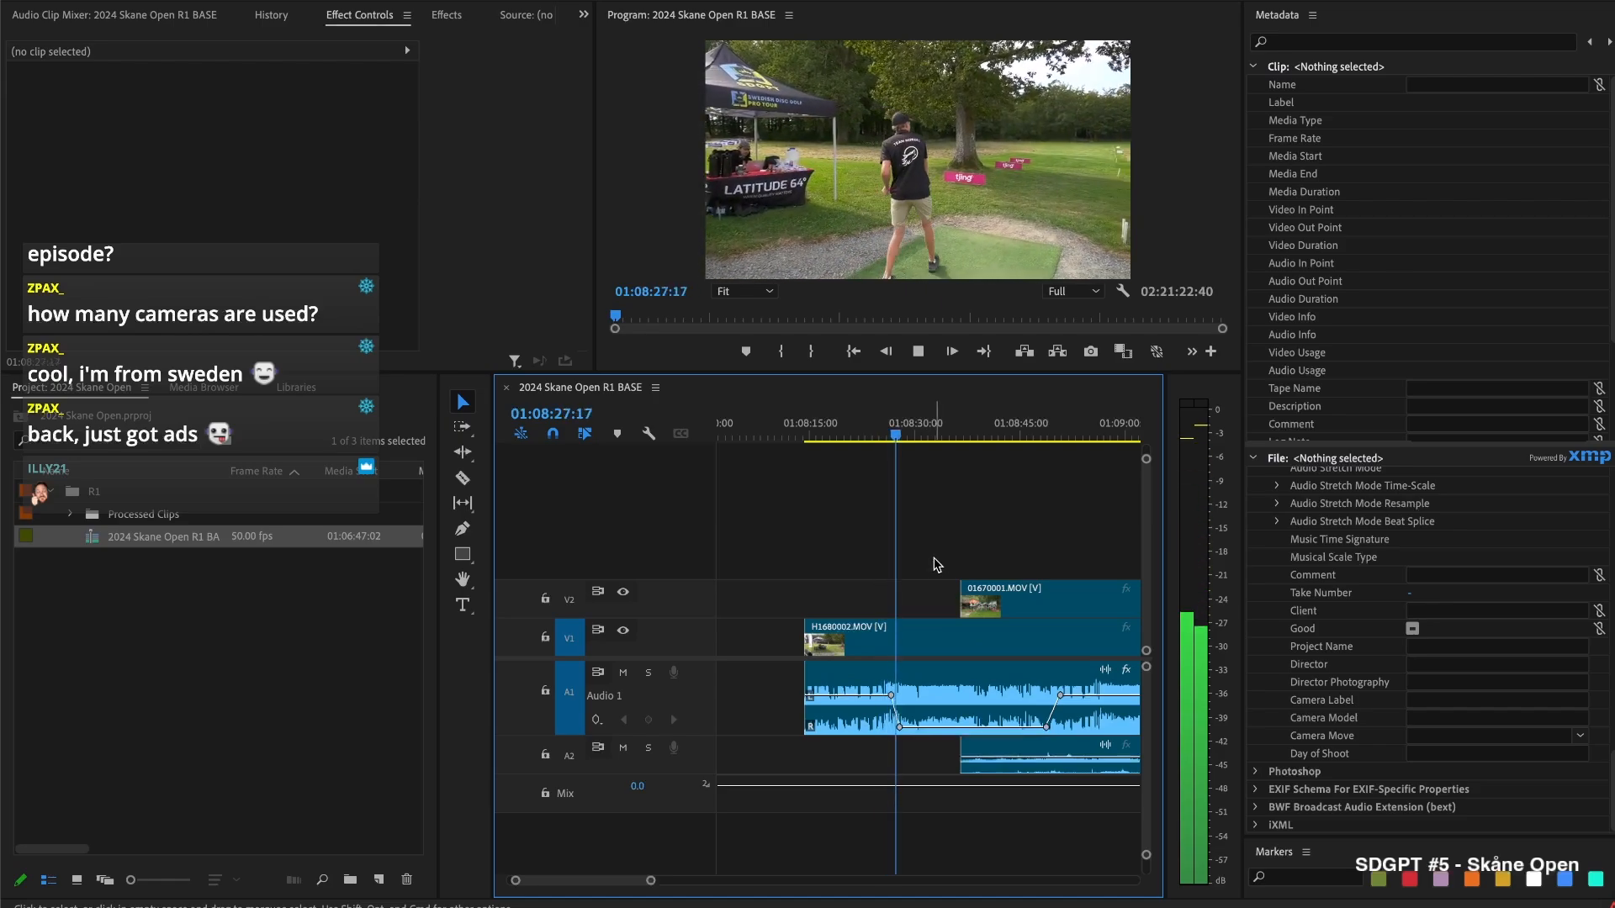
Continue playback to find the throw and set the start of 01670001.MOV with its A2 audio to 01:08:43:28
drag(963, 599, 1082, 603)
scroll(1015, 628, down, 3)
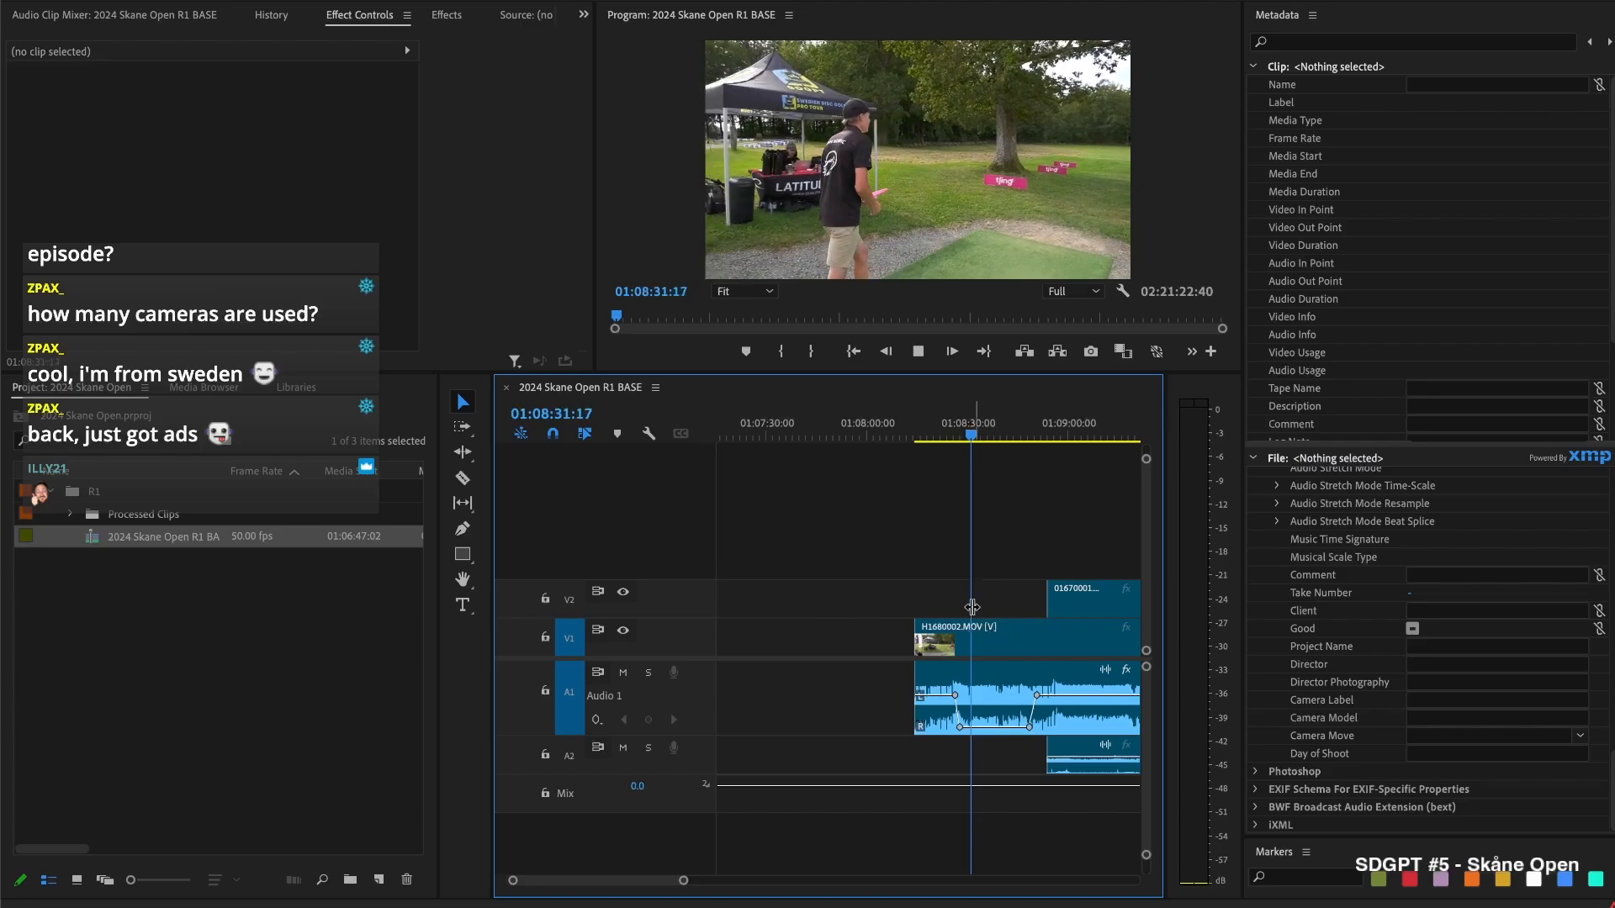
scroll(973, 607, up, 2)
scroll(995, 622, down, 3)
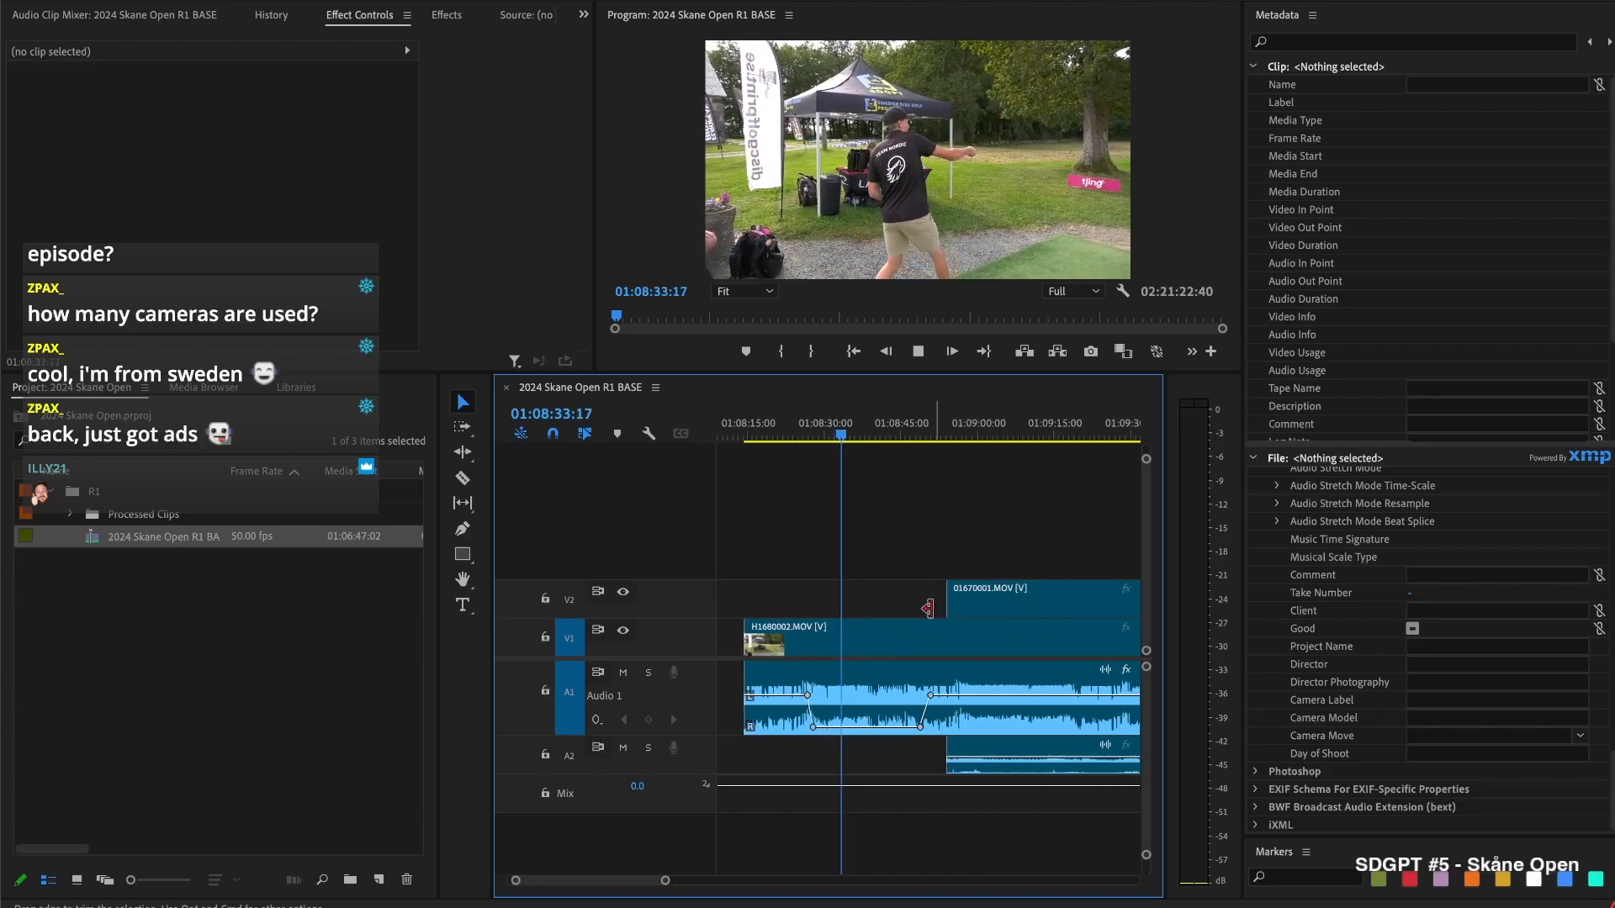
drag(943, 598, 1008, 596)
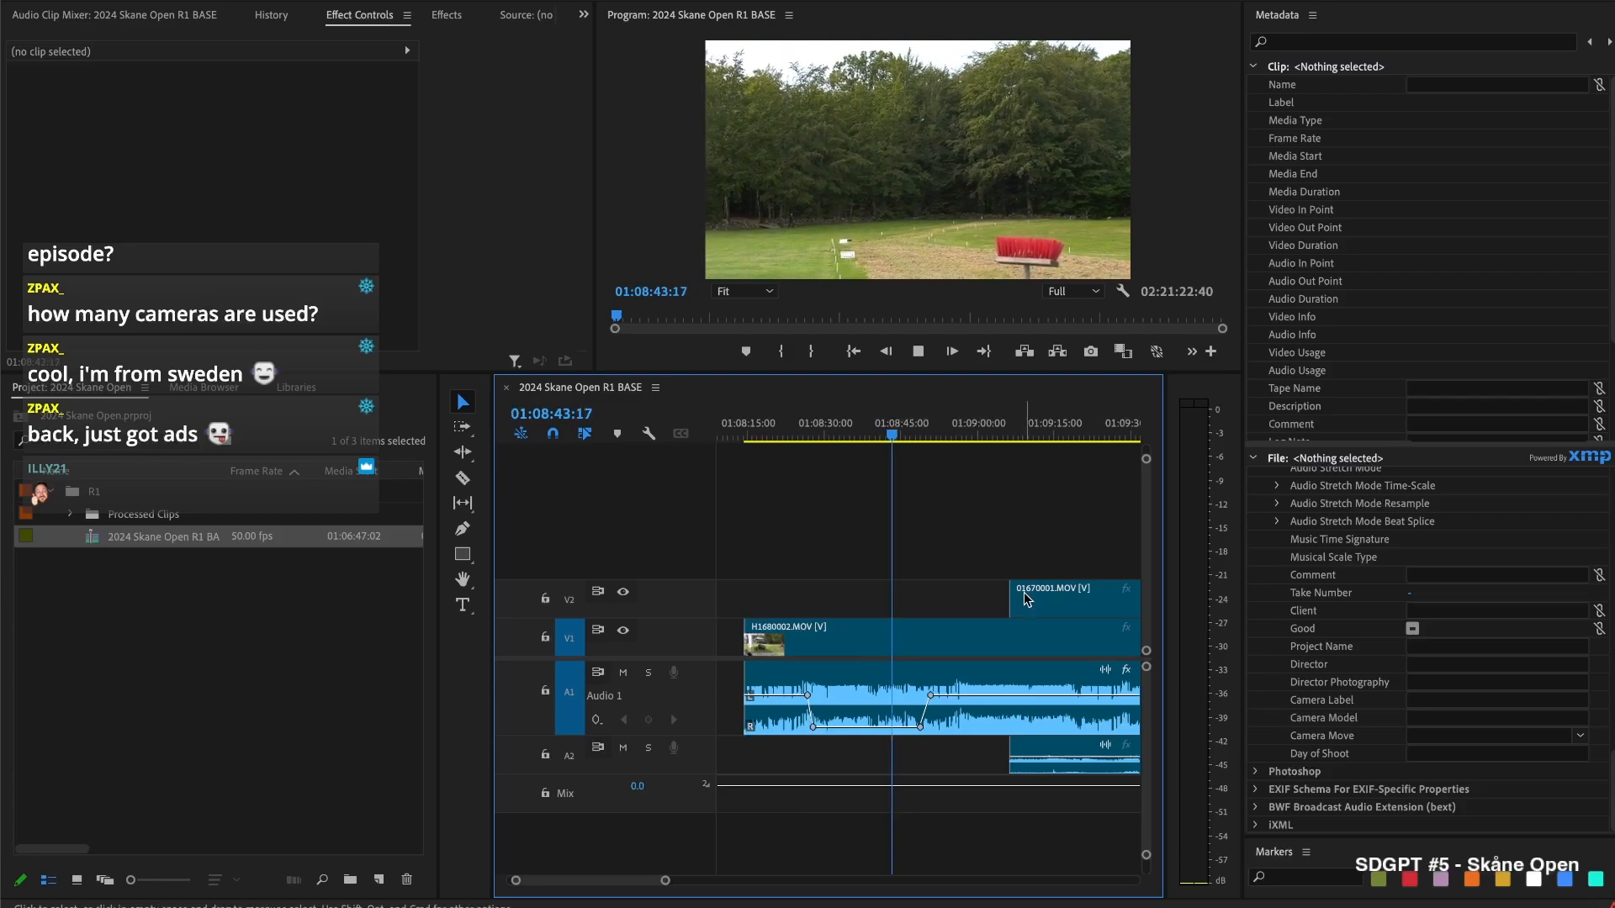
key(space)
drag(1018, 601, 893, 599)
Play on through the camera B footage and cut the clips on all tracks at 01:08:48:32
scroll(934, 593, up, 3)
key(space)
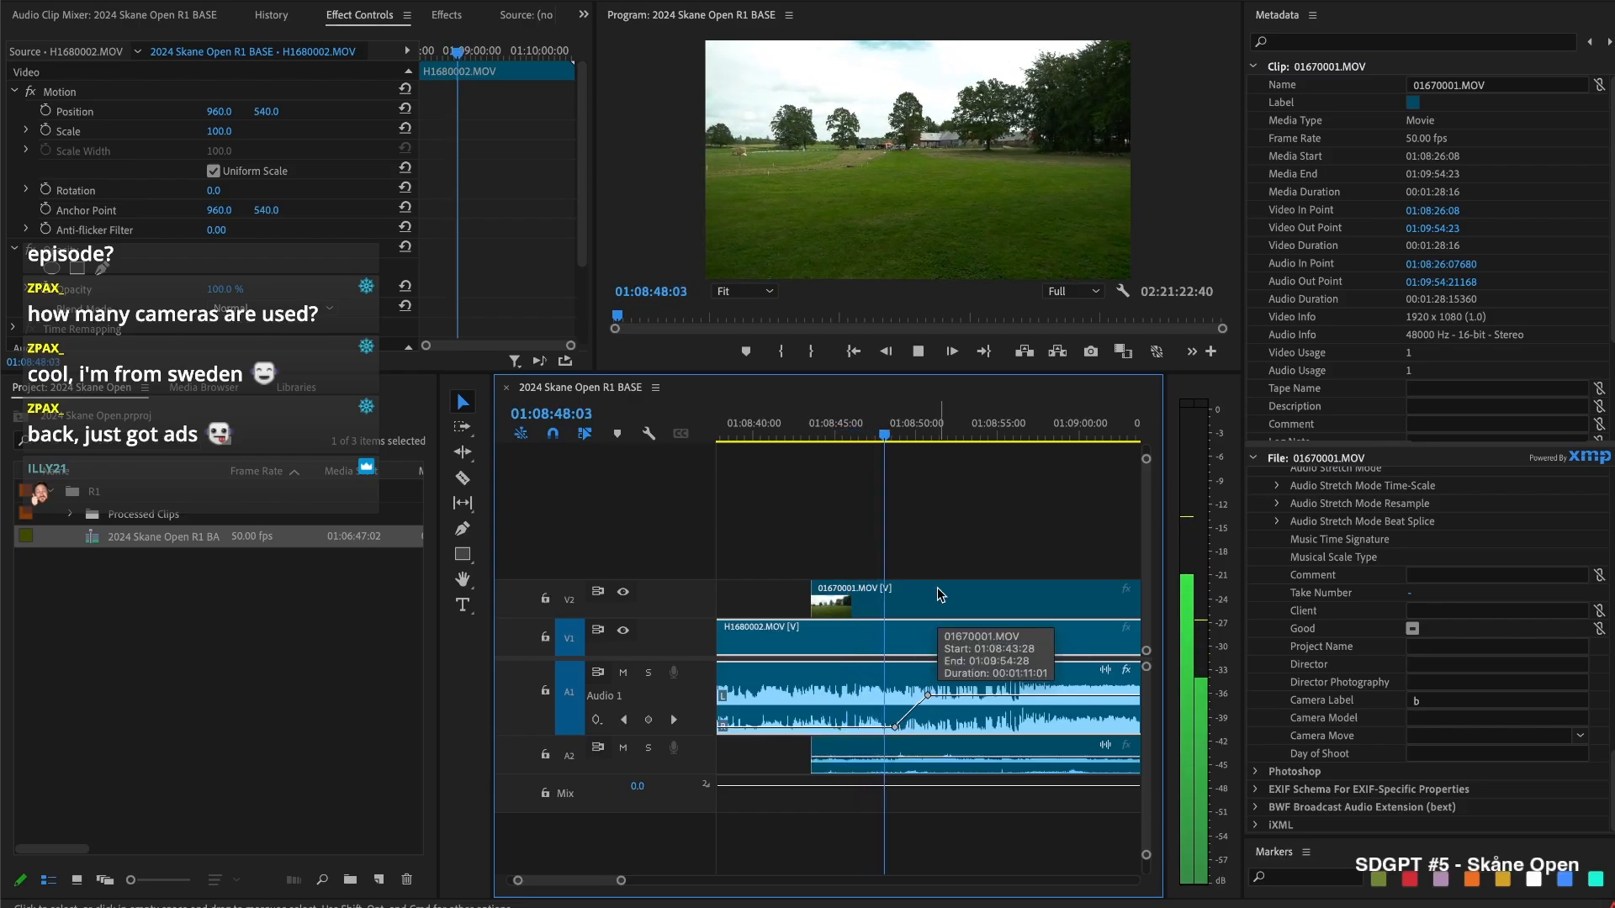
key(space)
key(ctrl+shift+k)
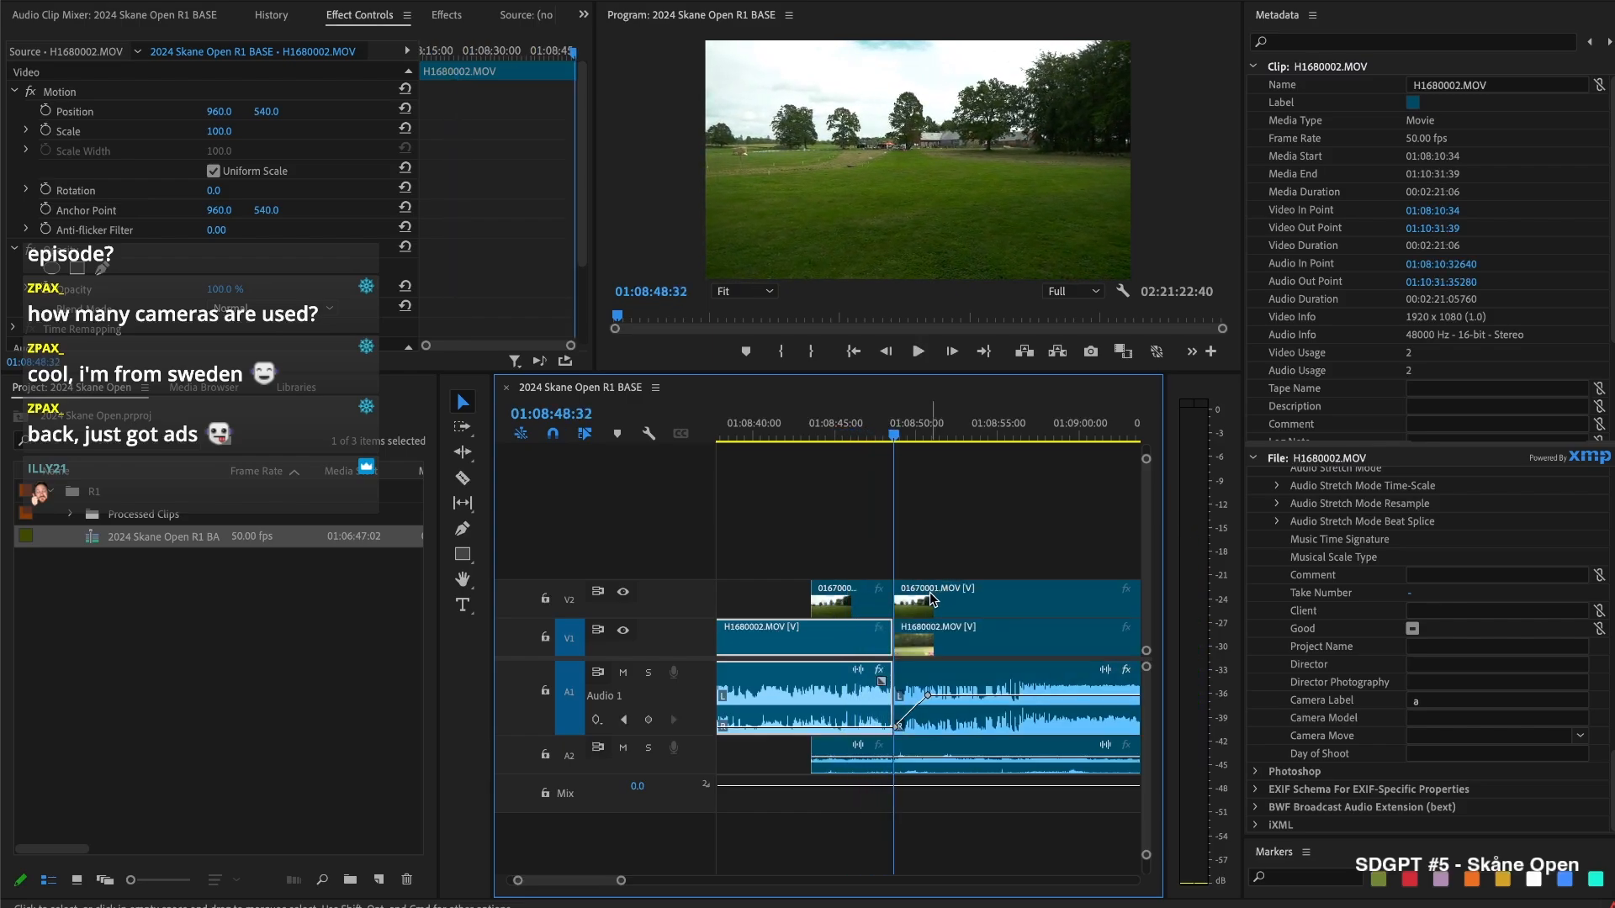
Trim the start of the second 01670001.MOV piece with its audio later to about 01:09:26
scroll(953, 630, up, 1)
drag(889, 598, 1104, 588)
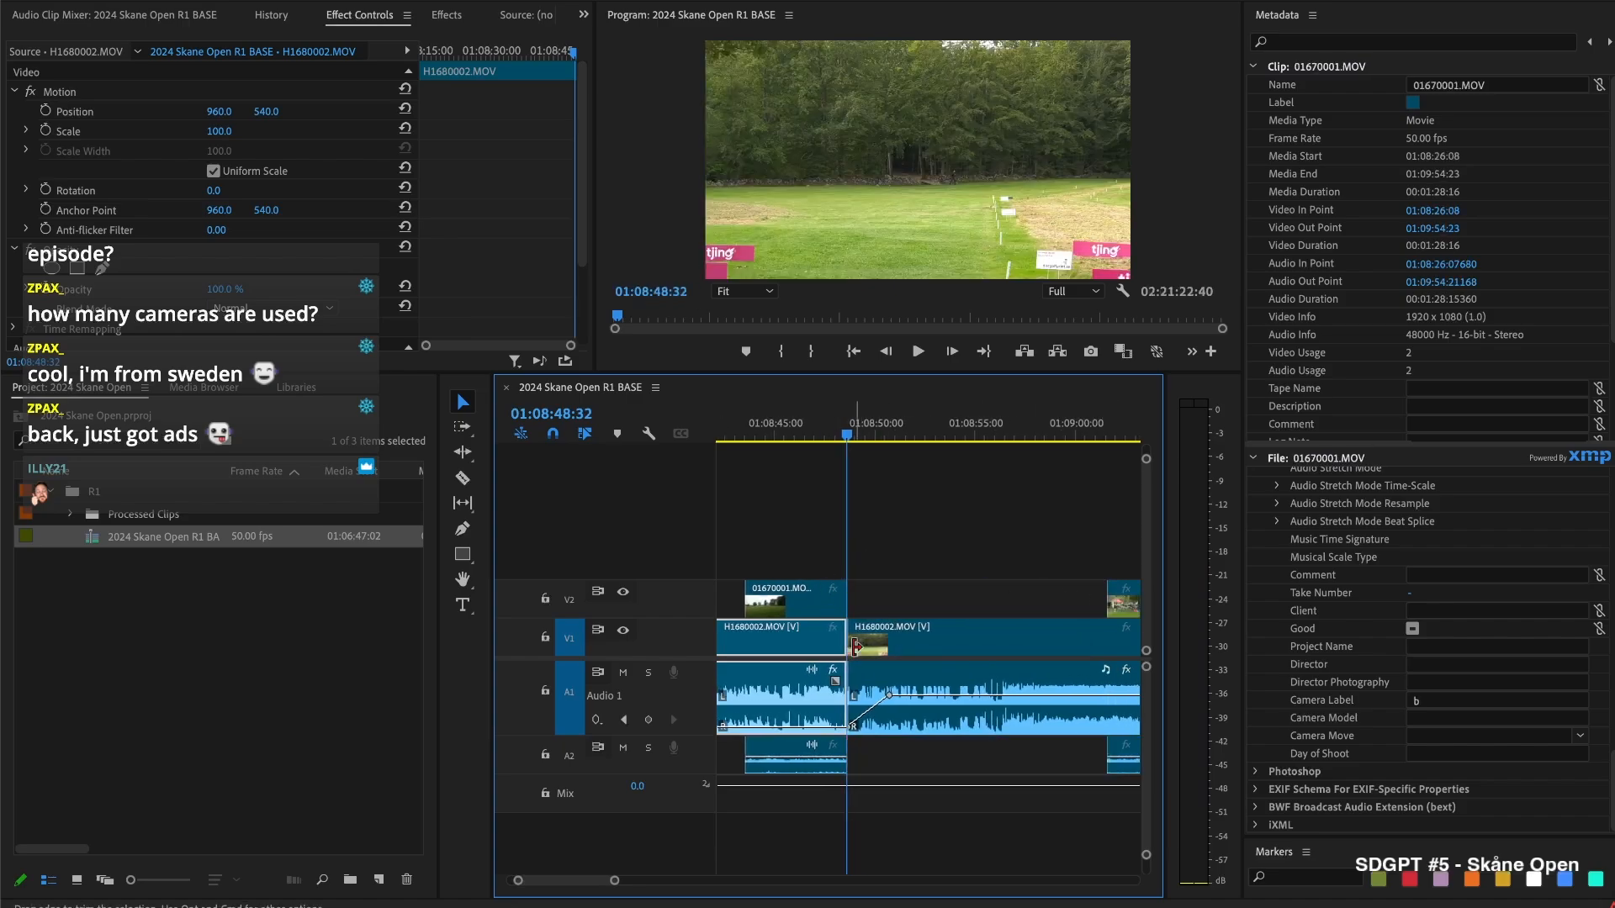
scroll(895, 620, down, 2)
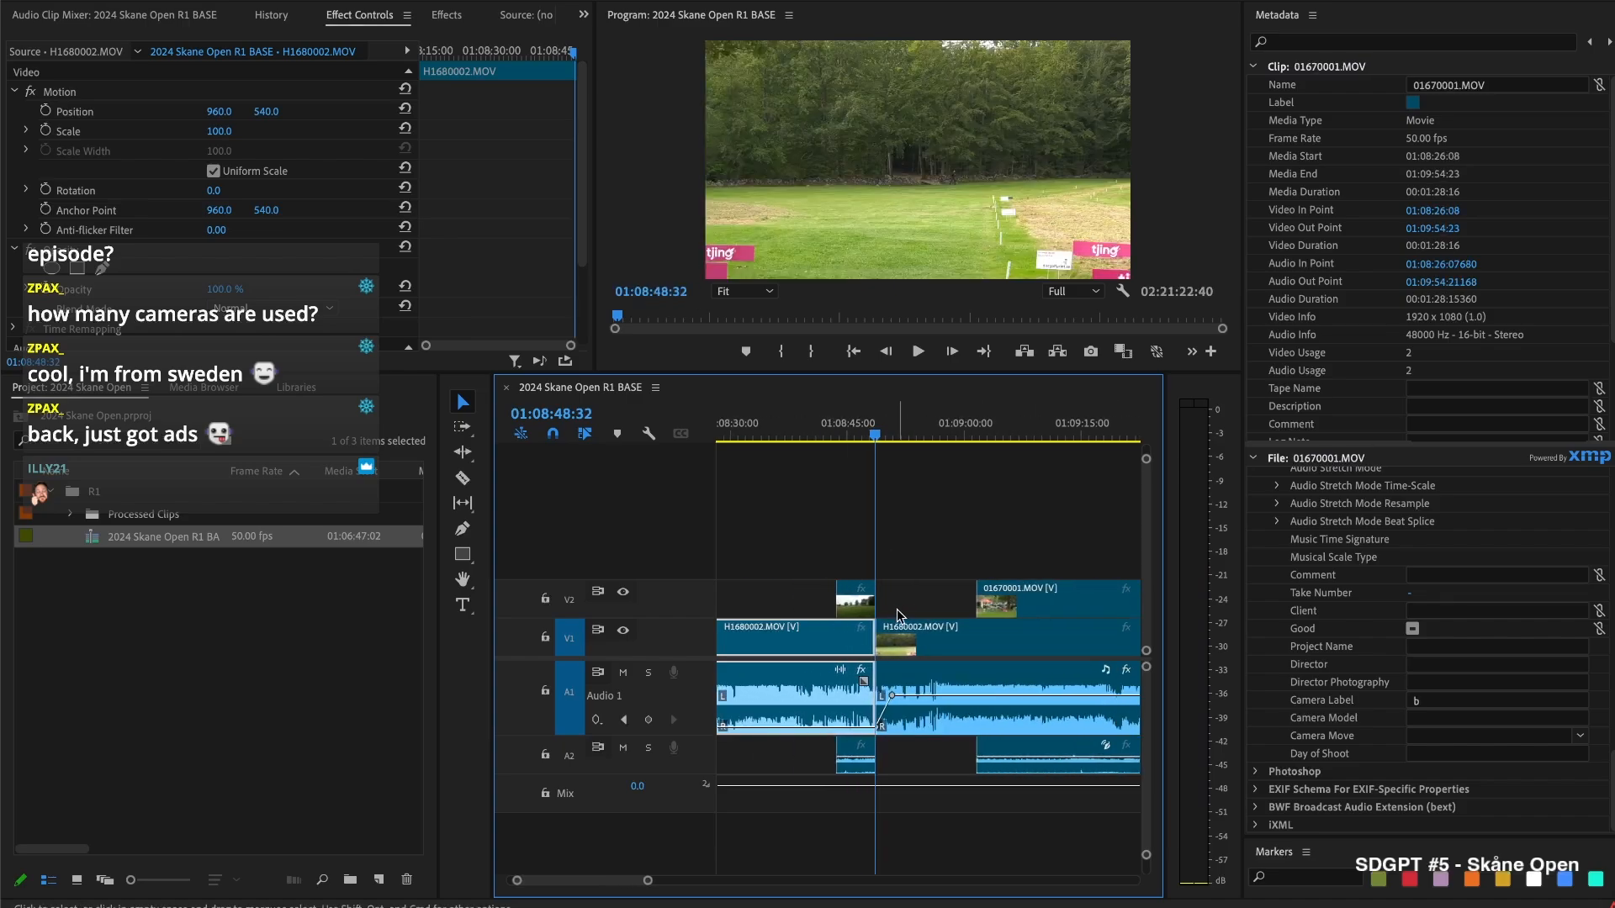
scroll(925, 601, right, 3)
drag(871, 588, 1062, 583)
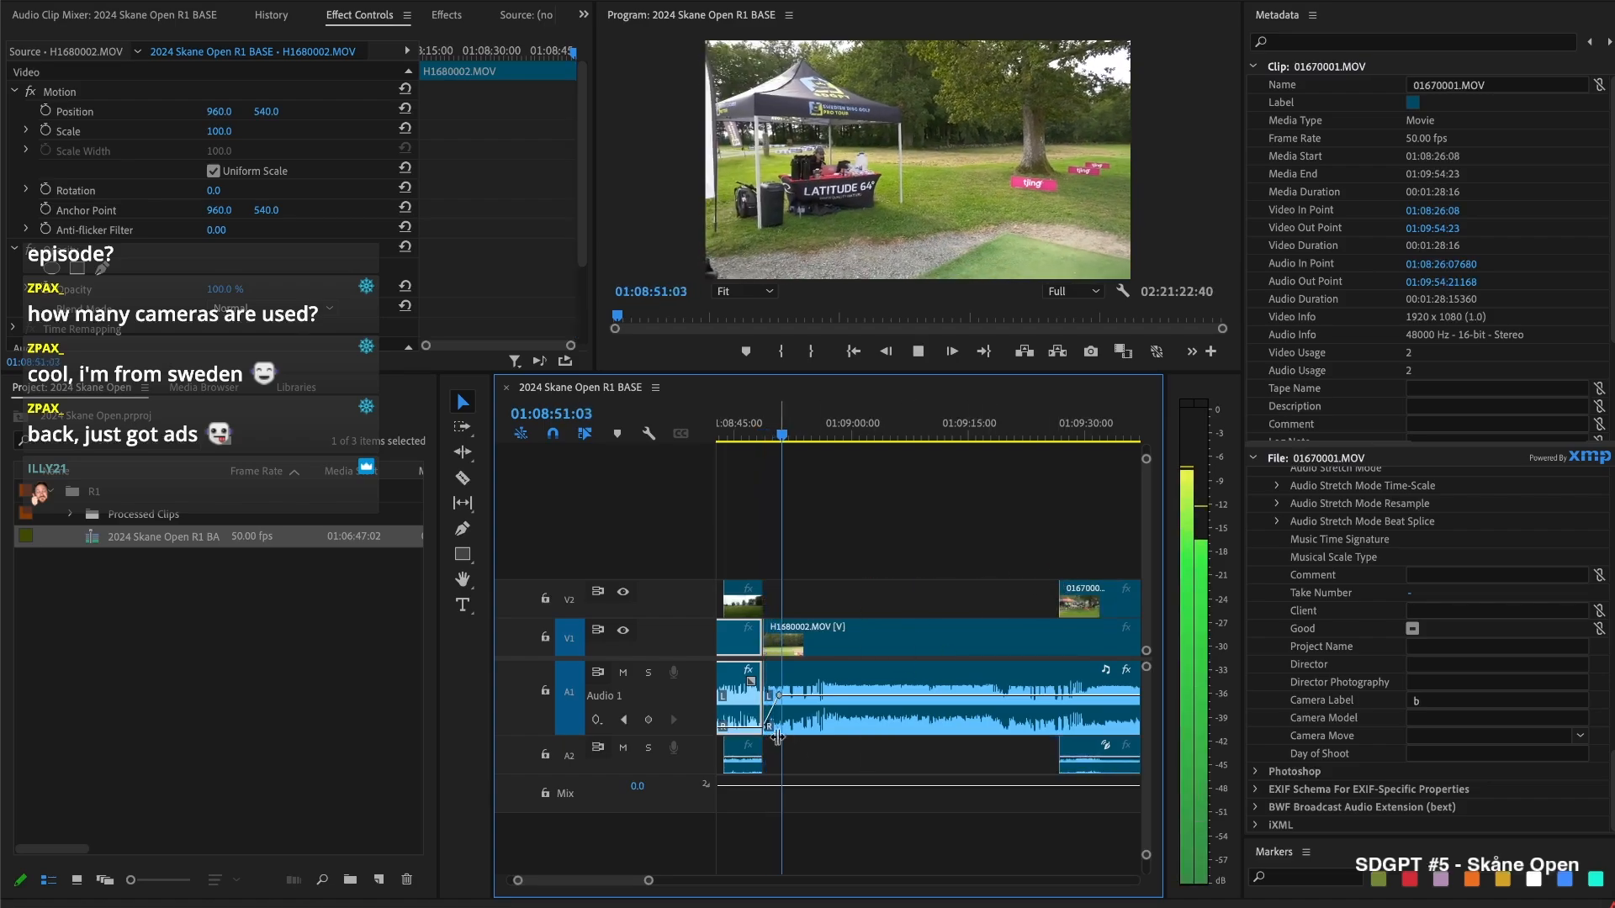
Move the volume keyframes at the start of the second H1680002.MOV piece later to about 01:08:56 and 01:08:57
click(767, 734)
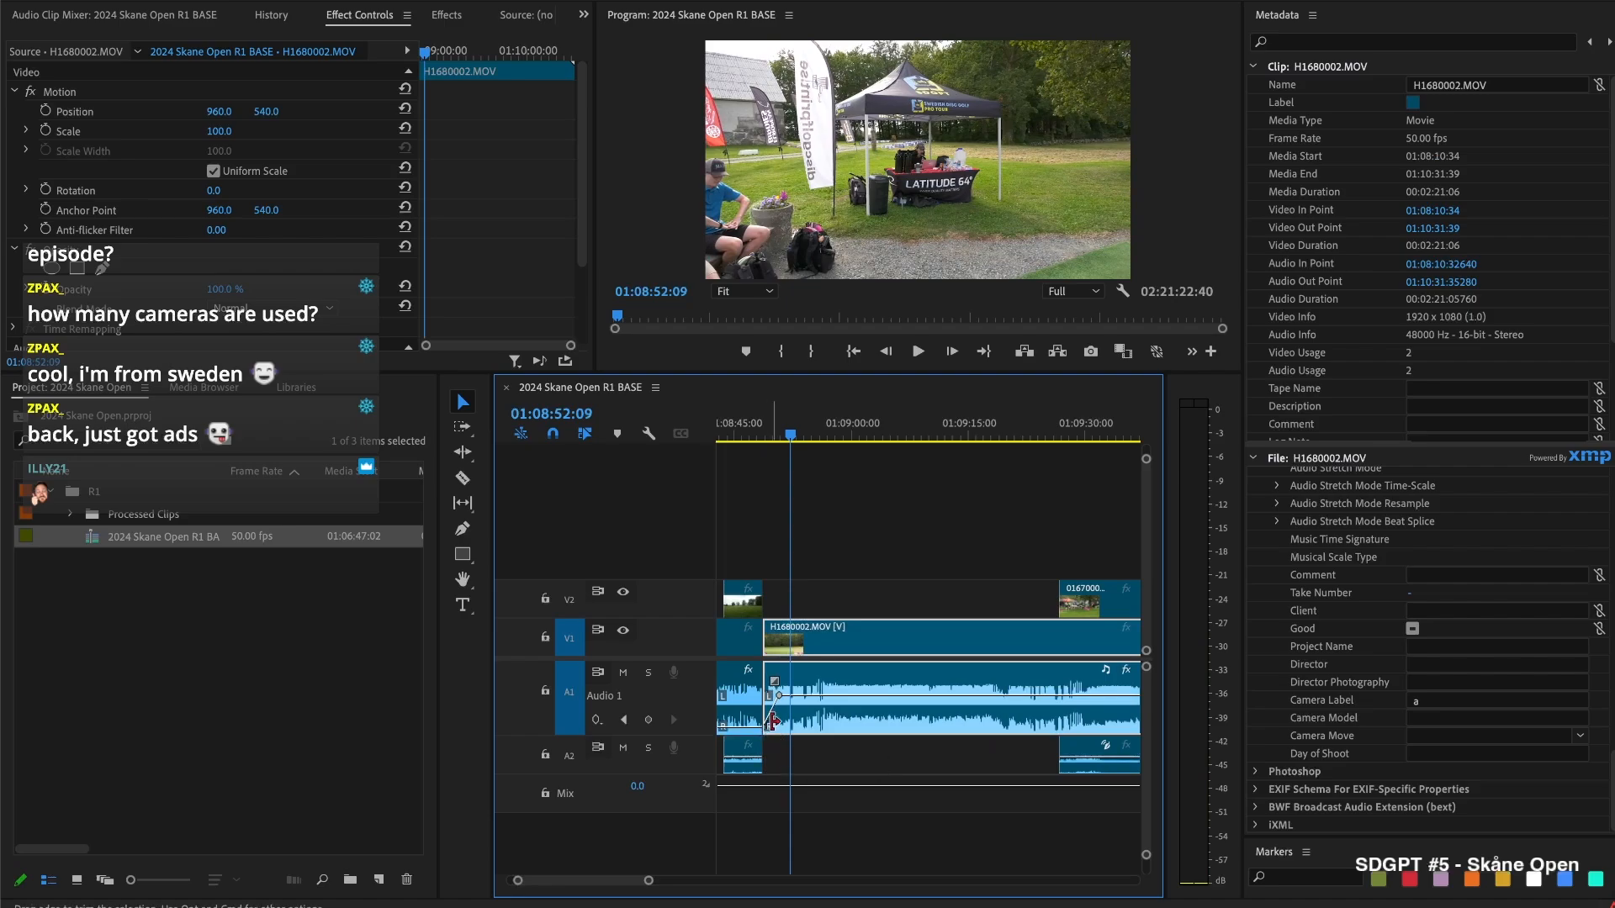
drag(766, 726, 833, 727)
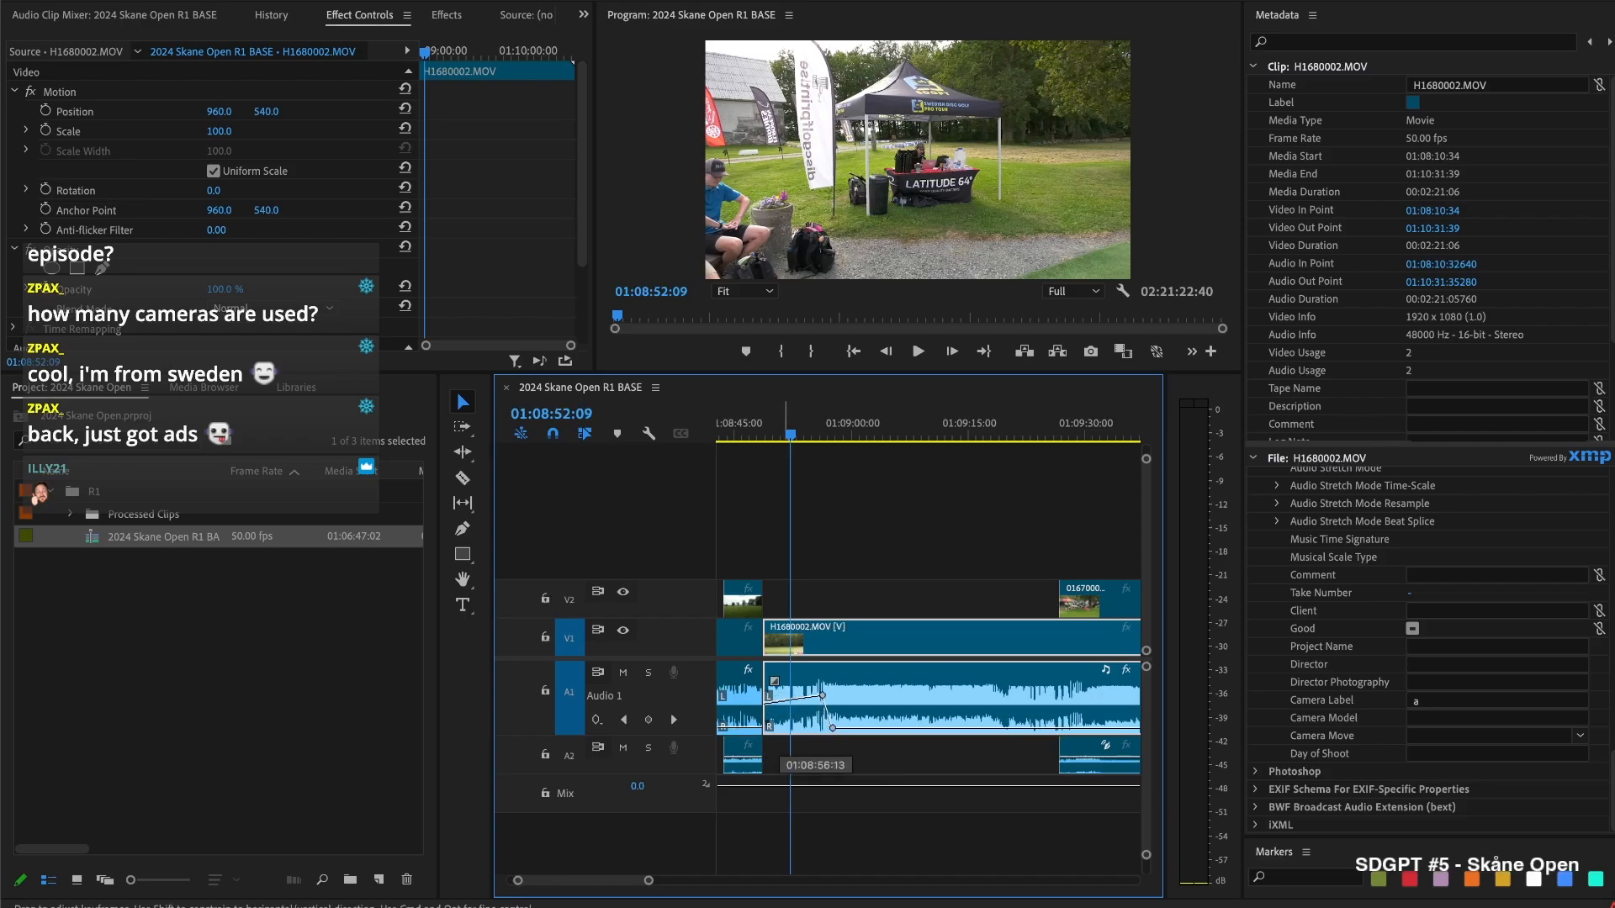
click(822, 696)
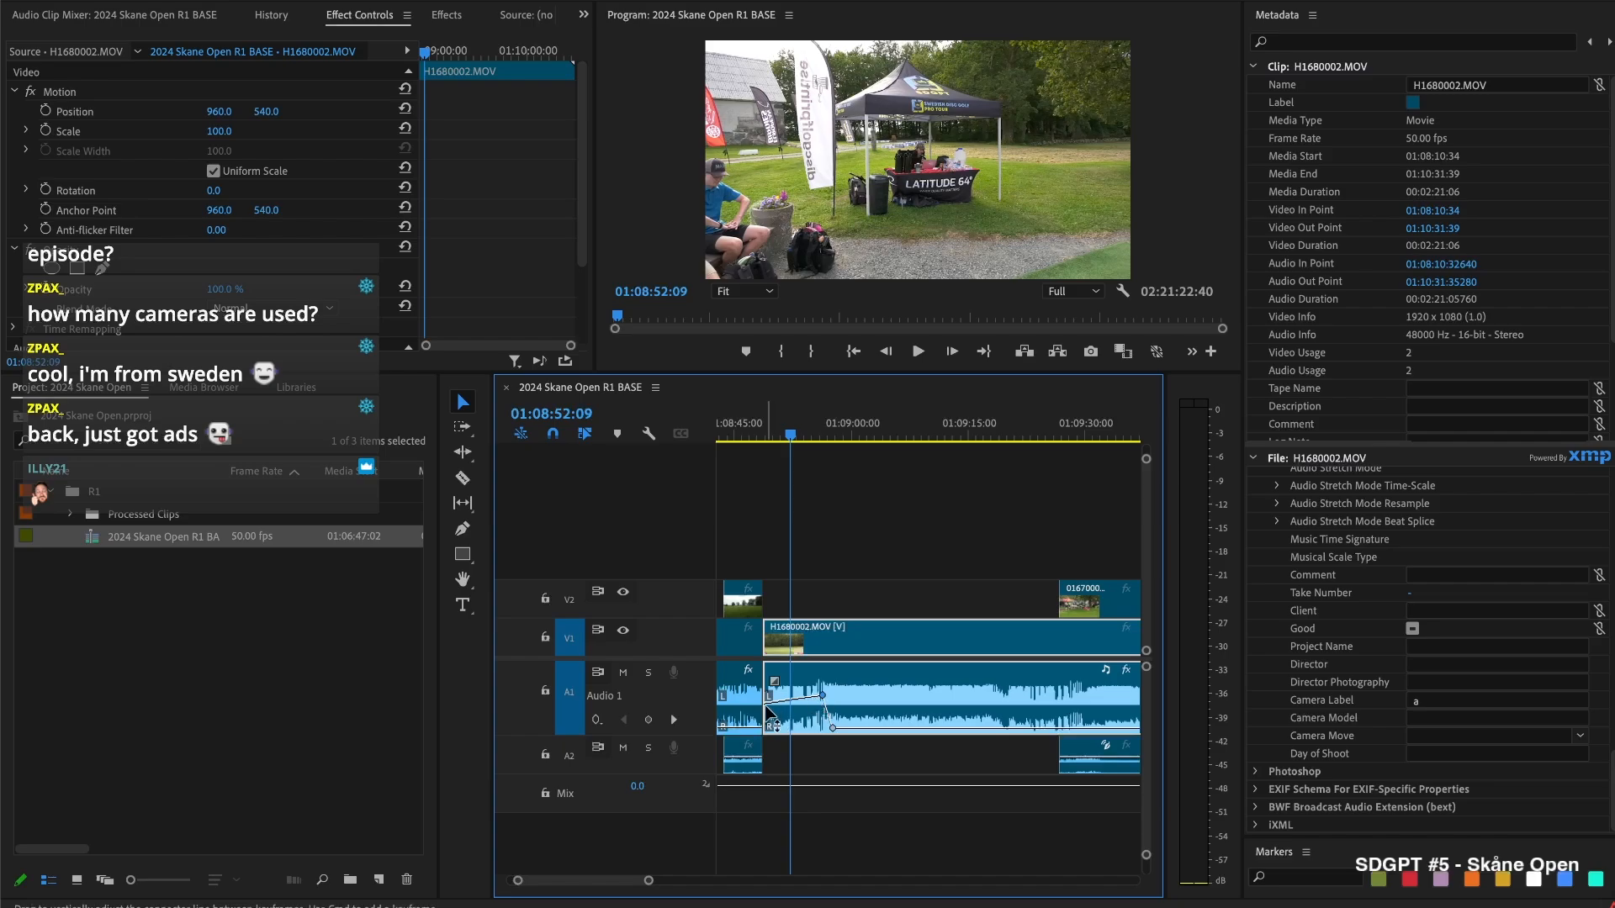
Play from 01:08:47:10 across the cut to check the moved audio keyframes and watch the next player prepare
click(752, 434)
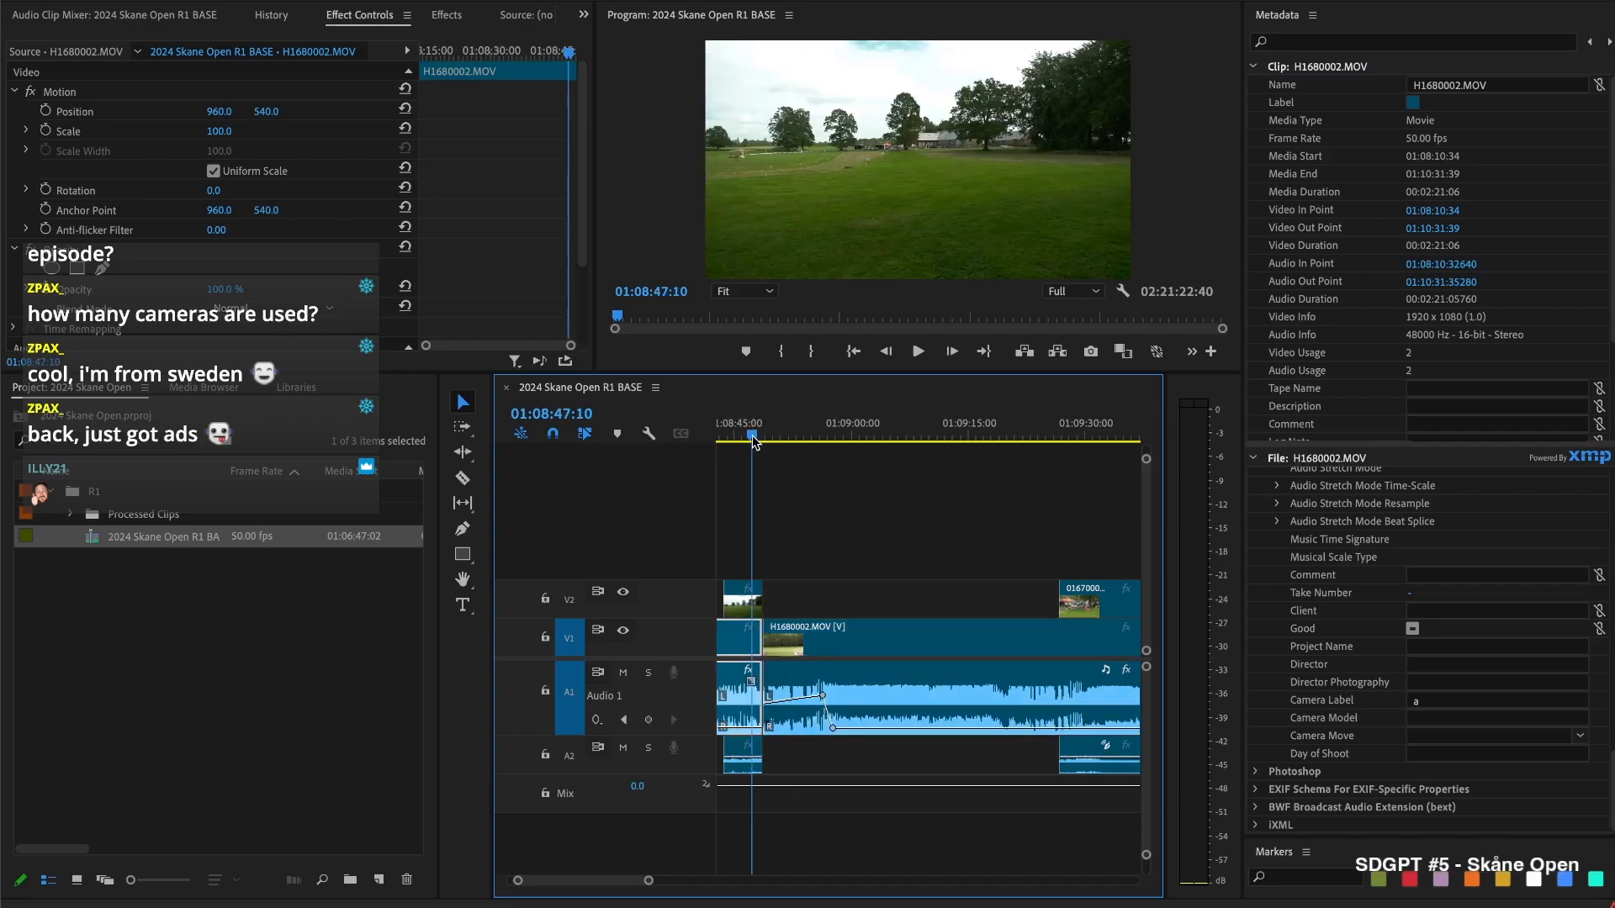
key(space)
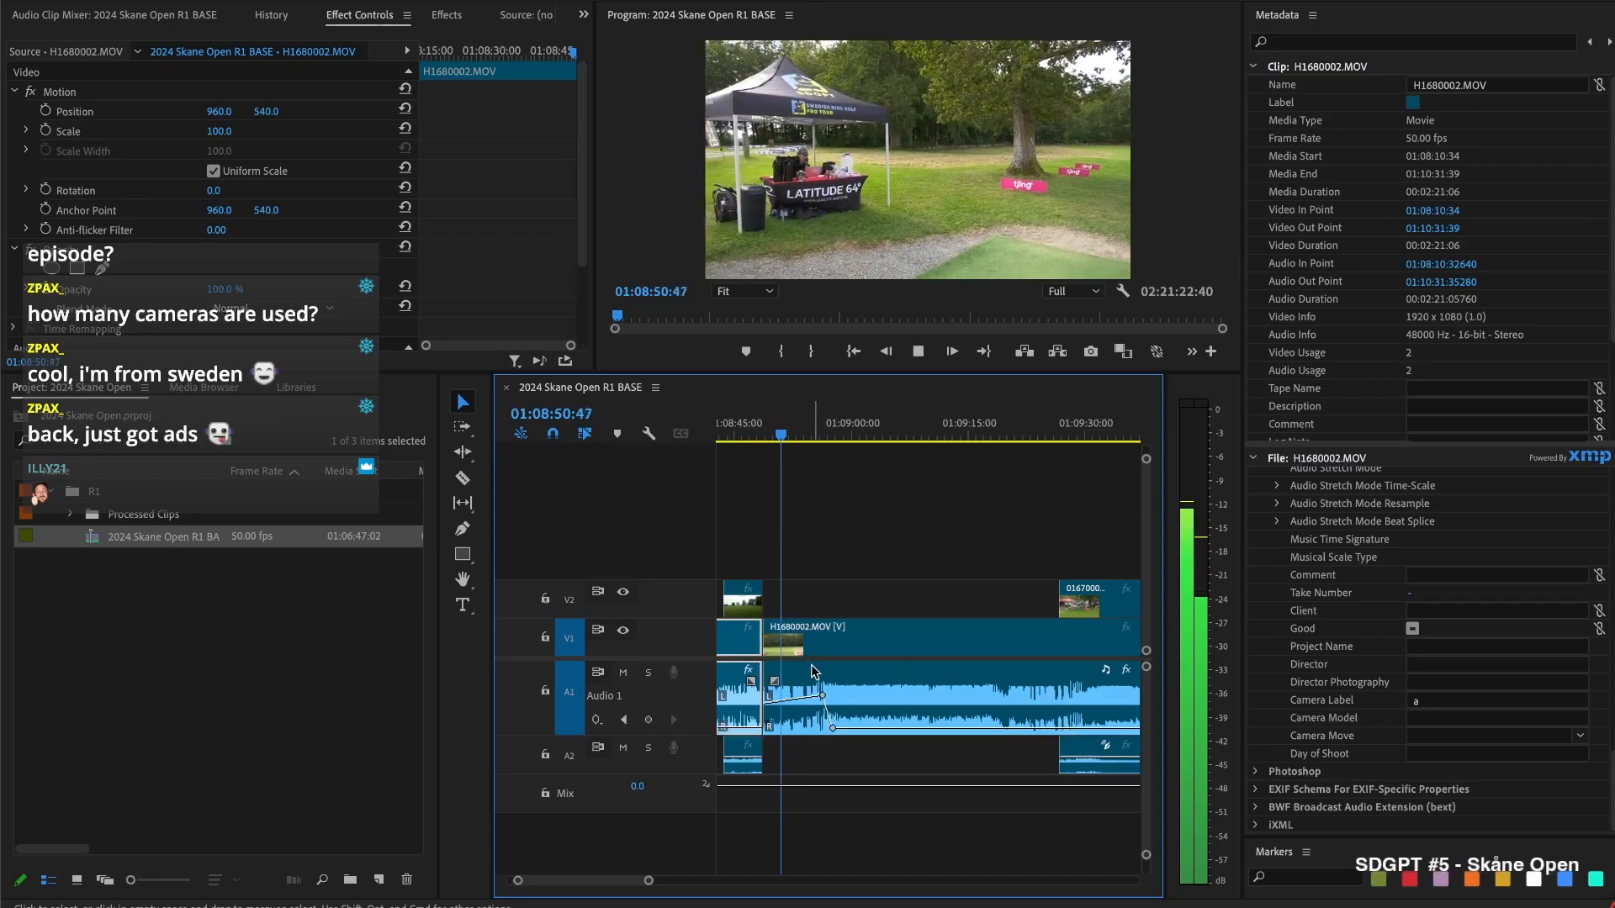
scroll(811, 665, up, 2)
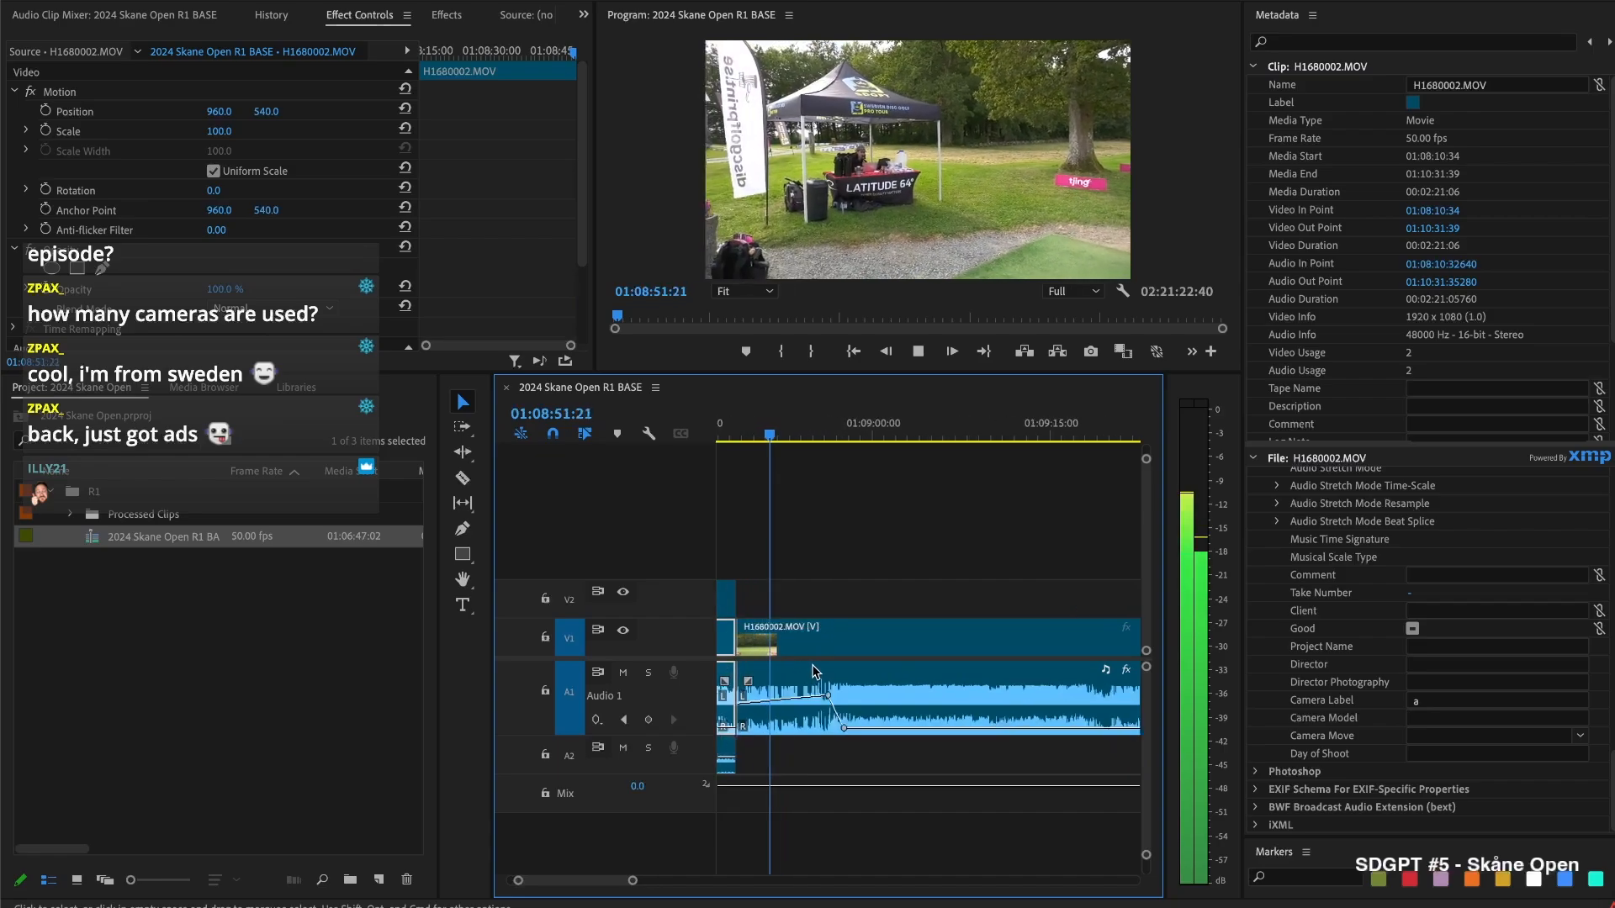
click(845, 715)
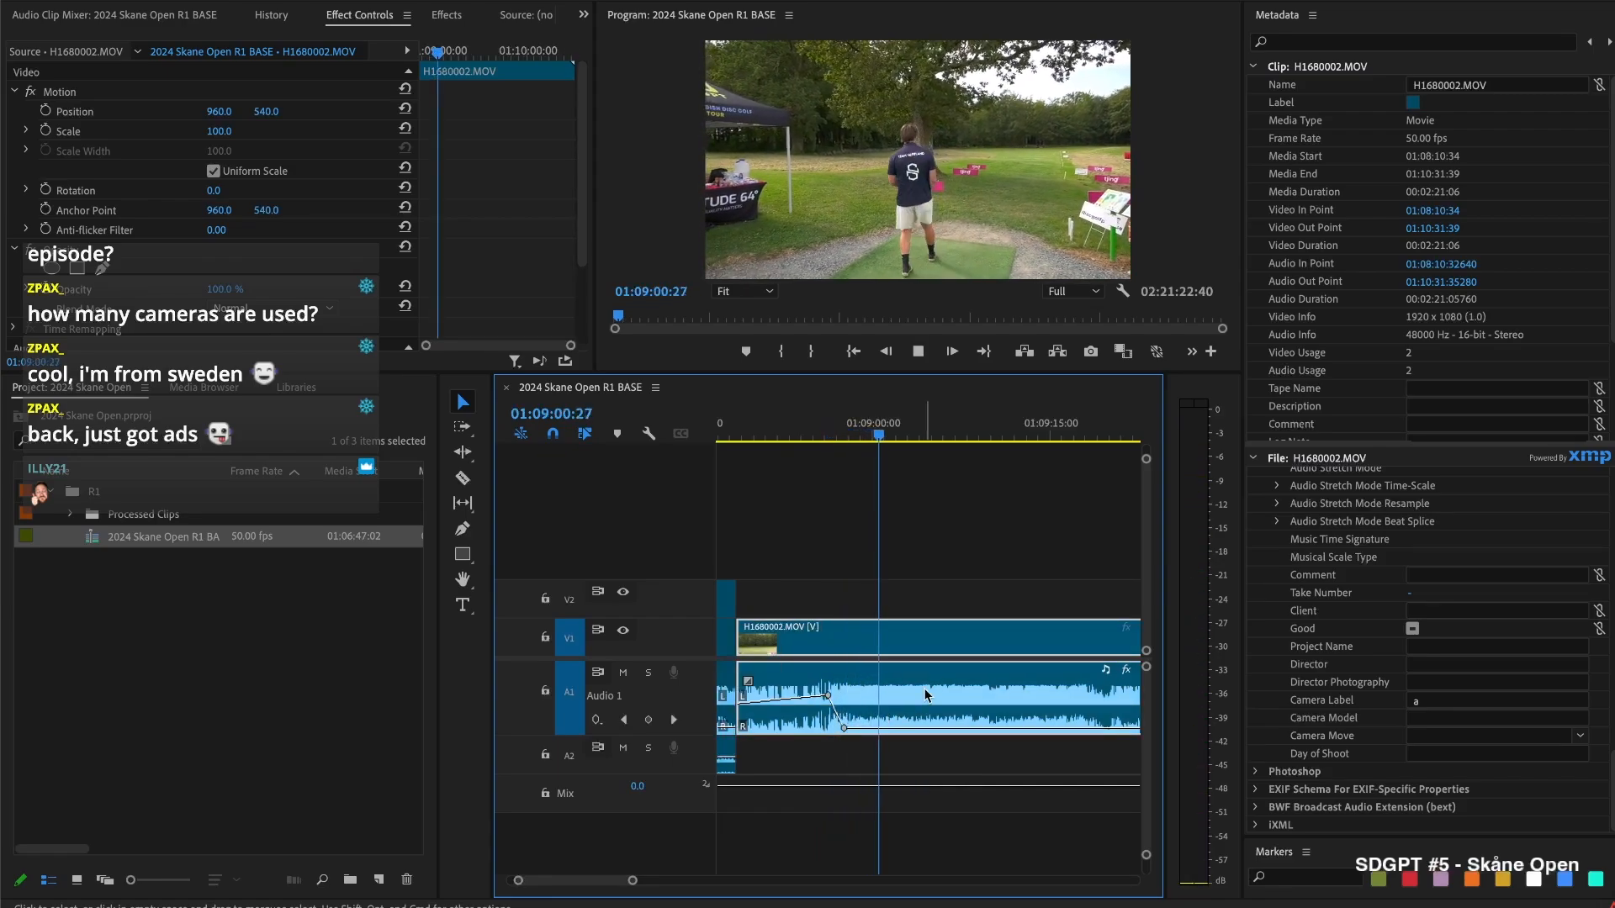
scroll(912, 657, down, 2)
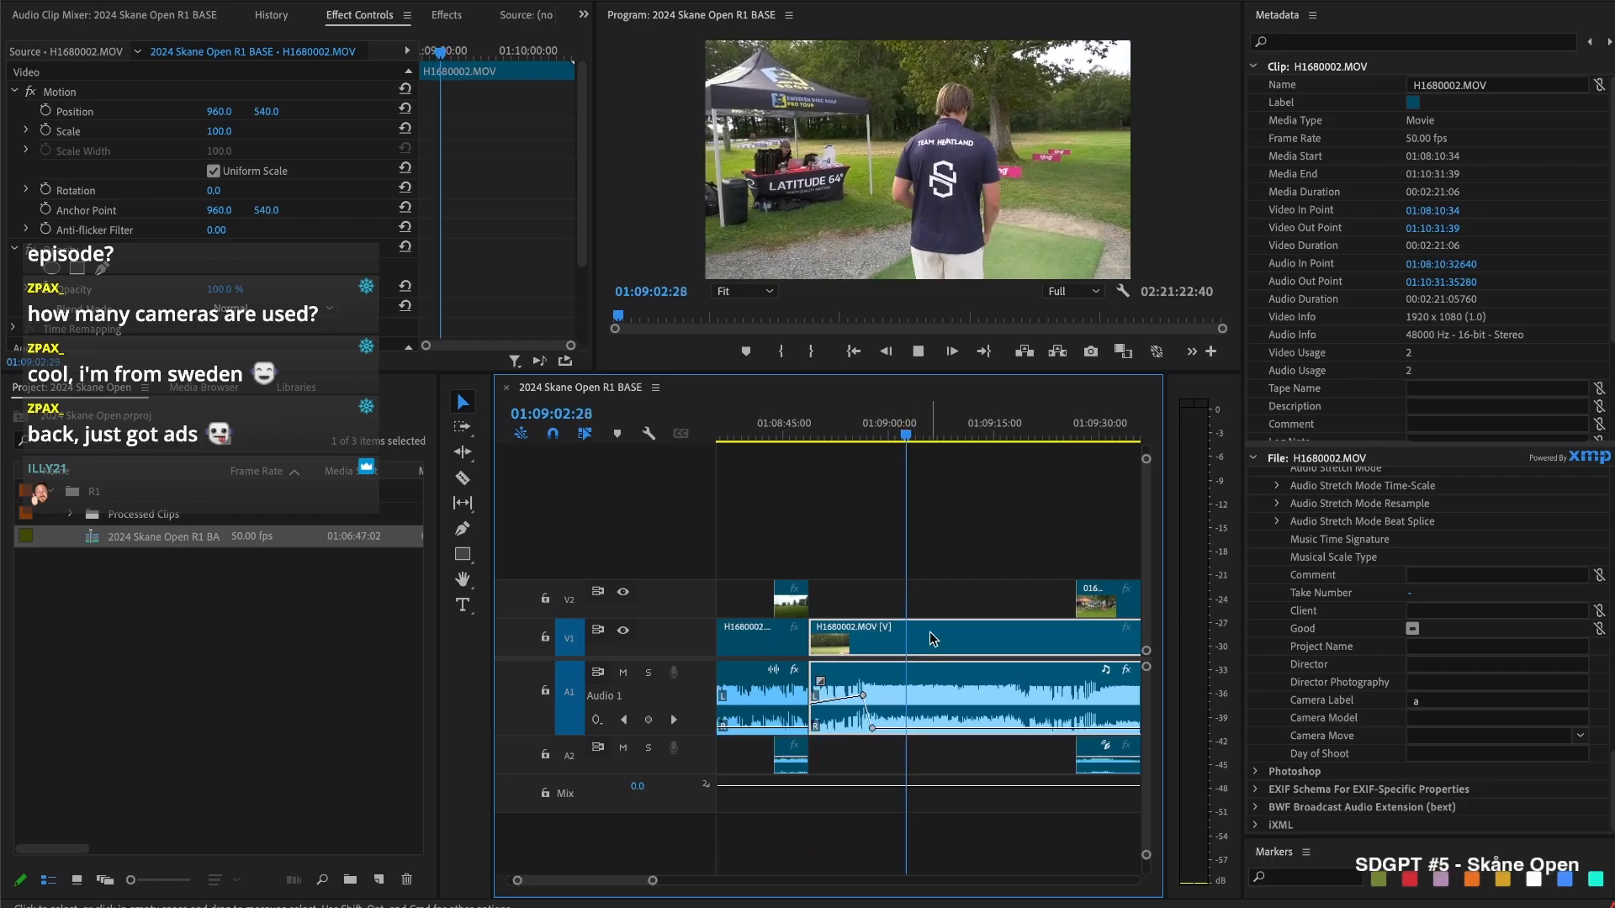
Play on to 01:09:14:09 and extend the start of the second 01670001.MOV piece with its audio back to that point
click(994, 573)
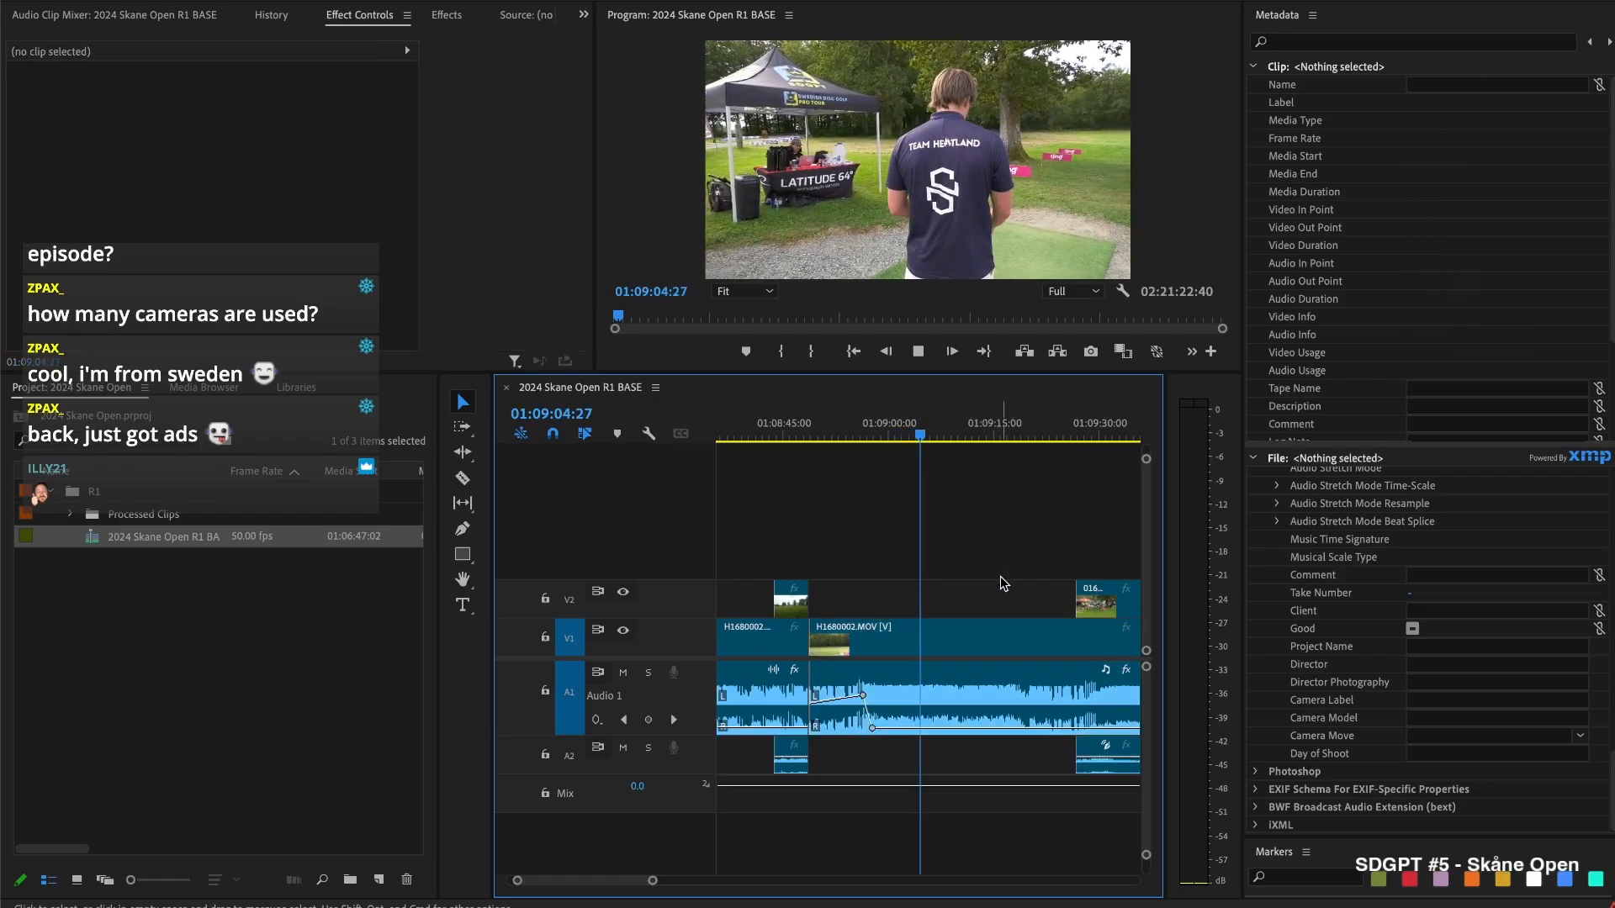
scroll(995, 588, up, 1)
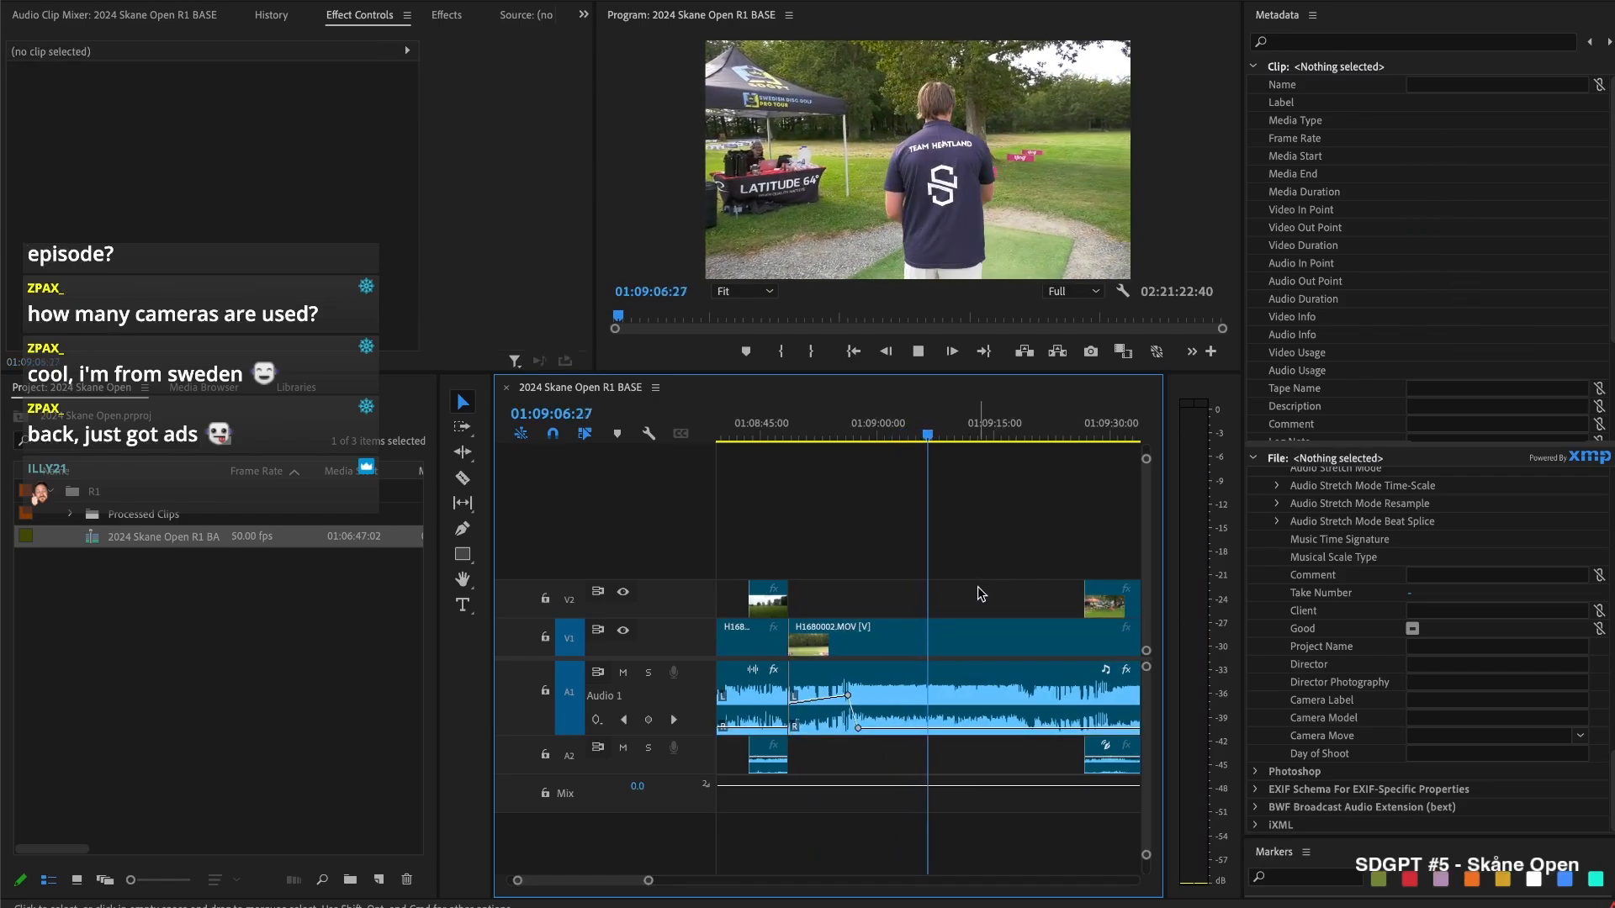
scroll(973, 589, left, 2)
scroll(973, 593, right, 2)
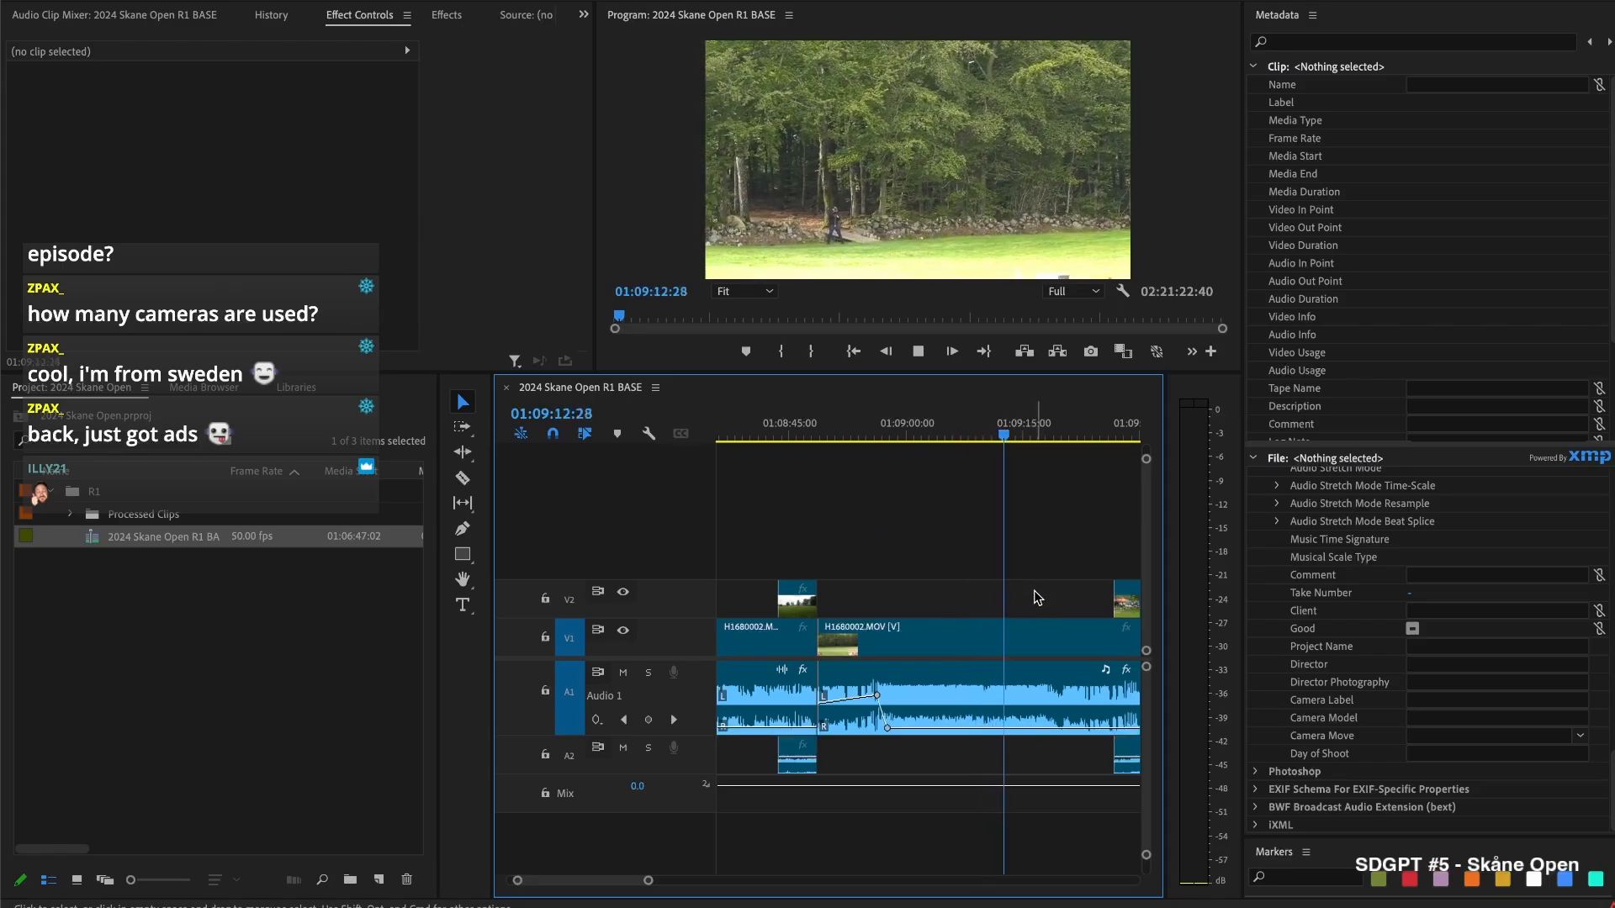
click(1074, 622)
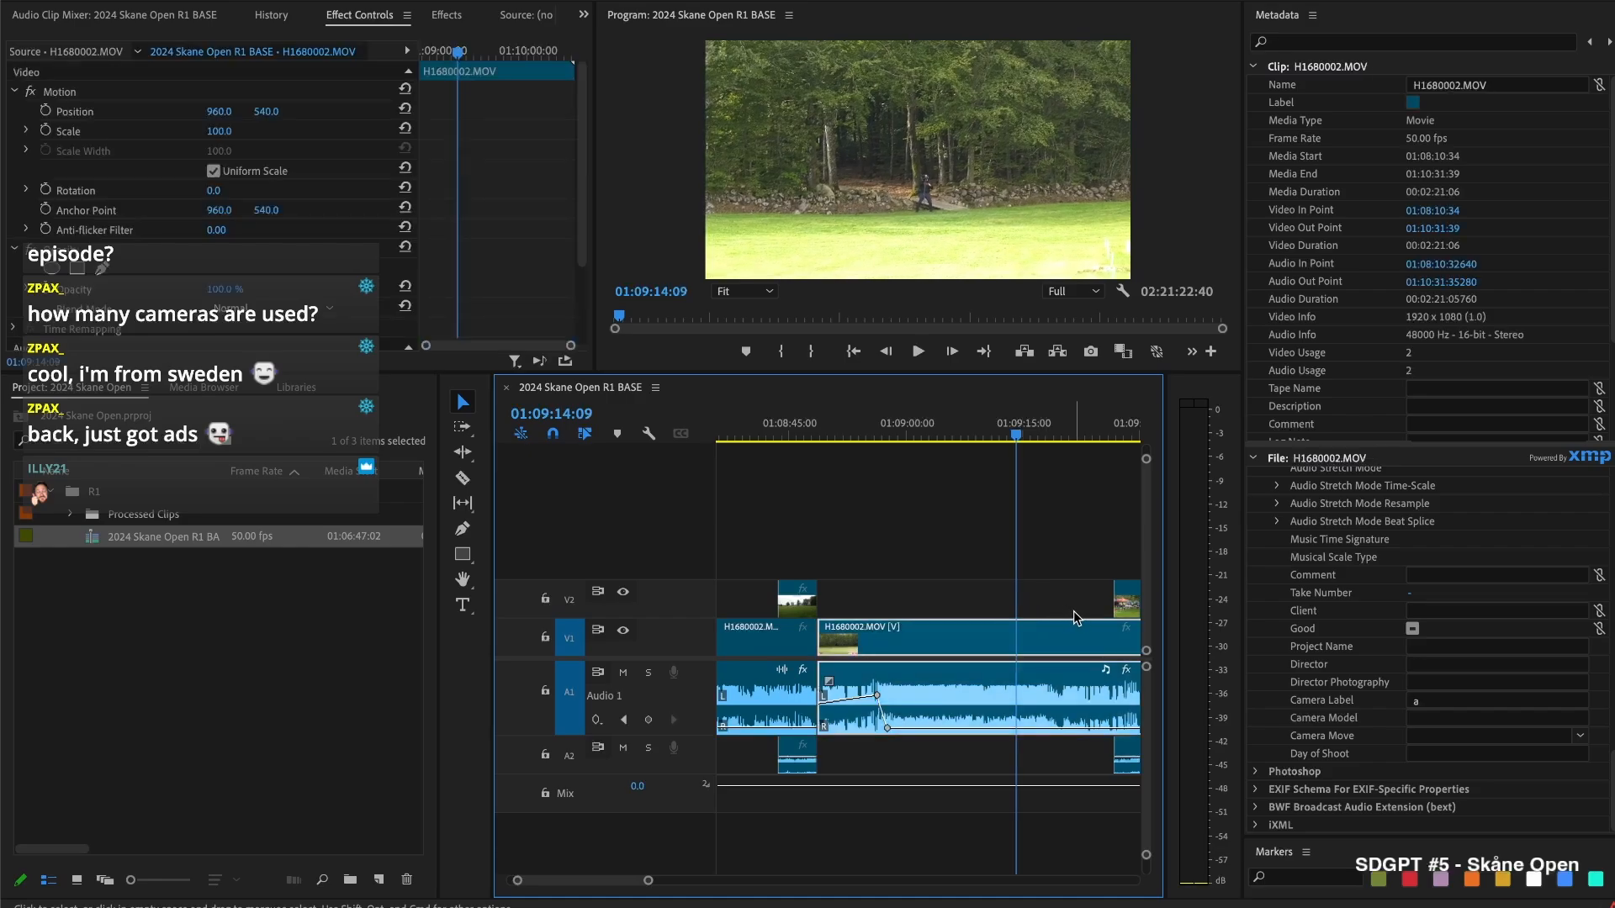
drag(1113, 600, 1005, 602)
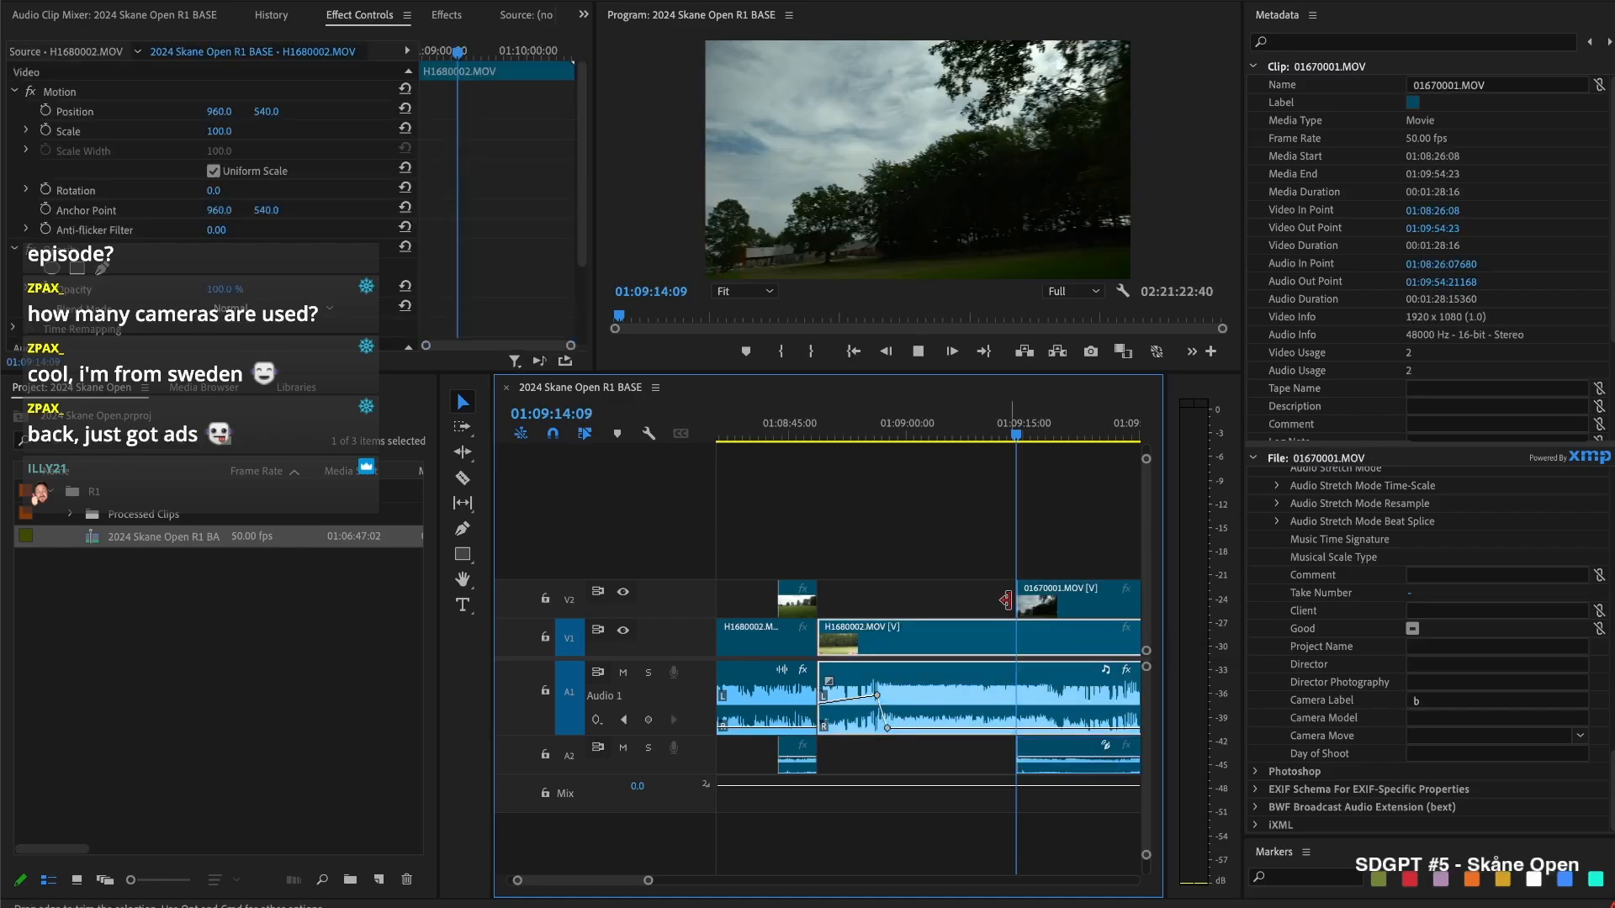
Cut the clips on all tracks at 01:09:19:31 and trim the start of the third 01670001.MOV piece later to about 01:09:34
key(space)
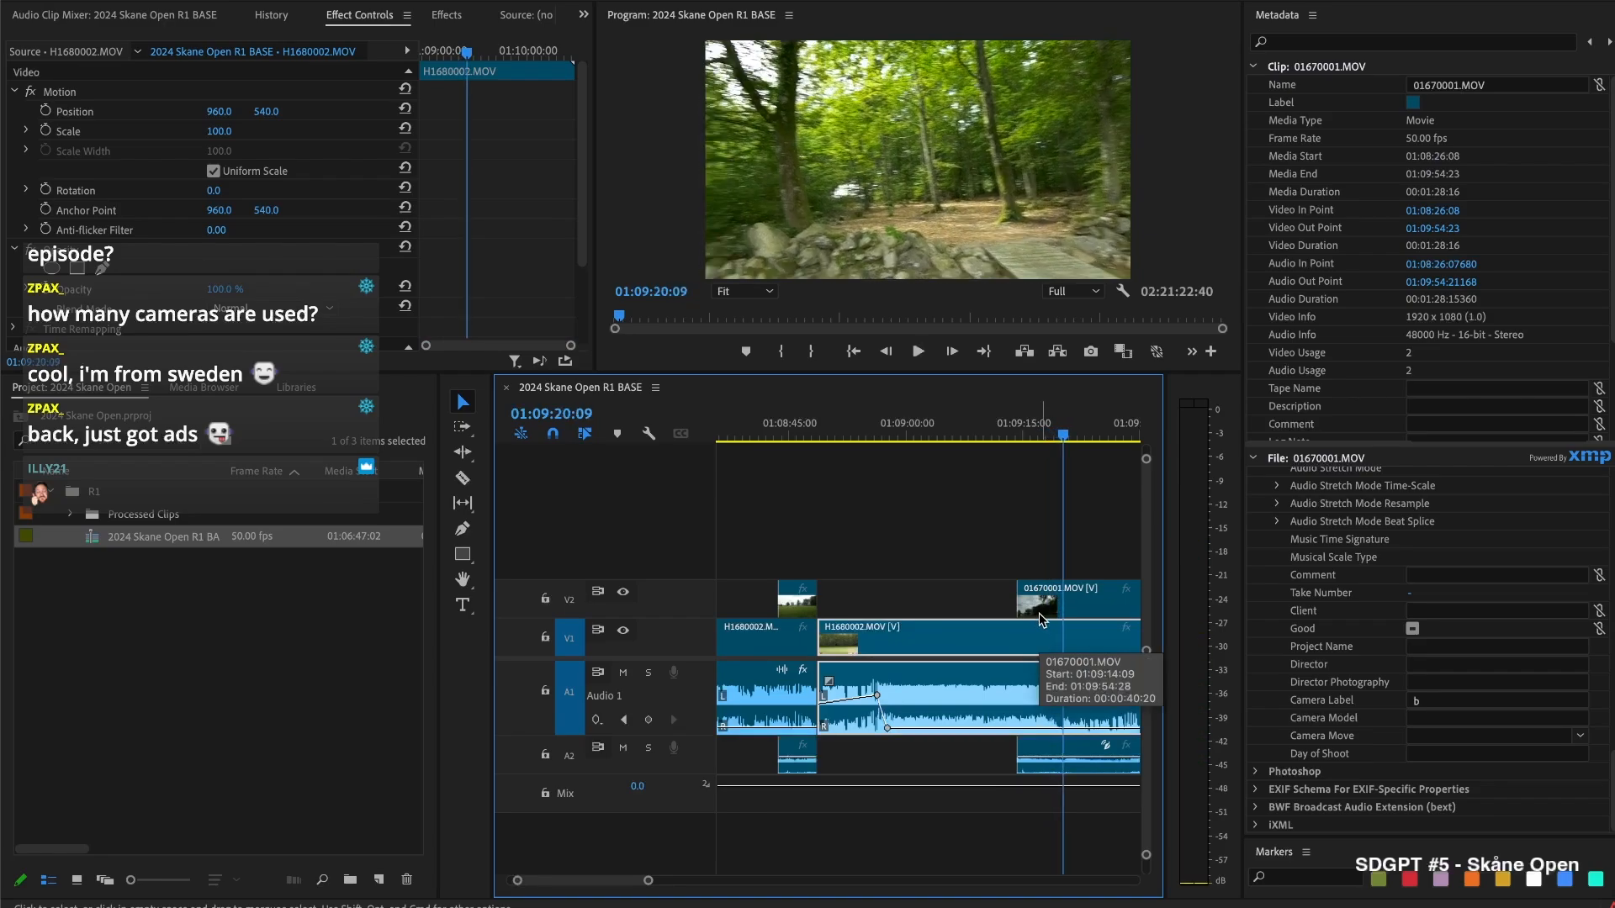
key(space)
key(ctrl+k)
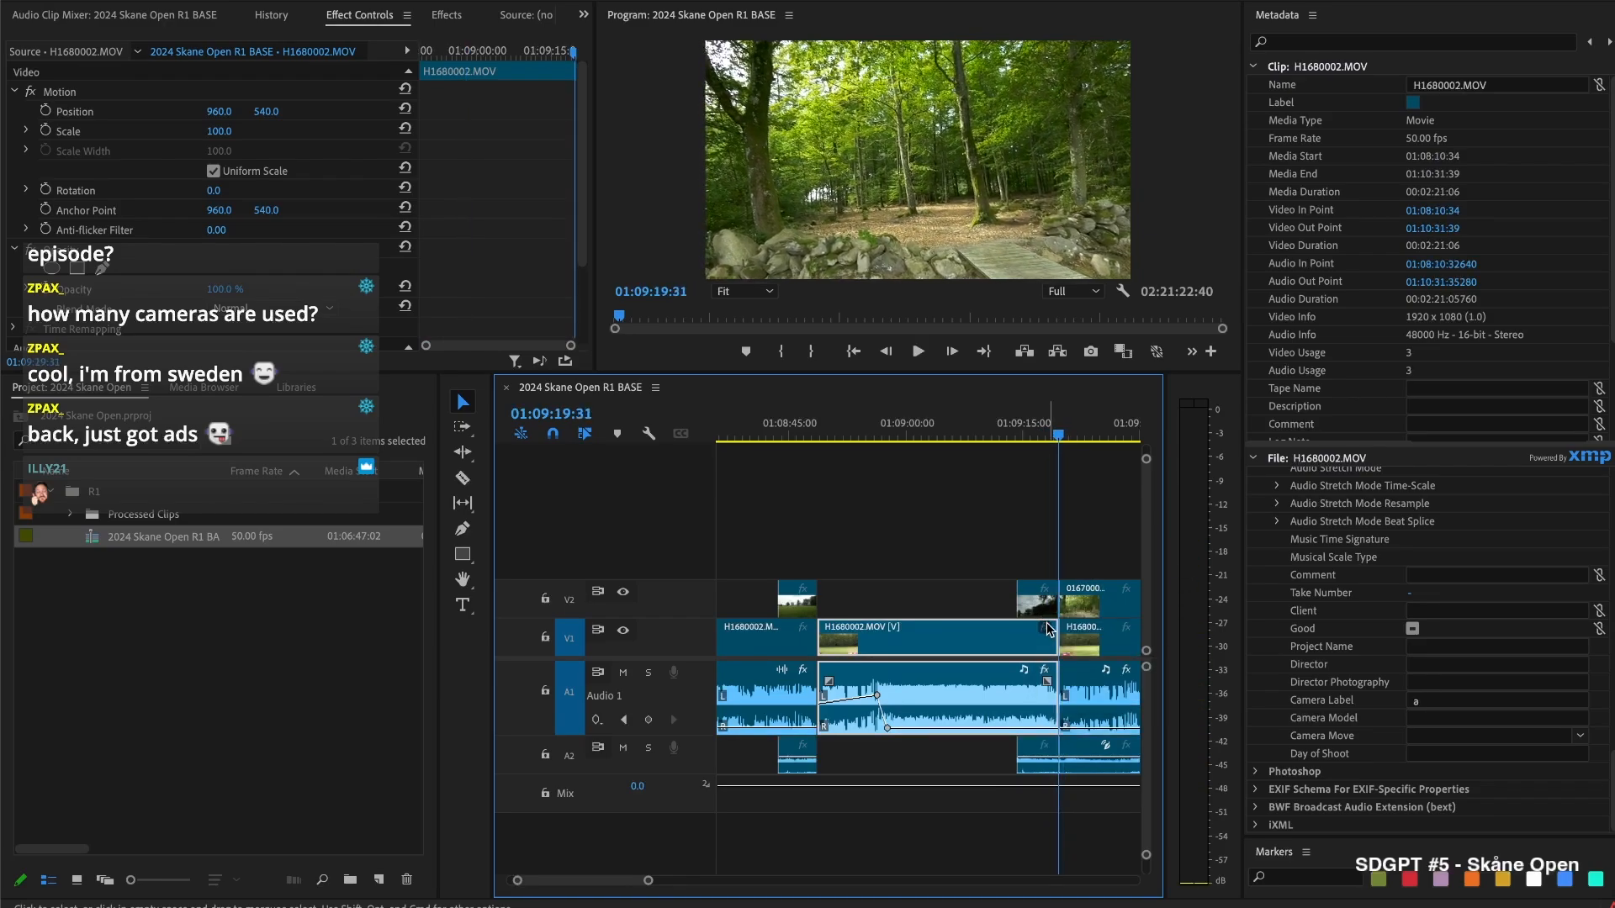
scroll(1047, 612, down, 2)
drag(987, 596, 1087, 598)
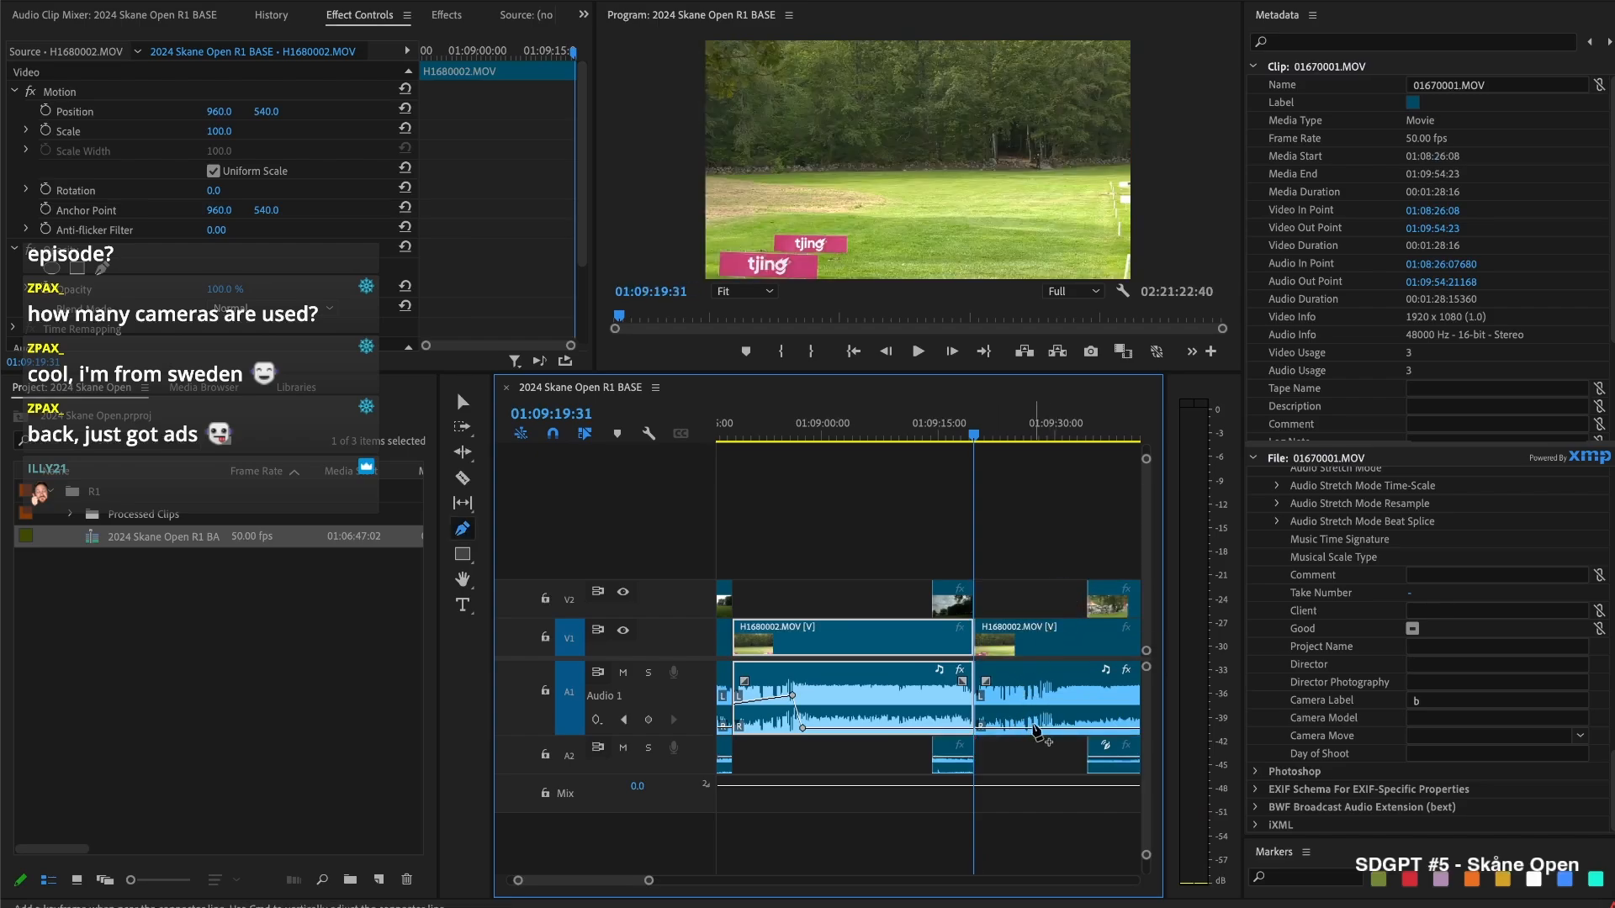
Add volume keyframes at about 01:09:27 in the third H1680002.MOV piece, raise the audio before them to -0.3 dB, and play across the cut
click(1045, 728)
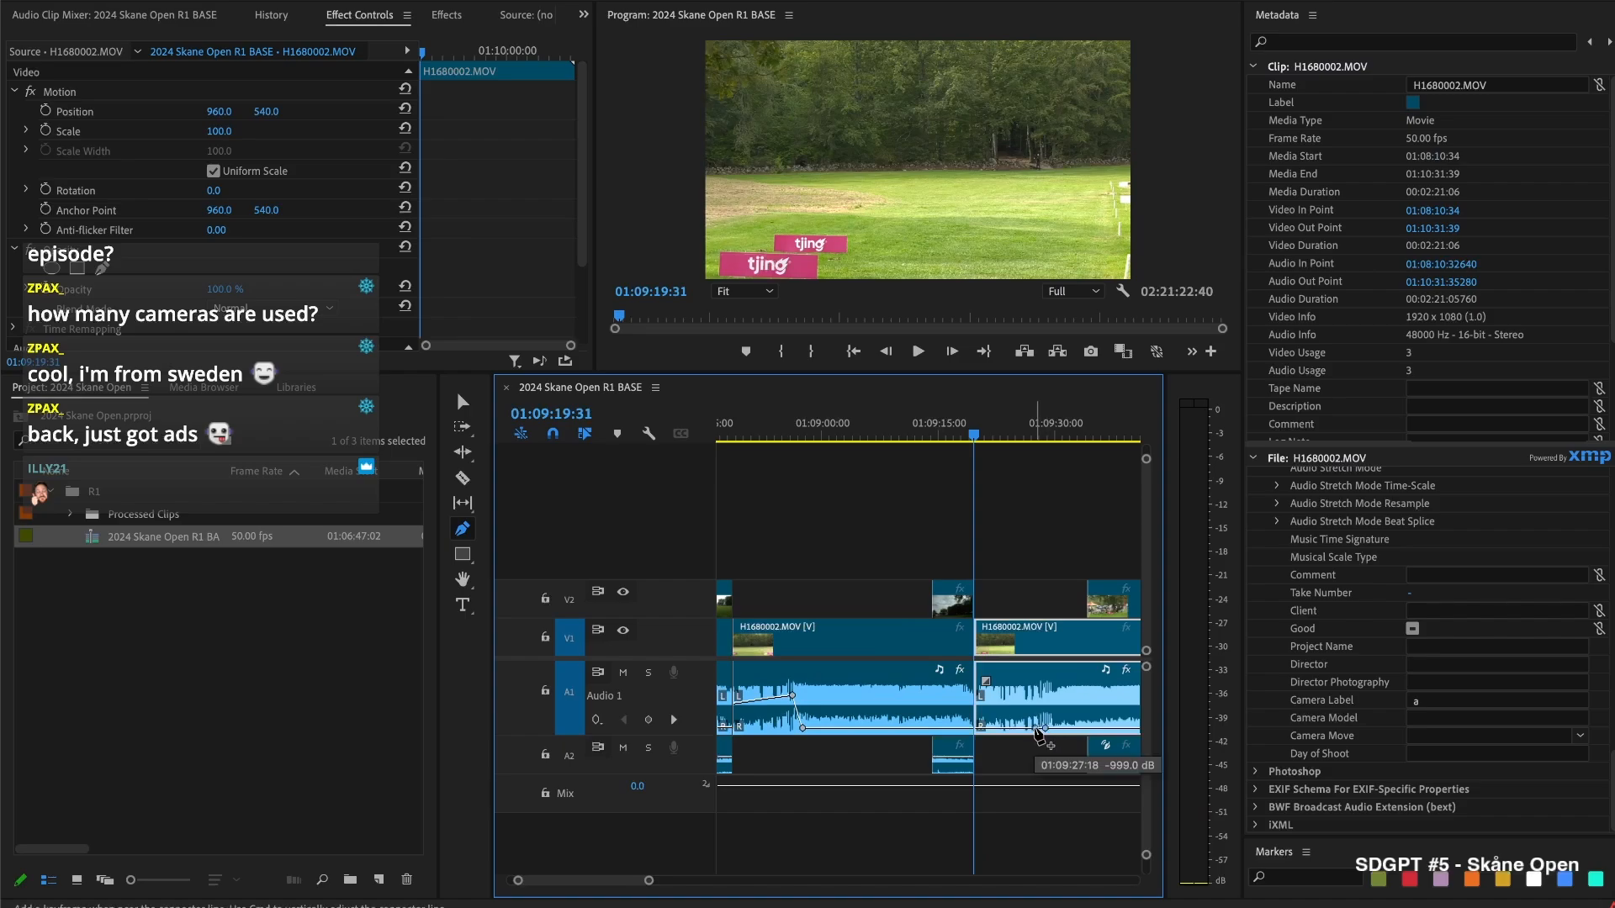
key(v)
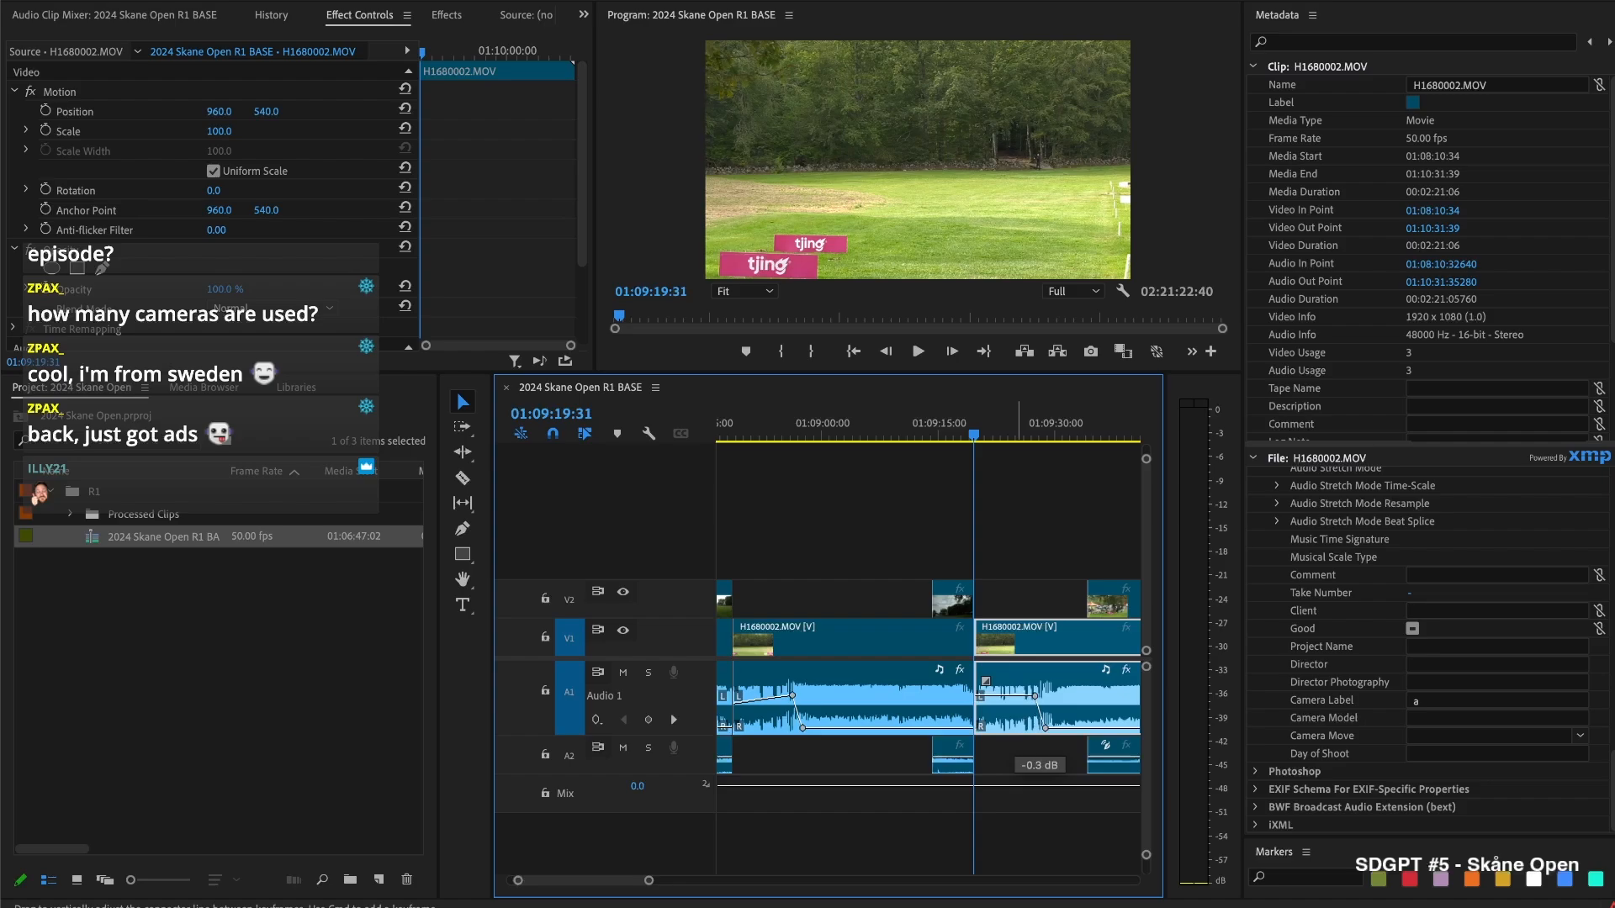
drag(973, 423, 969, 425)
key(space)
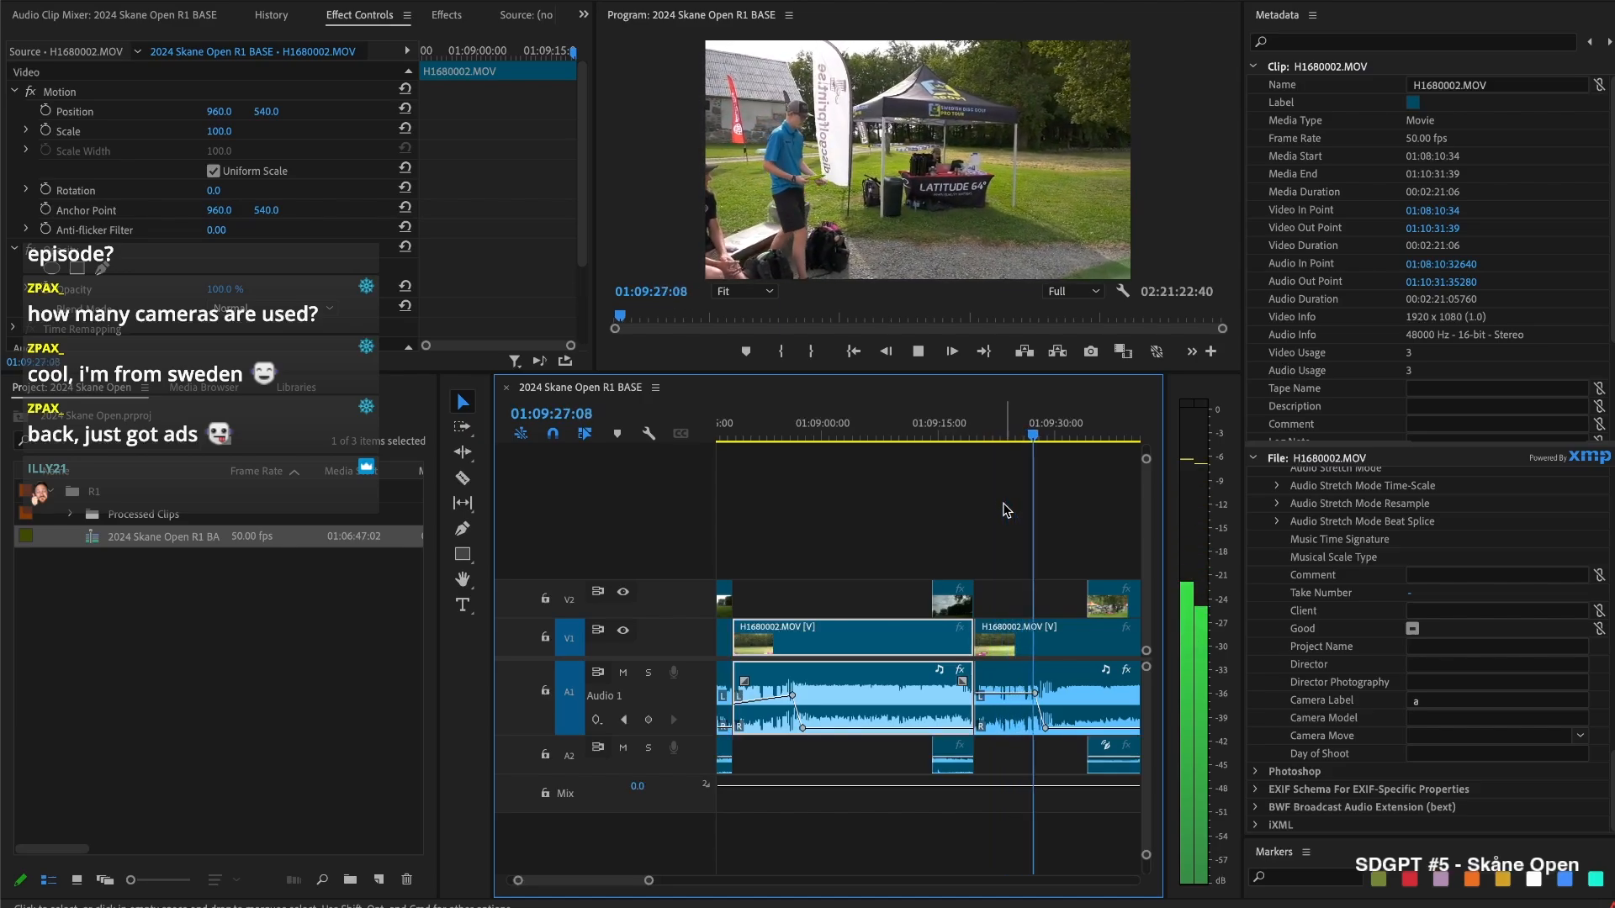
Play on to 01:09:48:17 and set the start of the third 01670001.MOV piece with its audio to that point
drag(974, 588, 1059, 587)
key(space)
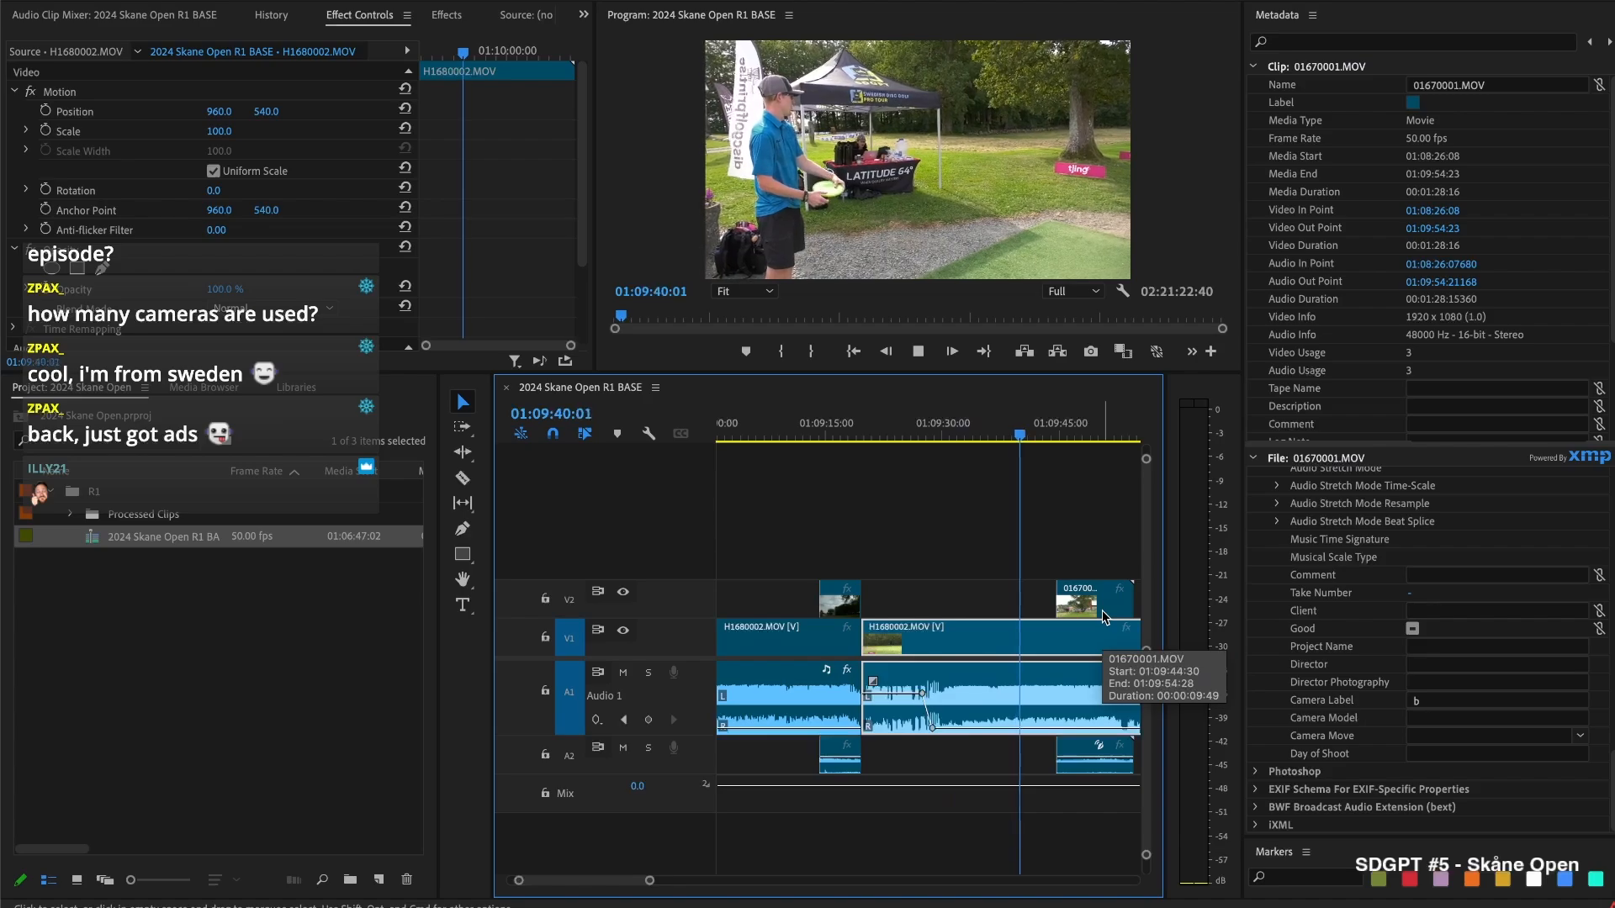
key(space)
drag(1059, 598, 1109, 596)
key(space)
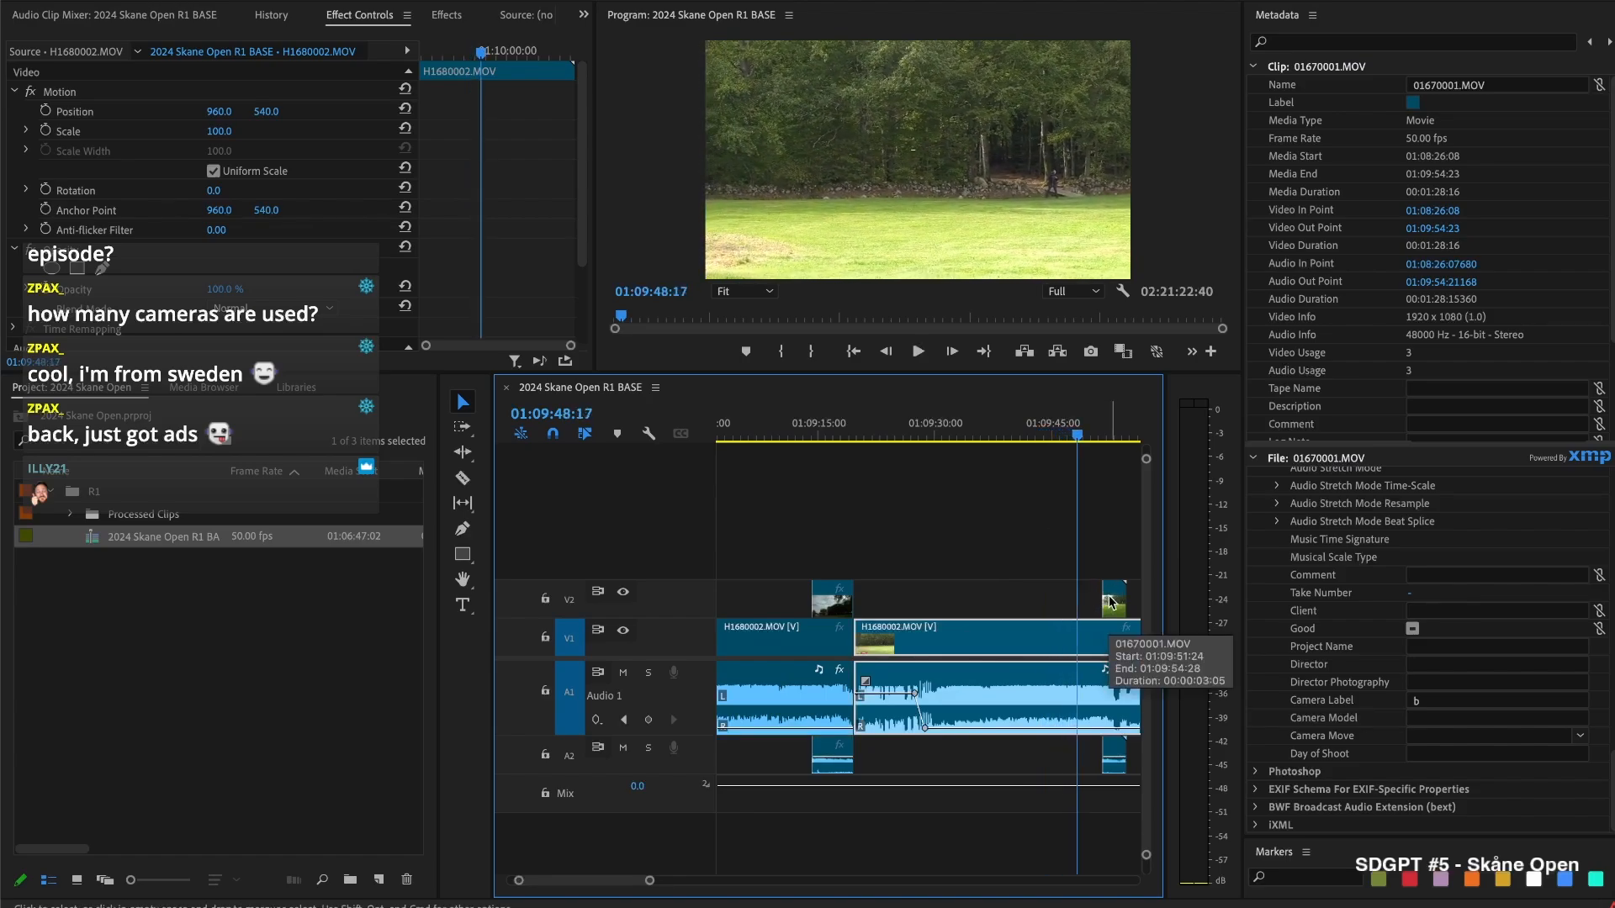
drag(1102, 601, 1079, 605)
Play the camera B footage, cut the clips on all tracks at 01:09:54:00, and remove the leftover end of 01670001.MOV
key(space)
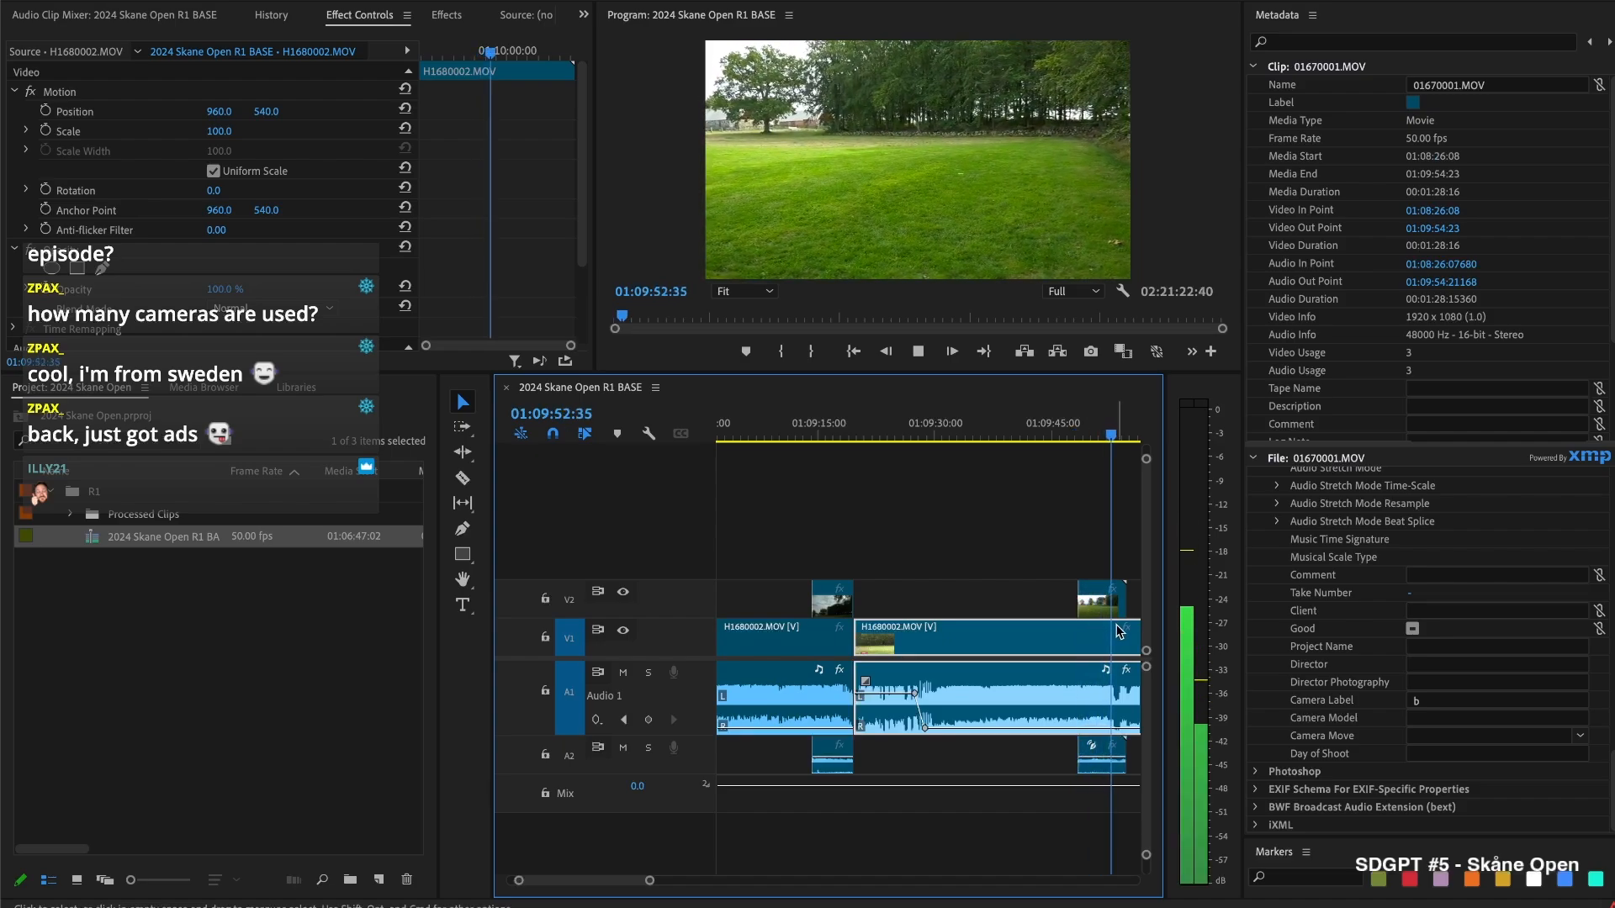
key(space)
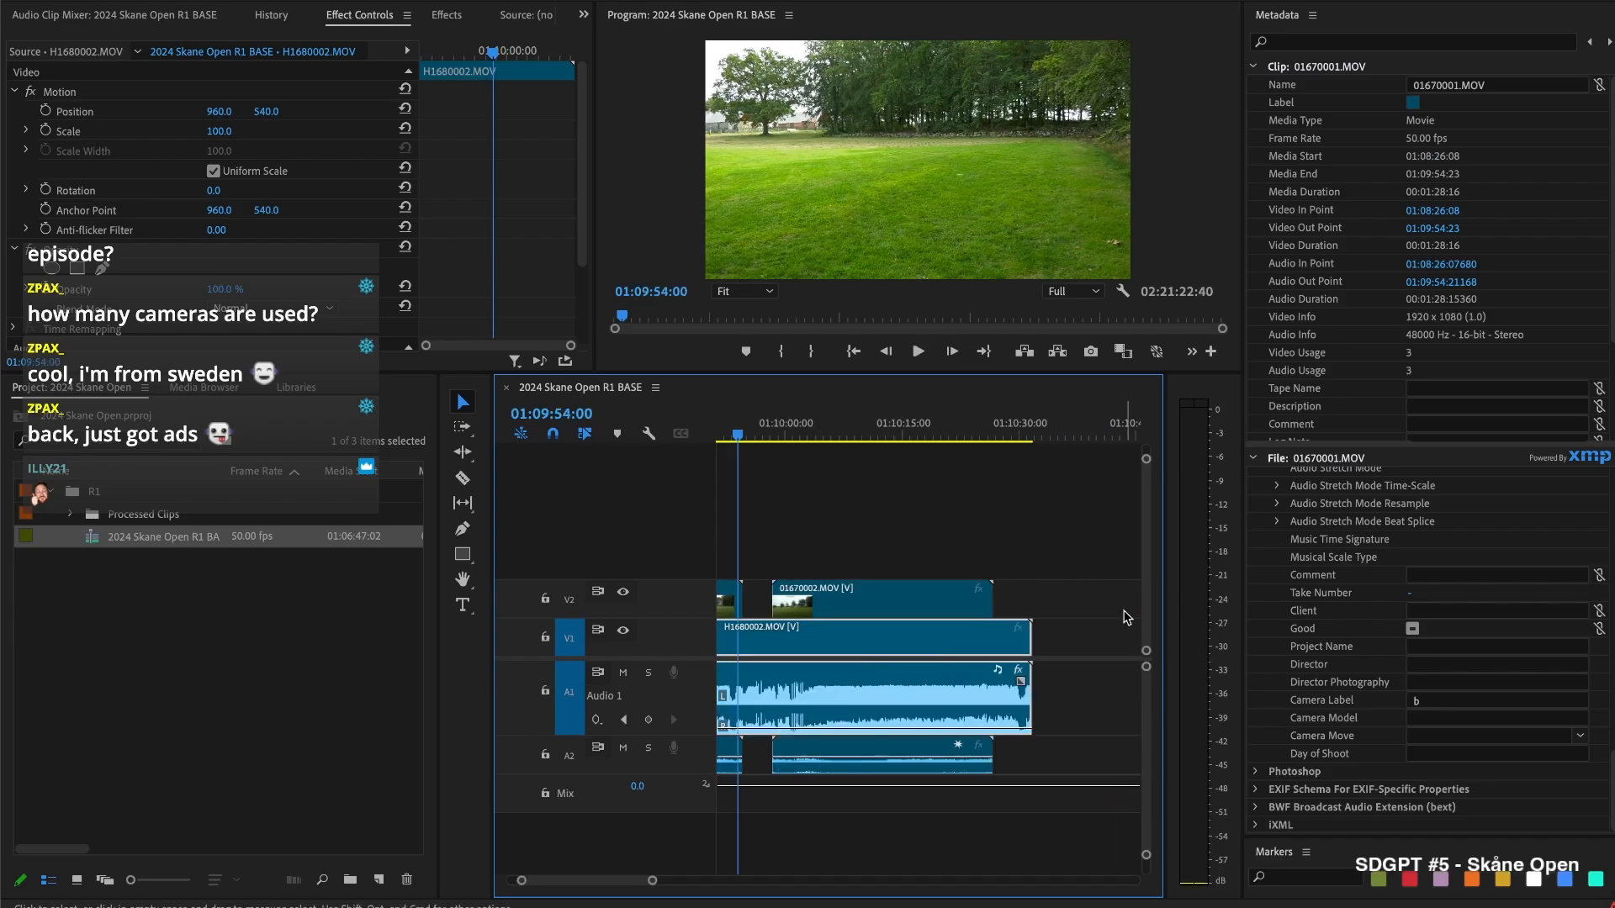
drag(752, 600, 778, 604)
key(super+k)
Add volume keyframes at about 01:10:01 in the fourth H1680002.MOV piece and raise the audio before them to -1.5 dB
scroll(803, 649, up, 3)
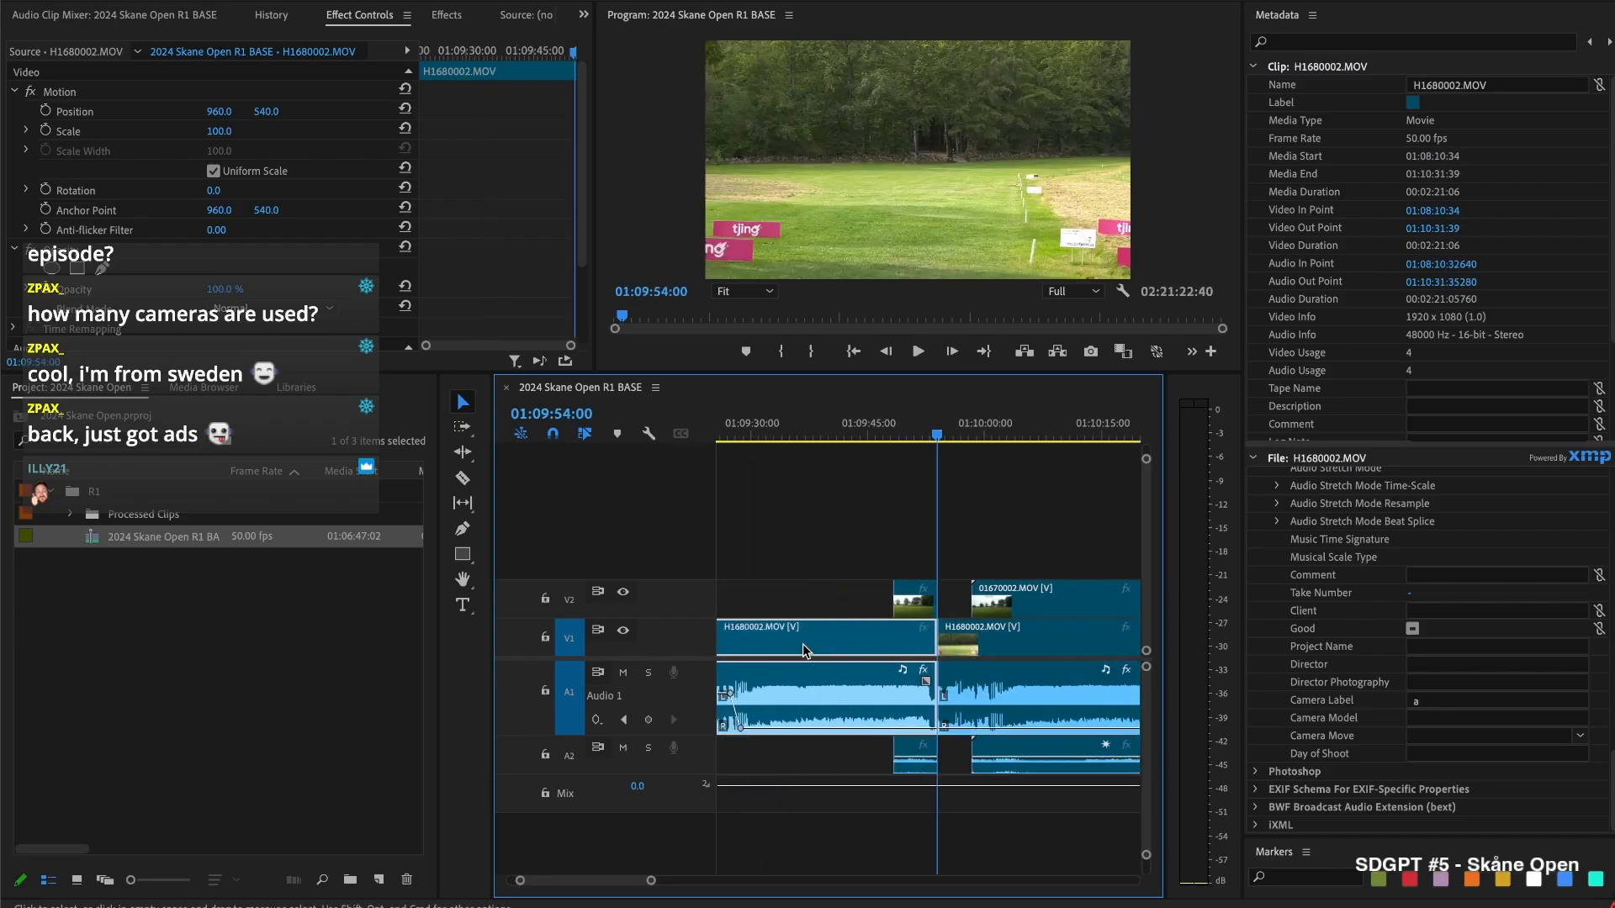
key(space)
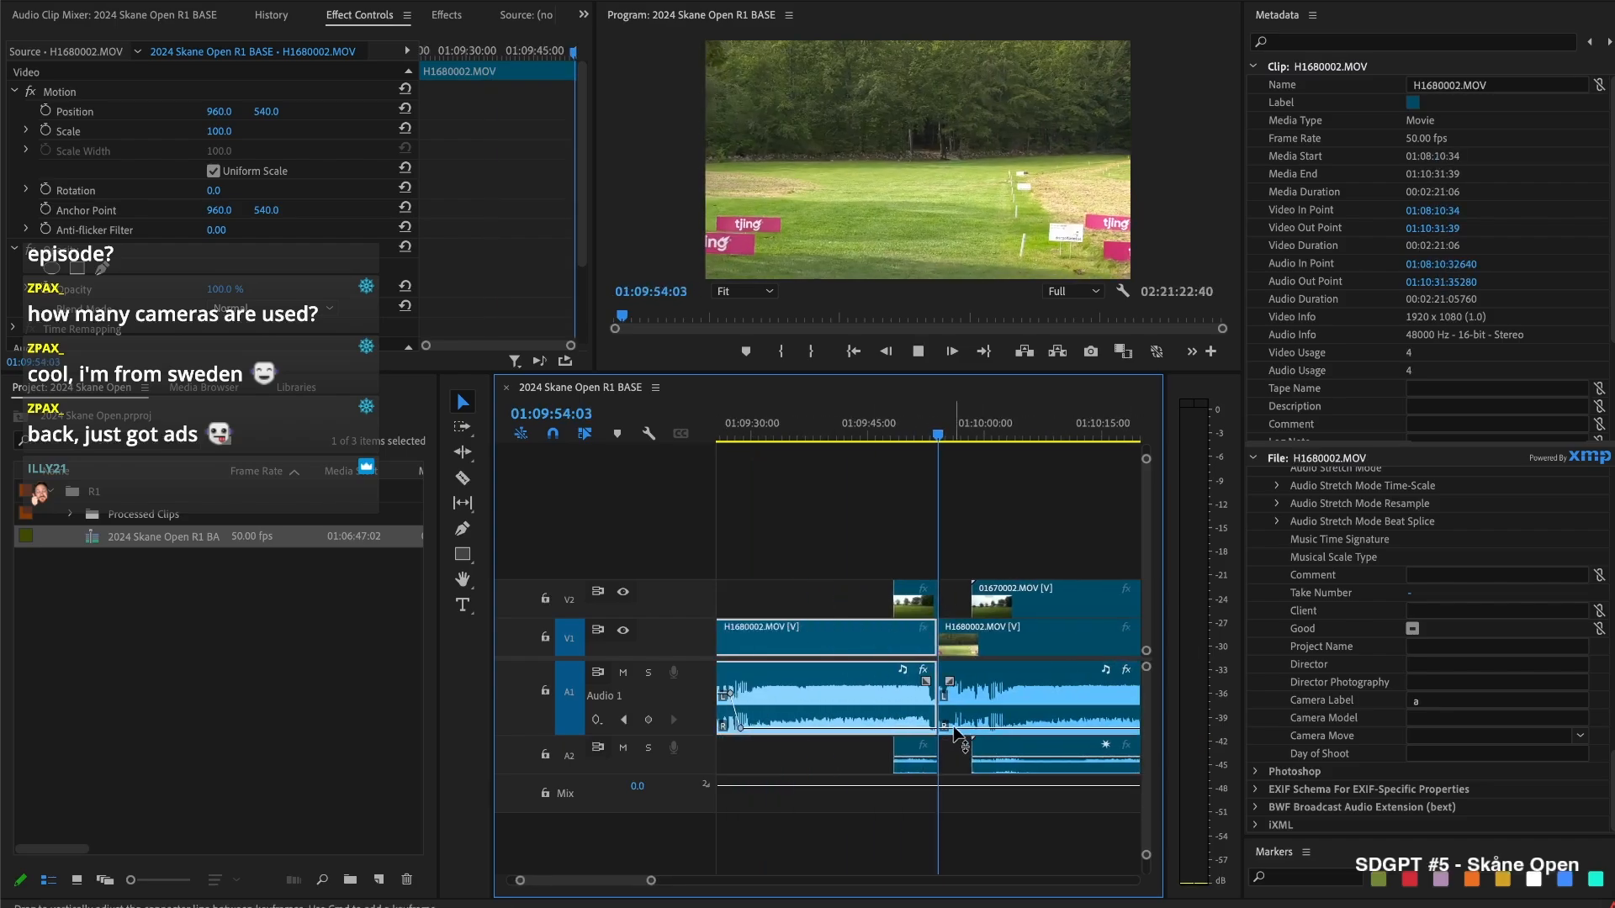
click(999, 740)
key(space)
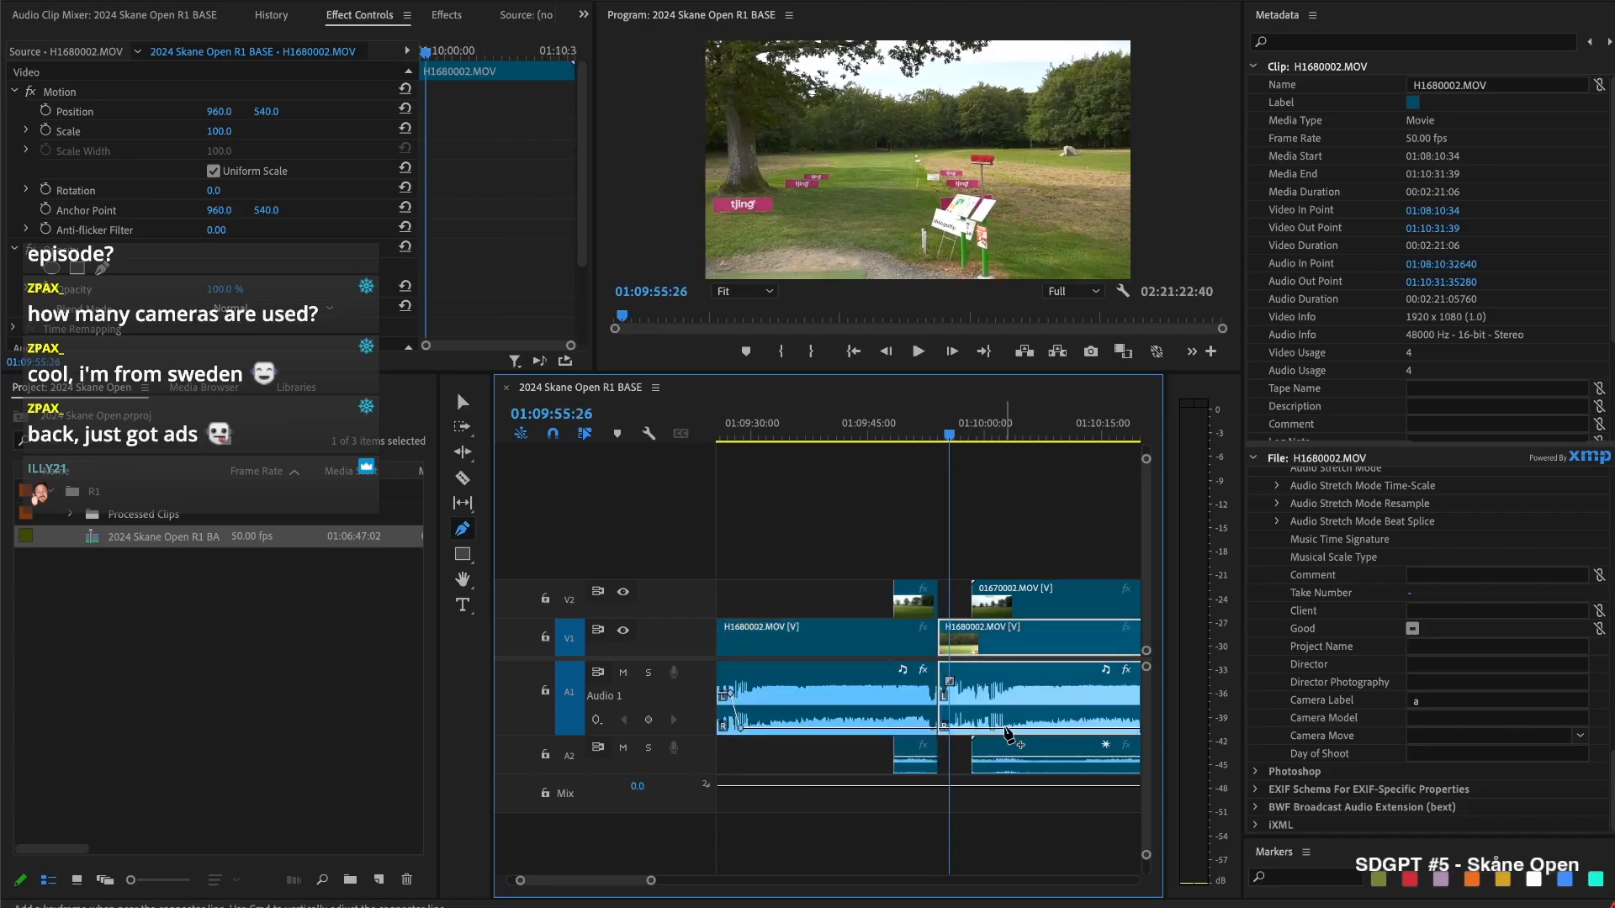
key(v)
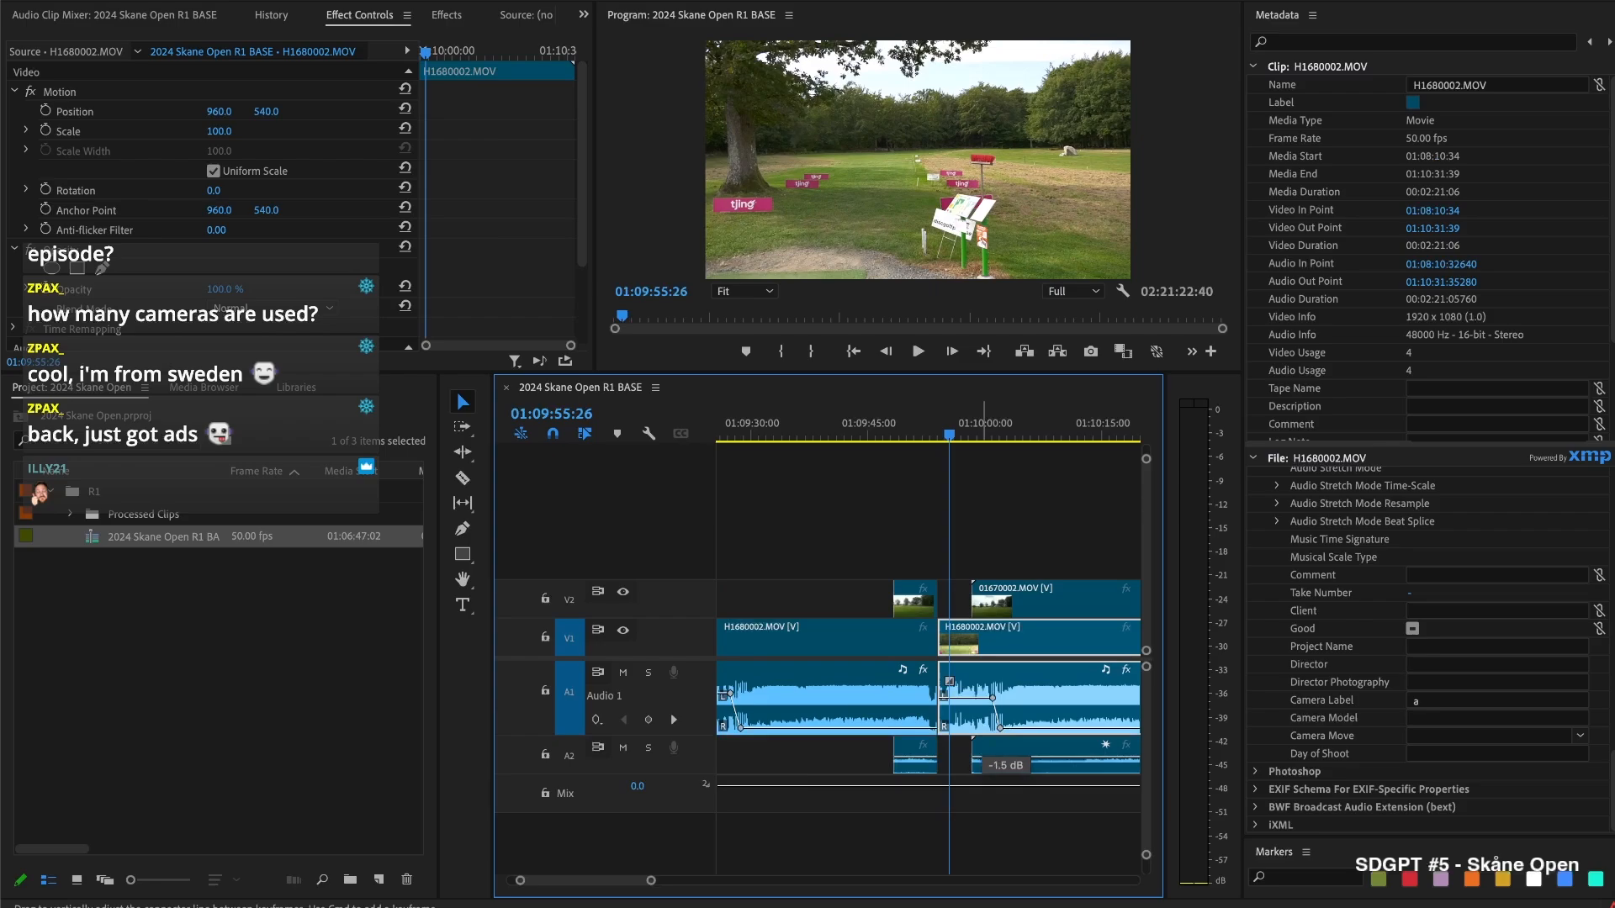
Trim the start of 01670002.MOV later to about 01:10:13 and play the footage from the cut at 01:09:54:00
drag(973, 594, 1091, 599)
key(space)
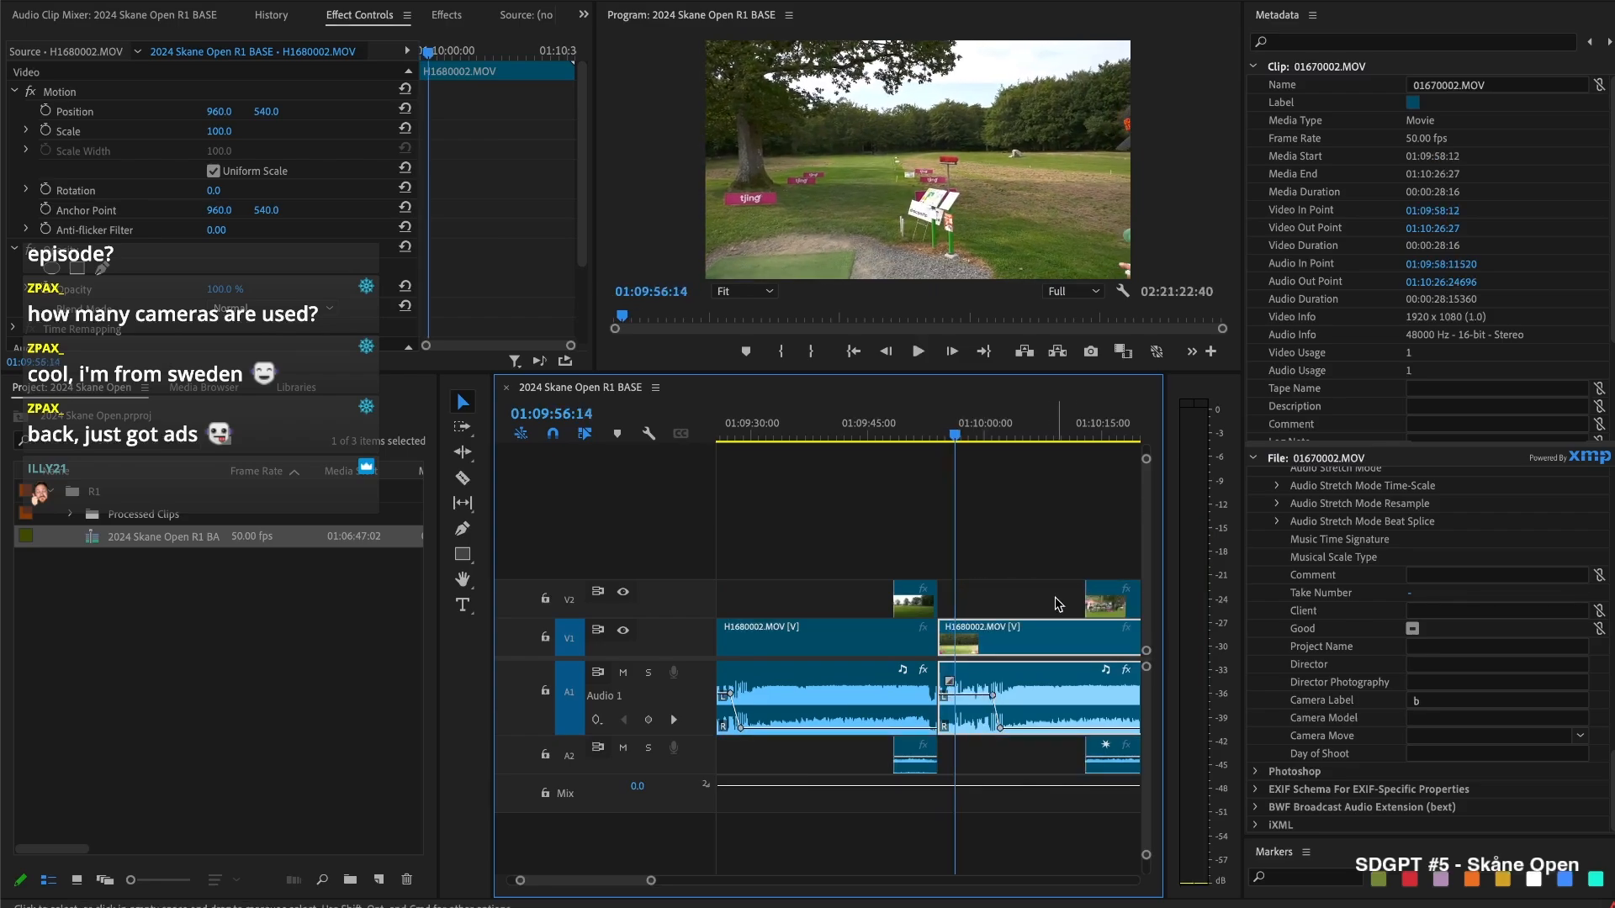
key(Up)
key(space)
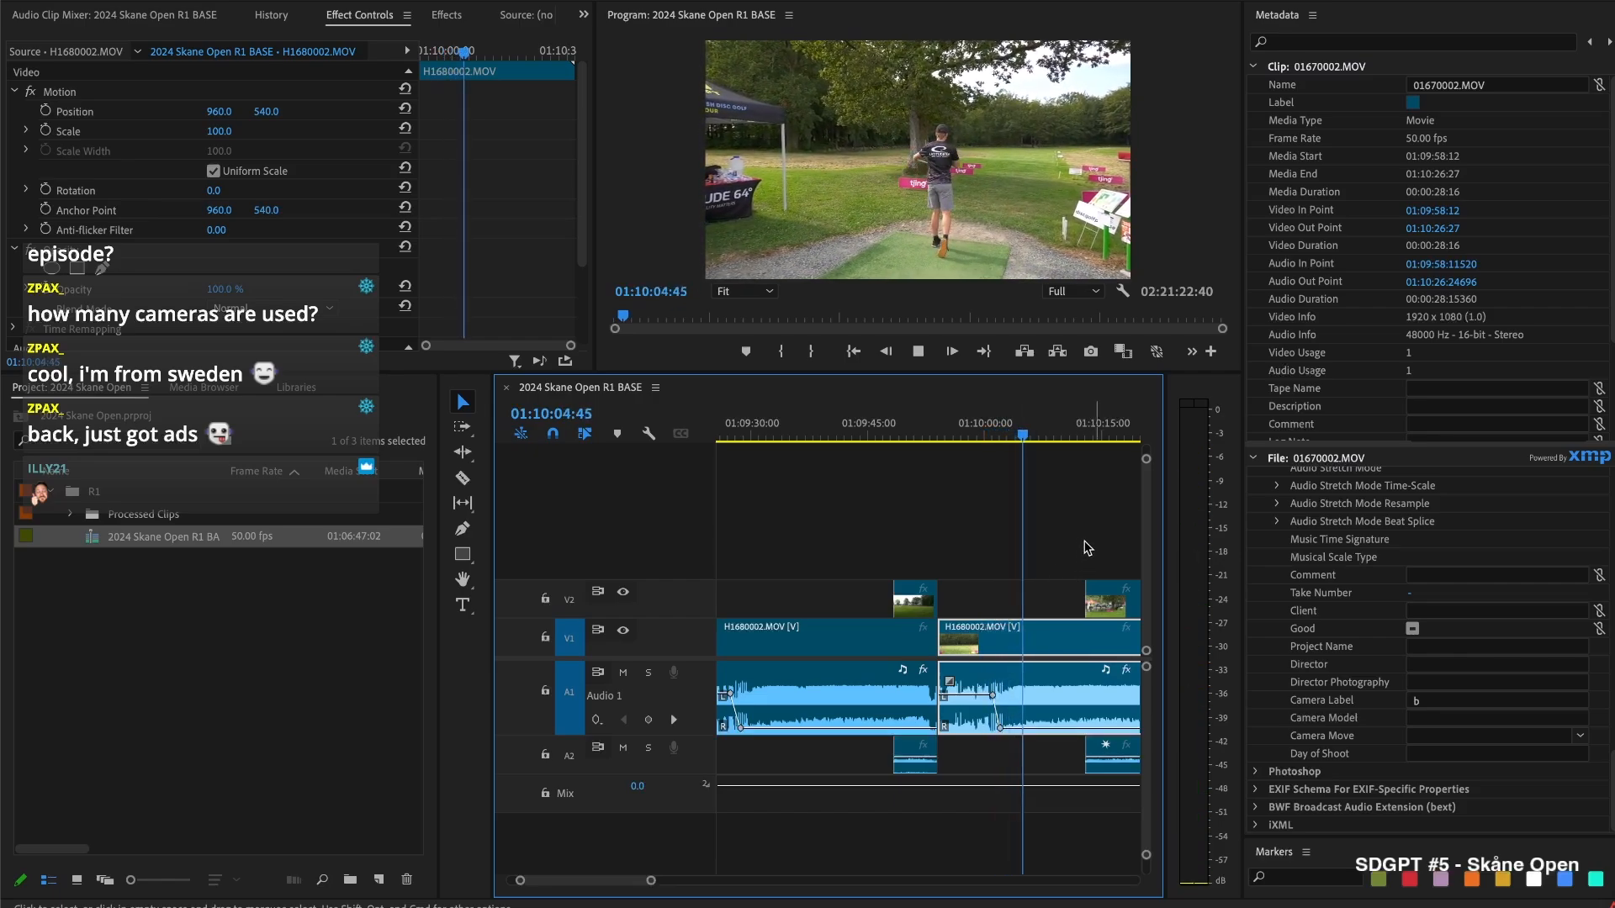
Play on to 01:10:20:36 and set the start of 01670002.MOV with its audio to that point
scroll(1052, 555, right, 2)
drag(1001, 600, 1066, 600)
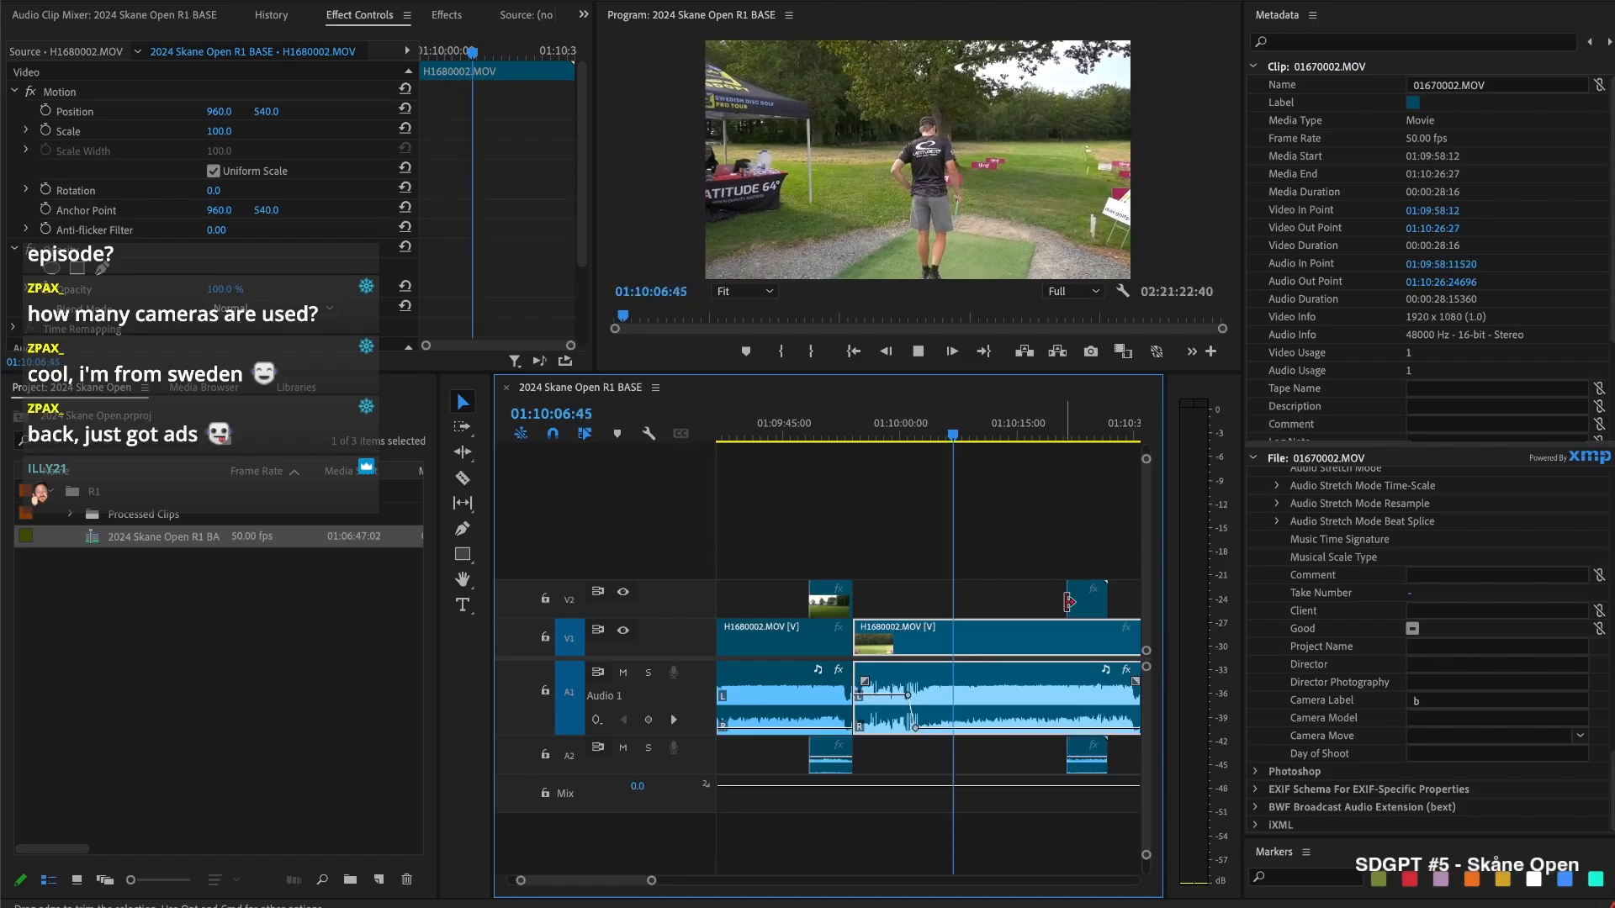
click(1017, 553)
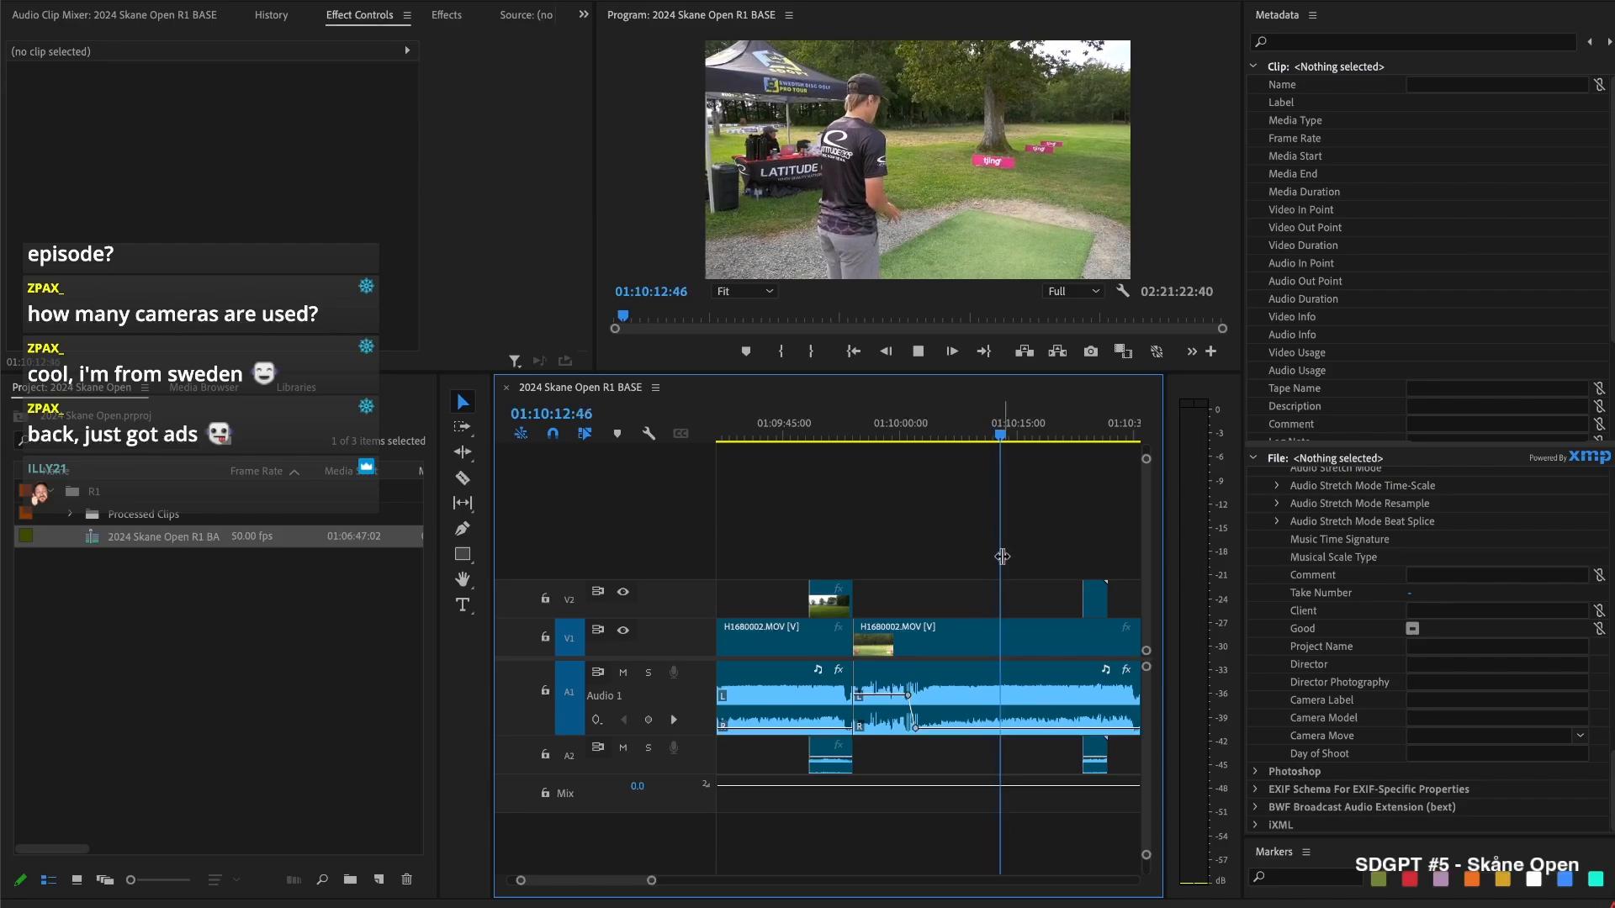
scroll(1013, 552, right, 1)
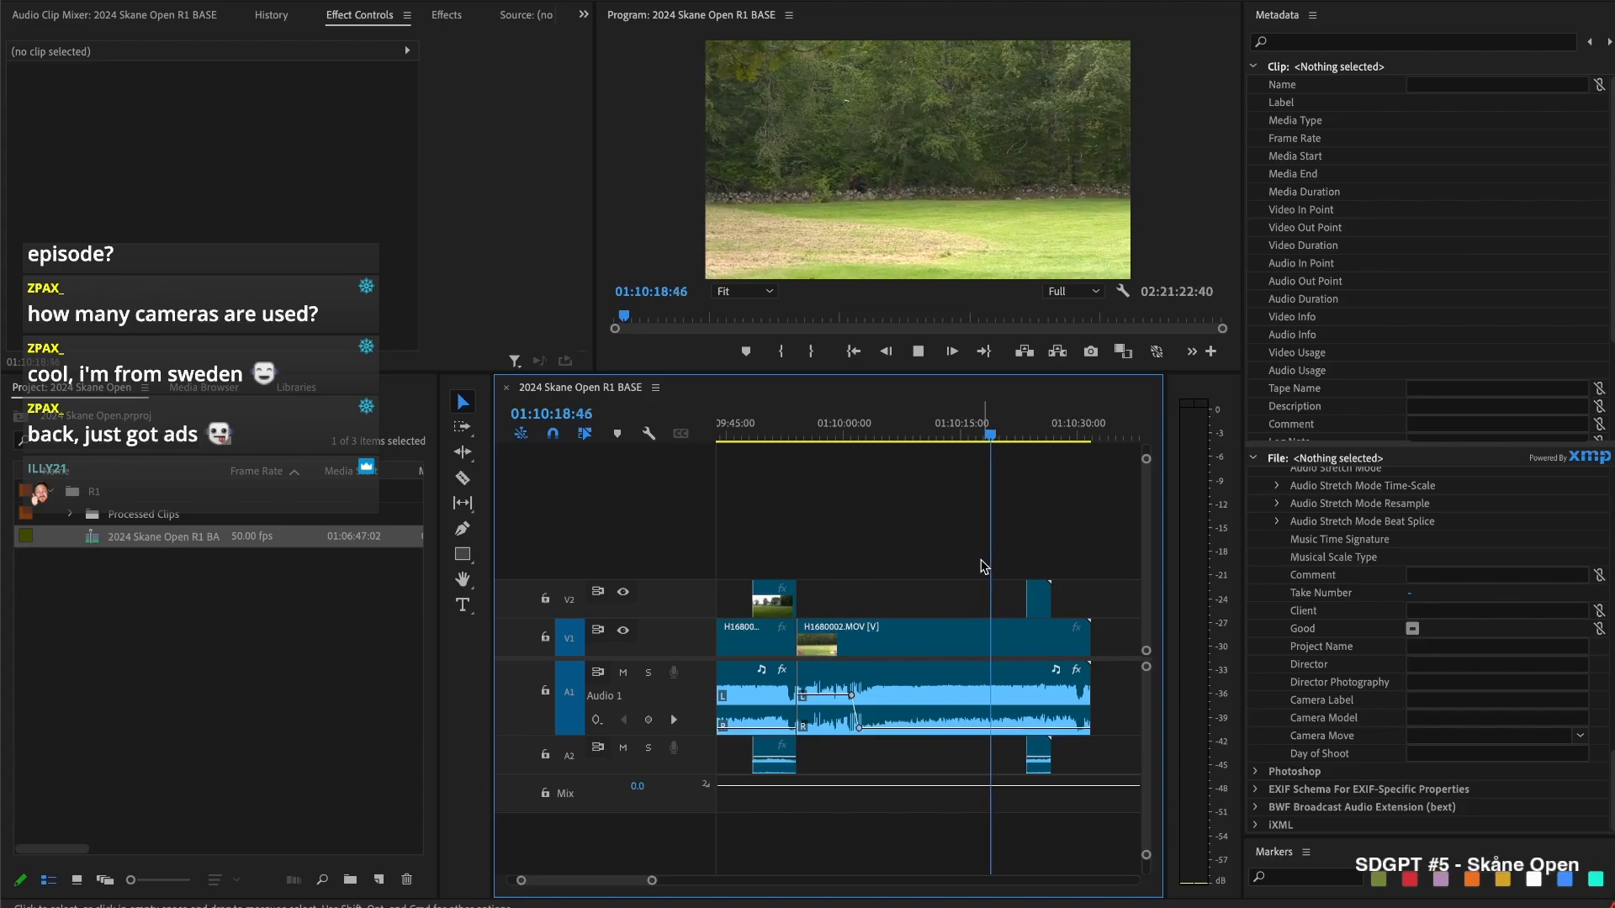
click(1015, 639)
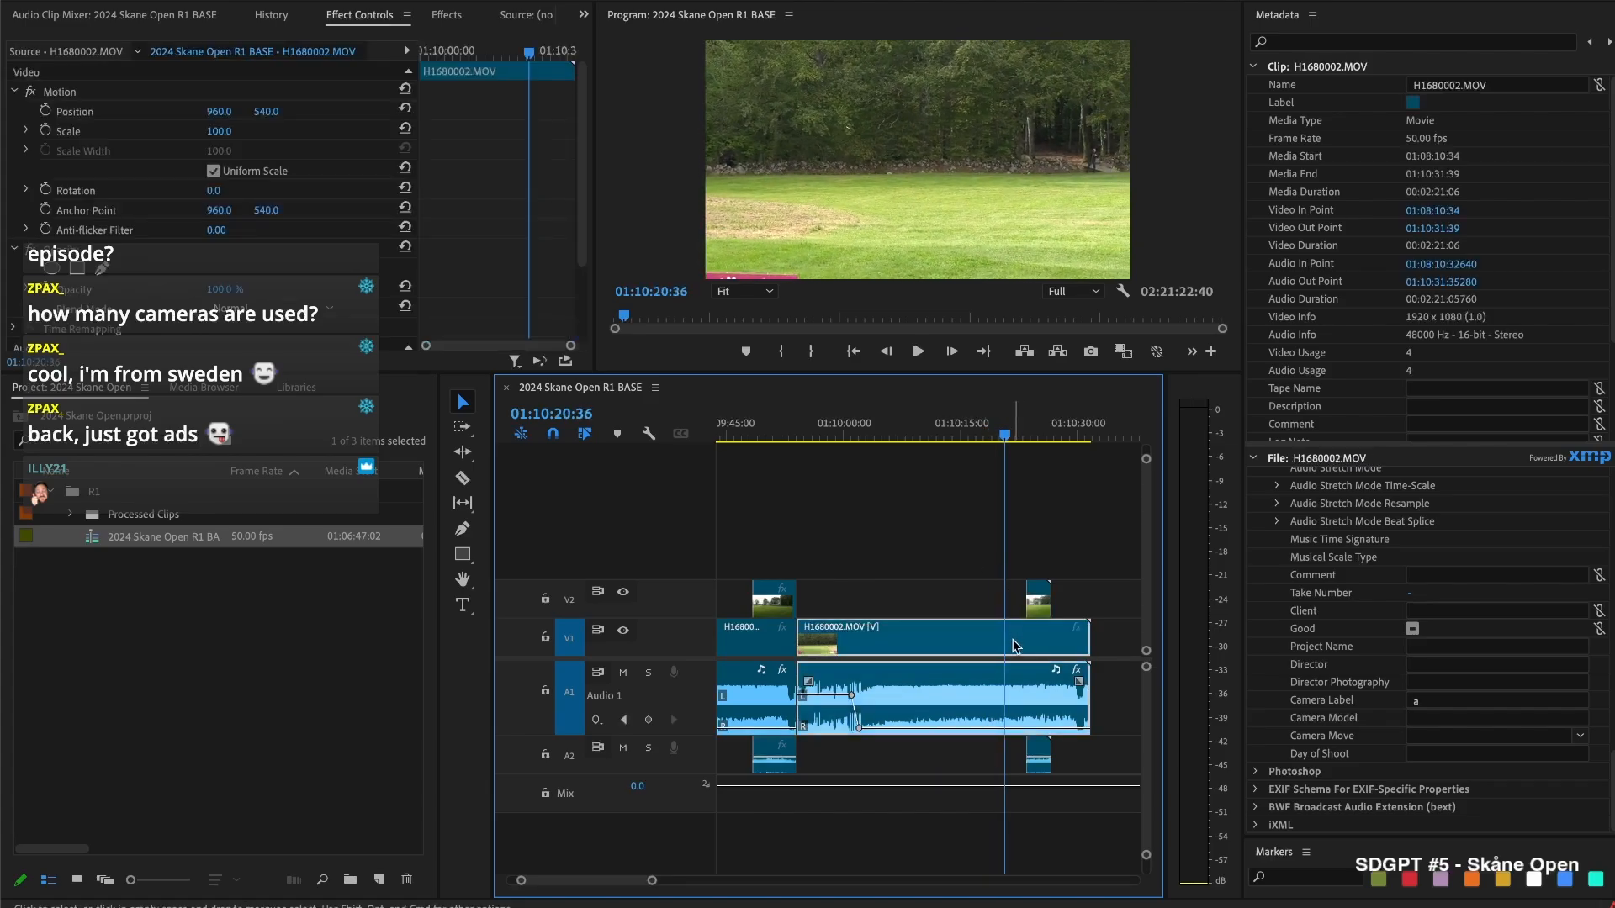
drag(1009, 612, 1010, 606)
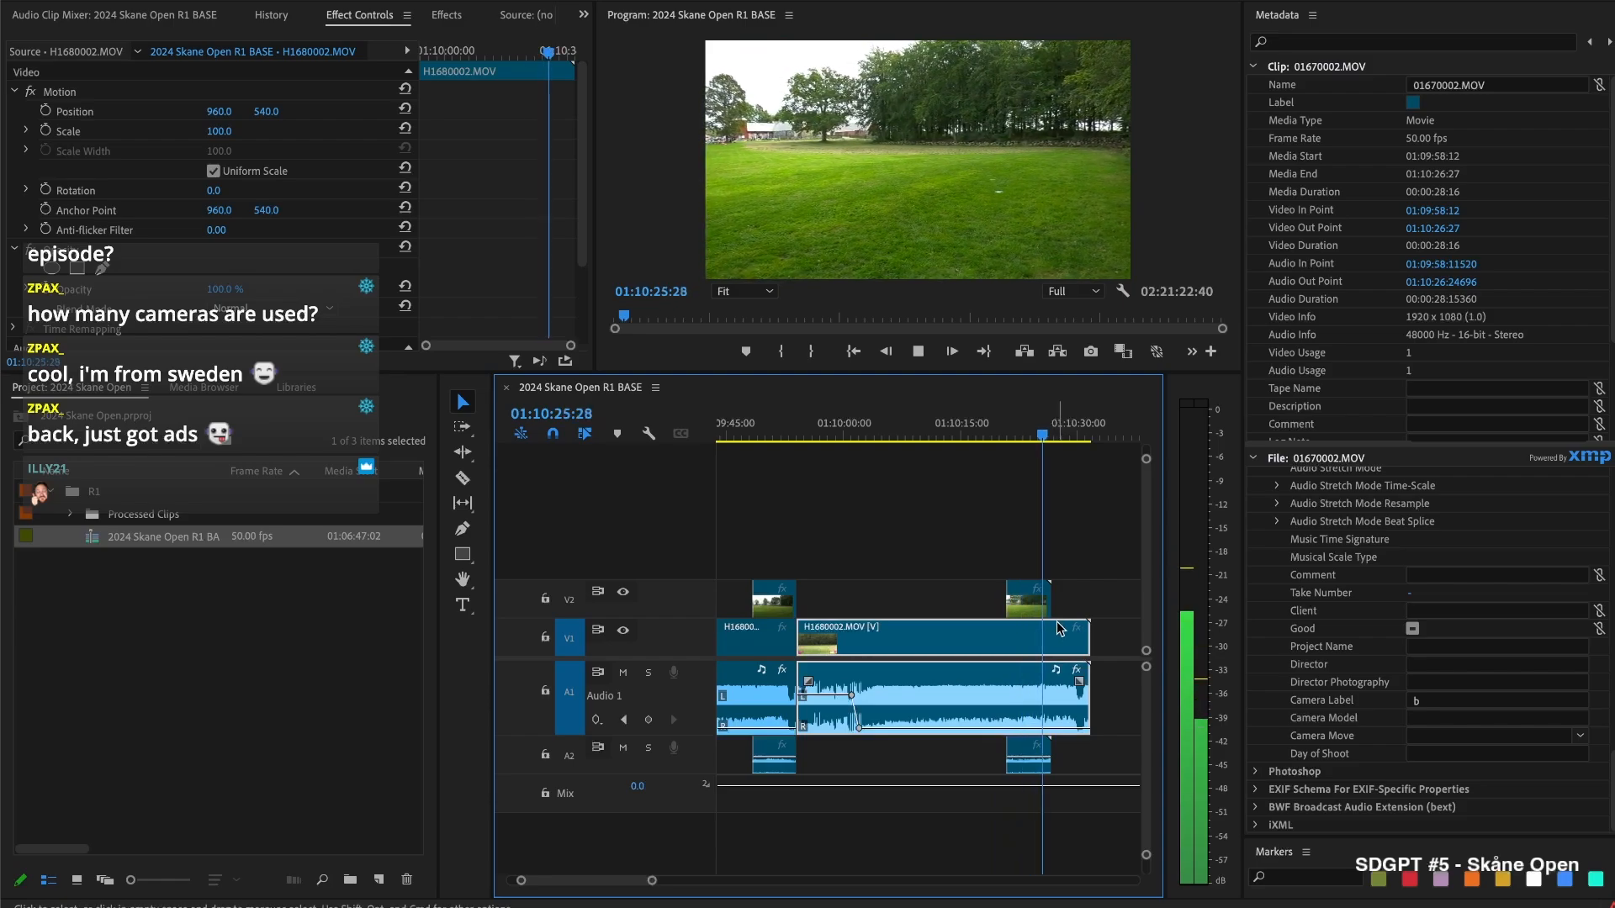
Cut the clips on all tracks at 01:10:26:12 and delete the leftover H1680002.MOV and 01670002.MOV footage after the cut
key(space)
key(super+shift+k)
drag(1076, 575, 1123, 662)
key(Delete)
Trim the start of 01670003.MOV with its audio later to the end of the first H1680003.MOV clip
scroll(1074, 621, down, 3)
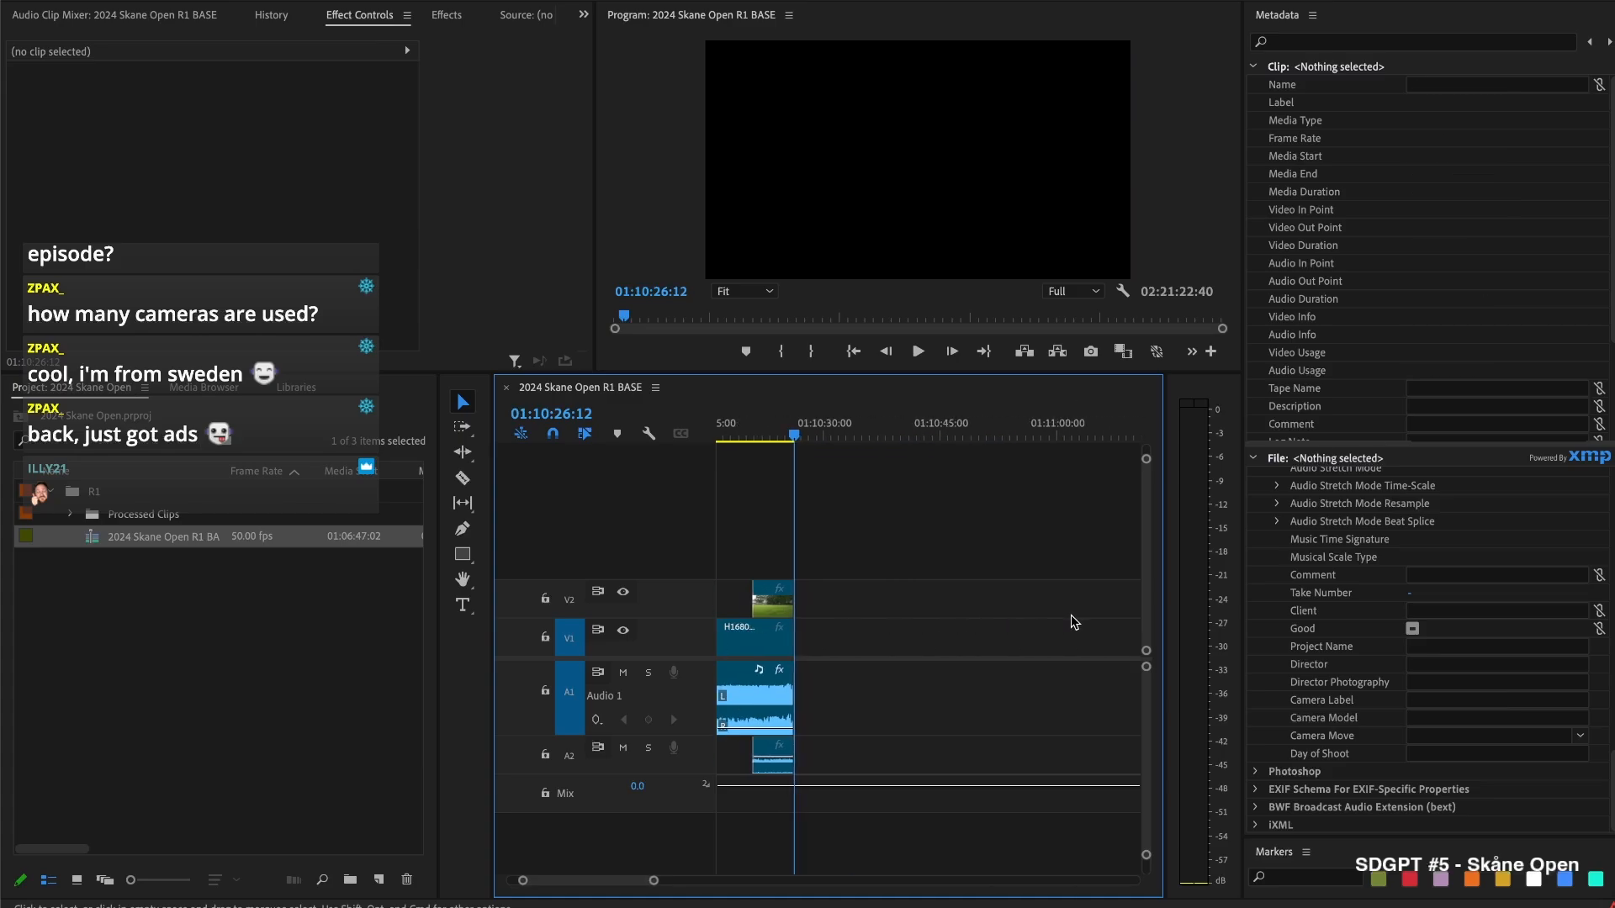
scroll(1013, 635, down, 4)
scroll(871, 594, up, 3)
scroll(989, 610, down, 3)
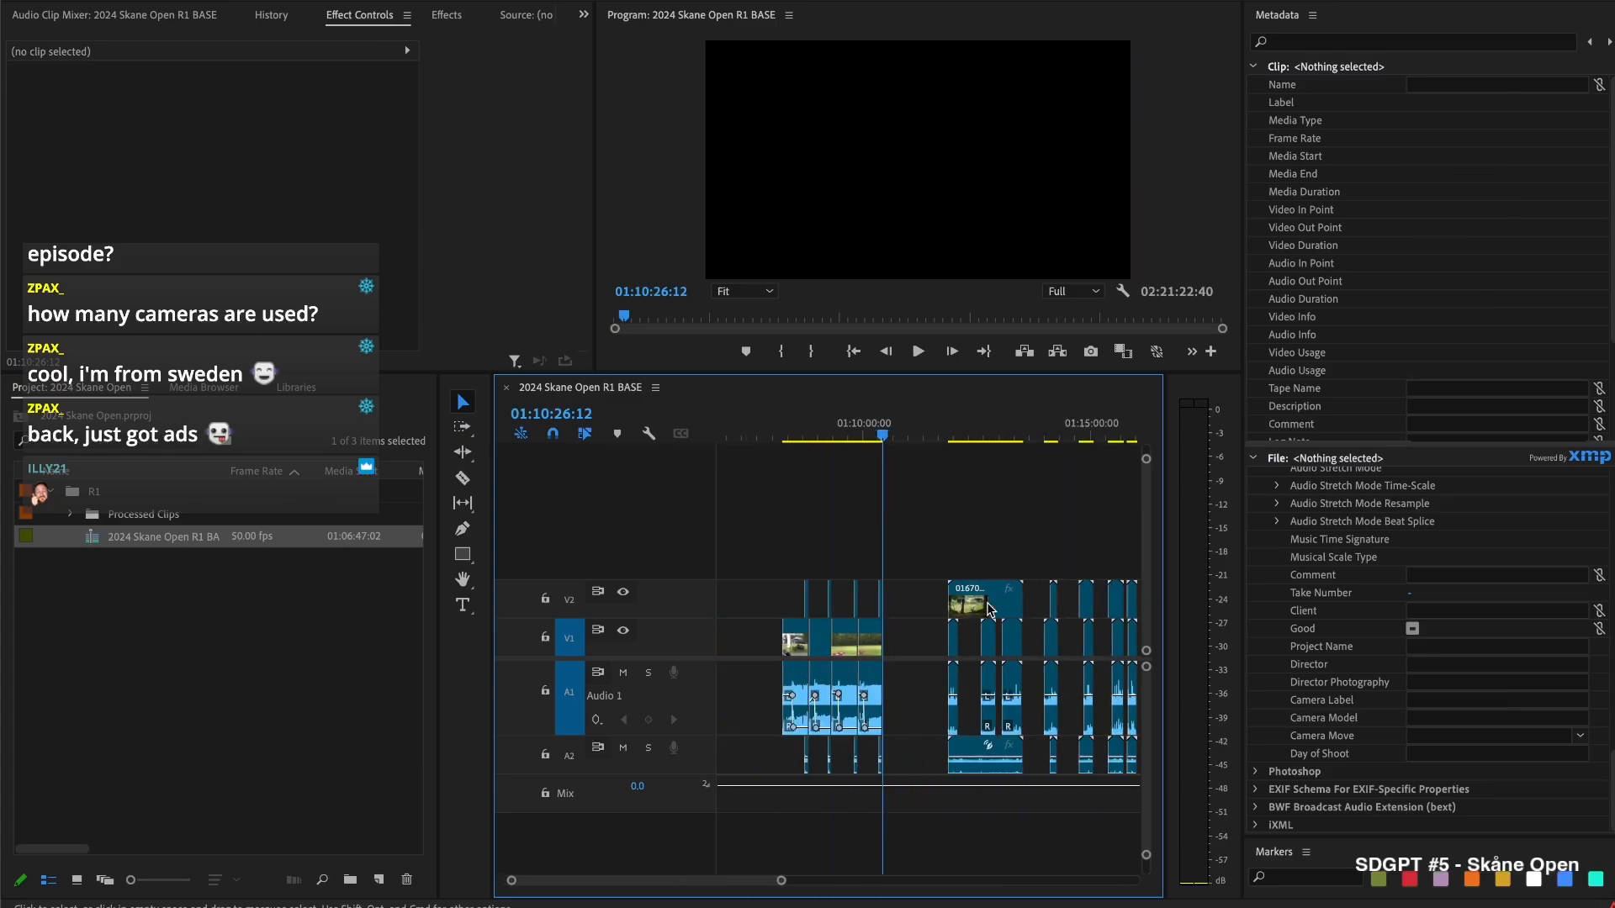
scroll(905, 580, up, 3)
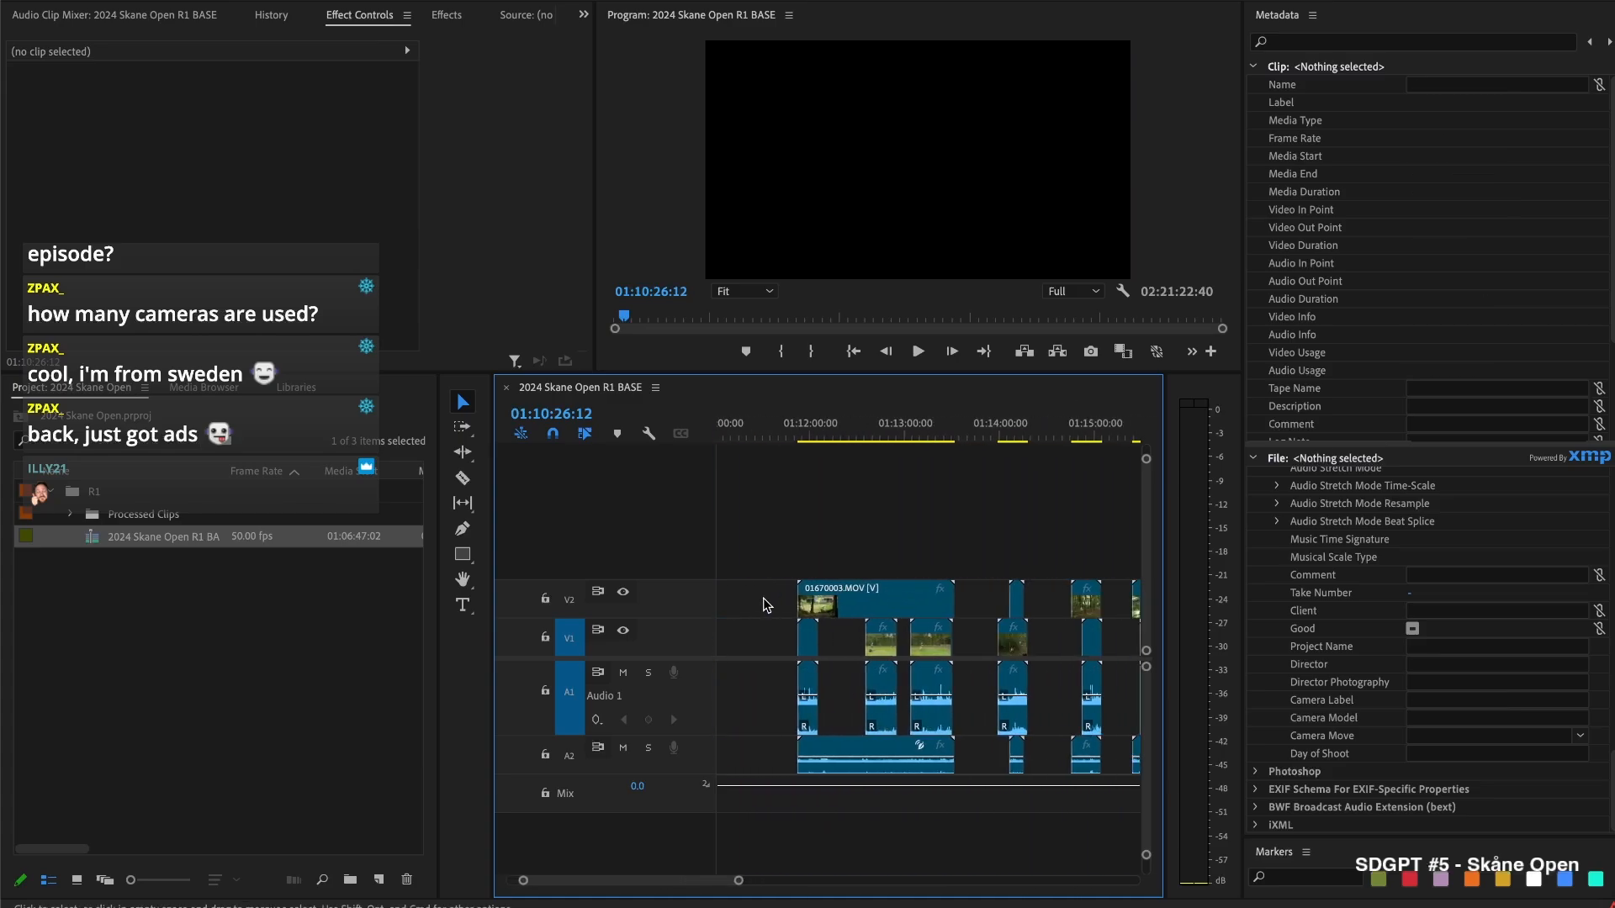
scroll(800, 595, up, 5)
drag(788, 596, 855, 596)
Ripple delete the empty gap between the cut at 01:10:26:12 and the first H1680003.MOV clip
scroll(814, 659, up, 5)
key(space)
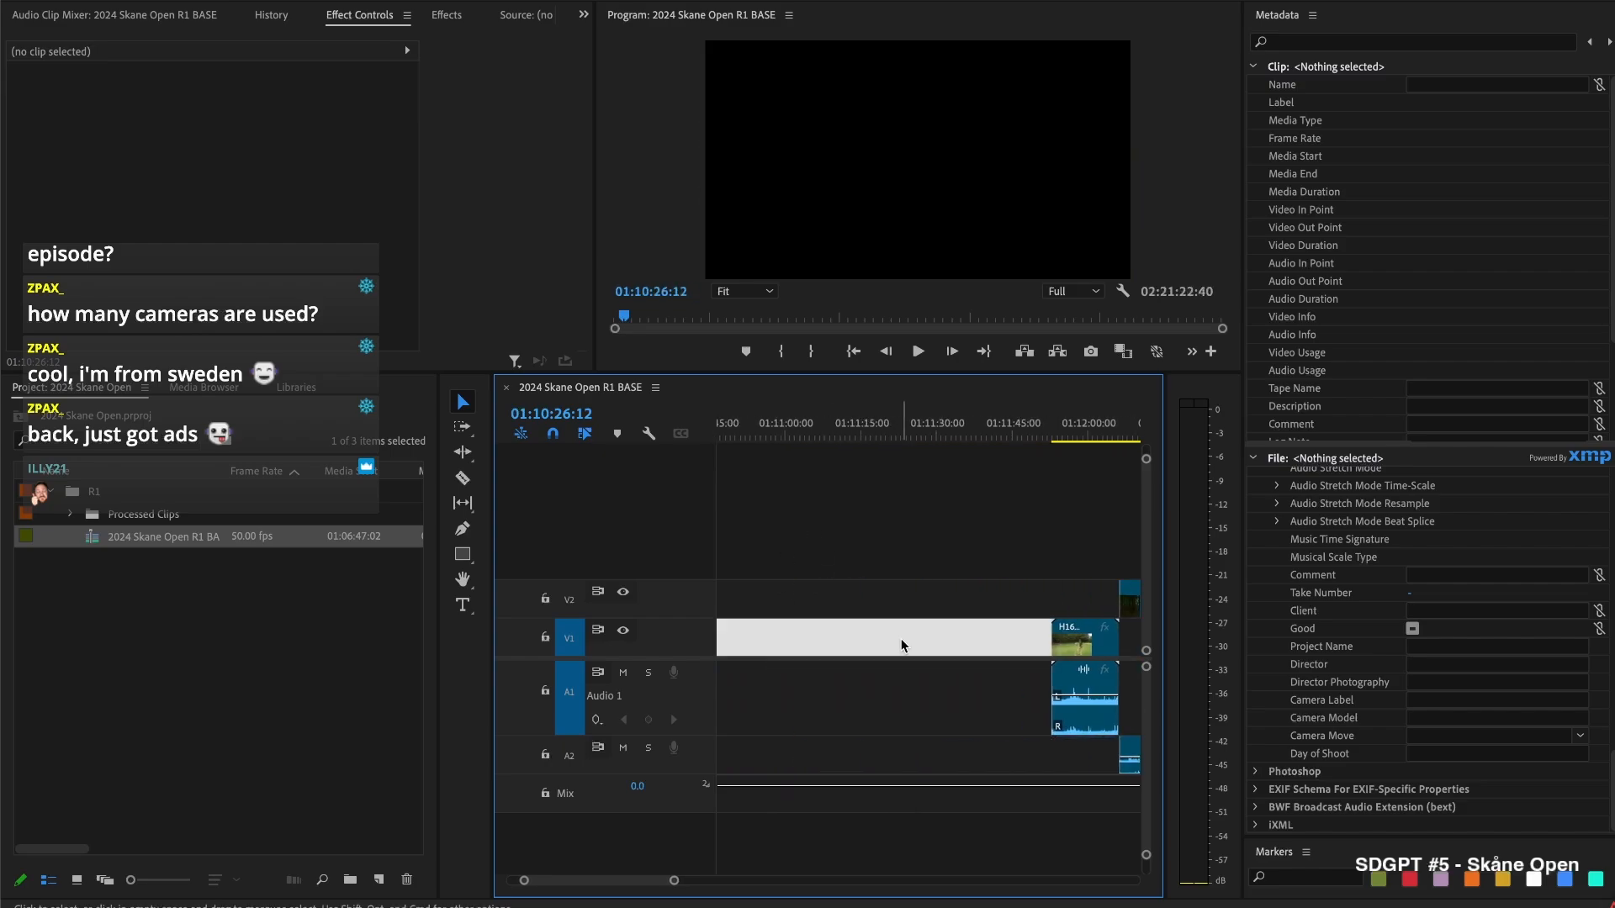
scroll(1019, 600, up, 3)
scroll(1018, 609, down, 3)
Review the opening of the first H1680003.MOV clip and trim its start with the audio to 01:10:27:32
key(space)
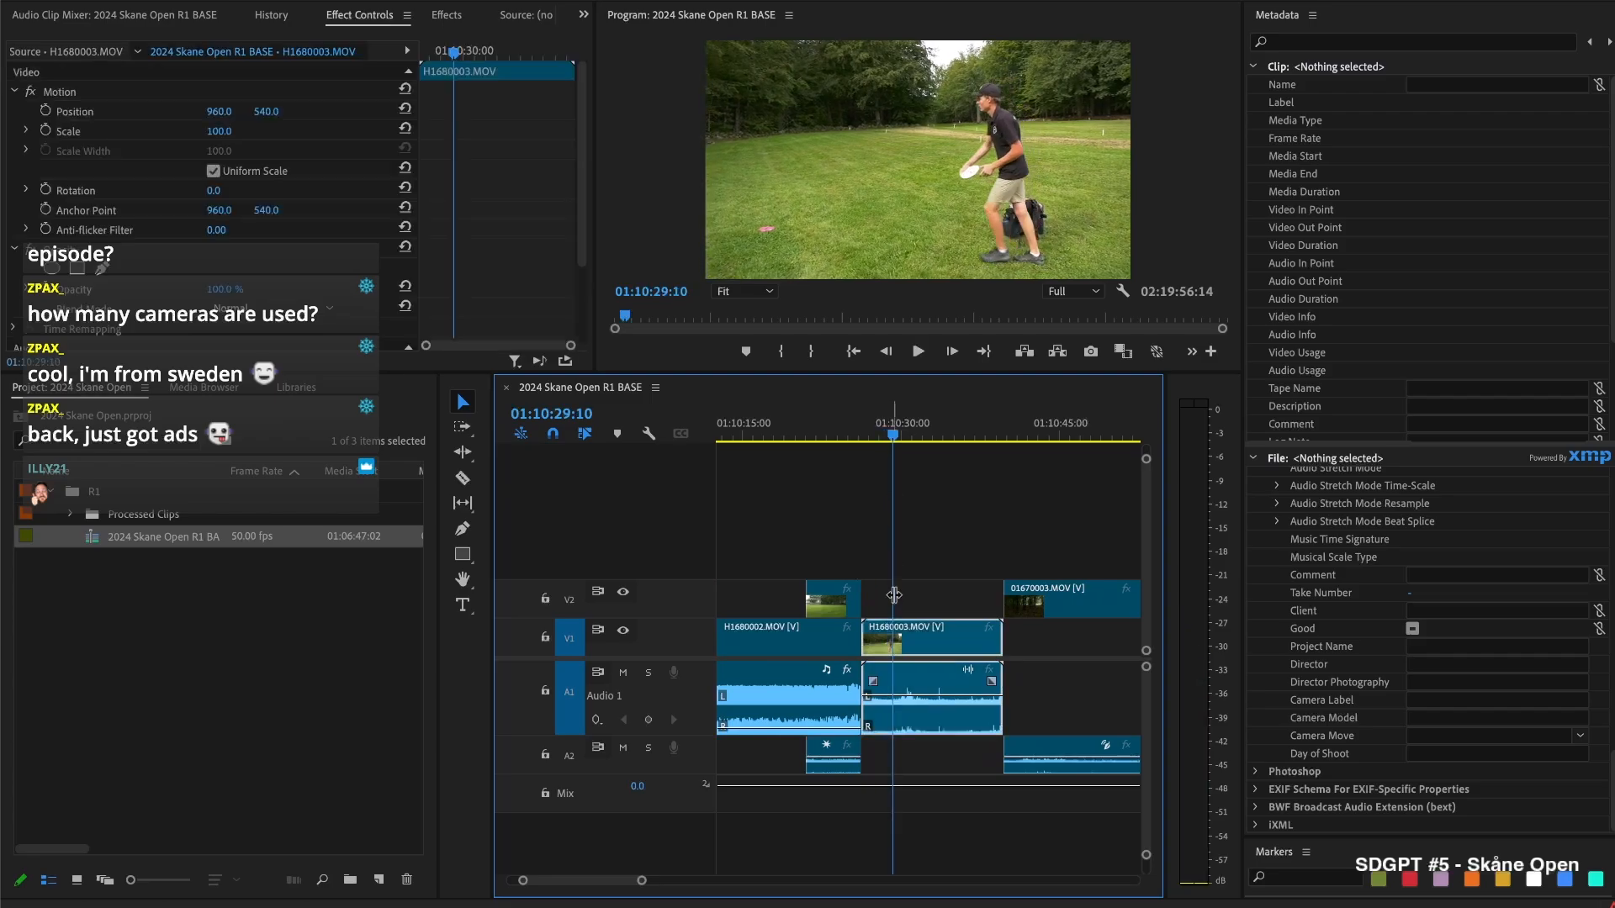
drag(888, 424, 874, 427)
key(shift+Right)
key(shift+Right)
key(shift+Right)
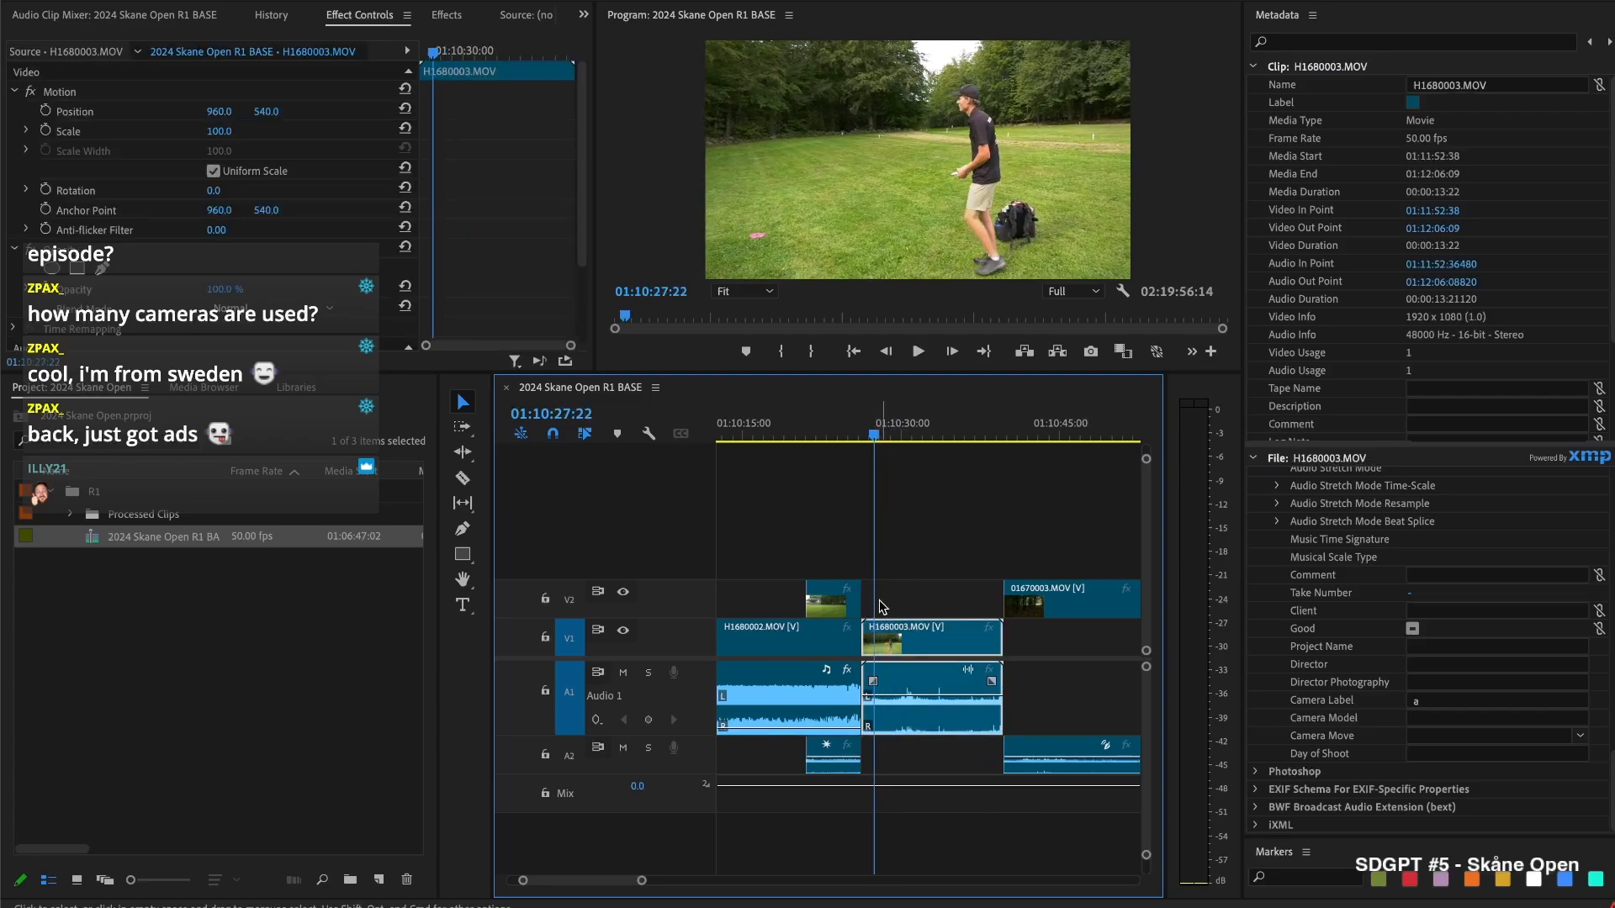
drag(864, 635, 879, 635)
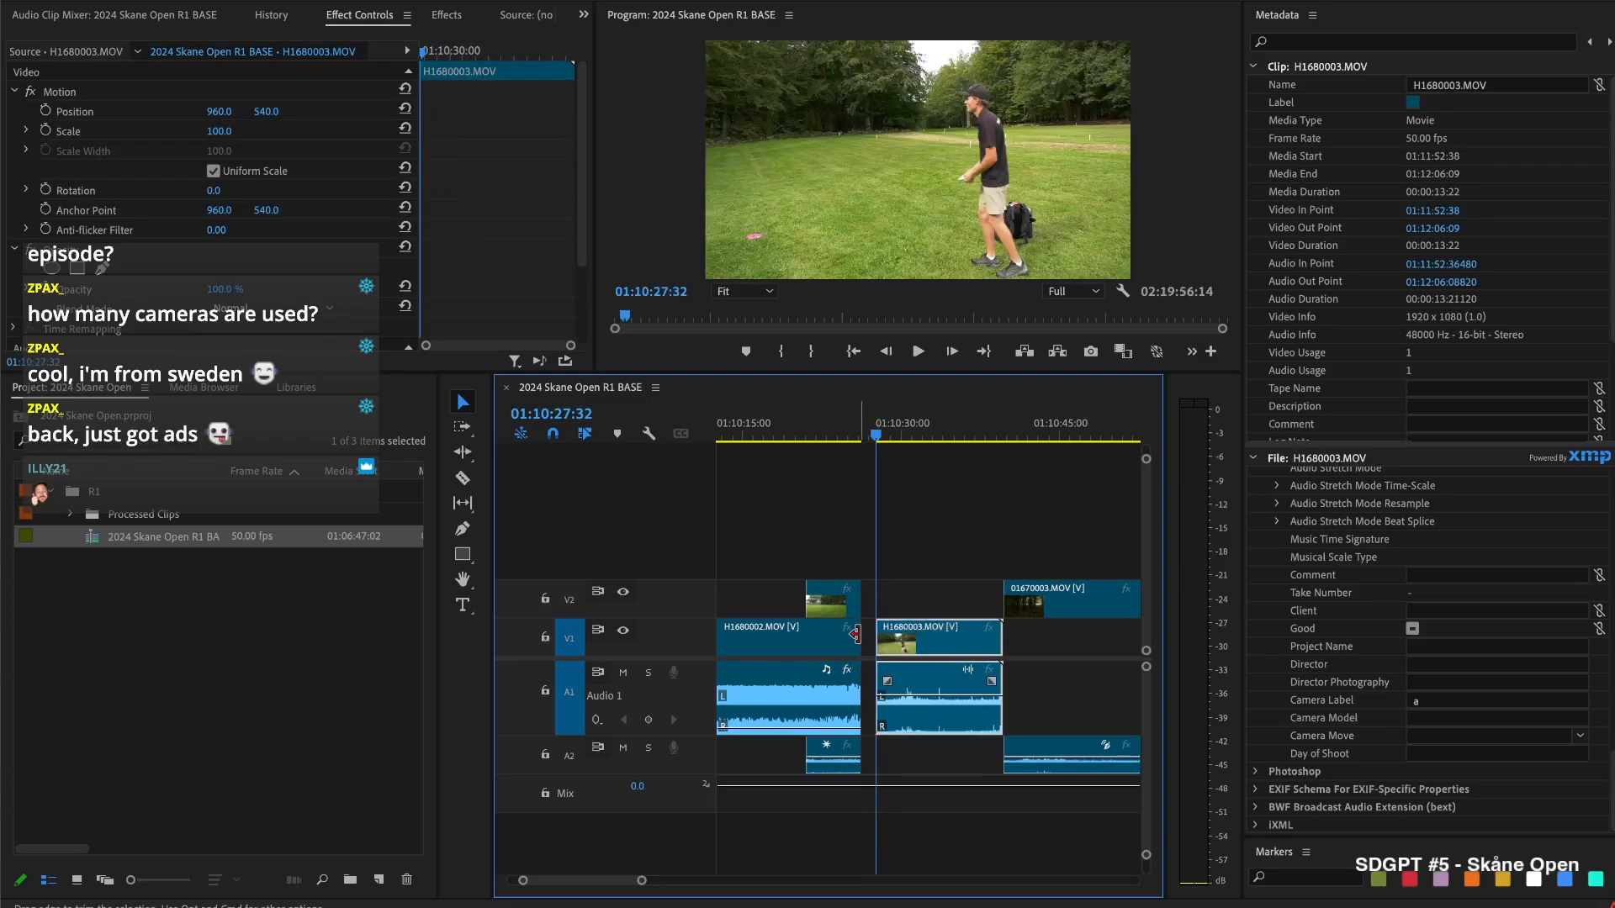
Ripple delete the small gap before the trimmed H1680003.MOV clip and play the clip
click(868, 637)
key(Delete)
click(873, 632)
key(space)
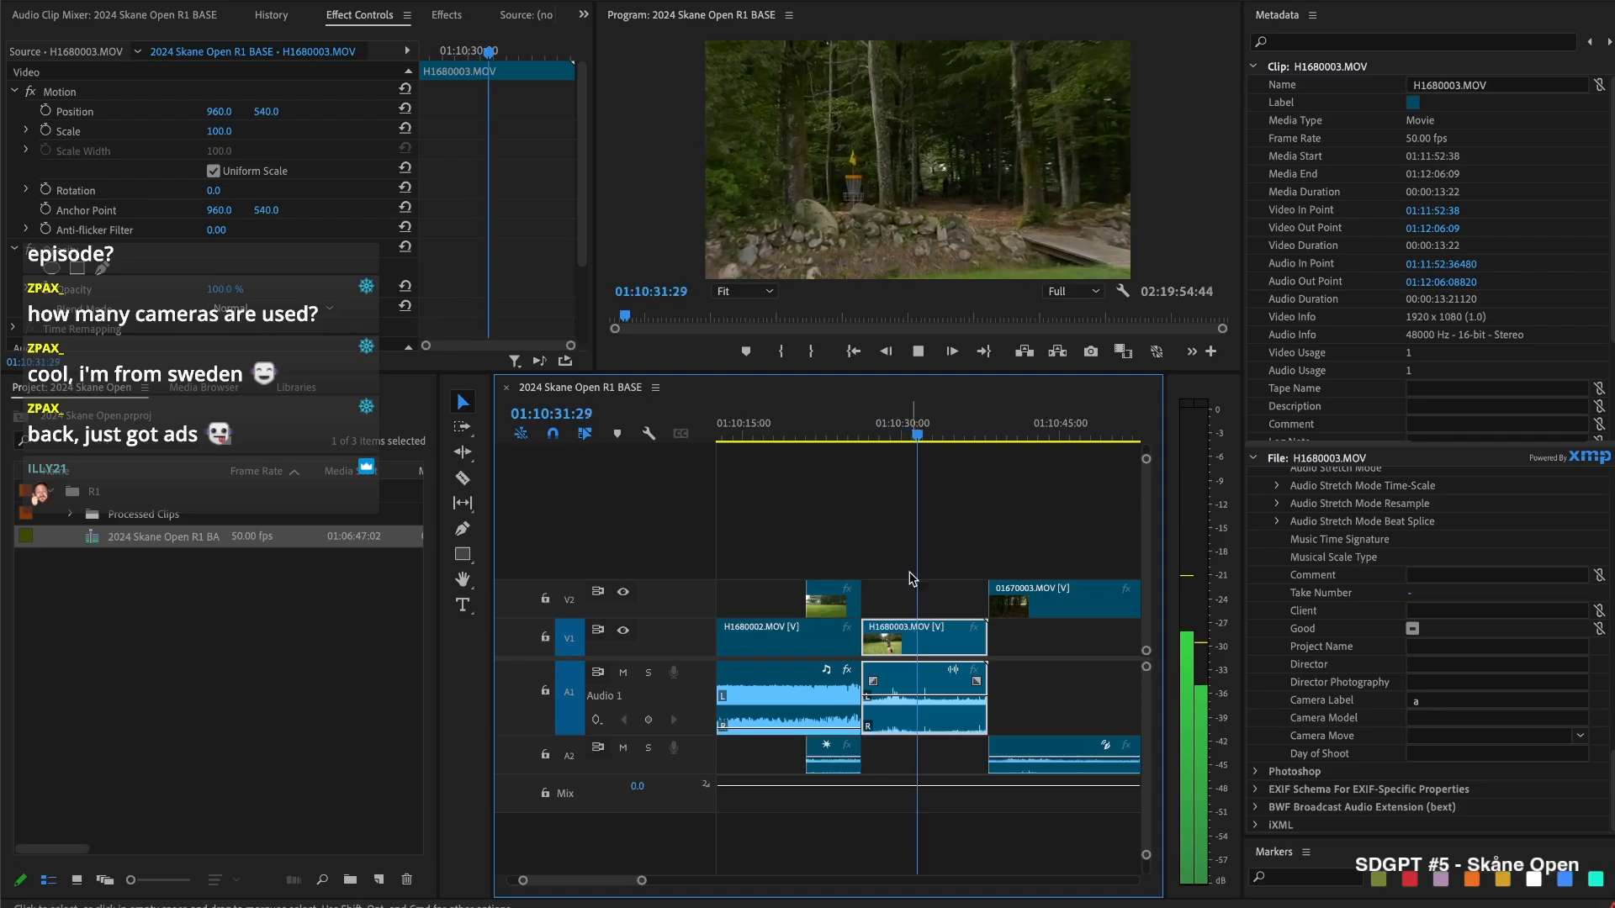
Extend the start of 01670003.MOV with its audio back to 01:10:32:30 and play on through the camera B footage
key(space)
drag(974, 581, 936, 601)
key(space)
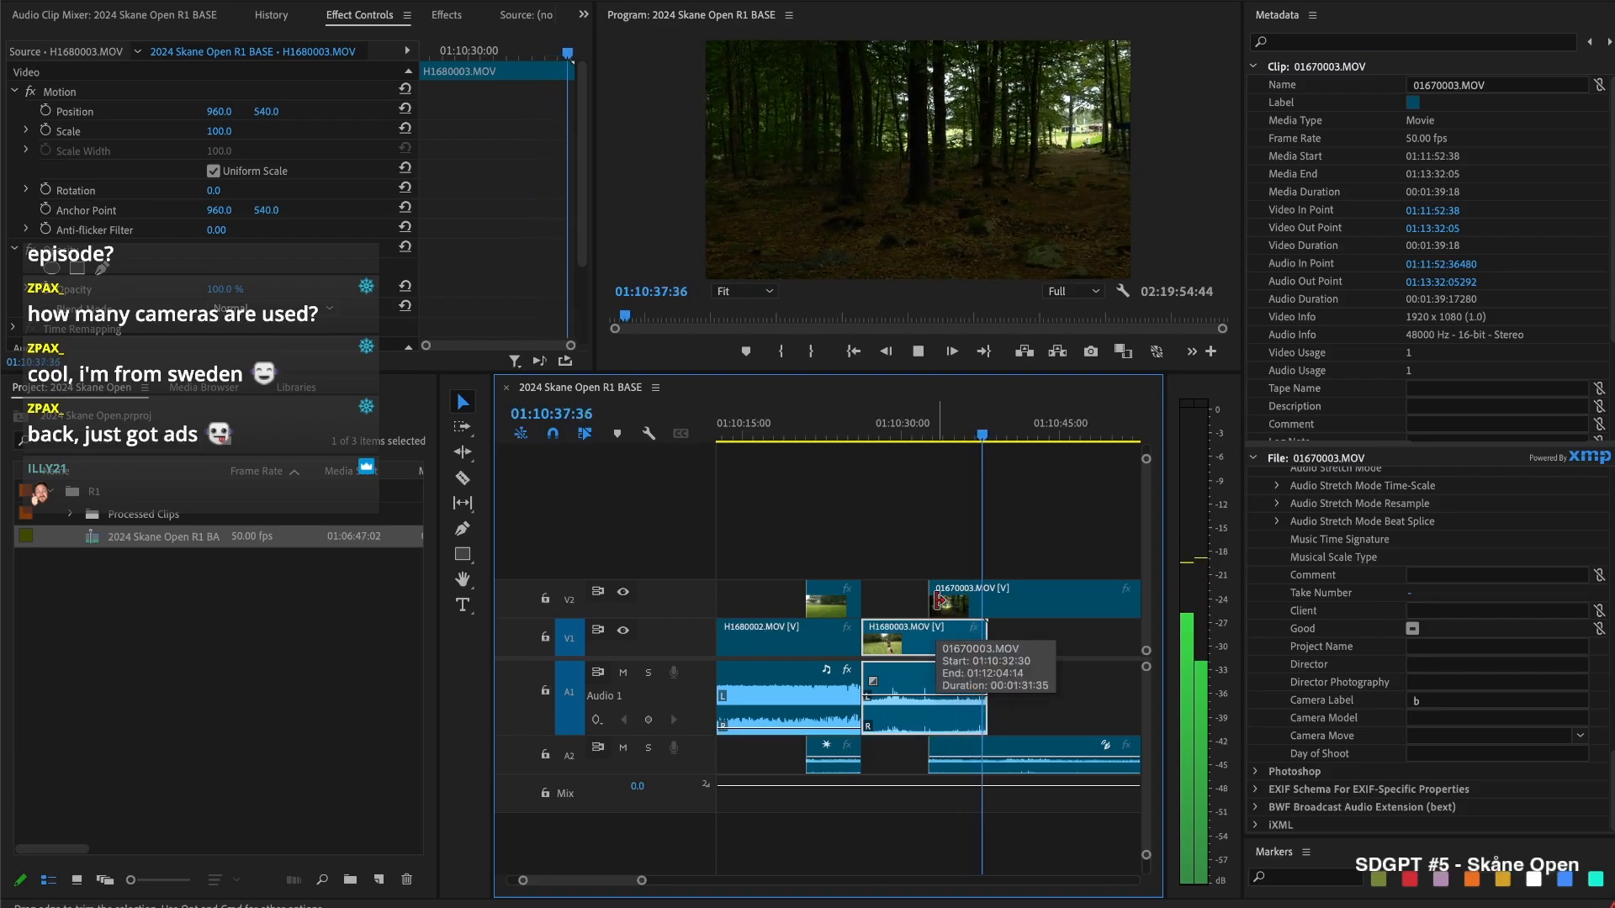
Cut 01670003.MOV with its audio at 01:10:38:16 and trim the remaining part's start to just before the end of H1680004.MOV
key(space)
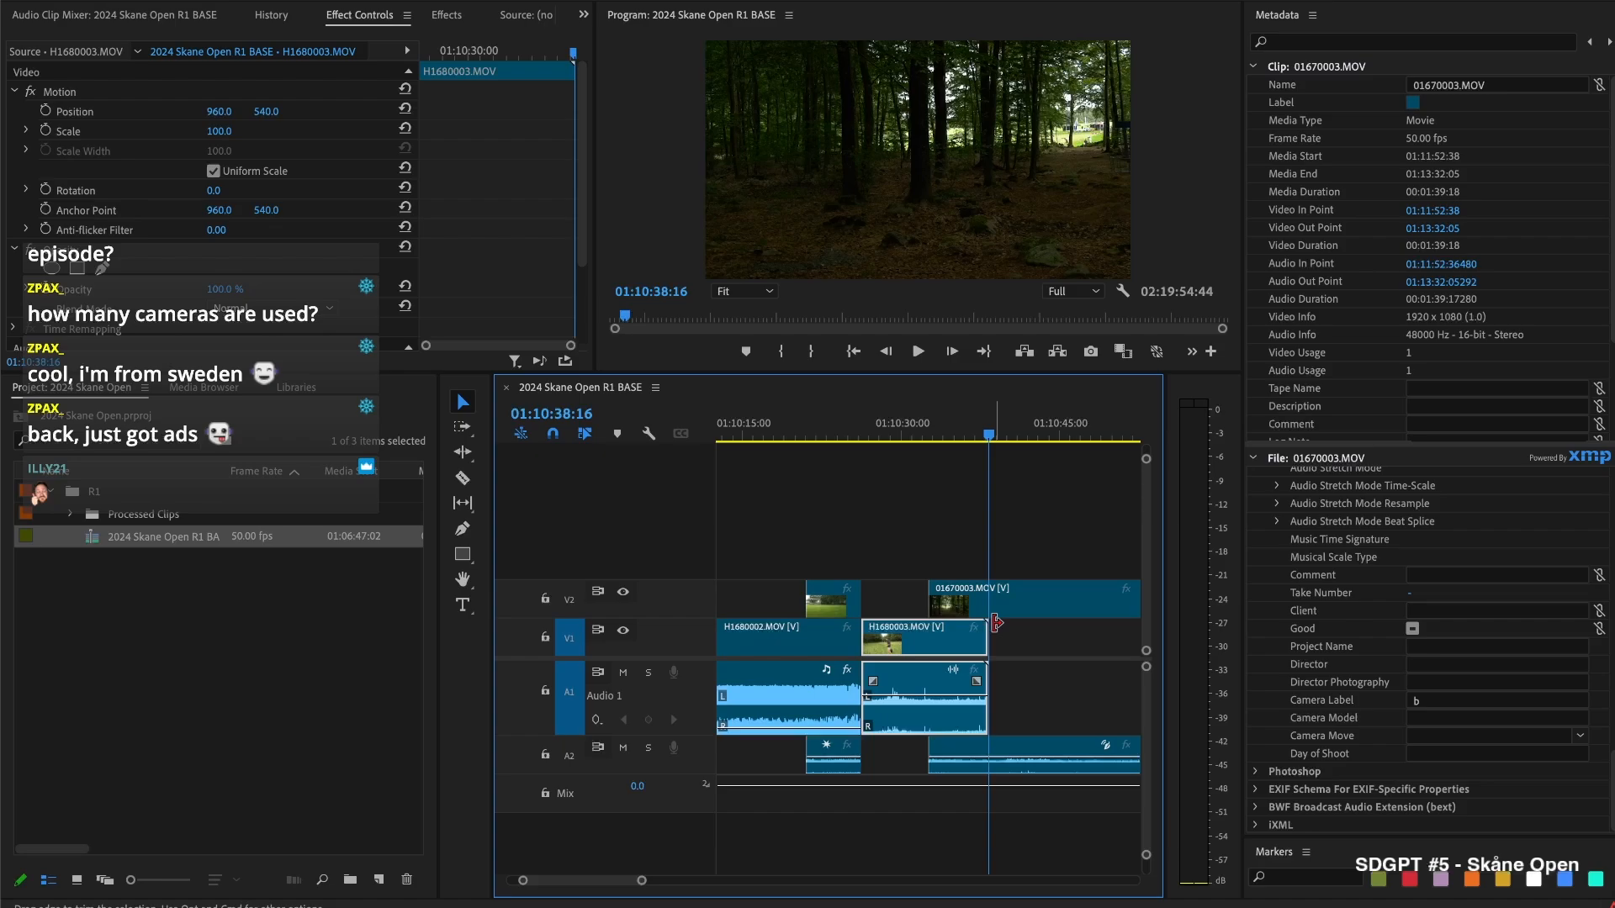
drag(999, 648, 1092, 603)
scroll(1062, 608, right, 3)
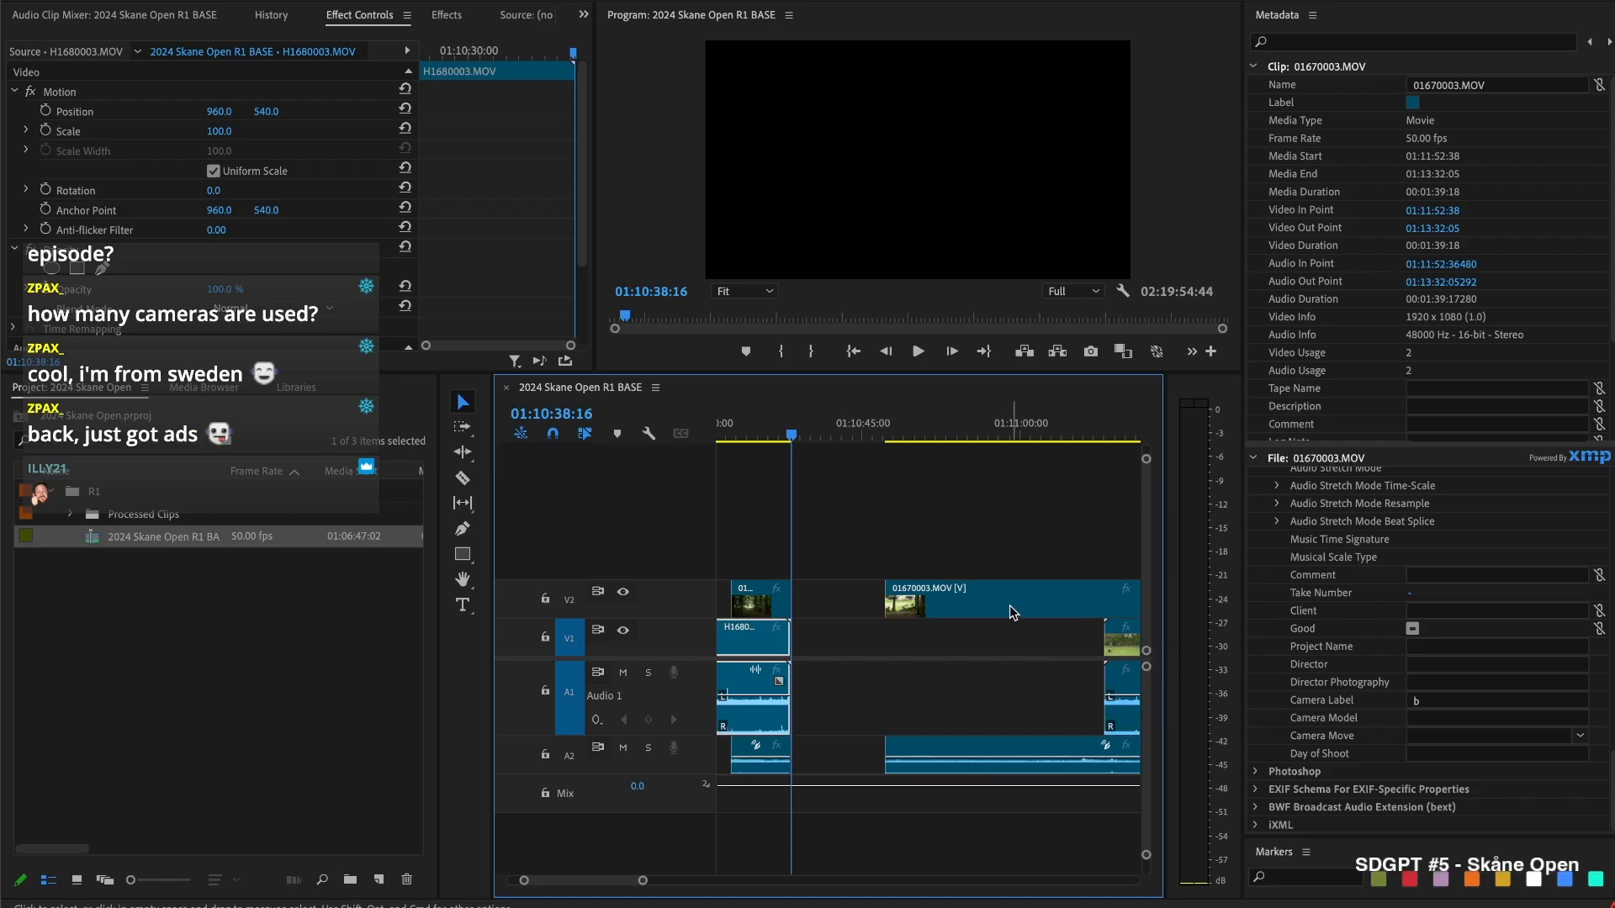
scroll(1010, 603, right, 2)
drag(805, 597, 1109, 596)
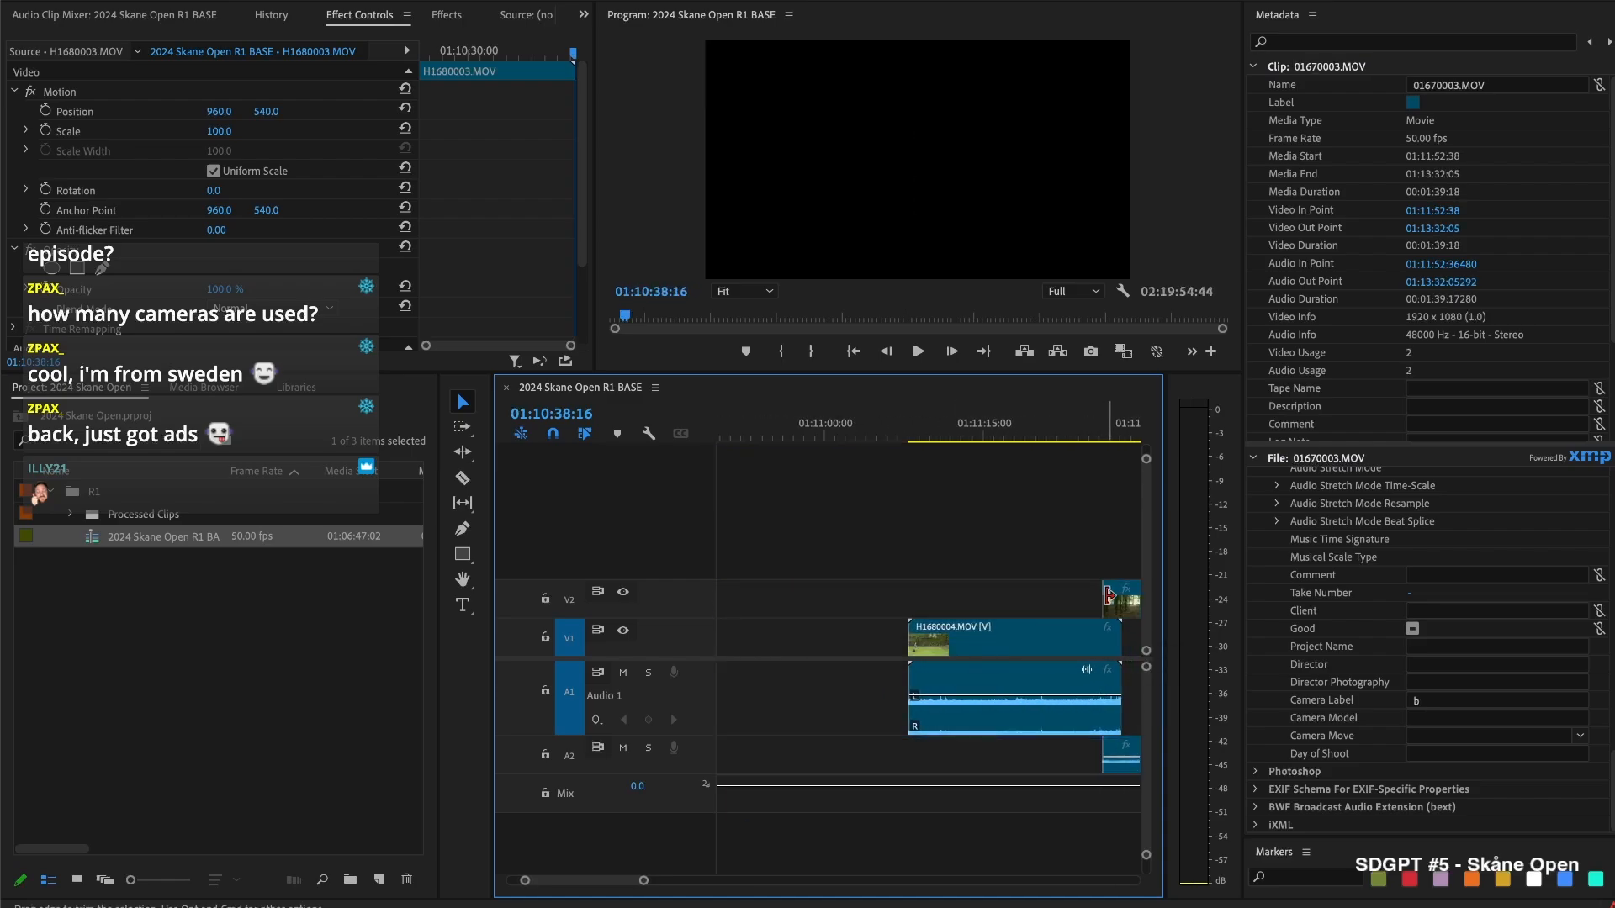
Glance at H1680004.MOV, then replay the end of the 01670003.MOV segment above H1680003.MOV to find its cut point
click(937, 419)
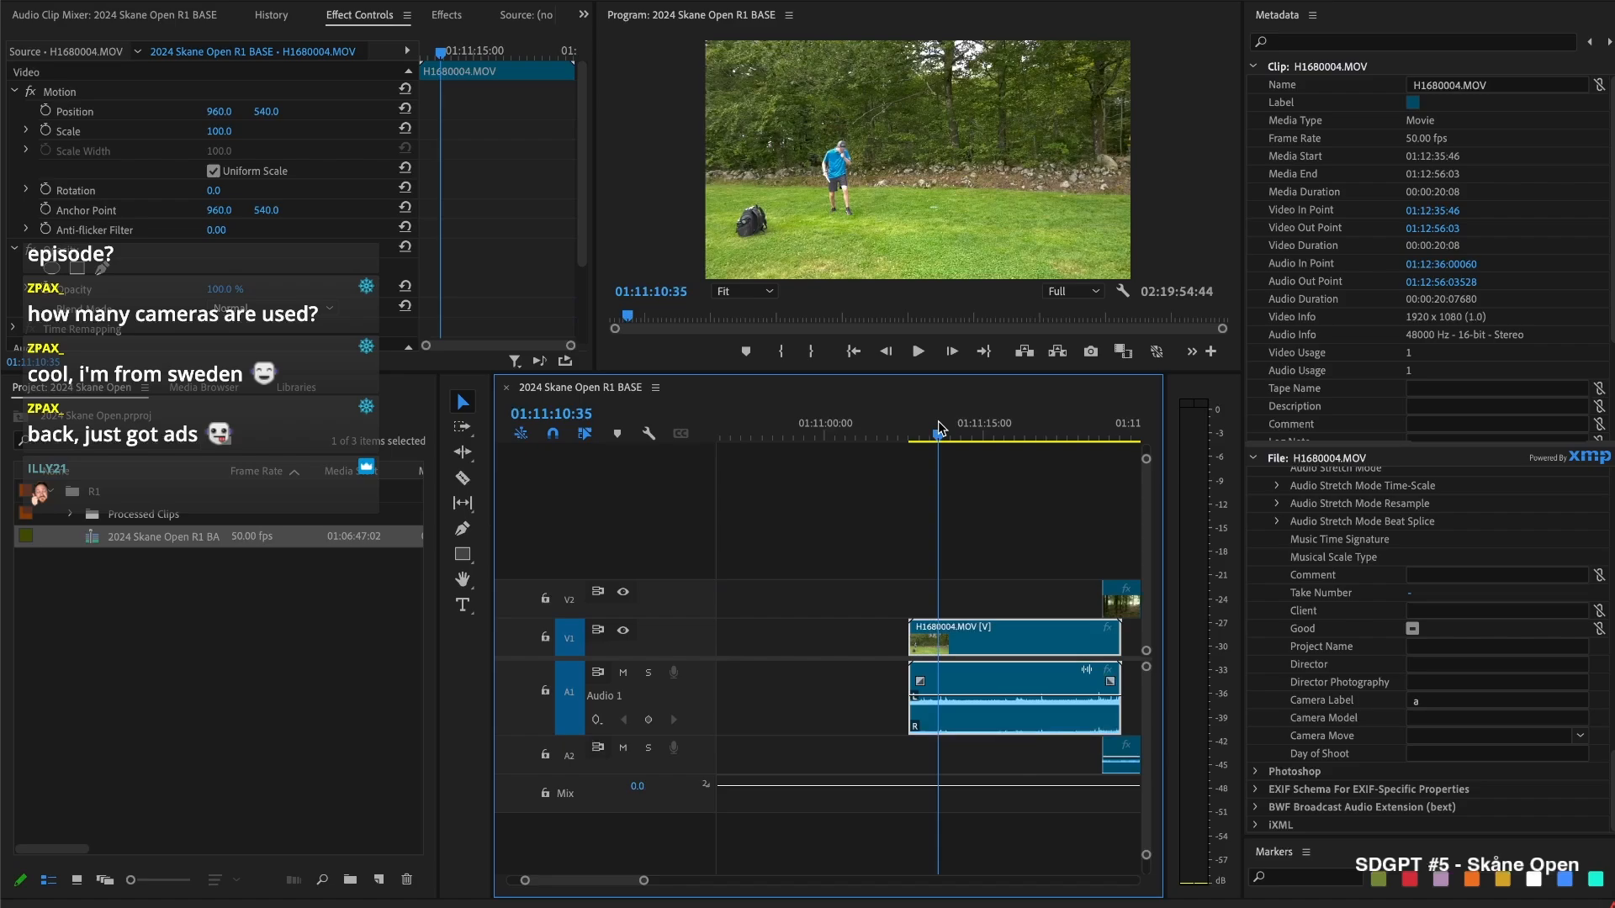
scroll(911, 469, up, 5)
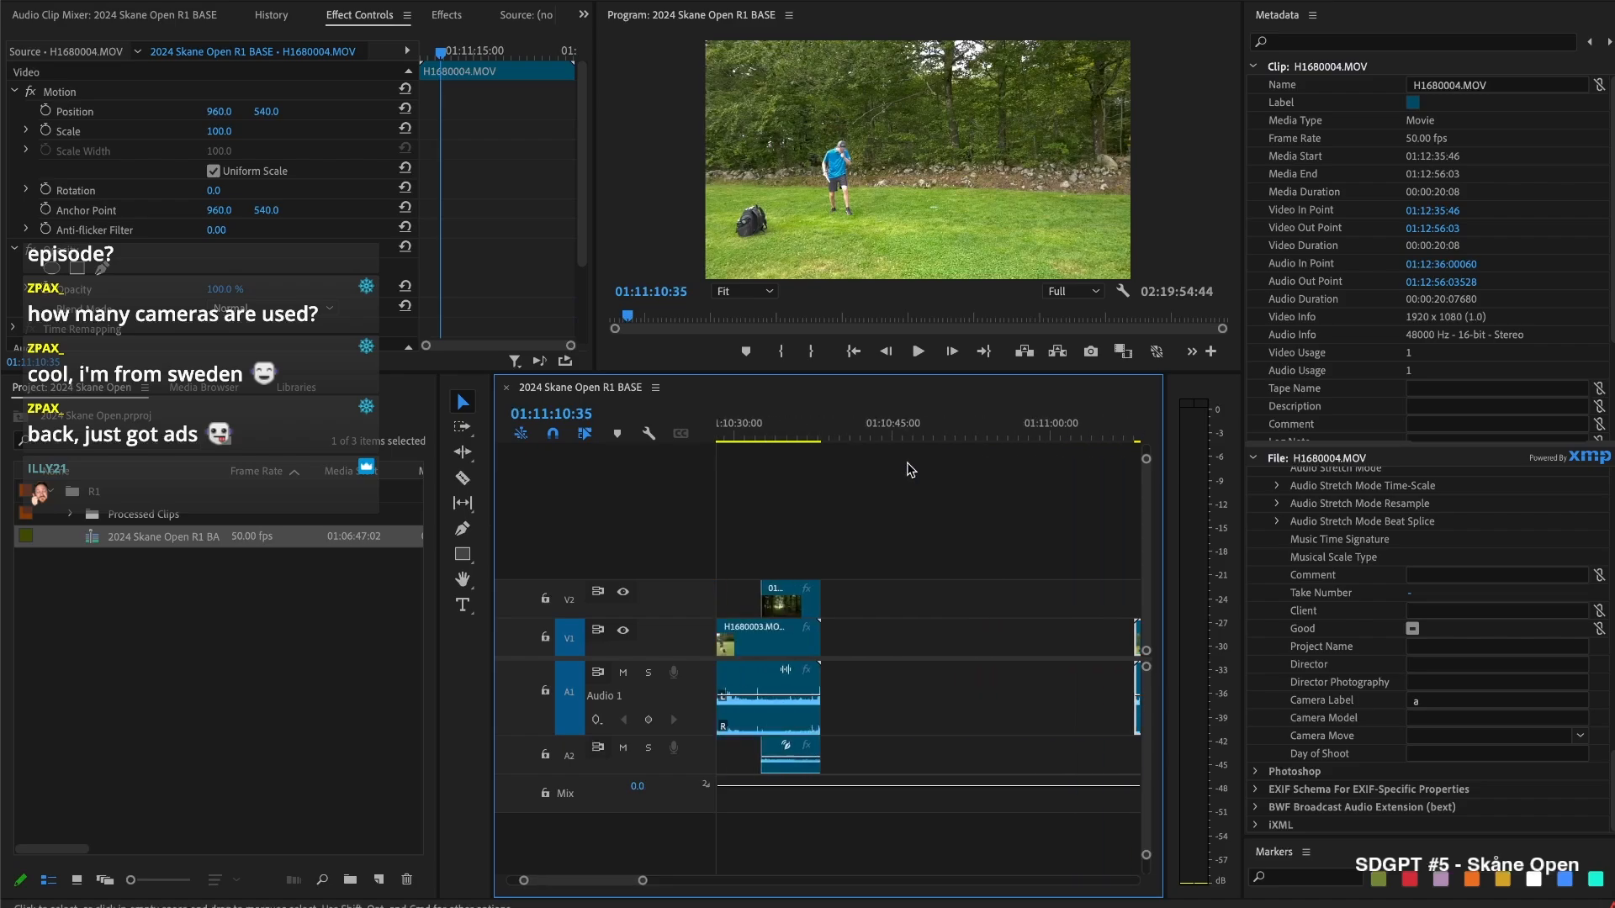
scroll(854, 555, up, 3)
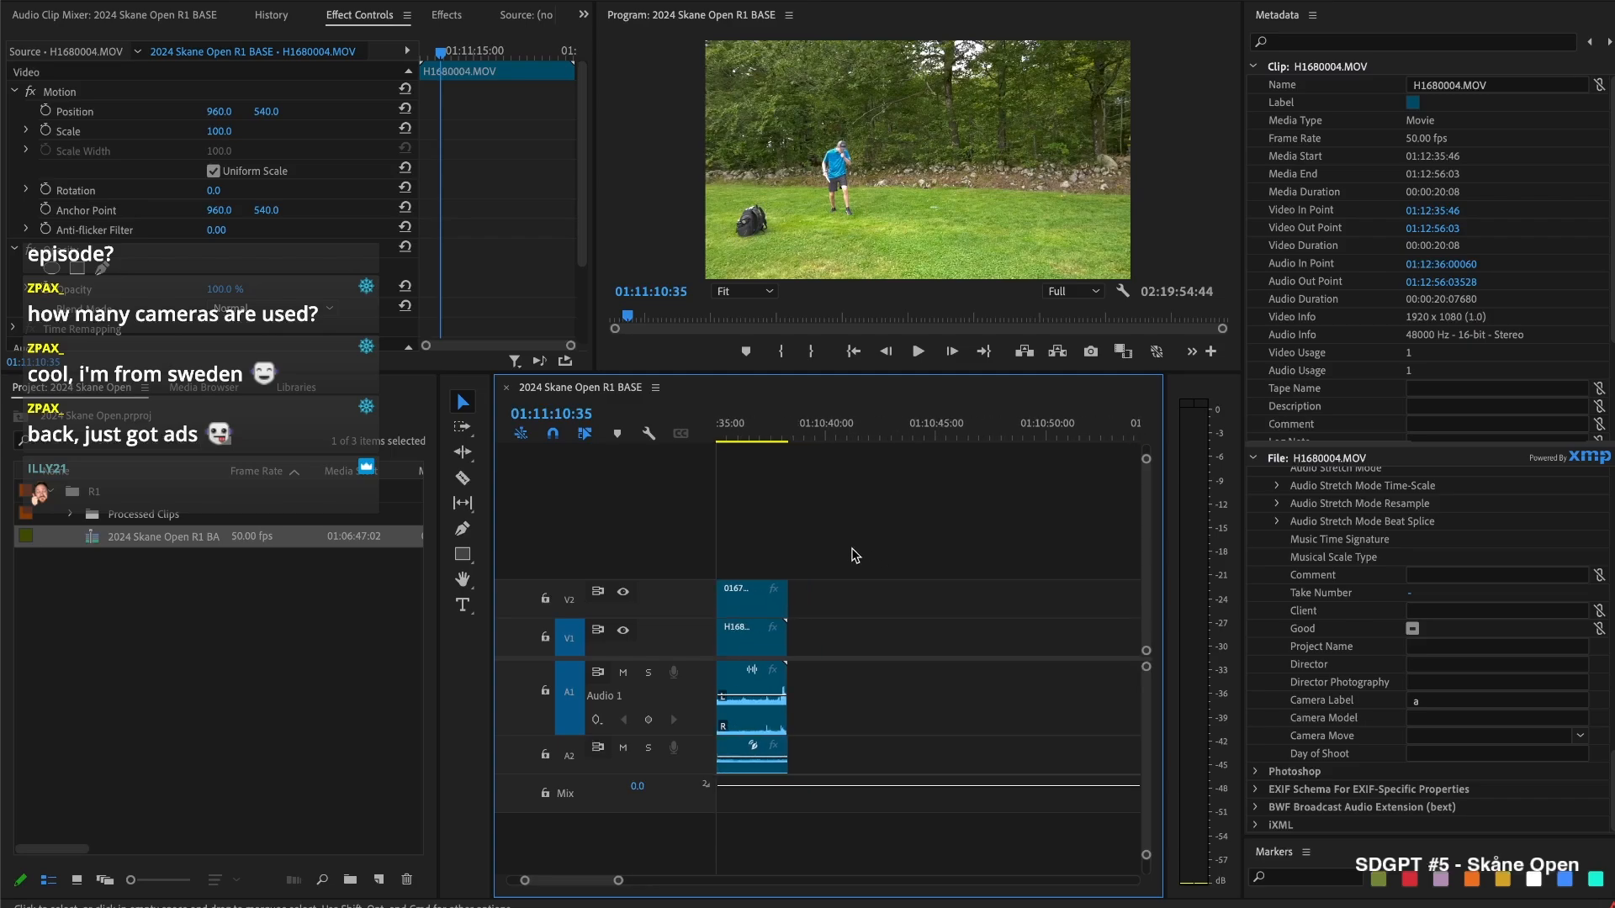
scroll(820, 579, up, 3)
drag(933, 596, 936, 598)
click(904, 416)
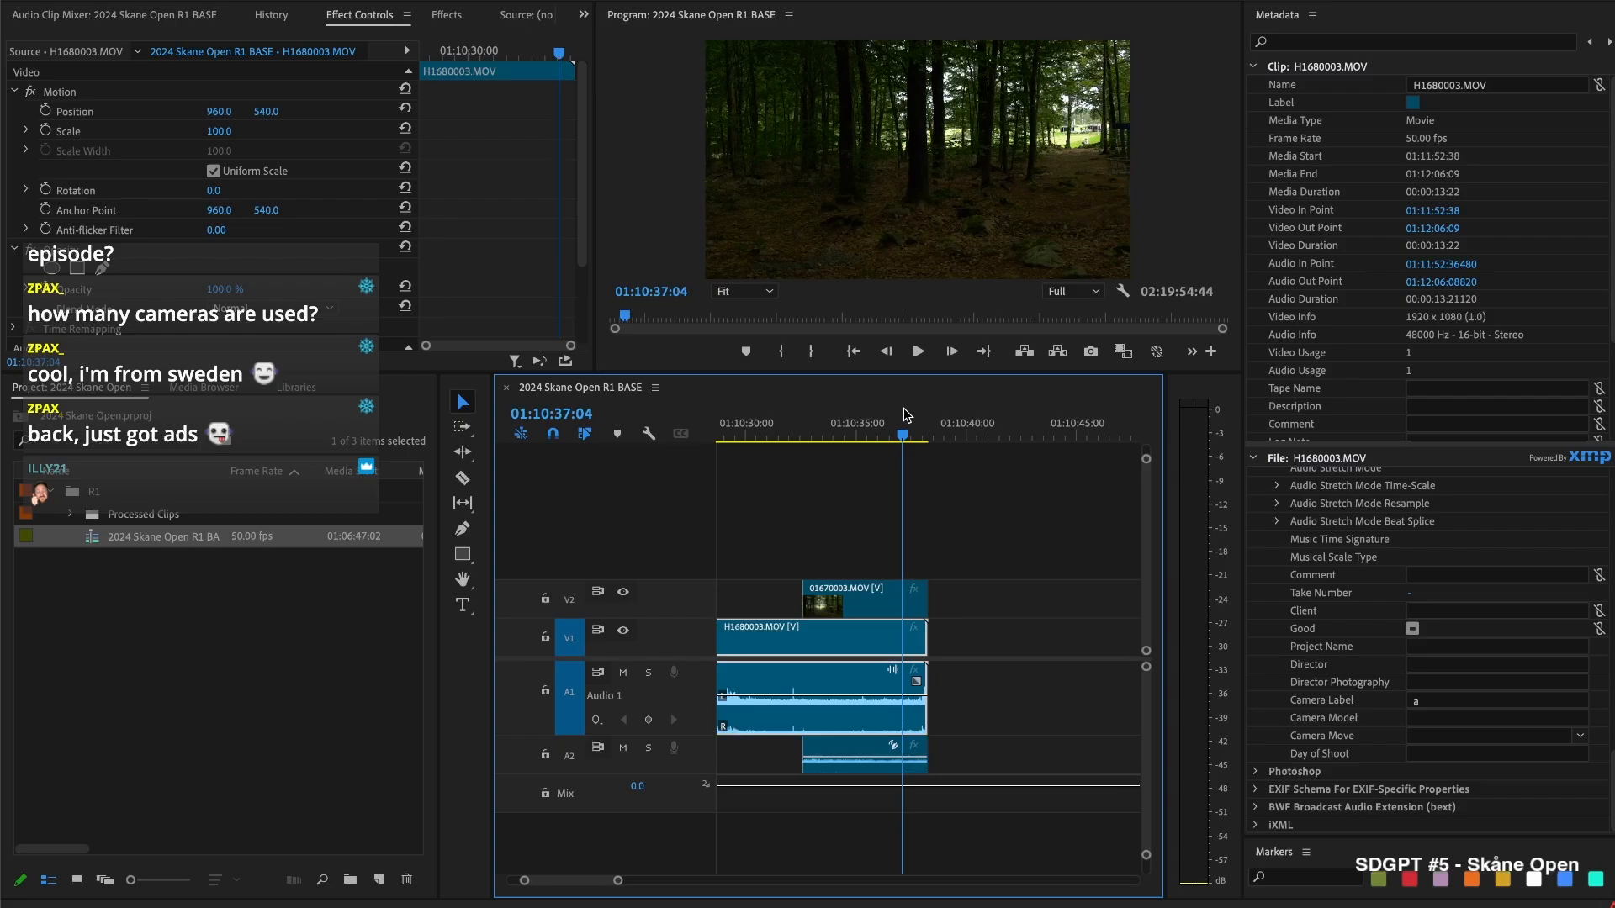
key(space)
key(space)
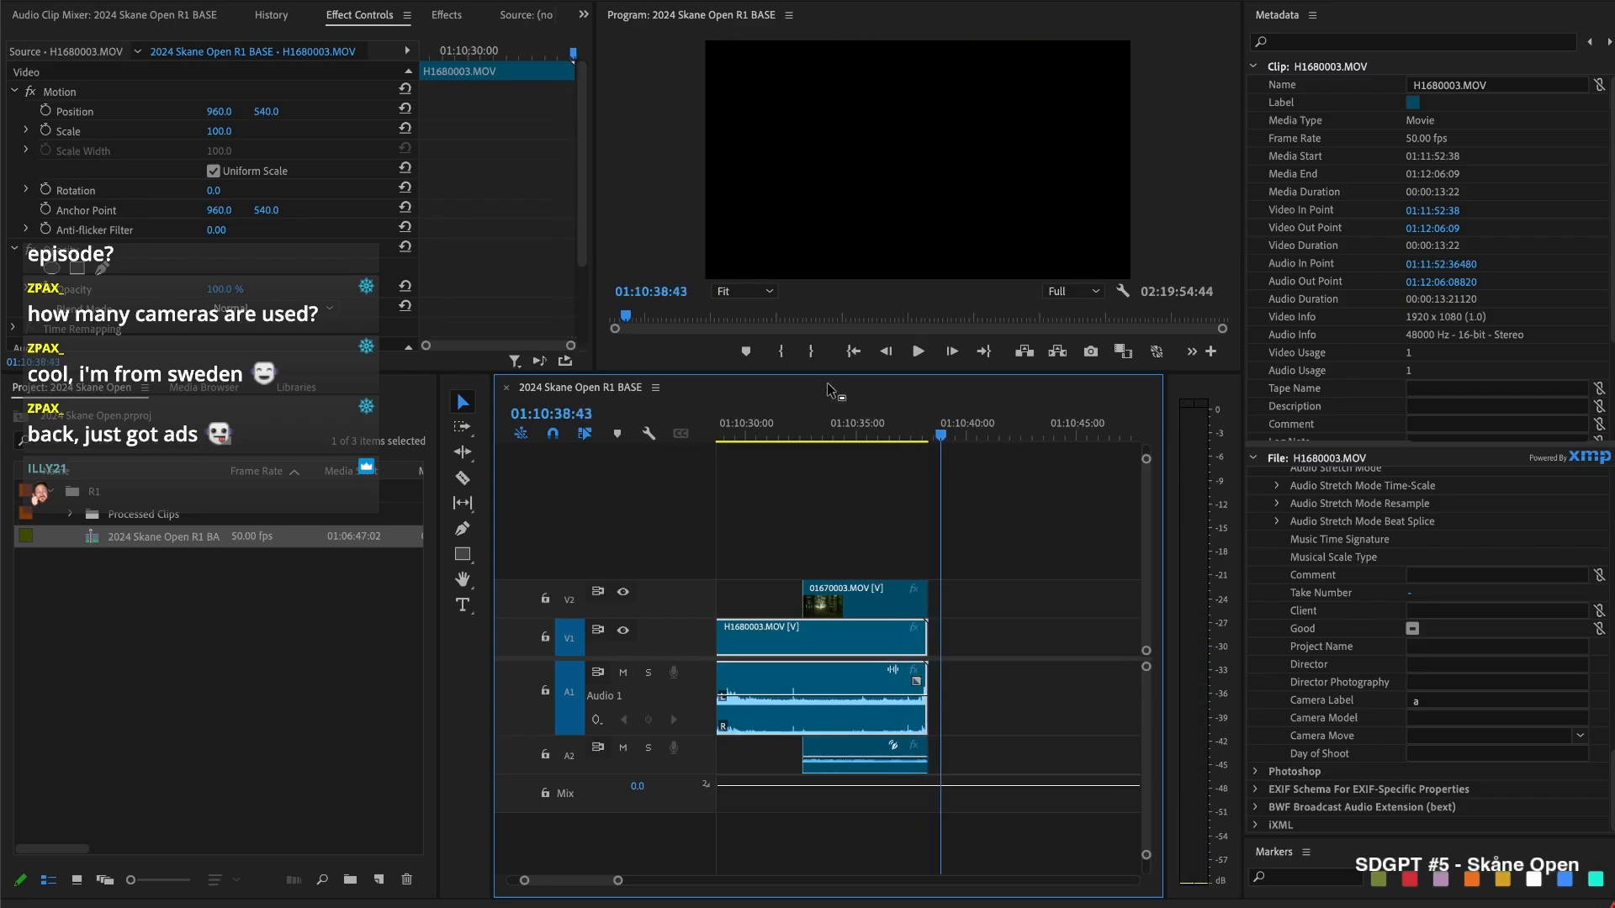
click(851, 425)
key(space)
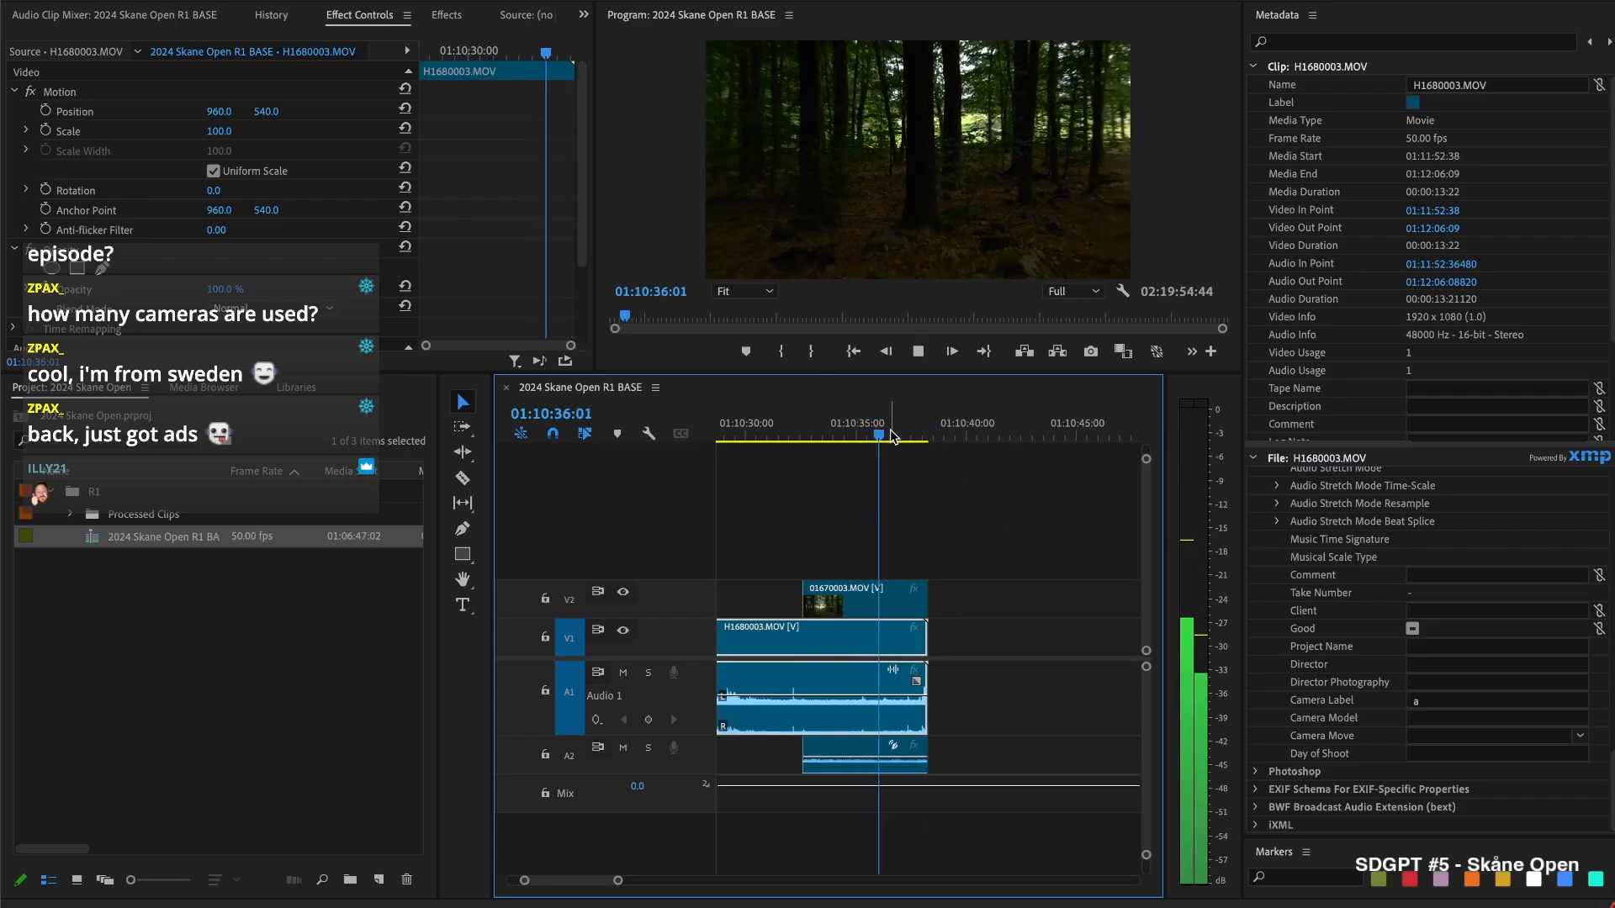
click(826, 434)
key(space)
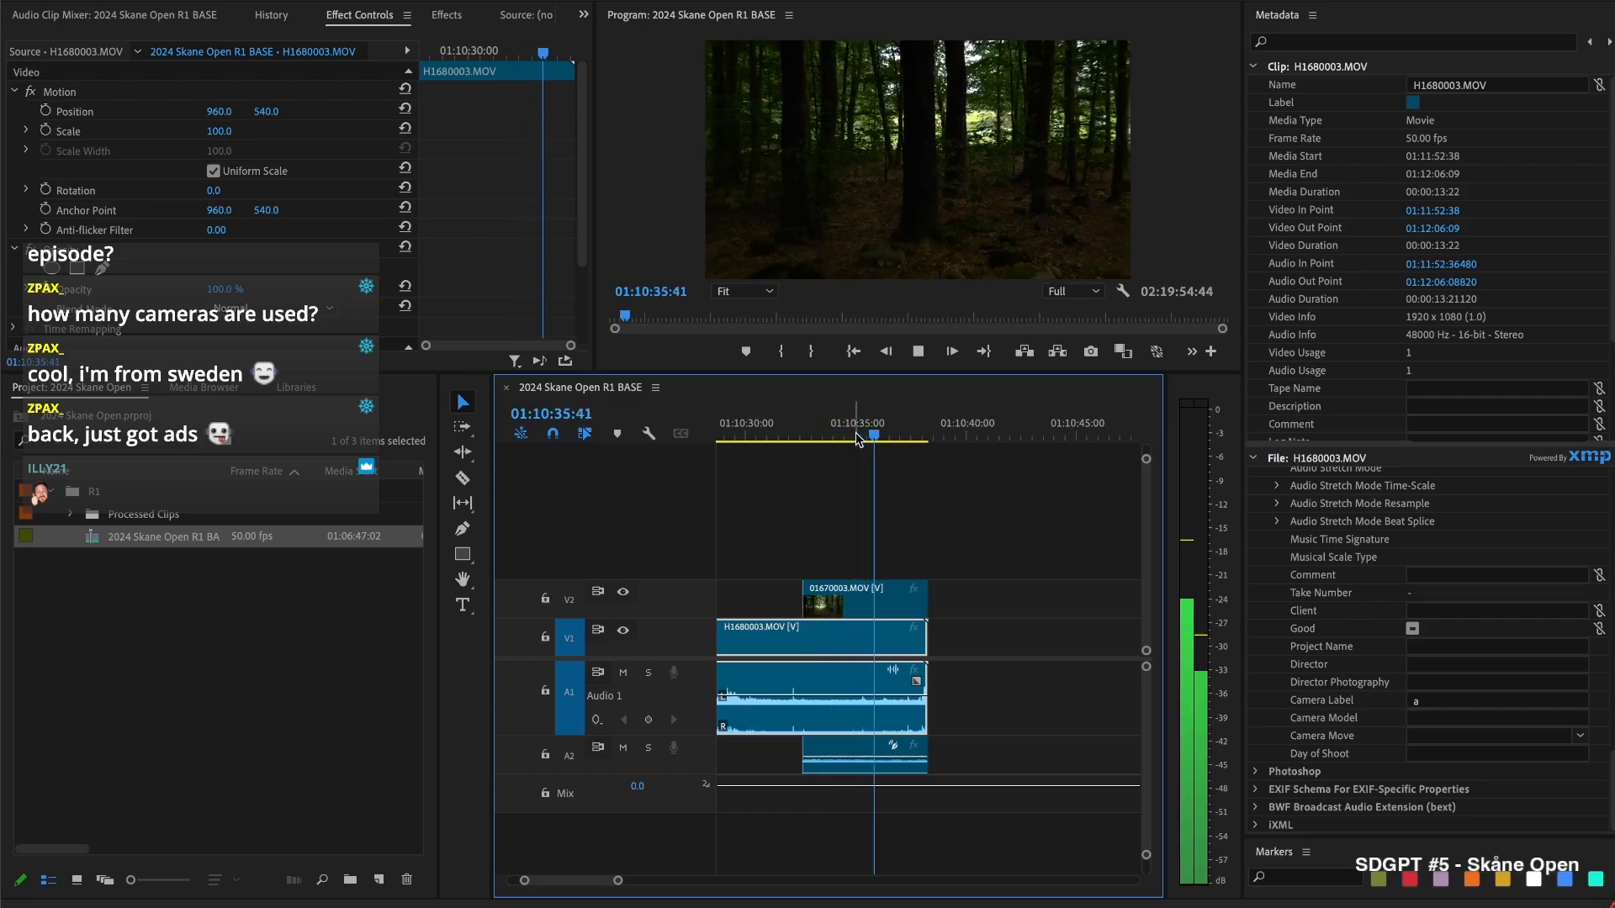
key(space)
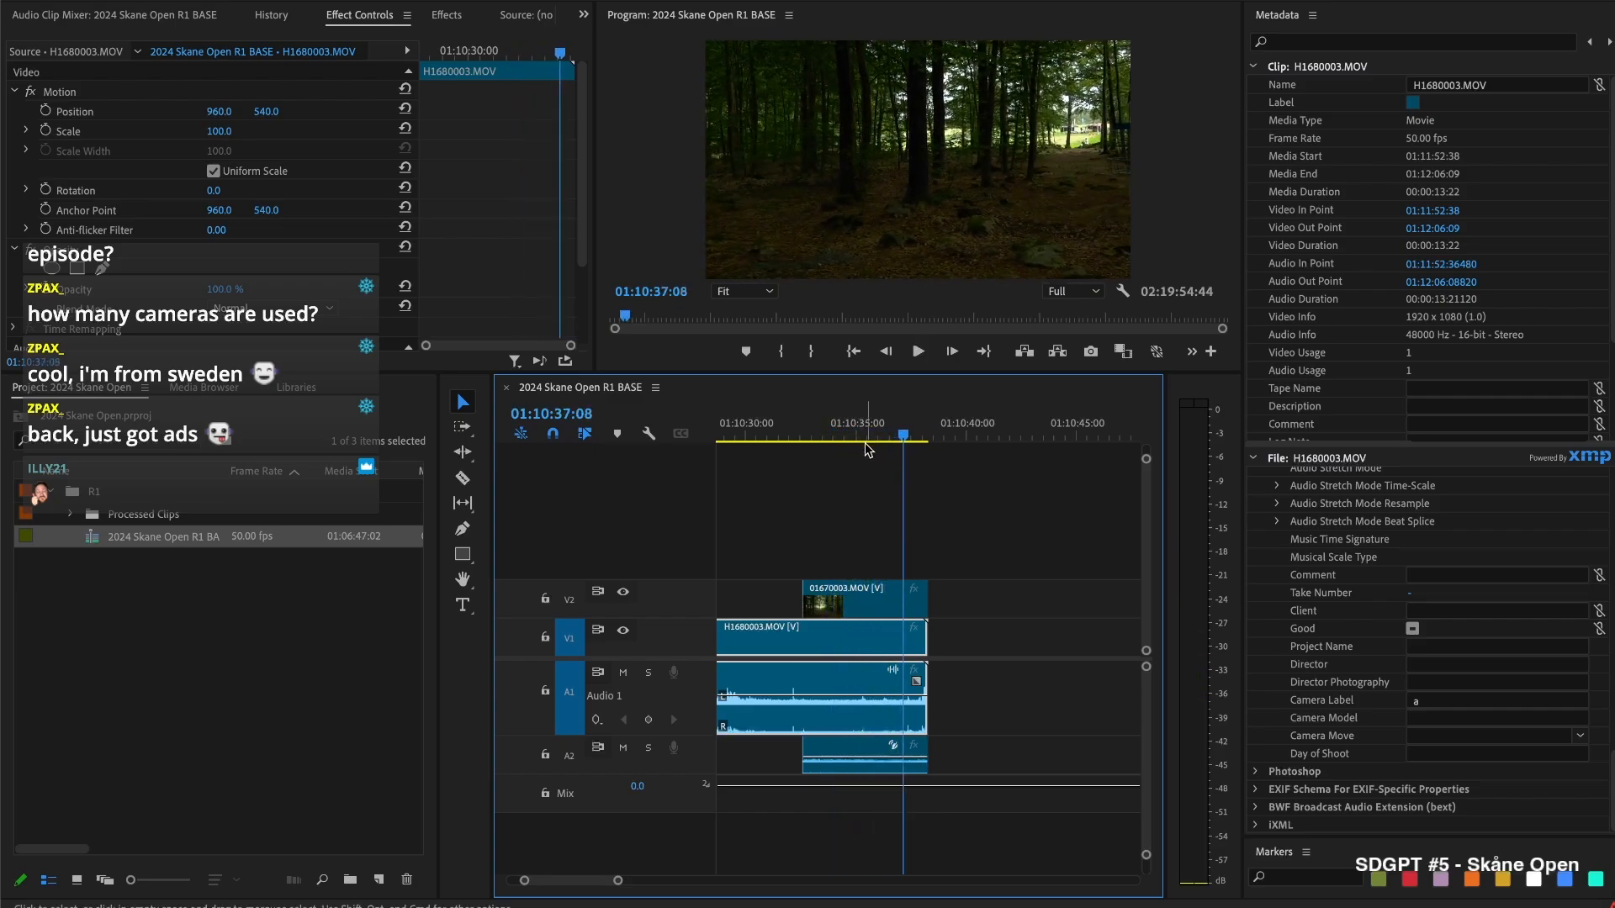
Cut all tracks at 01:10:37:08, delete the leftover pieces after the cut and ripple delete the gap
key(ctrl+shift+k)
drag(997, 548, 908, 767)
key(Delete)
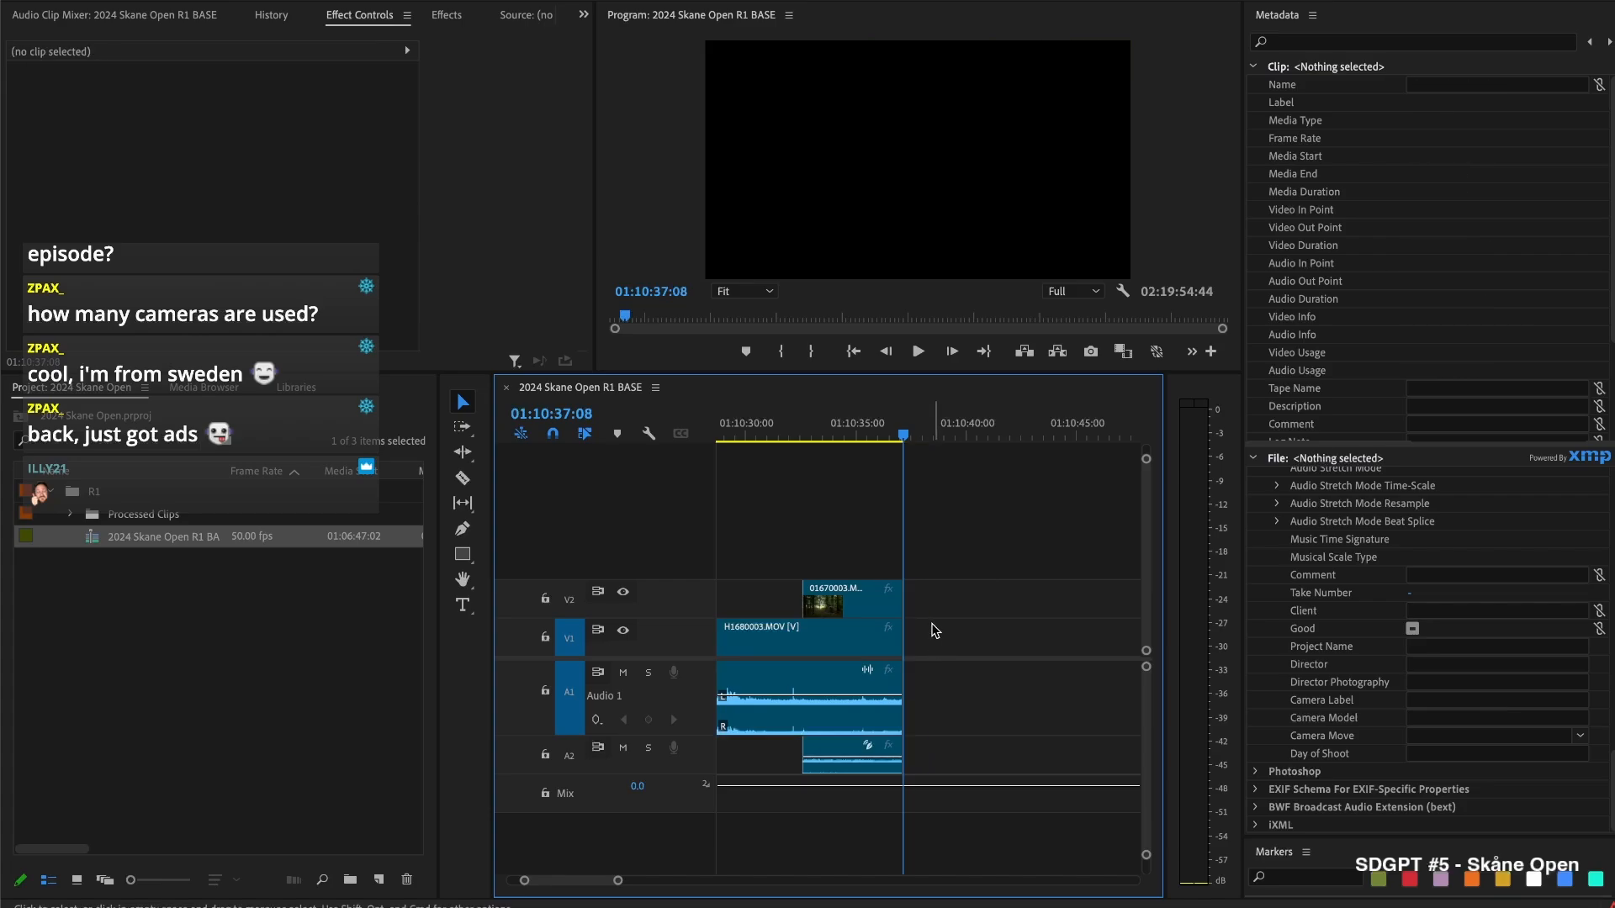
click(948, 637)
key(Delete)
Cut H1680004.MOV with its audio at 01:10:45:29, delete the part before the cut and close the gap
scroll(938, 605, down, 3)
drag(811, 433, 908, 424)
key(minus)
key(super+k)
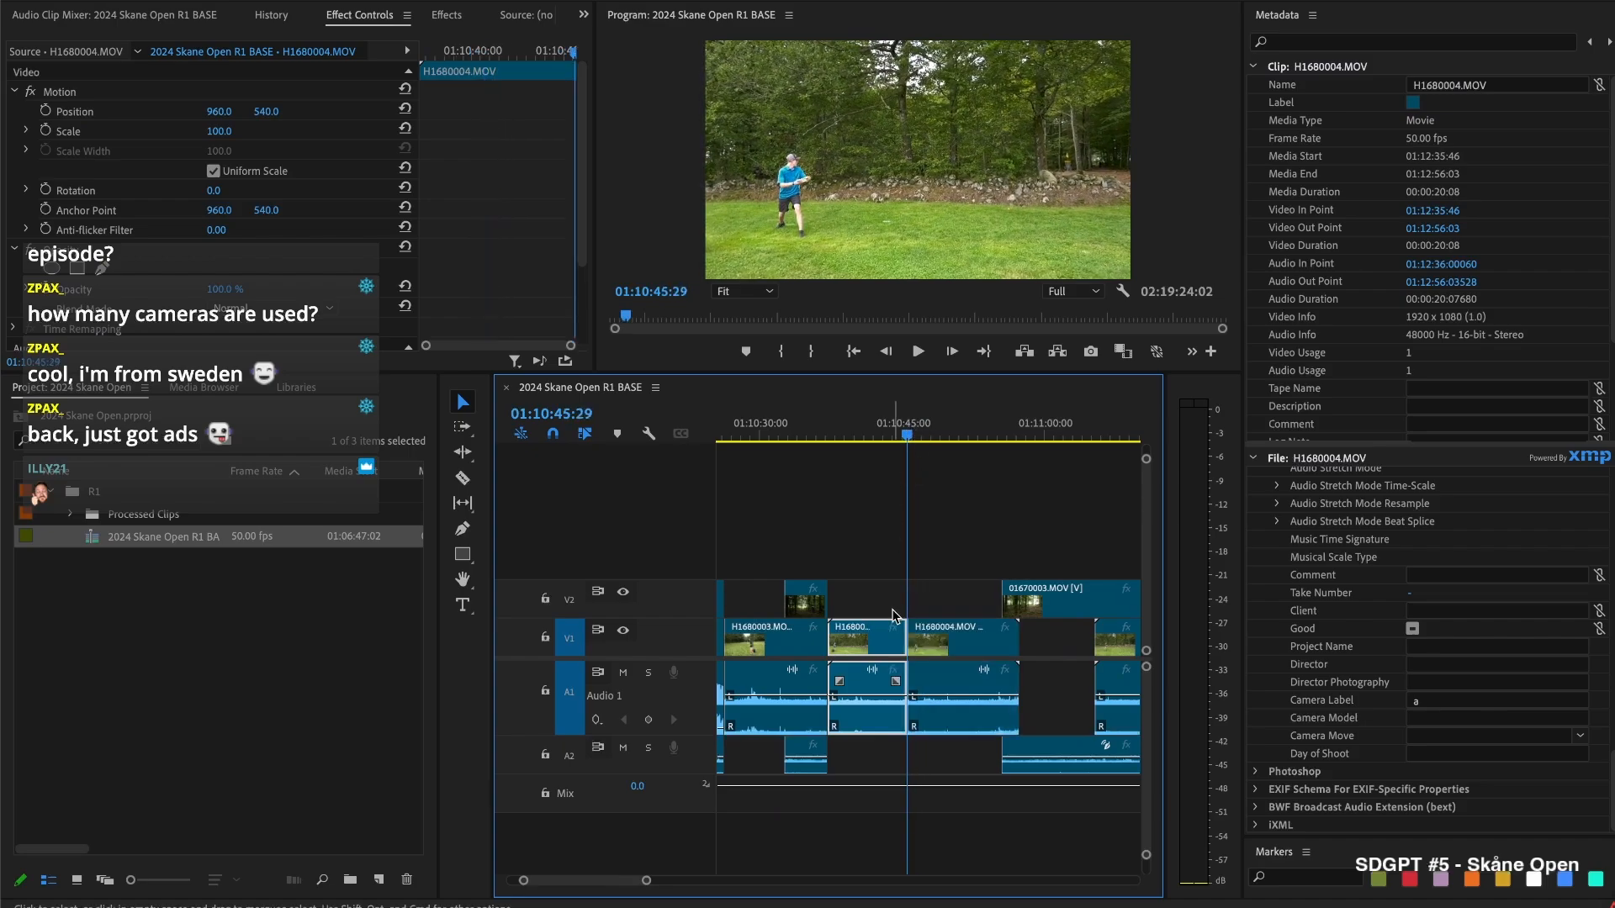
key(Delete)
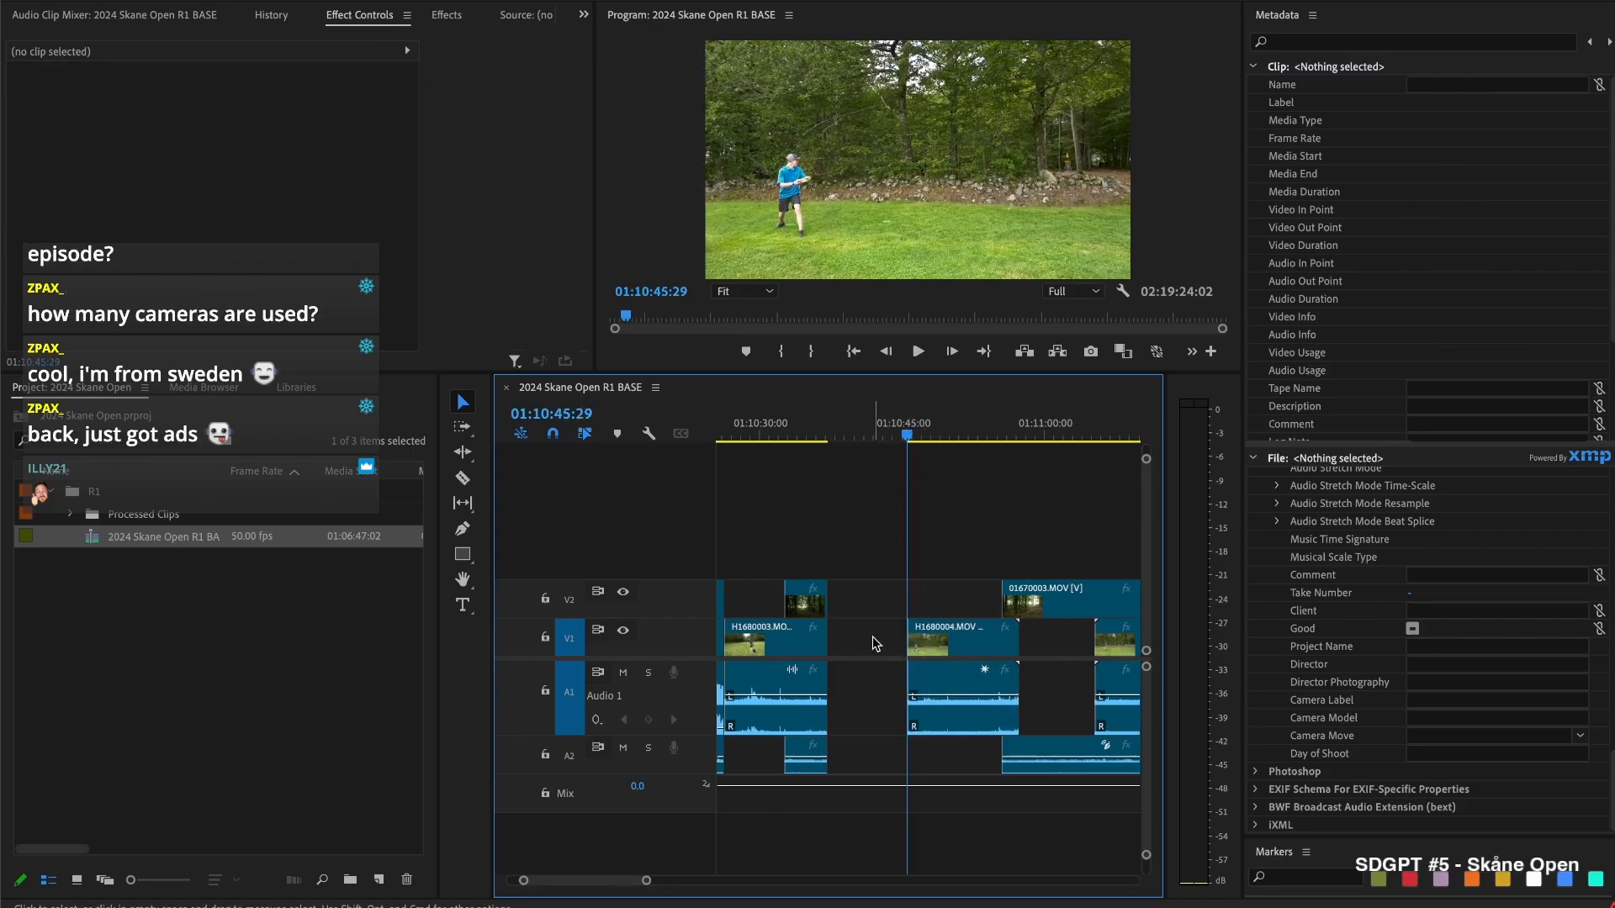
click(872, 643)
key(Delete)
Play the trimmed H1680004.MOV from its start and extend the start of 01670003.MOV with its audio back to 01:10:42:24
click(866, 641)
key(Up)
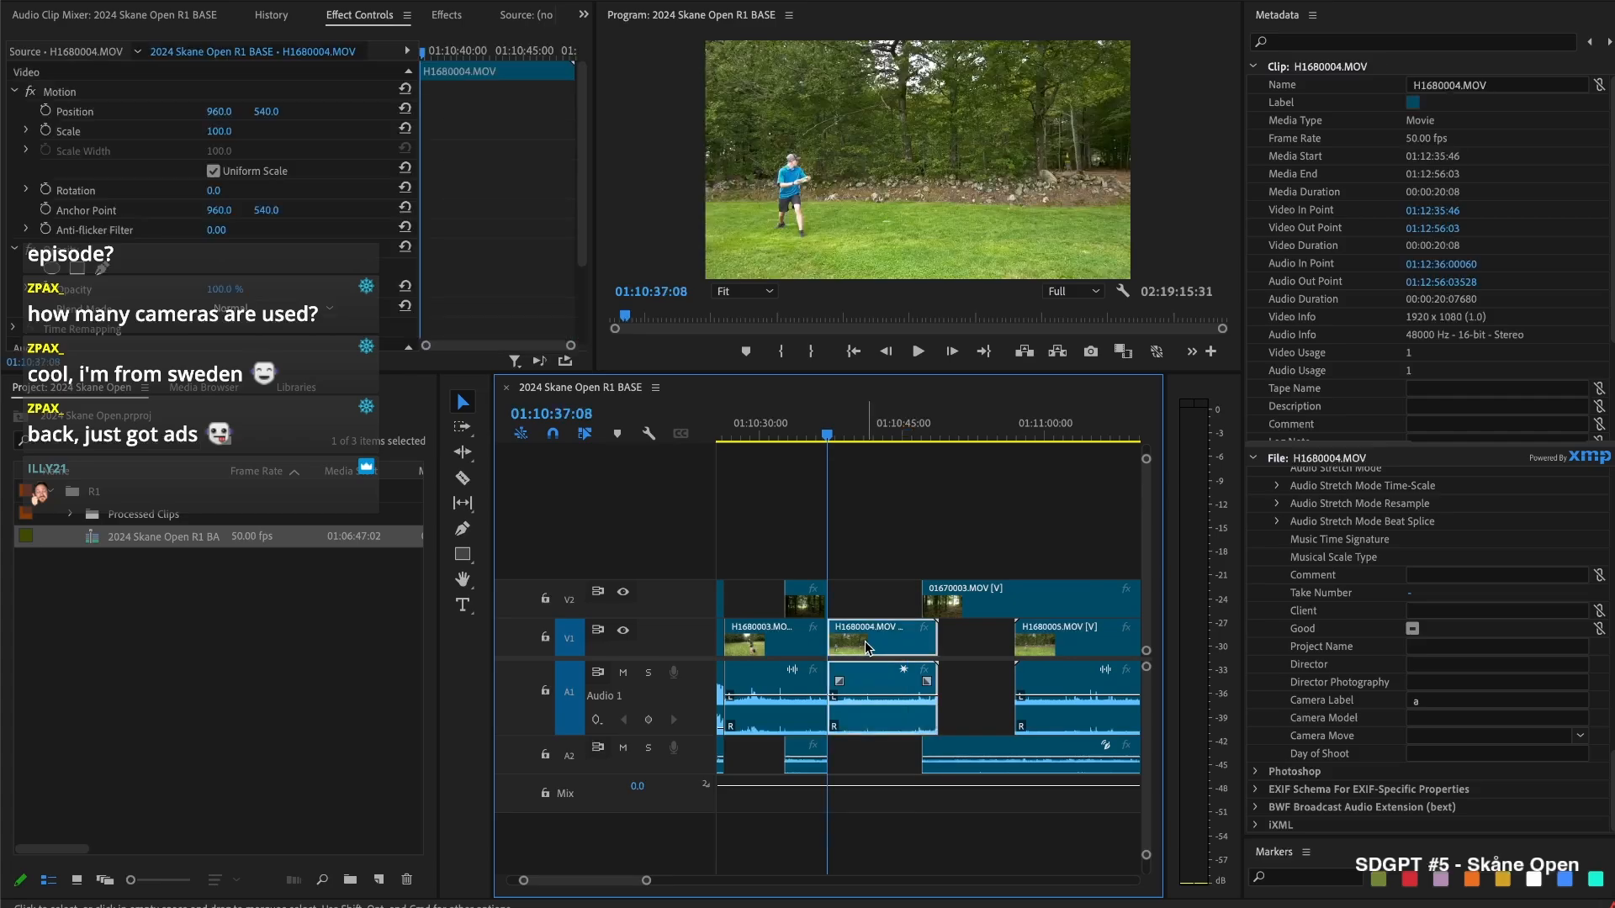
key(space)
scroll(858, 596, up, 1)
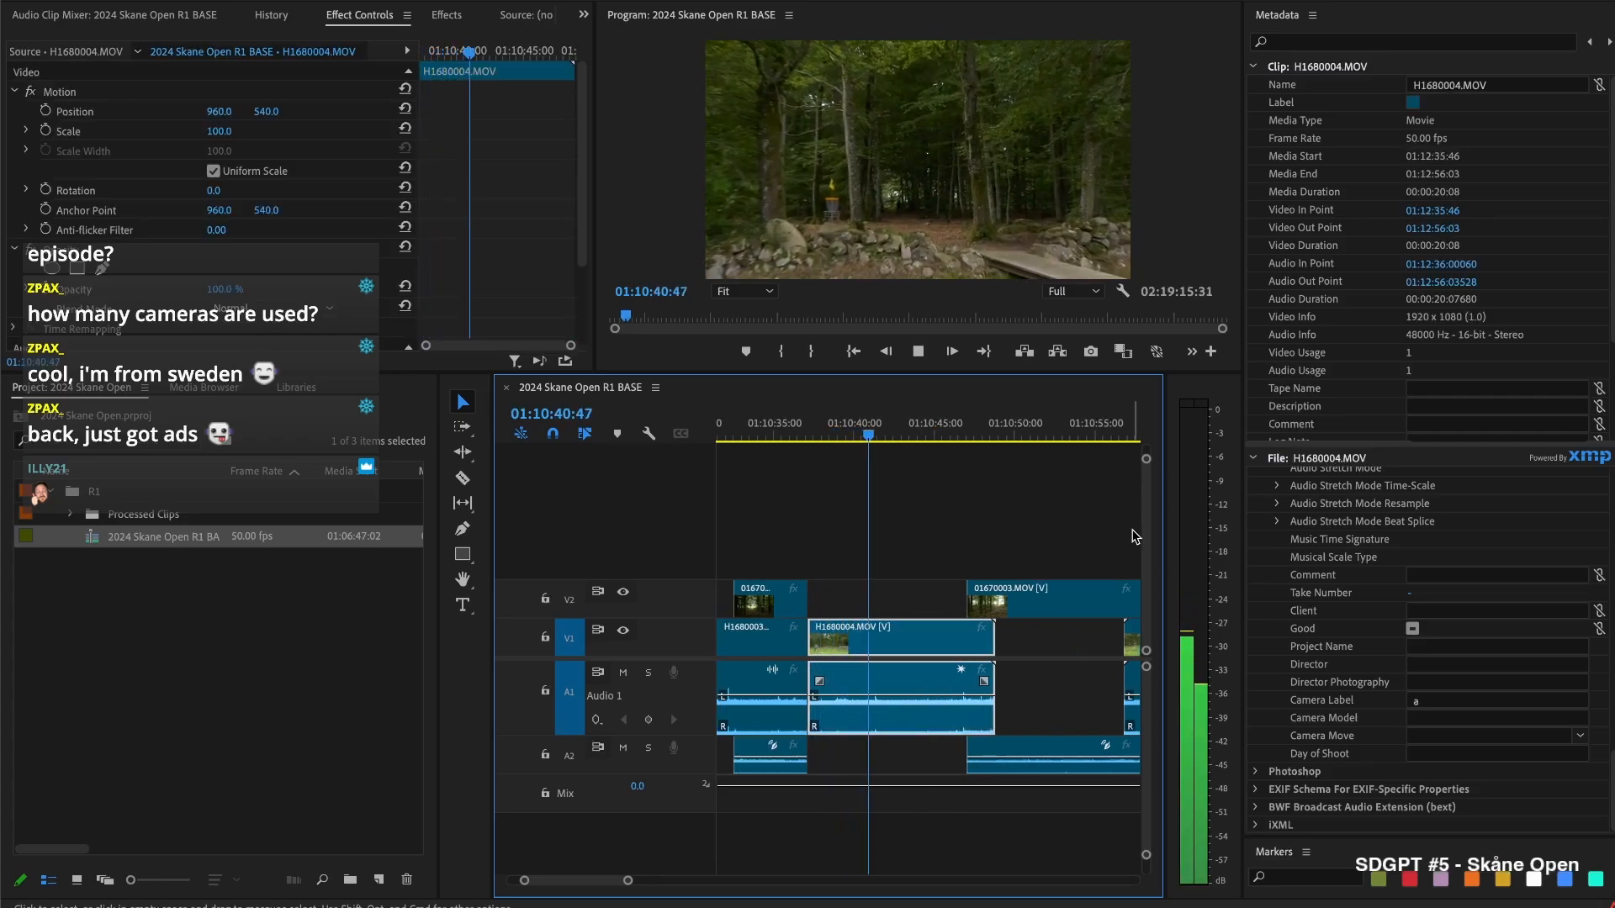
key(space)
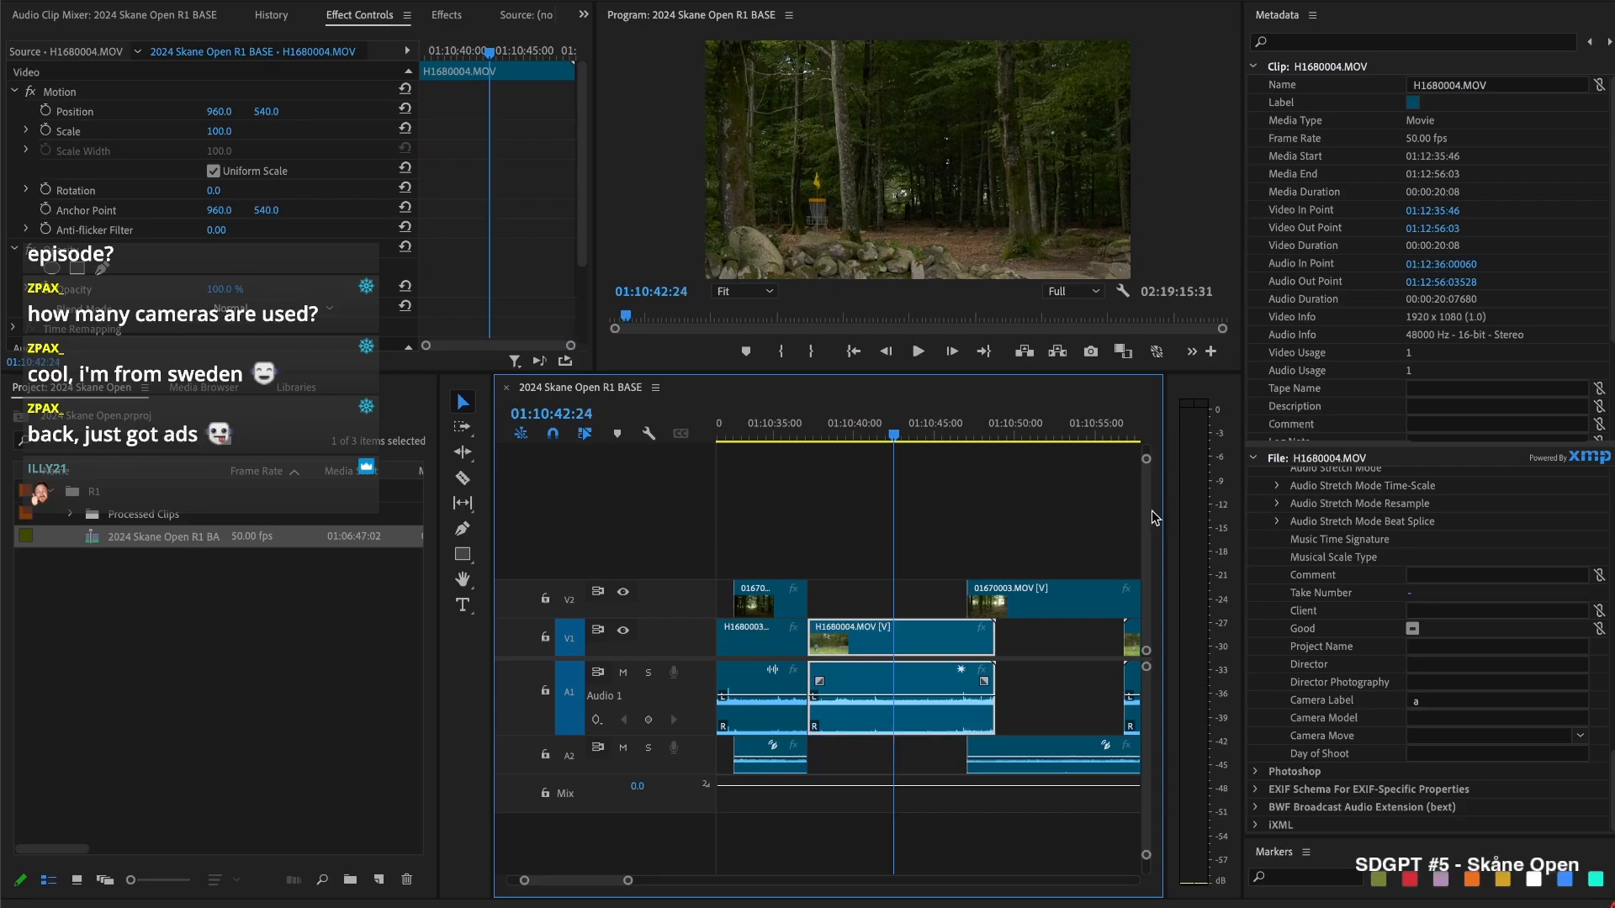
drag(968, 591, 895, 593)
Play the camera B footage to 01:10:48:23, cut all tracks there and delete the leftover sliver of H1680004.MOV
key(space)
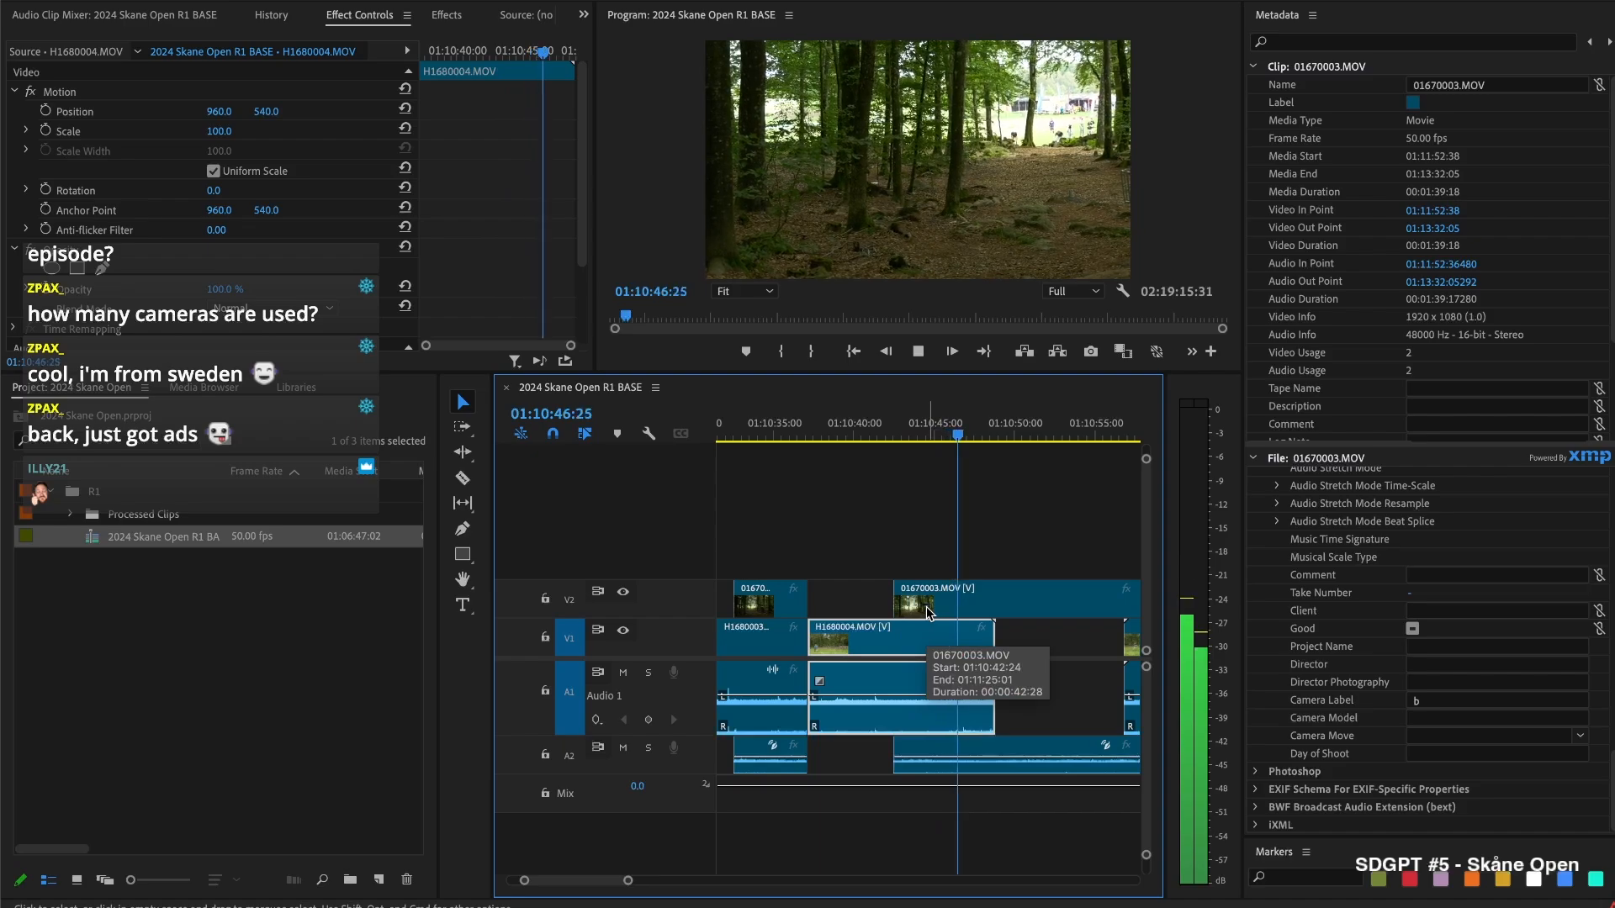
key(space)
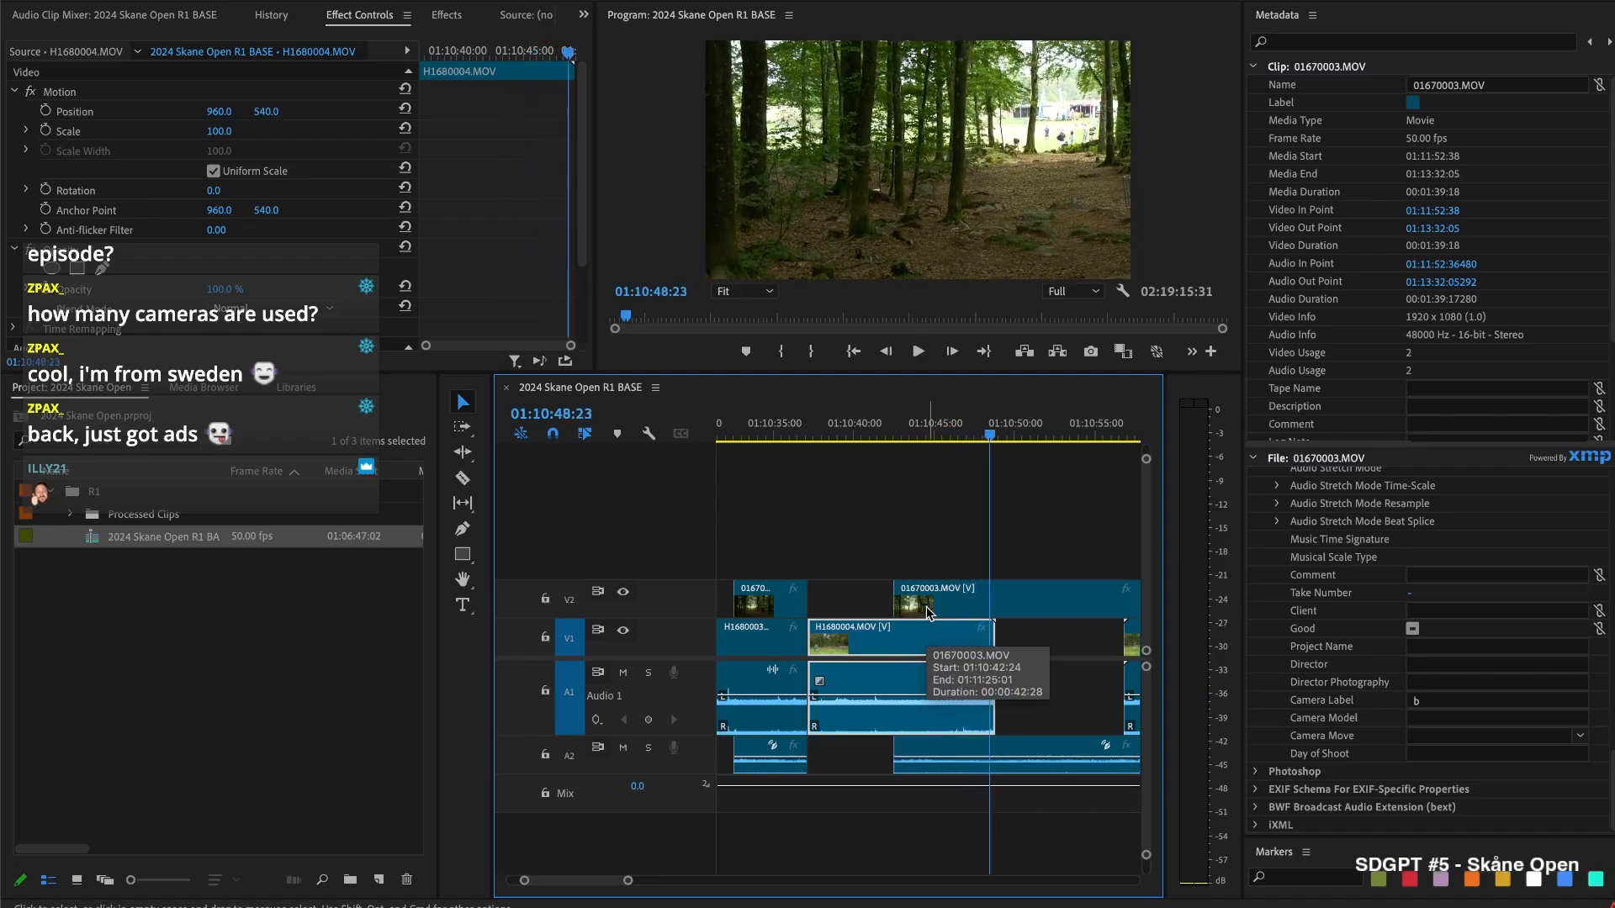
key(shift+super+k)
click(992, 650)
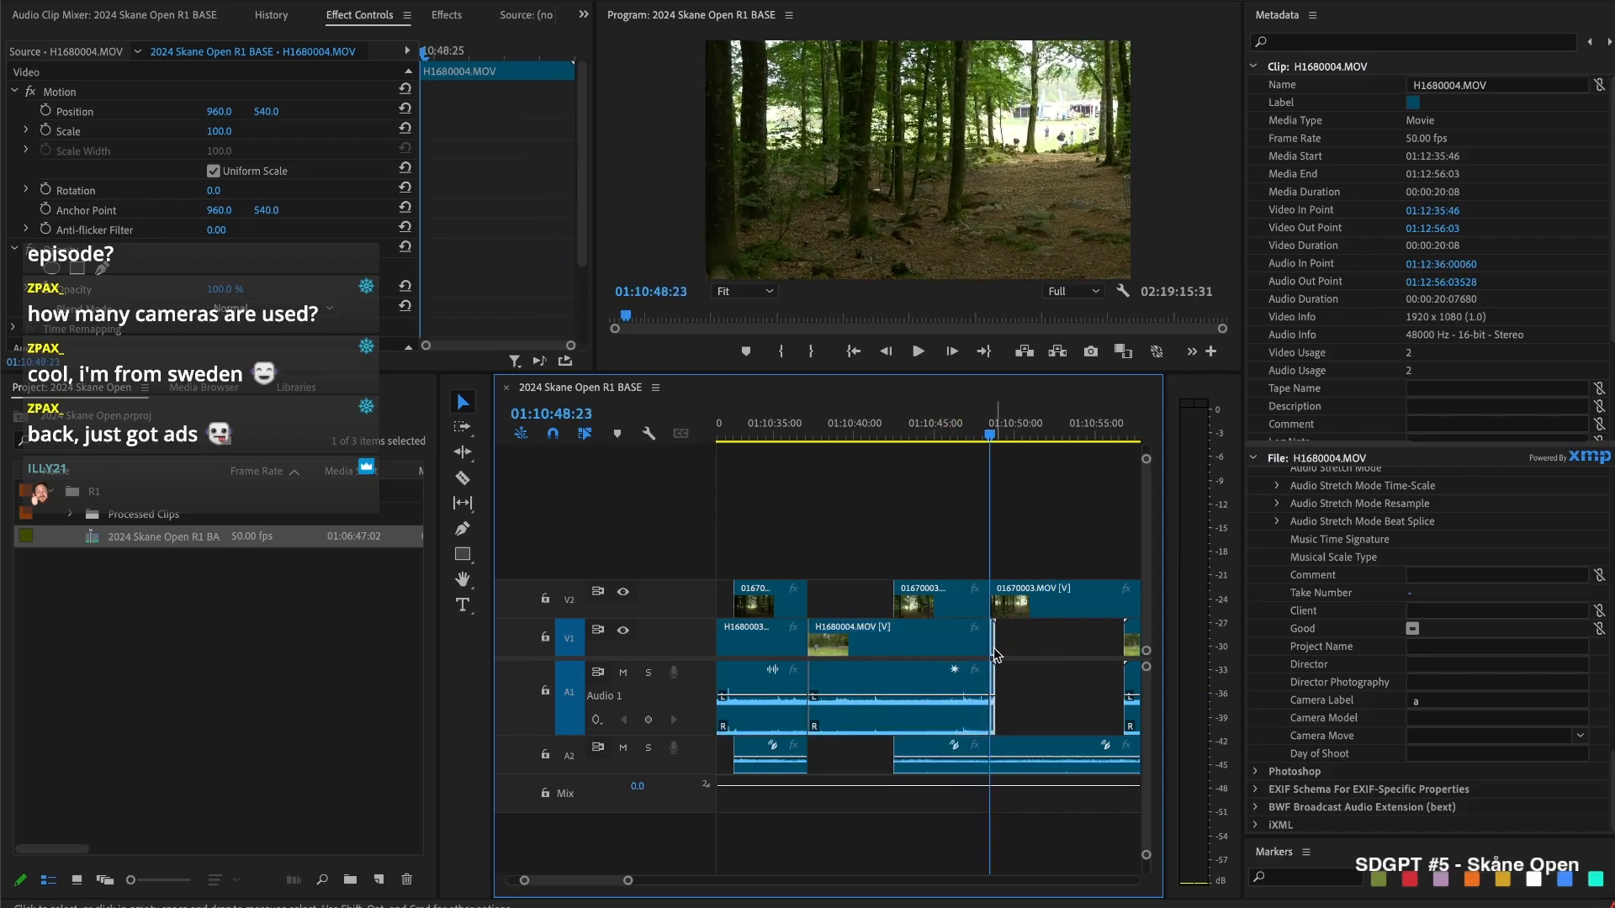
key(Delete)
Trim the start of the remaining 01670003.MOV to near the end of H1680005.MOV and ripple delete the gap before H1680005.MOV
drag(1003, 609, 893, 600)
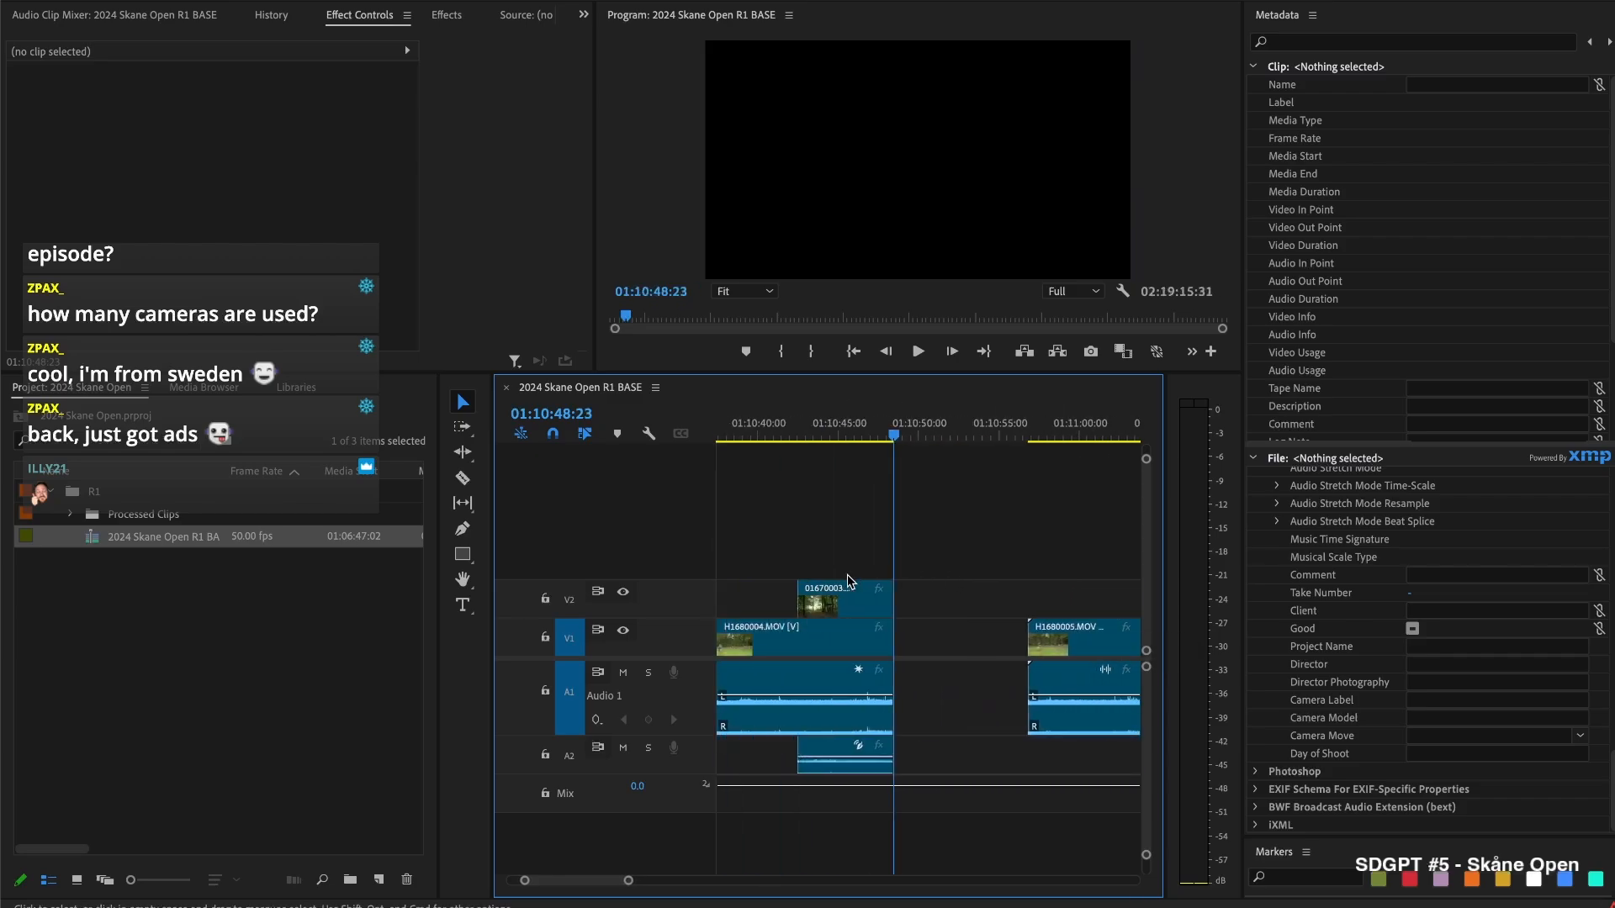
click(962, 643)
key(Delete)
Cut H1680005.MOV with its audio at 01:11:01:09, delete the part before the cut and close the gap
drag(898, 436, 1082, 460)
scroll(1010, 496, right, 3)
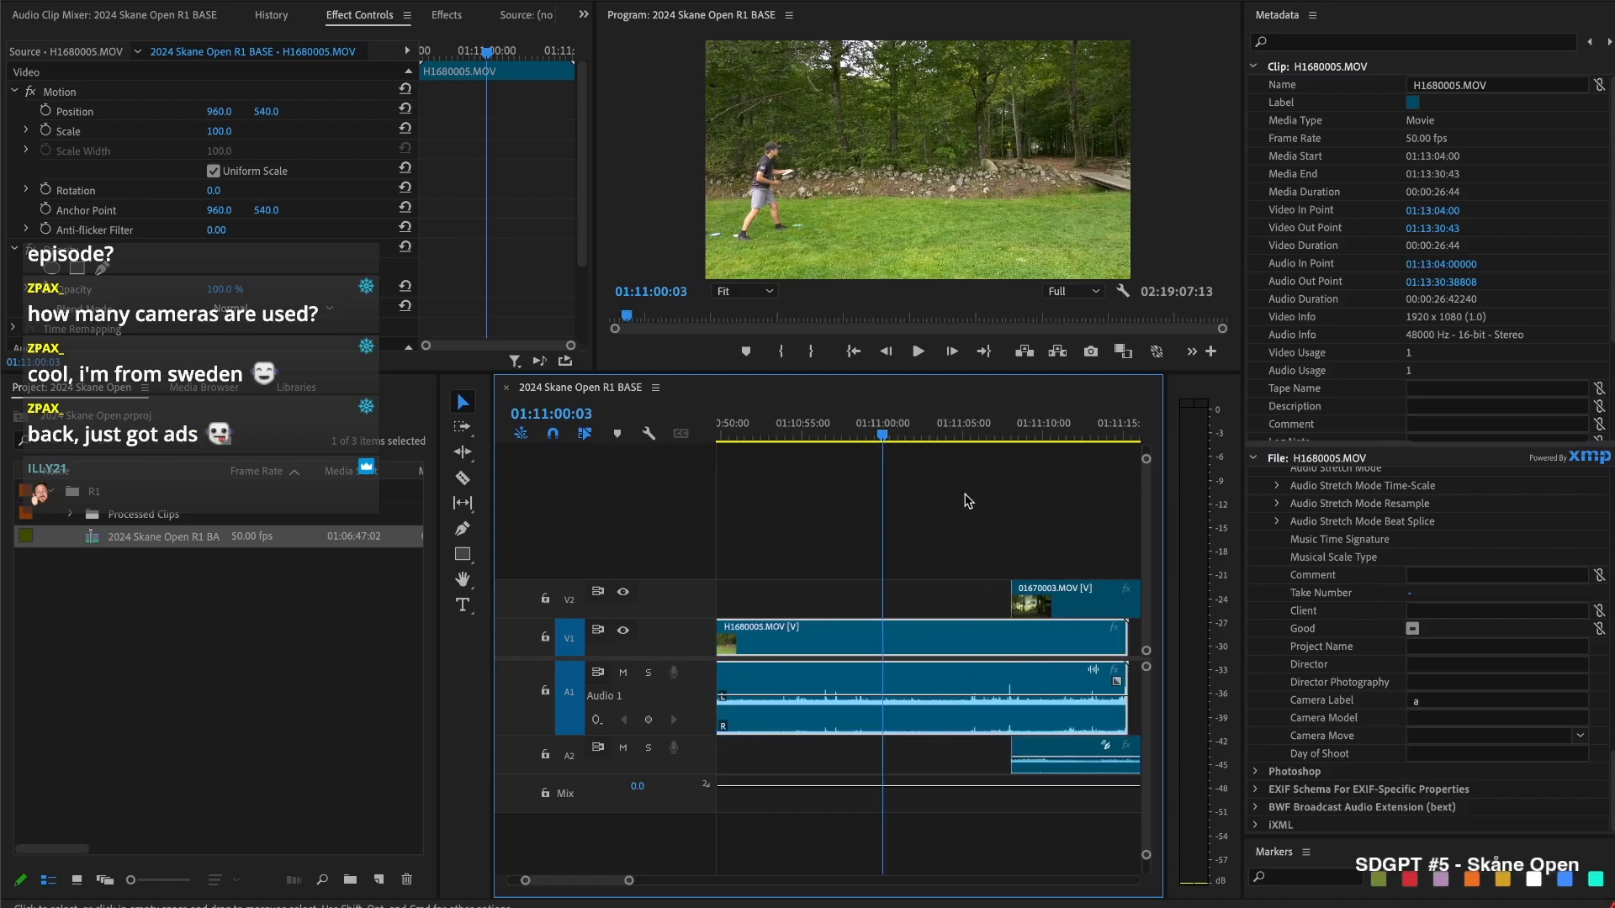
mouse_move(886, 427)
mouse_down()
mouse_move(973, 439)
mouse_move(904, 443)
mouse_up()
key(super+k)
key(BackSpace)
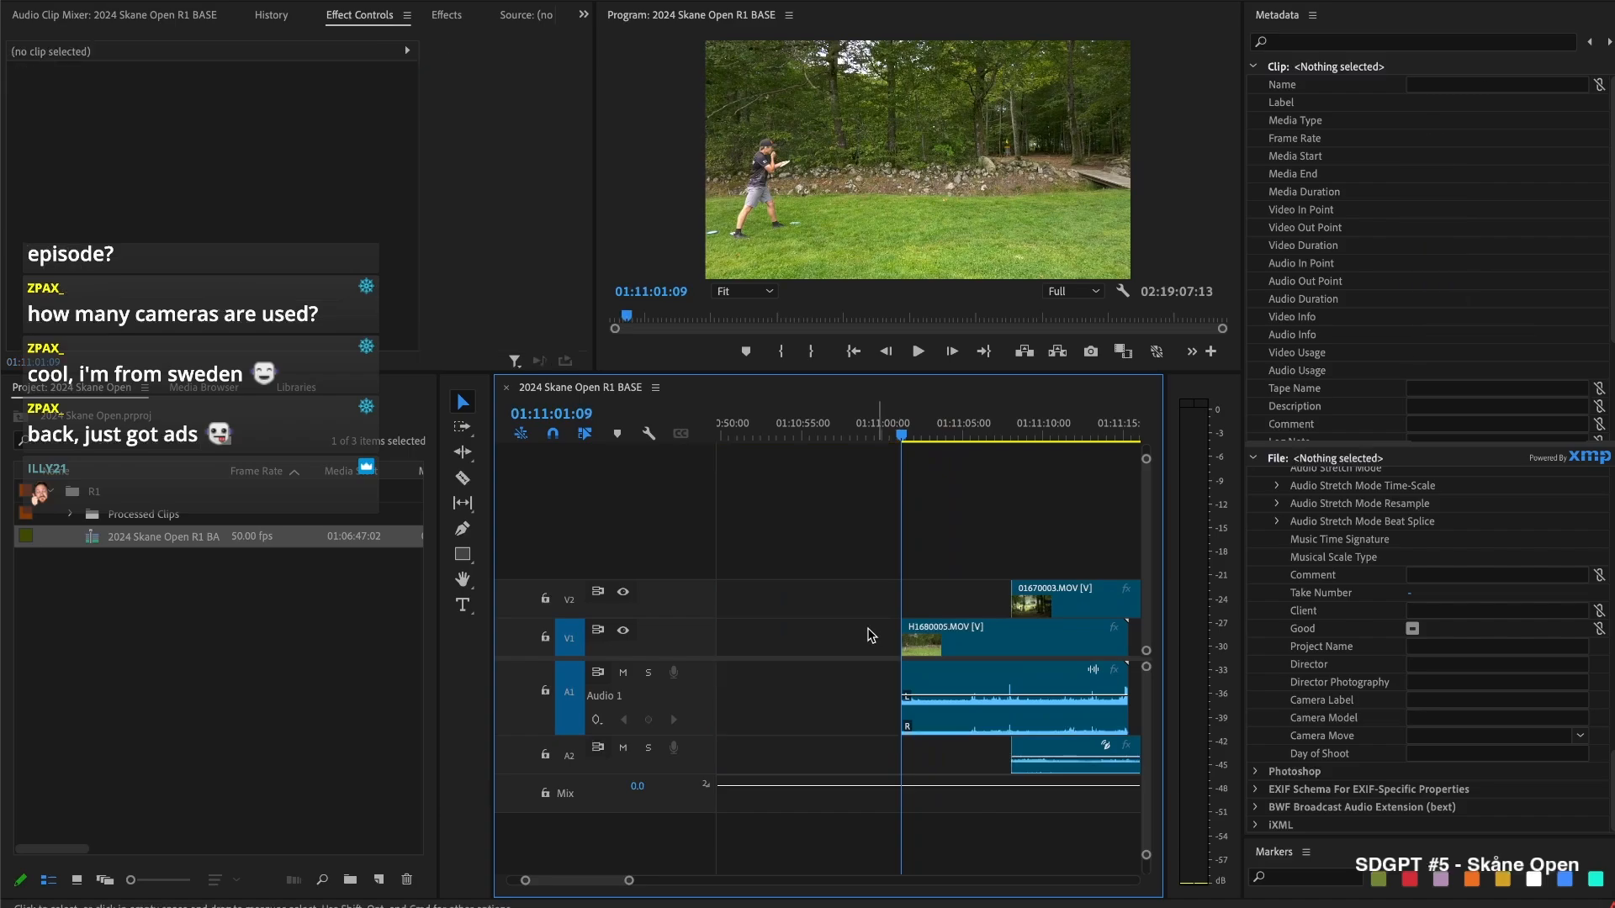
click(859, 635)
key(BackSpace)
Play H1680005.MOV from its start and trim the start of the 01670003.MOV clip above it to 01:10:58:25
key(Up)
click(855, 633)
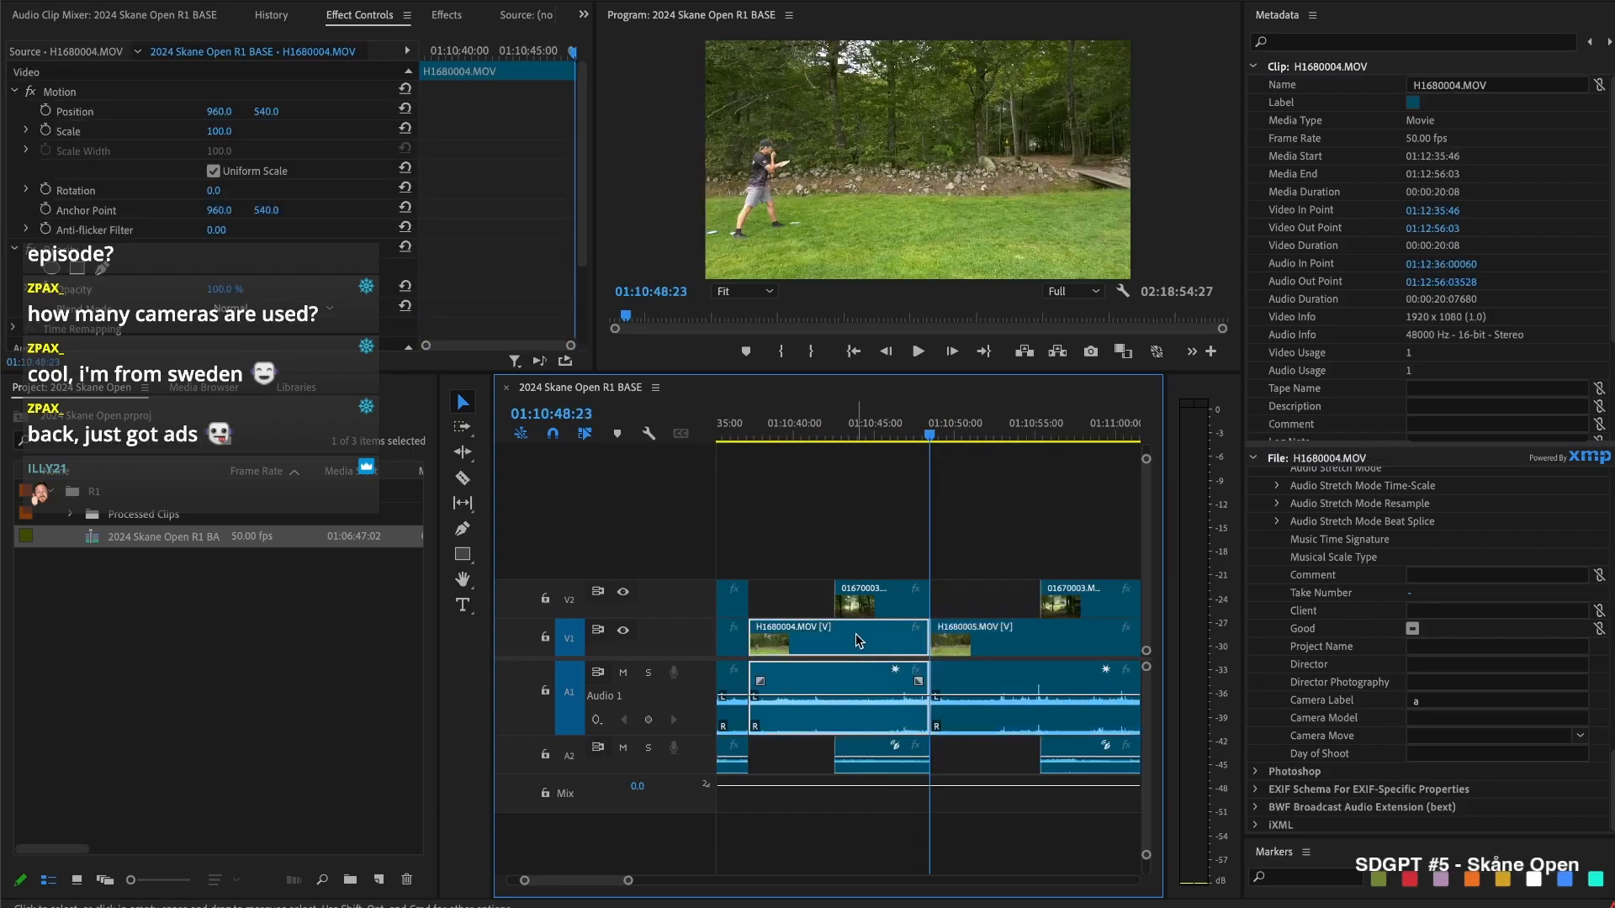
key(space)
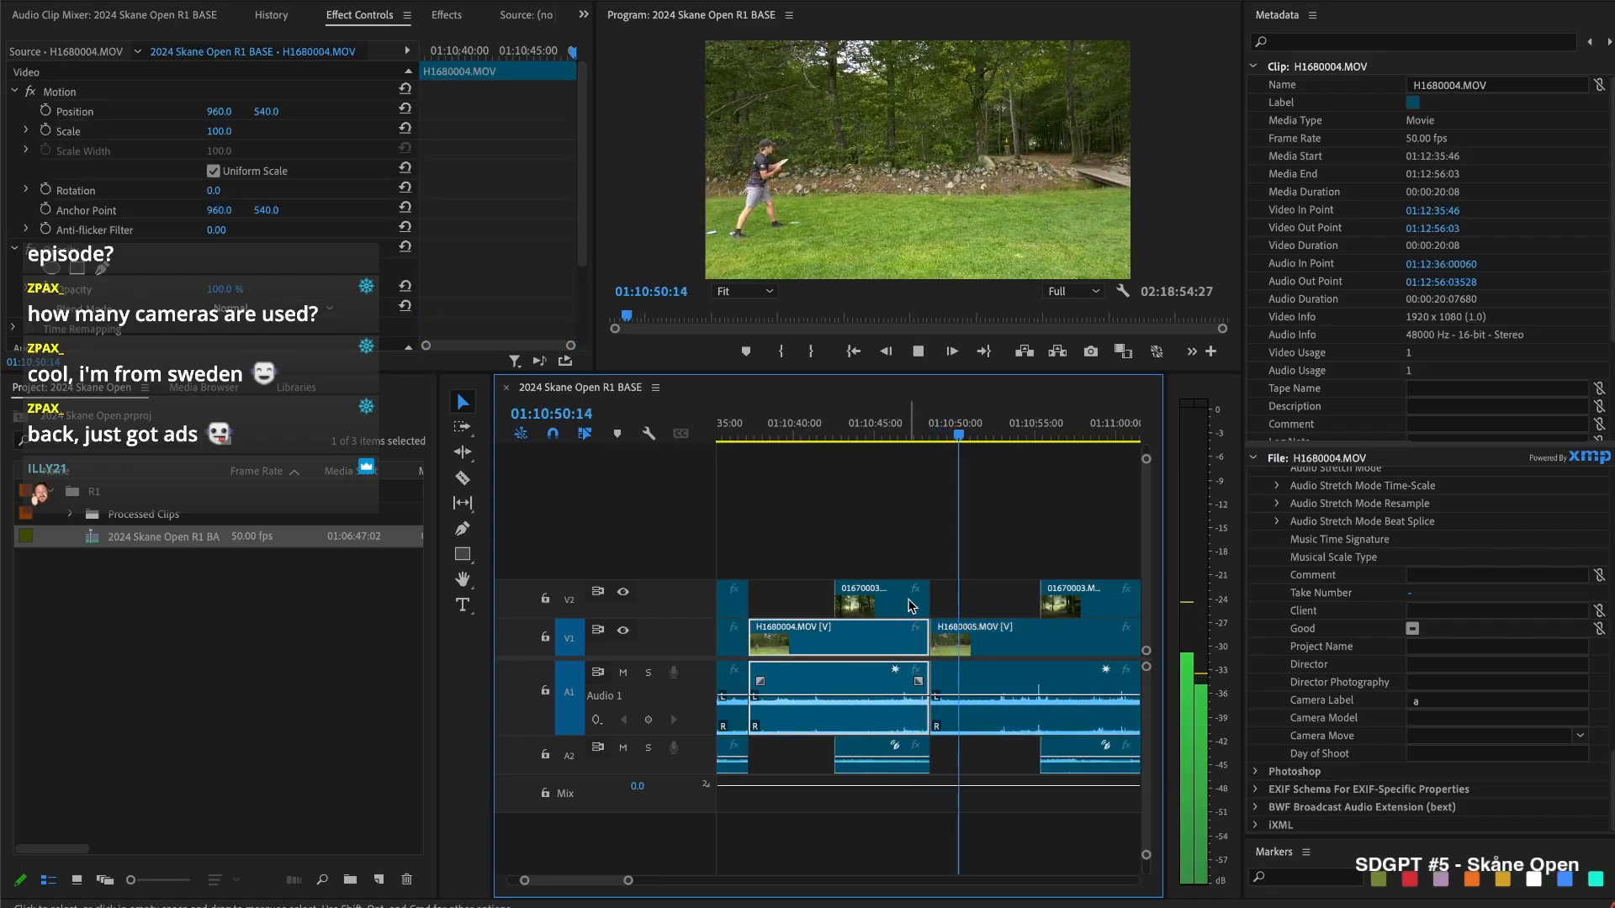
scroll(910, 606, down, 1)
drag(1027, 599, 1061, 597)
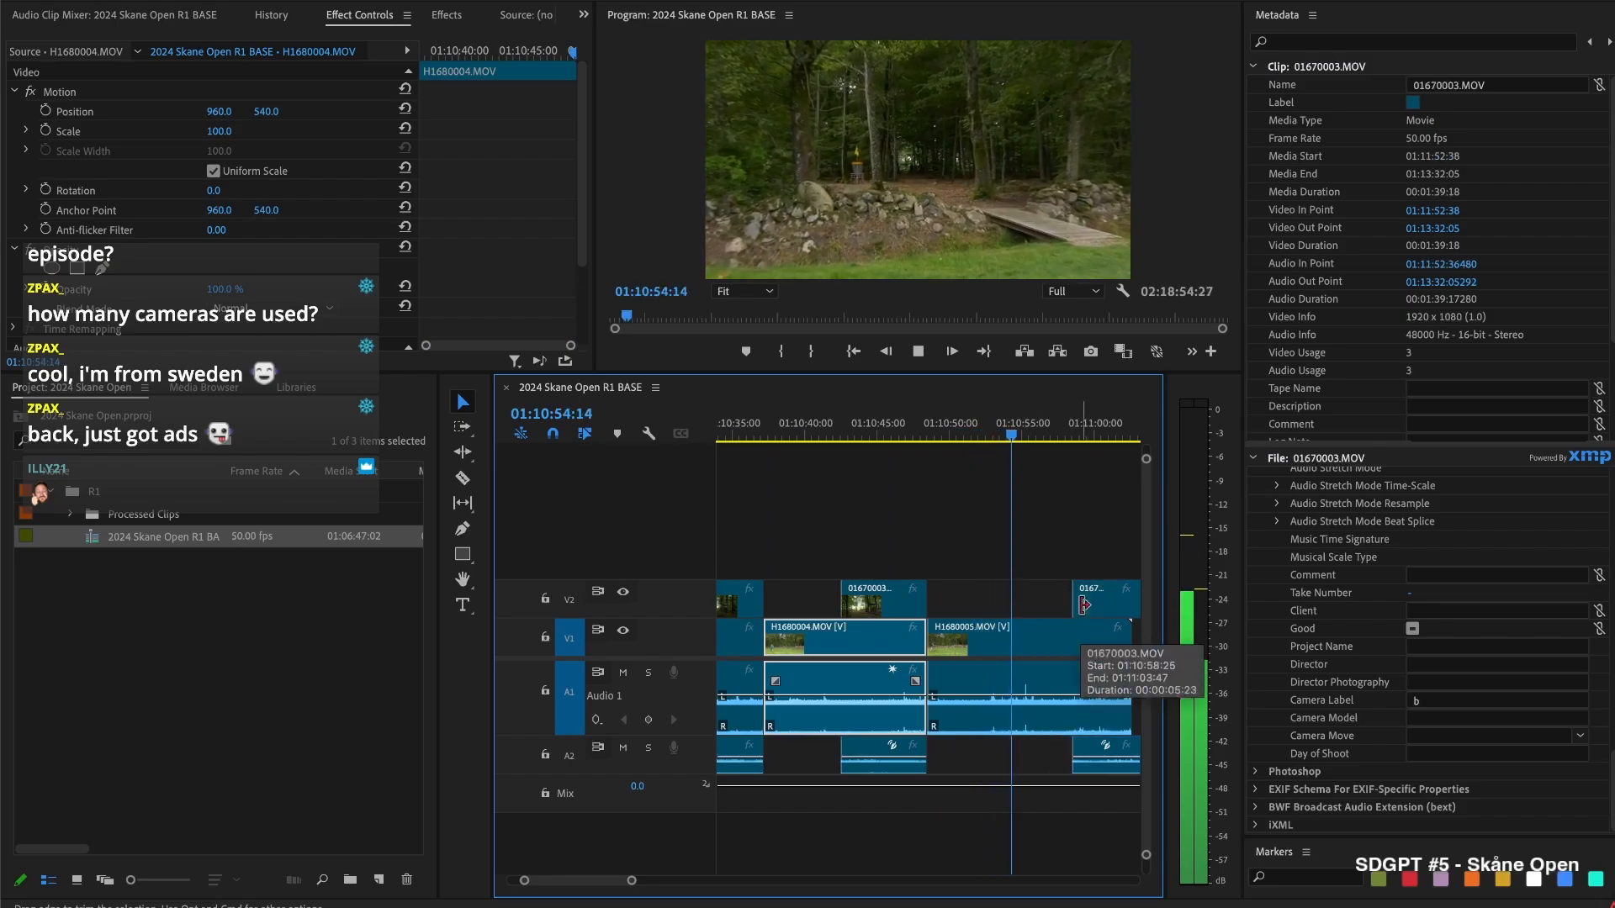
key(space)
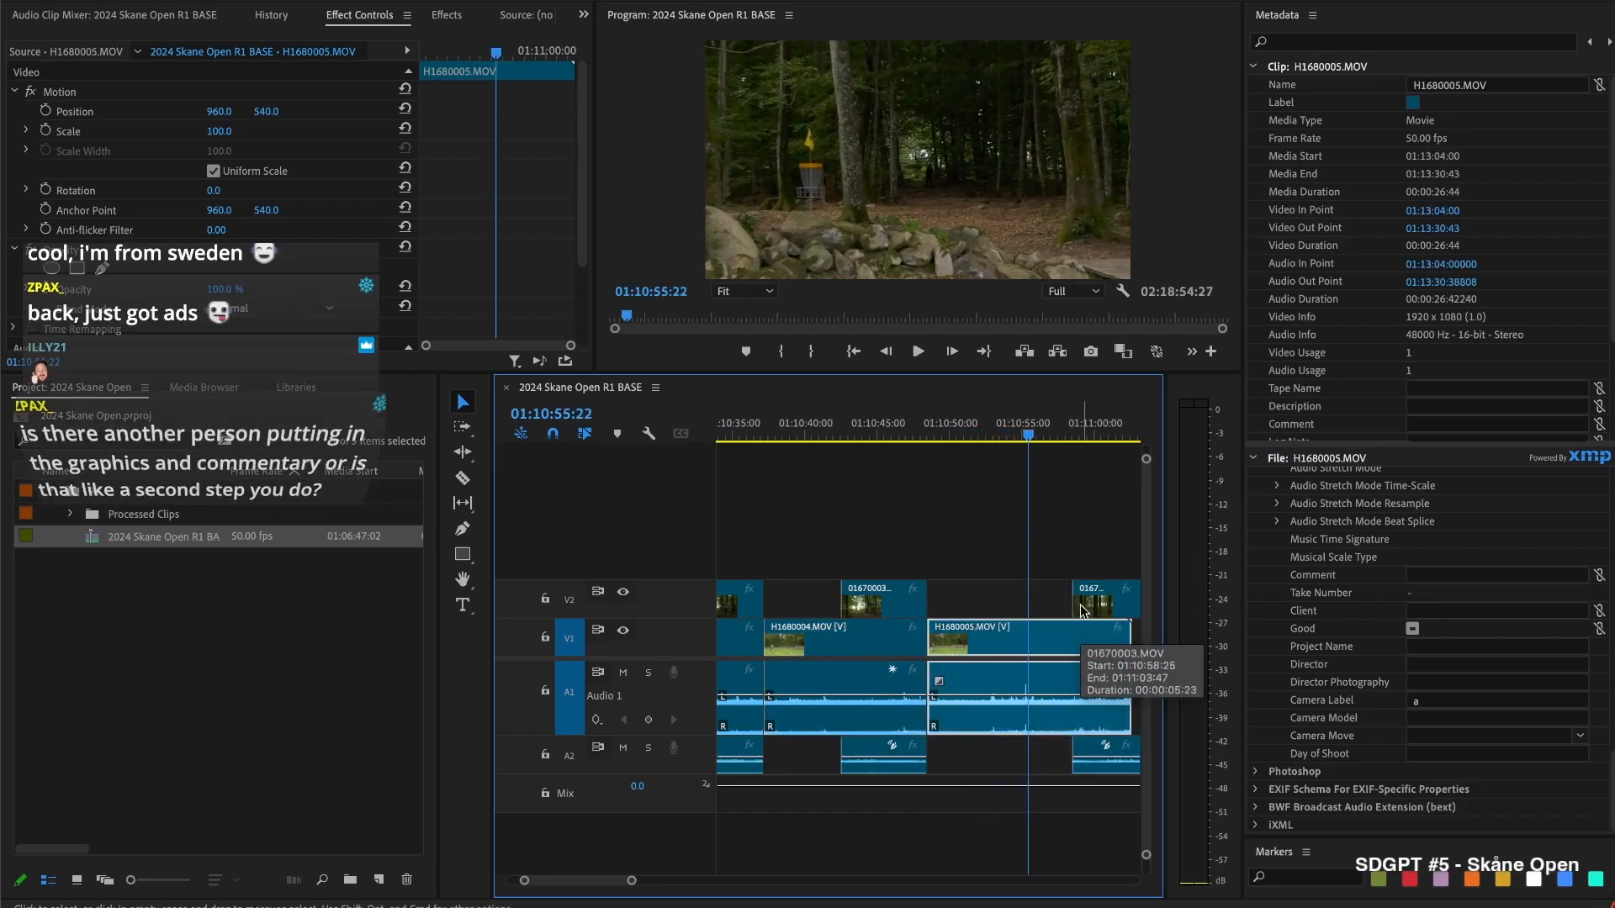
Try starting 01670003.MOV above H1680005.MOV at about 01:10:55 and then at about 01:10:57, replaying the switch between the cameras
key(space)
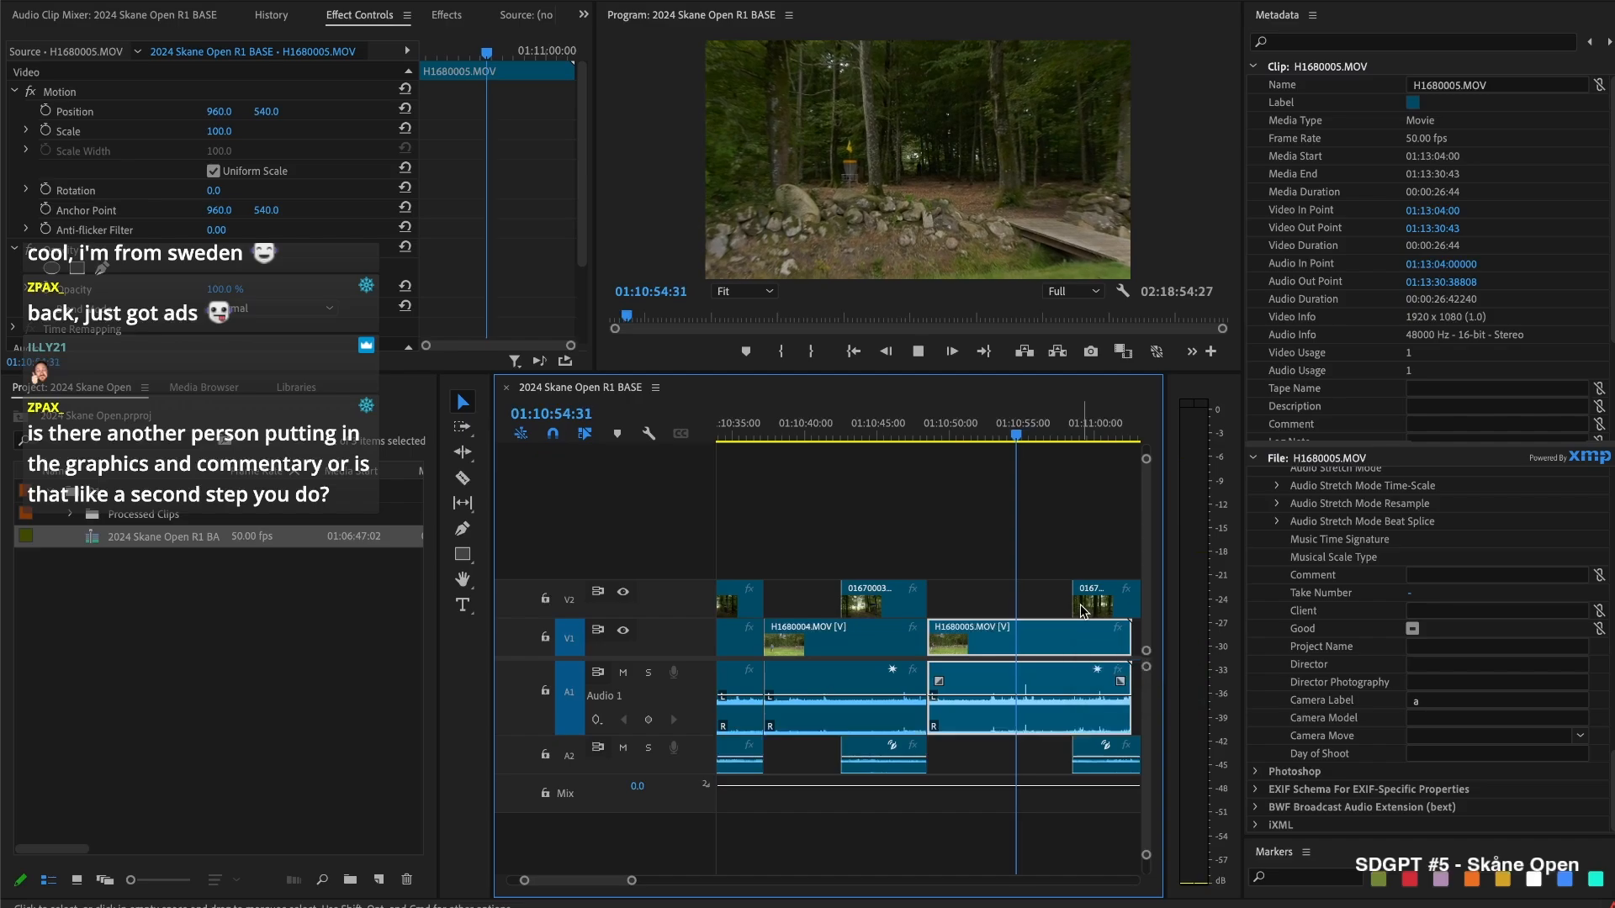
key(space)
drag(1064, 599, 1023, 609)
key(space)
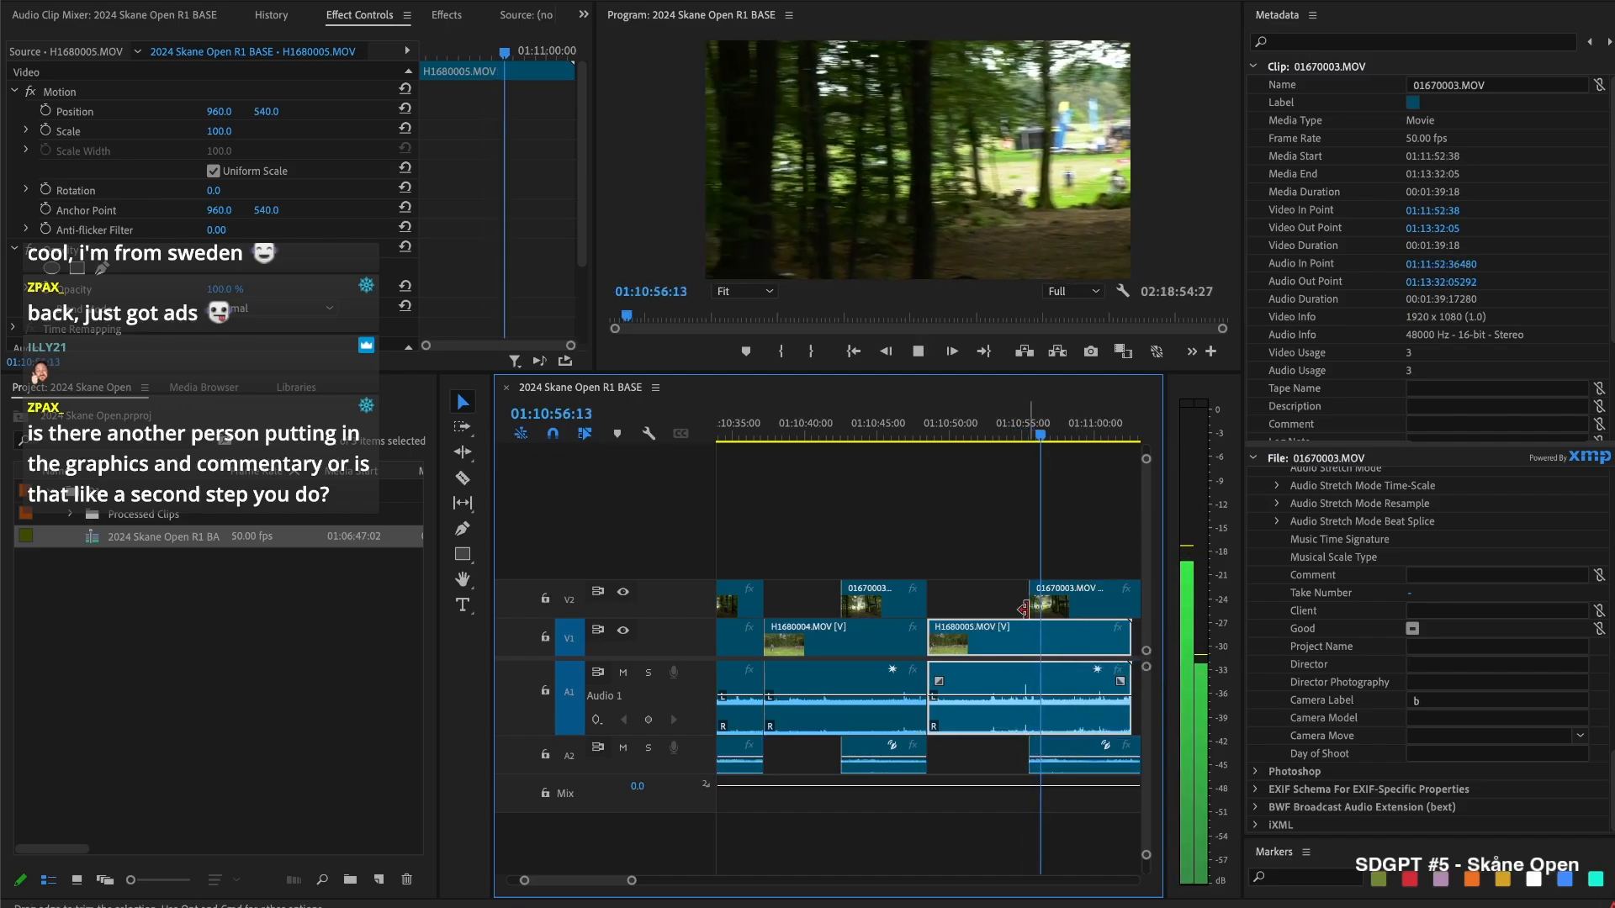
key(space)
drag(1036, 598, 1060, 599)
click(1030, 426)
key(space)
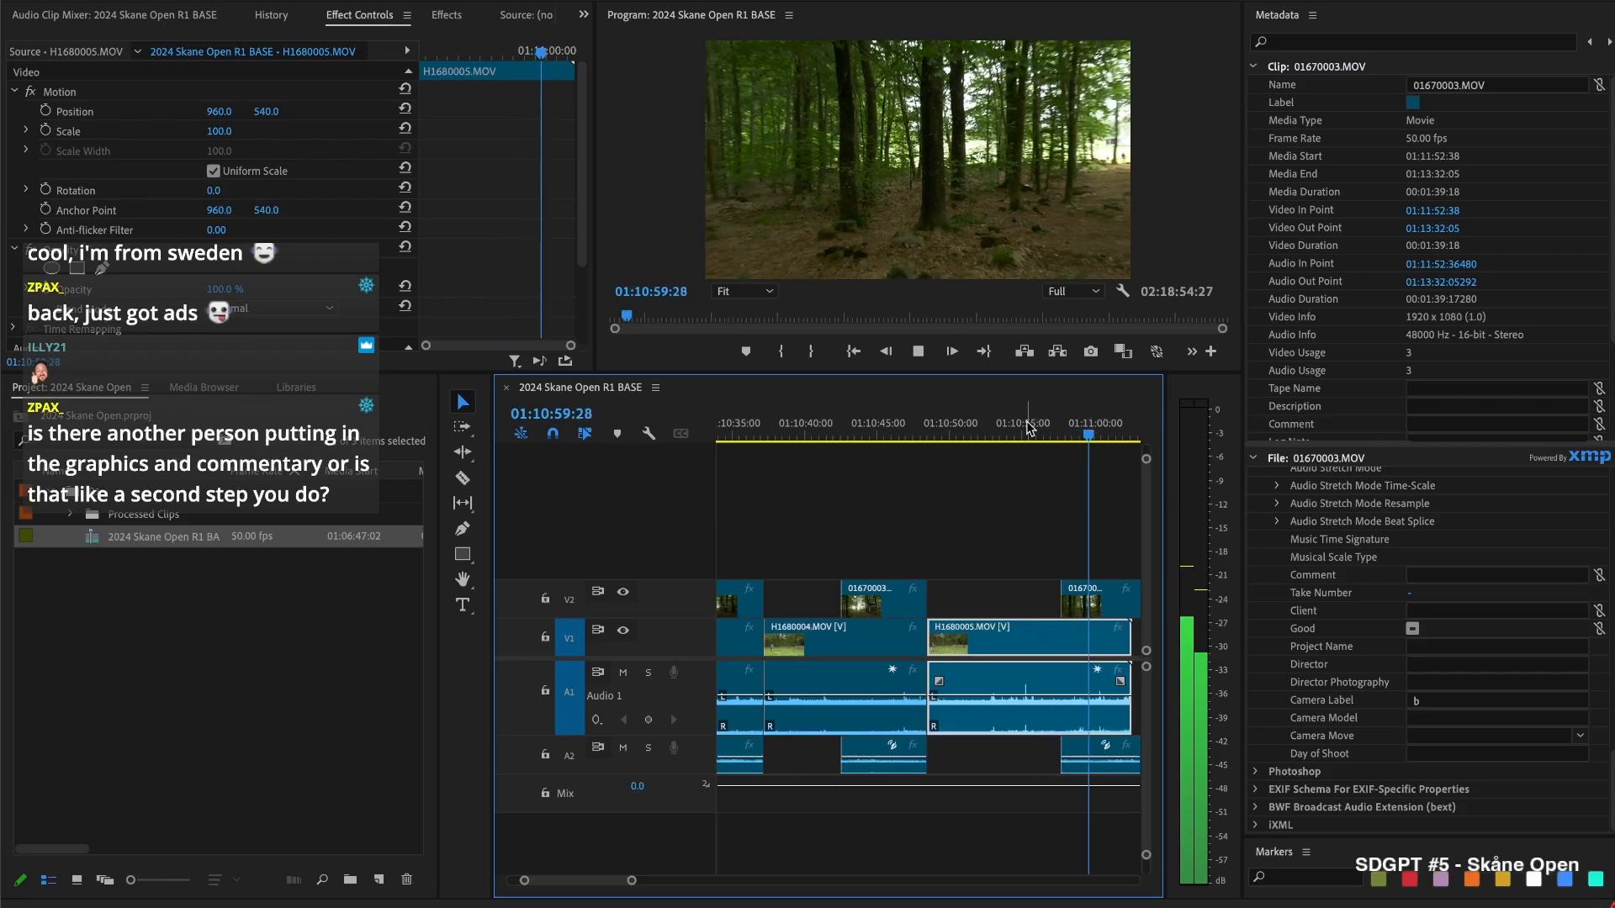
Delete the 01670003.MOV clip and its audio over the end of H1680005.MOV
click(1072, 599)
key(Delete)
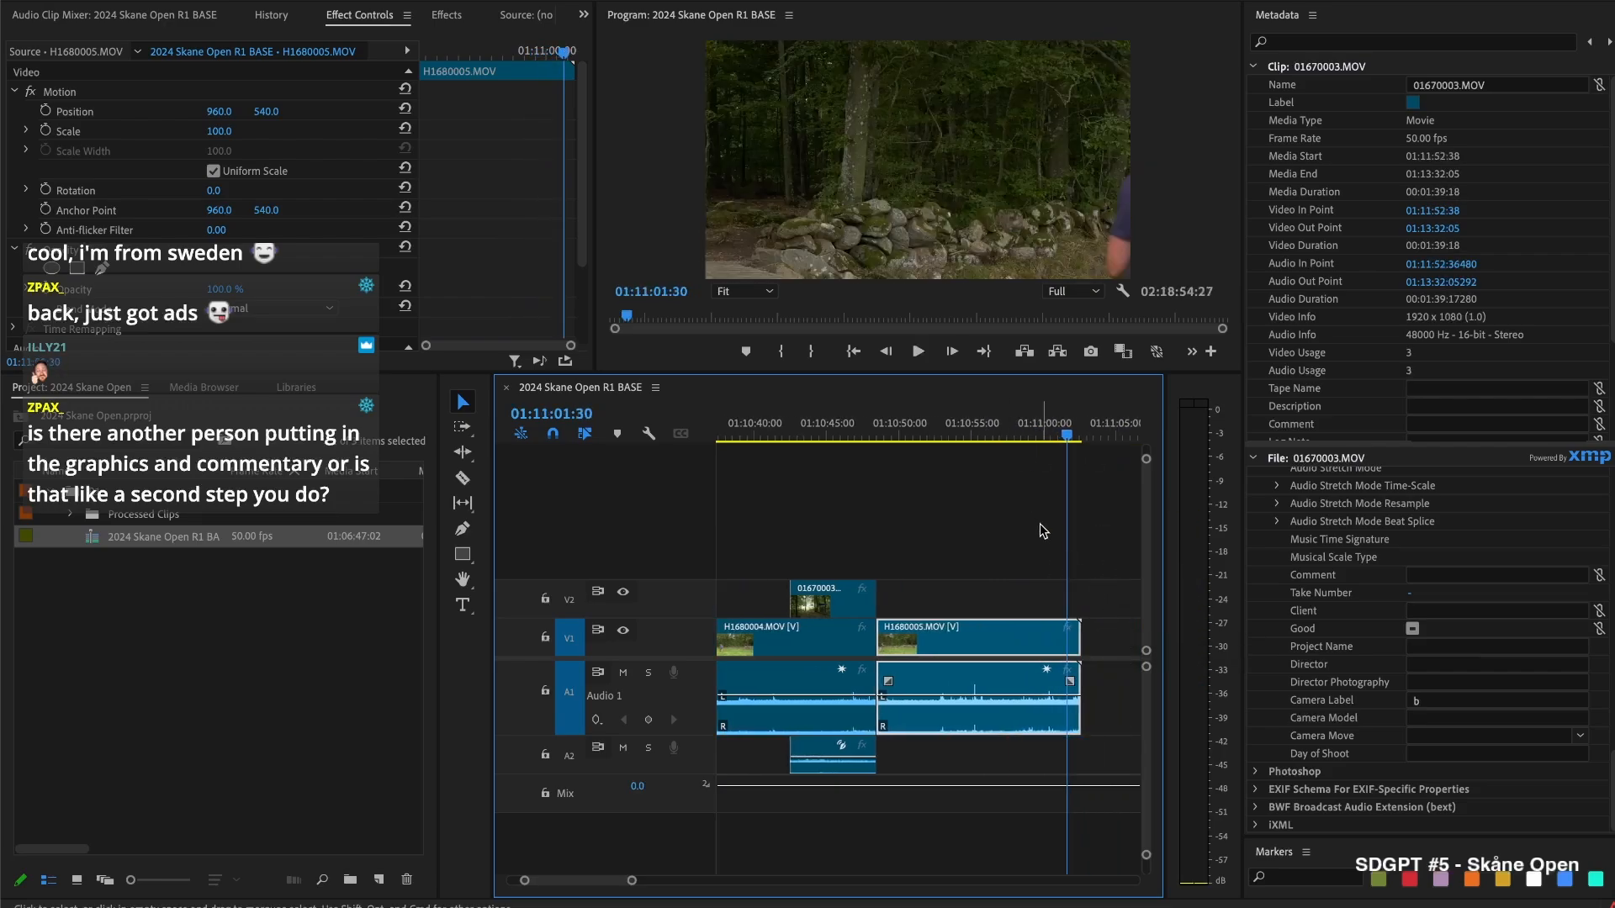
key(super+z)
click(1065, 604)
key(Delete)
Replay the end of H1680005.MOV and trim its end with audio to 01:11:00:35
click(1004, 424)
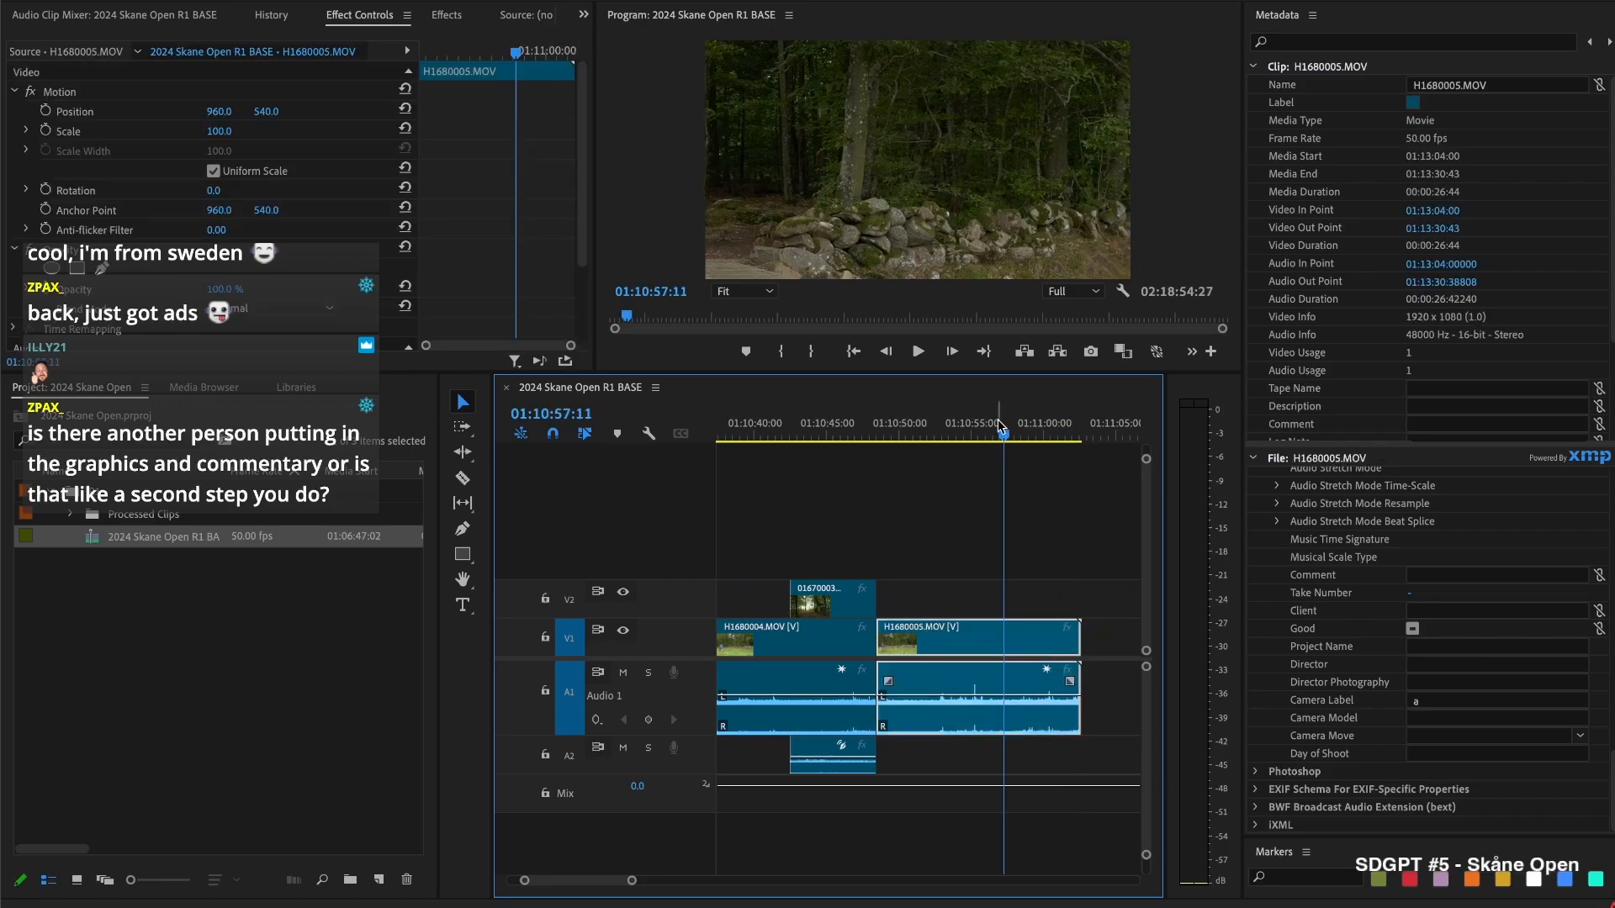
click(997, 426)
key(space)
key(space)
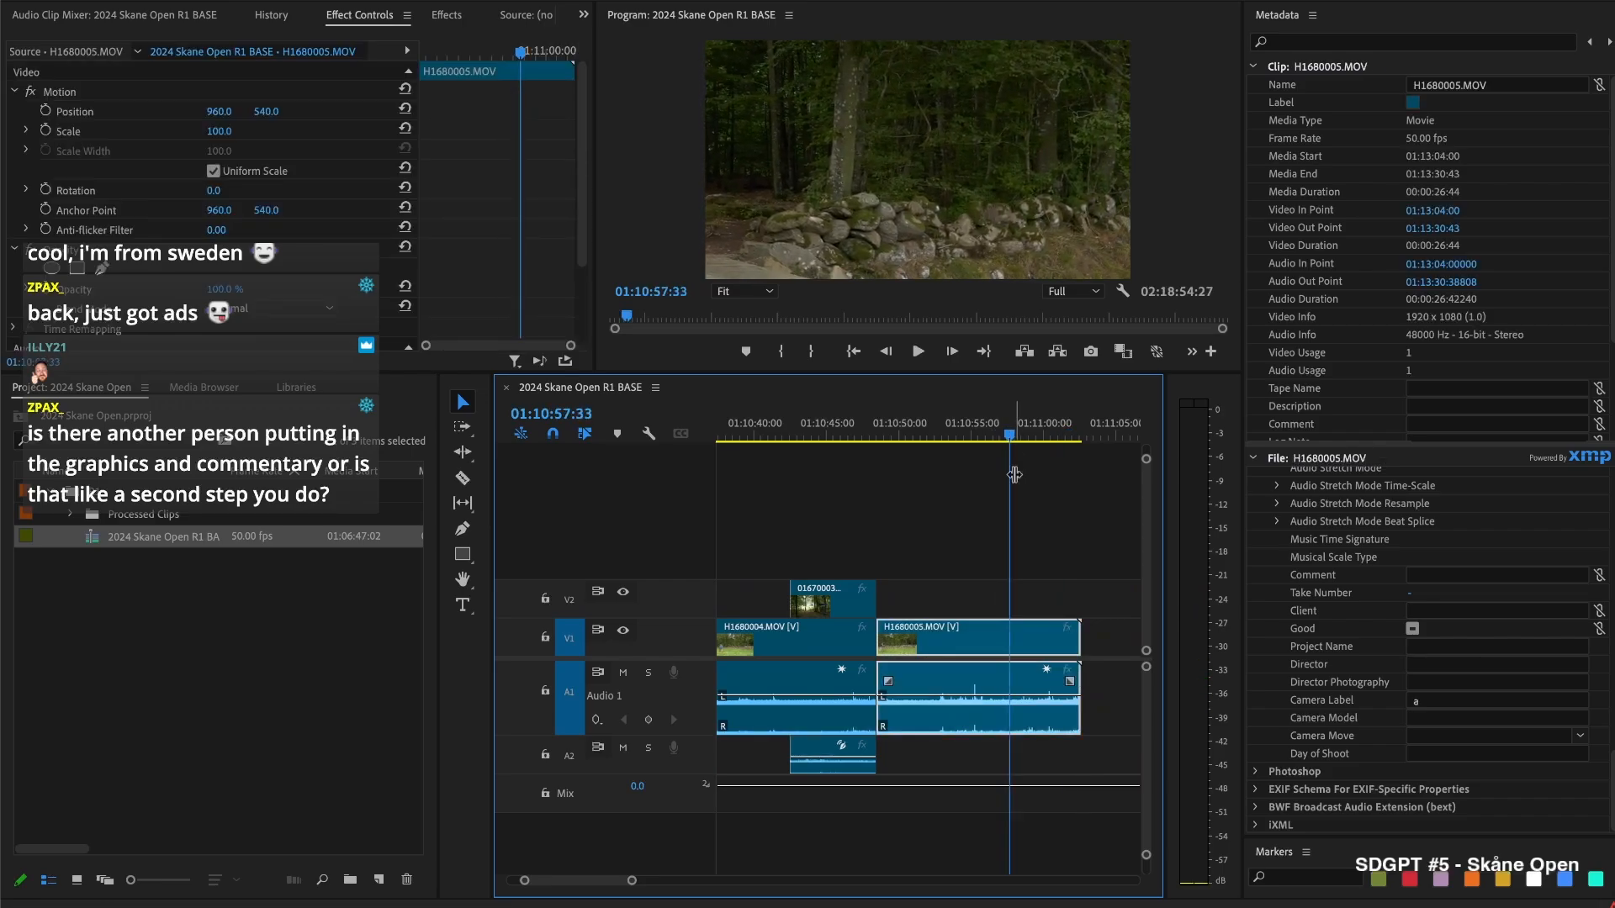
drag(1016, 437, 997, 428)
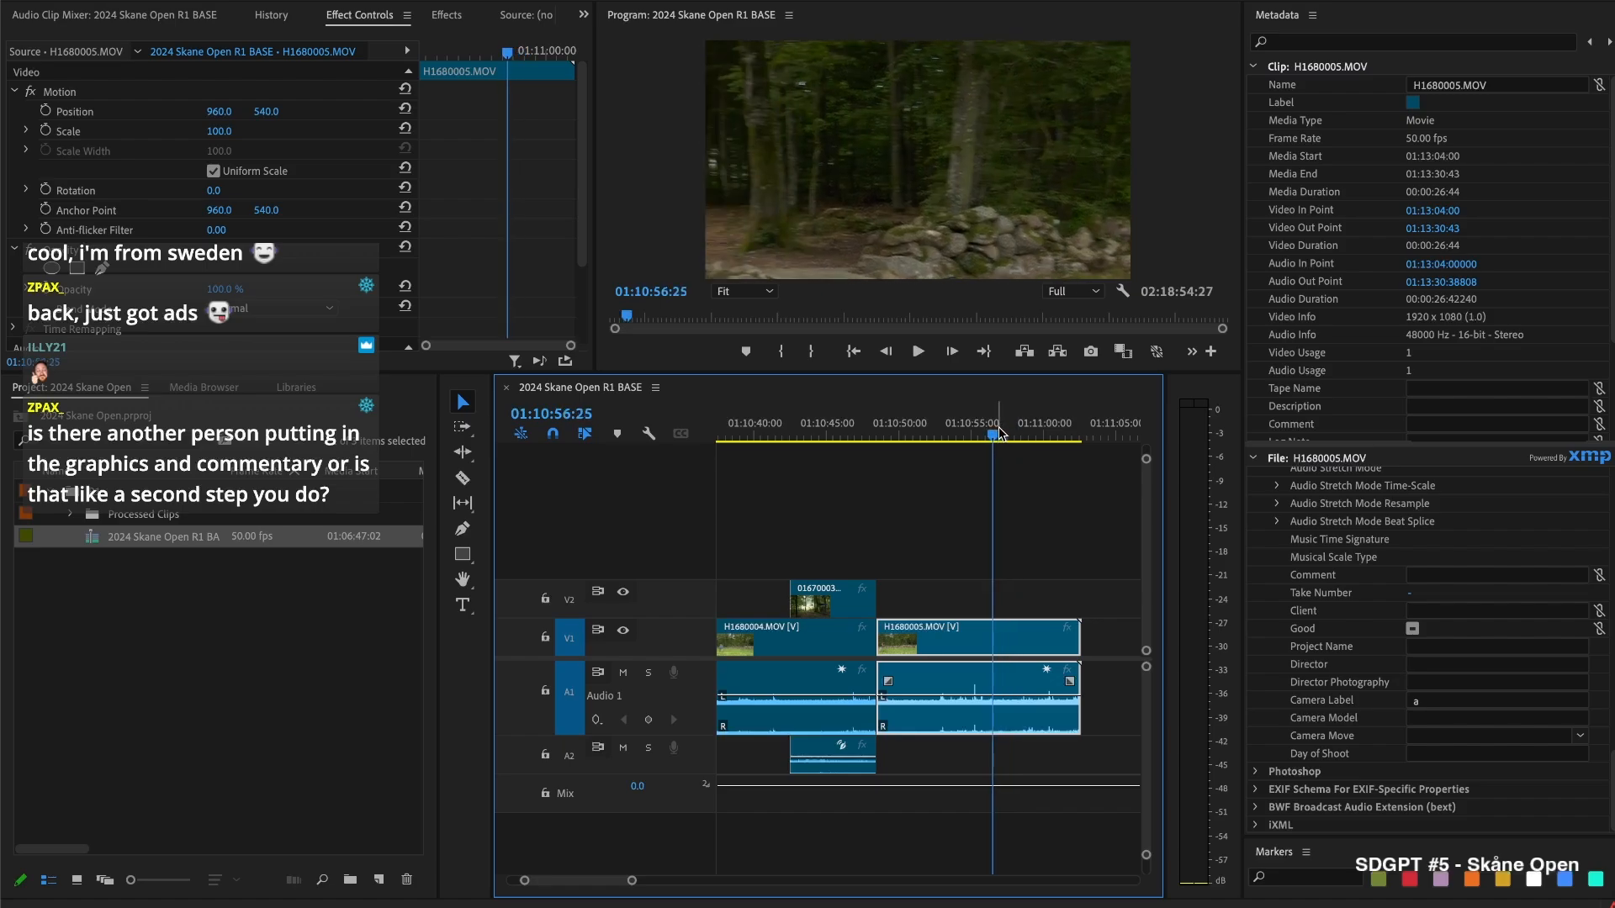
key(space)
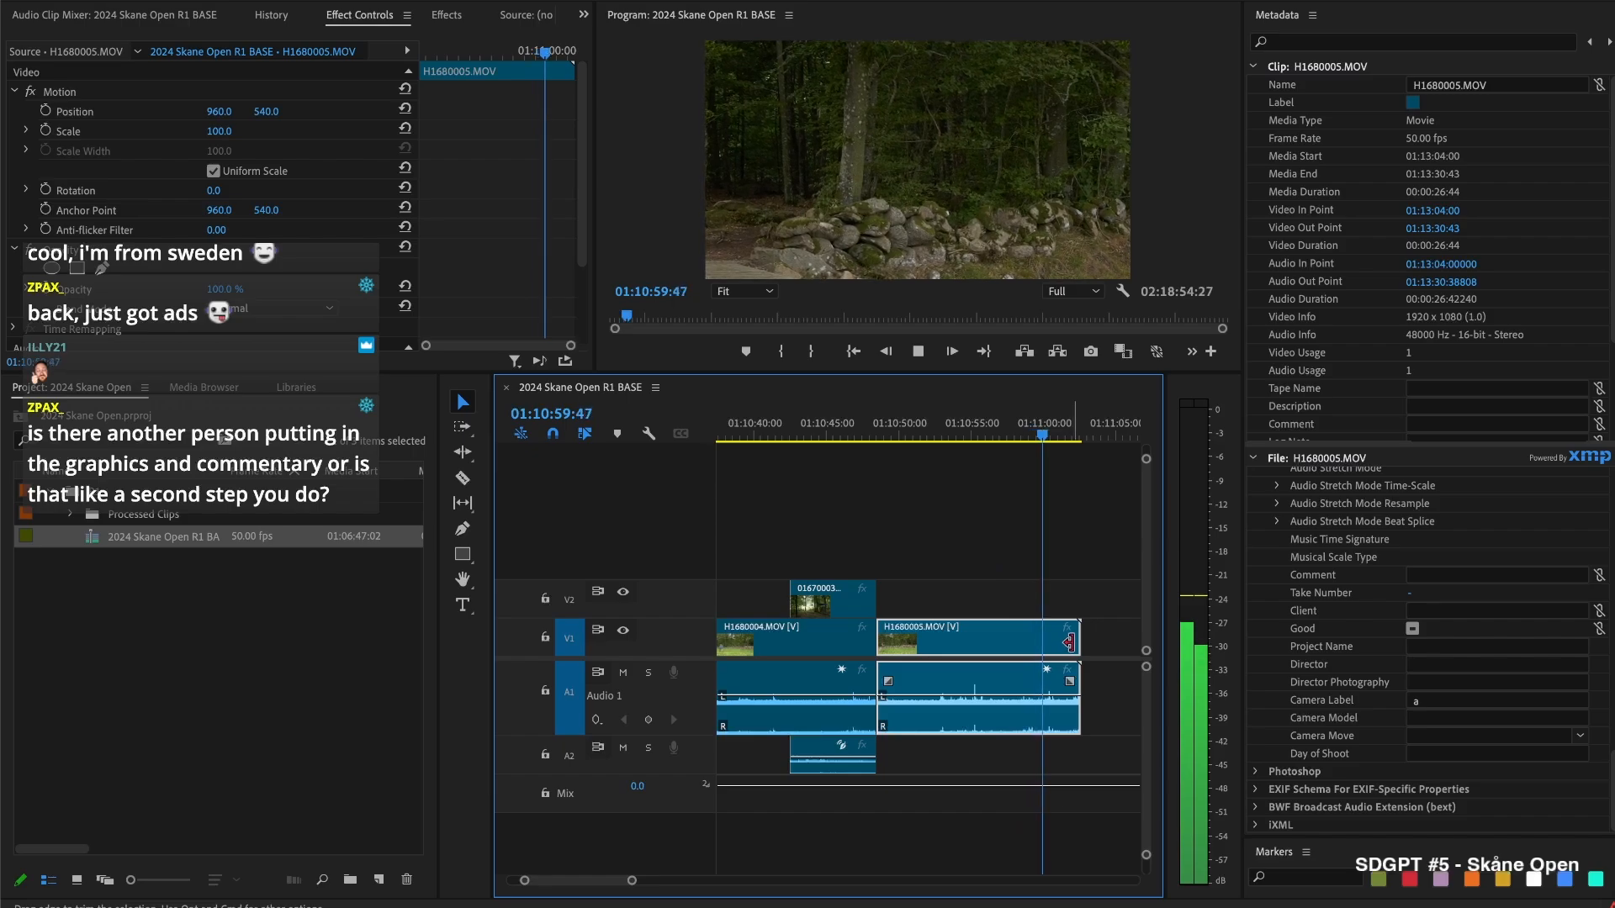
drag(1071, 638, 1052, 639)
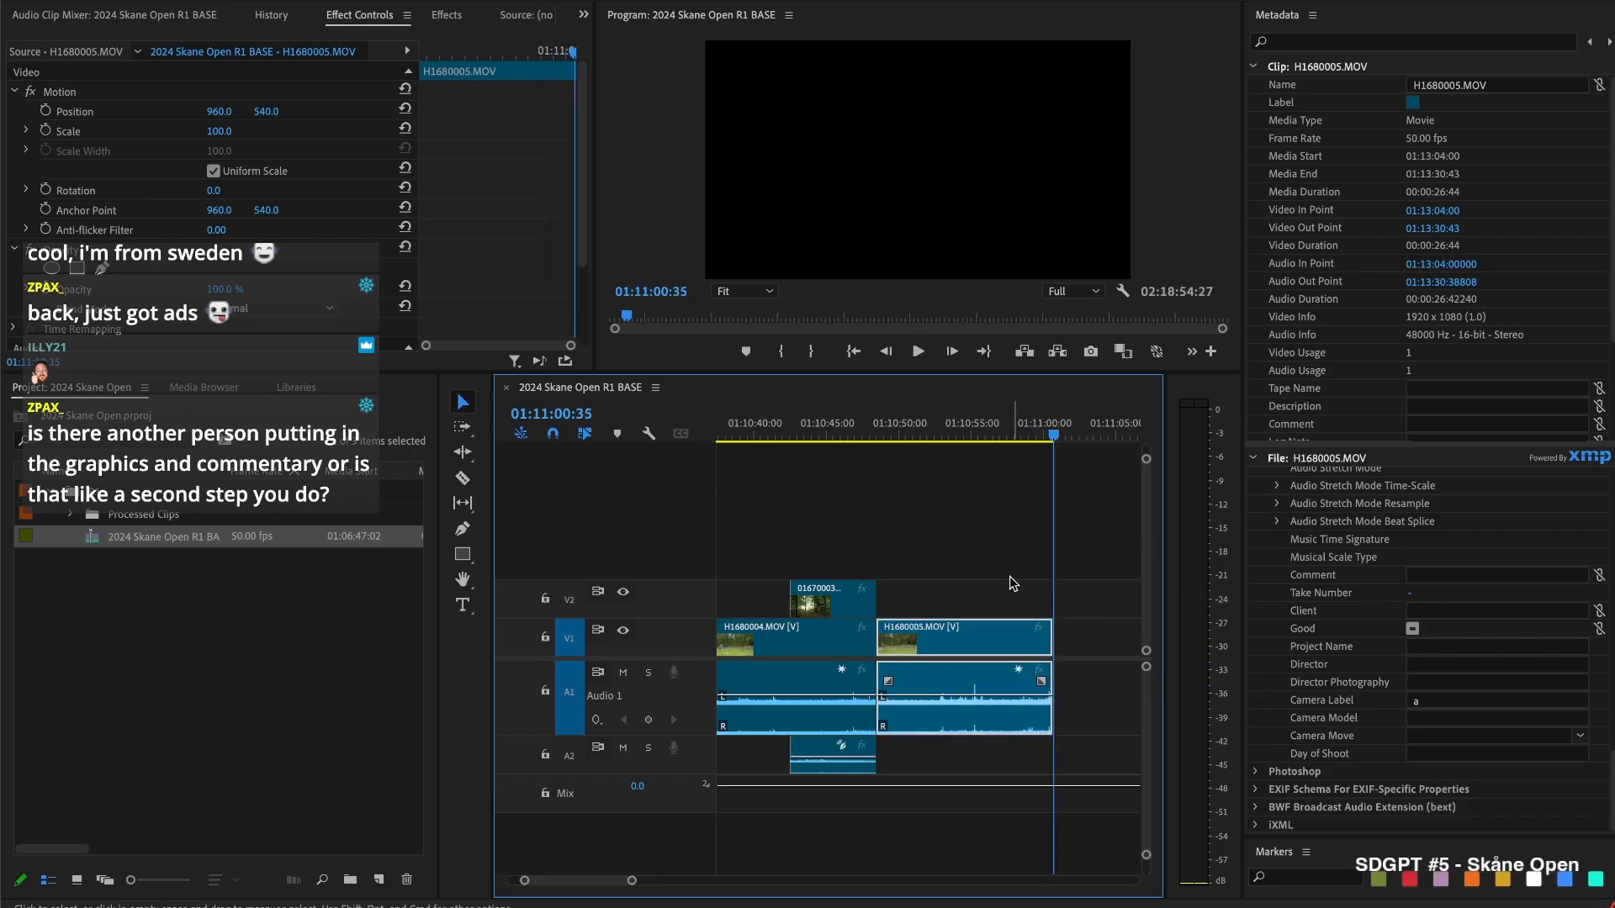
click(1010, 575)
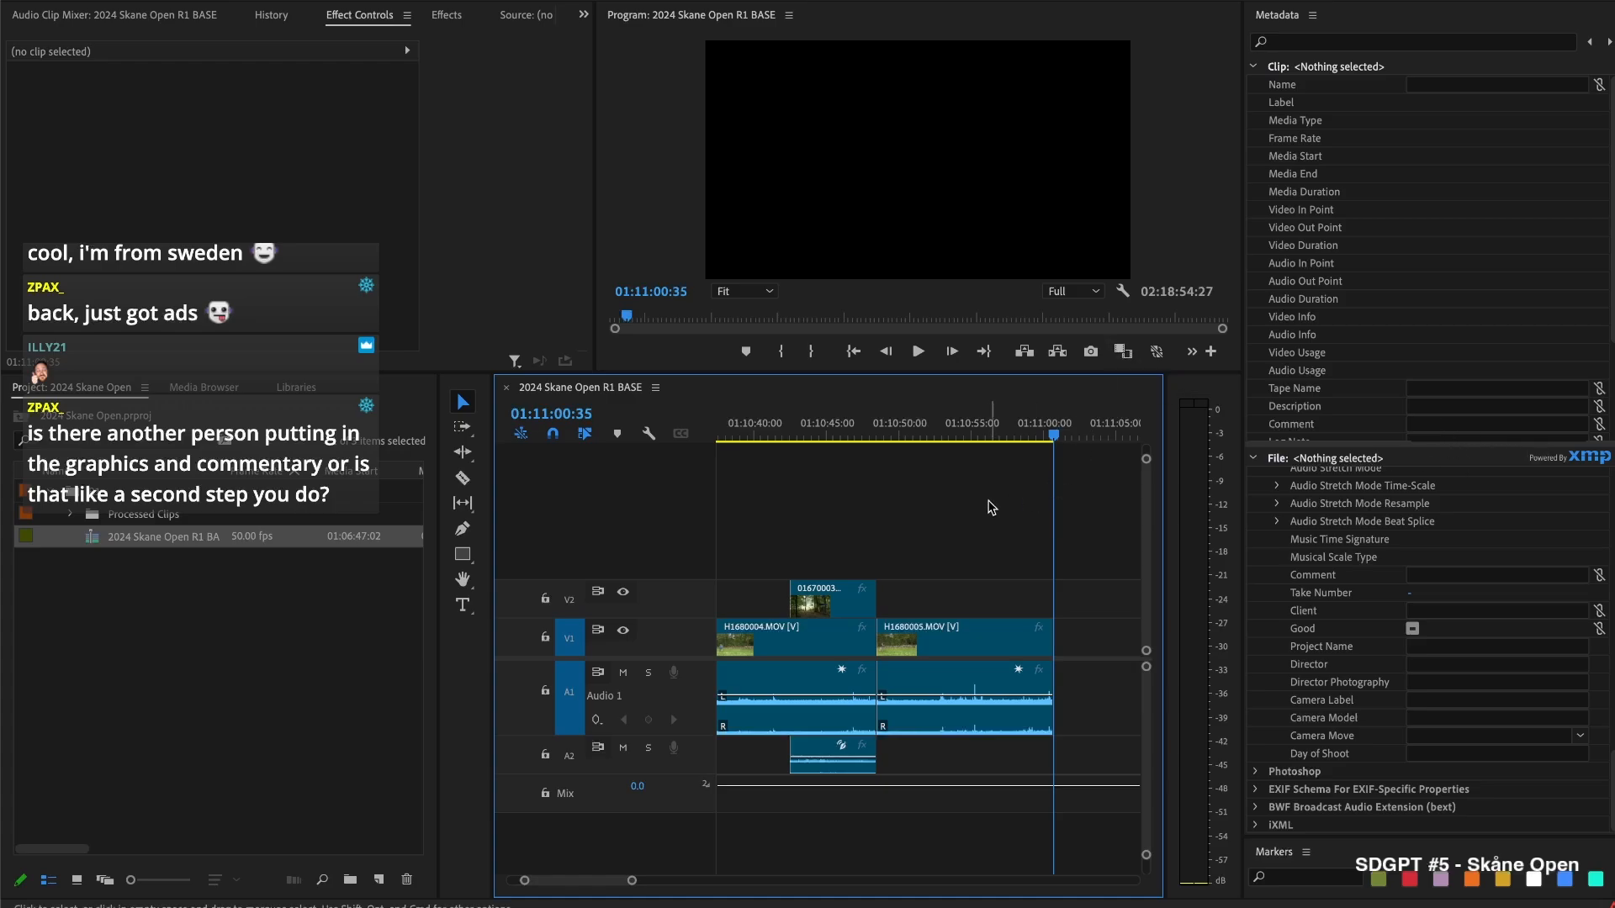
Replay the last seconds of H1680005.MOV, cut it at 01:11:00:02 and delete the piece after the cut
click(993, 427)
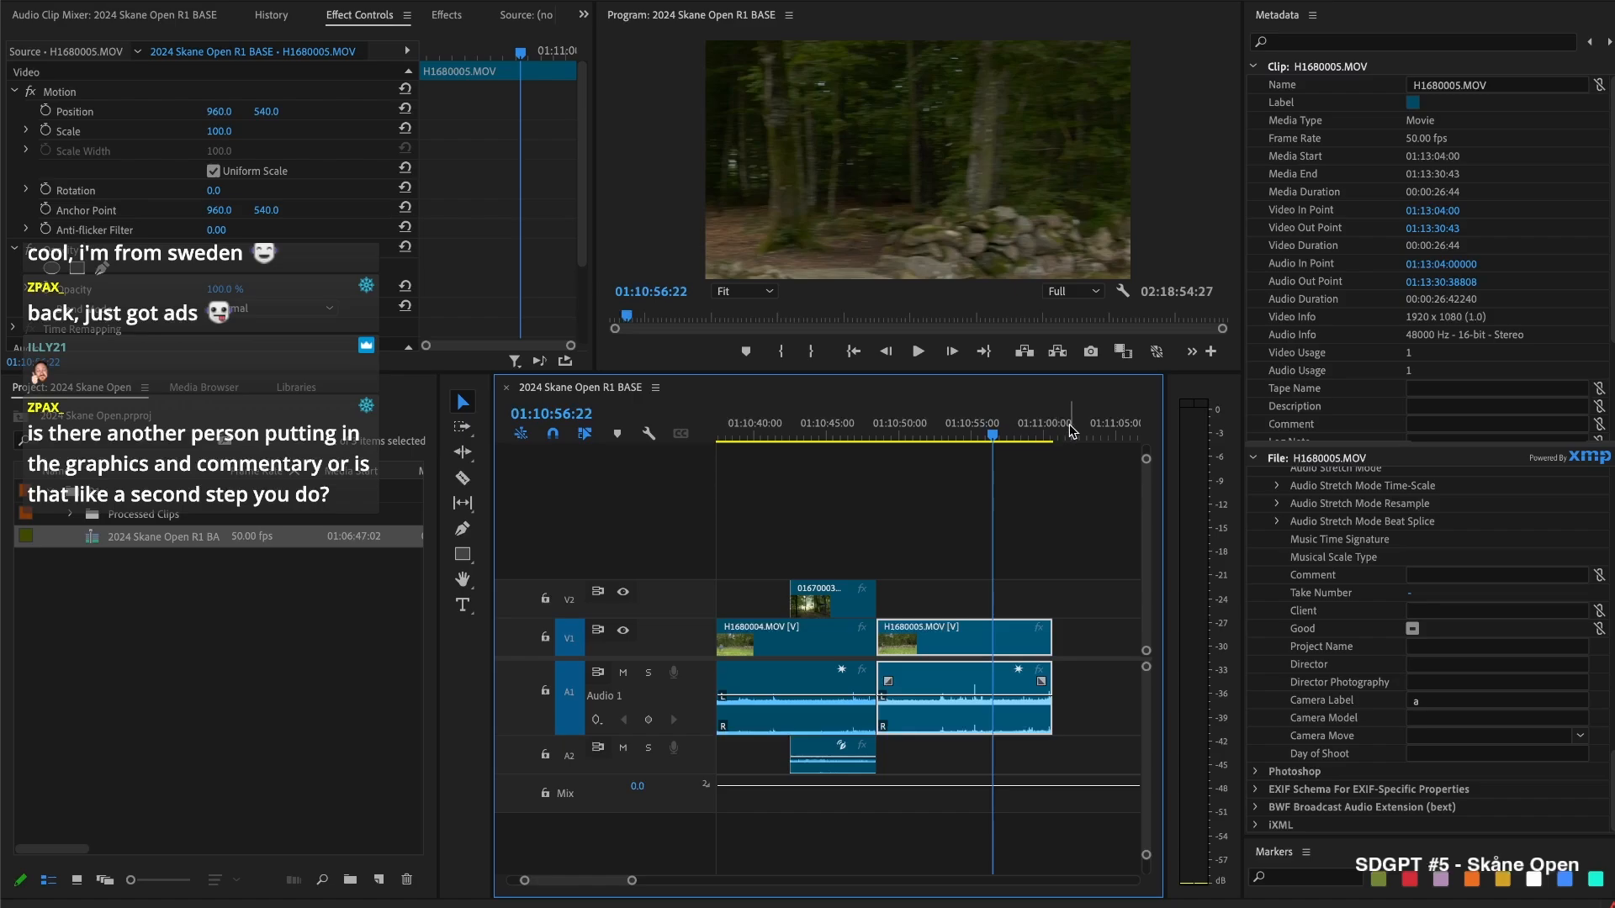
click(1001, 483)
click(953, 425)
key(space)
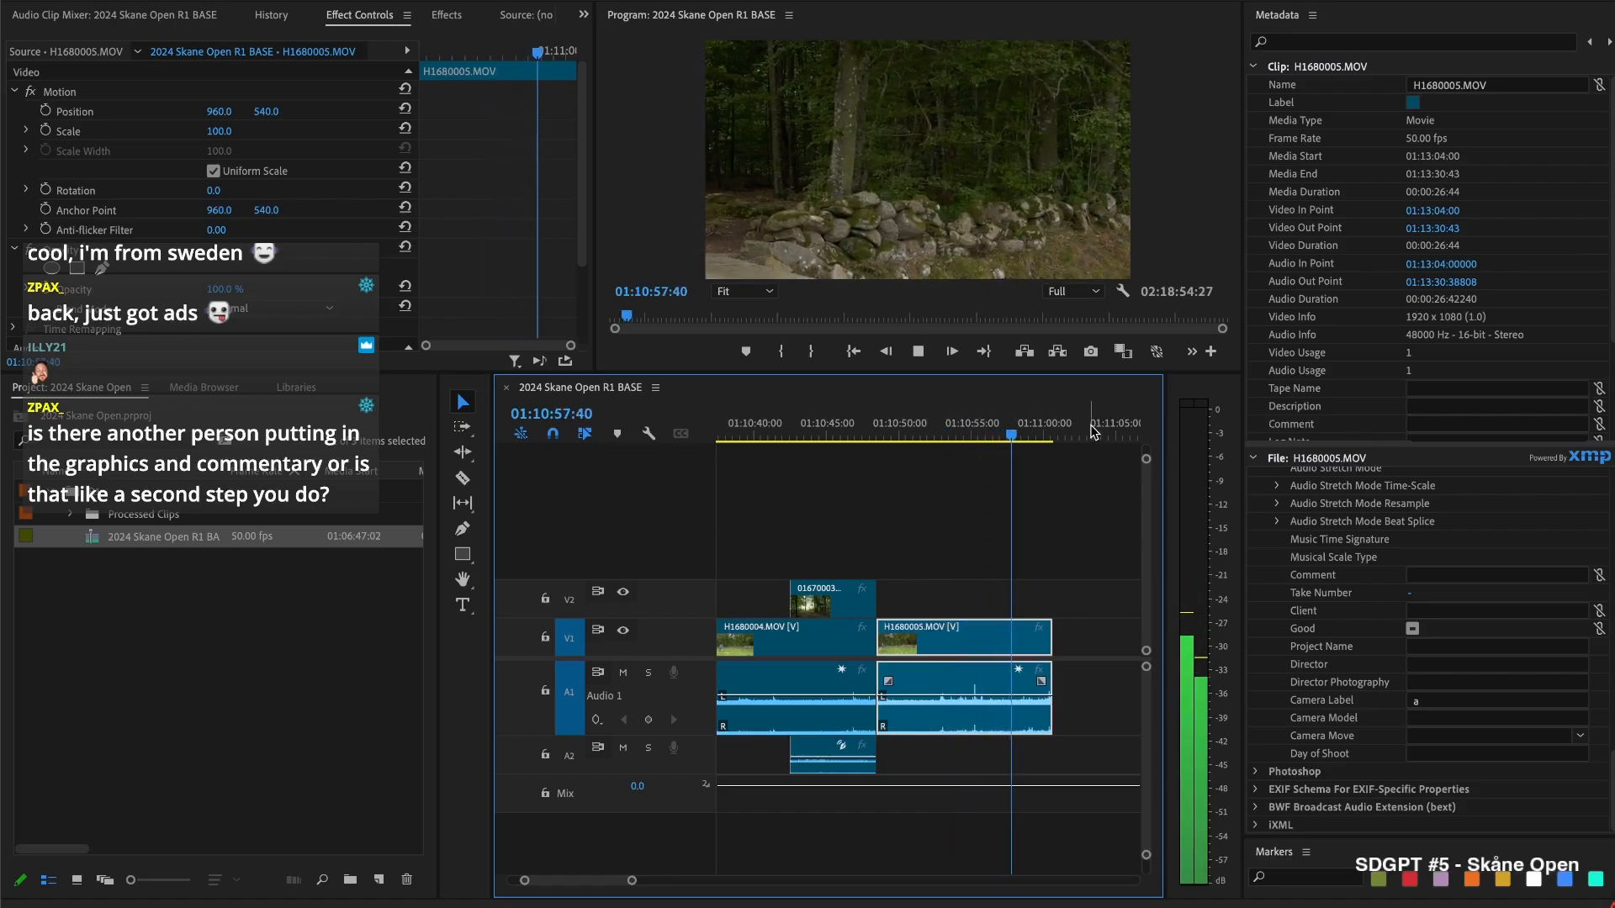
key(space)
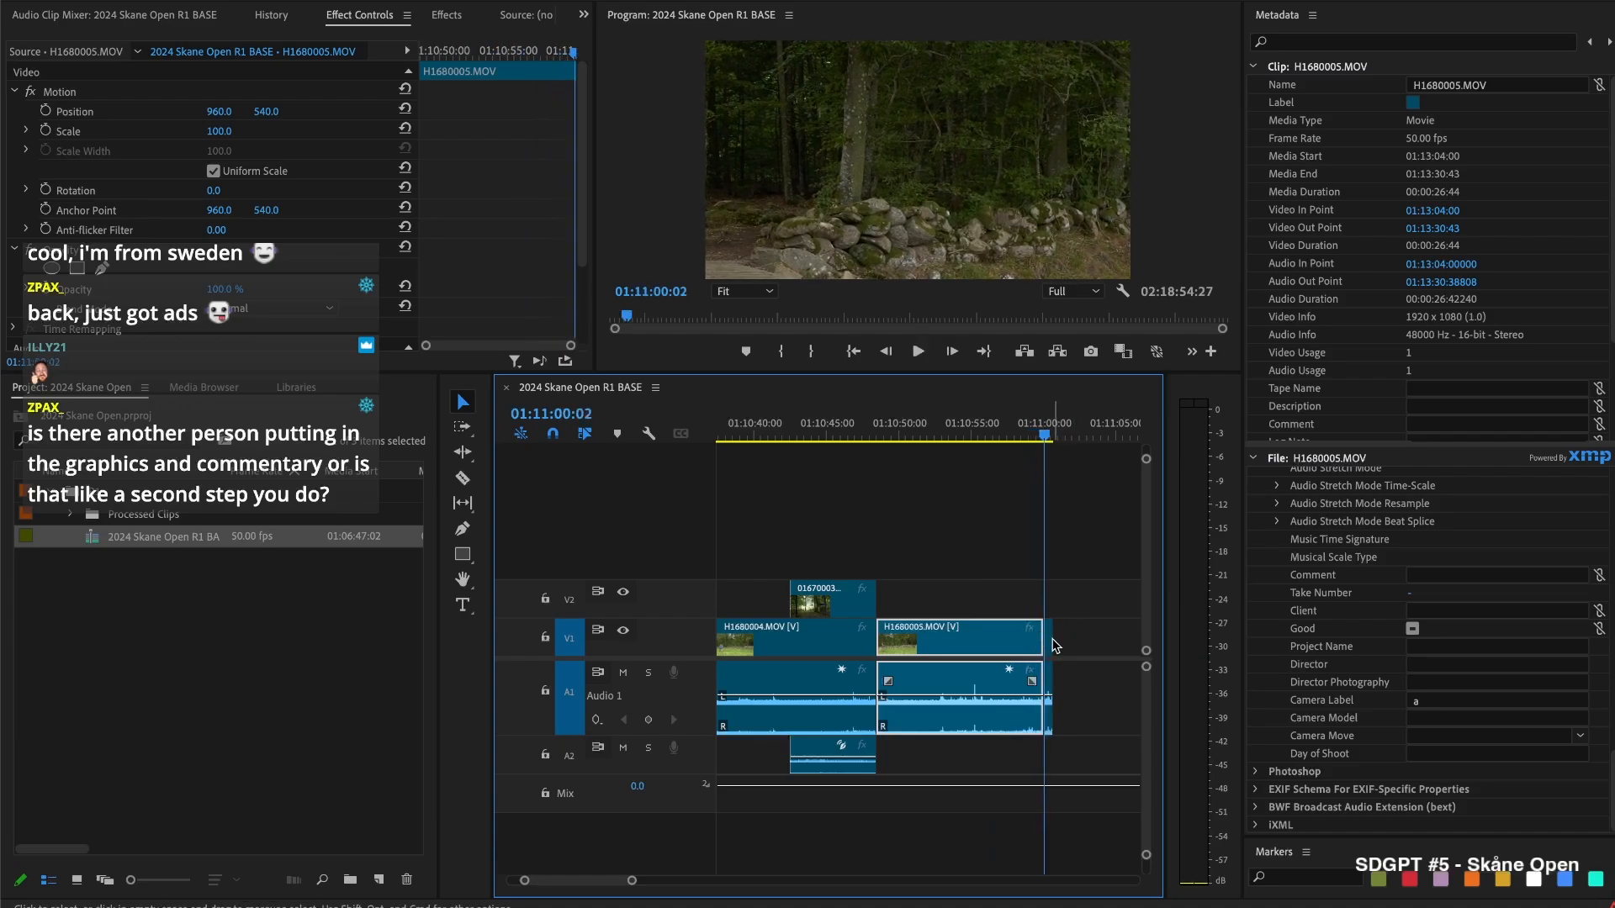
click(1049, 643)
key(Delete)
Close the gap between H1680005.MOV and H1680006.MOV
click(1079, 642)
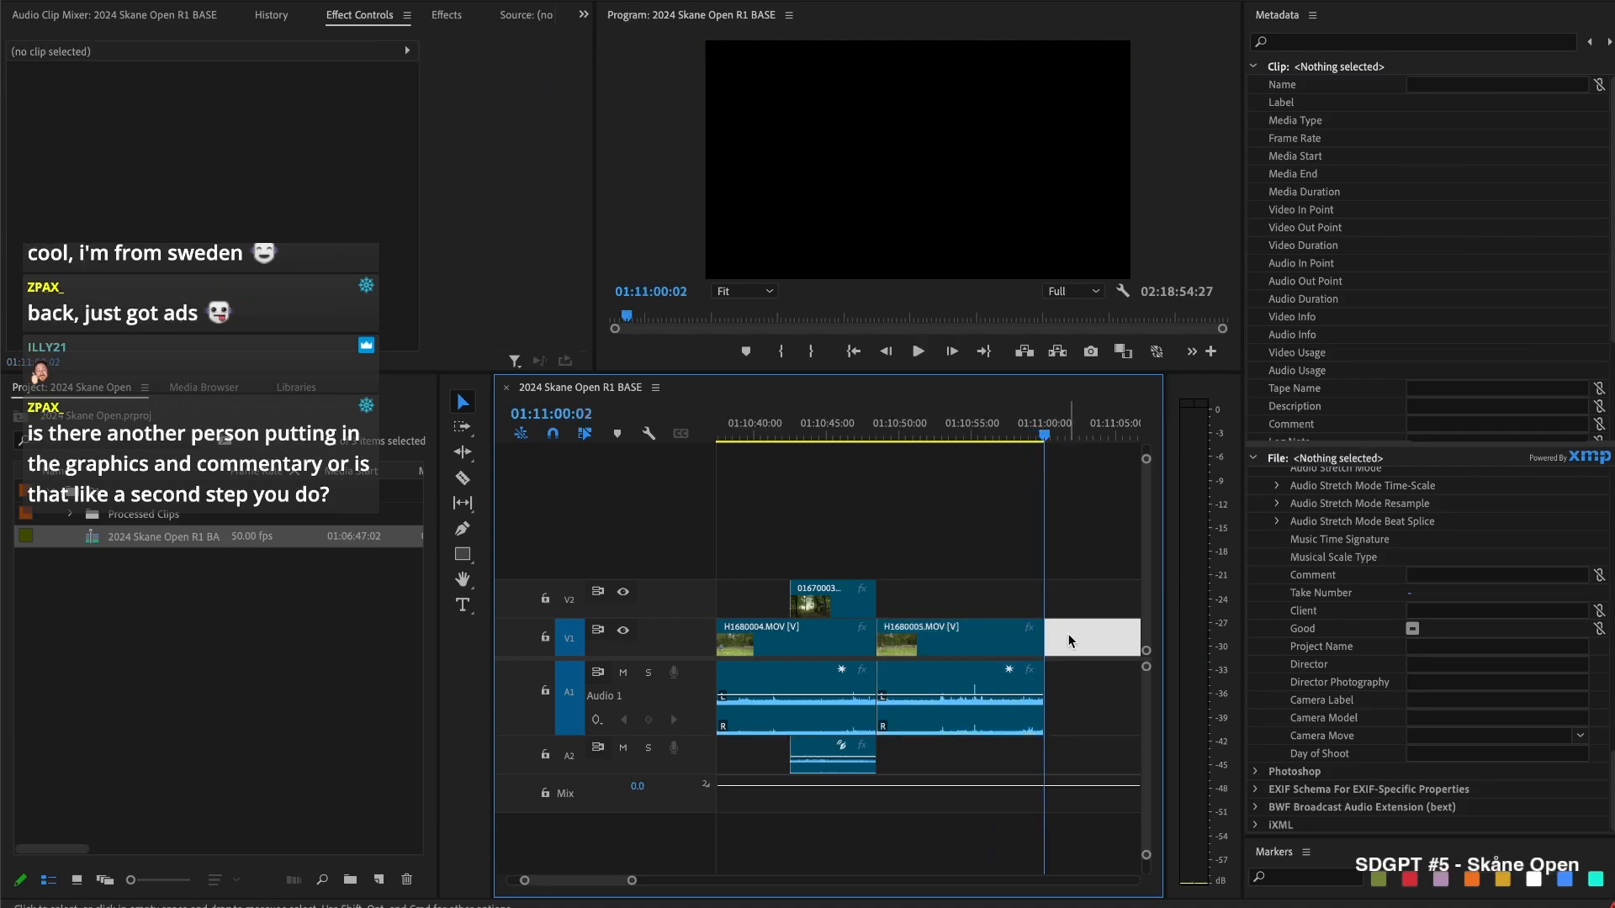
scroll(1067, 638, down, 3)
scroll(1008, 611, up, 1)
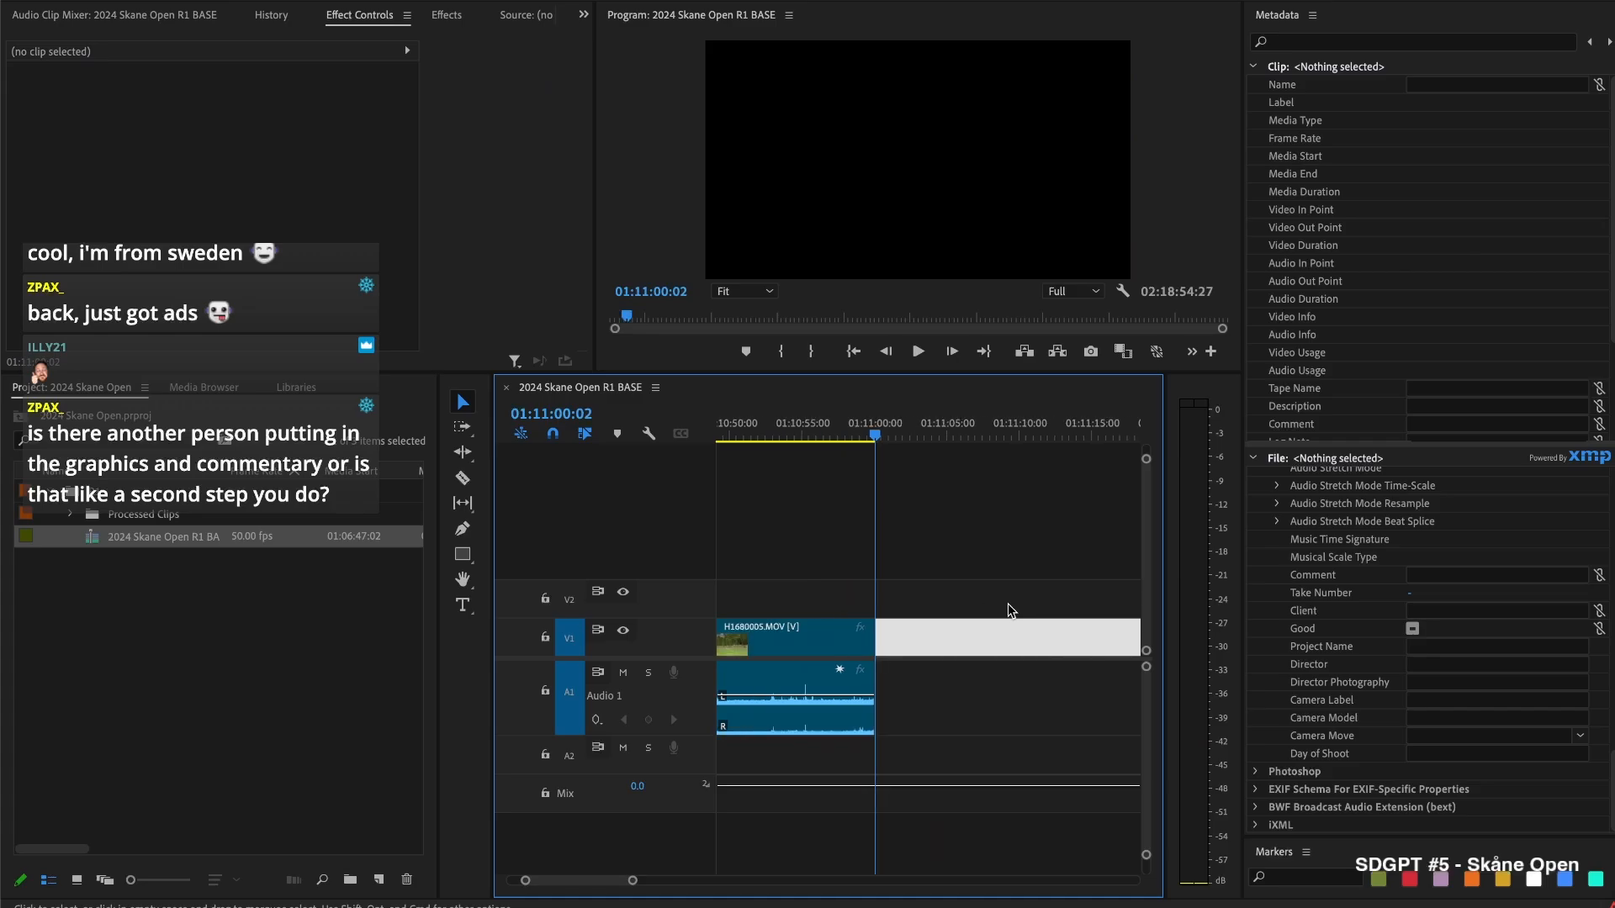
scroll(1001, 598, down, 3)
scroll(1001, 598, up, 4)
scroll(1002, 599, down, 2)
scroll(1003, 592, down, 1)
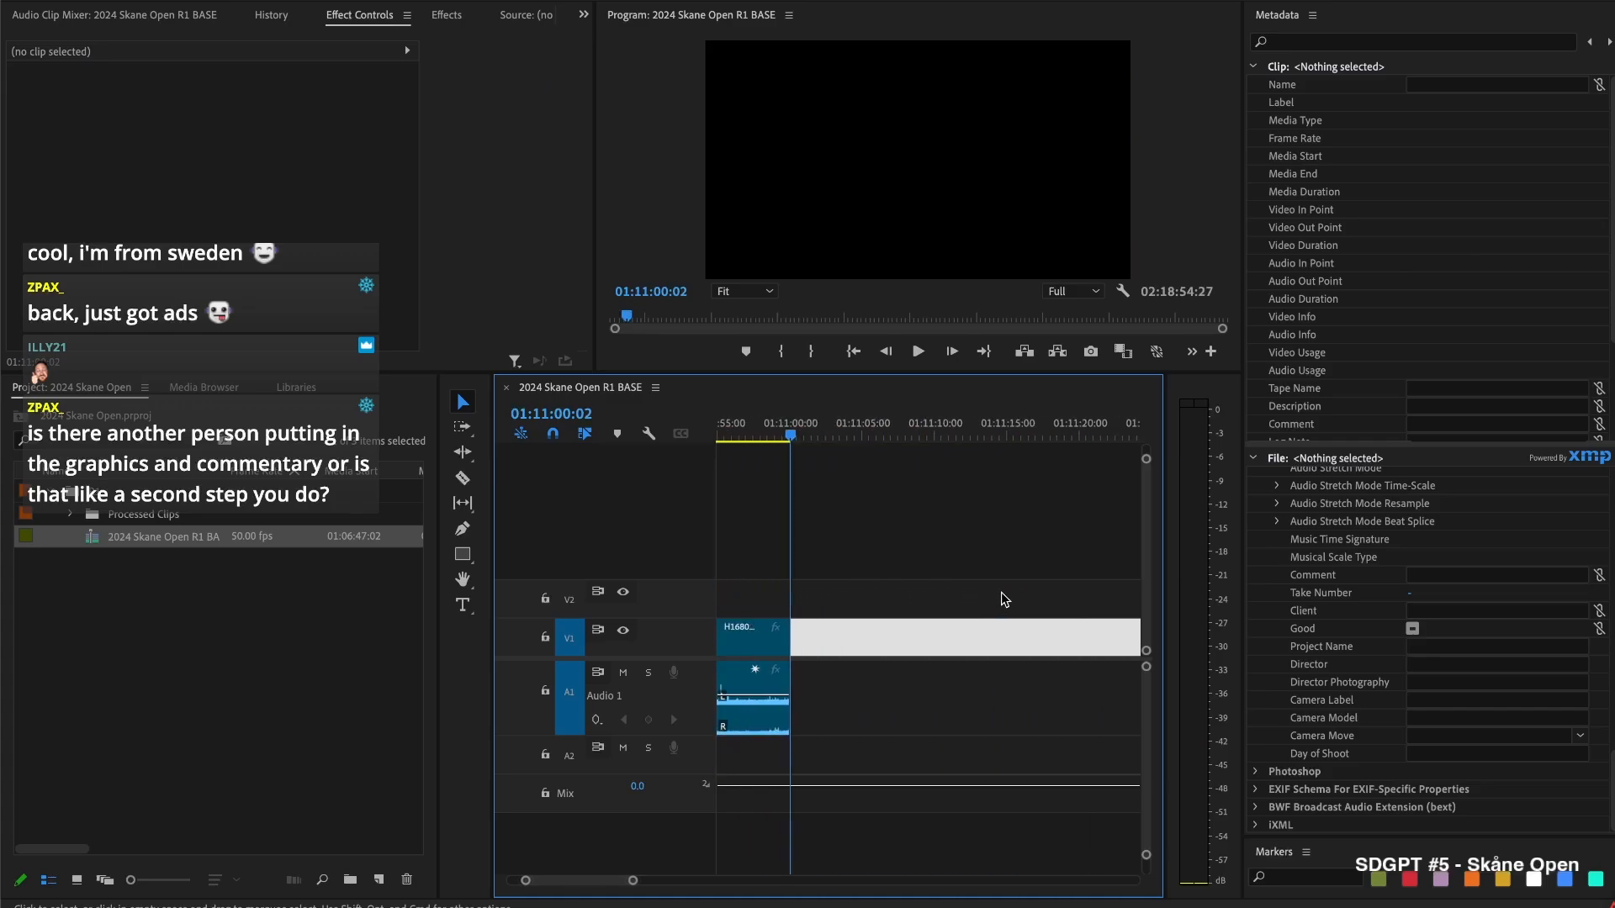
scroll(1002, 592, down, 4)
key(Delete)
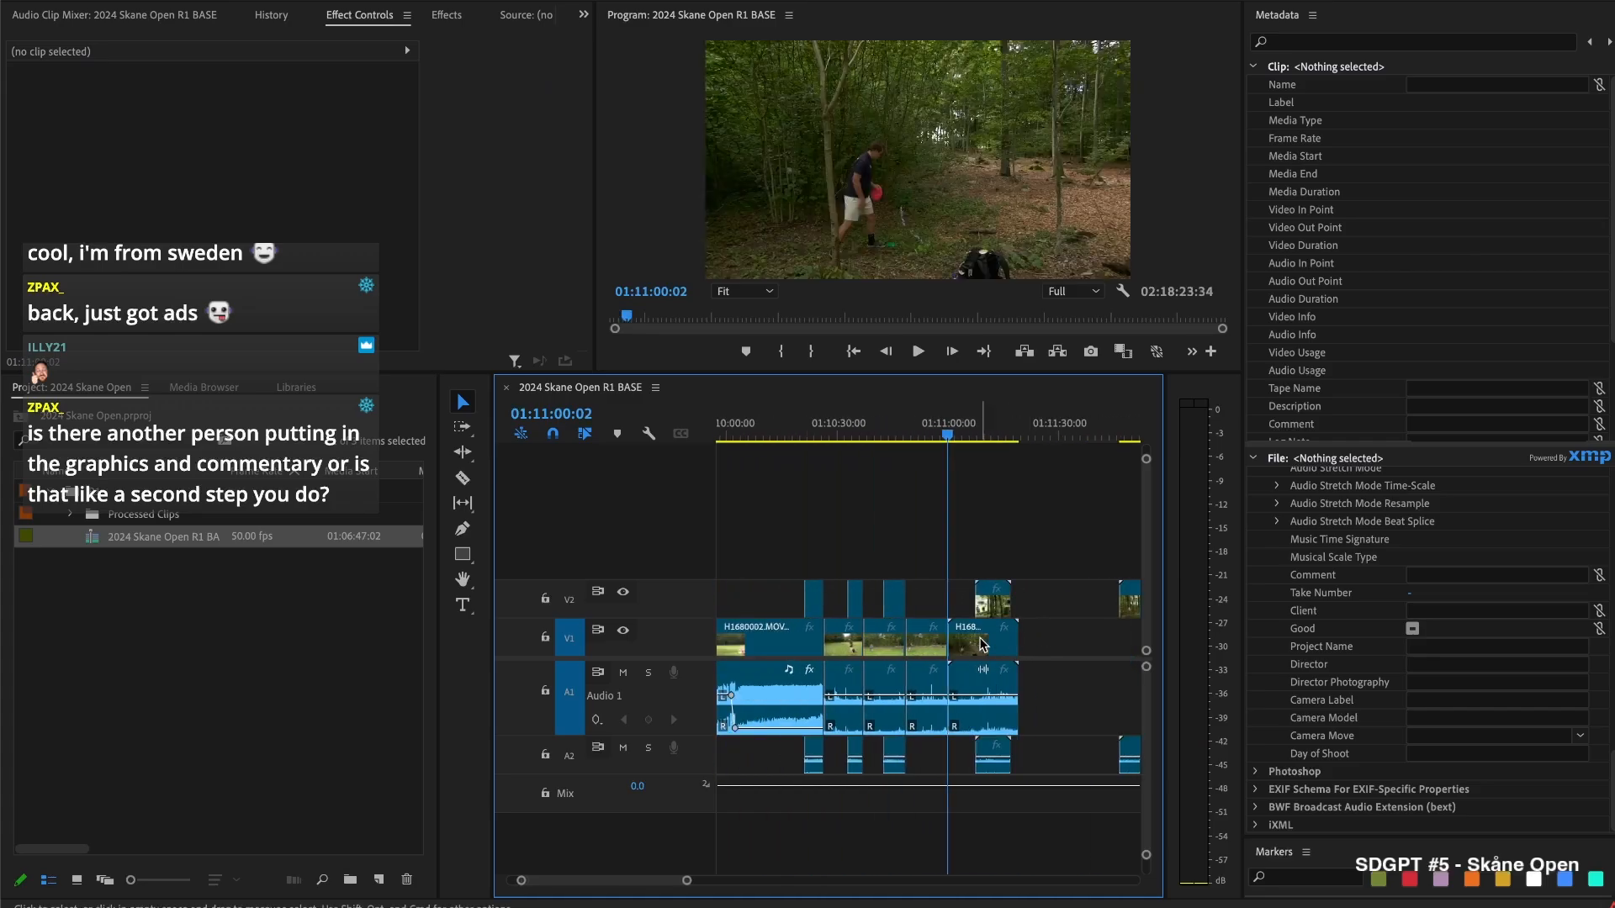
Cut H1680006.MOV with its audio just before 01:11:05:00, ahead of the throw
scroll(959, 607, up, 4)
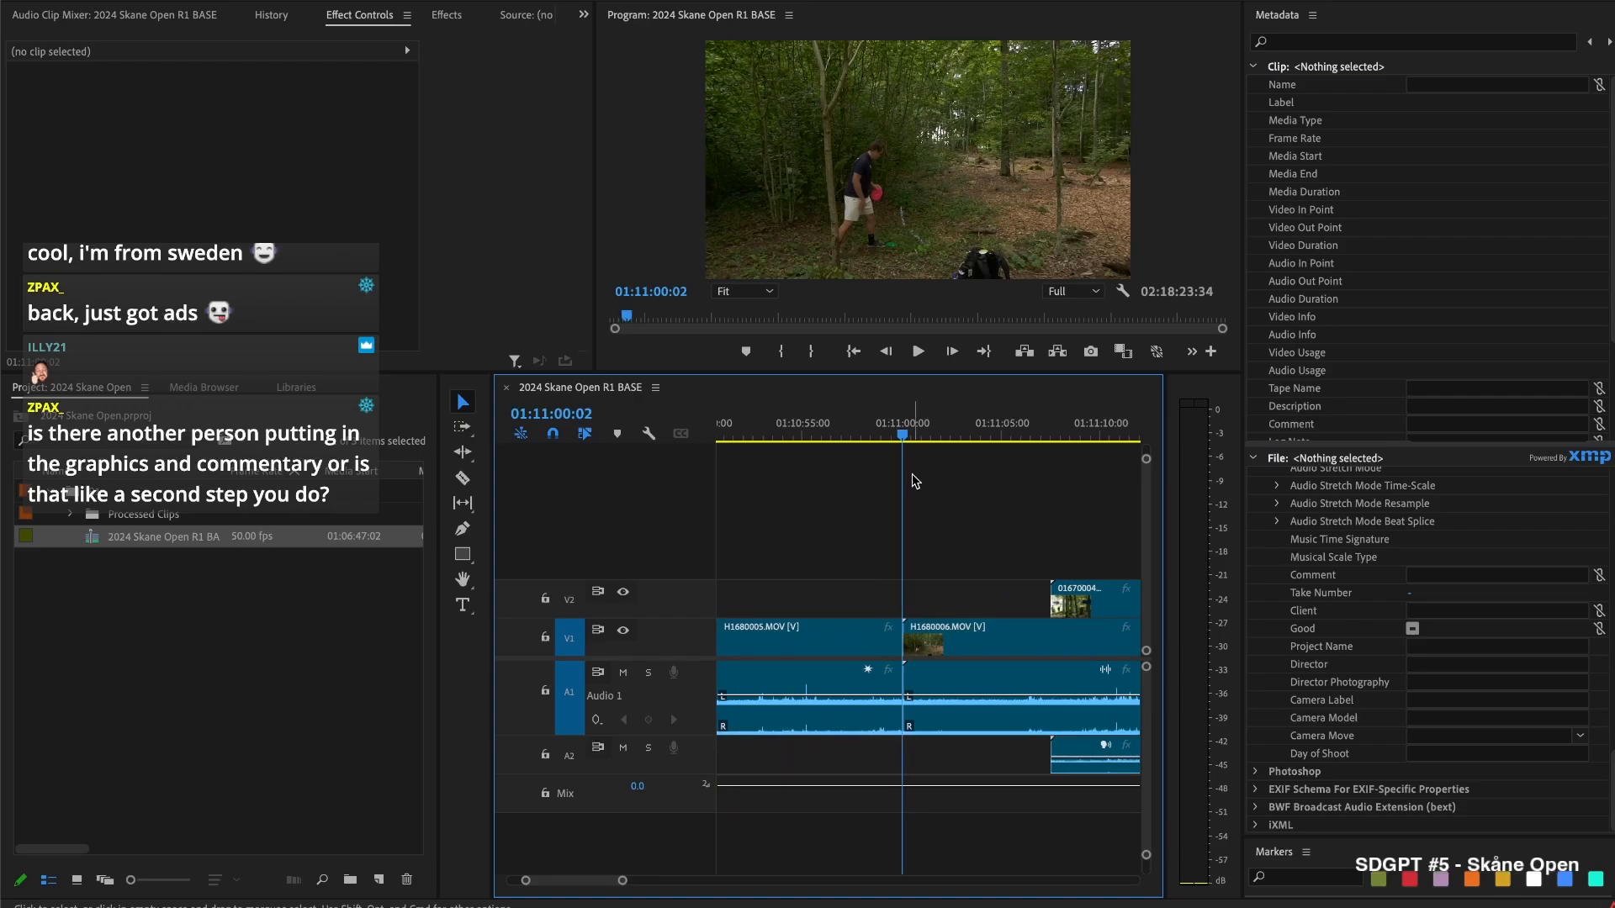
drag(916, 433, 995, 442)
key(super+k)
key(space)
key(space)
Trim the start of the 01670004.MOV clip on V2 to about 01:11:11:30 and play H1680006.MOV below it
drag(1056, 598, 1096, 598)
key(space)
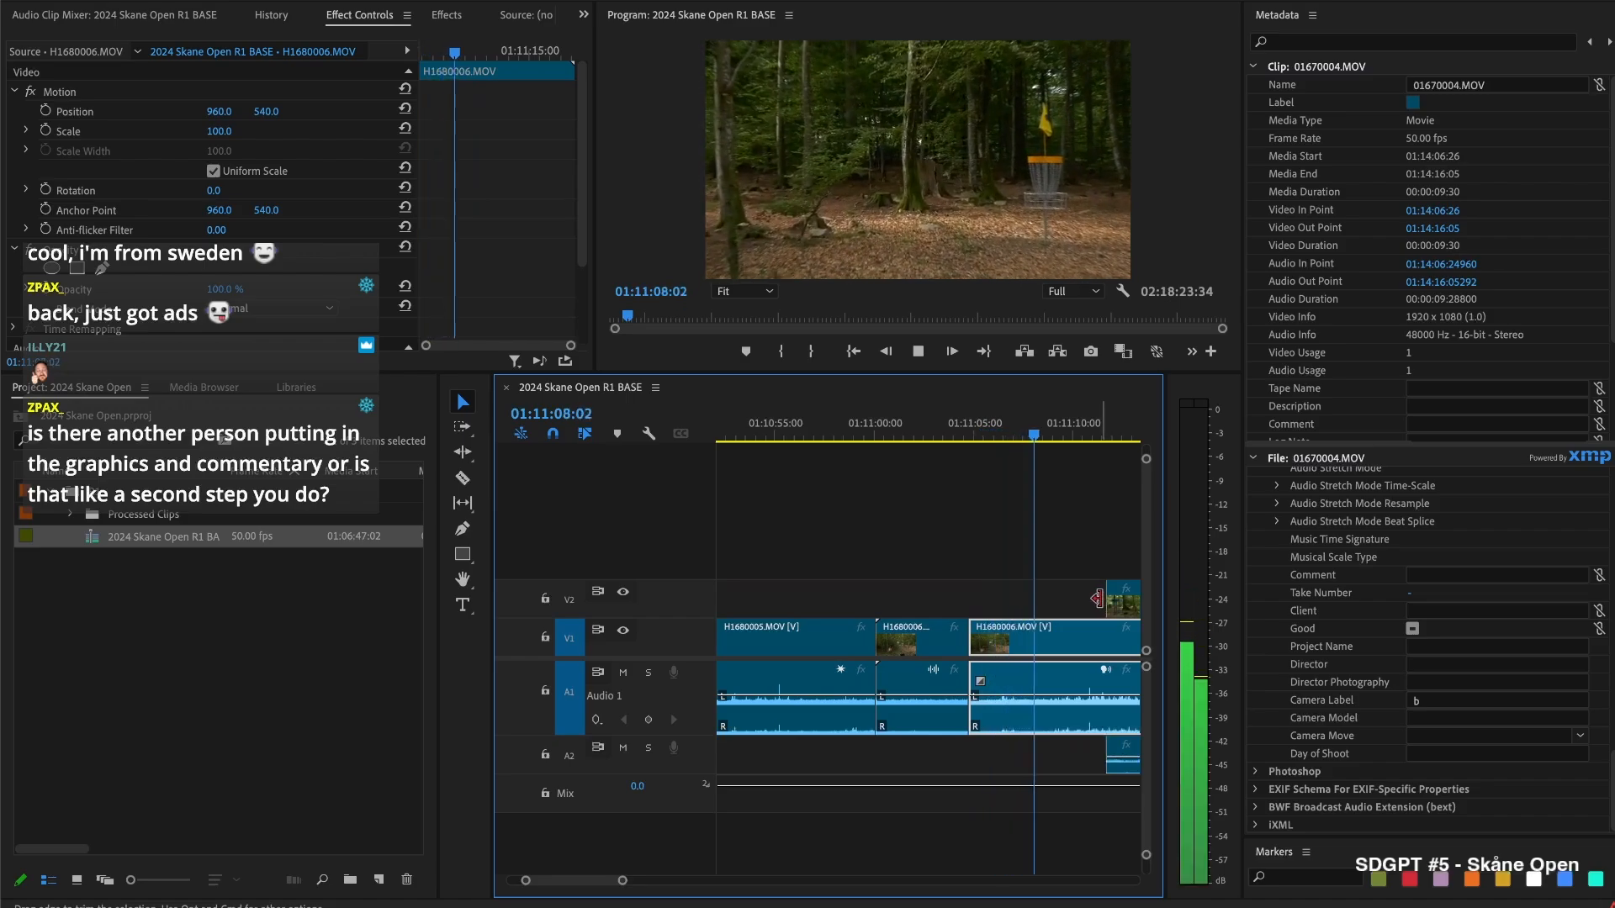
key(space)
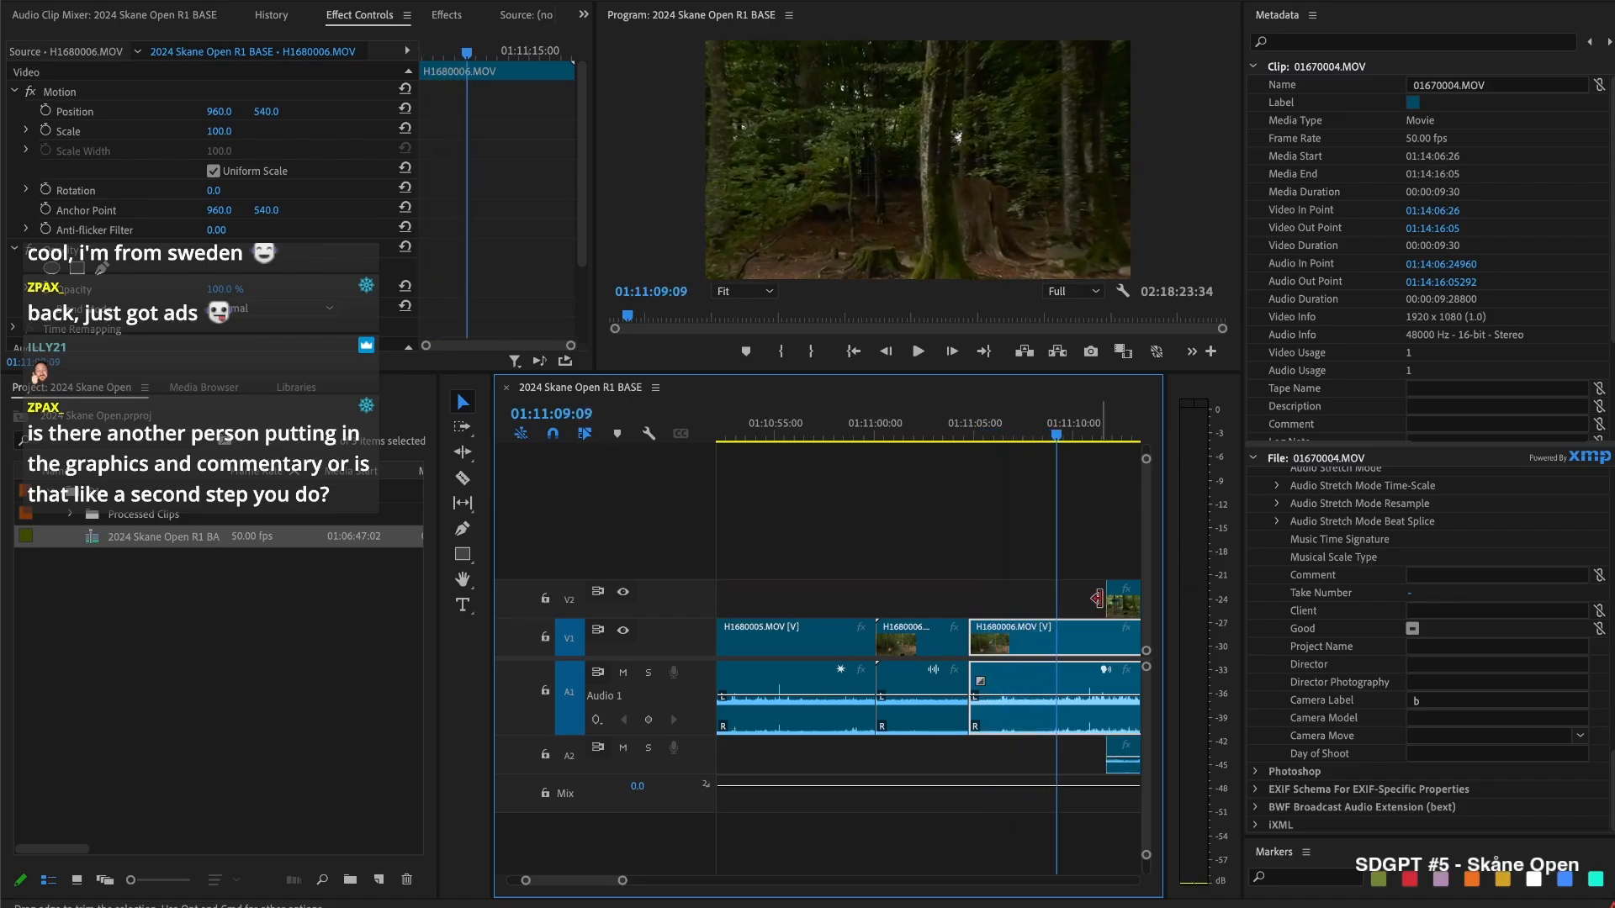
key(j)
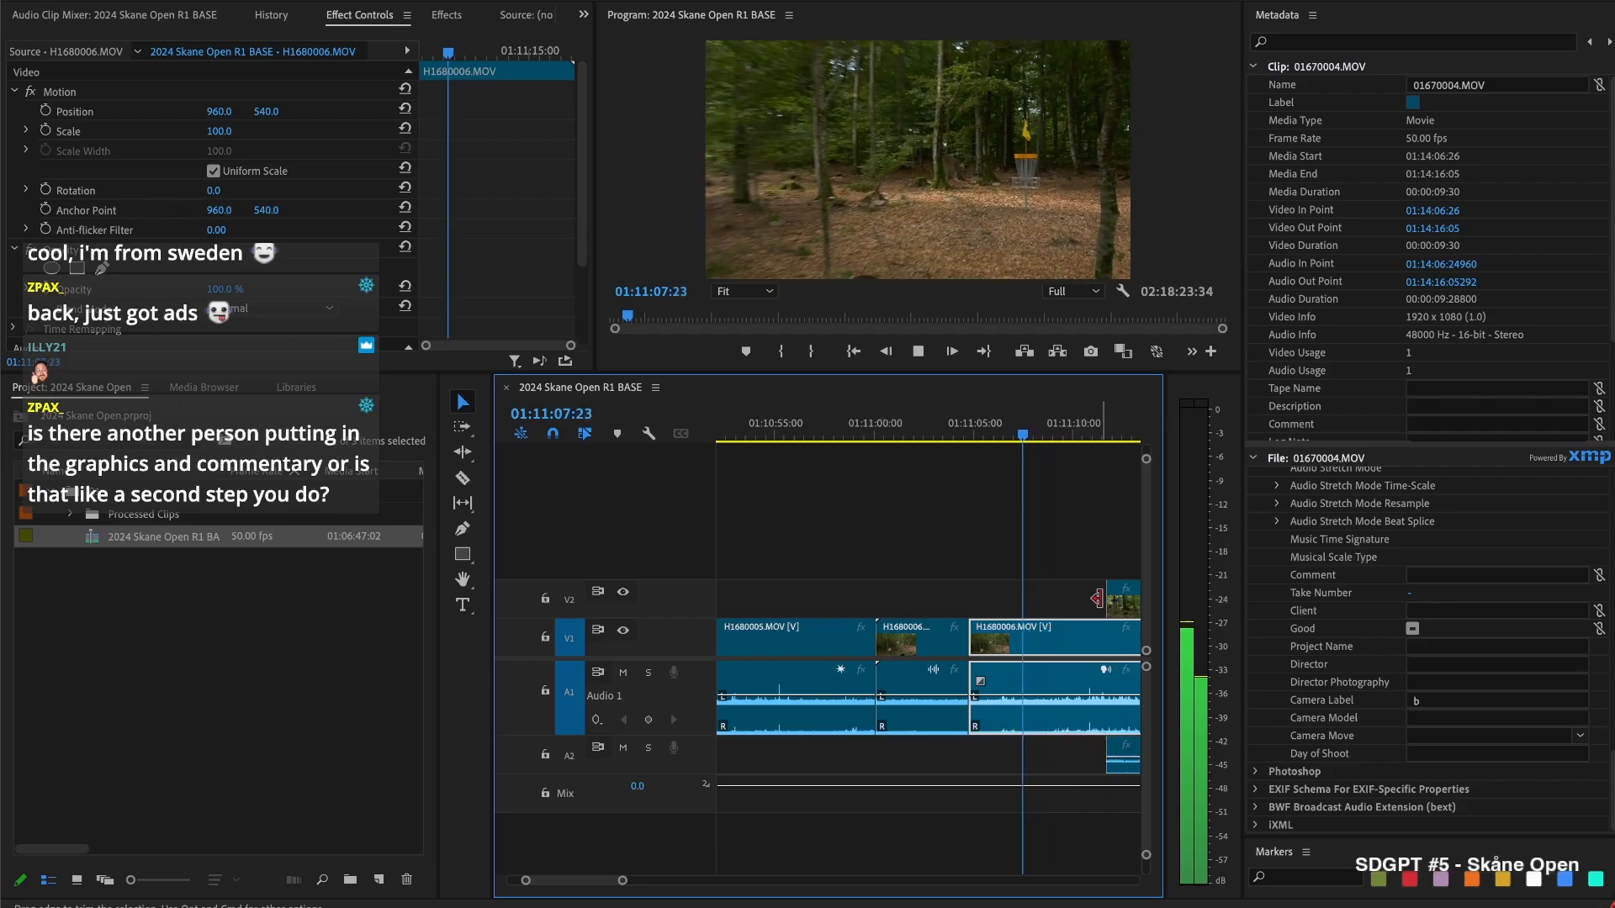
Delete the part of H1680006.MOV before the cut and close the gap it leaves
click(913, 638)
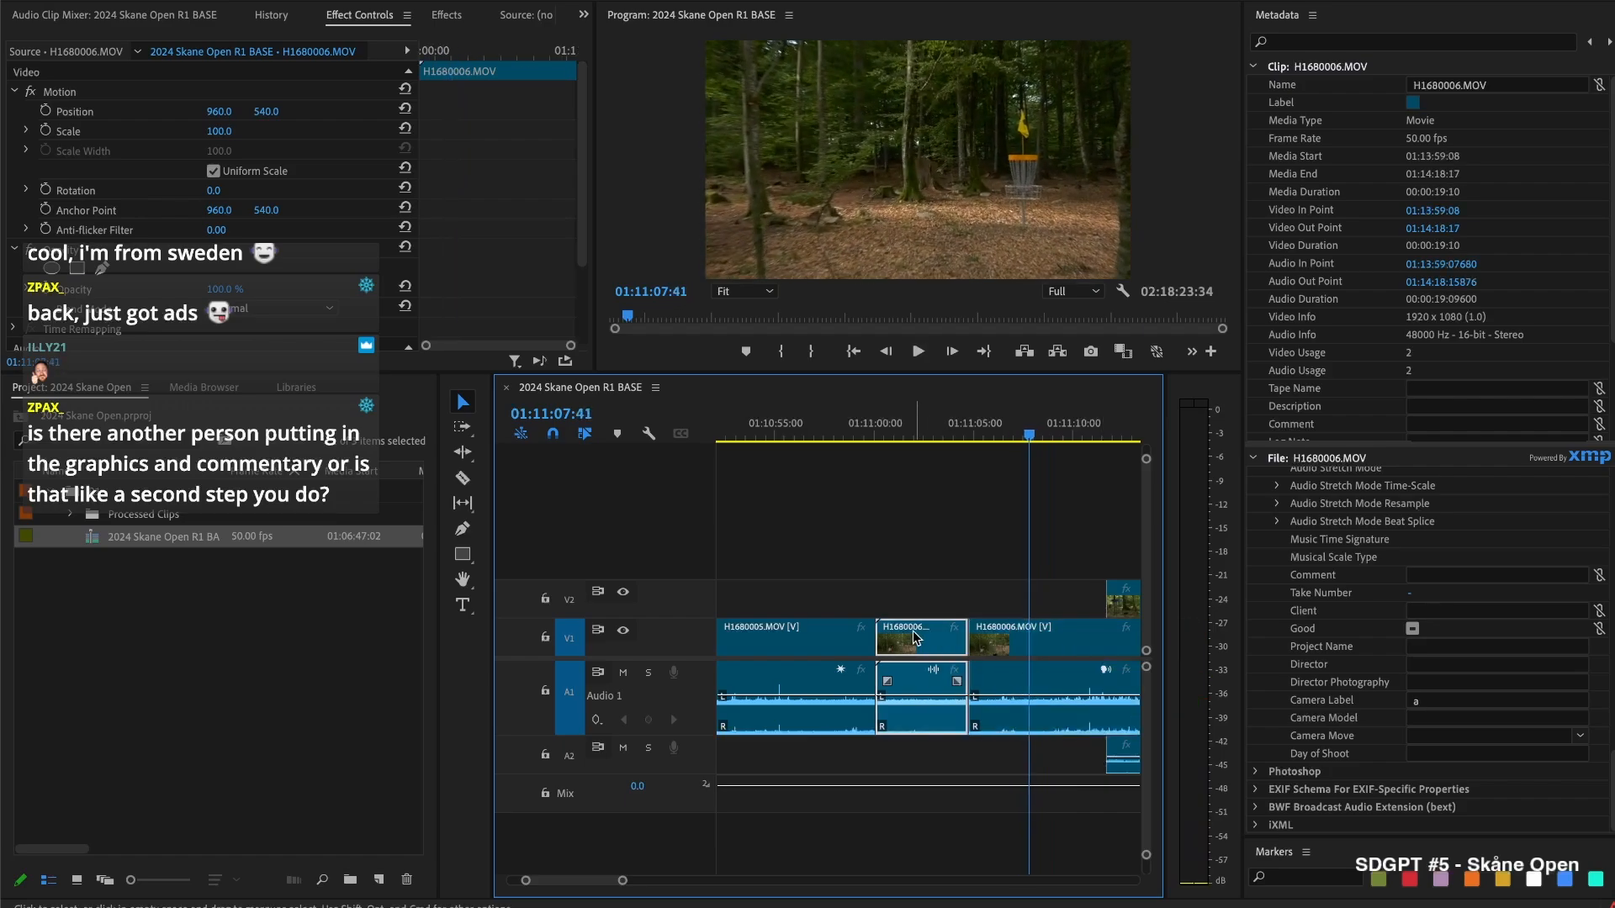
key(Delete)
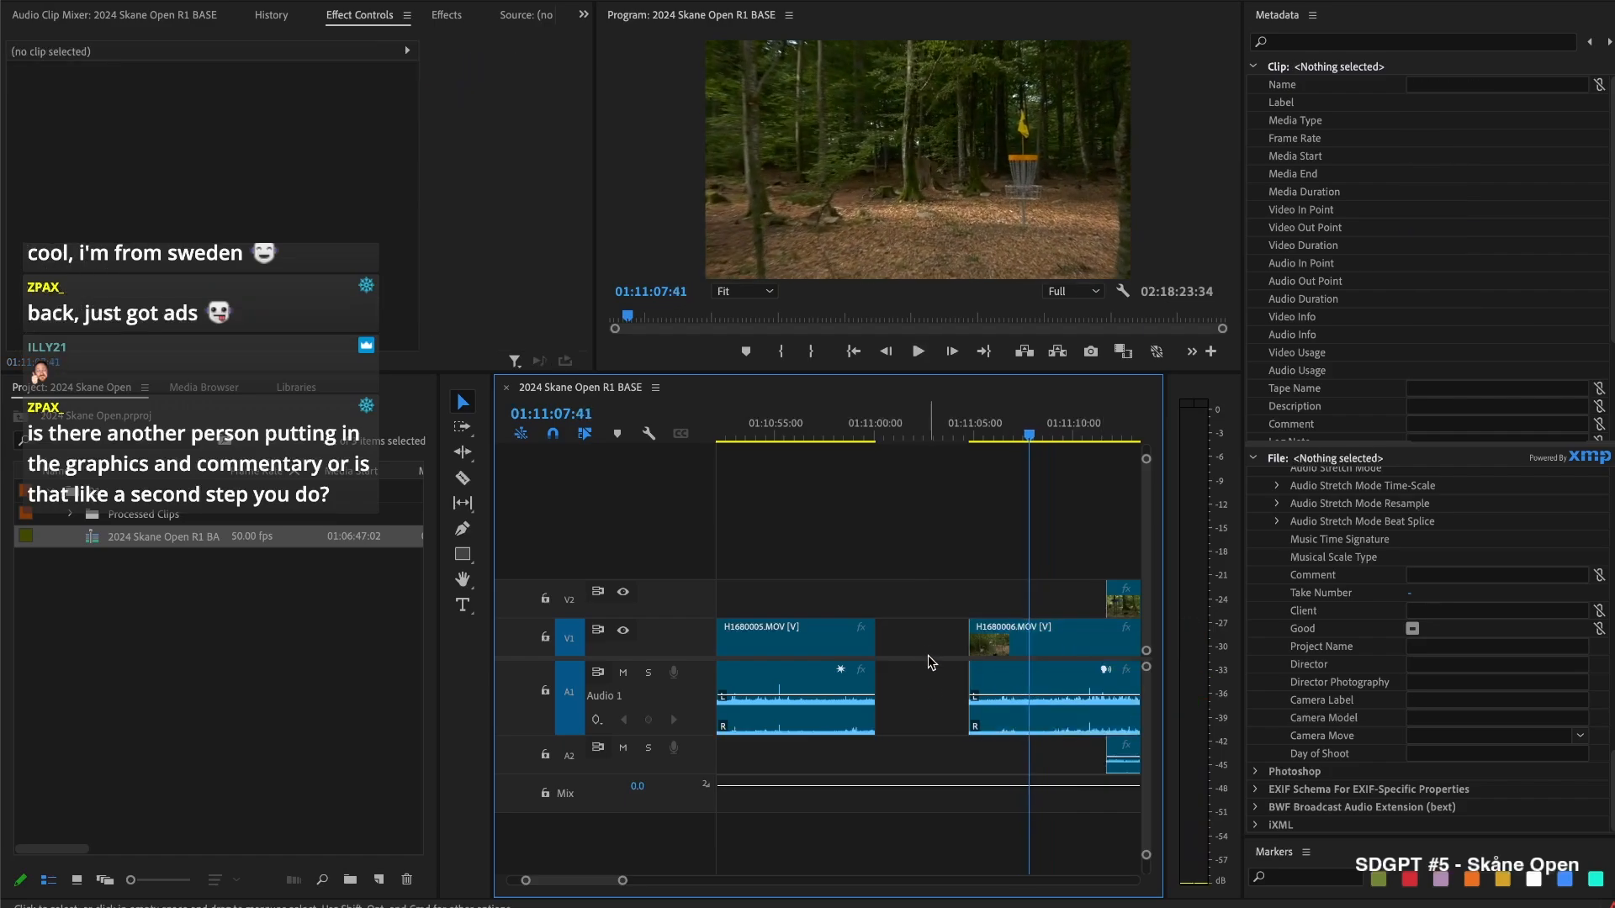
click(921, 637)
key(Delete)
Play H1680006.MOV from its start and try starting 01670004.MOV above it at about 01:11:04:05, replaying the camera switch
click(921, 637)
key(Up)
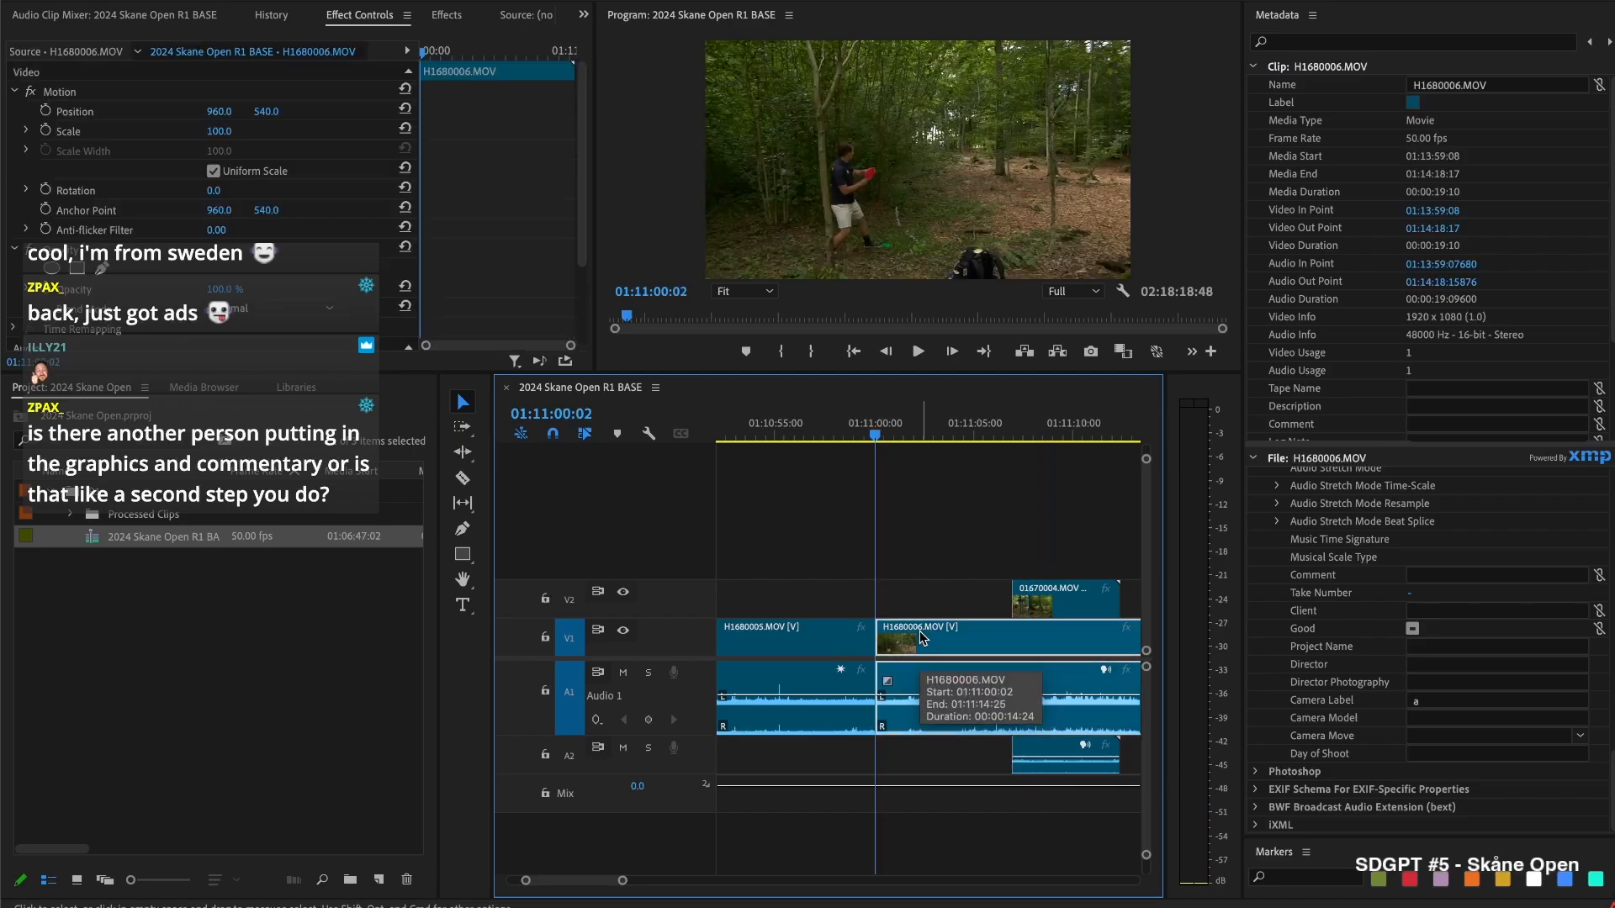
key(space)
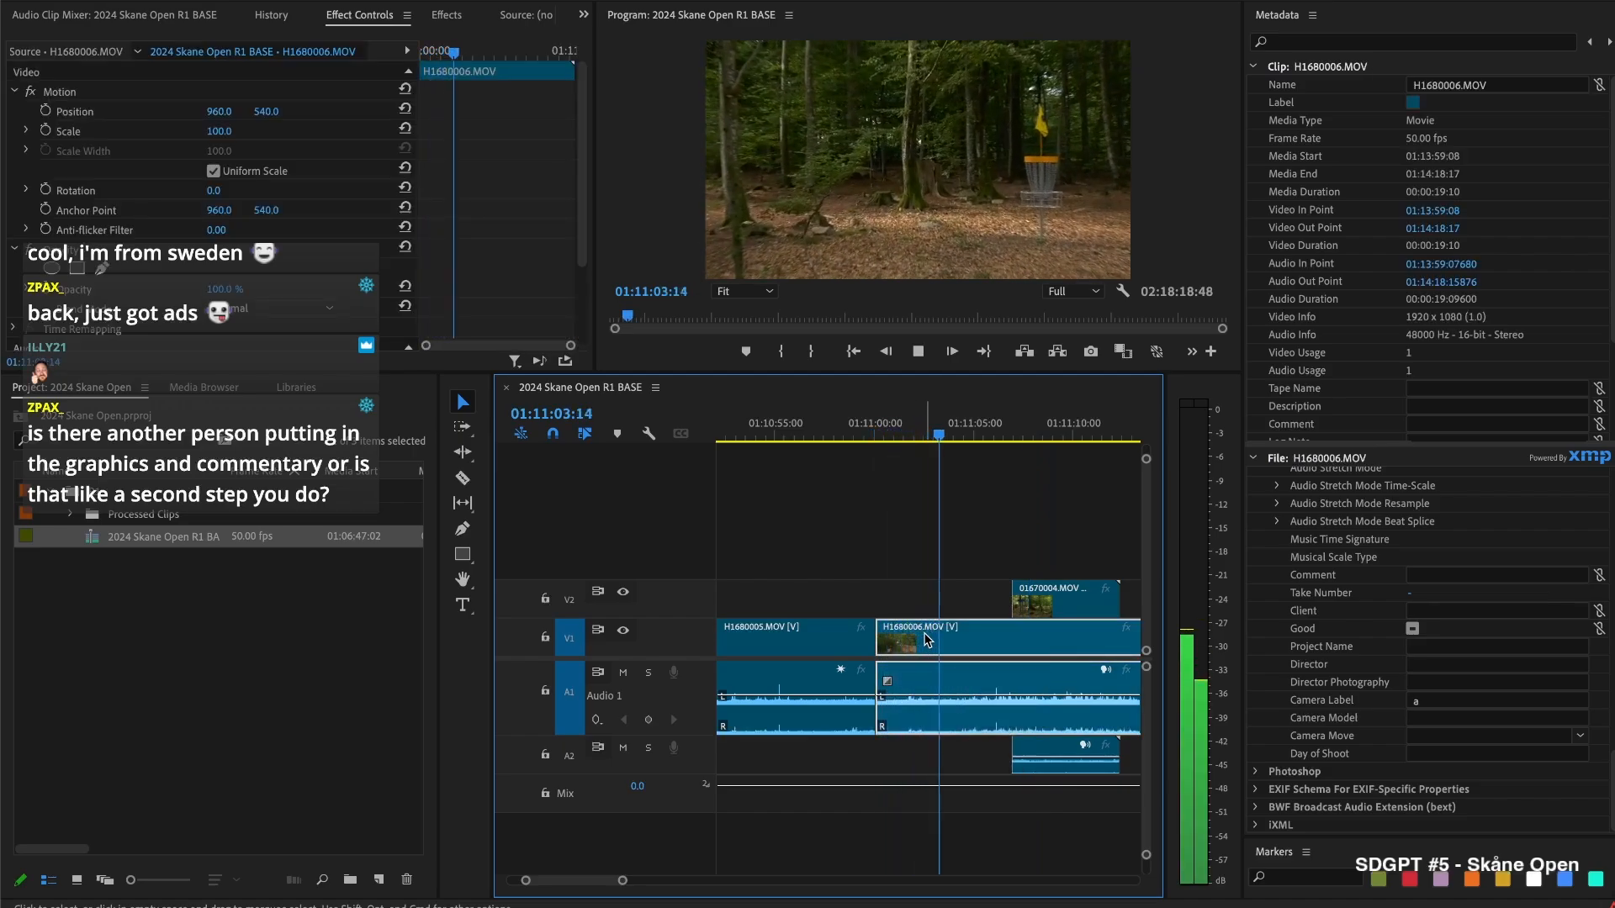
key(space)
drag(1019, 582, 957, 589)
key(space)
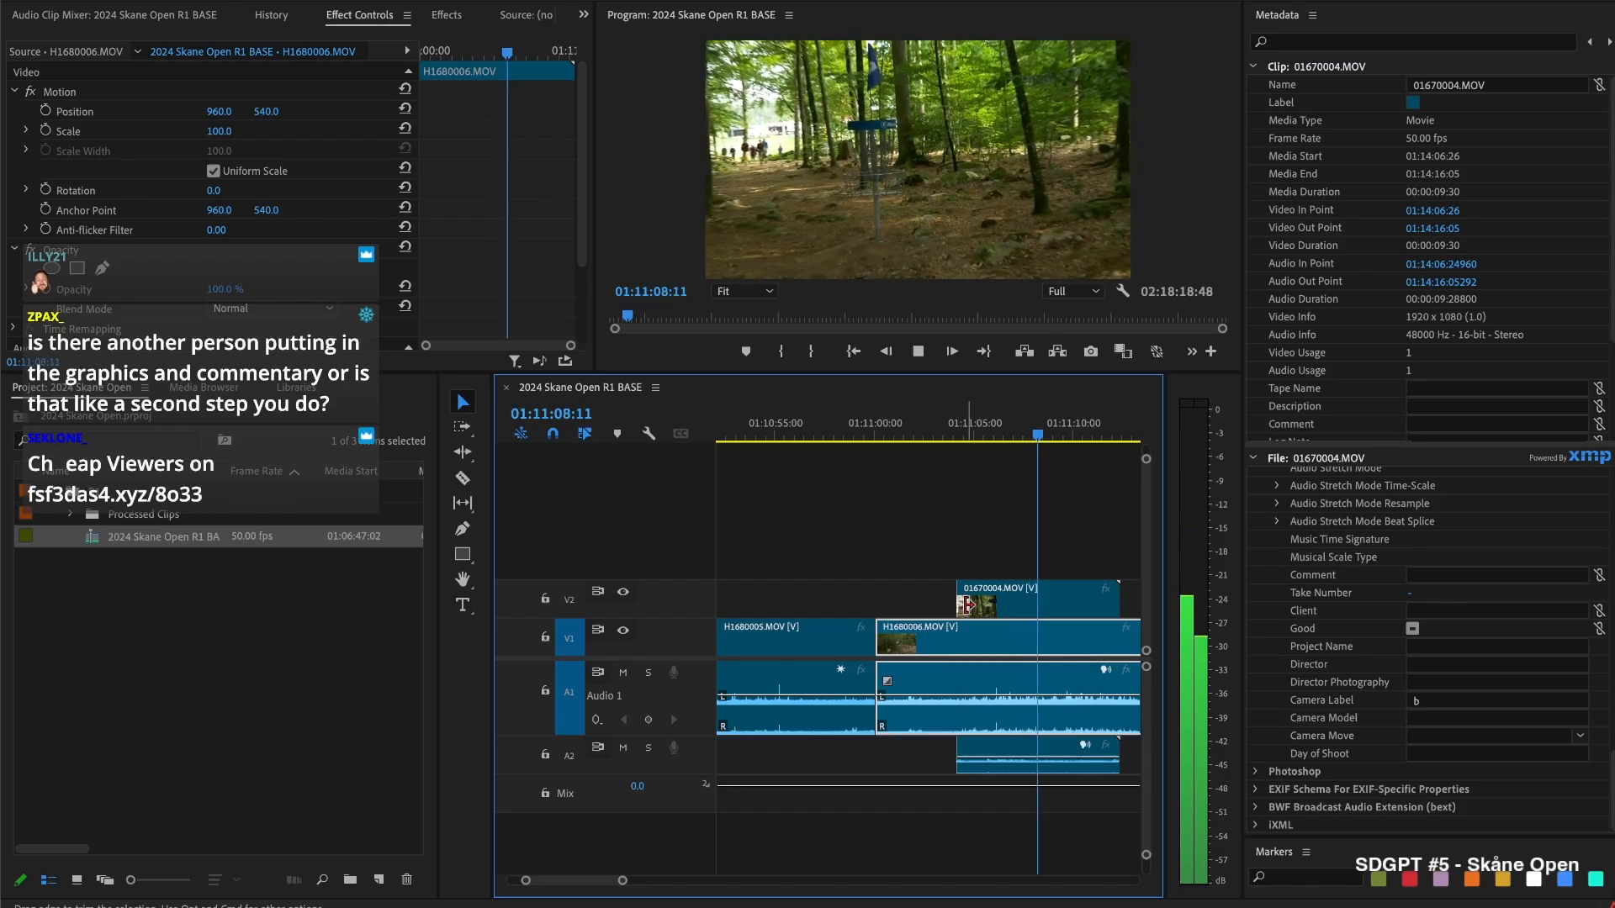
key(space)
Trim the start of 01670004.MOV to about 01:11:05:05, replaying the switch between the cameras
drag(967, 604, 994, 604)
click(921, 435)
key(space)
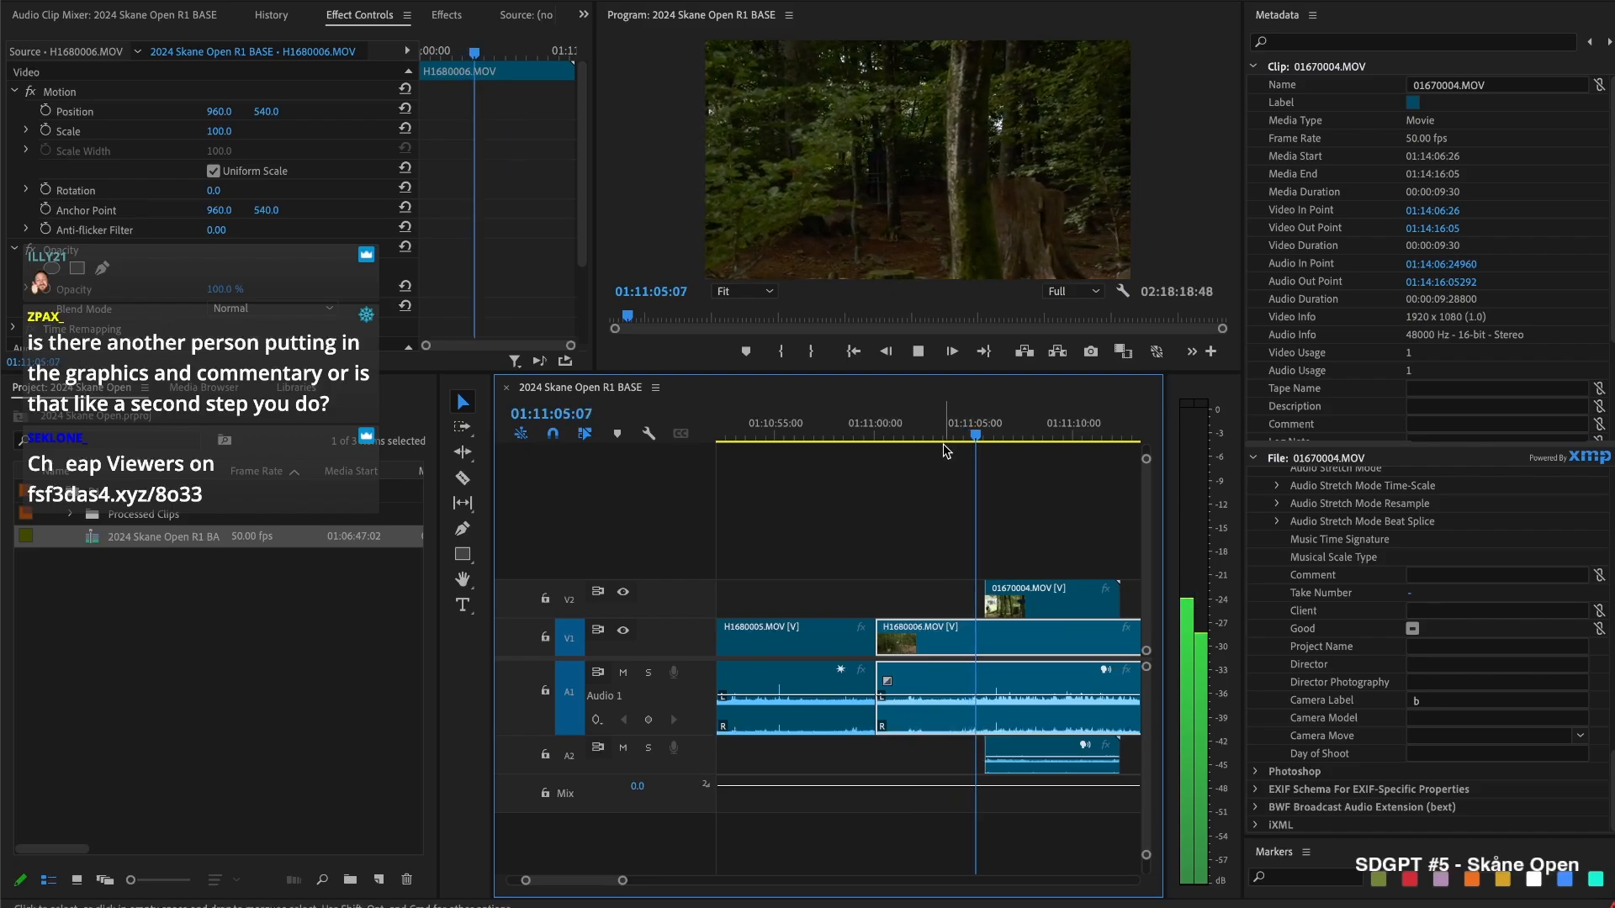
key(space)
drag(986, 602, 977, 604)
key(space)
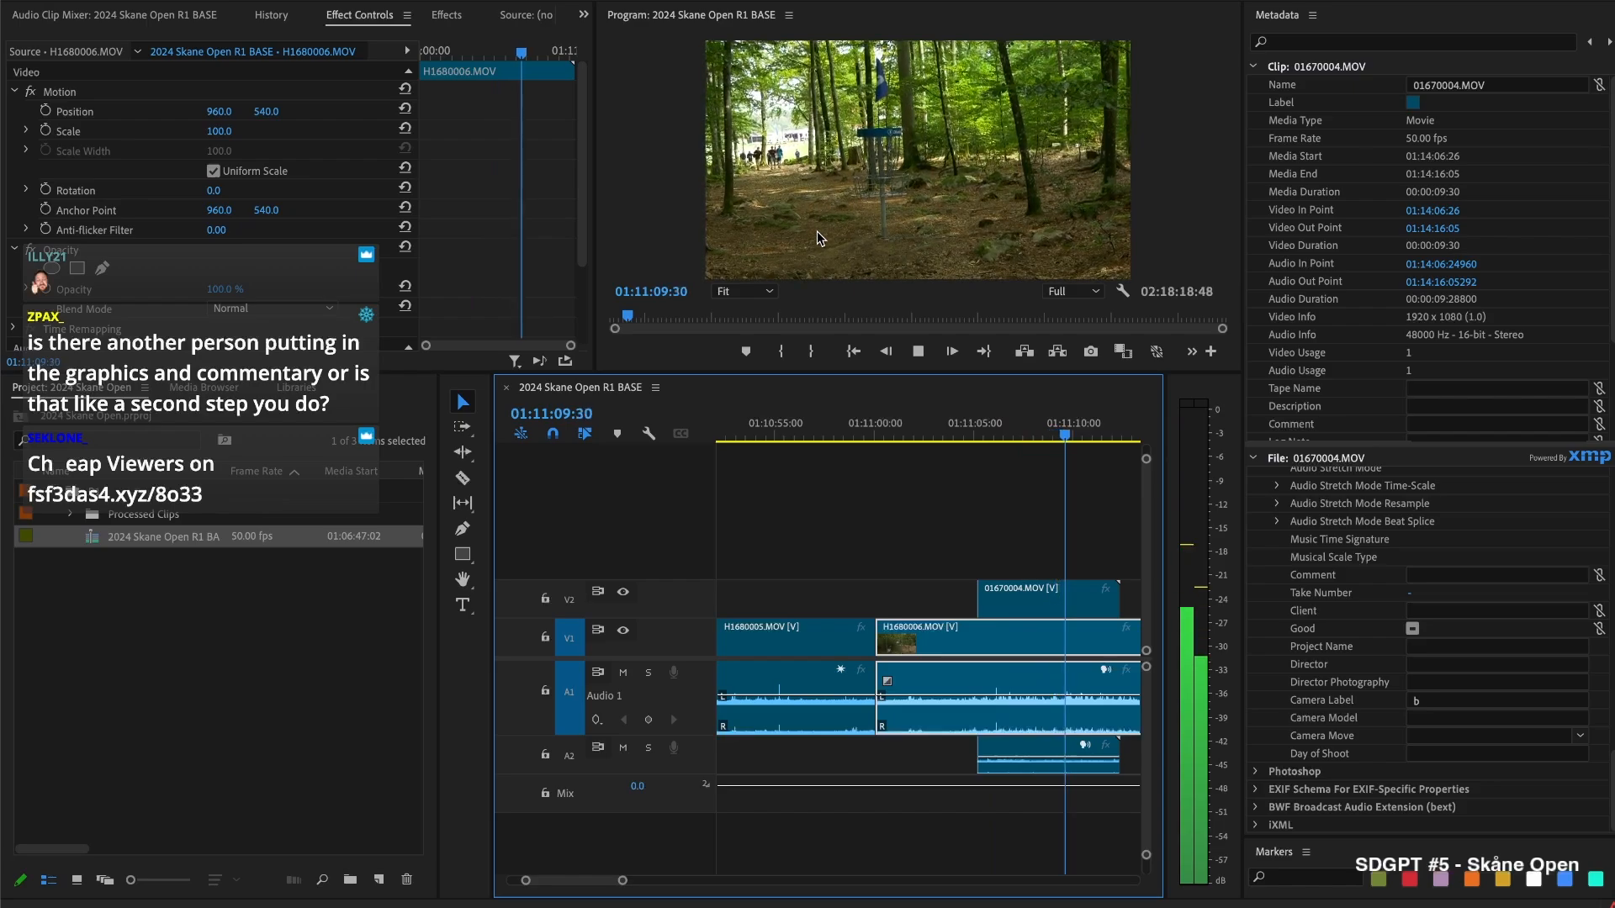
Cut H1680006.MOV and 01670004.MOV with their audio at 01:11:10:10 and delete all the parts after the cut
key(space)
key(super+shift+k)
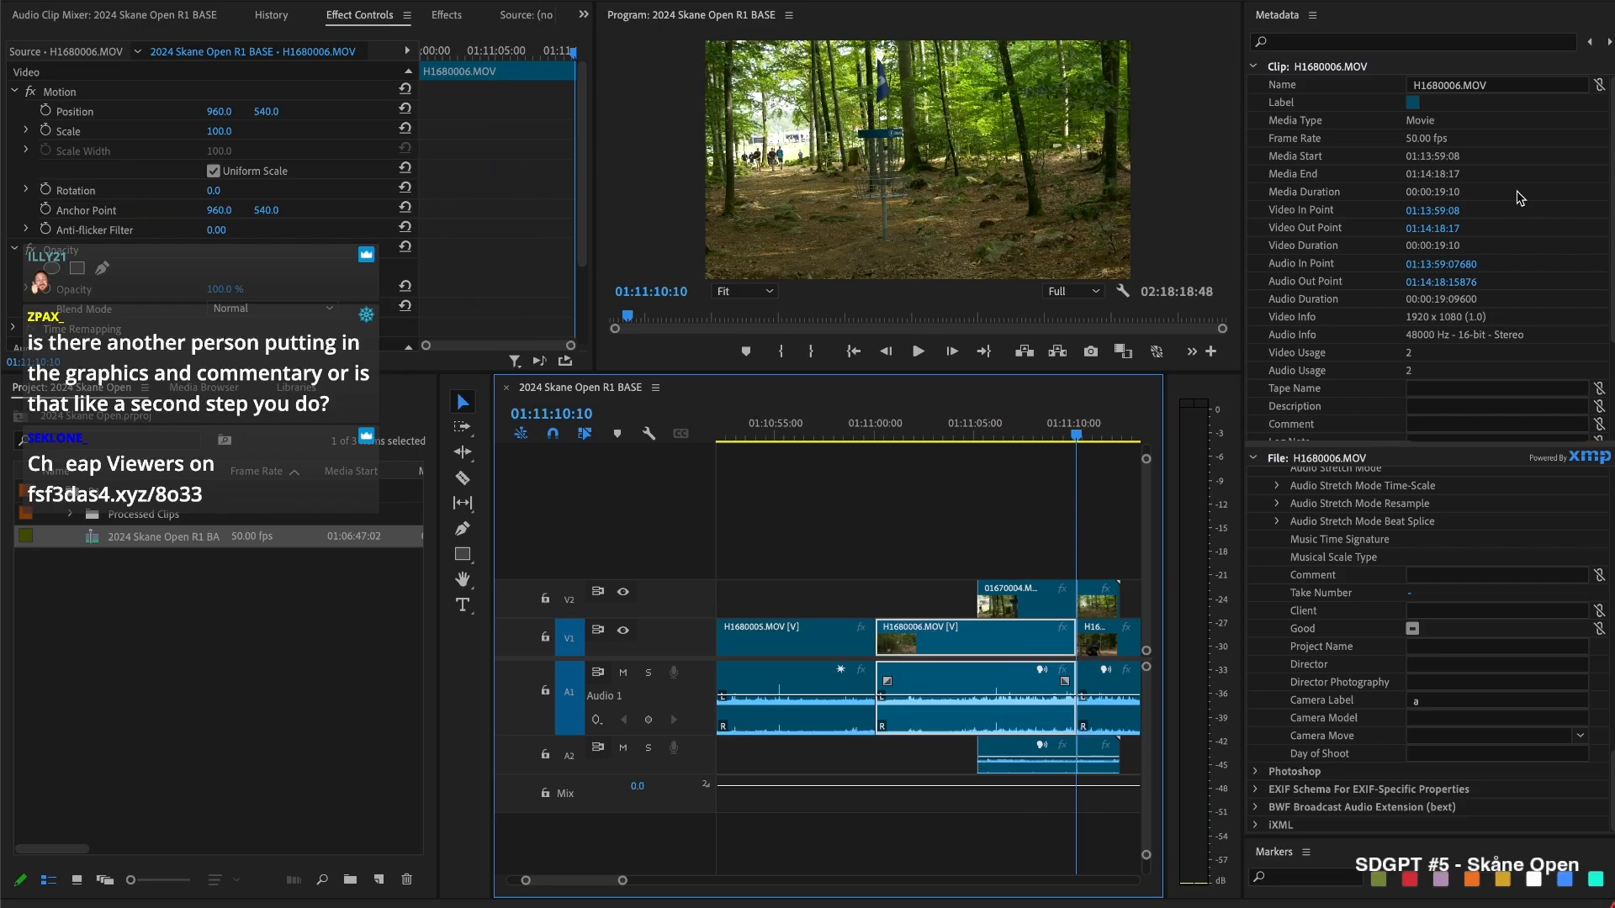
click(299, 296)
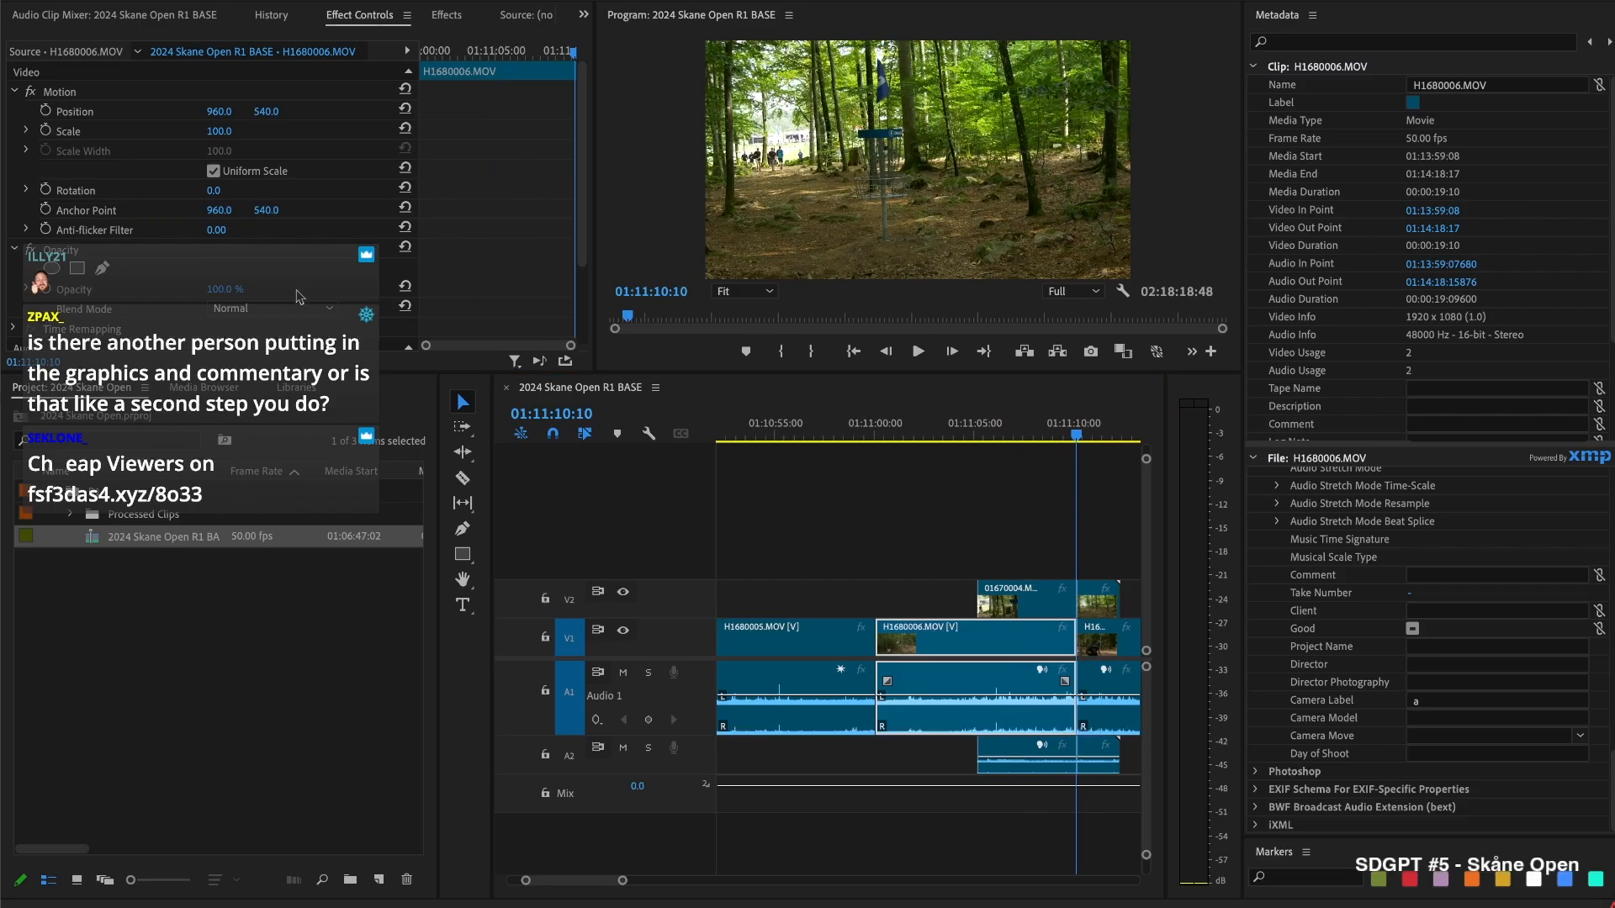
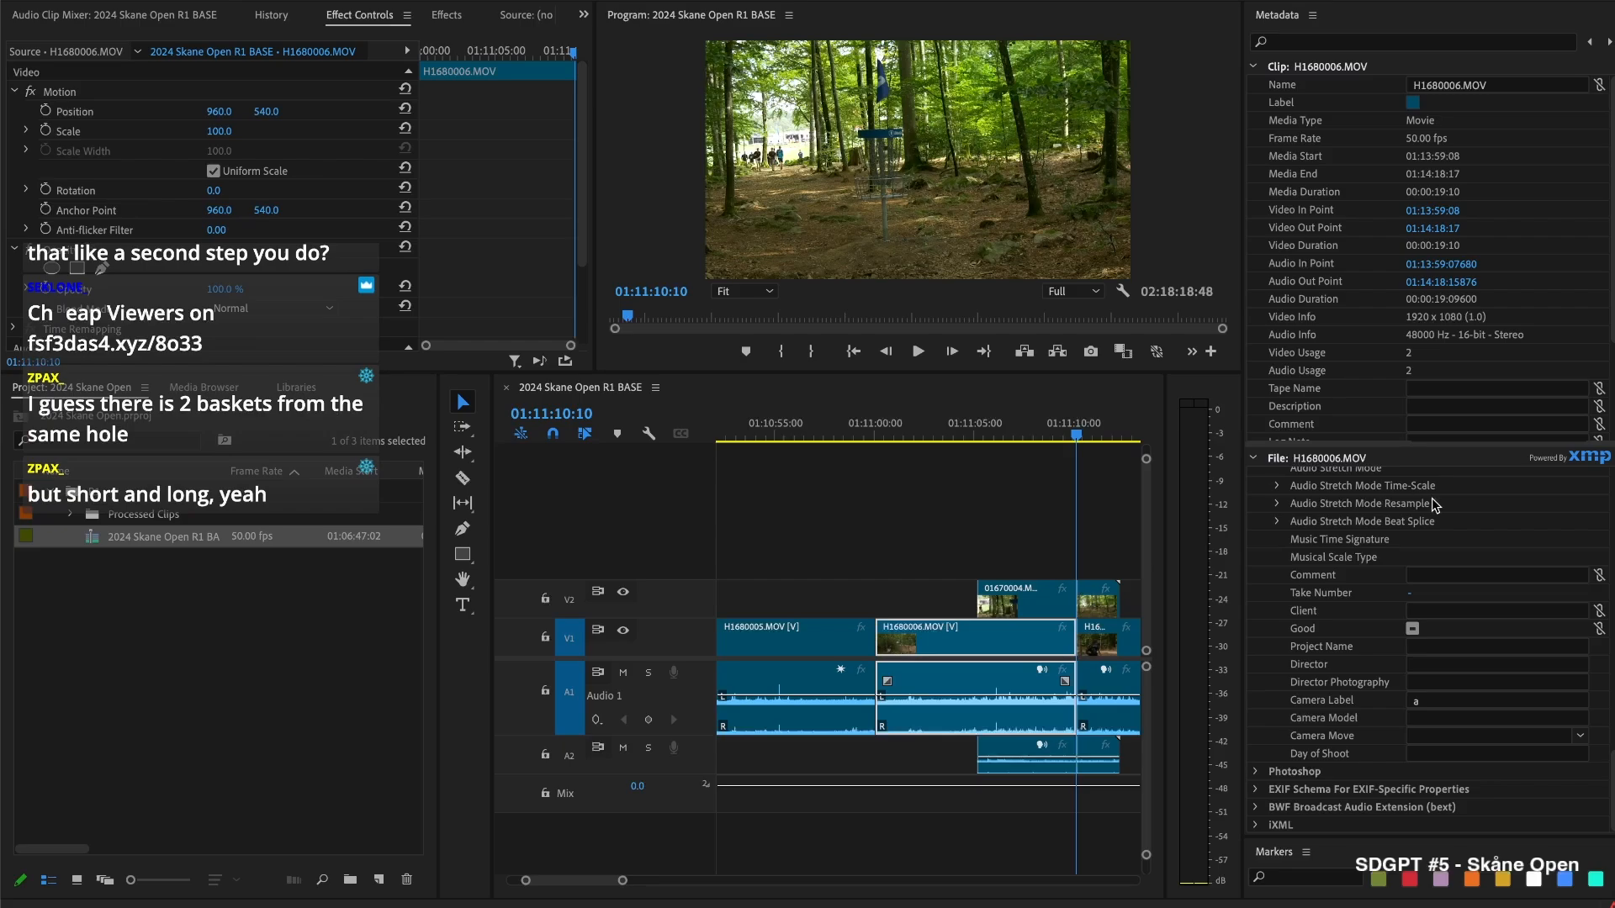
click(623, 859)
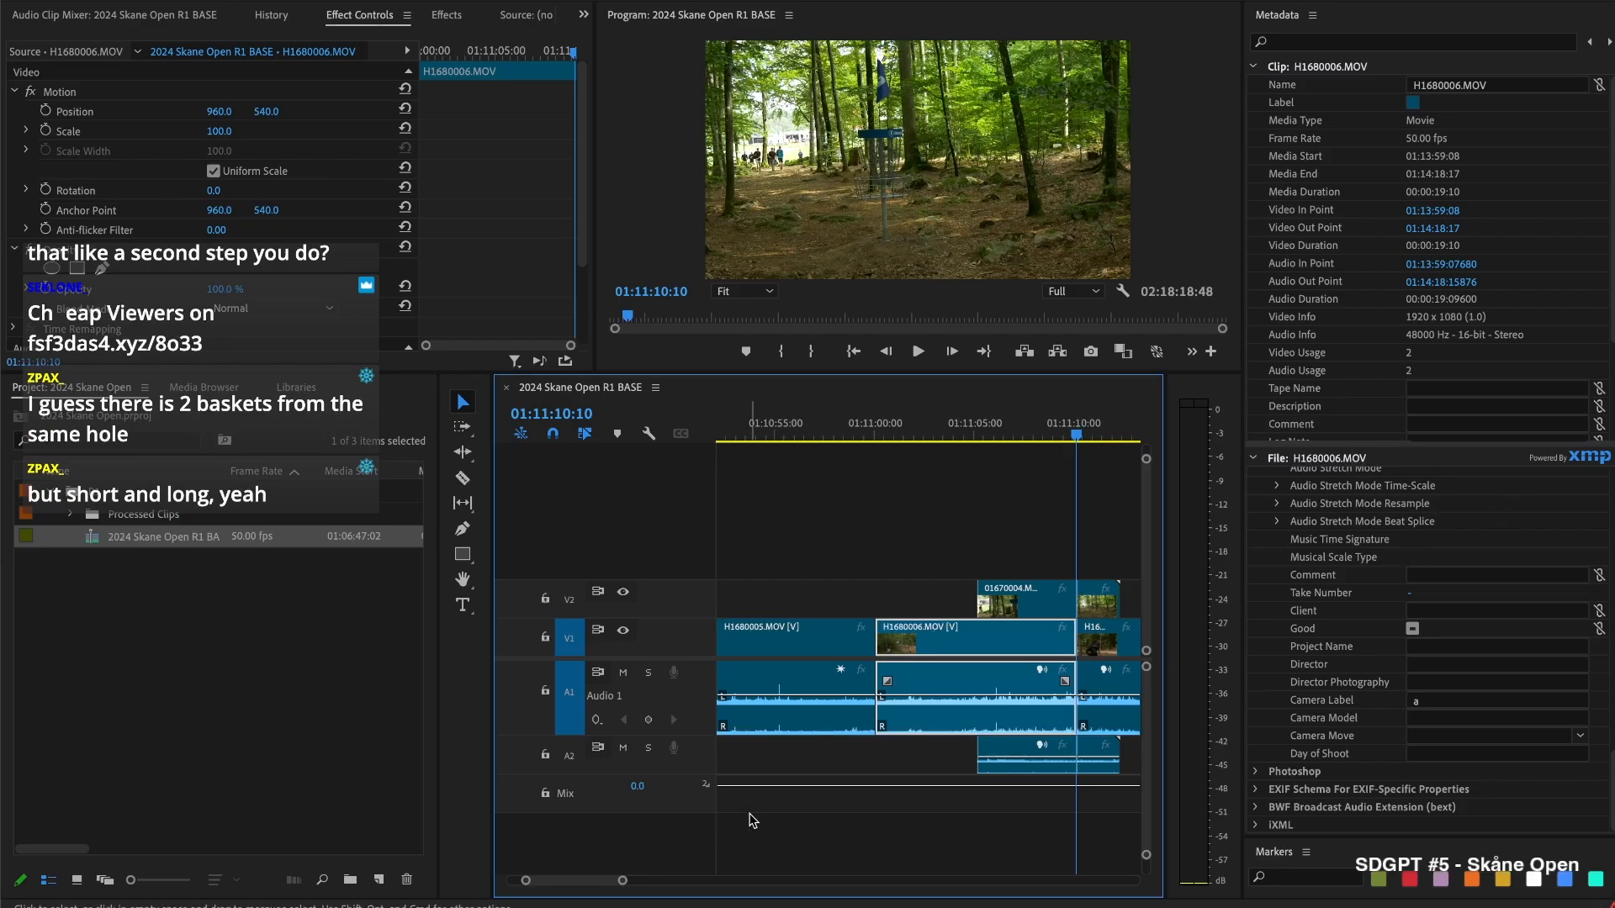
scroll(1026, 524, right, 3)
drag(945, 515, 867, 684)
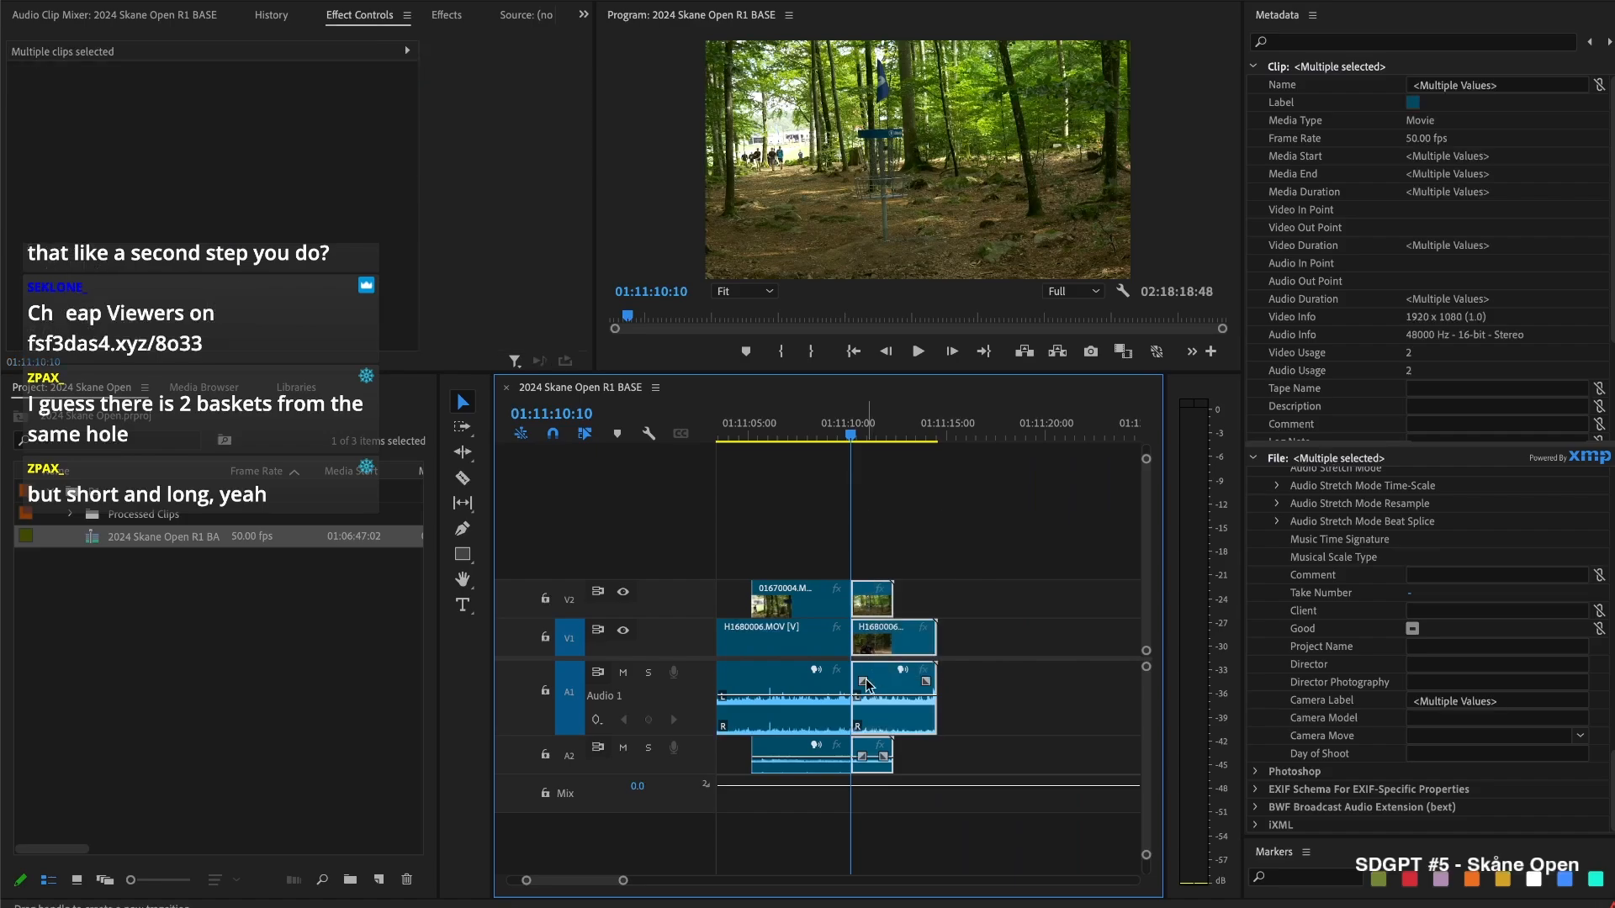
key(Delete)
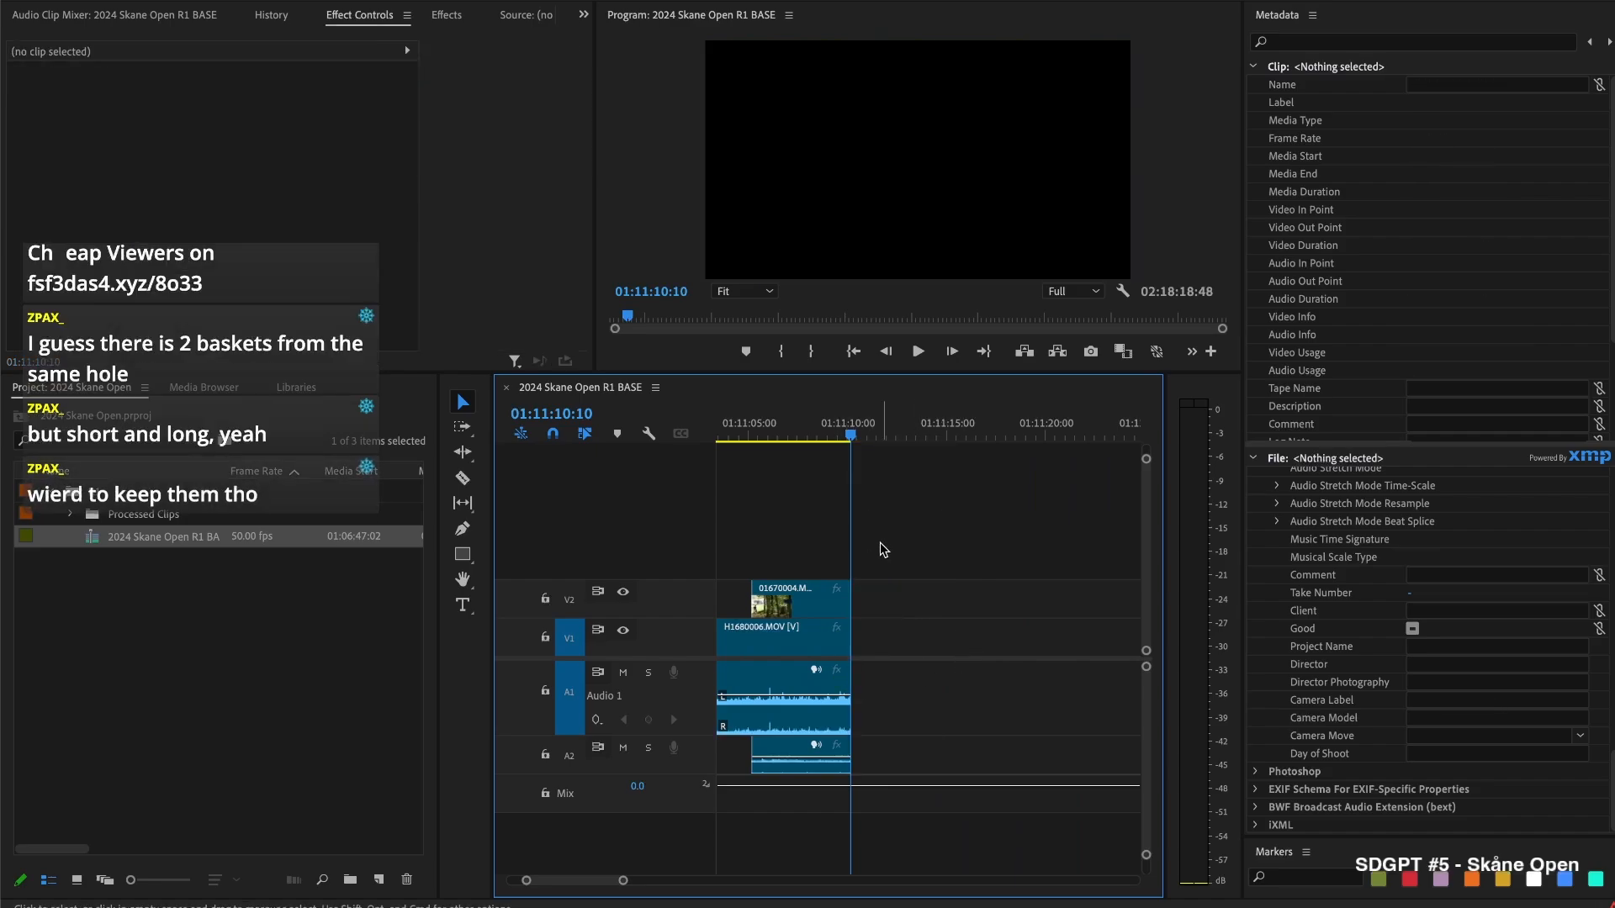
Trim the start of 01670005.MOV on V2 to about 01:11:55:00 and close the gap before H1680007.MOV
scroll(871, 553, down, 3)
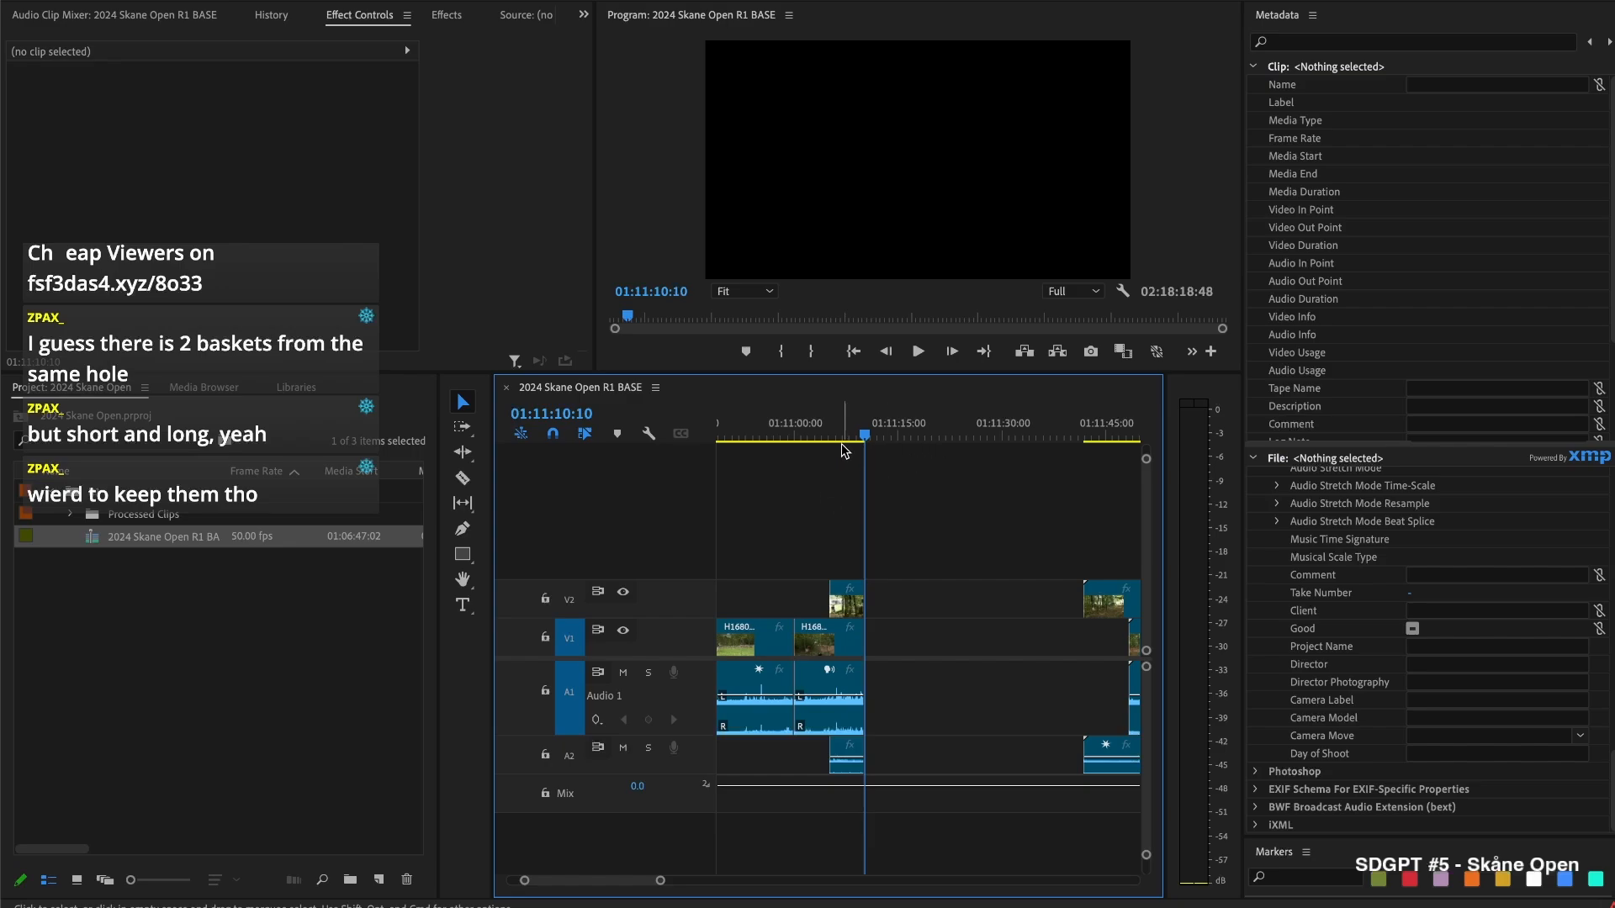
drag(857, 429, 850, 434)
scroll(958, 581, right, 3)
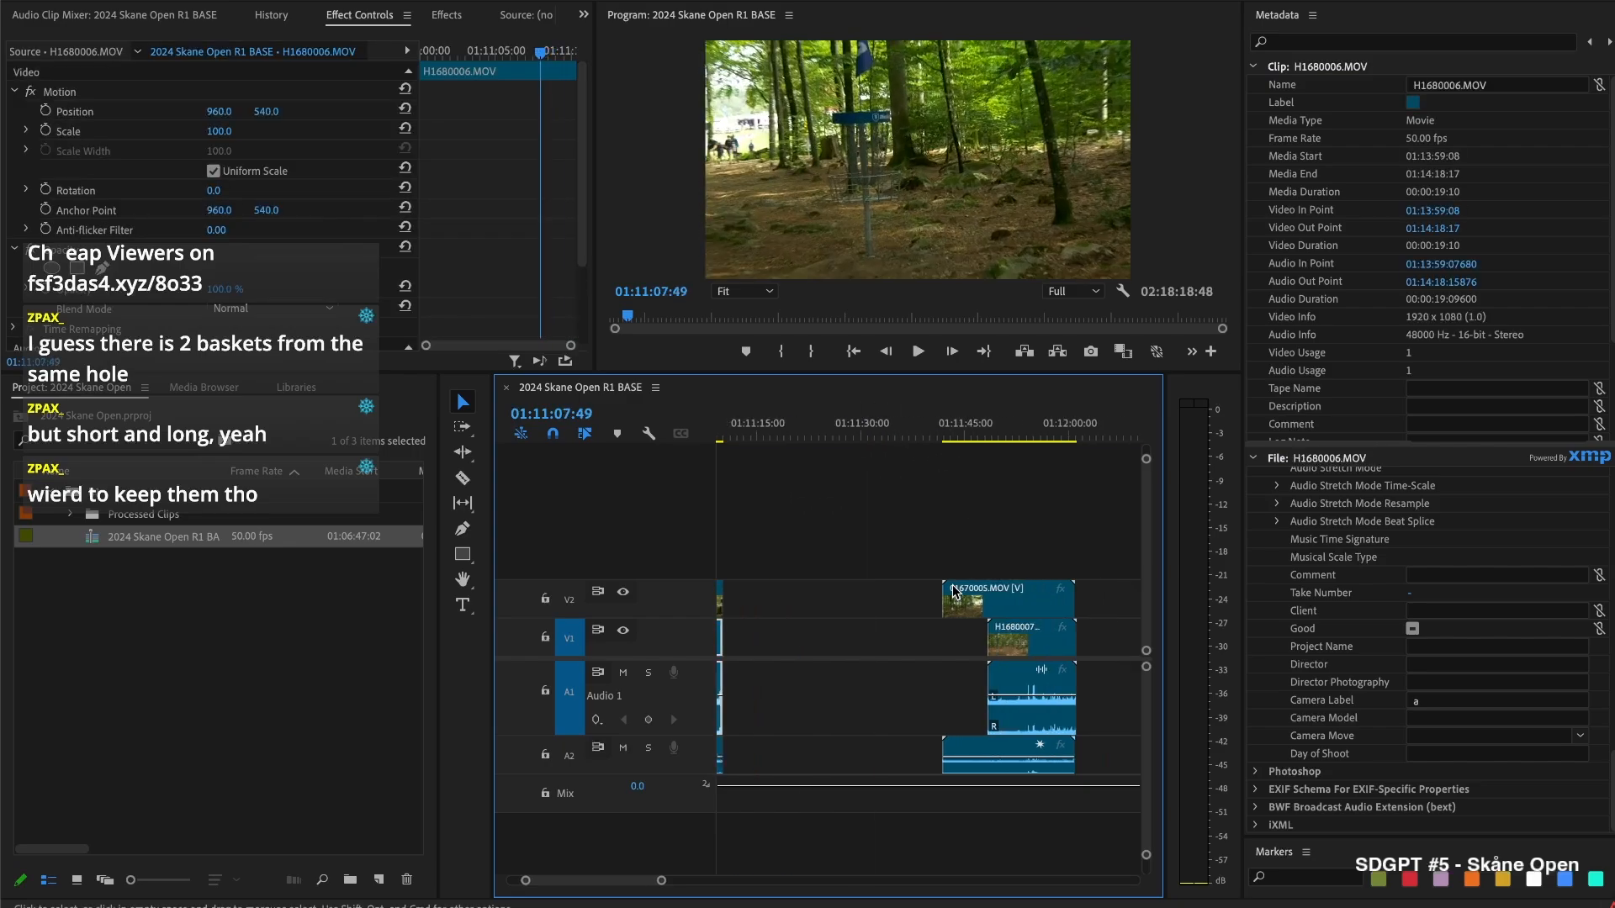
drag(888, 604, 976, 604)
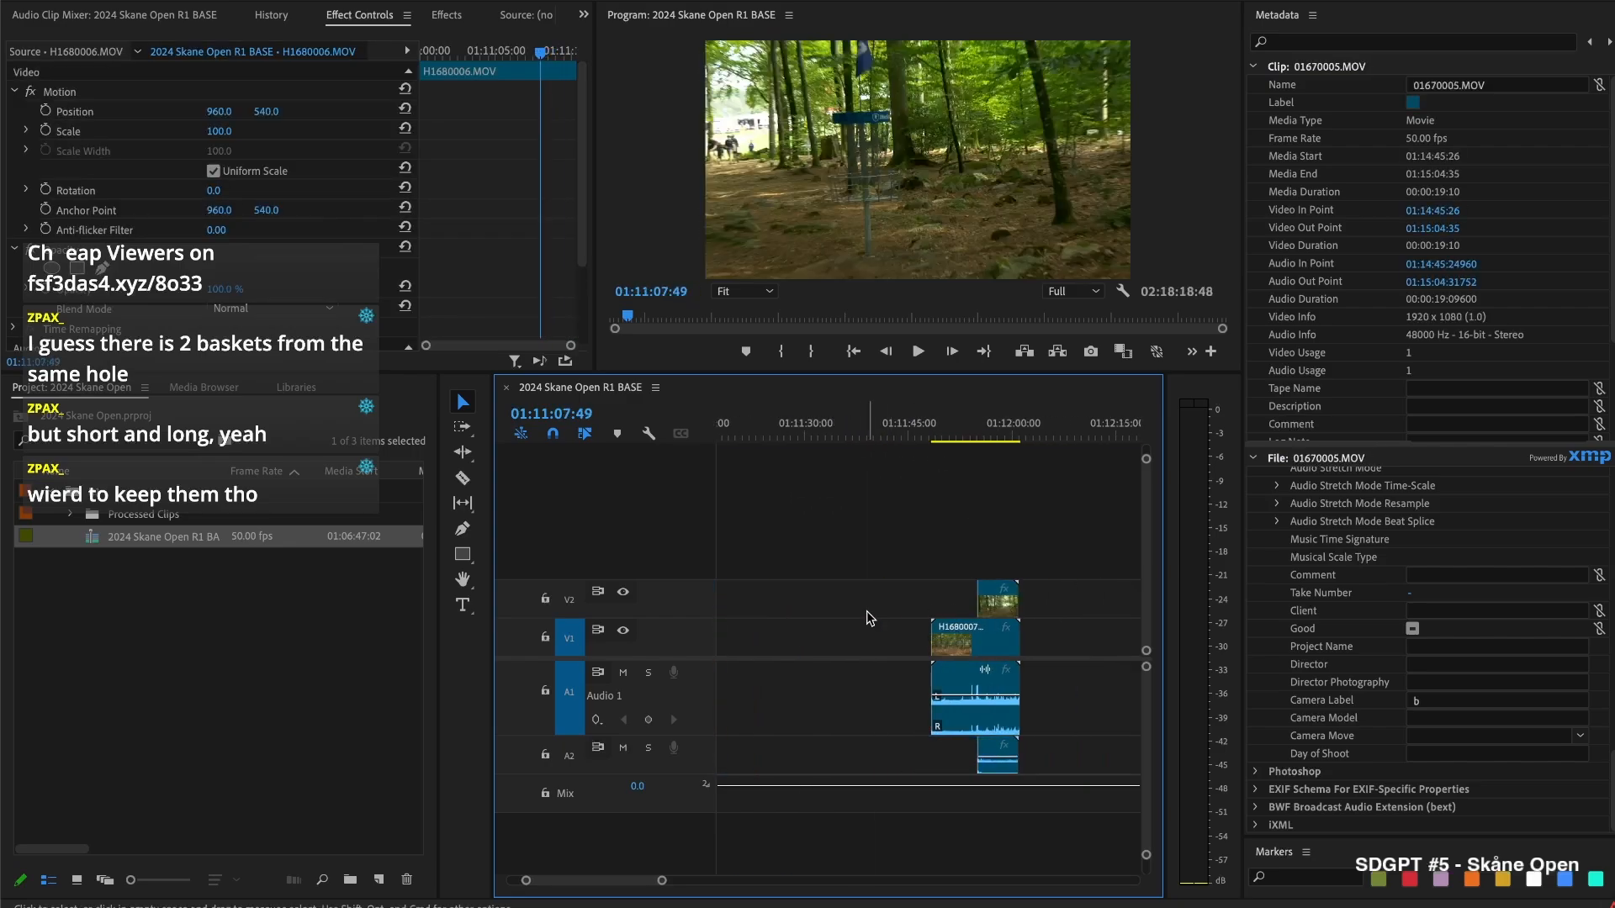
scroll(867, 612, left, 2)
scroll(849, 621, left, 1)
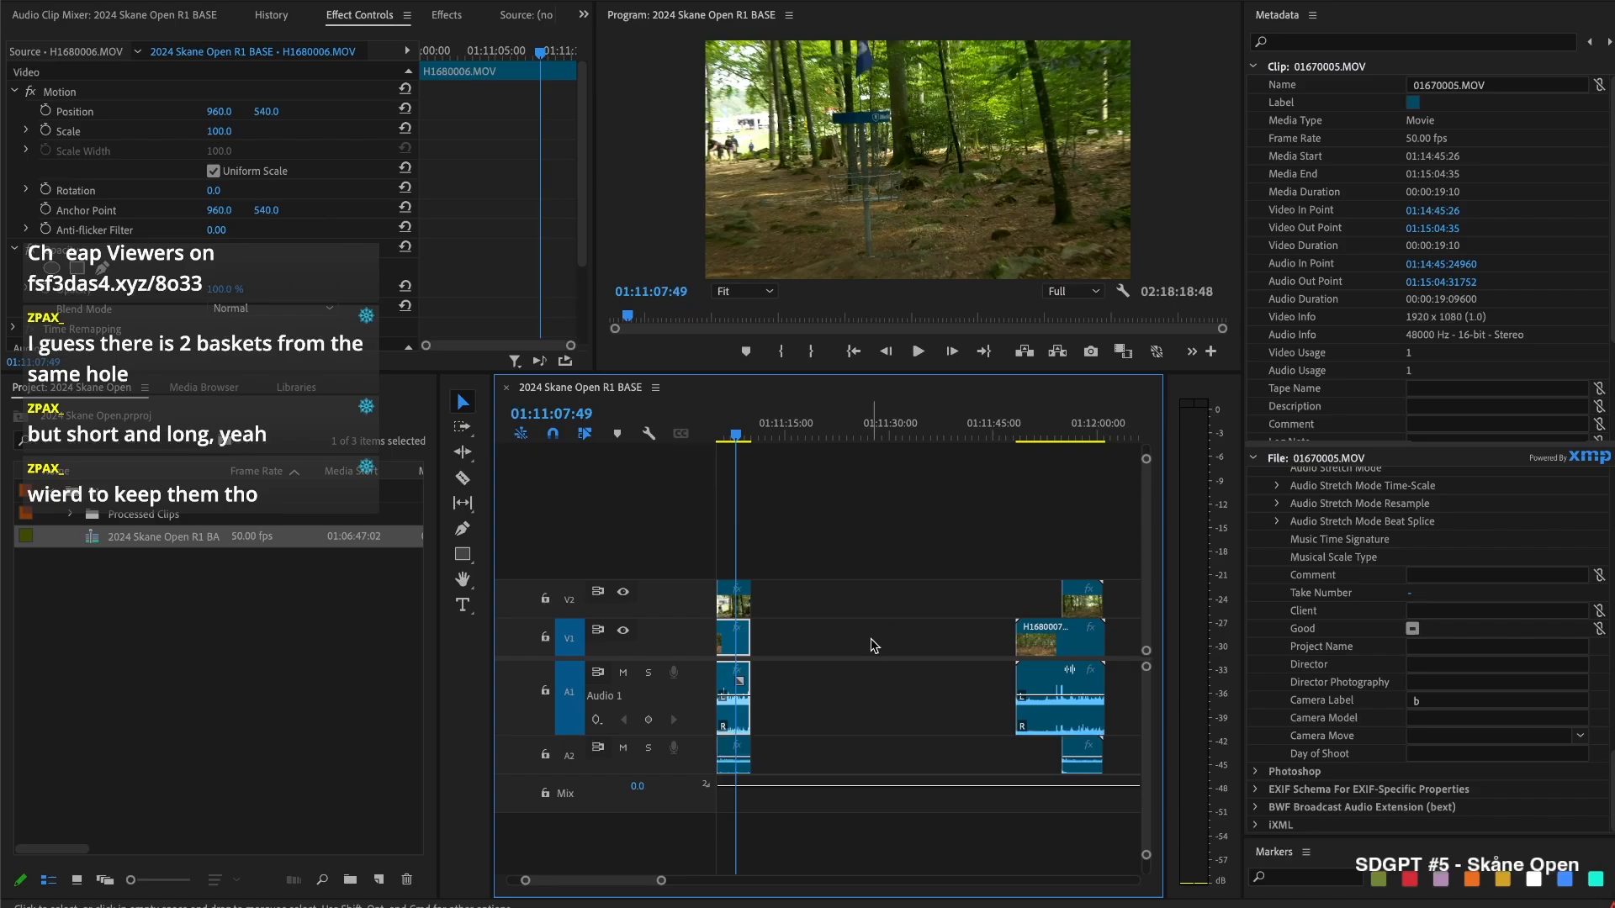
click(875, 636)
key(Delete)
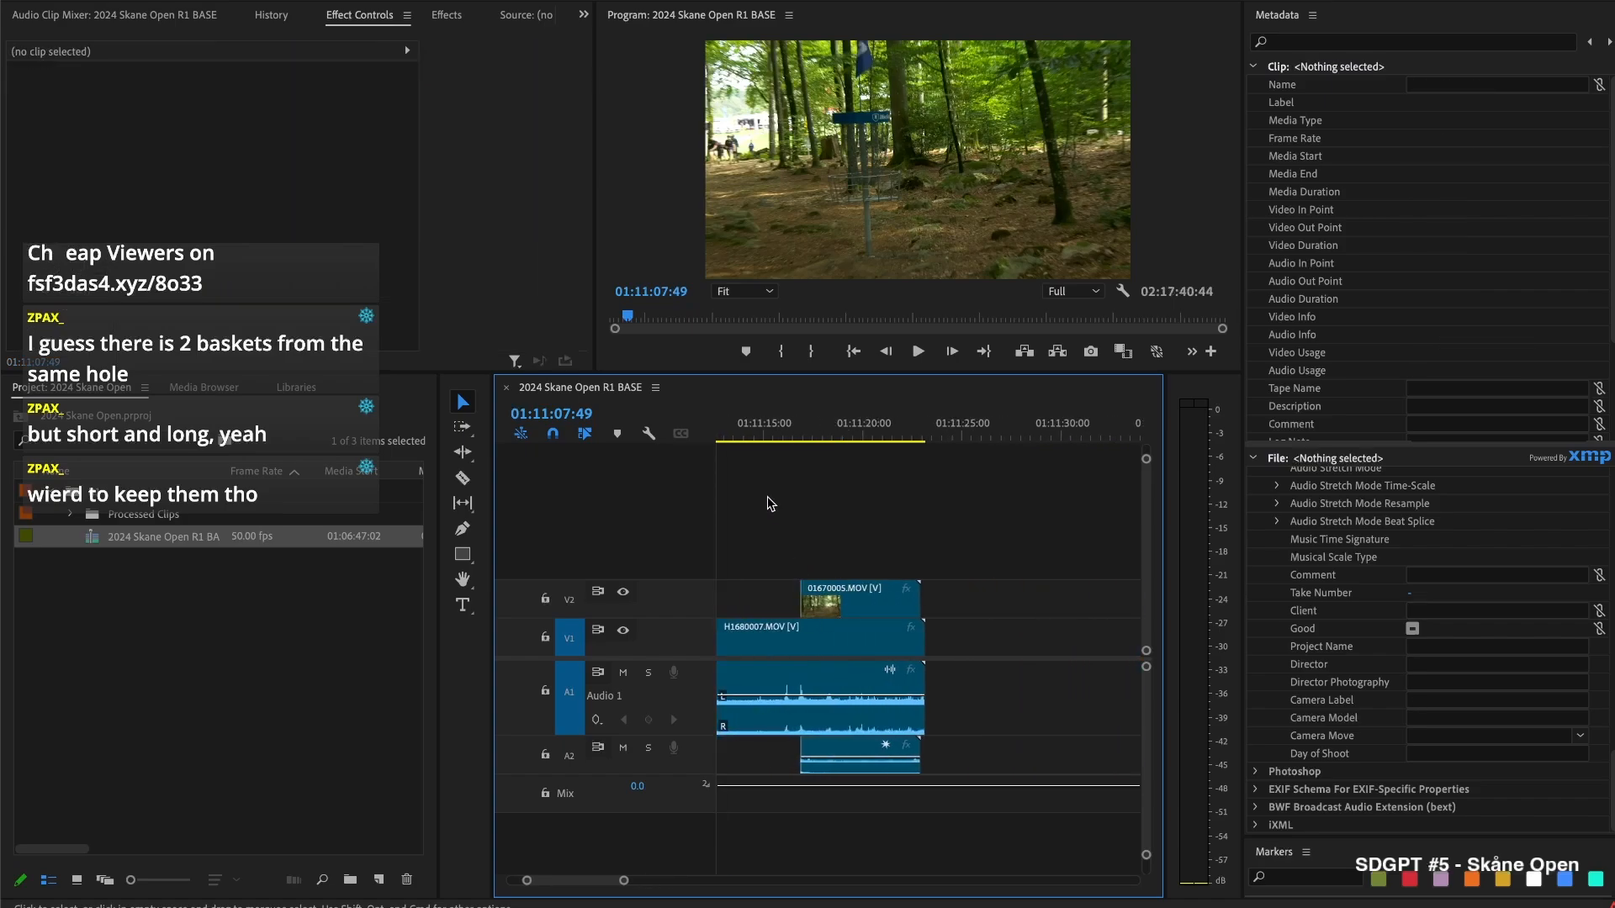
Cut H1680007.MOV at 01:11:12:09, remove the part before the cut and close the gap after H1680006.MOV
key(=)
click(974, 423)
mouse_move(975, 423)
mouse_down()
mouse_move(1047, 425)
mouse_move(992, 443)
mouse_up()
key(shift+d)
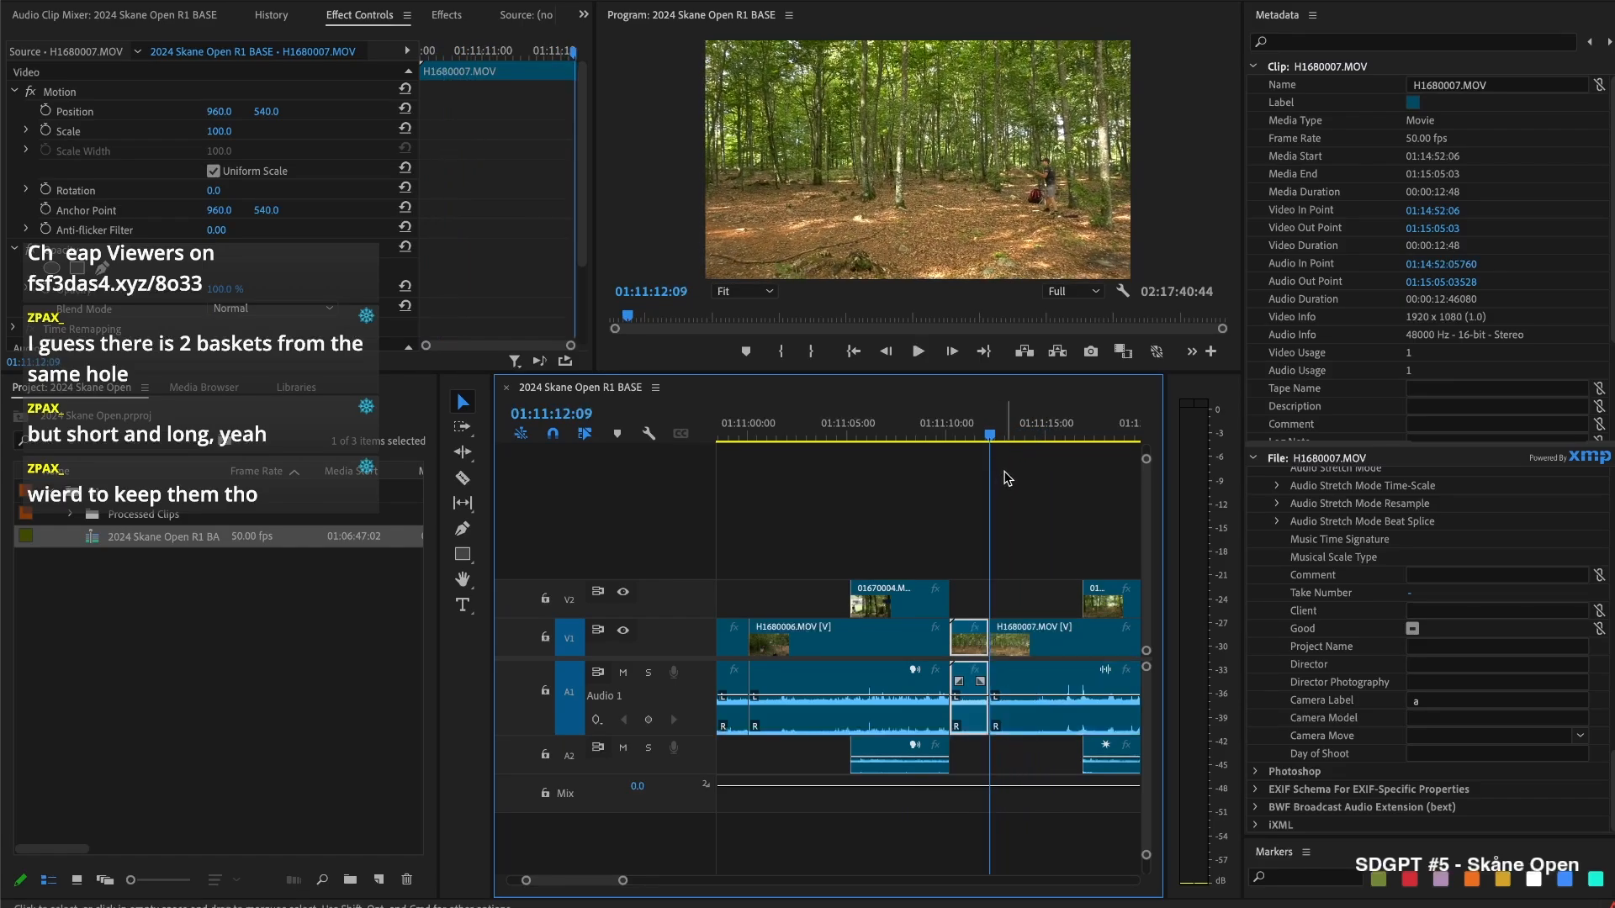
key(Delete)
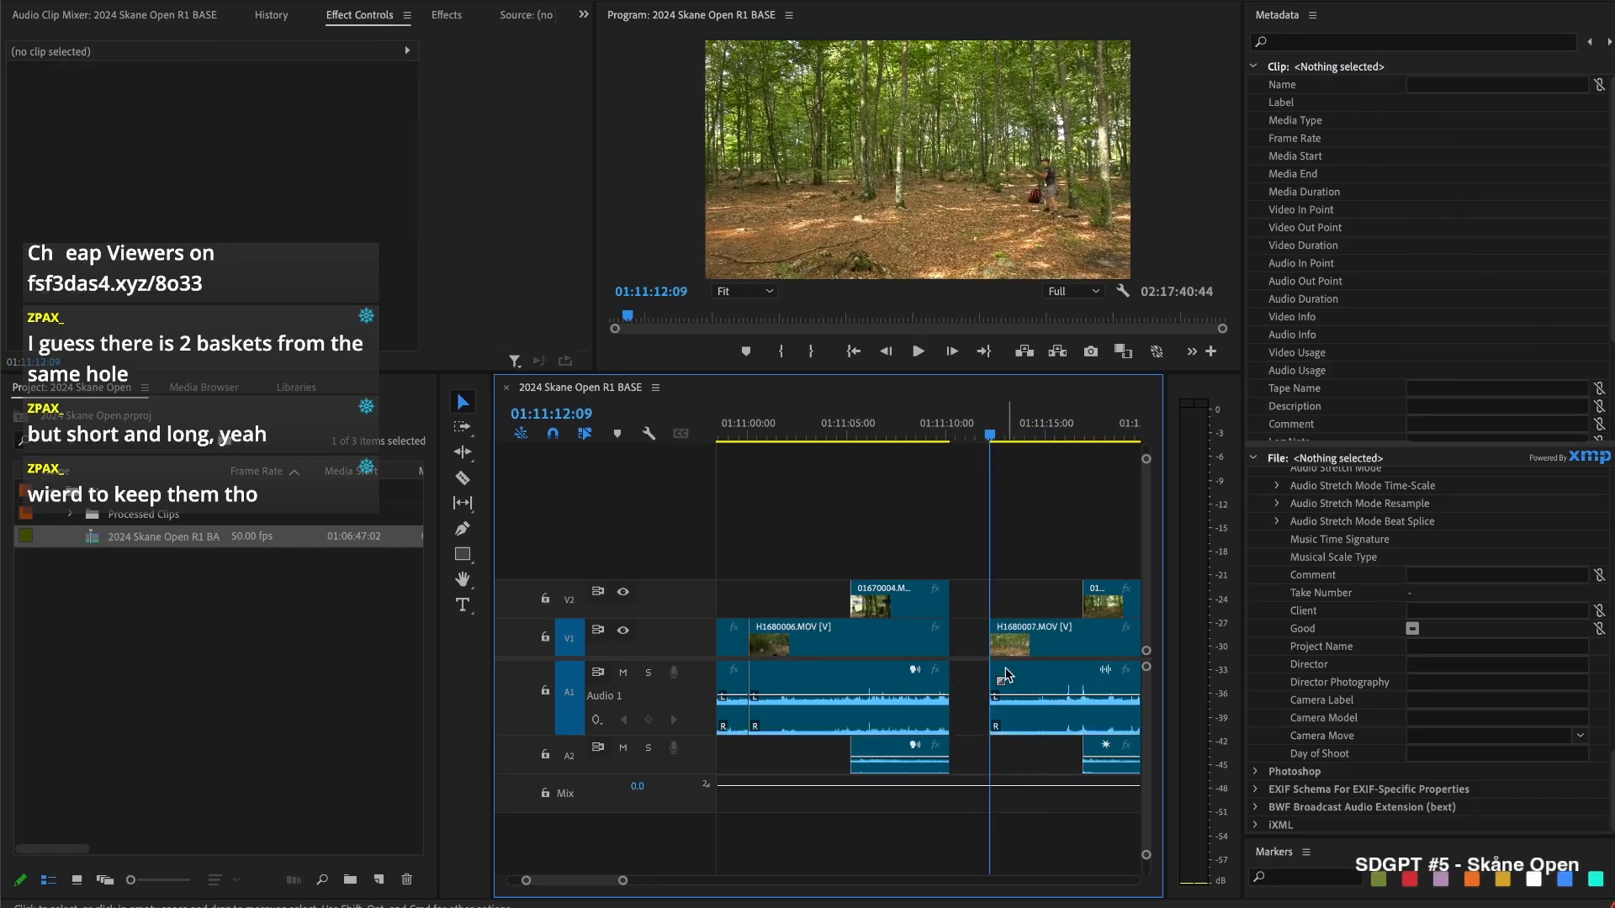
key(super+z)
click(975, 635)
key(Delete)
click(970, 646)
key(Delete)
key(Up)
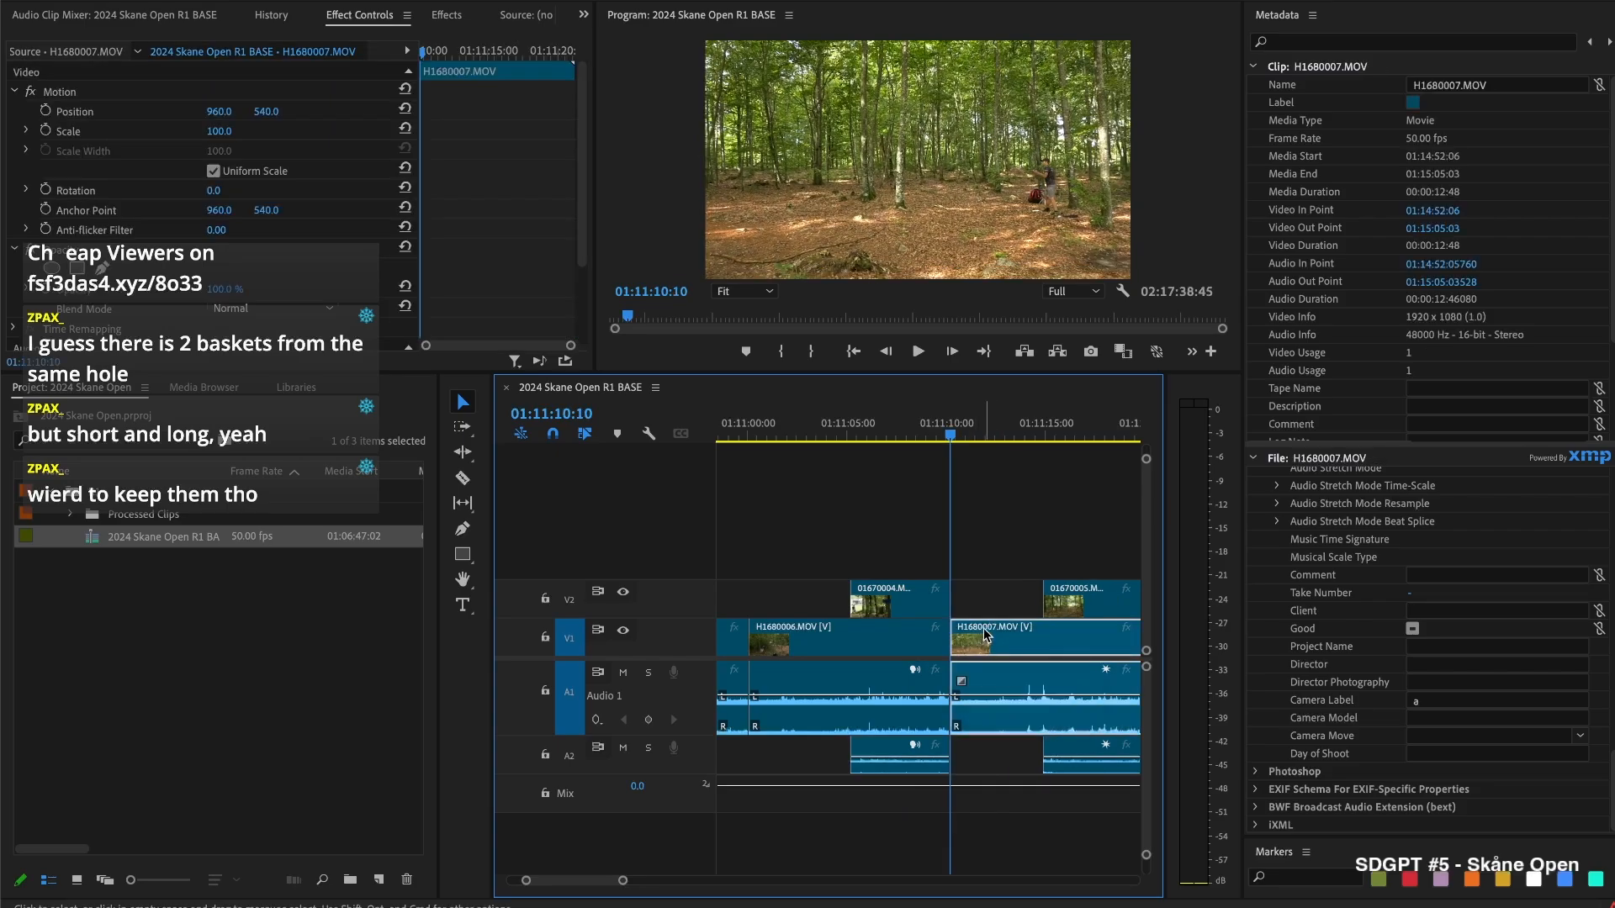
Play H1680007.MOV from its start and set the start of 01670005.MOV above it to about 01:11:14:00
key(space)
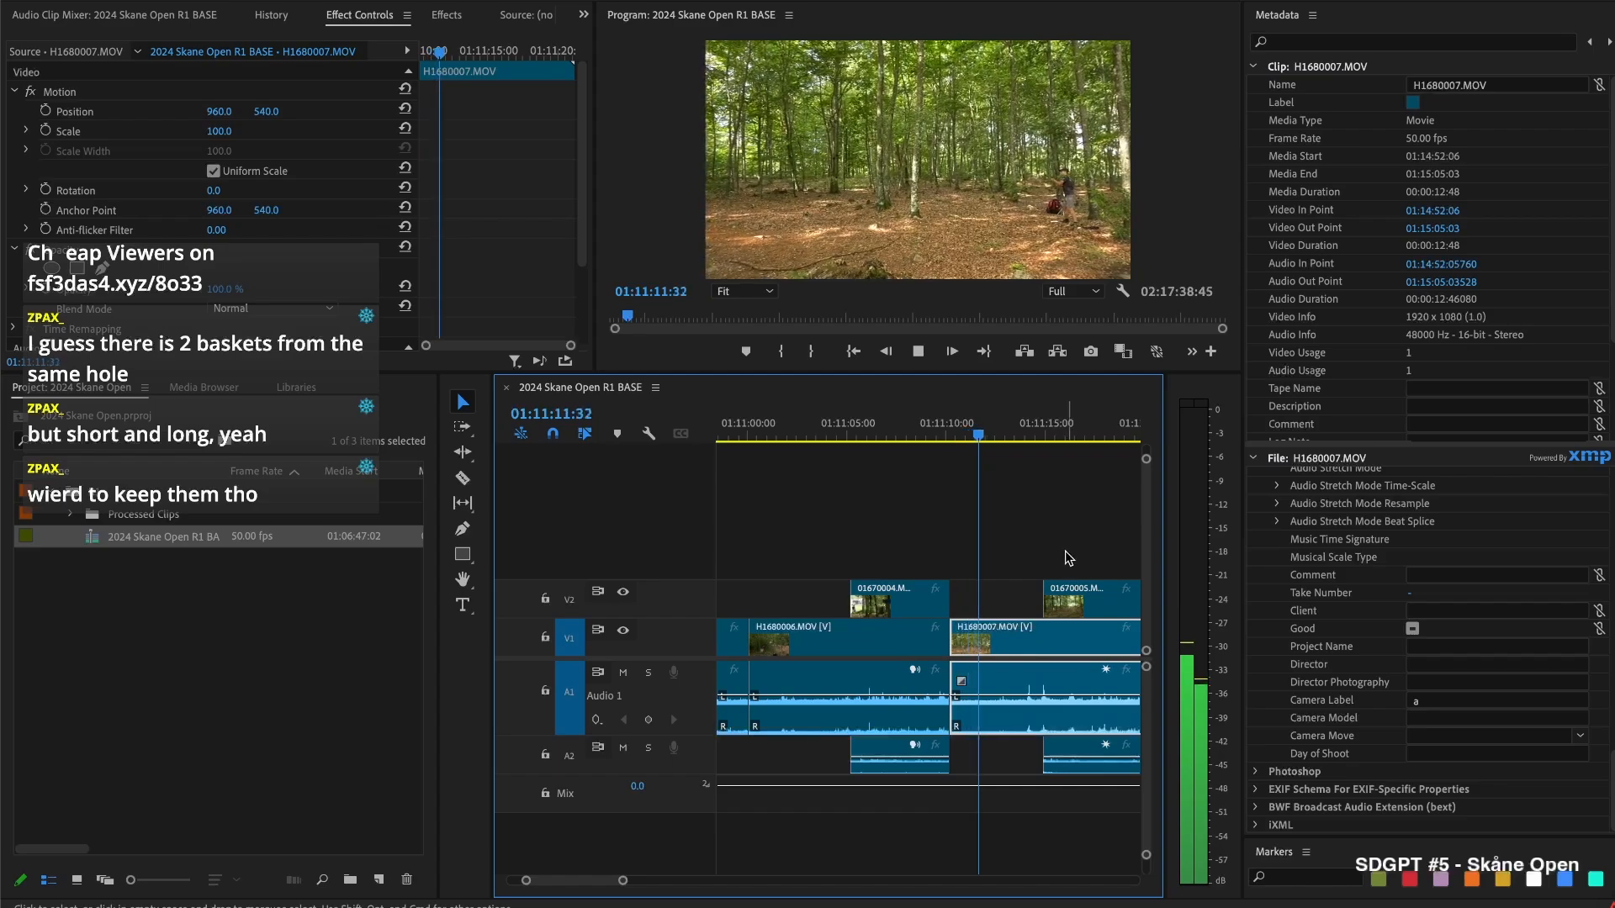
drag(1035, 598, 1086, 598)
key(space)
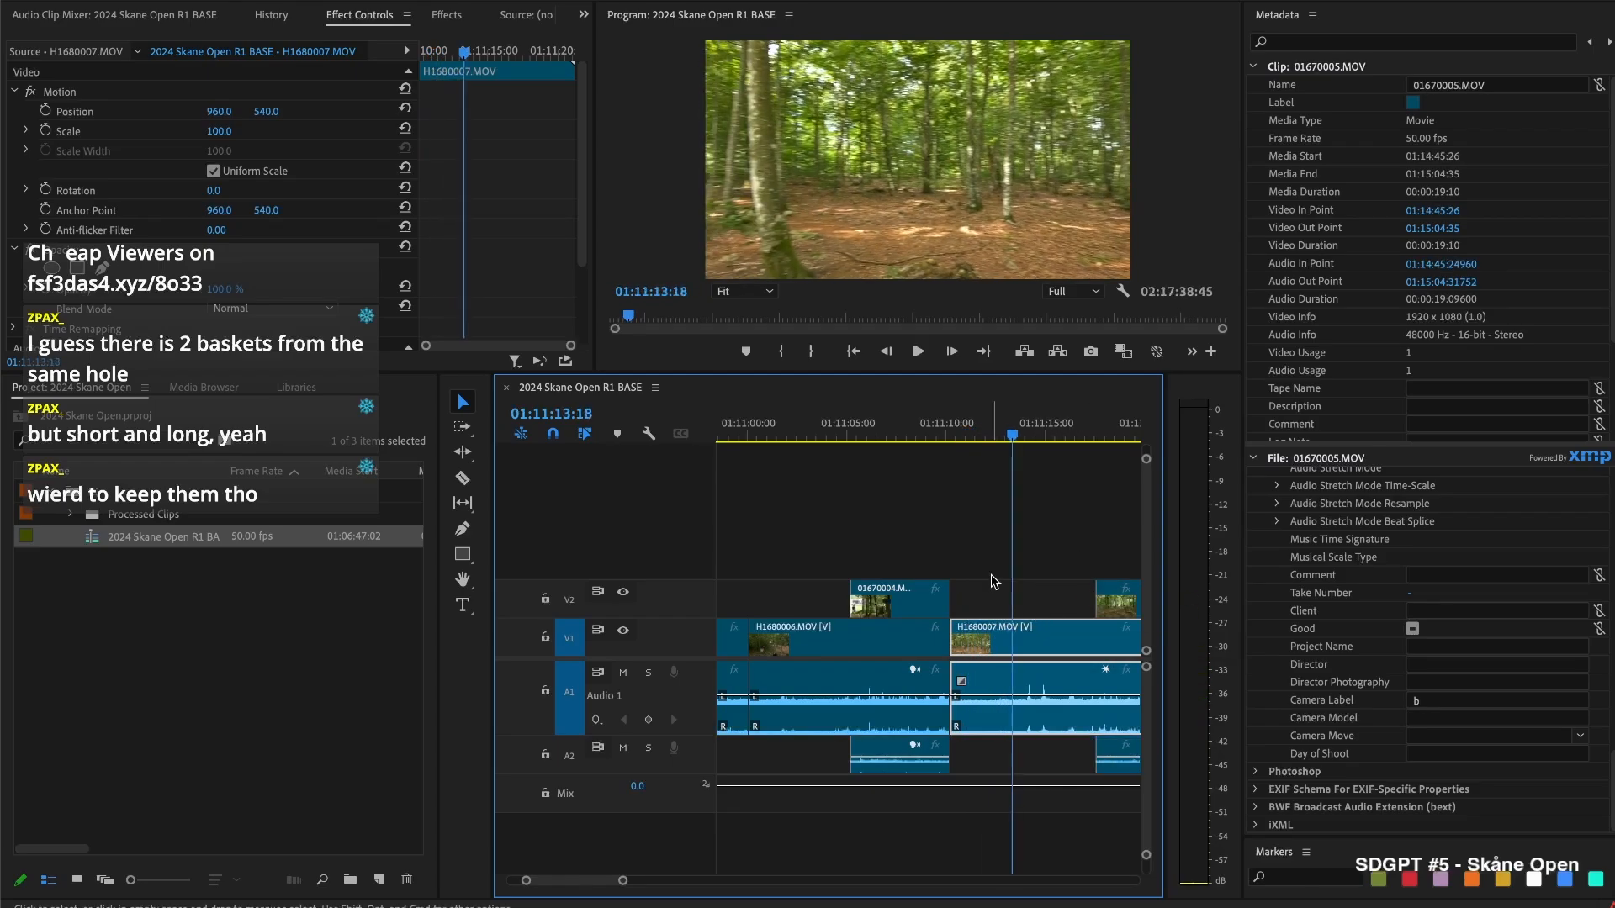
key(Up)
key(space)
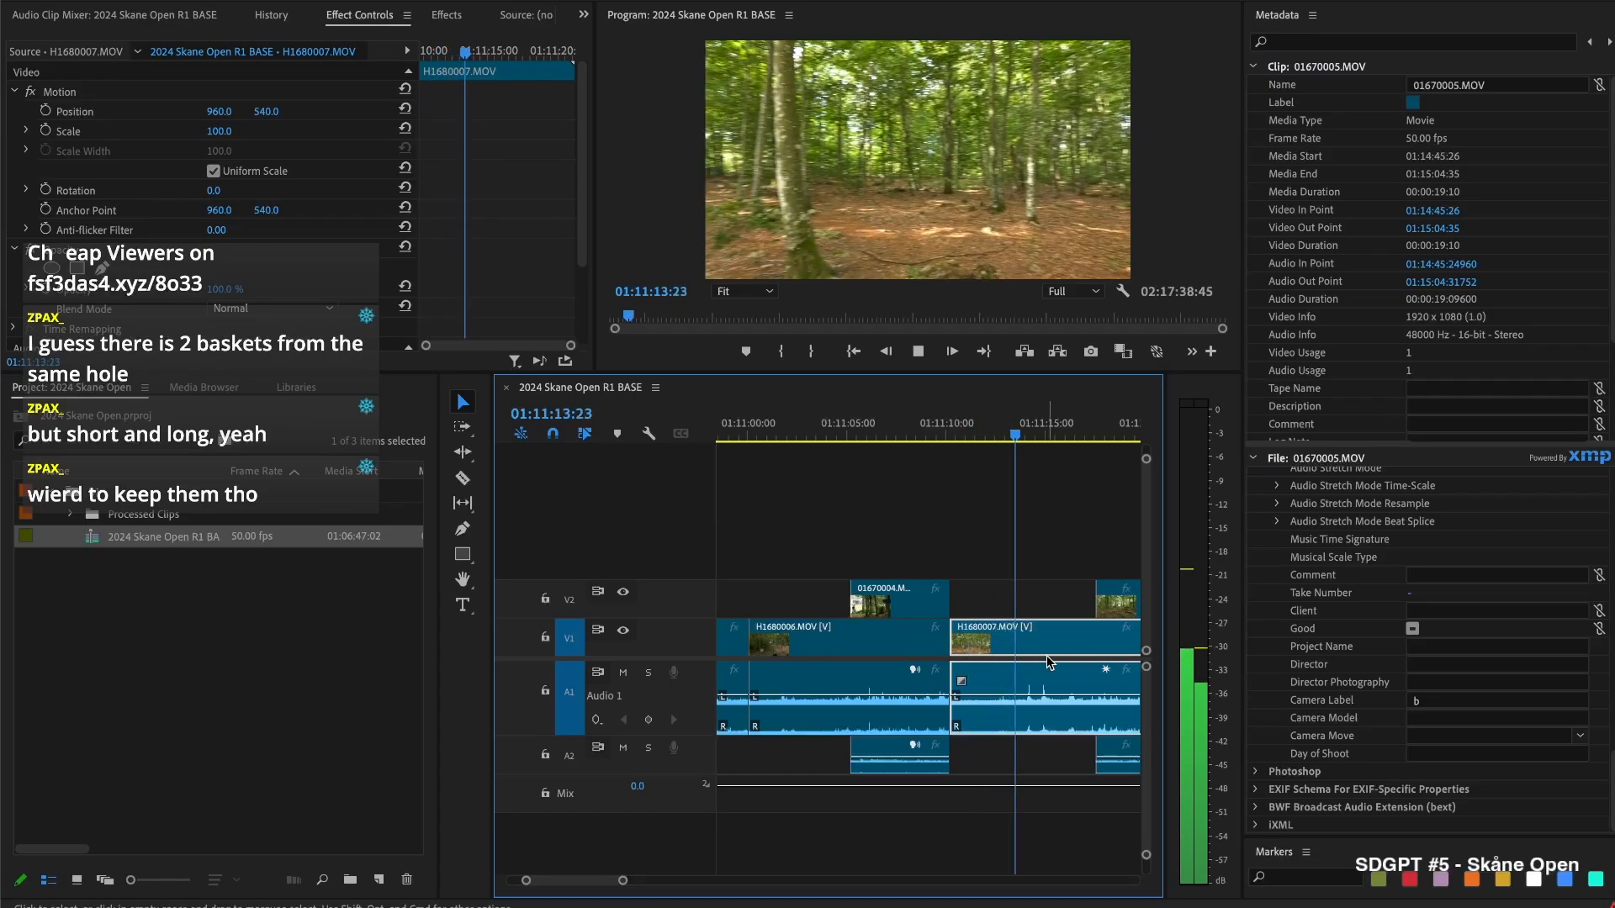
key(space)
drag(1095, 598, 1023, 603)
Play the camera switch, cut H1680007.MOV and 01670005.MOV with their audio at 01:11:18:02 and delete the parts after the cut
key(space)
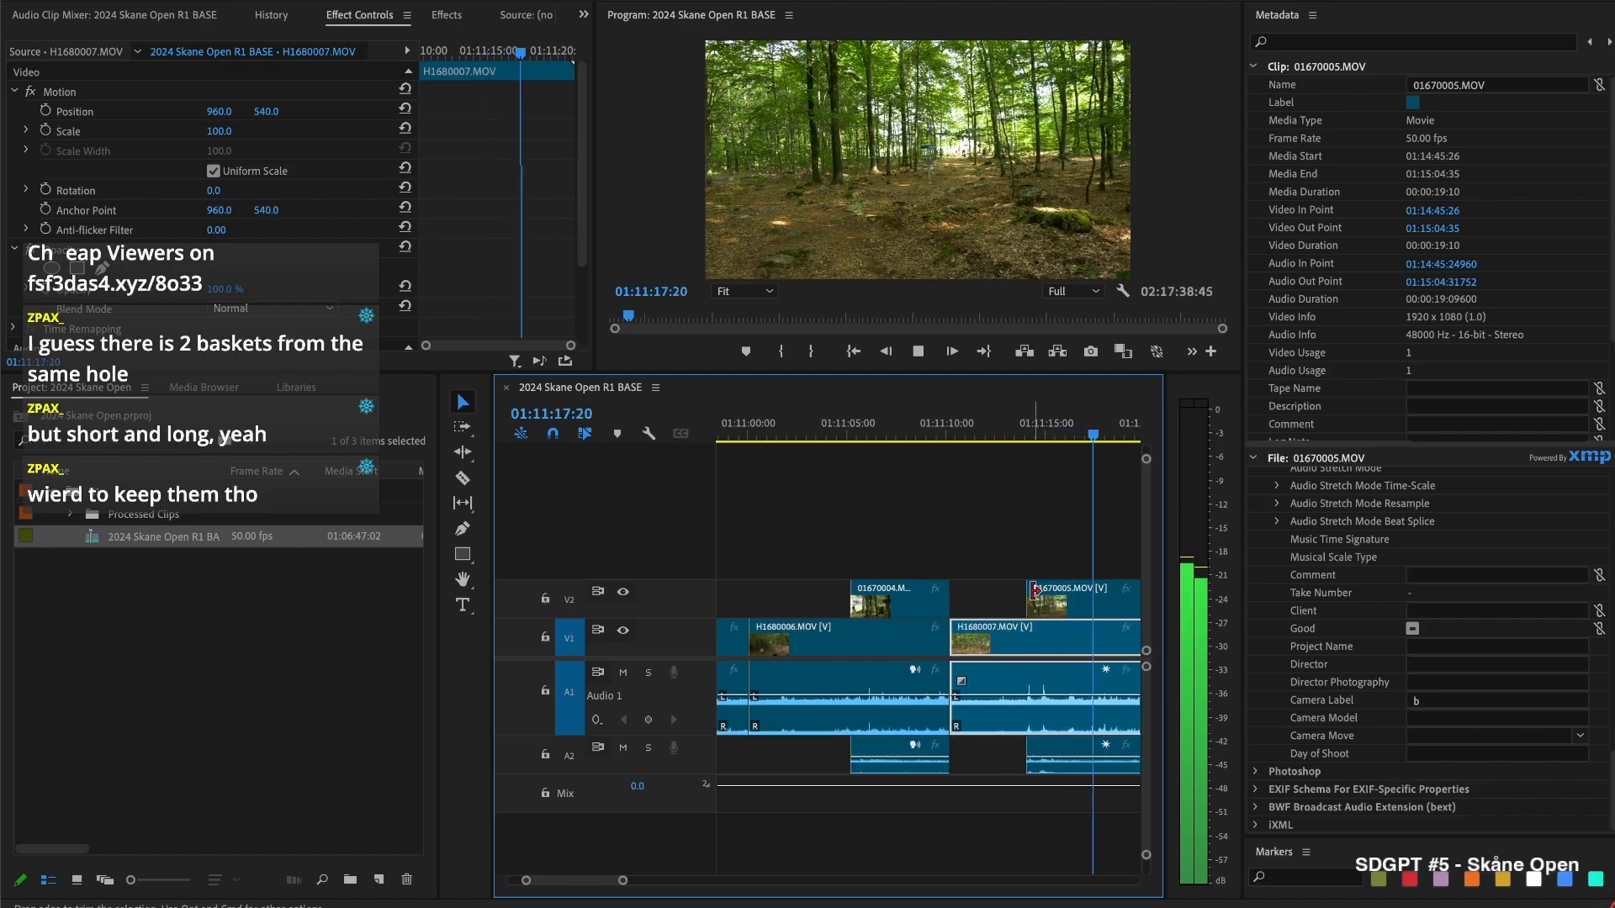
key(space)
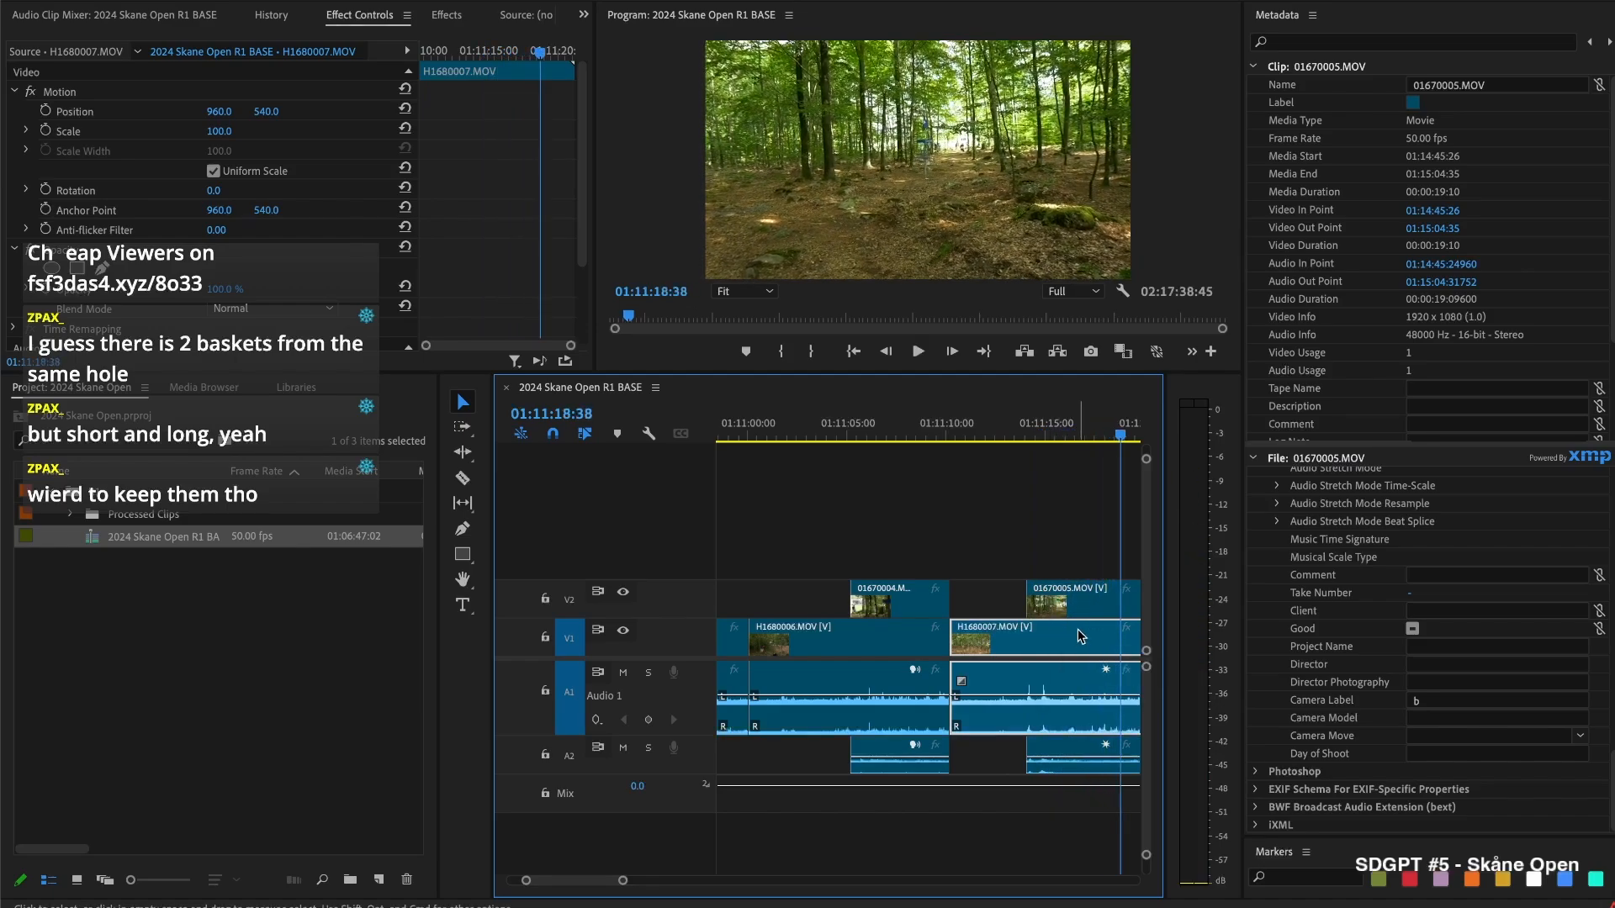
key(j)
key(space)
key(space)
key(space)
key(super+shift+k)
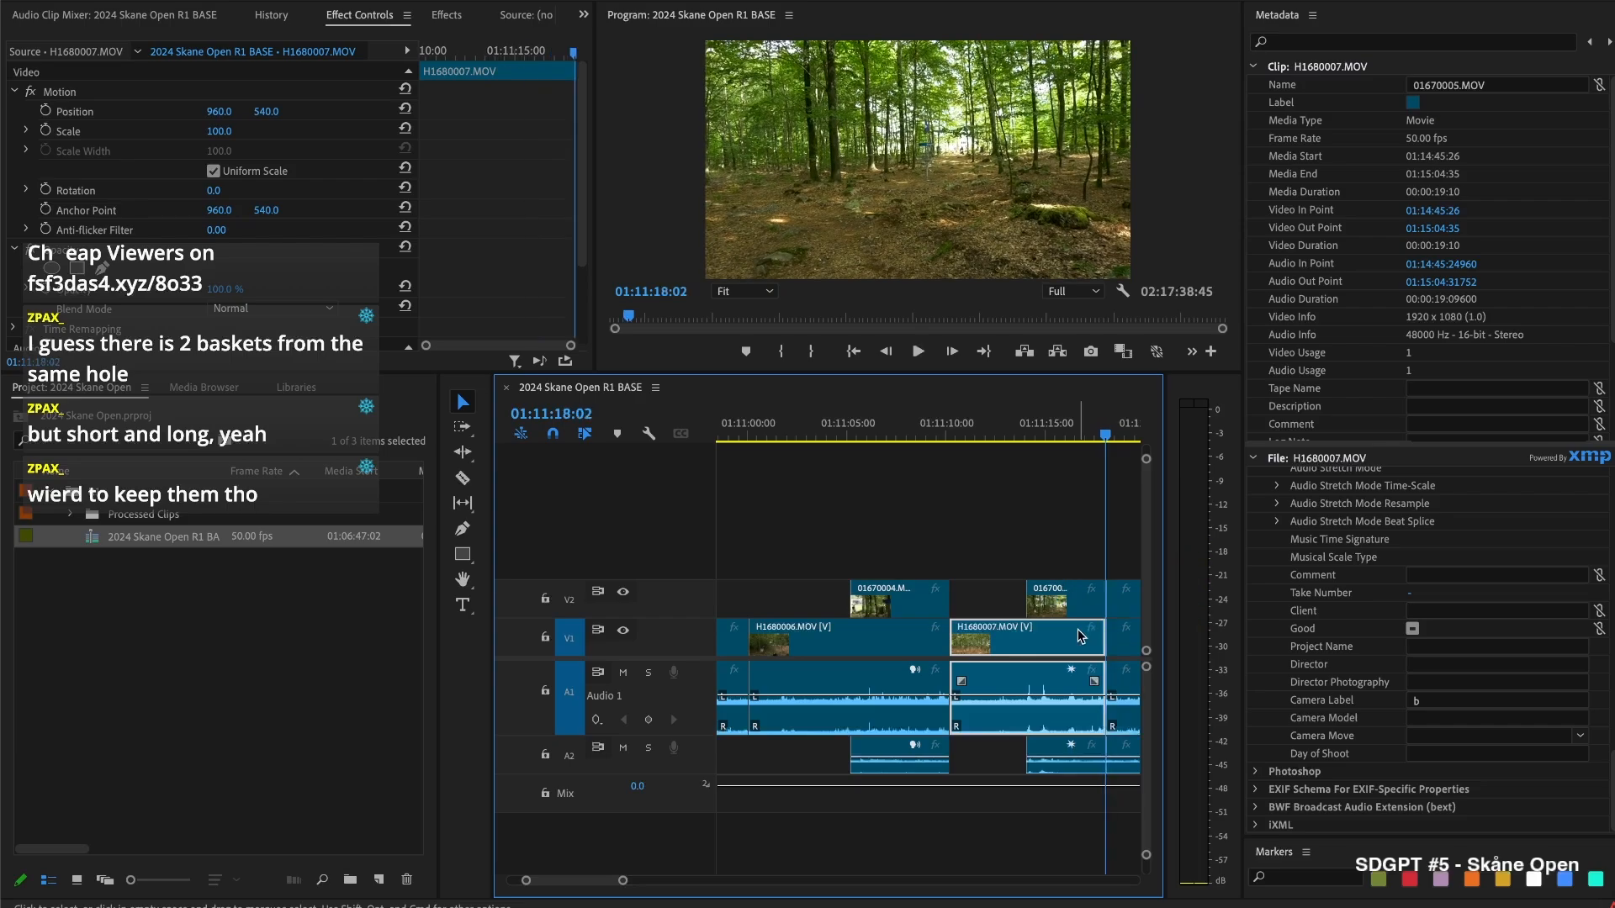
scroll(1077, 631, down, 2)
drag(1006, 534, 1038, 677)
key(Delete)
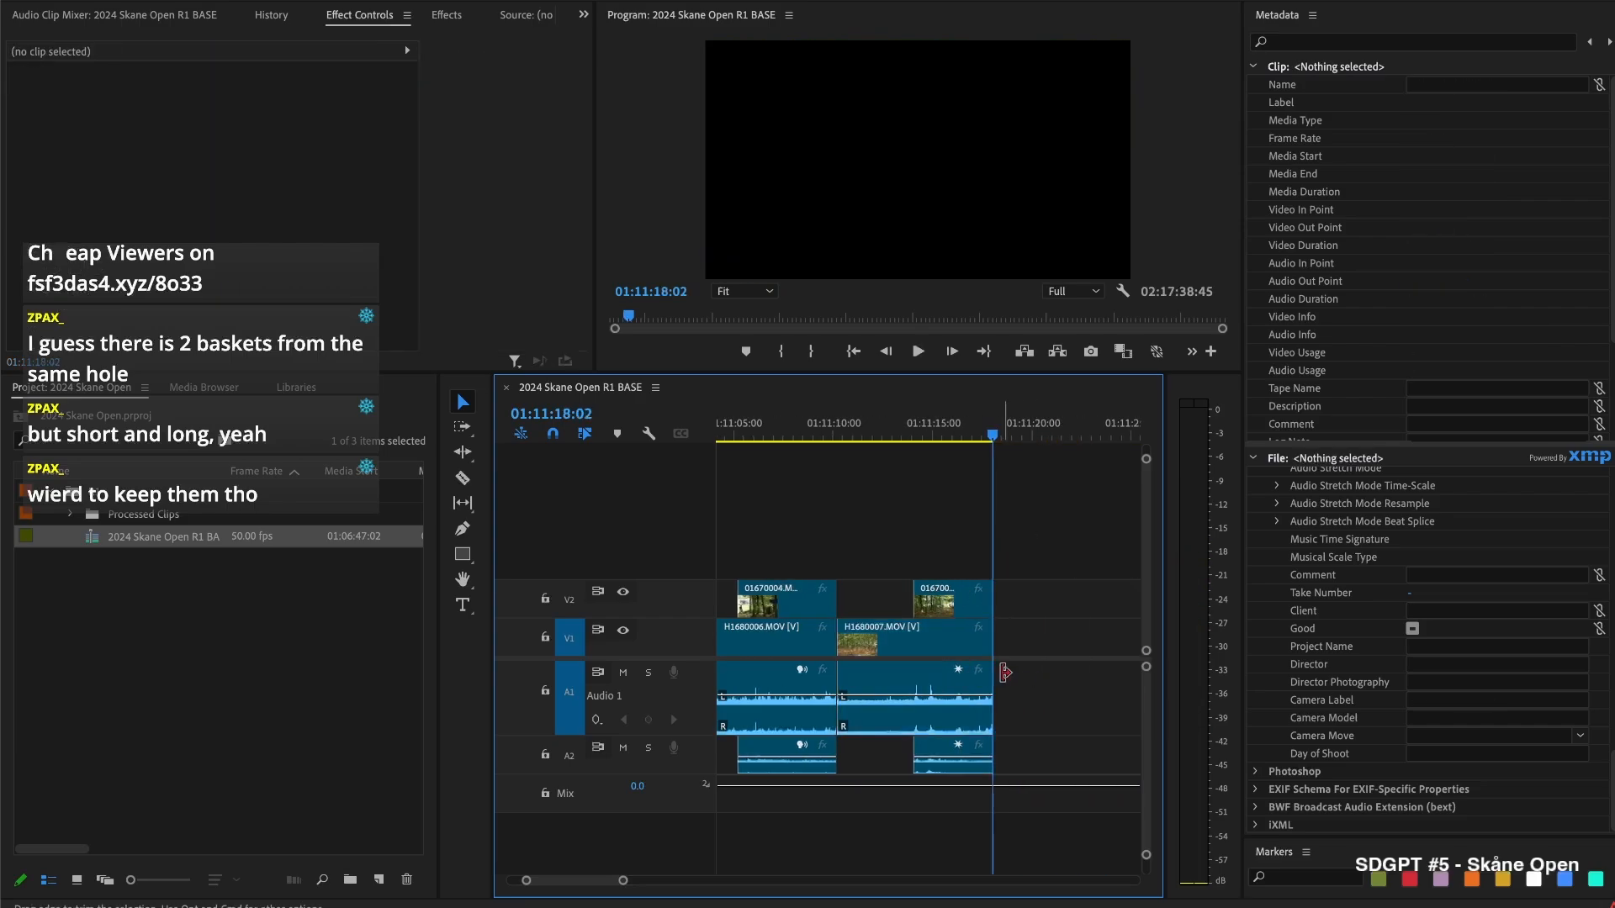
Trim the start of 01670006.MOV on V2 to about 01:11:58:00 and close the gap before H1680008.MOV
scroll(980, 670, down, 3)
scroll(1056, 594, down, 3)
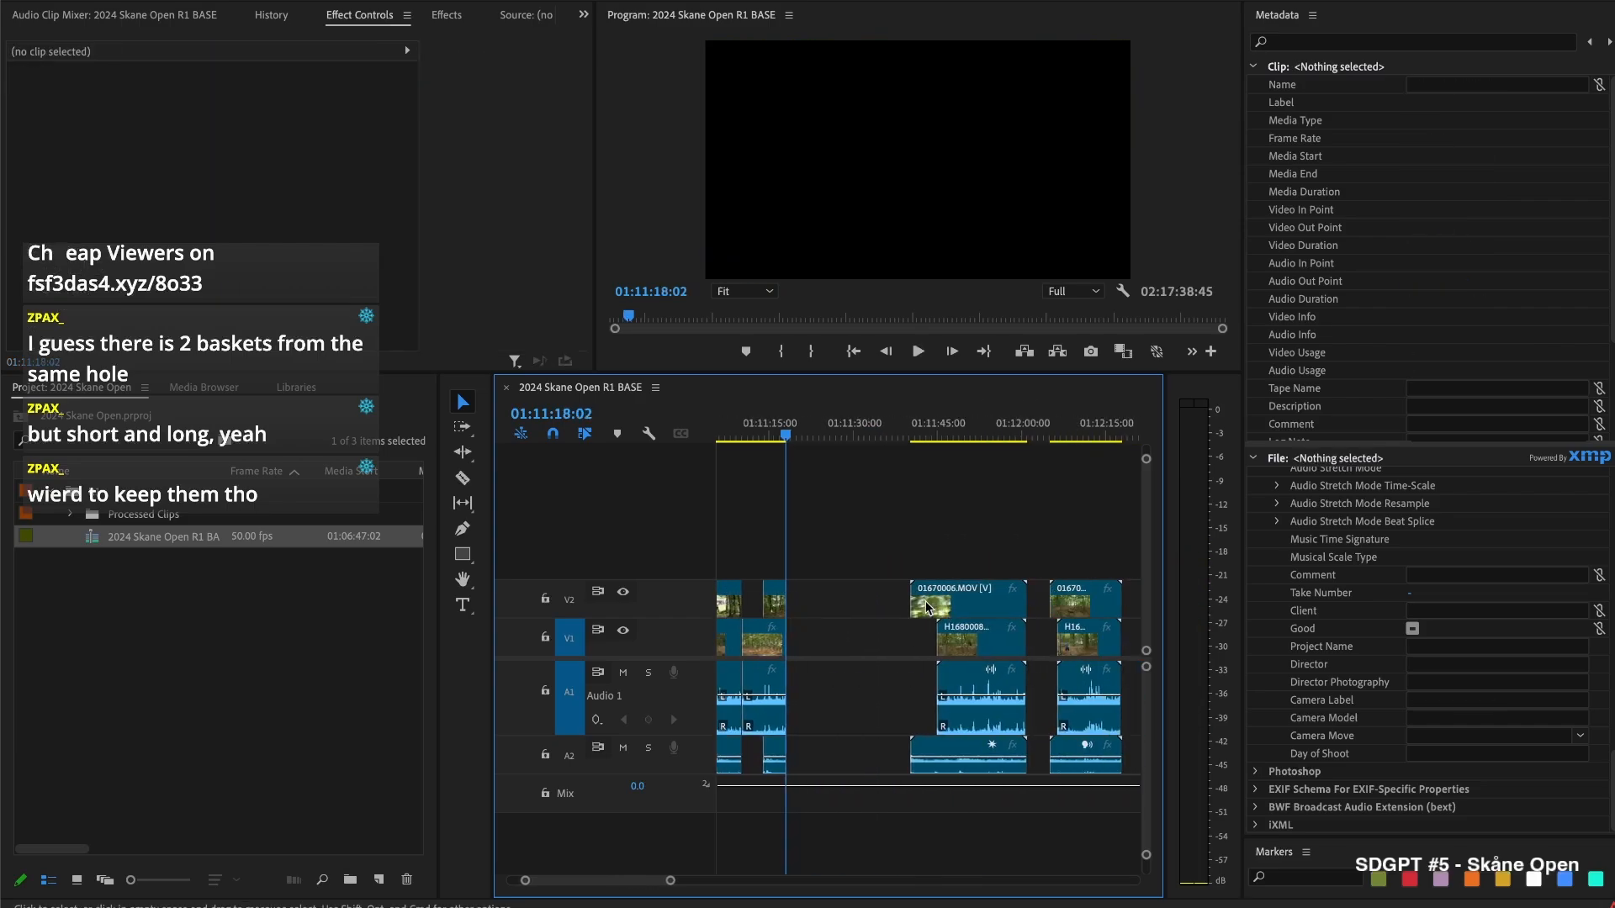
click(888, 634)
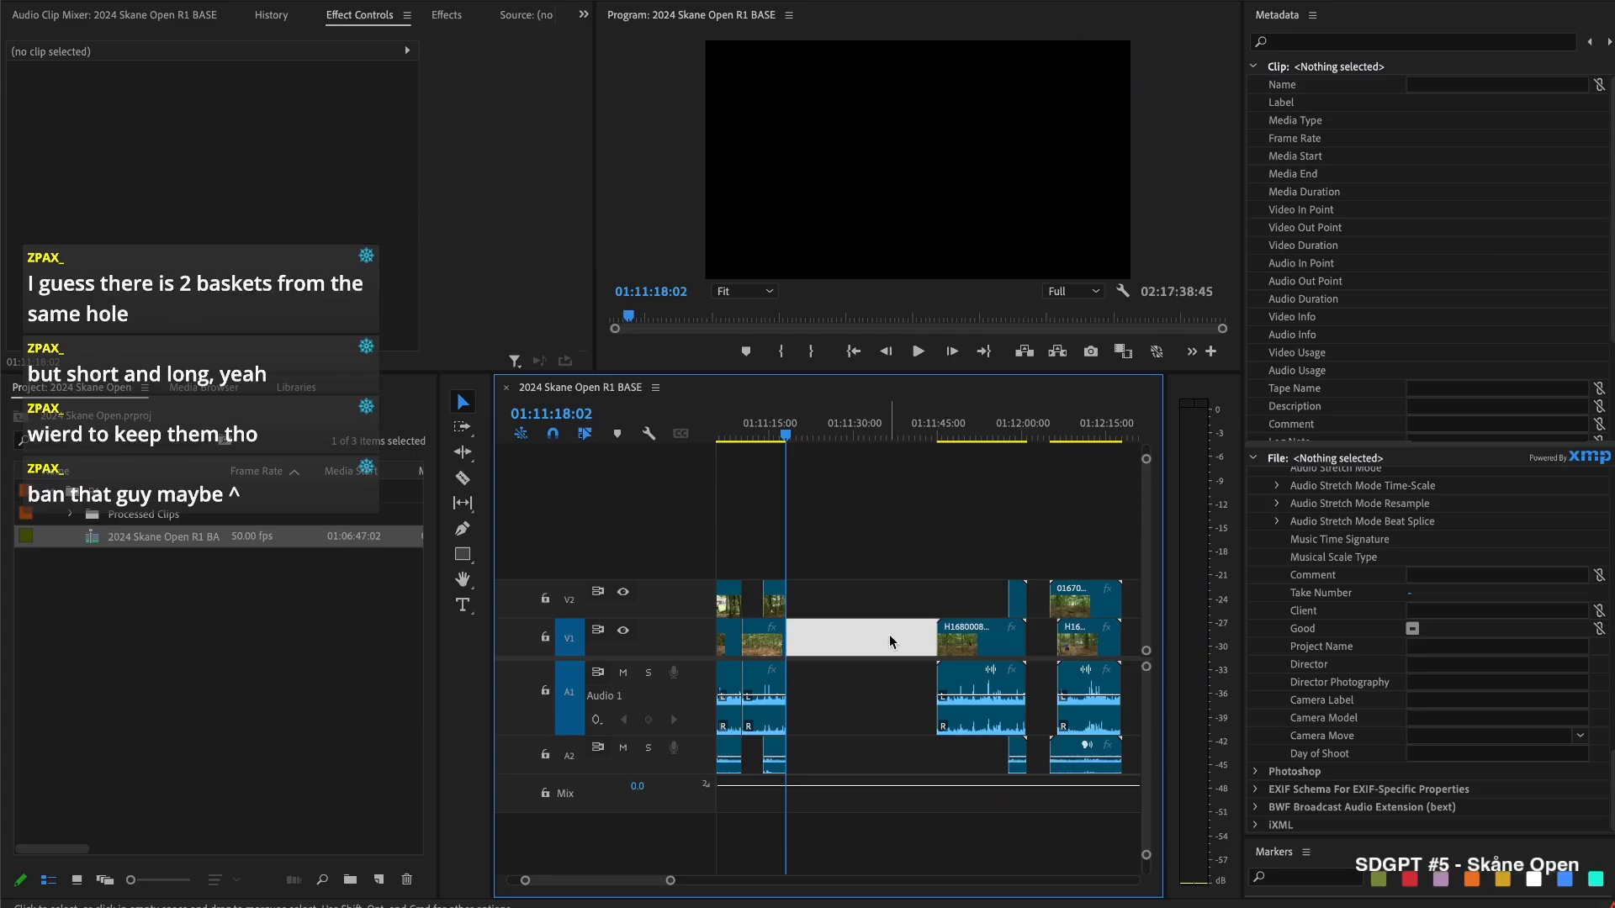
key(Delete)
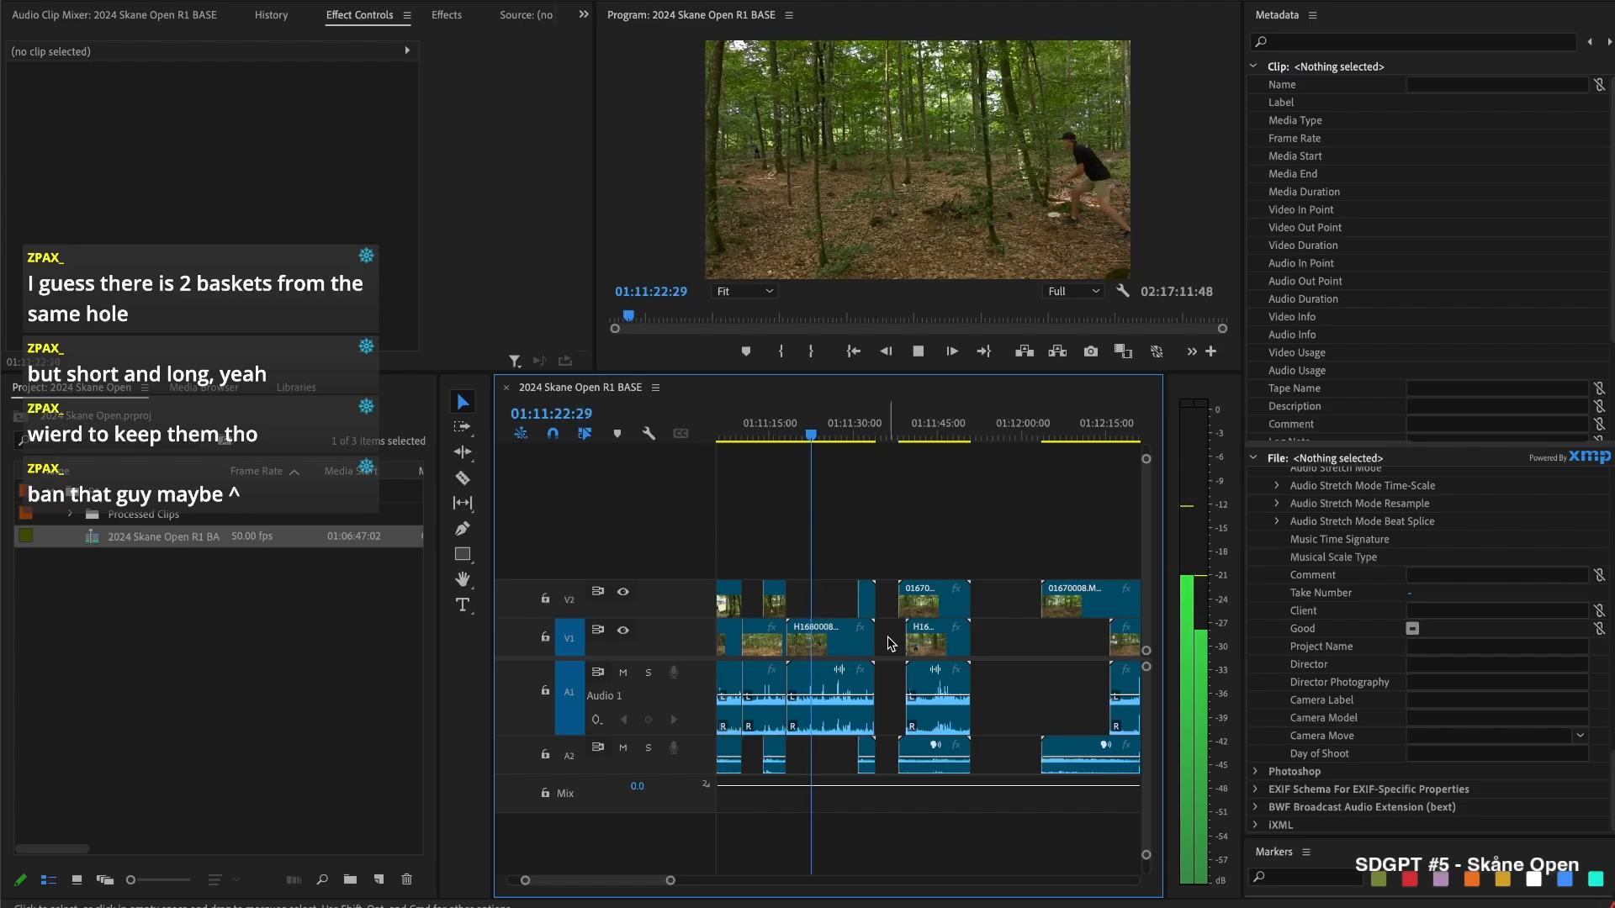
Play the opening of H1680008.MOV, cut it at 01:11:22:28, delete the part before the cut and close the gap
key(space)
key(d)
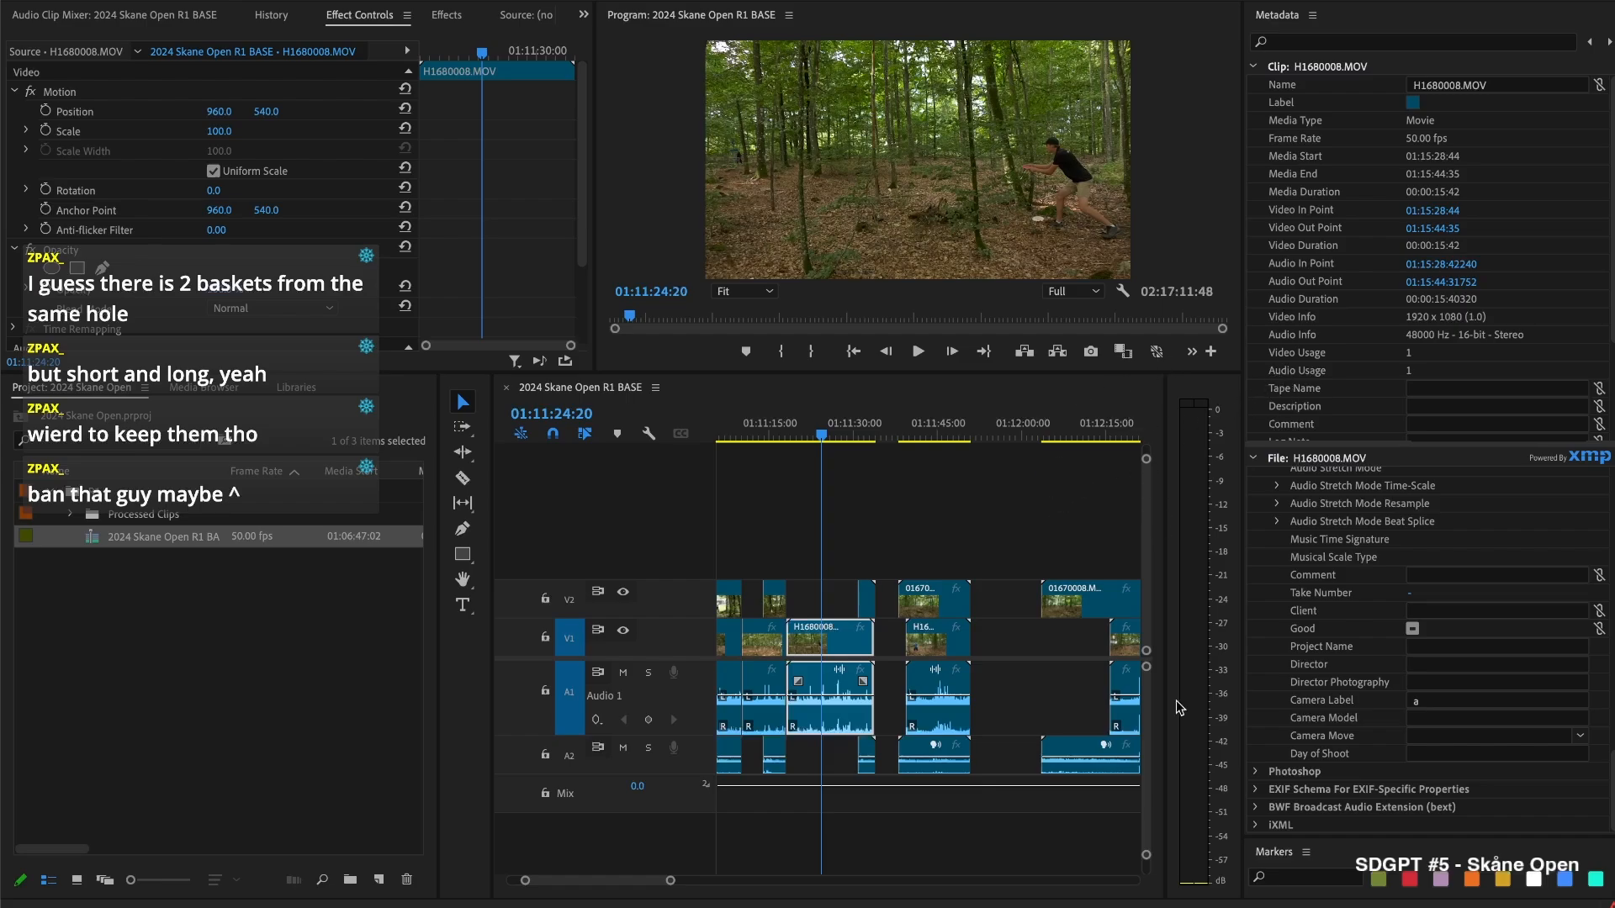
click(1472, 527)
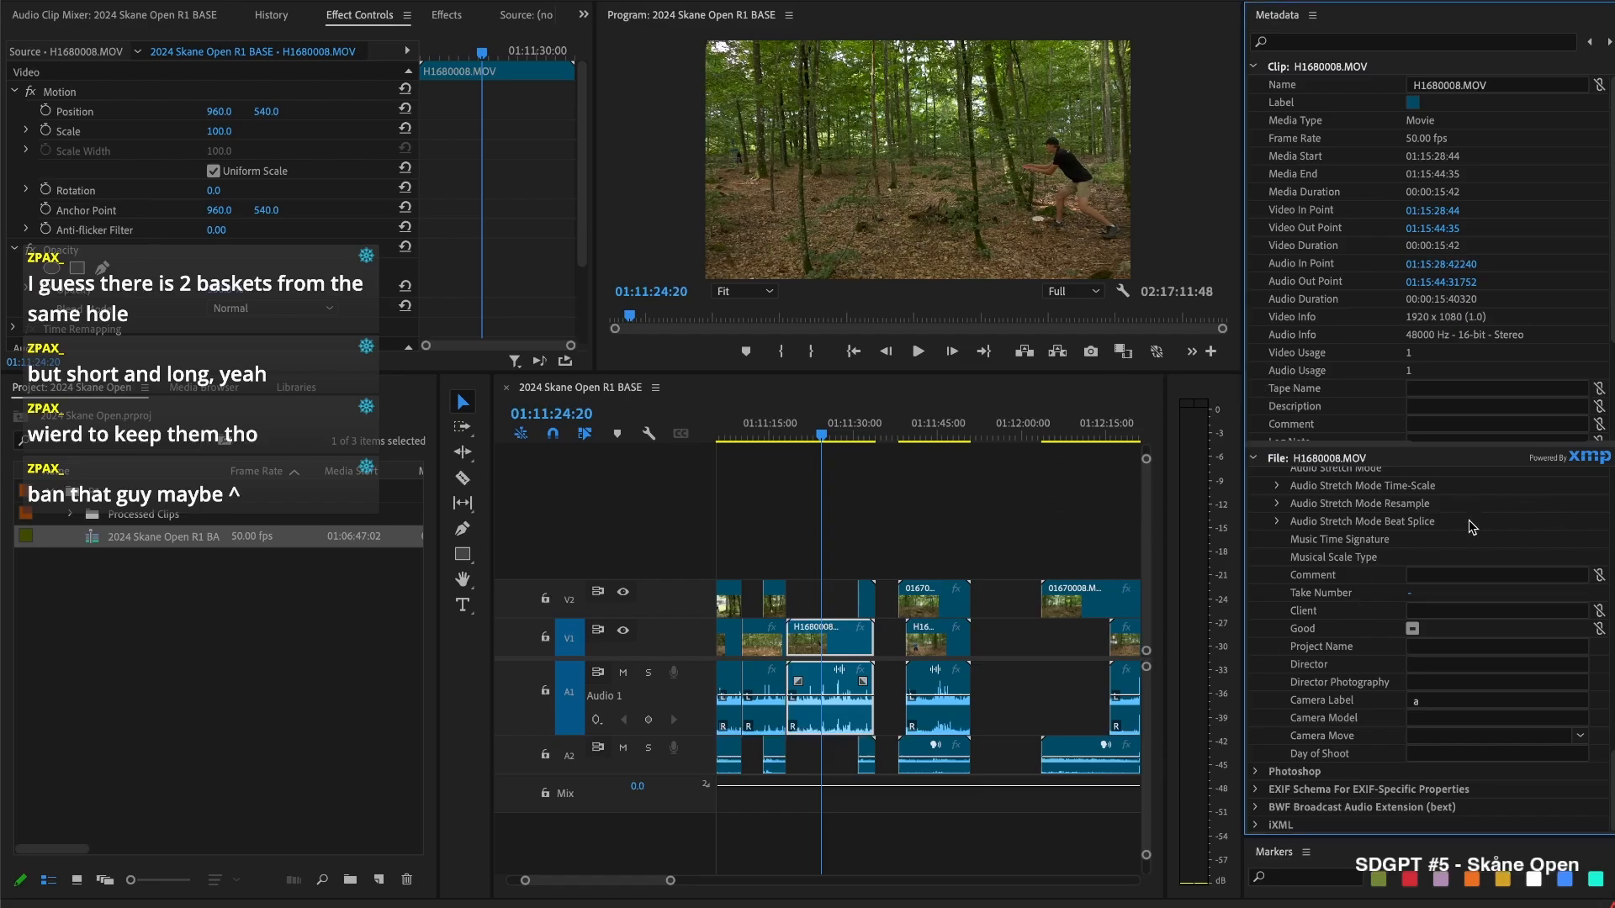
click(824, 436)
key(space)
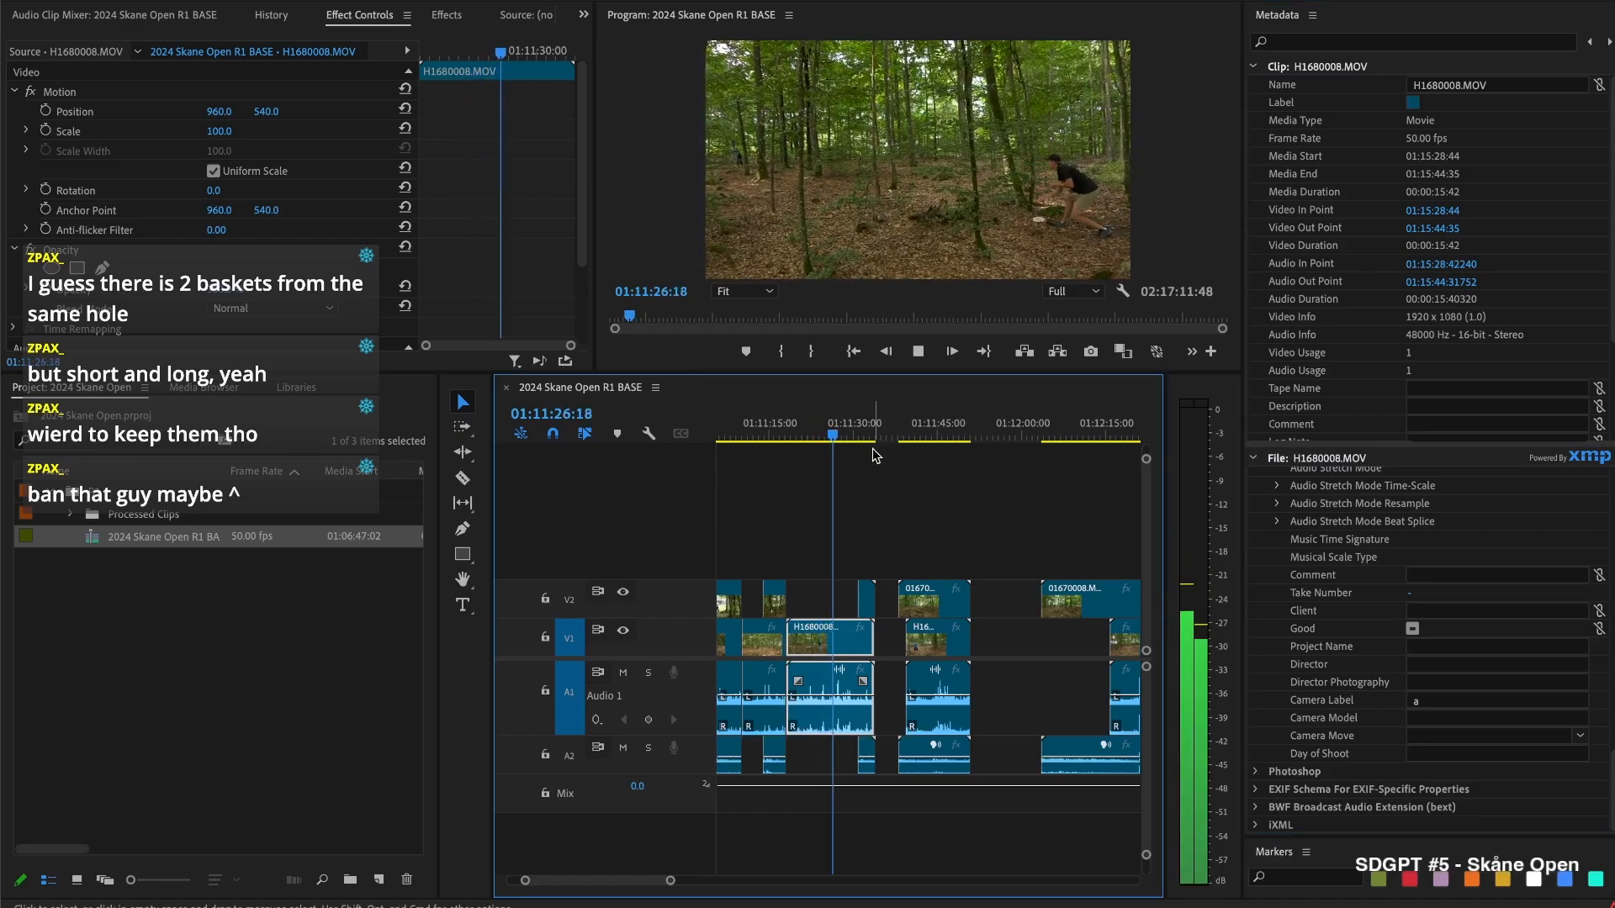
key(space)
key(shift+Up)
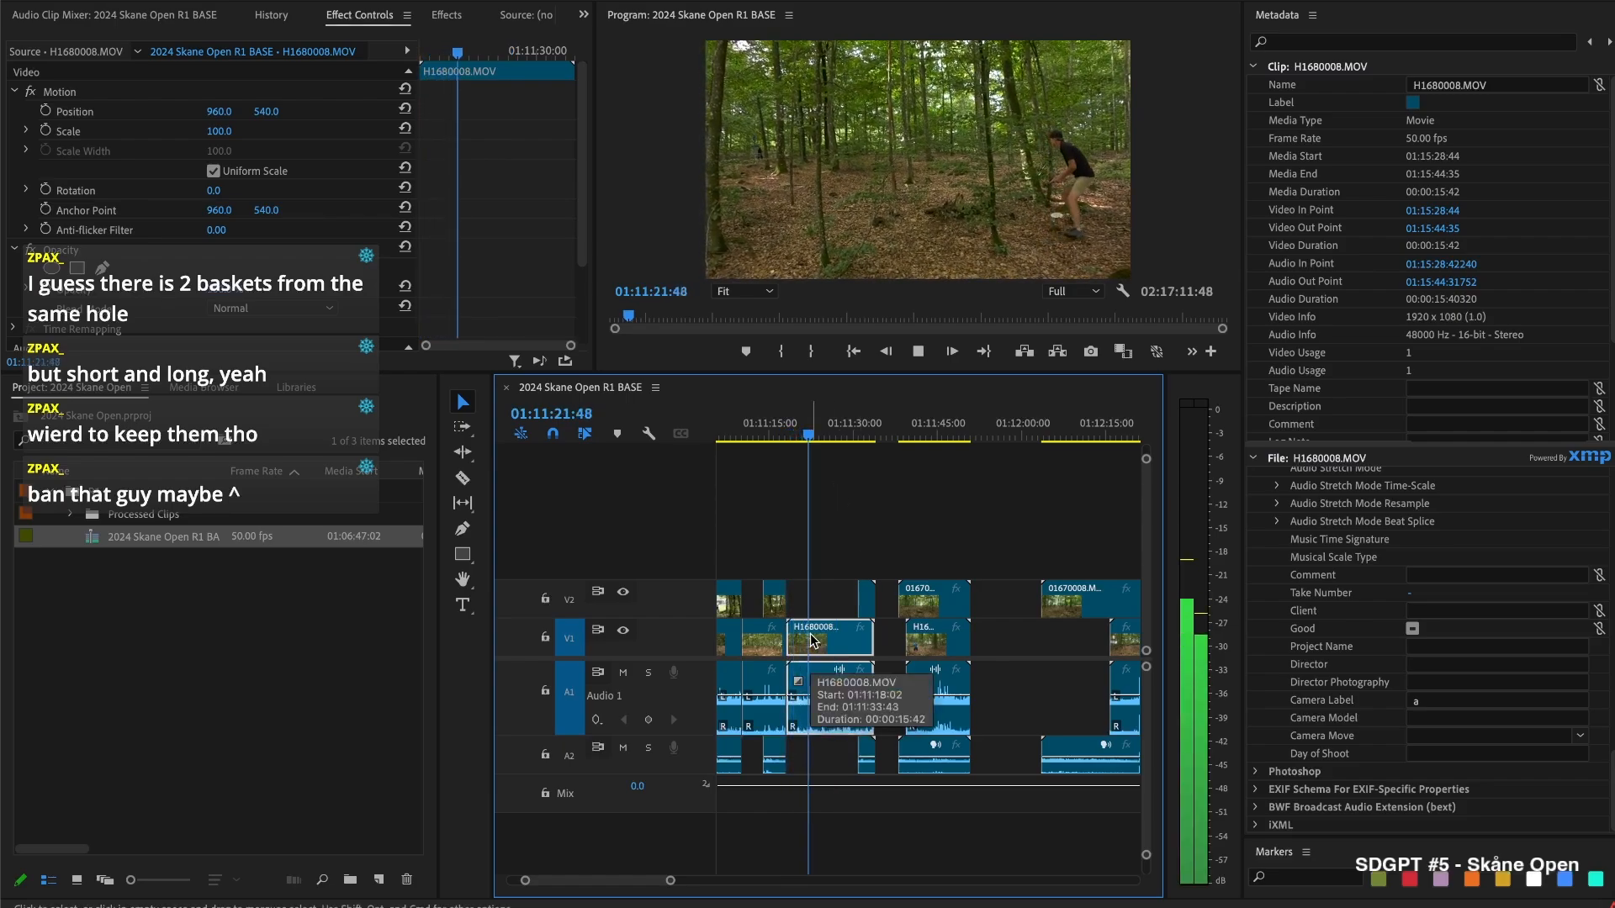
key(space)
key(ctrl+k)
key(Delete)
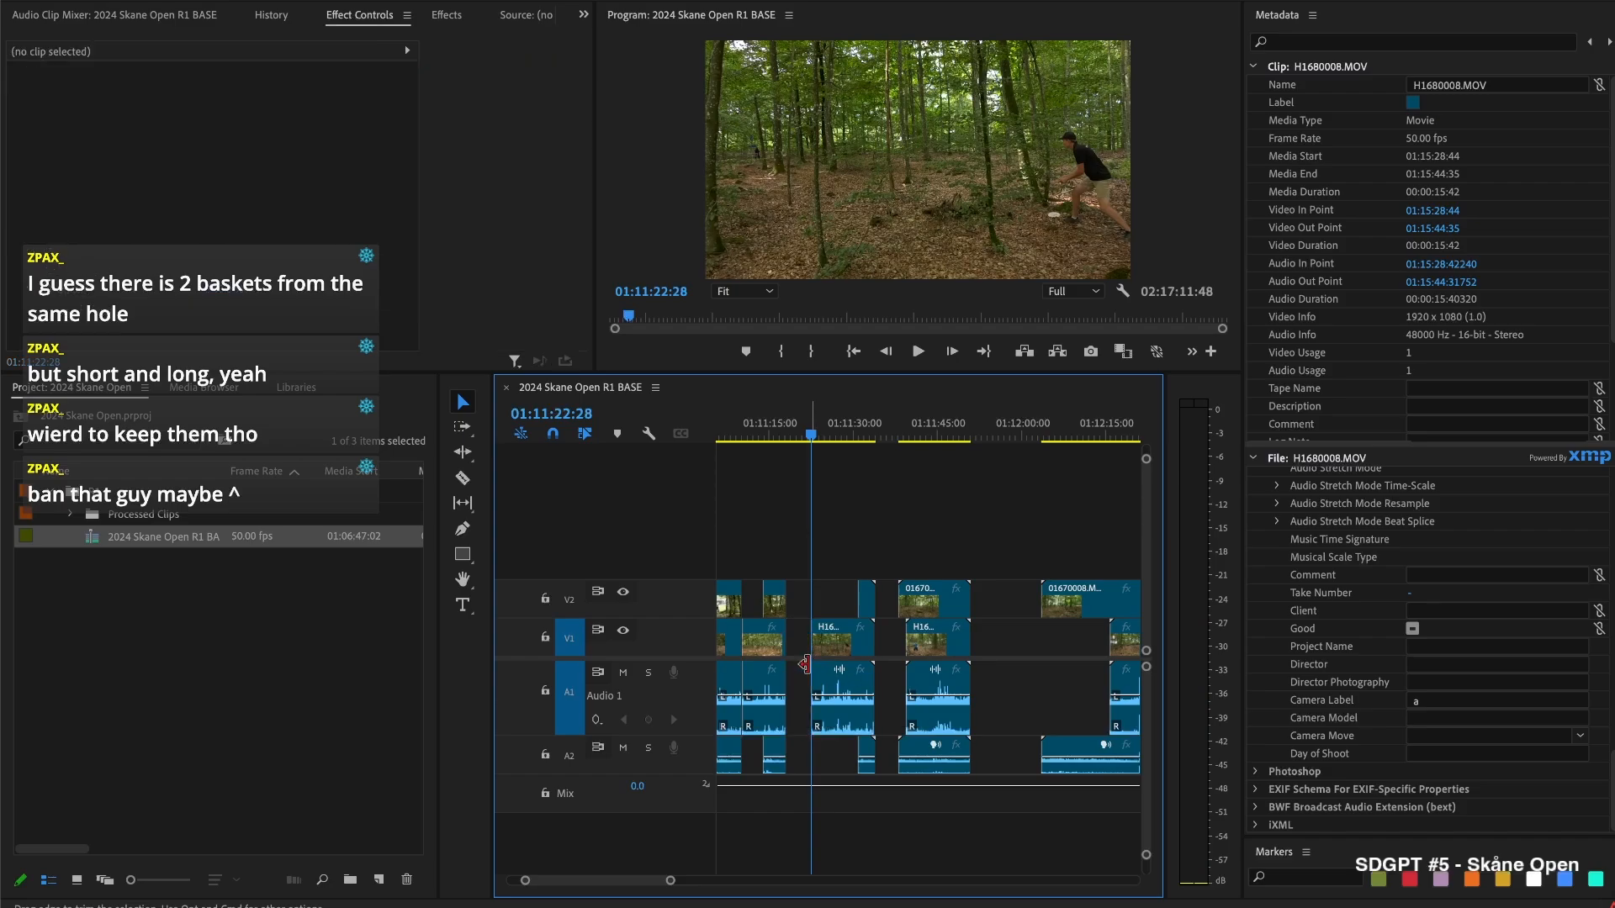
click(800, 644)
key(Up)
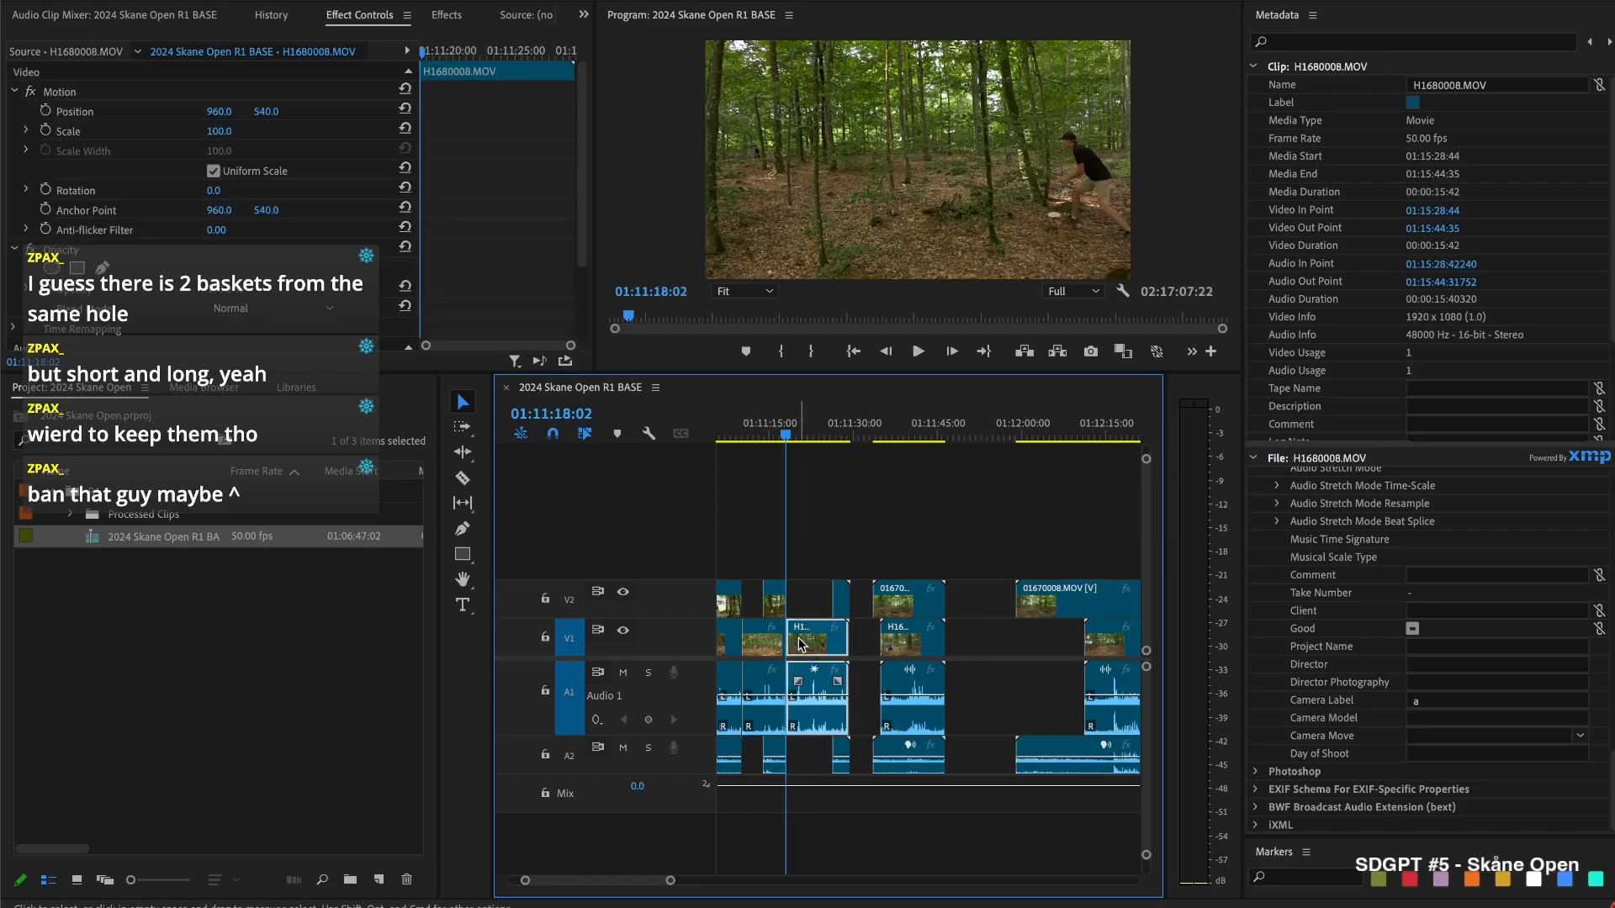
Replay H1680008.MOV, extend 01670006.MOV back over it and trim the start of 01670006.MOV to 01:11:21:14
key(space)
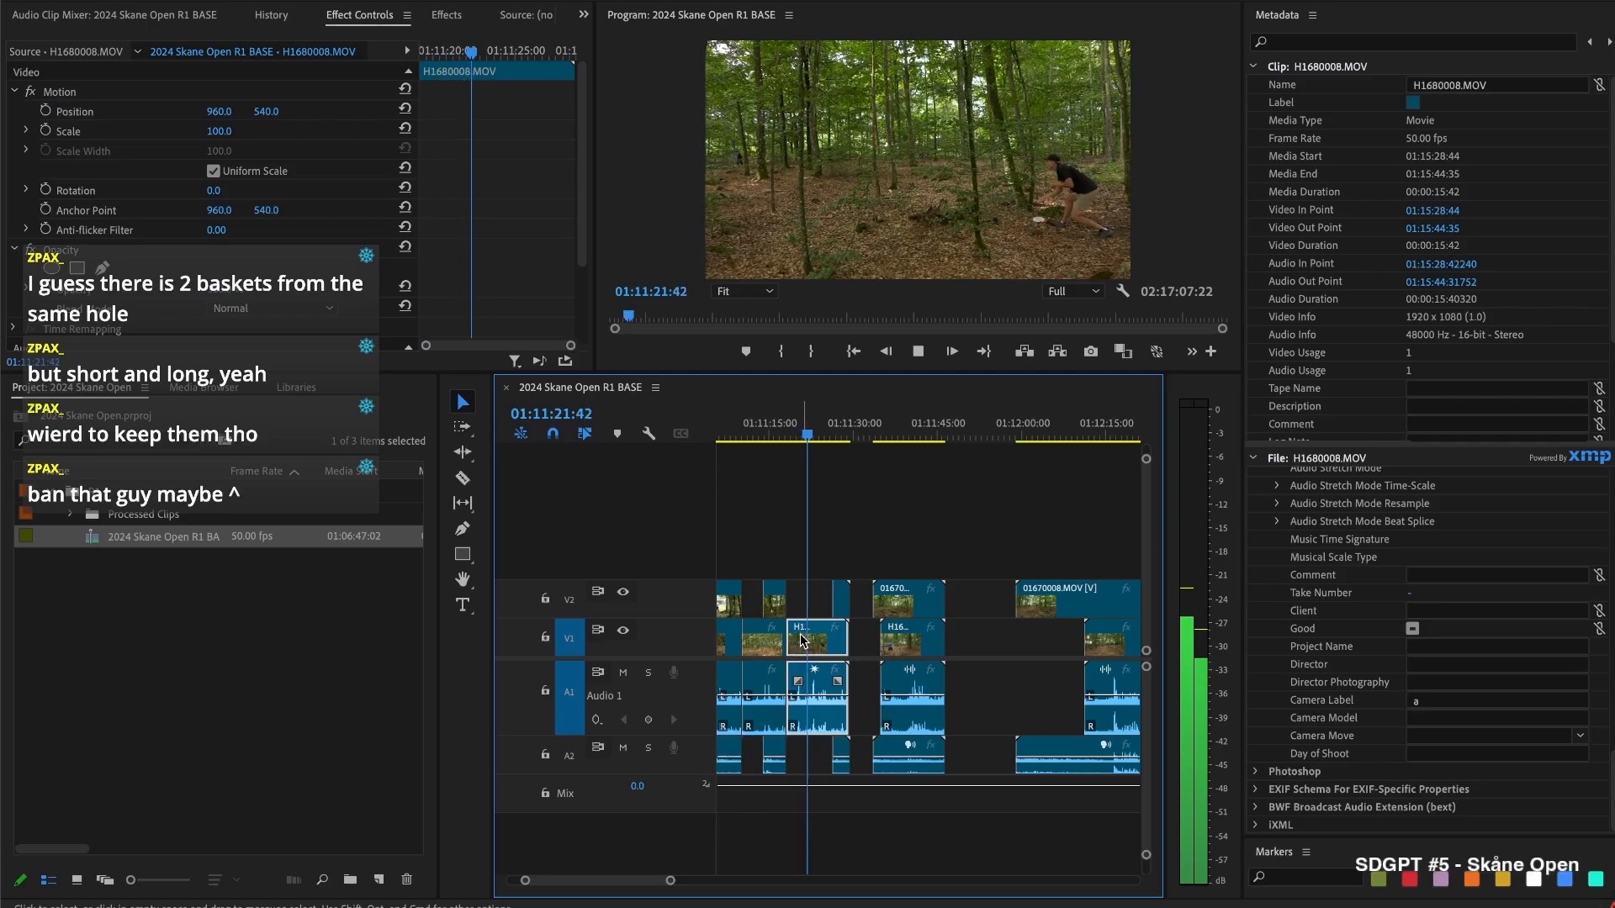
key(space)
drag(822, 612, 774, 602)
key(Up)
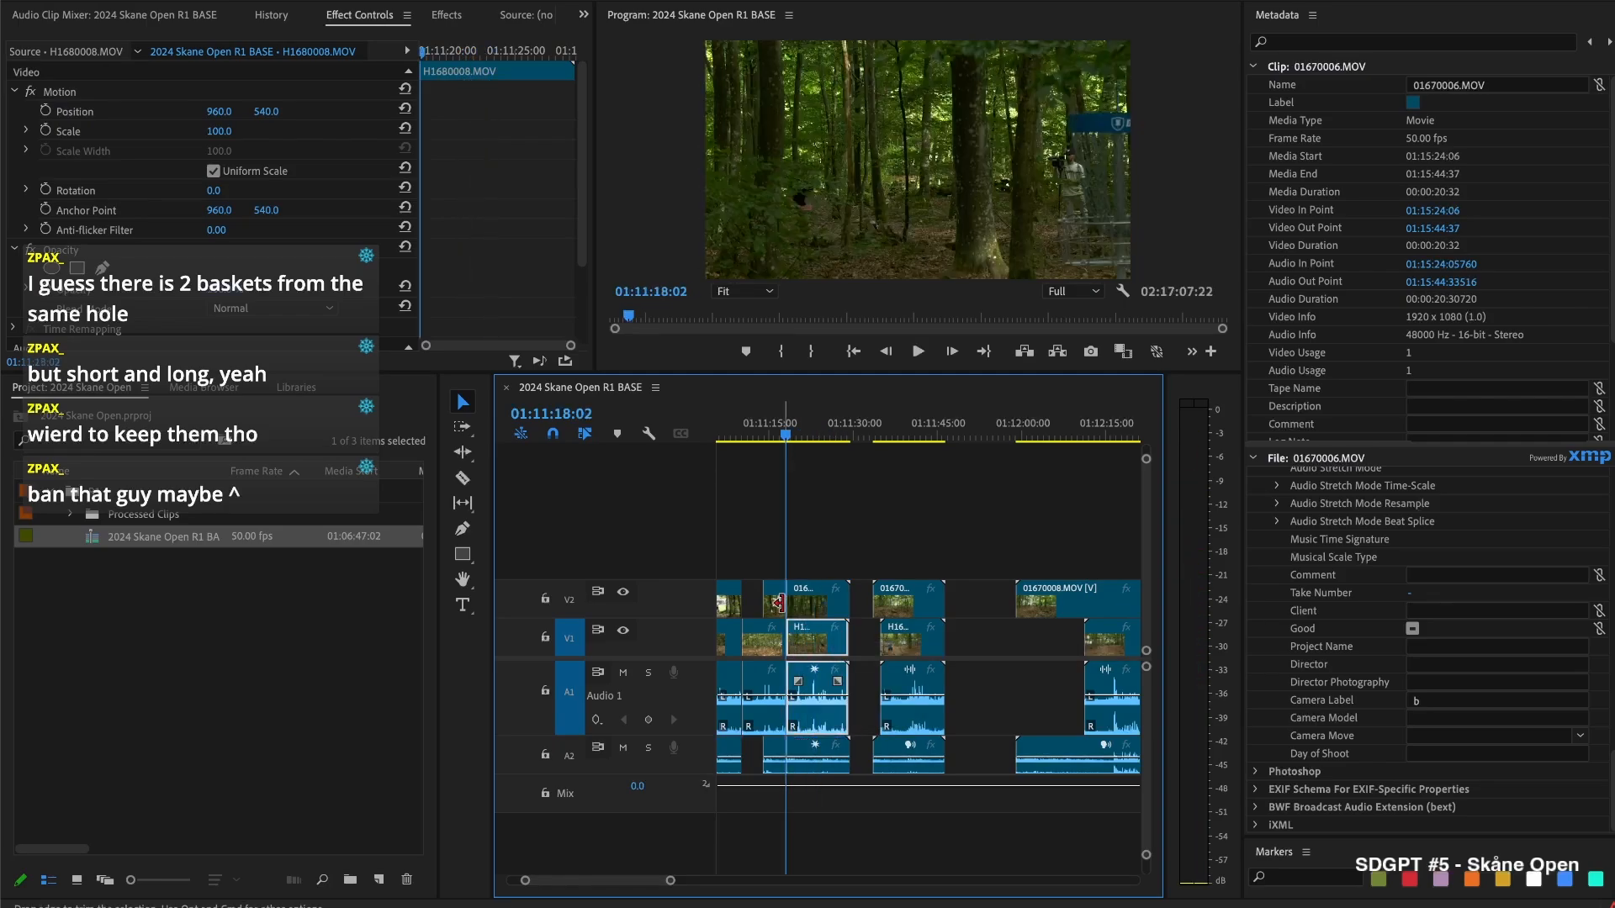
key(space)
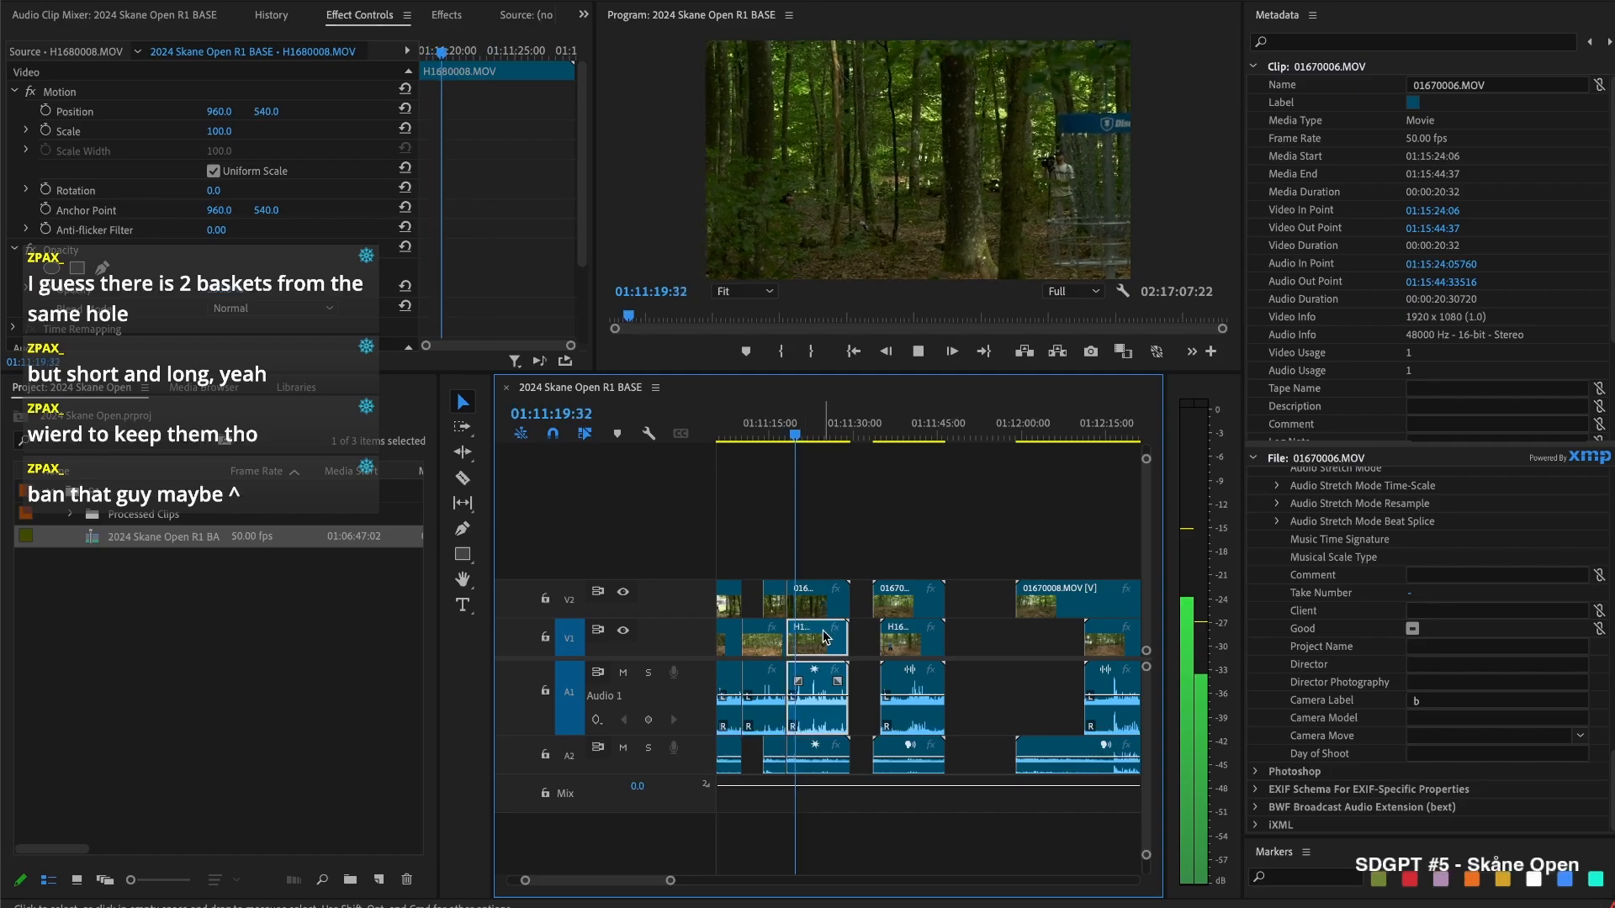
key(space)
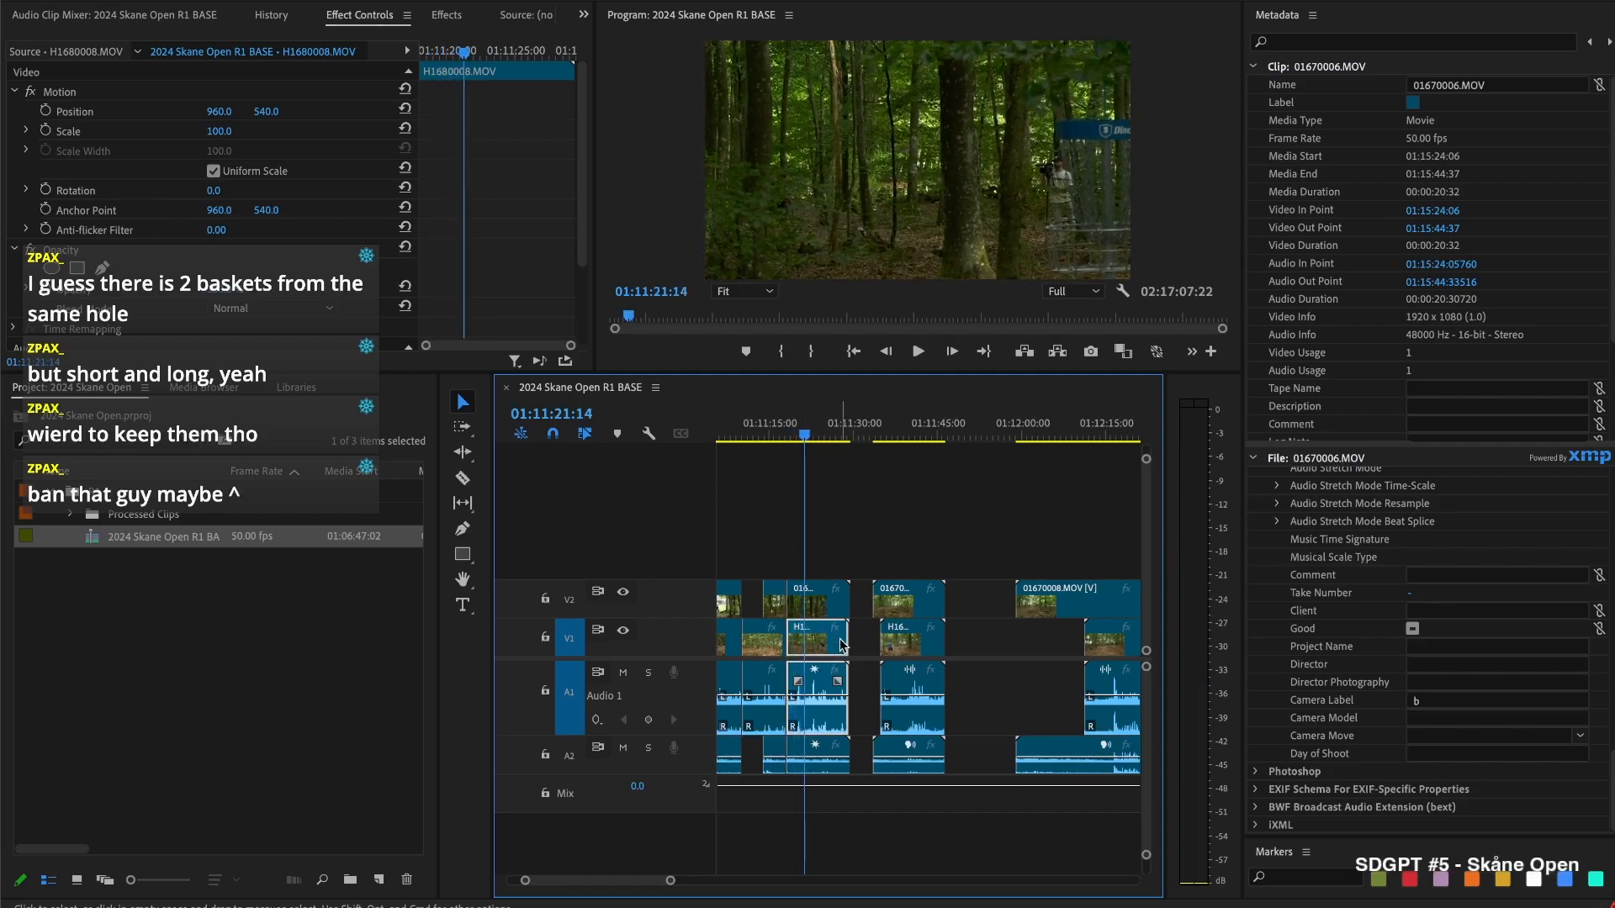
drag(793, 604, 804, 604)
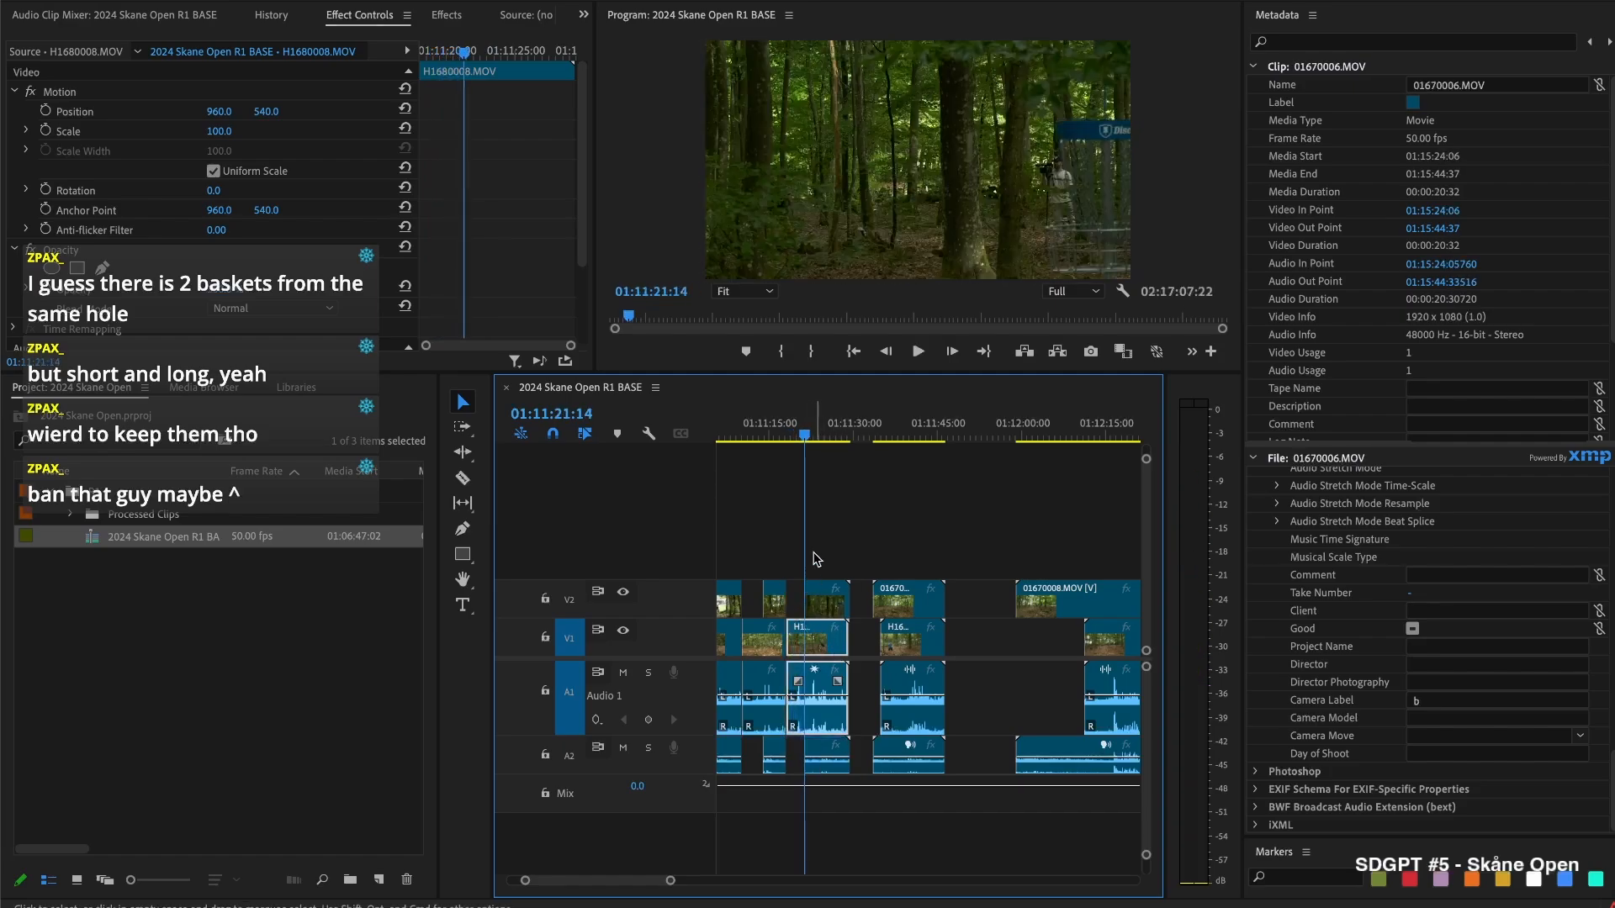
Play the camera switch, cut H1680008.MOV and 01670006.MOV with their audio at 01:11:27:37 and delete the parts after the cut
key(space)
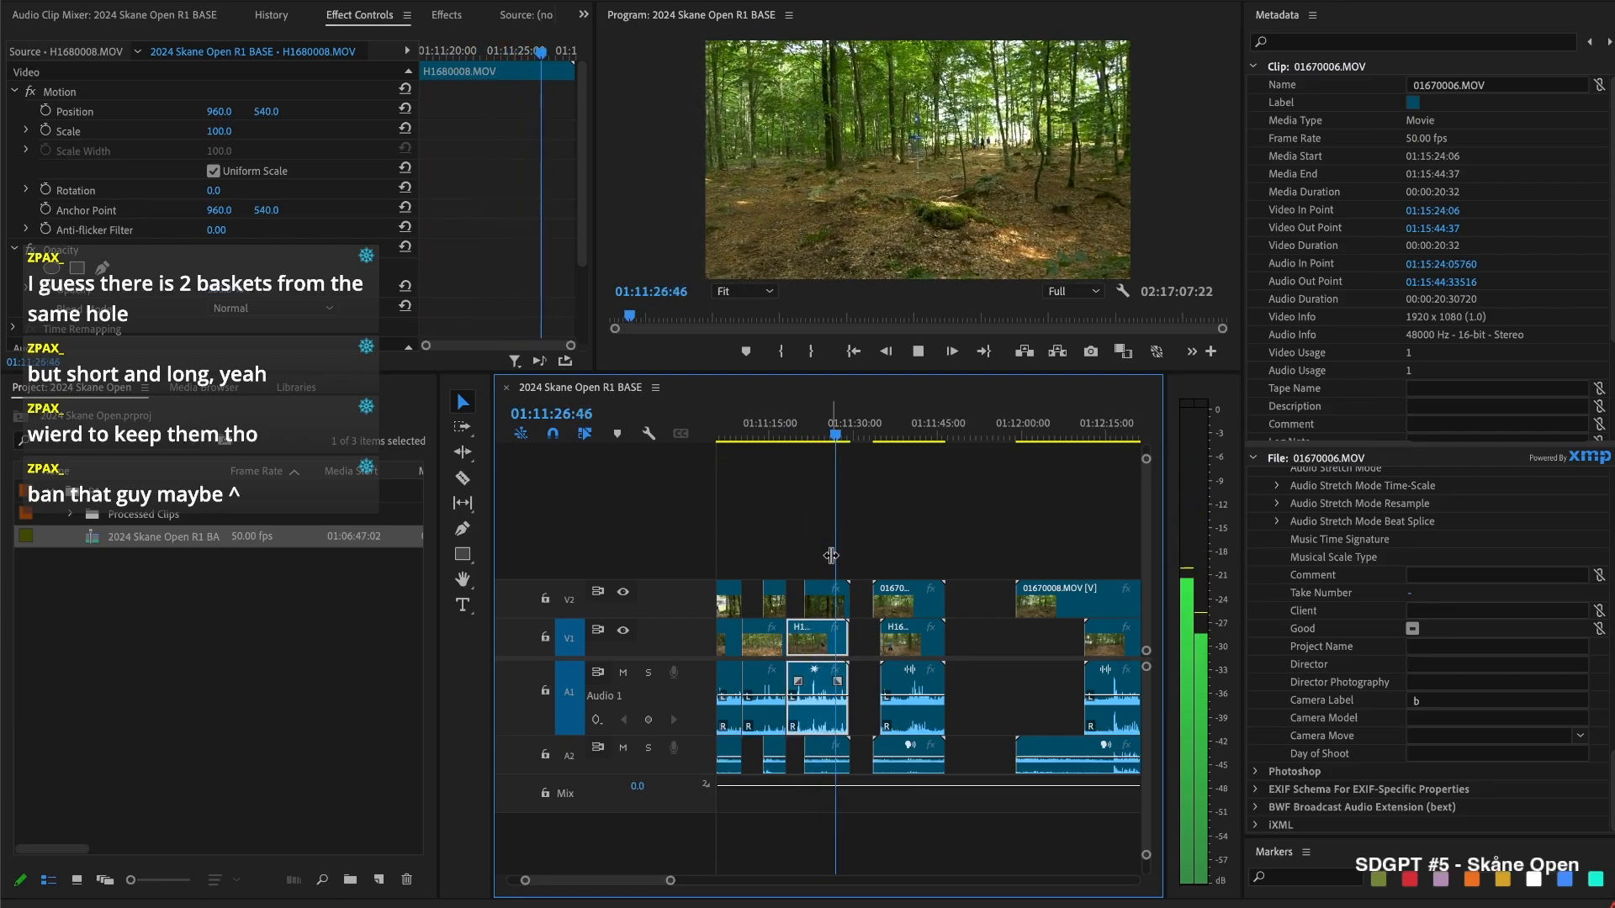
key(space)
key(super+shift+k)
drag(857, 555, 847, 646)
key(Delete)
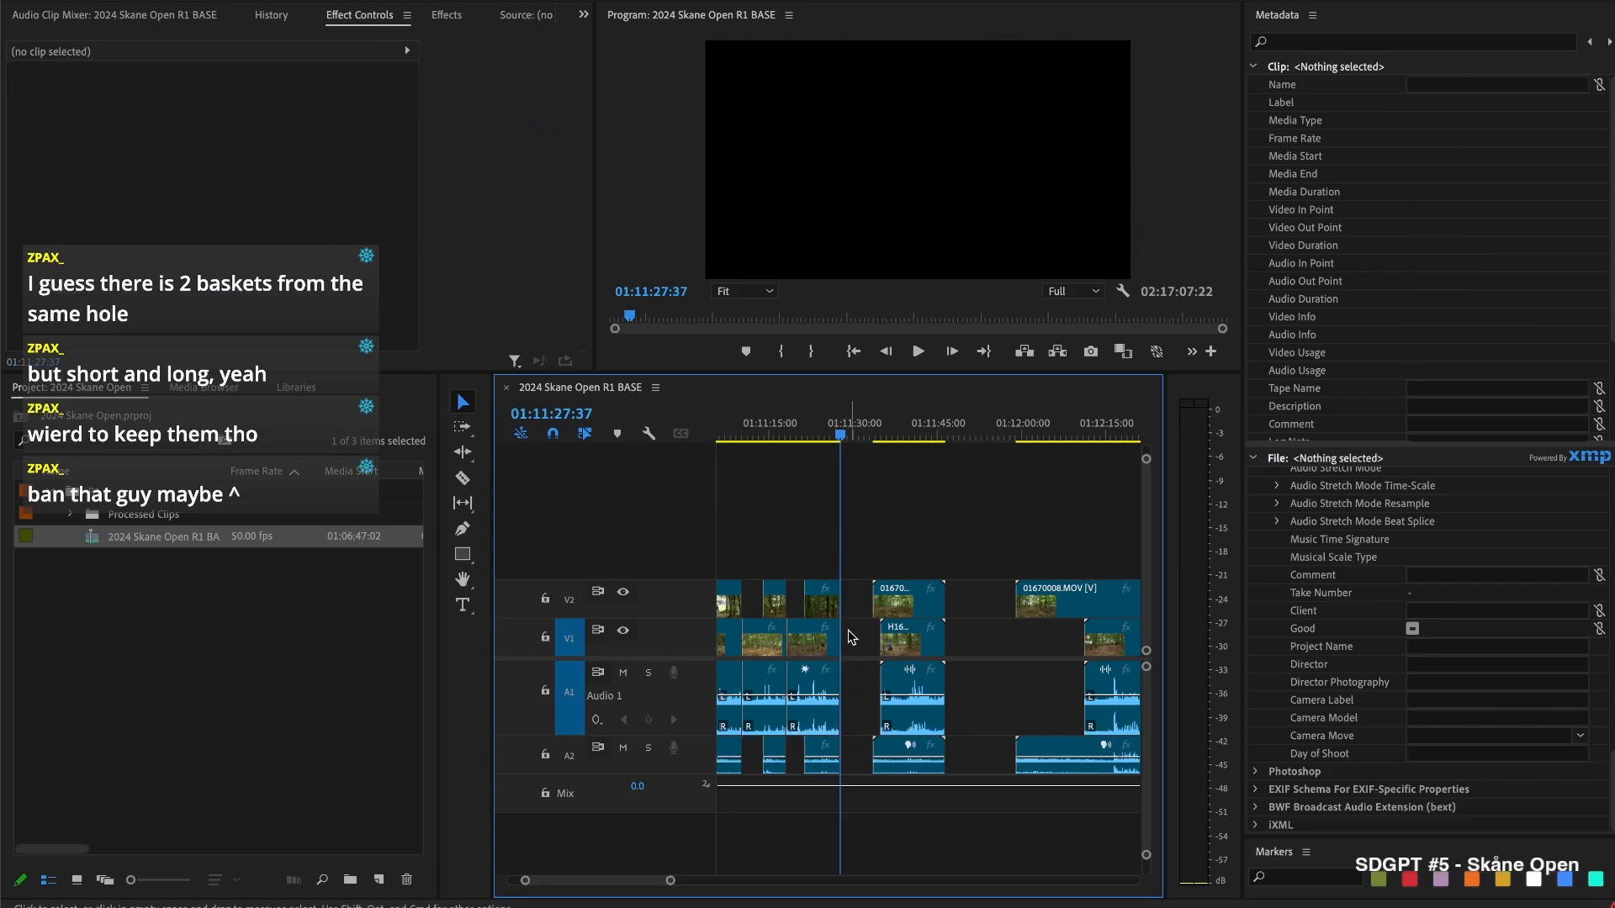
Trim the start of 01670007.MOV on V2 to about 01:11:44:00, close the gap before H1680009.MOV and play its opening
drag(861, 597, 921, 605)
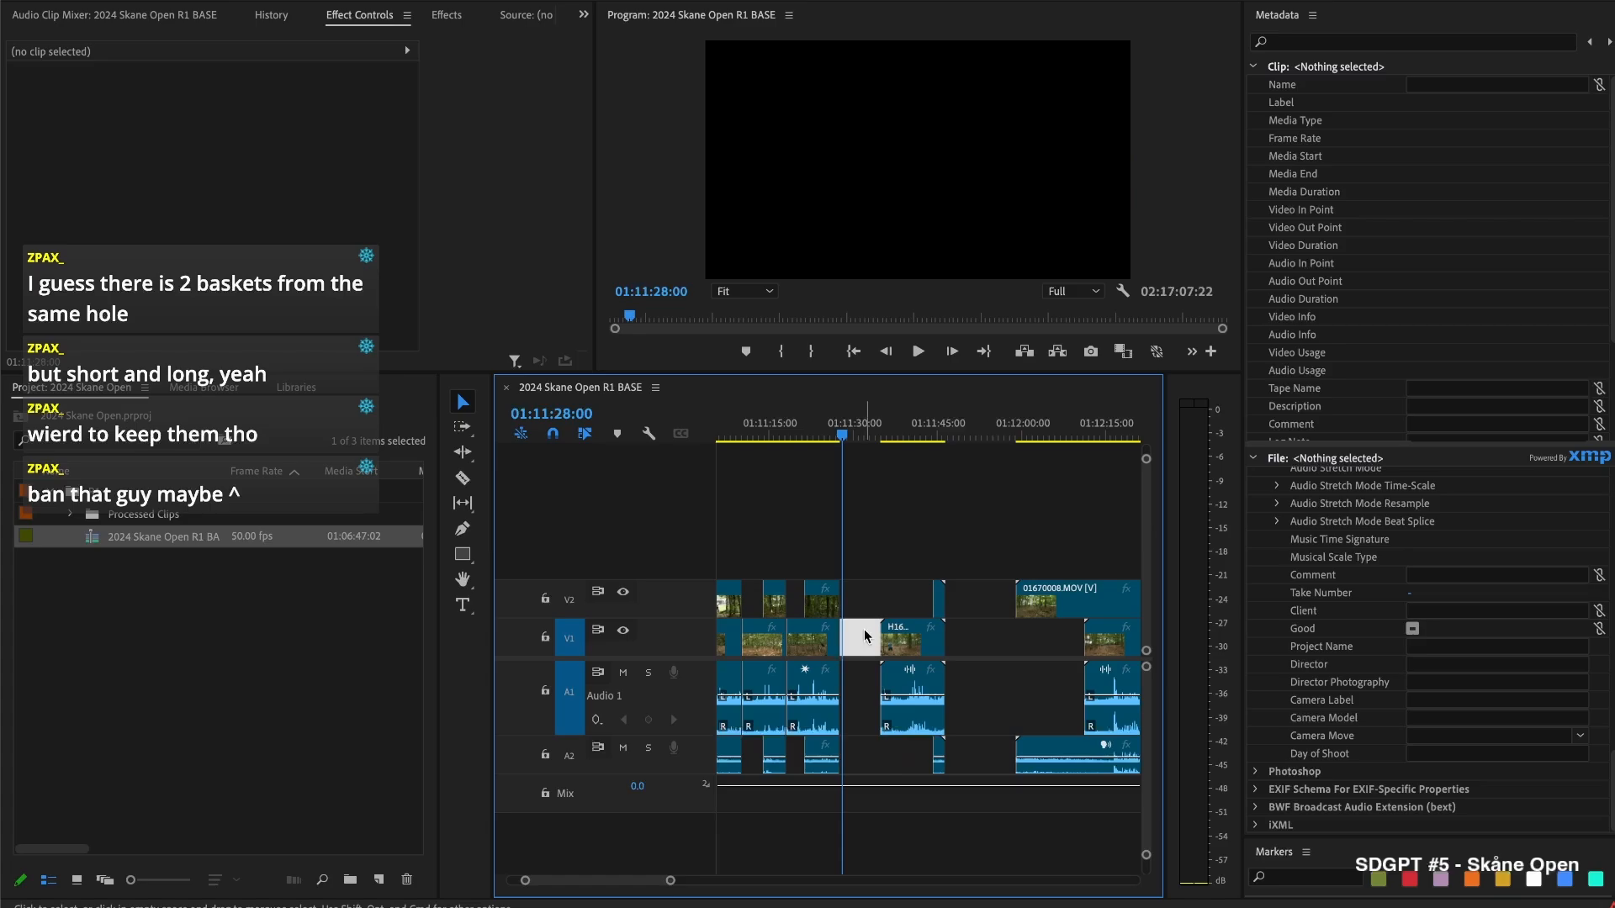
key(Delete)
key(space)
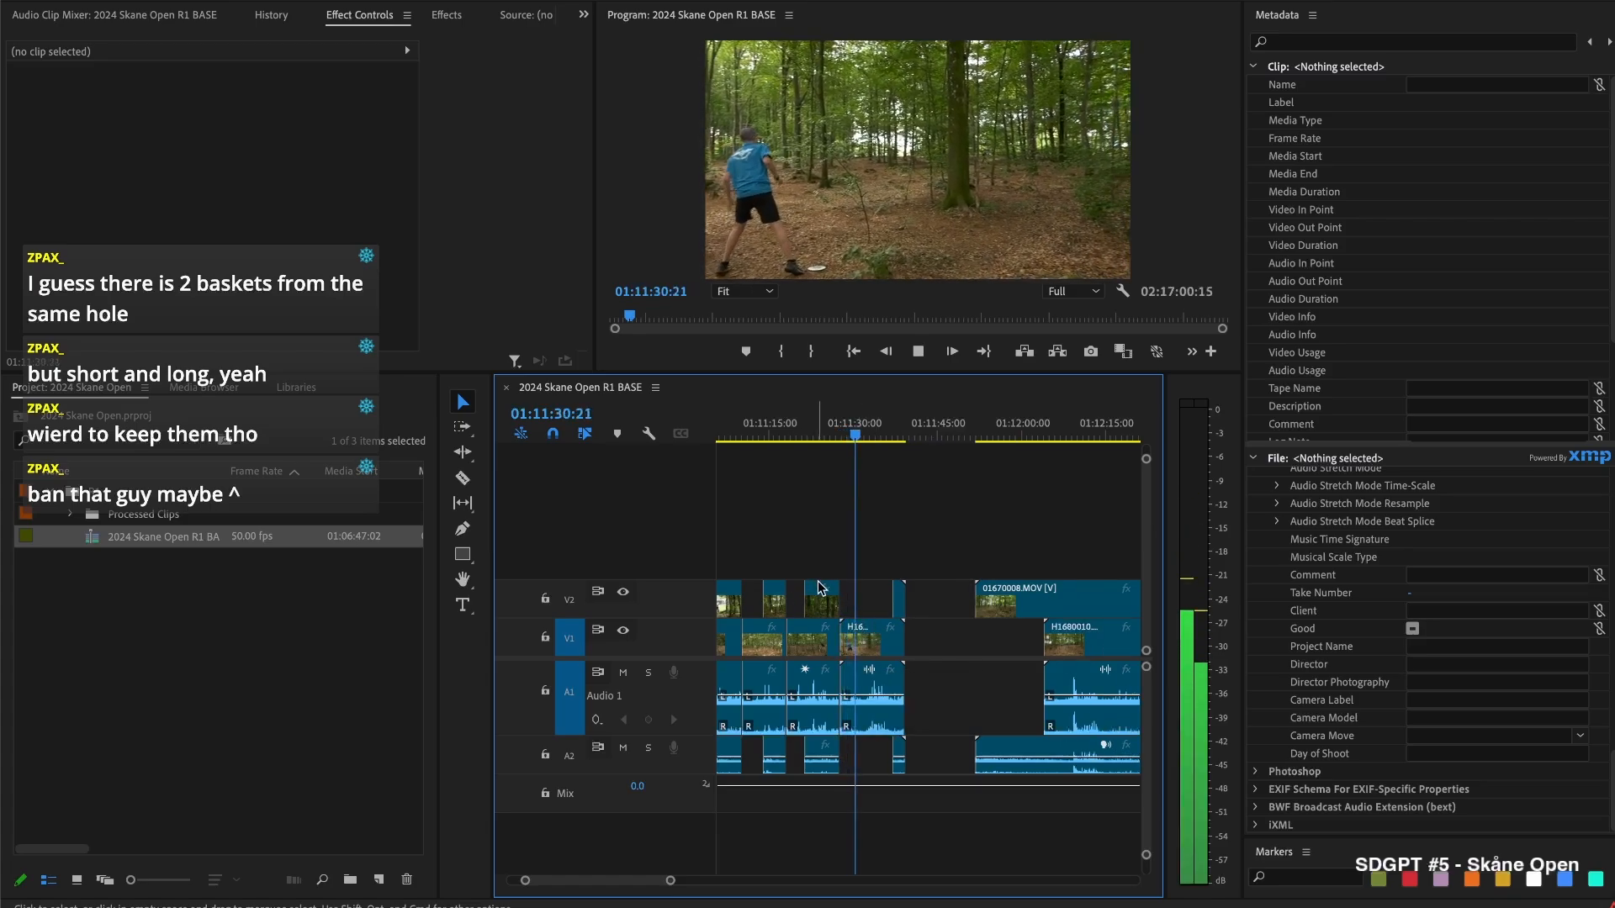
key(space)
Trim the start of H1680009.MOV at 01:11:28:22 and move it together with 01670007.MOV back against H1680008.MOV
key(Up)
key(space)
drag(847, 639, 877, 625)
click(858, 584)
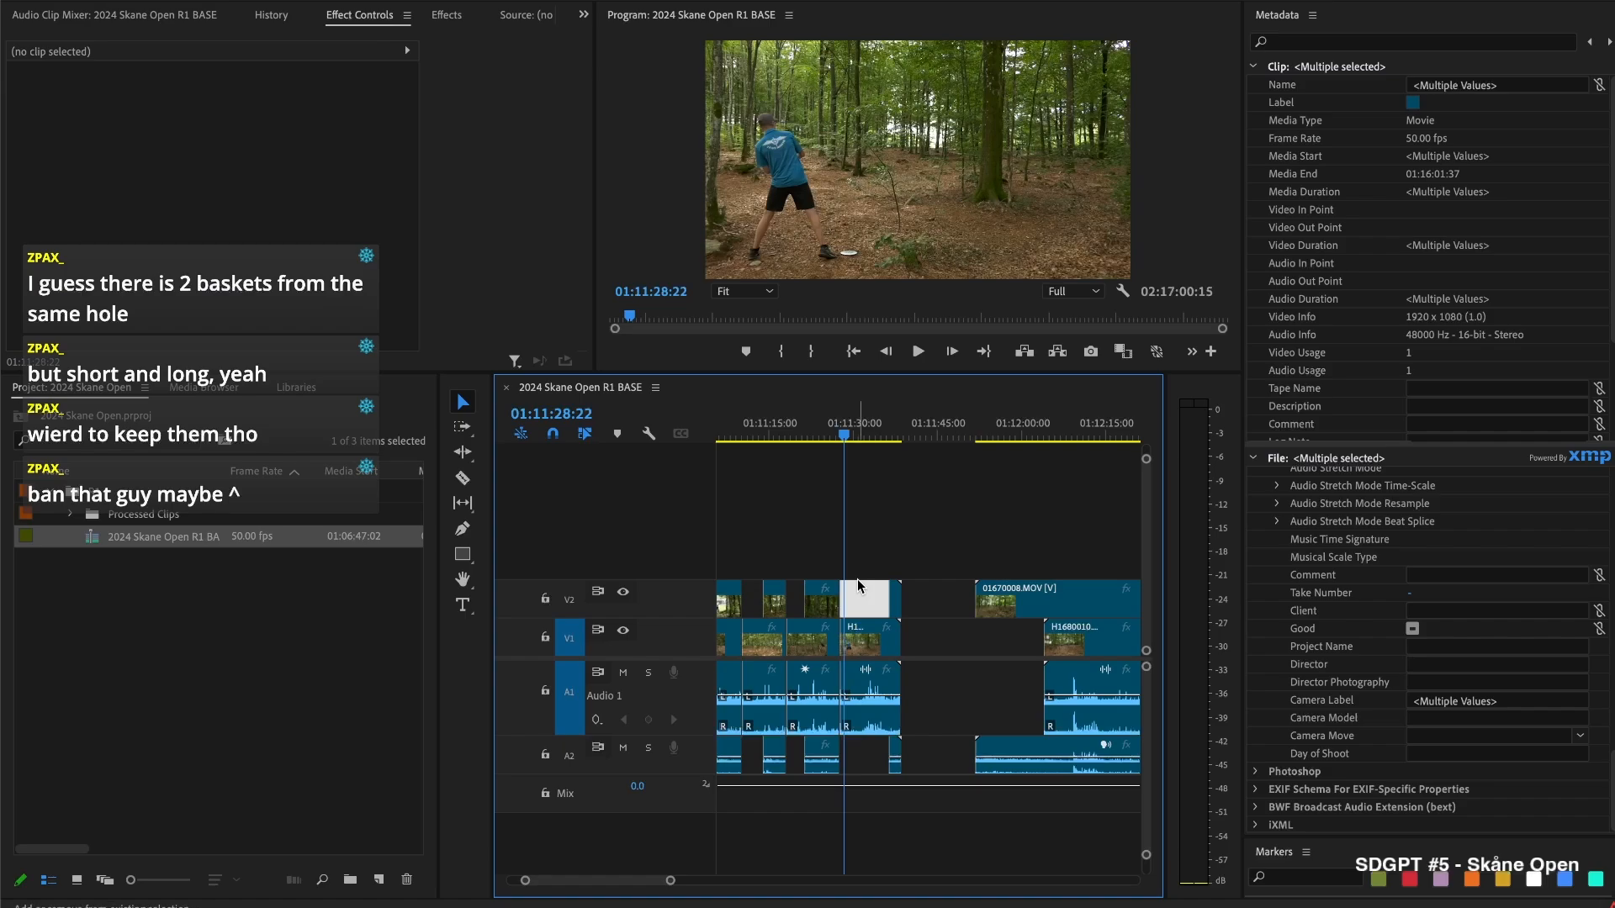
Play H1680009.MOV from its start and extend the start of 01670007.MOV back to 01:11:30:29
key(Up)
key(space)
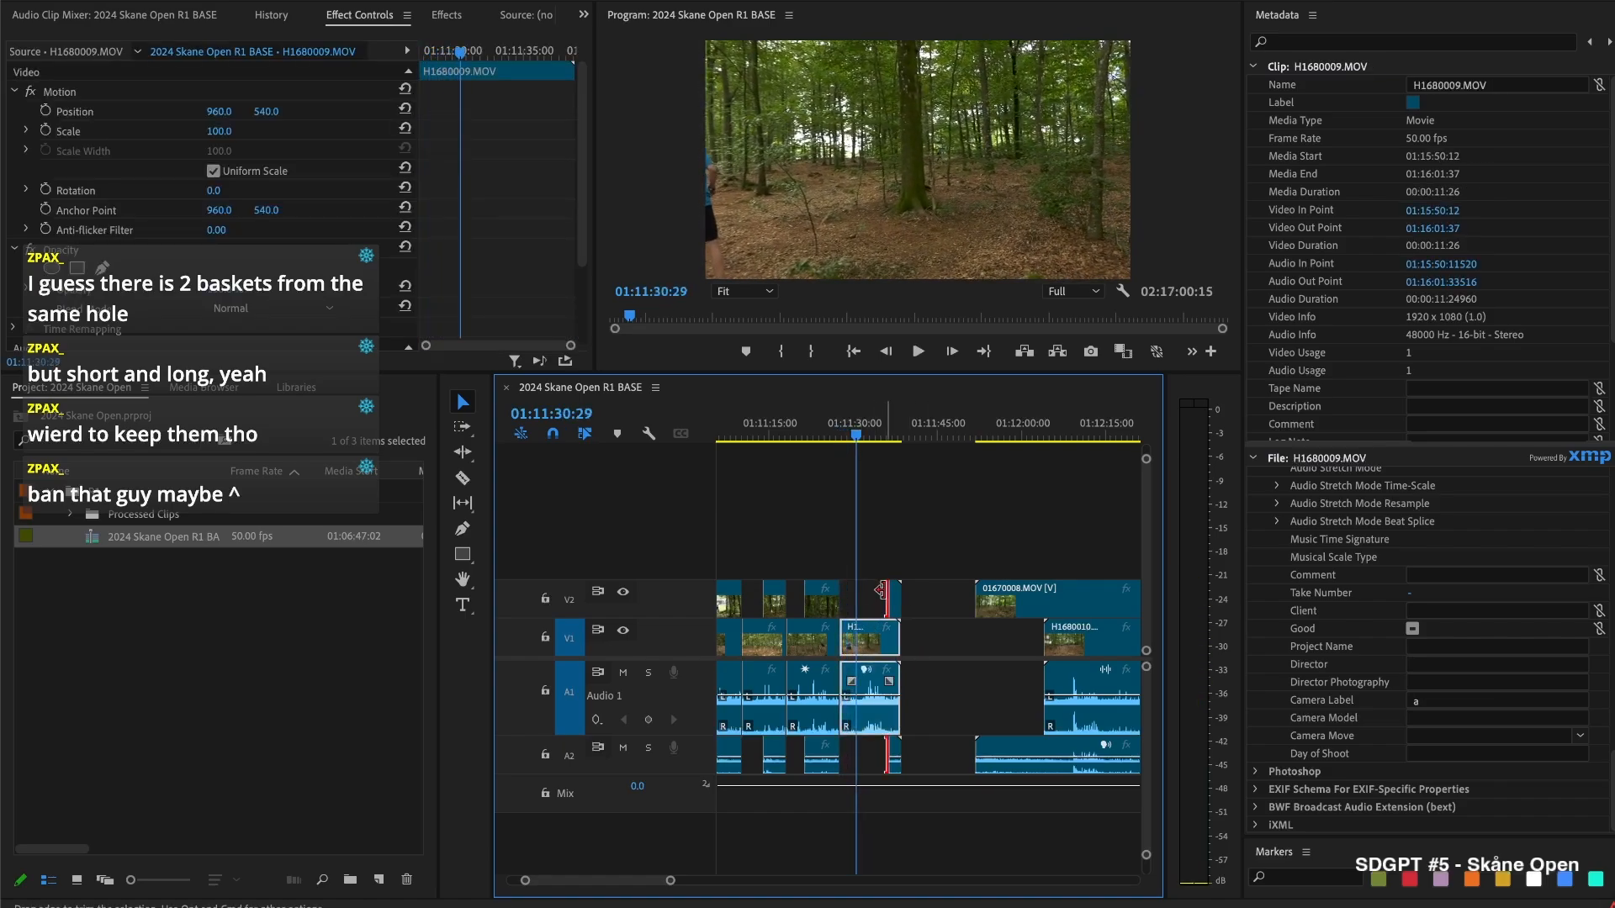
drag(889, 597, 861, 595)
Play the camera switch, cut H1680009.MOV and 01670007.MOV with their audio at 01:11:36:05 and delete the parts after the cut
key(space)
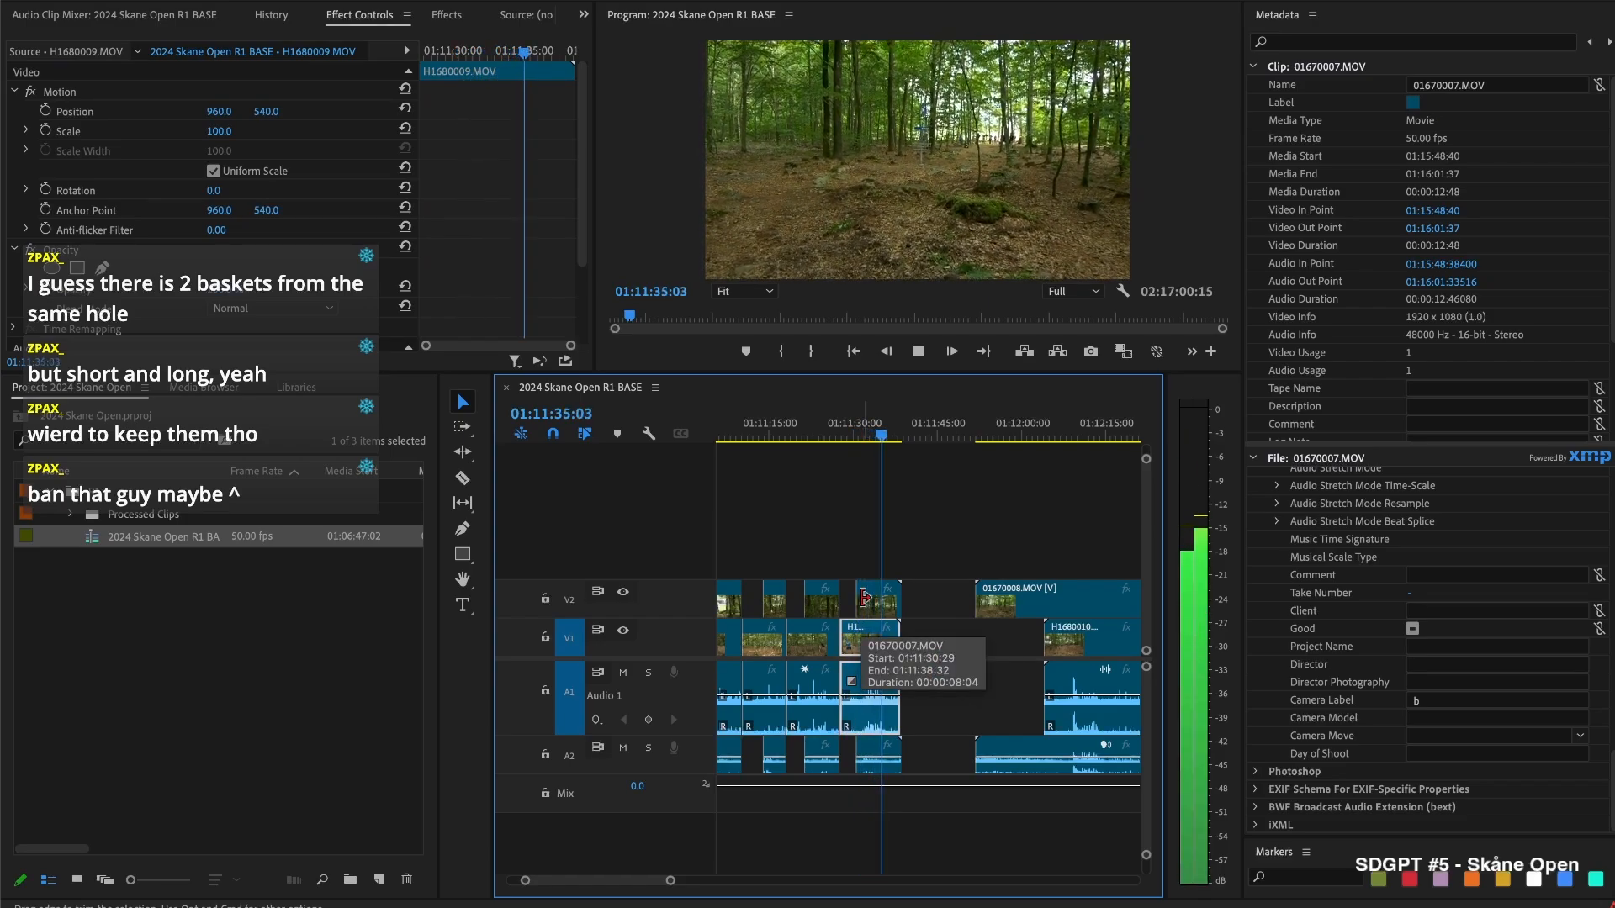
key(space)
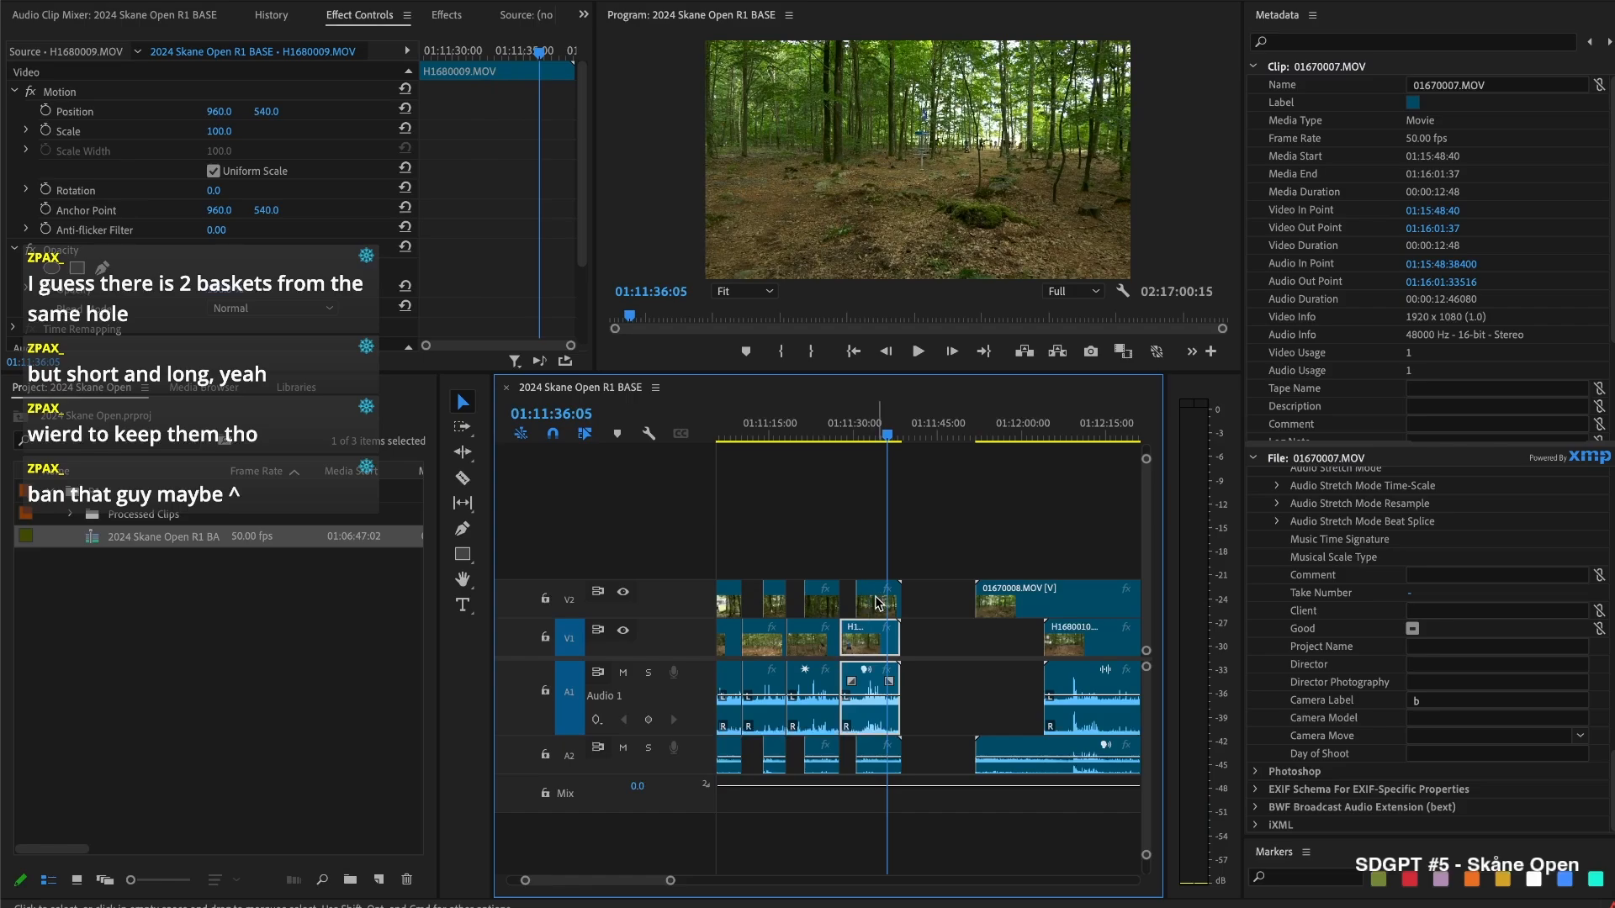
key(super+k)
drag(919, 565, 893, 649)
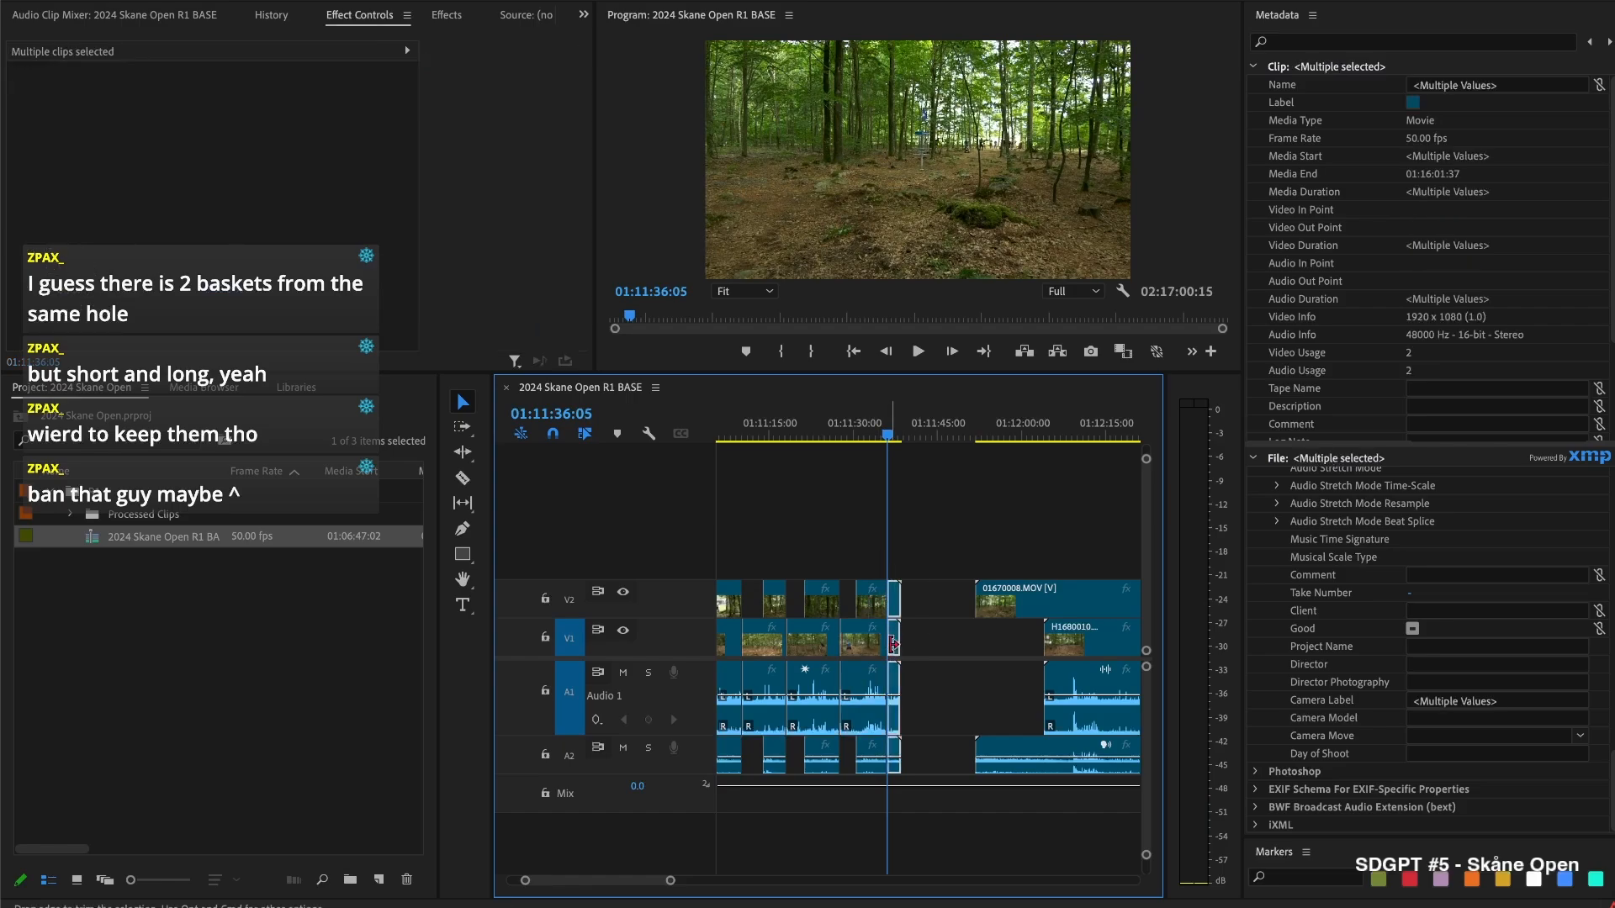
key(Delete)
Try to extend the start of 01670007.MOV on V2 back to the start of H1680009.MOV
drag(866, 559, 871, 639)
click(870, 640)
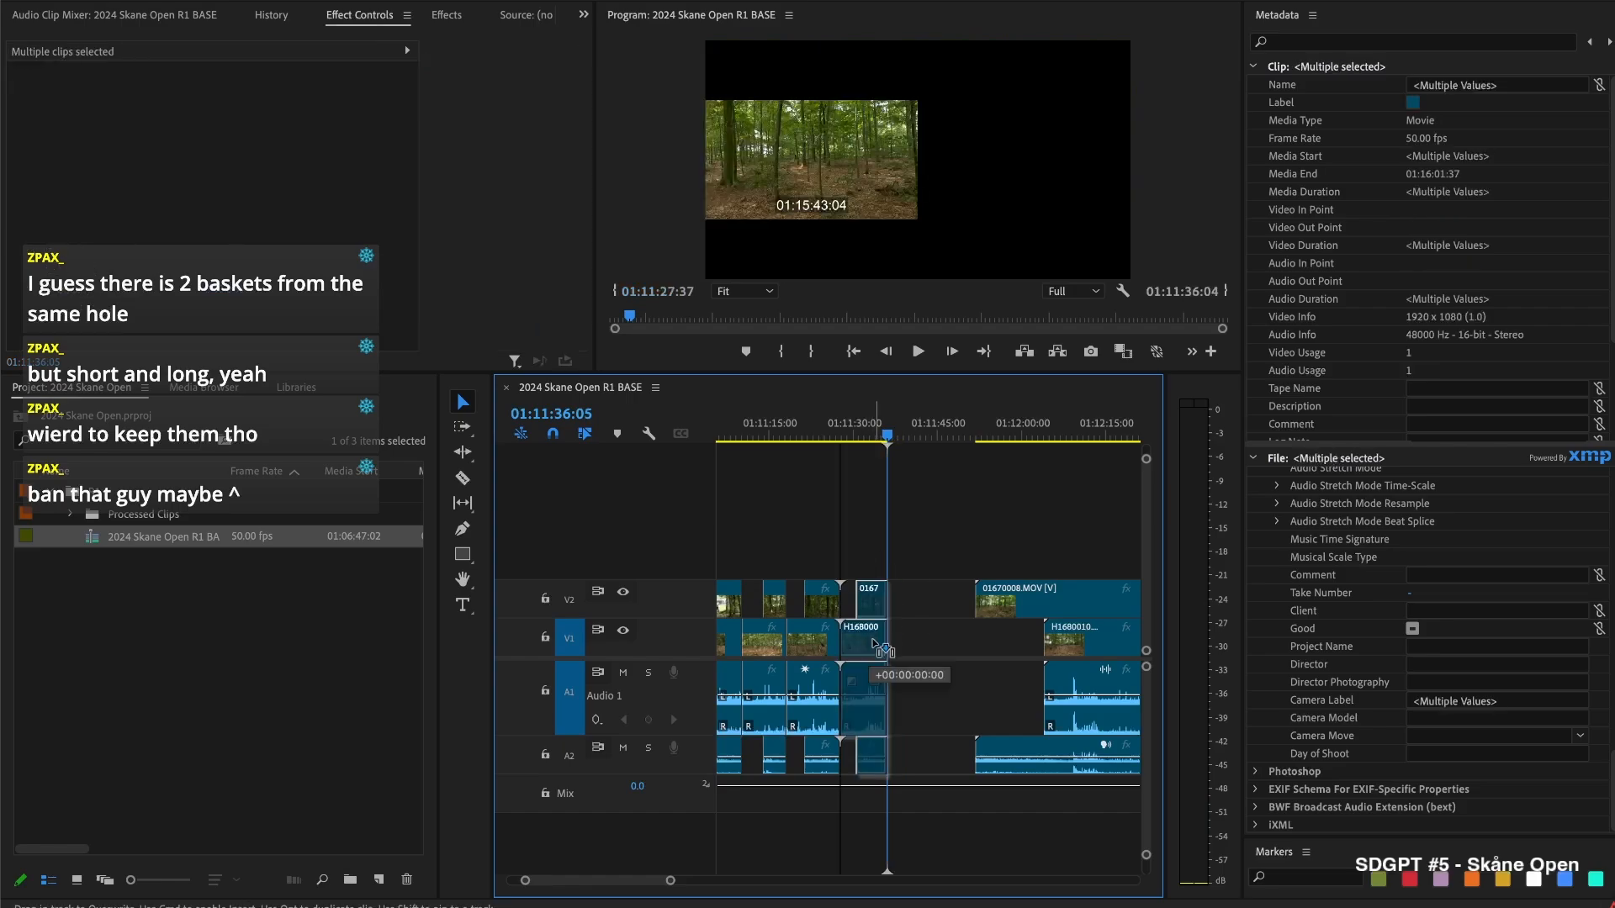
scroll(871, 642, up, 1)
scroll(871, 642, up, 1)
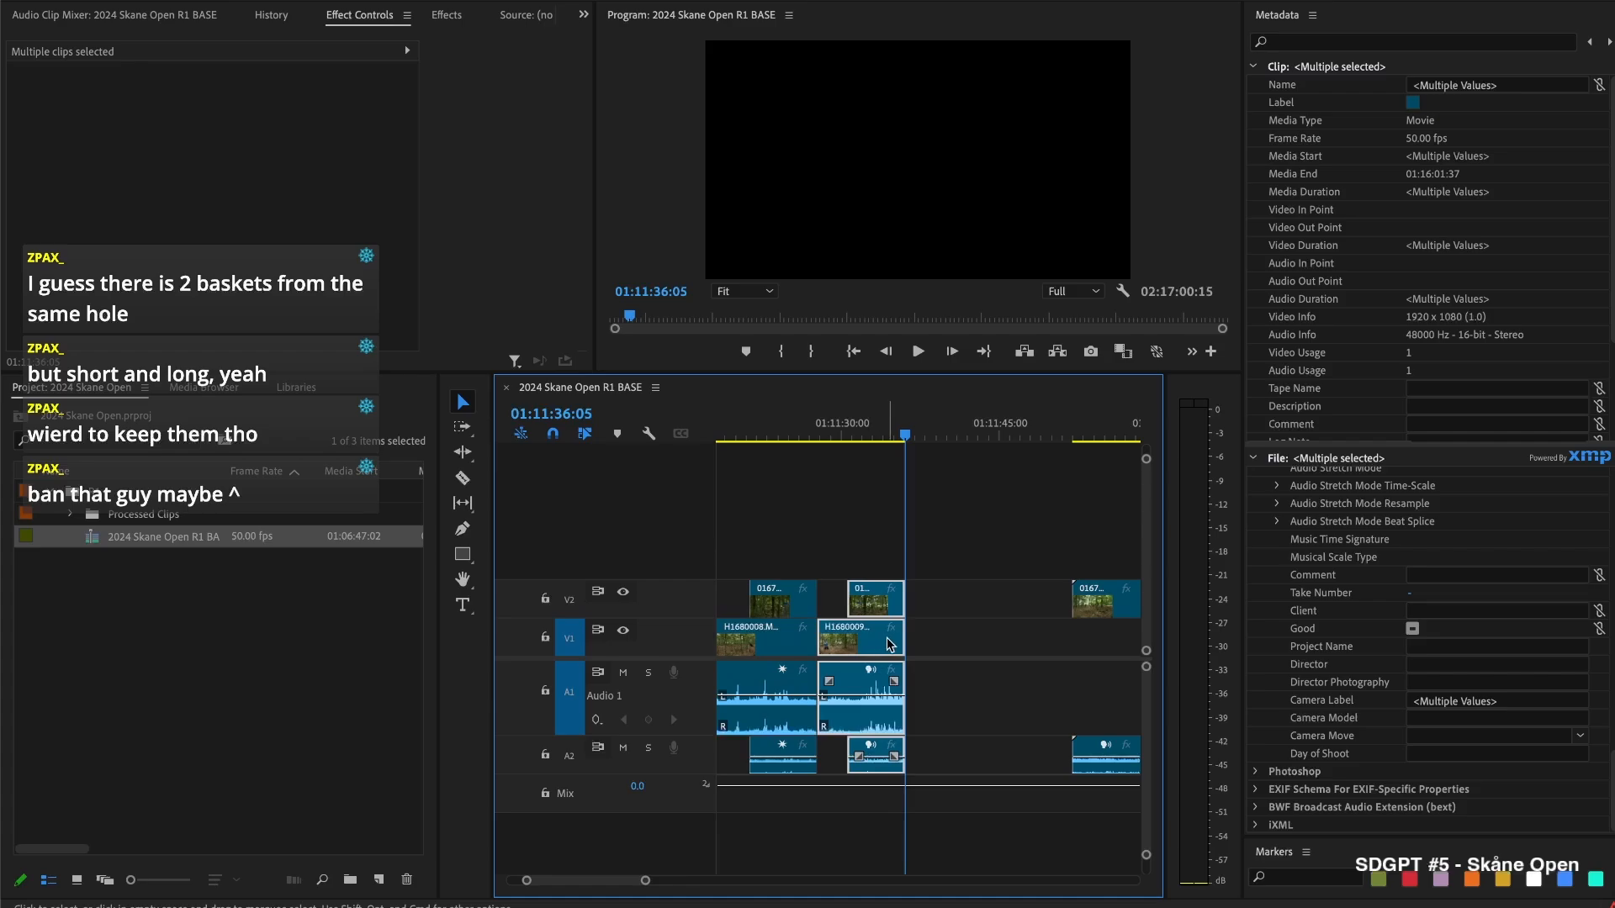
drag(862, 650, 874, 649)
click(846, 593)
mouse_move(857, 593)
mouse_down()
mouse_move(818, 600)
mouse_move(810, 637)
mouse_move(831, 594)
mouse_up()
key(Delete)
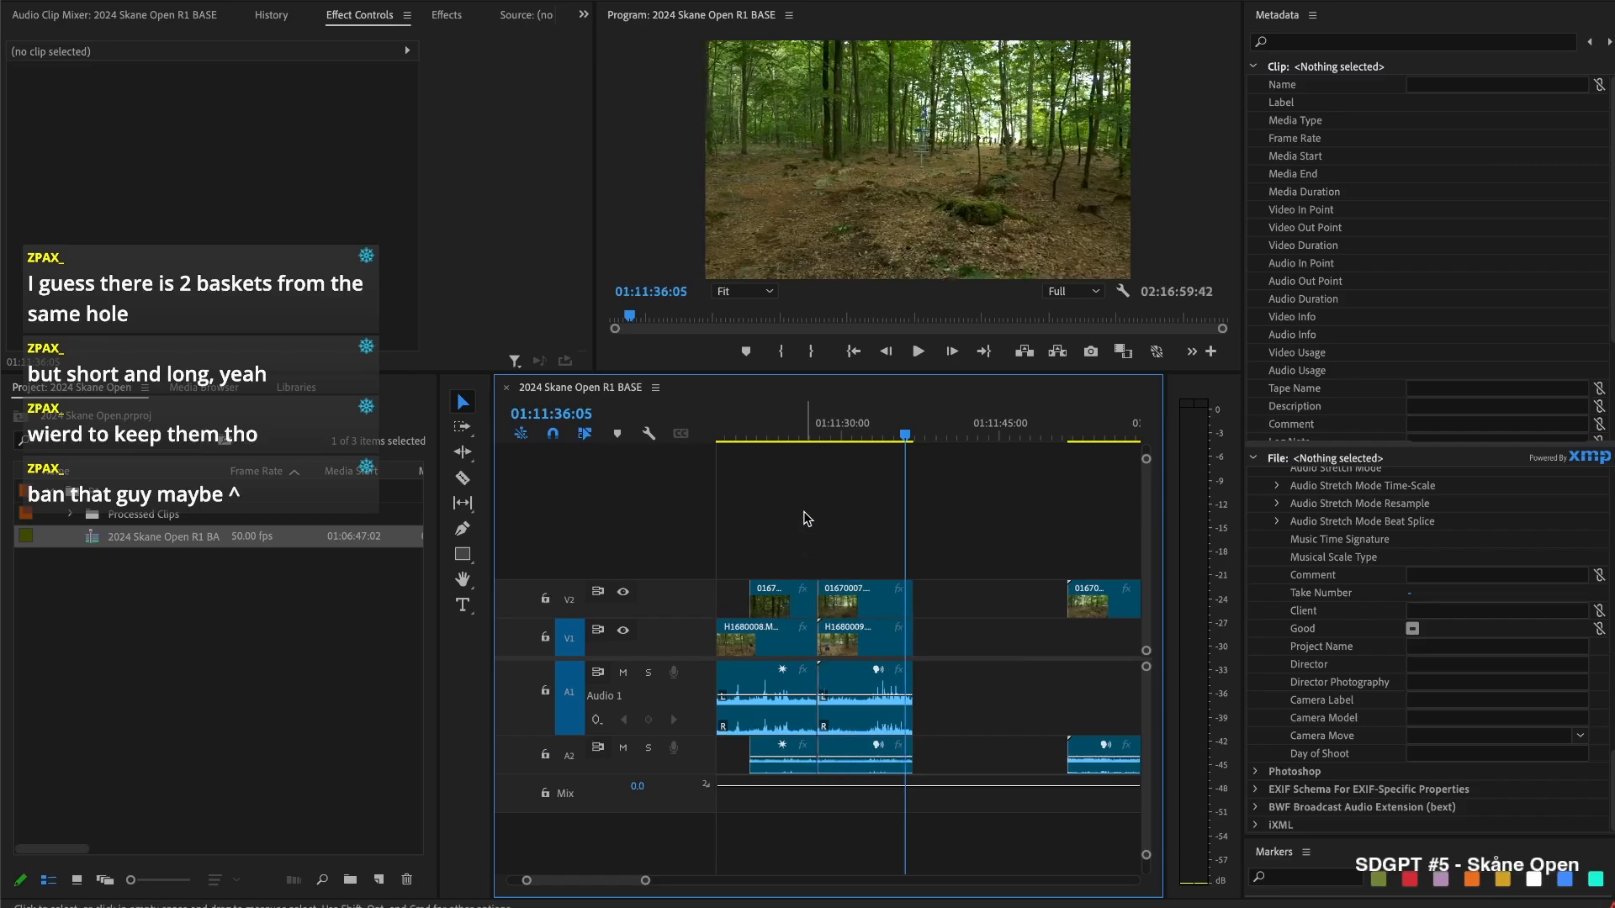
Play the start of H1680009.MOV and undo the last trims on H1680009.MOV and 01670007.MOV
click(820, 429)
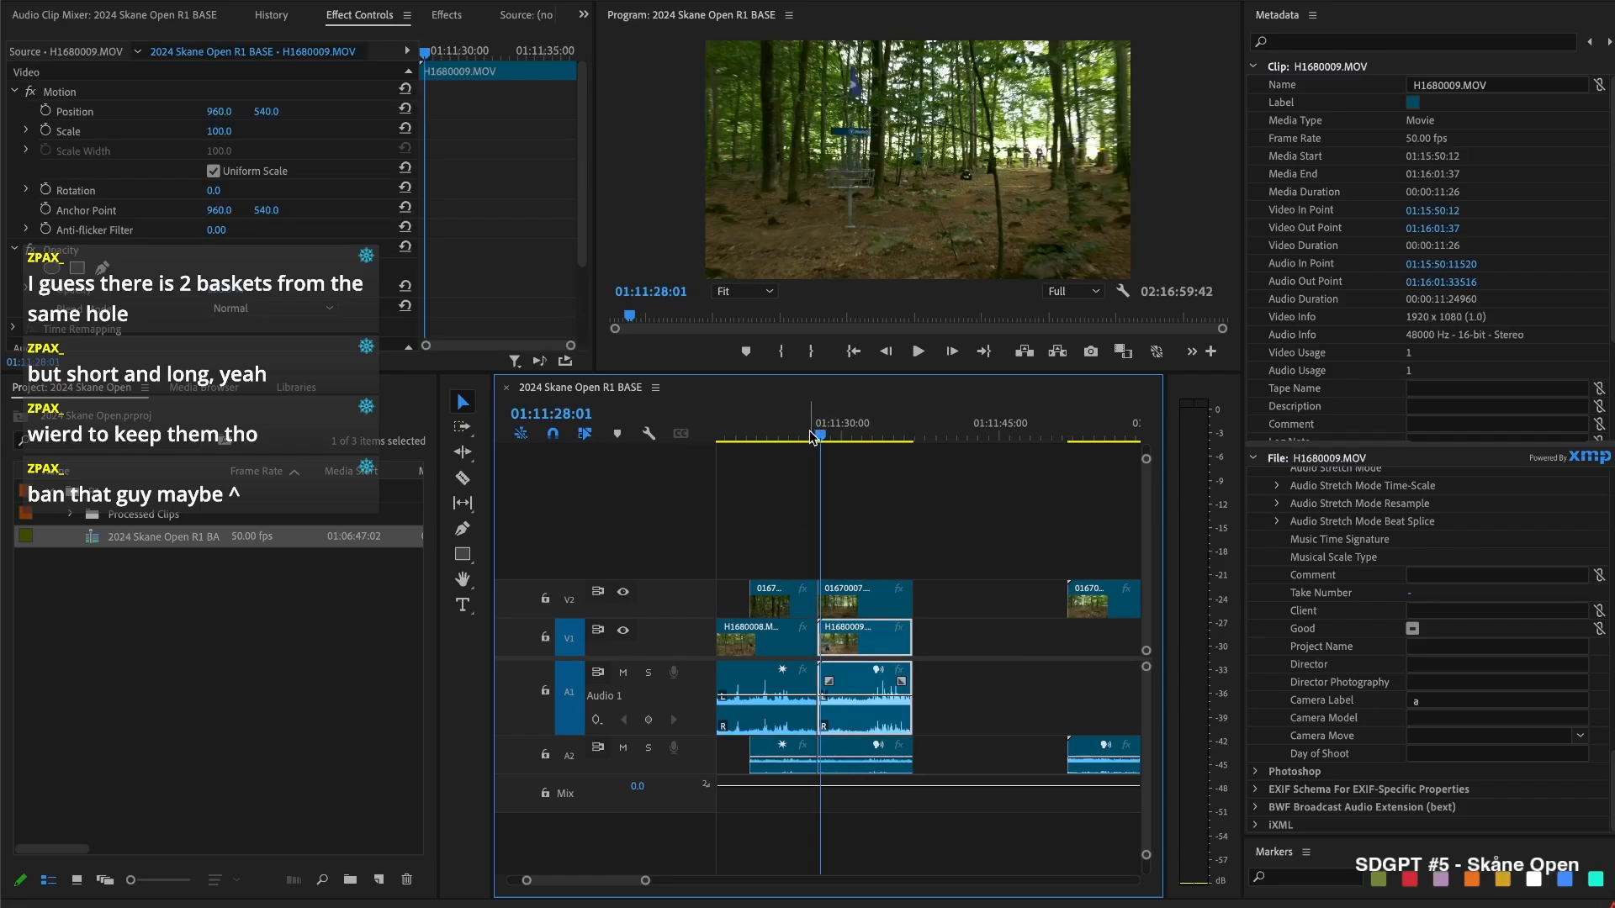
key(space)
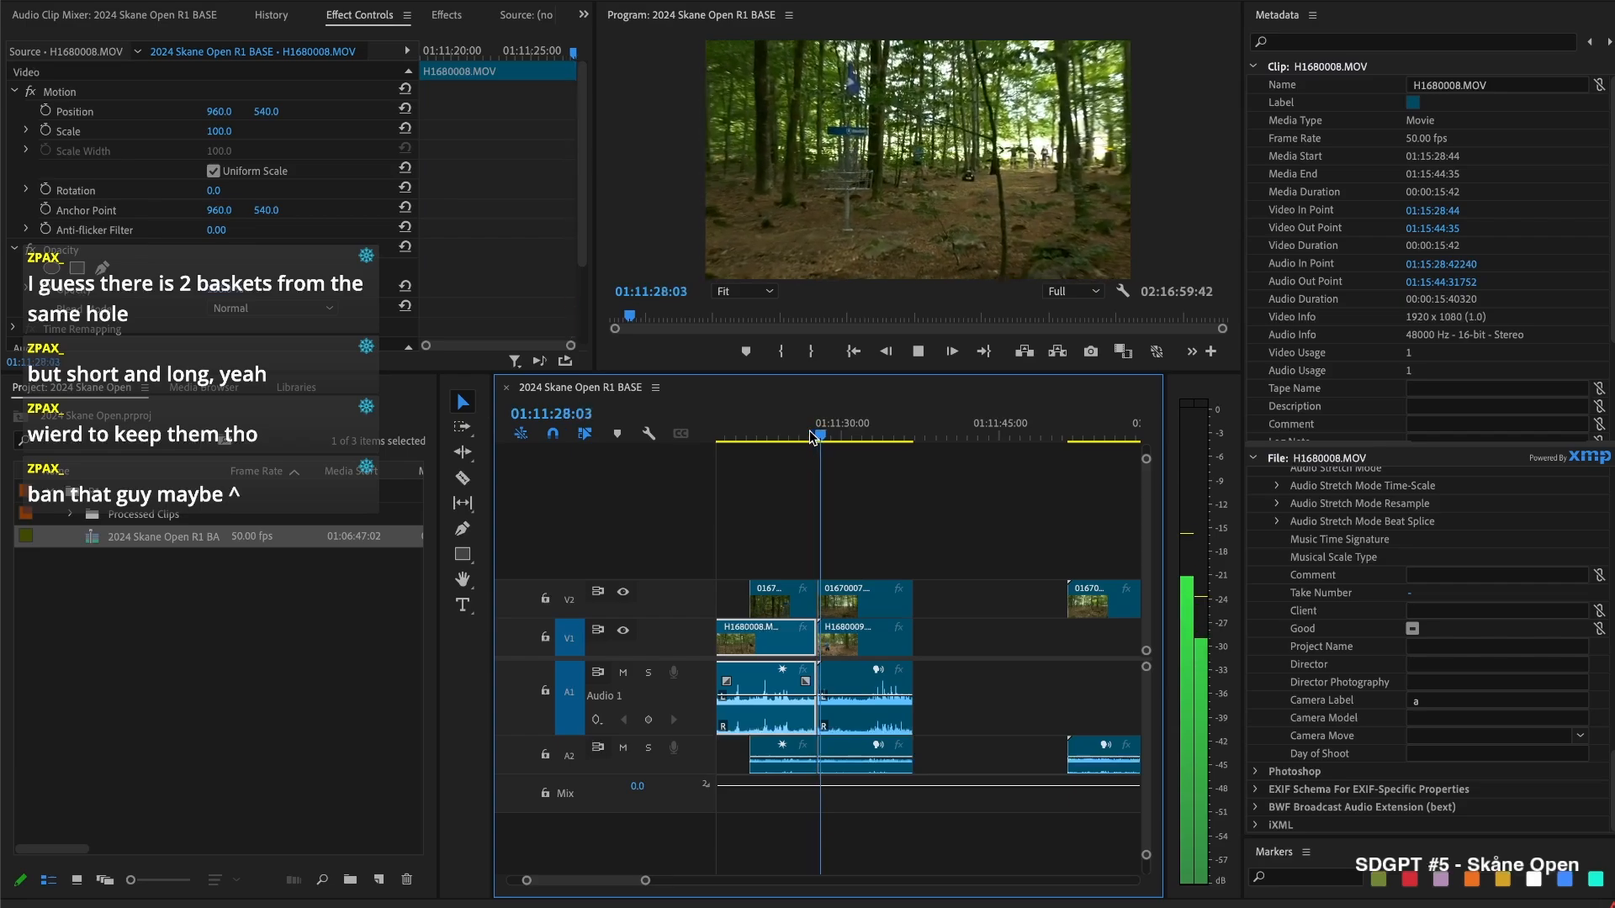
key(space)
key(super+z)
key(super+z)
key(super+z)
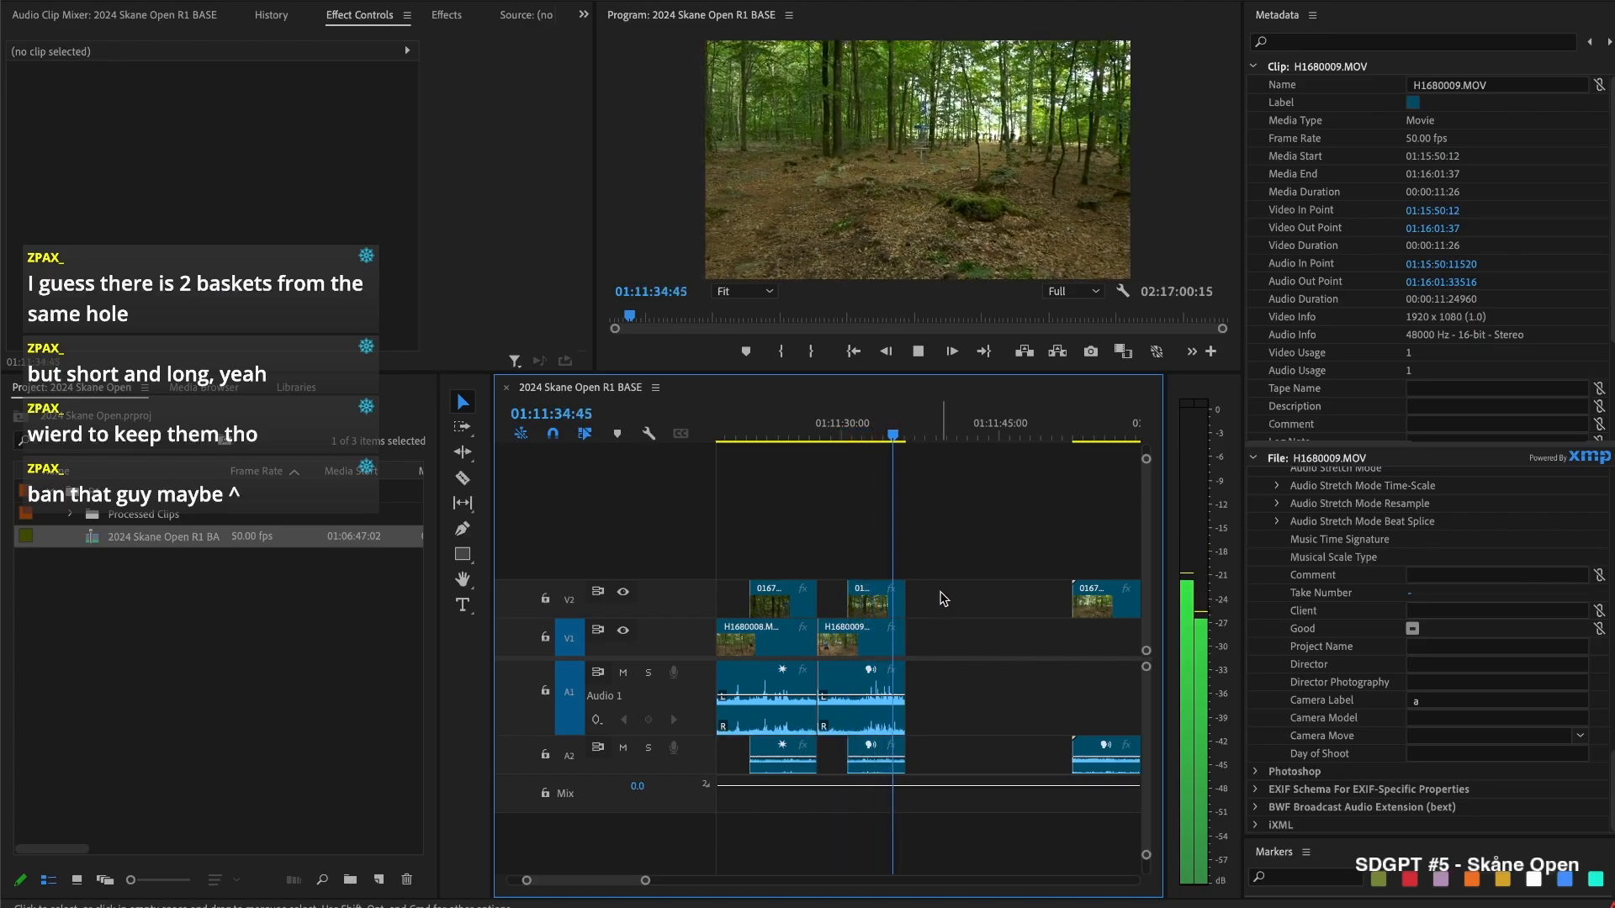
Trim the start of 01670008.MOV on V2 and close the gap between H1680009.MOV and H1680010.MOV
key(space)
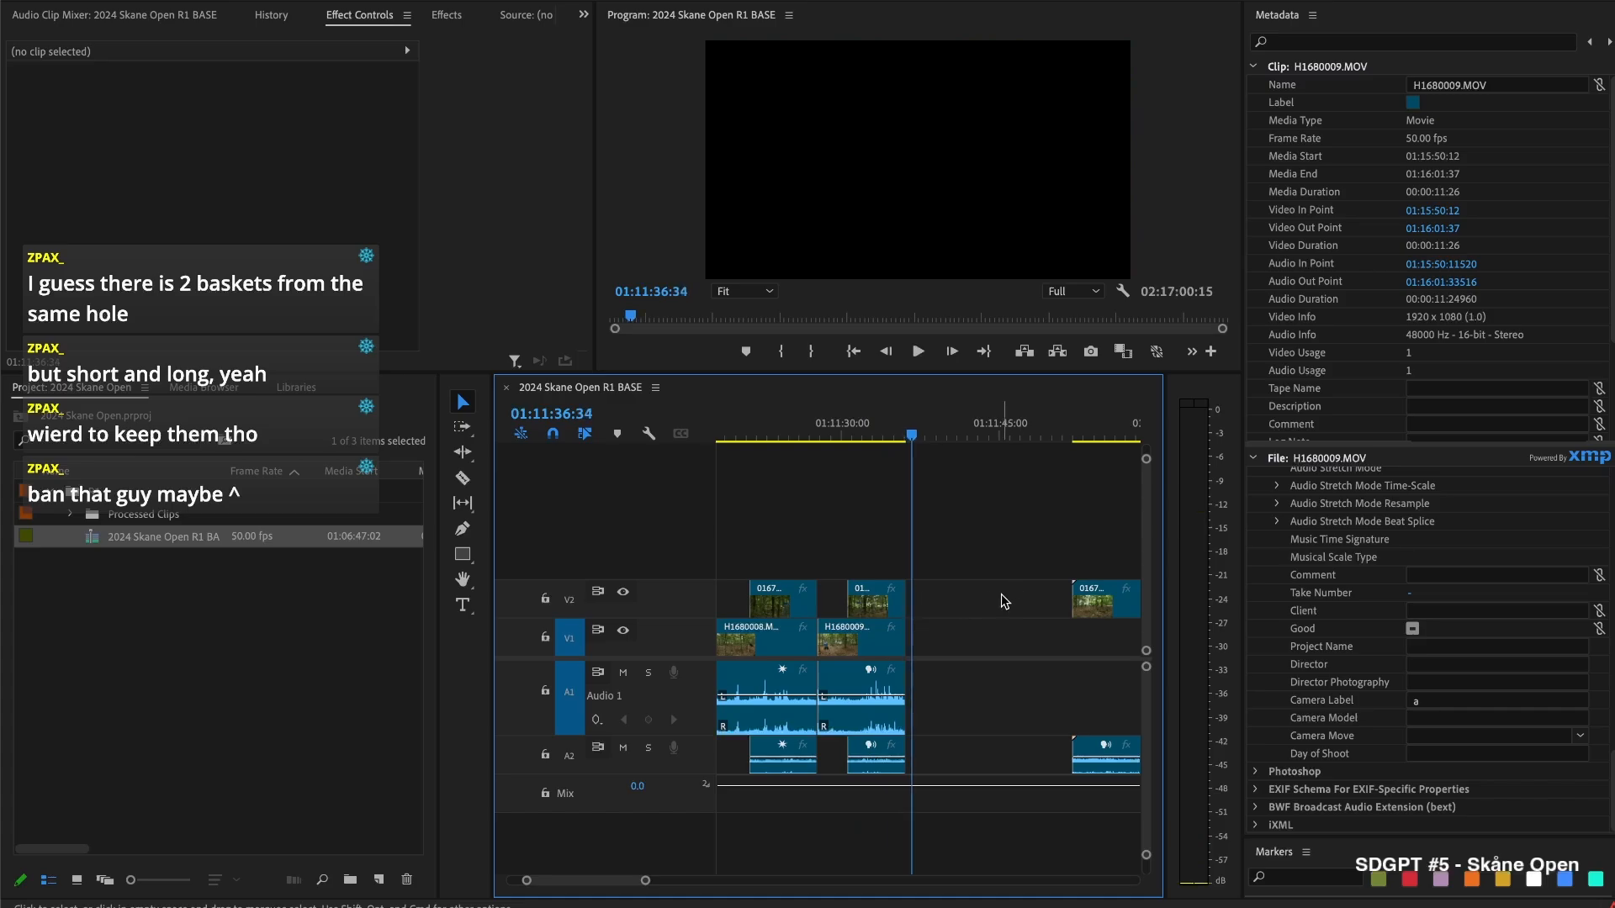
scroll(1000, 594, down, 3)
drag(847, 600, 1079, 603)
scroll(854, 623, up, 3)
click(1080, 627)
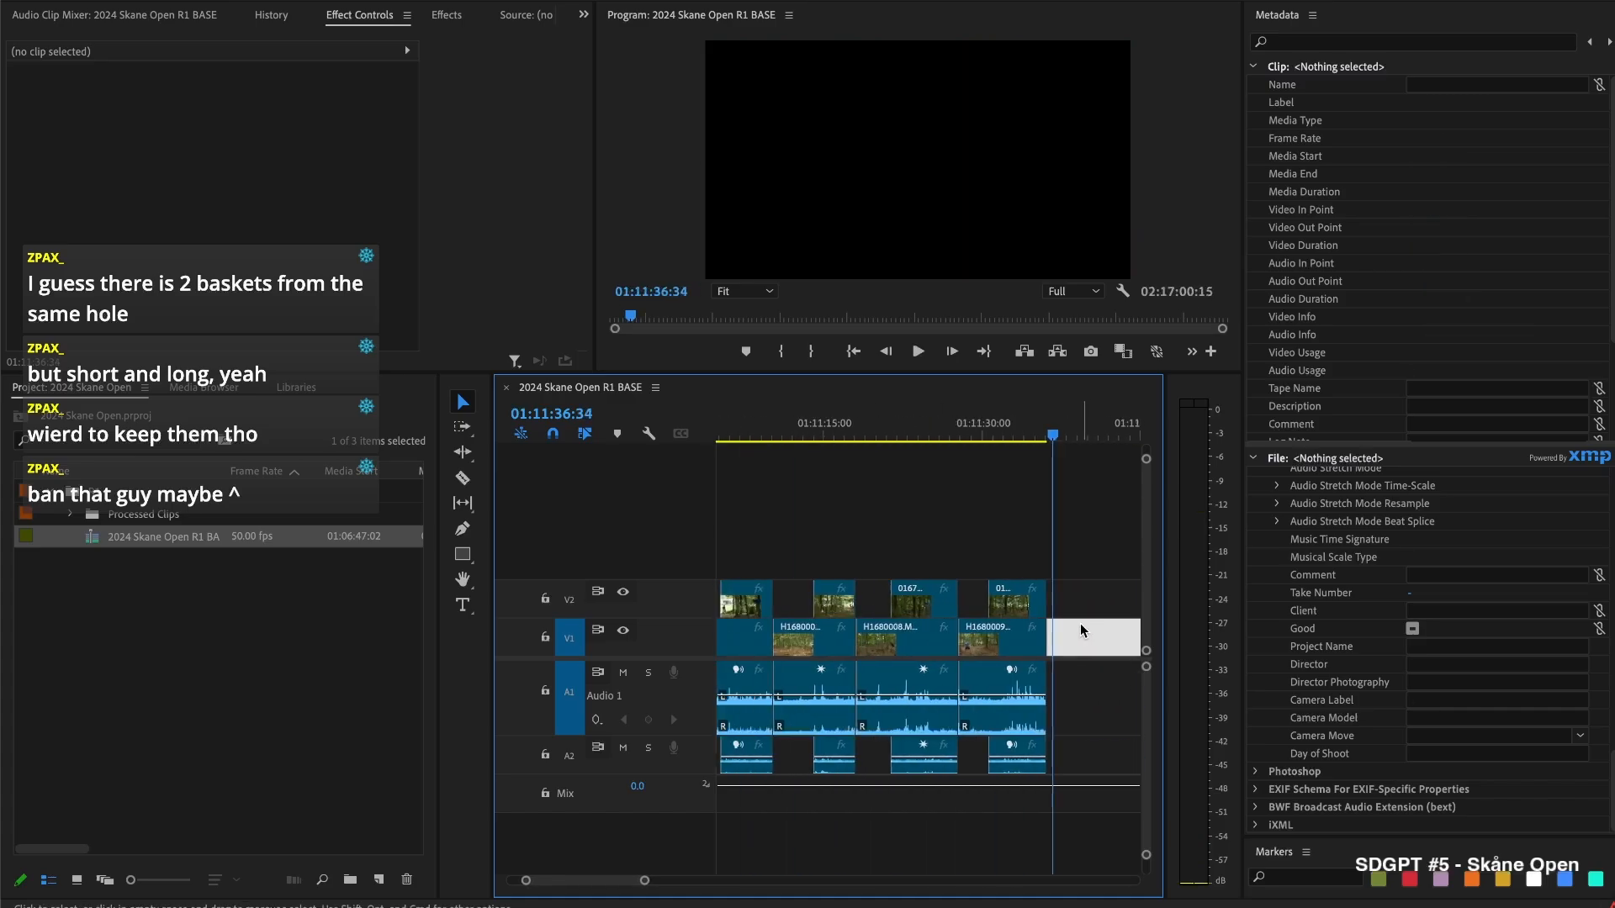
key(Delete)
Trim 01670008.MOV's start to 01:11:38:07, cut H1680010.MOV there, delete its part before the cut and close the gap
scroll(1018, 633, down, 3)
drag(873, 433, 906, 432)
key(space)
drag(984, 599, 906, 599)
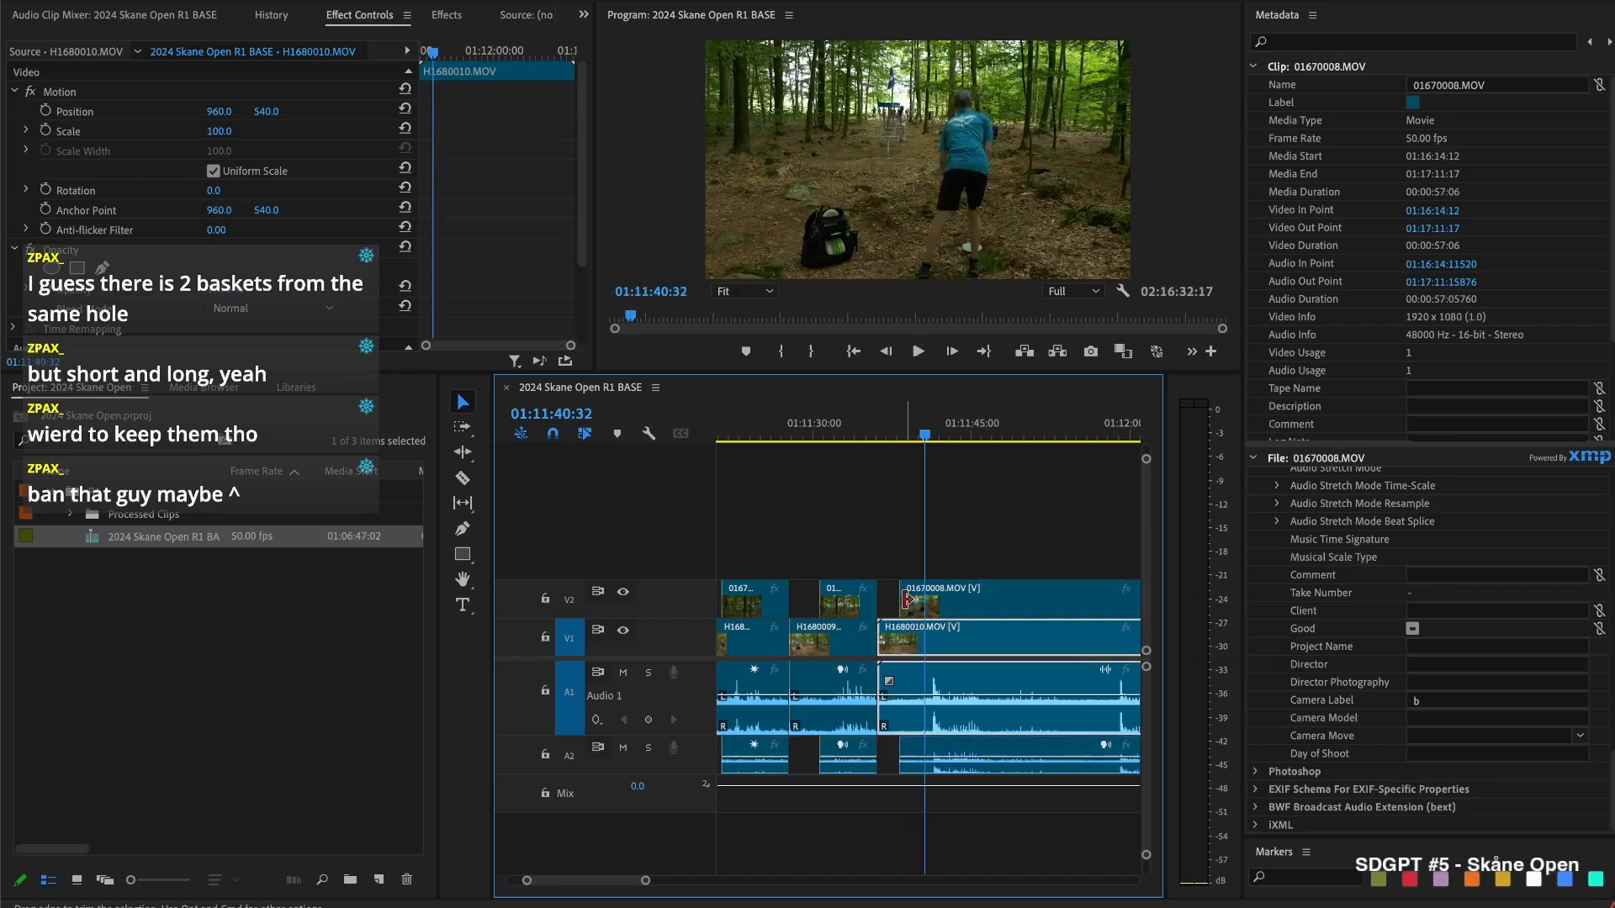
key(super+k)
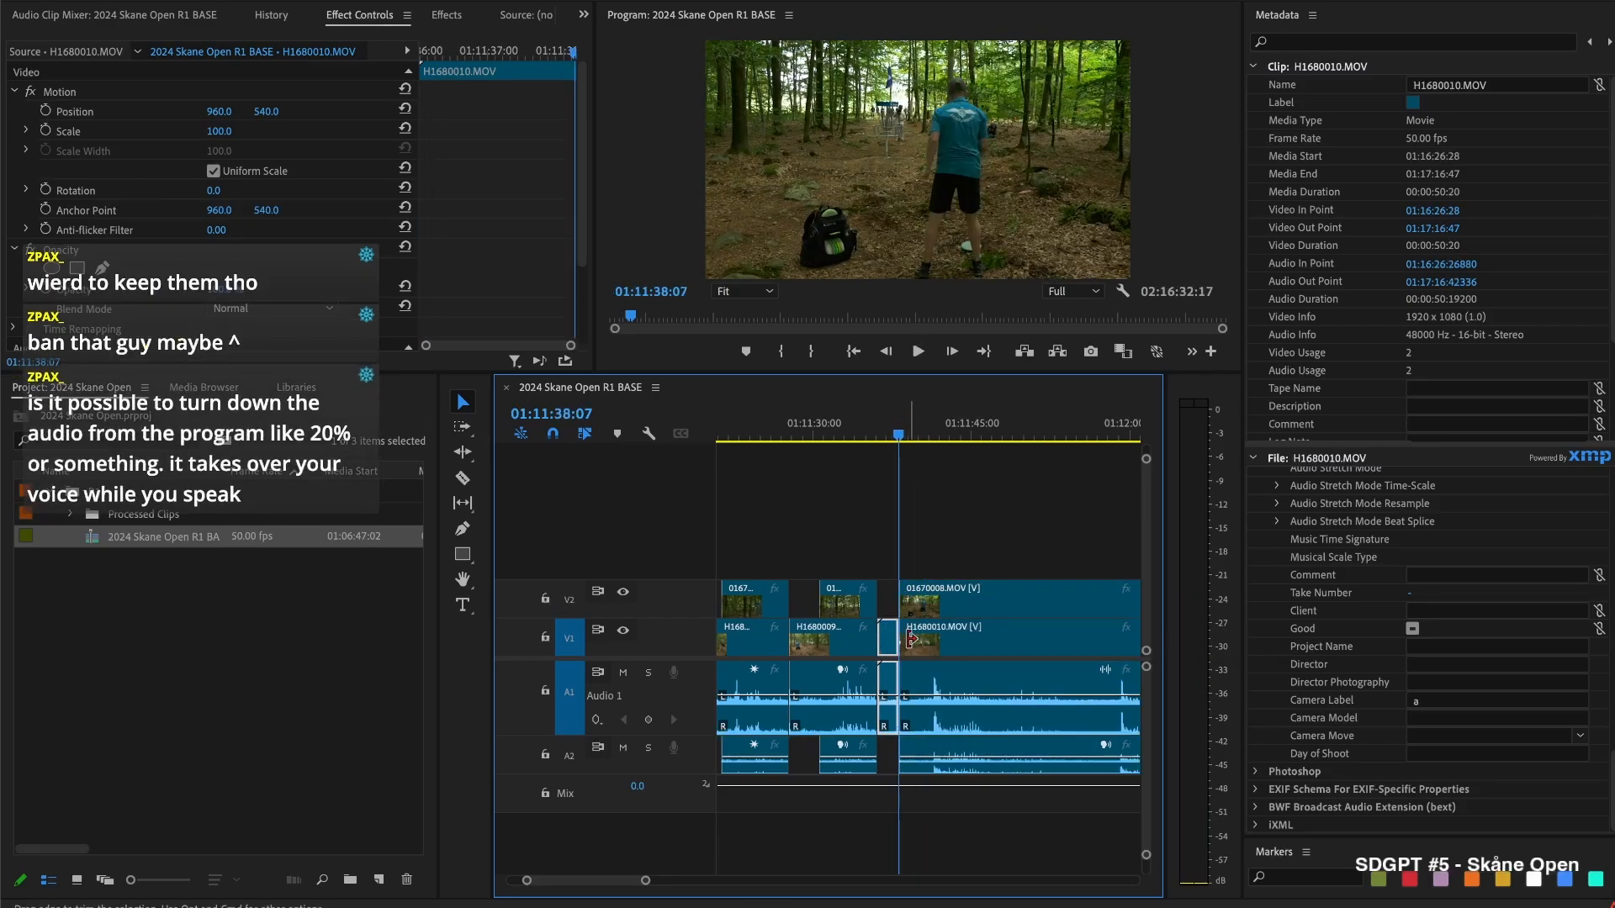
key(Delete)
click(889, 645)
key(Delete)
key(Up)
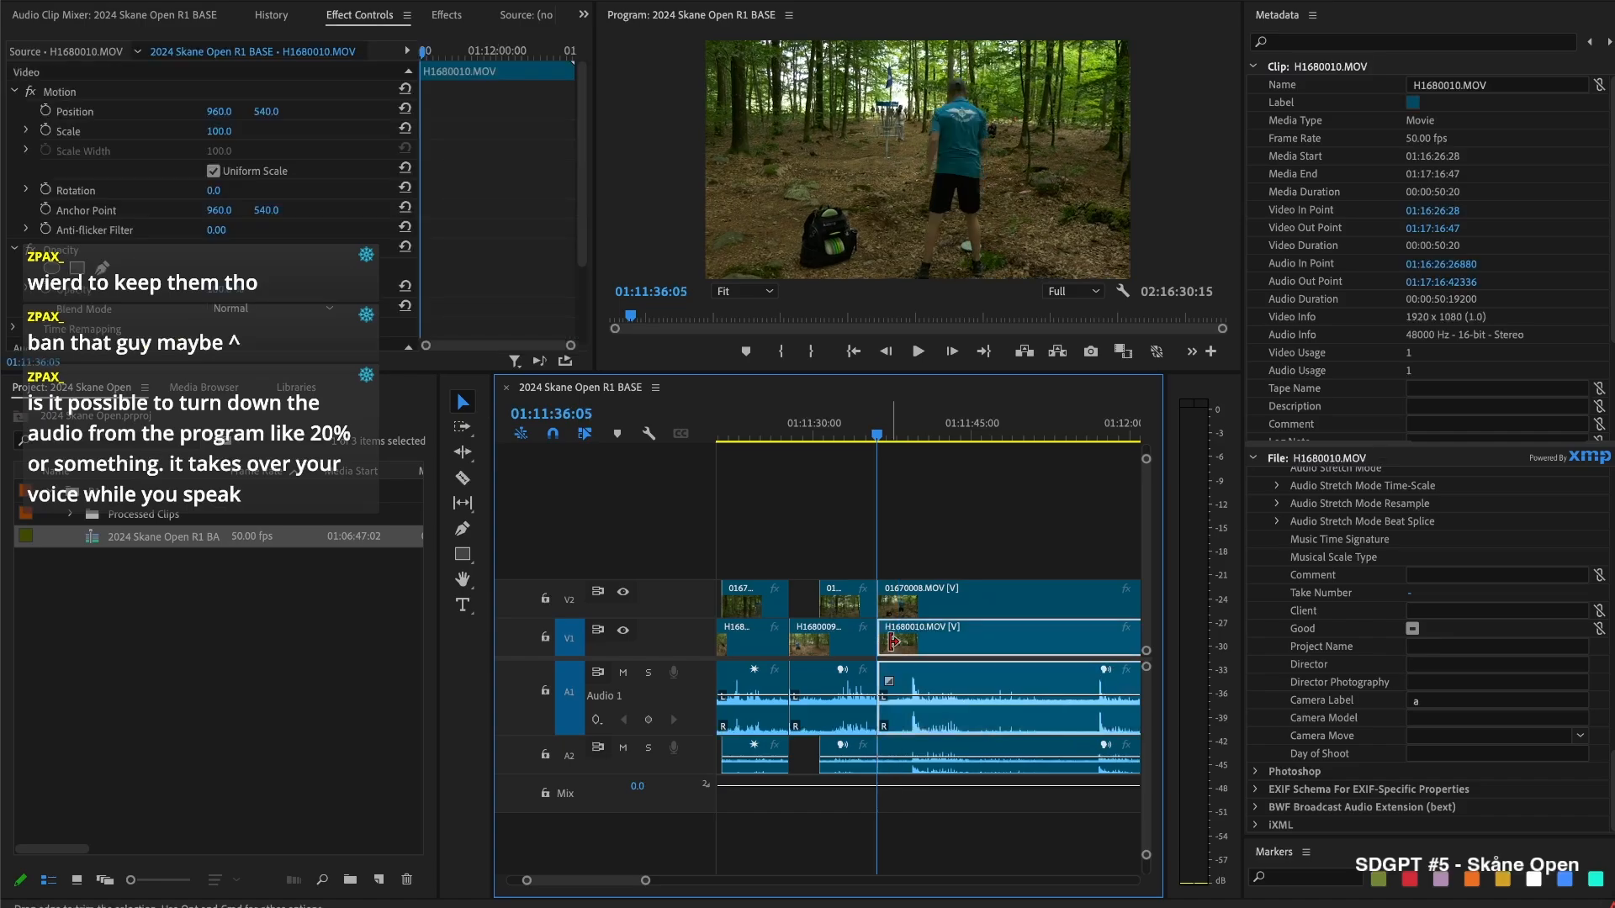
Play the throw from 01:11:36:05, cut 01670008.MOV with its audio at 01:11:44:07 and delete the part after the cut
key(space)
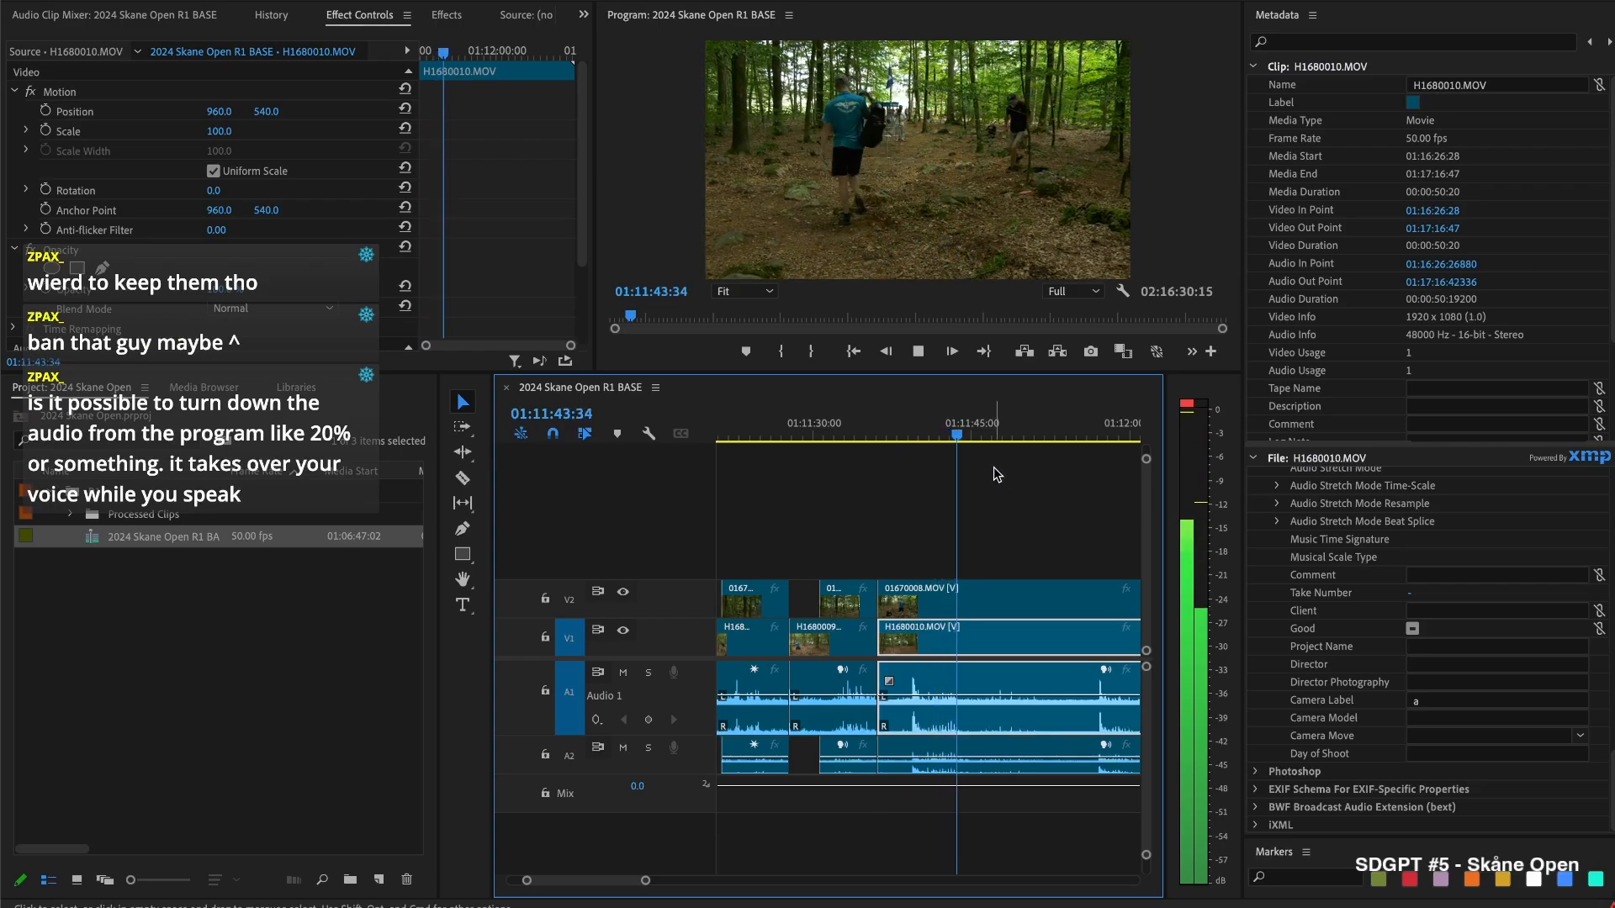
key(space)
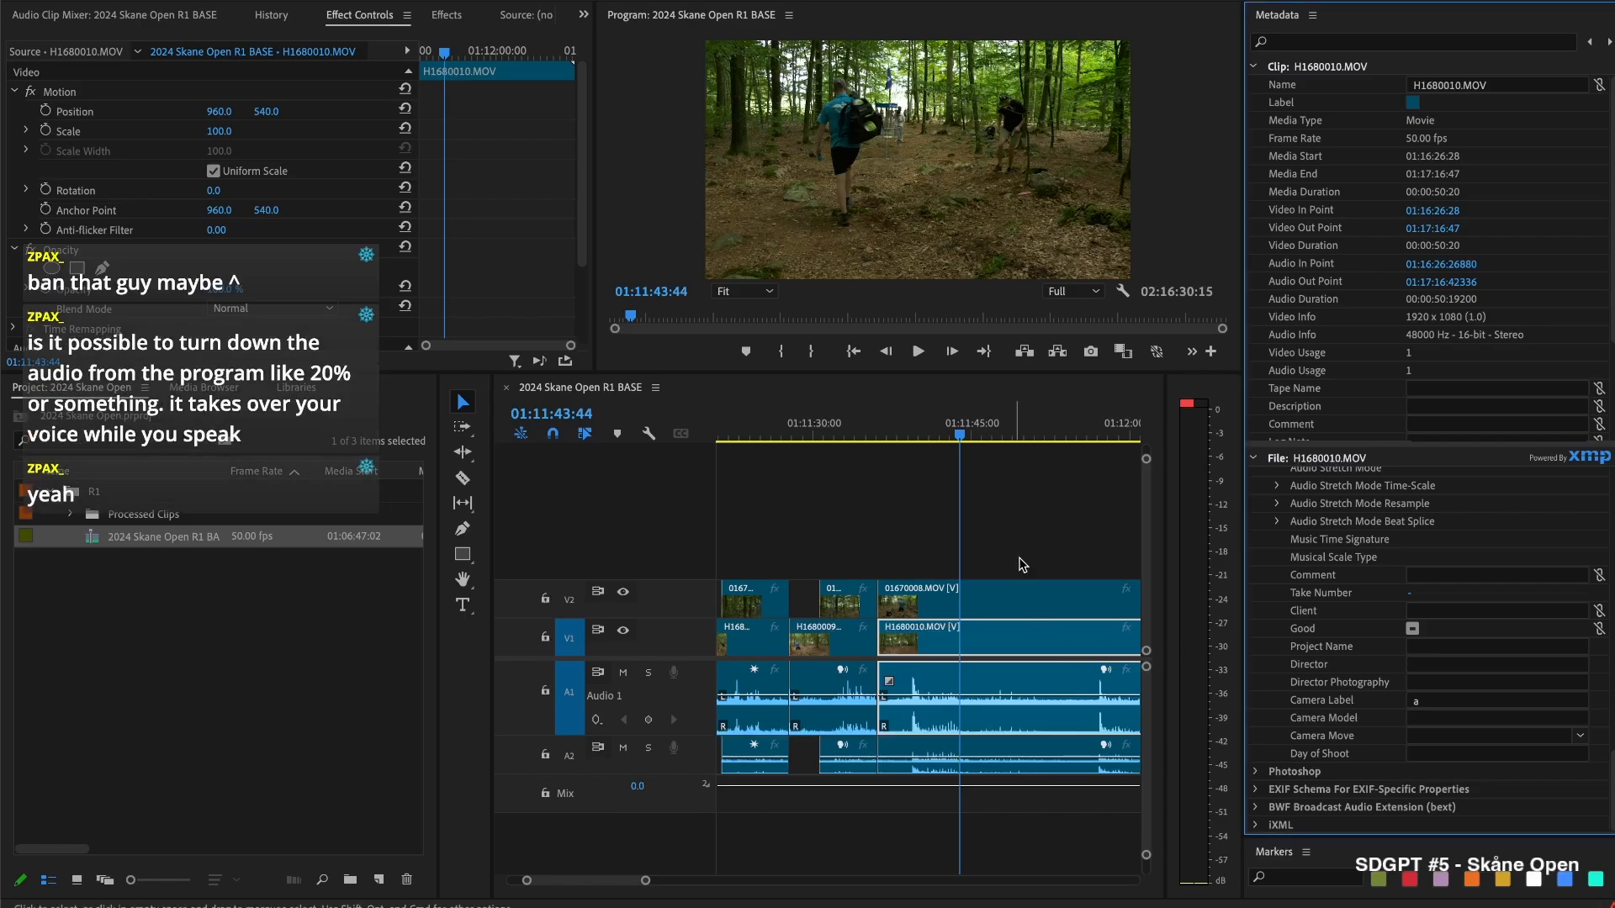
click(906, 435)
key(space)
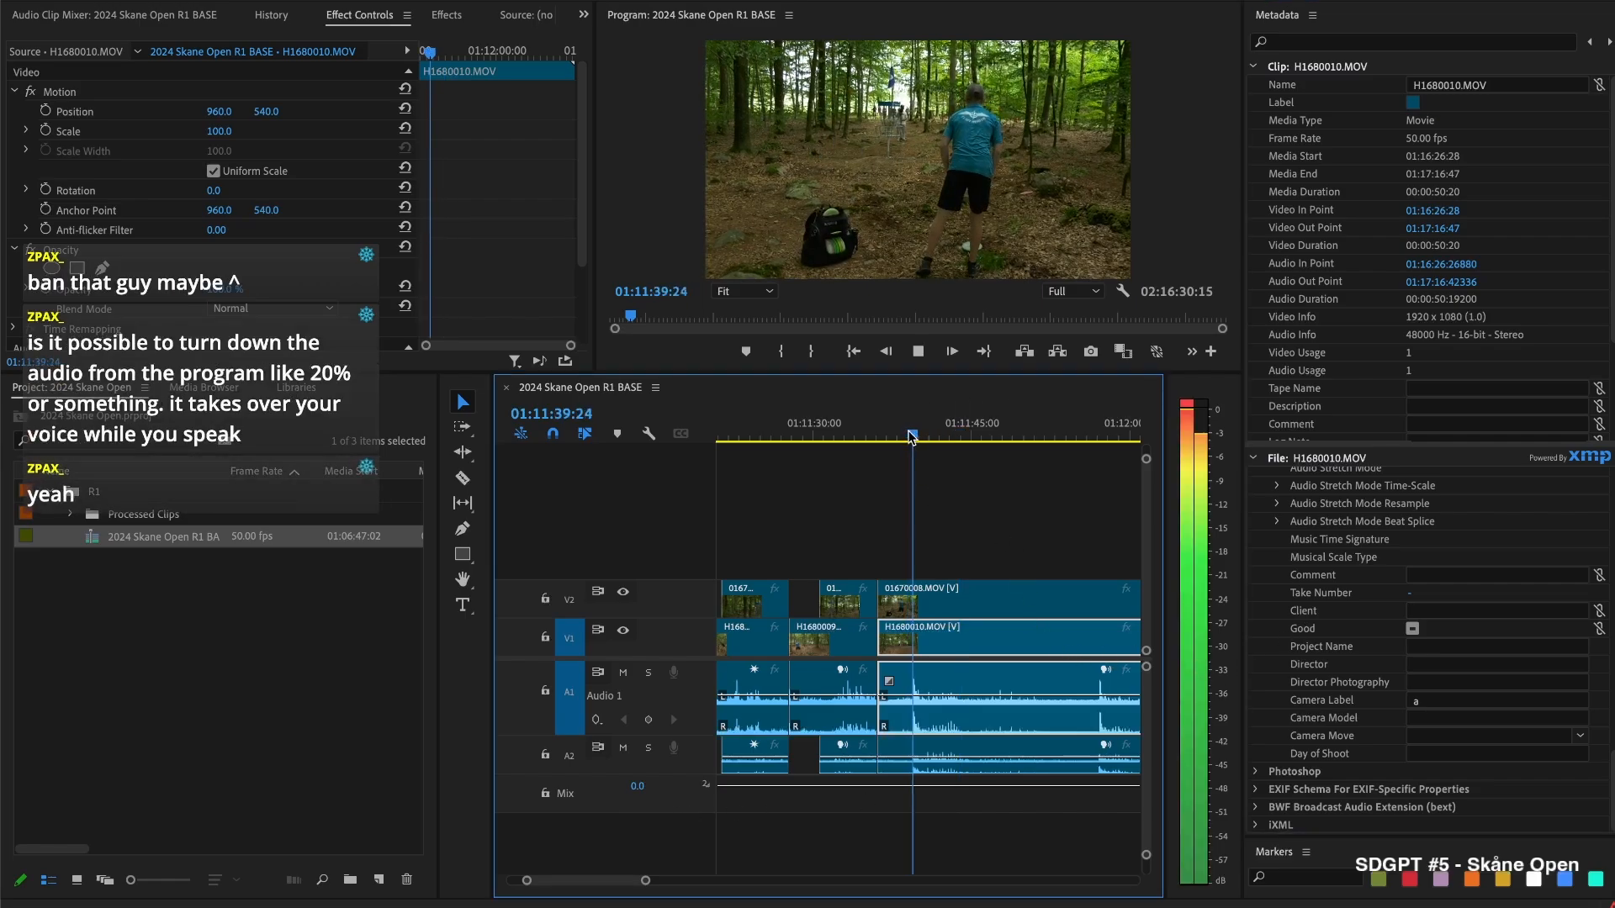
key(space)
key(space)
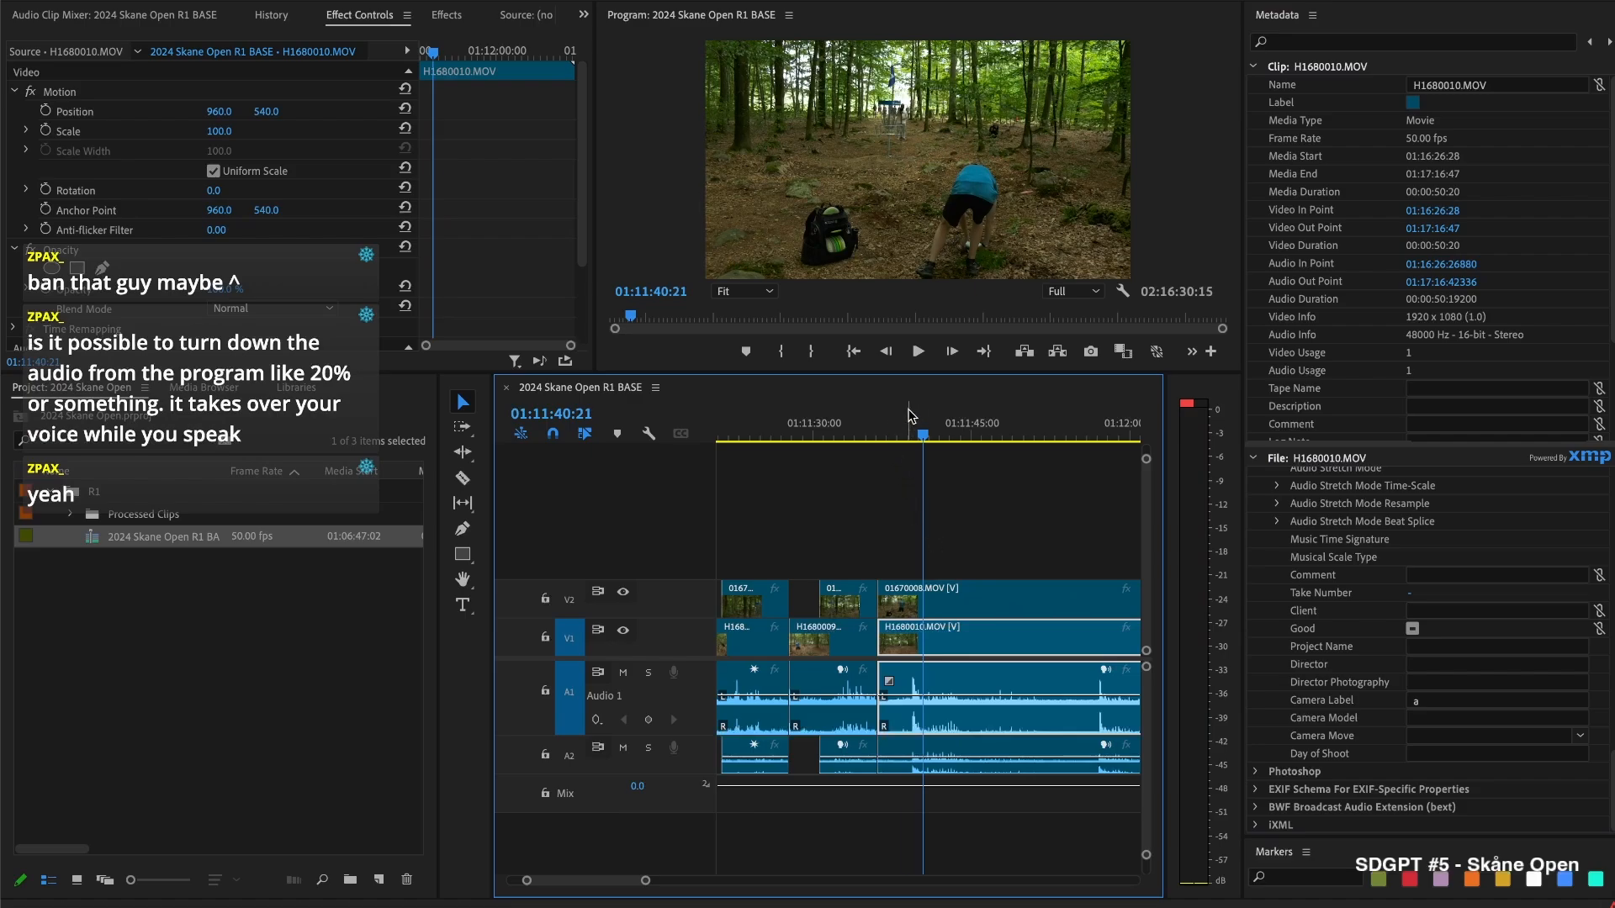
scroll(959, 622, right, 3)
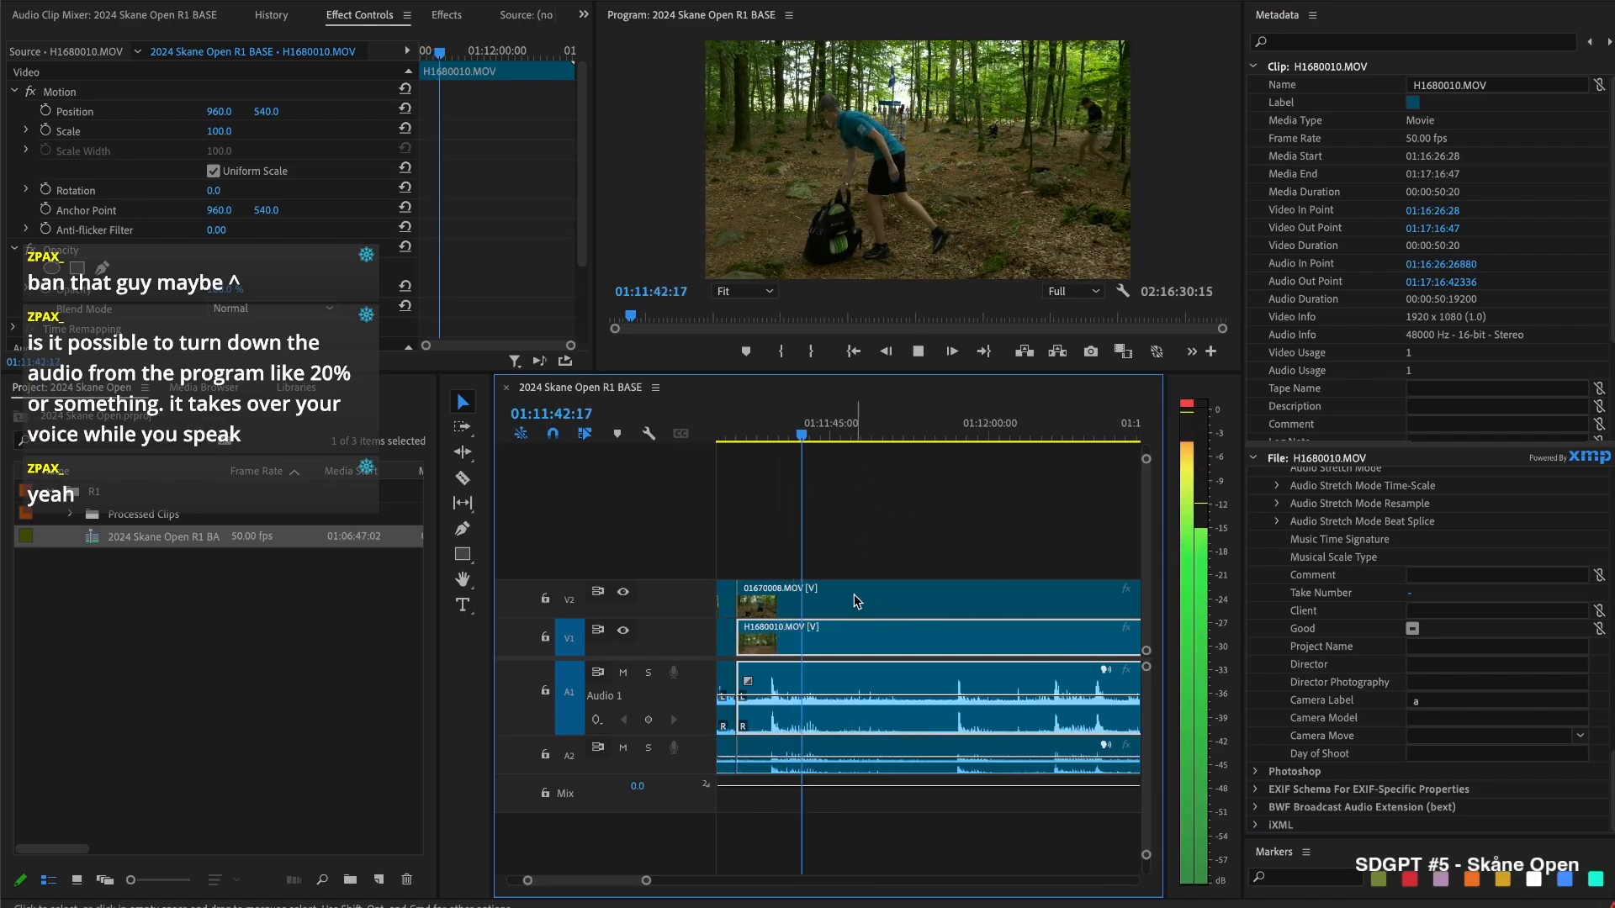
key(space)
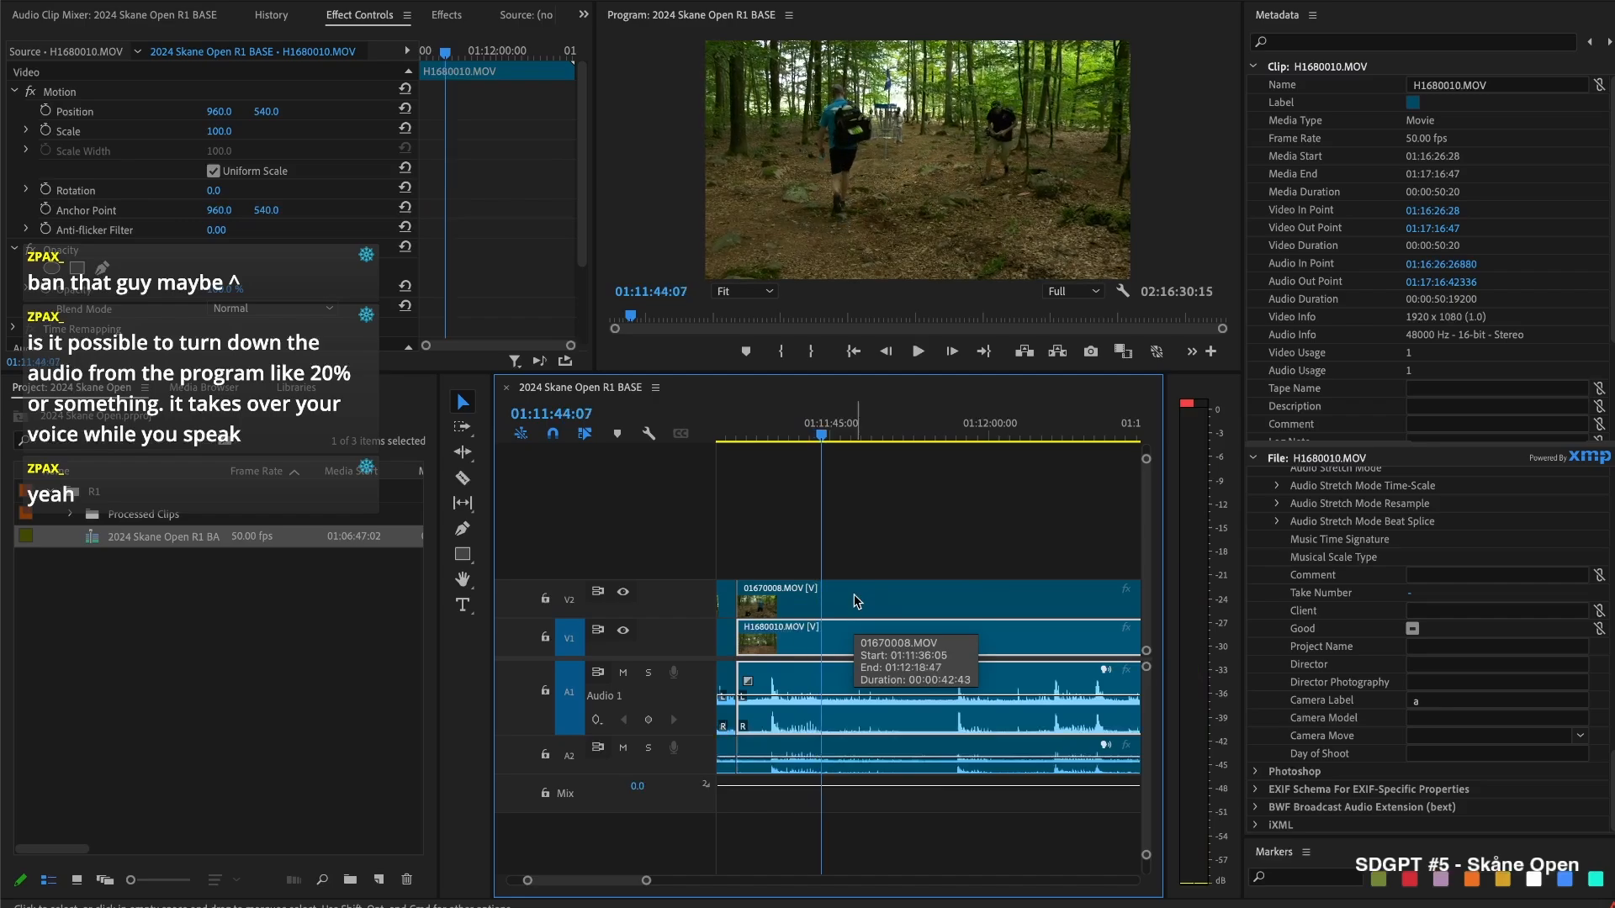
click(832, 604)
key(v)
click(901, 606)
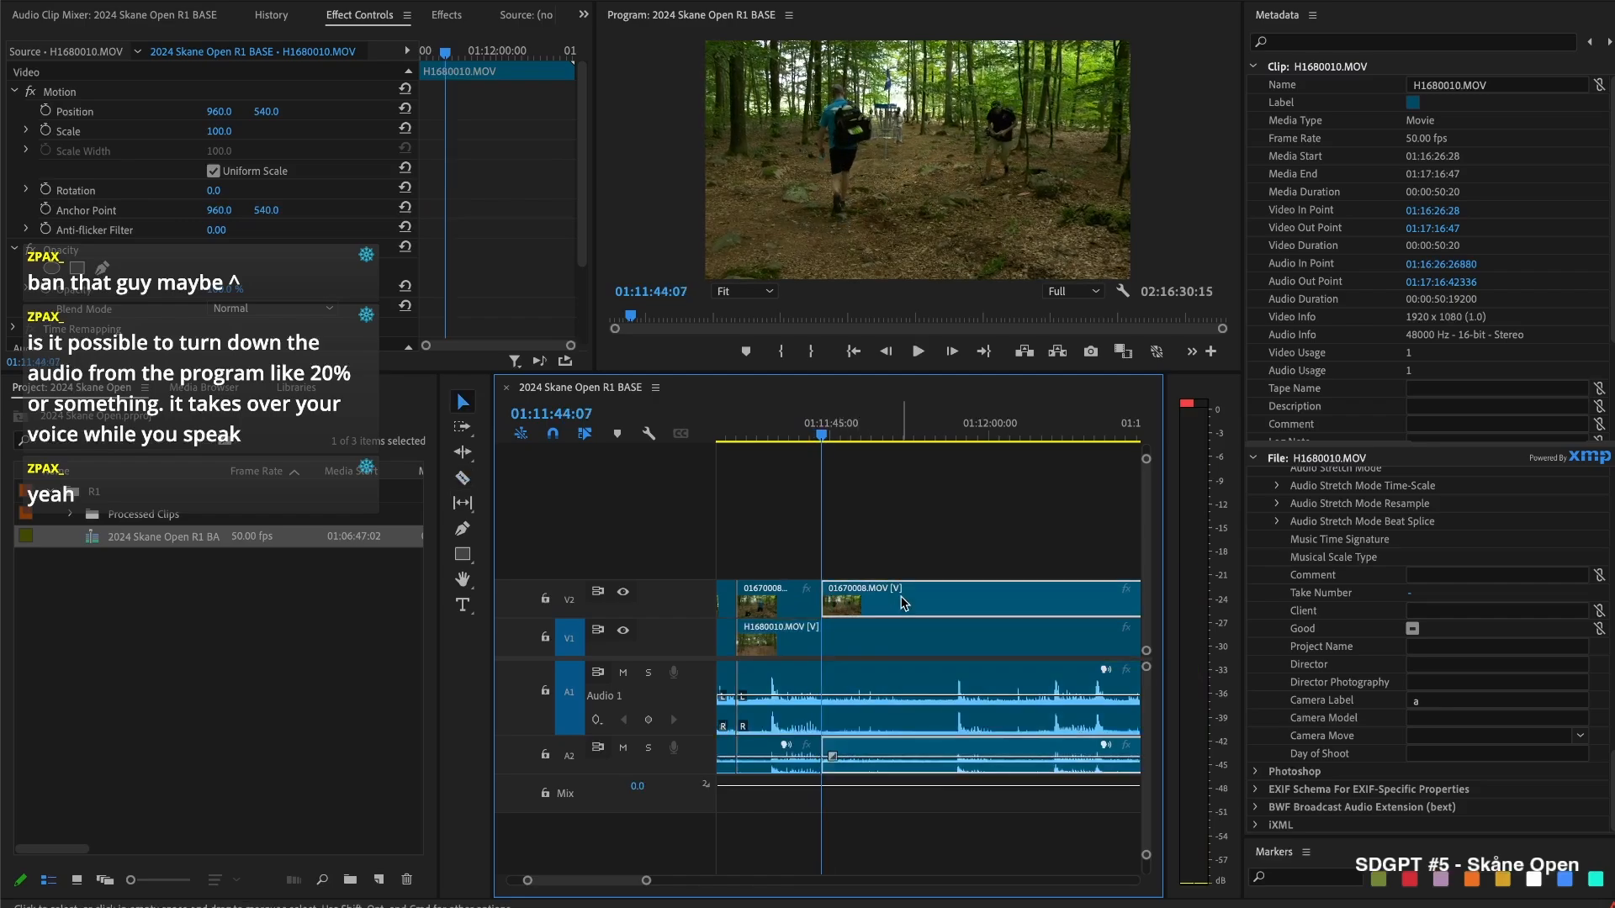
key(Delete)
Play the rest of H1680010.MOV, cut it with its audio at 01:12:17:46 and delete the part after the cut
key(space)
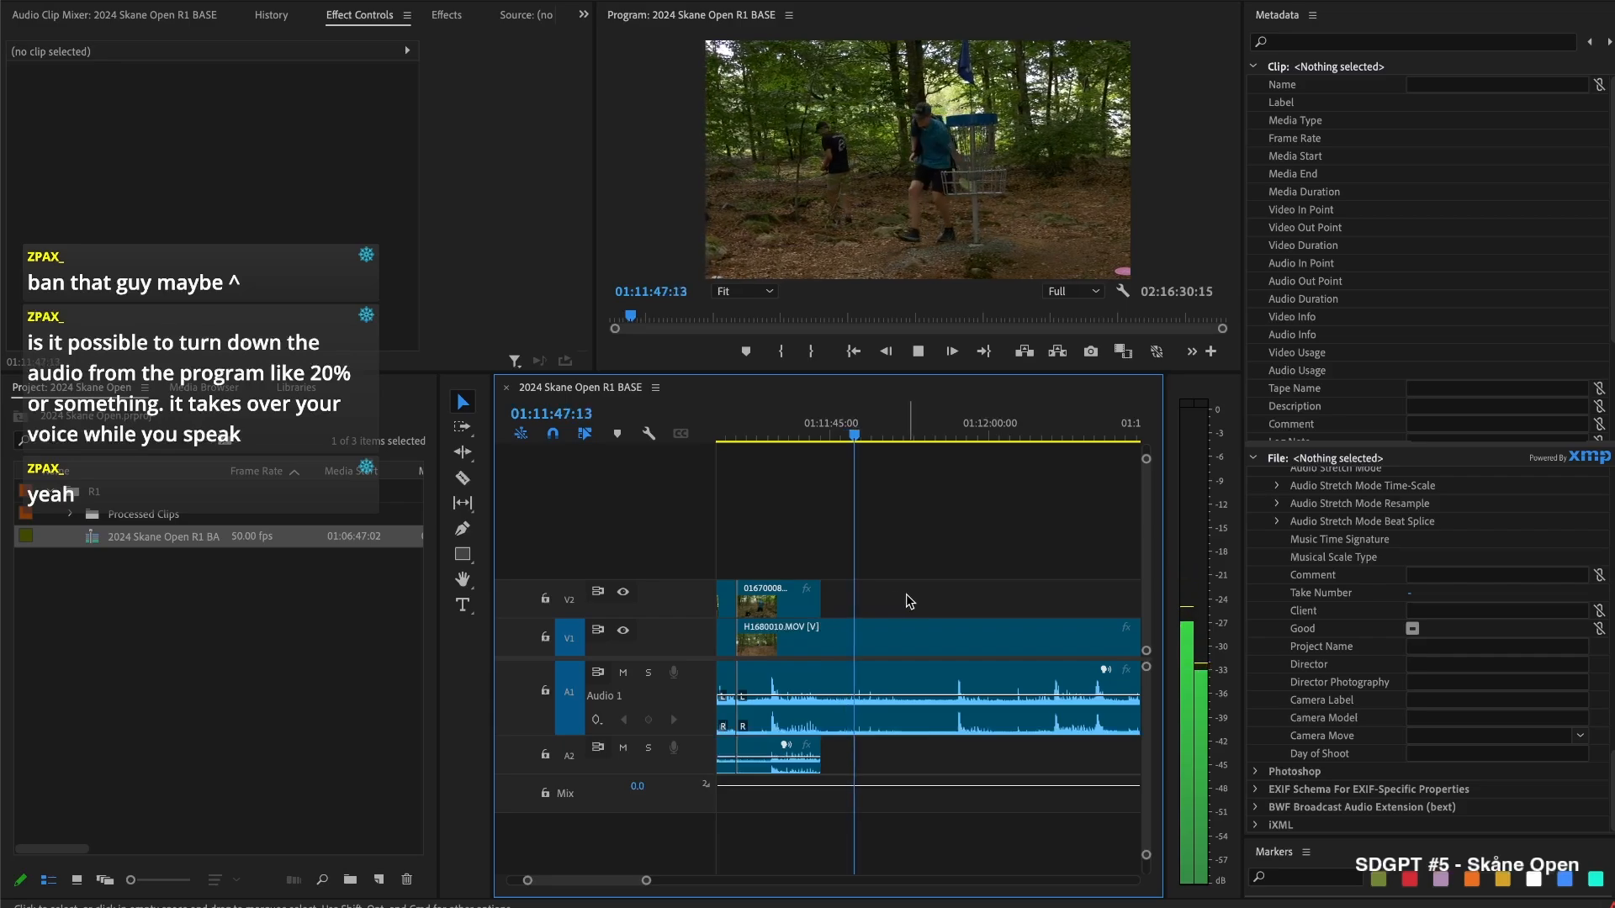
key(minus)
scroll(879, 595, right, 2)
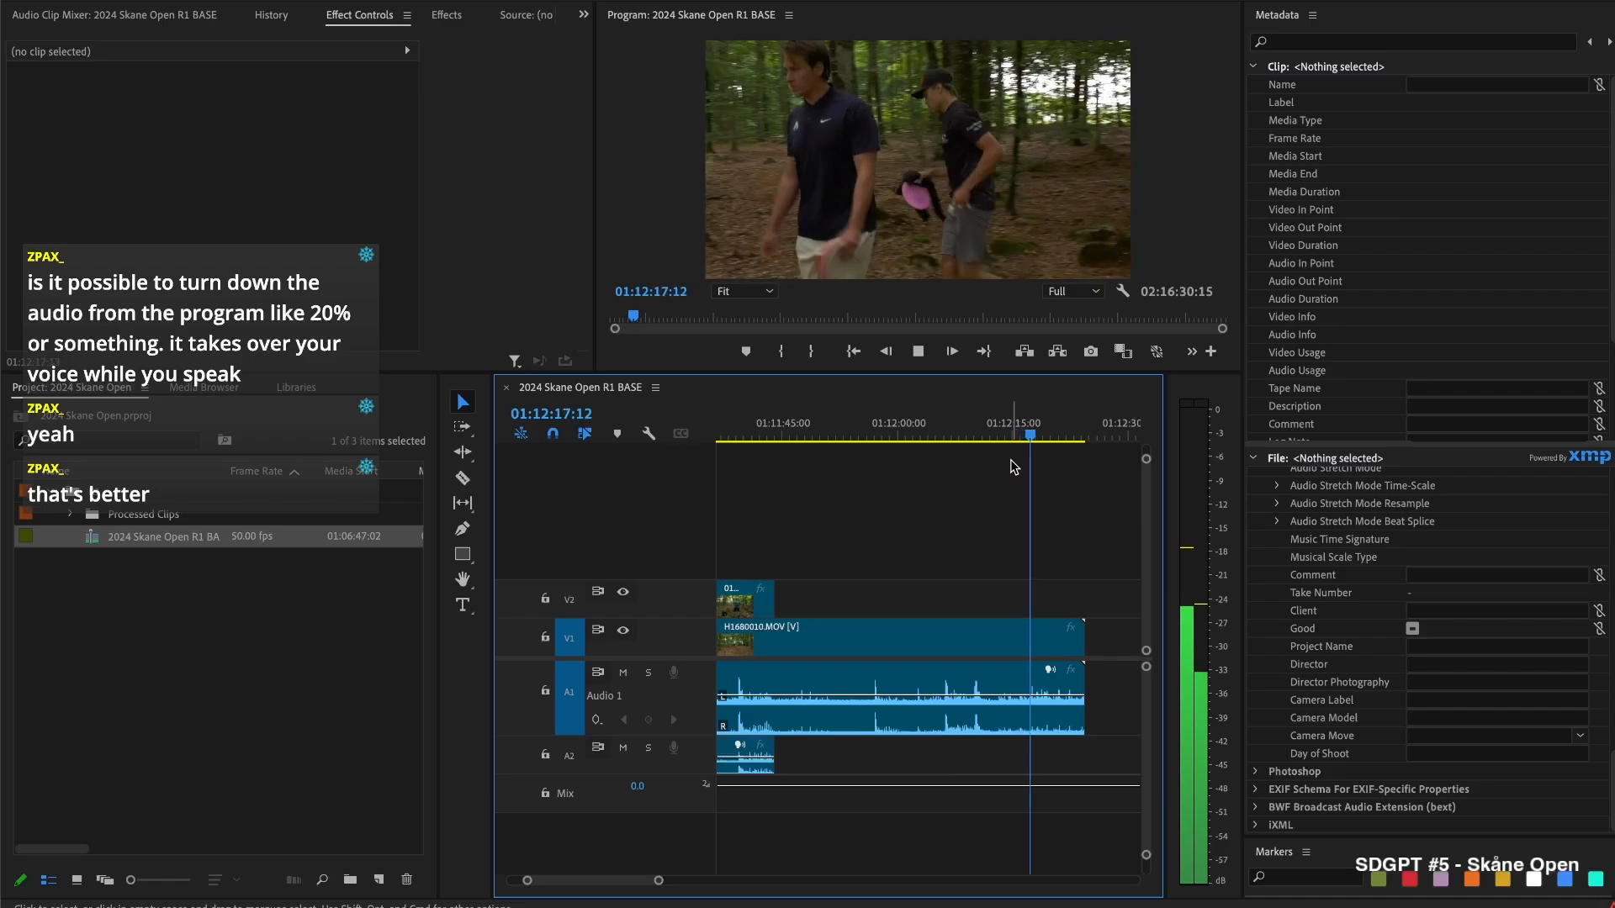
key(space)
key(space)
key(space)
key(super+k)
click(1066, 645)
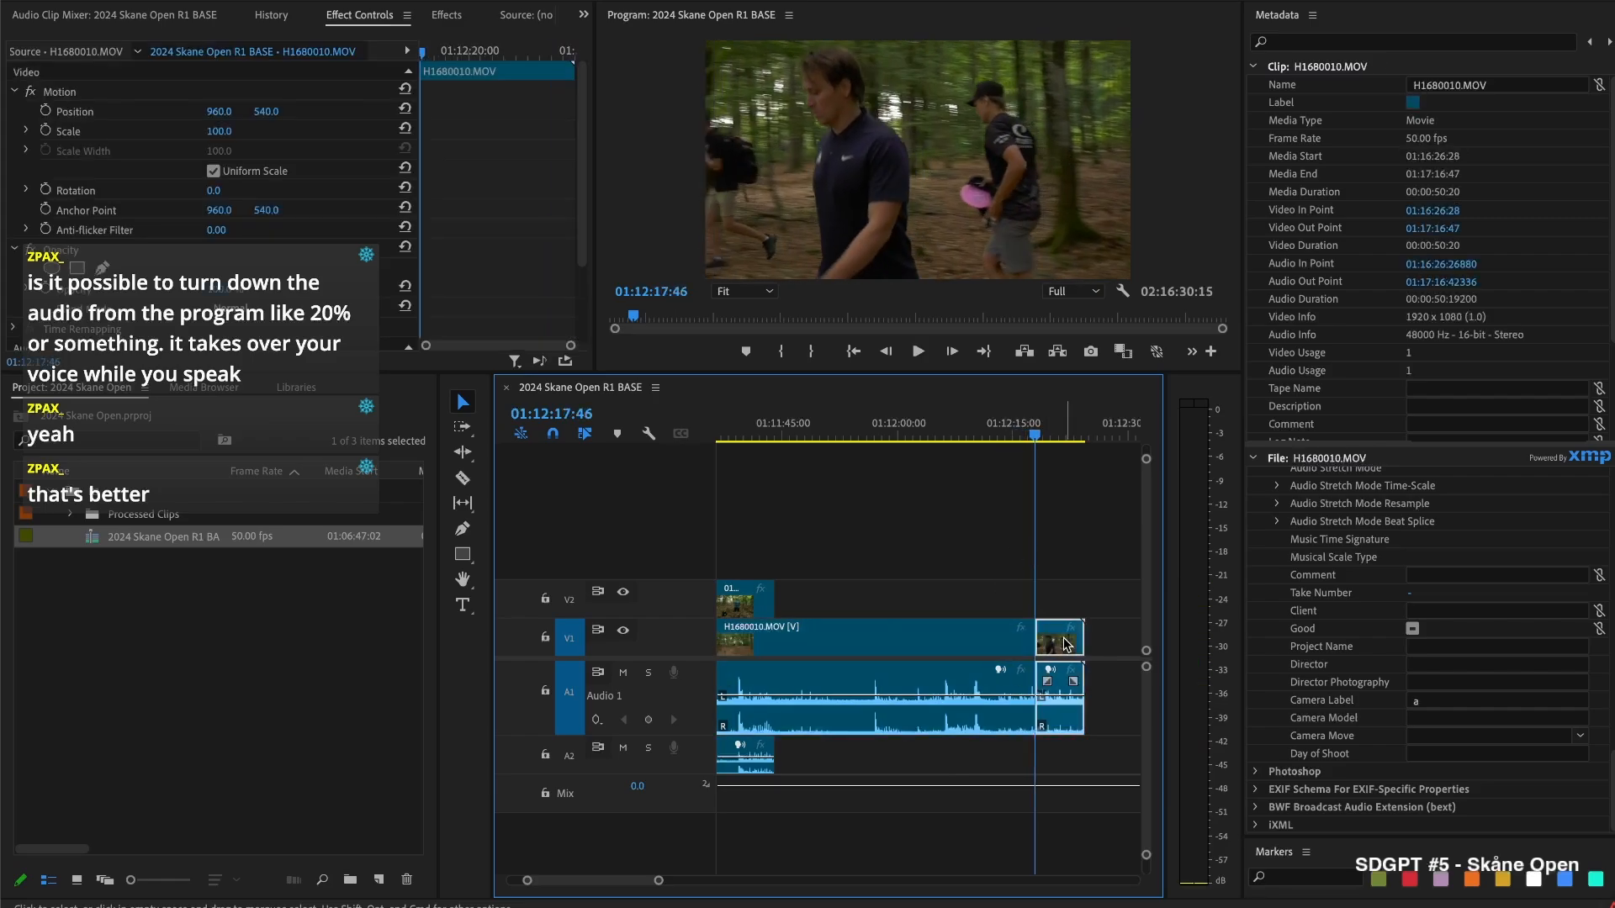
key(BackSpace)
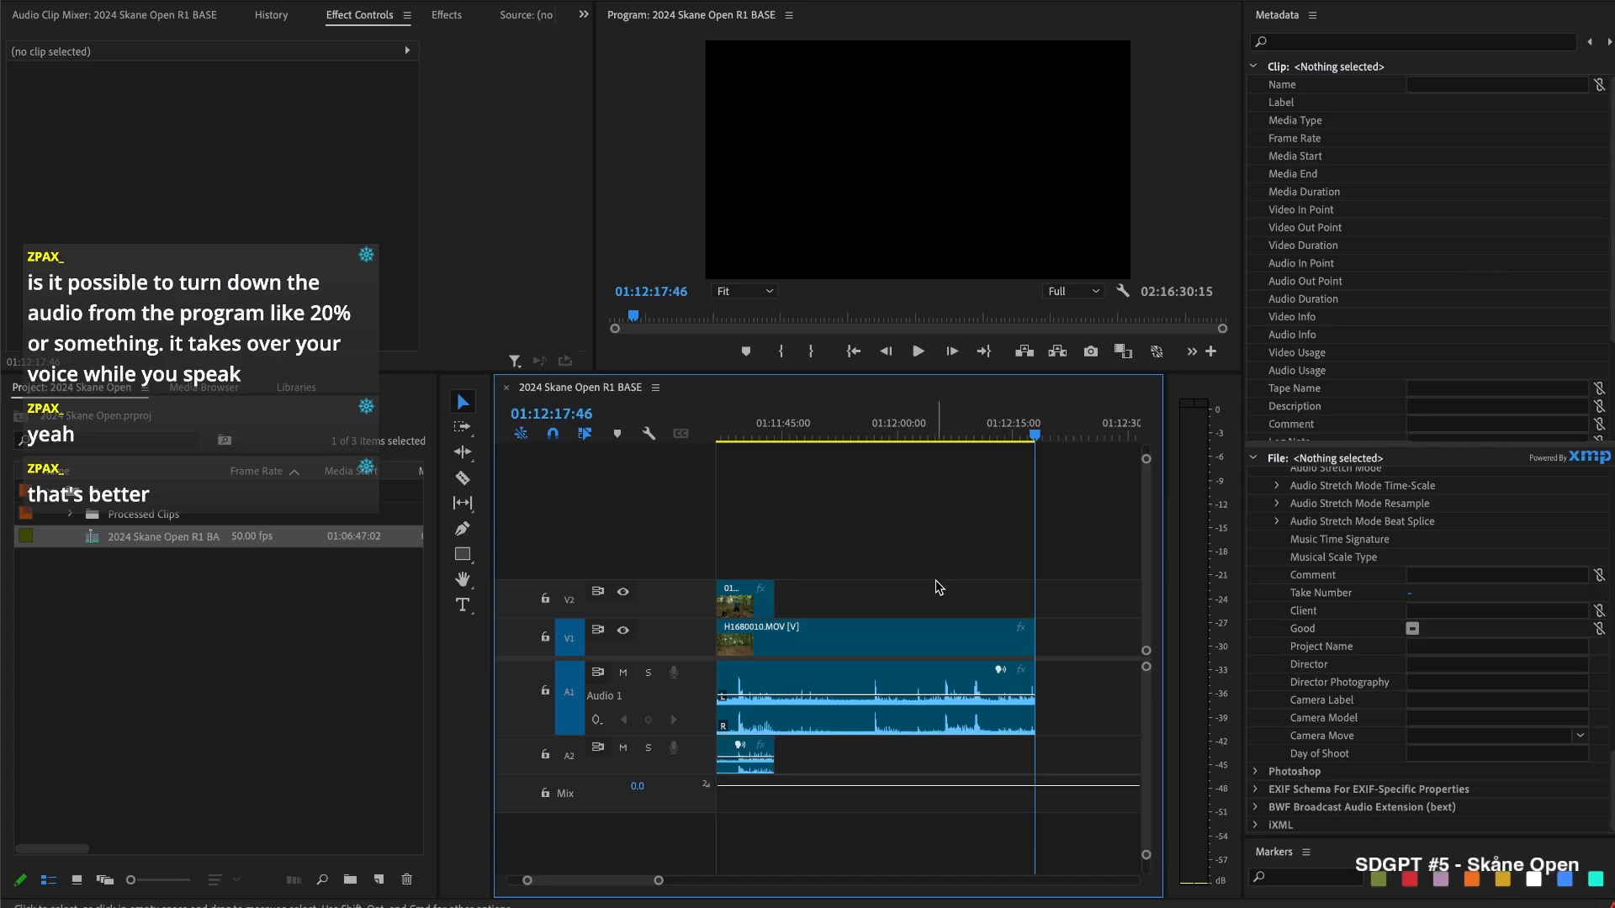
Locate H1680011.MOV after the gap and trim its start to 01:13:42:44
scroll(938, 586, down, 3)
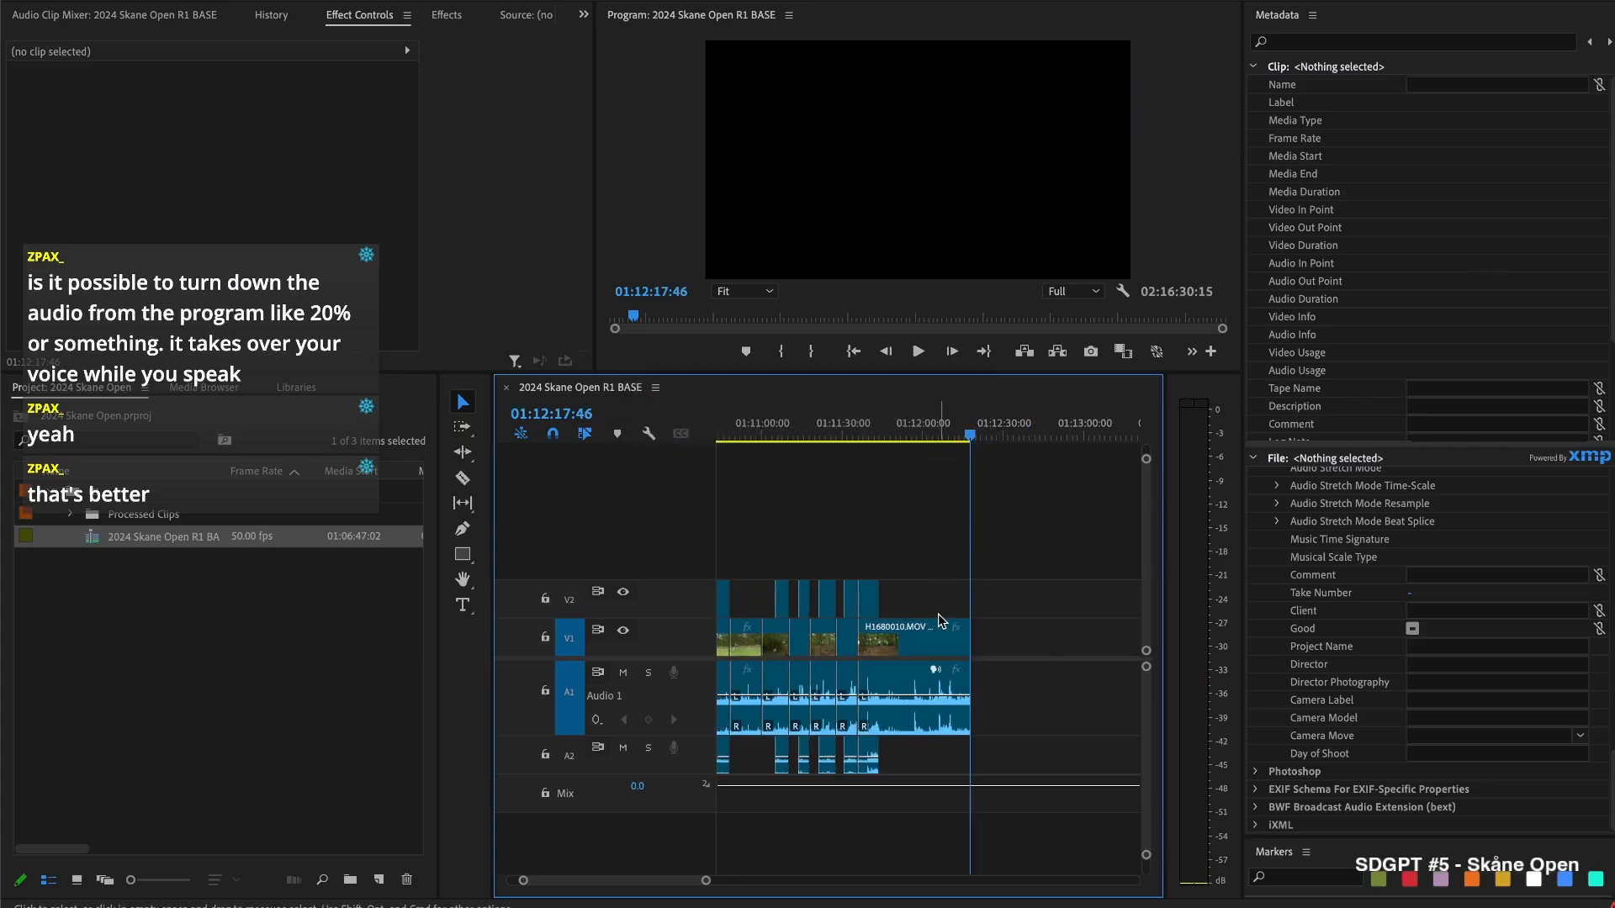
scroll(937, 614, down, 5)
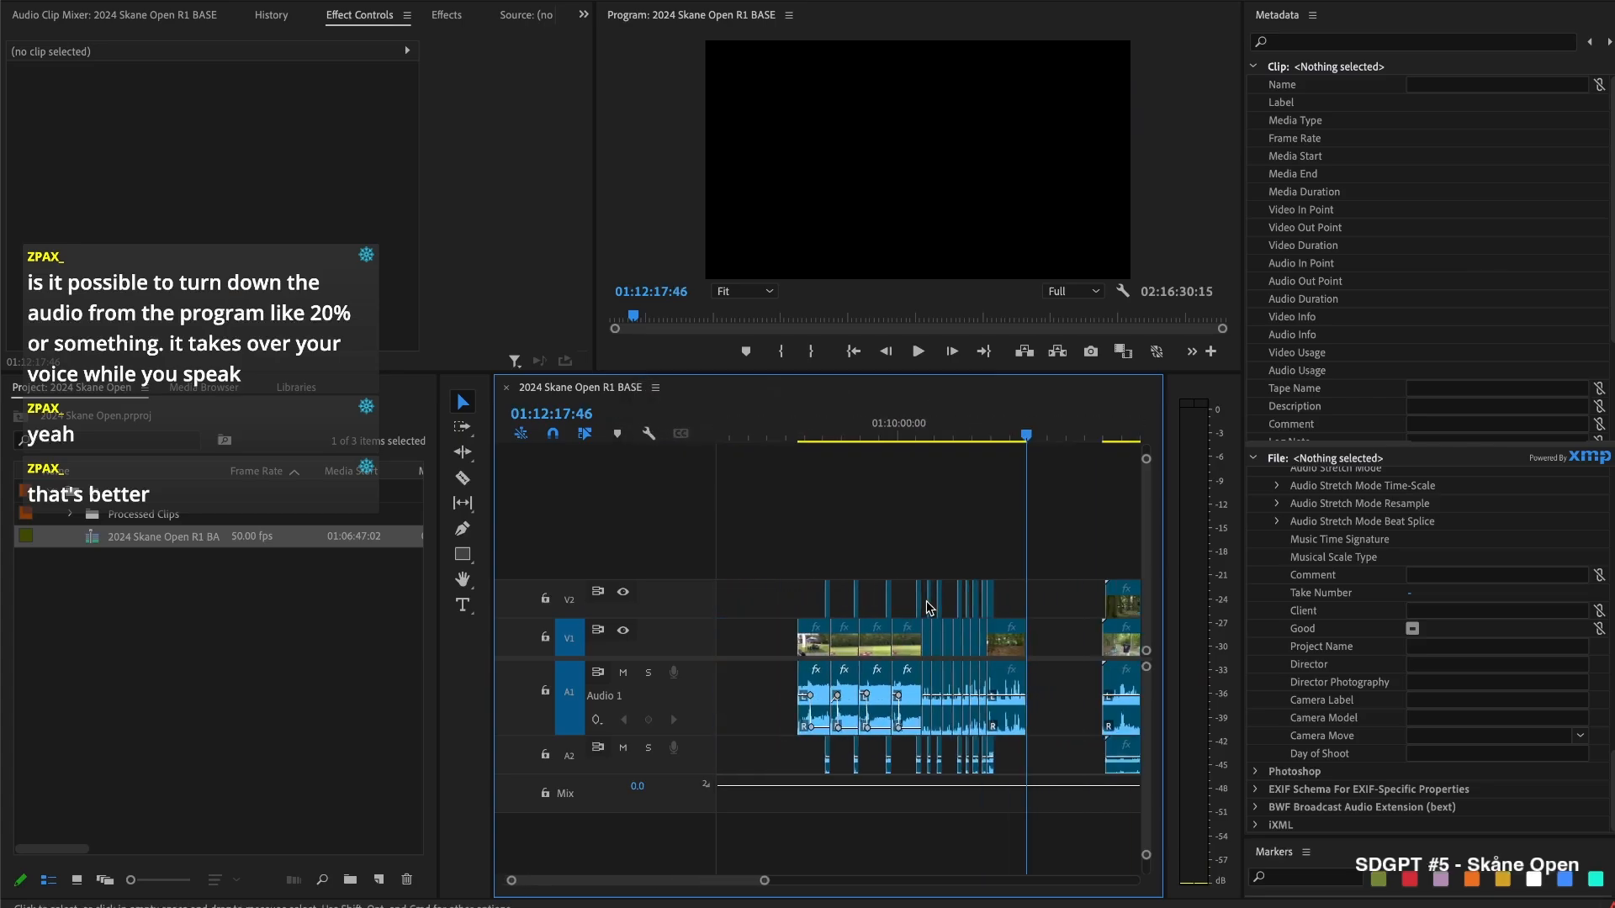
scroll(929, 605, up, 5)
scroll(953, 600, right, 1)
drag(935, 591, 1064, 586)
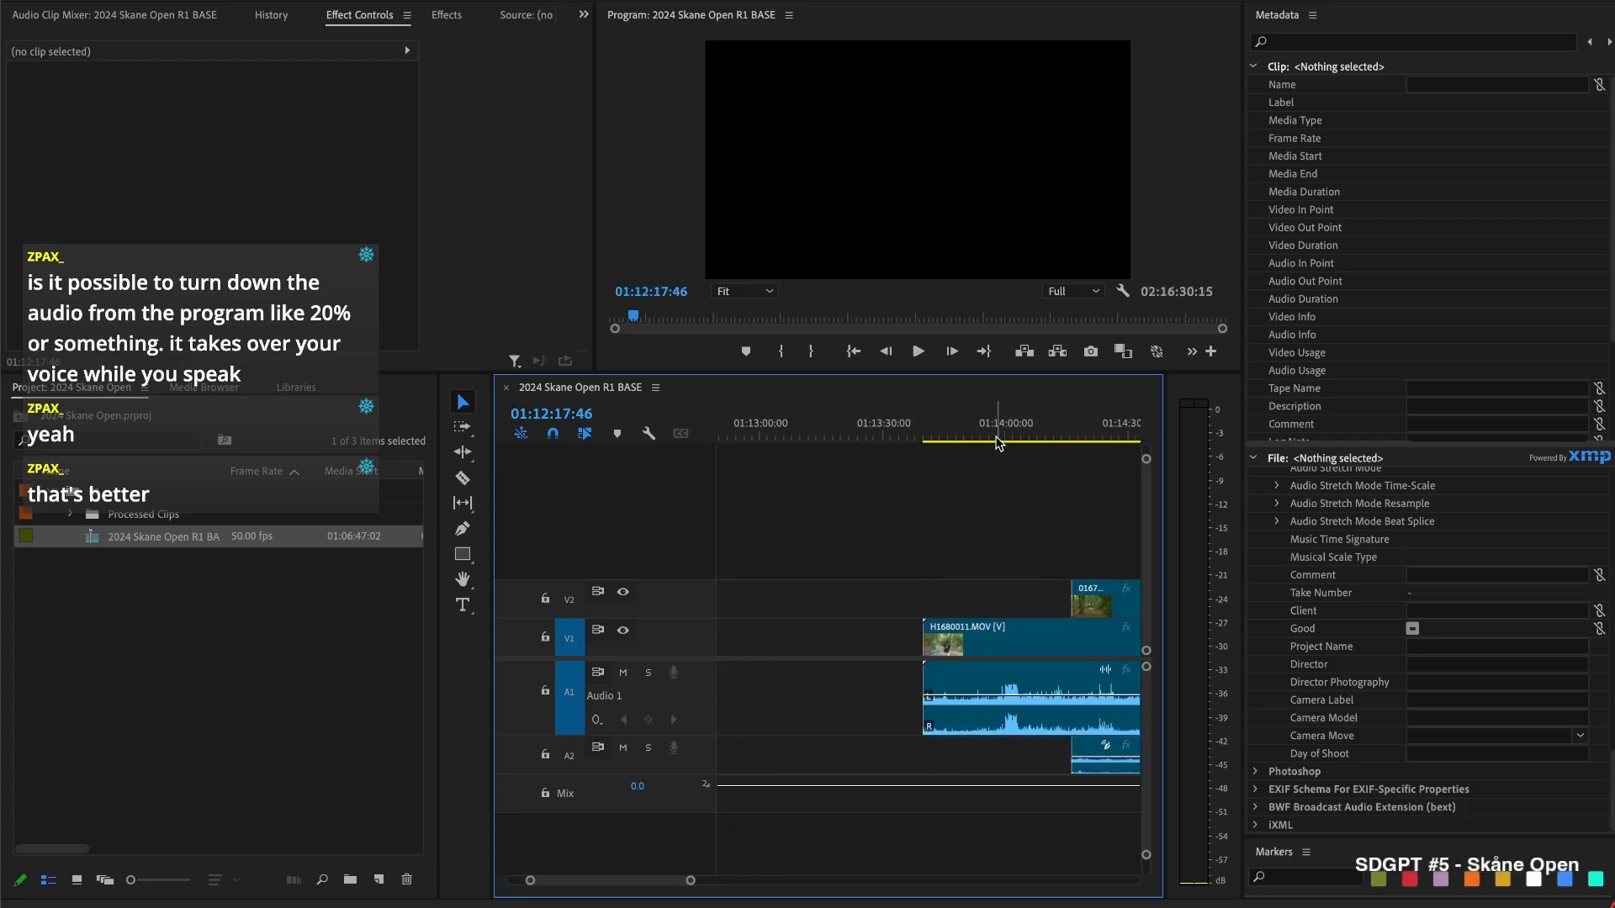
click(936, 430)
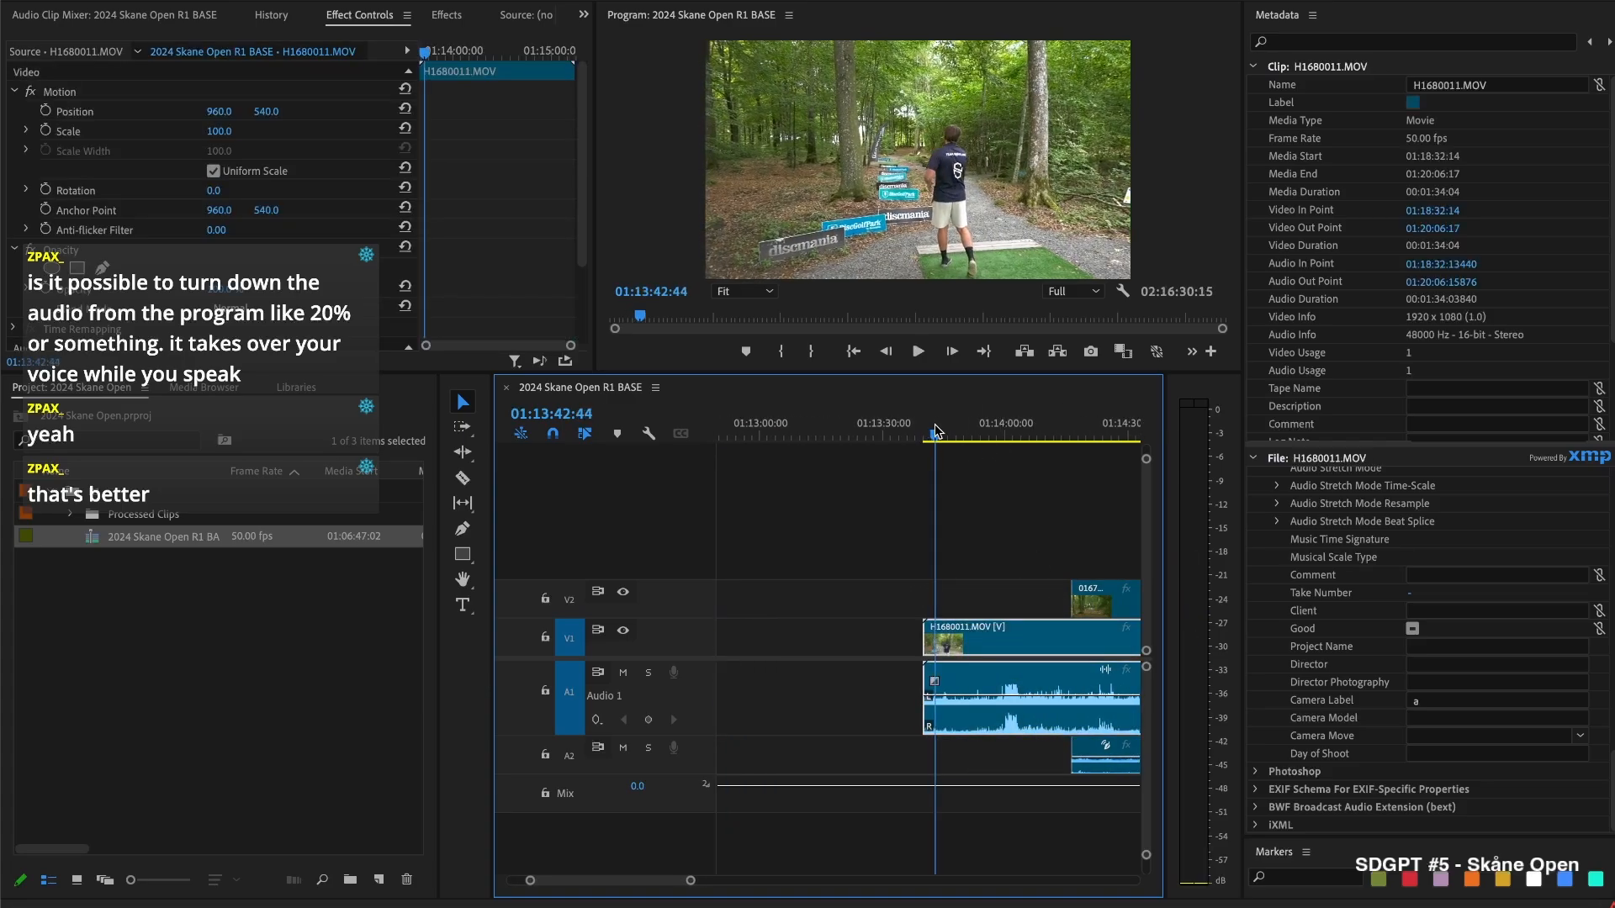
click(906, 457)
Extend the start of 01670009.MOV on V2 back to about 01:13:56 and cut it and H1680011.MOV at 01:14:04:21
key(space)
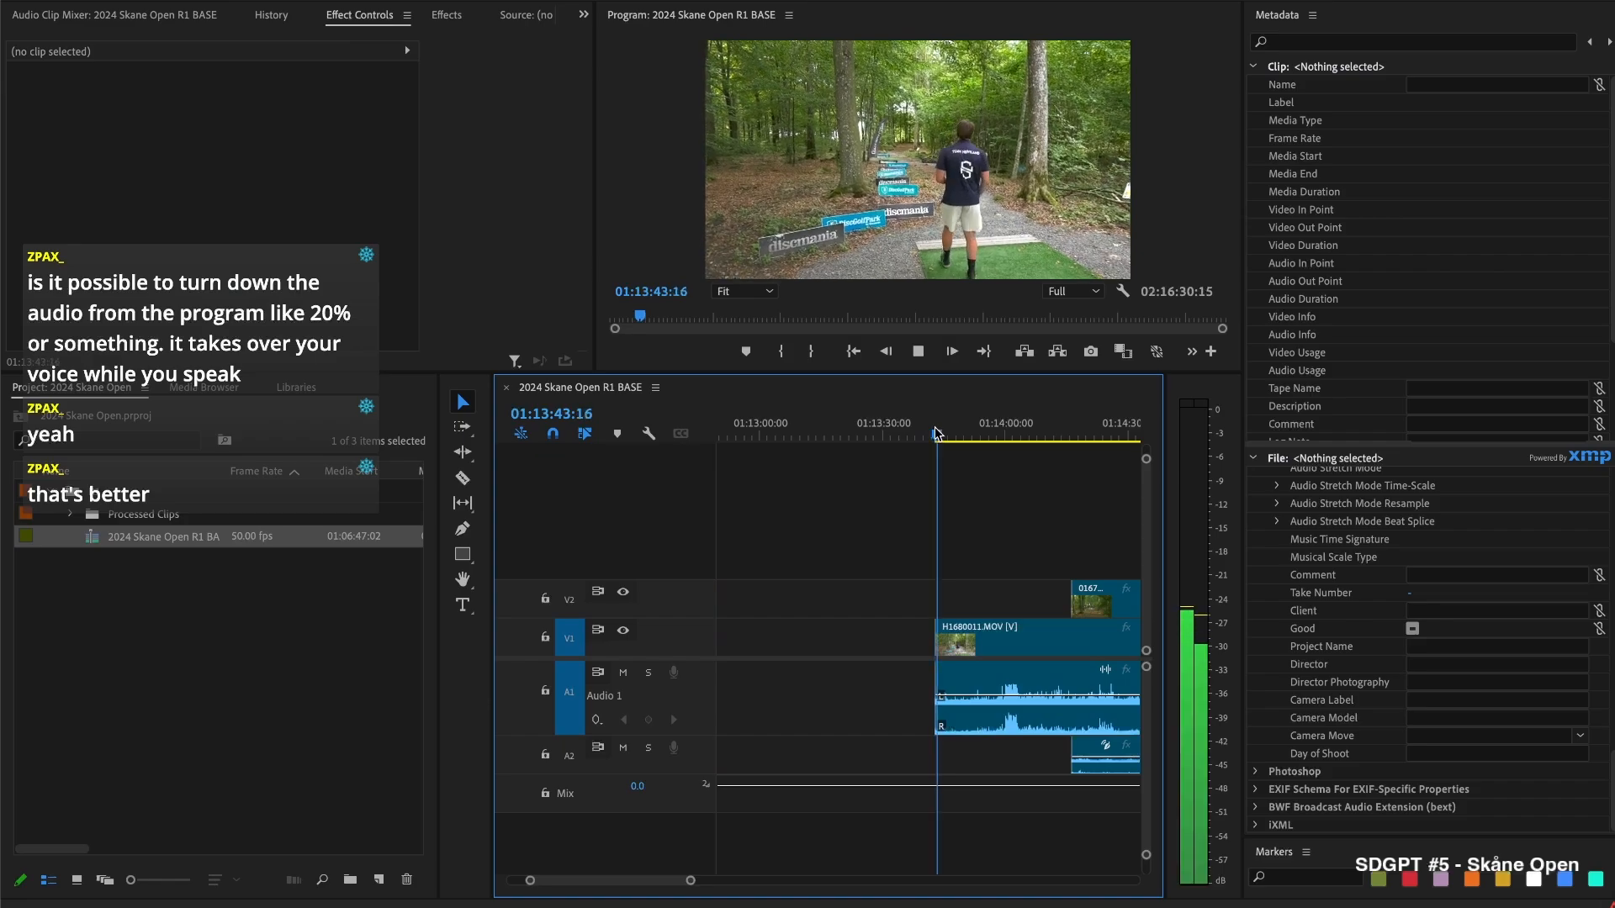
scroll(947, 494, up, 2)
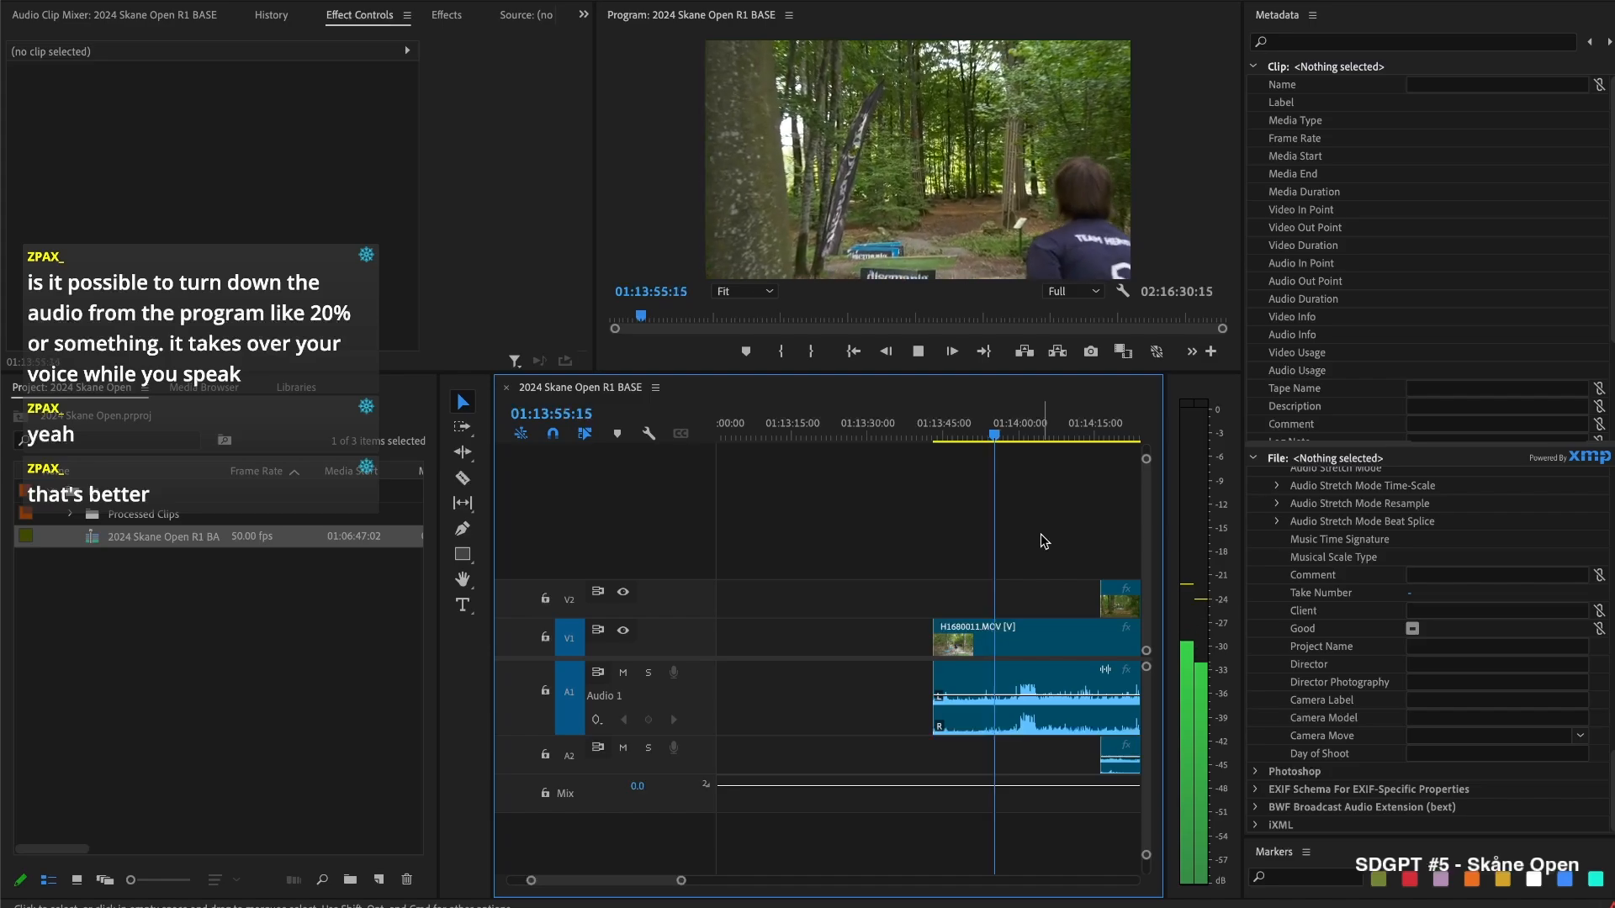
key(space)
drag(1100, 599, 995, 595)
key(space)
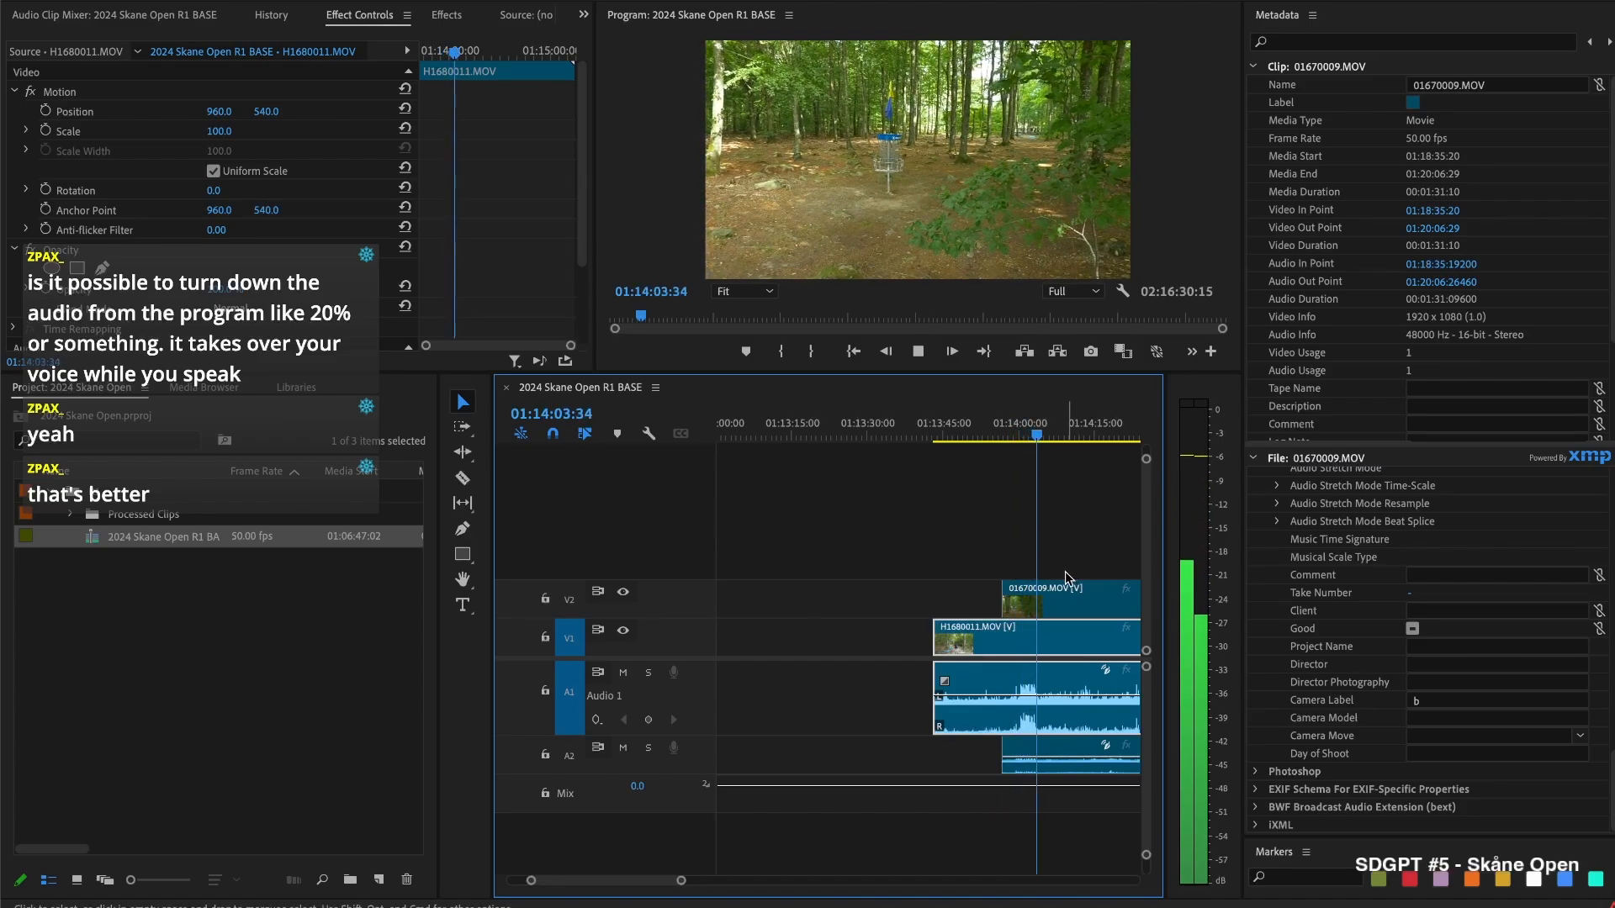
key(space)
key(ctrl+k)
Play the later parts of H1680011.MOV around 01:14:43 and 01:15:08 to examine the remaining throws
scroll(1043, 580, down, 3)
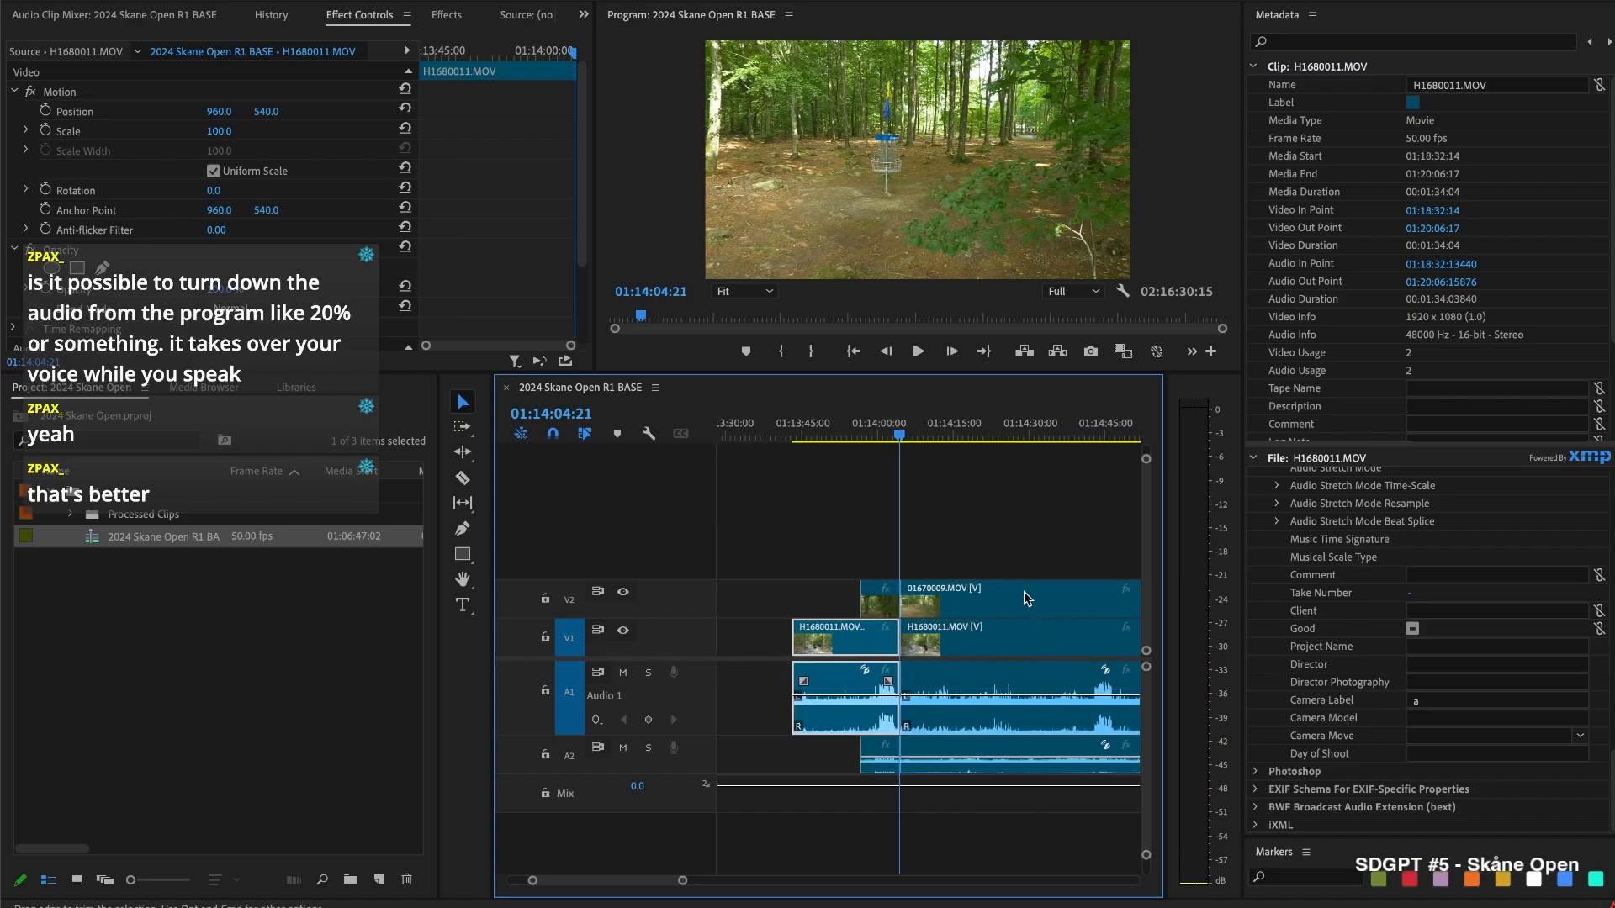
drag(1057, 434, 1081, 437)
key(space)
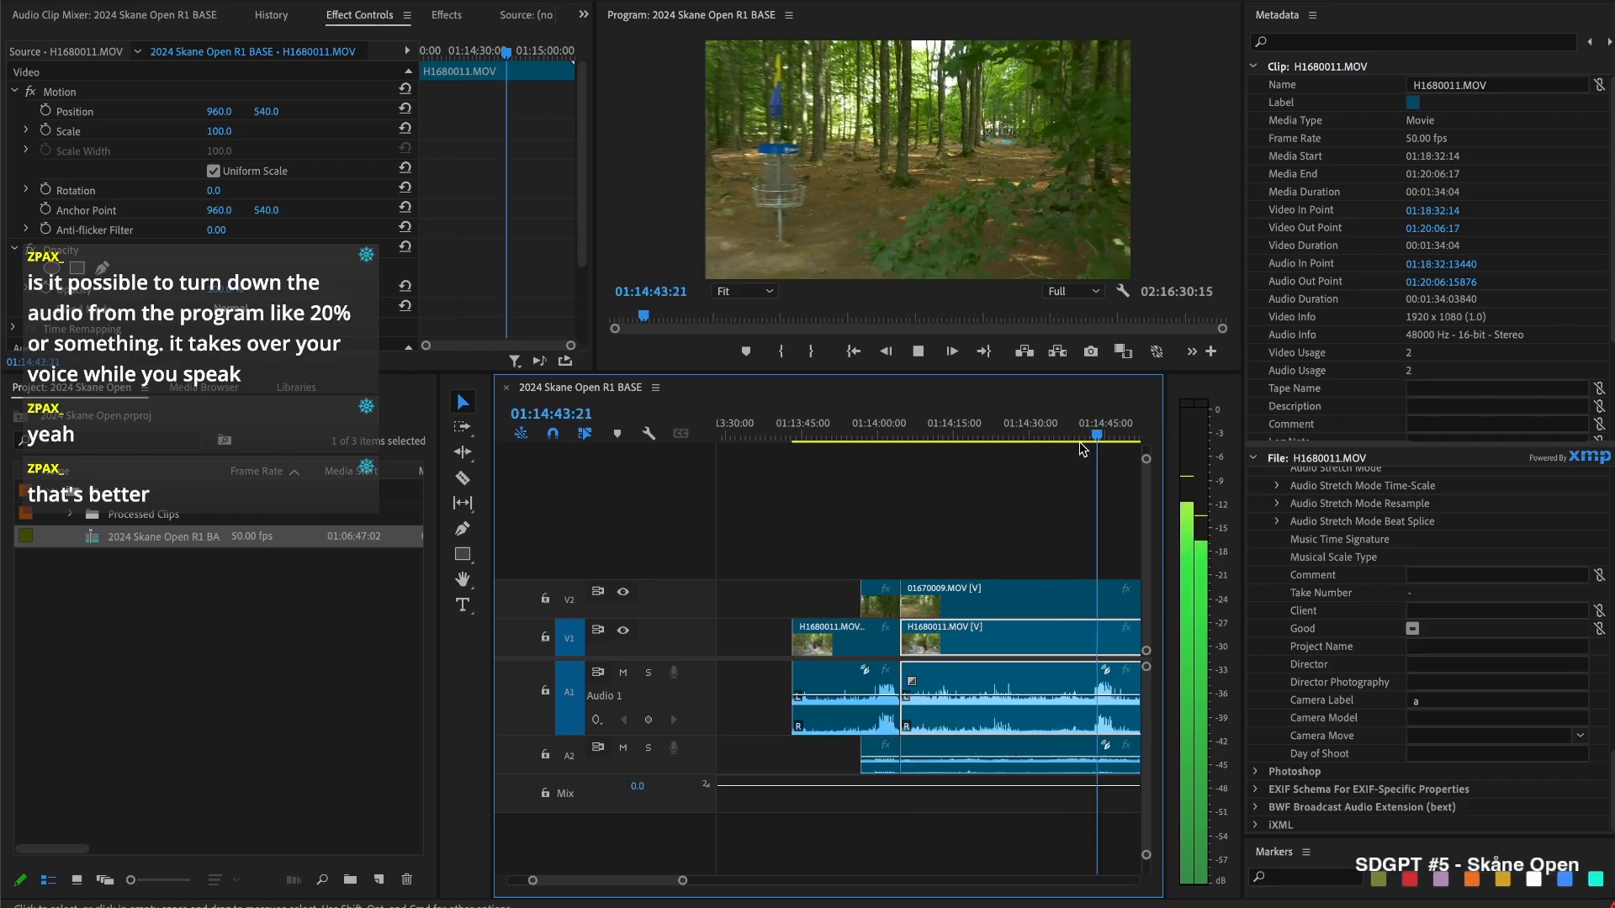
key(space)
scroll(1048, 481, down, 3)
click(1066, 424)
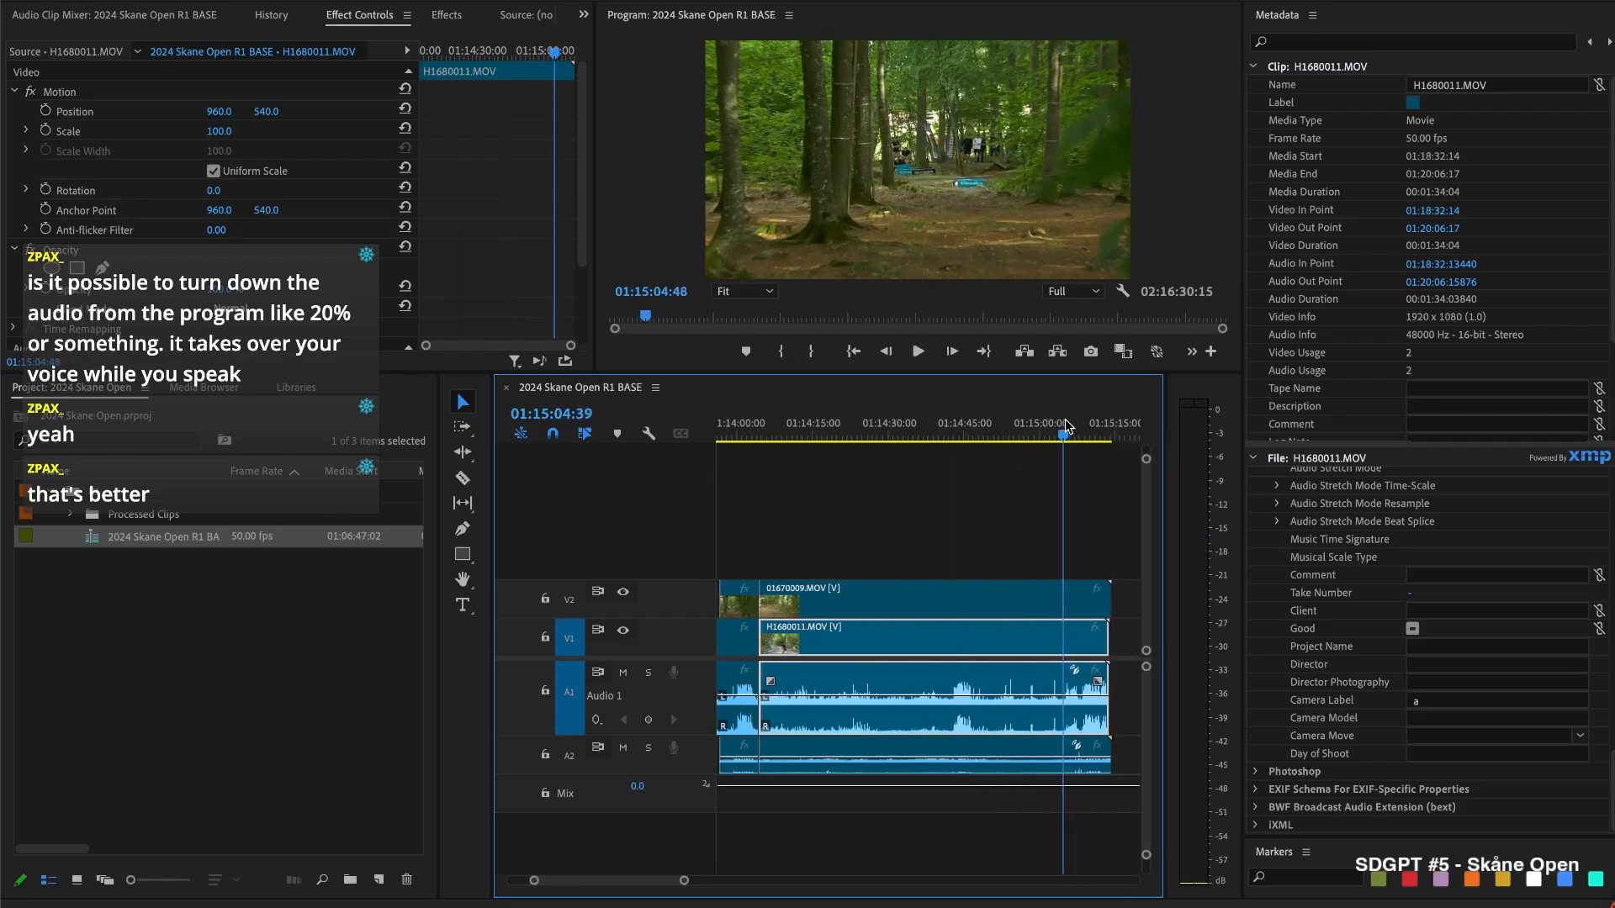
key(space)
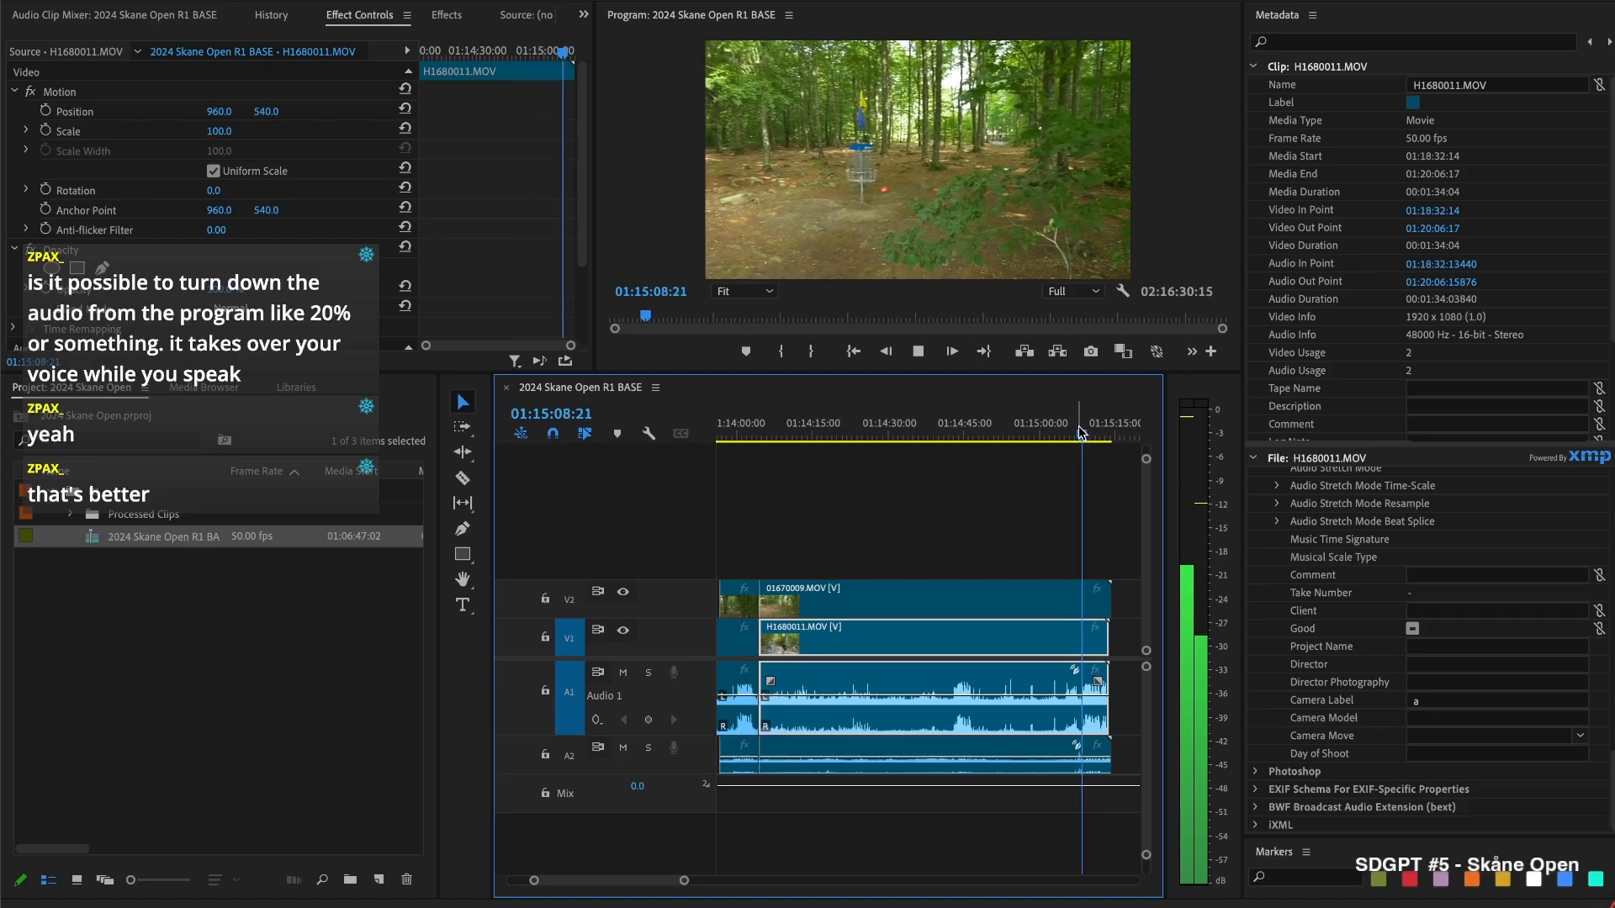
key(space)
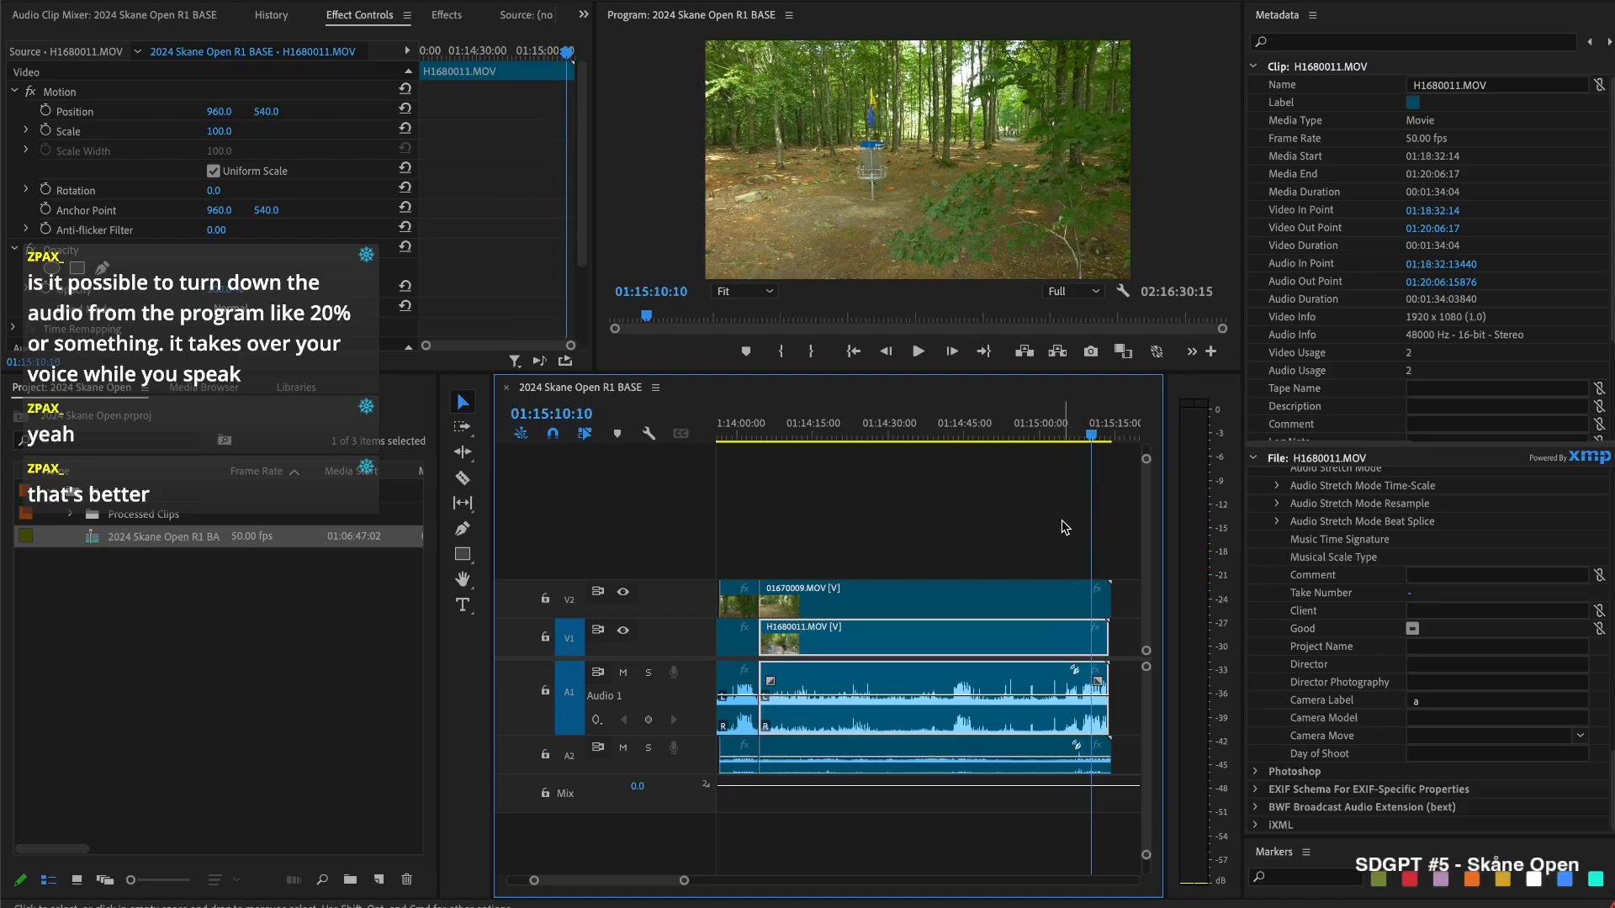
scroll(1063, 532, up, 3)
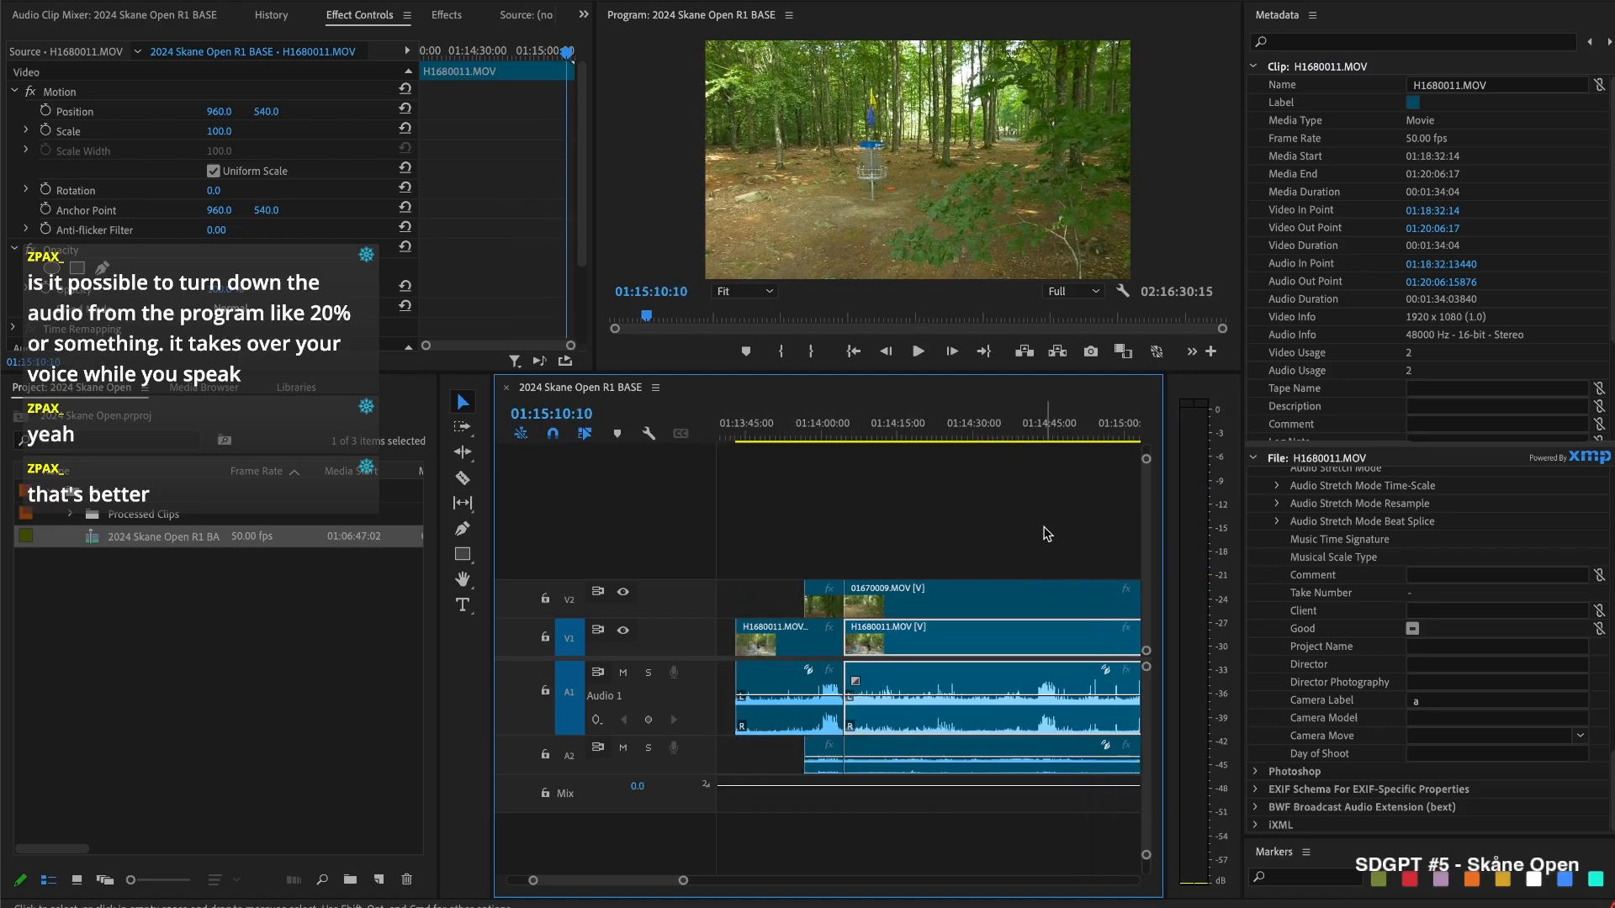
Replay the throw around 01:13:58 and move the following clips on all tracks to about 01:14:46, opening a gap after 01:14:04:21
click(796, 433)
key(space)
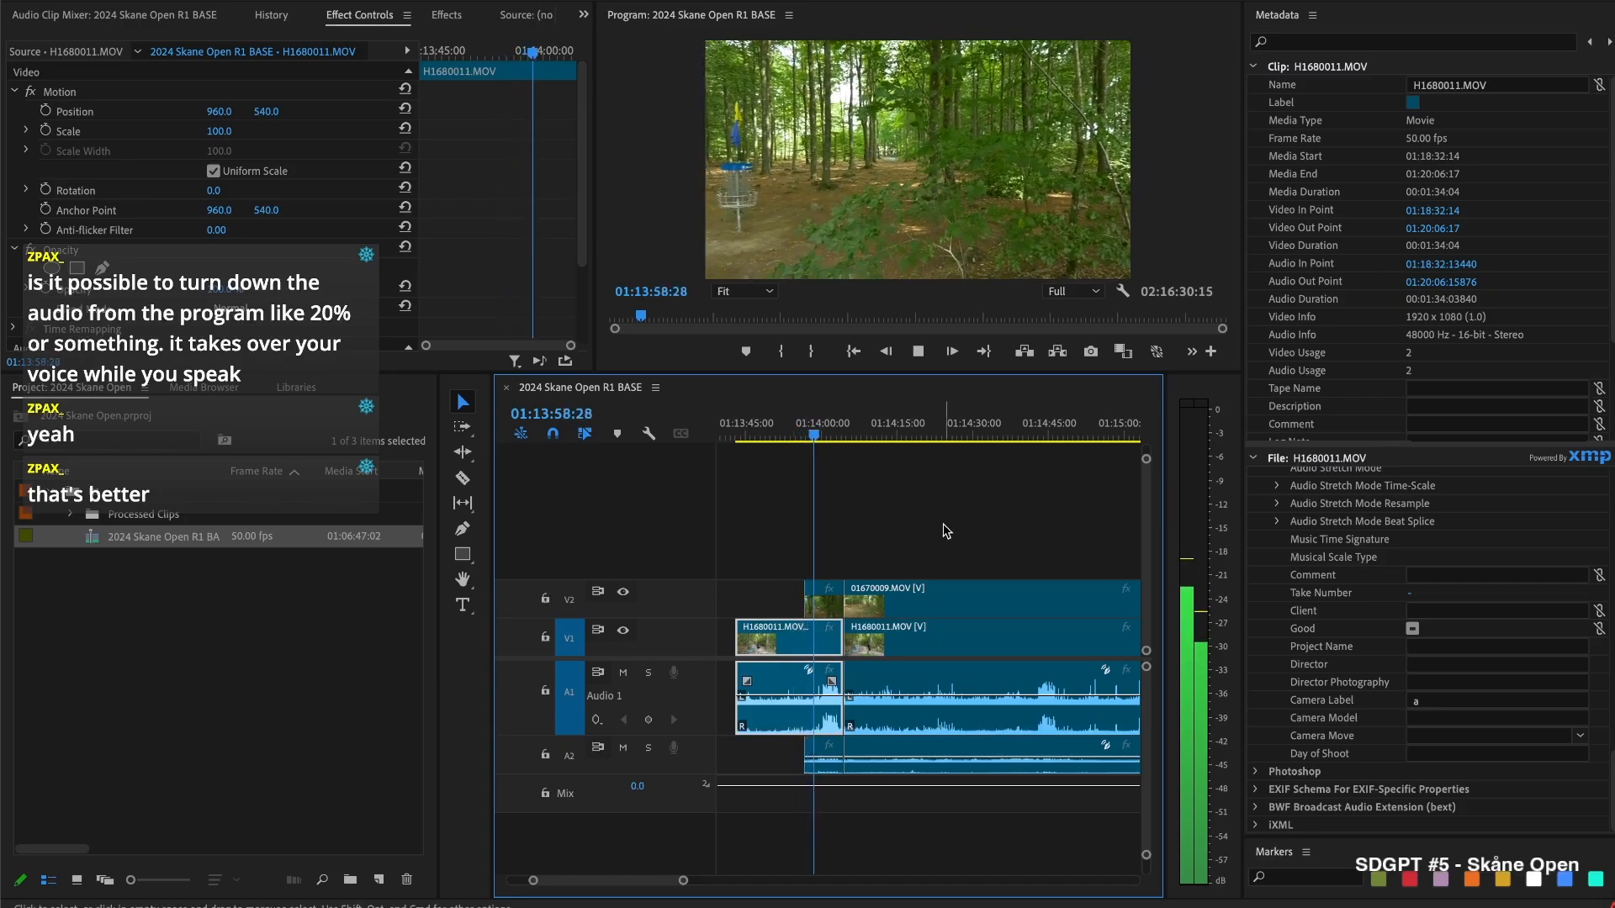
key(space)
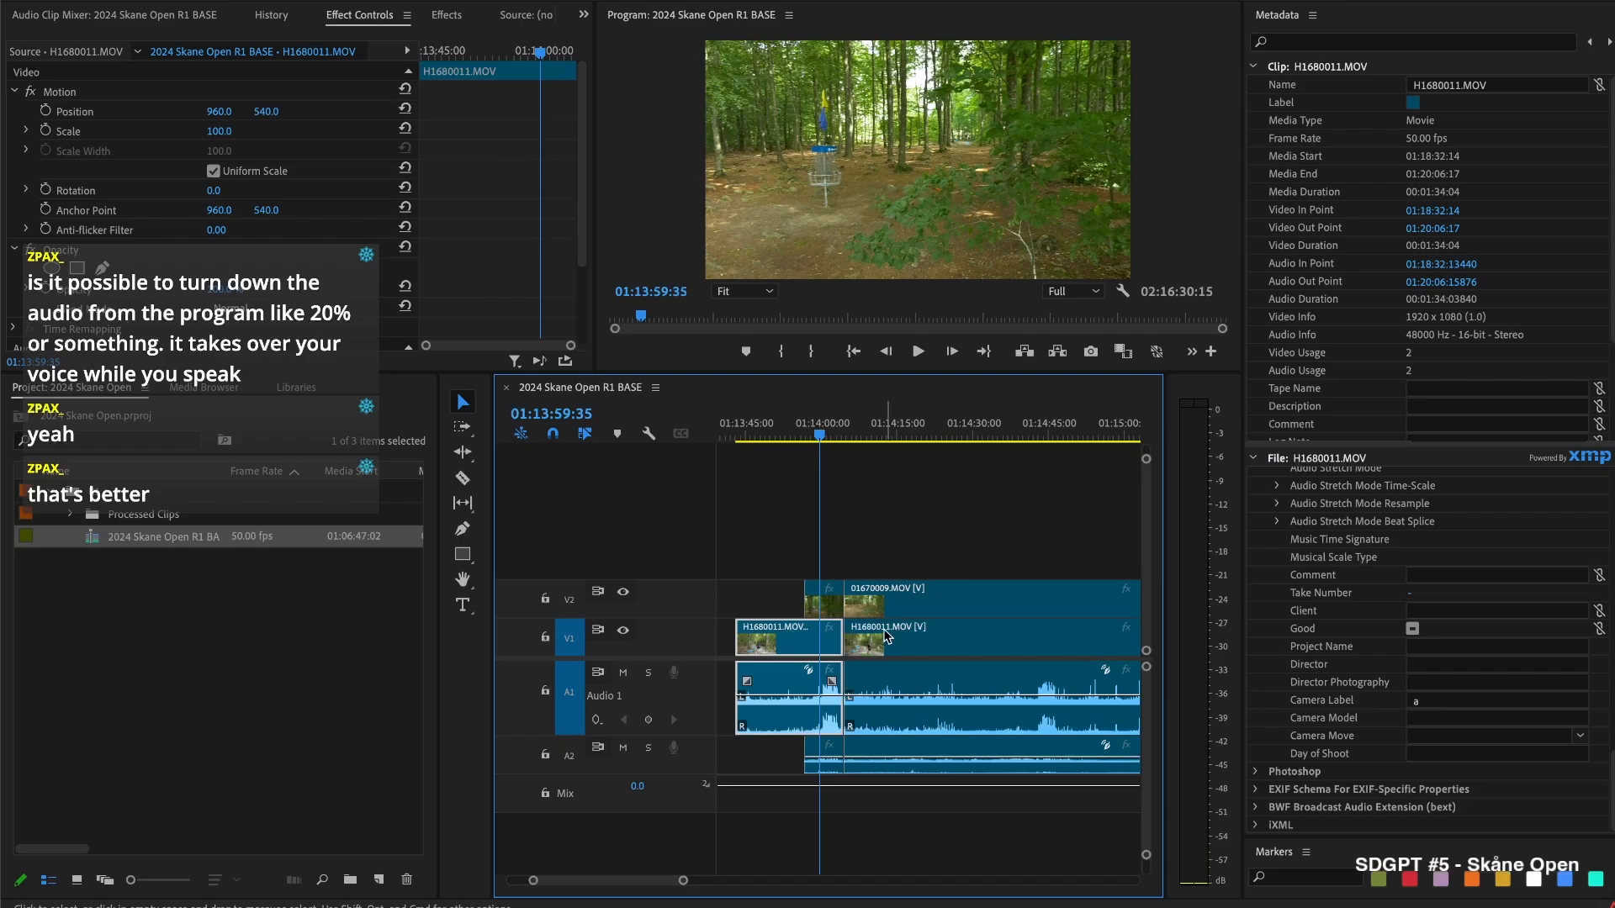
drag(880, 611, 1074, 626)
key(v)
click(904, 584)
key(space)
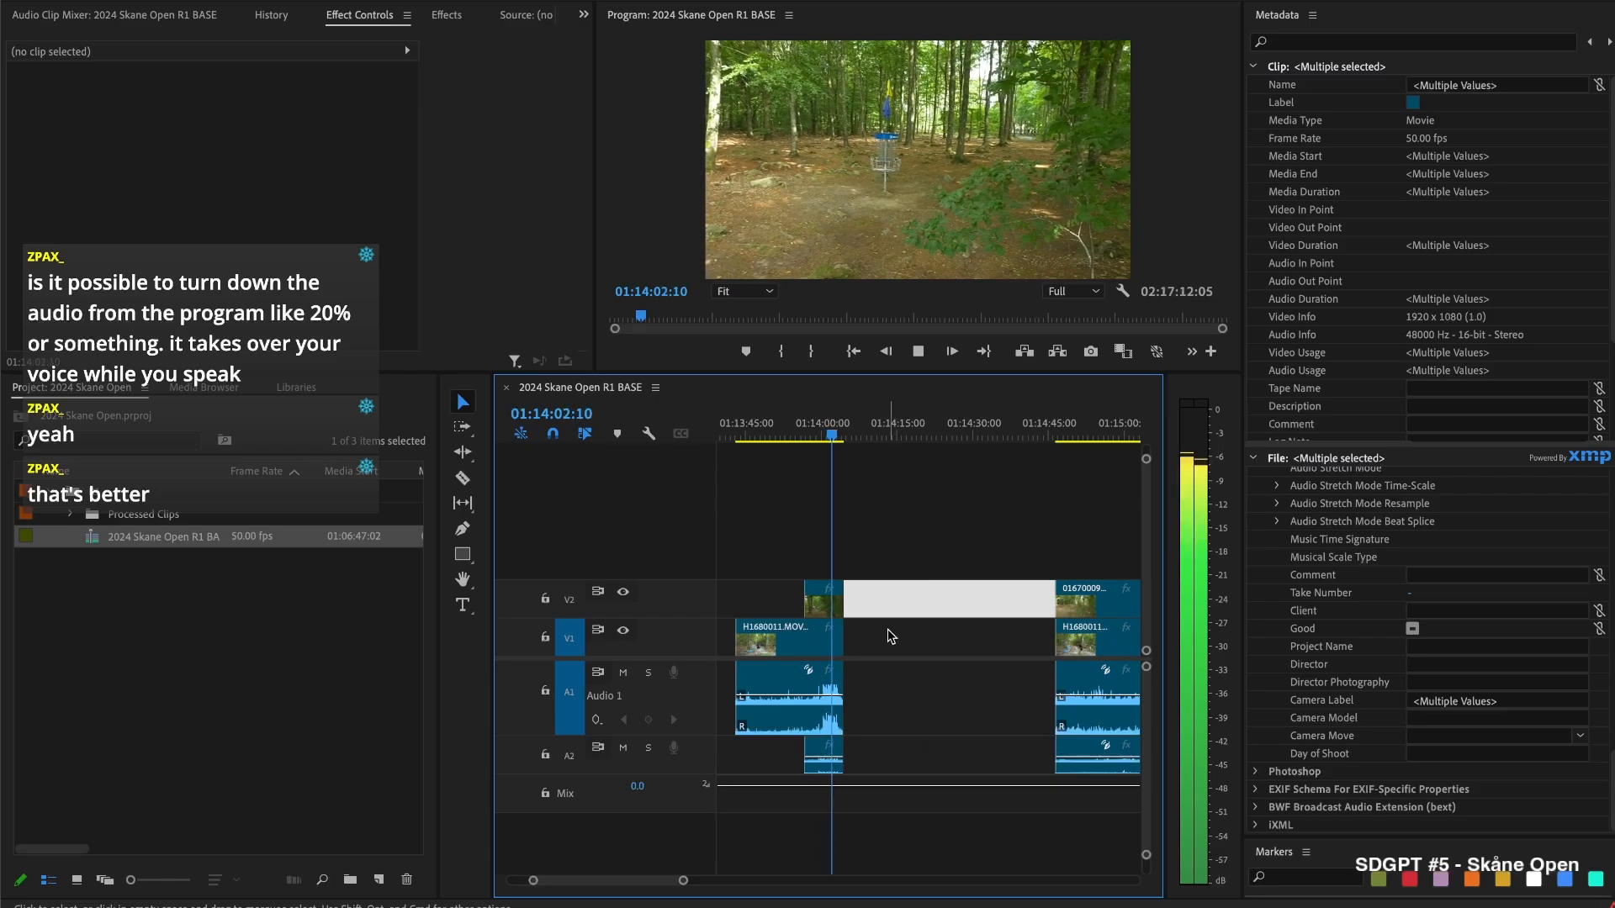
key(space)
Duplicate the throw's 01670009.MOV and H1680011.MOV clips into the gap at 01:14:04:21 and extend the copied 01670009.MOV back to 01:14:10:03
drag(809, 548, 827, 655)
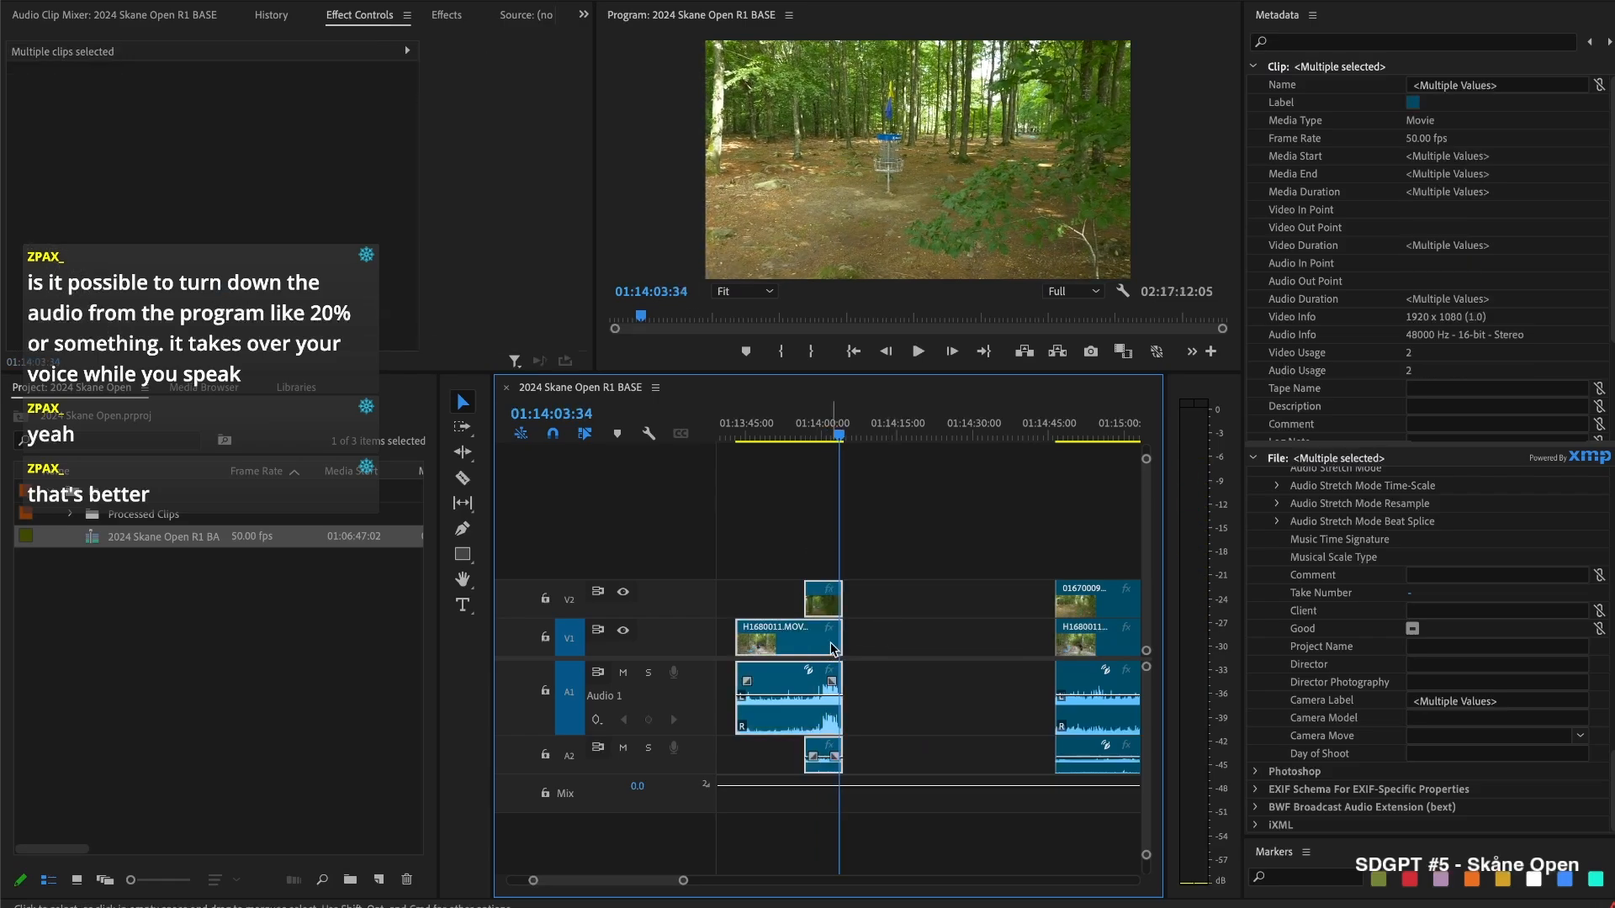
key(ctrl+c)
key(ctrl+v)
click(865, 547)
drag(914, 604, 874, 607)
key(shift+Up)
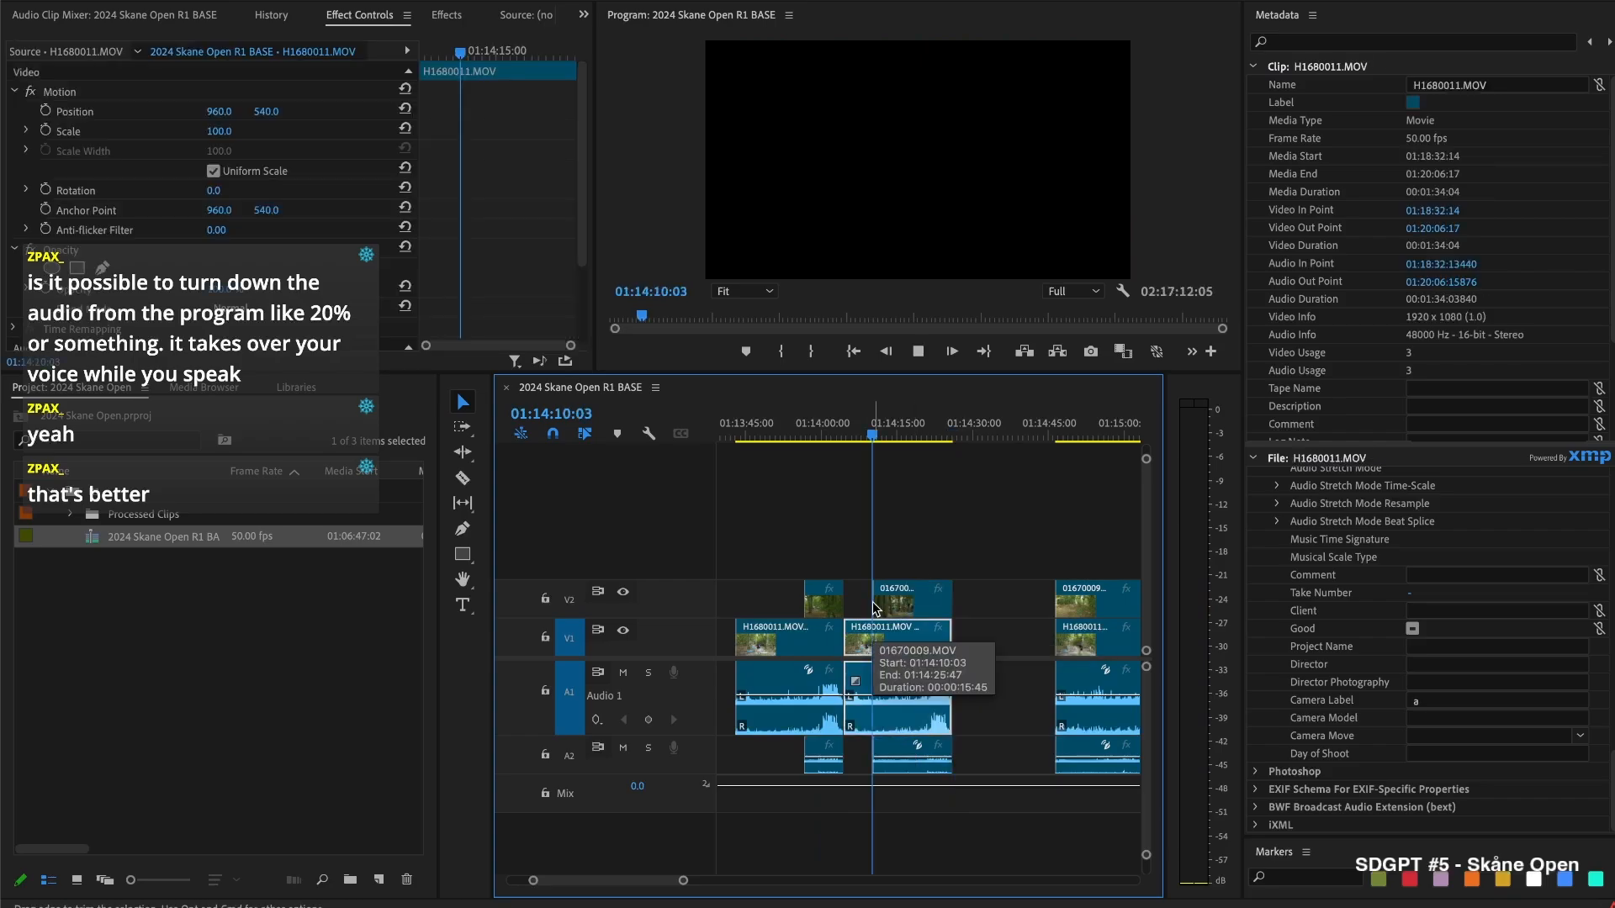
Play the duplicated throw, cut both cameras at 01:14:13:01, delete the part before the cut and close the gap
key(space)
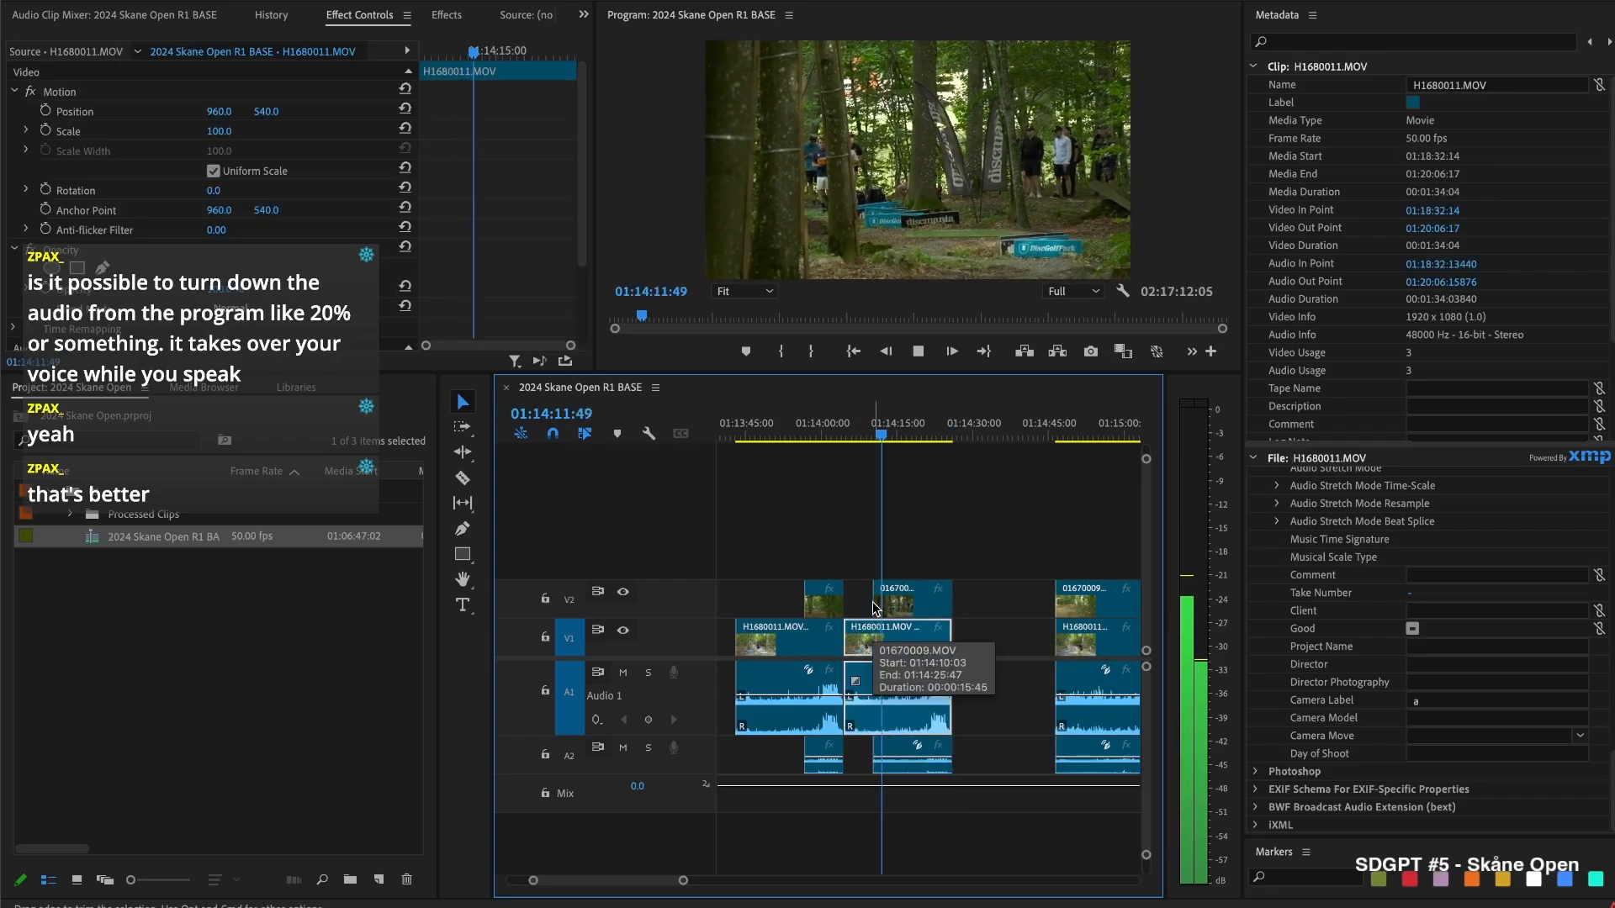
key(space)
key(space)
key(space)
key(j)
key(k)
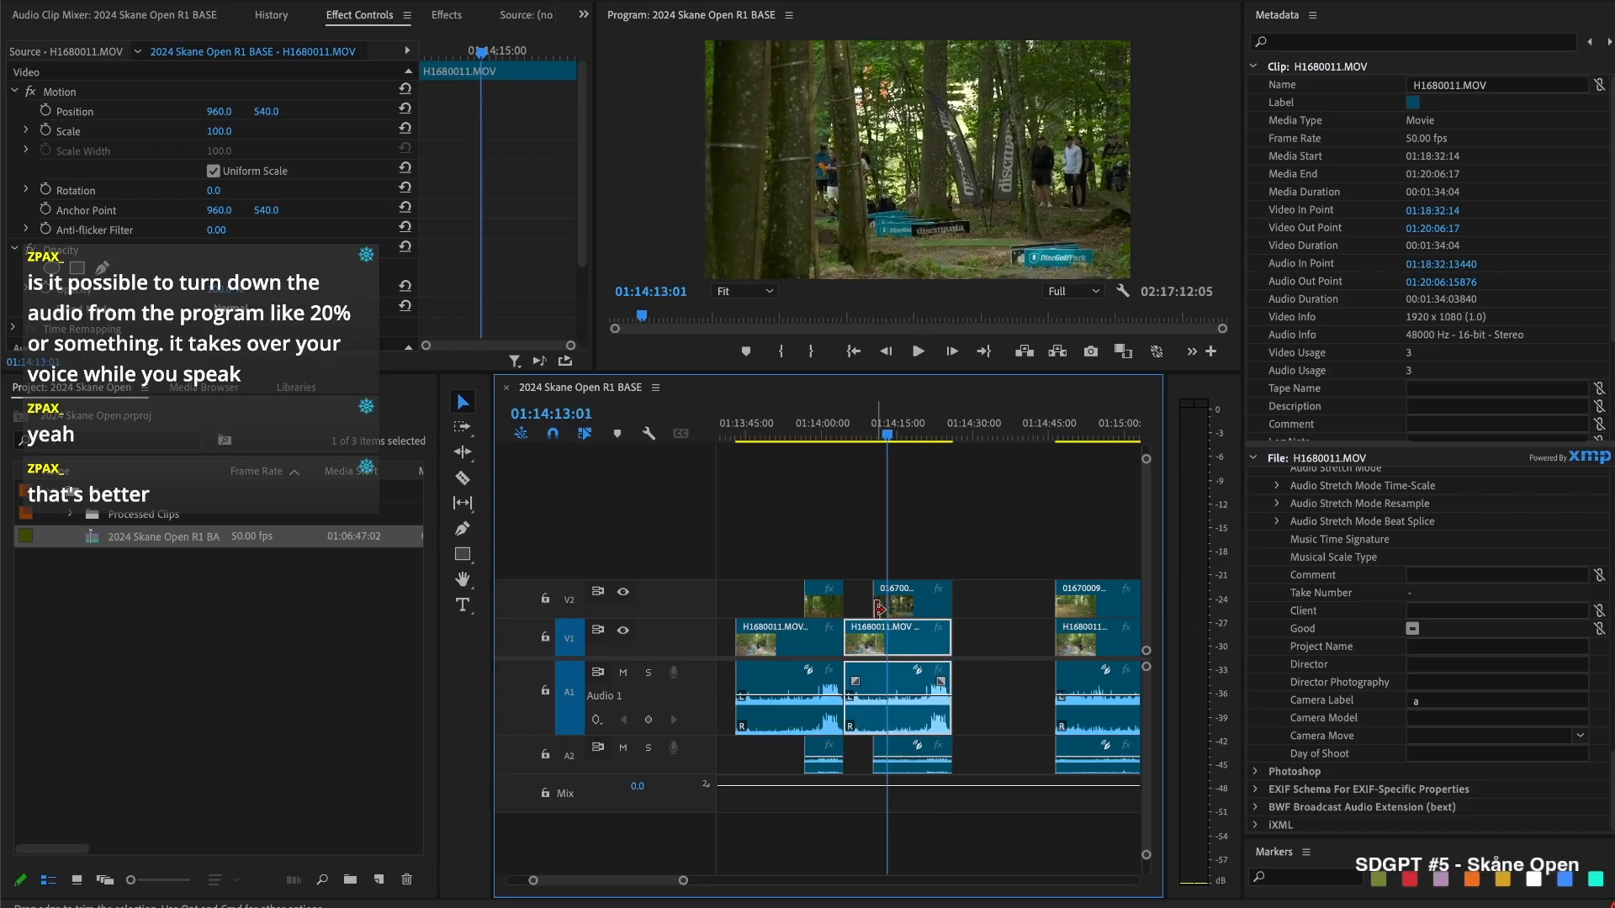
key(super+shift+k)
click(864, 575)
drag(864, 574, 870, 644)
key(Delete)
click(867, 640)
key(Delete)
key(Up)
Give the original and duplicated clips of this throw a blue label on all tracks
drag(879, 526, 813, 656)
right_click(813, 656)
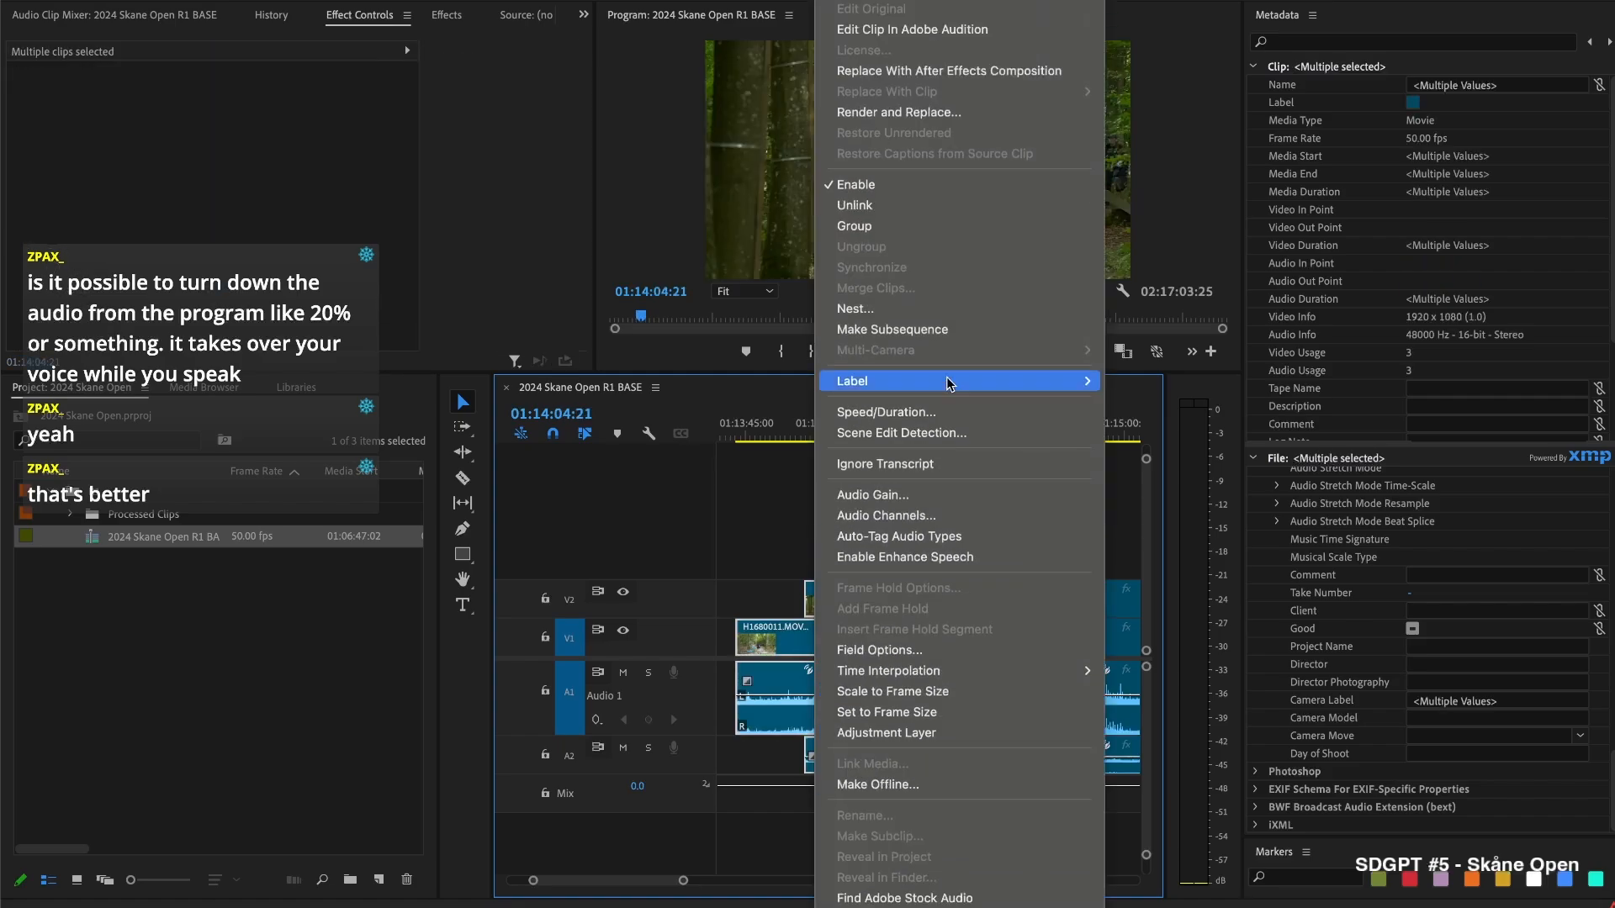
mouse_move(946, 380)
click(1192, 588)
Play the duplicated throw, close the gap after it and trim the start of the following 01670009.MOV to about 01:14:51
click(827, 425)
key(space)
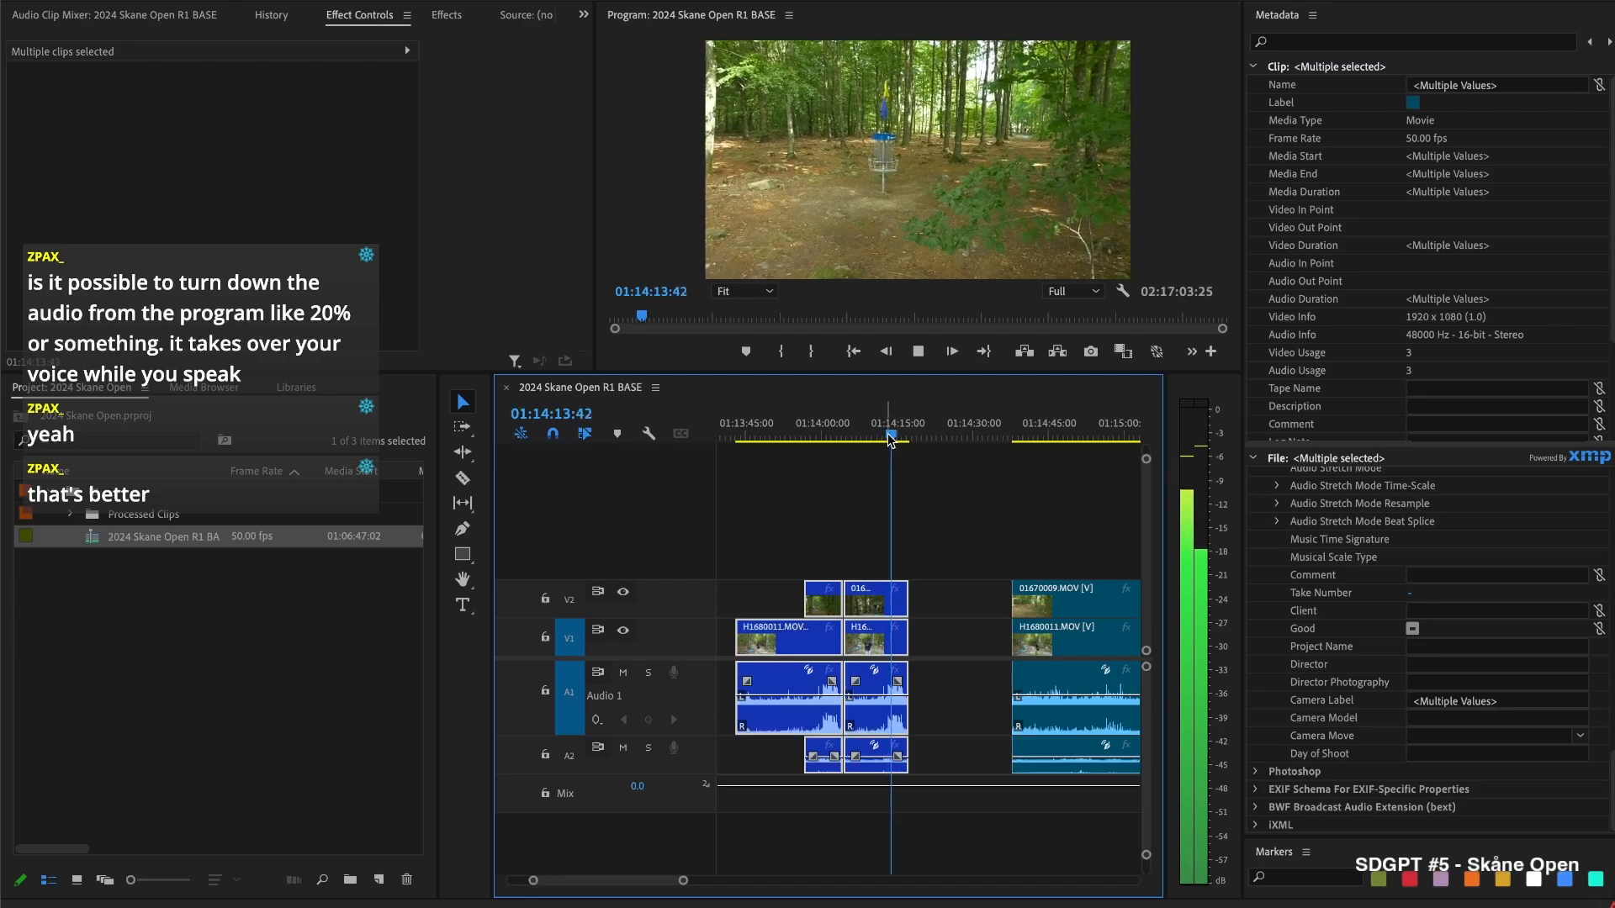
key(space)
click(984, 638)
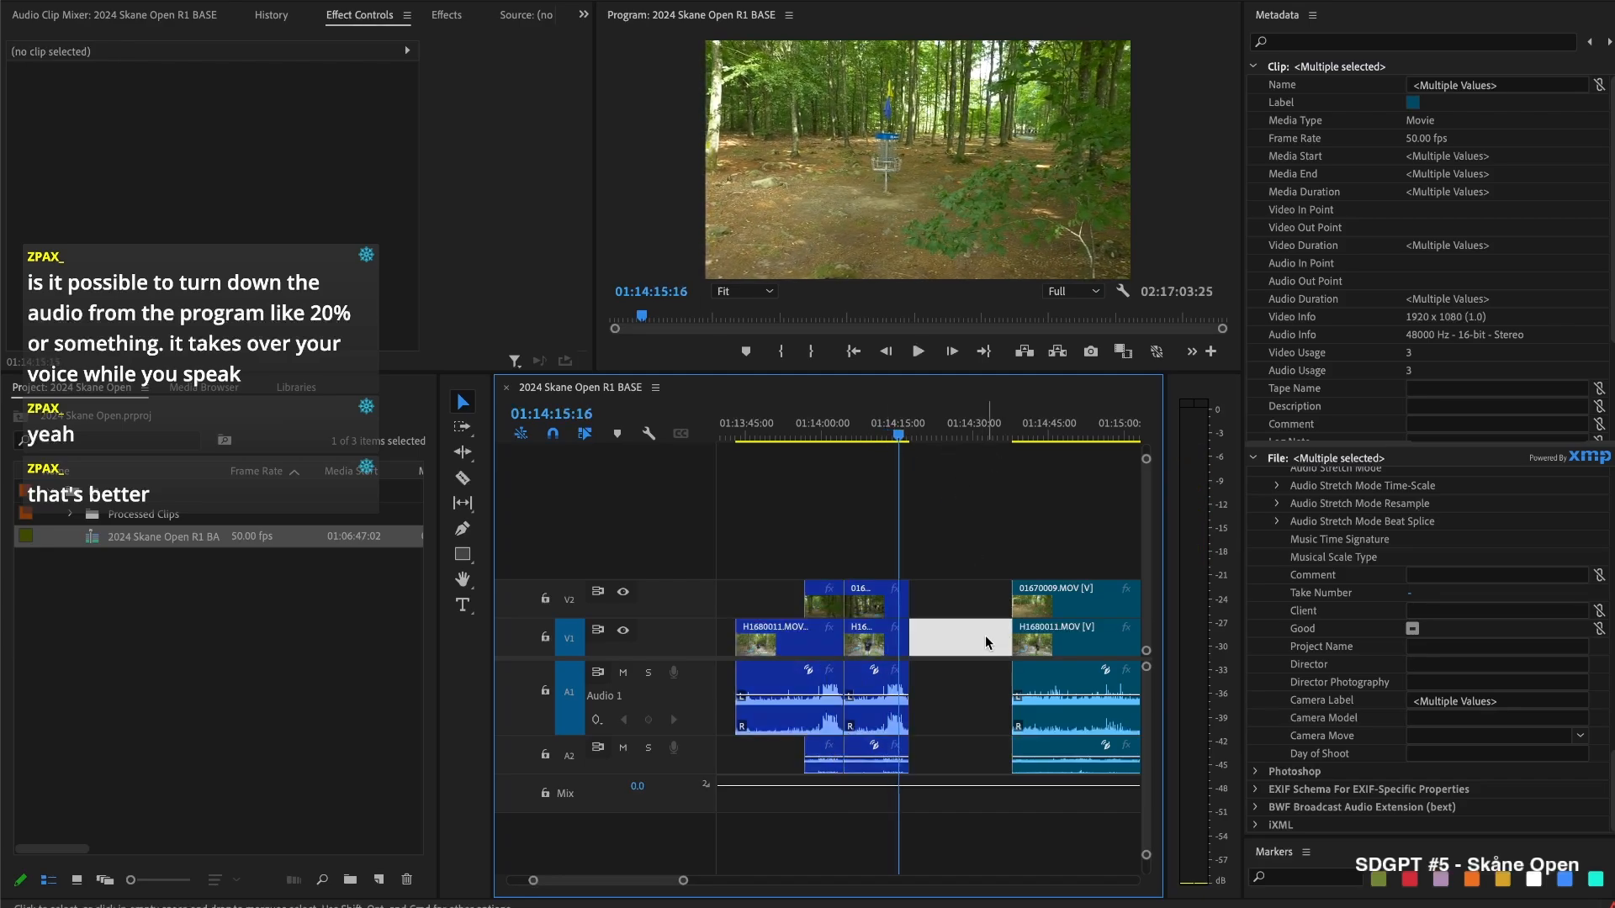
key(Delete)
scroll(925, 631, down, 3)
drag(744, 603, 898, 602)
Play into the next throw, cut H1680011.MOV at 01:14:21:28, delete its part before the cut and close the gap
key(space)
scroll(809, 471, up, 3)
key(space)
scroll(925, 446, down, 2)
key(space)
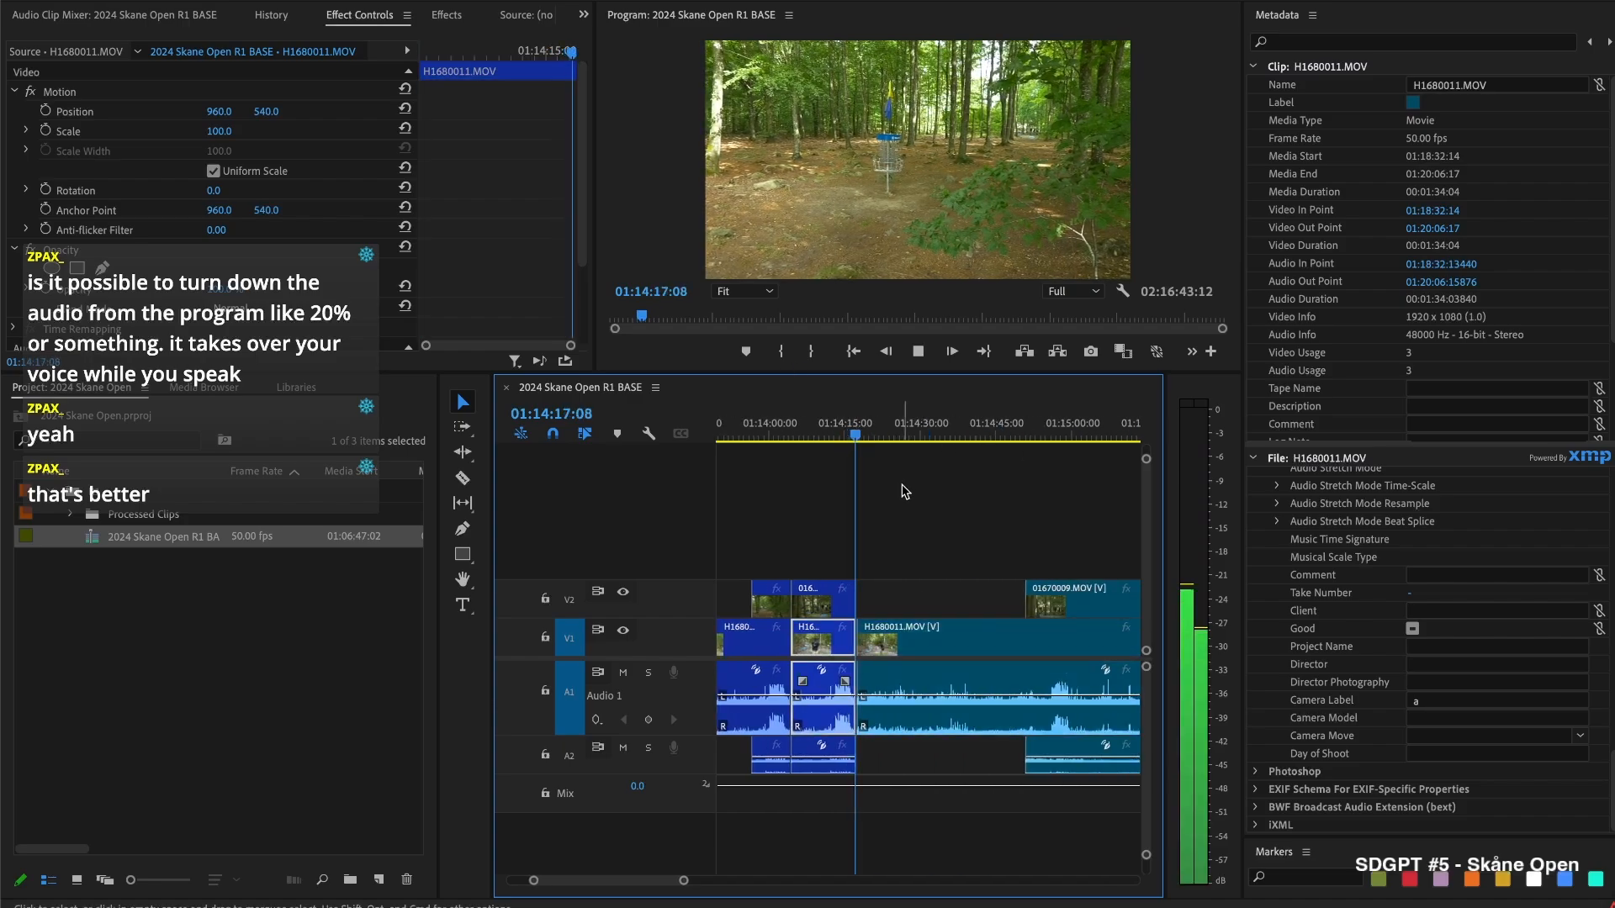
key(=)
key(space)
drag(858, 434, 871, 432)
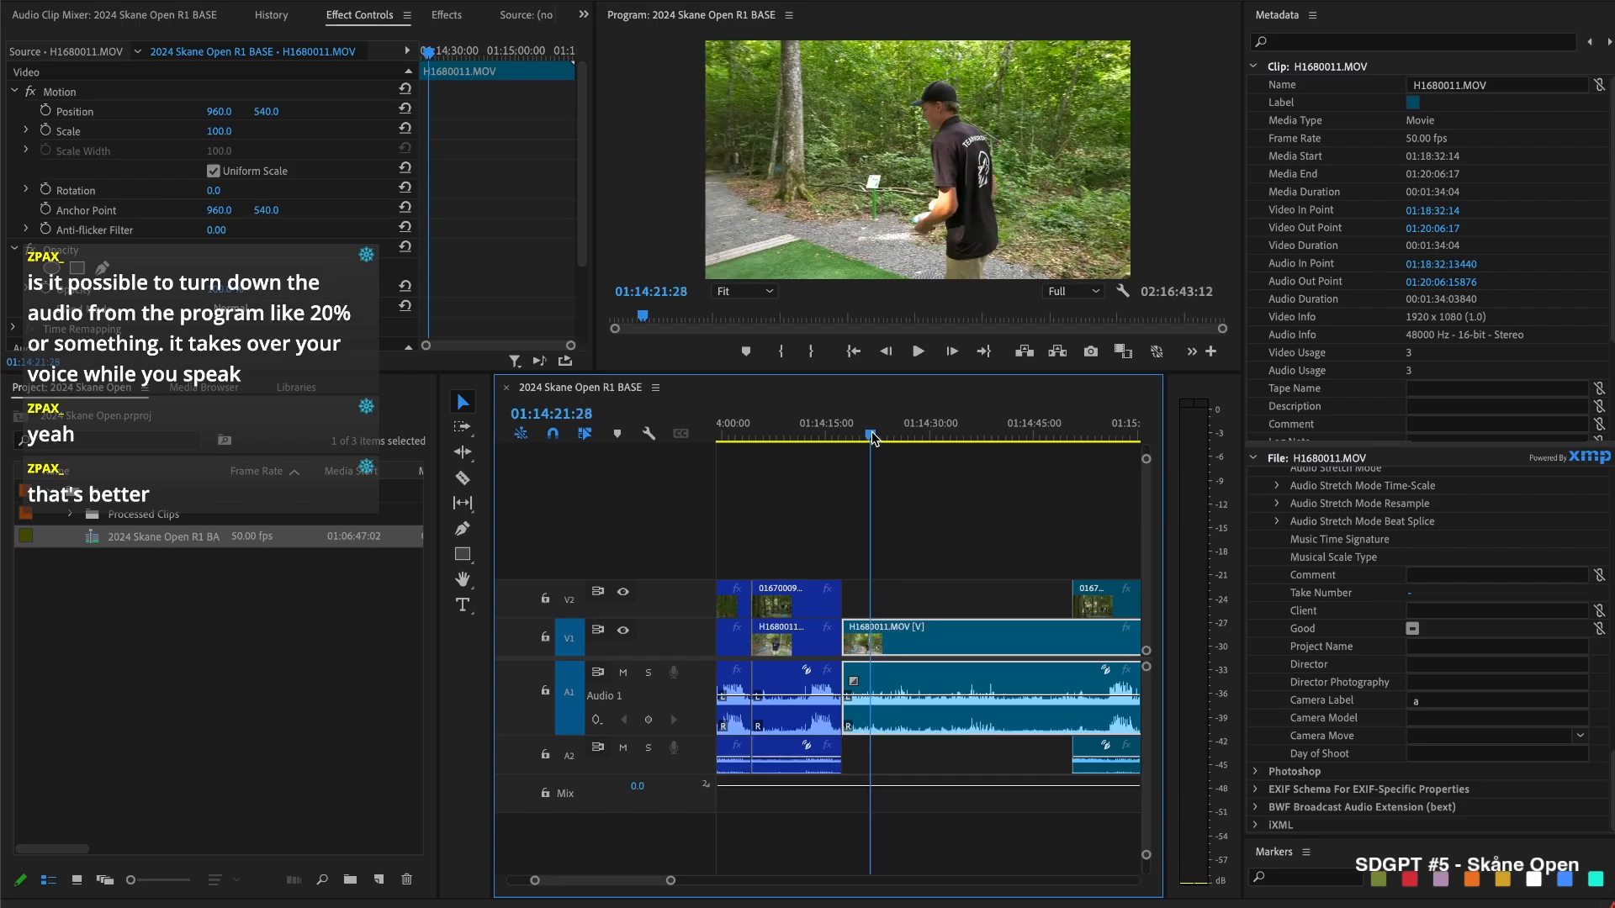
key(super+k)
key(Delete)
click(857, 635)
key(Delete)
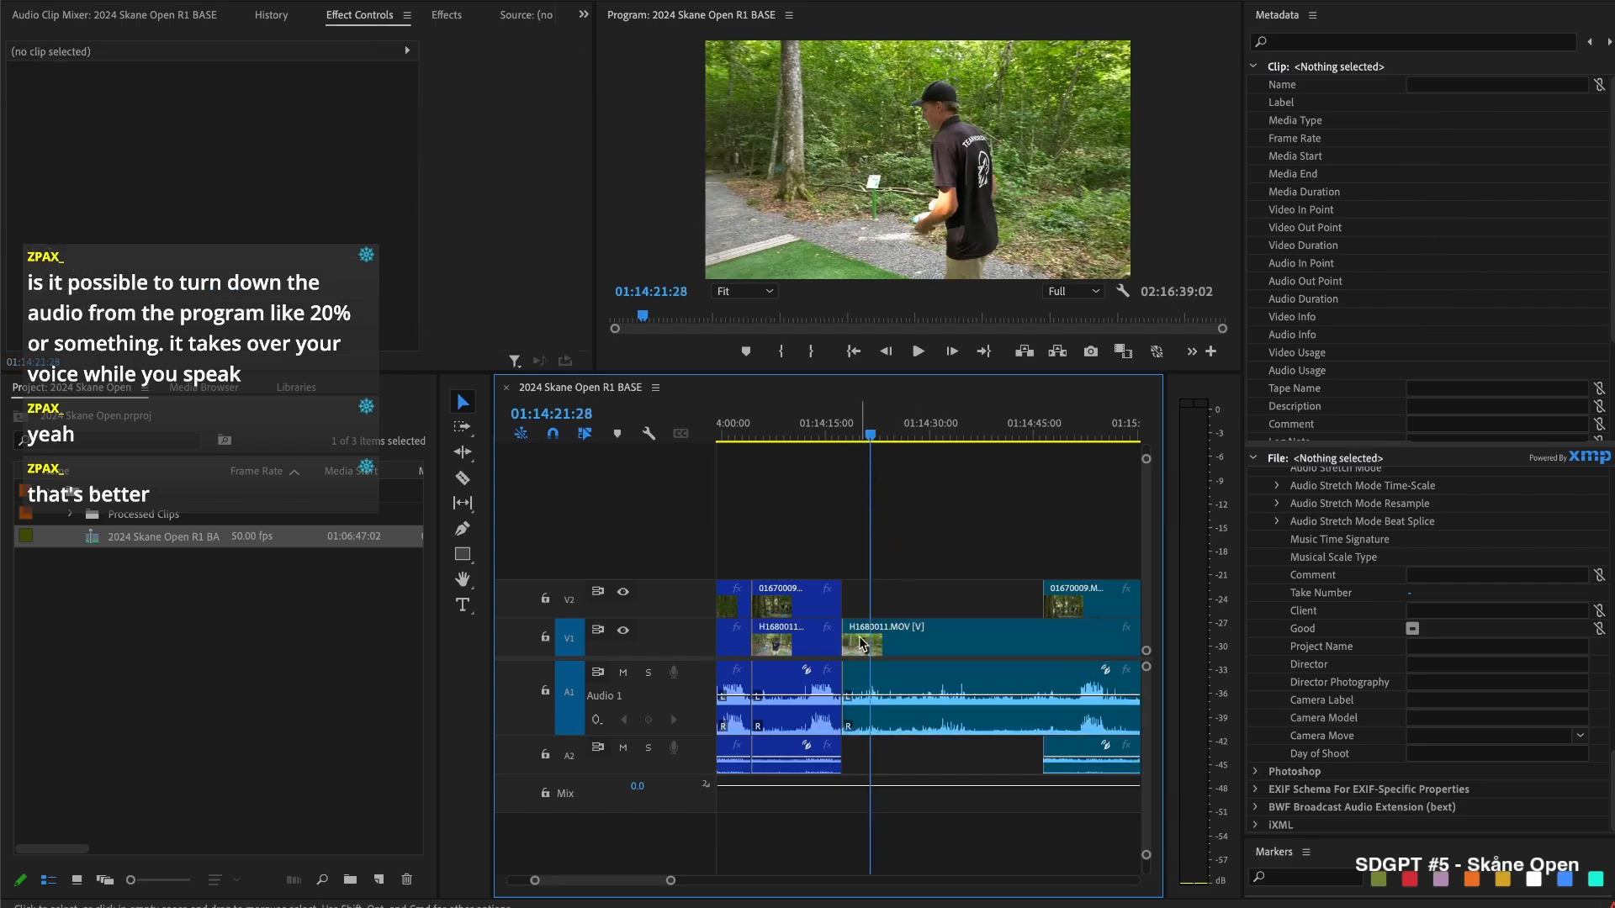
Play the throw, extend the start of 01670009.MOV back to about 01:14:25 and cut both cameras at 01:14:31:02
click(859, 635)
key(Up)
key(space)
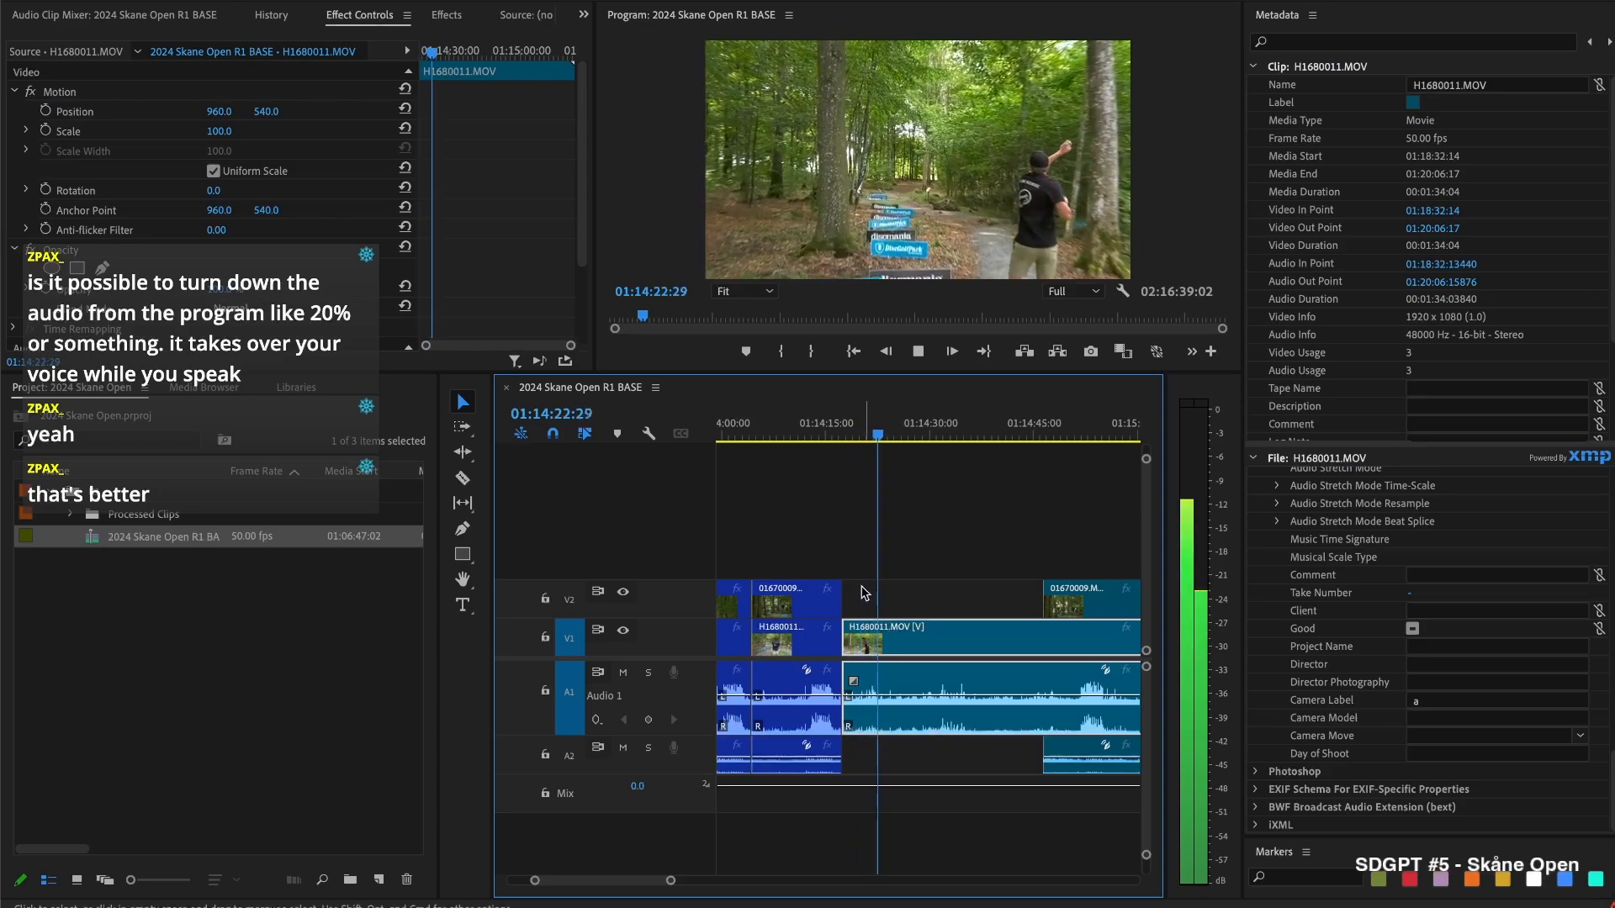
key(space)
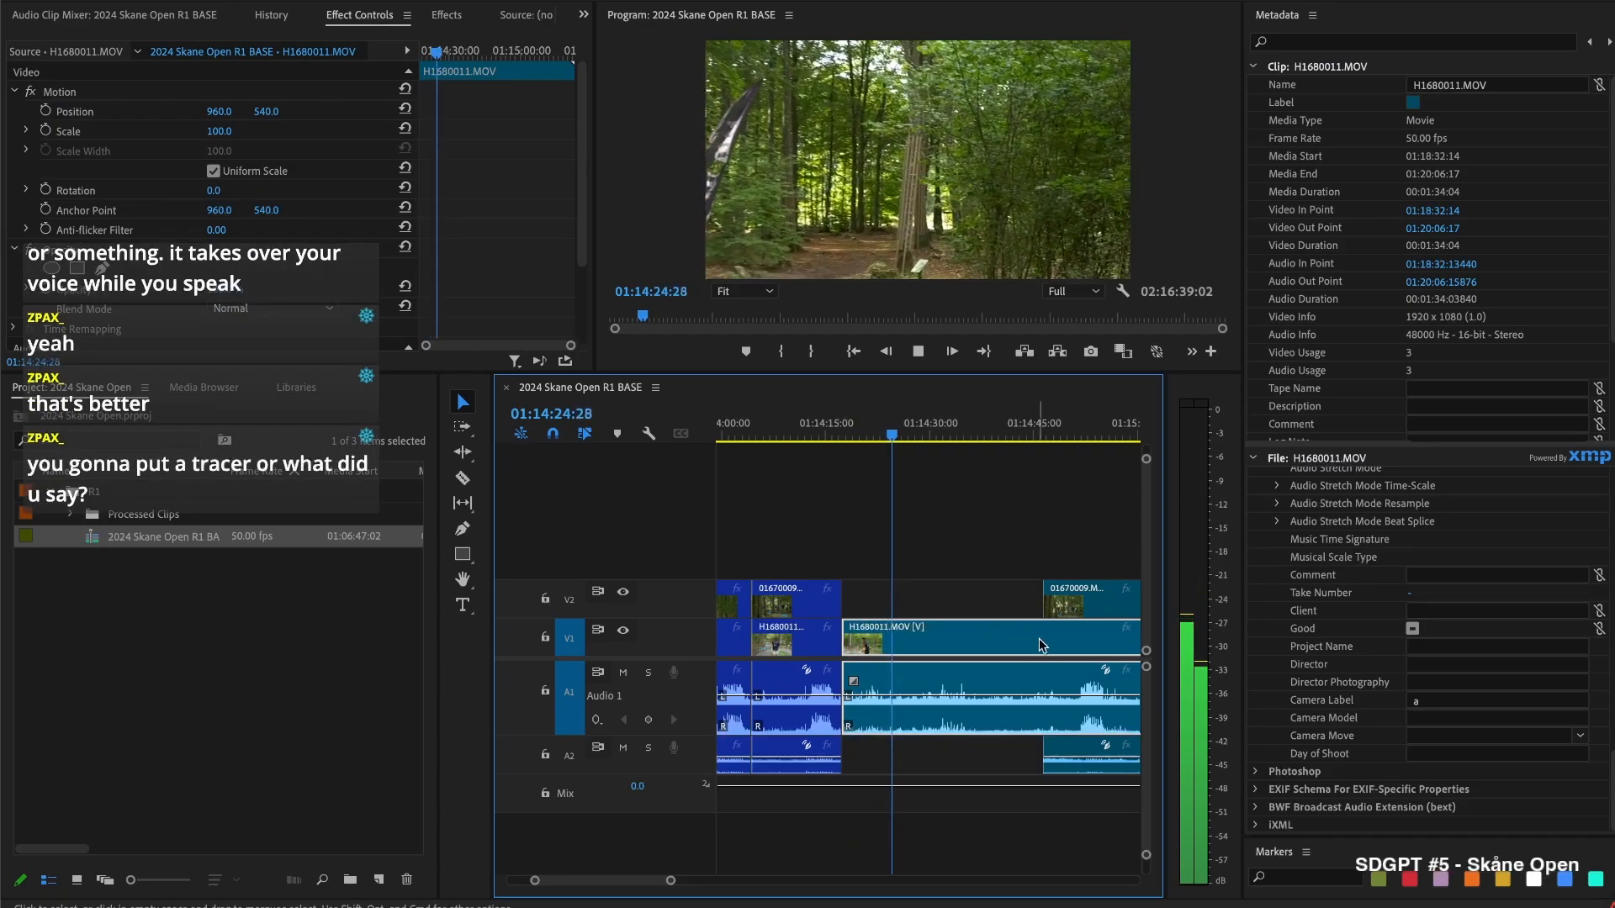
drag(1032, 608, 893, 607)
key(space)
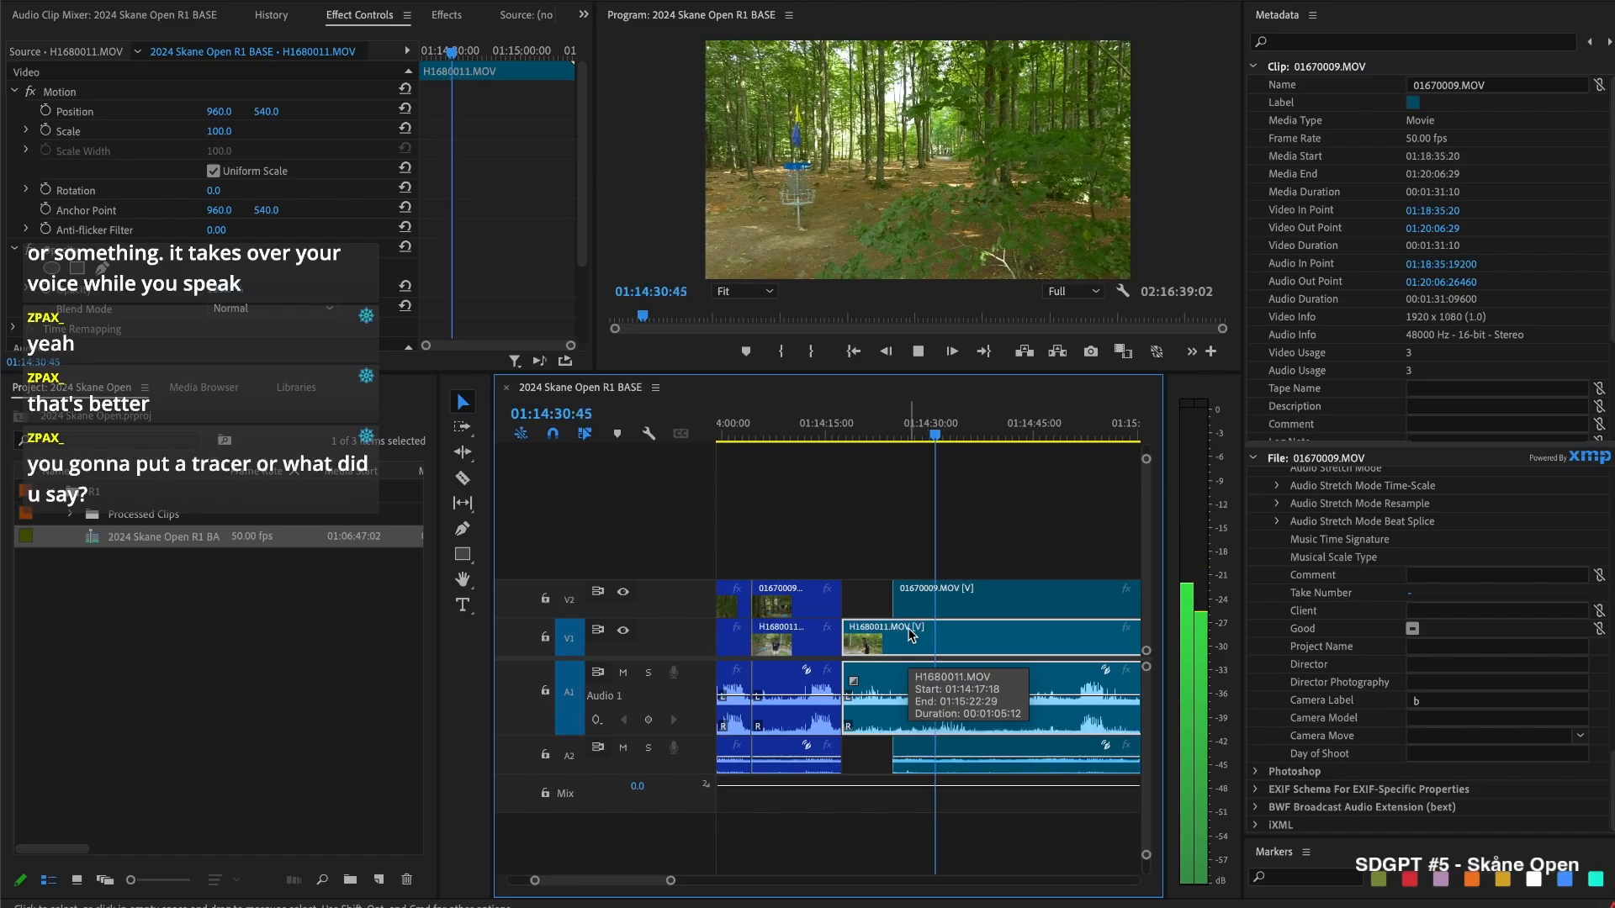
key(space)
key(ctrl+k)
Trim the remaining 01670009.MOV to start around 01:14:53 and remove H1680011.MOV from 01:14:31:02 to 01:14:39:04, closing the gap
drag(942, 597, 1086, 597)
drag(941, 425, 994, 429)
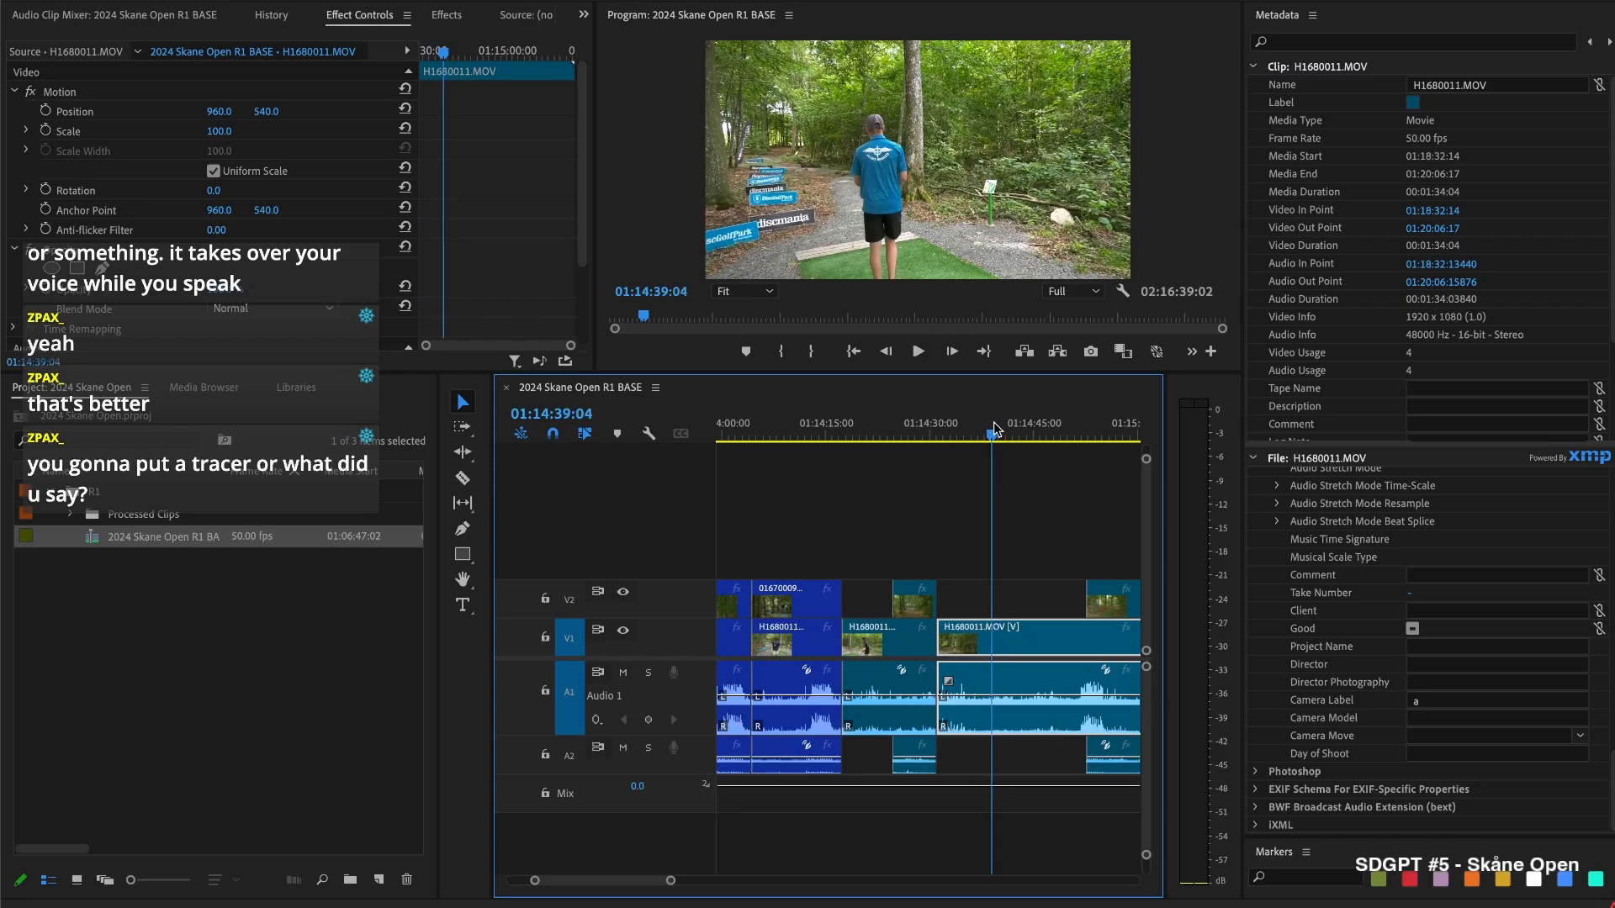
key(ctrl+k)
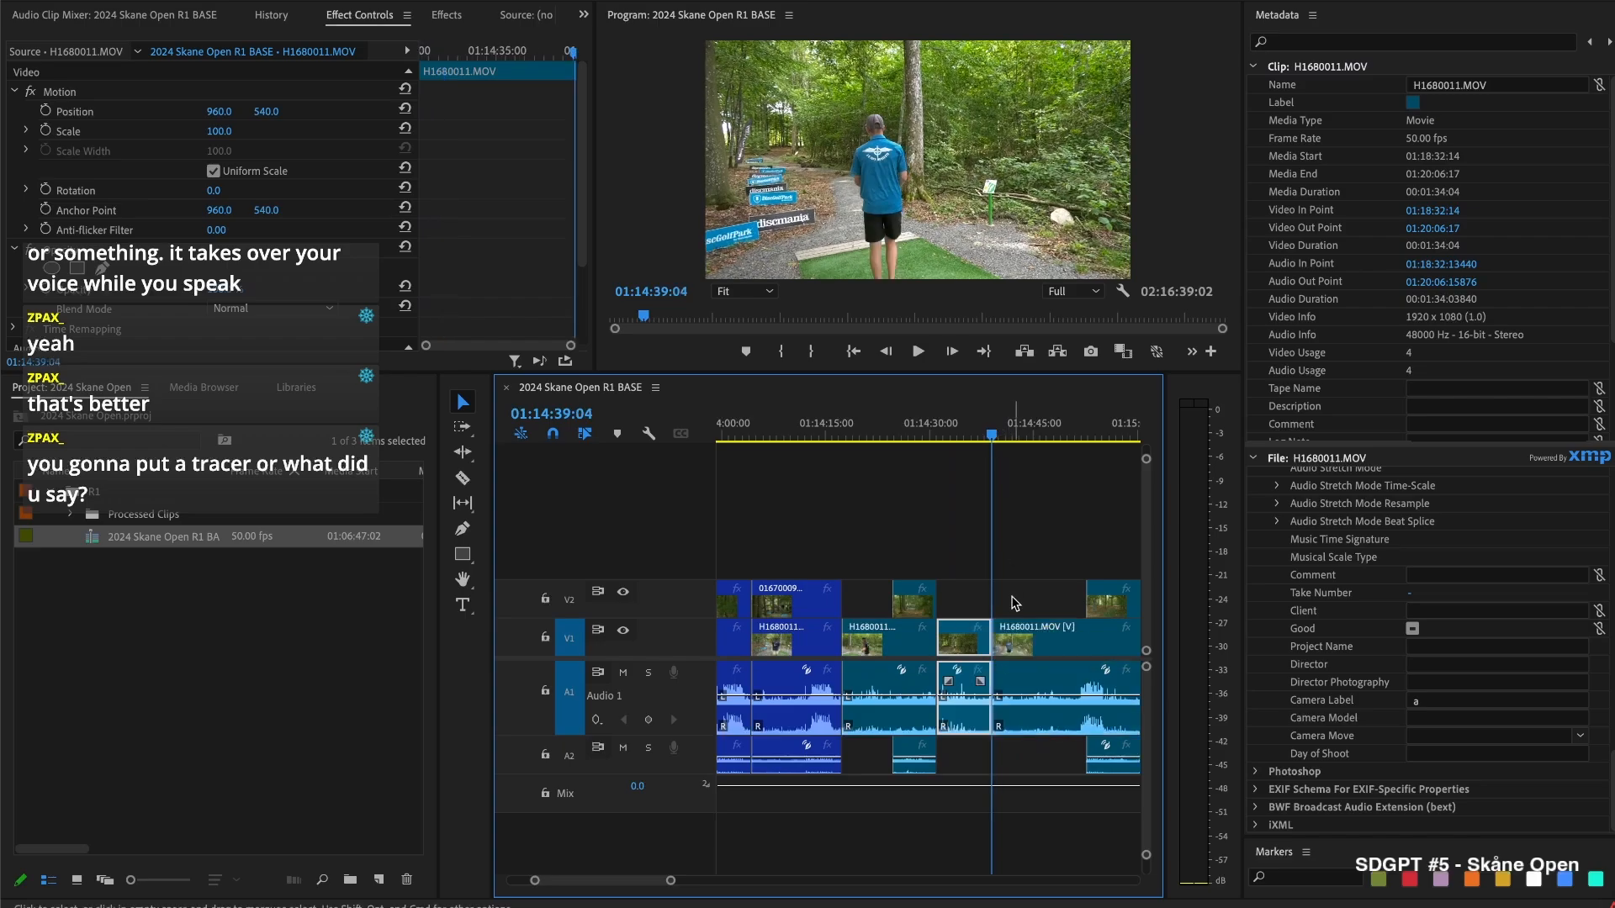
key(Delete)
click(967, 646)
key(Delete)
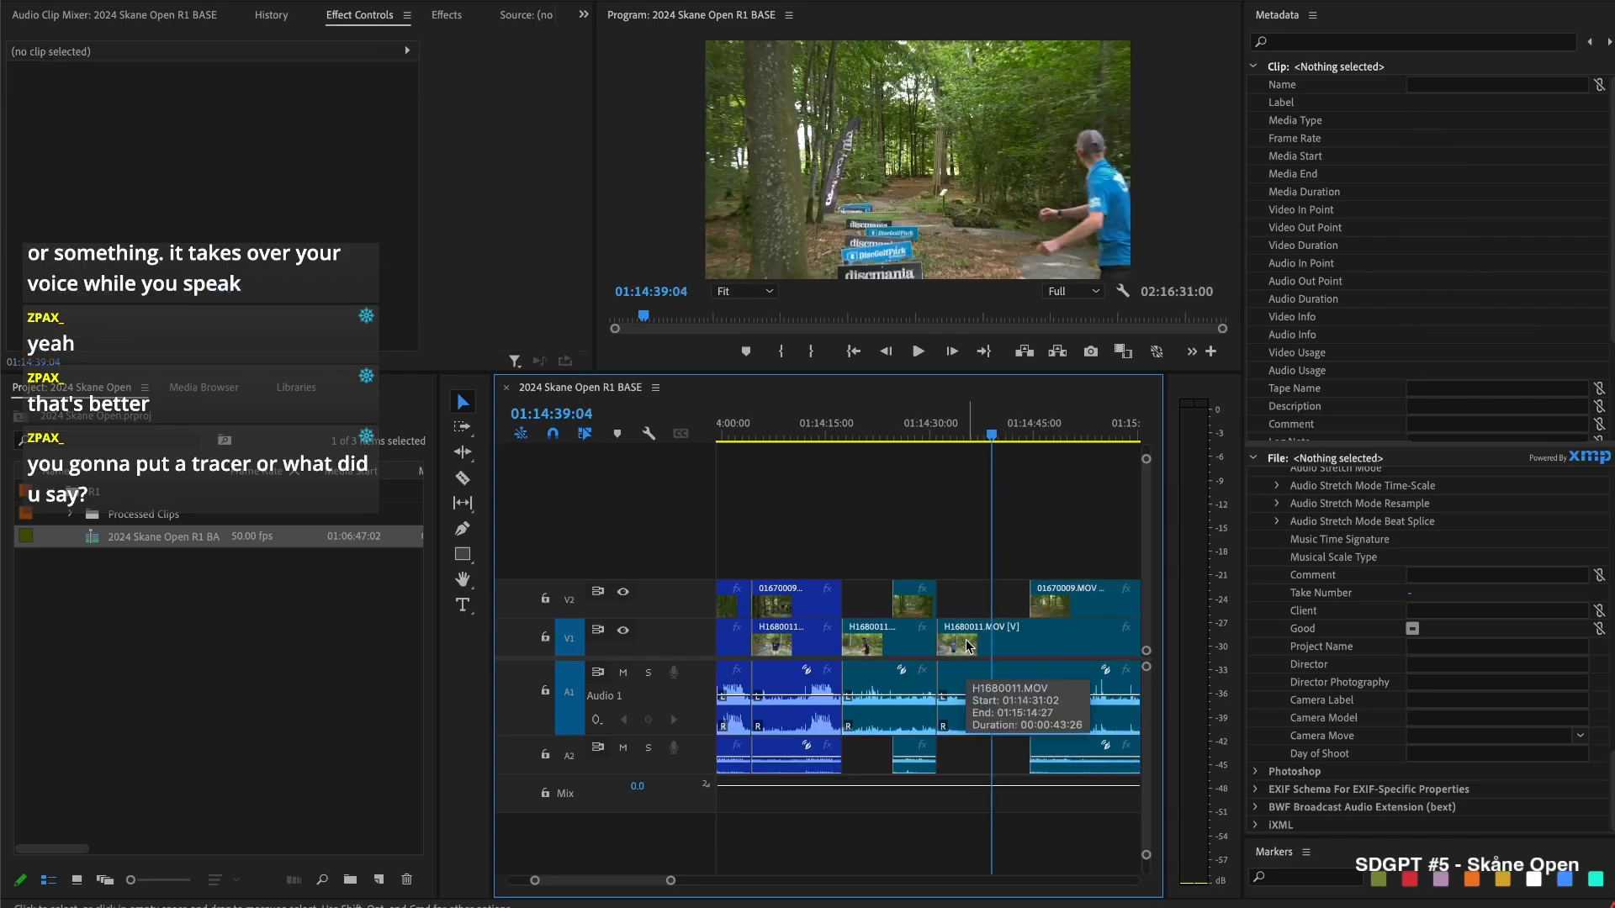
Play the next throw, extend the start of 01670009.MOV back to 01:14:42:18 and cut both cameras at 01:14:47:40
key(Up)
key(space)
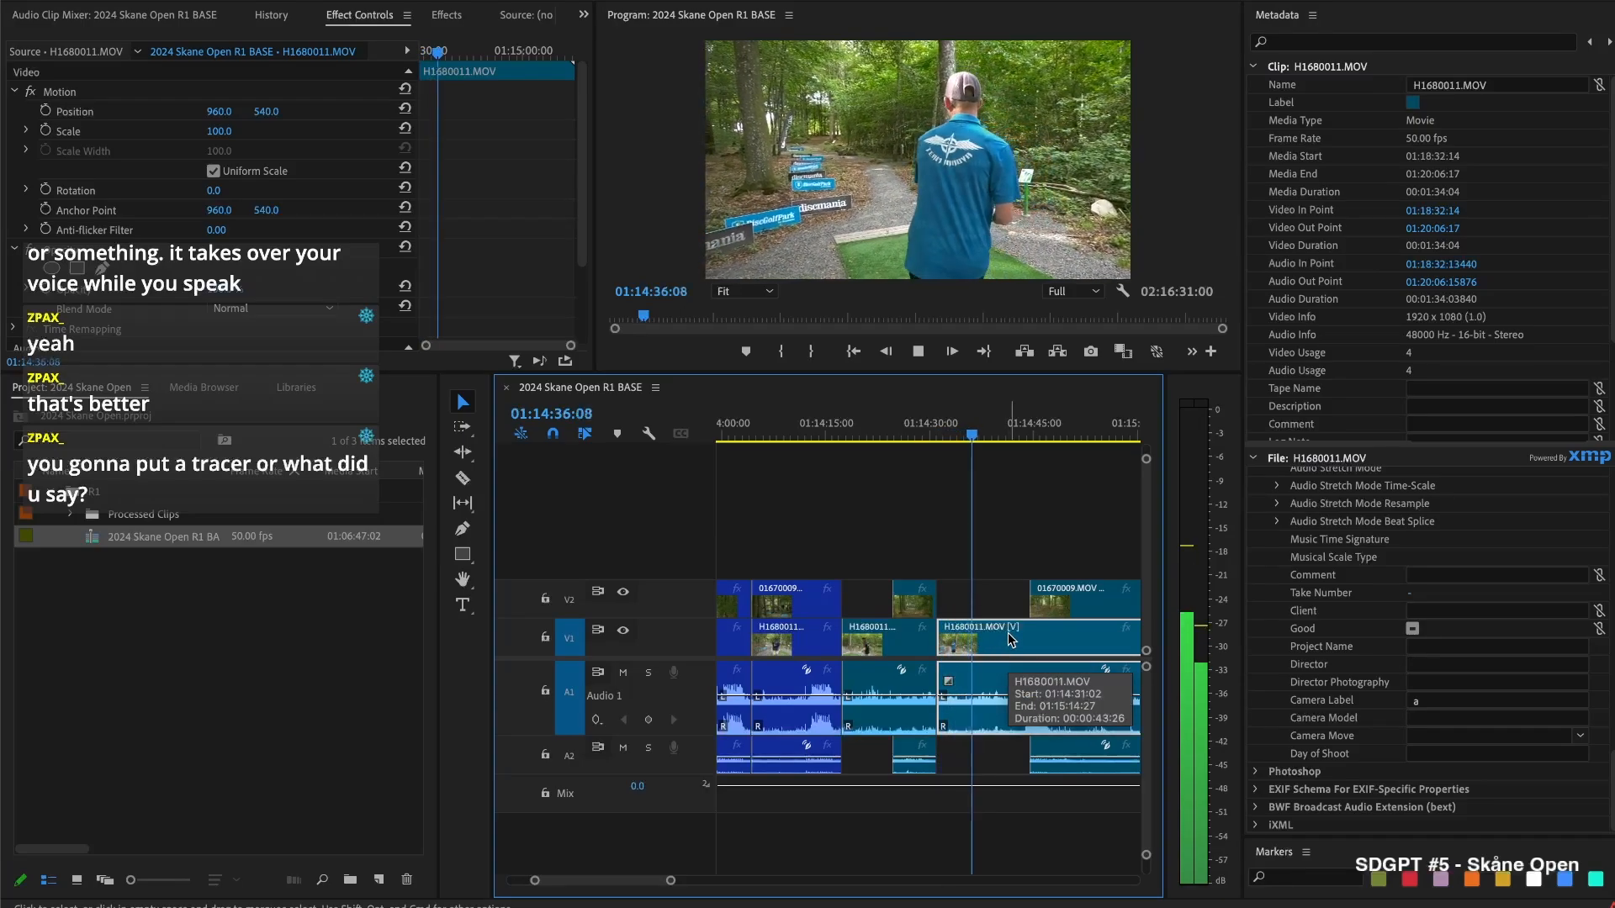
key(space)
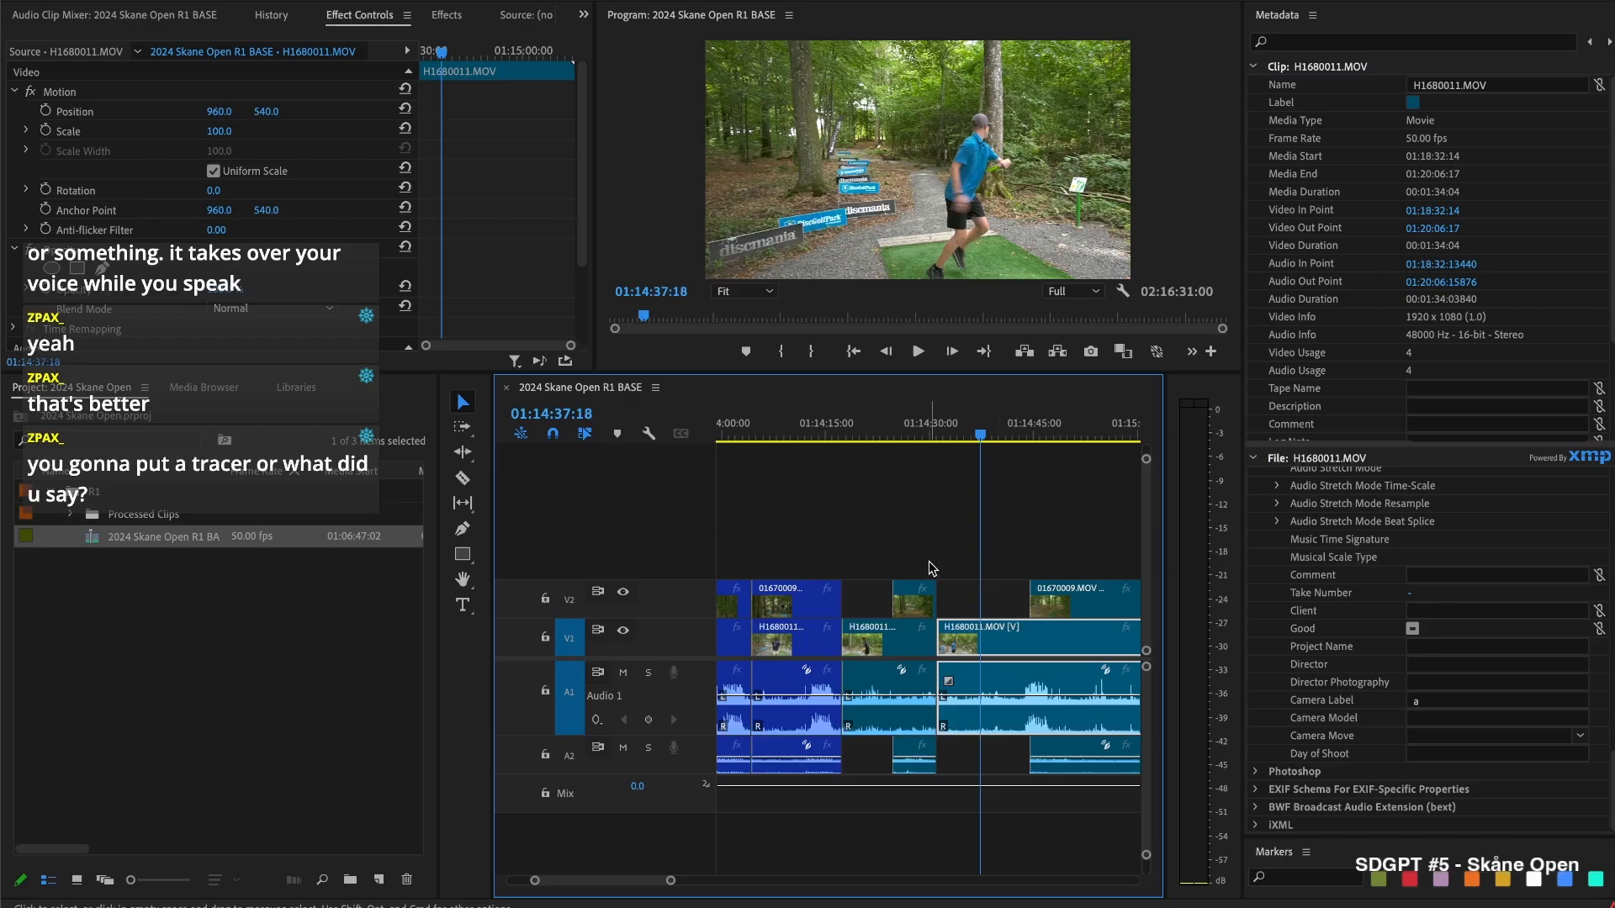
drag(969, 429, 937, 433)
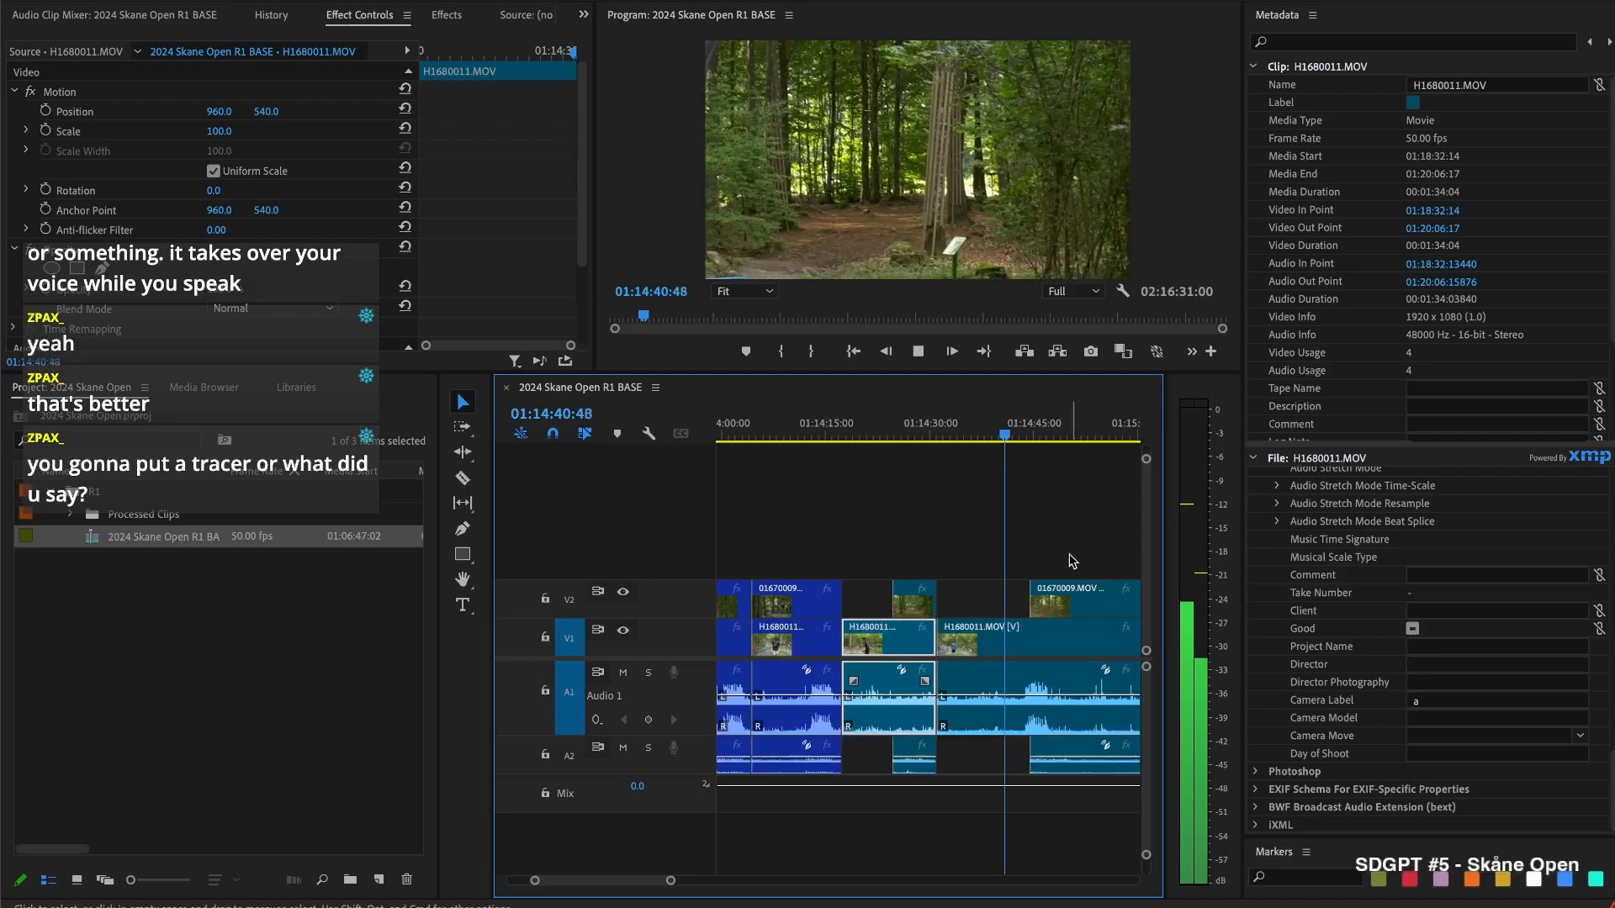
key(space)
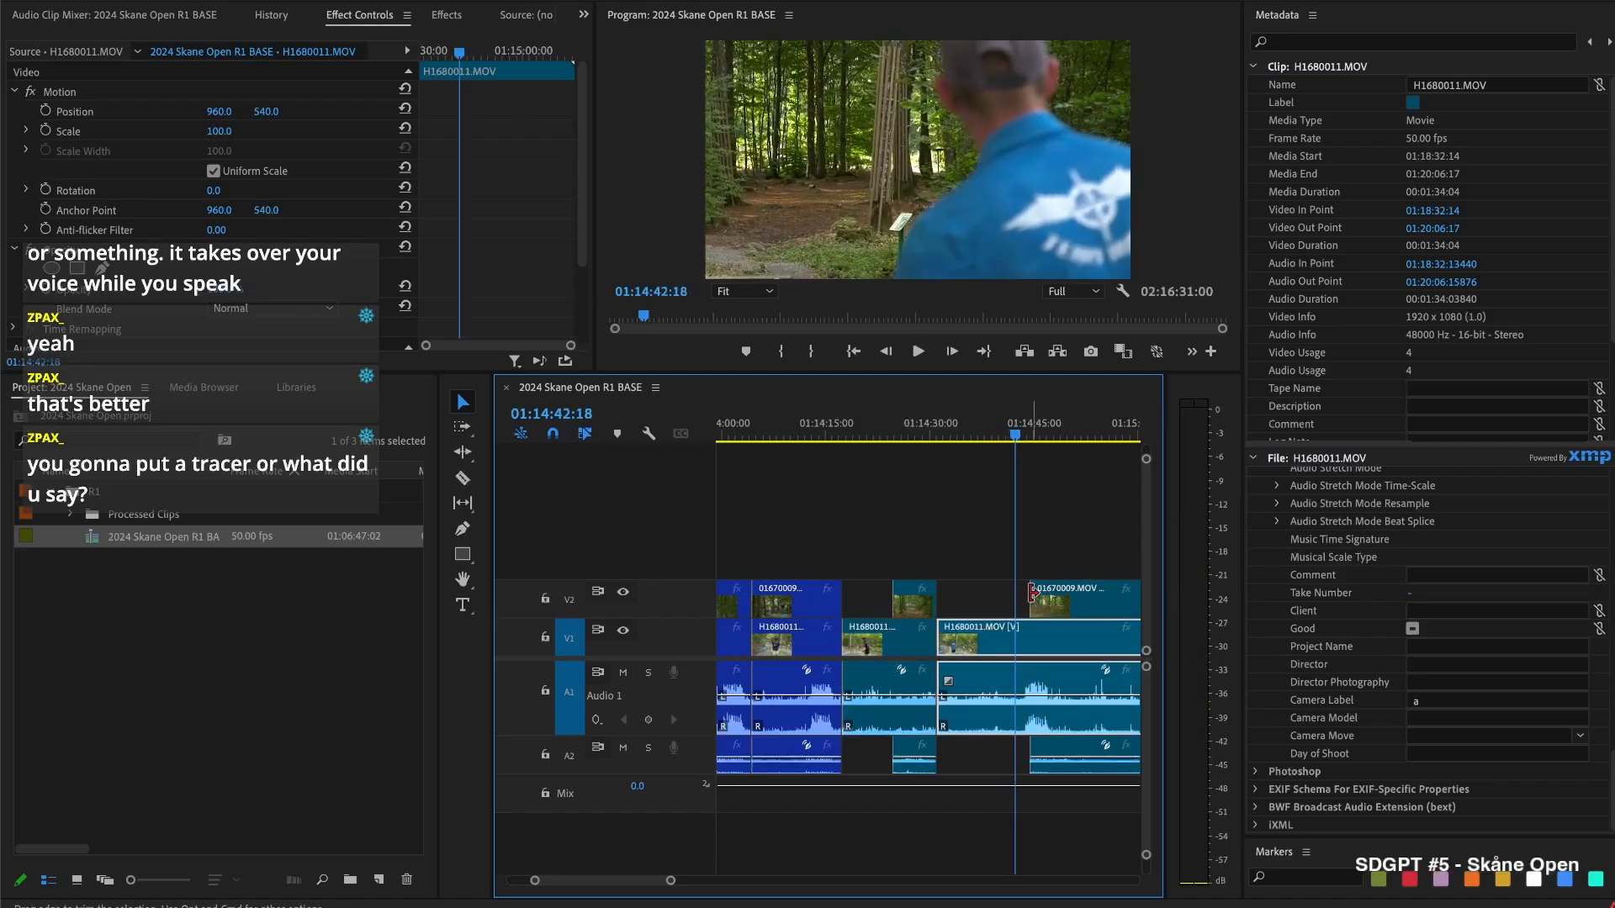
drag(1031, 593, 1016, 593)
key(space)
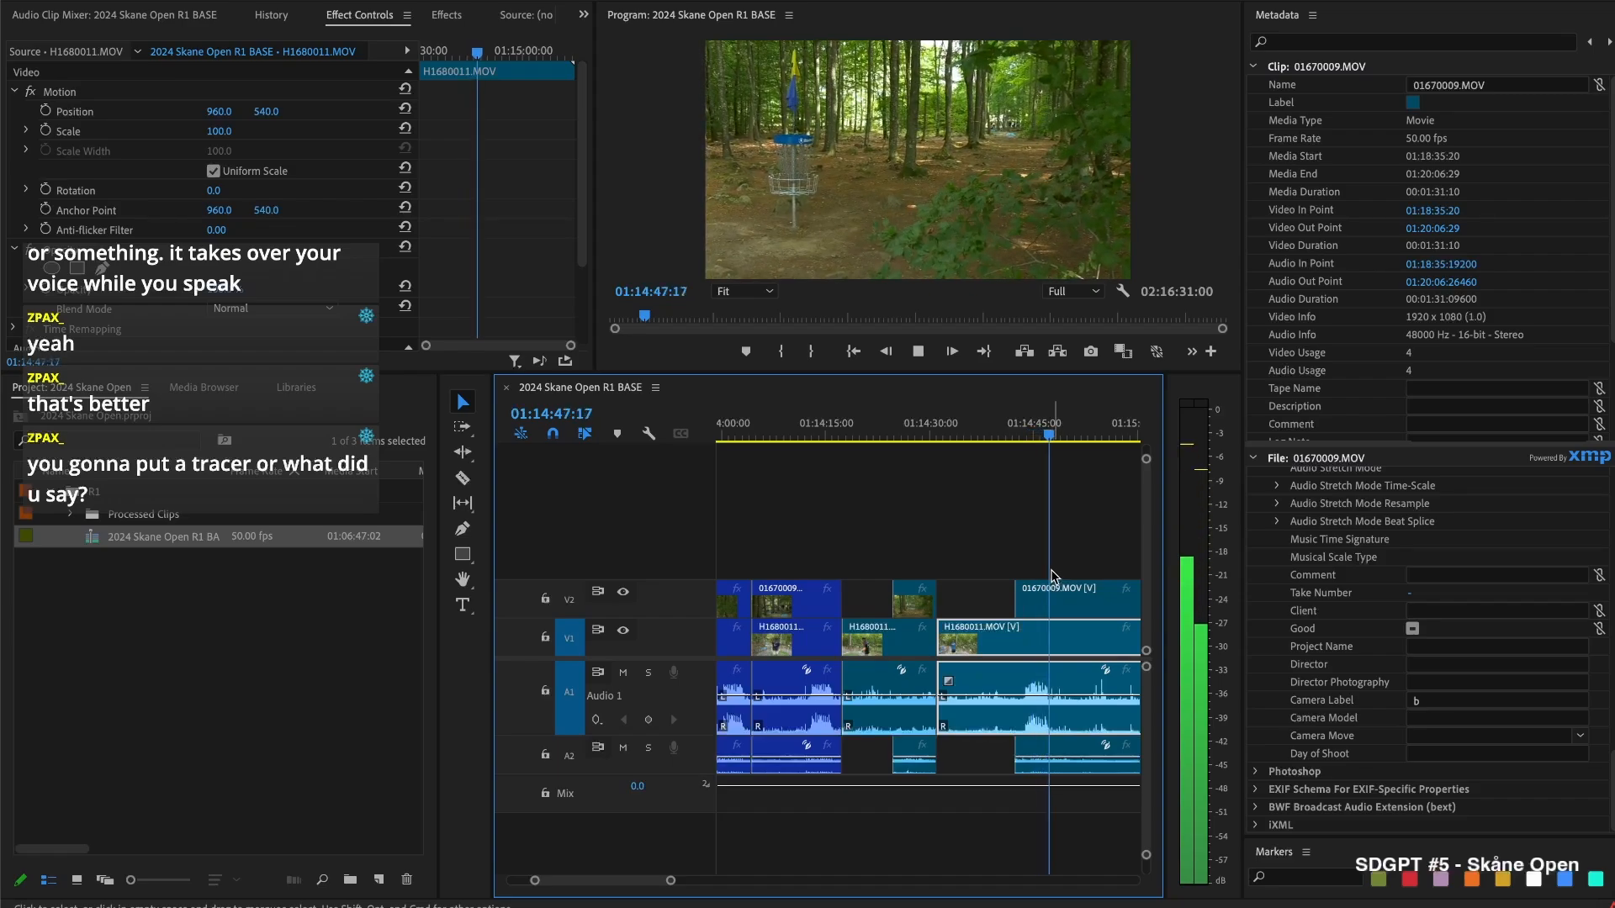
key(space)
key(super+shift+k)
Trim the remaining 01670009.MOV to start around 01:15:09 and remove H1680011.MOV from 01:14:47:40 to 01:14:54:48, closing the gap
scroll(1051, 577, right, 3)
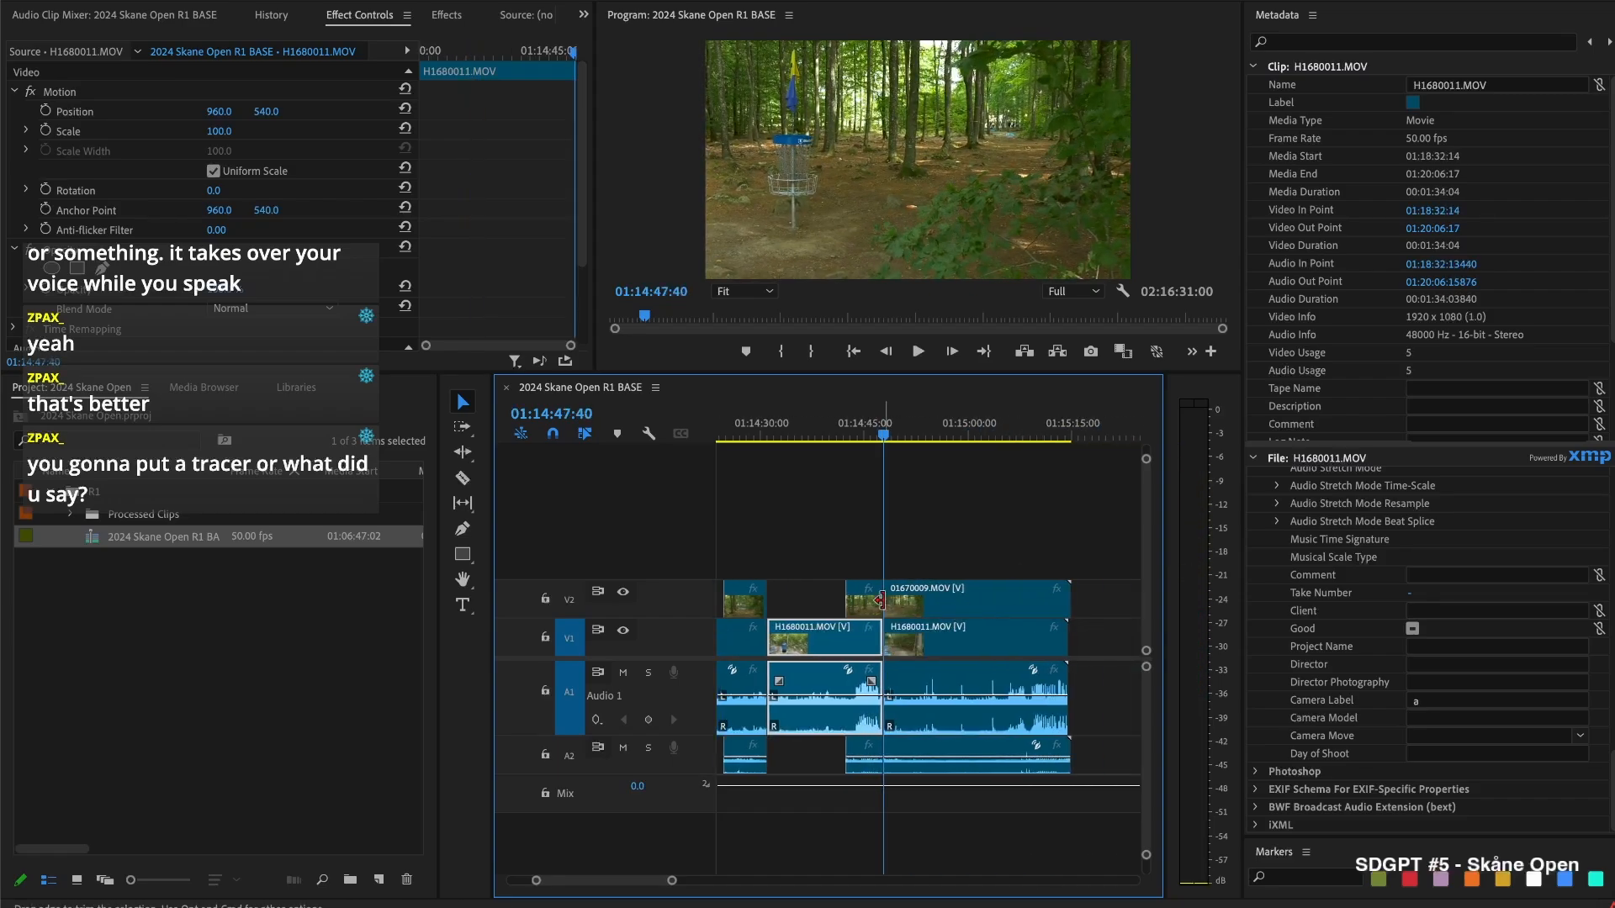
drag(893, 598, 1033, 593)
drag(906, 424, 932, 428)
key(super+k)
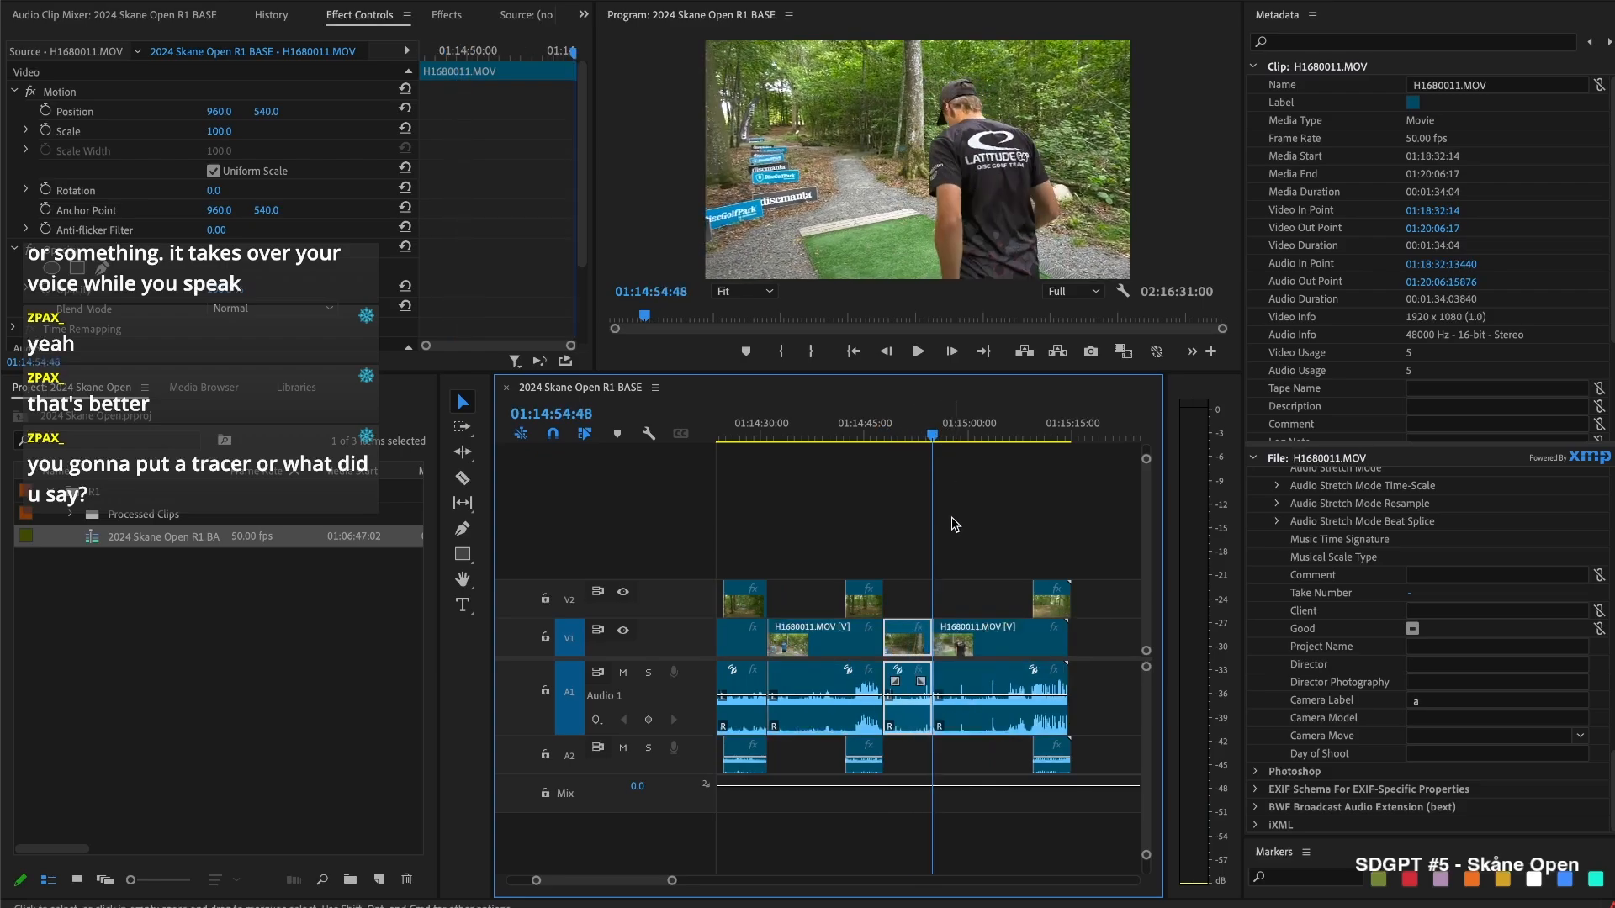
key(Delete)
click(906, 648)
key(Delete)
Play the last throw from 01:14:47:40 and set the start of its 01670009.MOV clip on V2 to 01:14:59:44
click(906, 649)
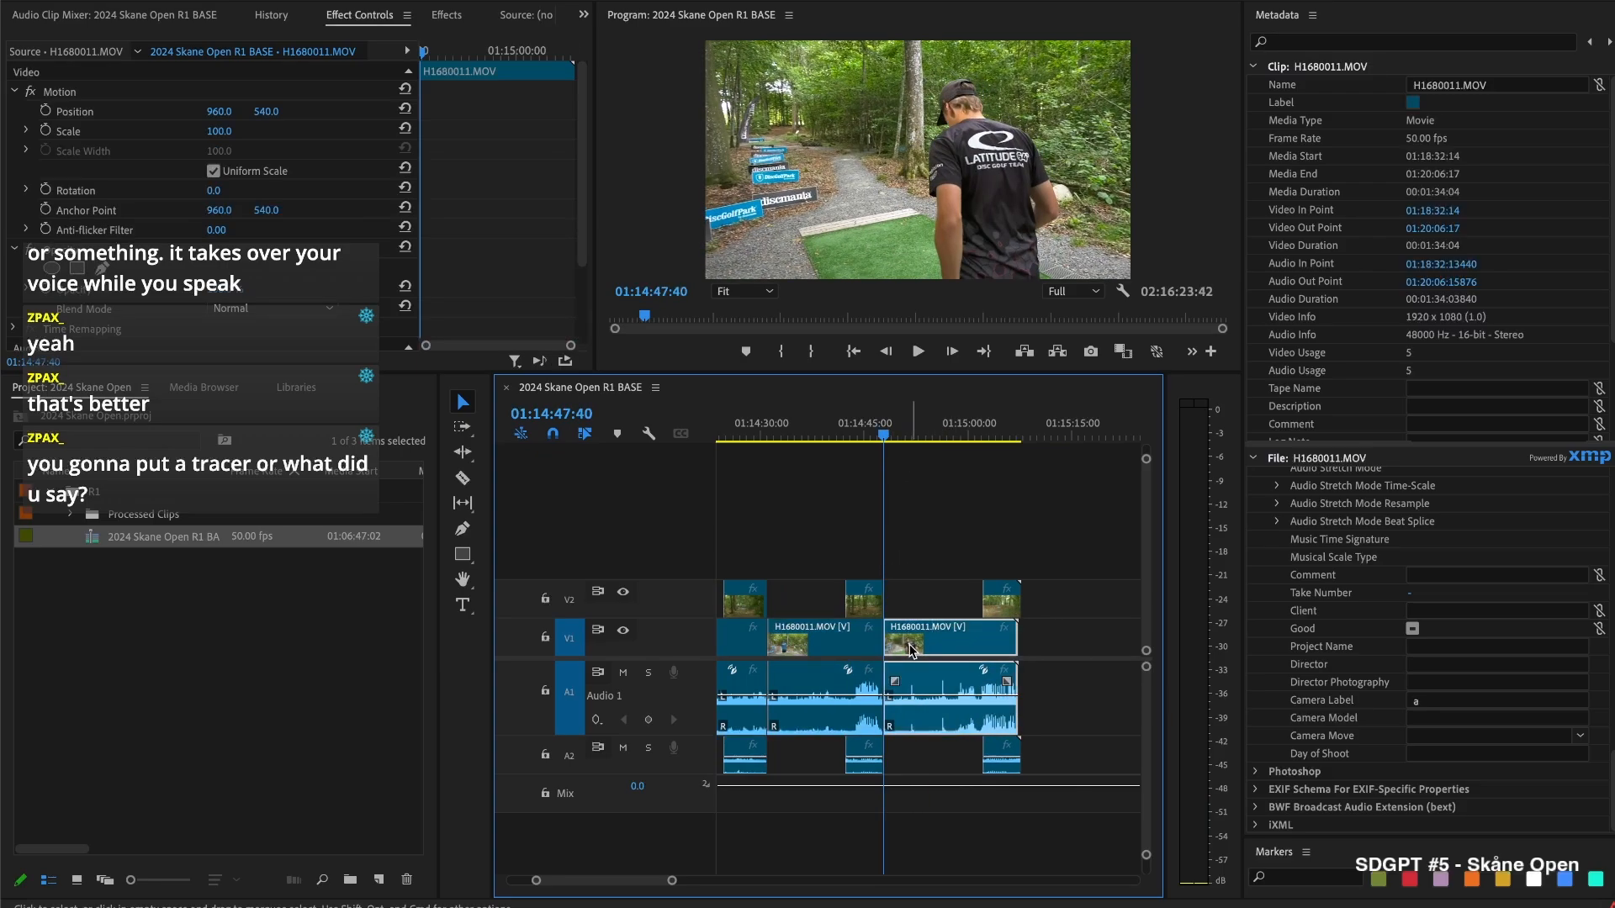
key(Up)
key(space)
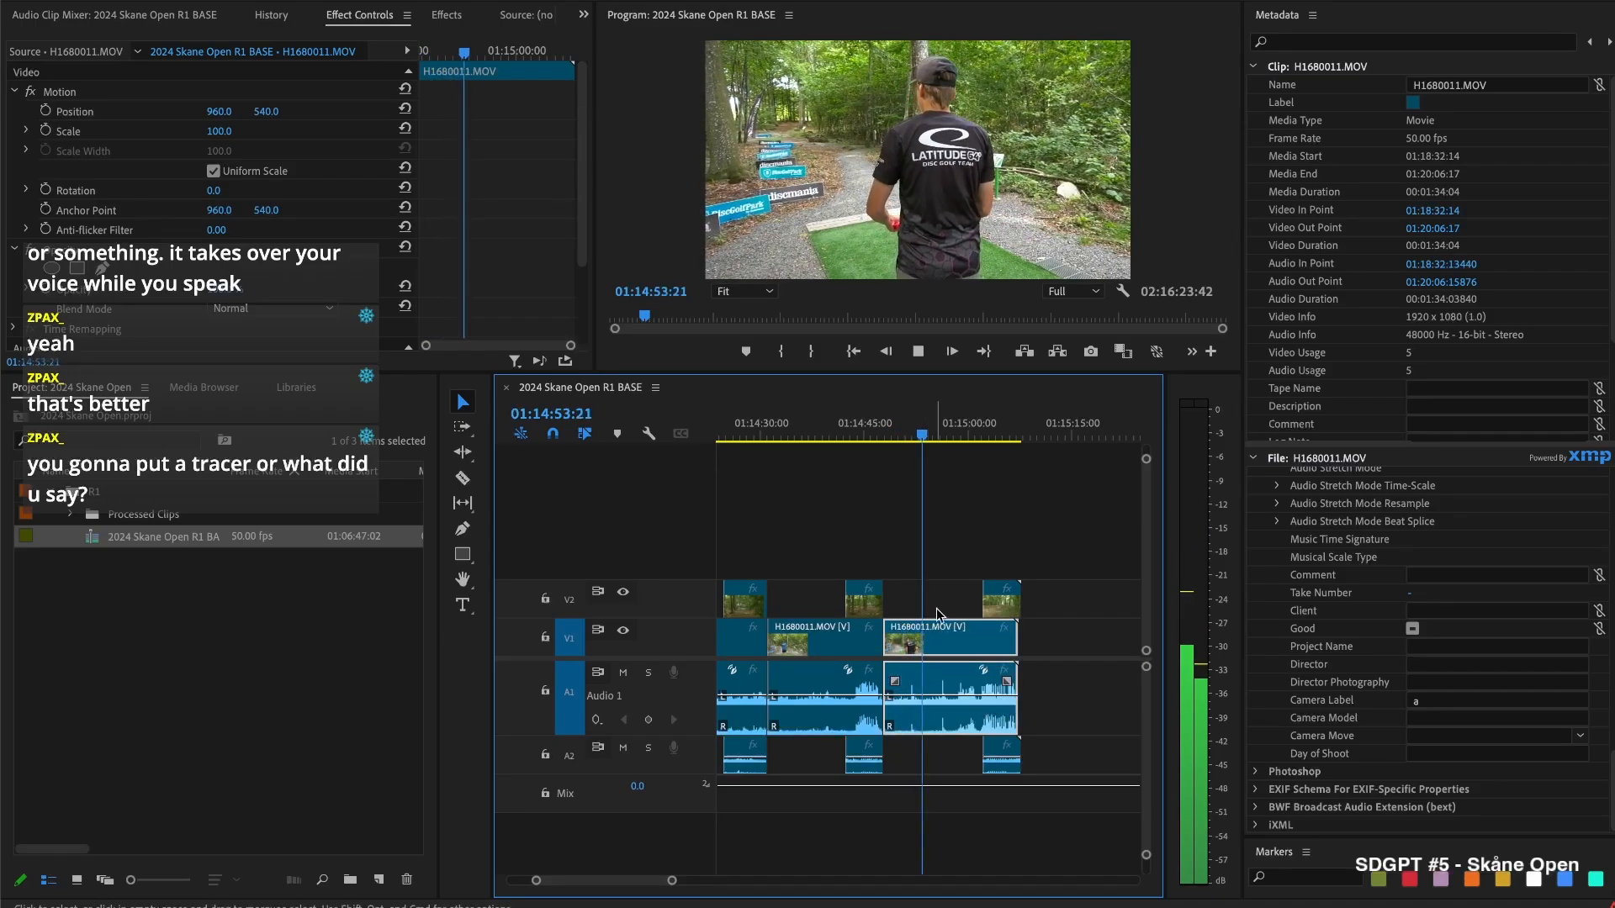
drag(982, 593, 994, 595)
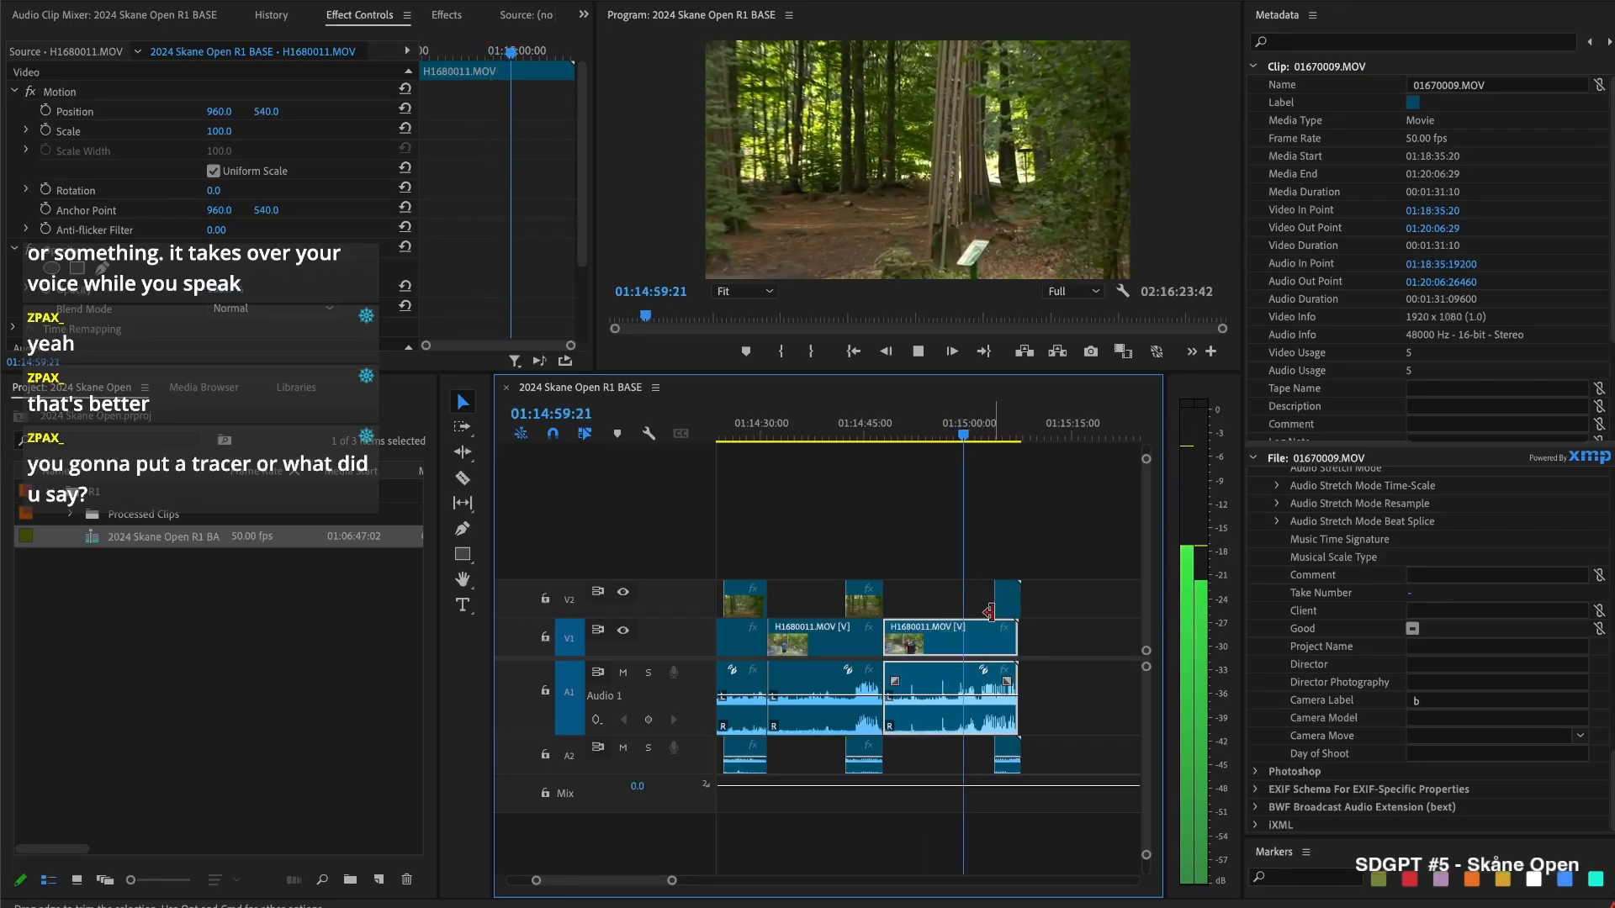
key(space)
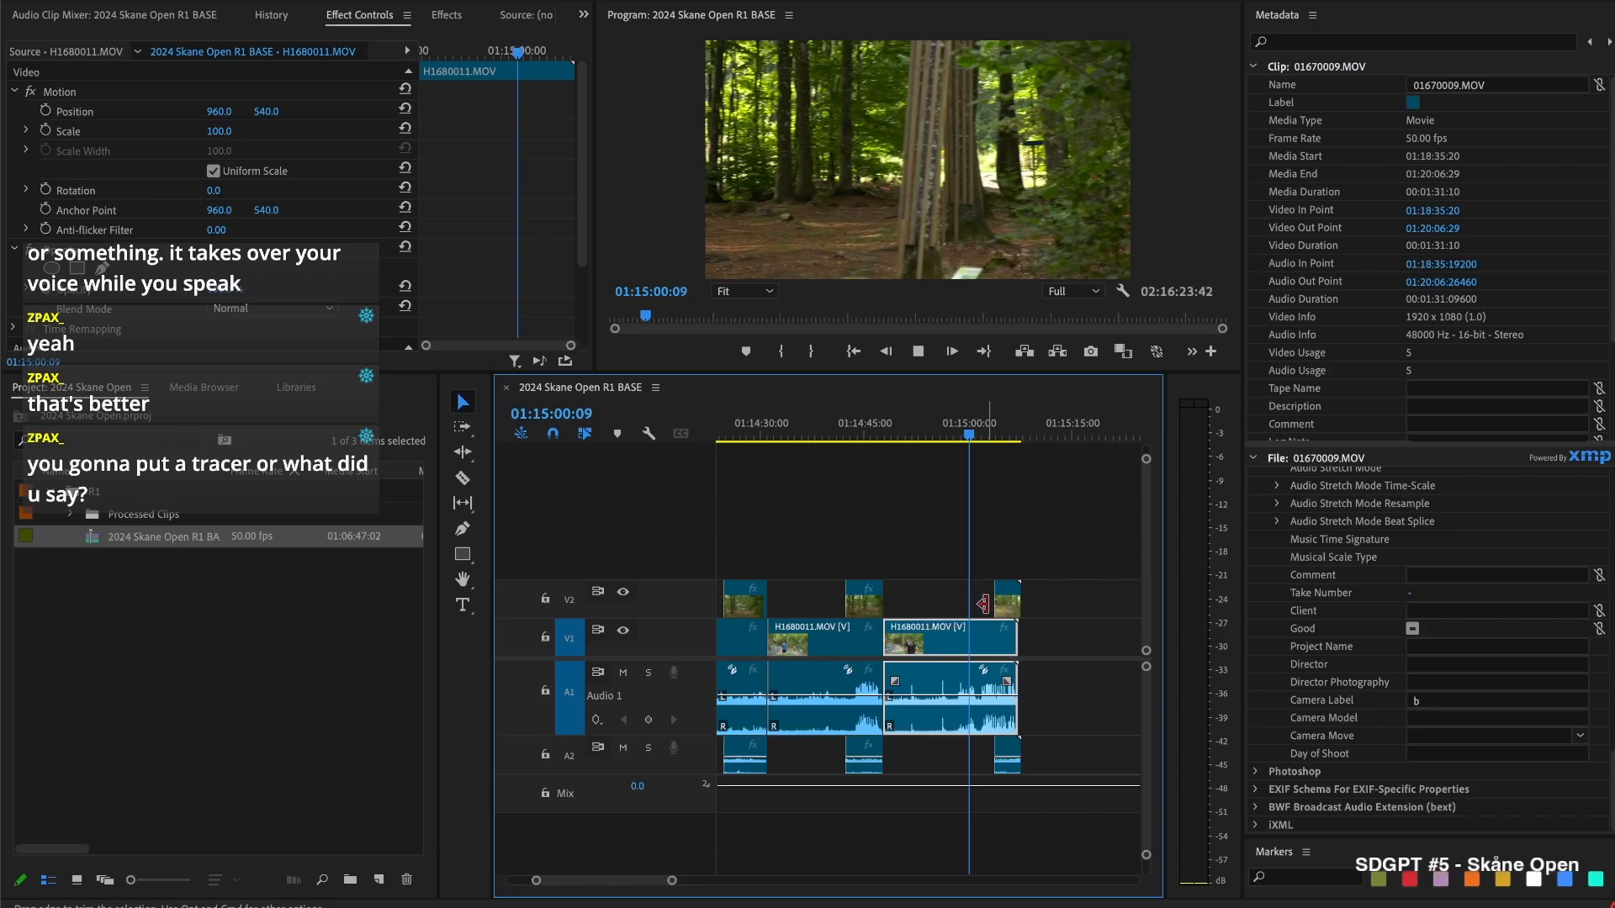
drag(992, 599, 955, 609)
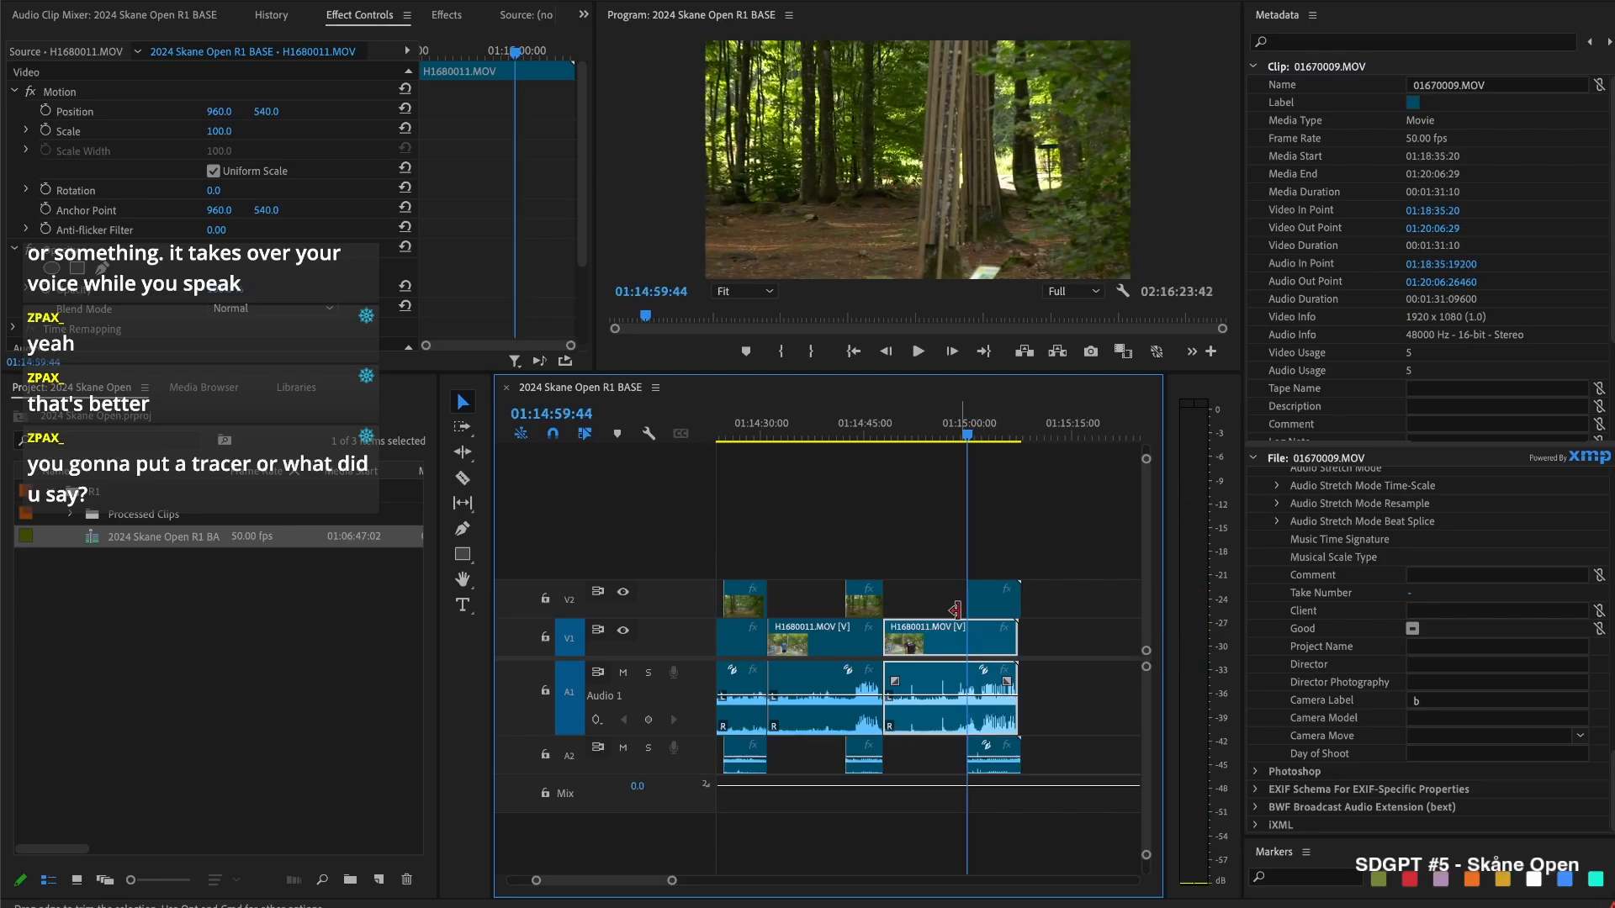
Play the rest of the last throw, cut both cameras at 01:15:05:38 and delete everything after the cut
key(space)
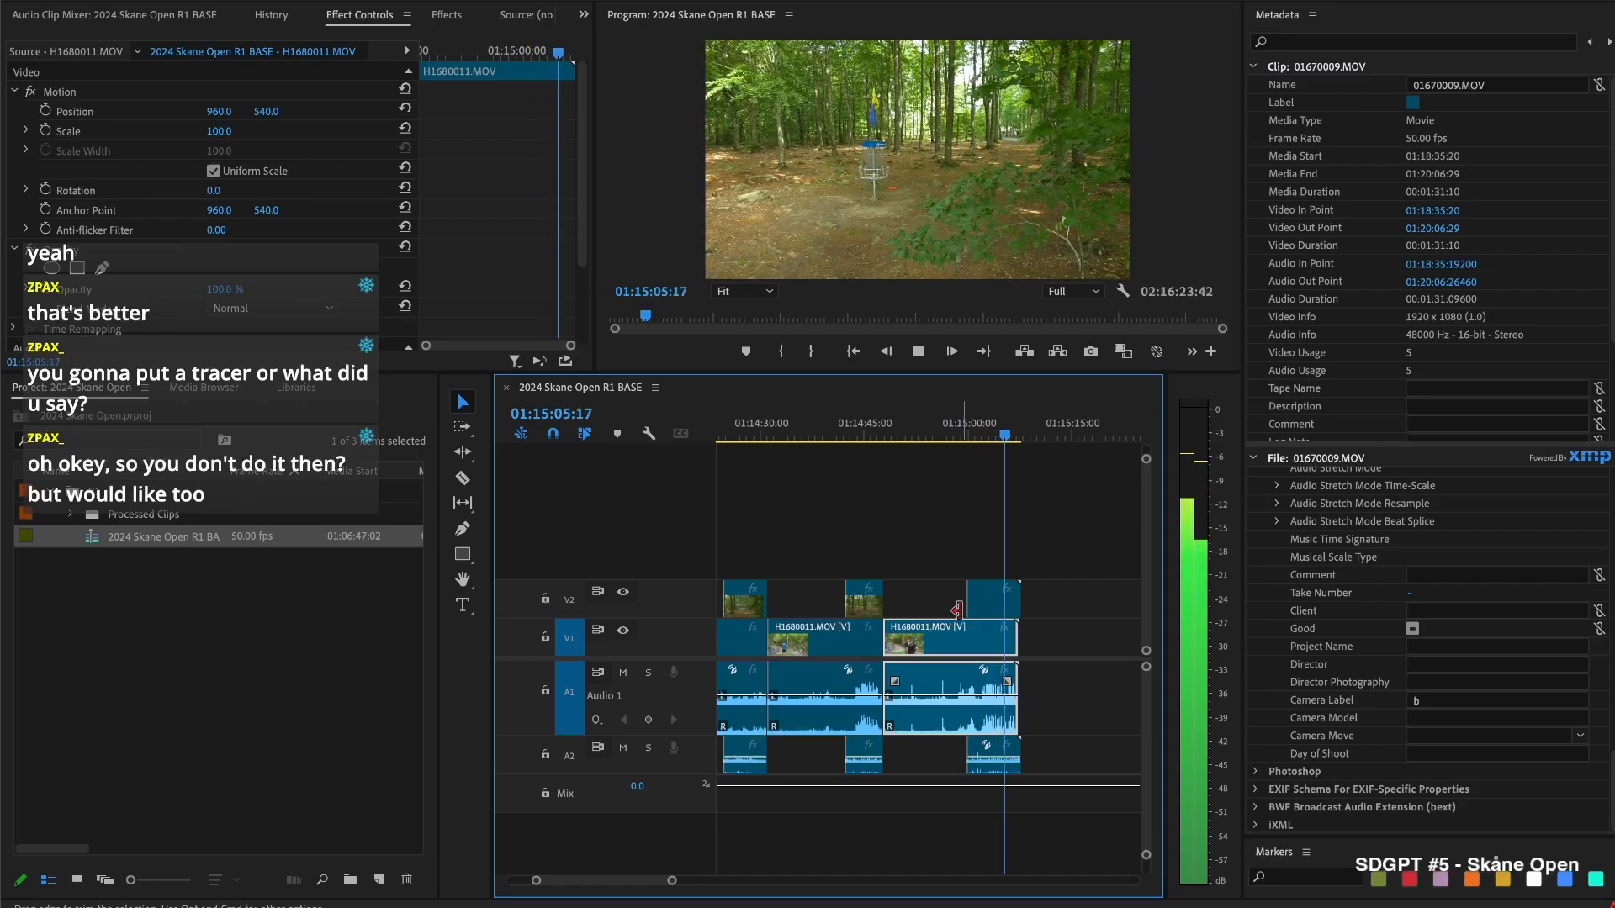
key(space)
key(super+shift+k)
drag(1057, 584, 1016, 667)
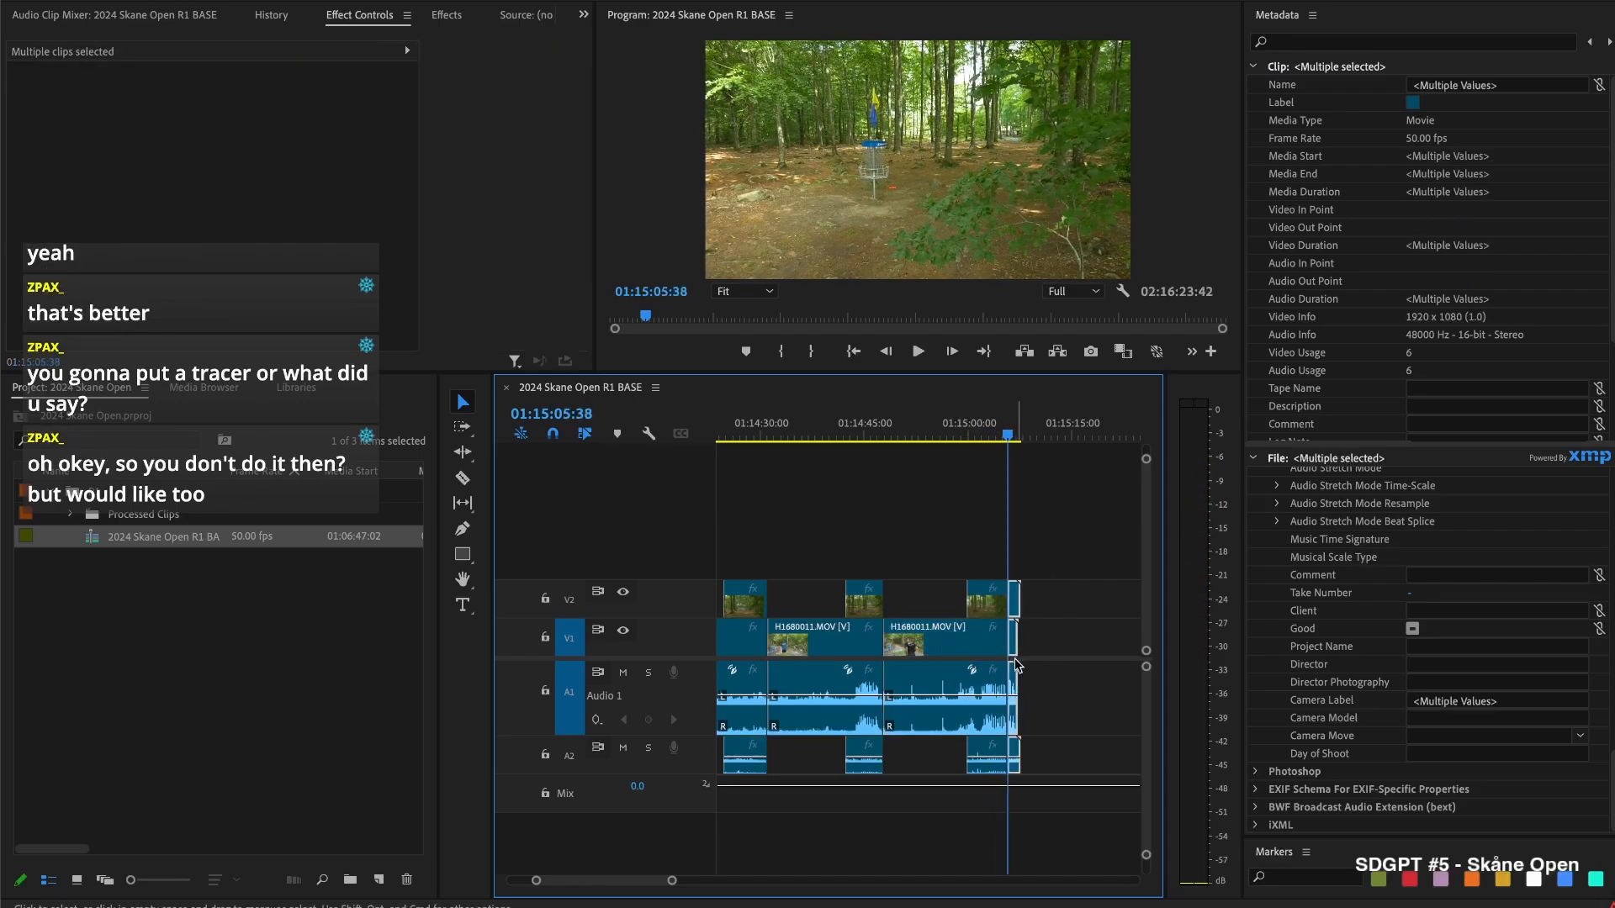
key(Delete)
Duplicate the last throw's clips from both cameras at 01:15:05:38 and extend the start of the copied 01670009.MOV back to about 01:15:12
drag(1038, 585, 977, 644)
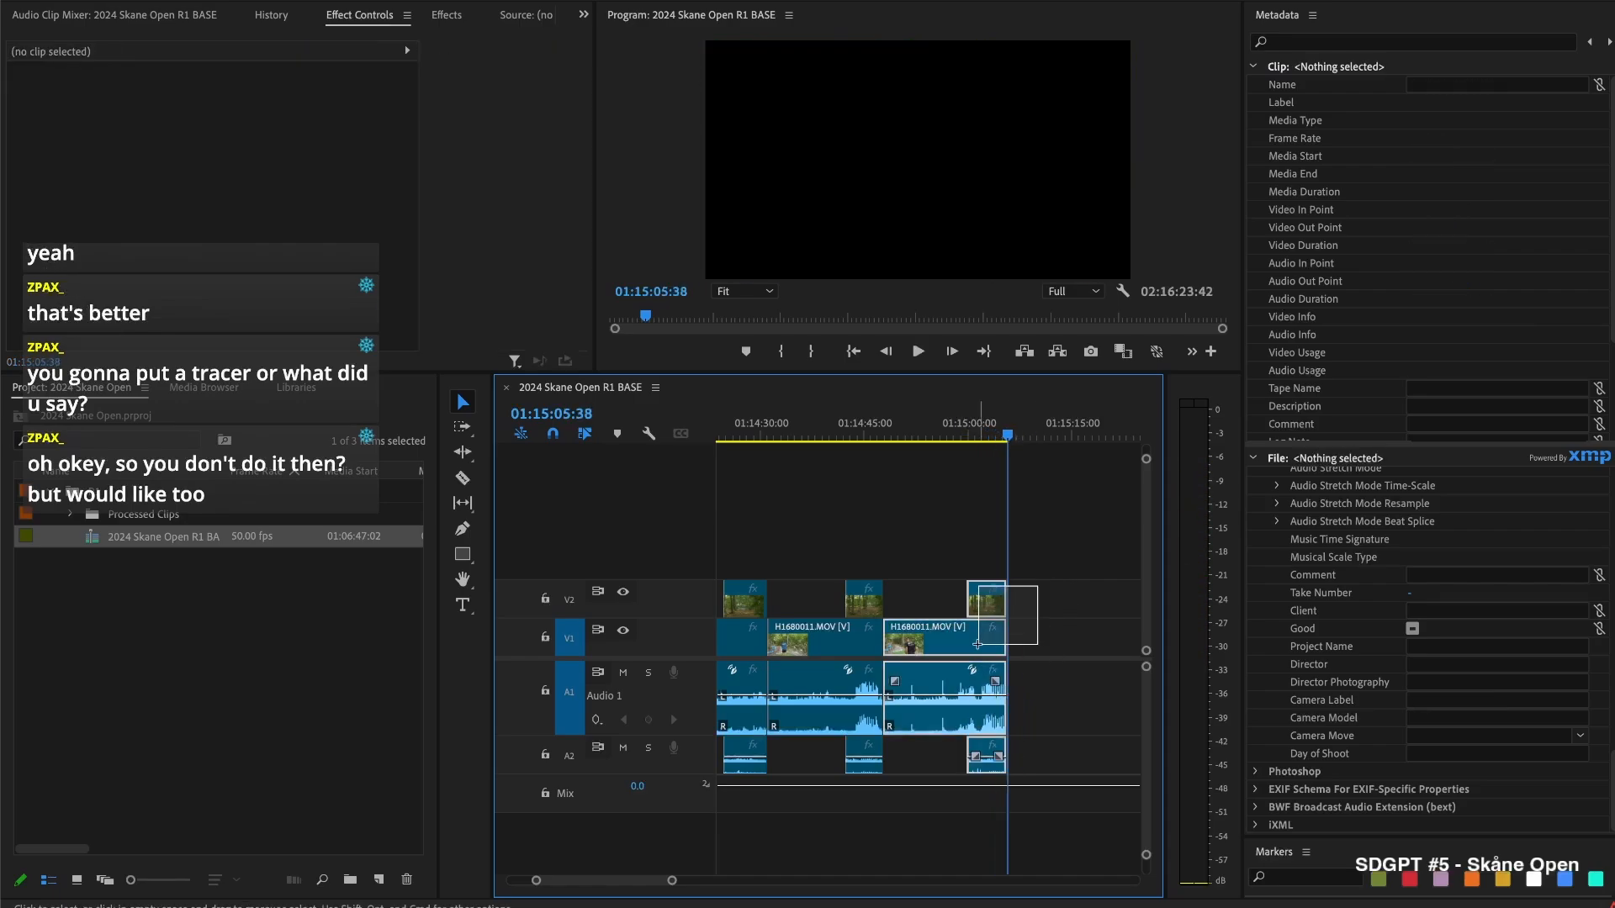
click(1059, 570)
key(ctrl+v)
drag(1092, 602, 1049, 599)
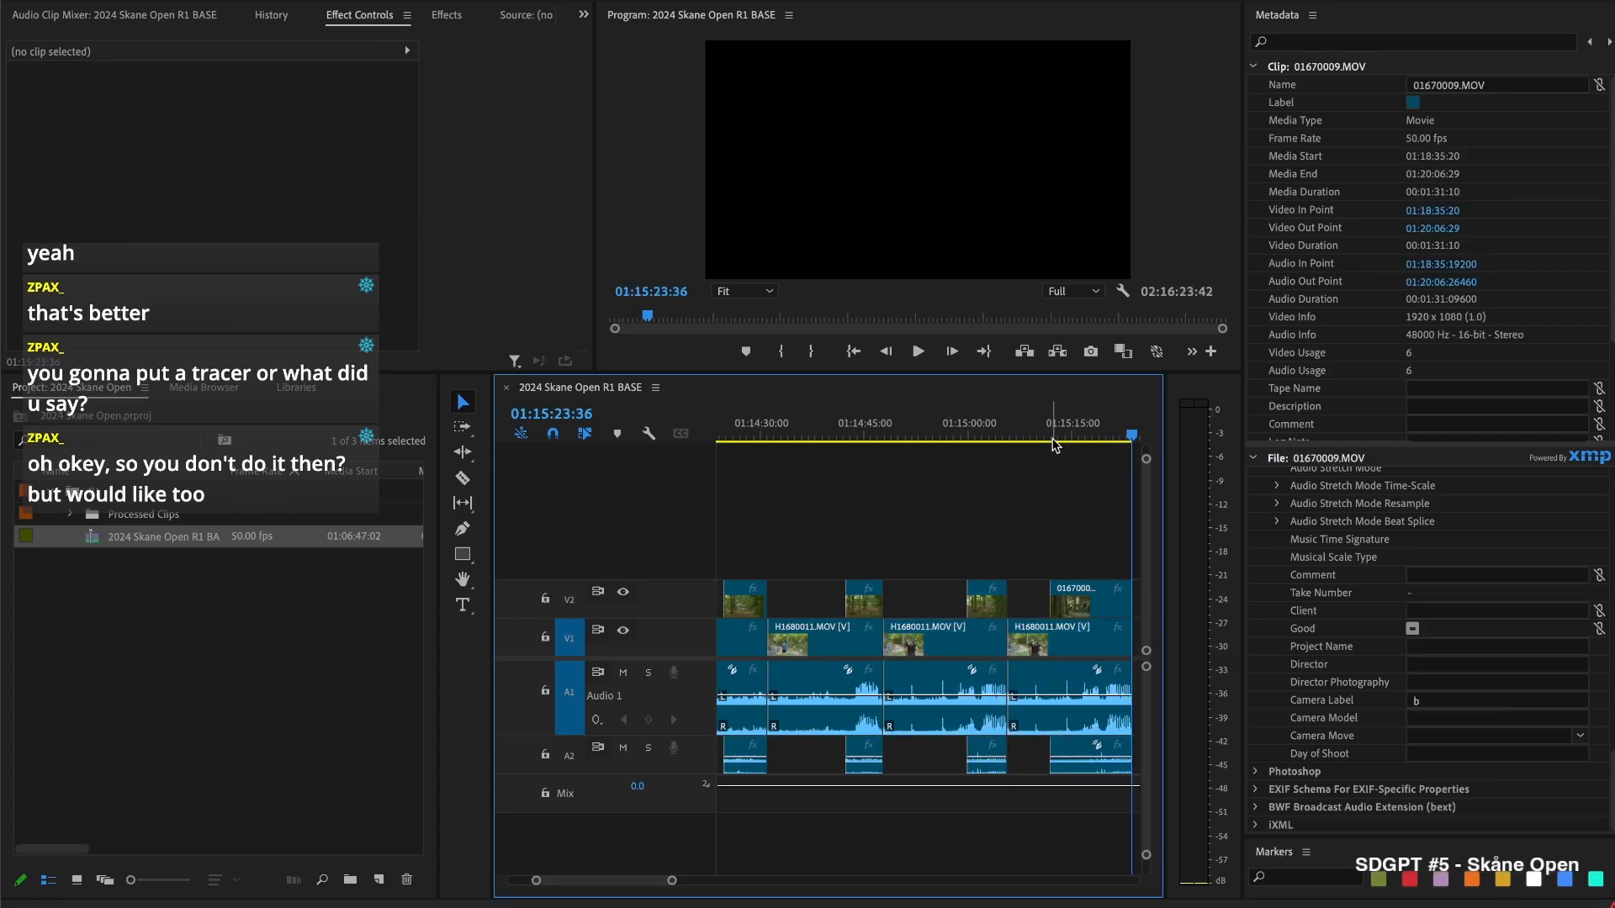
Play the copied throw, trim the copied H1680011.MOV to start with its 01670009.MOV clip at about 01:15:12, and close the gap
click(1053, 441)
key(space)
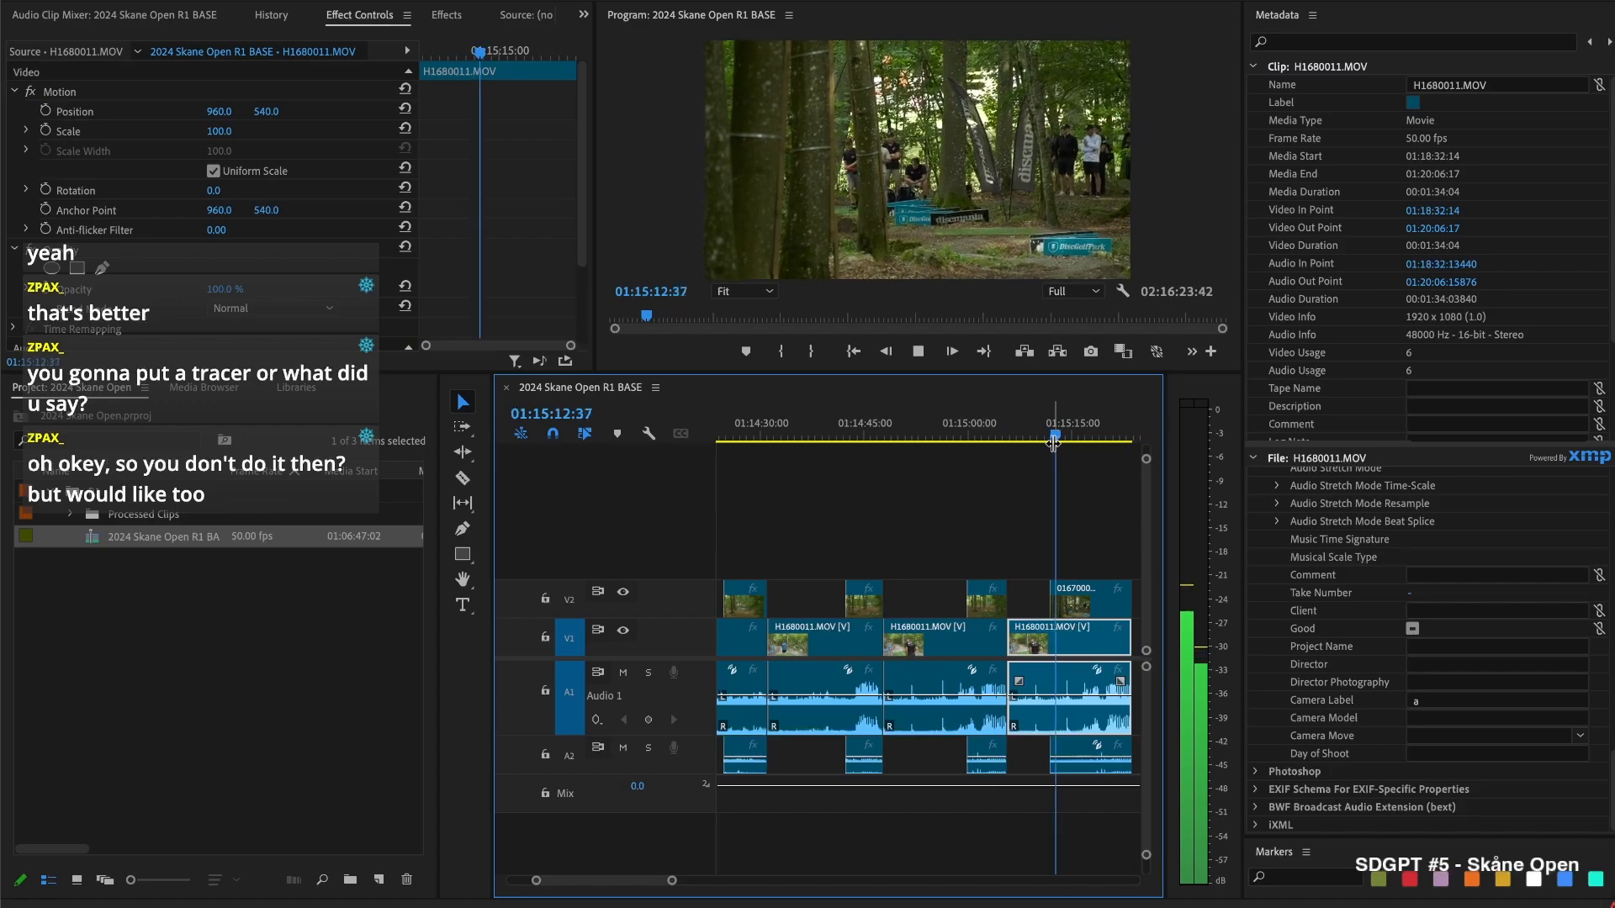
key(space)
drag(1008, 636, 1049, 637)
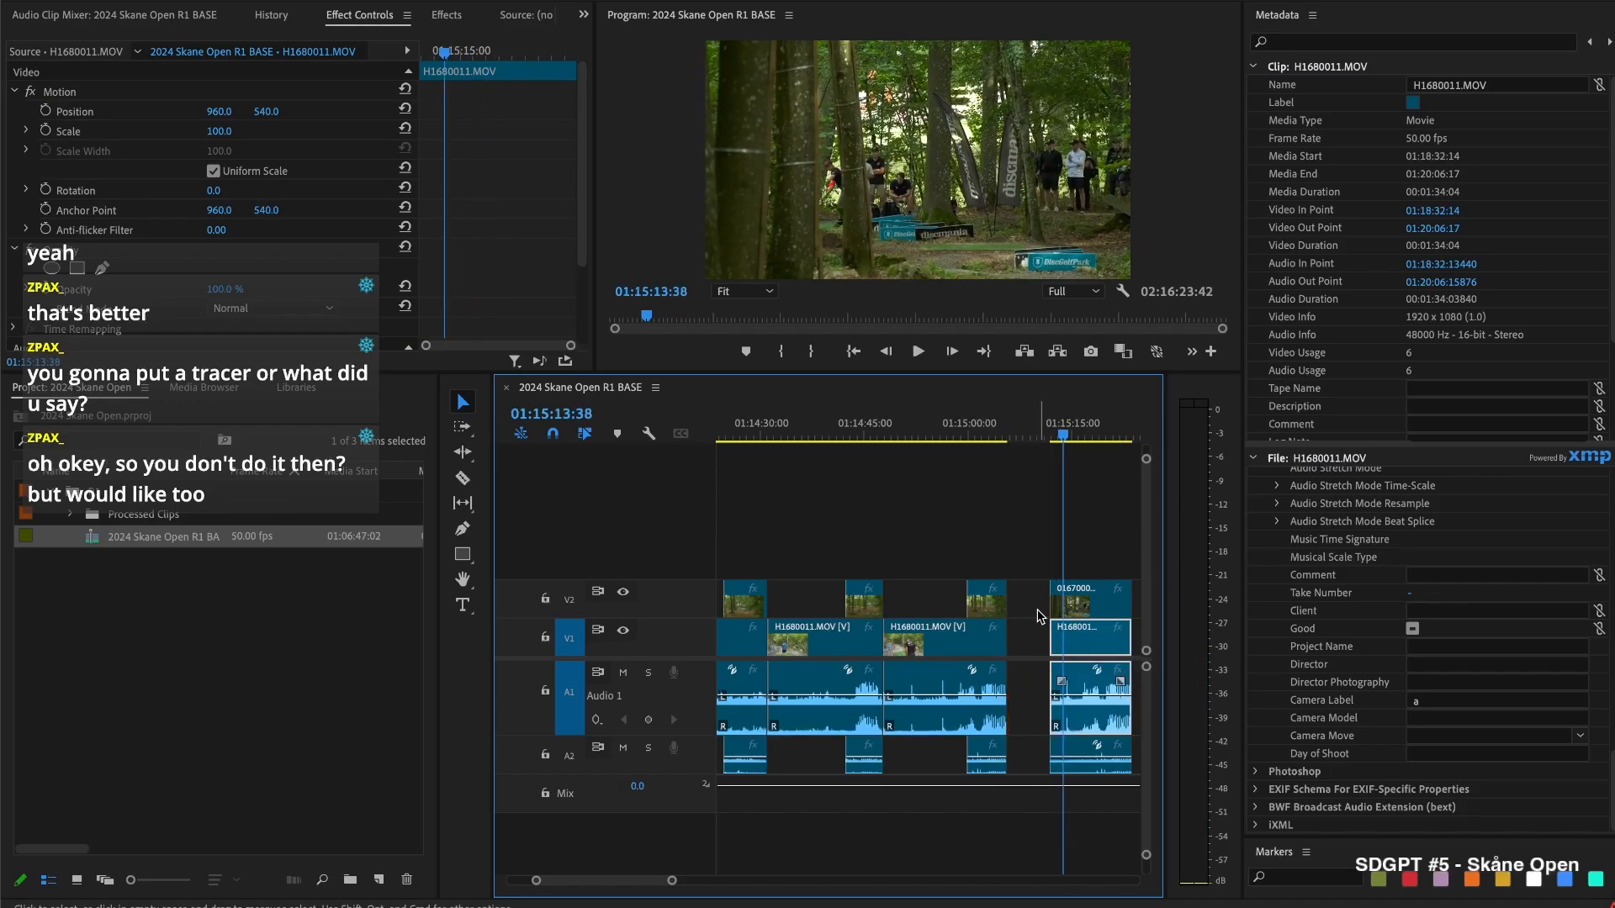
click(1025, 599)
key(Delete)
Give the clips of the last throw and its copy the dark blue label colour on both cameras
drag(1045, 554, 1000, 641)
right_click(991, 641)
scroll(1069, 673, down, 5)
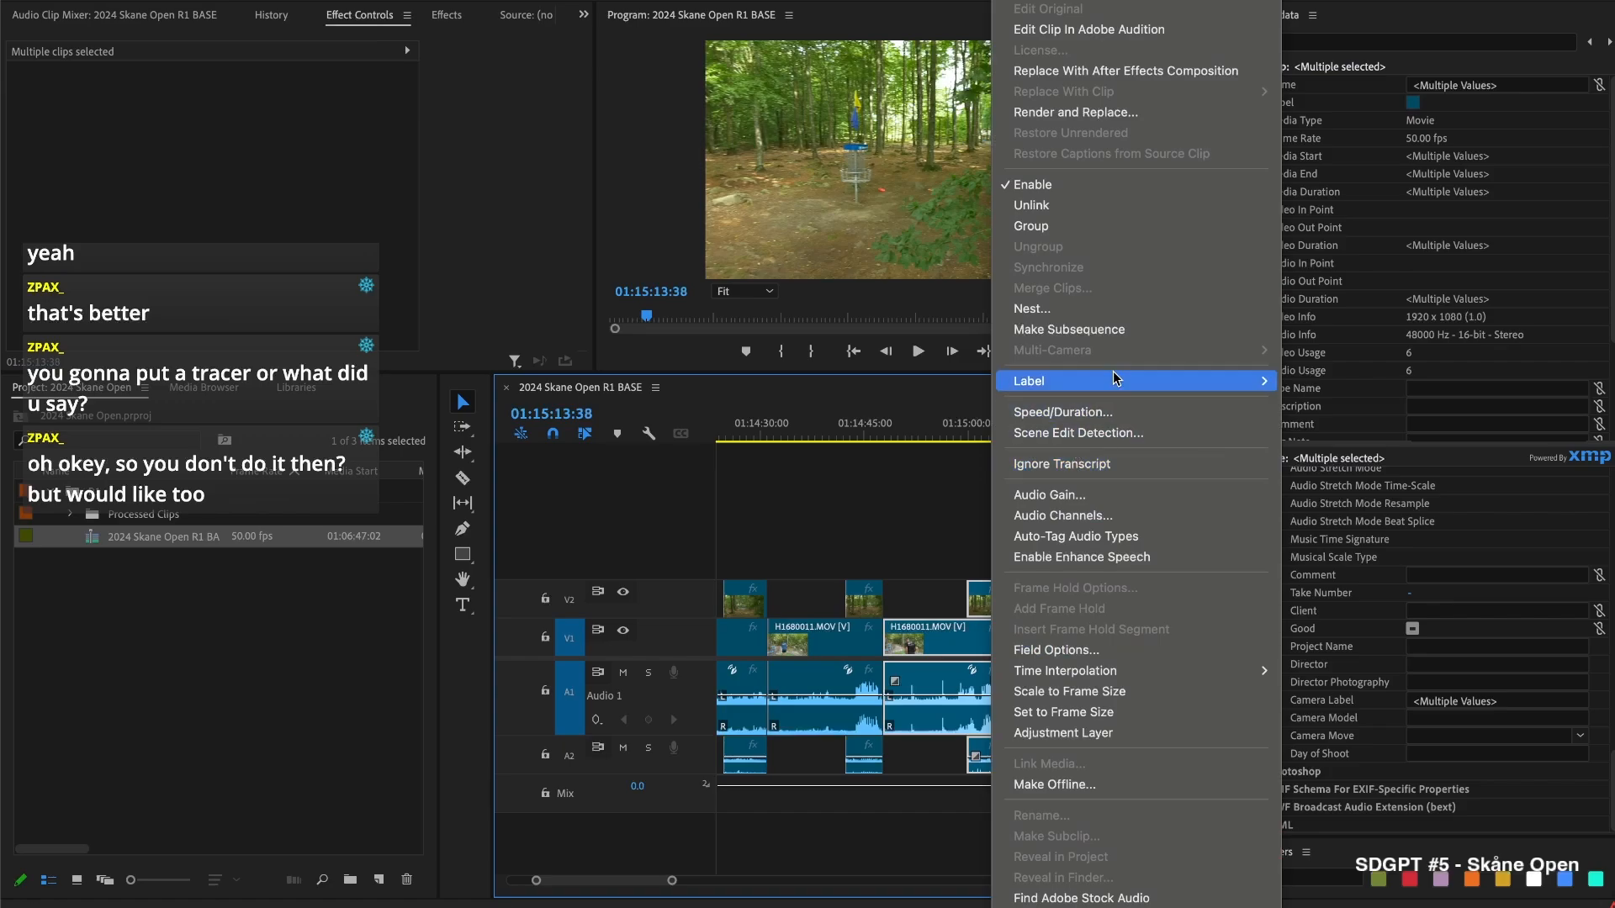
mouse_move(1212, 381)
click(1336, 598)
click(961, 519)
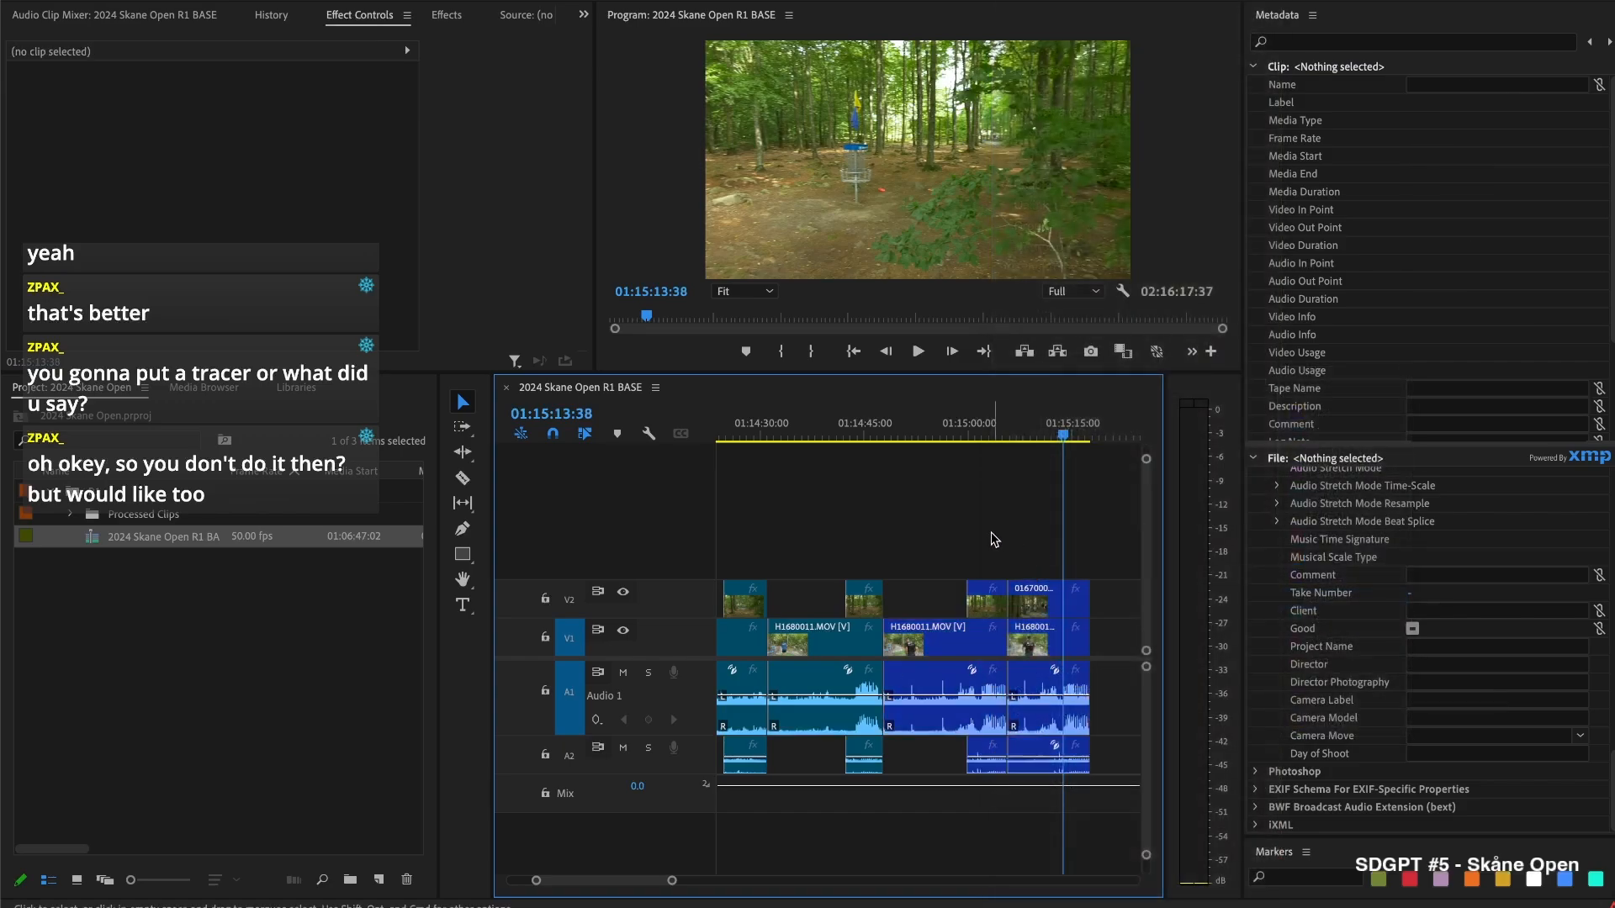
Close the gap after the copied throw and trim the start of 01670010.MOV on V2 to about 01:15:31
scroll(961, 519, down, 3)
click(974, 631)
key(Delete)
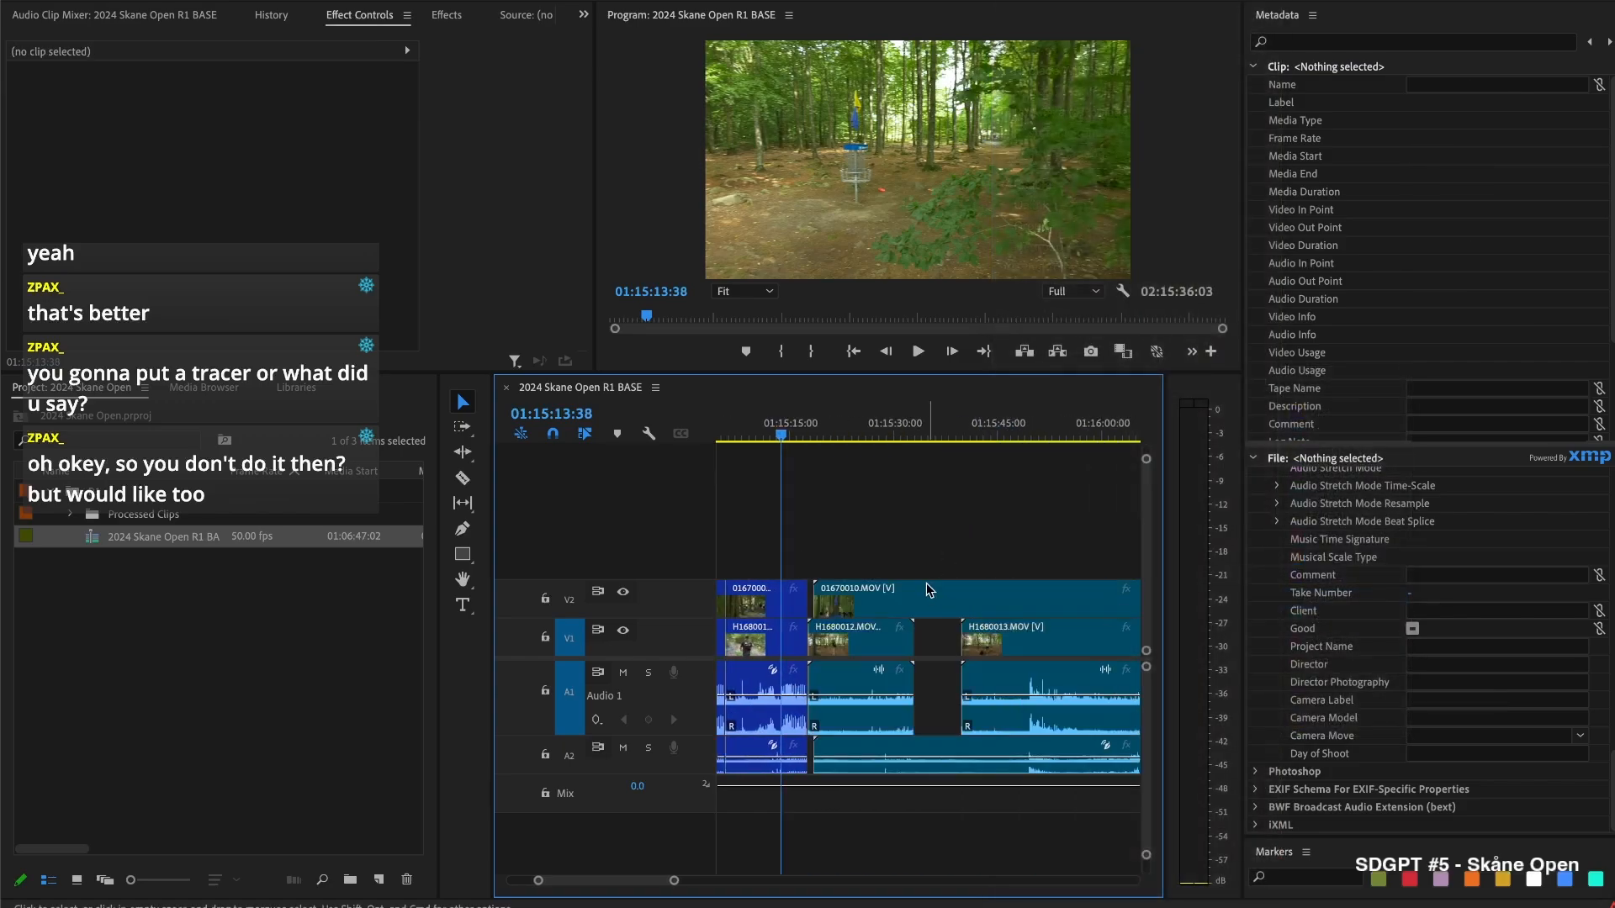
drag(829, 599, 906, 599)
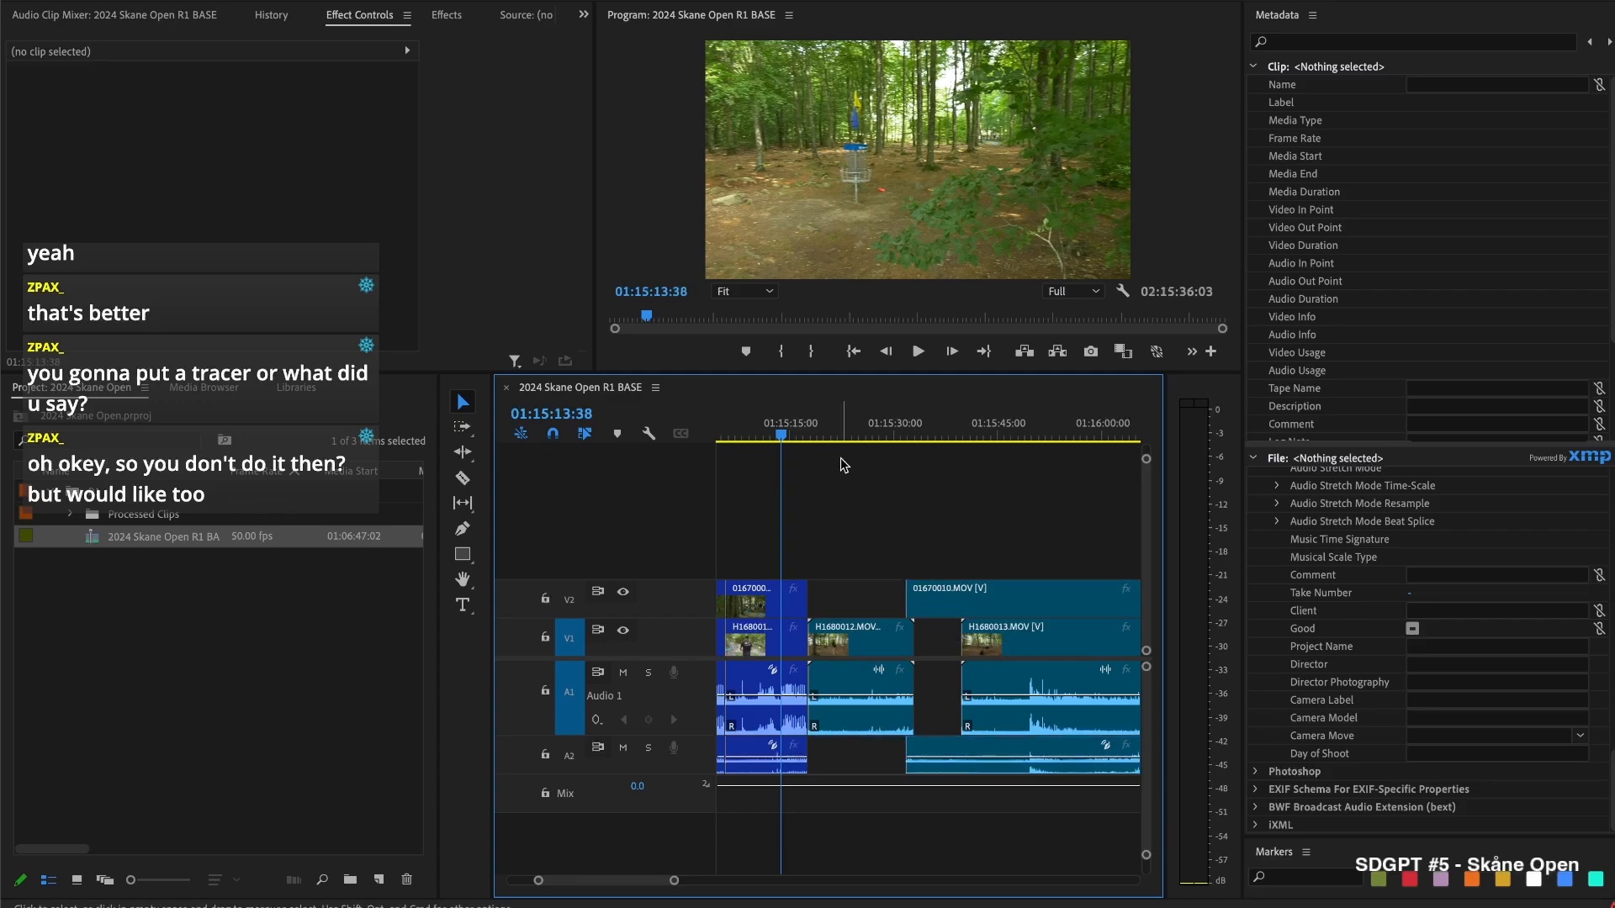
Cut H1680012.MOV at 01:15:21:42 and remove the part before the cut, closing the gap
drag(824, 436, 838, 437)
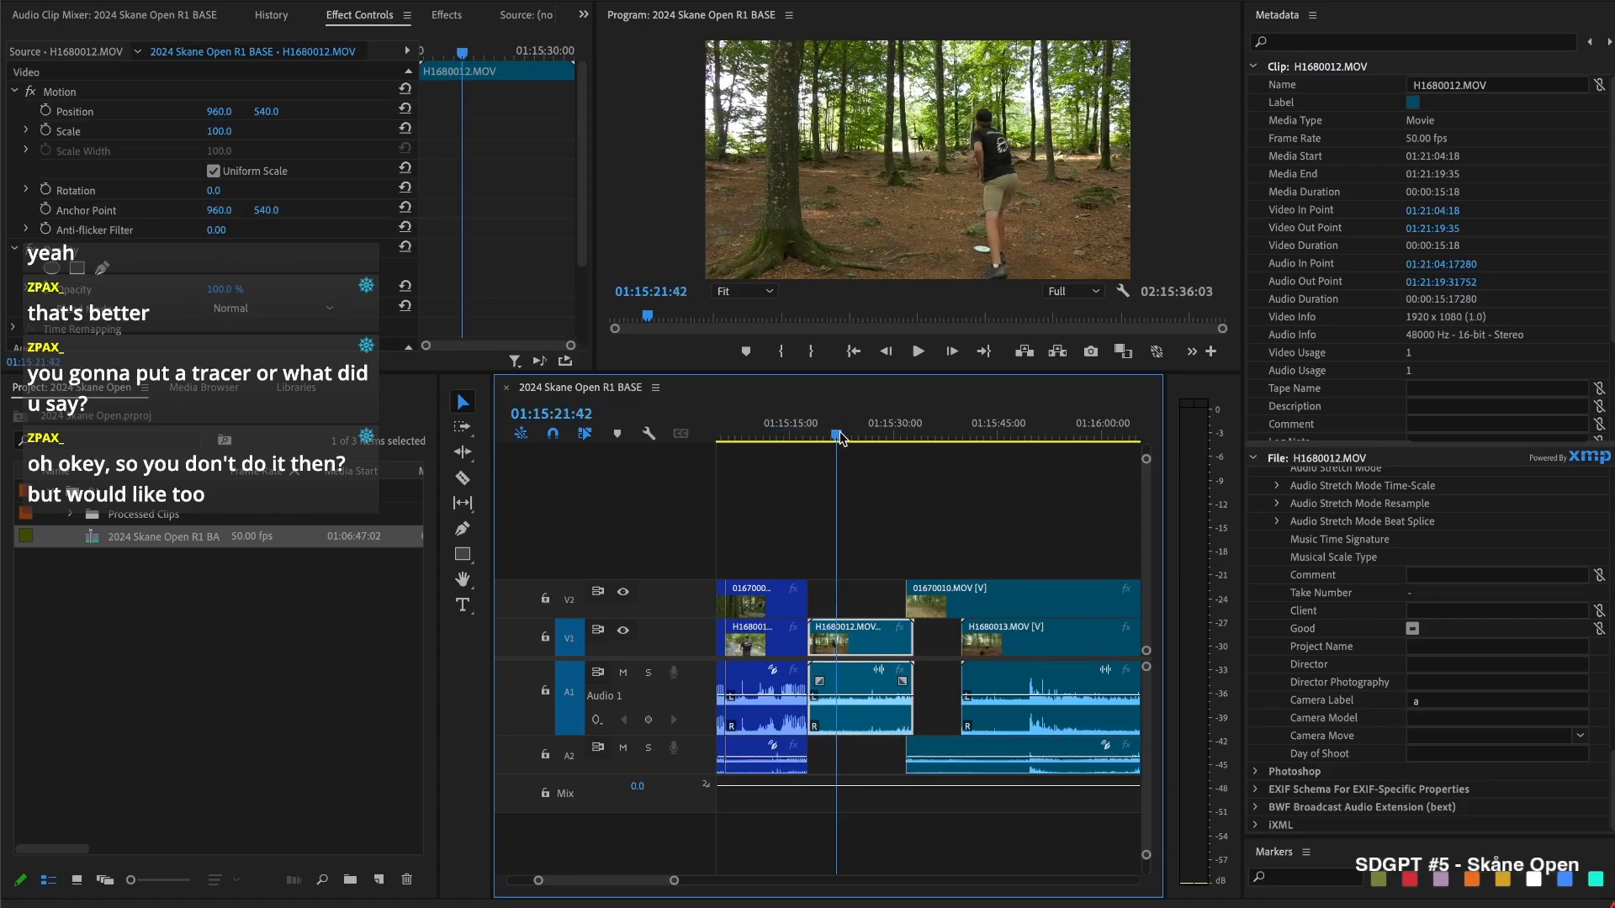
key(super+k)
key(Delete)
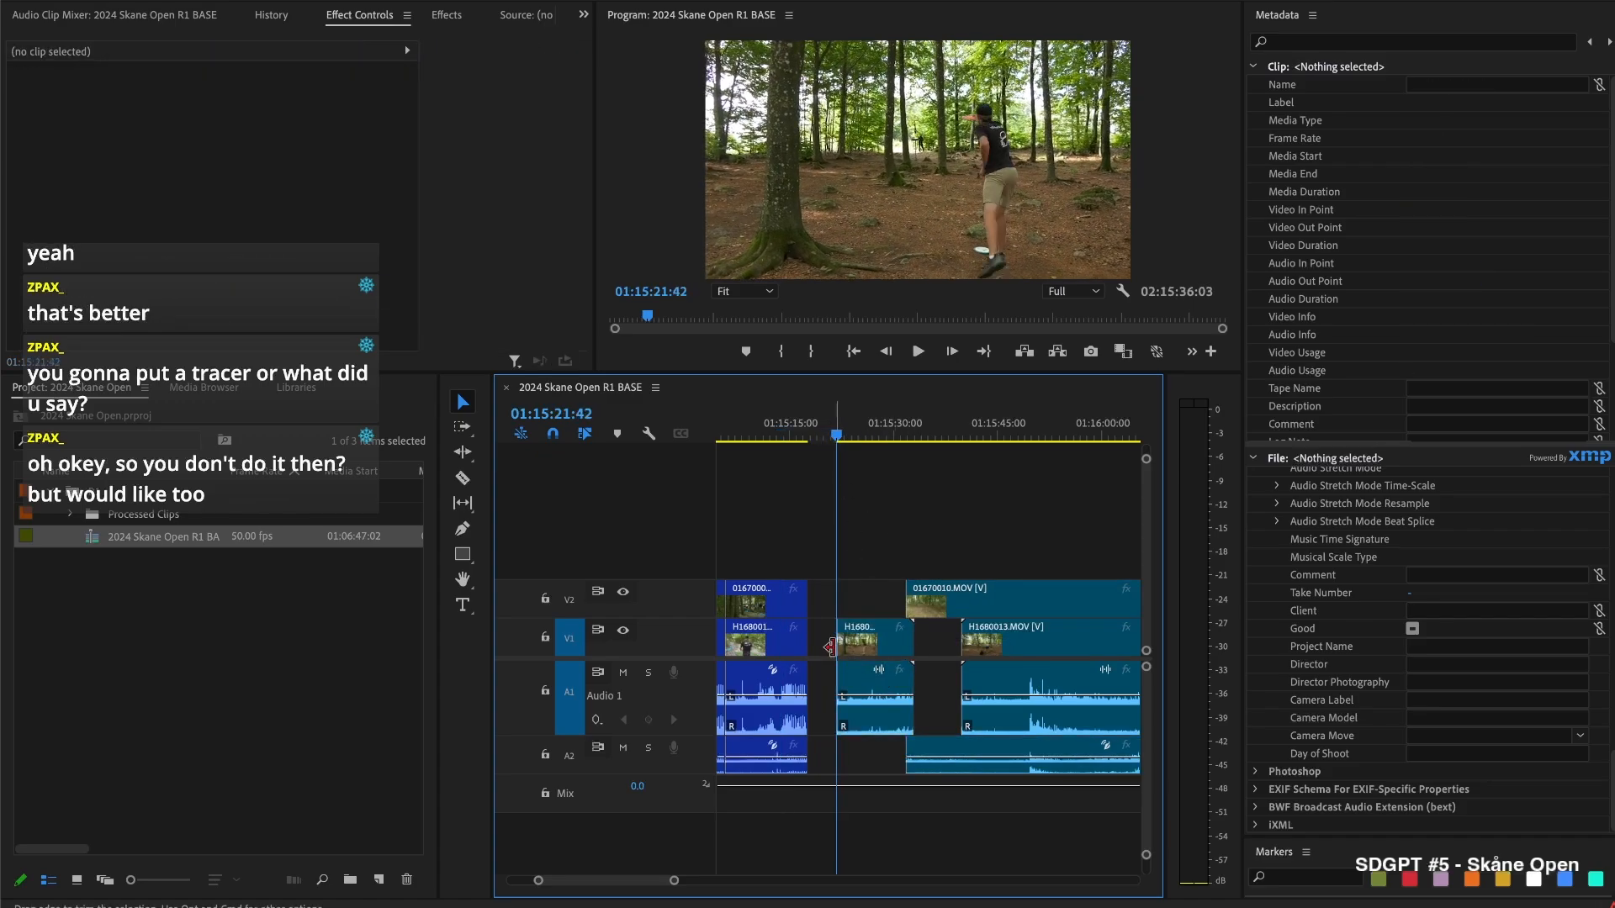
key(Delete)
Play the H1680012.MOV throw and trim the start of 01670010.MOV to about 01:15:42
key(Up)
key(space)
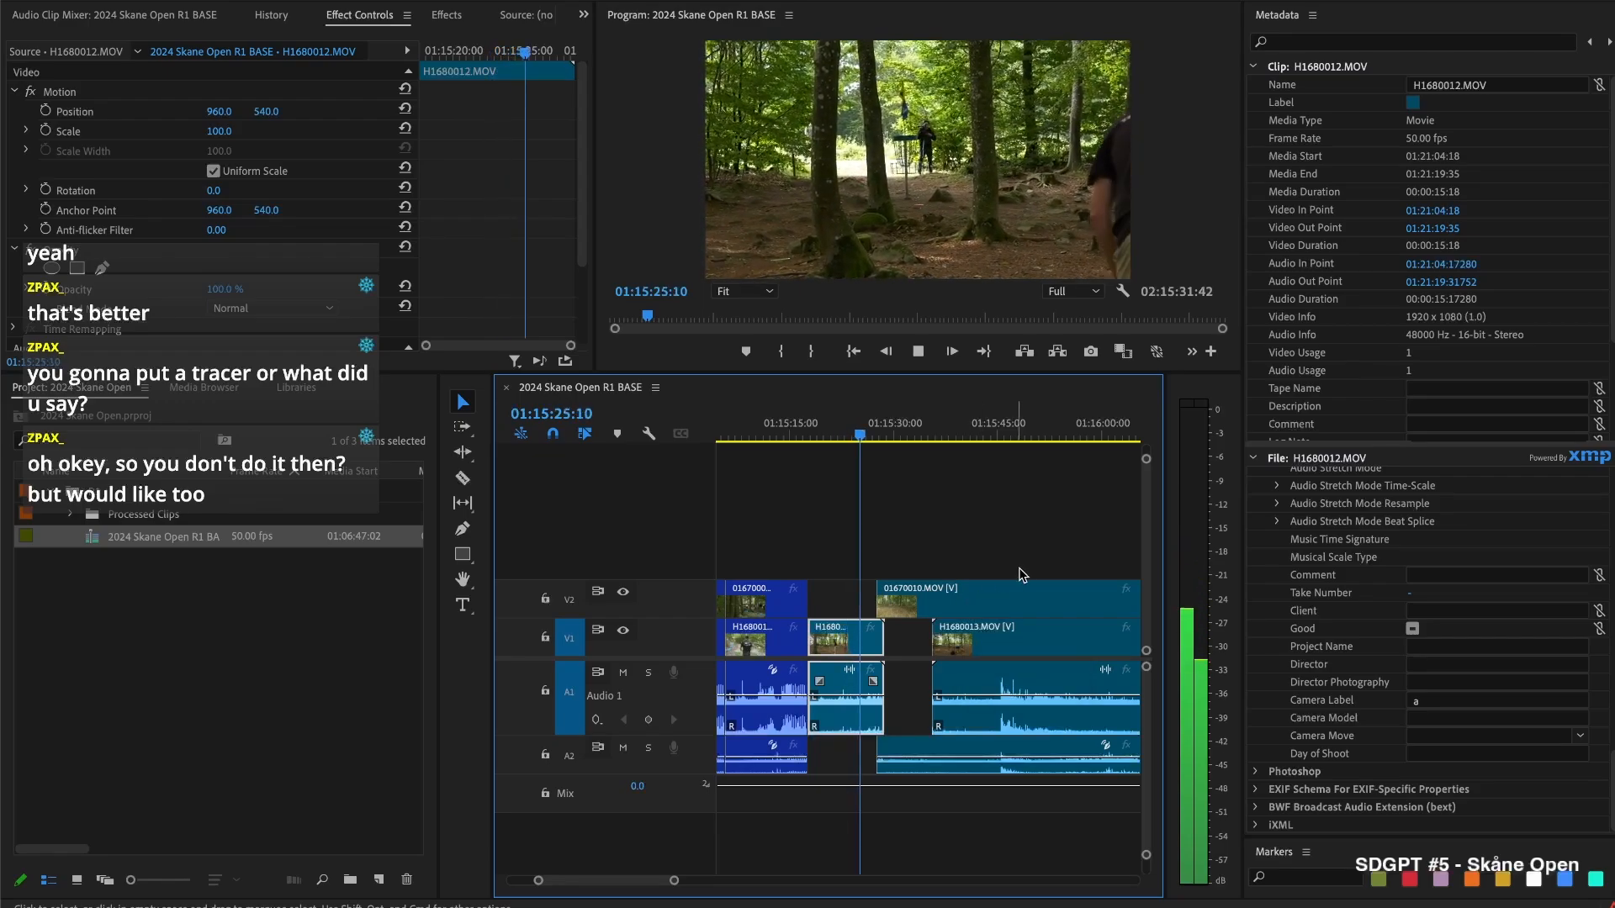
key(space)
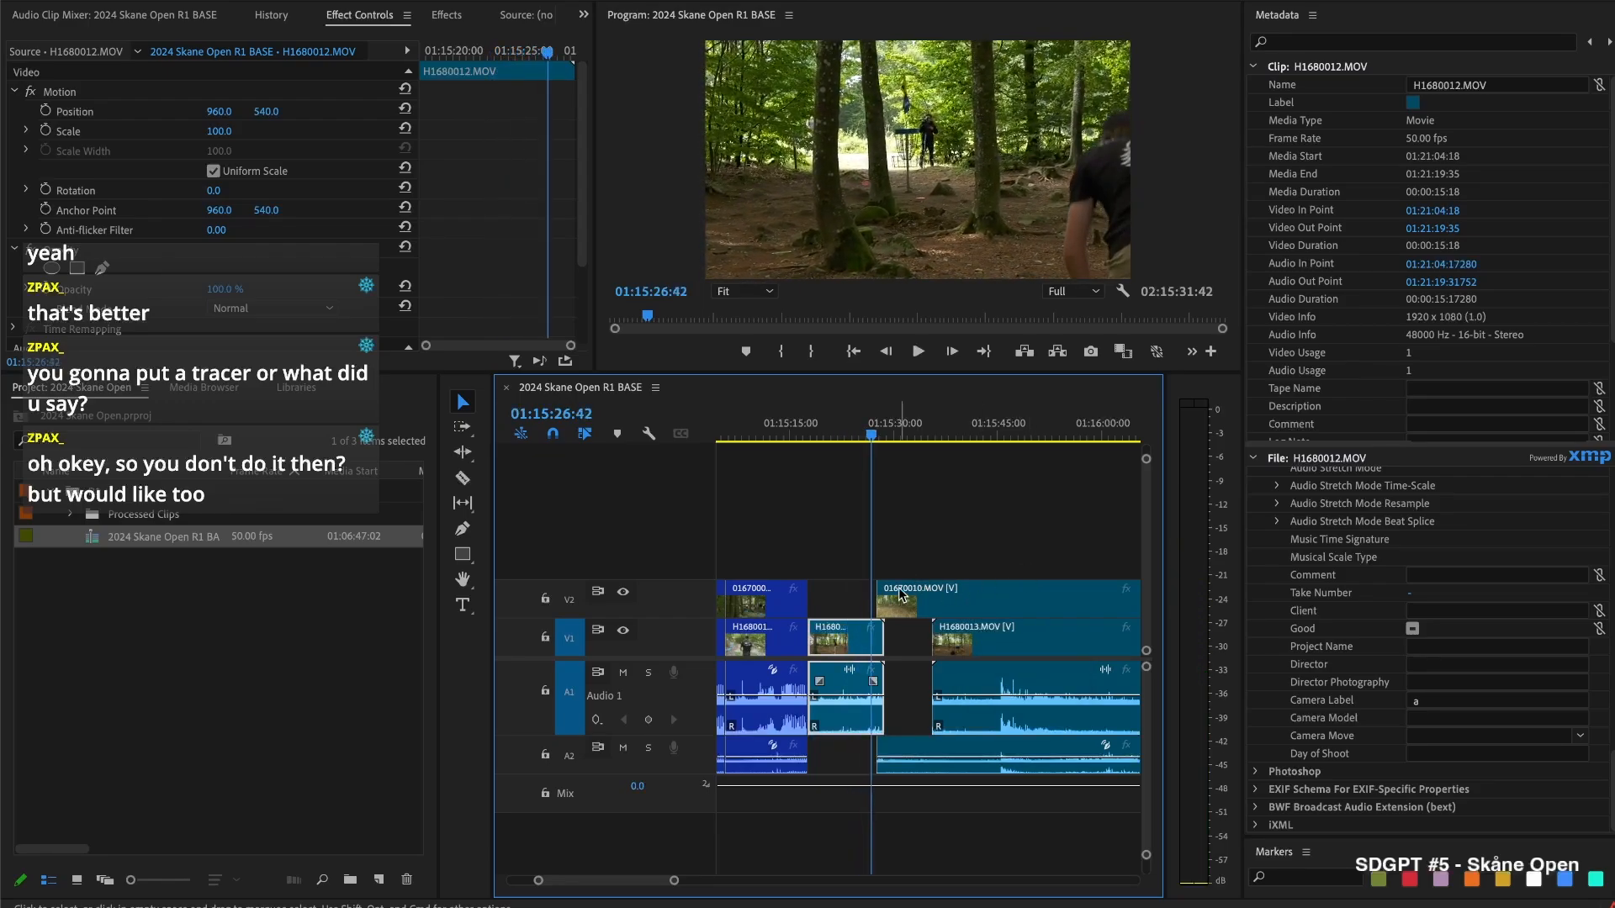
drag(883, 593, 984, 597)
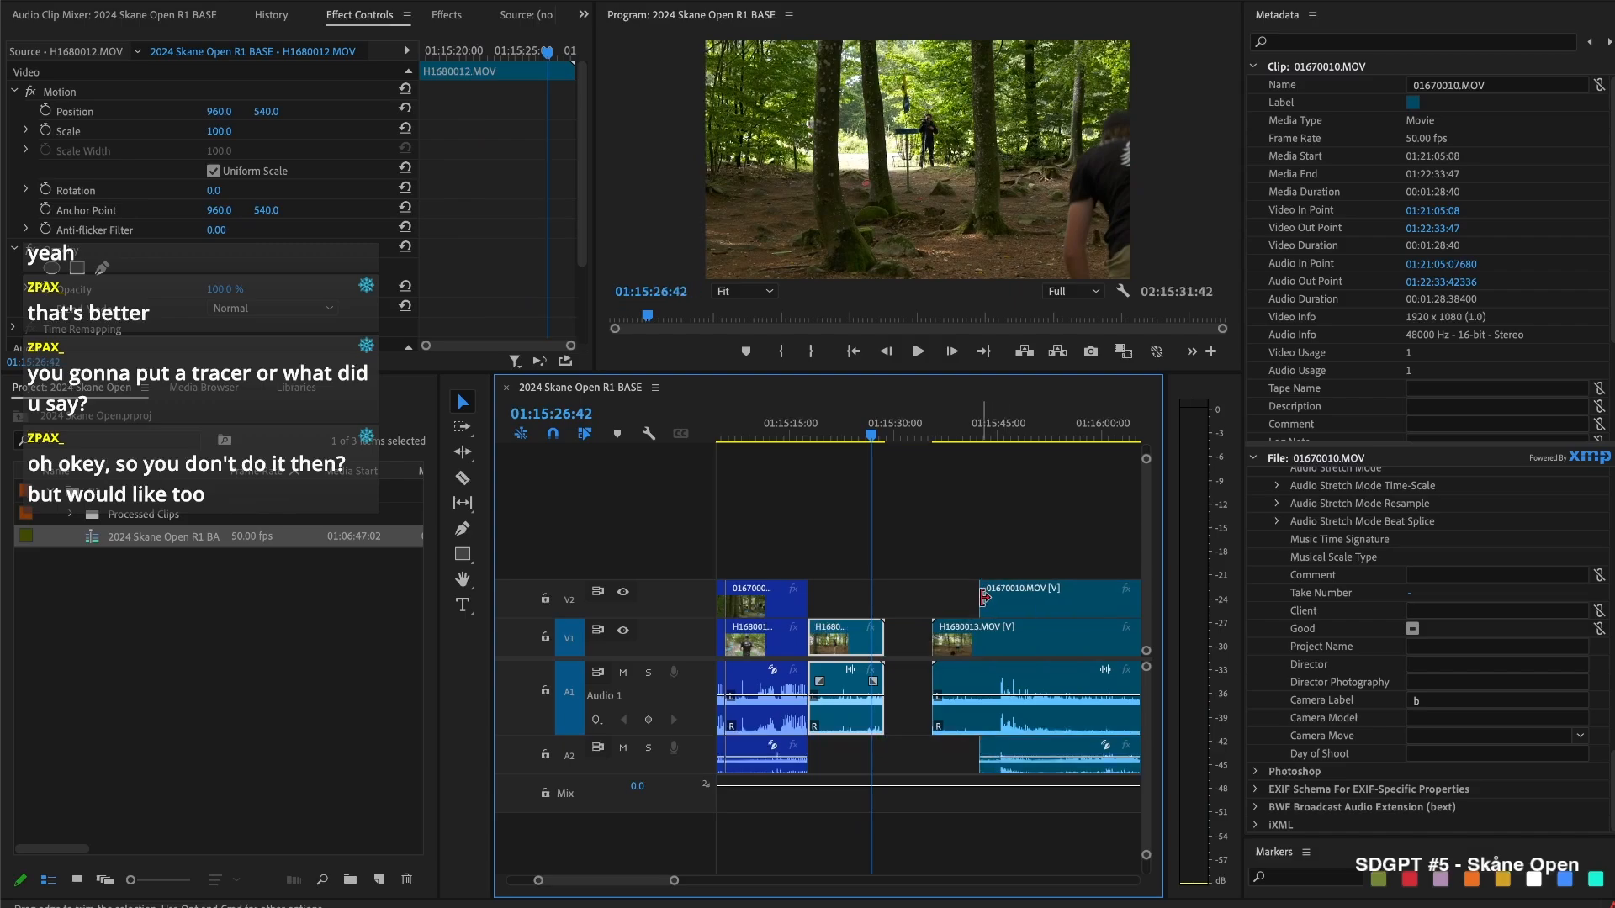
Replay the H1680012.MOV throw and trim the clip's end to 01:15:27:39
click(832, 436)
key(space)
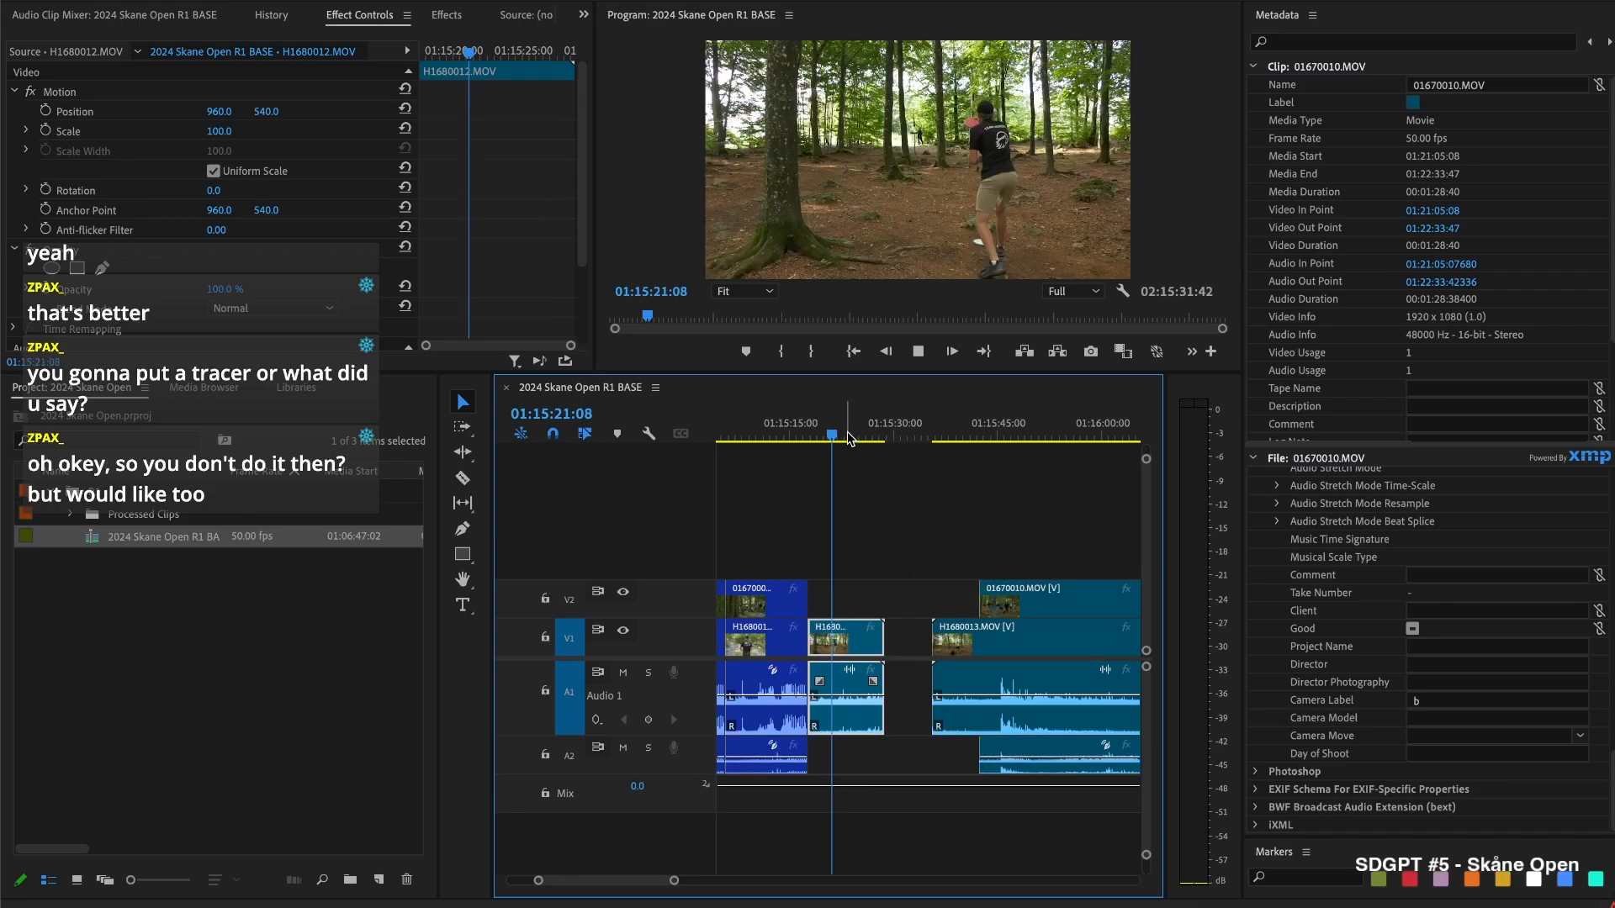
key(space)
key(Up)
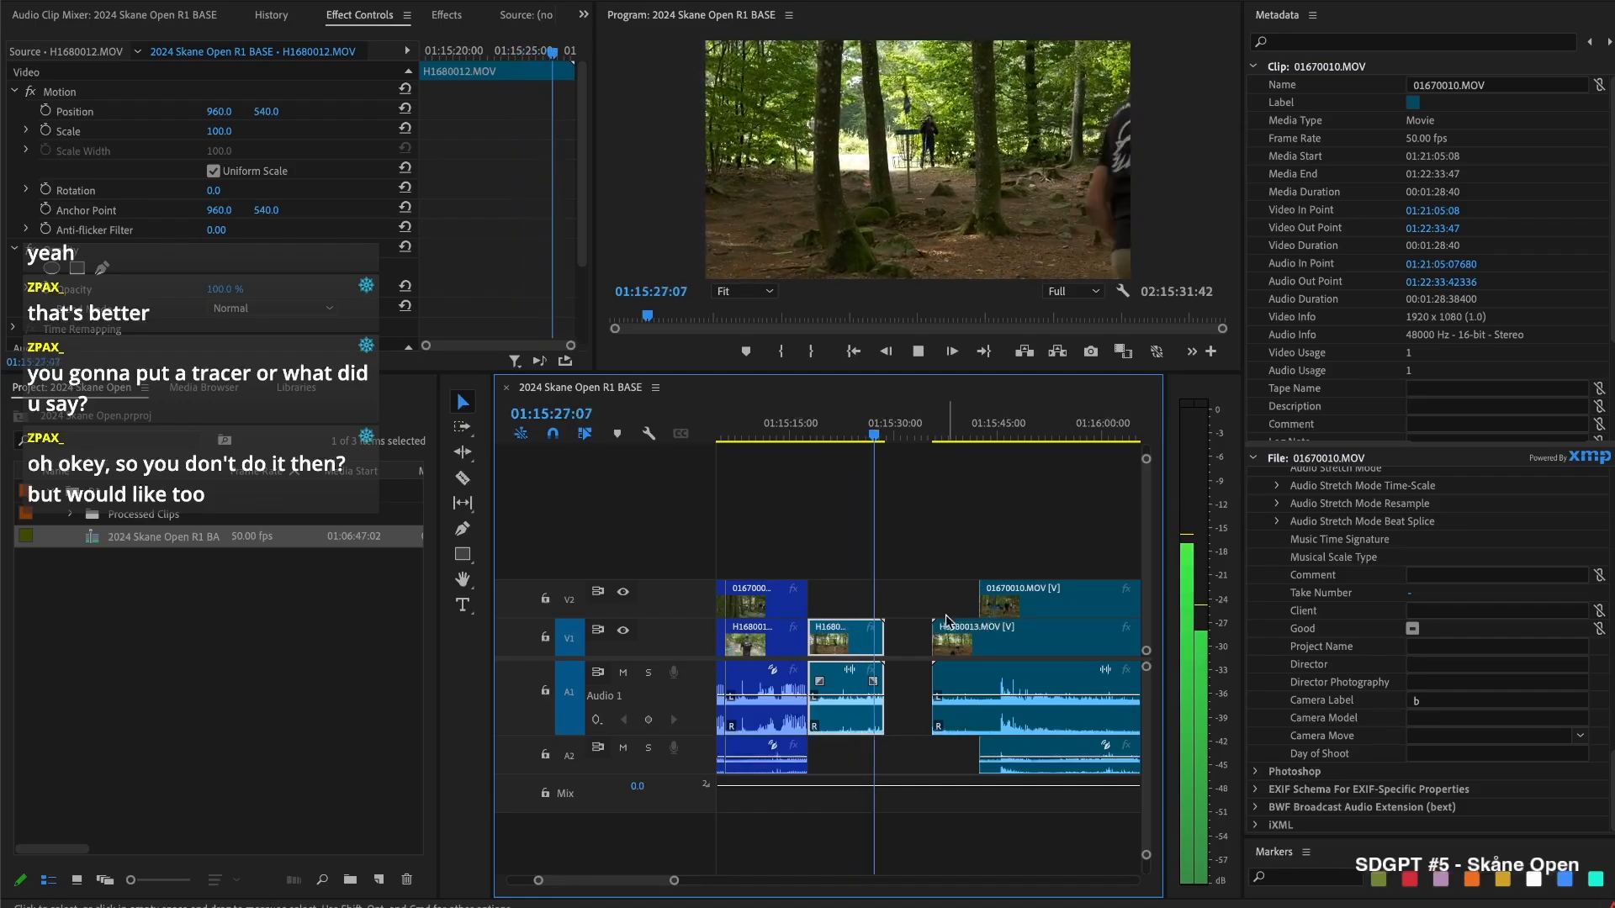
key(space)
drag(884, 634, 936, 595)
Trim the start of 01670010.MOV on V2 to about 01:15:56, clear of the start of H1680013.MOV
click(860, 596)
scroll(864, 596, down, 3)
scroll(793, 620, up, 3)
click(793, 616)
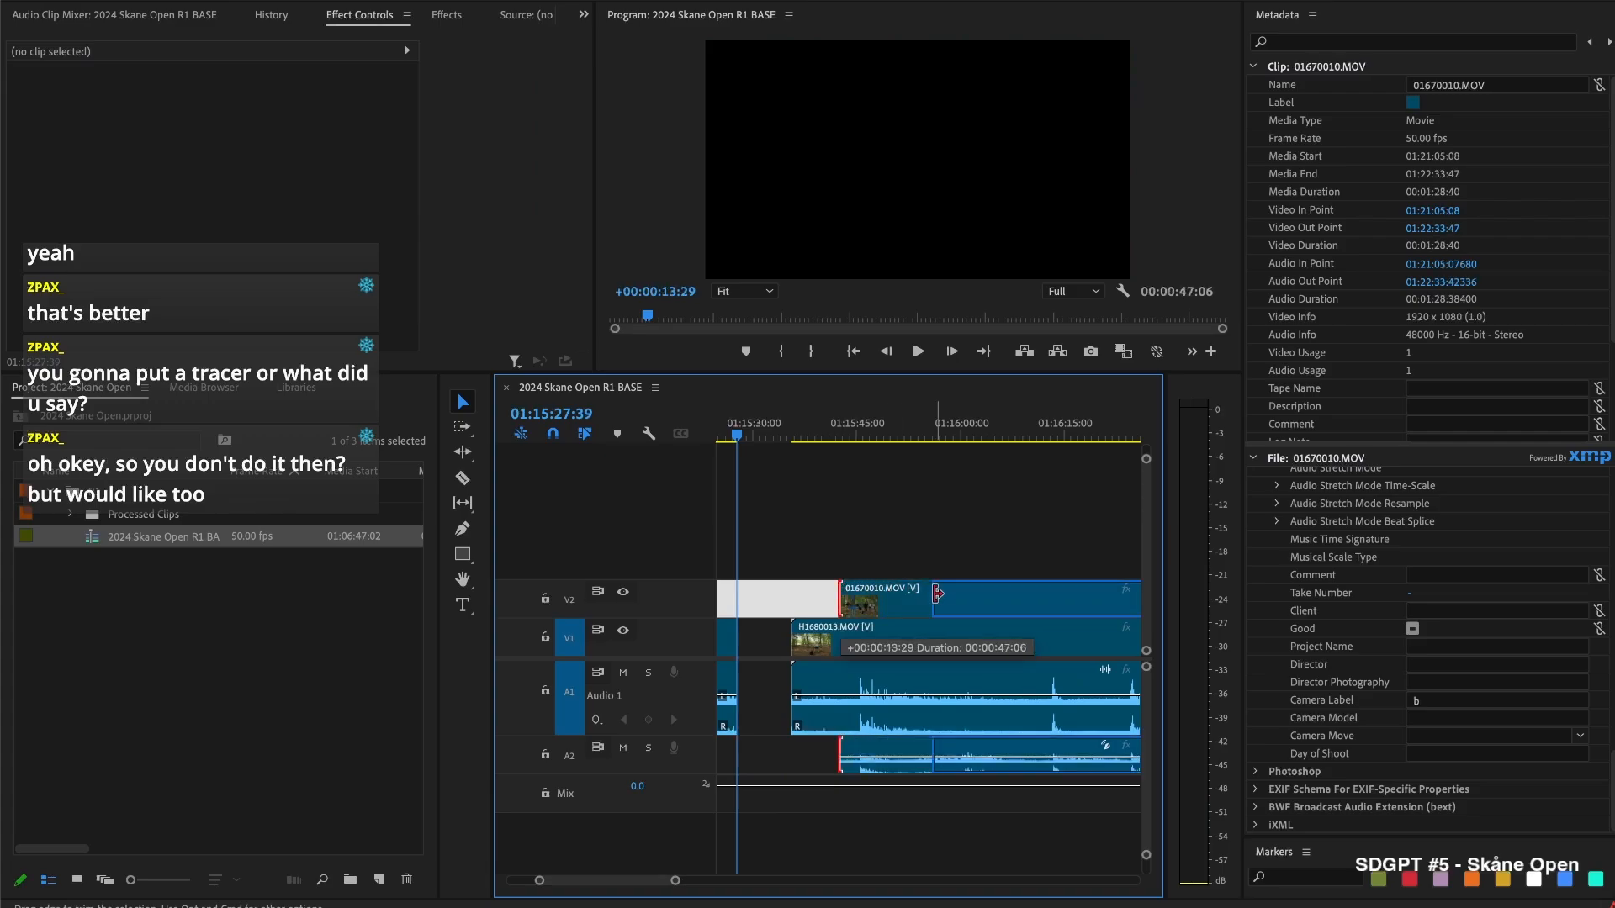
Cut H1680013.MOV at 01:15:39:45, delete the part before the cut and close the gap after H1680012.MOV
click(821, 435)
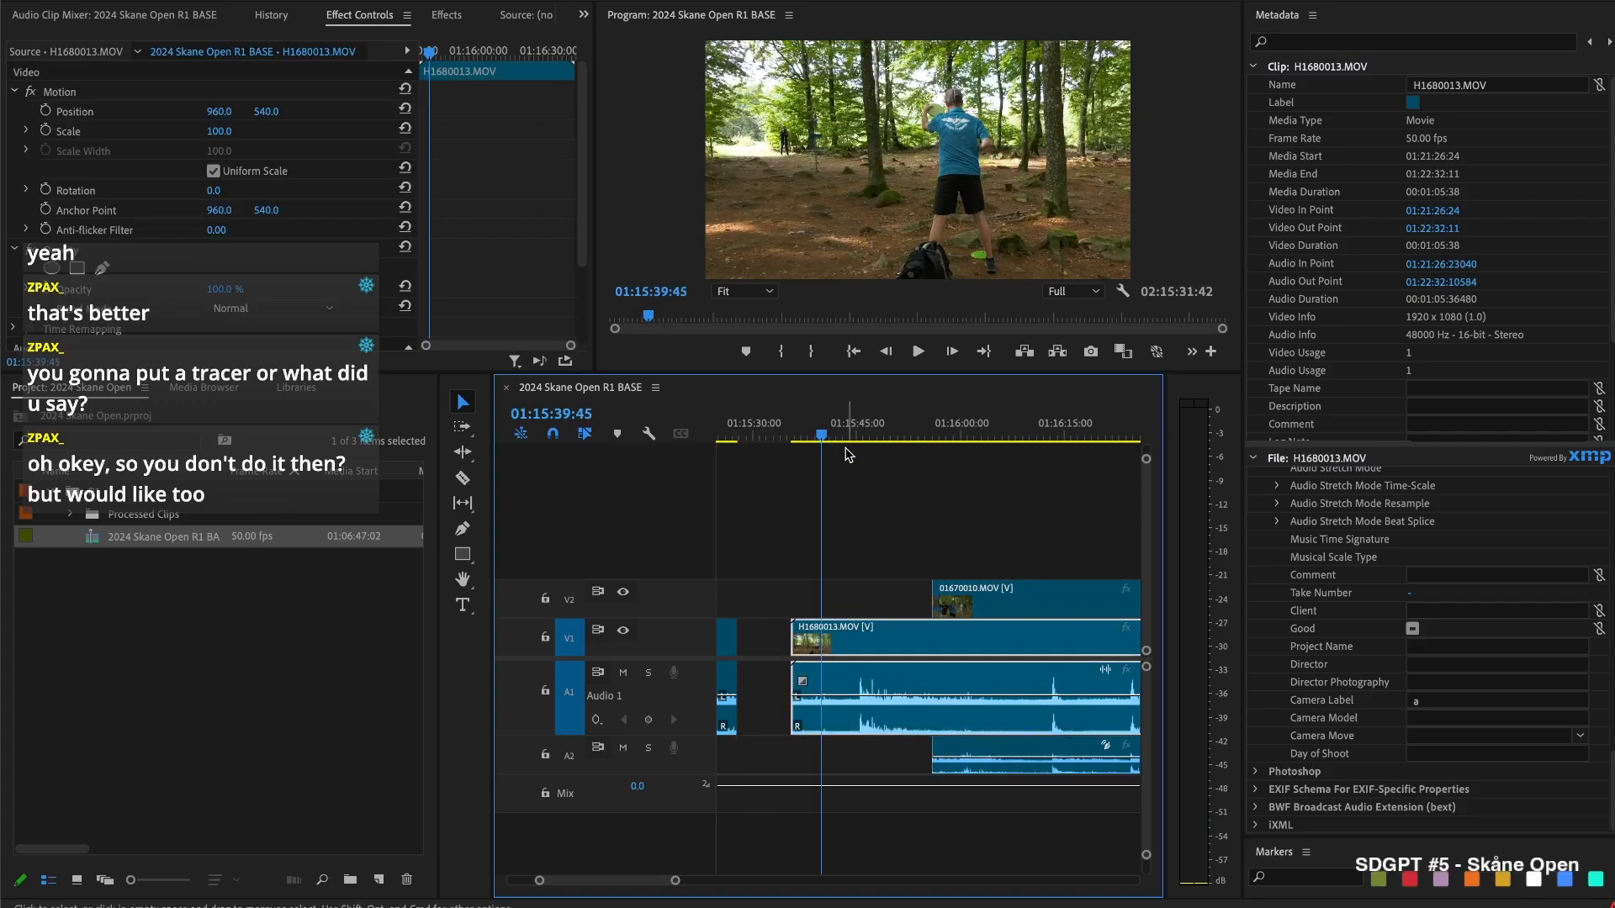
key(ctrl+k)
key(Delete)
click(769, 641)
key(Delete)
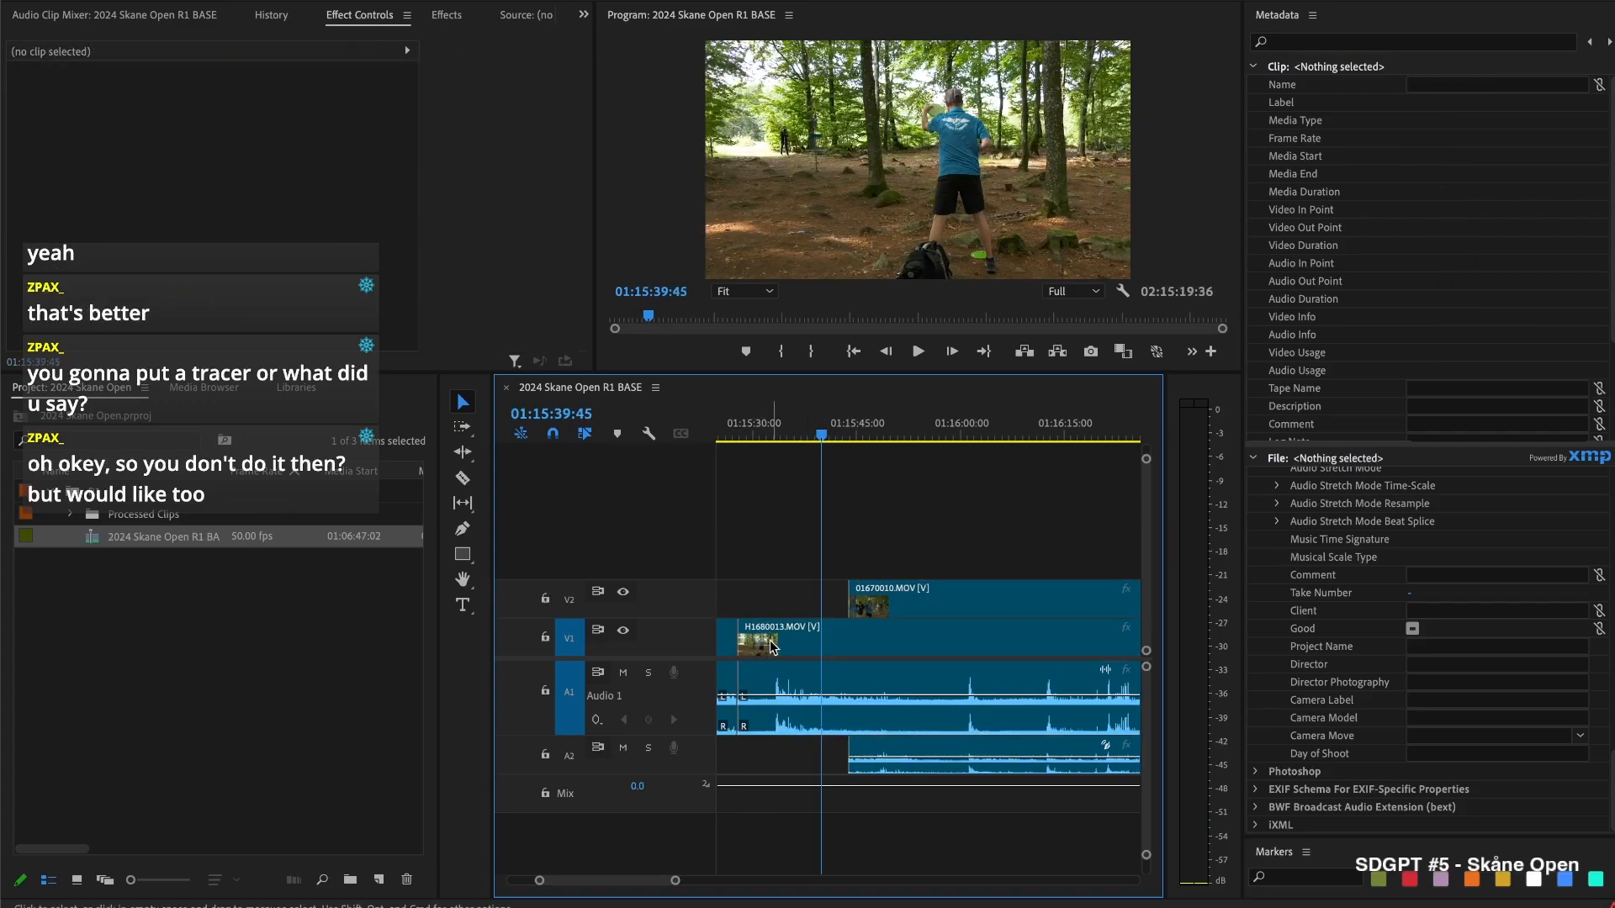
Play the first H1680013.MOV throw from 01:15:27:39 on camera A
key(Up)
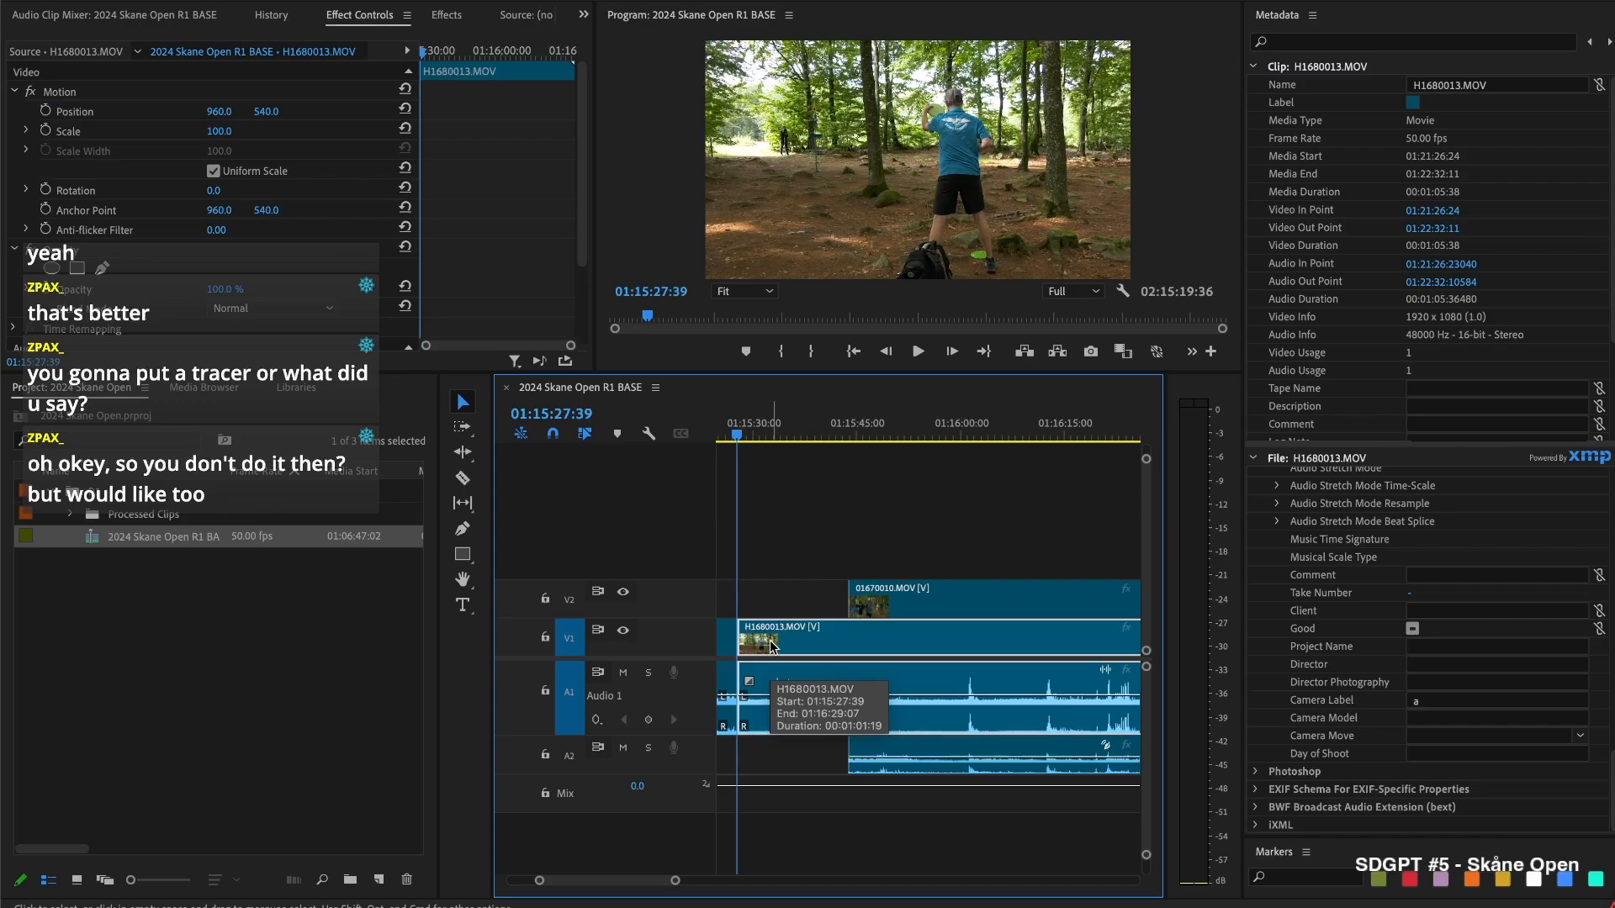
key(space)
scroll(770, 647, left, 4)
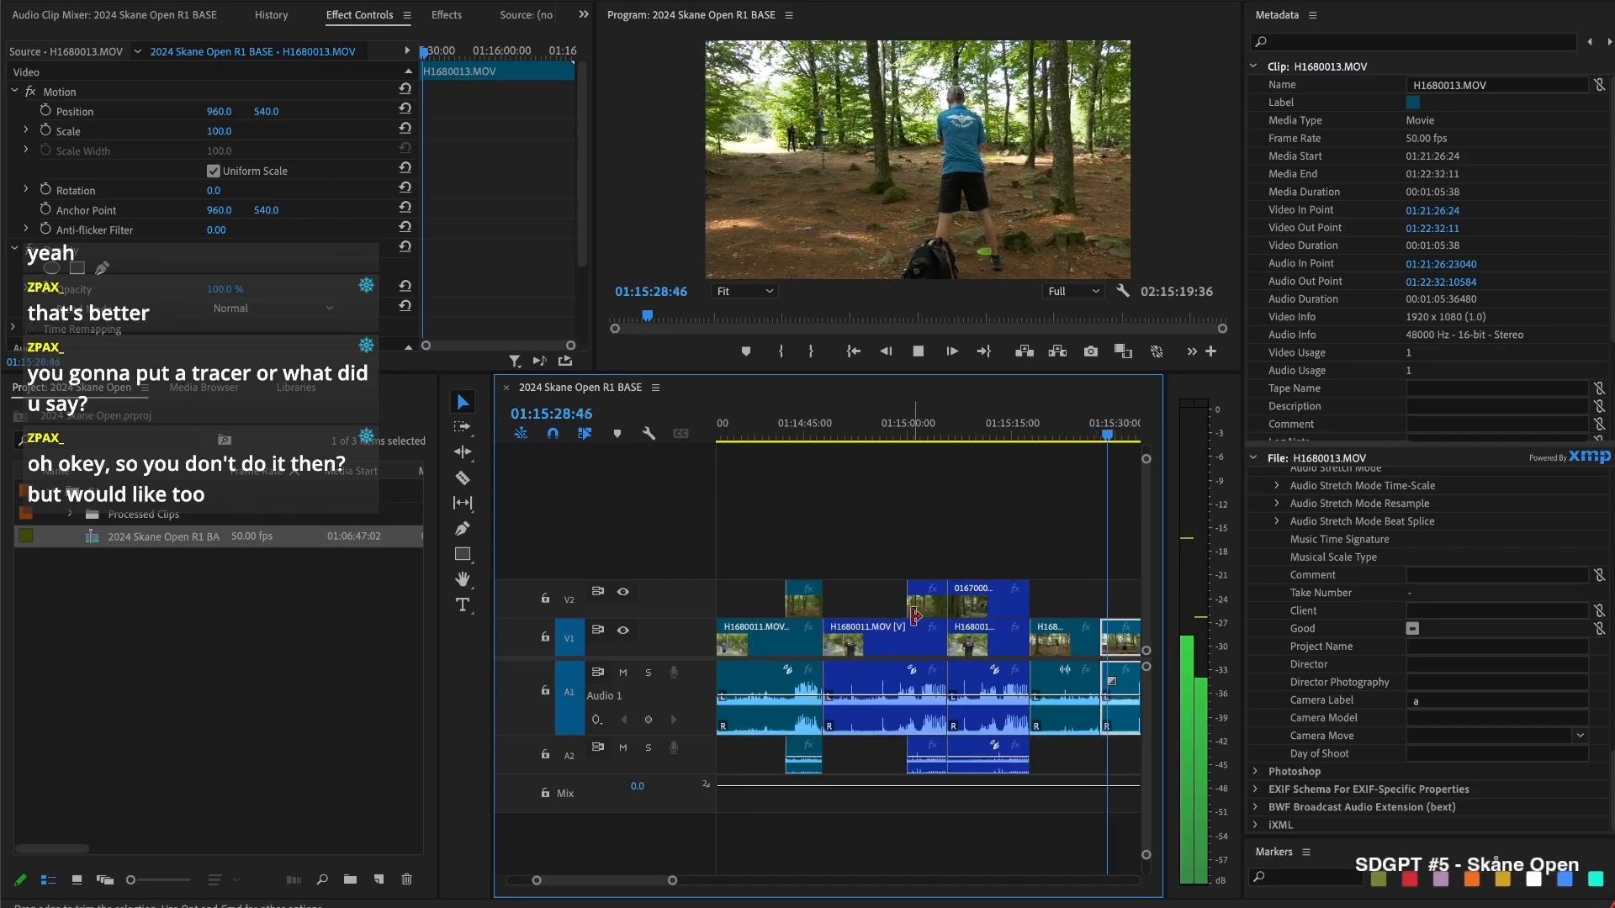
scroll(874, 581, right, 2)
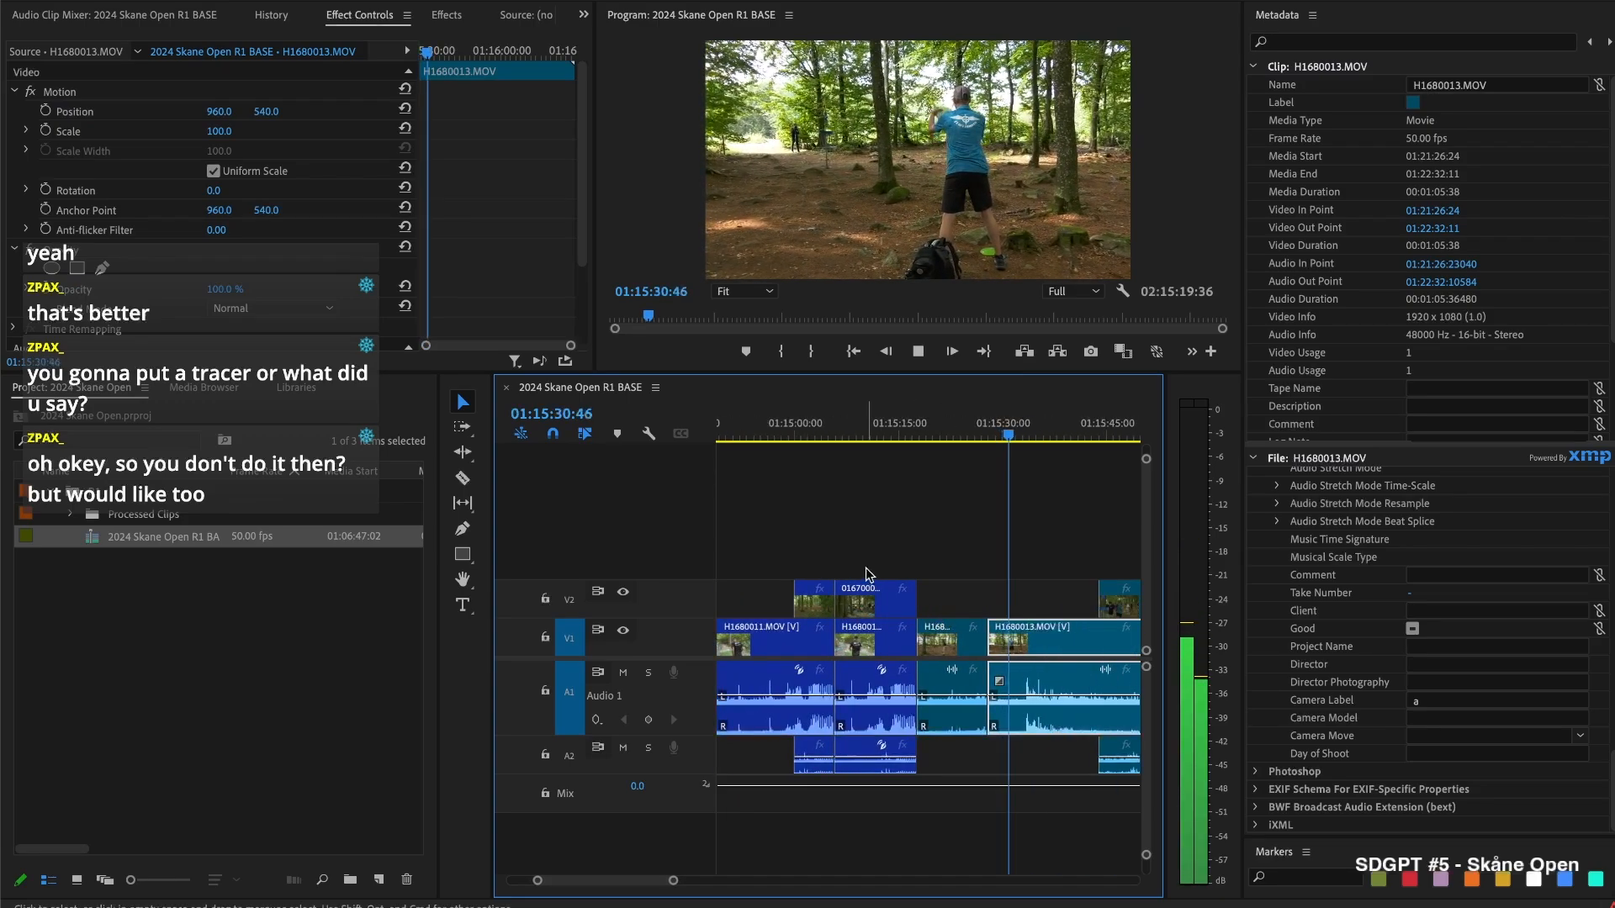
key(space)
Try camera B for the throw by extending 01670010.MOV back to 01:15:27:39 and cutting it at 01:15:40:32
drag(1099, 597, 975, 607)
key(Up)
key(space)
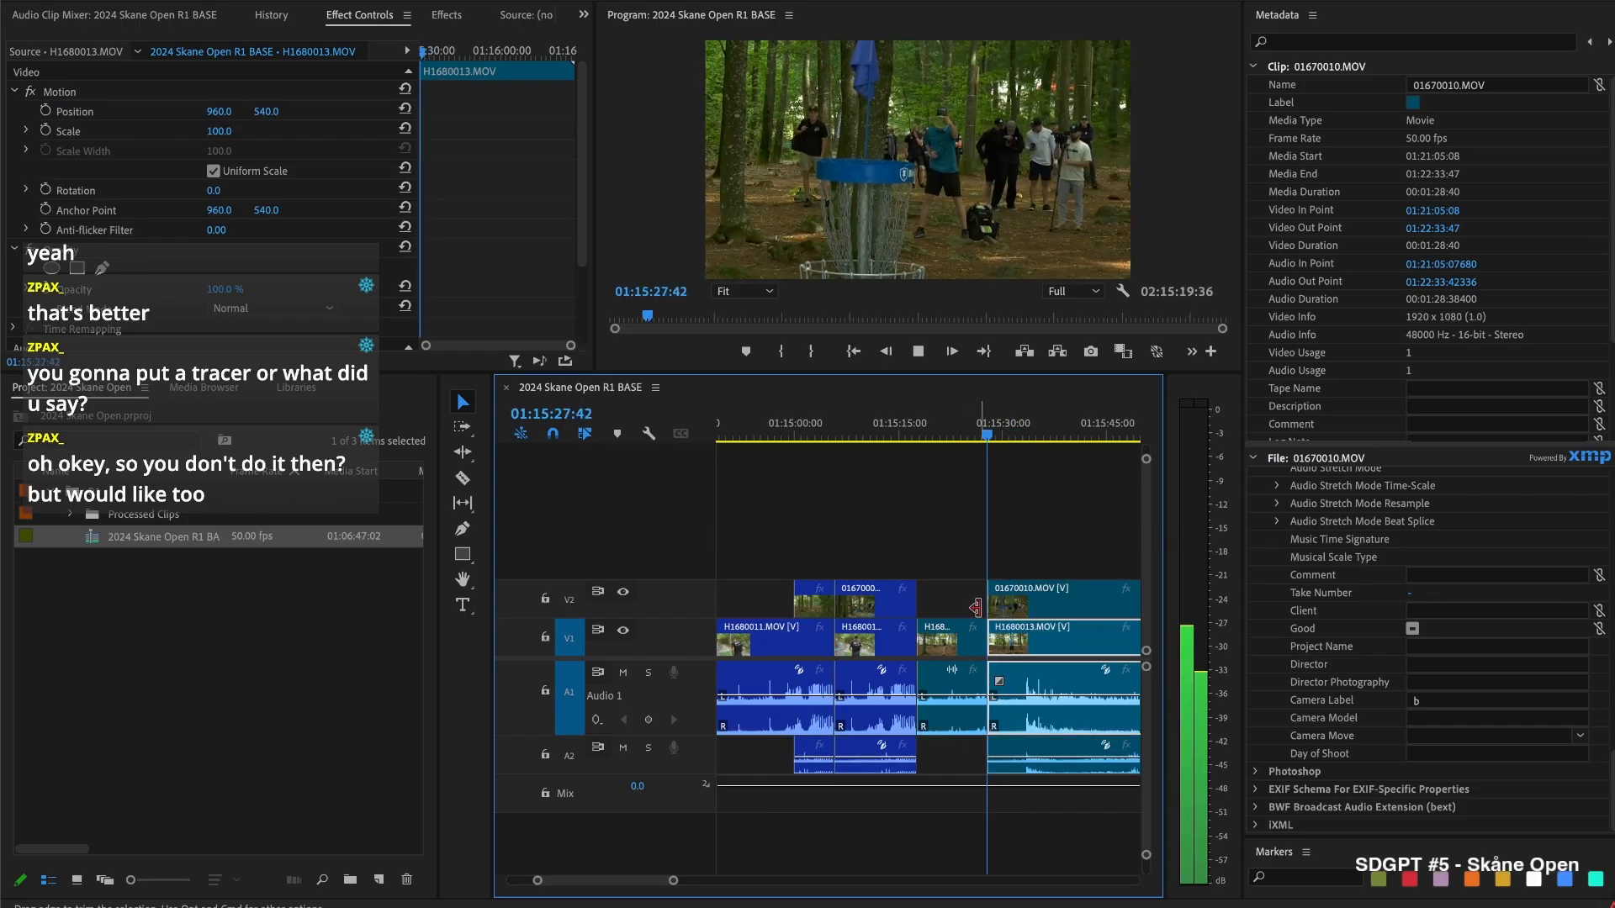
key(space)
key(c)
click(1074, 610)
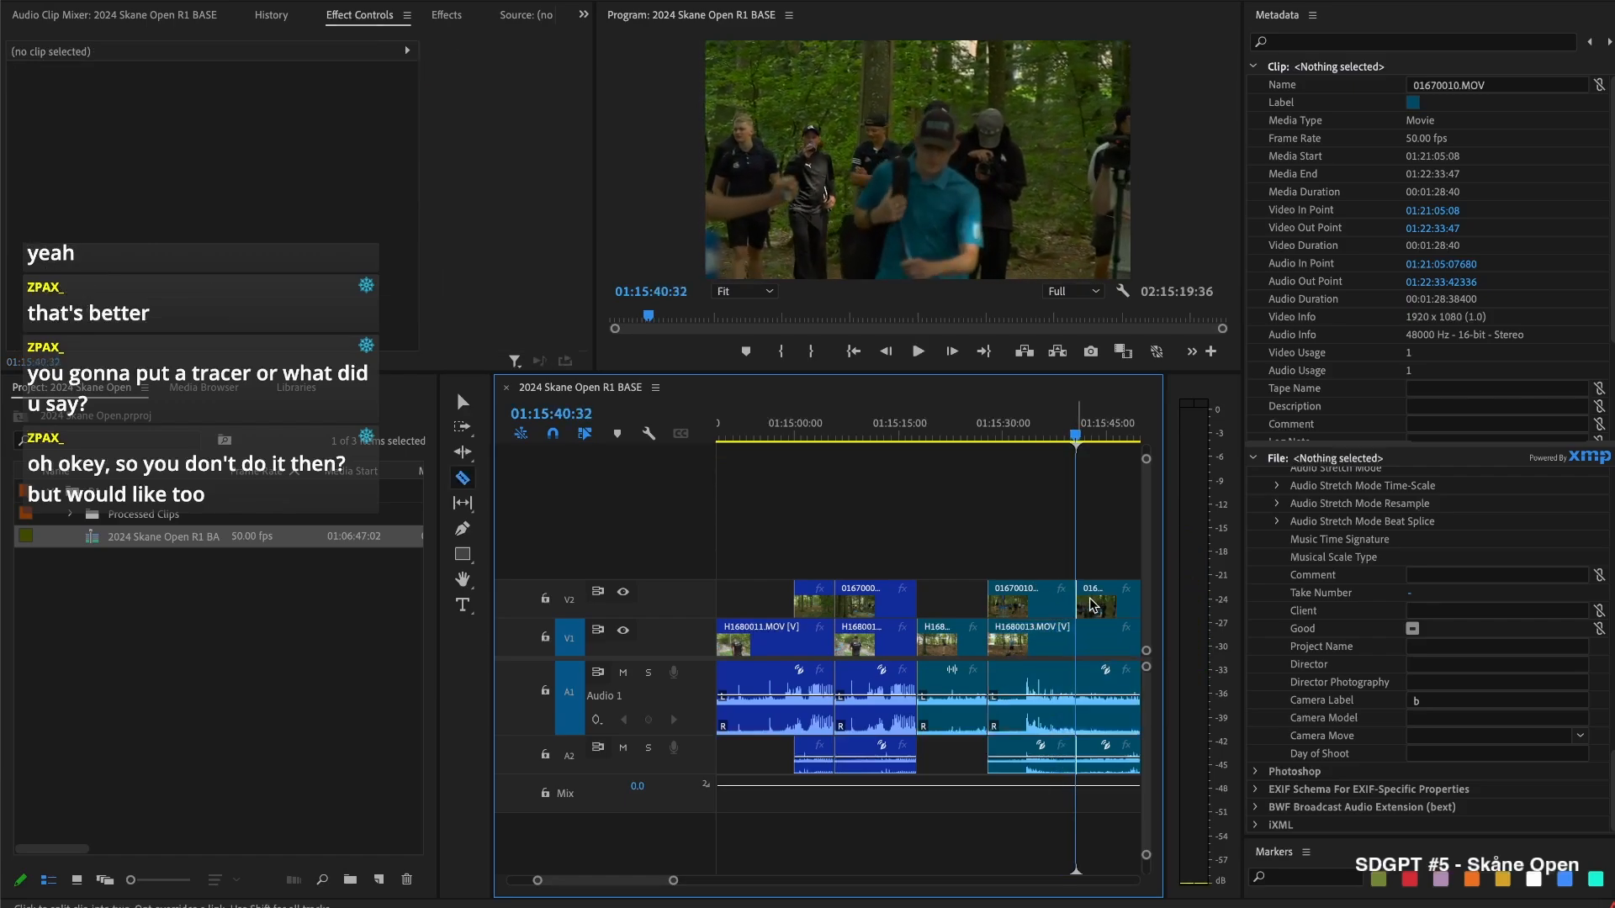
Trim the start of the remaining 01670010.MOV after the cut to about 01:16:07
key(v)
scroll(1053, 612, right, 3)
drag(888, 595, 1071, 586)
Play the throw again from just before 01:15:27:39 to judge the camera B angle
click(858, 433)
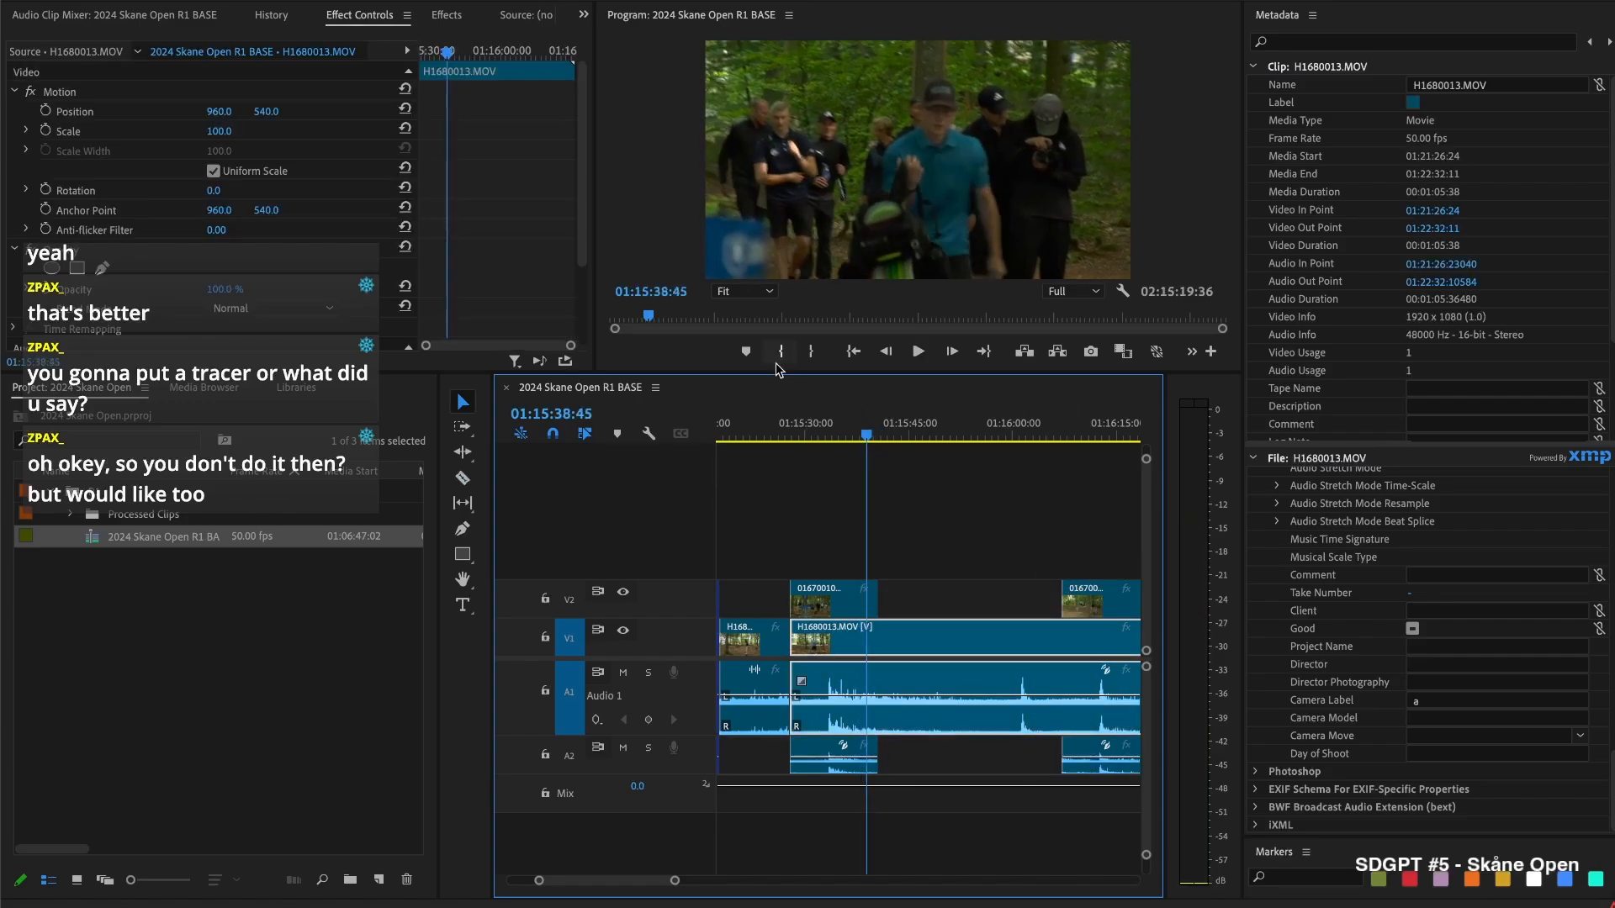
click(795, 427)
click(789, 423)
key(space)
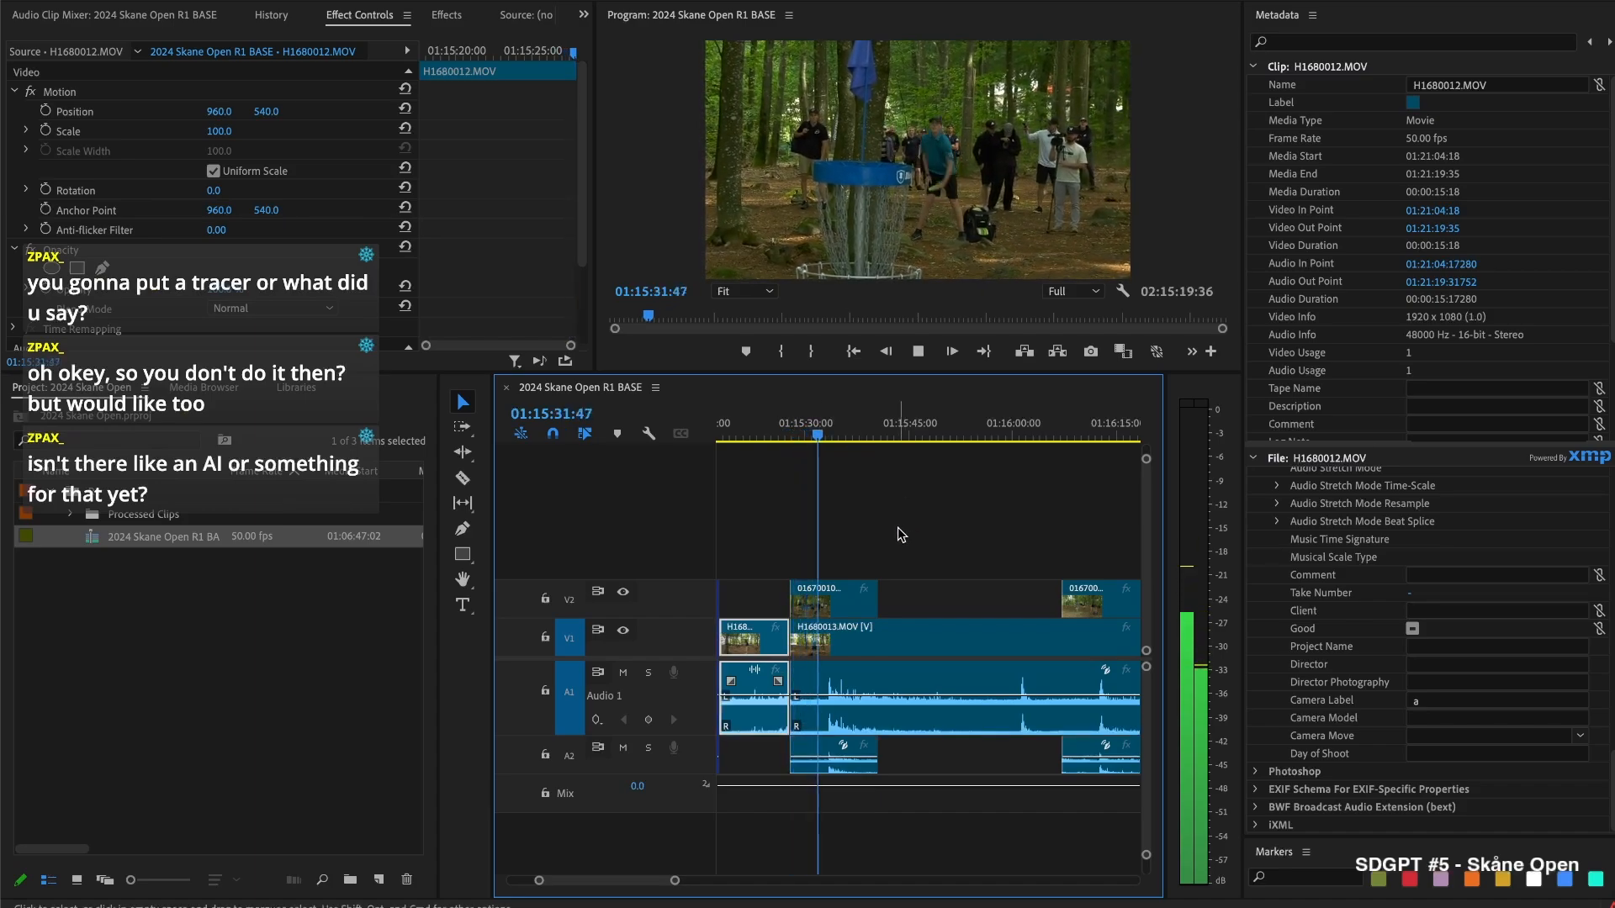
key(space)
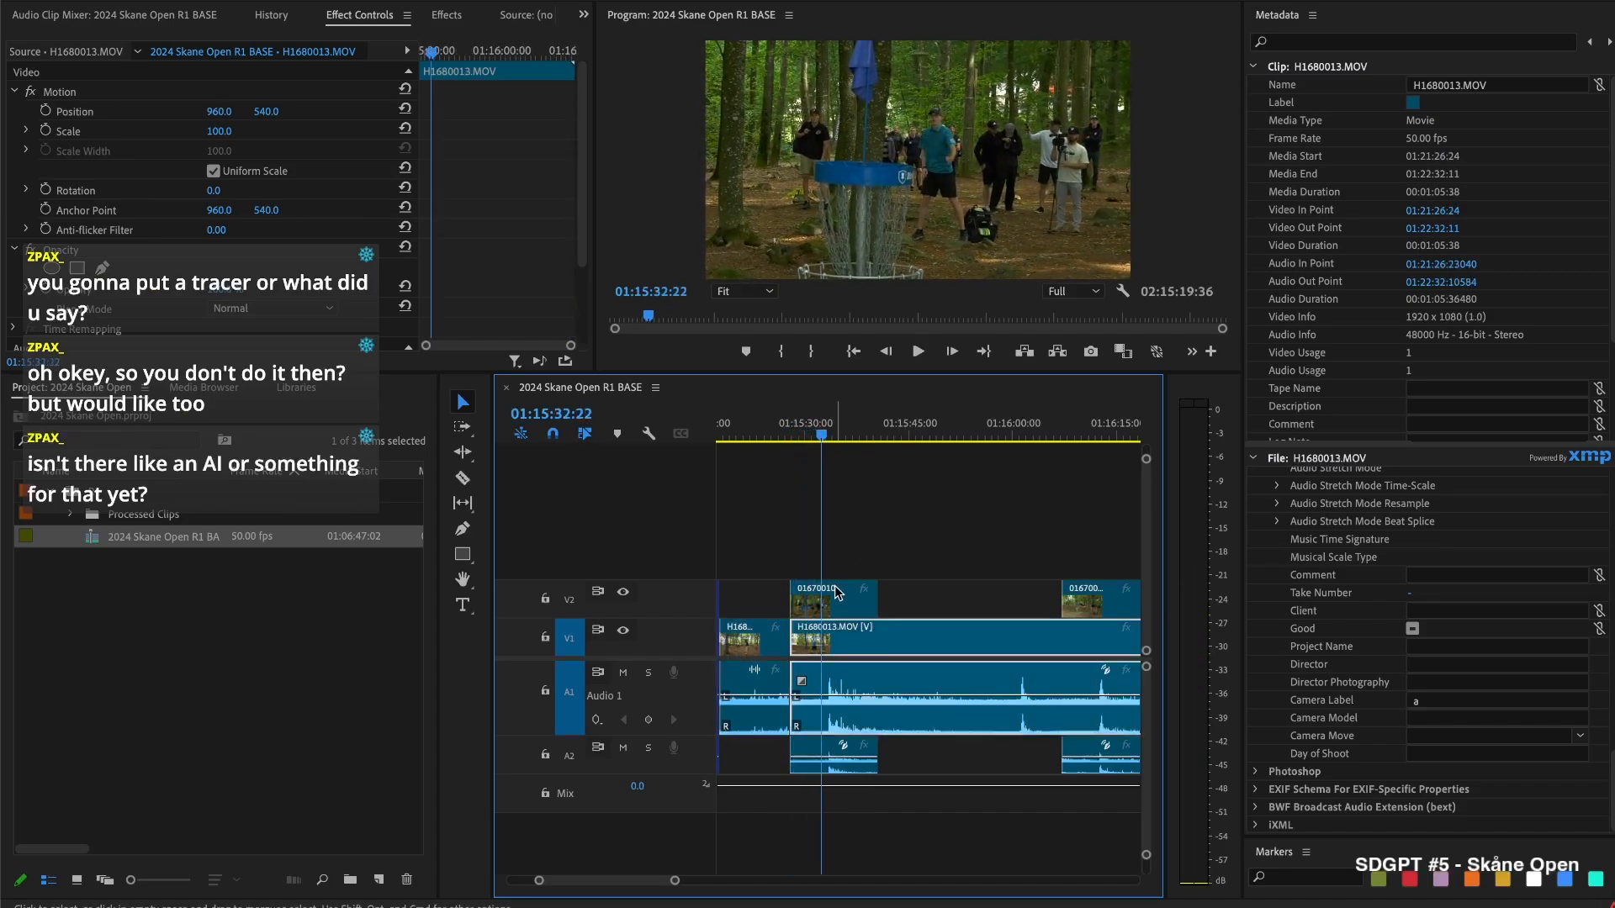
Hide track V2 to inspect camera A's frame at 01:15:32:22 in an enlarged program view, and restore the view and track
click(624, 594)
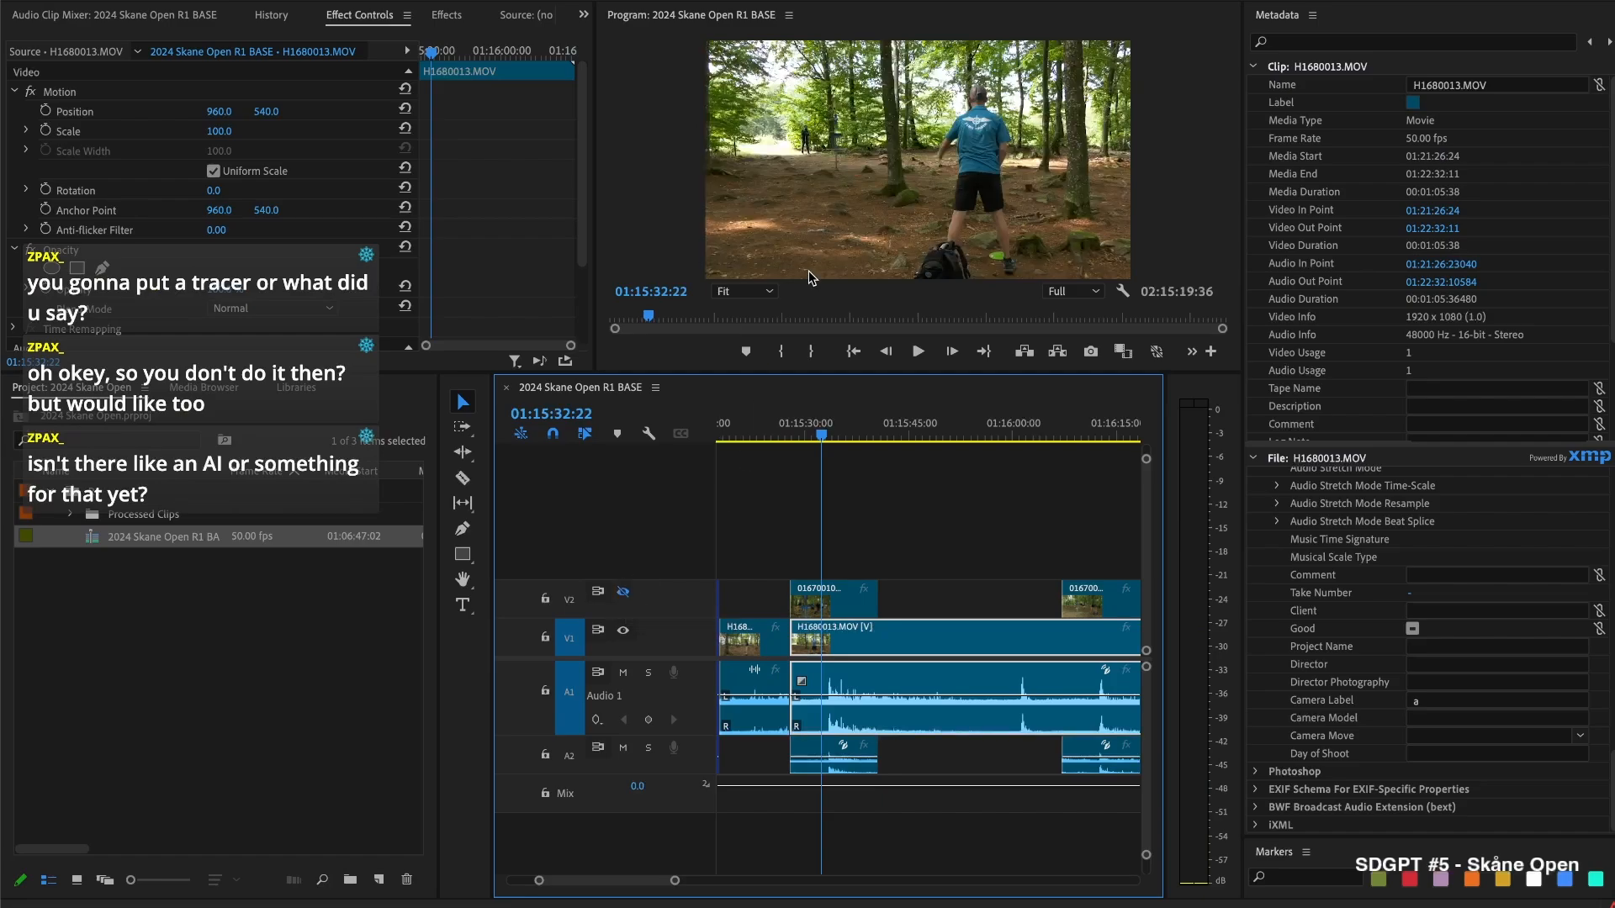
key(grave)
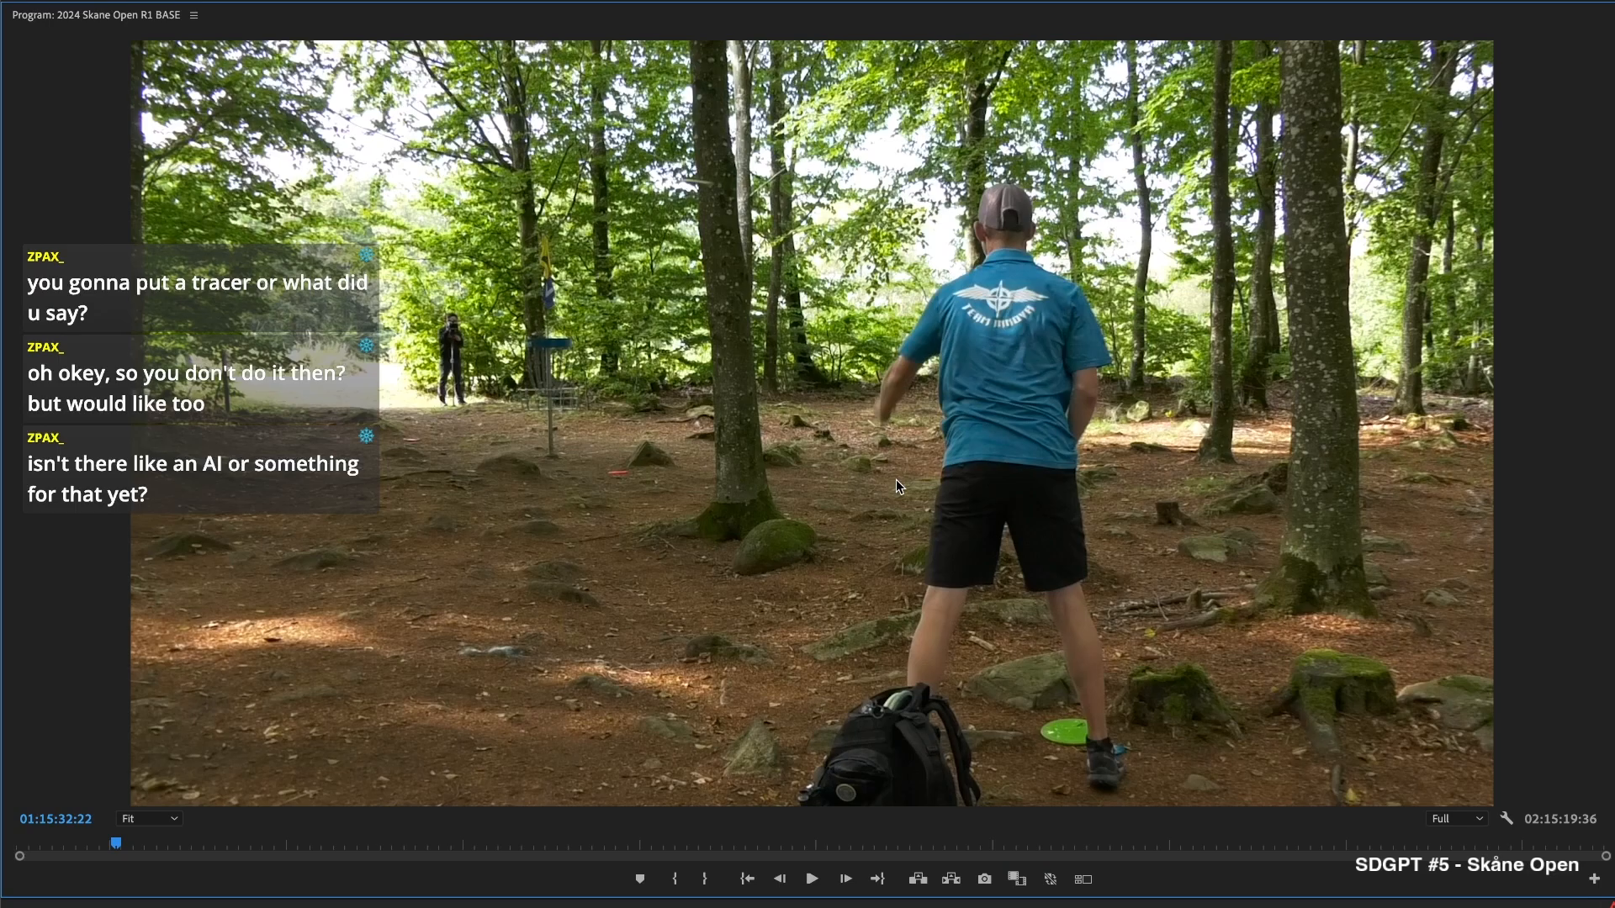
key(grave)
click(755, 593)
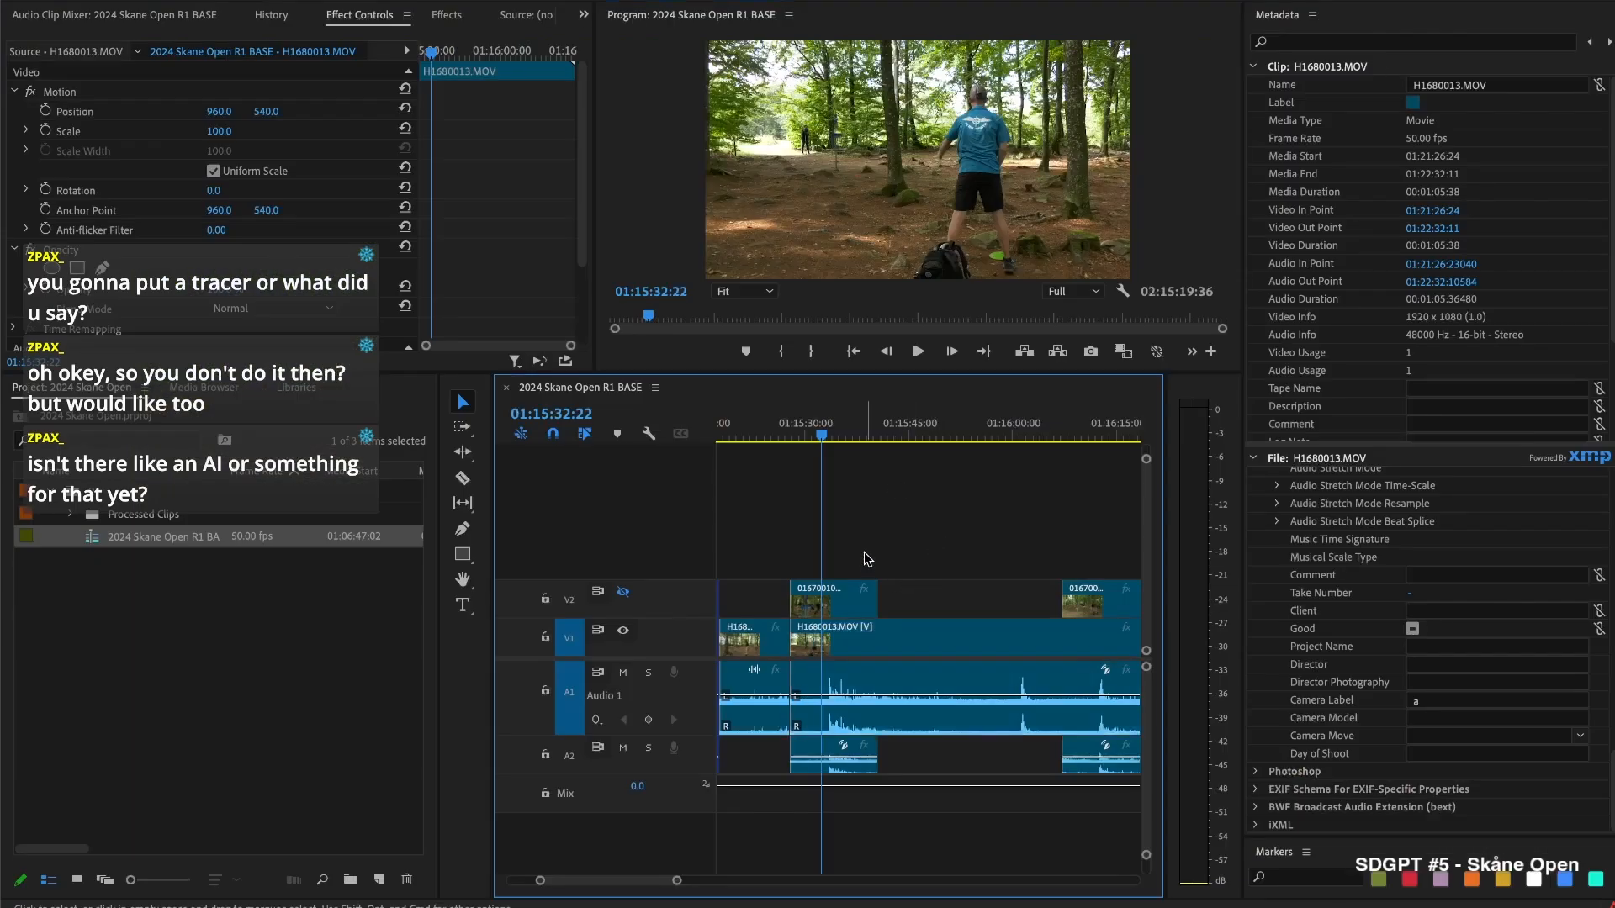
click(625, 593)
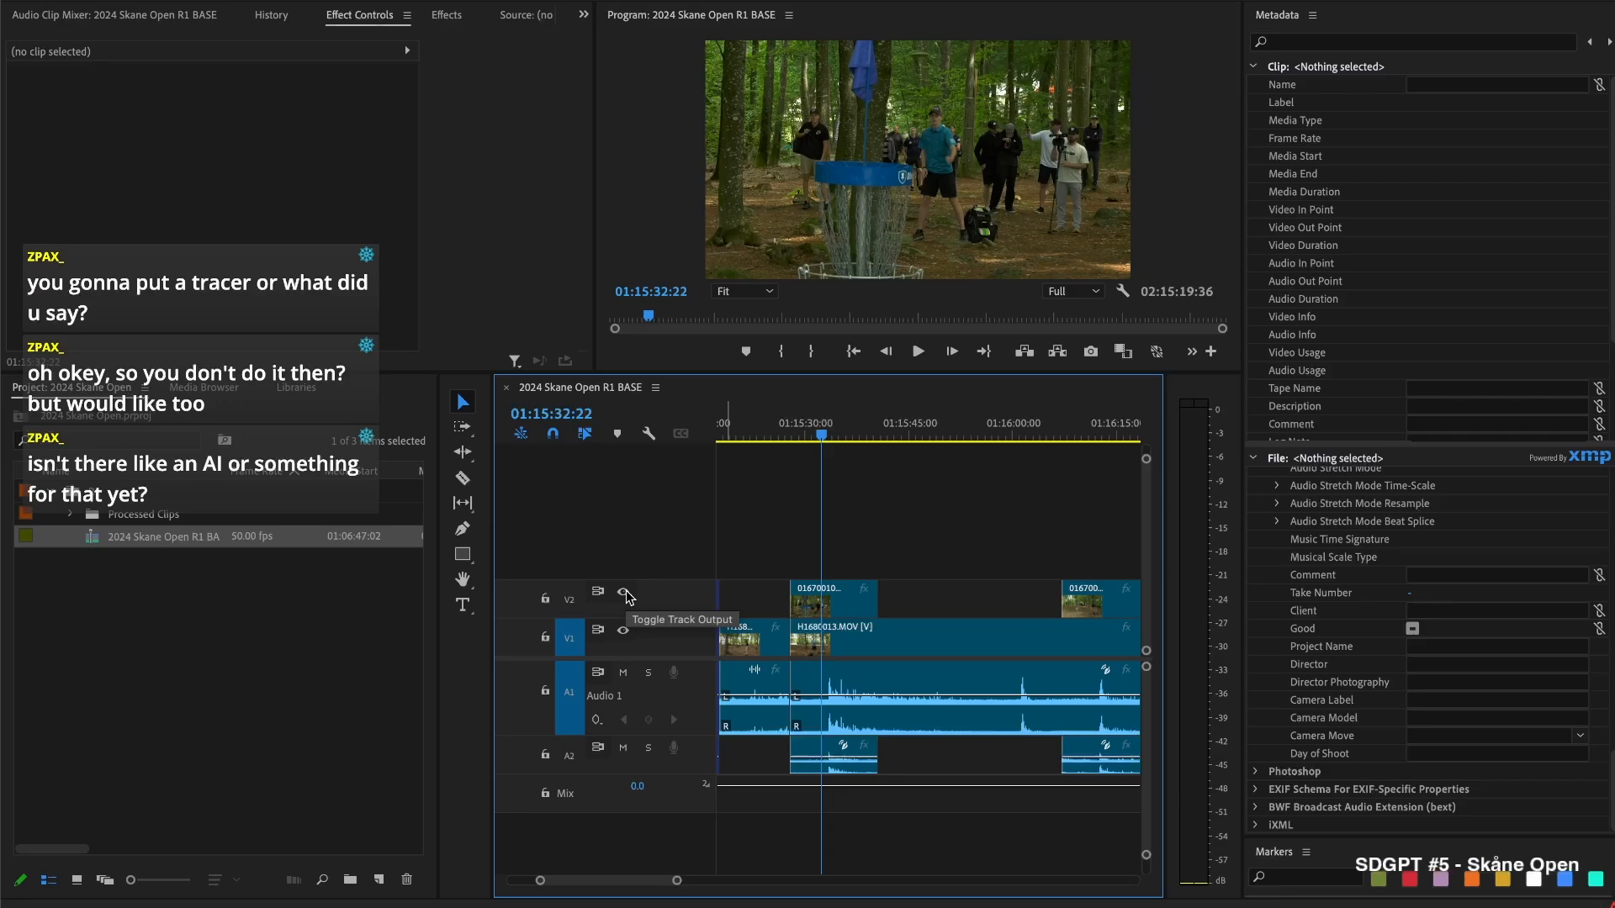
Replay the throw and delete the 01670010.MOV segment above it from V2 and A2
key(Up)
key(space)
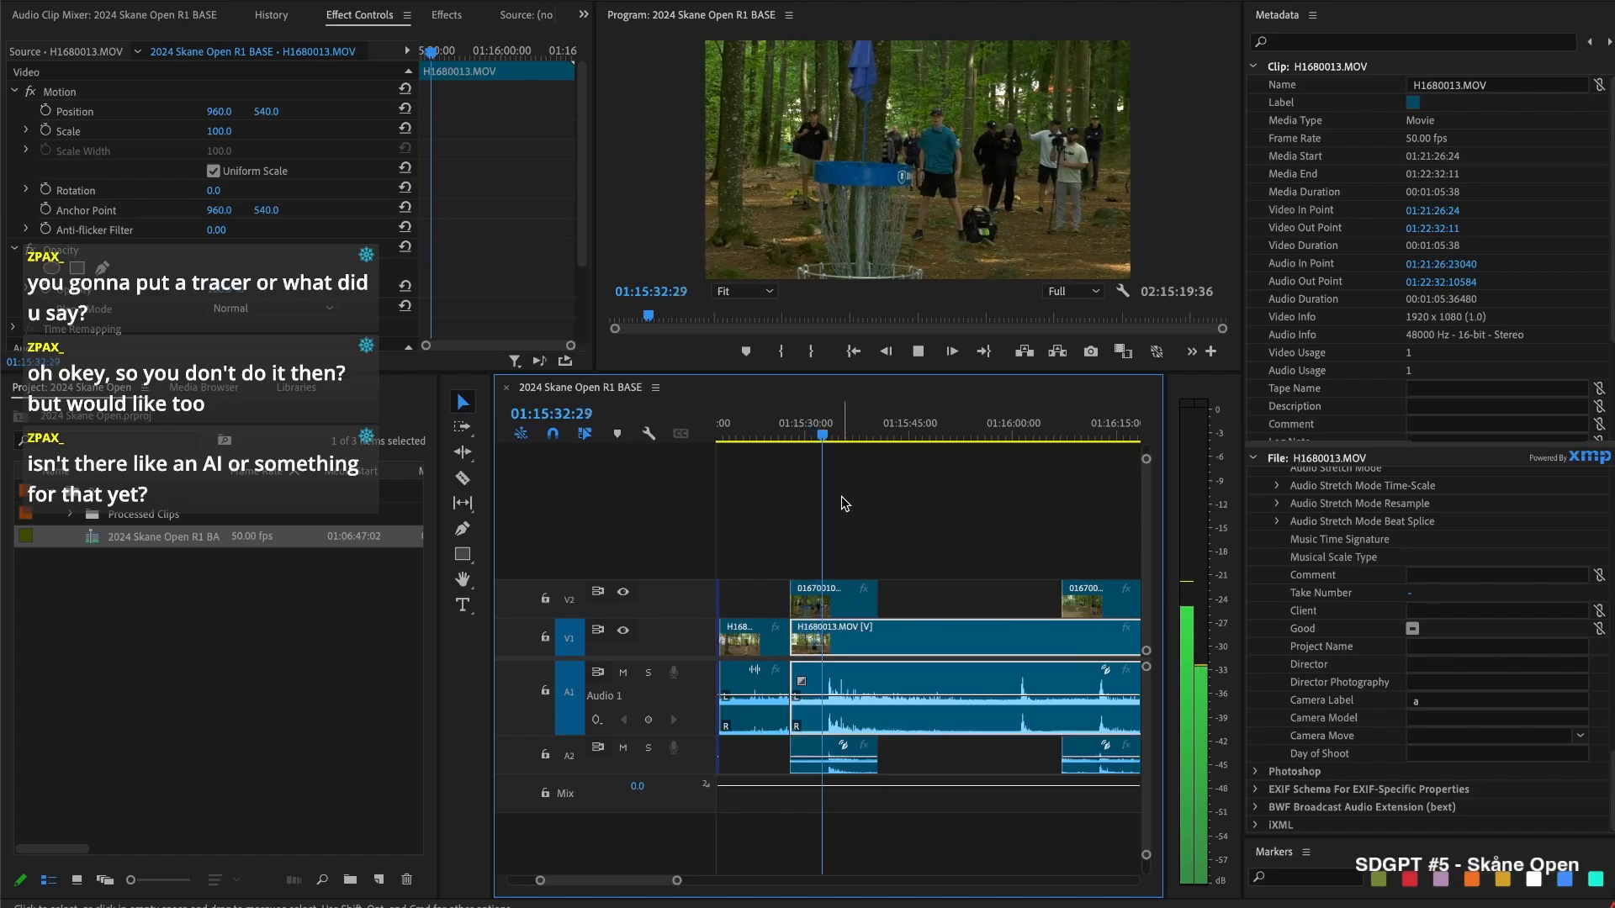
key(space)
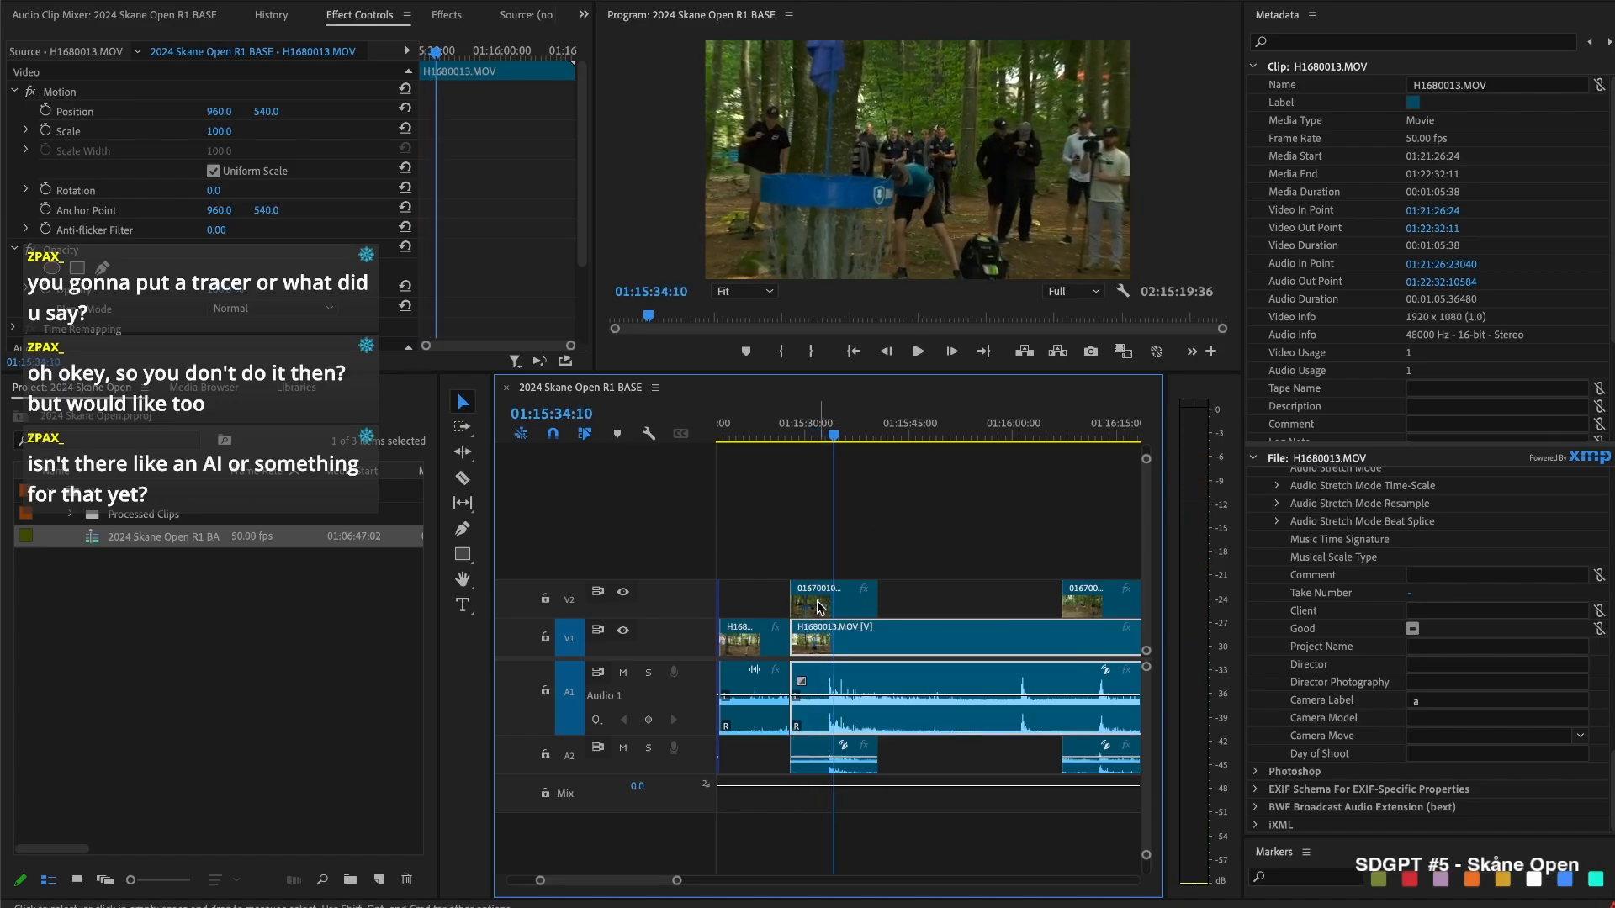
click(835, 603)
key(Delete)
Play the throw on camera A, trim the start of H1680013.MOV to 01:15:29:10 and close the gap
key(Up)
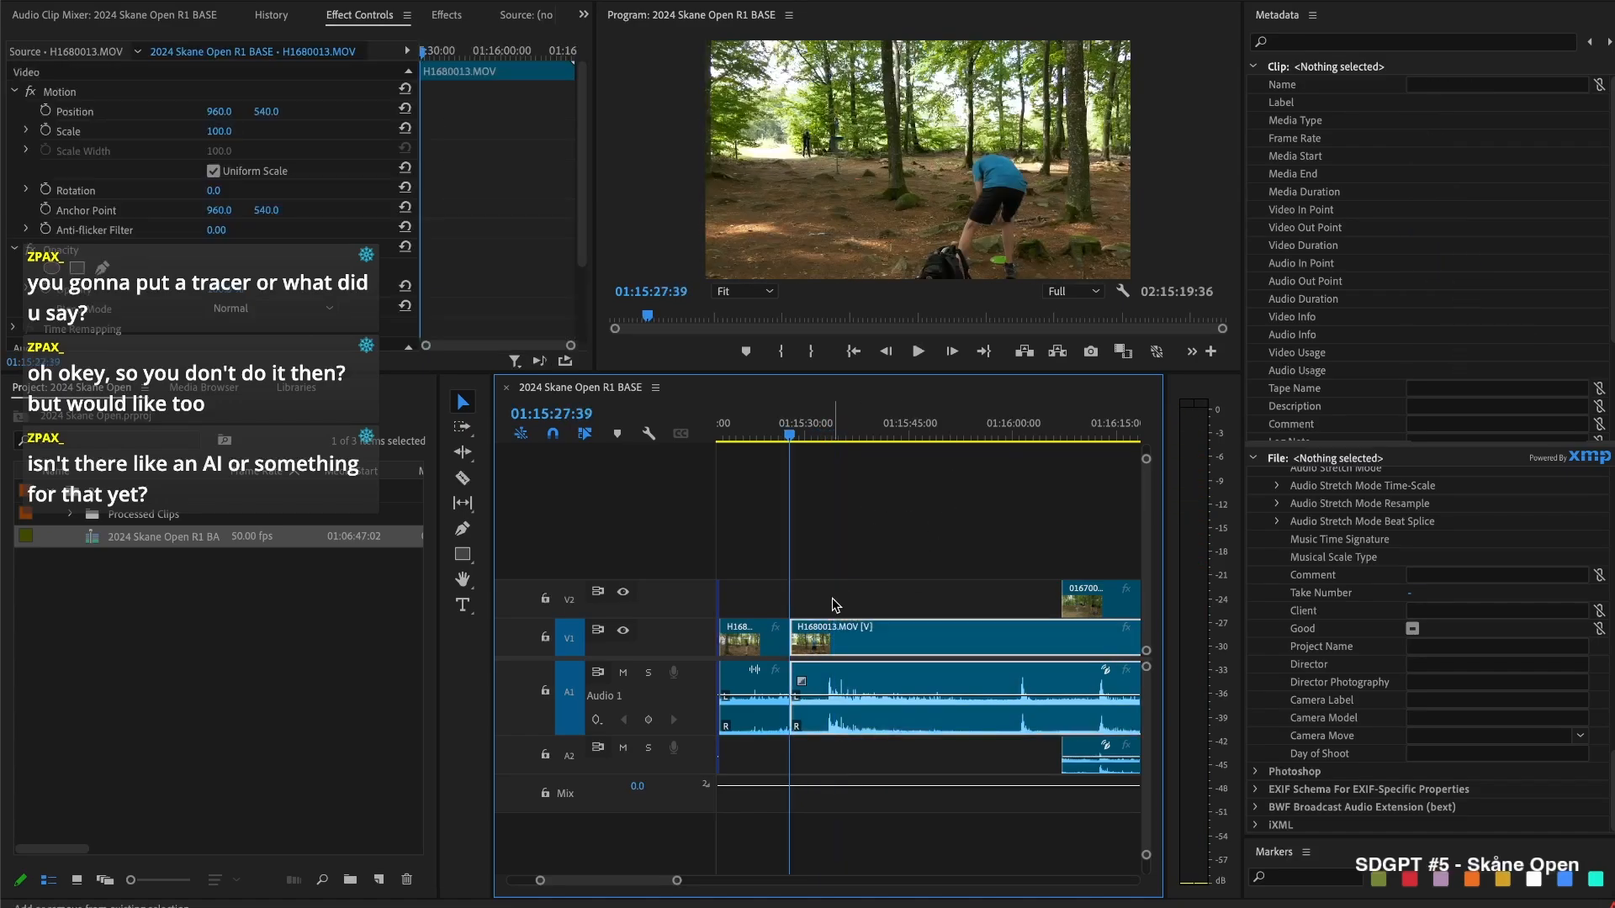
key(space)
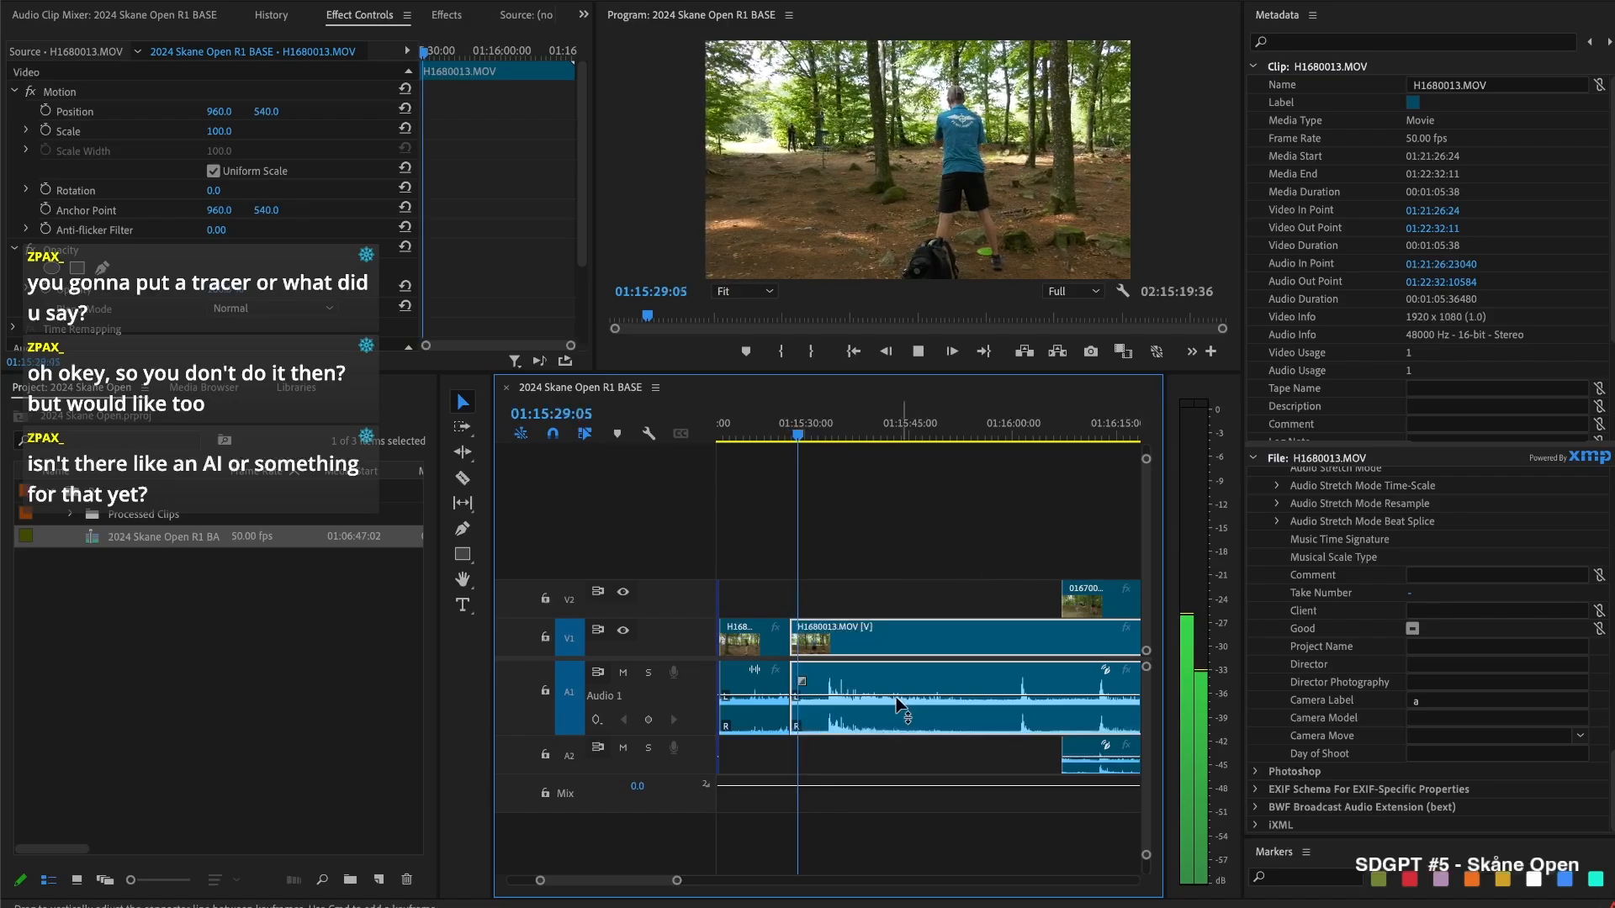
drag(801, 641, 809, 641)
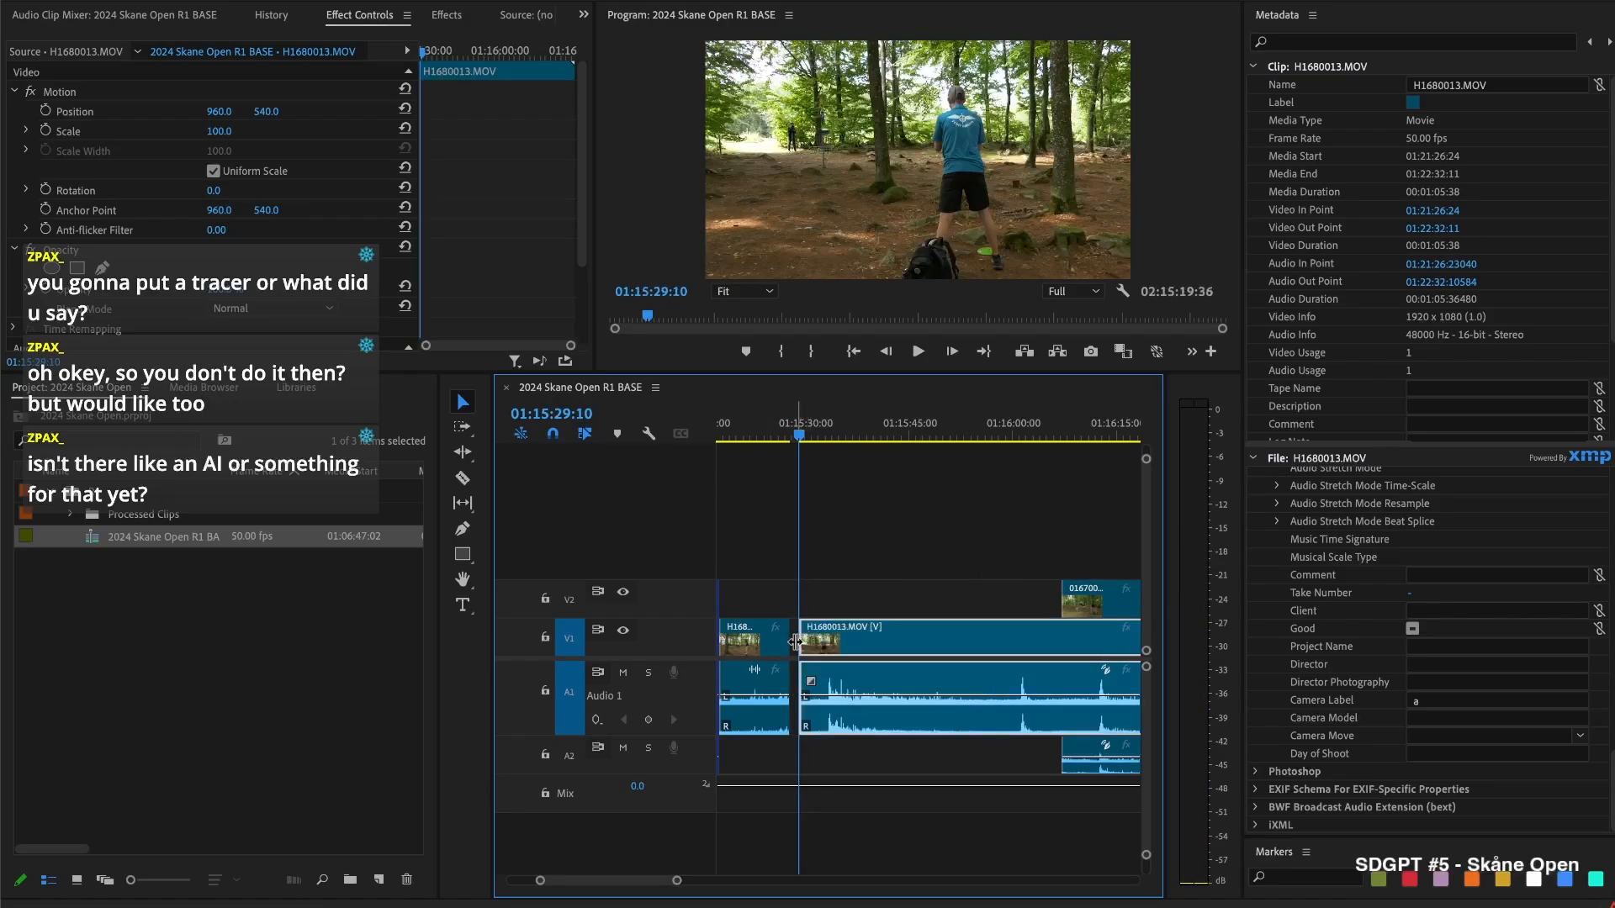
click(794, 645)
key(Delete)
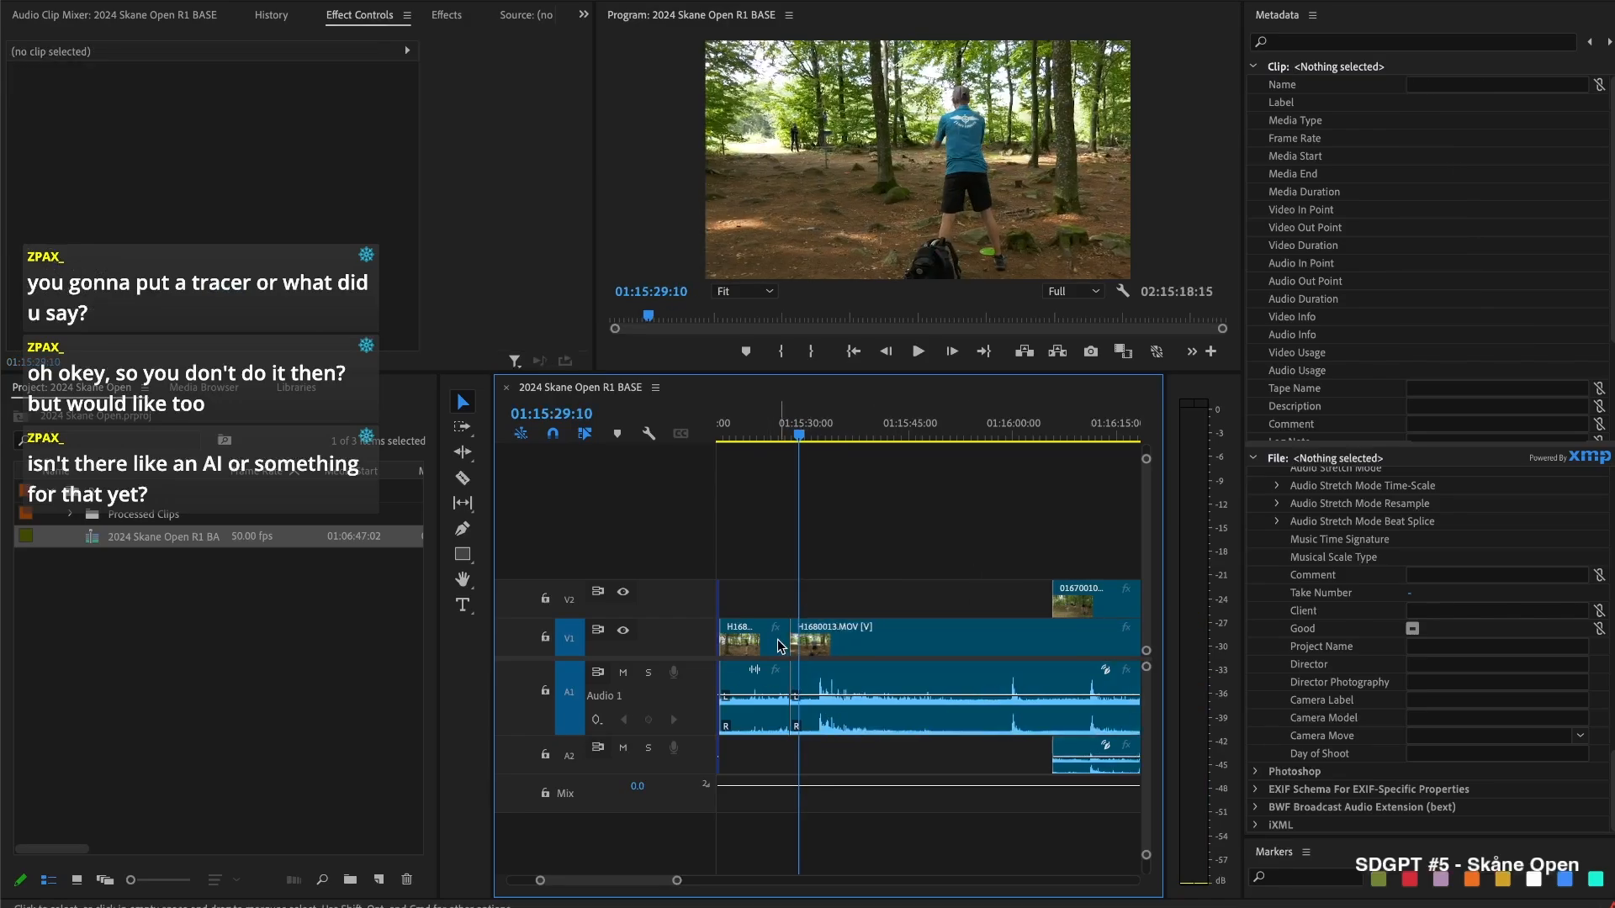
Play the trimmed throw from 01:15:27:39 and cut H1680013.MOV at 01:15:40:11
key(Up)
key(space)
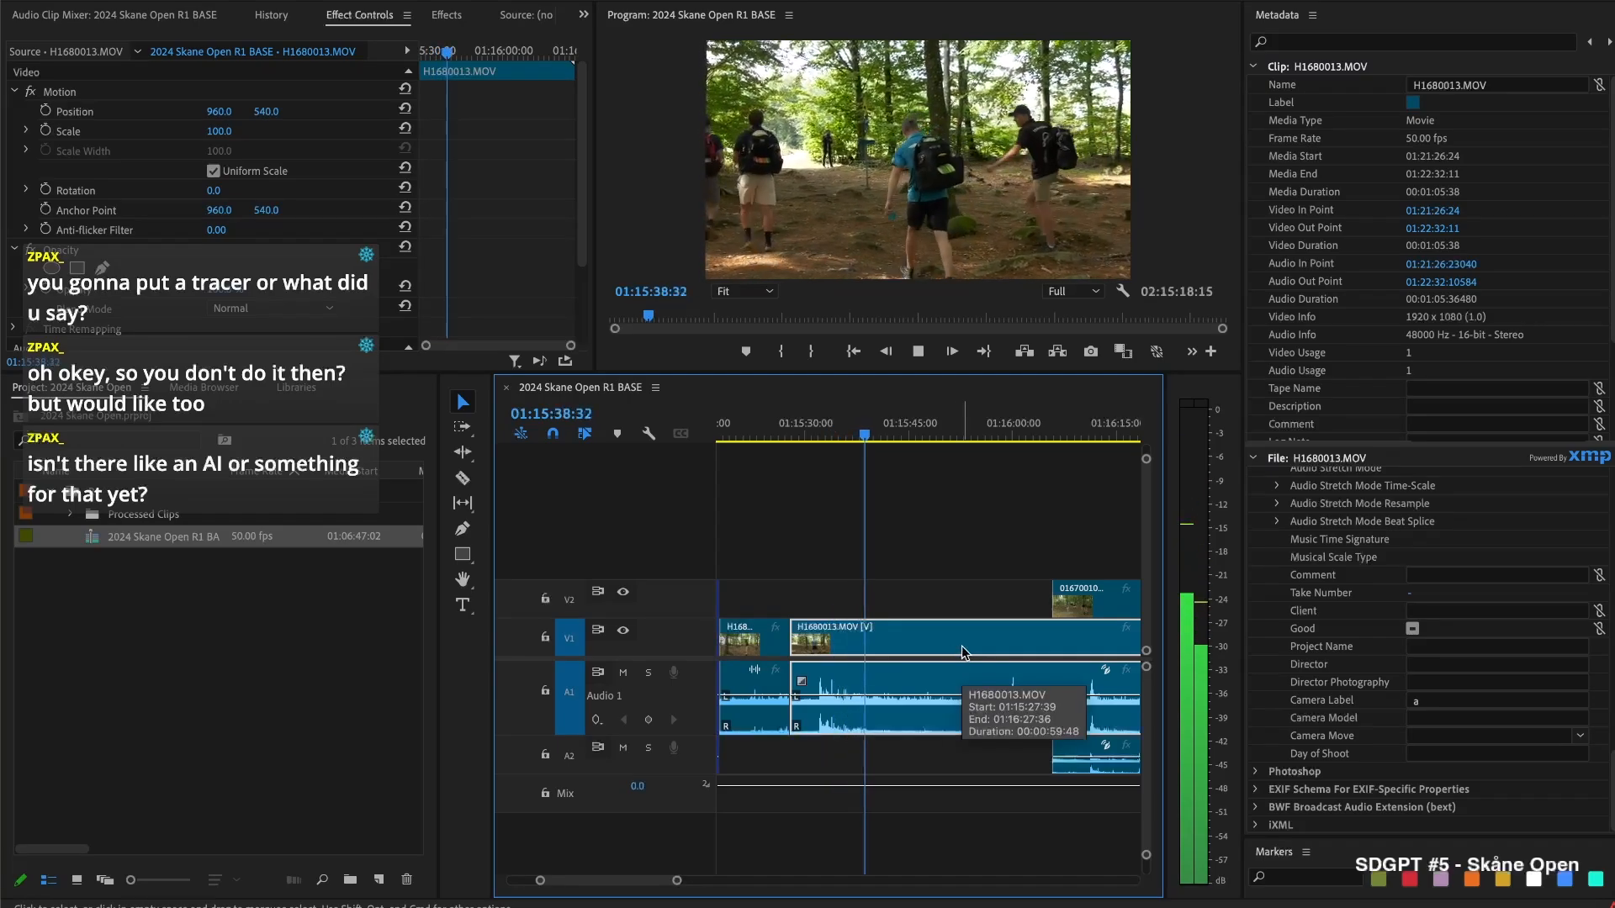
key(space)
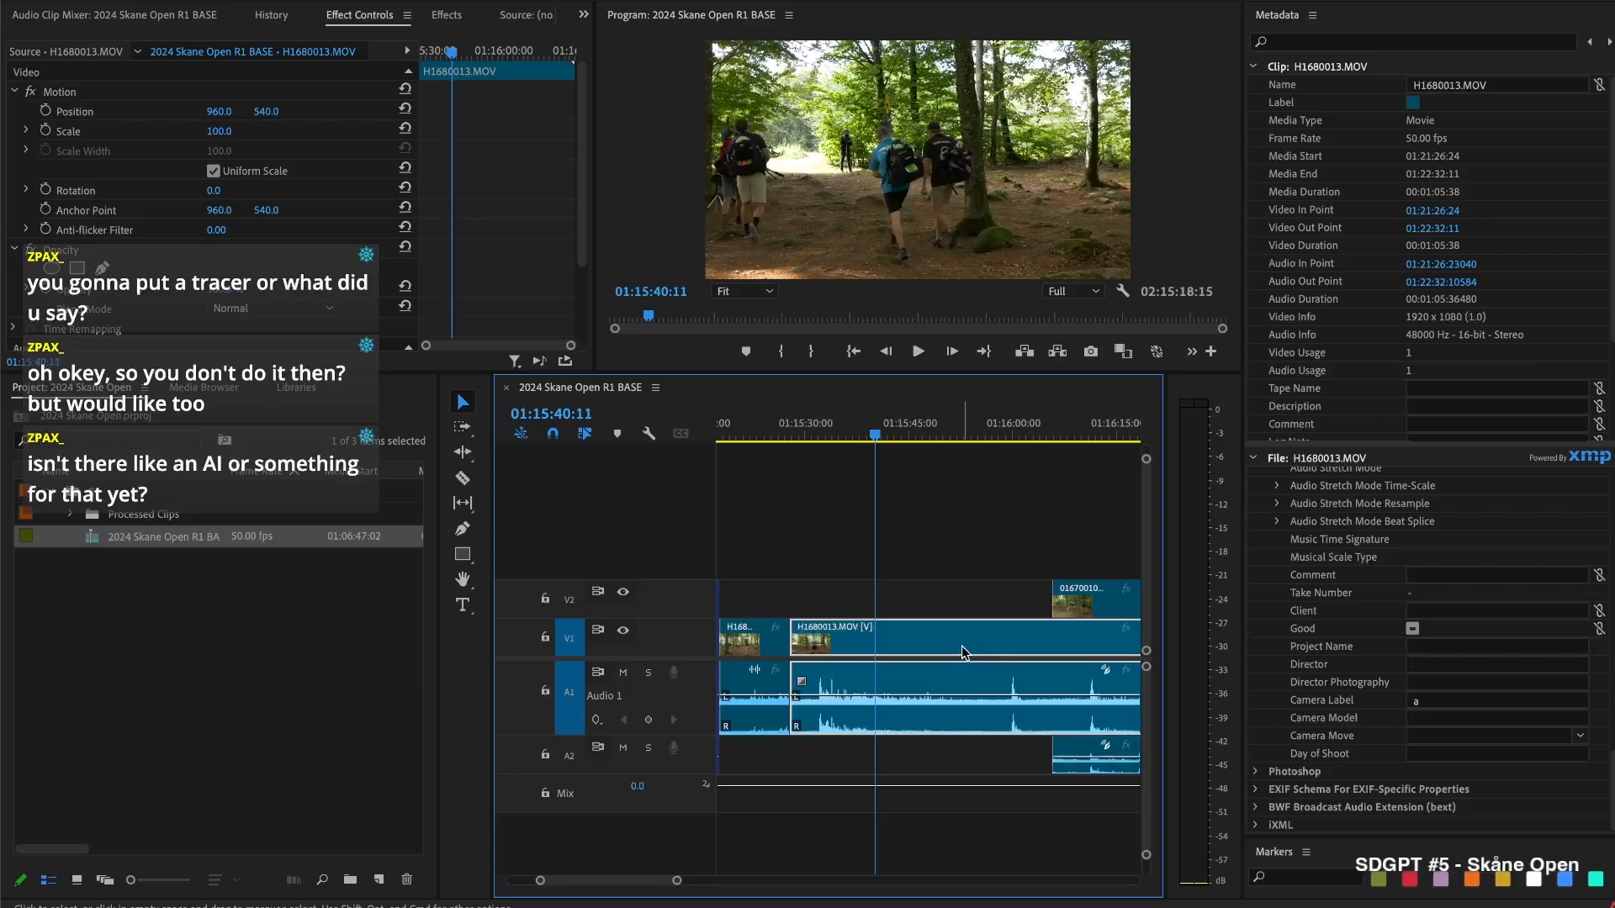
key(ctrl+k)
Look through the second H1680013.MOV part, extend the start of 01670010.MOV back to 01:15:50:34 and play from there
key(space)
drag(936, 419, 946, 428)
drag(1045, 603, 949, 597)
key(space)
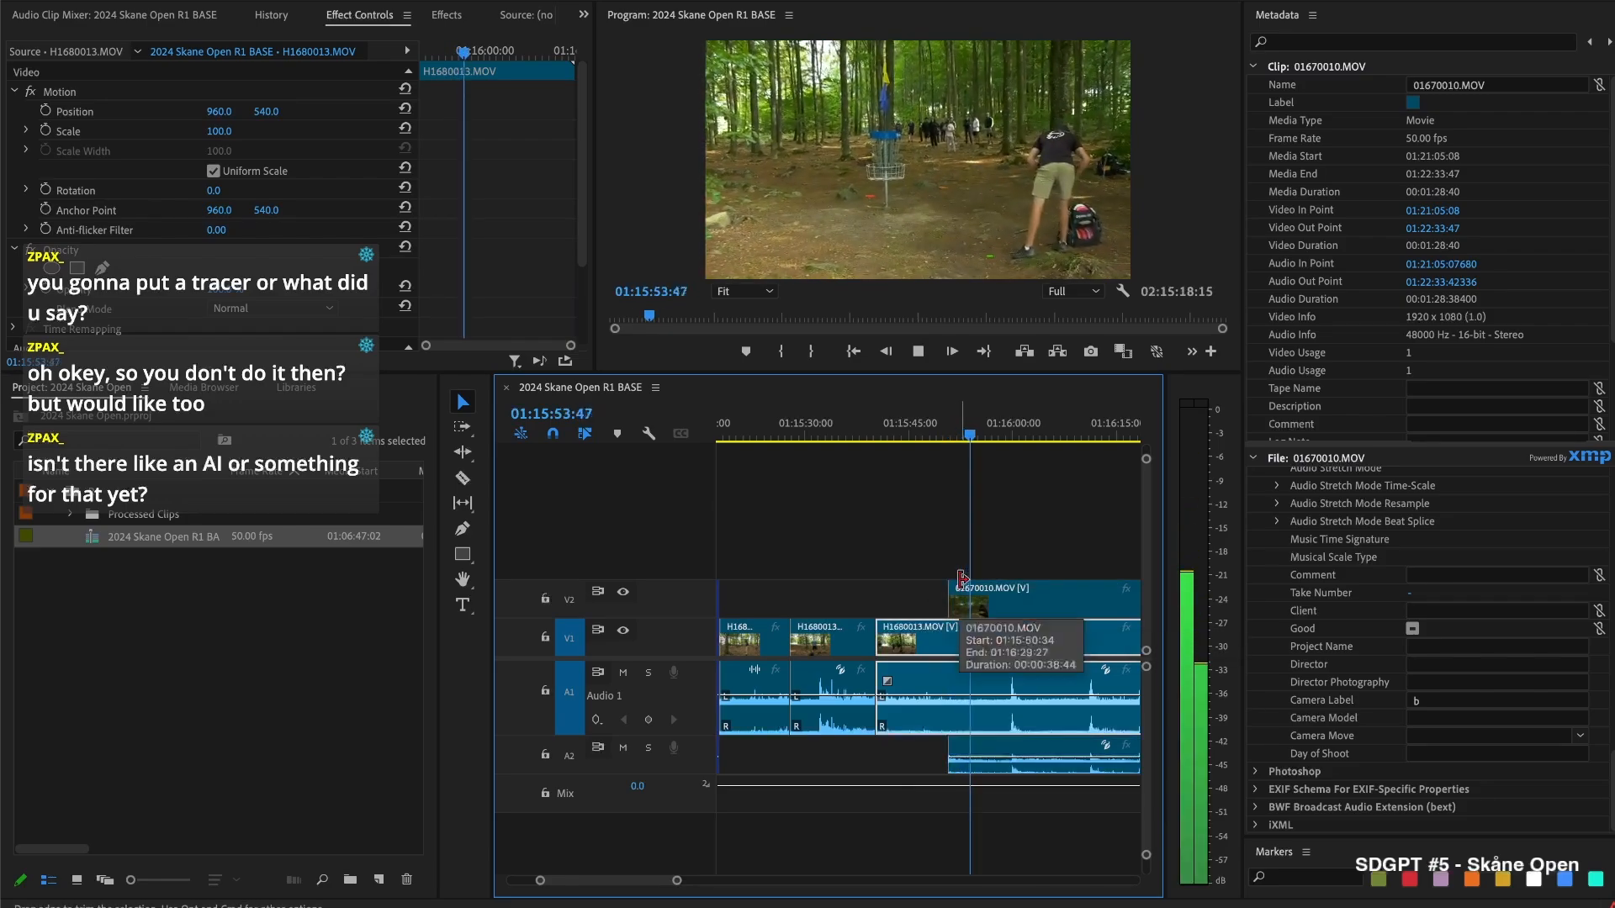
Cut all tracks at the playhead, remove the preceding part of H1680013.MOV and 01670010.MOV, and close the gap
key(space)
key(super+shift+k)
drag(929, 558, 959, 678)
key(Delete)
click(939, 633)
key(Delete)
click(938, 632)
key(Up)
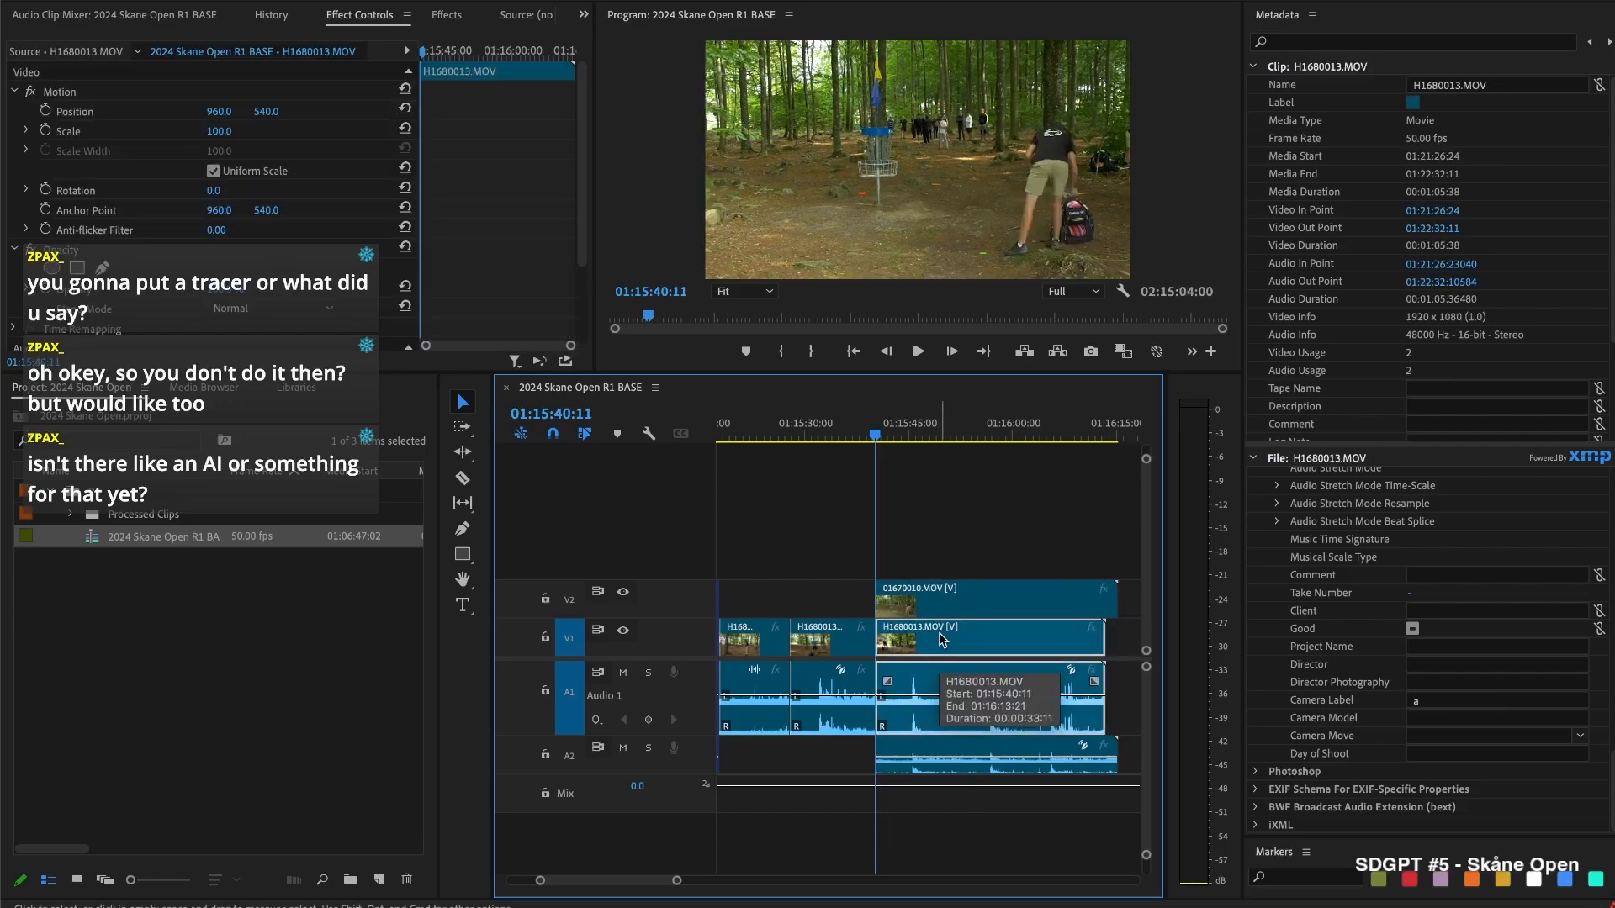
Play the joined clips and trim the end of 01670010.MOV on V2 to match the end of H1680013.MOV
click(953, 543)
key(space)
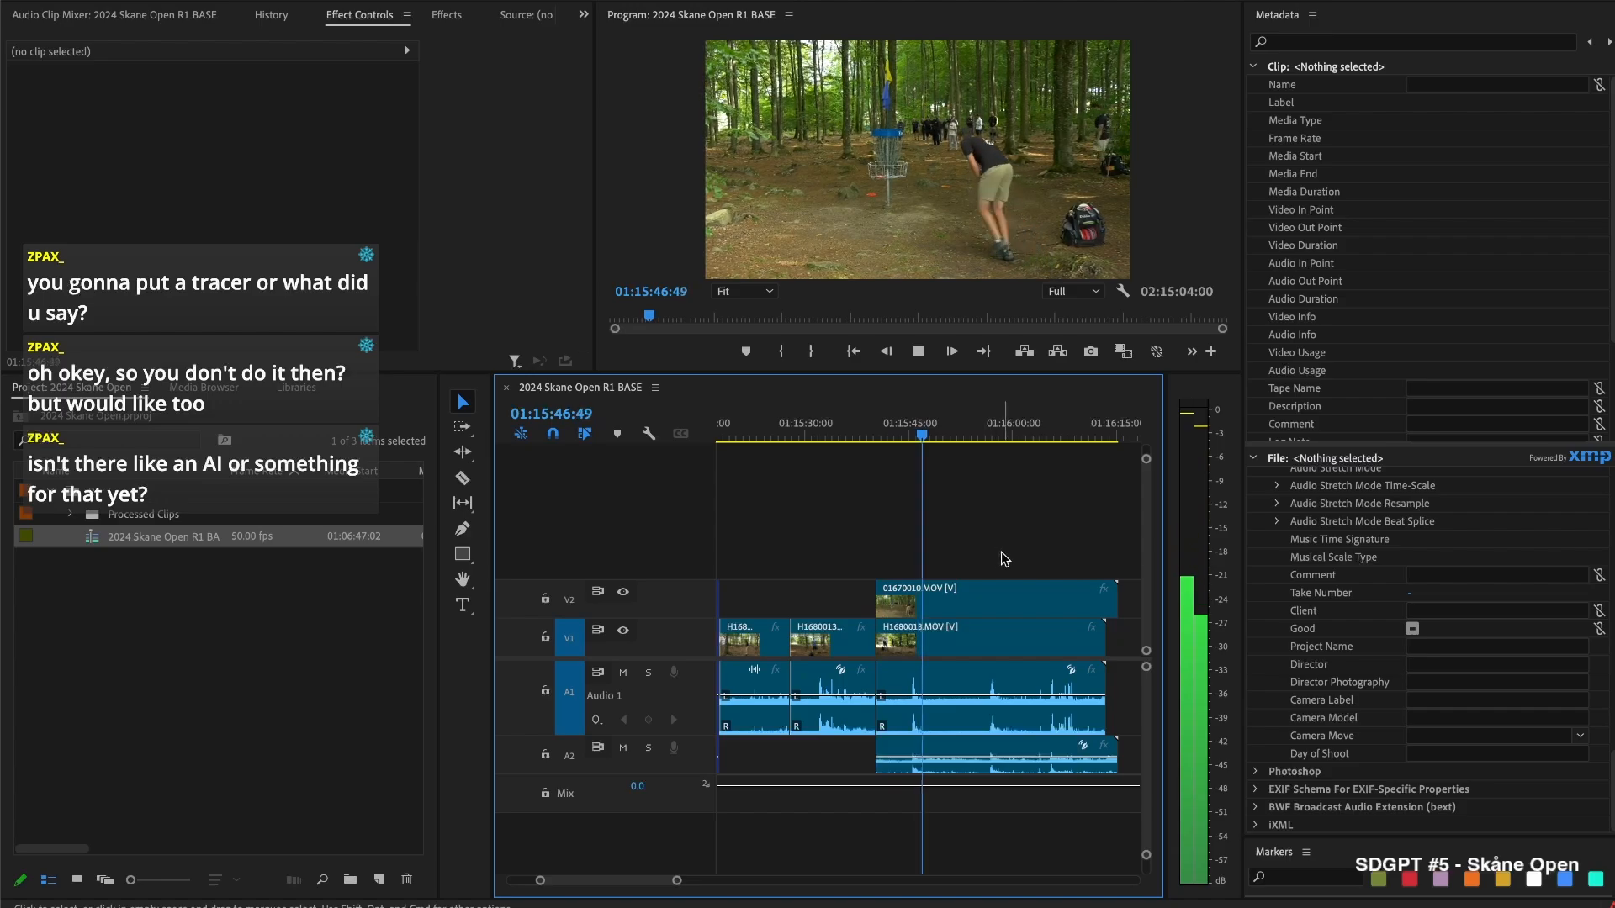
drag(1116, 604, 1074, 603)
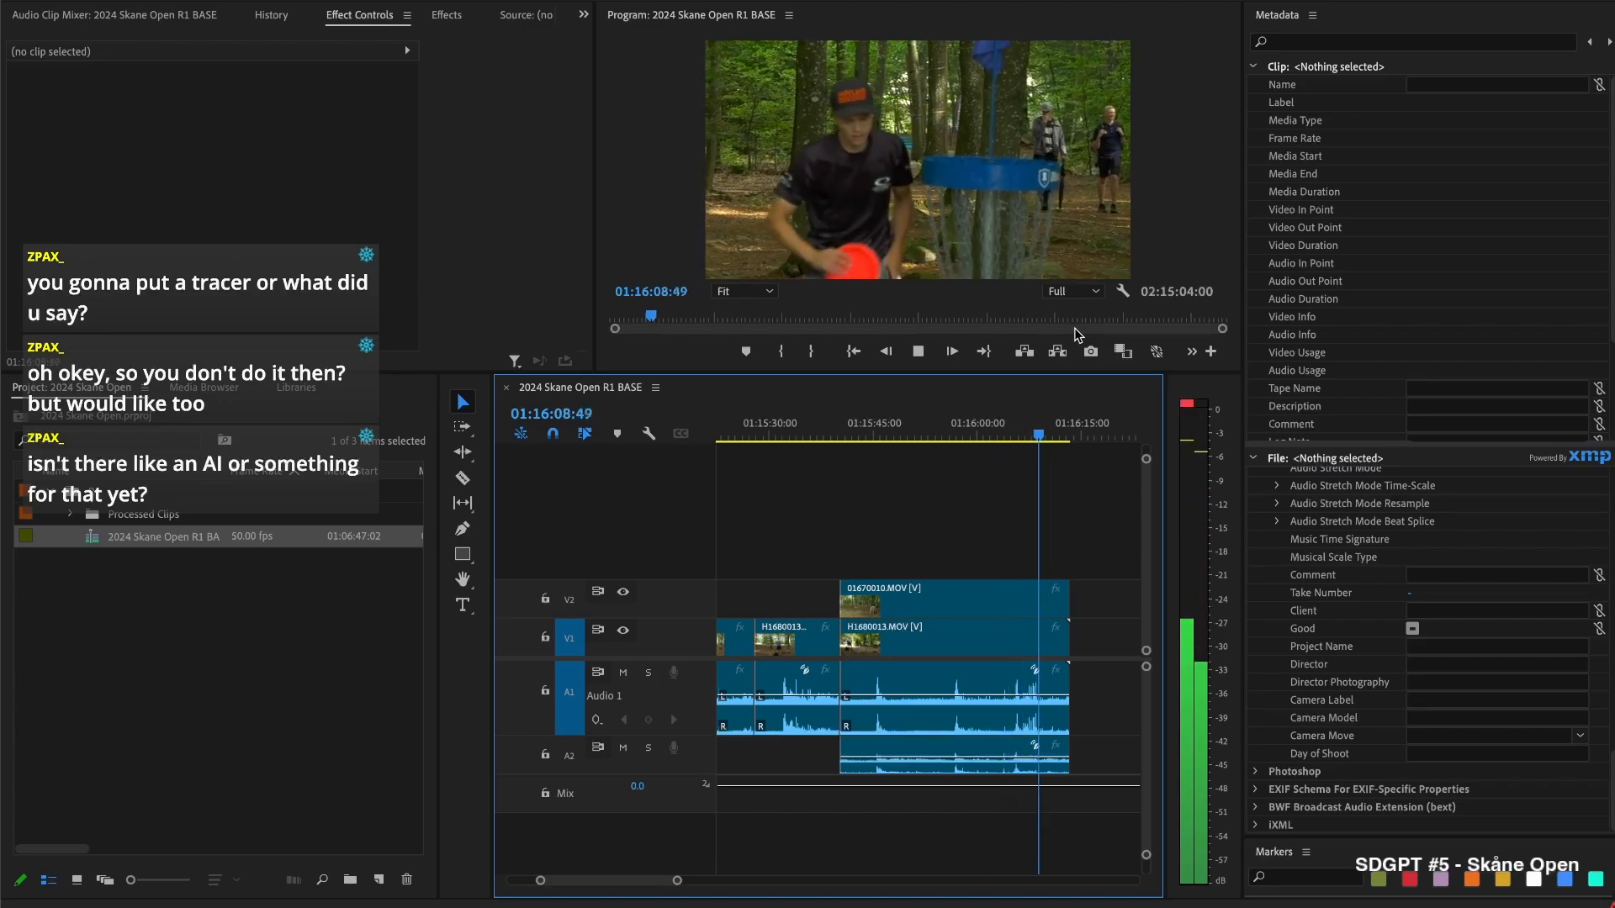
Cut all tracks at 01:16:11:15 and delete the leftover ends of H1680013.MOV and 01670010.MOV
click(1076, 626)
key(super+shift+k)
drag(1098, 566, 1062, 771)
key(BackSpace)
In the enlarged timeline, trim the start of 01670011.MOV on V2 forward to about 01:17:48
key(grave)
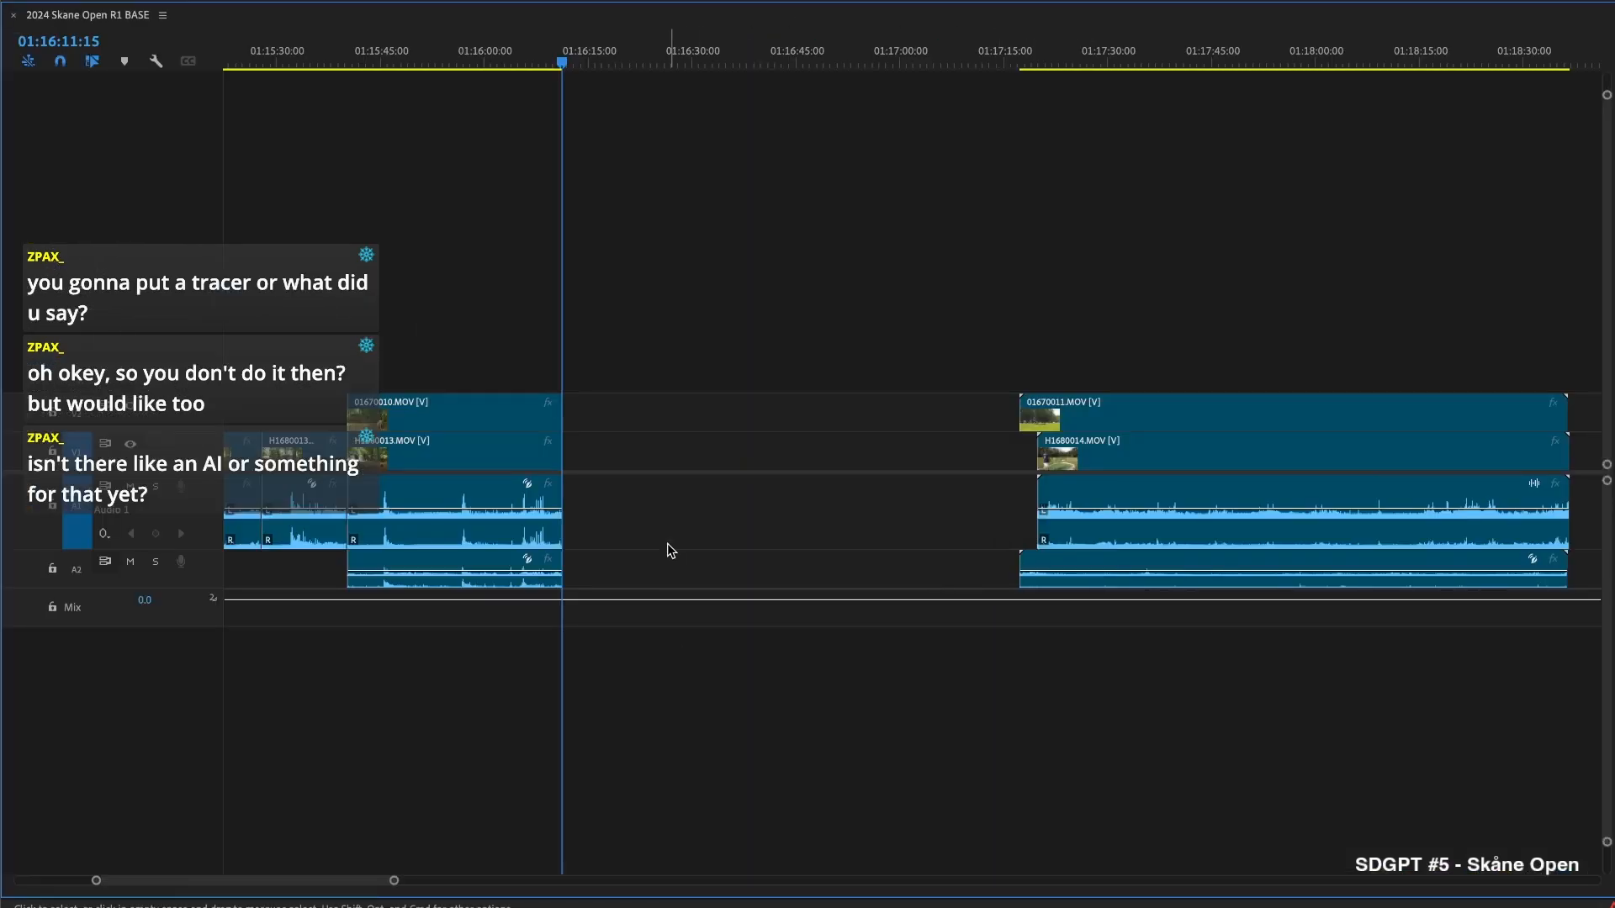
scroll(666, 506, down, 2)
scroll(666, 506, up, 5)
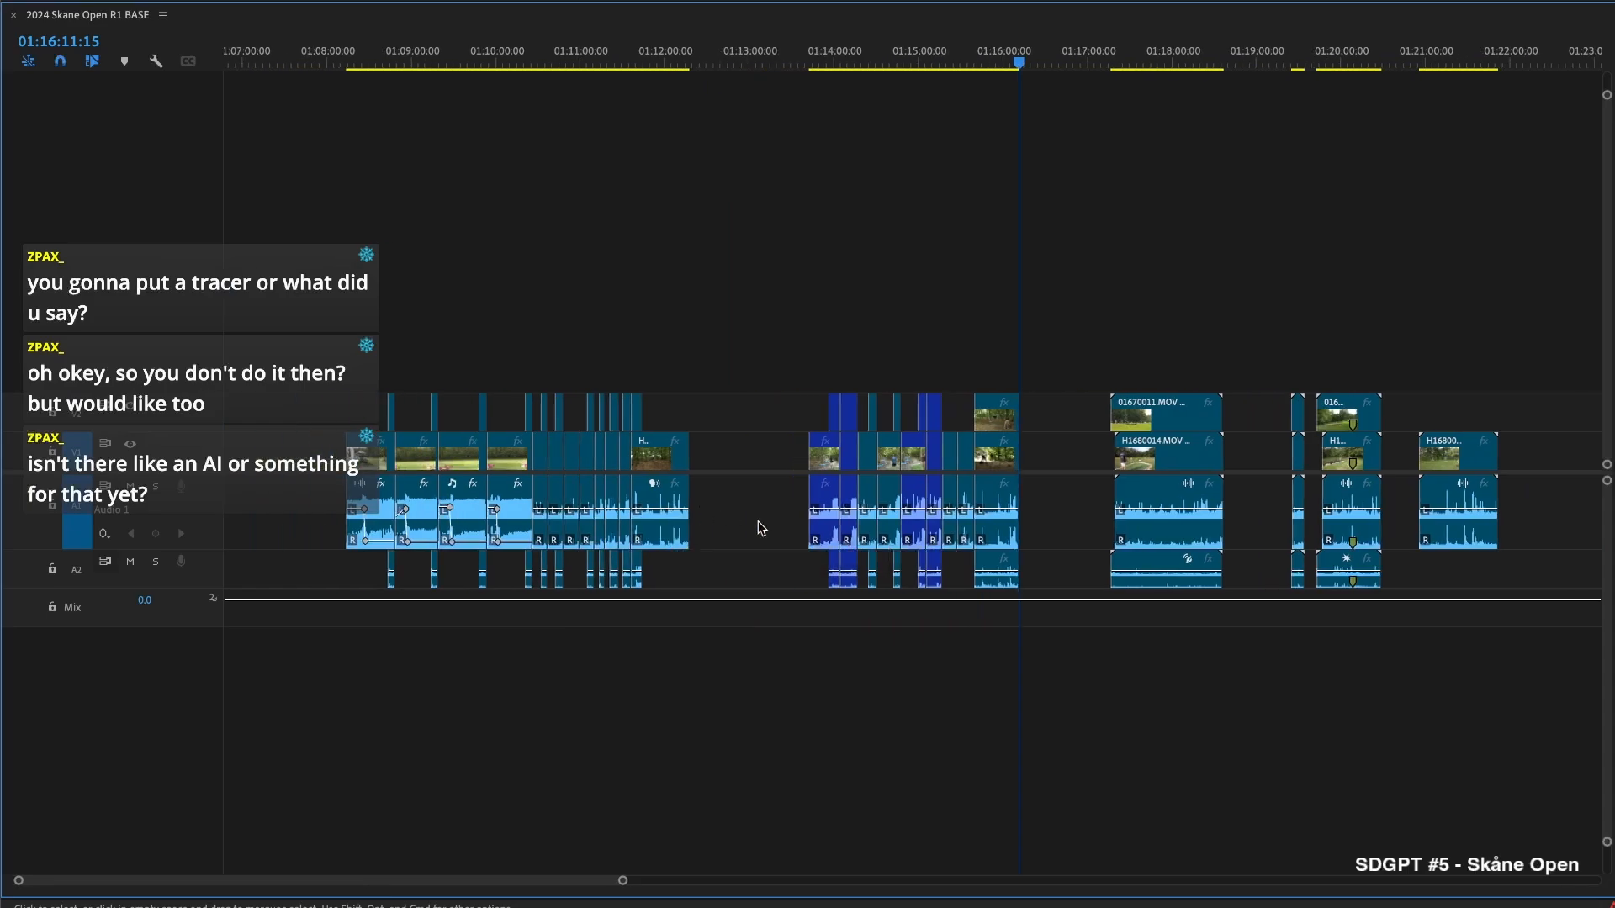
scroll(578, 423, up, 5)
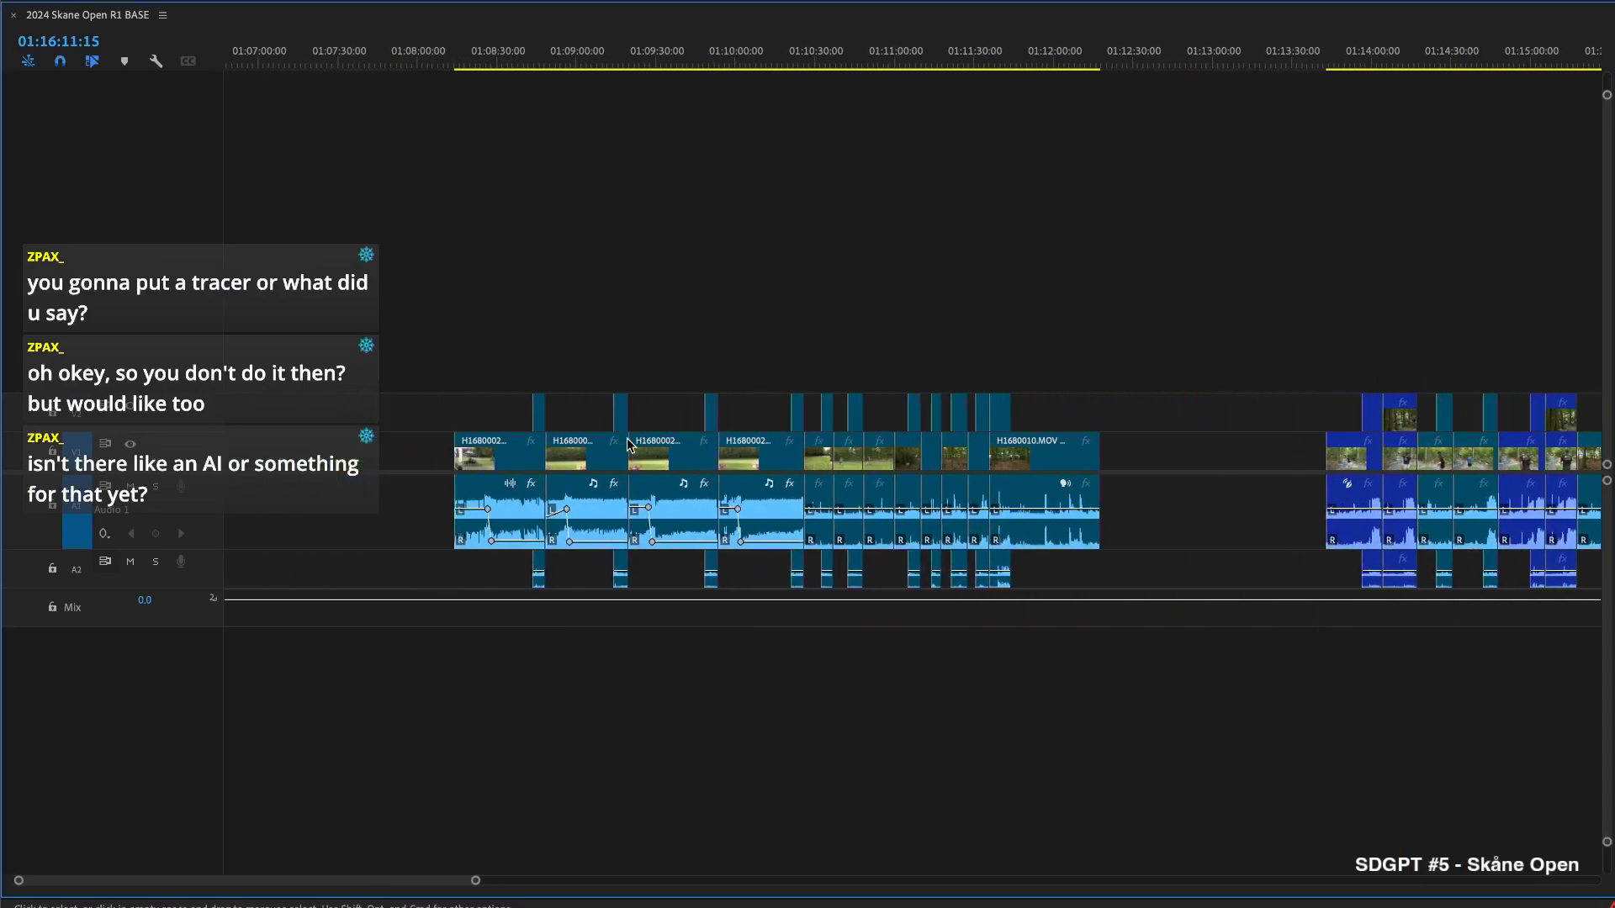
scroll(539, 433, down, 8)
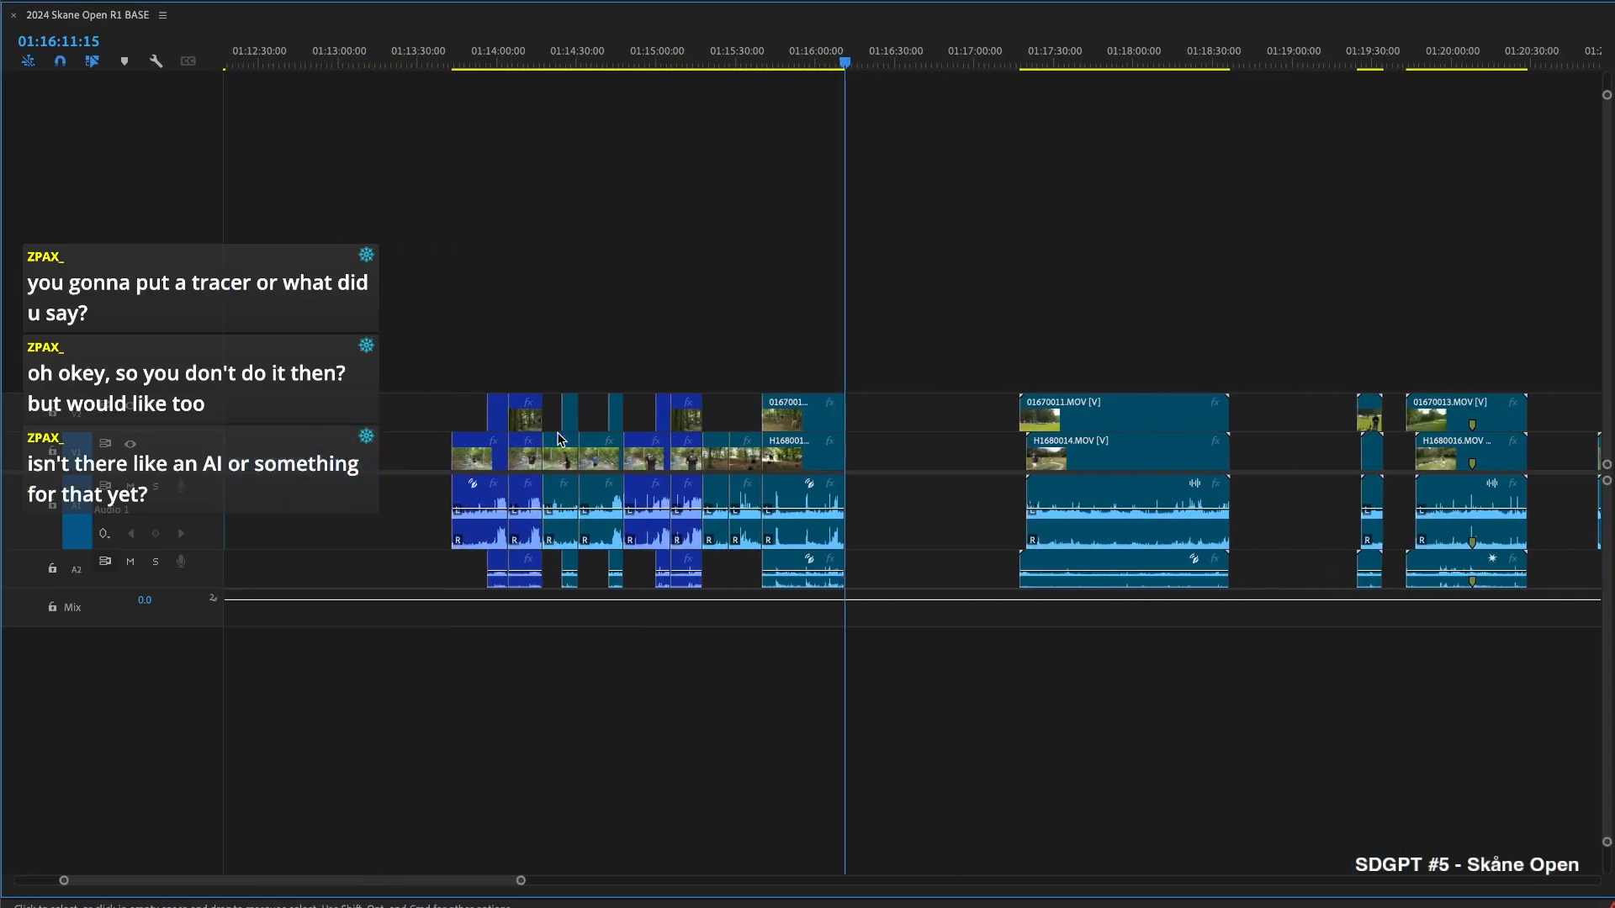
scroll(948, 436, up, 3)
scroll(950, 443, down, 2)
scroll(1013, 454, up, 1)
drag(936, 413, 1138, 412)
Cut H1680014.MOV at 01:17:21:38 in the normal workspace layout and delete the part before the cut
click(973, 44)
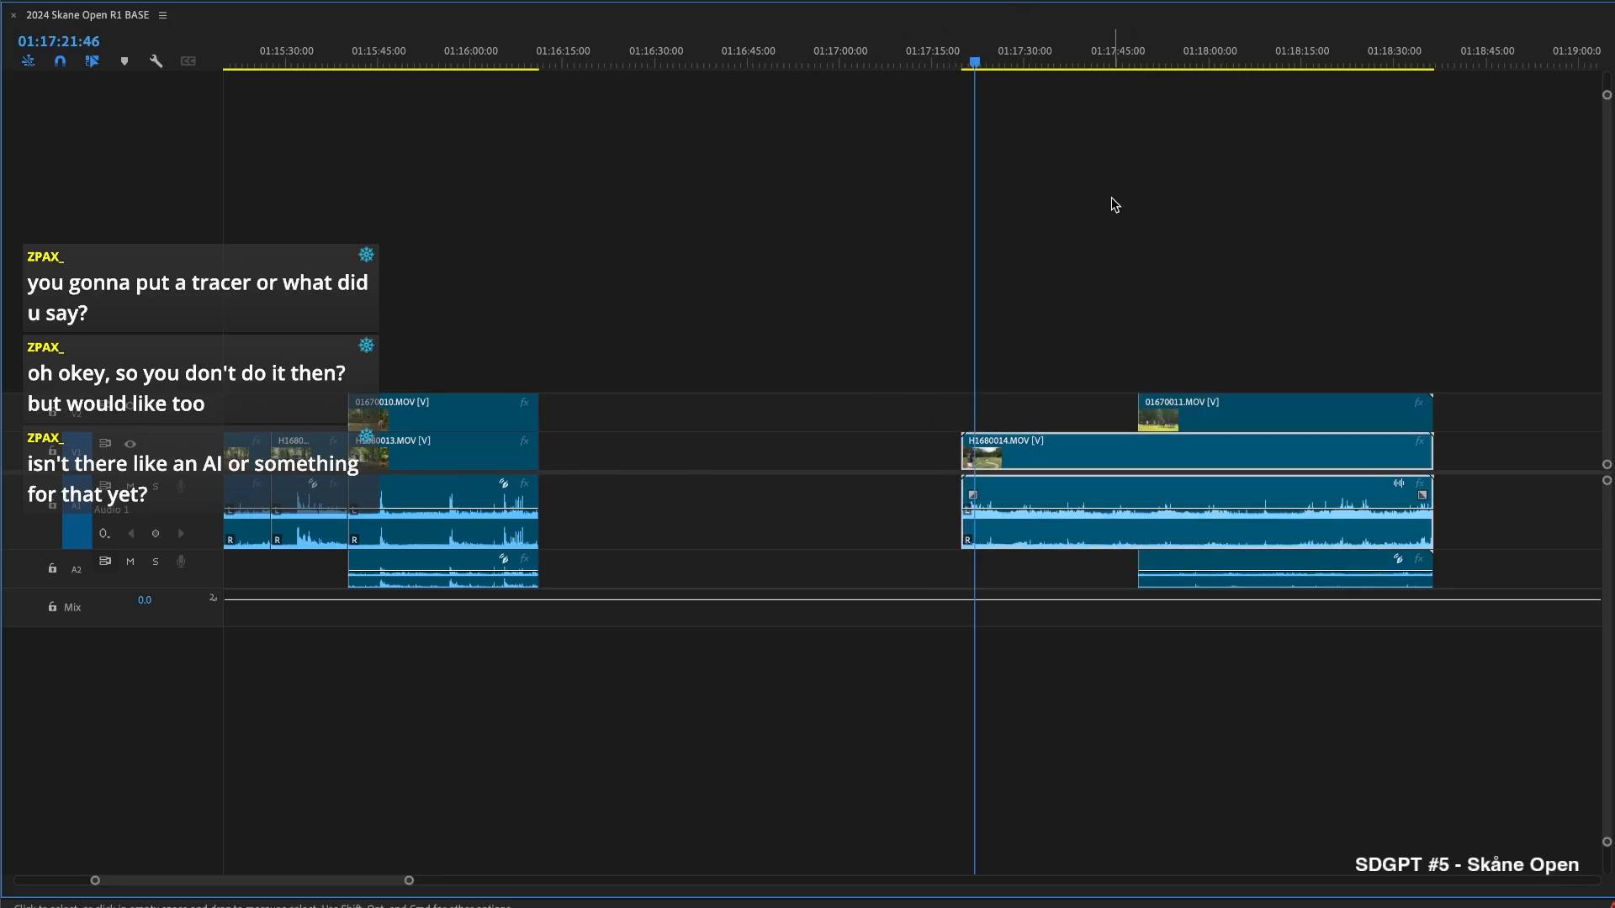
key(grave)
key(space)
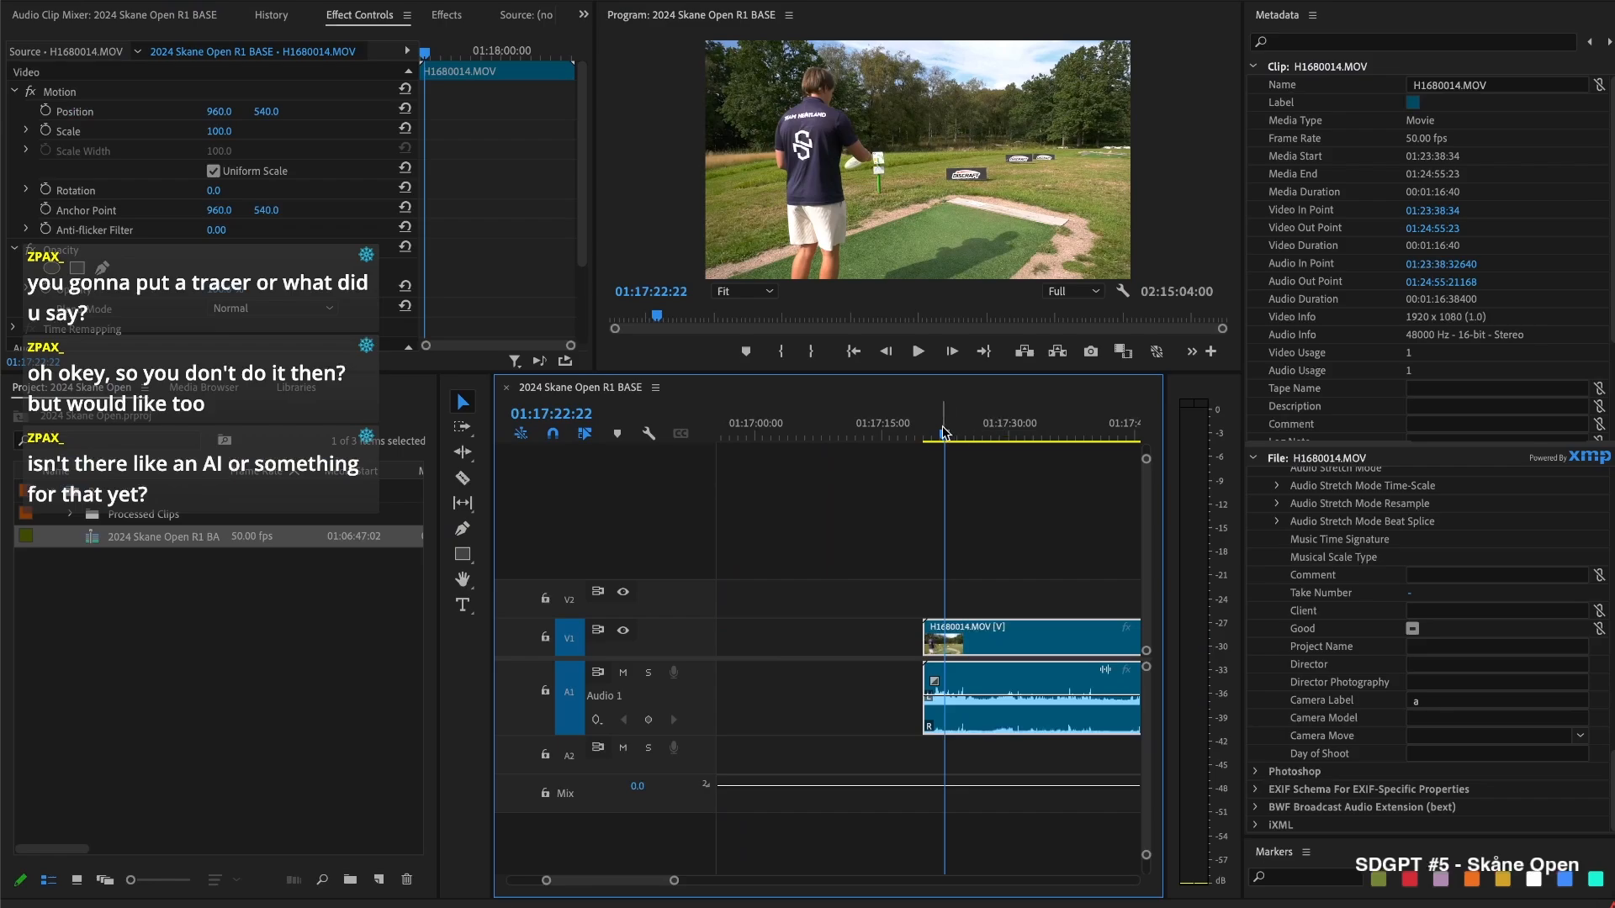
drag(944, 434, 935, 435)
key(space)
key(space)
key(ctrl+k)
key(Delete)
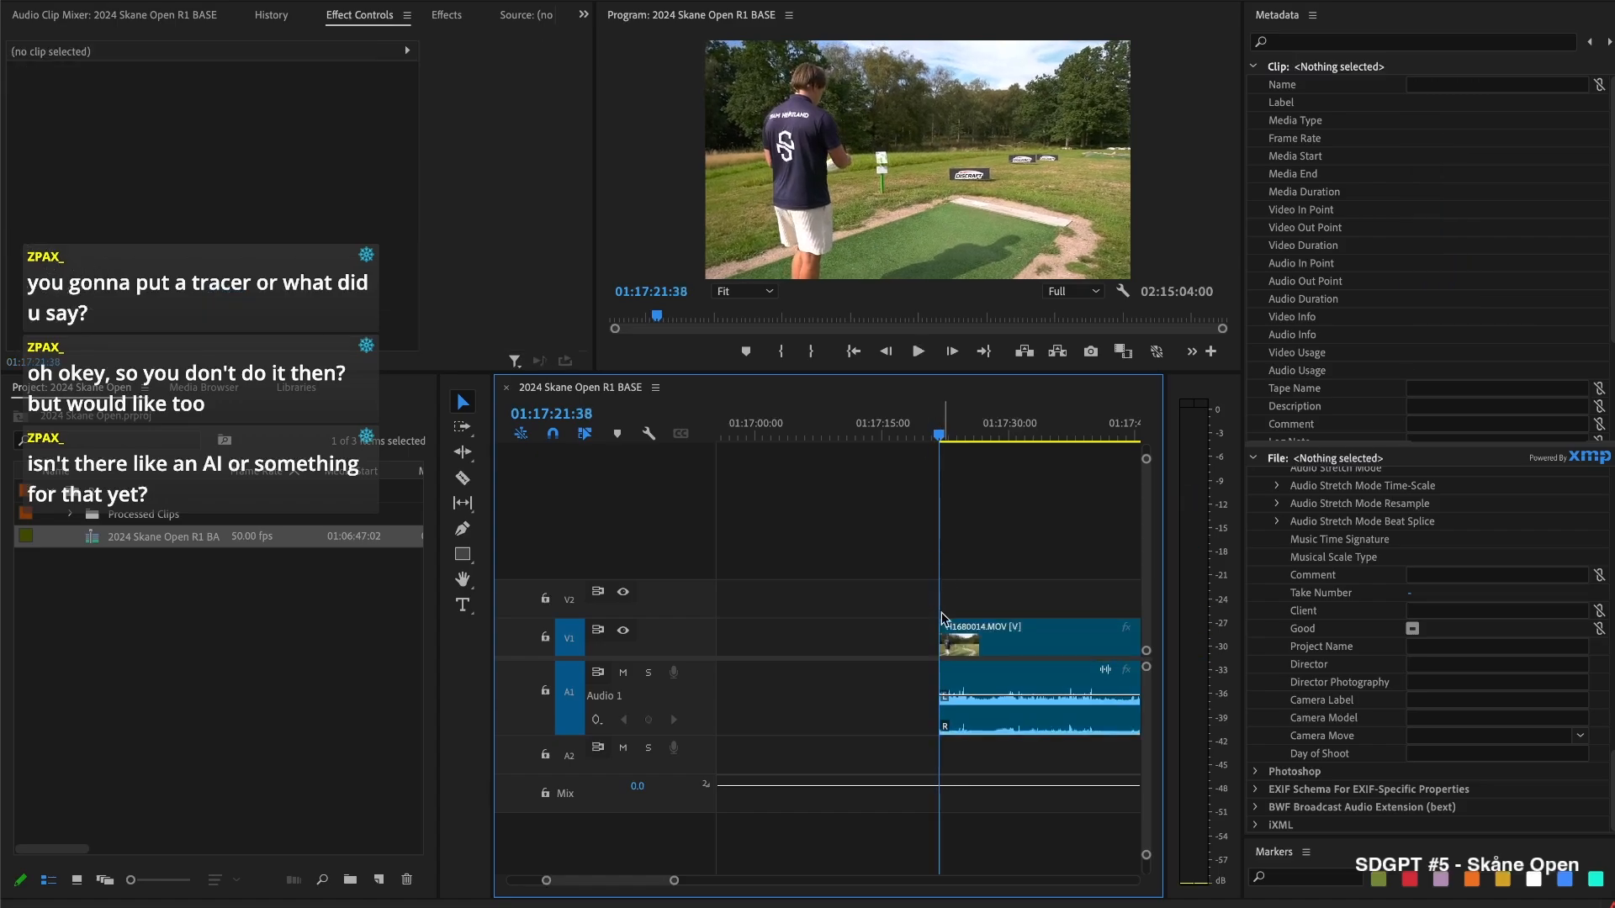
Extend the start of H1680014.MOV back to about 01:17:21 and play it from its new beginning
key(space)
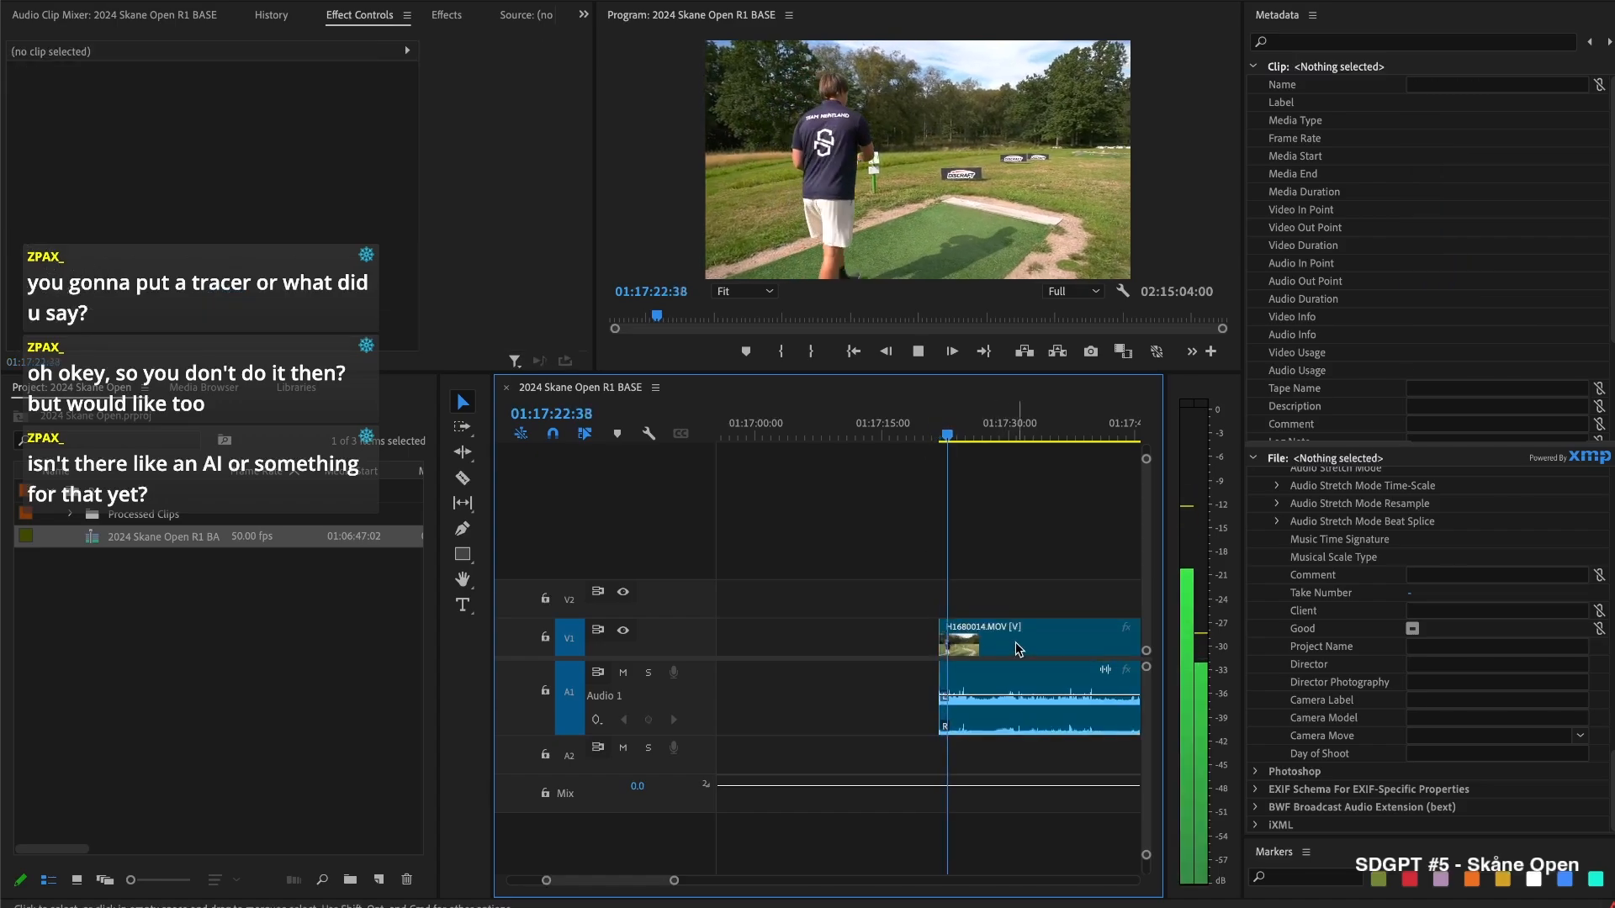
click(1101, 627)
key(Up)
key(space)
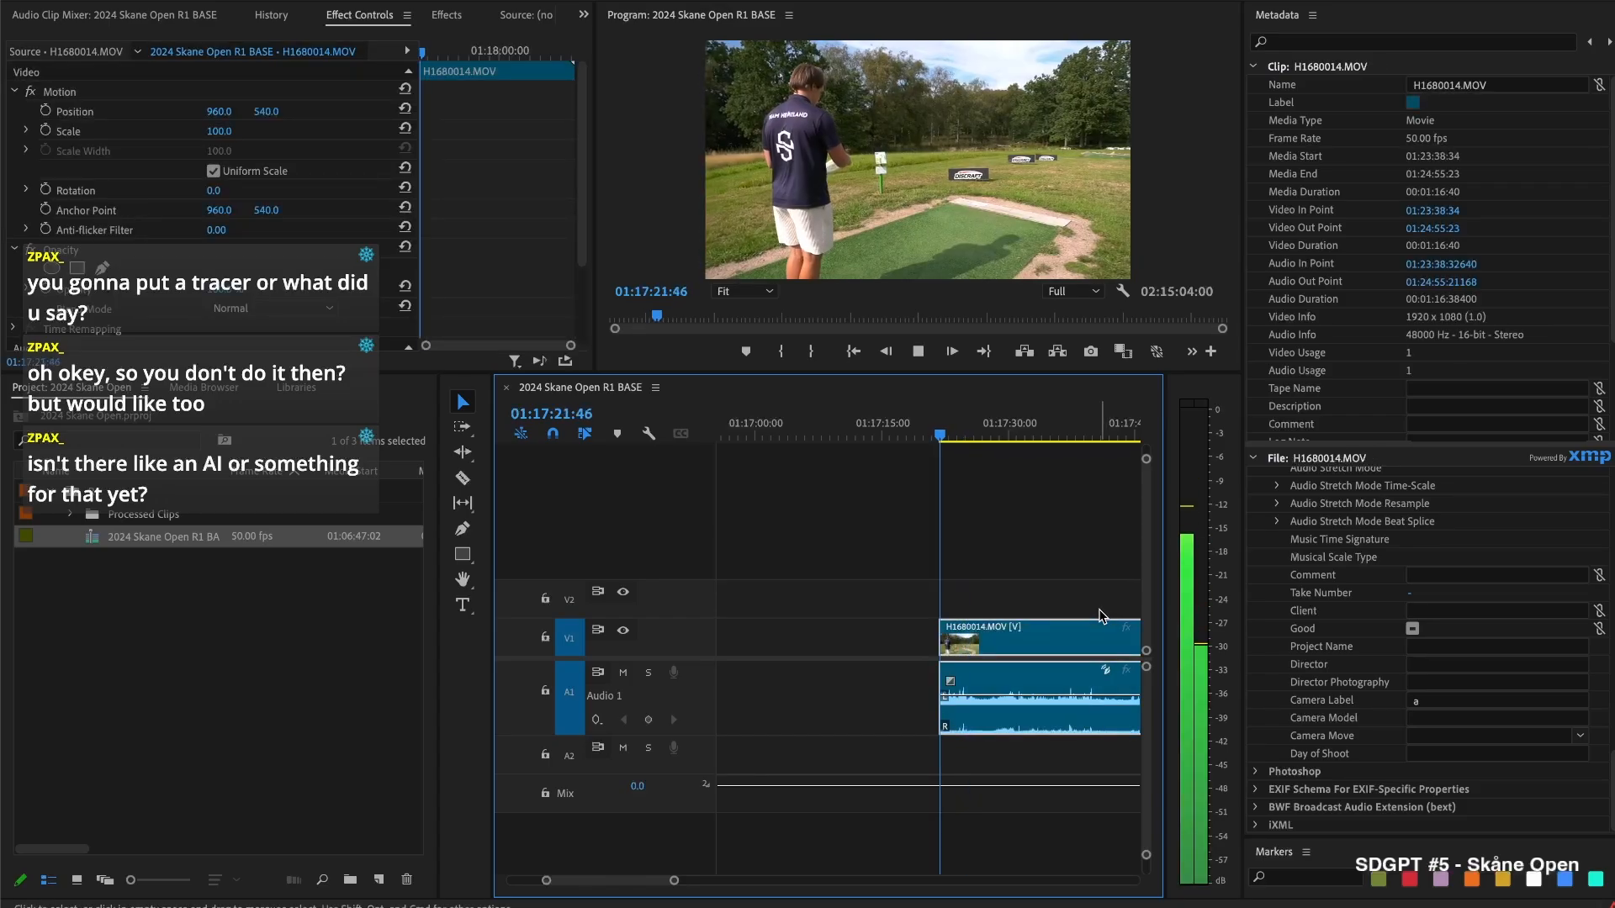
key(space)
drag(936, 639, 929, 640)
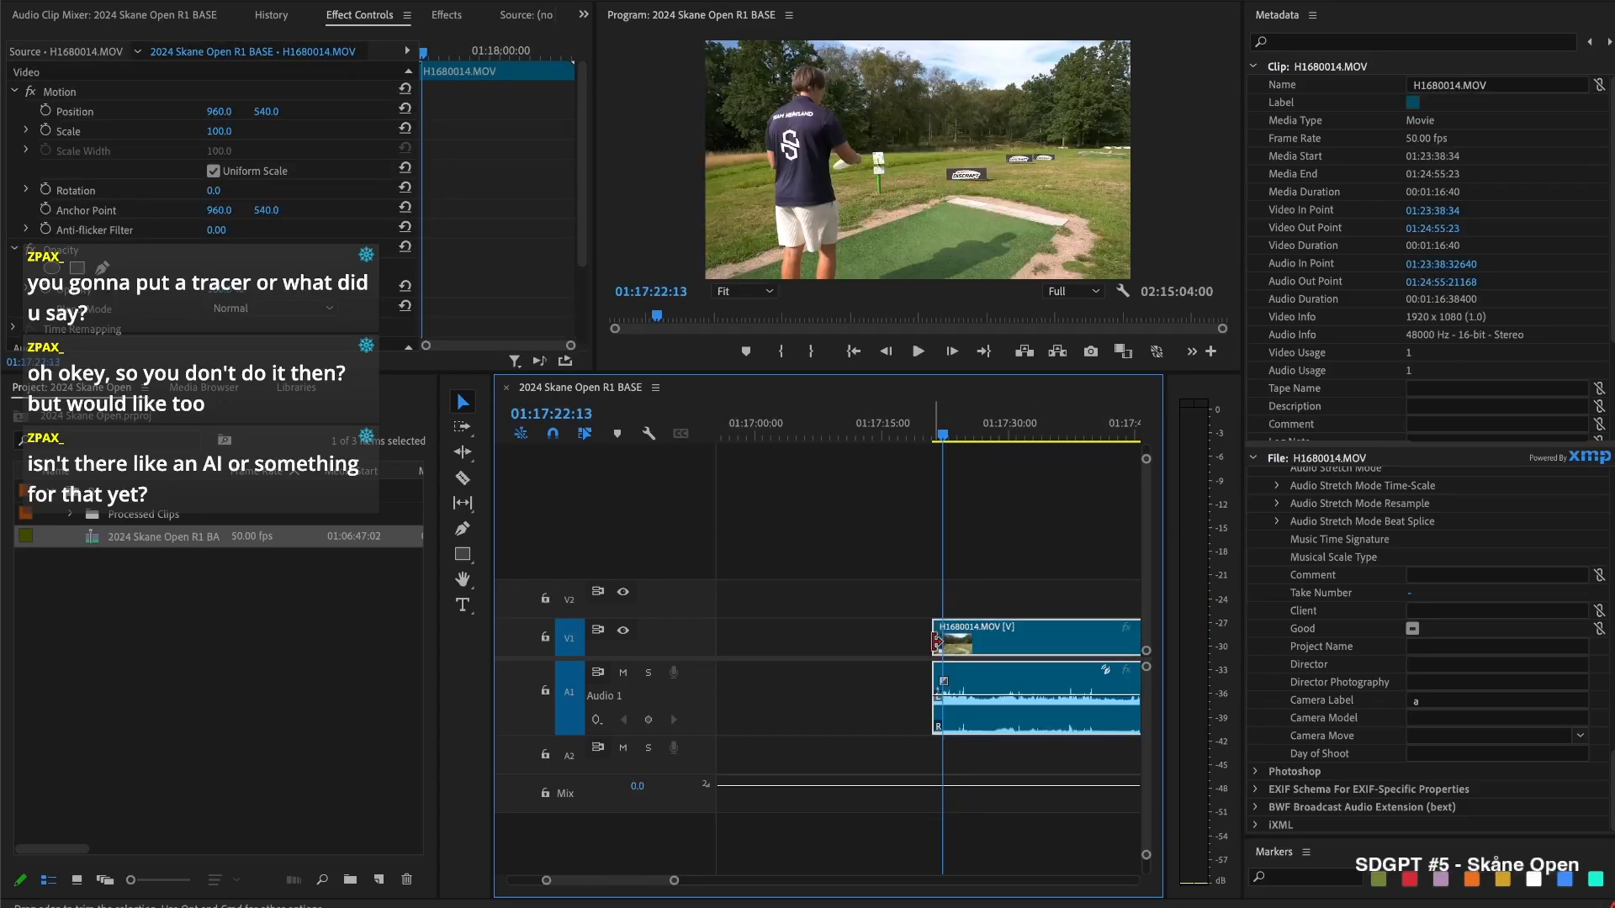
key(Up)
key(space)
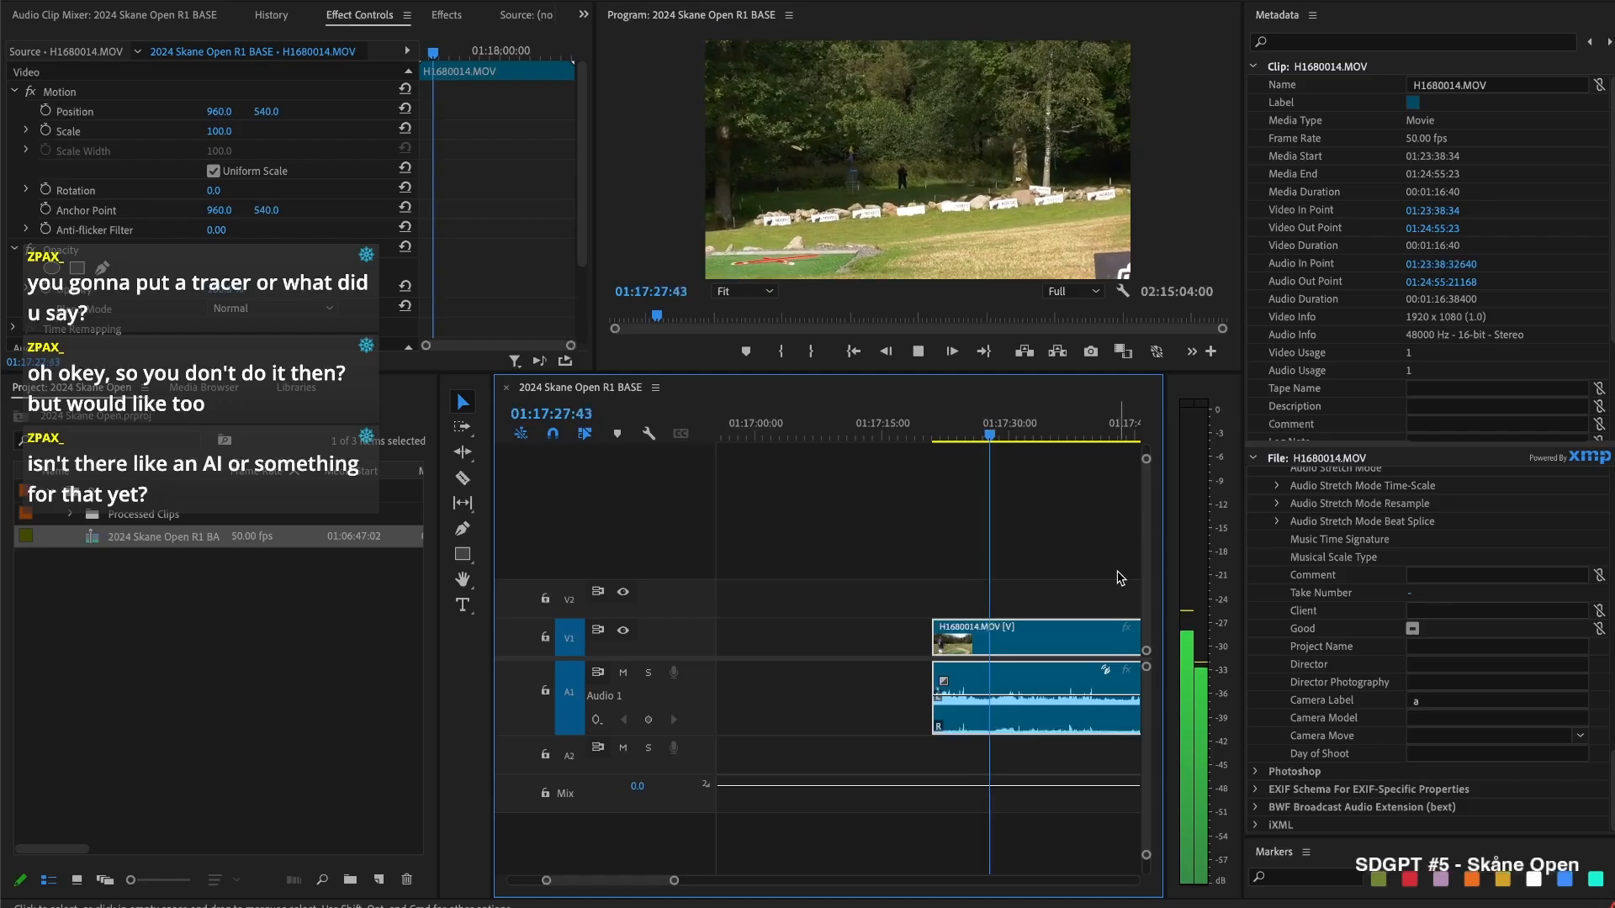
Extend the start of 01670011.MOV on V2 back to 01:17:28:02
key(space)
scroll(1085, 614, down, 3)
drag(923, 593, 775, 599)
click(843, 536)
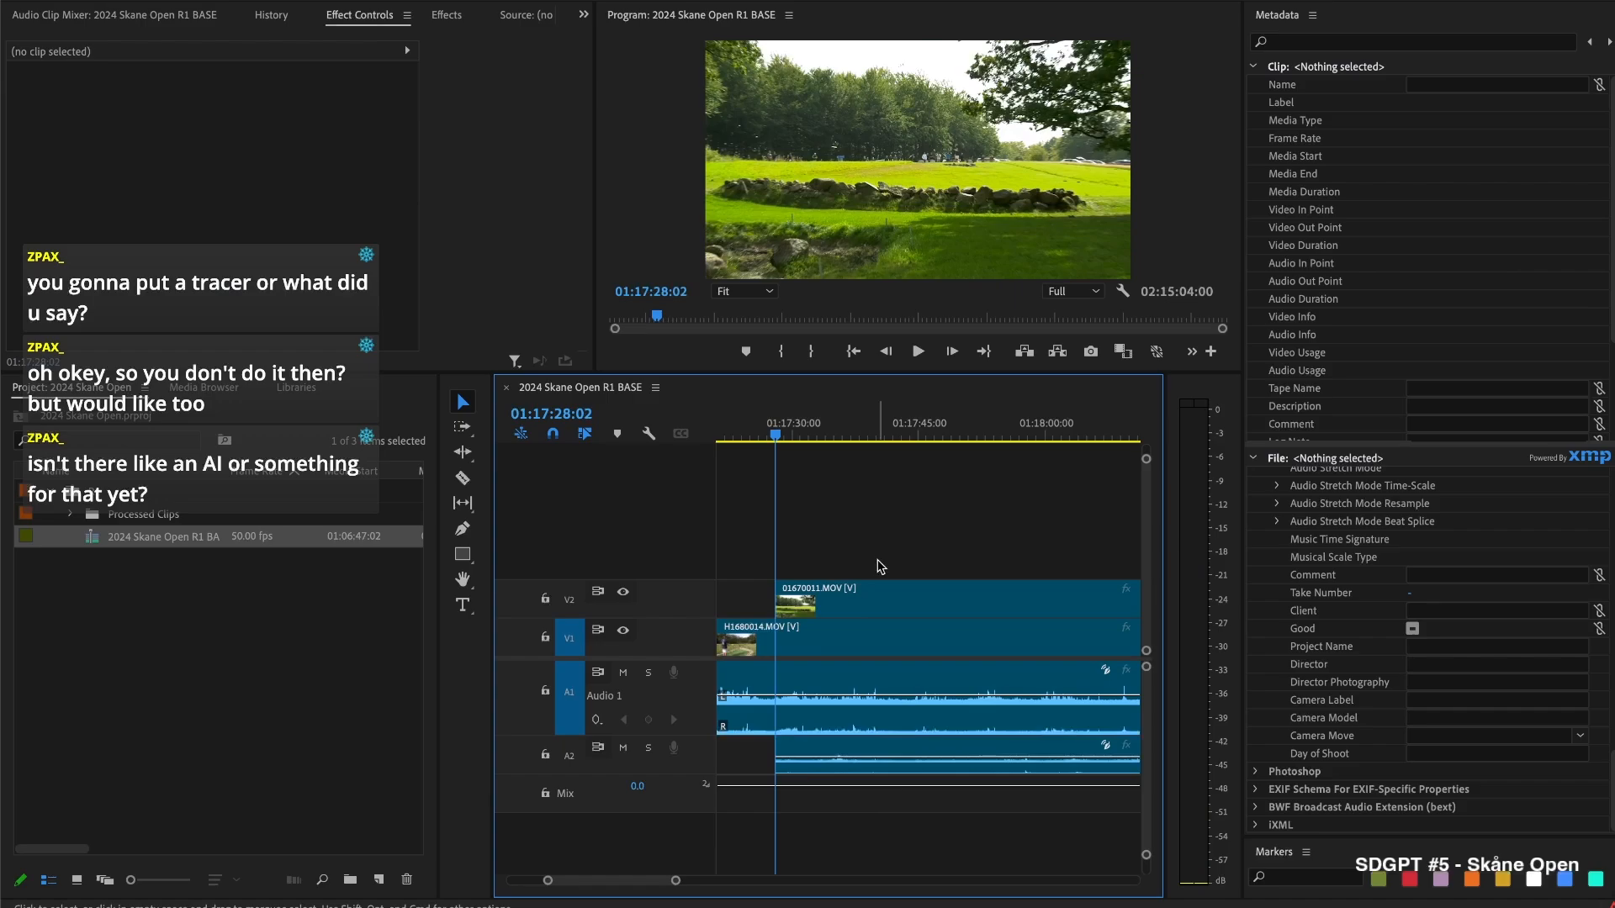
Play through the switch to the basket camera and cut all tracks at 01:17:33:13
scroll(911, 542, down, 5)
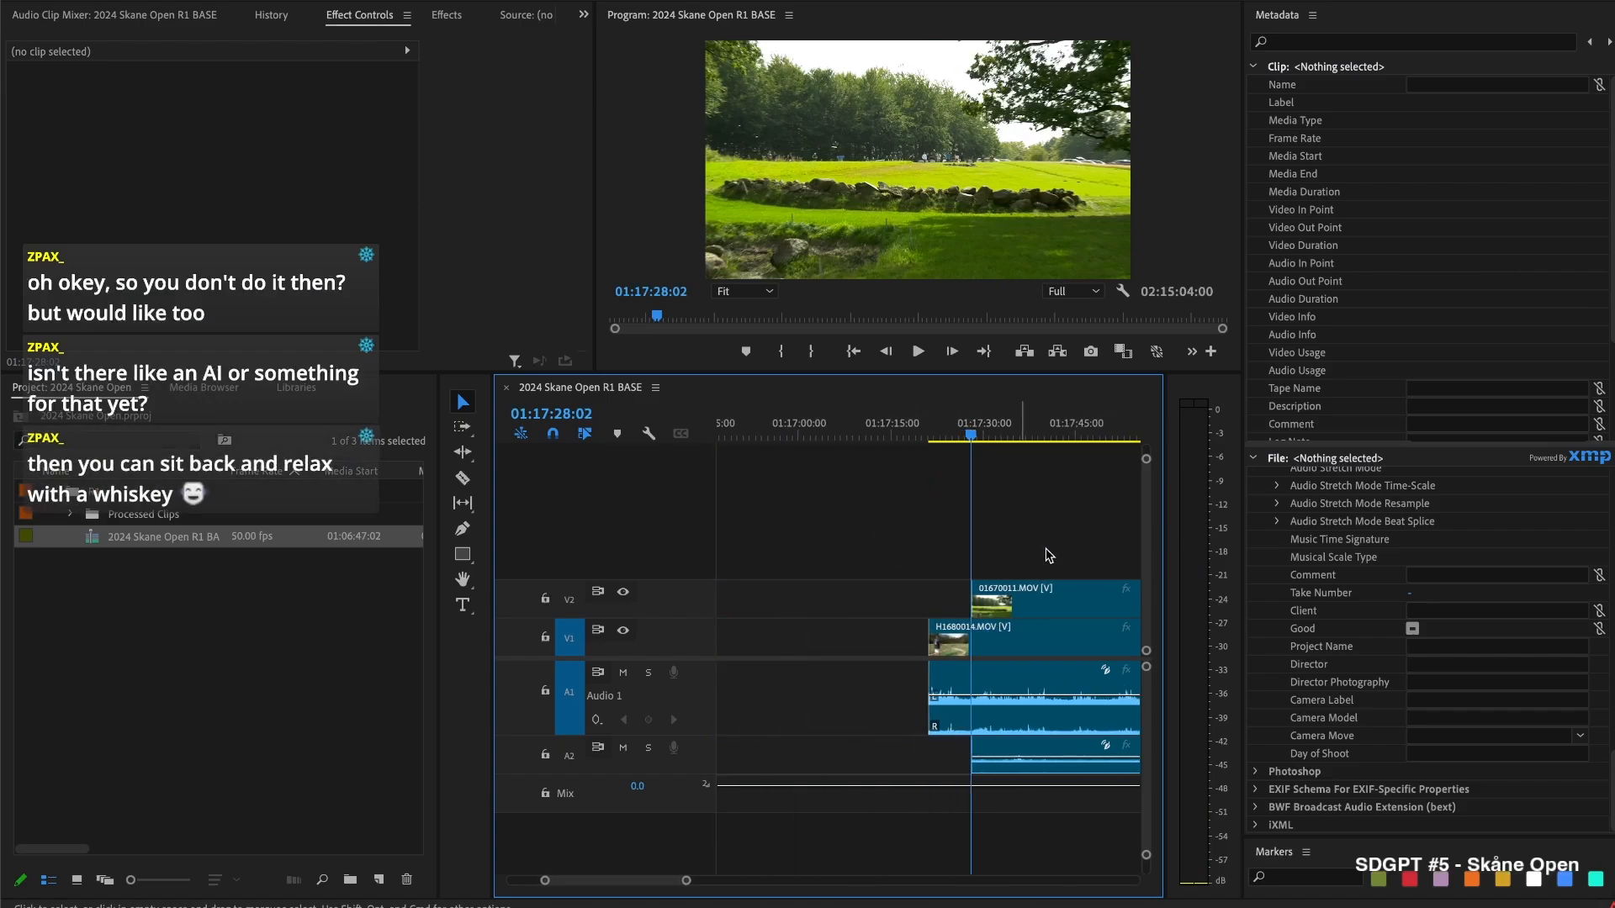
scroll(1049, 555, down, 1)
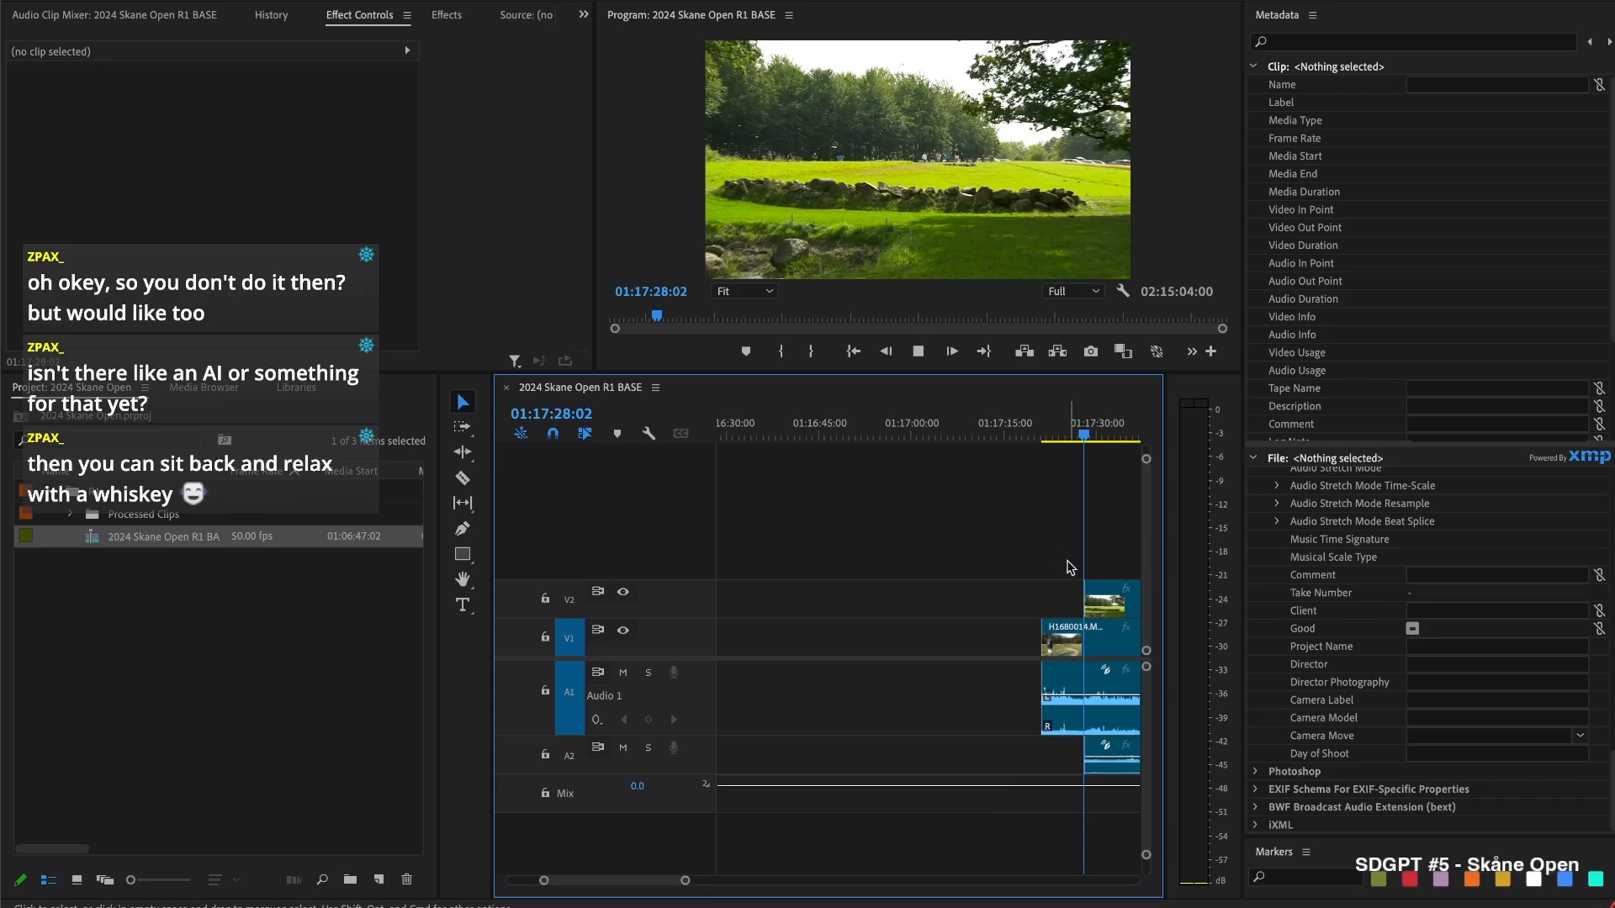
key(space)
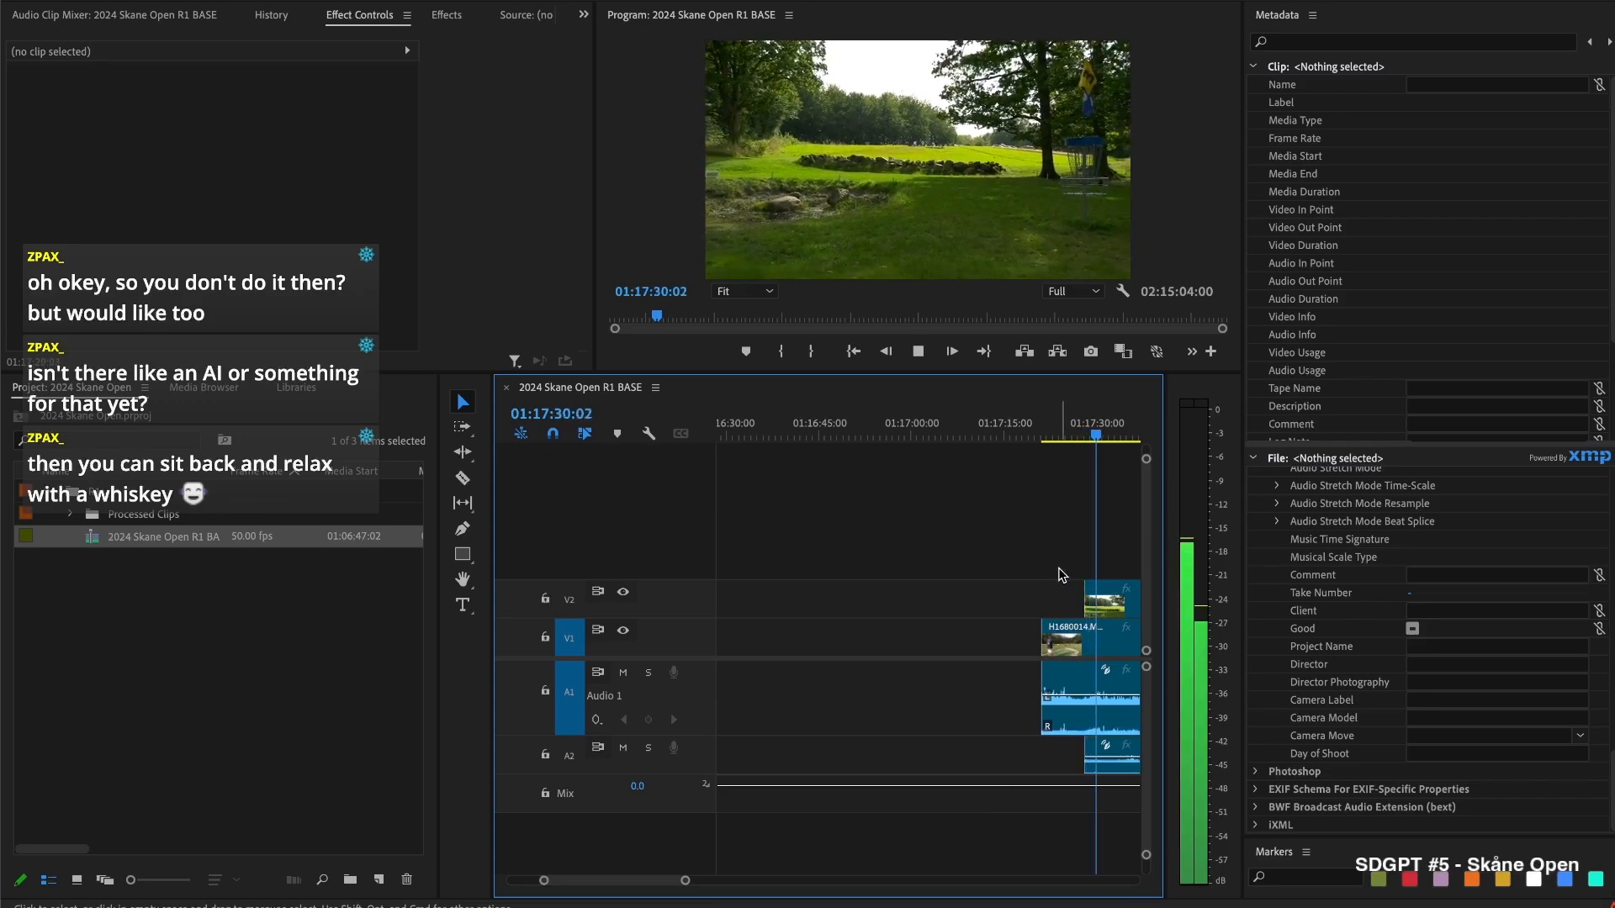
key(space)
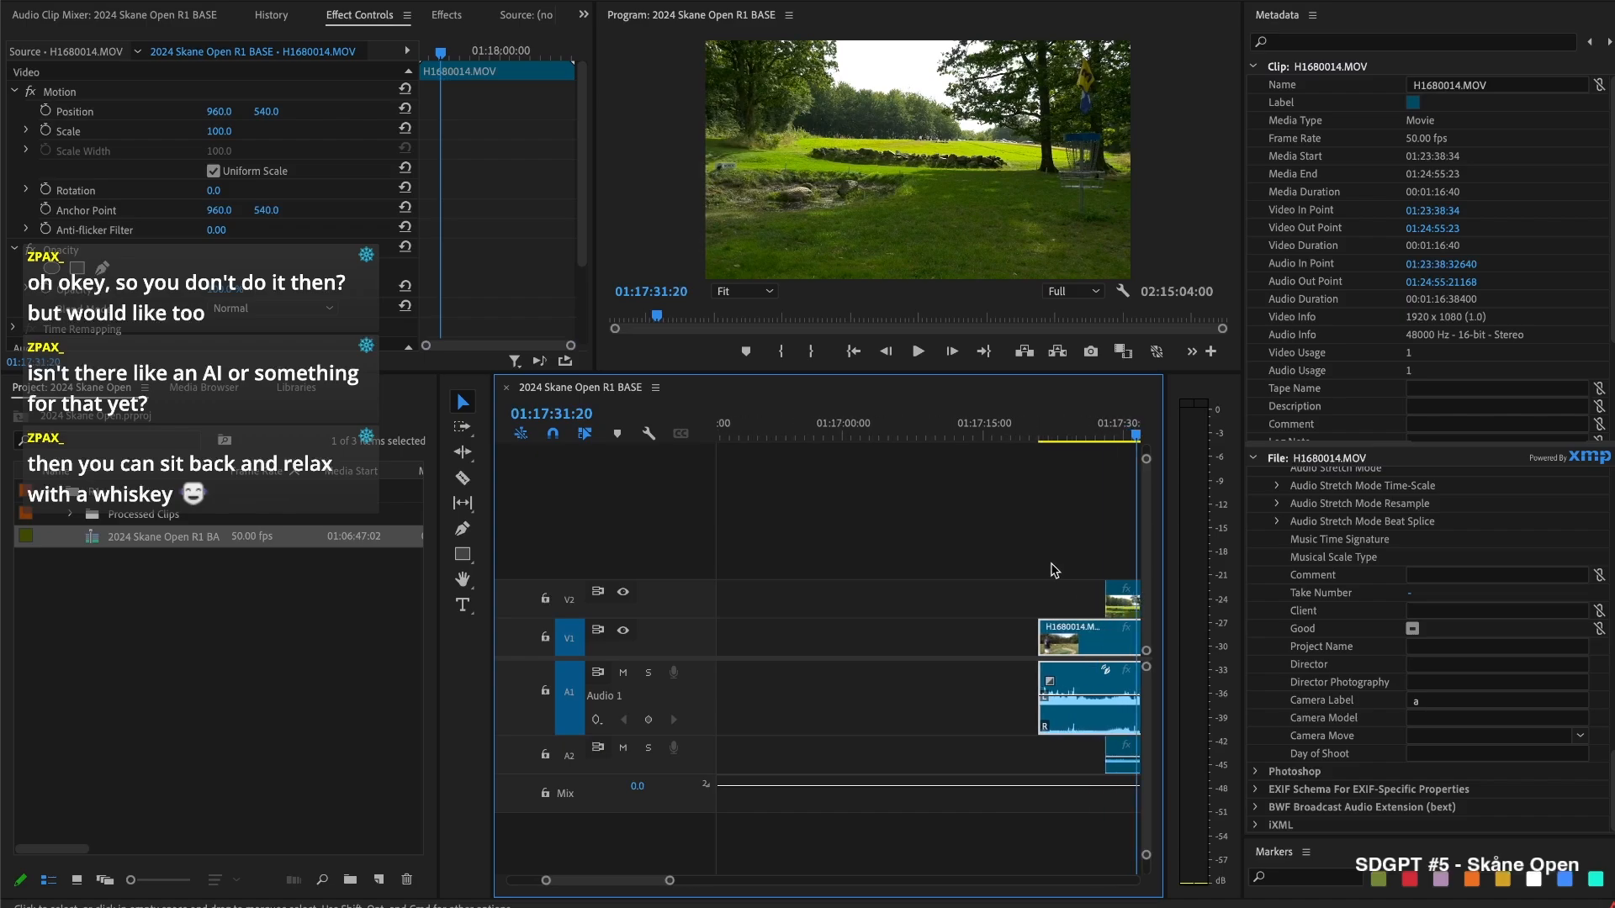
scroll(887, 532, up, 1)
click(865, 511)
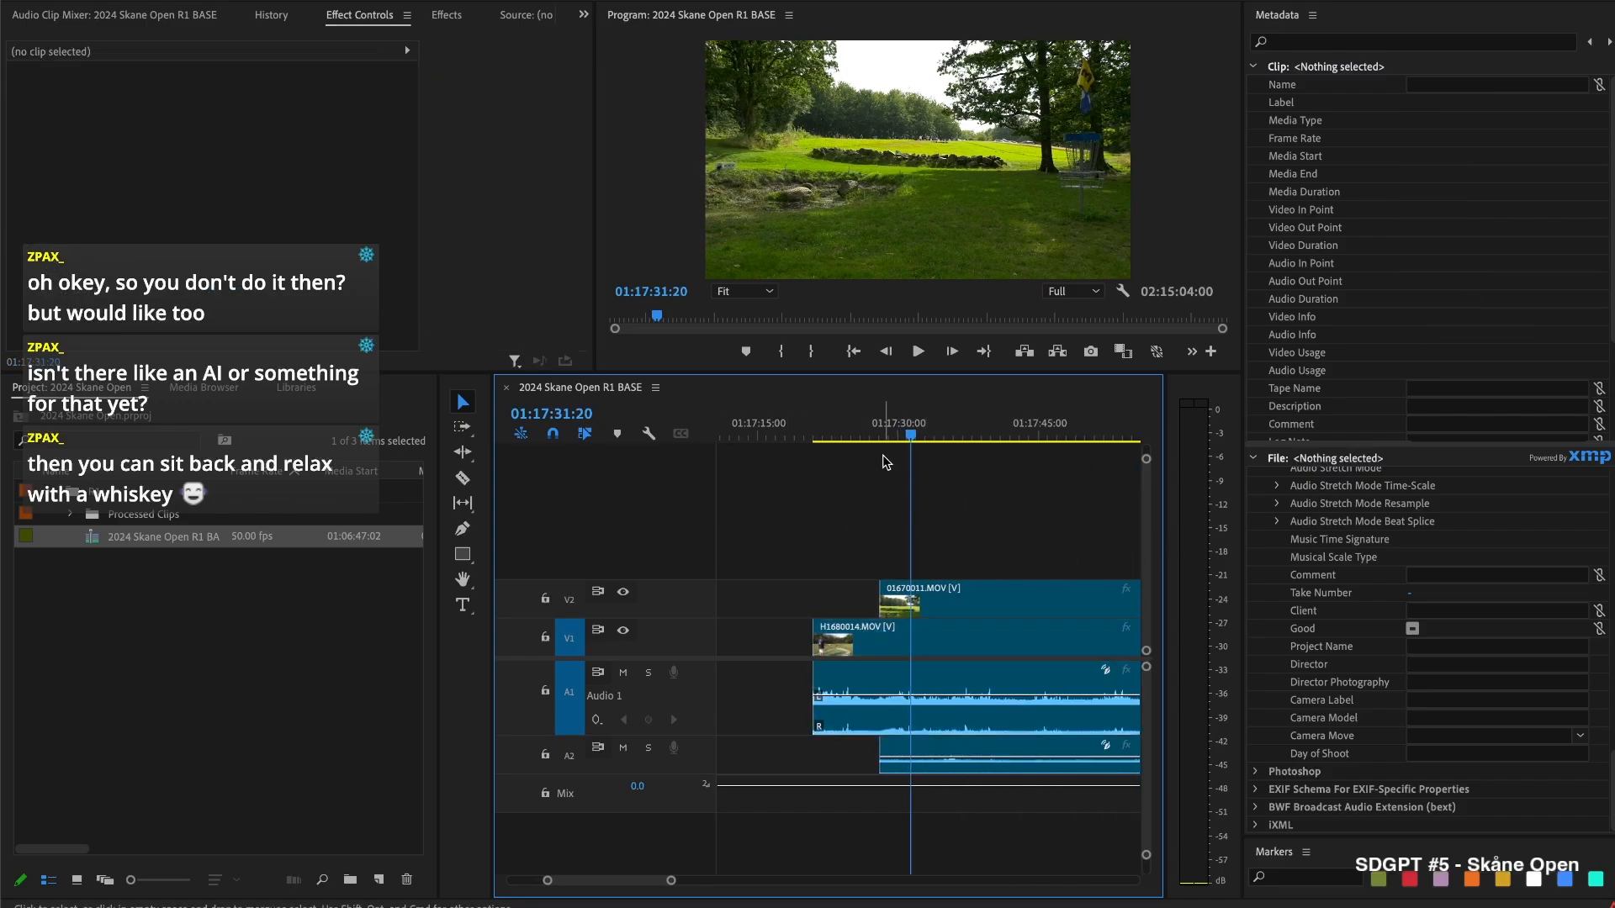
drag(912, 428, 902, 429)
key(space)
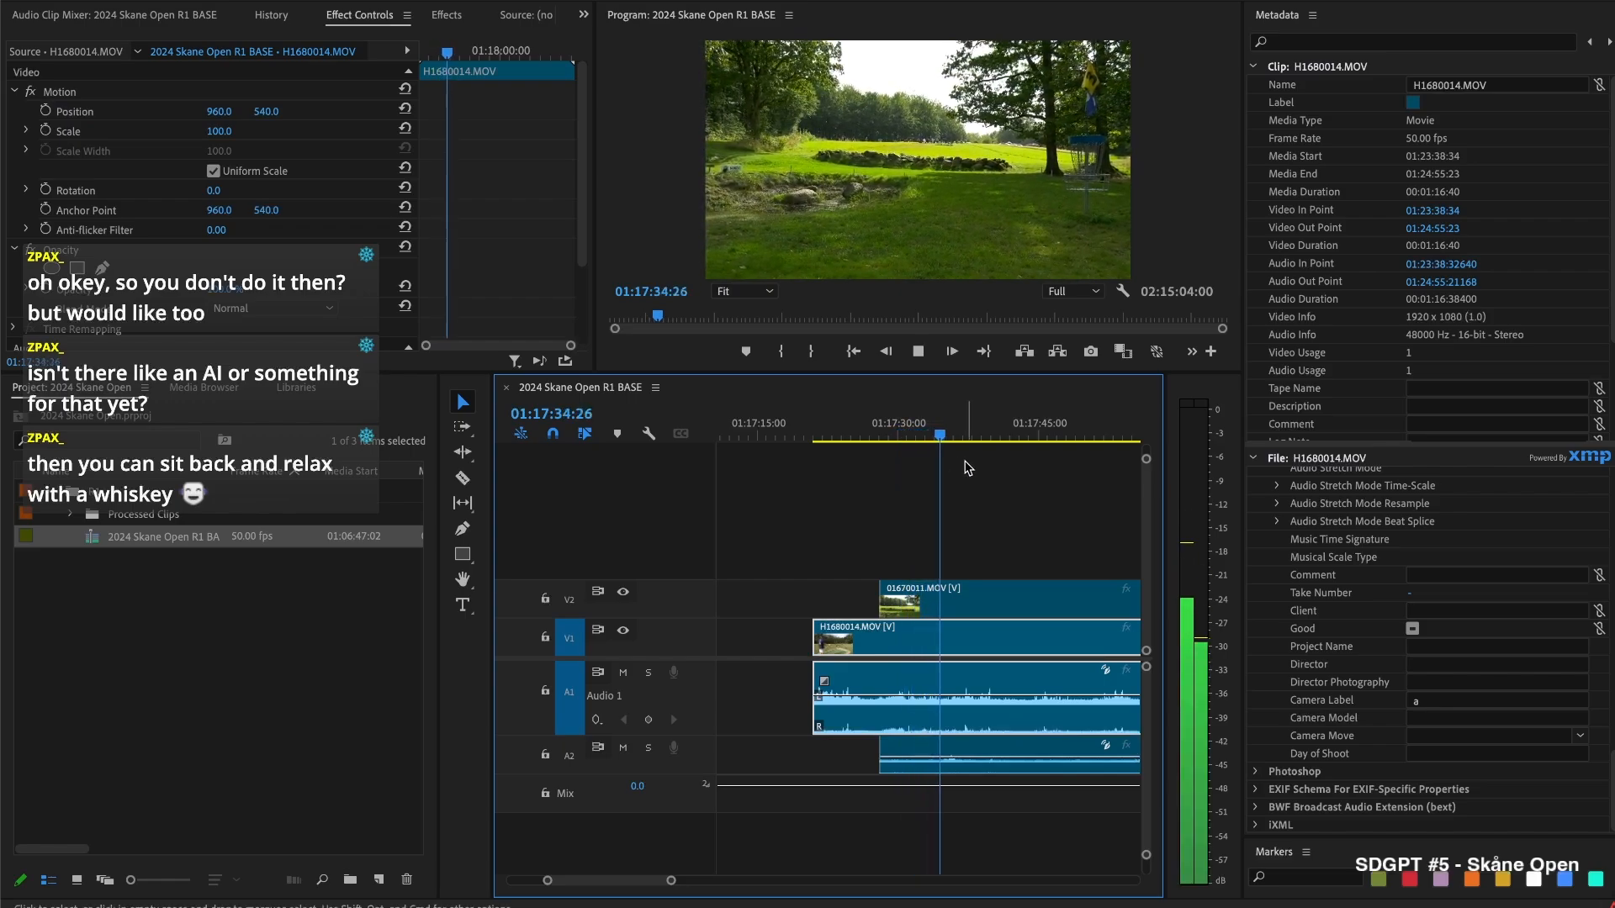
click(920, 416)
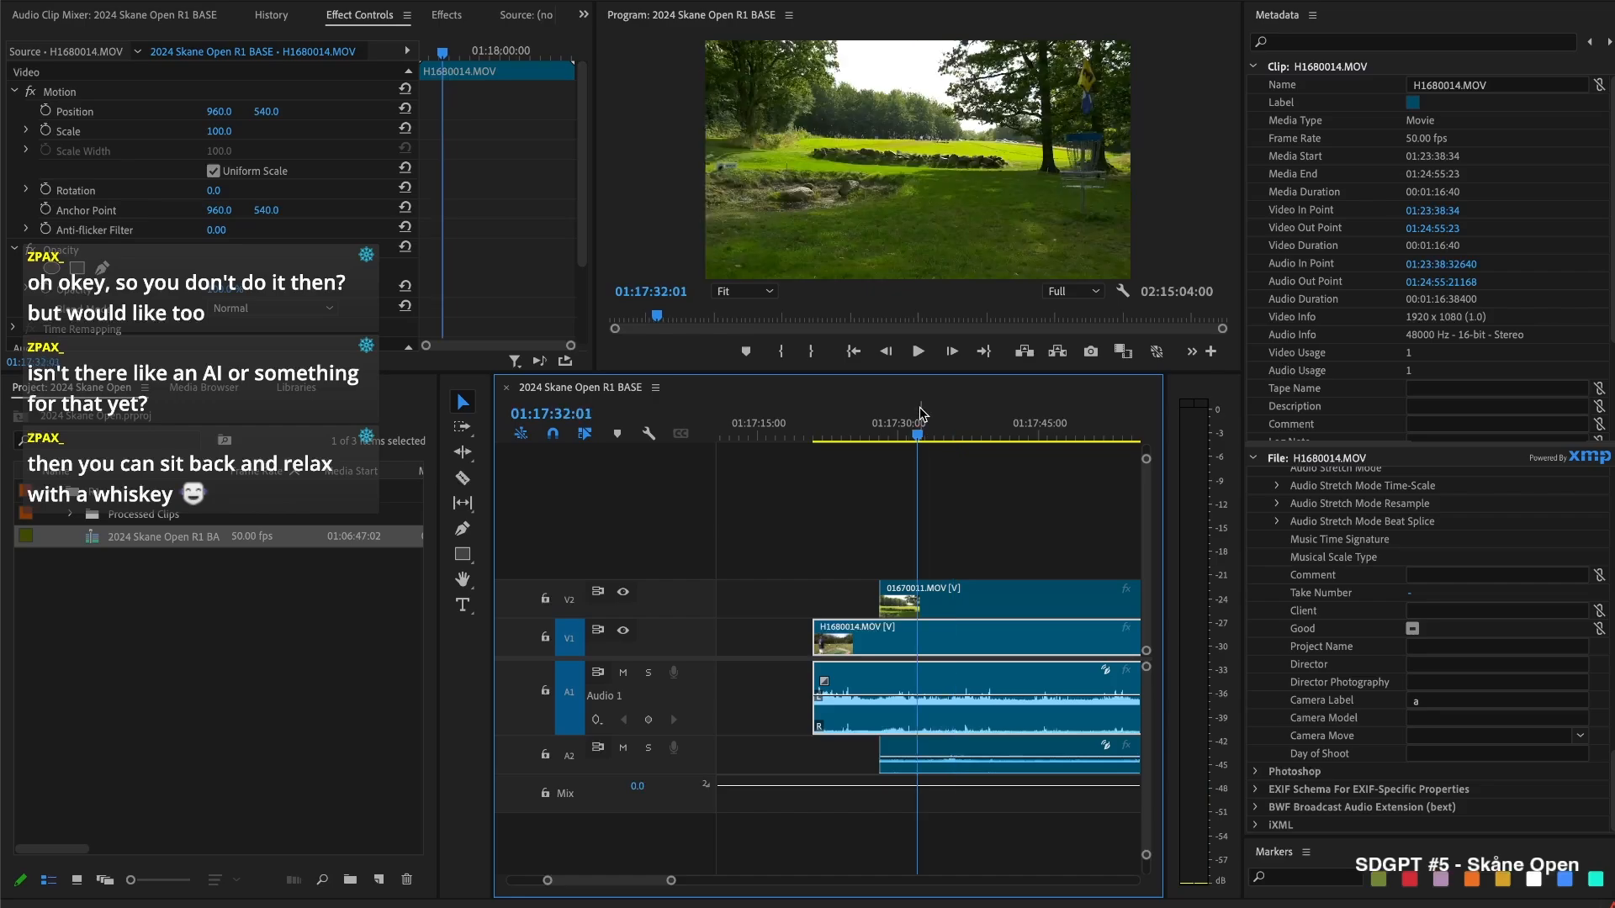
key(space)
key(ctrl+shift+k)
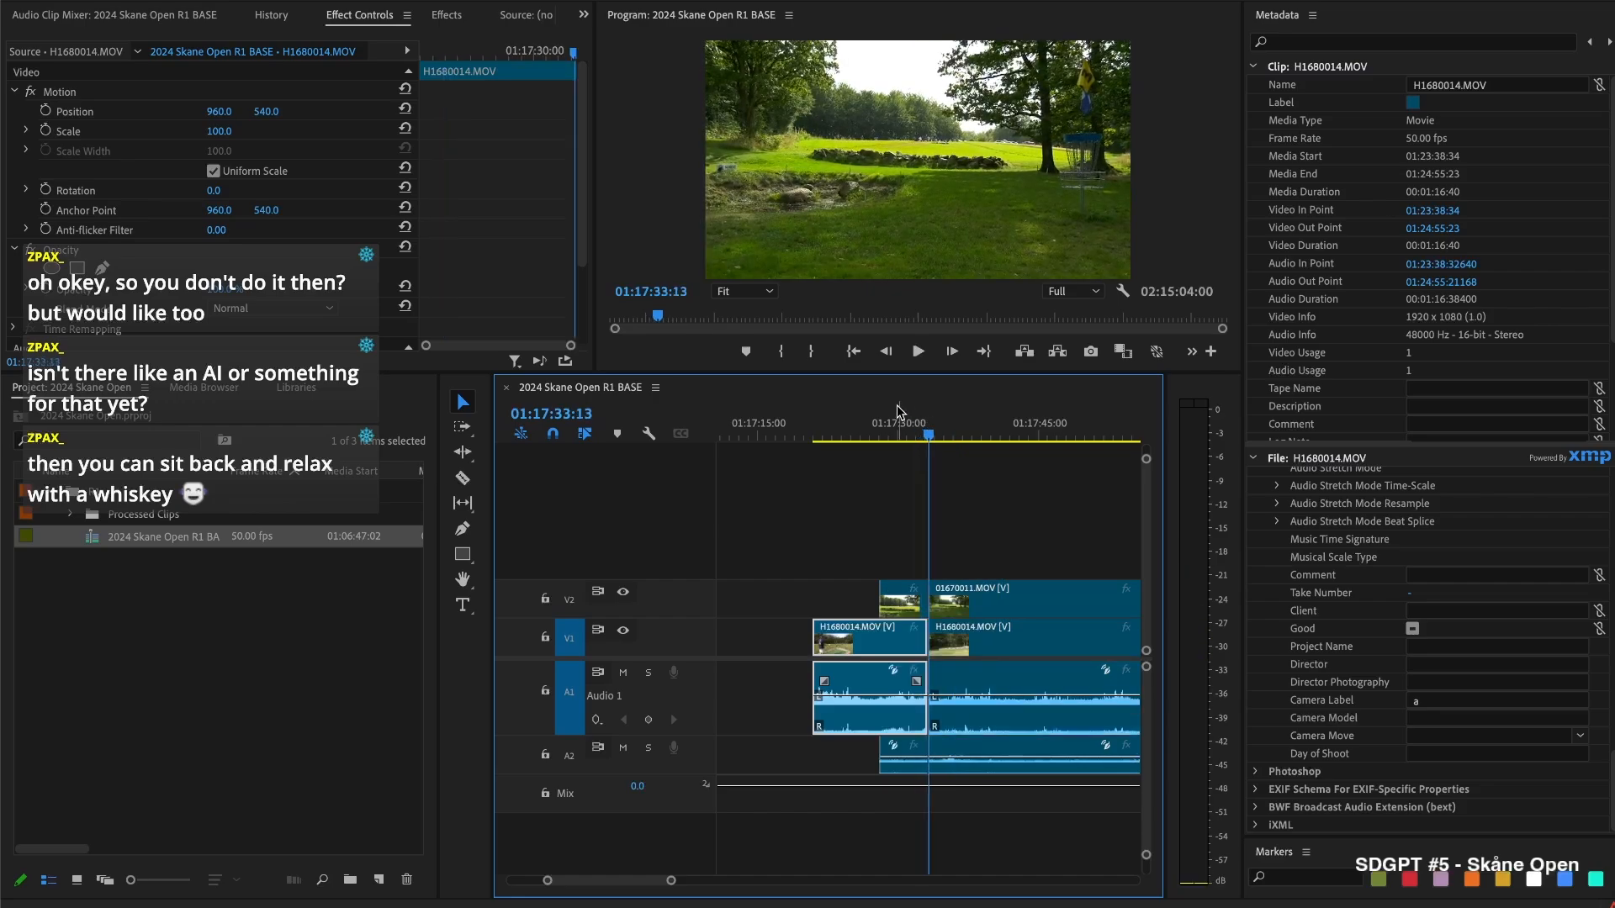
Replay the basket-camera segment before the cut and examine the frame at 01:17:31:46 in the enlarged program monitor
click(858, 412)
key(space)
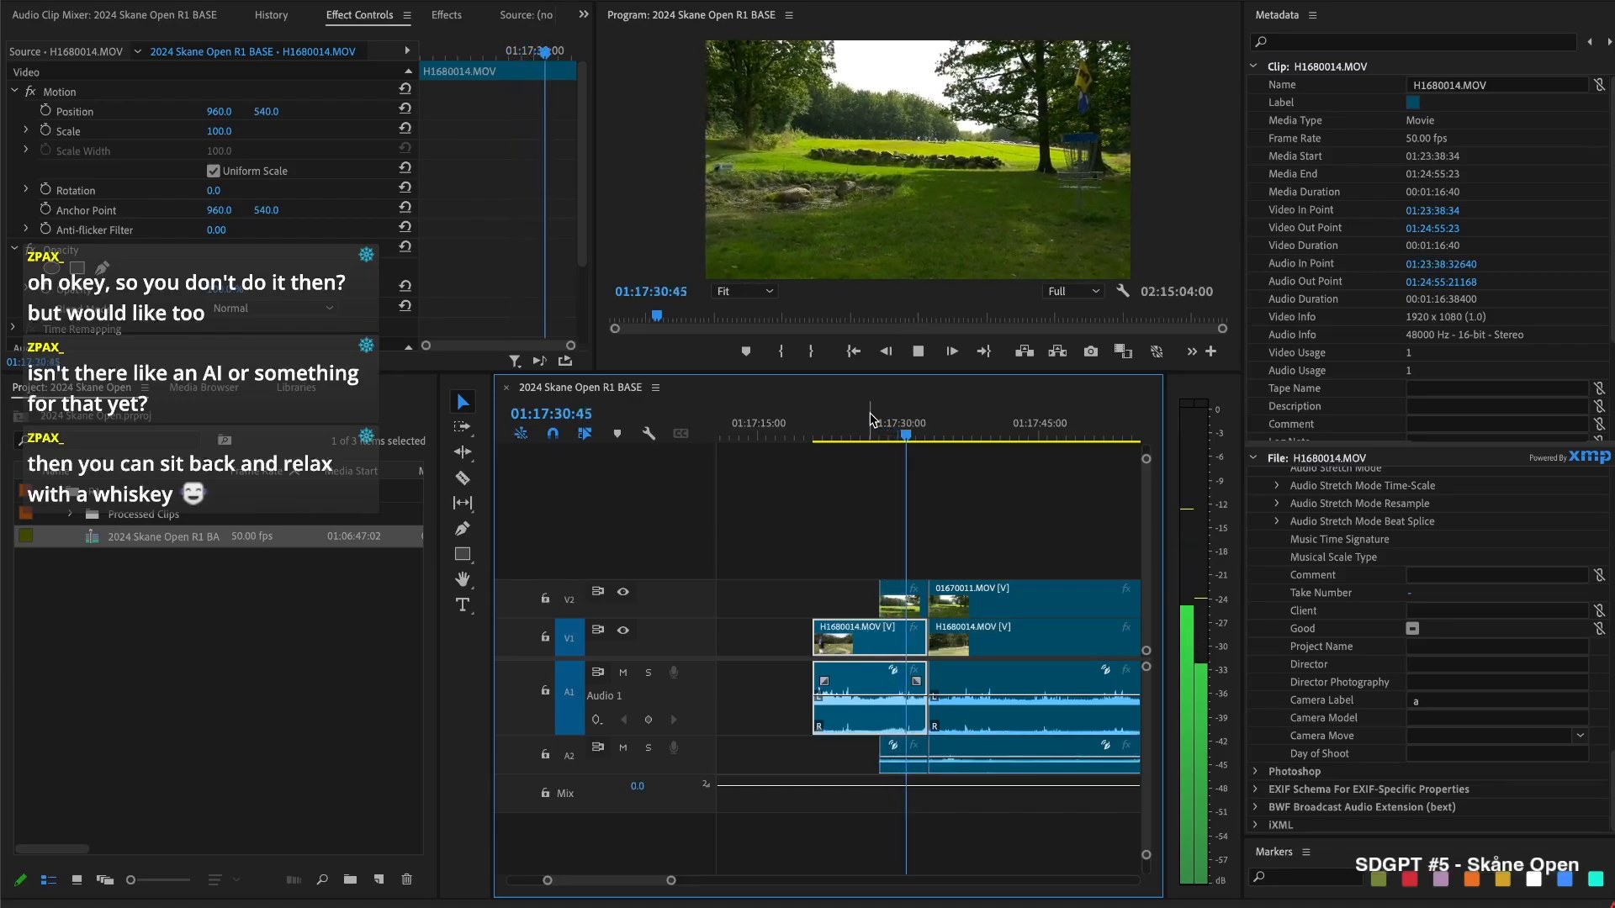
key(space)
key(grave)
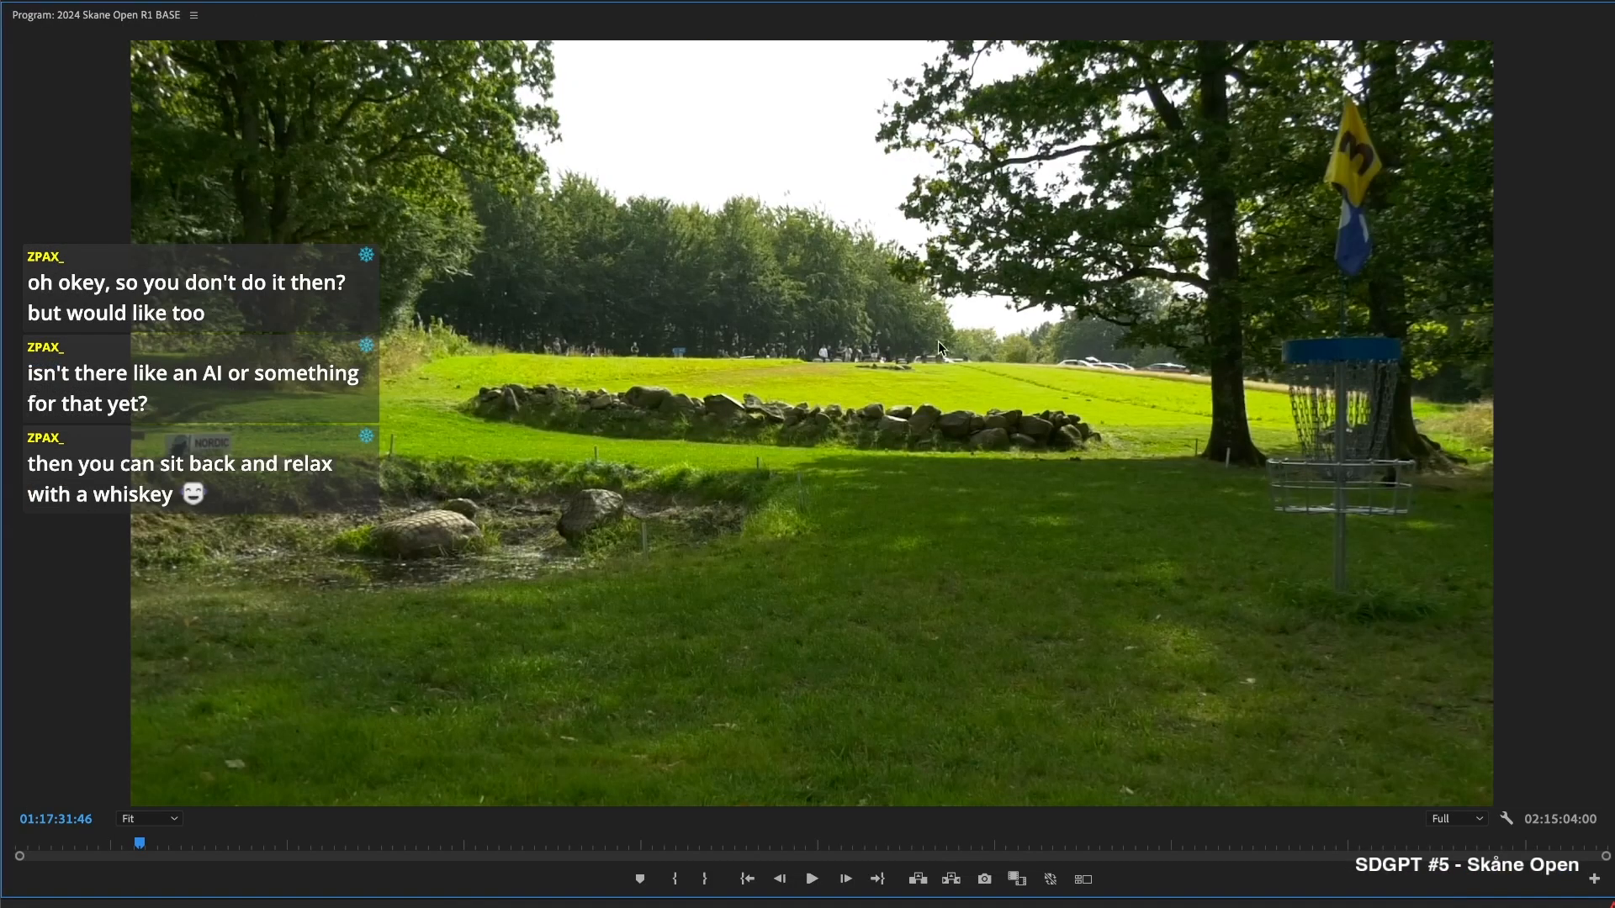
key(grave)
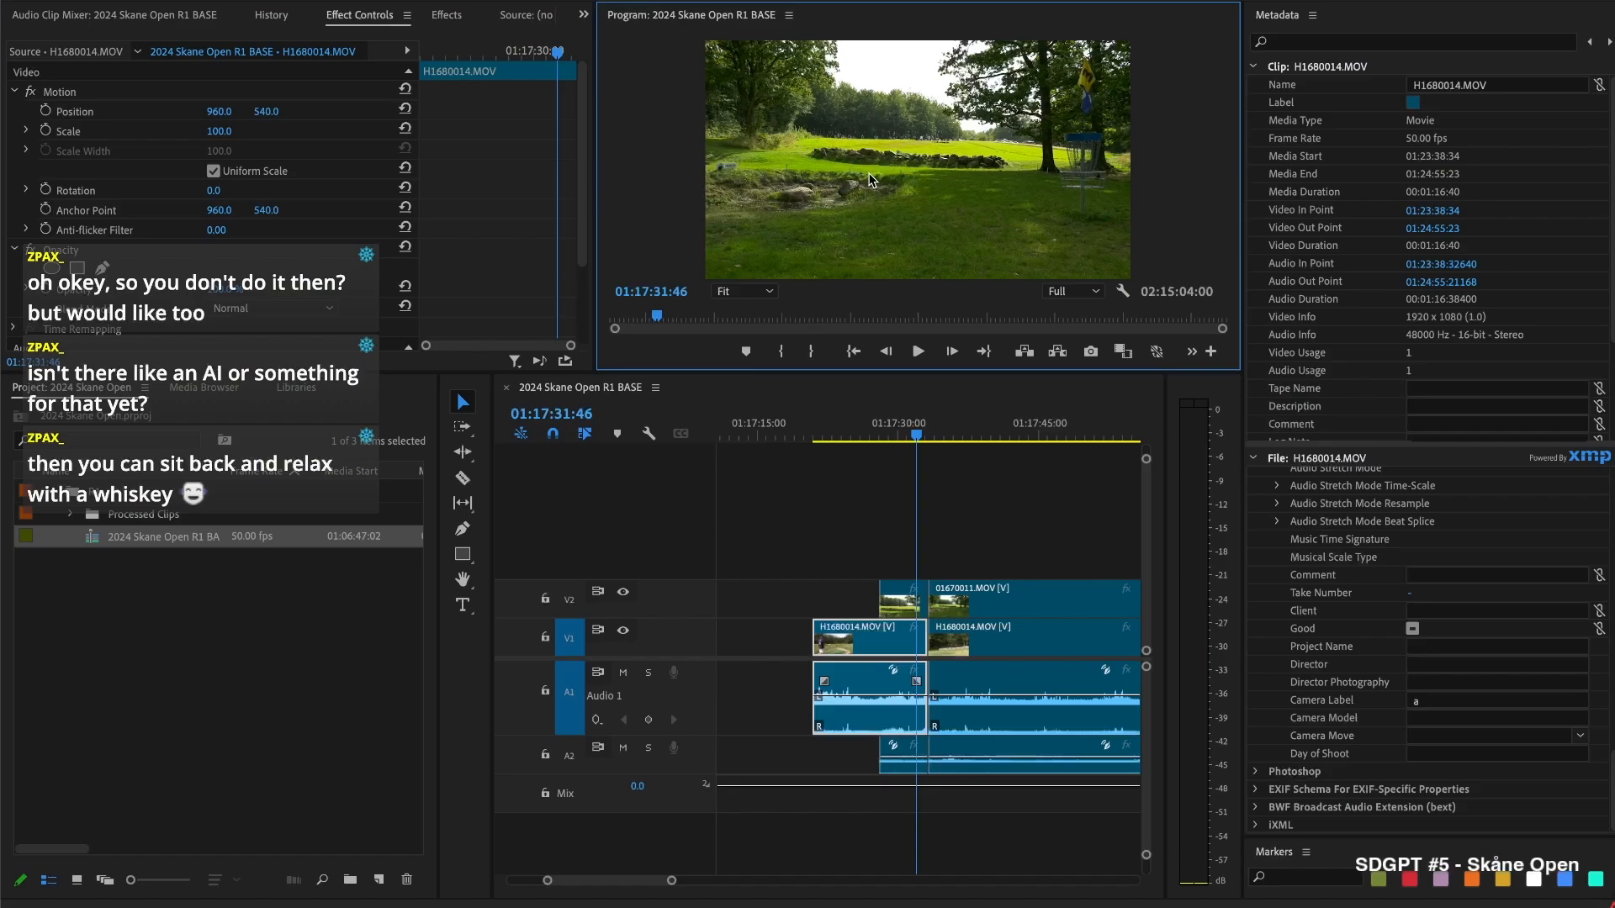
key(grave)
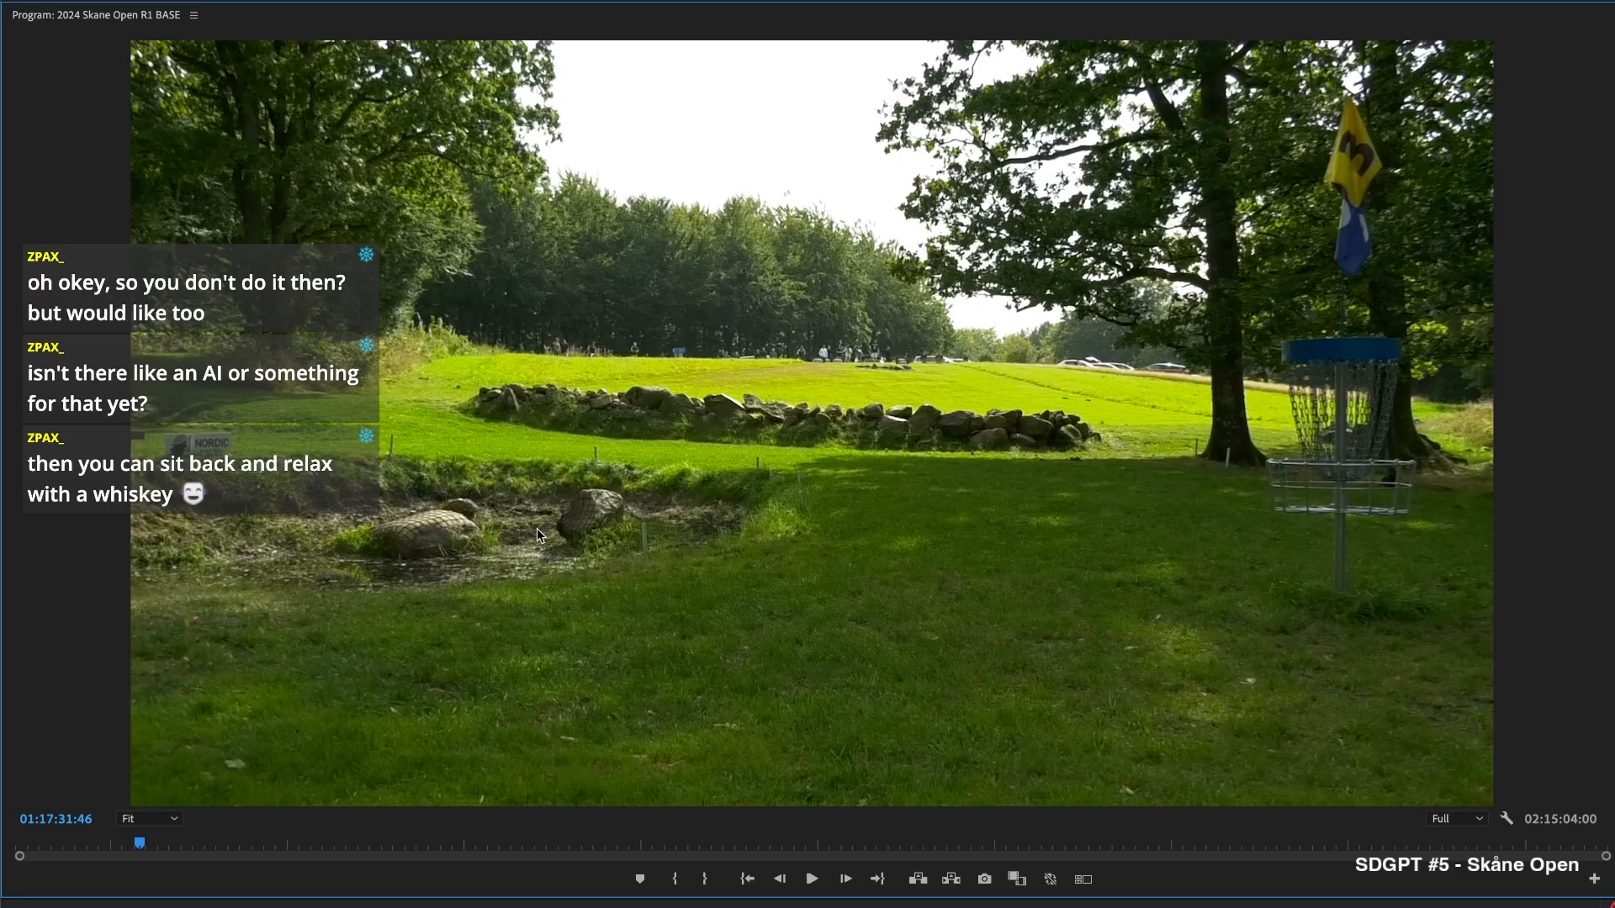
key(grave)
key(space)
key(space)
Trim the start of the second 01670011.MOV piece on V2 forward to about 01:17:51 and play past the cut
drag(931, 587, 1098, 581)
key(space)
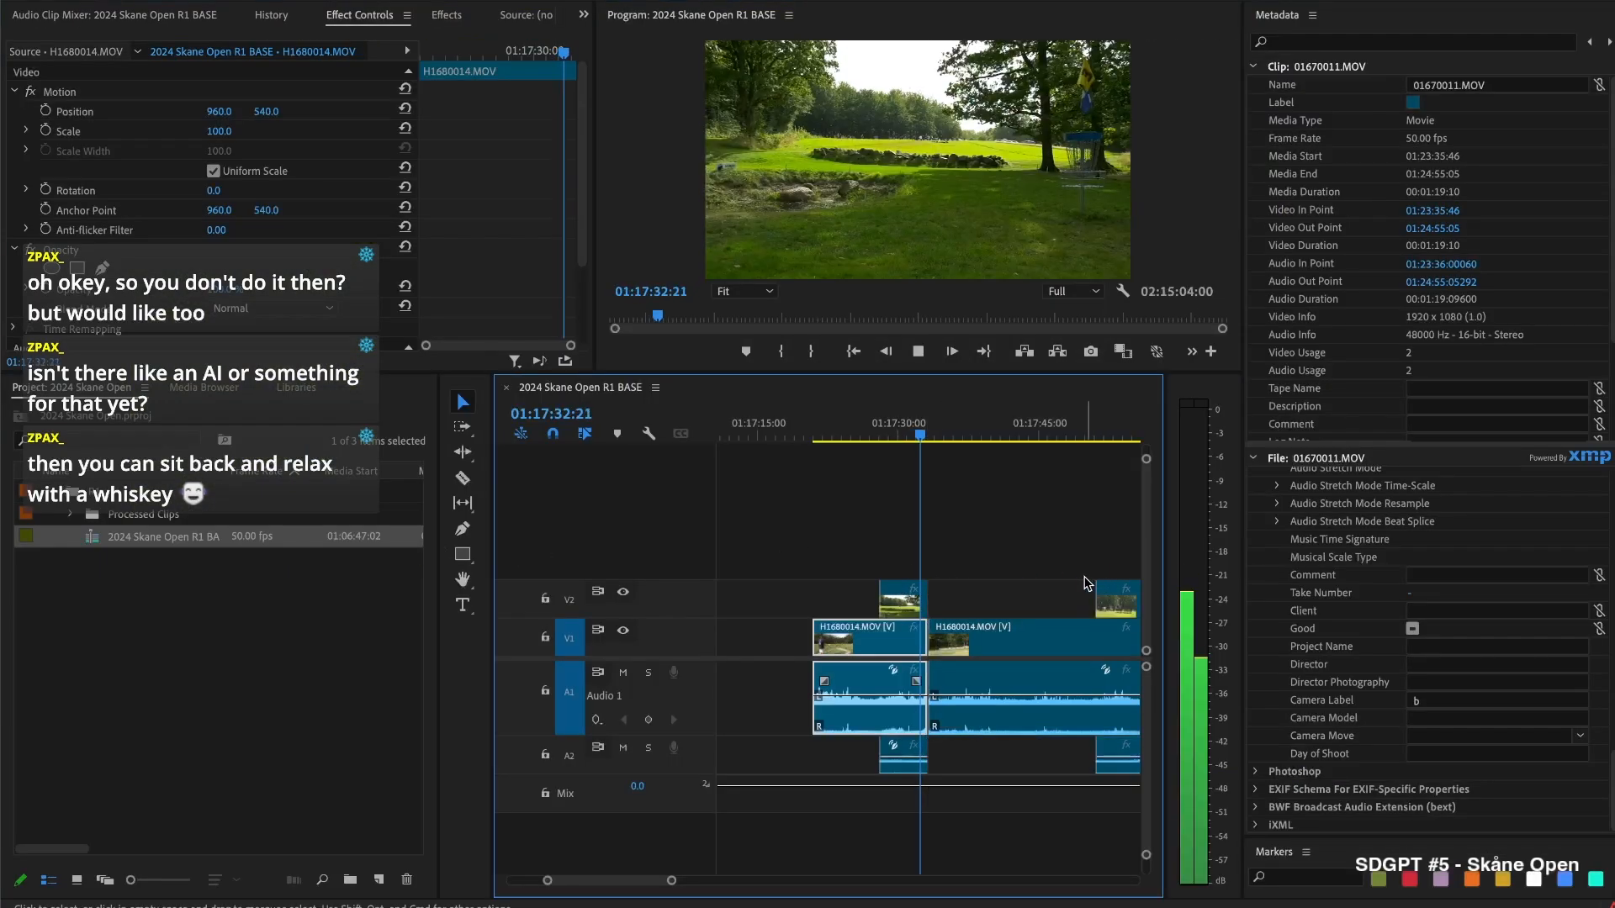
key(space)
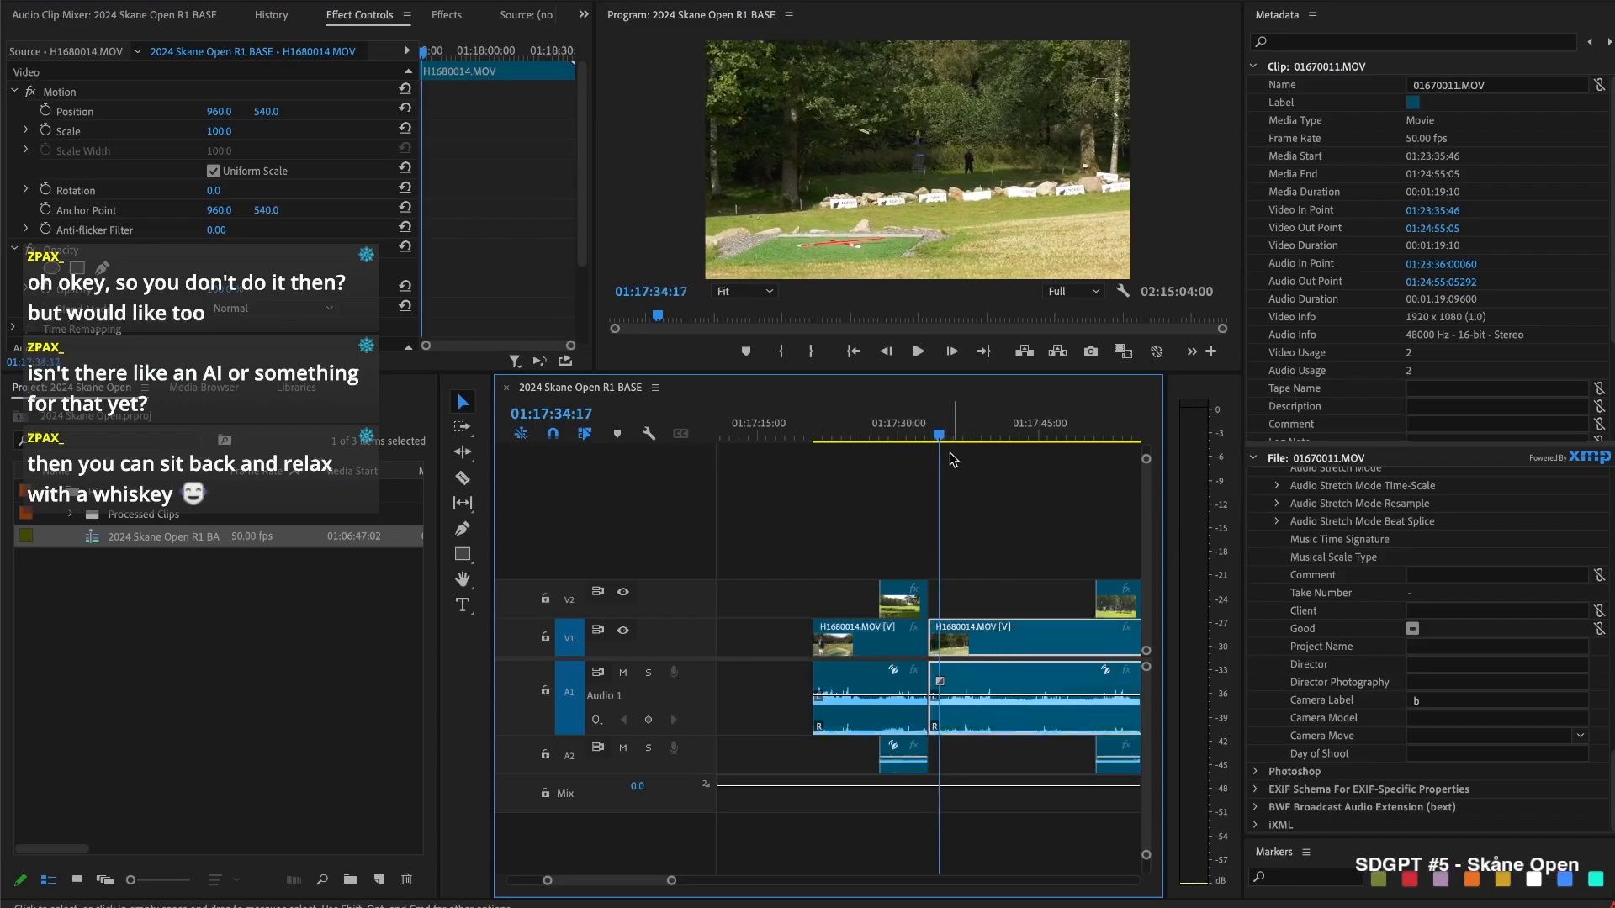
Give the short 01670011.MOV segment before the cut the Yellow label color
right_click(900, 600)
scroll(1038, 724, down, 3)
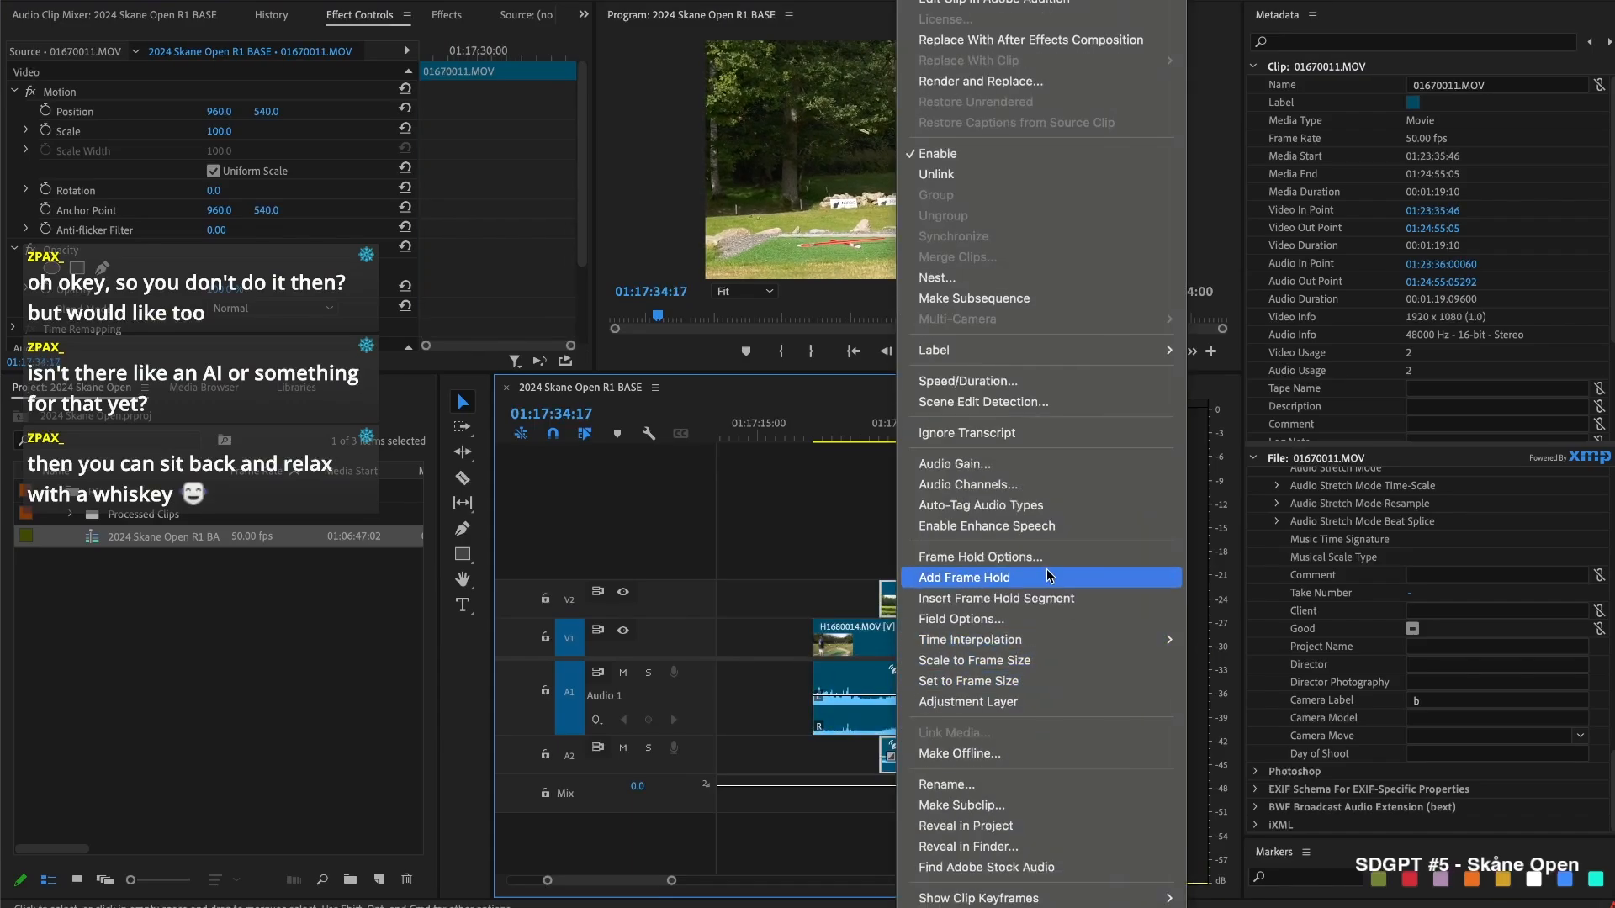
mouse_move(1021, 350)
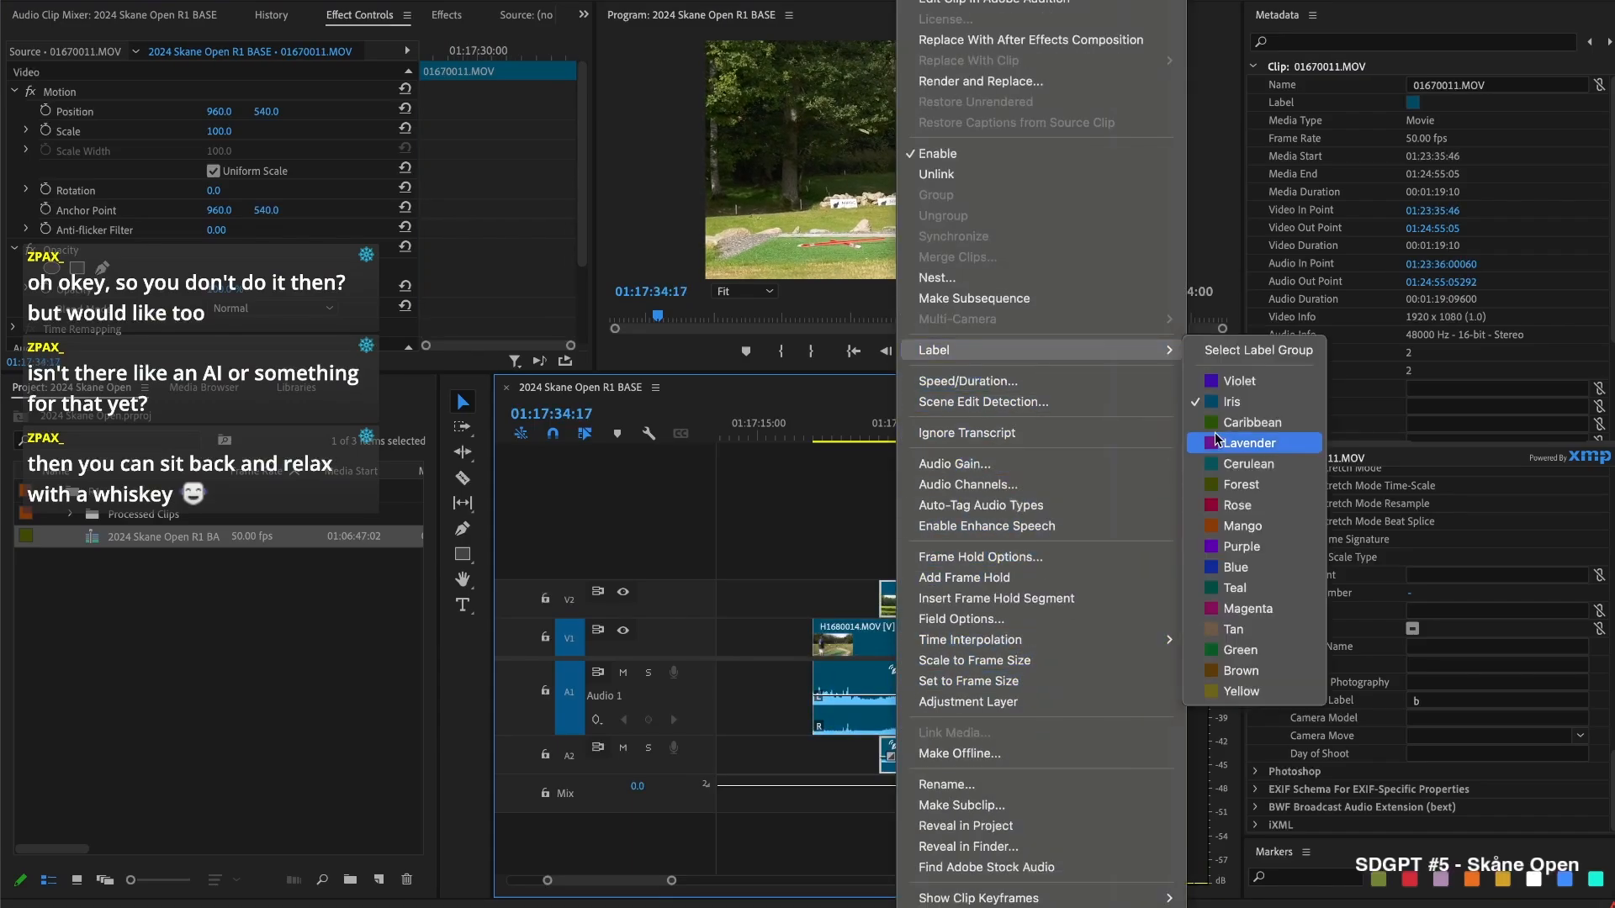
click(1270, 688)
click(916, 535)
Play on to the next player's throw and cut H1680014.MOV at 01:17:39:10
key(space)
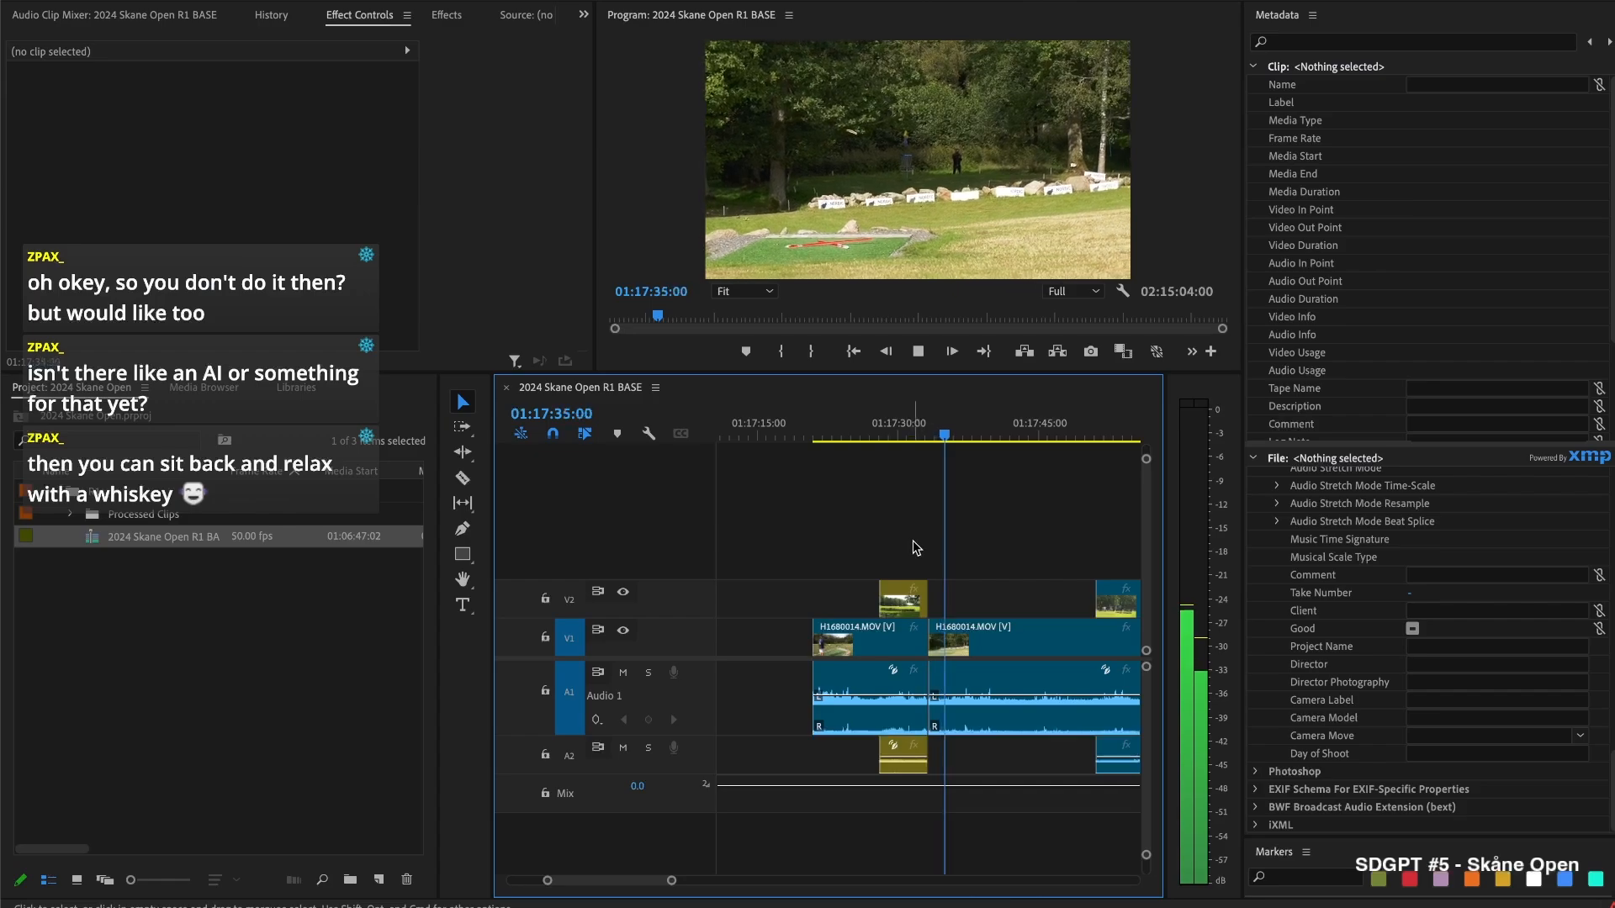
key(space)
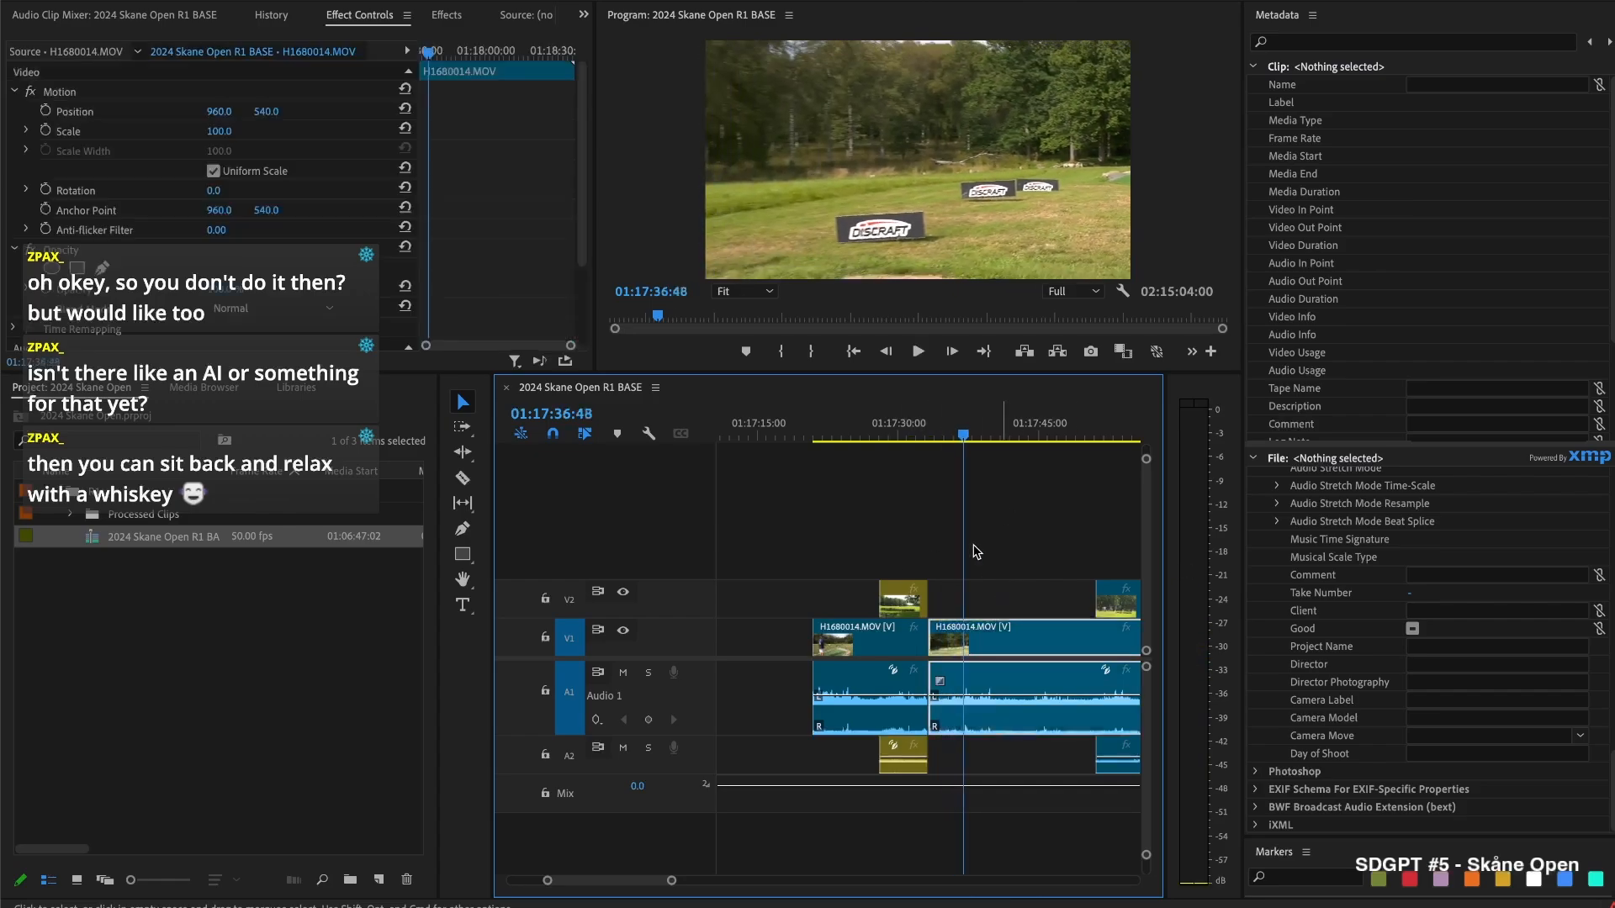
scroll(973, 508, down, 1)
click(922, 429)
key(space)
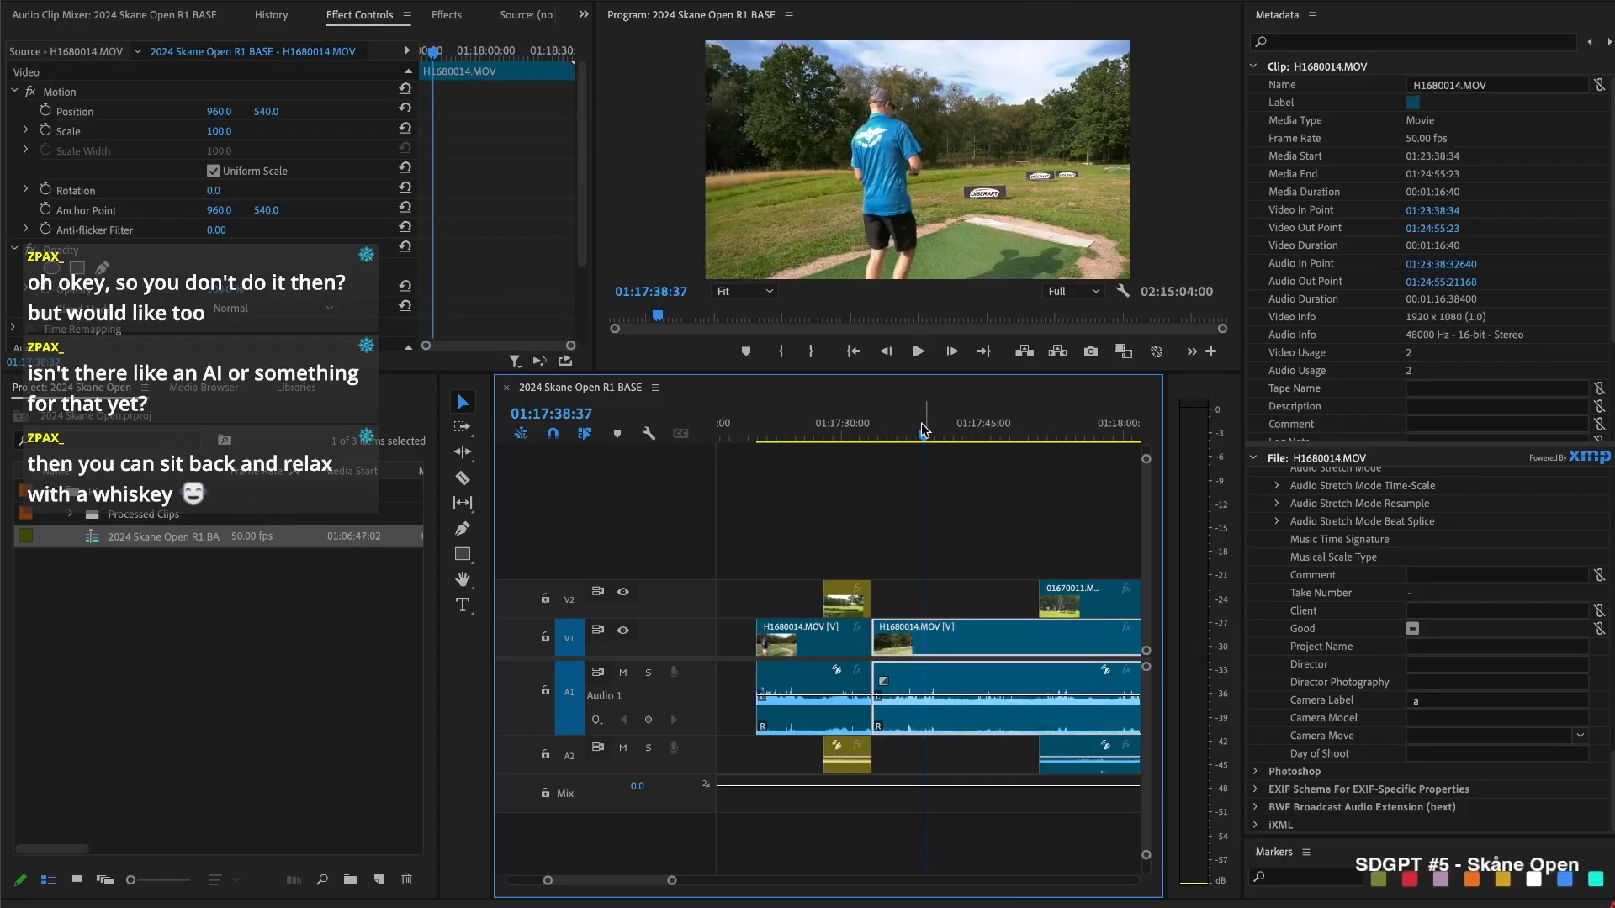
key(space)
key(ctrl+k)
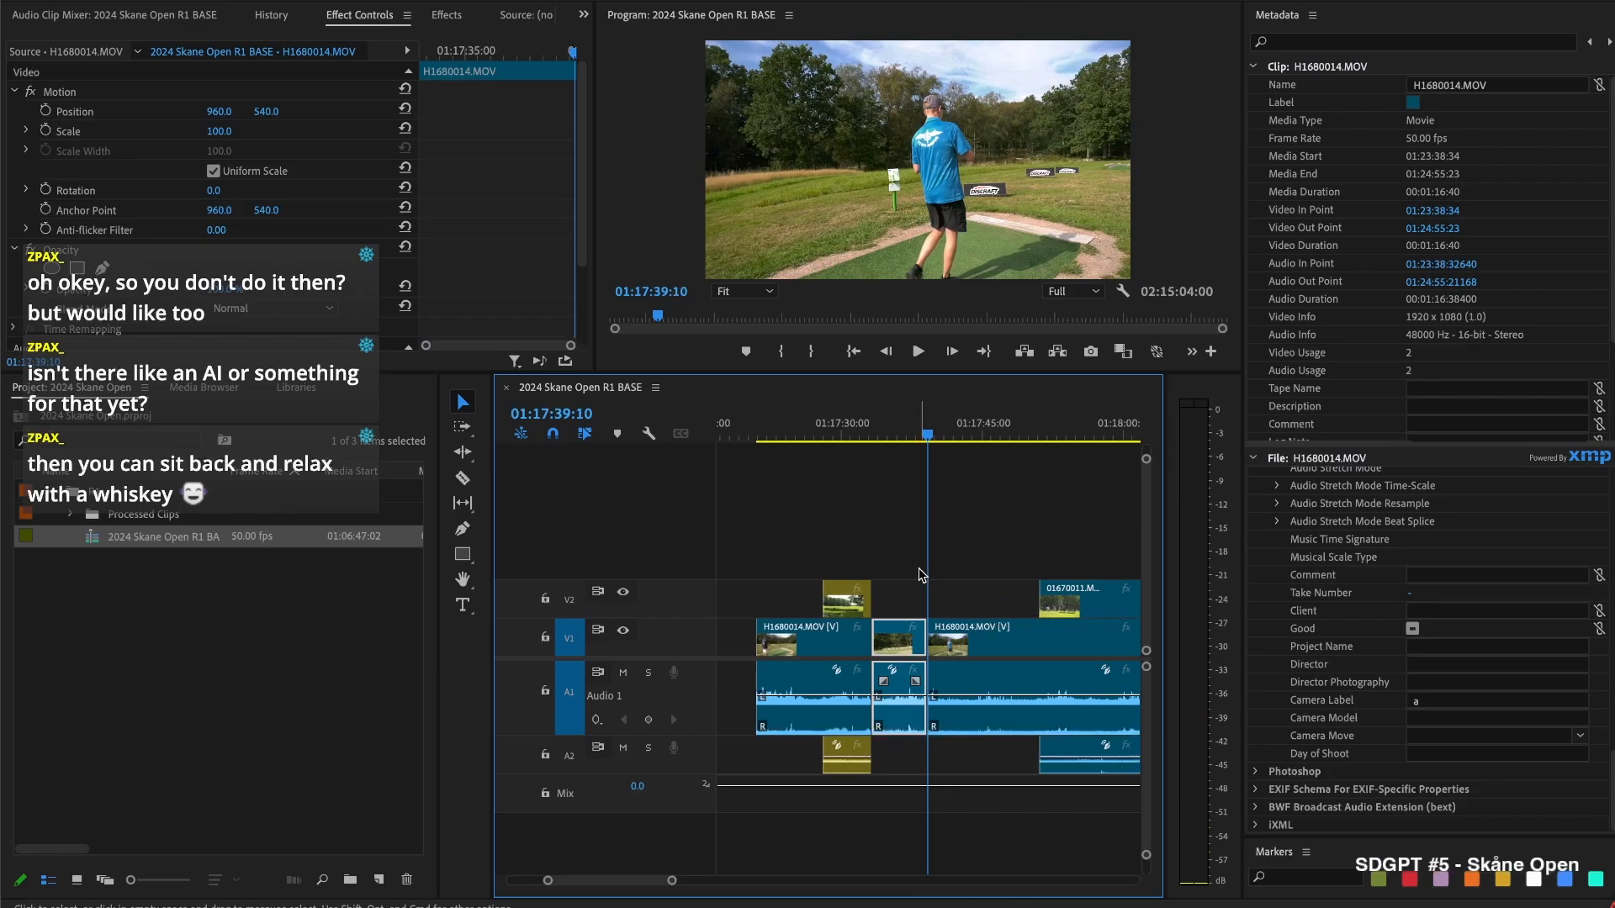
Delete the H1680014.MOV segment between 01:17:33:13 and 01:17:39:10, close the gap and return to the cut
key(BackSpace)
click(906, 632)
key(BackSpace)
key(Up)
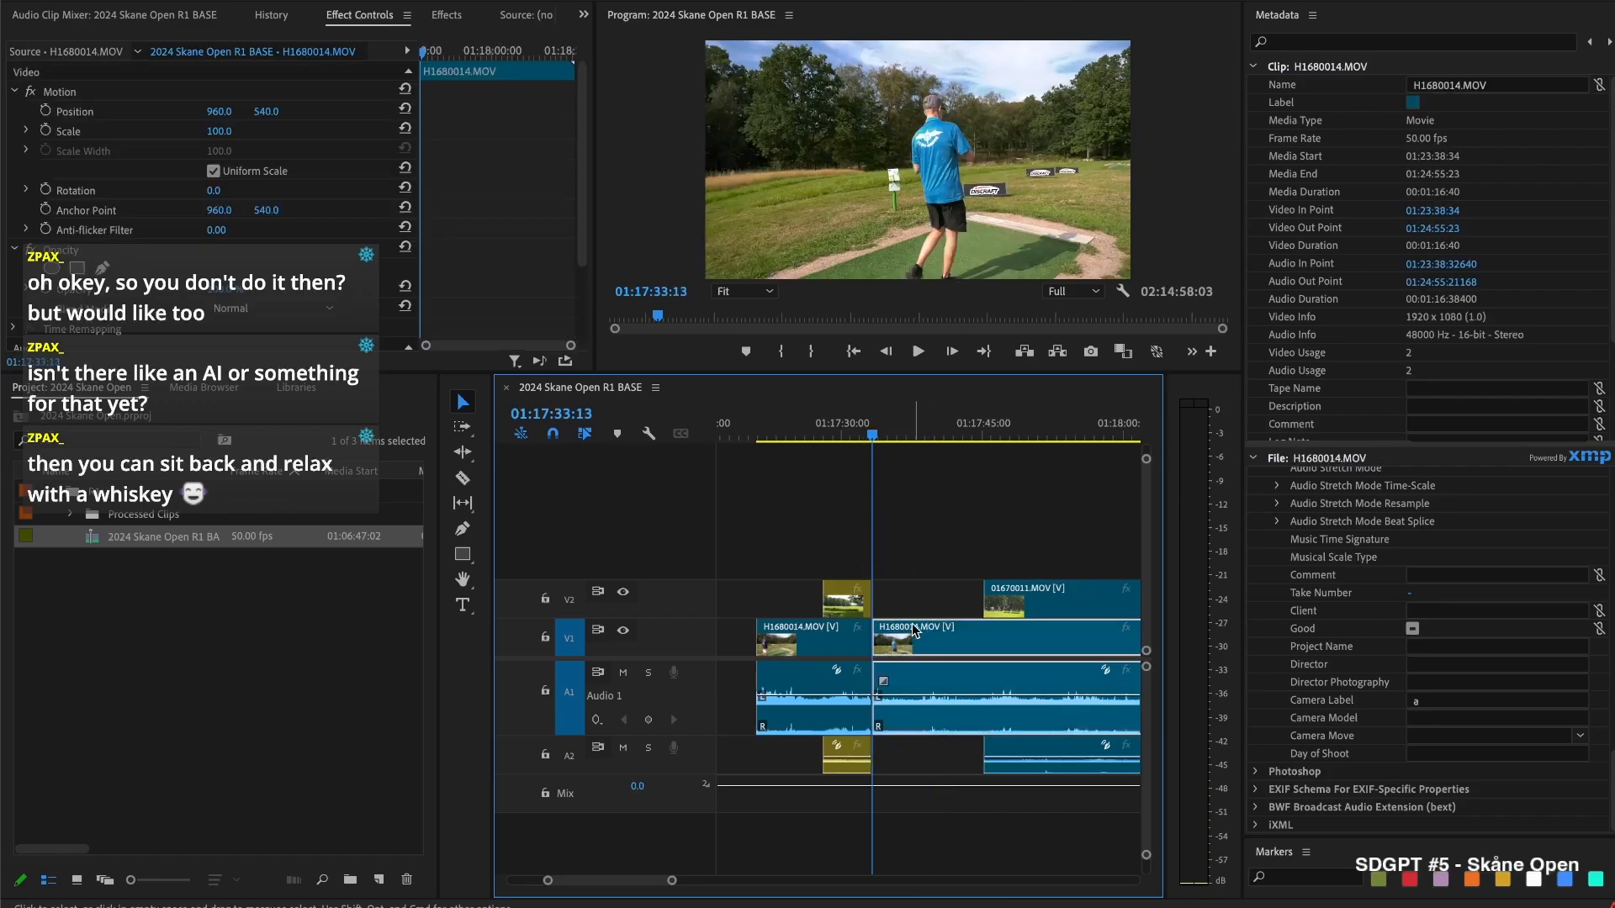
Play the player's throw and trim the start of the 01670011.MOV clip on V2 to 01:17:50:31
key(space)
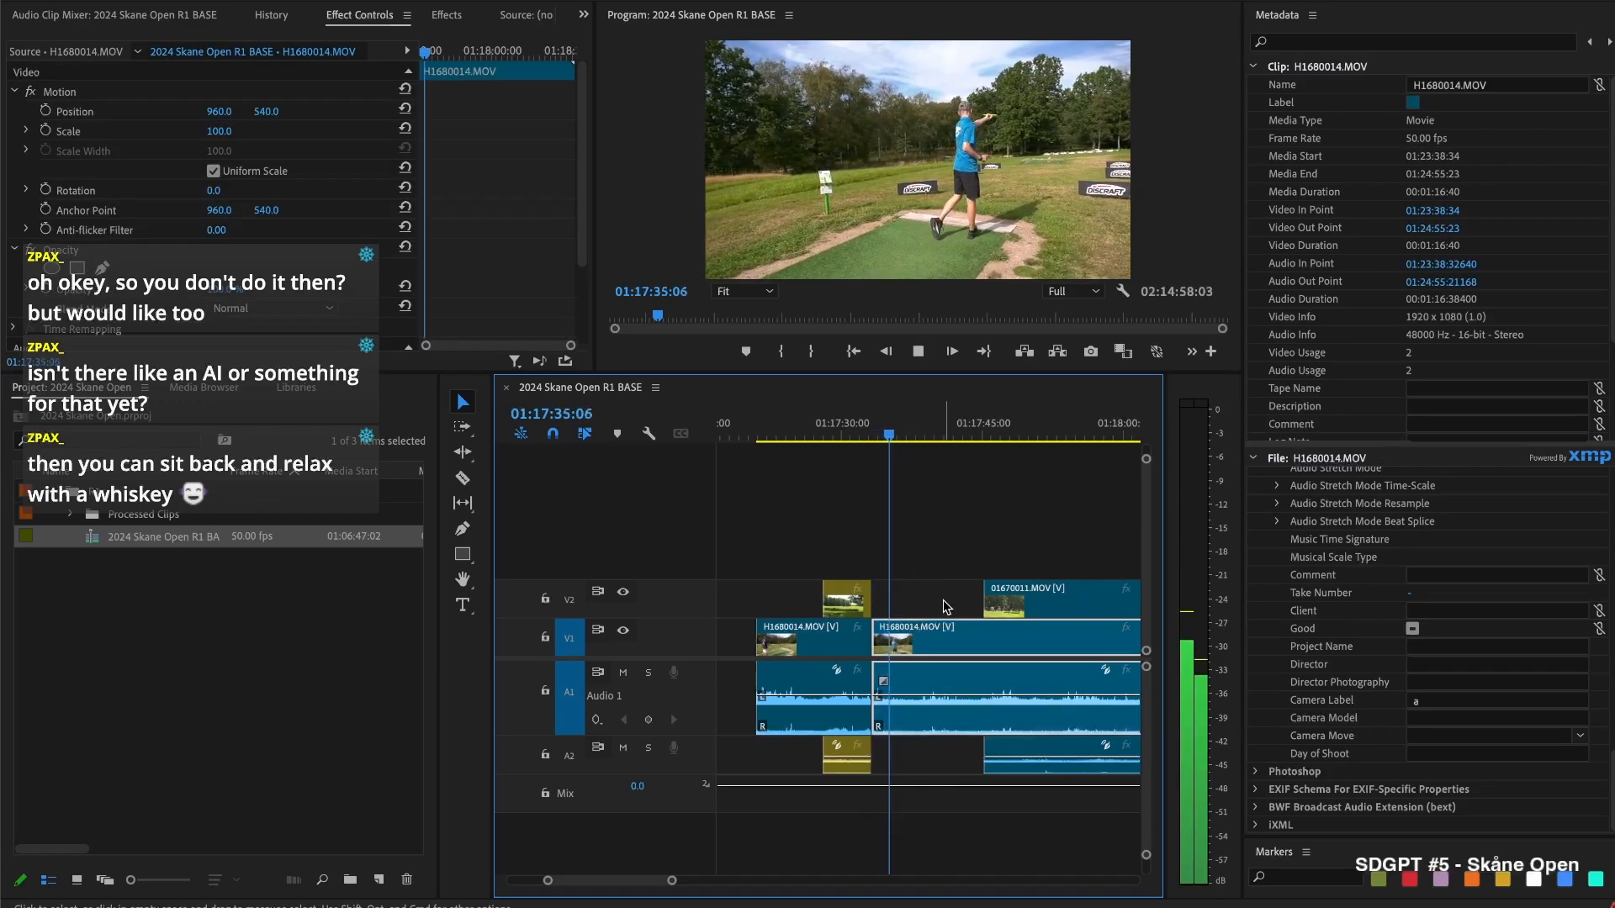
drag(973, 595, 1033, 593)
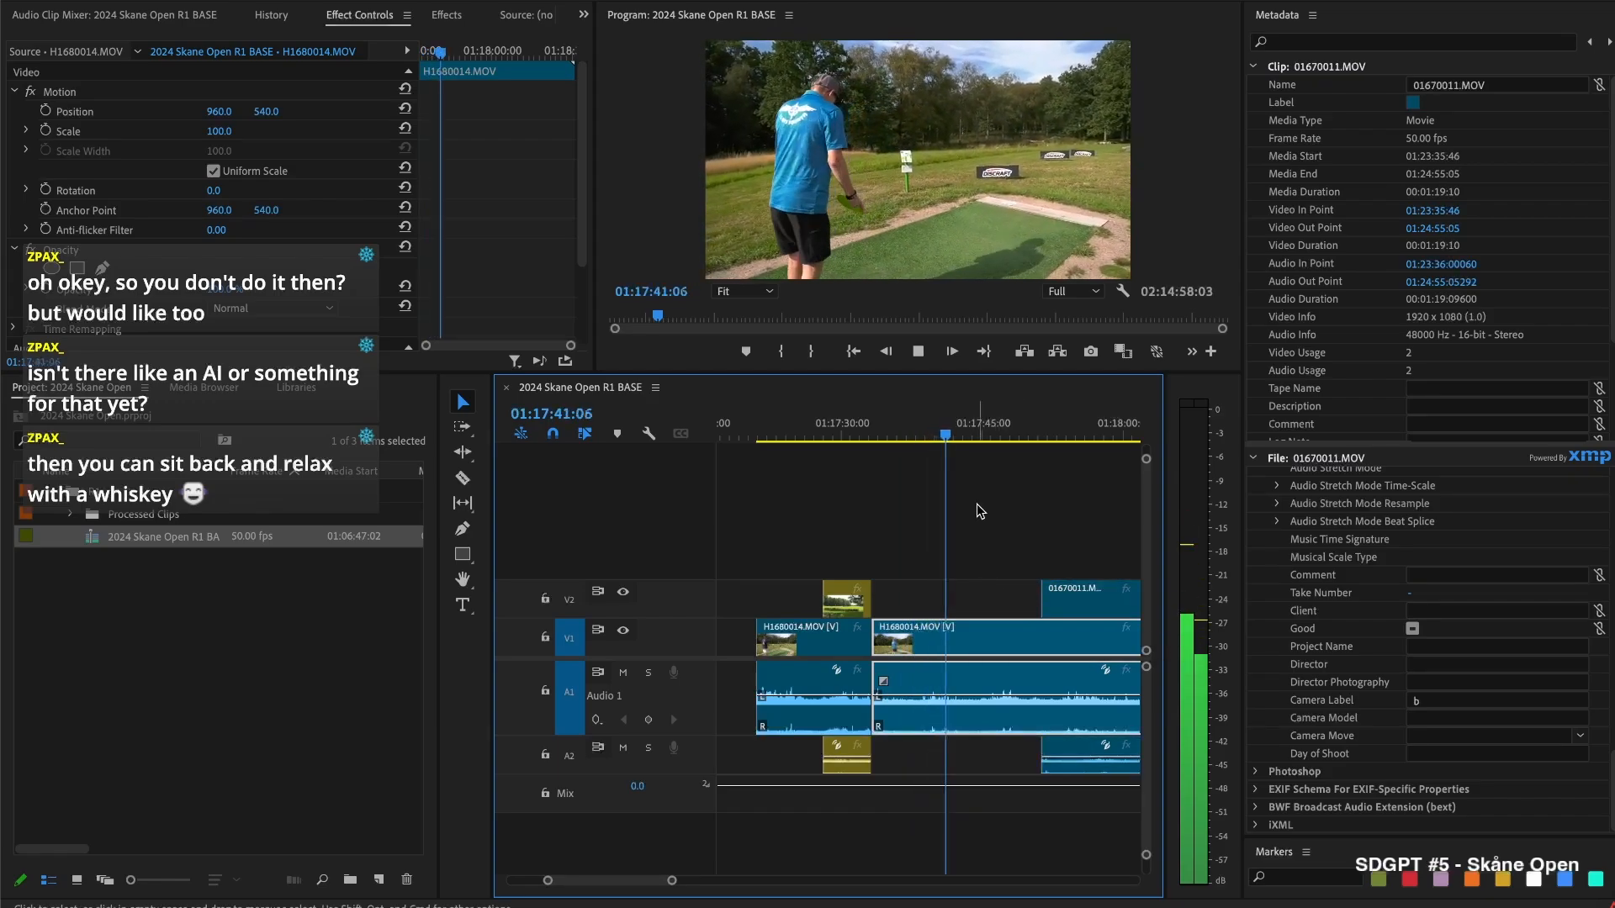
drag(1042, 599, 1093, 599)
scroll(1085, 603, right, 2)
drag(923, 601, 1034, 598)
scroll(926, 593, down, 2)
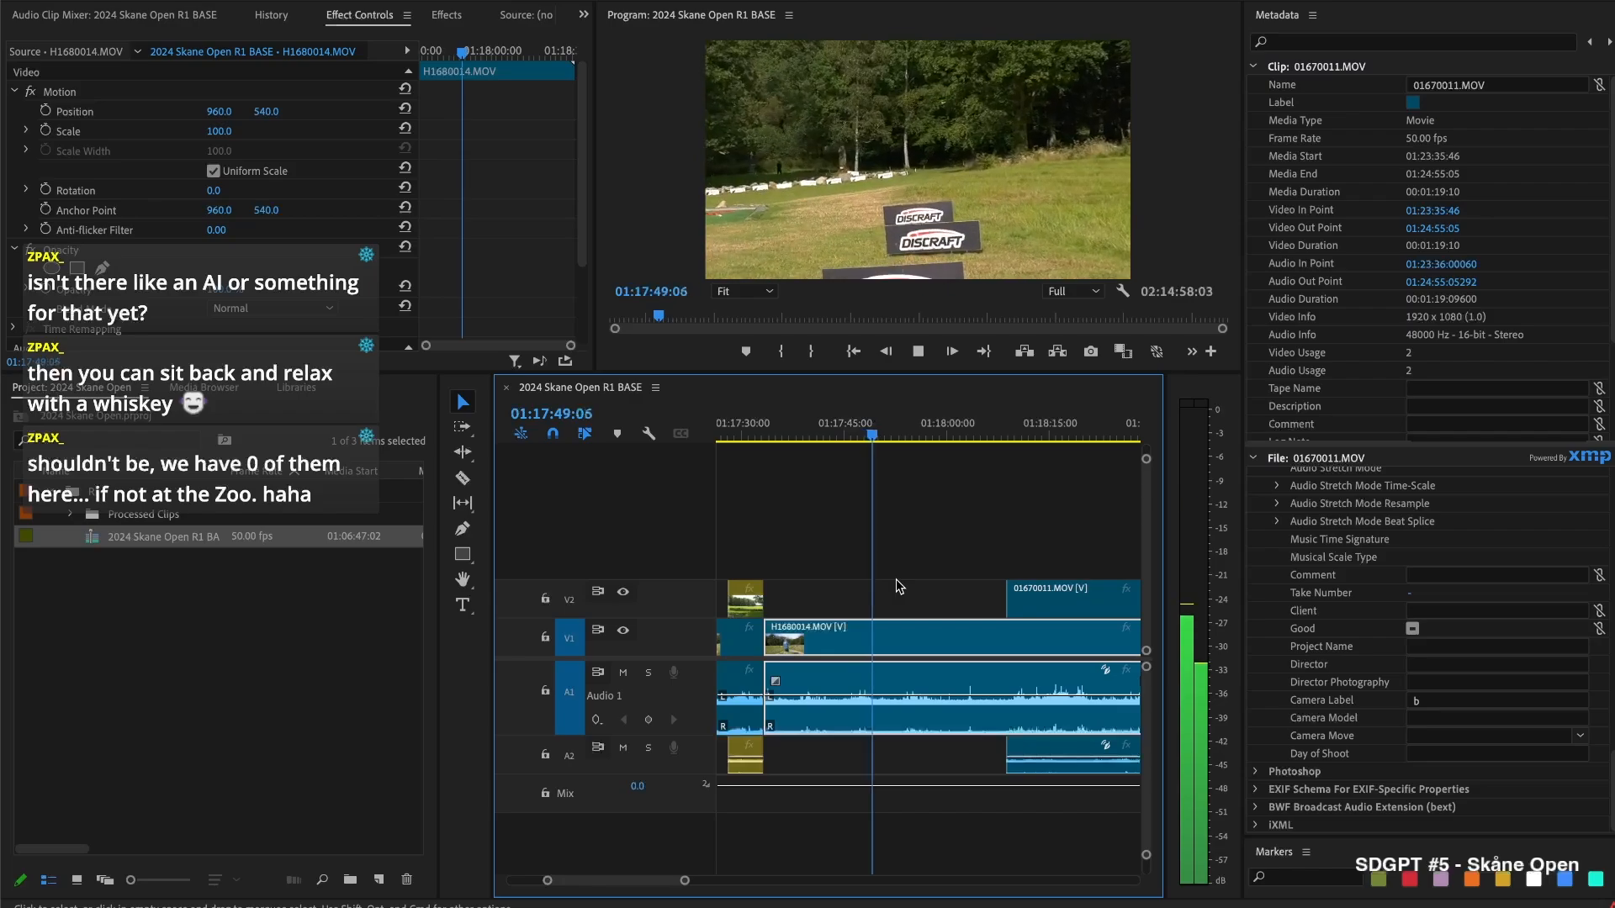
key(space)
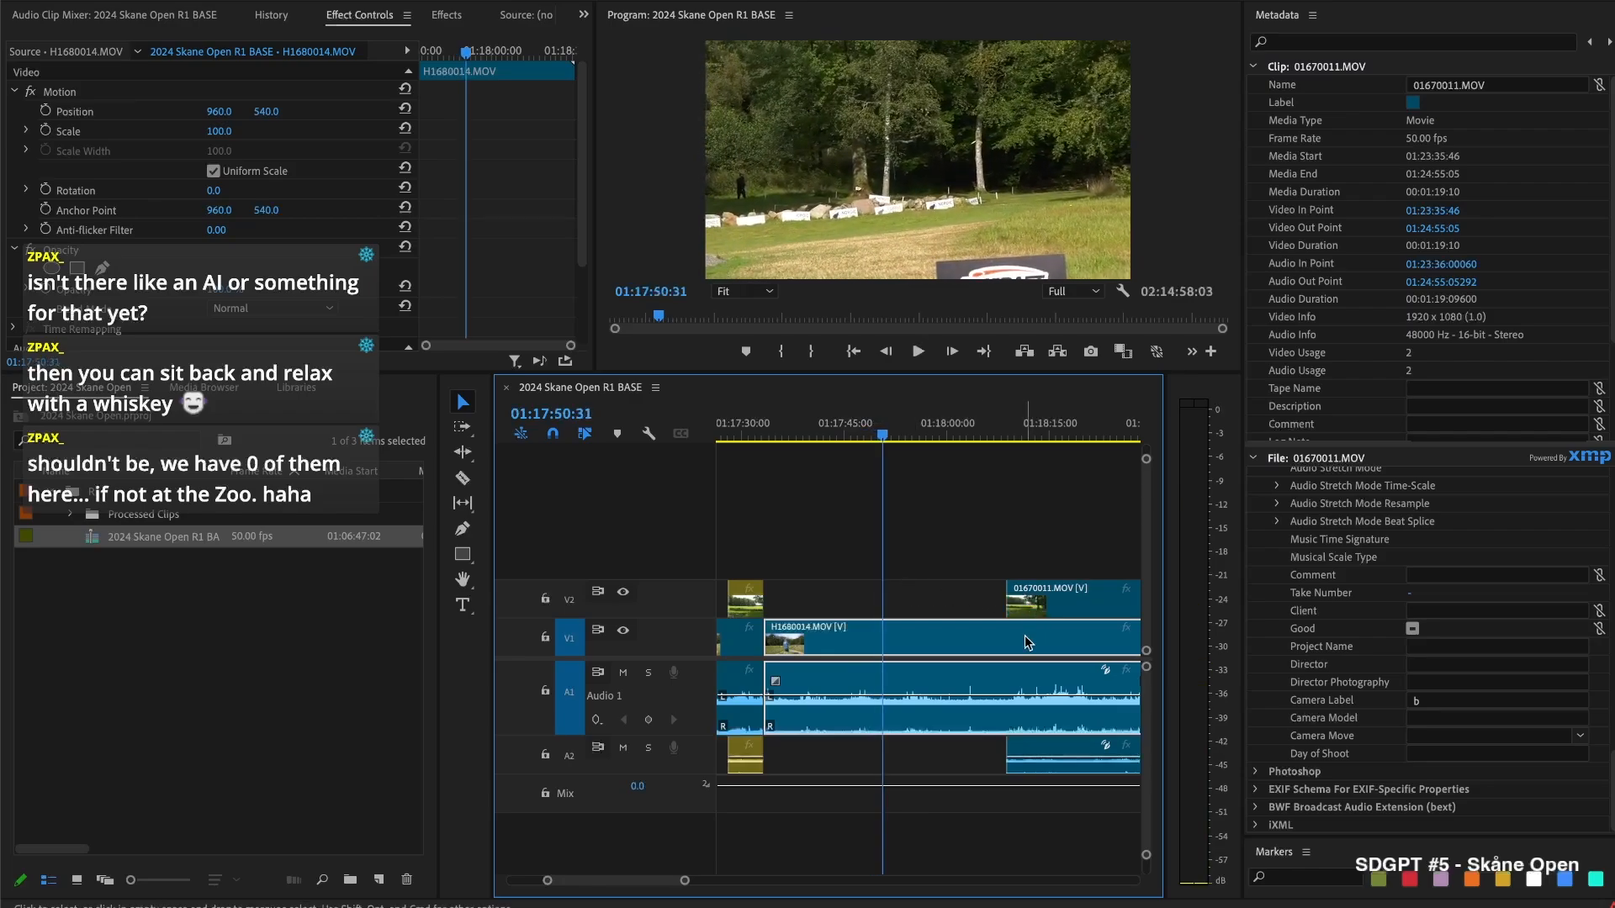
drag(999, 601, 874, 598)
Play the basket-camera shot until the disc lands and cut the V1 and V2 clips with their audio at 01:17:55:23
key(space)
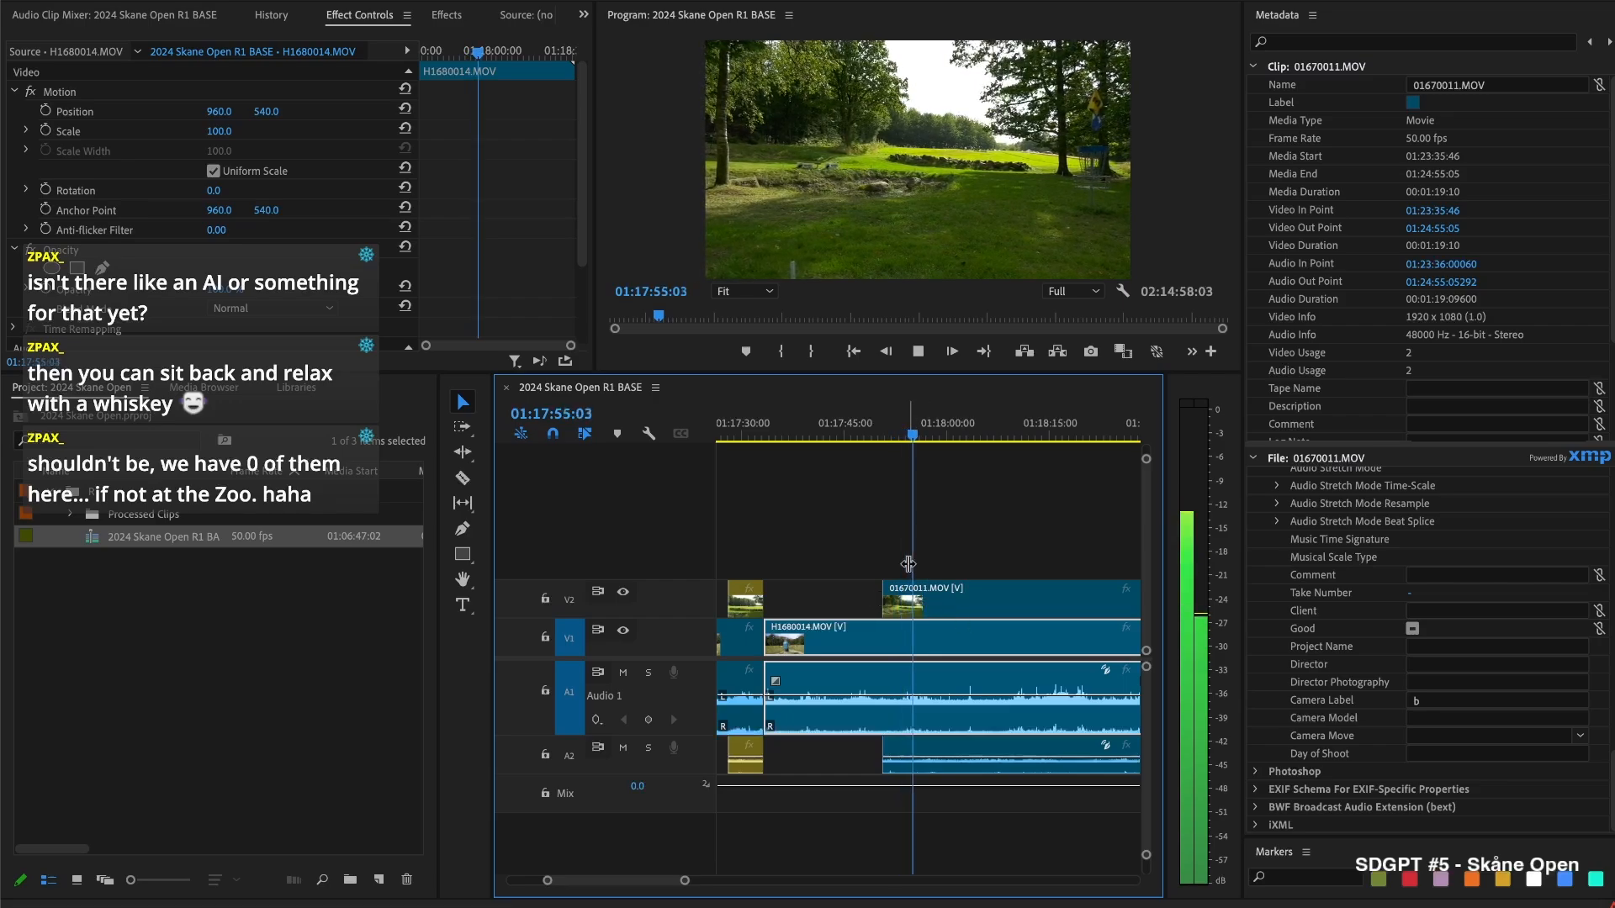
key(space)
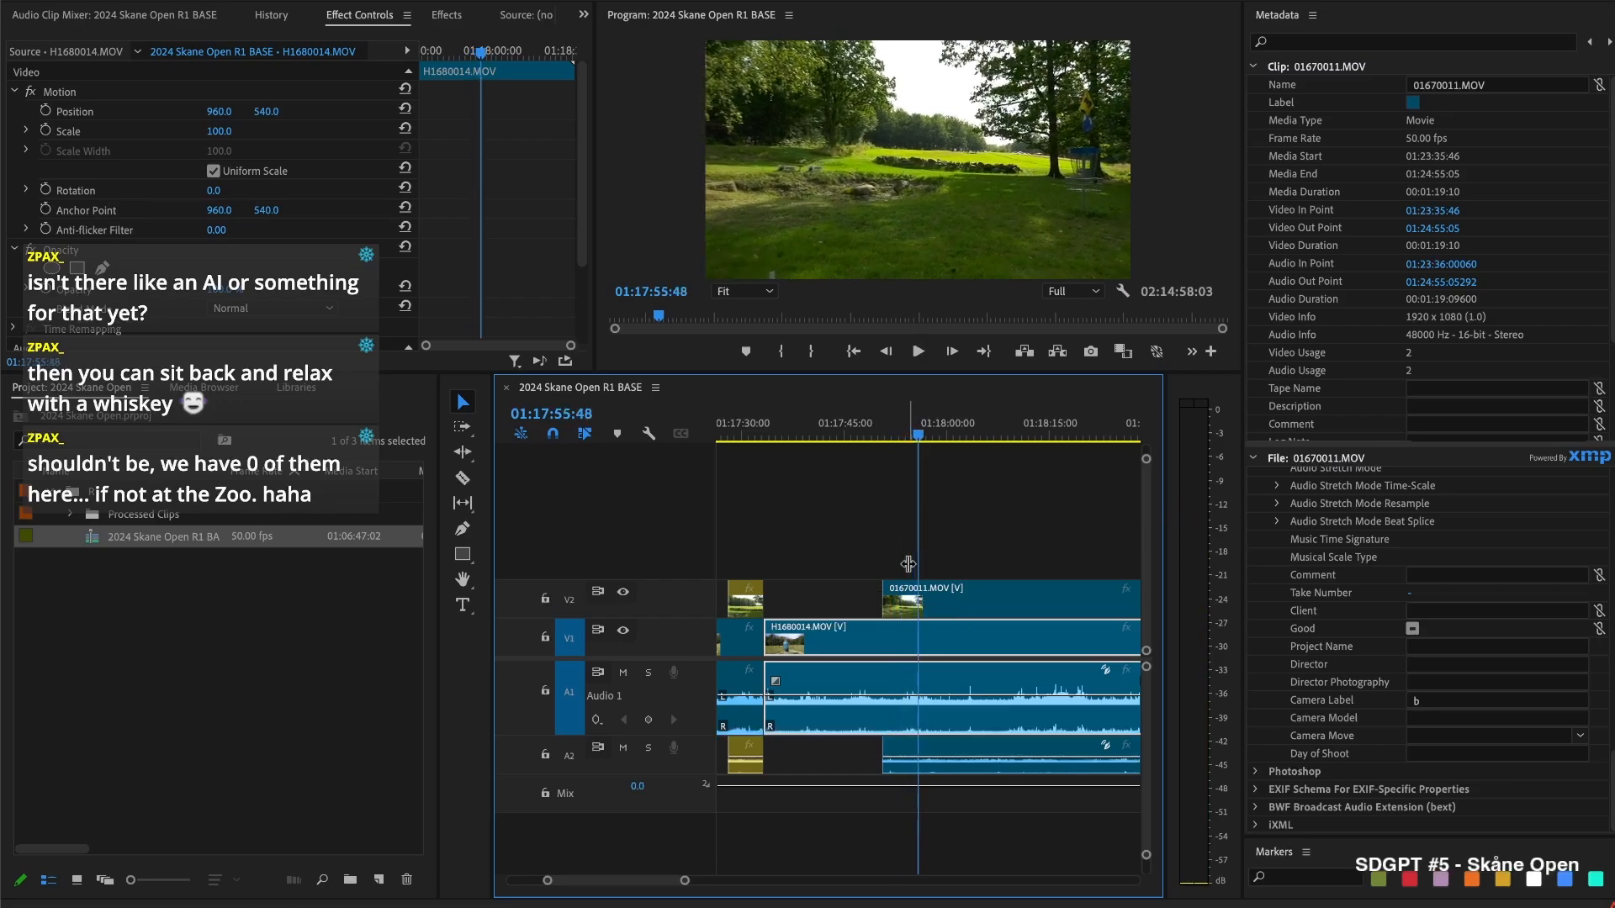
key(shift+Left)
key(shift+Left)
key(shift+Left)
key(shift+Left)
key(shift+Left)
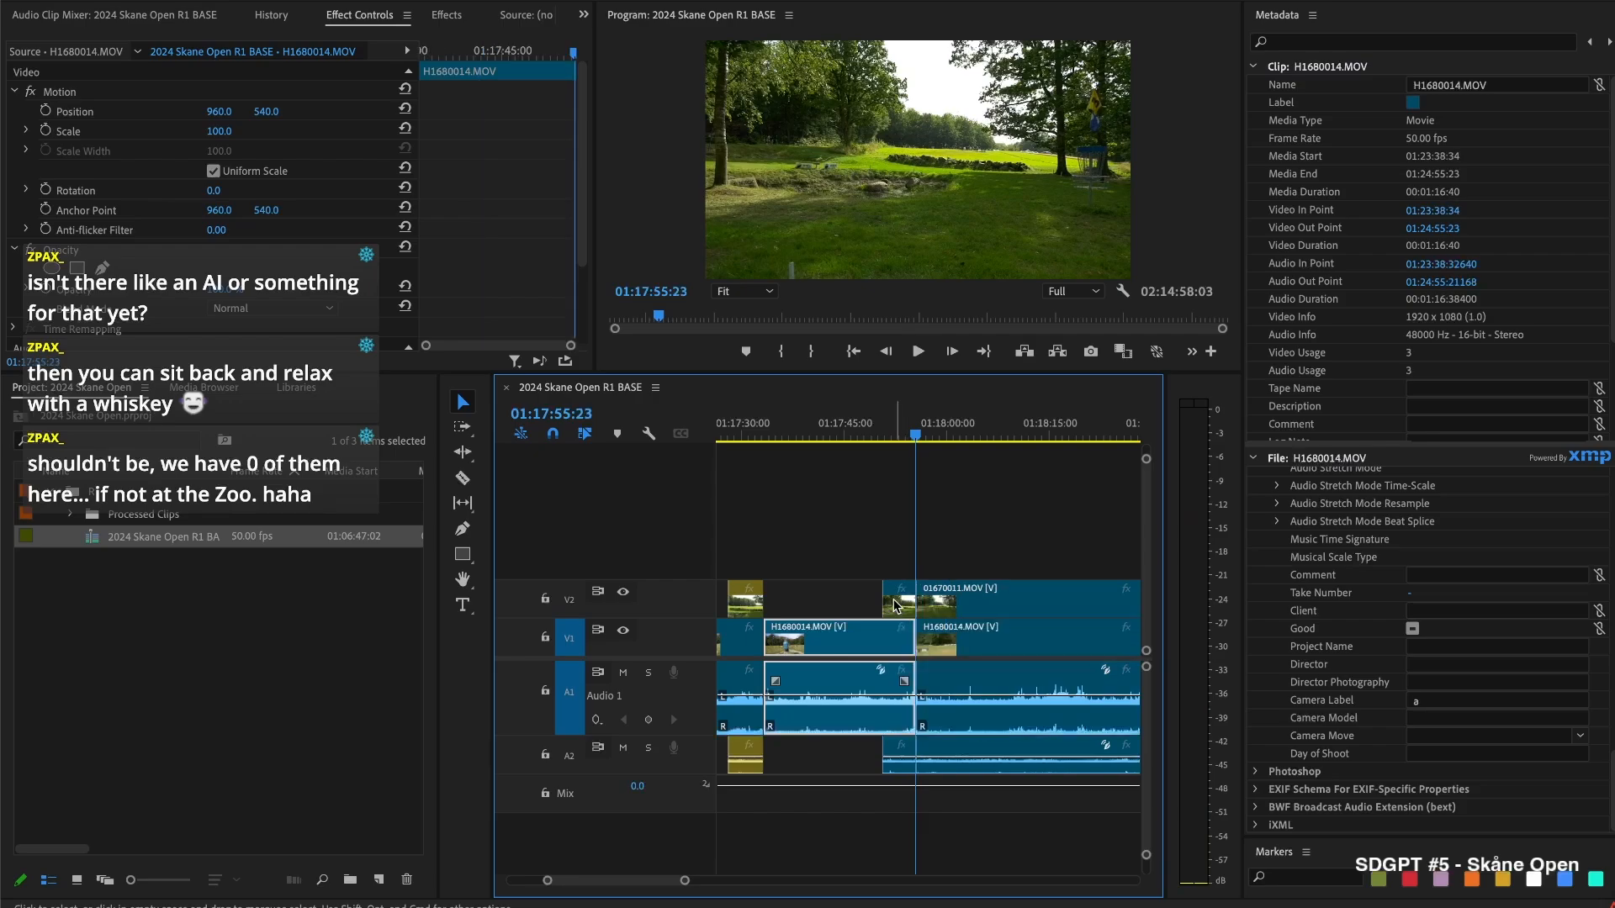
Give the short 01670011.MOV segment ending at 01:17:55:23 the Yellow label color and deselect it
right_click(900, 605)
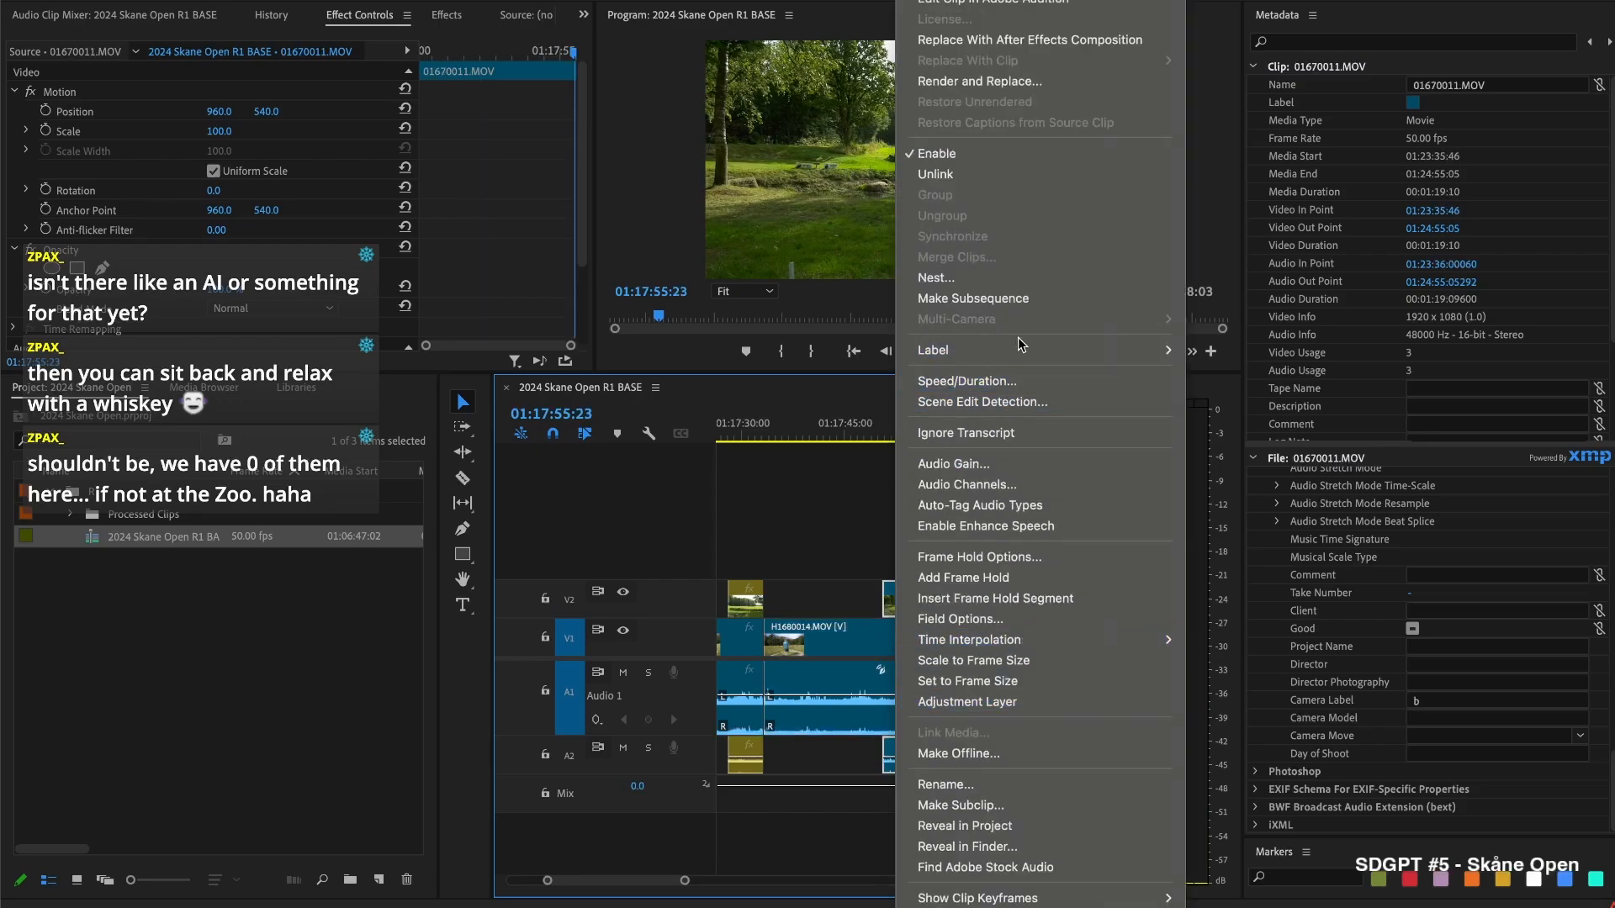
mouse_move(1093, 350)
click(1233, 693)
click(872, 490)
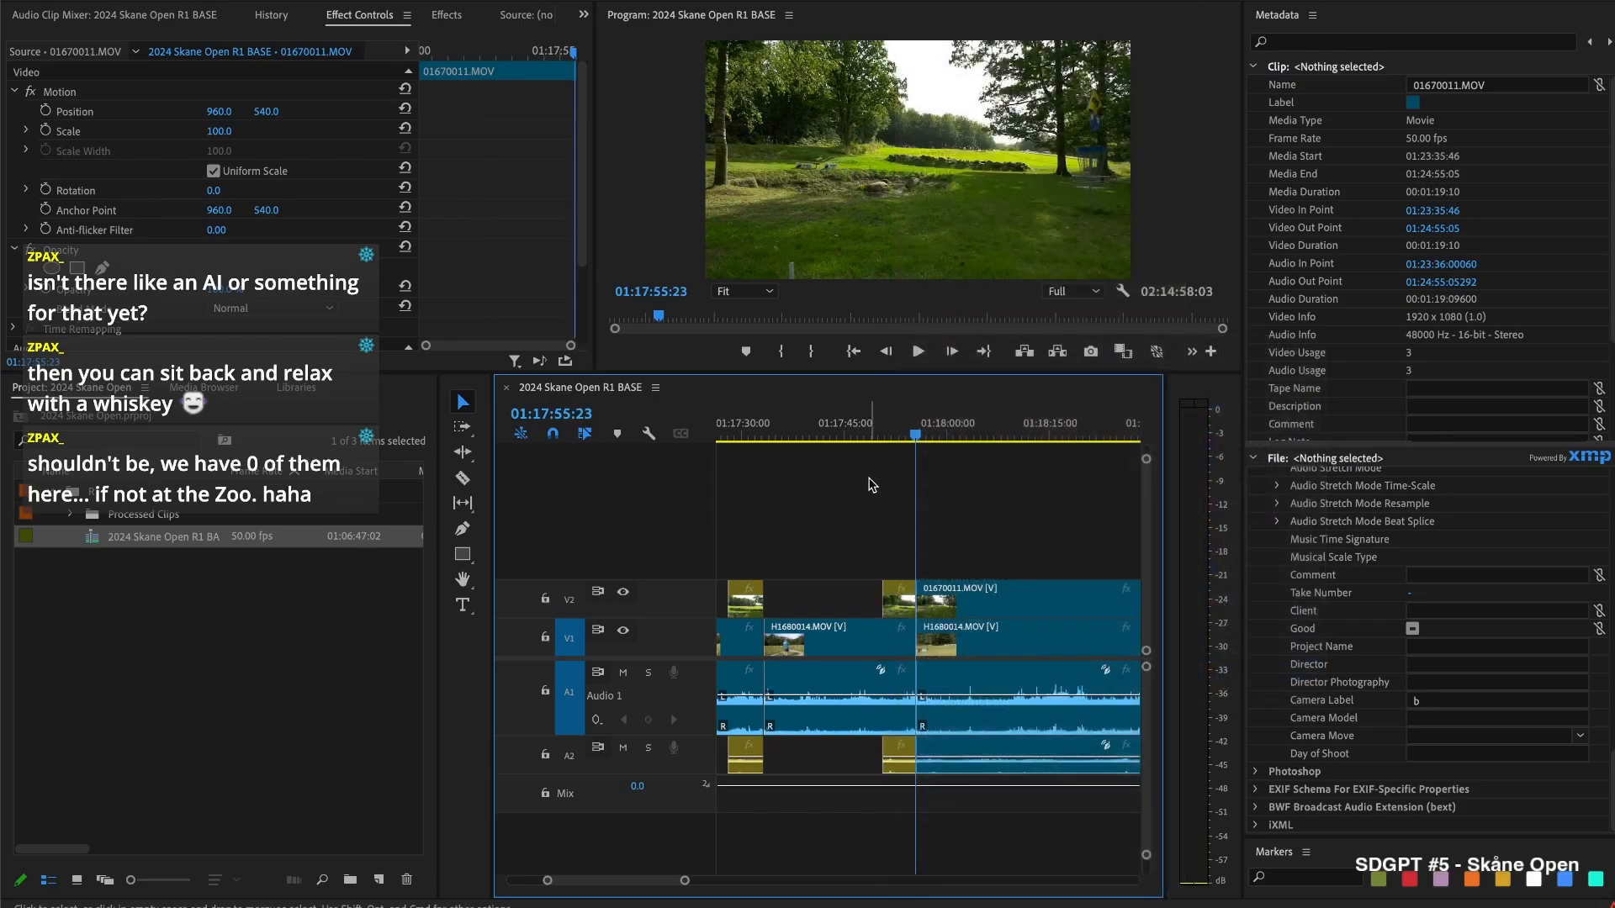
Trim the start of the remaining 01670011.MOV piece on V2 forward to about 01:18:24 and play past the cut
drag(920, 598, 1062, 597)
key(space)
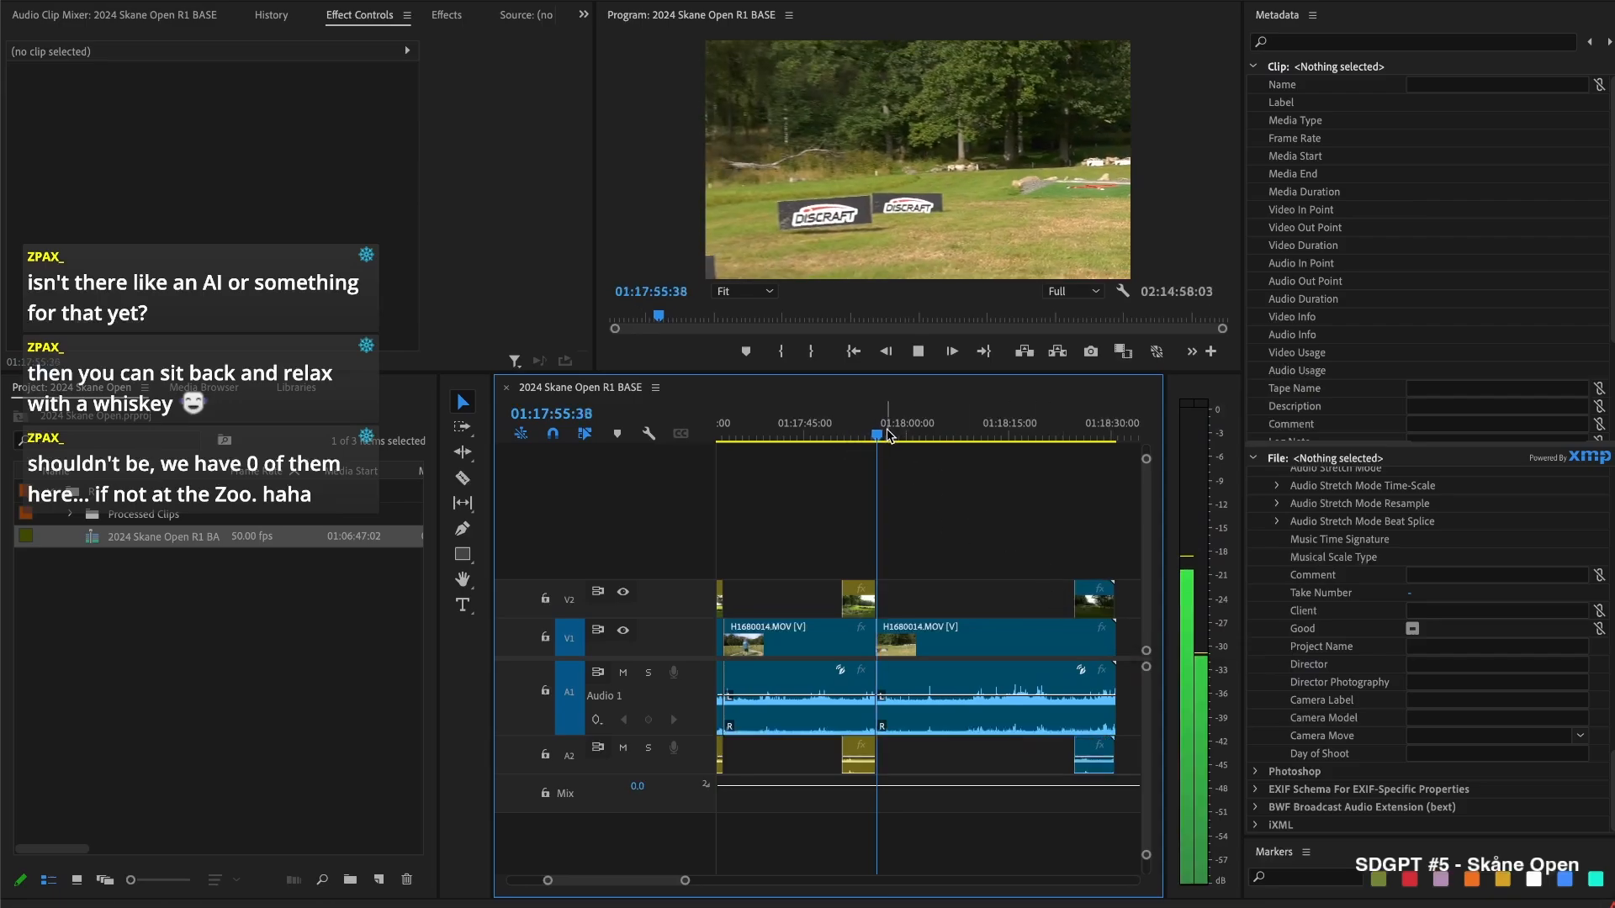
key(space)
Cut H1680014.MOV at 01:17:59:27, delete the piece back to 01:17:55:23, close the gap and return to the cut
drag(880, 436, 905, 441)
key(super+k)
key(Delete)
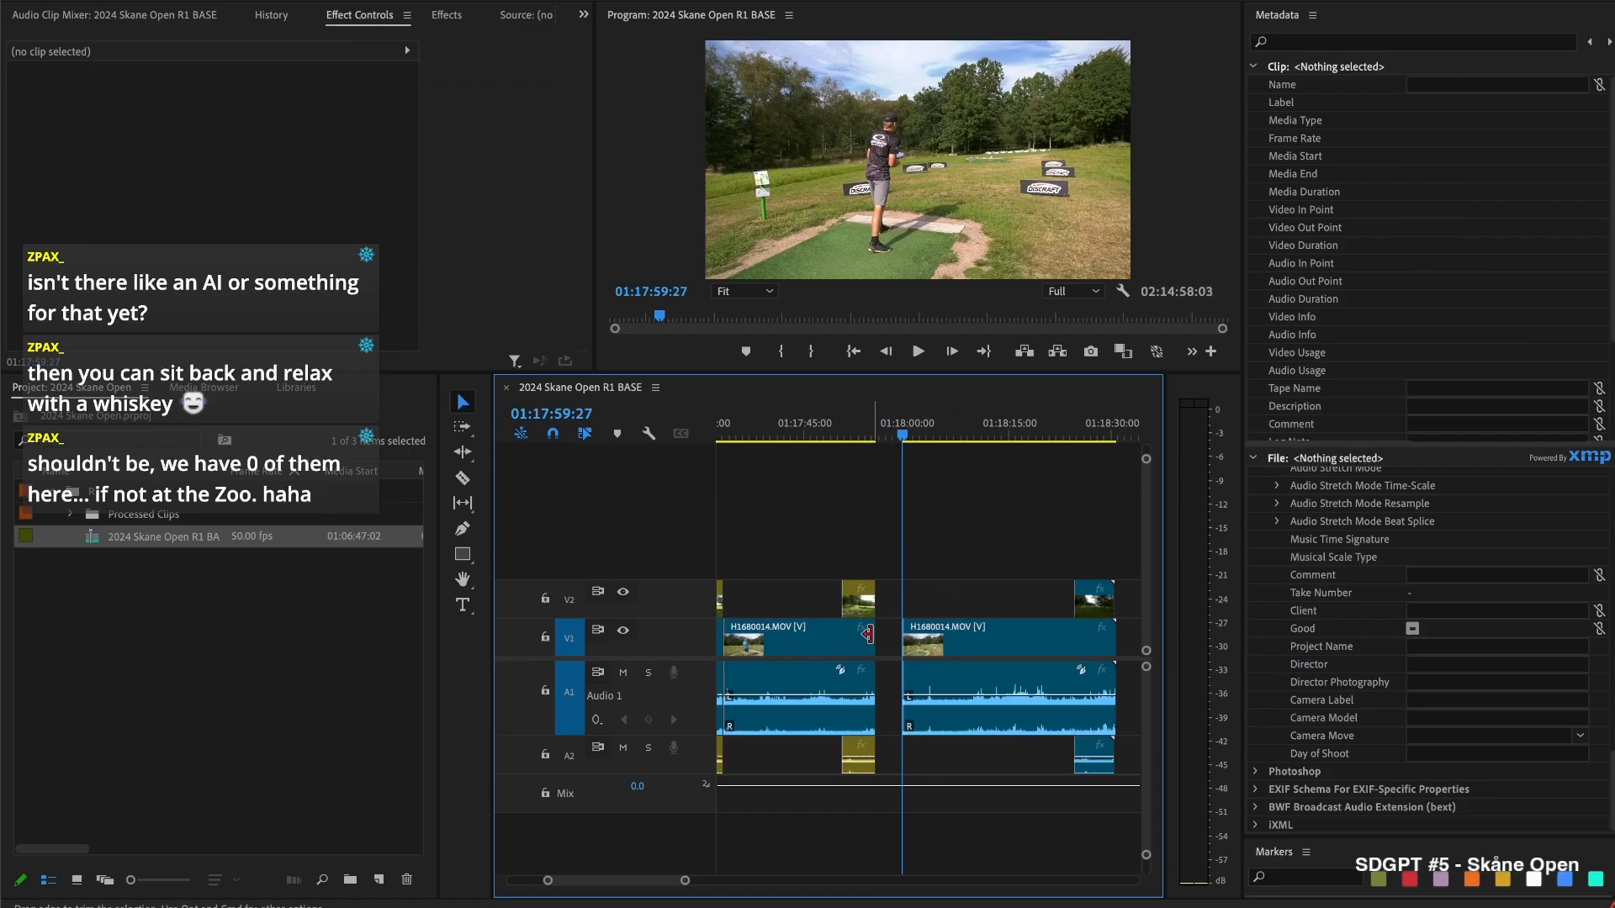
key(Delete)
key(Up)
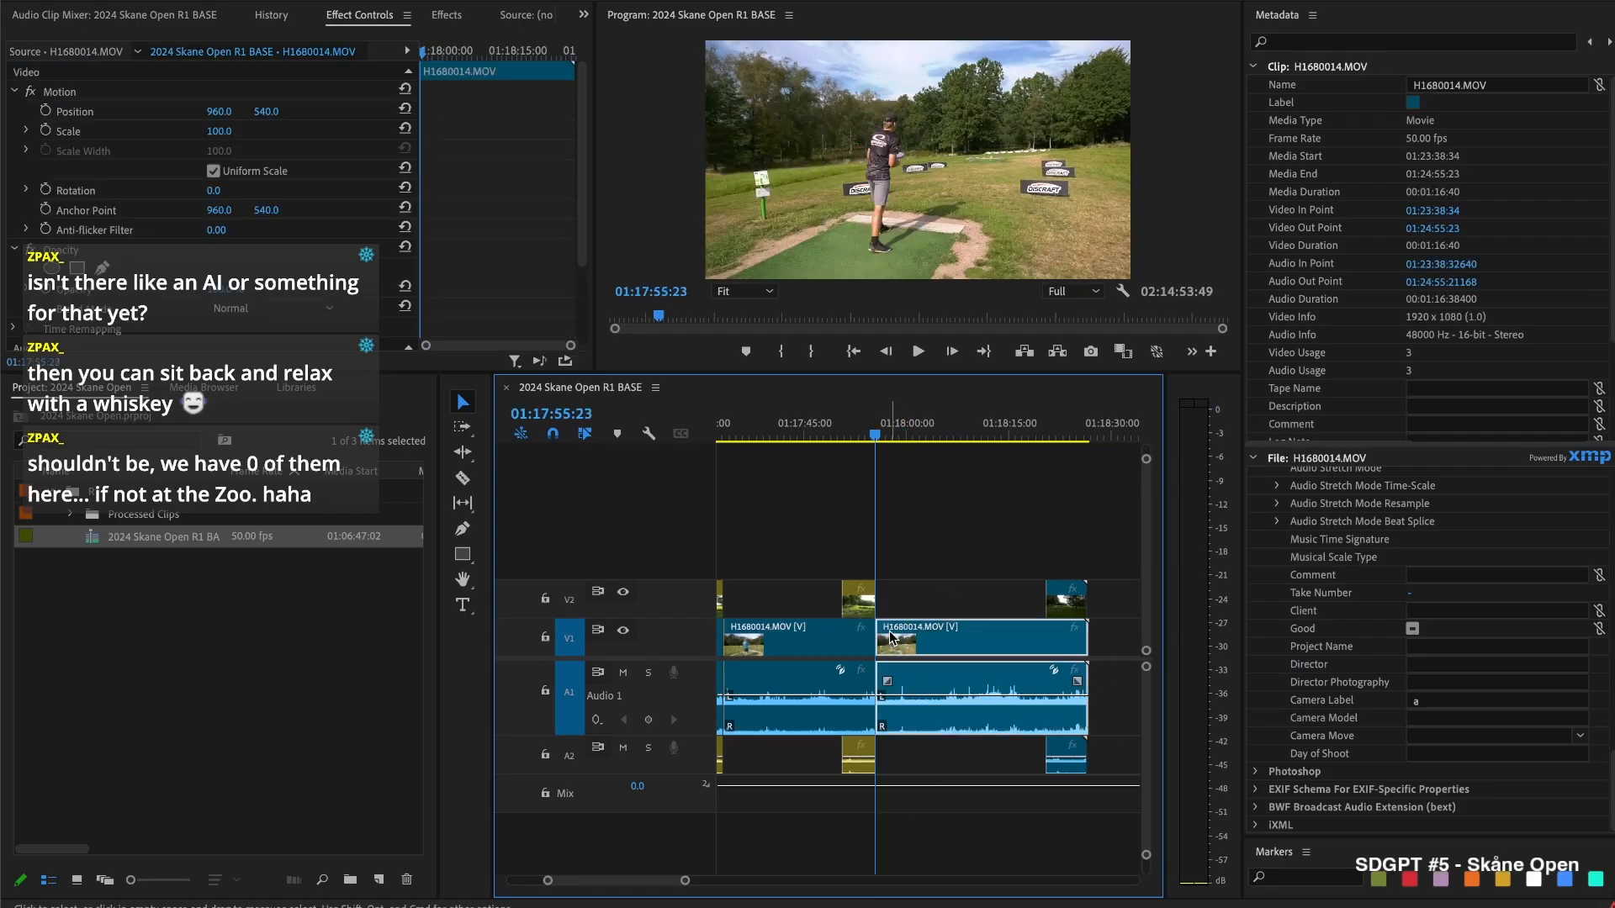
Replay the throw after the 01:17:55:23 cut, pausing at 01:17:58:23 and 01:17:59:09 to examine the player's motion
key(space)
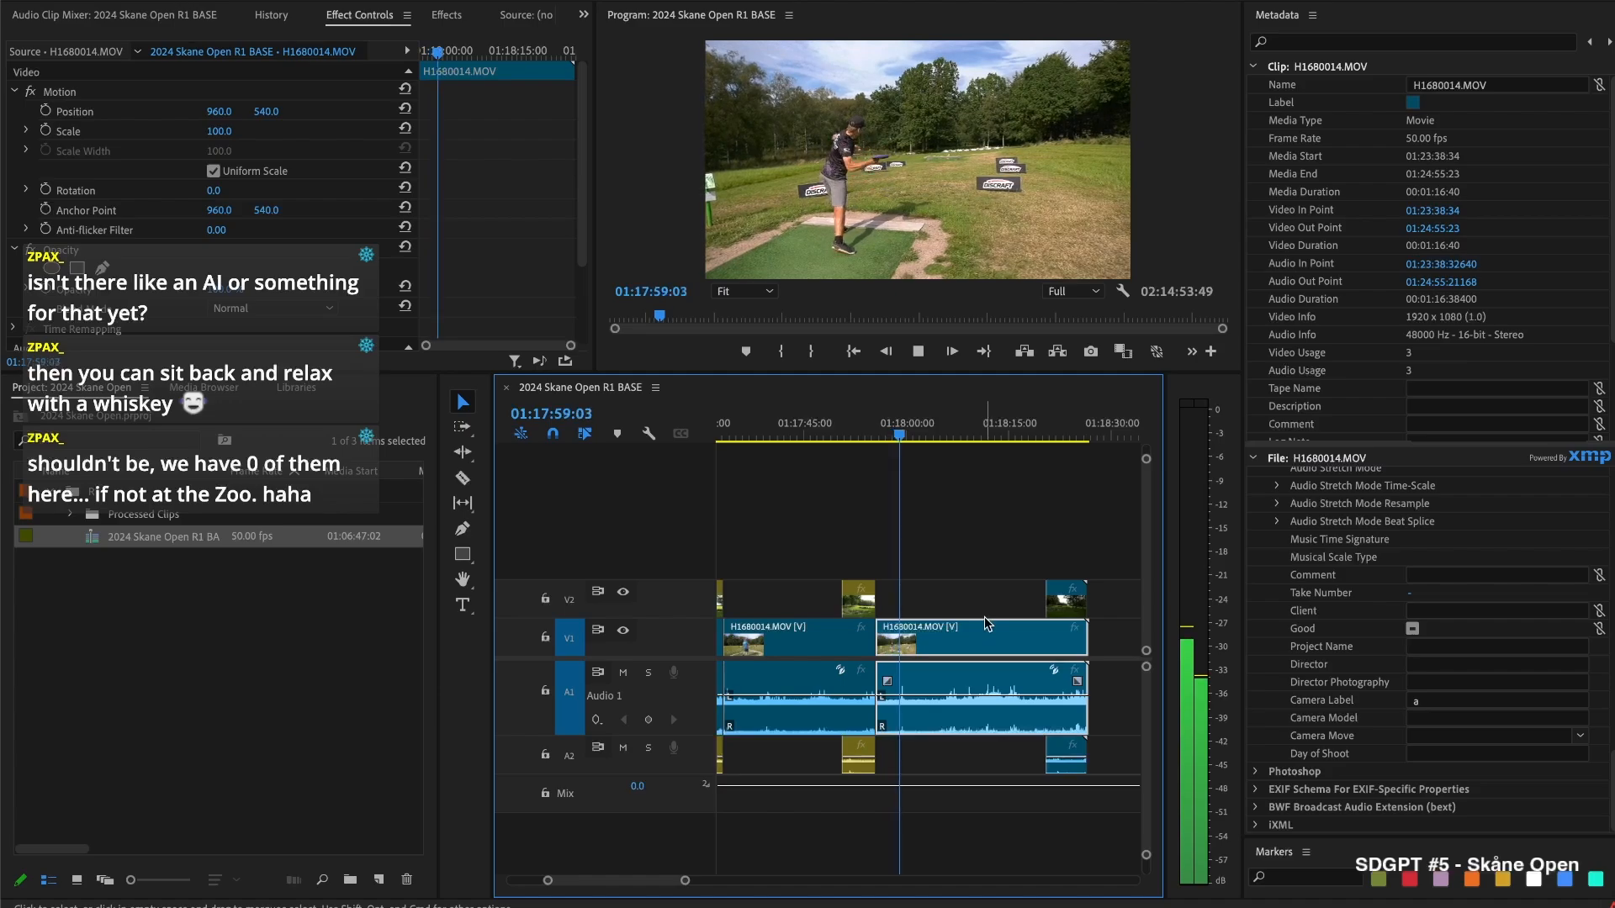
key(space)
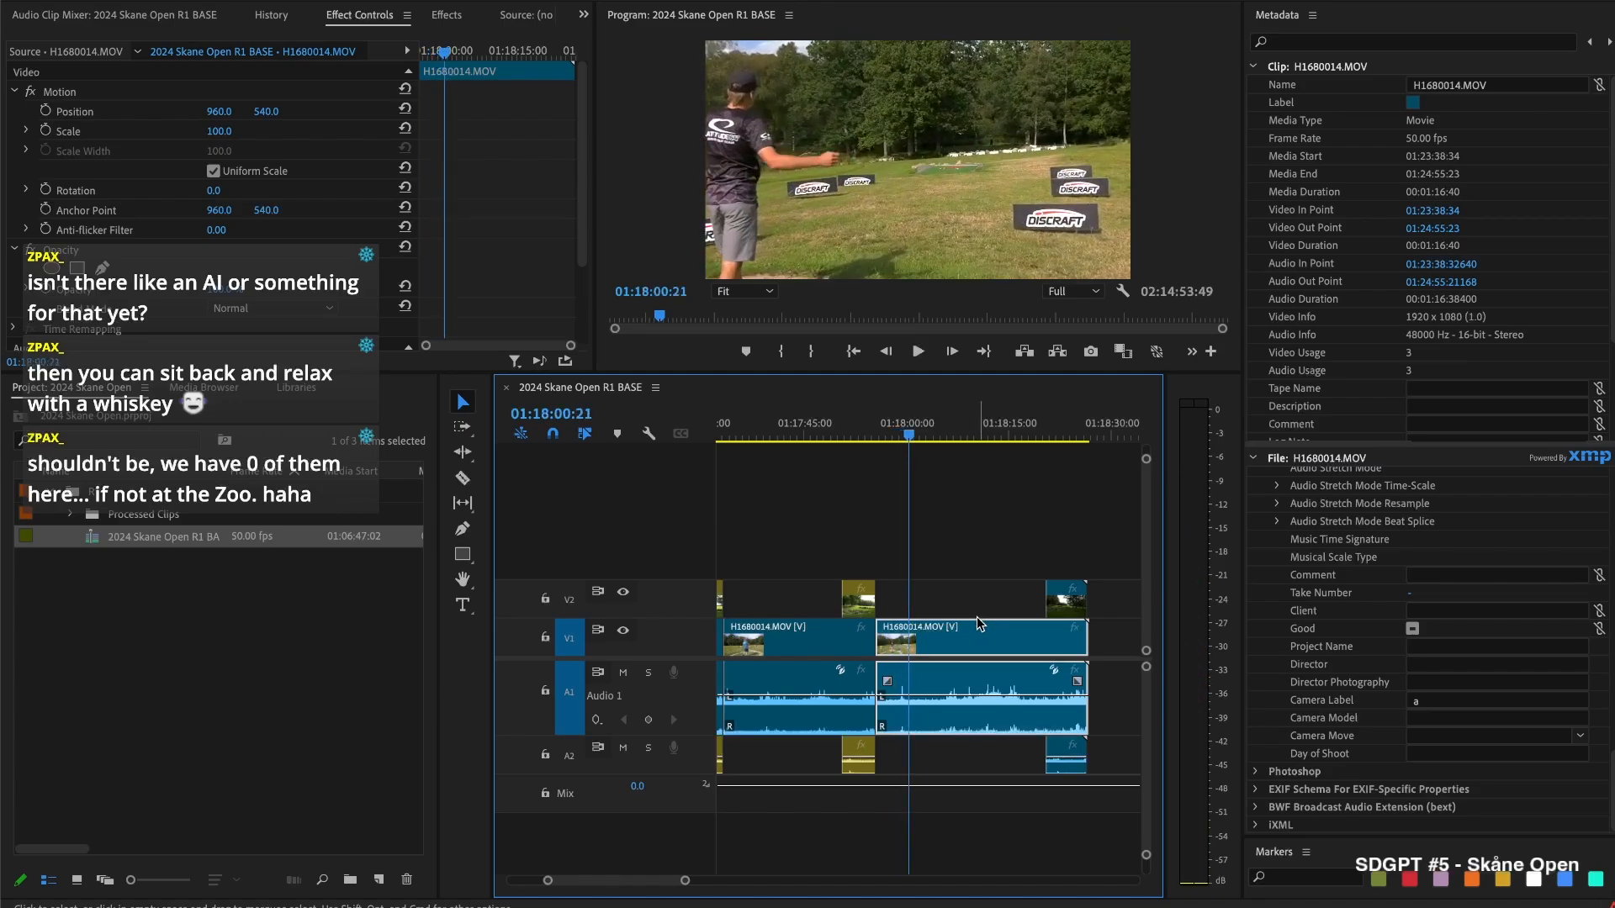
click(930, 528)
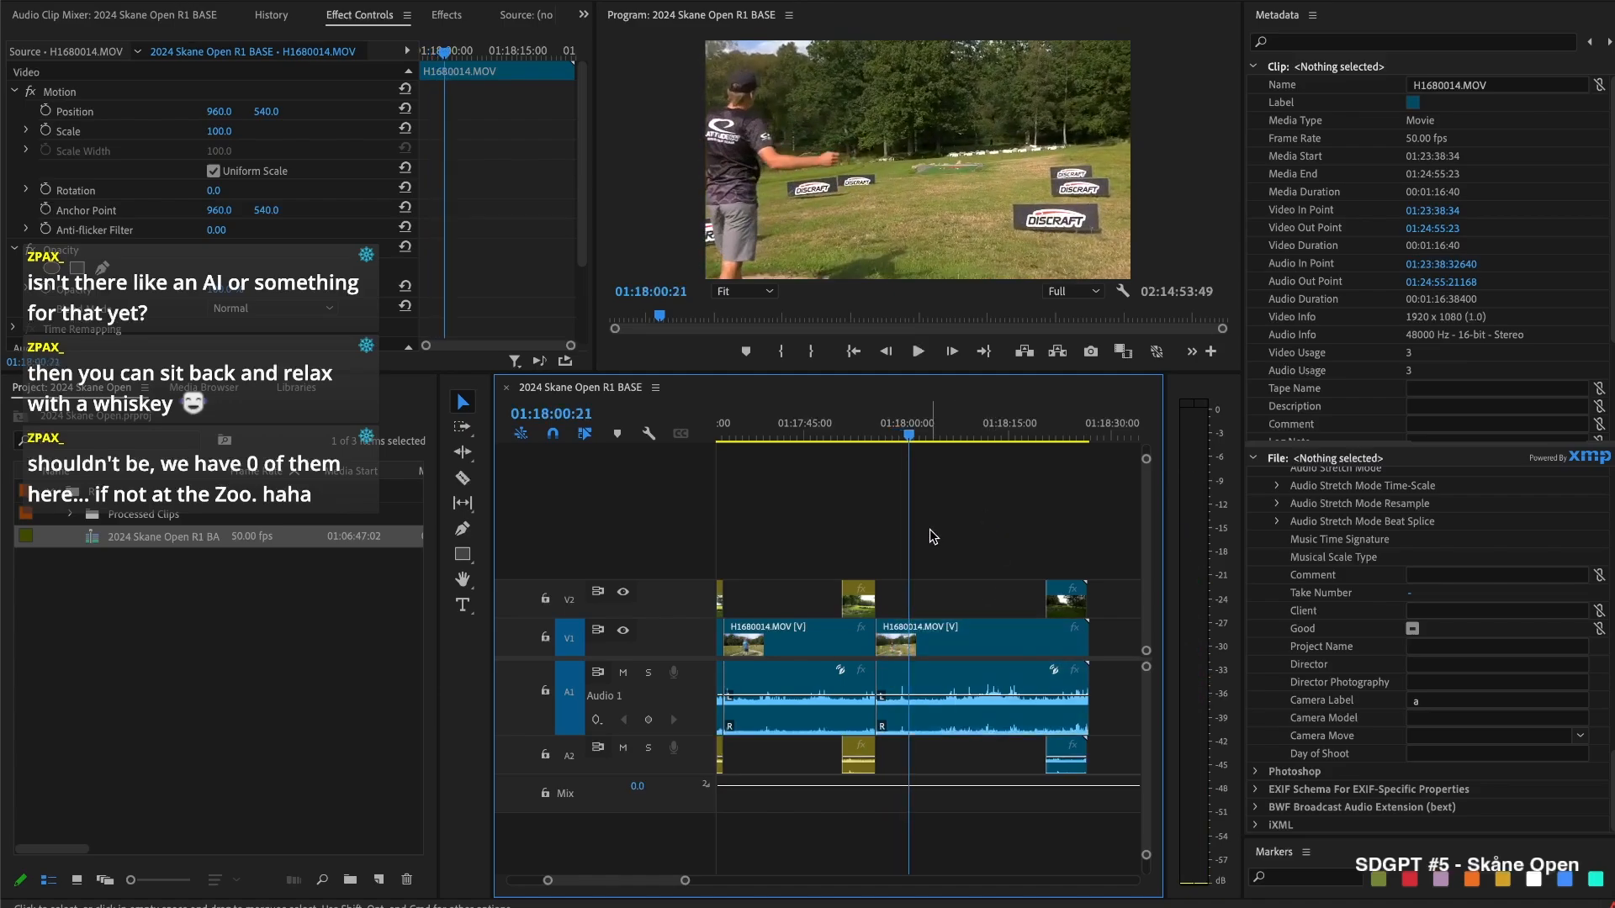
drag(904, 427, 875, 425)
key(space)
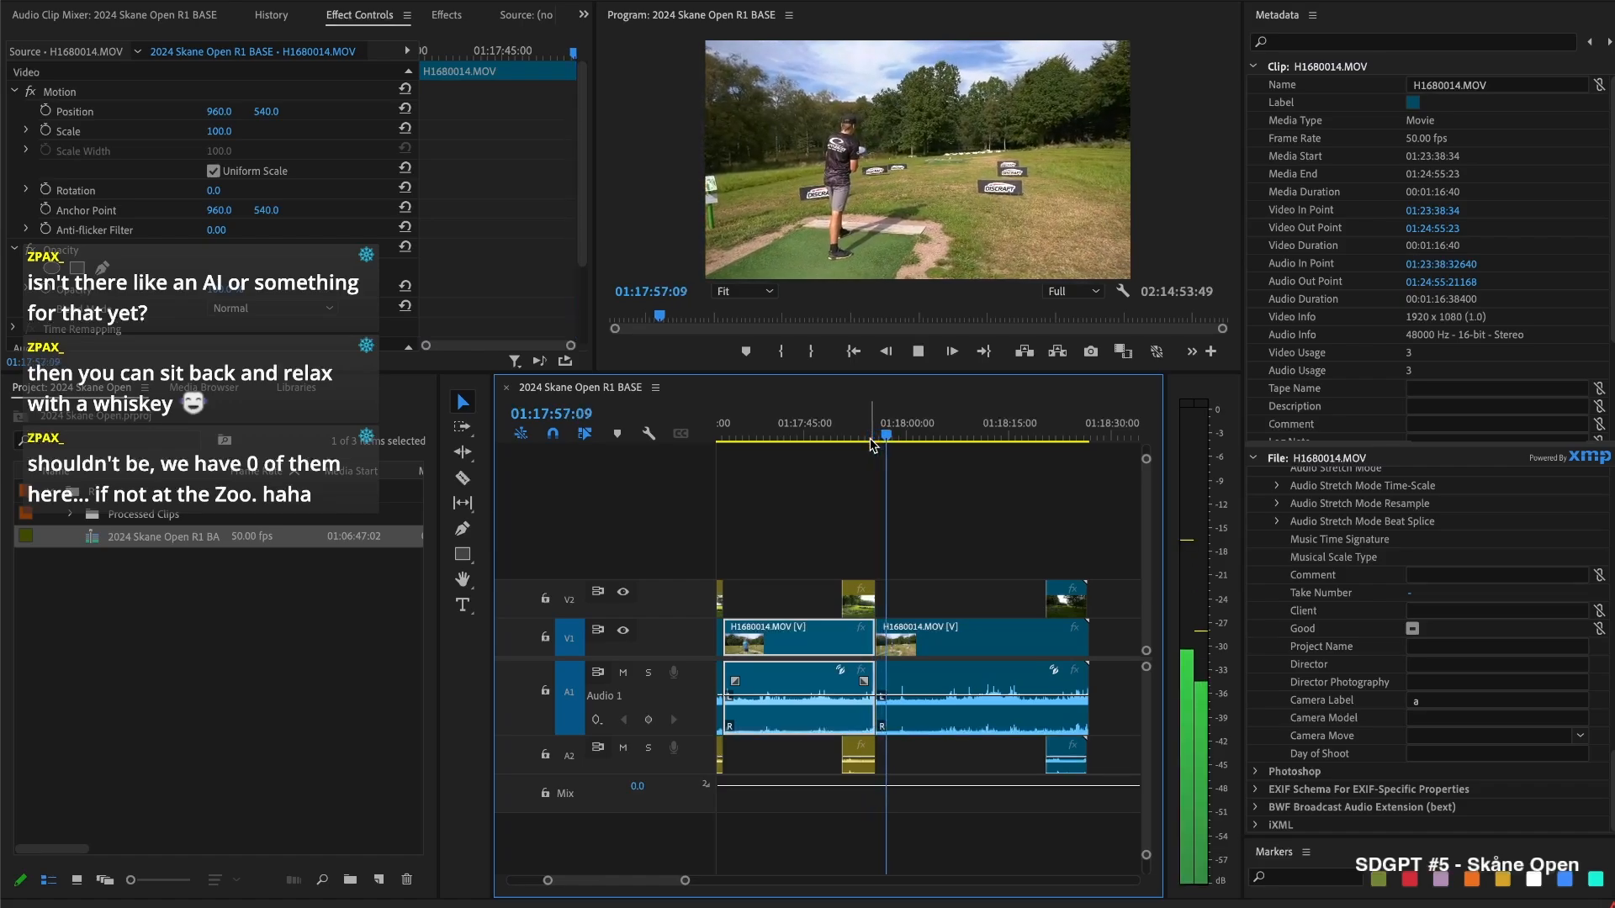
key(space)
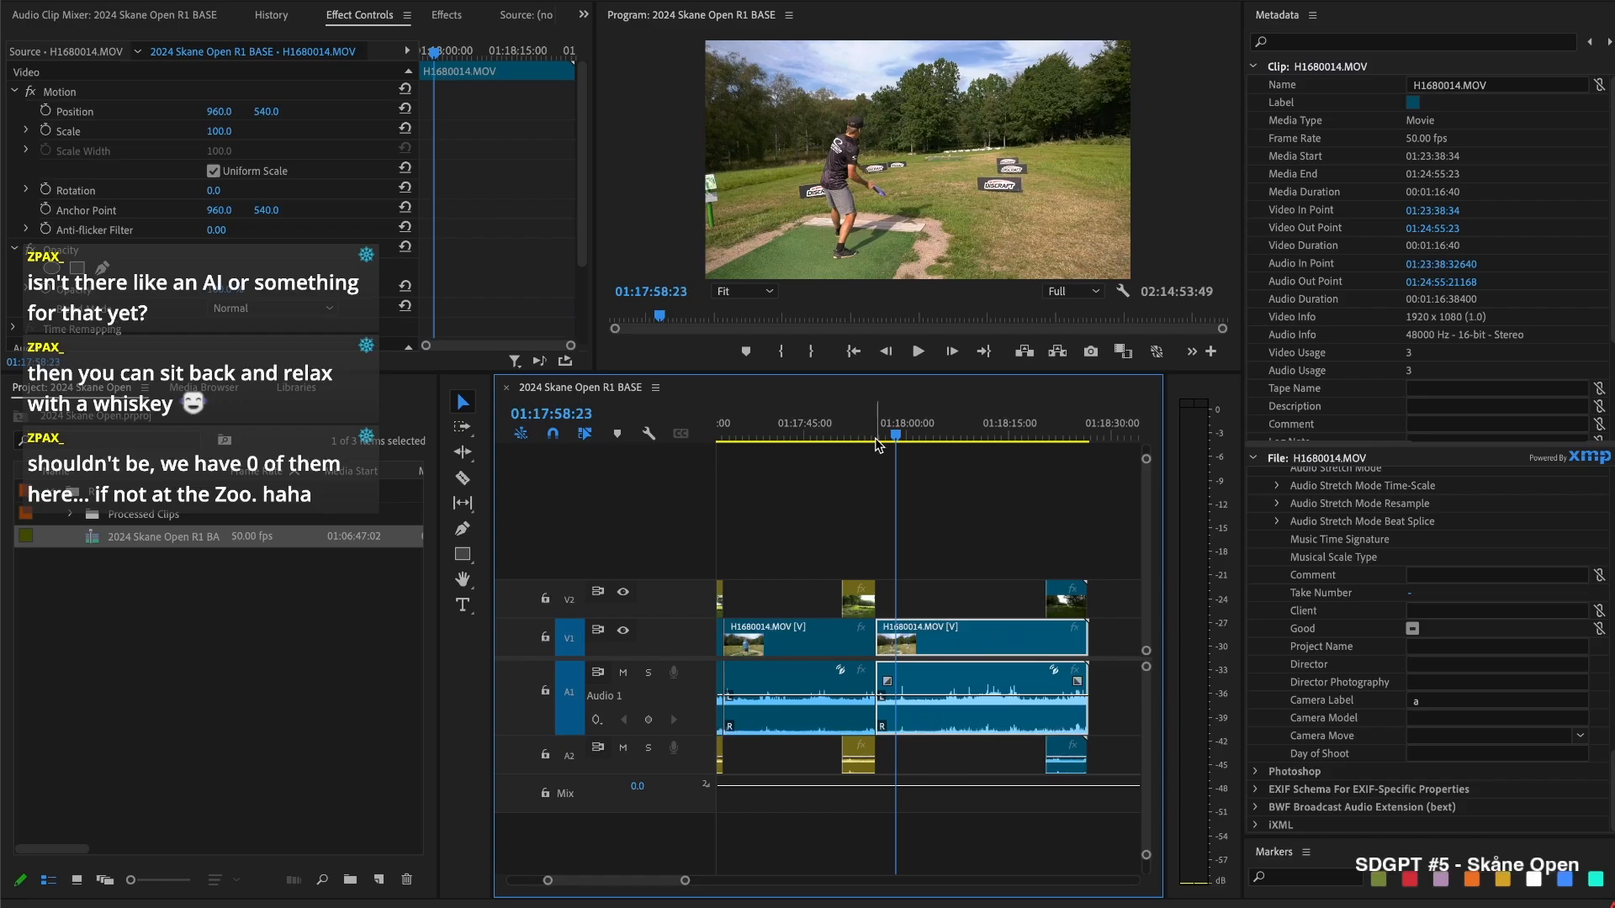
click(958, 515)
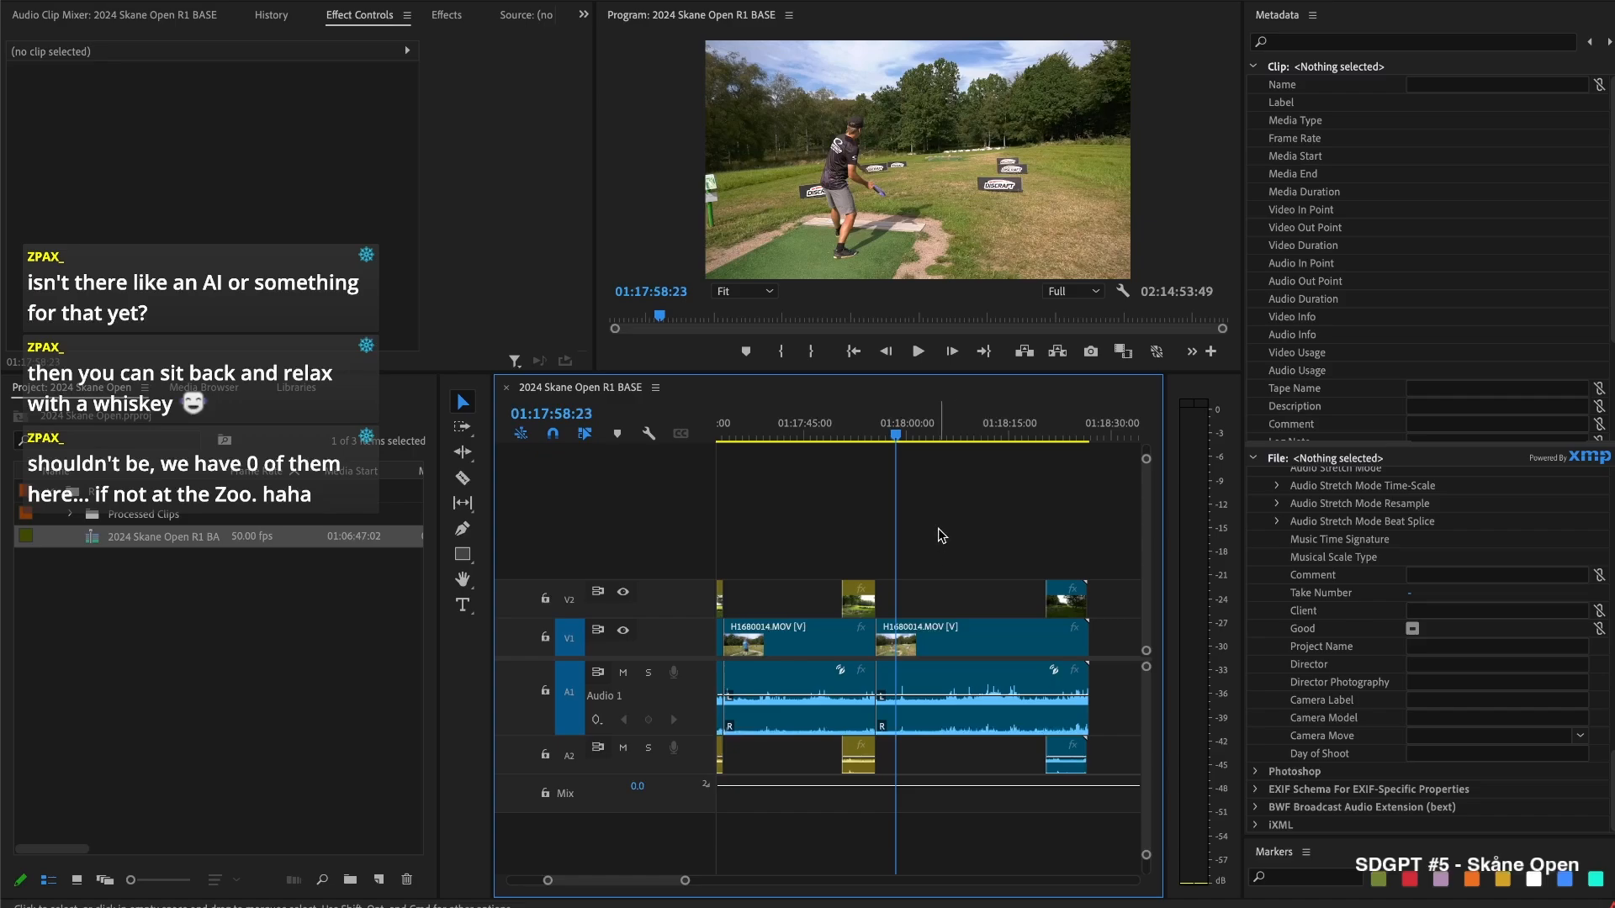
key(space)
key(space)
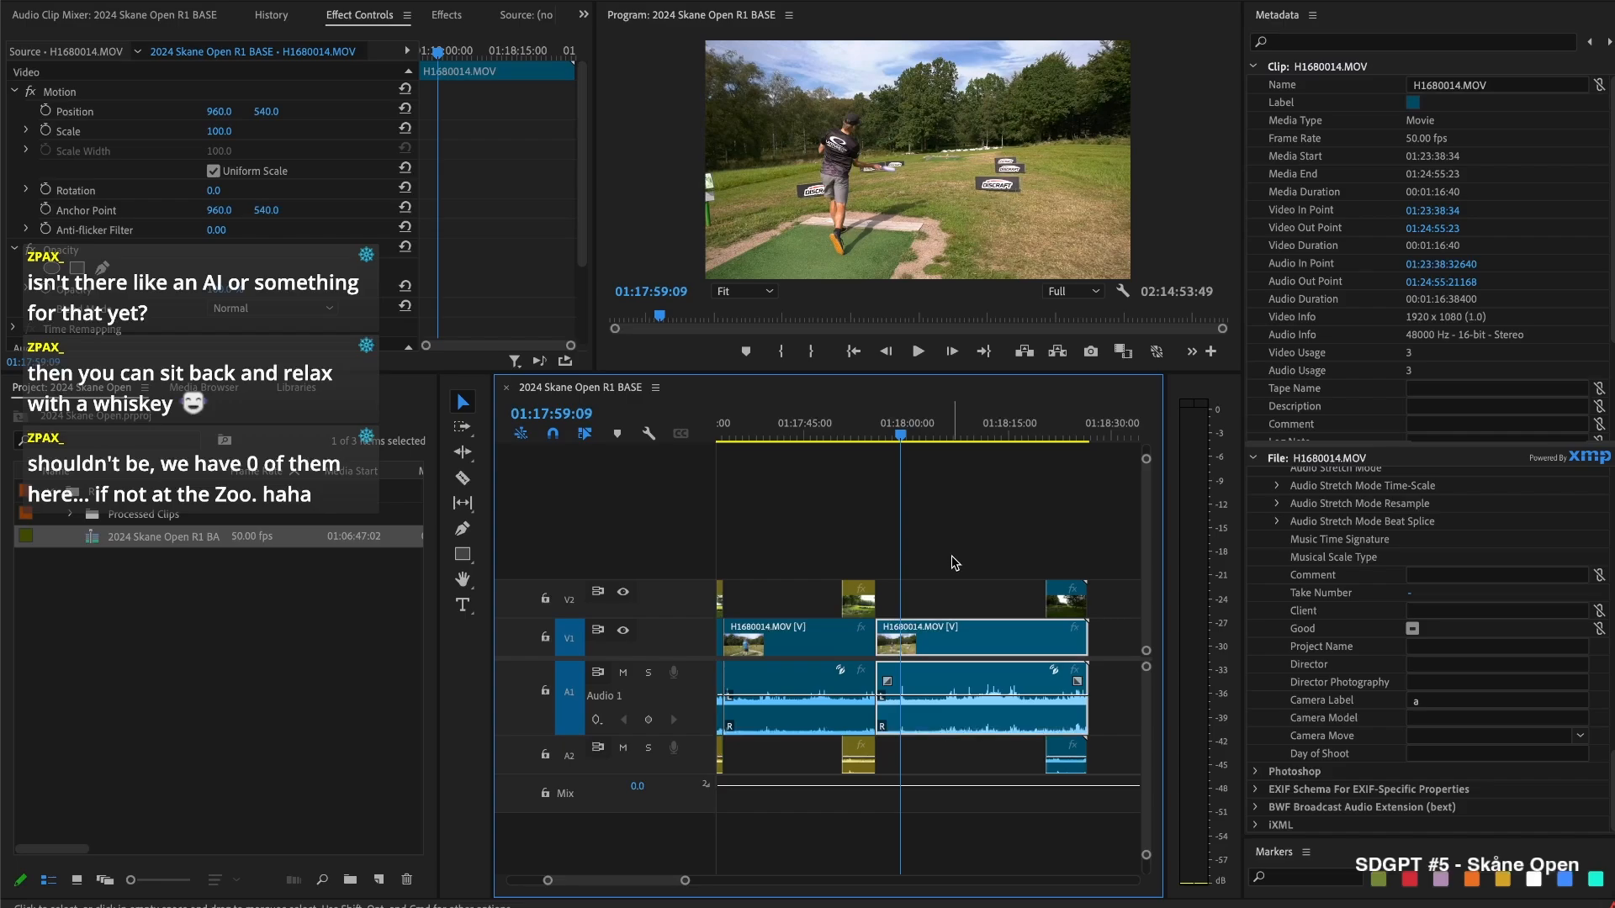
Play on in short stretches to 01:18:01:41 and examine the follow-through and the camera's move toward the basket
click(952, 561)
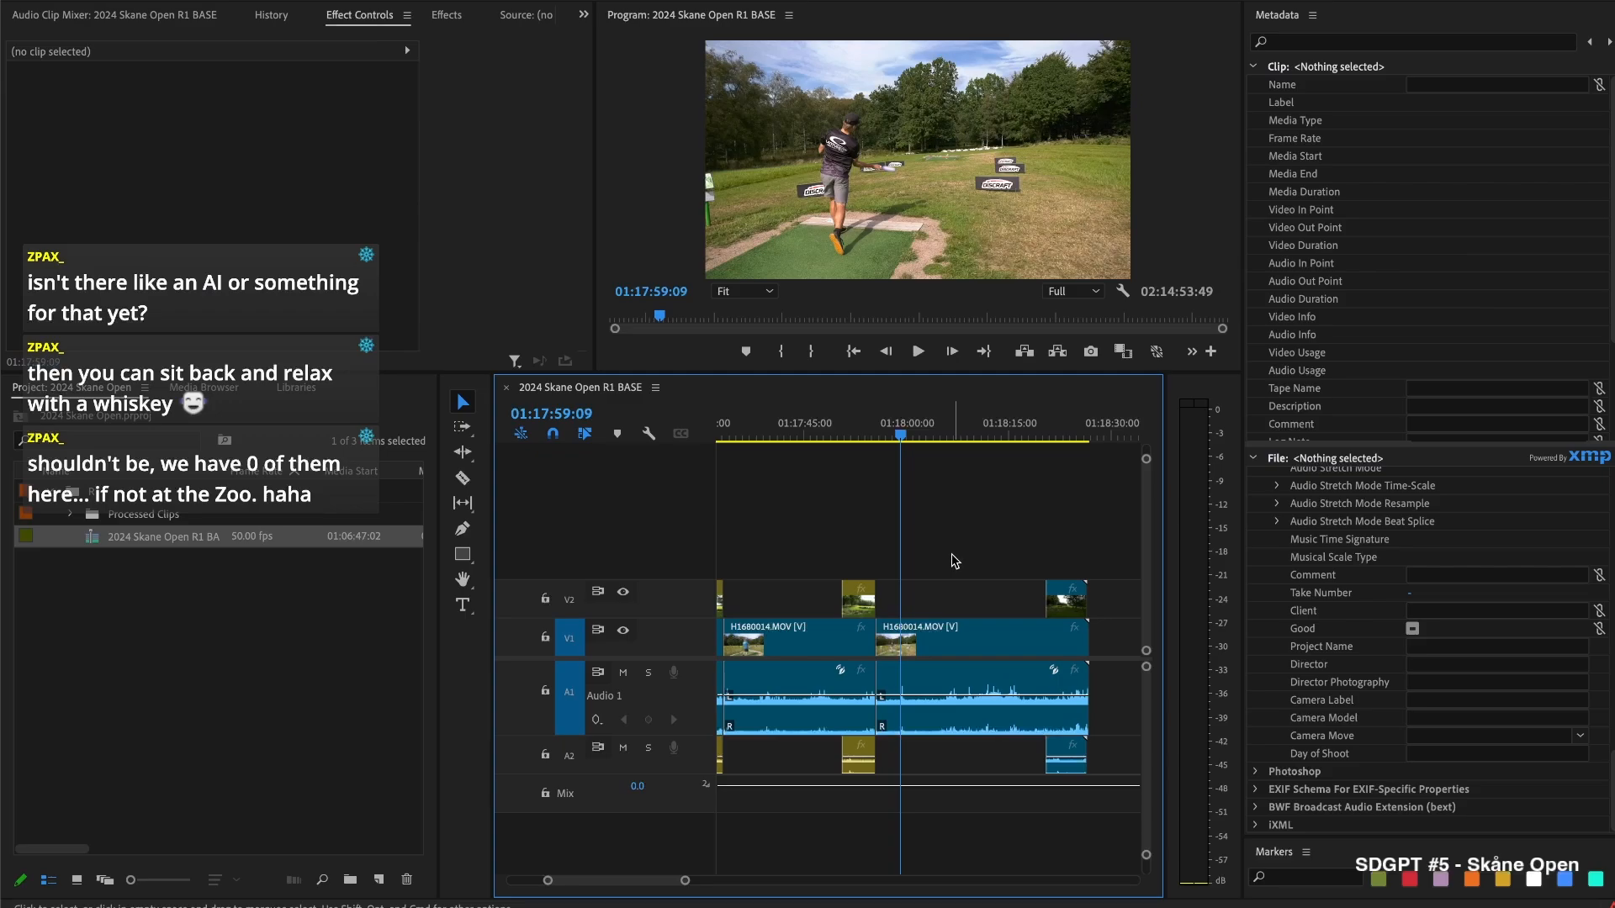
key(space)
key(space)
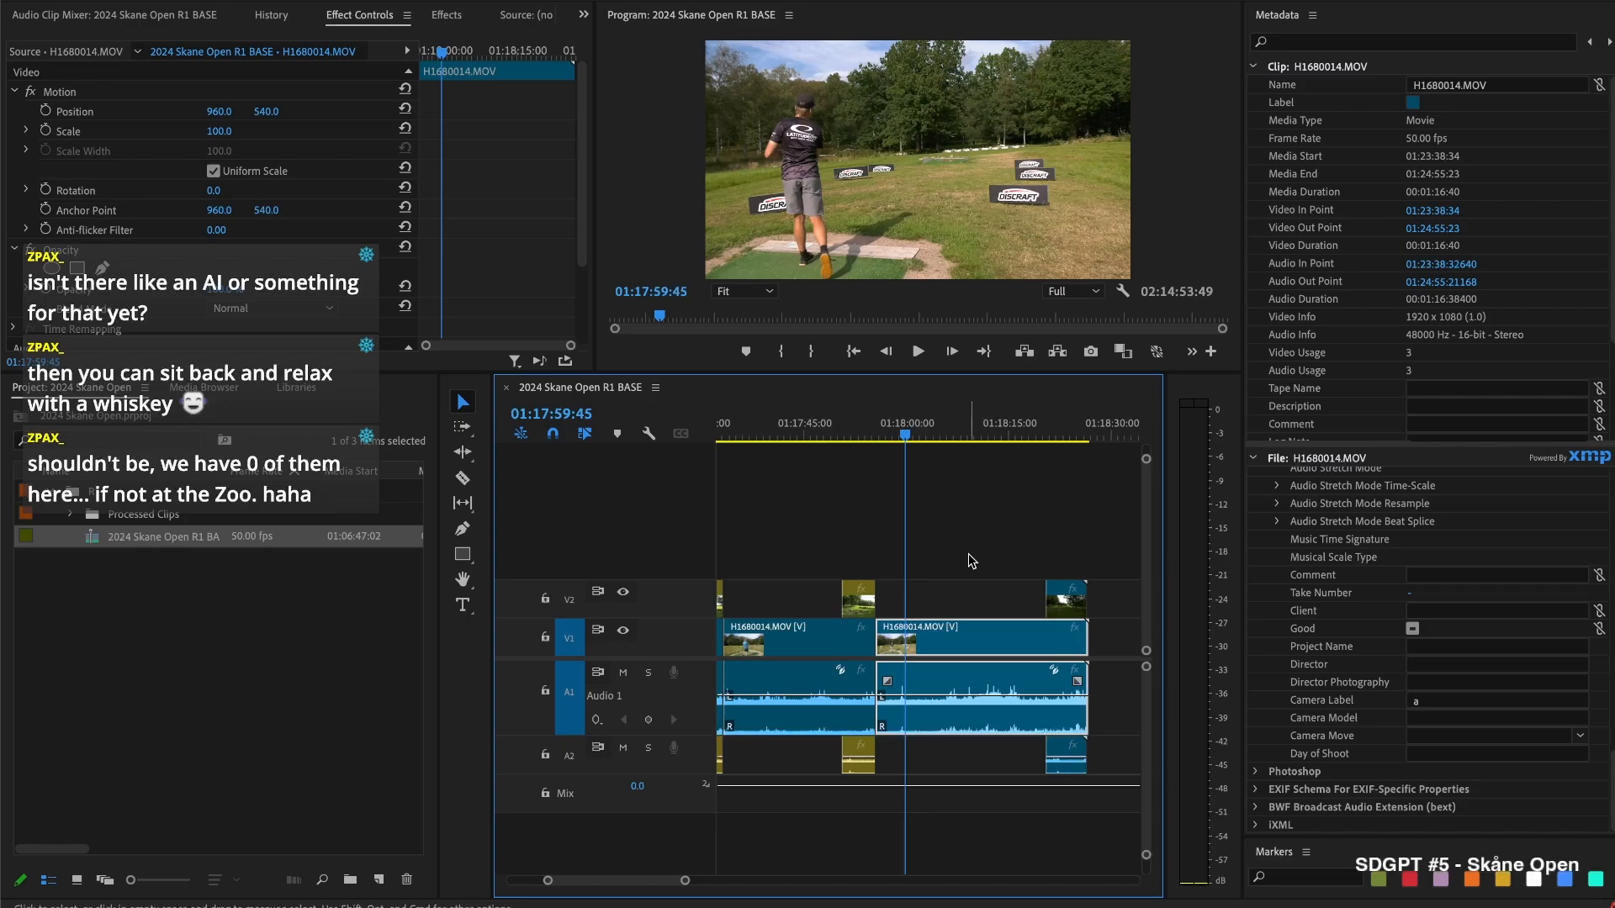
click(967, 554)
key(space)
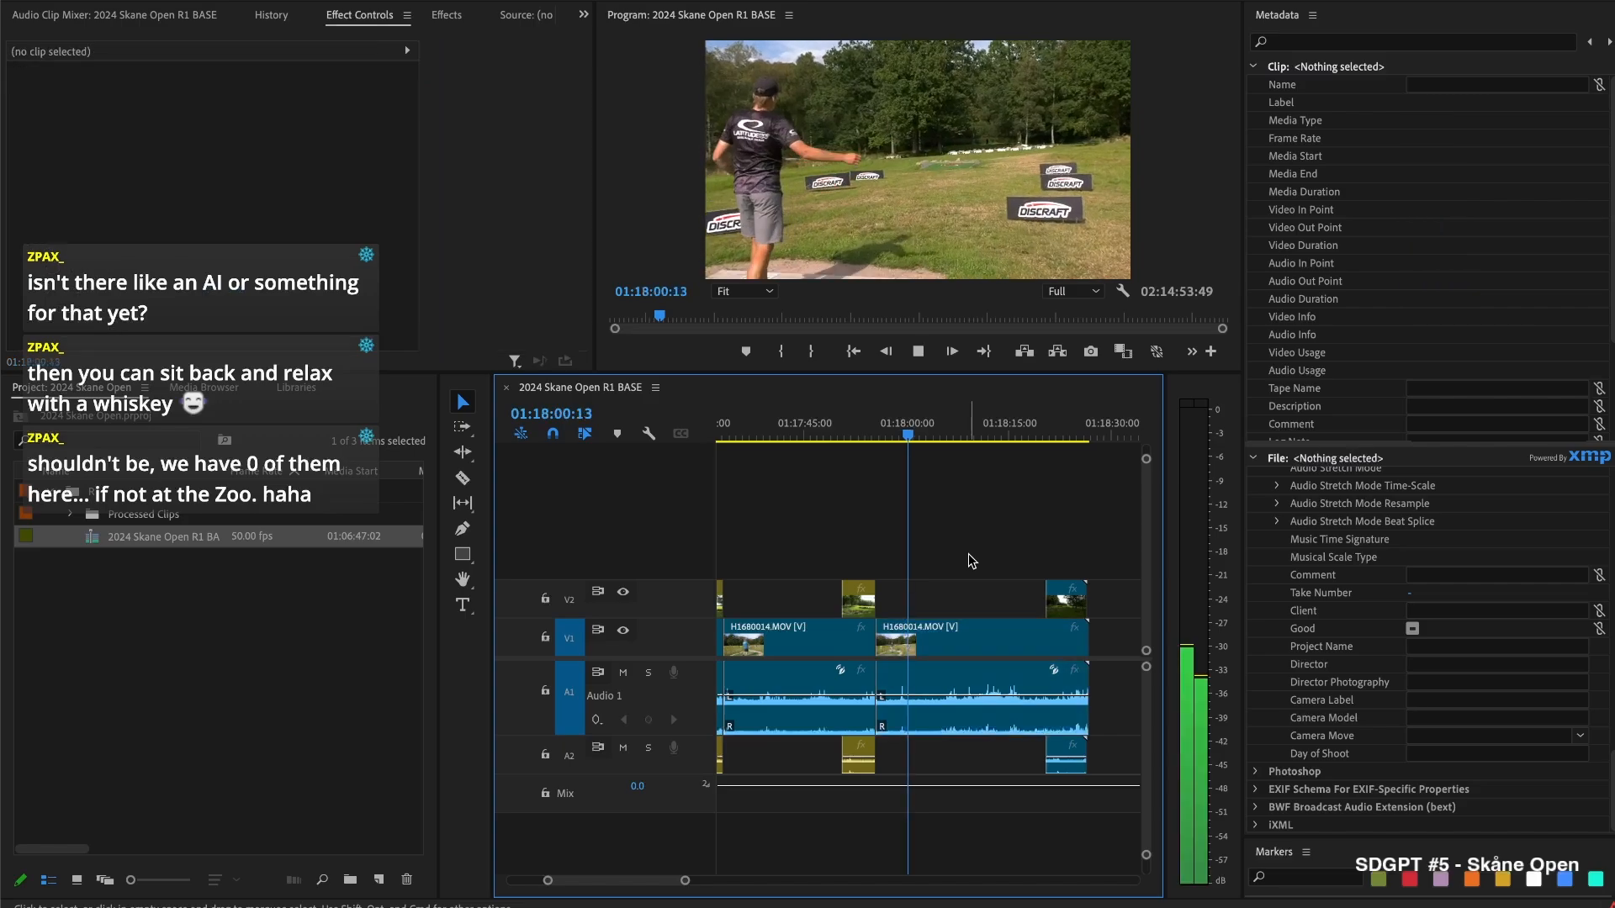
key(space)
click(892, 434)
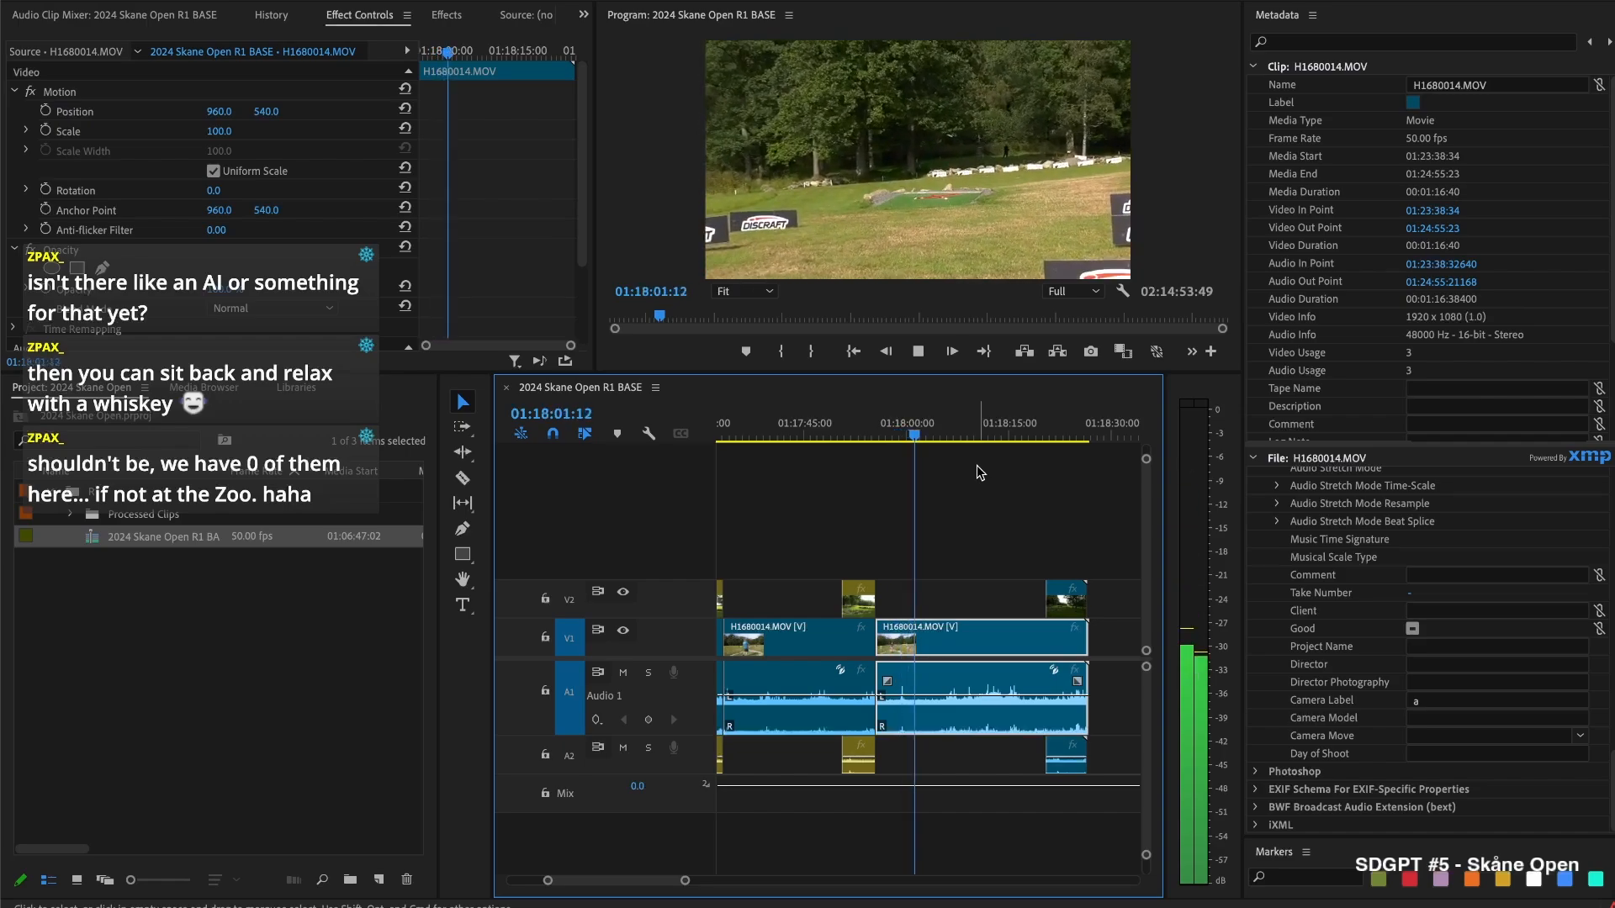
key(space)
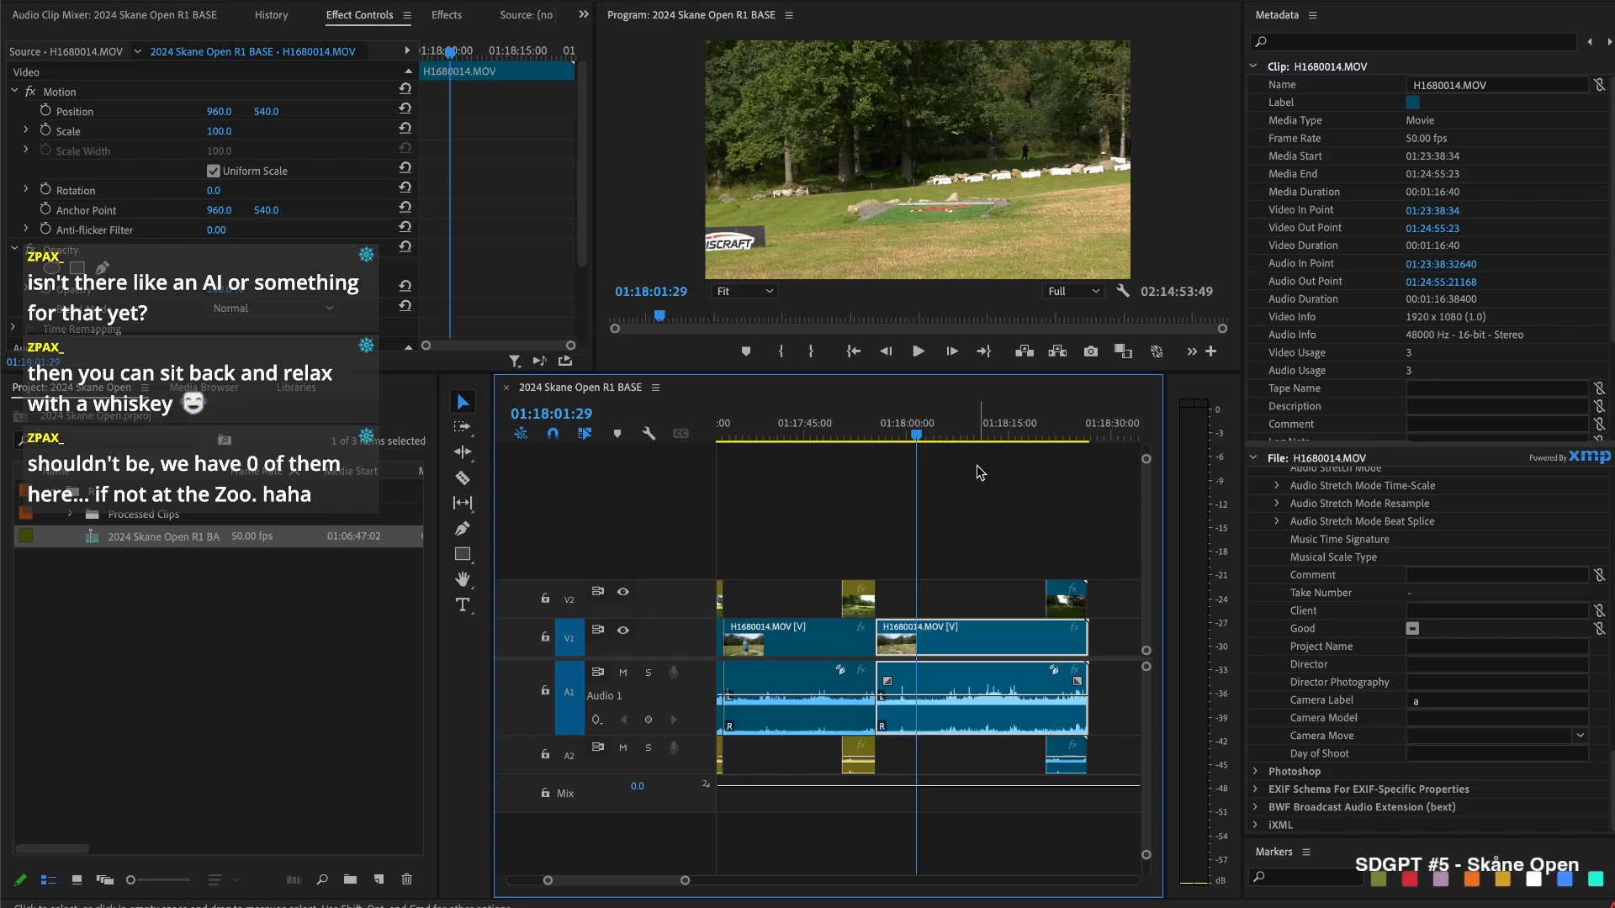
key(space)
key(space)
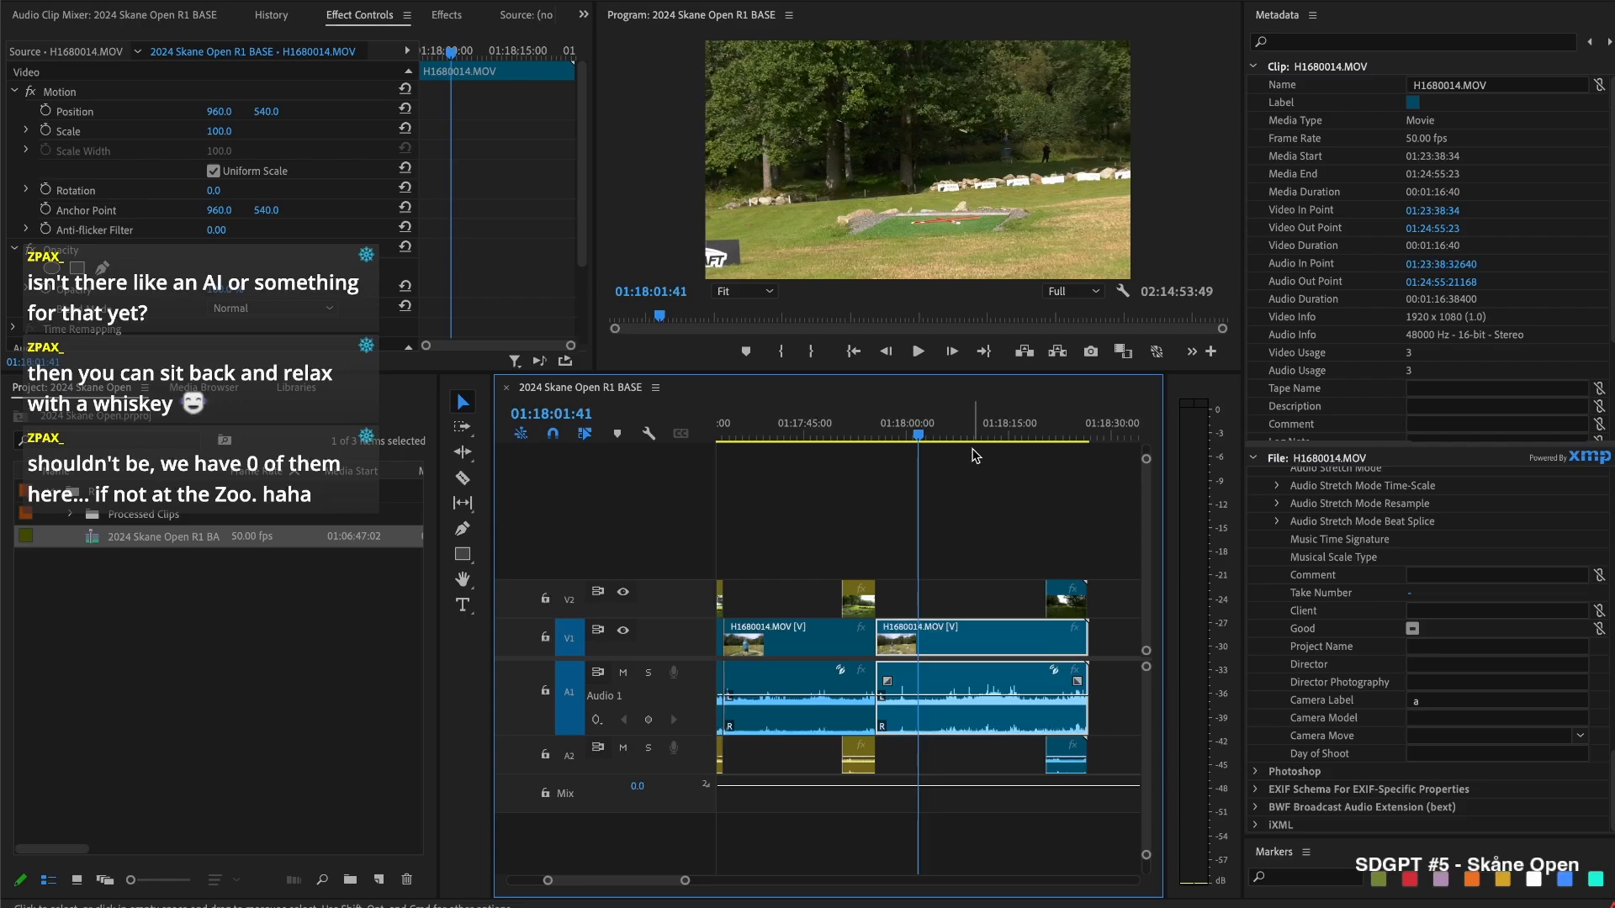
Replay the throw from the cut at 01:17:55:23 and examine the disc's flight to the basket up to 01:18:05:12
click(876, 435)
key(space)
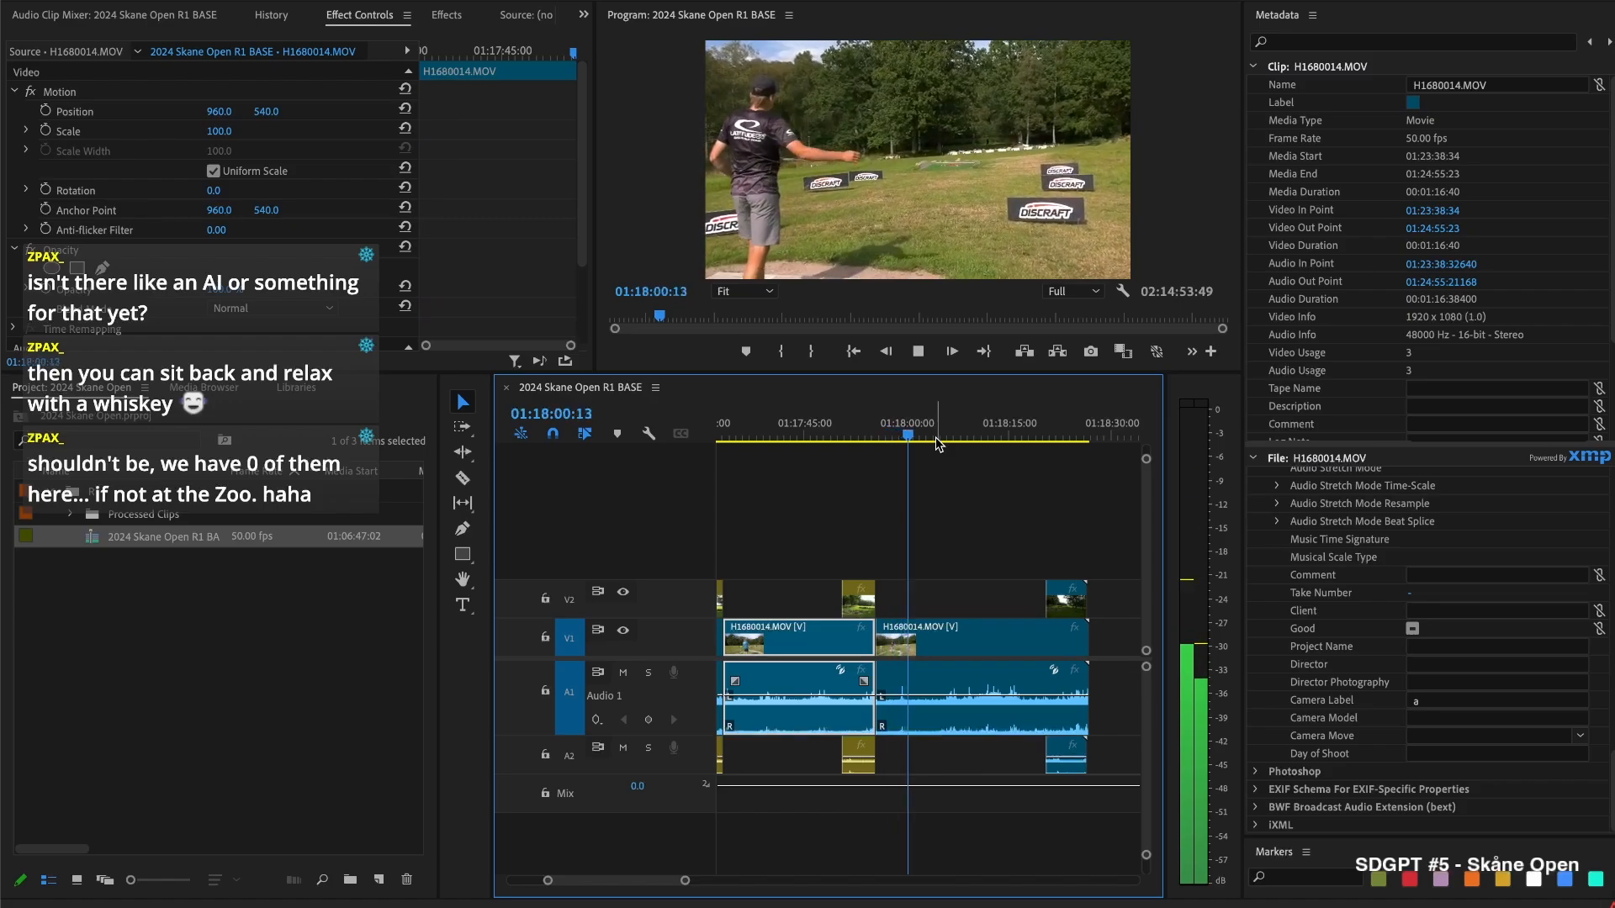
key(space)
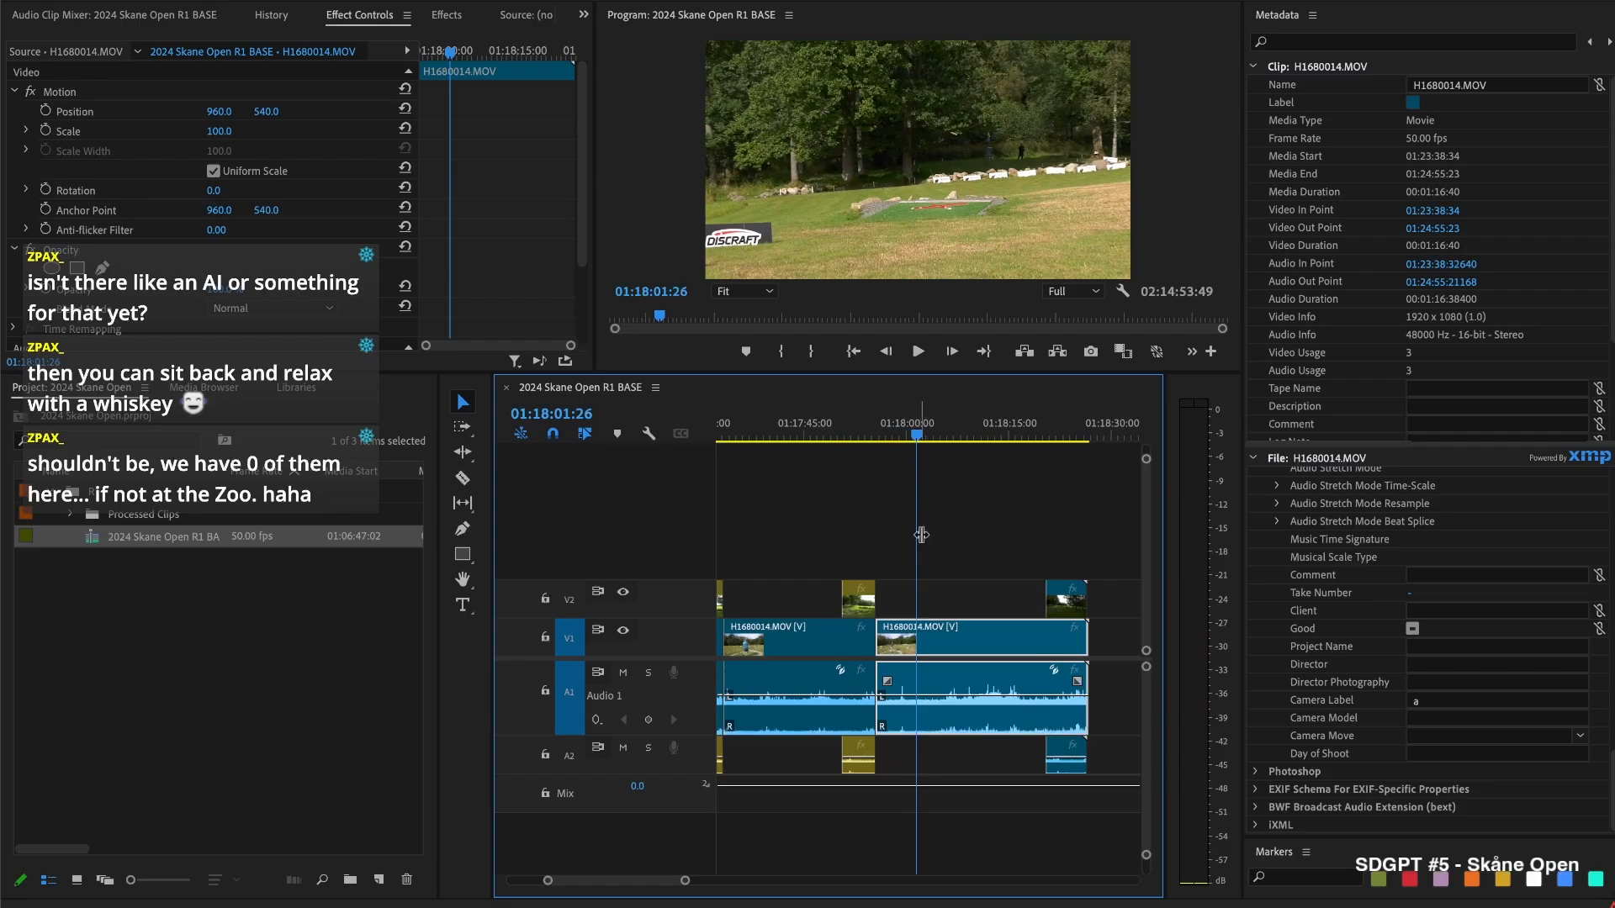
click(953, 530)
key(space)
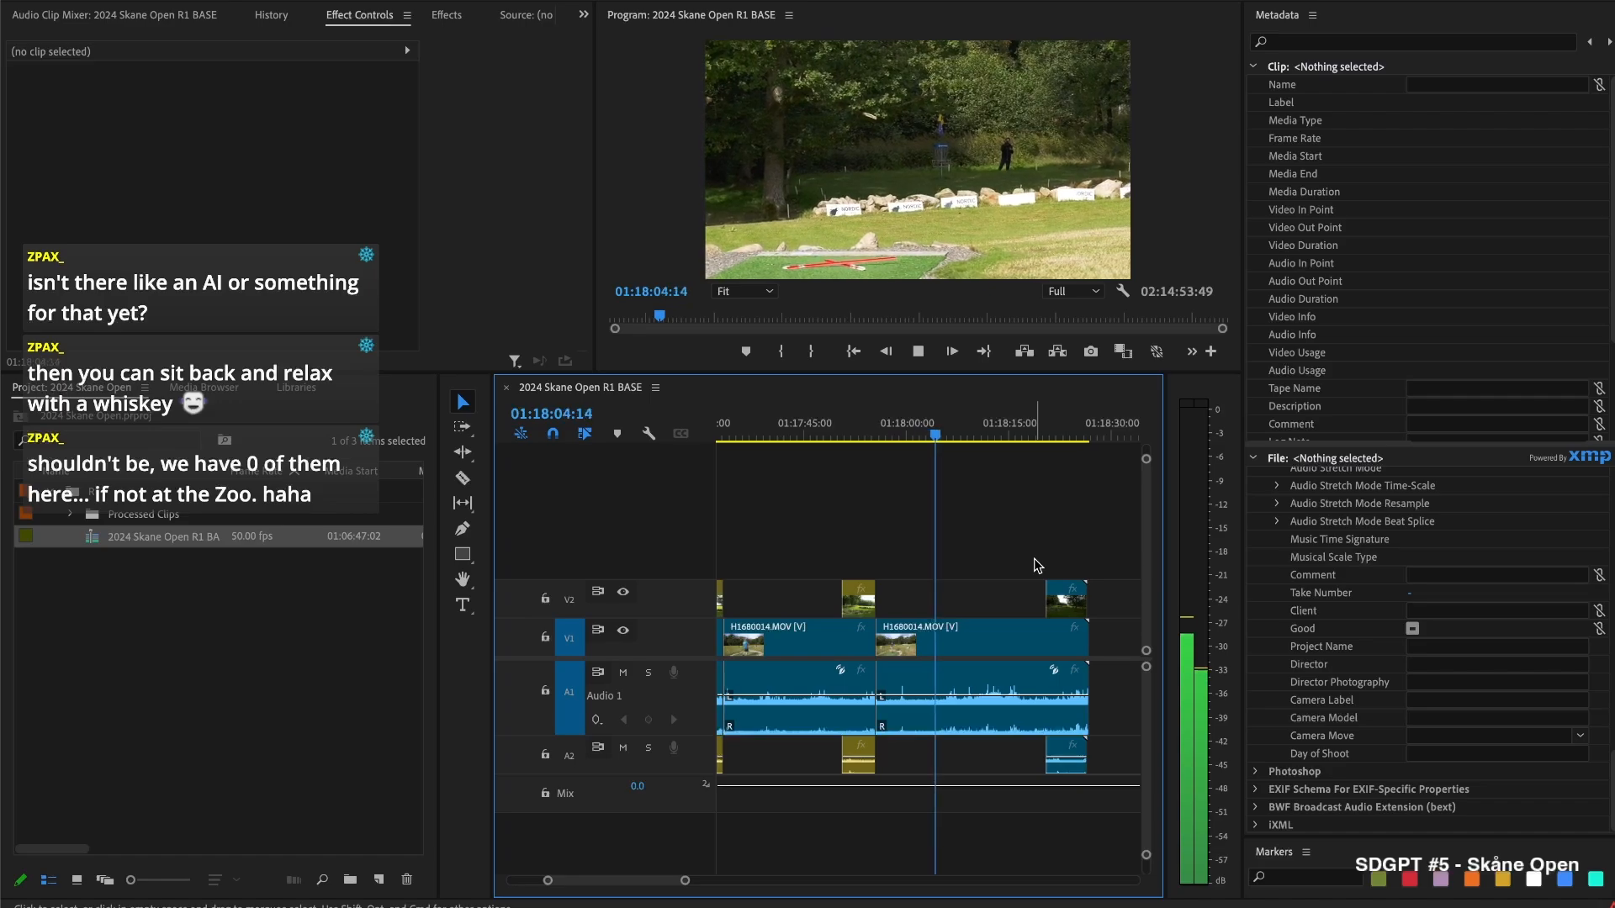
key(space)
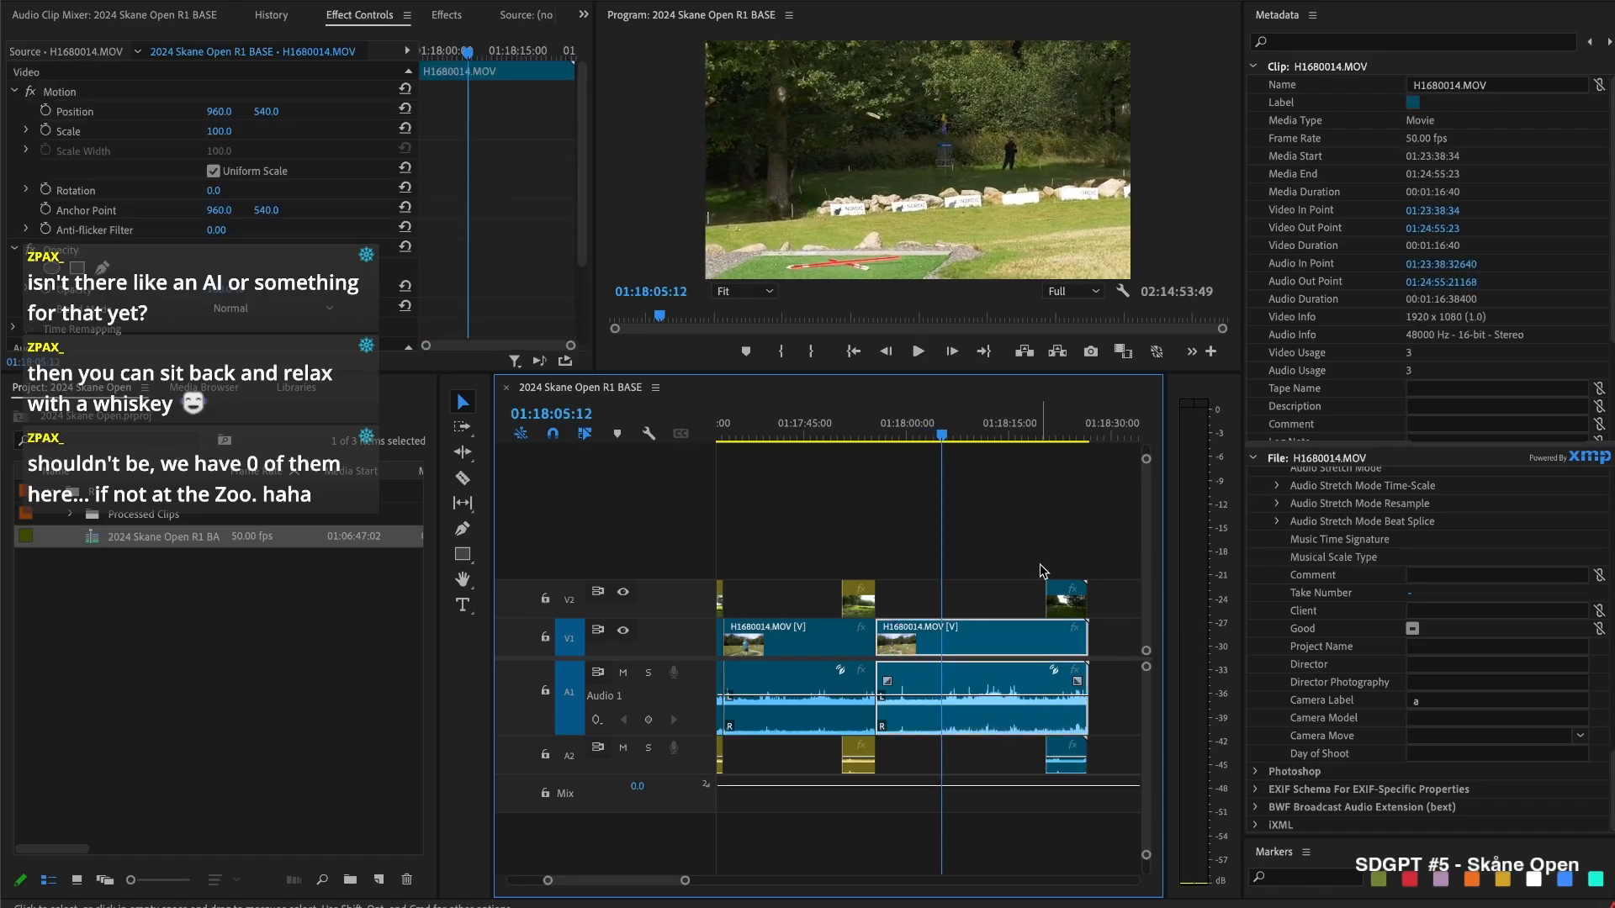
Replay the end of the disc's flight and cut H1680014.MOV at 01:18:05:09
key(space)
key(space)
click(922, 418)
key(space)
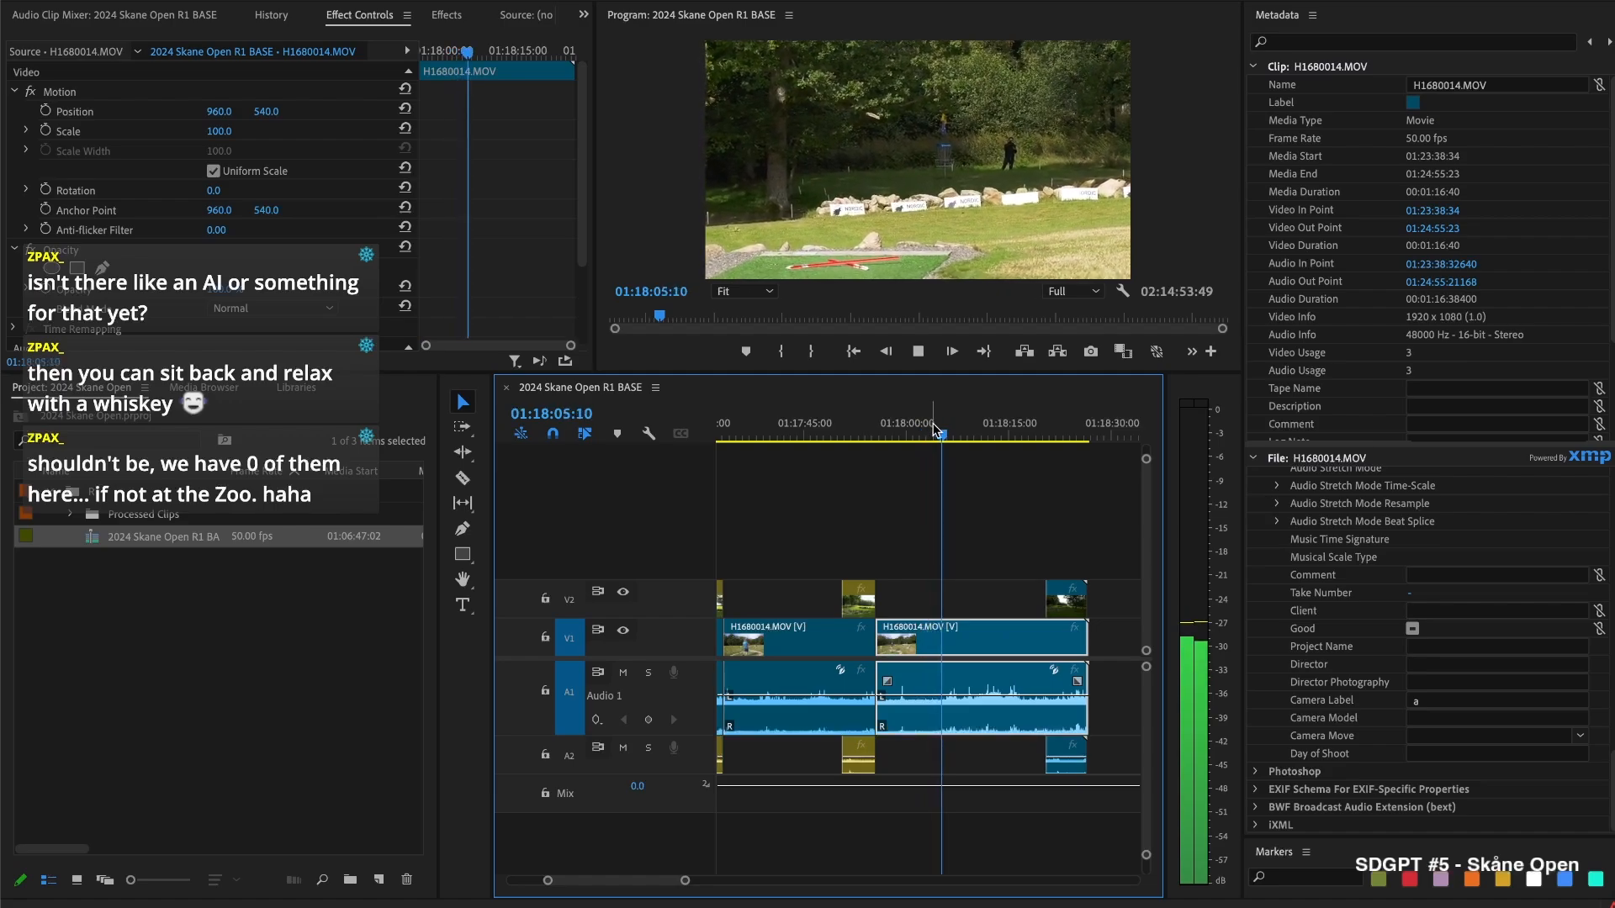
key(space)
click(912, 423)
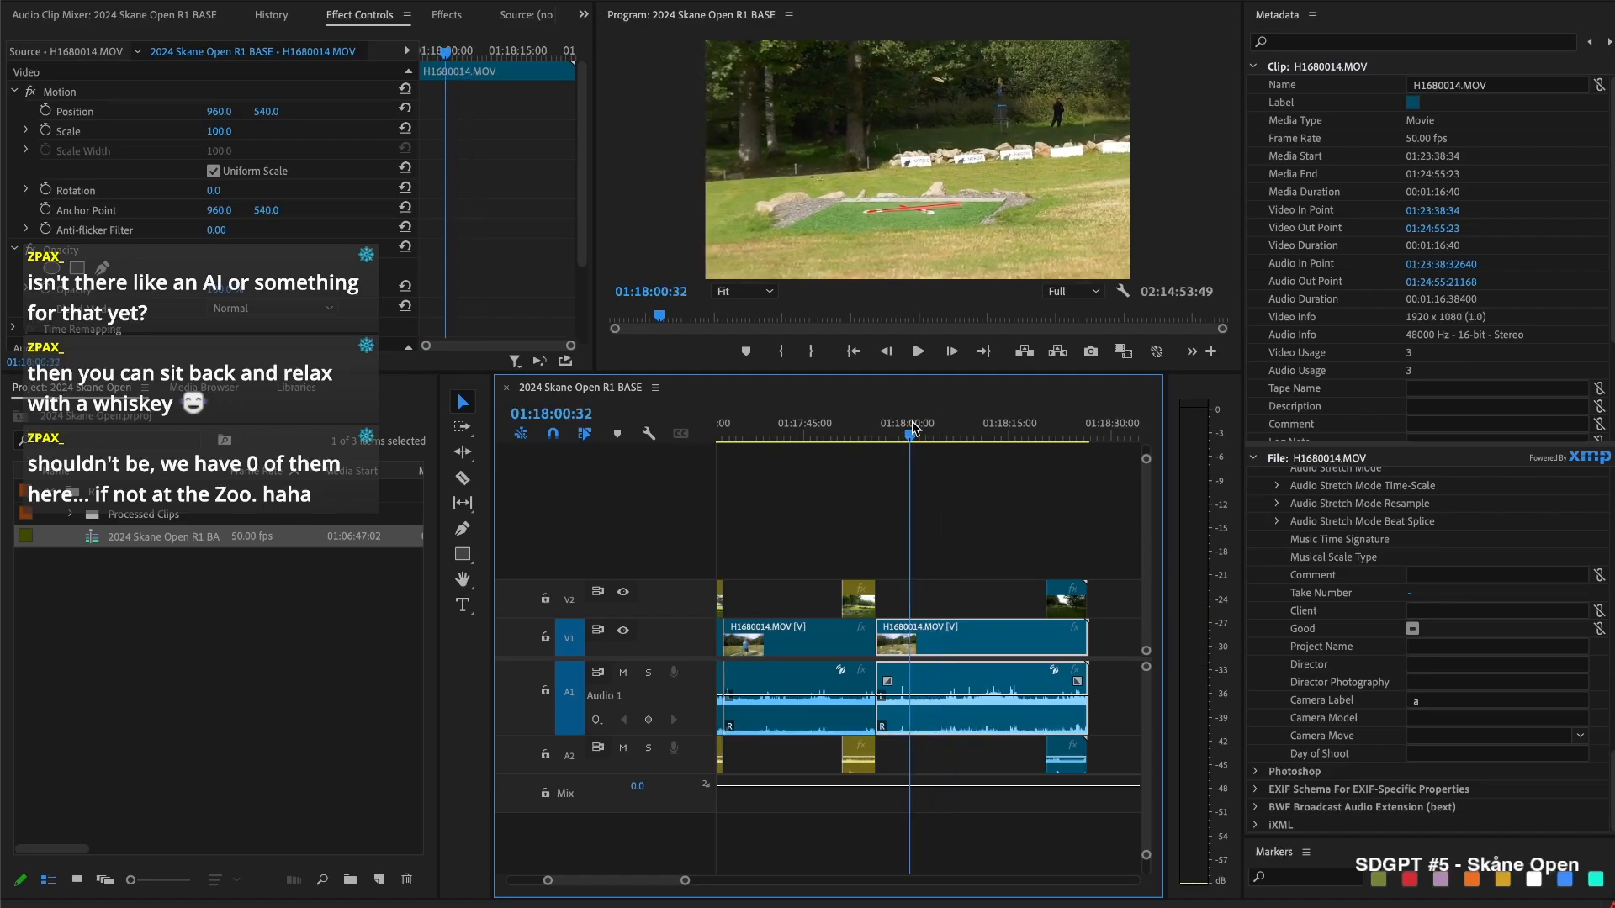
key(space)
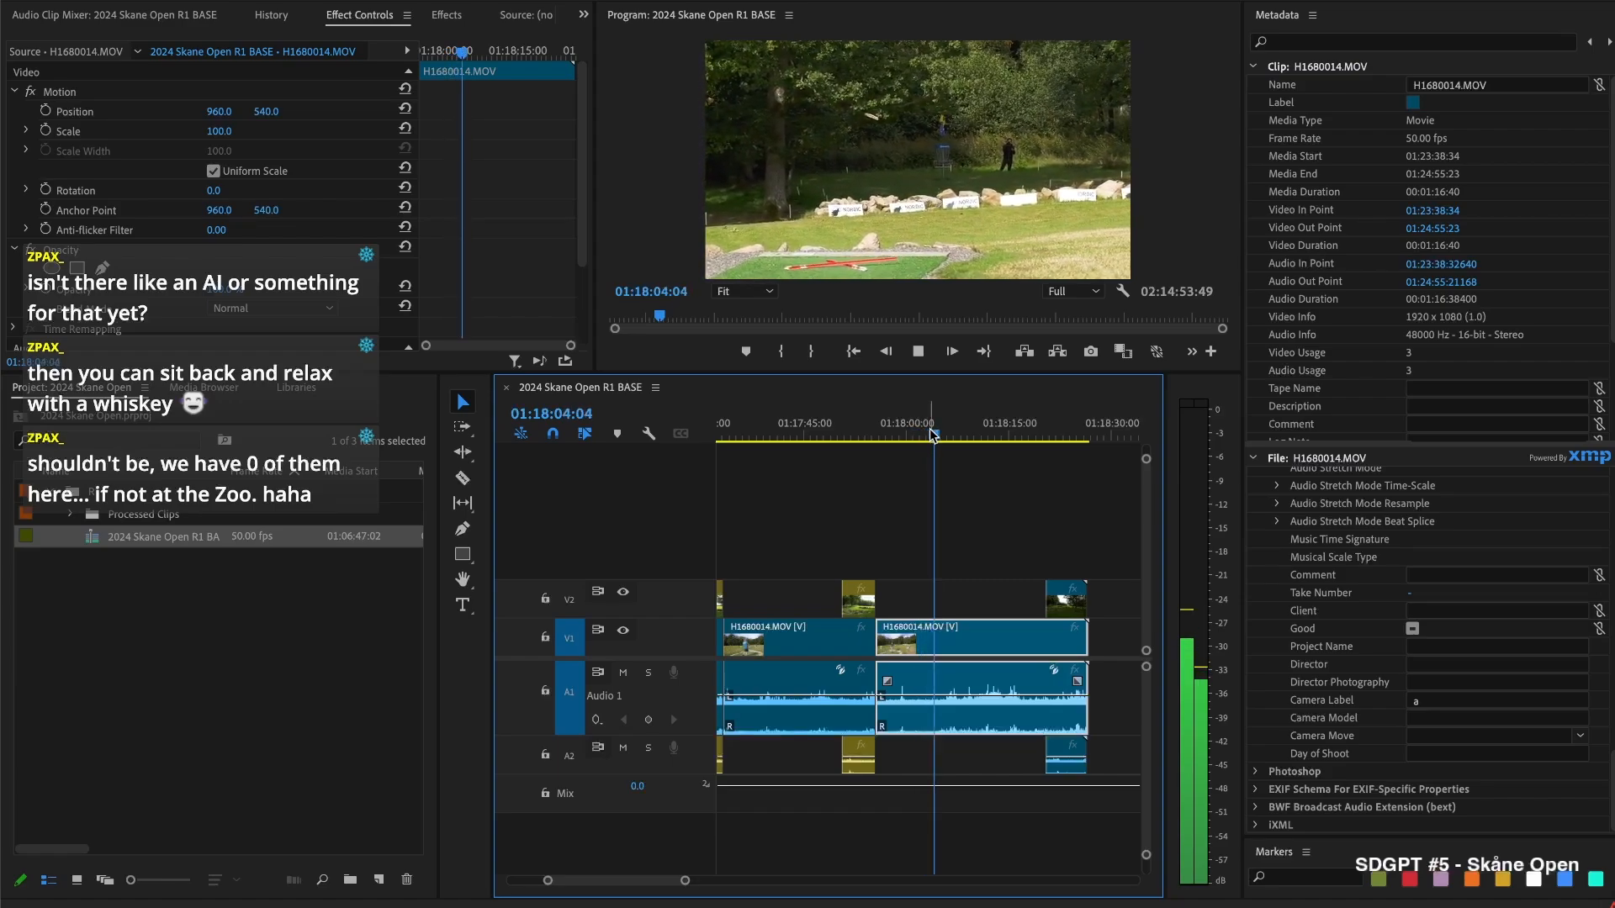
key(space)
key(super+k)
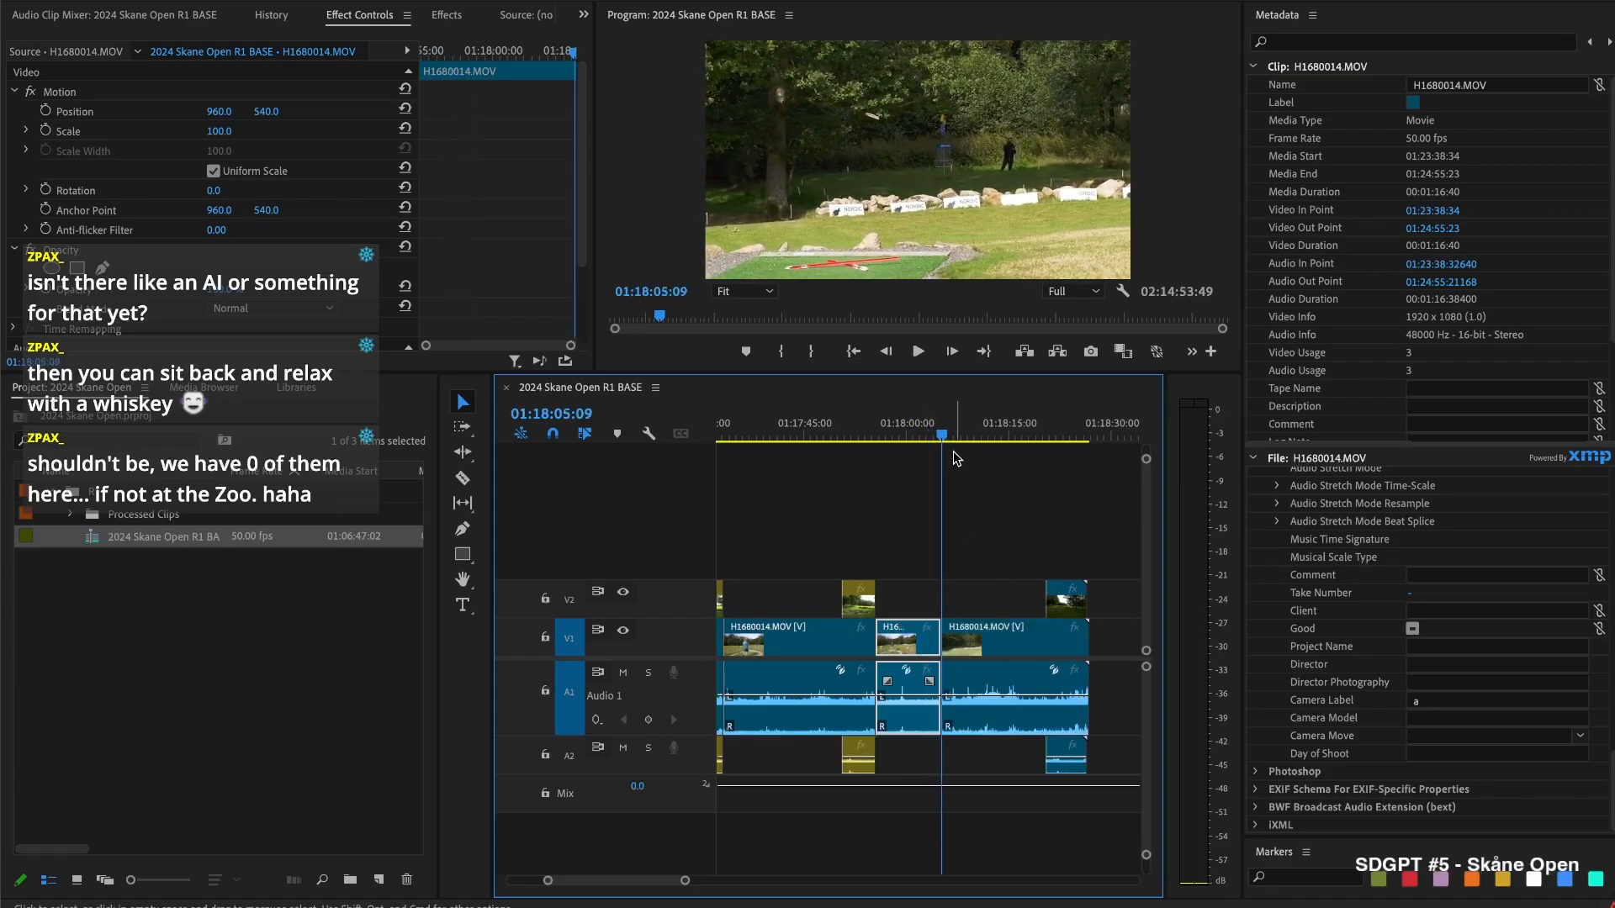
Cut H1680014.MOV at 01:18:10:27 and ripple-delete the footage between the 01:18:05:09 cut and this point
drag(942, 434, 978, 435)
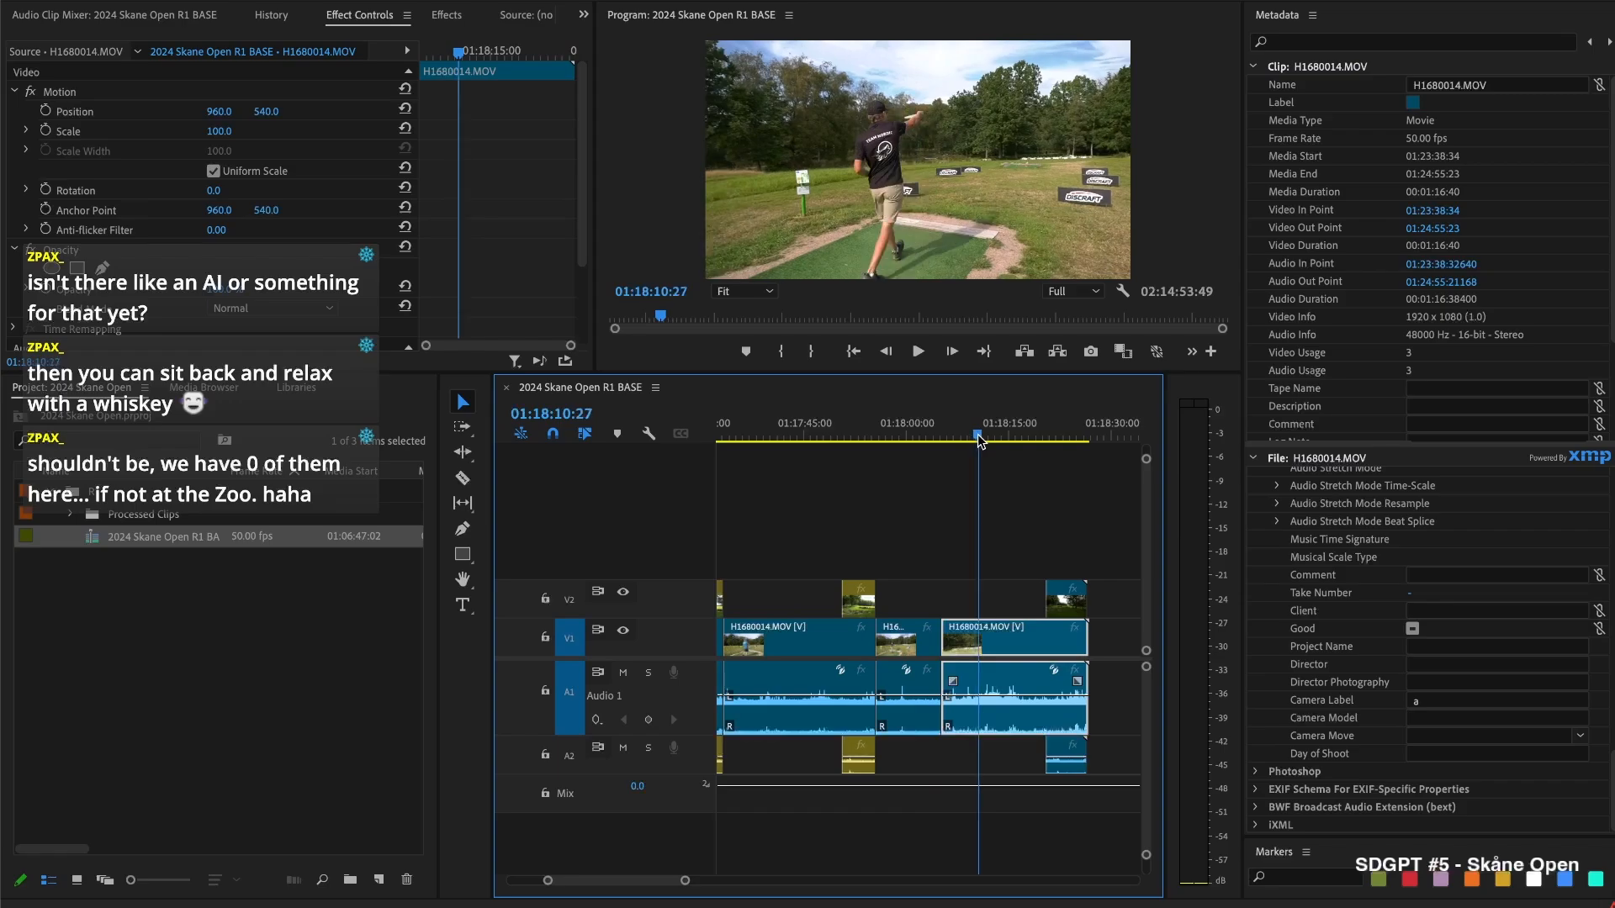
key(super+k)
key(Delete)
click(967, 620)
key(Delete)
Trim the start of 01670011.MOV on V2 to about 01:18:18 while playing the throw from the 01:18:05:09 cut to 01:18:12:23
key(Up)
key(space)
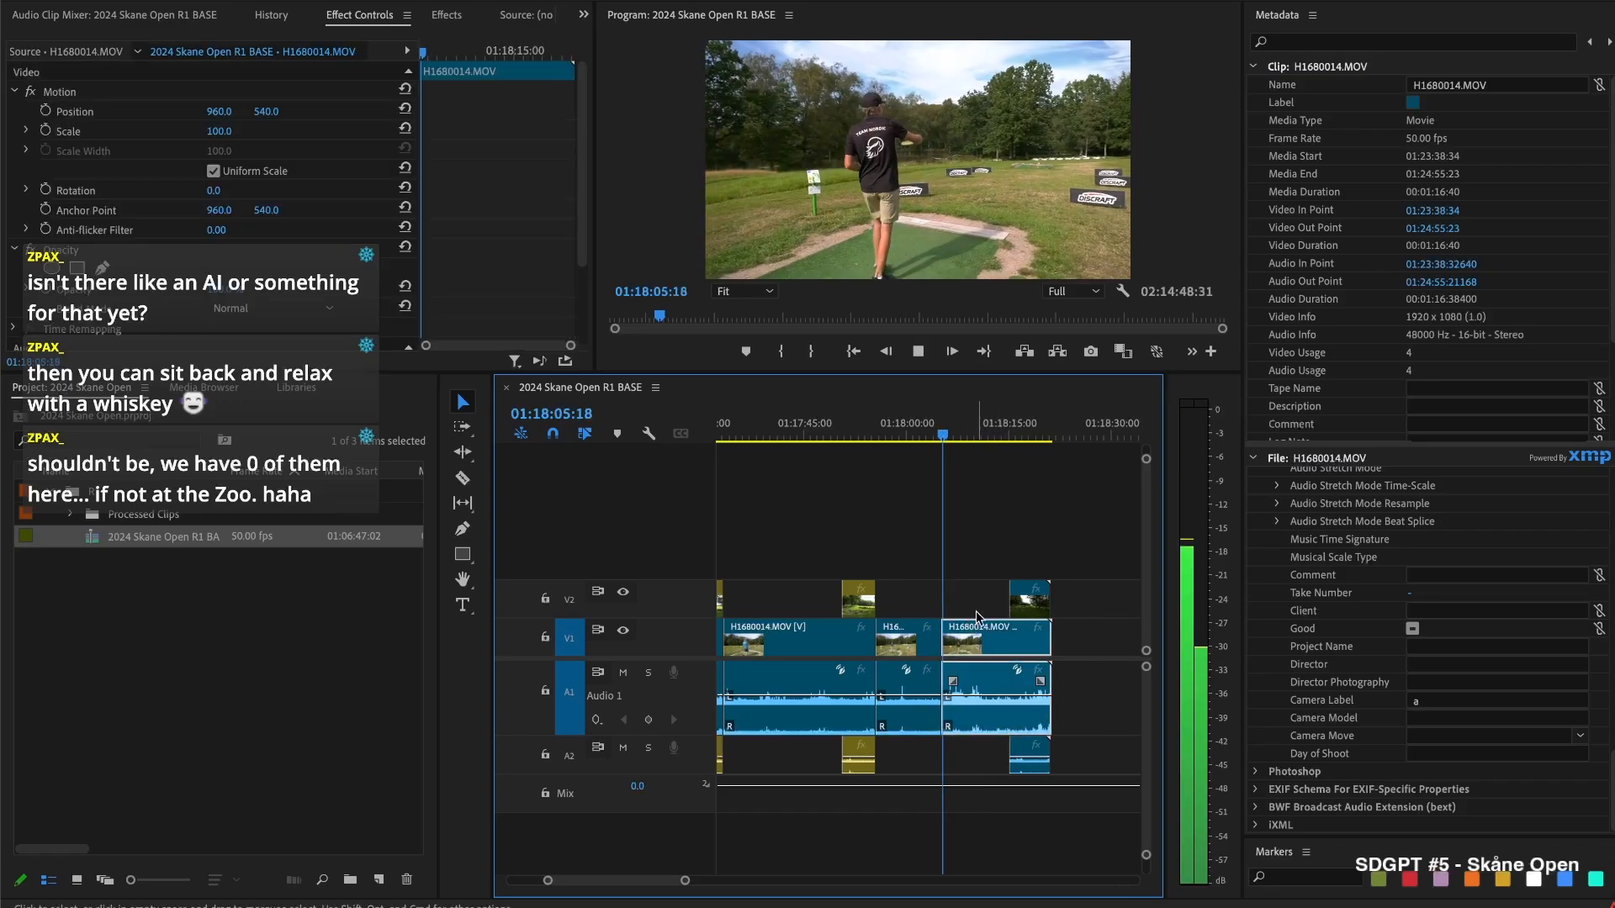
drag(1010, 599, 1028, 599)
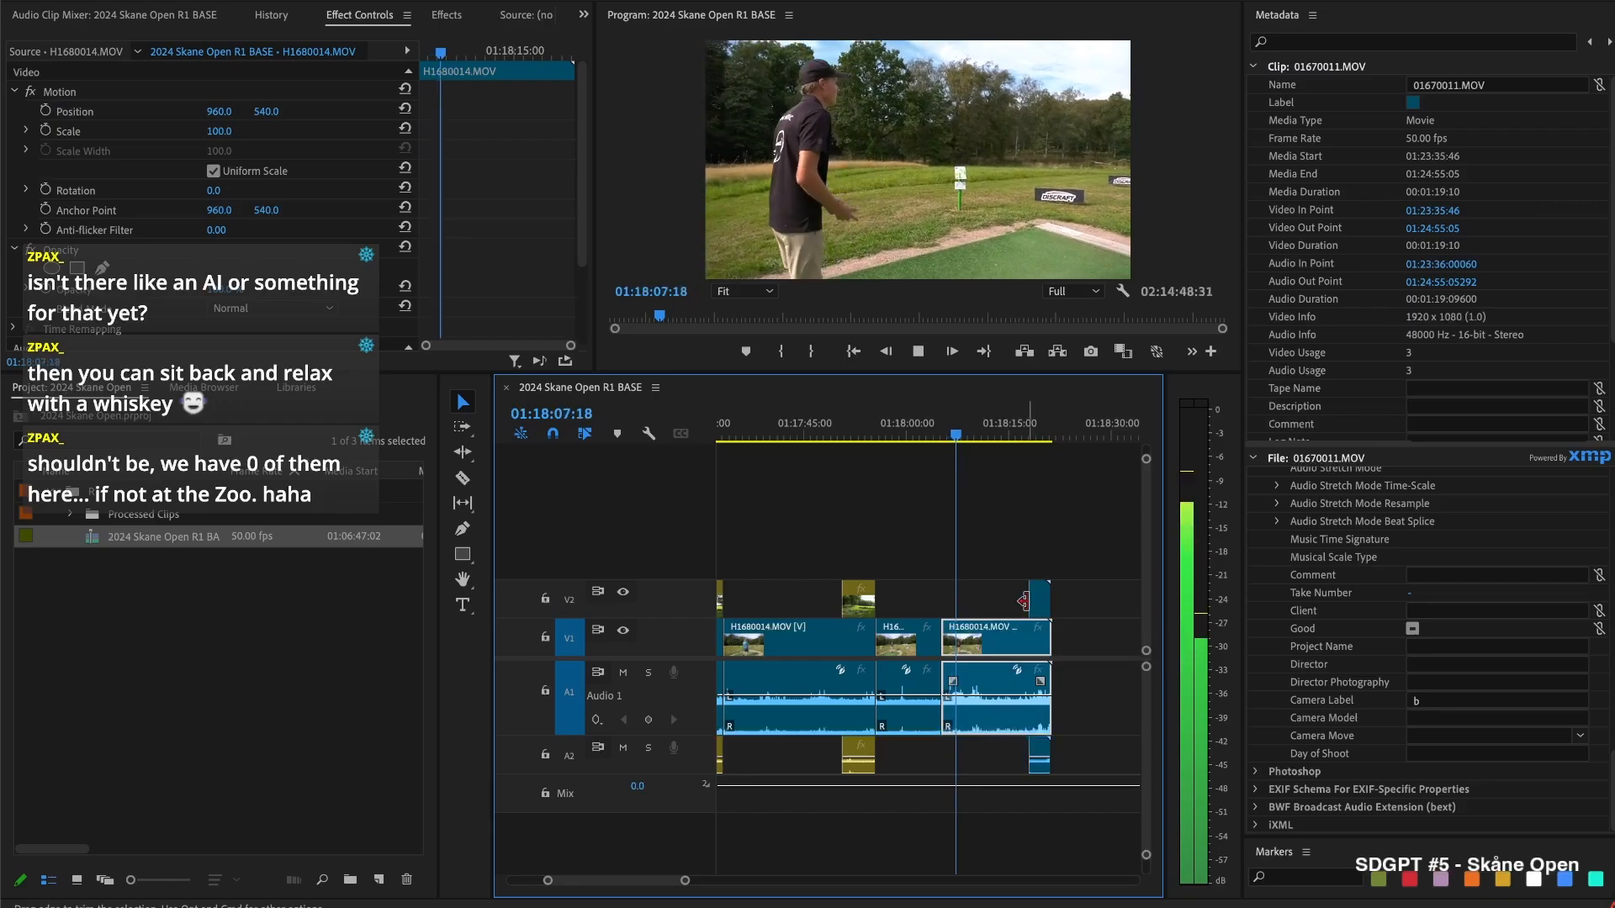
click(1021, 526)
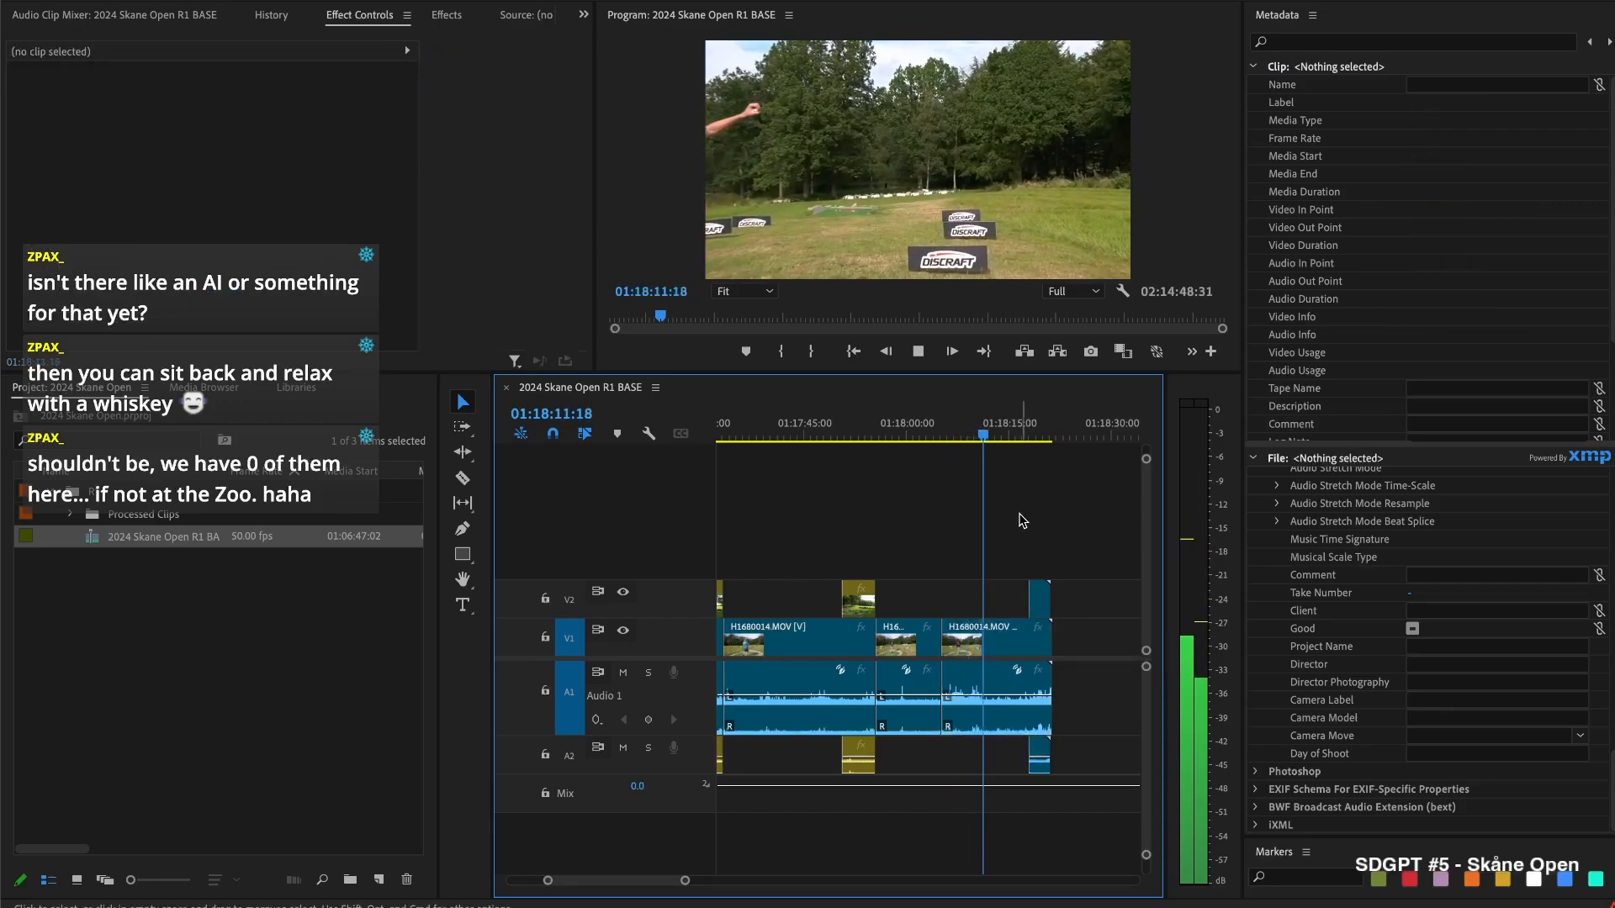
key(space)
key(d)
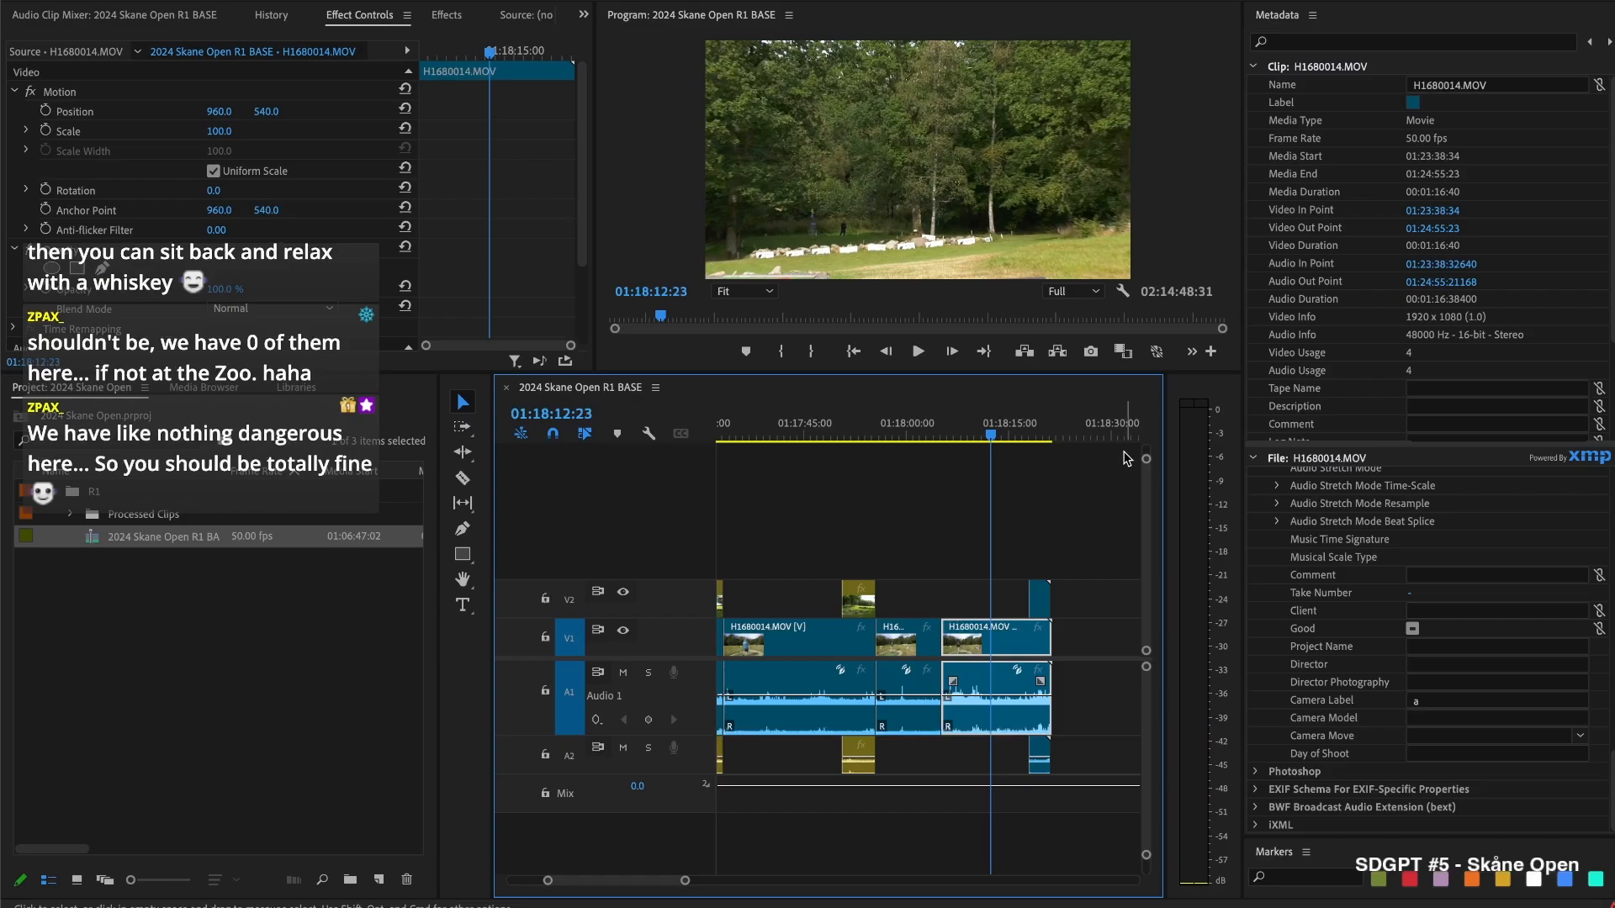
Replay the throw from the 01:18:05:09 cut up to 01:18:15:30 and examine the disc's flight to the basket
click(1038, 496)
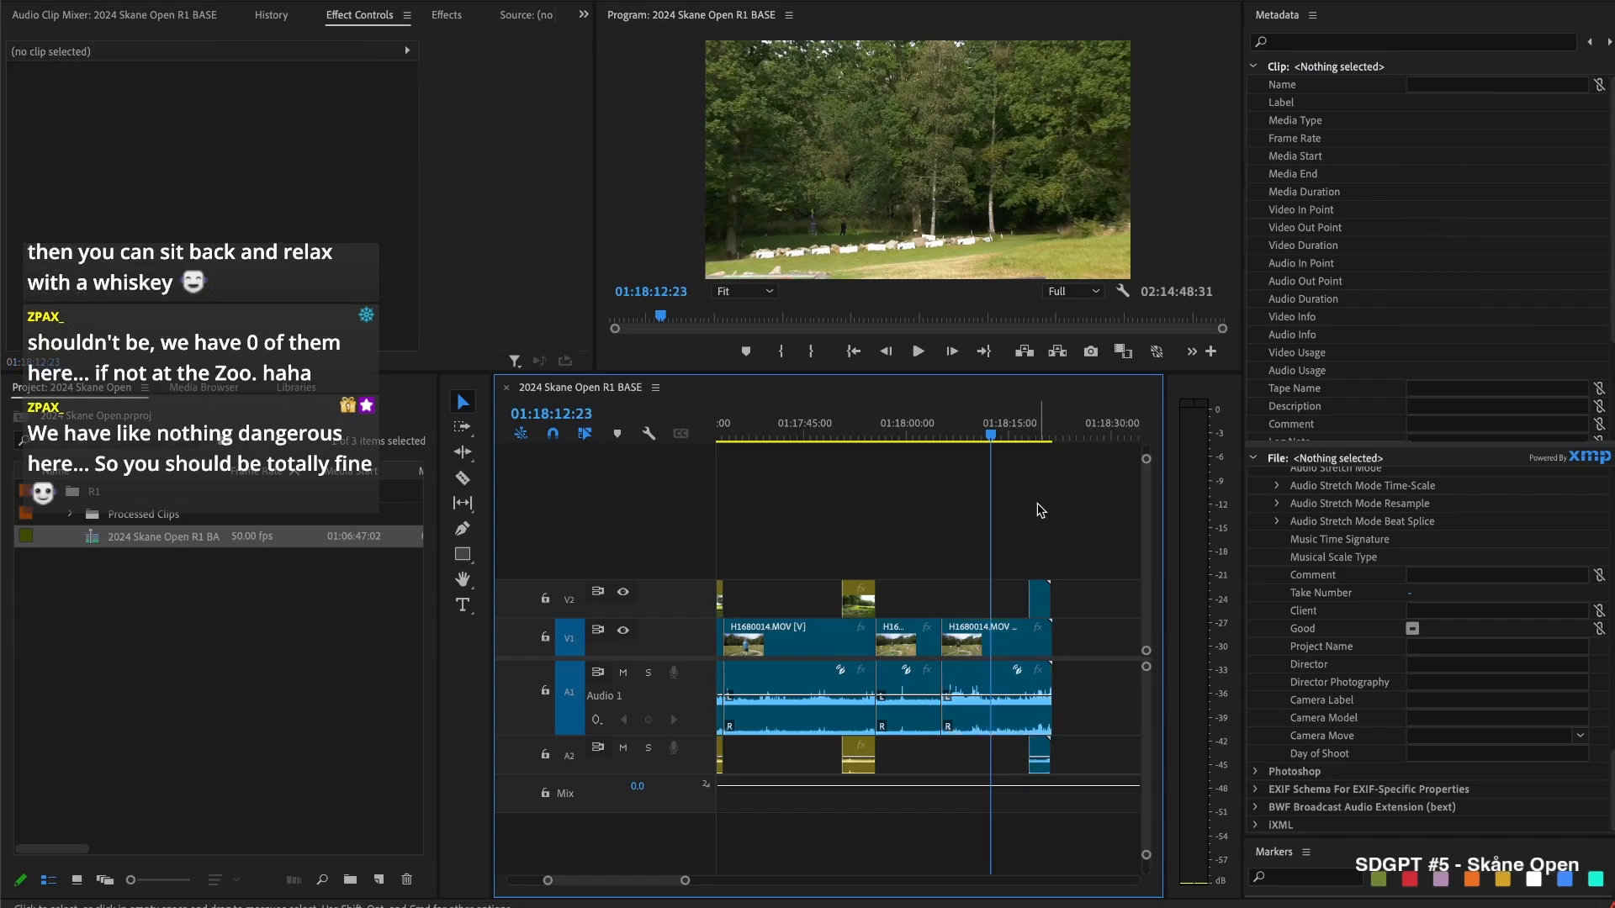
key(space)
drag(989, 427, 949, 435)
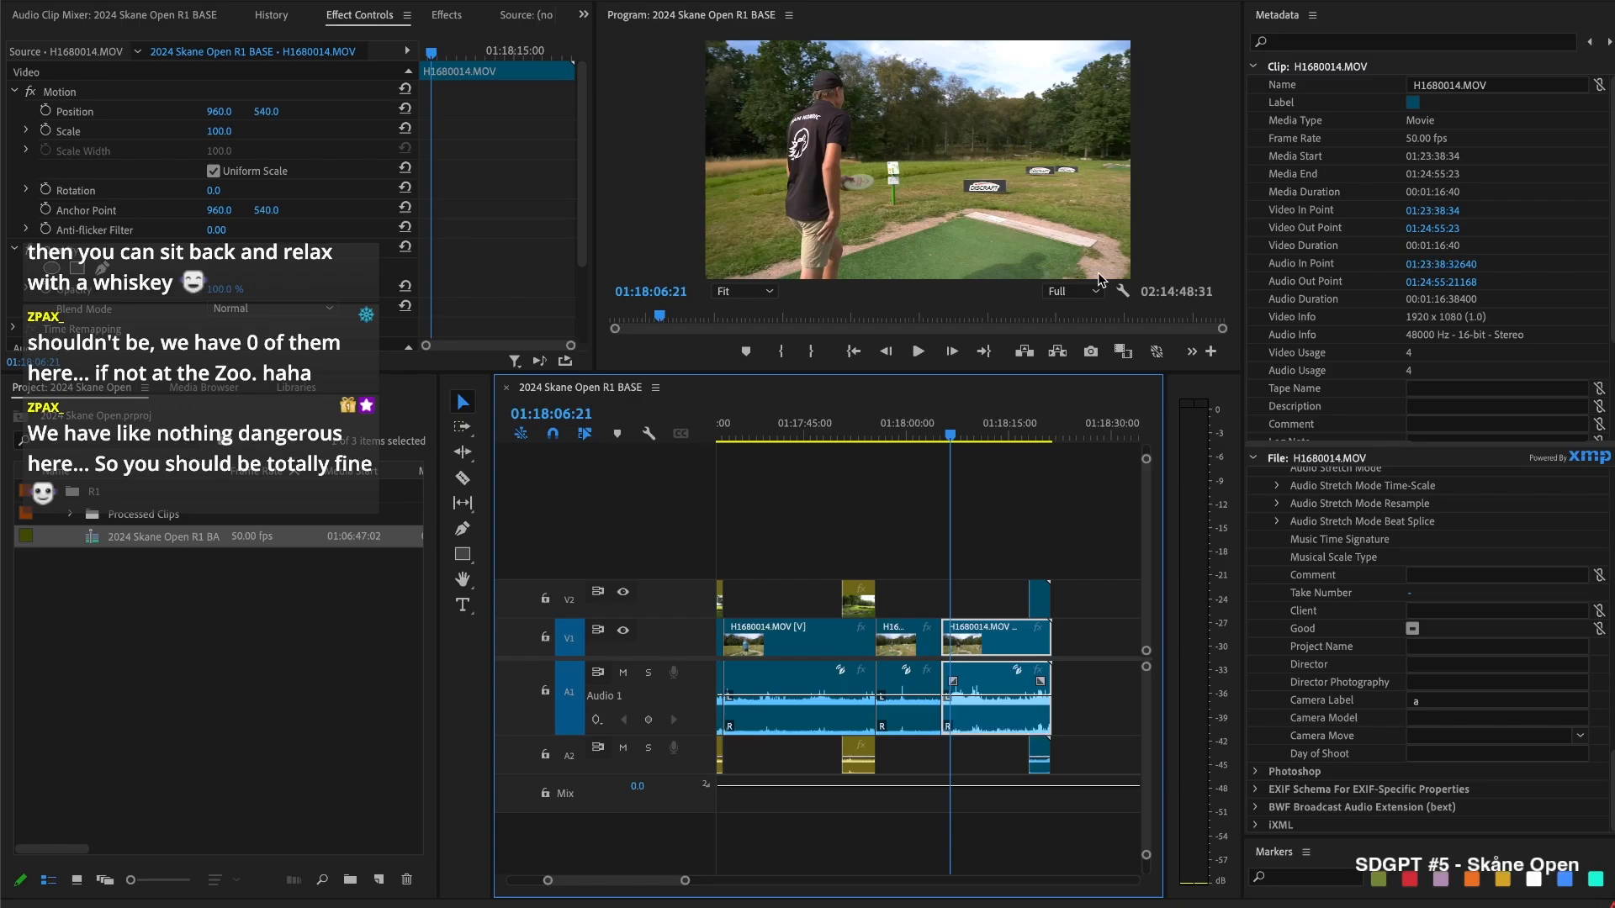
click(994, 506)
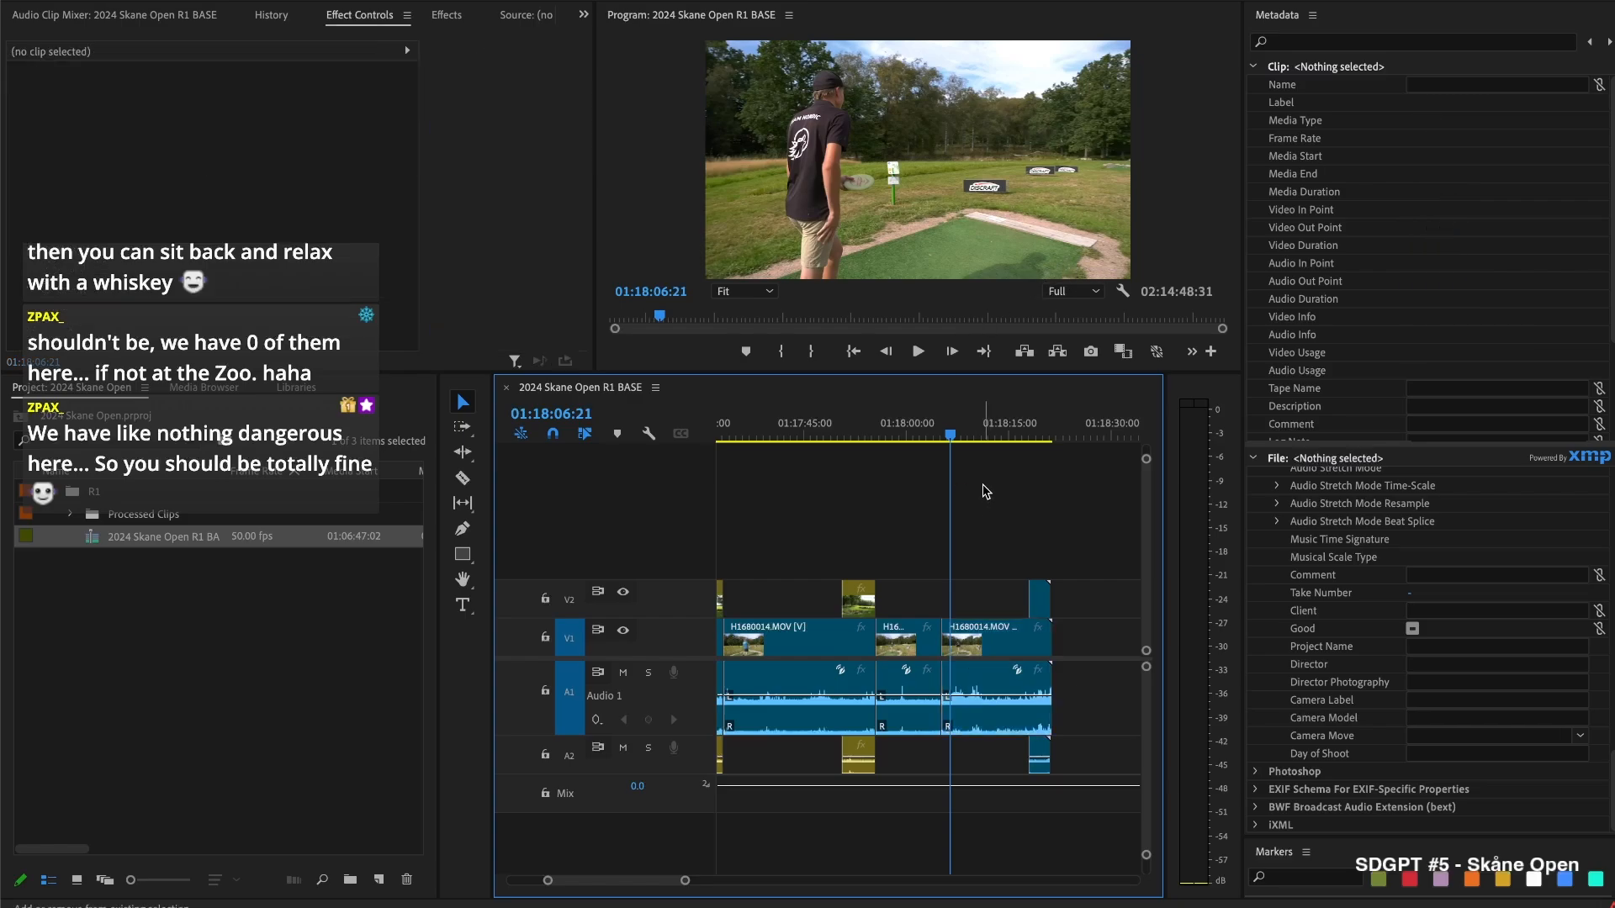
key(Up)
key(space)
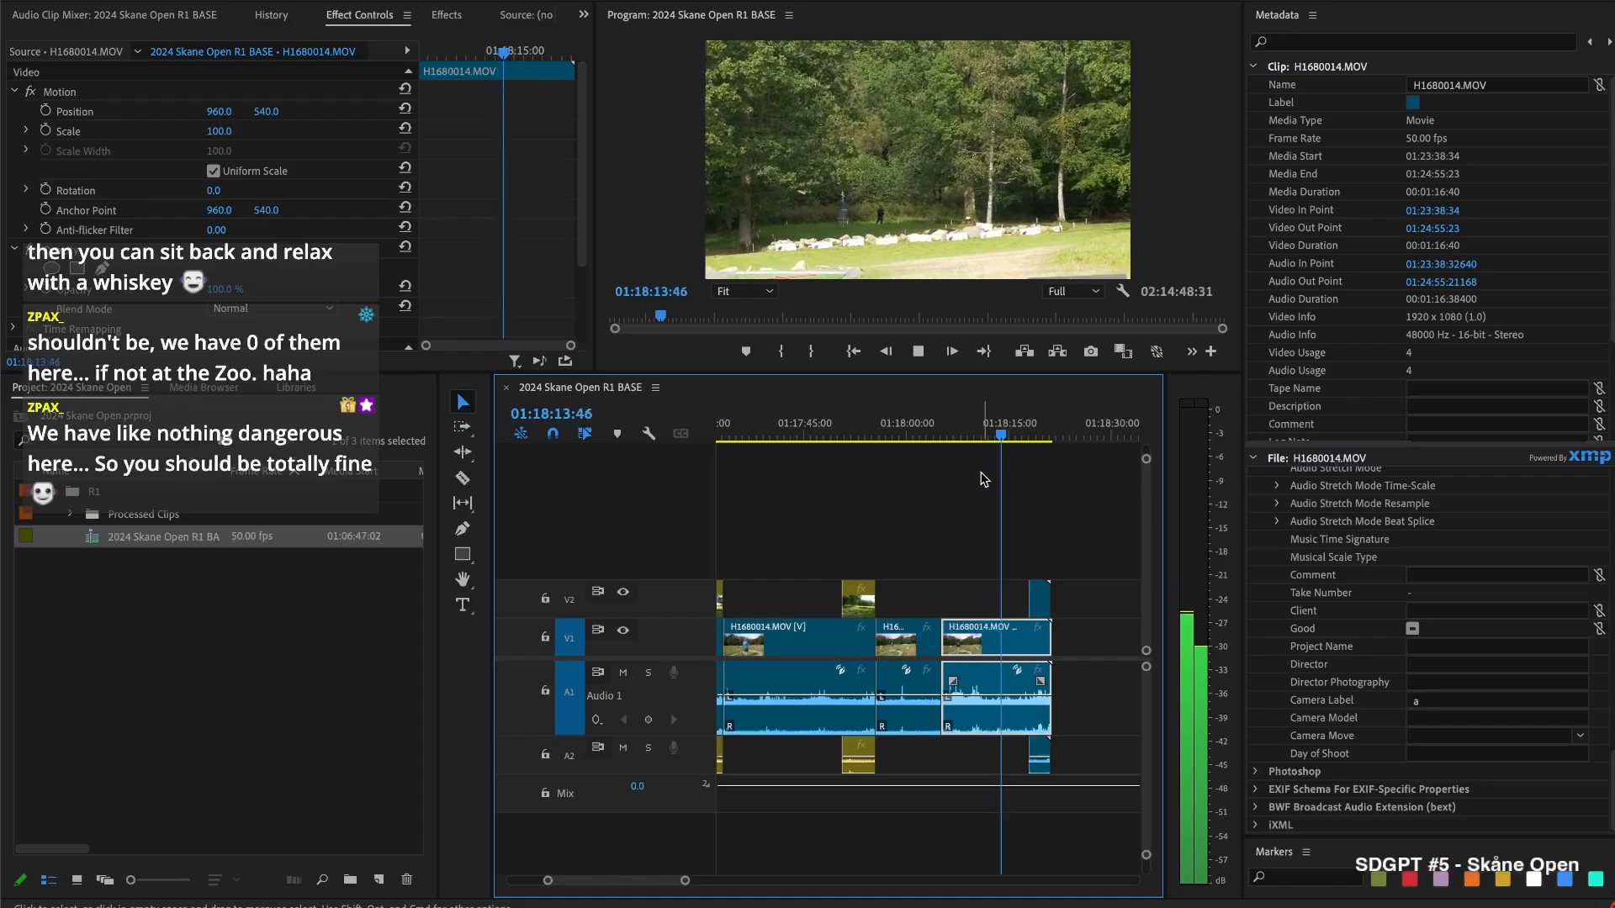
key(space)
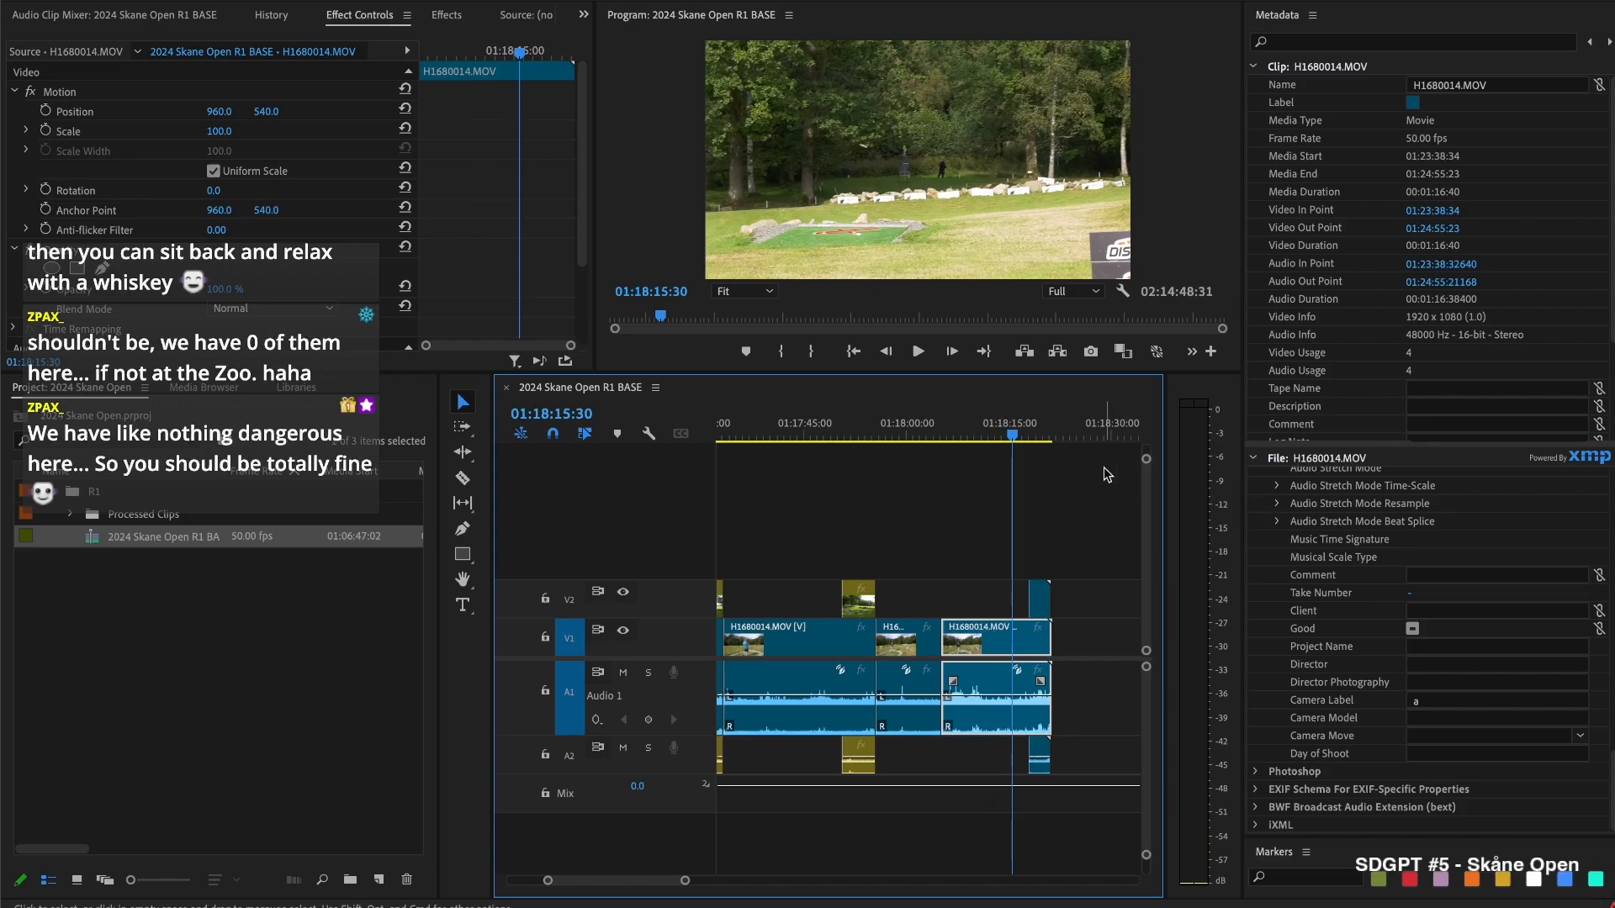
Replay the disc's flight in short stretches between 01:18:11:04 and about 01:18:14:28 to examine its landing
click(1000, 435)
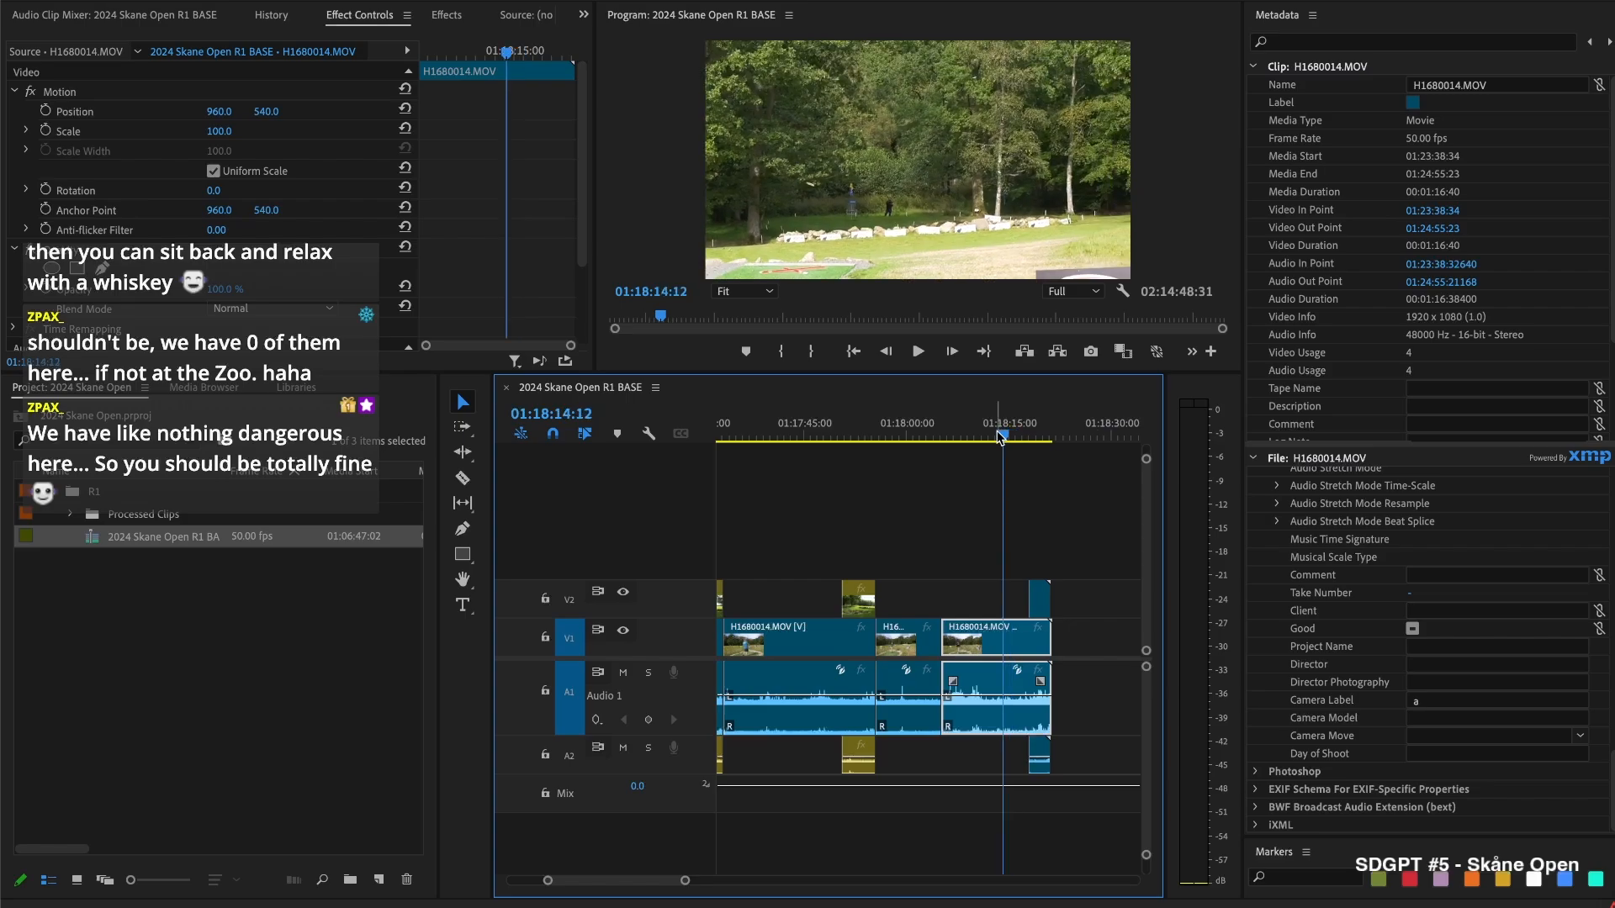
click(982, 434)
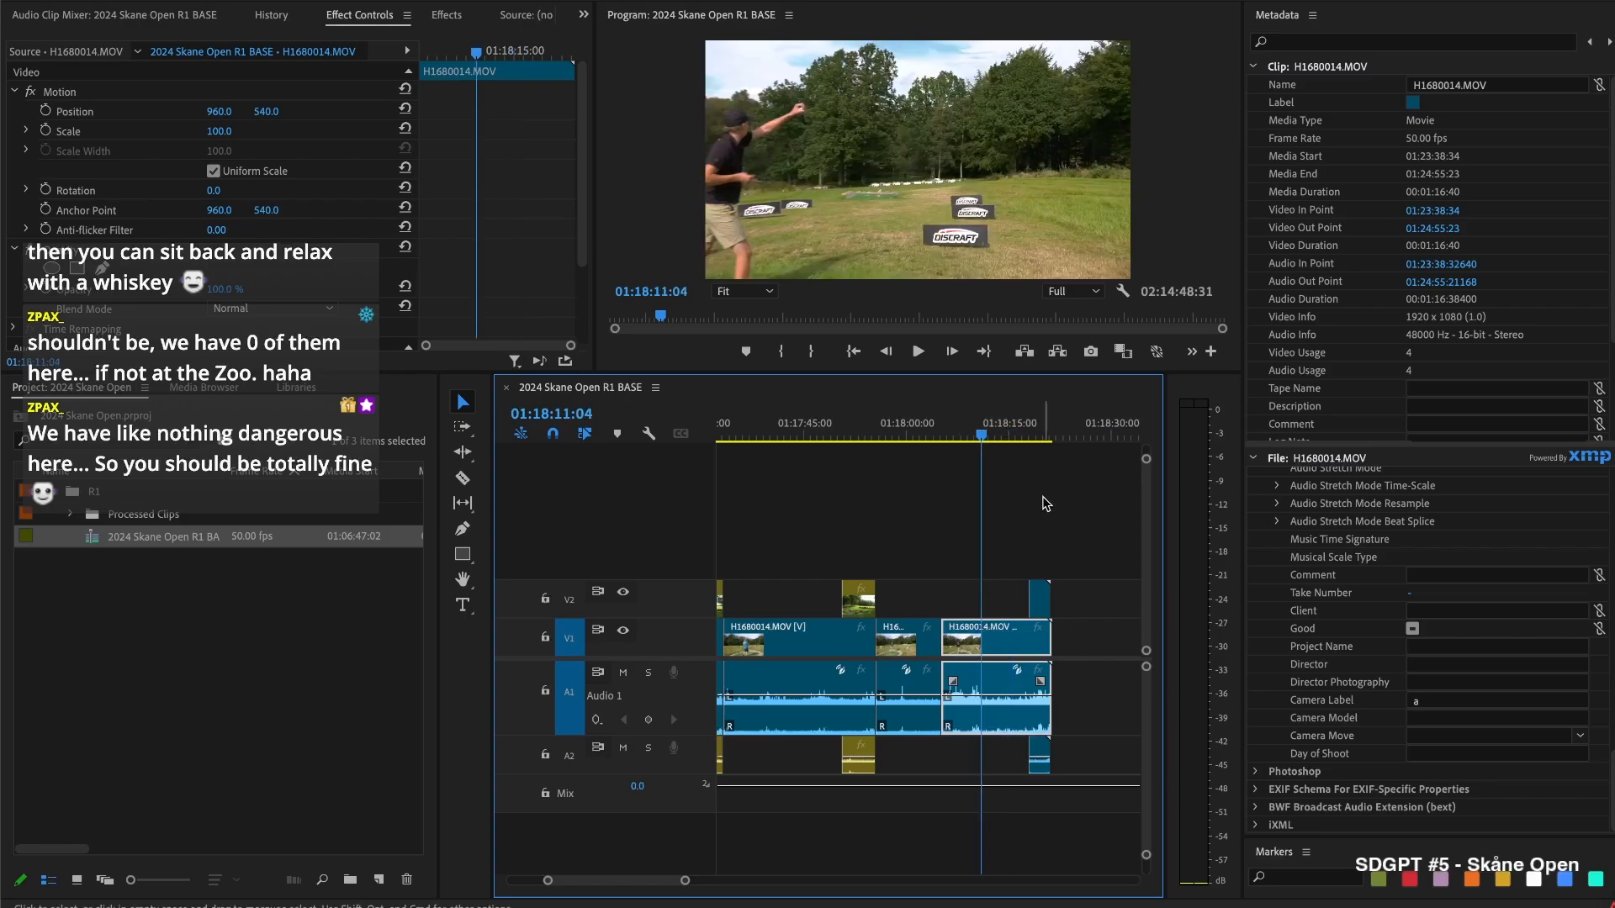
click(1078, 510)
key(space)
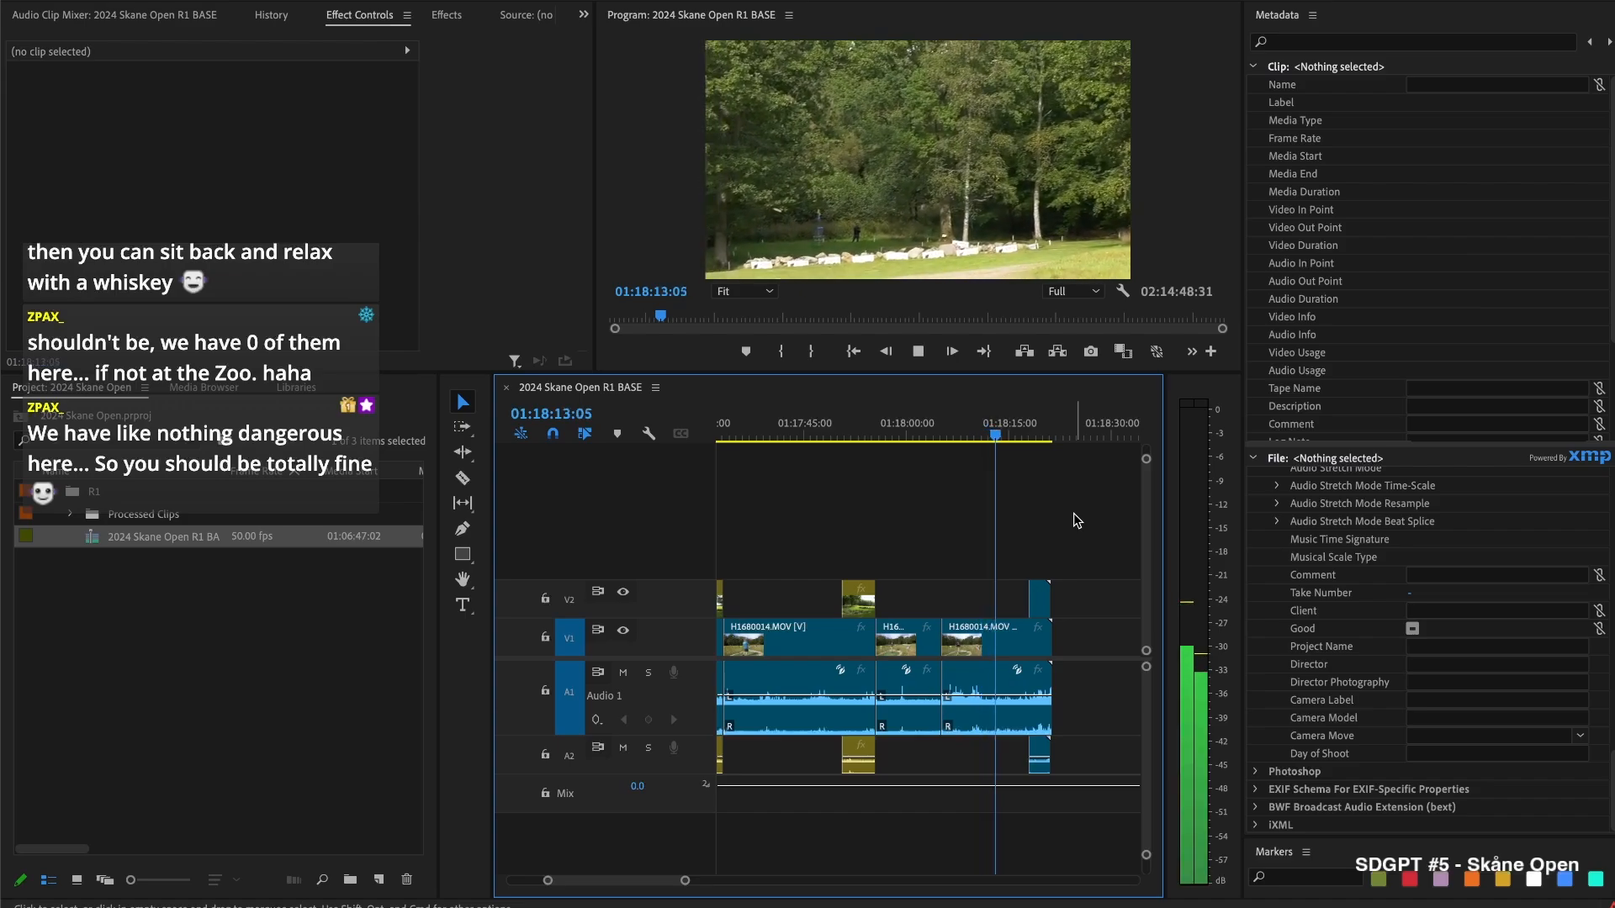
key(space)
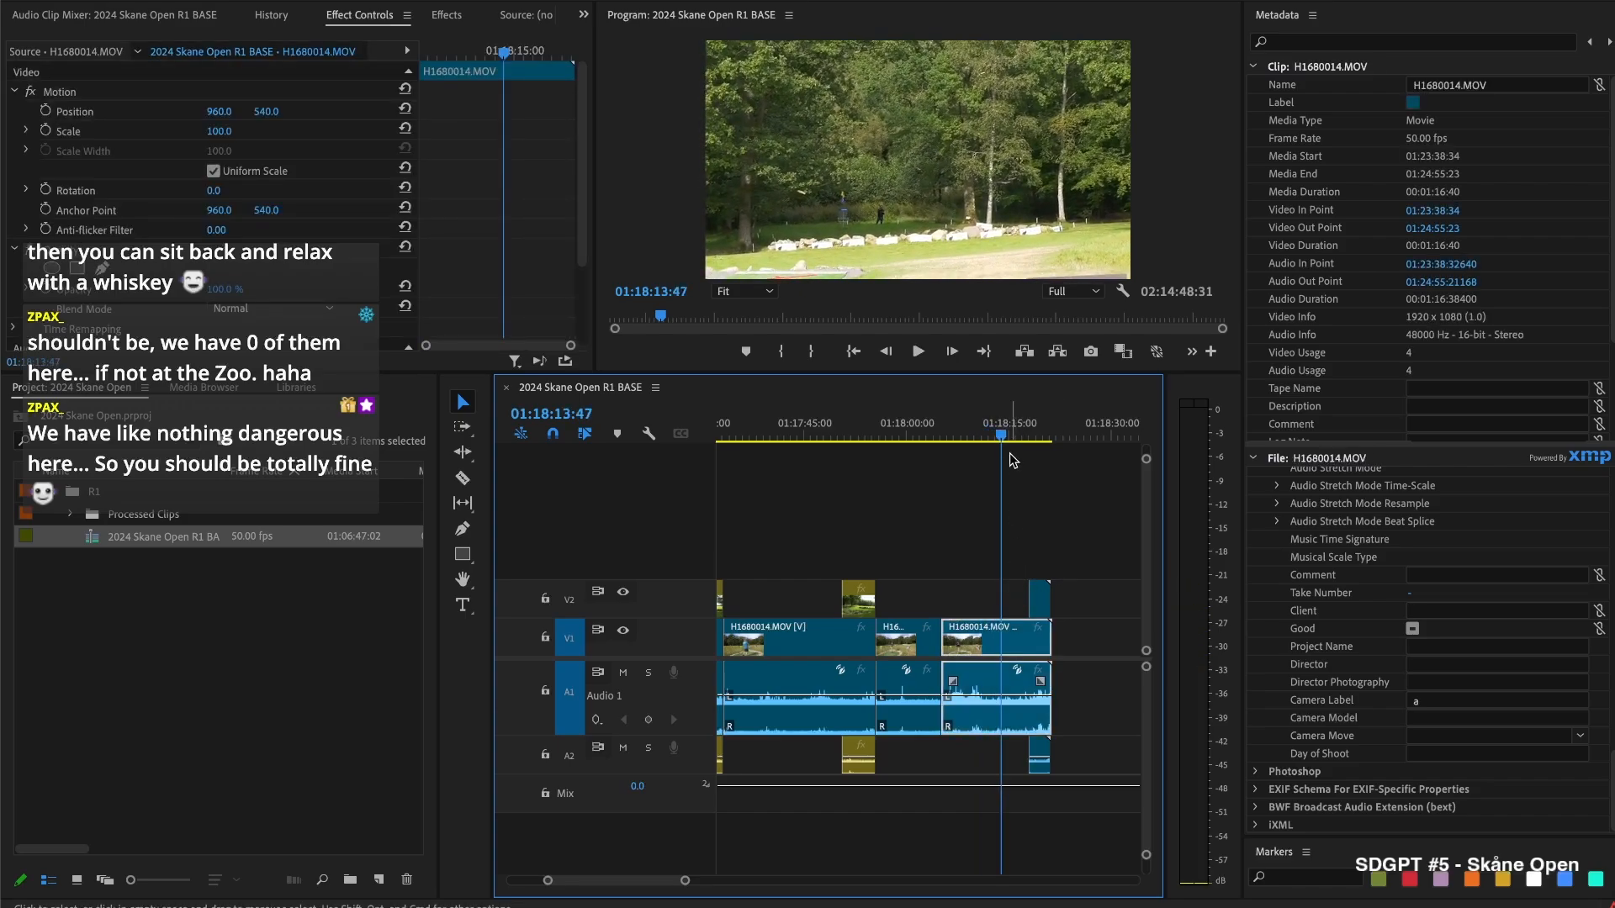
click(995, 431)
key(space)
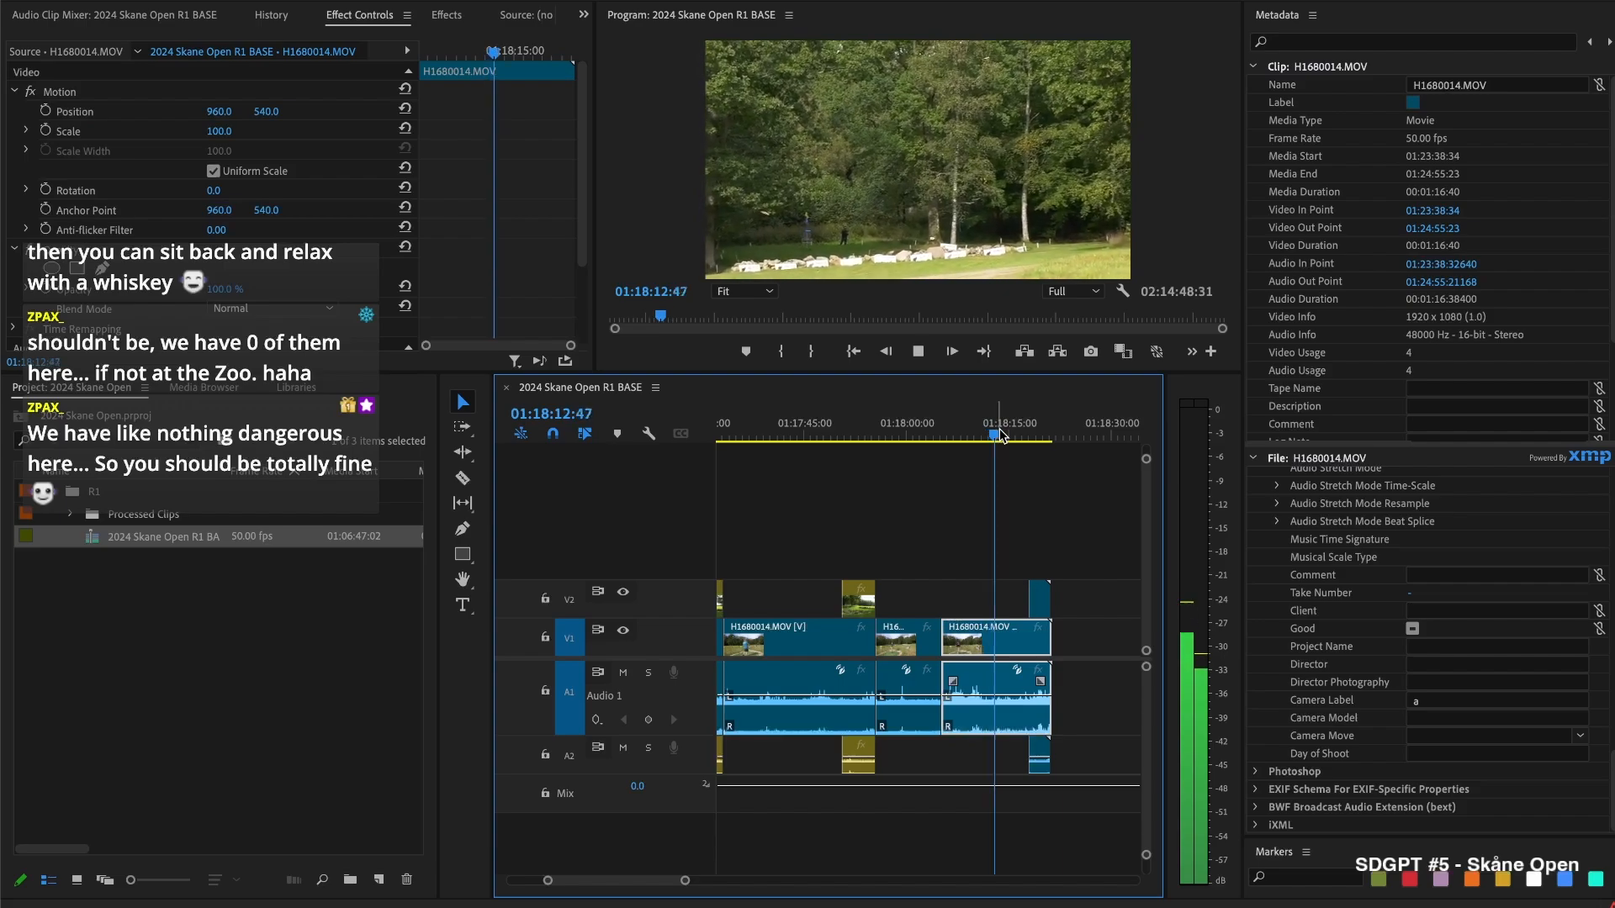
key(space)
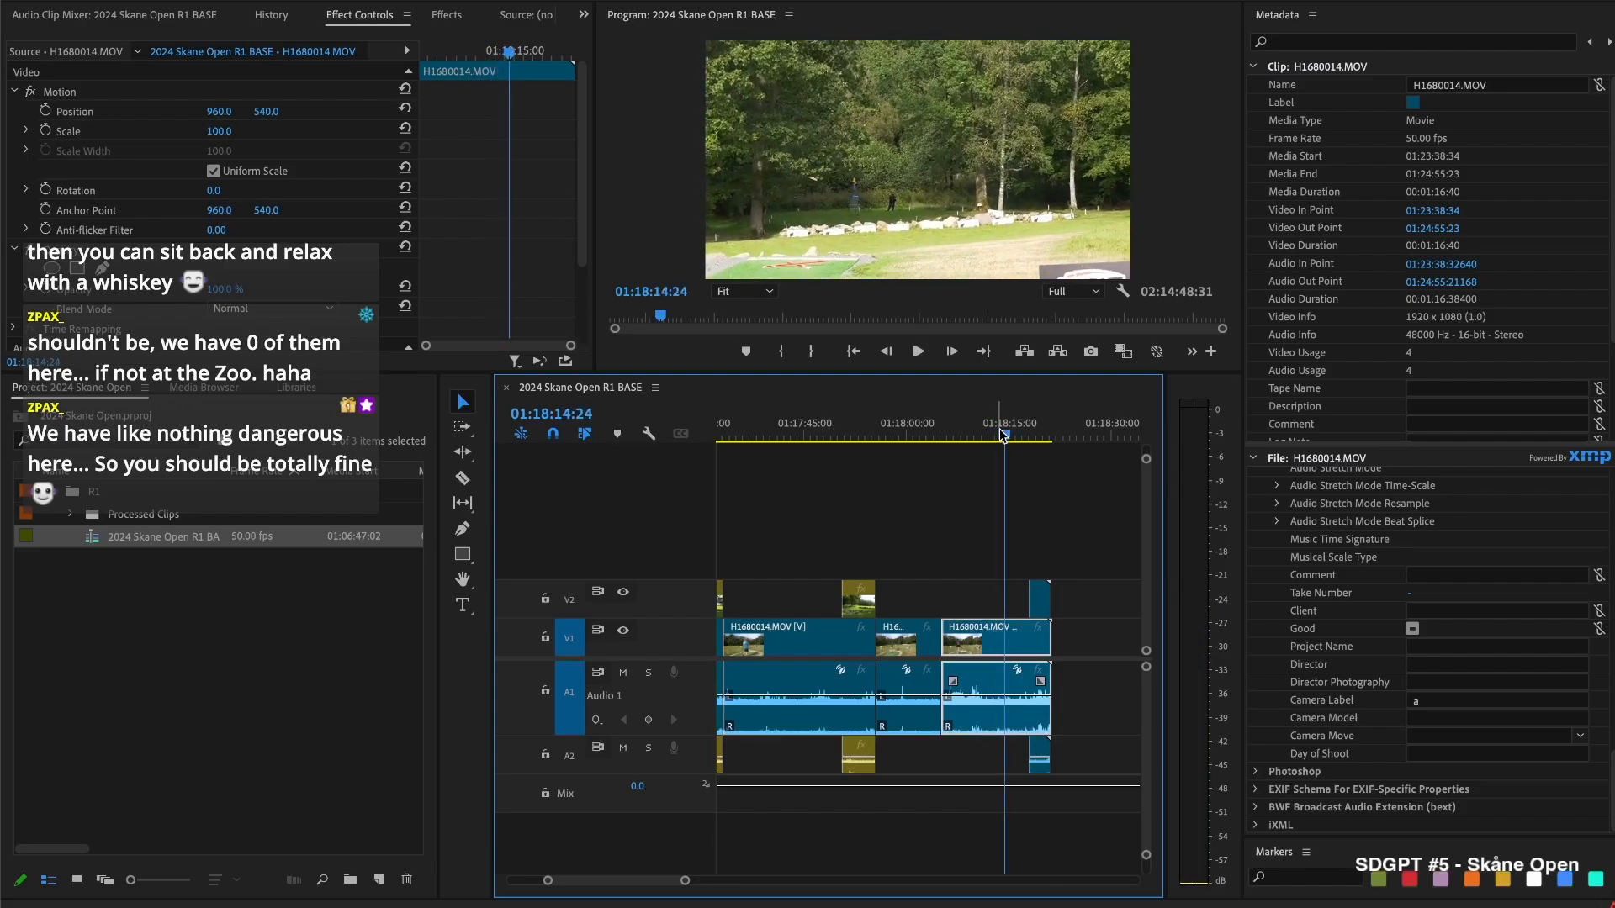
key(space)
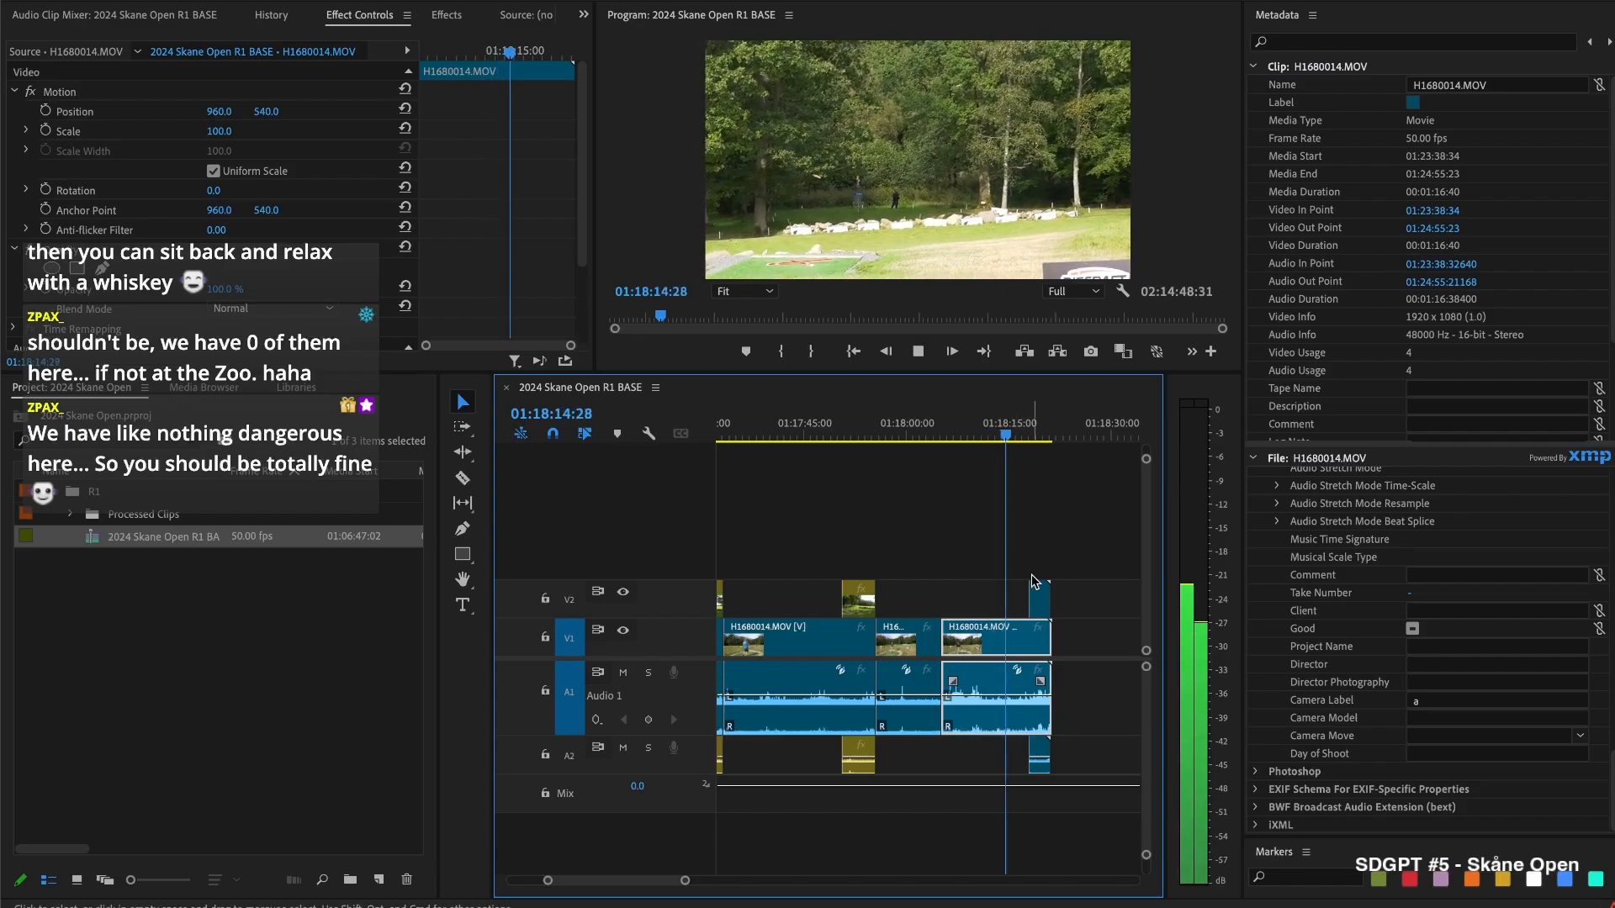
key(space)
Replay the end of the flight and extend the start of 01670011.MOV on V2 back to about 01:18:16
click(967, 423)
key(space)
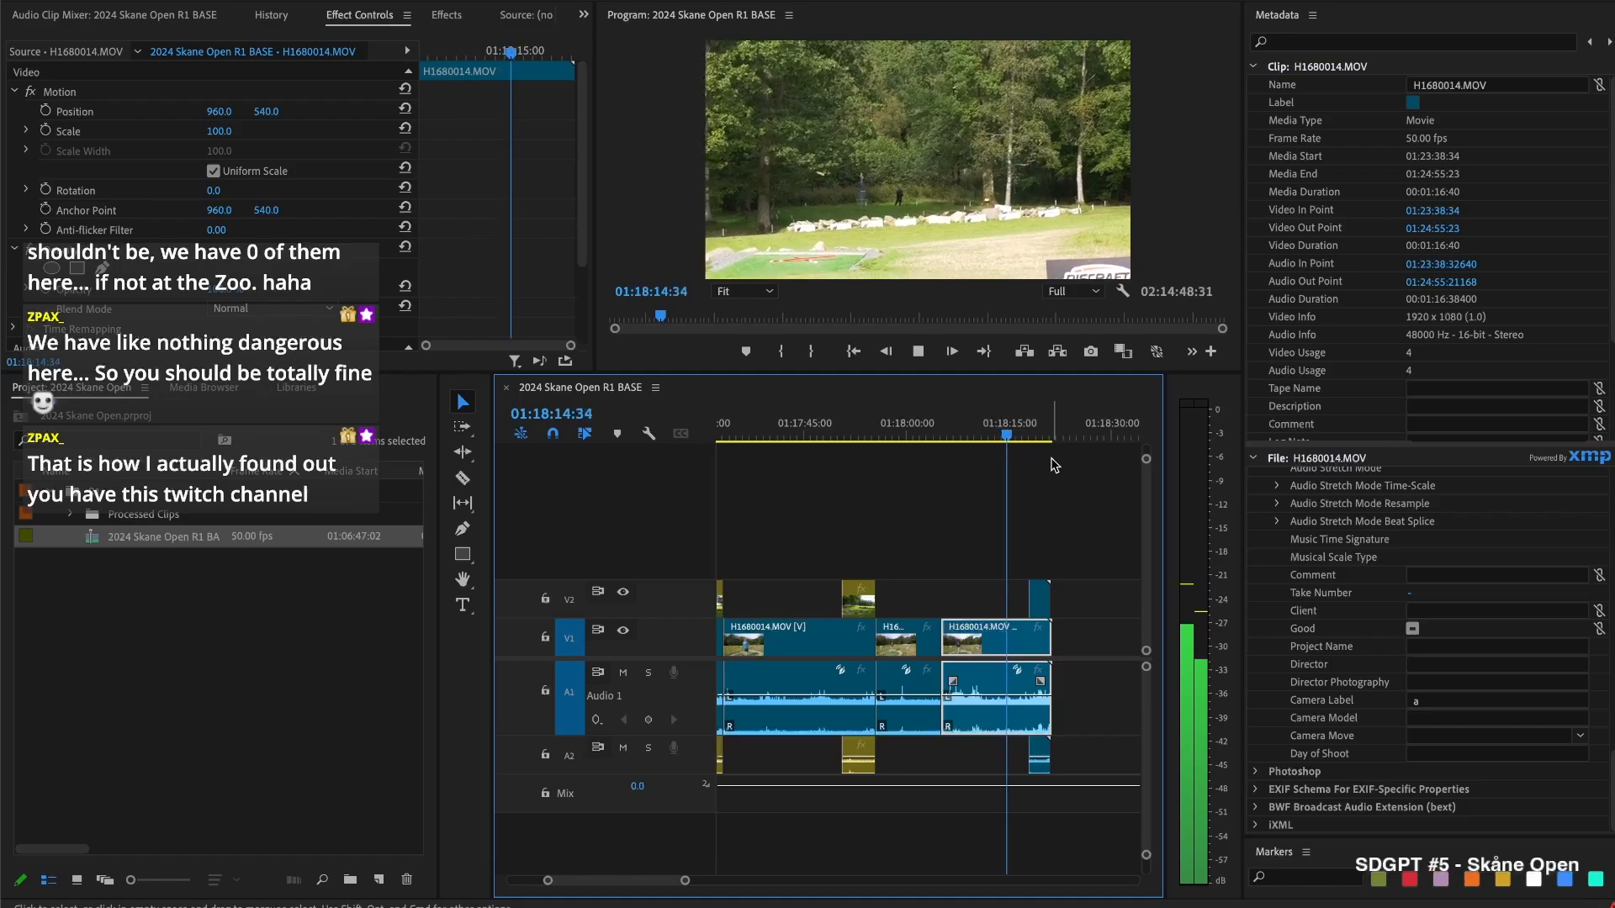
key(space)
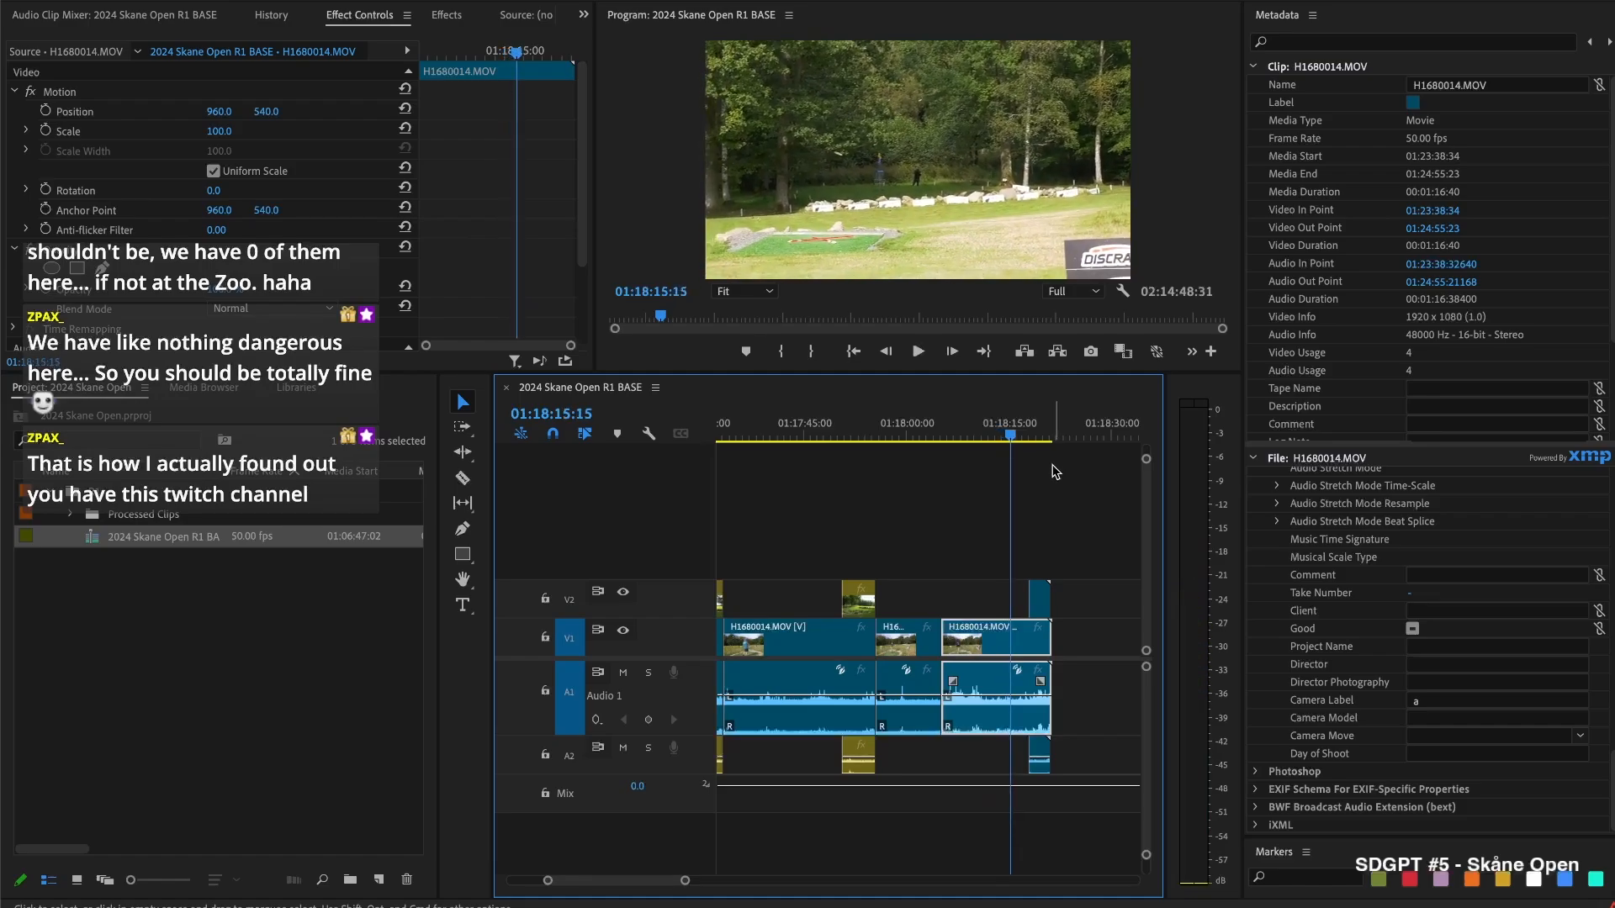
click(1000, 426)
key(space)
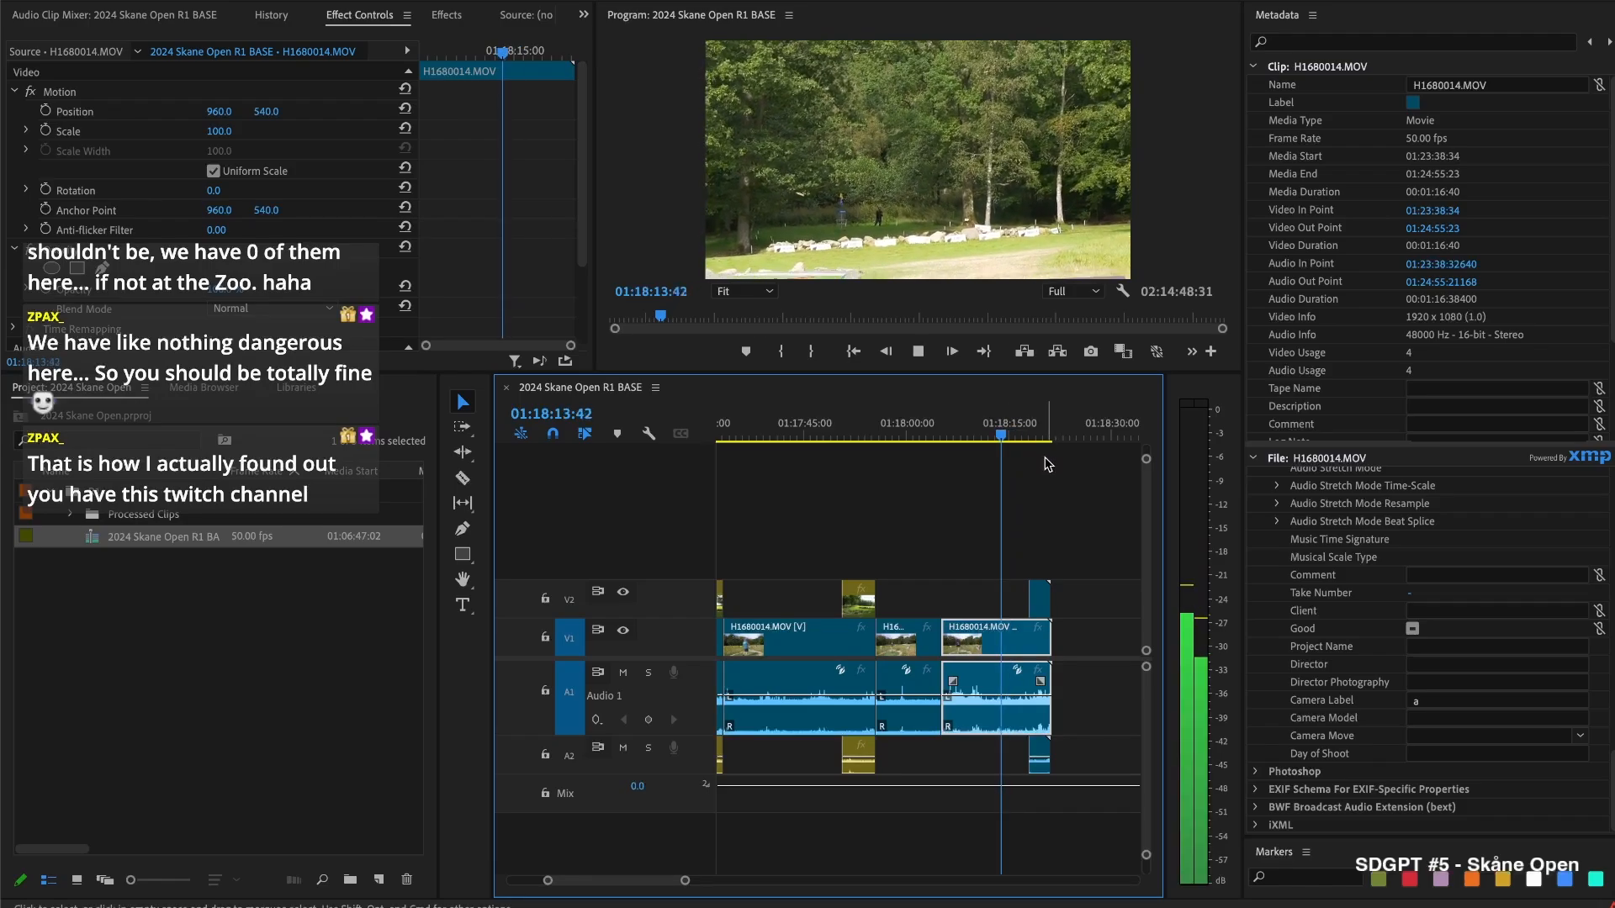
drag(1029, 588, 1015, 589)
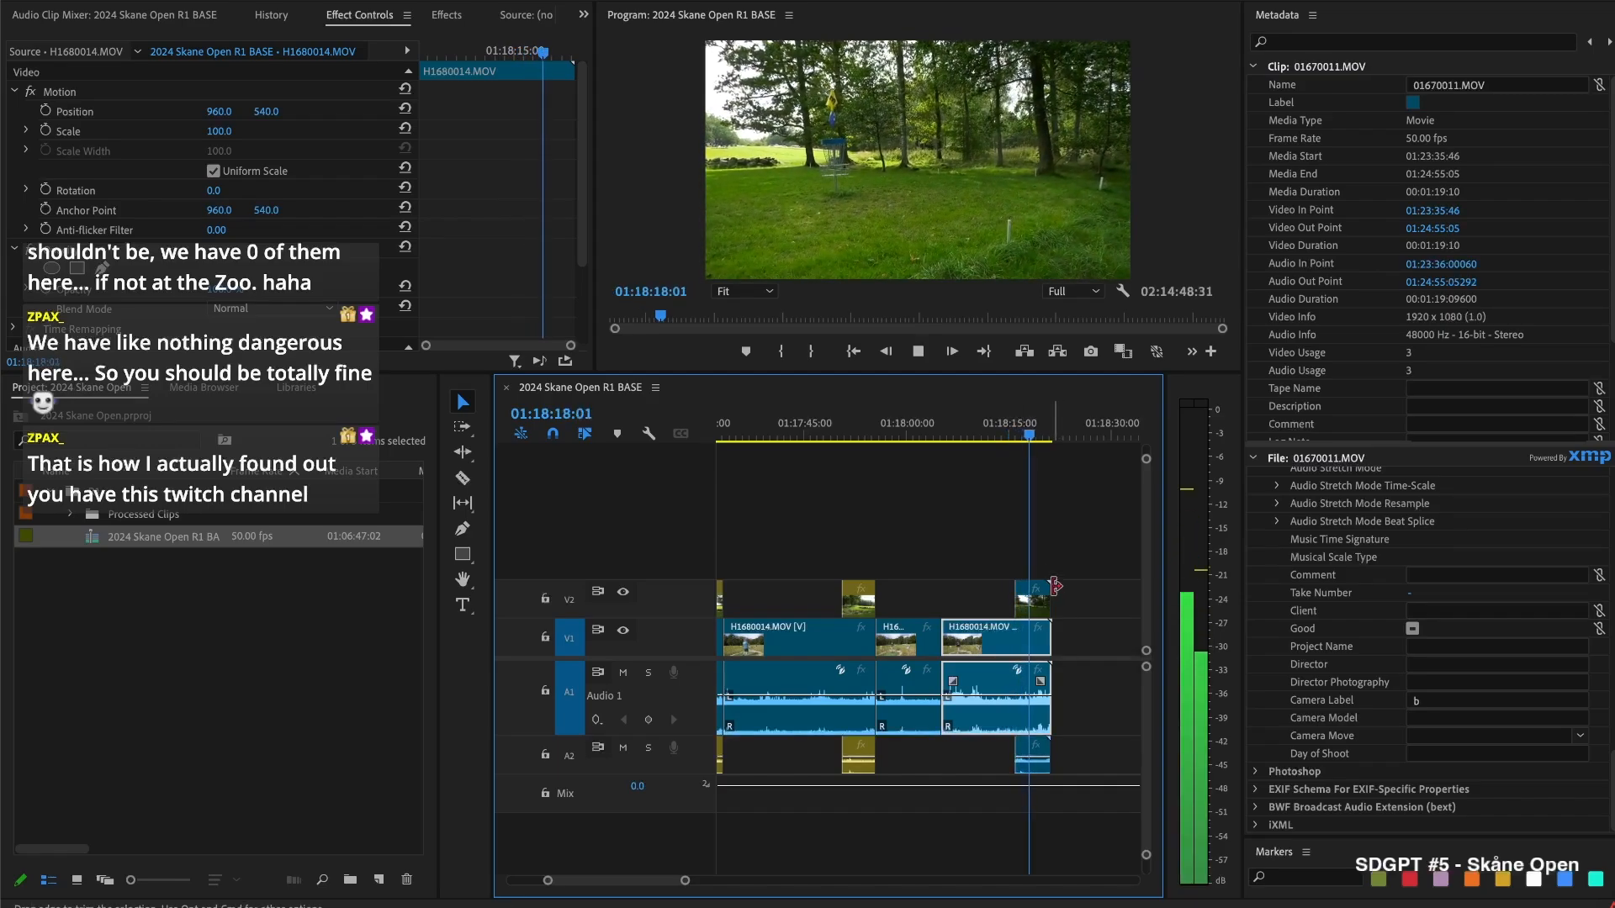
Review the 01670011.MOV basket shot in the enlarged program view and stop playback at 01:18:20:18
key(space)
key(grave)
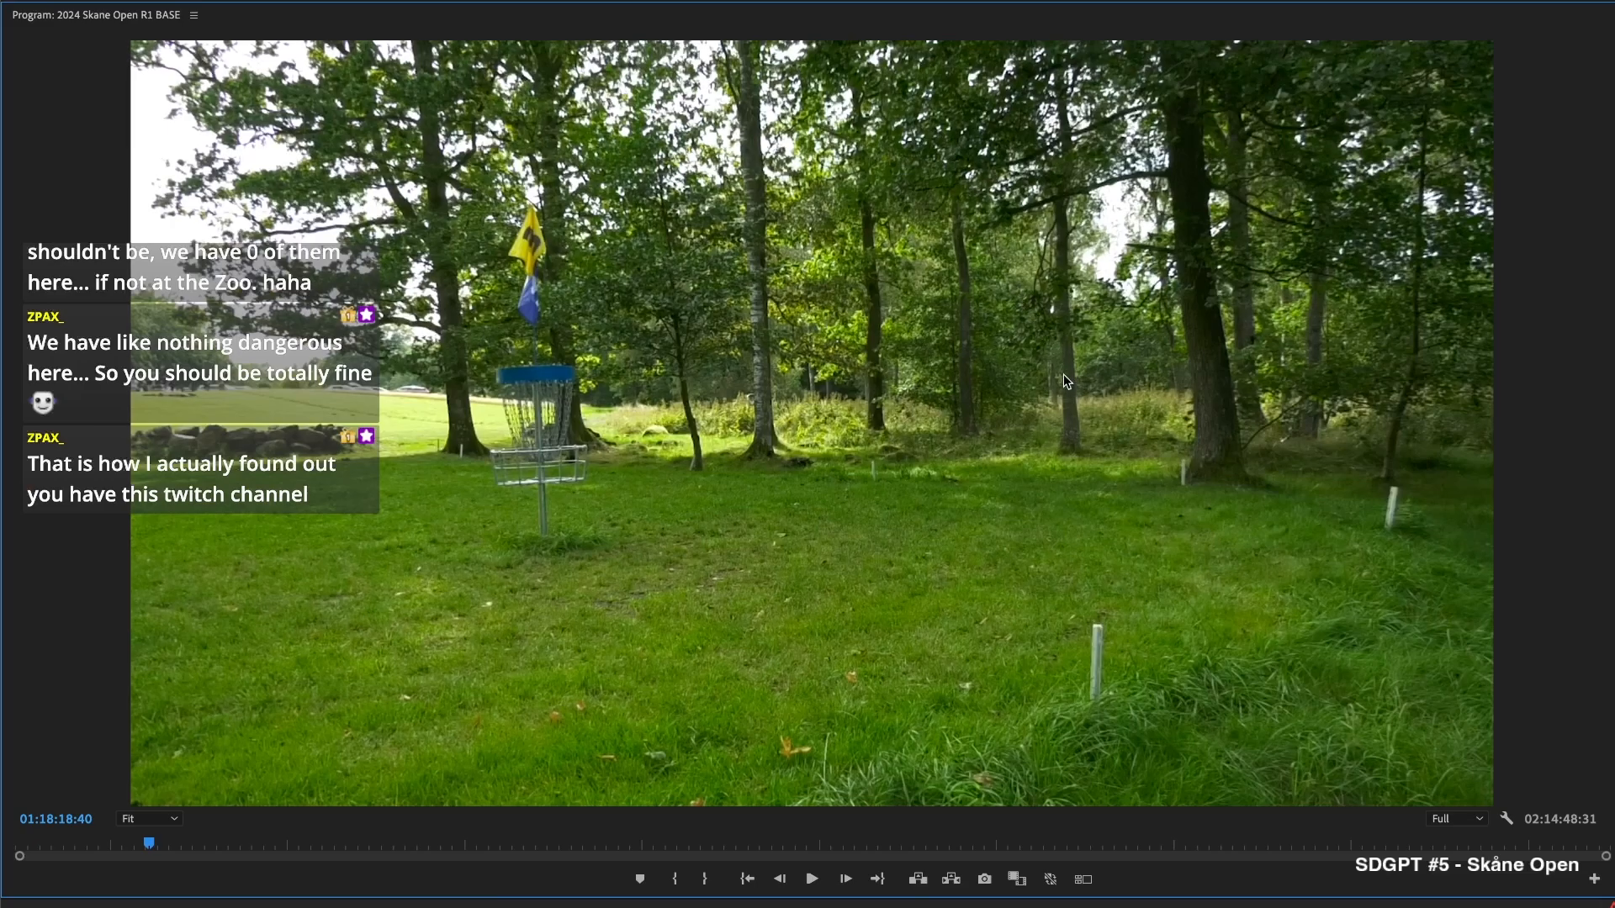
key(j)
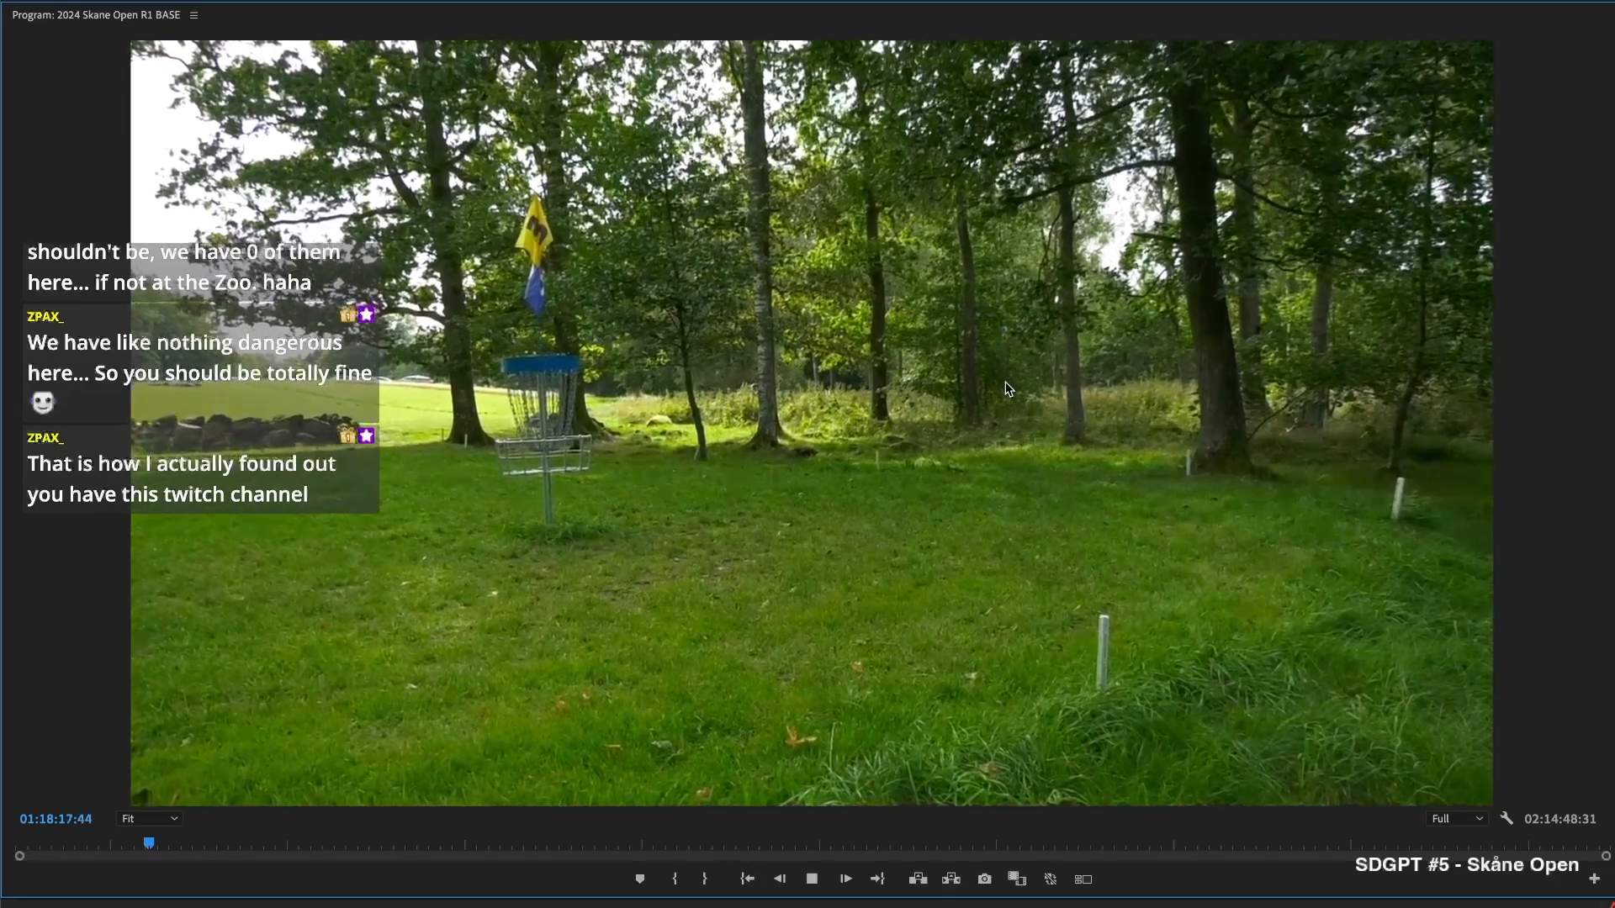
key(space)
key(space)
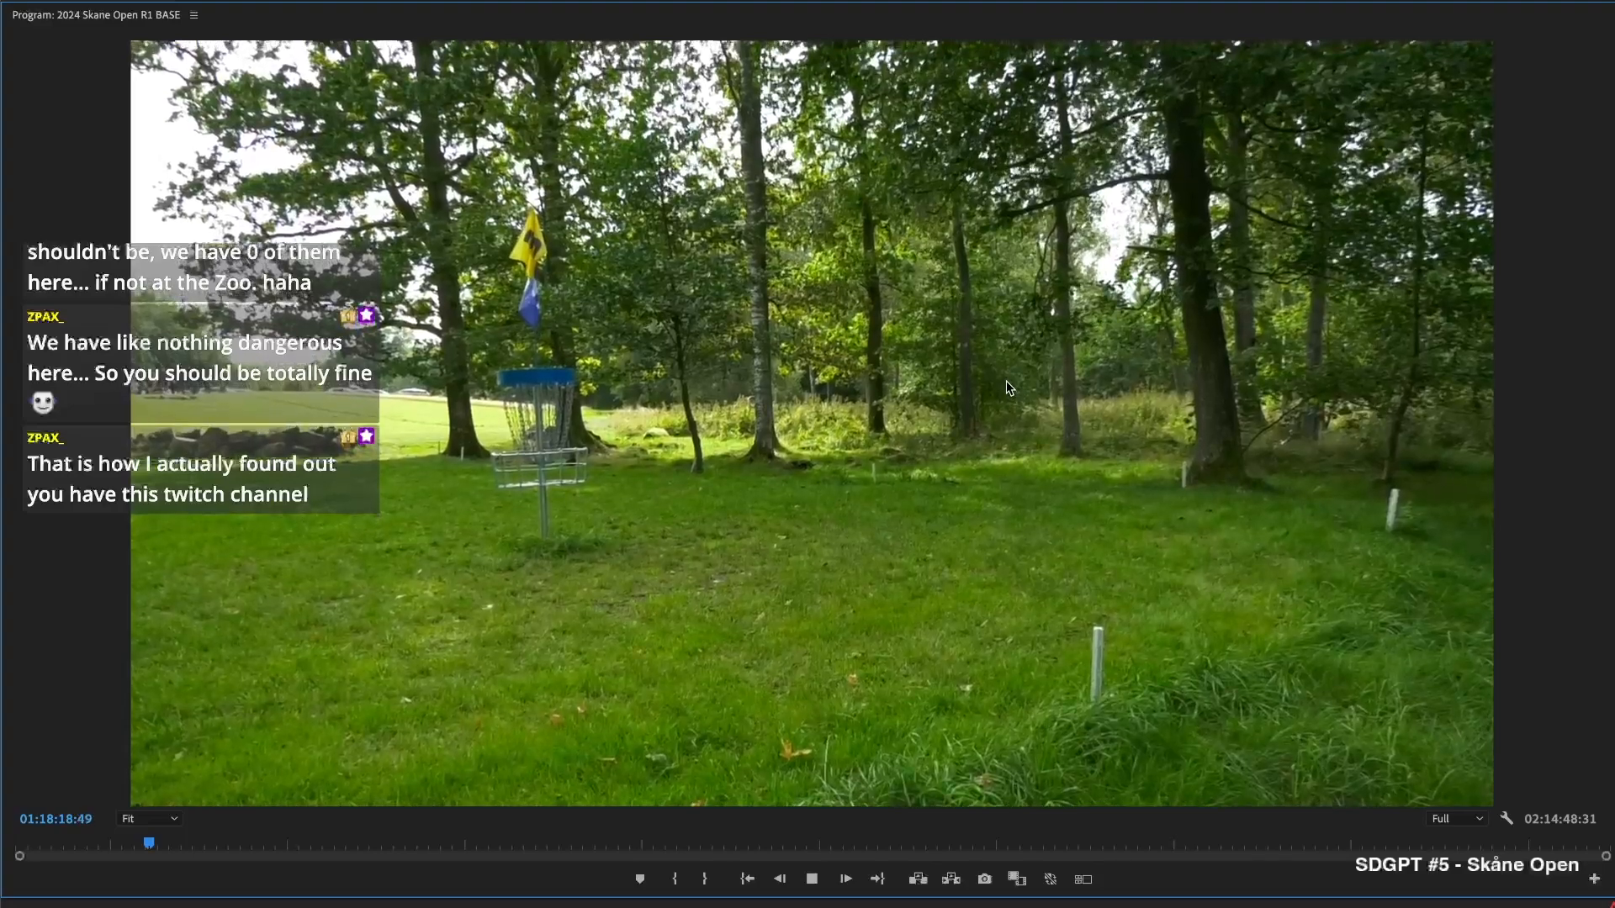
key(space)
key(grave)
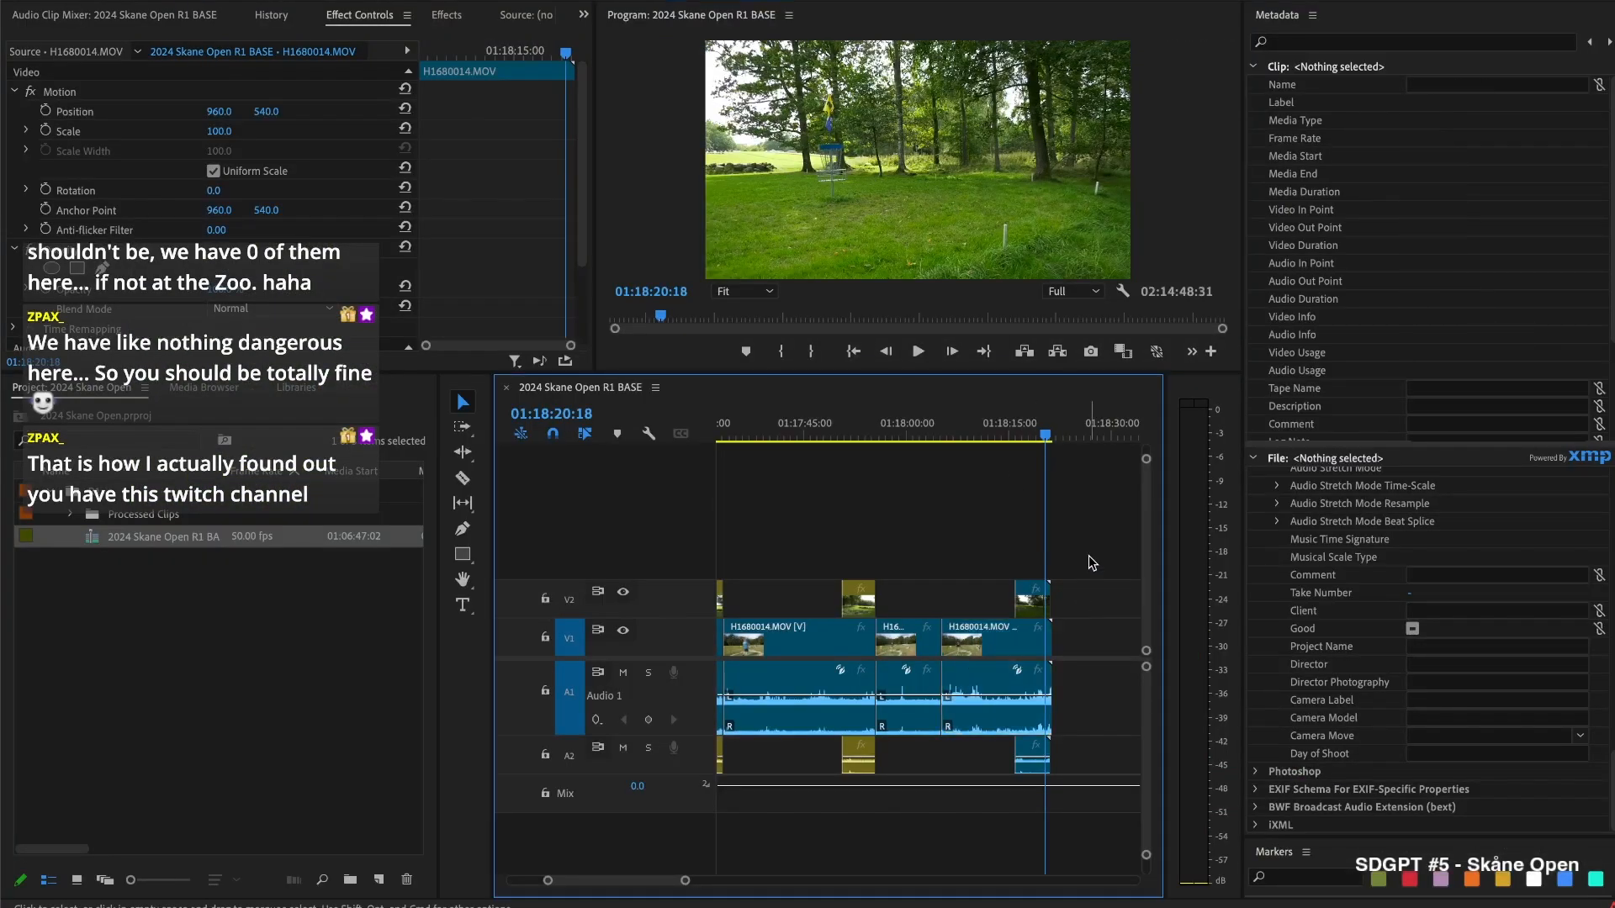
Remove the ends of H1680014.MOV and 01670011.MOV after 01:18:20:18 on all tracks
click(1066, 603)
drag(1075, 576, 1048, 682)
key(Delete)
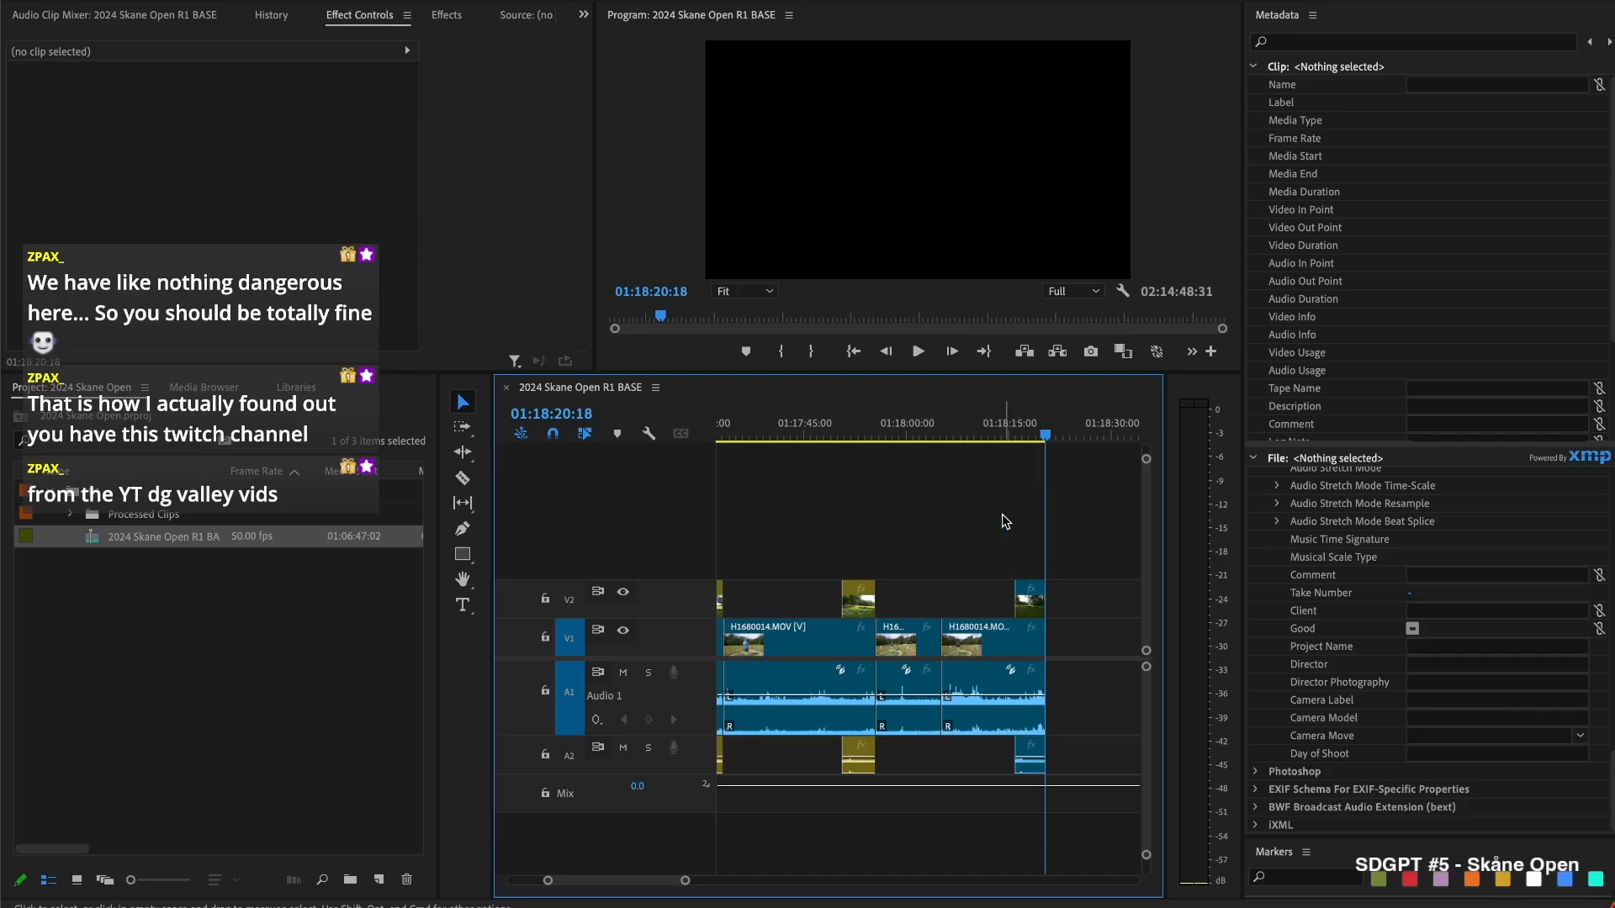
Close the gap after 01:18:20:18 so that H1680015.MOV directly follows H1680014.MOV
scroll(1013, 531, down, 2)
scroll(1016, 539, down, 3)
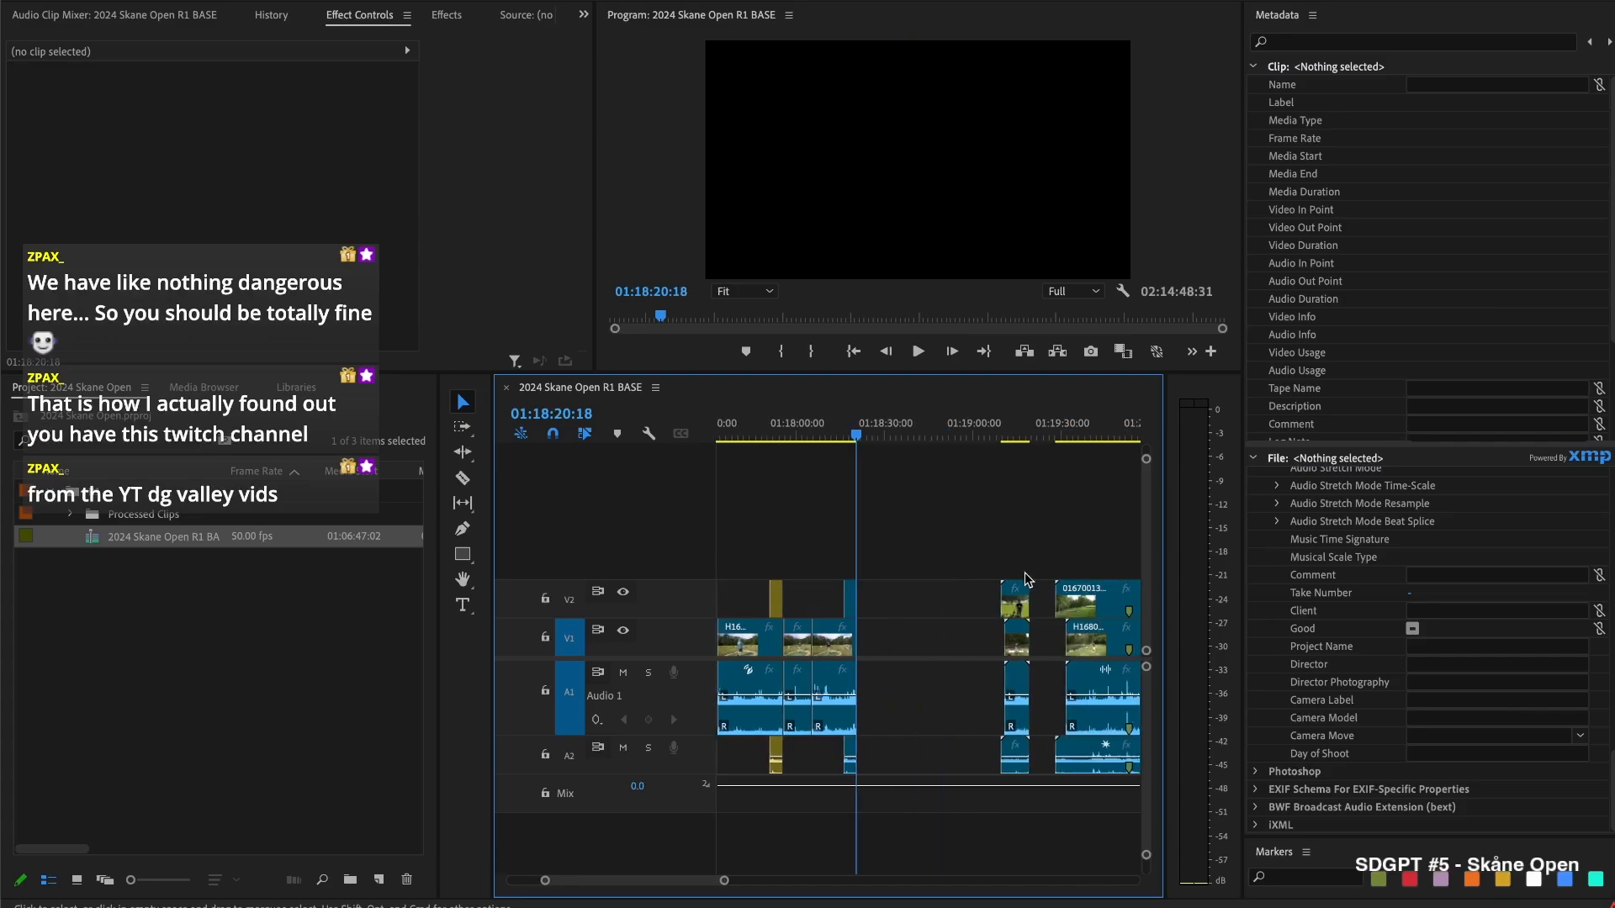
scroll(976, 567, up, 3)
scroll(982, 566, up, 3)
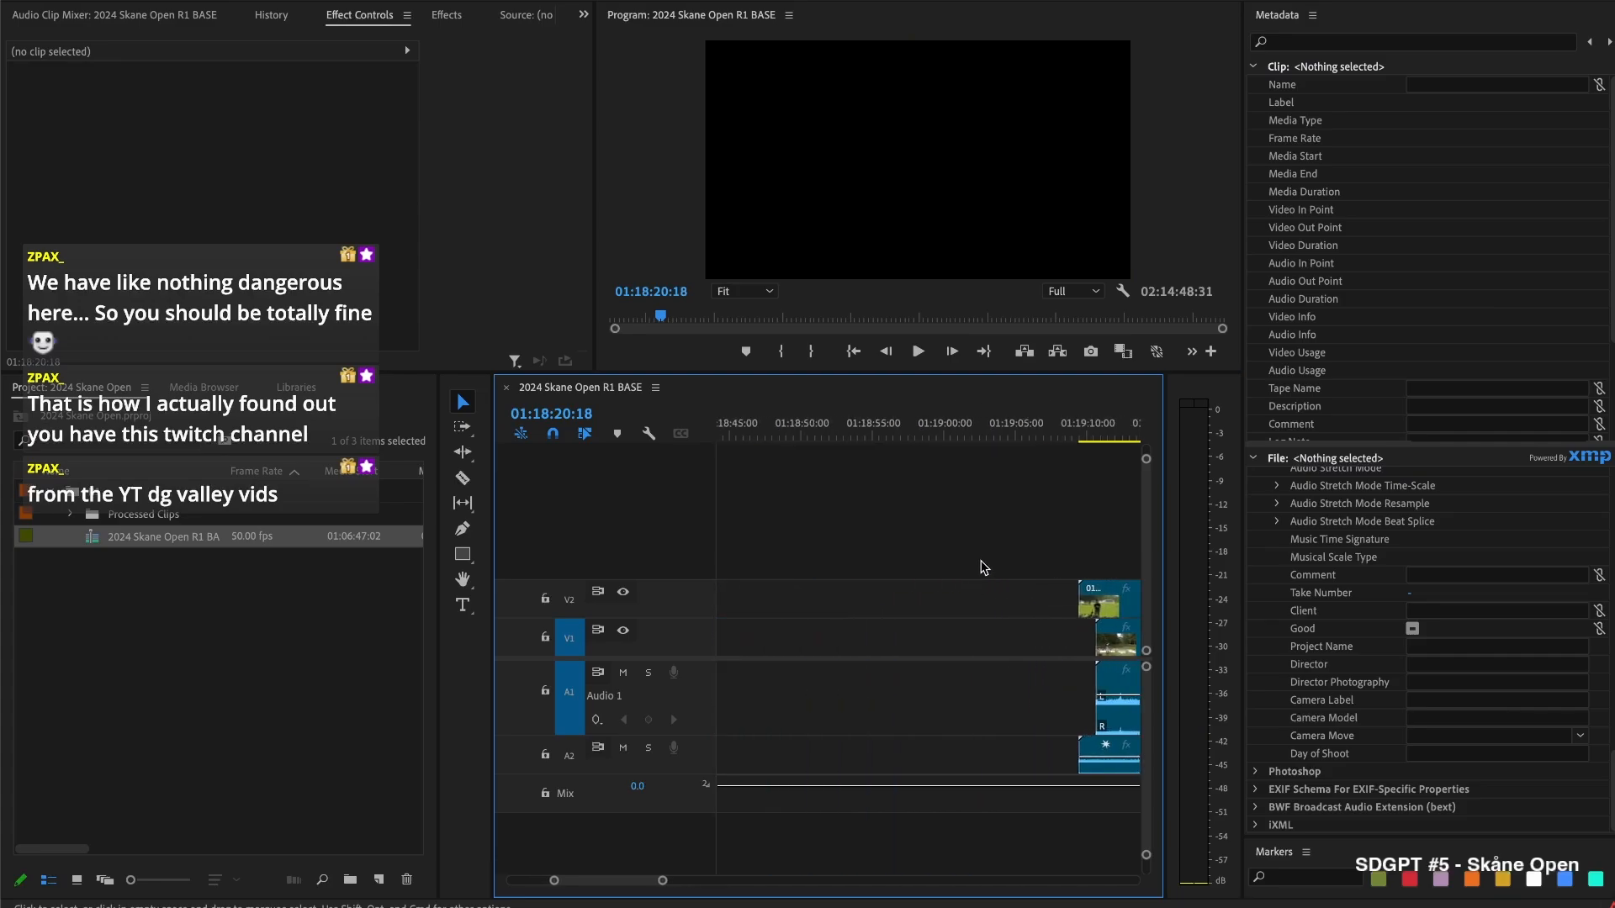
scroll(980, 566, down, 3)
drag(872, 598, 998, 598)
scroll(919, 555, down, 4)
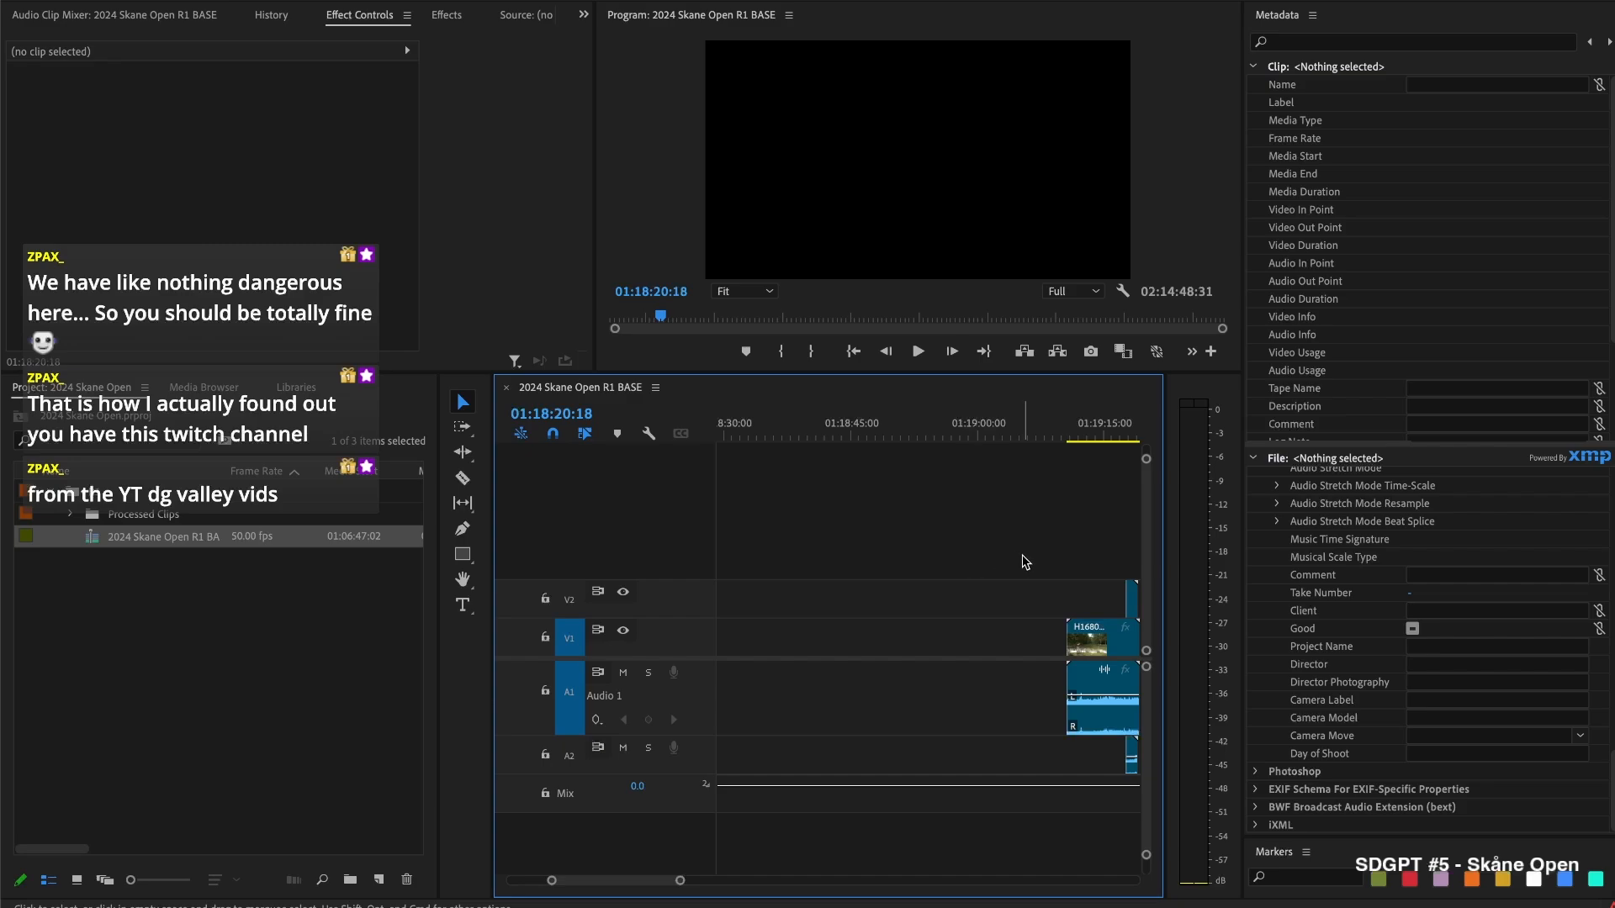
scroll(998, 598, up, 1)
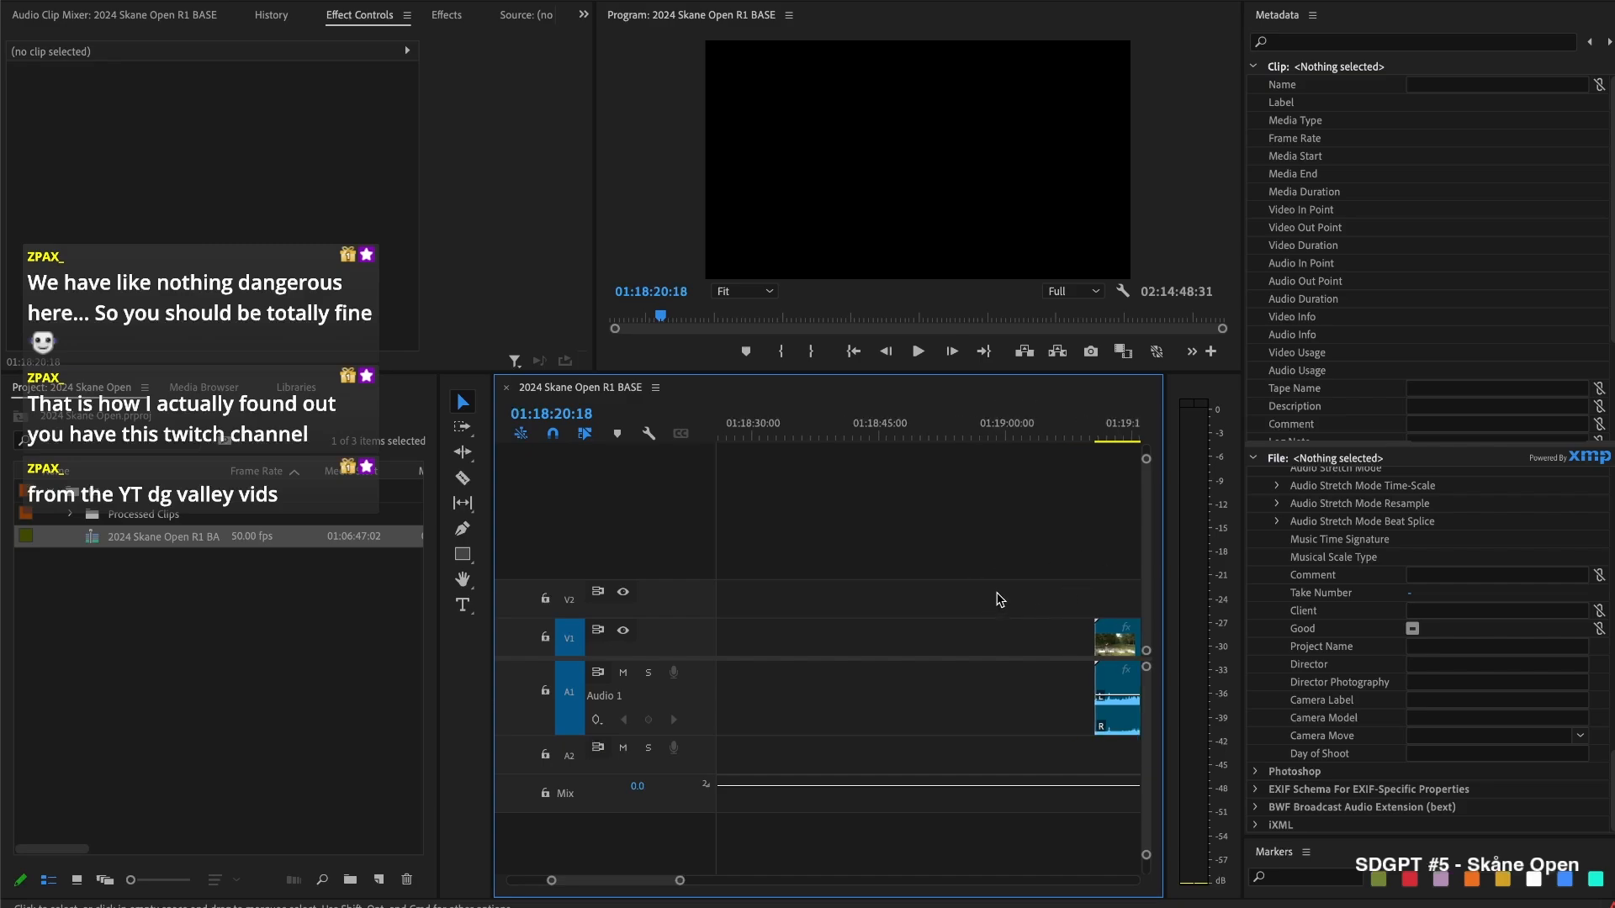
scroll(959, 608, up, 5)
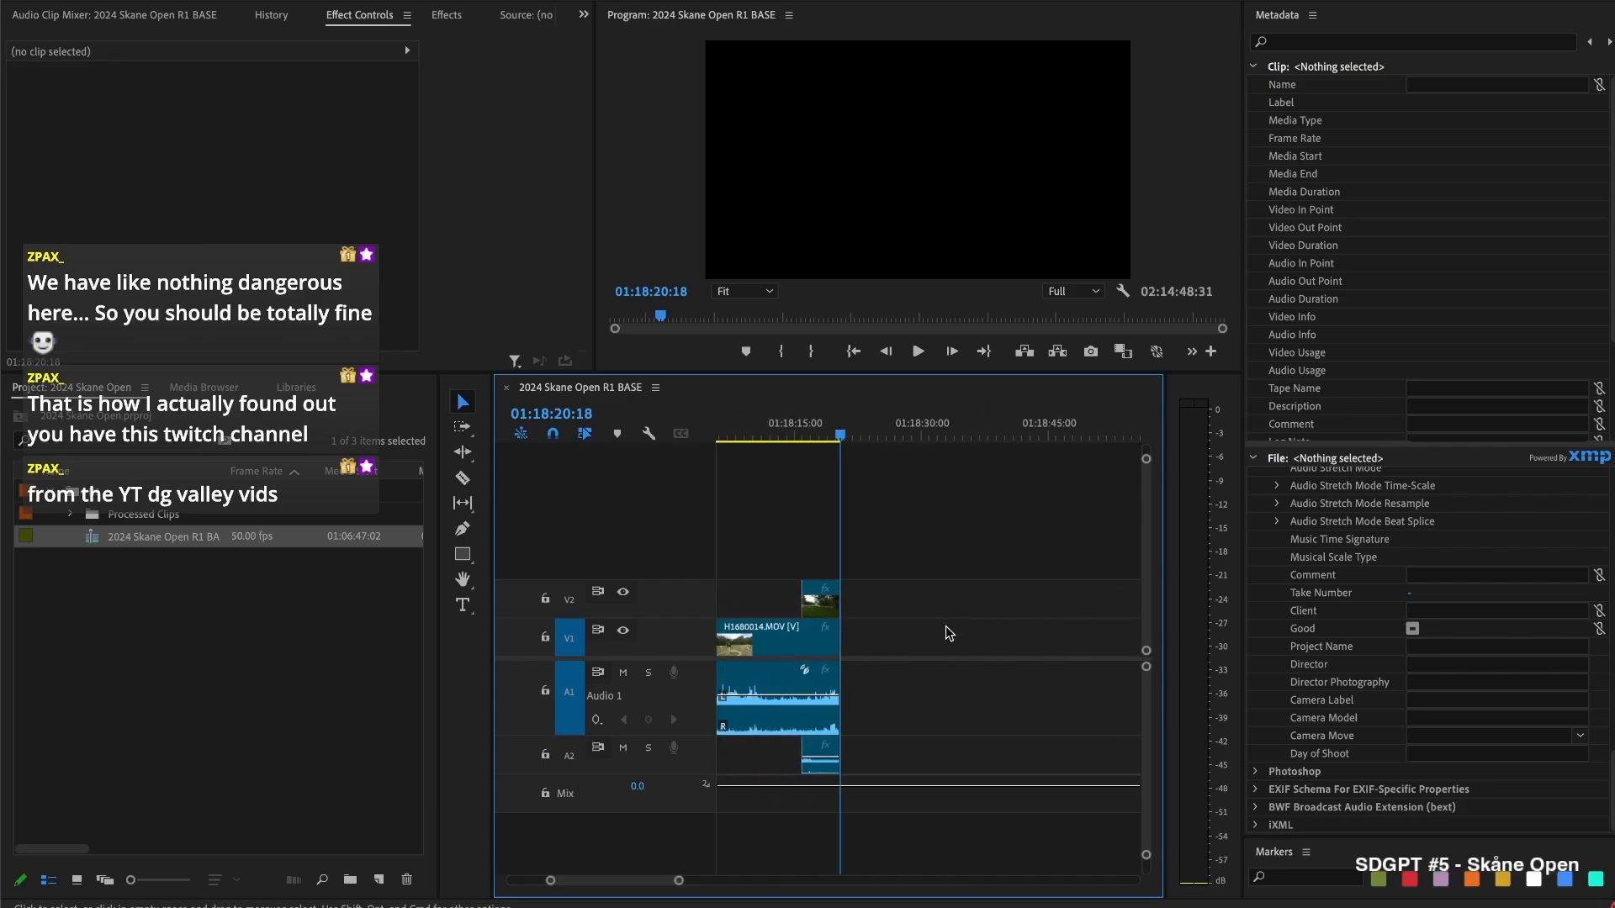
click(945, 631)
key(Delete)
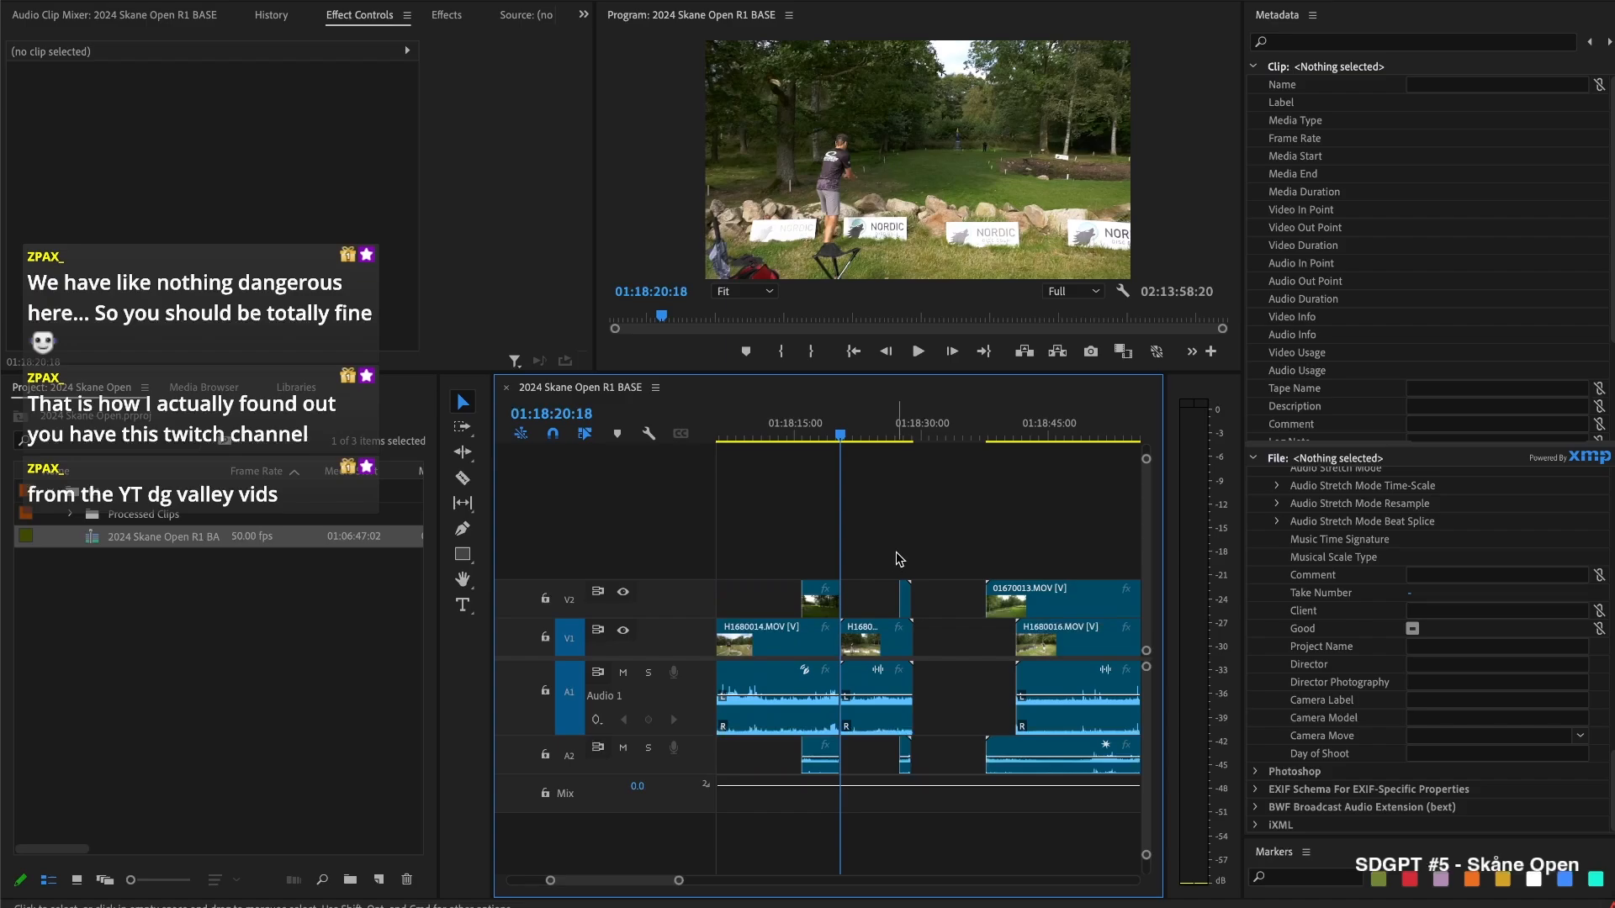
Play the start of H1680015.MOV up to 01:18:23:11 and examine the player's throw
key(space)
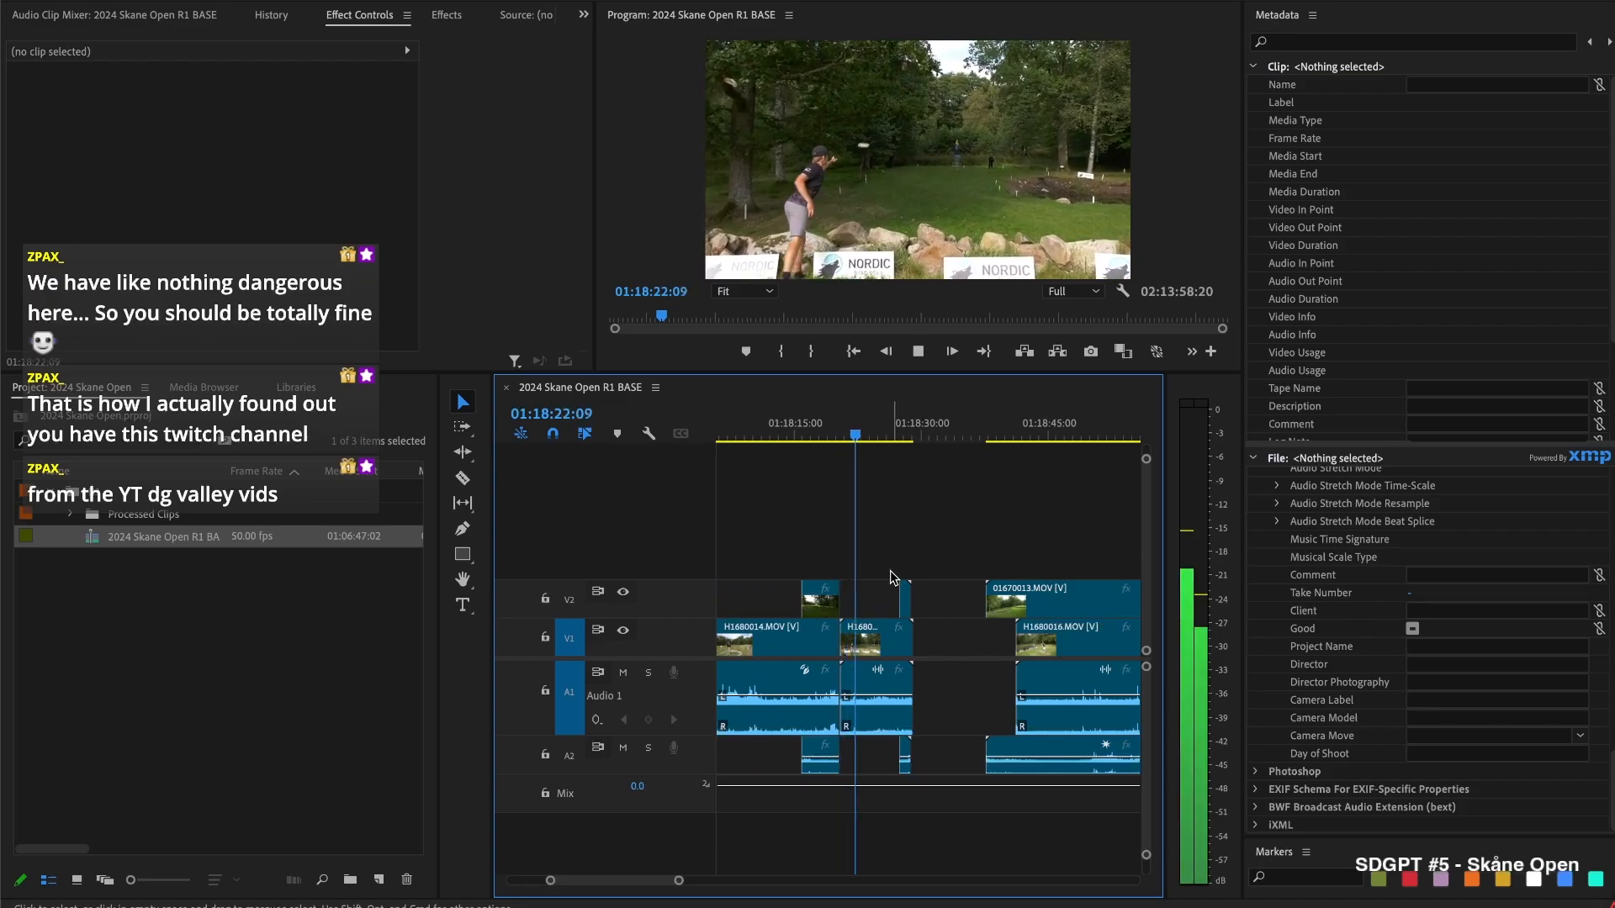
key(space)
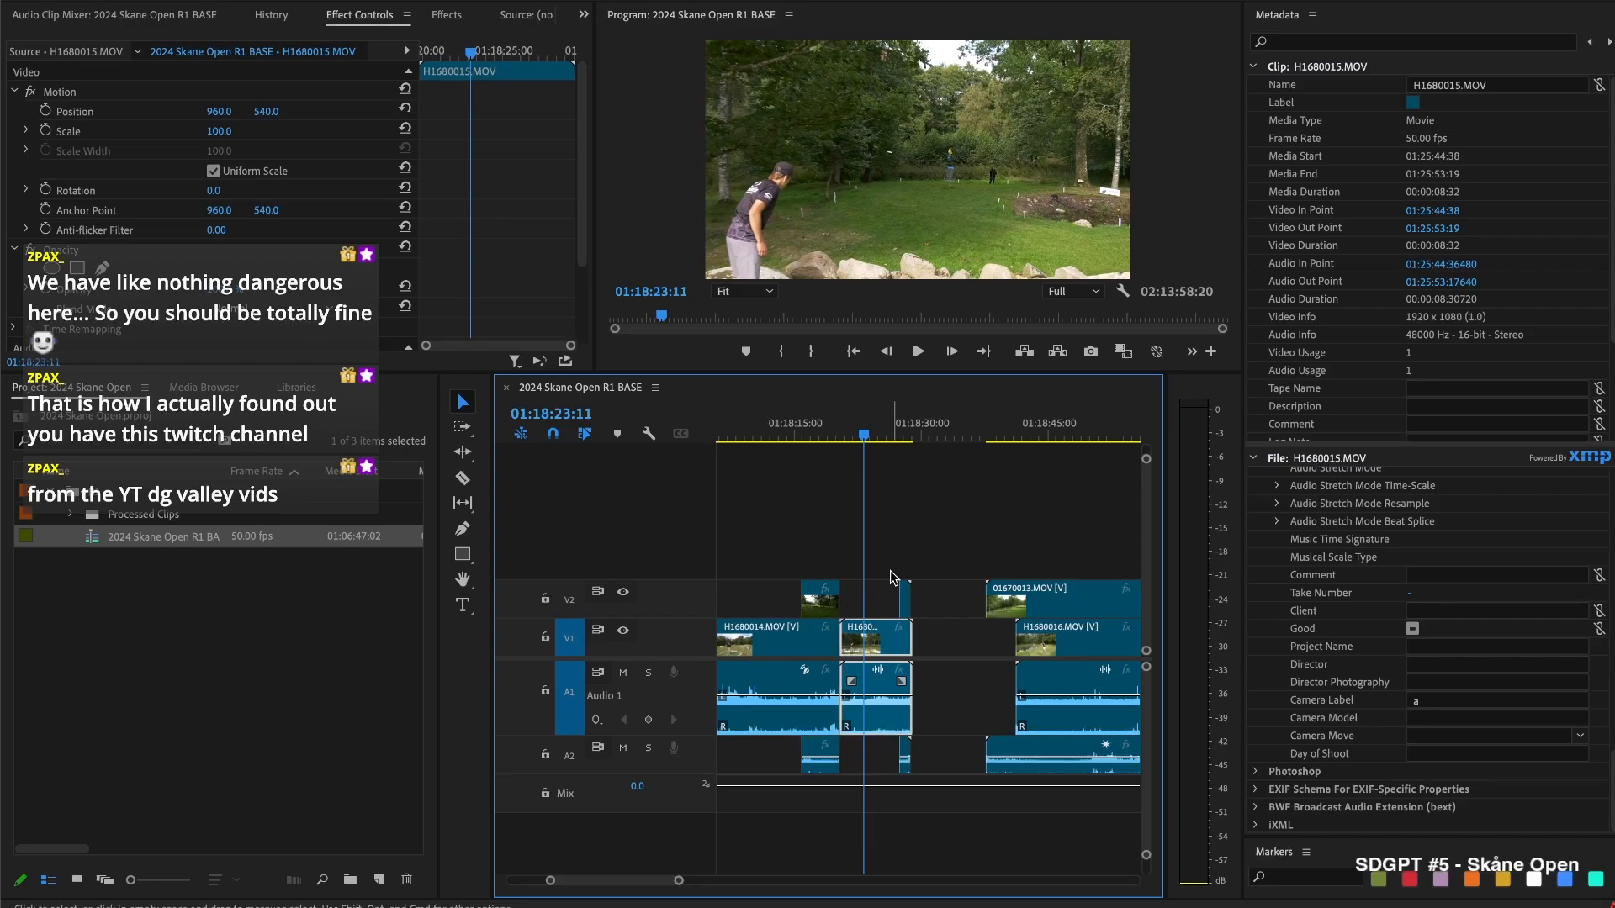
click(867, 545)
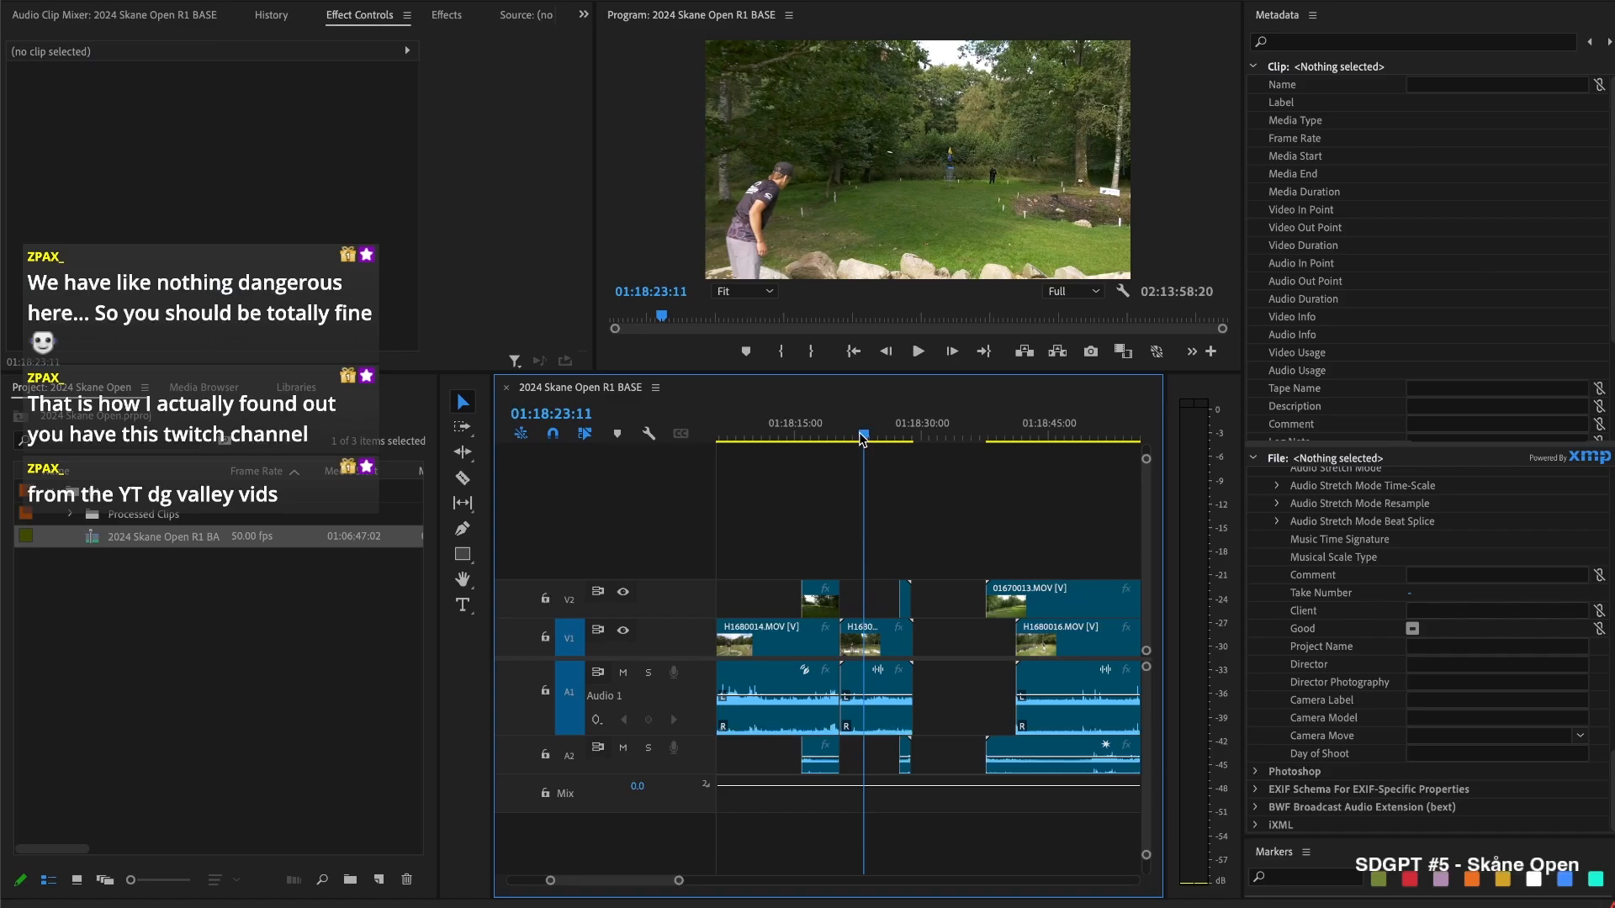
Play H1680015.MOV from 01:18:23:07 and delete the short 01670012.MOV piece above its end
click(856, 434)
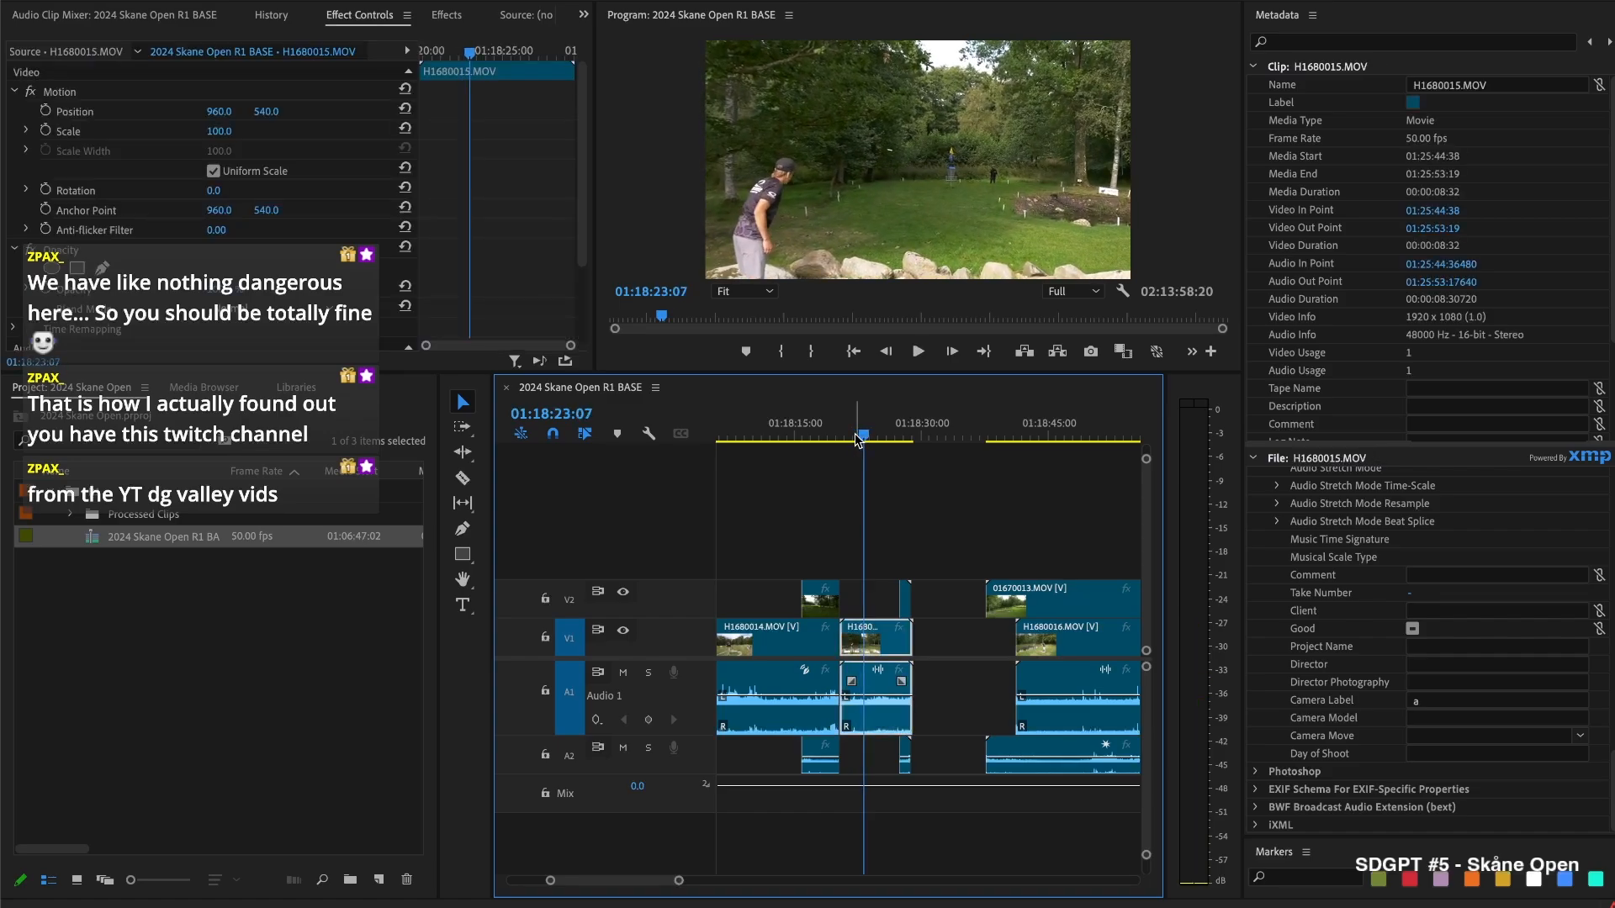
key(space)
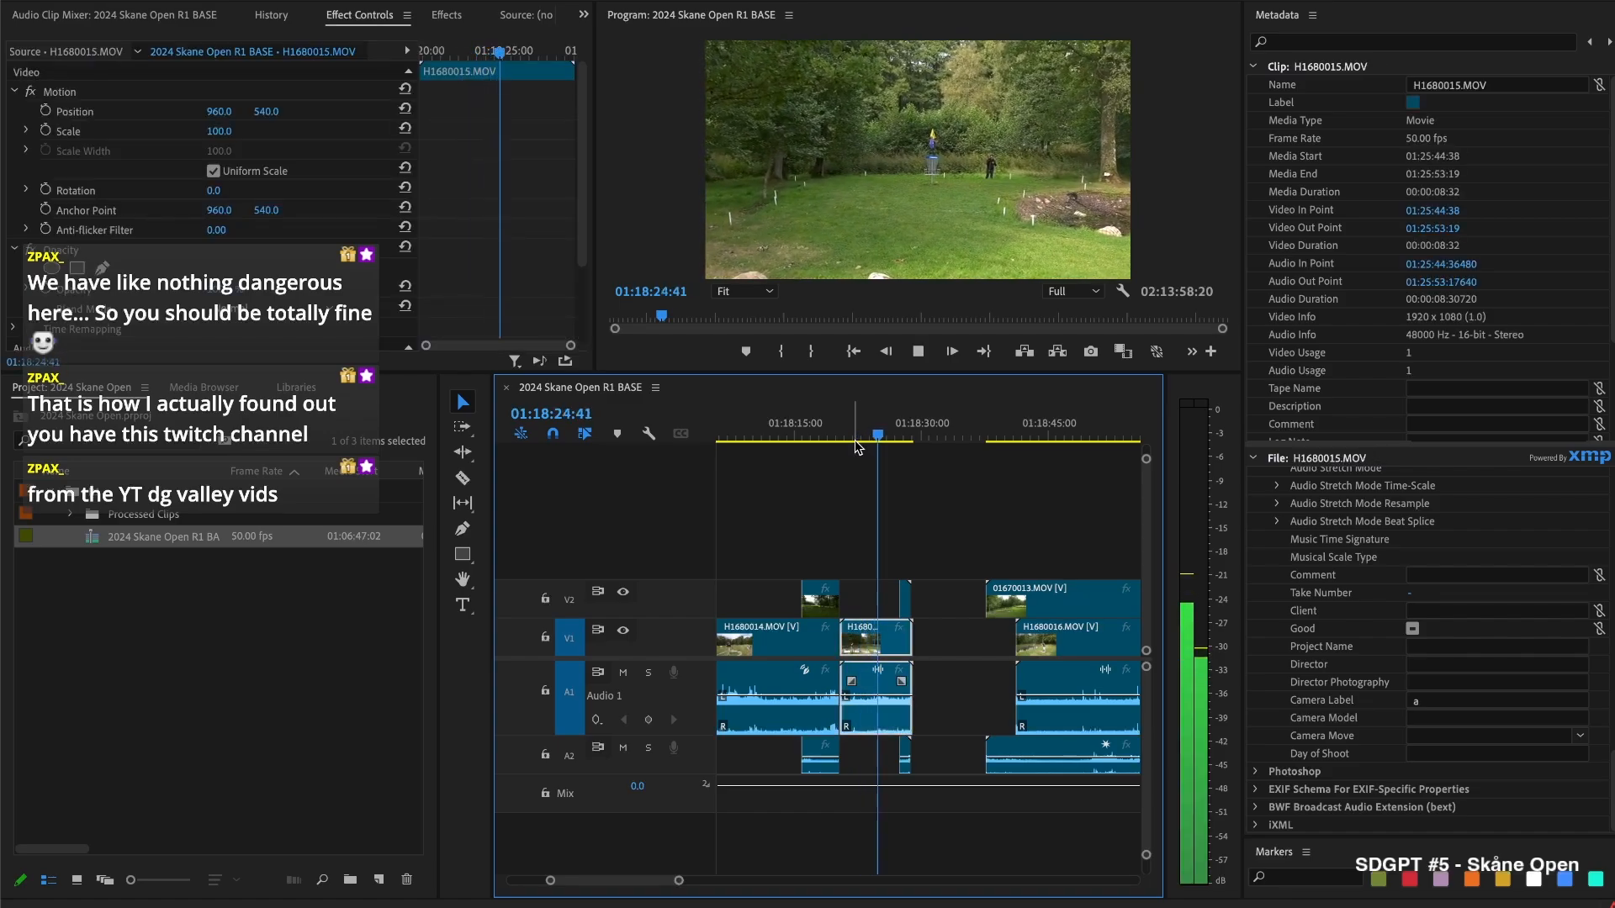
key(space)
click(905, 604)
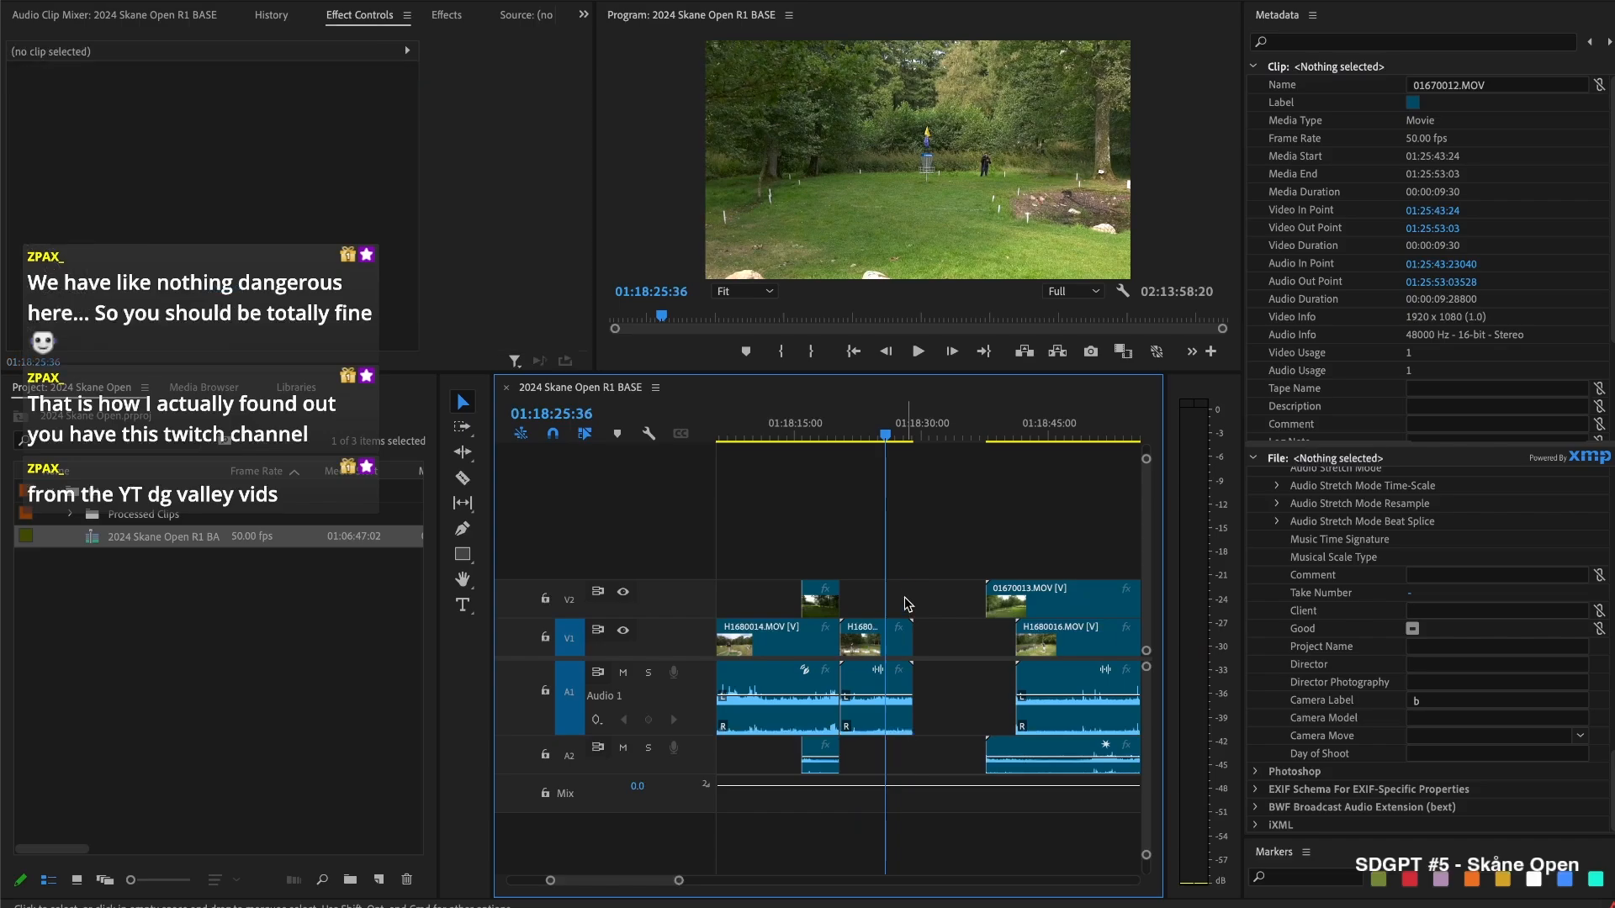
Cut H1680015.MOV at 01:18:27:26 and delete the remainder after the cut
key(space)
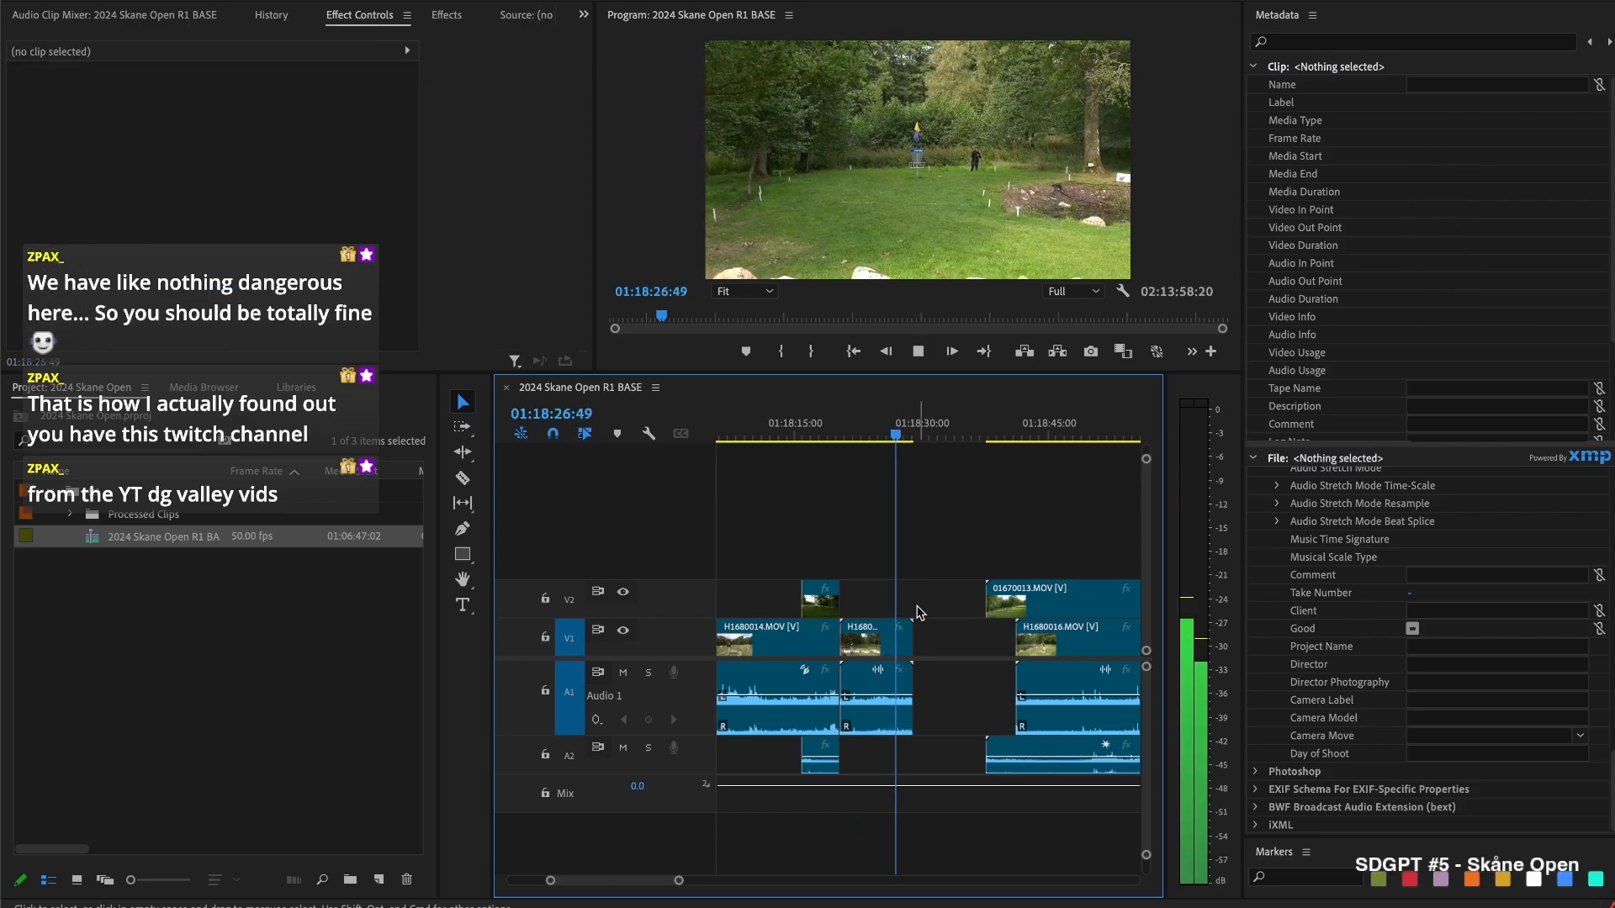
key(space)
key(d)
key(super+k)
click(906, 631)
key(Delete)
Trim the start of 01670013.MOV to about 01:19:04 and play the beginning of H1680016.MOV
scroll(963, 623, right, 3)
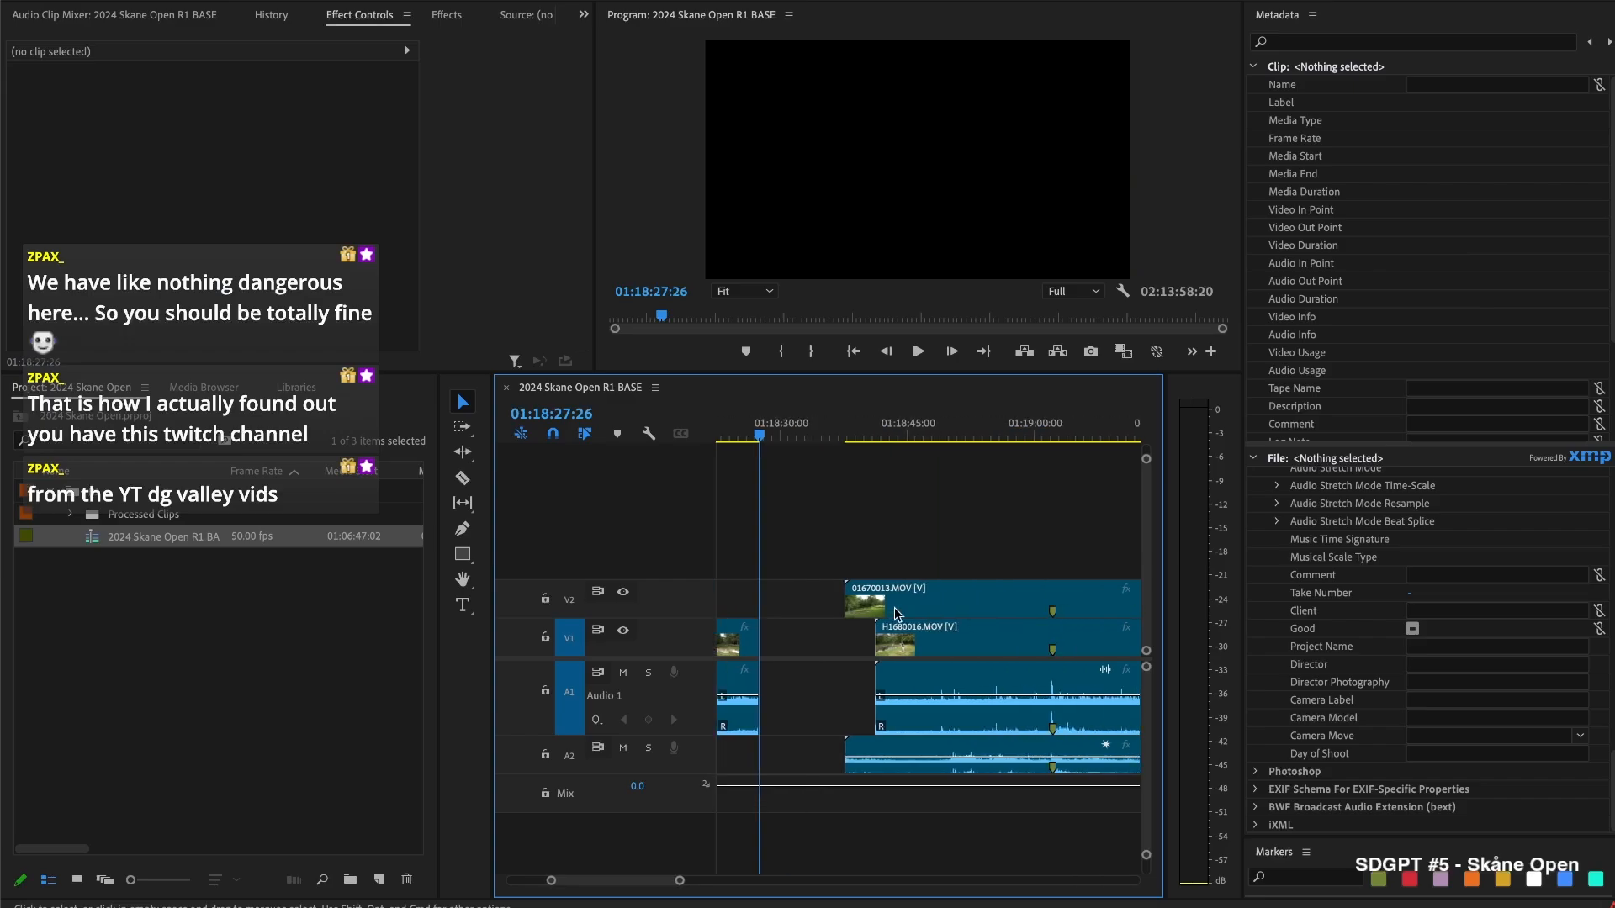
drag(854, 597, 1089, 597)
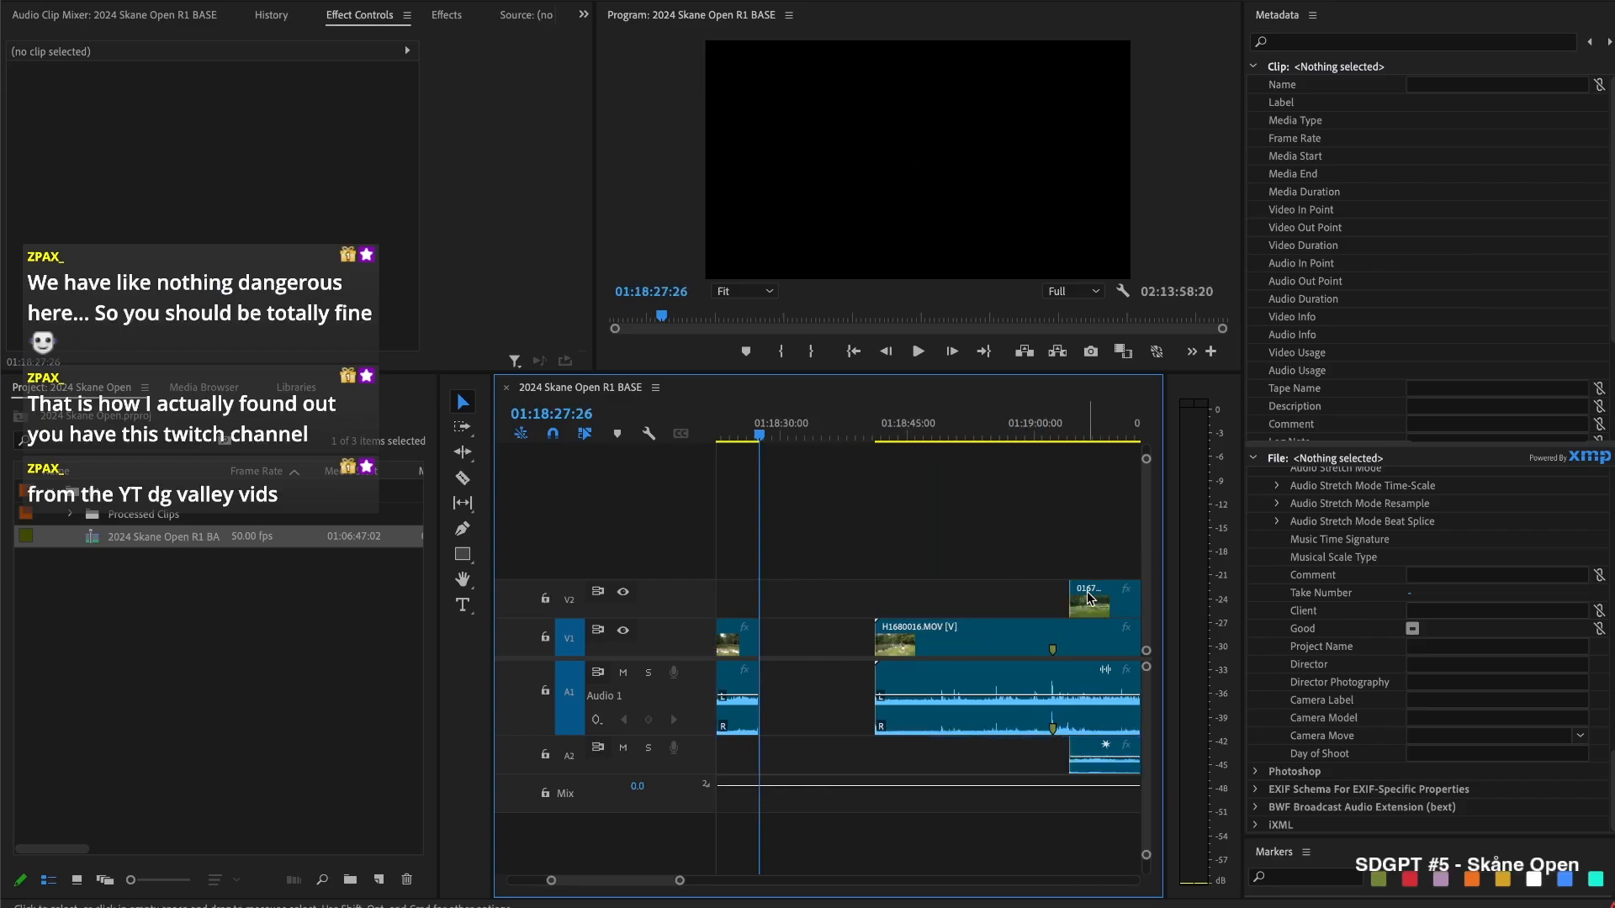
click(890, 419)
key(space)
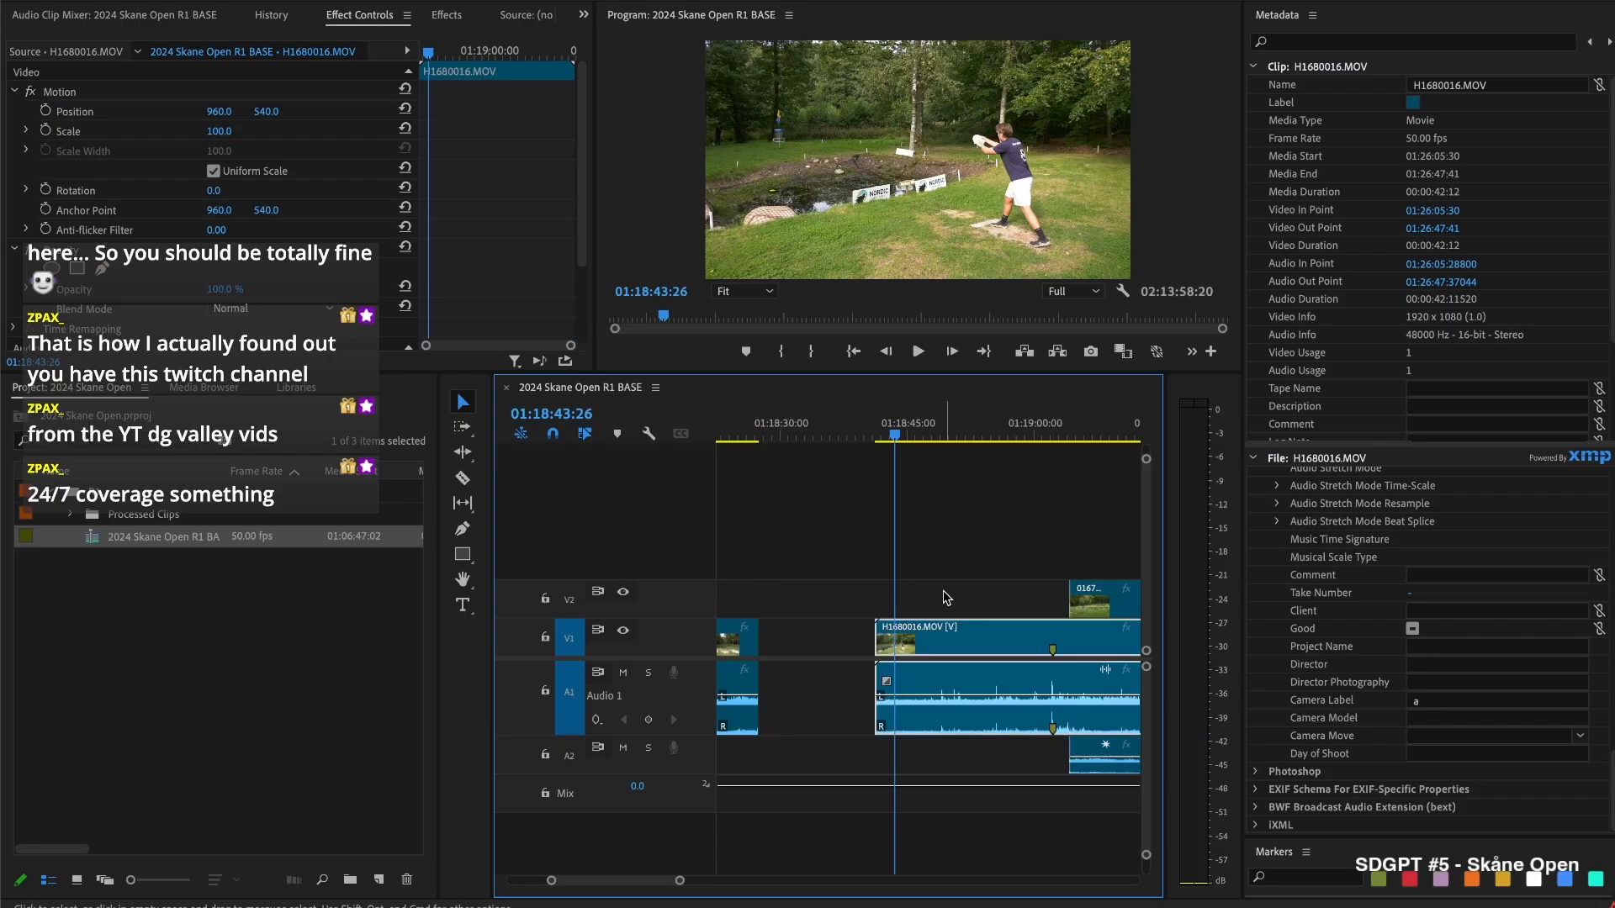
Assign the Yellow label to the 01670011.MOV clip on V2
scroll(946, 597, left, 5)
right_click(1017, 619)
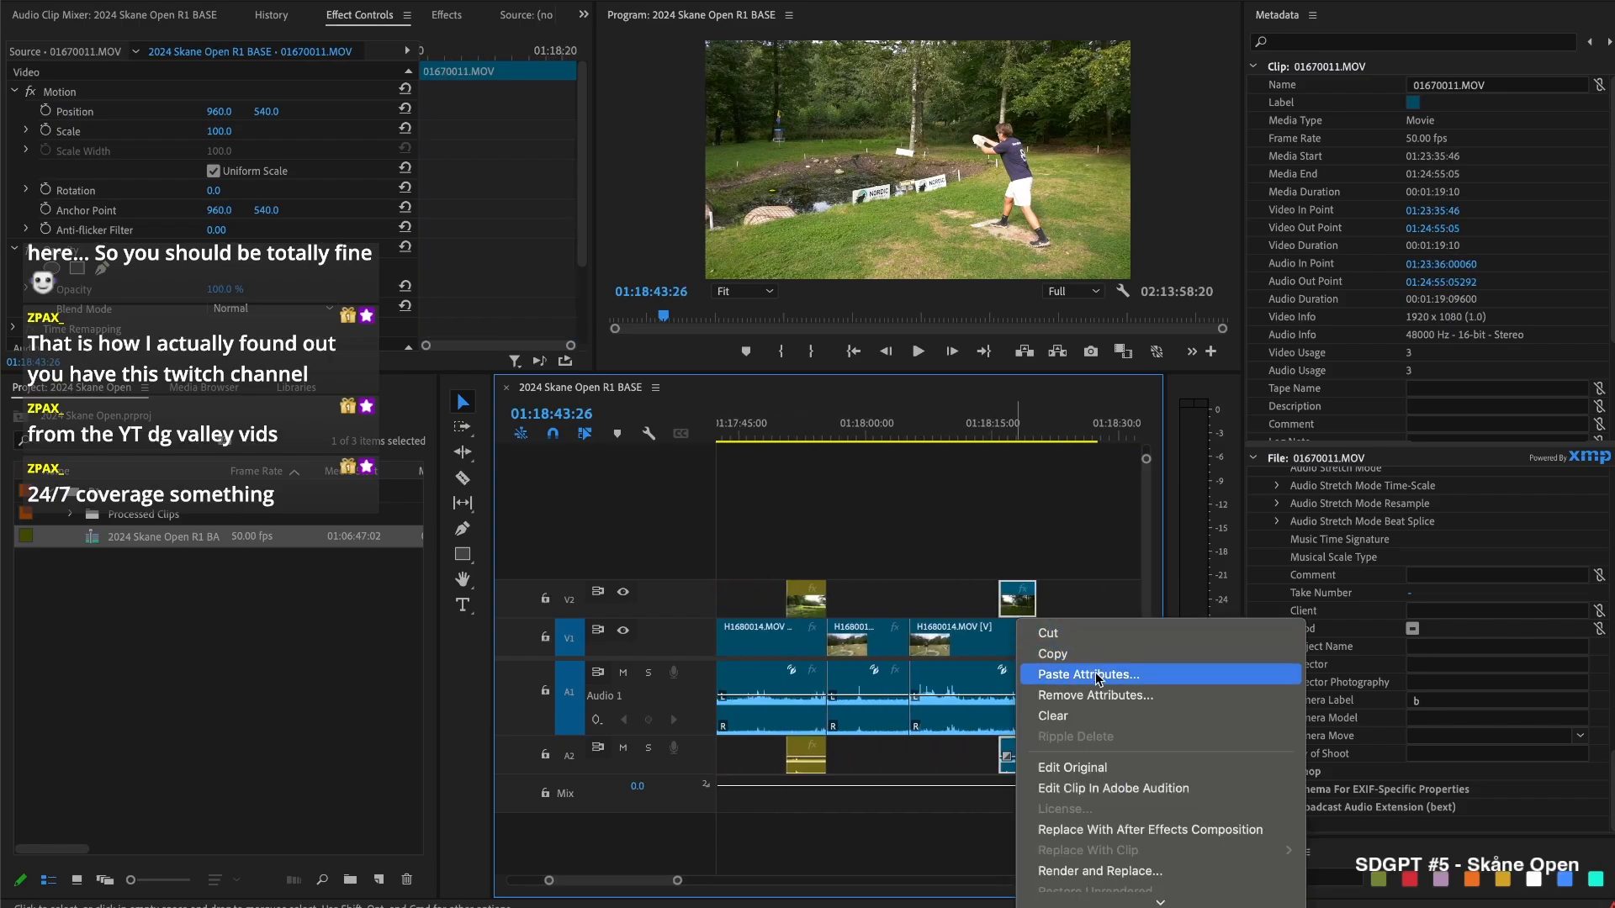
mouse_move(1180, 349)
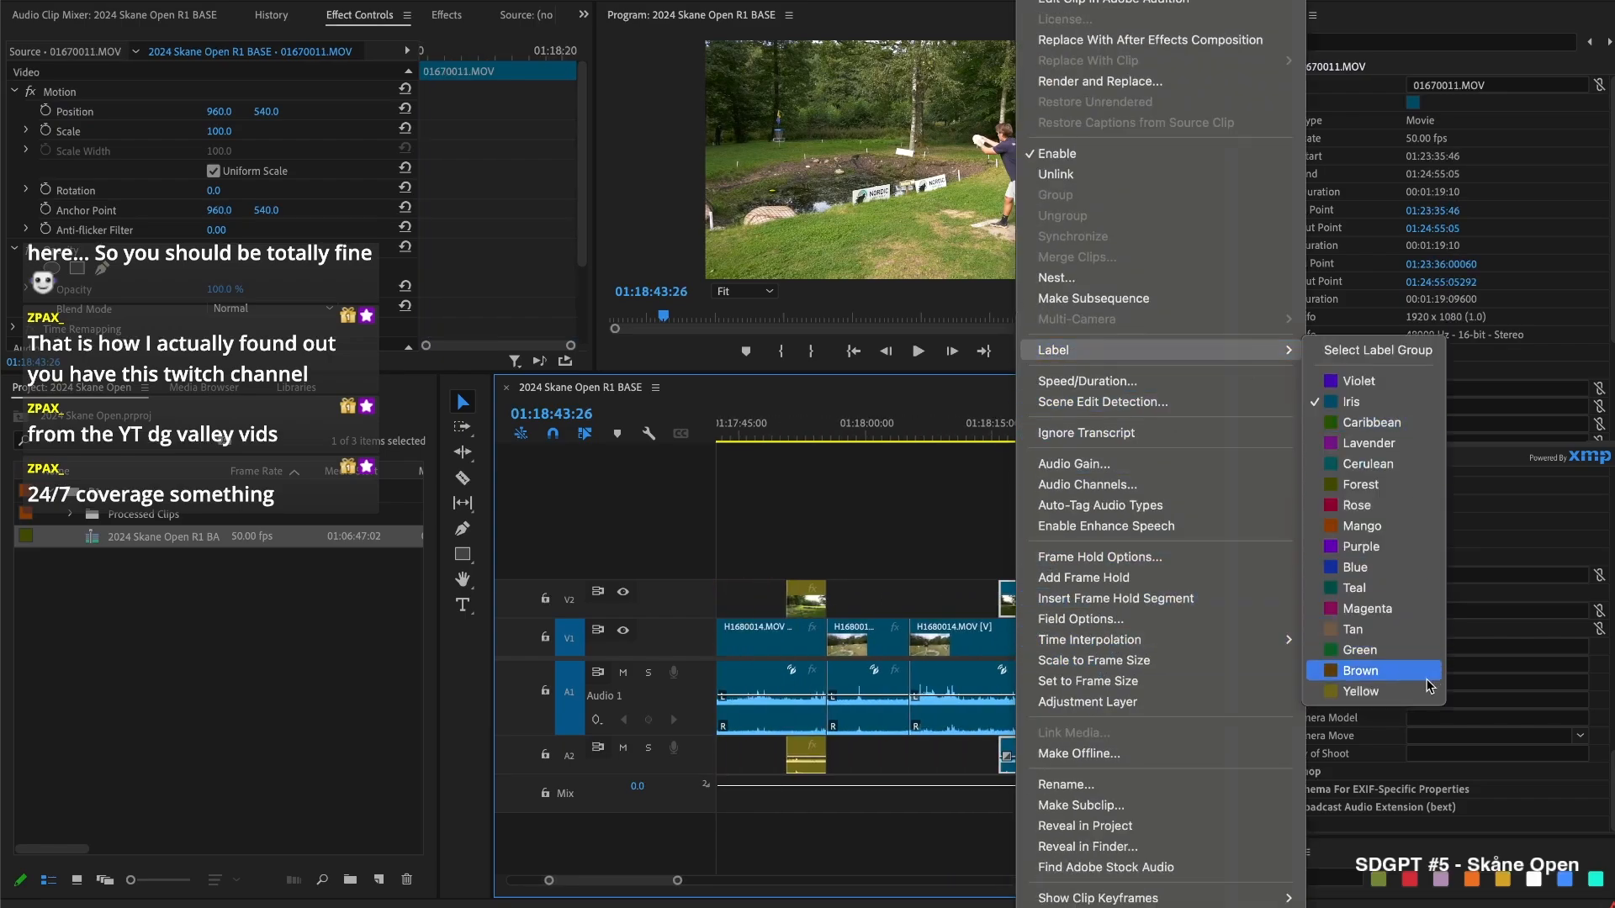
click(1360, 691)
click(1065, 504)
Play the start of H1680016.MOV to examine the throw preparation and stop at 01:18:46:48
scroll(1064, 503, right, 5)
scroll(1064, 497, right, 2)
scroll(990, 532, down, 4)
scroll(984, 582, up, 3)
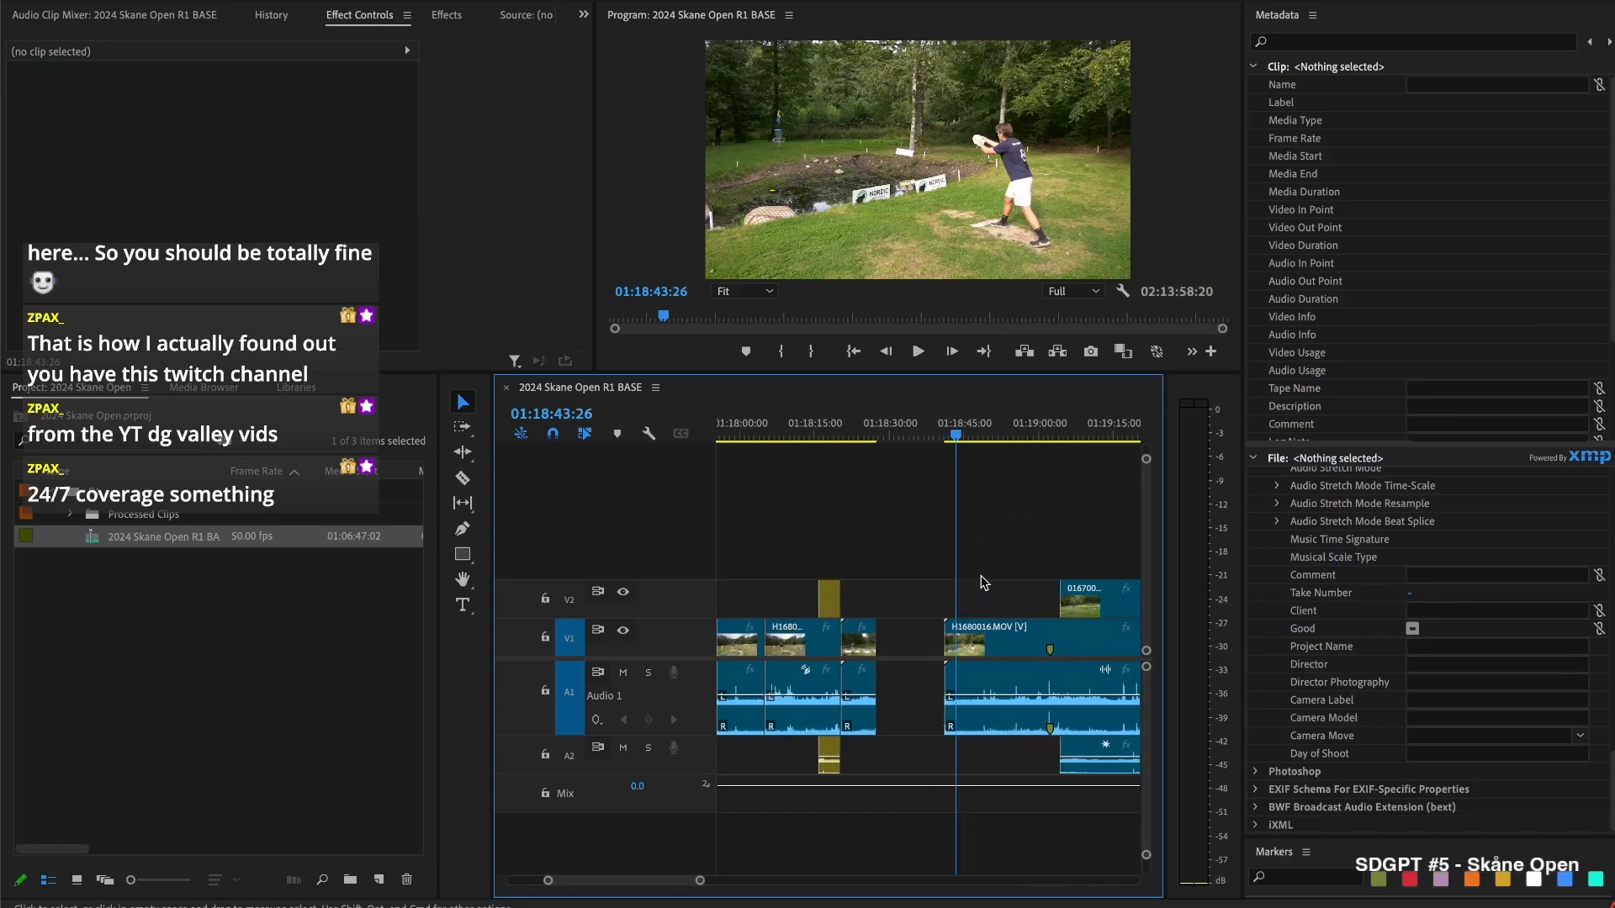
drag(958, 430, 966, 432)
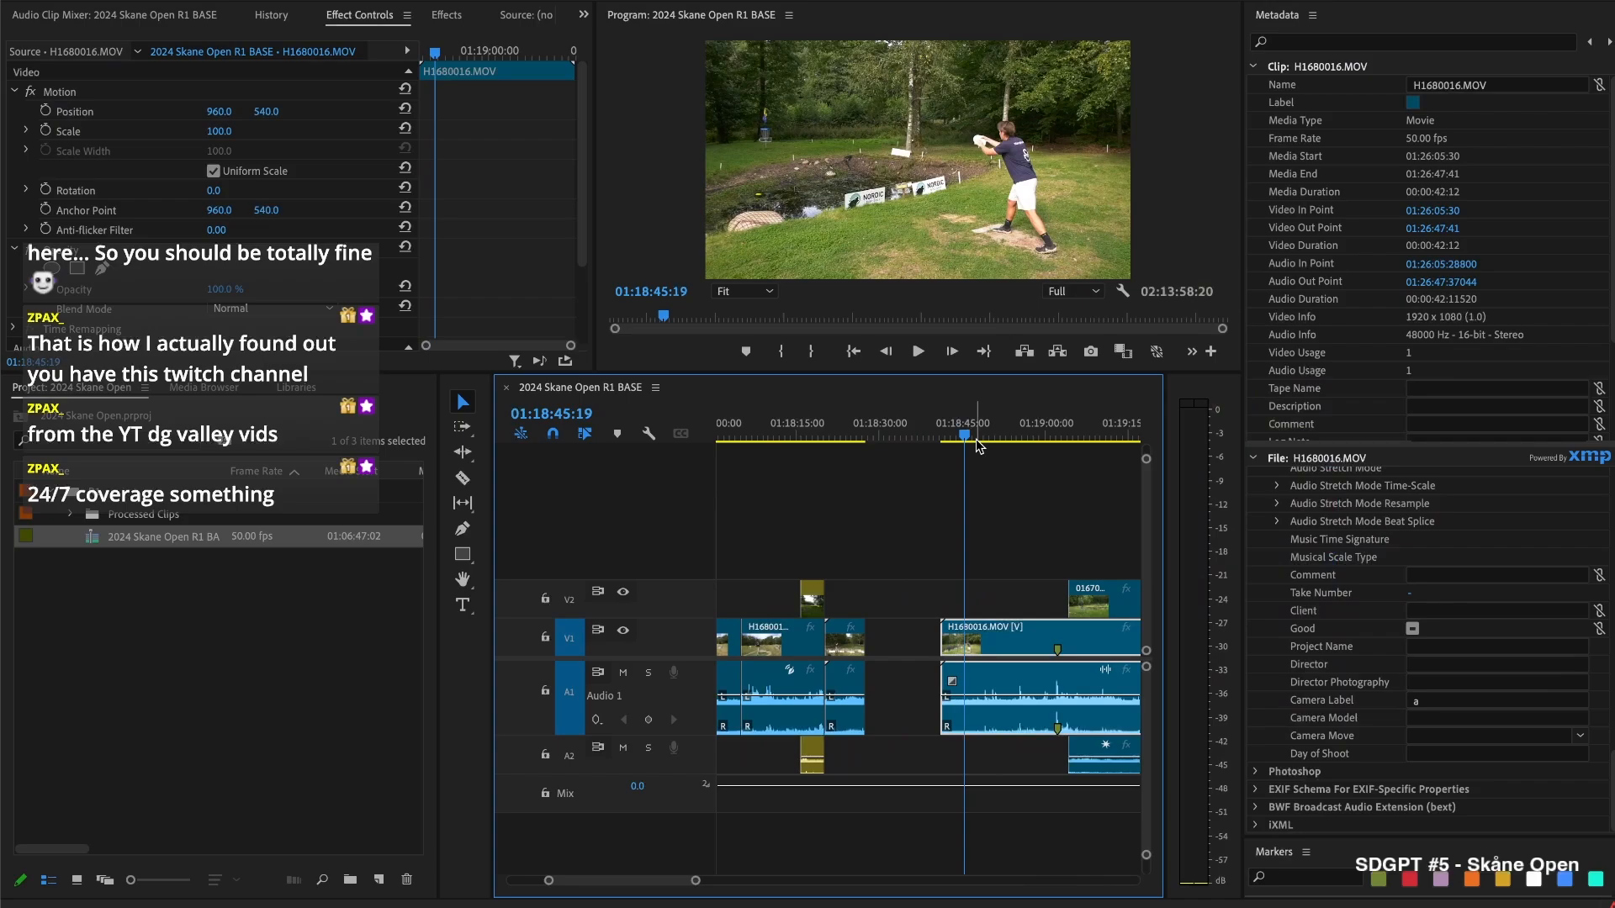
click(983, 497)
key(space)
drag(976, 436, 964, 437)
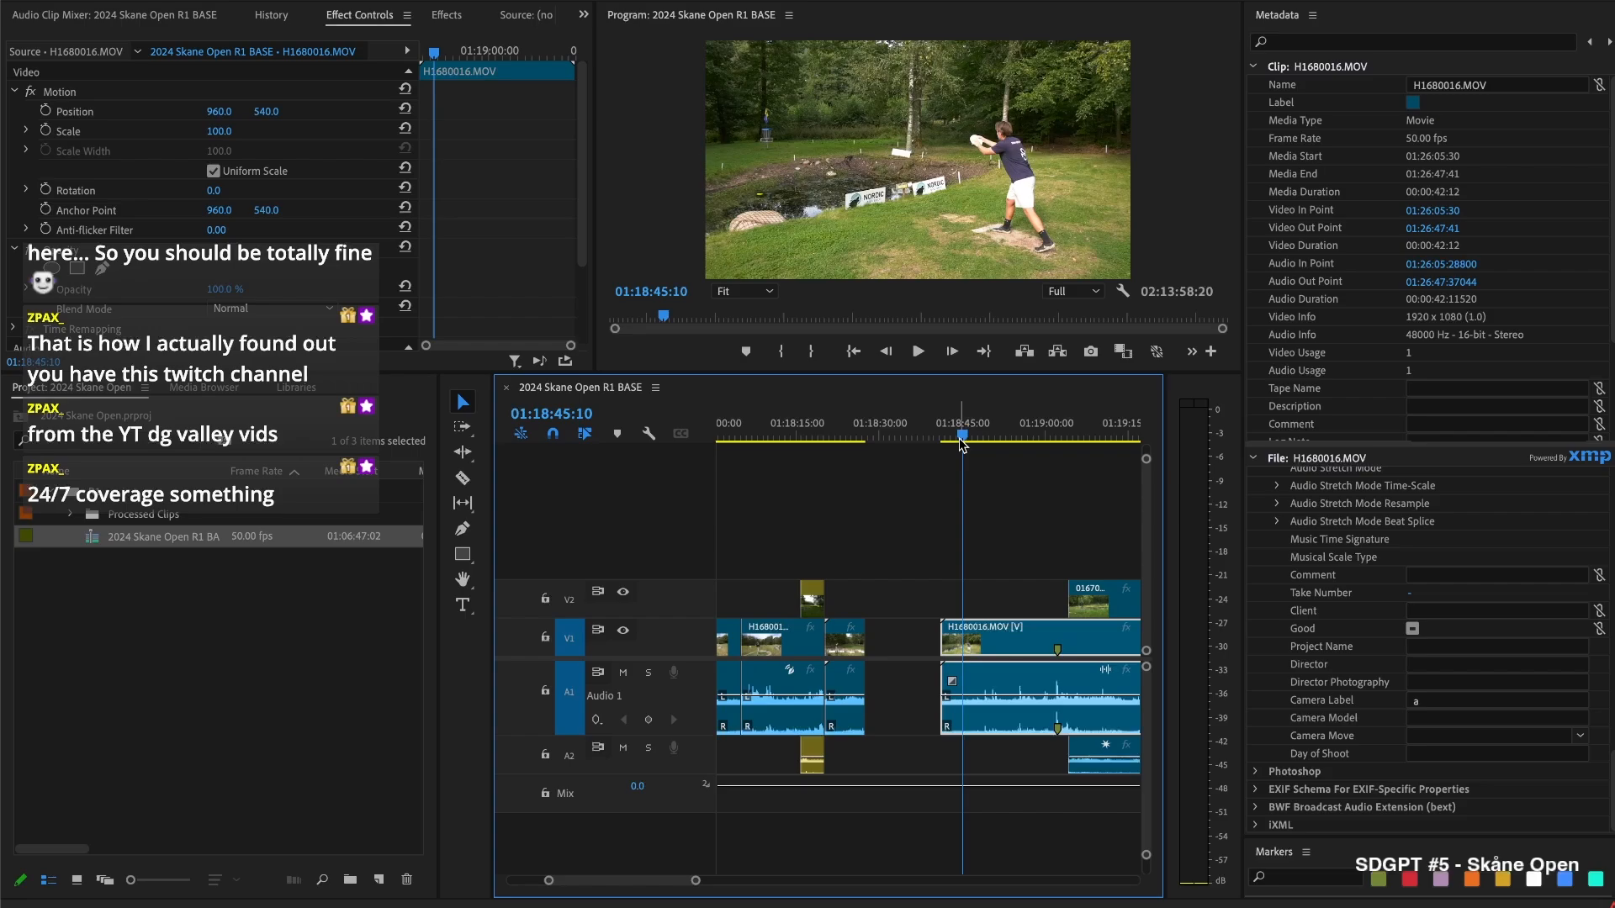
click(993, 513)
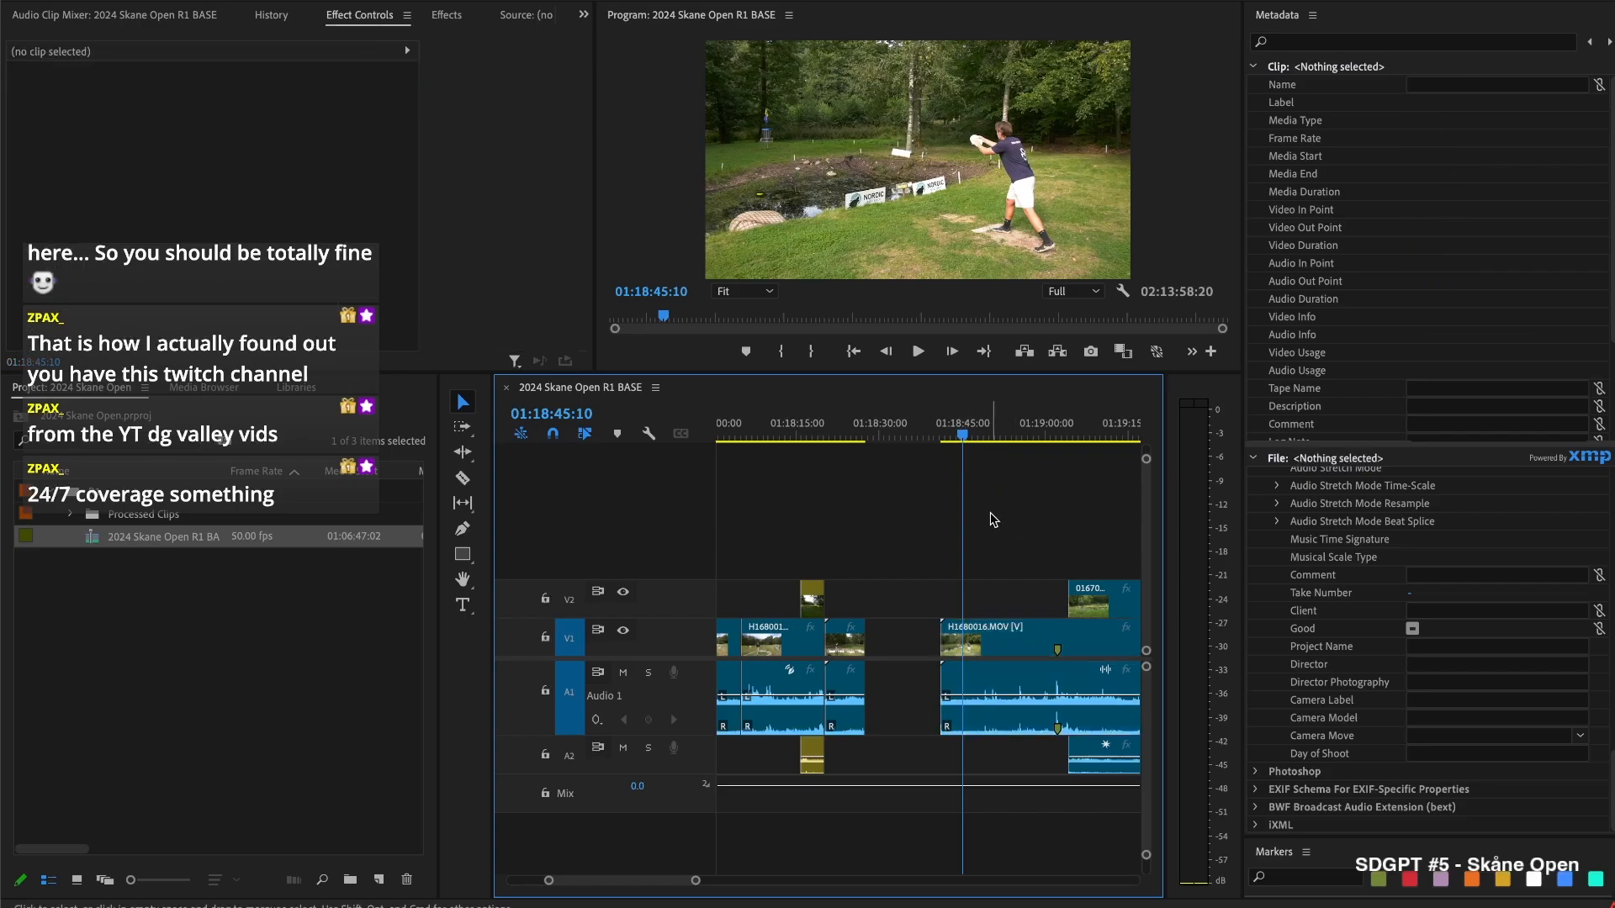
key(space)
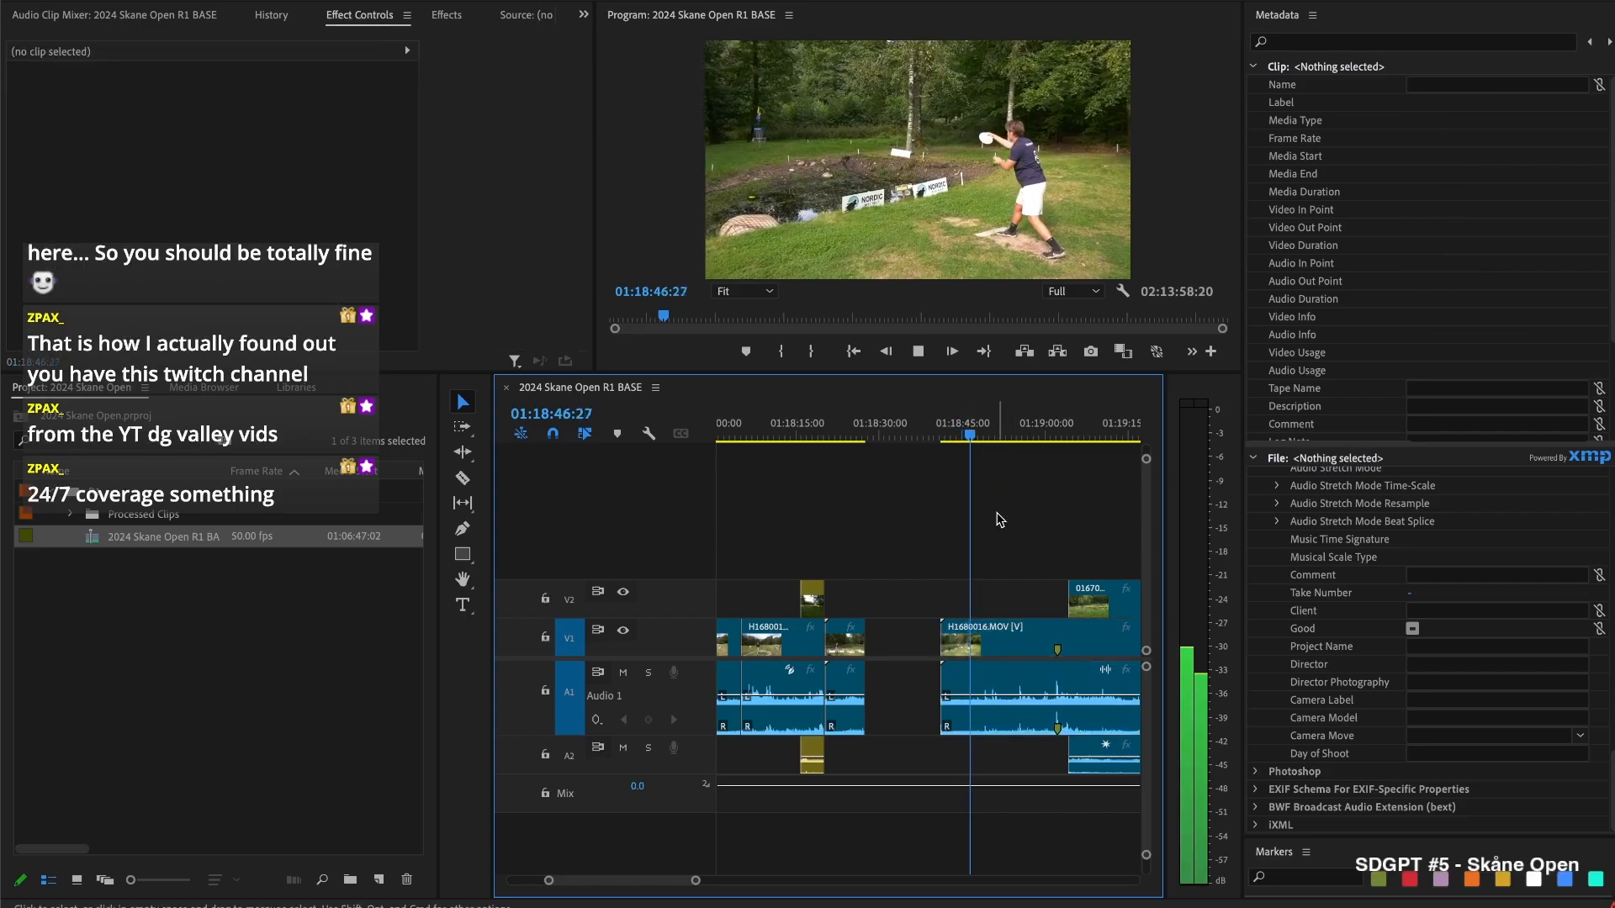
key(space)
Cut H1680016.MOV at 01:18:46:48, delete the part before it and close the gap to H1680015.MOV
key(super+k)
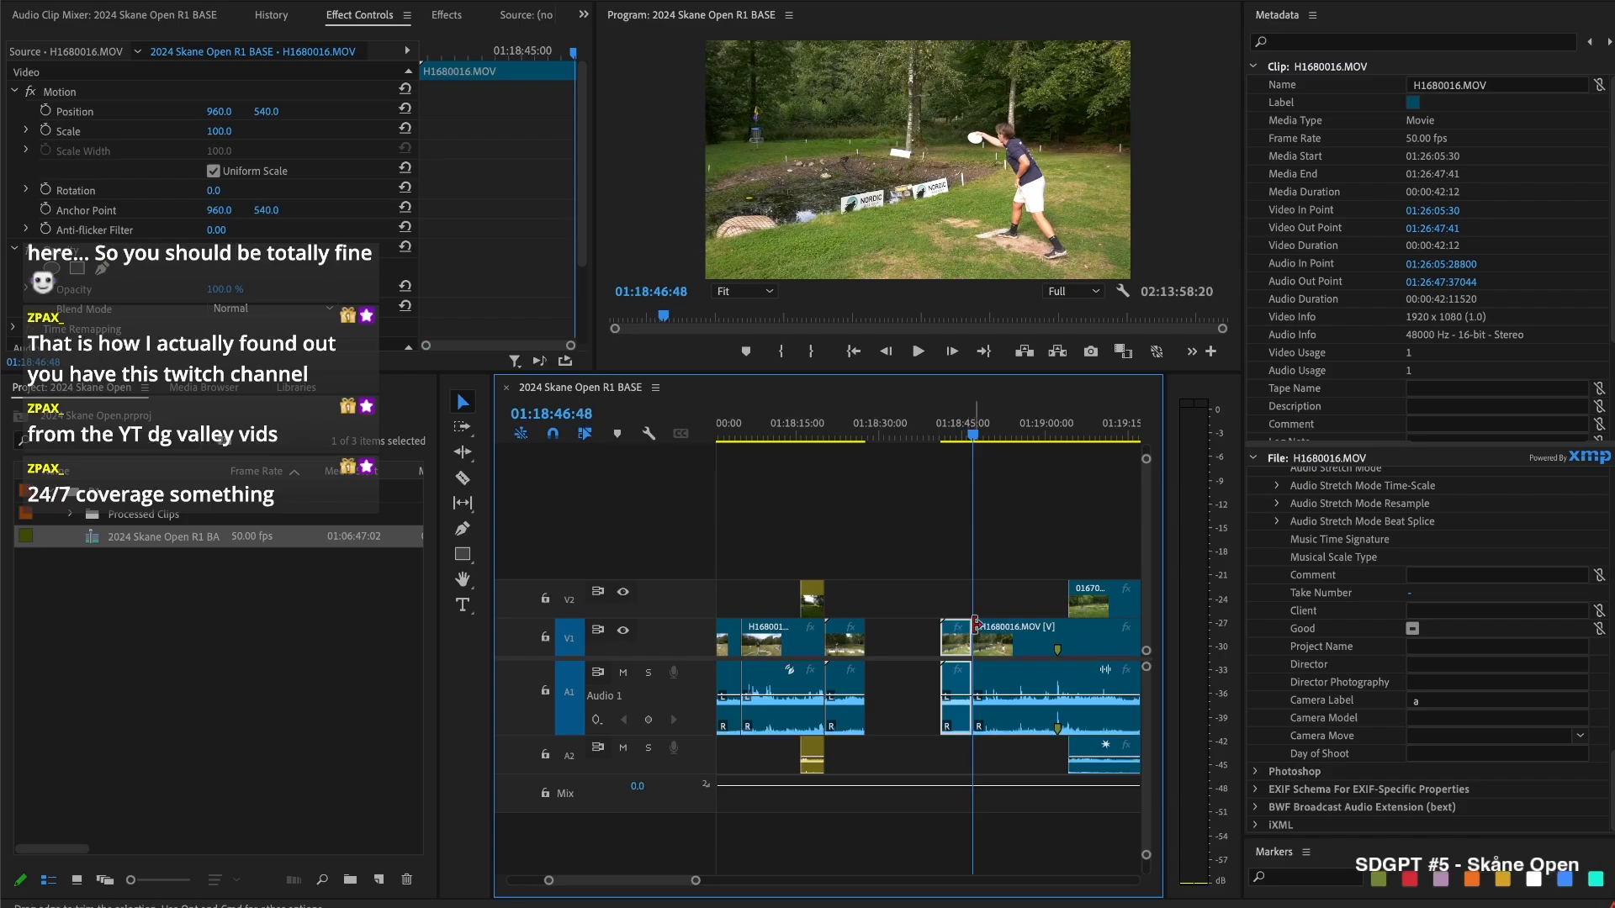
key(Delete)
click(930, 636)
key(Delete)
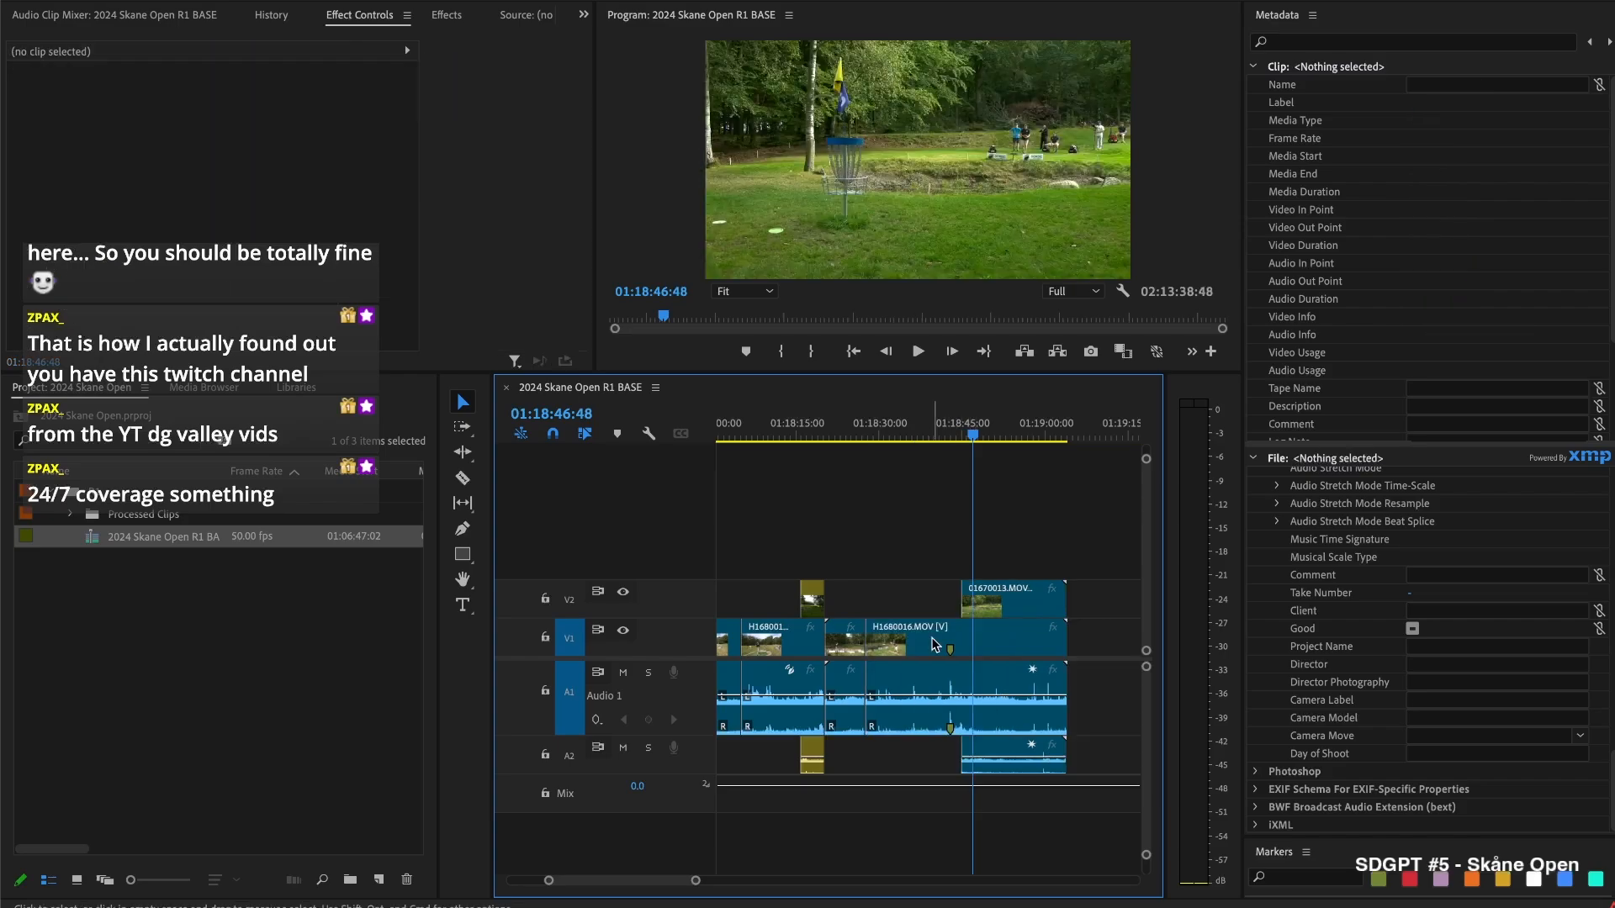
Play the transition from H1680015.MOV to H1680016.MOV and ripple-extend the start of H1680016.MOV by about 2 seconds
key(Up)
key(space)
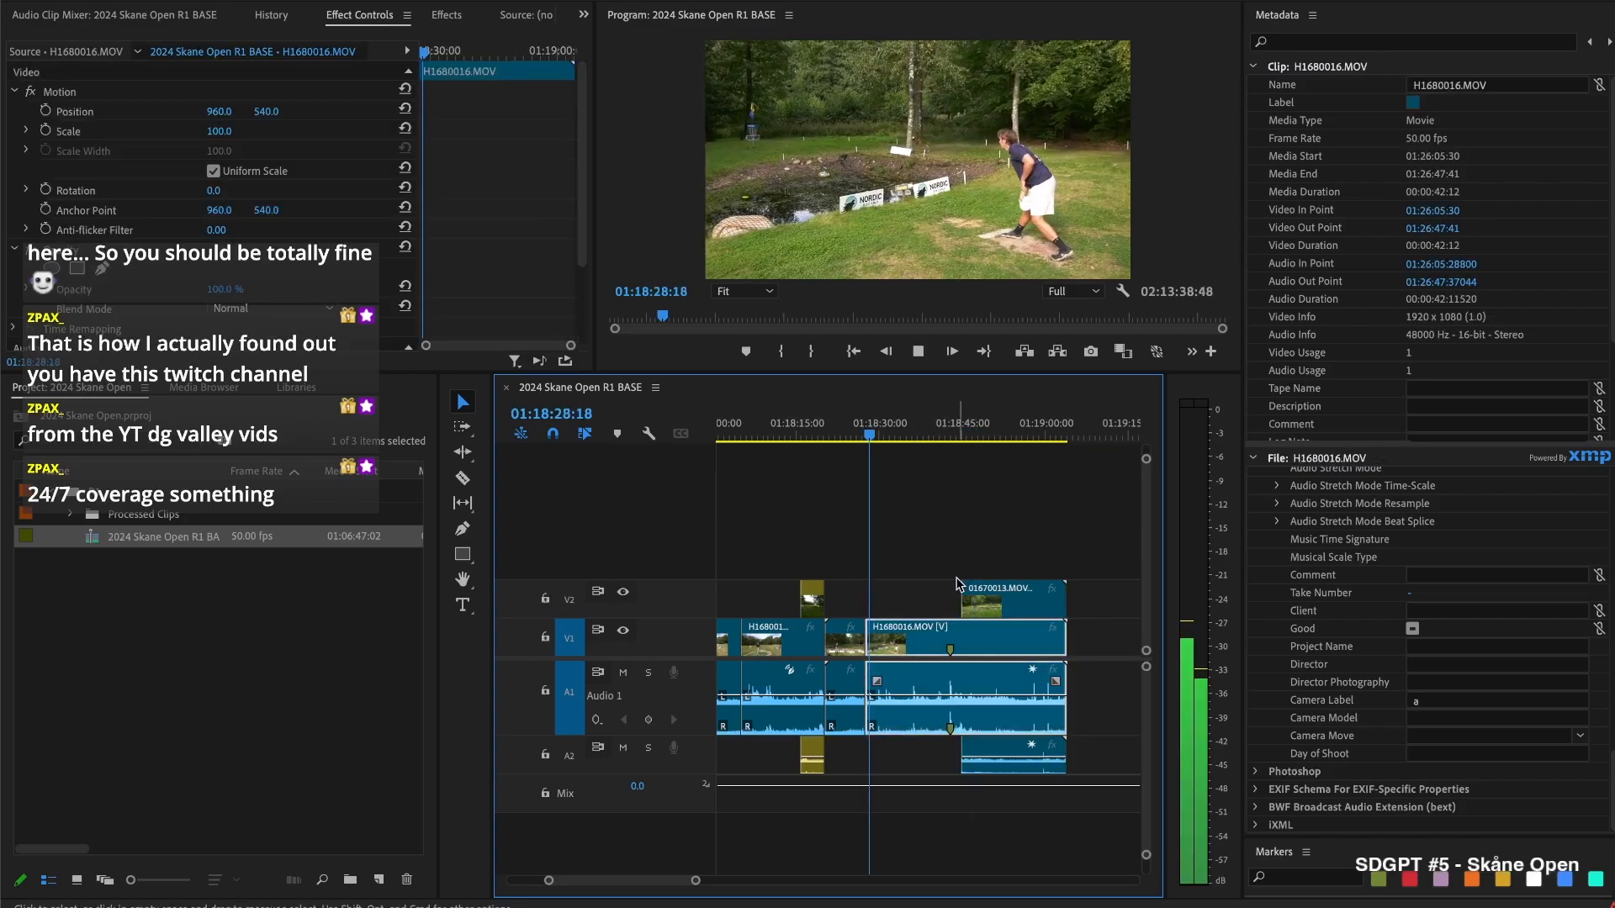
click(840, 424)
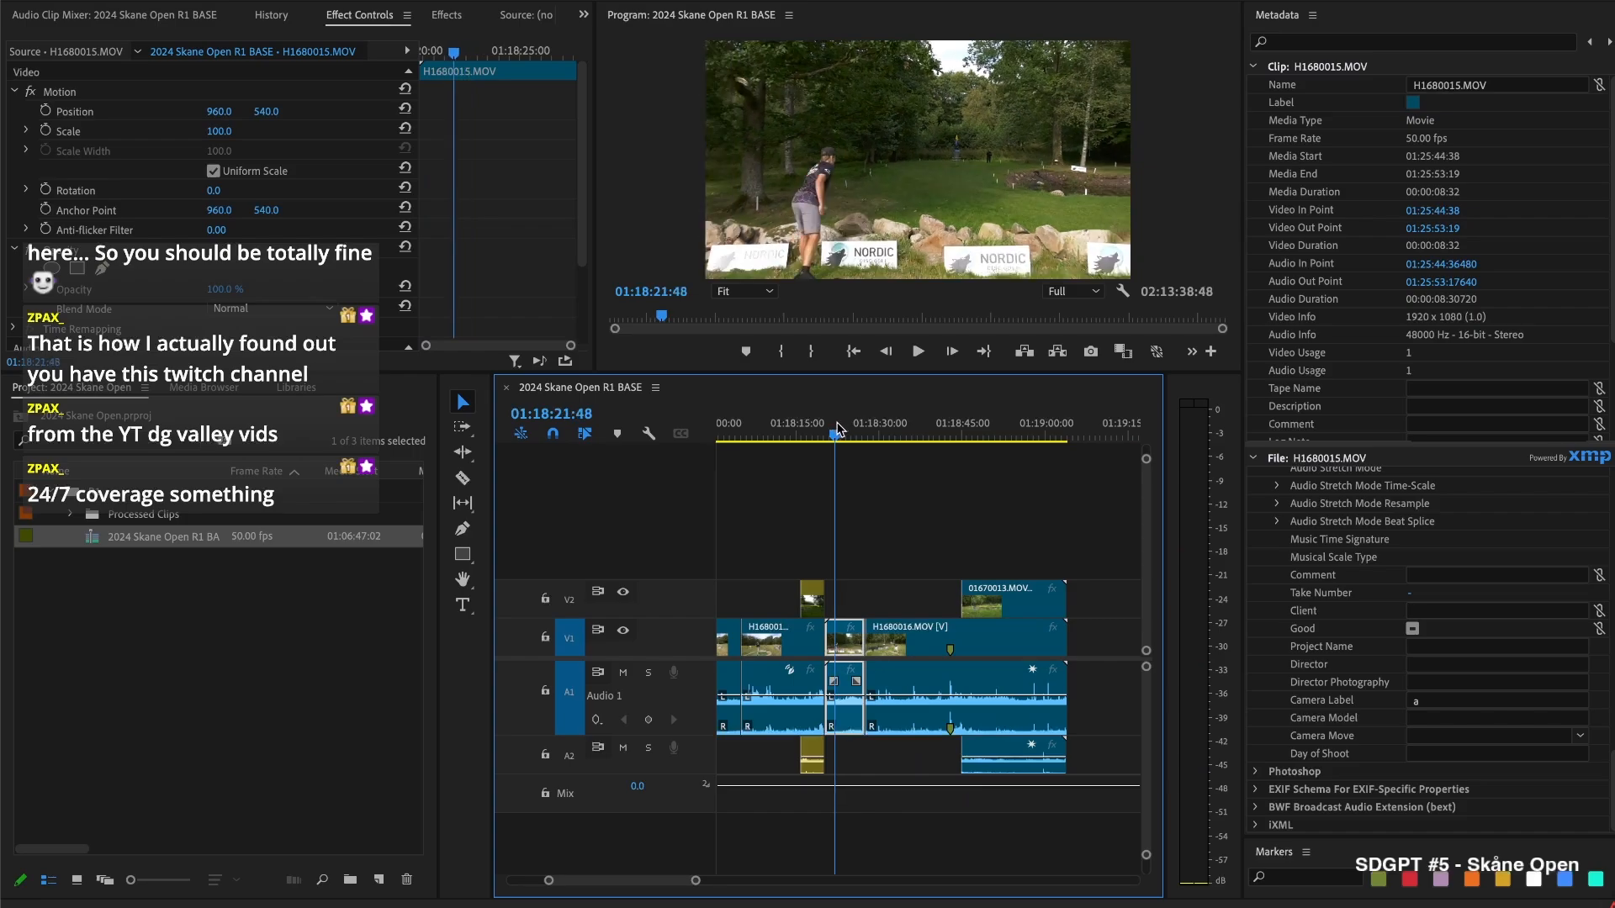
key(space)
drag(885, 639, 864, 638)
click(932, 576)
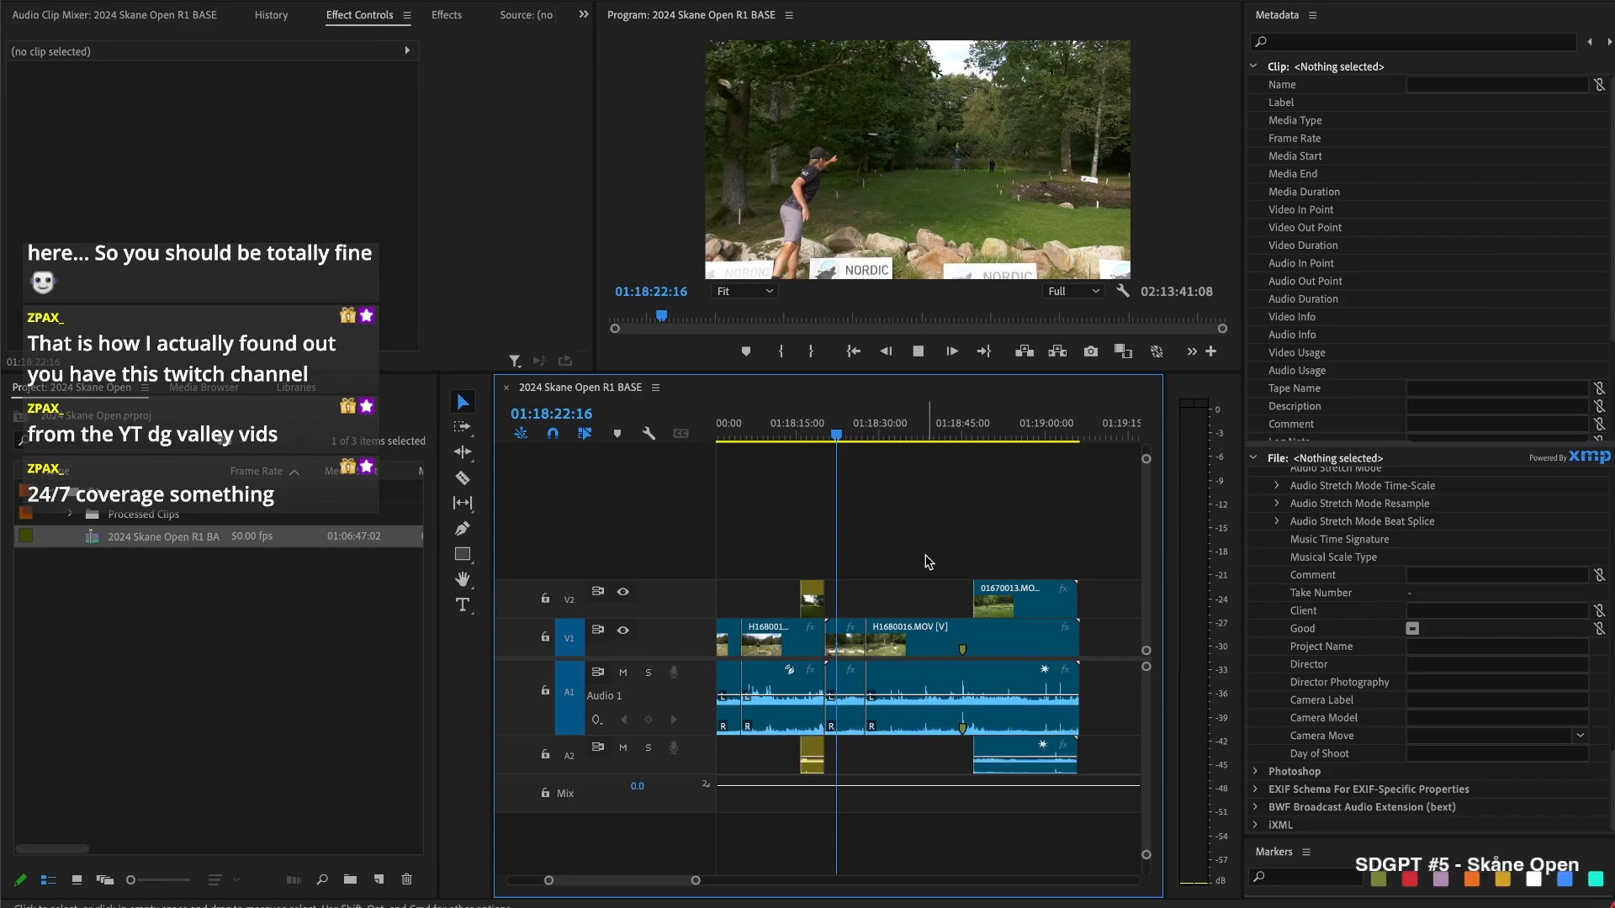
Cut H1680016.MOV at 01:18:36:44 following the first throw and trim the start of 01670013.MOV to about 01:18:55
key(Down)
key(space)
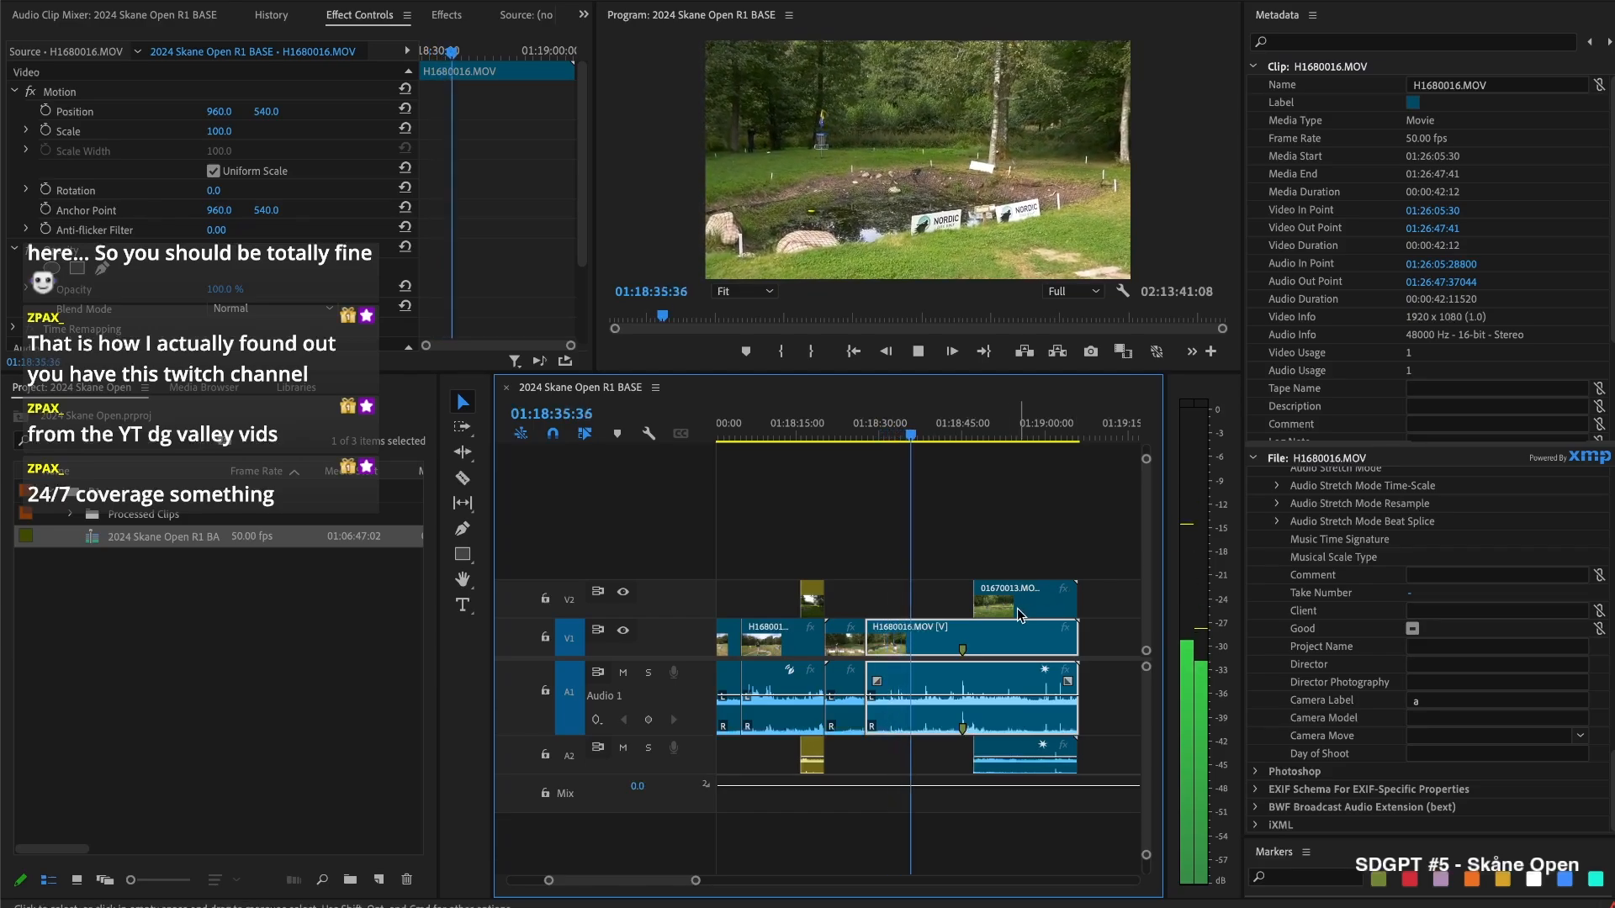
key(space)
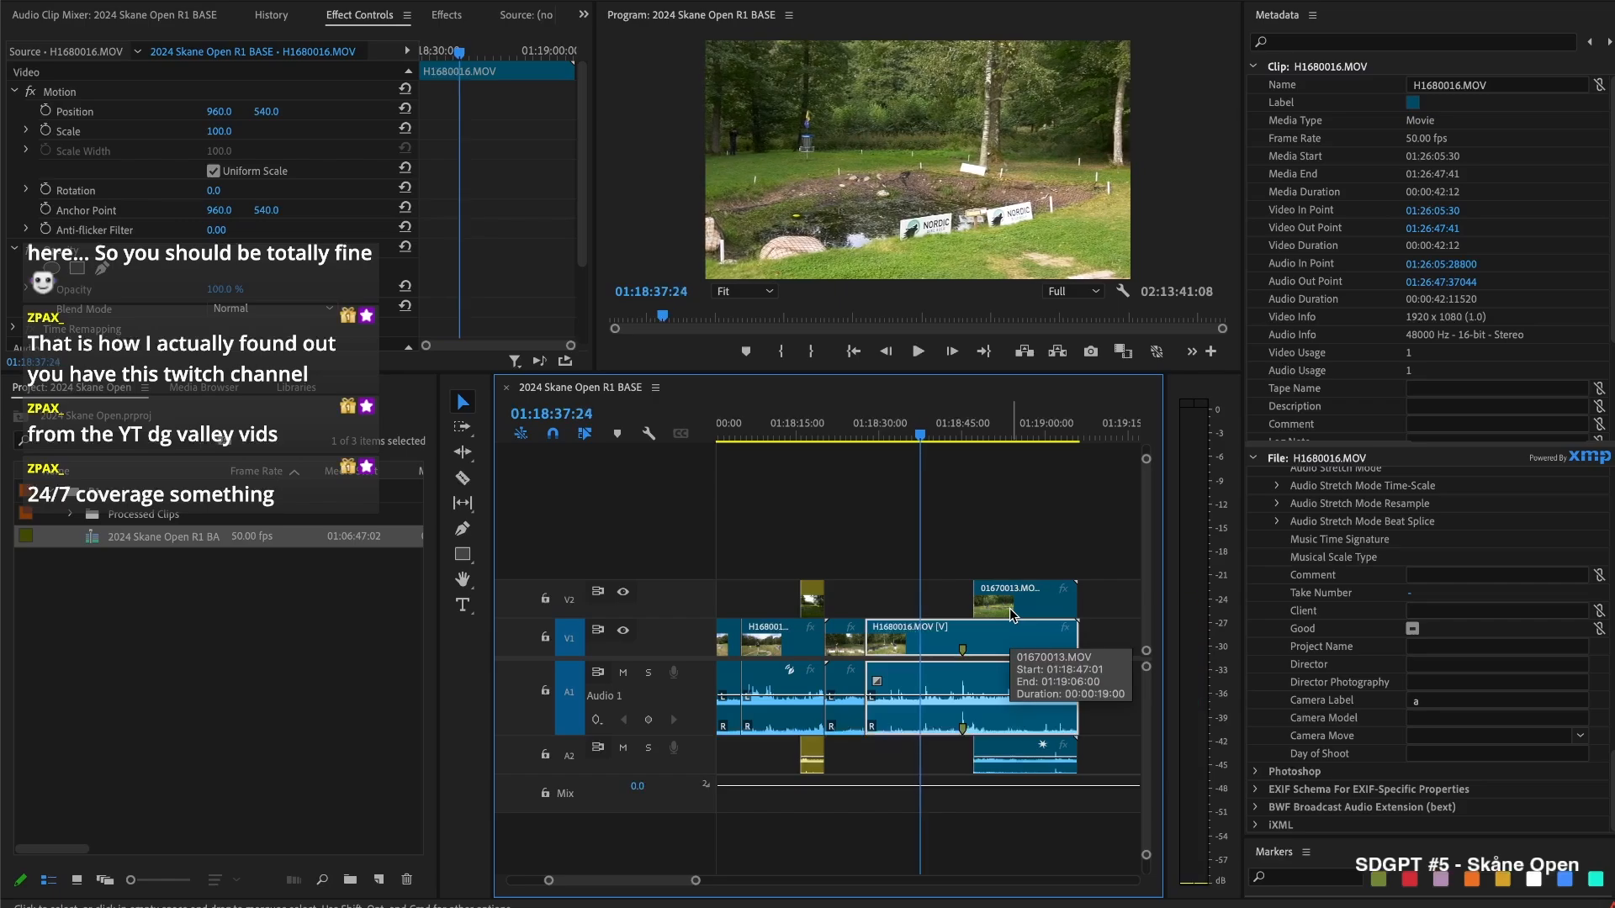
key(j)
key(k)
key(super+k)
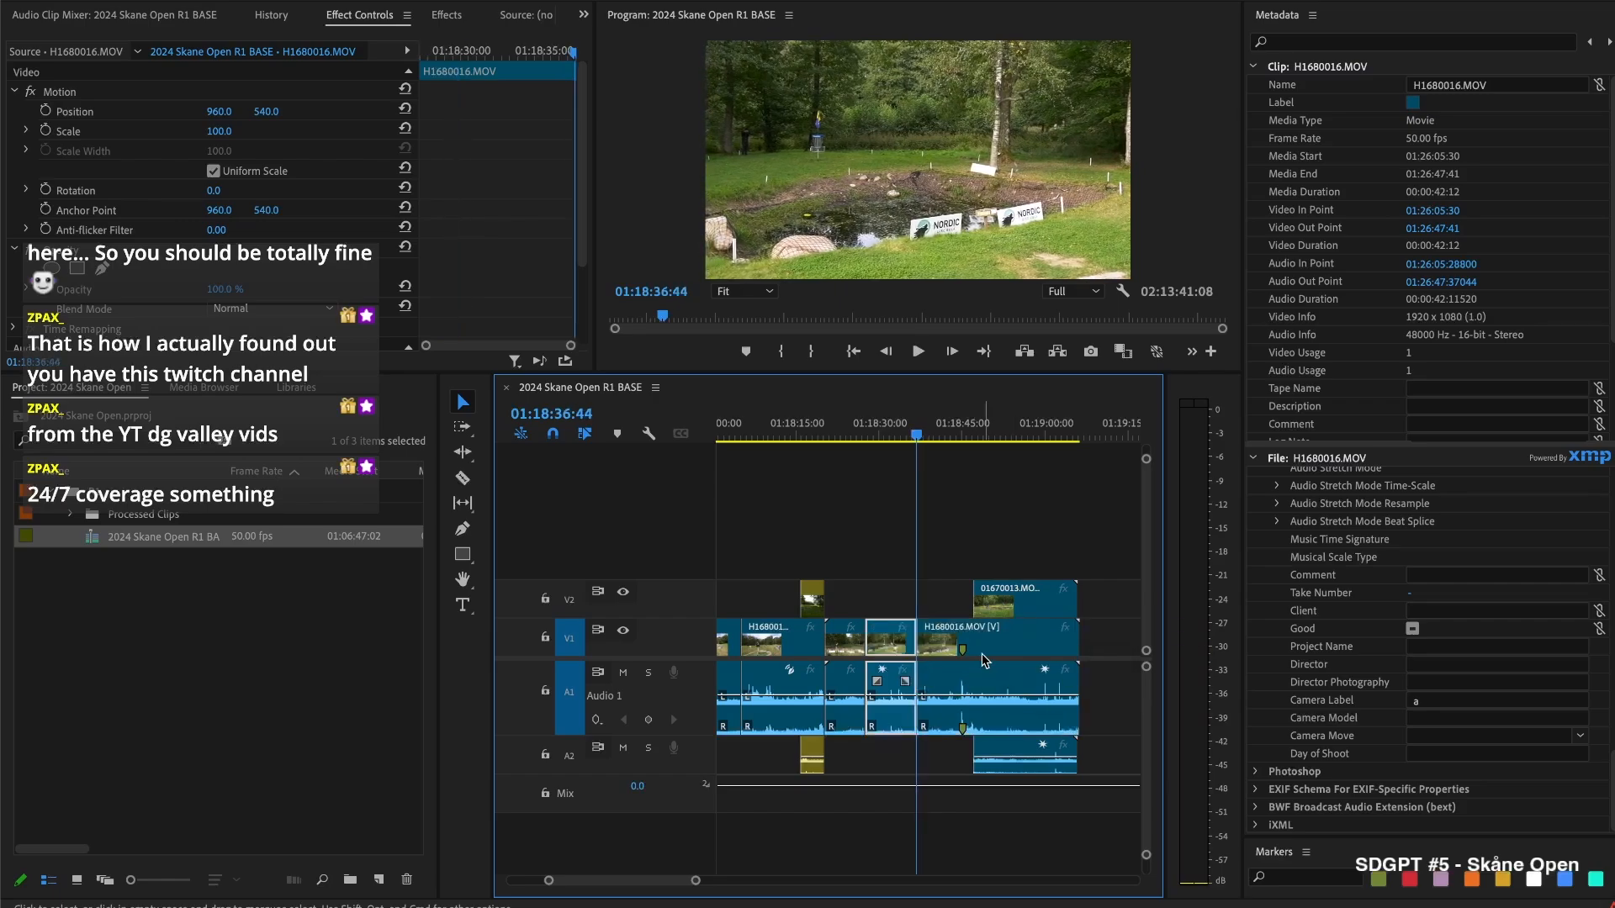
drag(977, 599, 1021, 599)
Try removing the section of H1680016.MOV between 01:18:36:44 and 01:18:41:11 and closing the resulting gap
key(space)
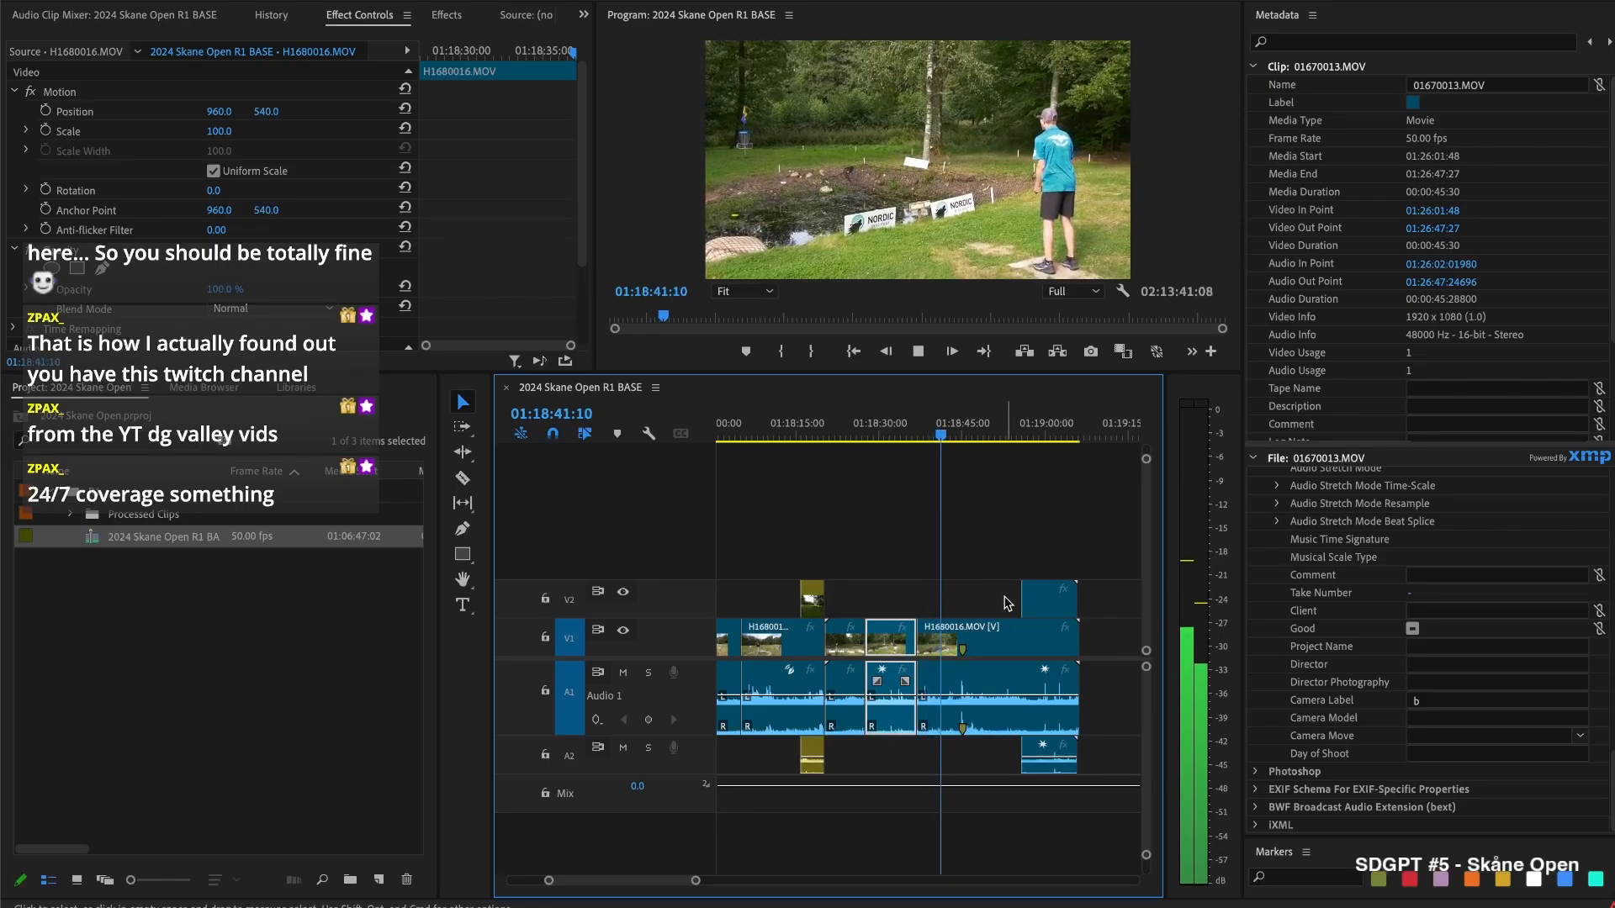
click(989, 645)
key(super+k)
key(Delete)
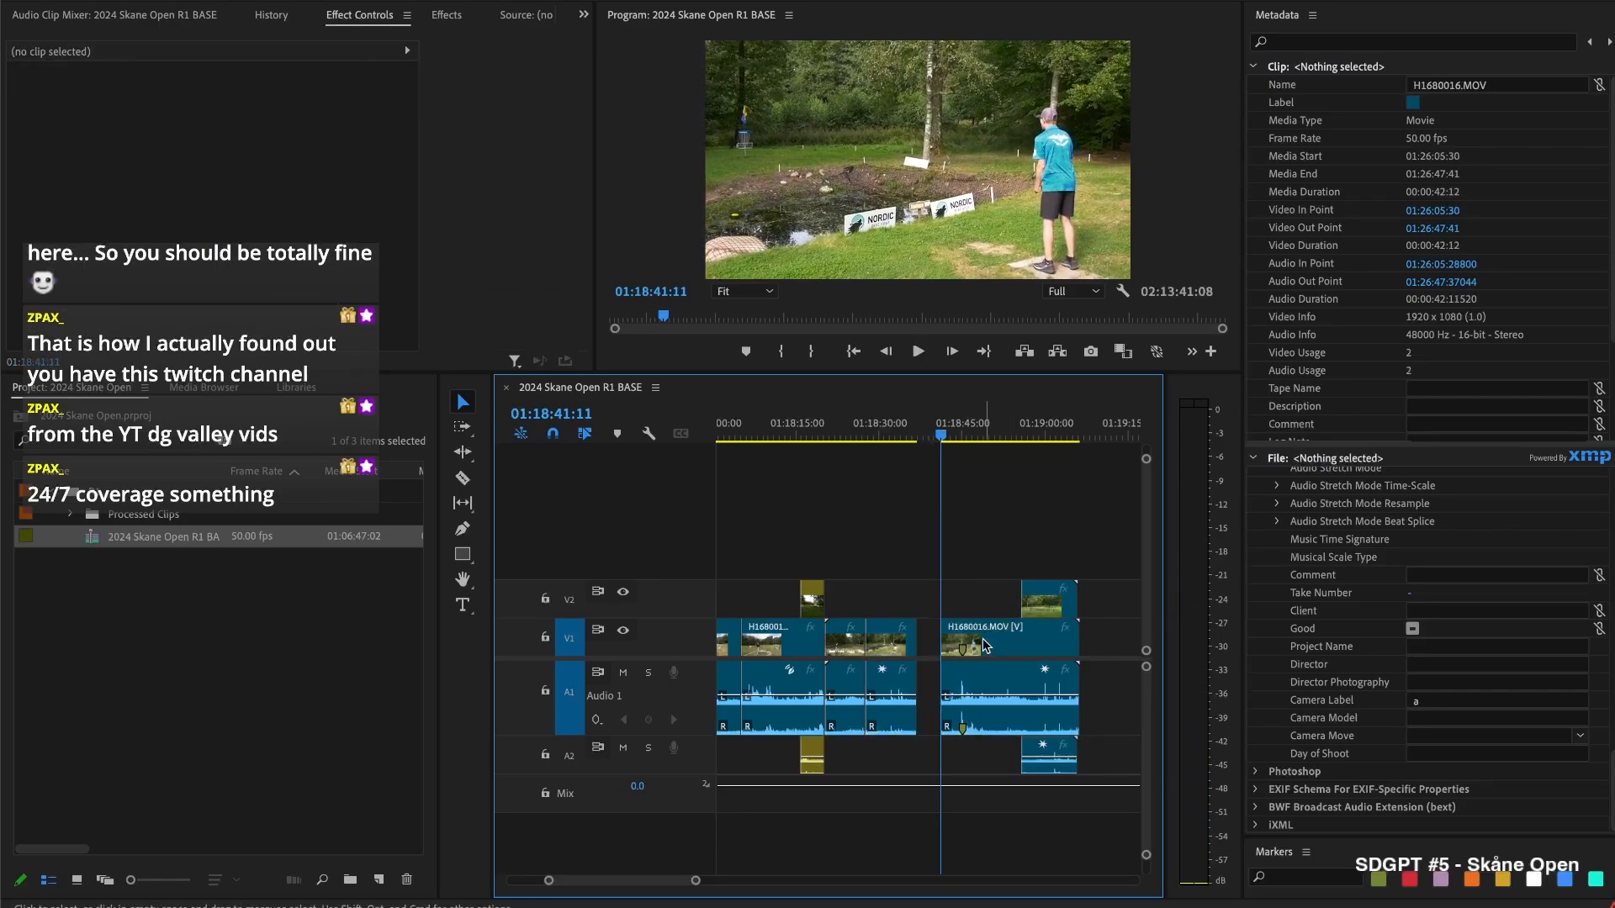
click(935, 641)
click(931, 641)
key(Delete)
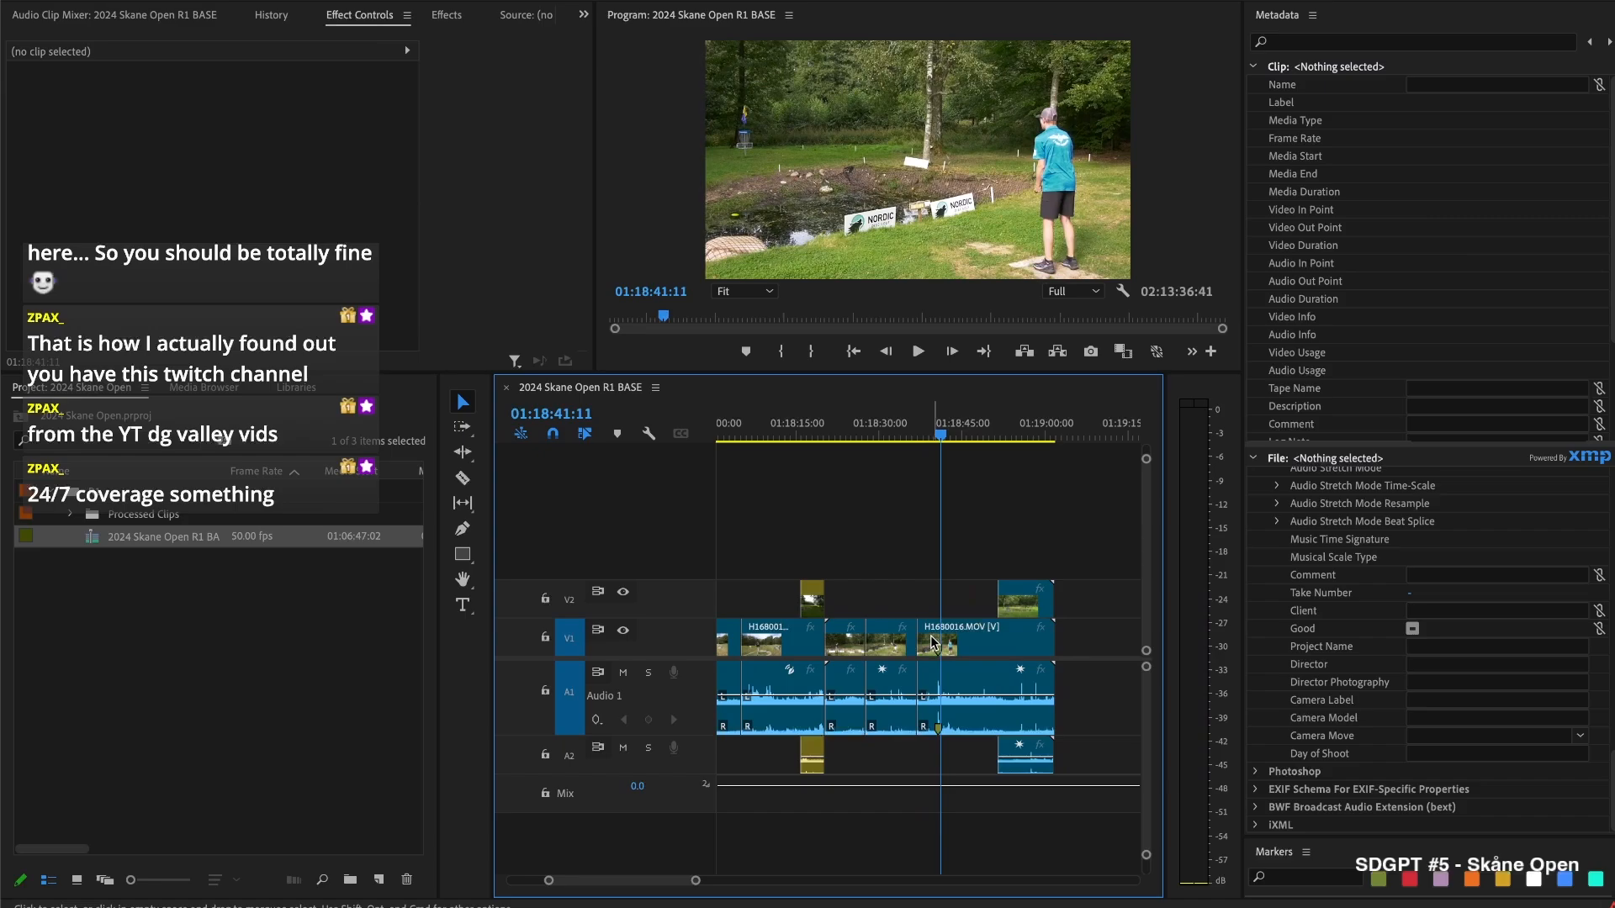
Play the tightened H1680016.MOV transition and undo the removal of the section before the second throw
key(Up)
key(space)
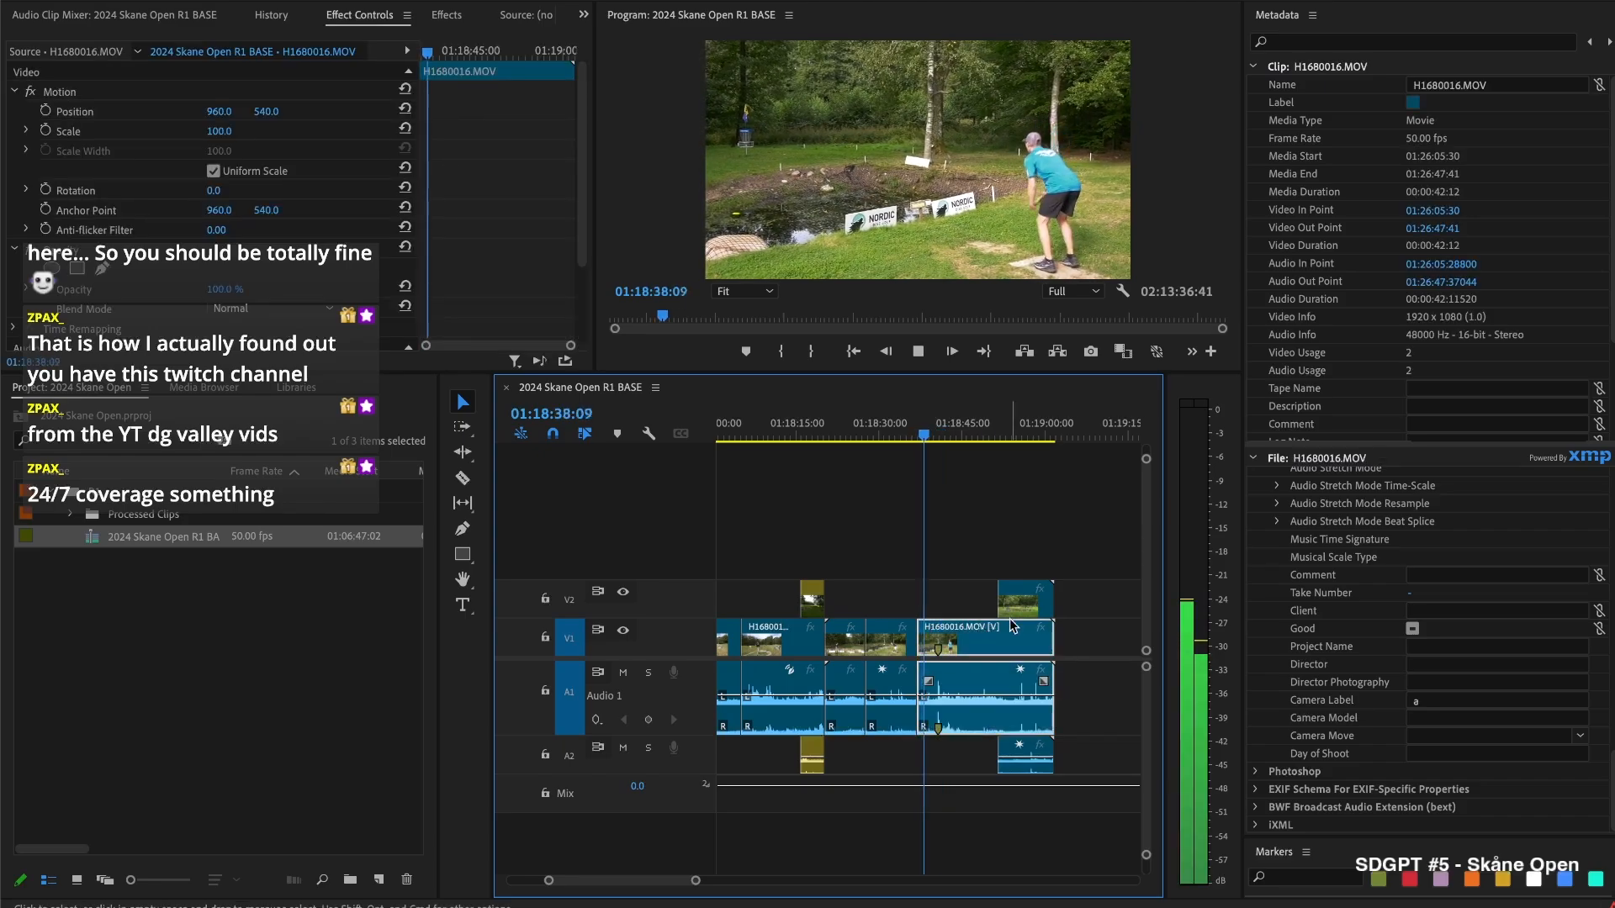
key(space)
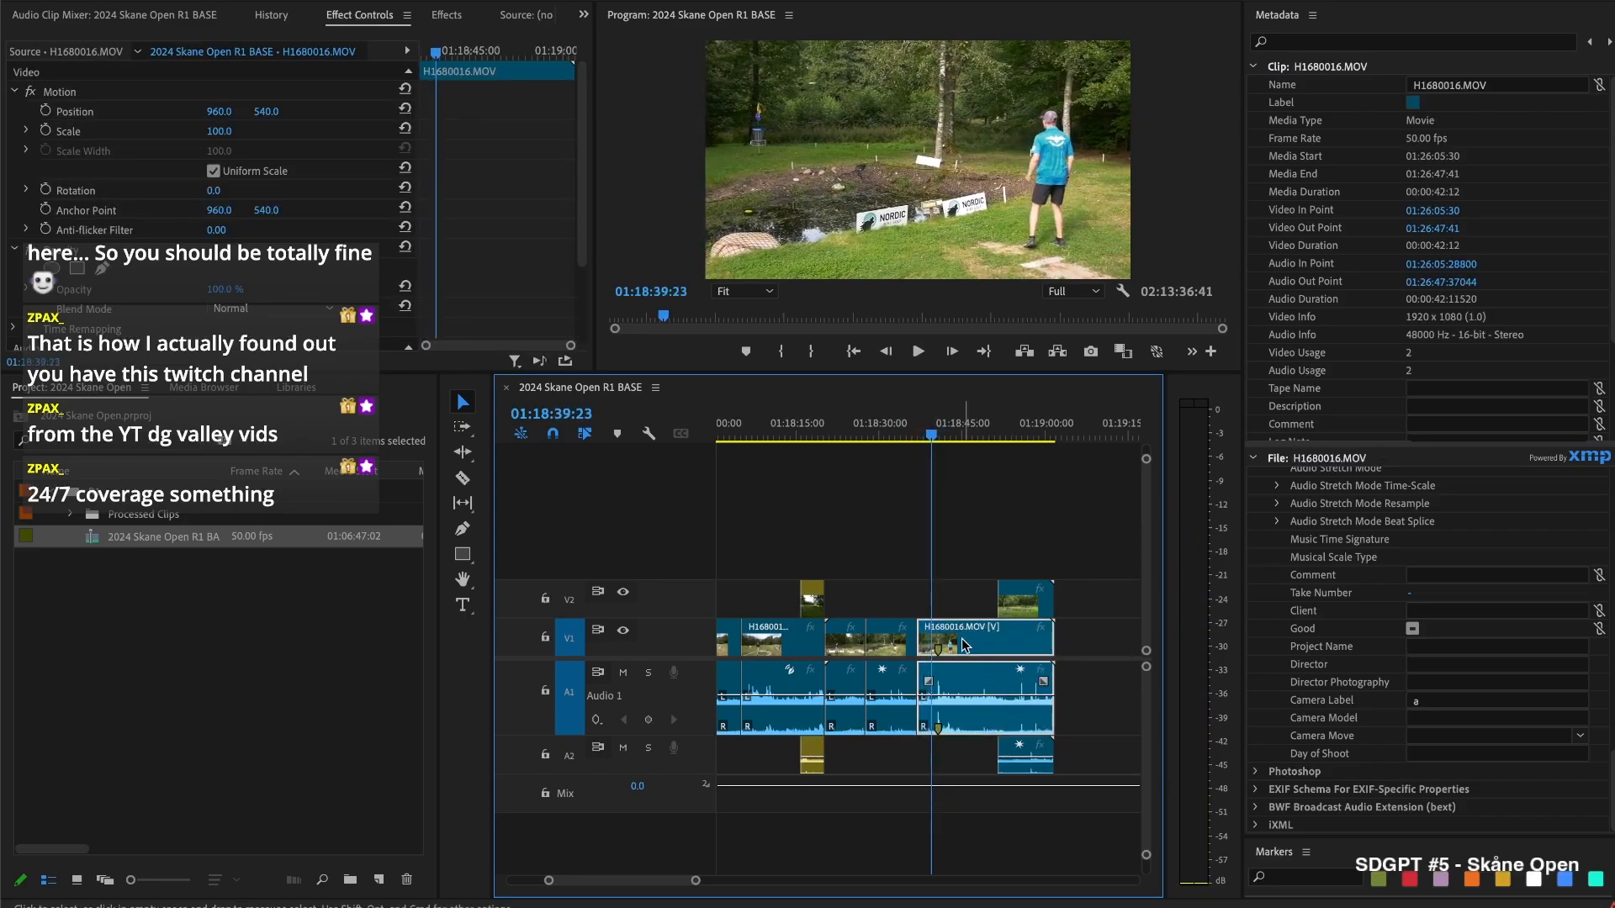
key(super+z)
key(super+z)
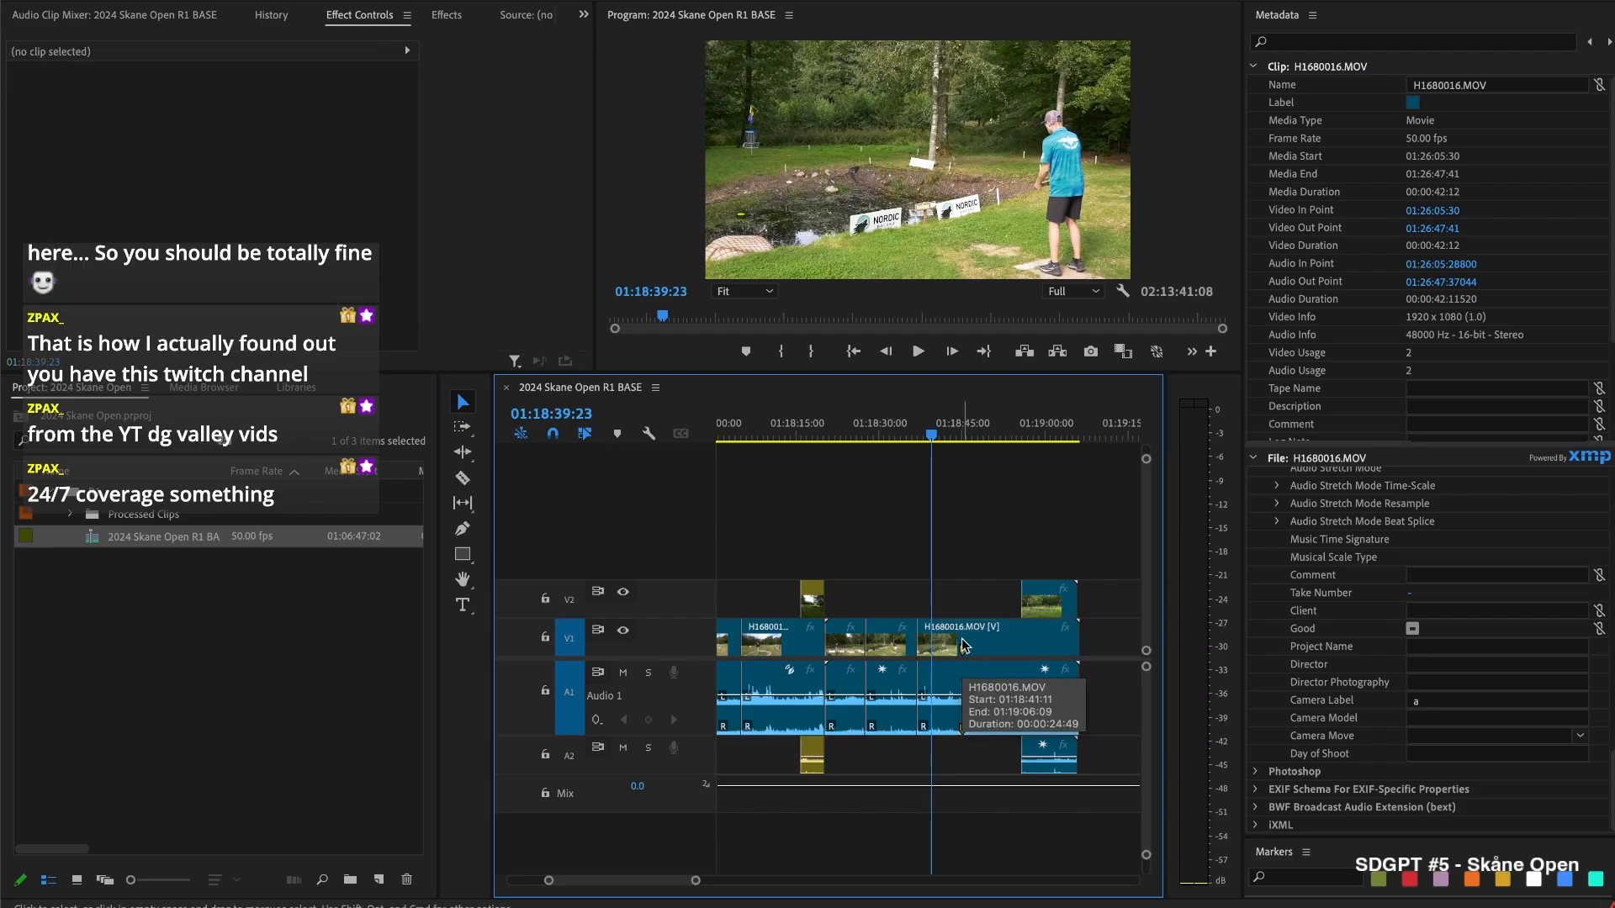
Extend the start of 01670013.MOV back to 01:18:48:01 and play the basket view from there
key(space)
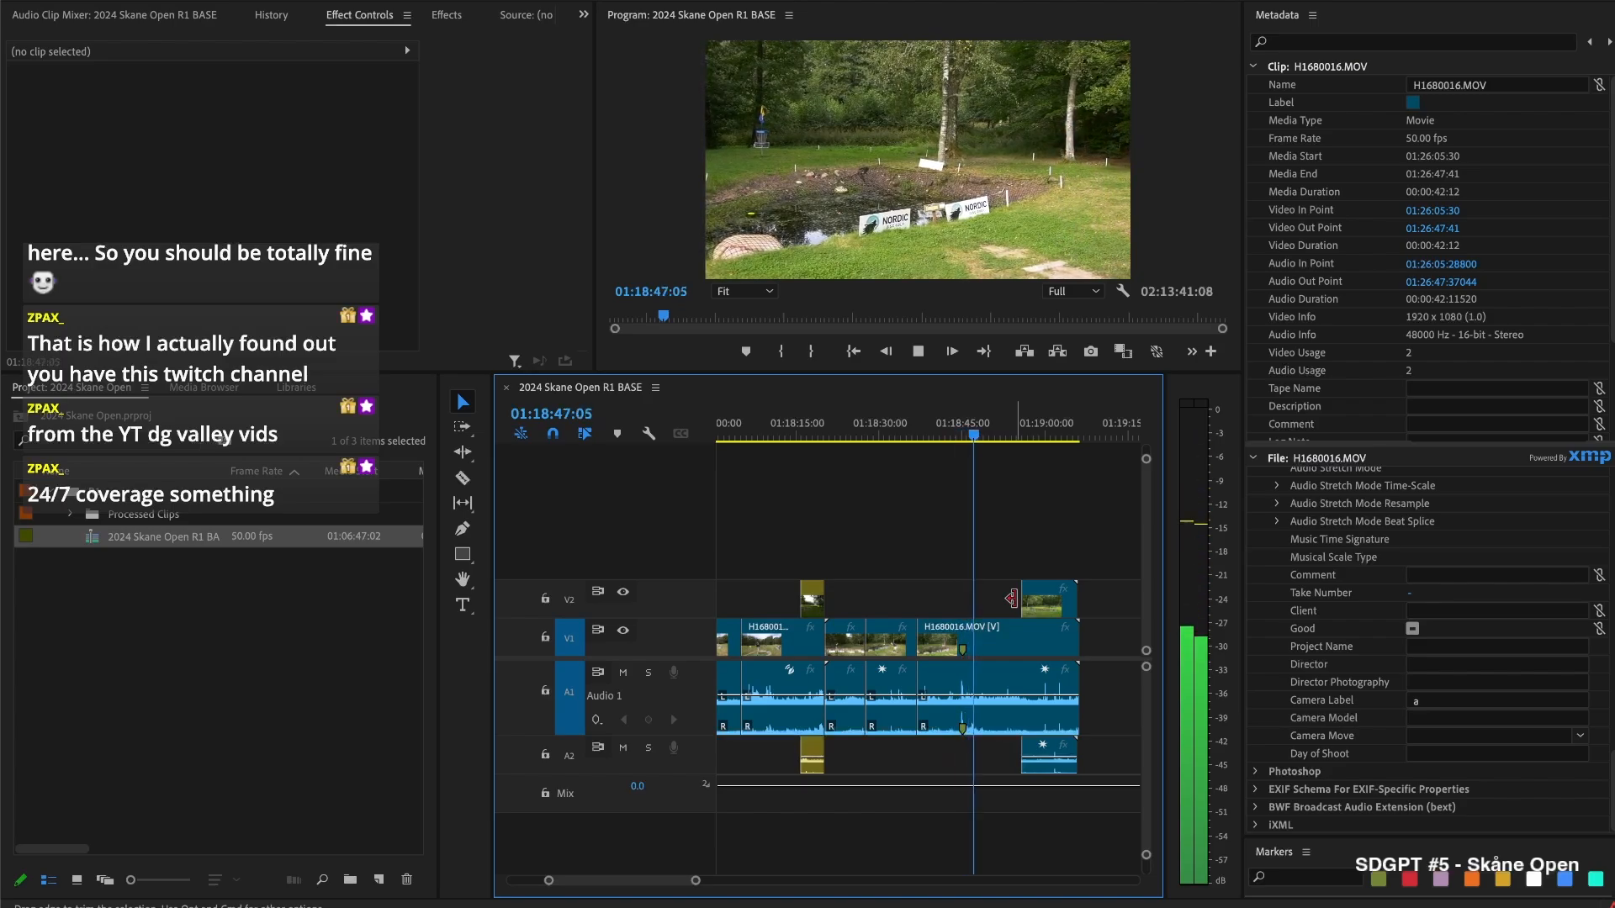
drag(1011, 598, 971, 608)
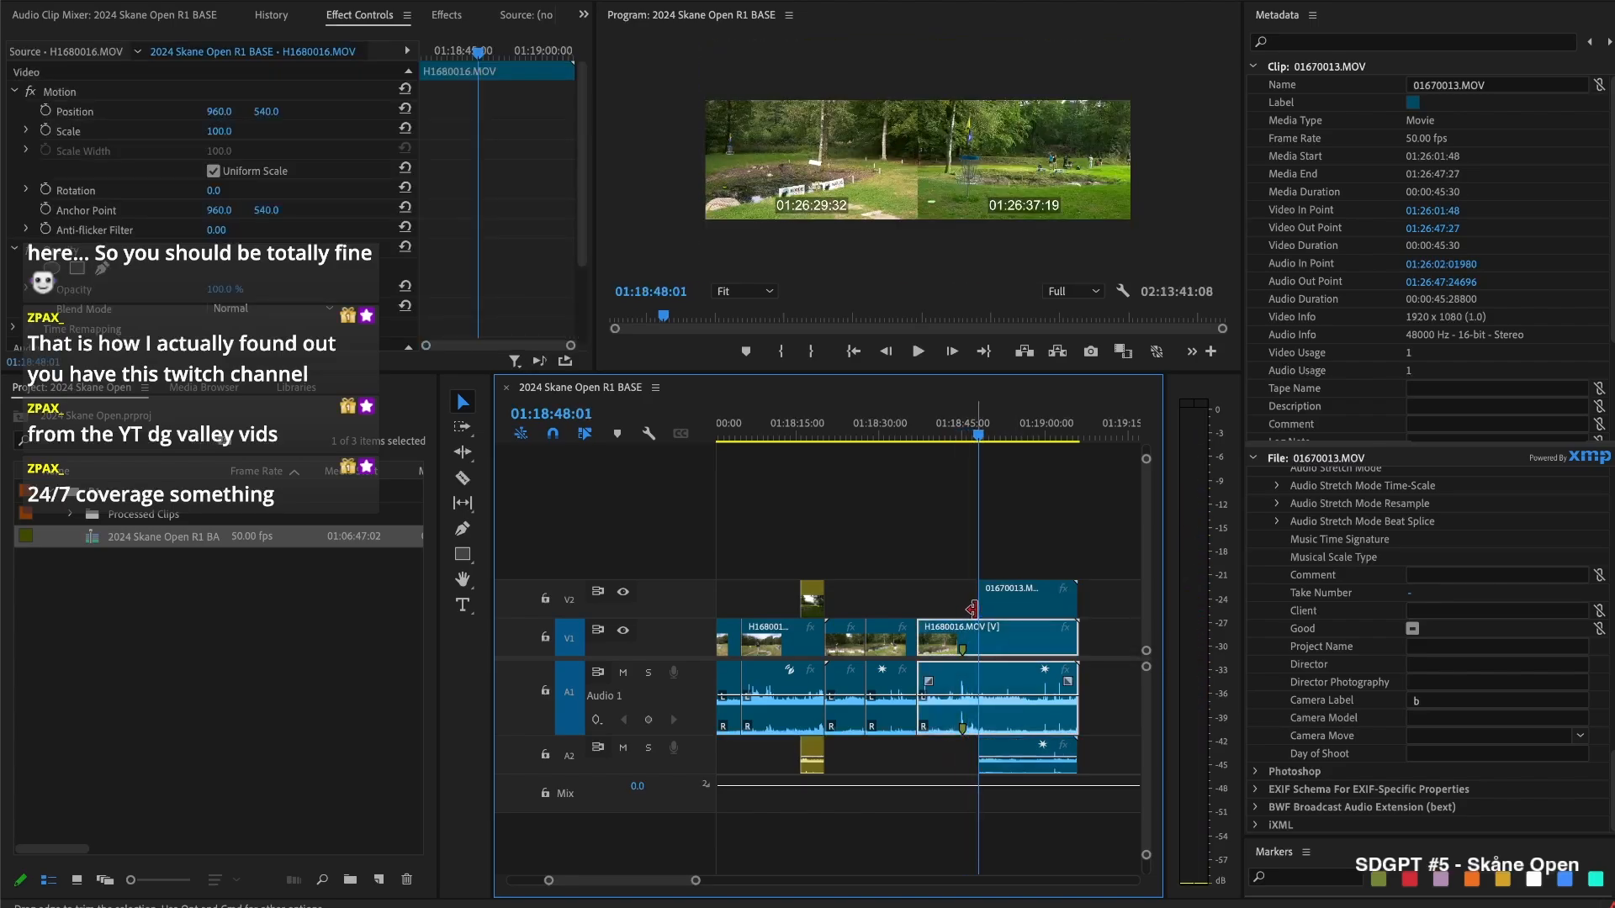
key(space)
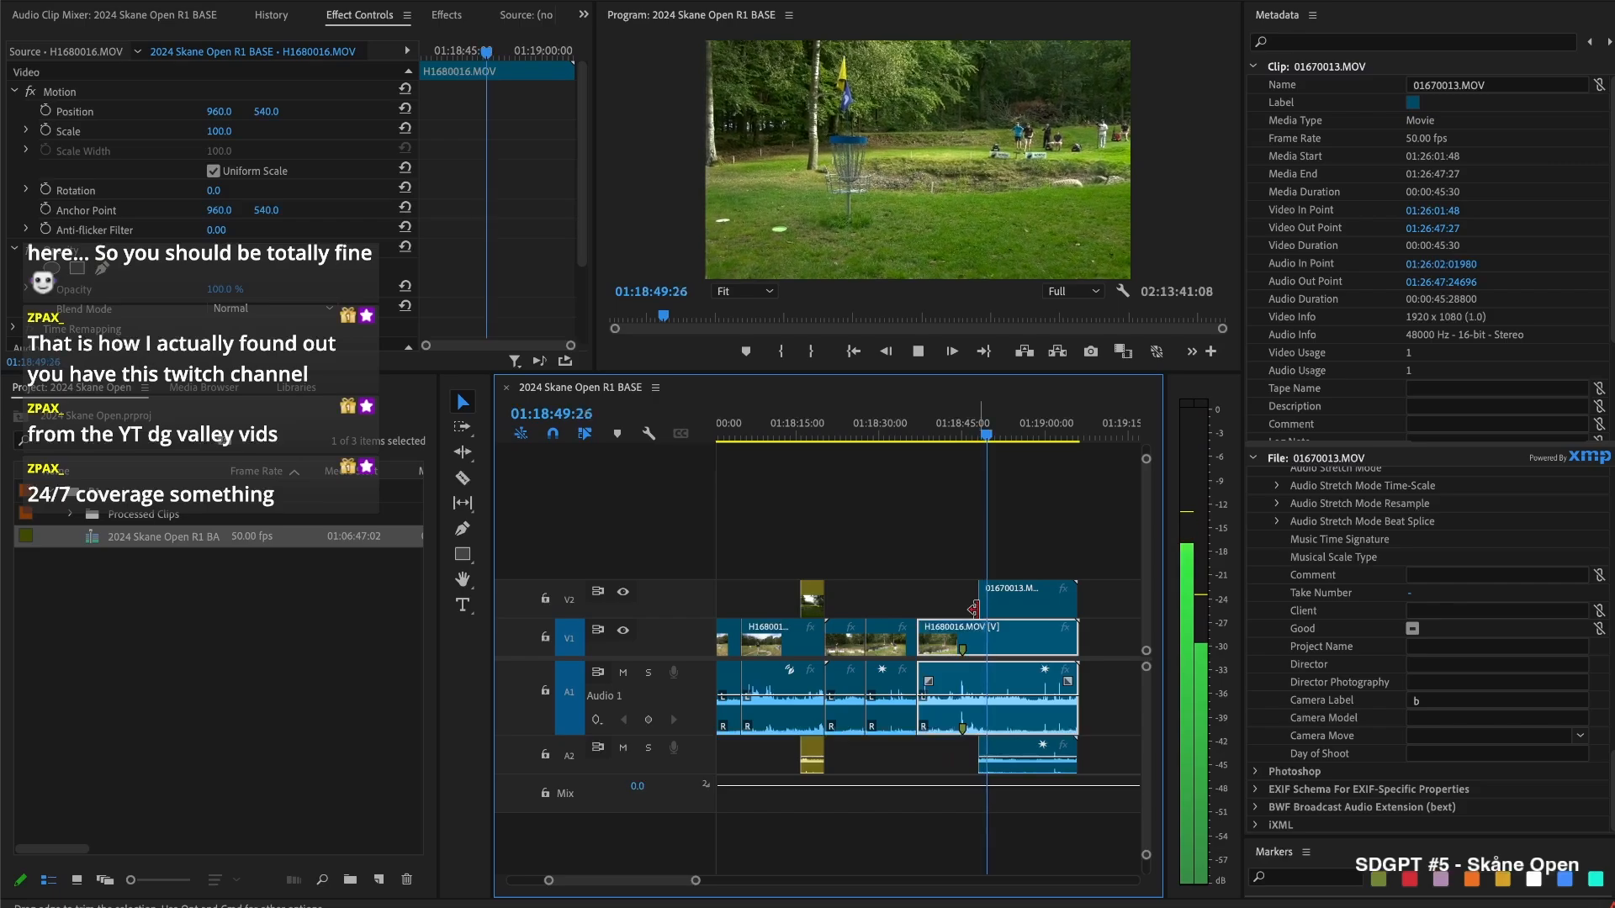
key(space)
Trim the start of 01670013.MOV to about 01:19:02:47, following playback of the second throw in H1680016.MOV, and play the basket view
drag(983, 605, 1063, 601)
click(978, 438)
key(space)
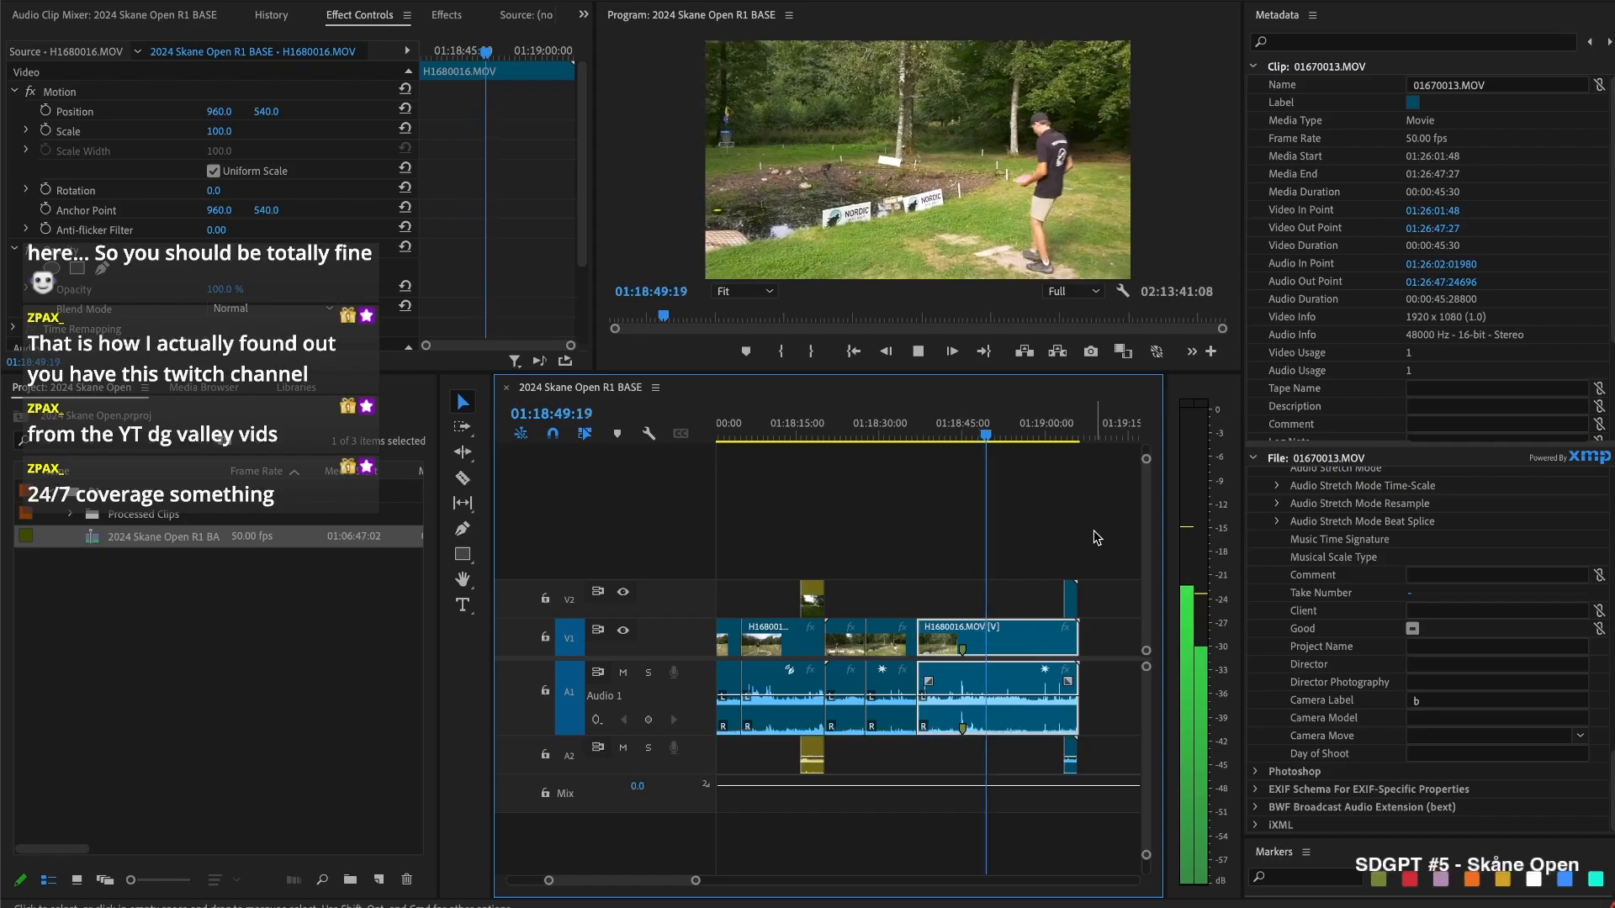
scroll(1025, 593, down, 1)
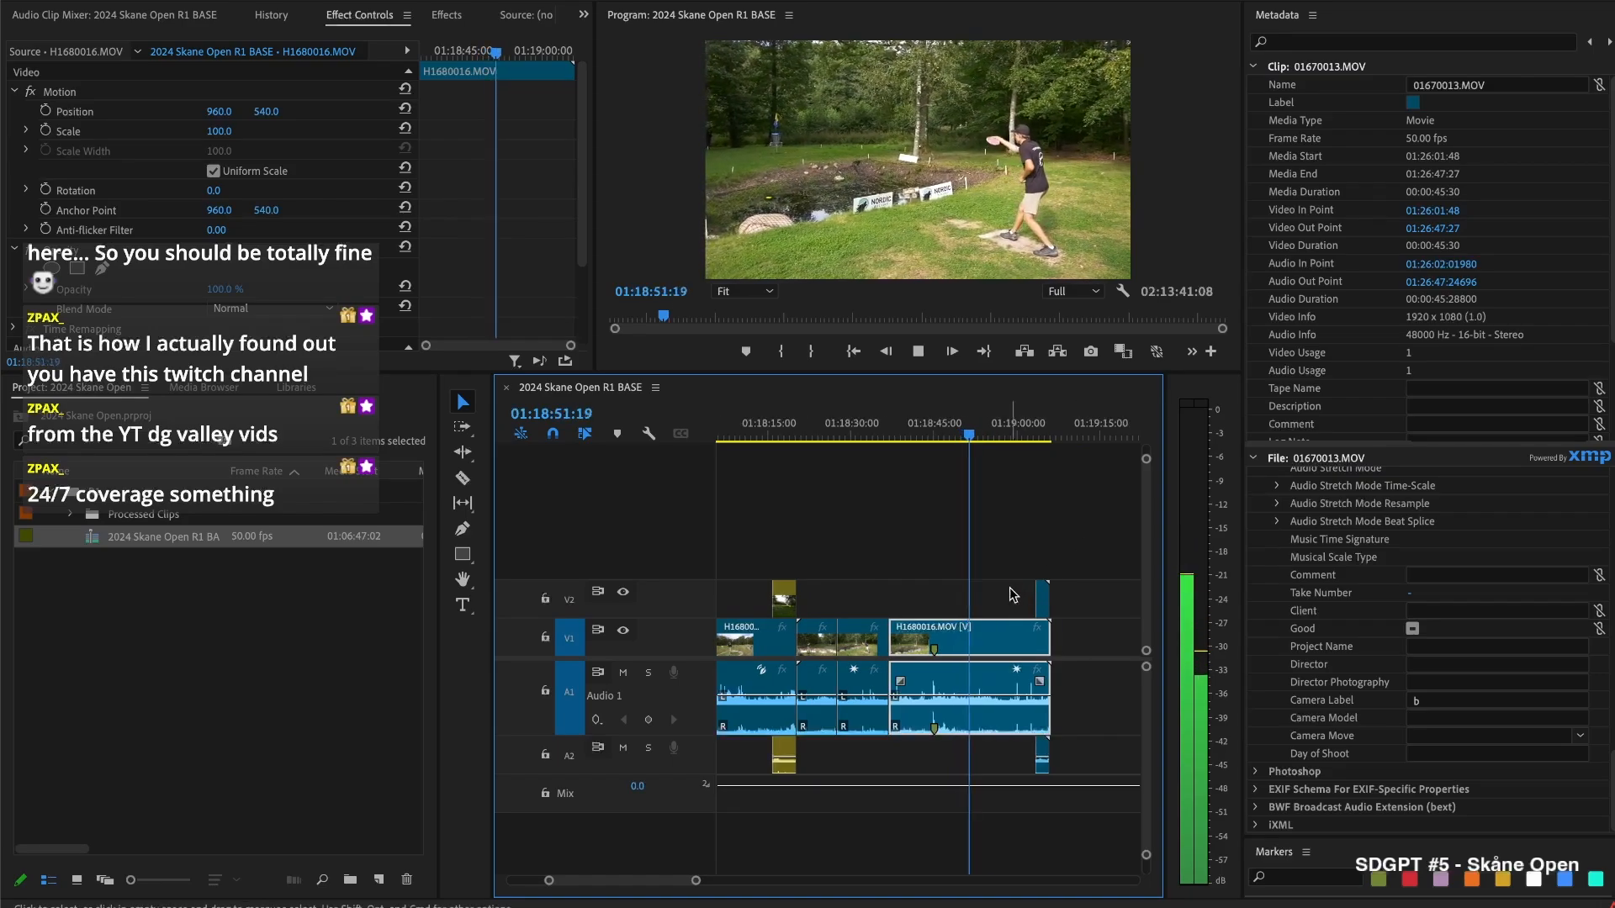
scroll(999, 595, up, 4)
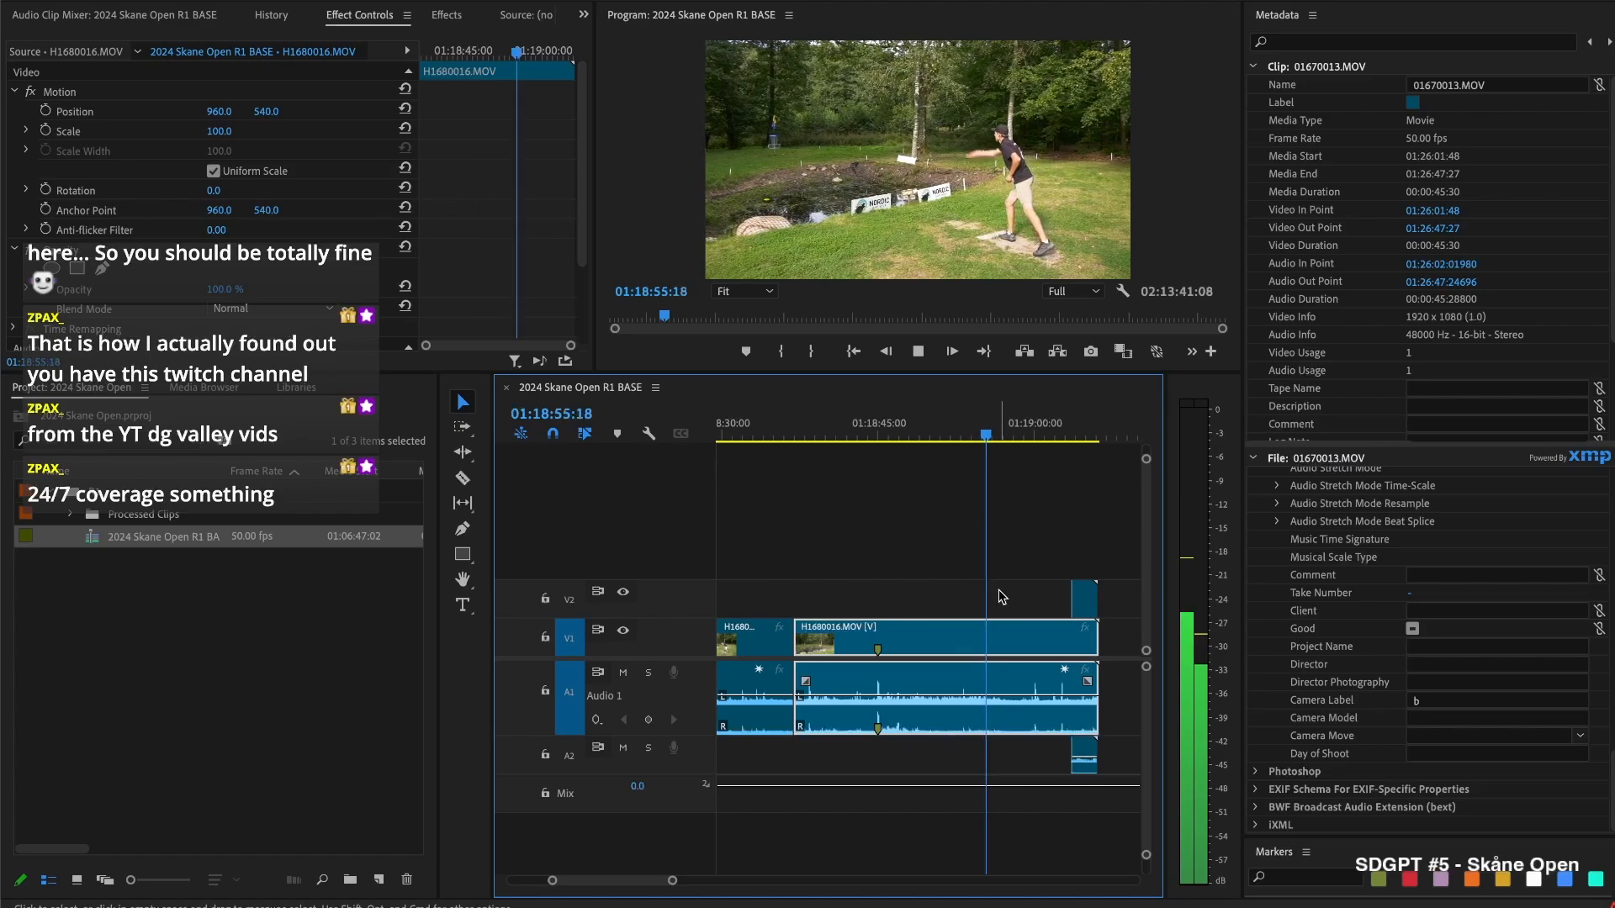
scroll(1001, 597, down, 3)
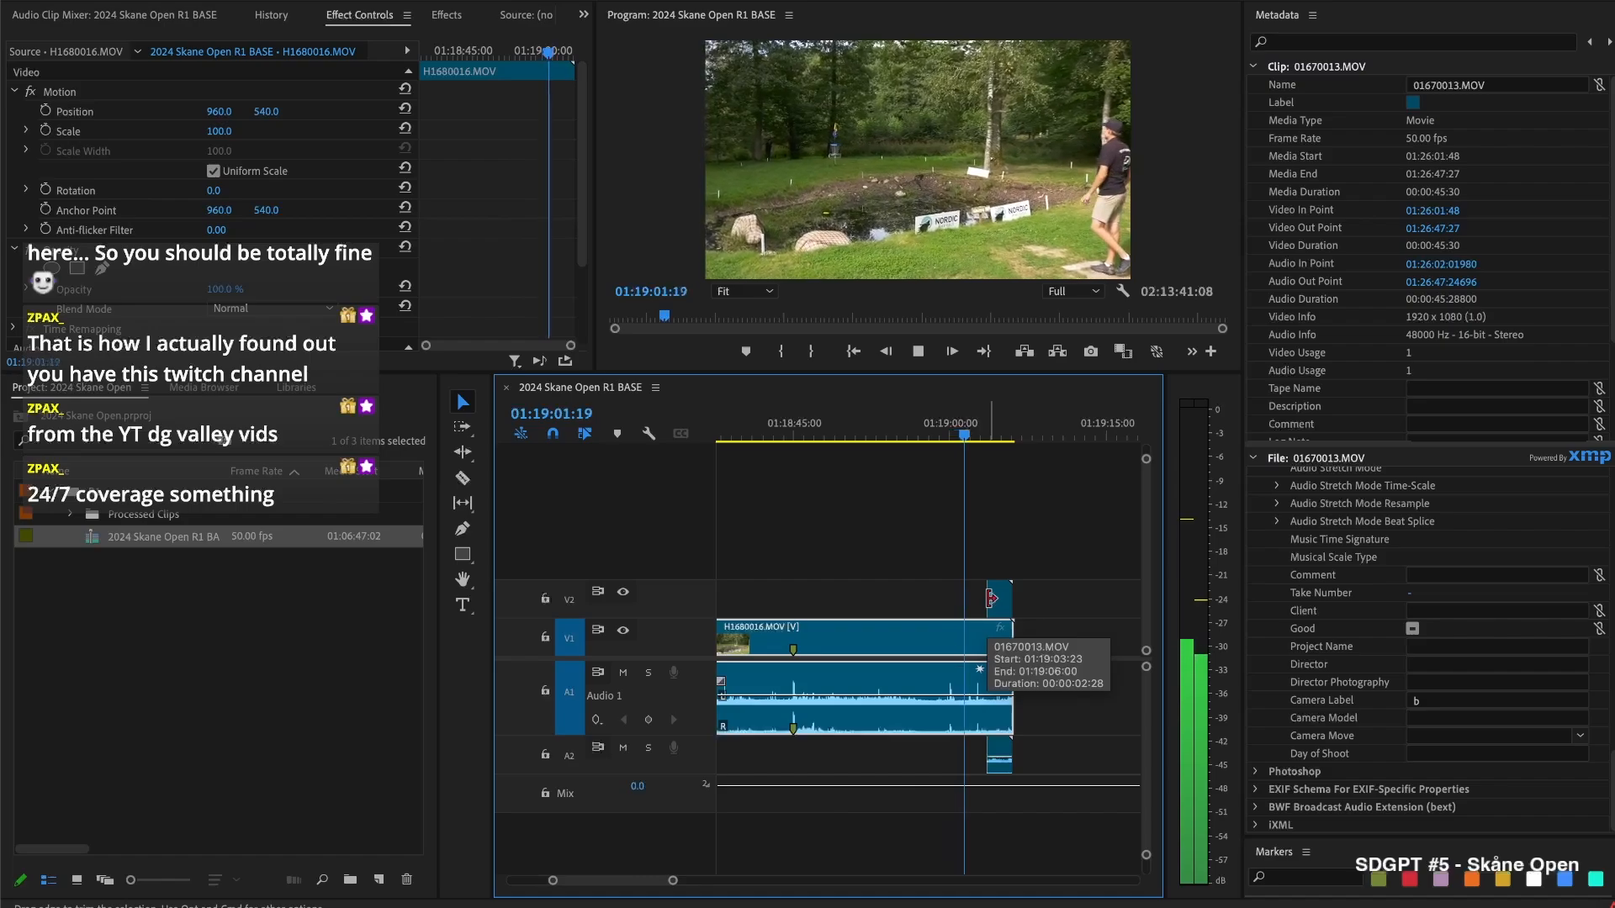
click(993, 600)
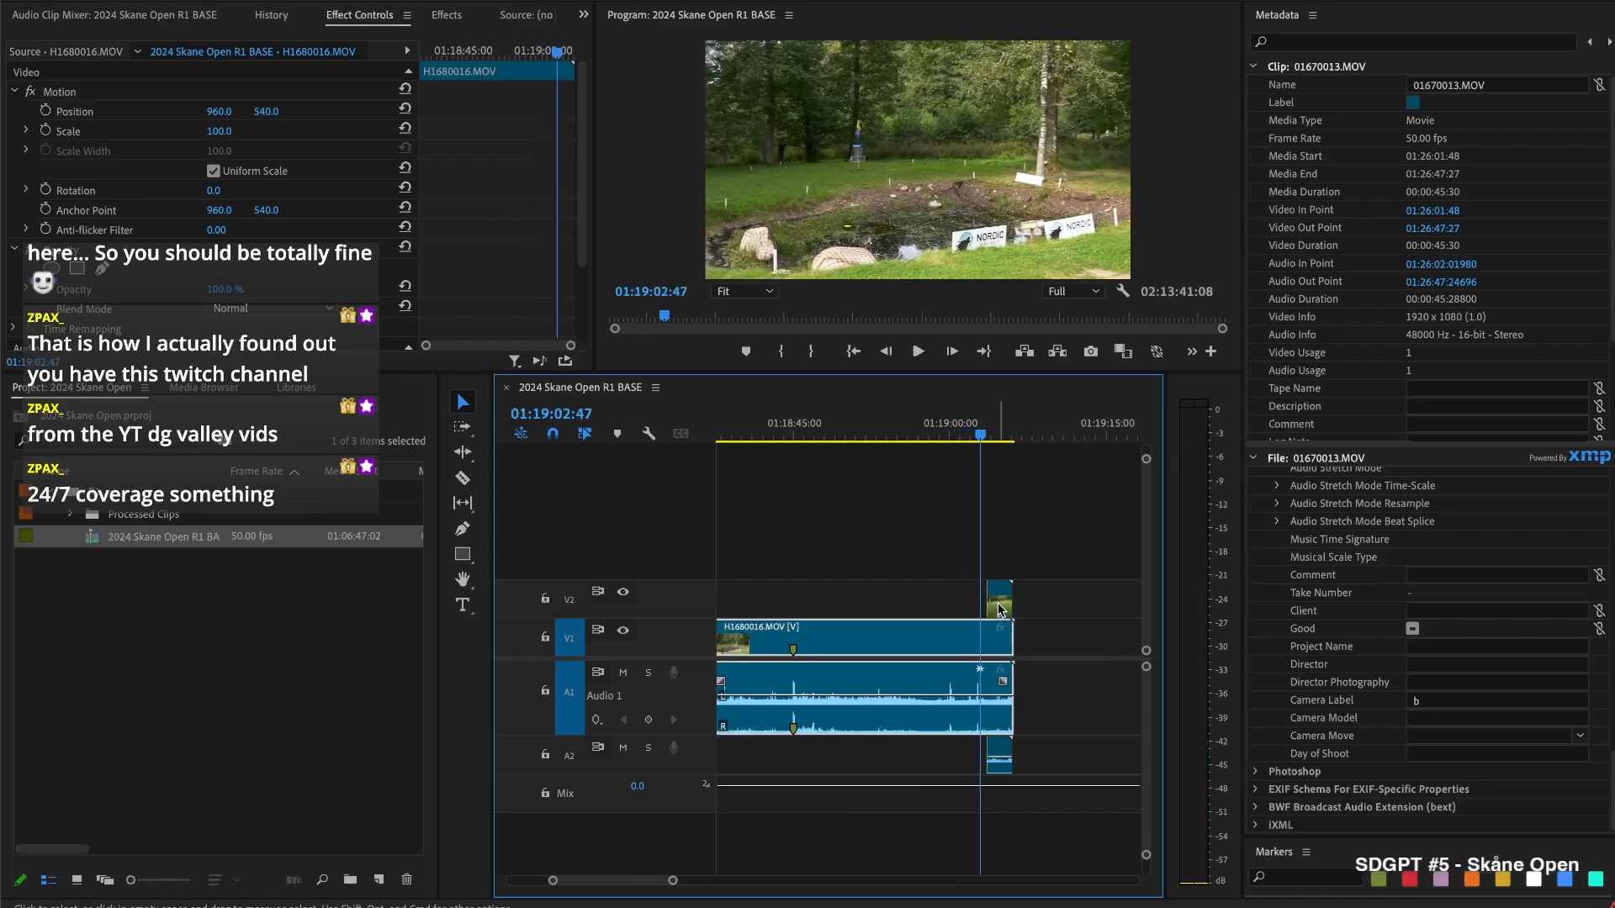
drag(995, 602, 991, 612)
key(space)
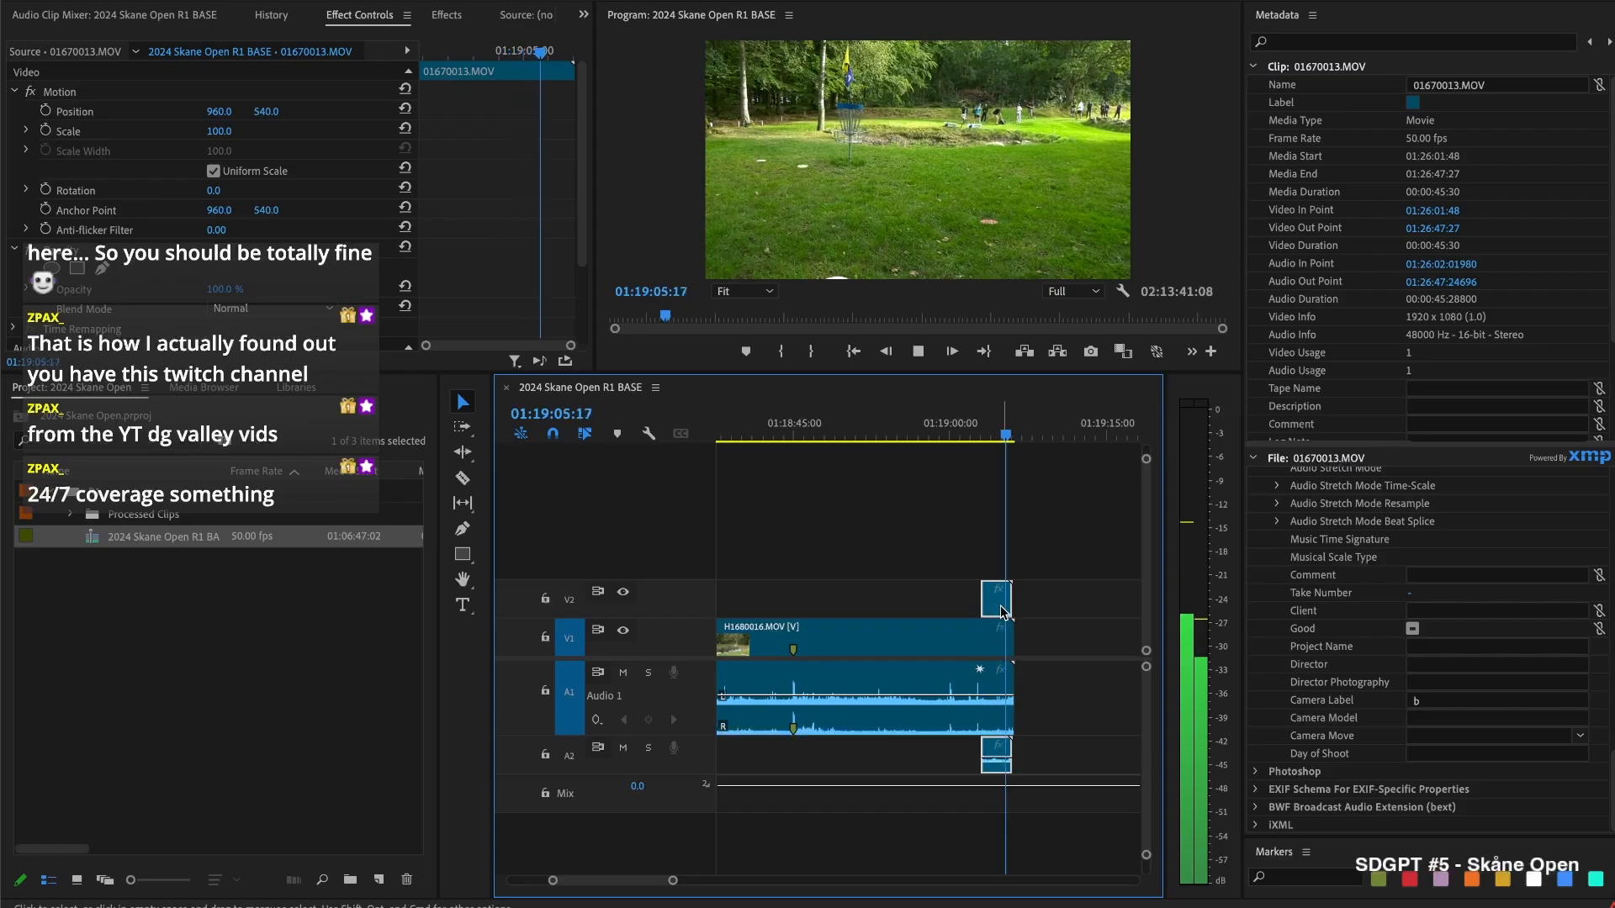
key(space)
Trim the ends of H1680016.MOV and 01670013.MOV to 01:19:05:33 and close the gap before H1680017.MOV
drag(1033, 580, 977, 599)
key(Delete)
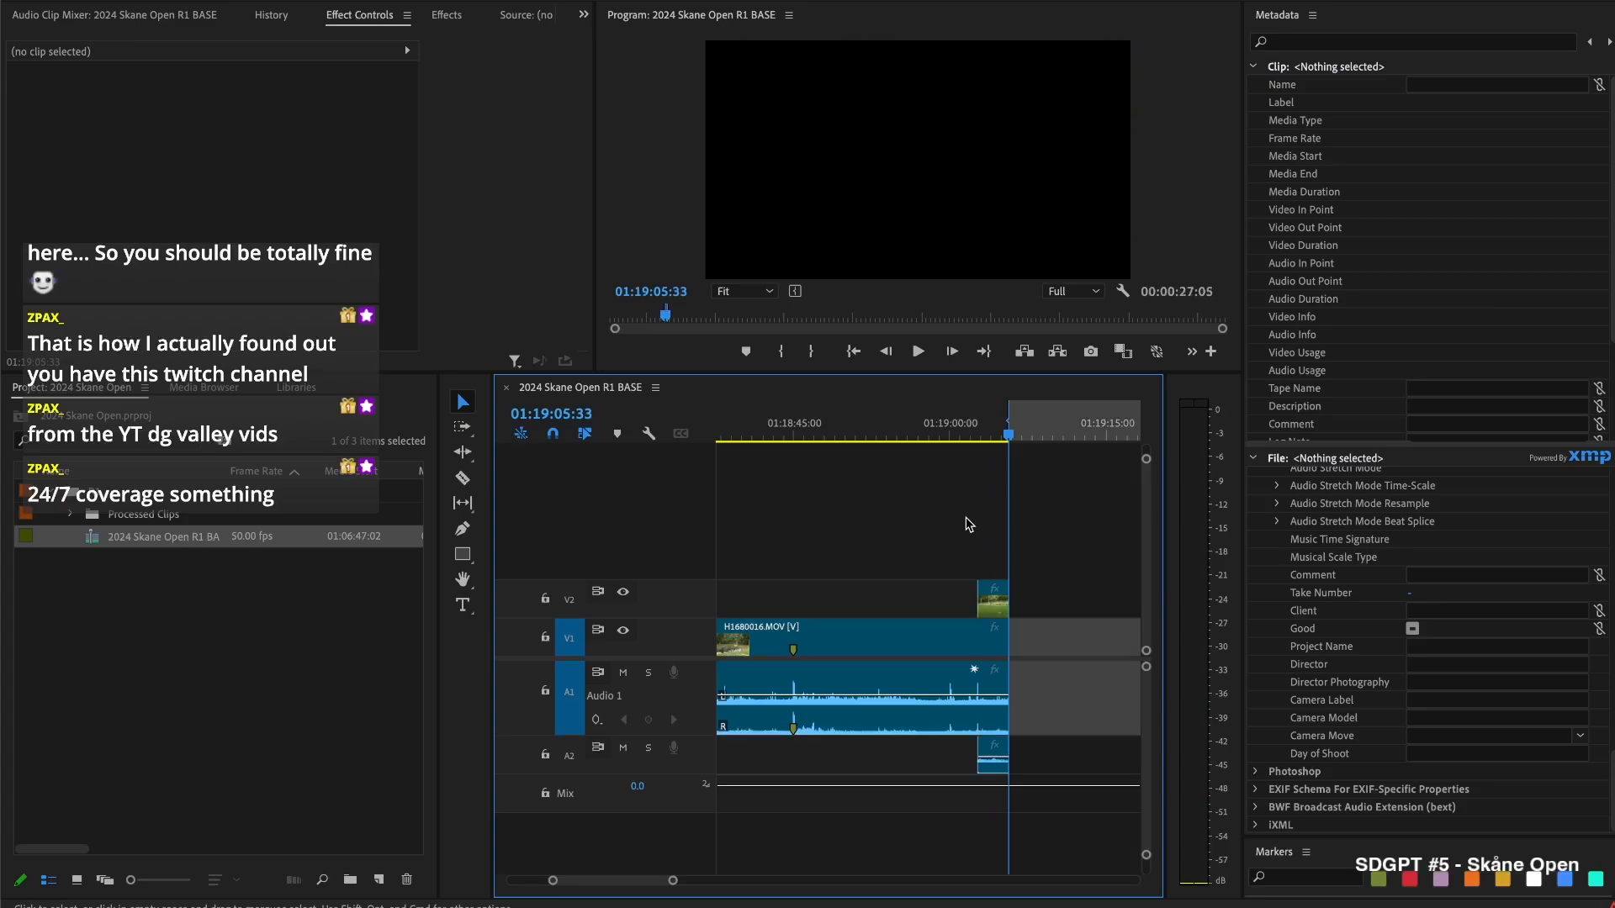
right_click(1050, 427)
click(1135, 620)
scroll(1061, 593, down, 3)
scroll(1064, 596, down, 5)
key(BackSpace)
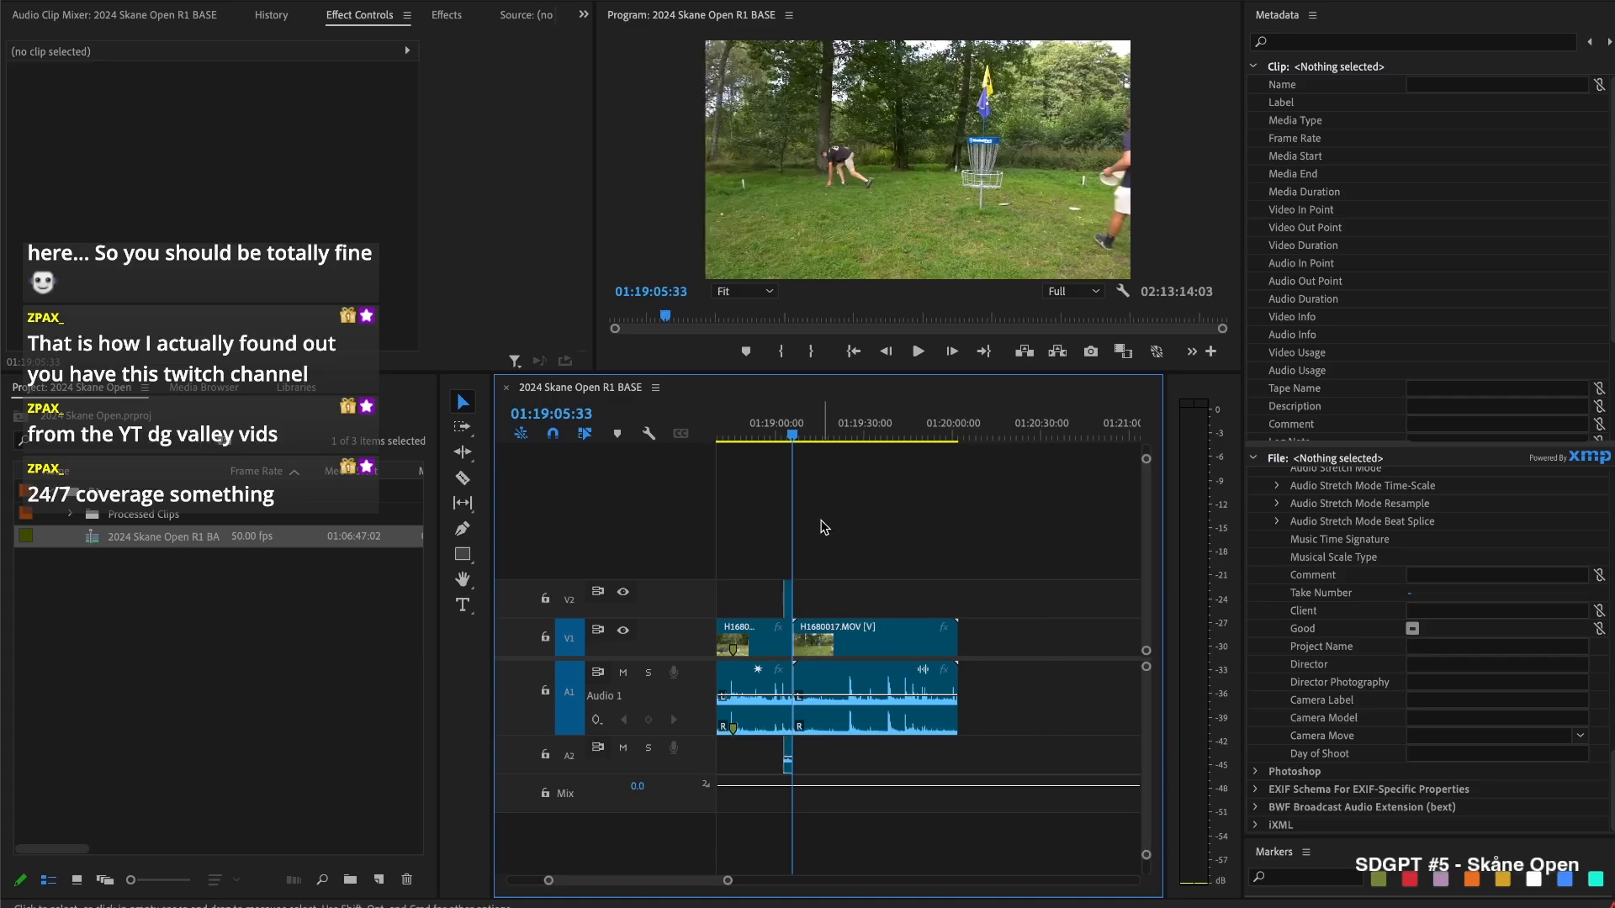
Cut H1680017.MOV at 01:19:19:14, remove its opening section and close the gap
drag(796, 434, 835, 437)
key(super+k)
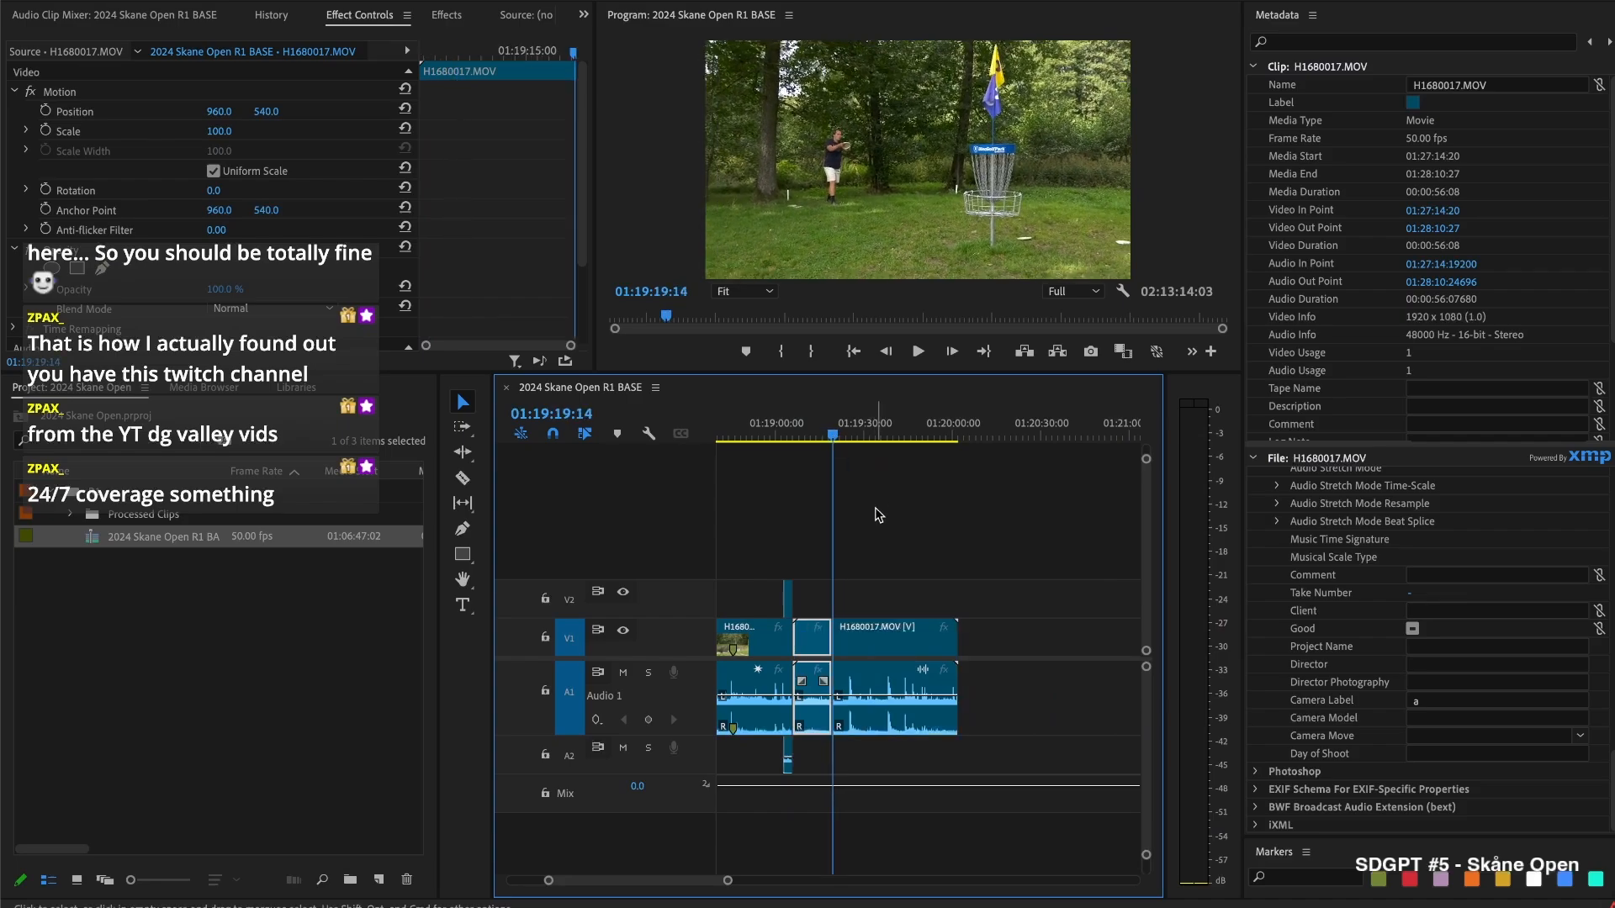
key(Delete)
click(812, 640)
key(Delete)
Trim the end of H1680017.MOV to about 01:19:37 and briefly play the putting footage
drag(911, 637, 882, 640)
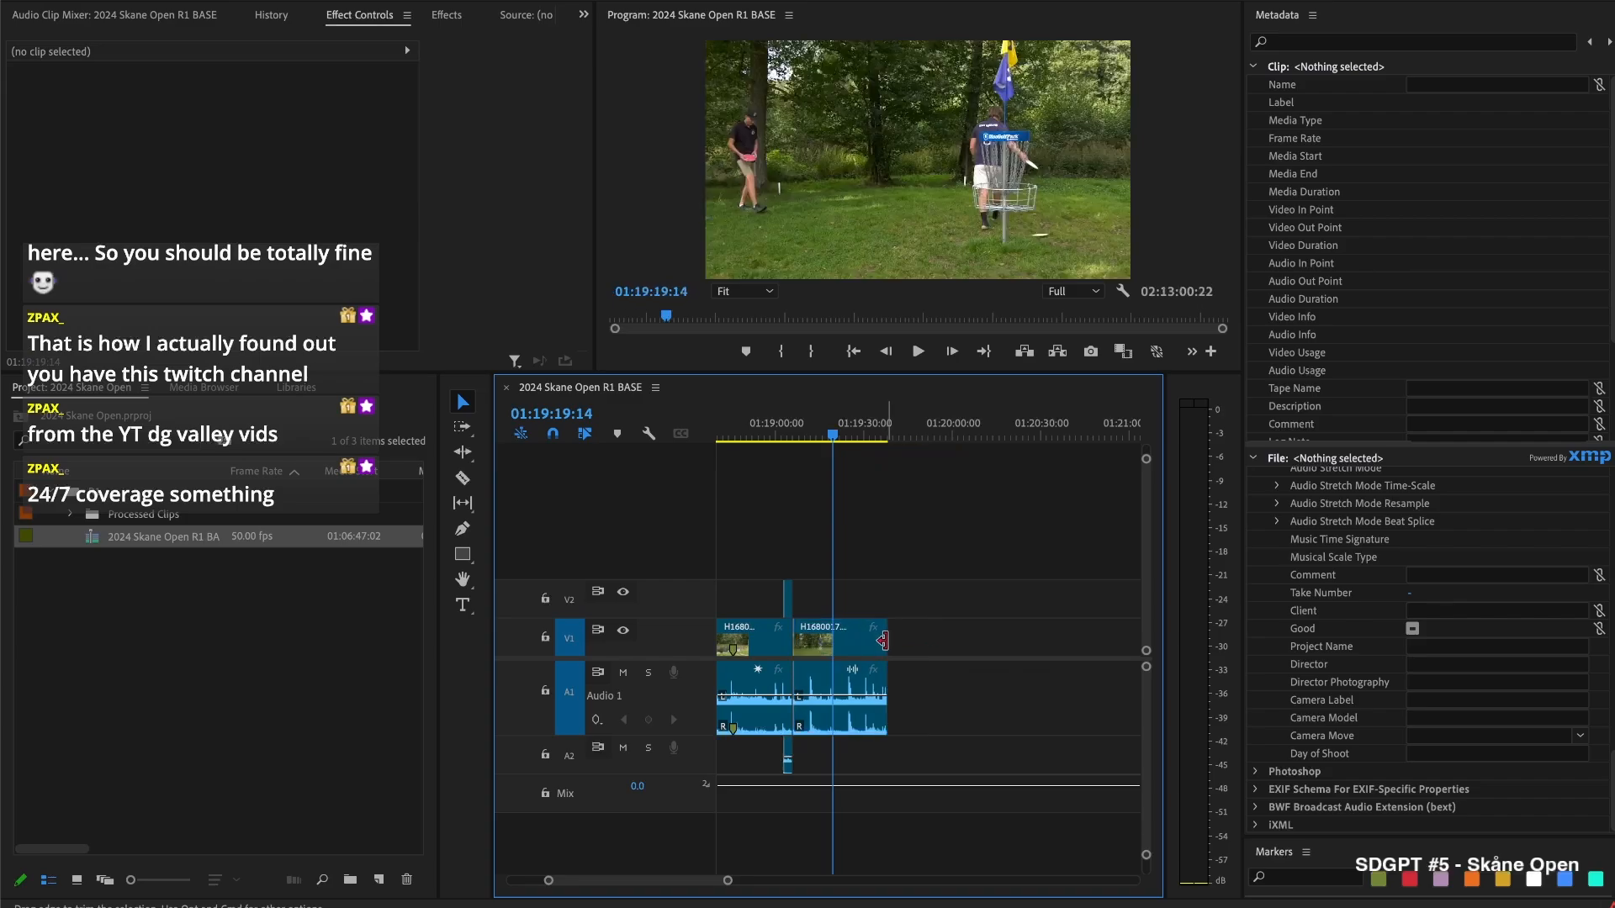
key(space)
key(space)
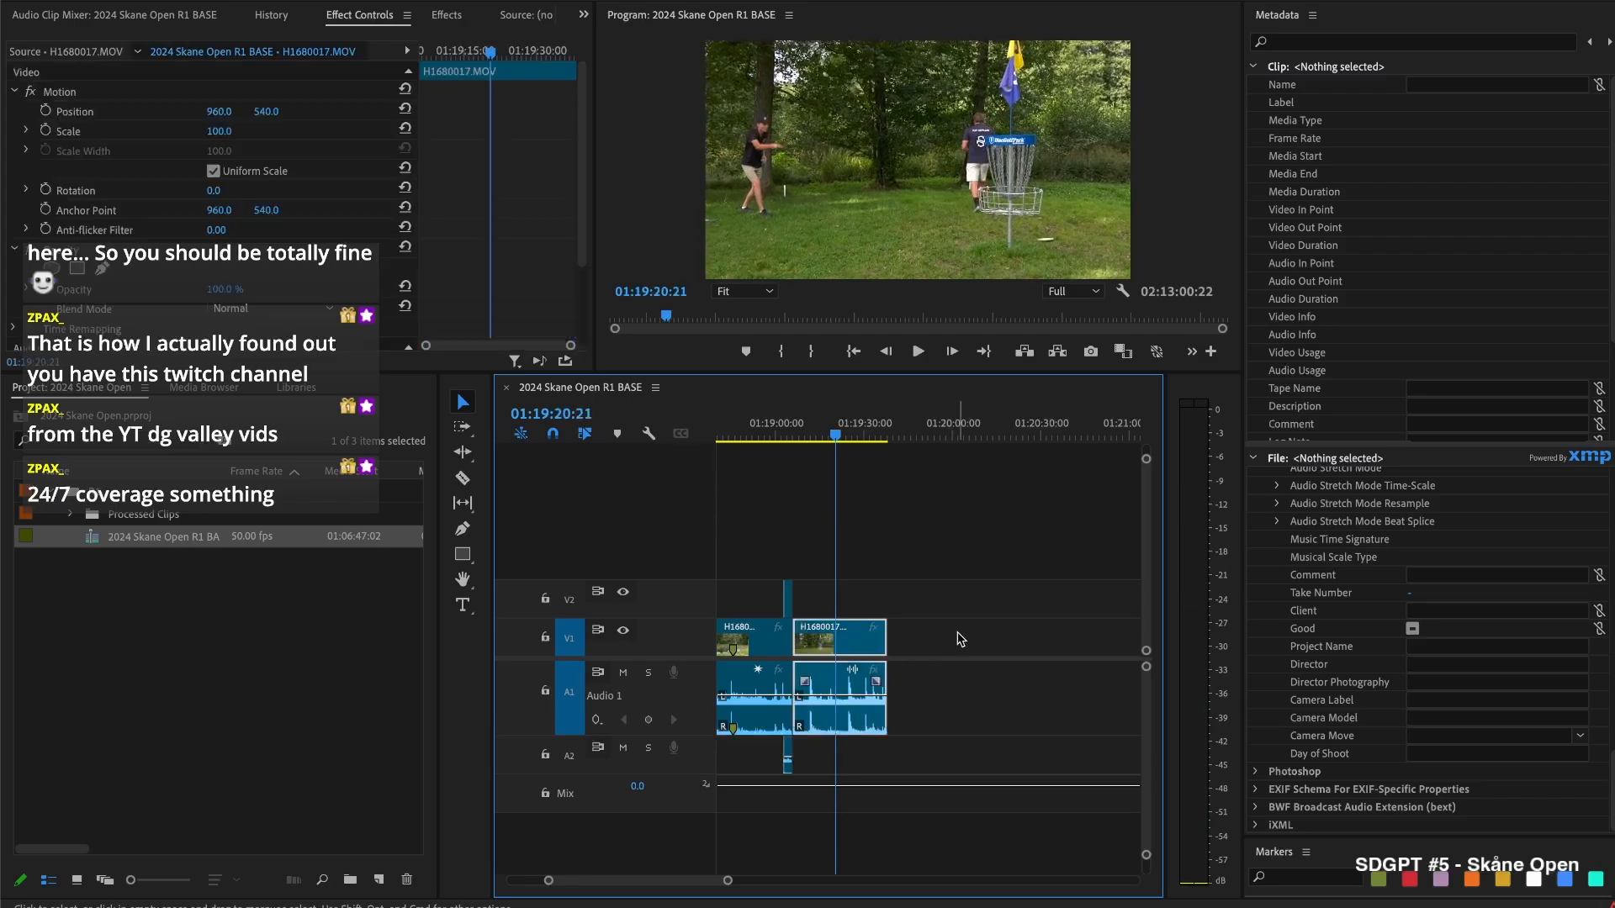
click(959, 640)
Trim the start of 01670014.MOV to about 01:23:27, leaving the opening of H1680018.MOV uncovered
scroll(976, 632, right, 10)
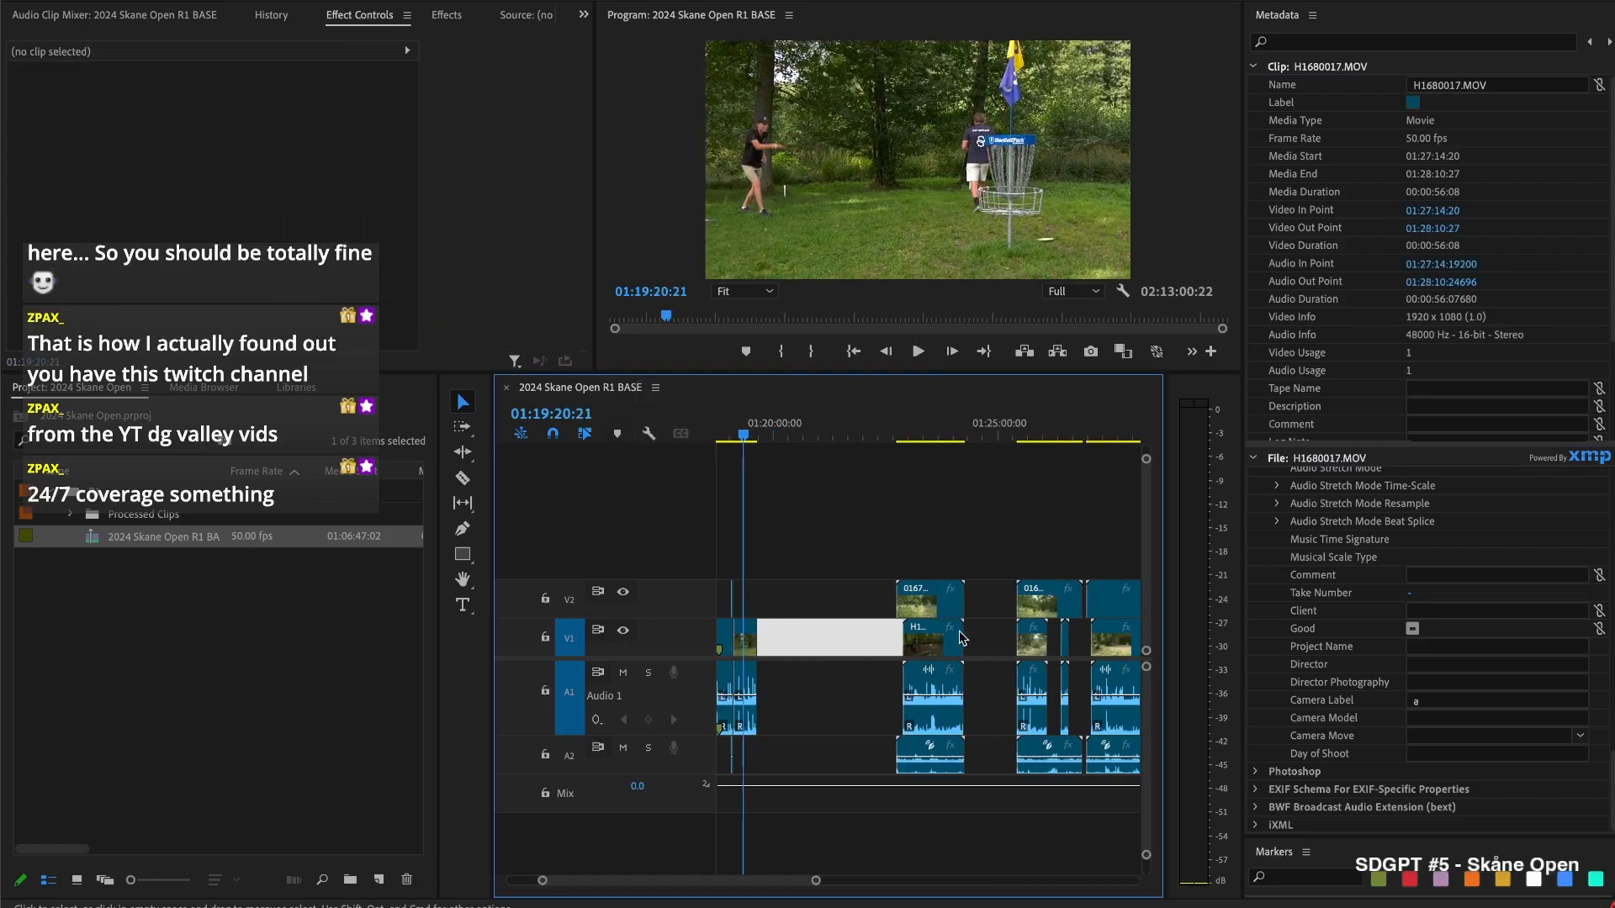
scroll(892, 602, up, 3)
drag(796, 592, 1009, 591)
key(space)
key(space)
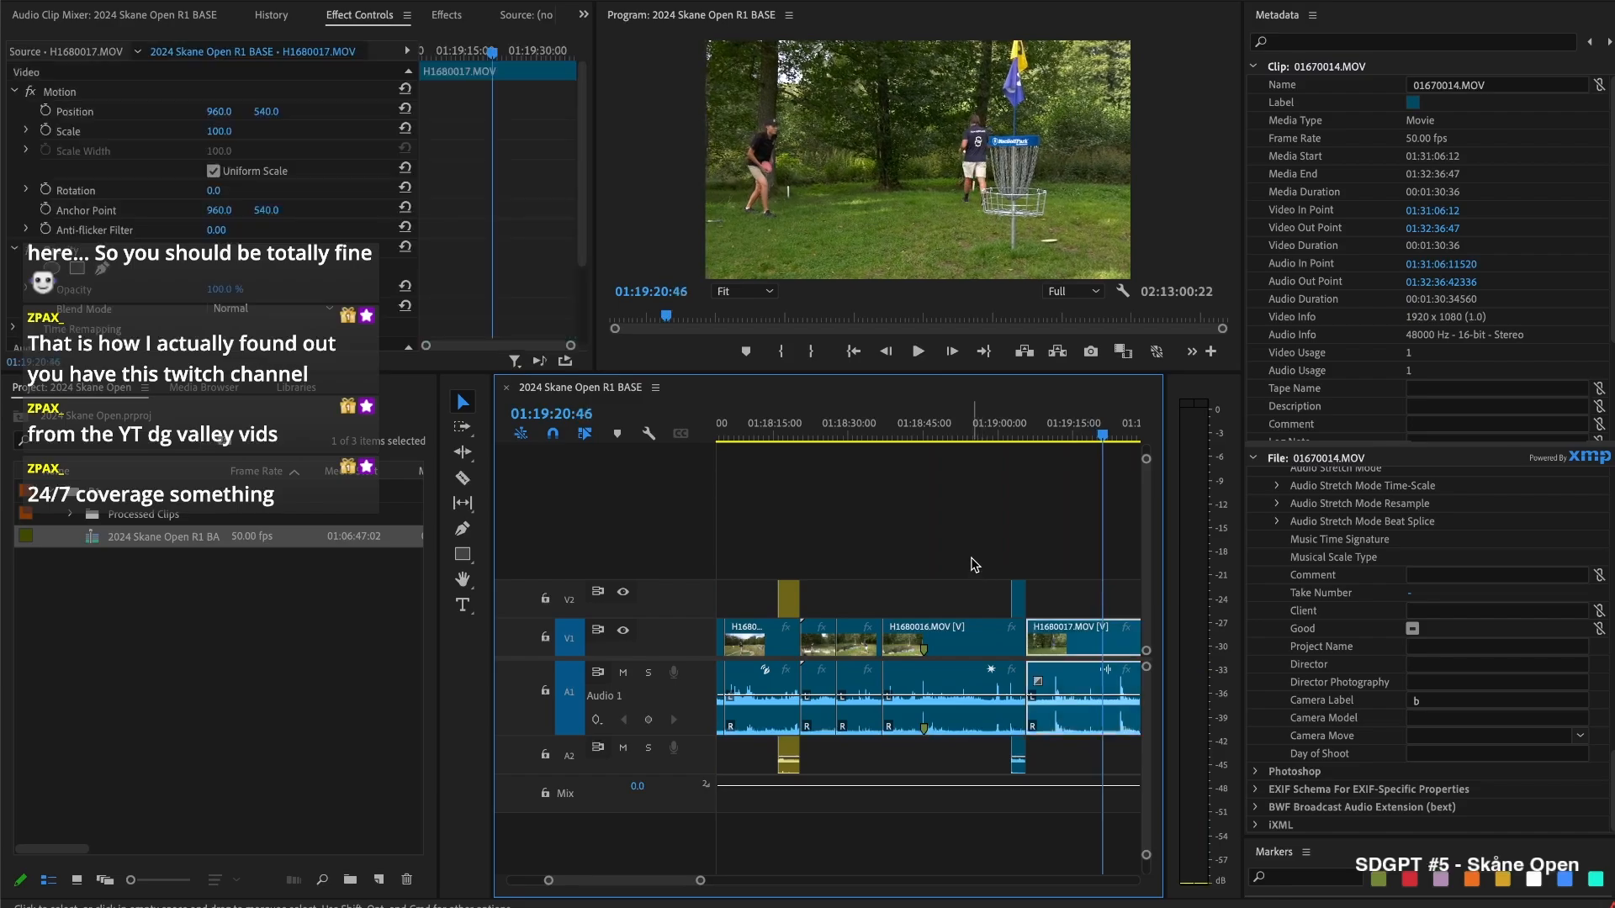
scroll(959, 459, right, 10)
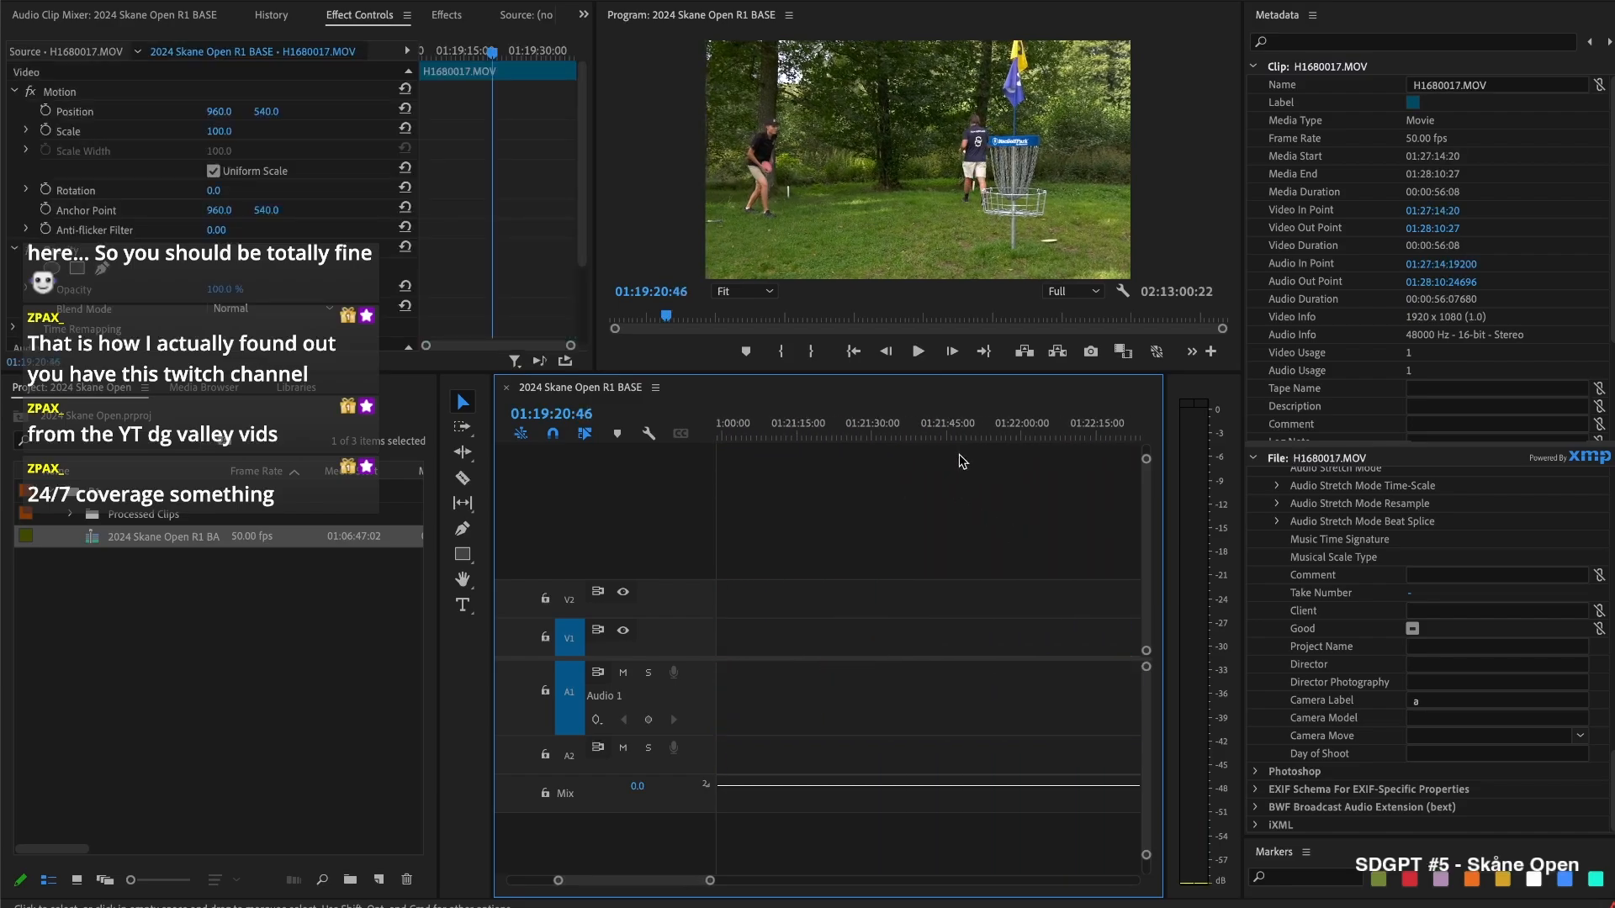
Cut H1680018.MOV at 01:22:56:02 before the tee shot and delete its opening section
click(873, 427)
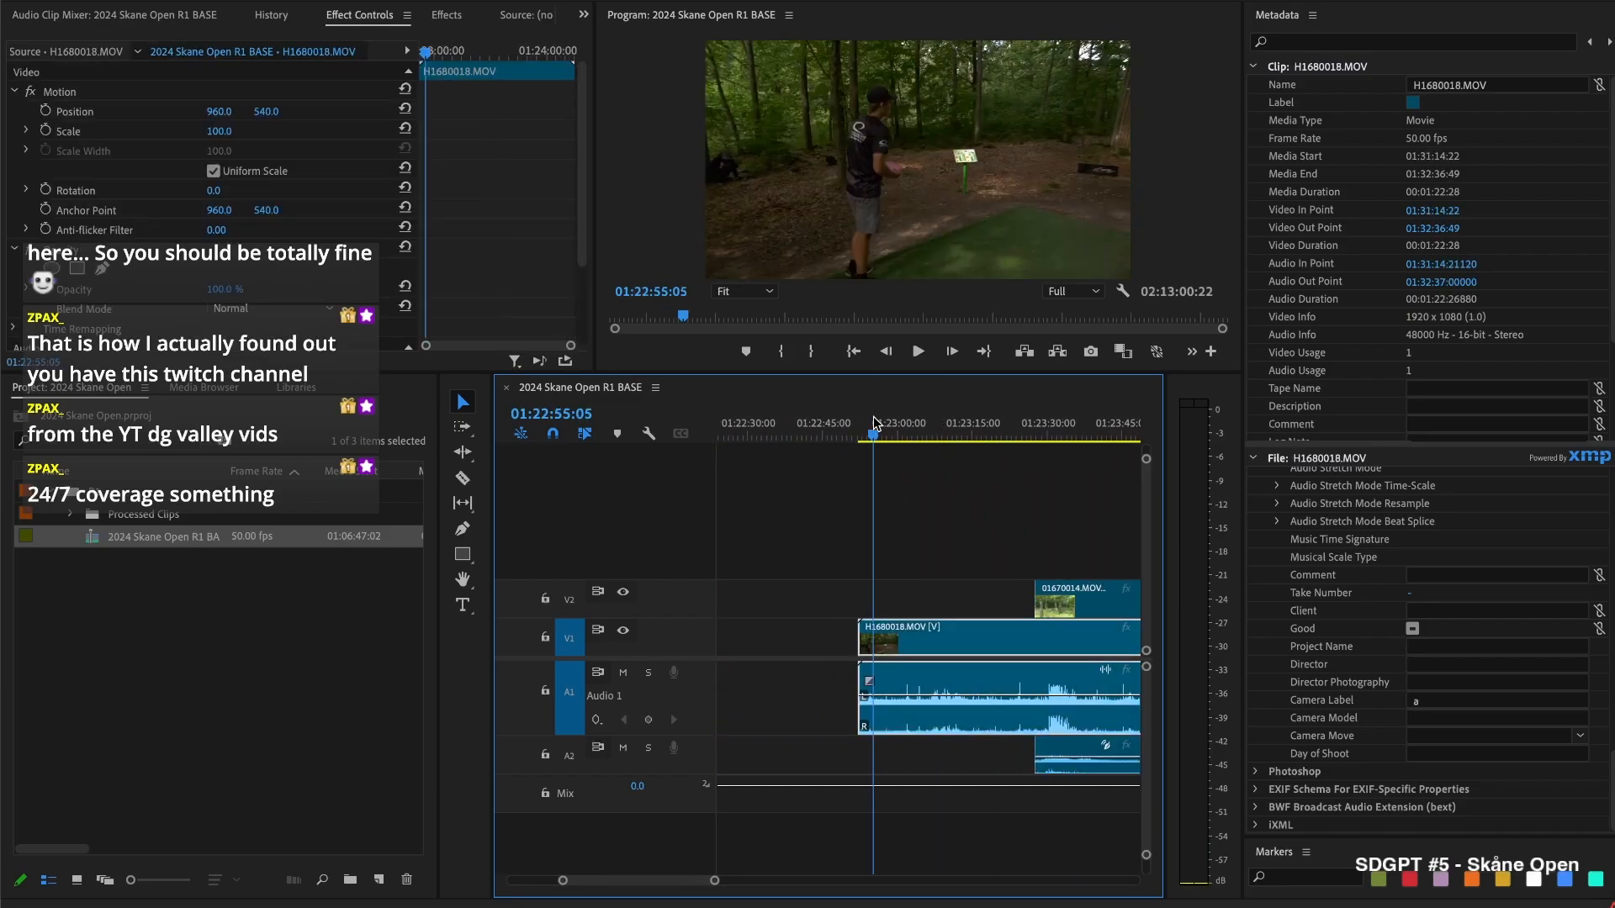
drag(873, 423, 861, 426)
key(space)
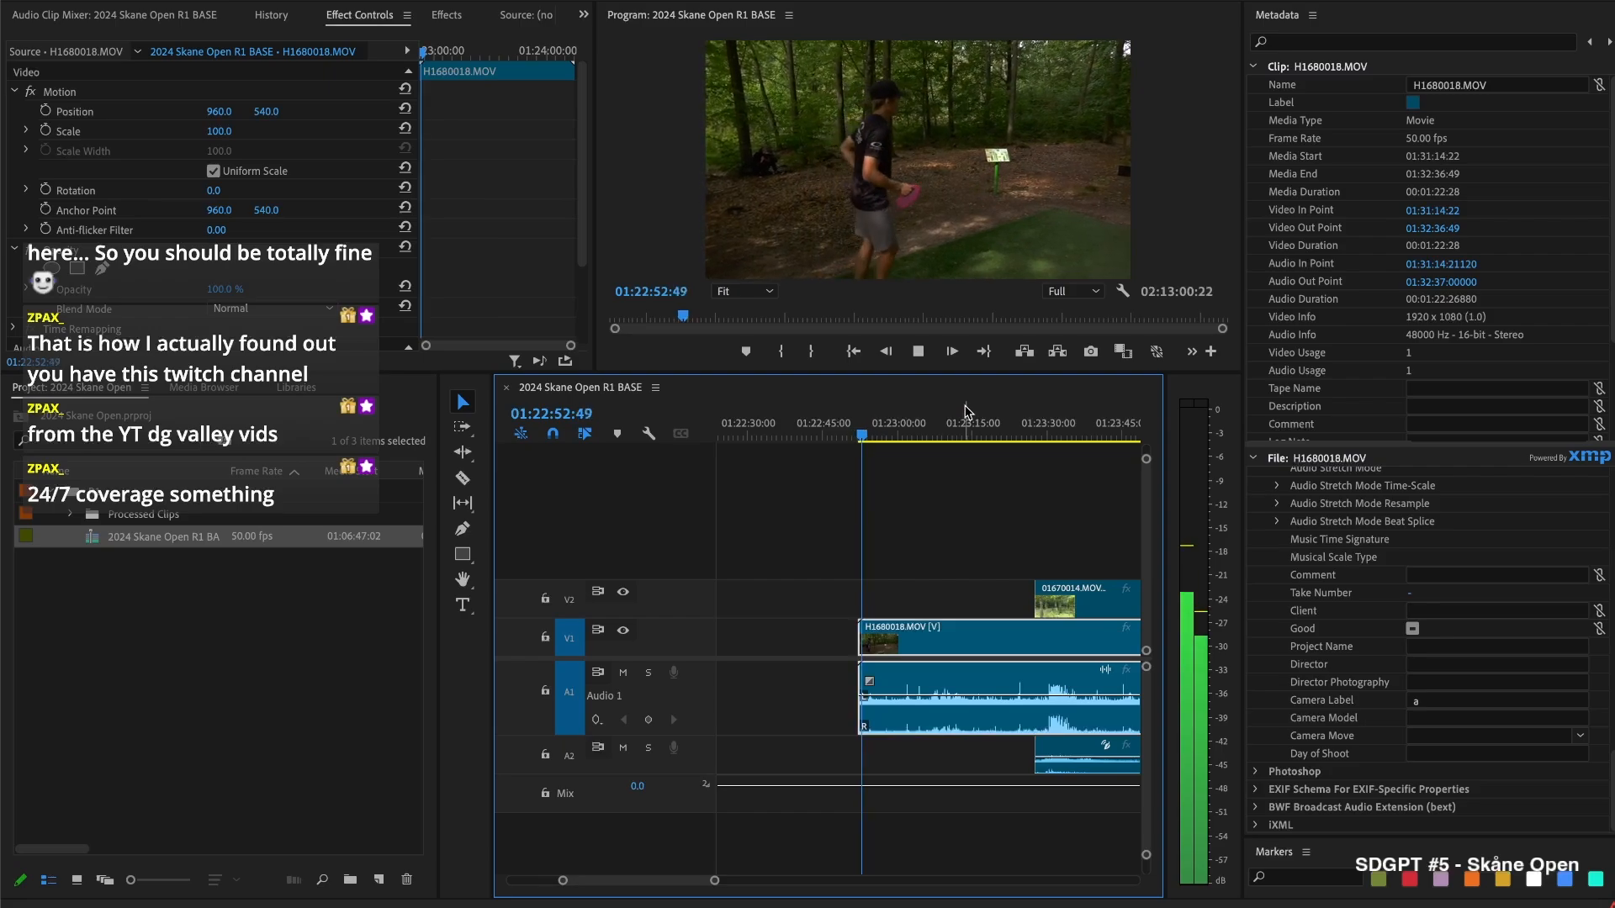
click(879, 433)
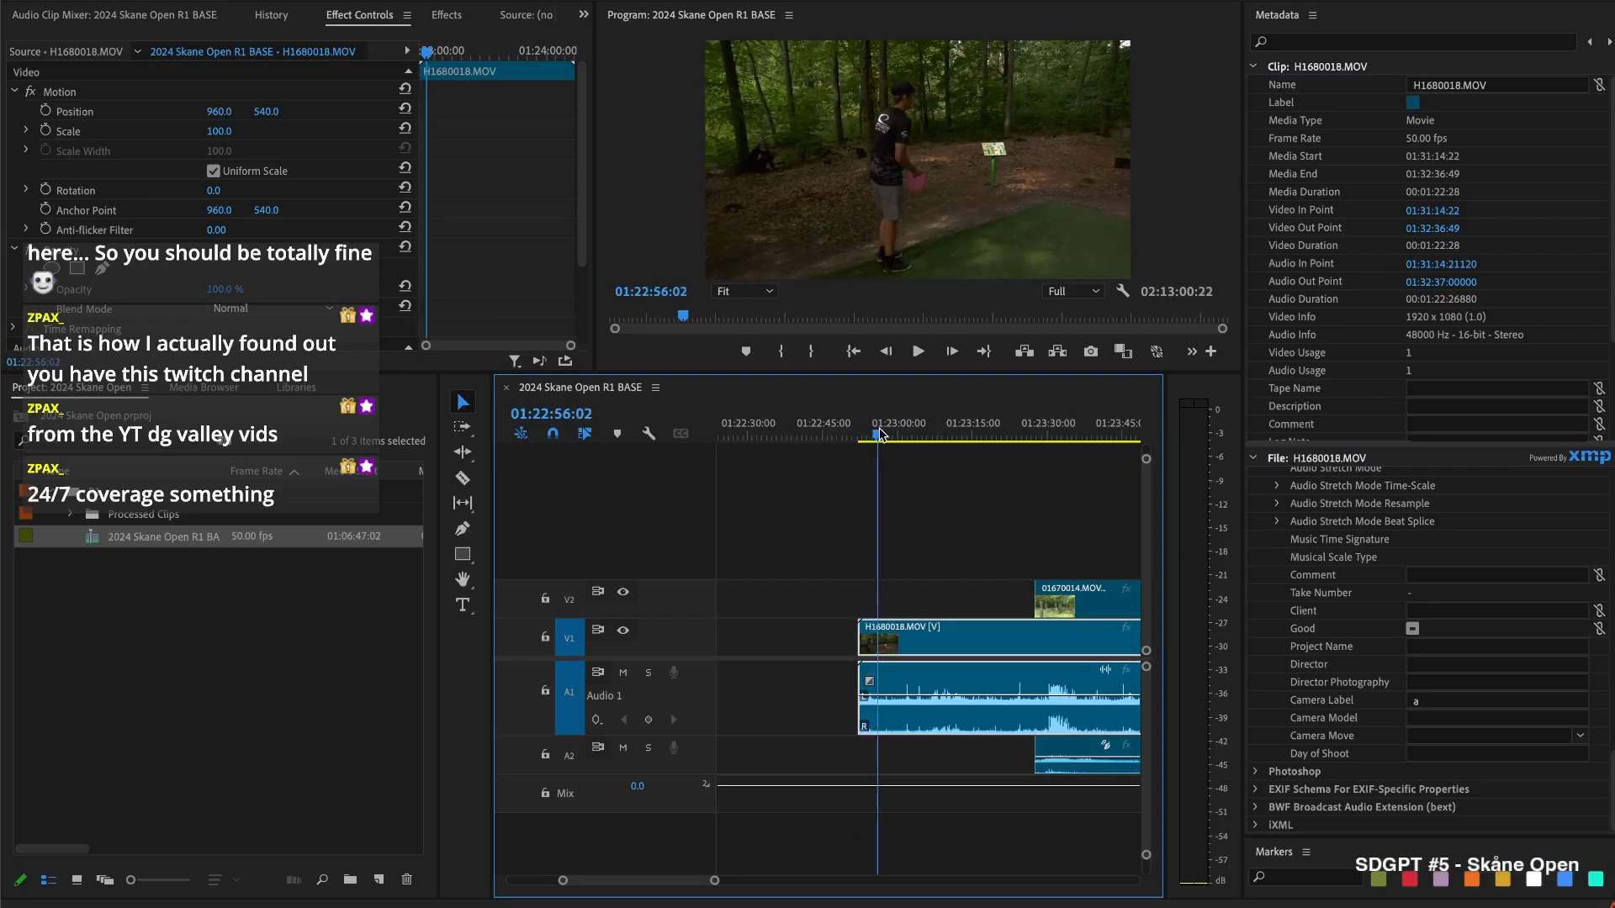
key(super+k)
key(Delete)
Play the first throw in H1680018.MOV and extend the start of 01670014.MOV back to 01:23:04:45
key(space)
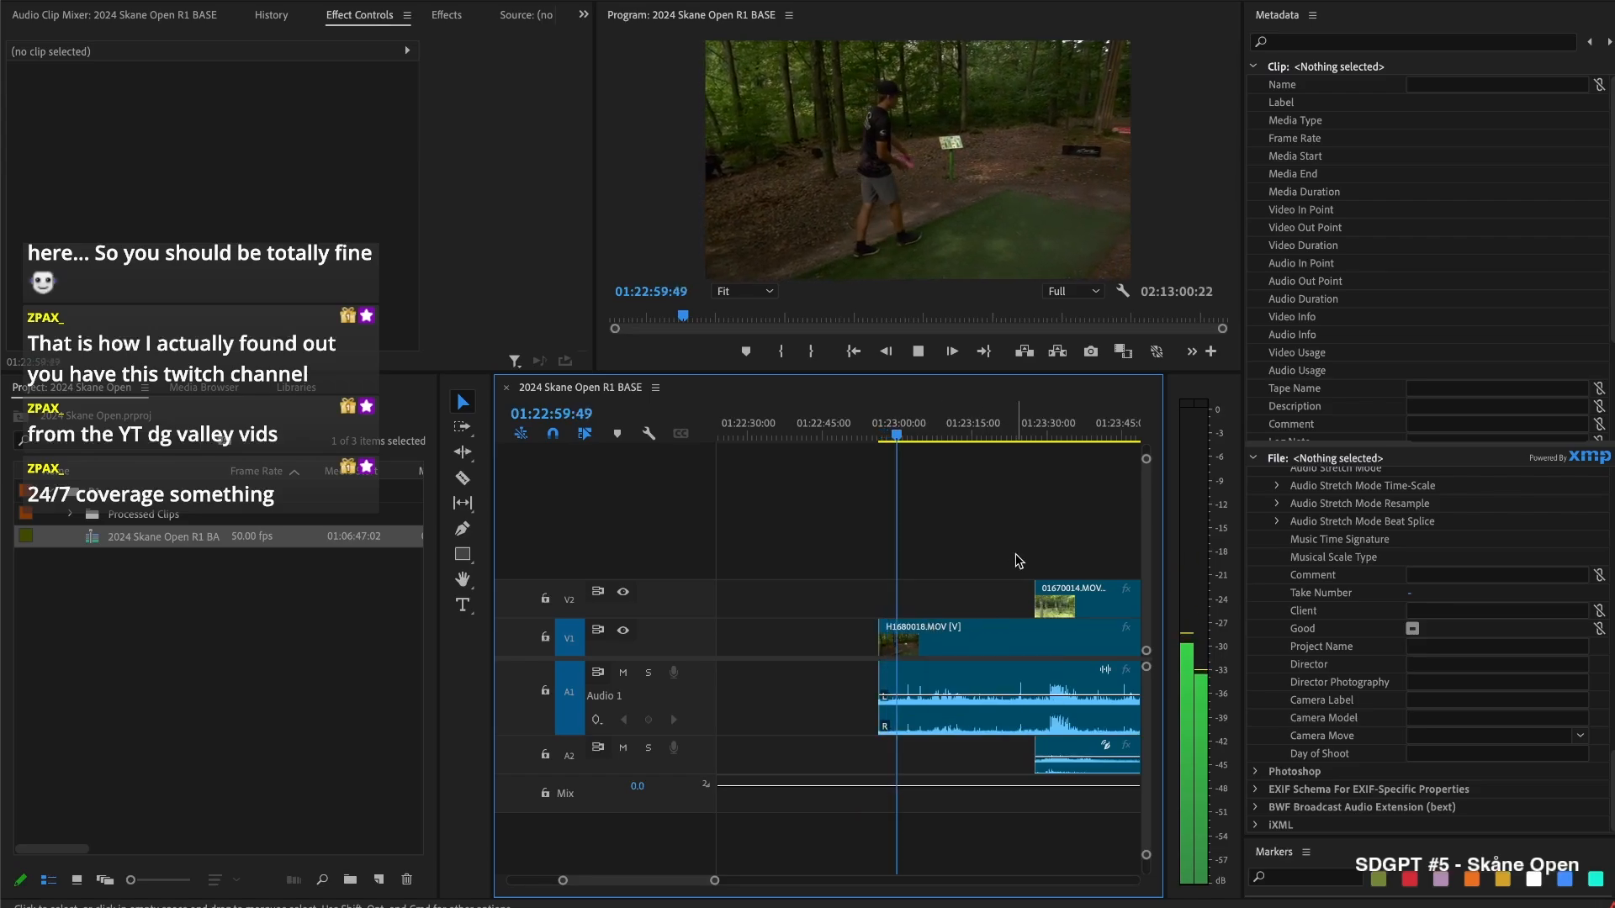
click(949, 625)
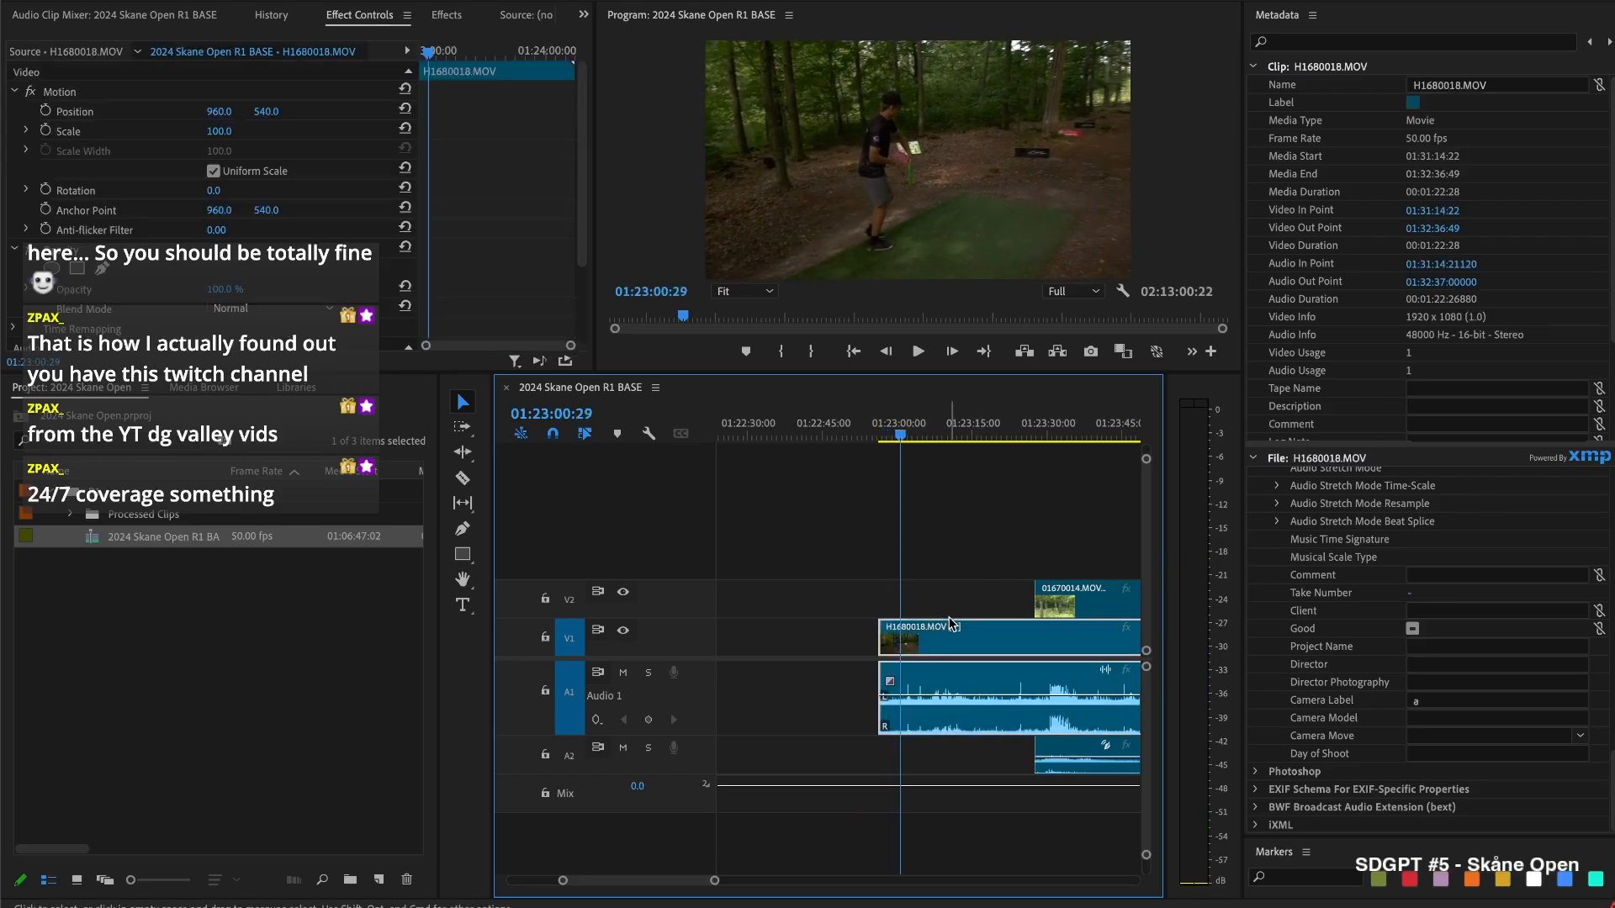
click(947, 567)
key(Up)
key(space)
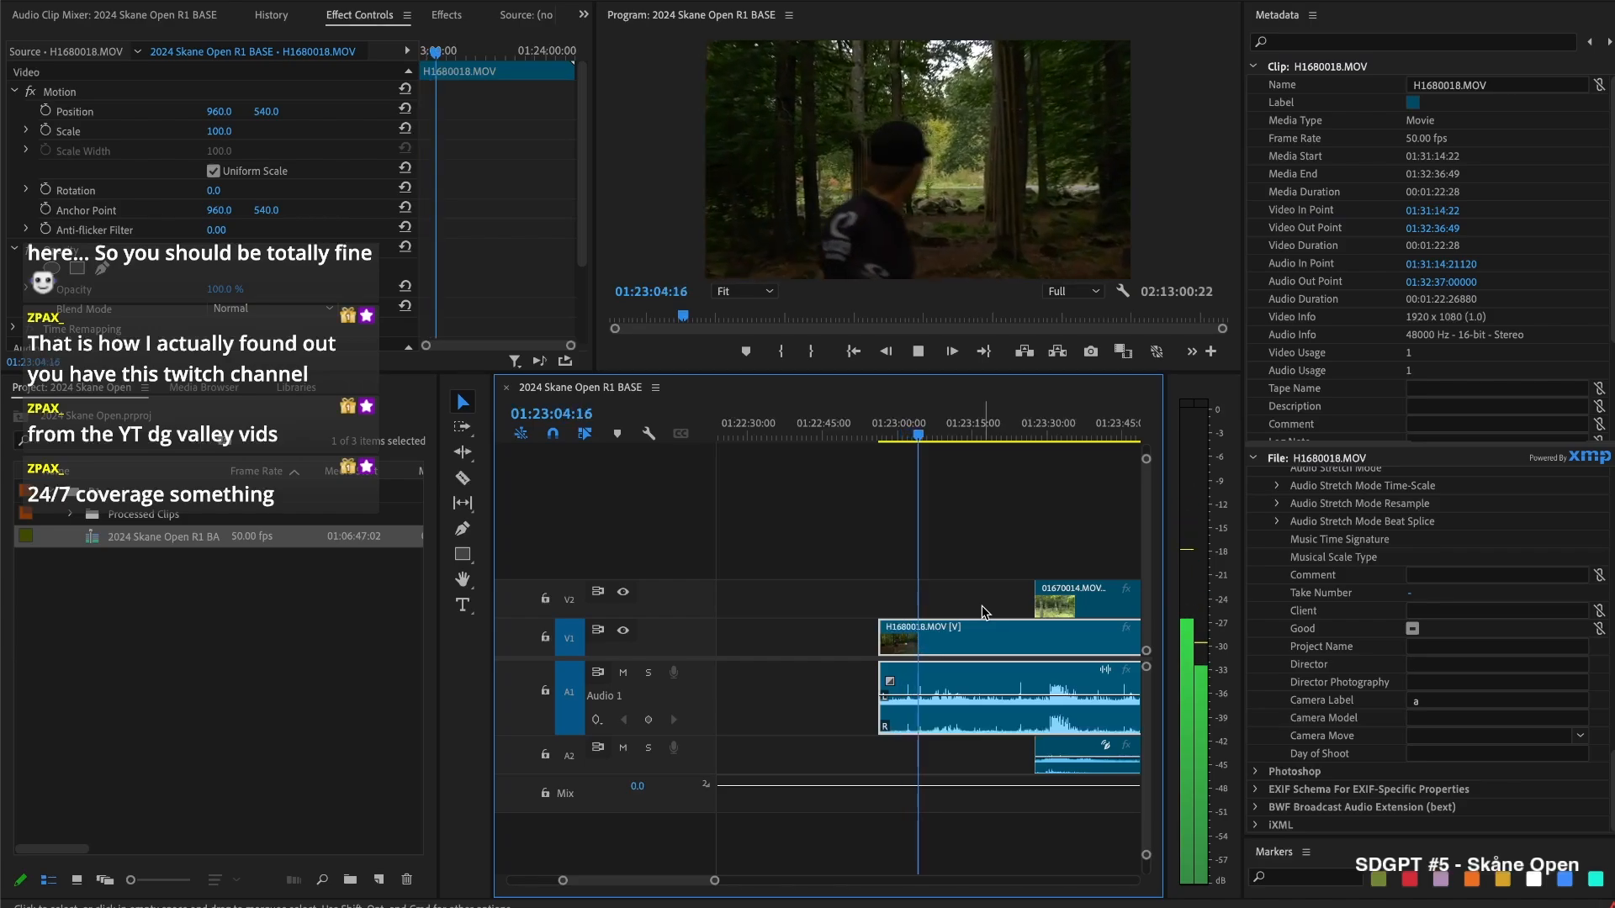
key(space)
drag(1029, 596, 911, 611)
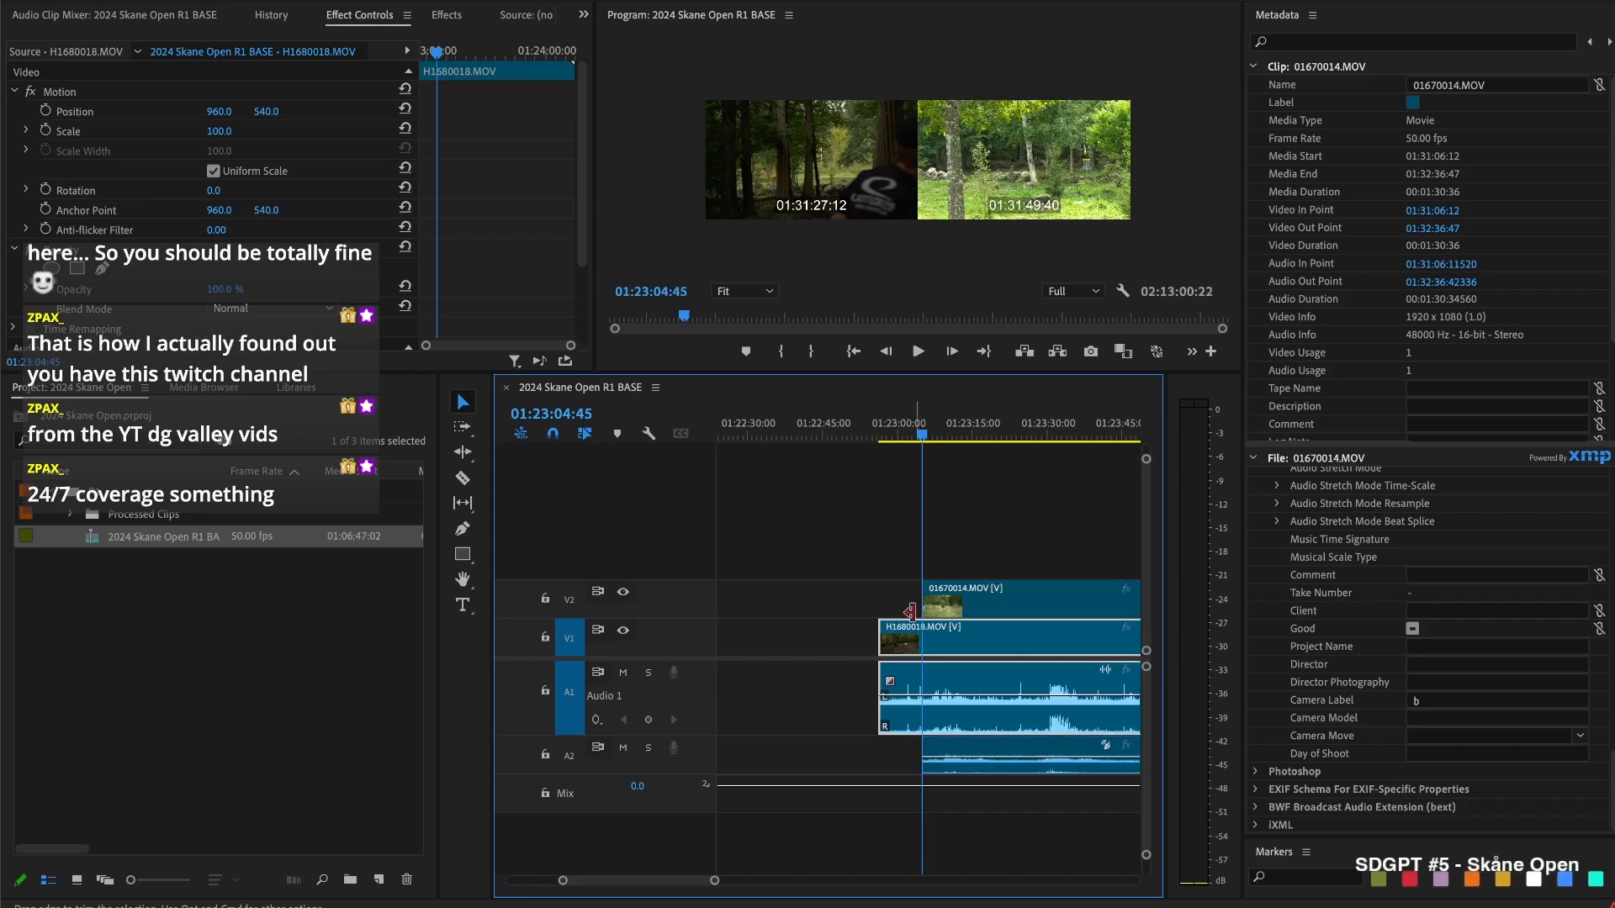
key(space)
key(space)
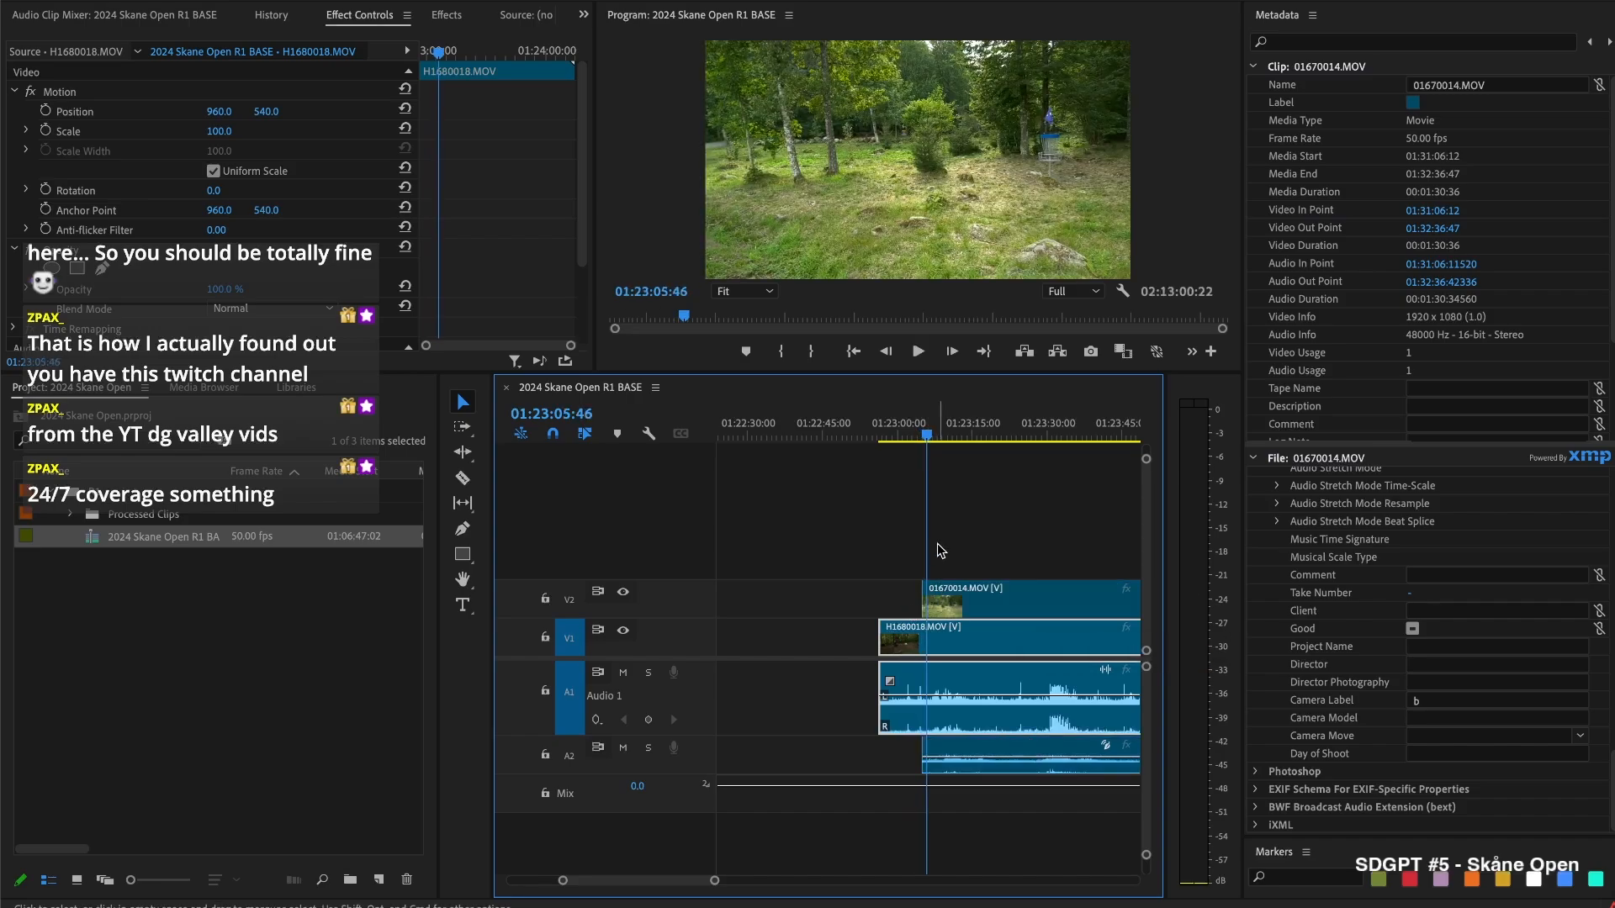
Replay the camera change, trim the start of 01670014.MOV to 01:23:08:46 and play H1680018.MOV over that stretch
click(915, 433)
key(space)
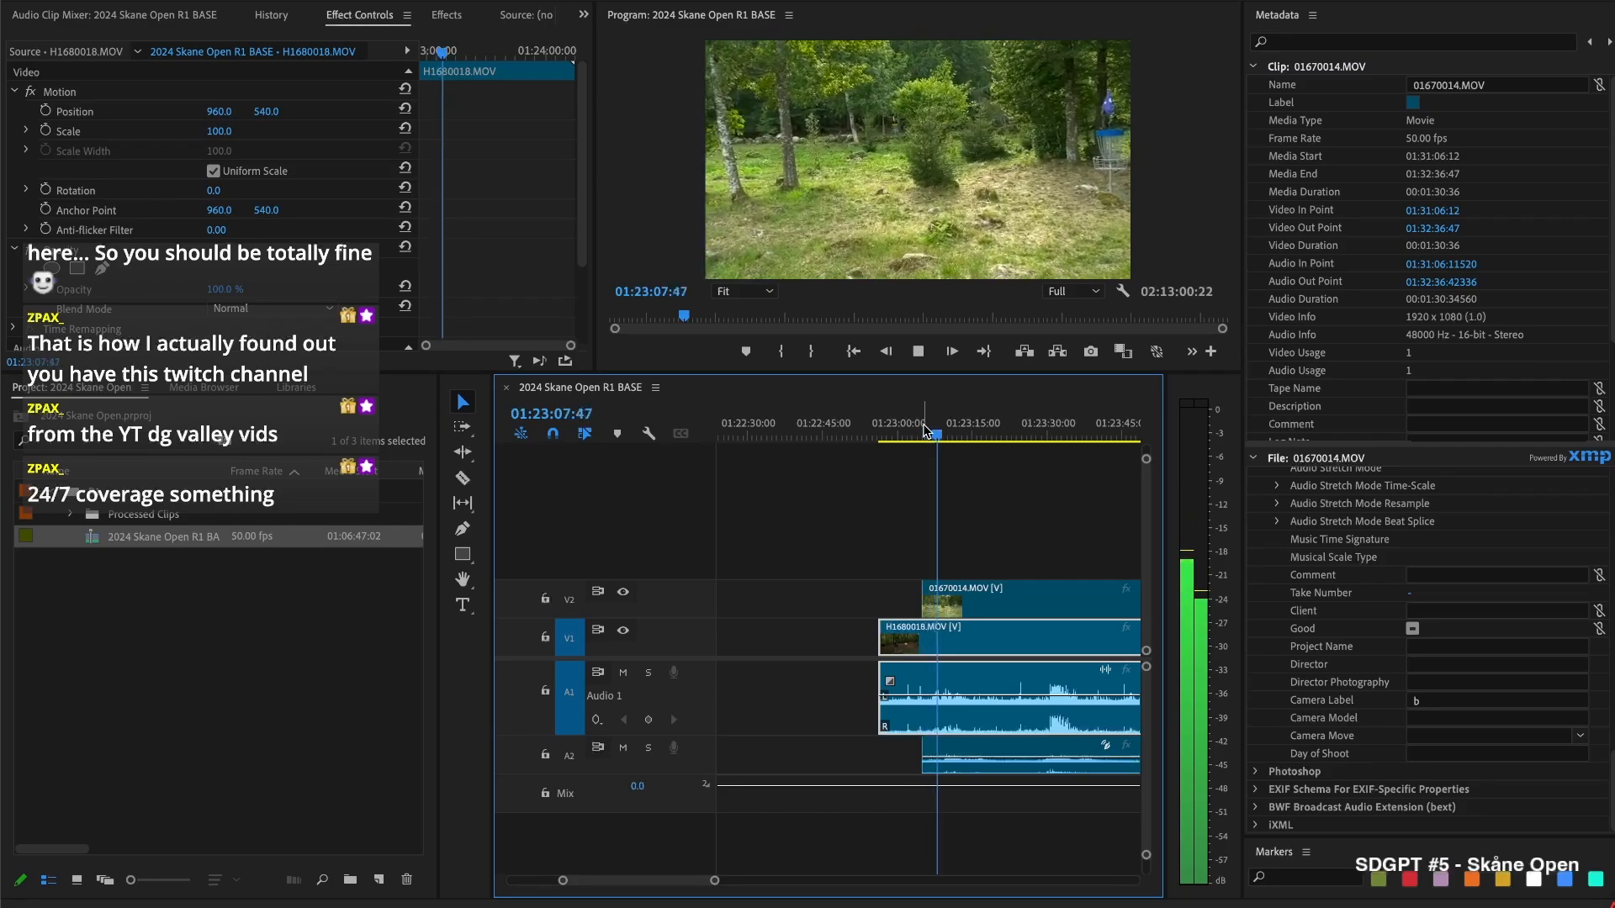
key(space)
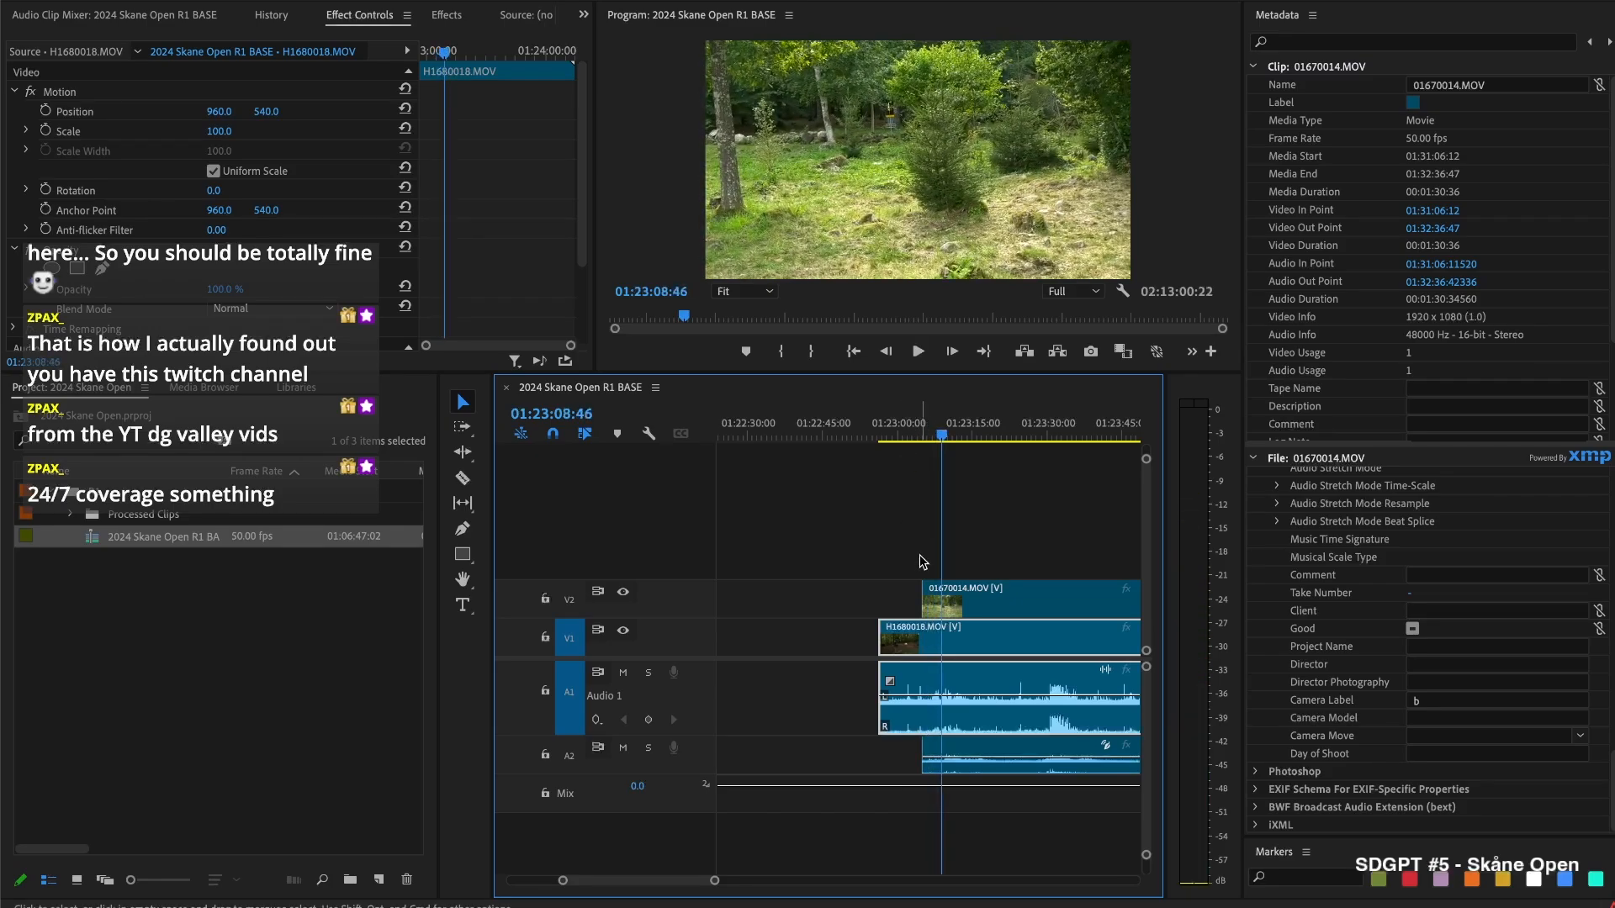
drag(916, 585, 941, 580)
click(921, 432)
key(space)
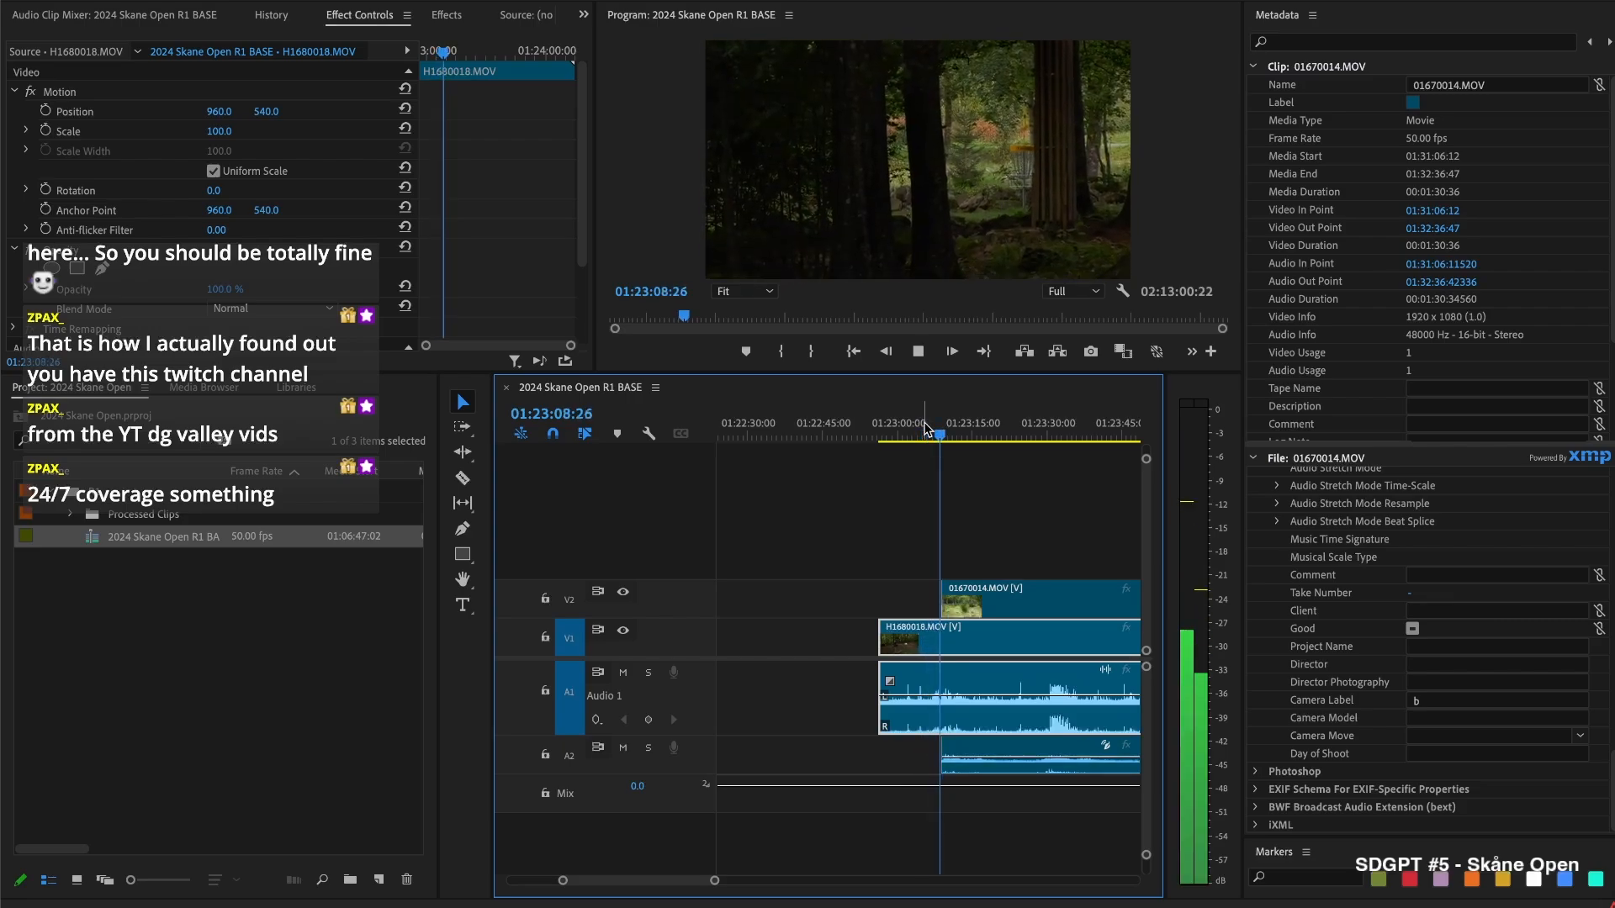
Trim the start of 01670014.MOV to 01:23:19:33 and cut H1680018.MOV at 01:23:08:34 following the first throw
key(space)
drag(949, 580, 1003, 584)
key(space)
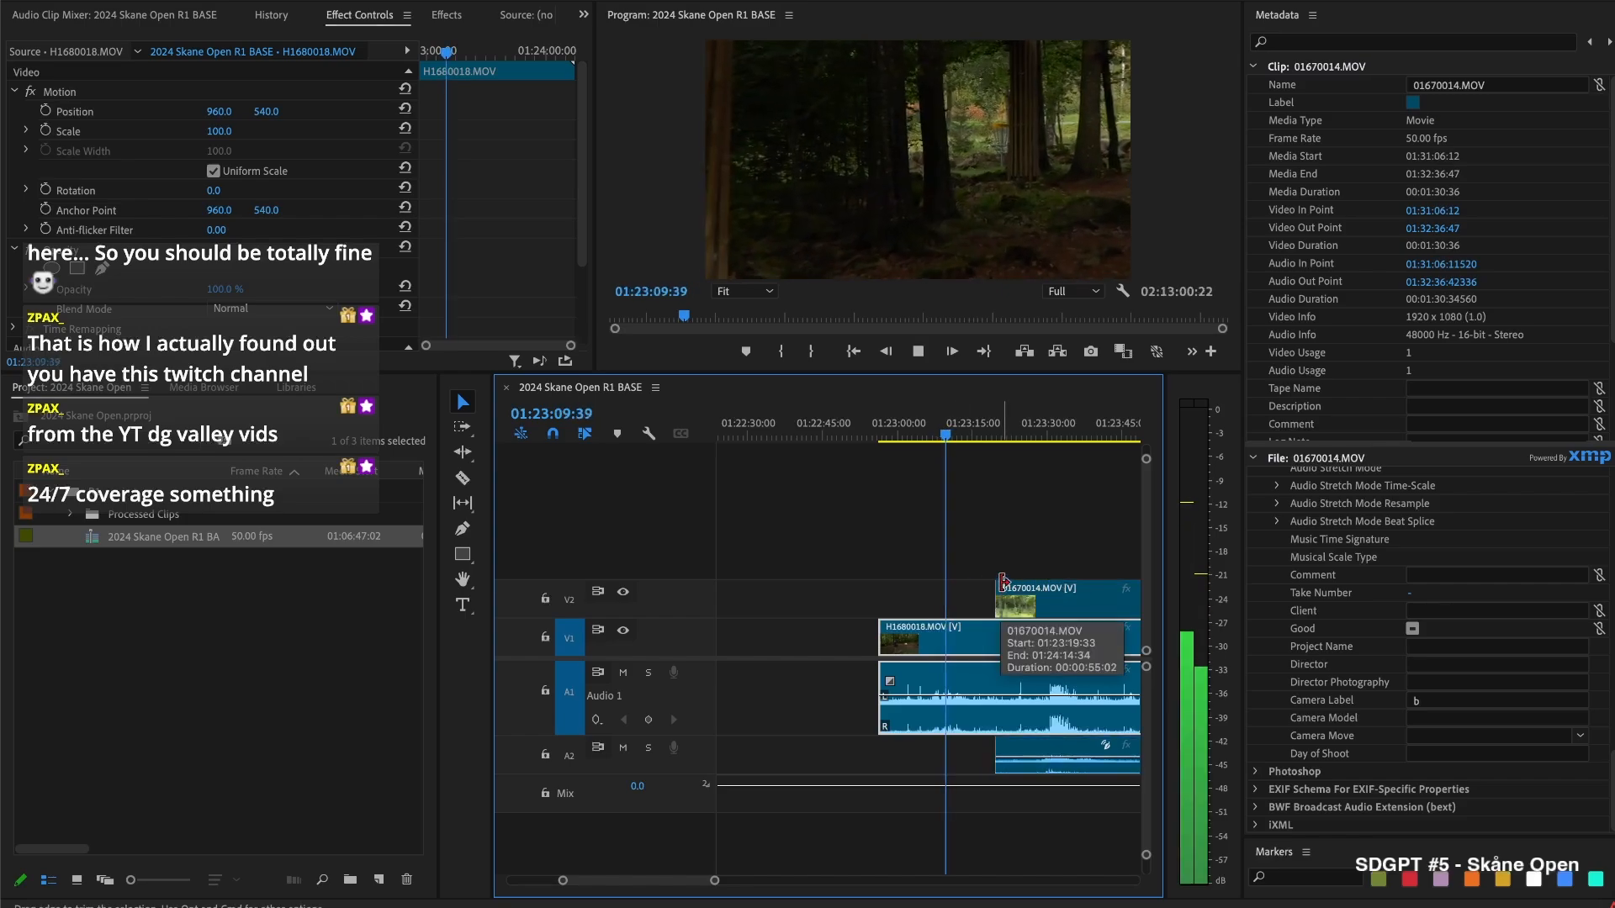
key(j)
key(k)
key(super+k)
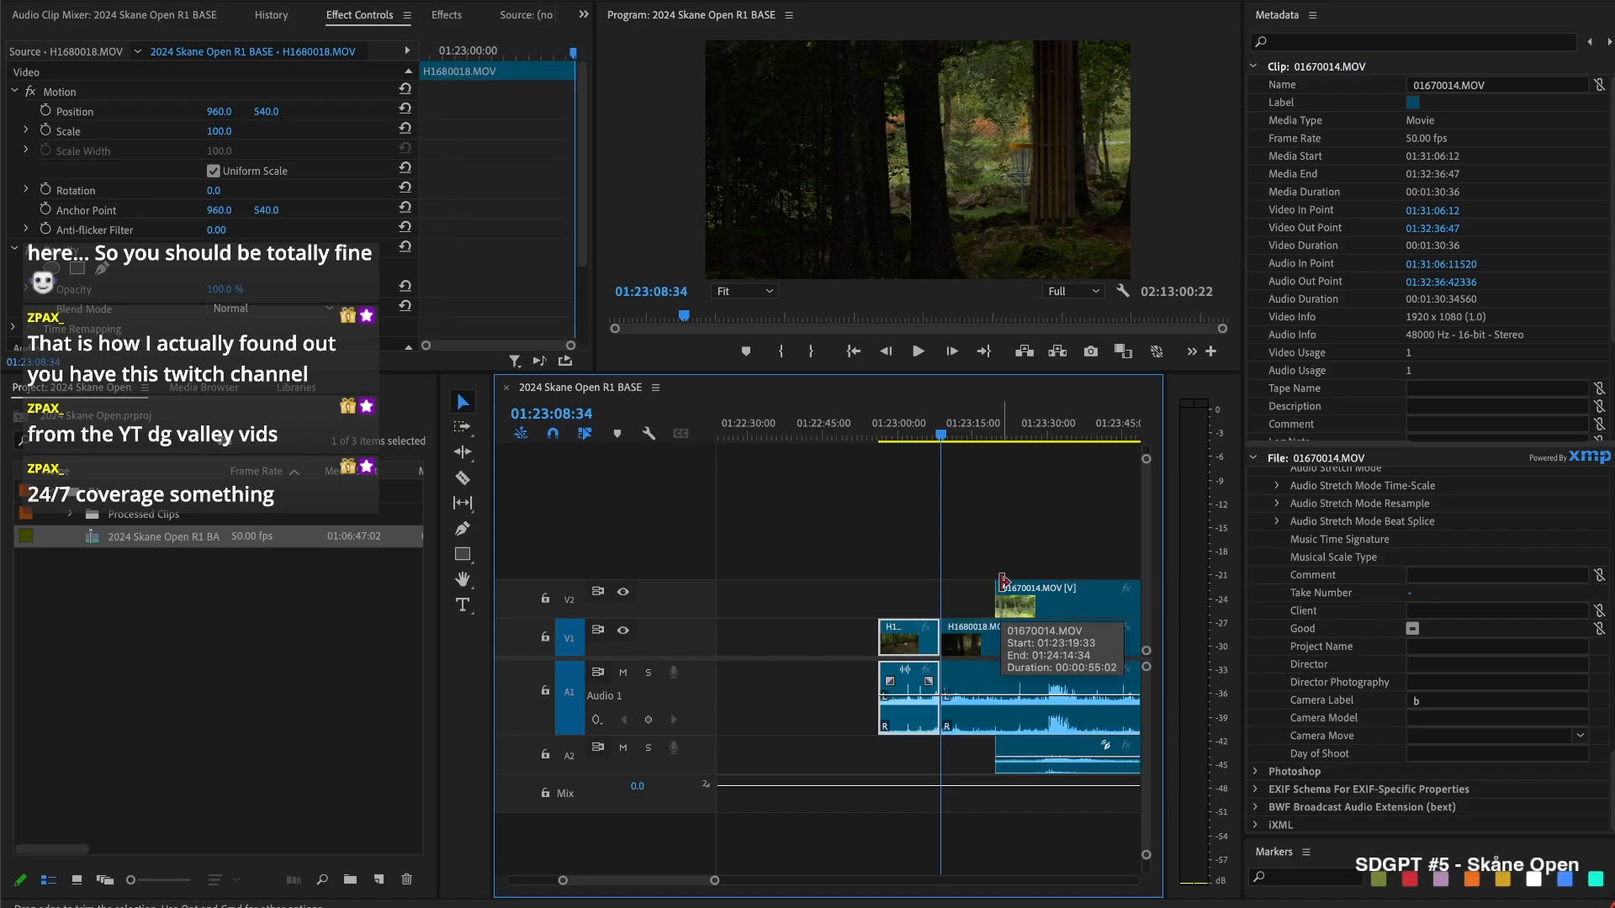
Trim the start of 01670014.MOV further to about 01:23:36
scroll(968, 561, right, 1)
key(space)
key(space)
drag(935, 594, 1016, 596)
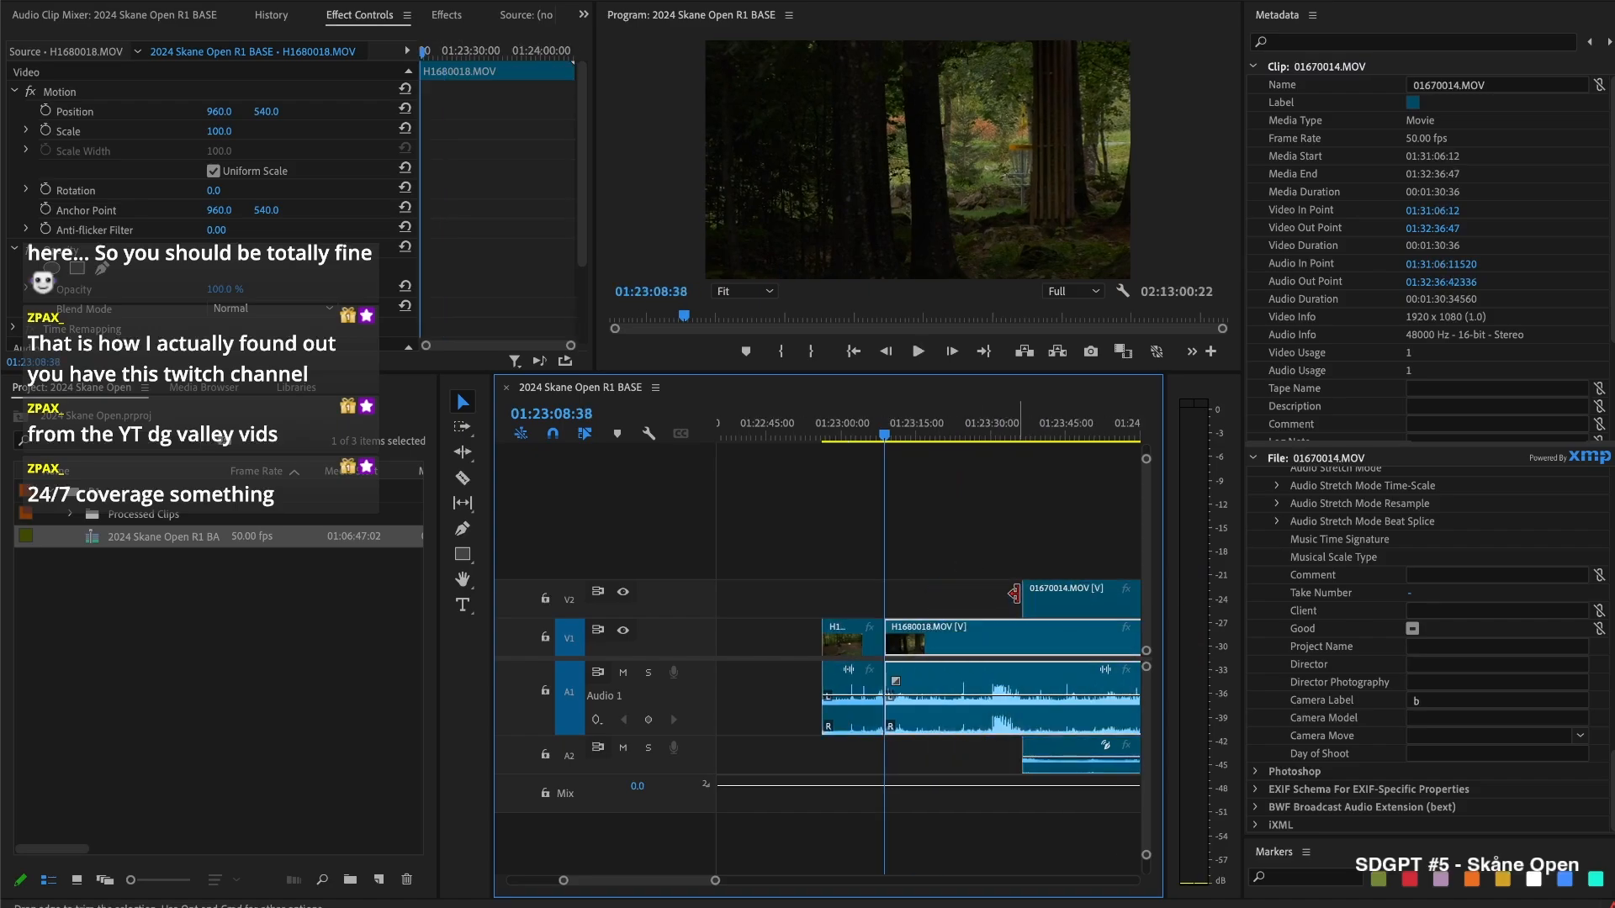
Cut H1680018.MOV at 01:23:19:11, remove the section between the two throws and close the gap
drag(930, 429, 937, 428)
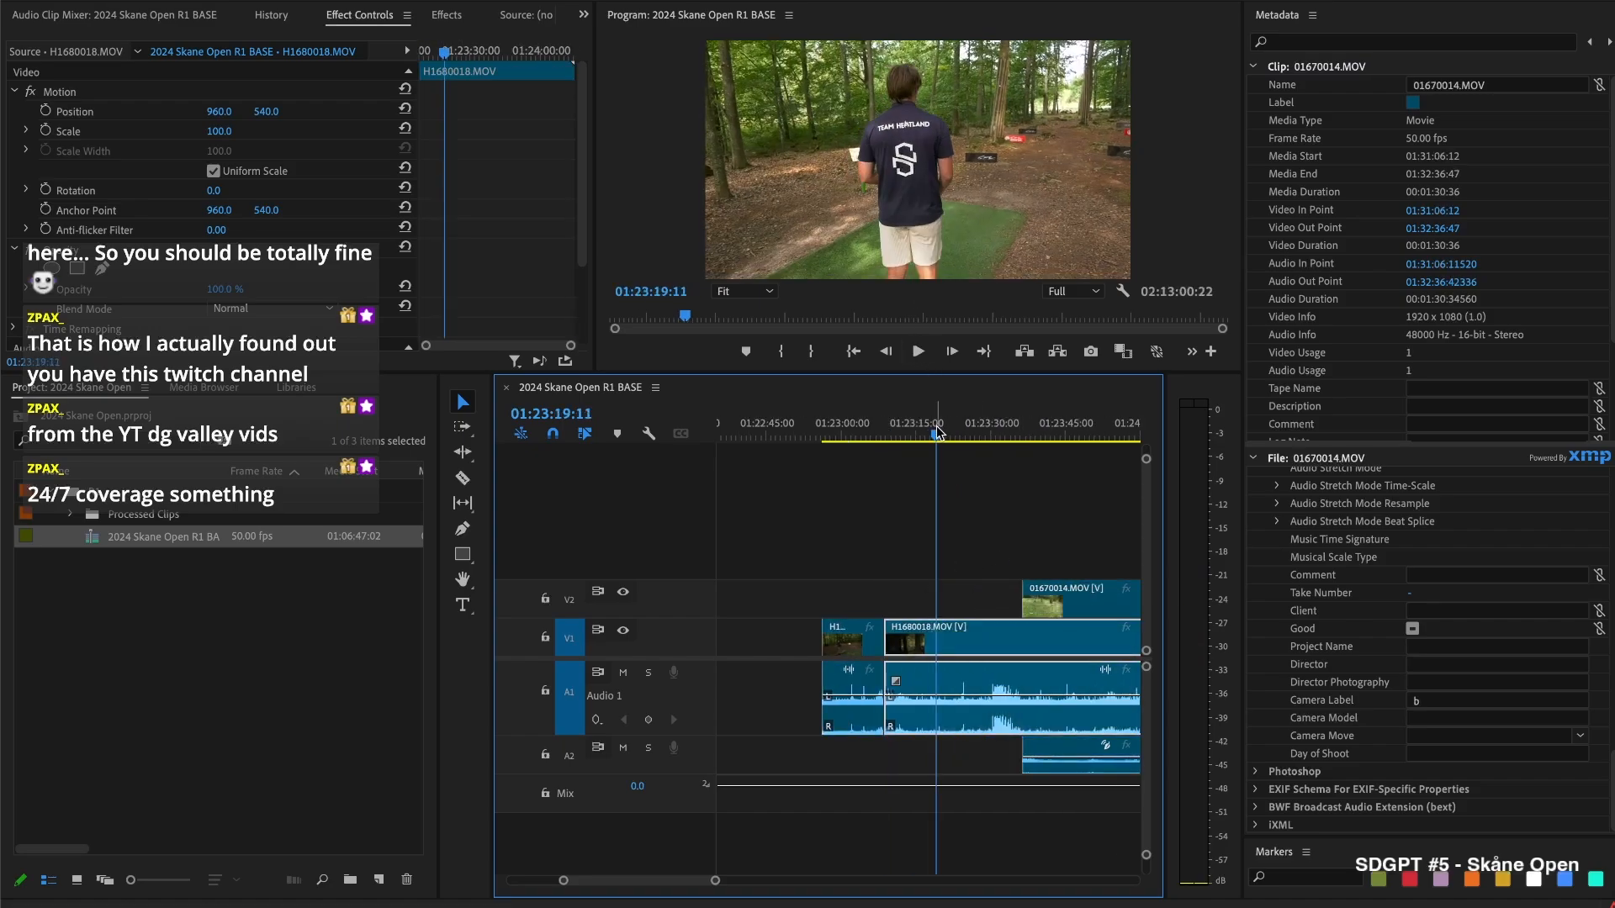
key(super+k)
key(BackSpace)
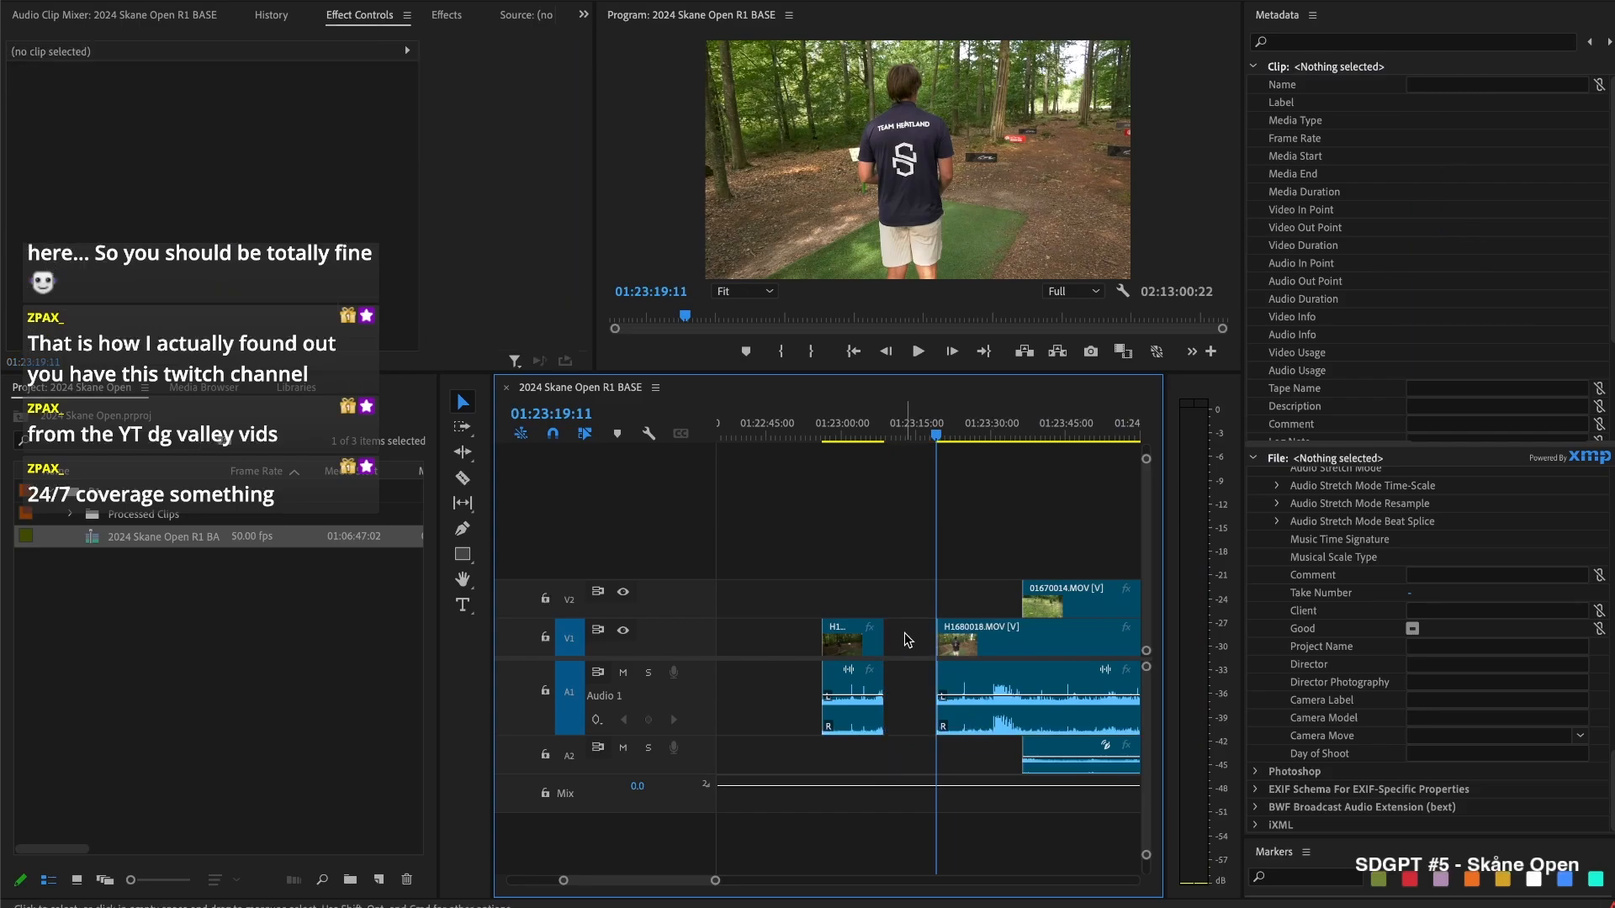
click(907, 641)
key(BackSpace)
click(909, 641)
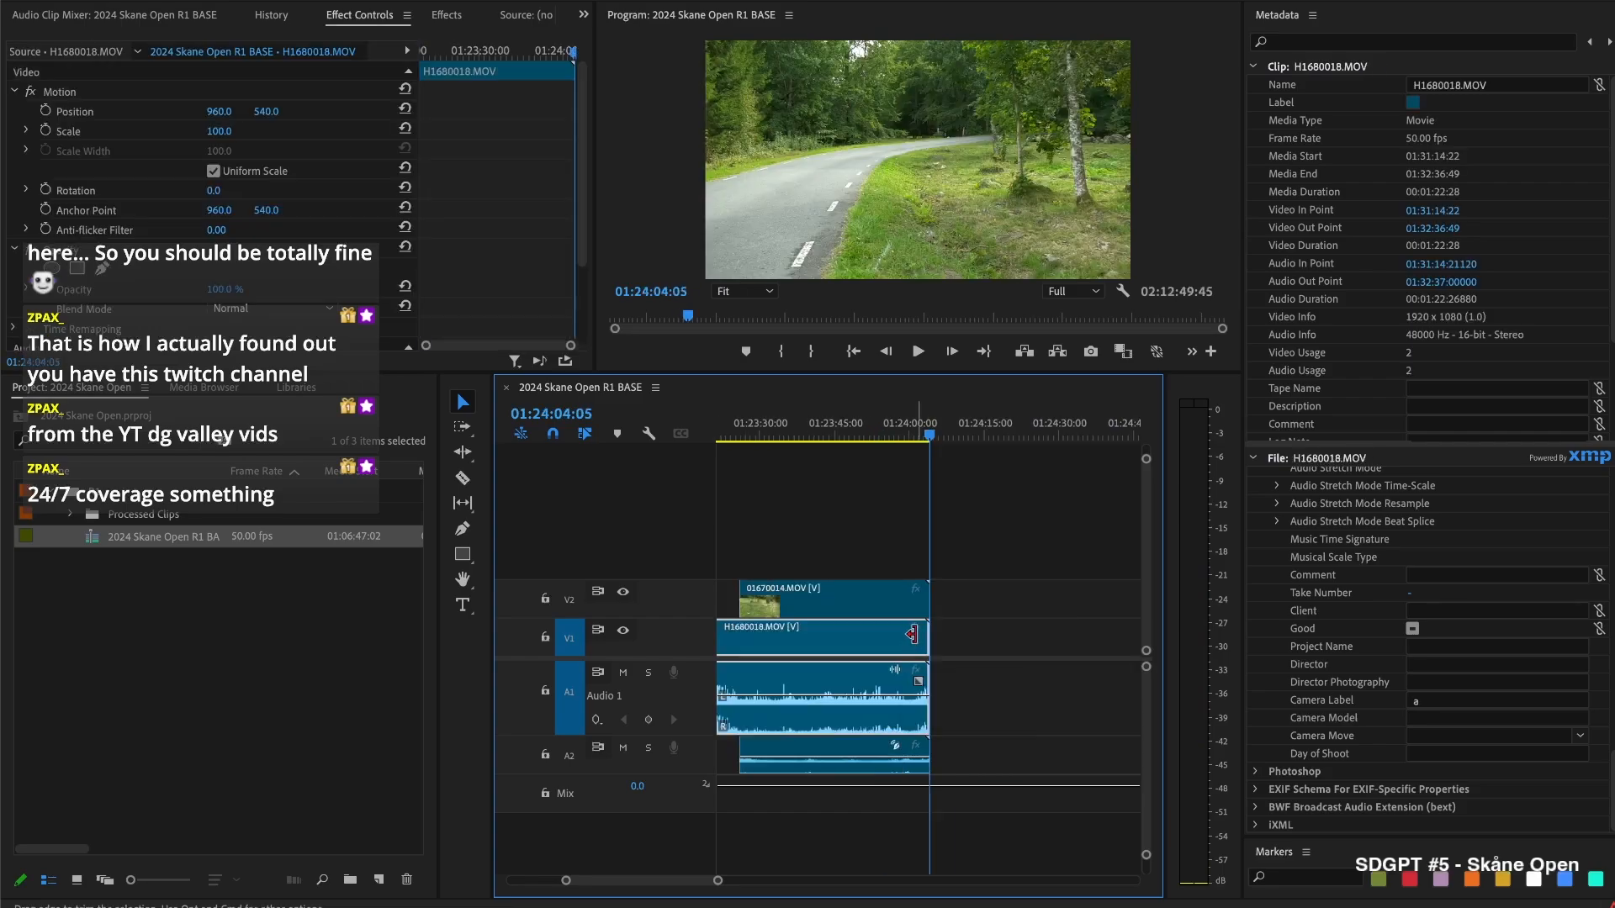
key(Up)
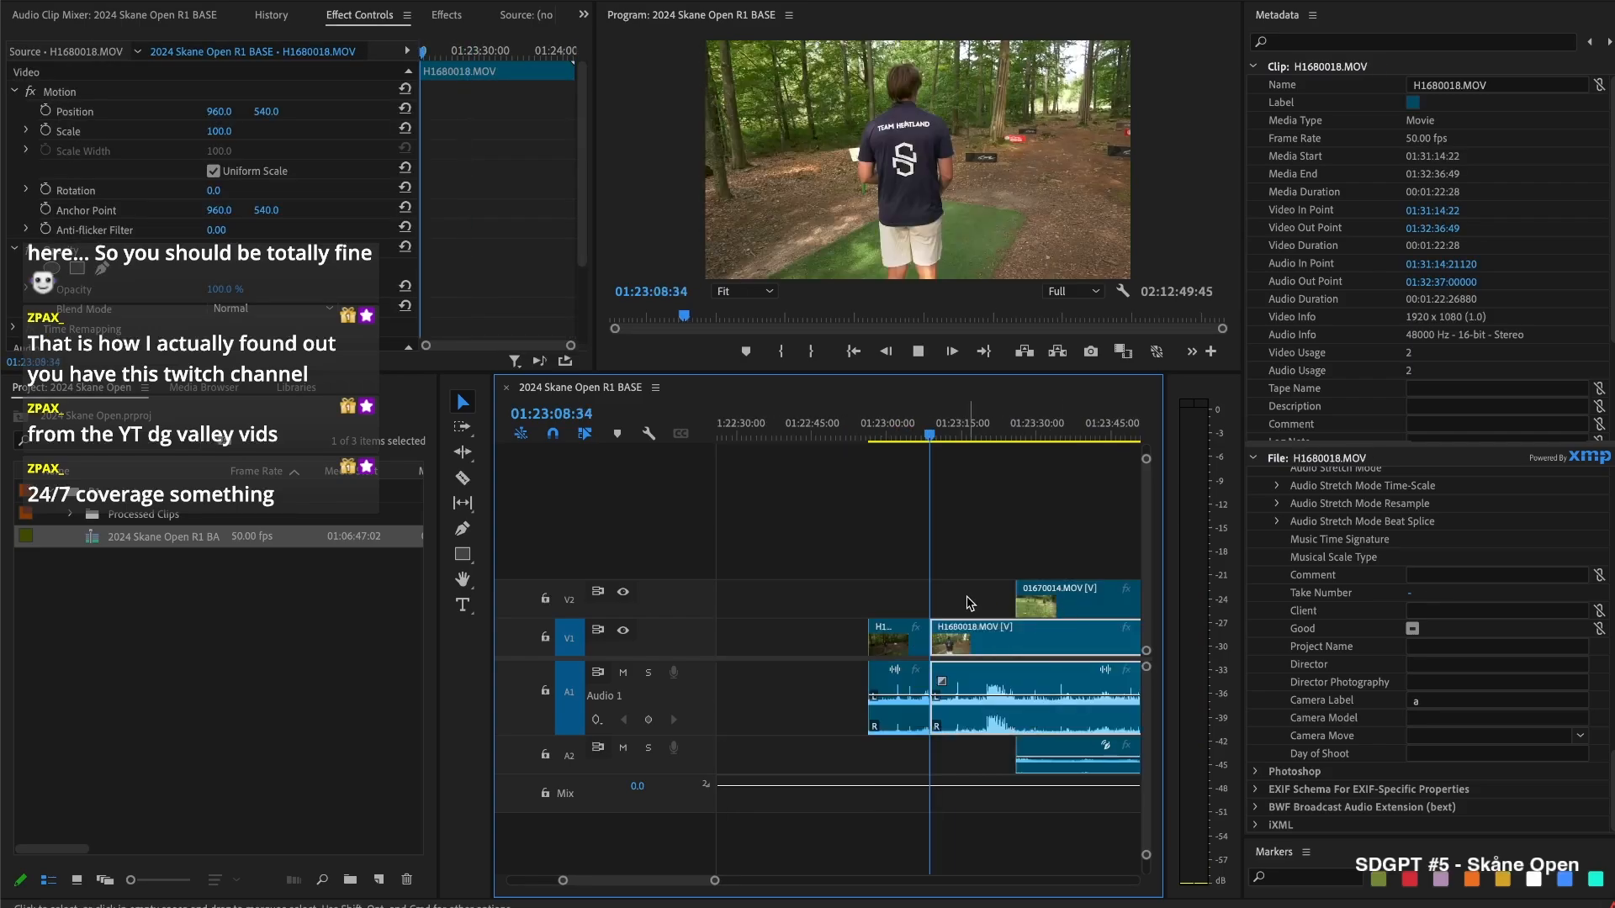
Play the second throw in H1680018.MOV, set the start of 01670014.MOV to about 01:23:18 and play its landing view
key(space)
drag(1011, 595, 1045, 596)
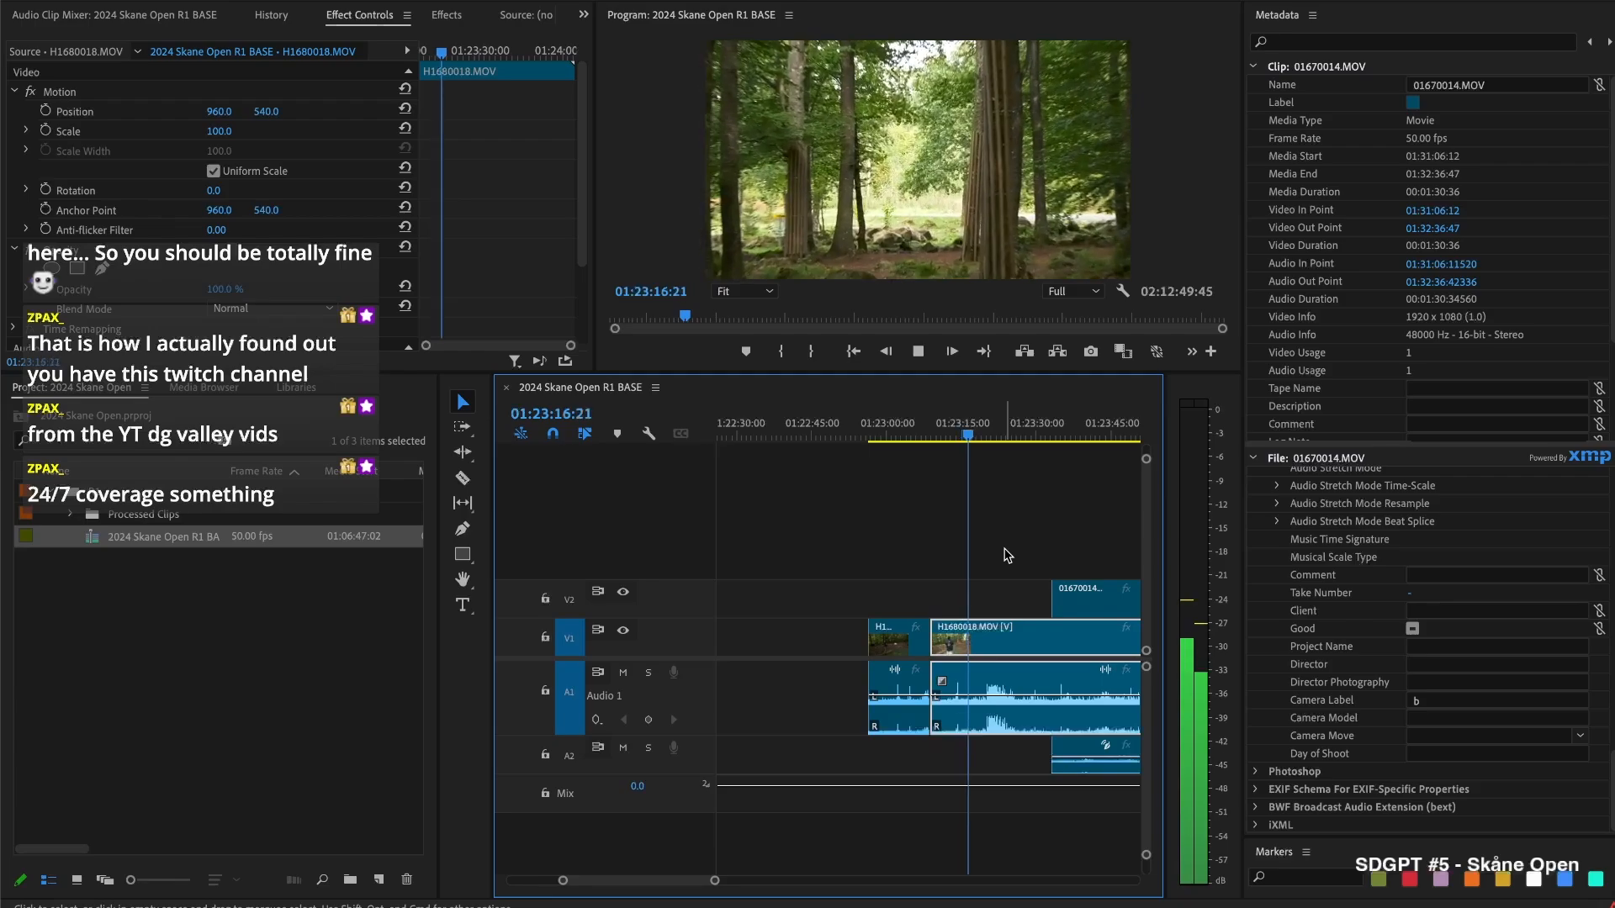
key(space)
drag(1045, 584, 976, 591)
key(space)
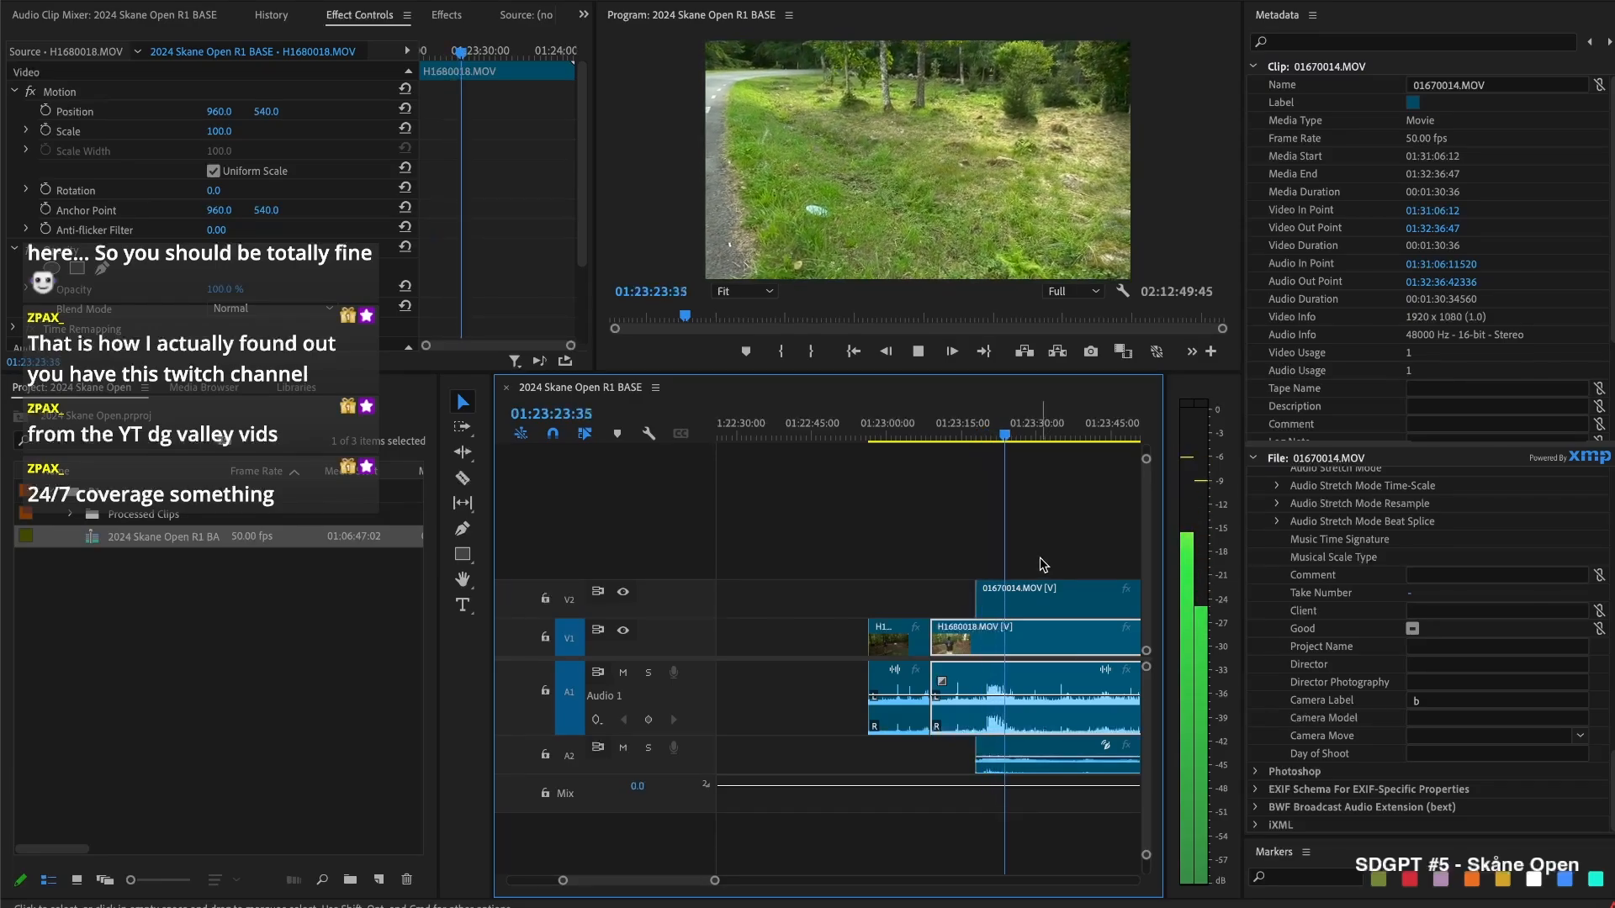
key(space)
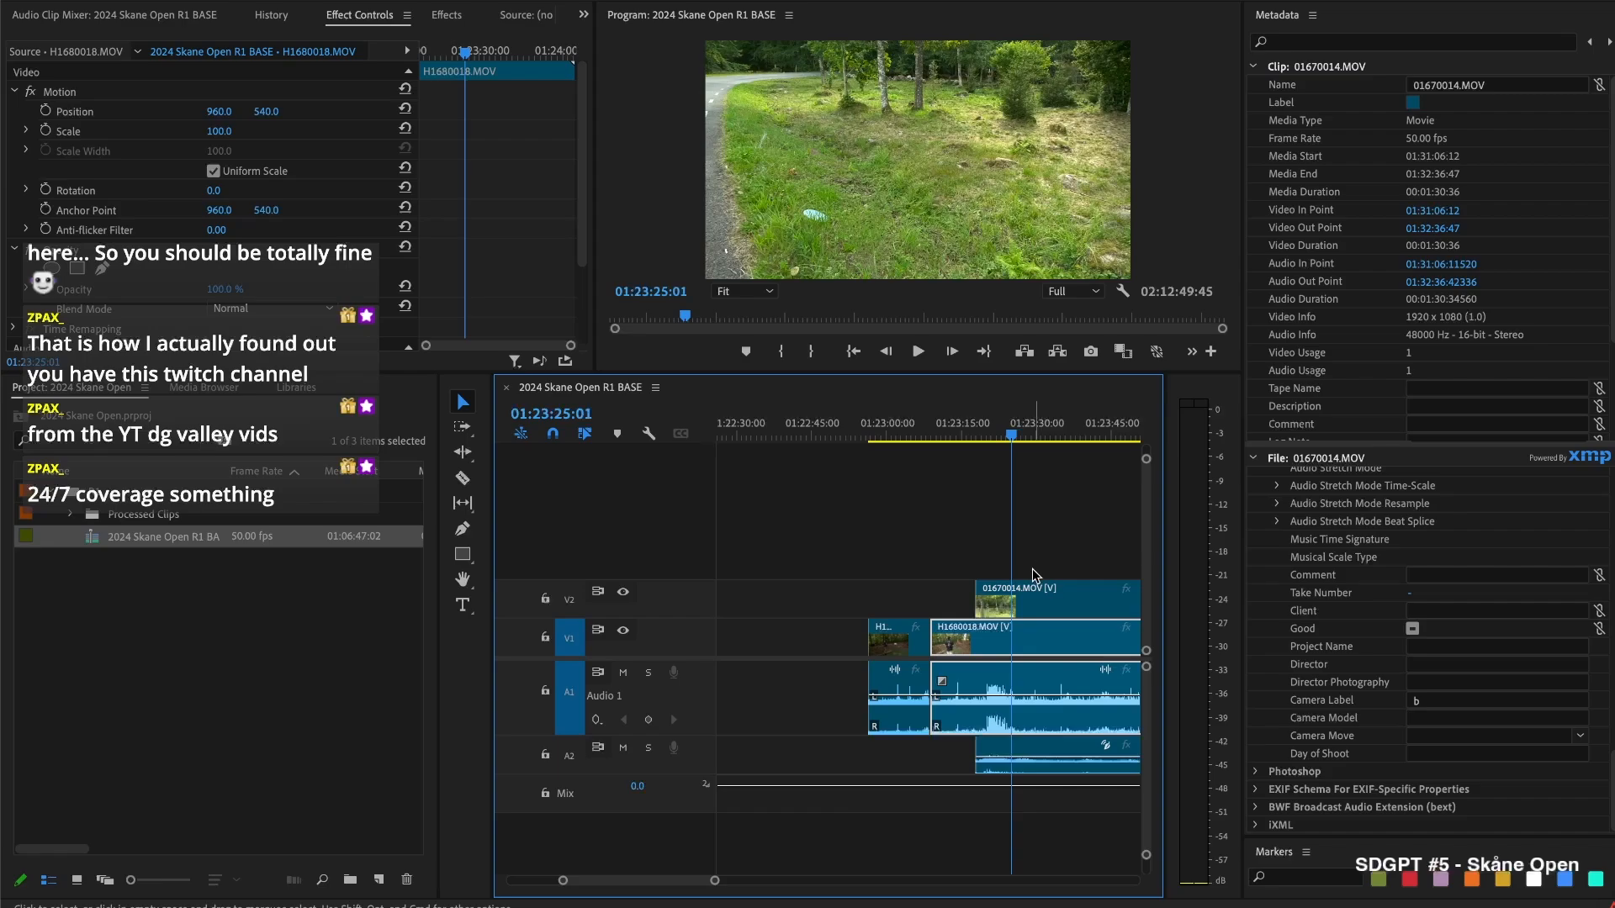
Cut both camera clips at 01:23:25:01 and trim the start of the following 01670014.MOV piece to about 01:23:49
scroll(1021, 589, right, 5)
drag(737, 599, 849, 599)
scroll(793, 573, up, 3)
Play the footage following the cut at 01:23:25:01 and set the program playback resolution to 1/2
key(space)
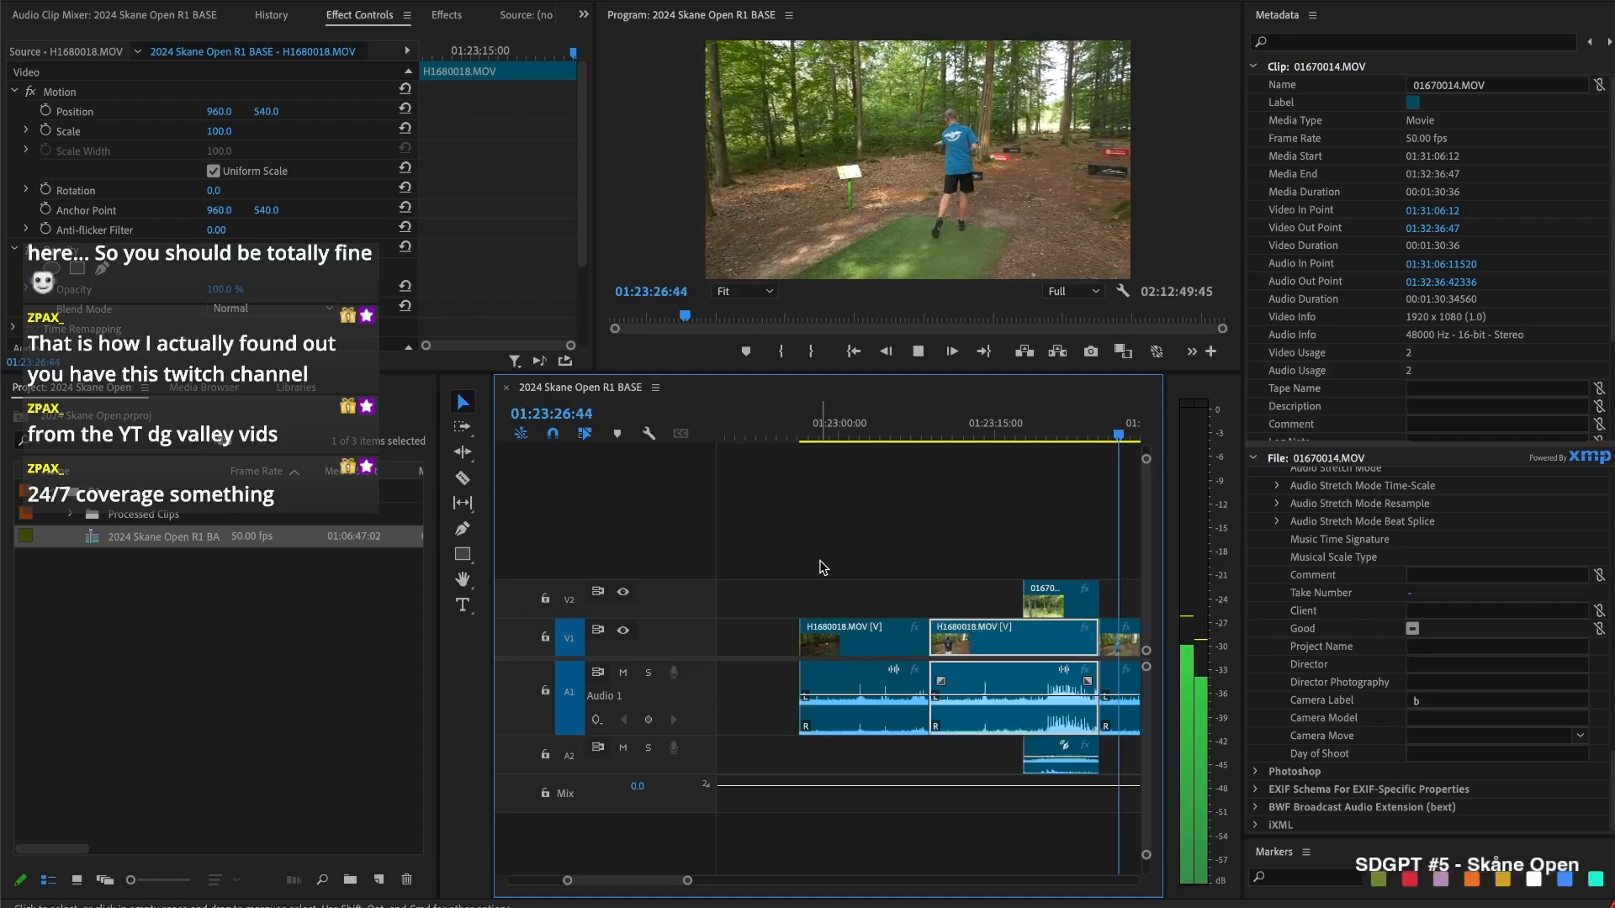
key(space)
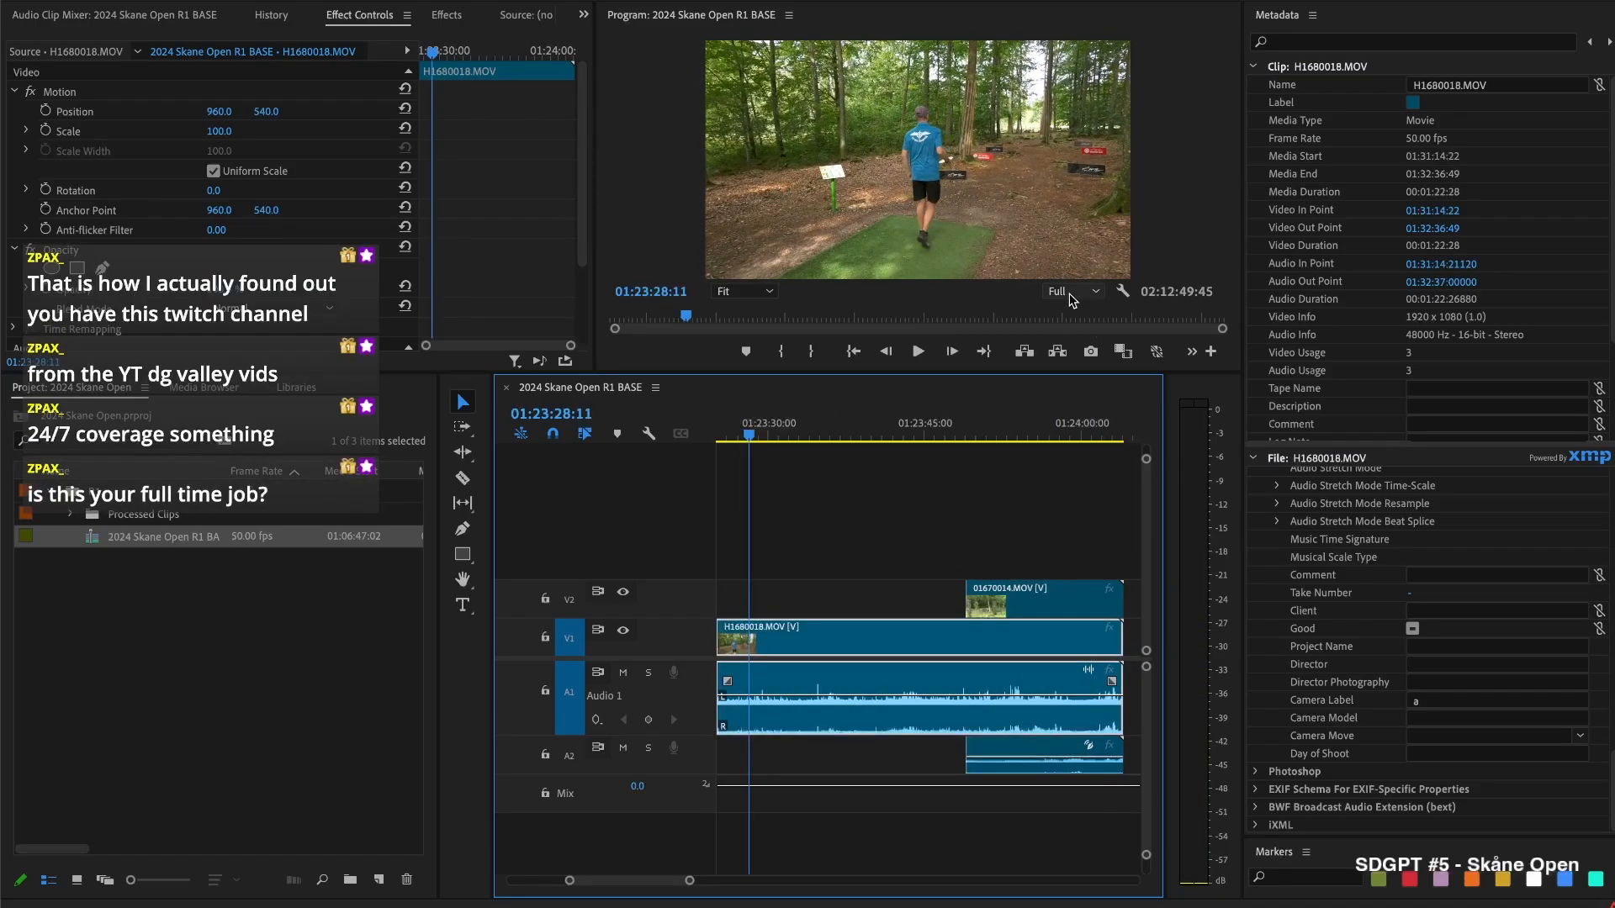
key(space)
key(space)
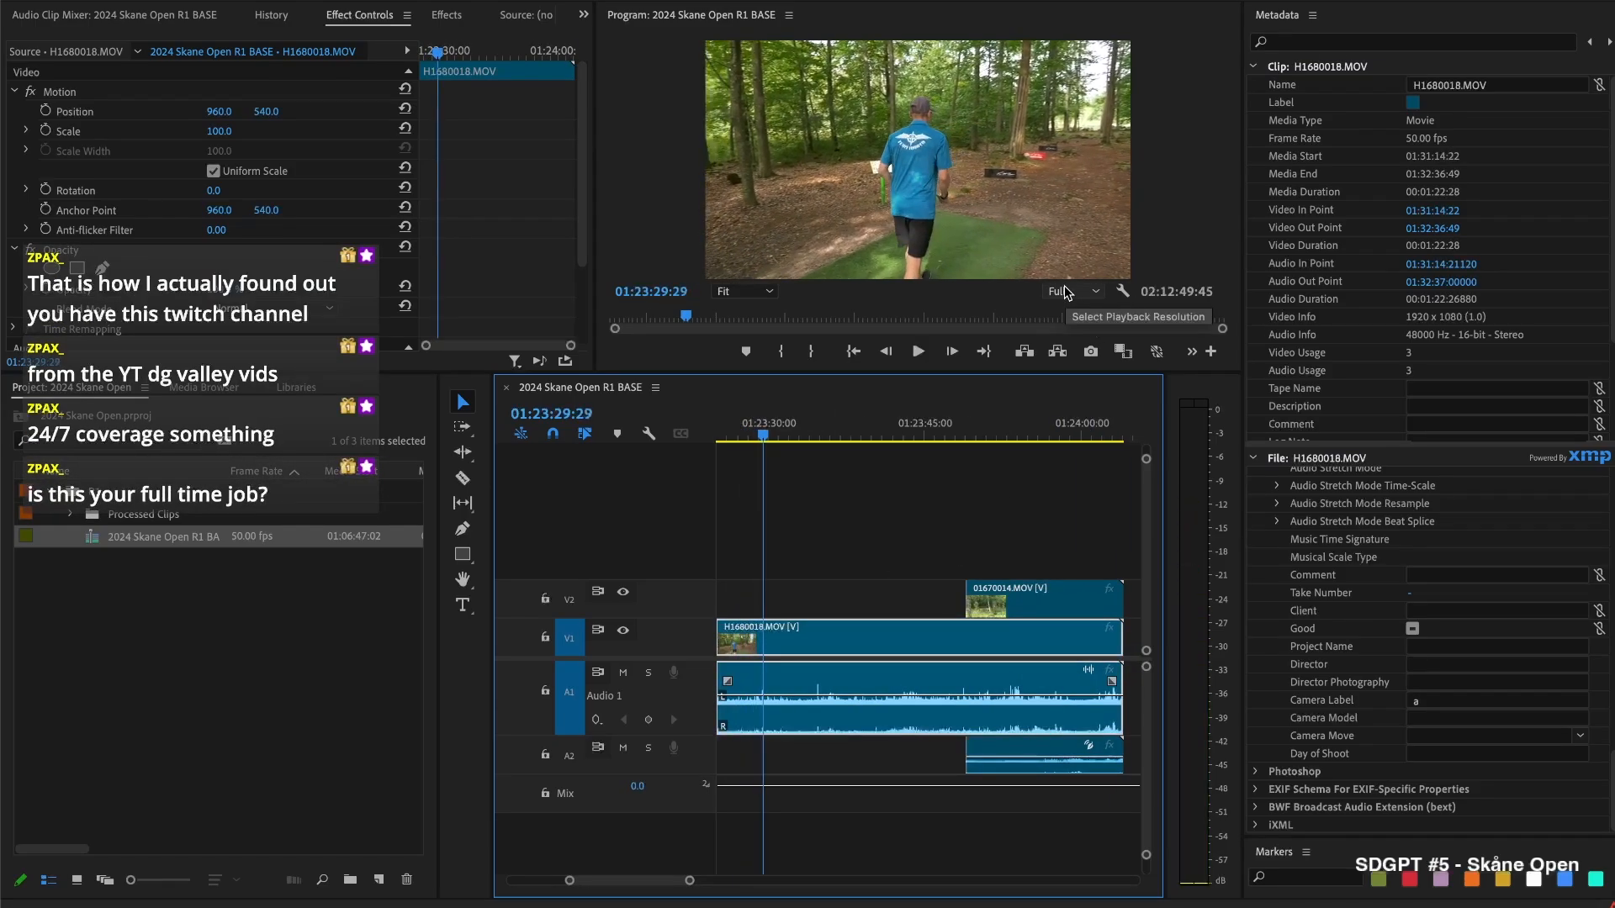
click(1066, 292)
click(1096, 337)
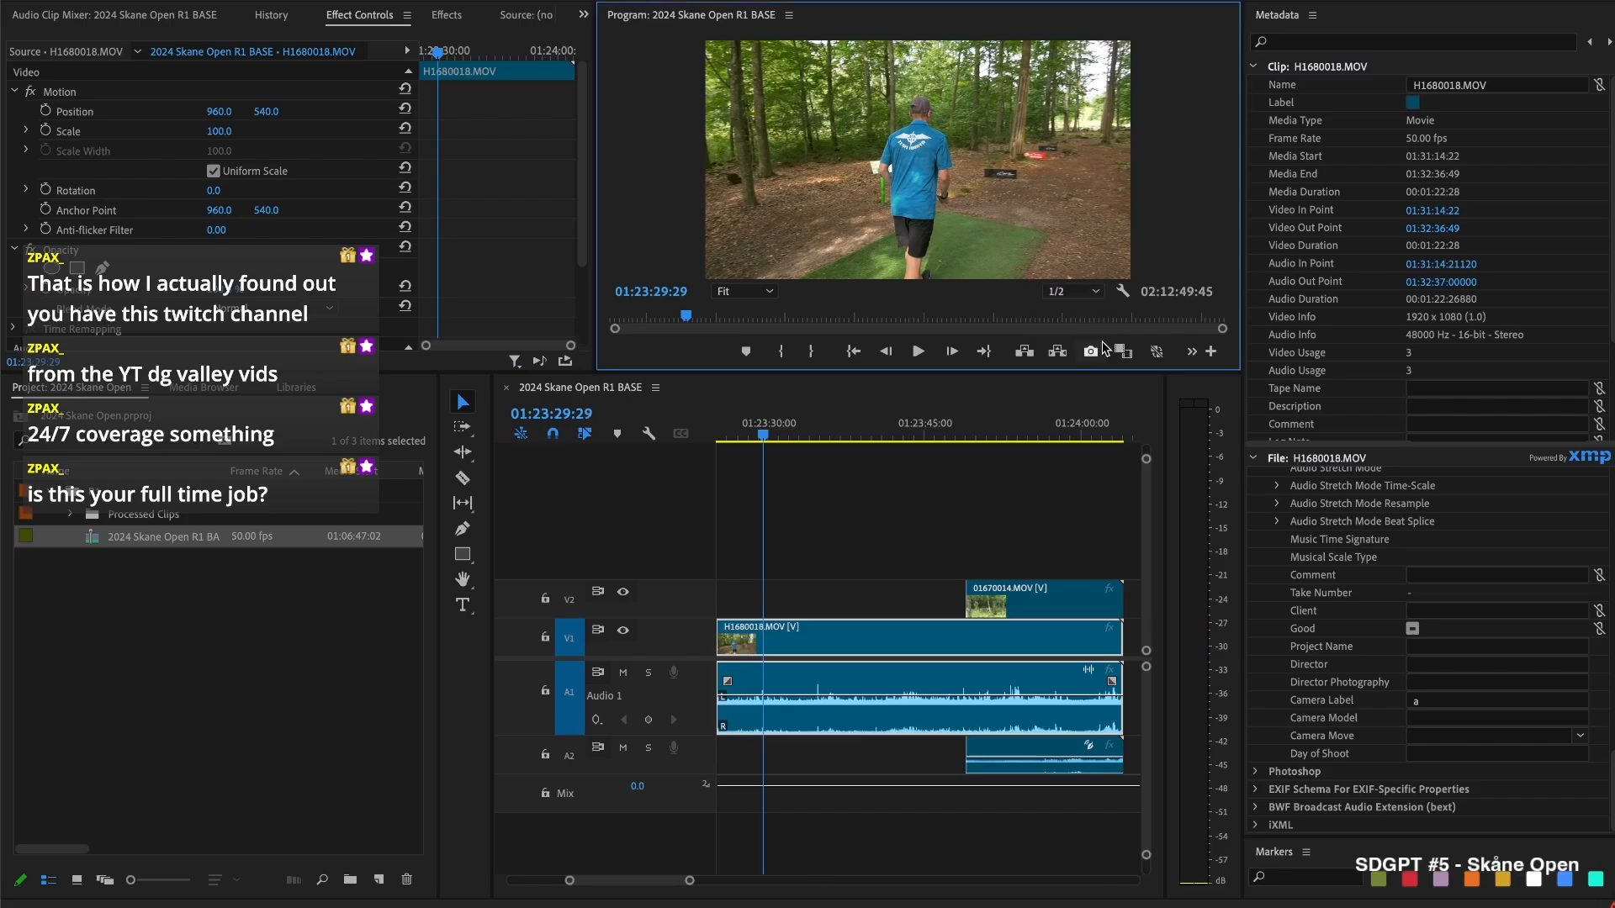
Locate the next throw's lead-in, cut H1680018.MOV at 01:23:30:45, remove the section back to 01:23:25:01 and close the gap
click(805, 556)
scroll(808, 555, up, 3)
key(space)
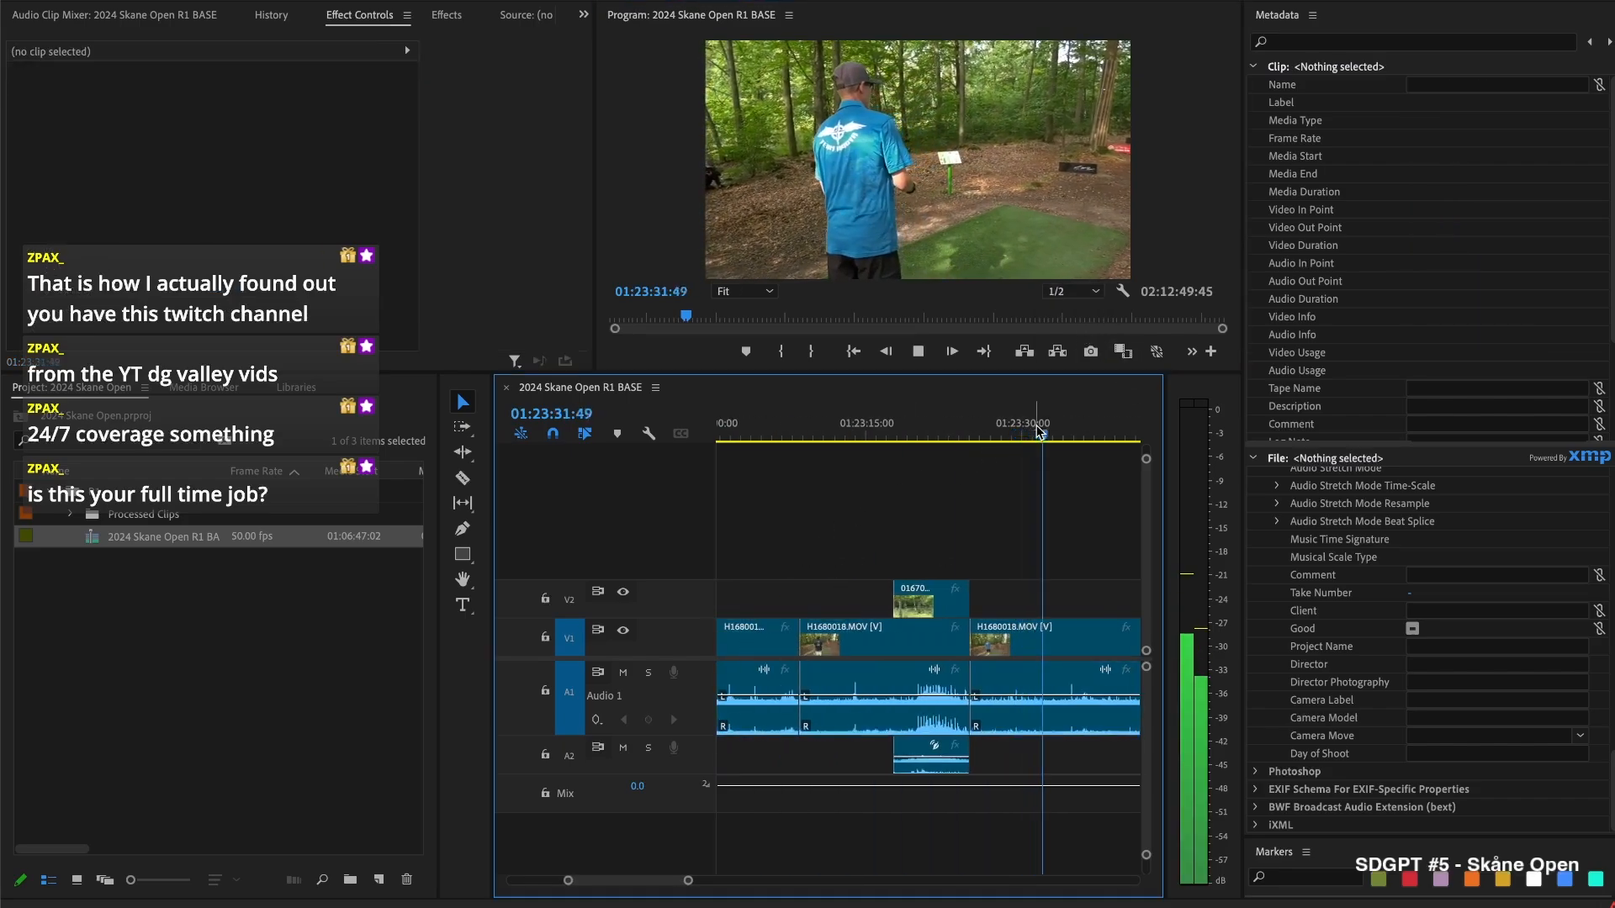
key(space)
key(d)
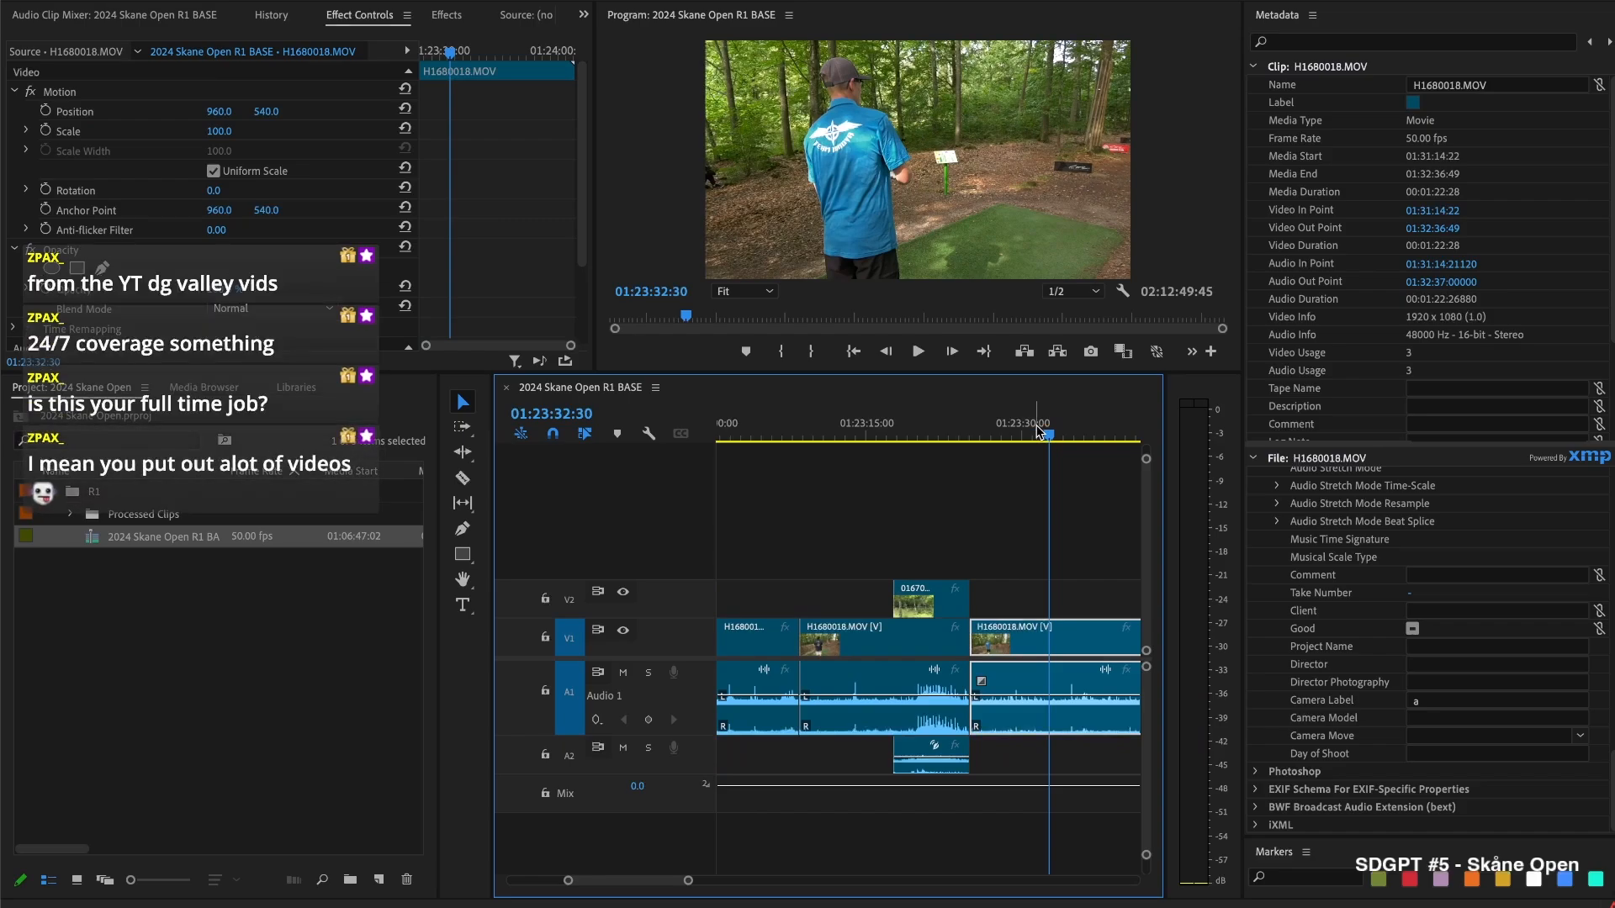
drag(1053, 431, 1040, 437)
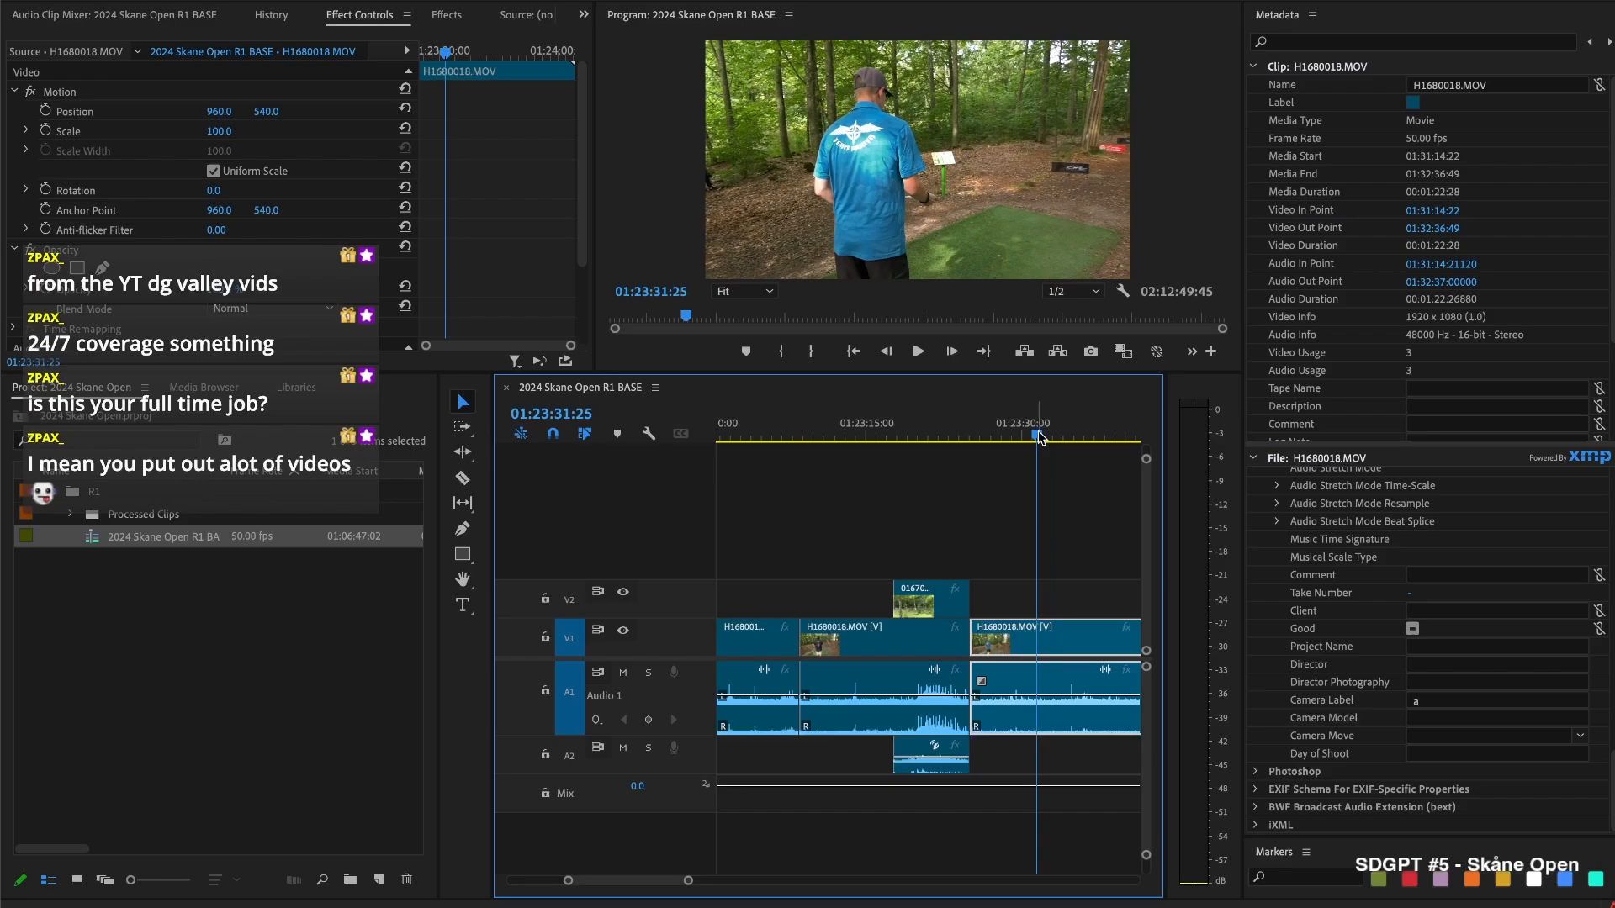
drag(1040, 437, 1033, 439)
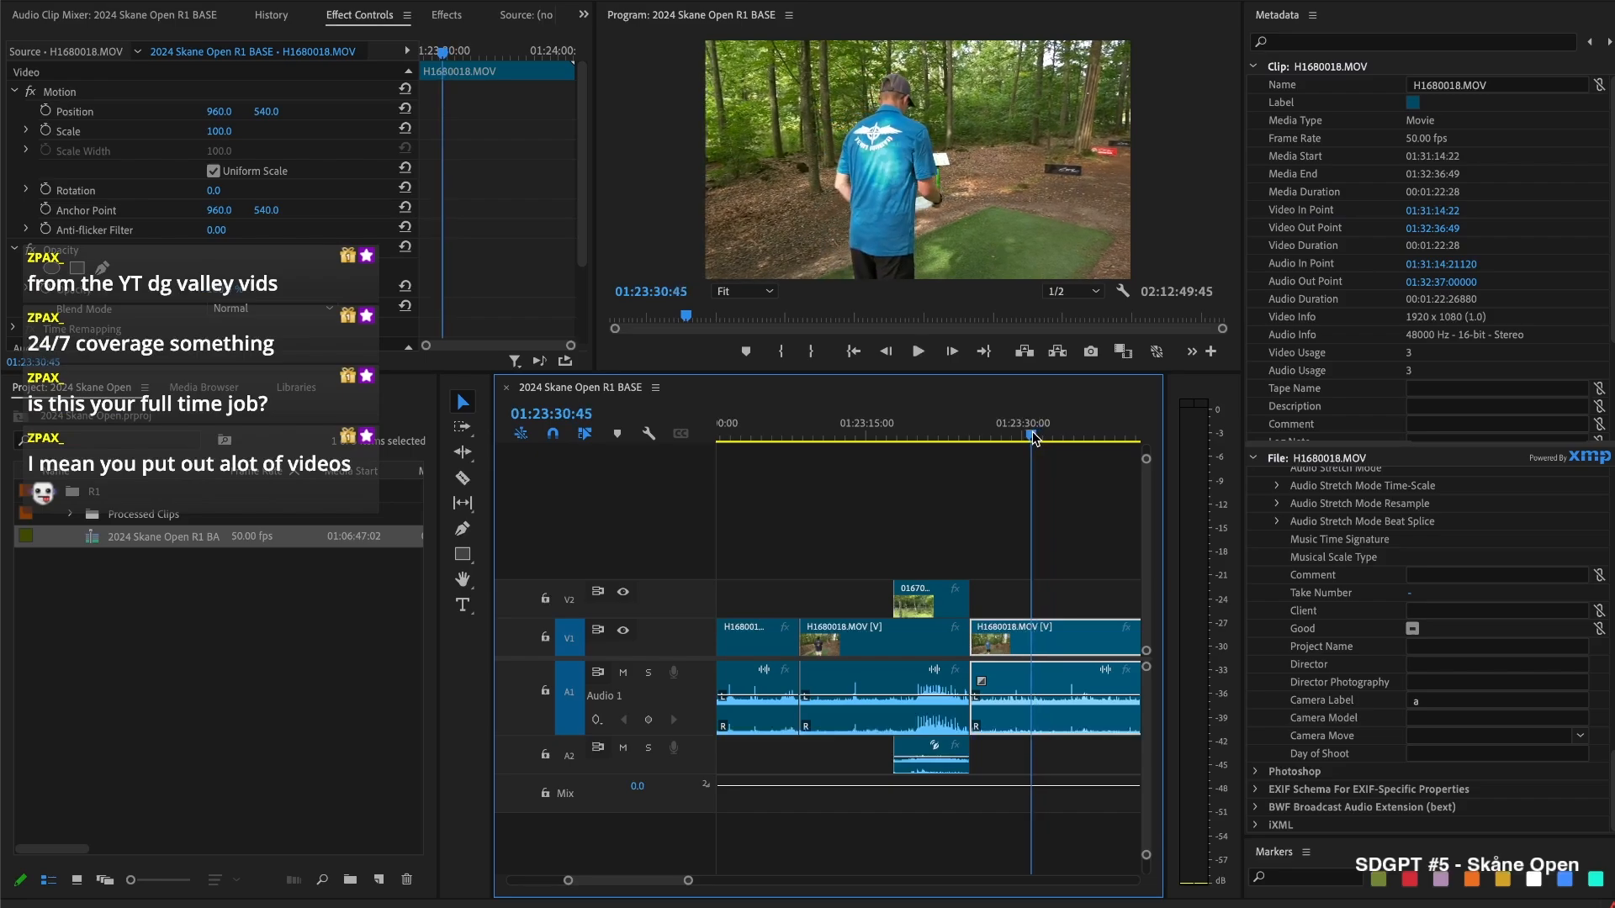
scroll(1035, 463, up, 4)
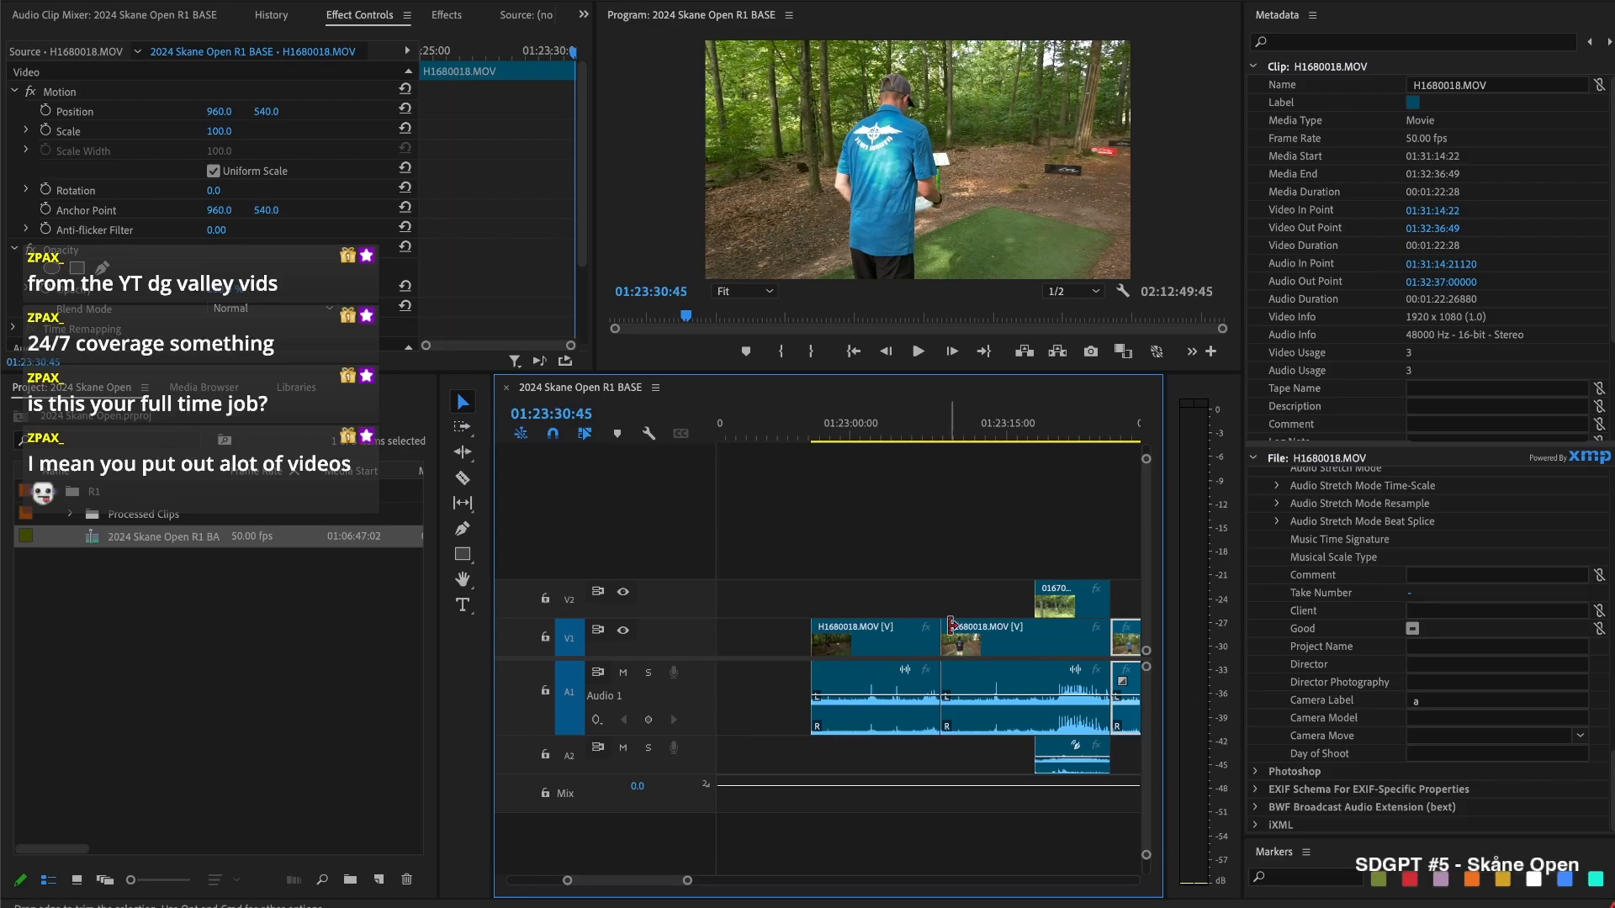
scroll(1015, 652, down, 3)
key(Delete)
click(1024, 641)
key(Delete)
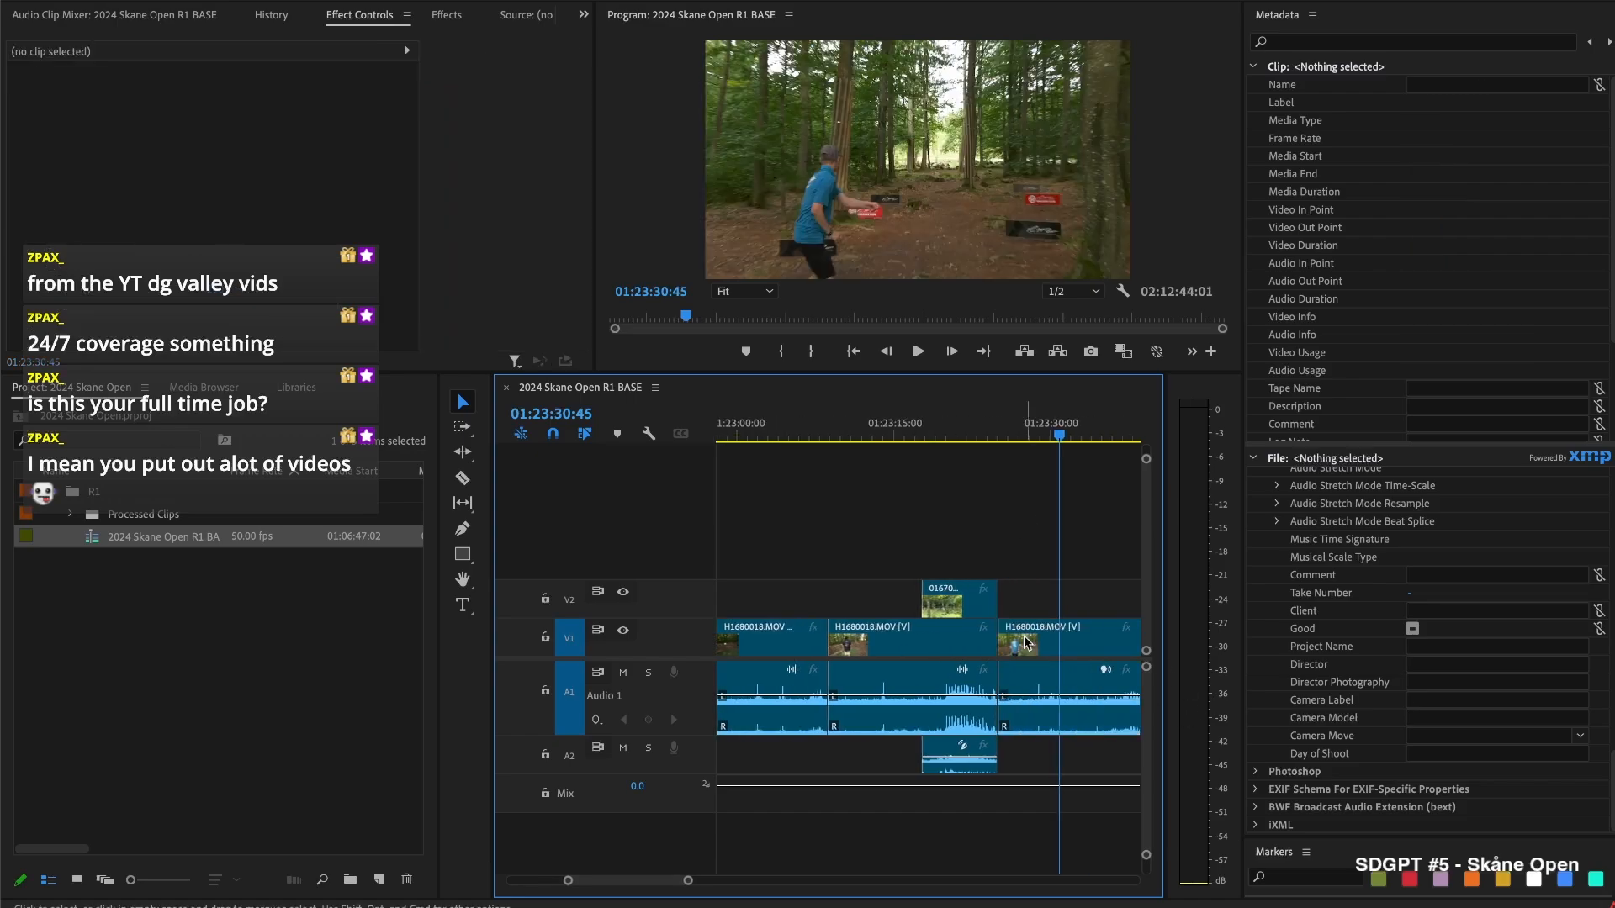
Play the throw starting at 01:23:25:01 and extend the start of the following 01670014.MOV piece back to 01:23:33:14
key(Up)
scroll(1023, 642, down, 2)
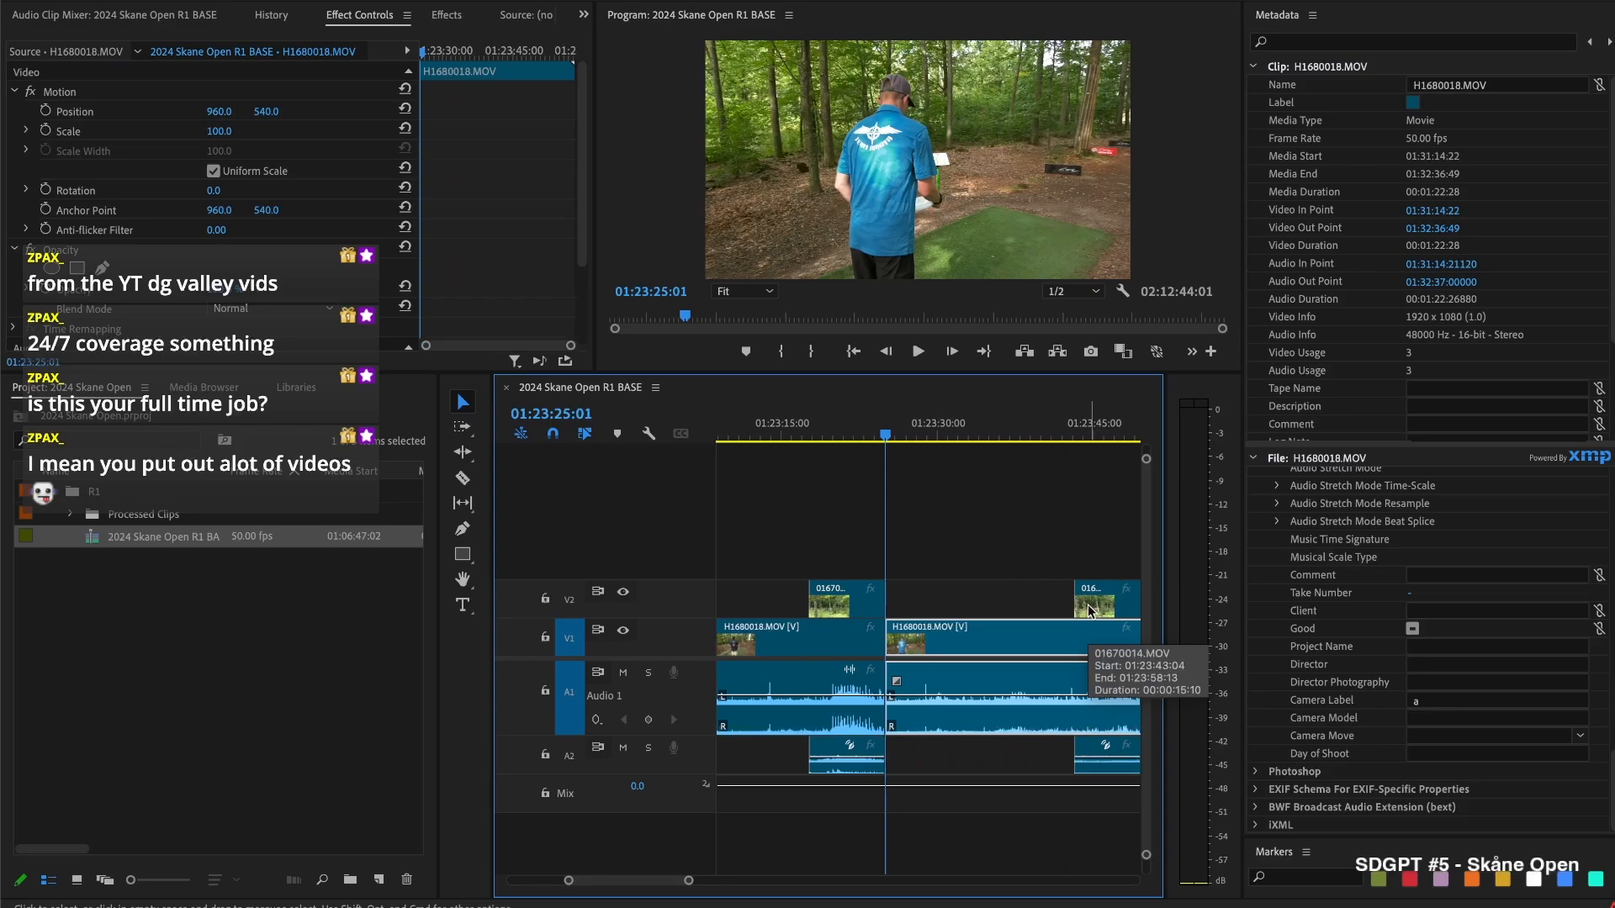
key(space)
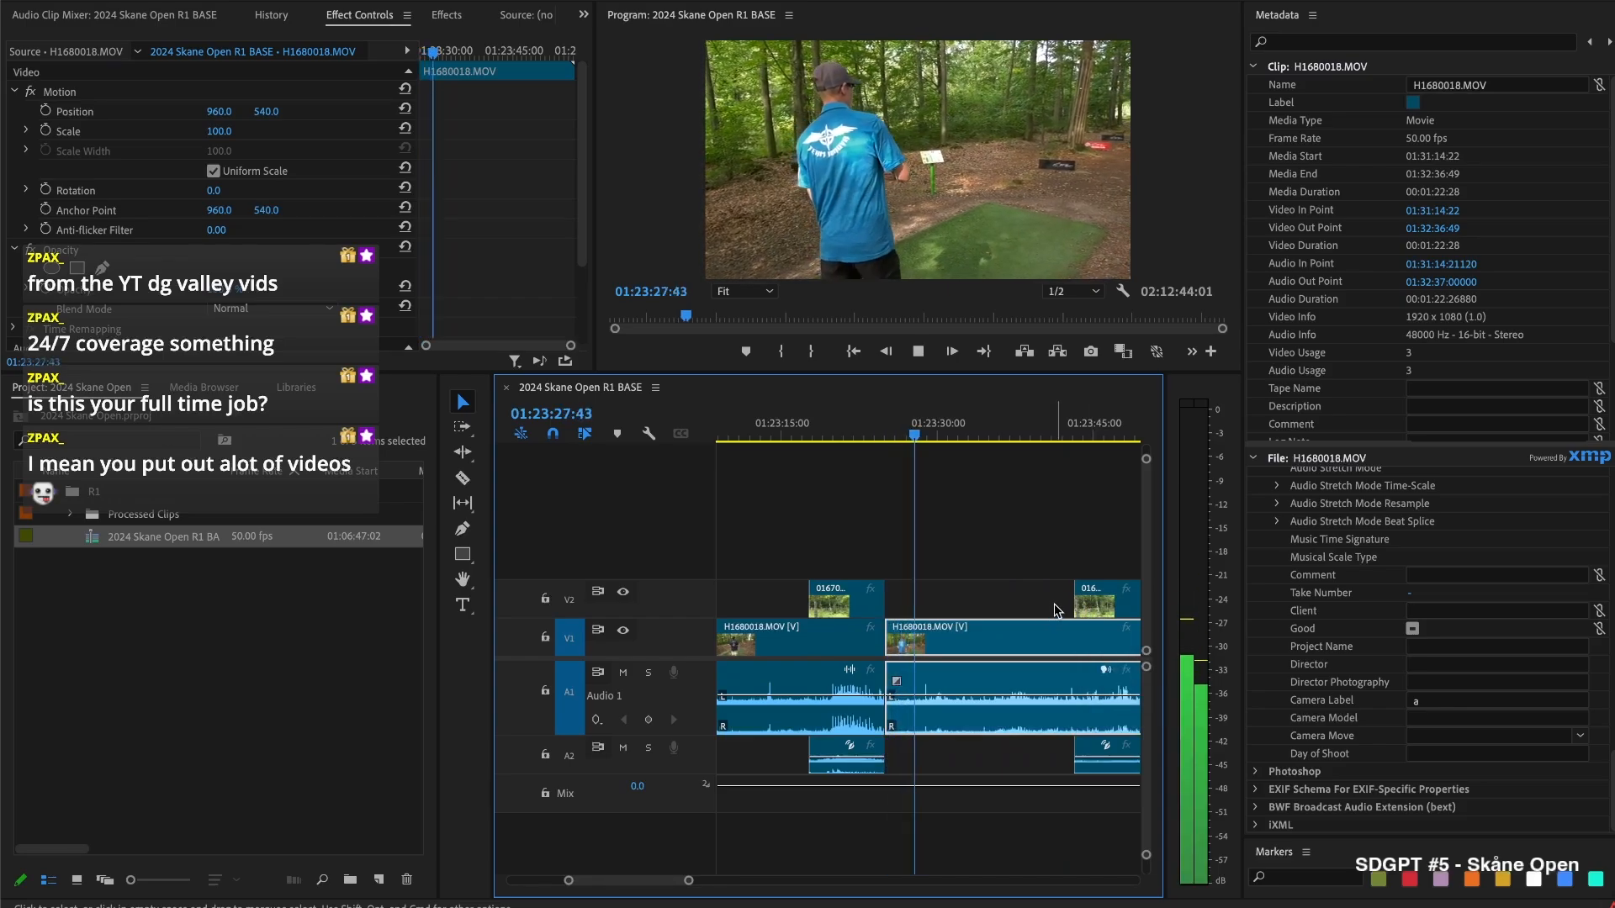
key(space)
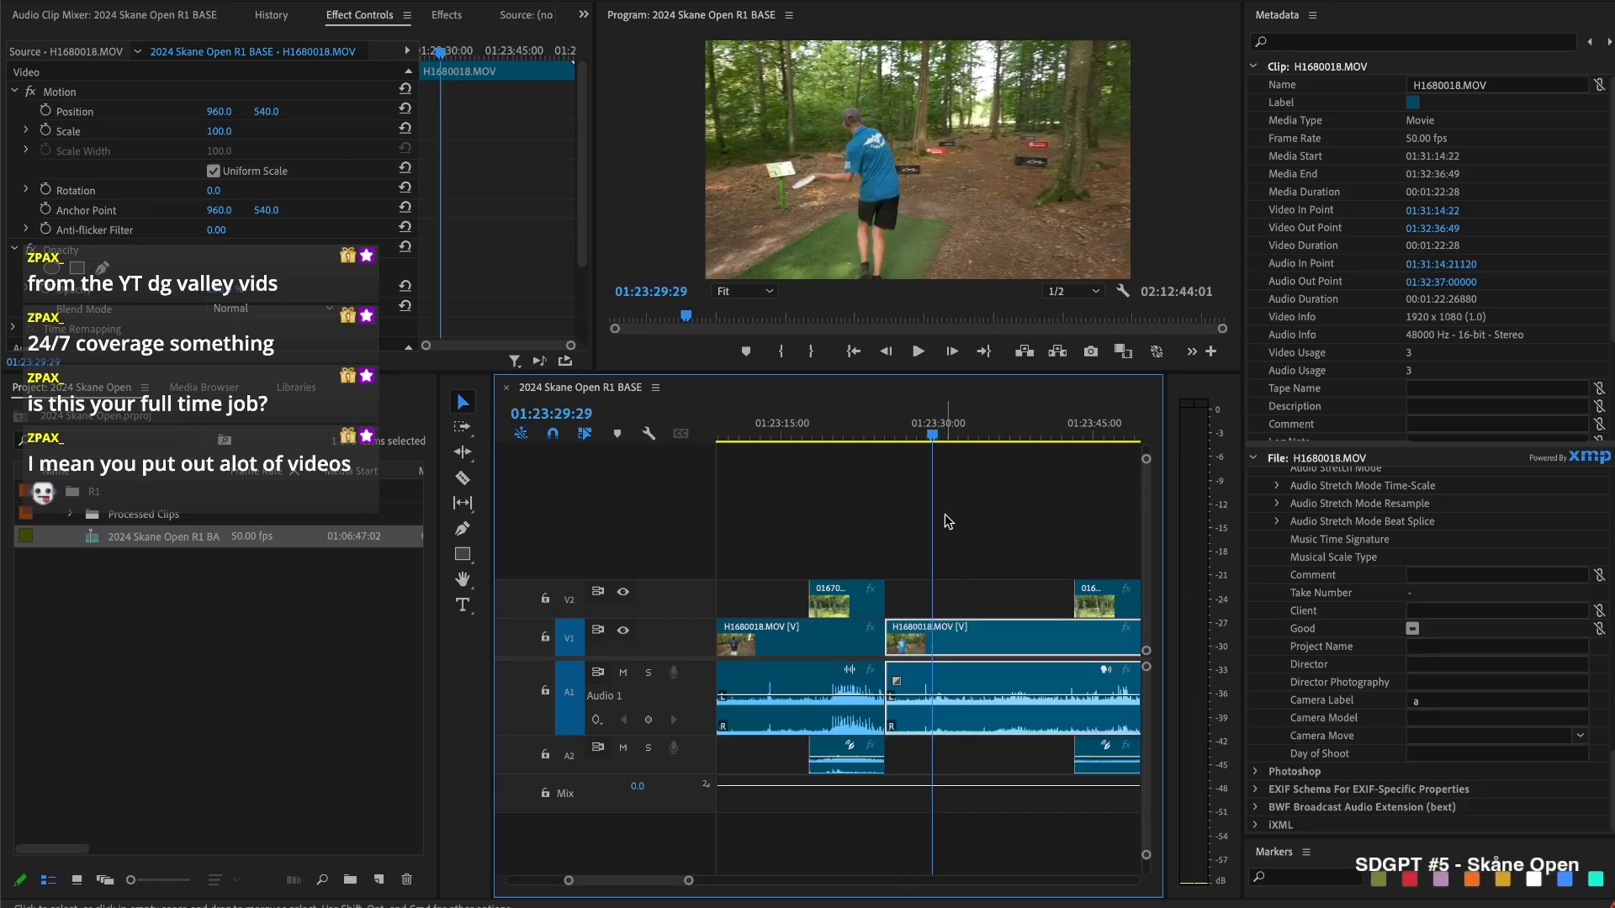
key(Up)
key(space)
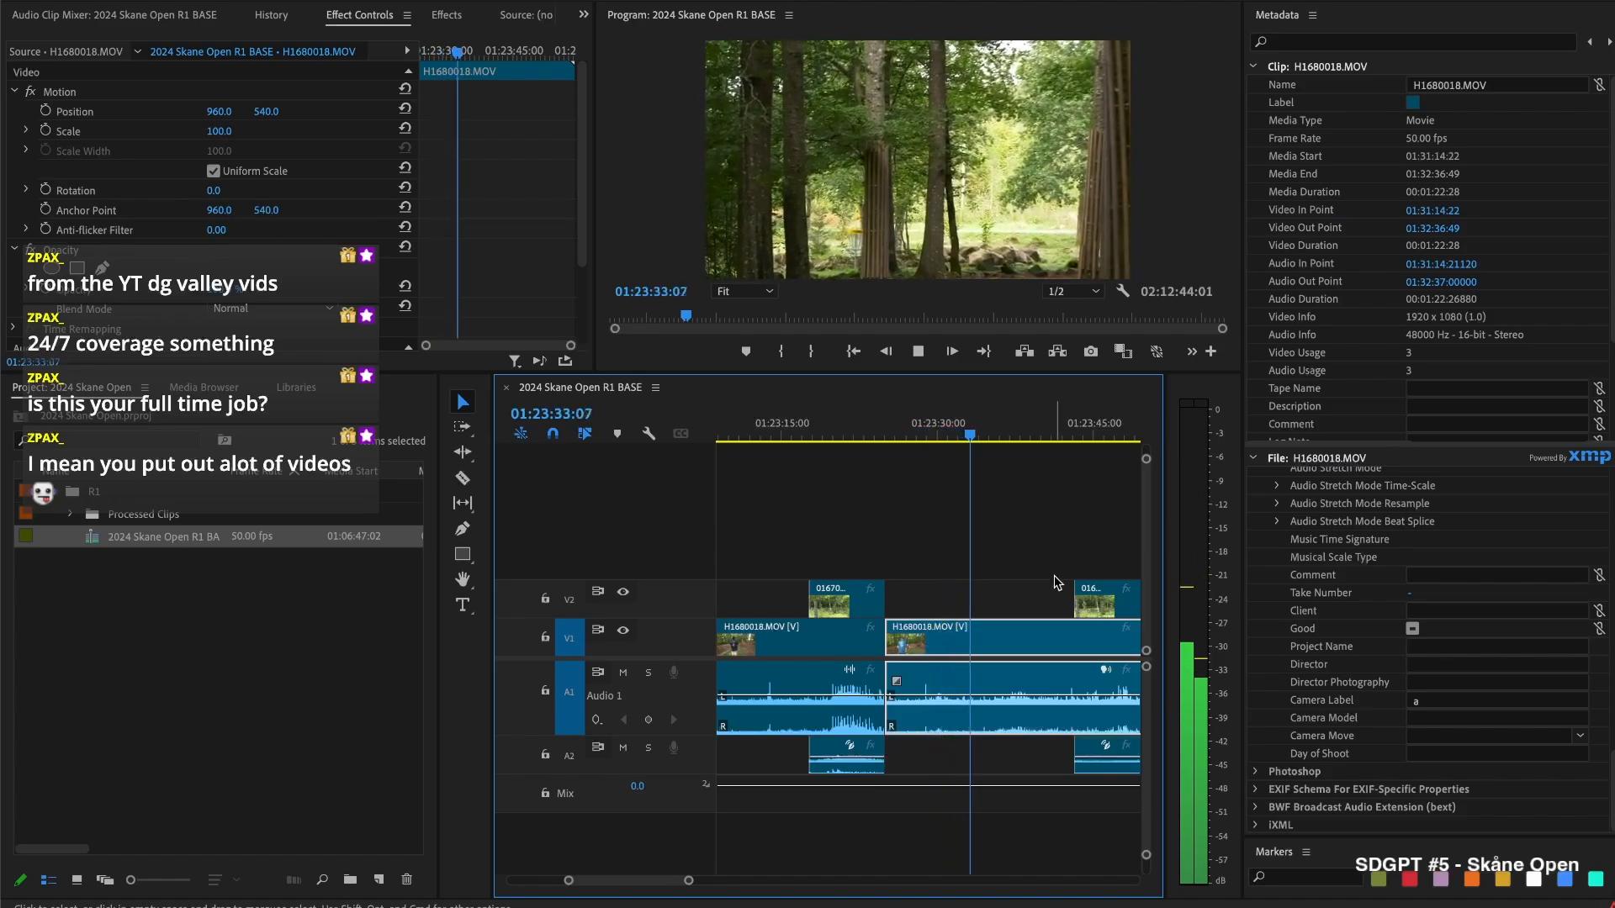
key(space)
drag(1081, 600, 973, 600)
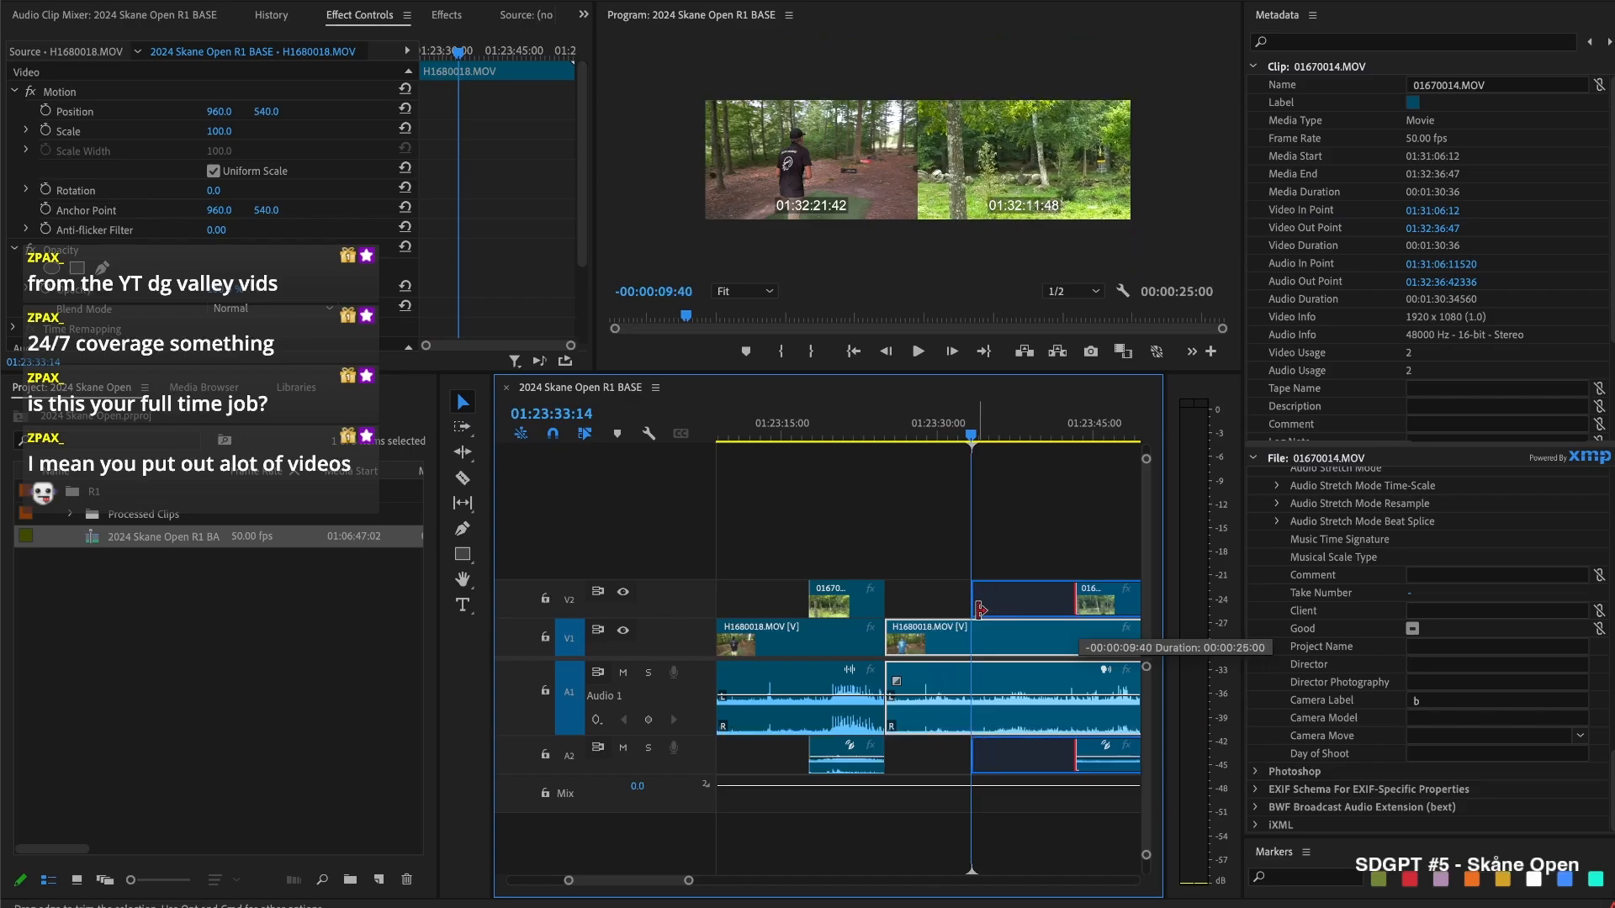
click(1018, 538)
Play the landing view, cut both camera clips at 01:23:39:29 and trim the start of the remaining 01670014.MOV to about 01:23:55
key(space)
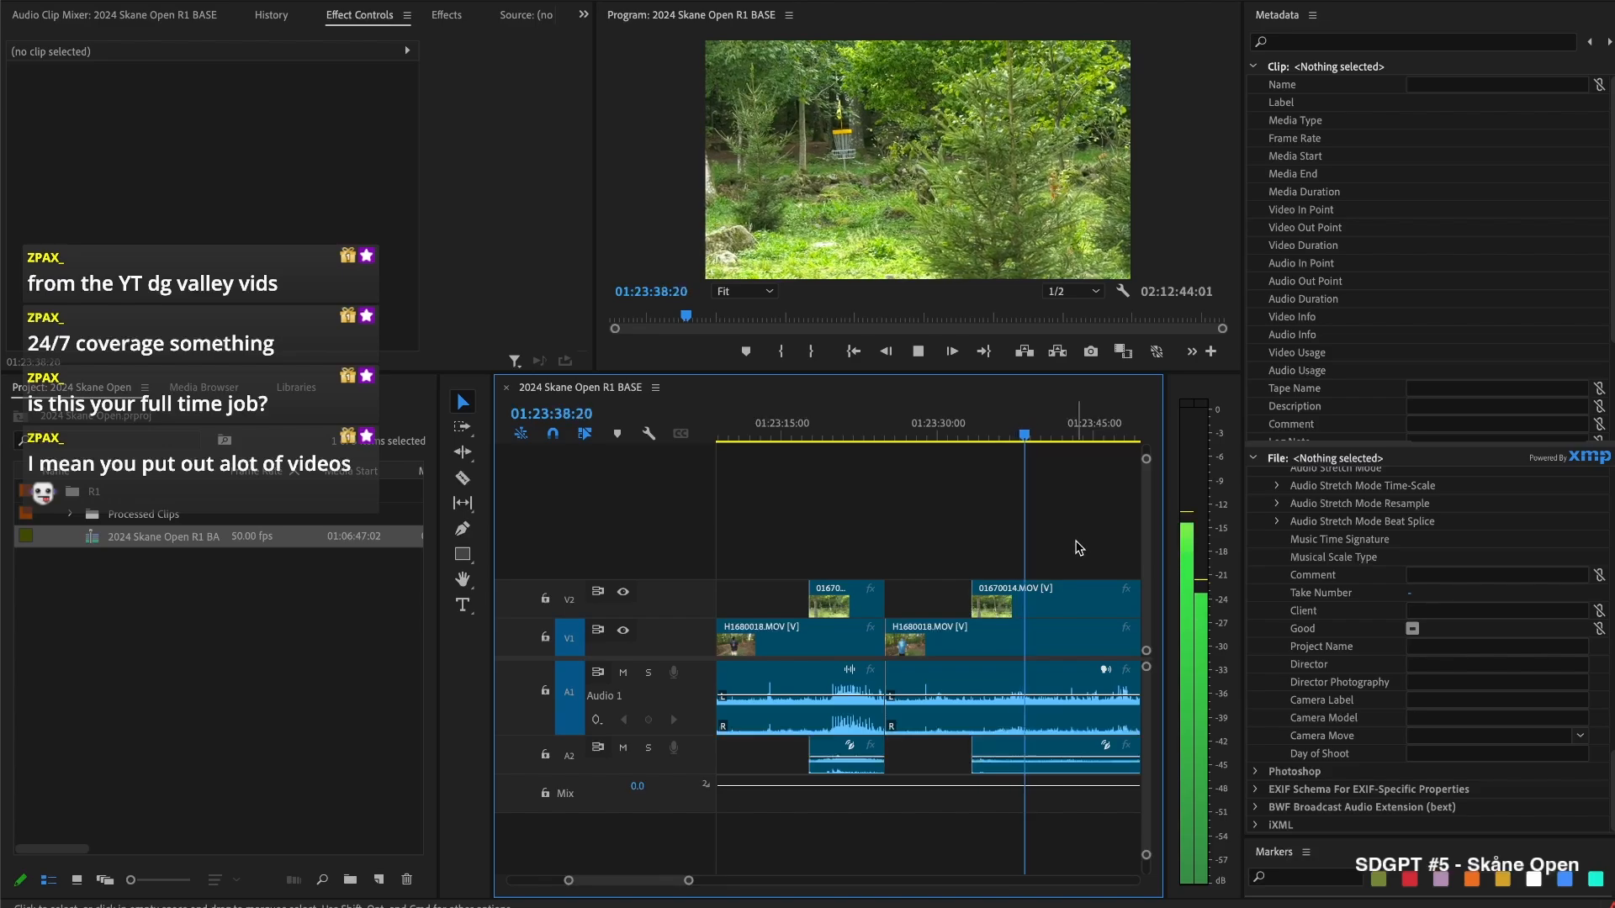
key(space)
key(d)
key(ctrl+k)
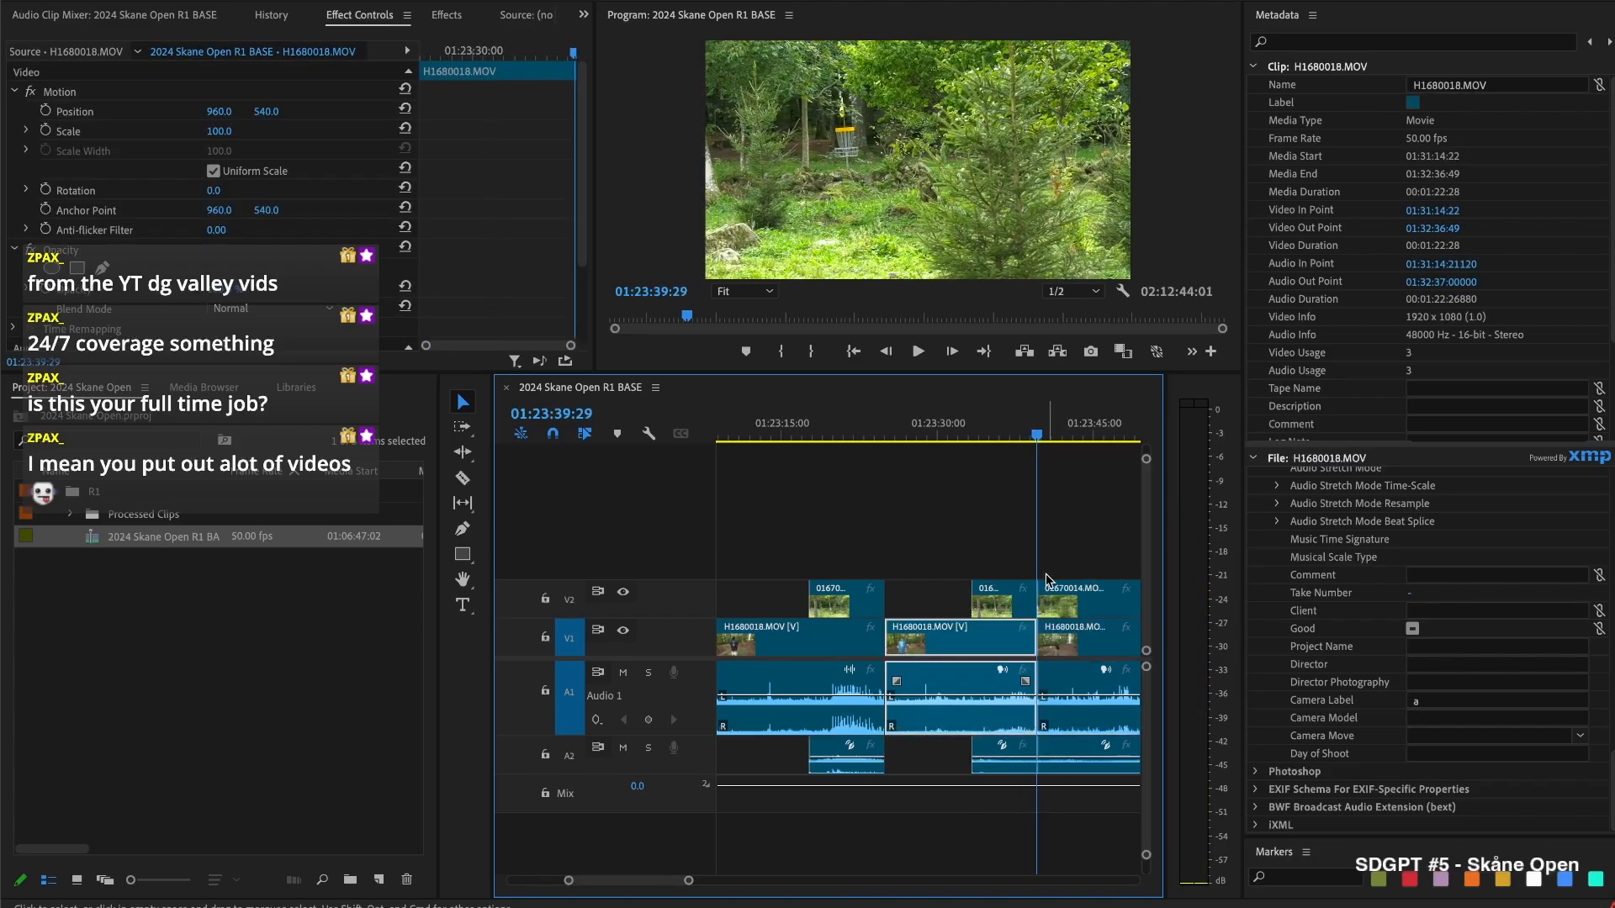
scroll(1036, 578, right, 2)
drag(956, 601, 1075, 600)
drag(933, 598, 966, 599)
Play the last throw in H1680018.MOV and extend the start of the final 01670014.MOV piece back to 01:23:51:05
key(space)
key(space)
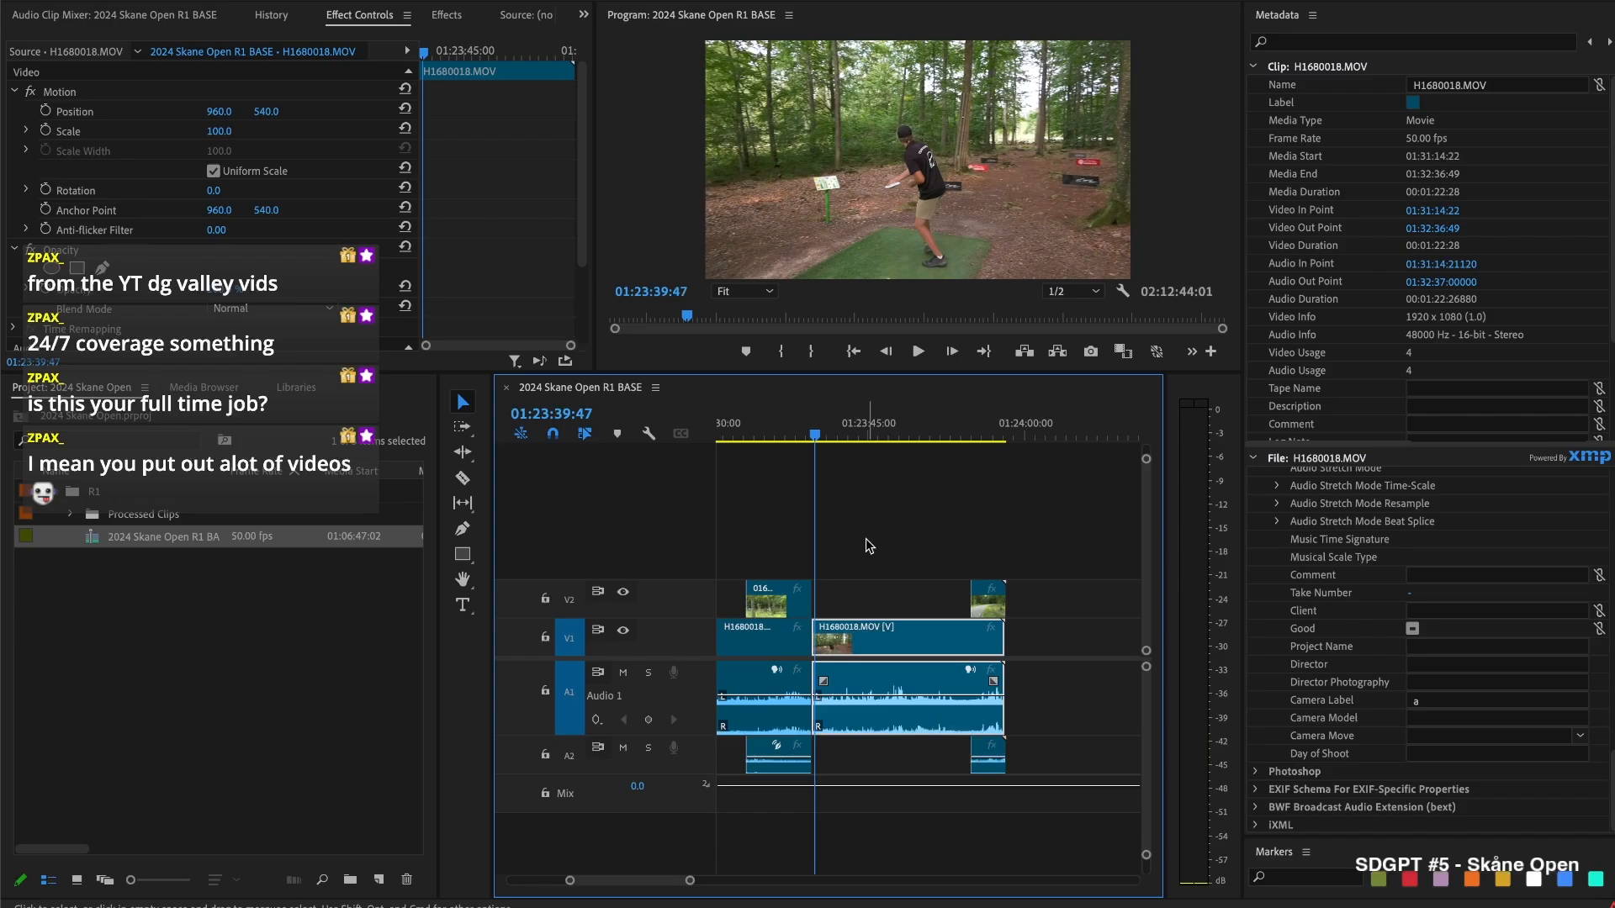
click(867, 539)
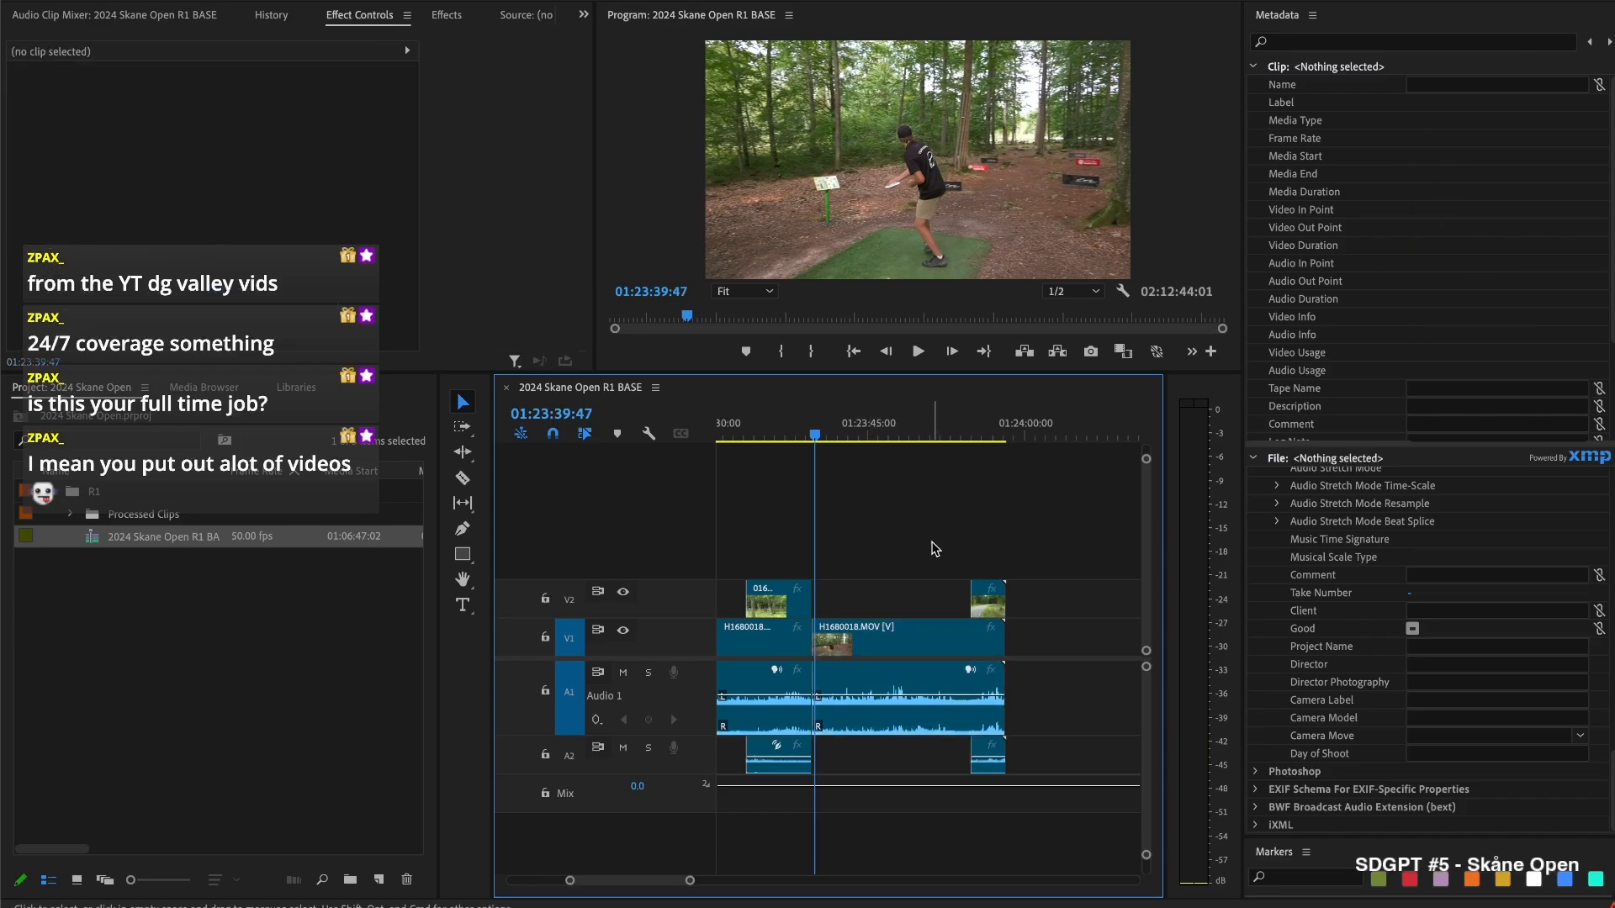
key(space)
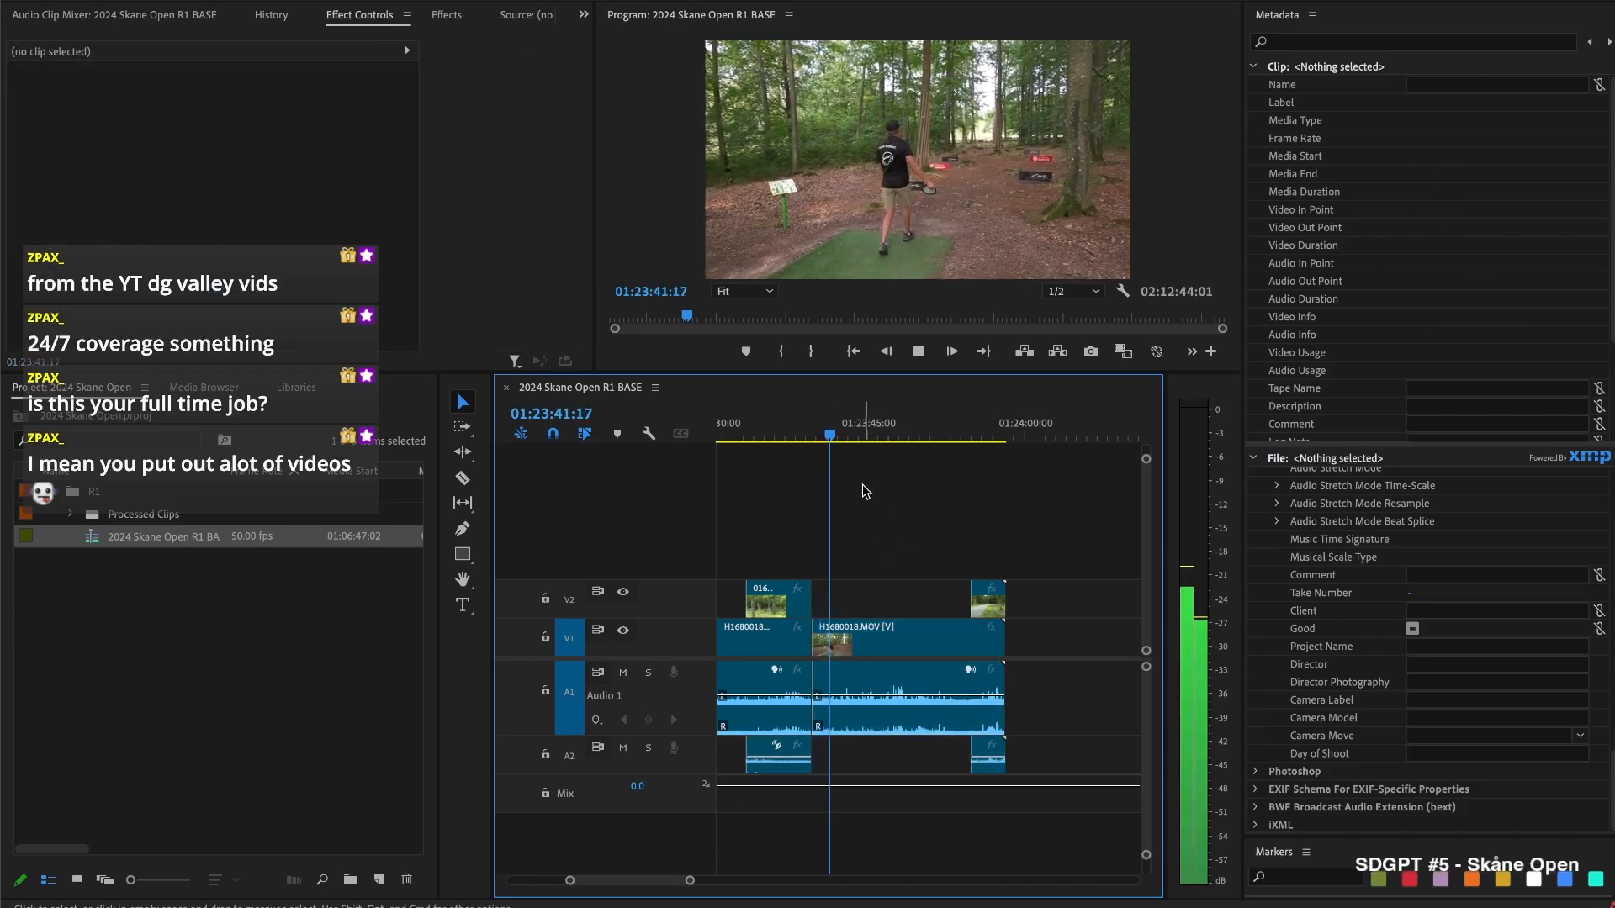
key(space)
key(Up)
key(space)
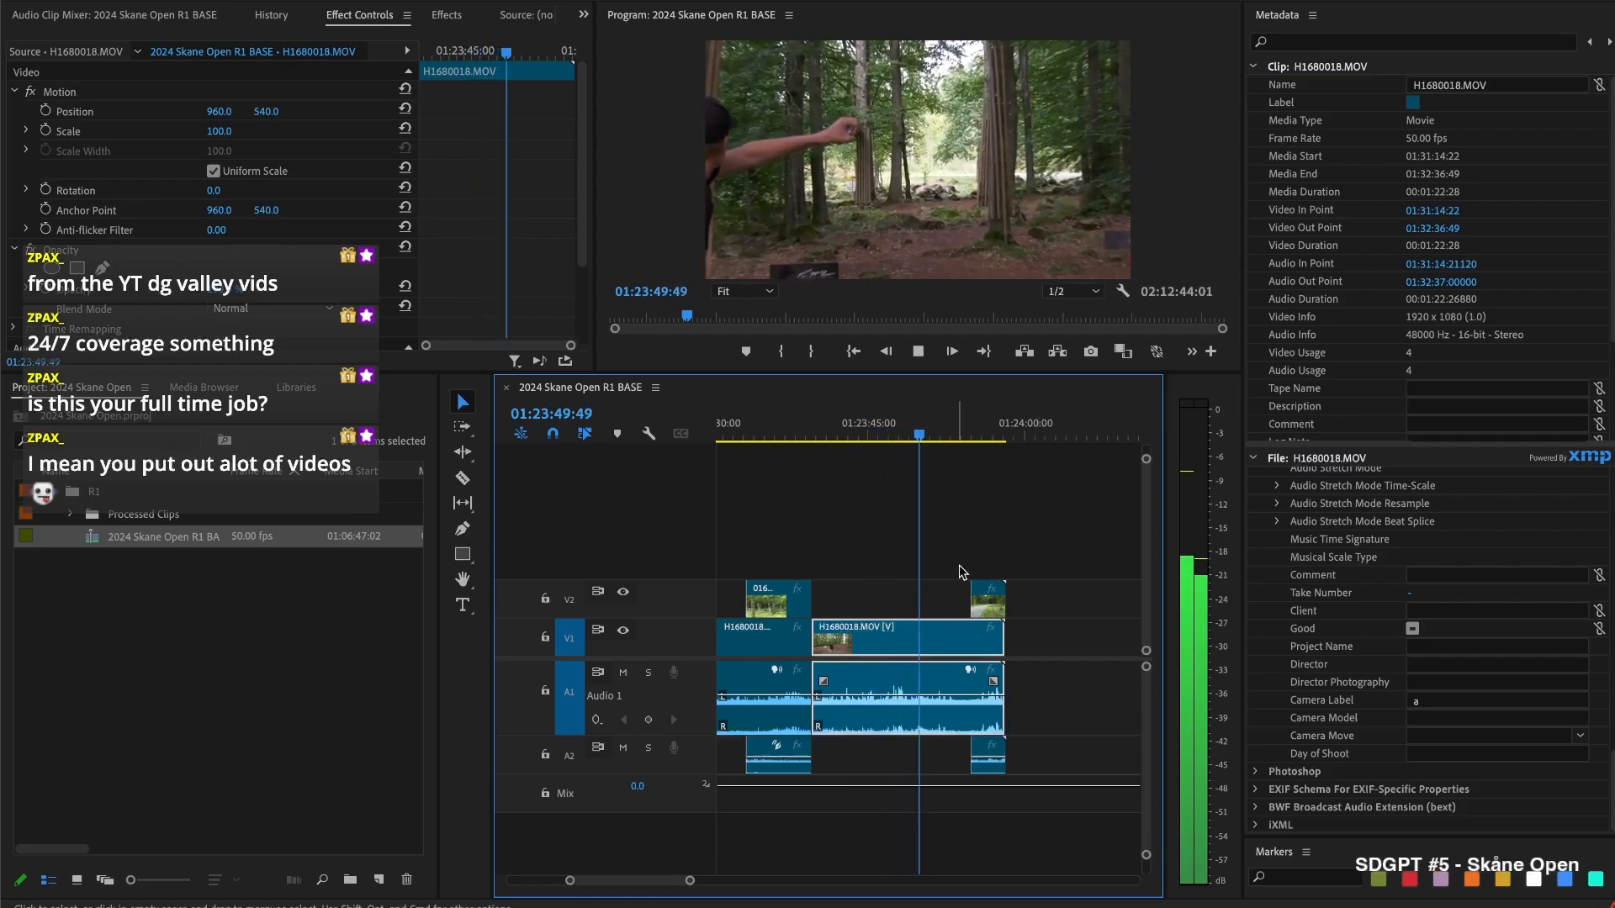
drag(973, 595, 938, 597)
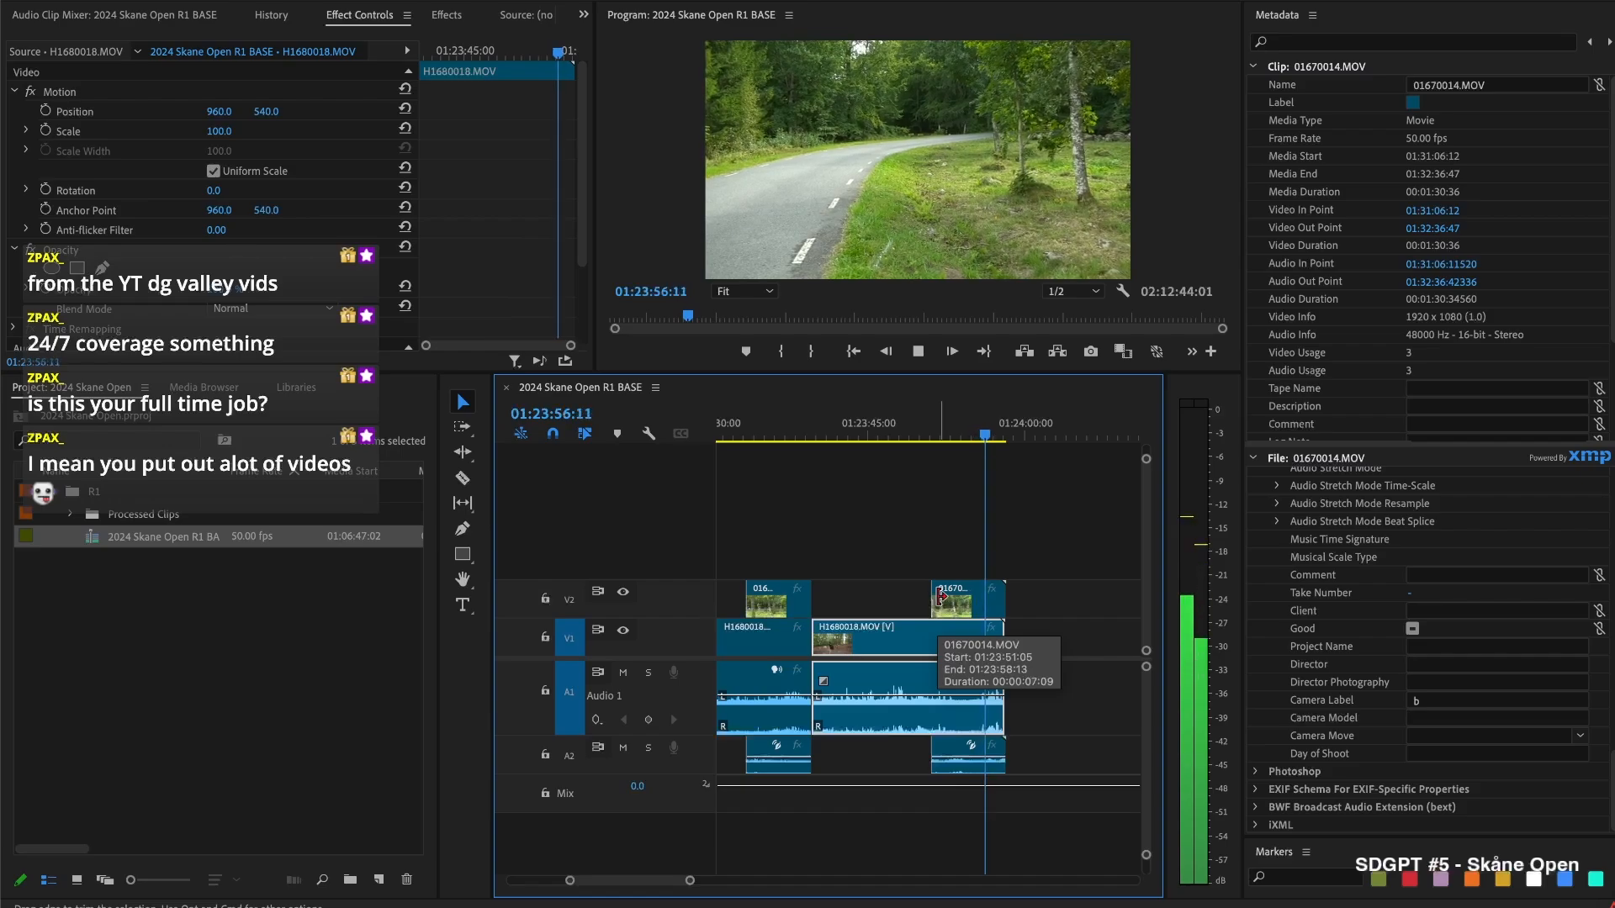
Play the final landing view and trim the ends of H1680018.MOV and 01670014.MOV to 01:23:57:27
key(space)
key(space)
key(space)
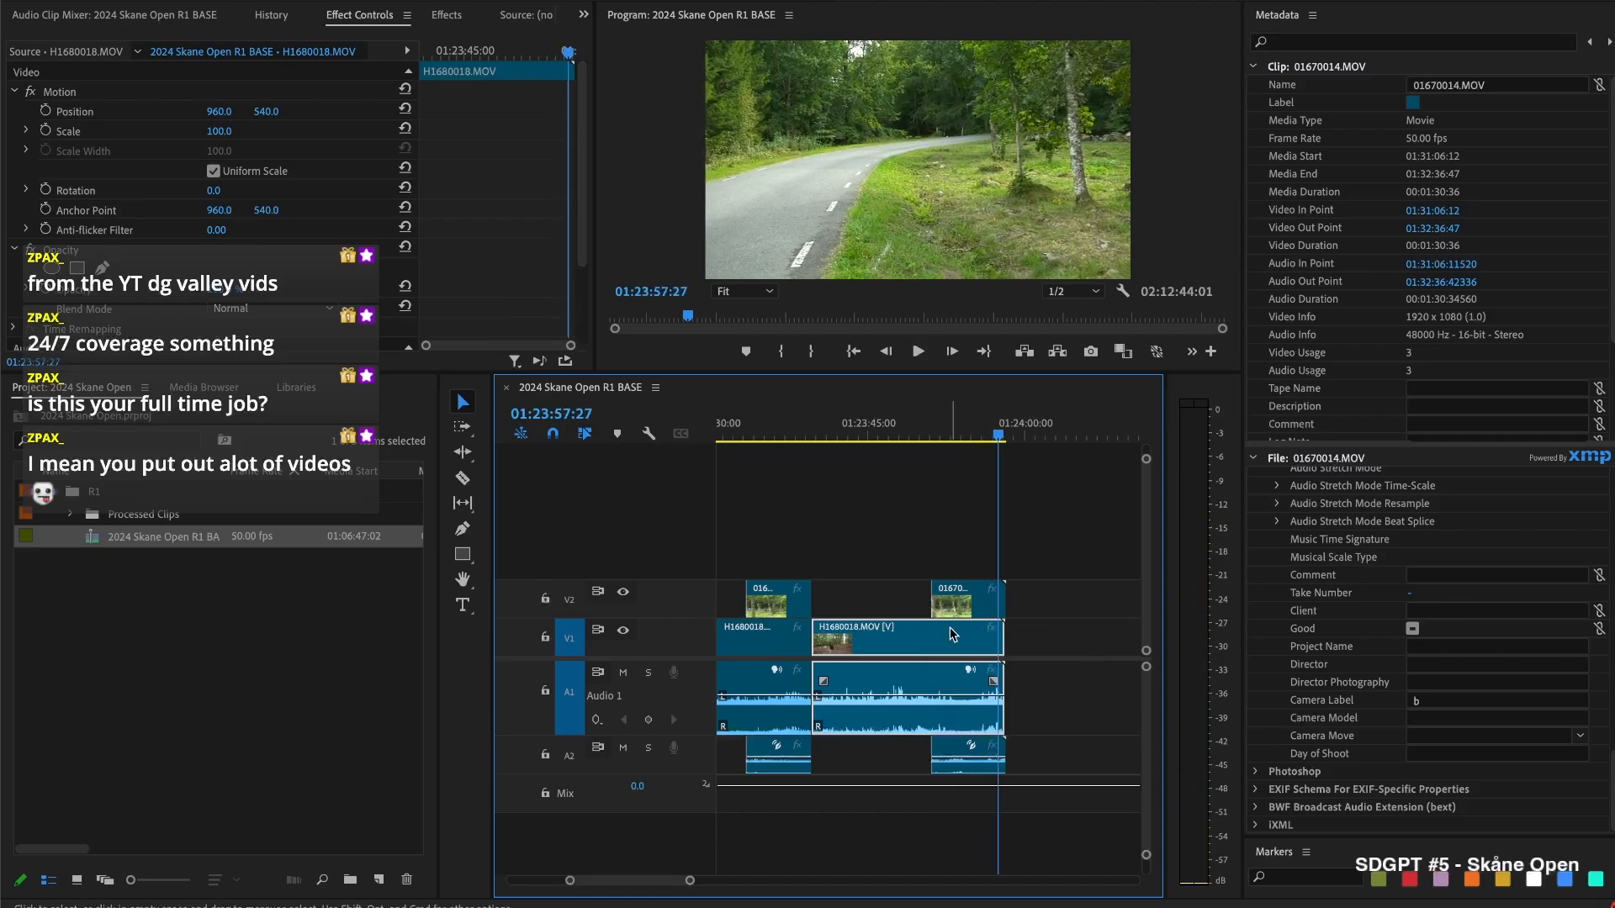
drag(1078, 582, 1001, 654)
key(Delete)
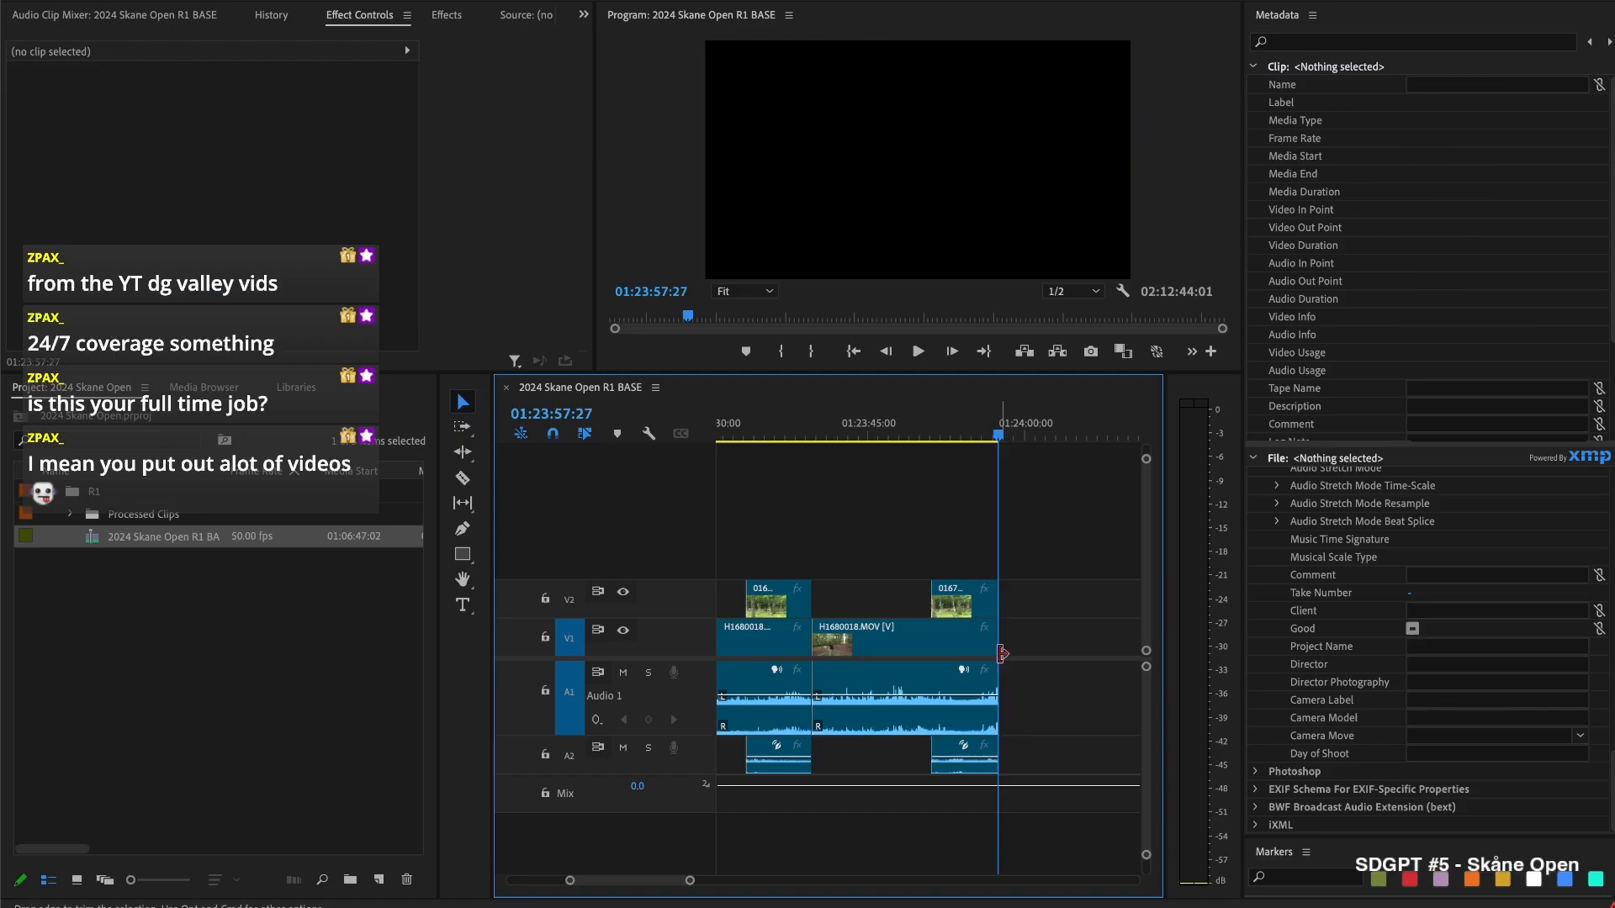
Trim the start of 01670015.MOV to about 01:25:19 and close the gap between H1680018.MOV and H1680019.MOV
key(minus)
key(minus)
key(minus)
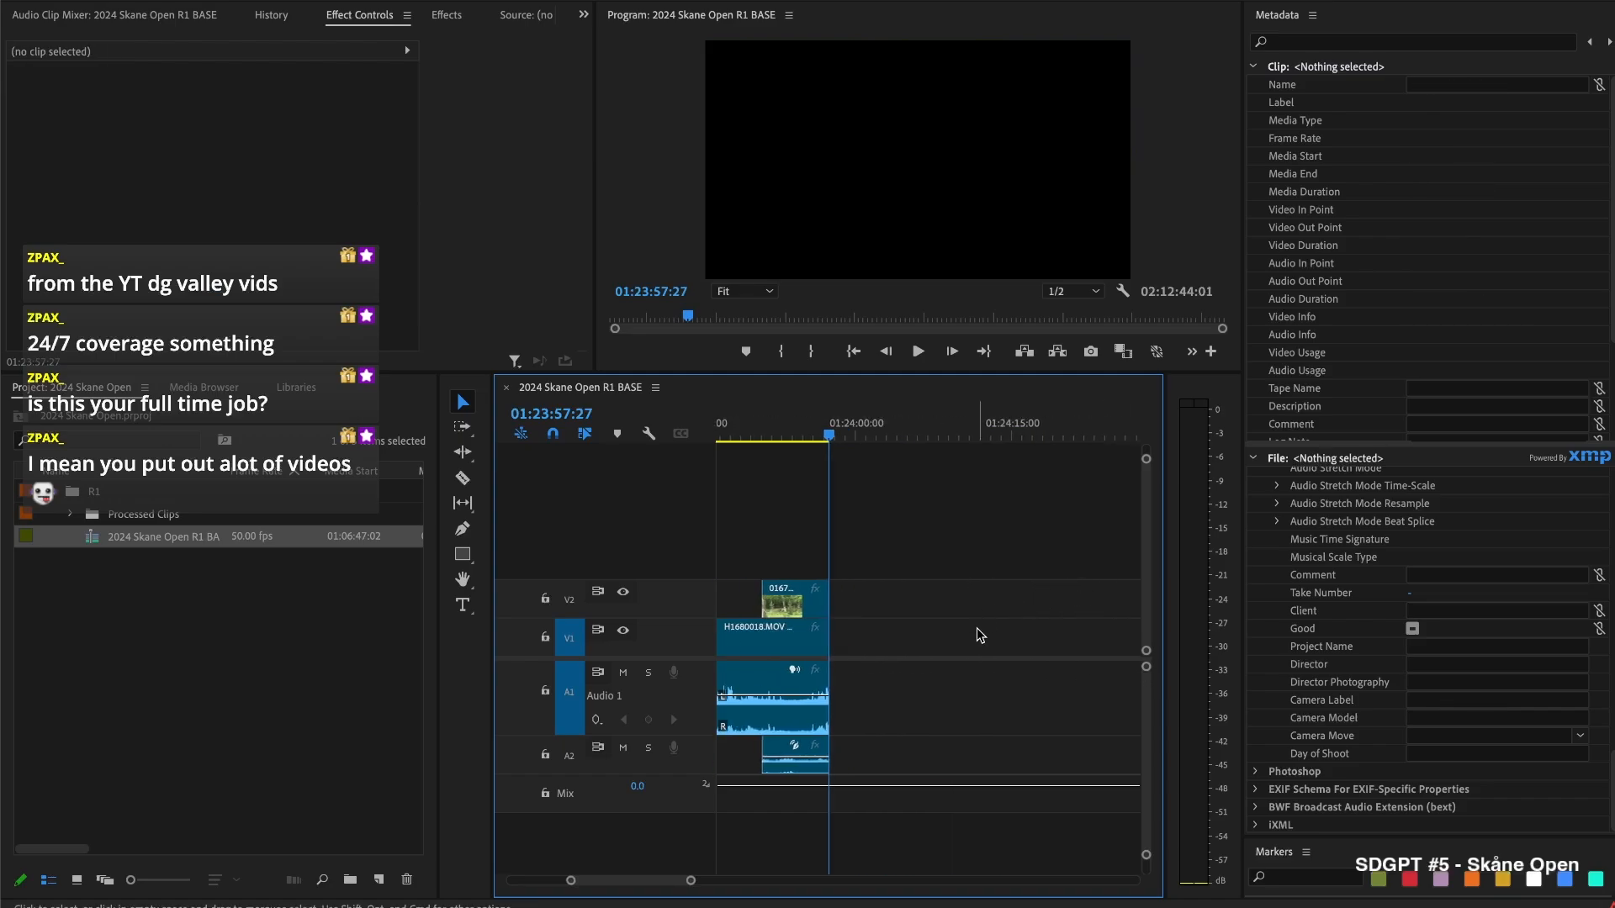
scroll(976, 628, right, 4)
scroll(854, 624, left, 2)
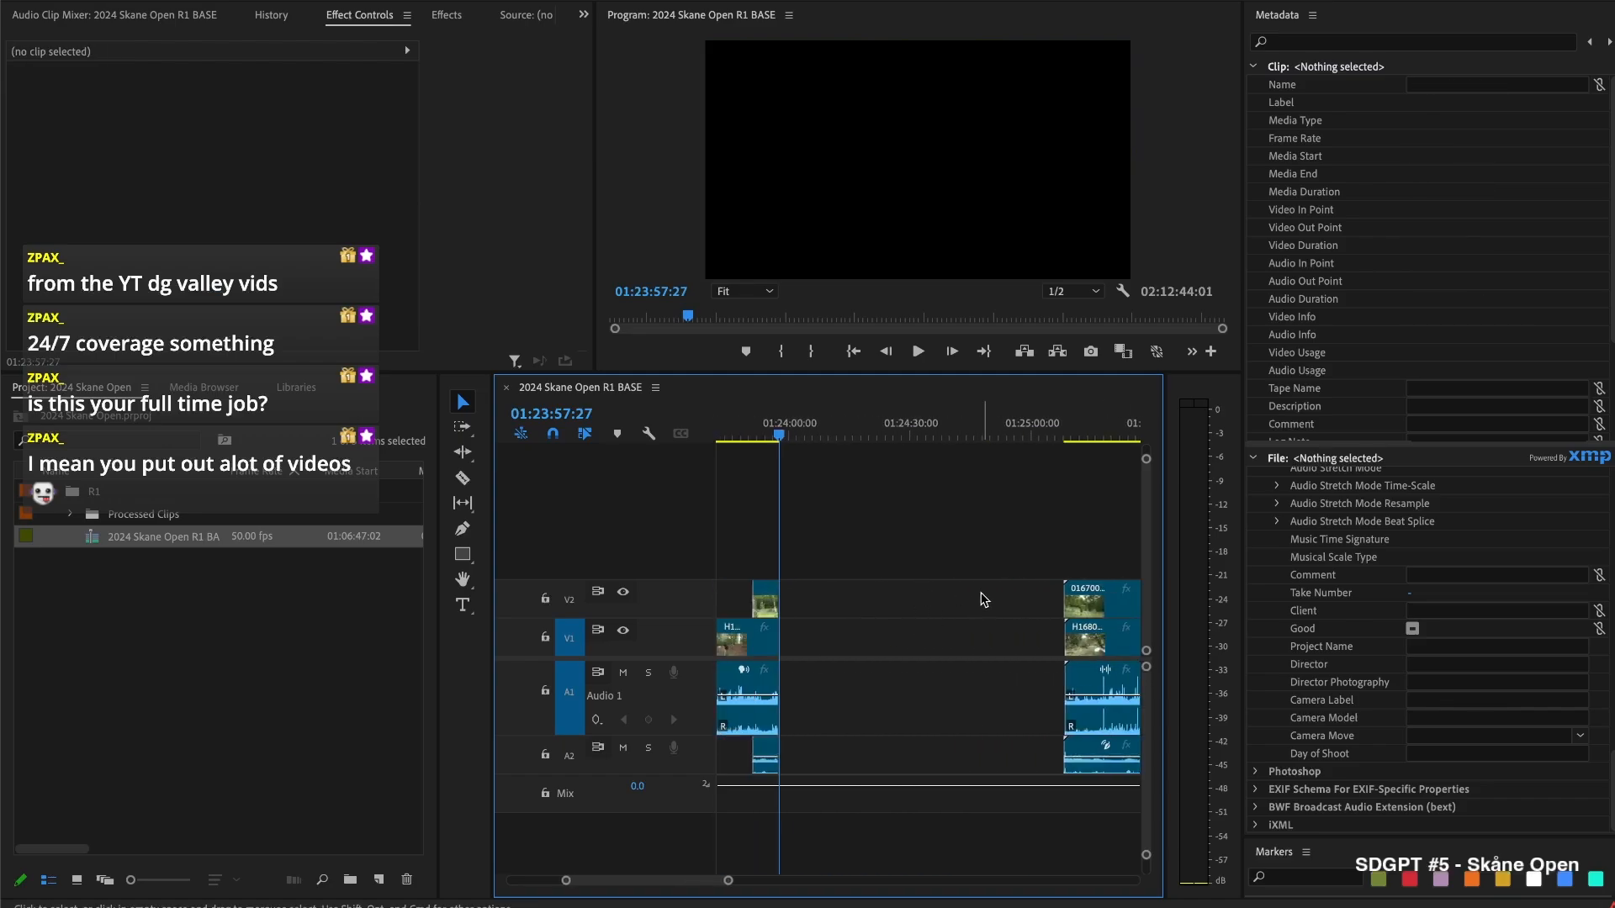
click(926, 637)
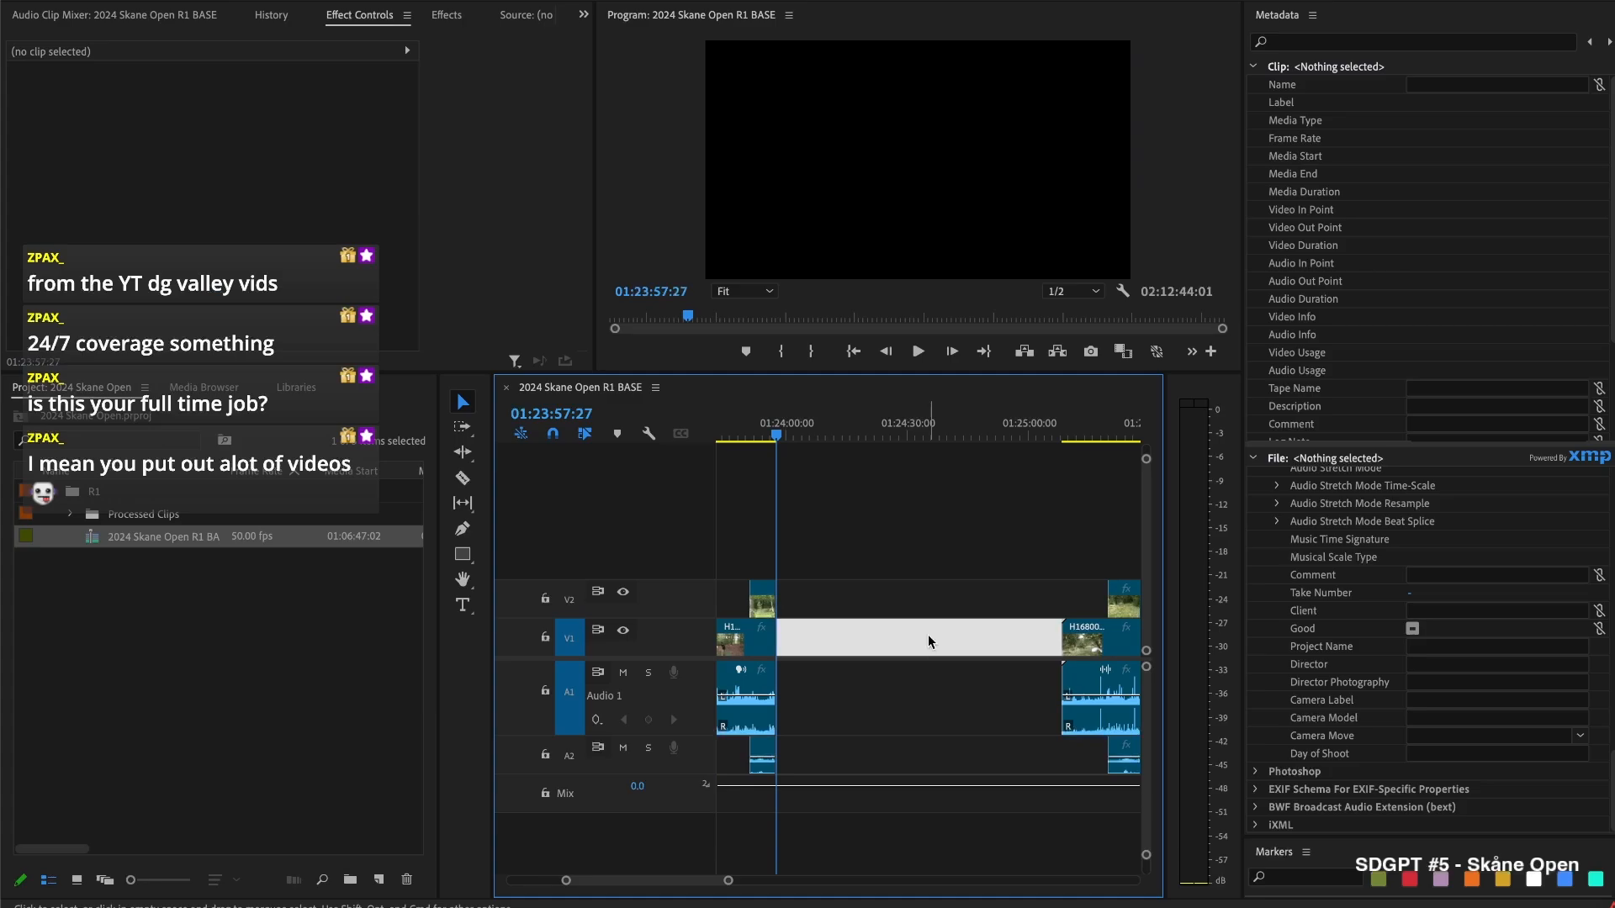
key(Delete)
scroll(790, 577, up, 2)
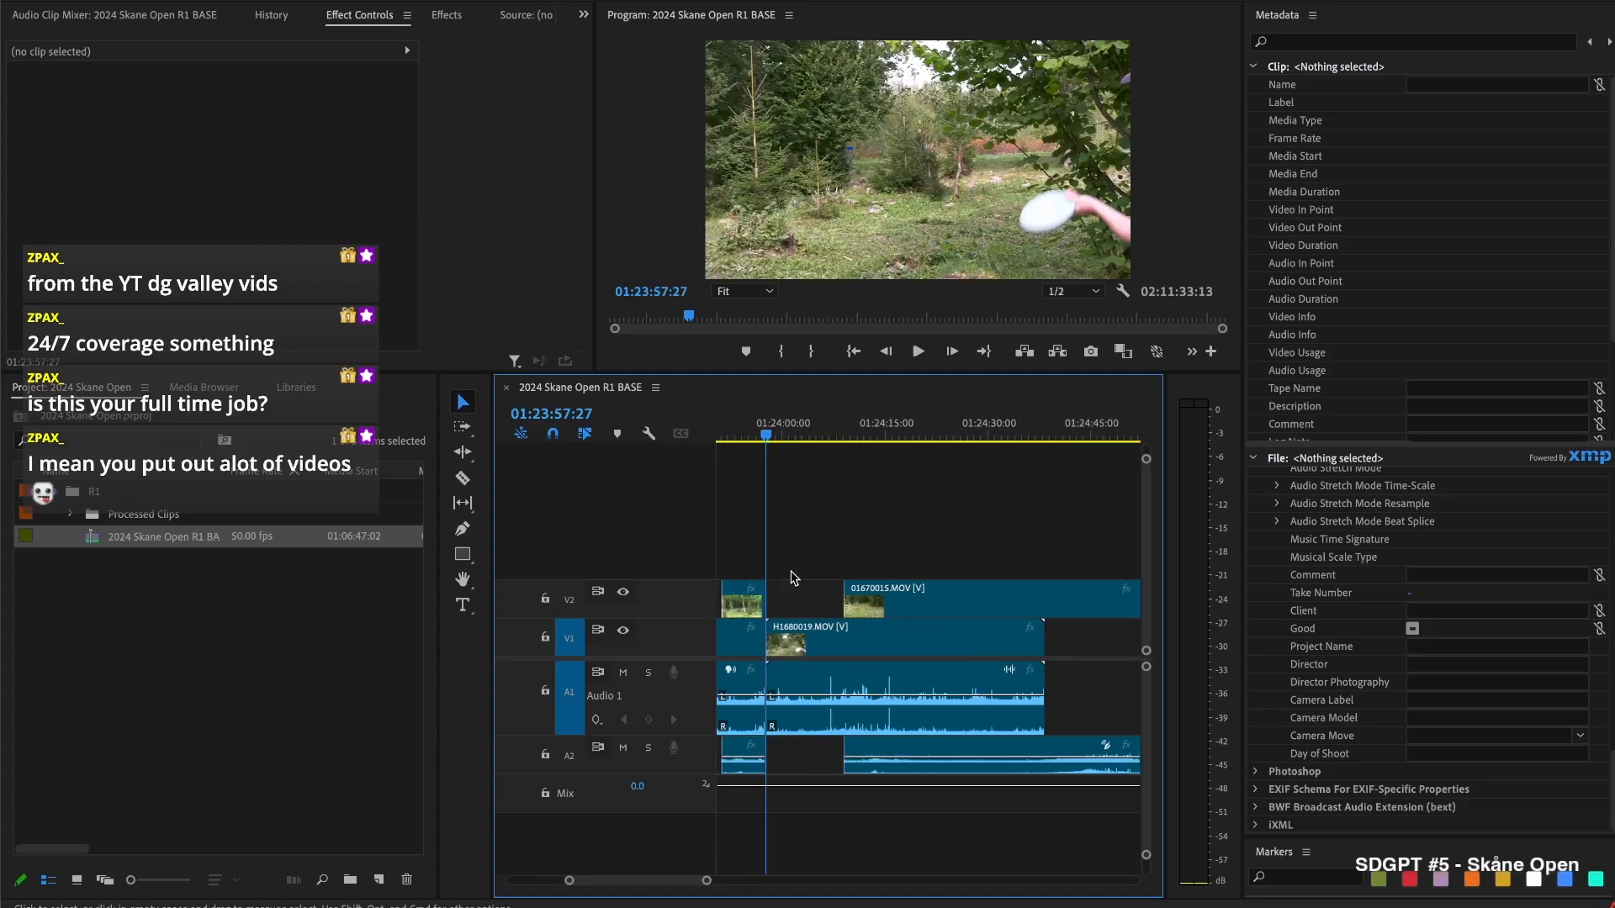
Cut H1680019.MOV at 01:24:01:21, remove its opening section and close the gap
drag(777, 431, 798, 426)
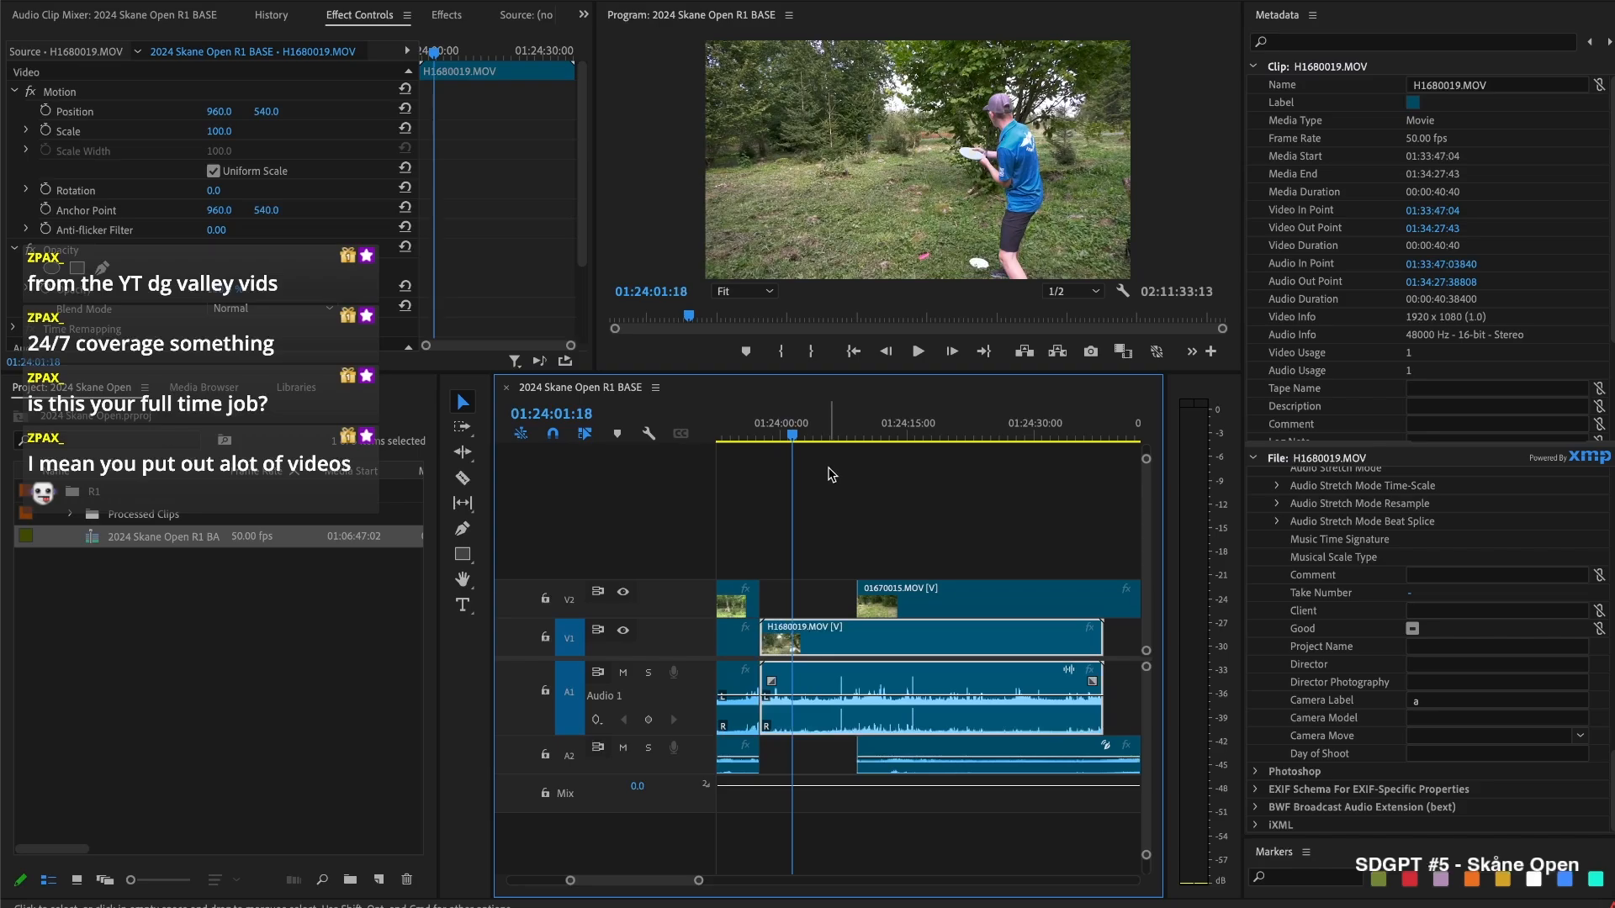
key(space)
key(super+k)
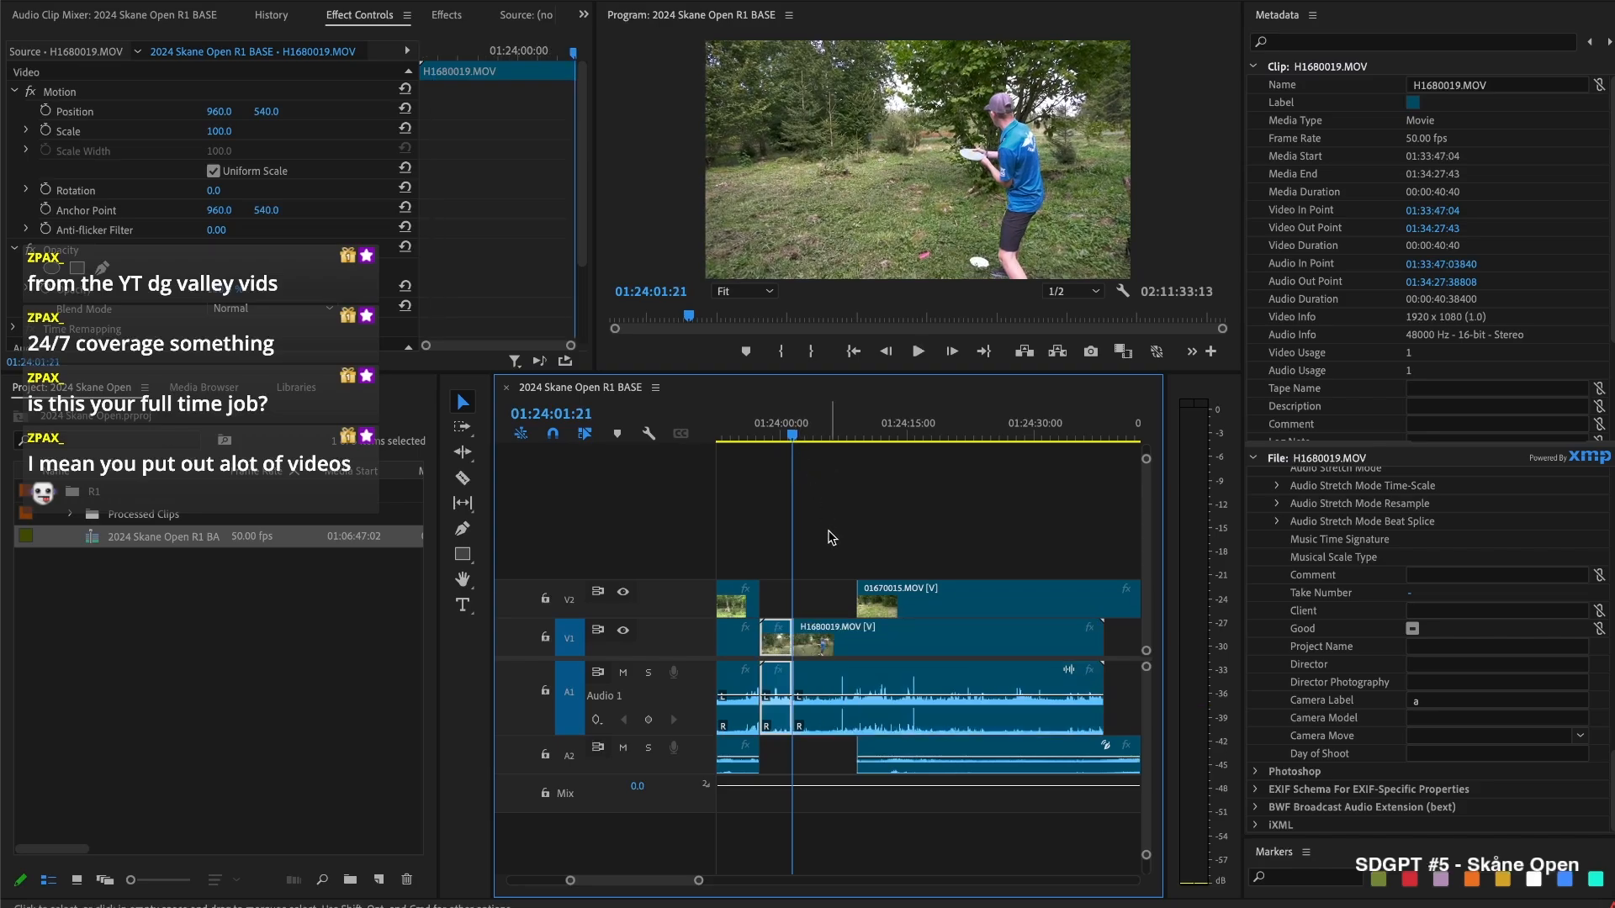
key(BackSpace)
click(779, 649)
key(BackSpace)
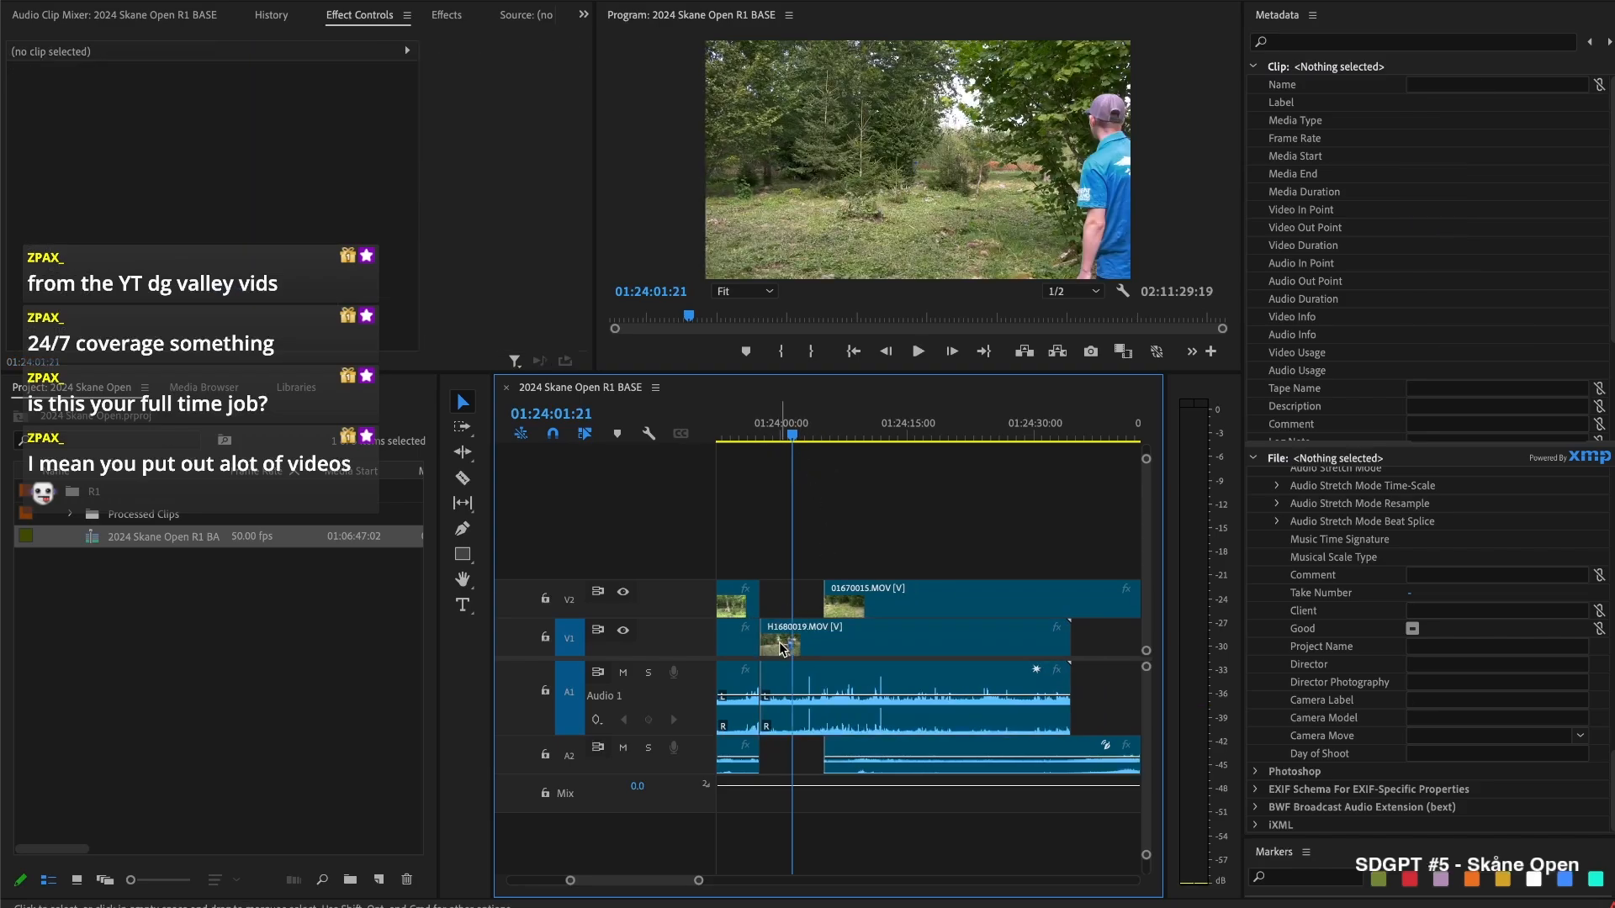
Play the start of H1680019.MOV, shift it and all following clips about one second later, and extend its start to fill the gap
click(778, 649)
key(Up)
key(space)
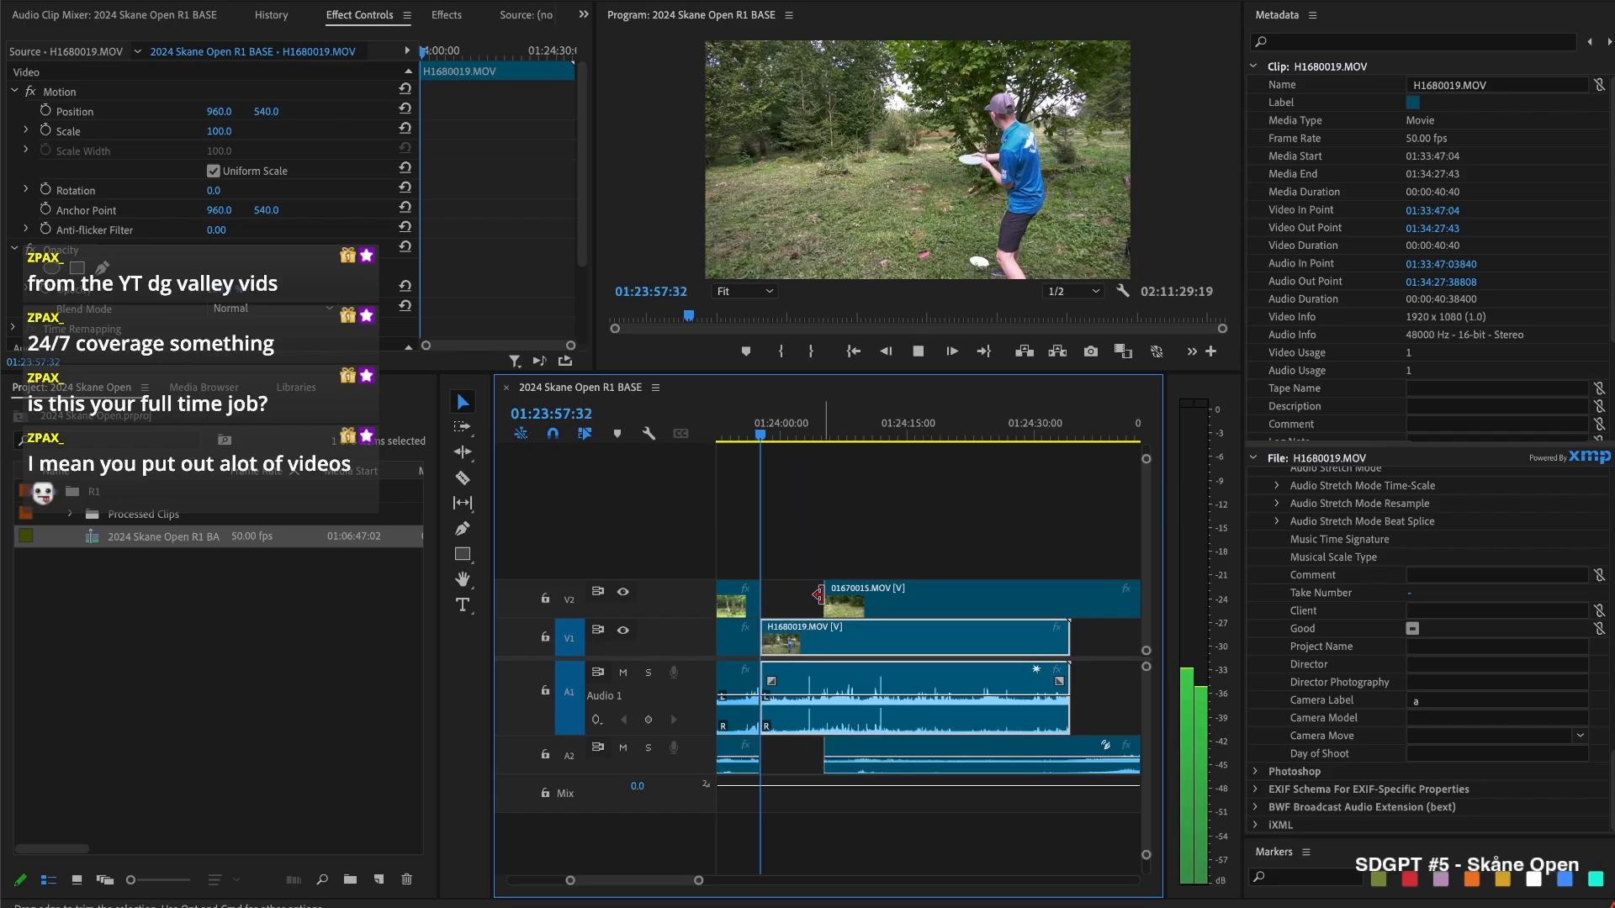
key(space)
click(803, 652)
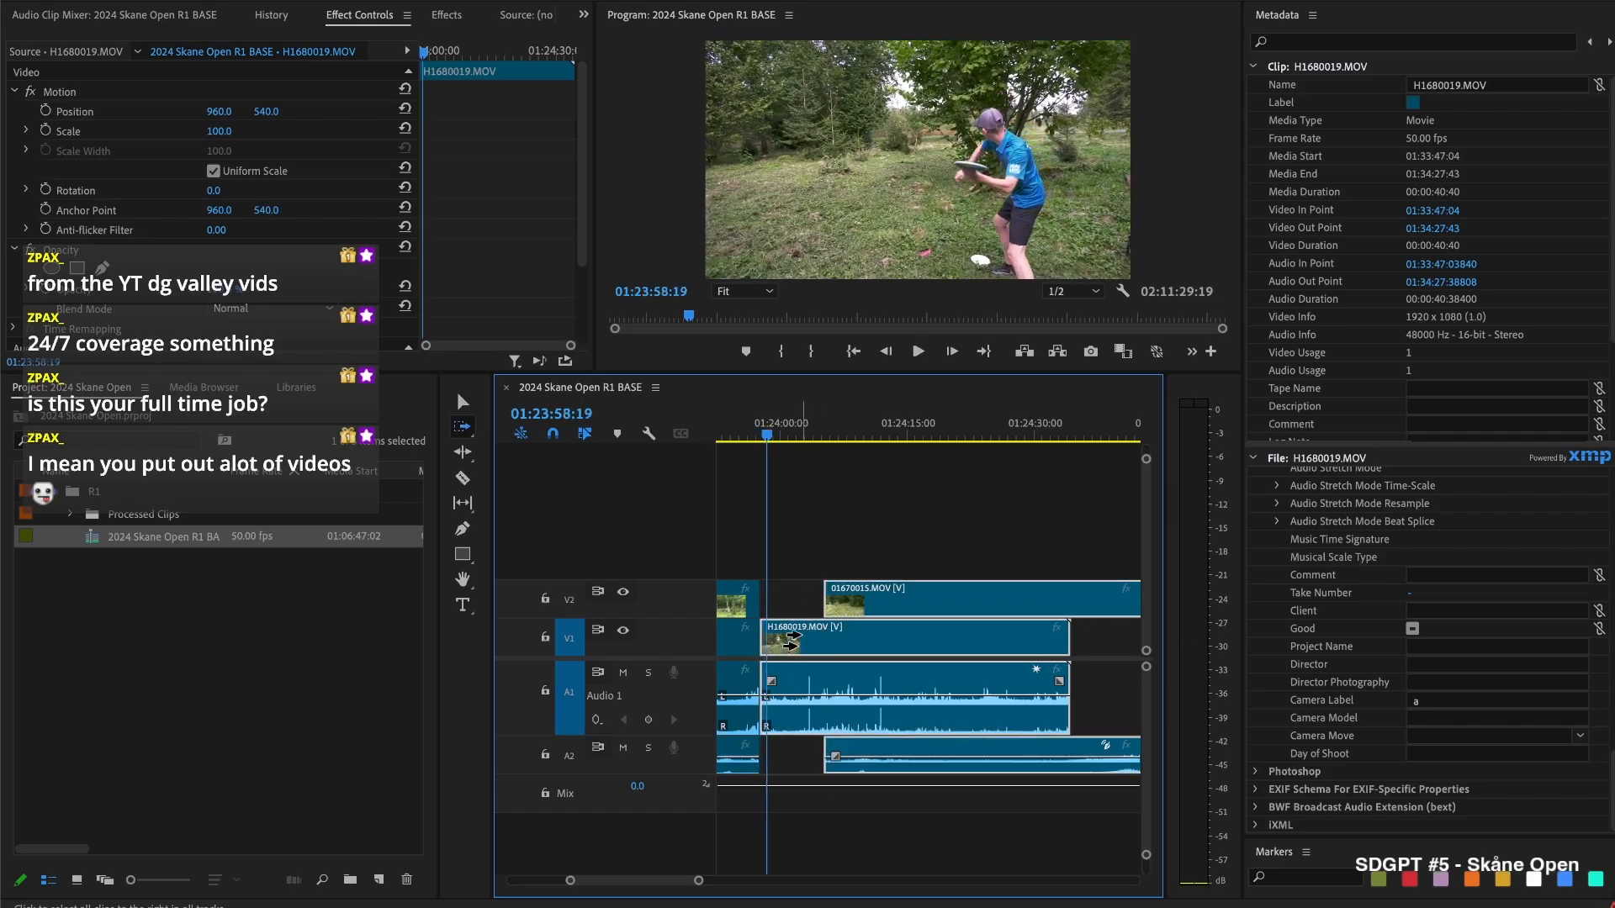
drag(786, 644, 795, 647)
key(v)
click(799, 548)
key(ctrl+z)
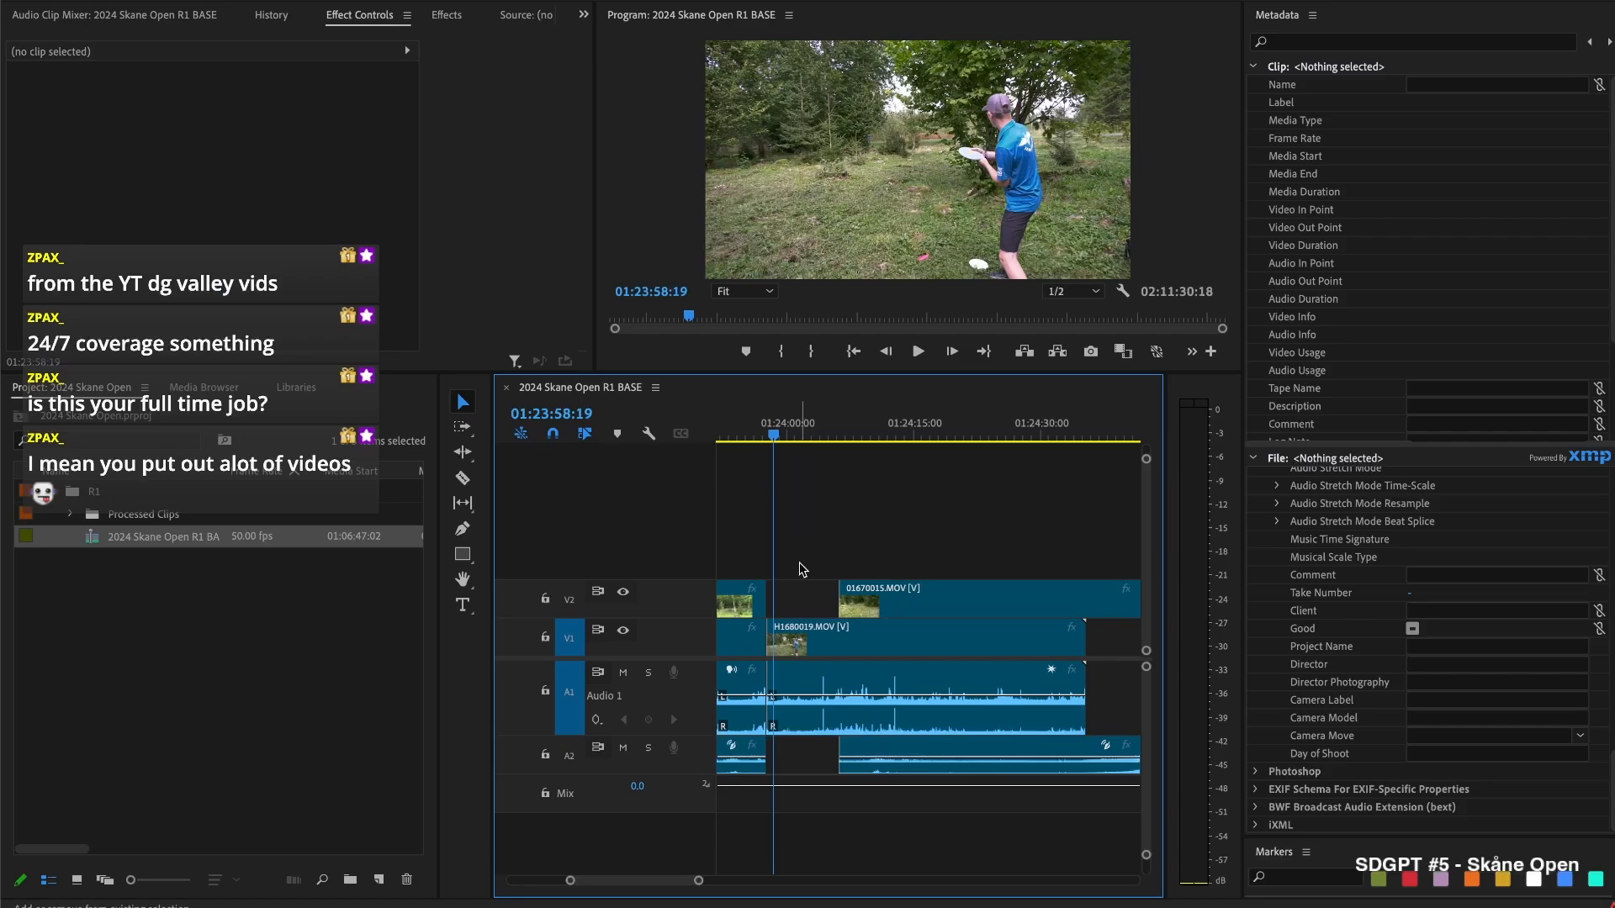
Shift H1680019.MOV and all following clips about 1.3 seconds later and extend its start back to 01:23:57:27
click(799, 637)
key(space)
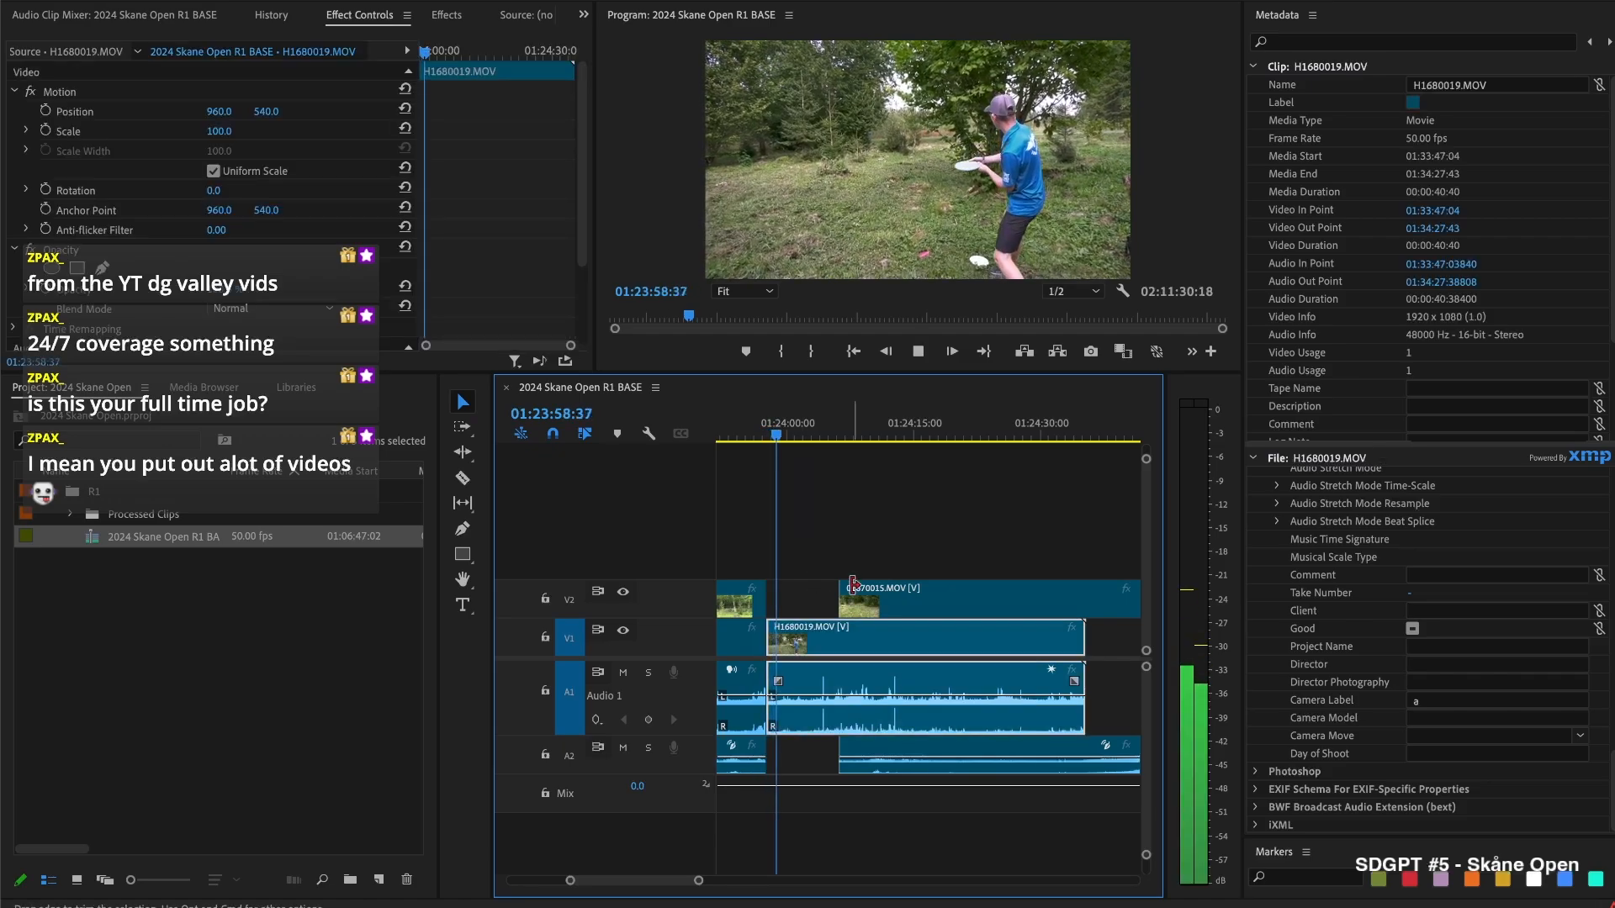
key(space)
key(a)
drag(814, 631, 771, 620)
key(v)
click(820, 596)
key(Up)
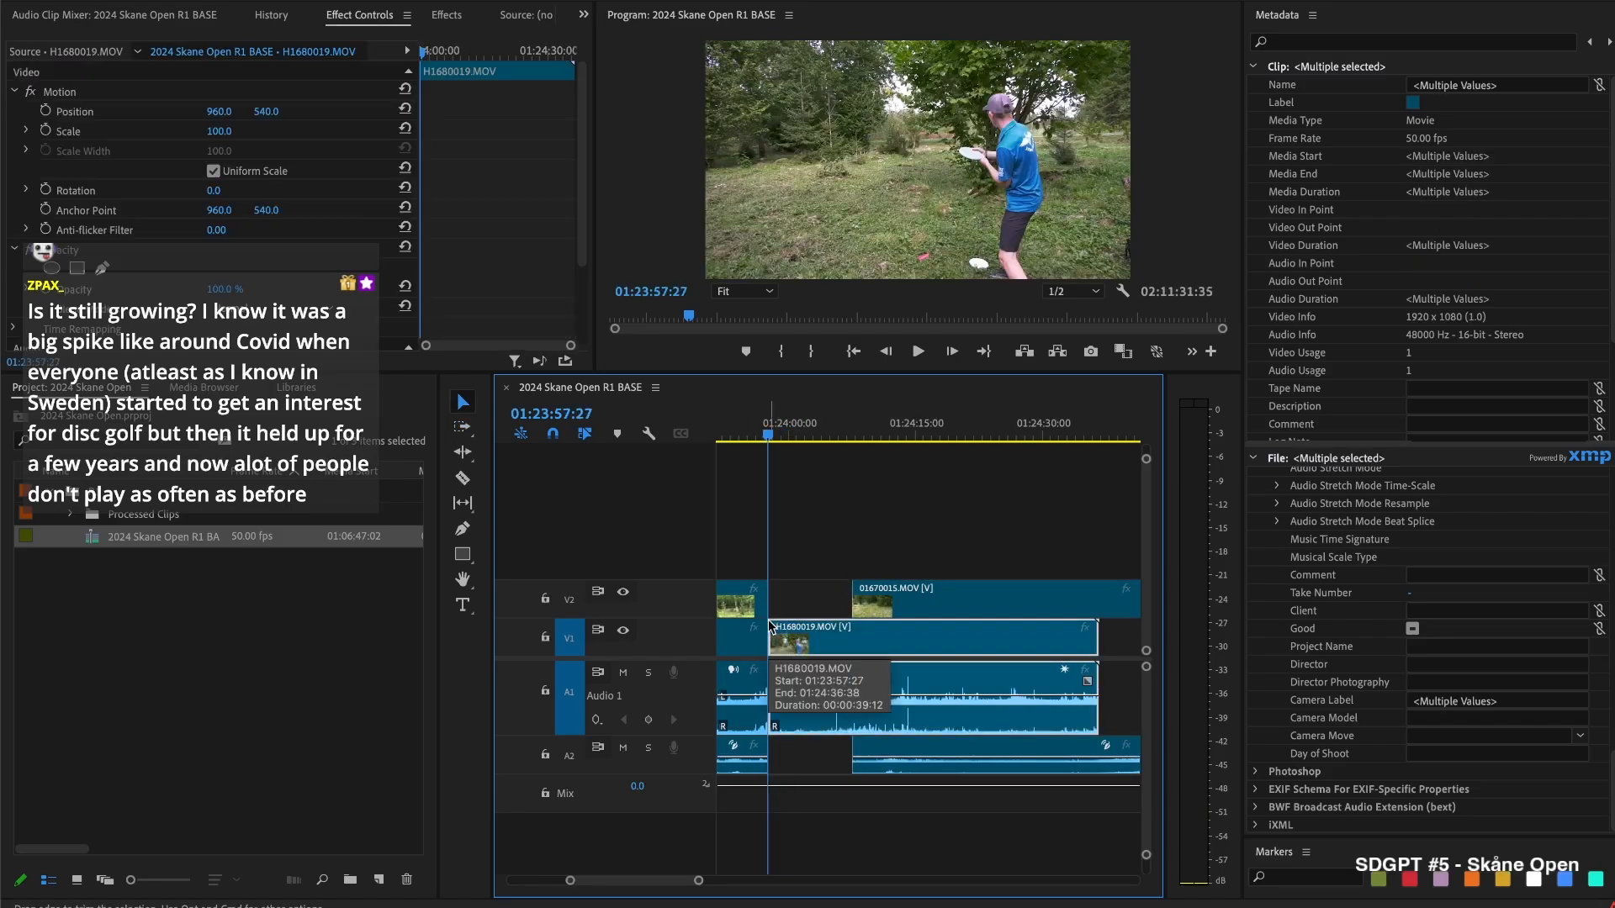
Play the opening of H1680019.MOV, trim its start to 01:23:58:14 and close the gap after H1680018.MOV
key(space)
key(space)
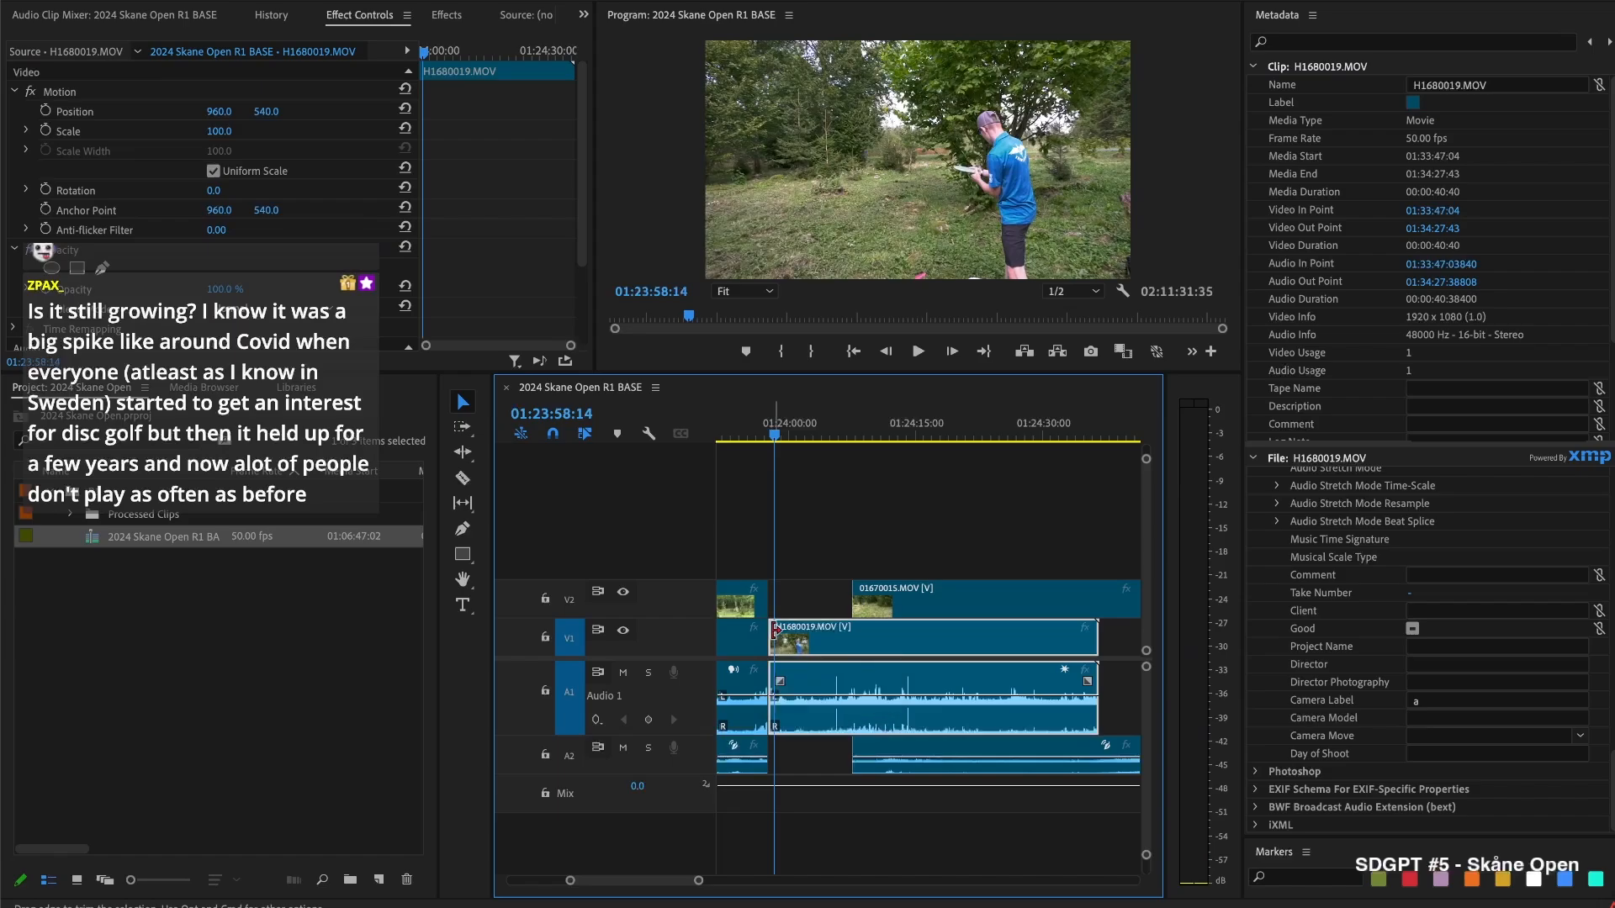
click(772, 633)
key(Delete)
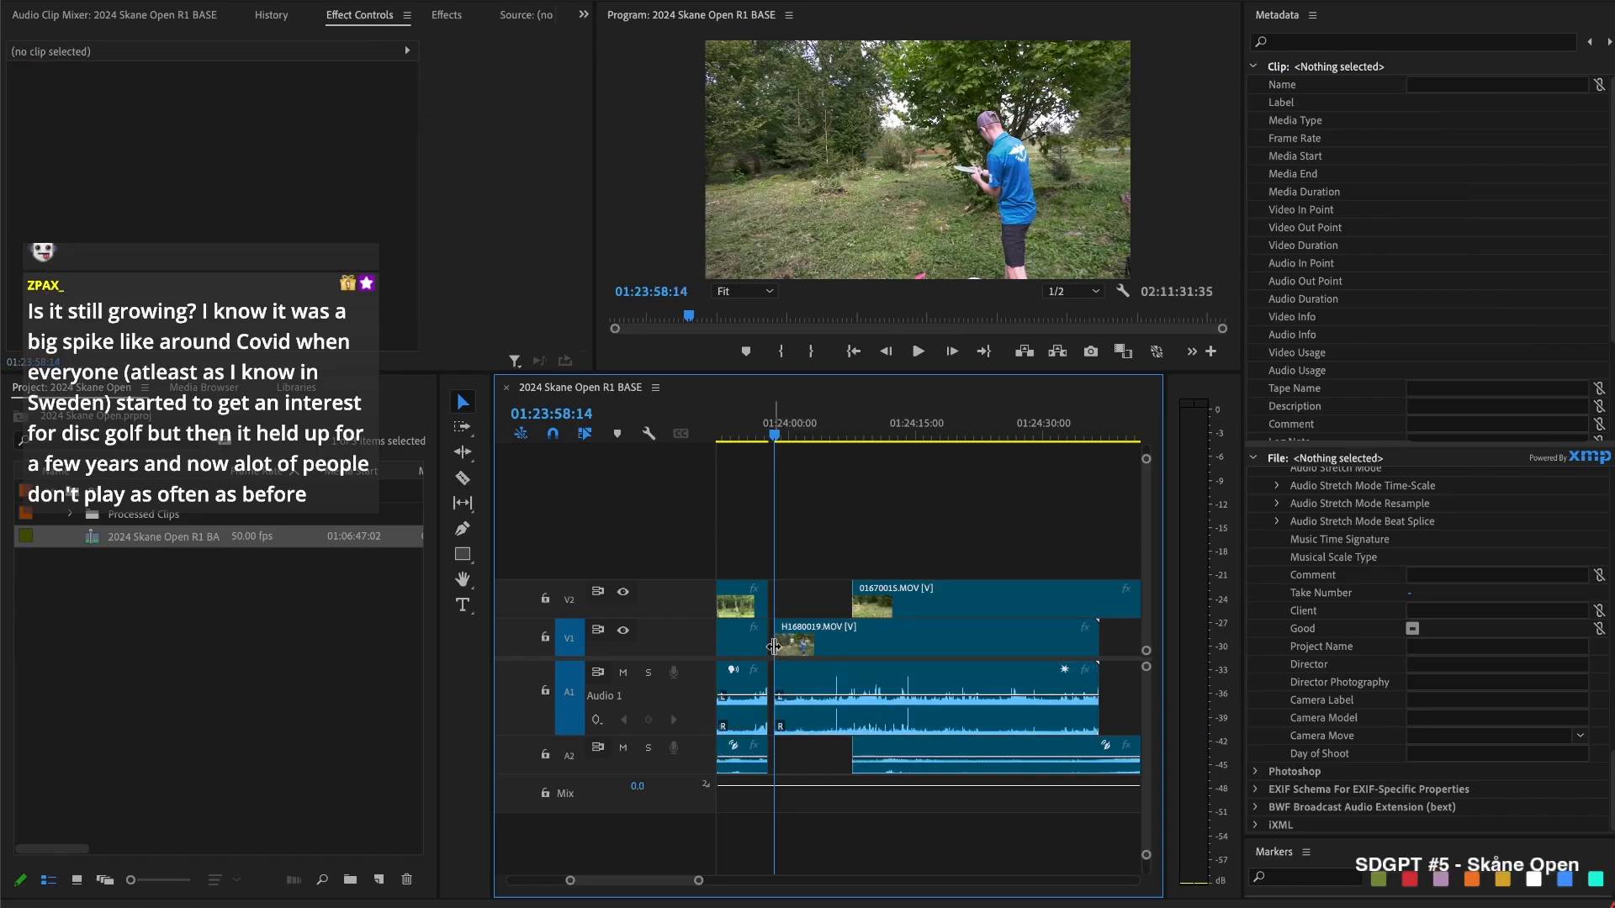
click(729, 639)
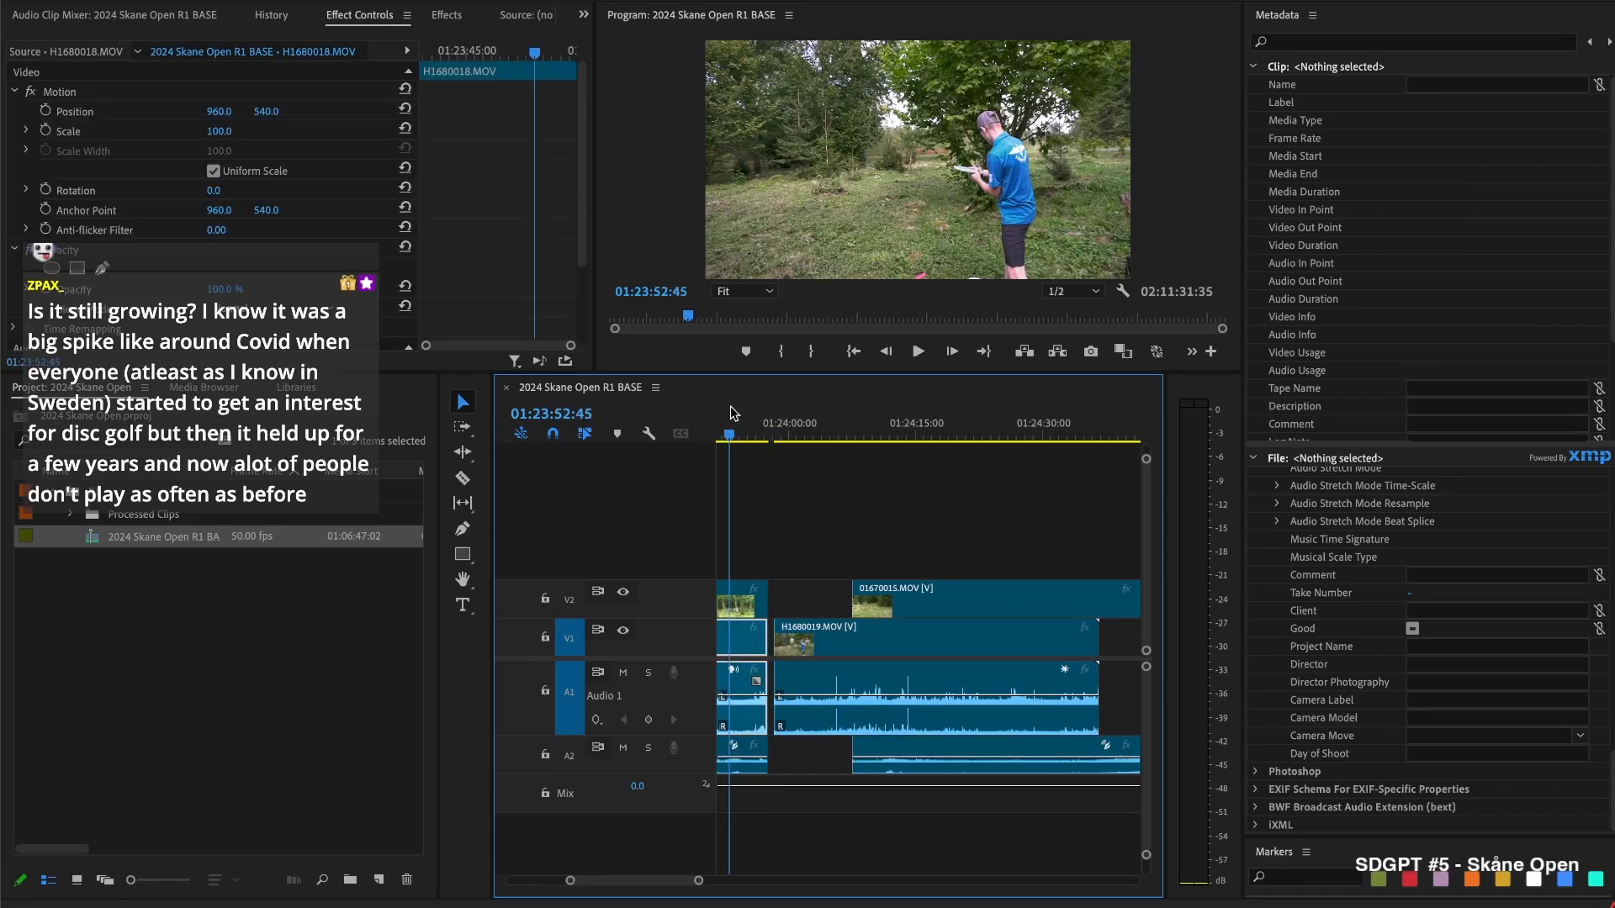
click(772, 639)
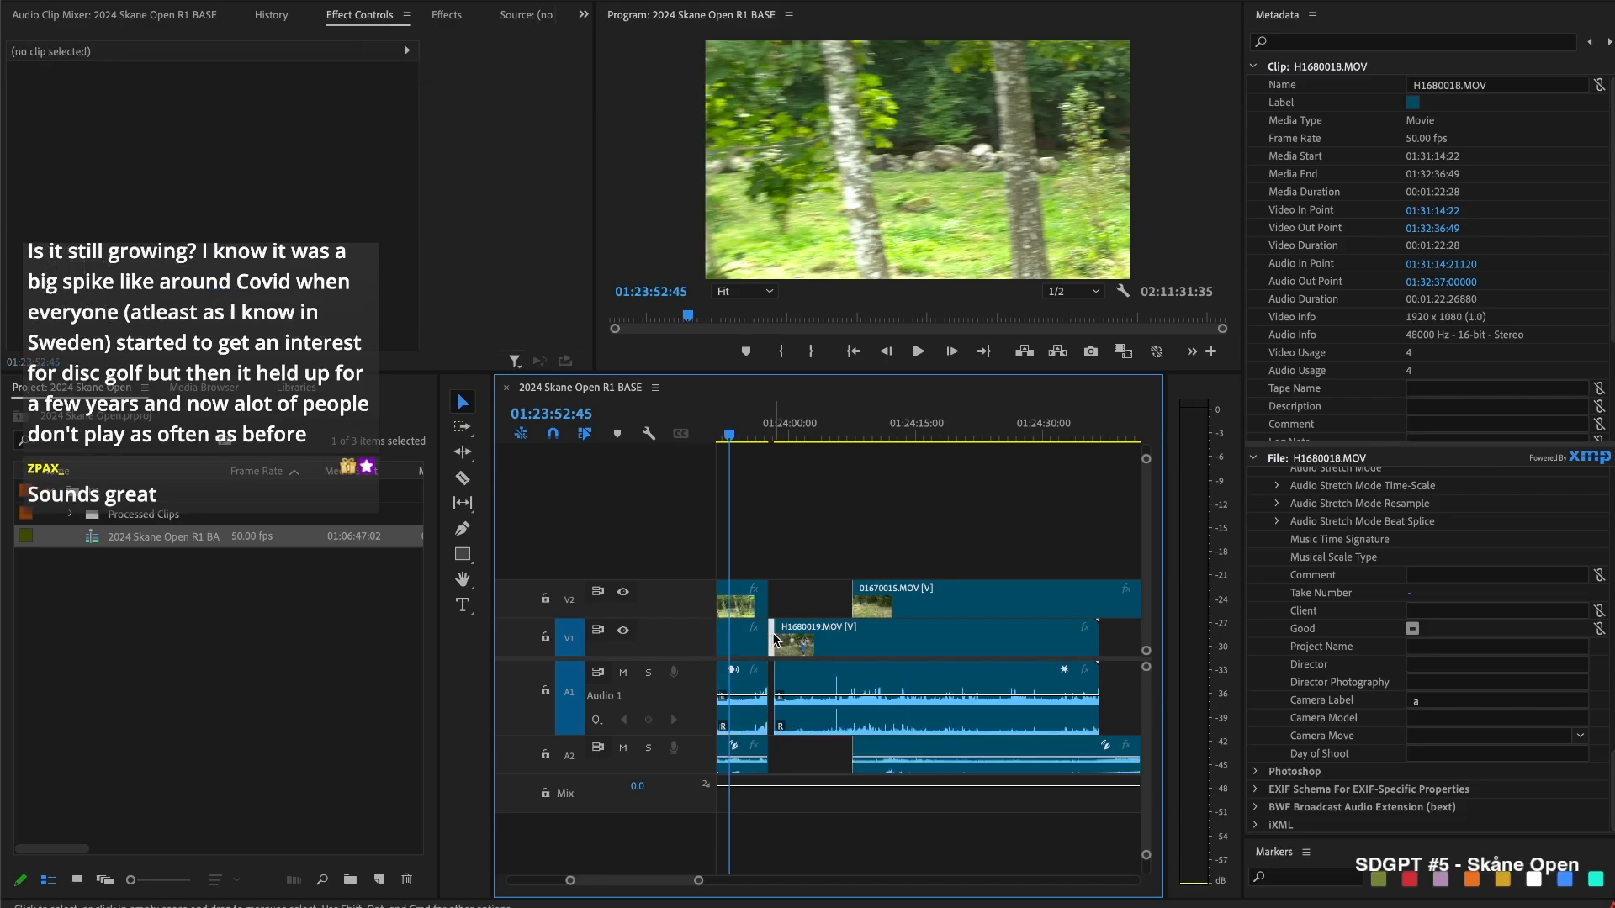
key(Delete)
Try starting 01670015.MOV at 01:24:02:00, play the camera switch, and trim the start back to about 01:24:07
key(Up)
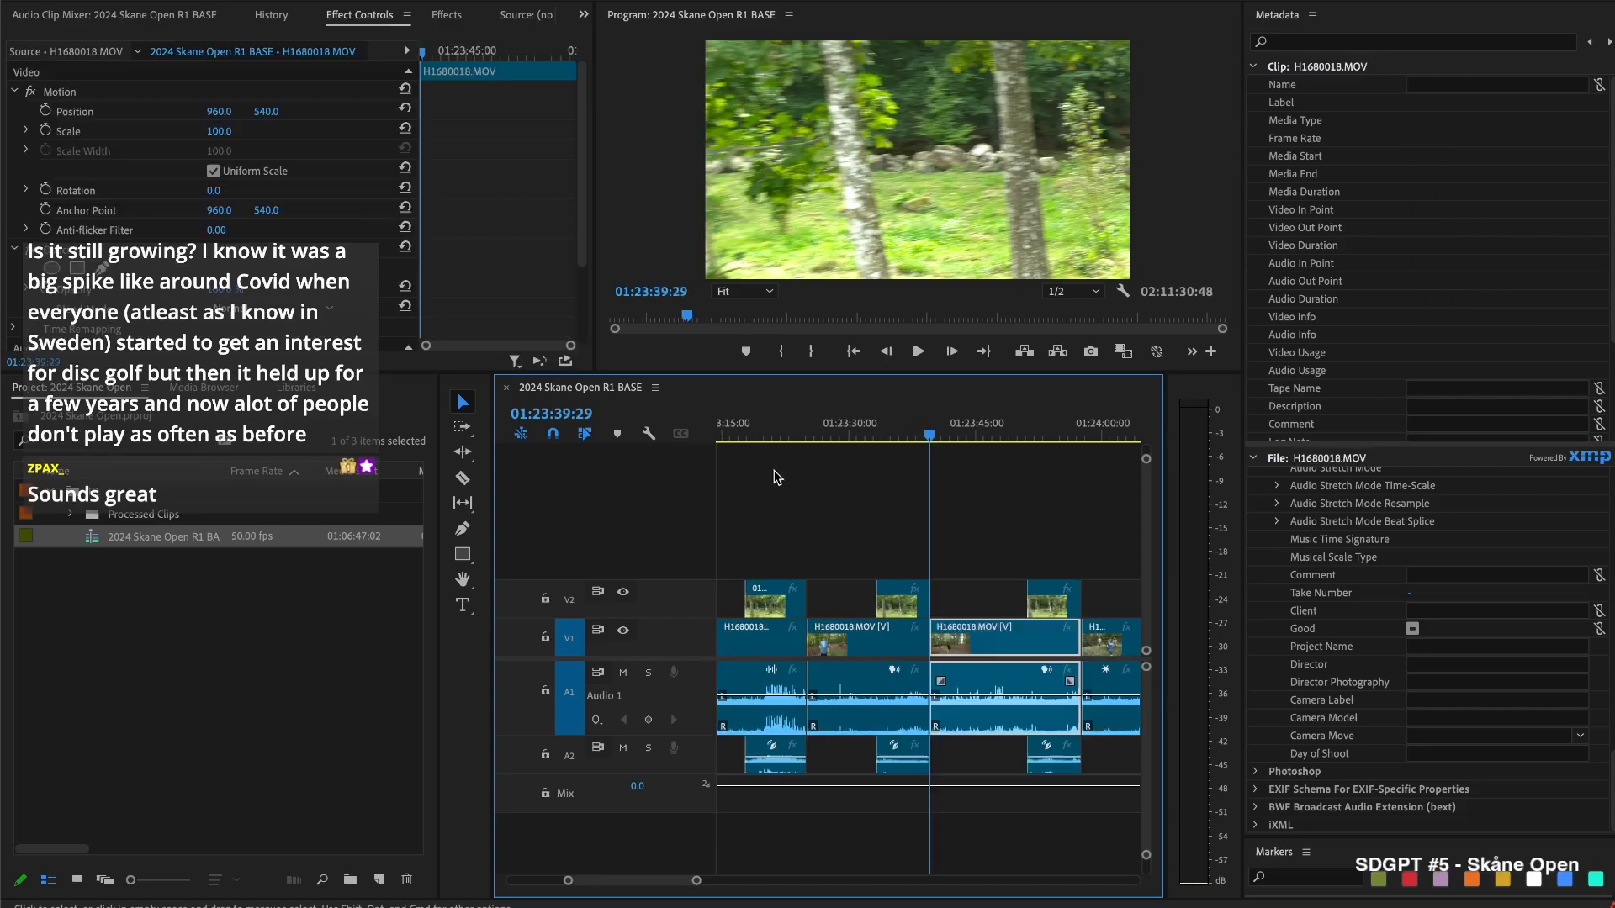
key(Down)
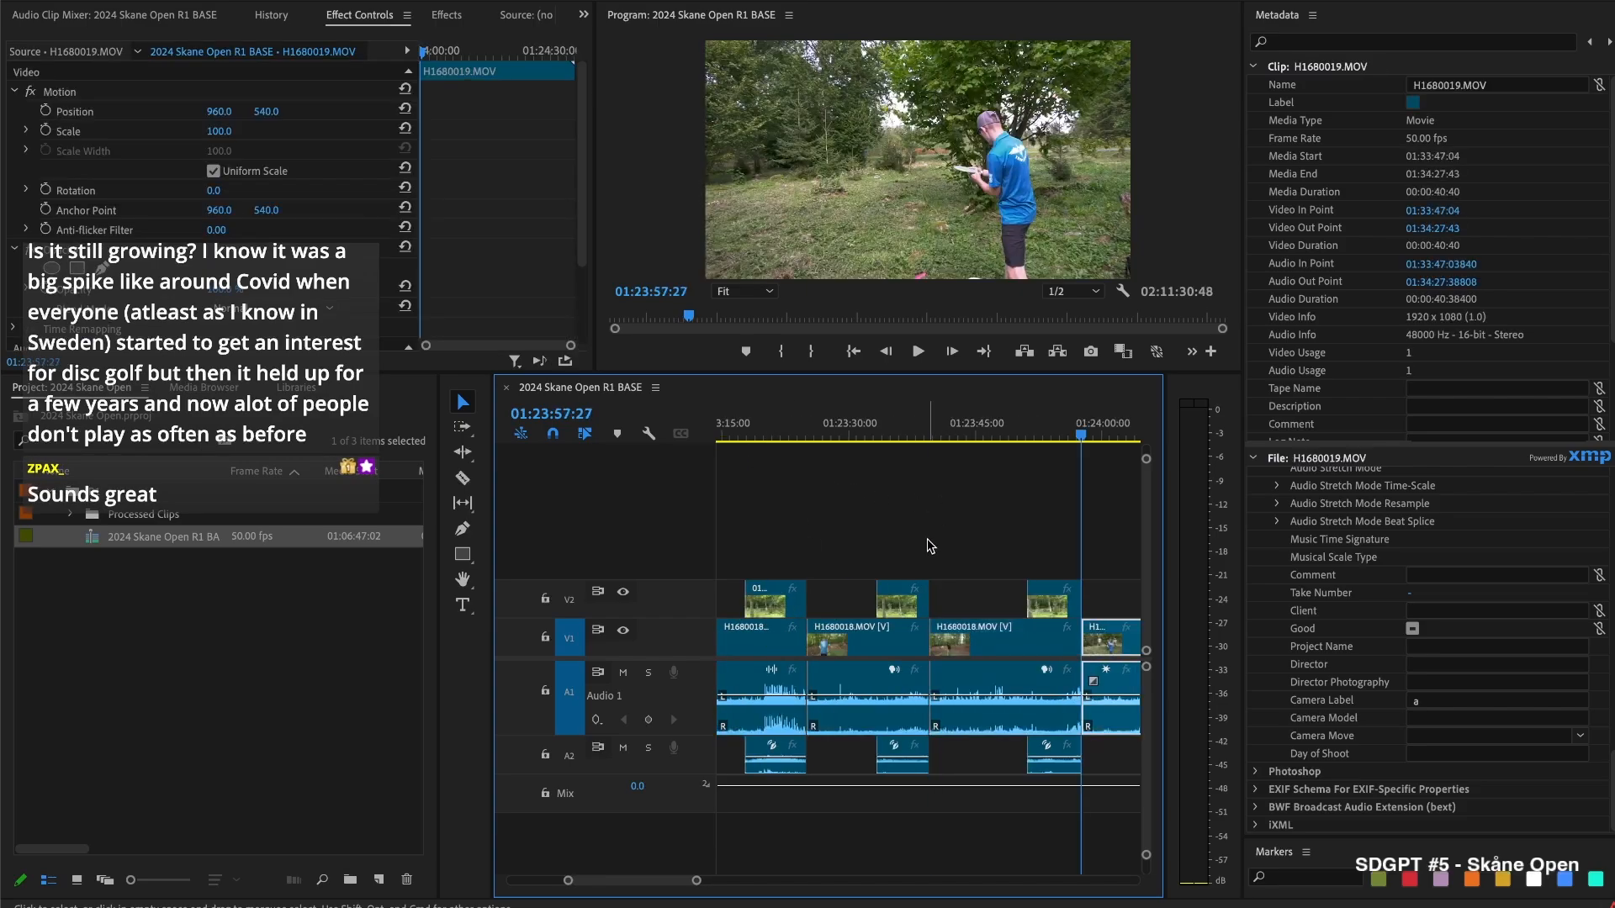
scroll(930, 545, down, 2)
key(=)
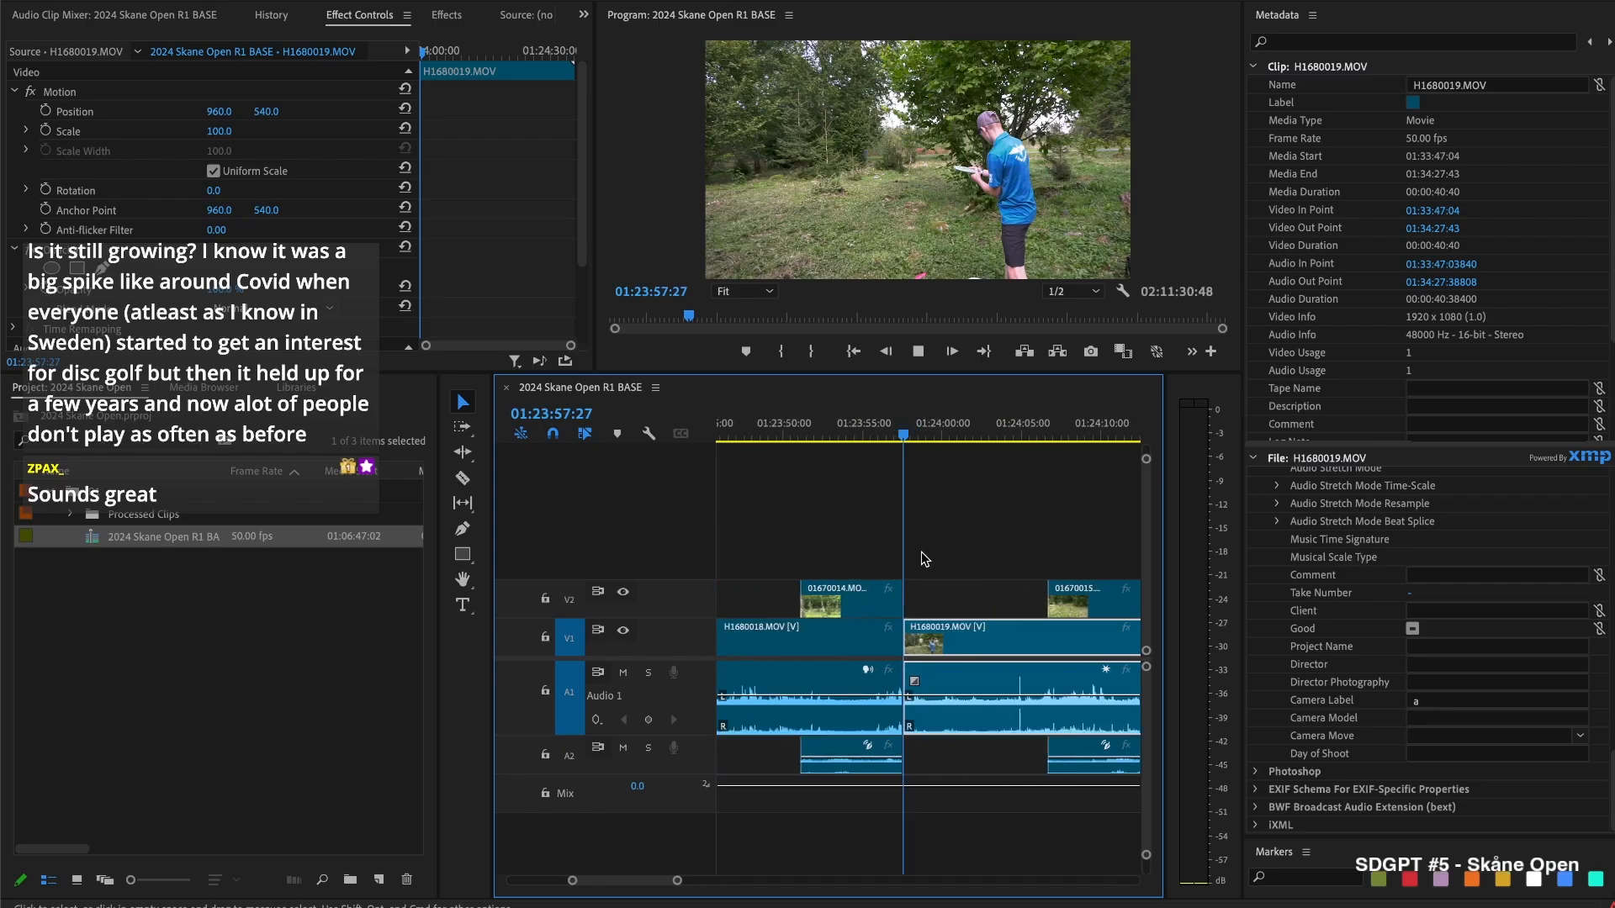
key(space)
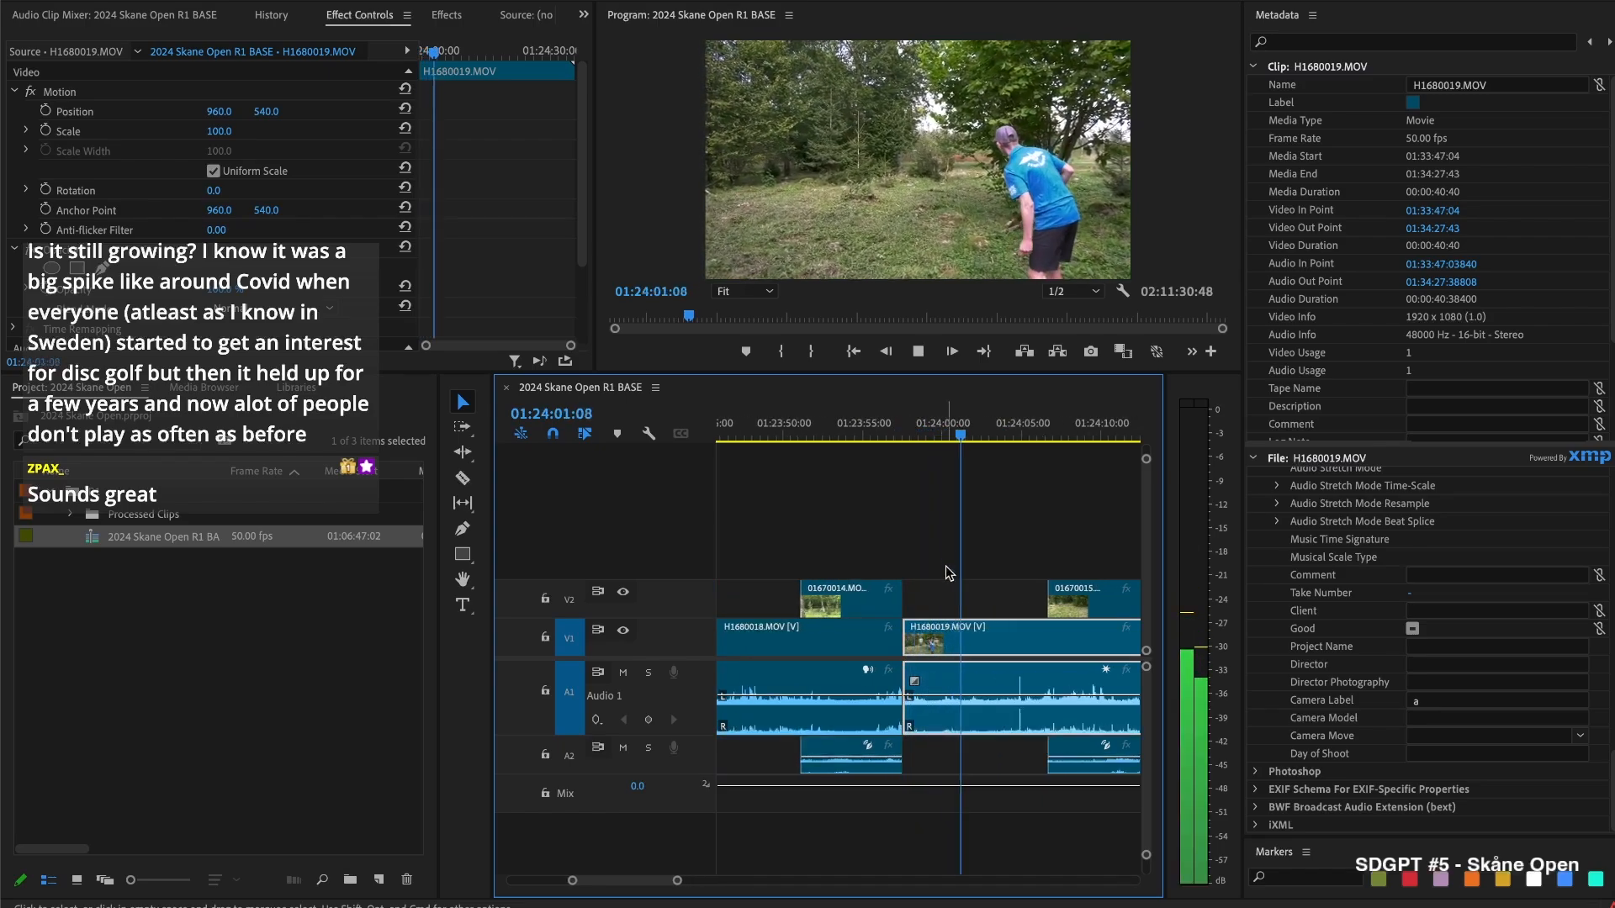
key(space)
drag(1066, 605, 994, 607)
key(space)
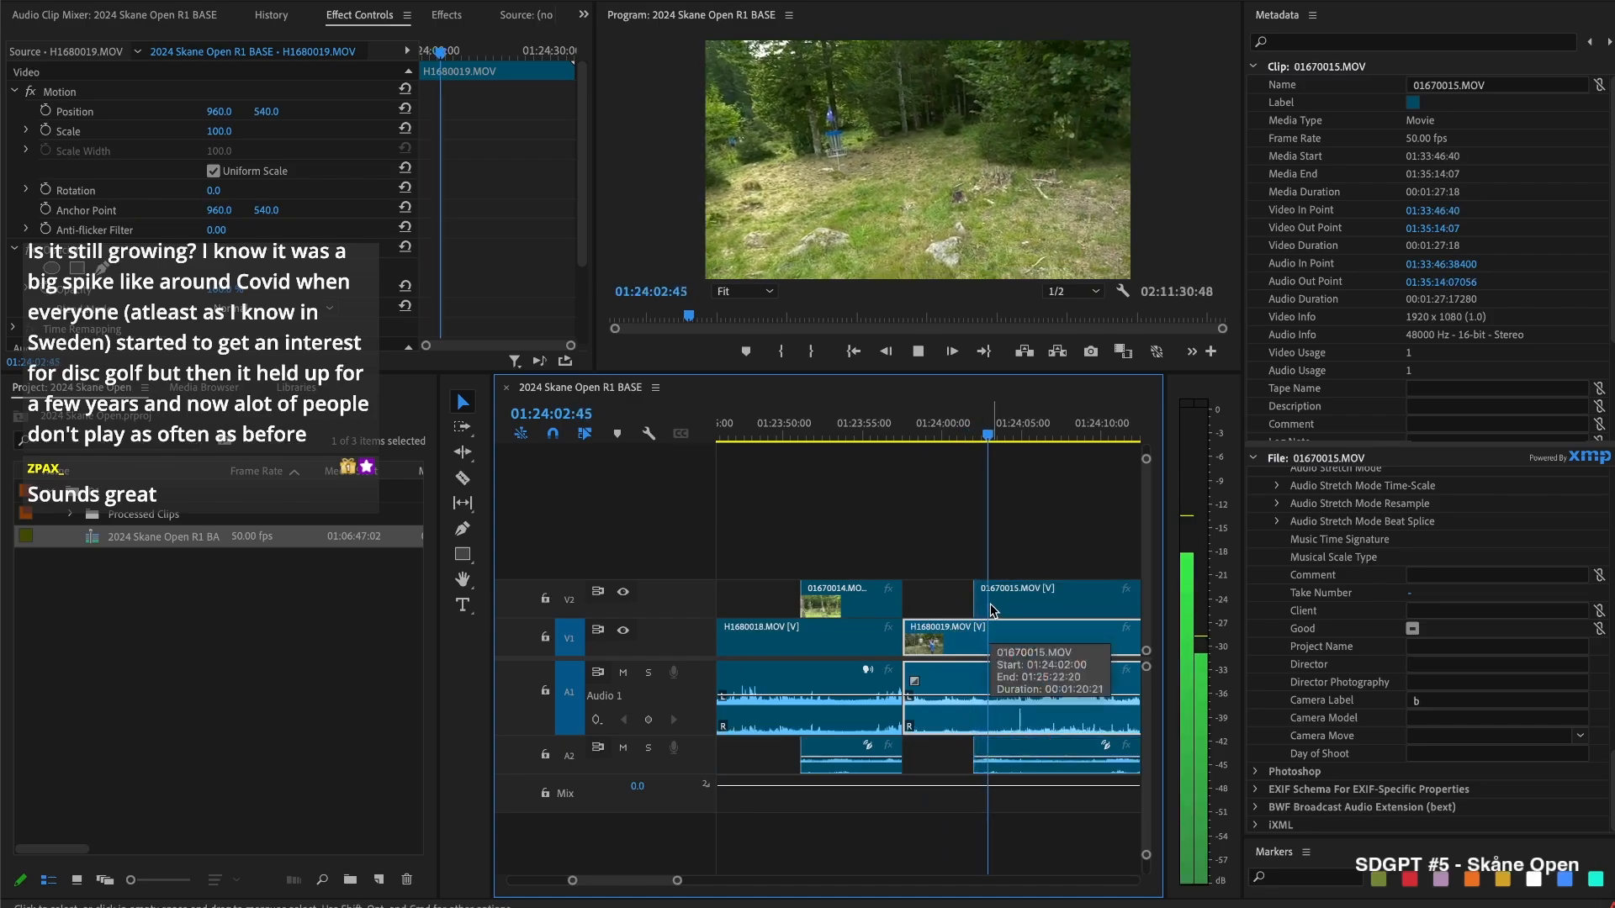
key(space)
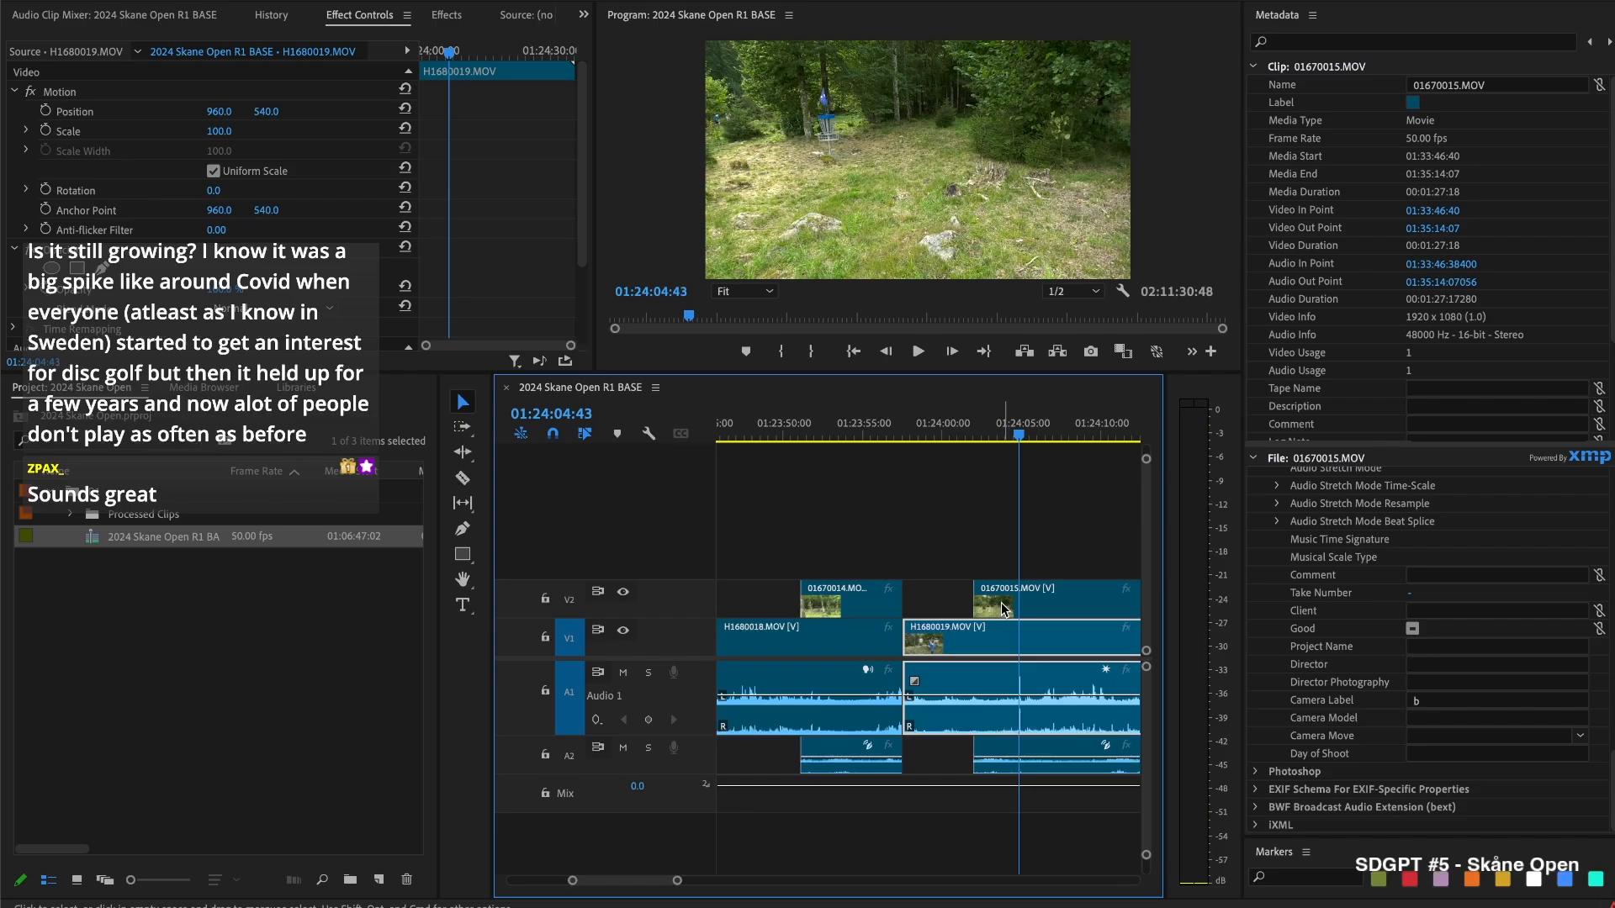
click(957, 423)
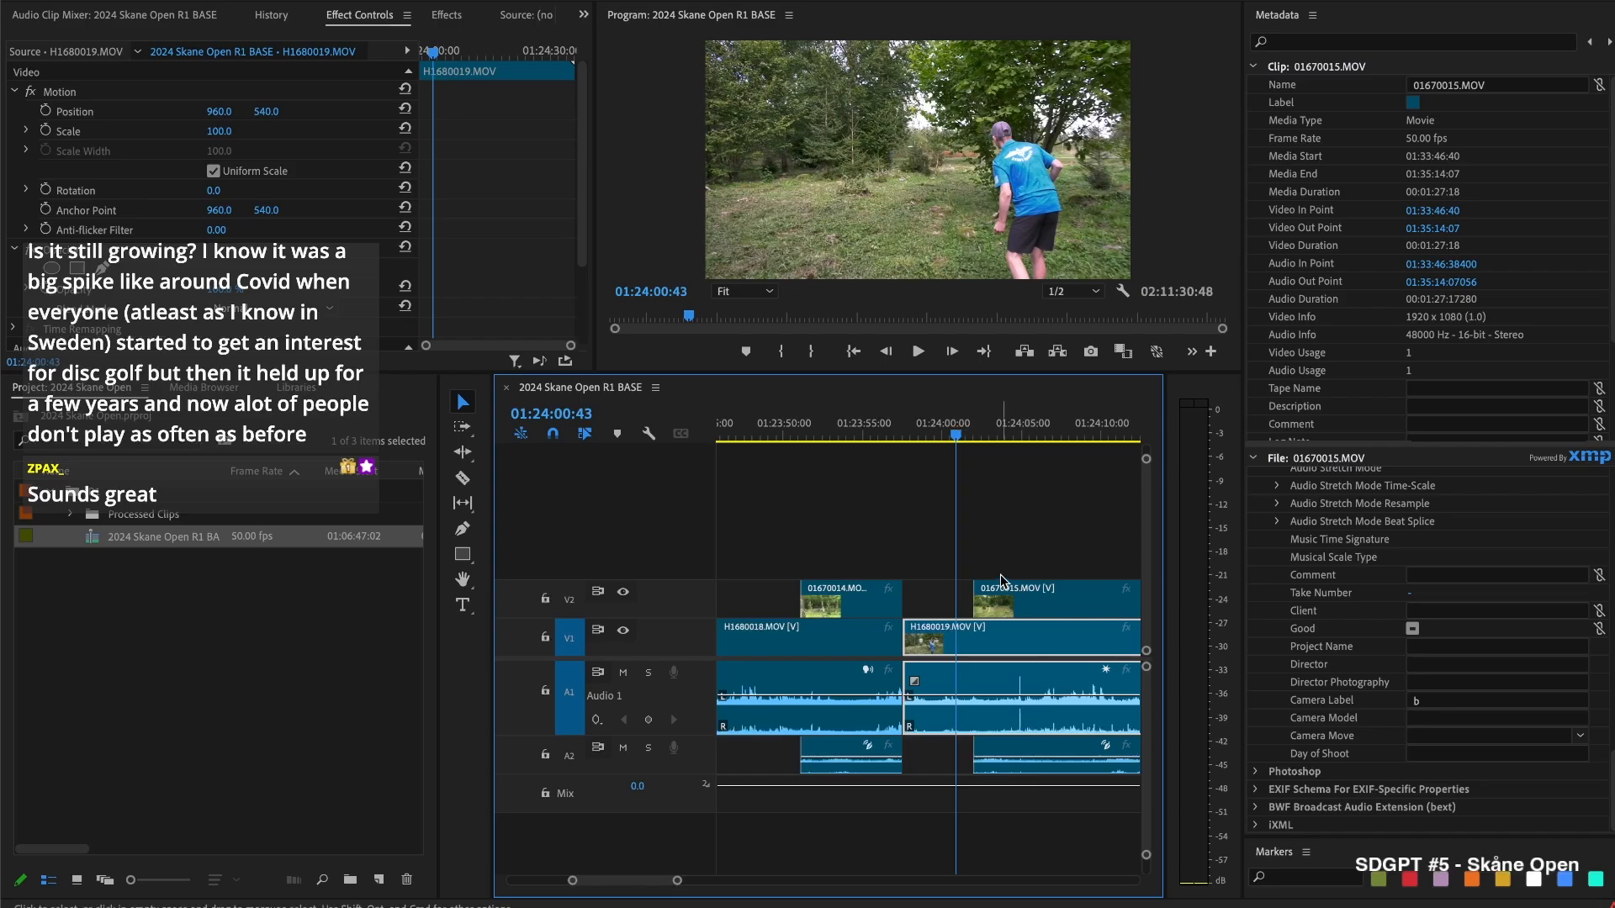
click(1031, 519)
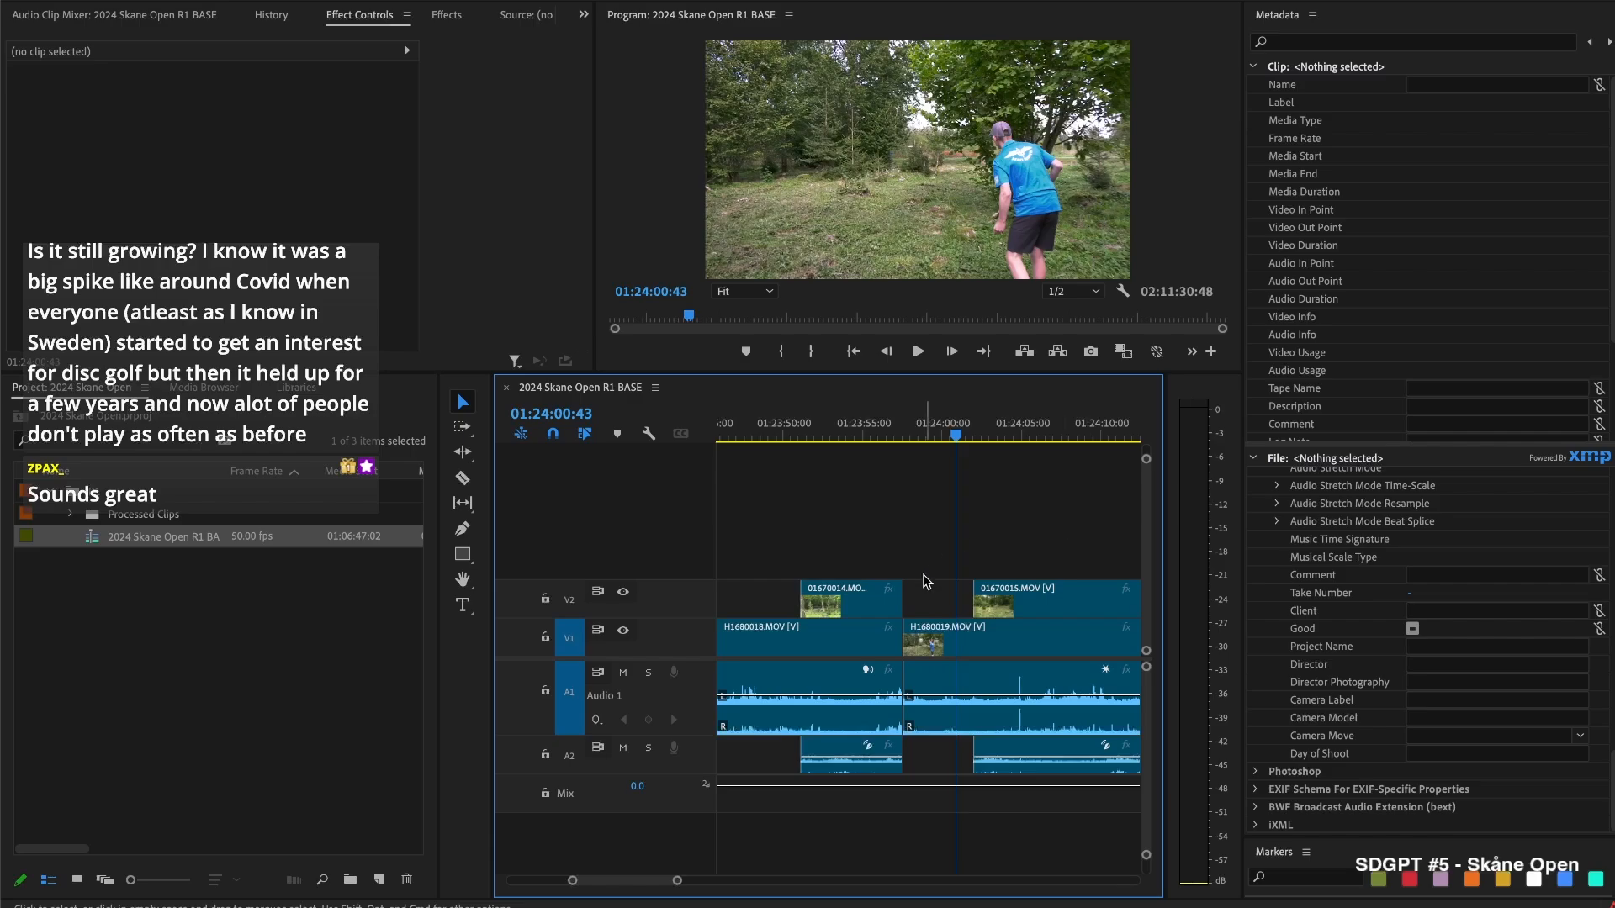
drag(979, 599, 1049, 609)
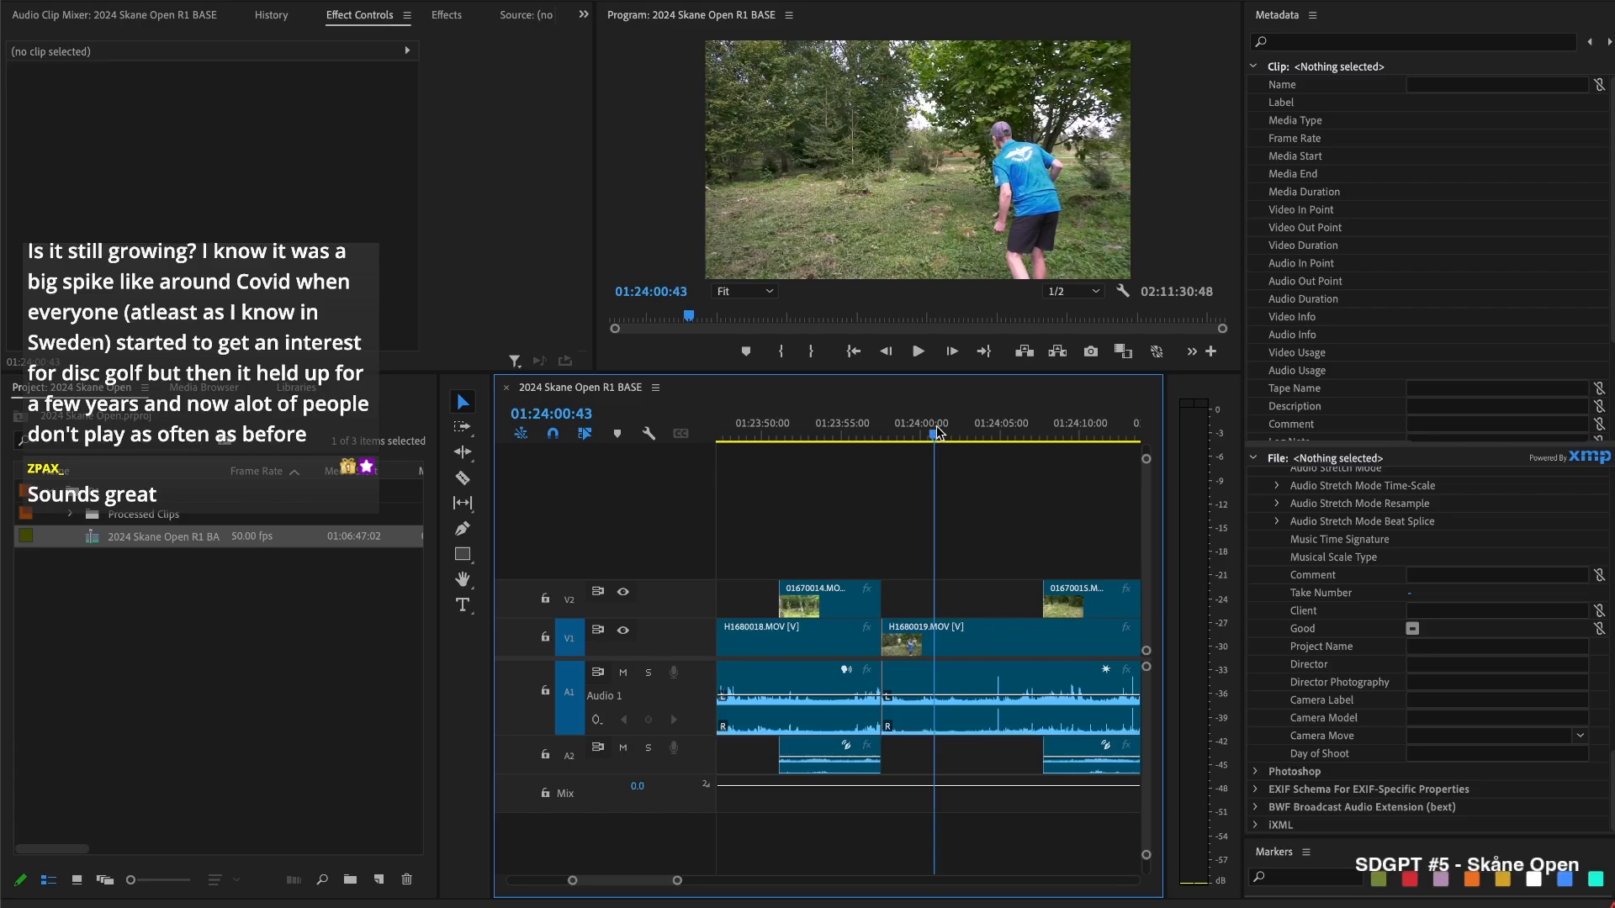
Replay the throw in H1680019.MOV and extend the start of 01670015.MOV back to about 01:24:02
drag(935, 430, 941, 433)
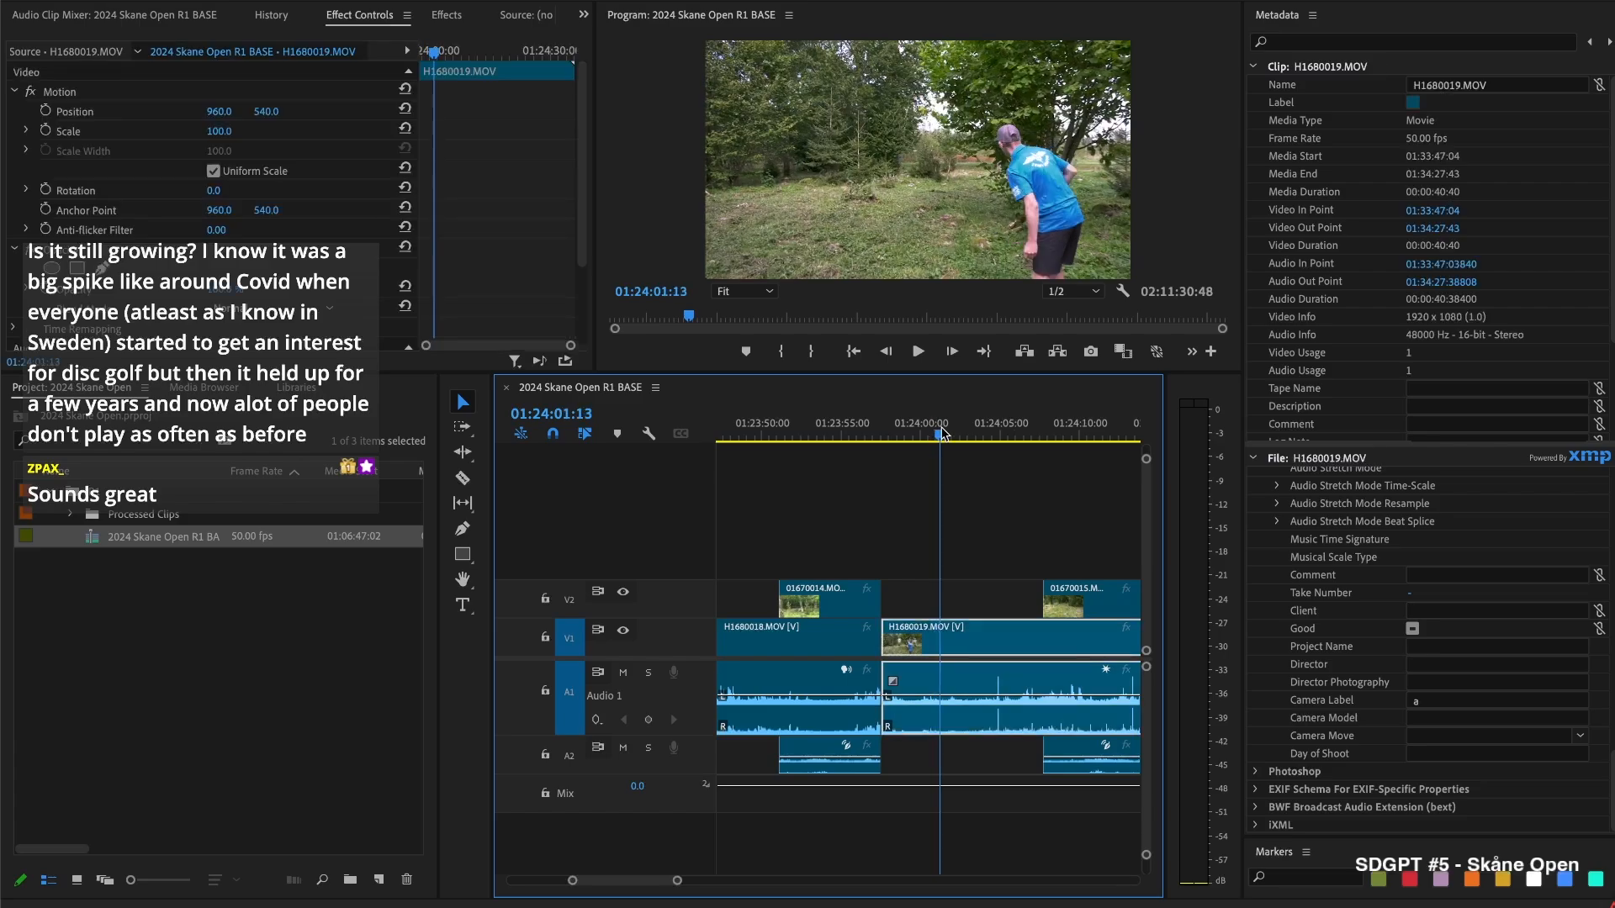
key(space)
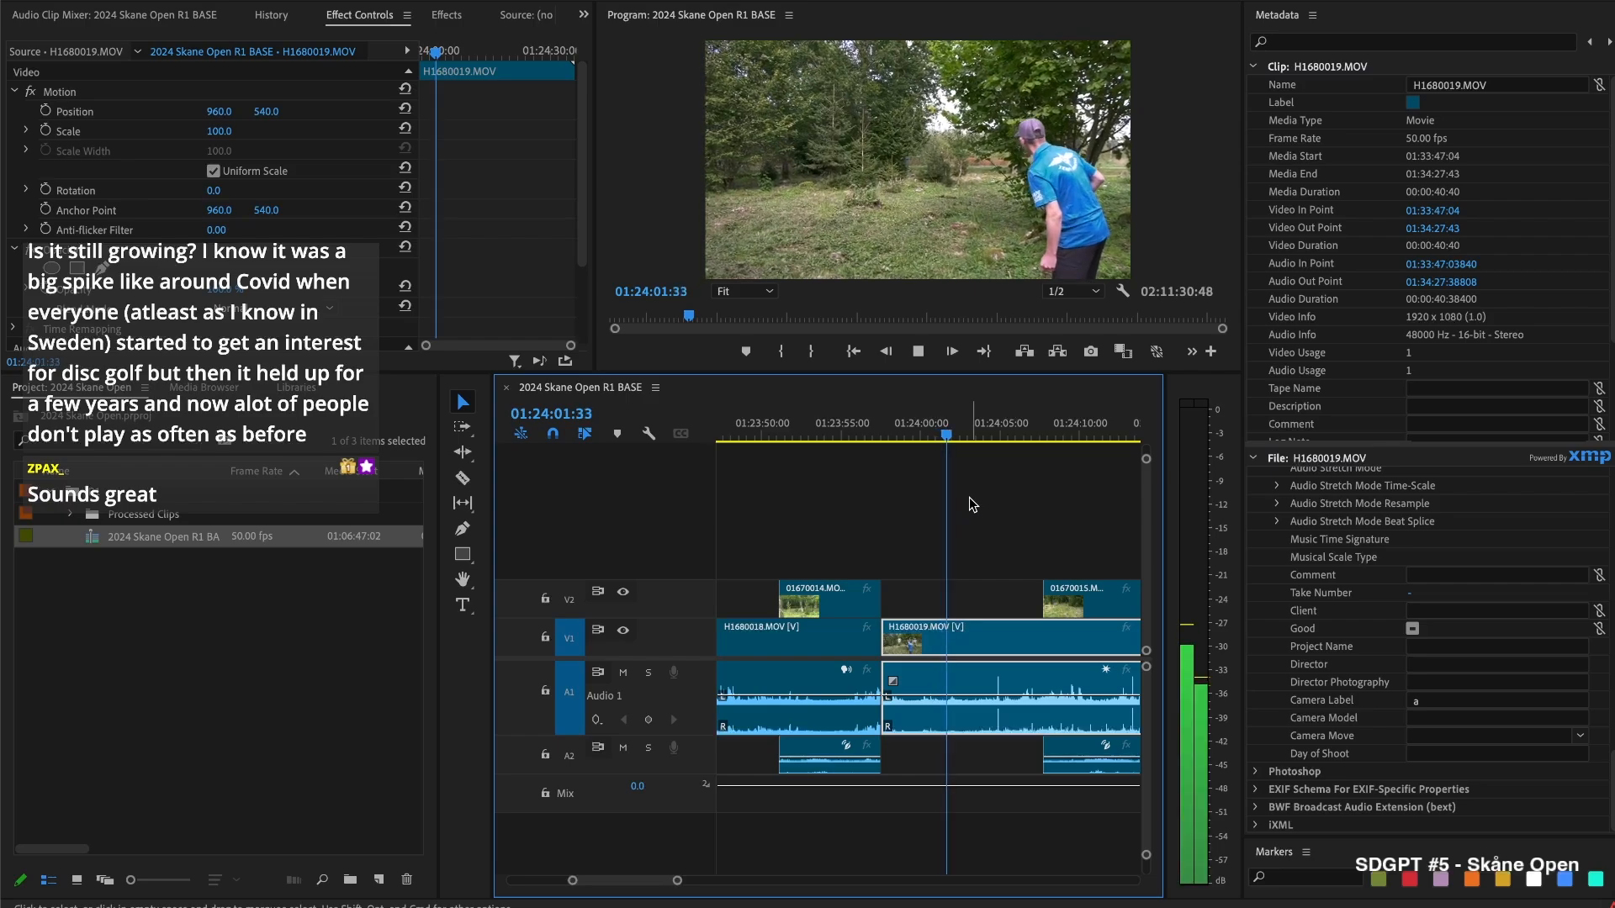
key(space)
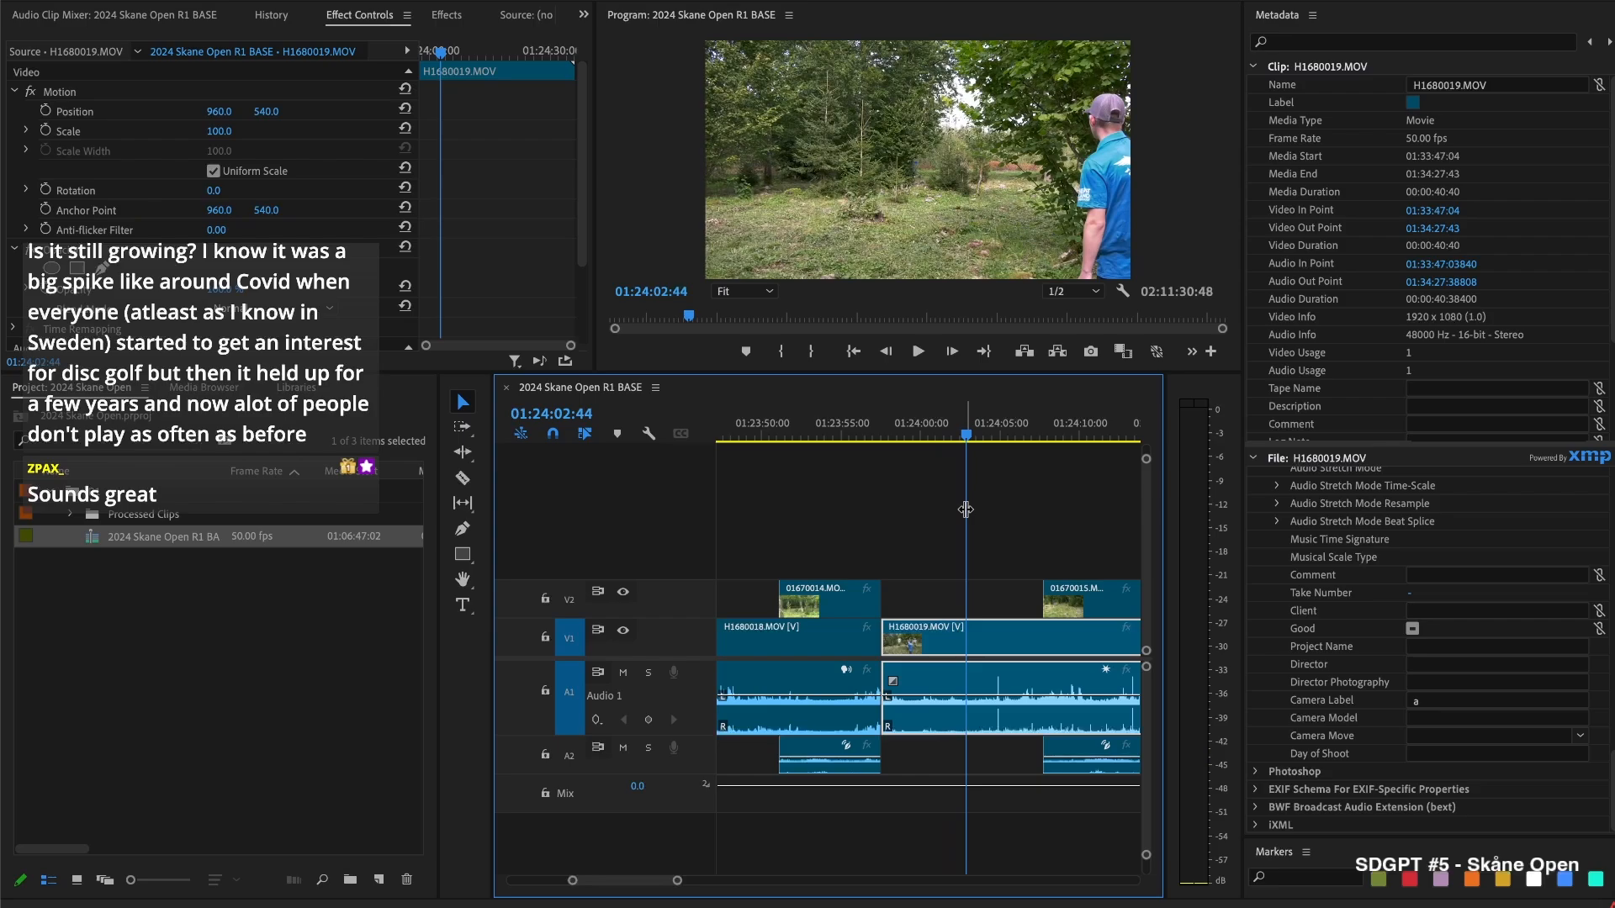
click(956, 495)
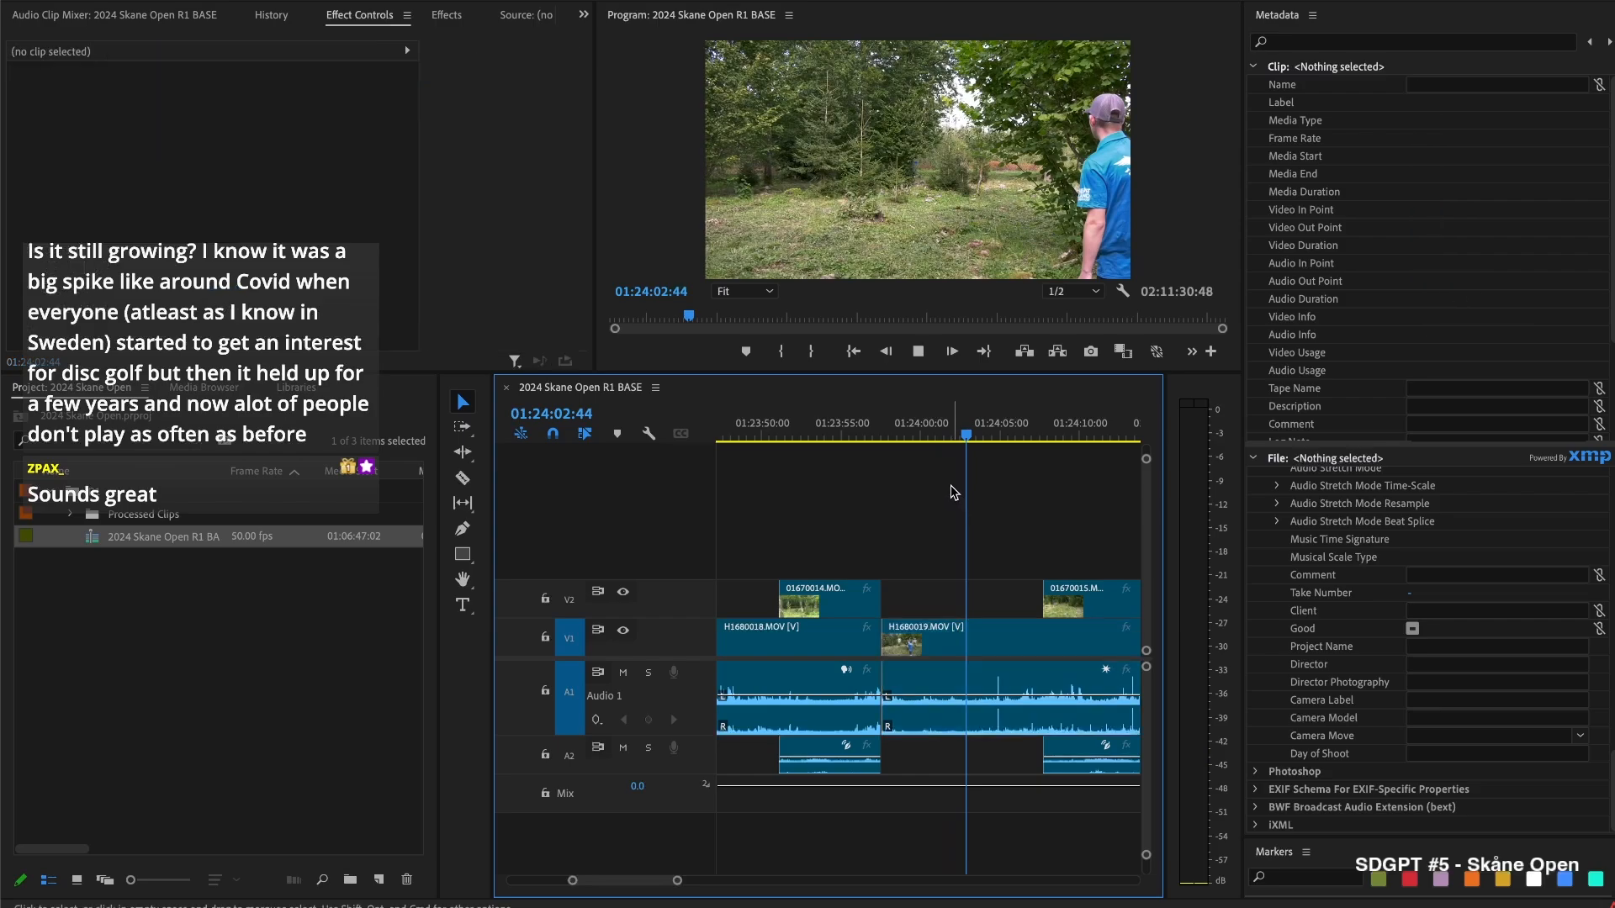
key(space)
click(925, 427)
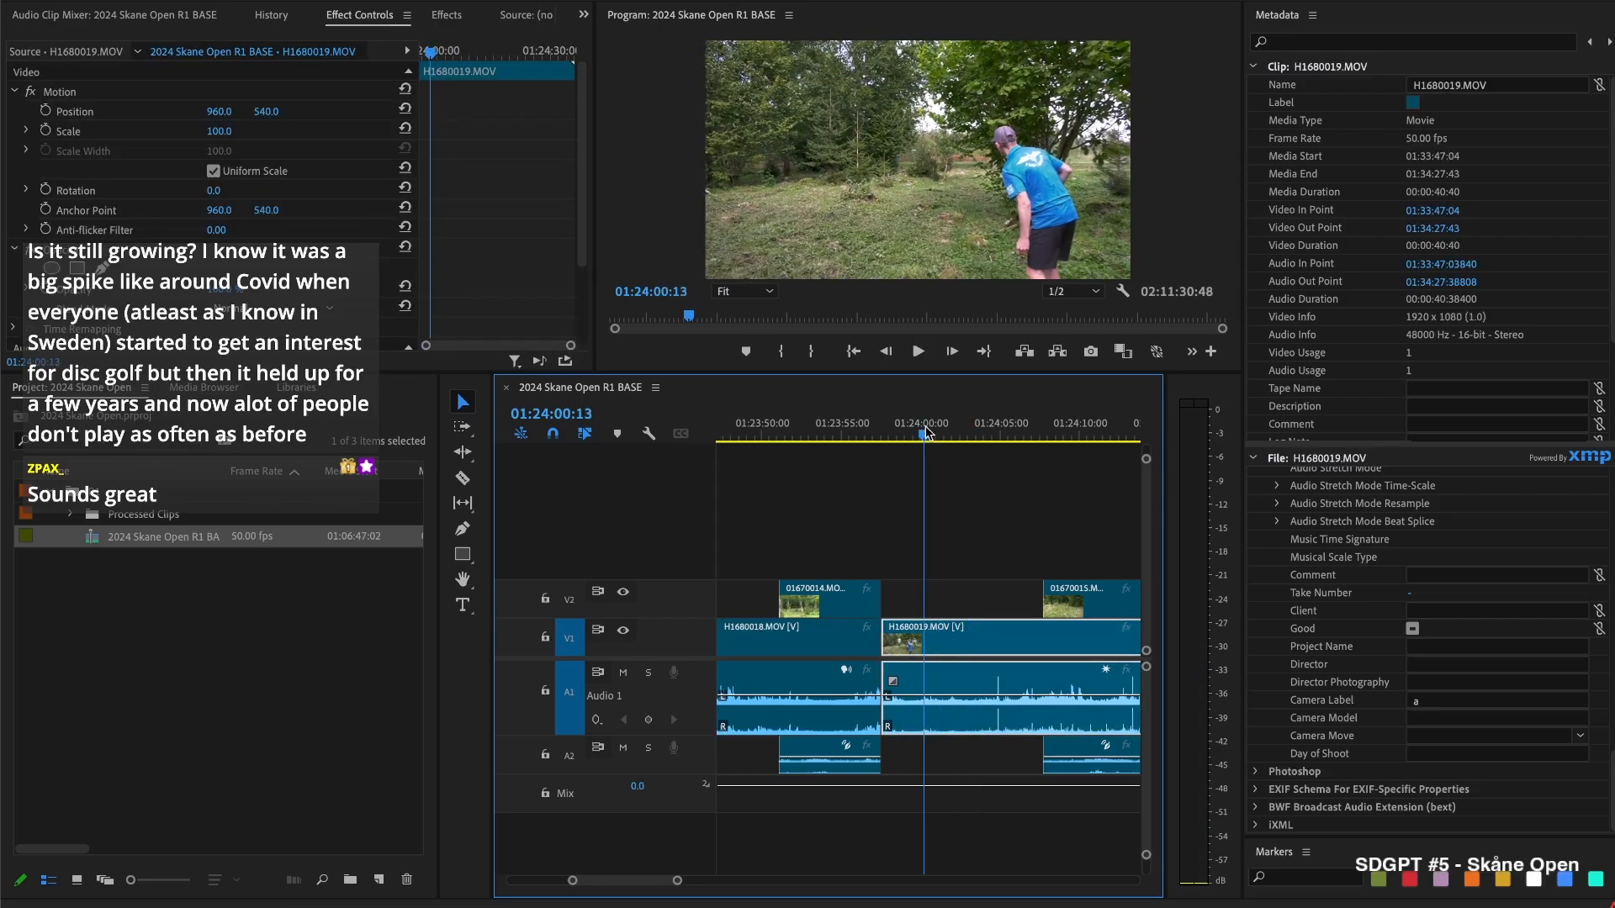
drag(927, 432, 909, 440)
key(space)
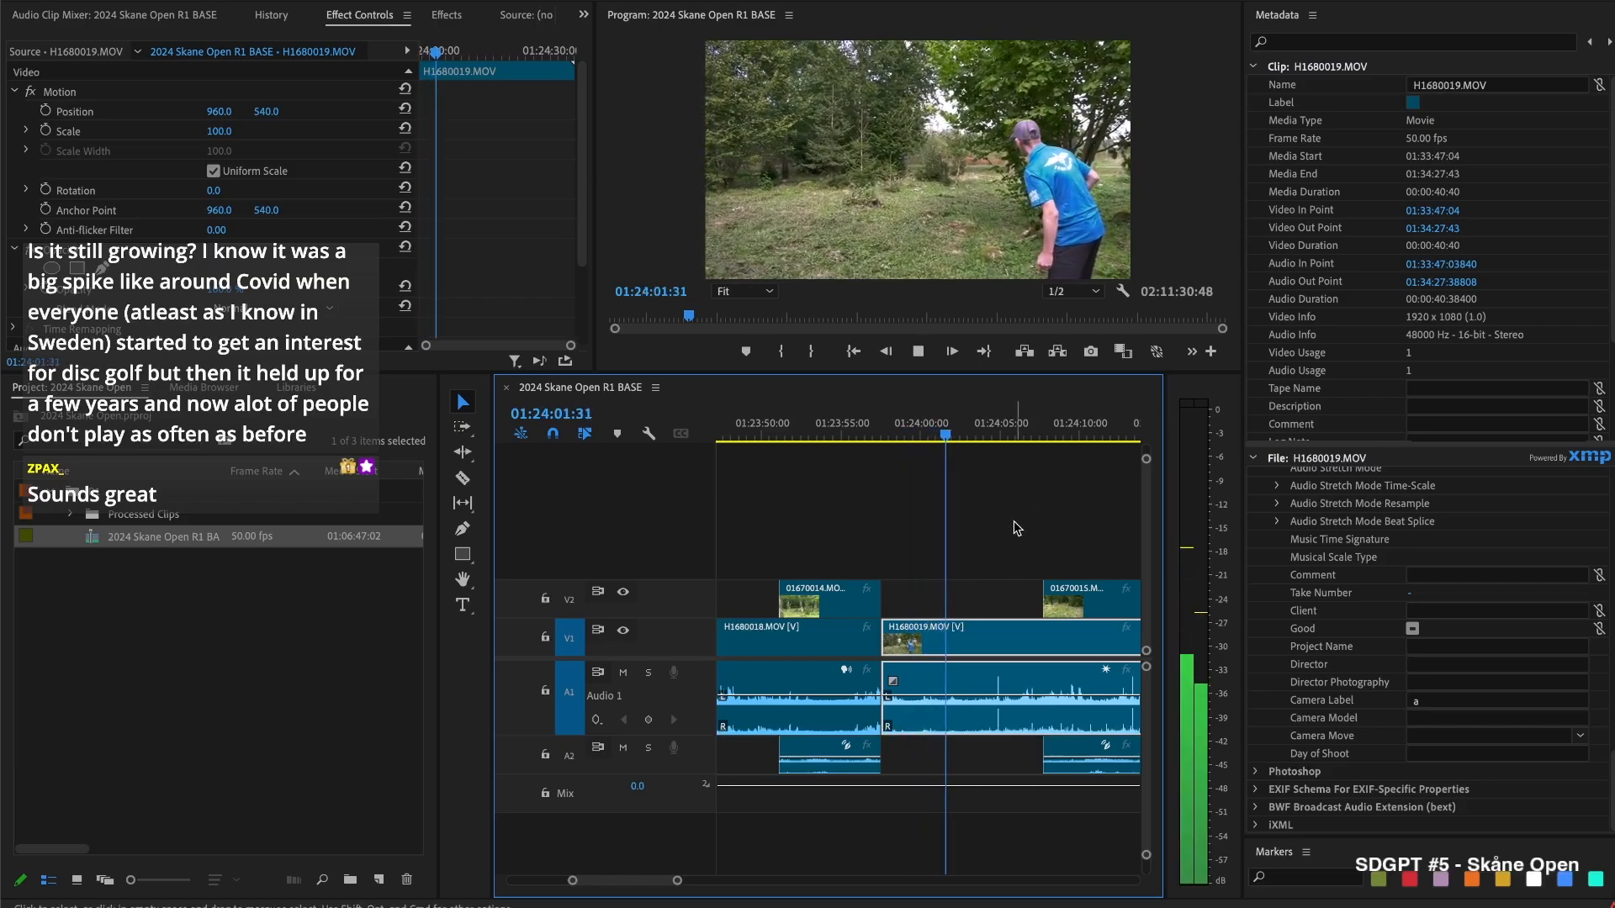
key(space)
drag(1031, 582, 925, 564)
Cut the clips on all tracks at 01:24:06:36 and trim the start of the remaining 01670015.MOV section to about 01:24:17
key(space)
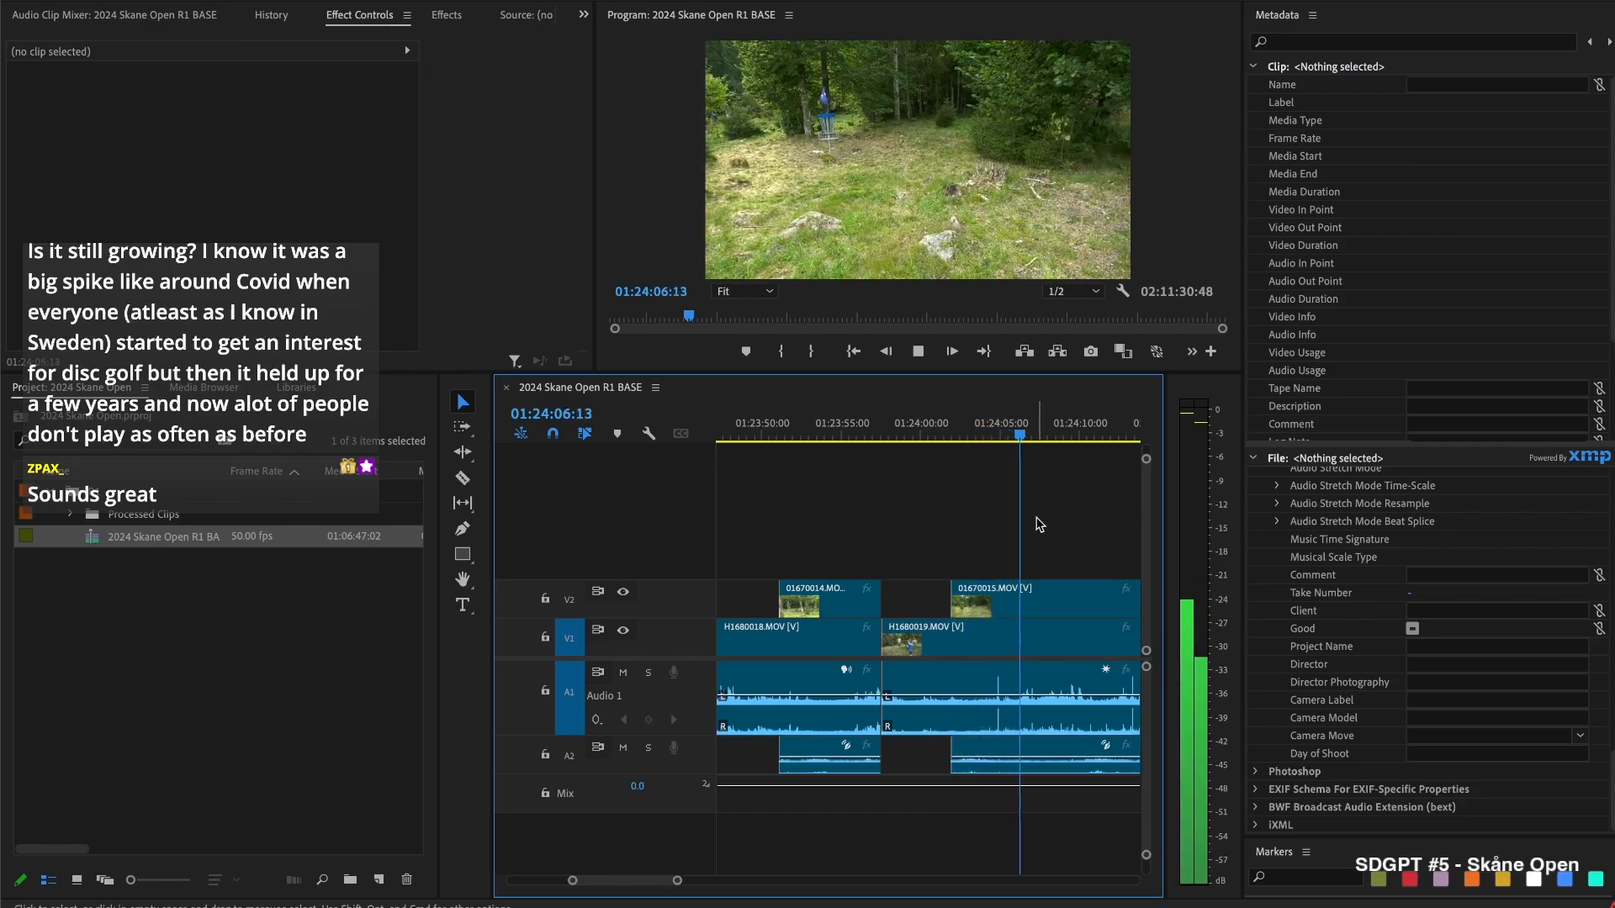
key(space)
key(super+shift+k)
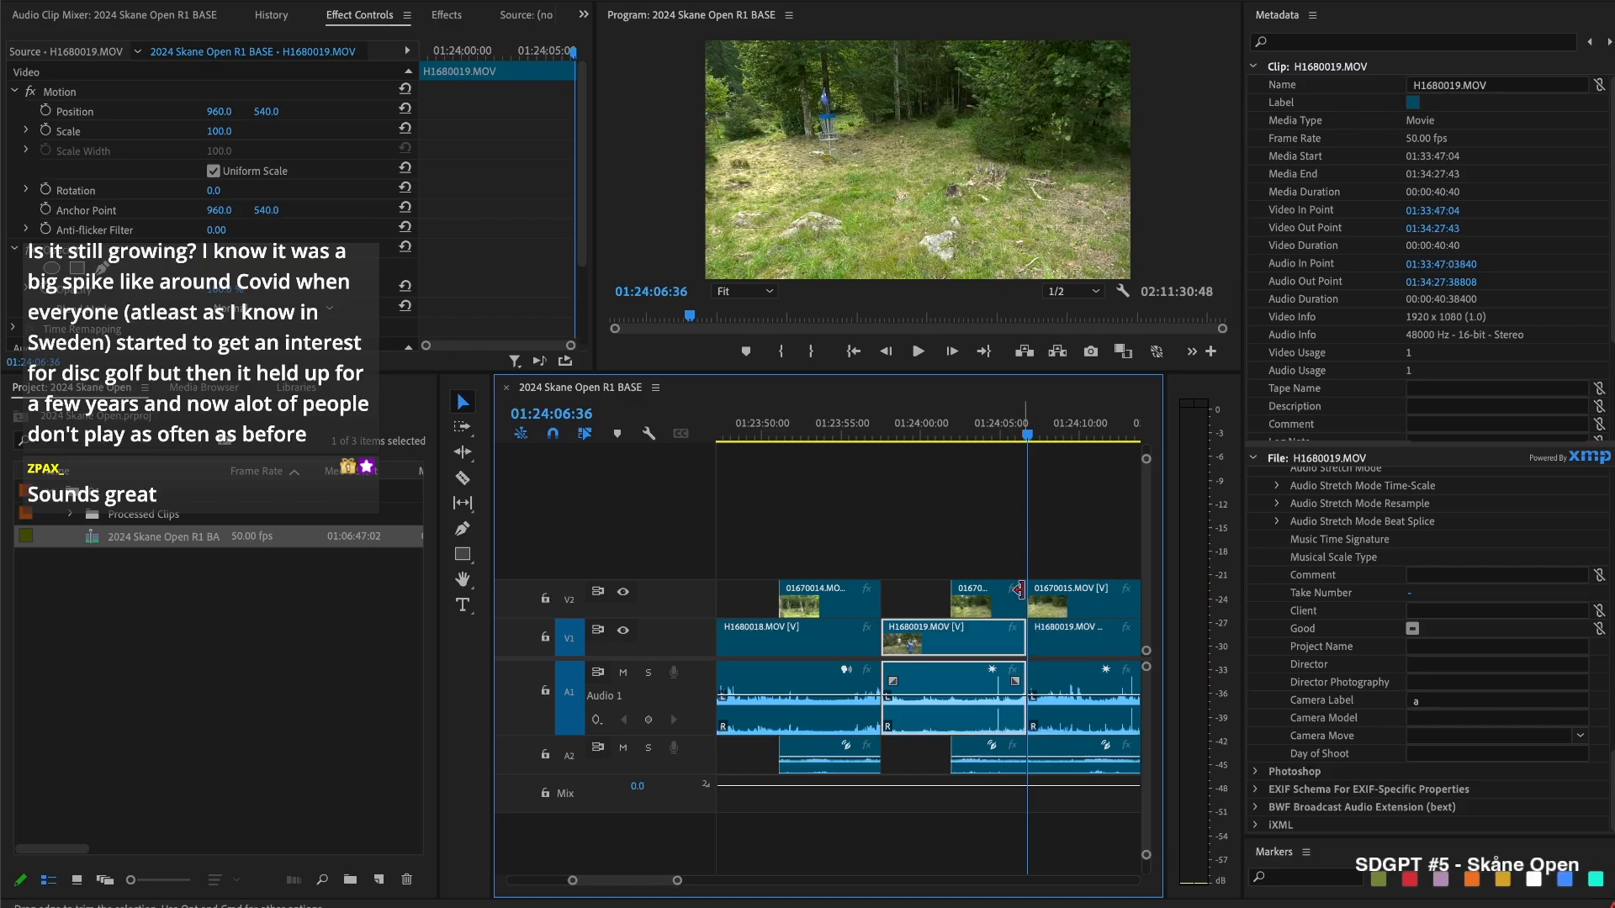
scroll(1018, 593, right, 2)
drag(951, 600, 1115, 598)
scroll(977, 564, right, 2)
Skim the remaining H1680019.MOV section up to 01:24:14:32 and trim the start of 01670015.MOV to about 01:24:28
key(space)
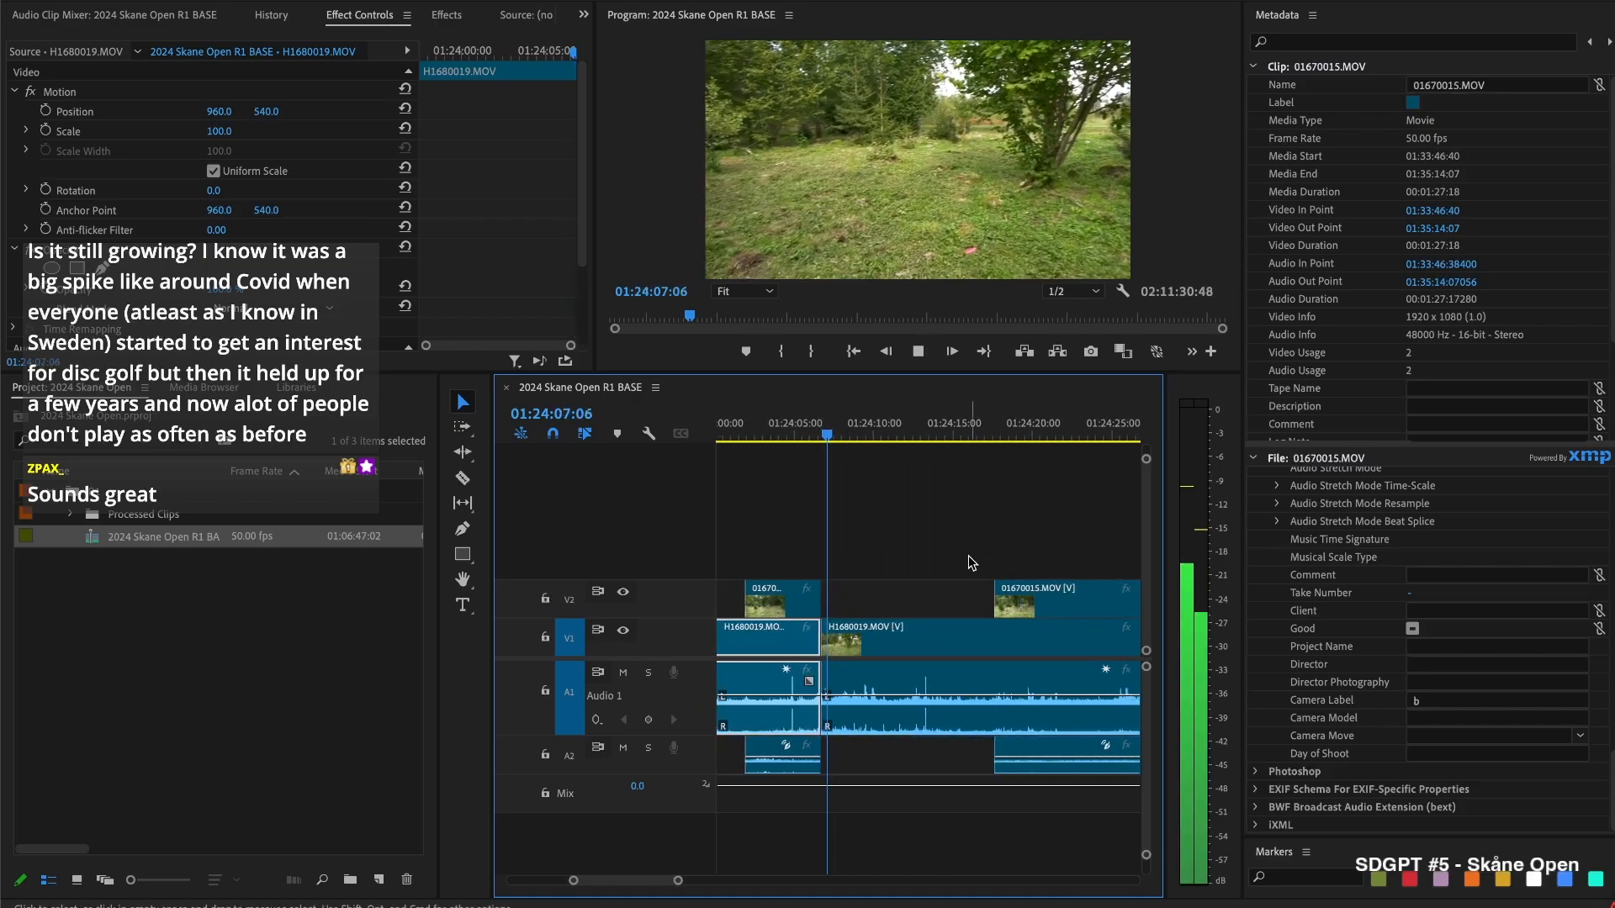
key(space)
key(minus)
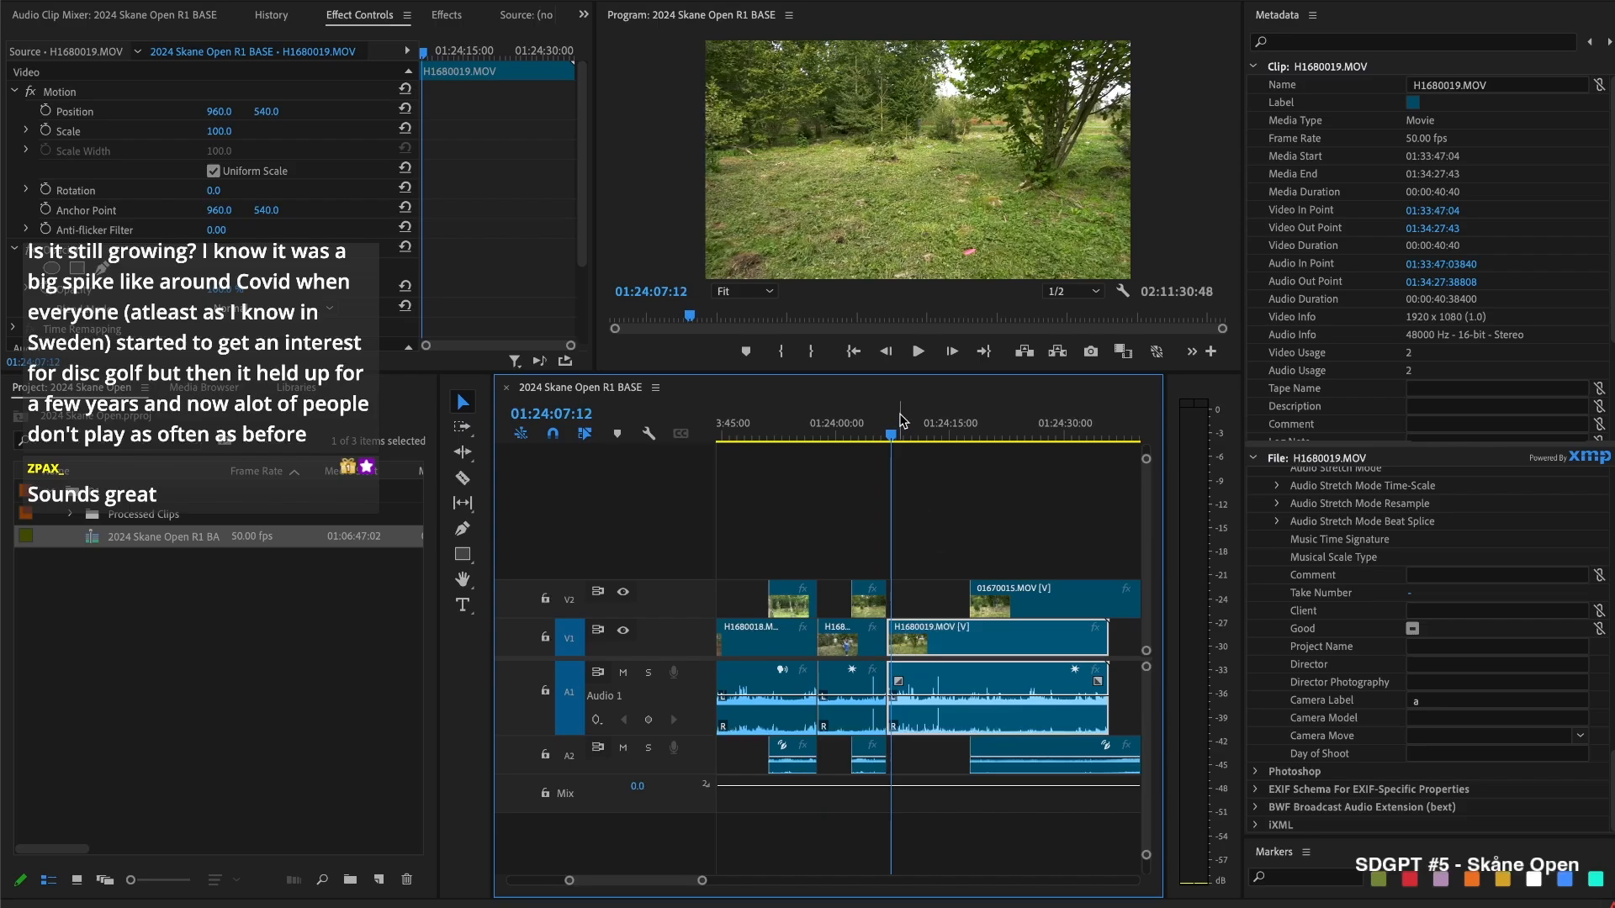
click(904, 427)
drag(905, 422, 951, 434)
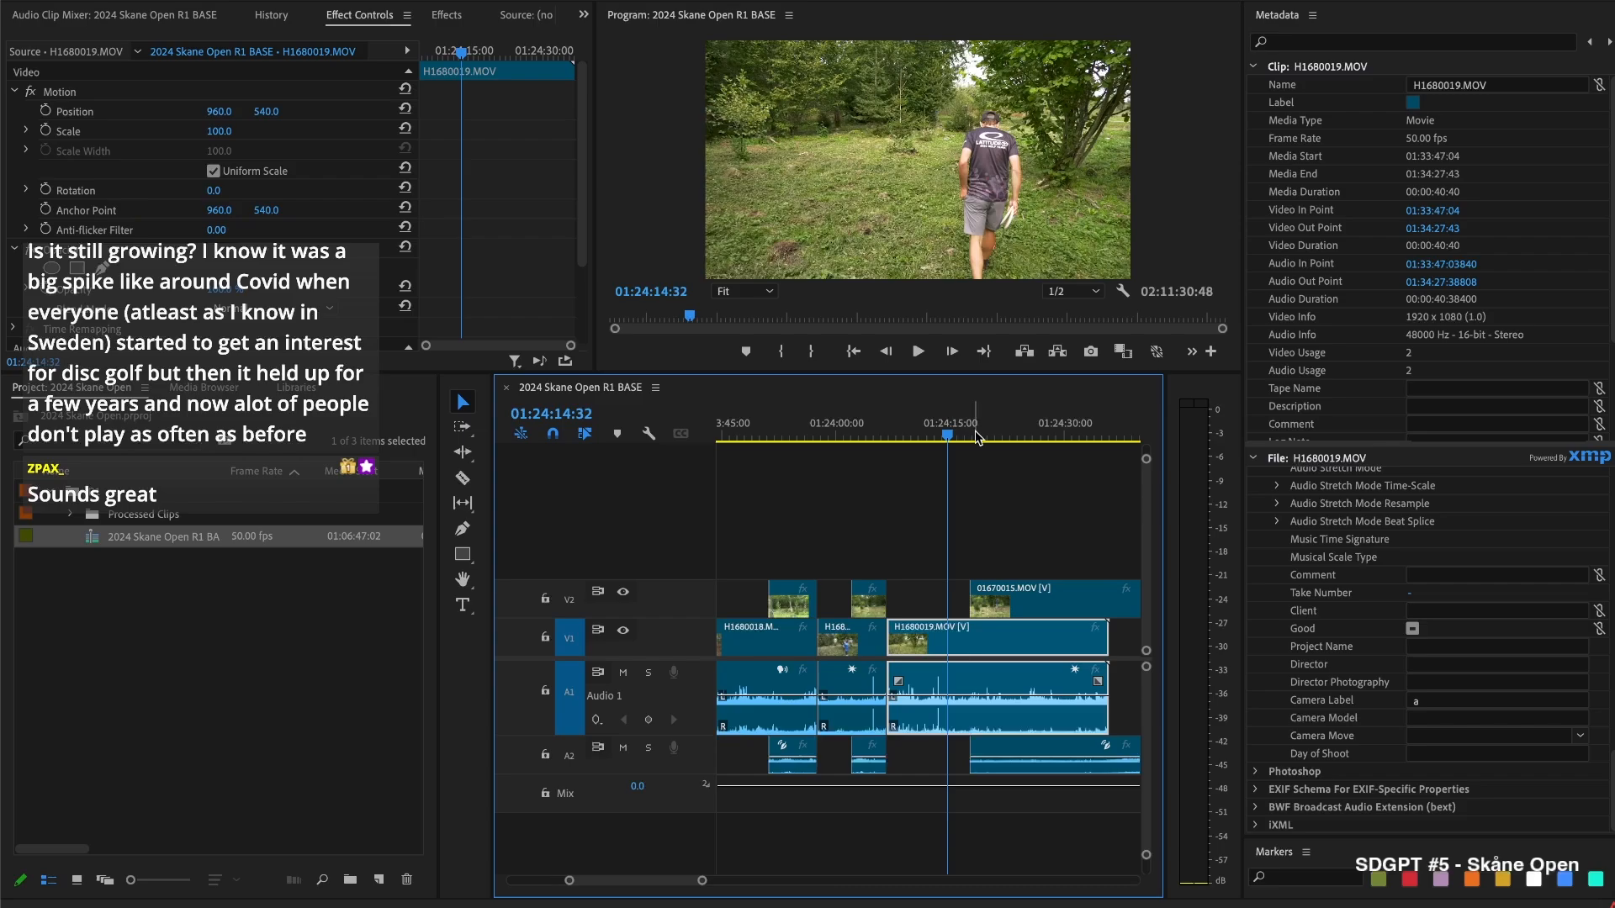
drag(971, 599, 1059, 589)
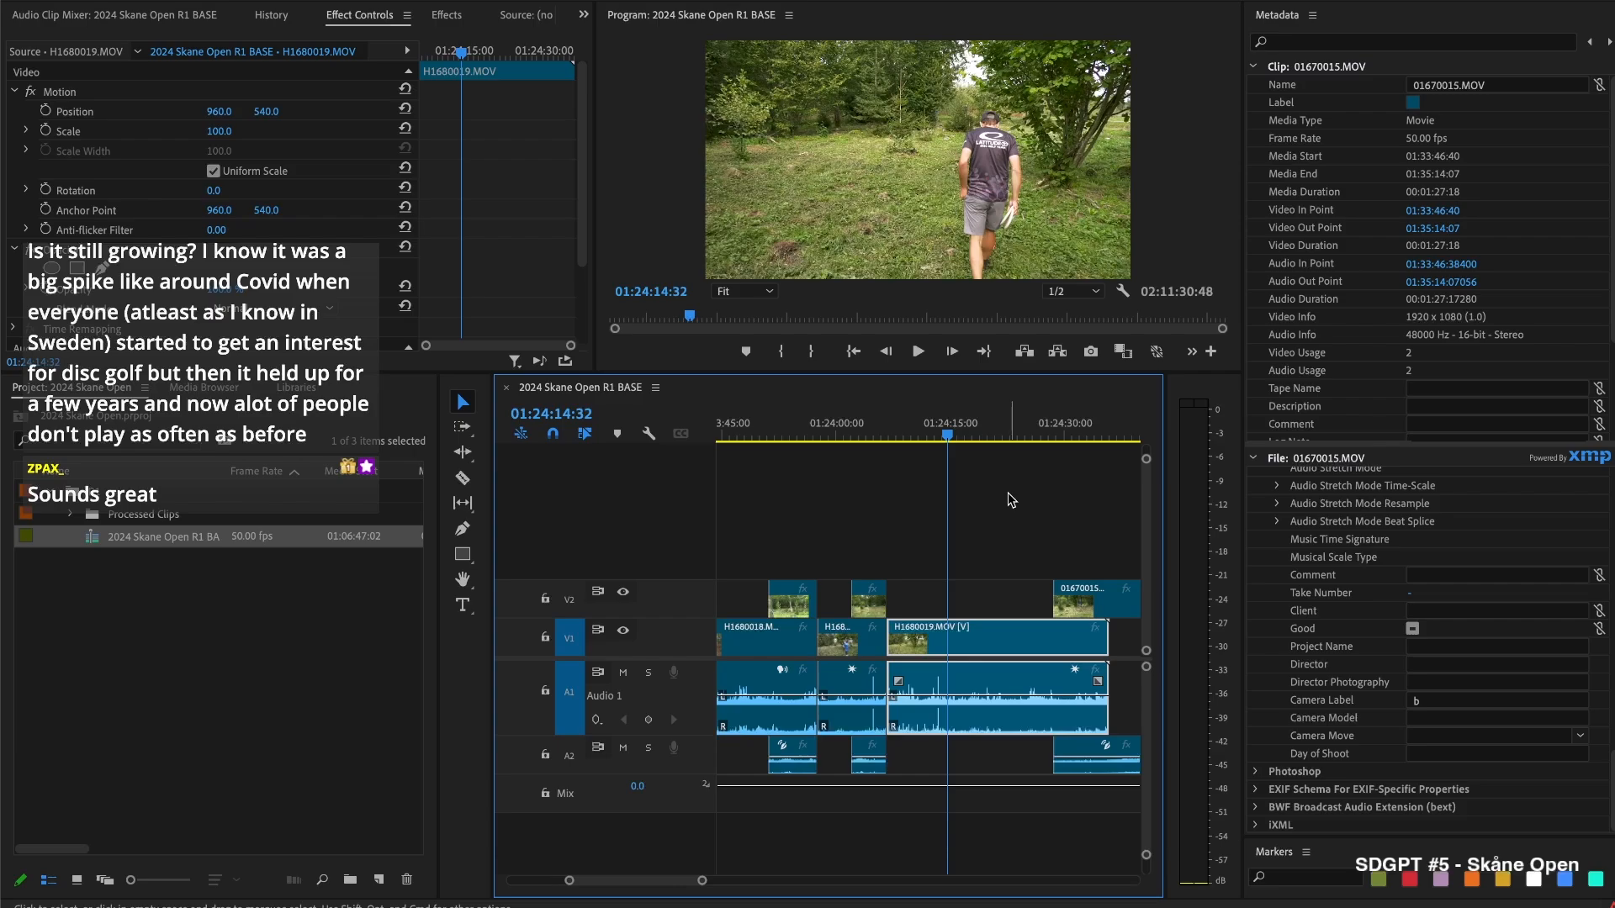
Cut H1680019.MOV at 01:24:15:34, remove the section between 01:24:06:36 and the cut, and close the gap
key(space)
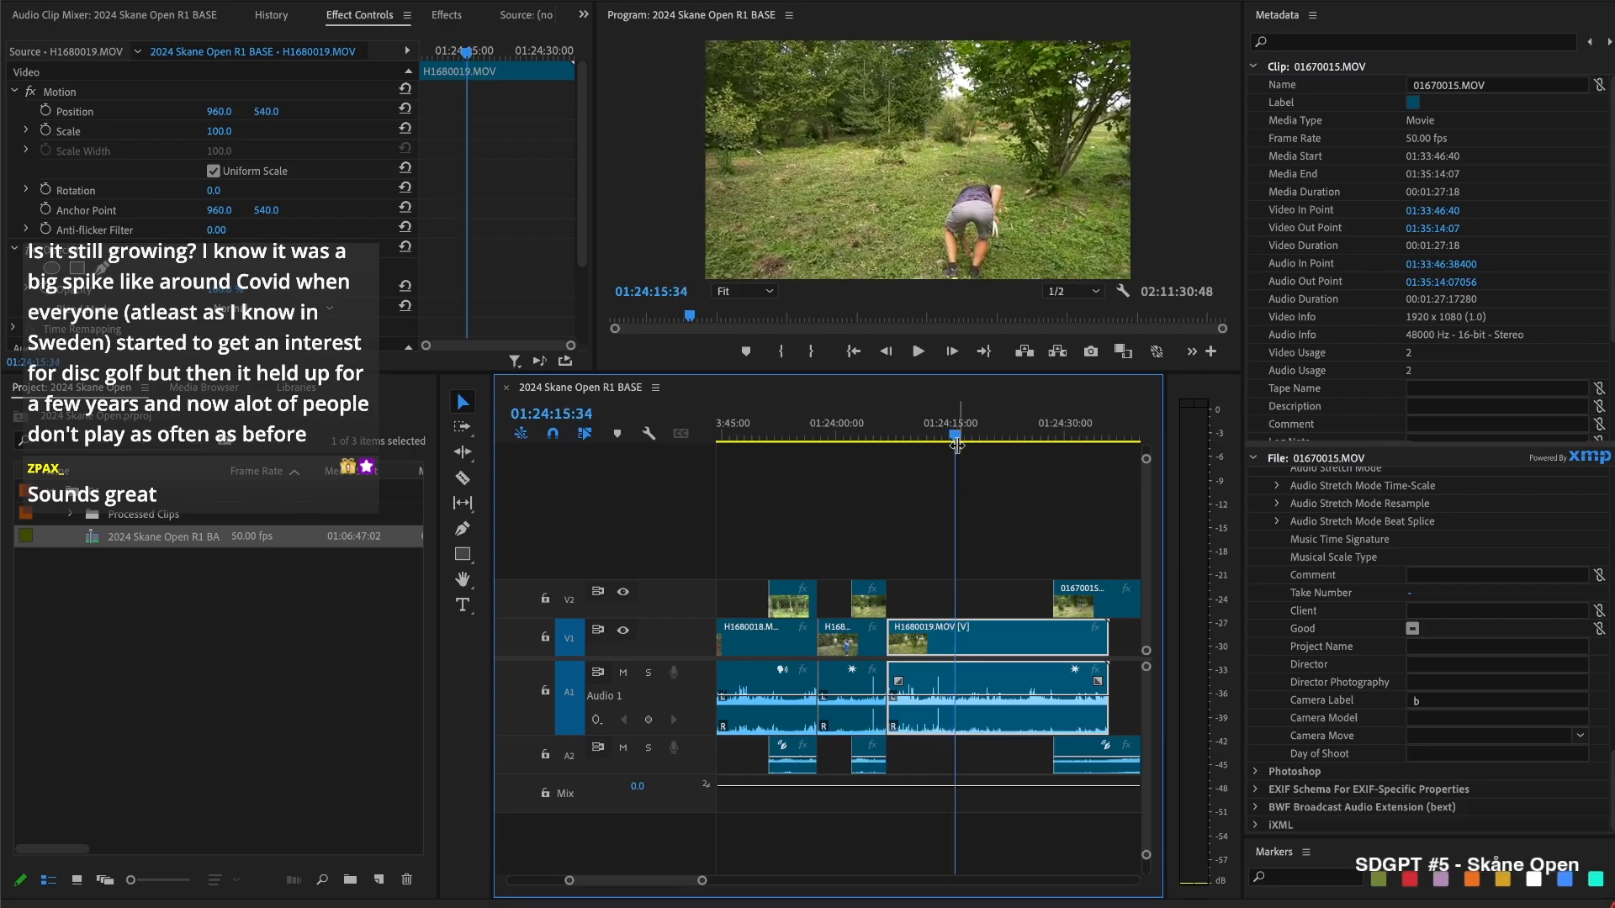
key(super+k)
key(Delete)
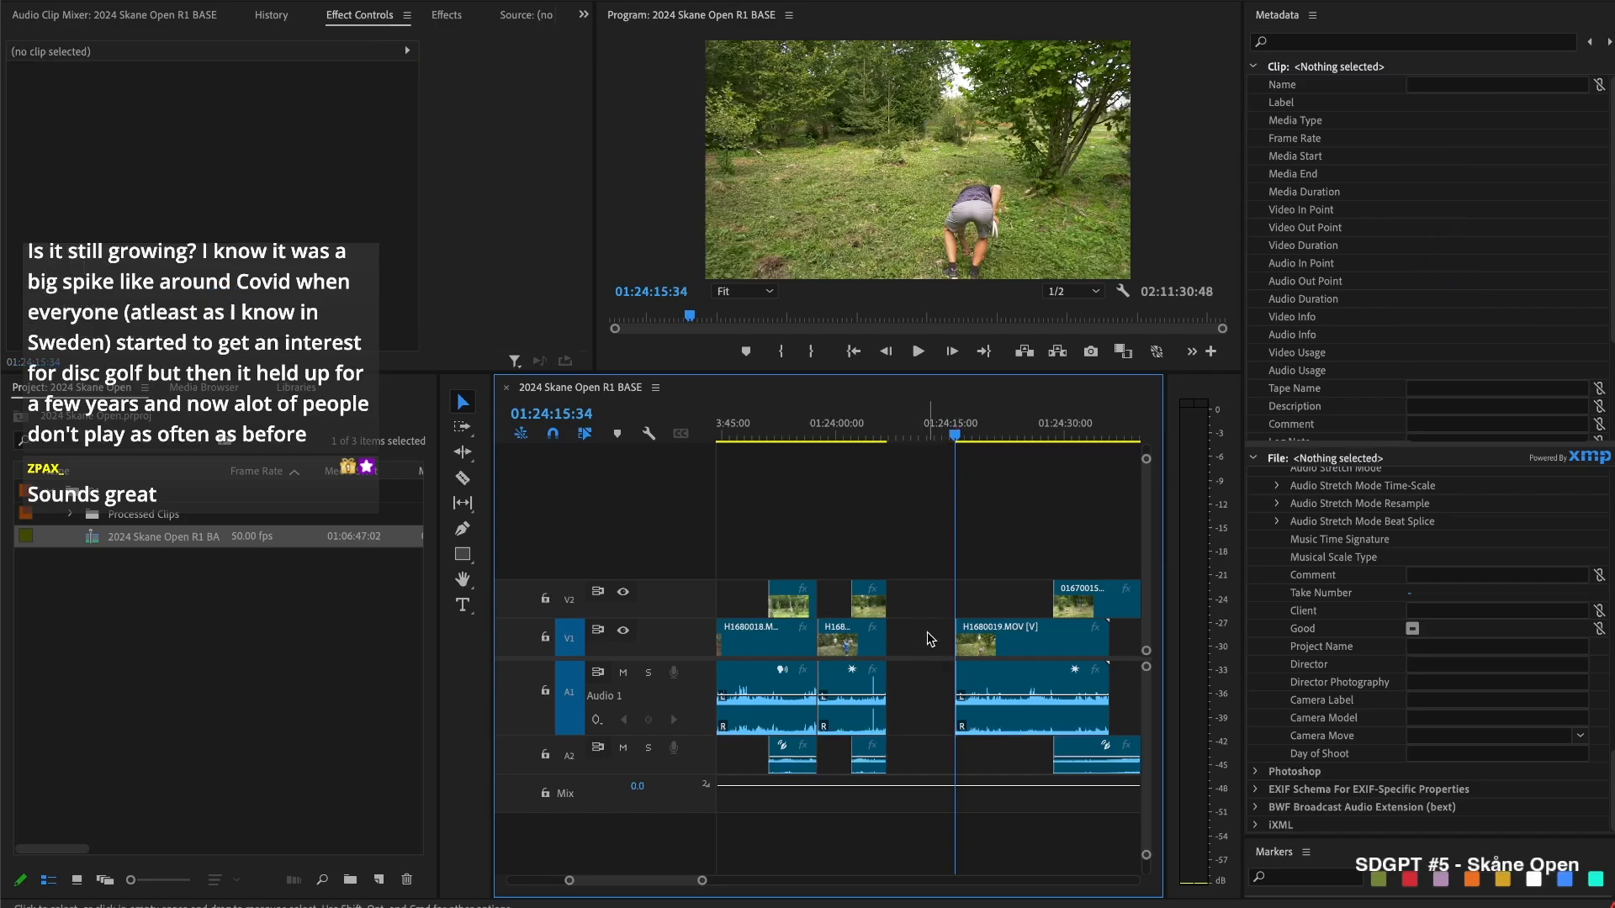
key(Up)
key(Delete)
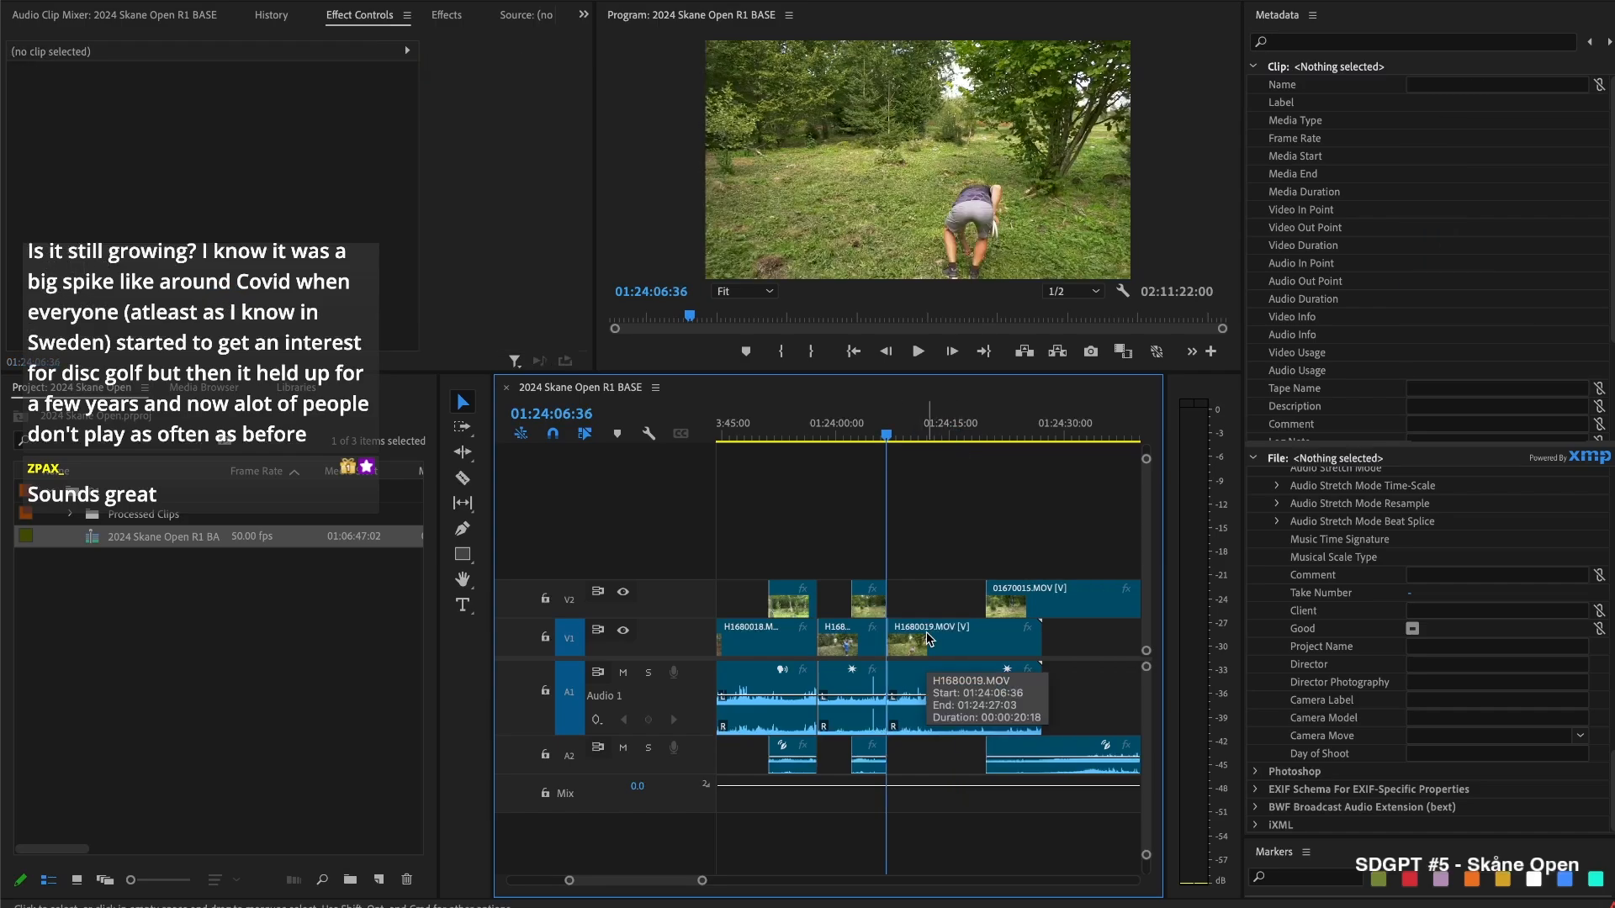
Play the next player's throw in H1680019.MOV and trim the start of 01670015.MOV to about 01:24:23
key(space)
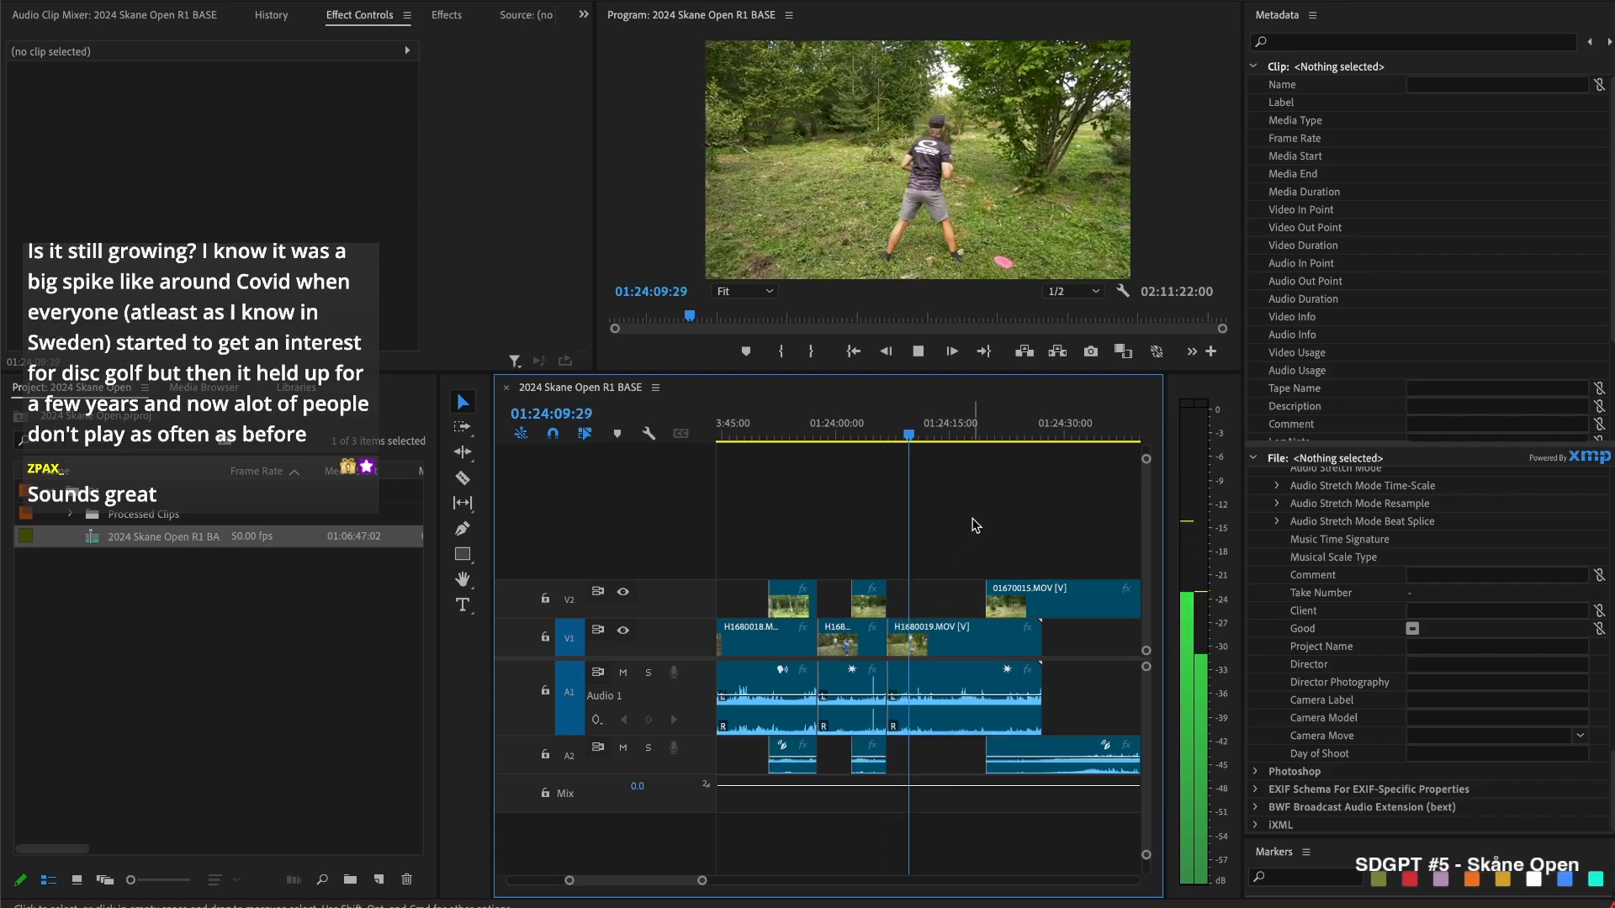
key(space)
key(d)
key(space)
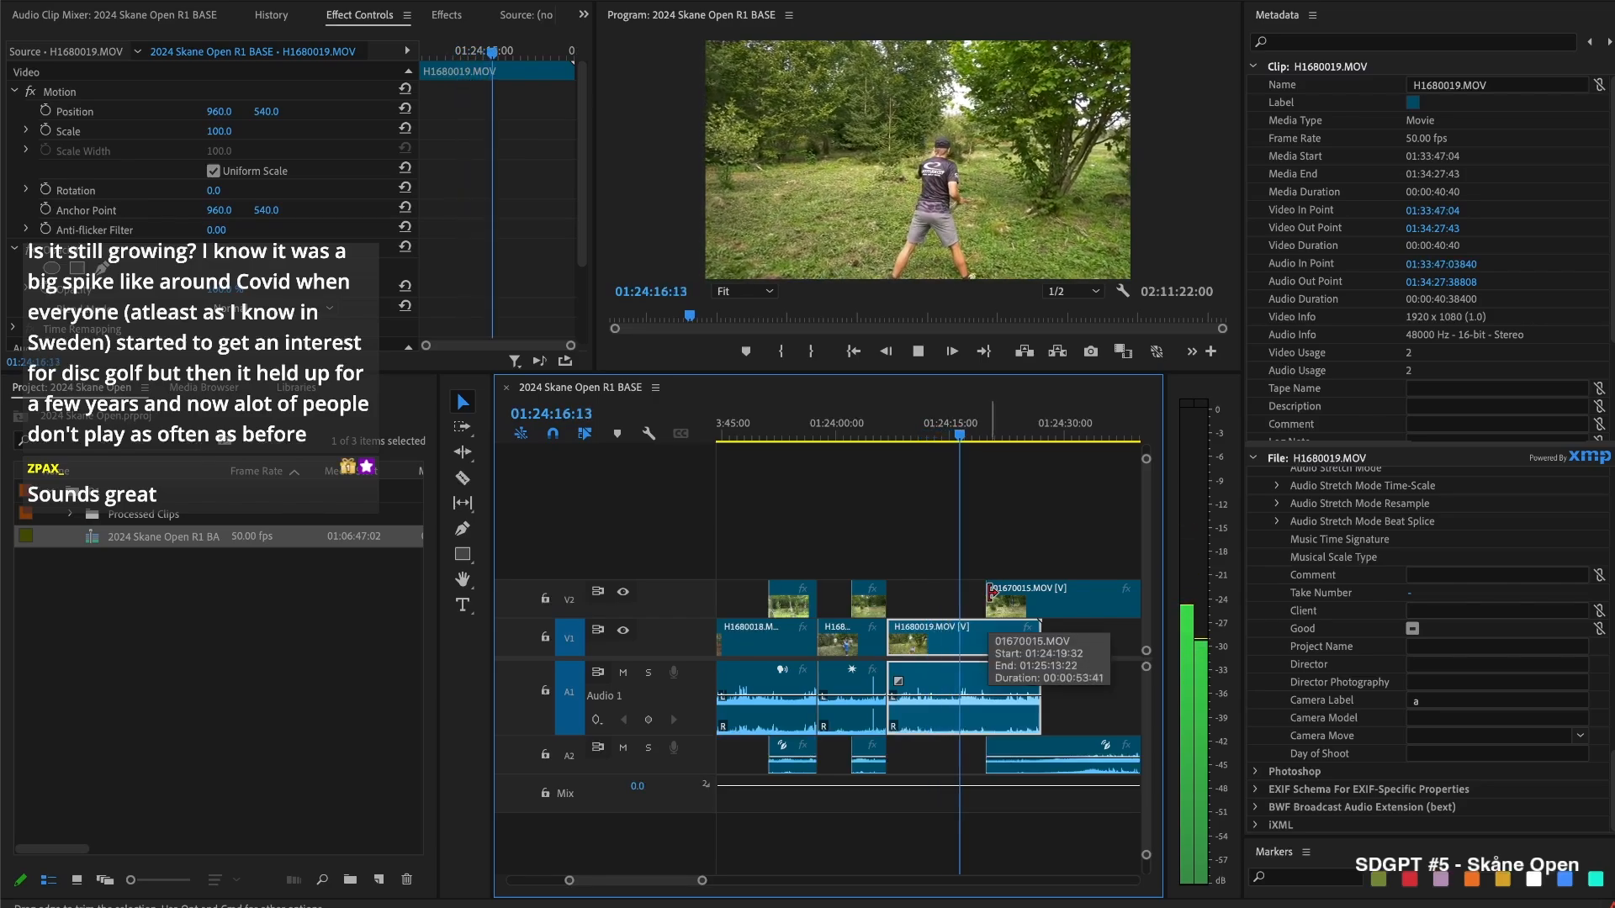
drag(990, 593, 1013, 588)
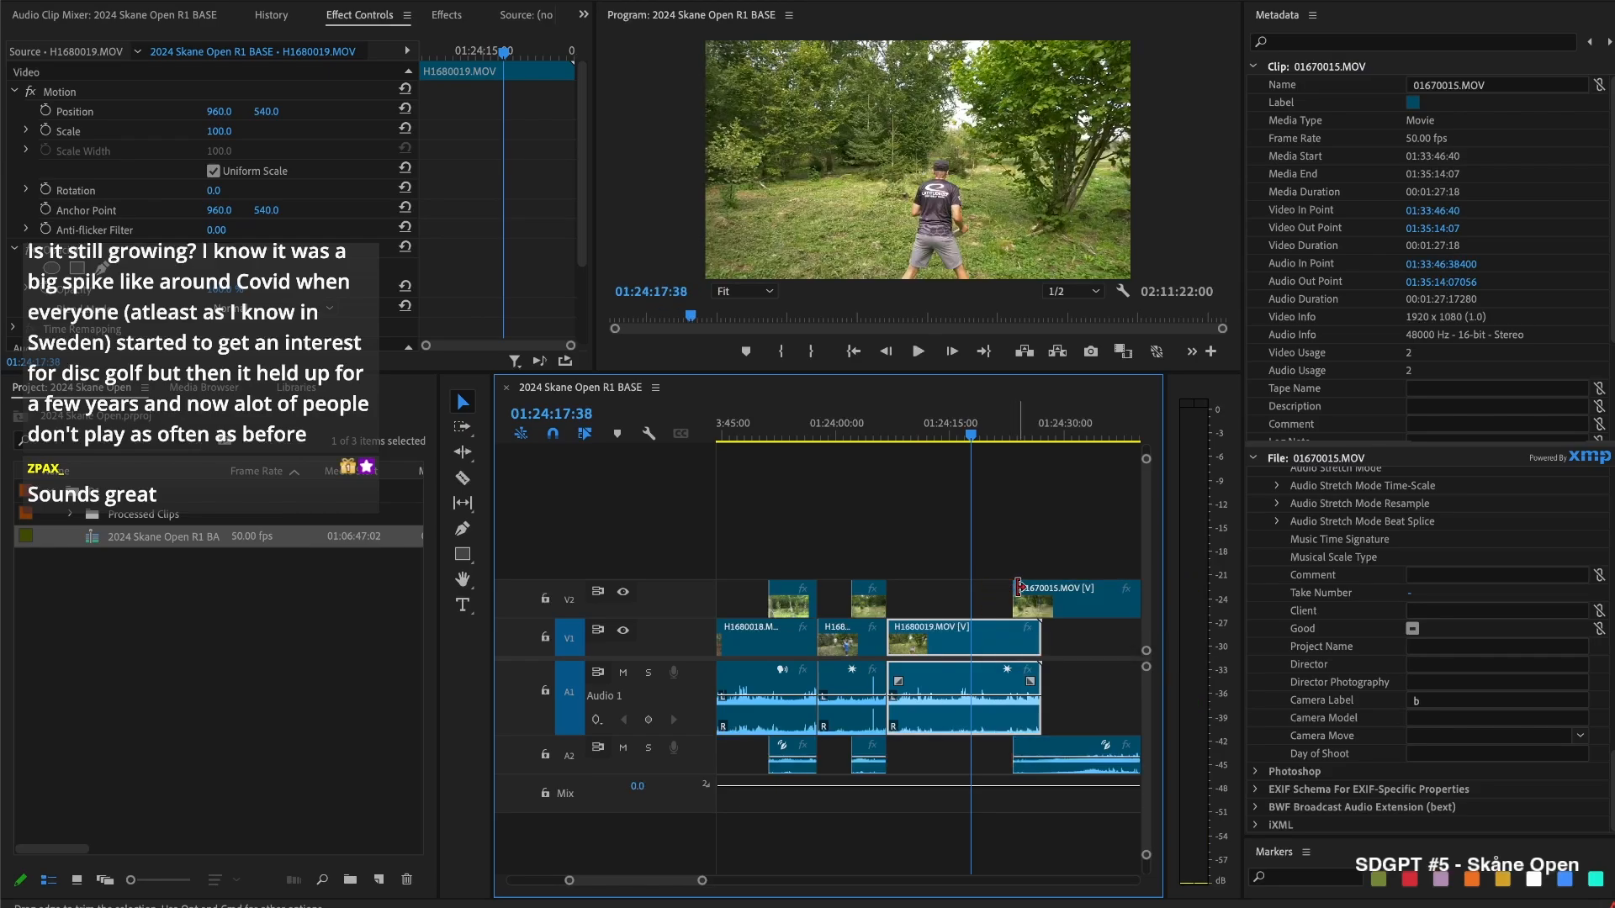
key(space)
key(space)
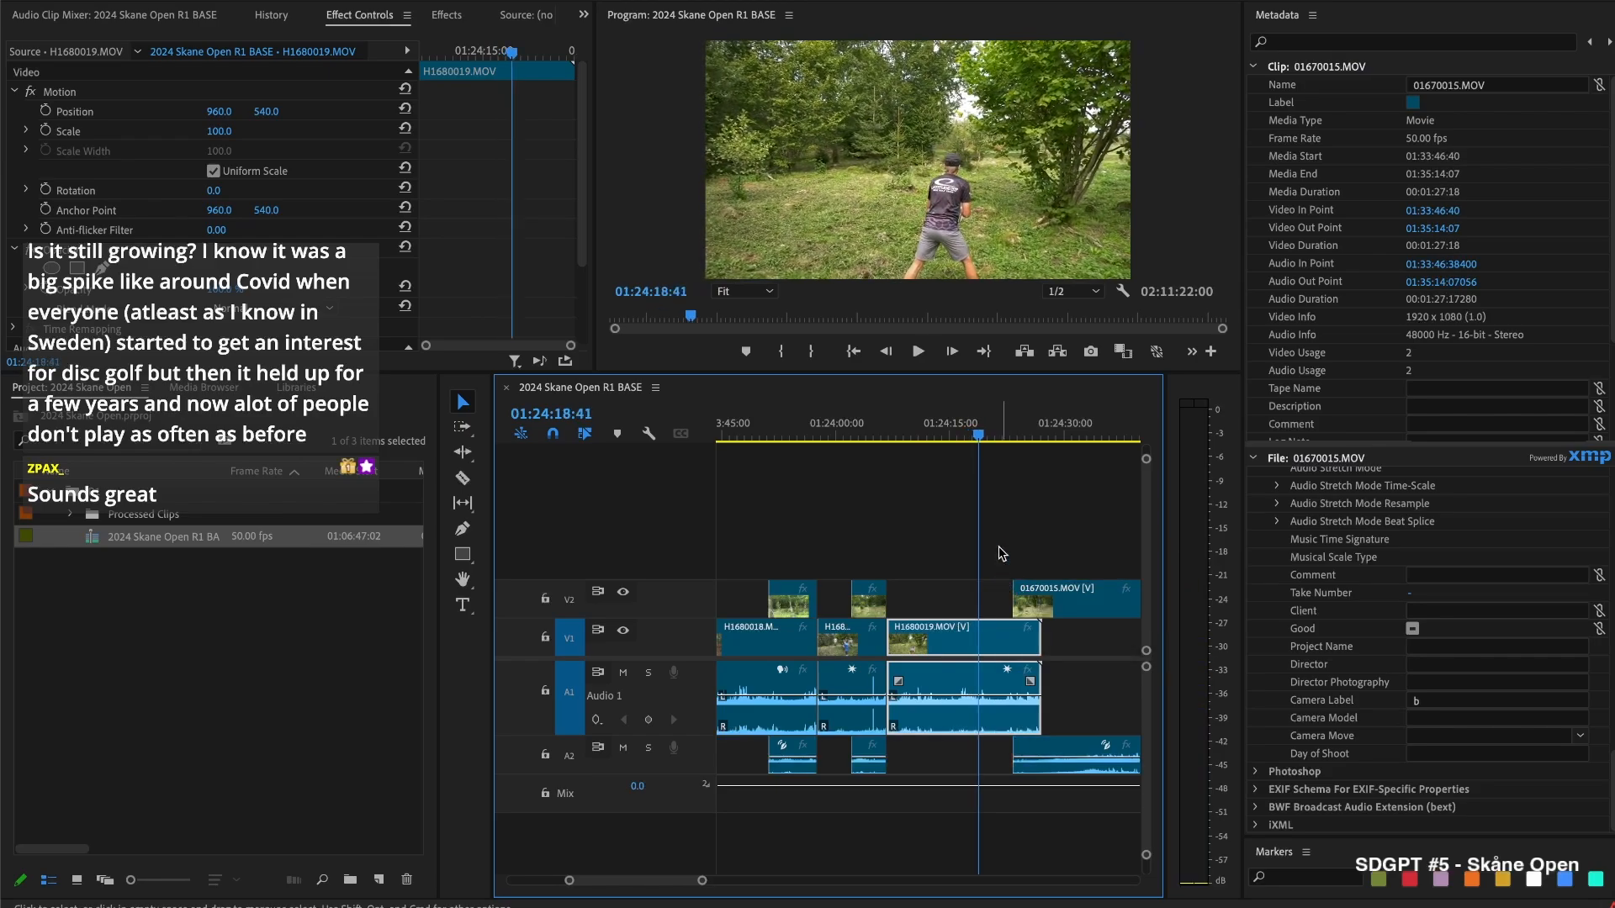
drag(973, 423, 944, 431)
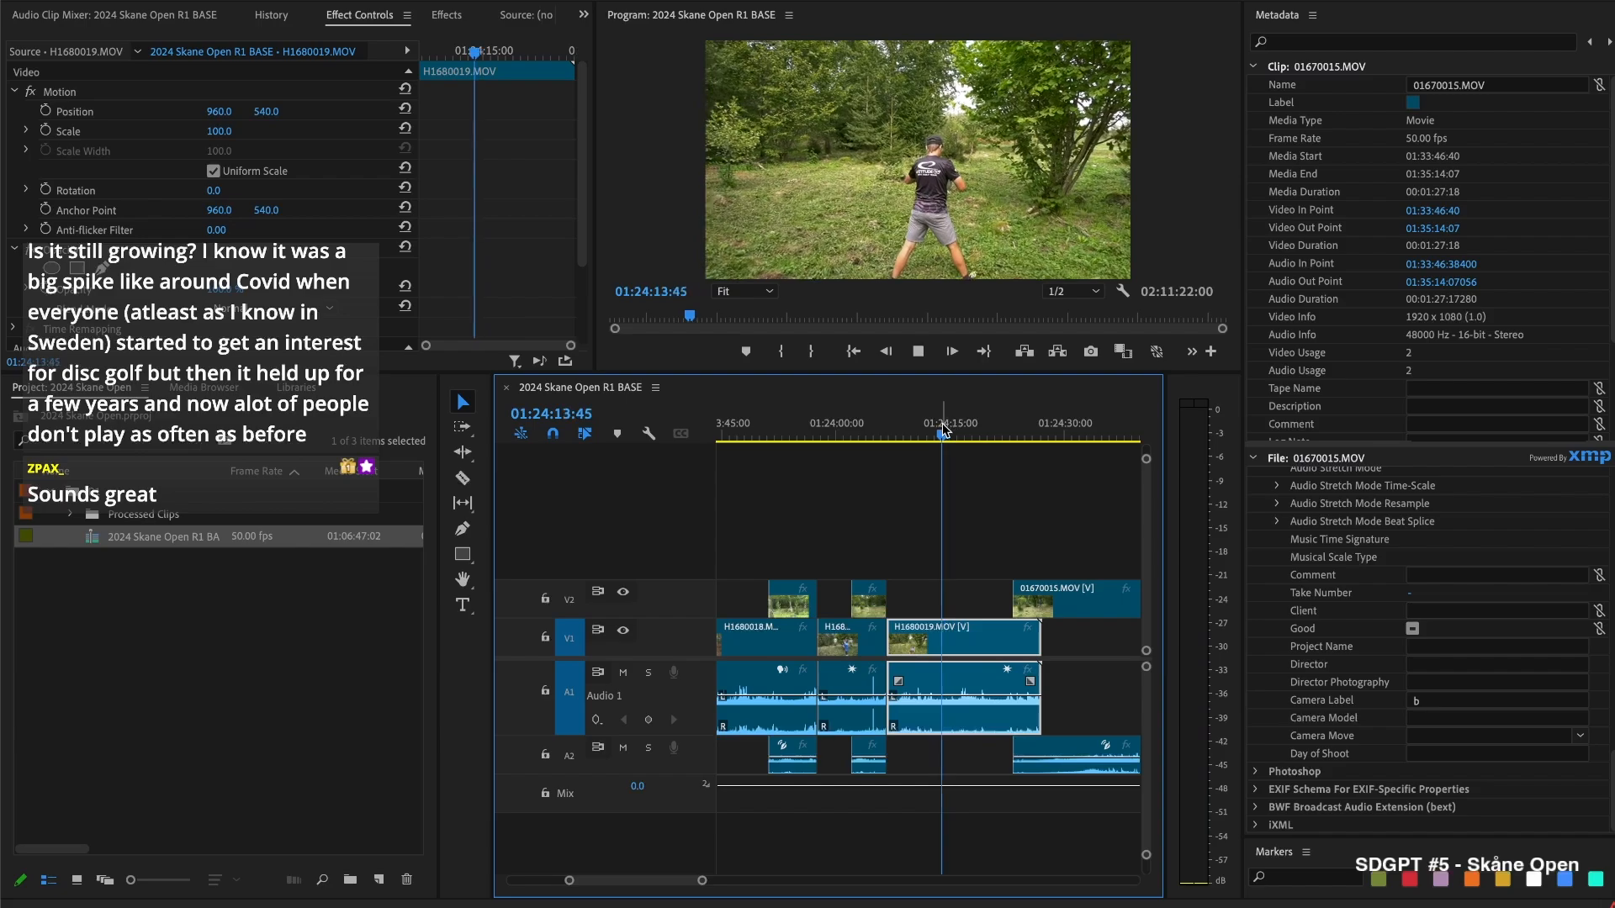
Play H1680019.MOV up to 01:24:18:26 and extend the start of 01670015.MOV back to 01:24:14:40
key(space)
click(992, 466)
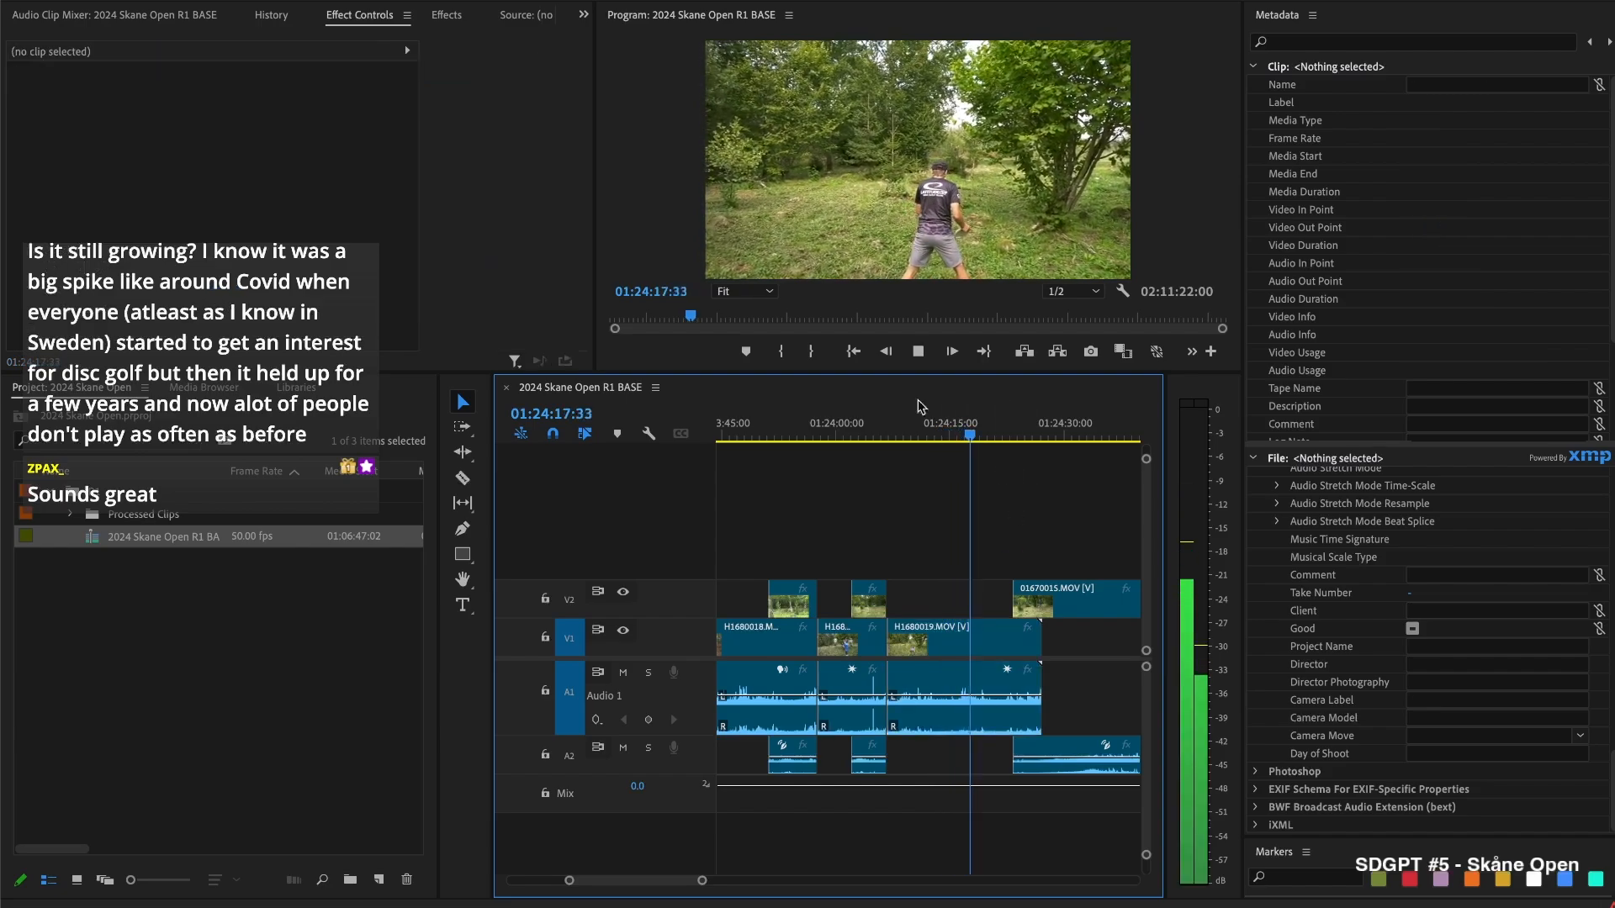
click(966, 638)
drag(1013, 603, 949, 602)
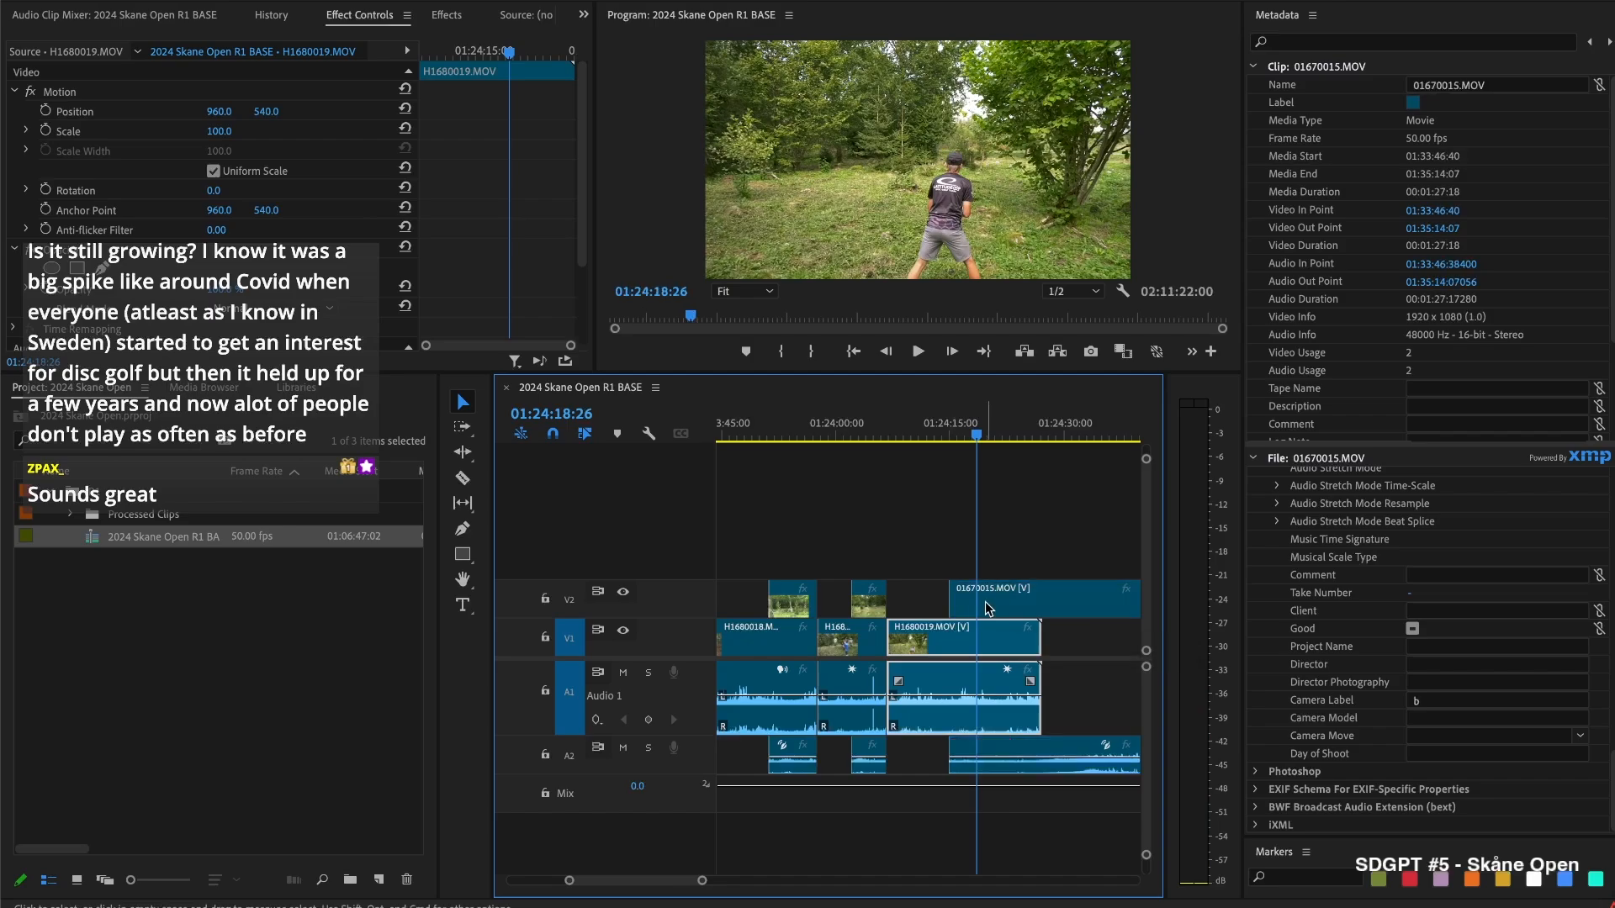
Play the basket view from the start of 01670015.MOV and cut H1680019.MOV at 01:24:14:40
key(shift+Up)
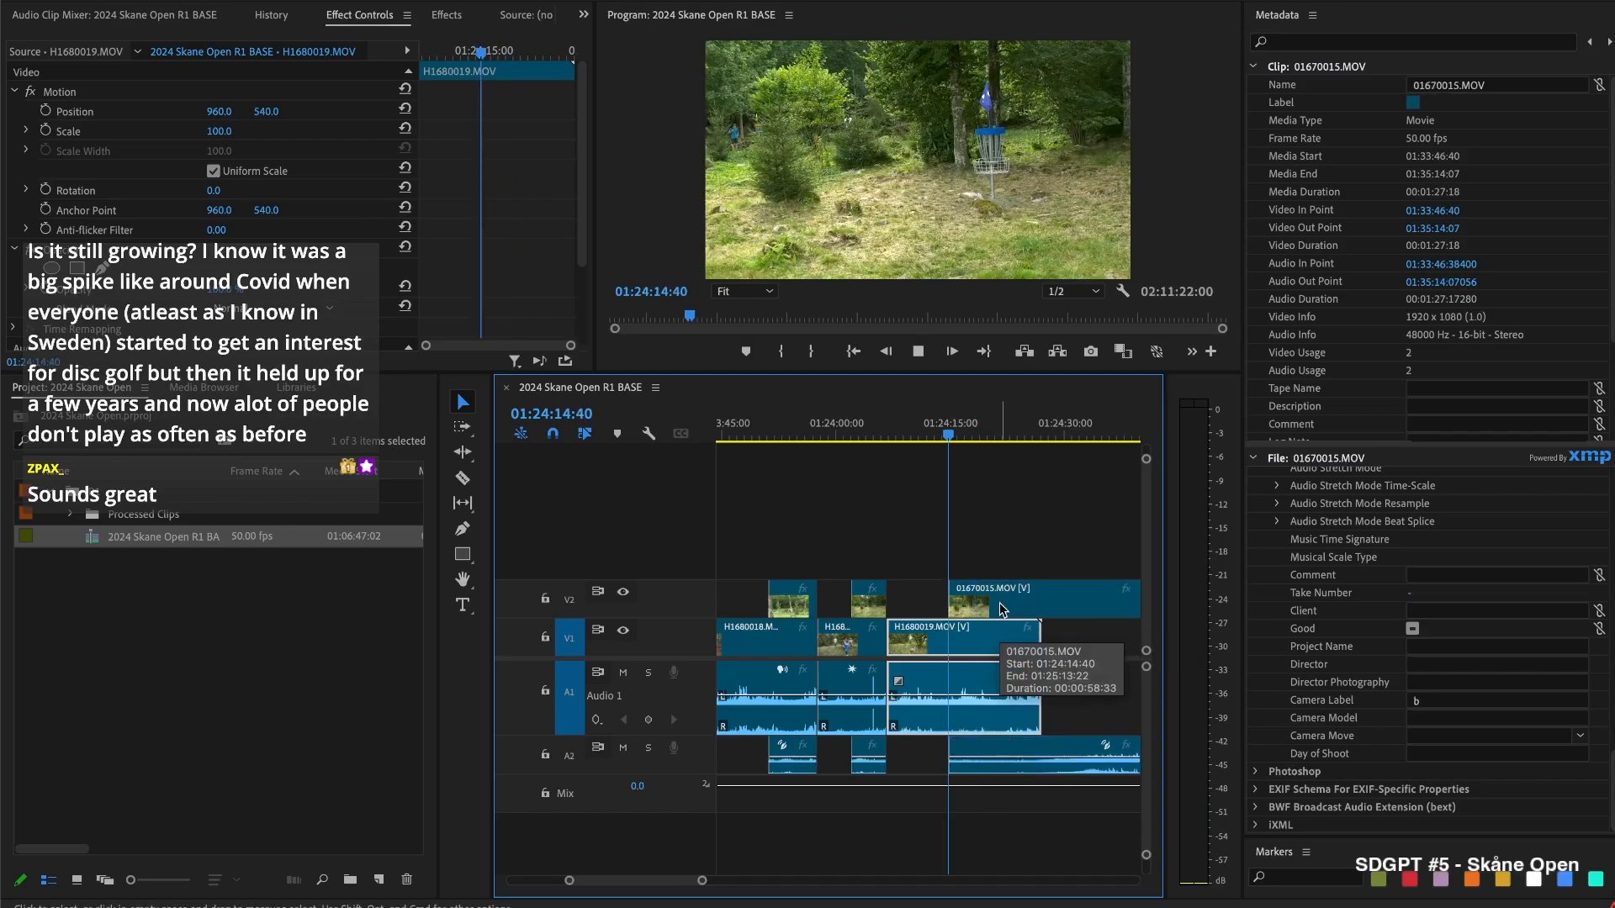
key(space)
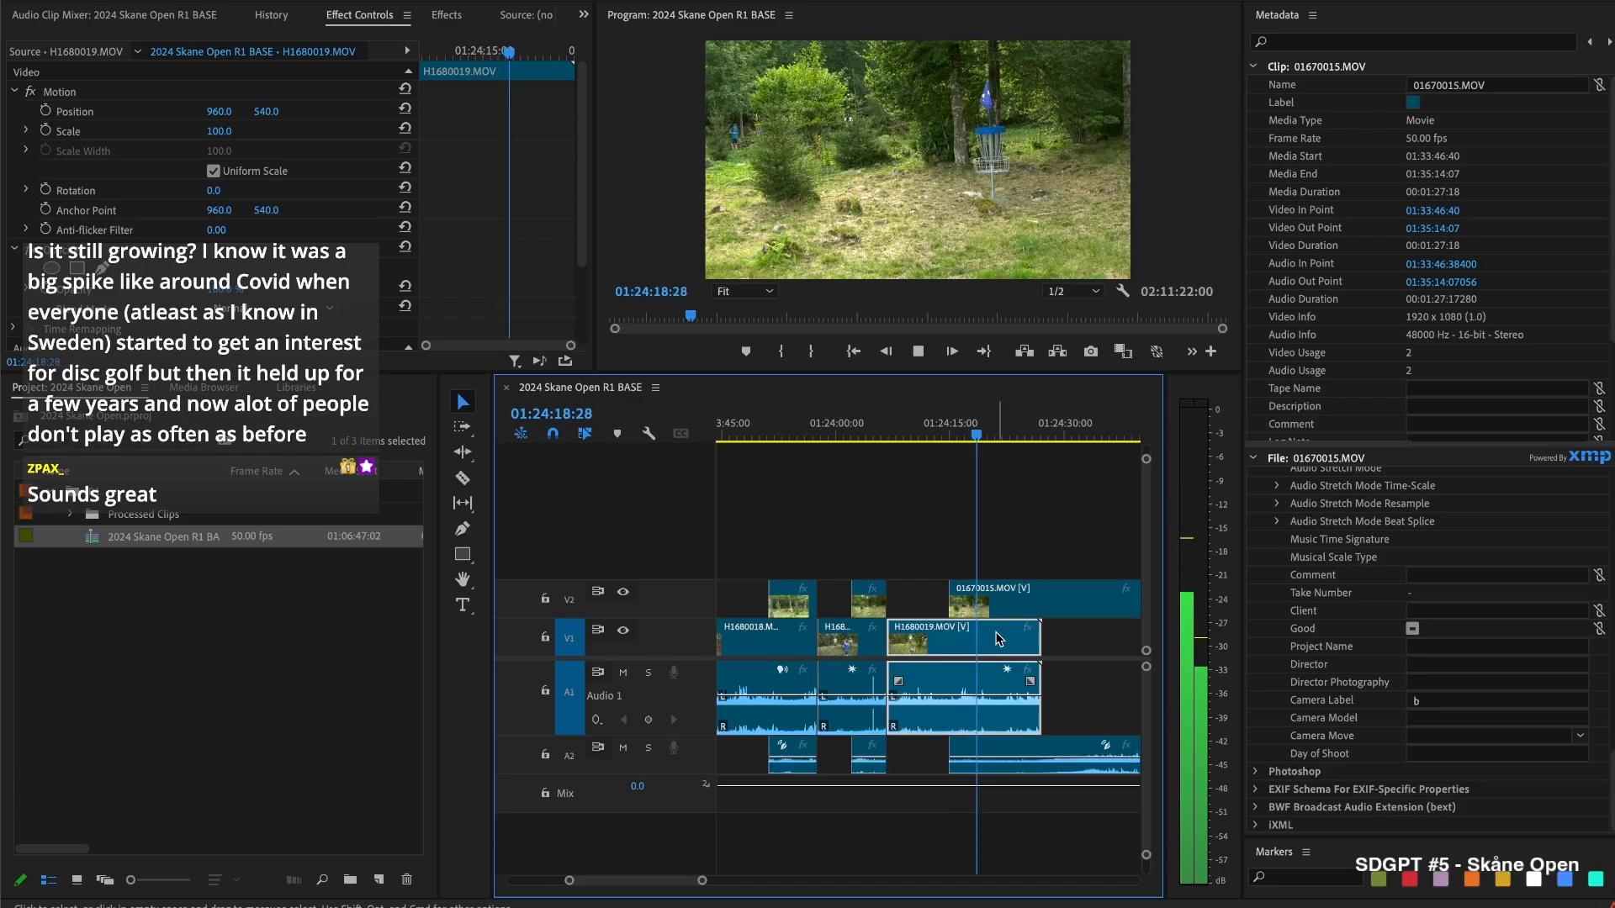
key(c)
click(949, 640)
key(v)
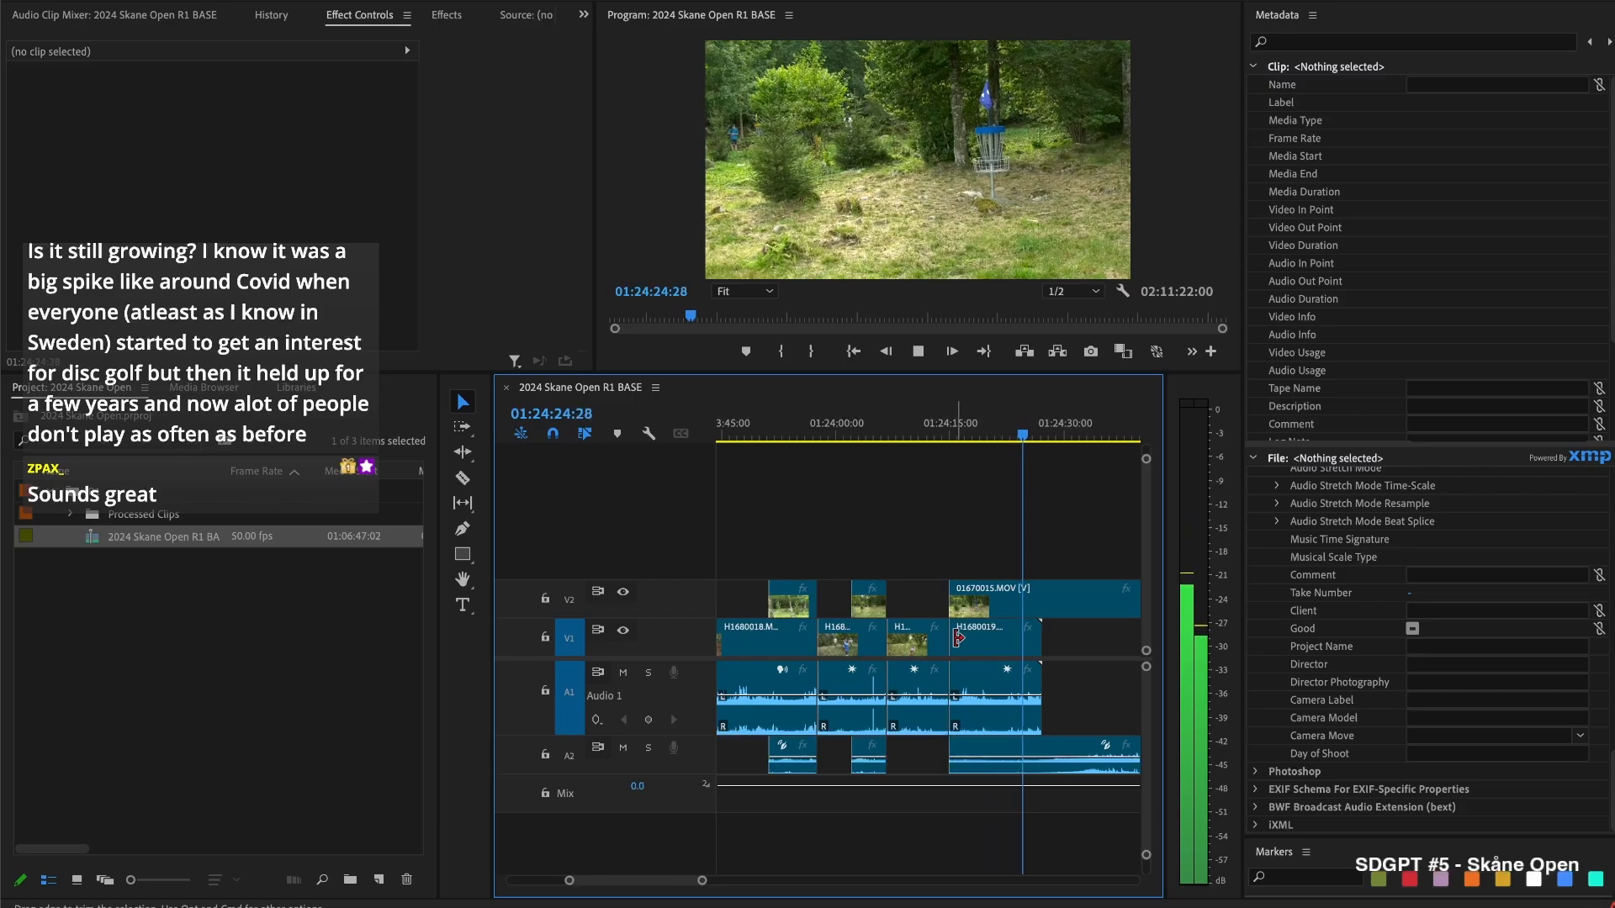
Cut the clips on all tracks at 01:24:25:25 and delete the H1680019.MOV section after the cut
click(982, 630)
key(space)
key(super+shift+k)
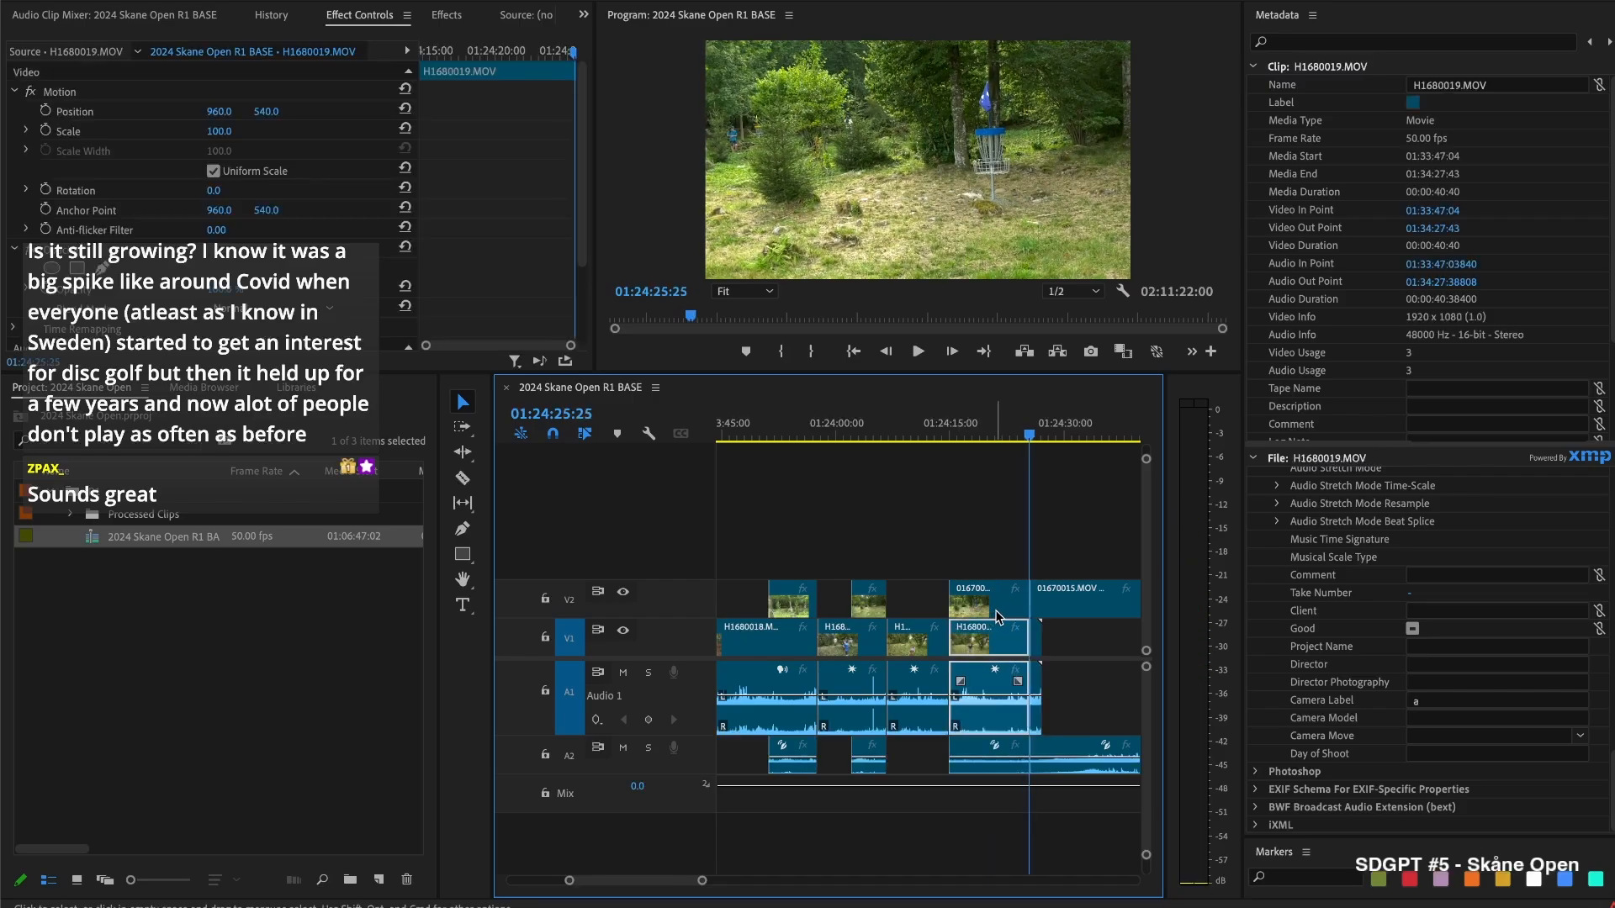
click(1036, 638)
key(Delete)
Trim the start of the remaining 01670015.MOV to about 01:24:34 and delete its section between 01:24:14:40 and 01:24:25:25
drag(1040, 589, 1101, 593)
click(988, 598)
key(backslash)
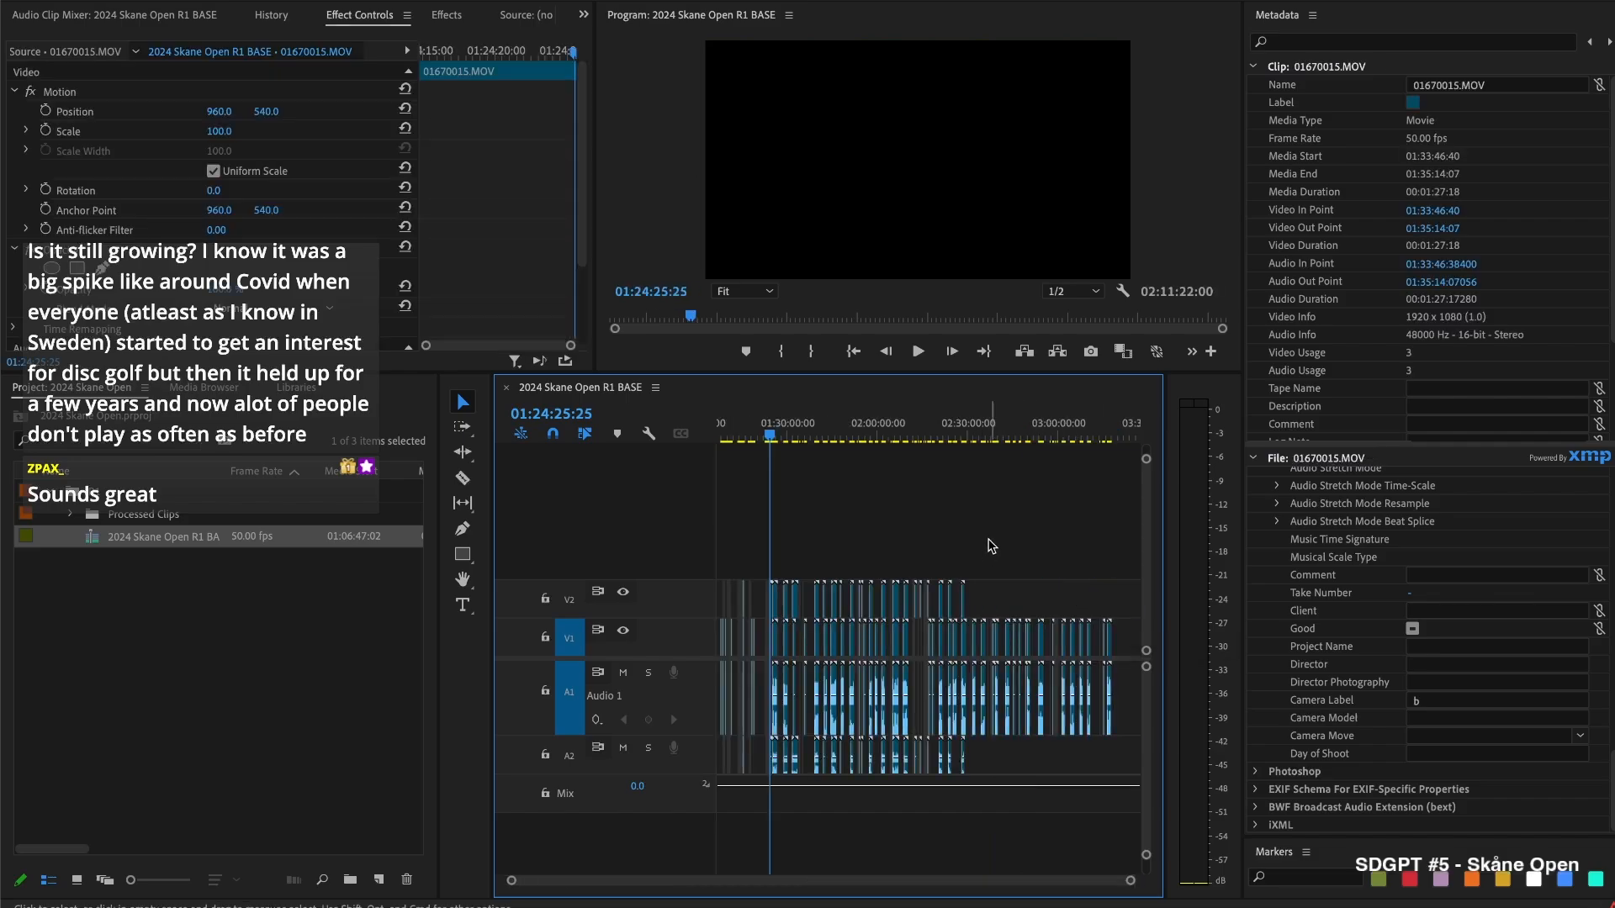
key(backslash)
key(Delete)
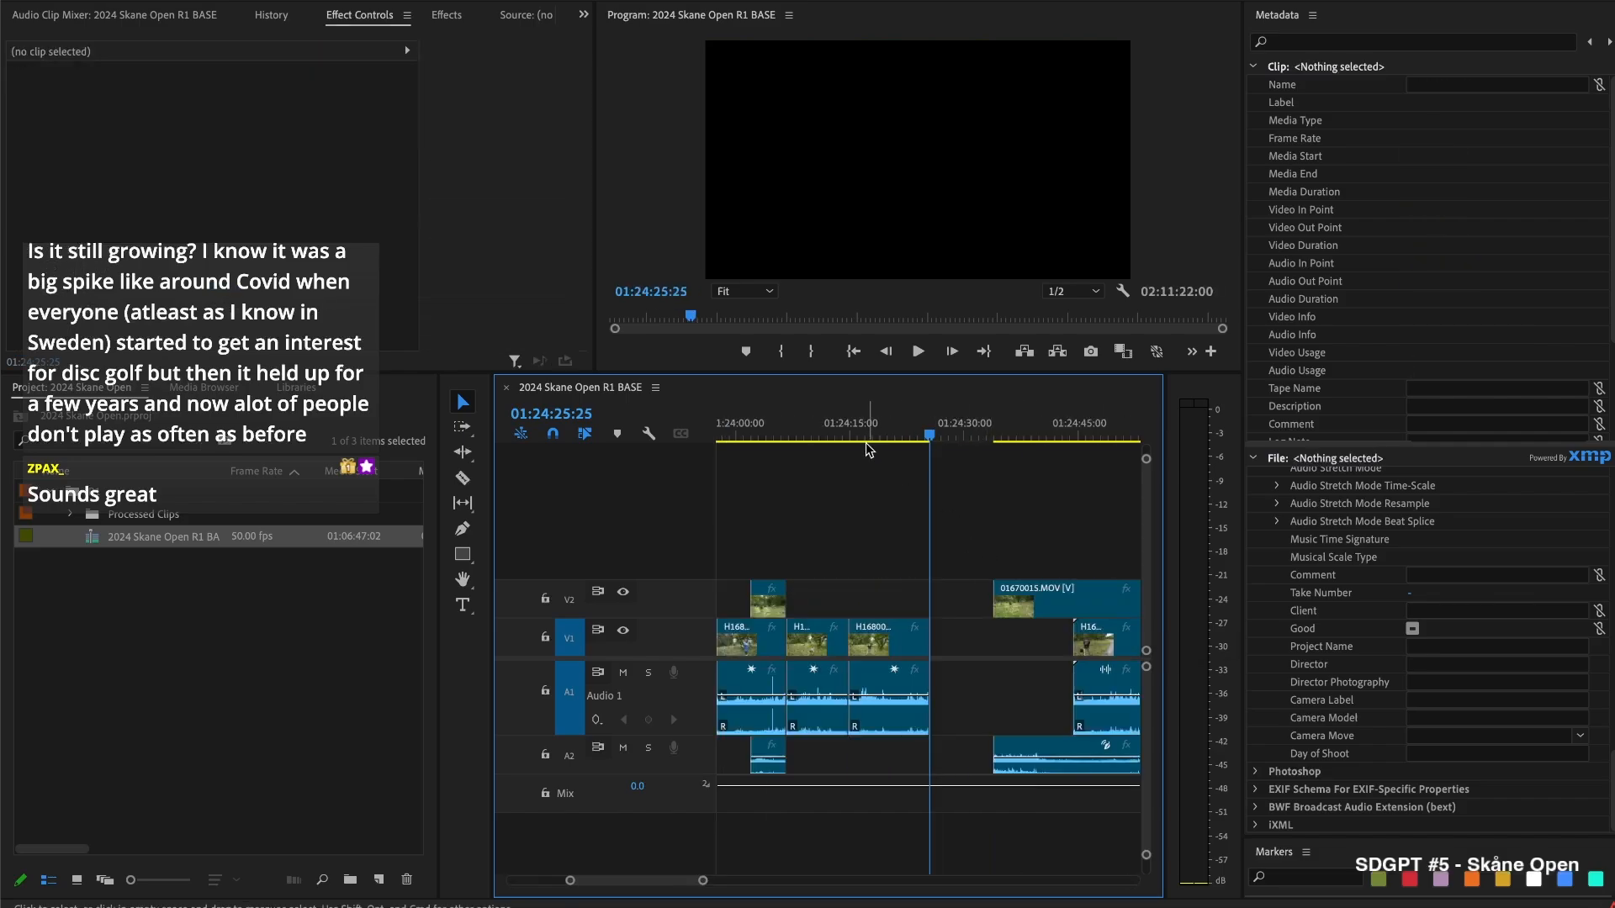
Replay both H1680019.MOV sections, then remove the one between 01:24:06:36 and 01:24:14:40 and close the gap
click(864, 431)
key(space)
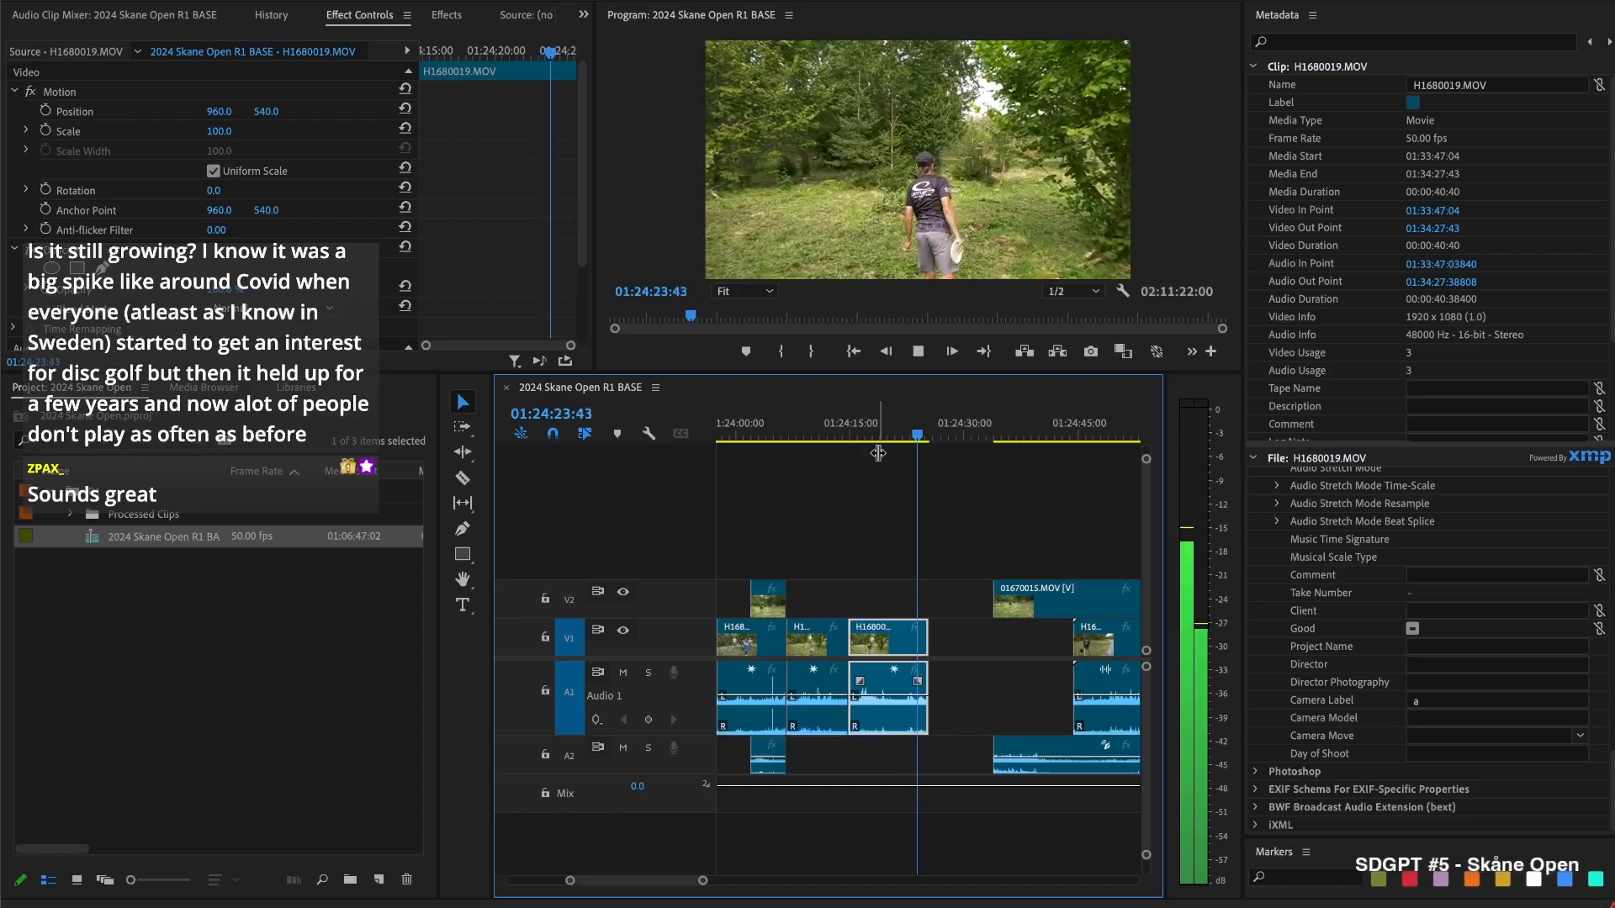
click(837, 429)
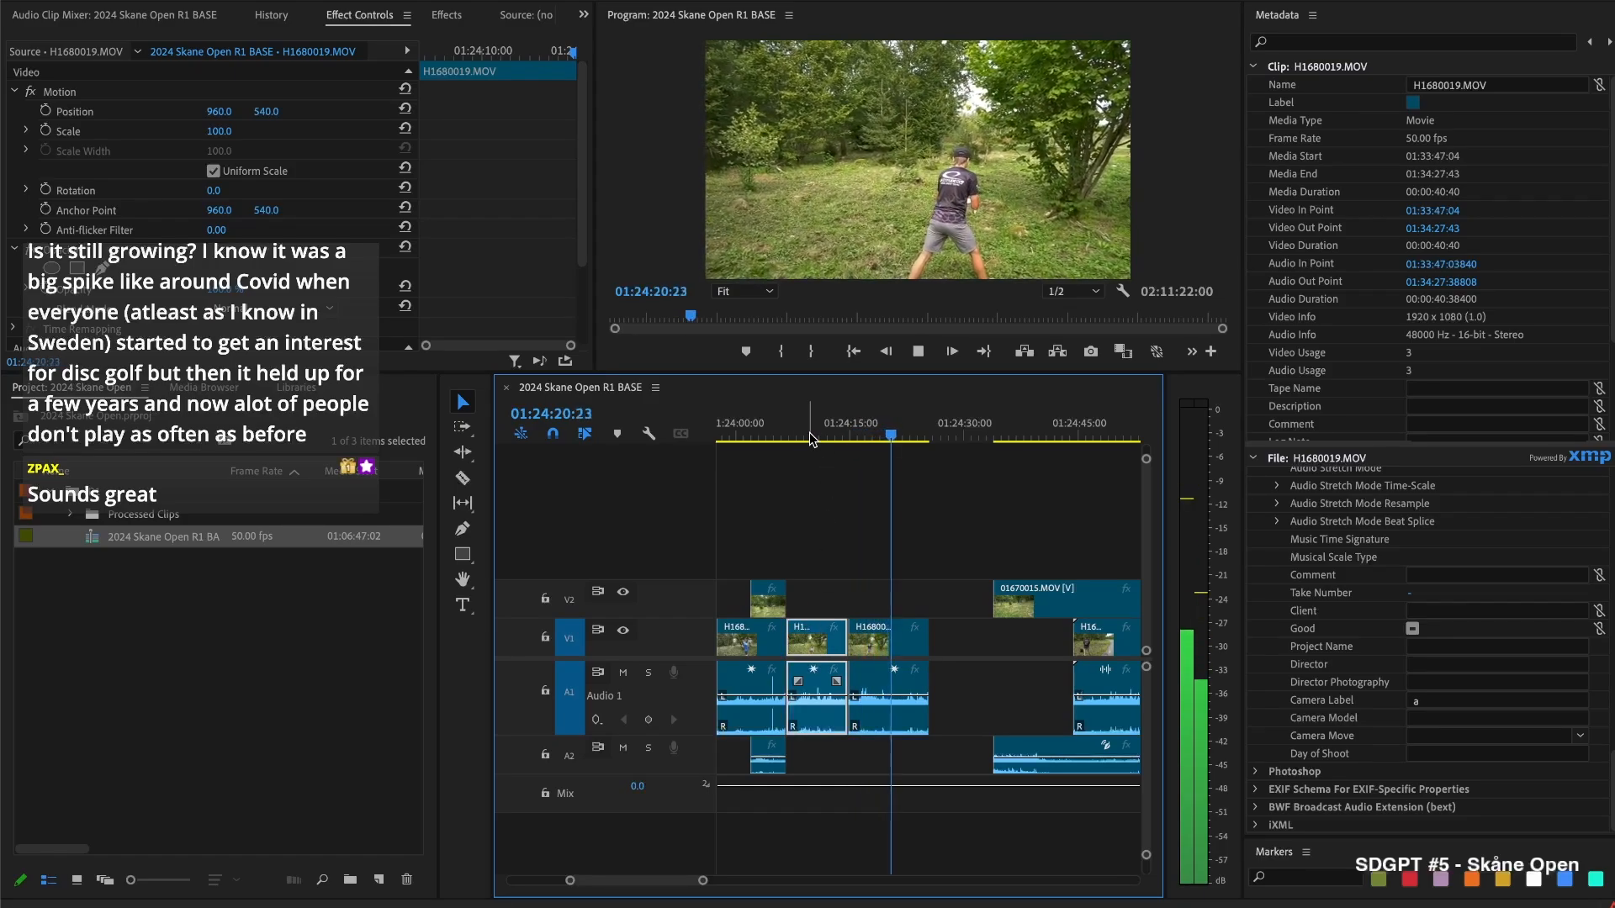
mouse_move(832, 430)
mouse_down()
mouse_move(797, 431)
mouse_move(822, 432)
mouse_up()
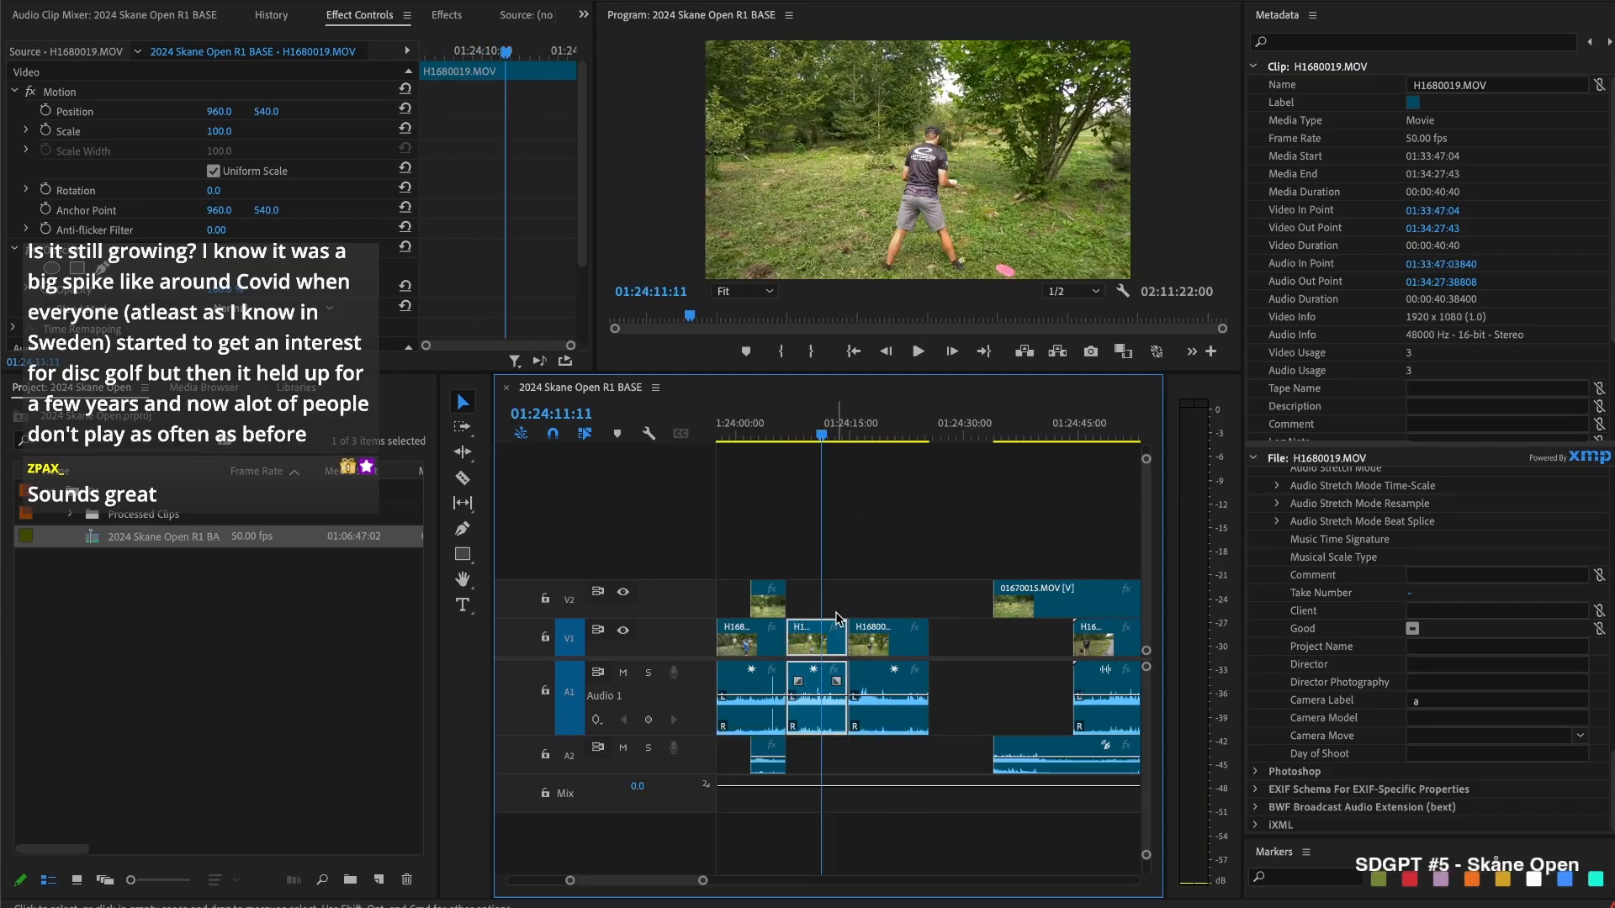
key(Delete)
click(814, 644)
key(Delete)
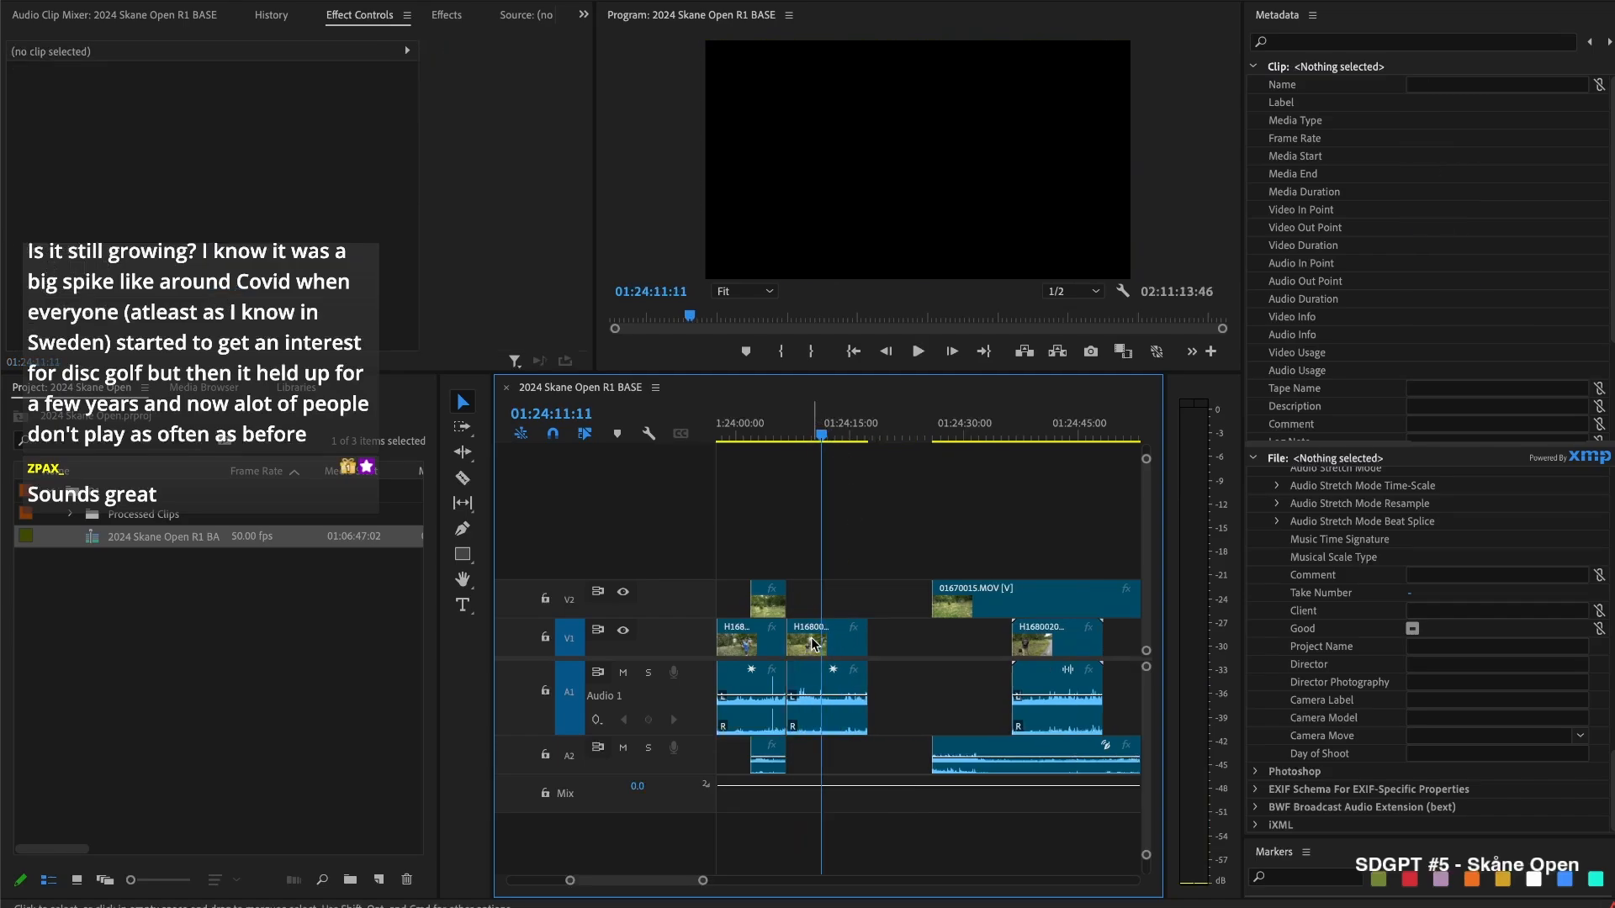
Play the kept throw, trim the start of 01670015.MOV to about 01:24:44 and close the gap before H1680020.MOV
key(Up)
key(space)
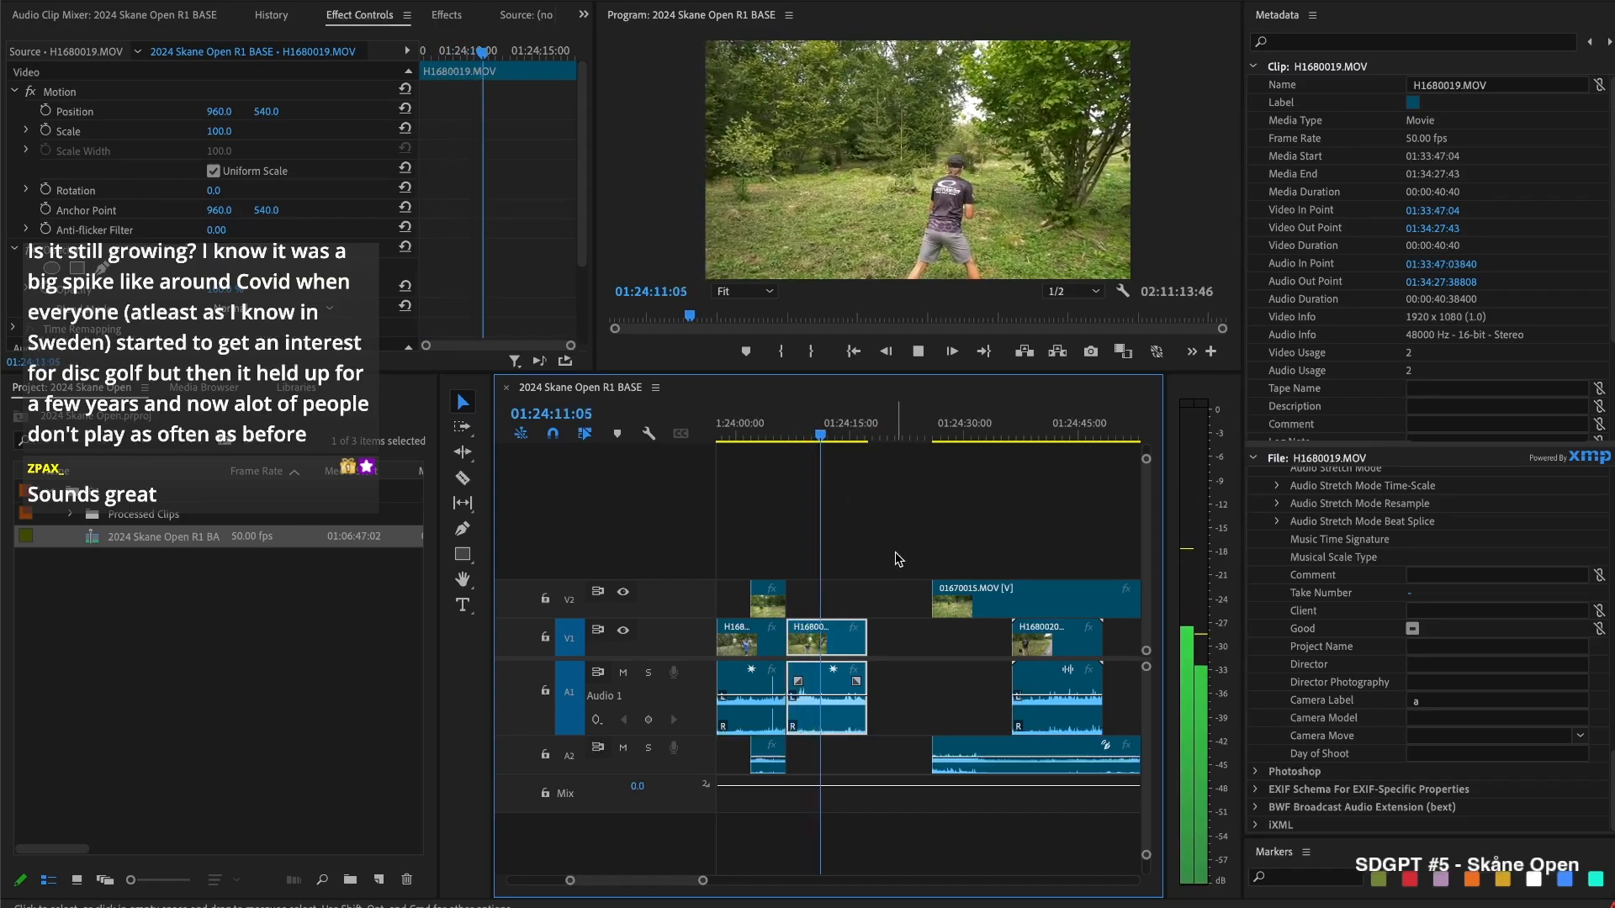
drag(934, 600, 1062, 600)
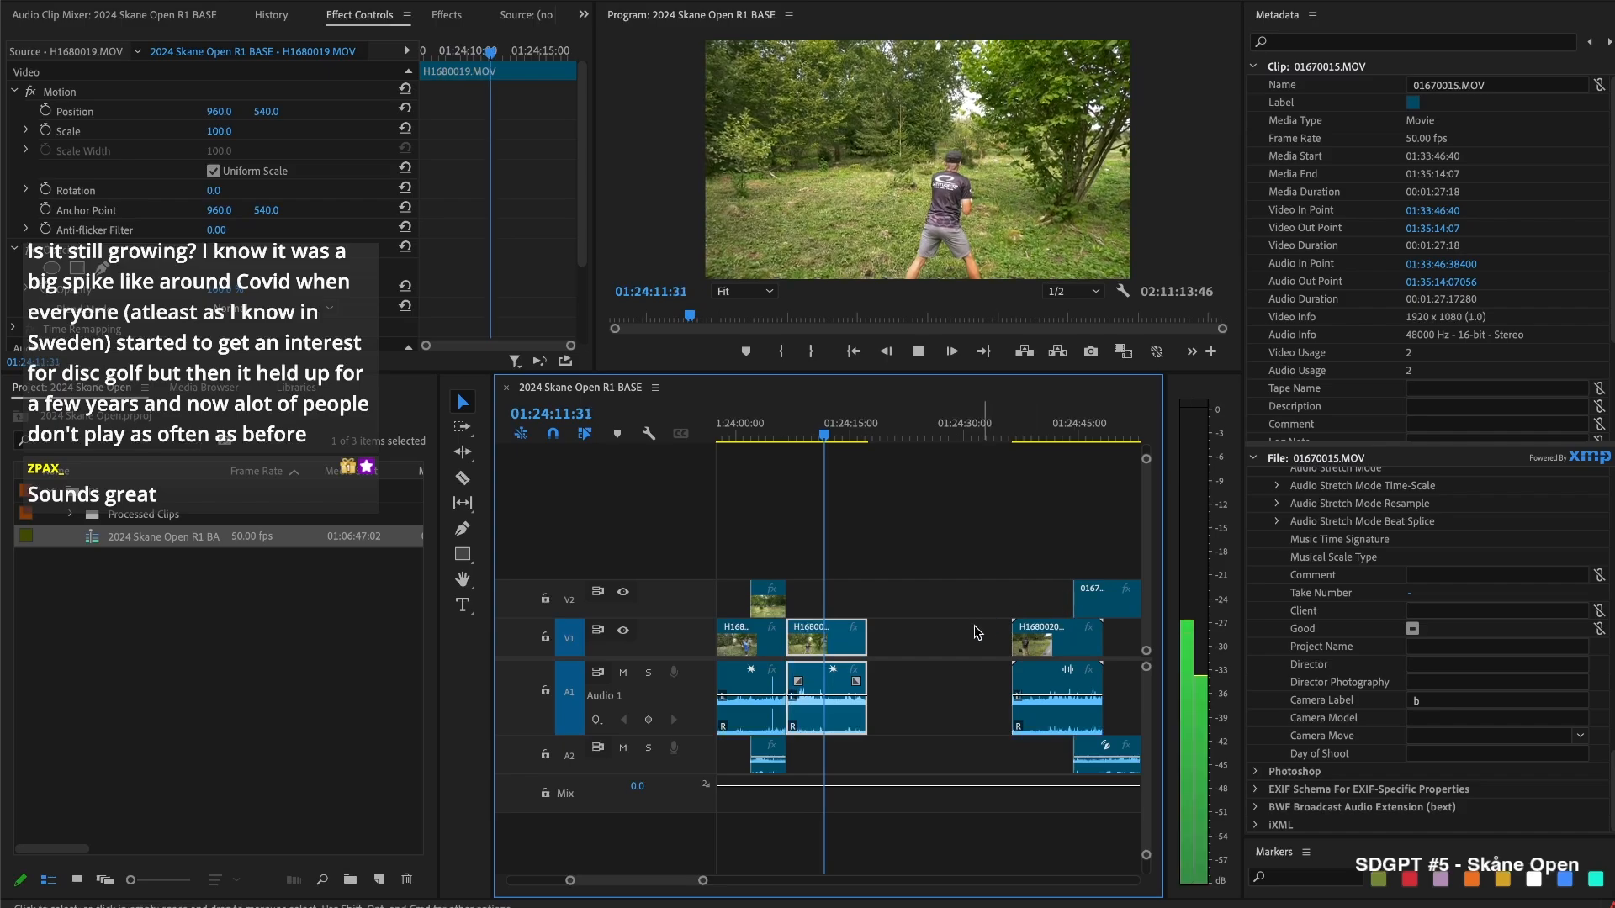
click(925, 626)
key(Delete)
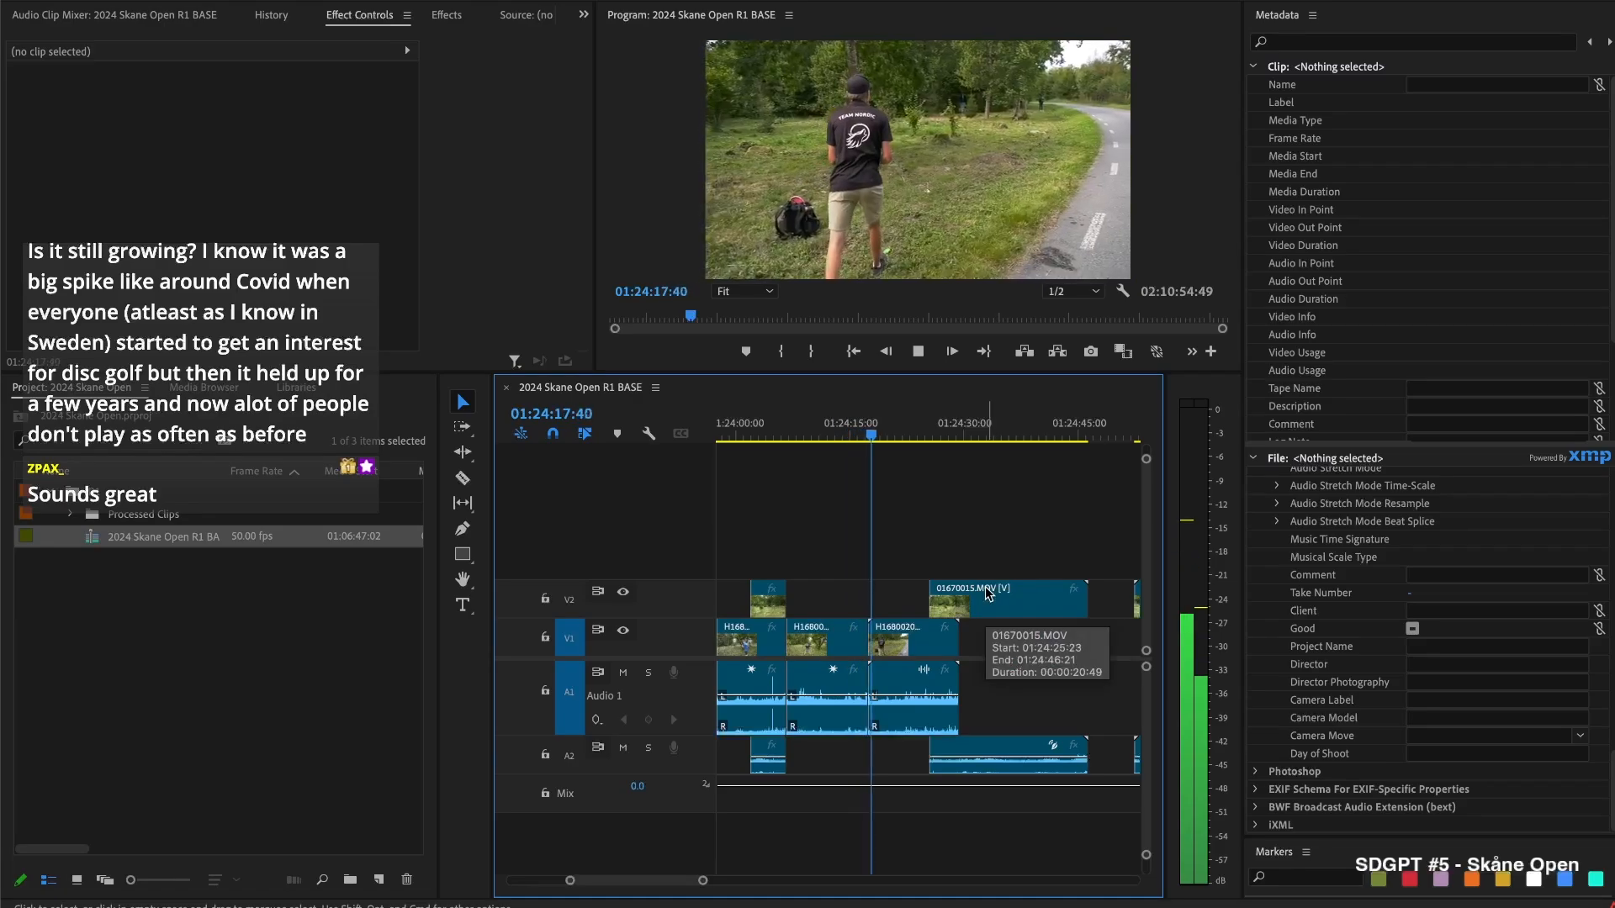
Shift the clips from H1680020.MOV onward about 4.5 seconds later and extend the end of H1680019.MOV to 01:24:18:04
click(904, 639)
key(a)
mouse_move(884, 641)
mouse_down()
mouse_move(920, 643)
mouse_move(875, 635)
mouse_up()
key(v)
click(911, 590)
Check the extended end of H1680019.MOV, close the gap before H1680020.MOV and trim the start of 01670015.MOV to about 01:24:30
click(856, 419)
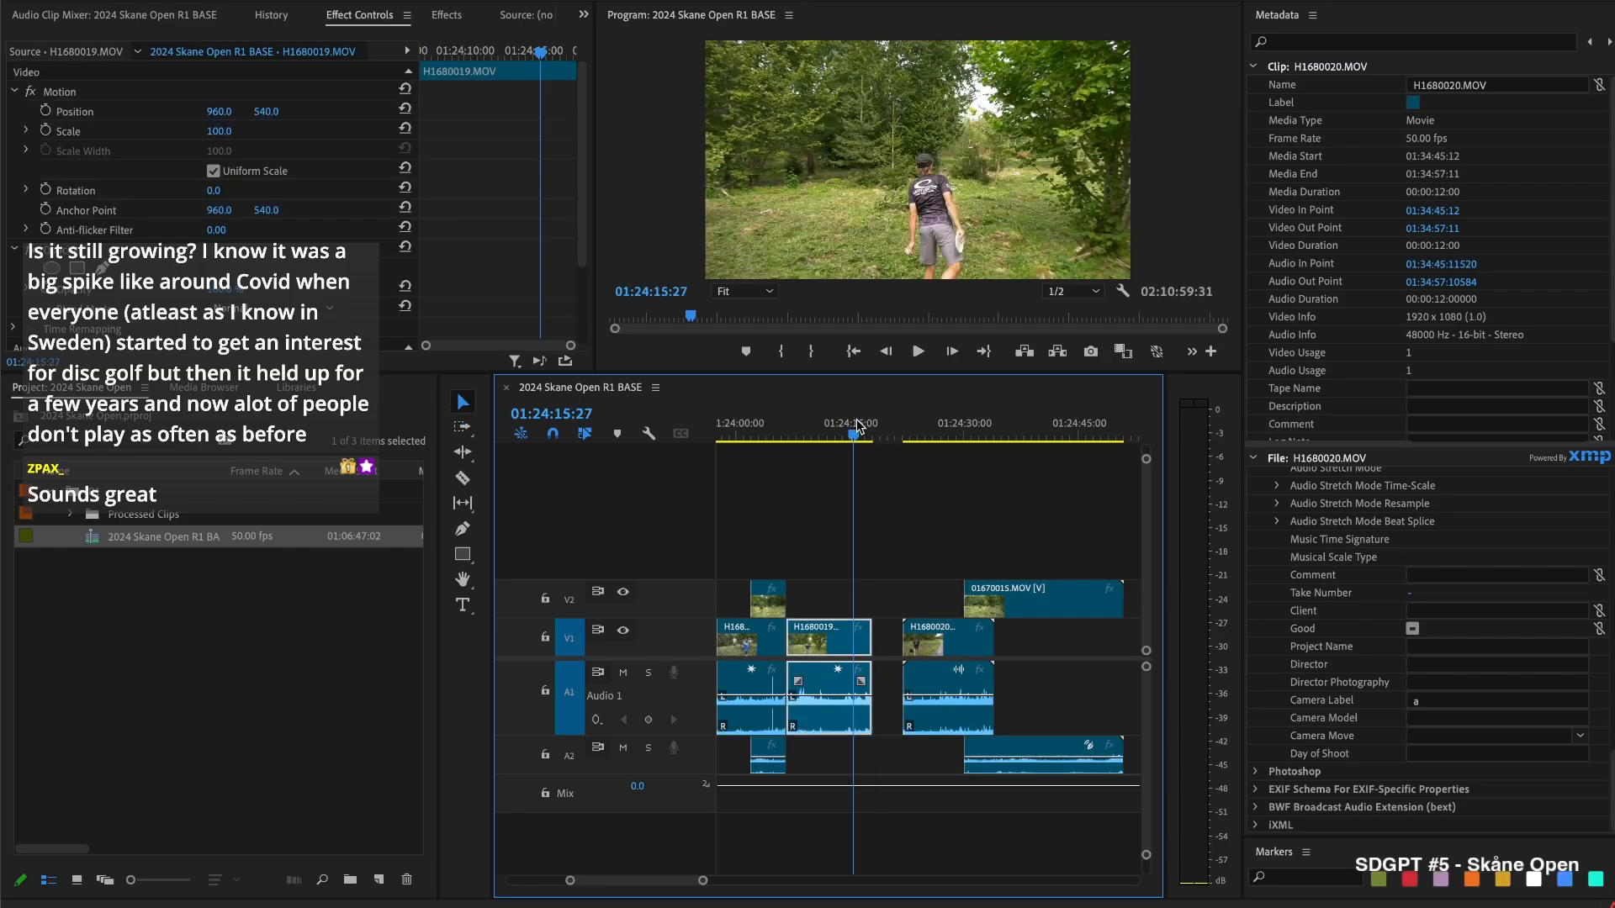
key(space)
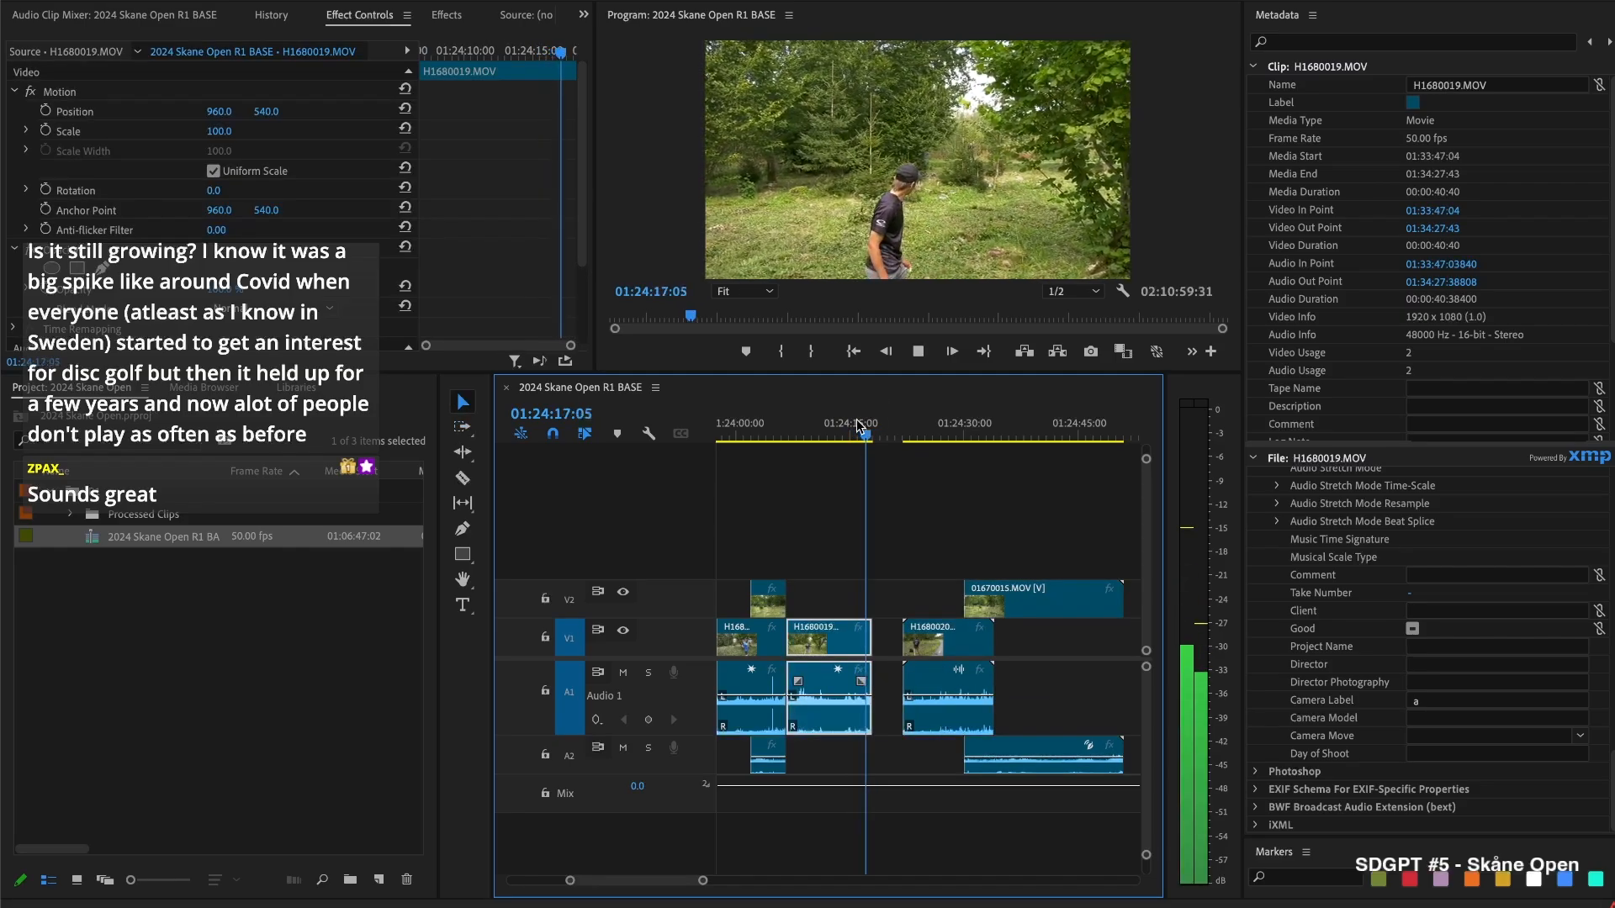
key(space)
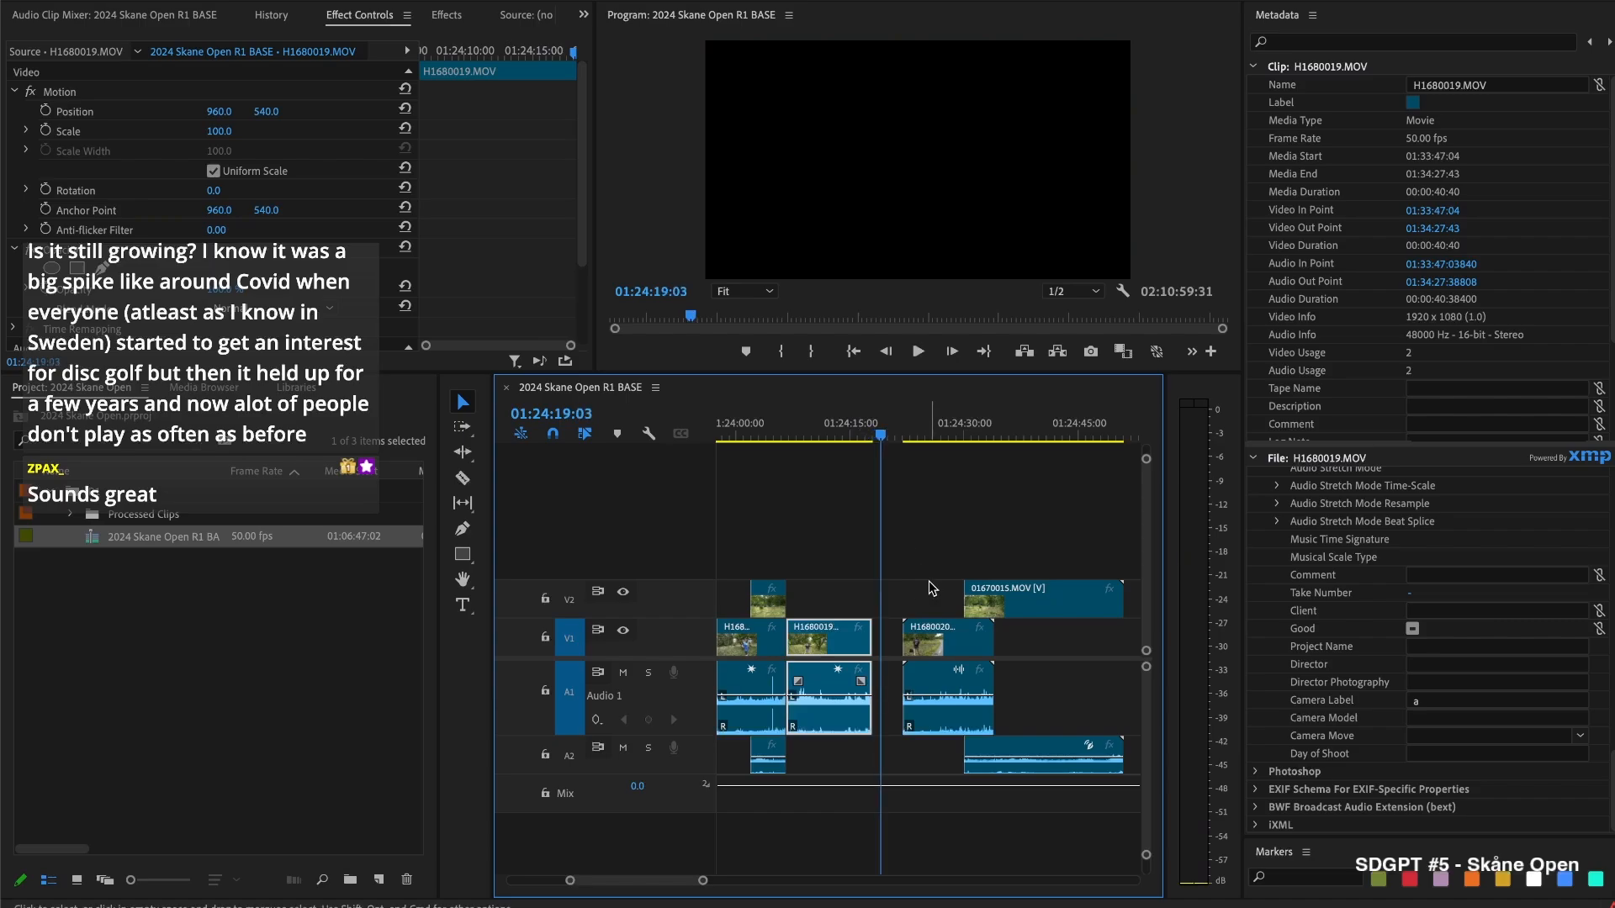
click(889, 643)
key(BackSpace)
drag(935, 613, 964, 611)
Cut H1680020.MOV at 01:24:20:46, remove the section before the cut and close the gap
click(884, 434)
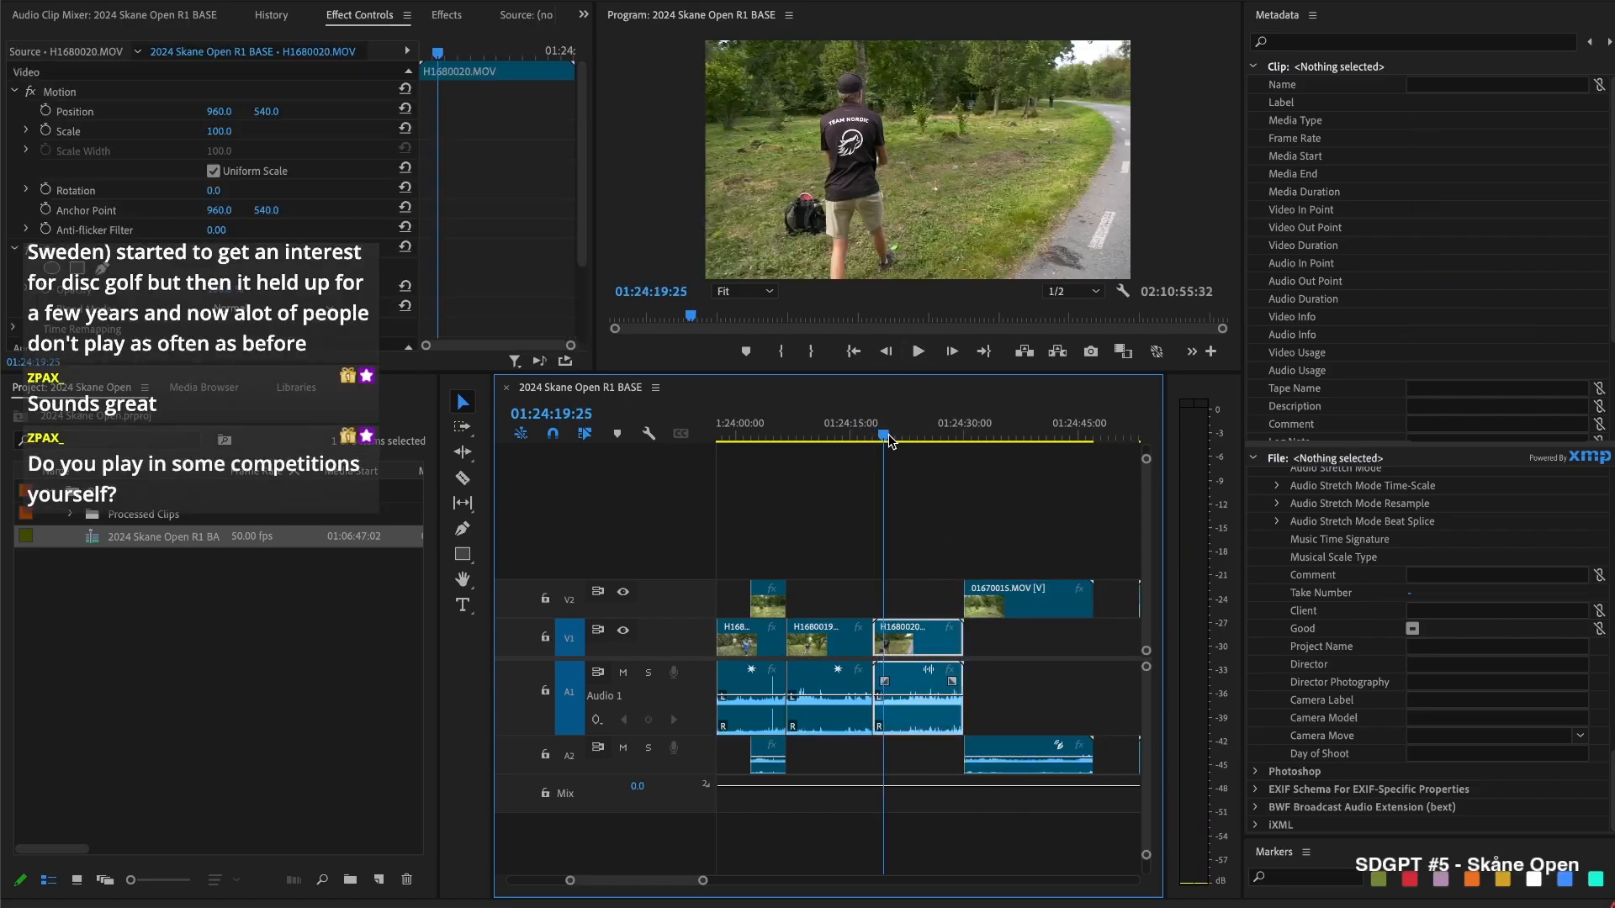
click(888, 434)
key(space)
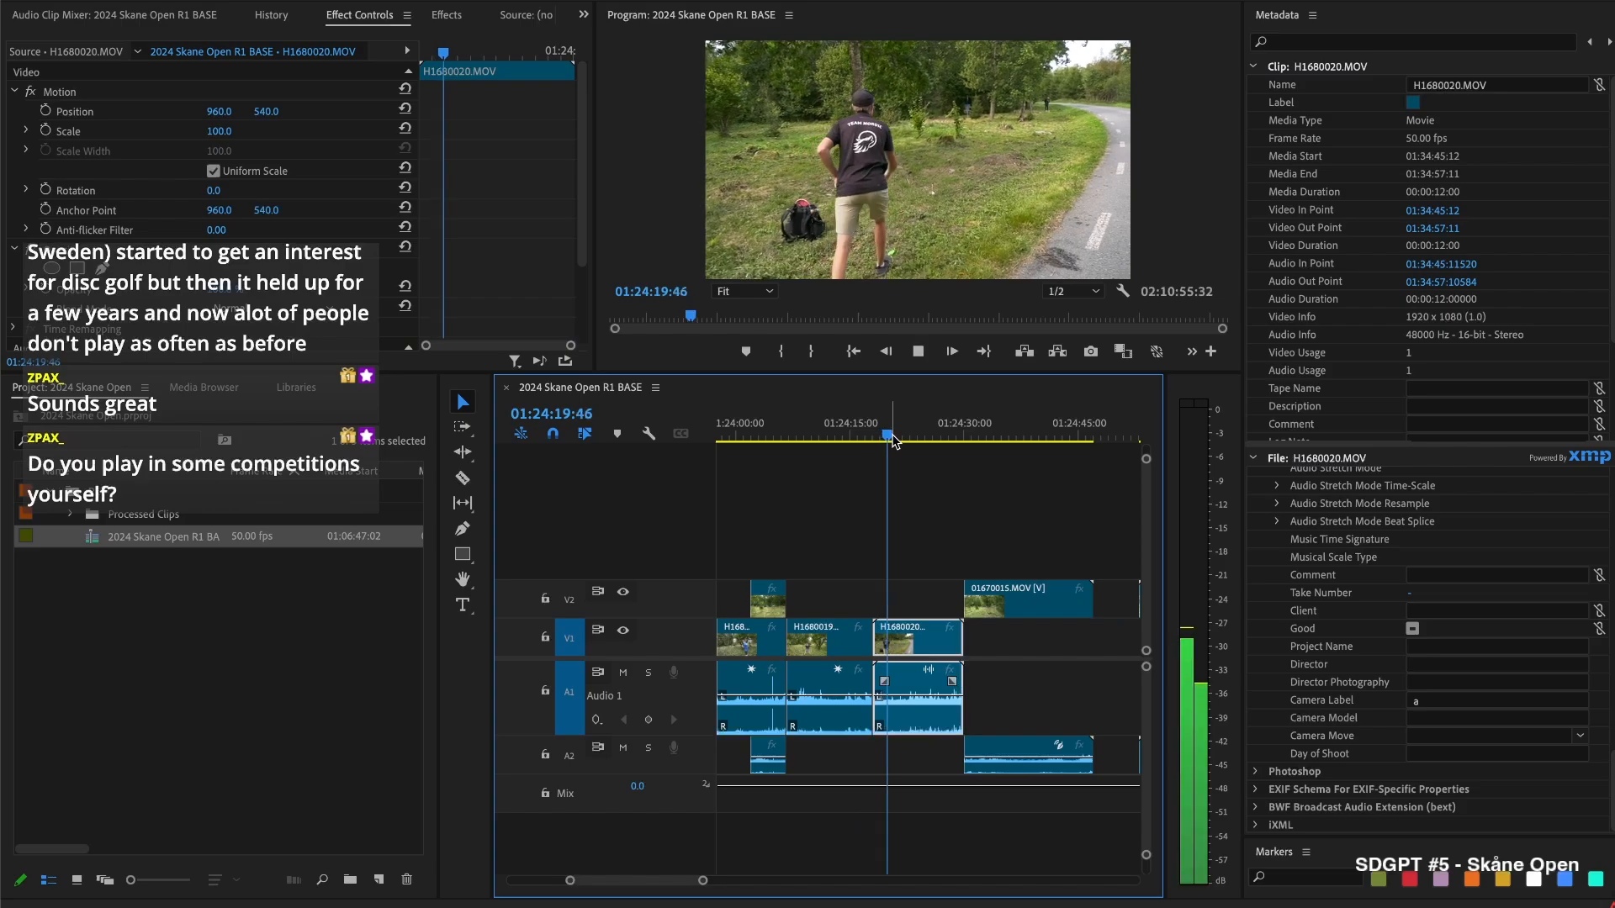
key(space)
key(ctrl+k)
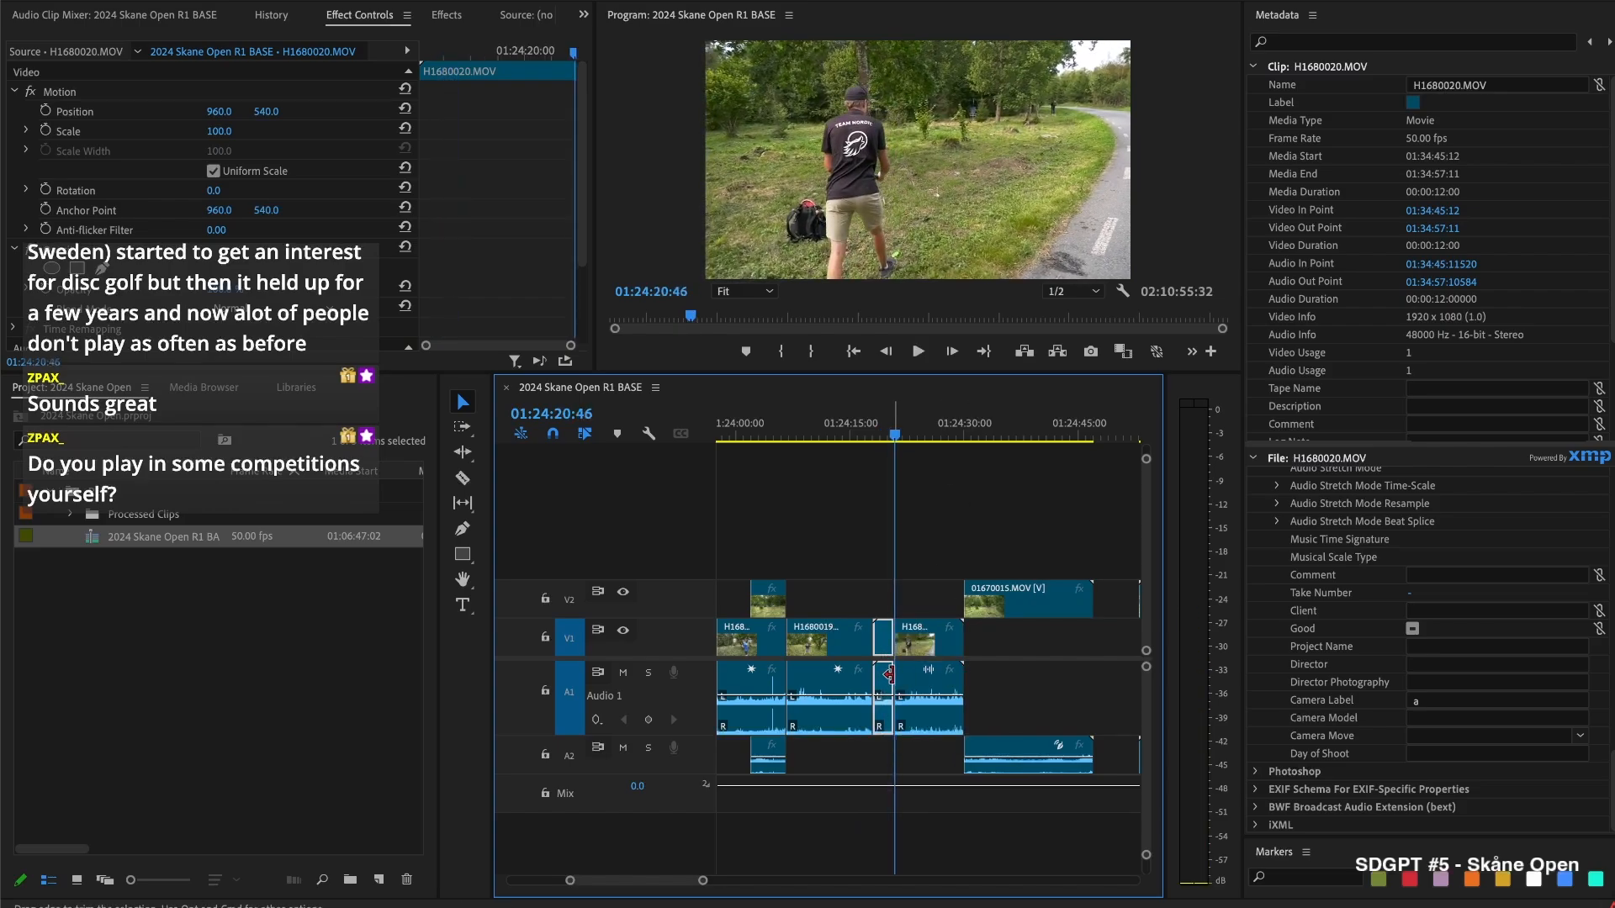
key(Delete)
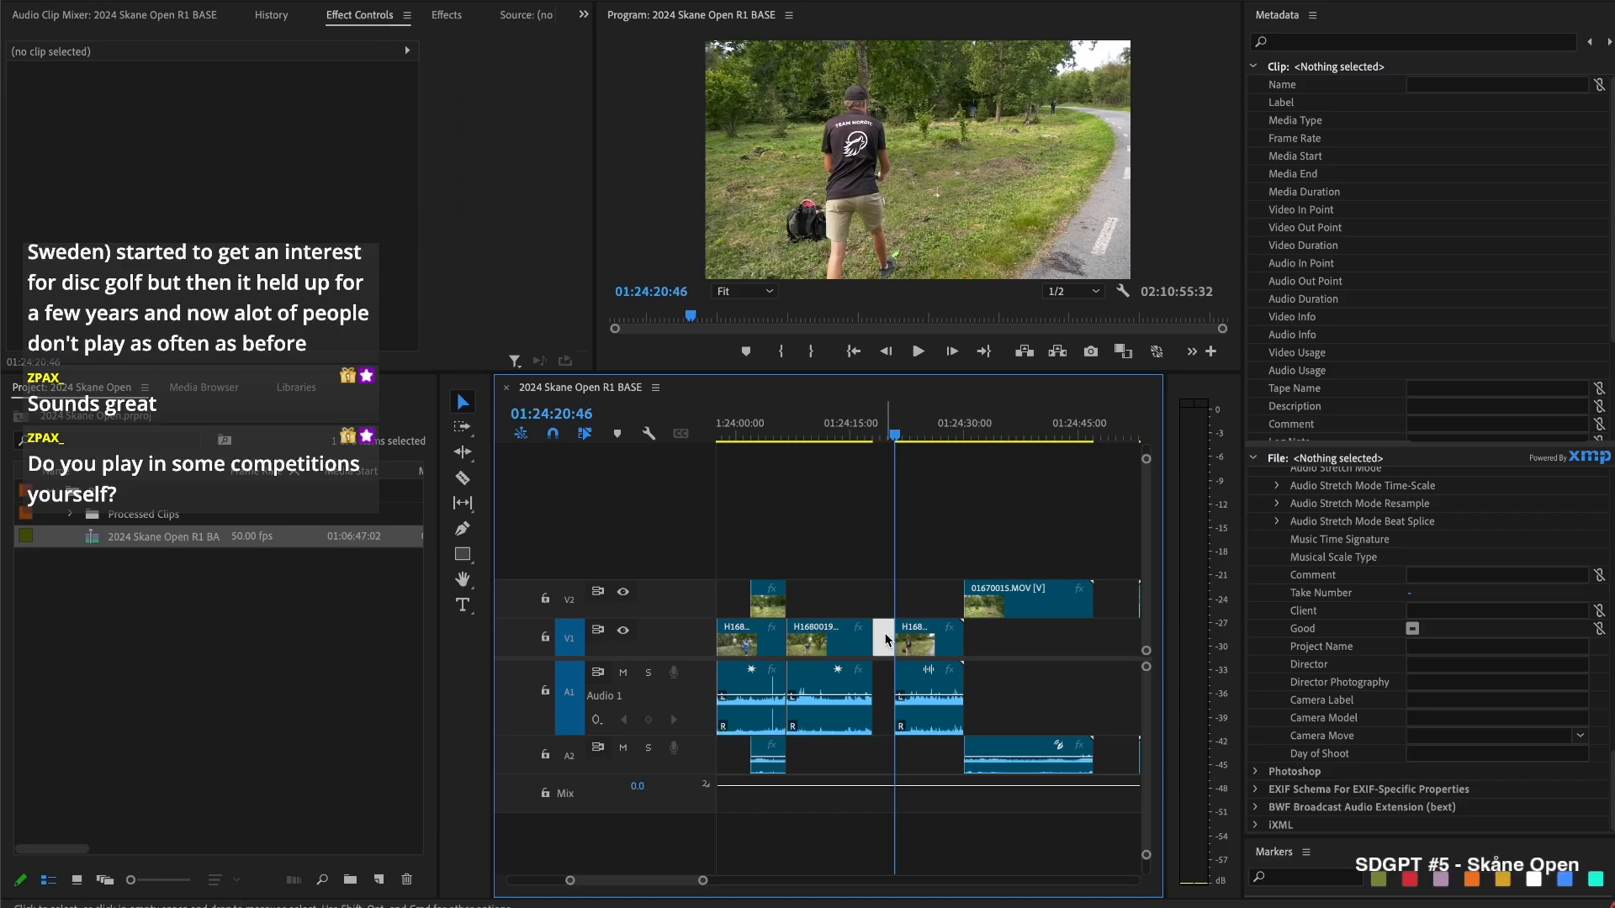
key(Delete)
key(Up)
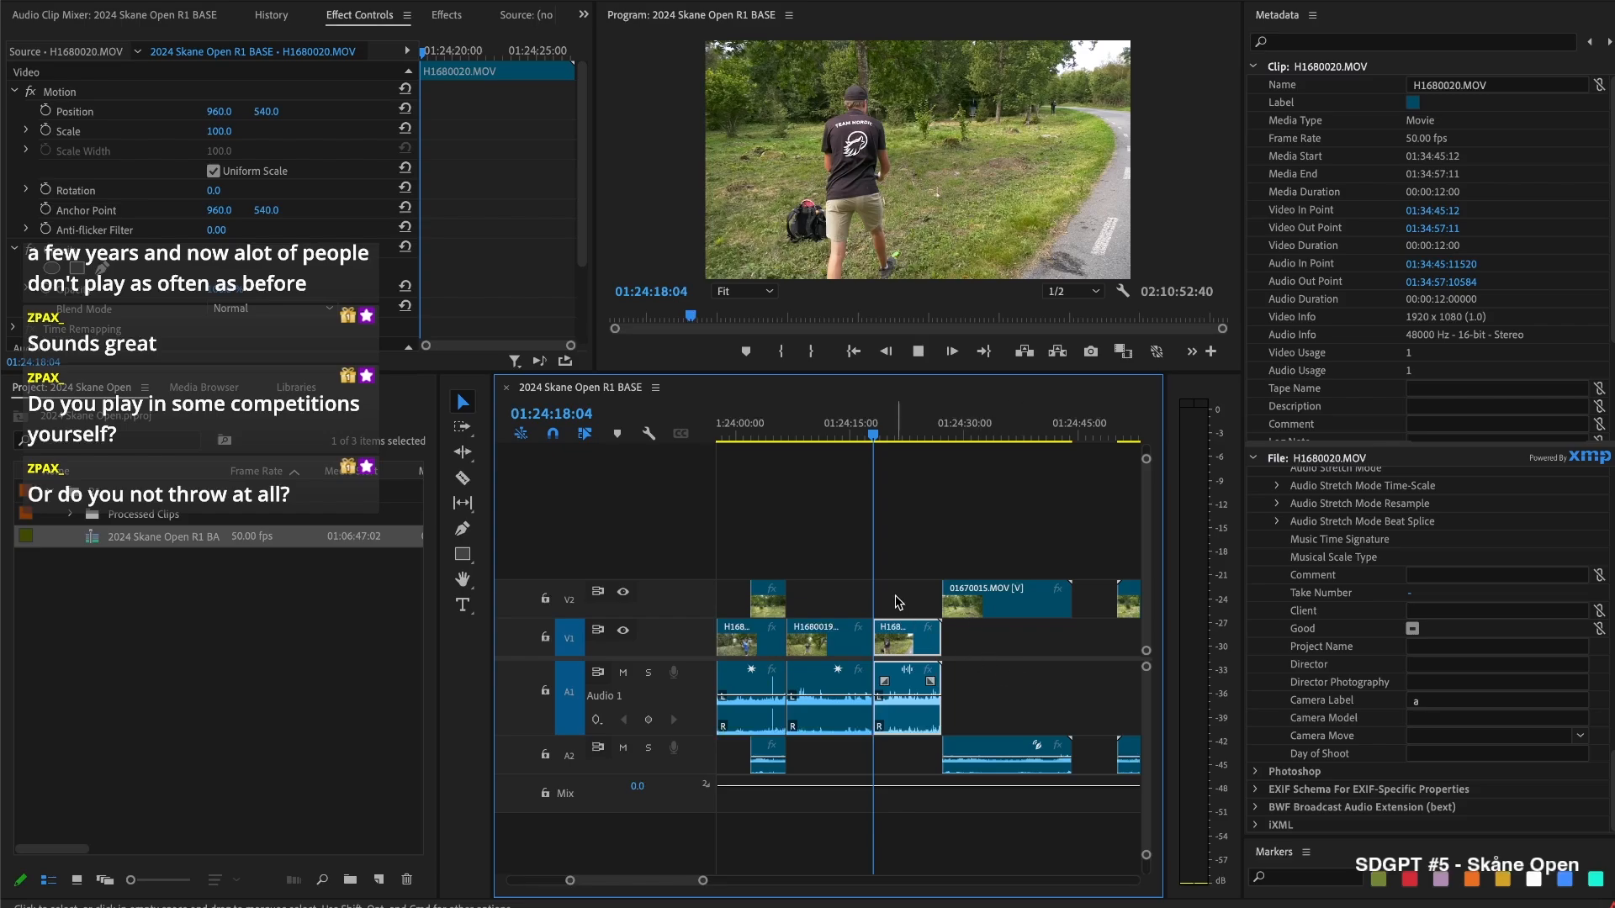
Play the throw in H1680020.MOV through to the basket and trim the clip's end to about 01:24:26
key(space)
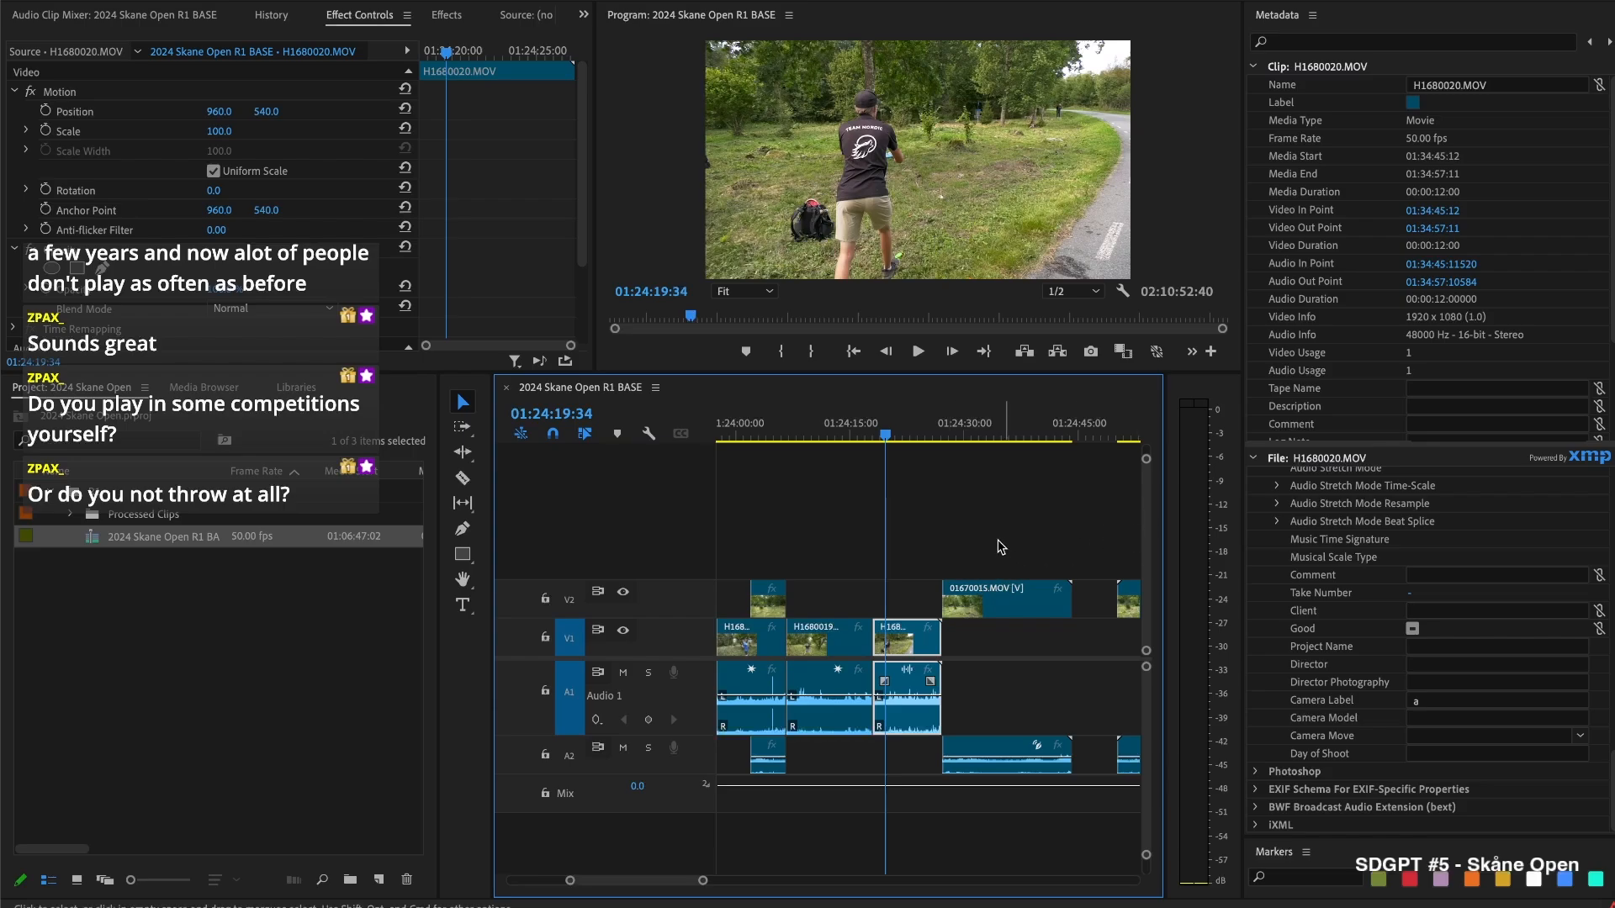
click(1007, 549)
key(Up)
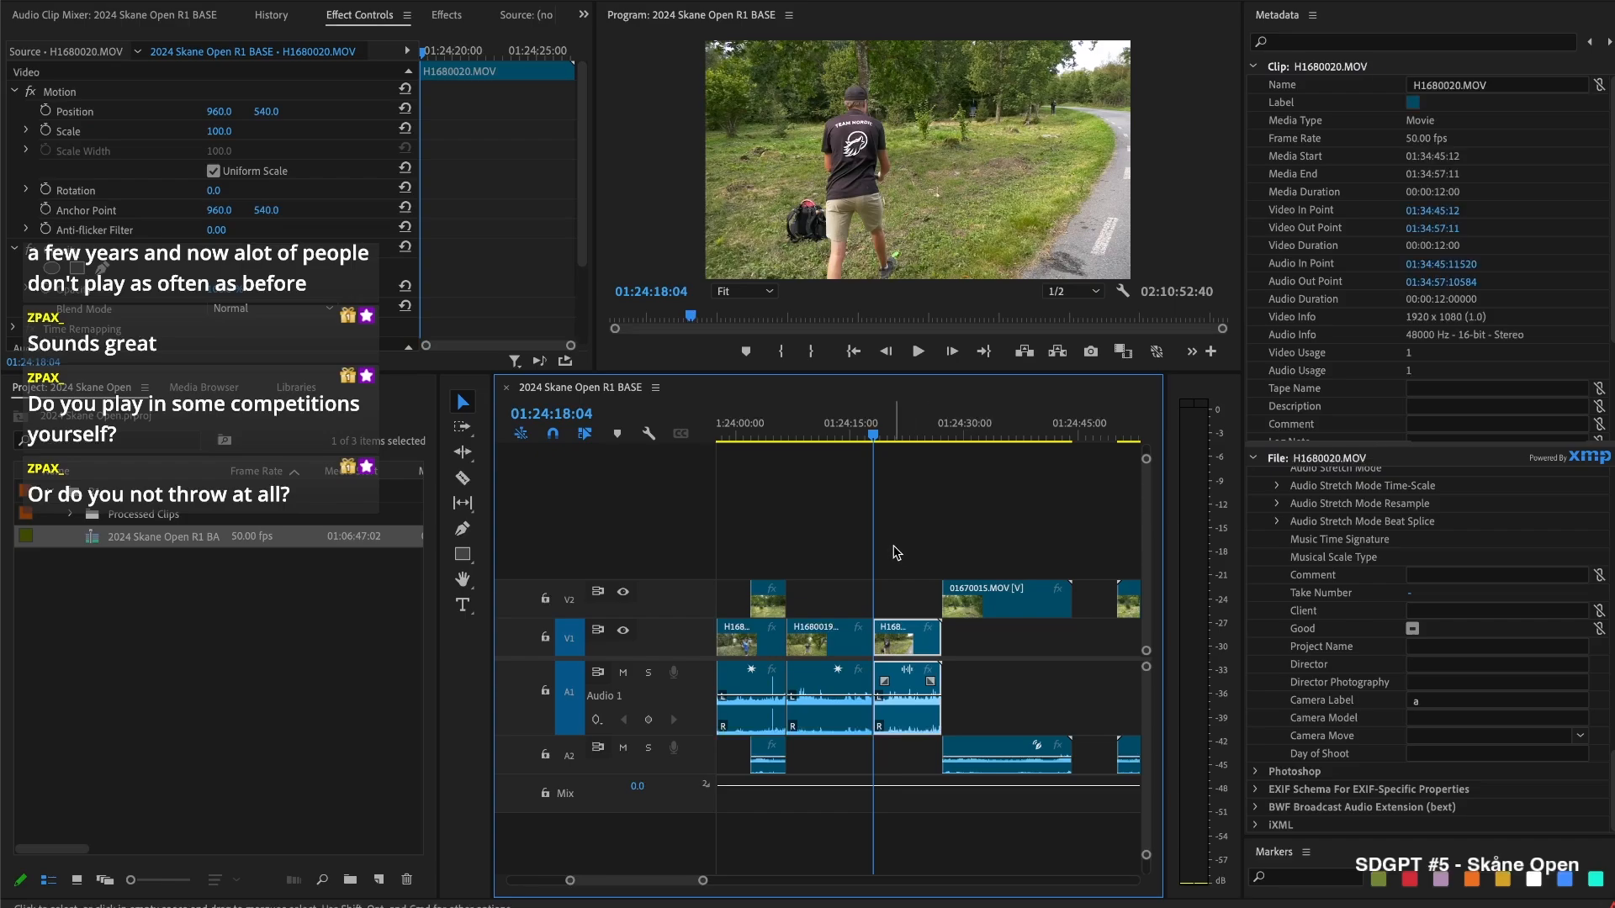
click(892, 549)
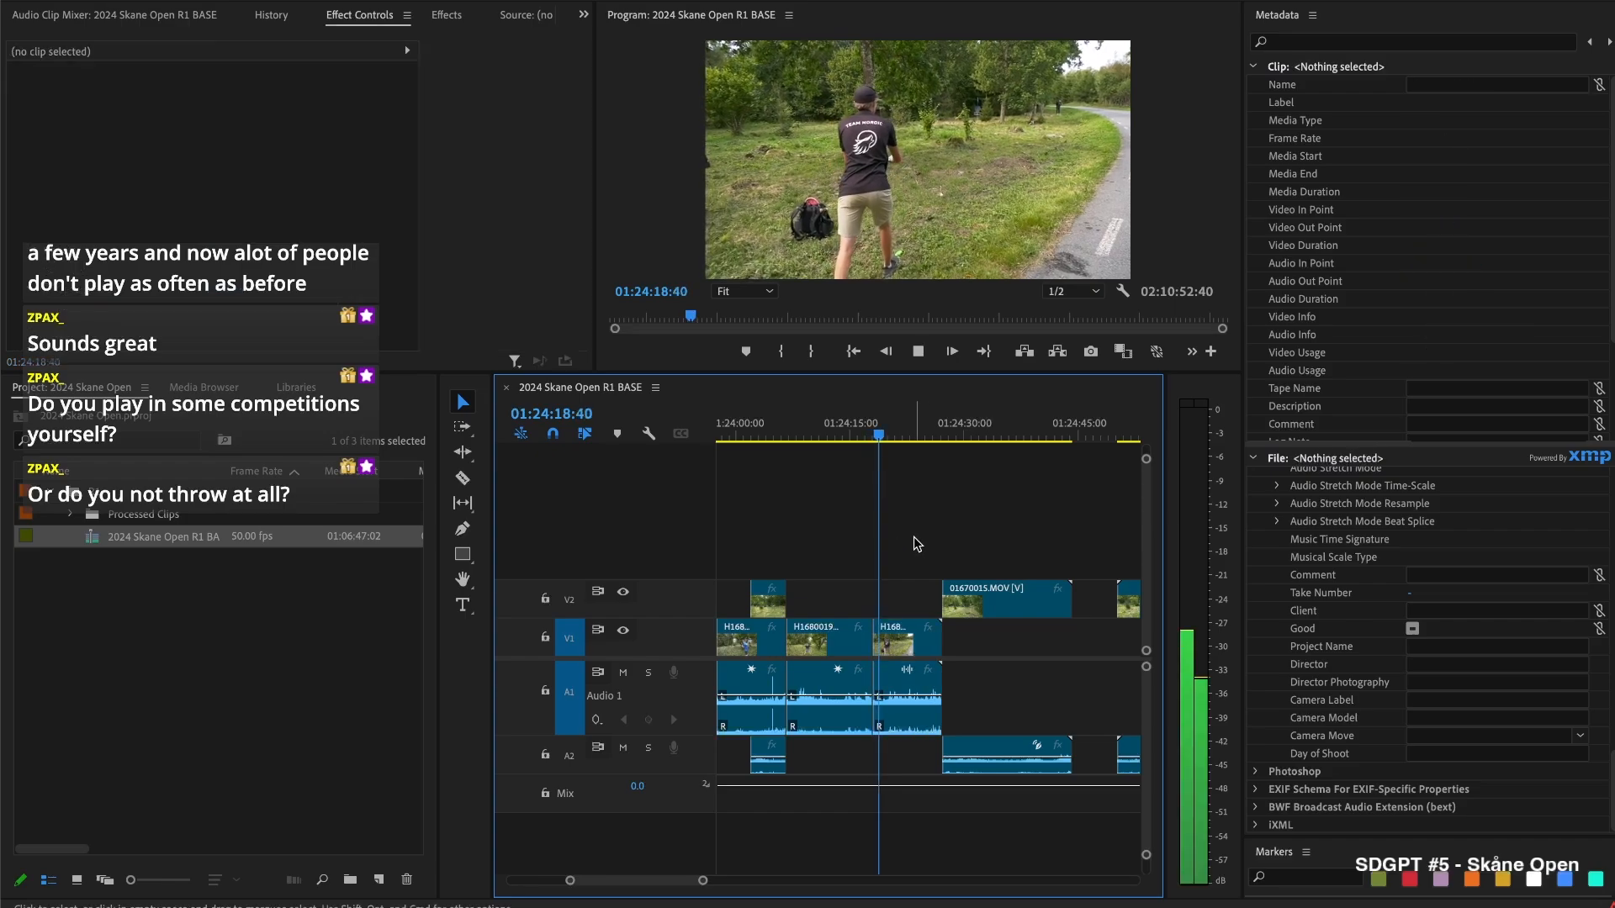
key(space)
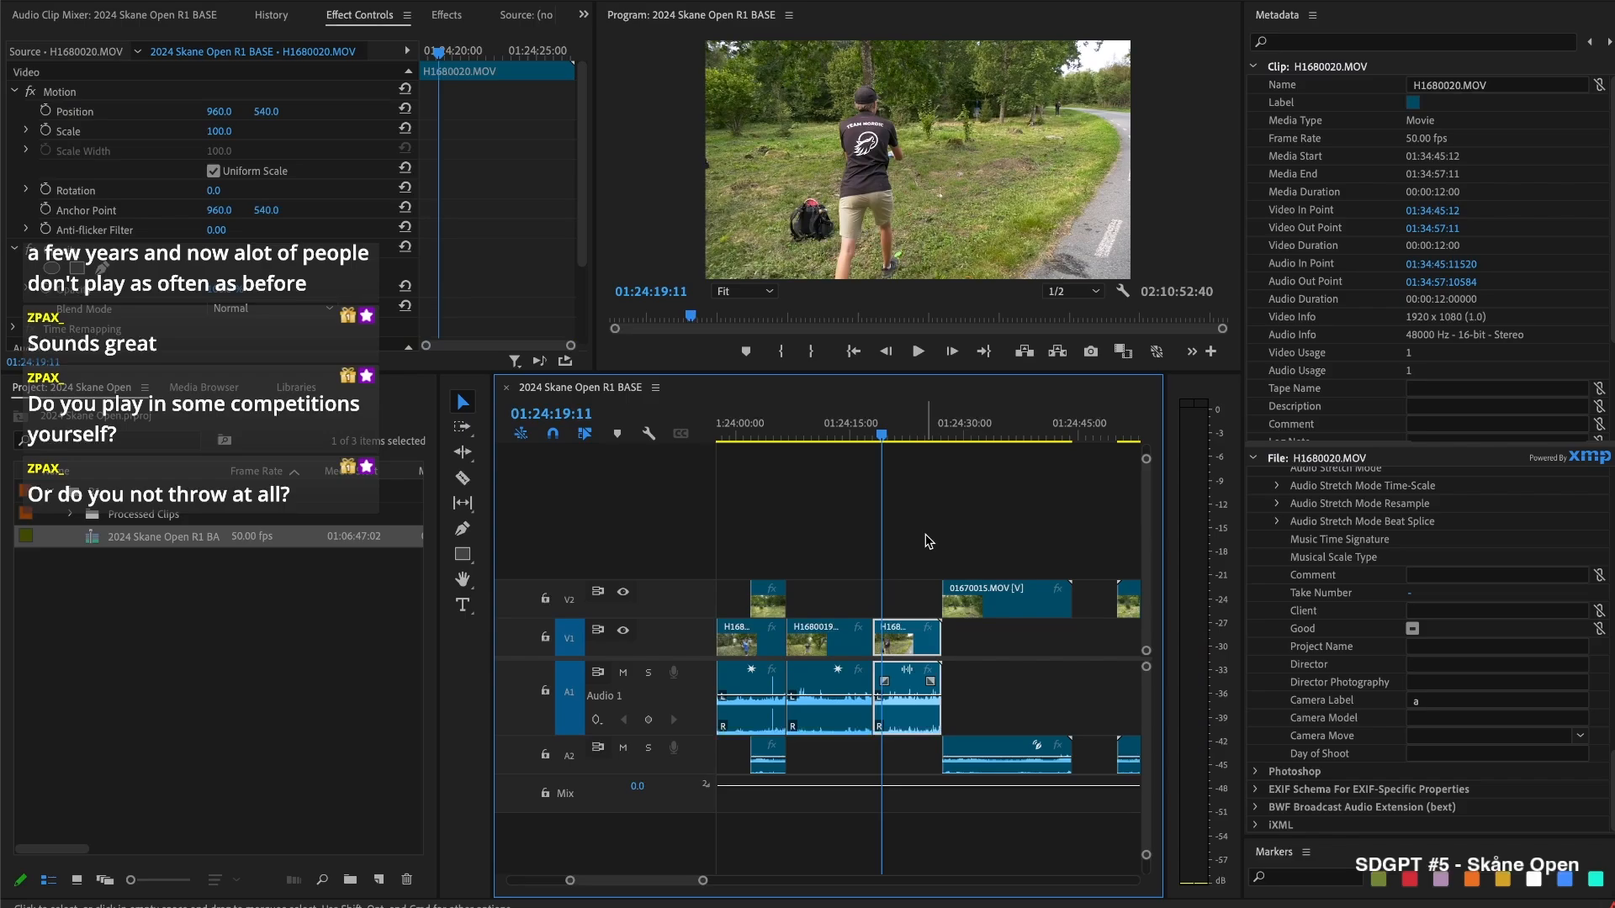
click(932, 553)
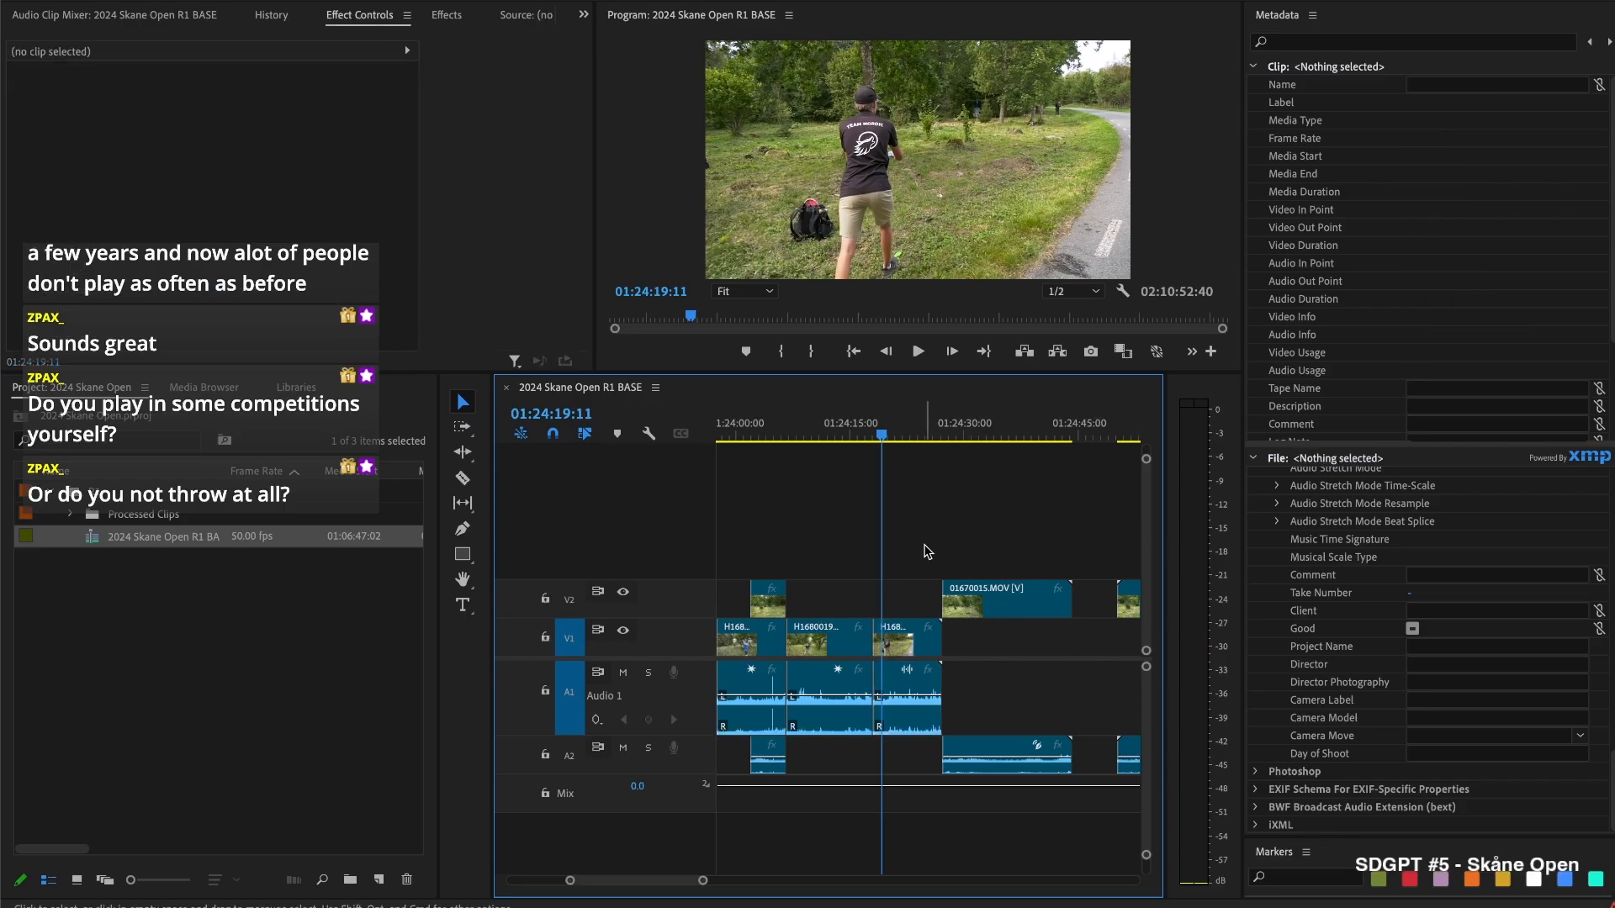
key(space)
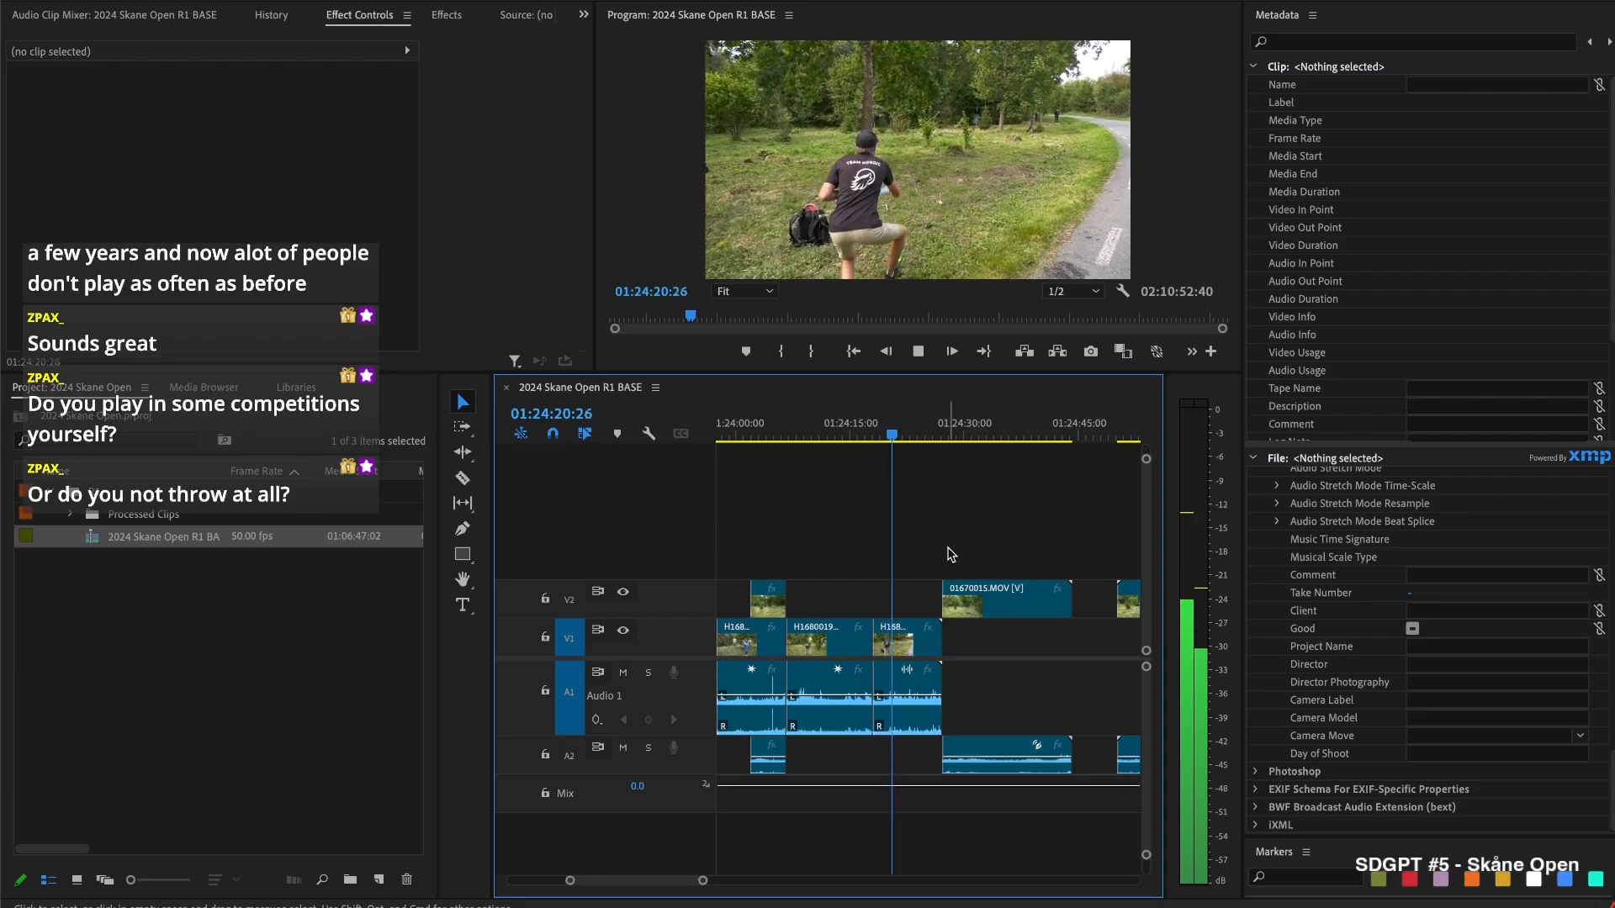
click(925, 644)
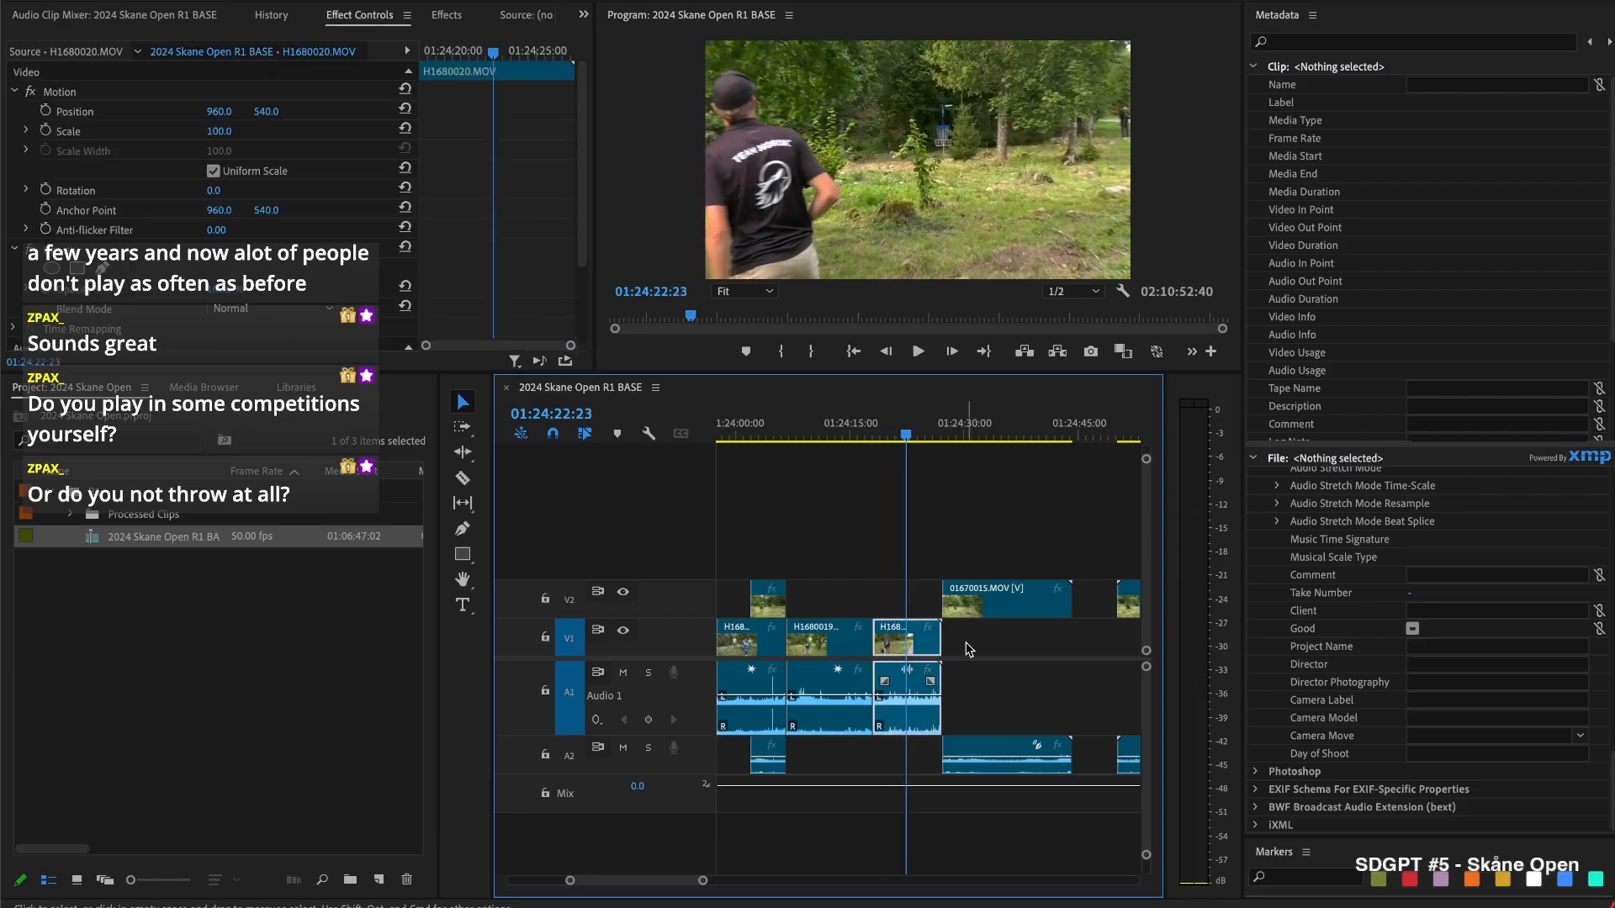
key(space)
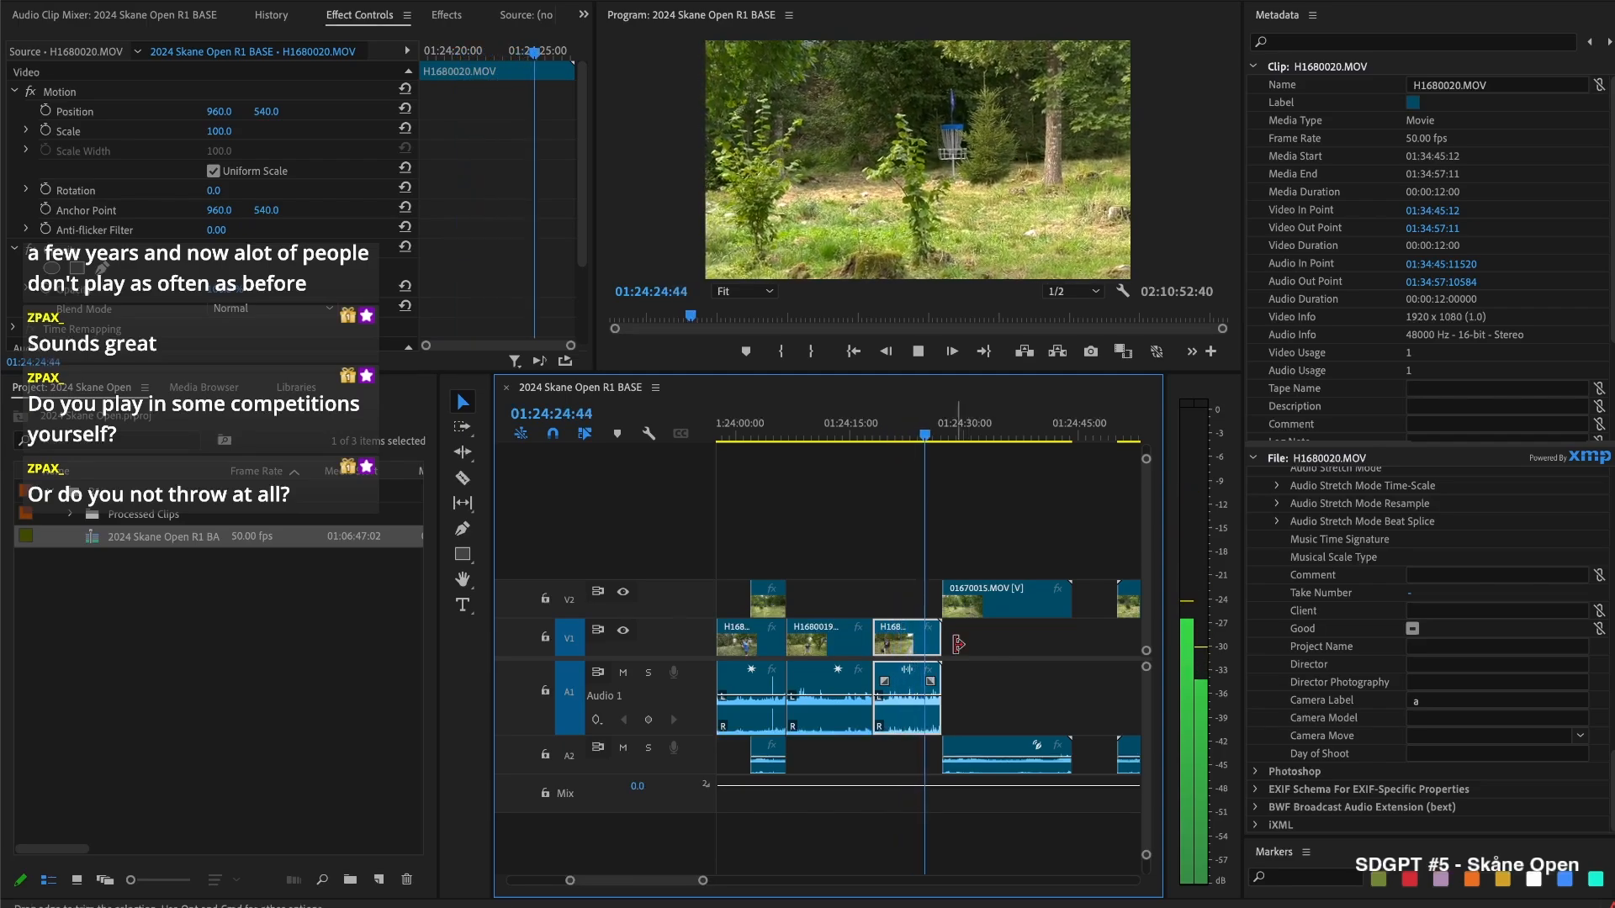
drag(937, 646, 927, 643)
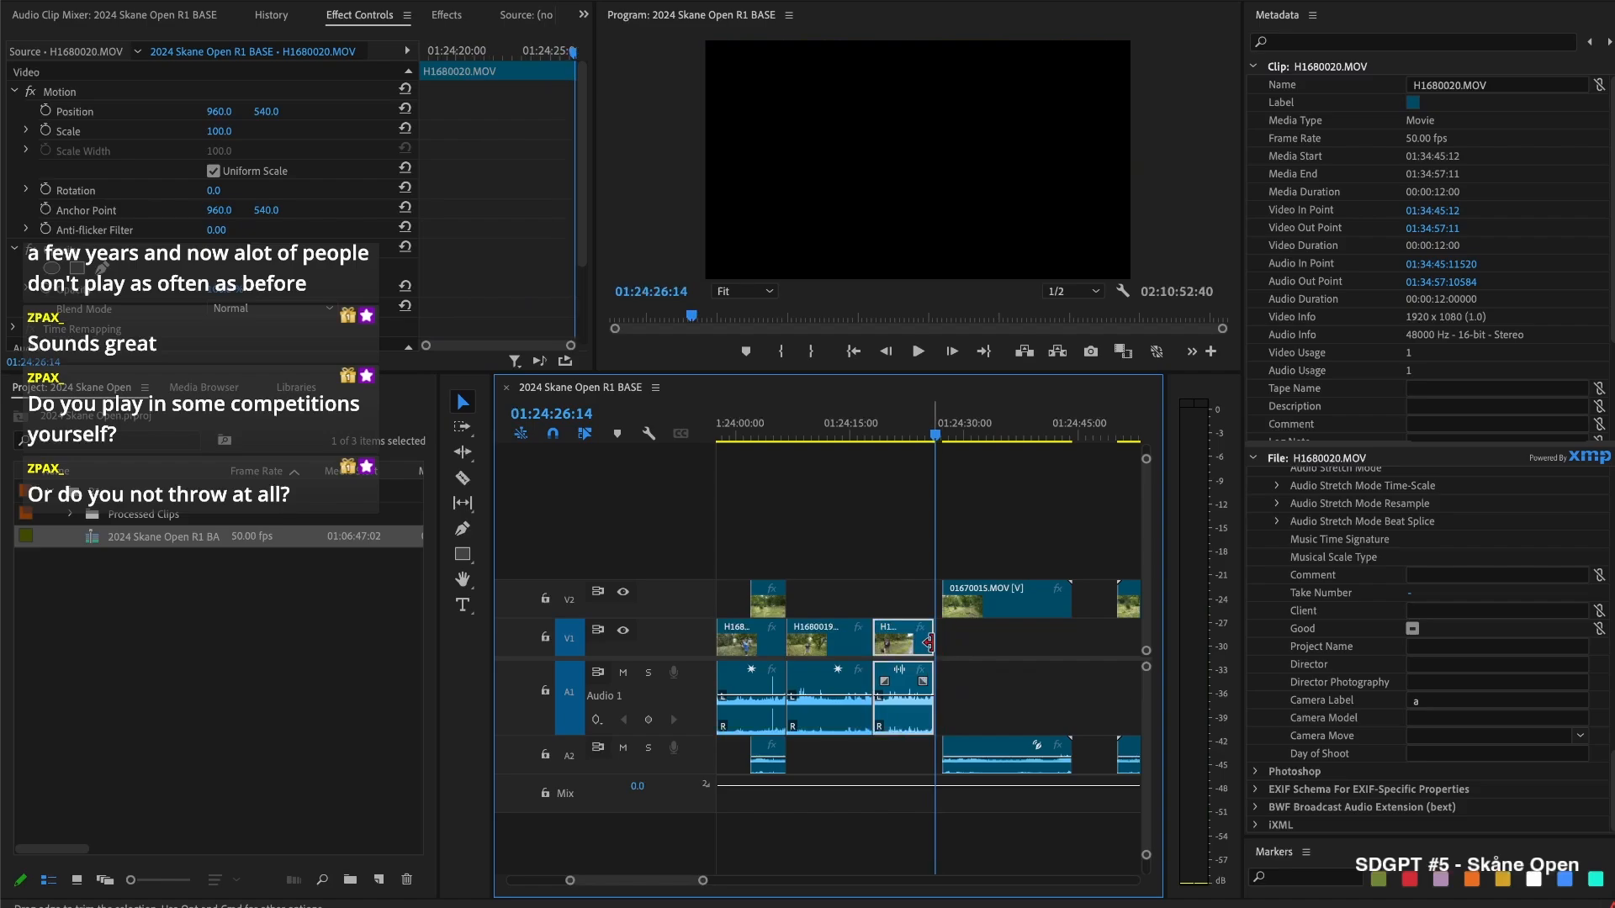
Delete the leftover 01670015.MOV clip after H1680020.MOV and trim the start of 01670016.MOV to about 01:25:18
drag(940, 431, 1122, 441)
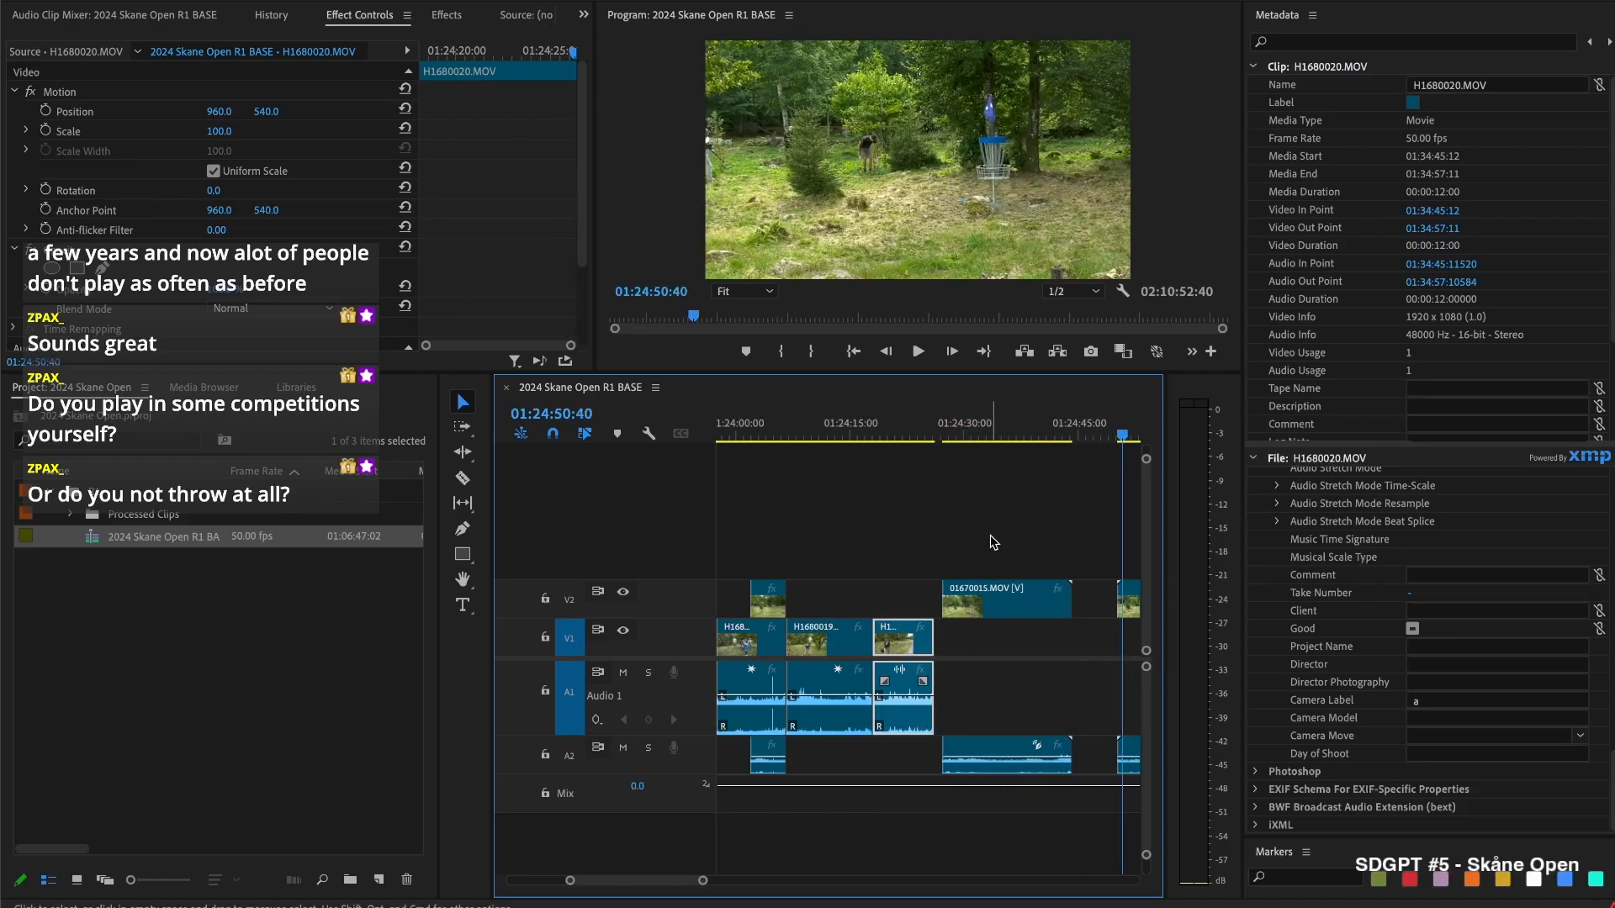
click(1001, 598)
key(Delete)
scroll(866, 504, down, 5)
drag(871, 607, 1081, 597)
Cut H1680021.MOV at about 01:25:09, remove the section before the cut, close the gap and play the throw
drag(910, 433, 1011, 446)
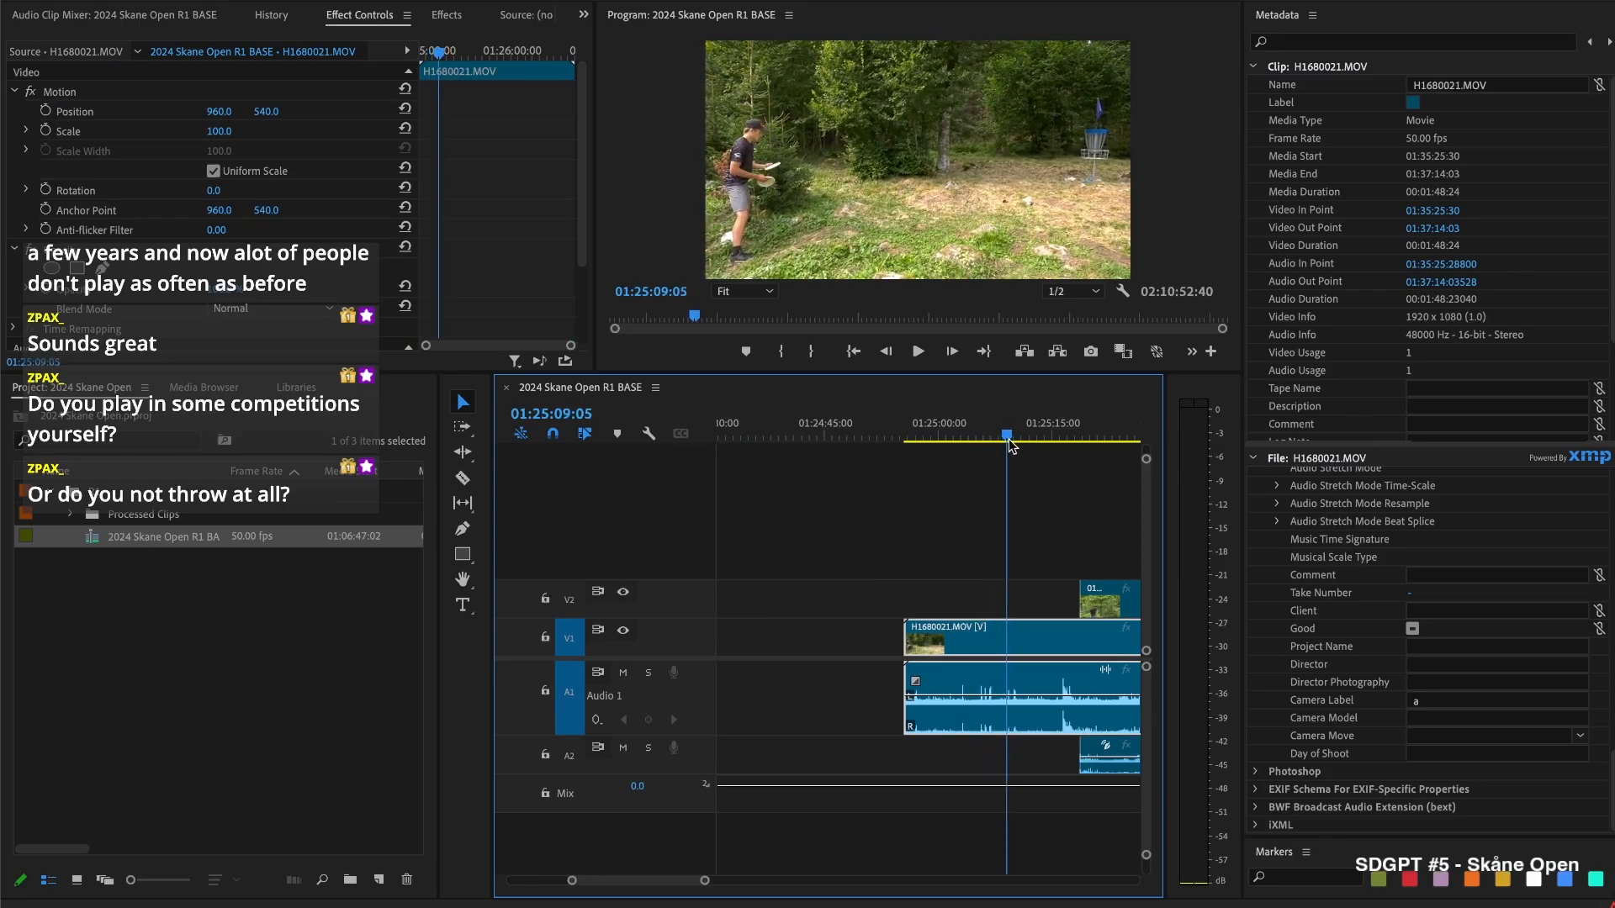
key(super+k)
key(Delete)
click(928, 643)
key(Delete)
key(space)
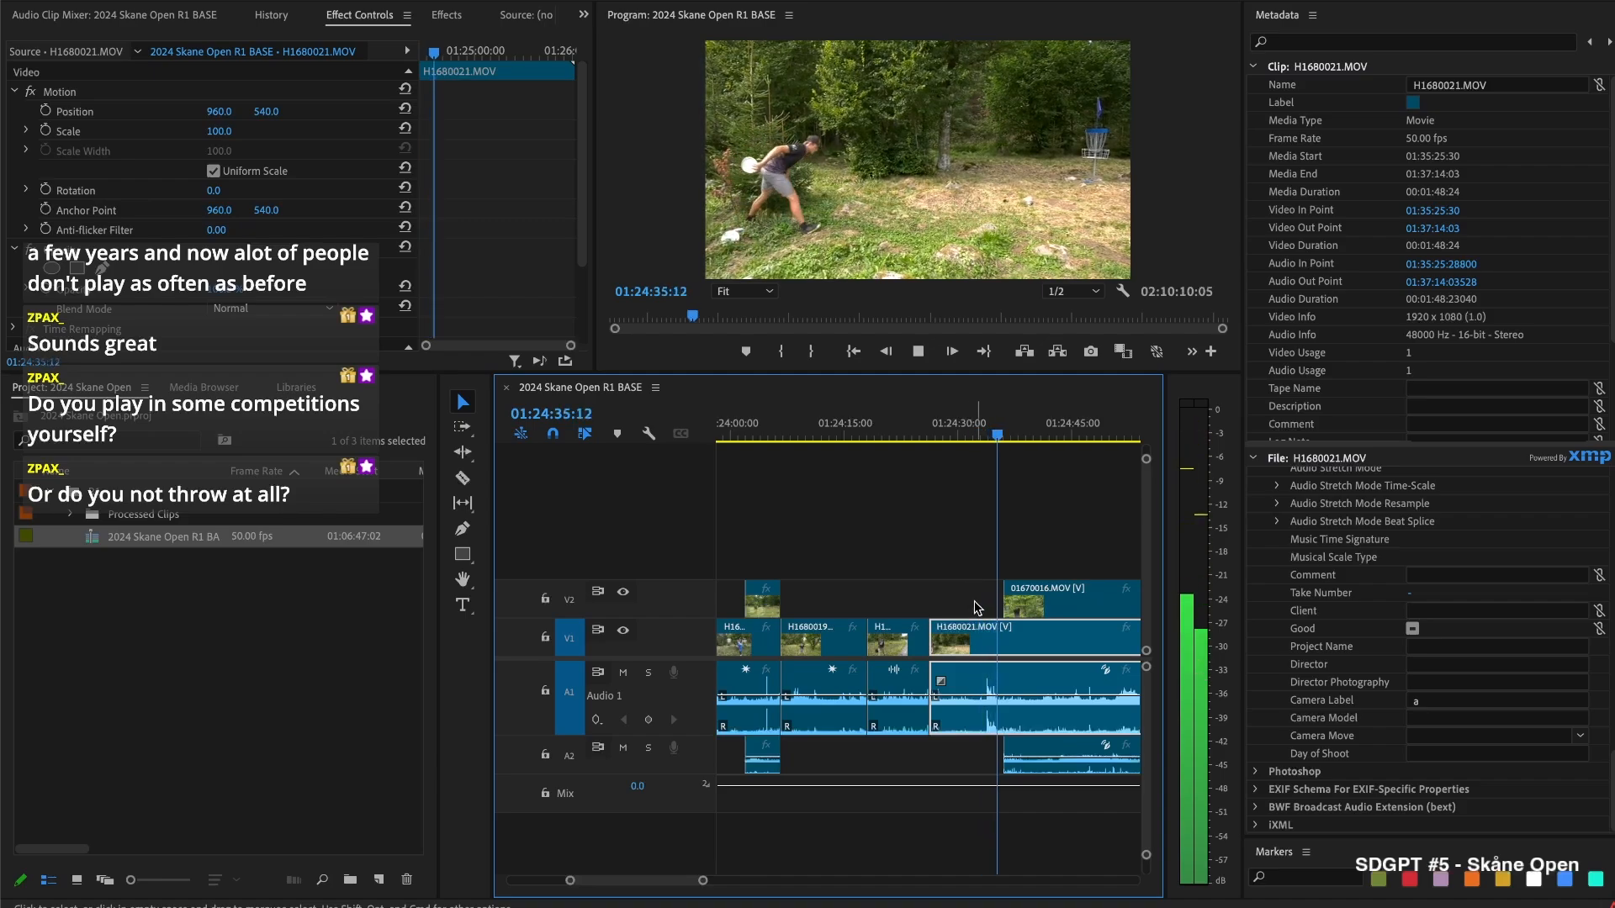
Trim the start of 01670016.MOV to about 01:24:50, play the throw and cut H1680021.MOV at 01:24:42:40
key(space)
drag(1007, 586, 1107, 586)
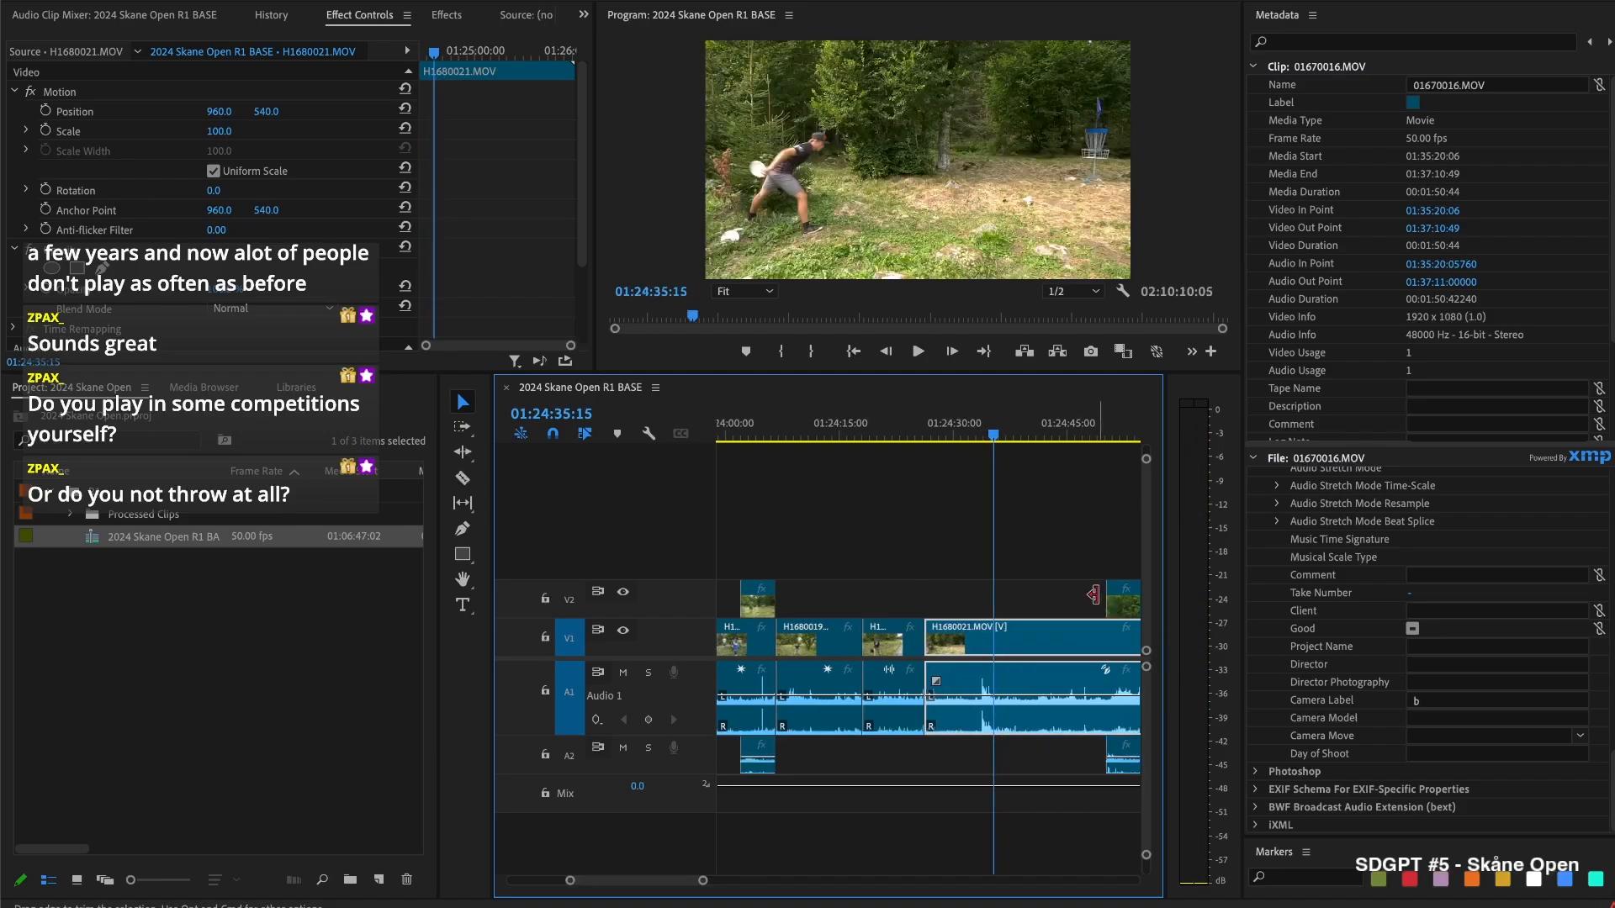
key(space)
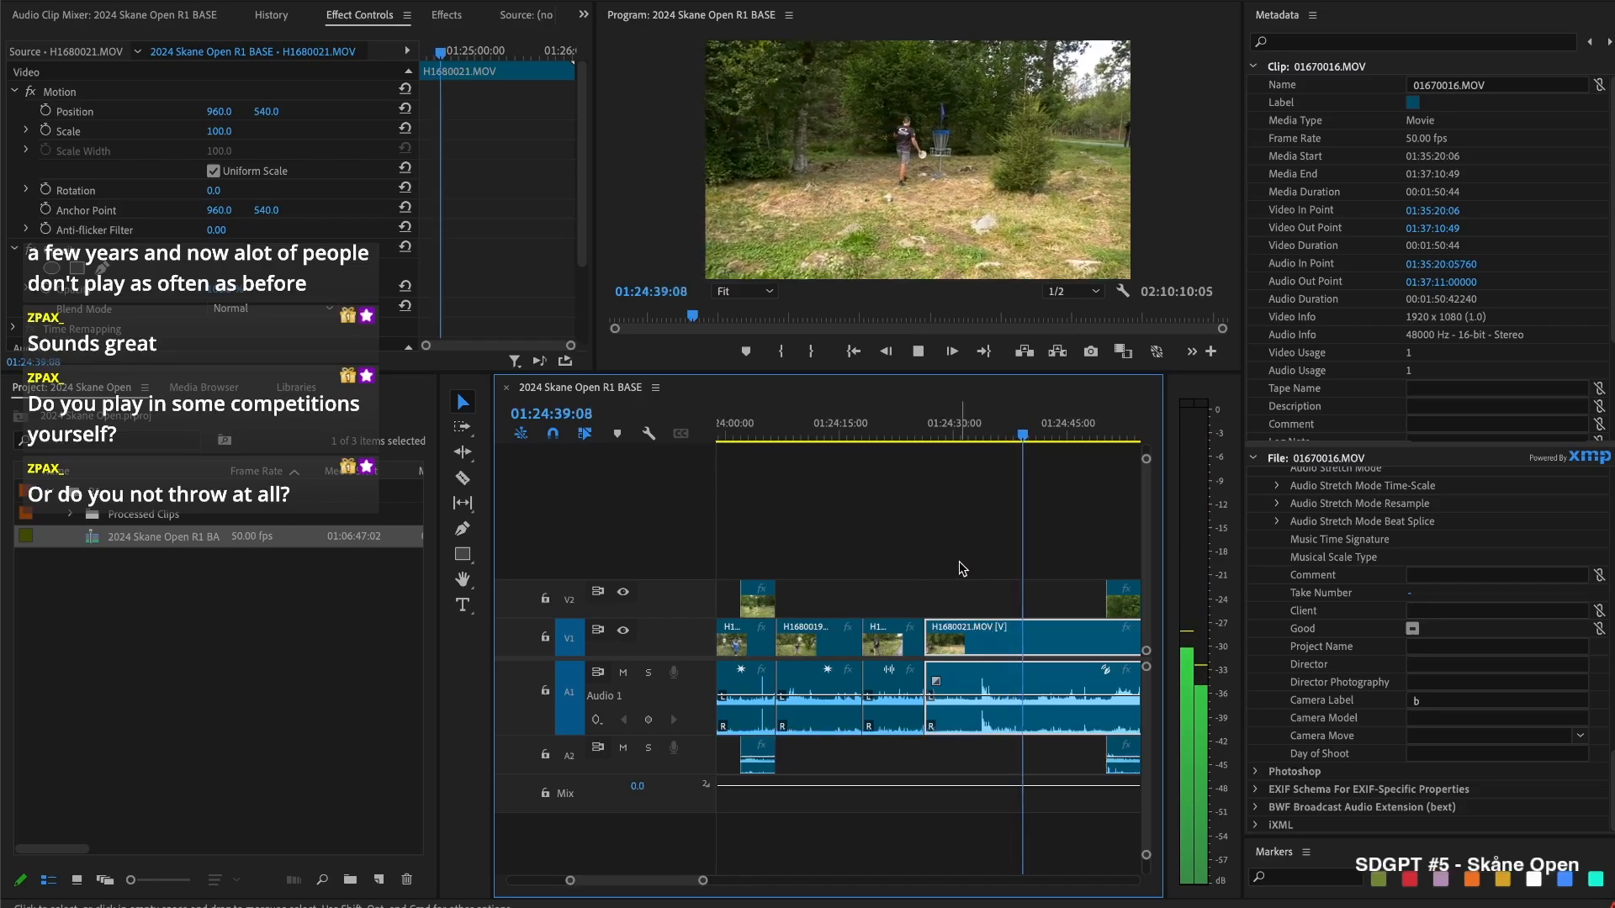
key(space)
key(space)
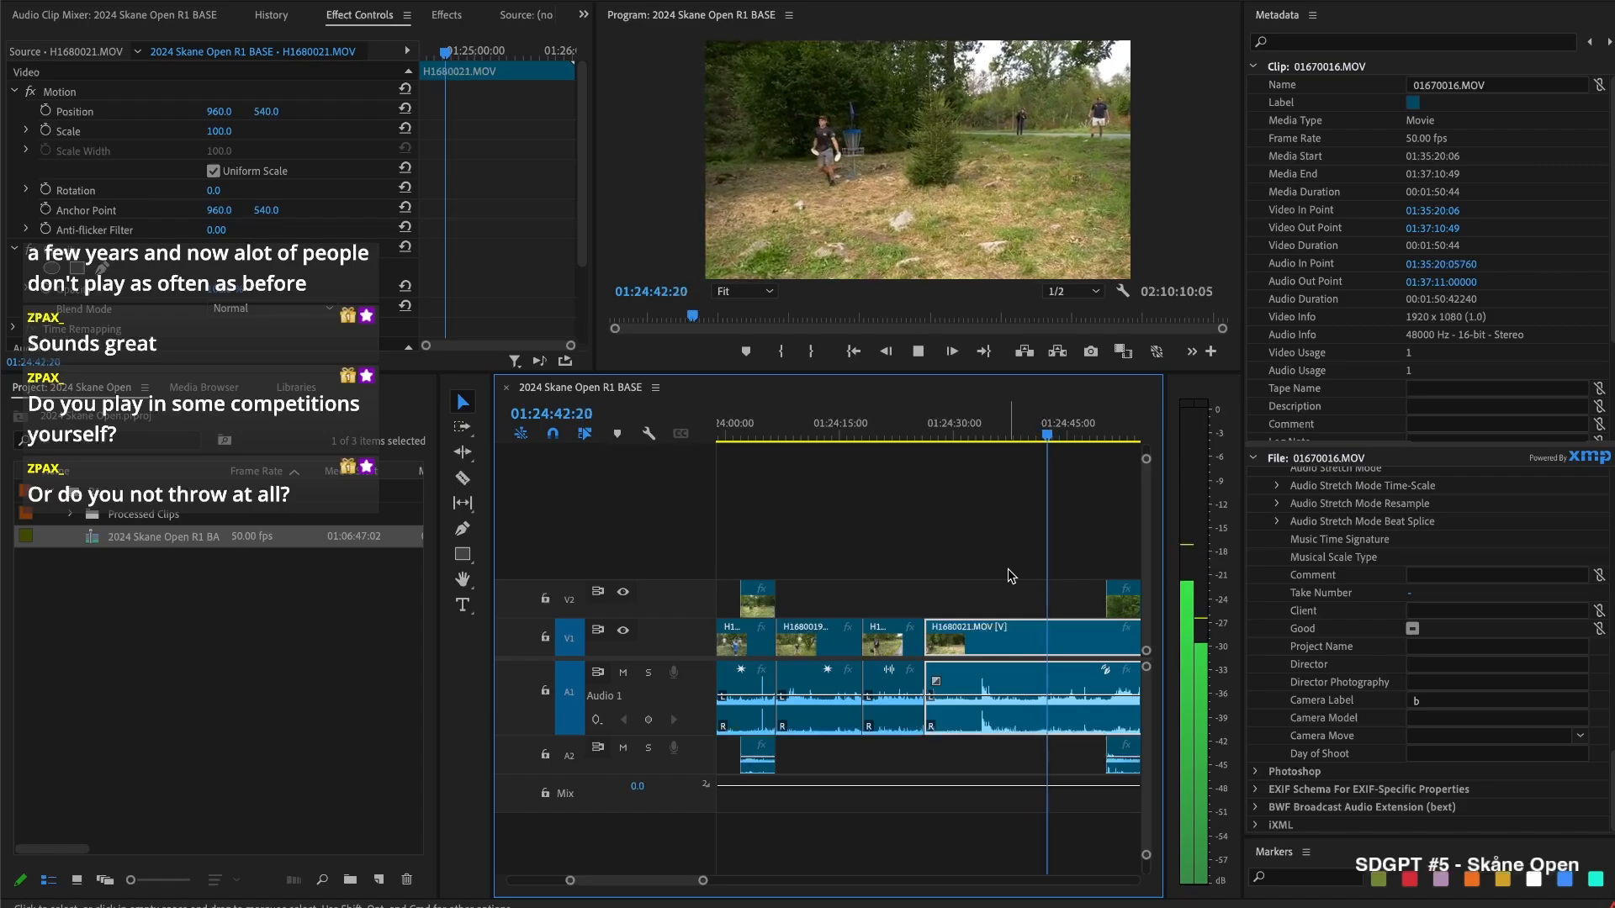
key(space)
key(super+k)
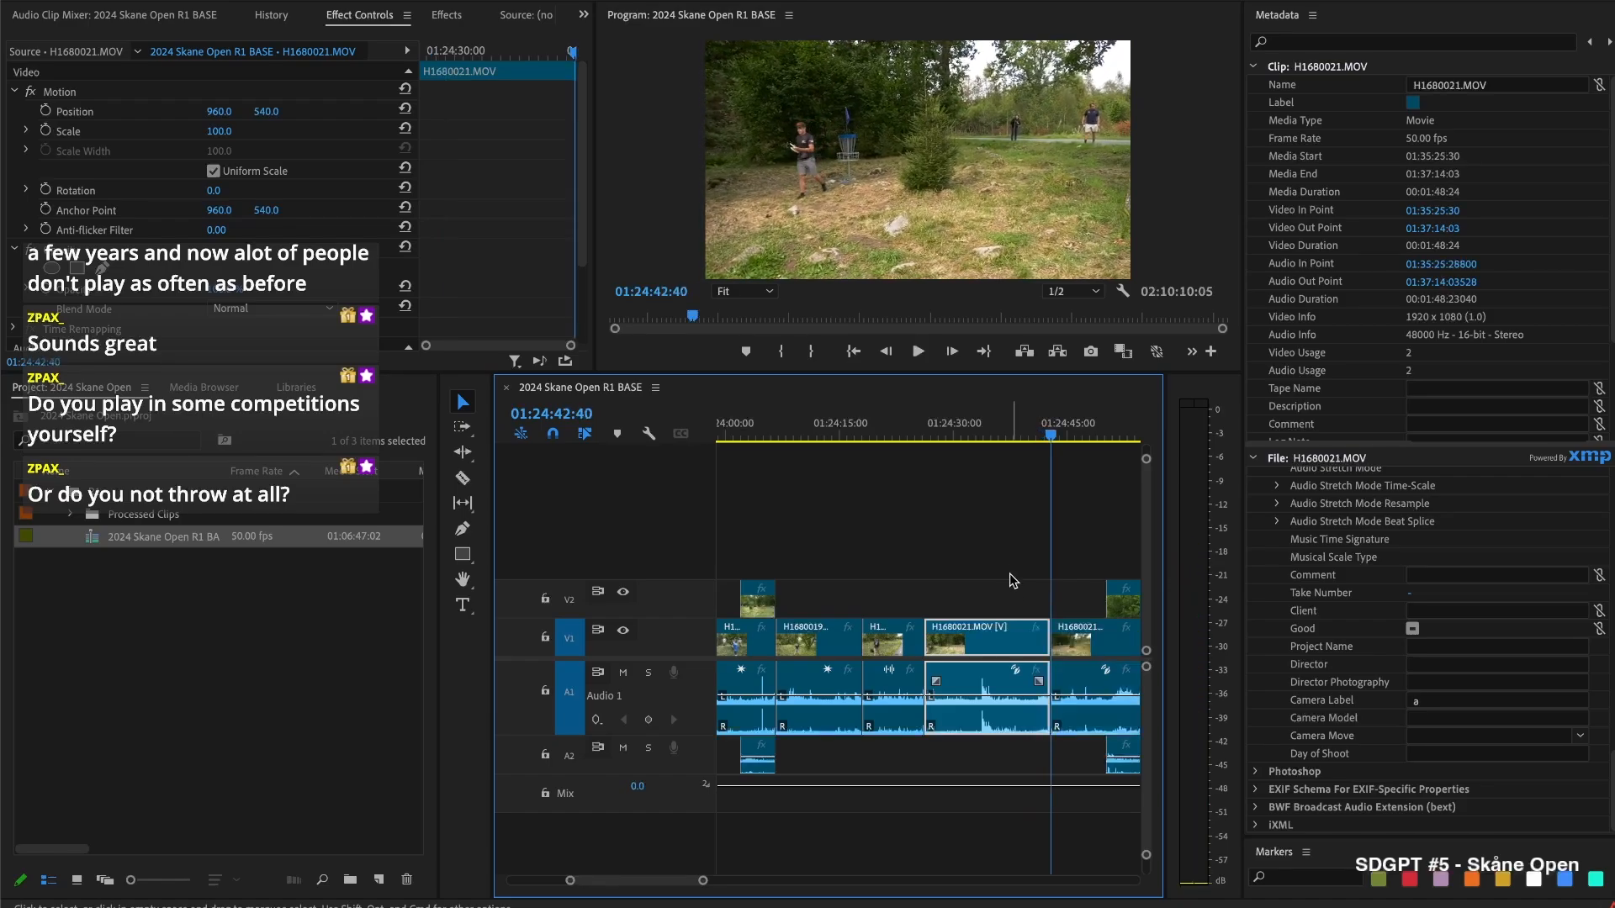
Trim the start of 01670016.MOV to about 01:24:59 and cut both camera clips at 01:25:01:05
scroll(1012, 588, down, 2)
drag(994, 596, 1094, 596)
key(space)
click(973, 425)
drag(976, 427, 1050, 432)
scroll(959, 547, down, 4)
drag(872, 591, 839, 591)
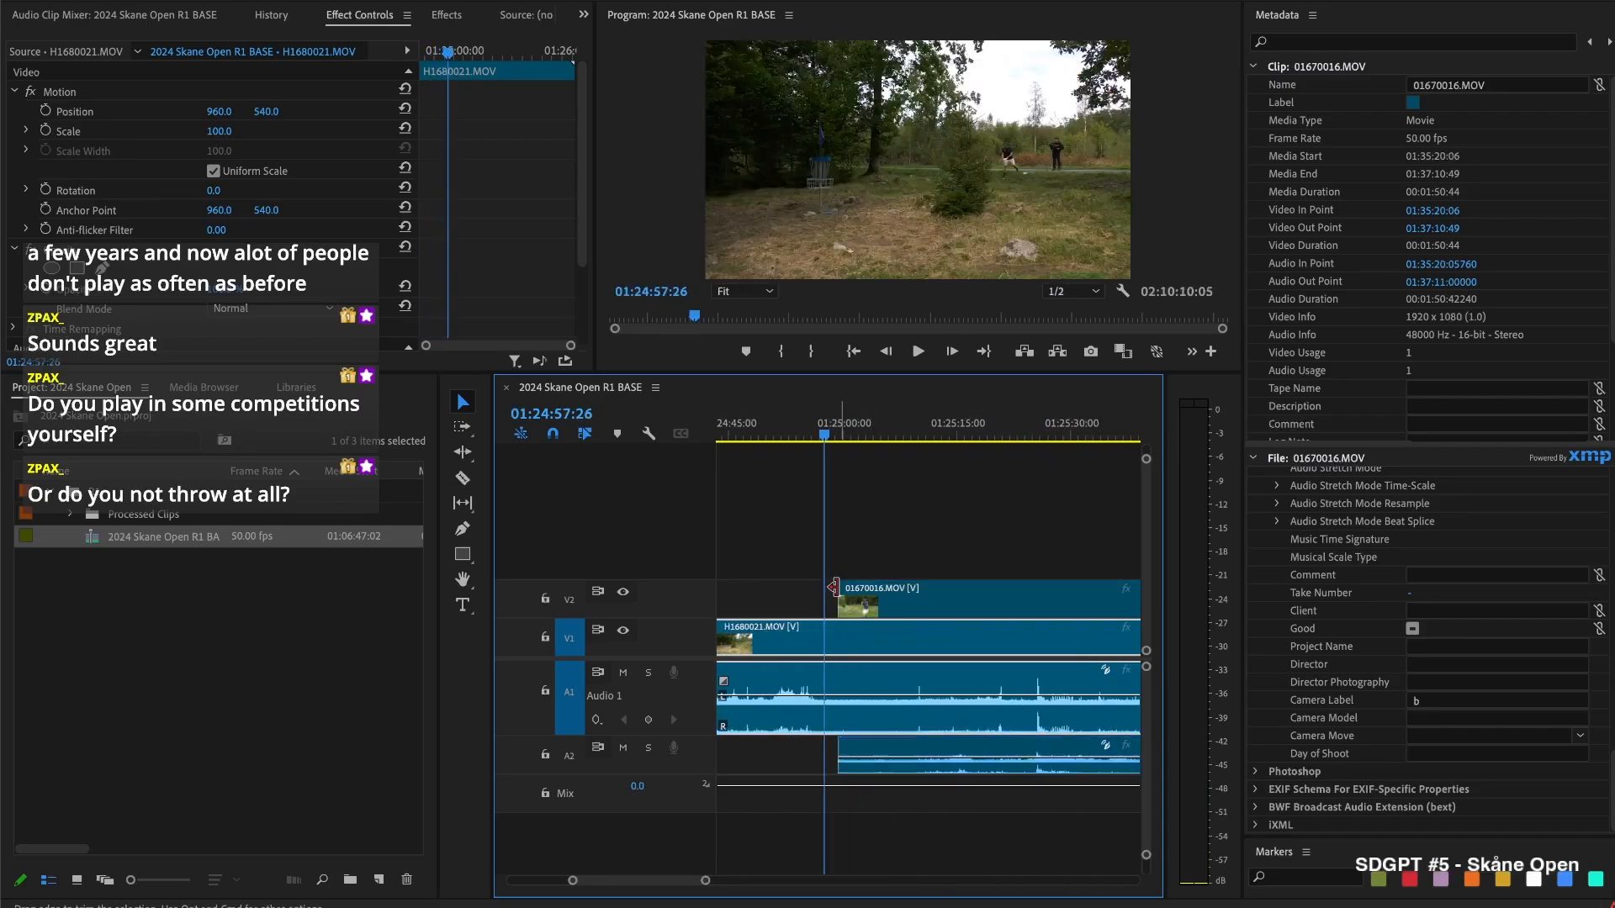
drag(868, 429, 851, 464)
key(super+shift+k)
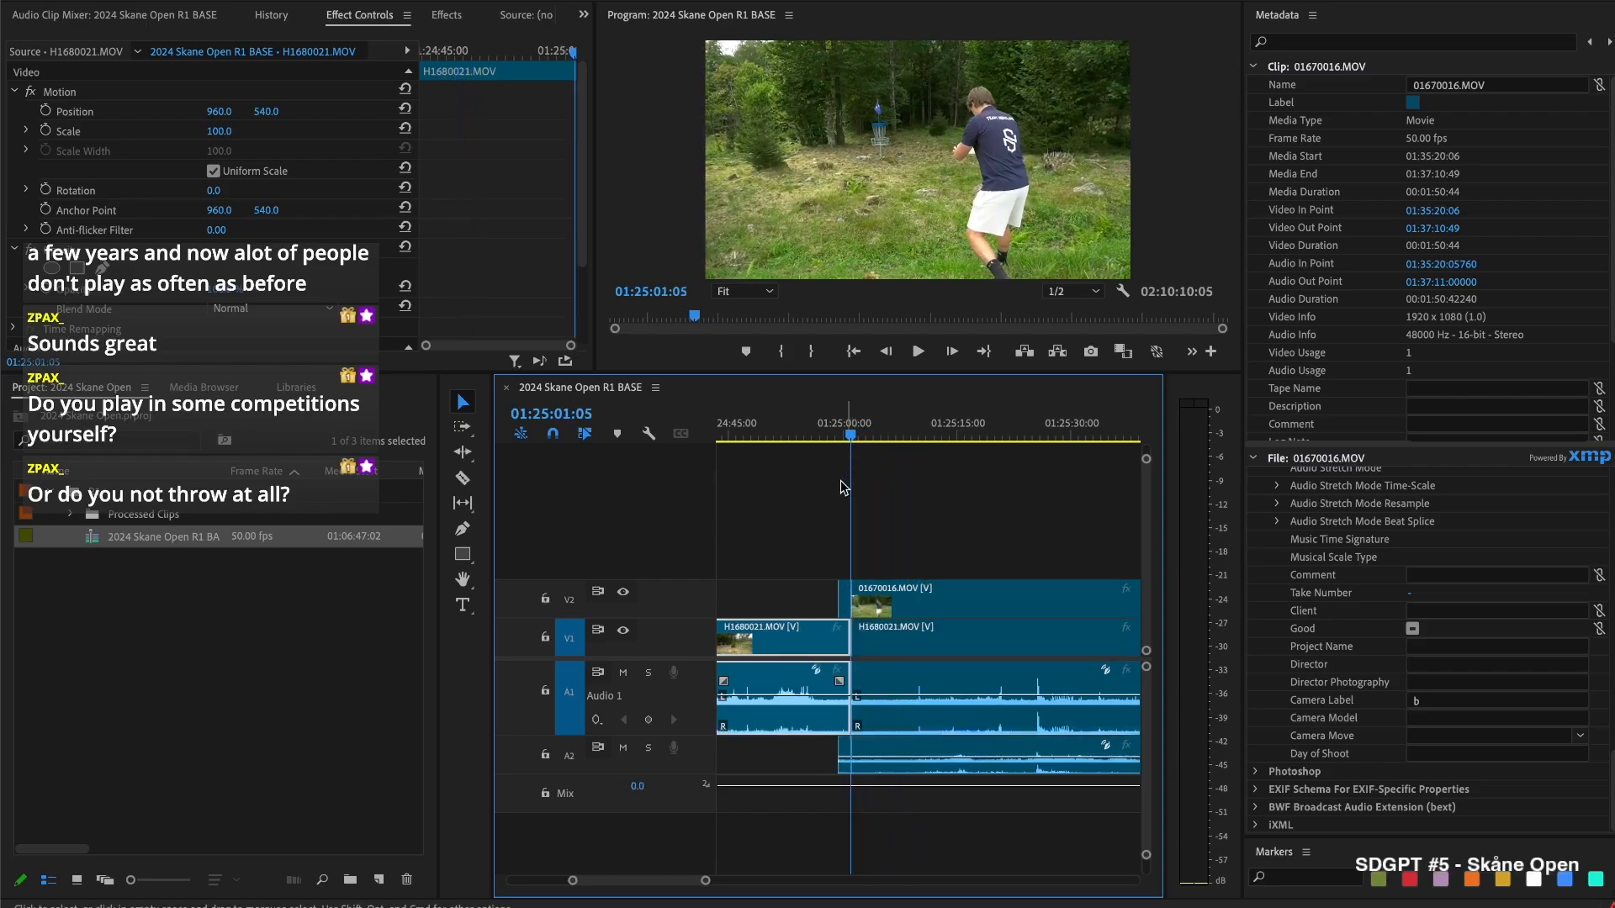
Remove the footage between 01:24:42:40 and the cut at 01:25:01:05 on both cameras and close the gap
scroll(841, 478, left, 2)
drag(875, 605, 930, 638)
key(alt+BackSpace)
key(Up)
click(882, 634)
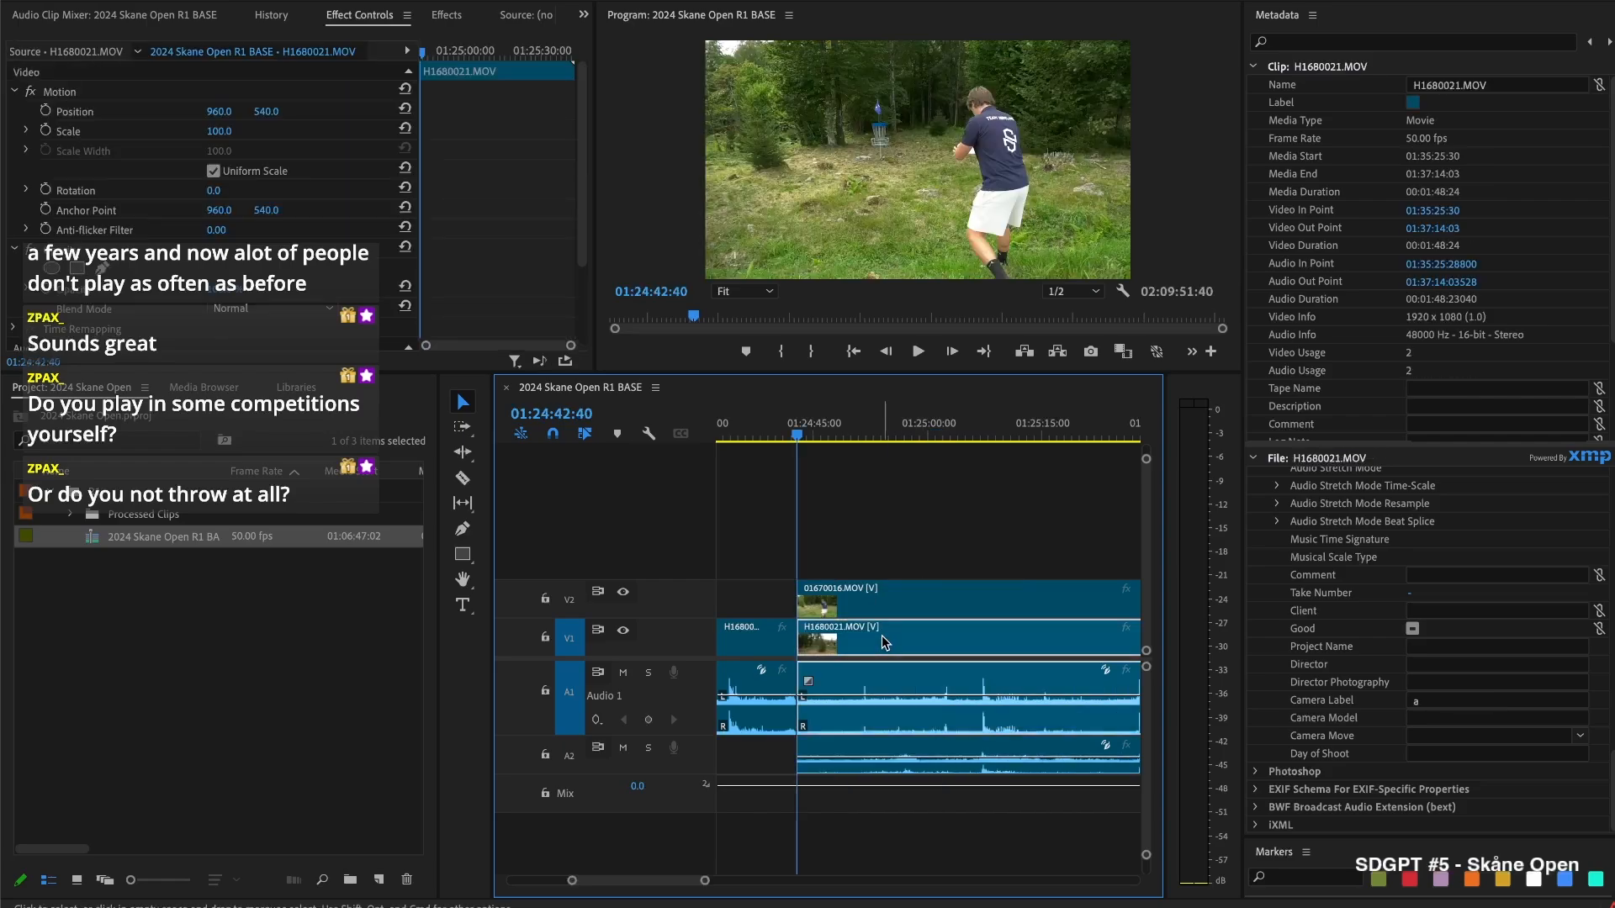
Play the putt from 01:24:42:40 and cut both camera clips at about 01:24:58
key(space)
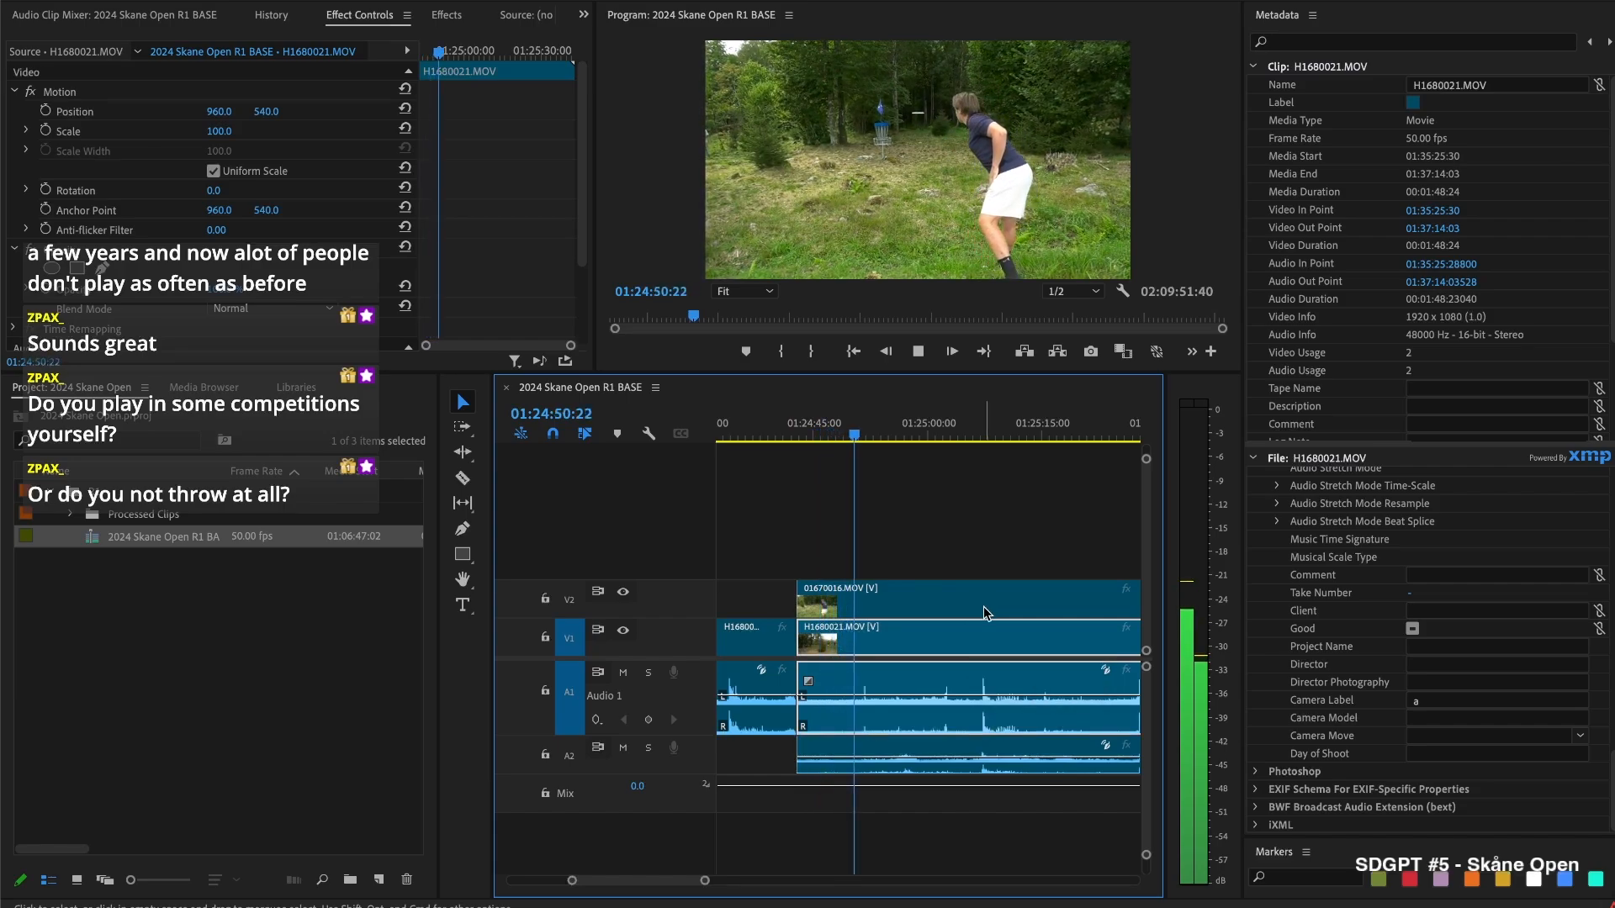
key(space)
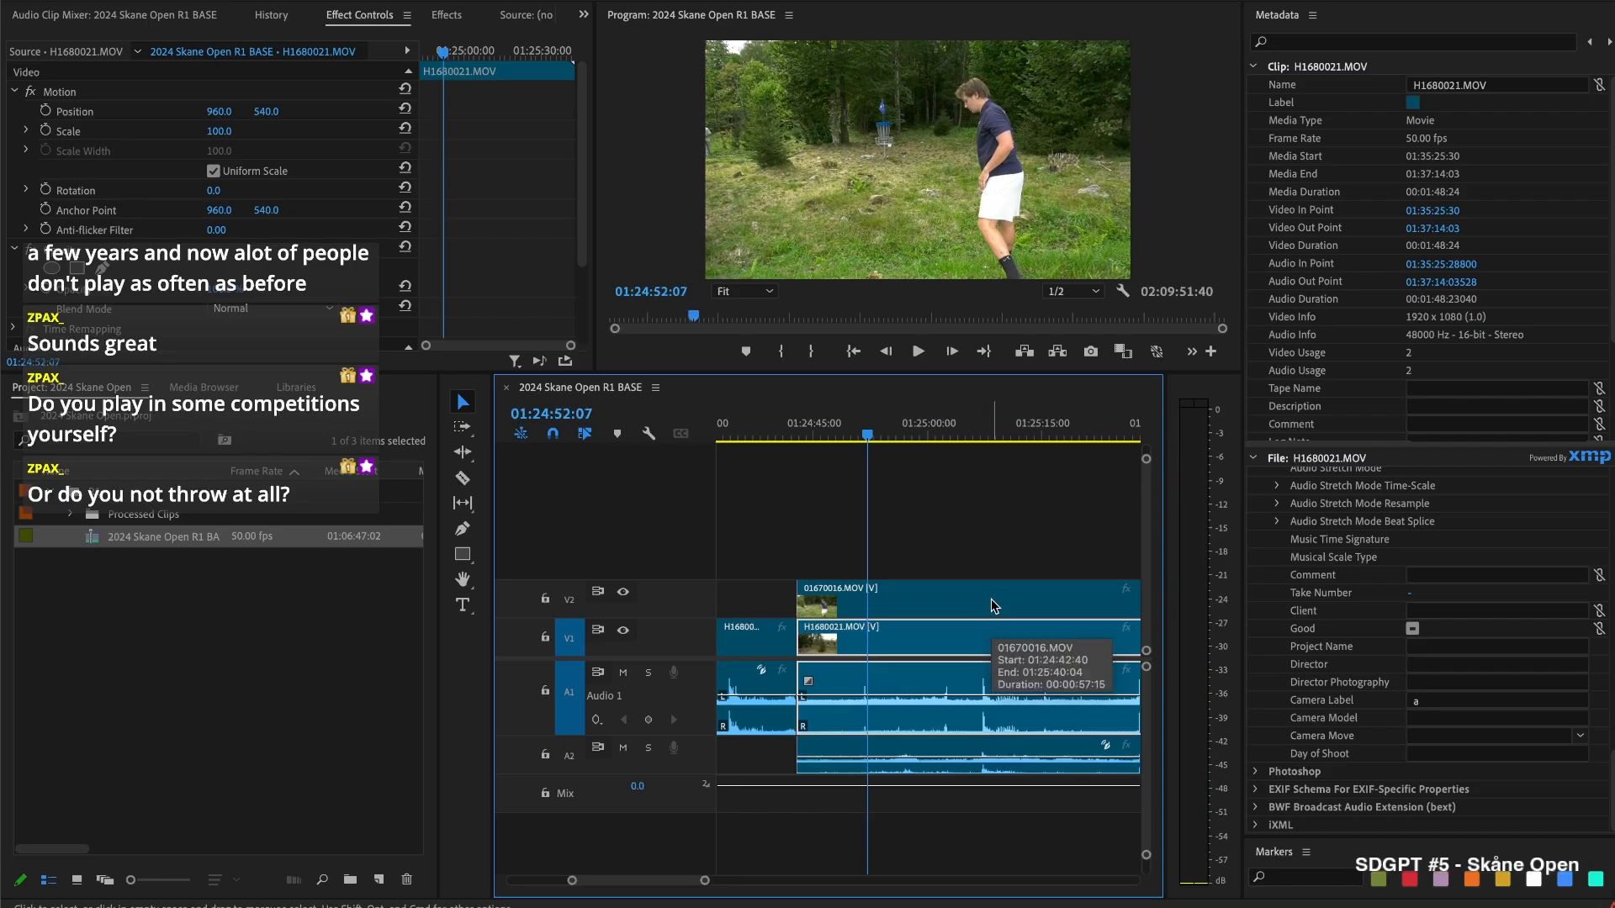
key(space)
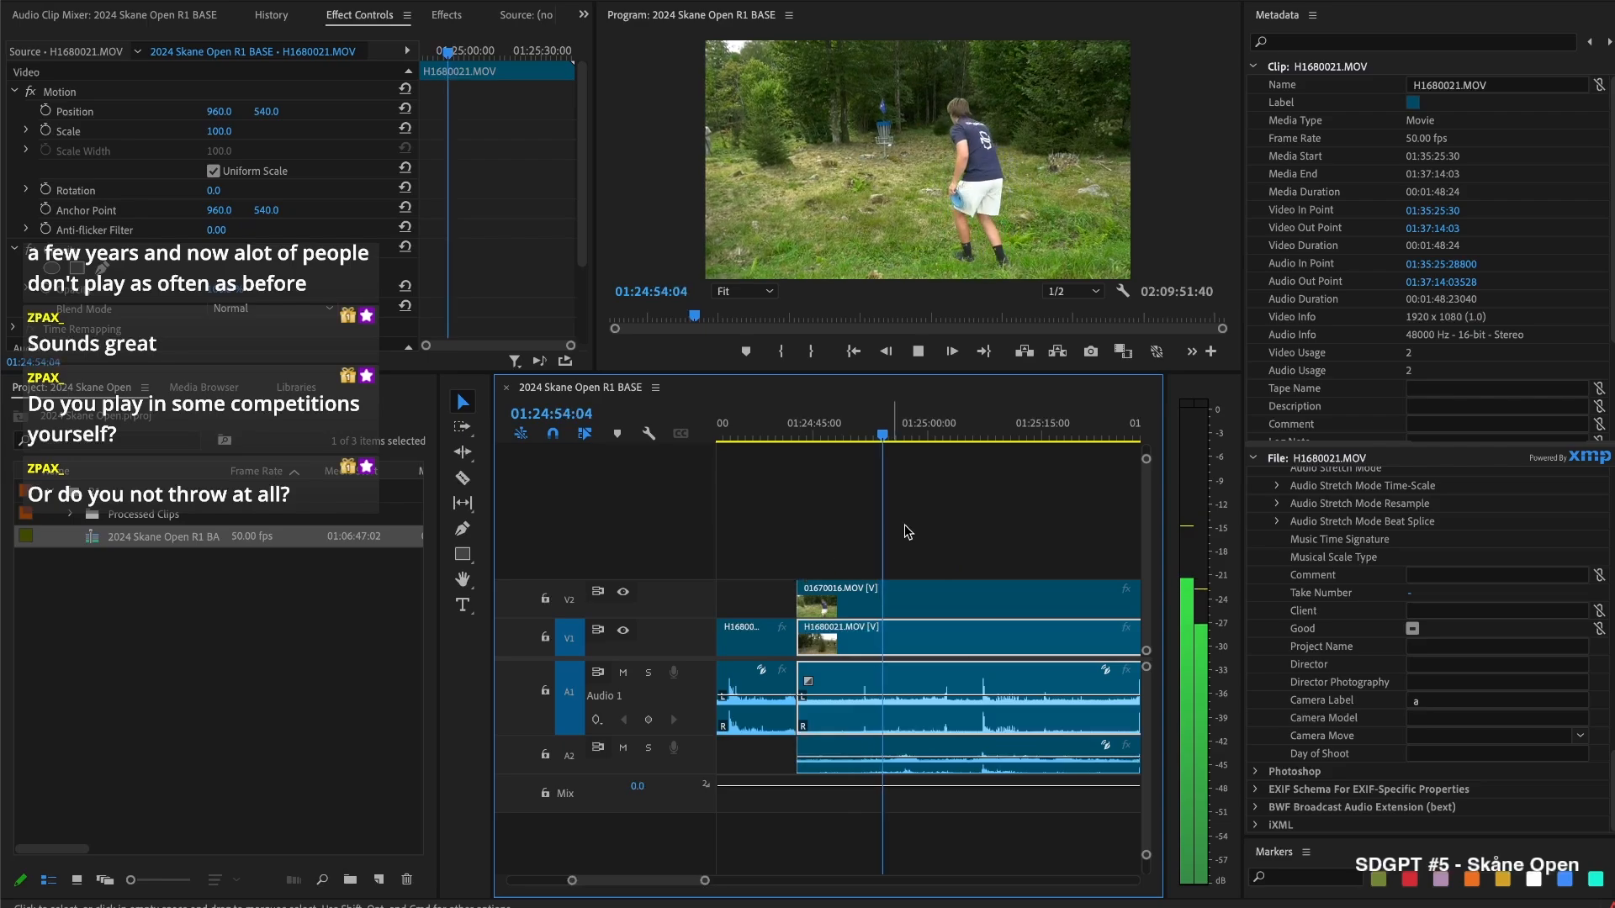
key(space)
click(803, 427)
key(space)
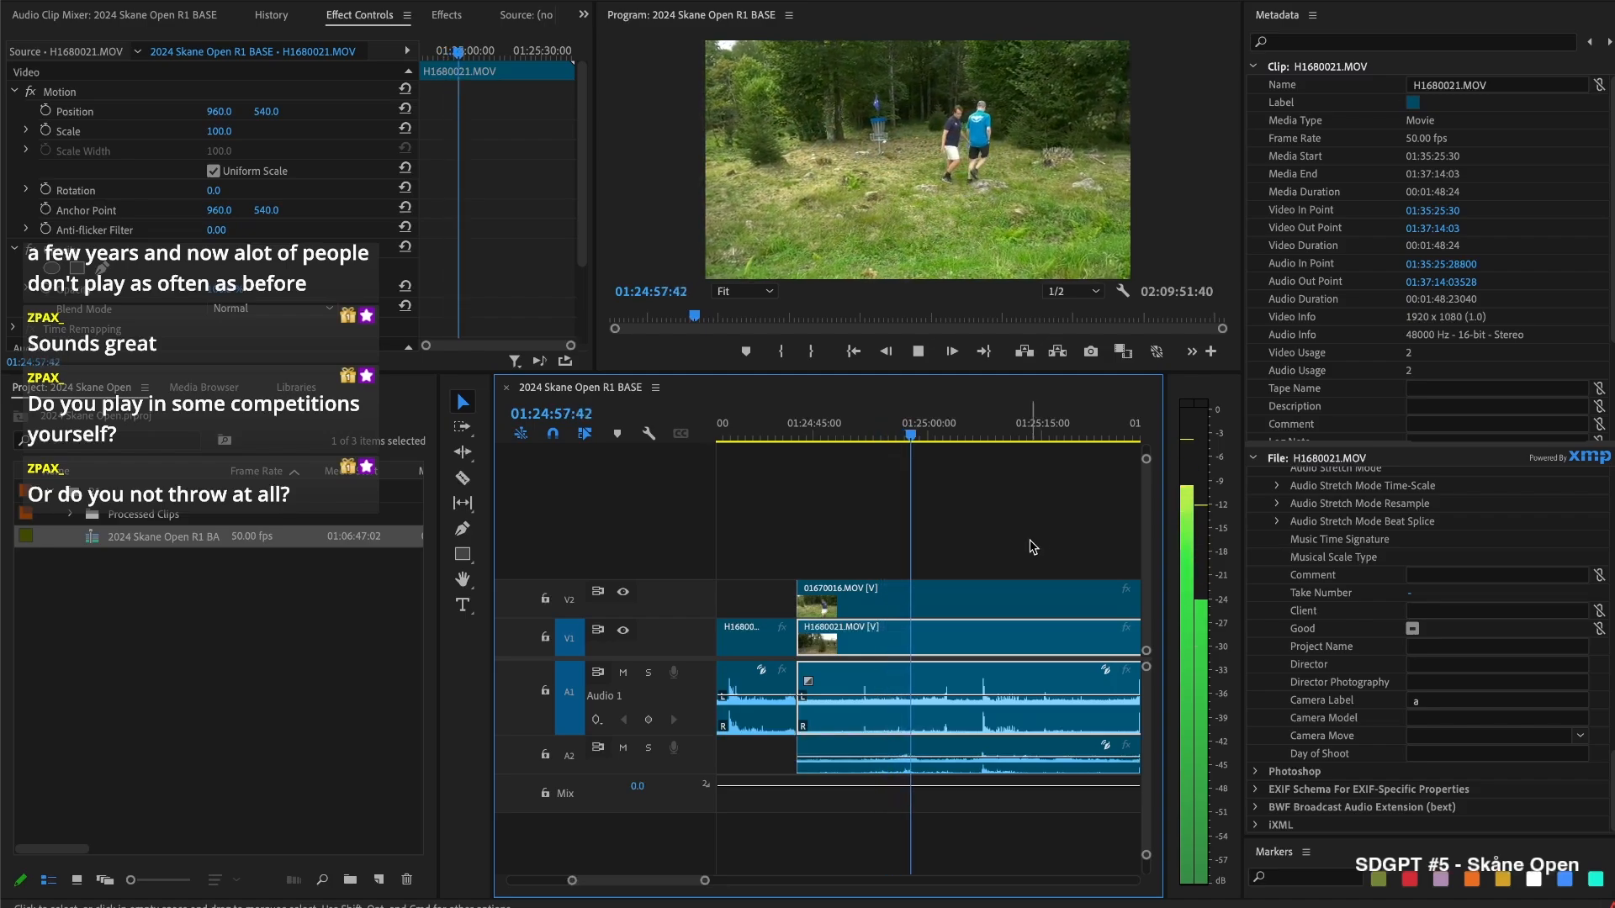
key(space)
key(ctrl+shift+k)
Remove the H1680021.MOV footage from the cut to 01:25:03:35, close the gap and trim the next 01670016.MOV's start to about 01:25:15
key(space)
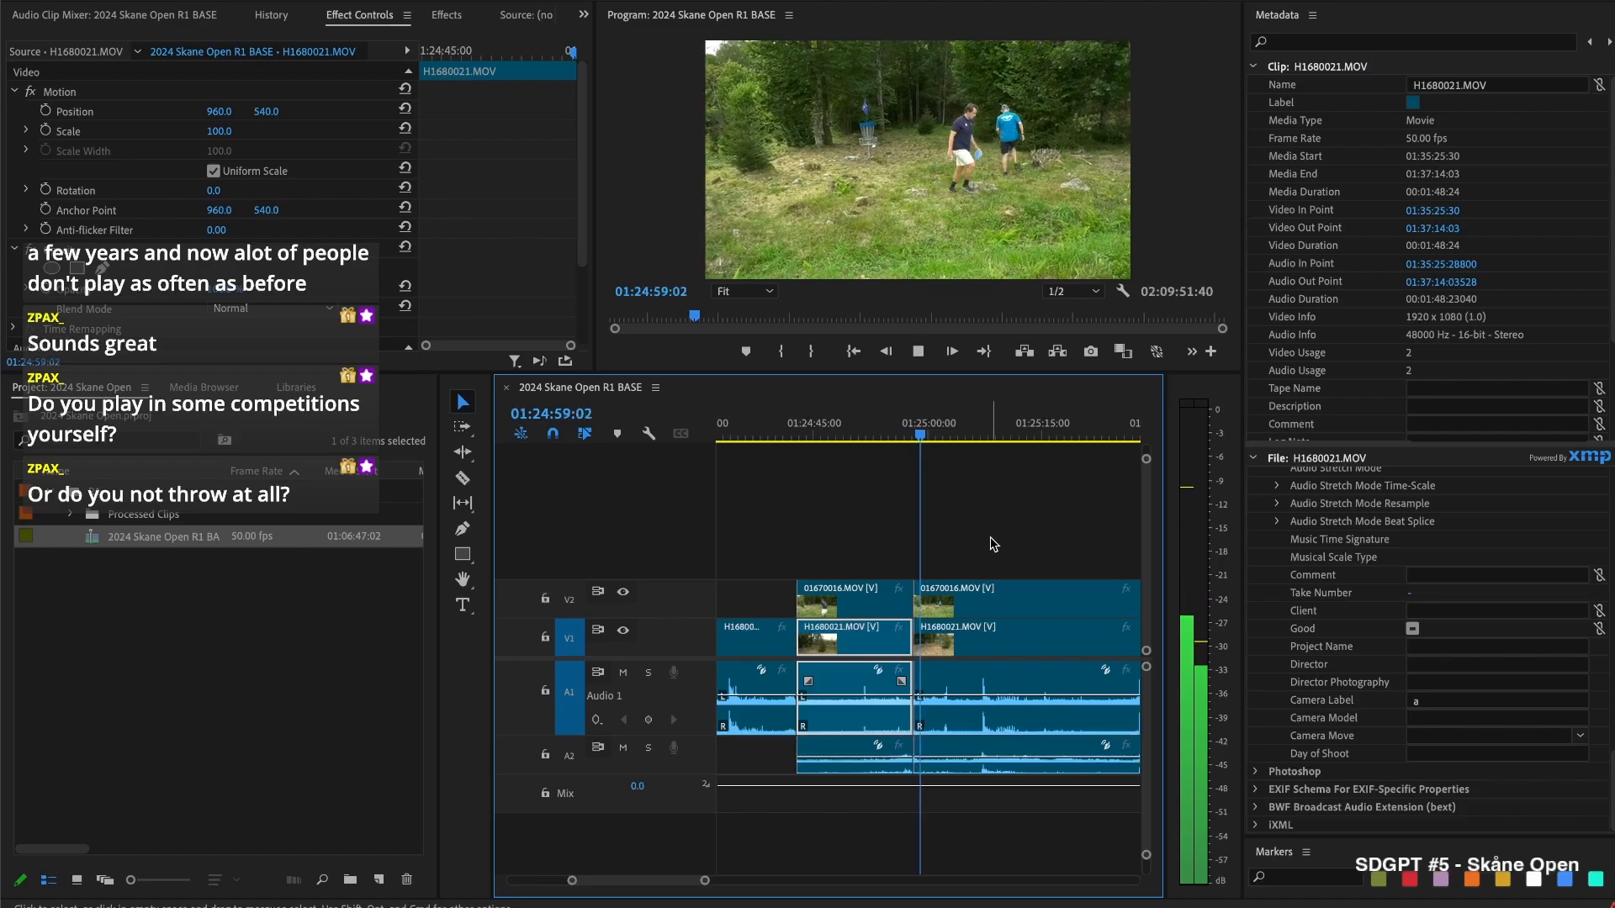
scroll(992, 537, down, 3)
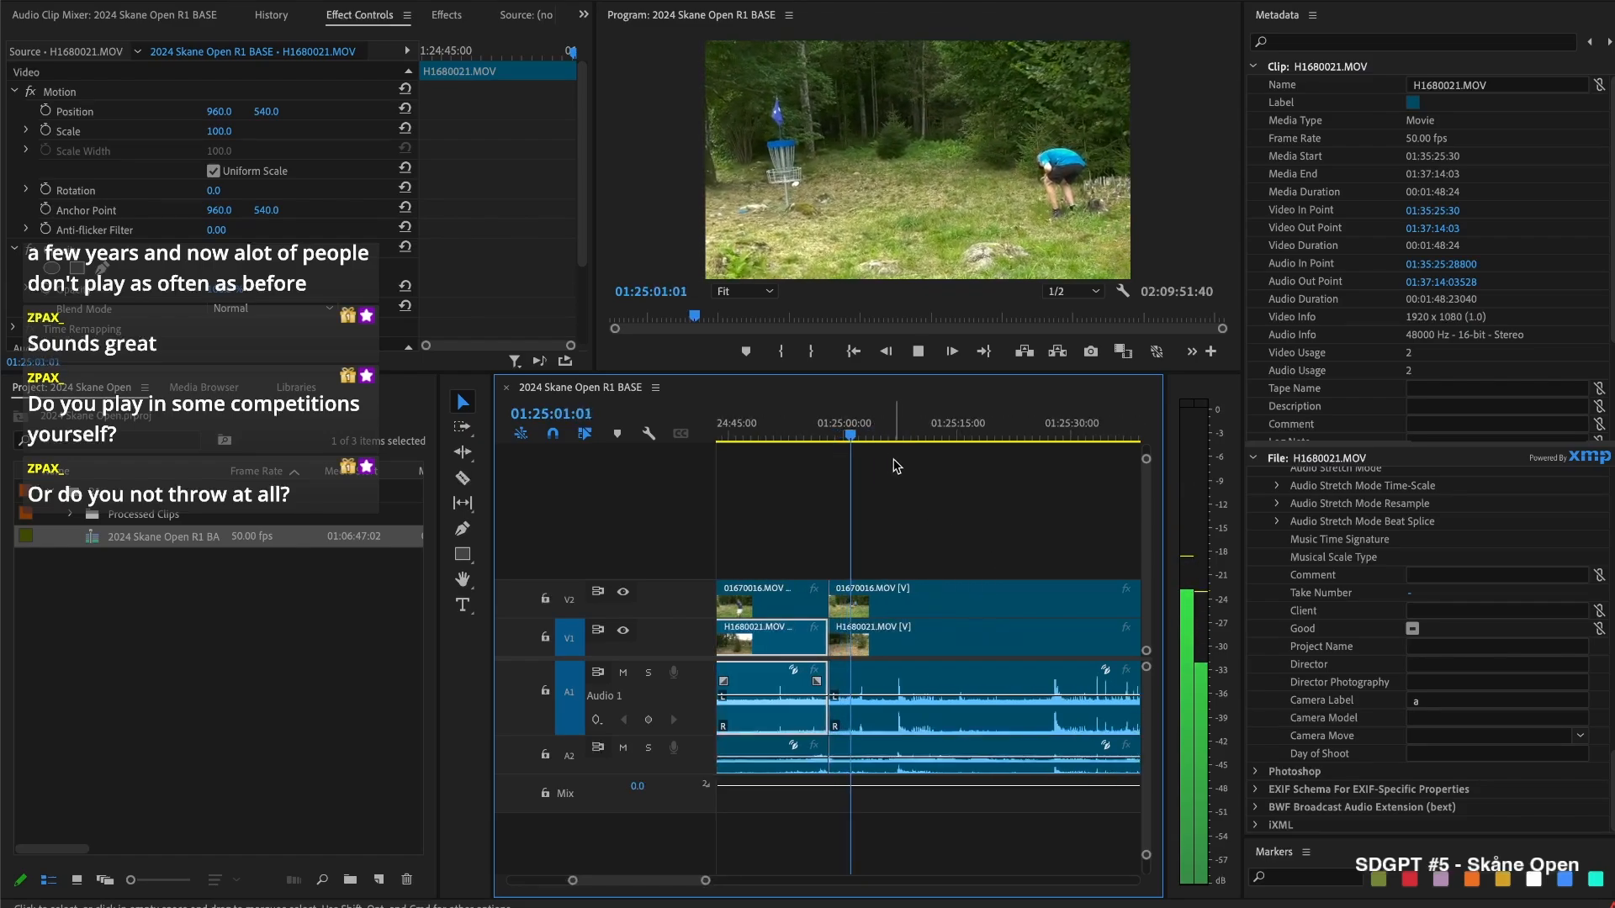
click(869, 435)
drag(831, 616, 1002, 602)
key(Delete)
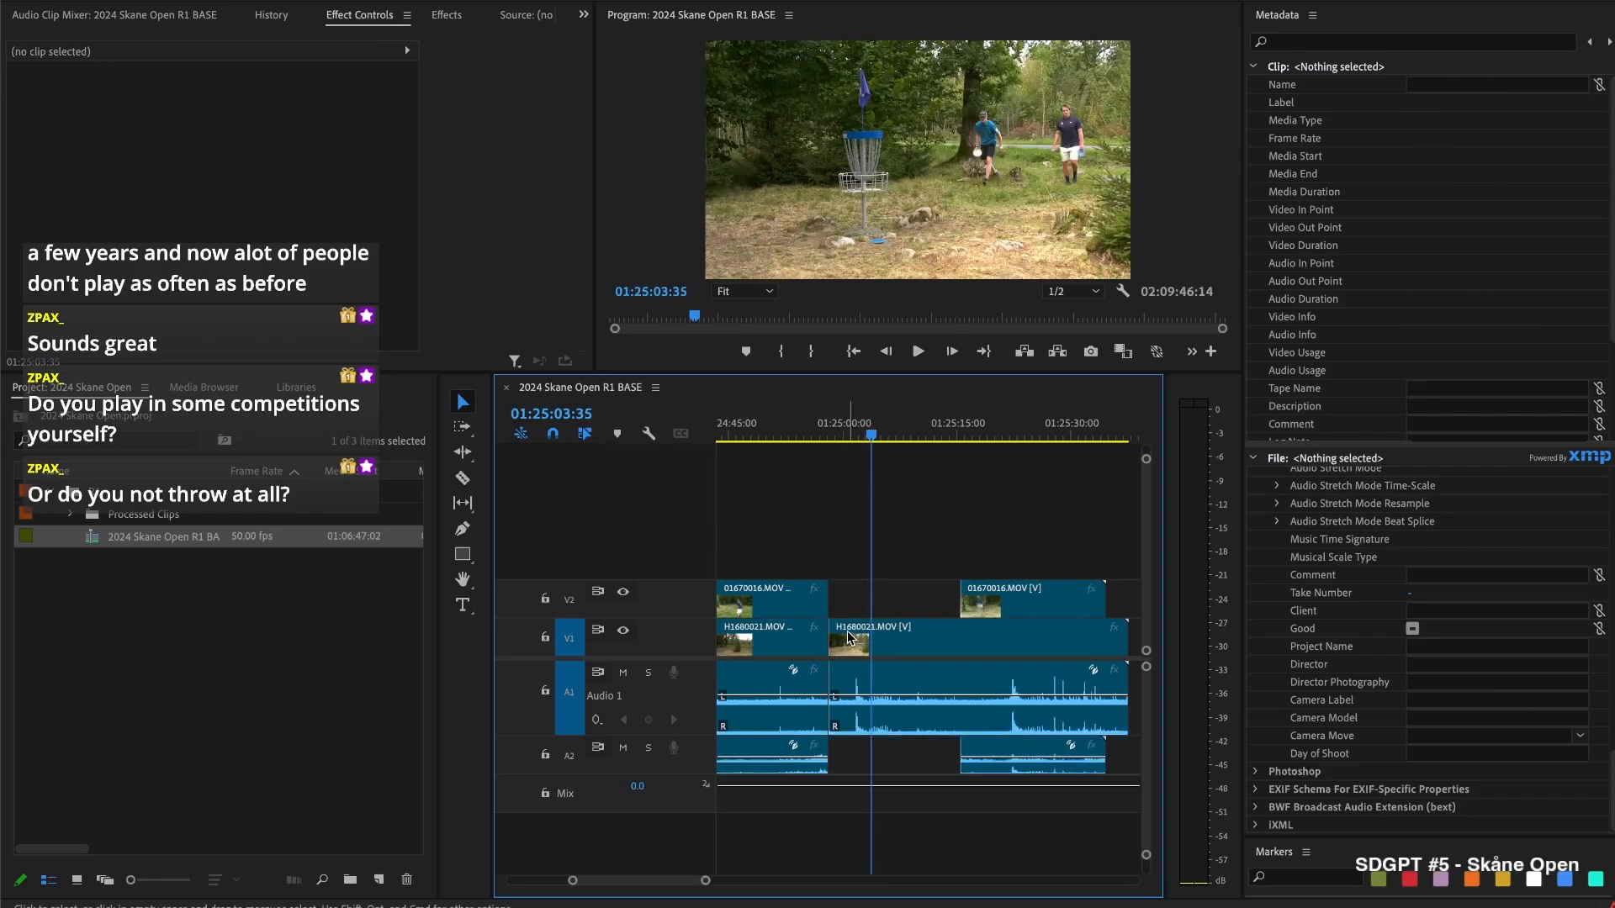
Play H1680021.MOV from the last cut and delete the leftover 01670016.MOV clip above its end
click(819, 428)
key(space)
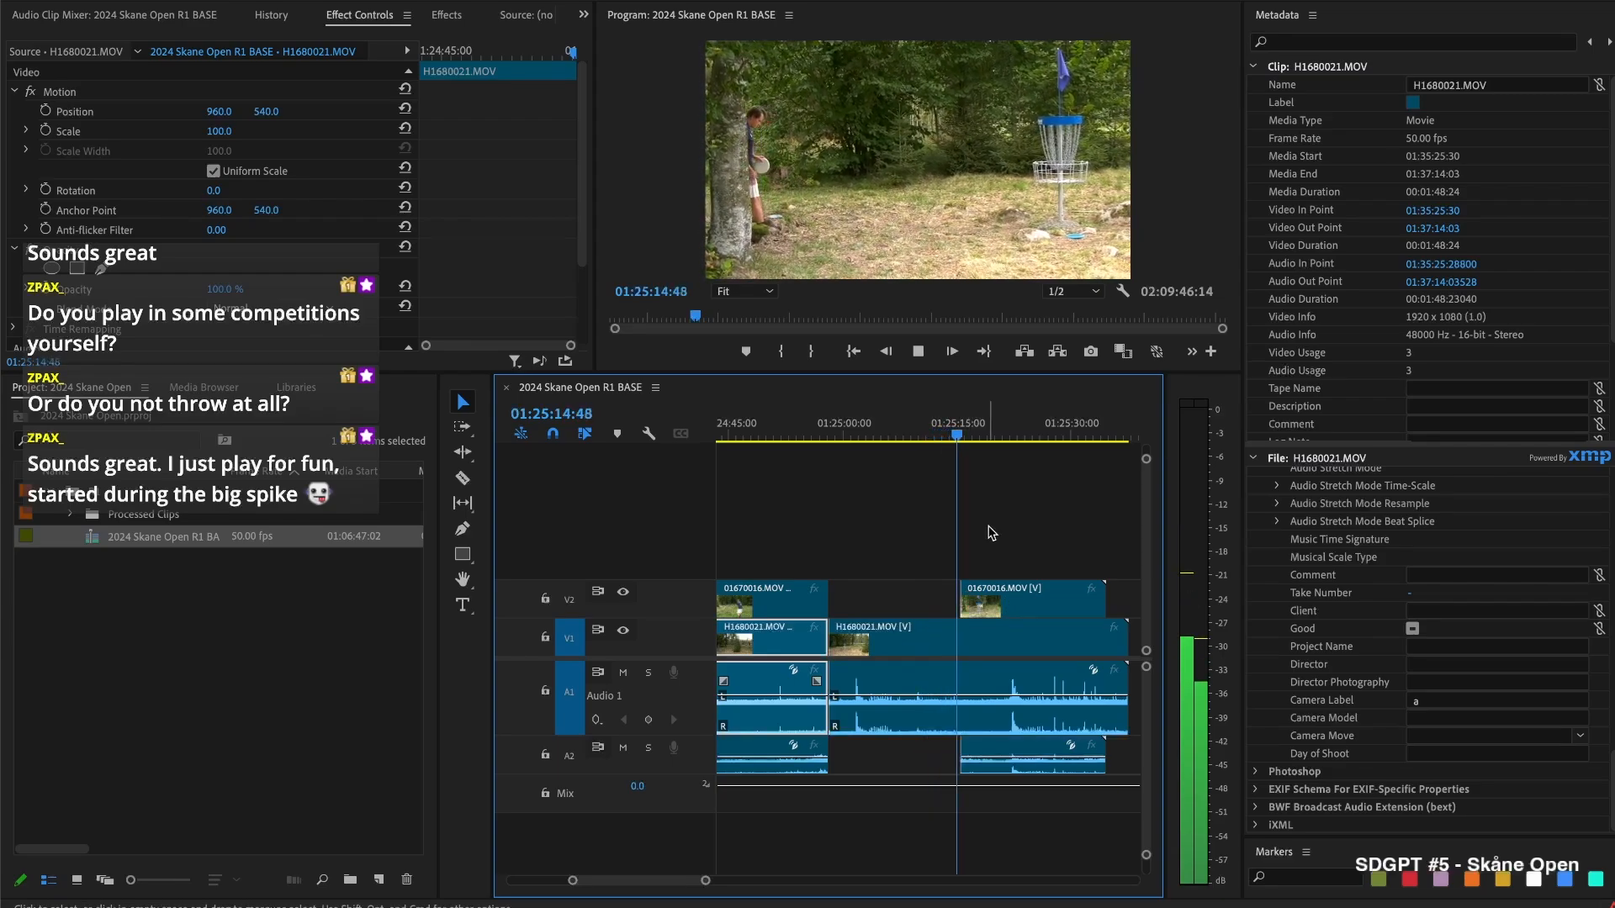
click(1016, 593)
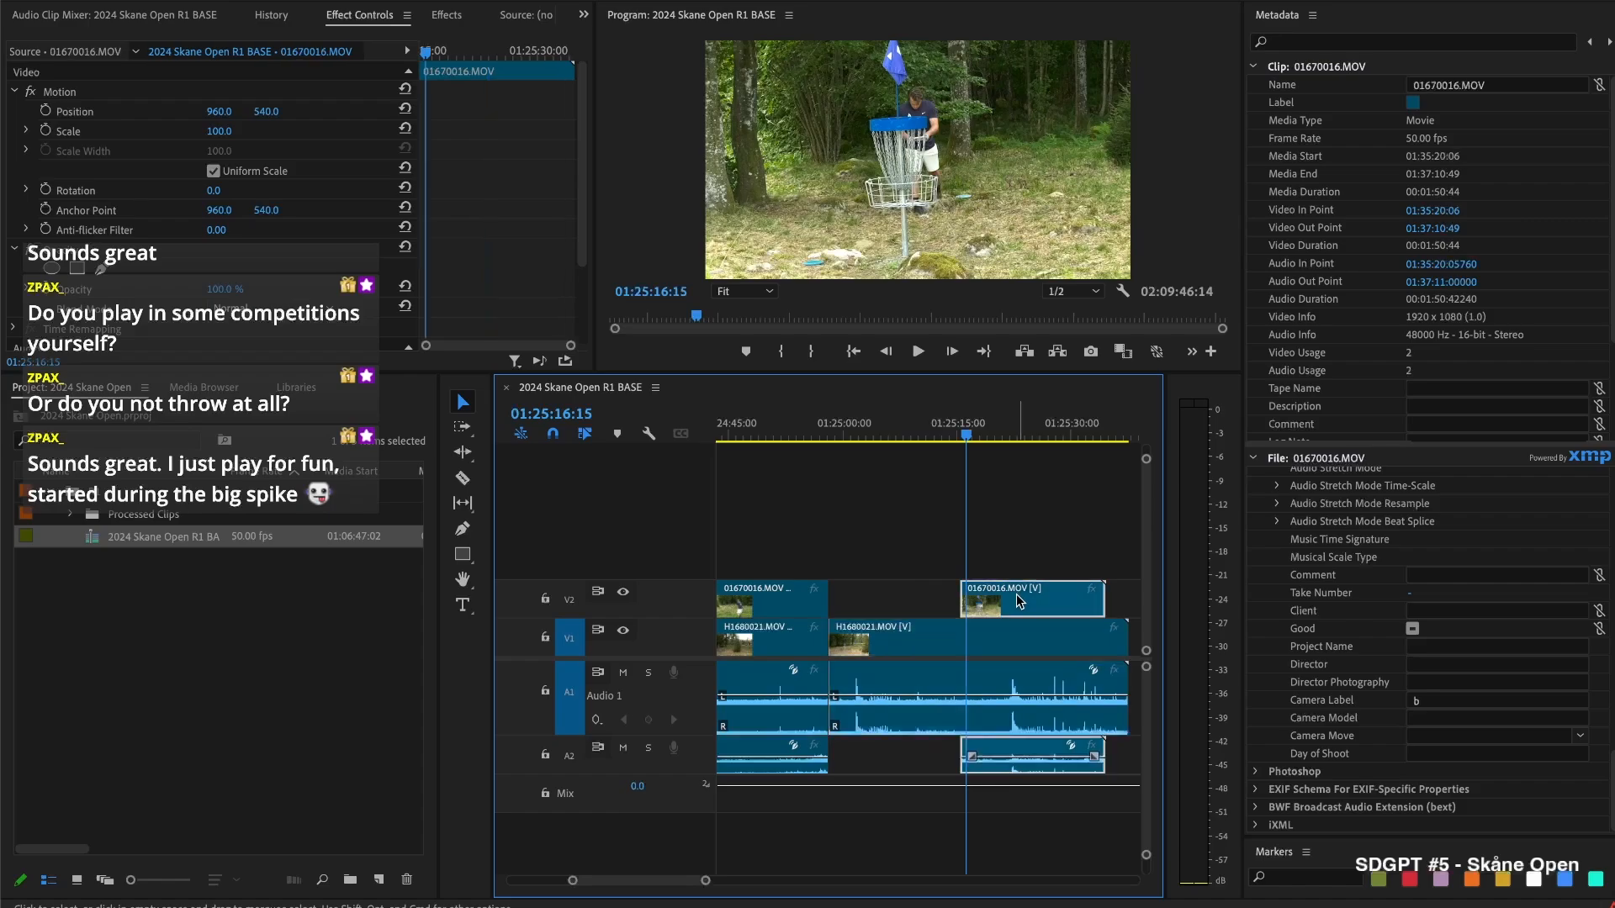
key(Delete)
Play the final putt in H1680021.MOV, cut the clip at 01:25:32:11 and delete the remainder
key(space)
drag(969, 426, 1072, 429)
key(space)
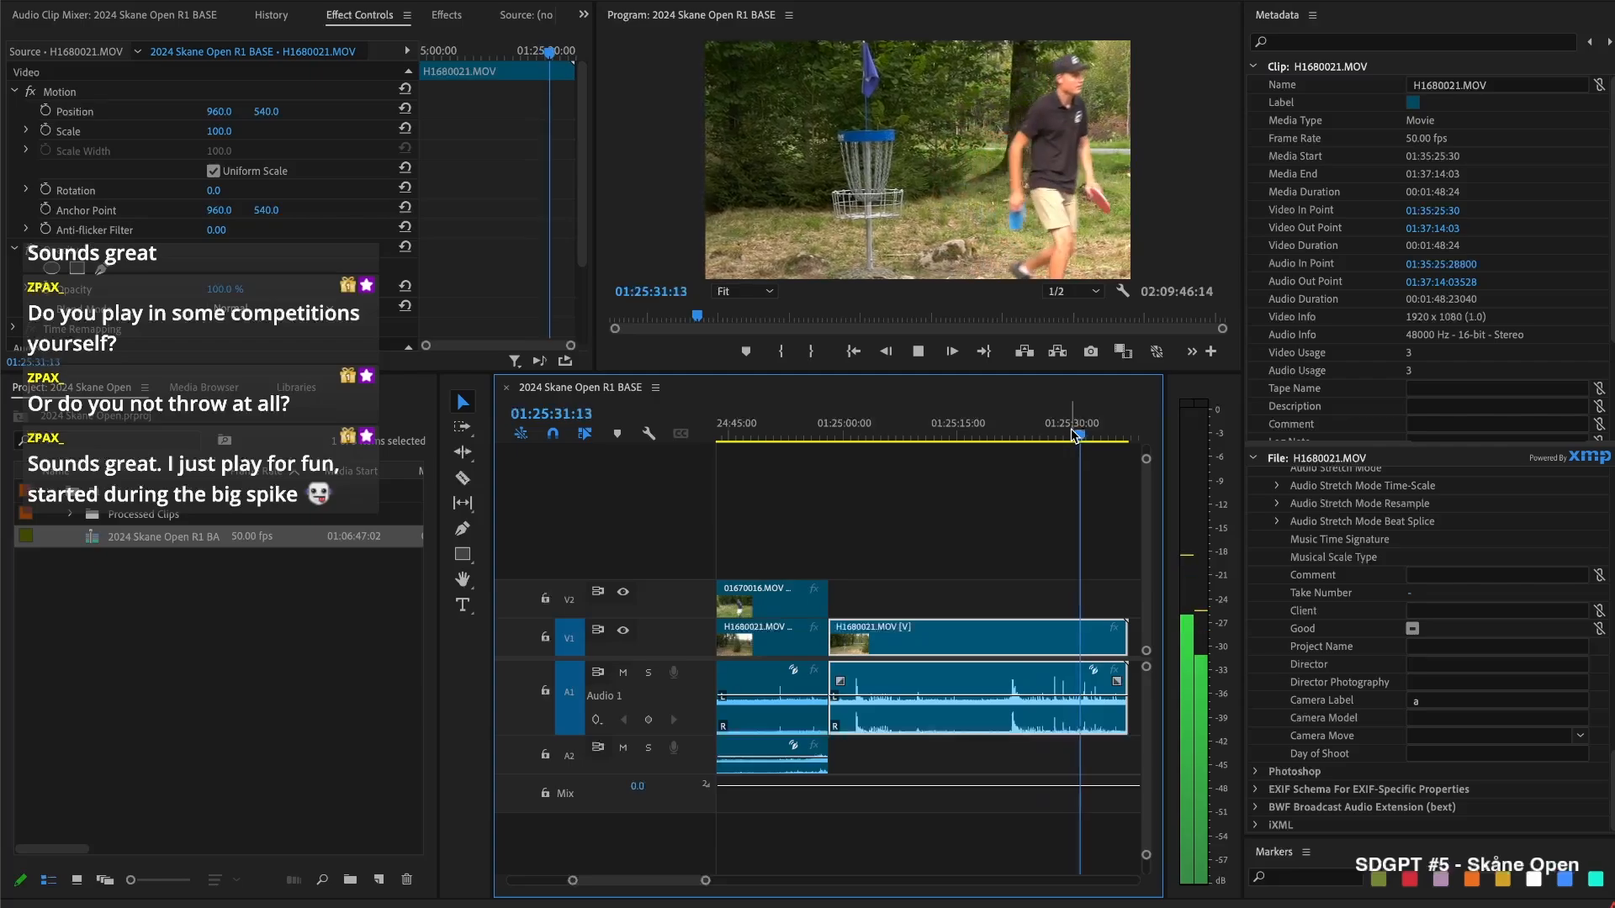
key(space)
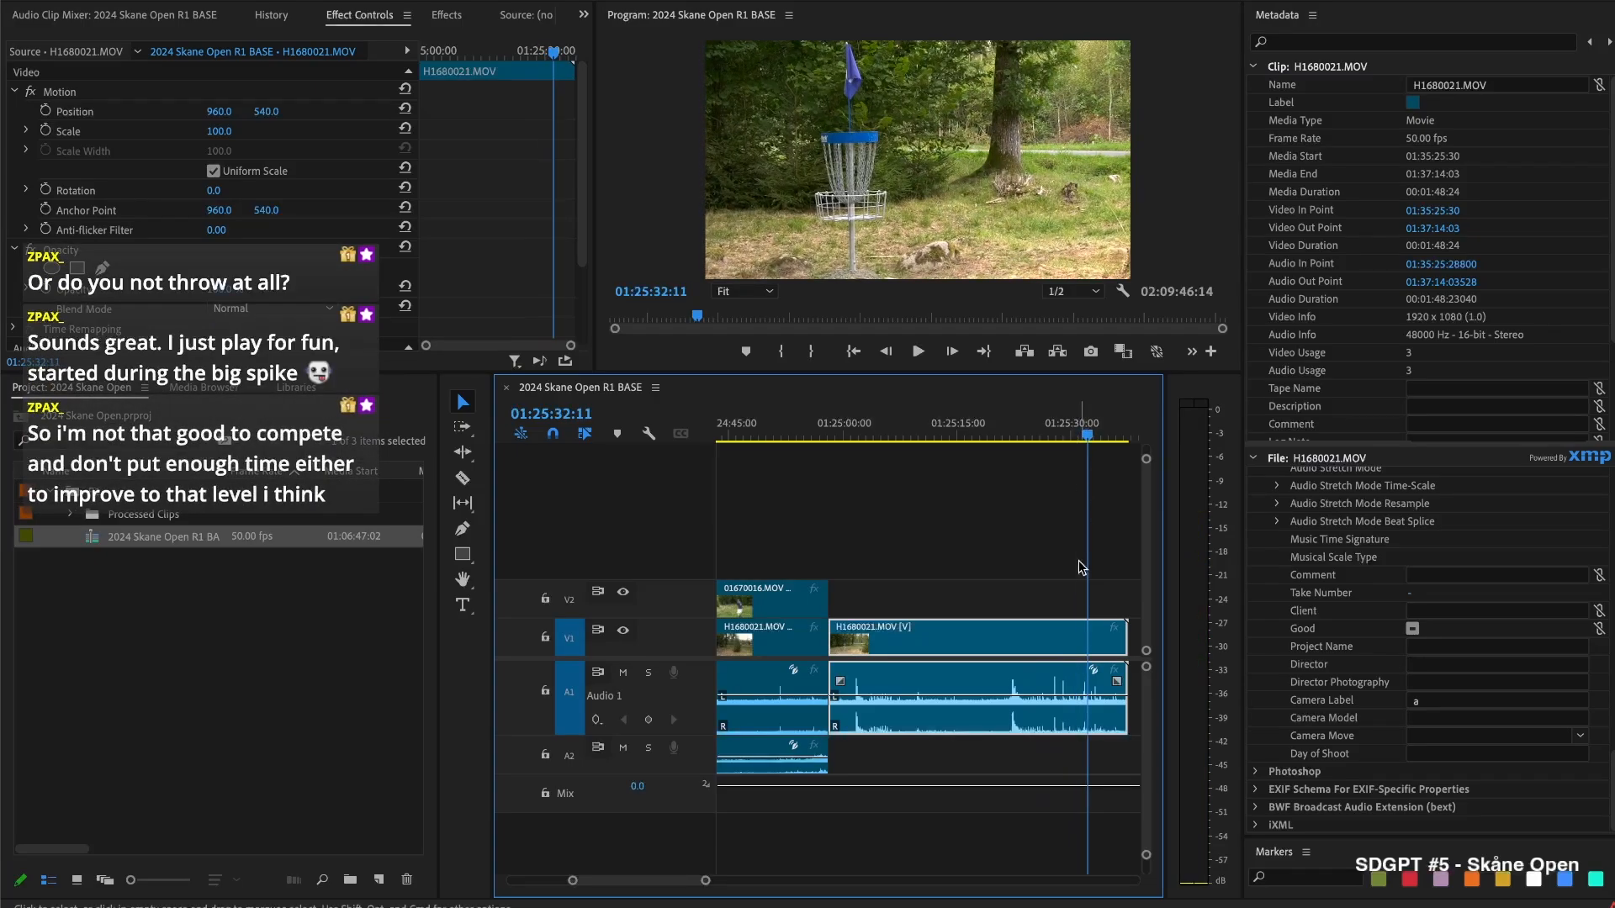
key(ctrl+k)
click(1108, 425)
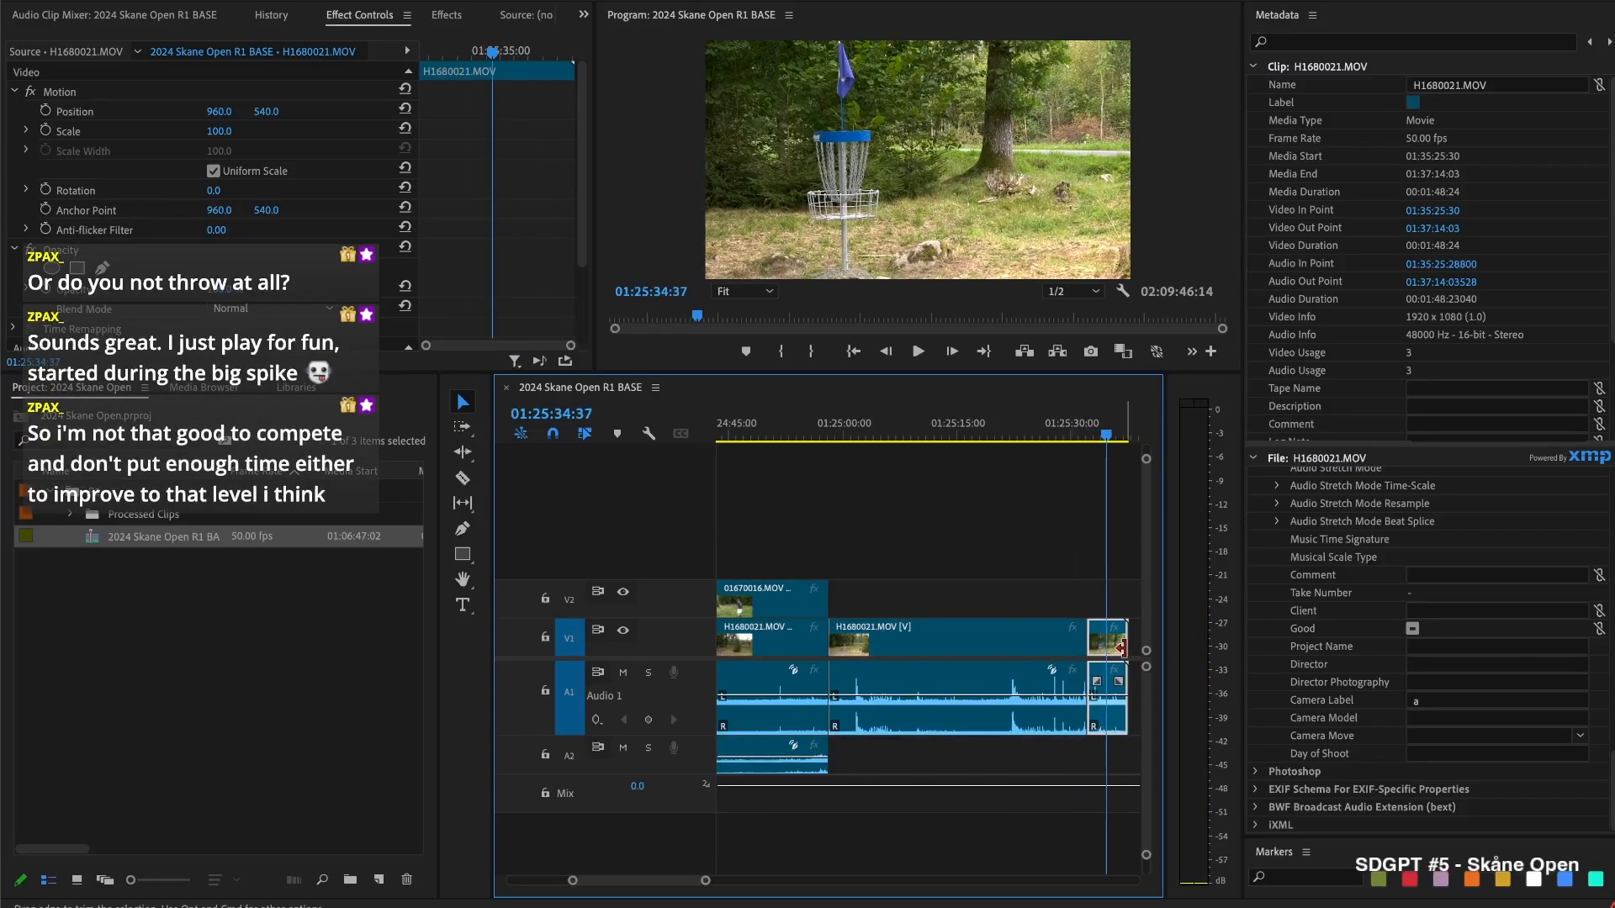
key(Delete)
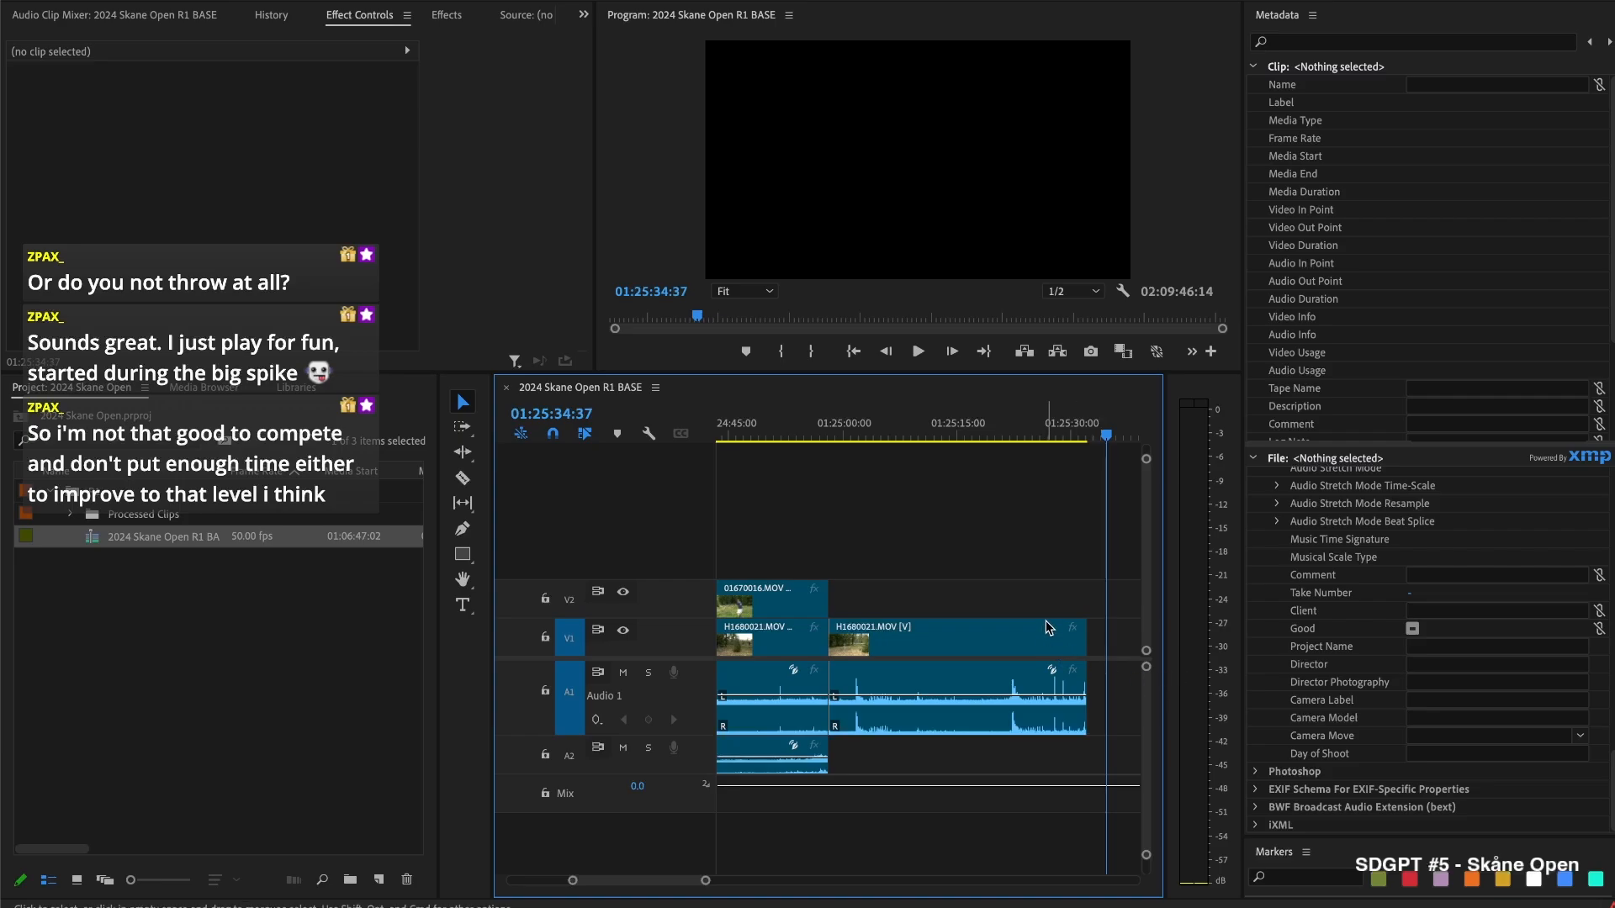
Trim the start of 01670017.MOV to about 01:28:17 and go to the beginning of H1680022.MOV
scroll(1045, 628, down, 3)
scroll(984, 557, down, 5)
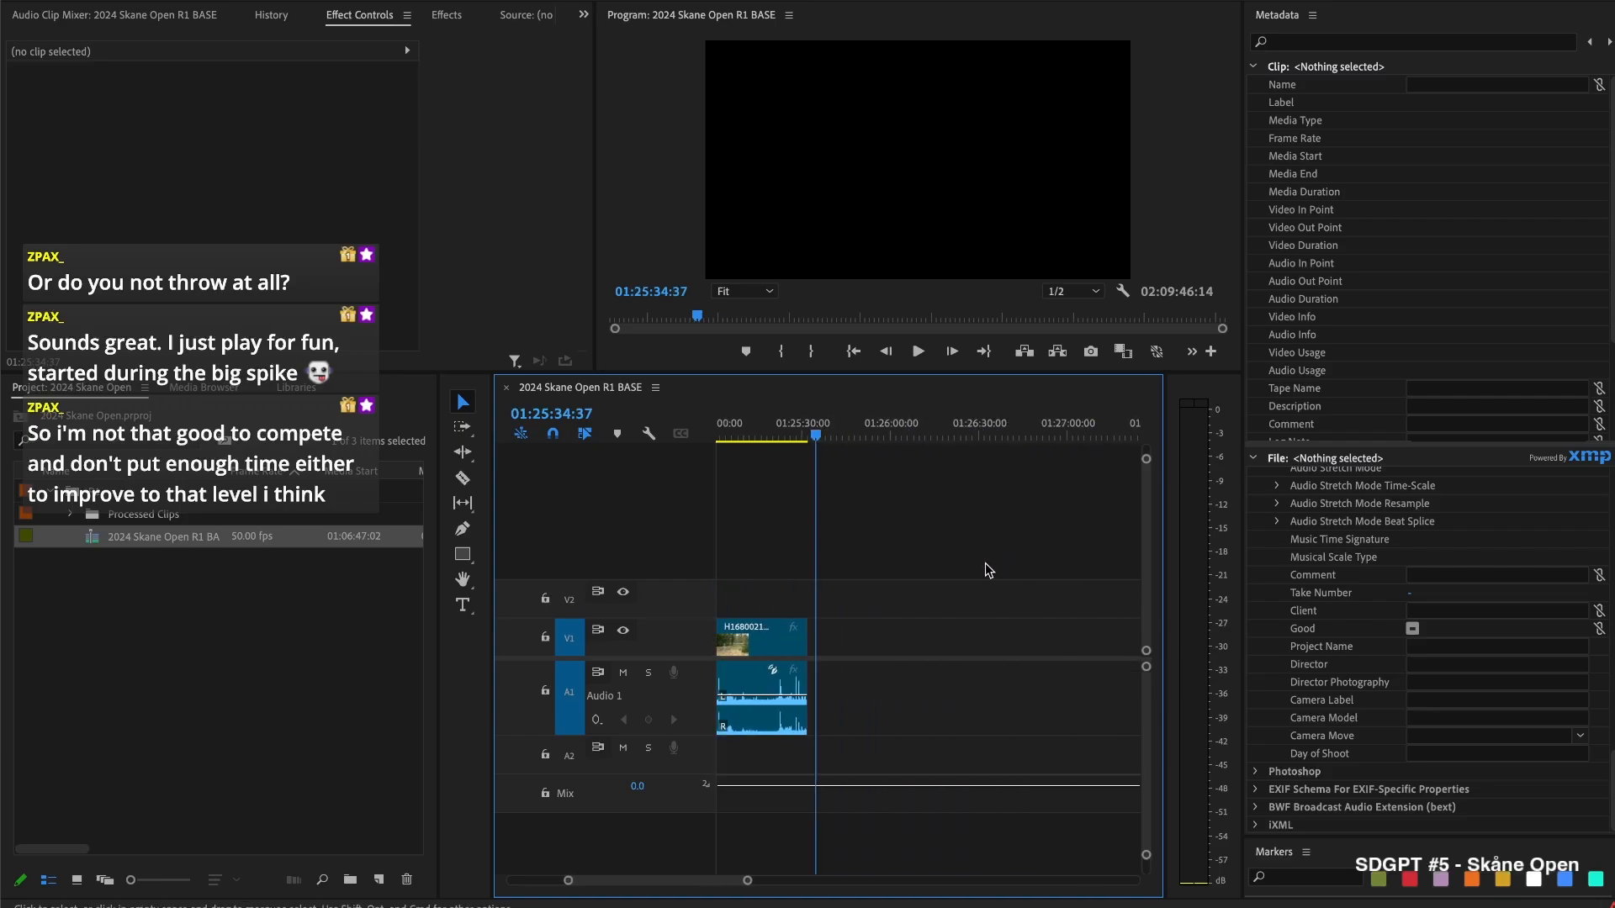
drag(795, 598, 929, 598)
click(811, 430)
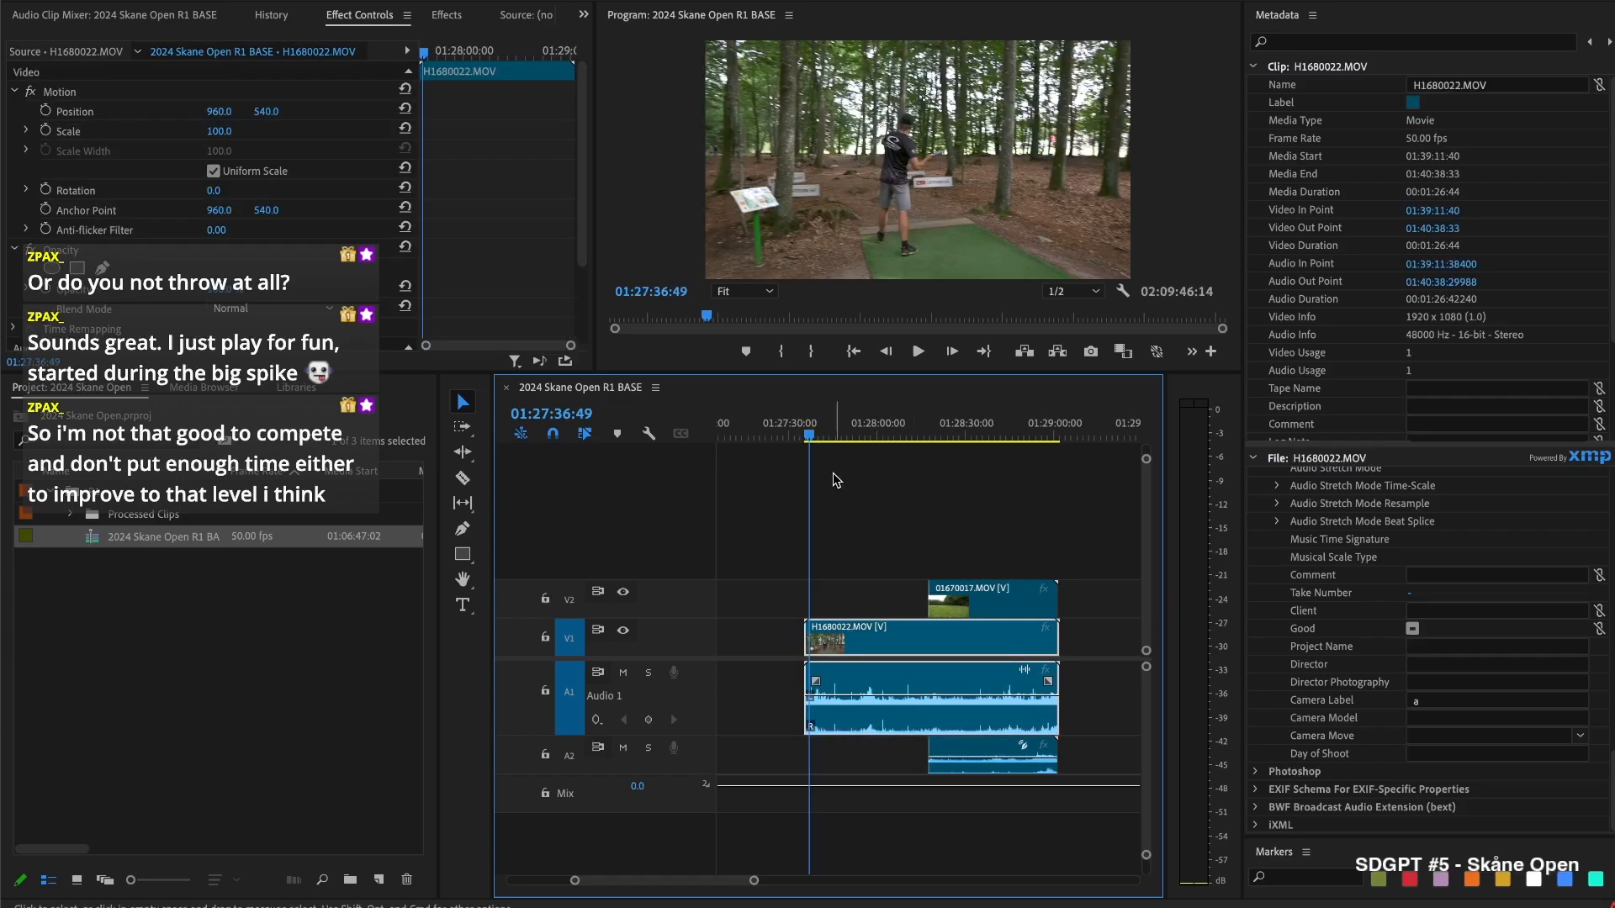
Cut H1680022.MOV at 01:27:37:48 and delete the section before the cut
key(space)
key(space)
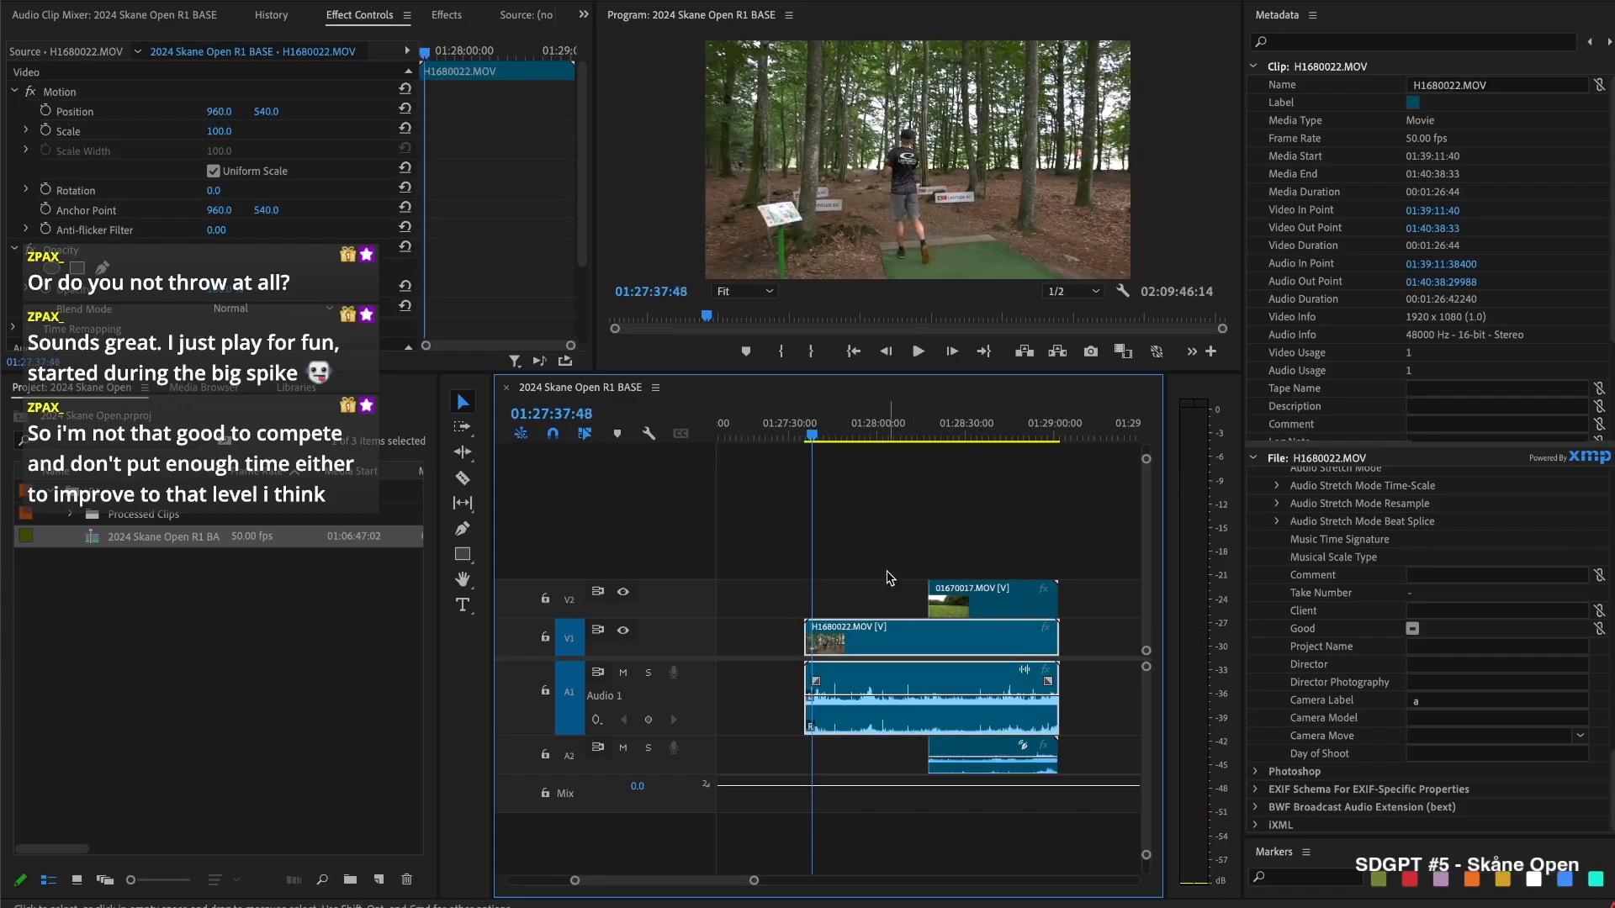
key(super+k)
key(Delete)
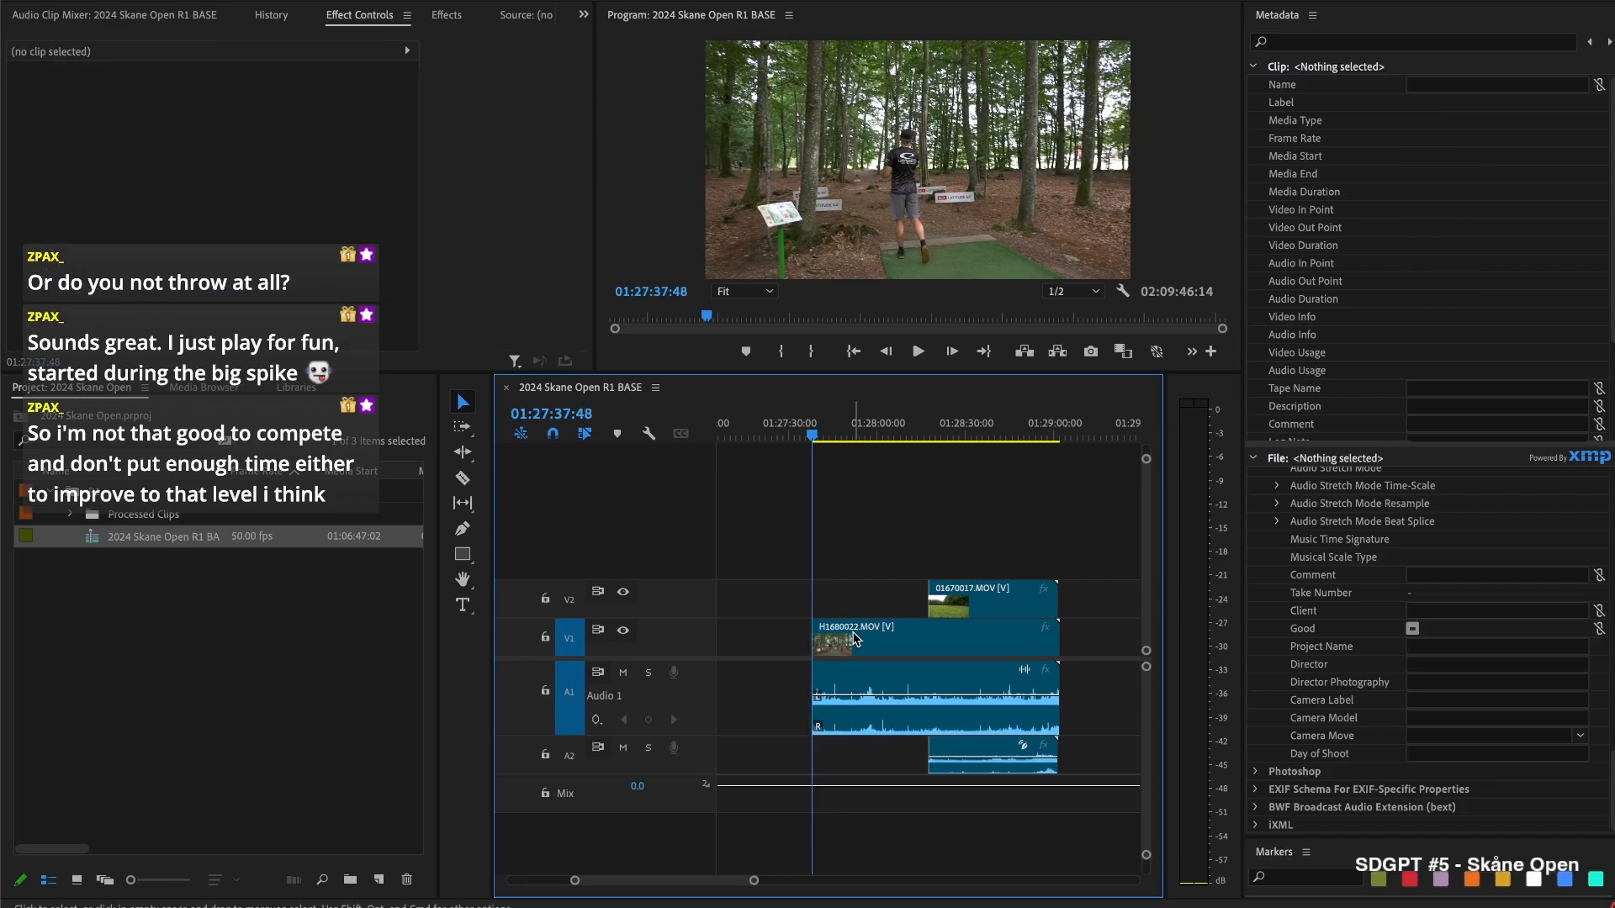
Play the tee shot in H1680022.MOV and extend the start of 01670017.MOV back to 01:27:47:41
key(space)
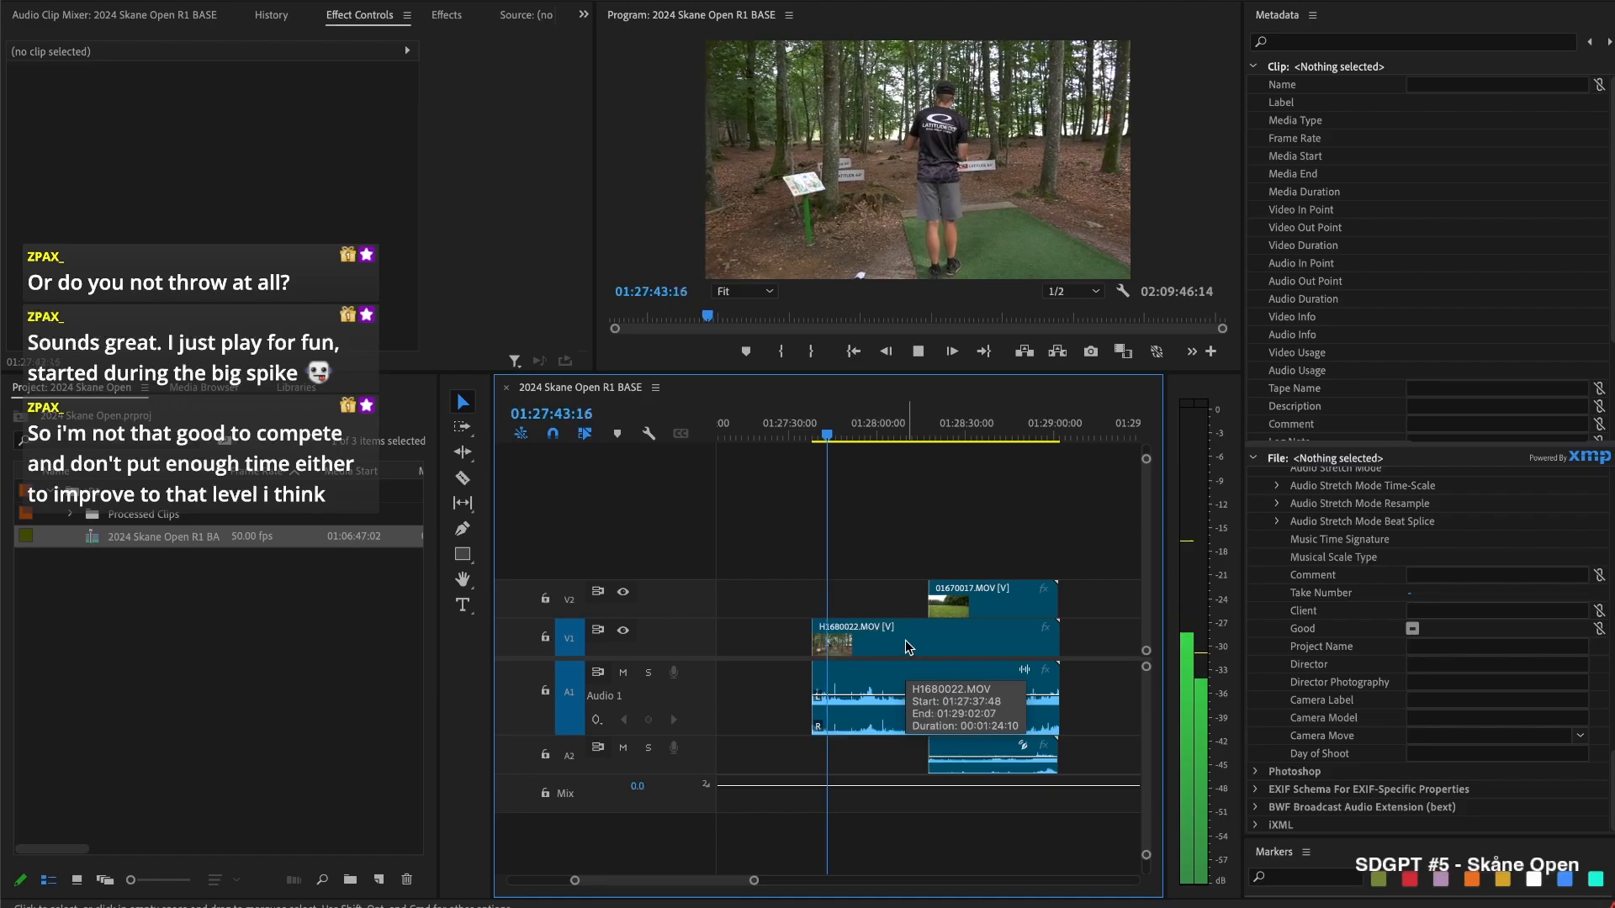
click(1026, 627)
drag(933, 594, 848, 595)
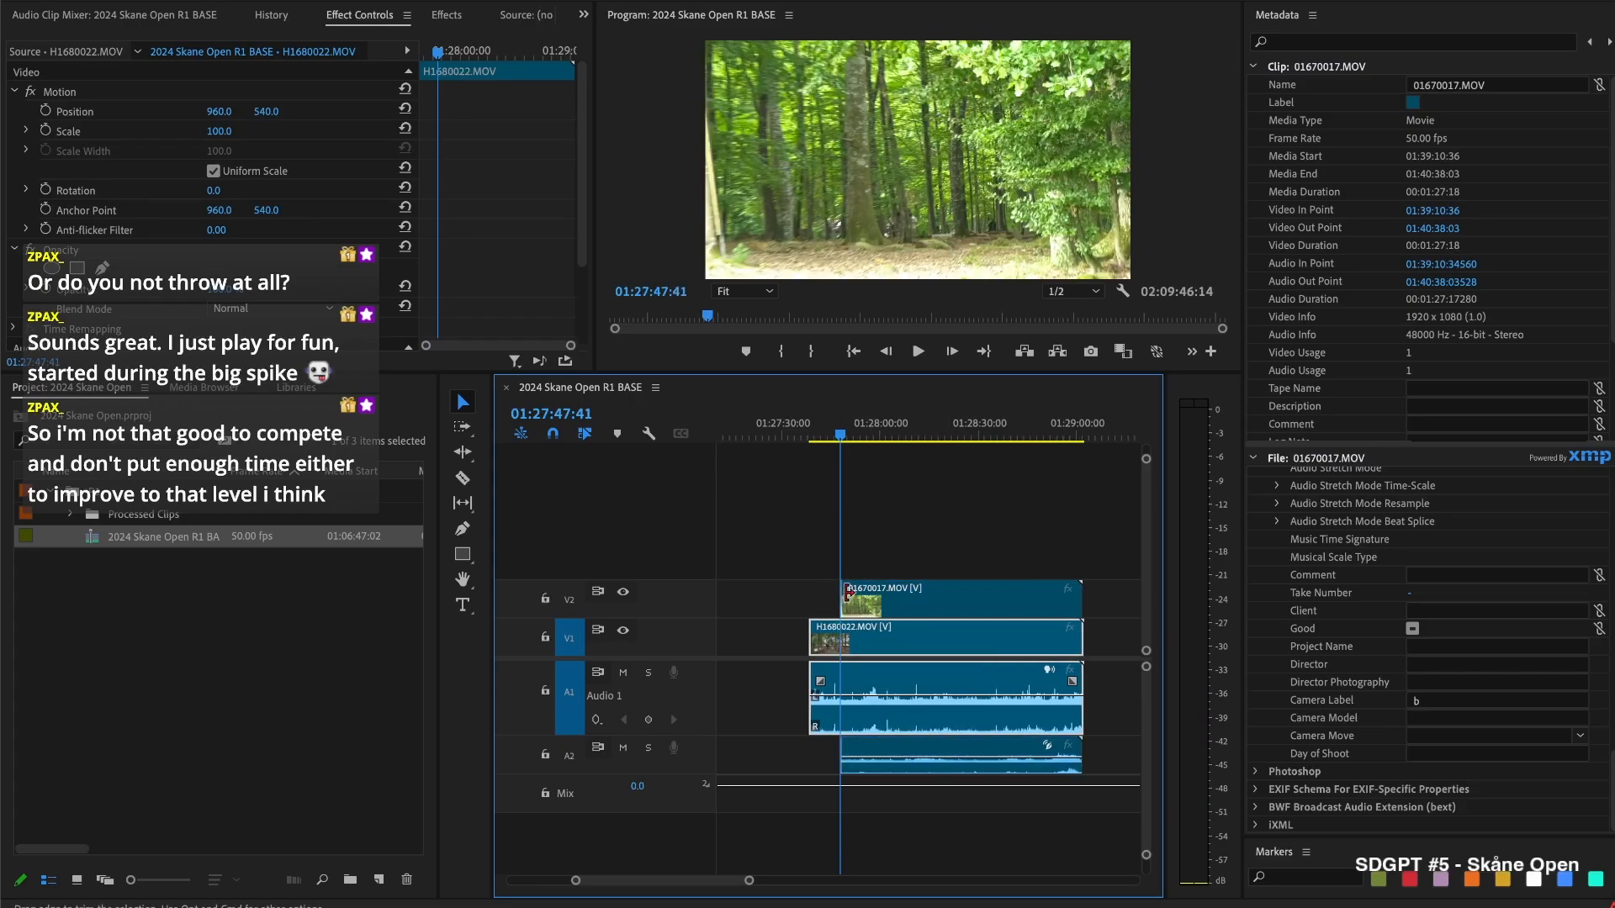
Cut both camera clips at about 01:27:53 after the throw and trim the next 01670017.MOV's start to about 01:28:09
key(=)
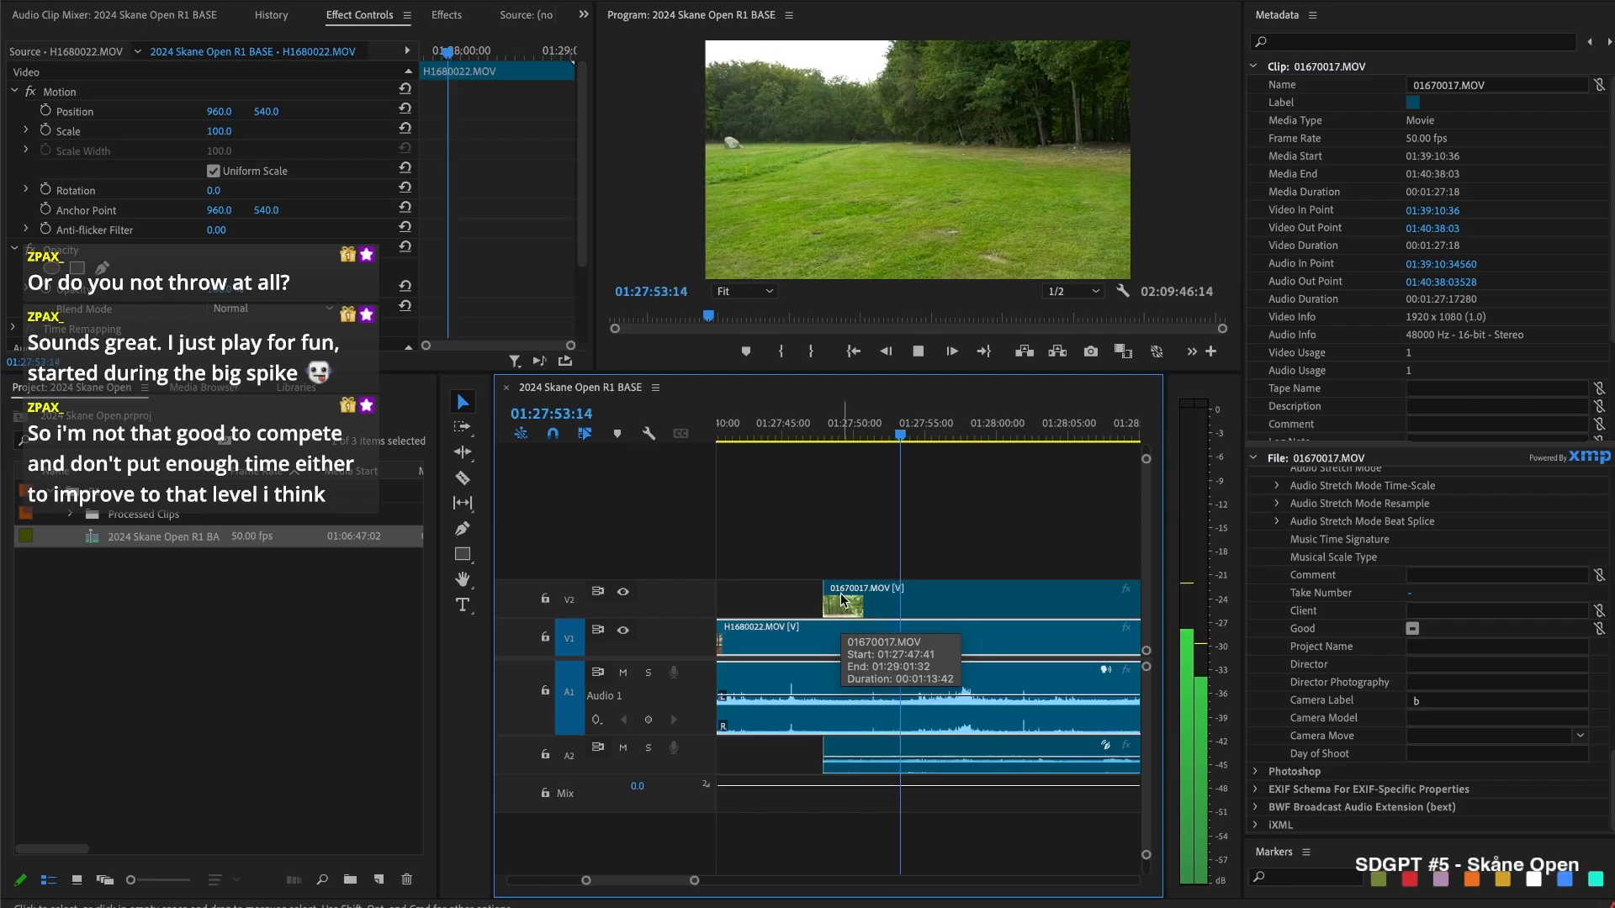
key(space)
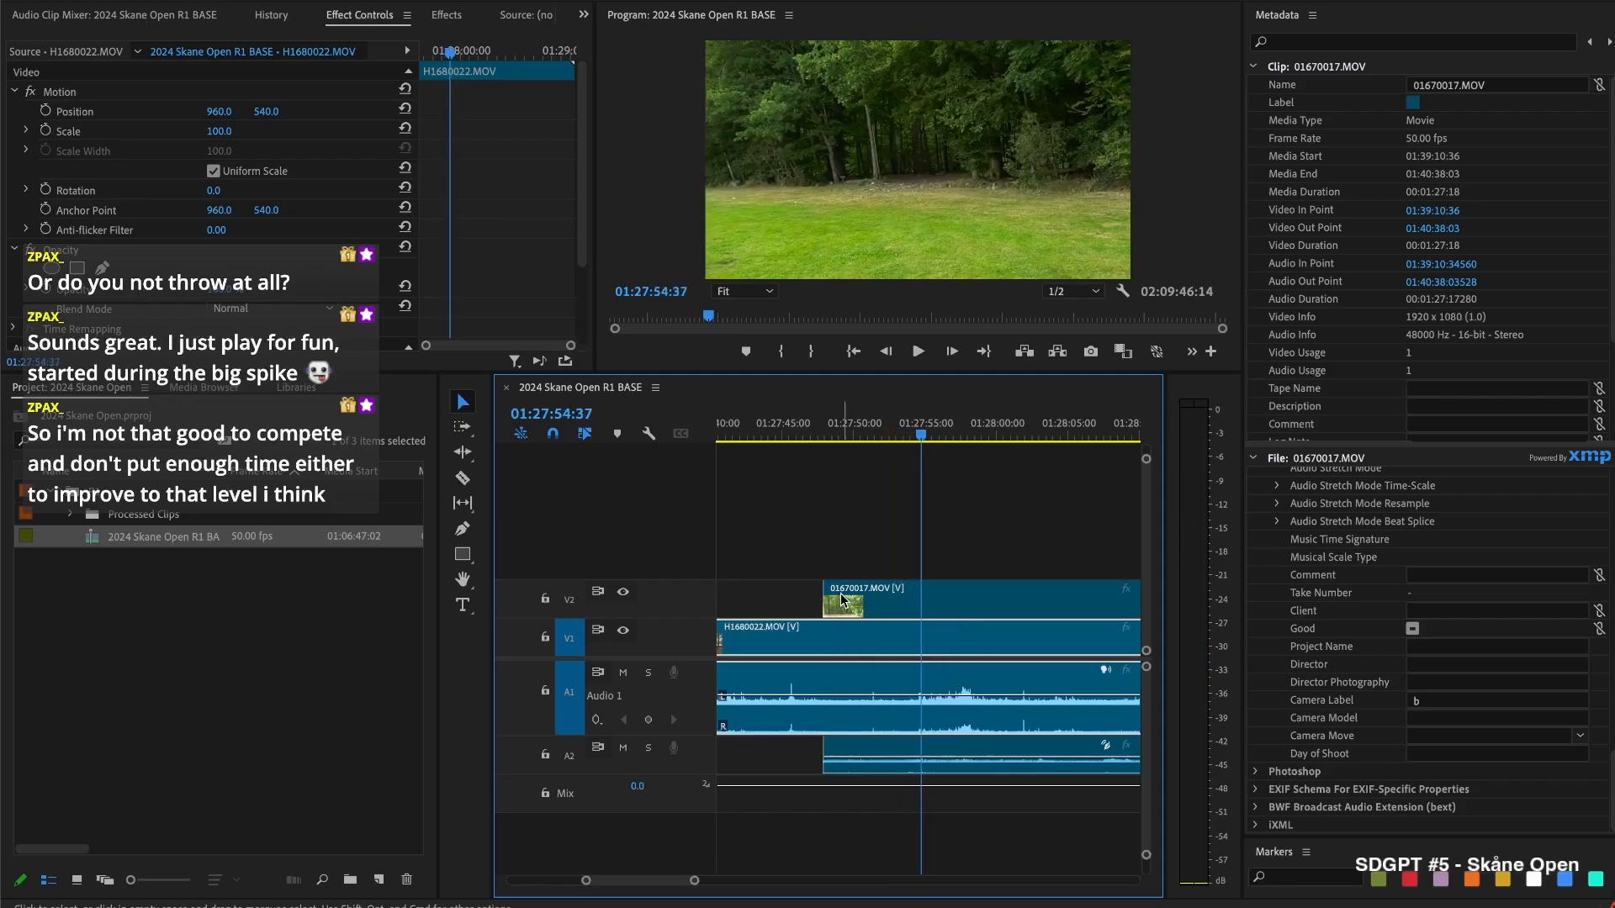
key(j)
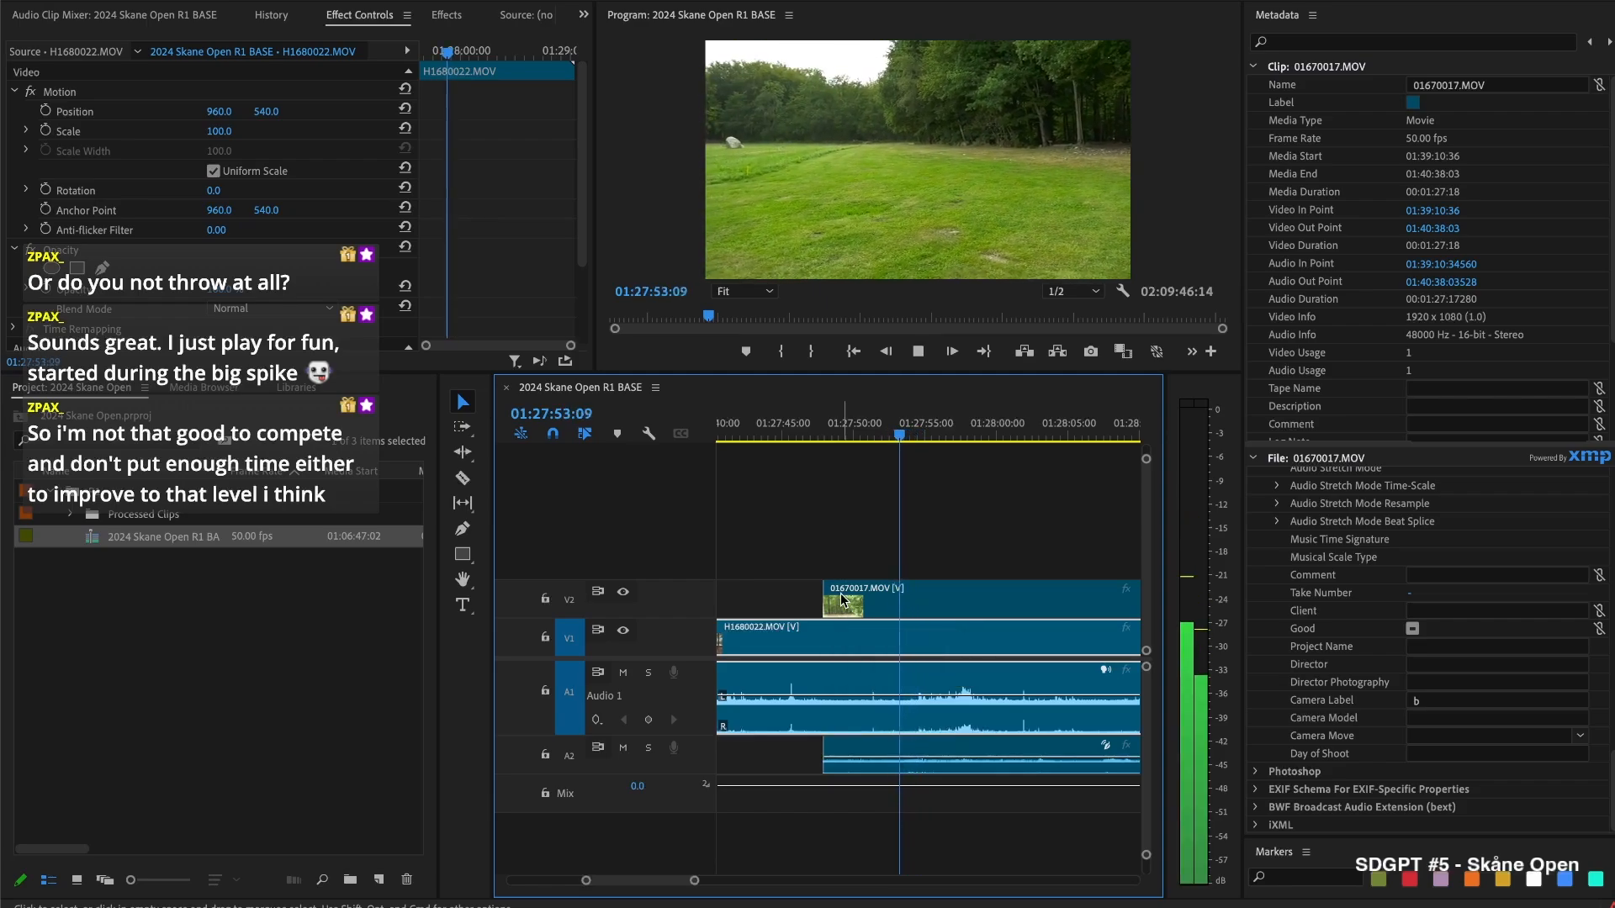
key(k)
key(ctrl+k)
drag(902, 596, 1106, 583)
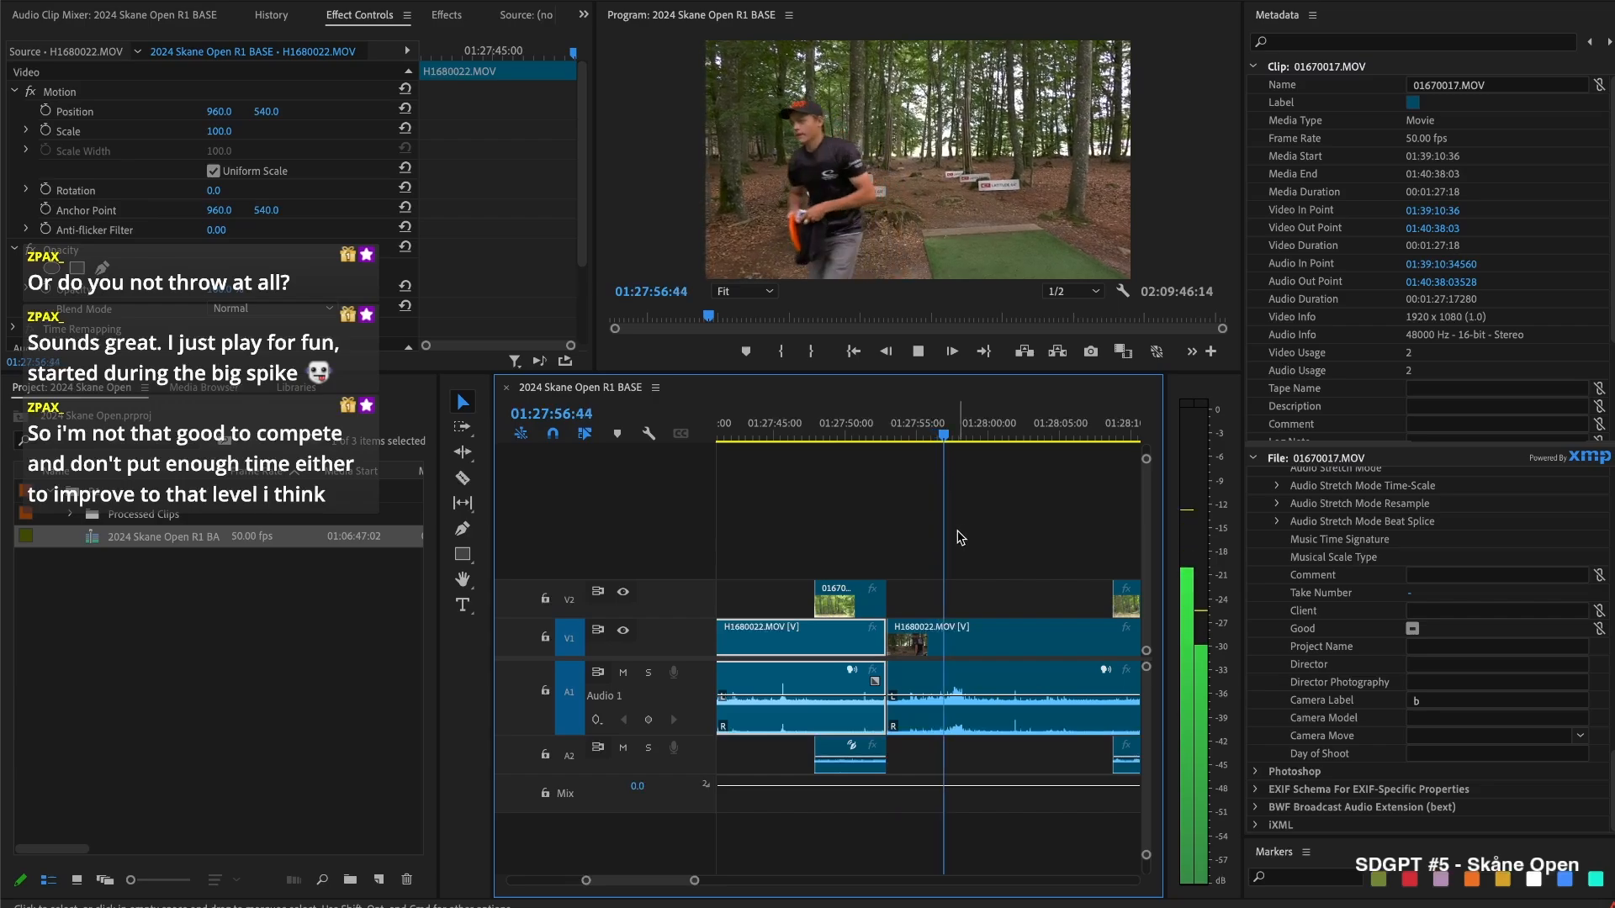
Cut H1680022.MOV at 01:28:02:32, remove the section before the cut and close the gap
key(space)
drag(966, 429, 1025, 430)
key(ctrl+k)
key(Delete)
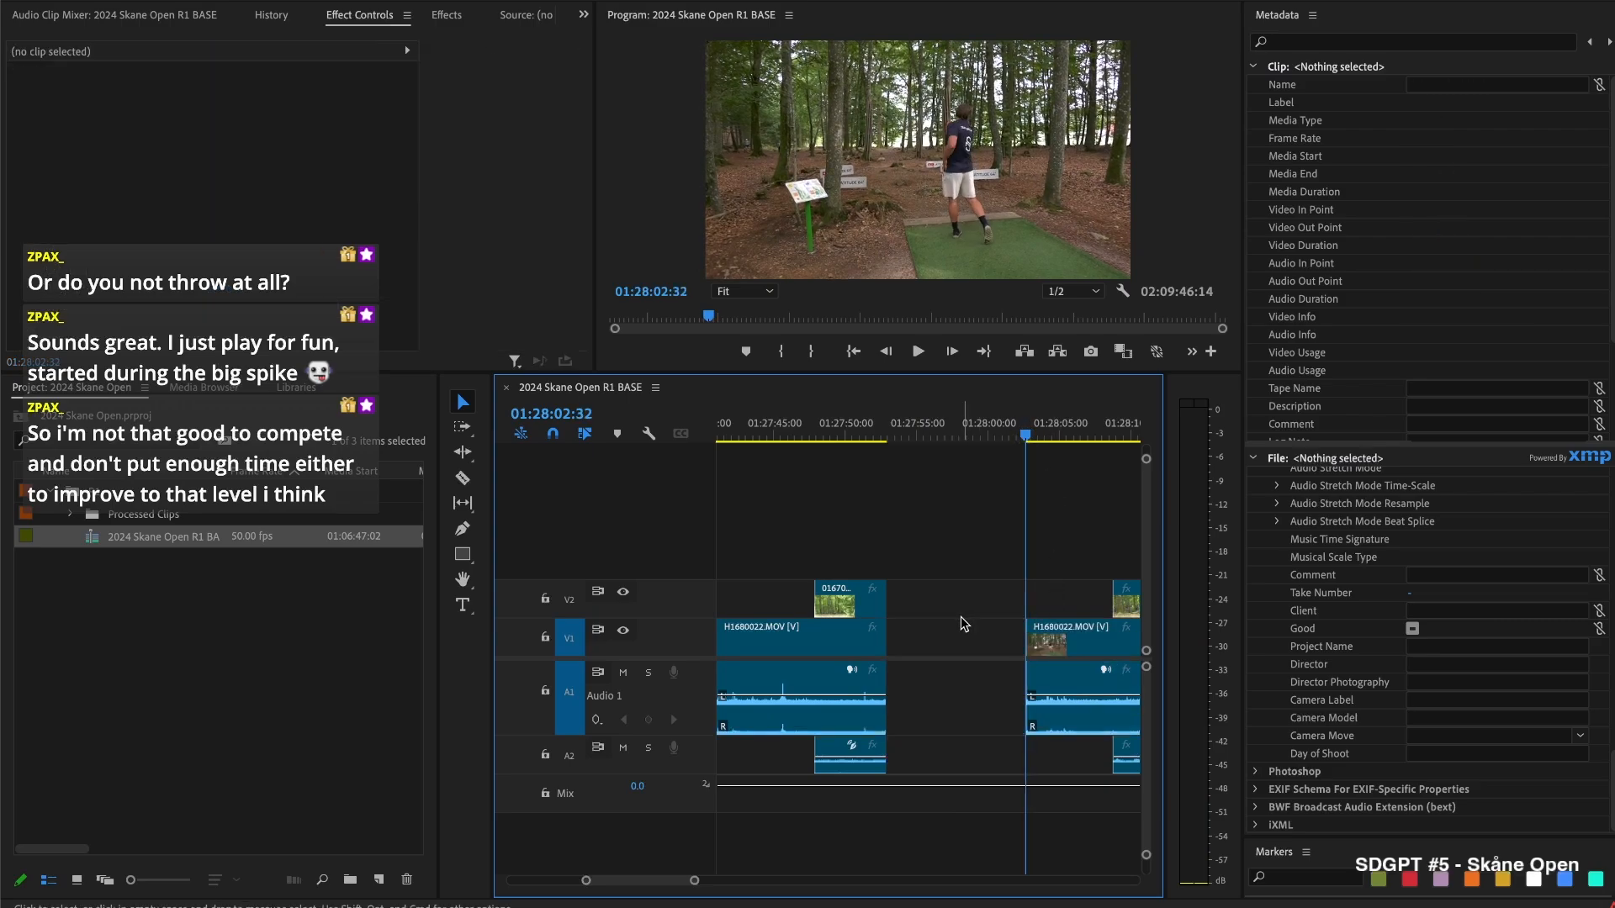
key(Delete)
key(Up)
Play the second throw in H1680022.MOV and set the start of the 01670017.MOV clip above it to about 01:28:03
drag(974, 596, 1077, 597)
key(space)
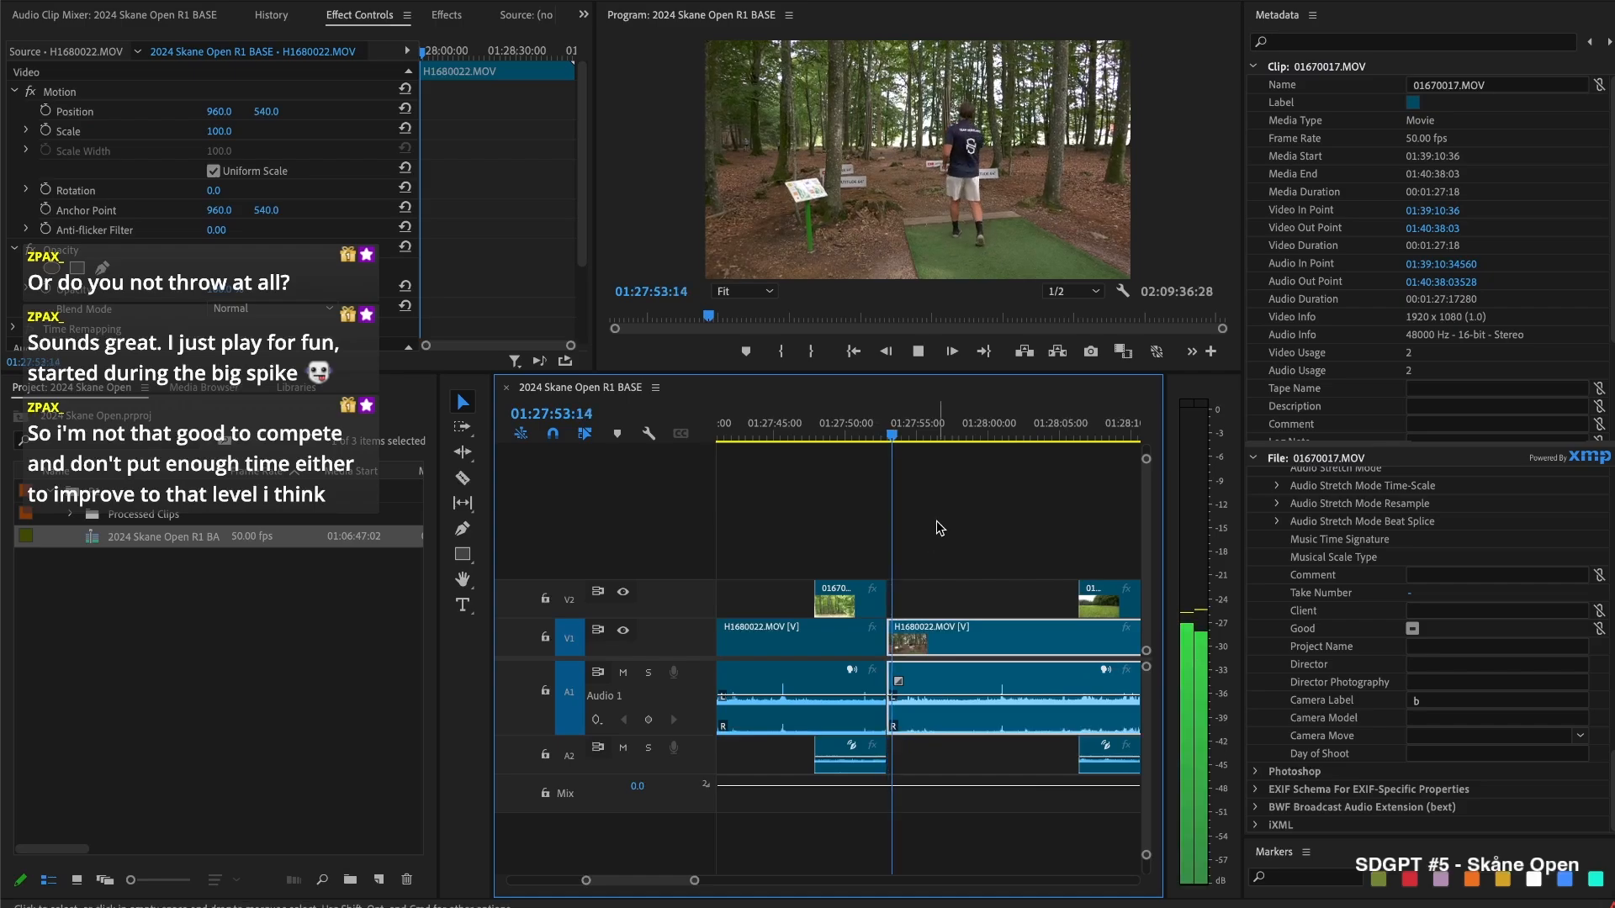
click(976, 506)
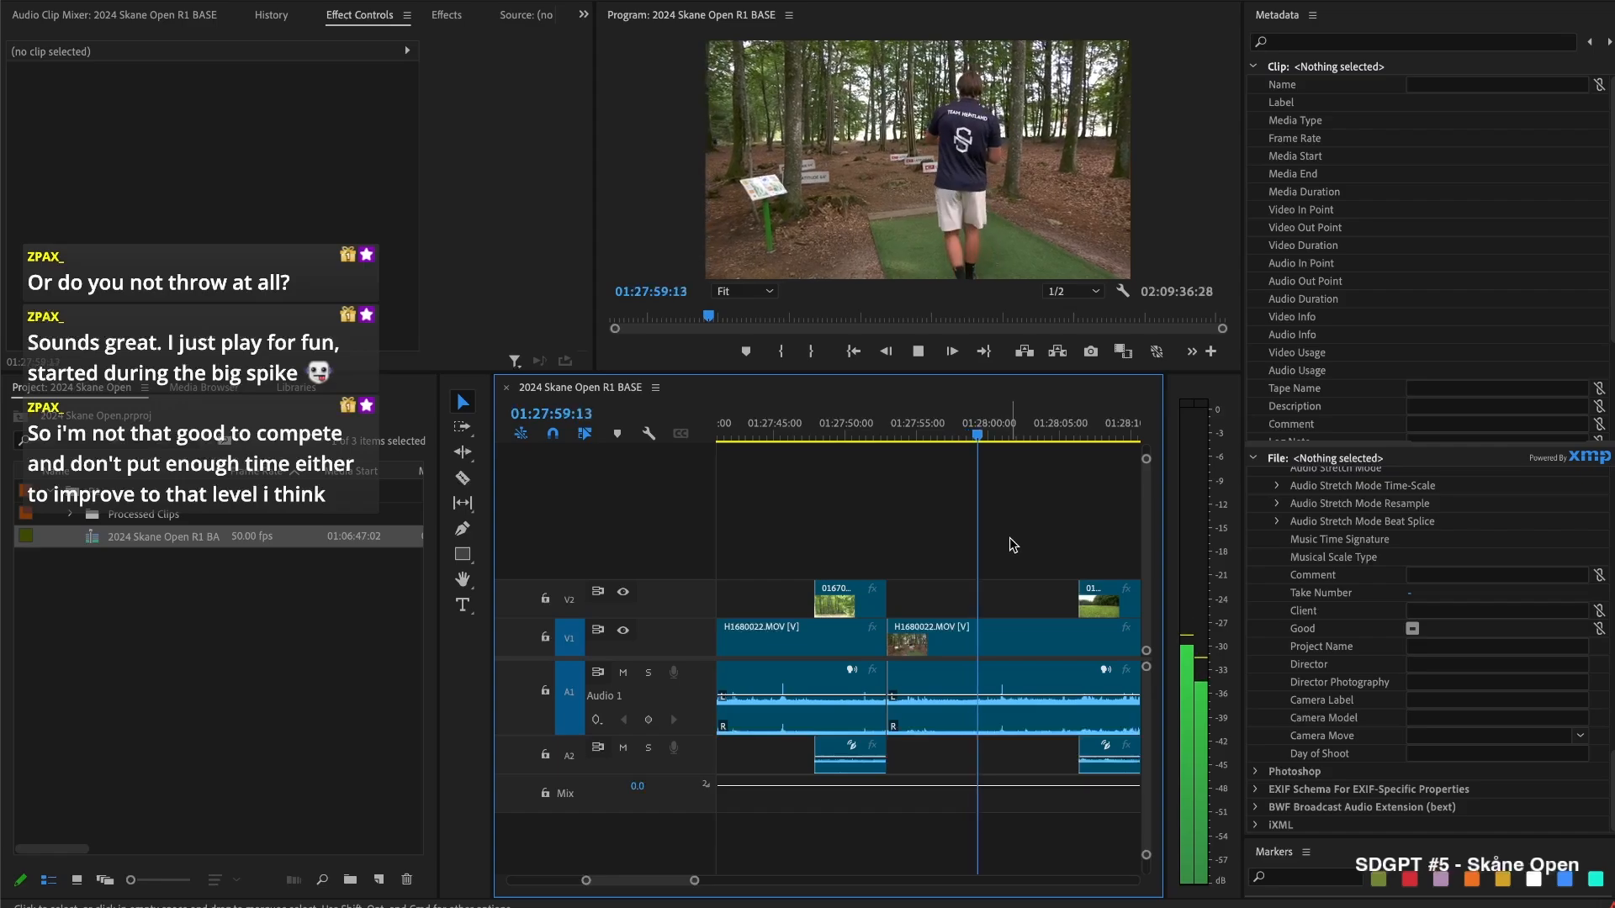
key(minus)
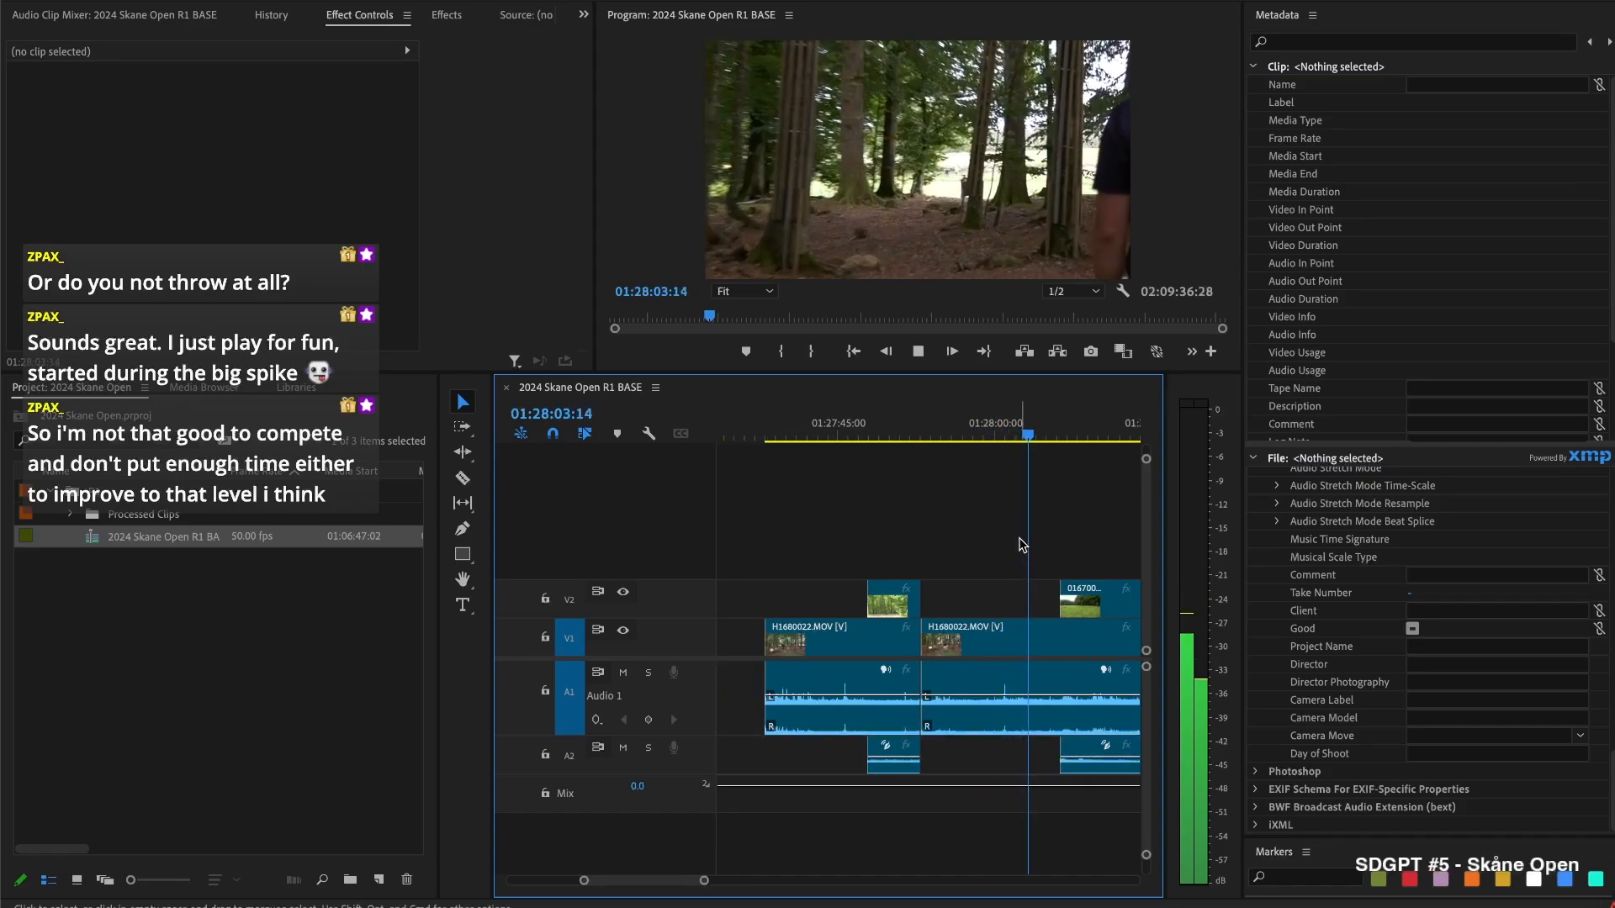
key(space)
key(space)
key(space)
drag(1060, 602, 1022, 602)
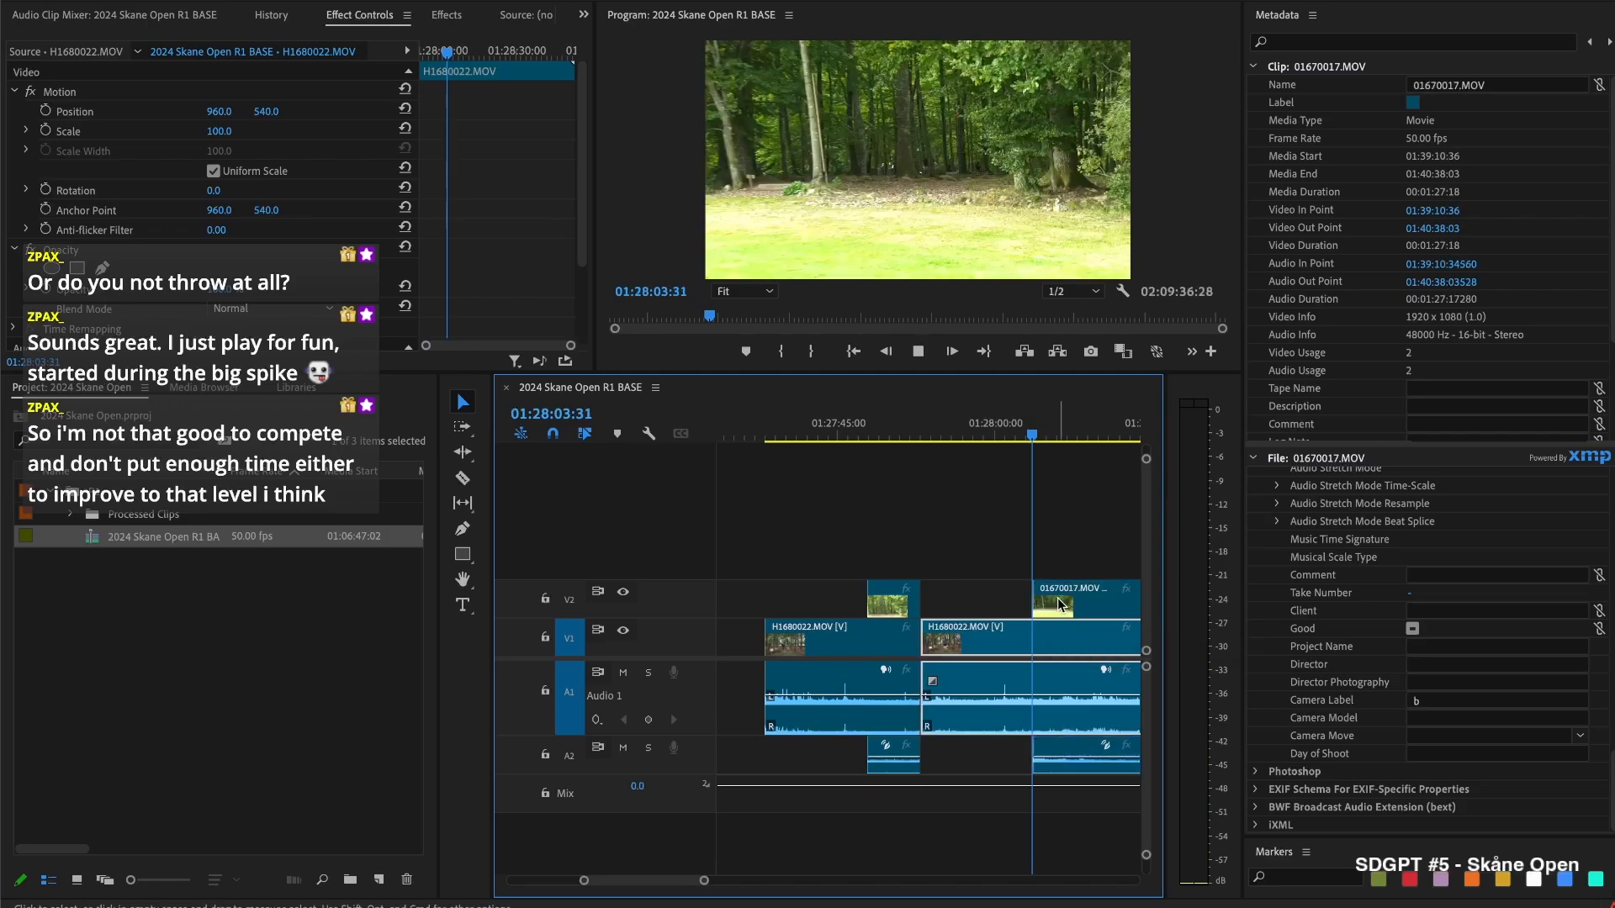
Cut both camera clips at 01:28:08:08 after the throw and trim the next 01670017.MOV's start to a later point
key(space)
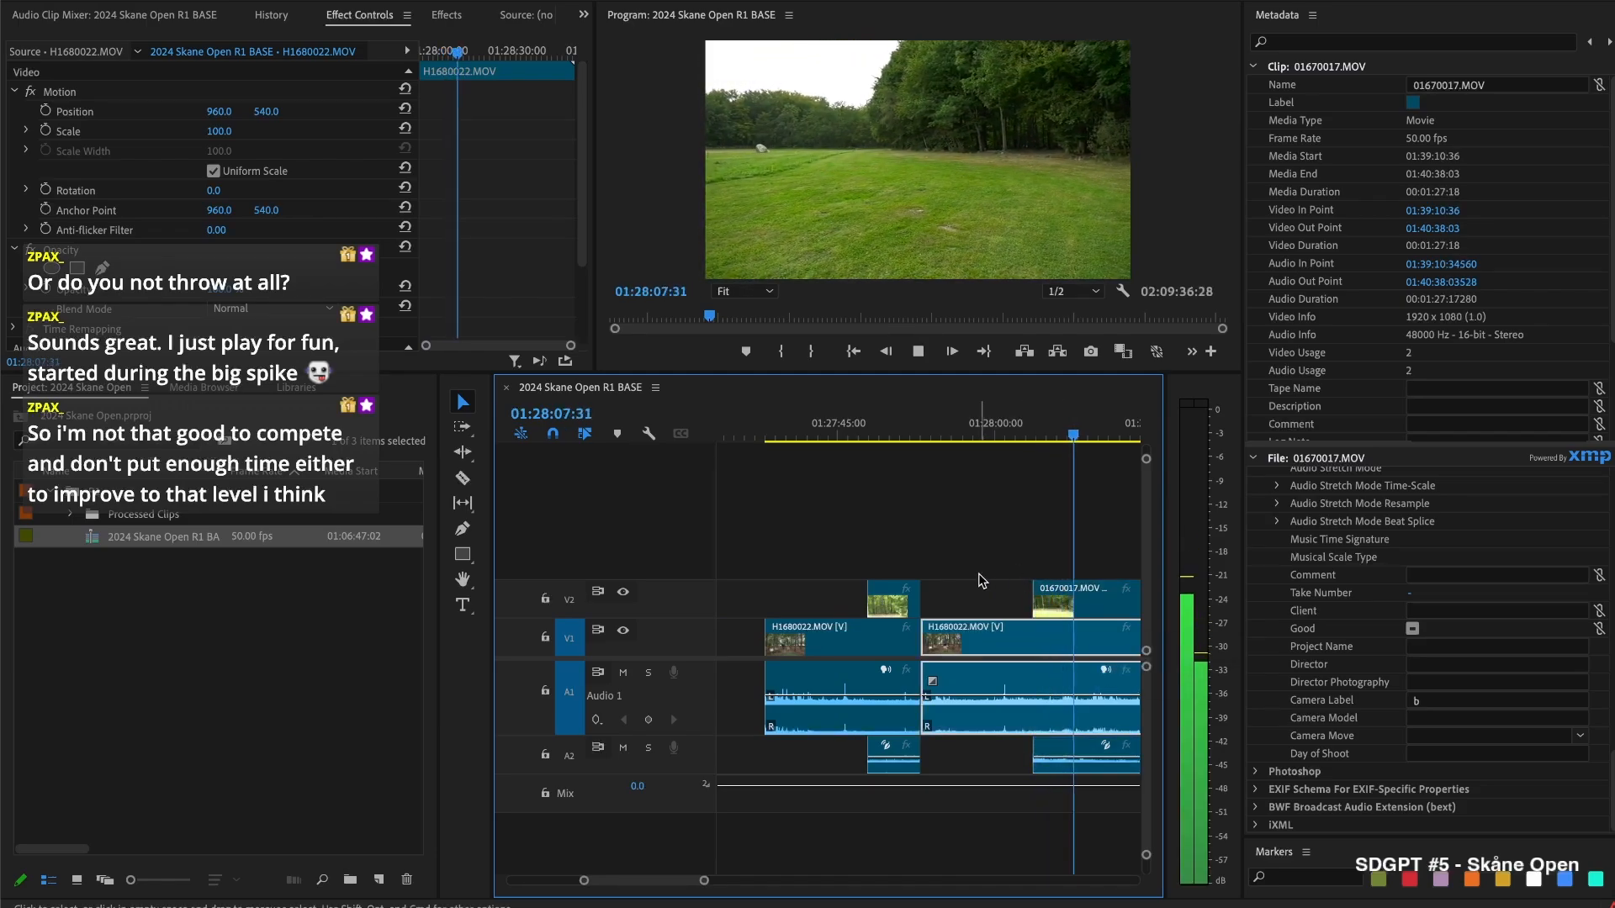
click(1078, 429)
key(k)
key(j)
key(k)
key(shift+super+k)
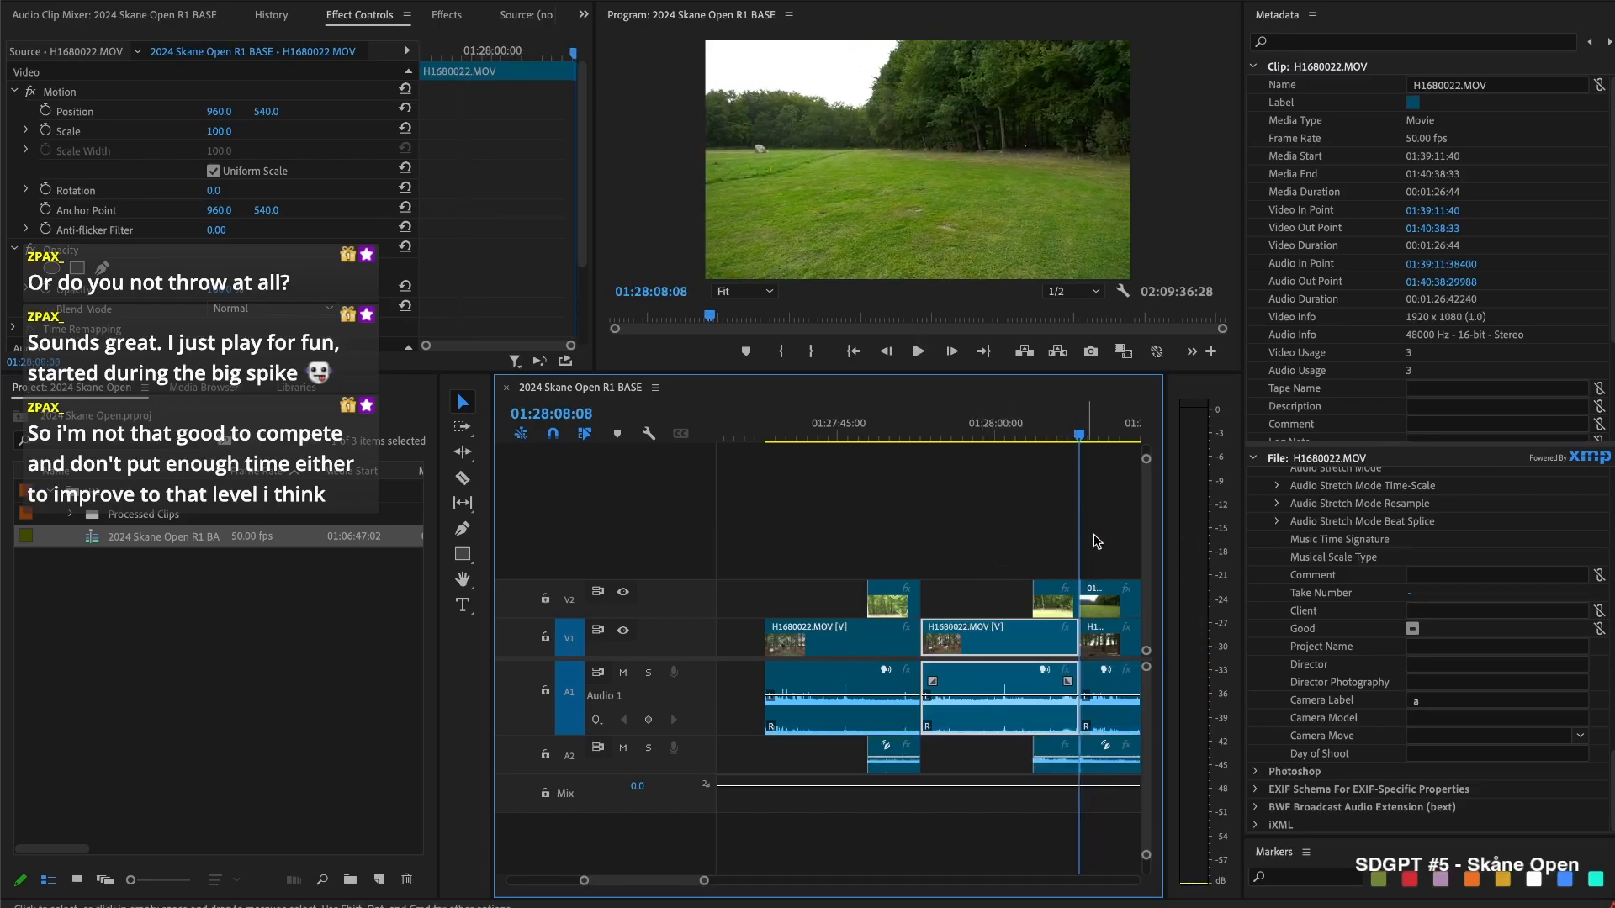
scroll(1007, 625, right, 1)
drag(1035, 597, 989, 597)
scroll(971, 581, left, 5)
Cut H1680022.MOV at 01:28:14:03, remove the section before the cut and close the gap
key(space)
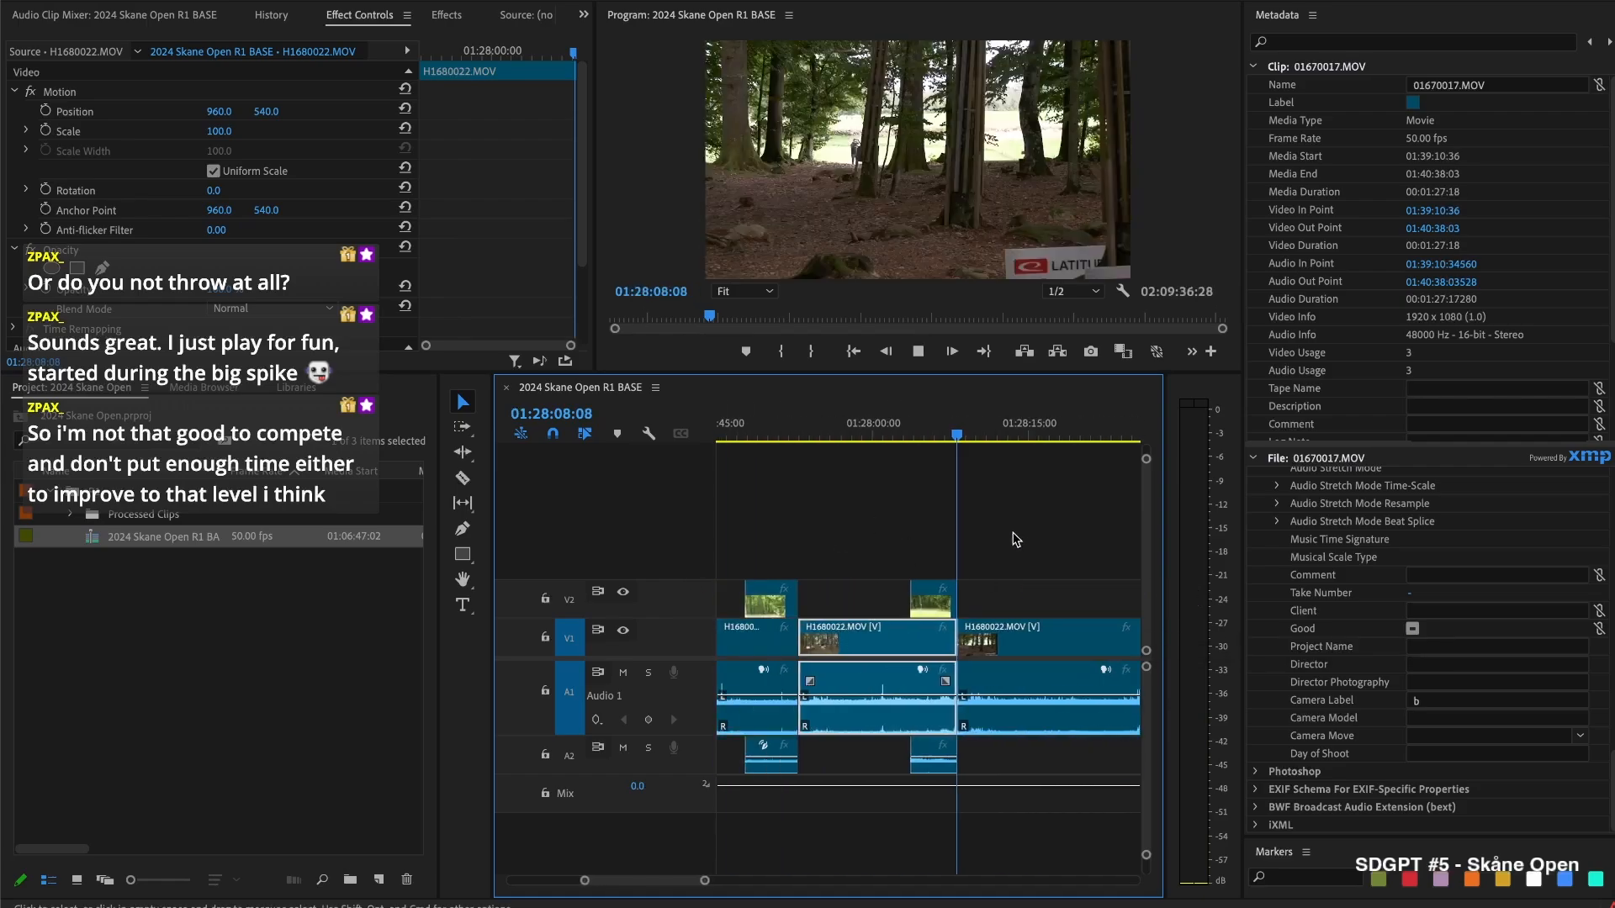
key(space)
drag(947, 416, 1020, 425)
key(cmd+k)
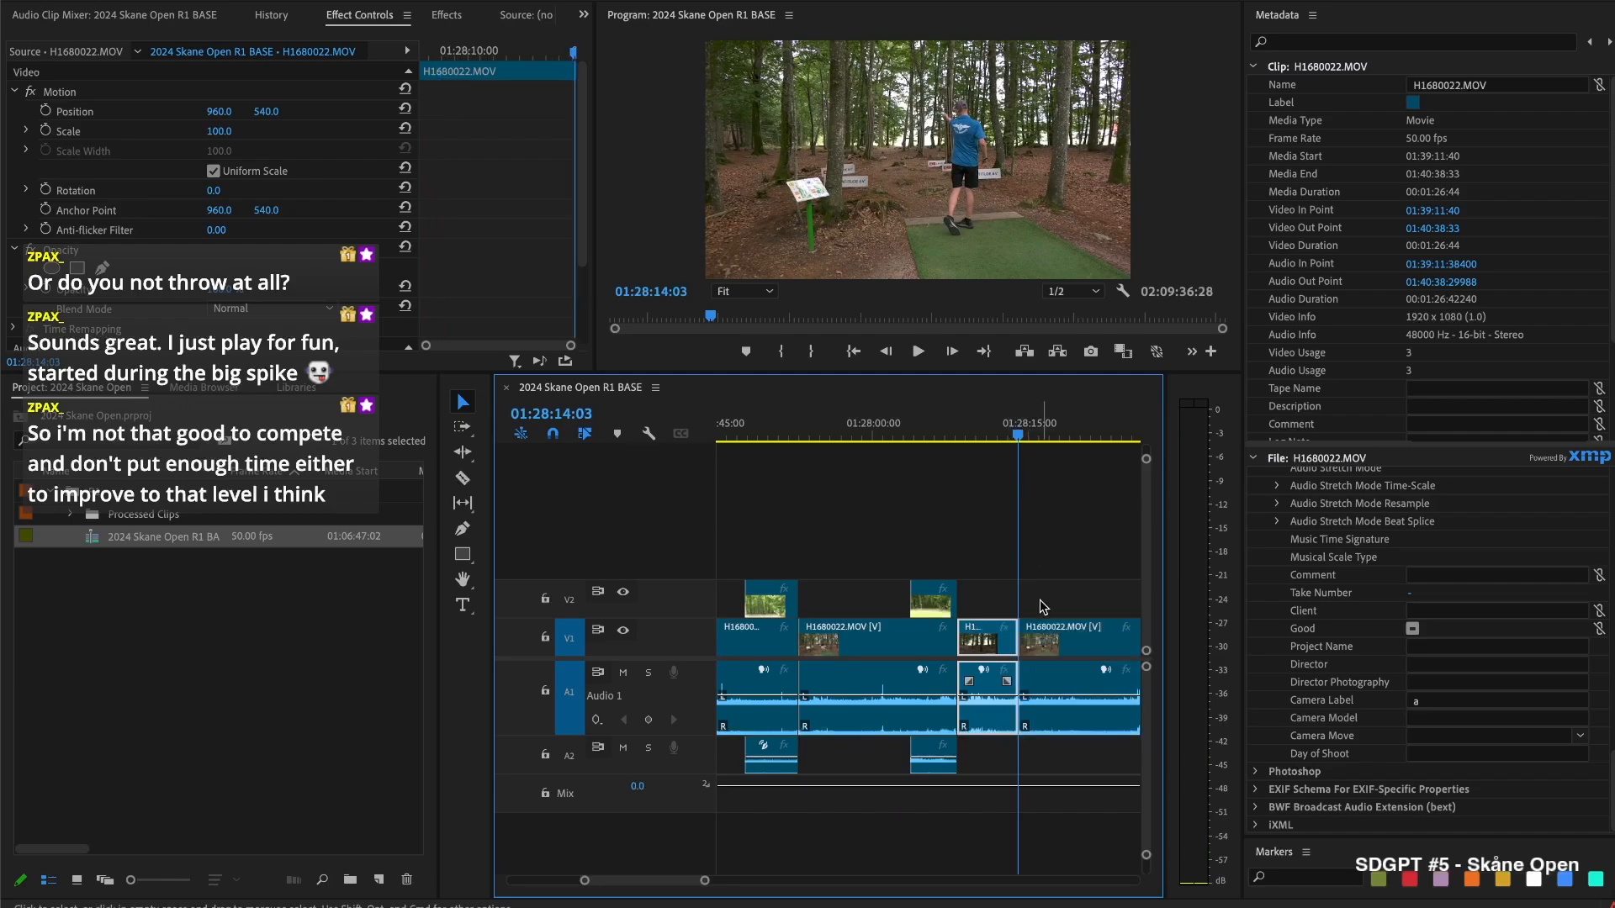
key(Delete)
key(Up)
key(Up)
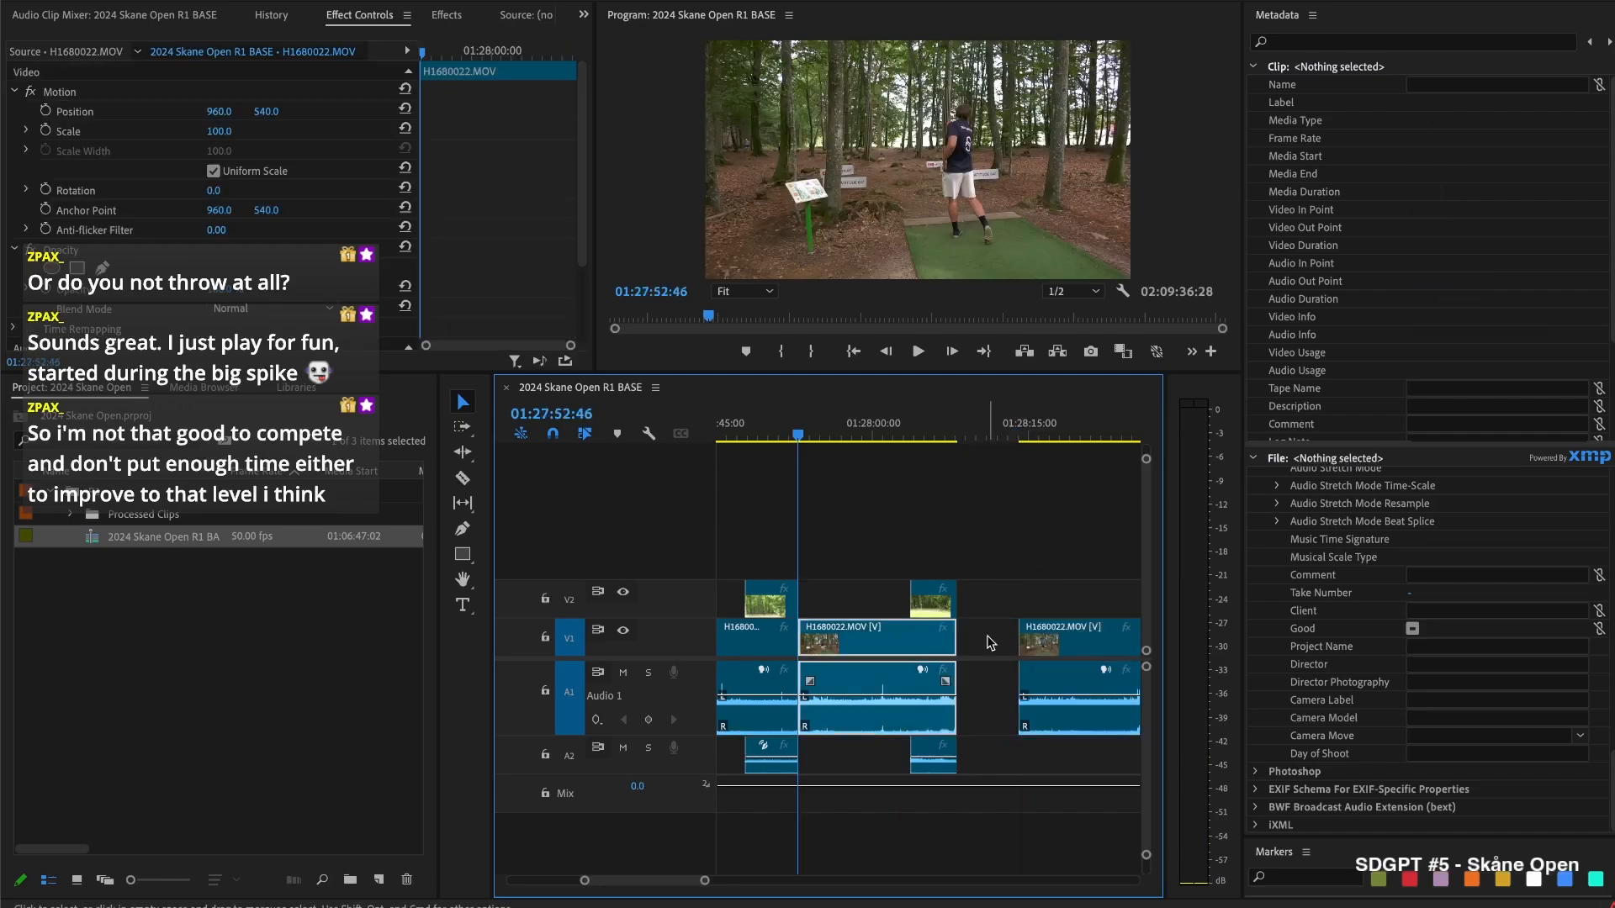
click(987, 639)
key(Delete)
Play the next throw in H1680022.MOV and extend the start of 01670017.MOV above it back to about 01:28:21
key(space)
key(space)
key(Down)
key(space)
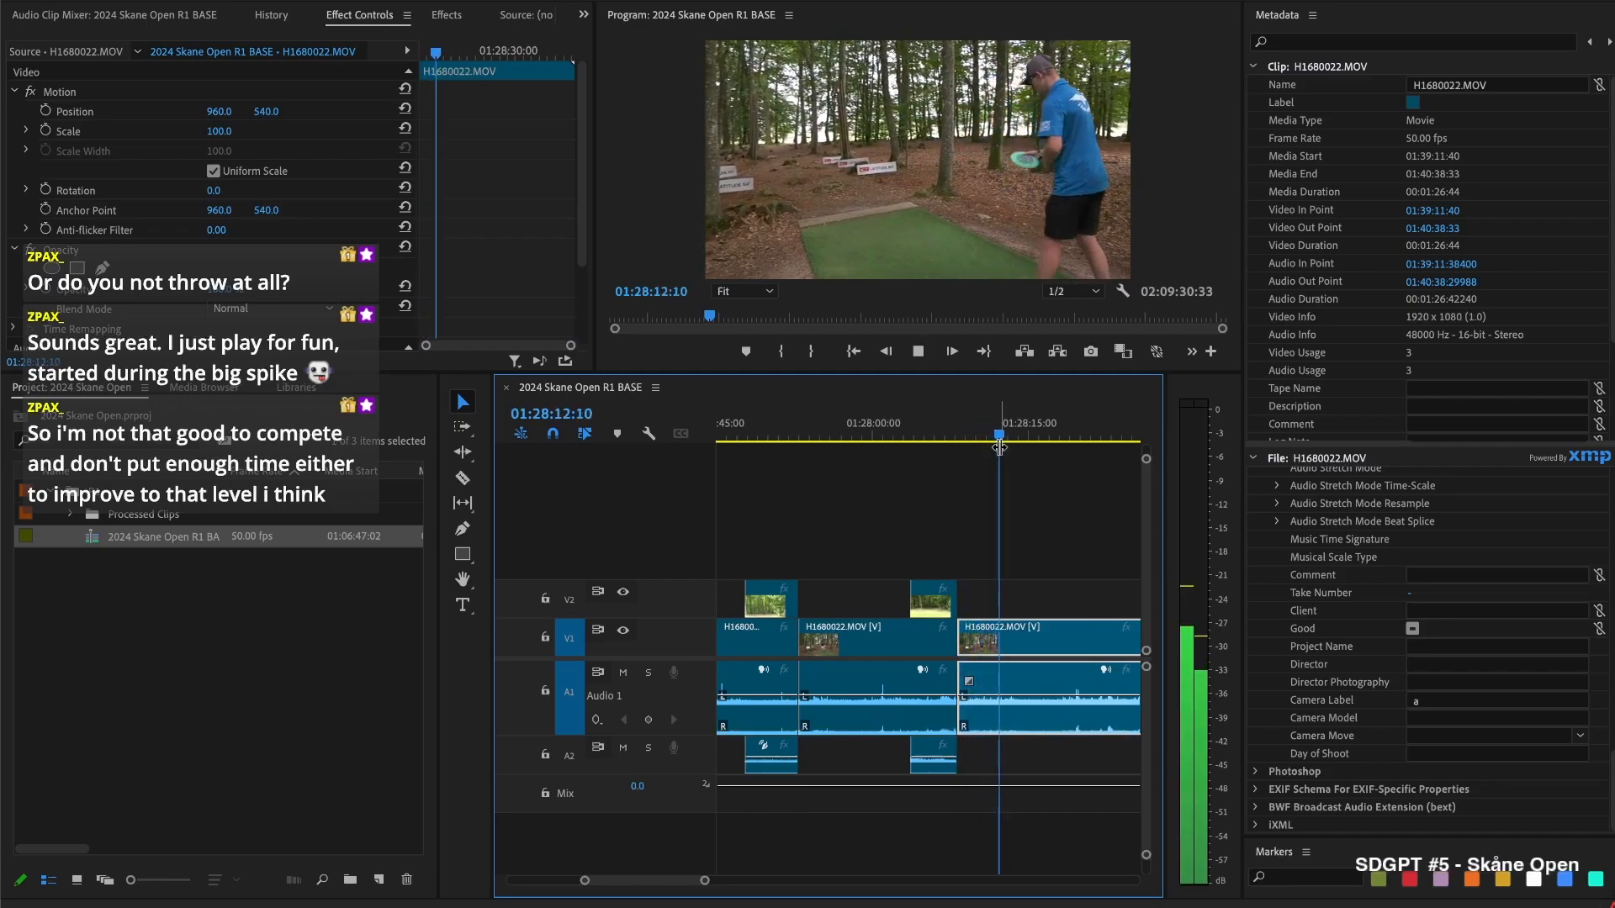
scroll(1023, 538, right, 3)
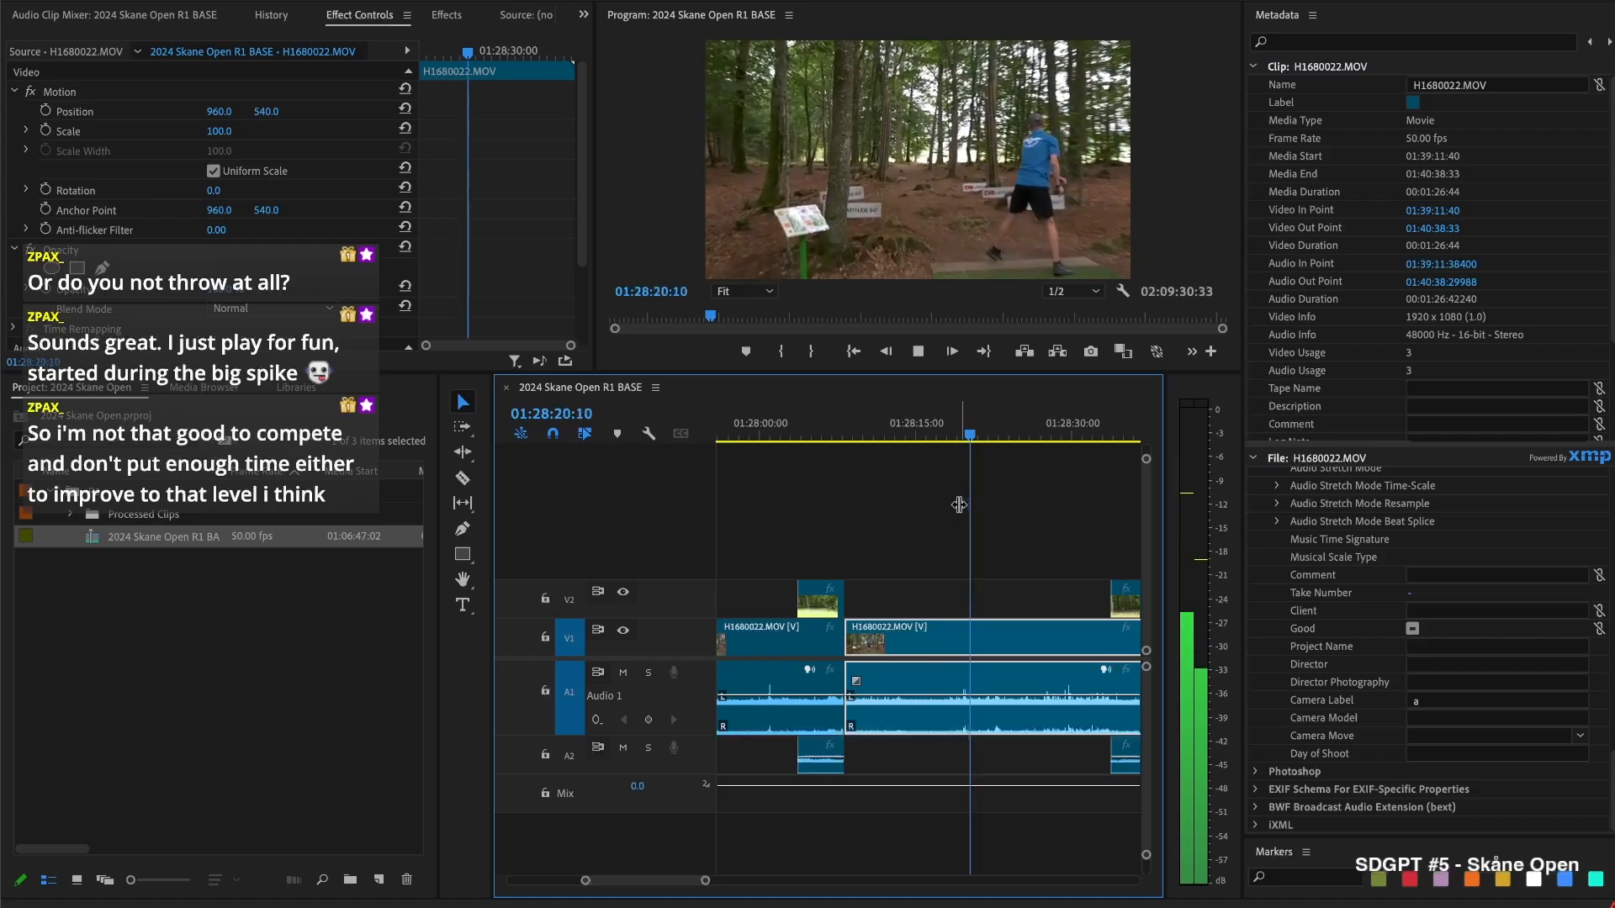
key(space)
drag(1110, 596, 967, 591)
Cut both camera clips at 01:28:28:02 and give the 01670017.MOV segment before the cut a Yellow label
key(space)
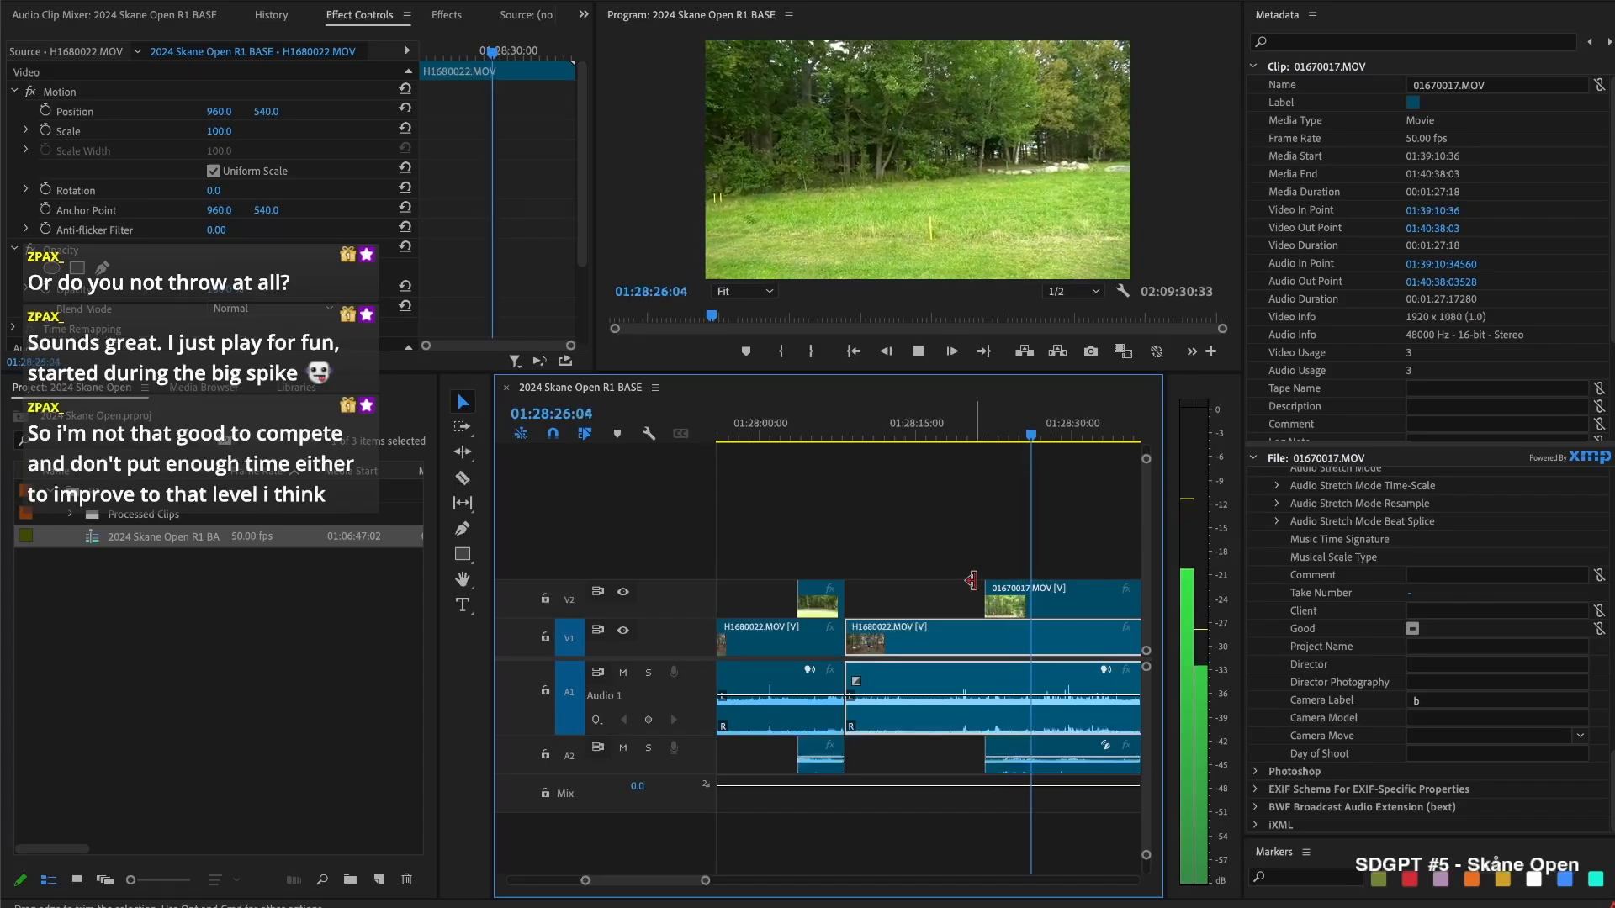
key(space)
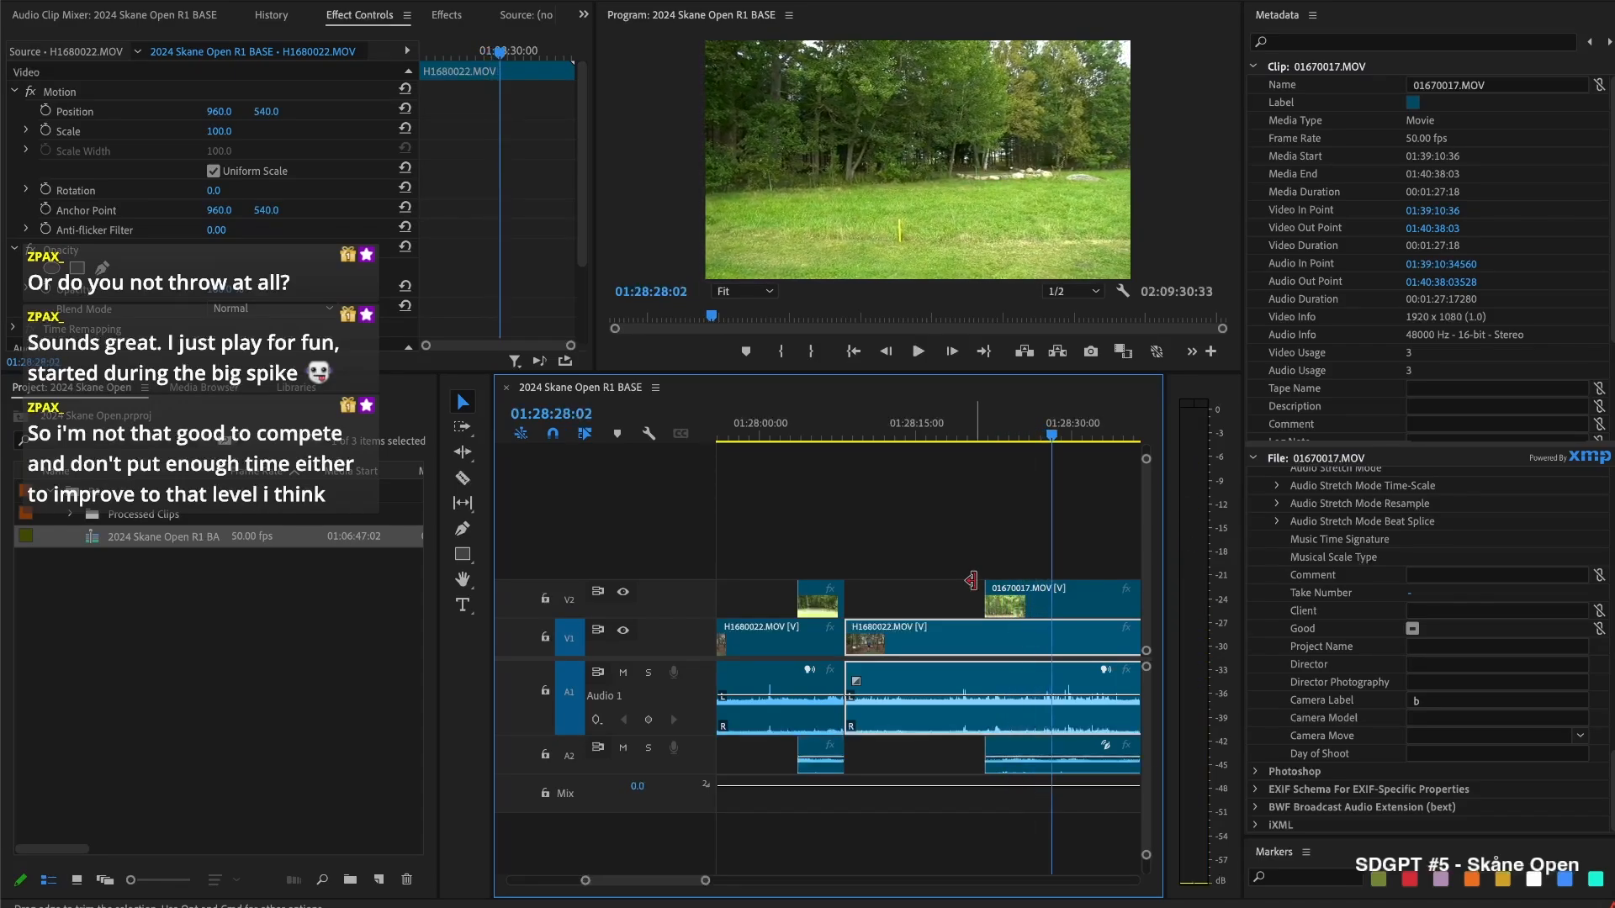
key(super+shift+k)
right_click(1018, 608)
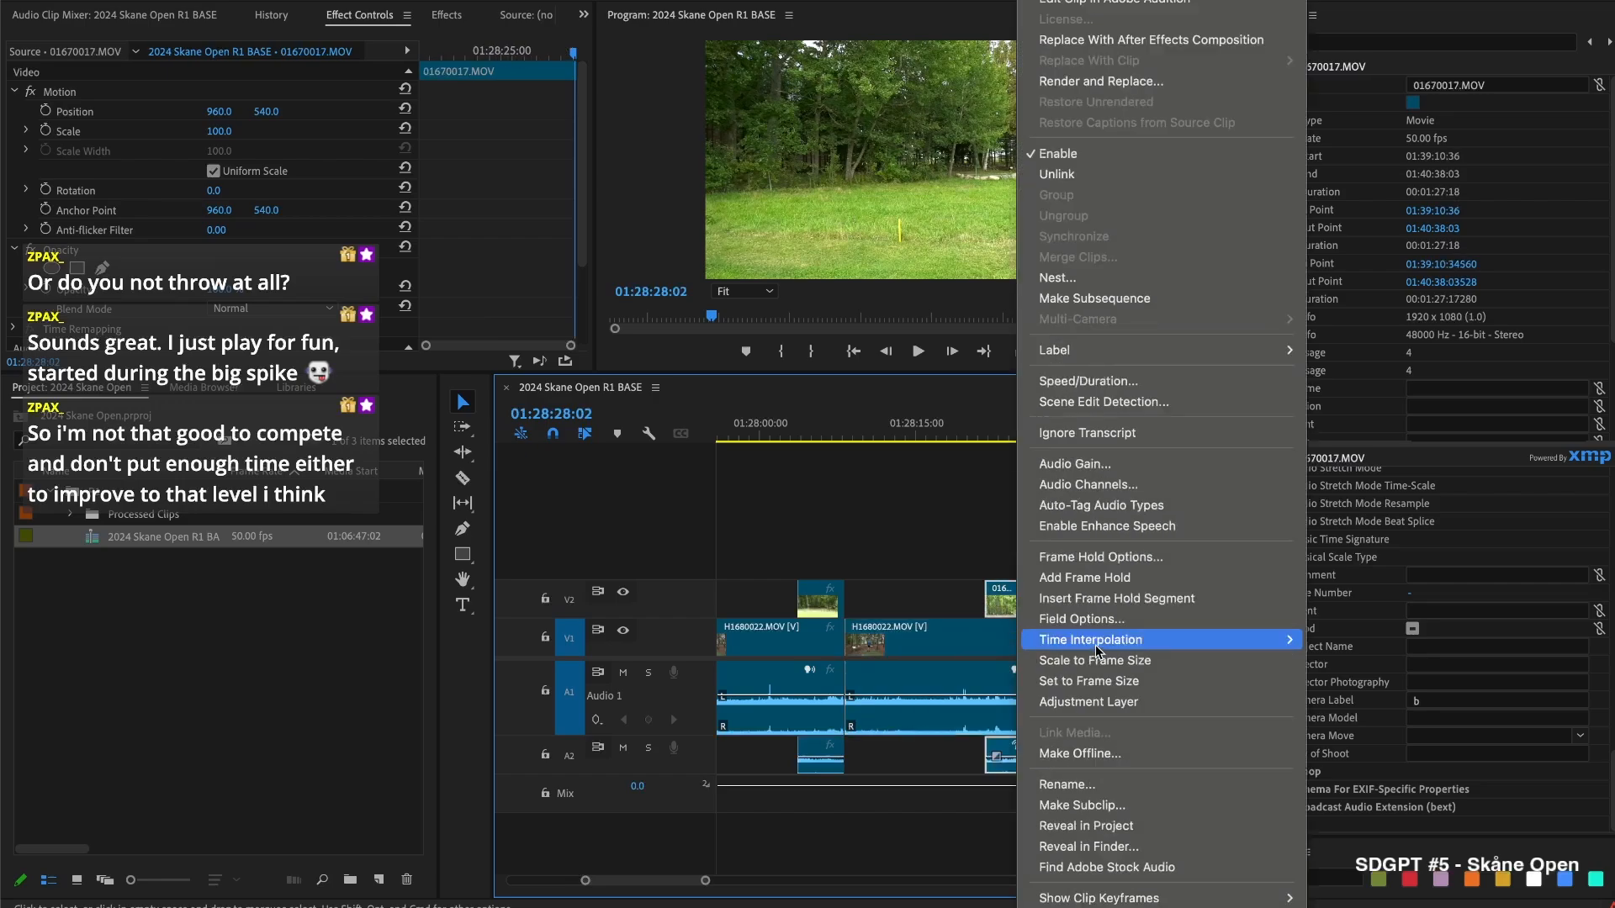
mouse_move(1215, 350)
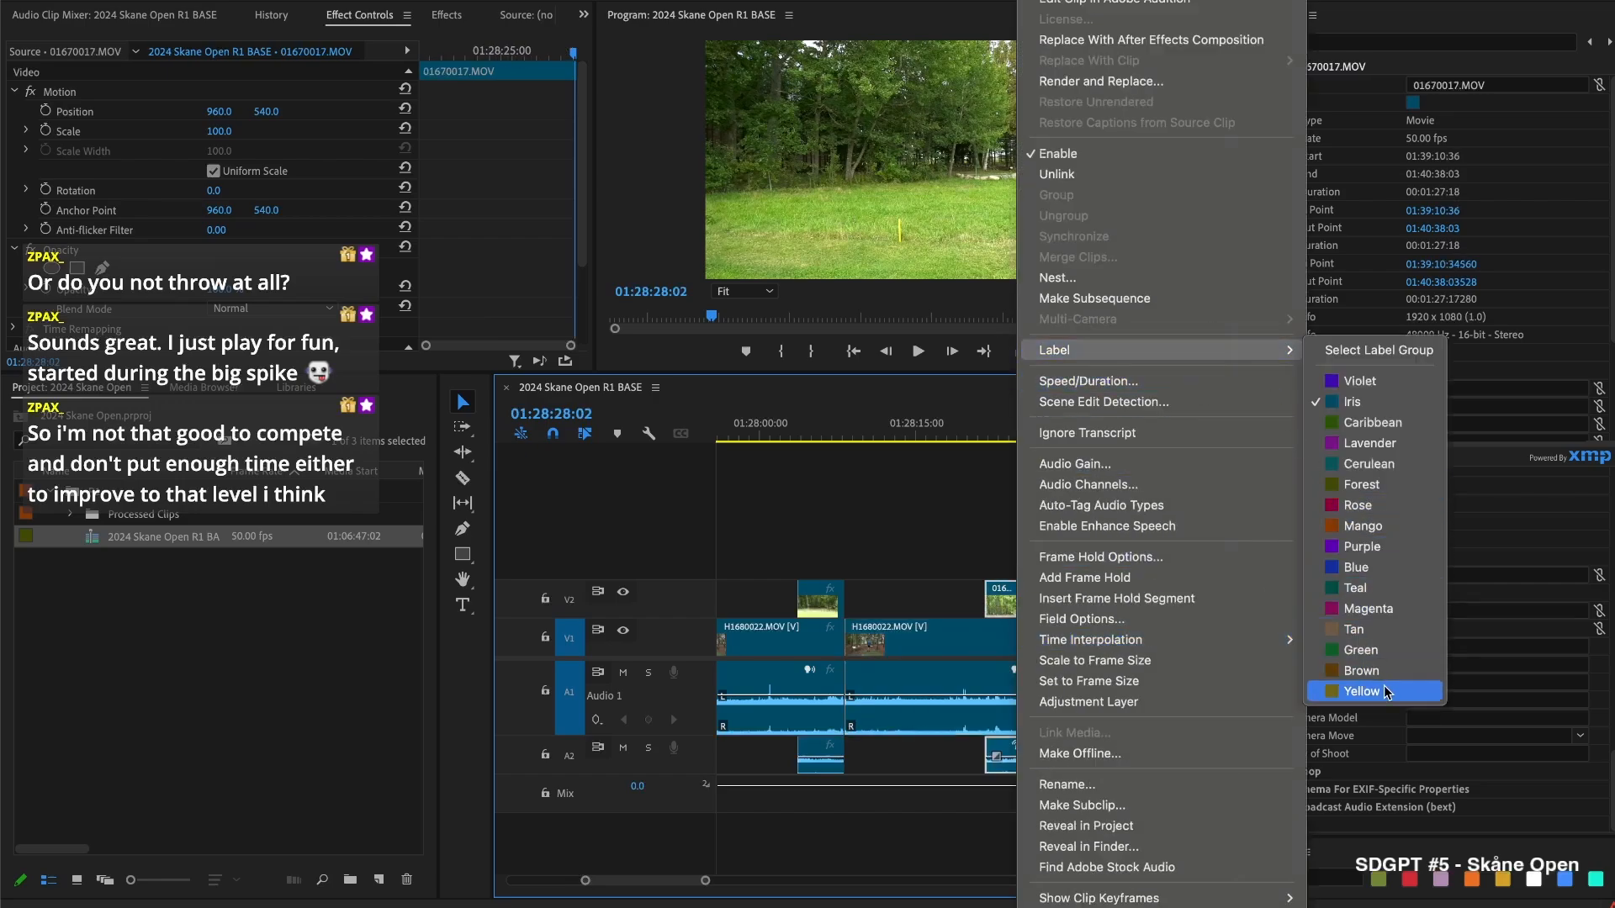
click(1388, 691)
click(993, 524)
Trim the start of the 01670017.MOV clip after the yellow segment to about 01:28:42
scroll(993, 524, right, 2)
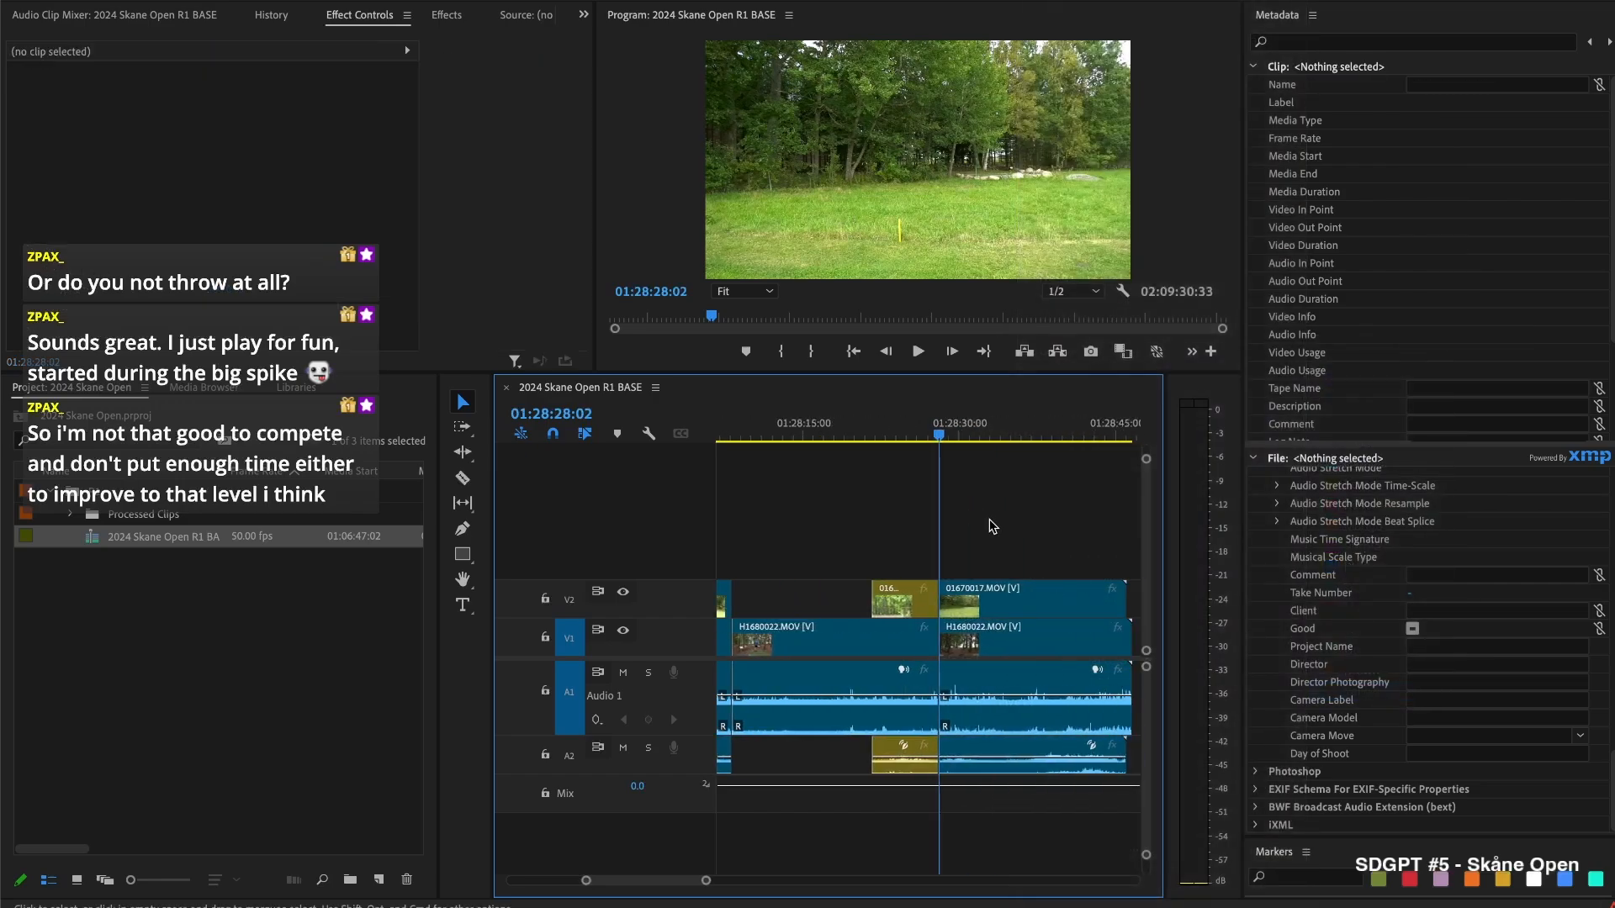
click(989, 592)
key(Delete)
Cut H1680022.MOV at 01:28:33:17, remove the section between the yellow-labeled shot and the cut, and close the gap
key(space)
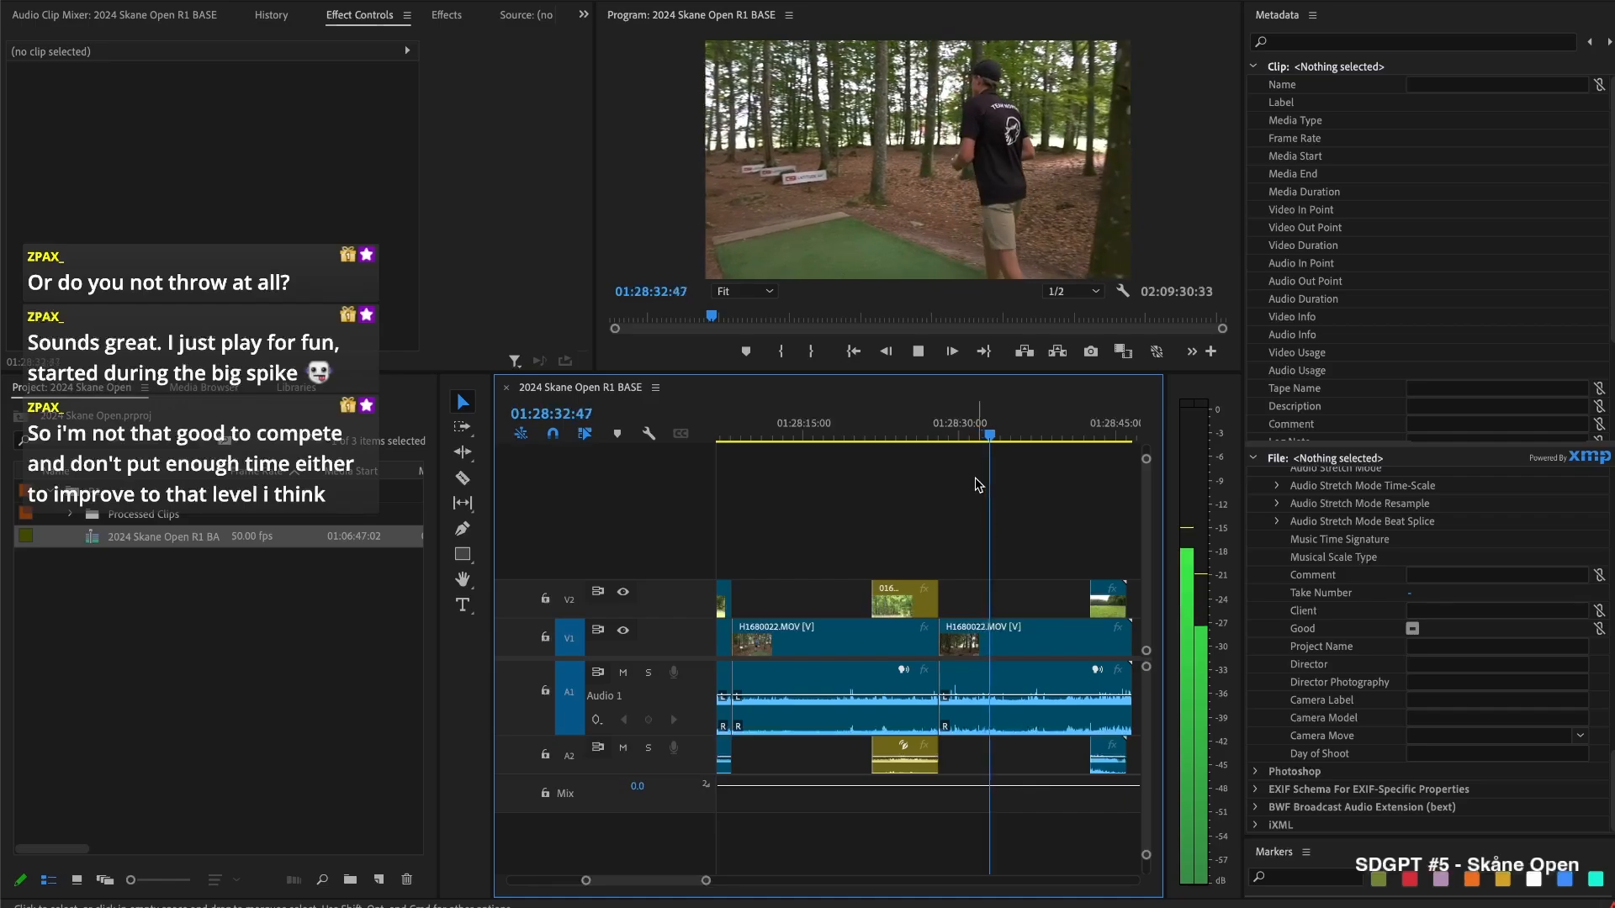
key(space)
key(ctrl+k)
key(Delete)
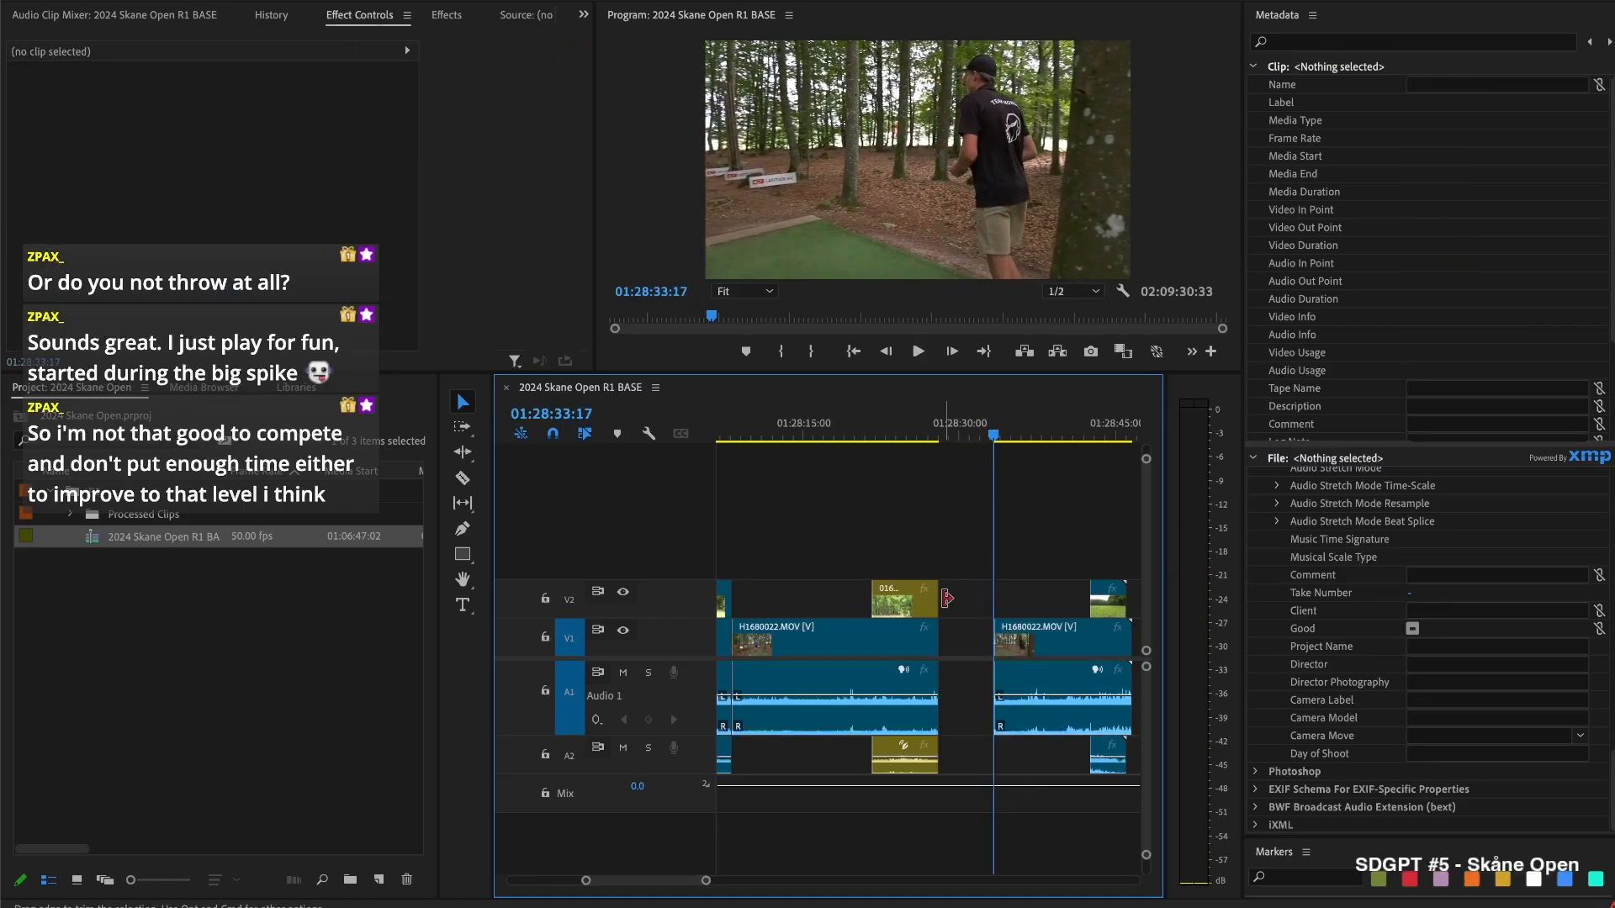
click(964, 642)
key(Delete)
Play the last throw in H1680022.MOV and extend the start of 01670017.MOV back to about 01:28:35
key(Up)
key(space)
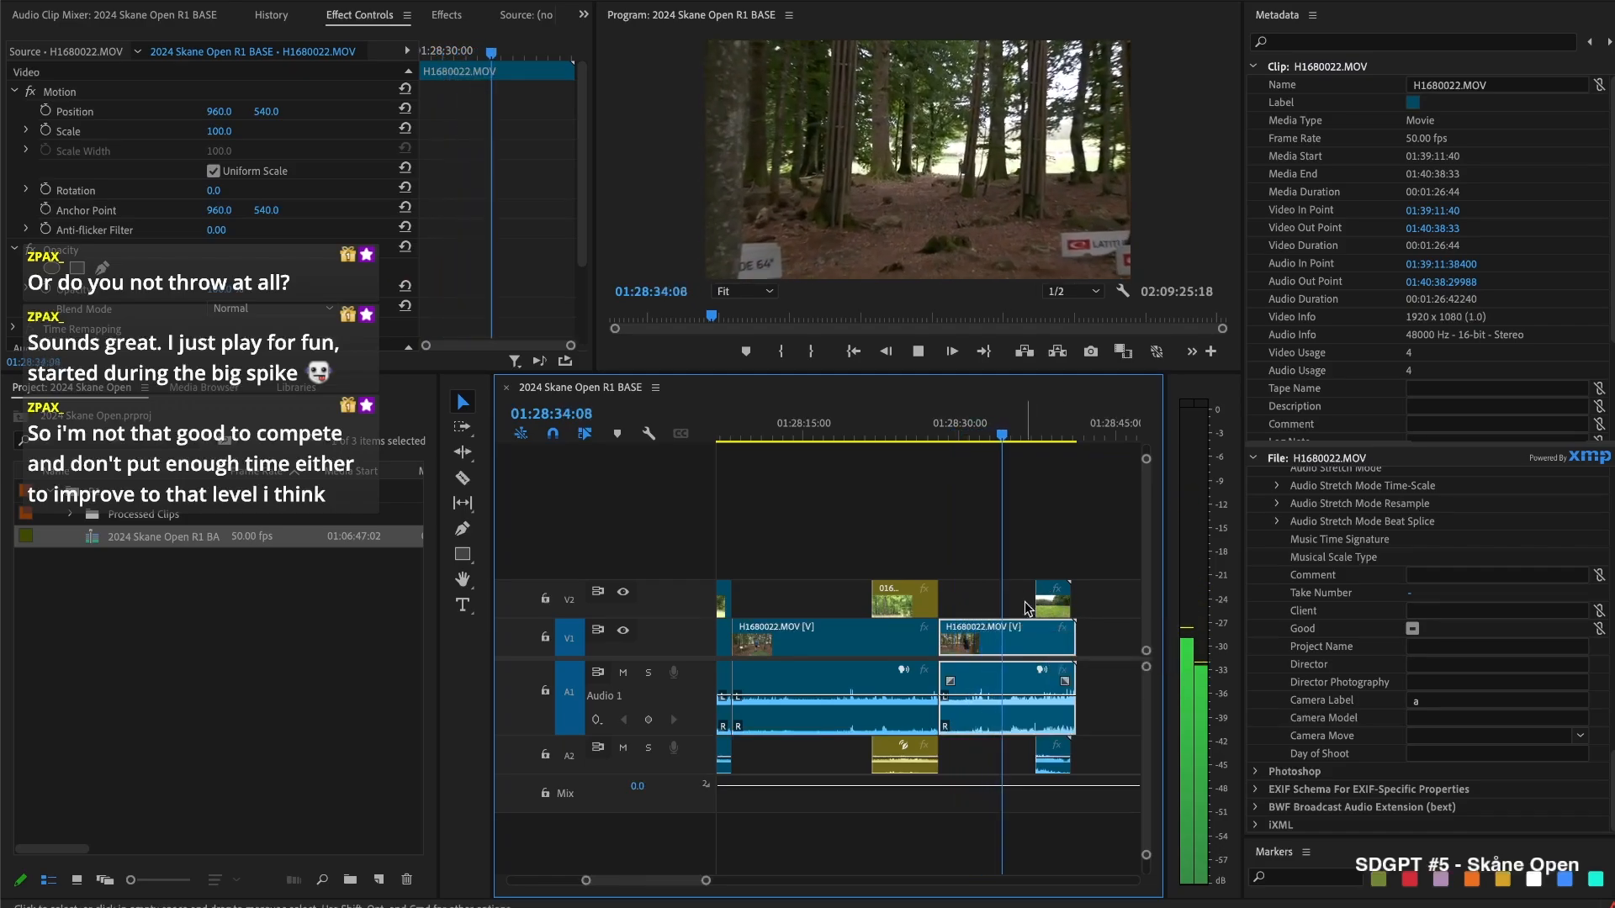
key(space)
drag(1033, 604, 1008, 606)
Cut both camera clips at 01:28:40:04 and delete their leftover ends
key(space)
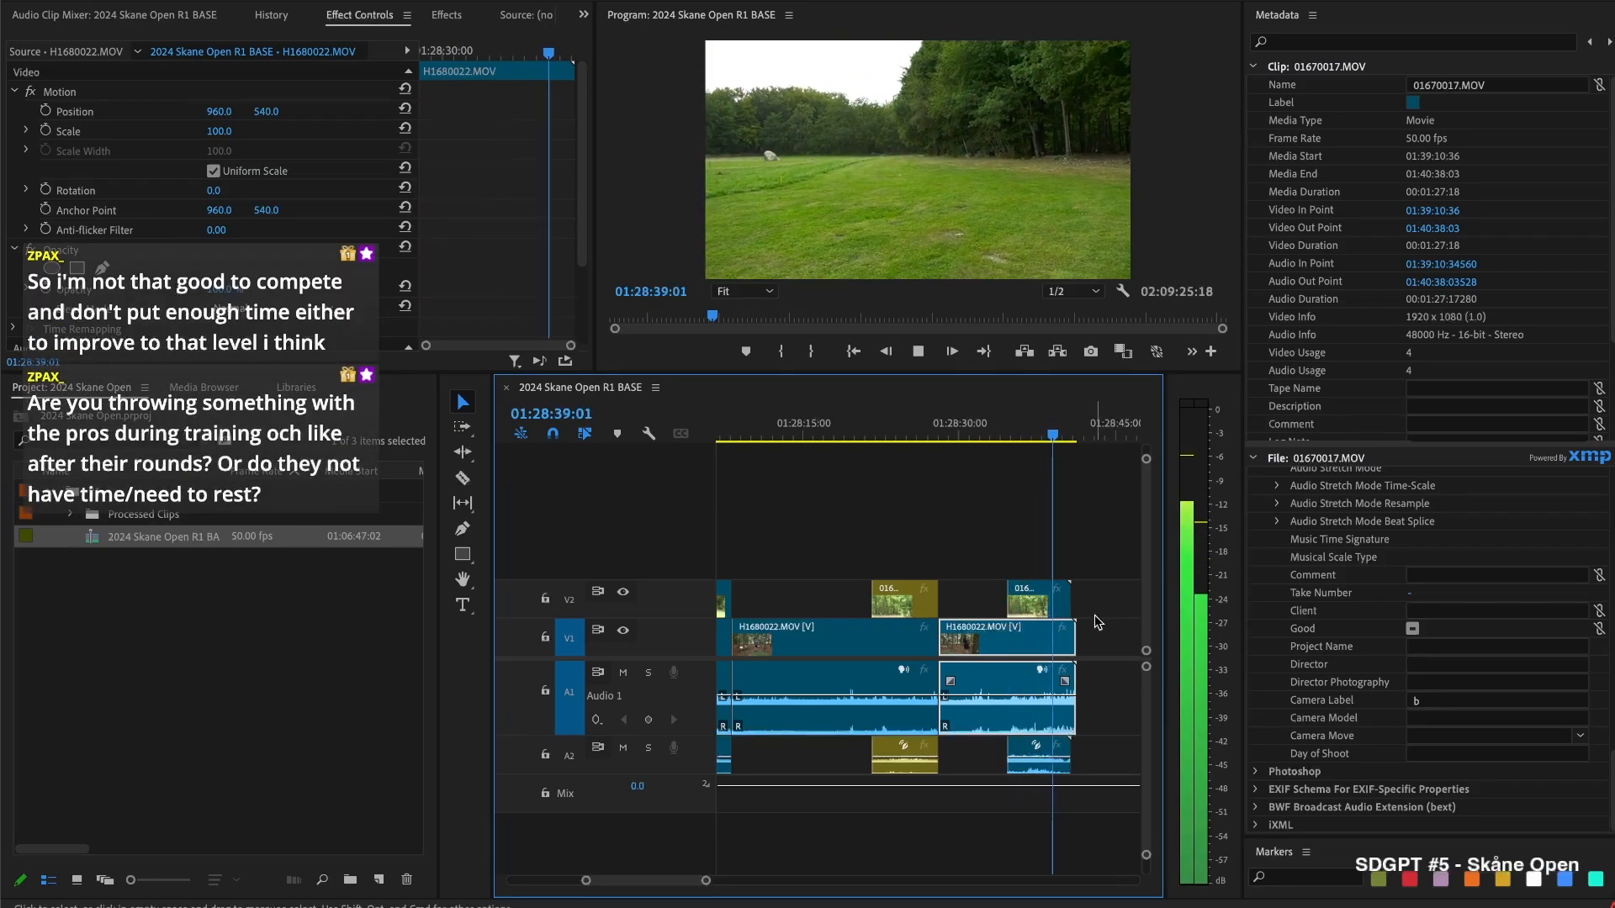
key(space)
drag(1110, 572, 1062, 665)
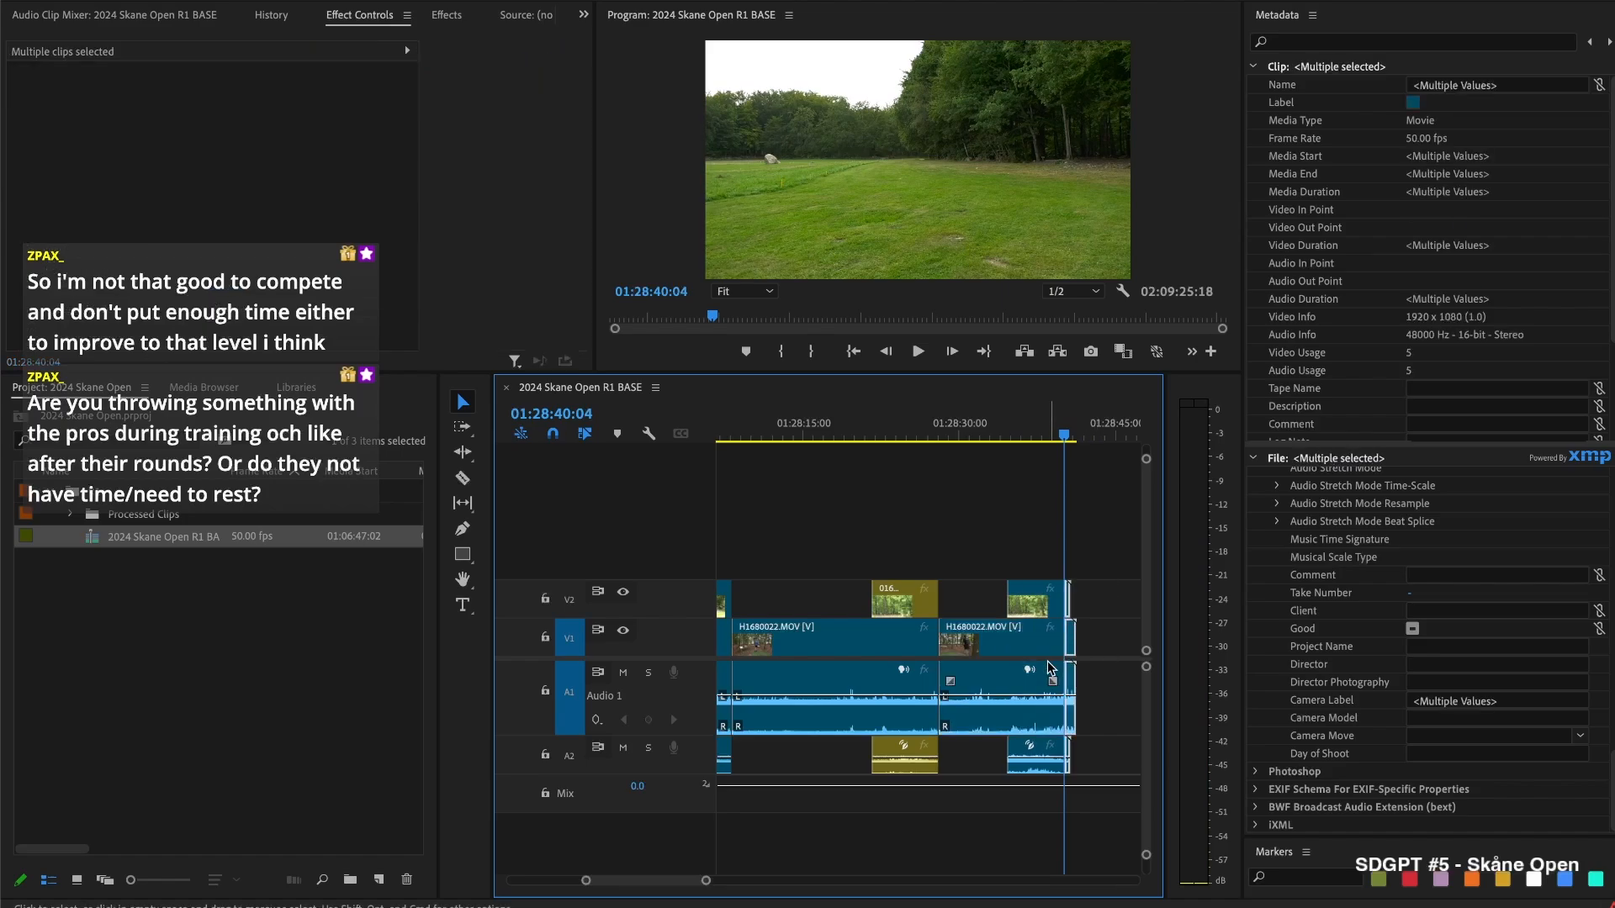
key(Delete)
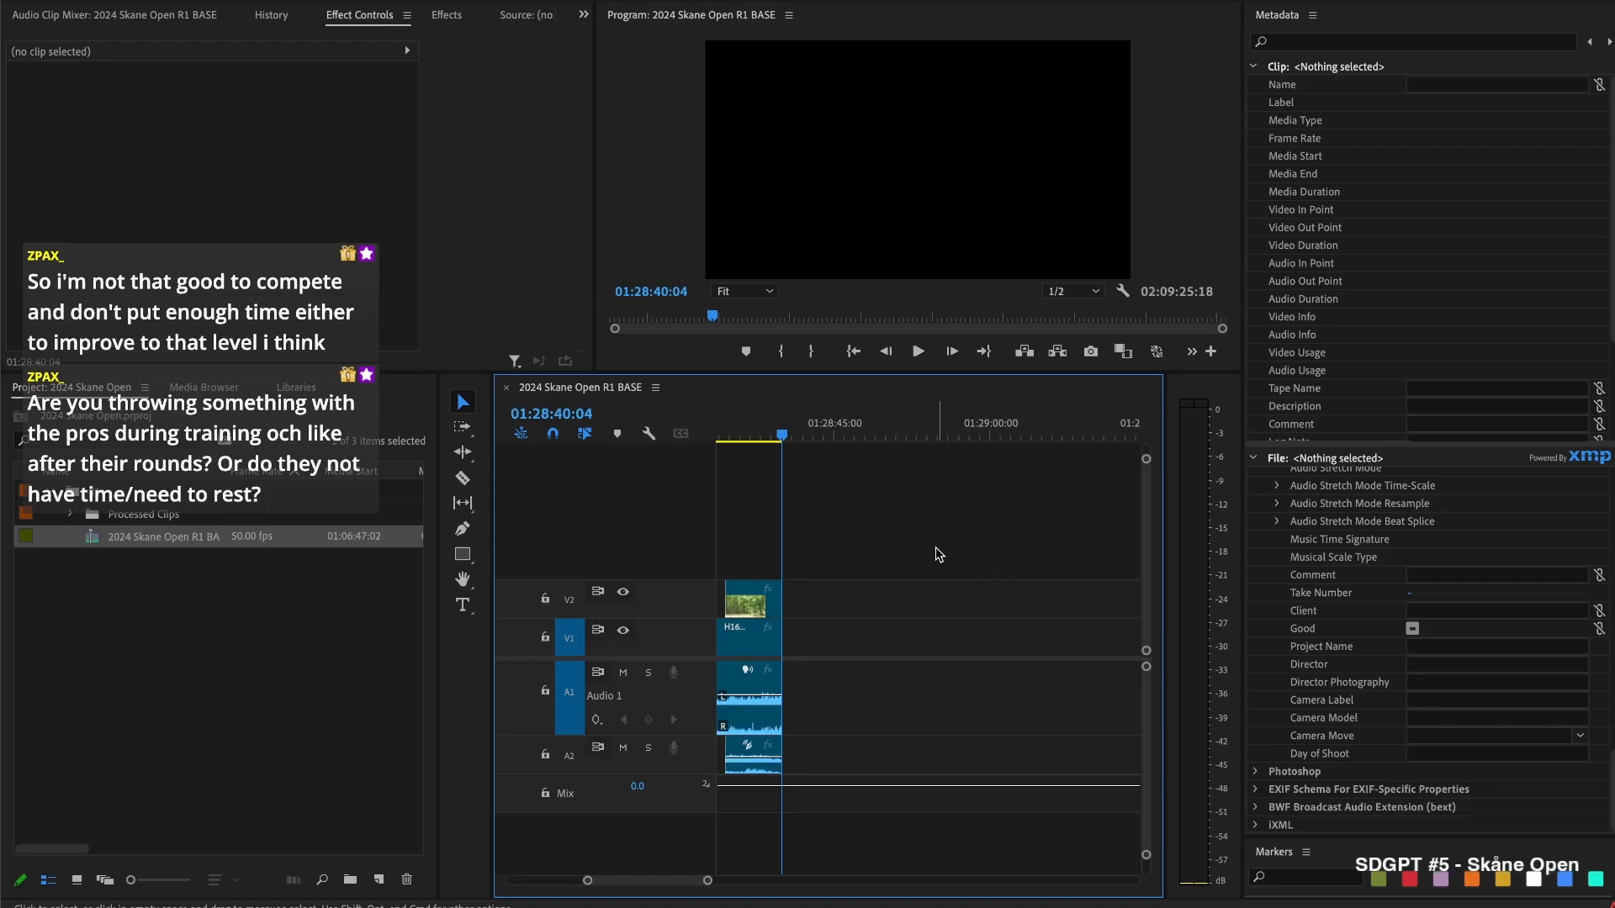
Trim the start of 01670018.MOV to the end of the H1680023.MOV clip below it
scroll(963, 556, down, 2)
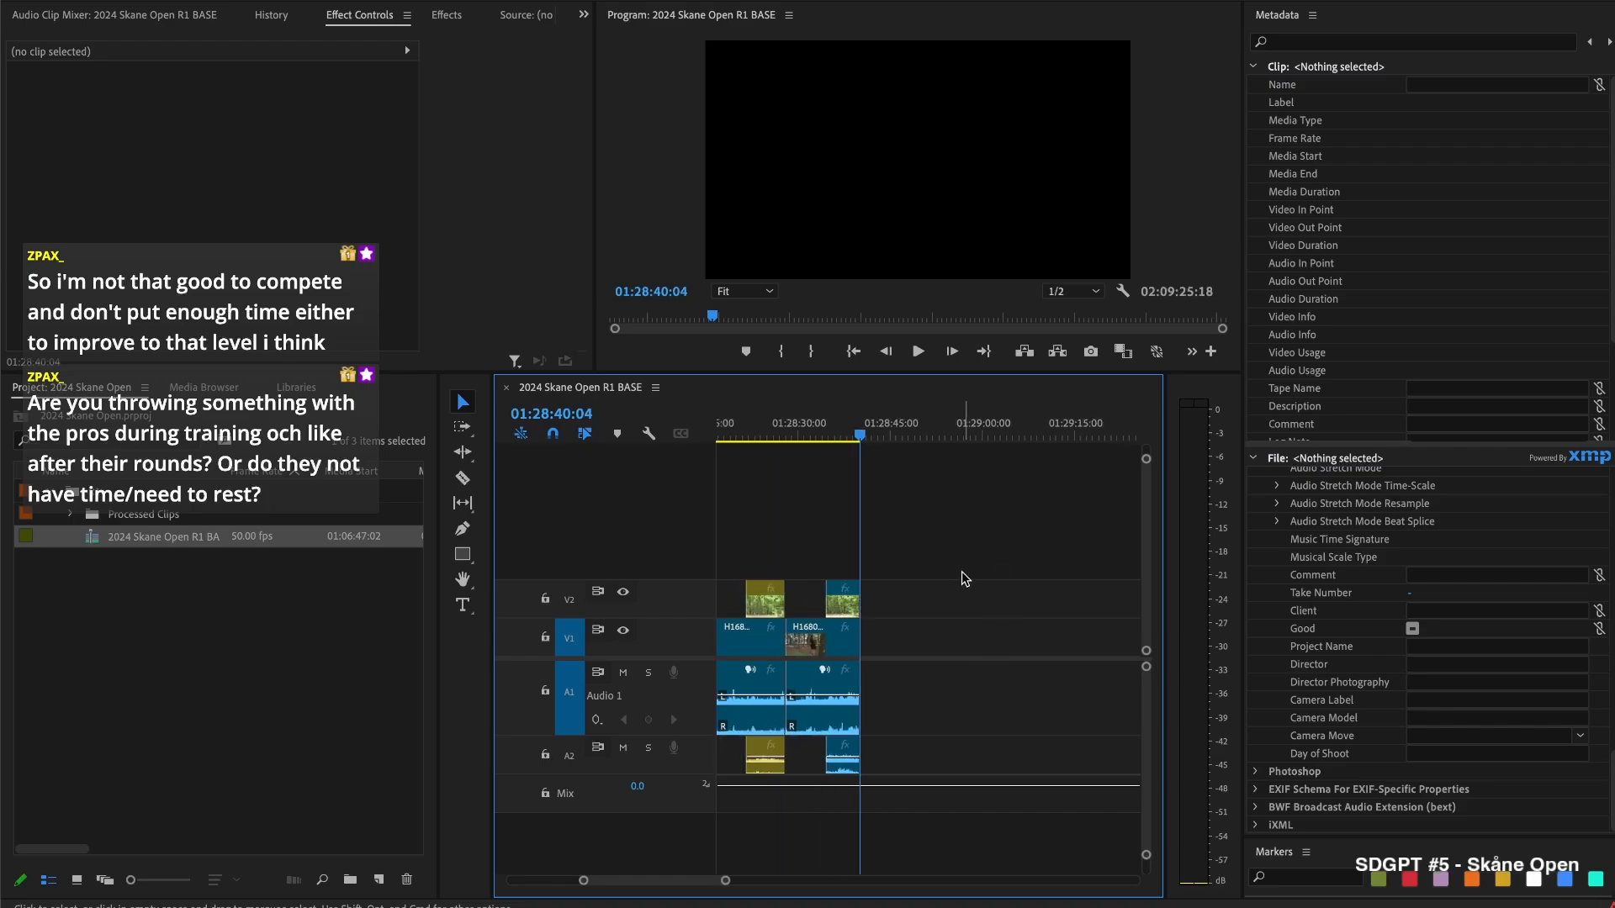
scroll(961, 571, right, 2)
scroll(931, 579, left, 4)
scroll(1054, 632, down, 3)
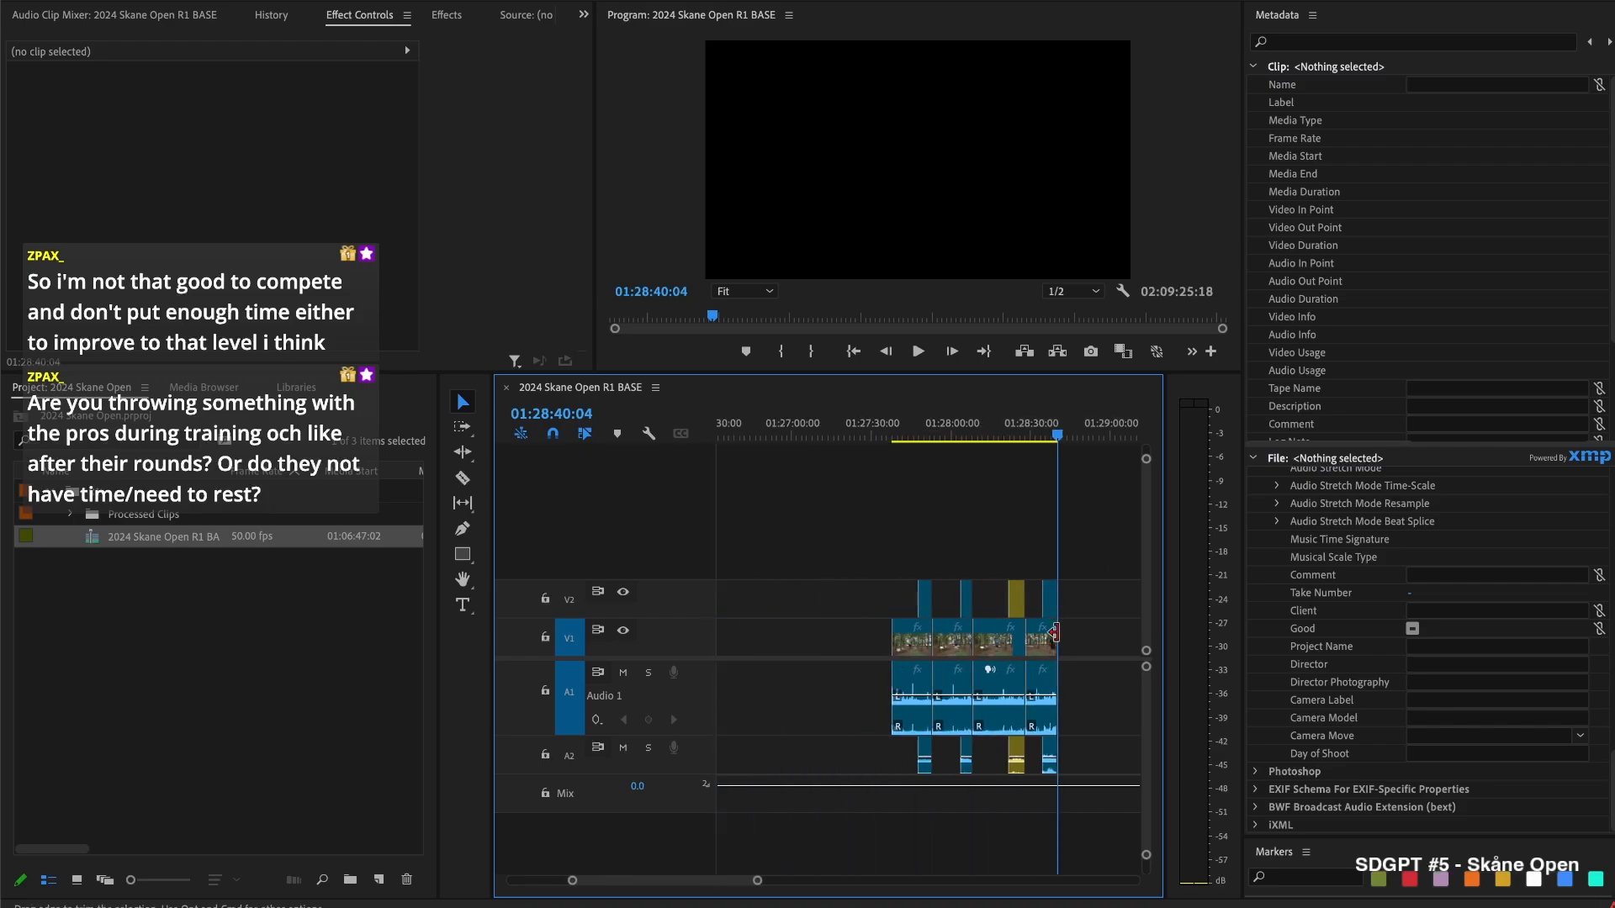
scroll(988, 629, right, 3)
click(957, 612)
scroll(967, 599, right, 3)
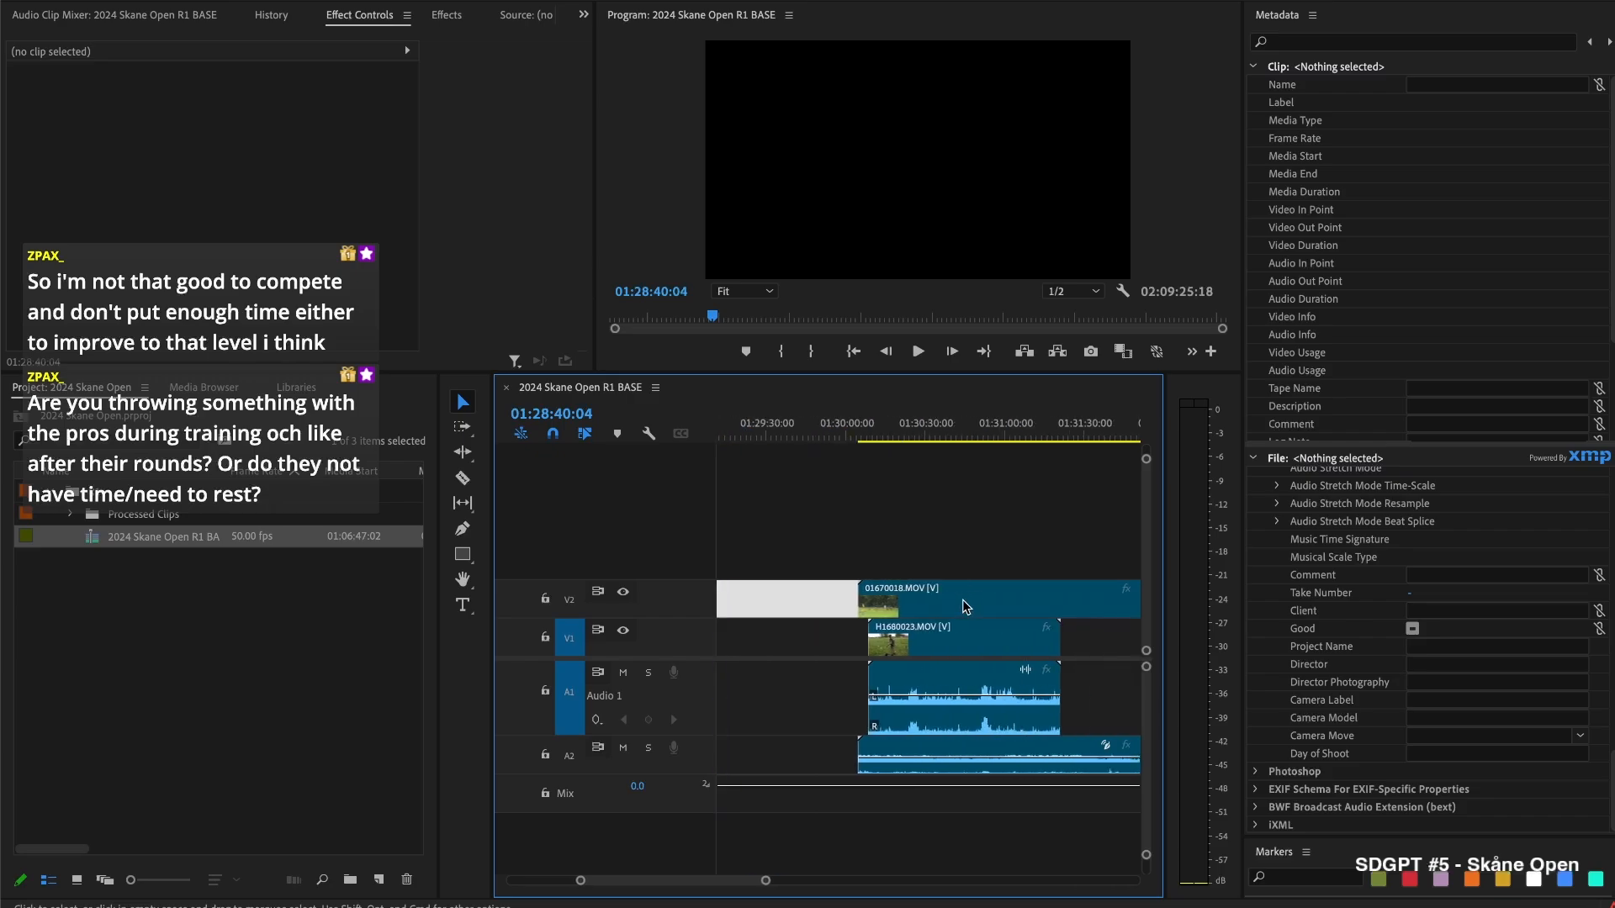
drag(858, 591, 1056, 589)
Close the gap between the finished throws and H1680023.MOV
scroll(923, 603, left, 2)
scroll(923, 609, left, 2)
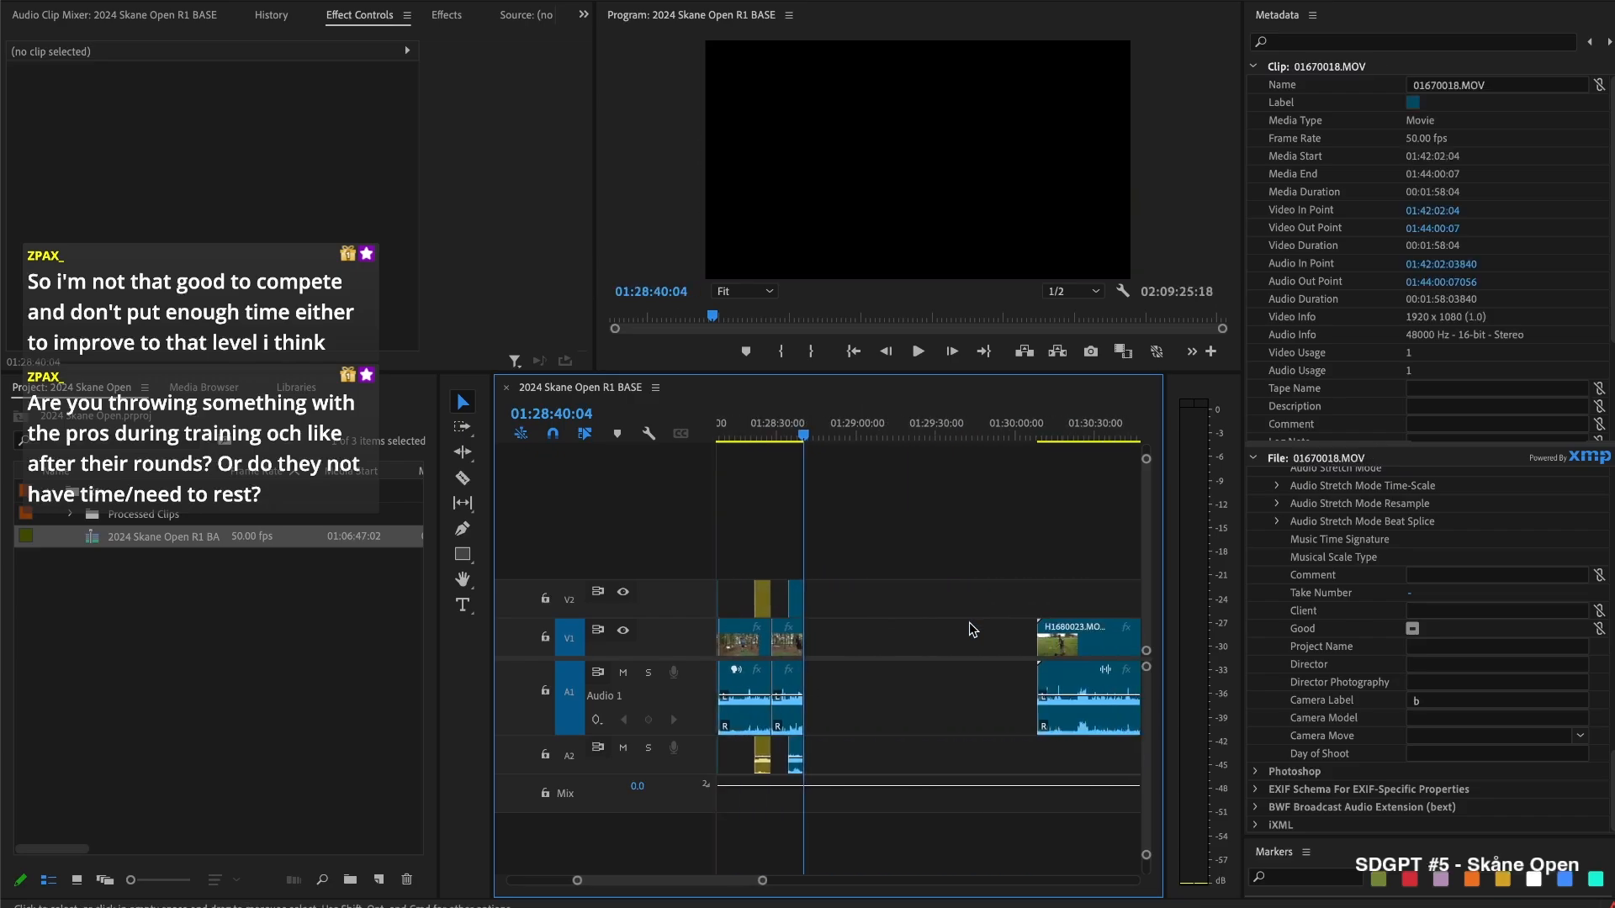
click(936, 640)
key(BackSpace)
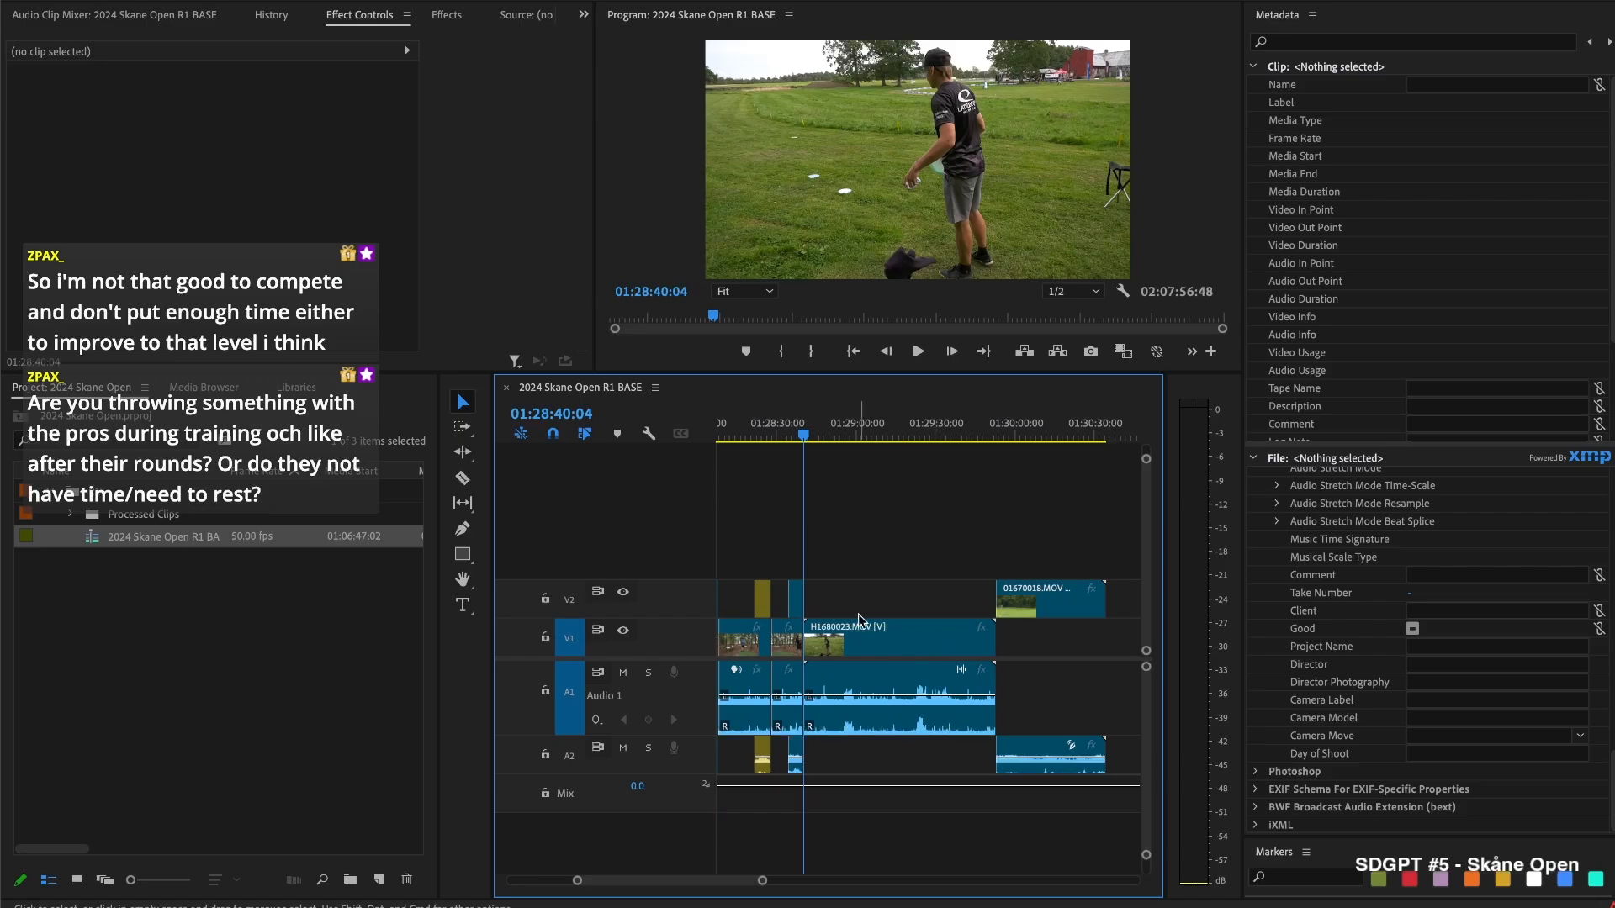
Find the start of the throw in H1680023.MOV, cut at 01:28:43:41, remove the section before it and close the gap
scroll(874, 541, up, 1)
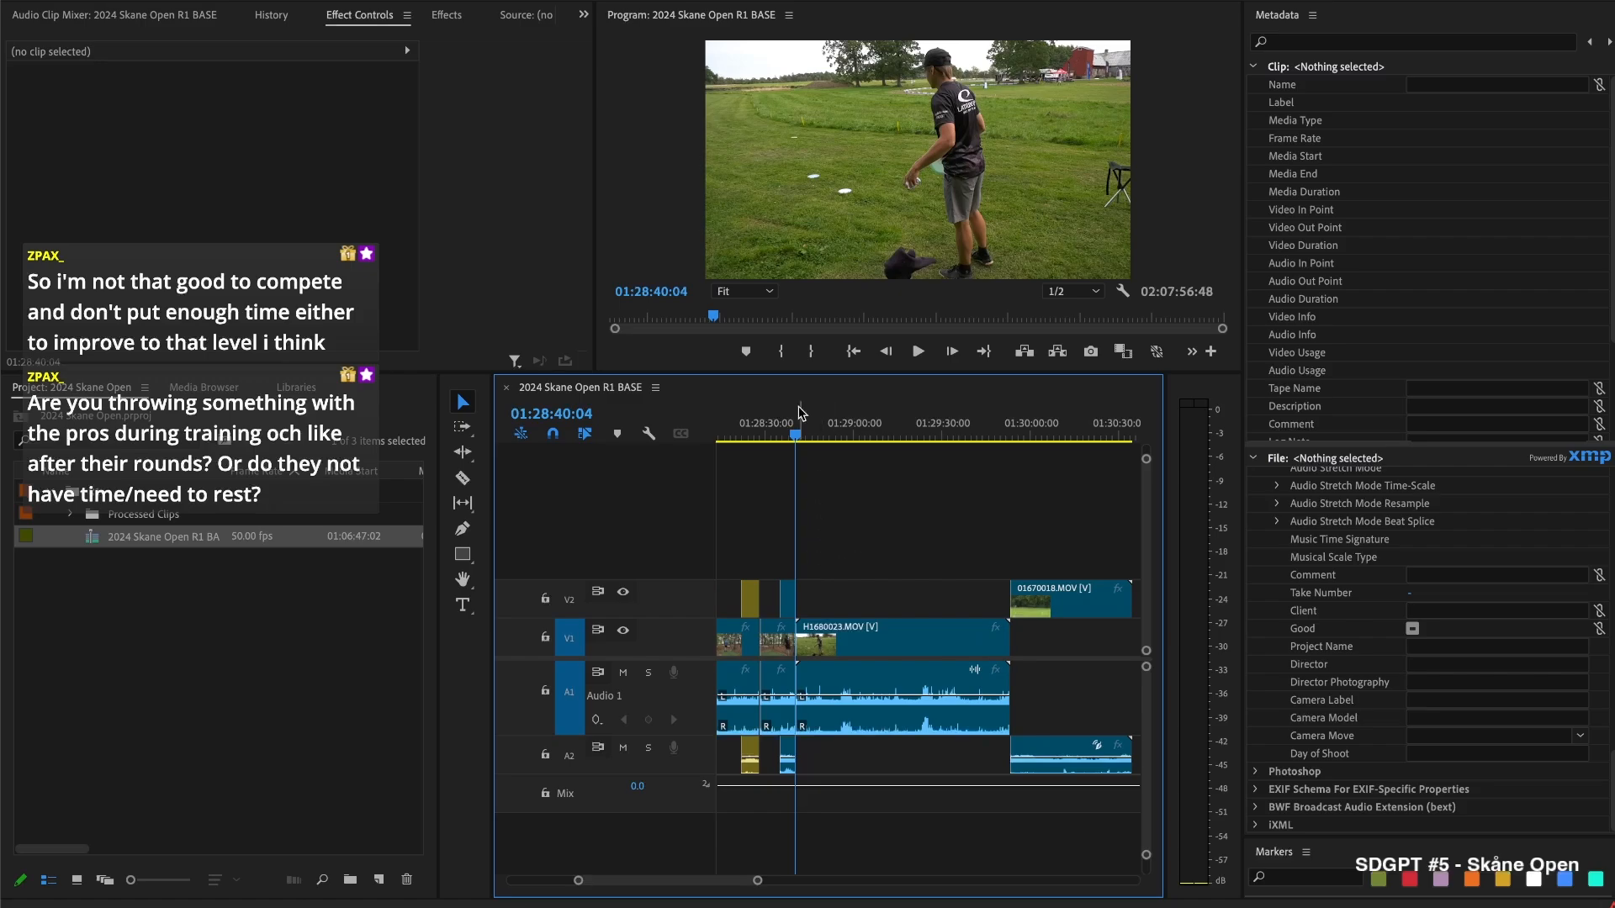
drag(793, 431, 804, 432)
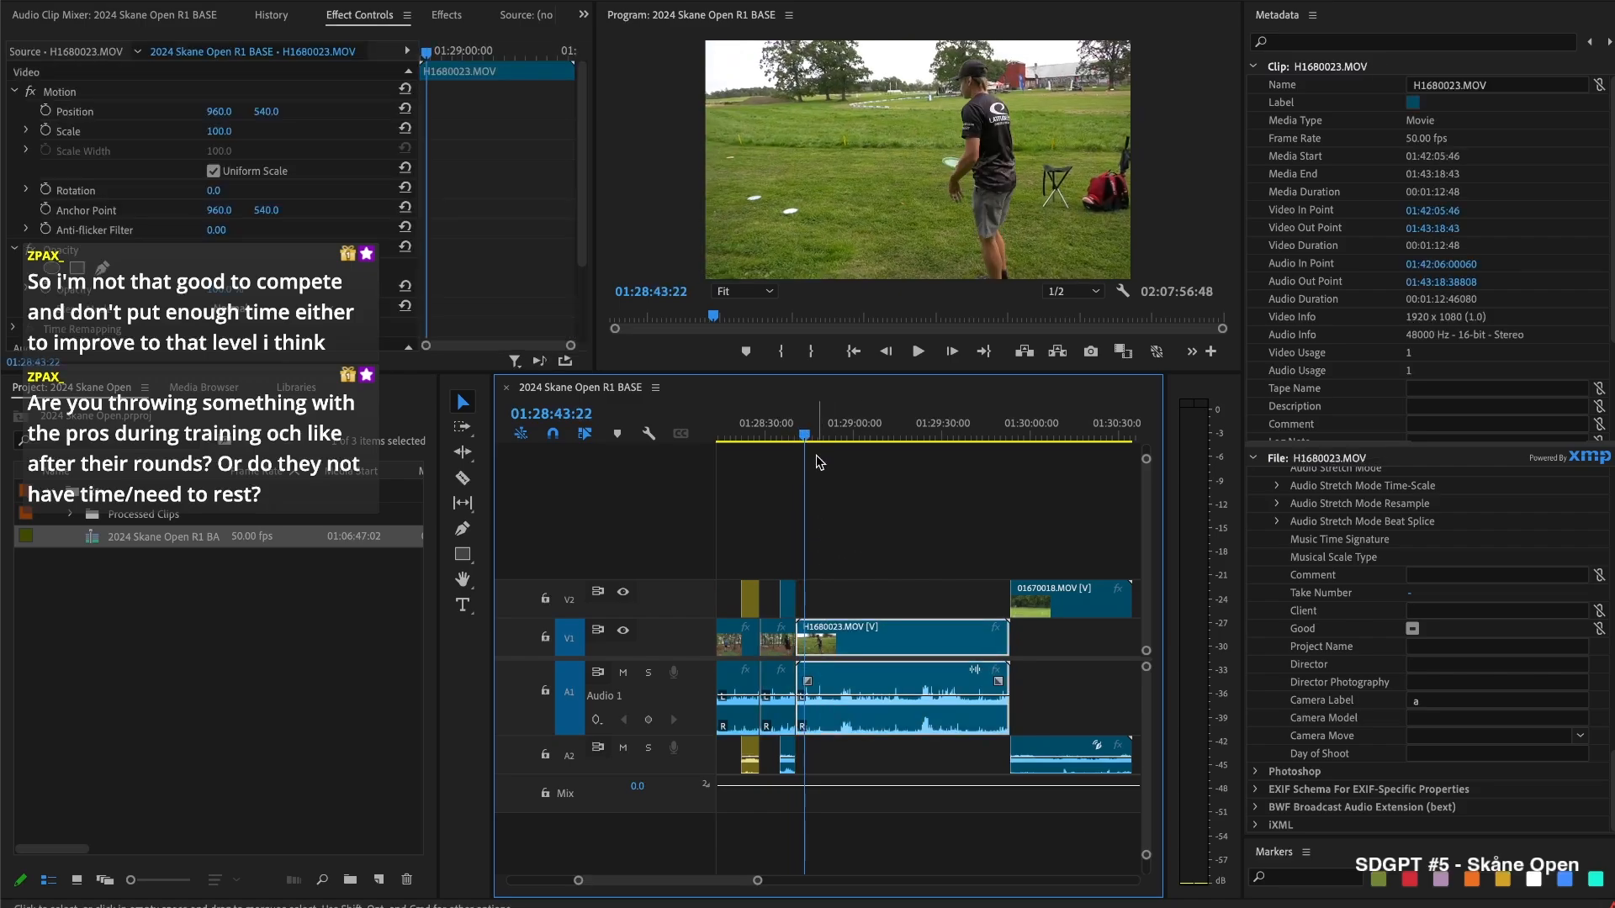
key(=)
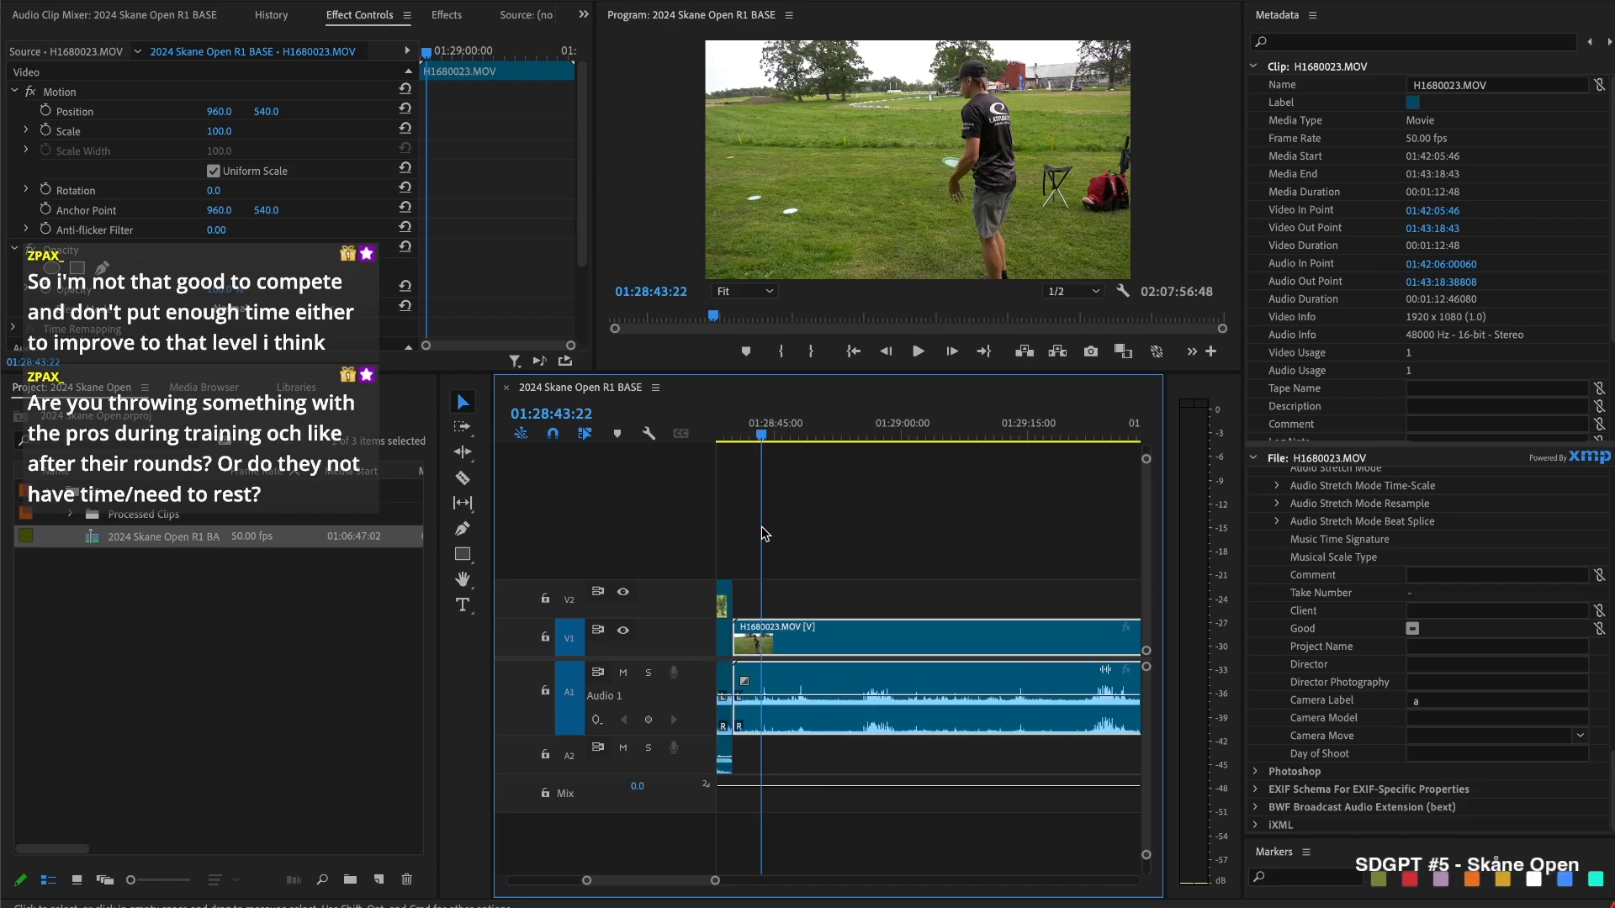
click(761, 433)
key(space)
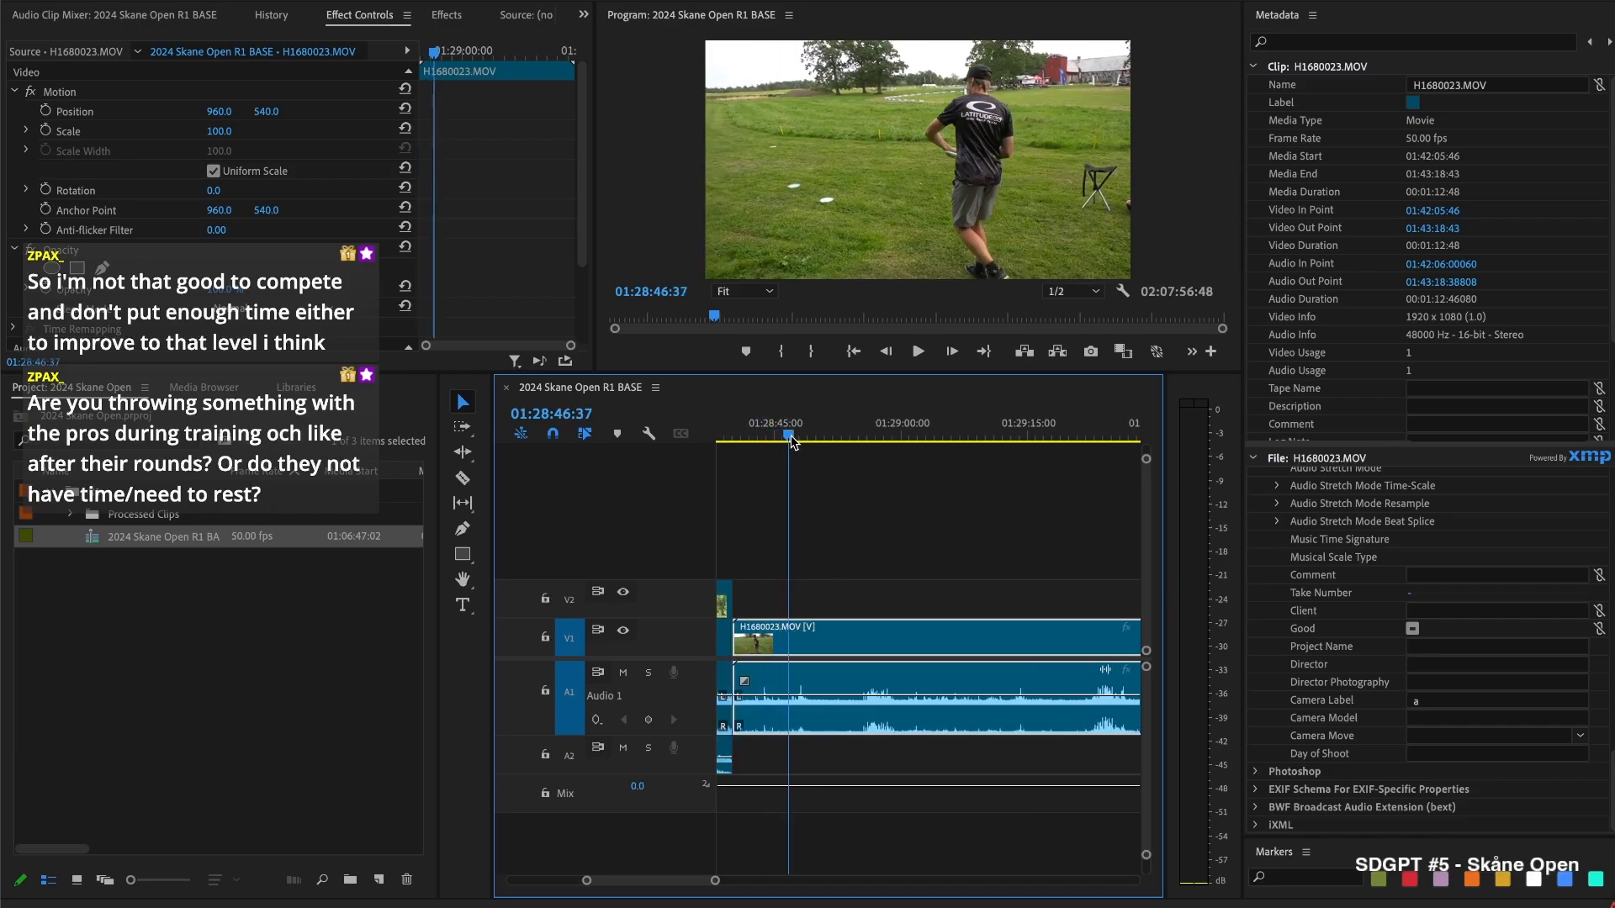
click(762, 436)
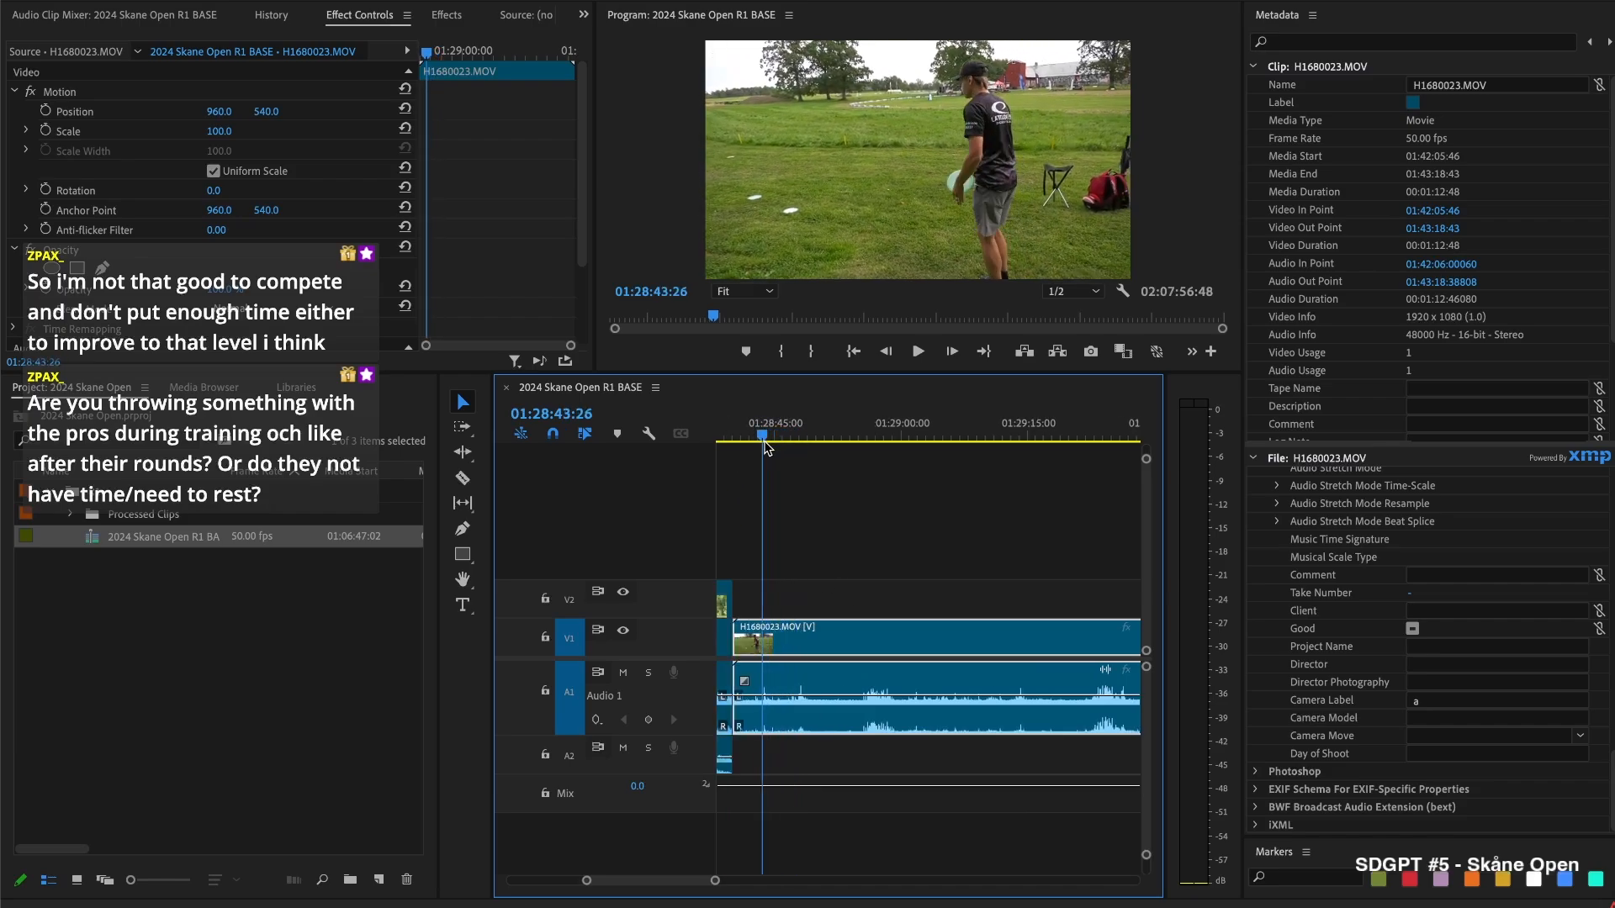
key(space)
key(super+k)
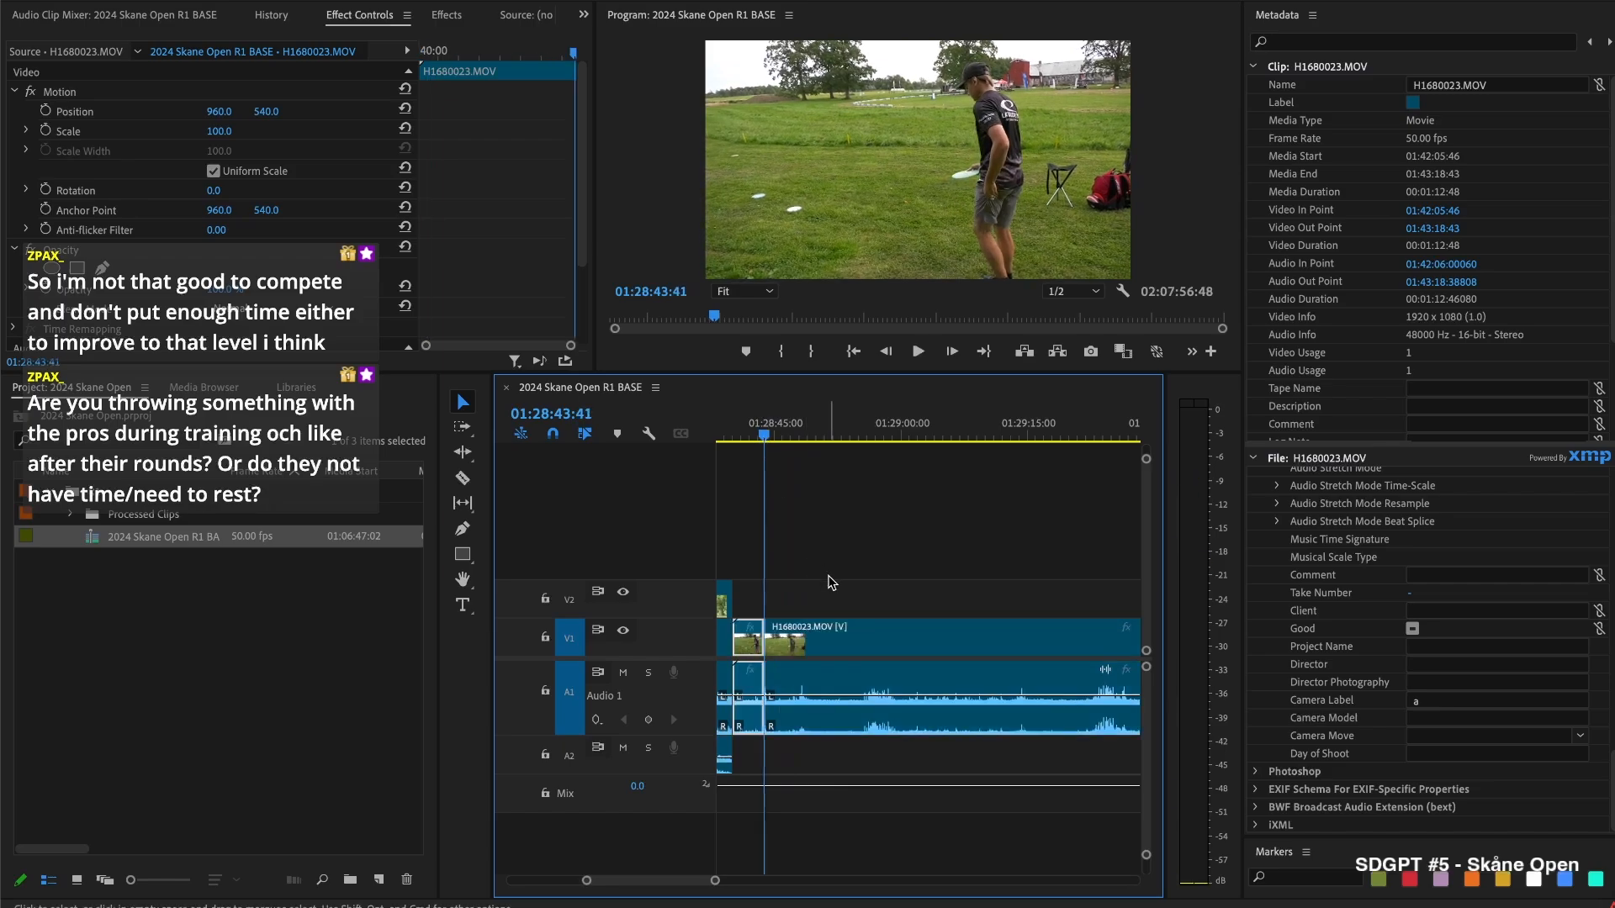
key(Delete)
click(753, 634)
click(748, 634)
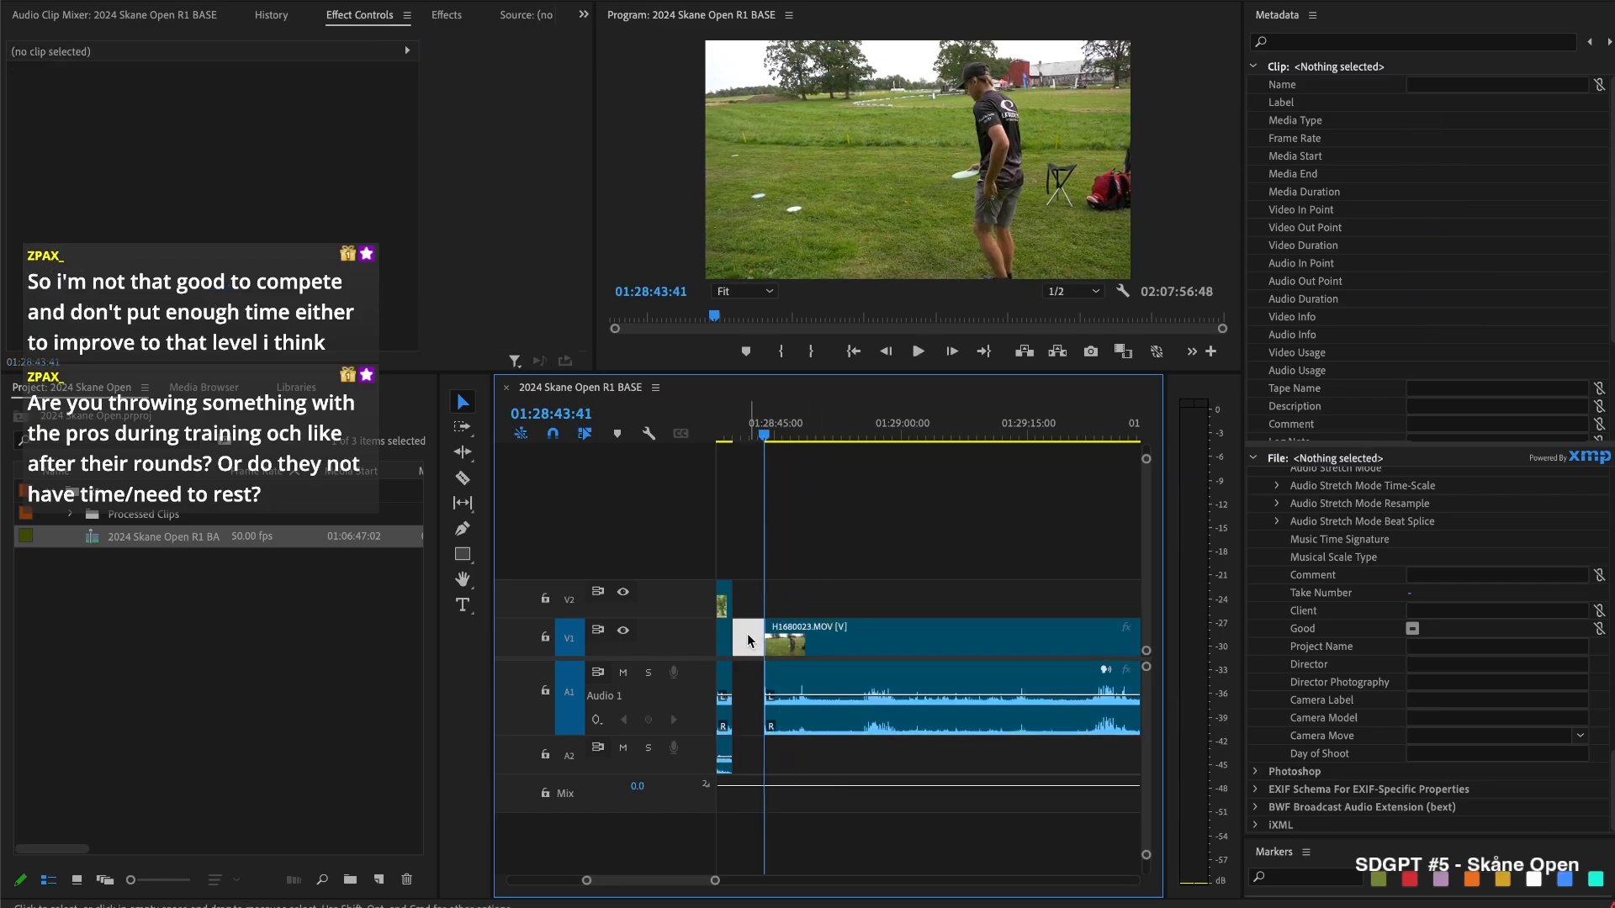
key(Delete)
Close the gap before the trimmed H1680023.MOV clip and play the start of the clip to check it
click(751, 639)
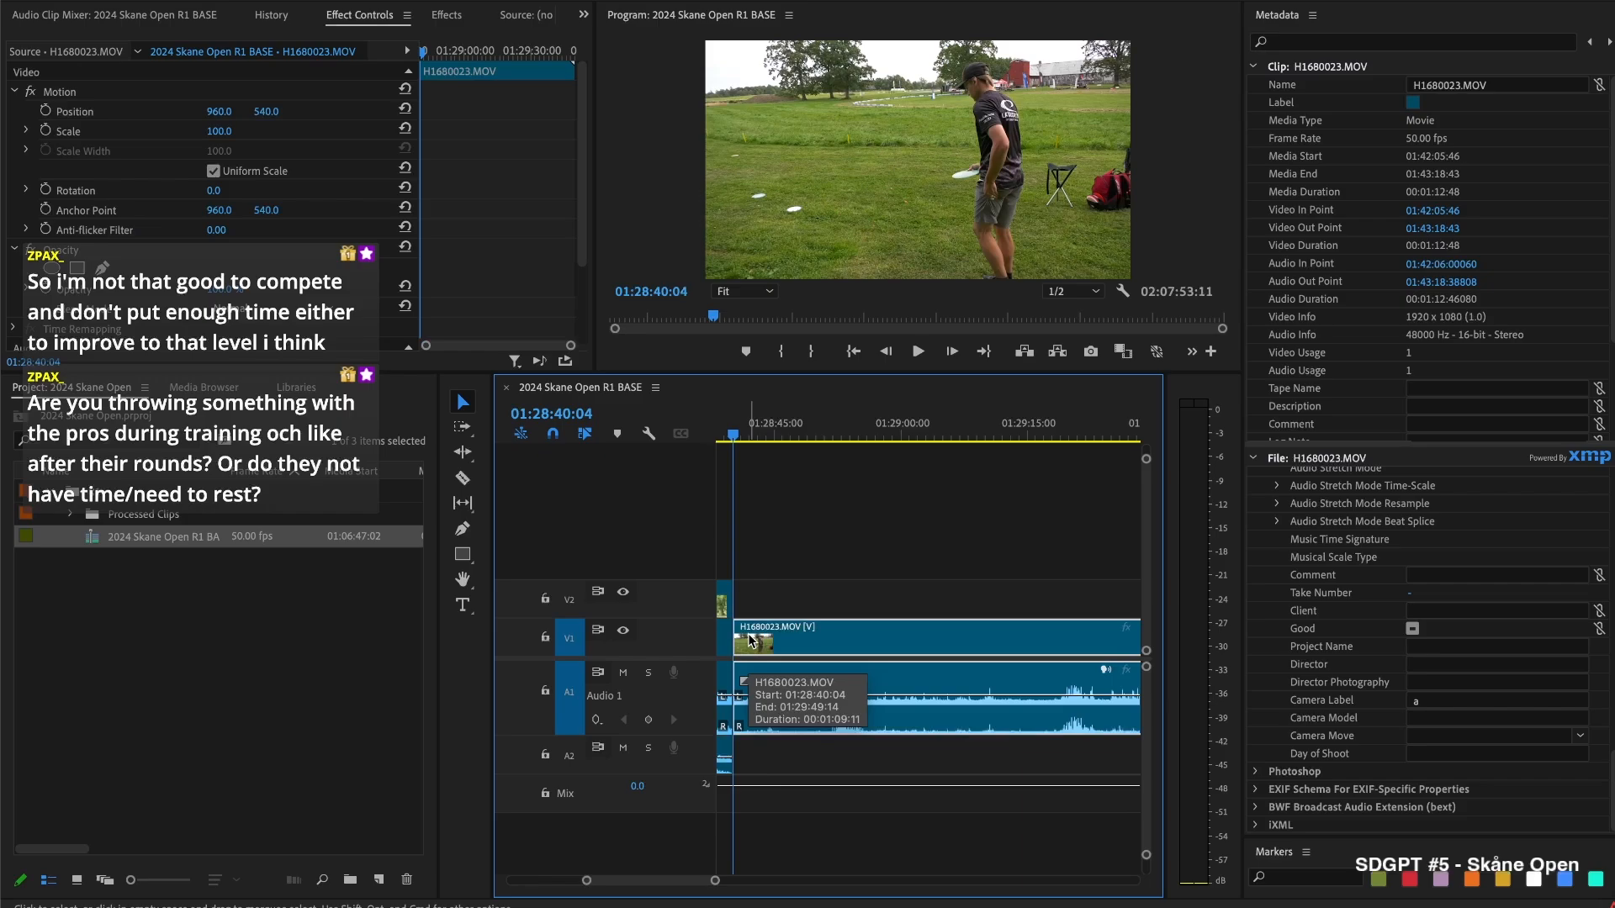
scroll(749, 641, up, 4)
key(space)
key(space)
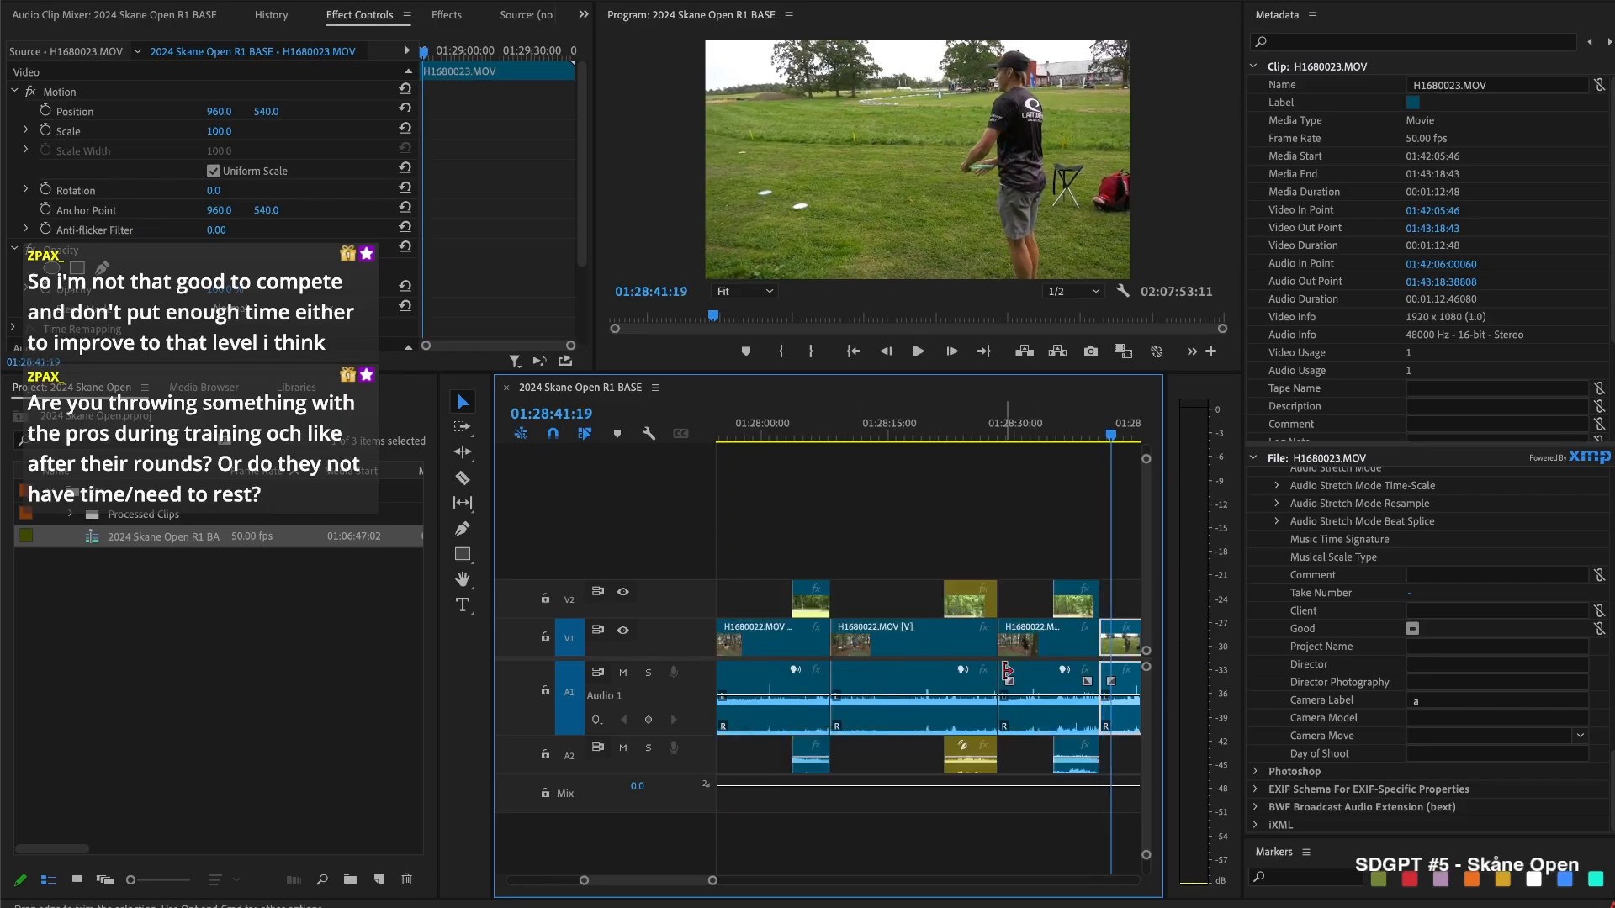
Play the throw in H1680023.MOV and extend the start of 01670018.MOV back to 01:28:49:31 above it
scroll(1007, 671, down, 3)
click(1078, 552)
scroll(1079, 553, down, 3)
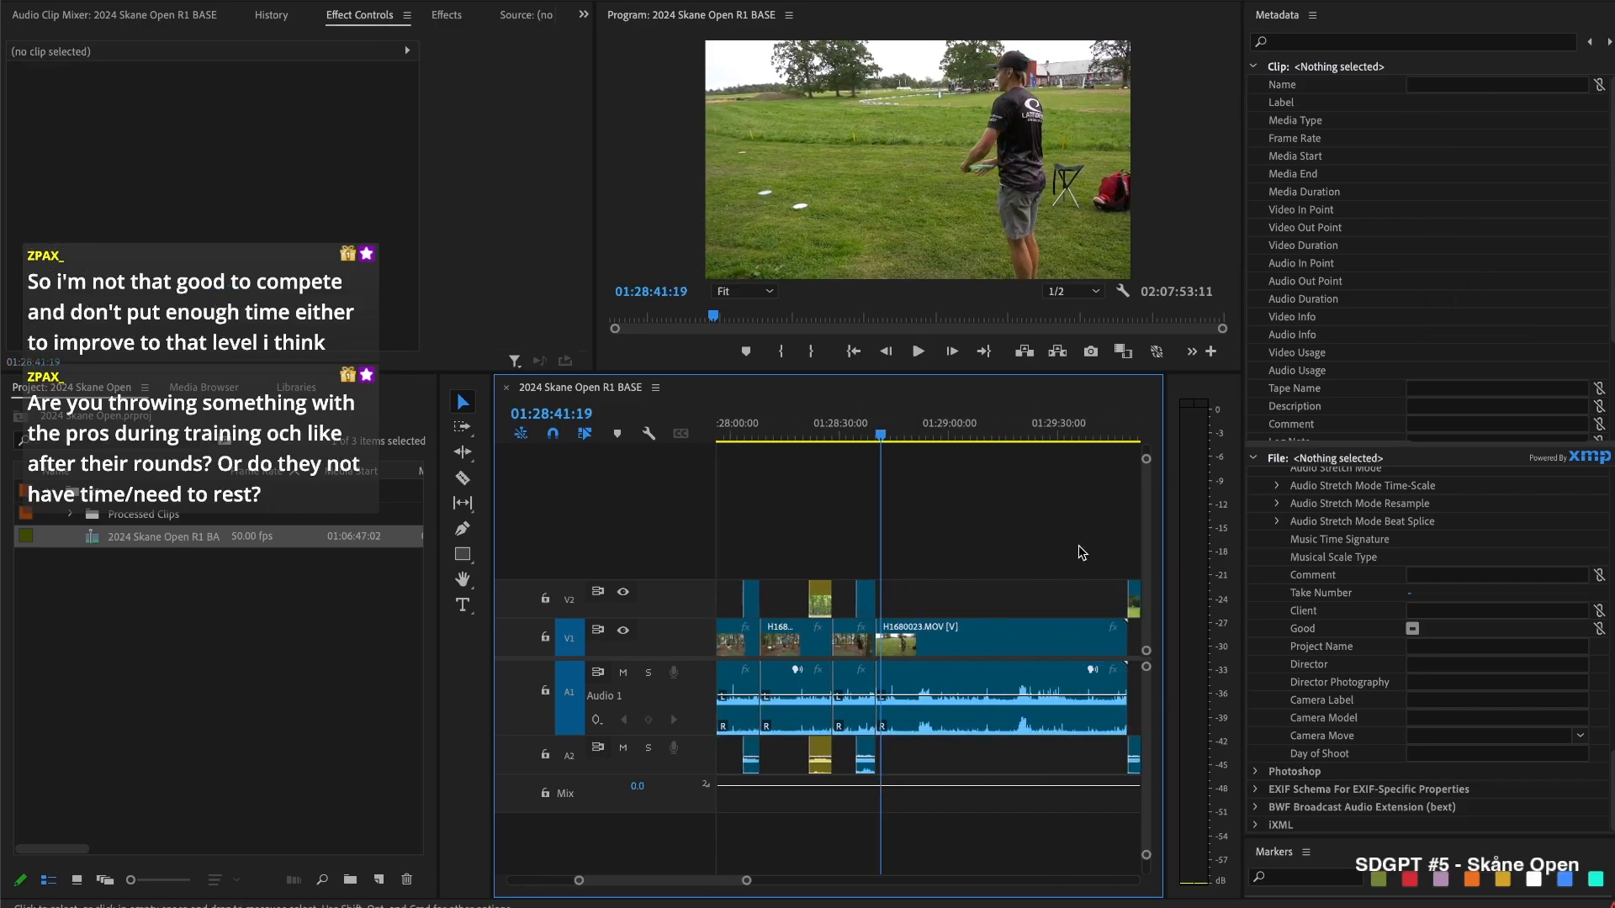
key(space)
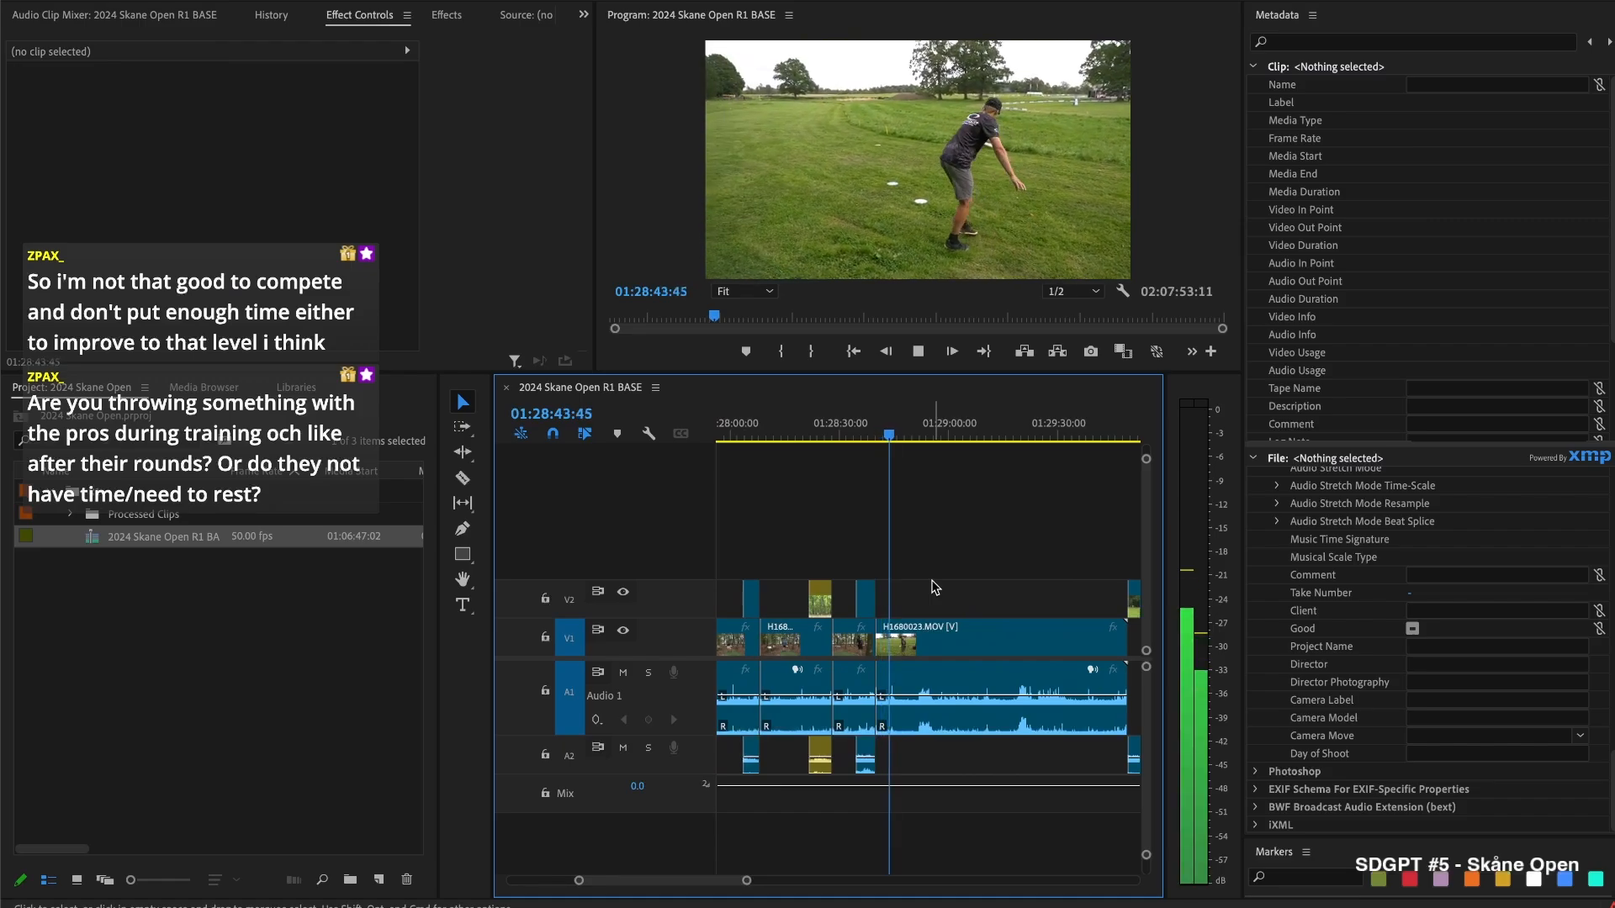
key(d)
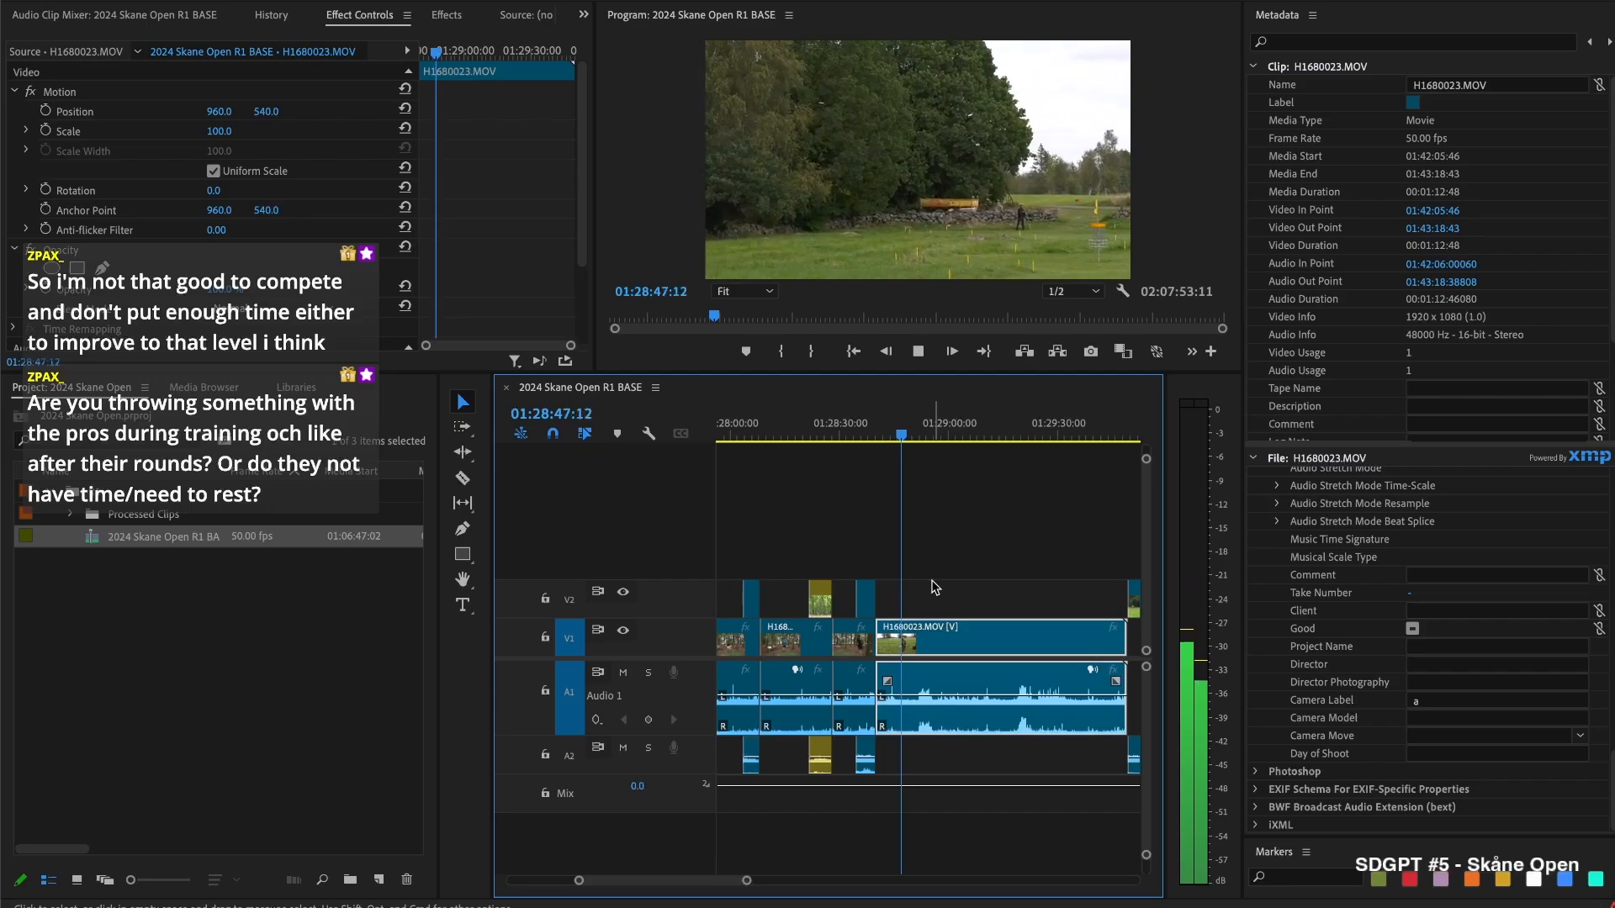
key(space)
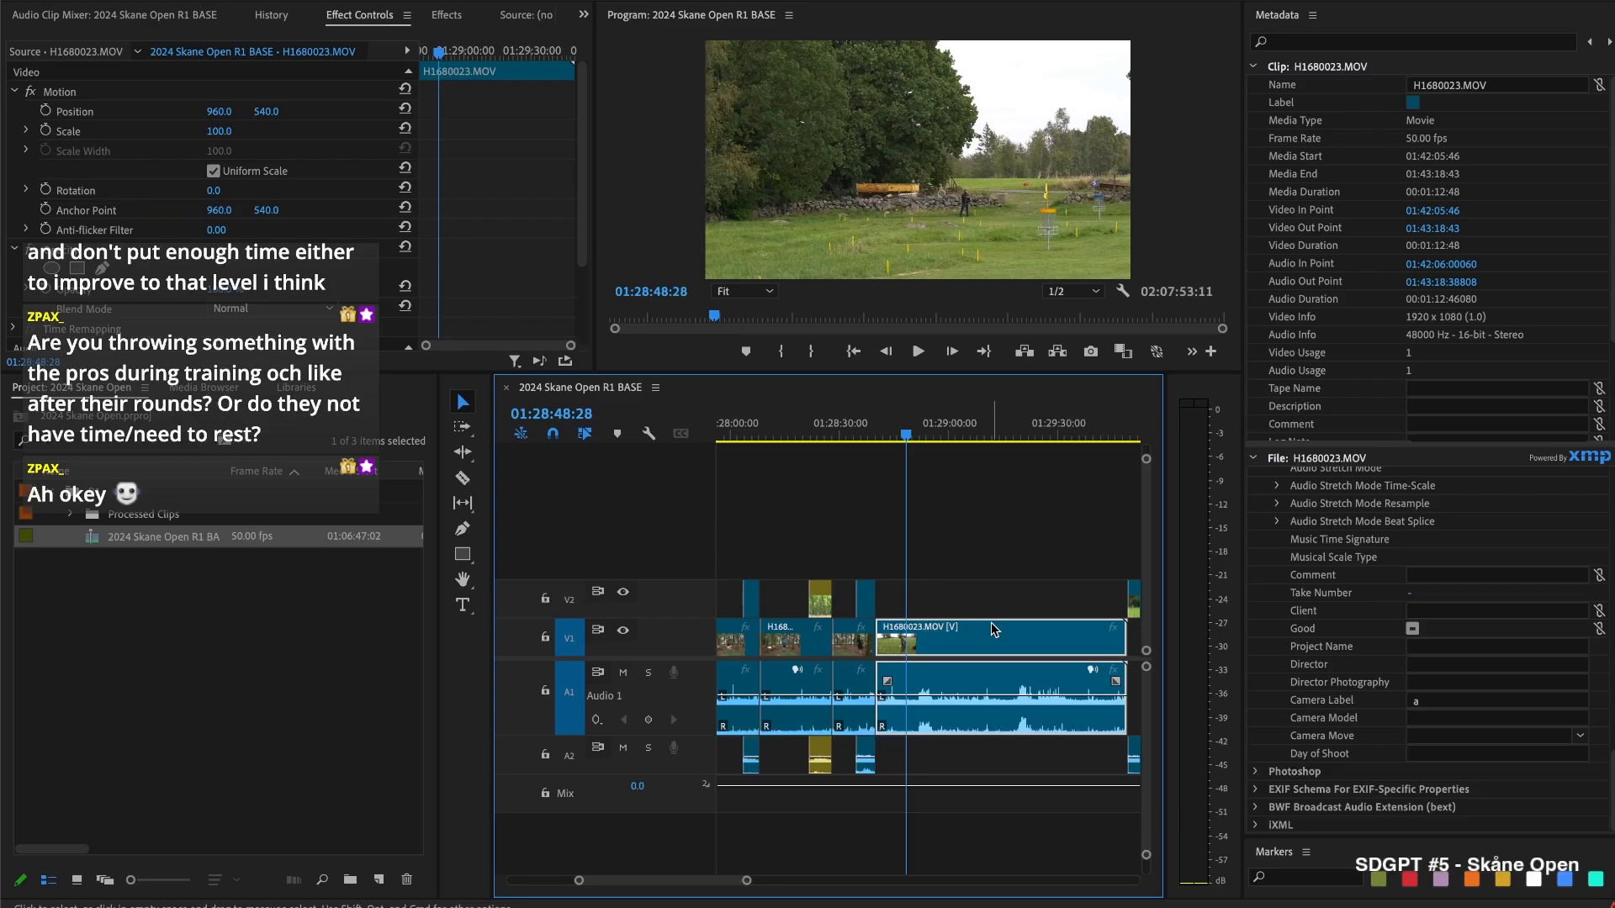
click(941, 549)
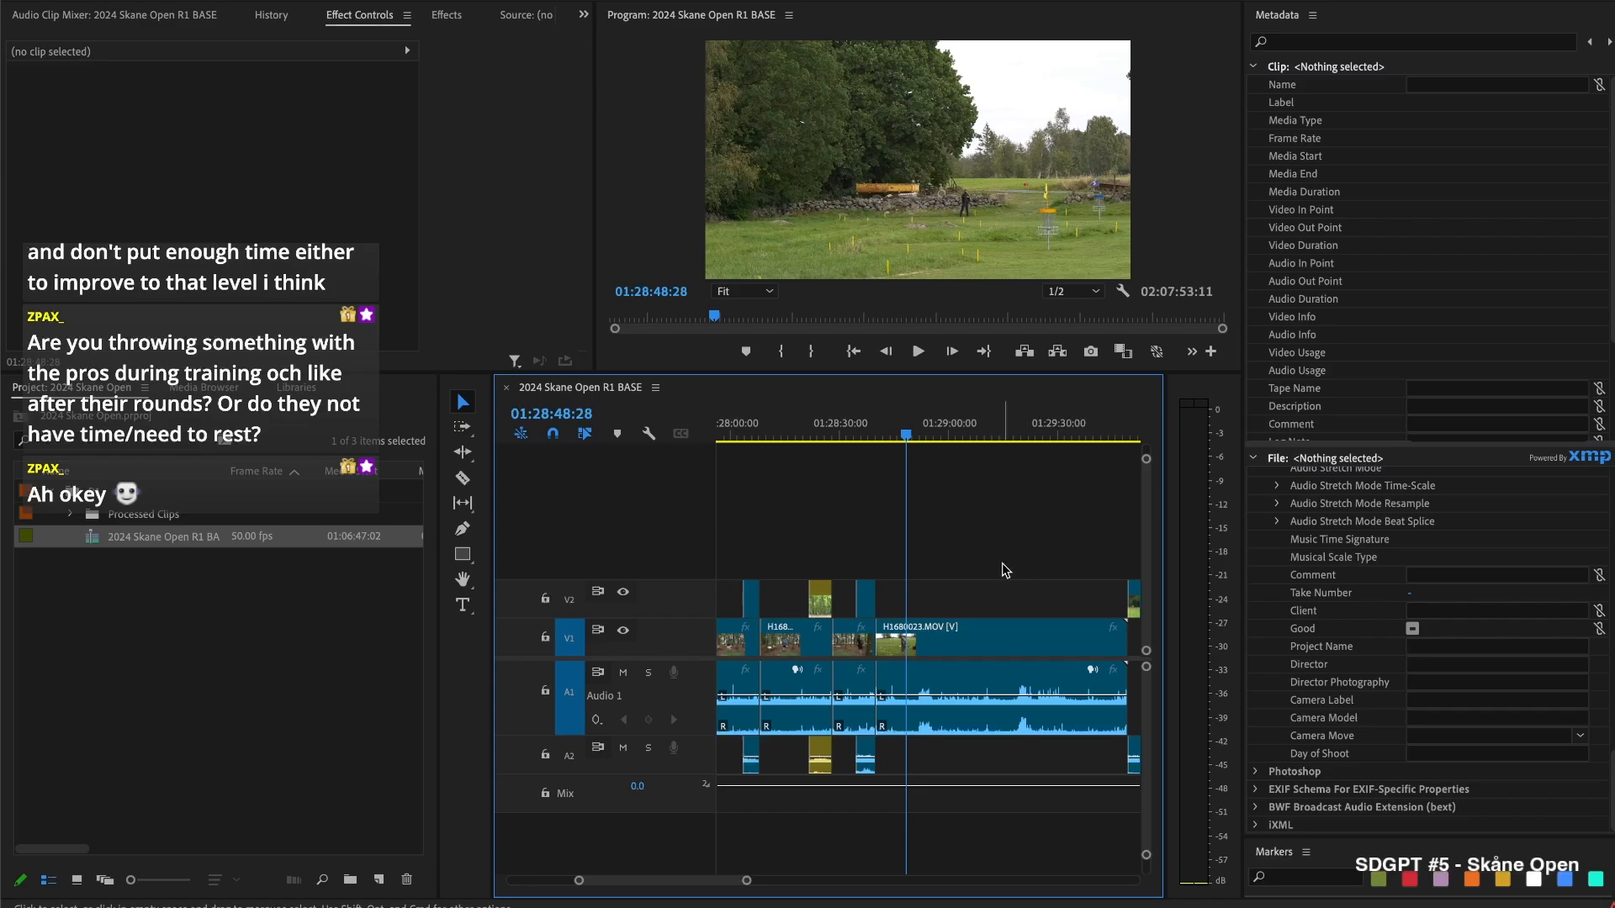
key(space)
key(d)
key(space)
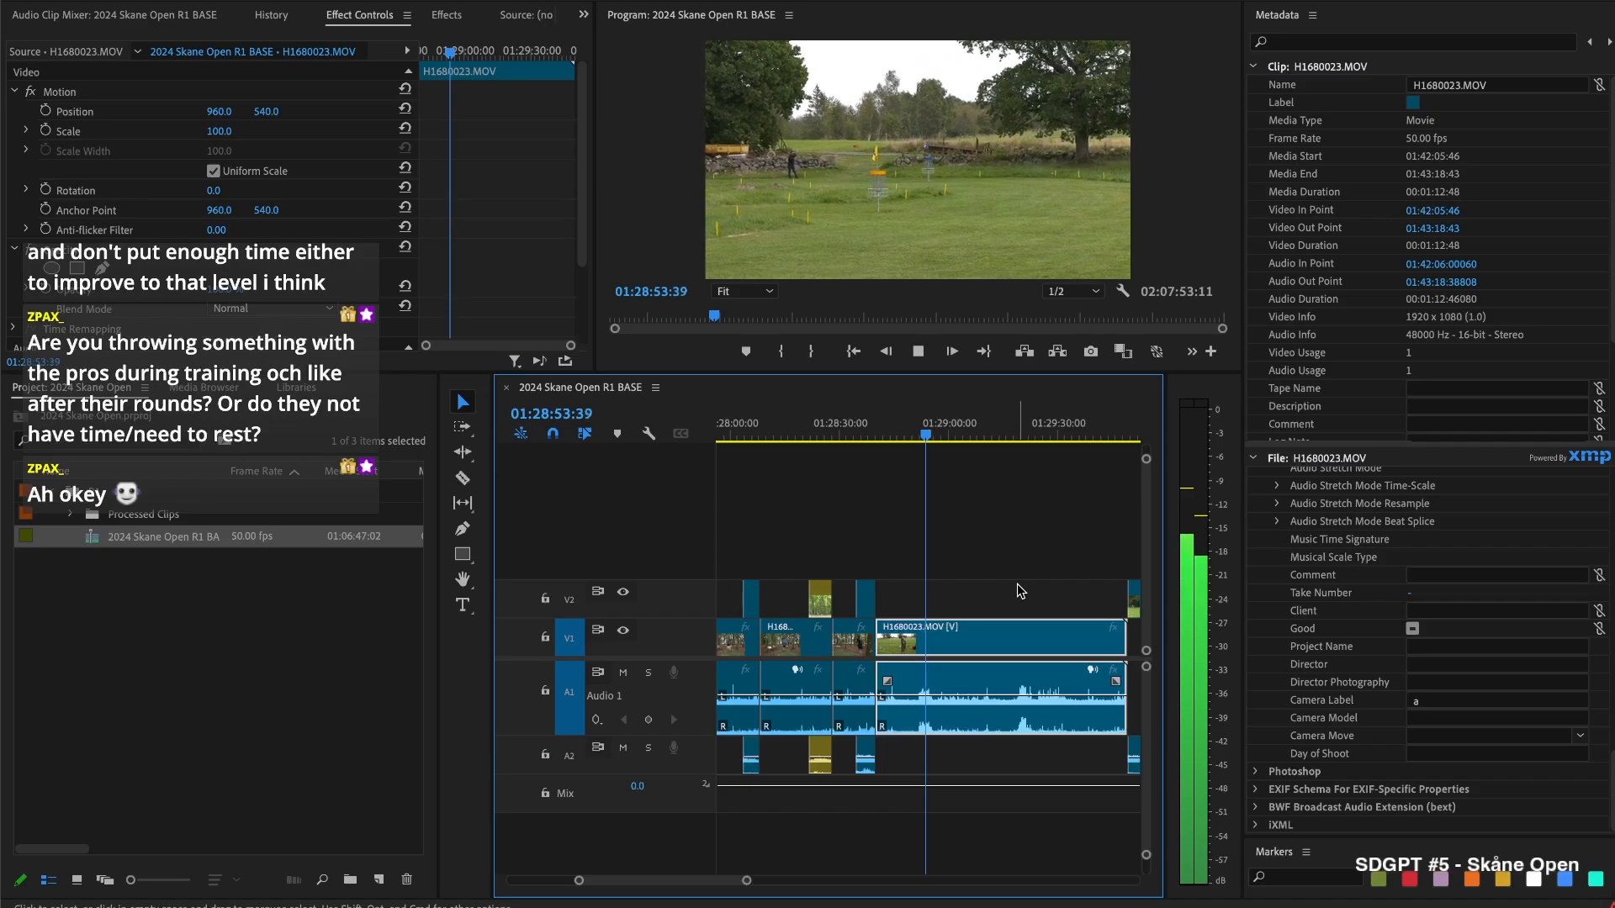
key(space)
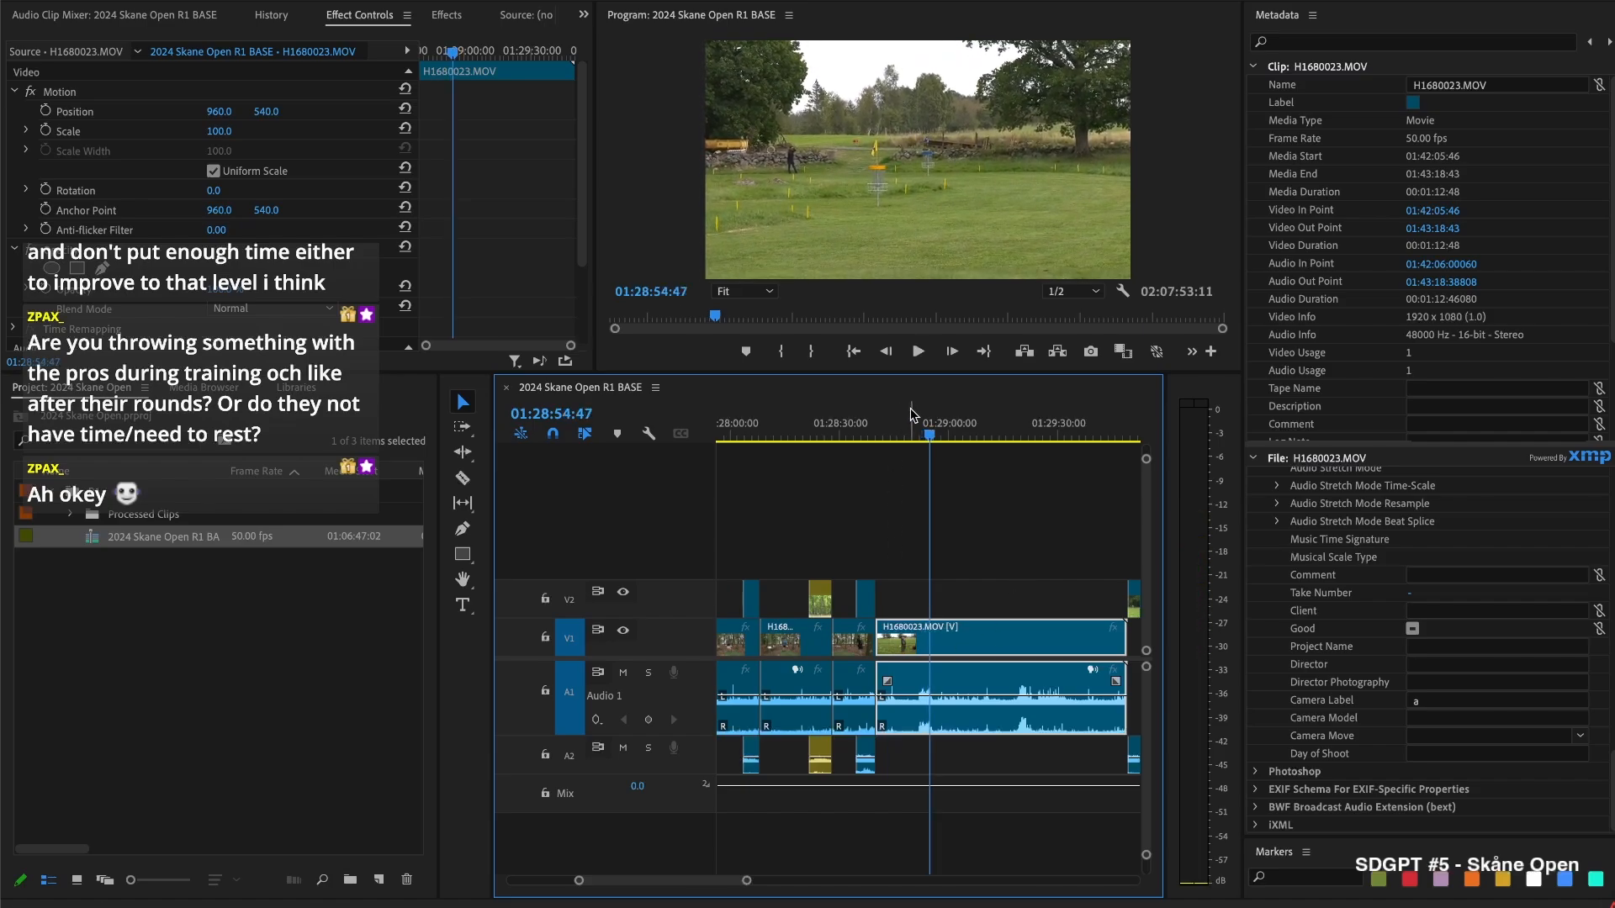
click(914, 429)
drag(1151, 590, 907, 586)
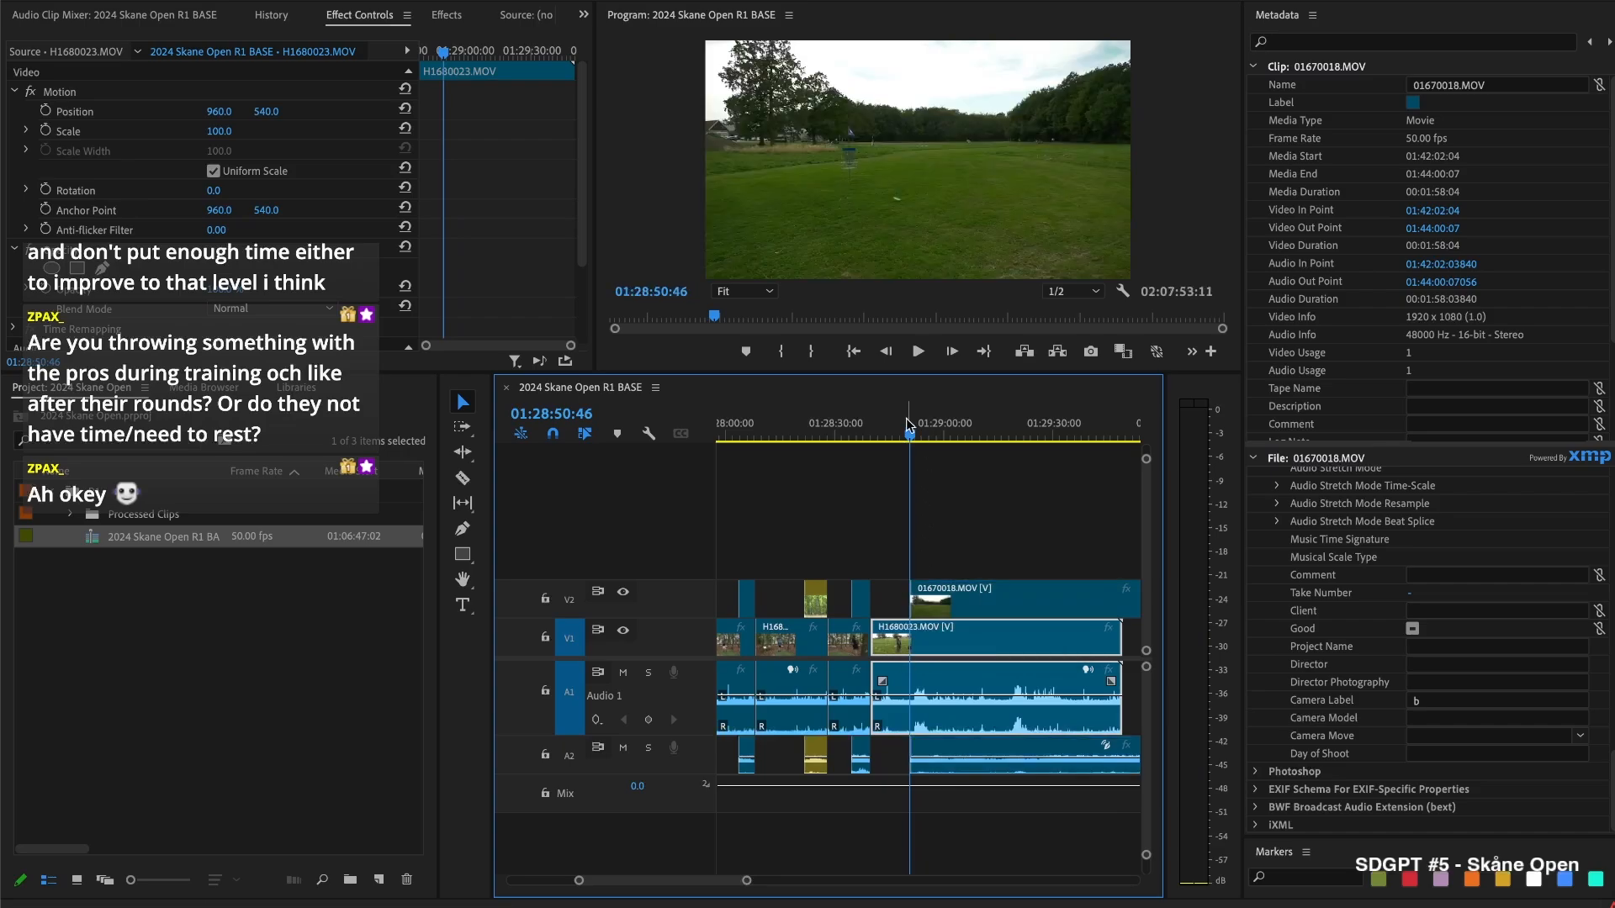
drag(905, 429, 895, 429)
Cut both camera clips at 01:28:55:29 and trim the start of the remaining 01670018.MOV towards the end of H1680023.MOV
key(space)
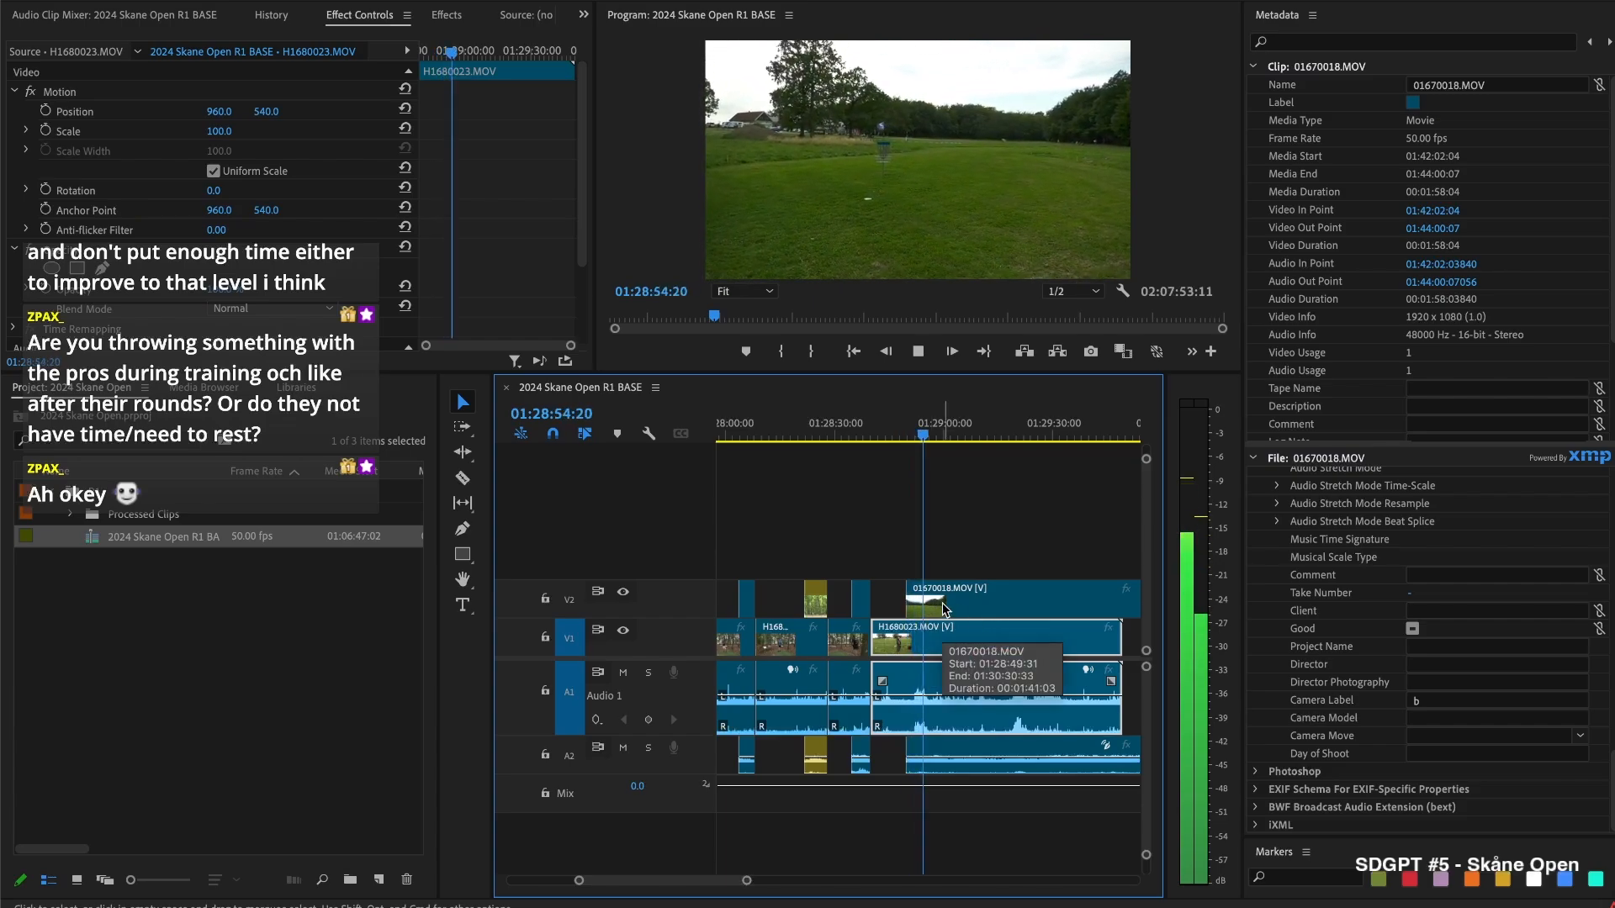
key(space)
key(super+shift+k)
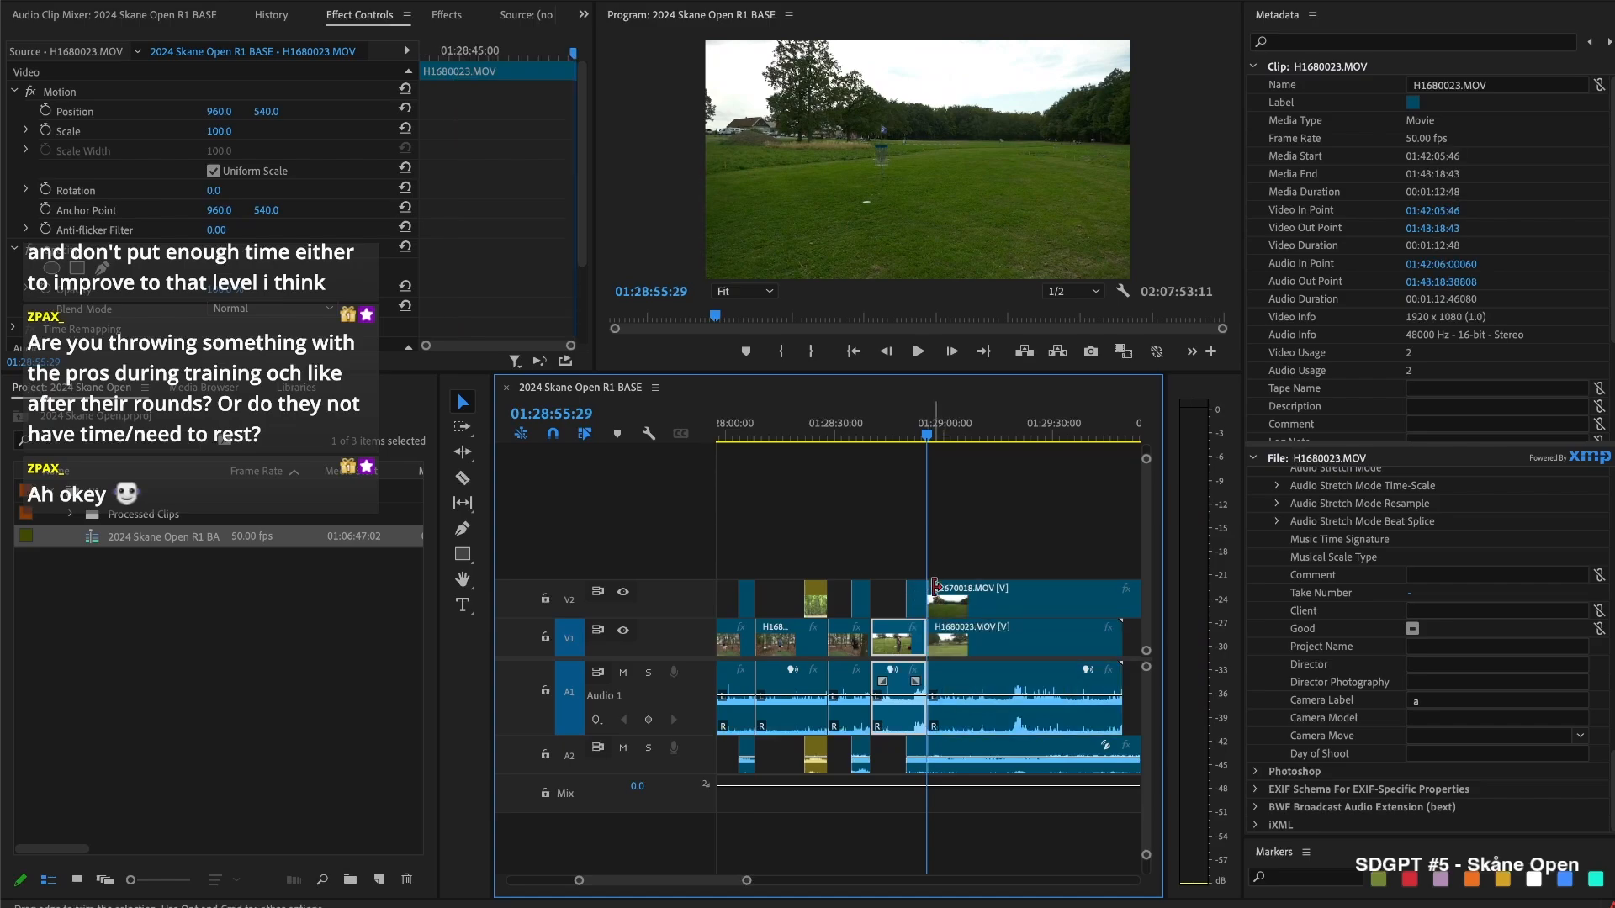
drag(932, 598, 1068, 597)
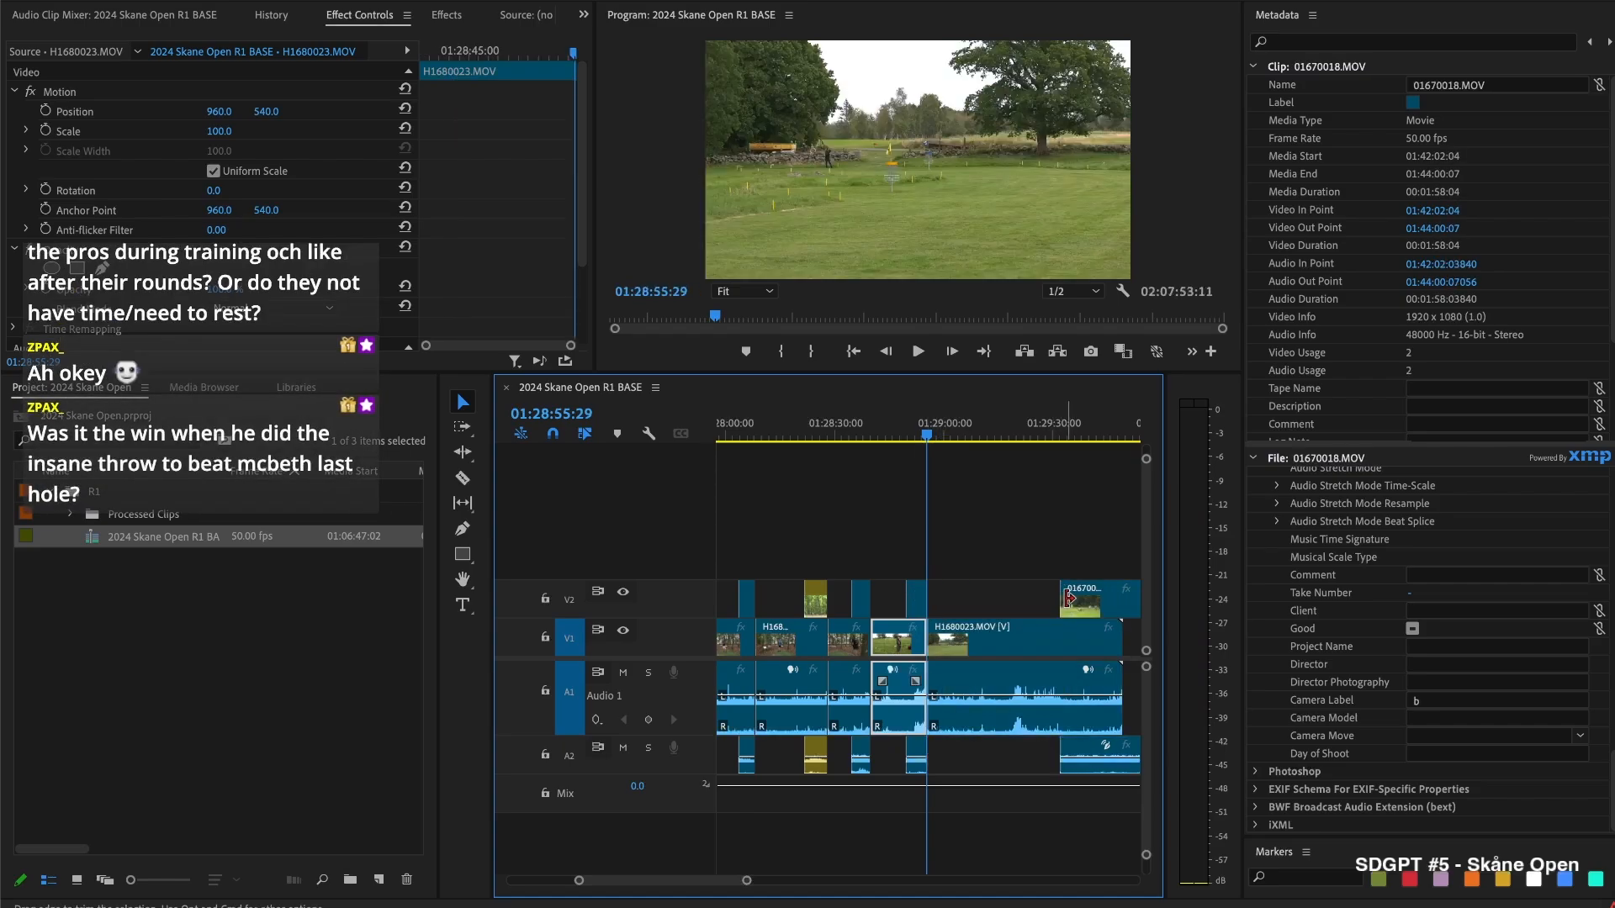
click(1019, 542)
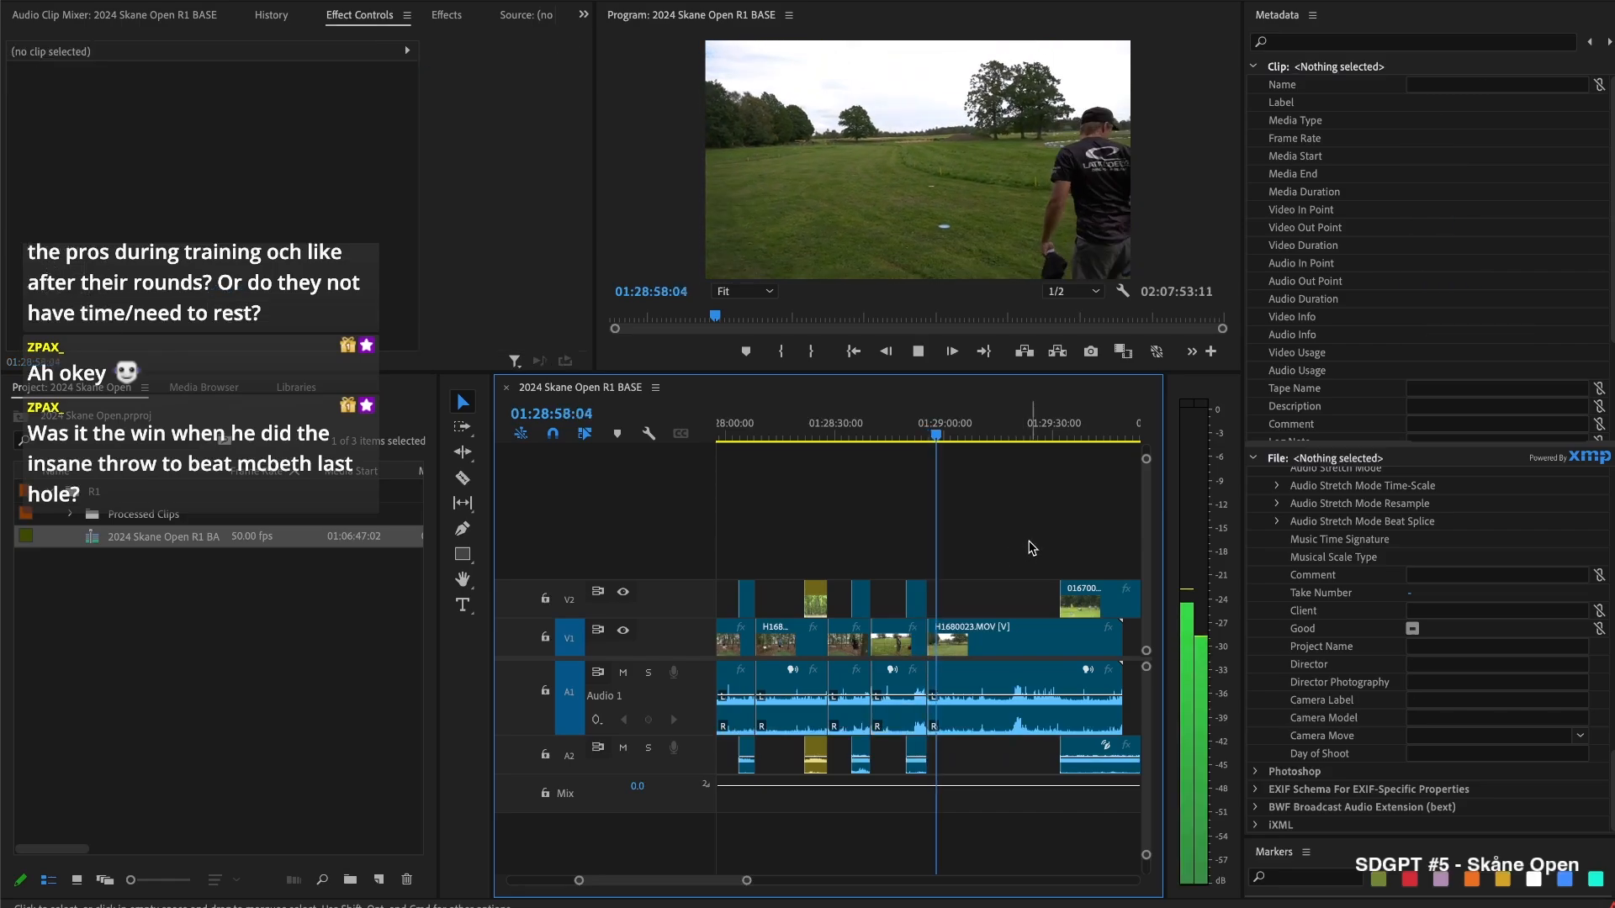
Find the next throw in H1680023.MOV, cut at 01:29:05:46, delete the section before it and close the gap
key(space)
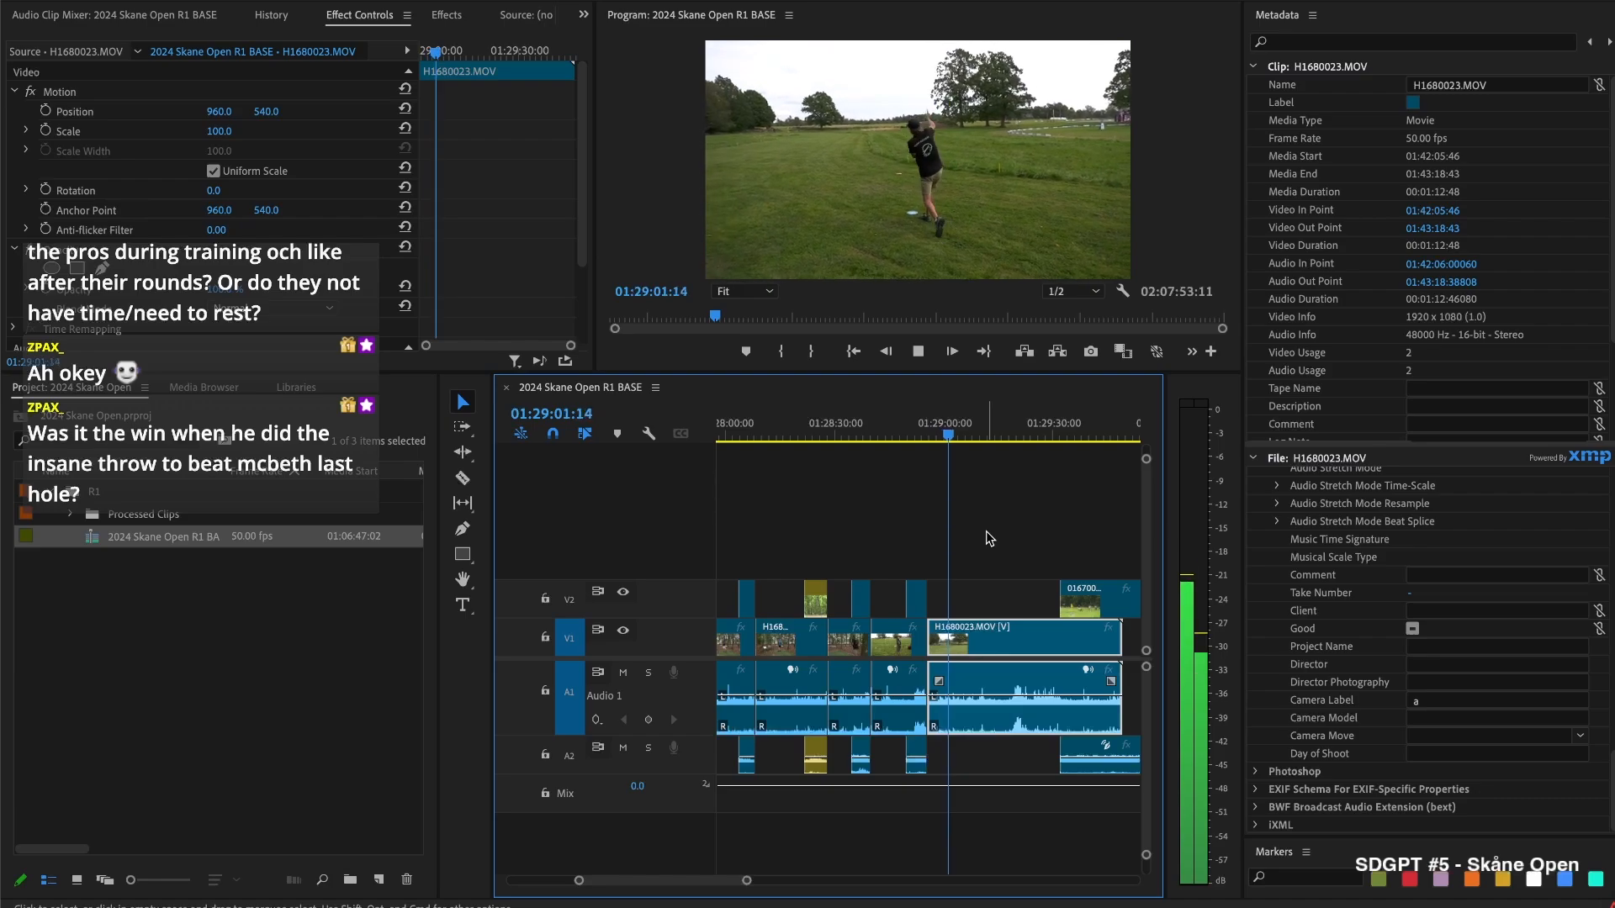
key(space)
drag(950, 435, 965, 436)
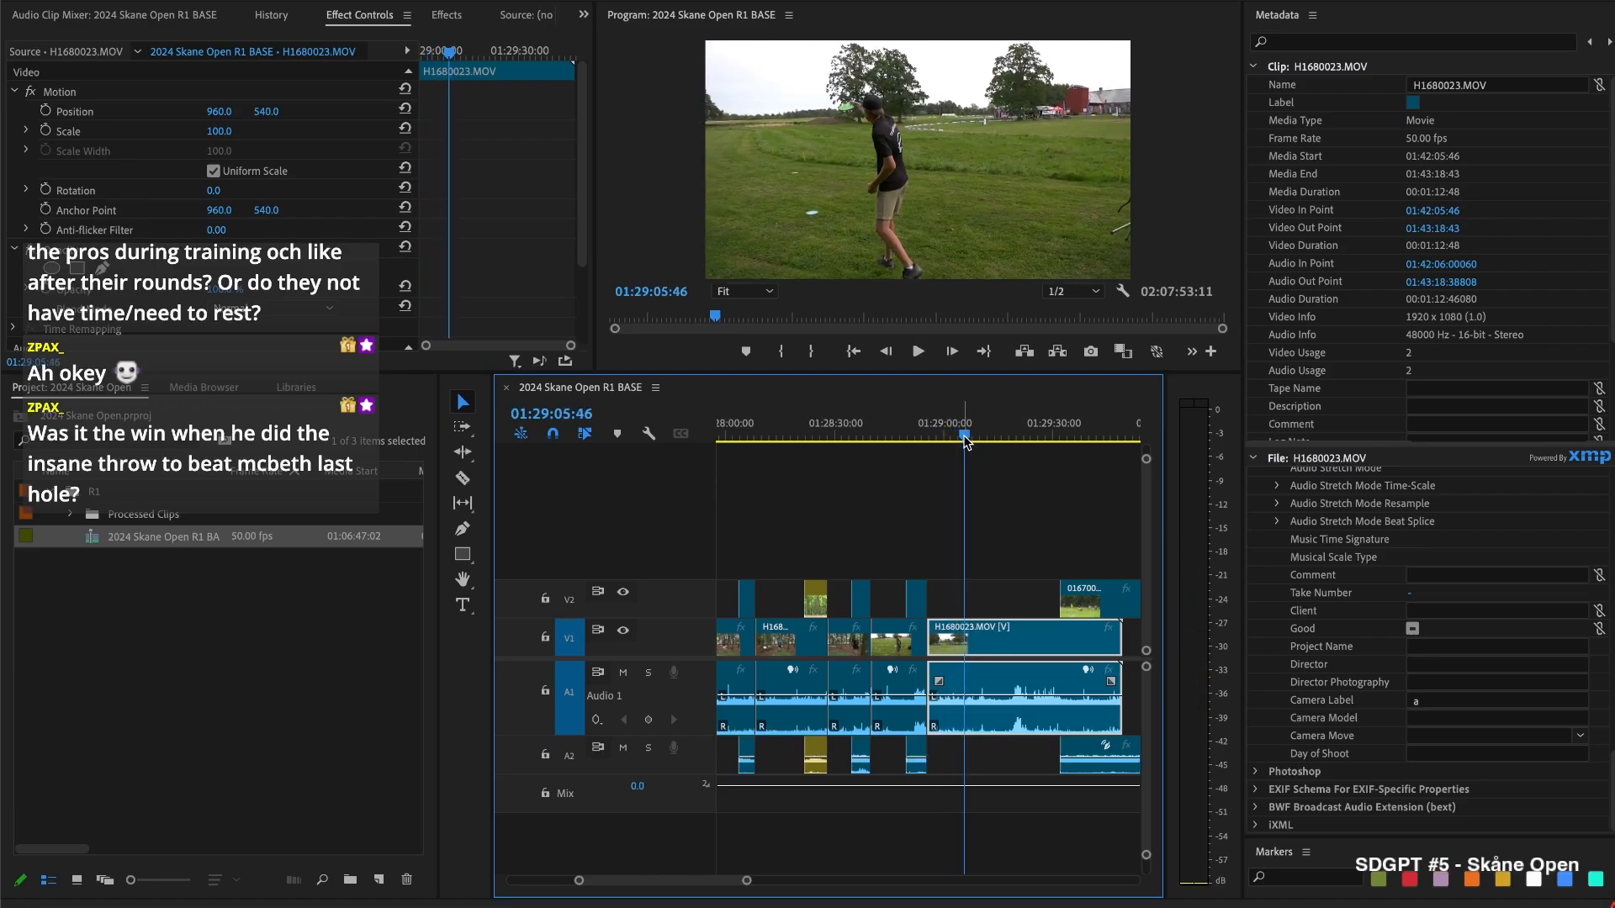
key(super+k)
key(Delete)
click(948, 638)
key(Delete)
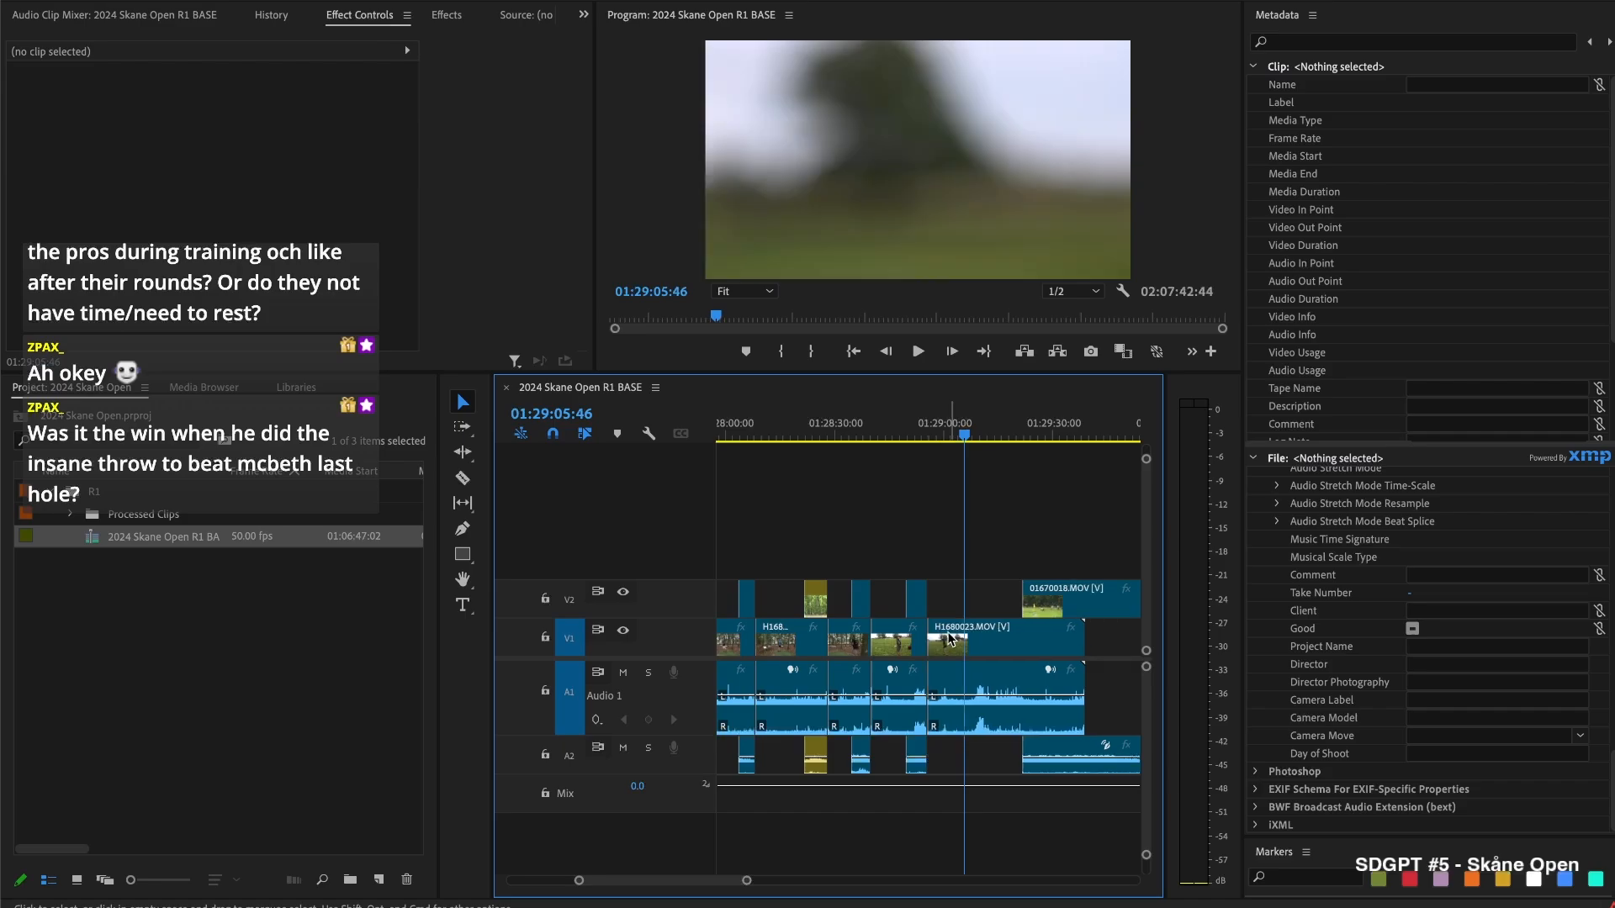
Review the new start of H1680023.MOV and ripple-extend it about 2 seconds earlier
key(Up)
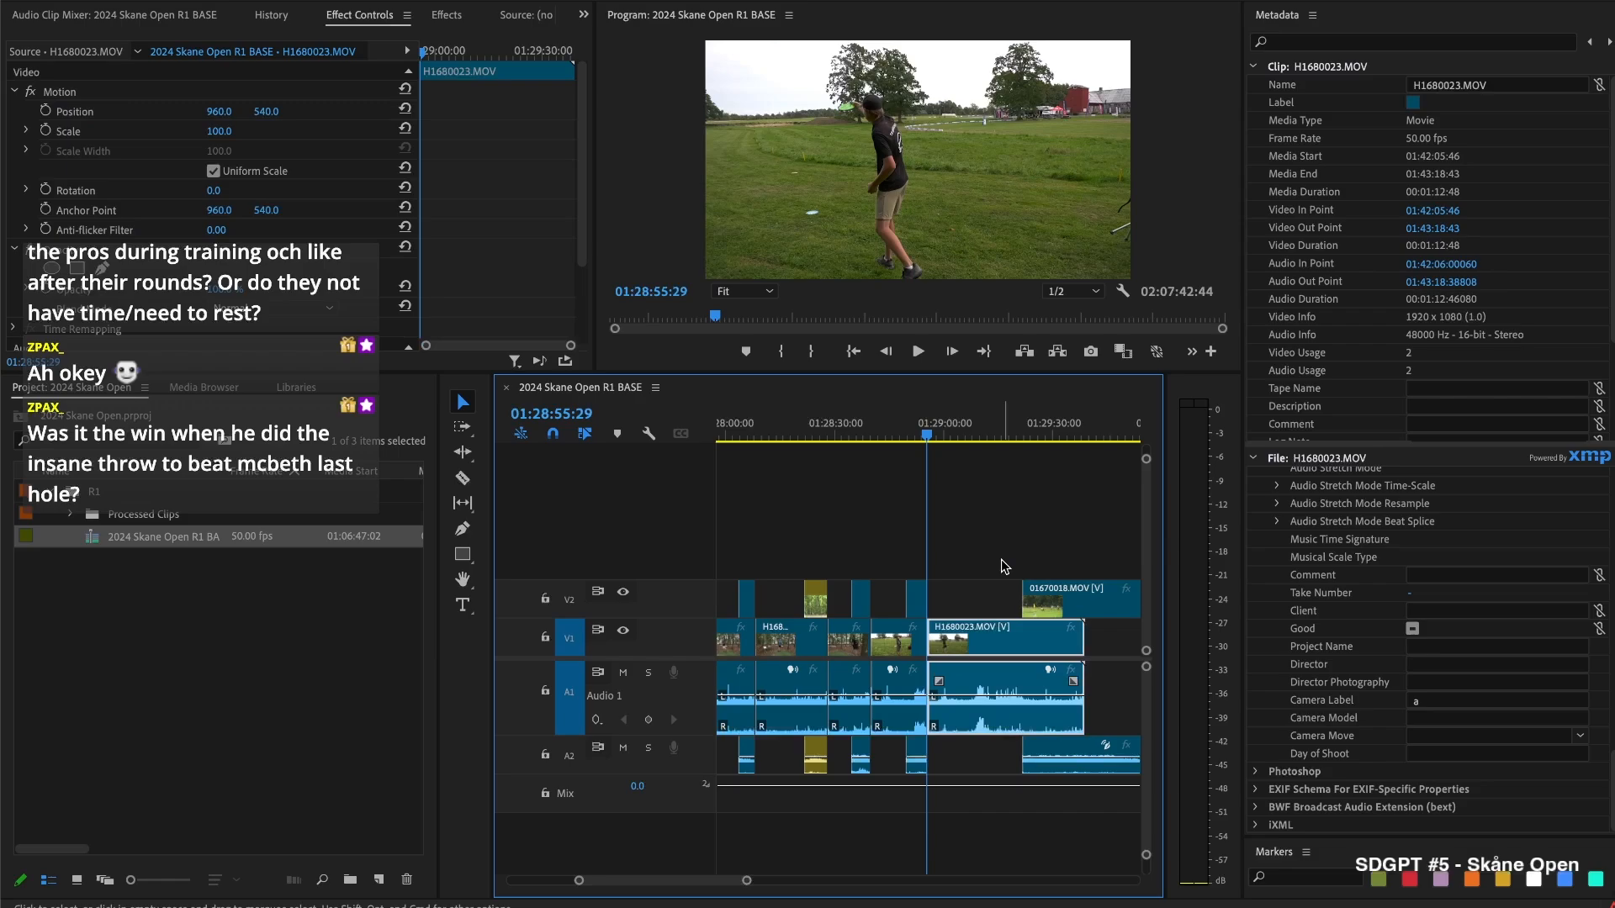
key(space)
key(space)
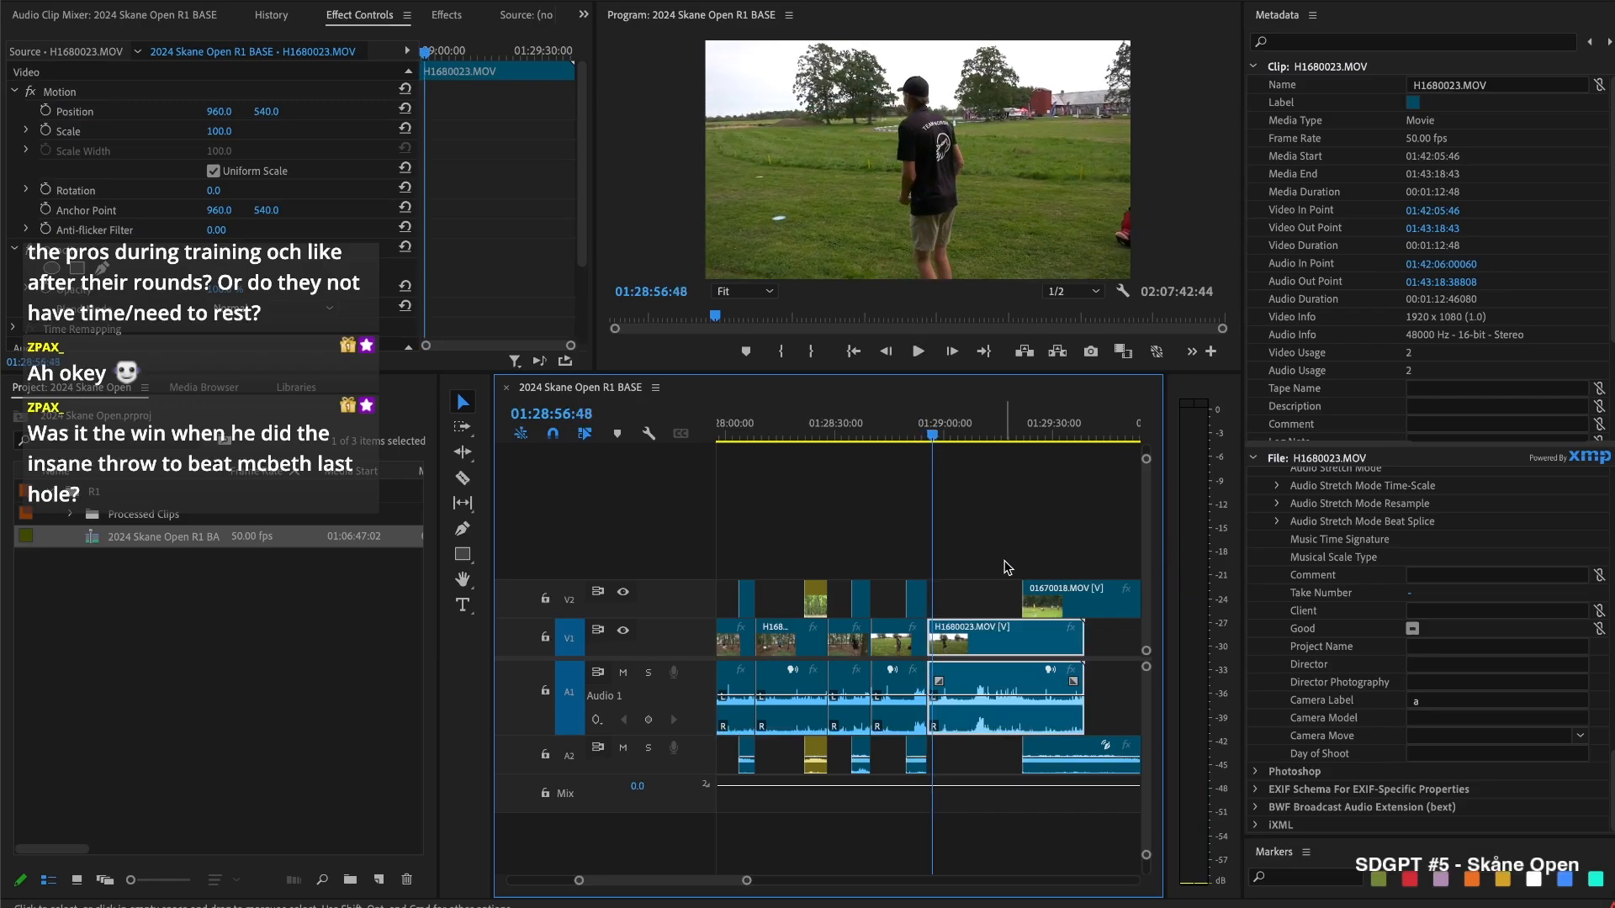
key(space)
key(space)
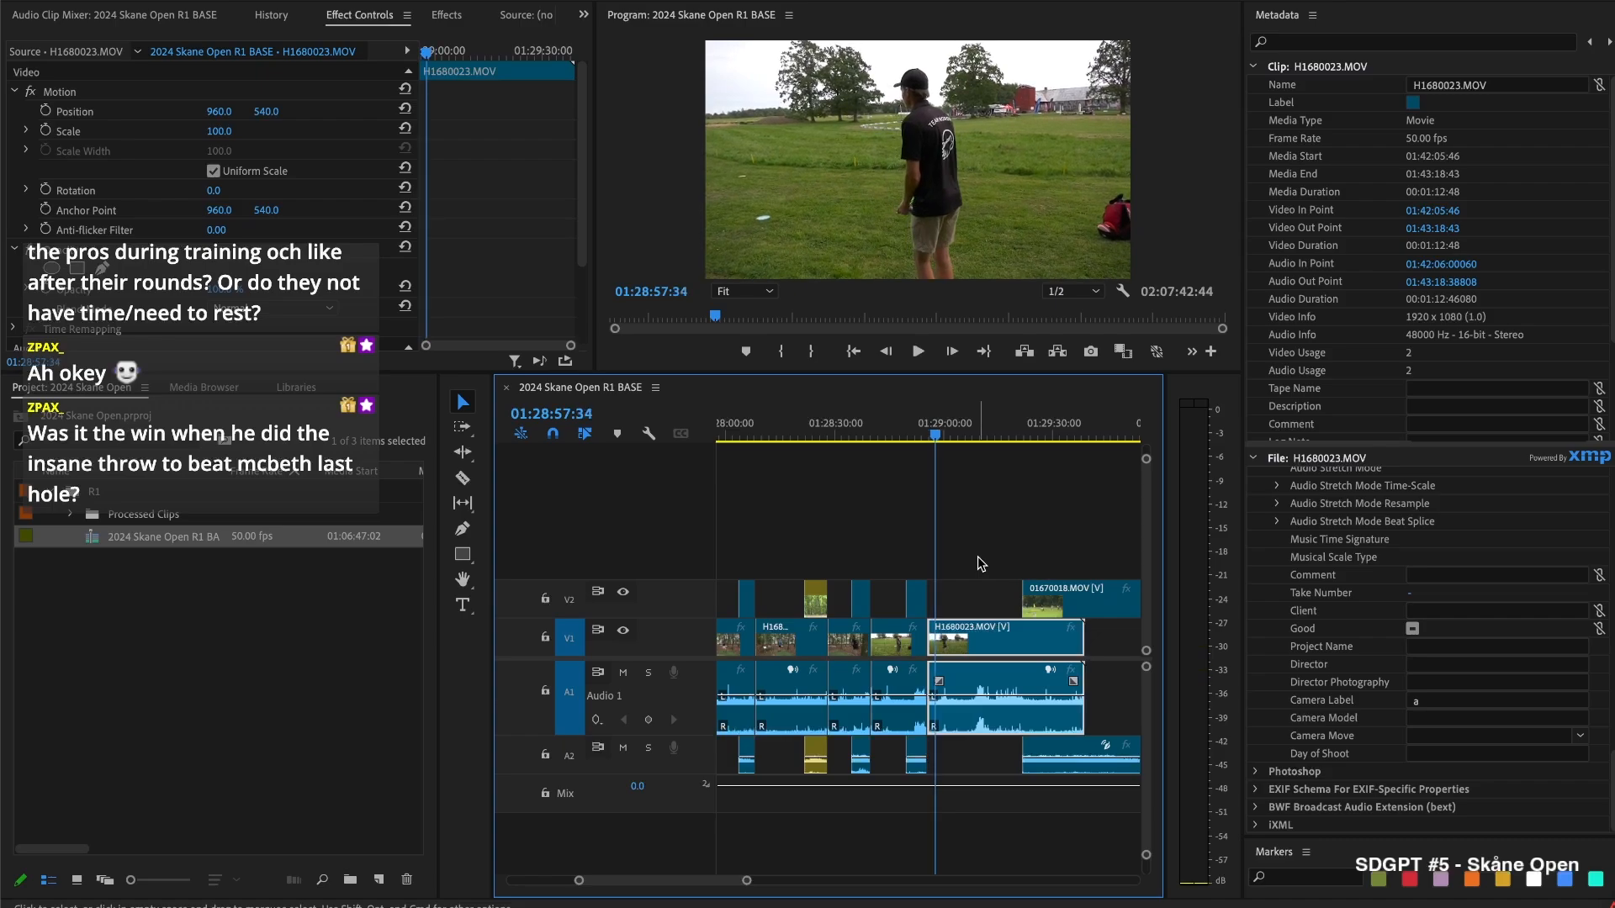
key(Up)
key(space)
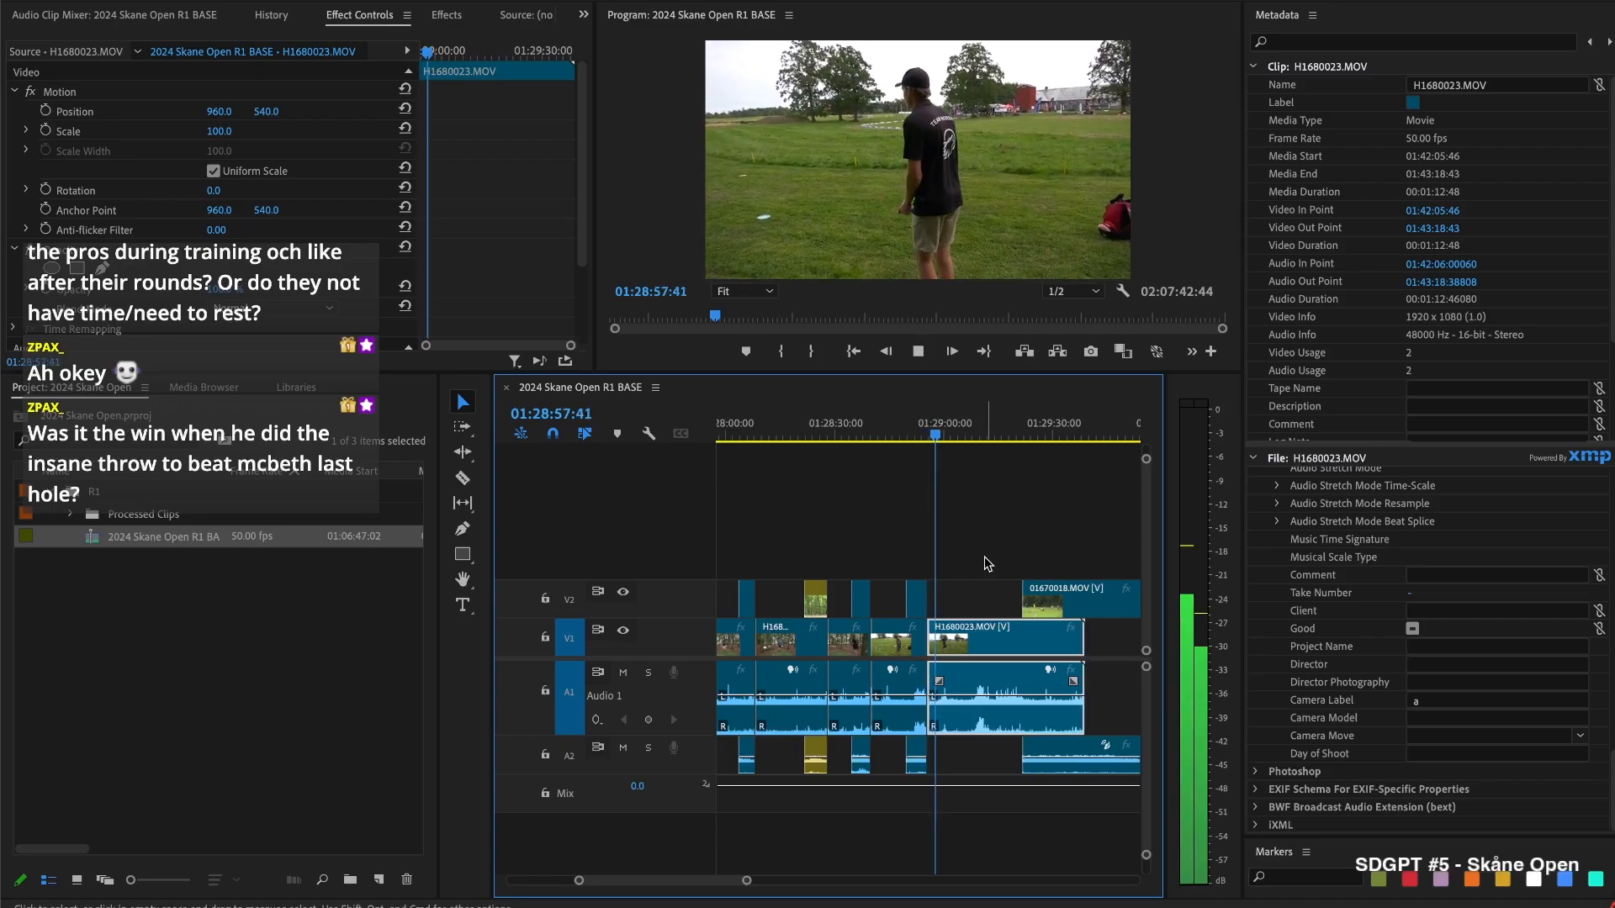
key(space)
key(a)
drag(946, 639, 932, 630)
key(v)
click(973, 558)
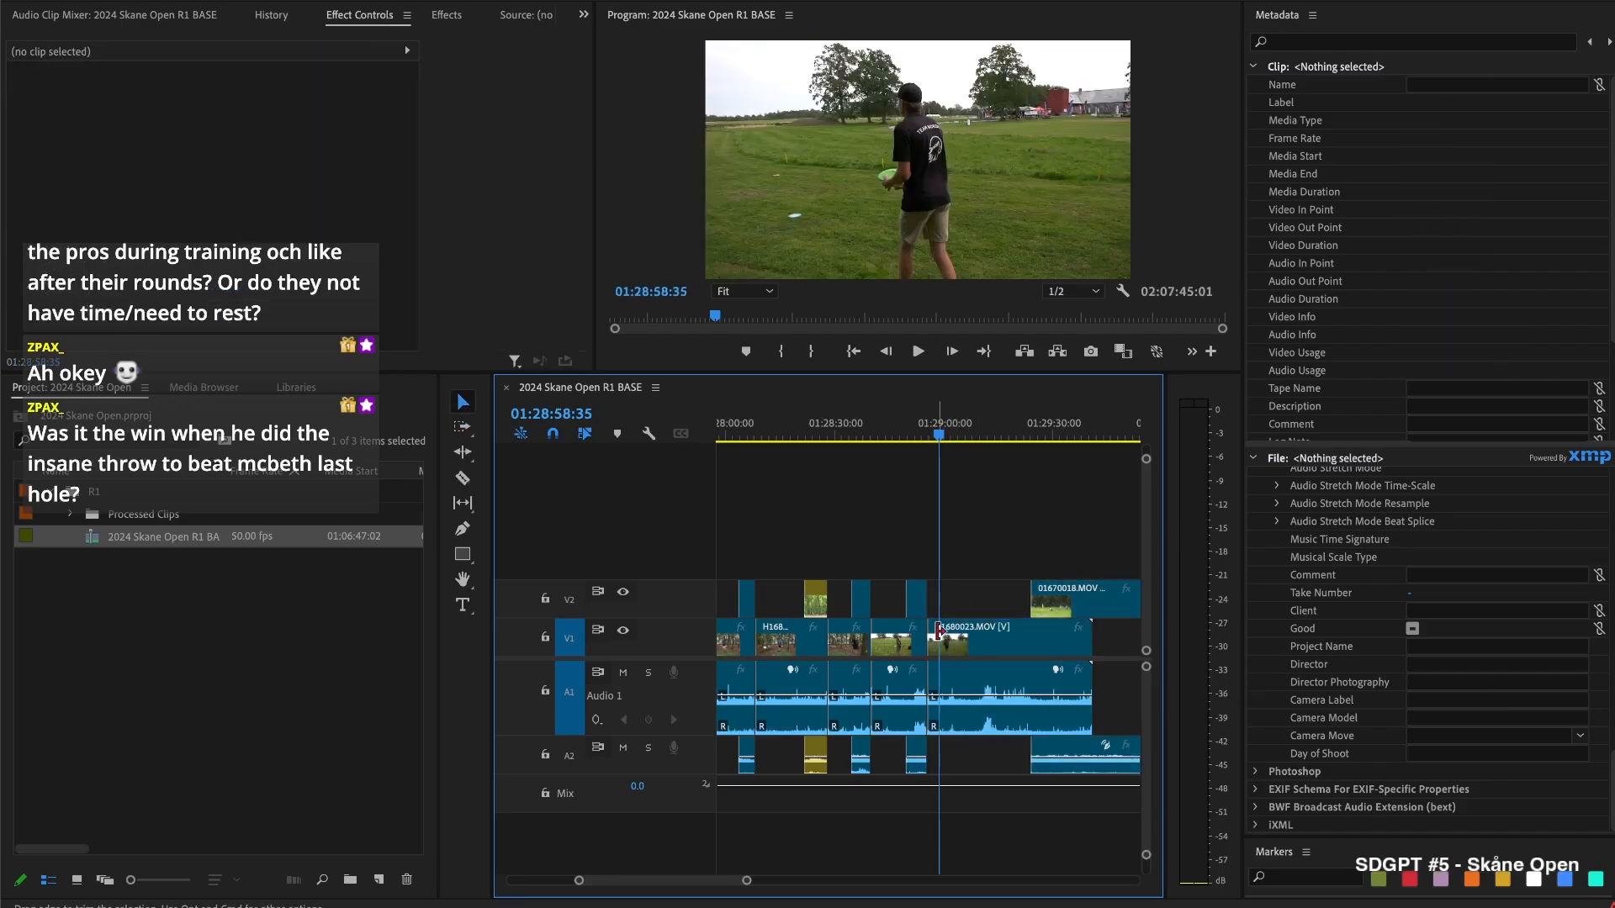
Play the extended throw in H1680023.MOV and extend the start of 01670018.MOV back to 01:29:04:48 above it
key(Up)
key(space)
key(space)
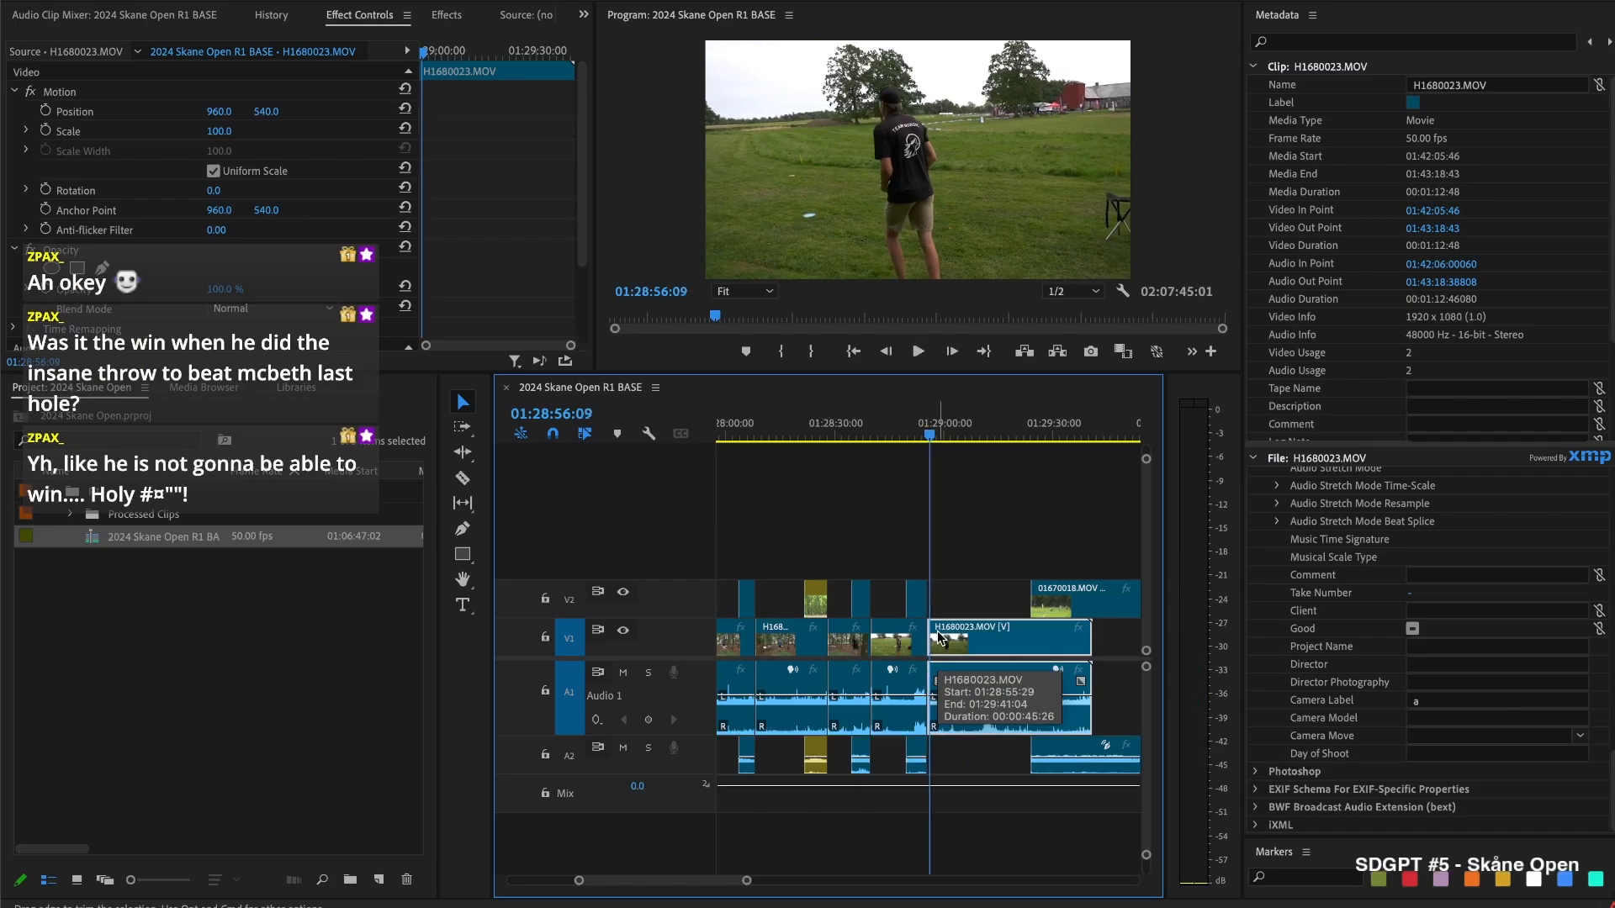
key(space)
key(space)
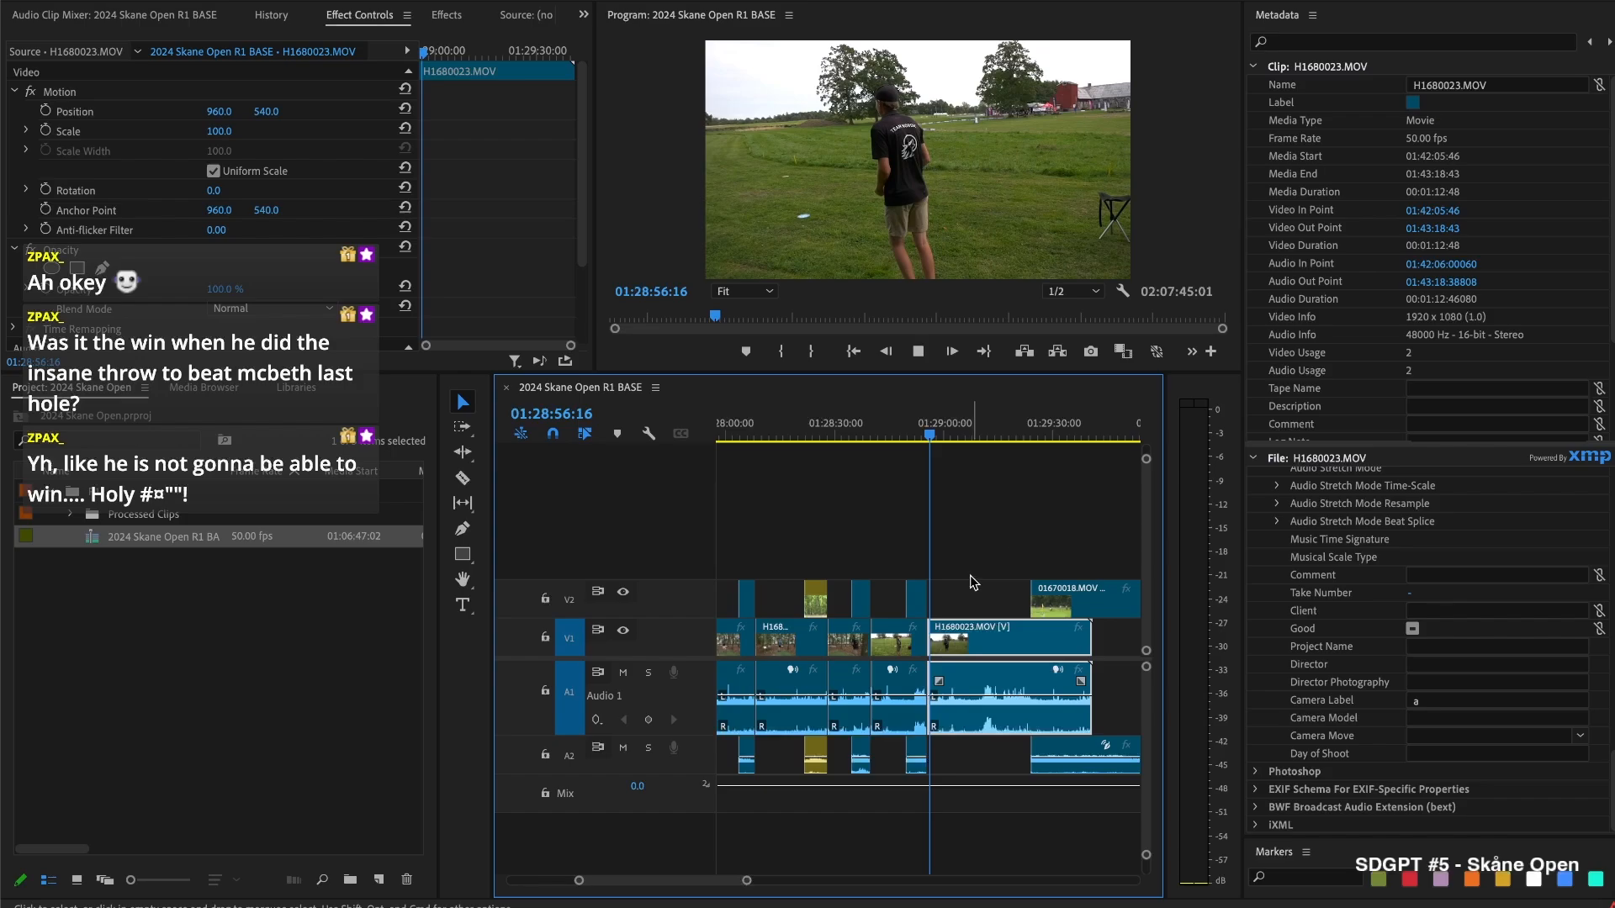
key(space)
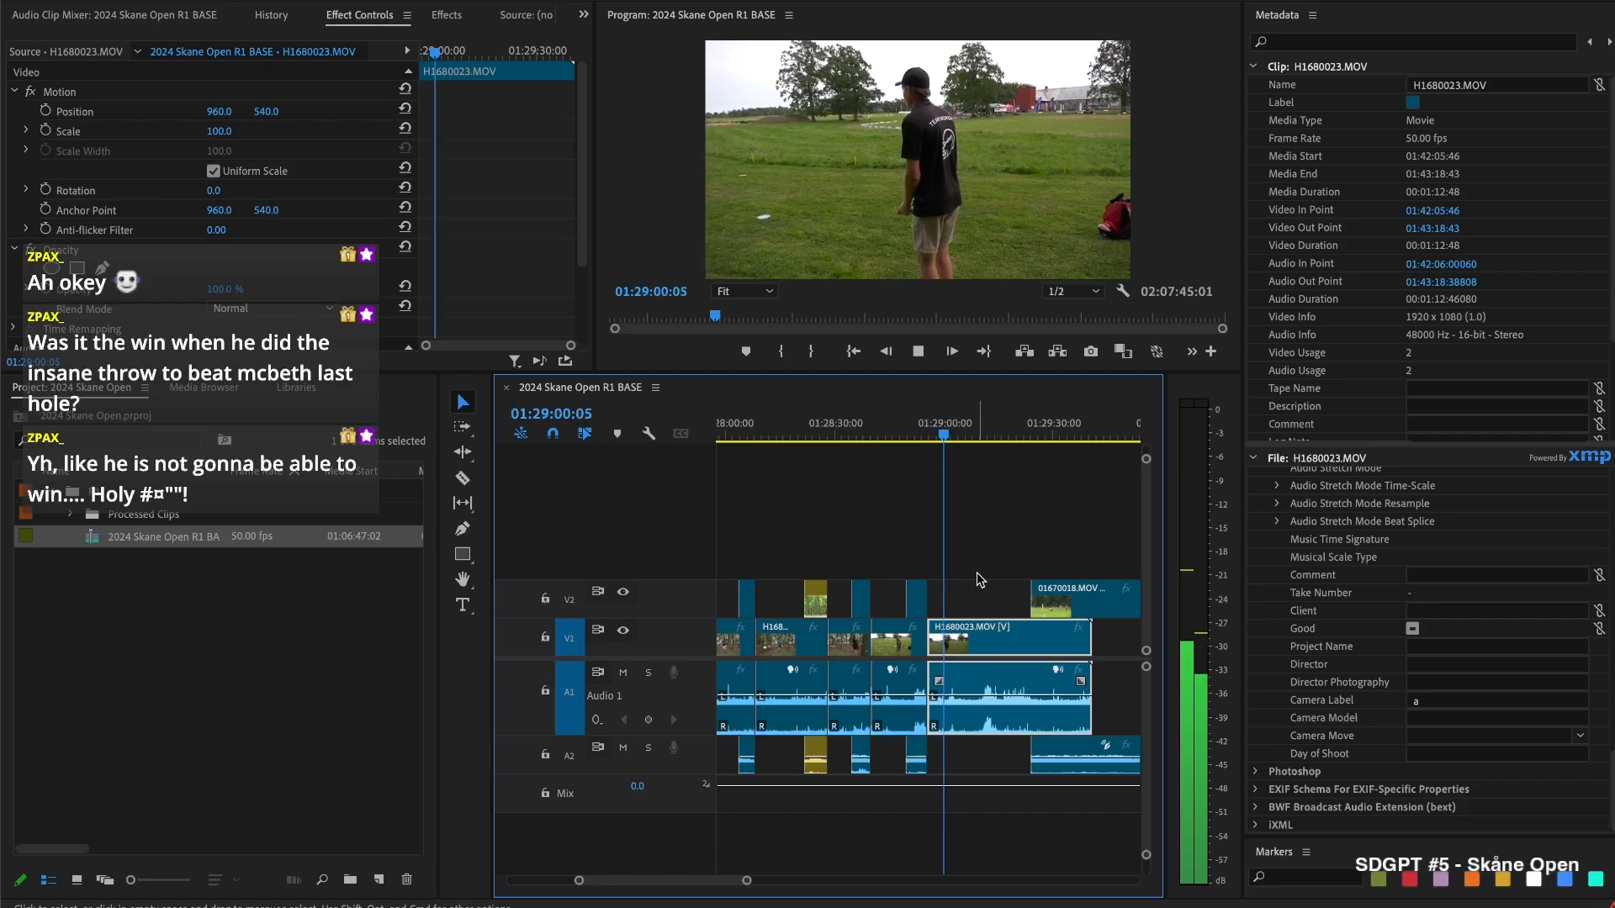
key(space)
key(space)
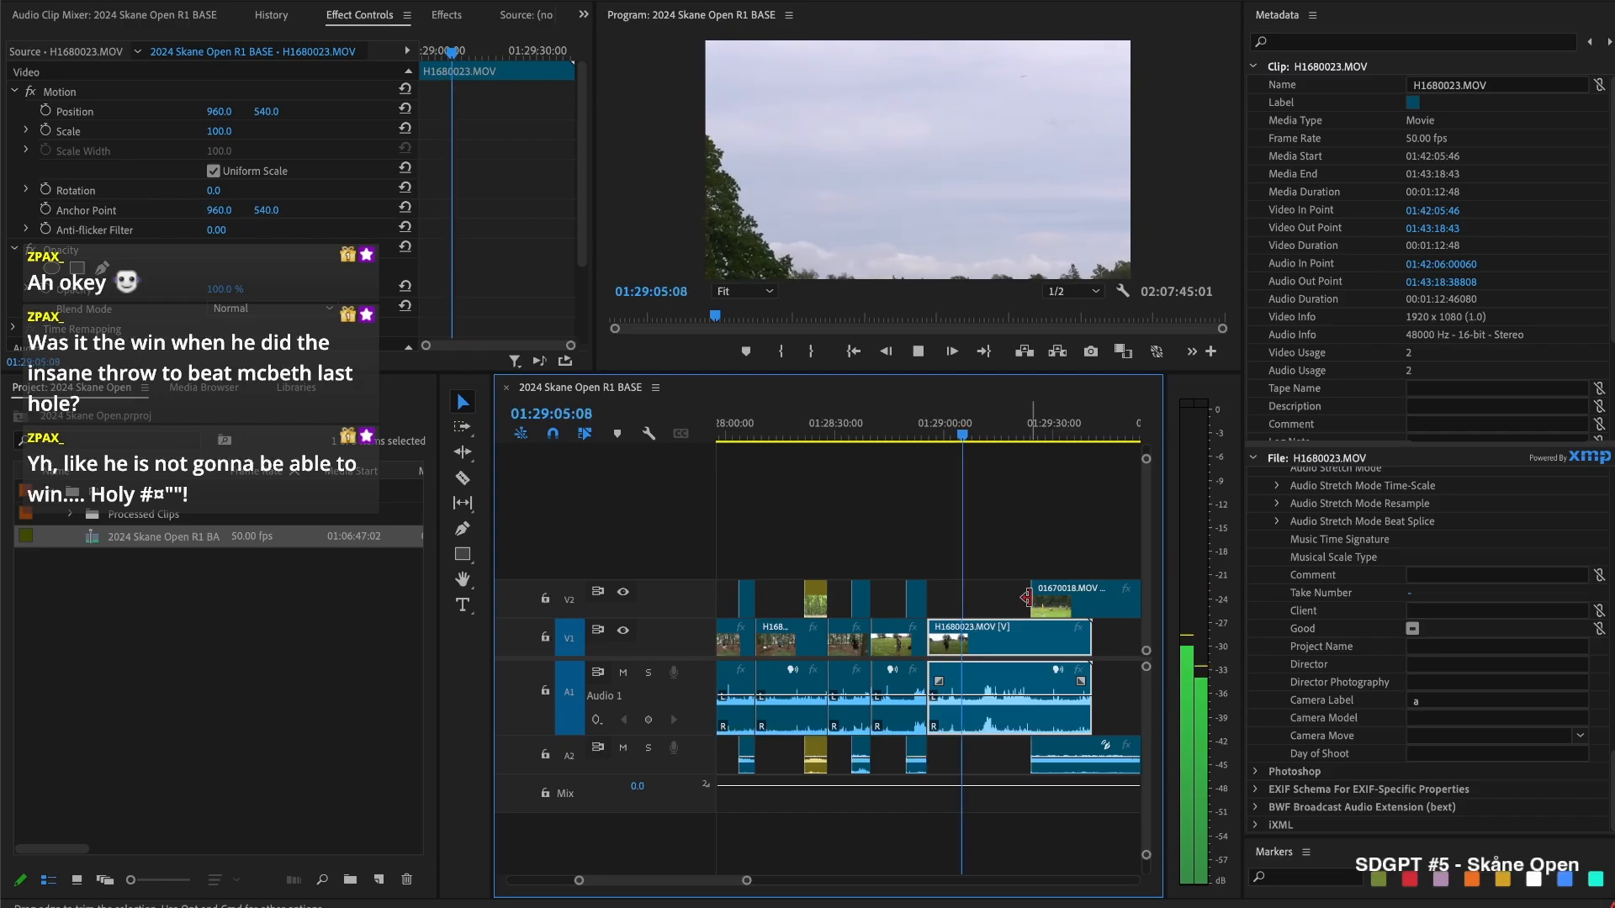
key(space)
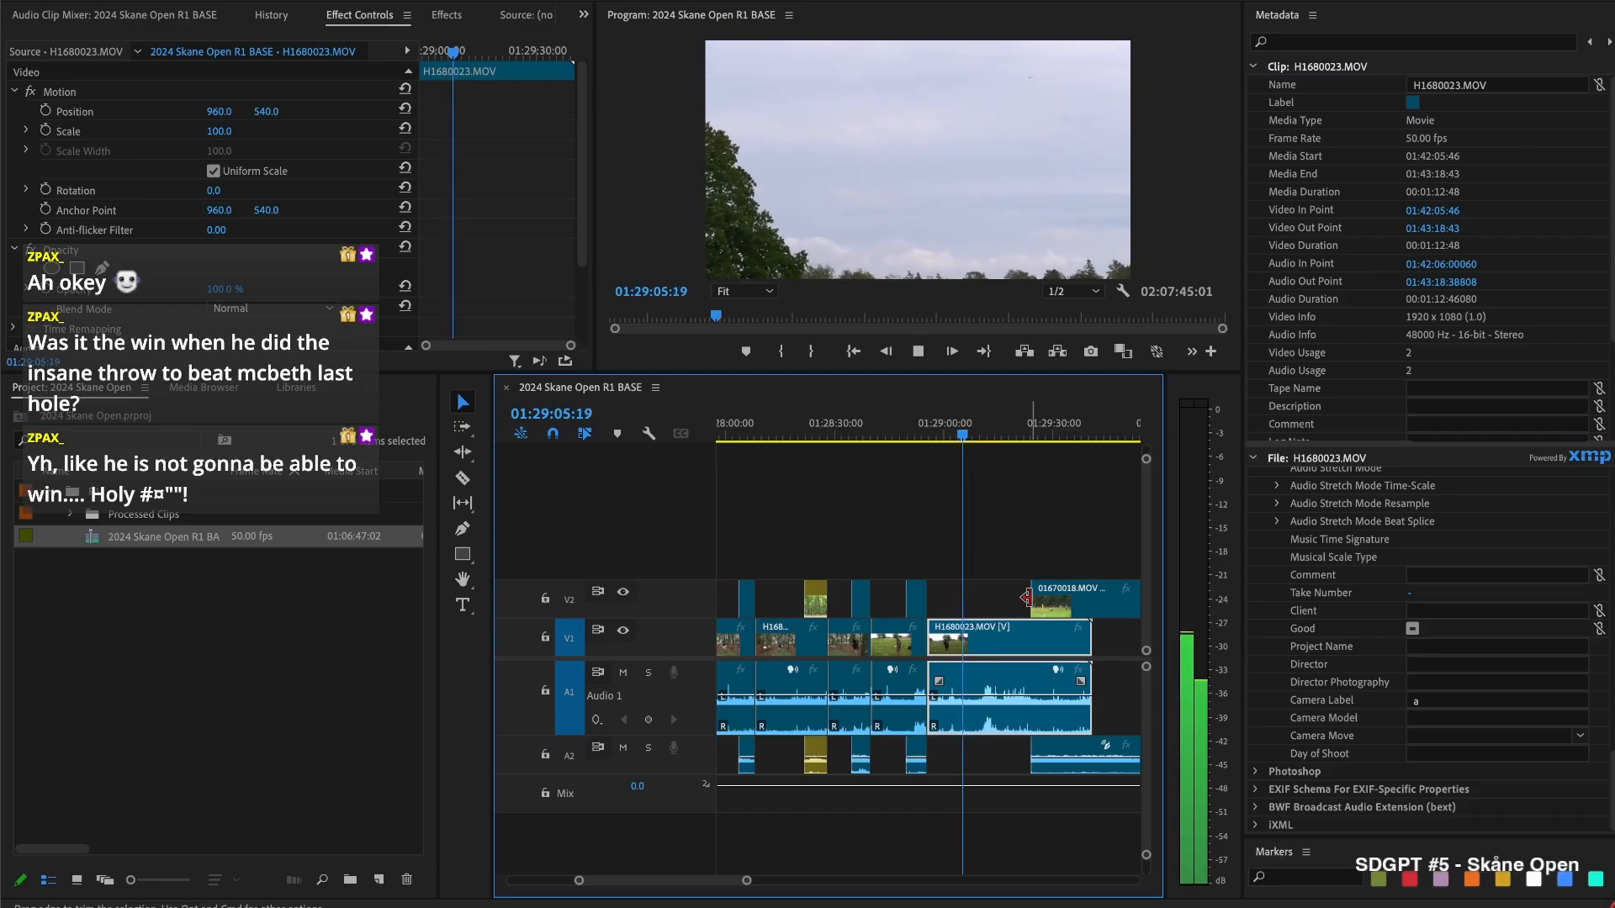
key(space)
drag(1026, 597, 963, 599)
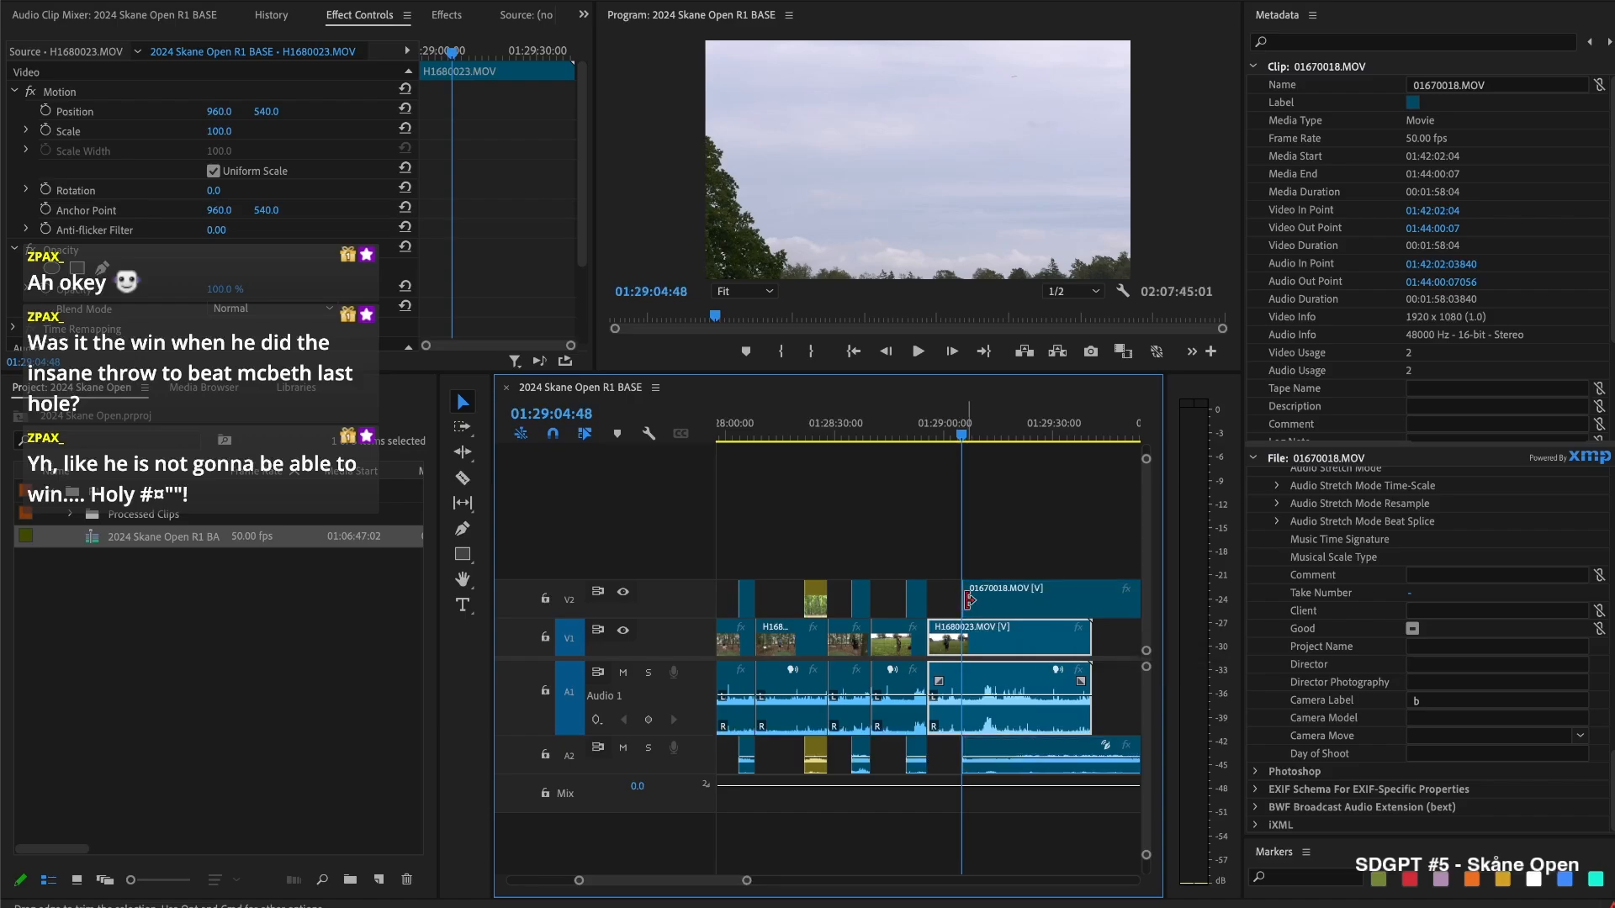
Cut both camera clips at 01:29:14:17 and trim the start of the remaining 01670018.MOV to the end of H1680023.MOV
key(space)
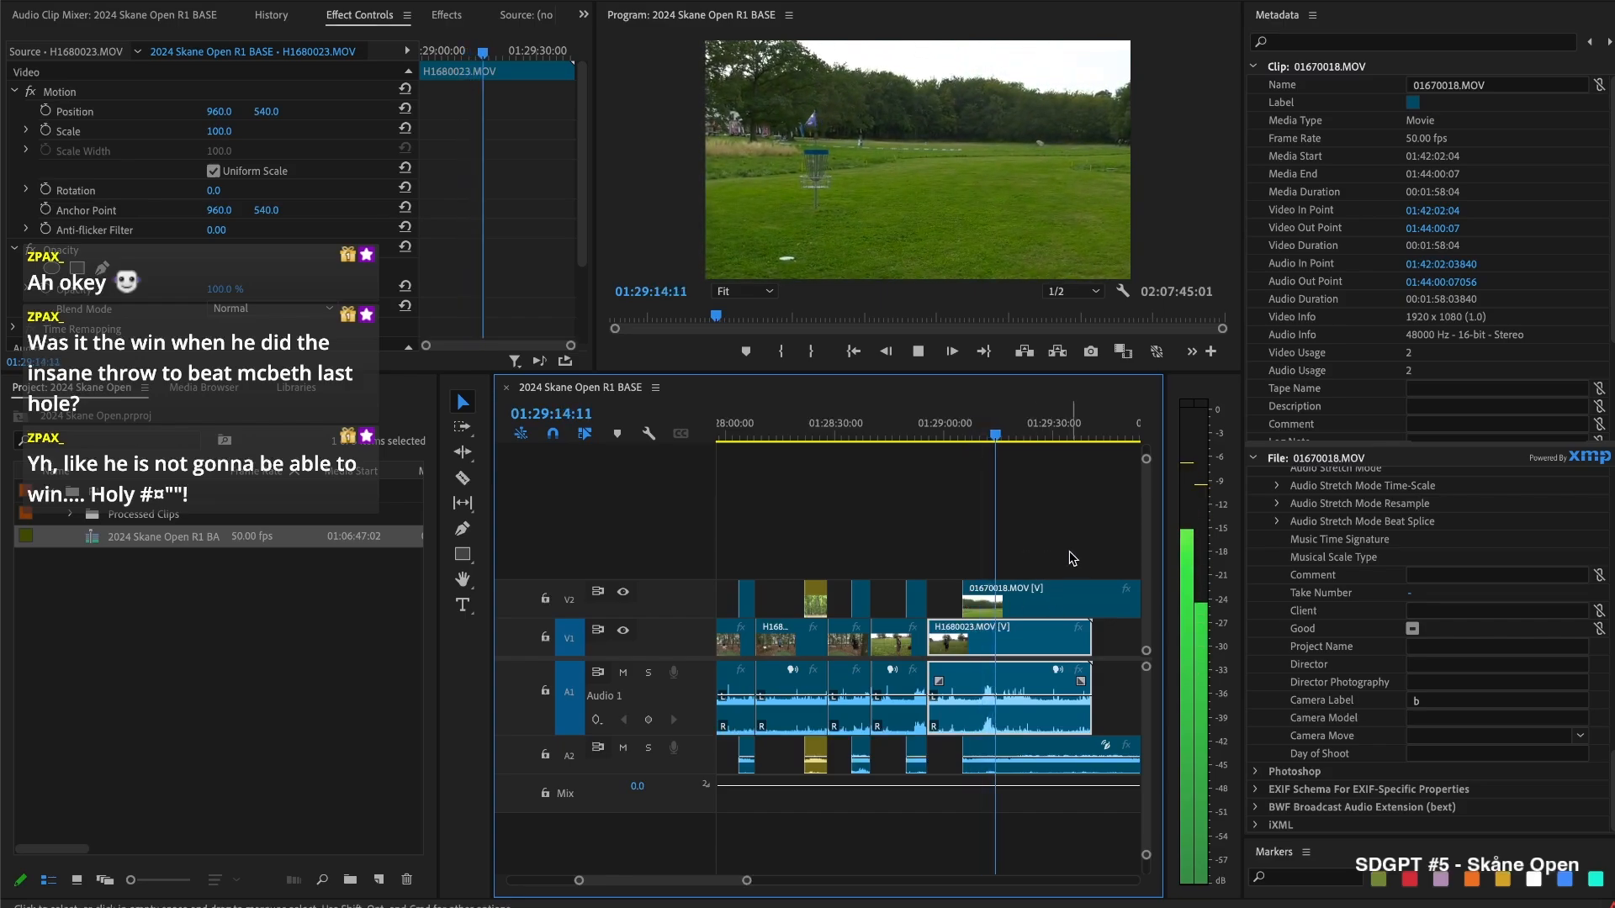
key(space)
key(space)
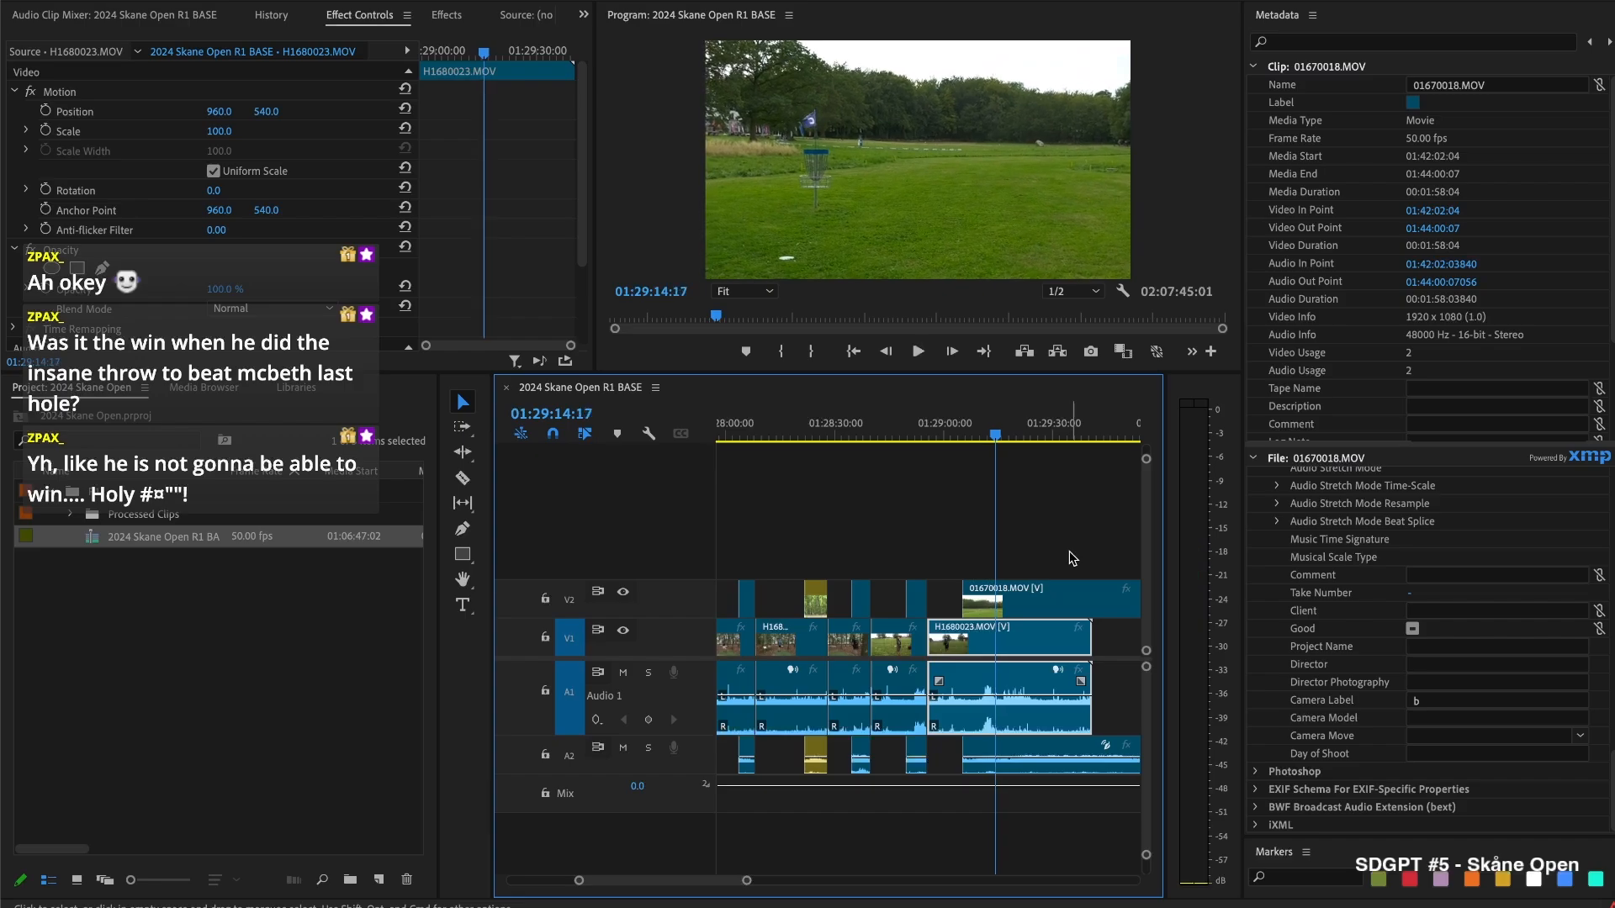
key(super+shift+k)
drag(1004, 599, 1102, 593)
Find the next throw in H1680023.MOV, cut at 01:29:20:49, delete the section before it and close the gap
key(space)
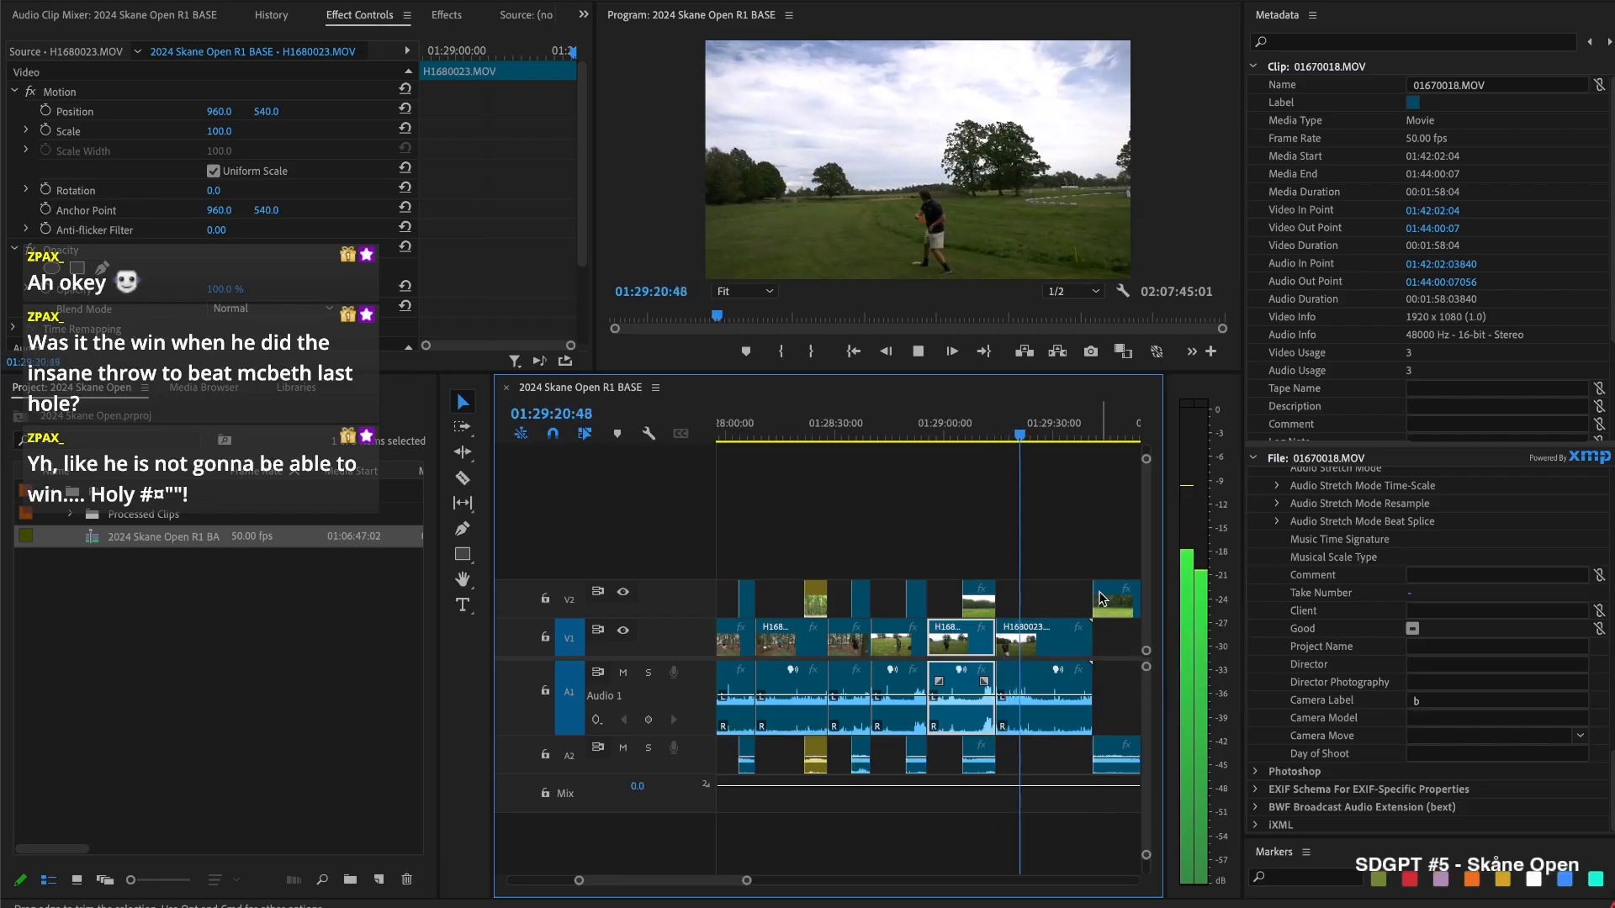
key(space)
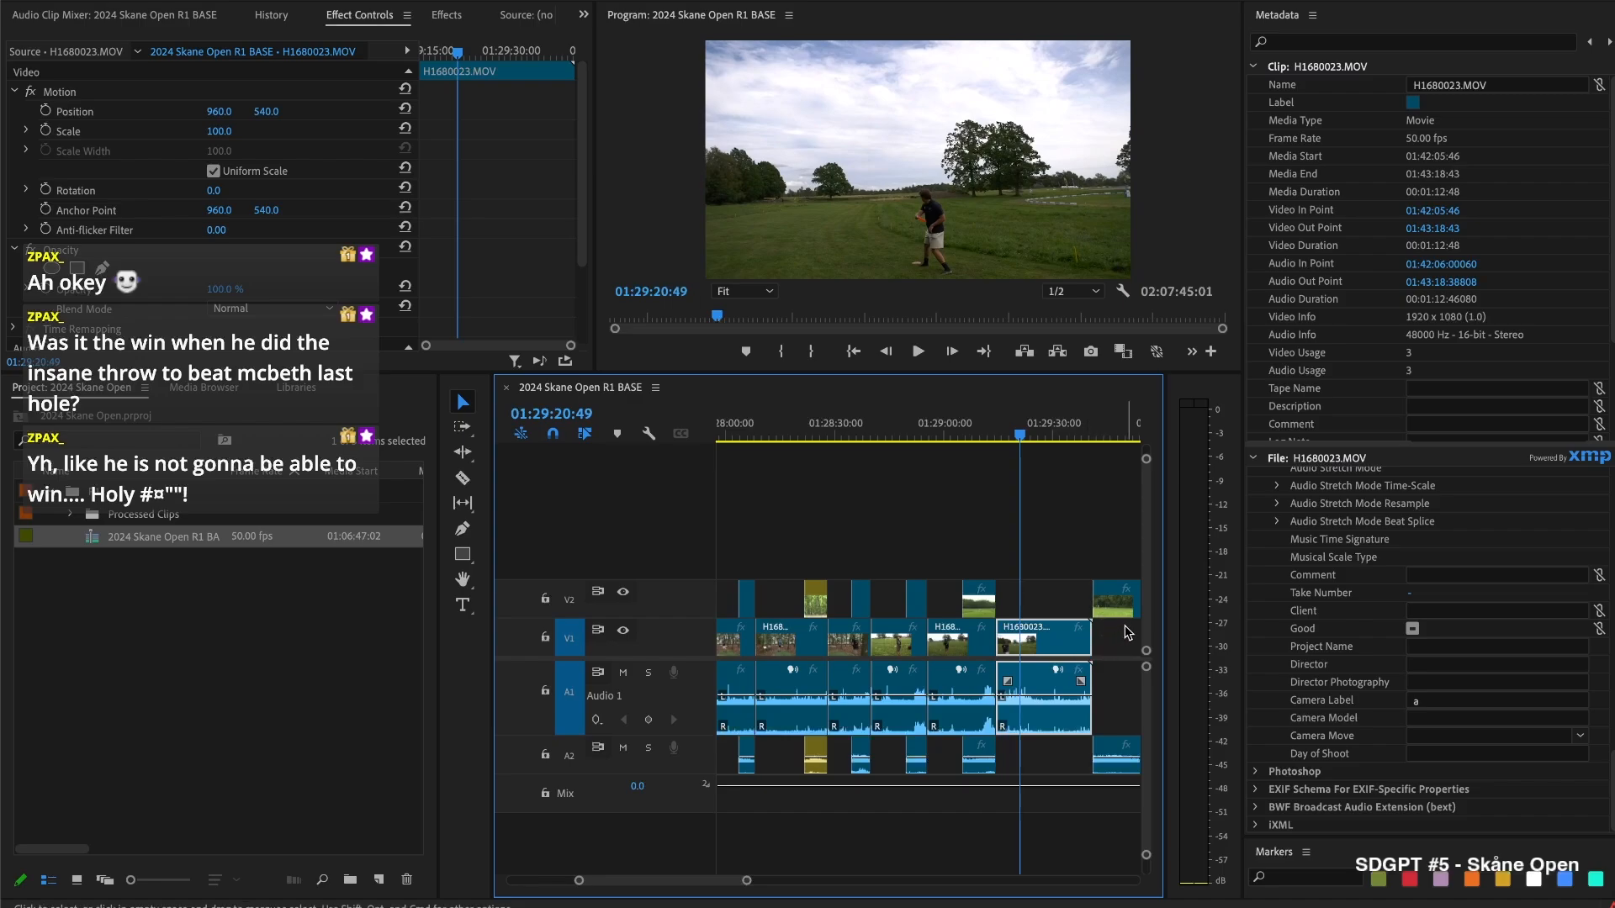
key(super+k)
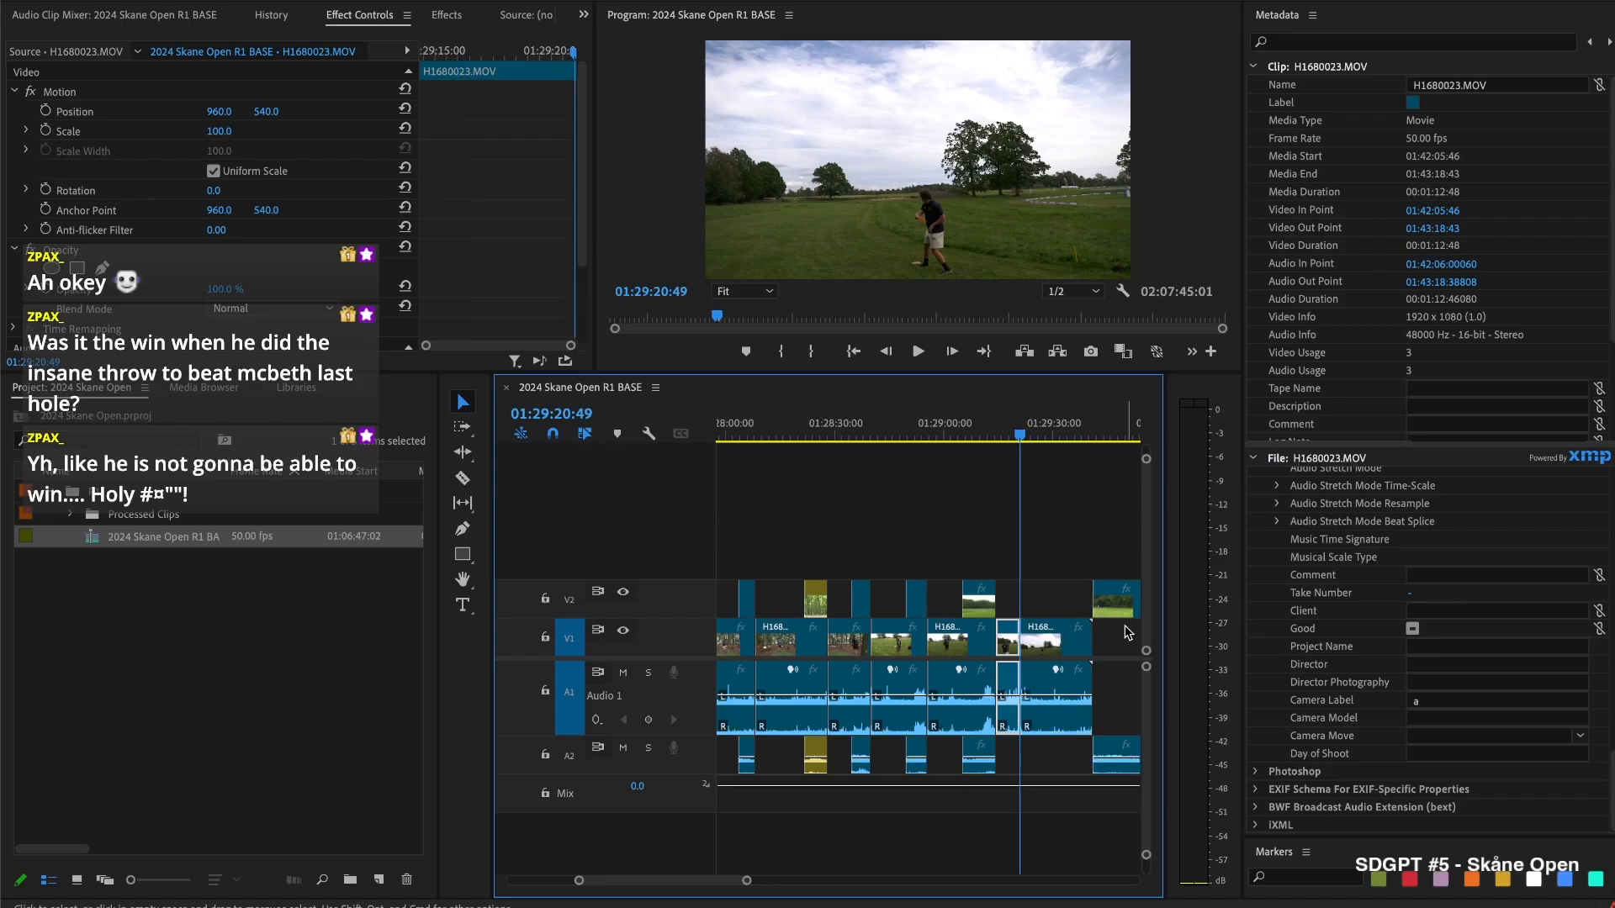
key(Delete)
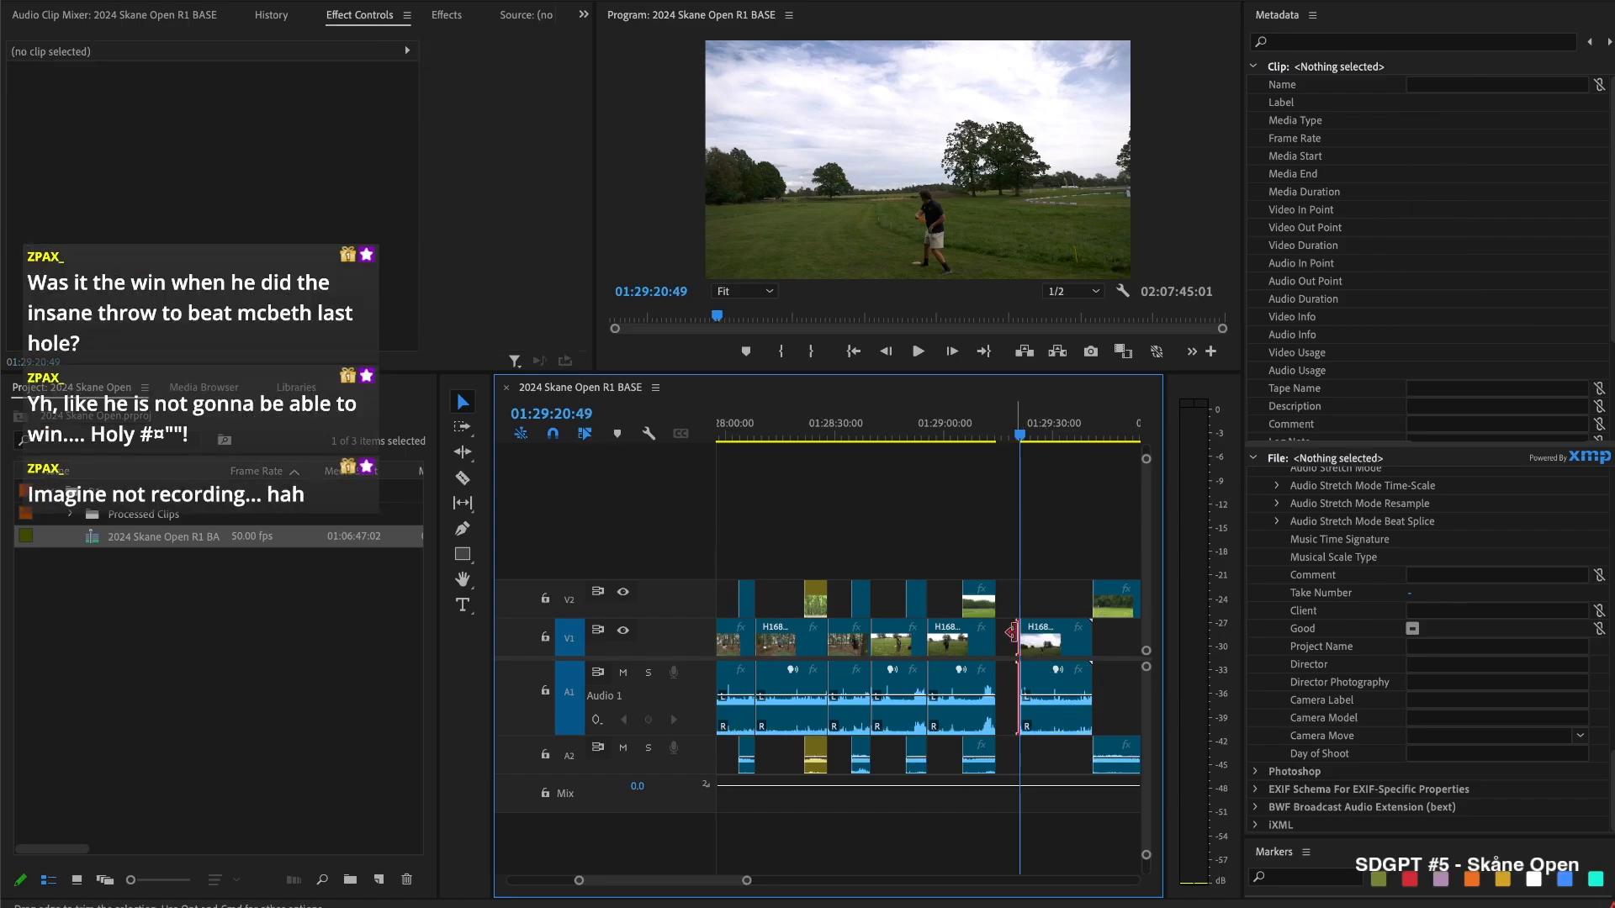
click(1010, 639)
key(Delete)
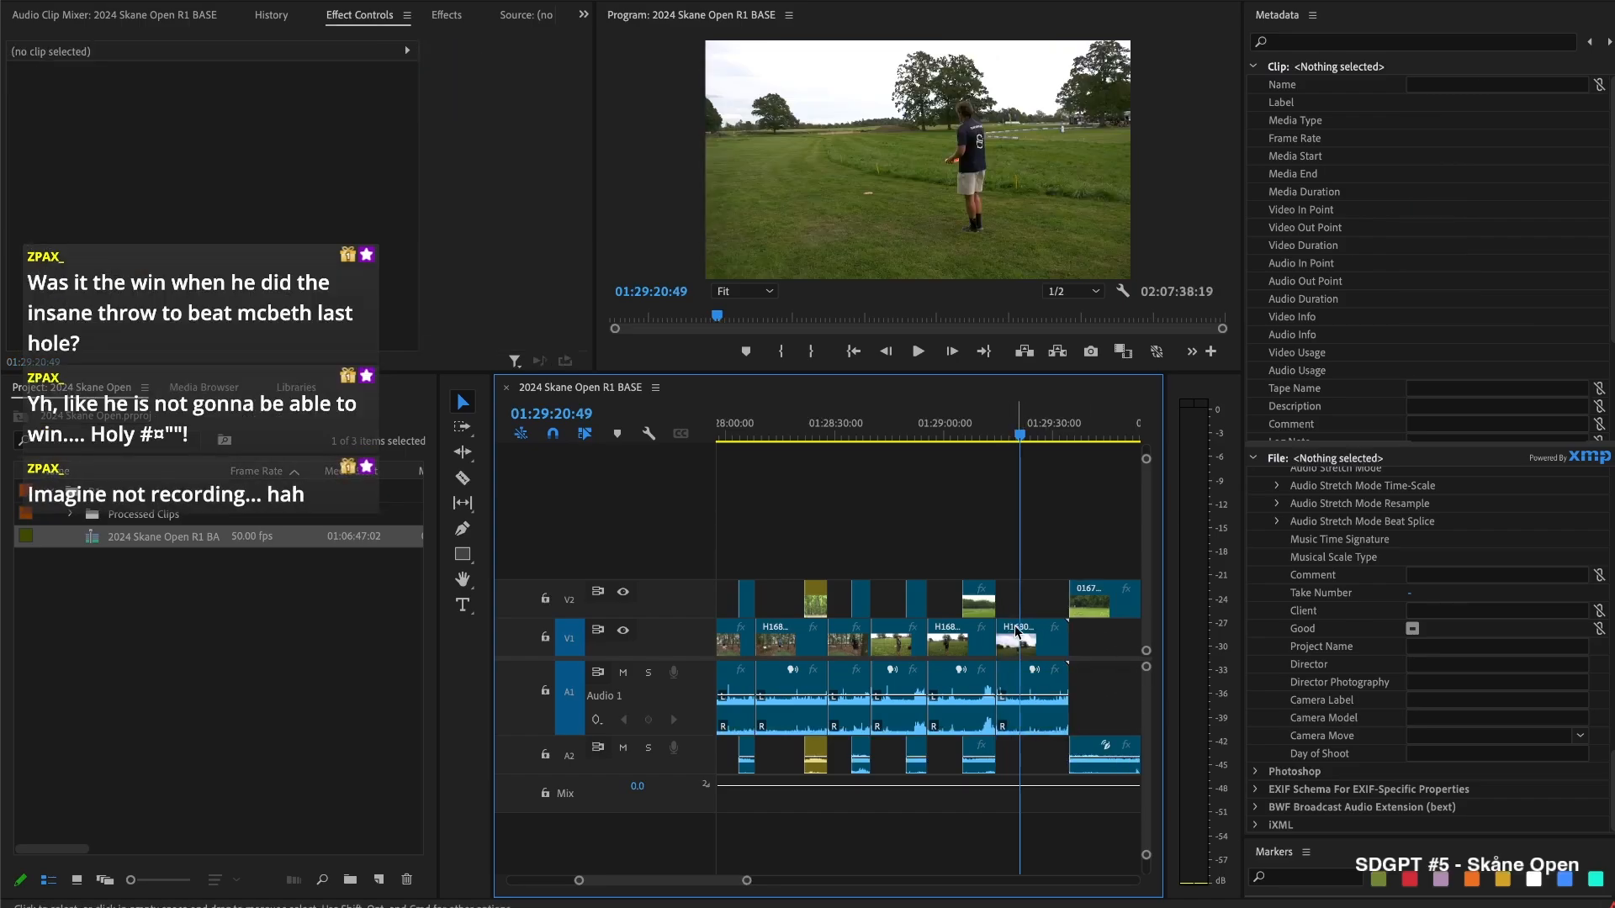
Play the remaining H1680023.MOV section from its start at about 01:29:14:23 to review the throw
click(996, 433)
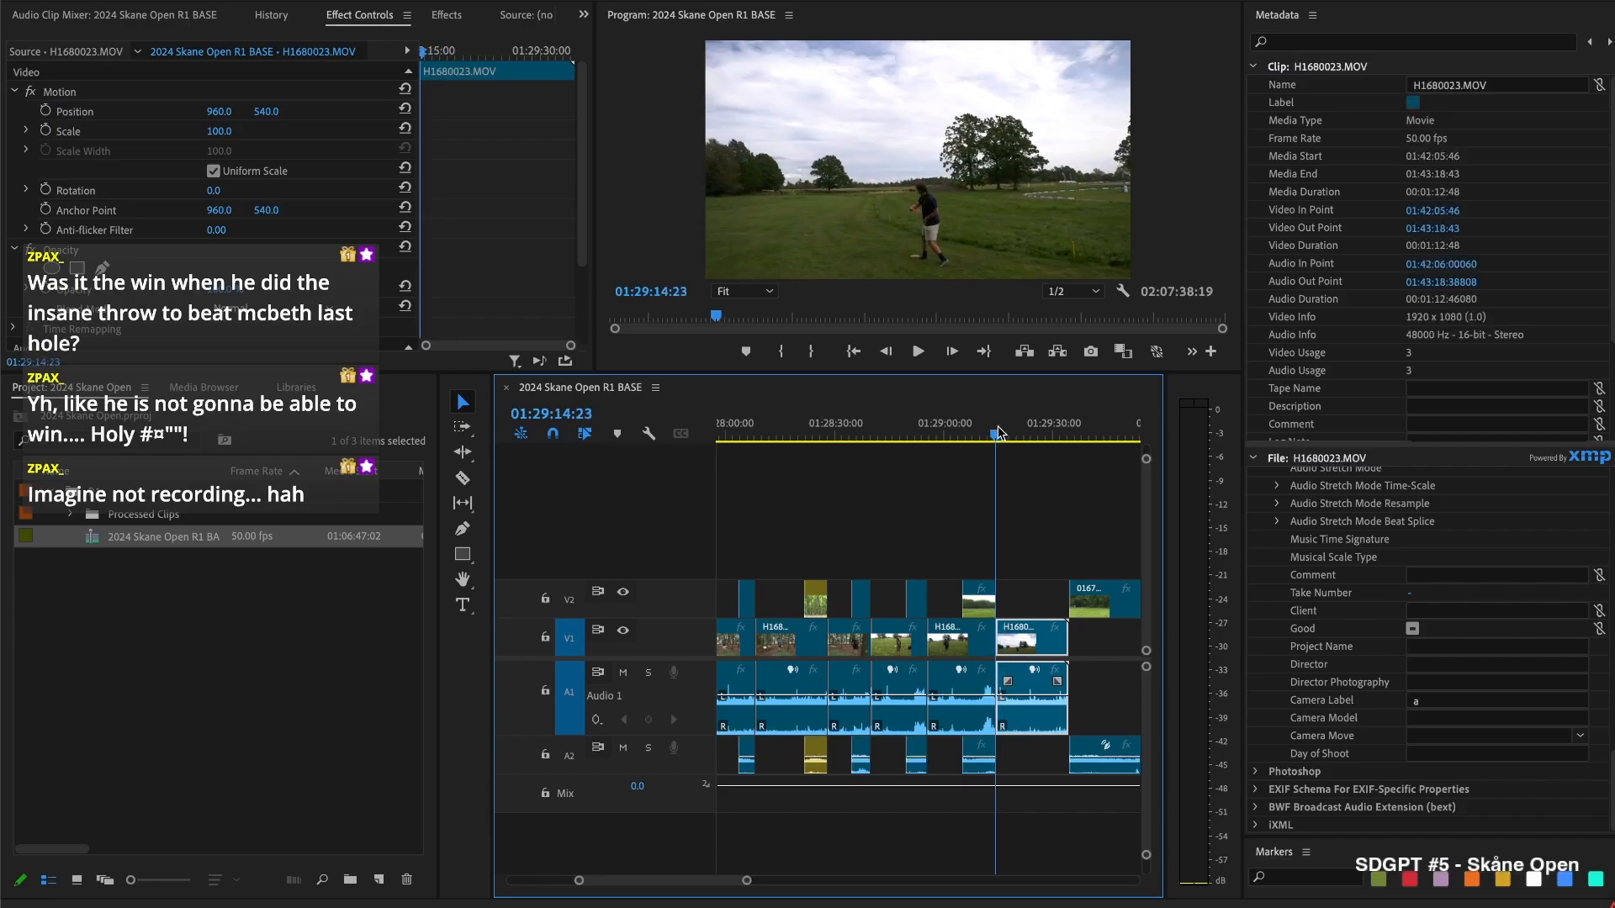
key(space)
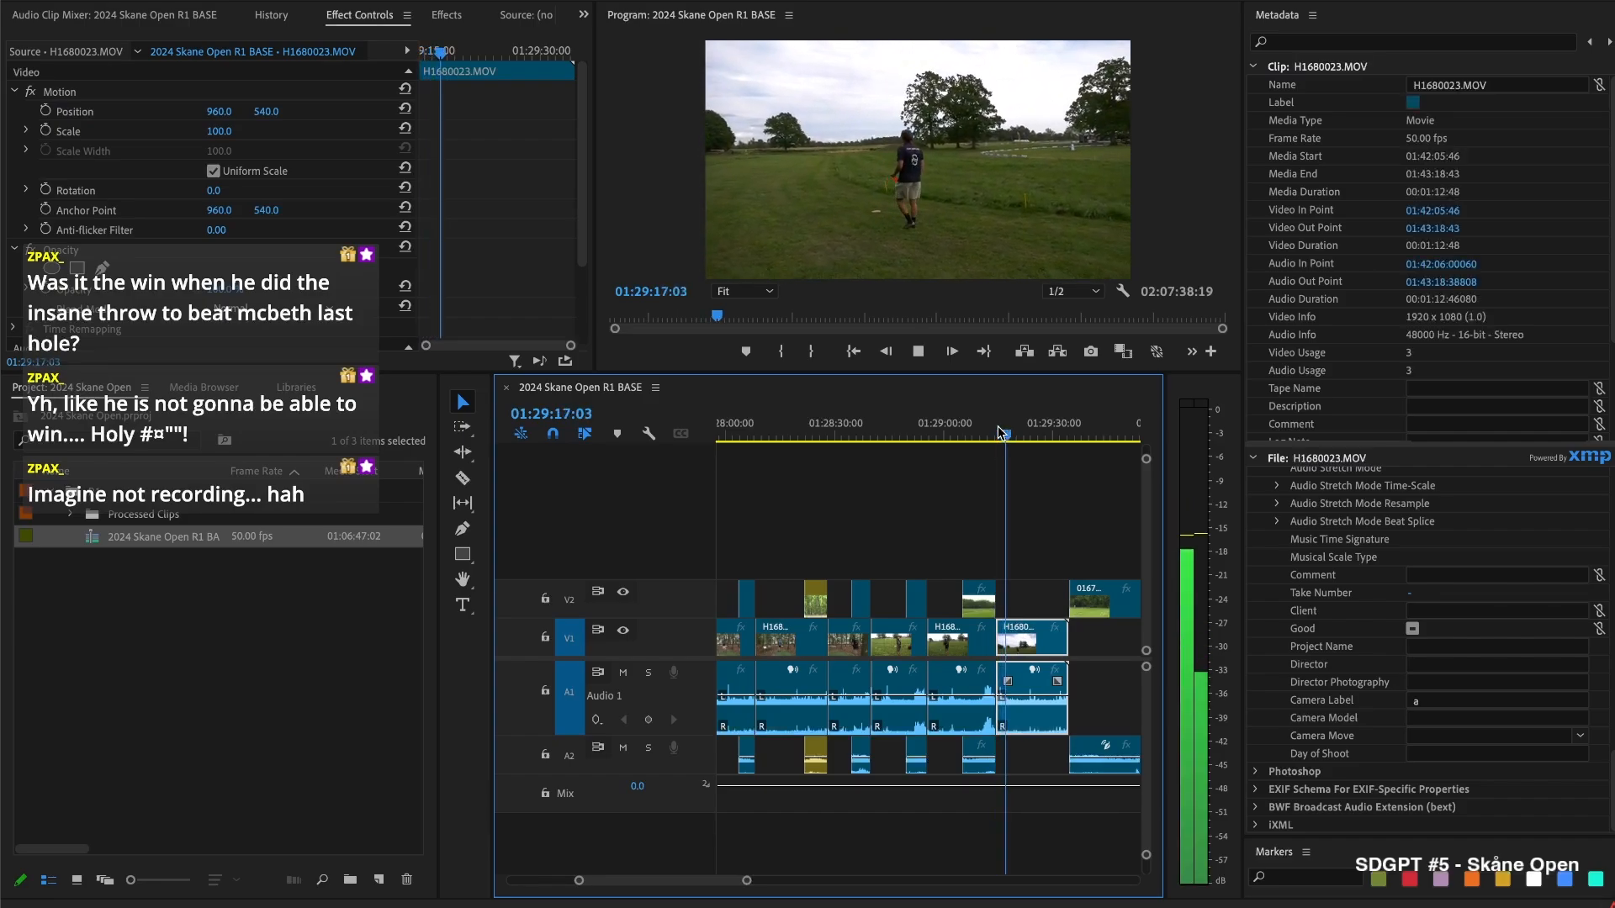
key(space)
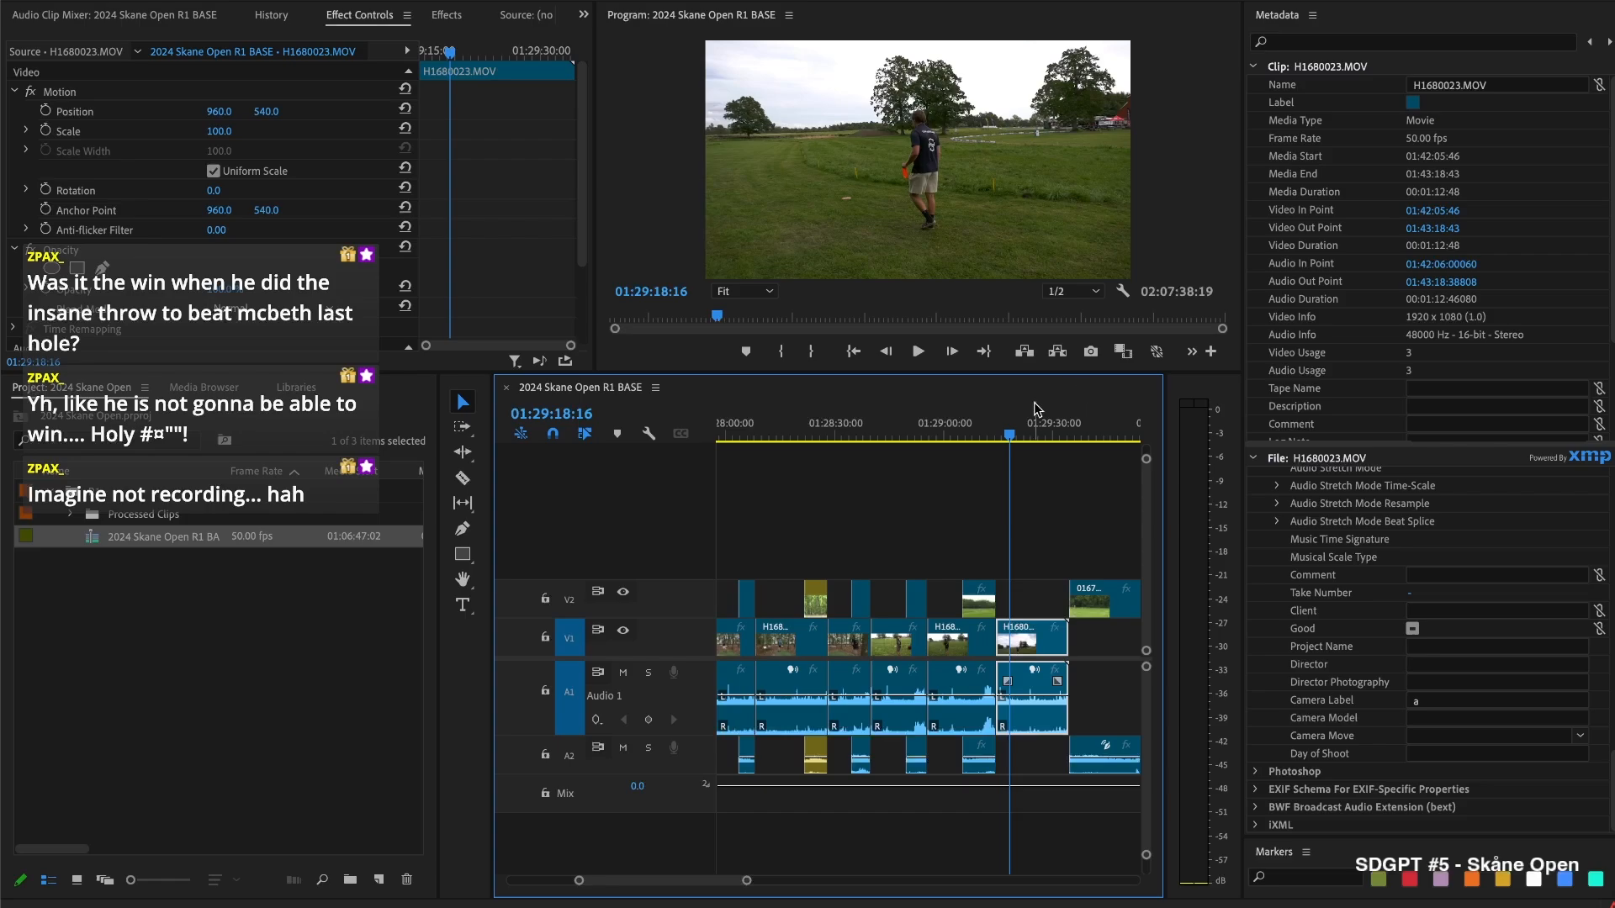
Play through H1680023.MOV and extend the start of 01670018.MOV on V2 back to 01:29:27:10
key(space)
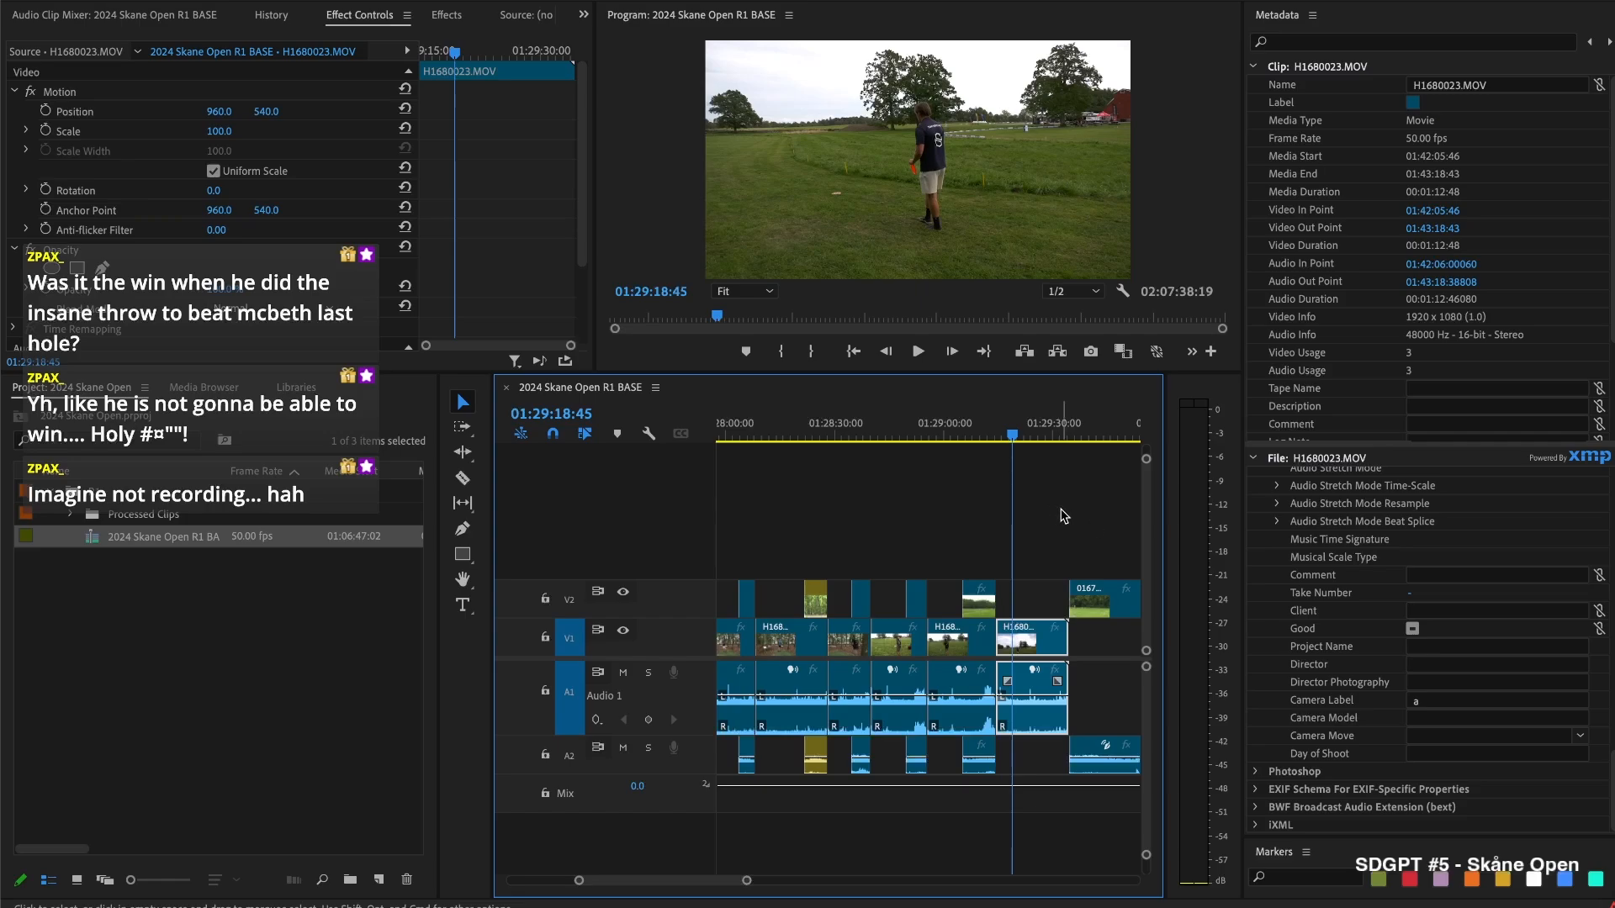
click(1064, 516)
key(space)
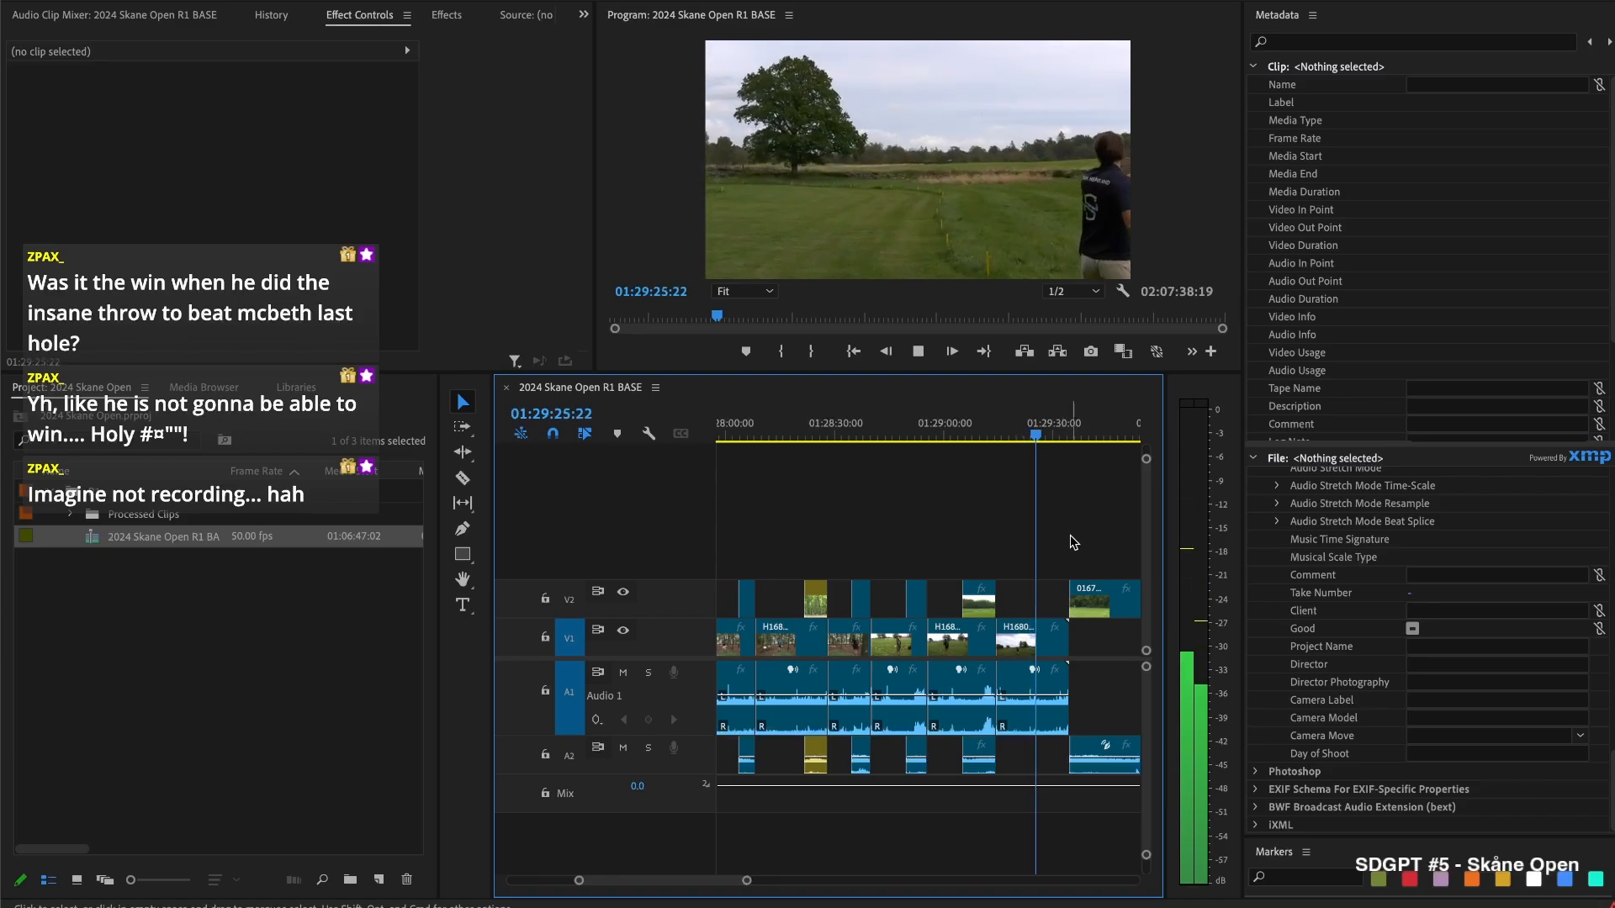
key(space)
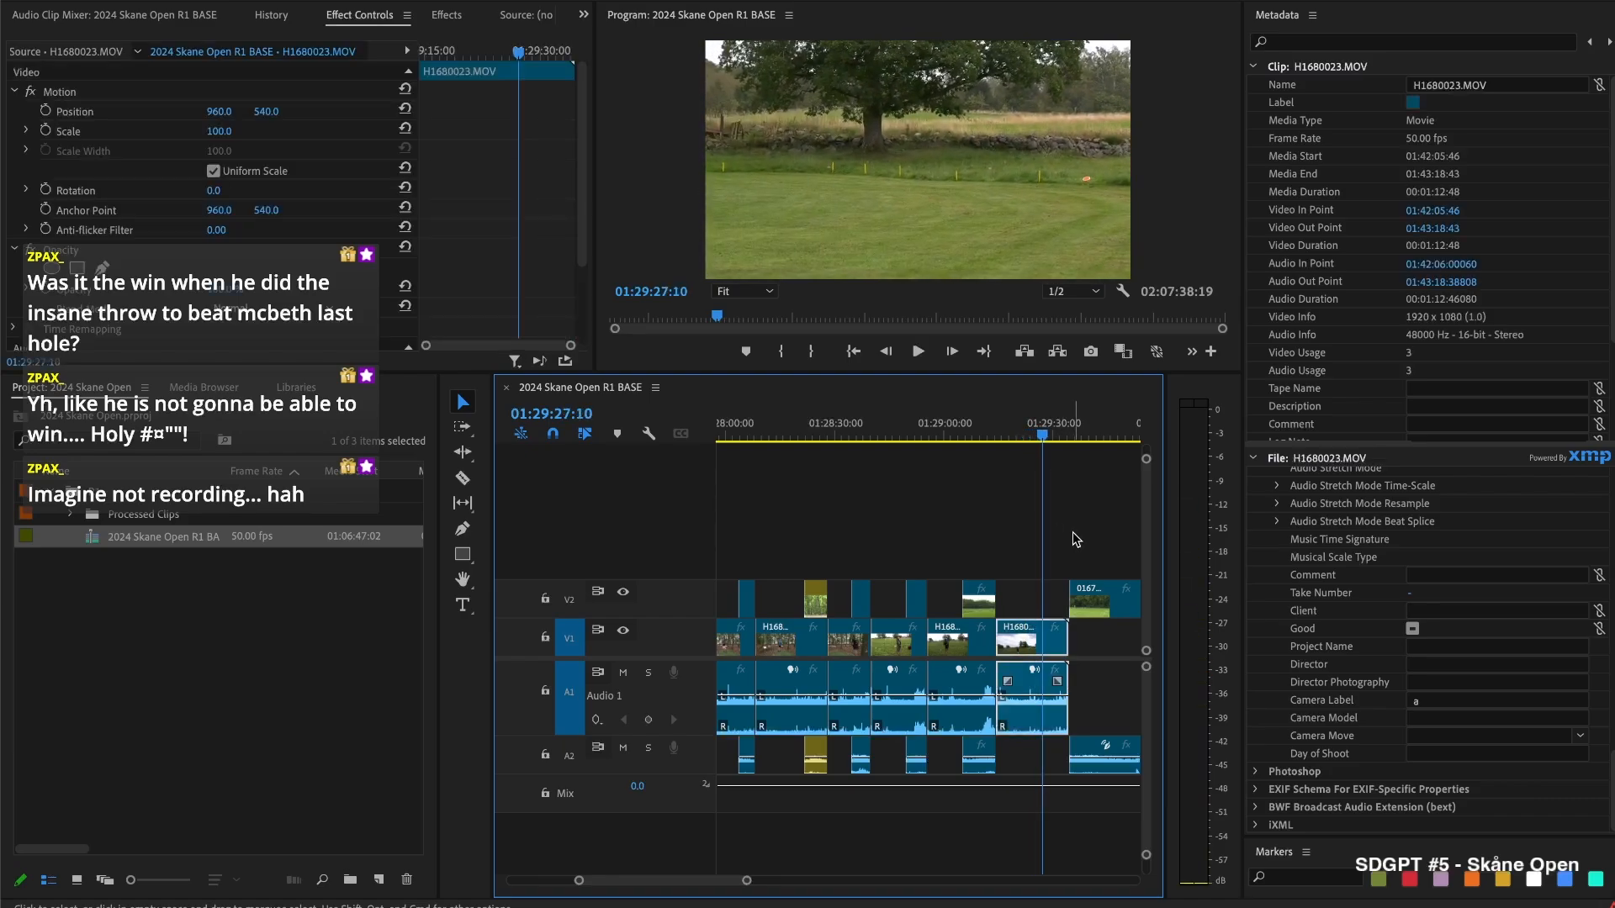
drag(1070, 599, 1043, 599)
Review the putt shot, split all tracks at 01:29:31:00 and delete the part of H1680023.MOV after the cut
key(space)
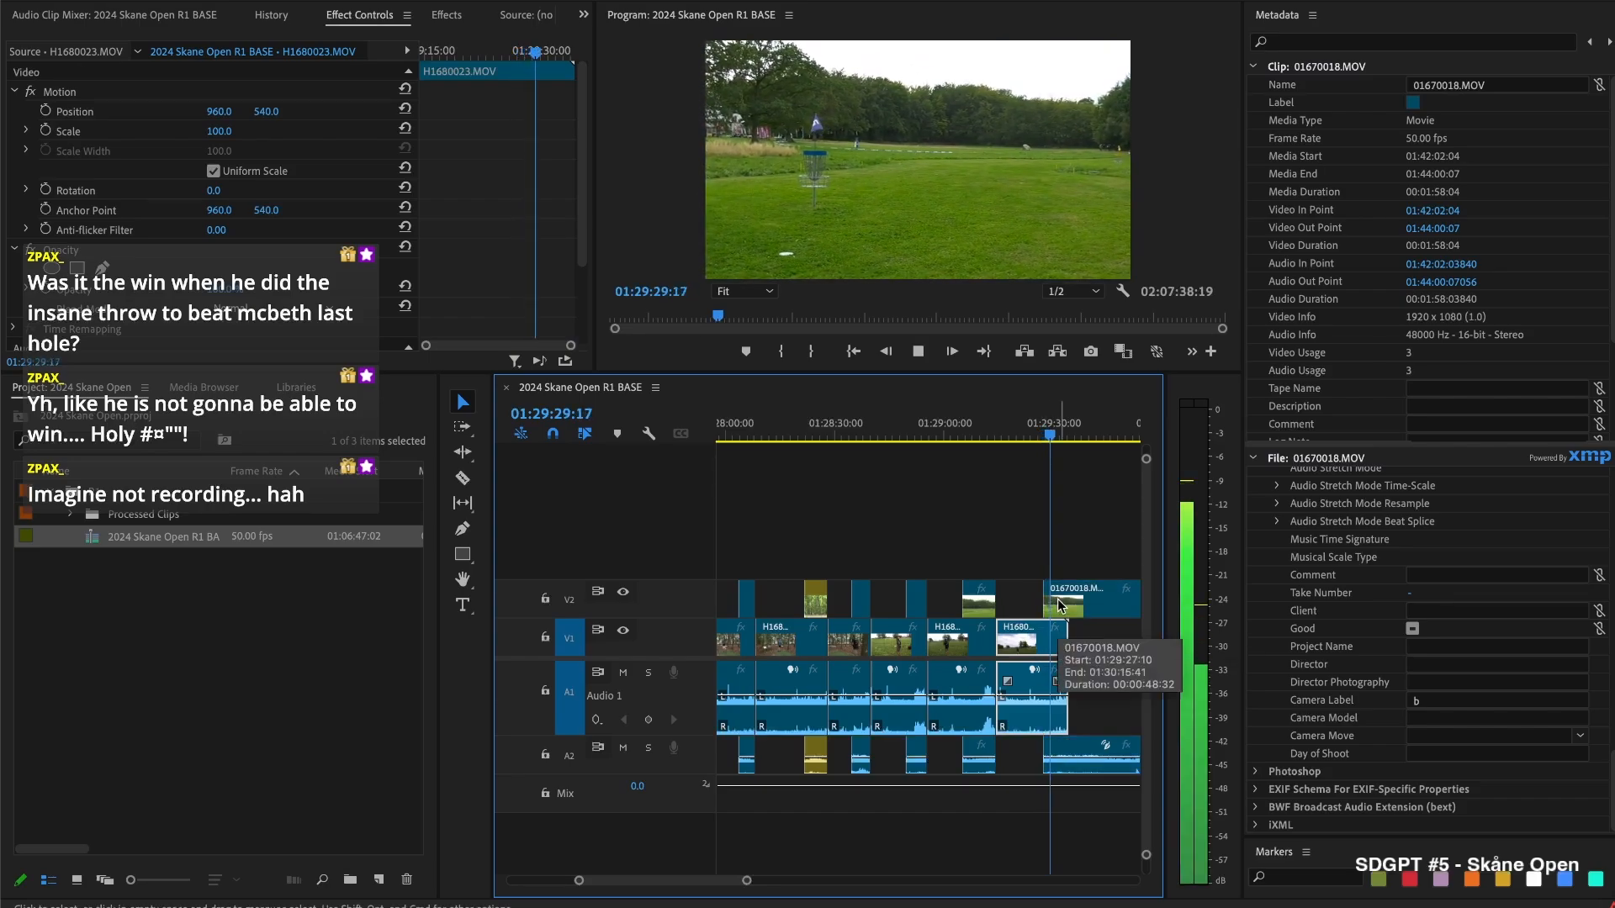
key(space)
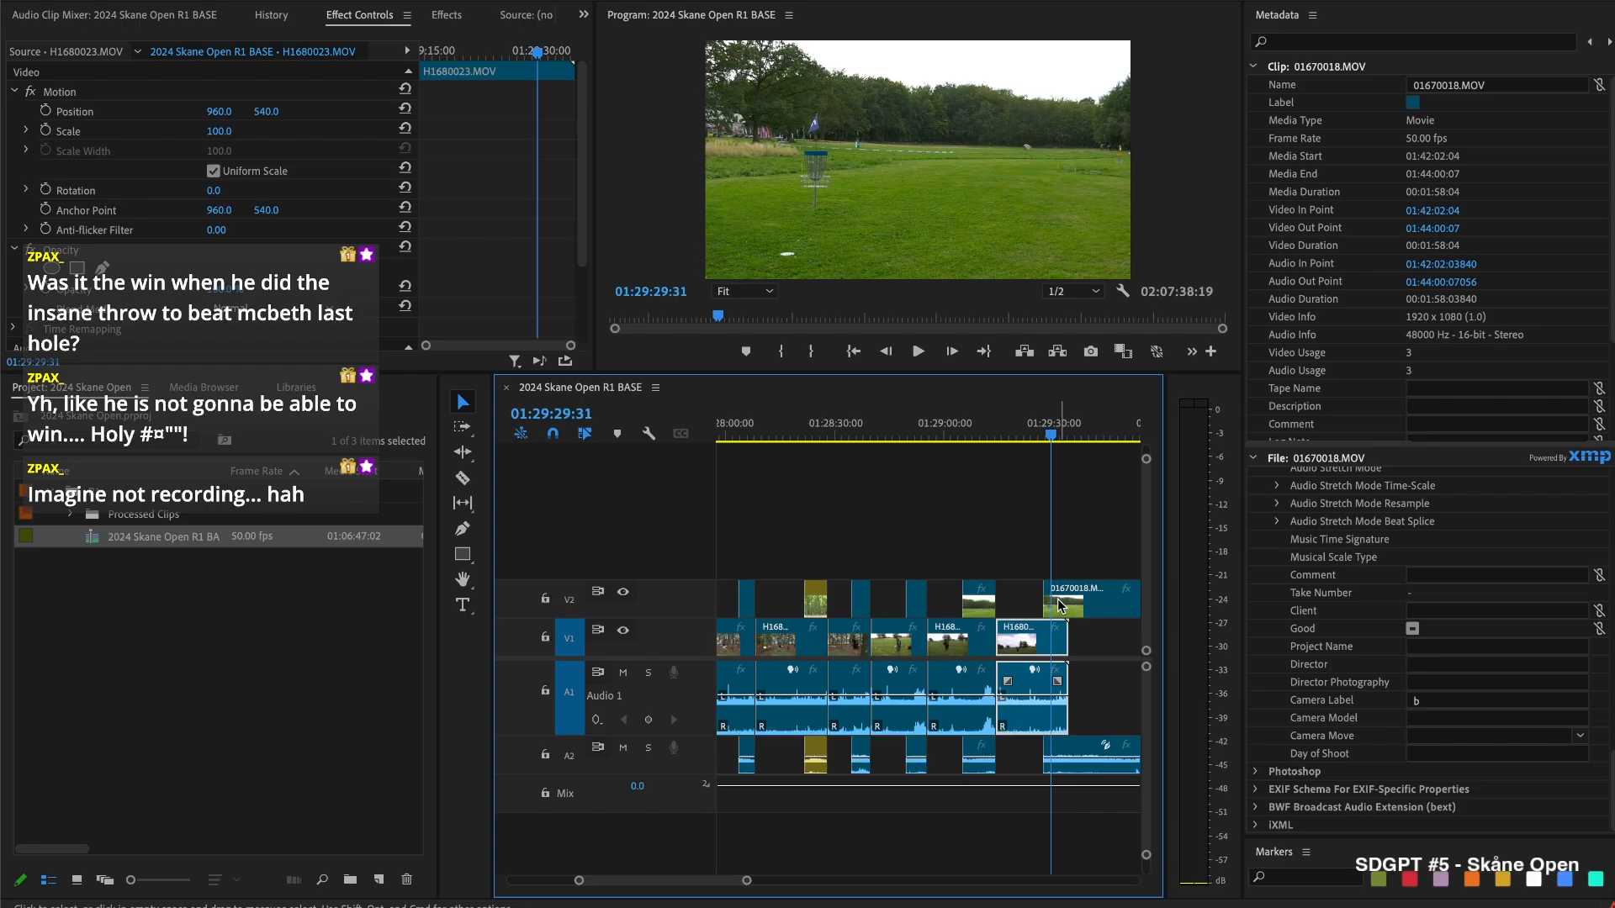
key(space)
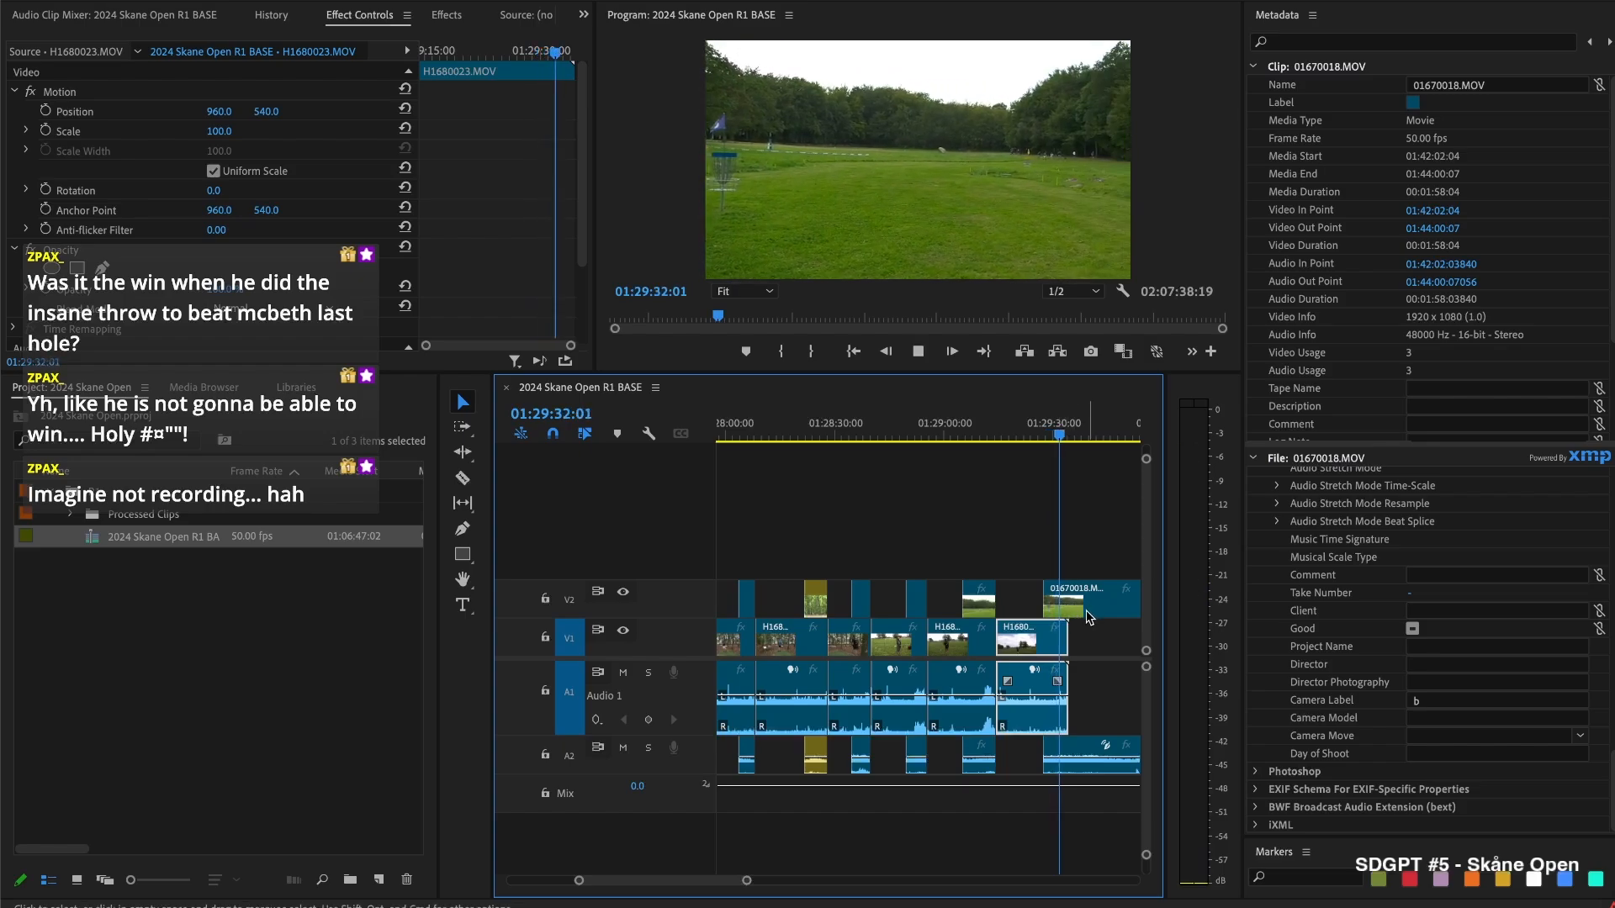
key(space)
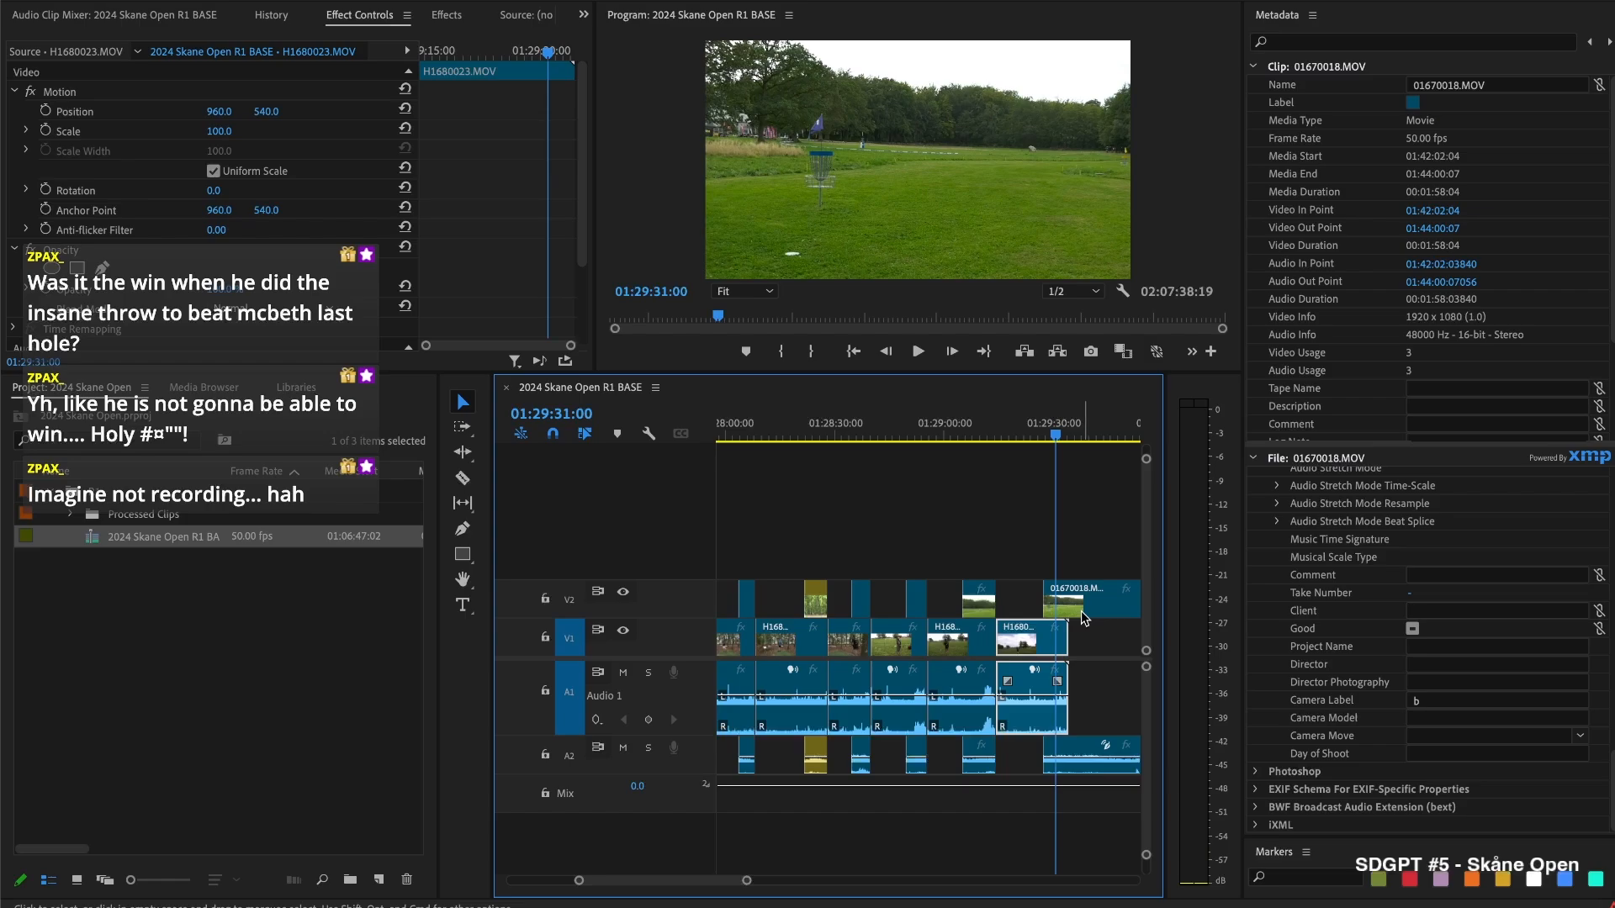
key(super+shift+k)
click(1061, 641)
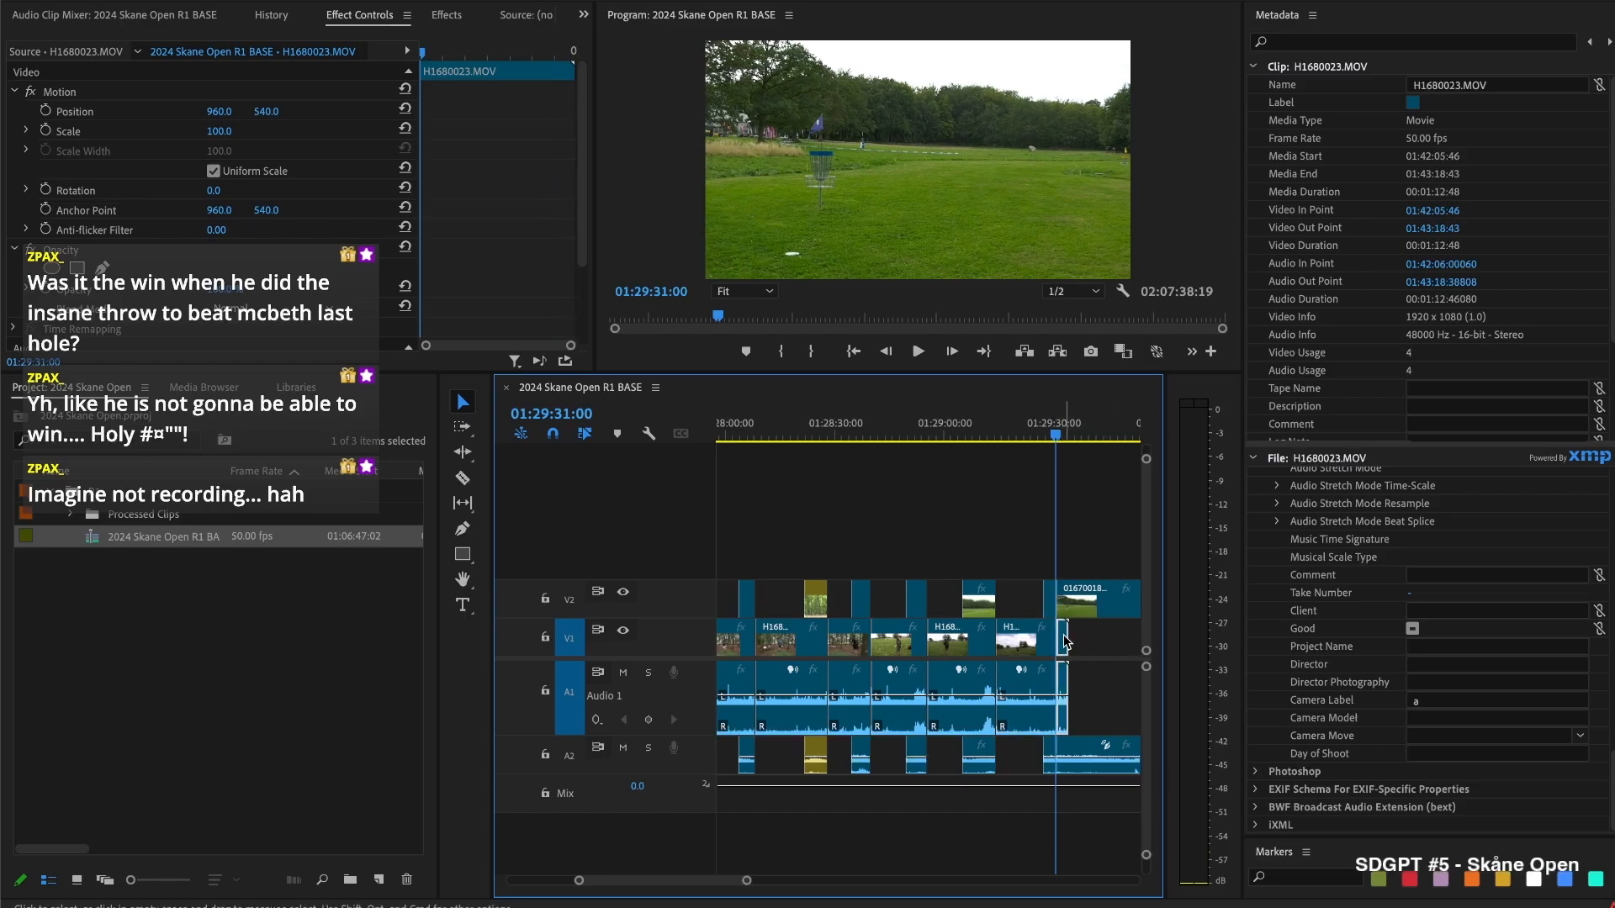
key(Delete)
Trim the start of the leftover 01670018.MOV piece on V2, check its footage and delete it with its audio
drag(1063, 596, 879, 602)
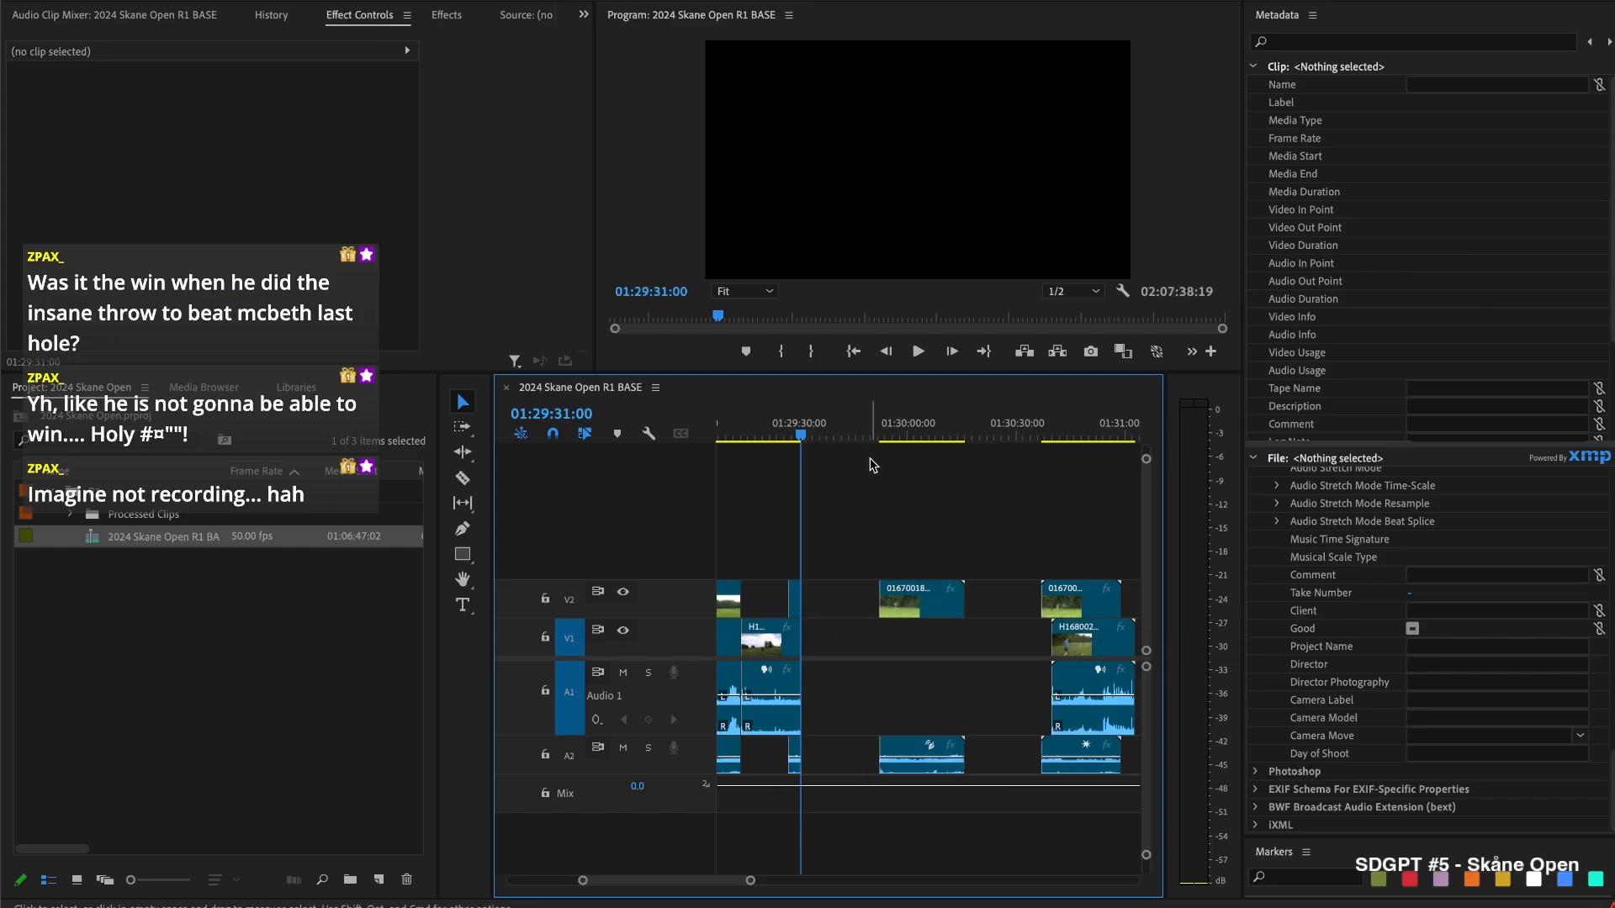
drag(901, 433, 930, 434)
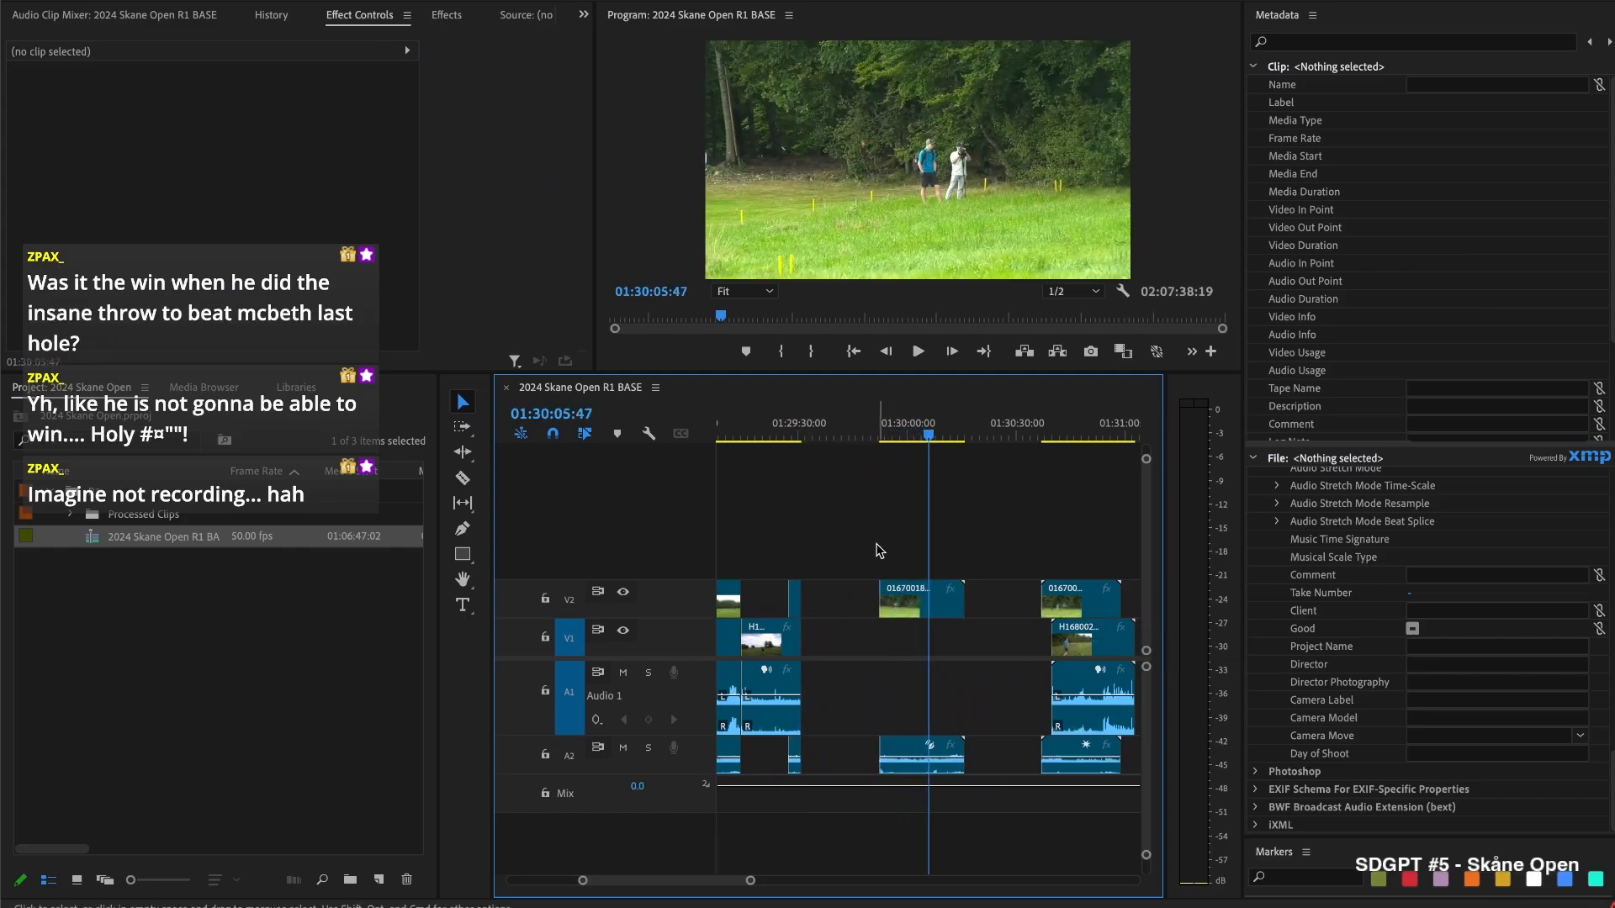
drag(879, 551, 960, 650)
key(Delete)
Shorten the V2 clip above H1680024.MOV from its start and ripple delete the gap before H1680024.MOV on V1
drag(1041, 593, 1106, 591)
click(881, 647)
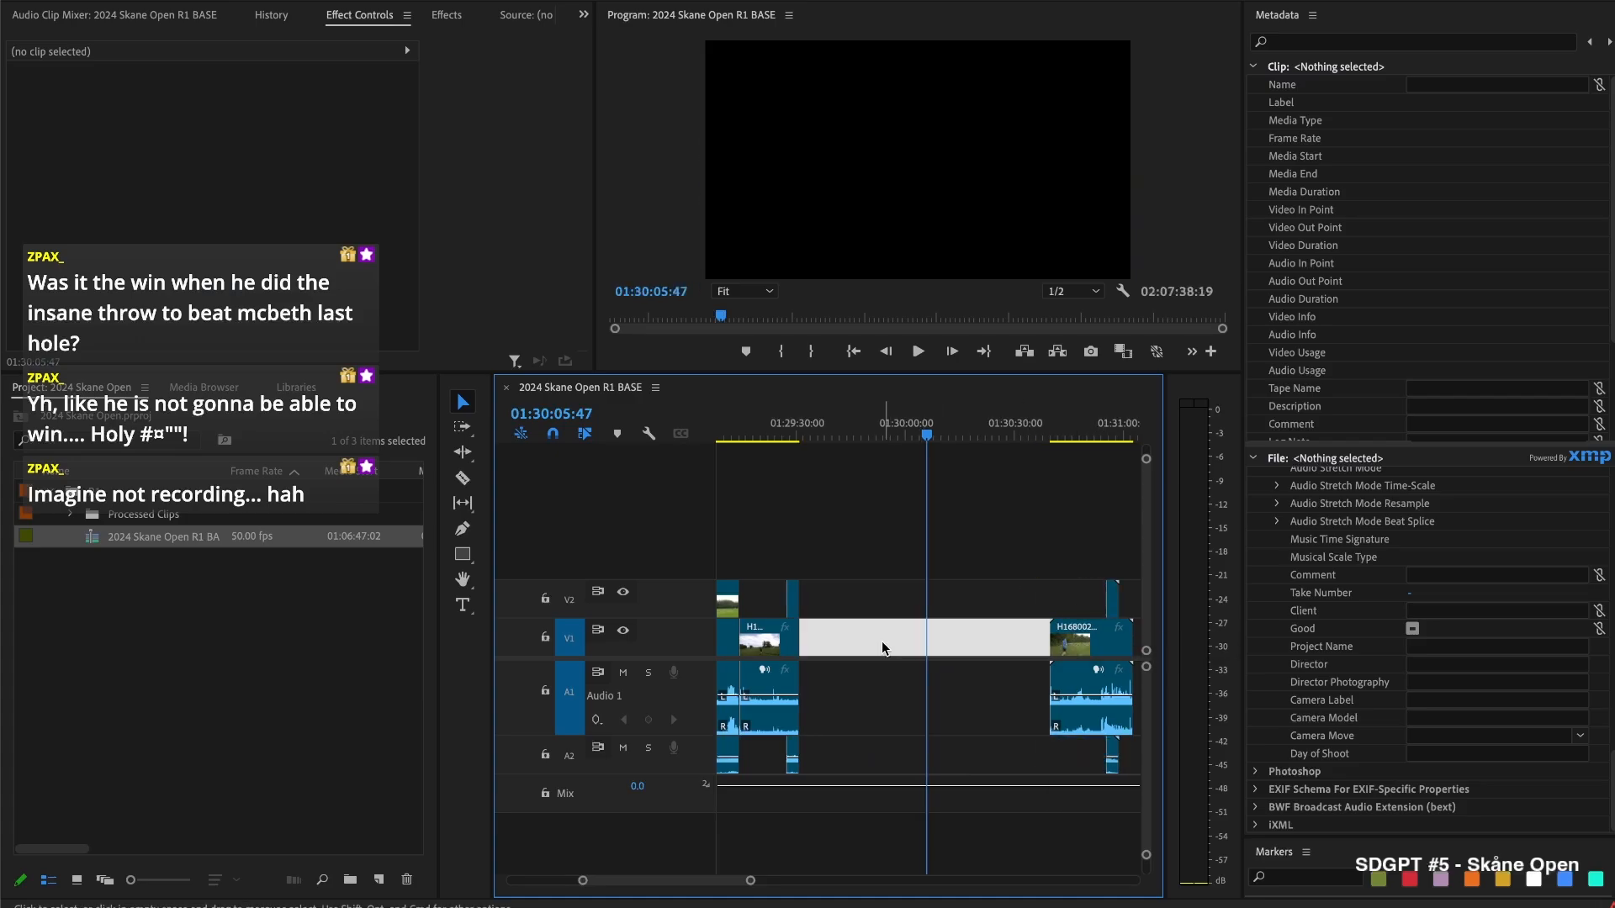
key(Delete)
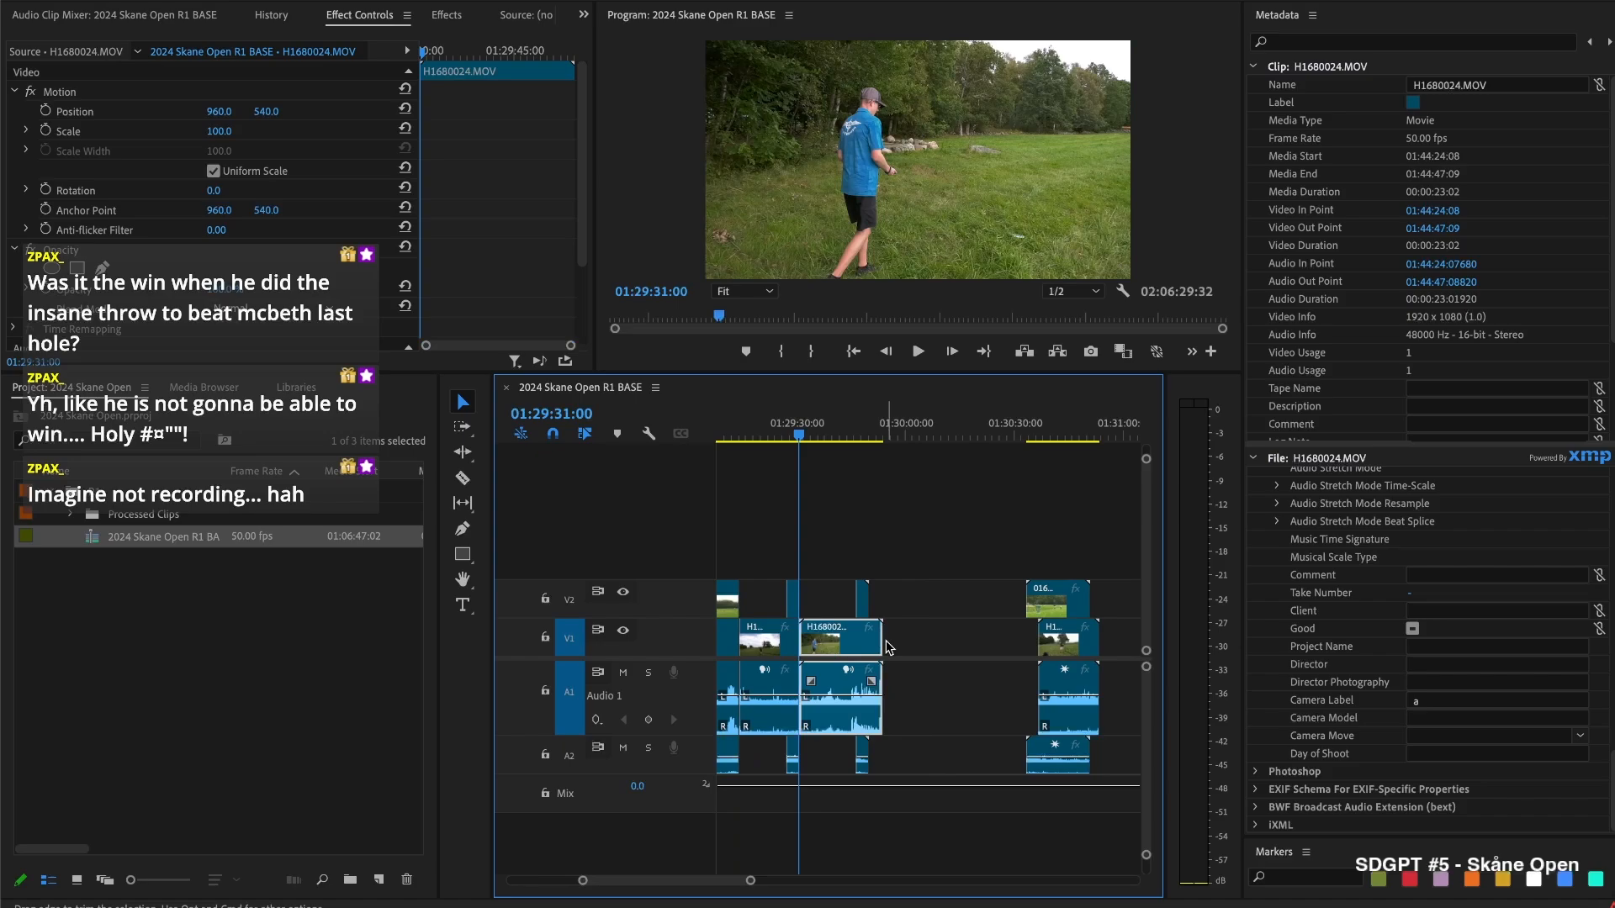
Split H1680024.MOV at 01:29:36:09, delete its opening part and close the resulting gap
key(space)
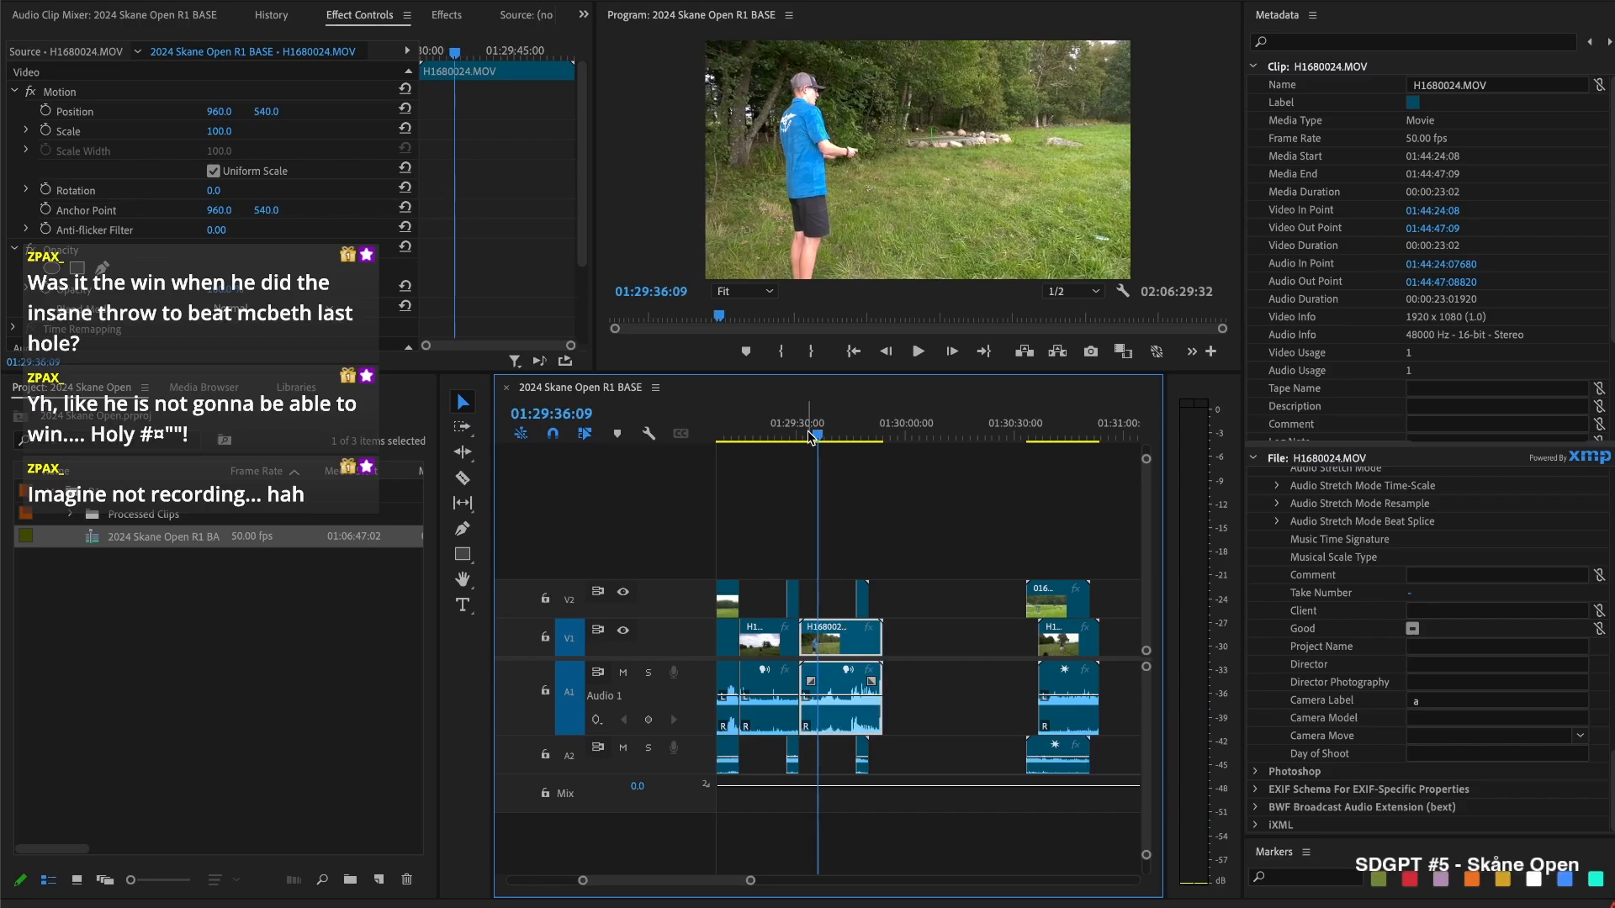
key(ctrl+k)
key(Delete)
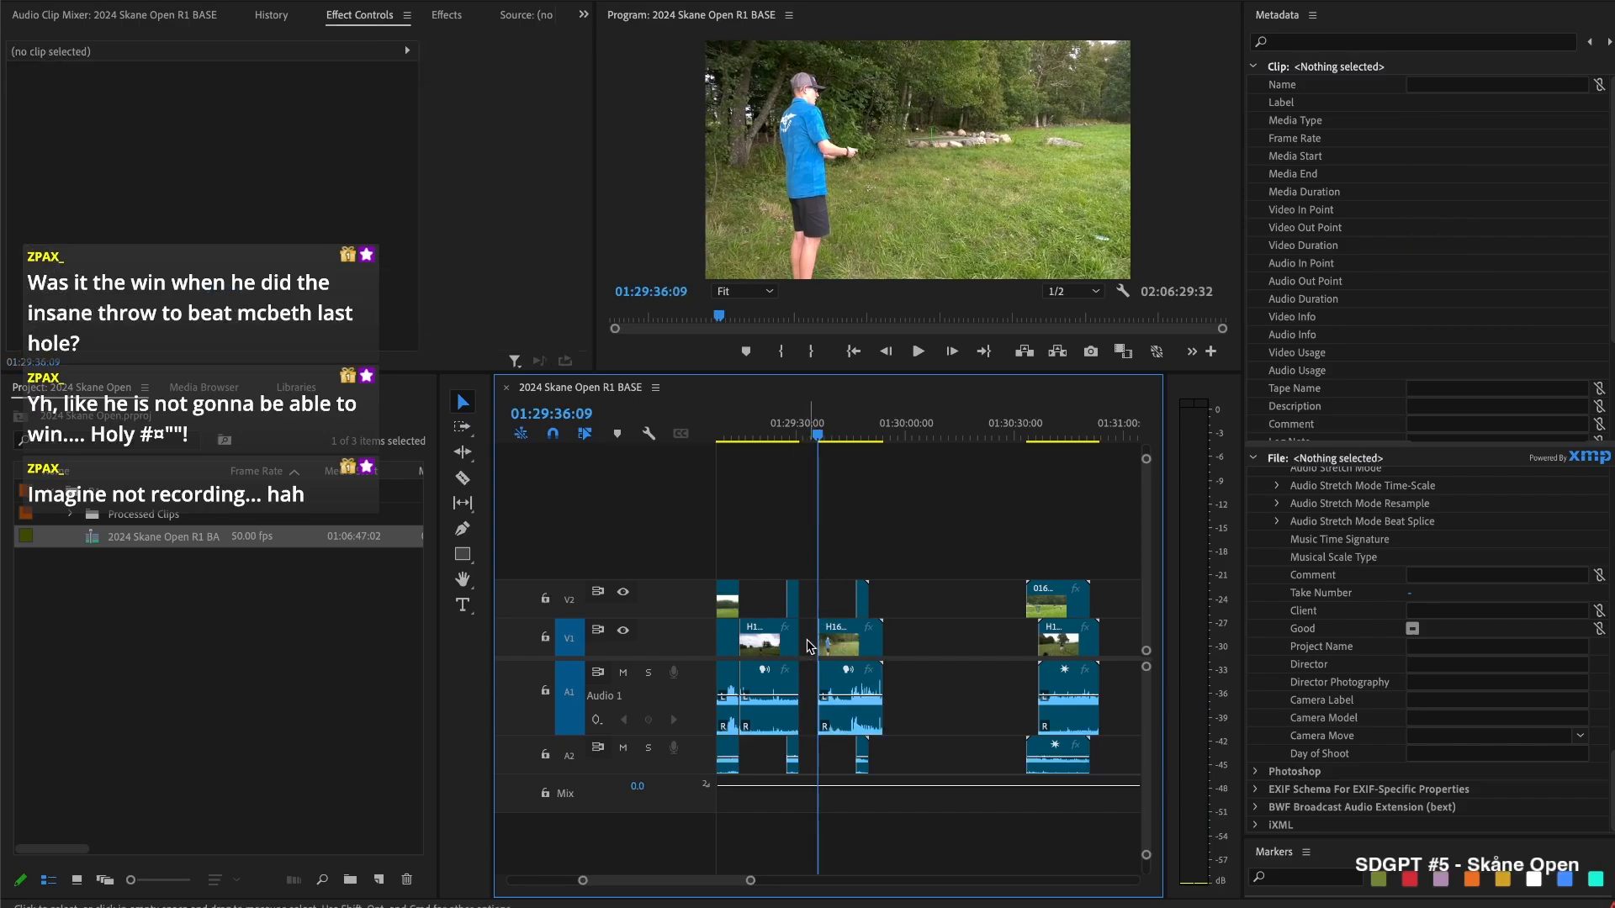
key(Delete)
key(Up)
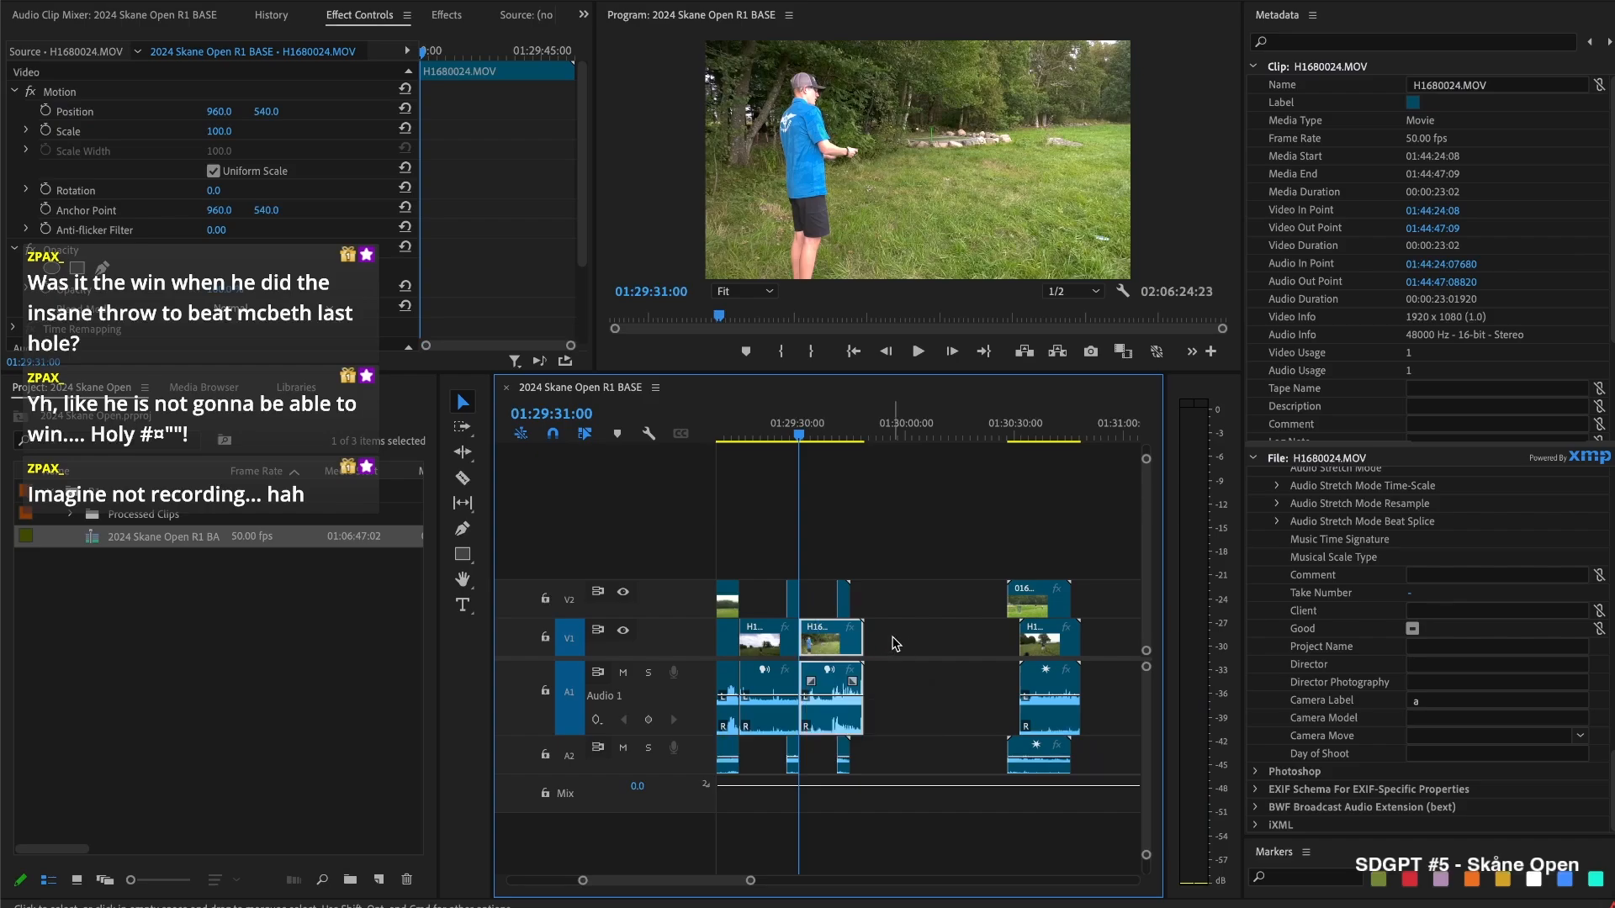
Shift H1680024.MOV and all following clips to 01:29:32:37, and extend its start back to the preceding clip at 01:29:31:00
key(space)
key(space)
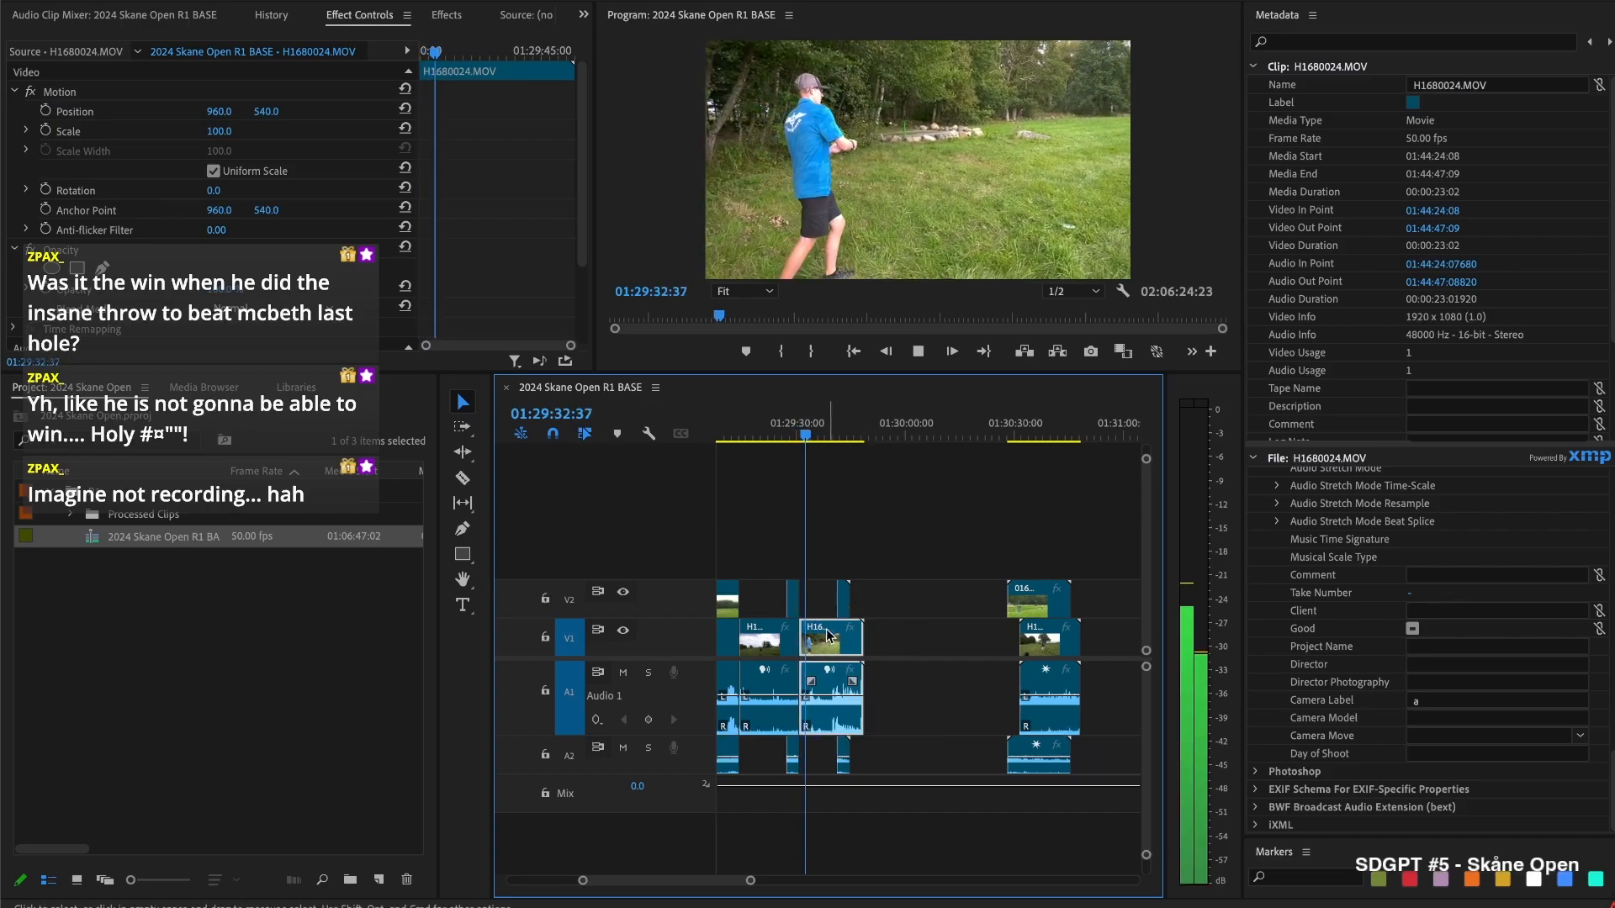
key(a)
click(820, 646)
drag(819, 646, 811, 643)
key(v)
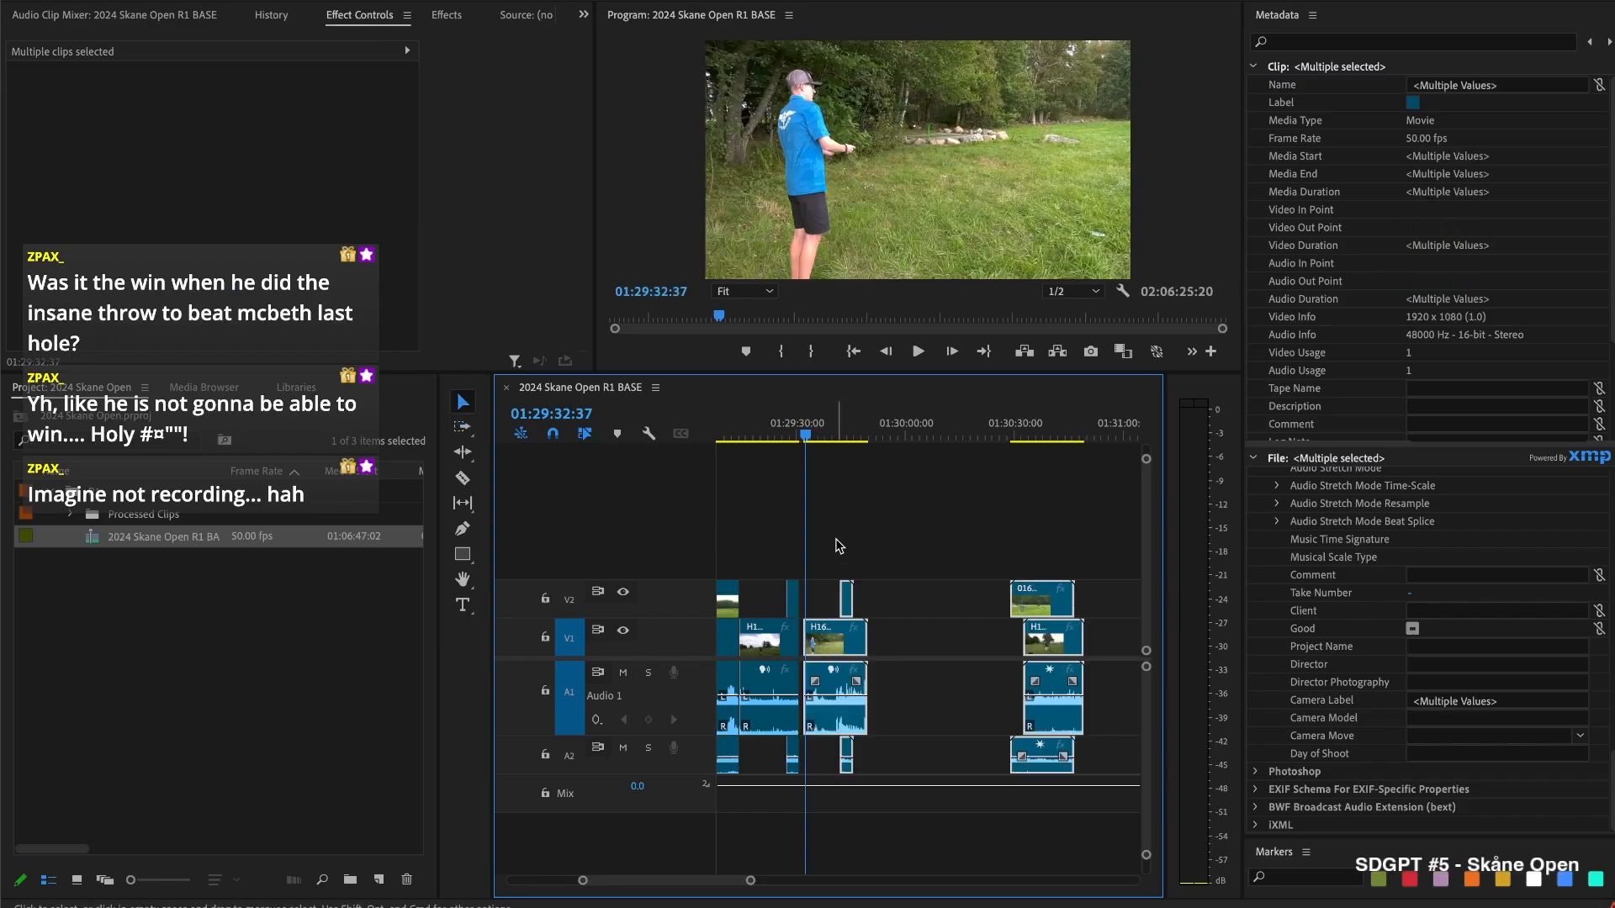
click(837, 540)
drag(809, 637, 803, 629)
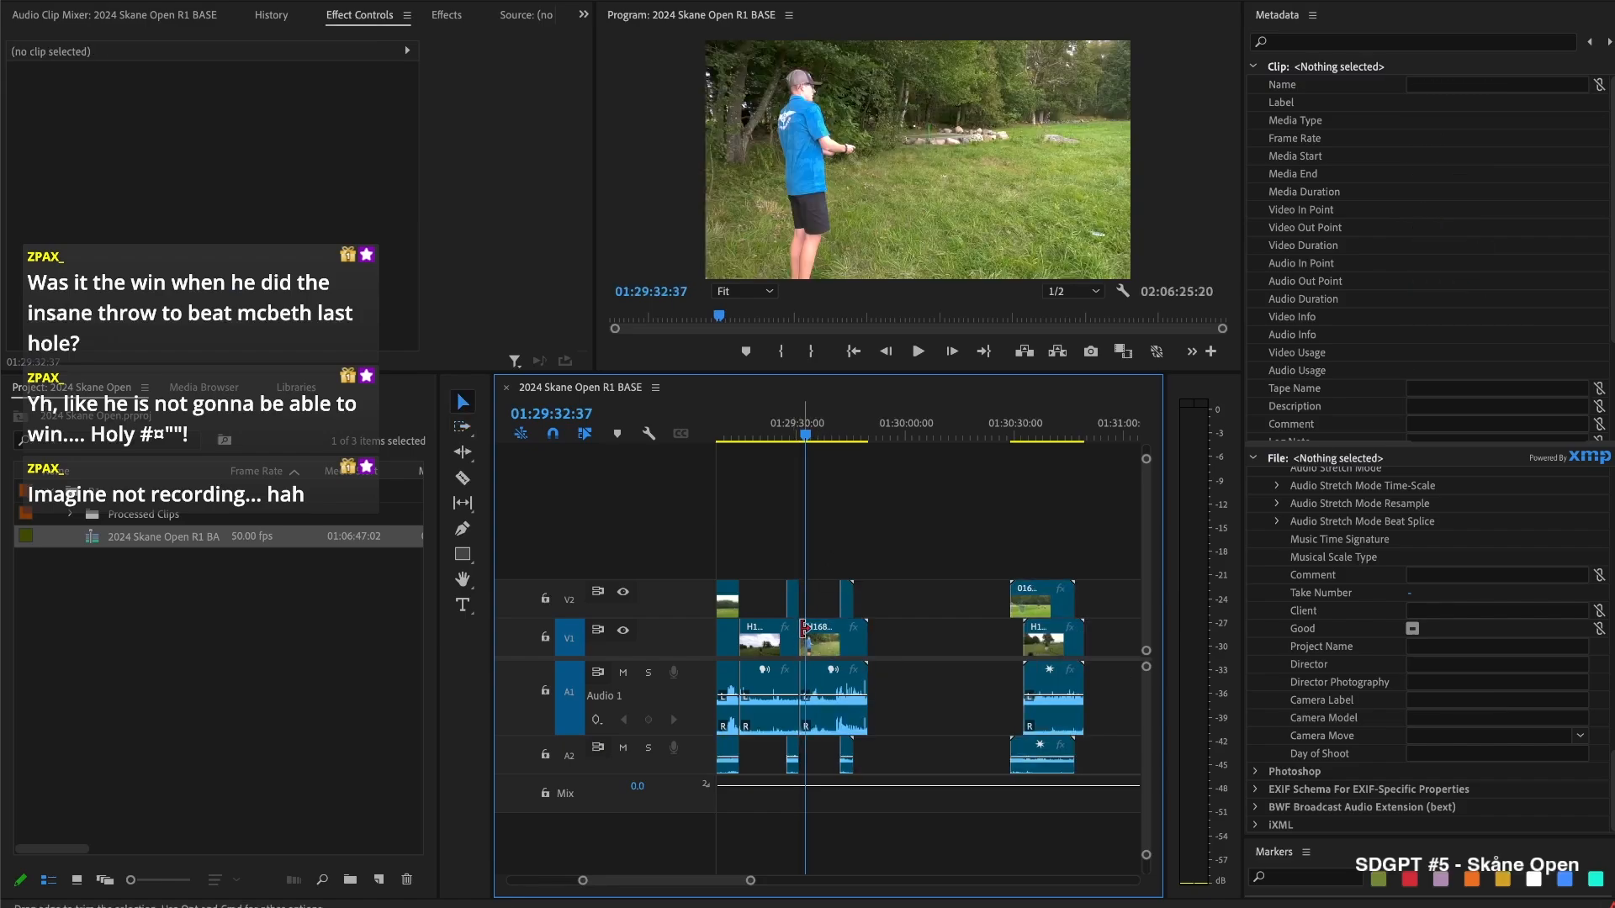
click(833, 633)
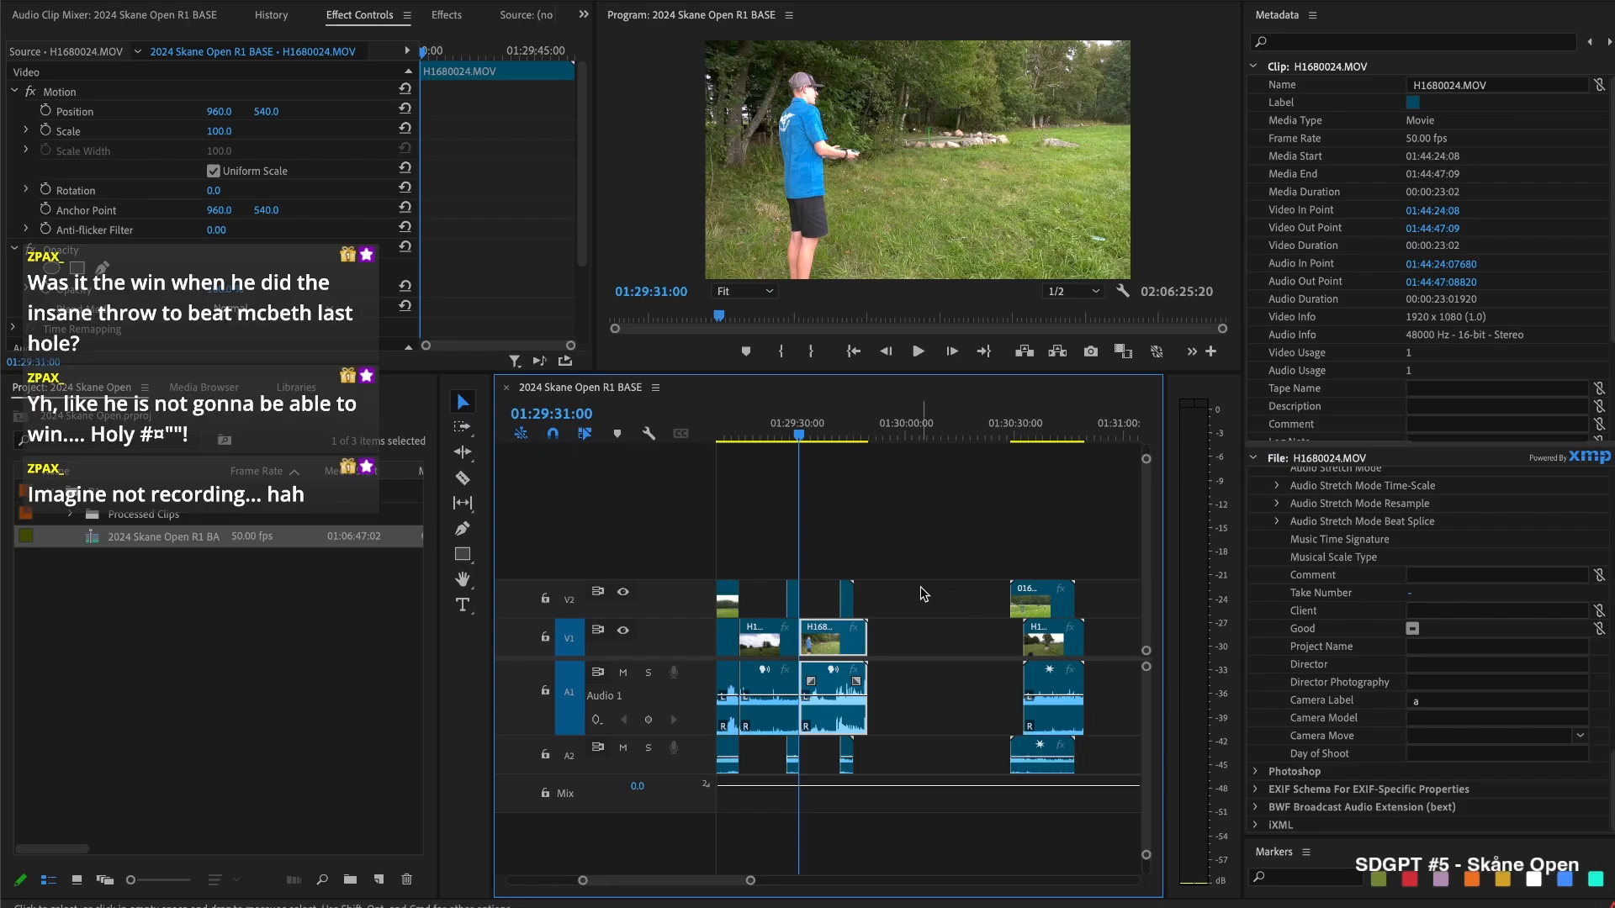
Play through H1680024.MOV and extend the start of 01670019.MOV on V2 back to 01:29:39:28
click(875, 527)
key(space)
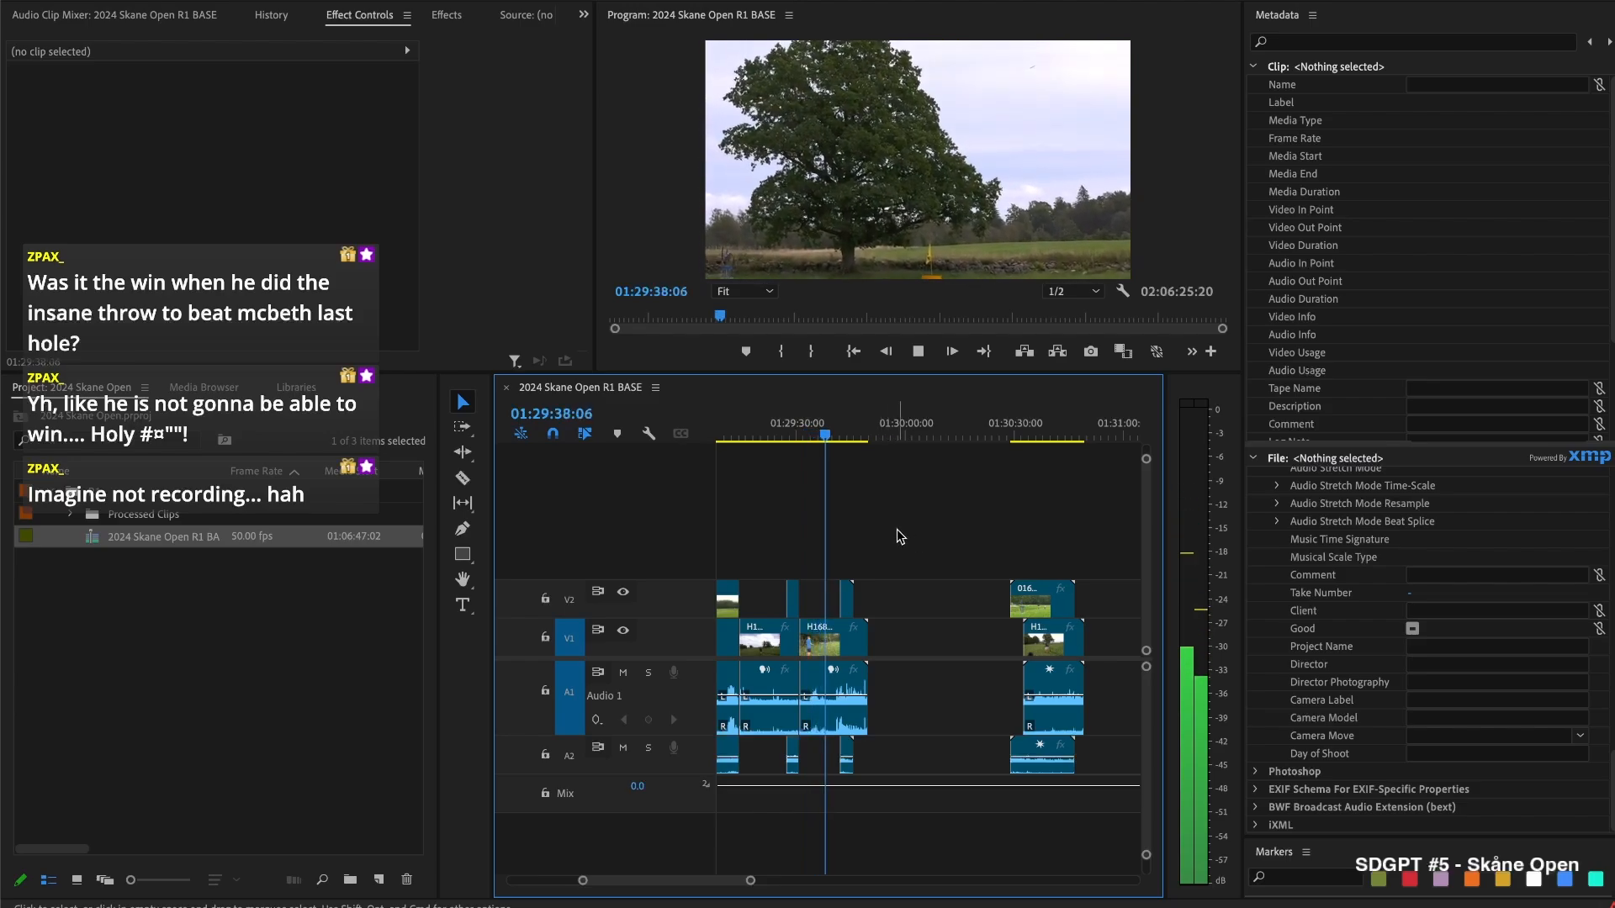
key(space)
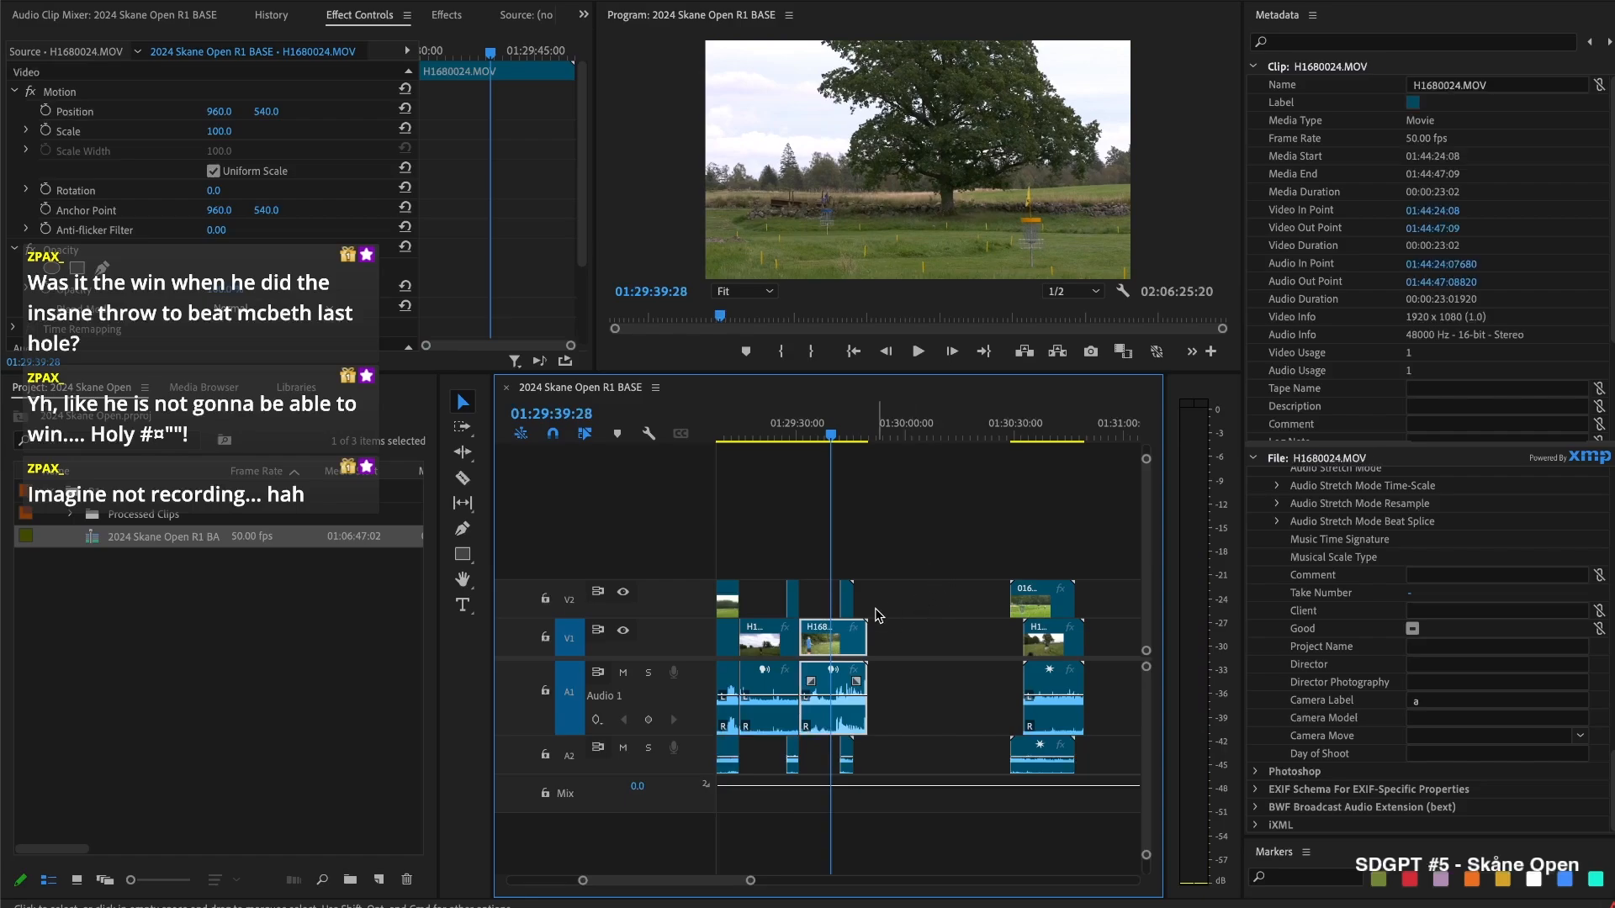
drag(841, 611, 832, 612)
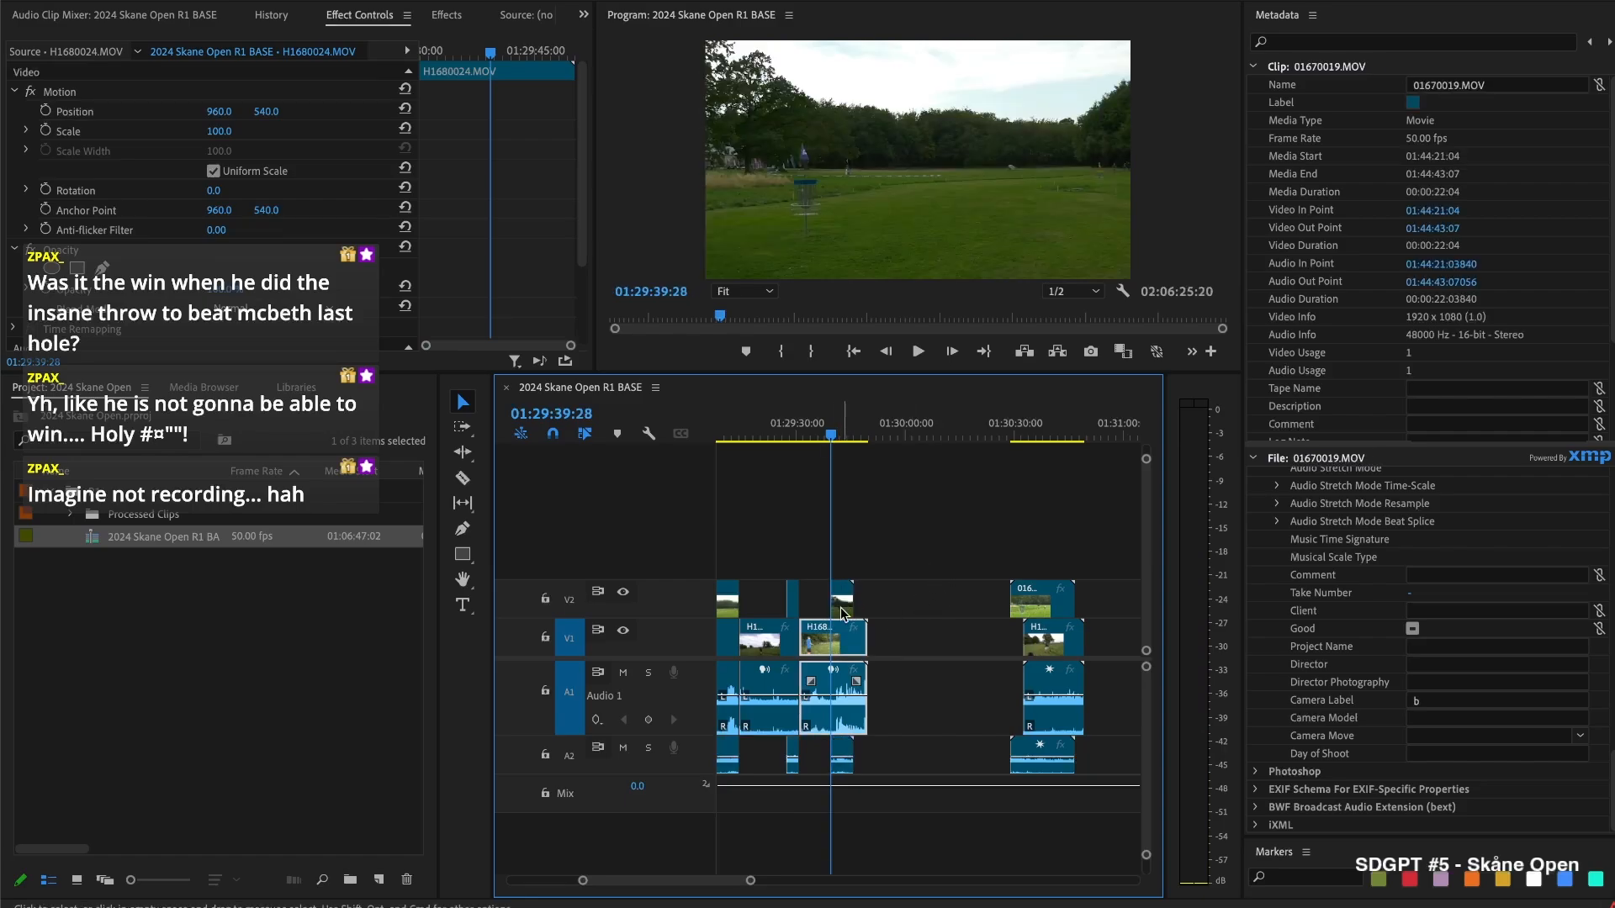
Play to the end of the putt, cut the clips at 01:29:45:09 and delete the remainder after the cut
key(space)
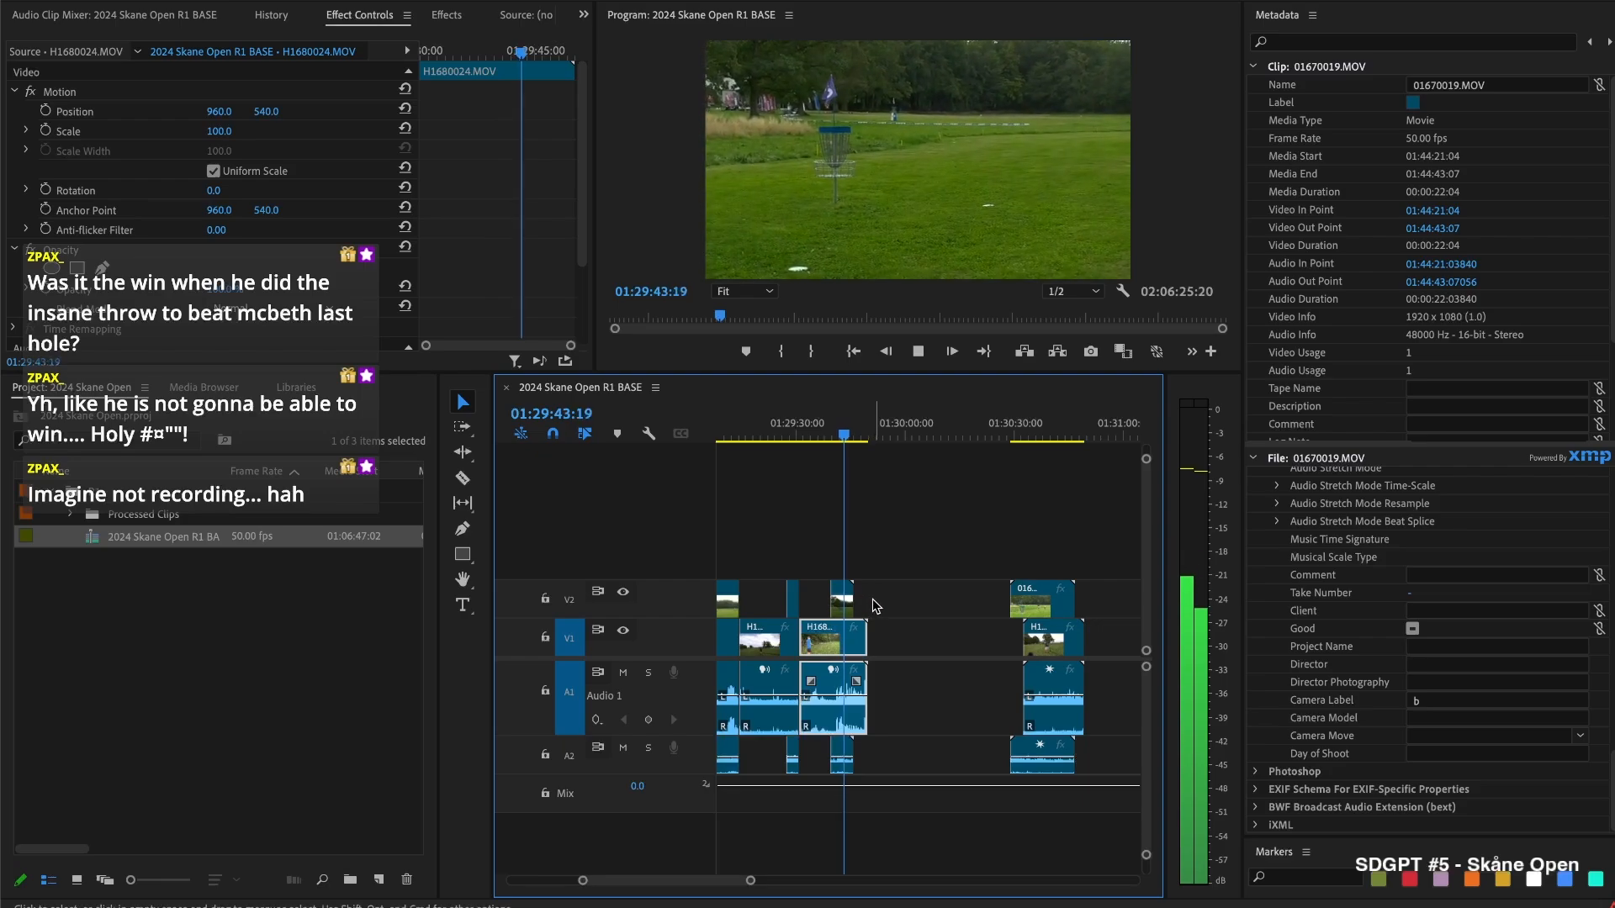
key(space)
key(super+k)
drag(871, 577, 852, 630)
key(Delete)
Shorten the V2 clip above H1680025.MOV from its start and ripple delete the gap before H1680025.MOV on V1
scroll(888, 607, down, 2)
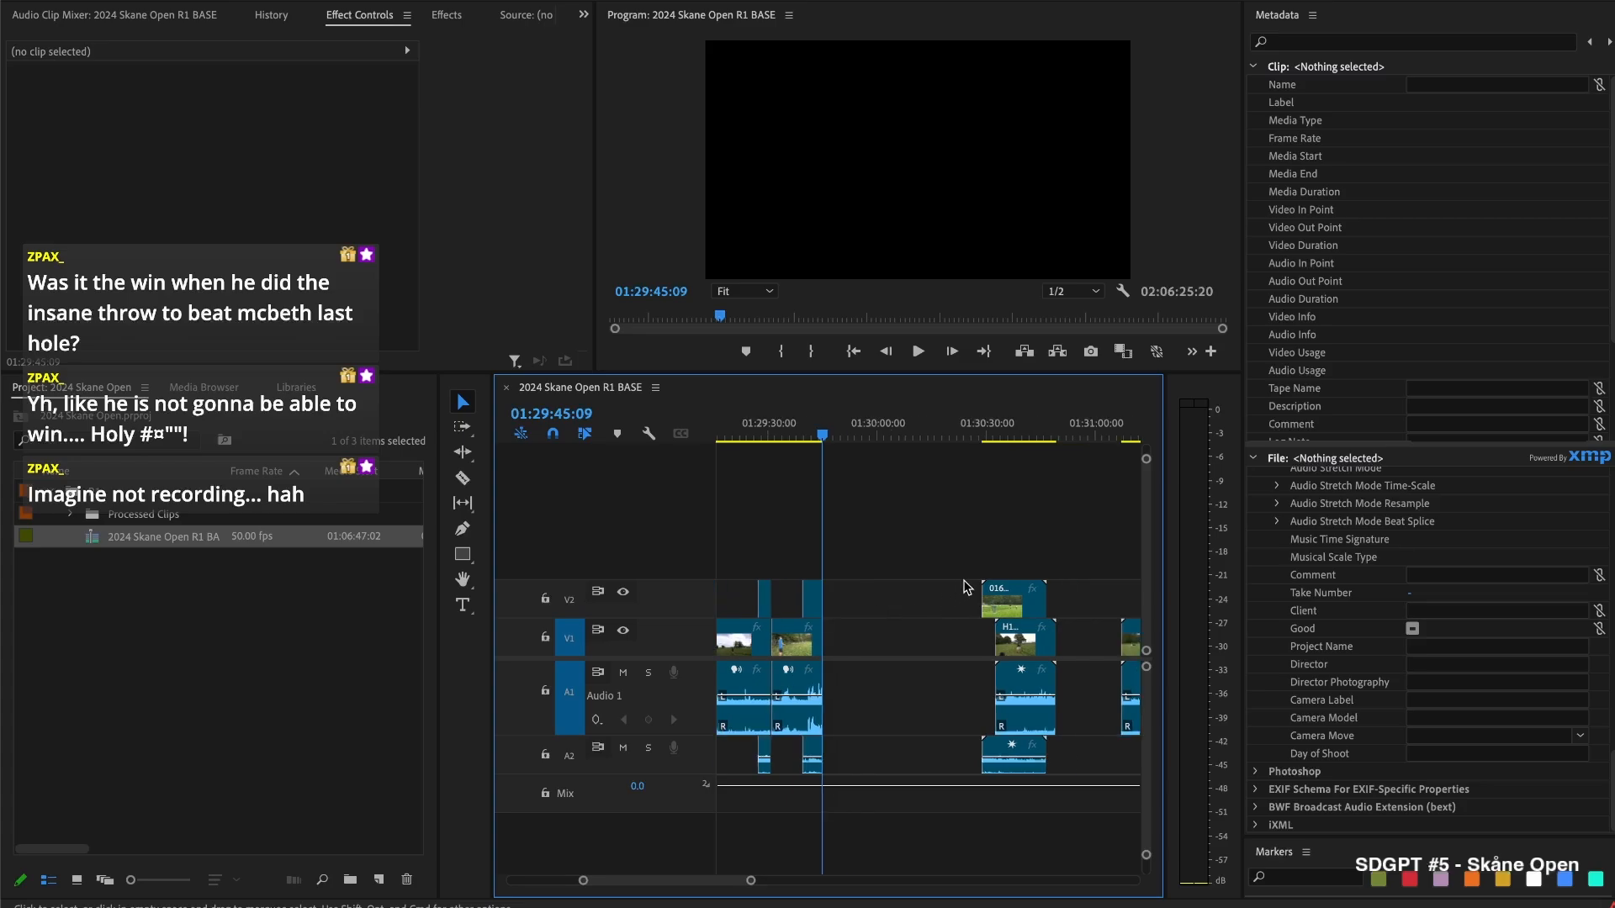
drag(982, 587, 1027, 589)
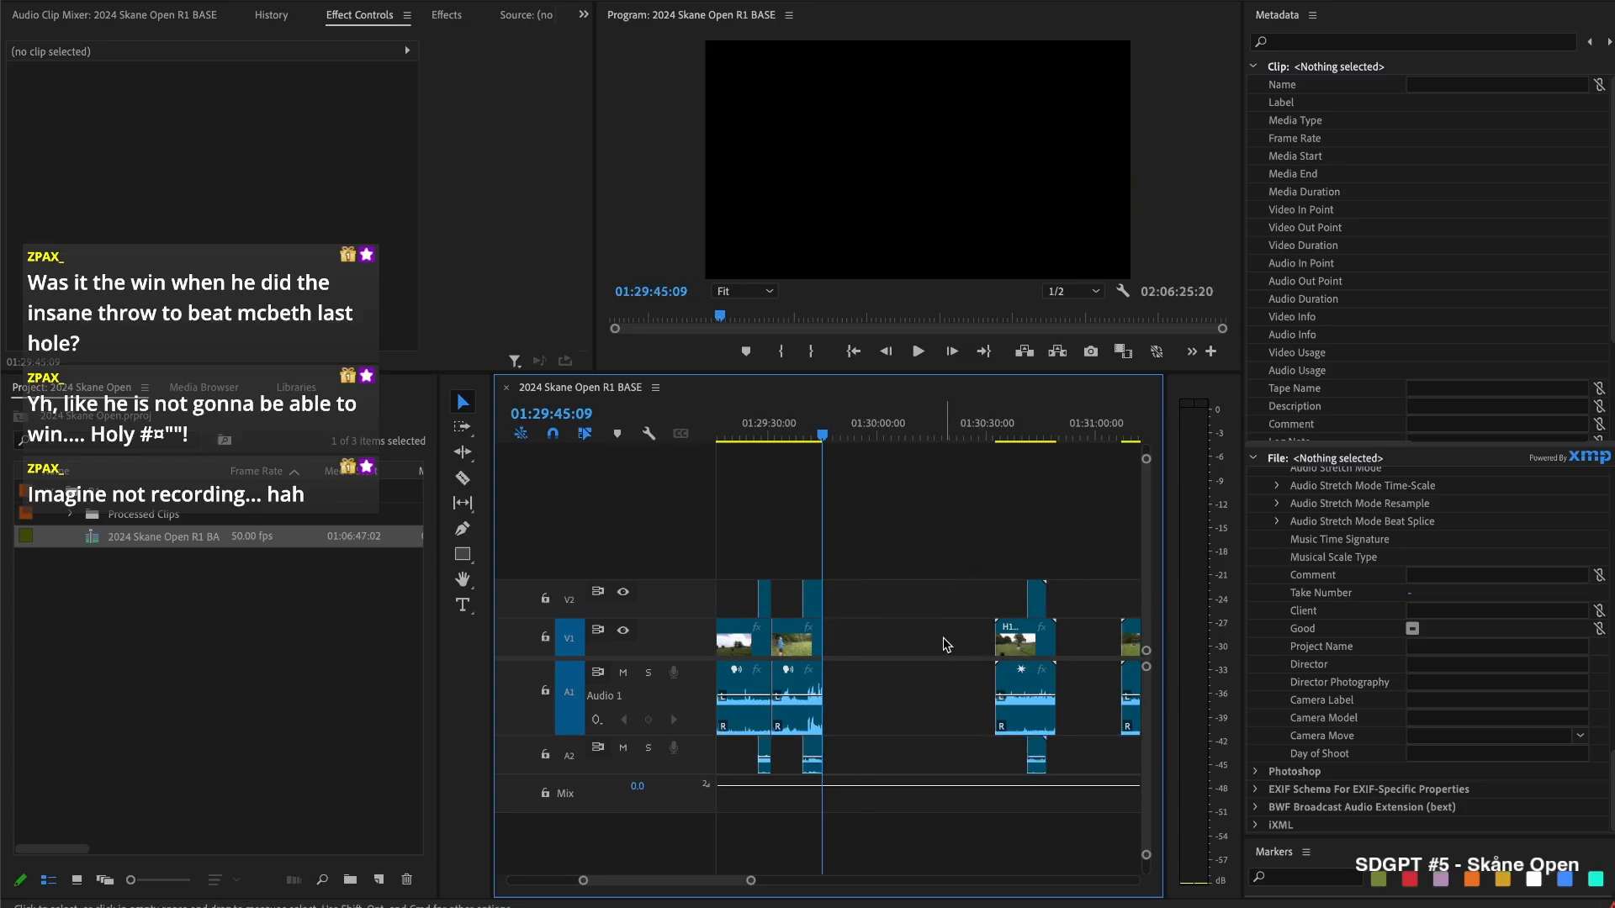
click(911, 638)
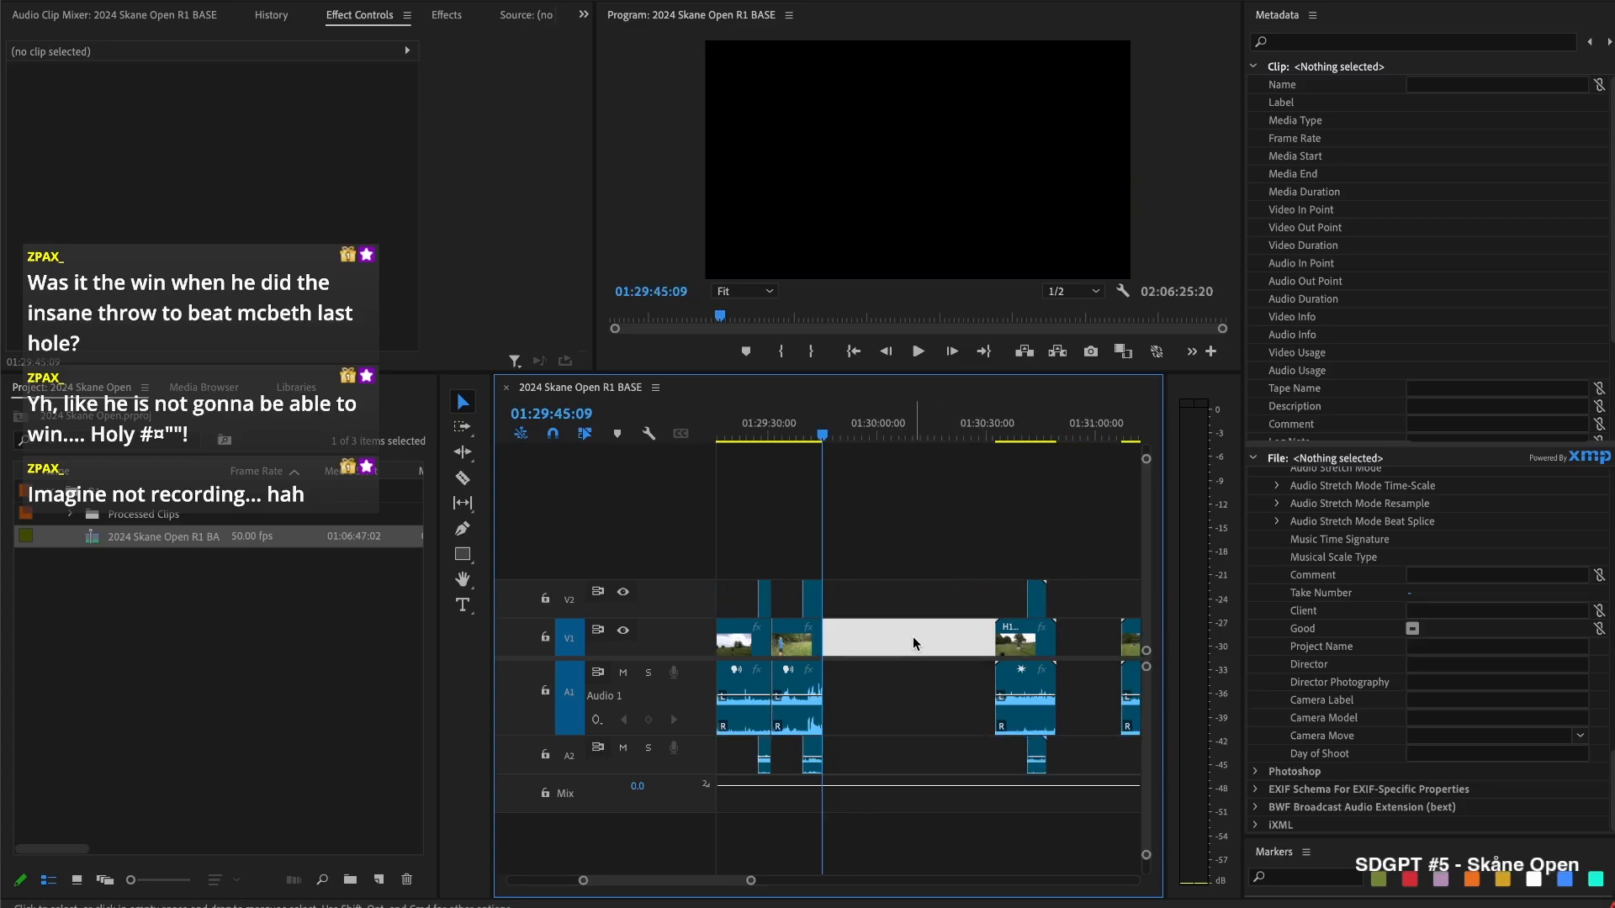
key(Delete)
Trim the start of H1680025.MOV to 01:29:47:05 and the start of 01670020.MOV on V2 to 01:29:56:17
key(space)
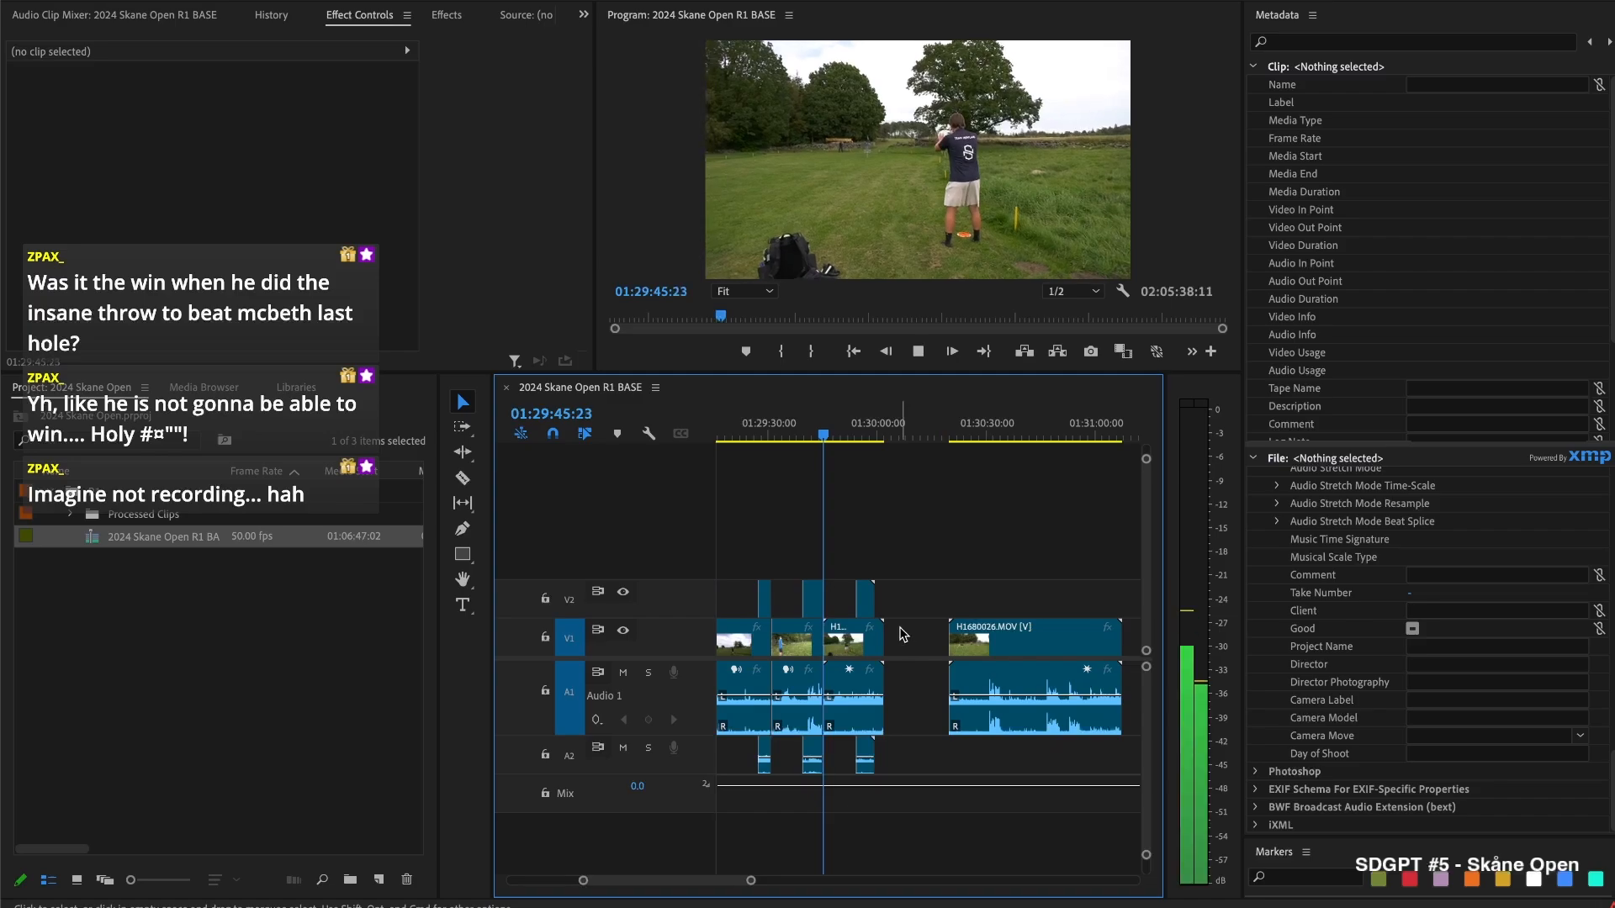
scroll(862, 598, up, 2)
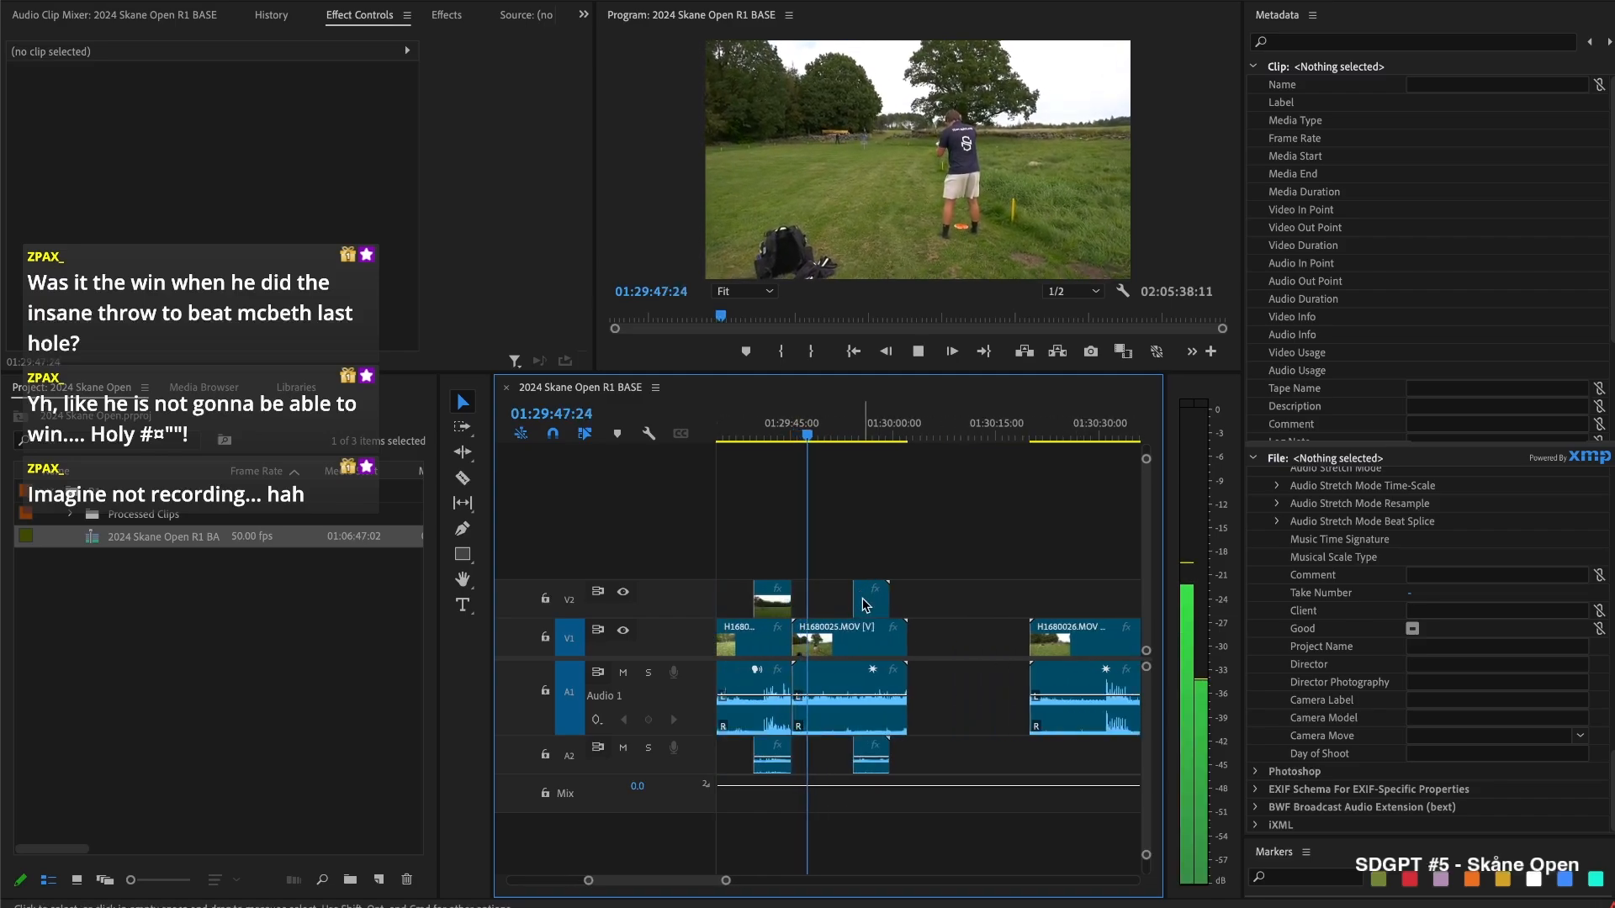
click(841, 614)
drag(797, 631, 864, 605)
click(846, 584)
key(Up)
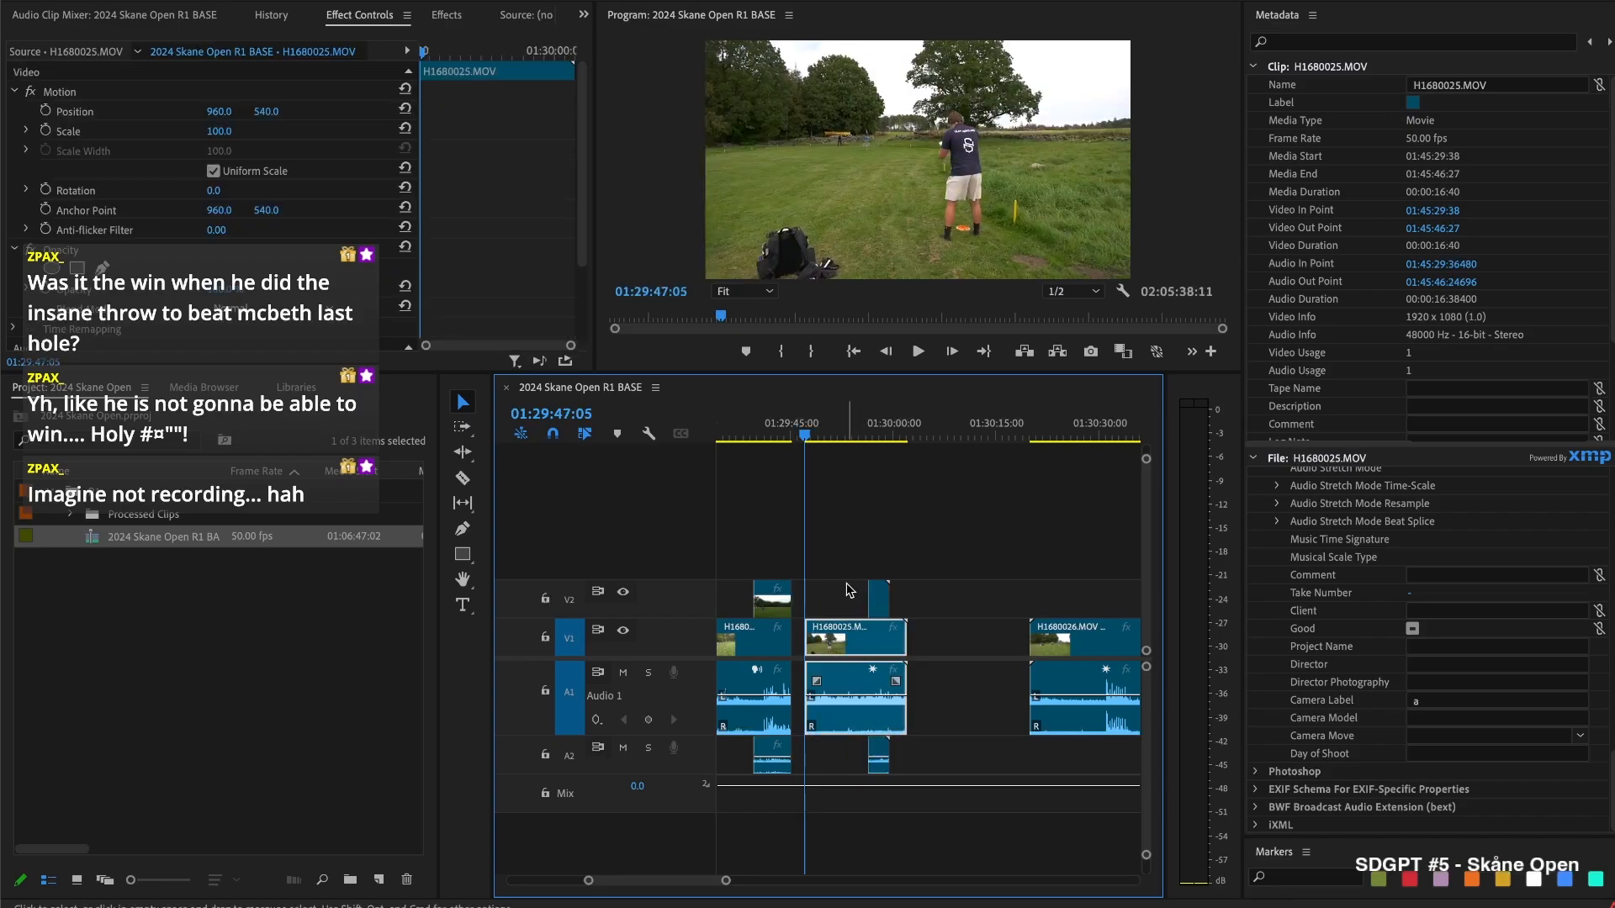
Play H1680025.MOV into the V2 shot and delete 01670020.MOV with its audio
key(space)
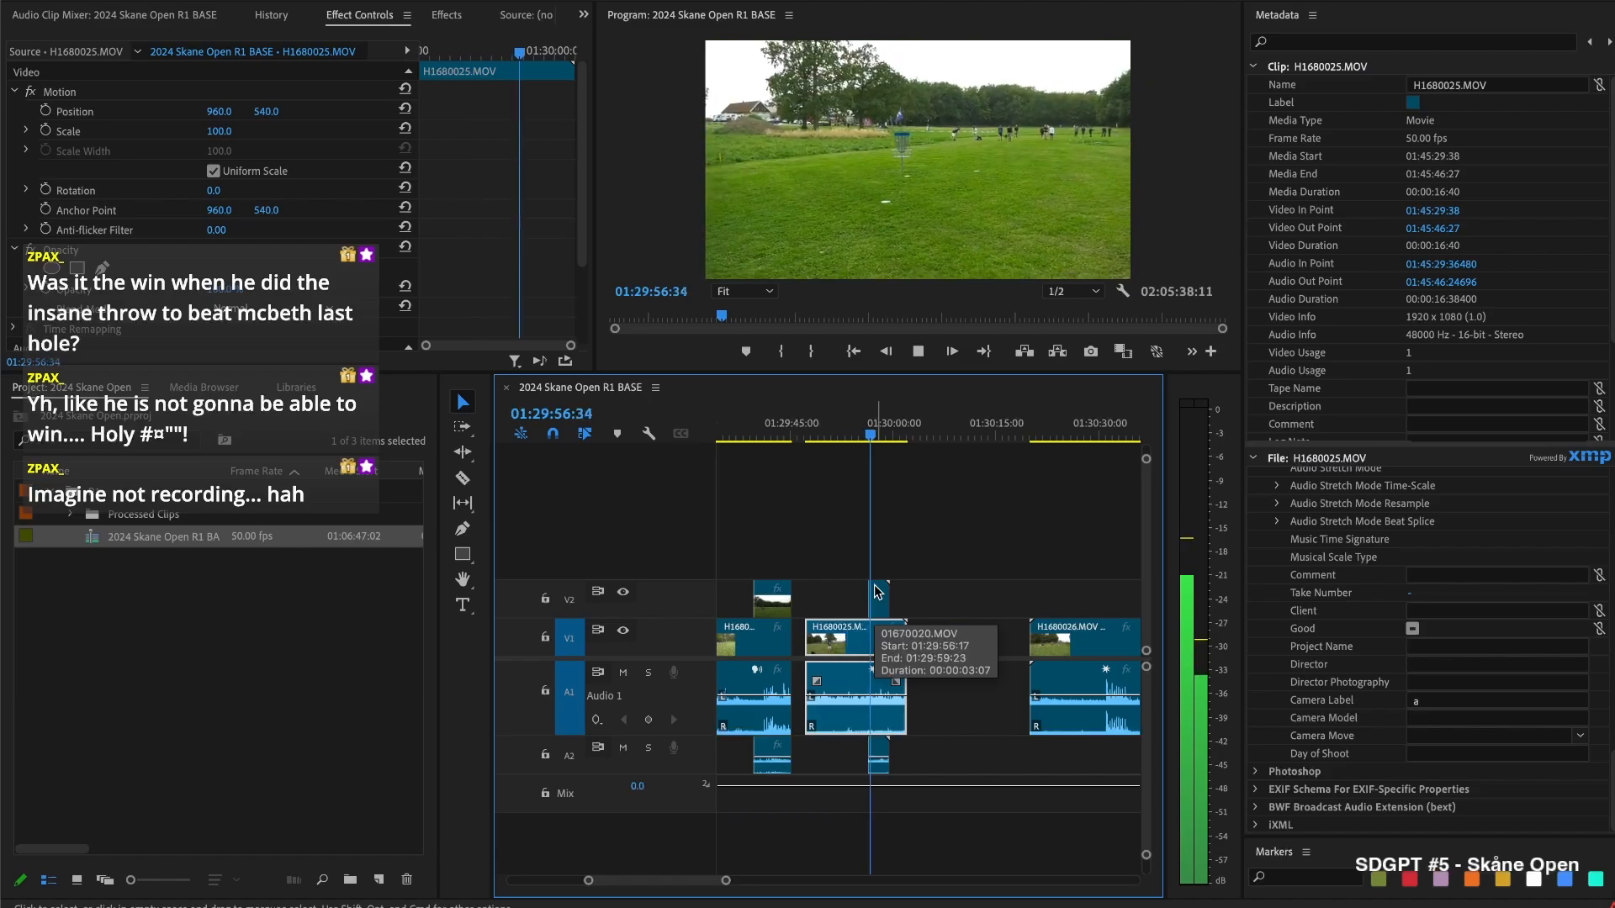
key(space)
click(878, 601)
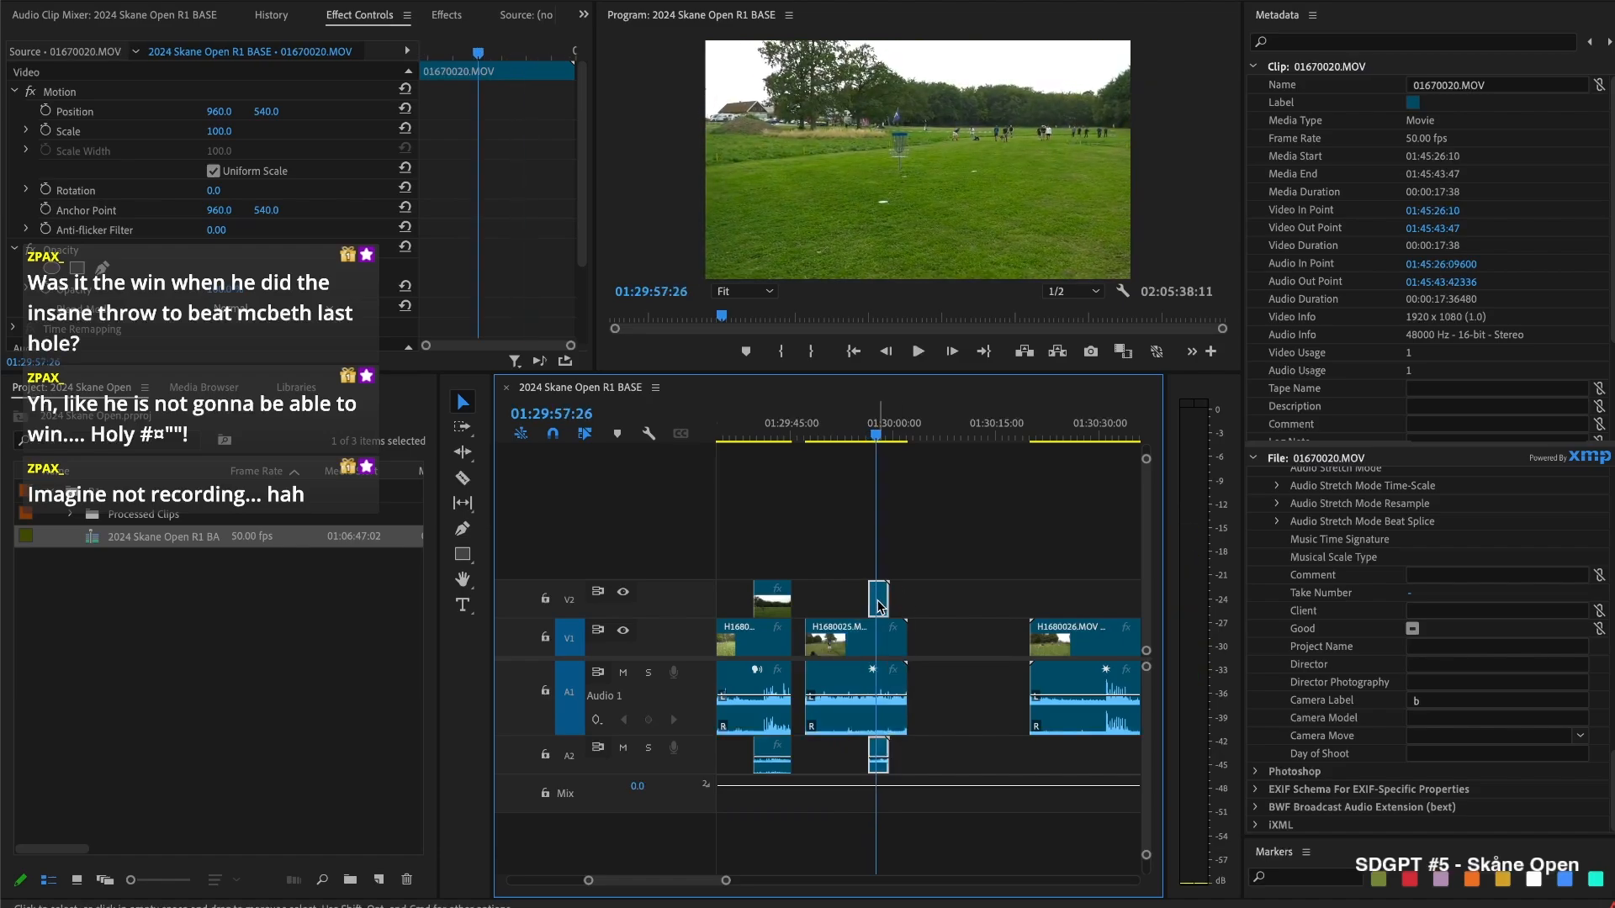
key(Delete)
Trim the end of H1680025.MOV to 01:30:00:15 and move the clip back against the preceding V1 clip
key(space)
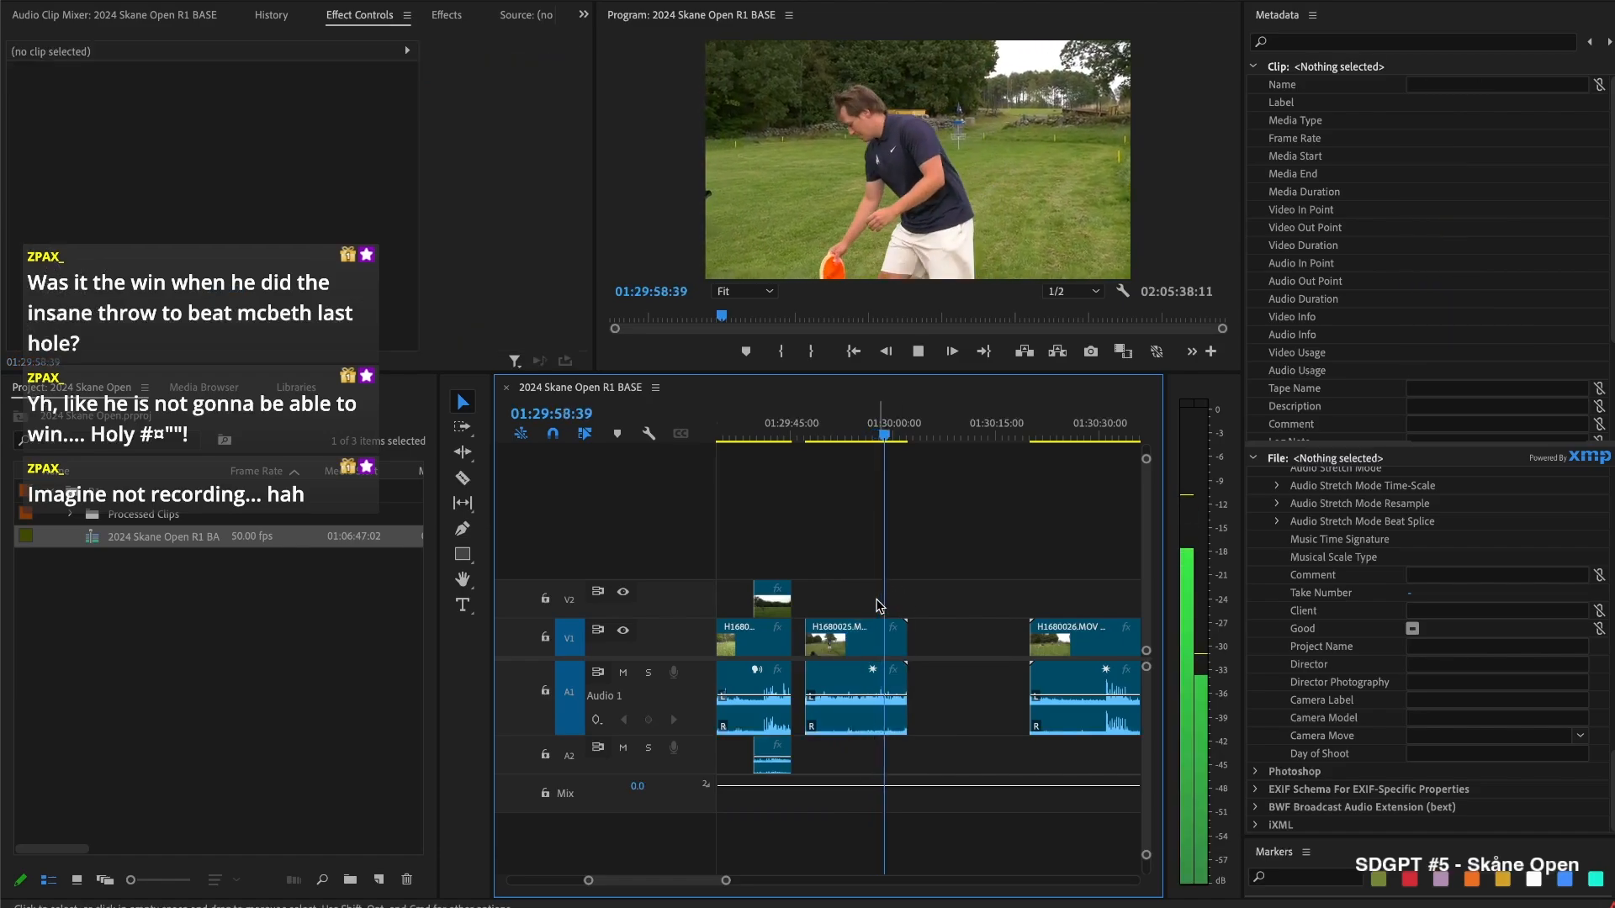
key(space)
click(897, 645)
drag(899, 645, 894, 648)
mouse_move(842, 647)
mouse_down()
mouse_move(769, 638)
mouse_move(820, 637)
mouse_up()
Ripple delete the gap between H1680025.MOV and H1680026.MOV on V1 and play H1680026.MOV from 01:29:58:19
click(937, 636)
scroll(930, 636, down, 3)
scroll(929, 644, up, 3)
click(942, 636)
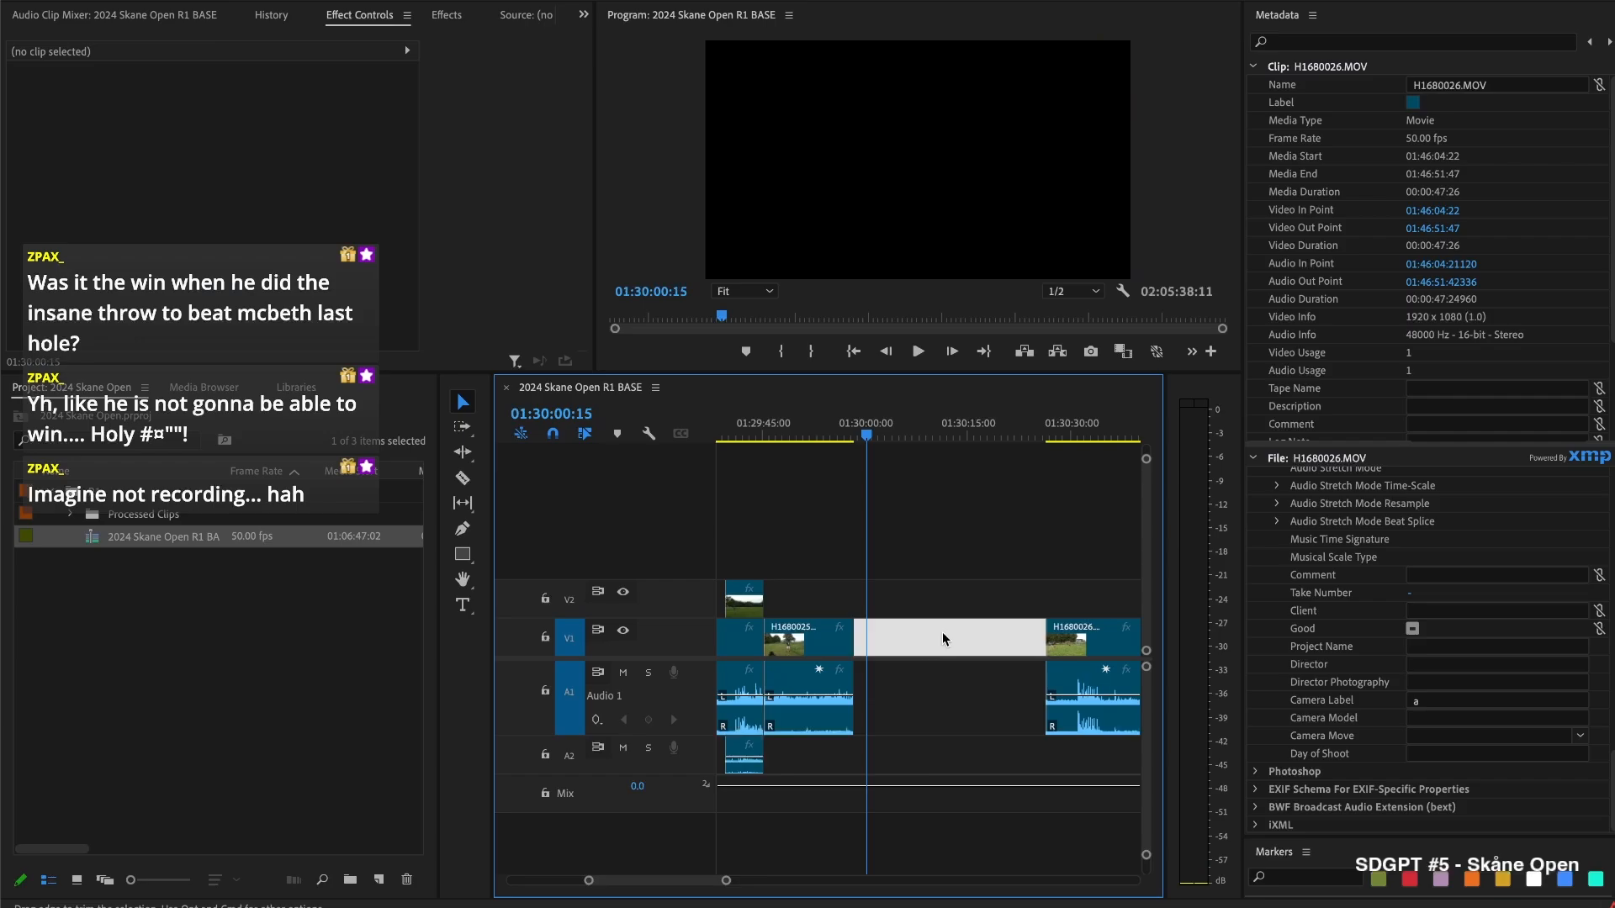
key(Up)
key(BackSpace)
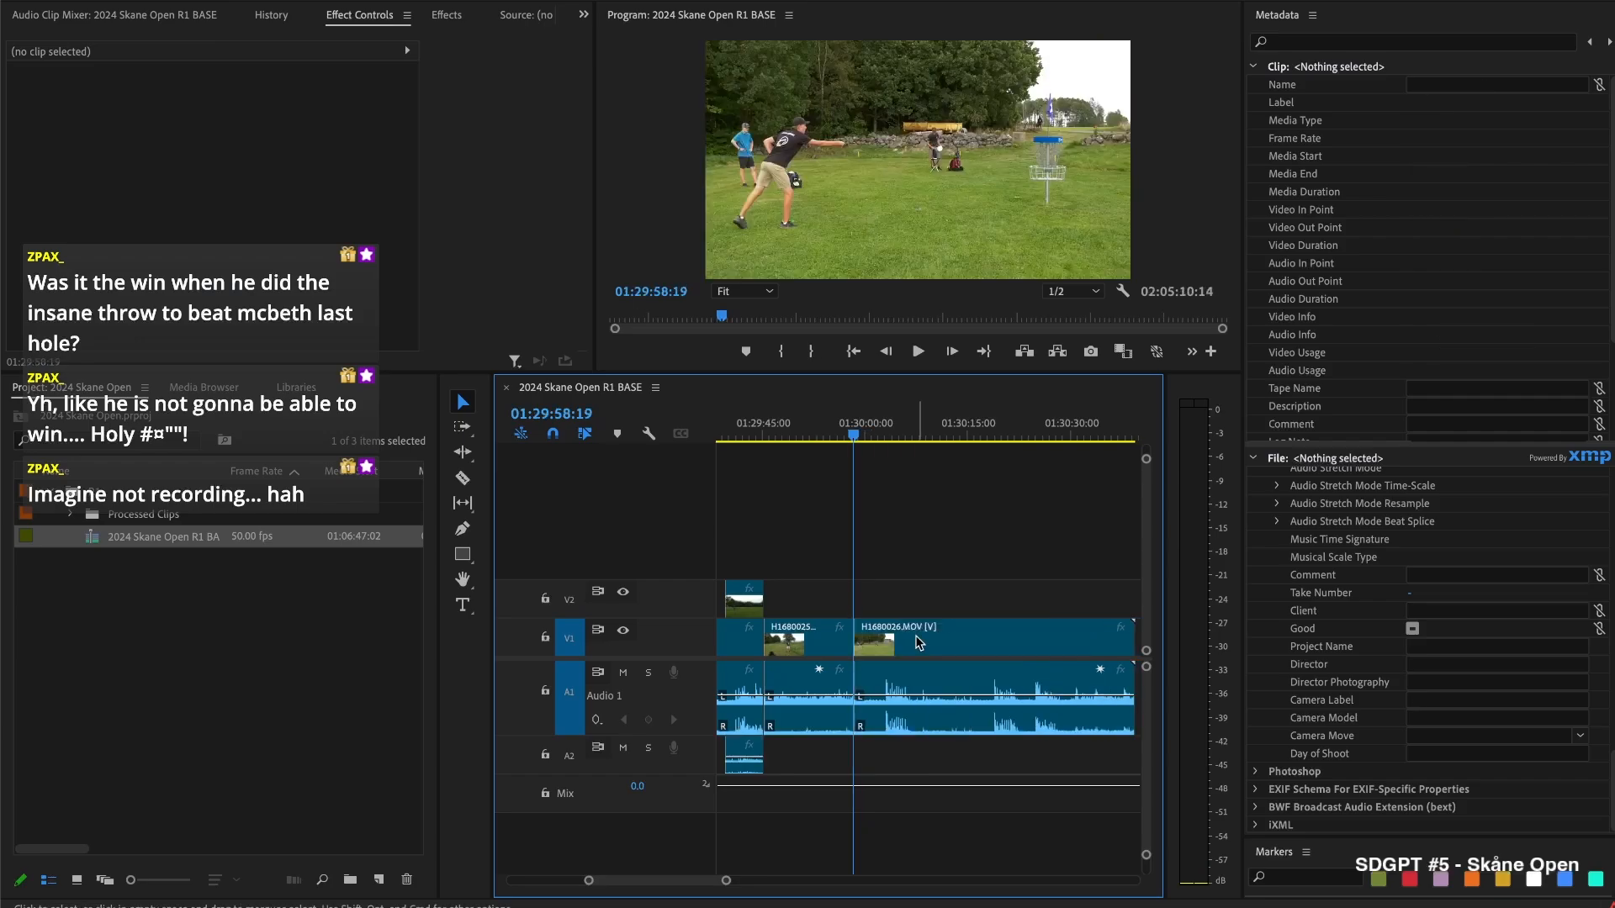
key(space)
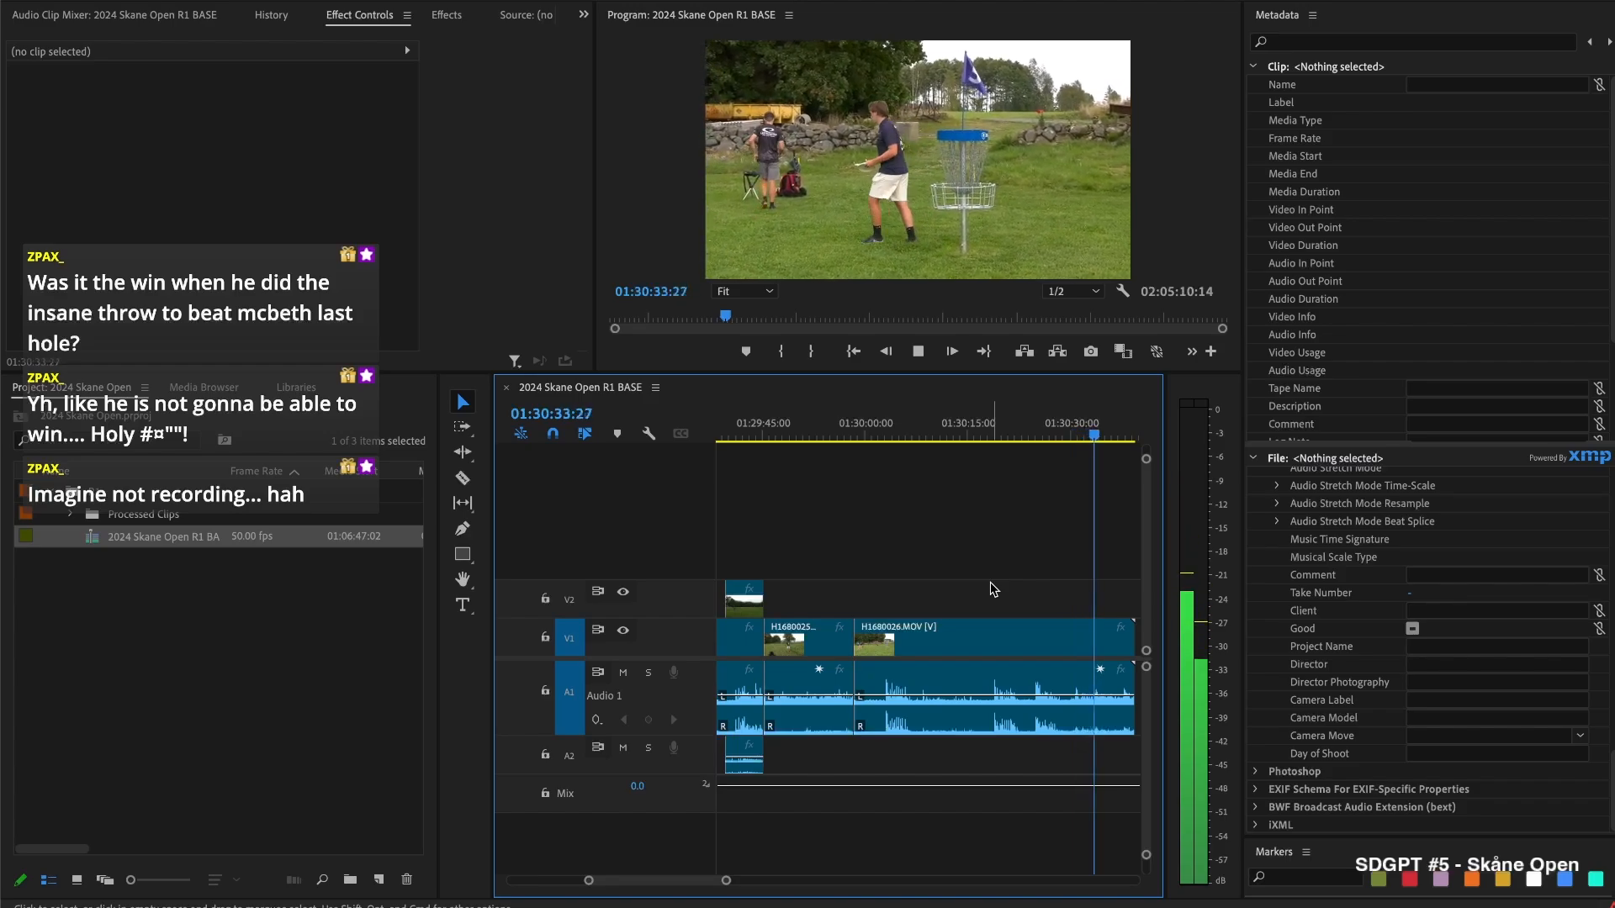
Cut H1680026.MOV at 01:30:34:40, delete the part after the cut and save the project
key(space)
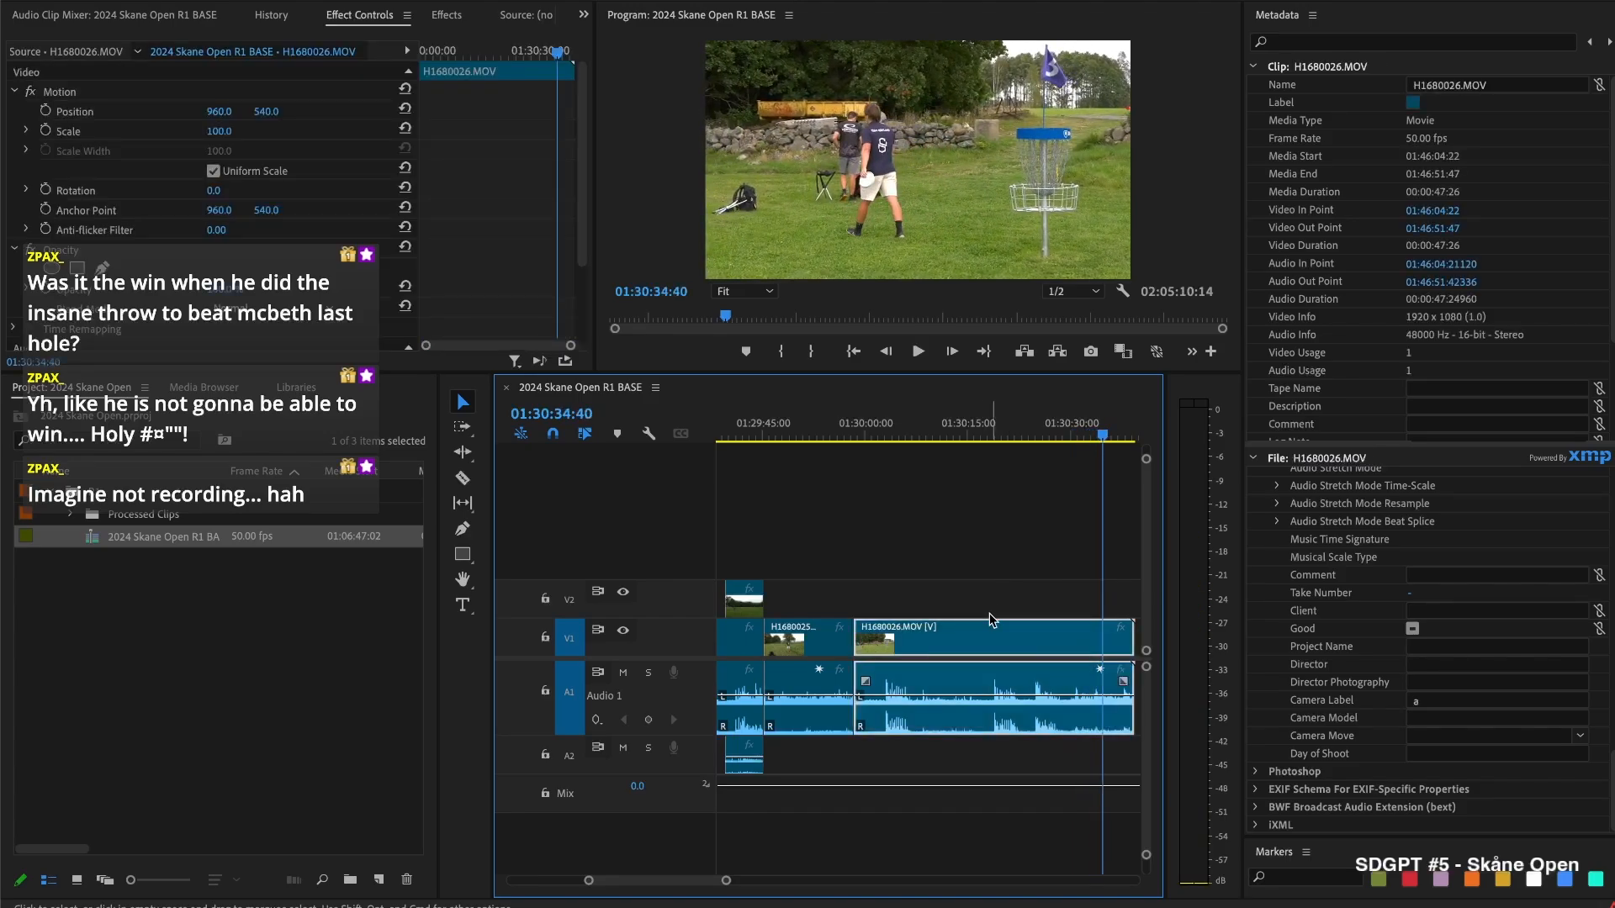
scroll(1001, 631, down, 2)
key(super+k)
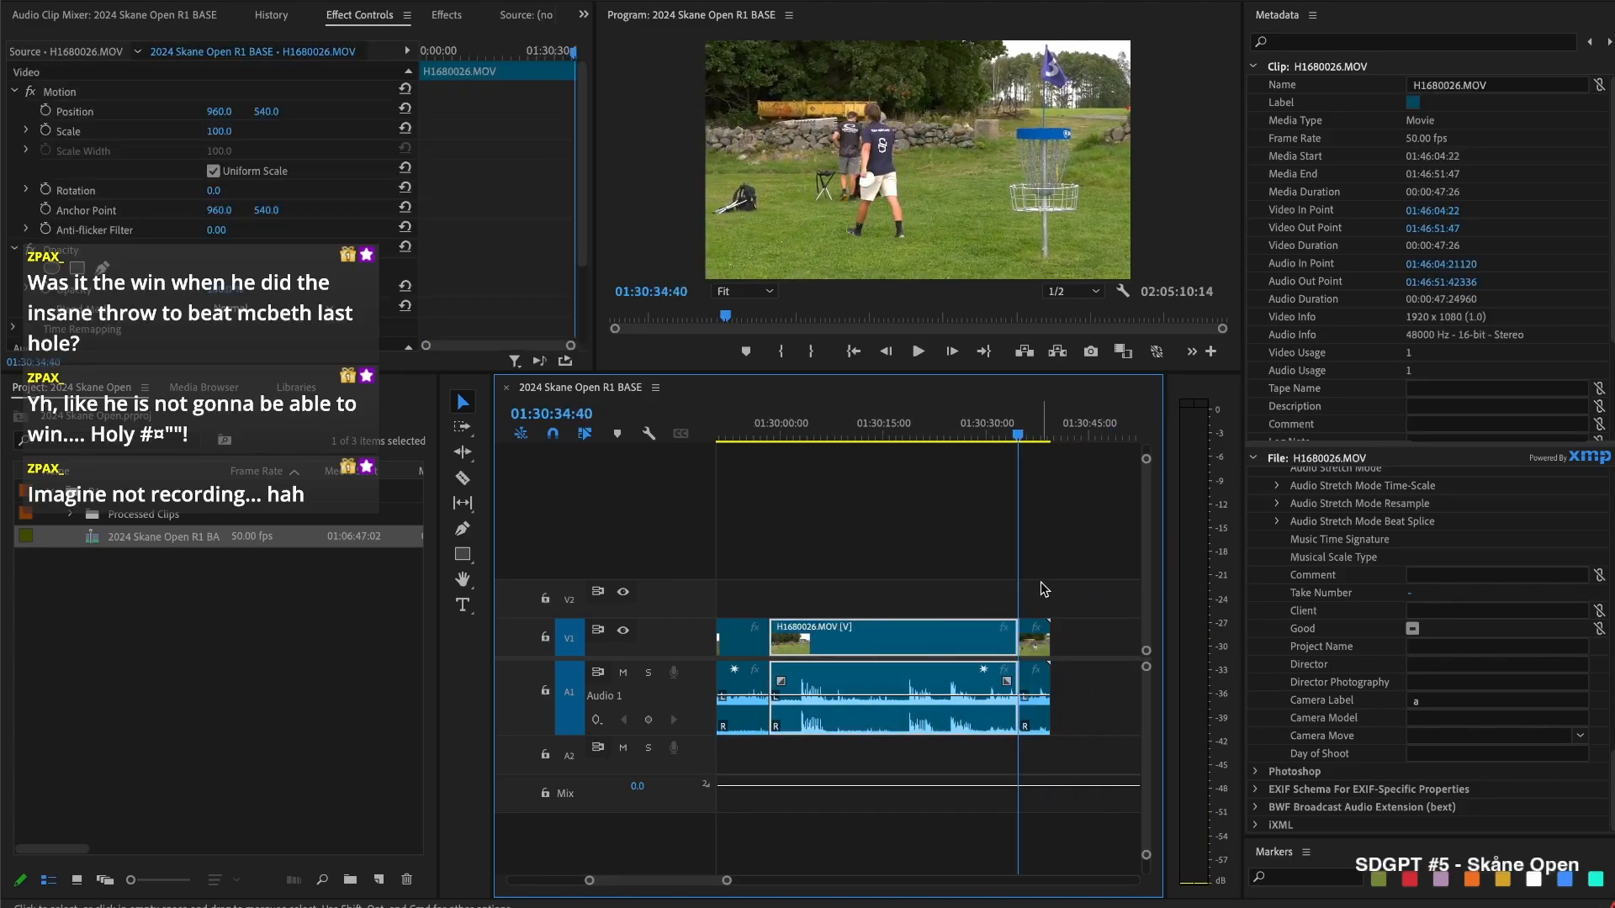
click(1037, 646)
key(Delete)
key(super+s)
key(minus)
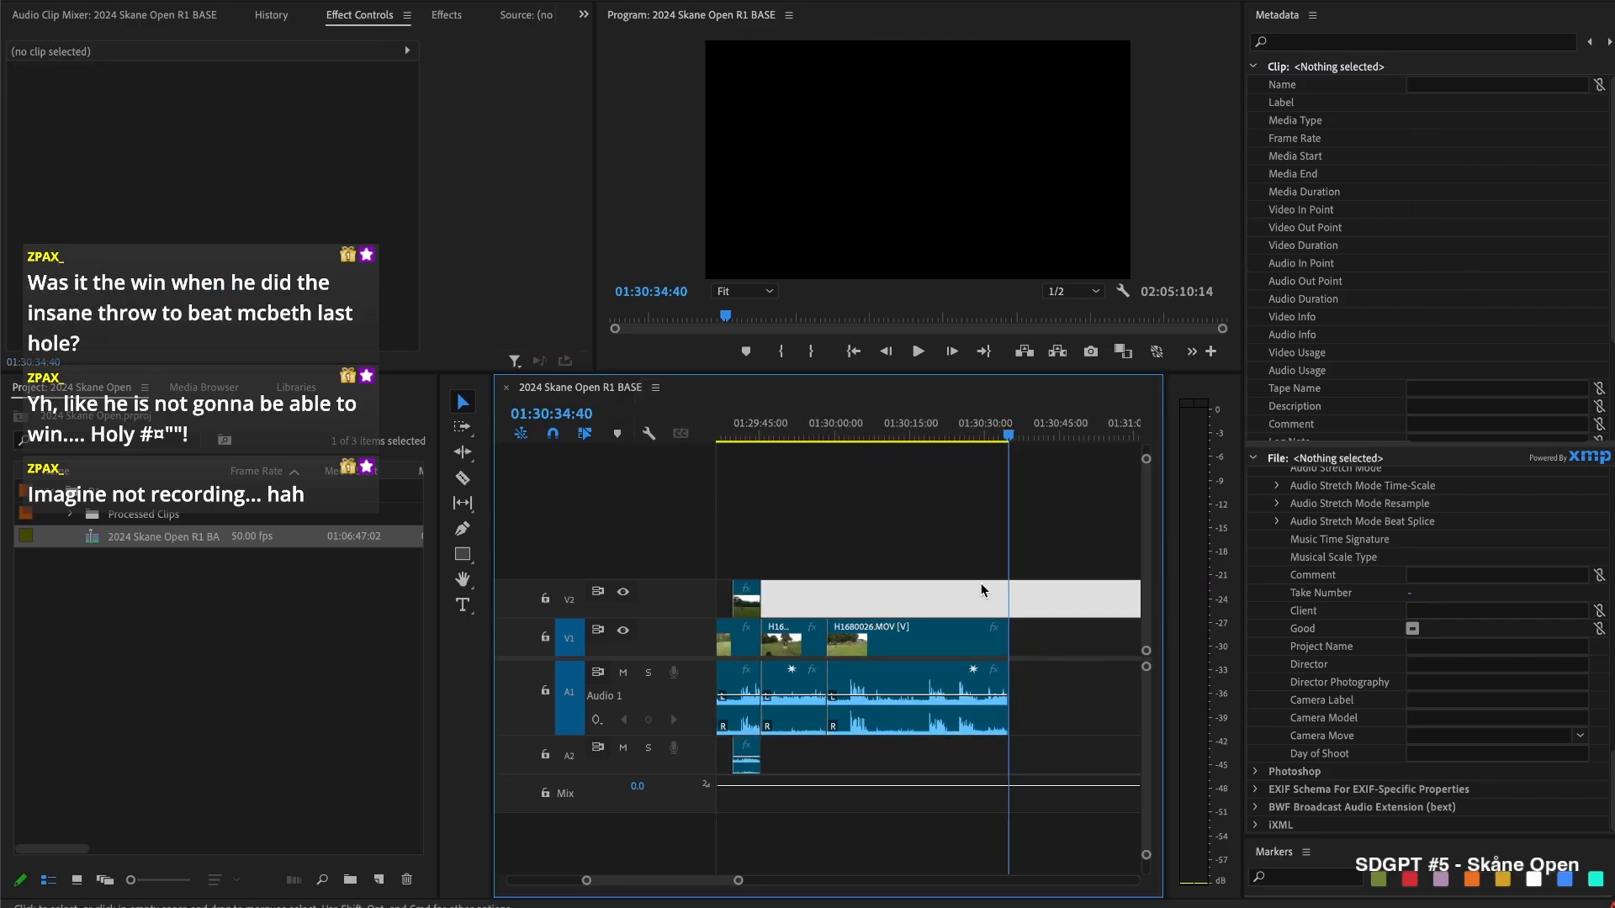
Trim the start of 01670021.MOV on V2 to about 01:33:39, above H1680027.MOV
scroll(981, 584, right, 3)
scroll(996, 616, right, 15)
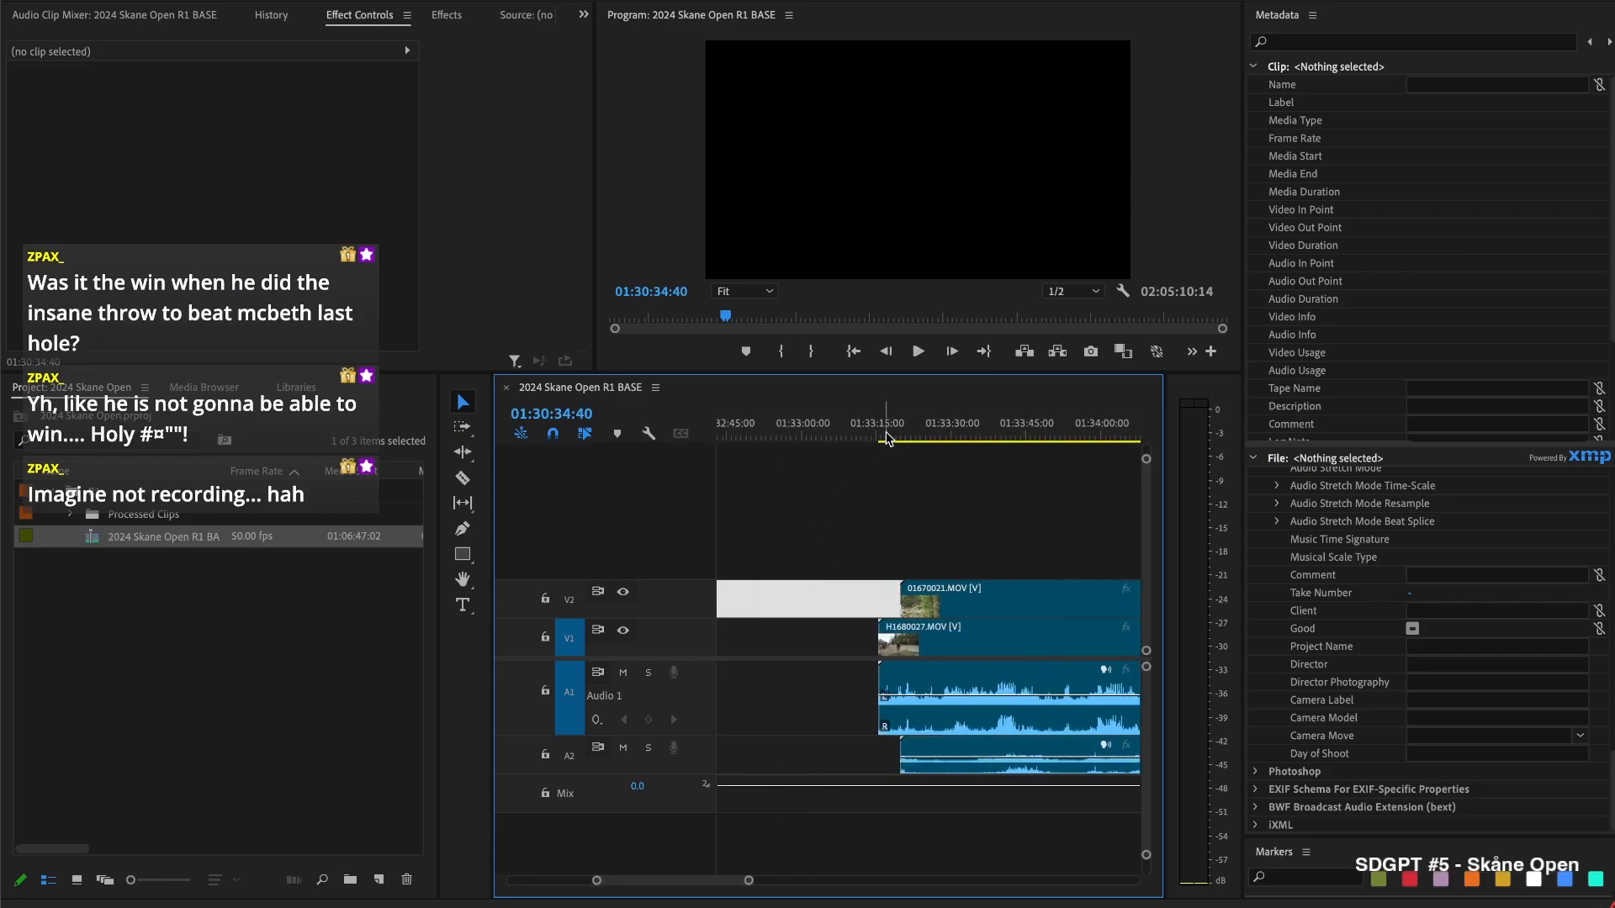
drag(896, 433, 912, 433)
drag(900, 589, 997, 596)
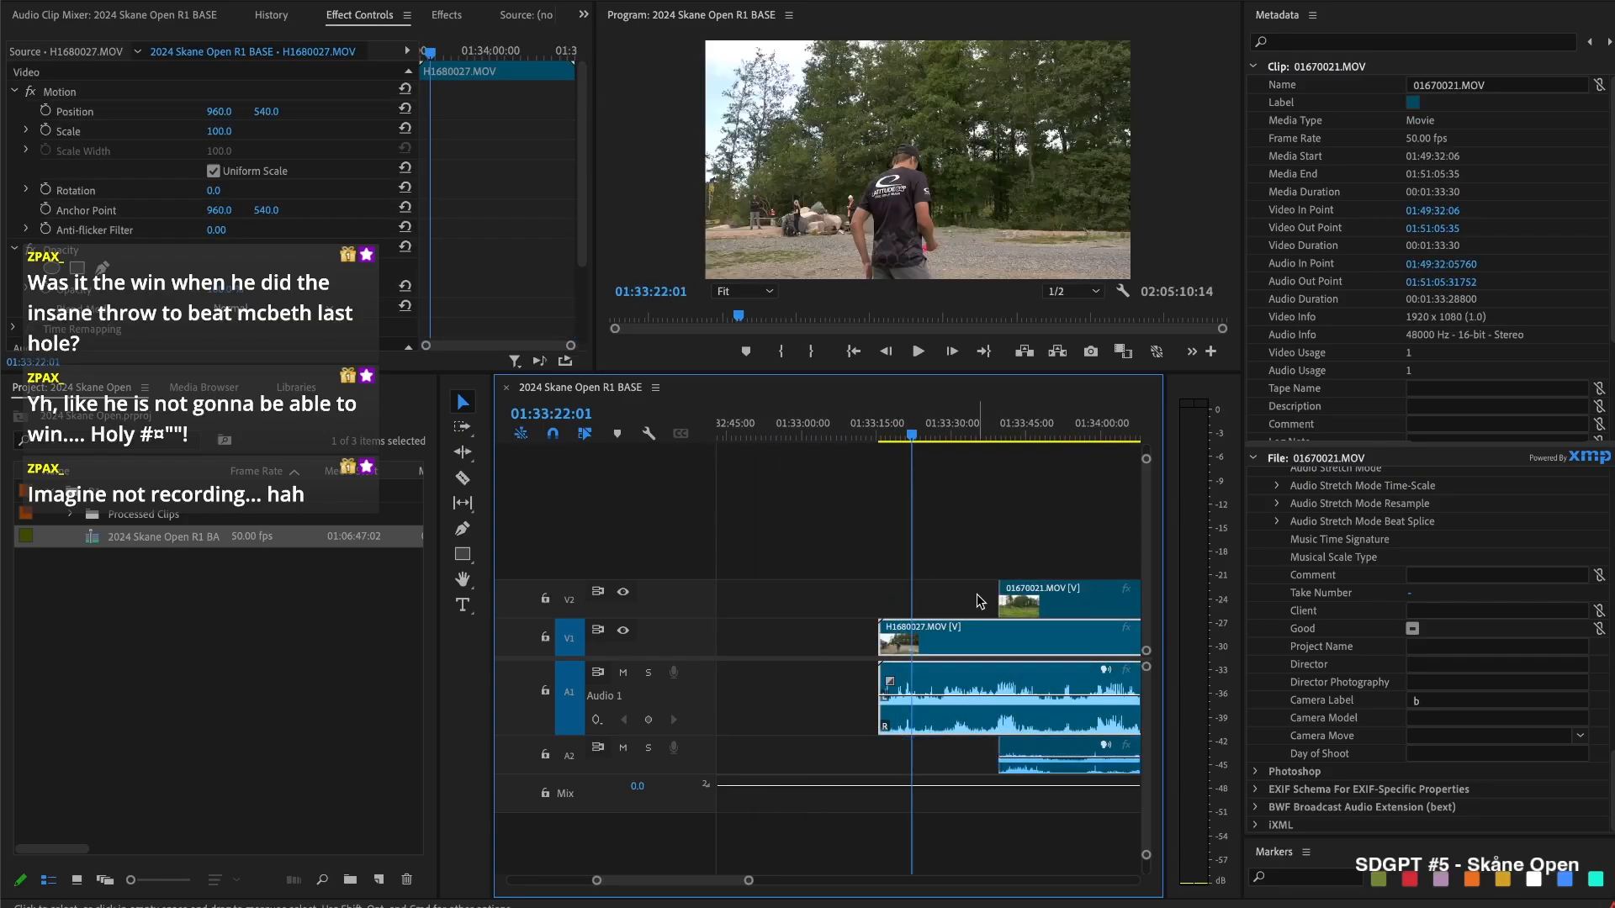
Play the opening of H1680027.MOV, cut it at 01:33:19:30 and delete the part before the cut
key(space)
key(space)
click(889, 438)
key(space)
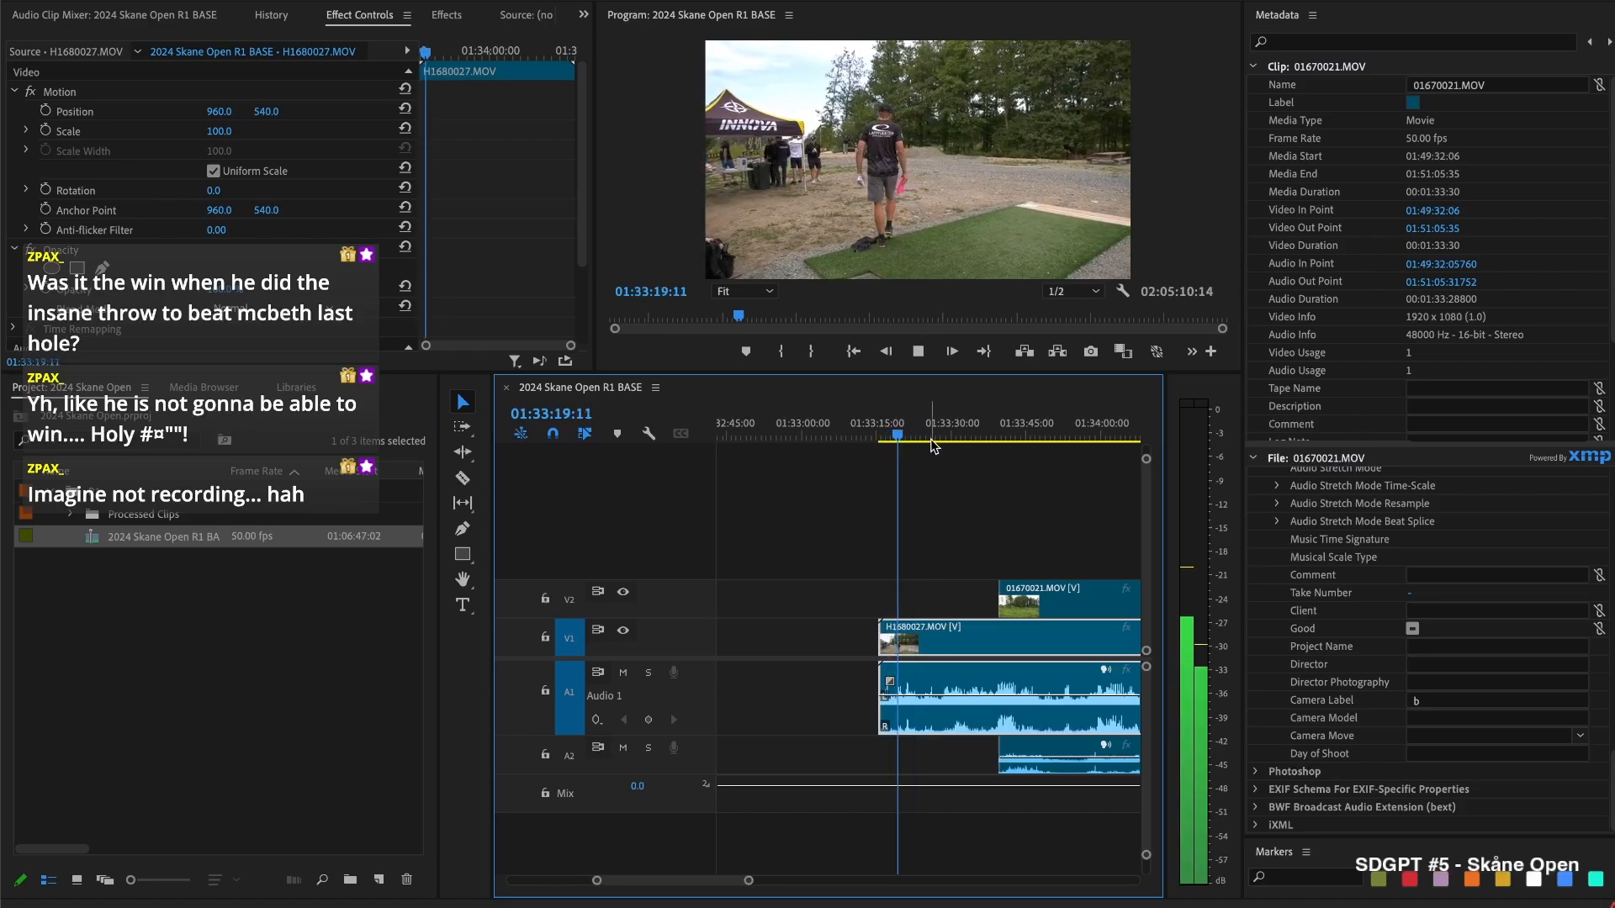
key(space)
key(super+k)
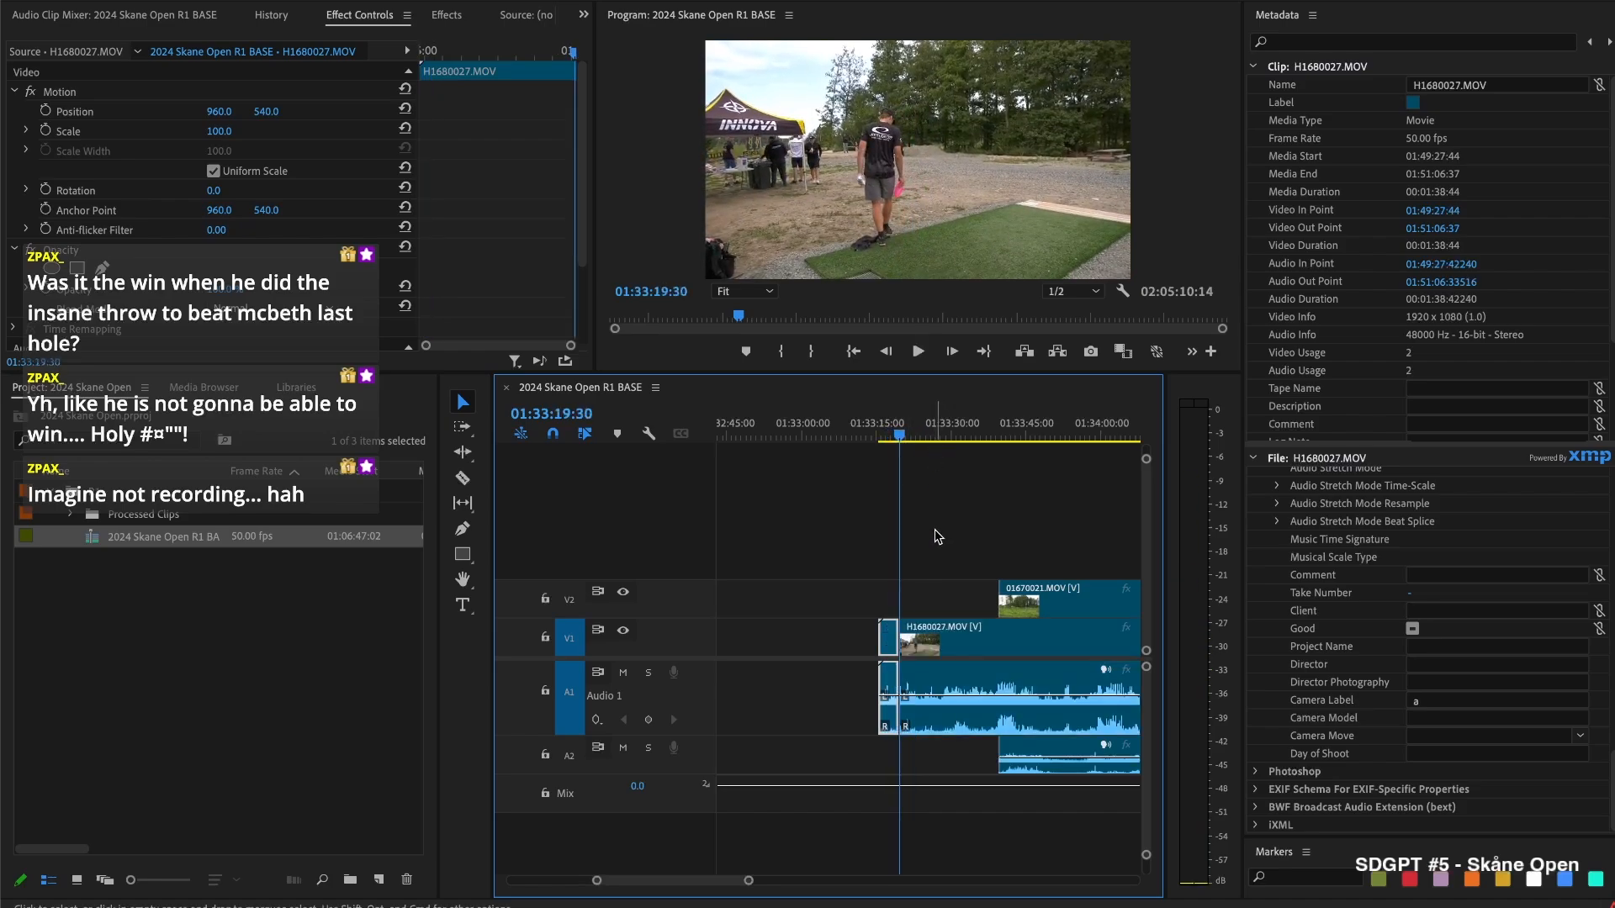
key(Delete)
Trim the start of H1680027.MOV to 01:33:23:27 and the start of 01670021.MOV to about 01:33:56, and save the project
key(space)
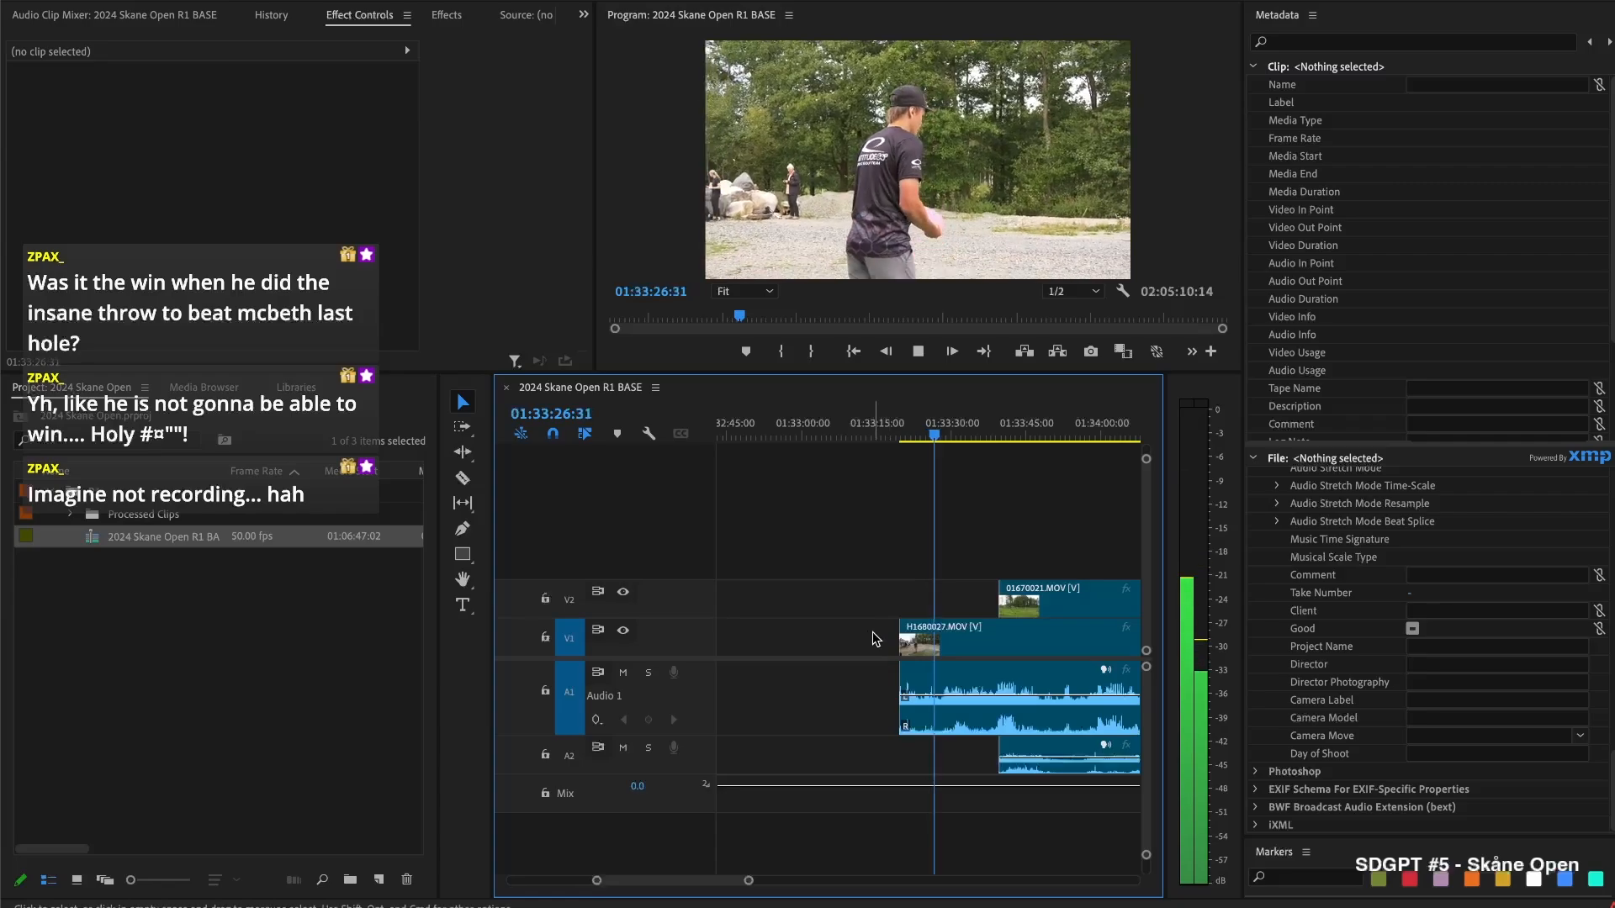
key(space)
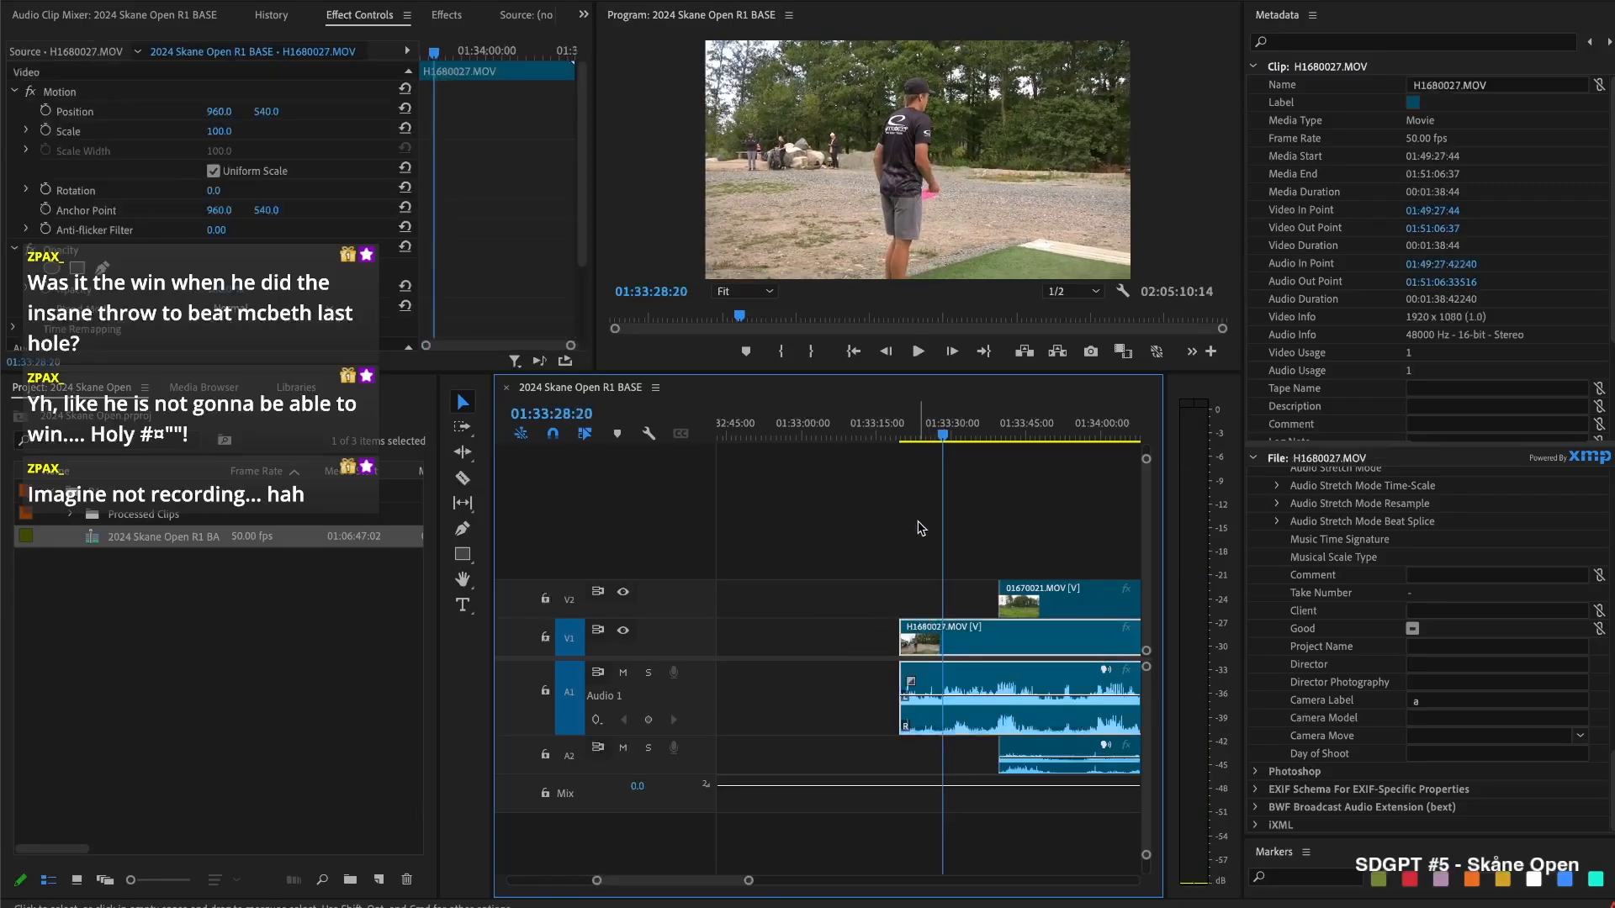
click(911, 432)
key(space)
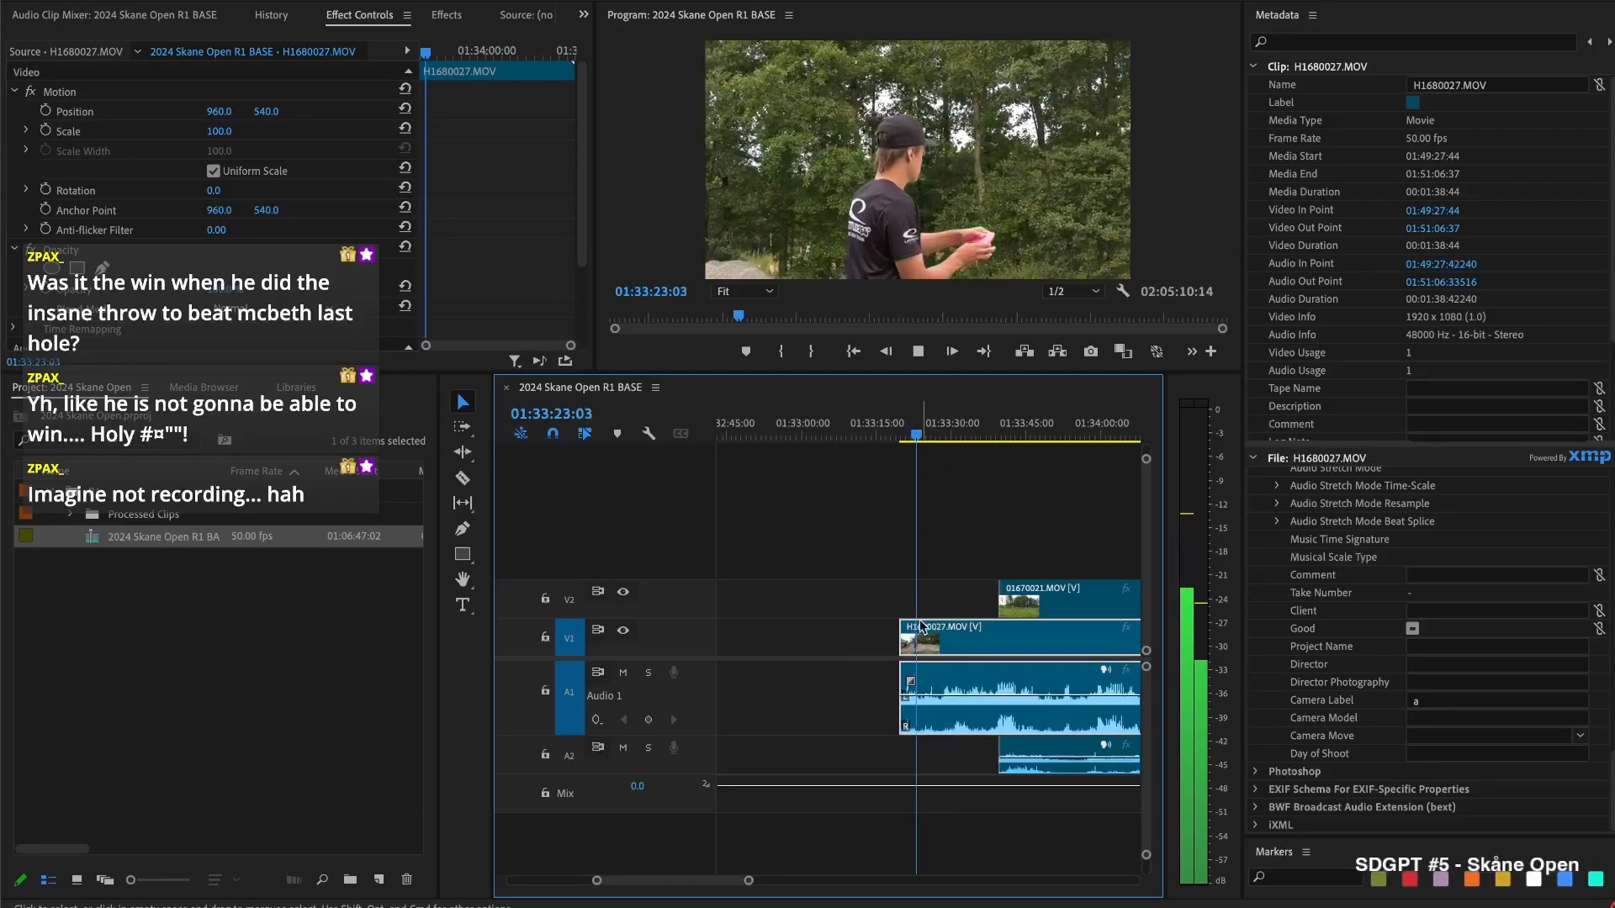
drag(909, 622, 1079, 596)
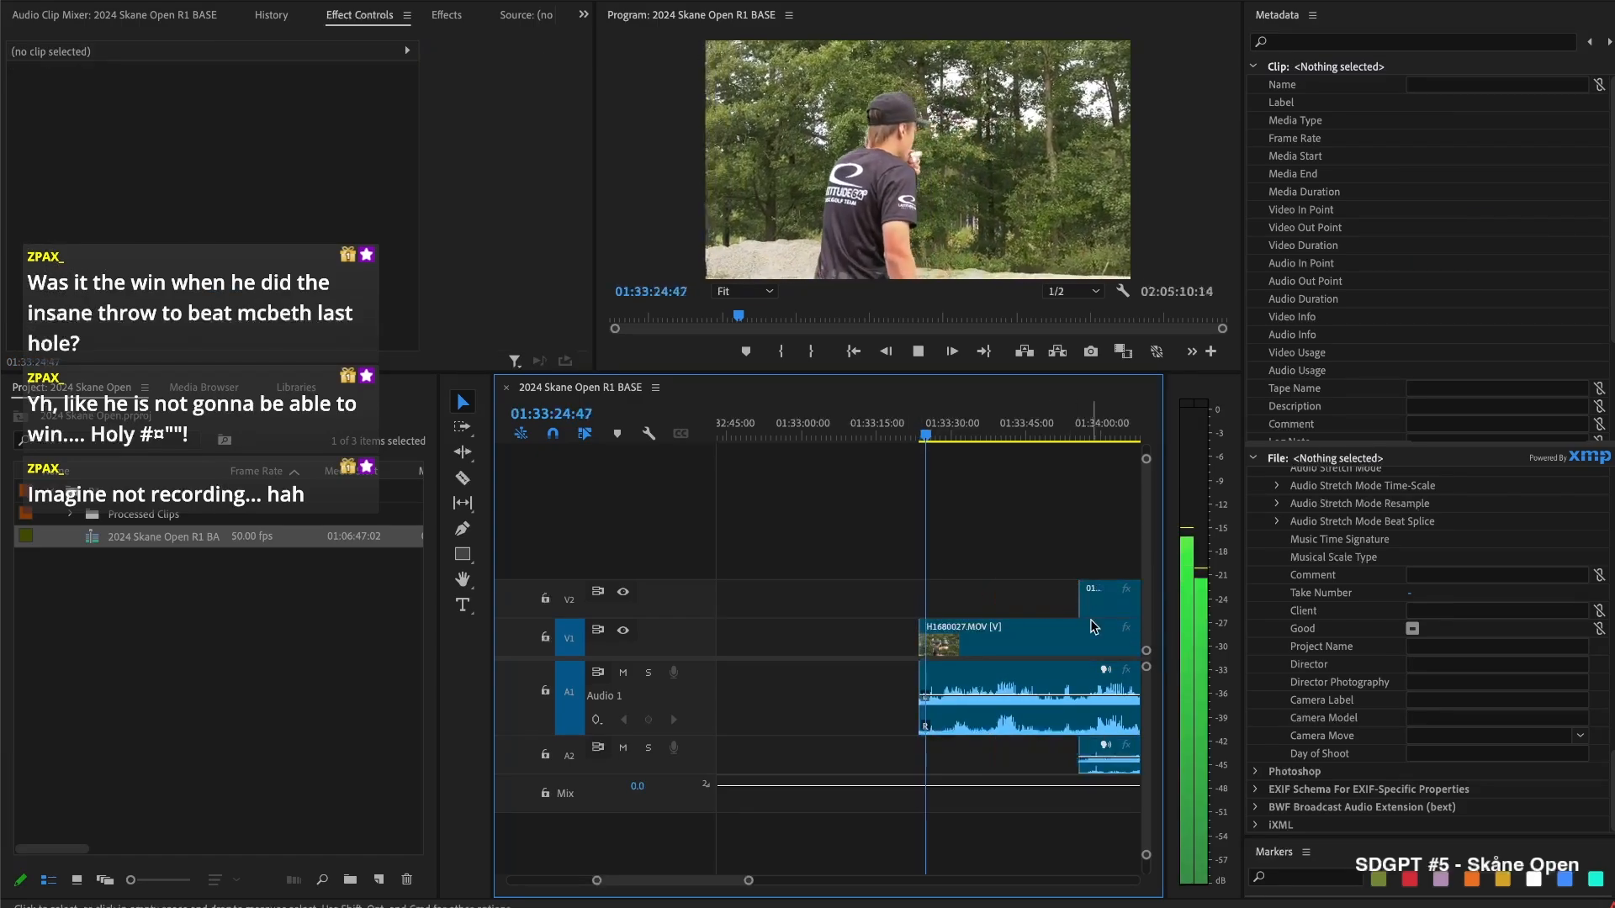
click(1090, 622)
key(ctrl+s)
Trim the start of 01670021.MOV on V2 to about 01:33:37 and cut the clips on all tracks at 01:33:43:05
key(space)
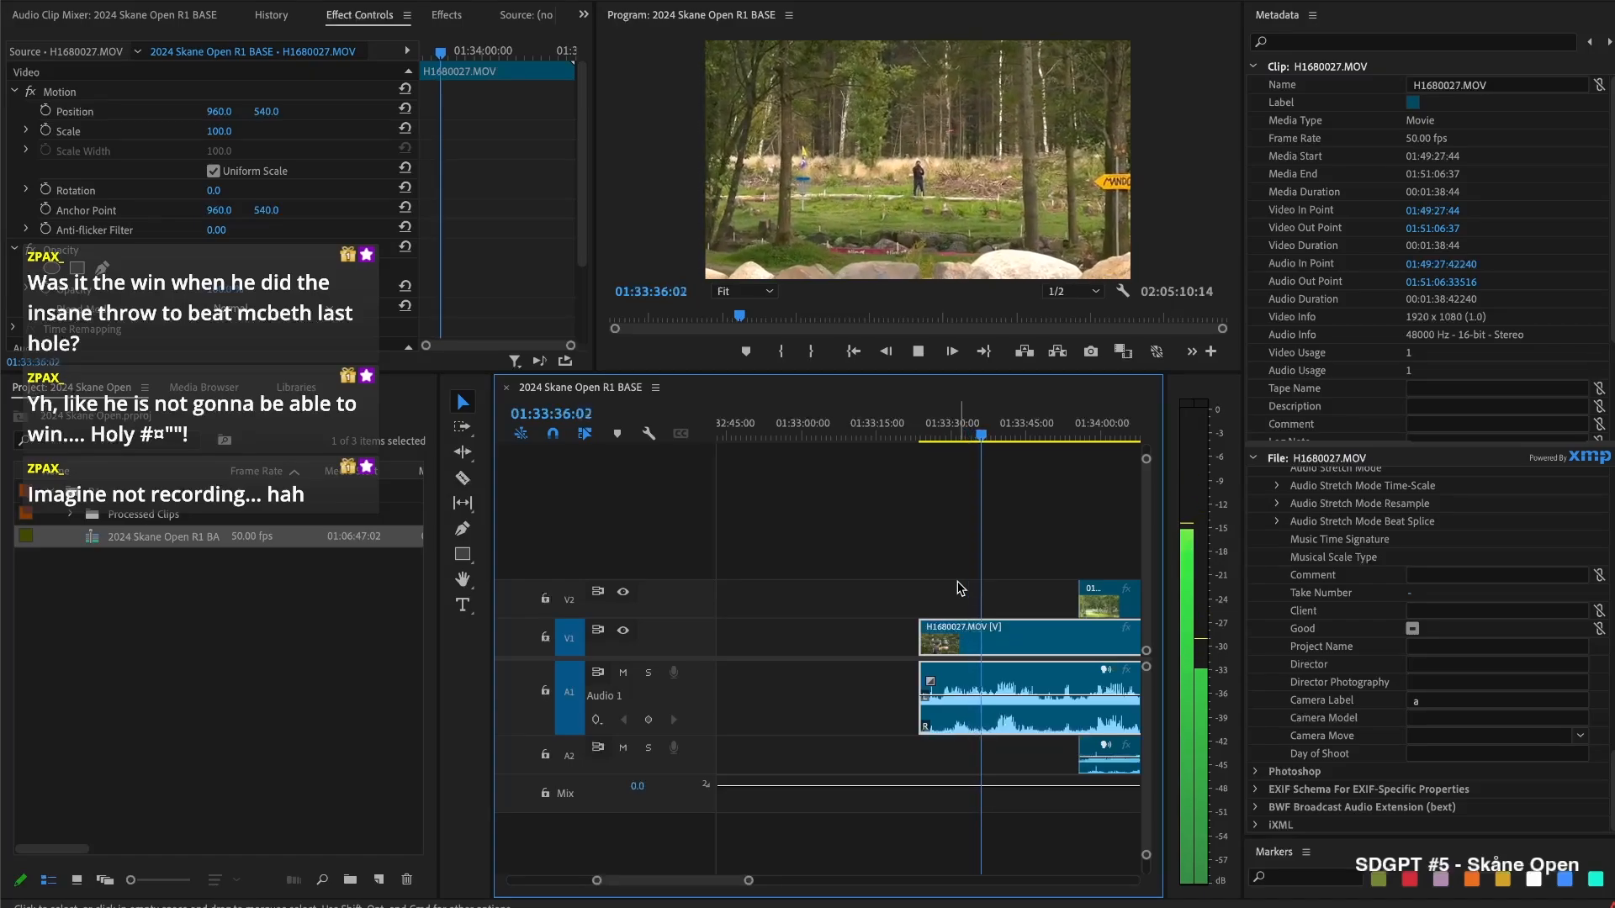
key(space)
drag(1070, 604, 991, 606)
key(space)
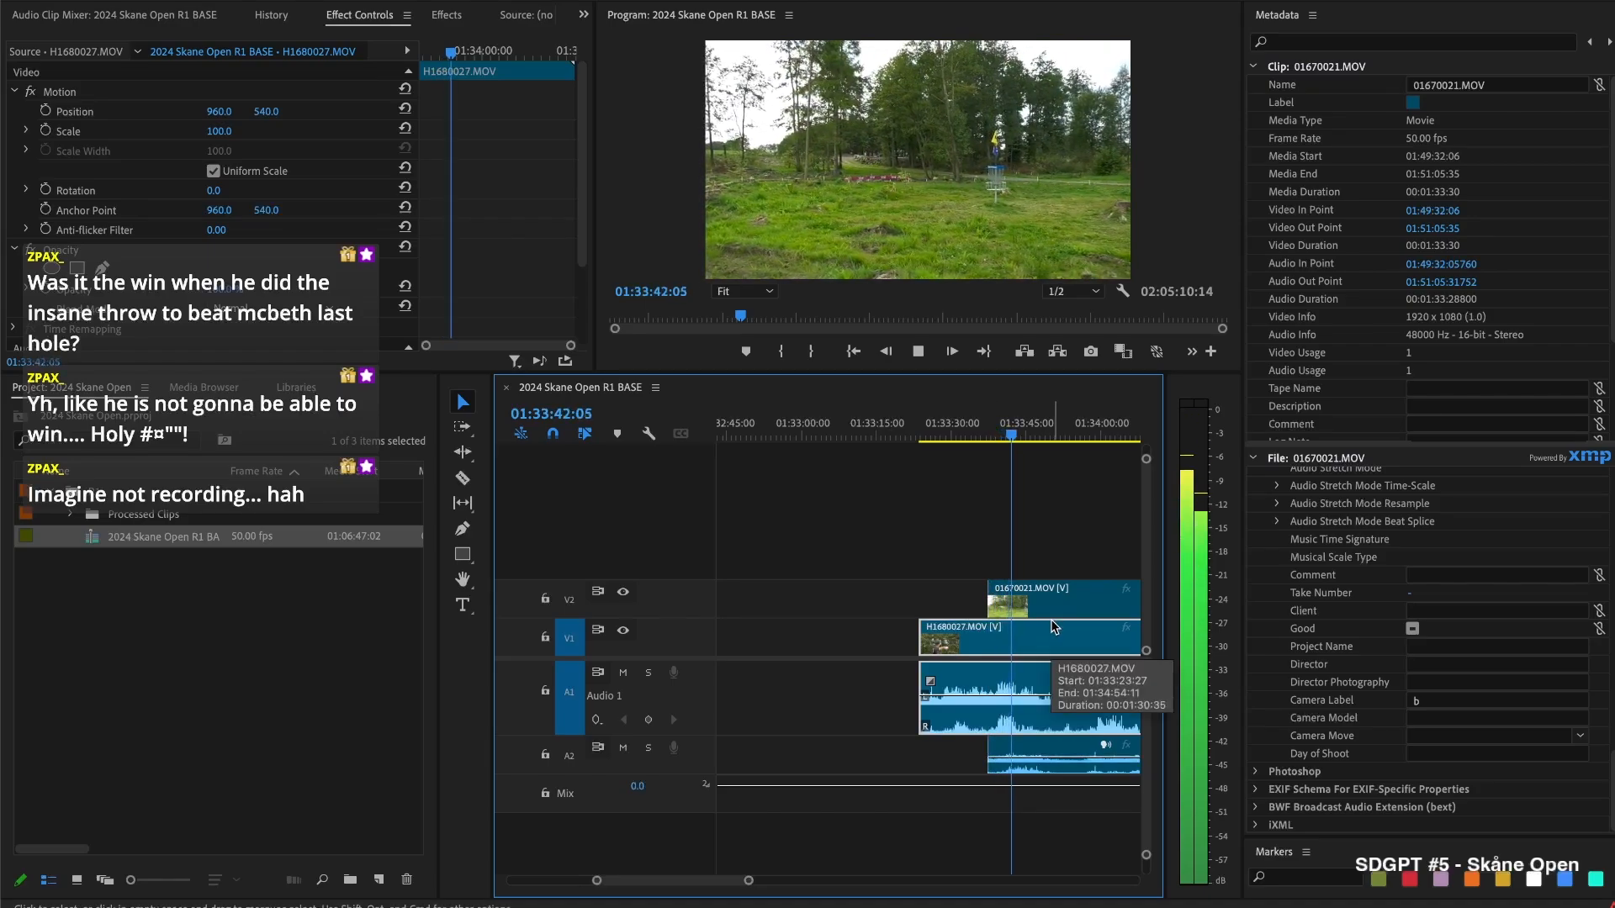
key(space)
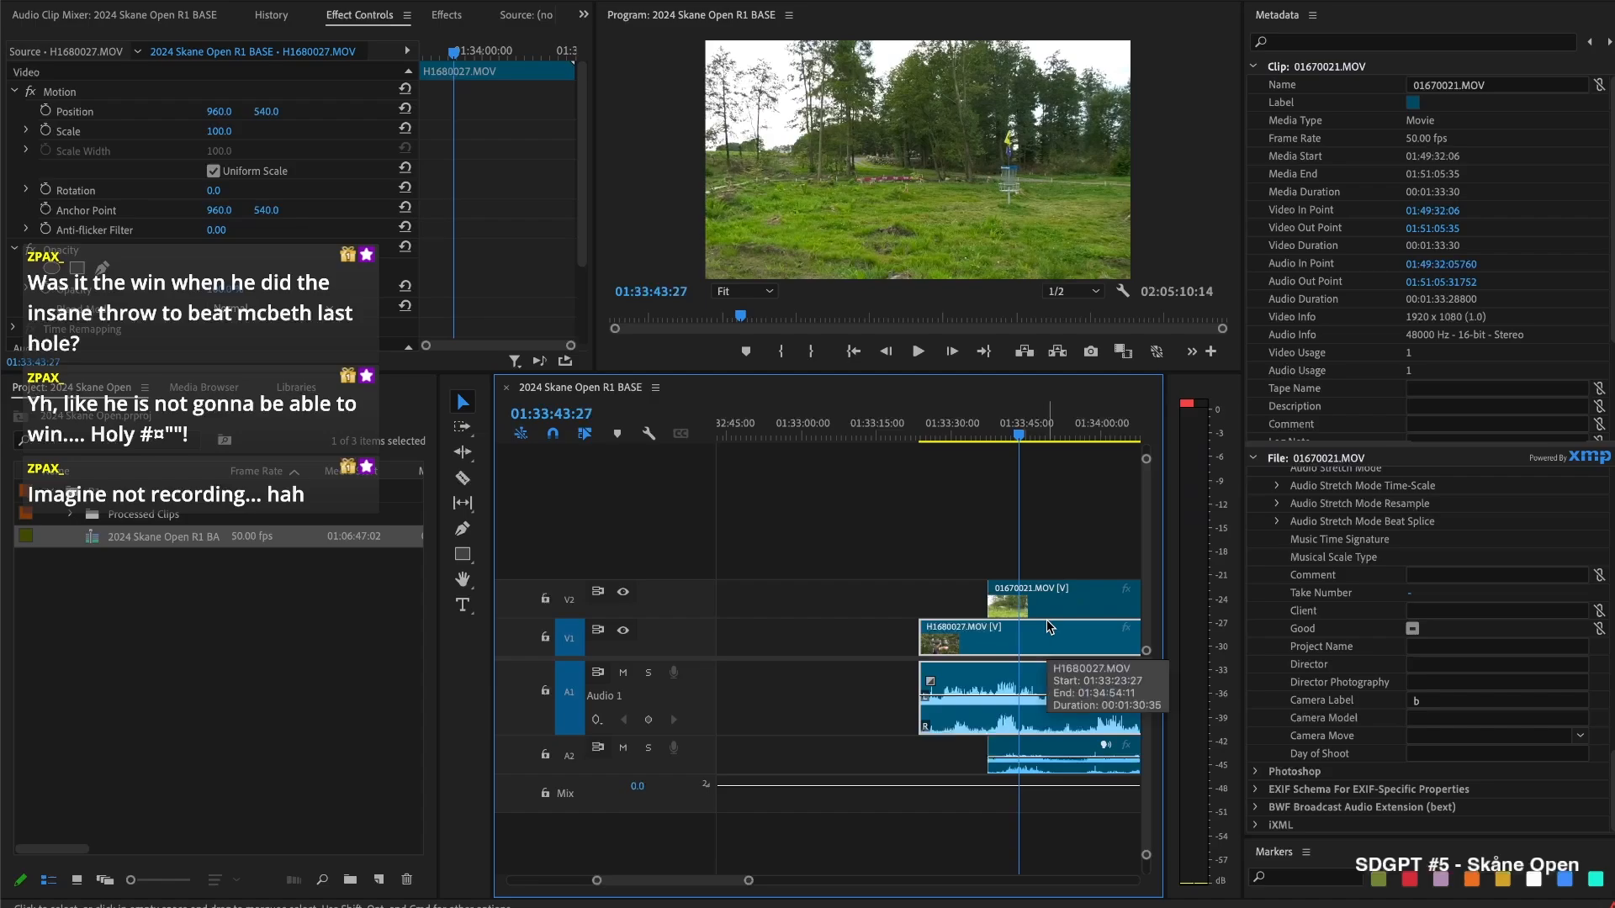
key(j)
key(k)
key(super+shift+k)
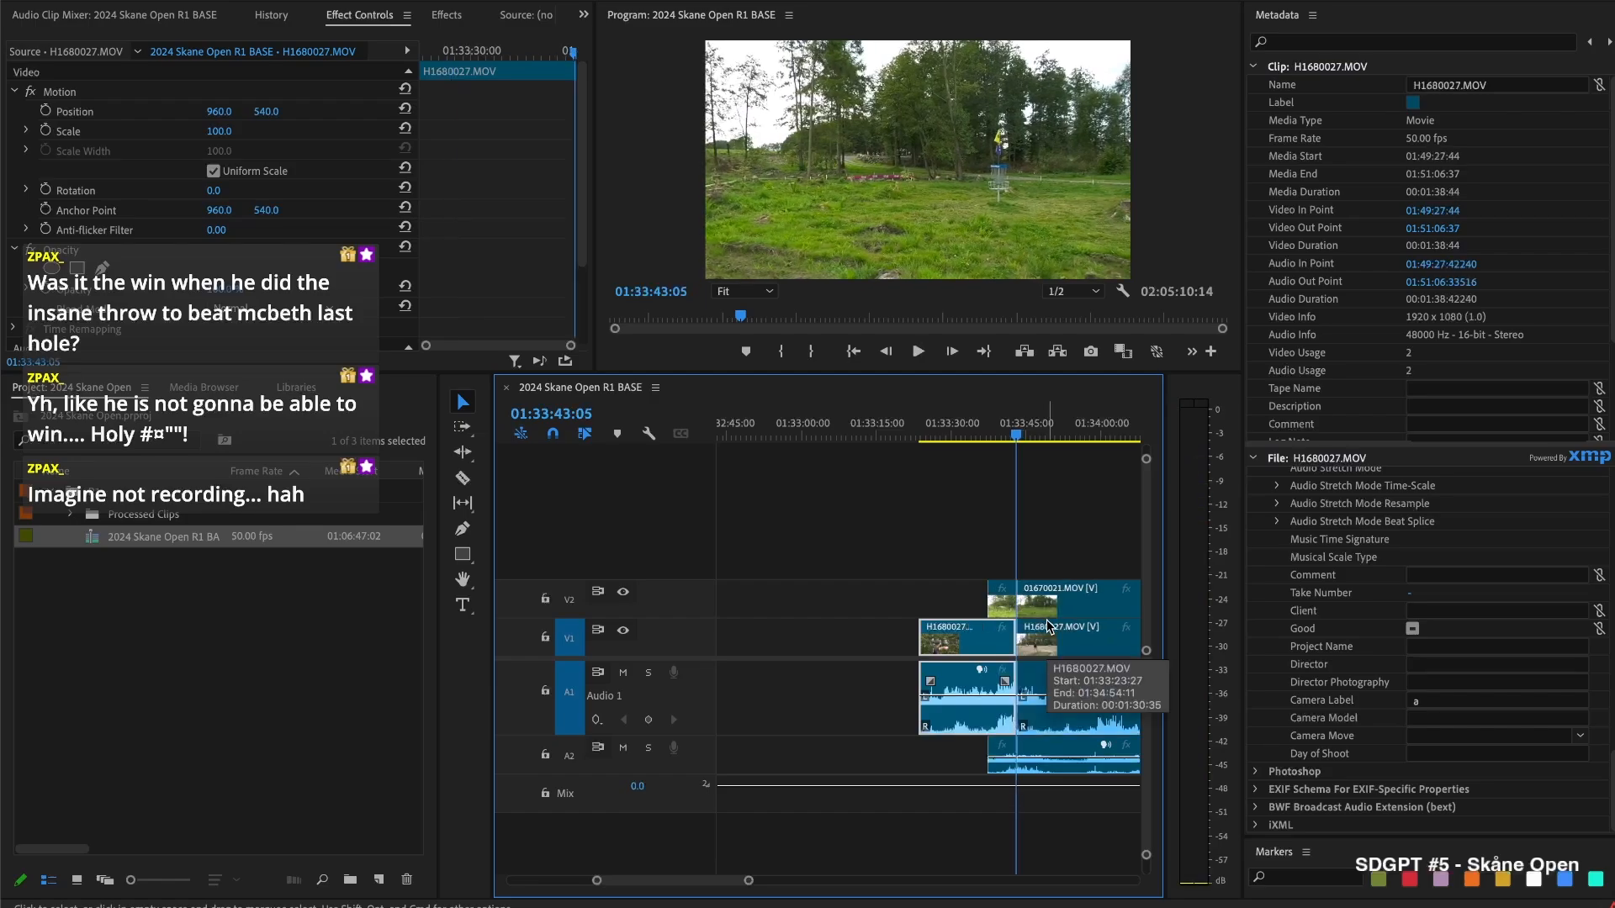
Trim the start of the remaining 01670021.MOV to about 01:34:09, and delete the H1680027.MOV section between 01:33:43:05 and 01:33:47:42
drag(1021, 597, 1094, 596)
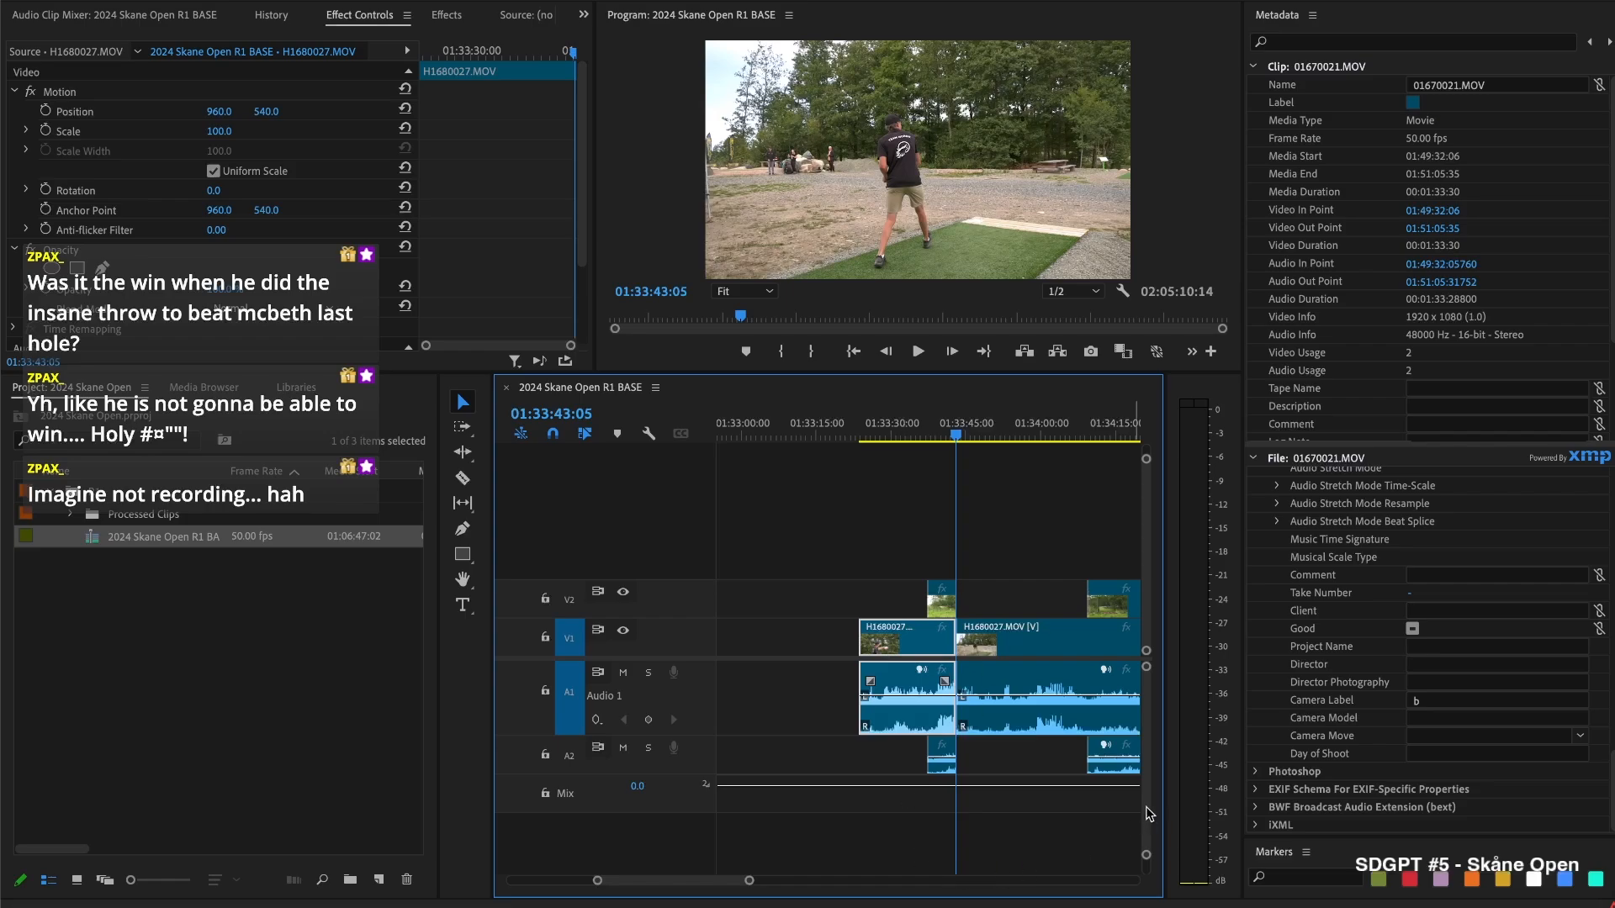
key(space)
key(space)
mouse_move(969, 432)
mouse_down()
mouse_move(993, 432)
mouse_move(980, 436)
mouse_up()
key(ctrl+k)
key(BackSpace)
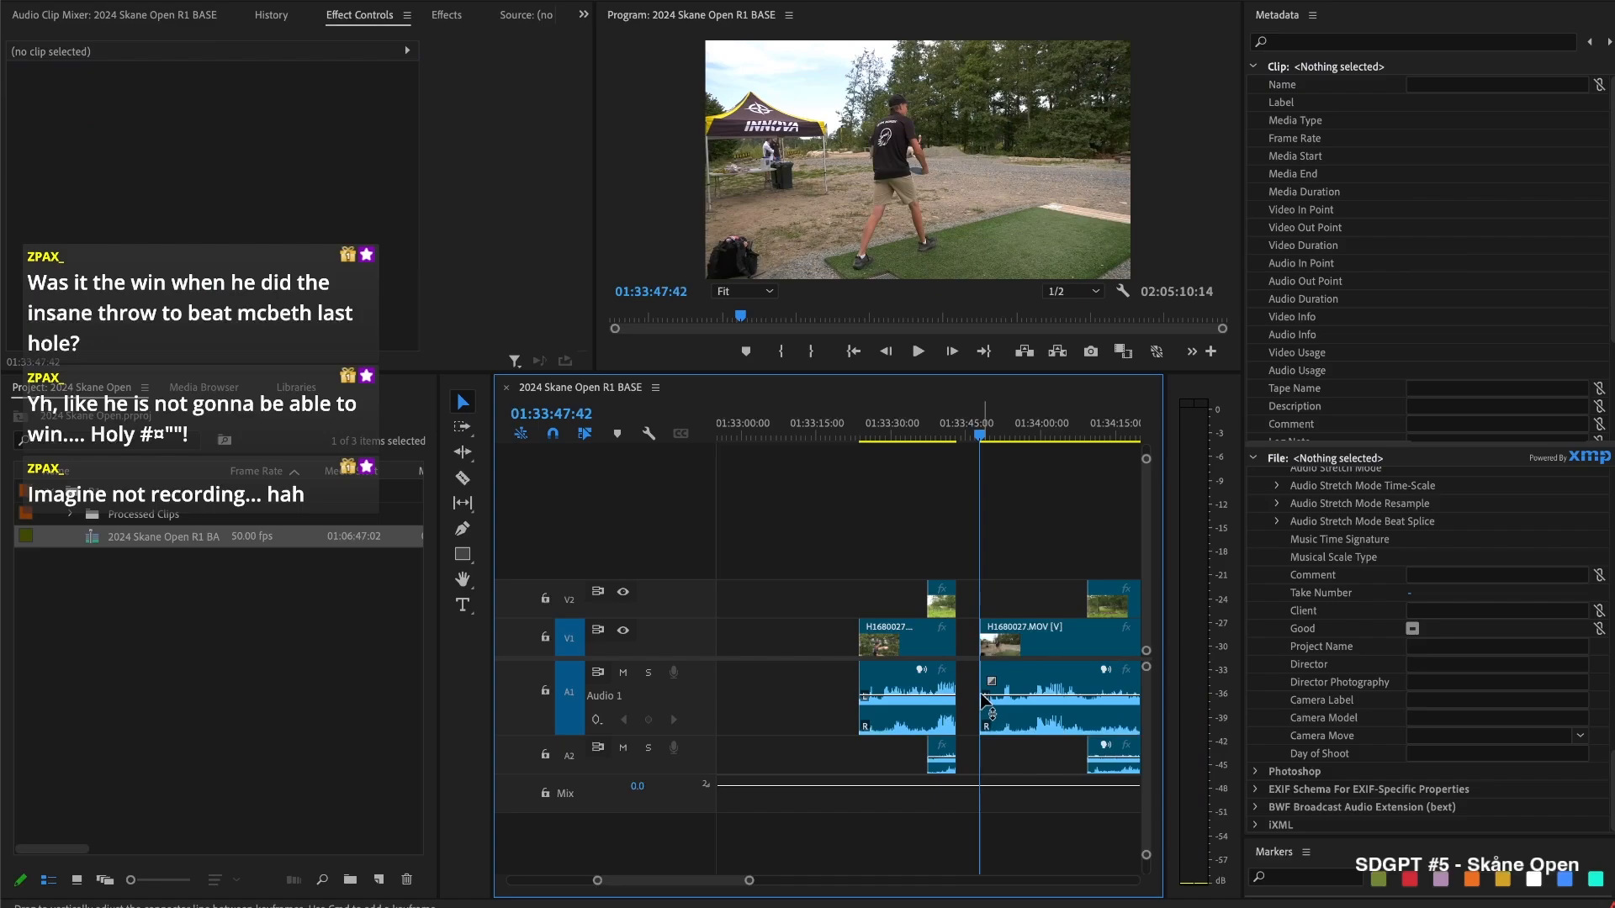
Ripple delete the V1 gap between the first two H1680027.MOV clips and play the second one from its start
click(967, 648)
key(BackSpace)
key(Up)
key(space)
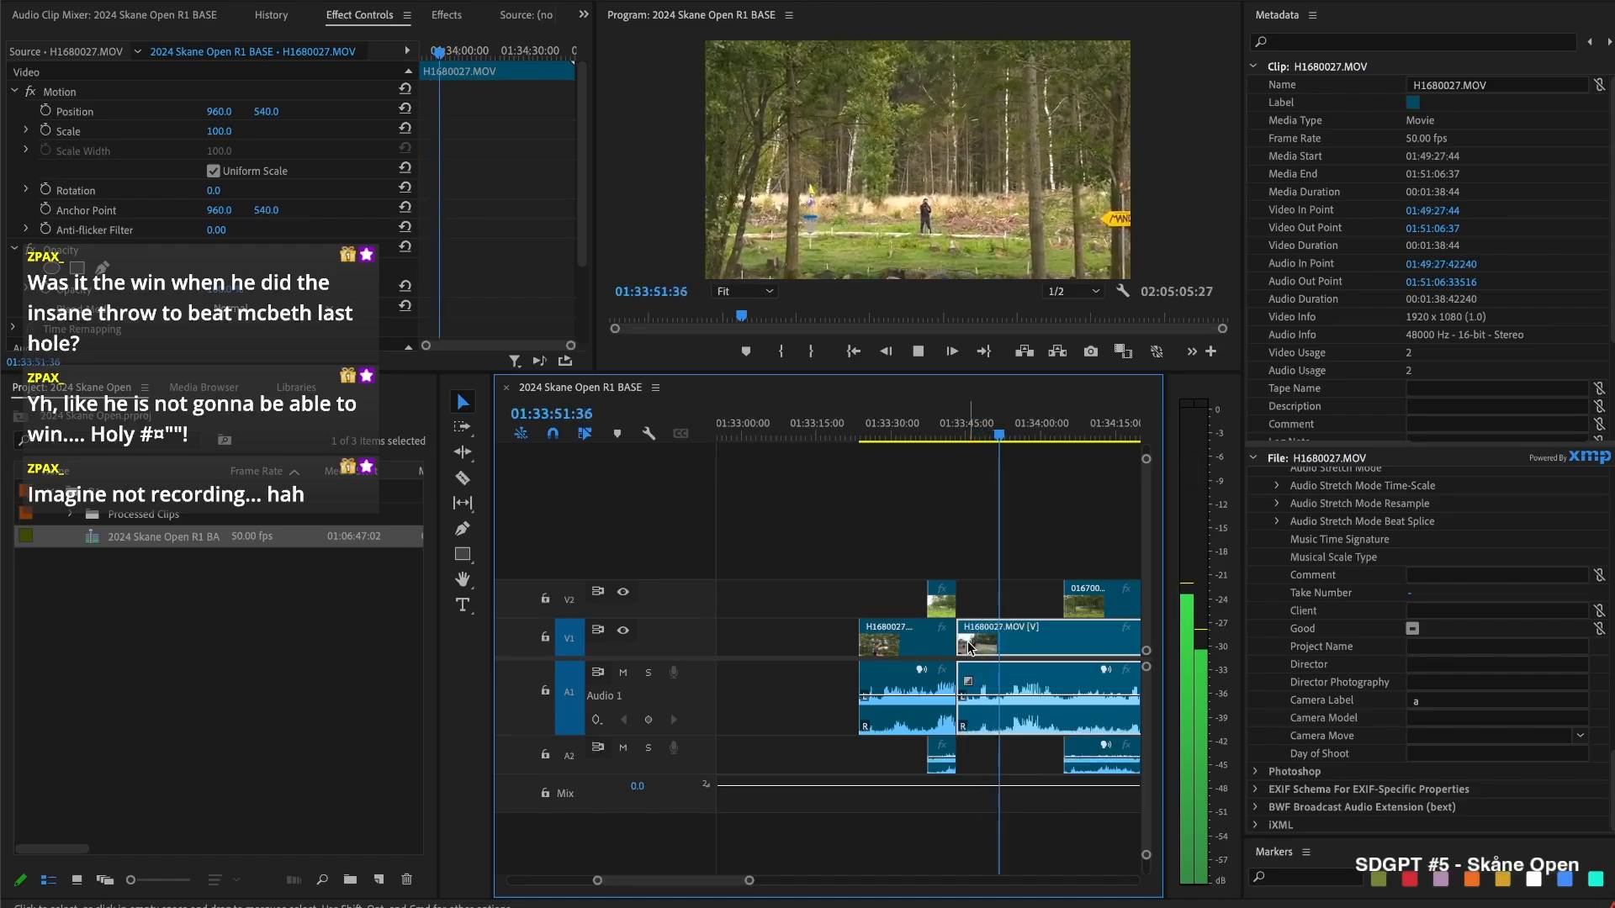
Trim the start of the second 01670021.MOV clip to about 01:33:53 and cut the clips on all tracks at 01:34:00:15
key(space)
drag(1072, 589, 1012, 609)
key(space)
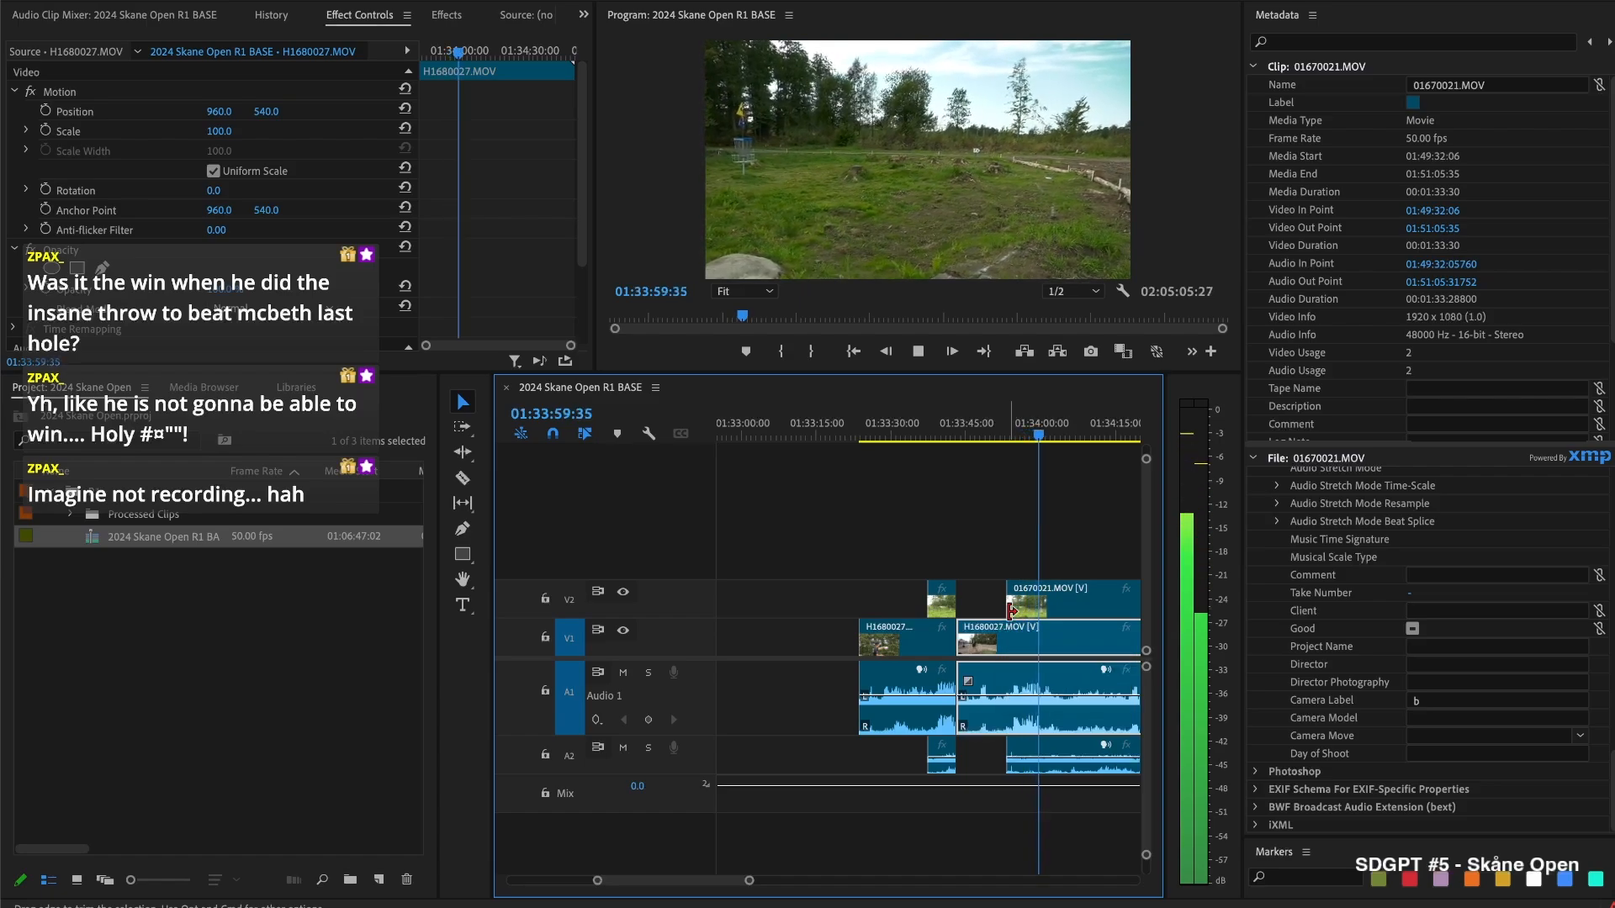
key(space)
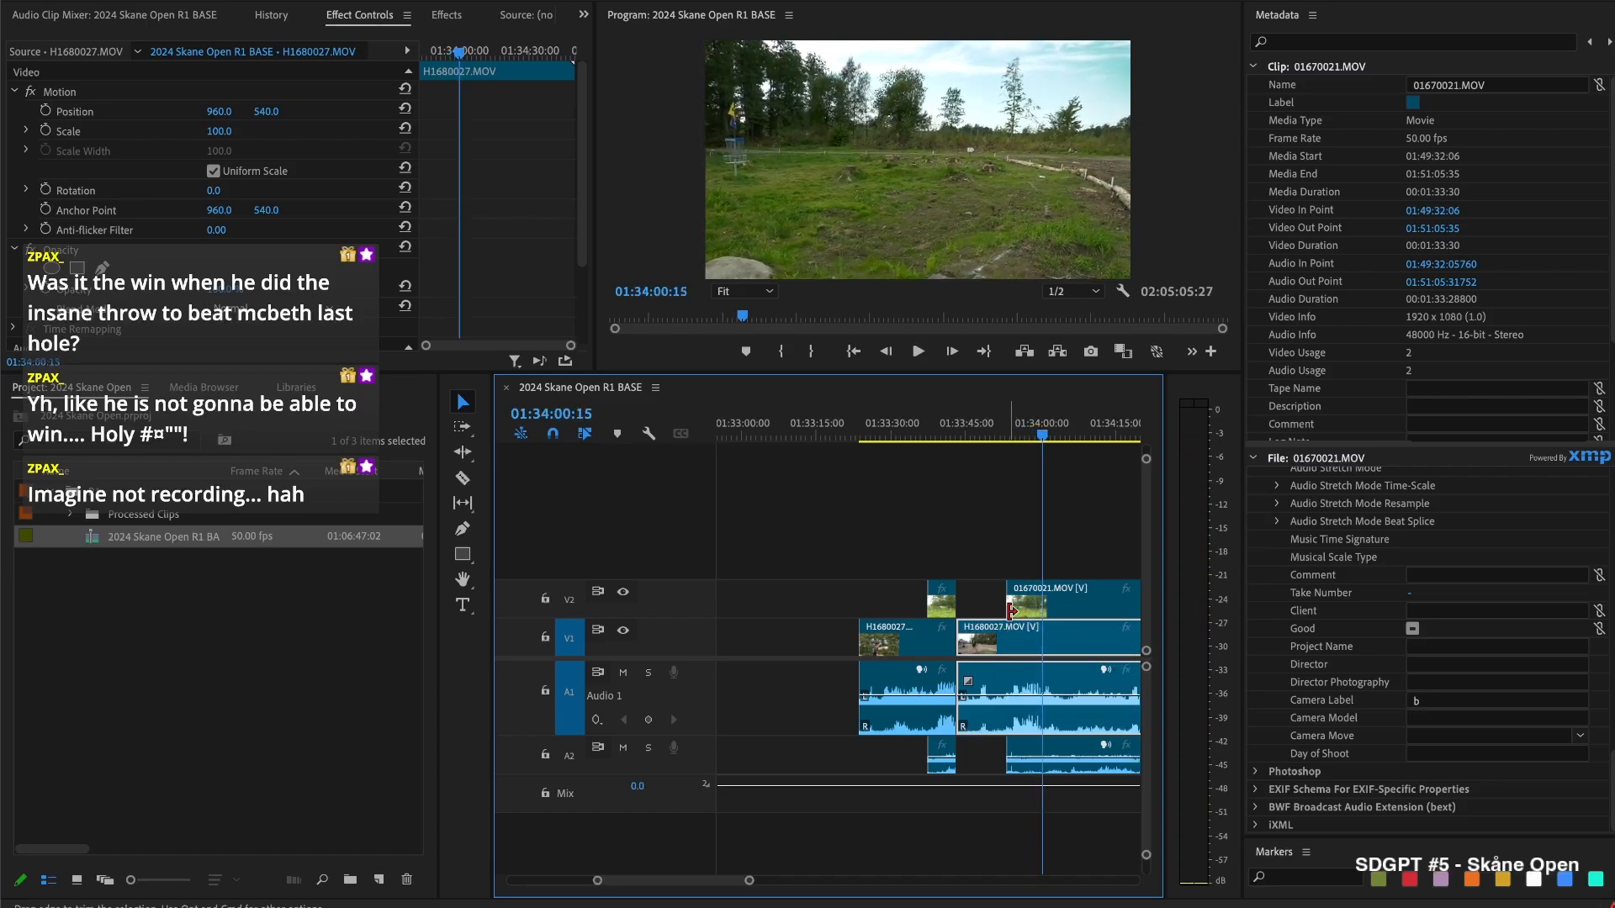
key(shift+super+k)
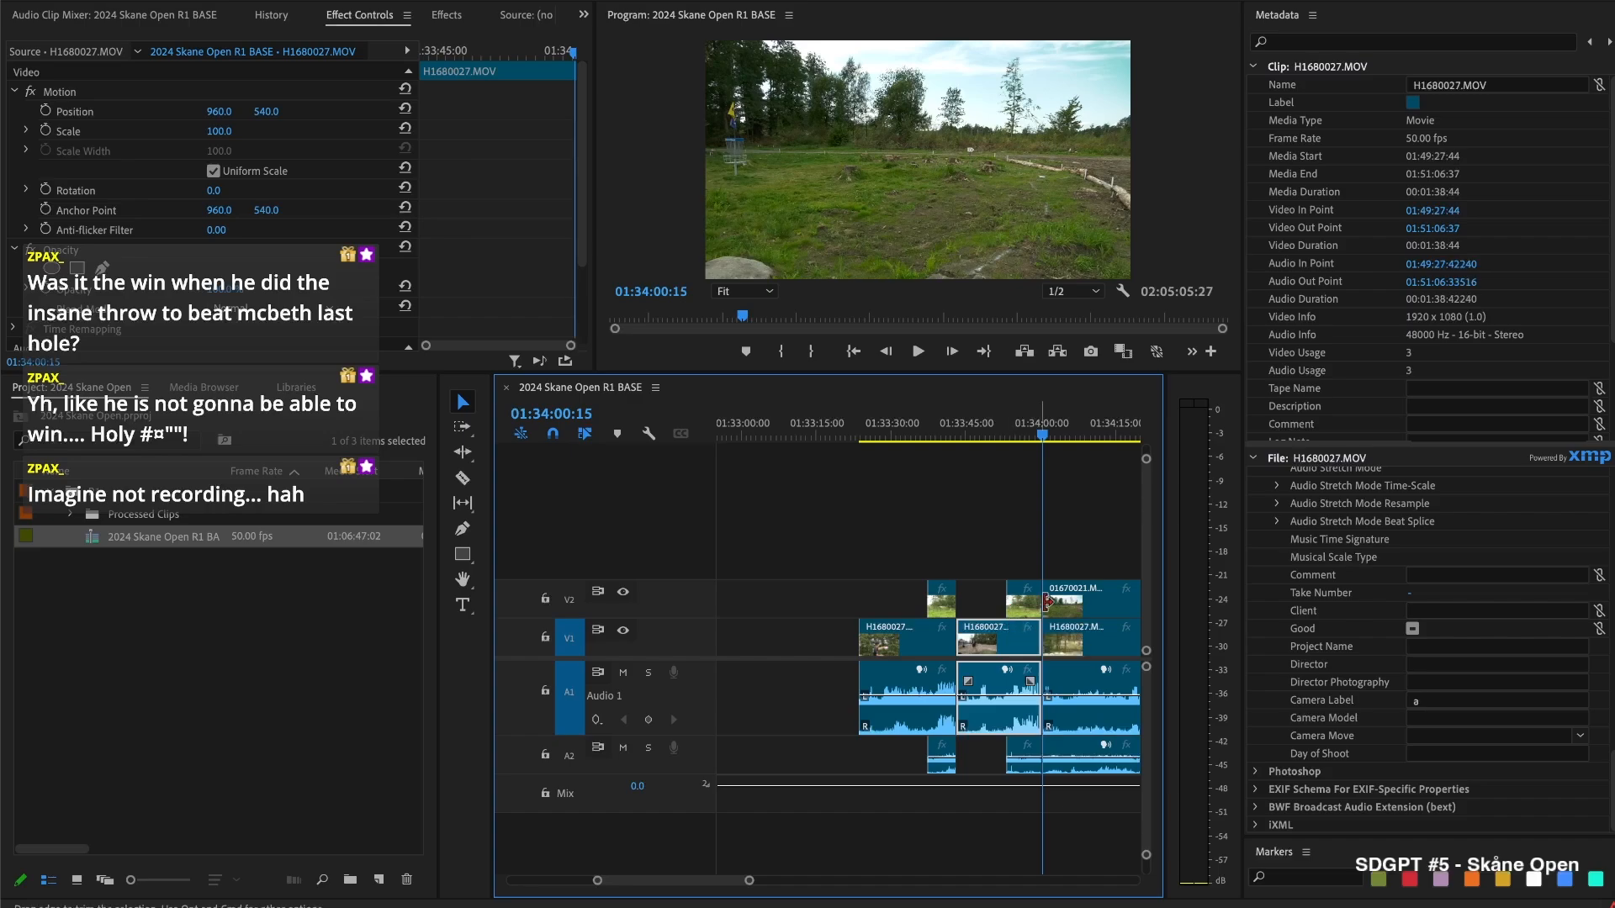
Move all clips after the 01:34:00:15 cut to about 01:34:43 and play the end of the second throw from 01:33:58:01
drag(1061, 599, 1094, 633)
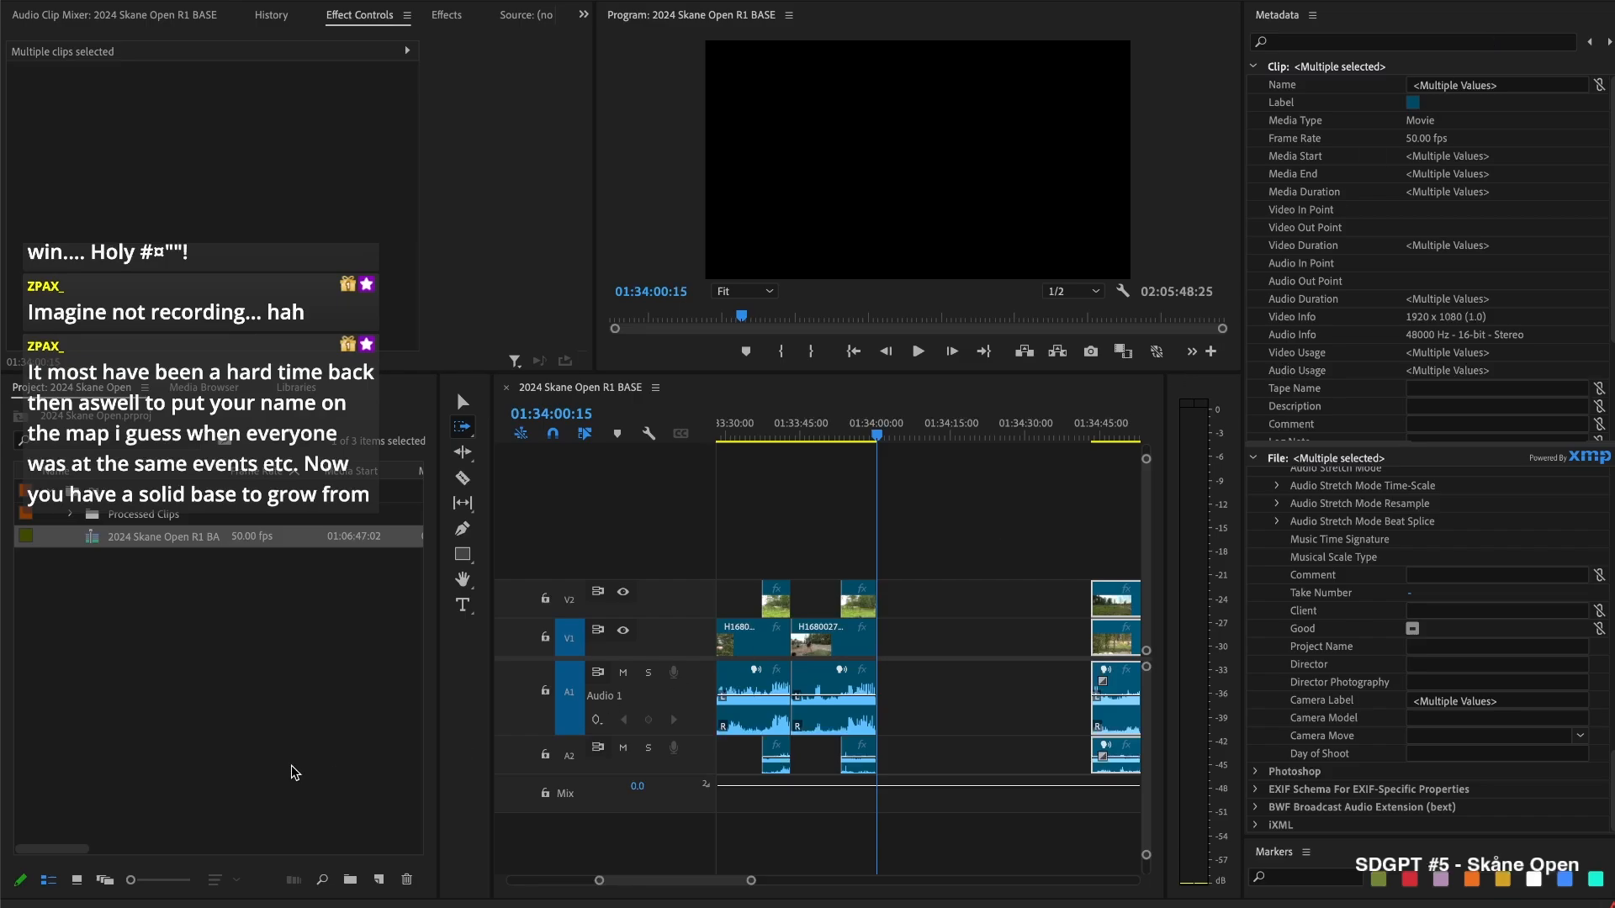
click(766, 858)
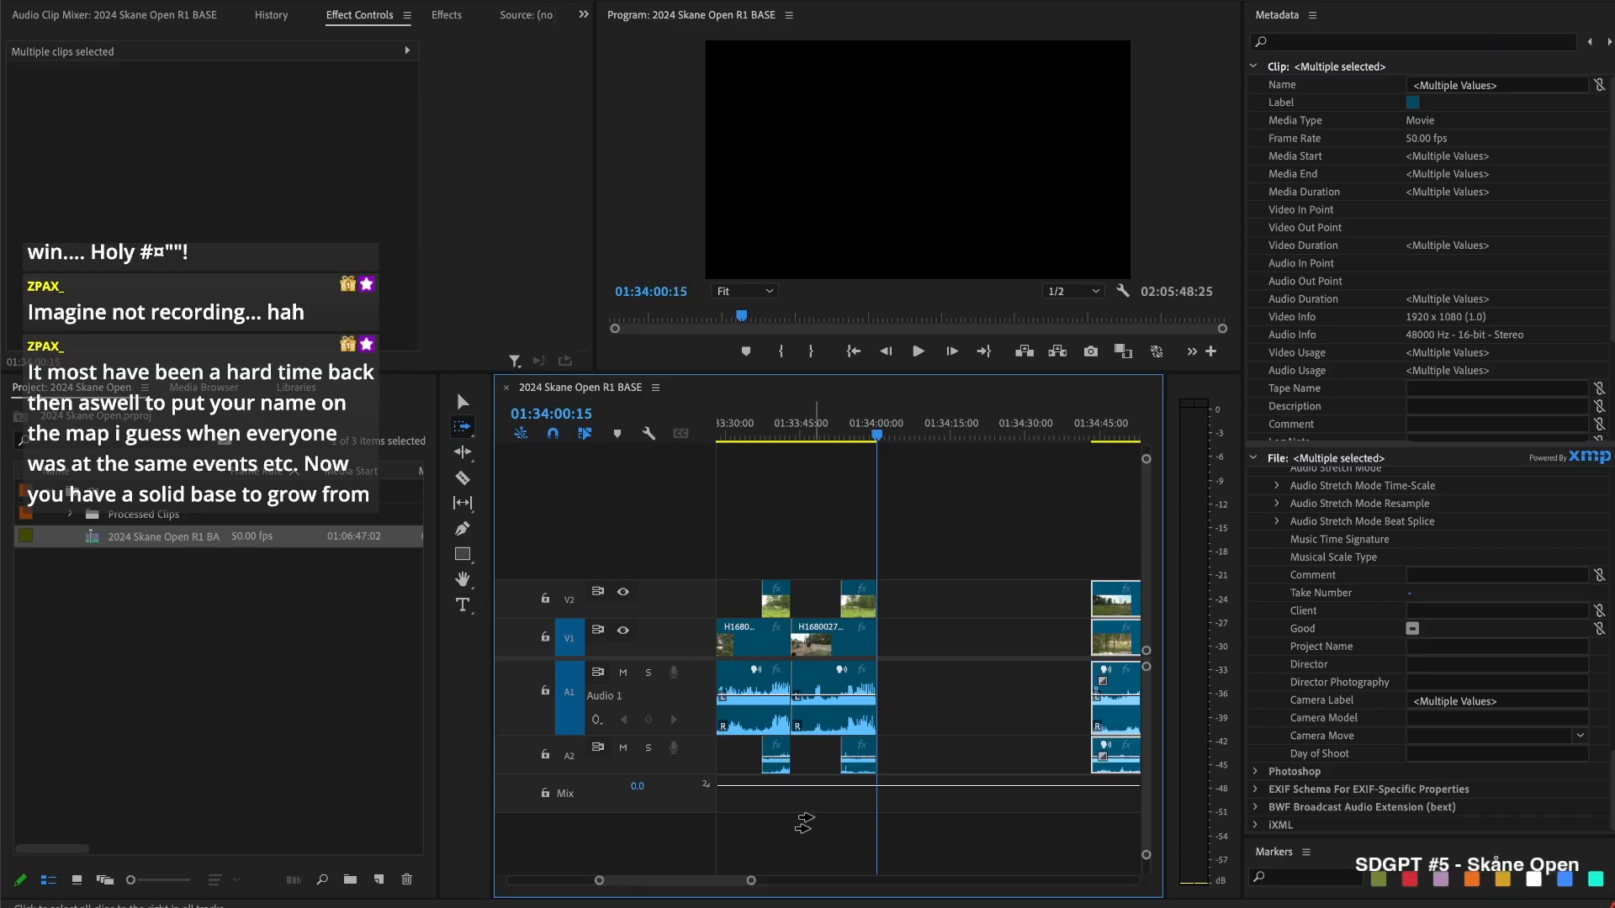
click(870, 427)
click(864, 435)
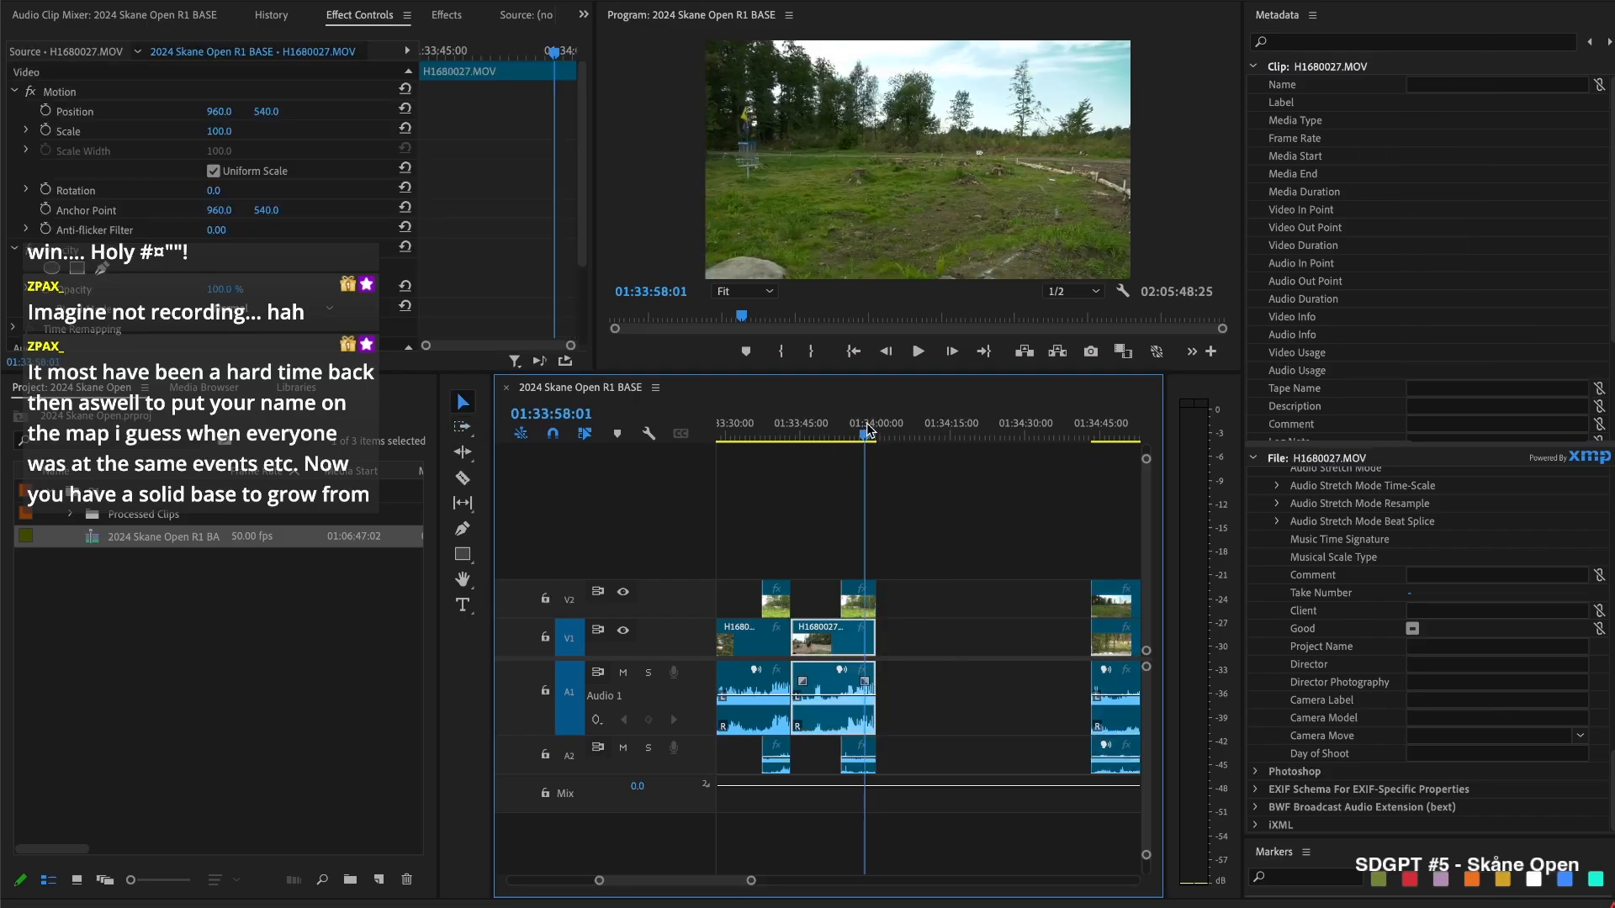
key(space)
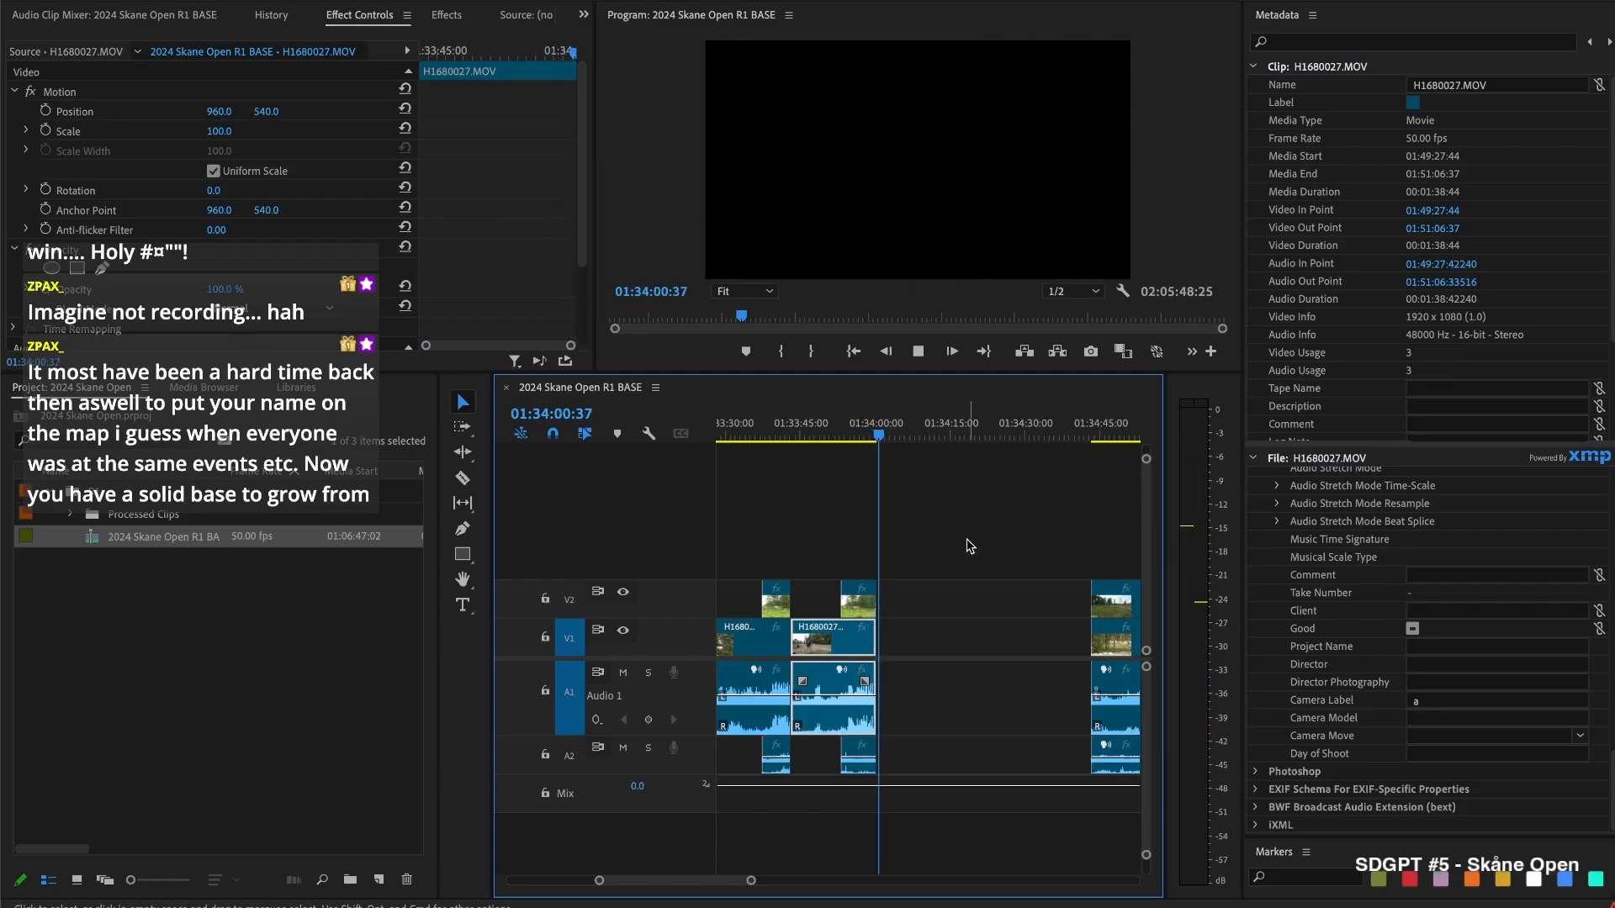
key(space)
Duplicate the second throw's V1 and V2 clips with their audio and place the copy directly after it at 01:34:00:15
scroll(967, 626, right, 3)
click(927, 450)
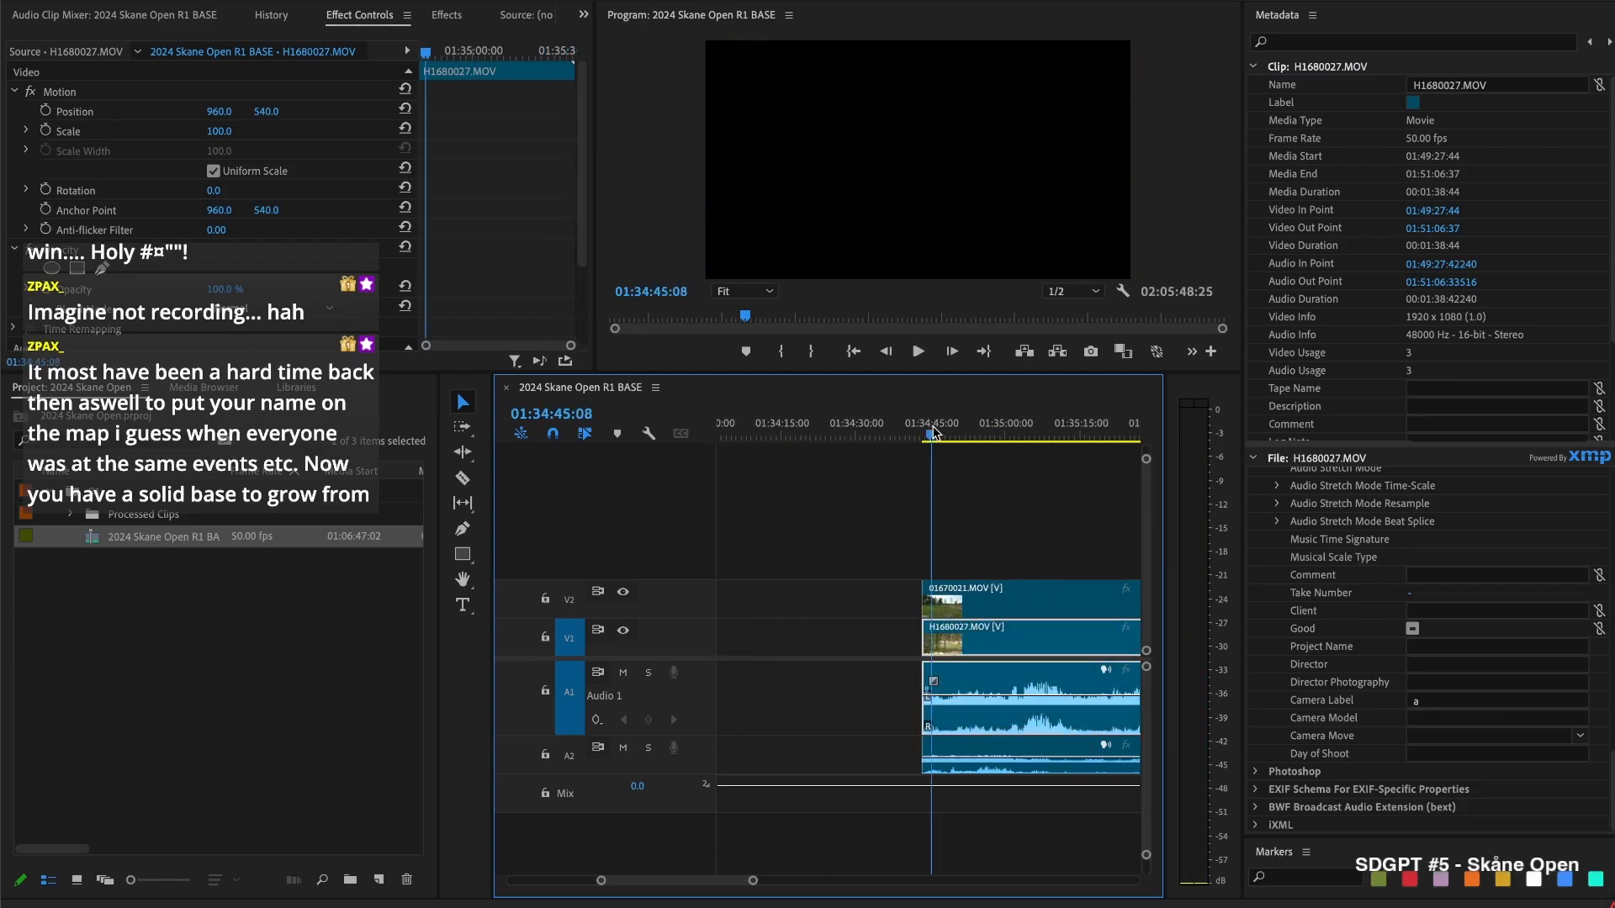
scroll(966, 606, left, 3)
drag(946, 539, 893, 717)
click(1001, 543)
click(980, 413)
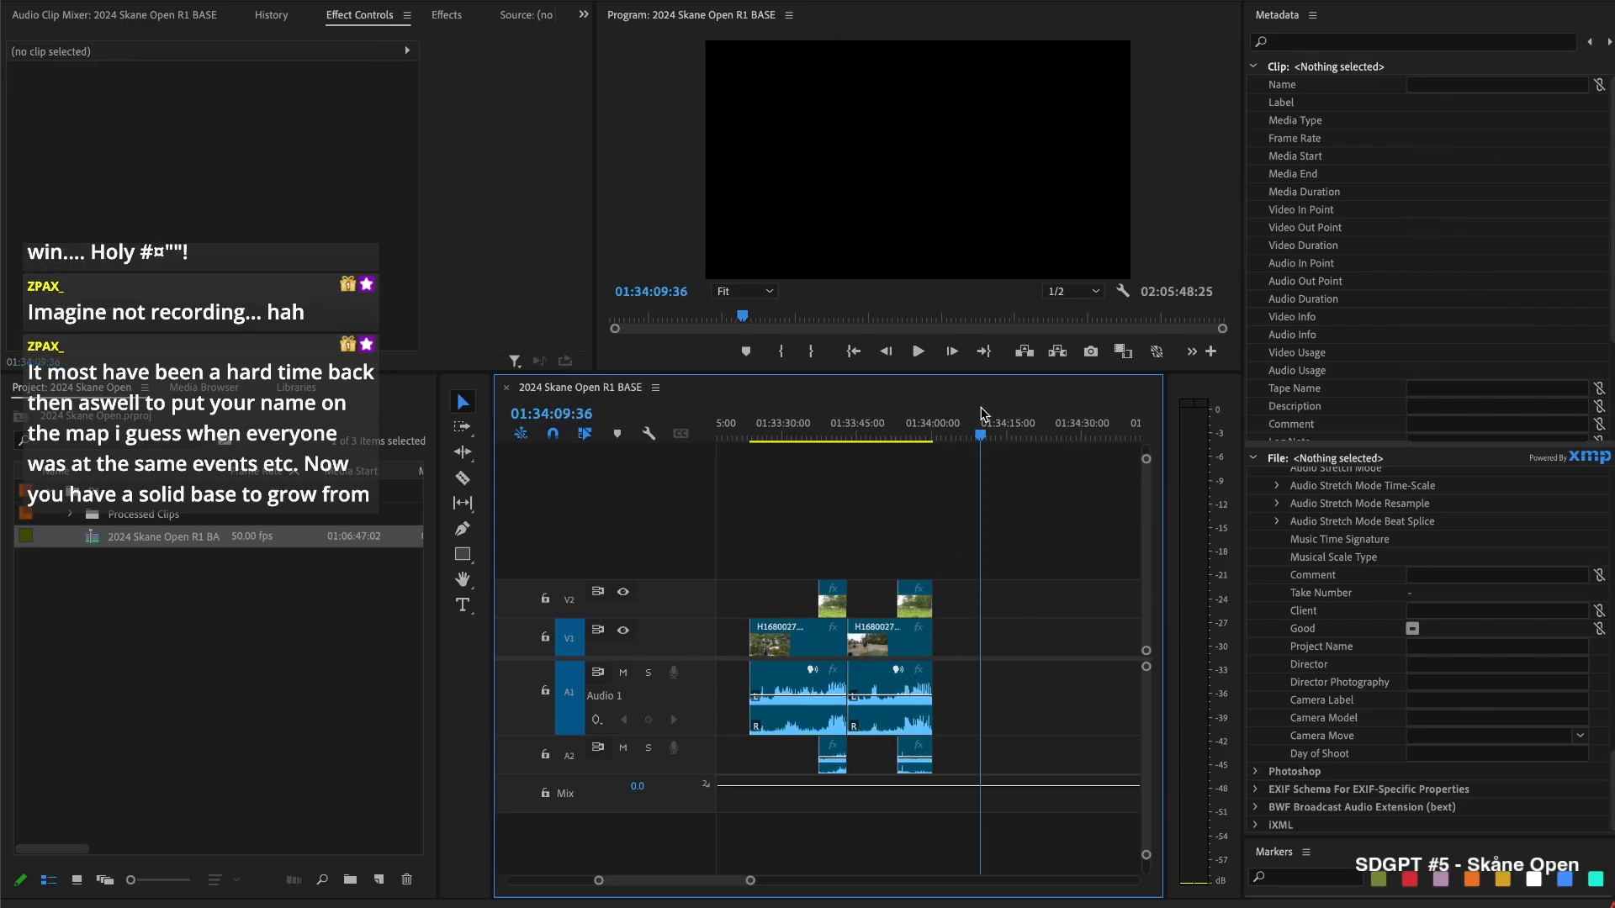
key(Up)
key(ctrl+v)
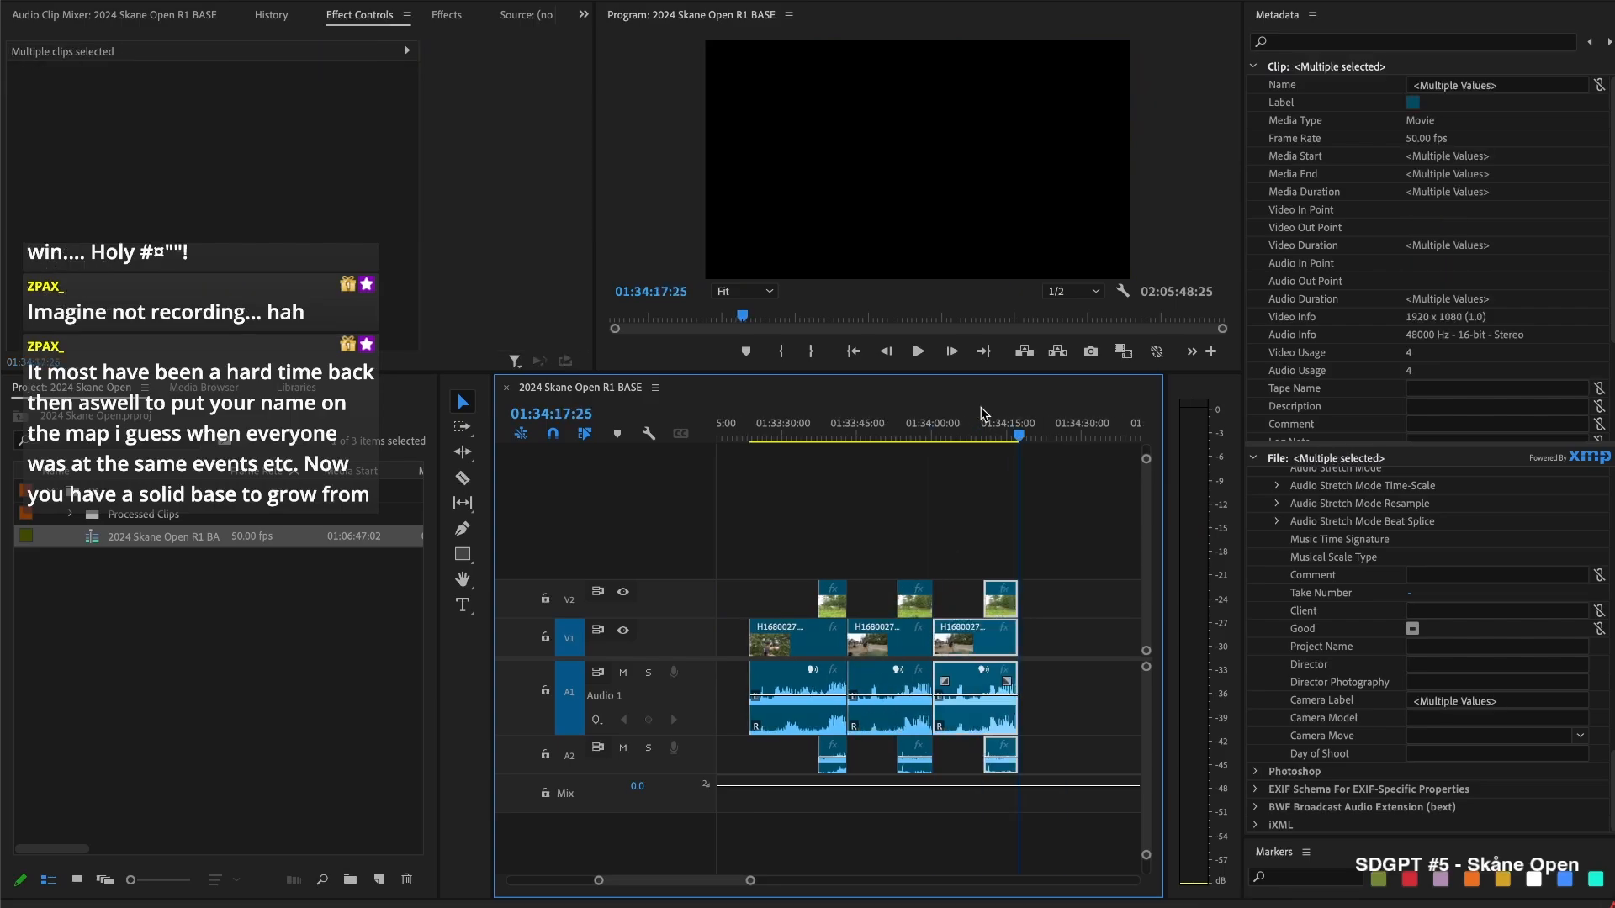
click(979, 489)
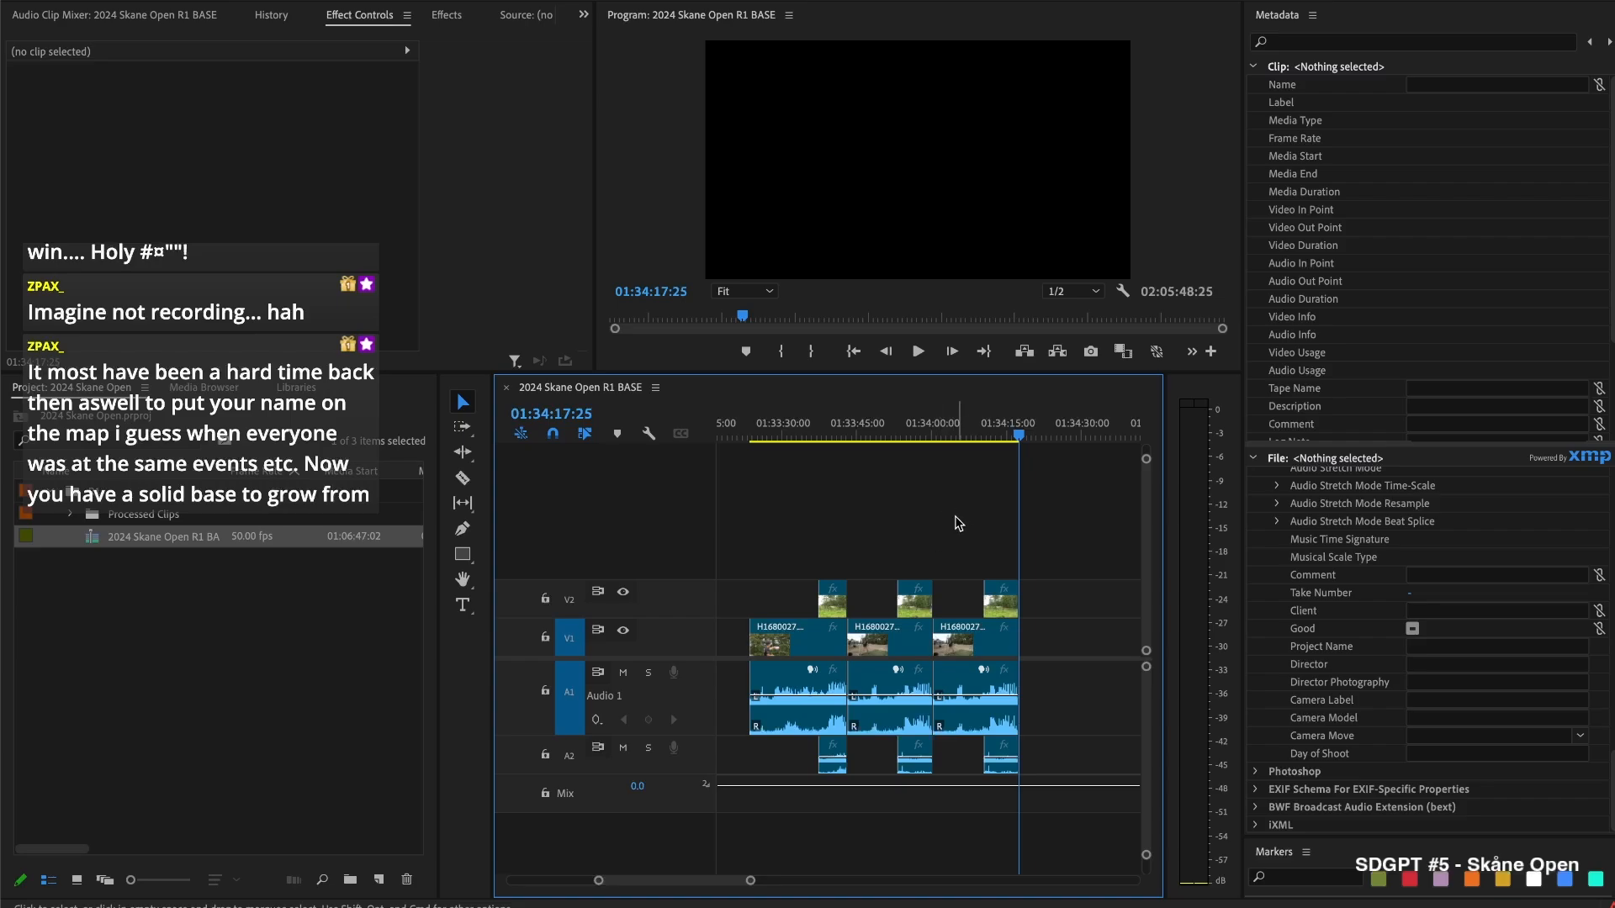
Extend the third throw's V2 clip back to 01:34:02:42, trim the V1 clip to match and move both against the preceding clips
scroll(959, 524, down, 3)
drag(879, 424, 834, 432)
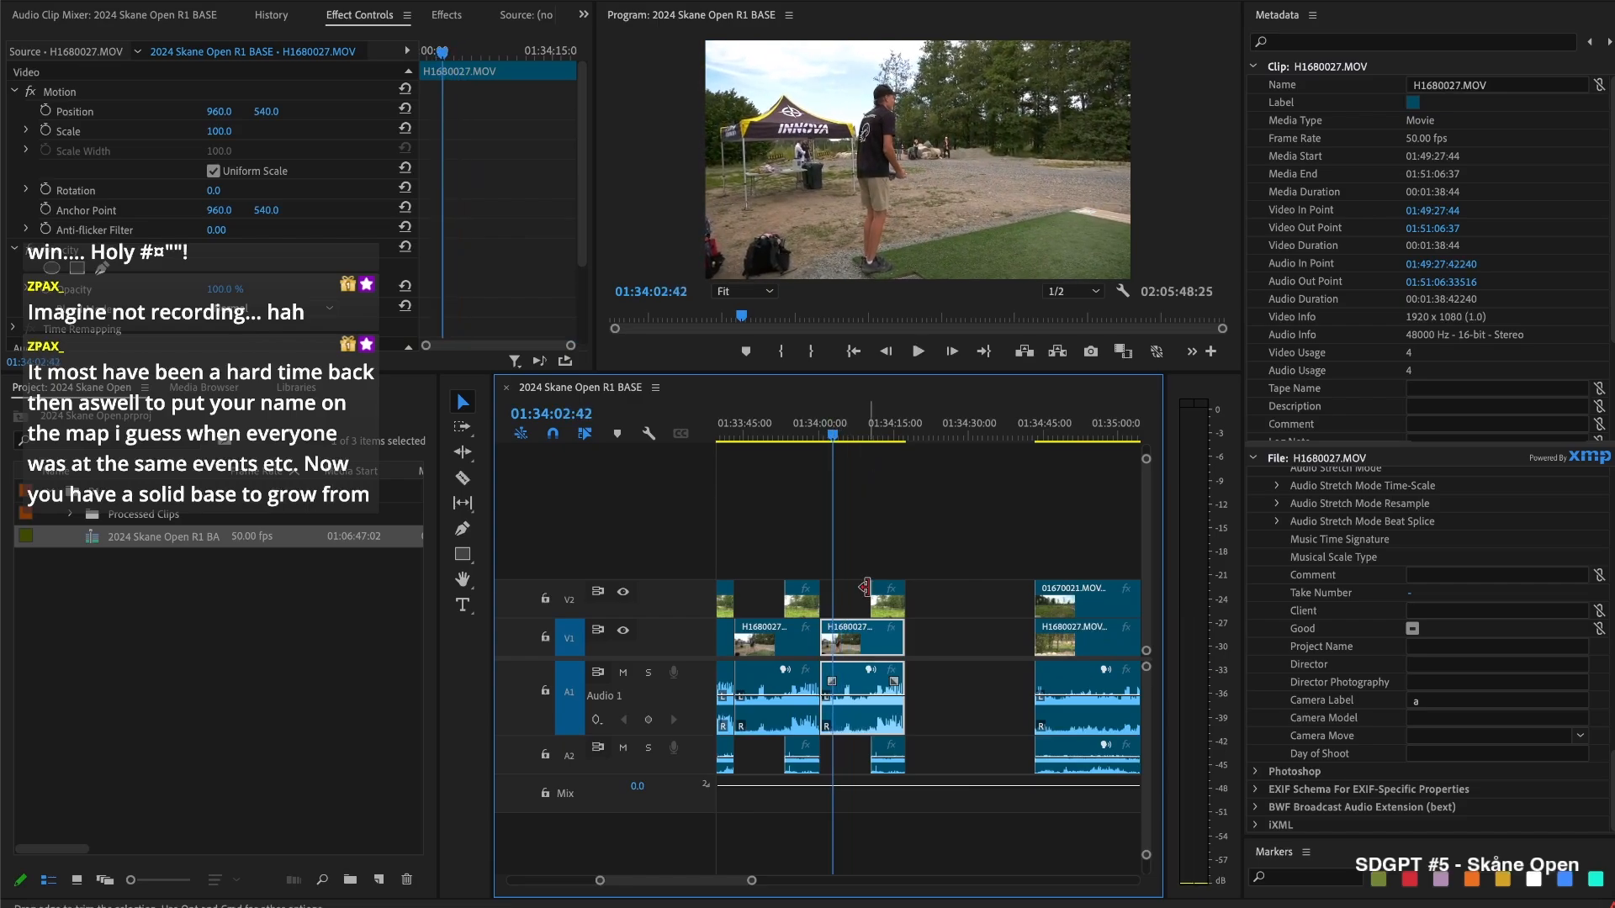
drag(866, 600, 841, 638)
drag(861, 513, 859, 652)
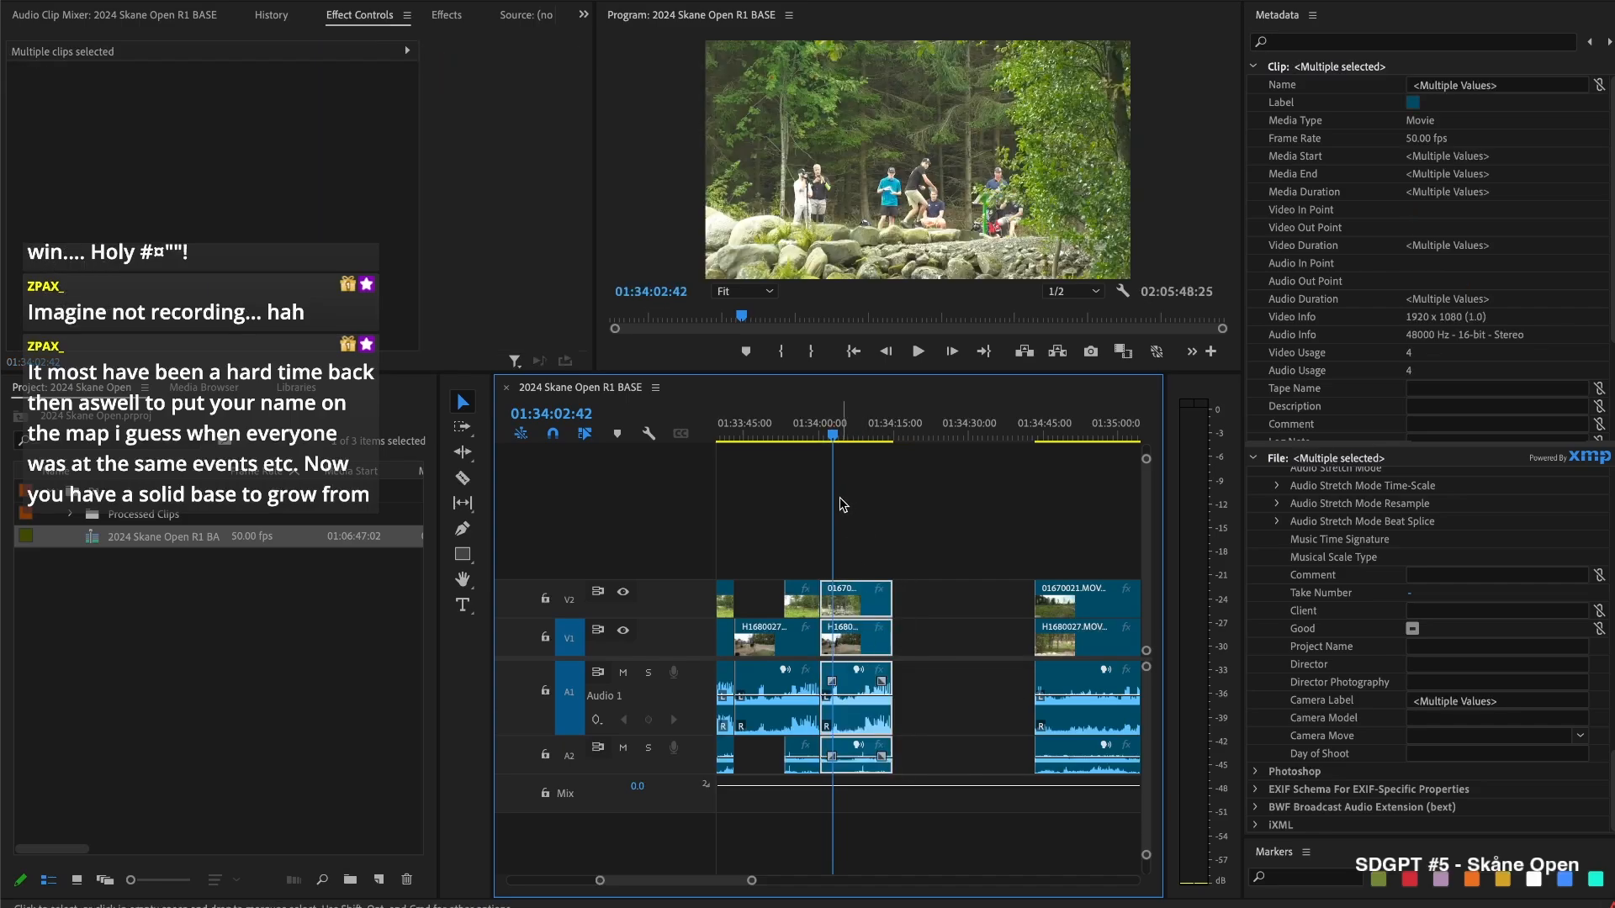
Set the label colour of the second and third throw's video and audio clips to Blue
click(846, 504)
drag(868, 533, 799, 679)
right_click(791, 645)
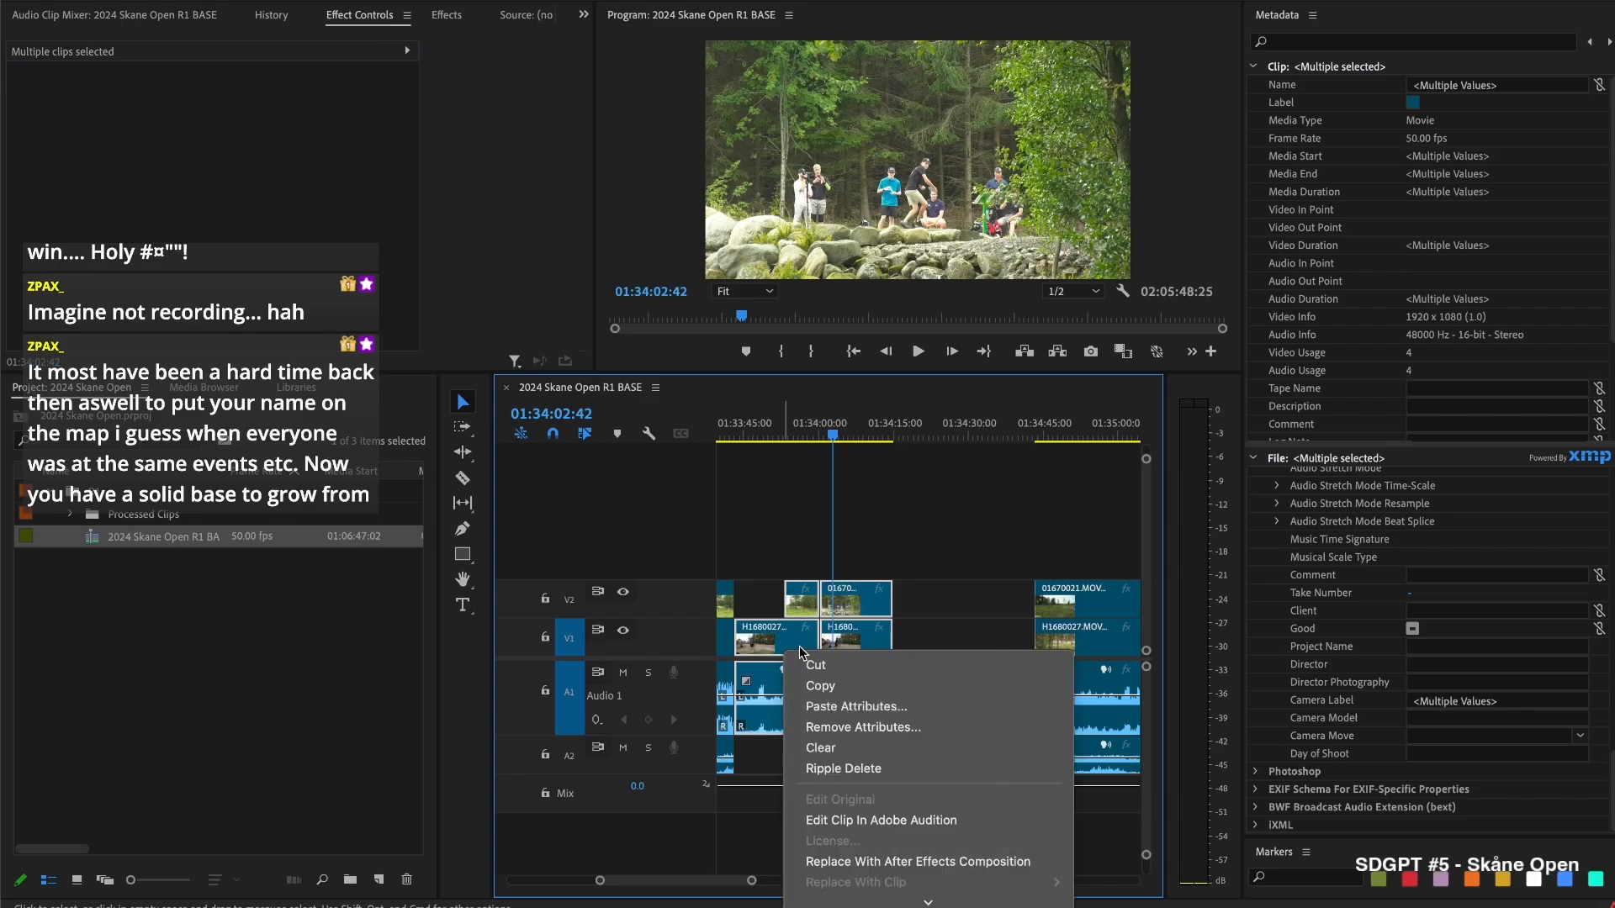
mouse_move(959, 381)
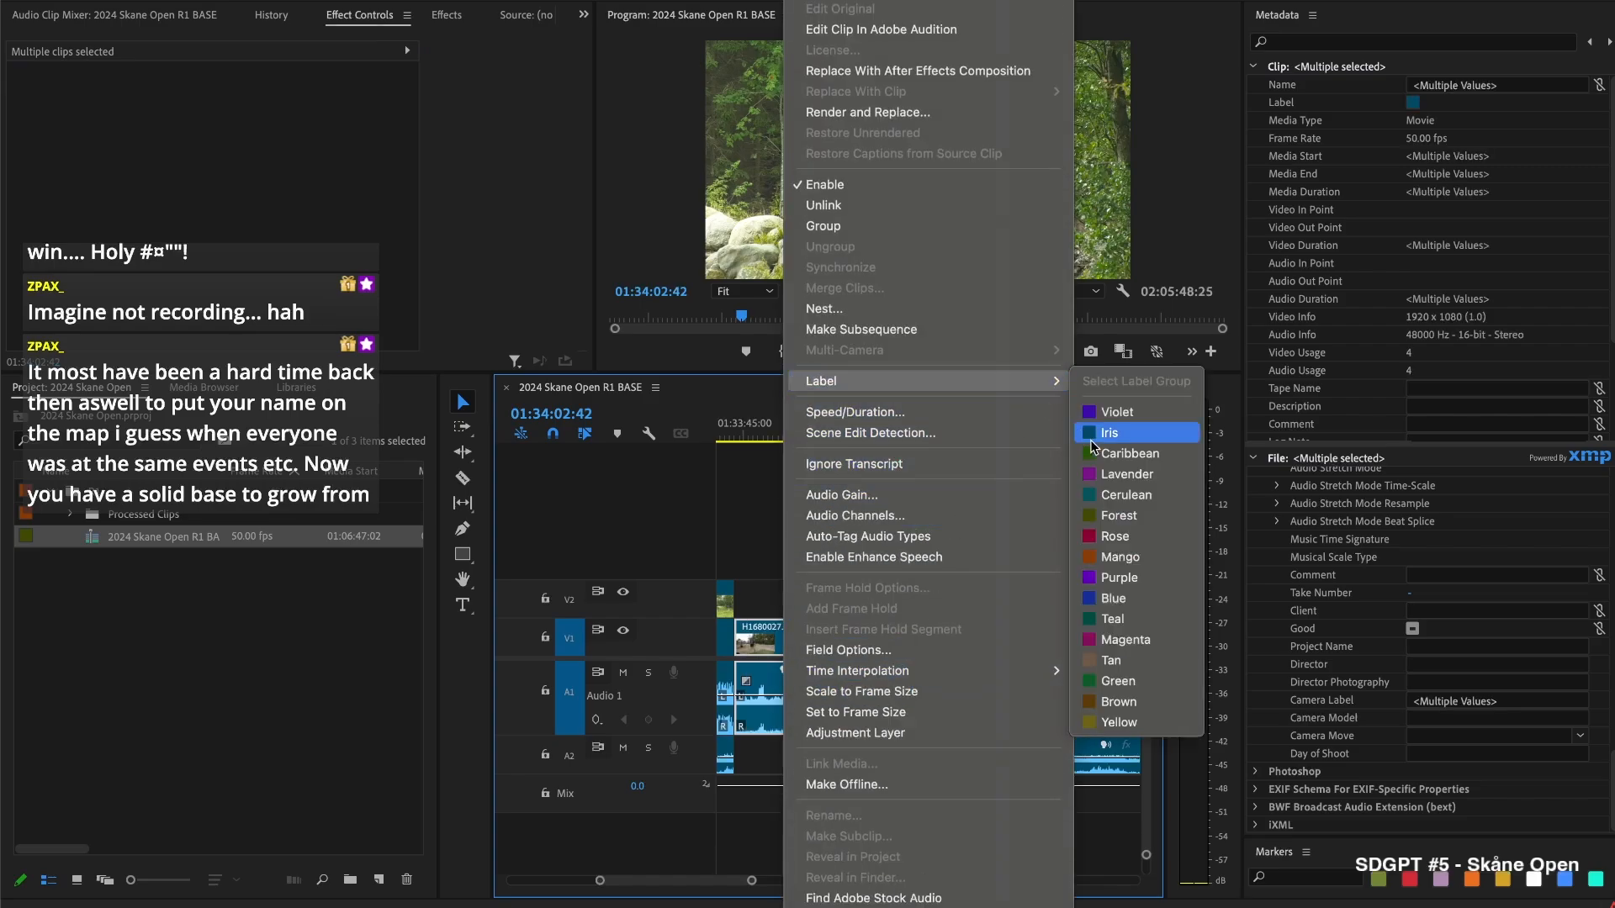
click(1118, 597)
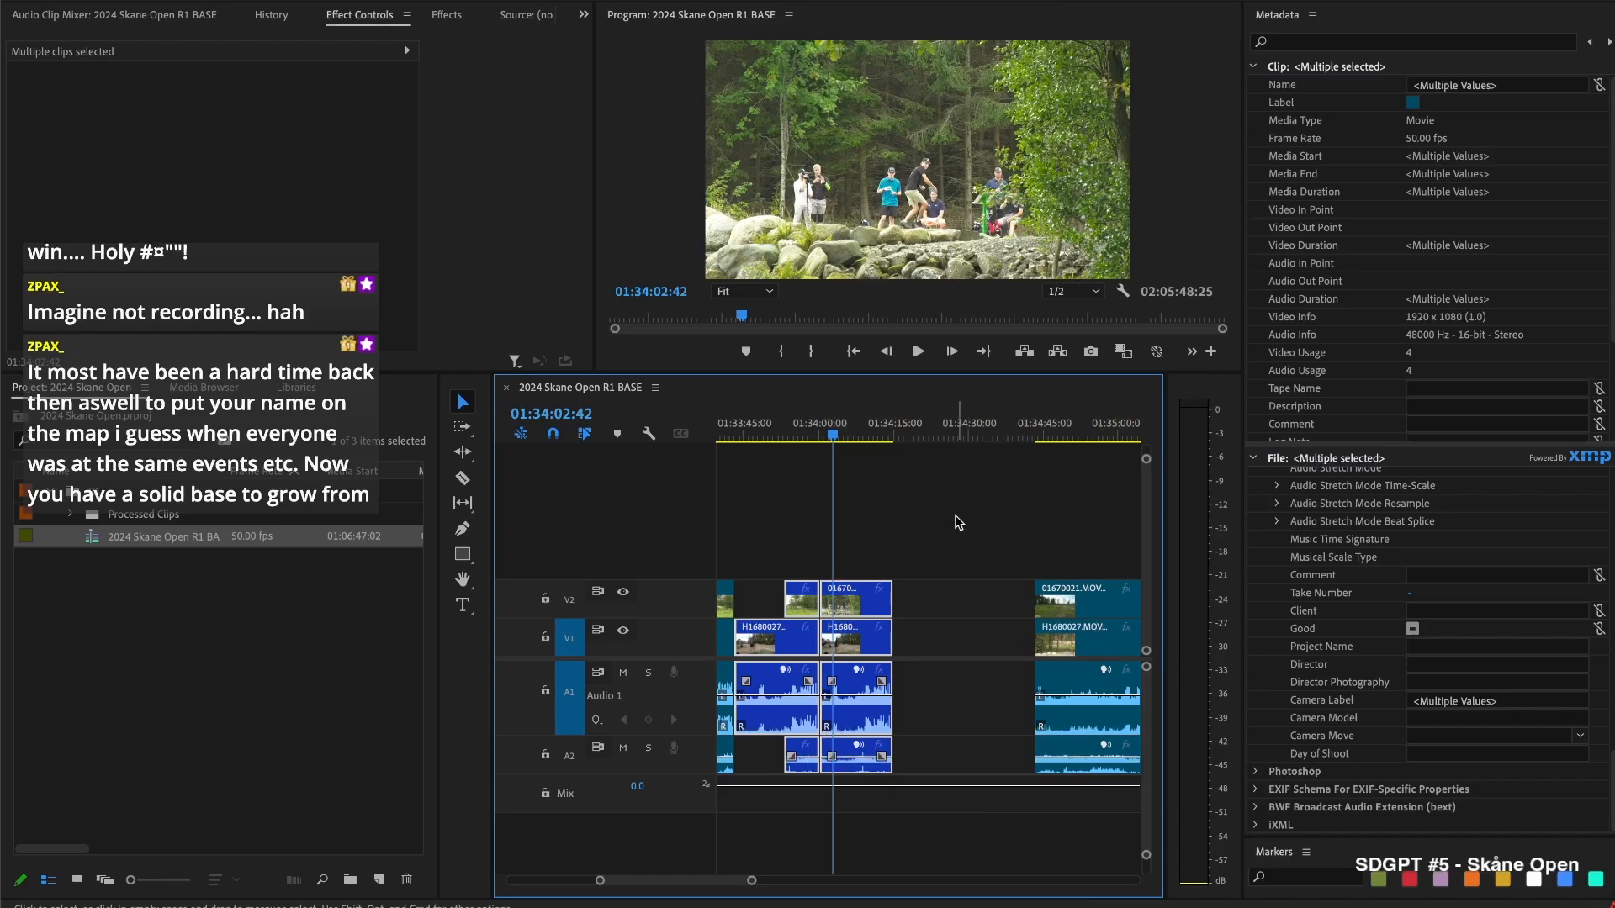
Close the gap after the blue third-throw clips and trim the following V2 clip's start forward to about 01:34:53
click(964, 523)
click(955, 600)
click(962, 641)
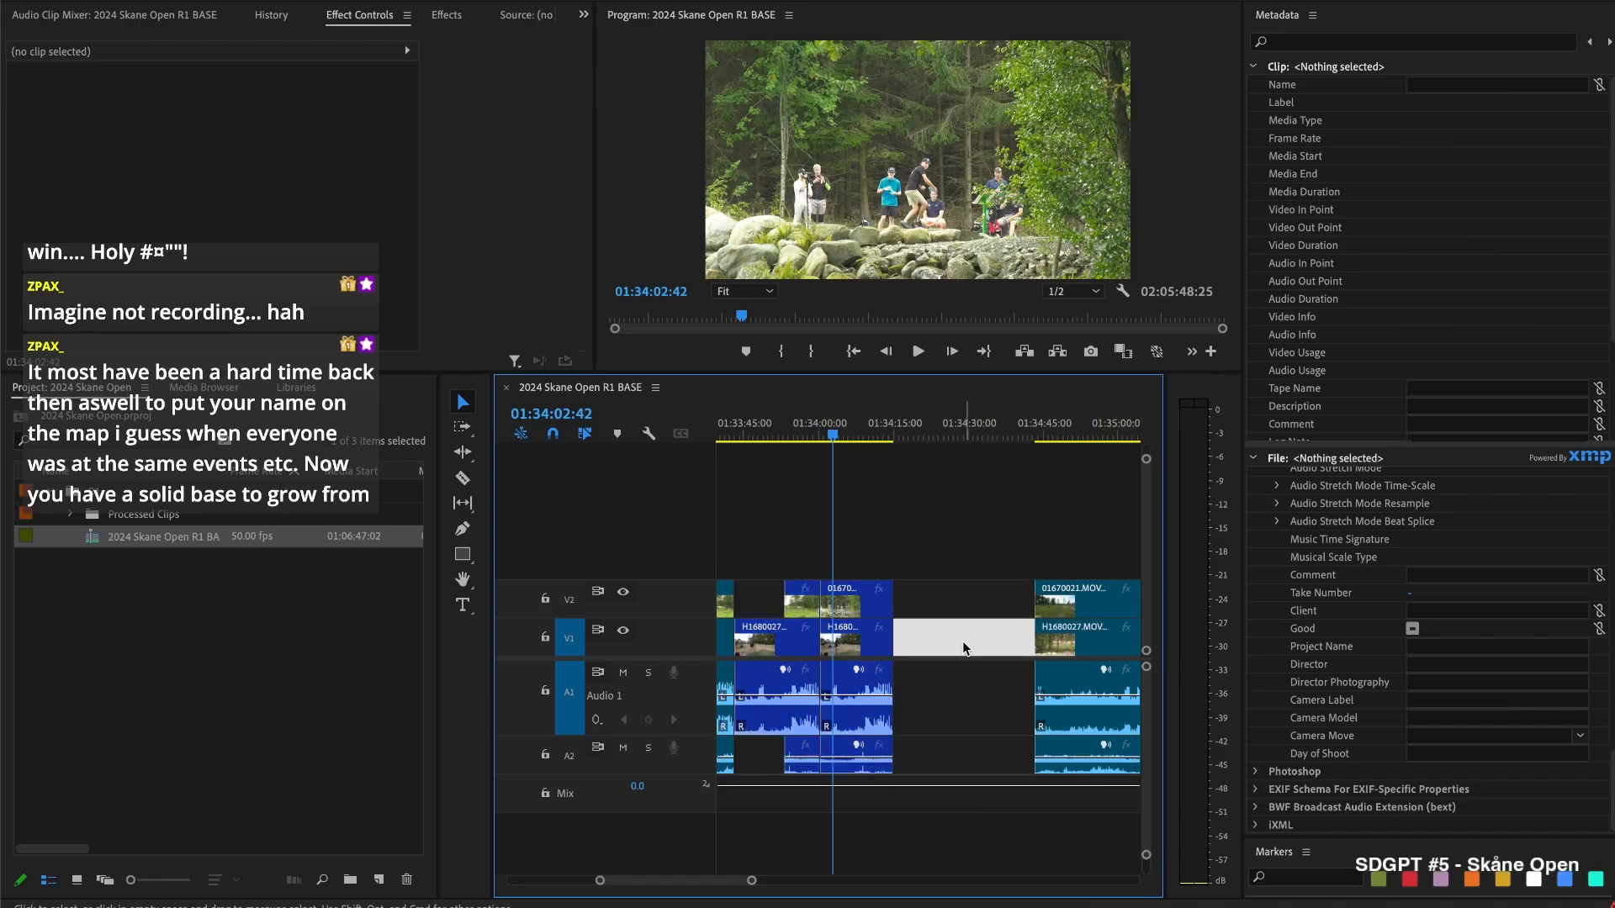
key(Delete)
scroll(964, 641, right, 3)
drag(790, 596, 980, 594)
Play from 01:34:00:05, trim the start of the next throw's V1 clip to 01:34:21:11 and close the resulting gap
drag(783, 431, 740, 435)
scroll(757, 441, left, 3)
click(824, 425)
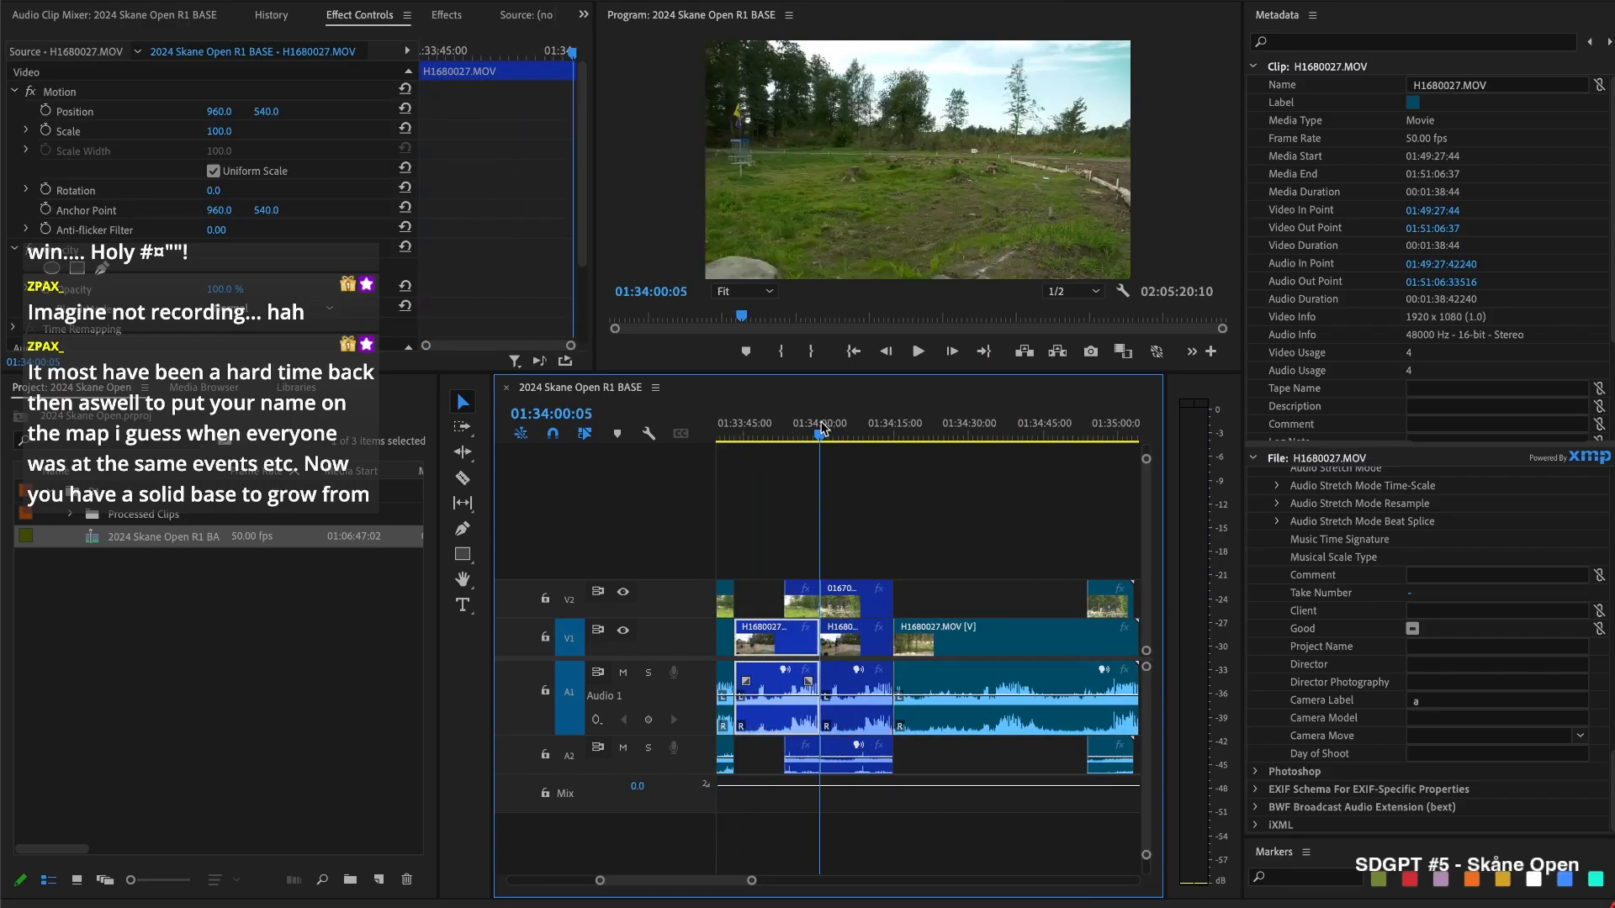
key(space)
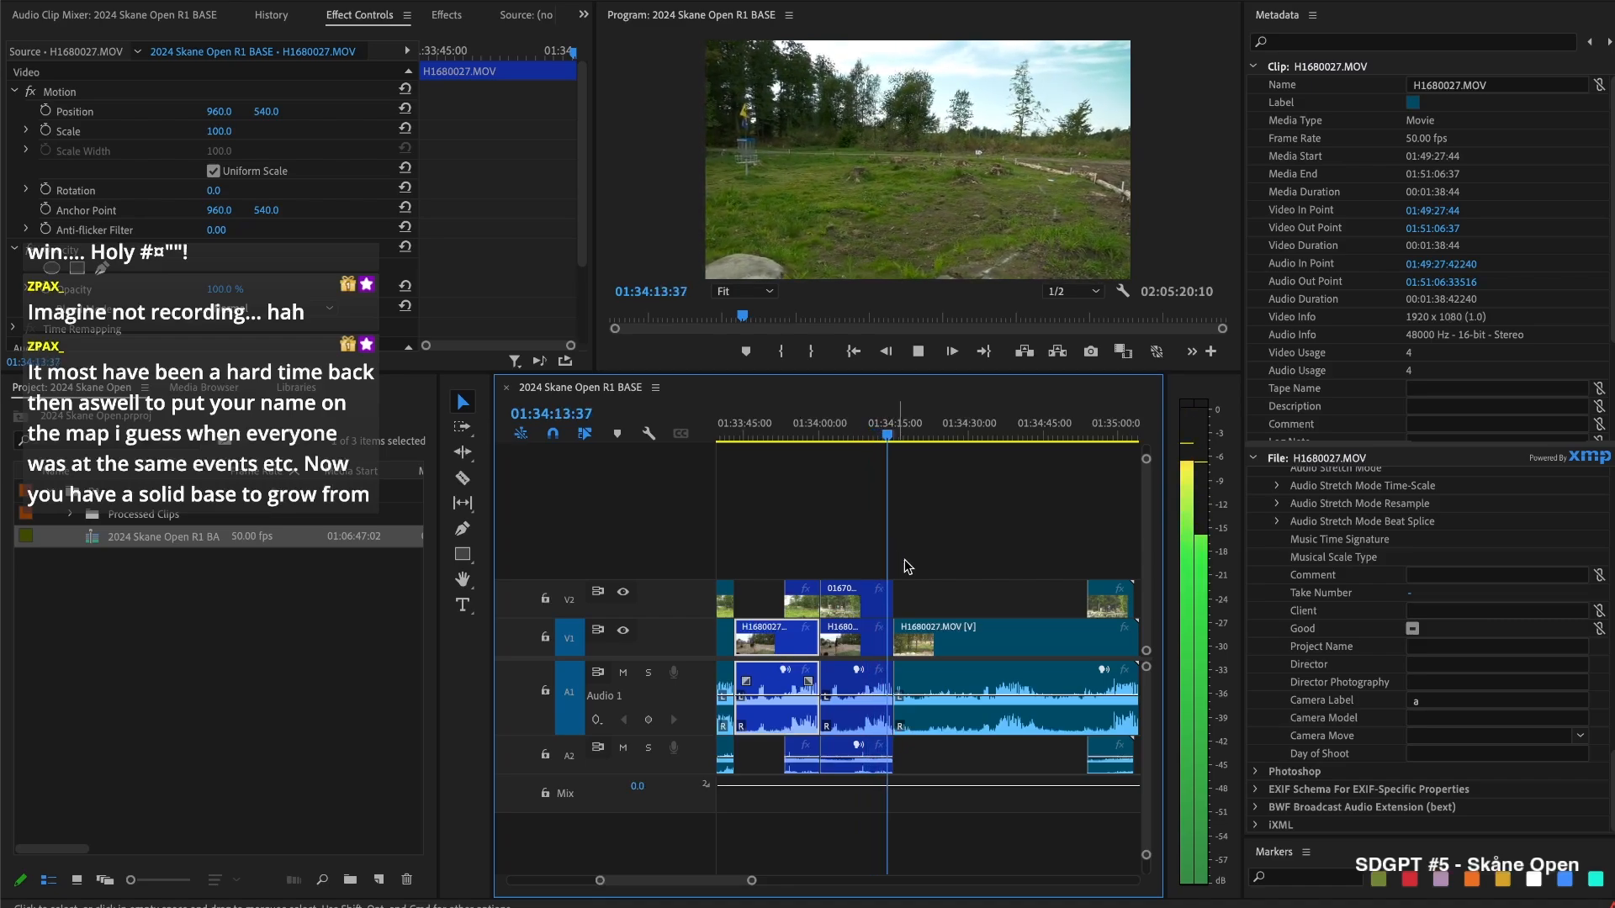
mouse_move(926, 431)
mouse_down()
mouse_move(956, 432)
mouse_move(926, 432)
mouse_up()
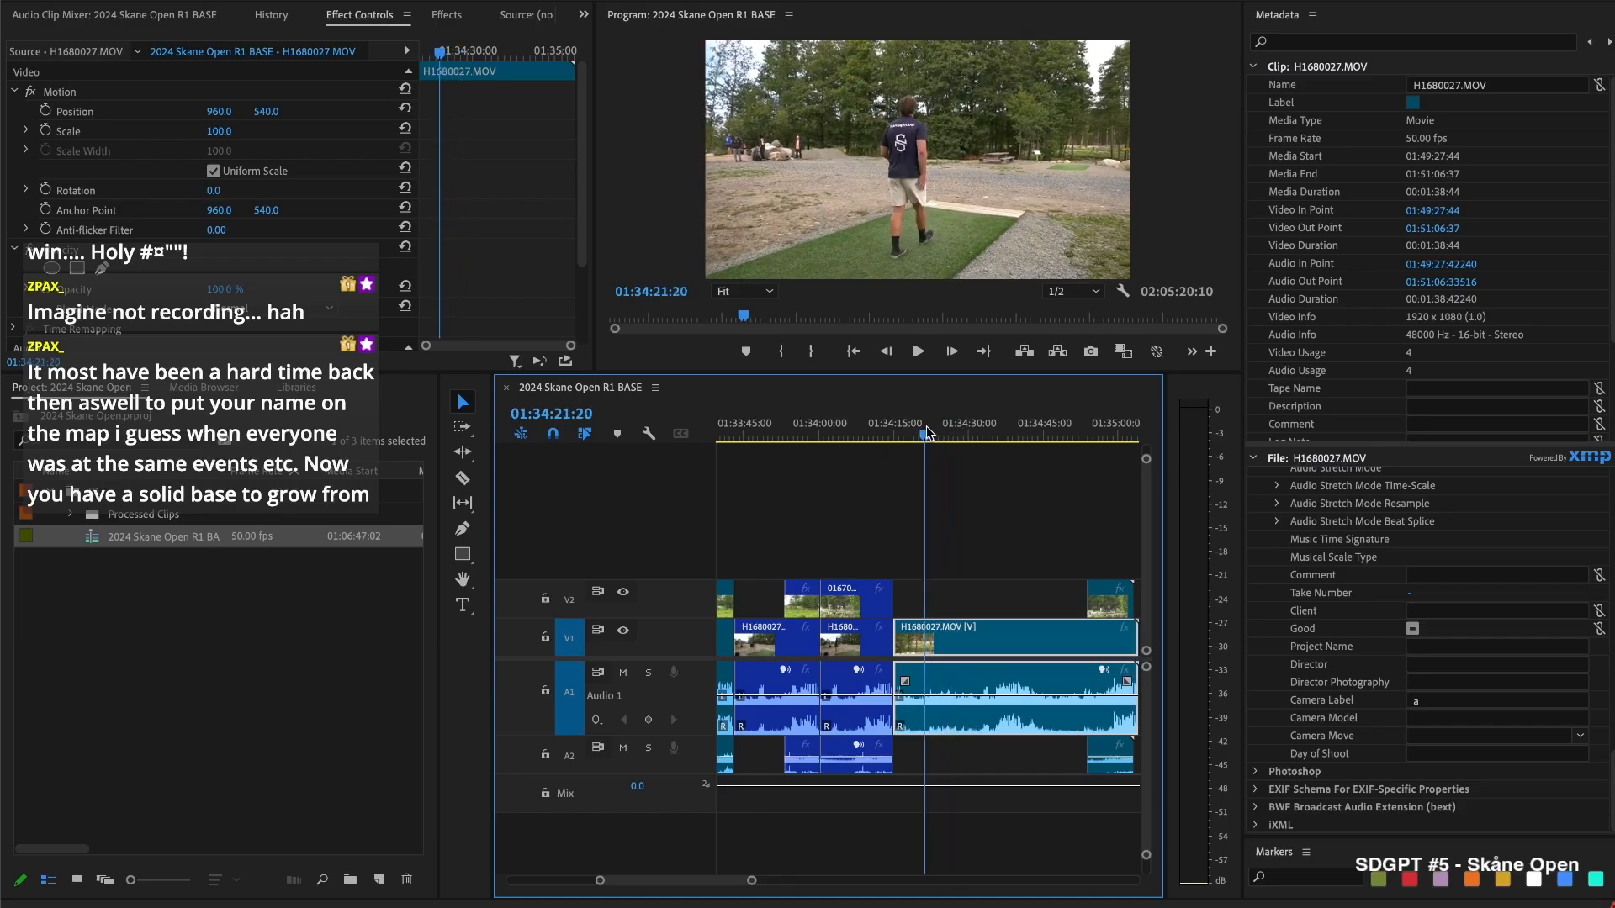
key(alt+q)
click(911, 659)
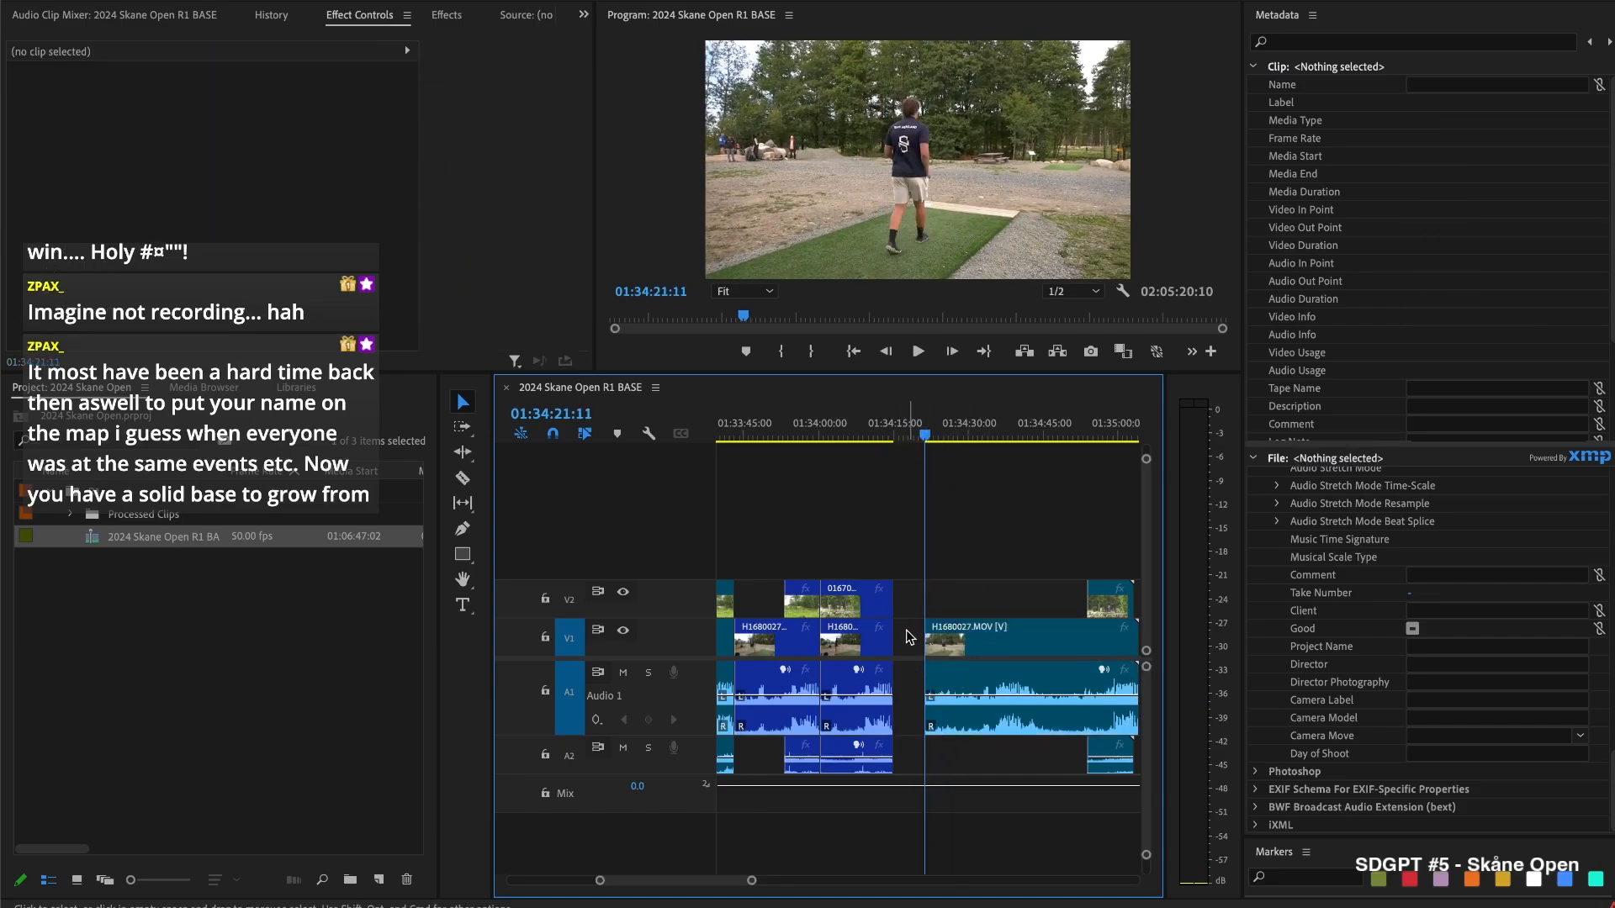
click(907, 636)
key(BackSpace)
Play the trimmed throw and extend the start of its V2 clip back to 01:34:26:47
key(Up)
key(space)
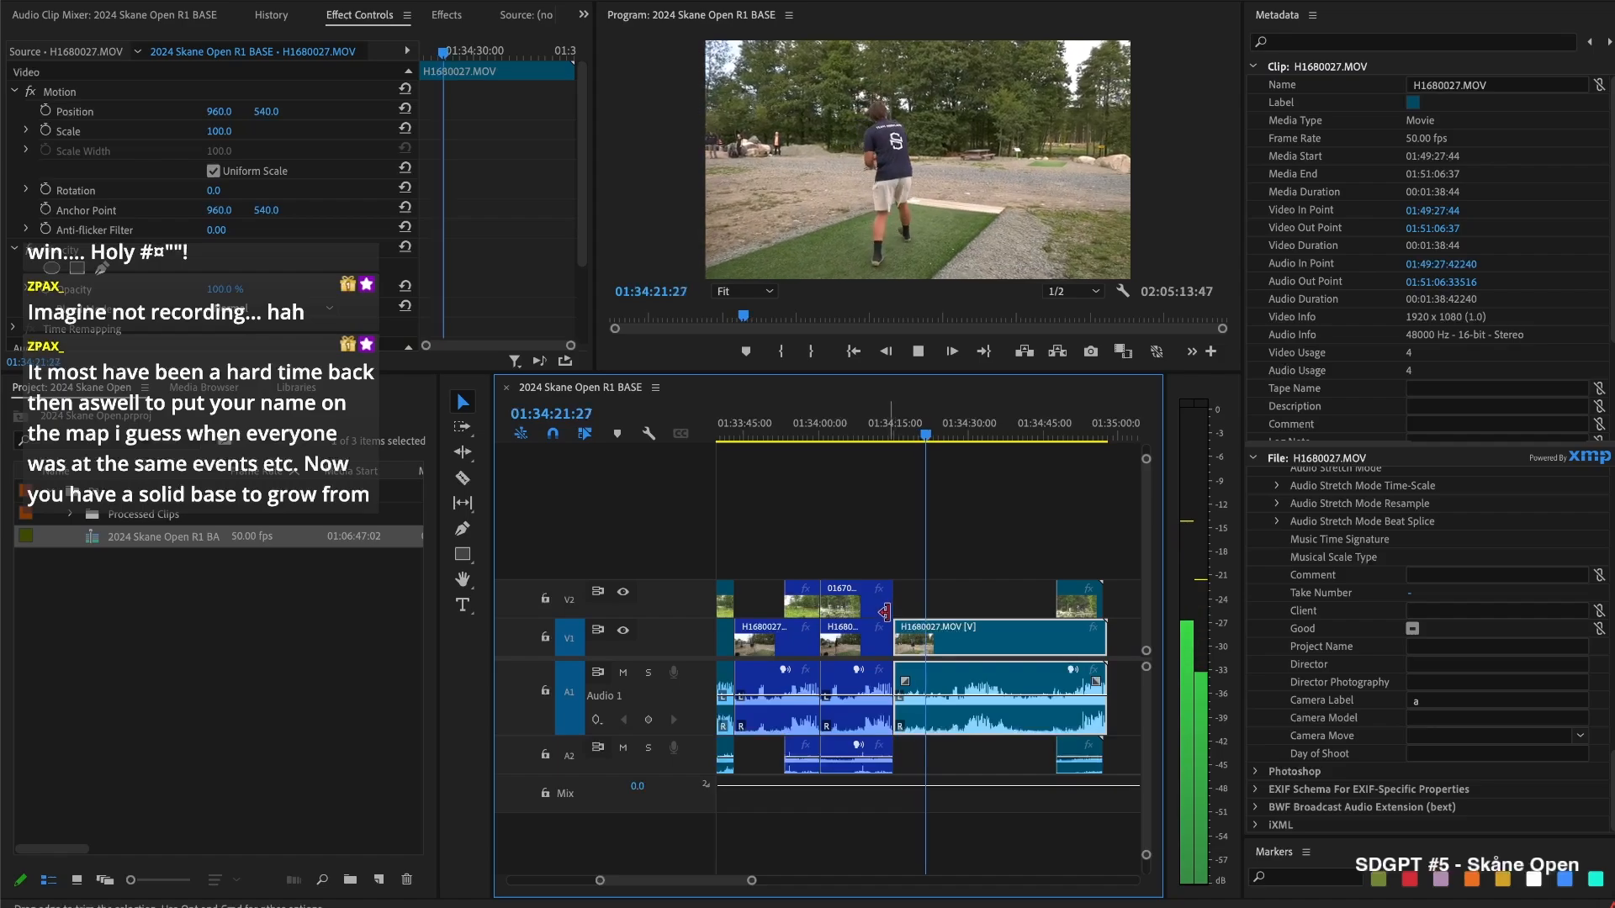
click(961, 553)
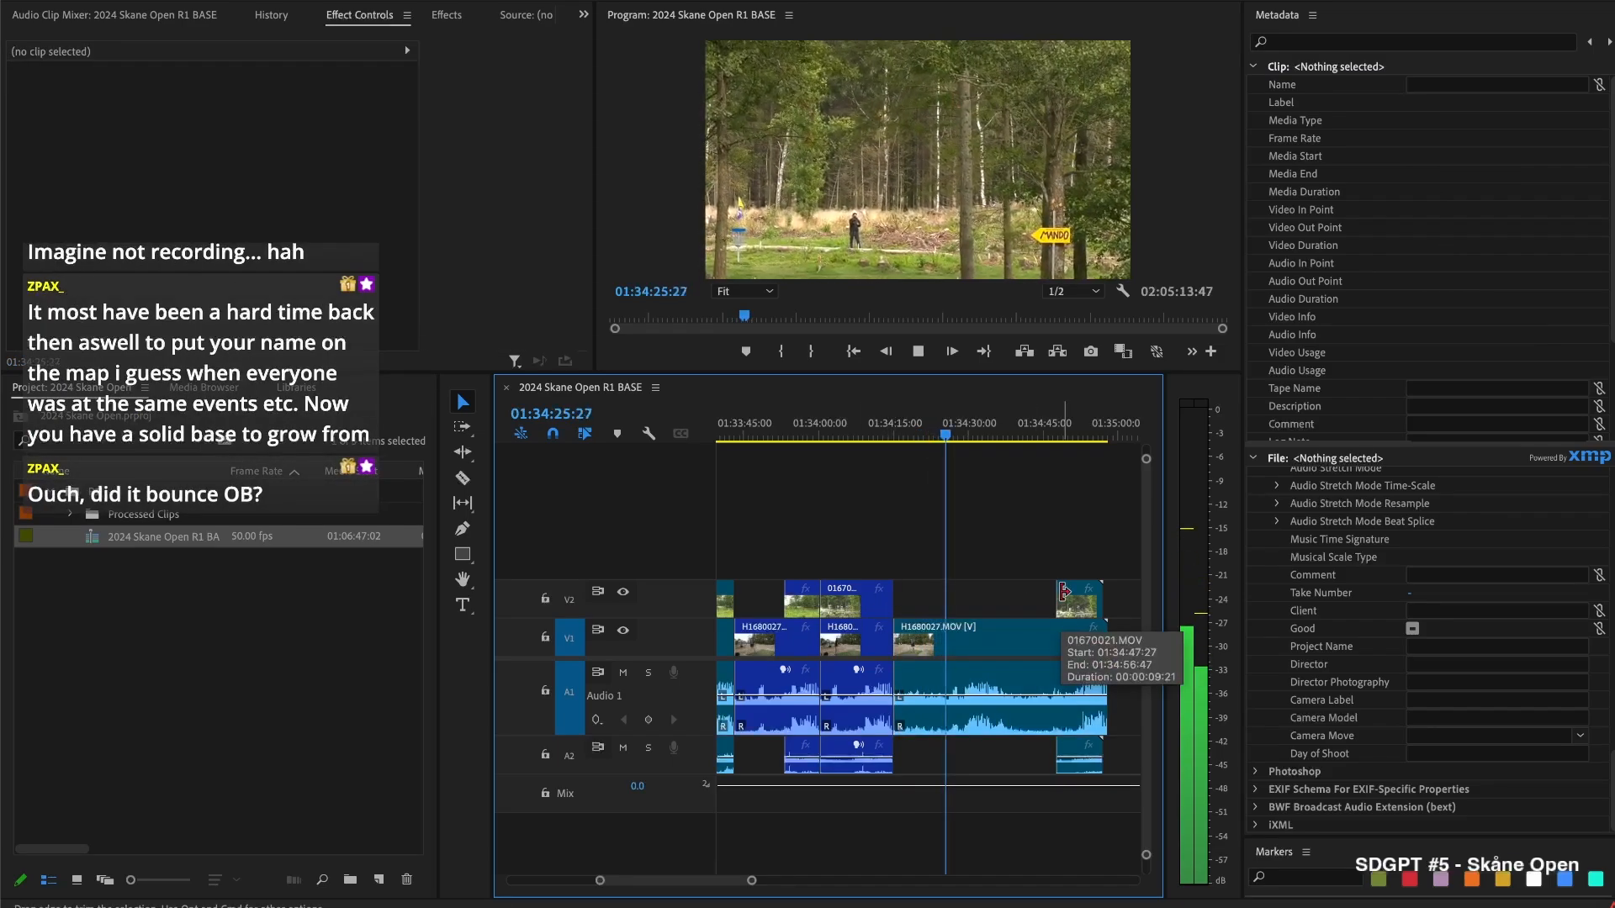
key(space)
drag(1058, 603, 955, 602)
Cut the V1 and V2 clips at 01:34:31:47 and trim the V2 clip following the cut to start at about 01:34:51
key(space)
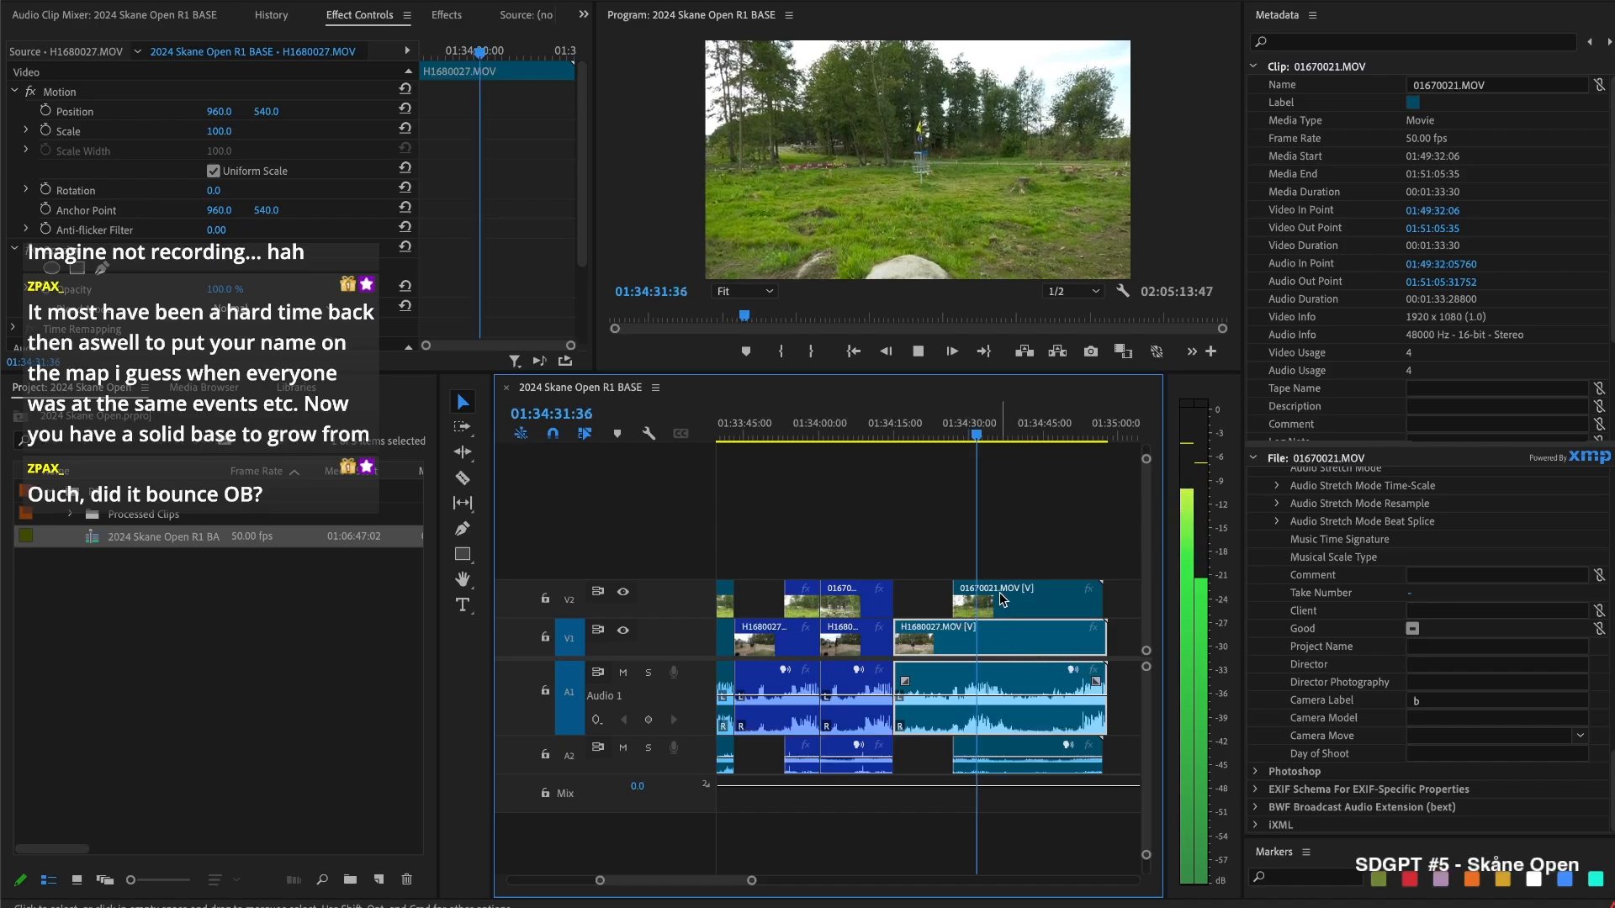
key(space)
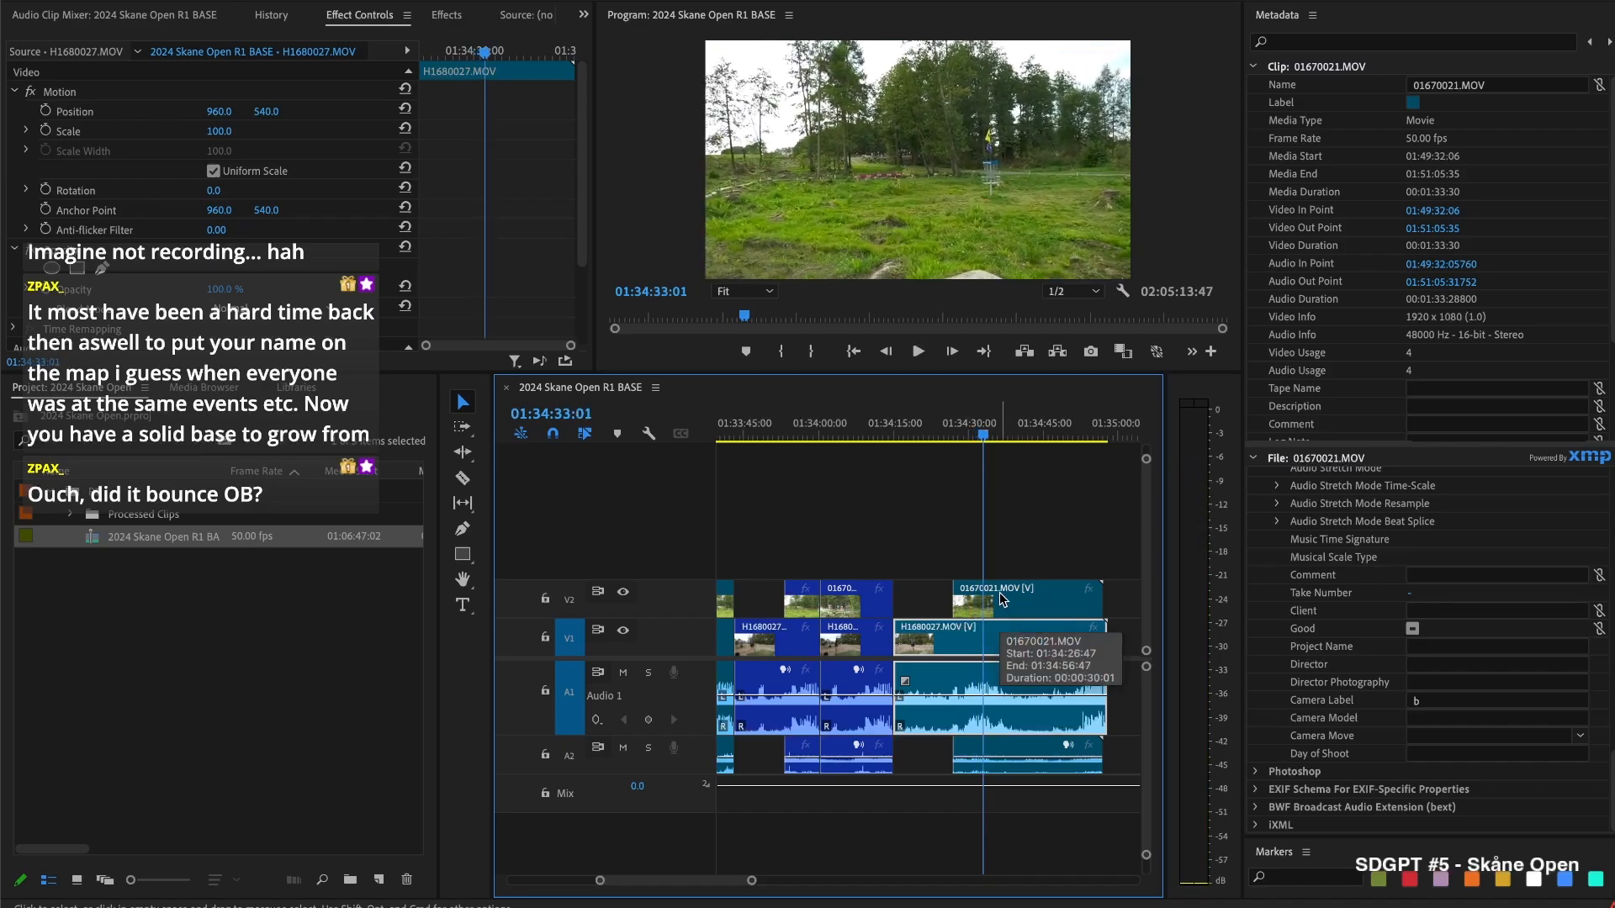
key(j)
key(k)
key(space)
key(space)
key(j)
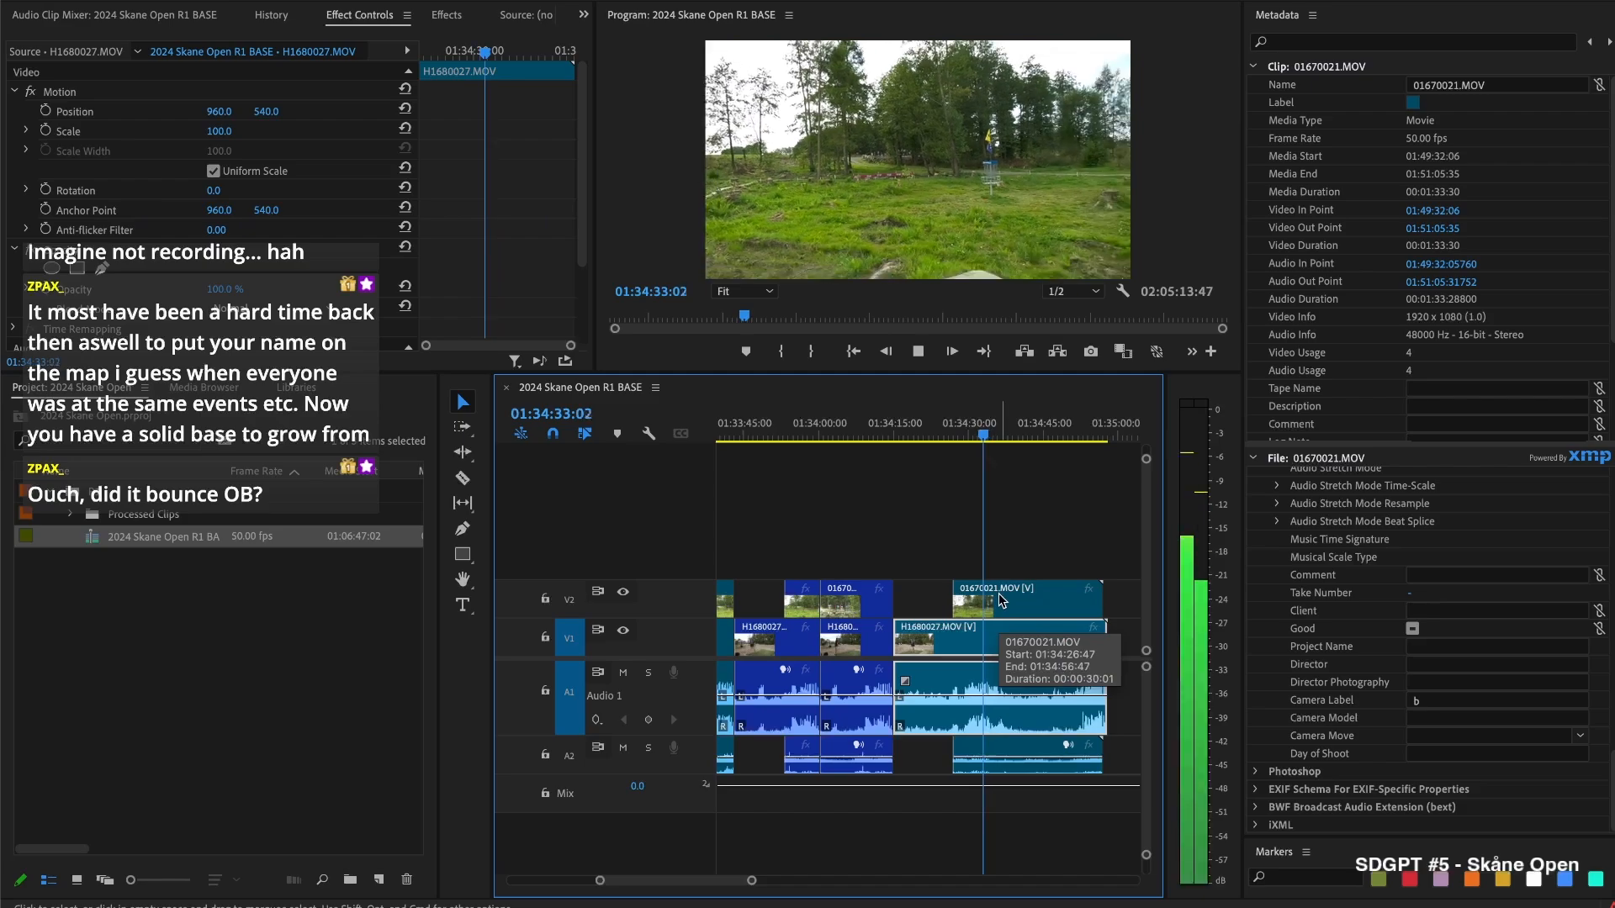
key(k)
key(super+k)
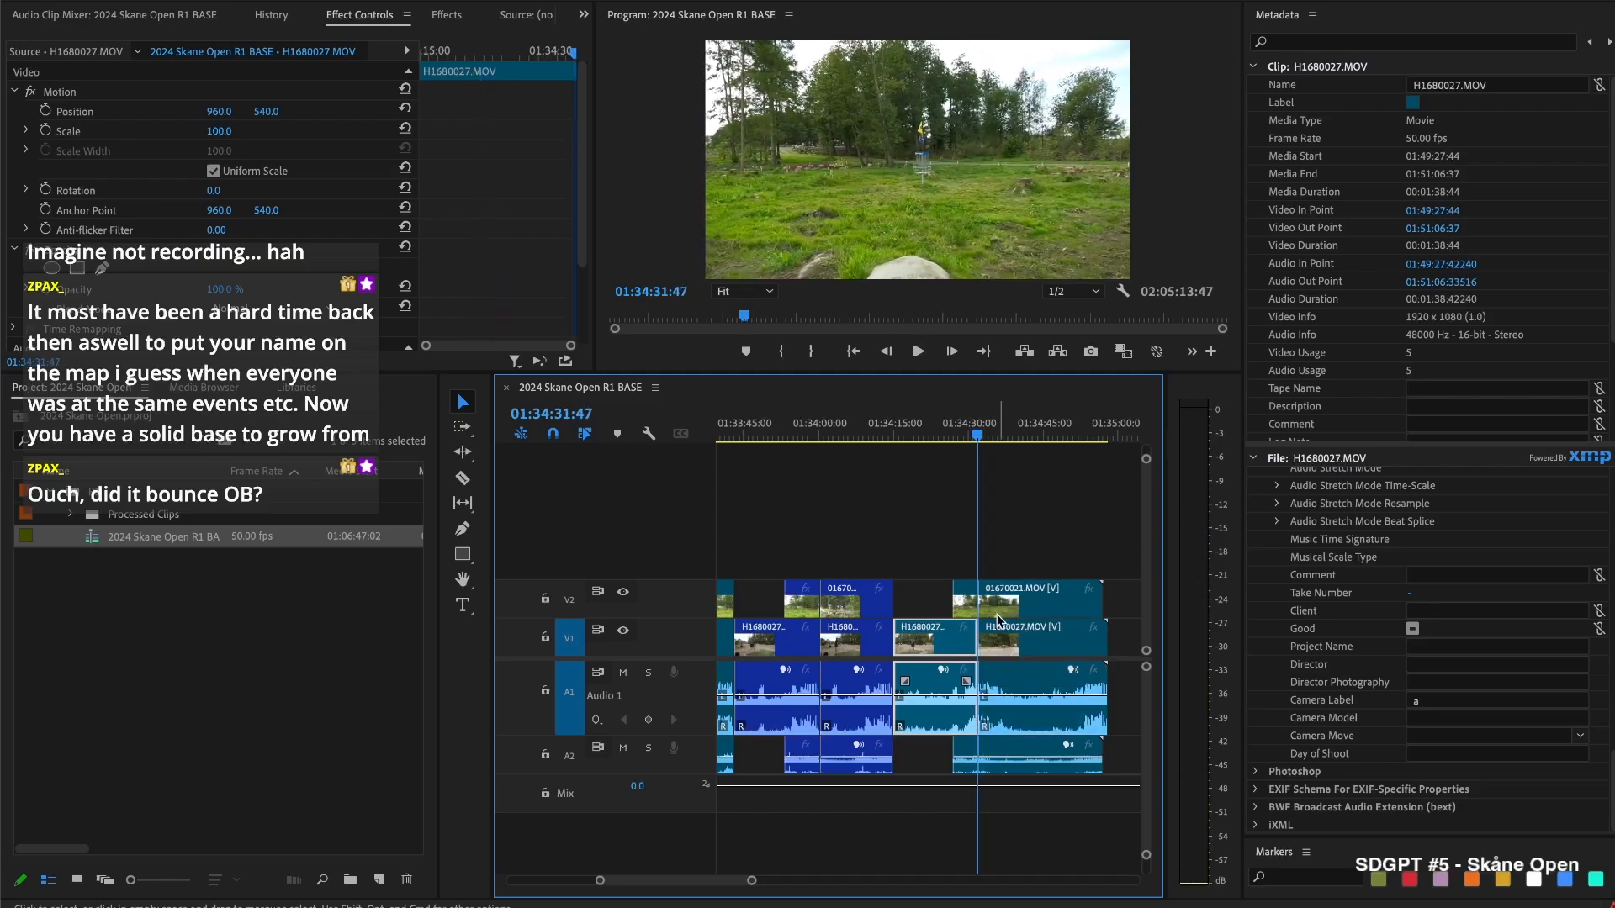
drag(988, 601, 1077, 599)
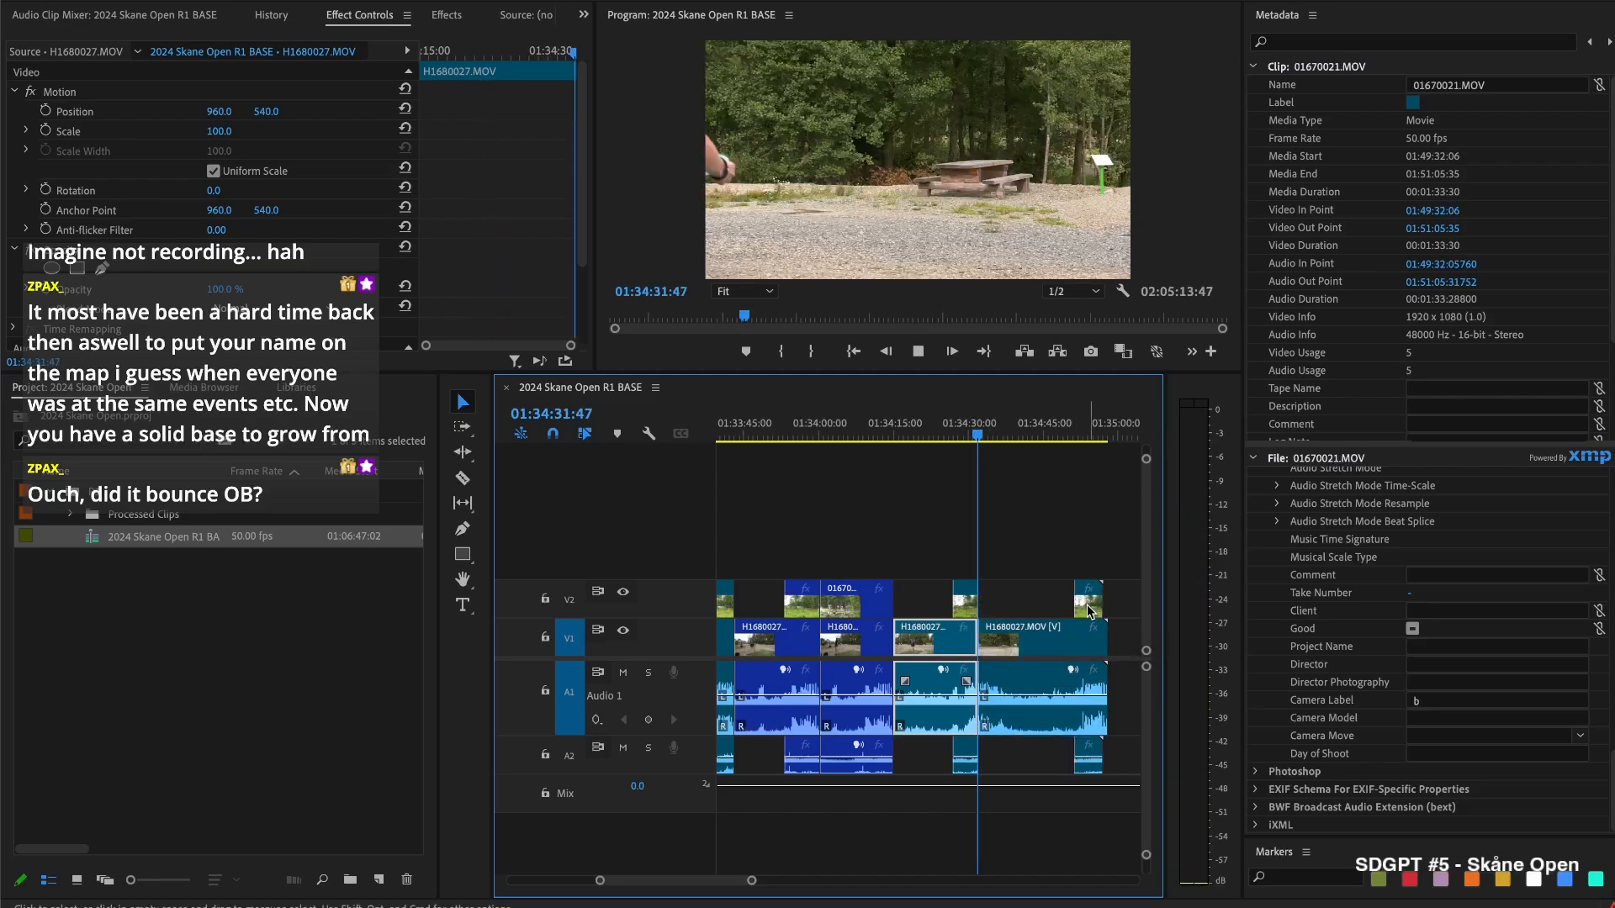
Cut the V1 clip at 01:34:38:19, delete the section between the previous cut and this one, and close the gap
key(space)
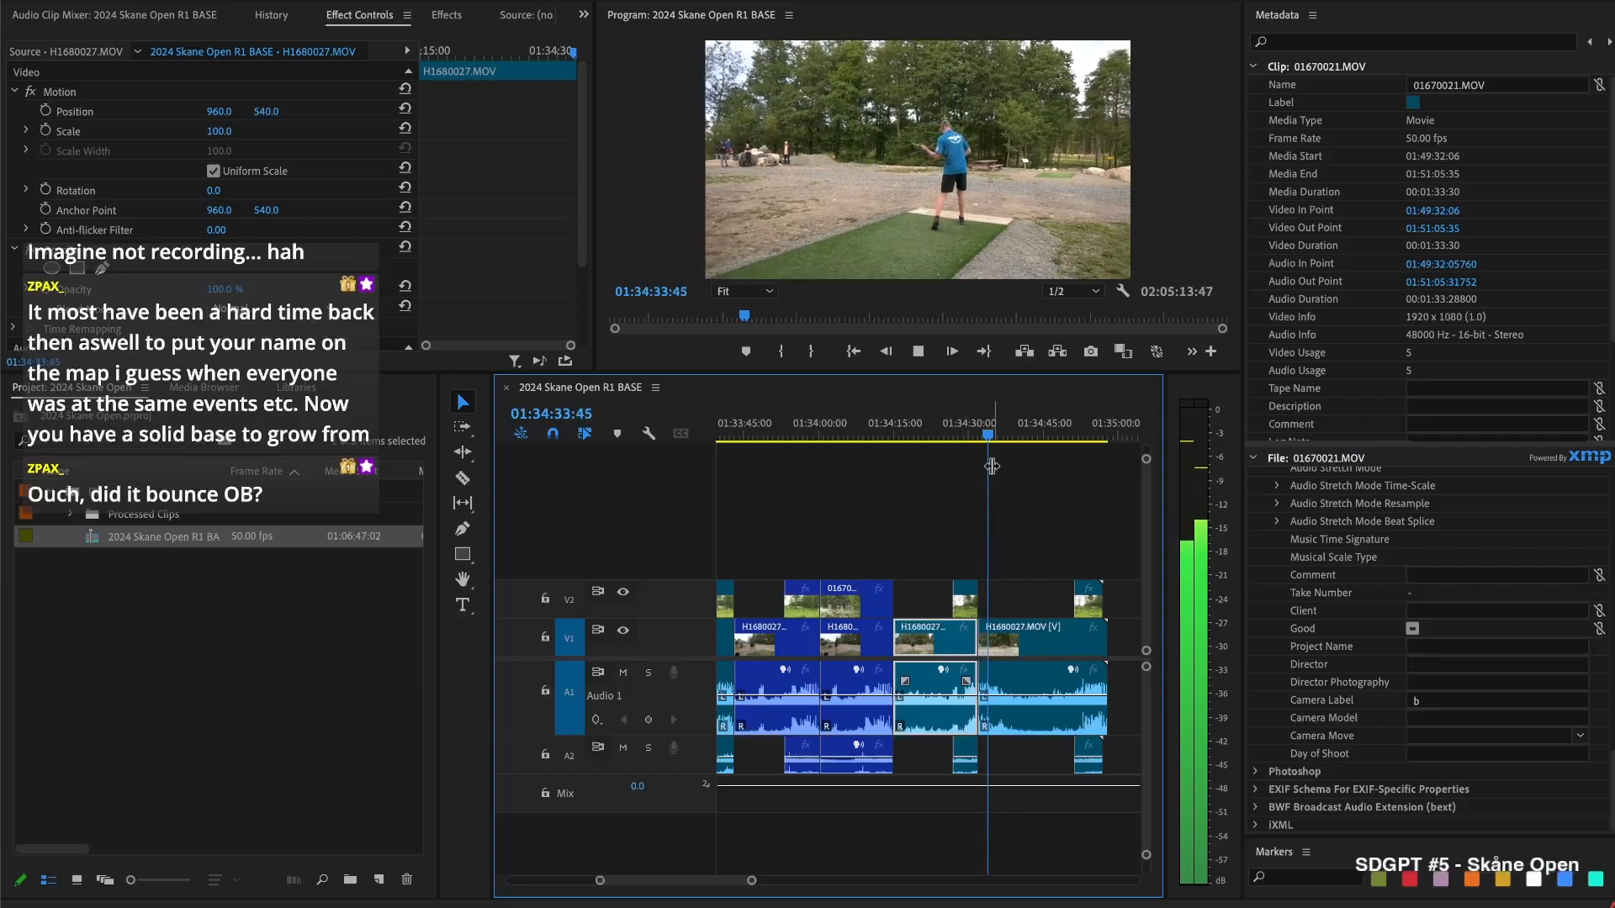
click(1004, 436)
drag(1005, 439, 1011, 434)
key(ctrl+k)
key(Delete)
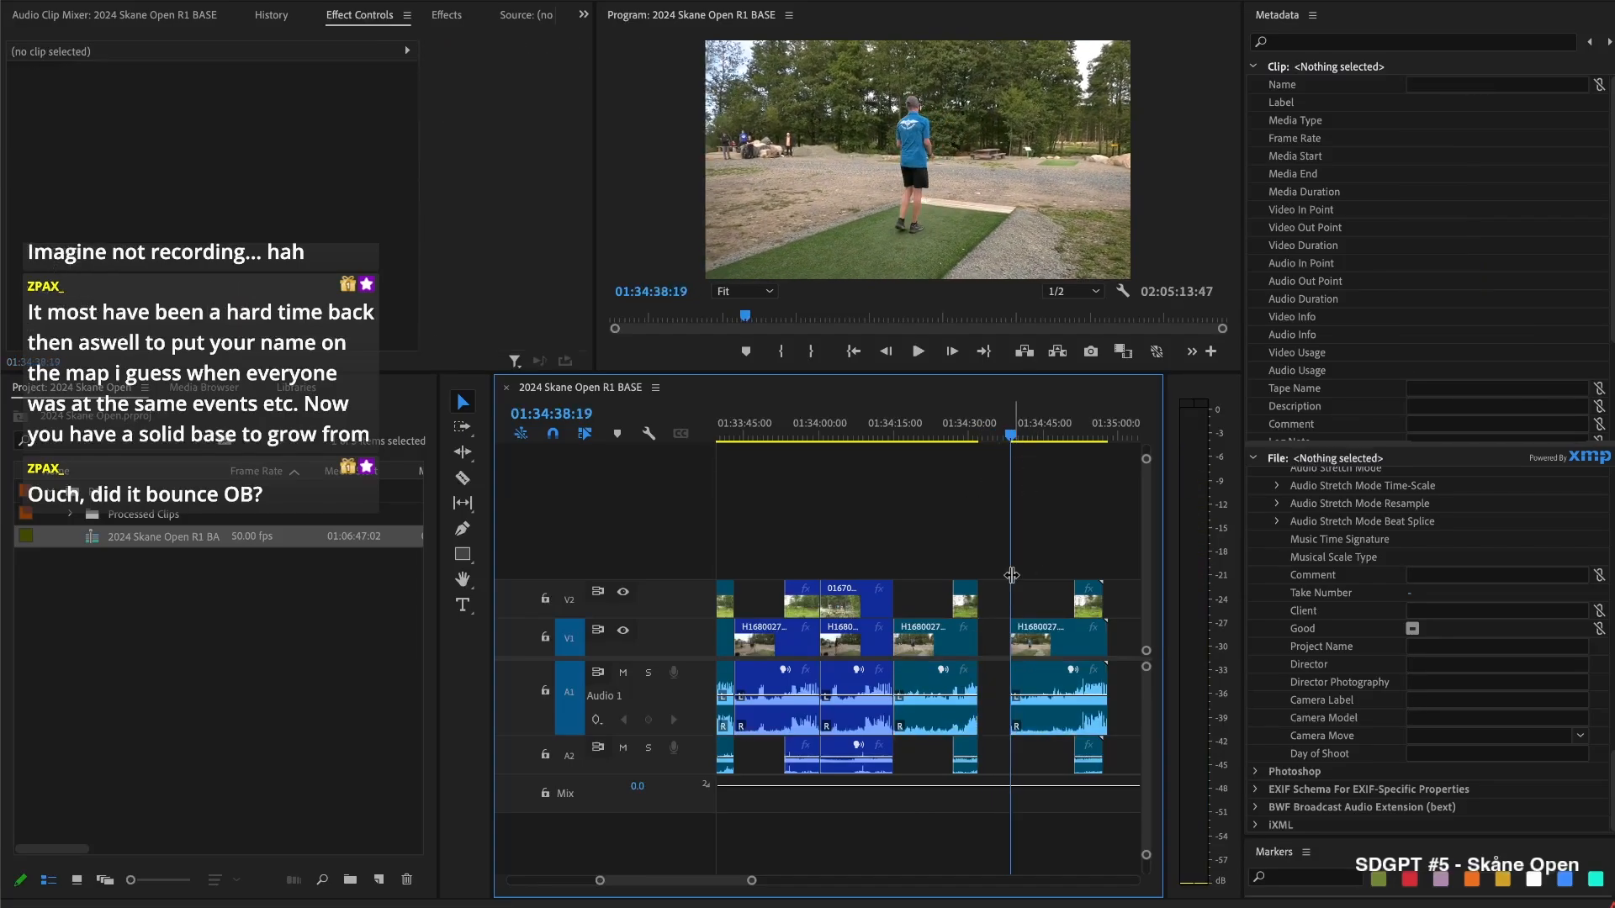
click(1001, 632)
key(Delete)
Play the next throw and set the start of its V2 clip to 01:34:44:26
click(1003, 634)
key(Up)
key(space)
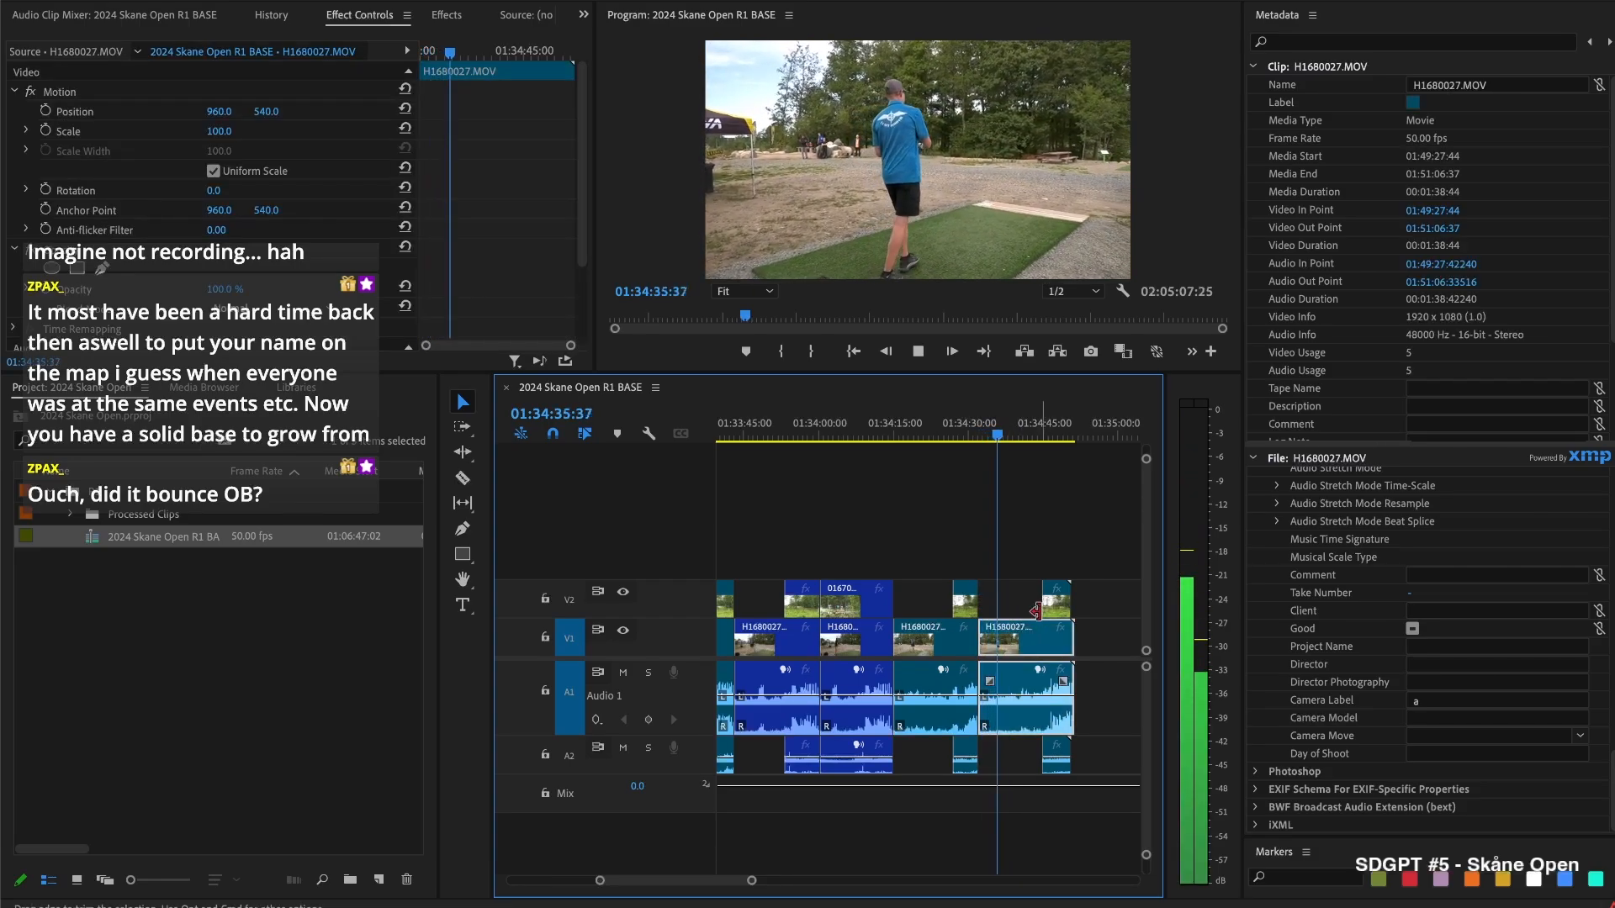
click(1017, 554)
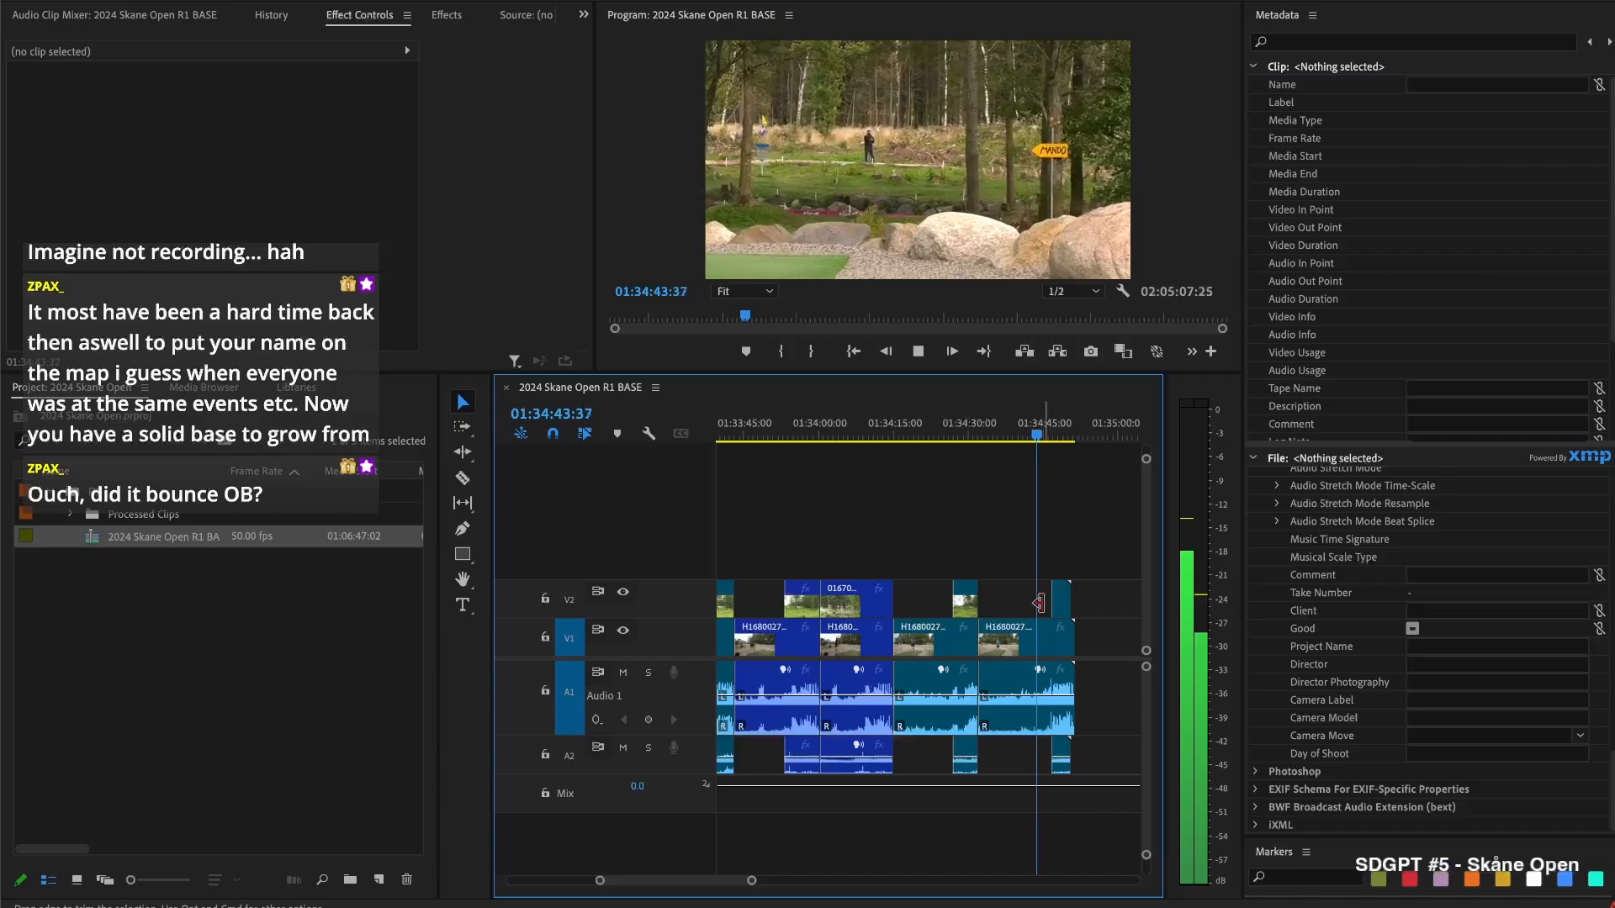
click(1065, 624)
drag(1055, 603, 1050, 605)
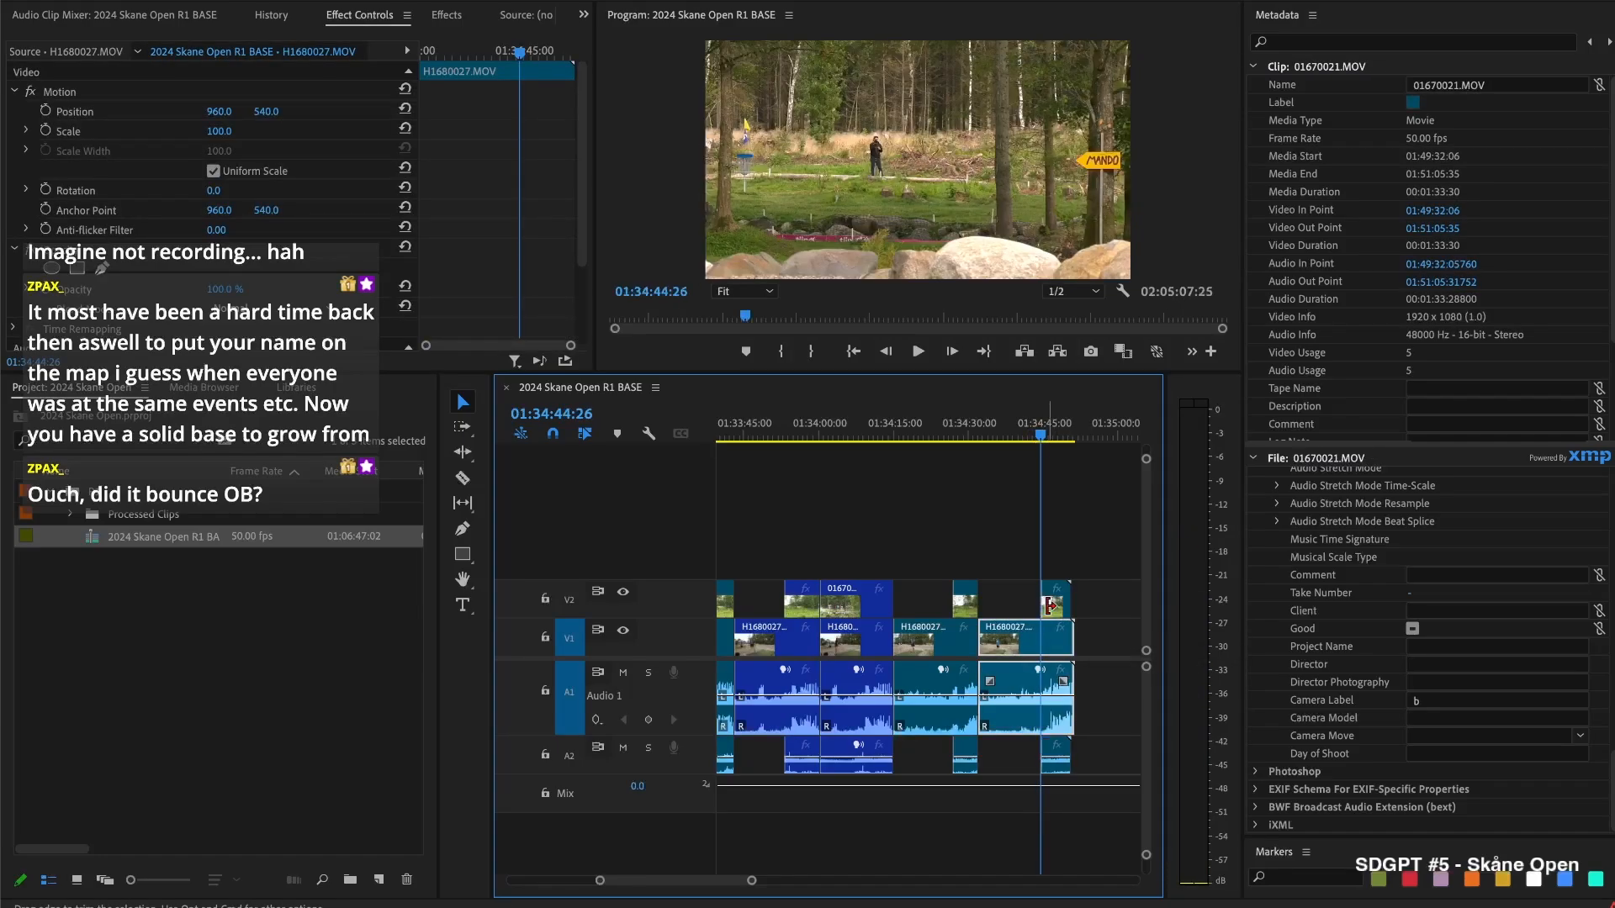
Cut all tracks at 01:34:49:39, delete the remaining ends of the throw's clips and close the gap that follows
key(space)
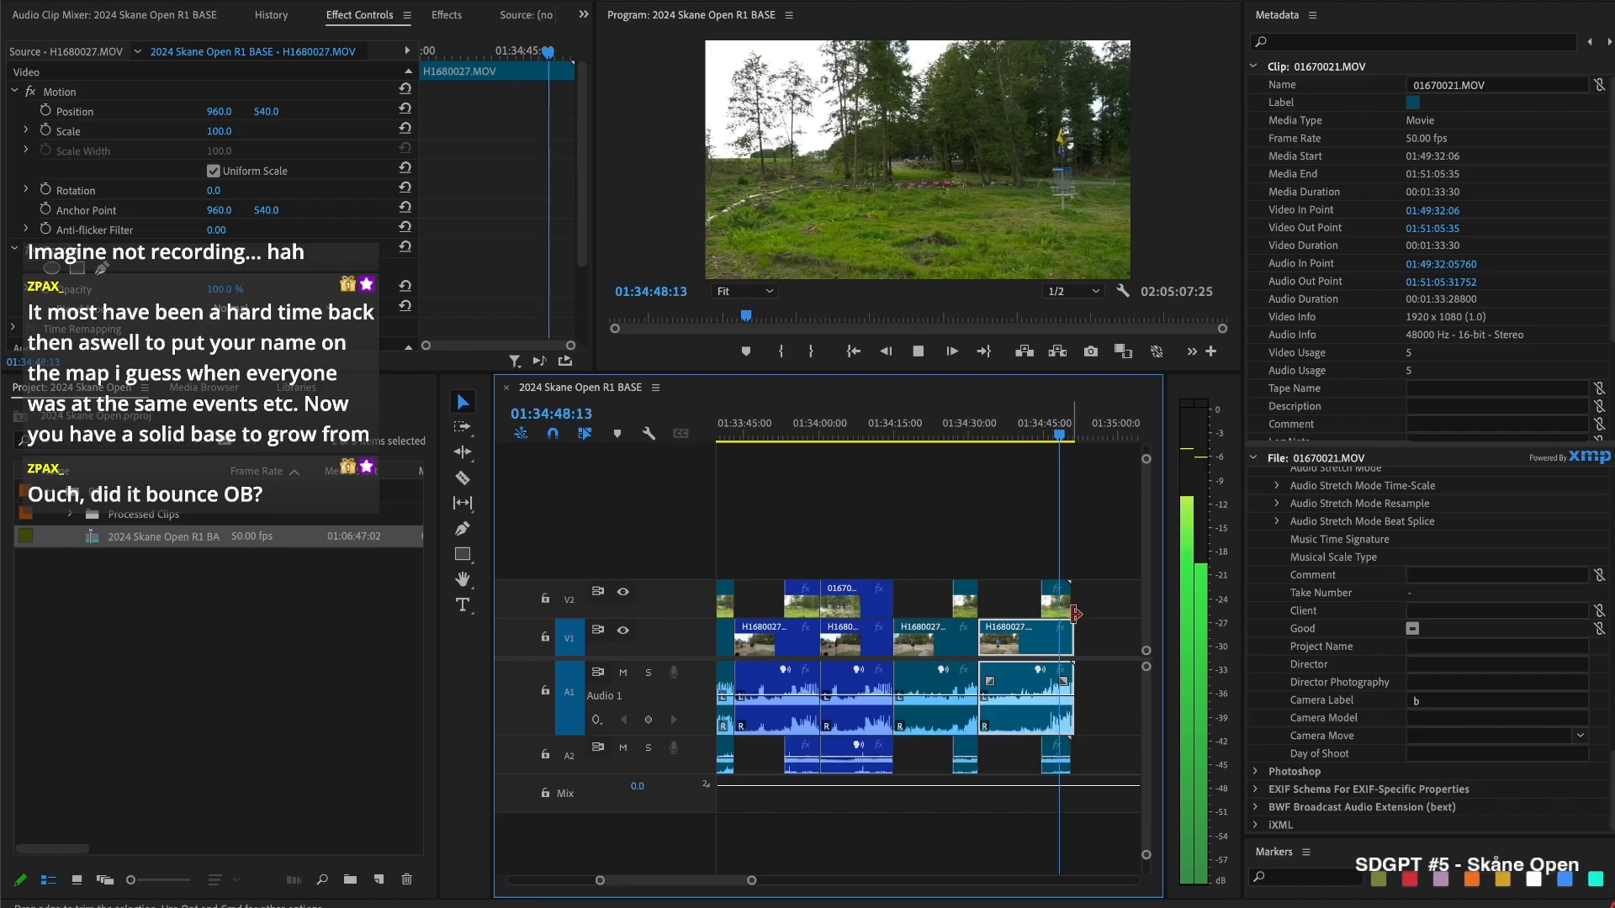
key(space)
key(super+shift+k)
drag(1122, 587, 1069, 661)
key(Delete)
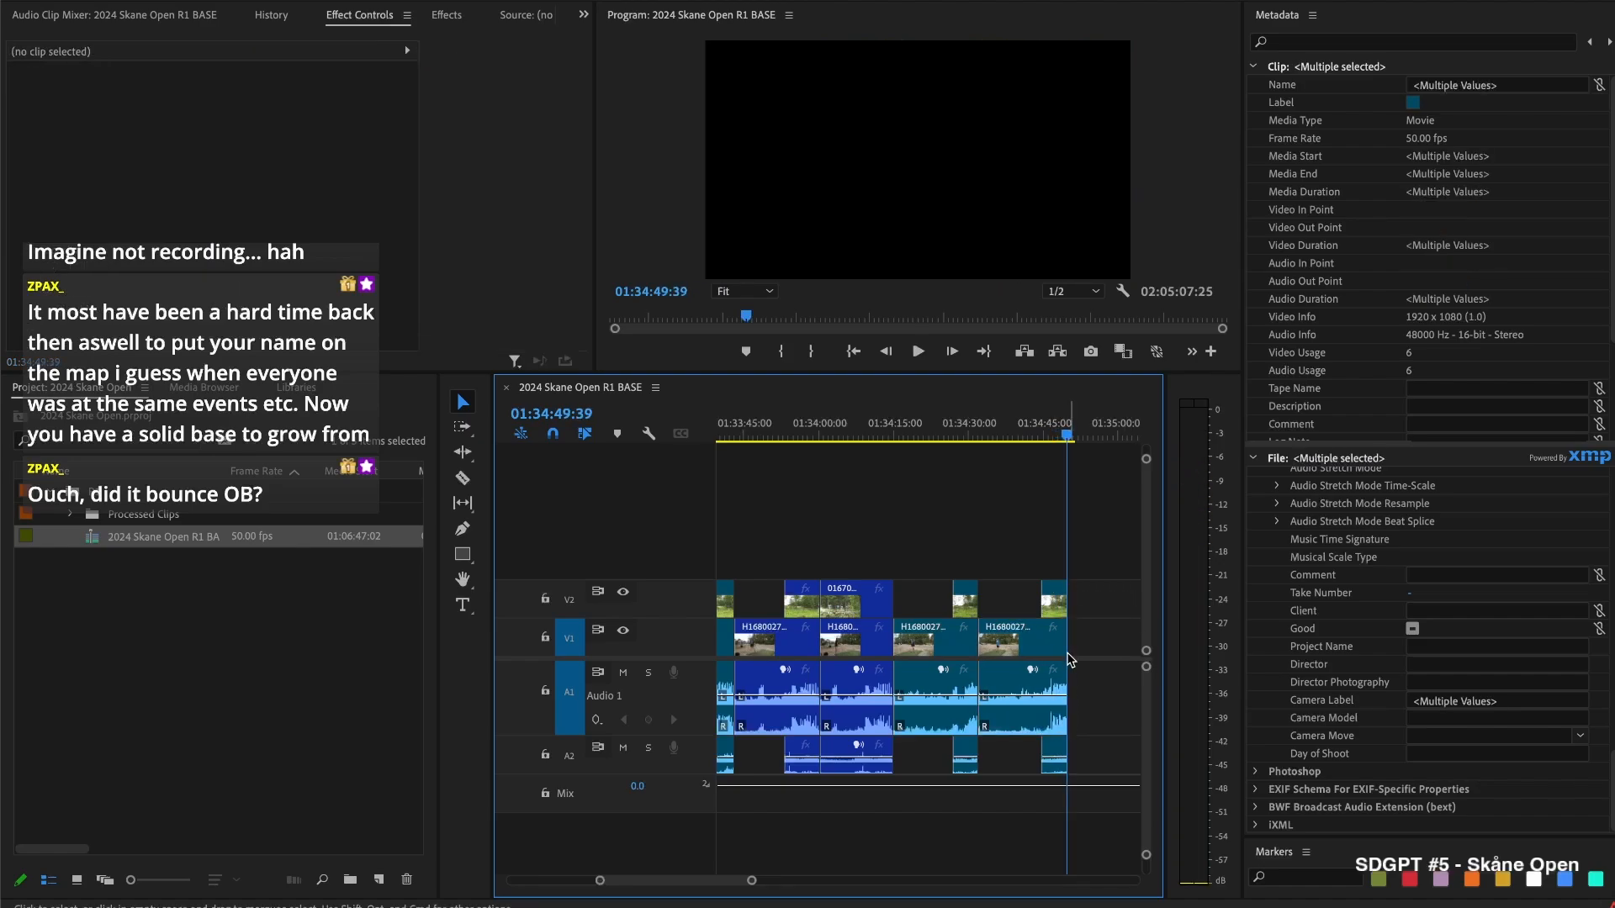
click(1029, 638)
key(Delete)
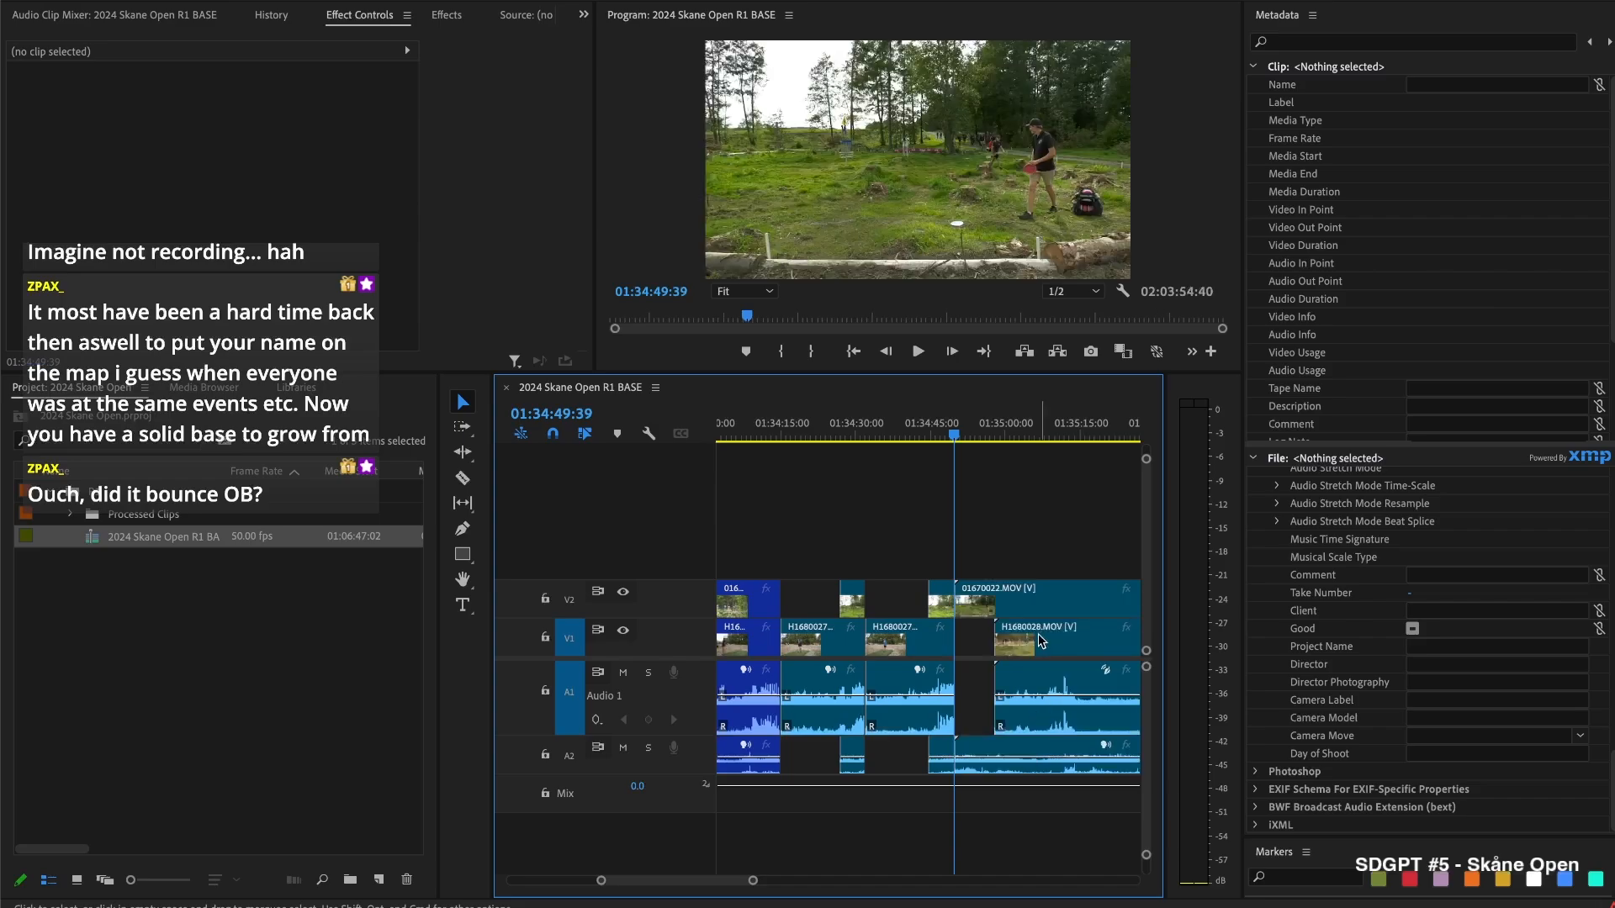
Trim the start of the 01670022 clip on V2 forward to uncover the H1680028 footage on V1
drag(874, 598, 929, 591)
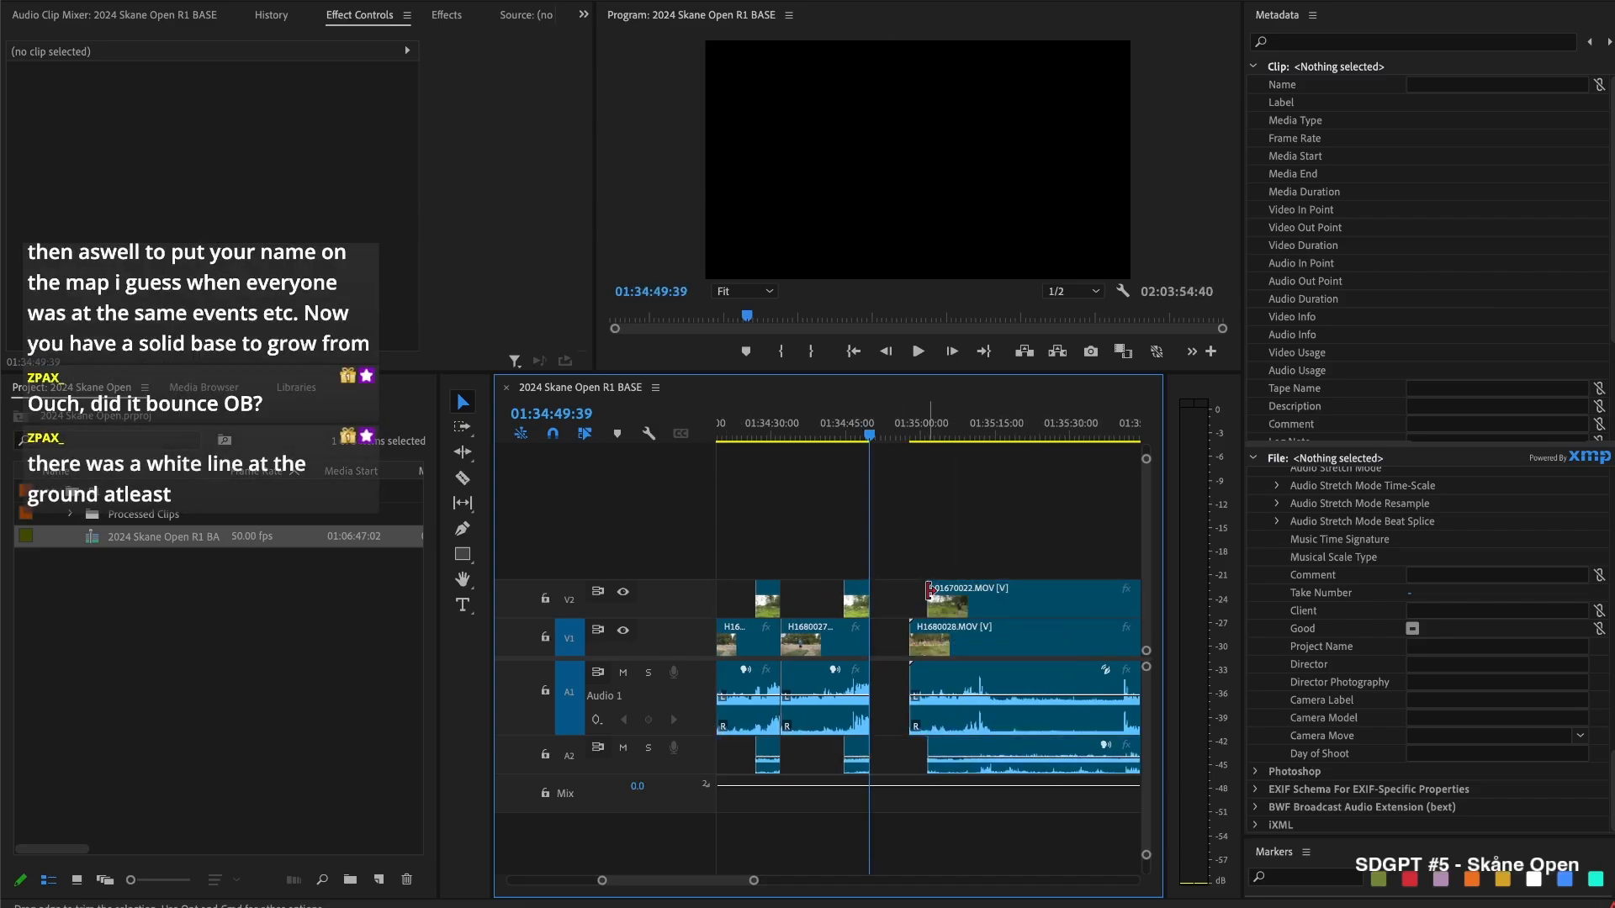
drag(935, 427, 997, 448)
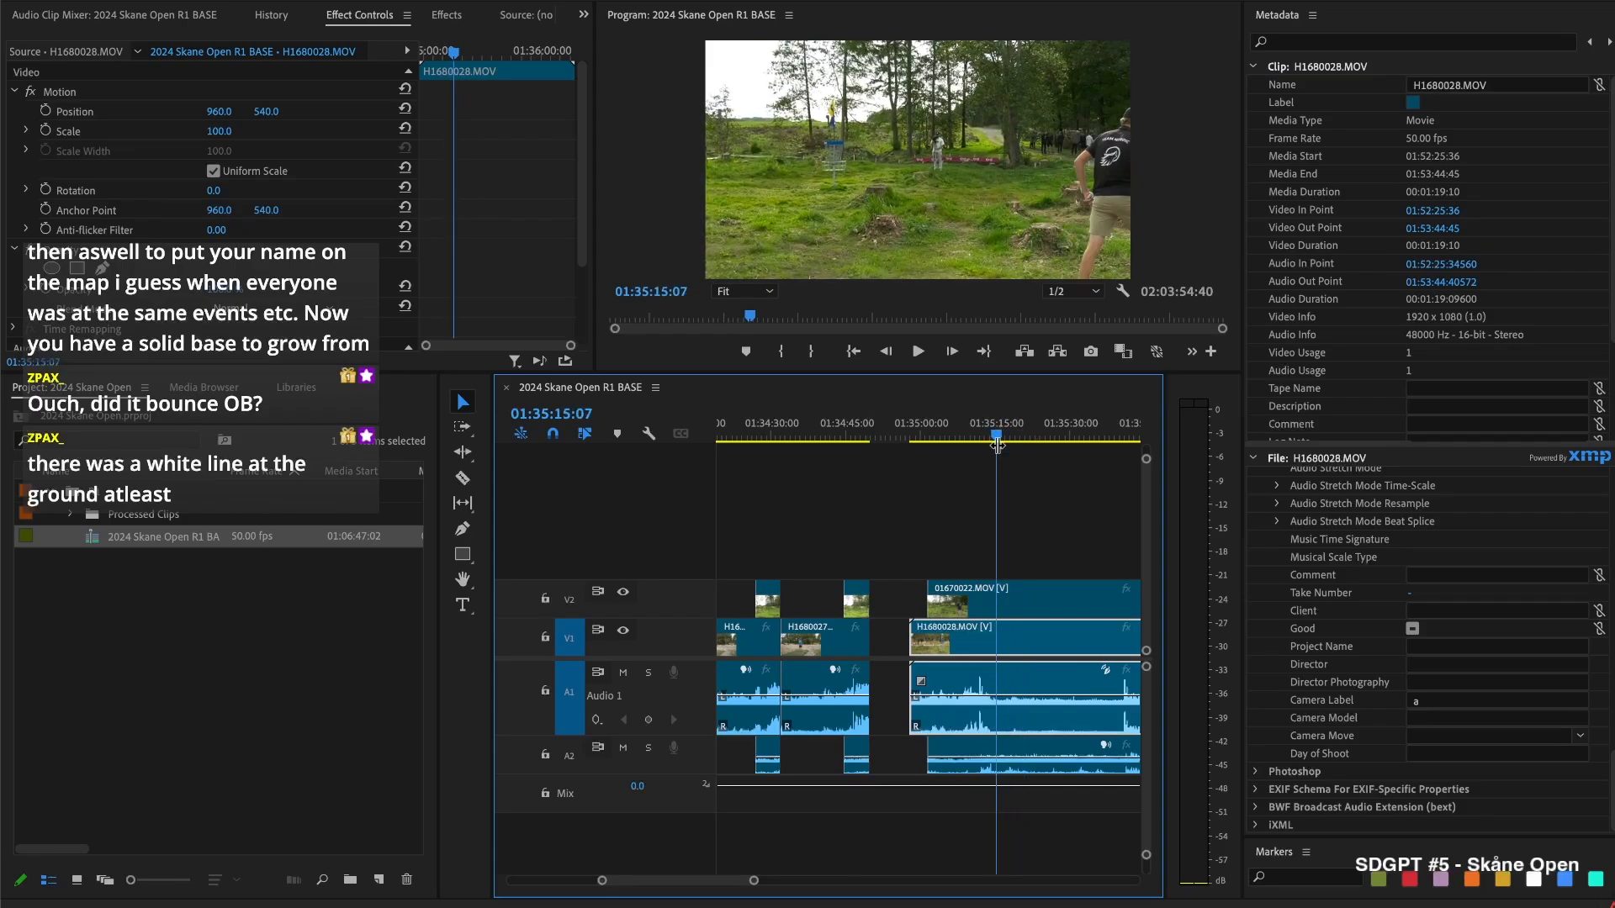
drag(921, 604, 1035, 604)
Review the H1680028 basket footage in full screen from 01:35:04:48 and again from about 01:35:14
drag(975, 431, 948, 433)
key(grave)
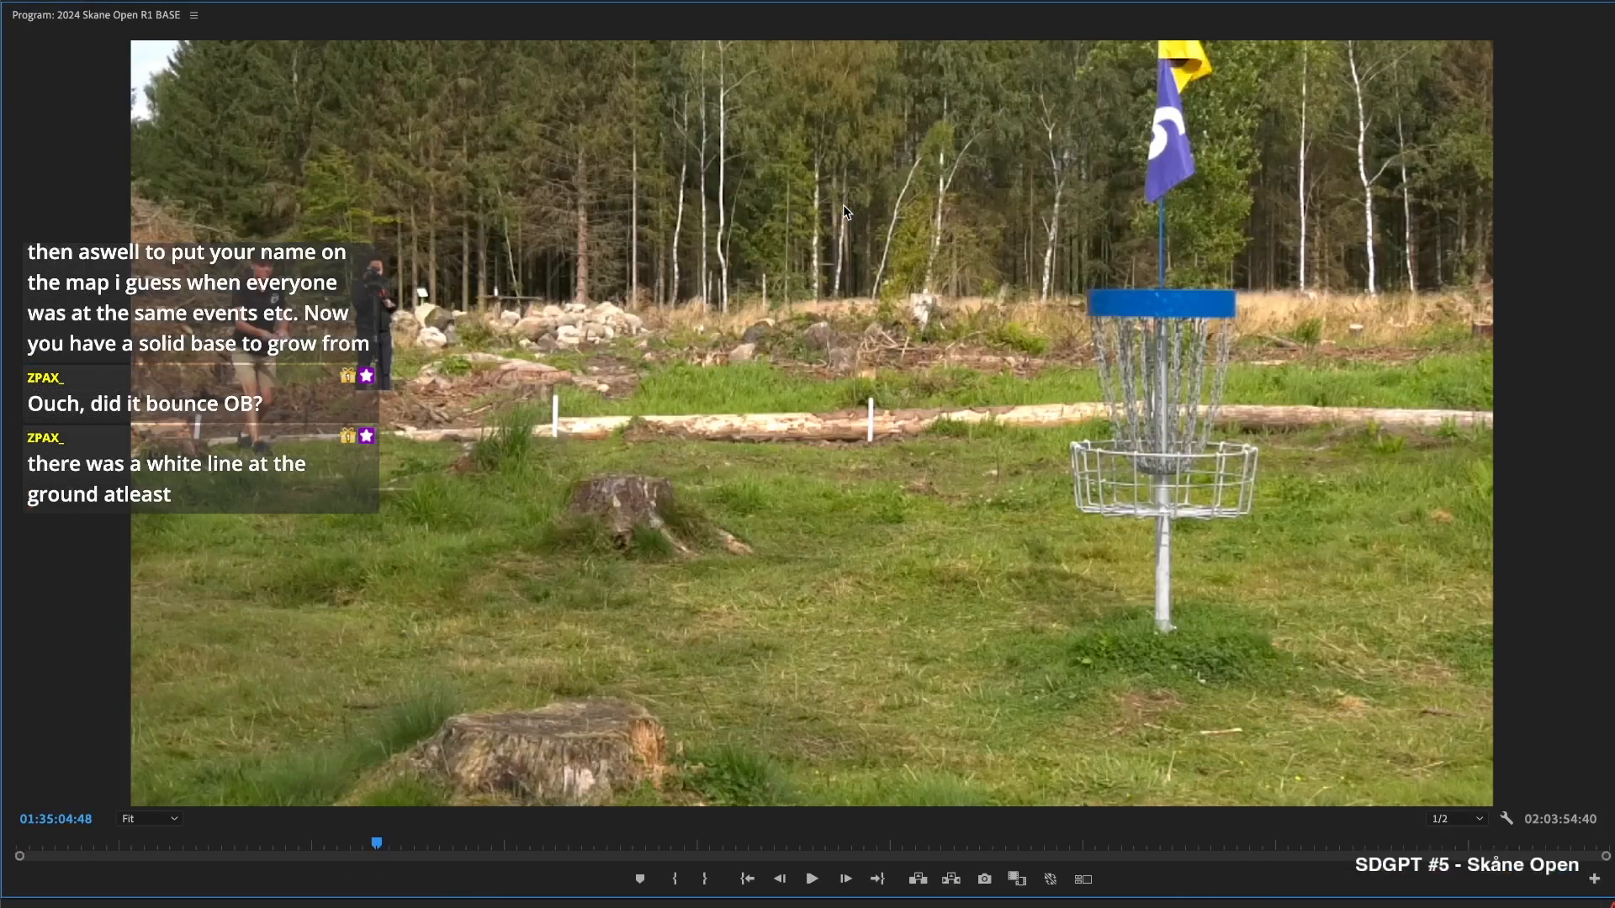
key(space)
key(grave)
drag(945, 434, 993, 441)
key(grave)
key(space)
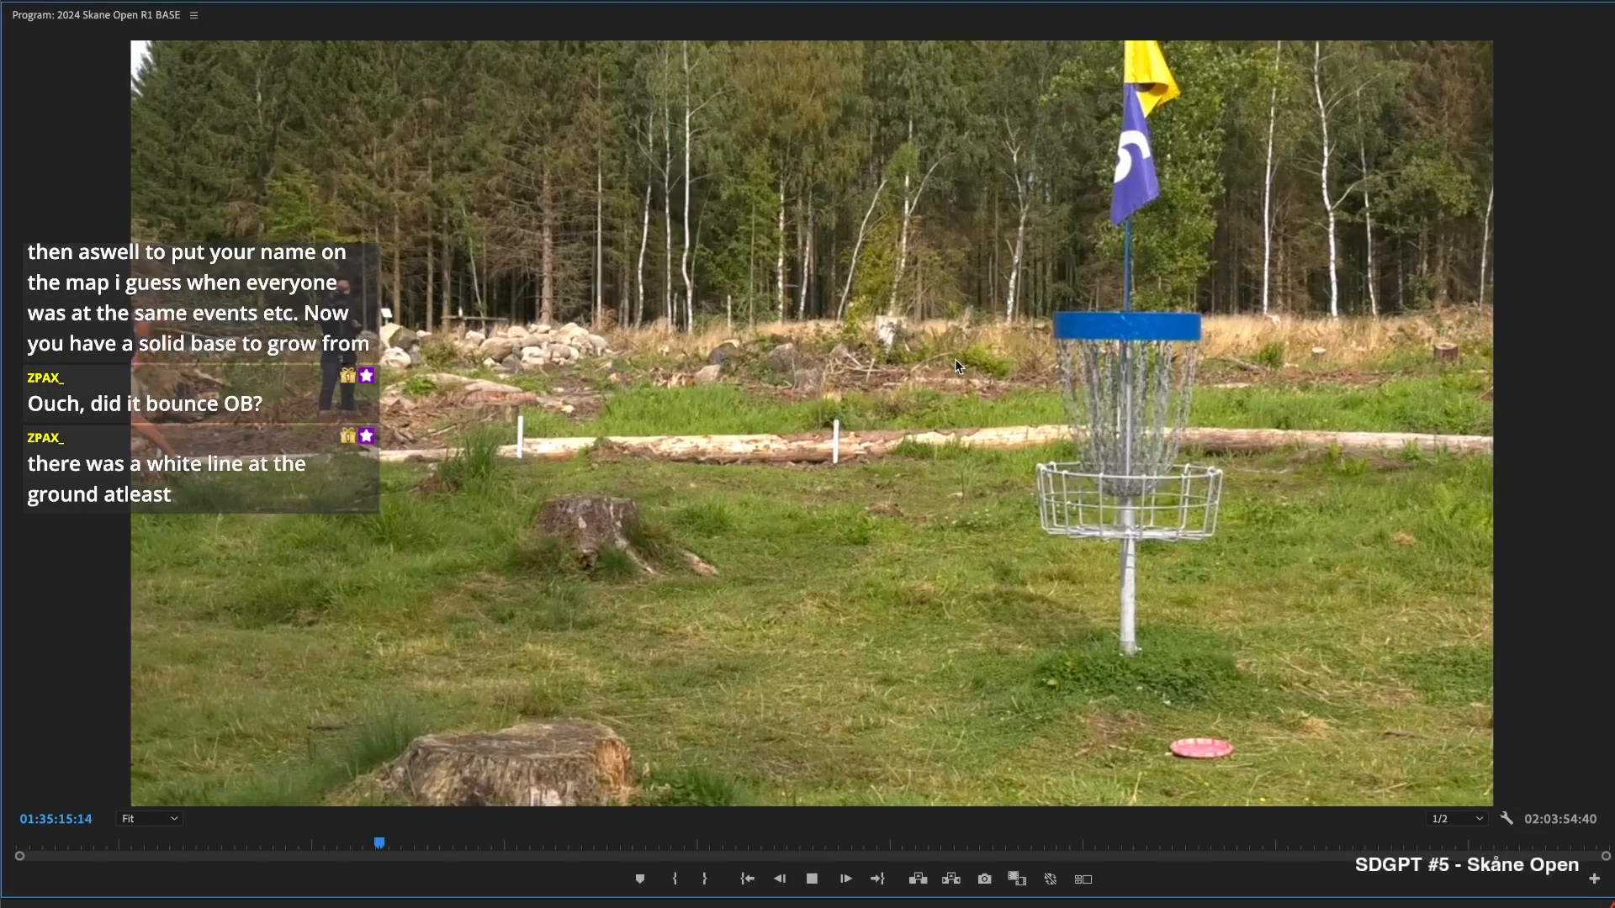
key(space)
key(grave)
Replay the third throw in full screen from 01:34:07:32 into the start of the following throw
scroll(835, 511, left, 3)
drag(878, 426, 887, 409)
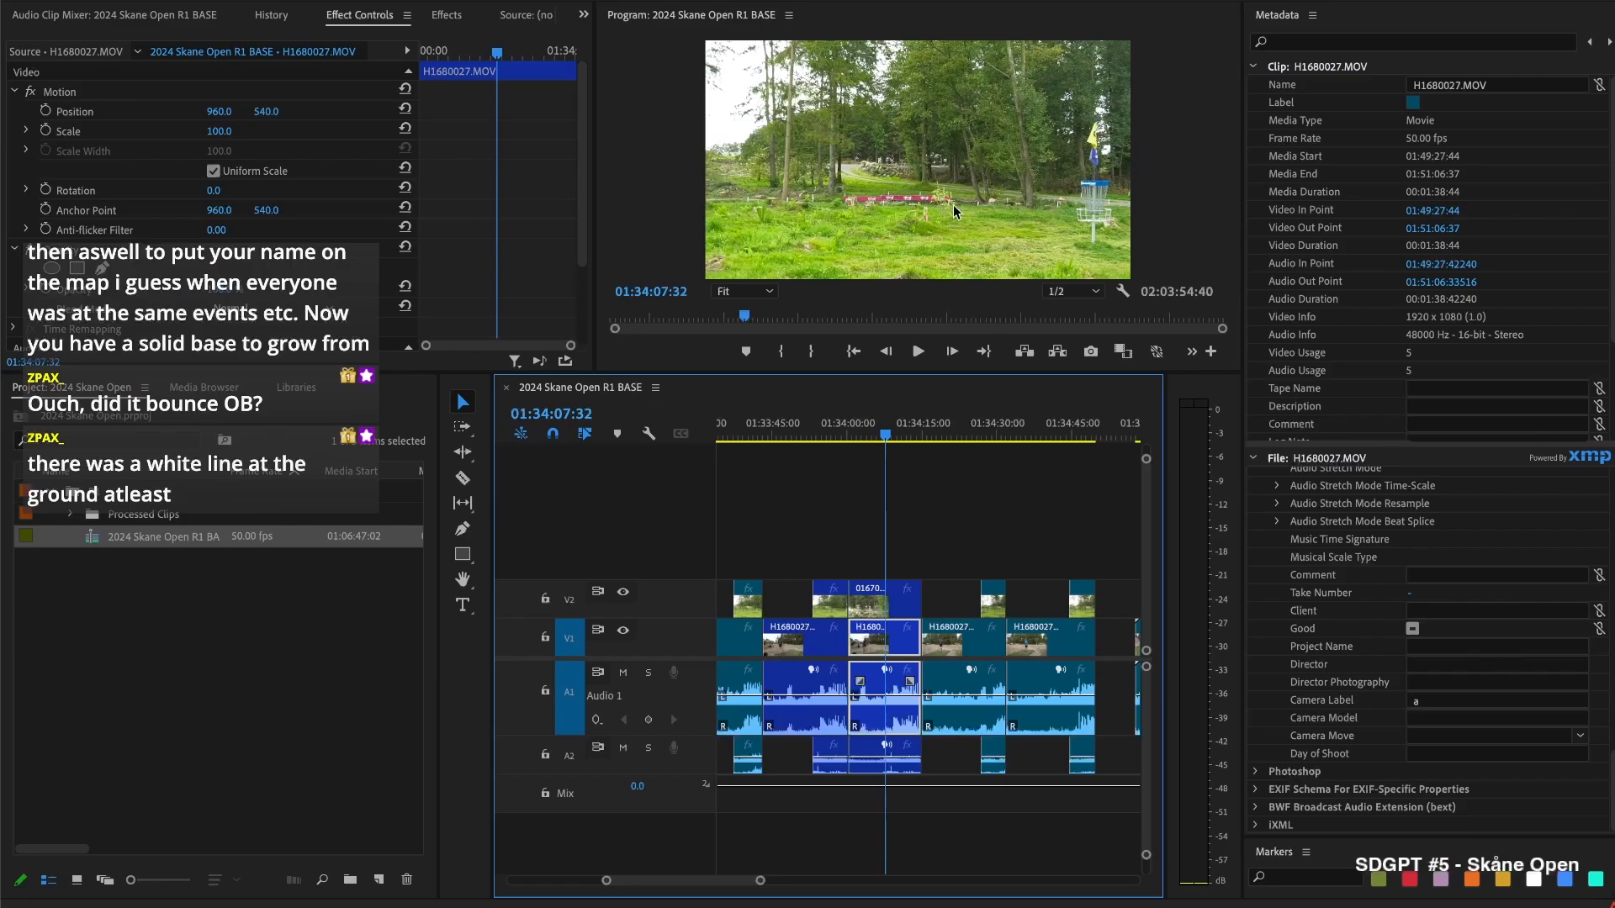
key(grave)
key(space)
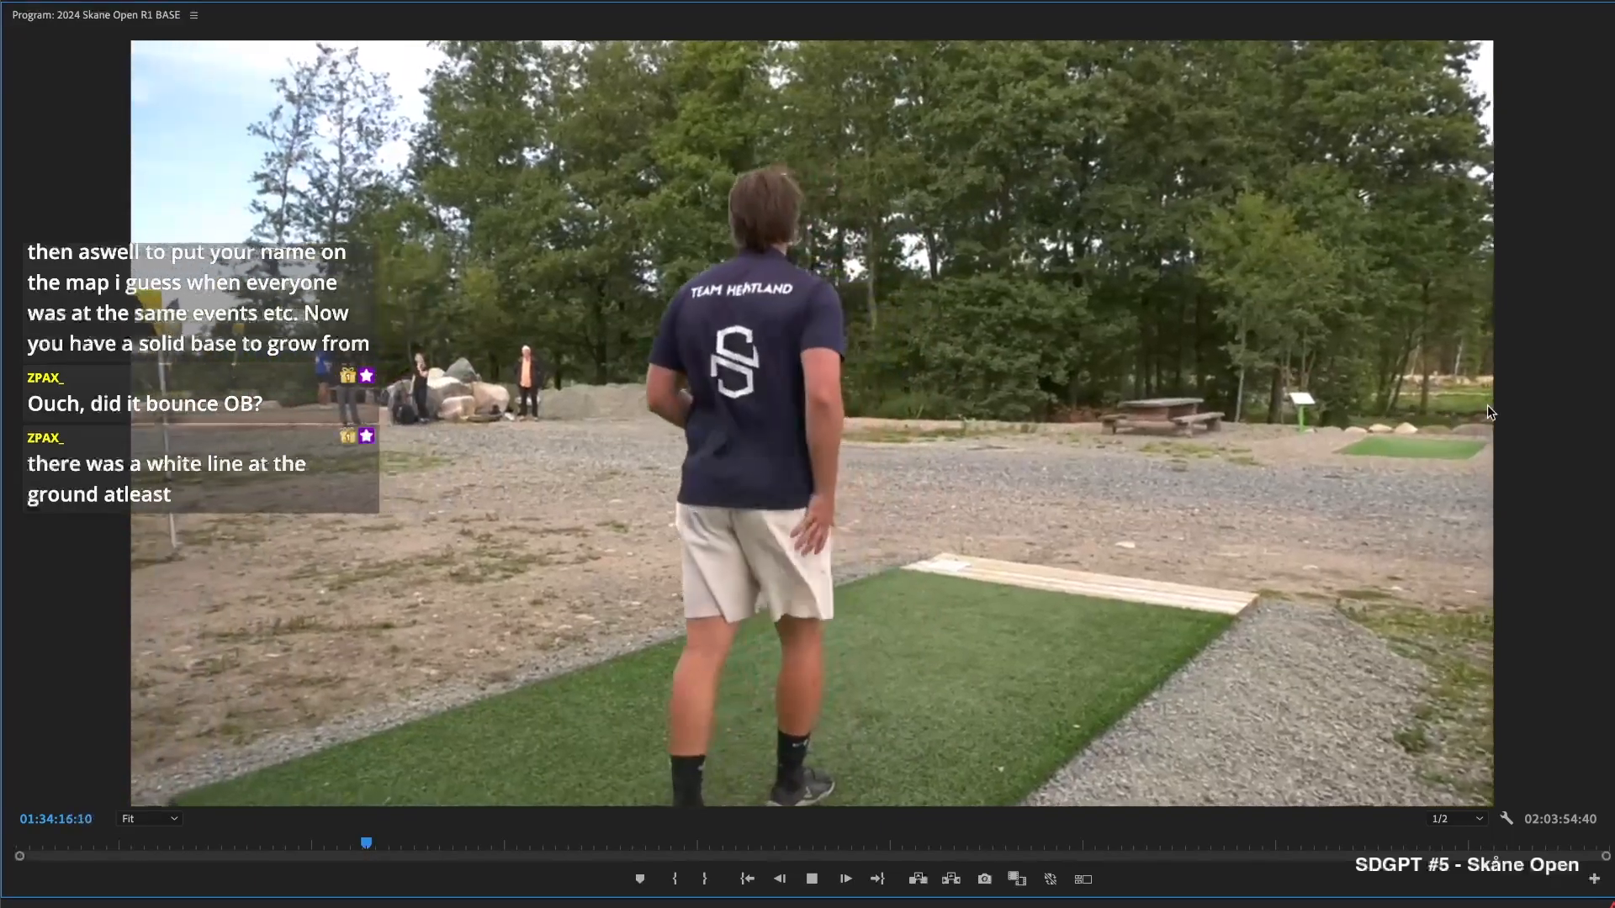
key(grave)
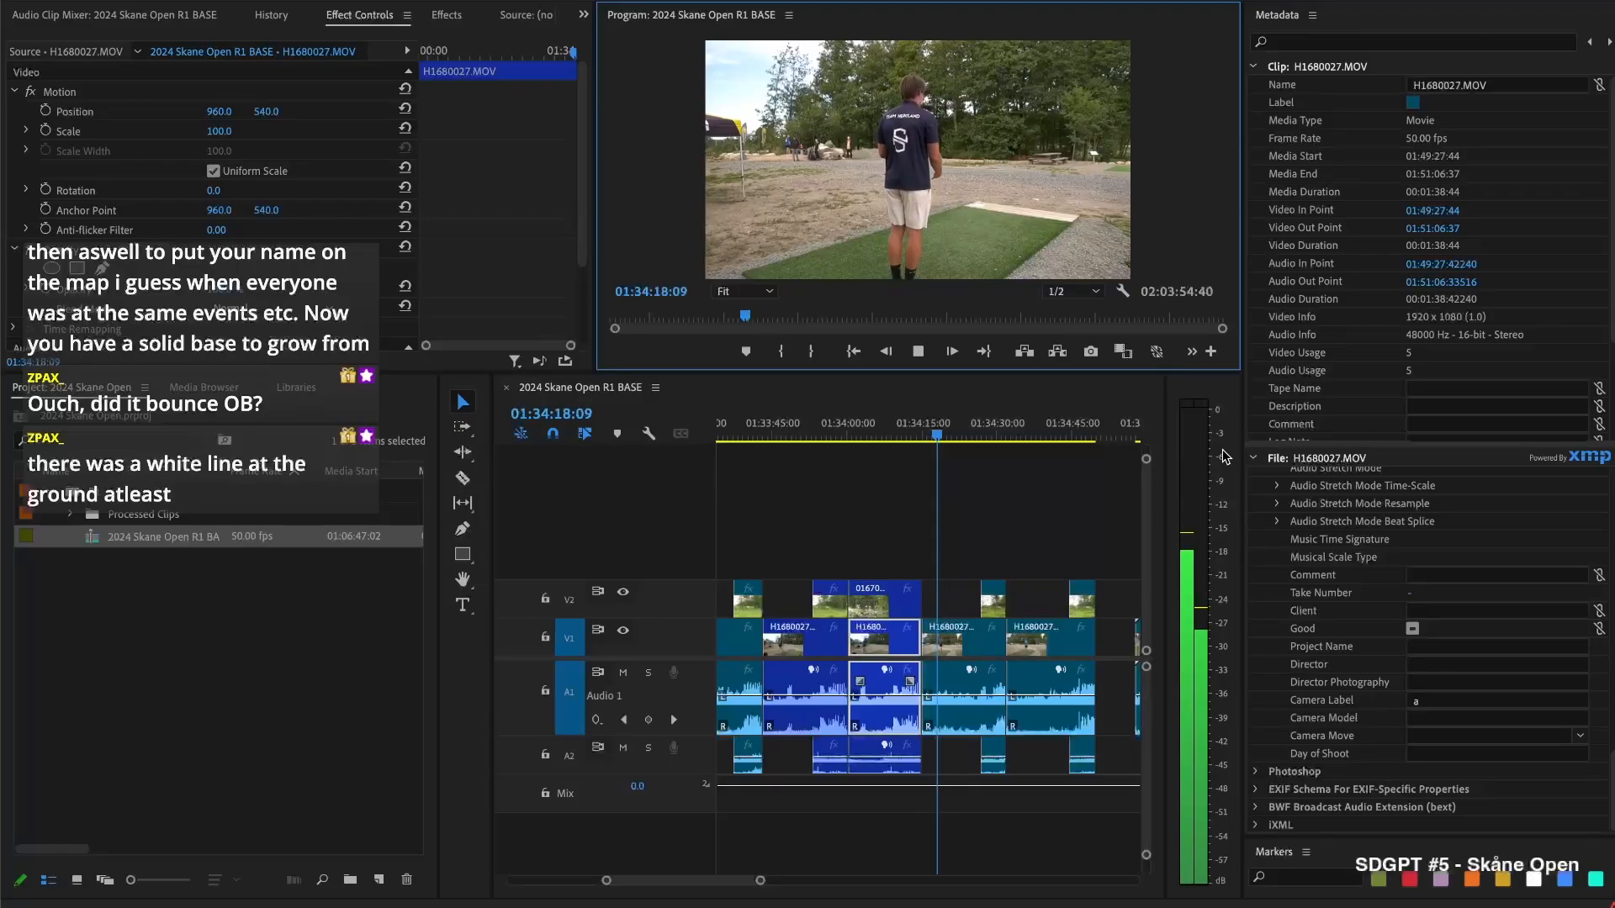
key(space)
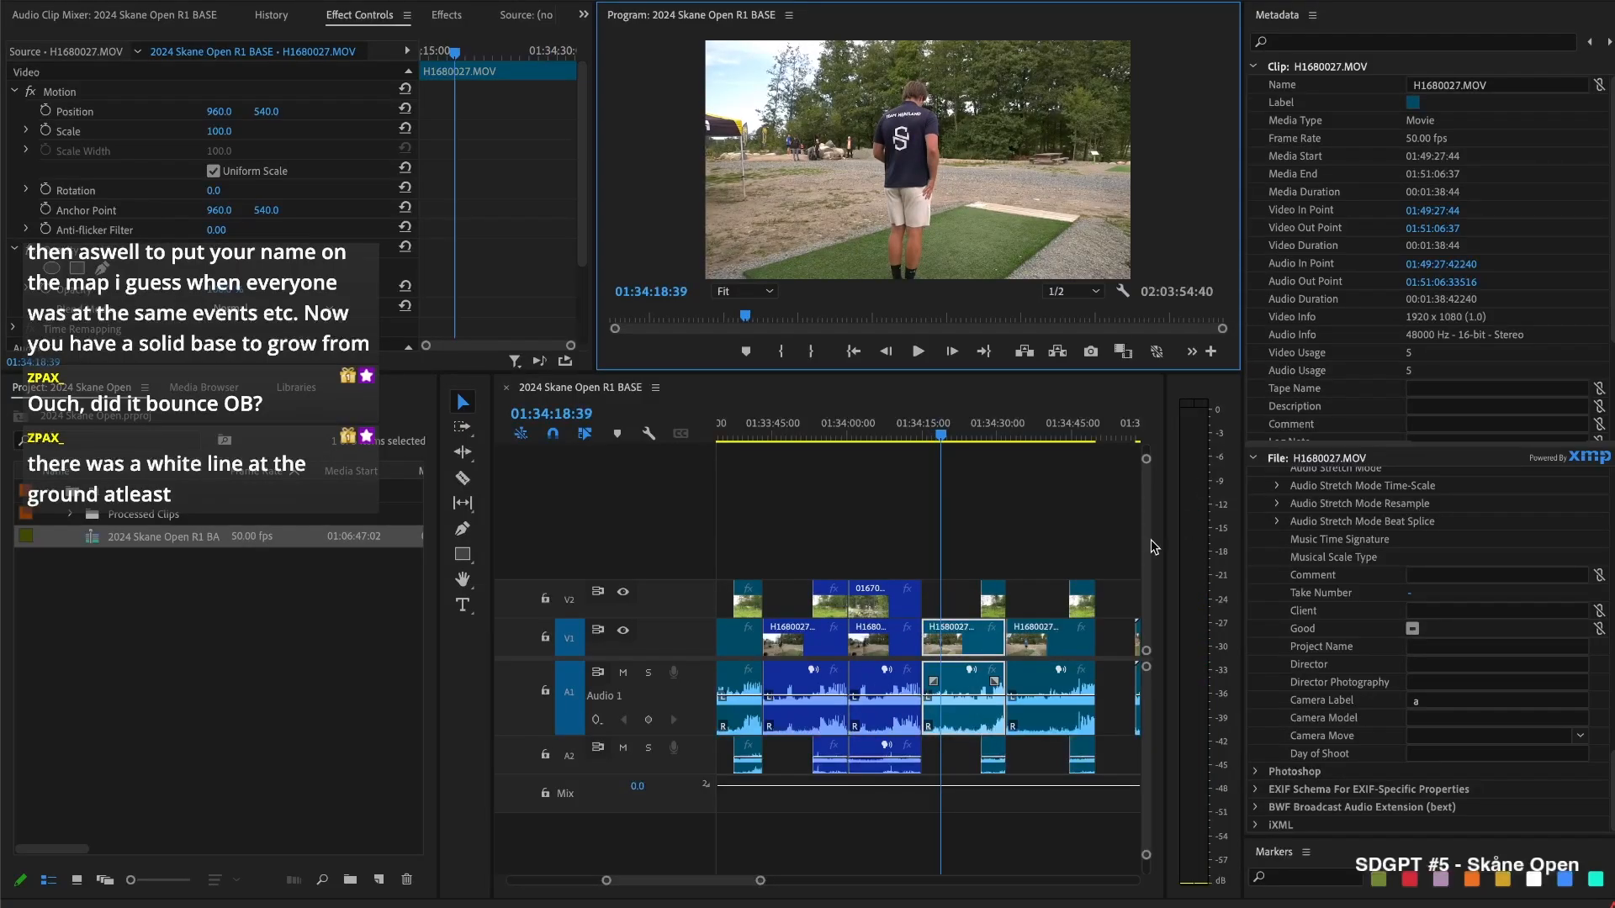
Extend the start of the 01670022 clip on V2 back to the start of the H1680028 clip on V1
scroll(986, 482, right, 3)
drag(859, 407, 954, 407)
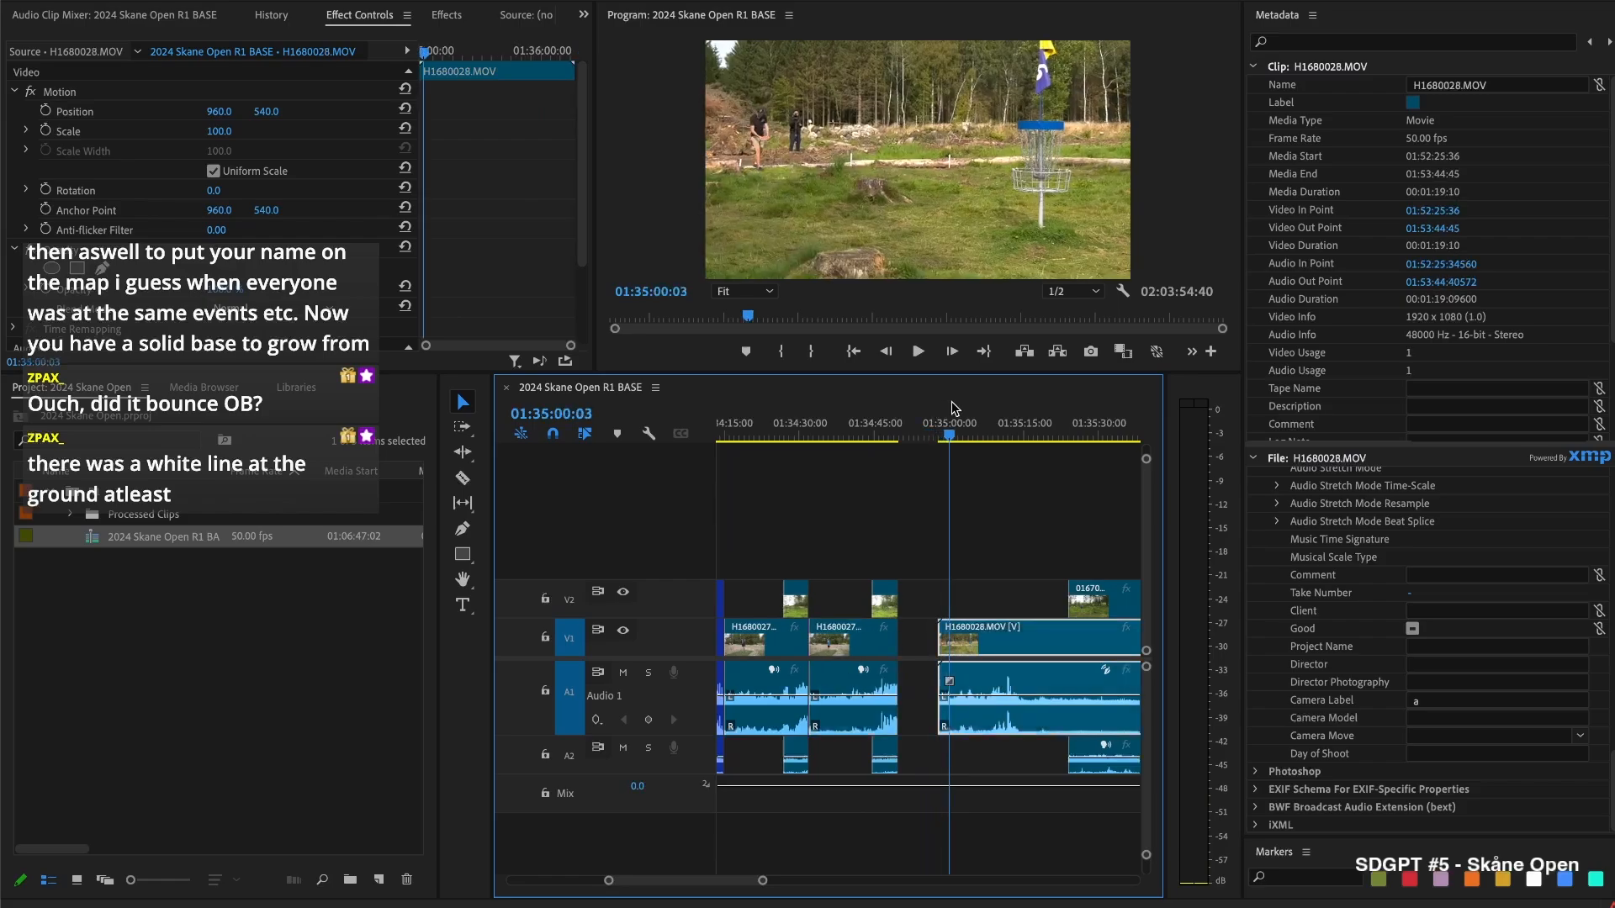
drag(1062, 599, 938, 602)
Cut all tracks at 01:35:00:43, delete the short pieces of both camera clips before the cut and close the gap
key(space)
key(space)
key(super+shift+k)
drag(924, 595, 948, 637)
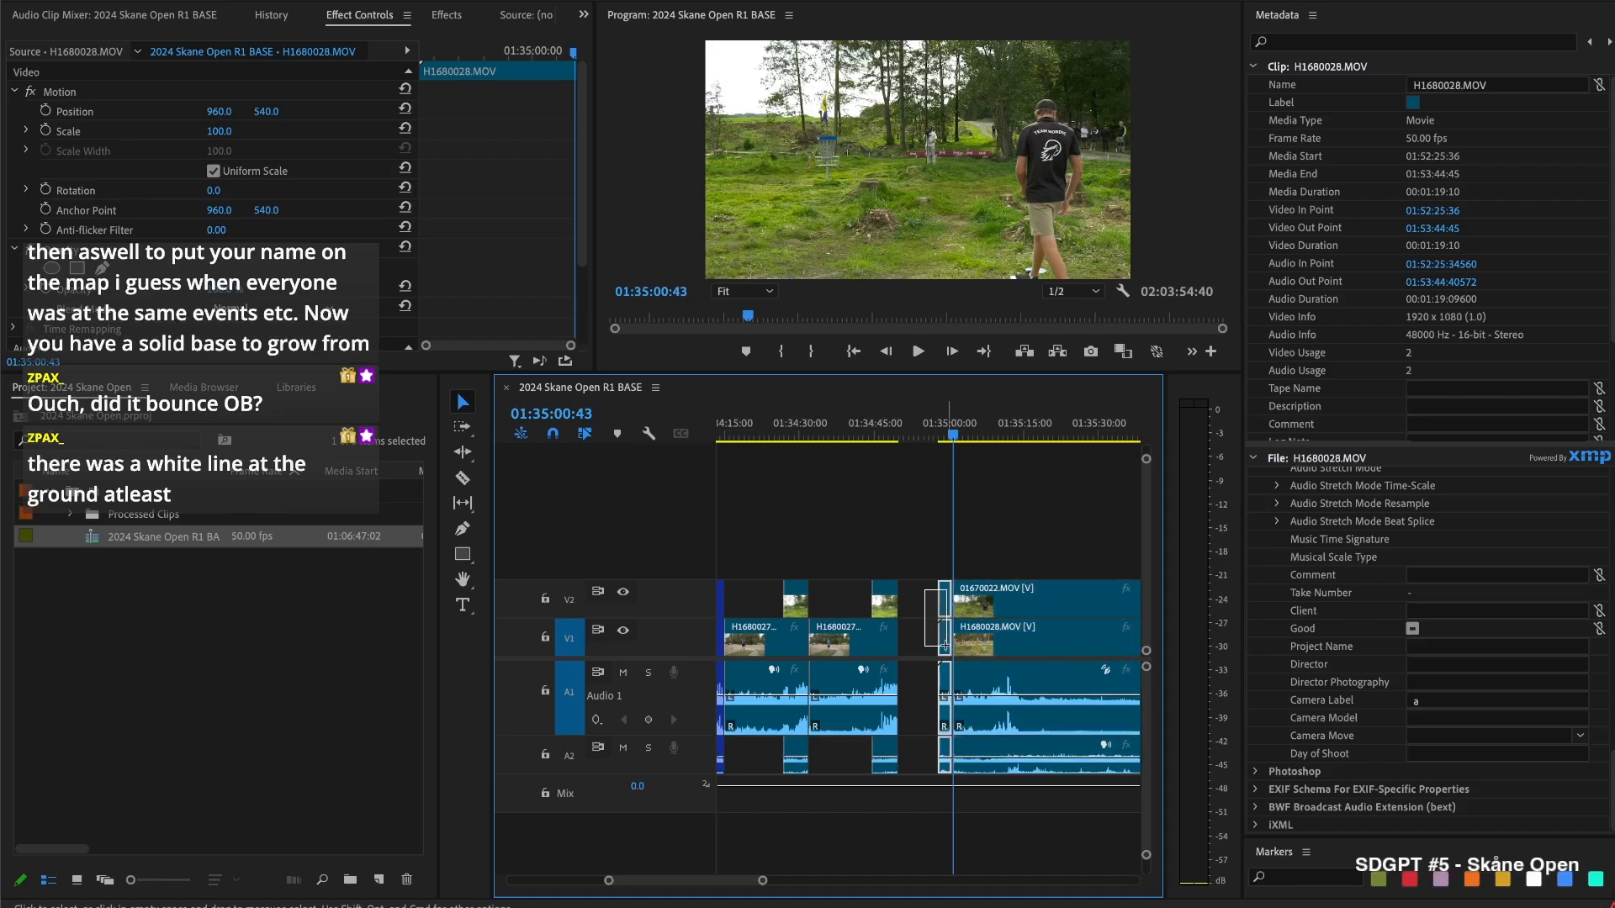
key(Delete)
click(933, 640)
key(Delete)
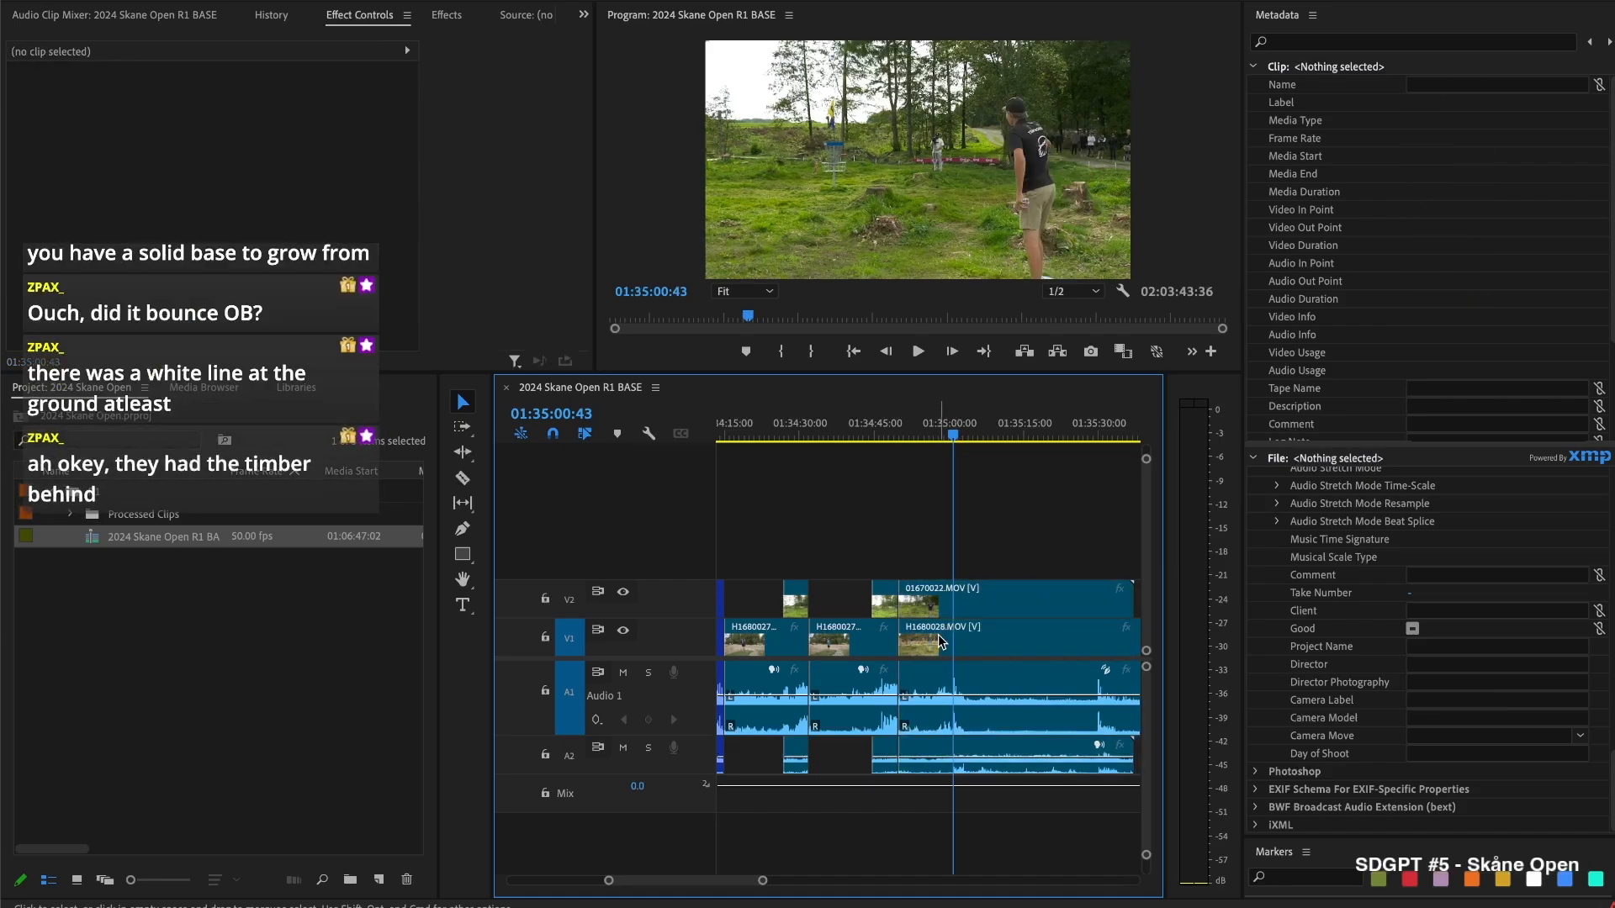
Play the putt, cut all tracks at about 01:35:05 and trim the following V2 clip to start at about 01:35:31
click(937, 637)
key(Up)
key(space)
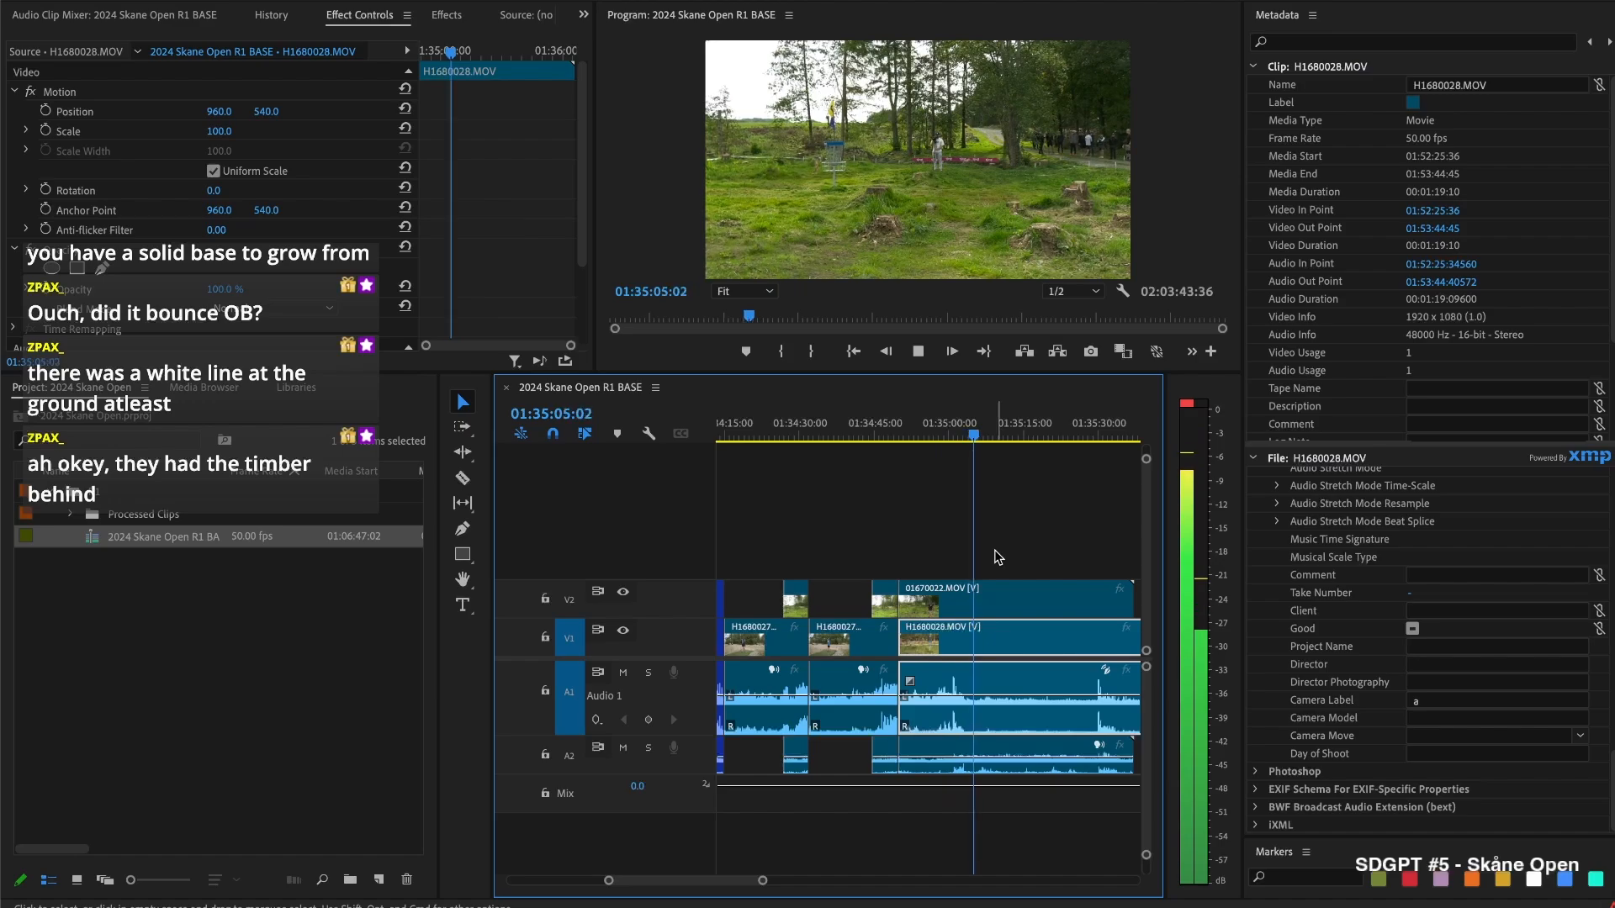
key(space)
key(super+shift+k)
drag(988, 584, 1112, 587)
Remove the V1 footage between the putt and 01:35:23:12, close the gap and play across the new cut
drag(998, 436, 1062, 446)
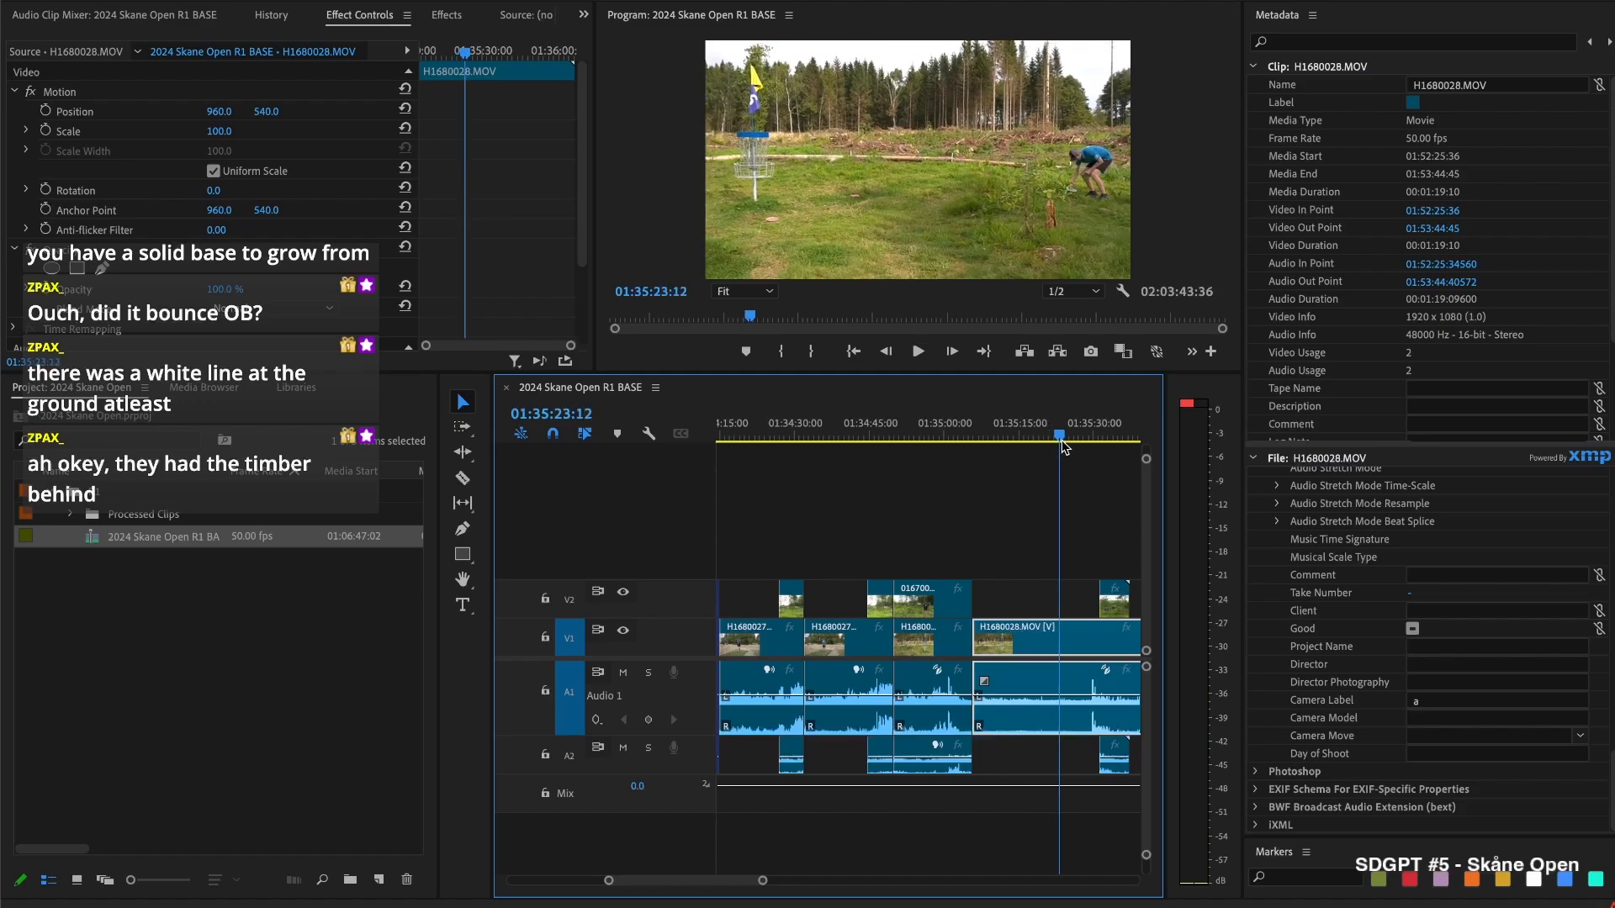
key(super+k)
key(shift+Delete)
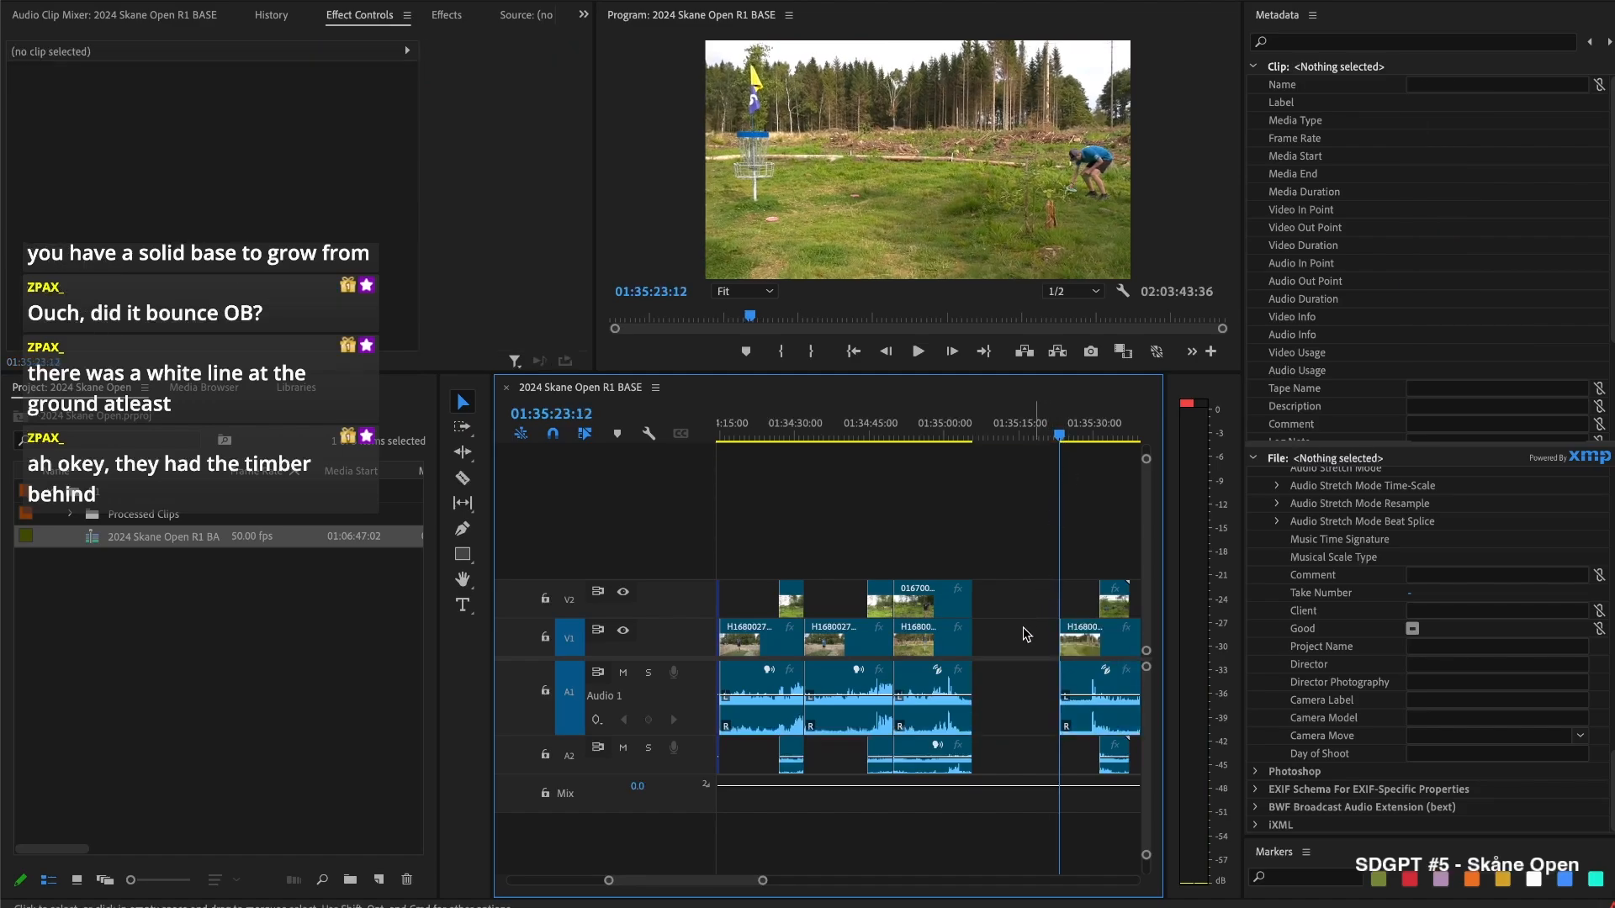
drag(980, 425, 968, 424)
key(space)
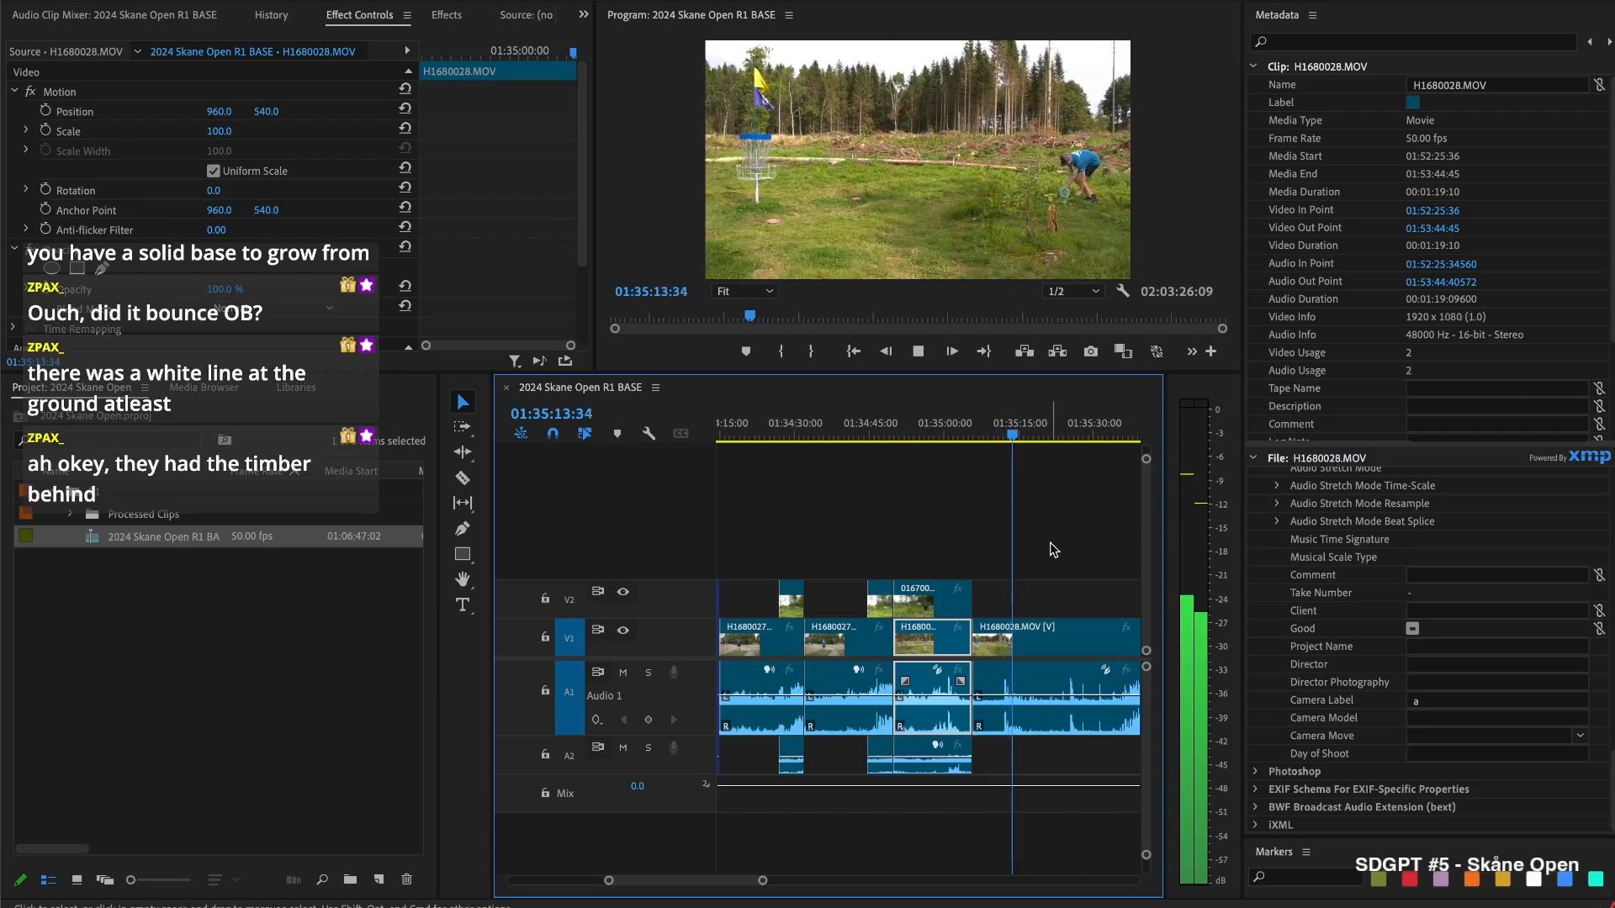
Trim the end of the last H1680028 clip on V1 to 01:35:42:32 and save the project
scroll(1048, 552, down, 2)
scroll(1020, 577, down, 4)
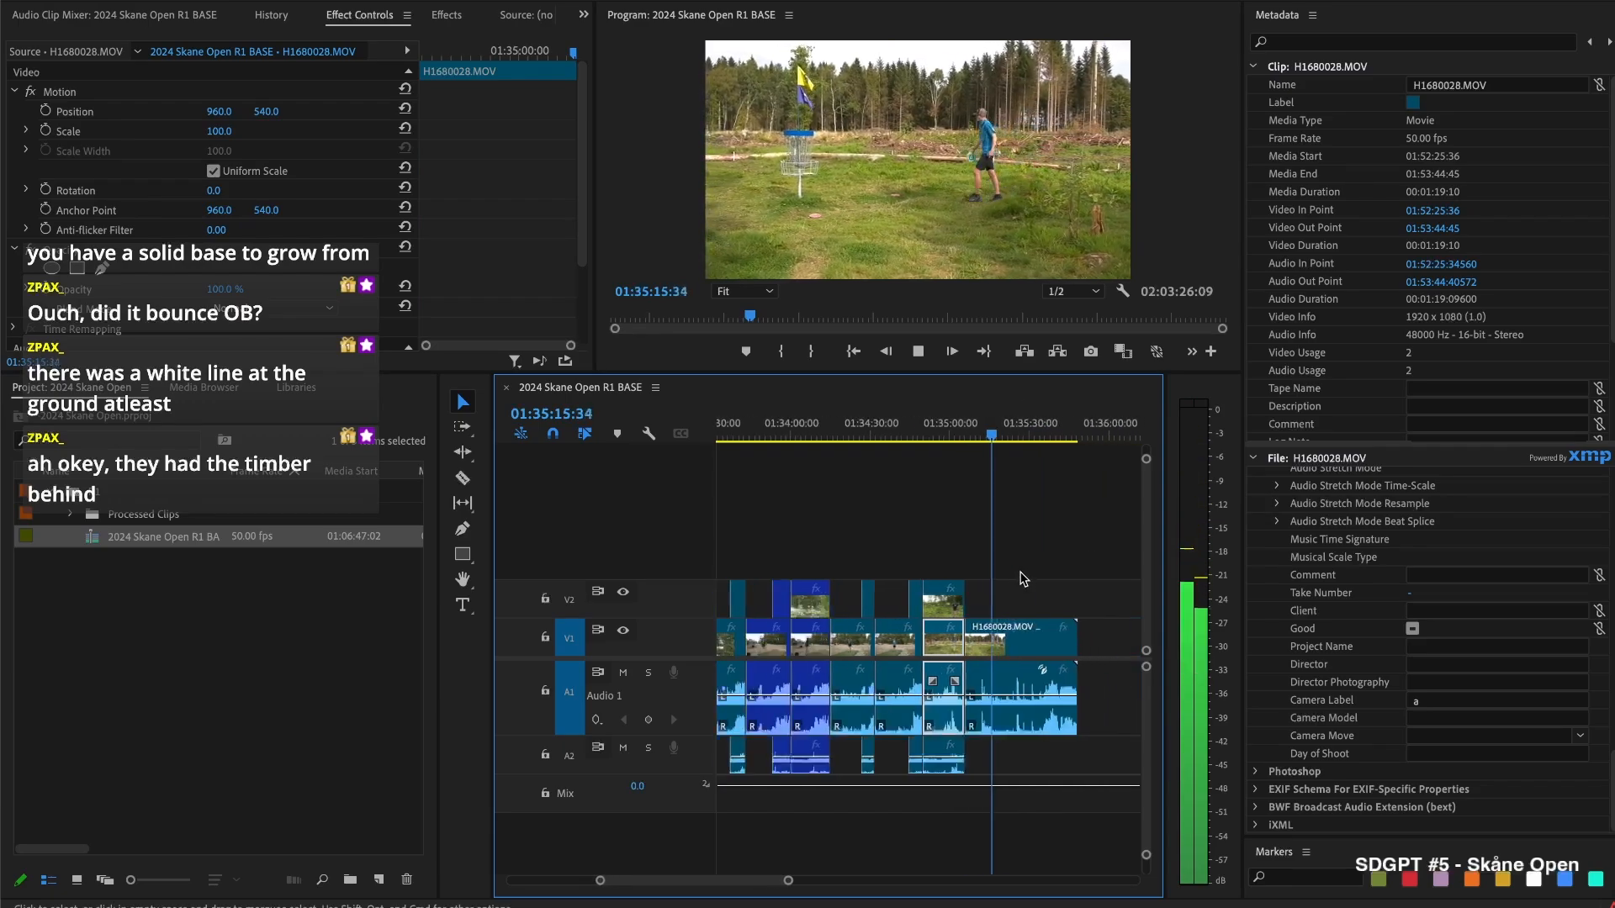
scroll(1018, 538, up, 3)
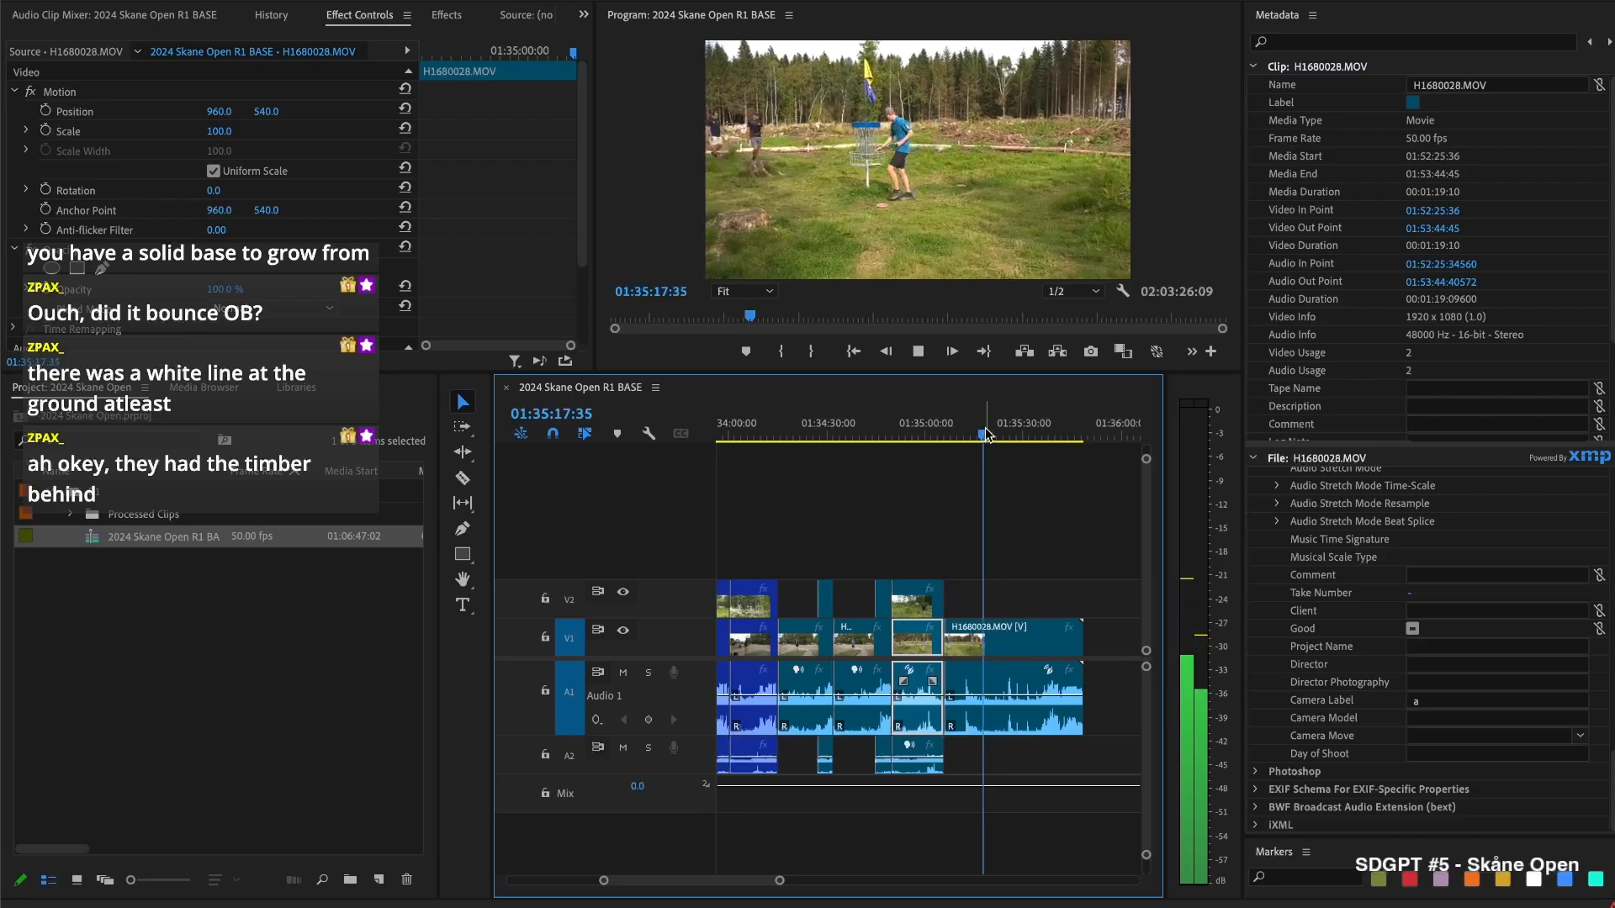
drag(986, 427, 1056, 435)
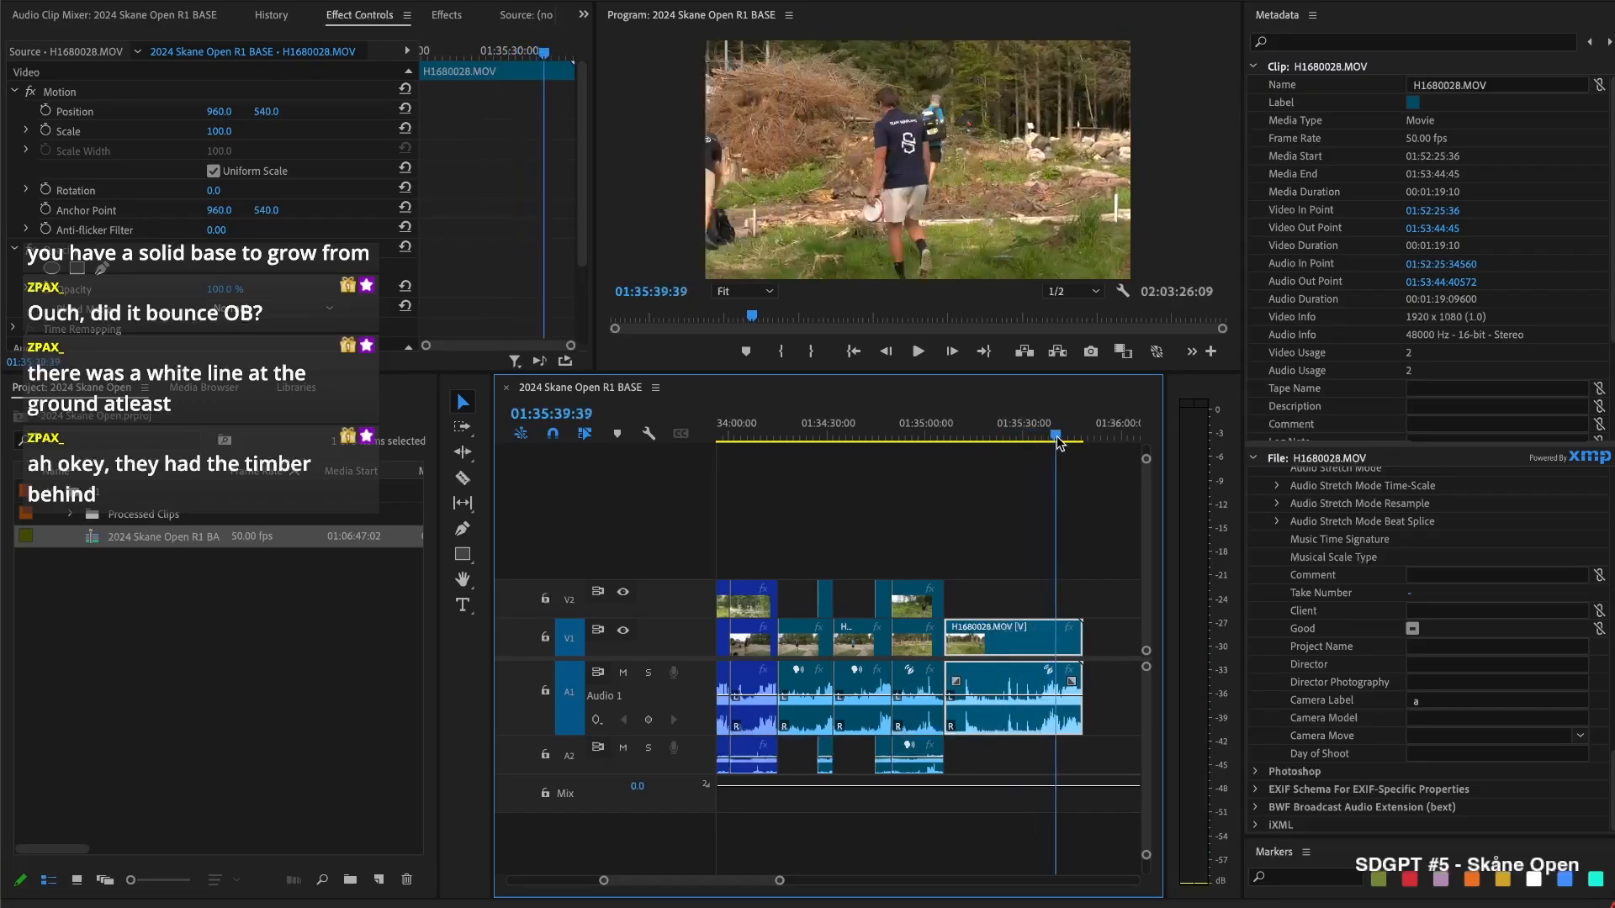
key(space)
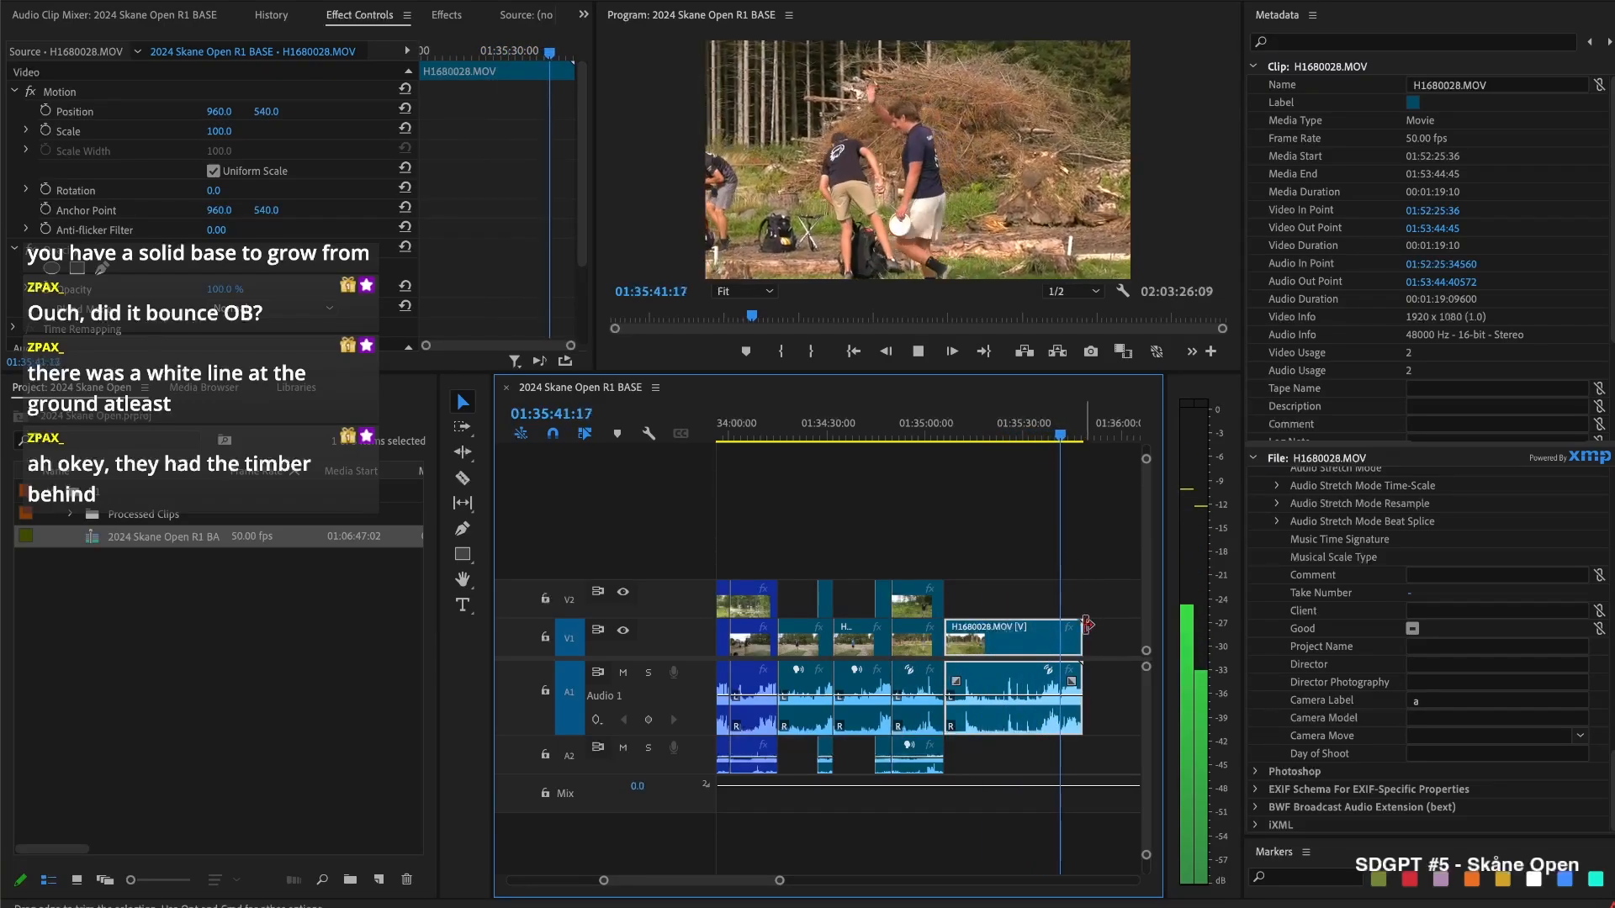
key(space)
drag(1074, 637, 1064, 637)
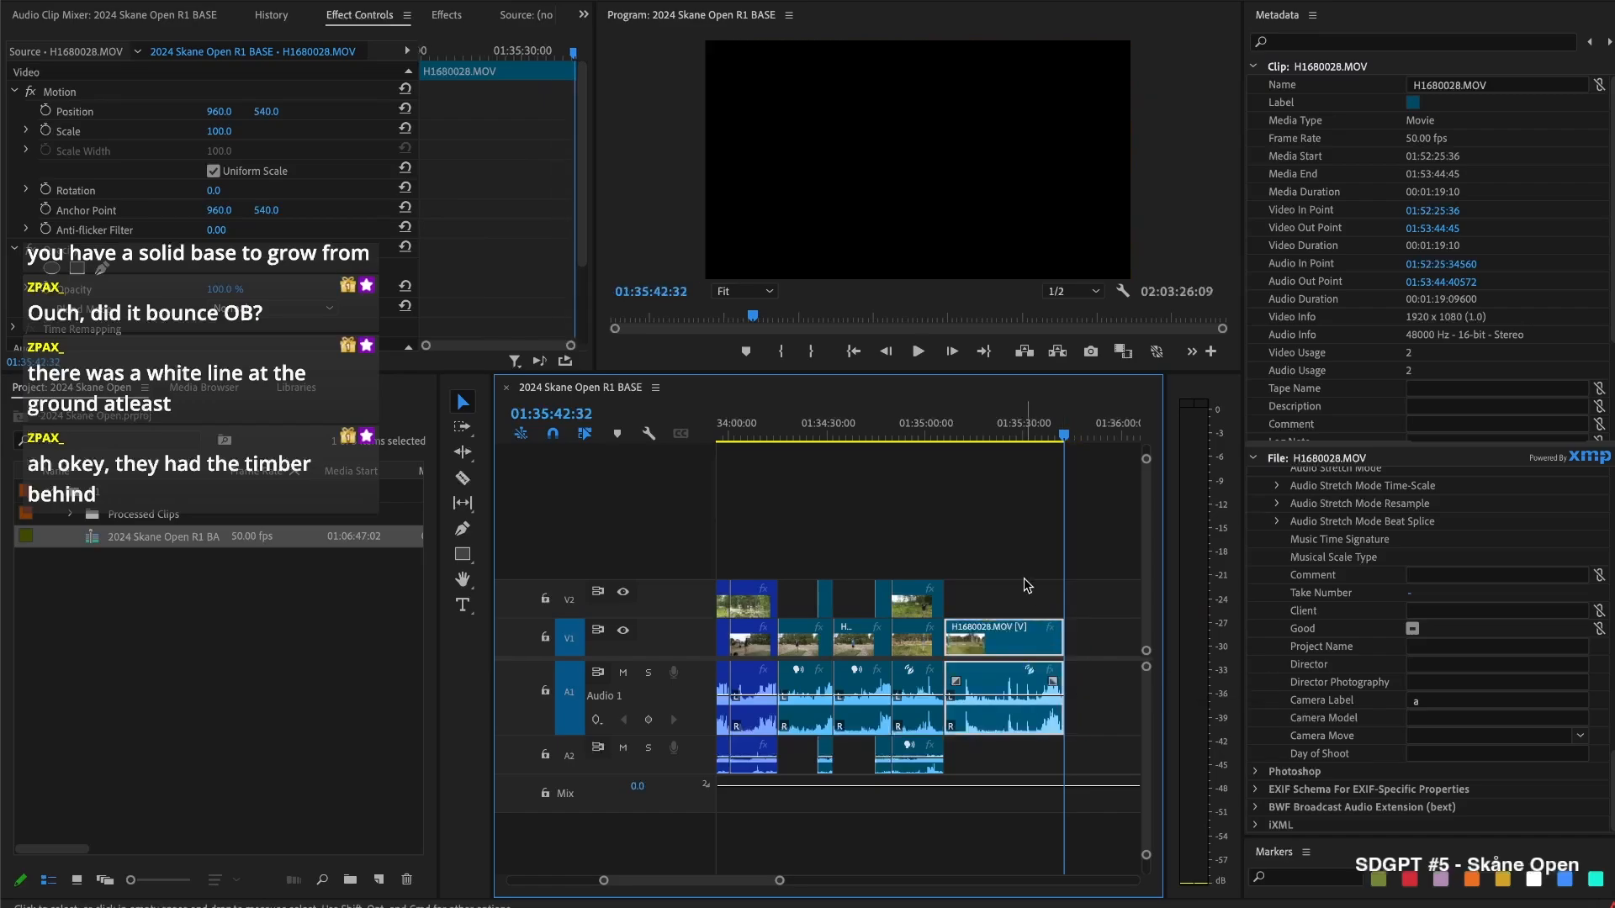
click(1024, 579)
key(super+s)
Trim the start of the 01670023 clip on V2 to about 01:37:53, above the H1680029 clip
scroll(966, 606, down, 3)
scroll(967, 610, up, 8)
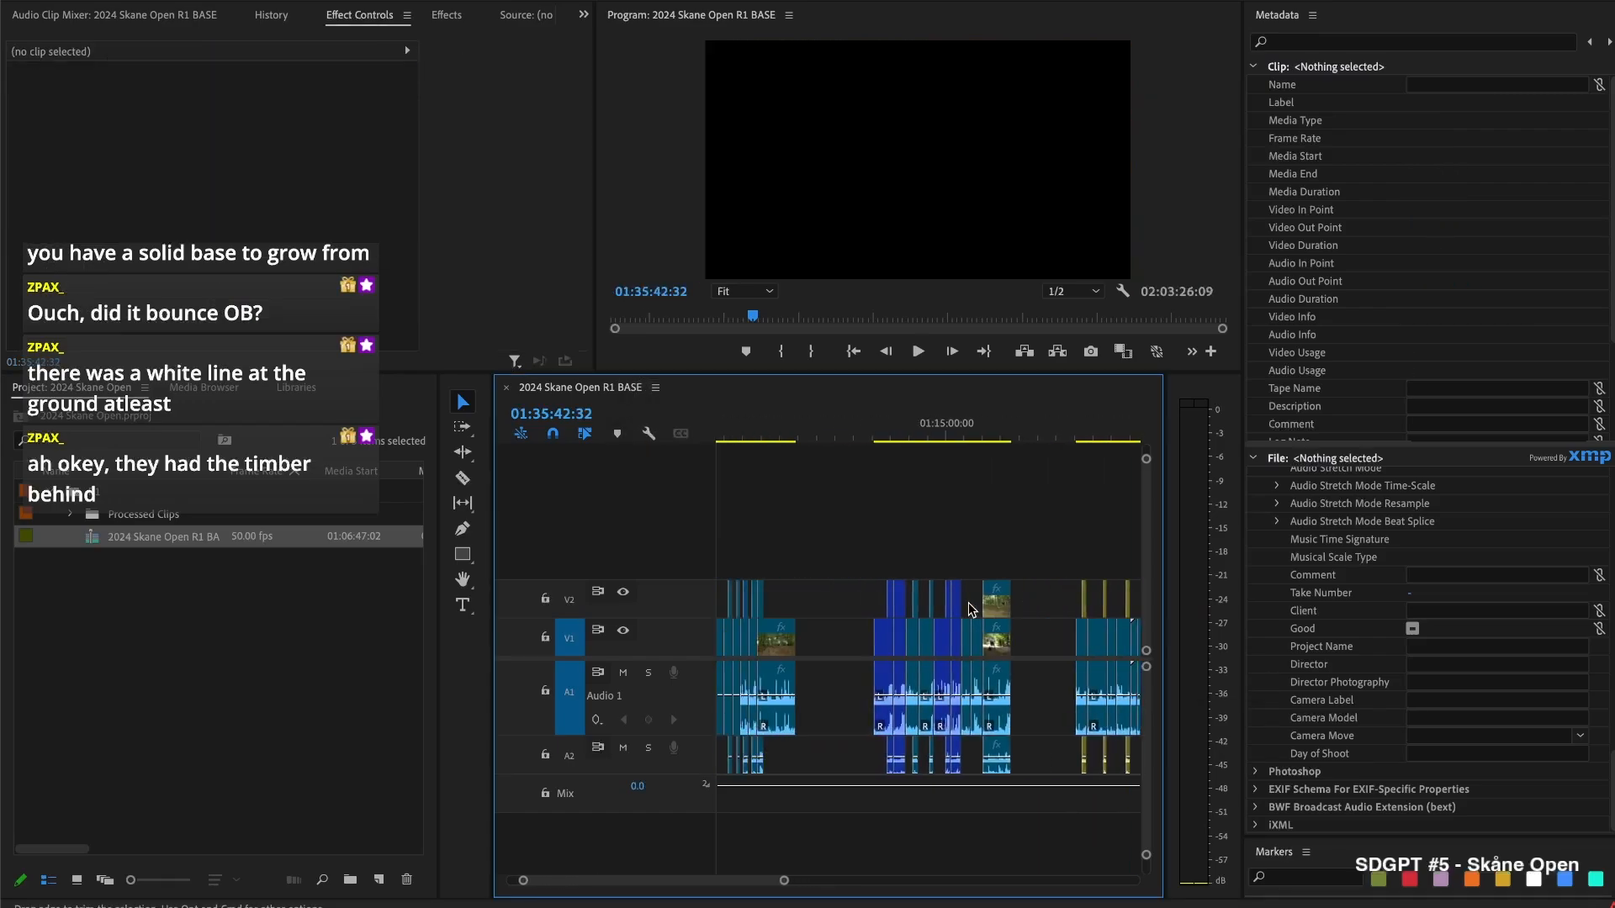
scroll(976, 606, down, 8)
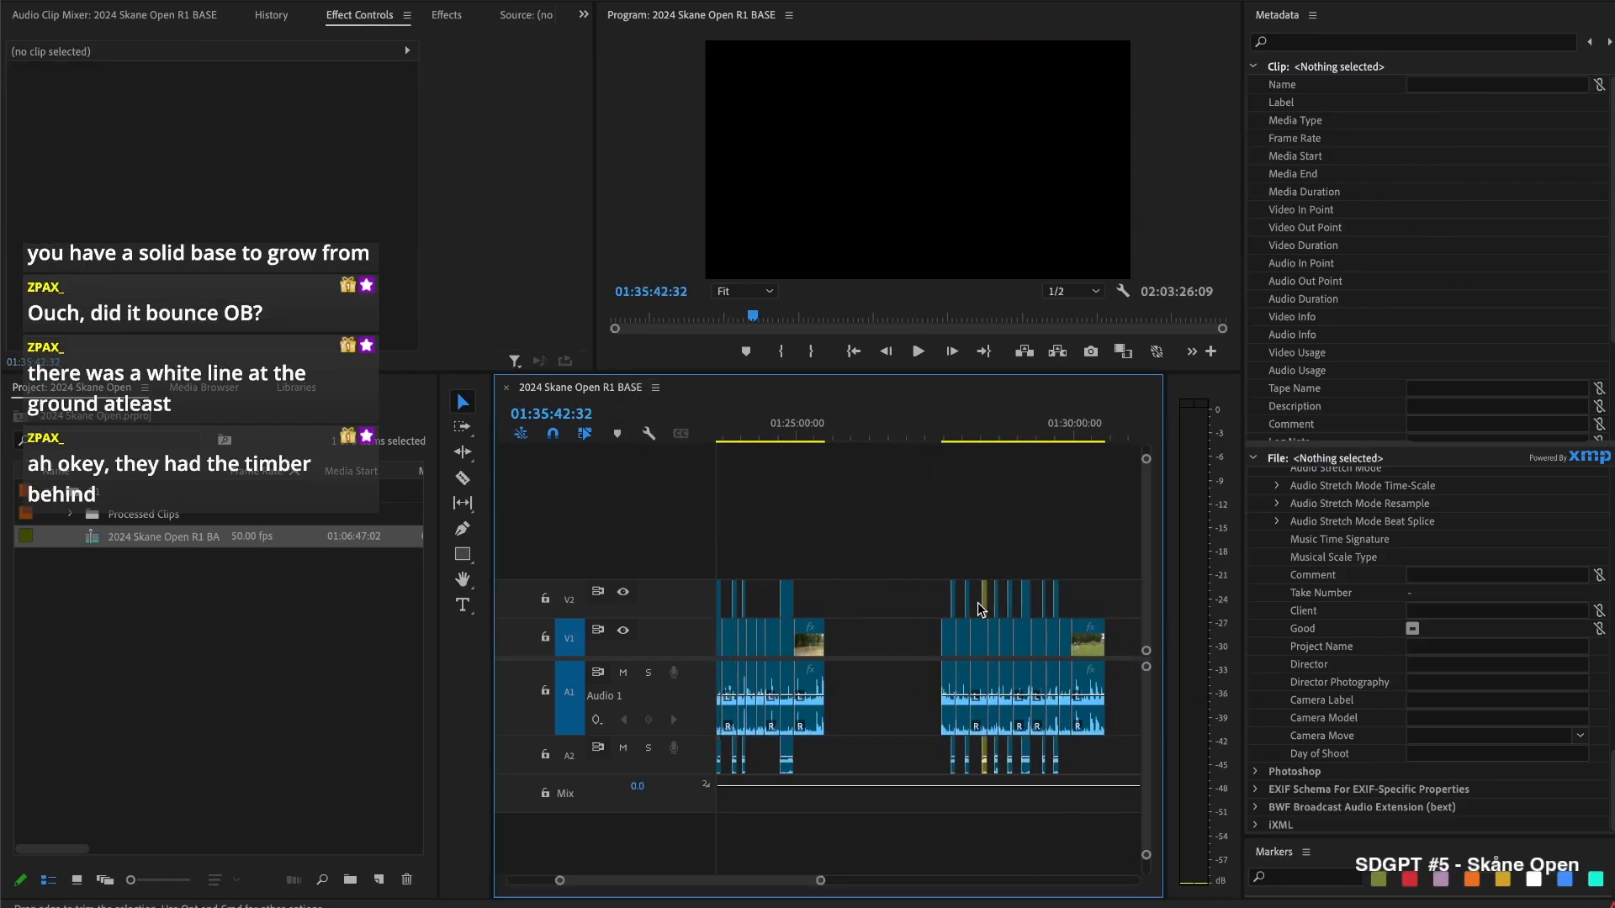
scroll(948, 583, up, 2)
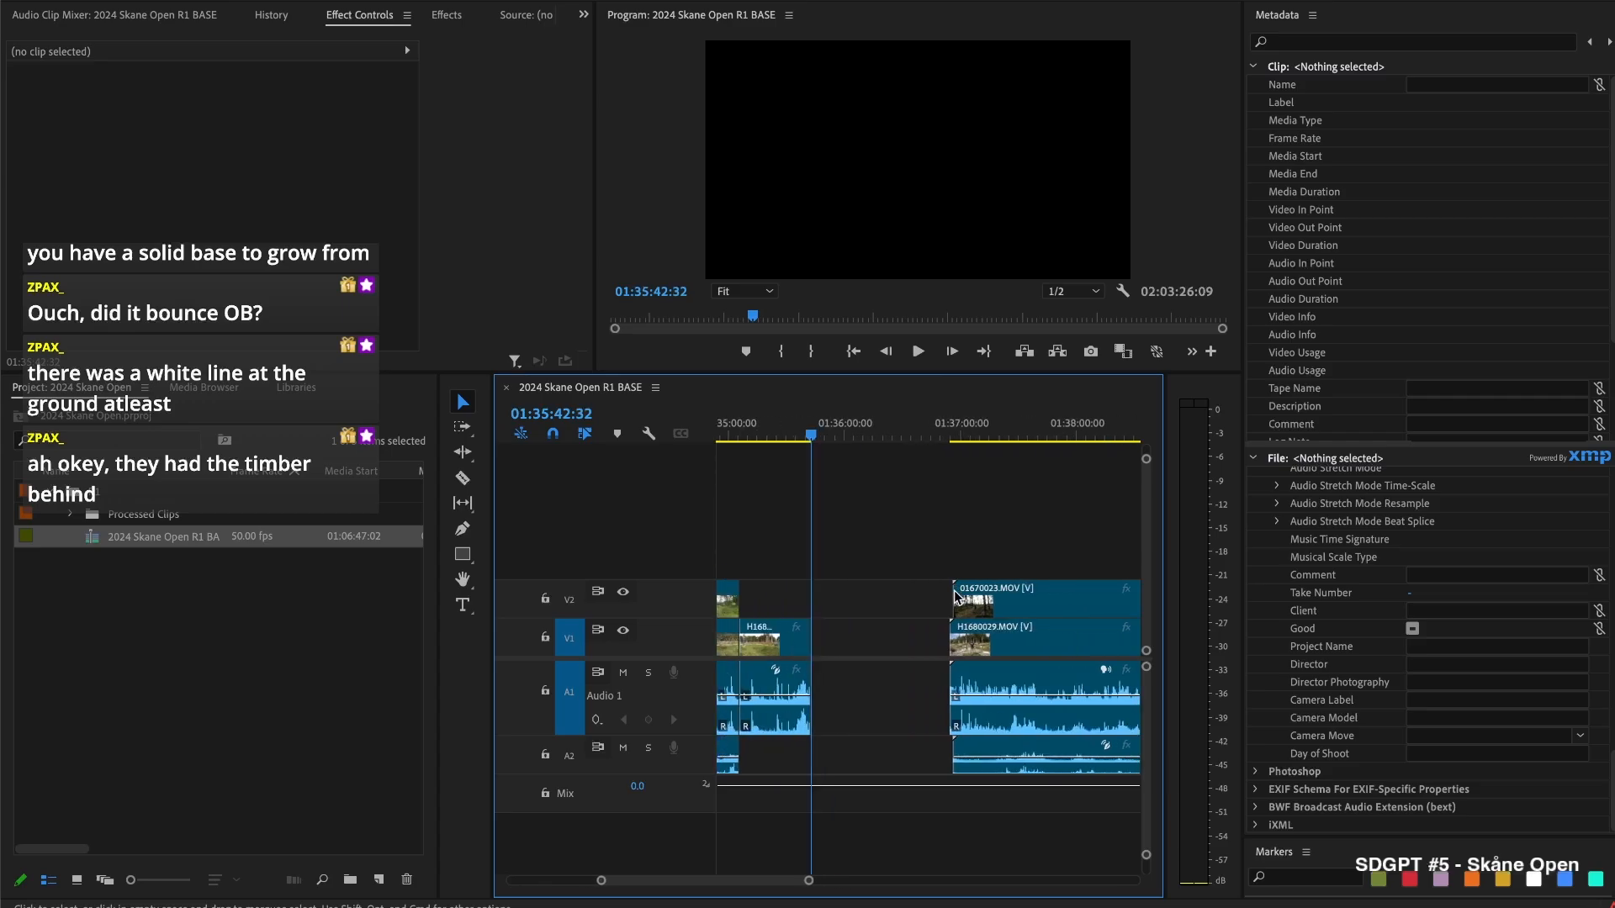
drag(948, 586, 1065, 588)
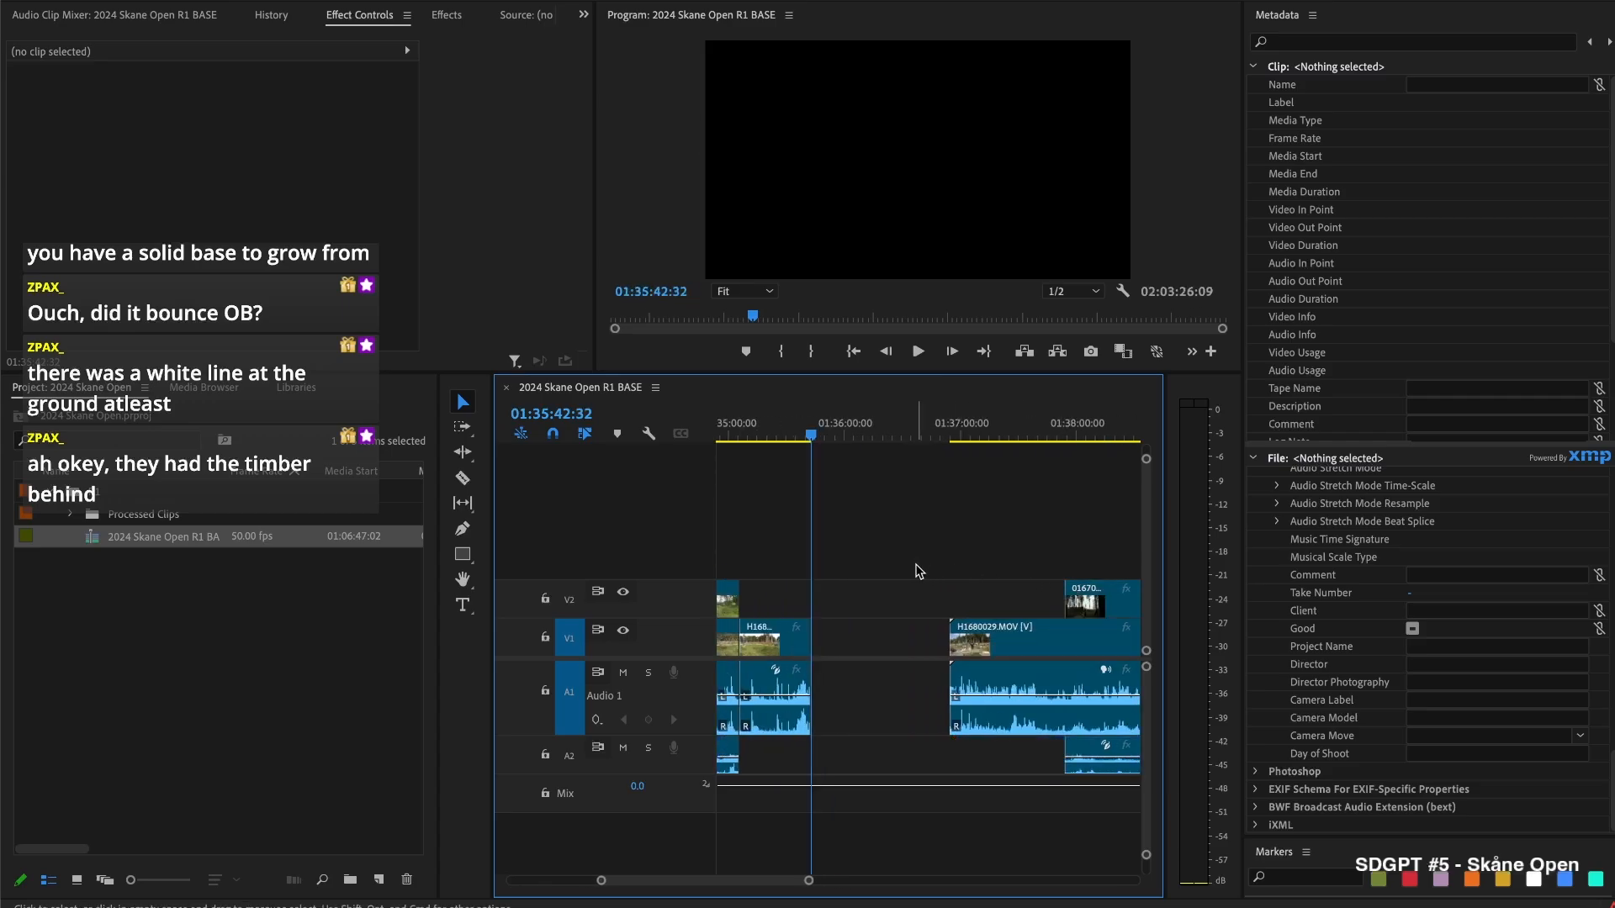
Play the opening of the H1680029 clip and look over the remaining clips in the sequence
click(959, 414)
key(space)
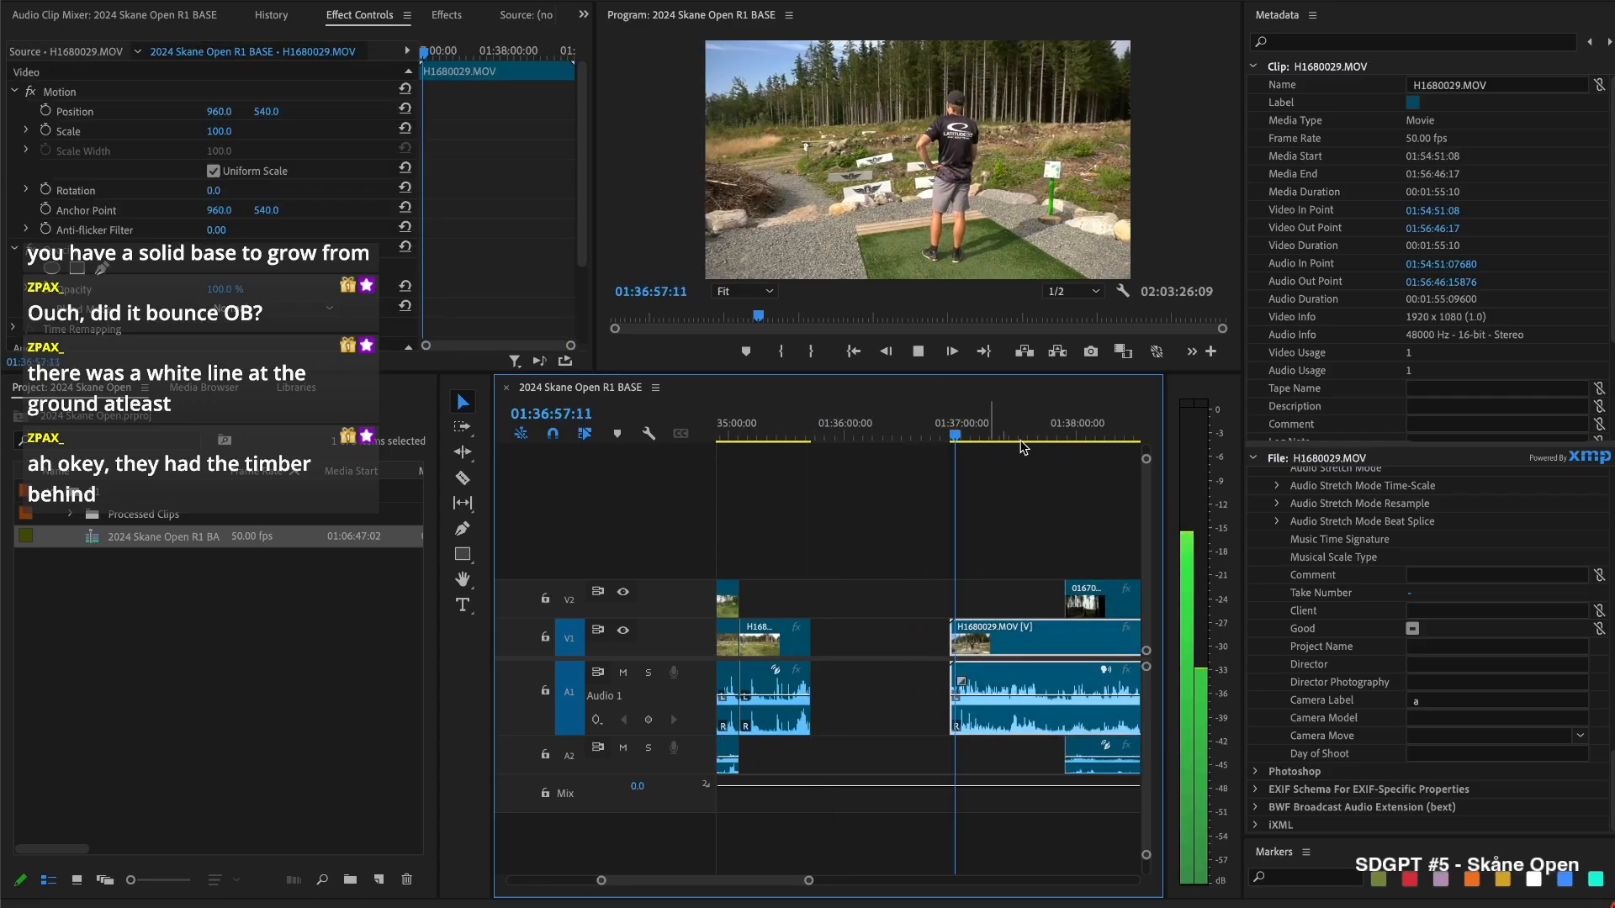
key(space)
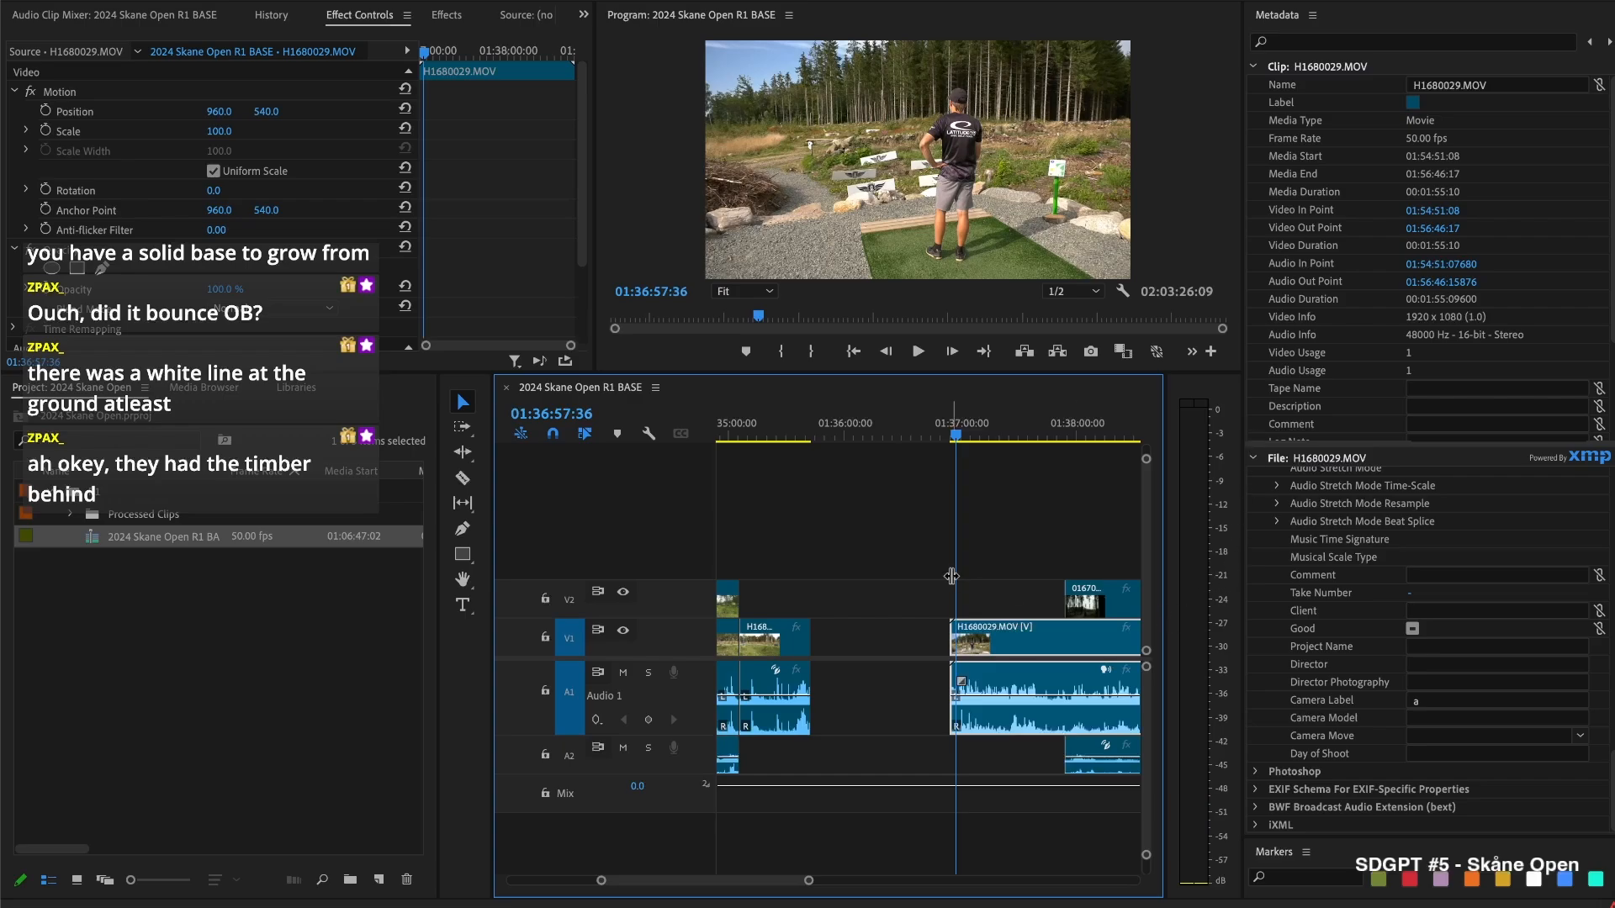
scroll(954, 583, down, 4)
scroll(997, 595, right, 10)
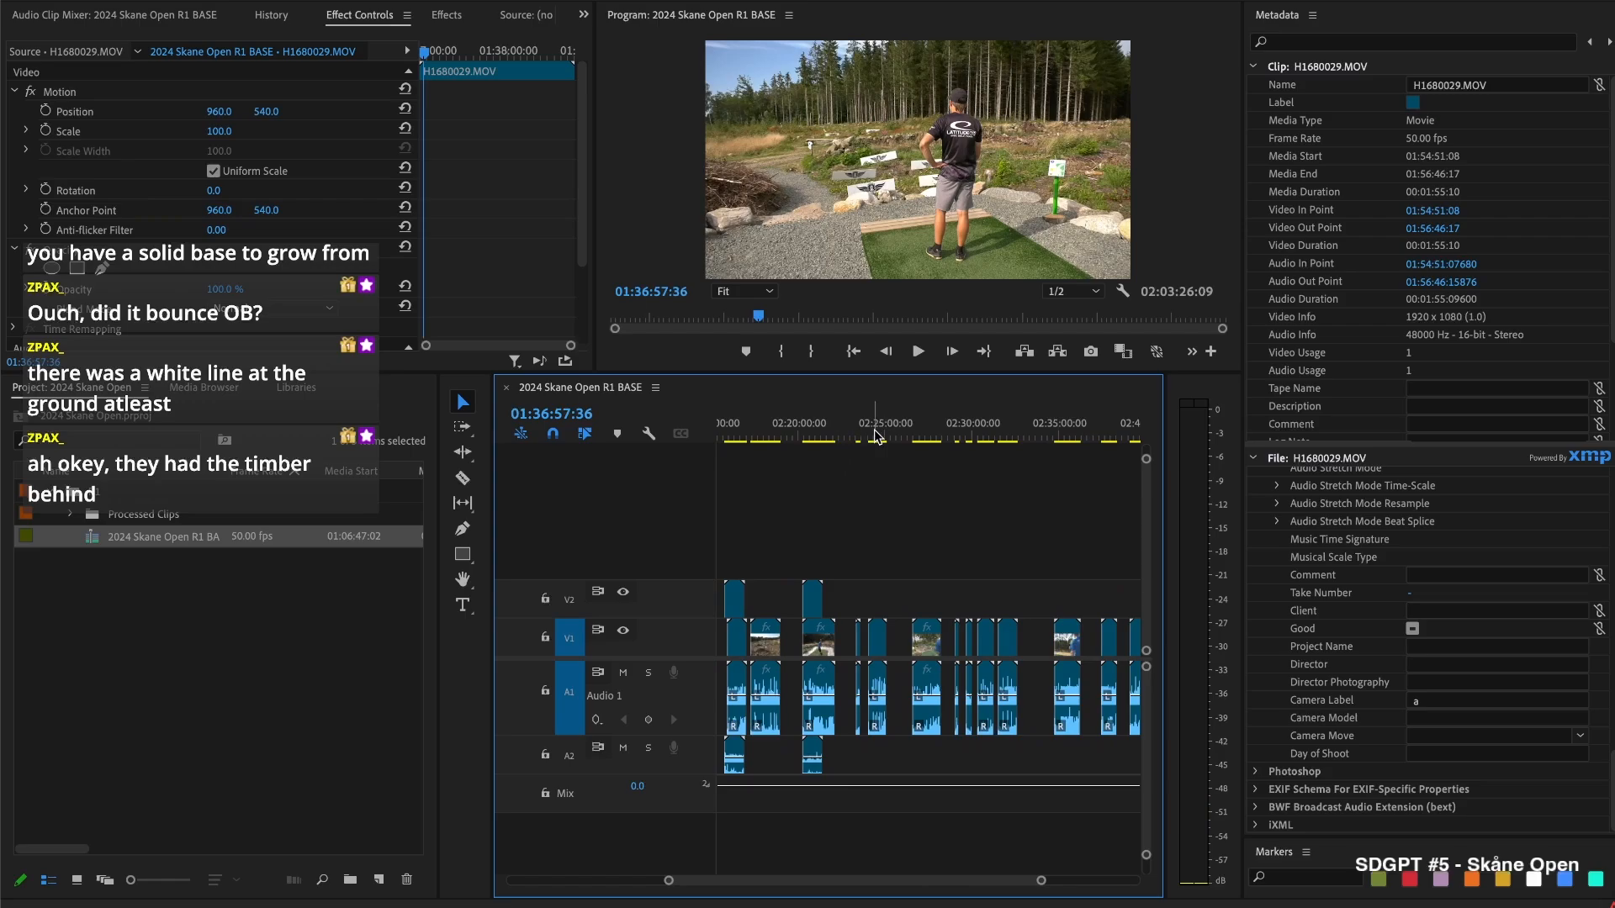
scroll(905, 454, left, 15)
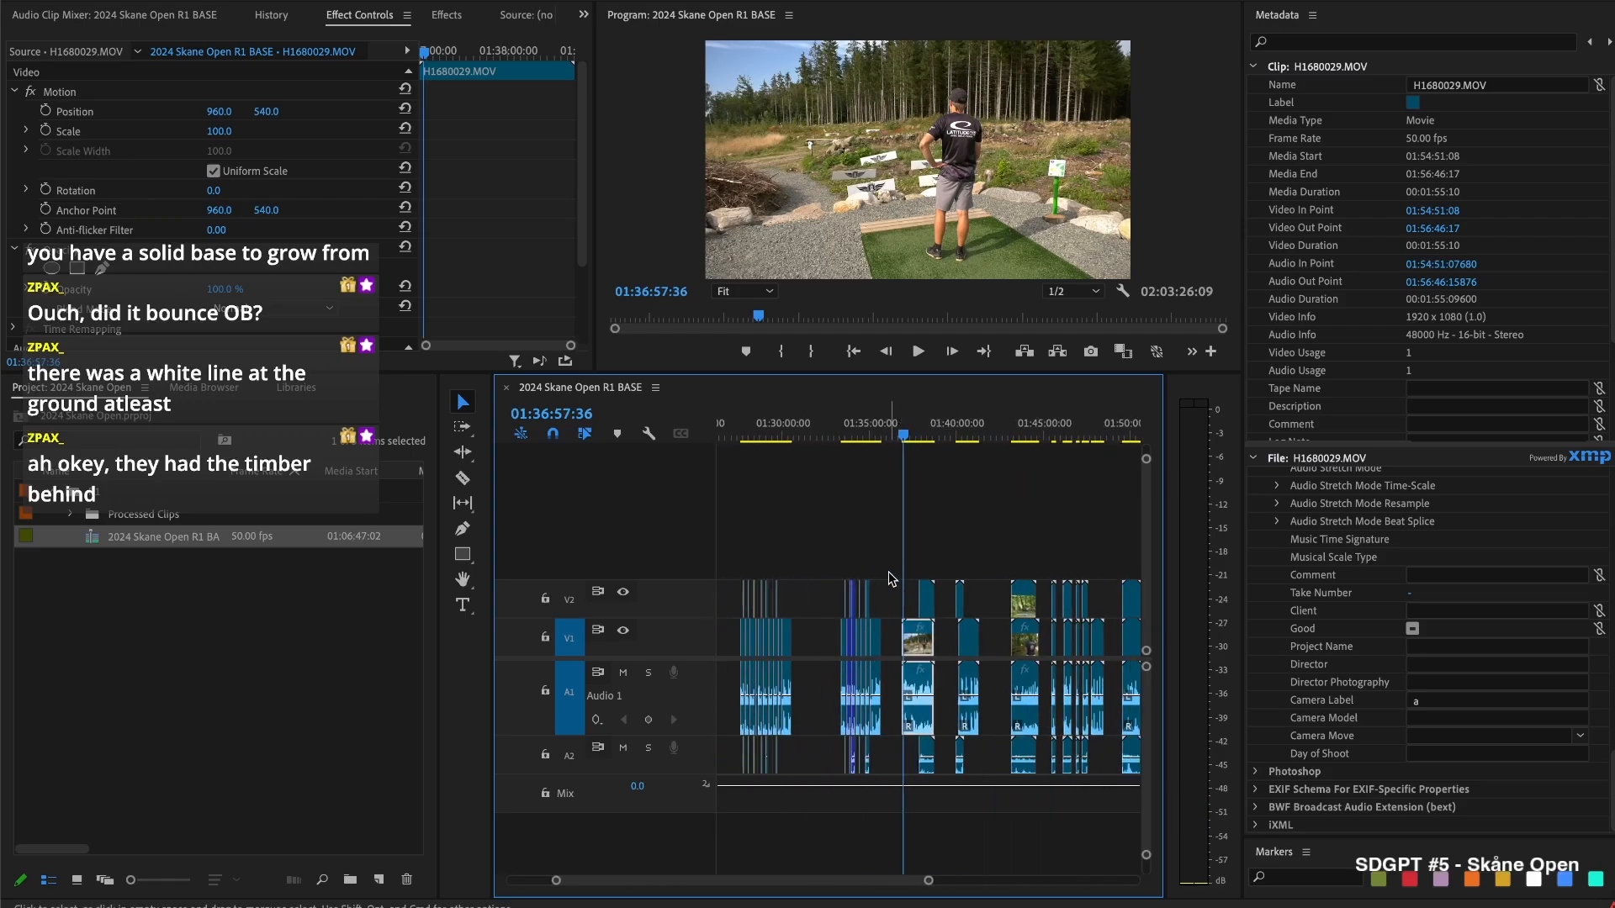
Save the project, play the player's walk to the tee and trim the start of the H1680029 clip to 01:37:05:46
scroll(896, 576, up, 5)
click(923, 595)
key(ctrl+s)
key(space)
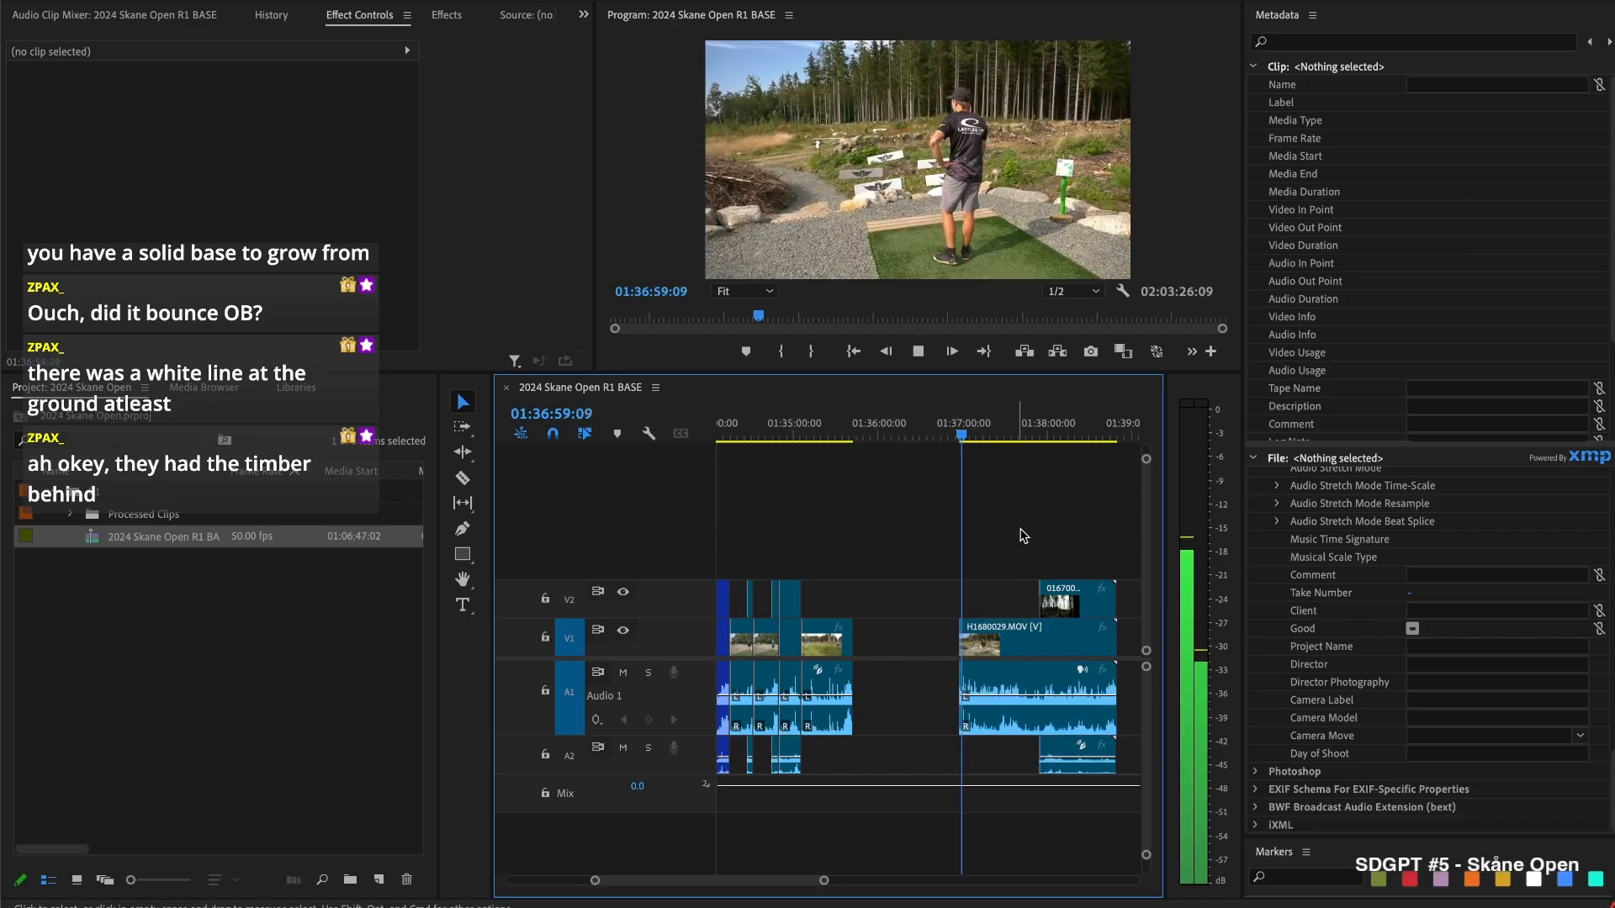
key(space)
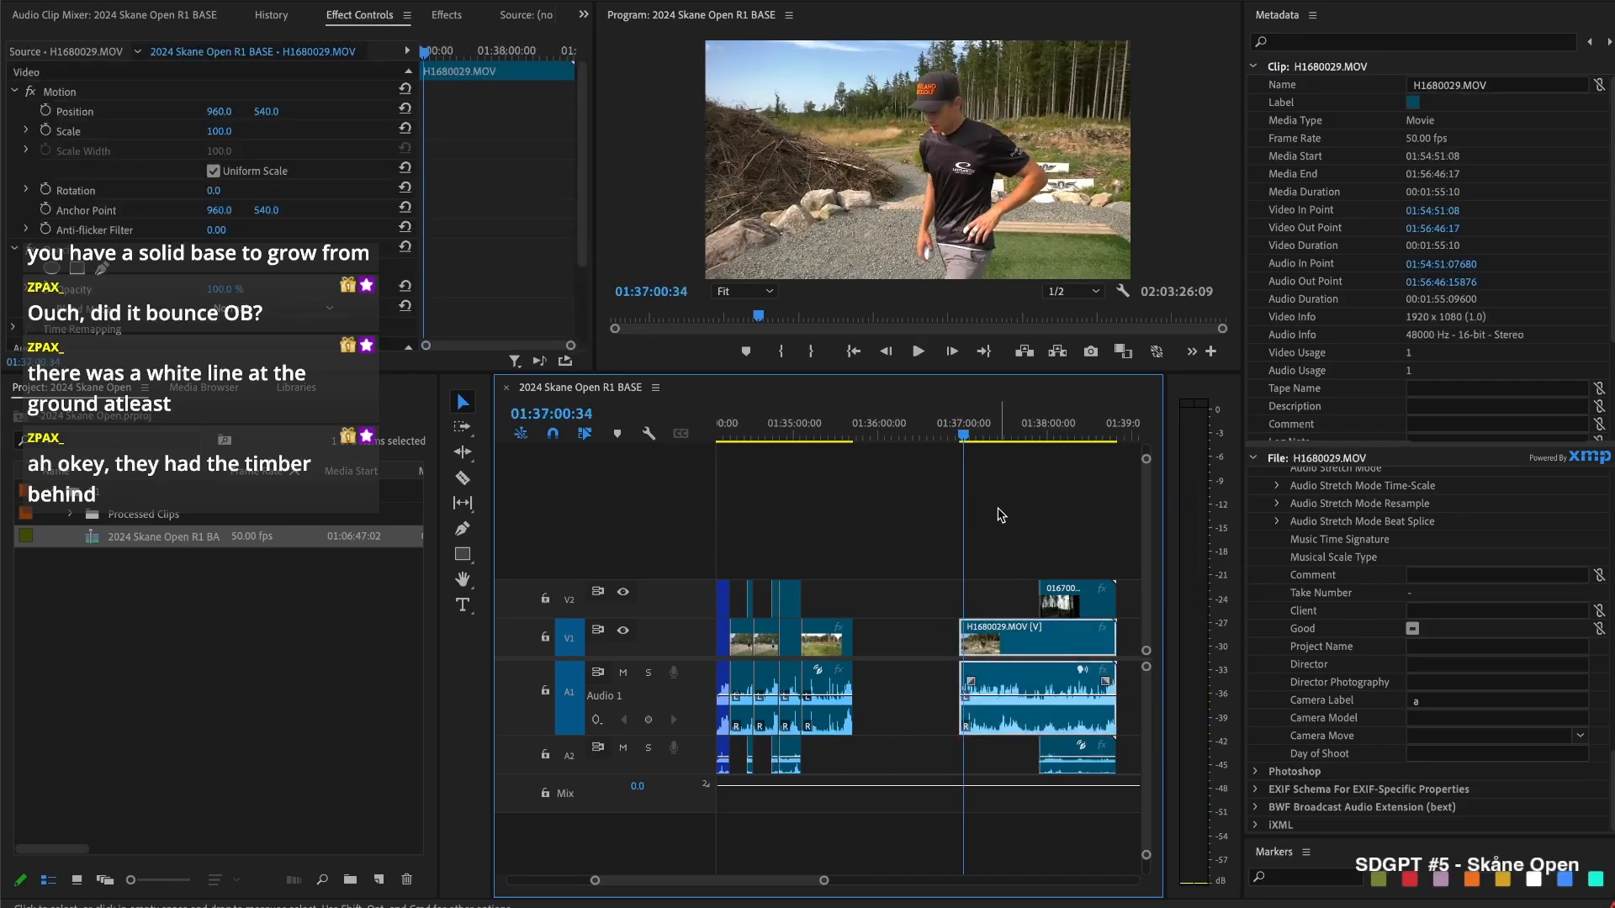
scroll(1001, 508, up, 3)
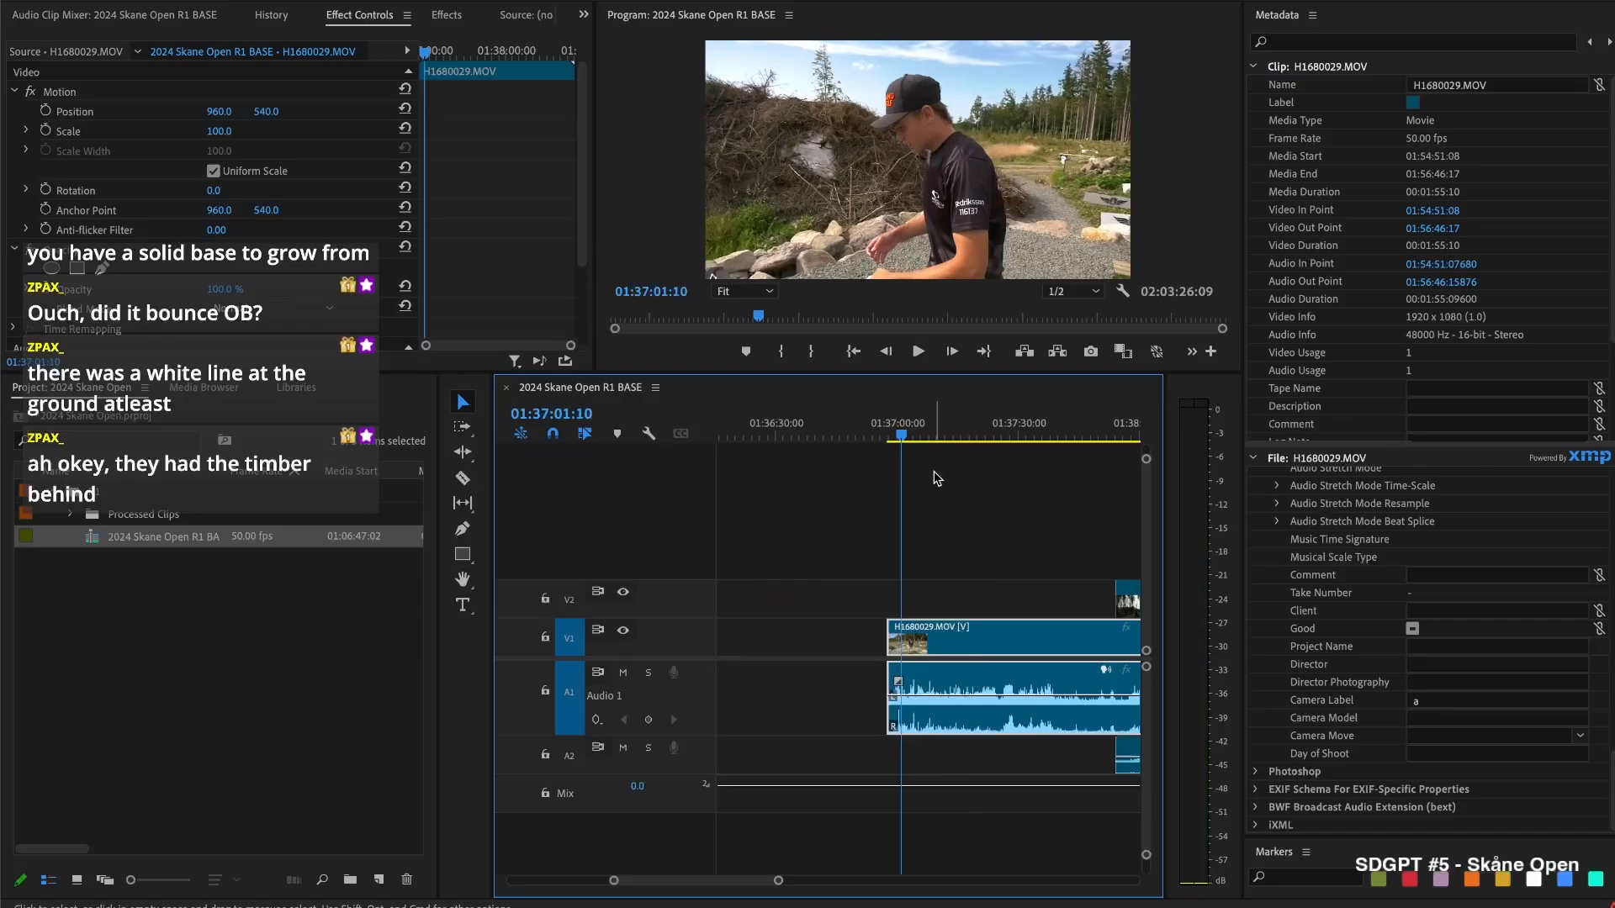
key(space)
key(space)
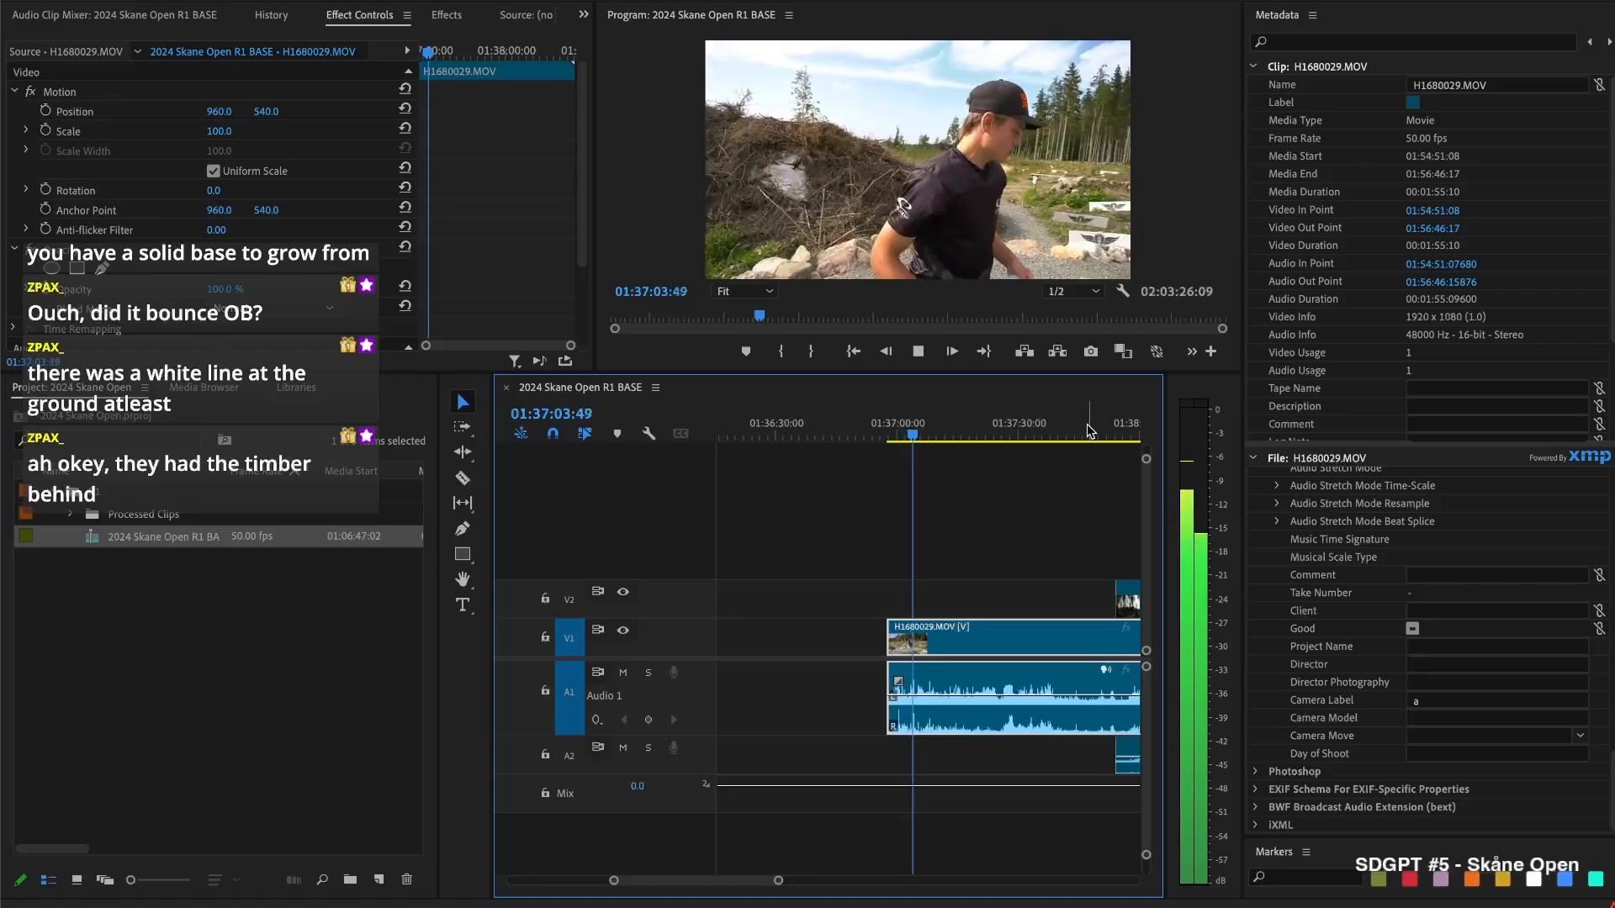
drag(889, 639, 921, 641)
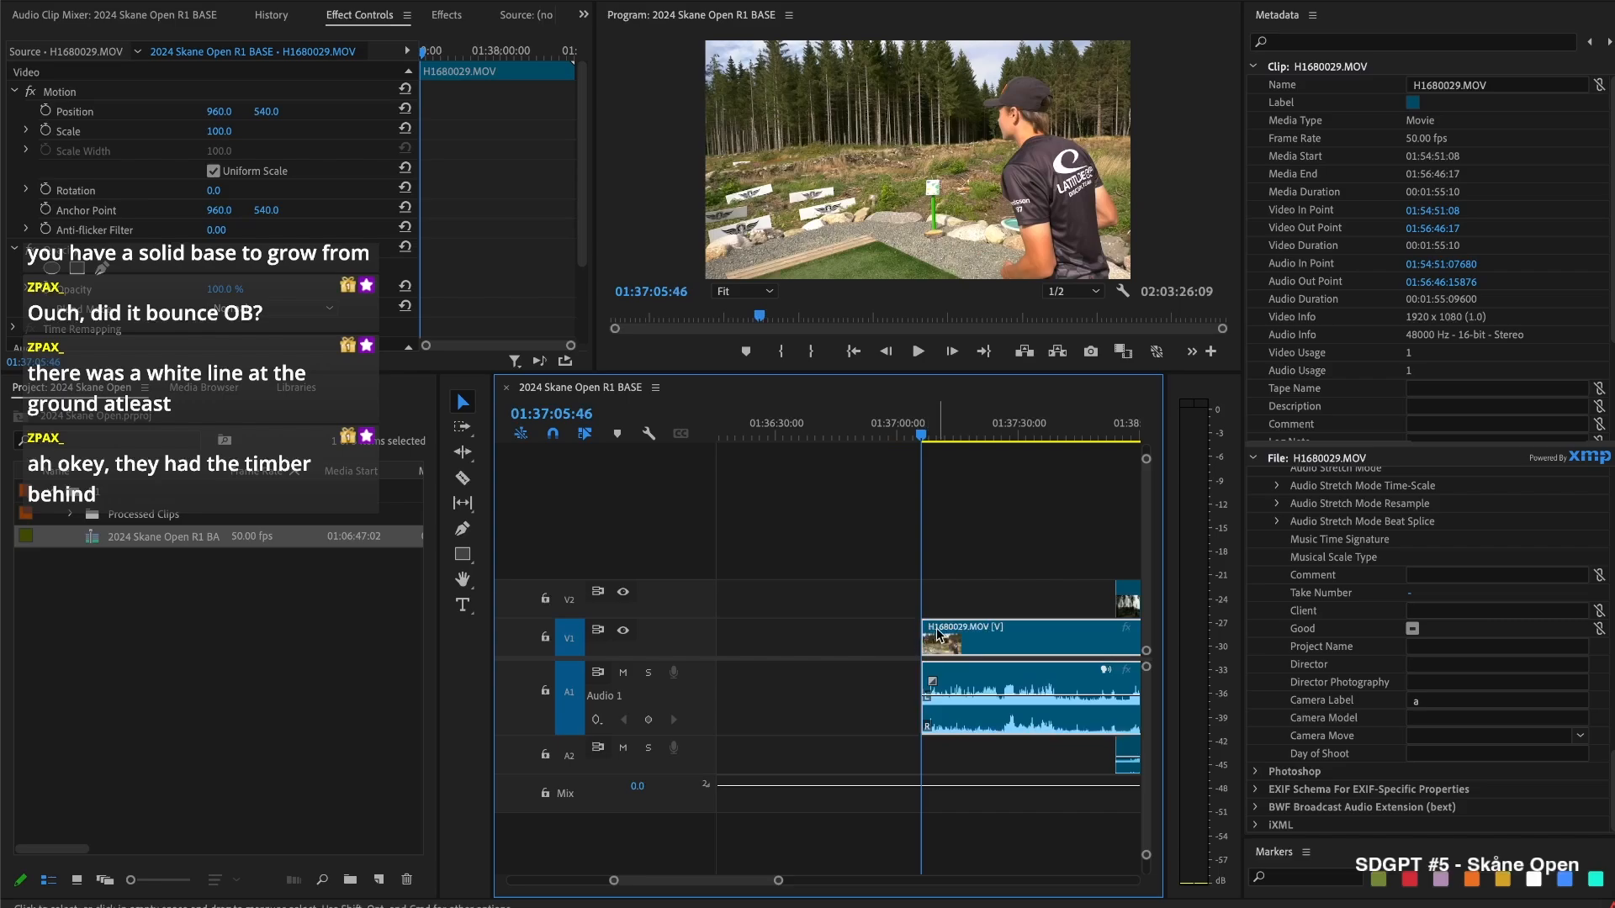
click(872, 527)
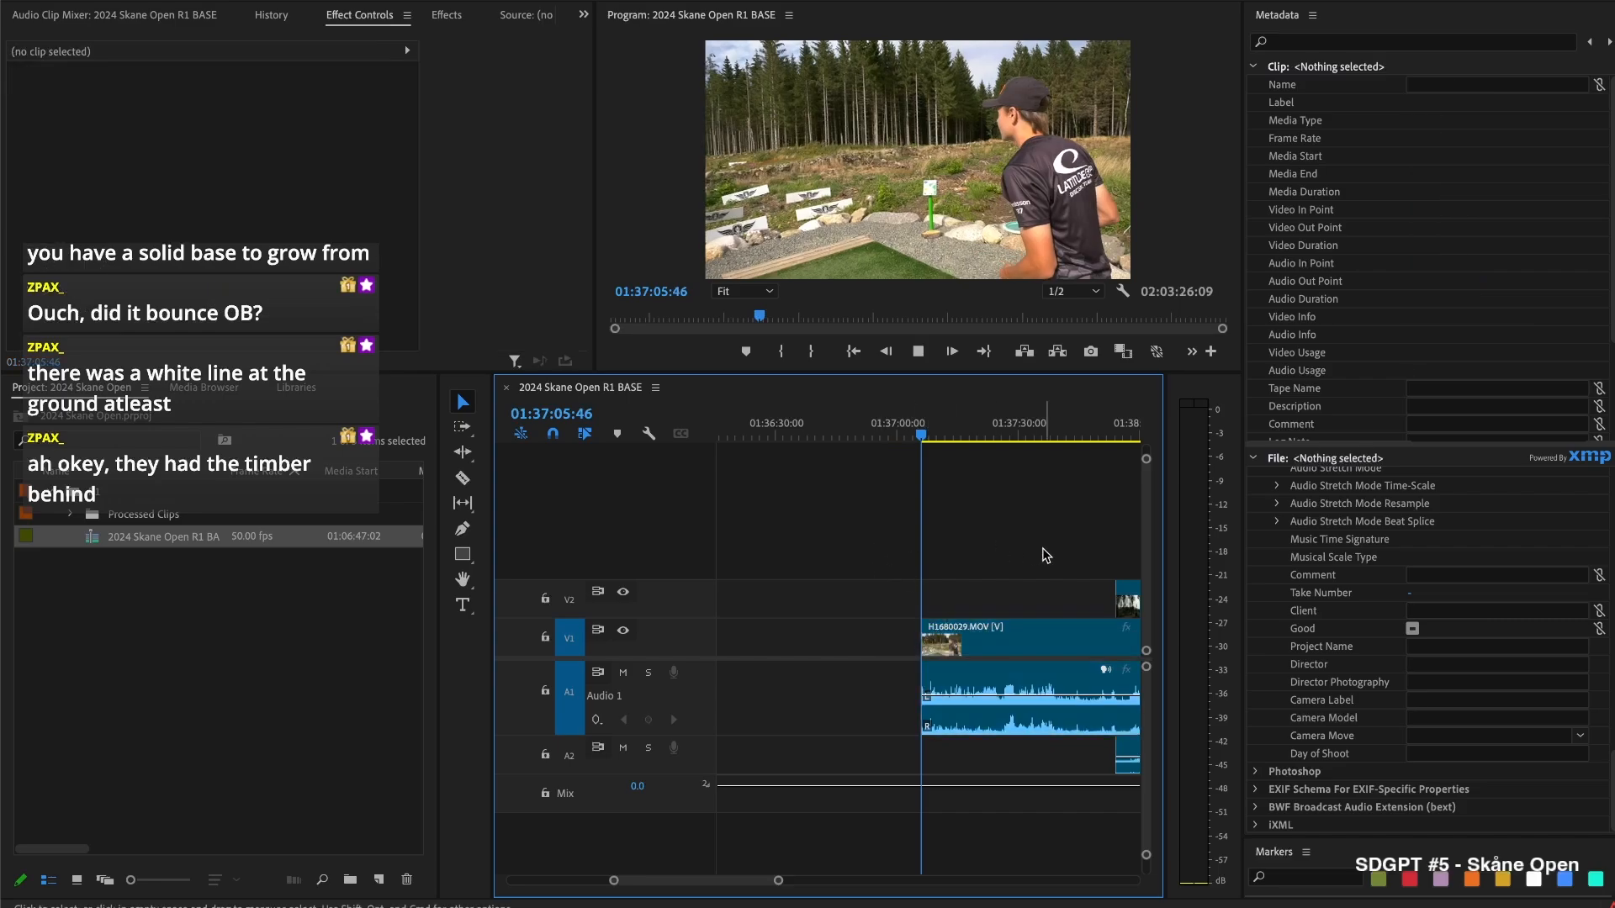
Play the H1680029 clip from its trimmed start and return the playhead to 01:37:05:46
key(space)
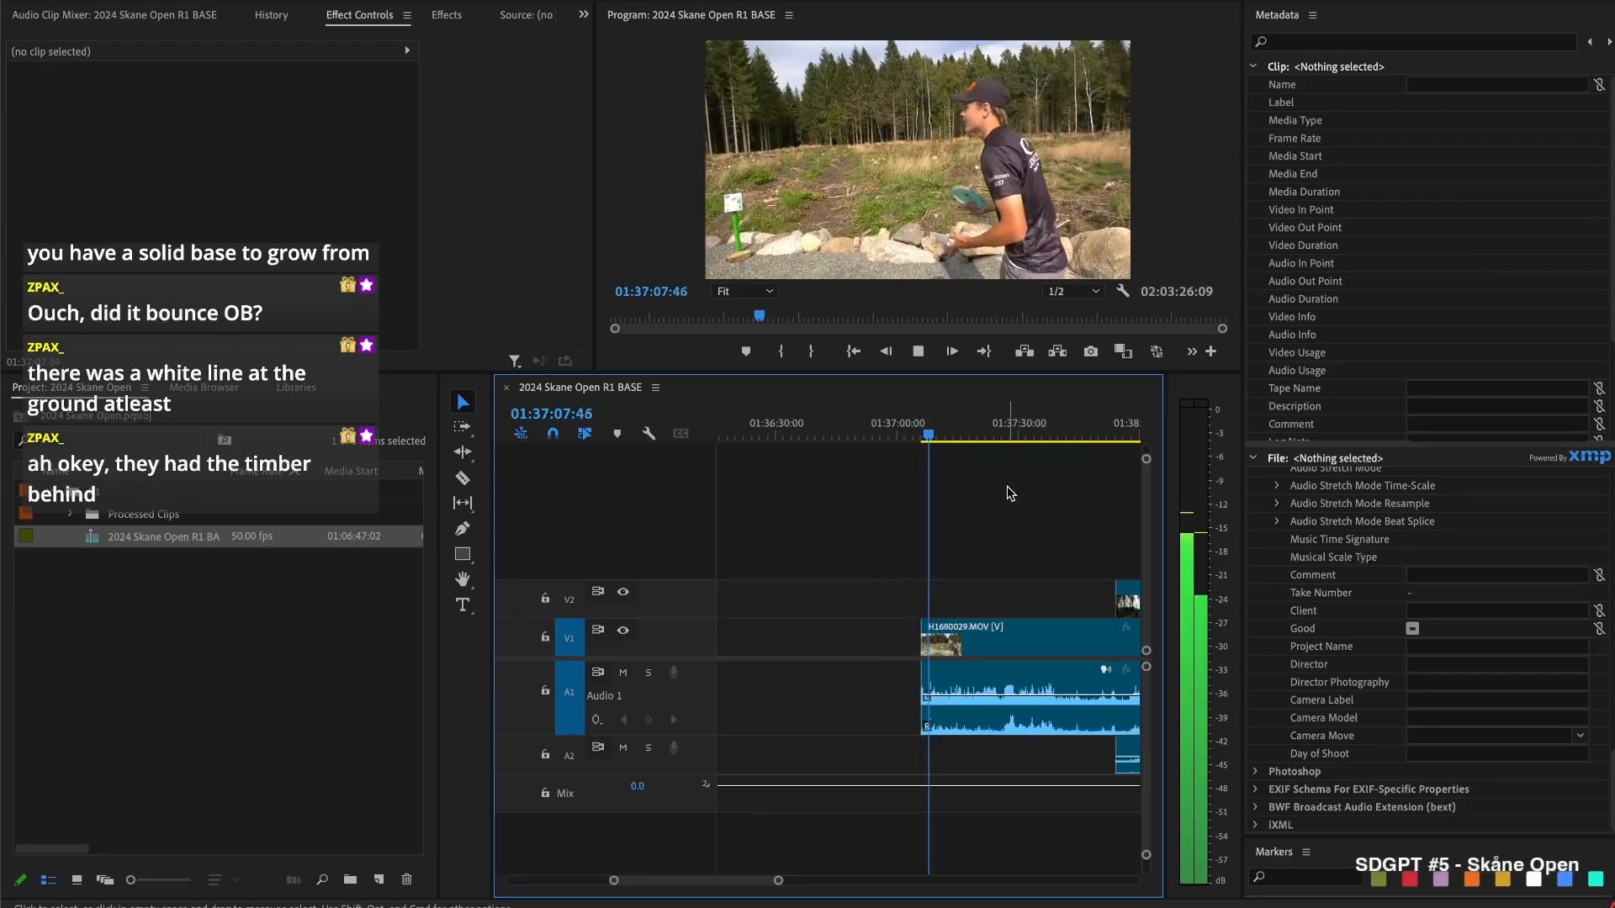
key(space)
key(d)
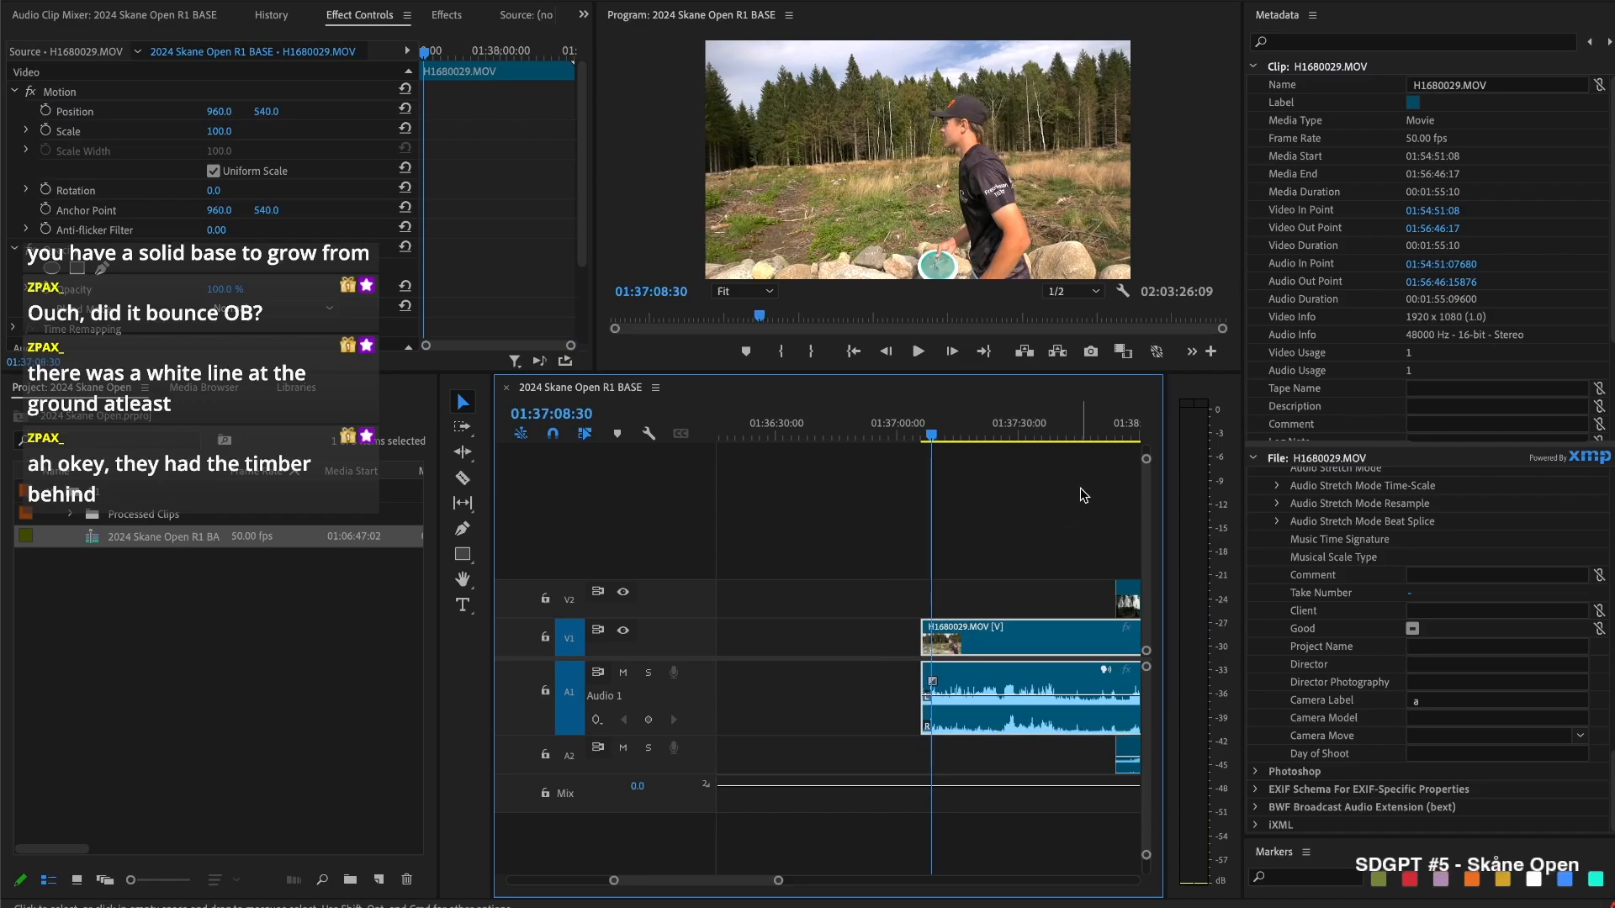
key(space)
key(space)
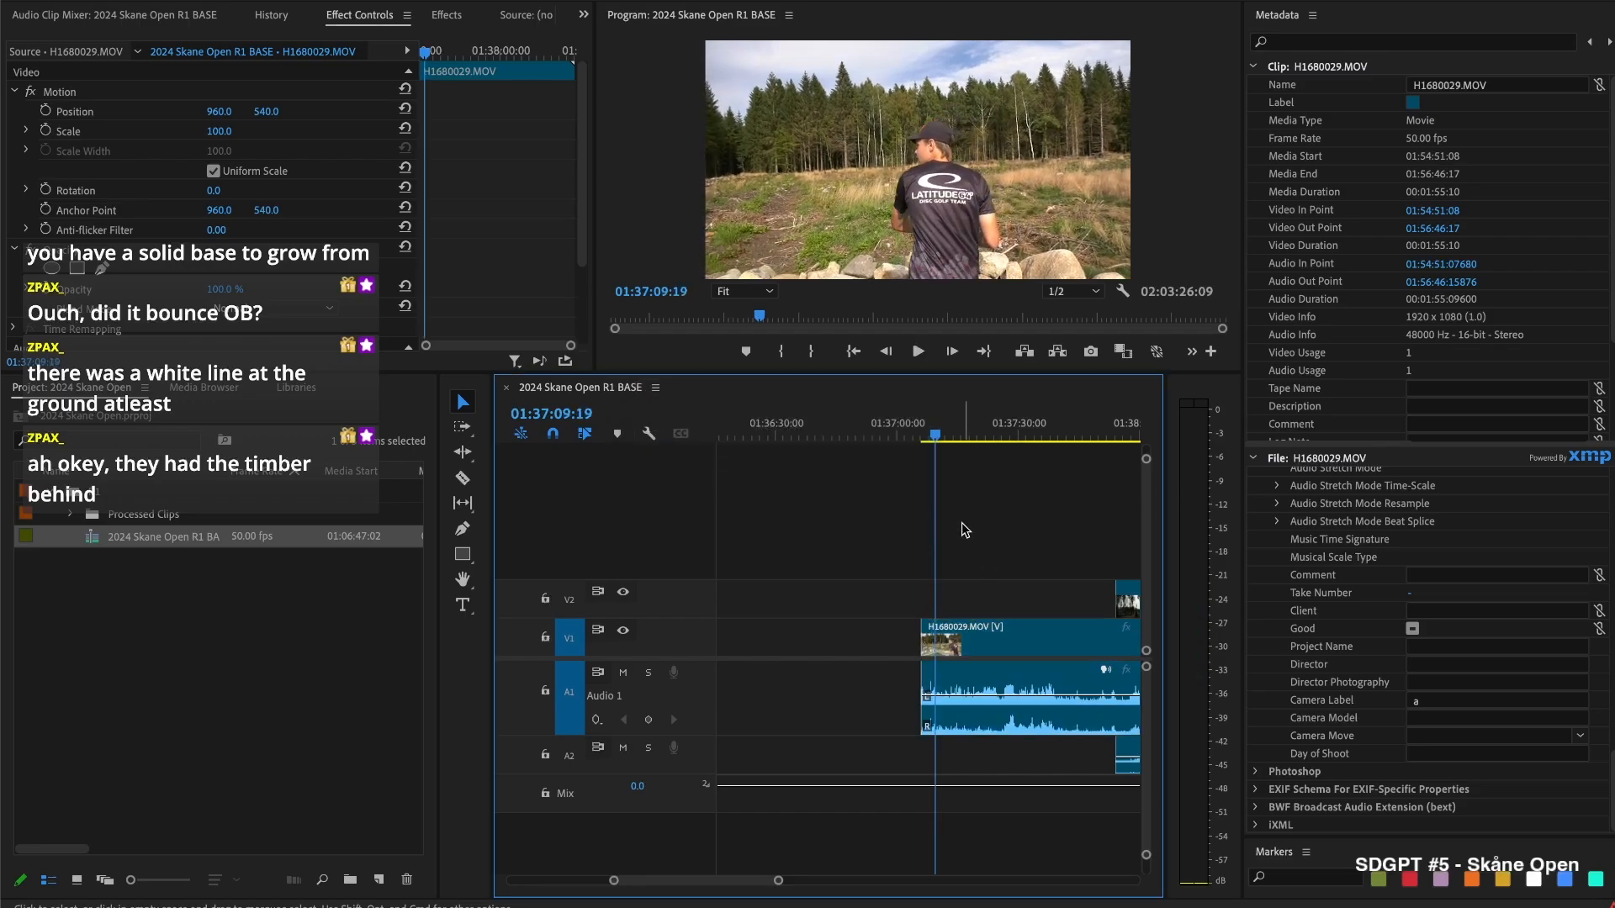
click(942, 436)
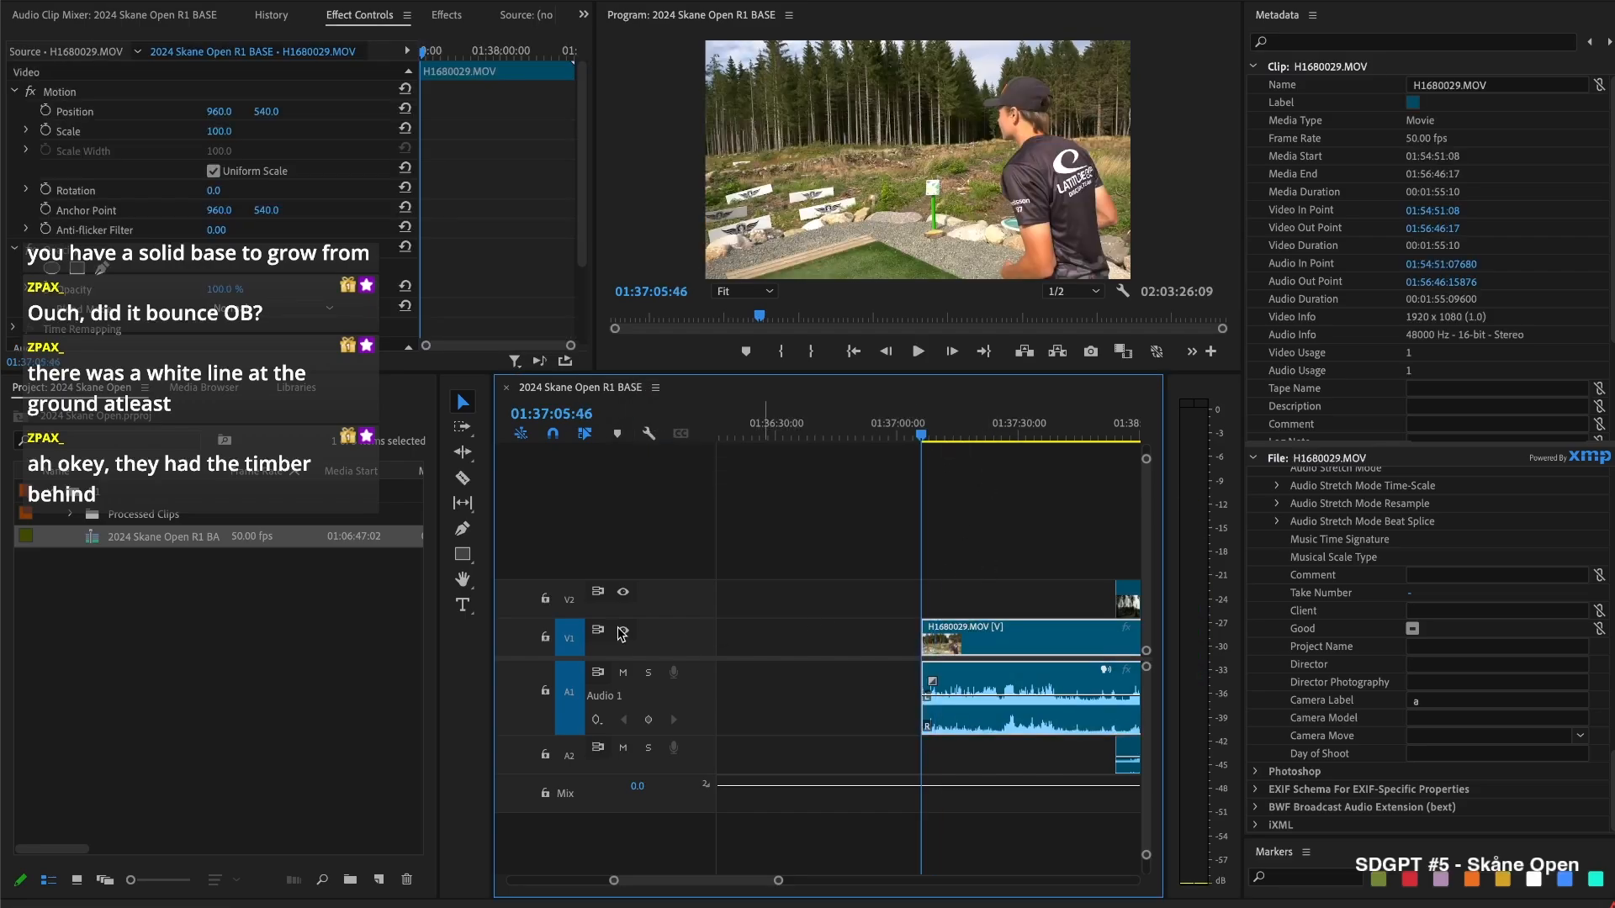
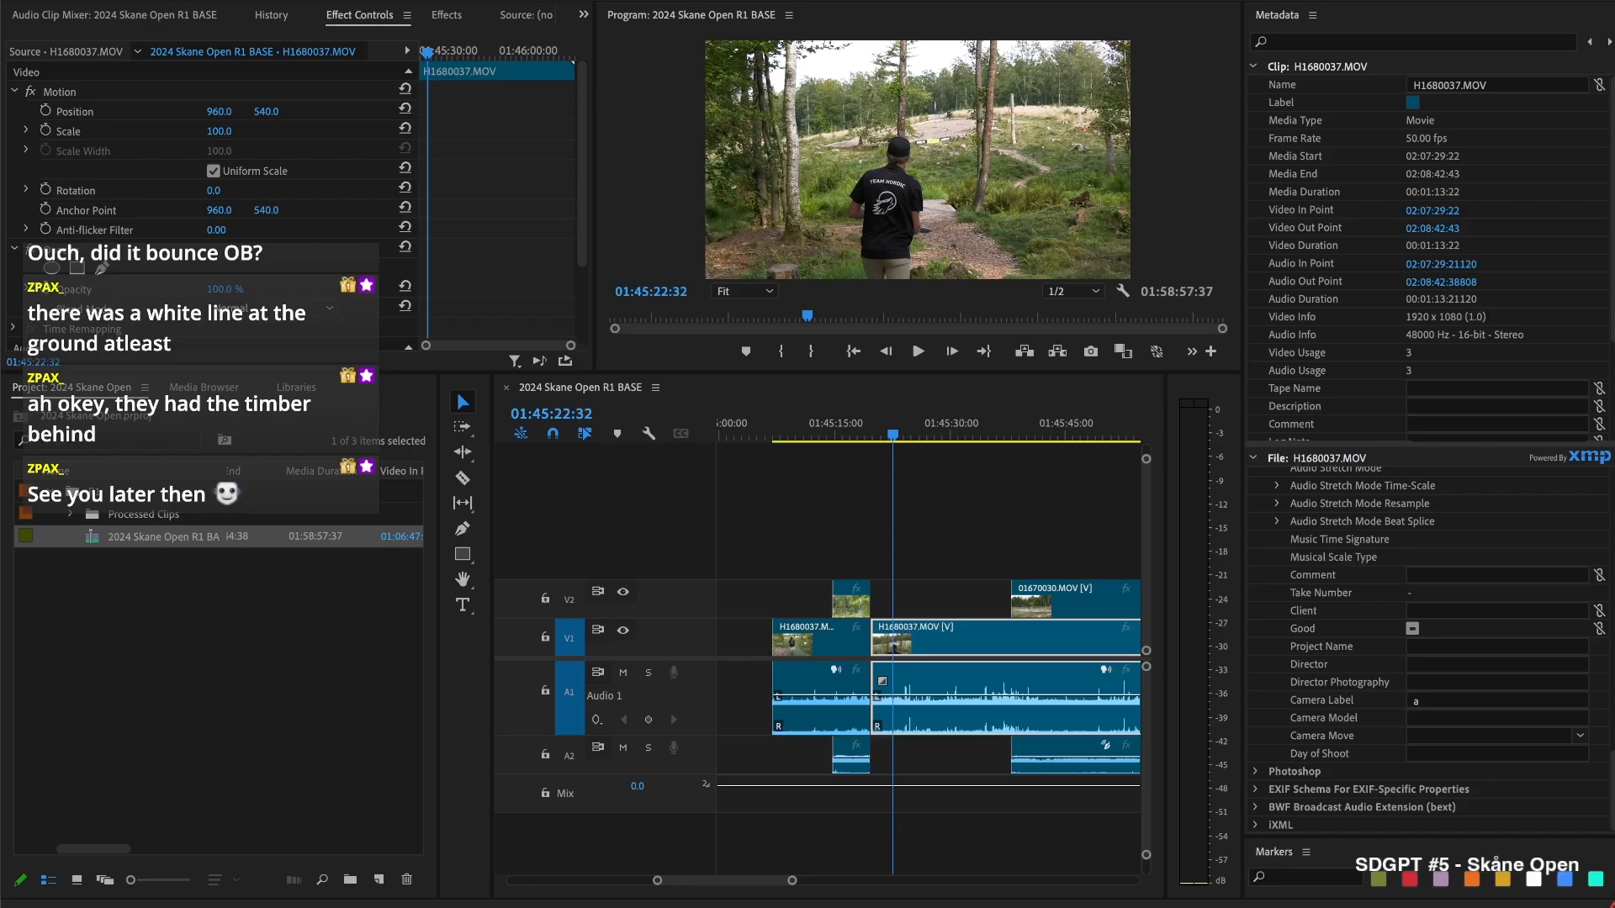
Review the second H1680037 clip on V1 from its start at 01:45:19:36 to about 01:45:24
key(shift+3)
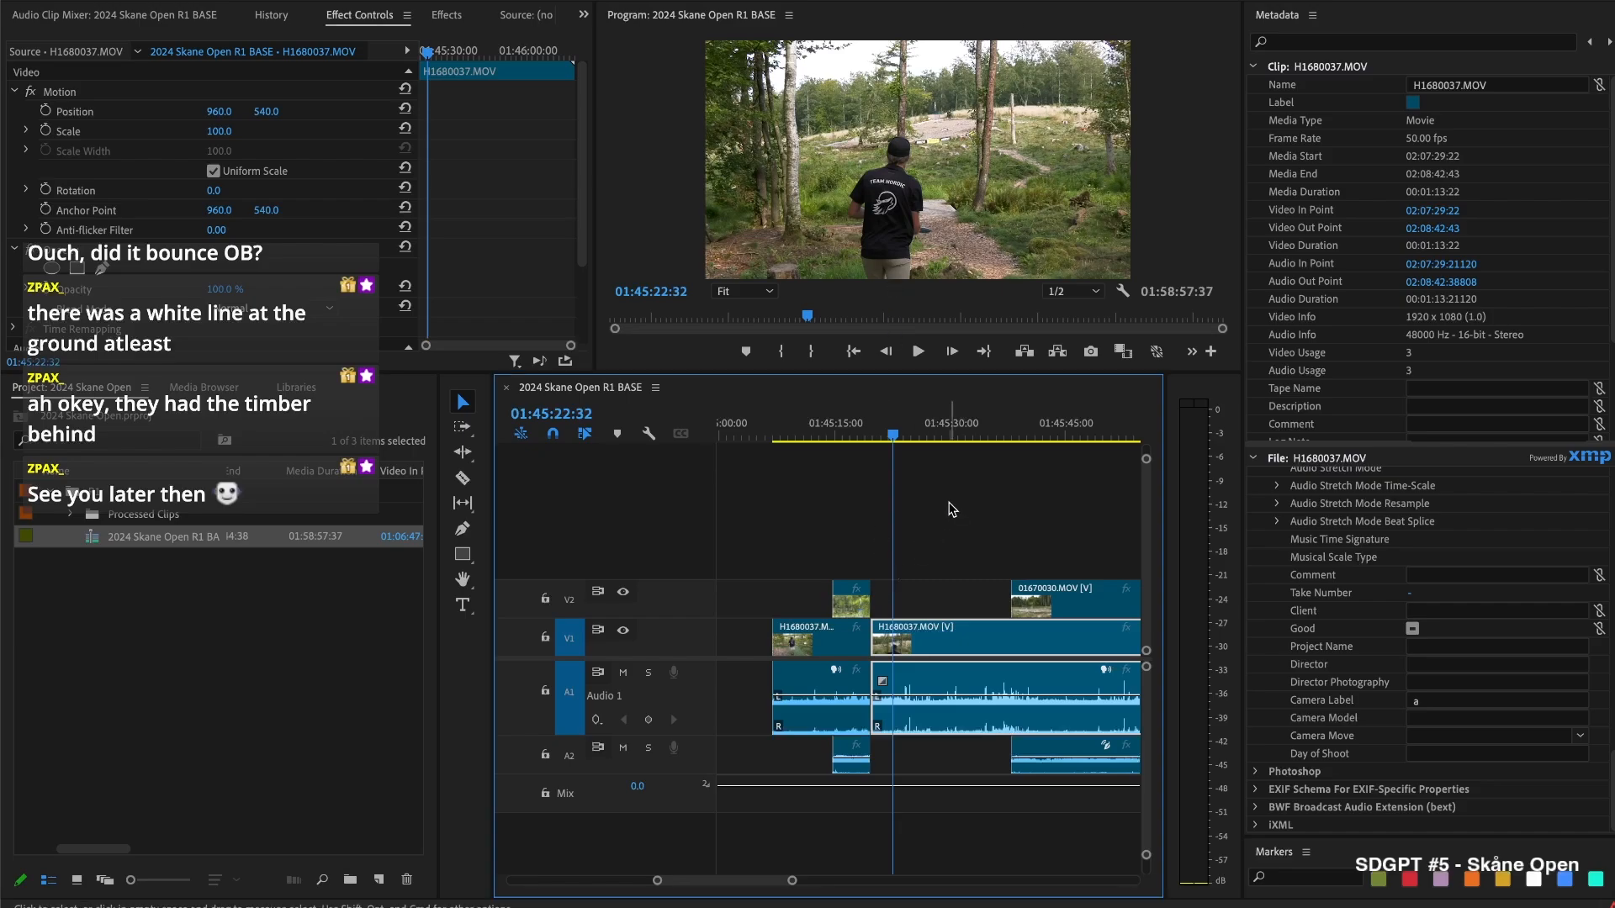
click(936, 524)
key(Up)
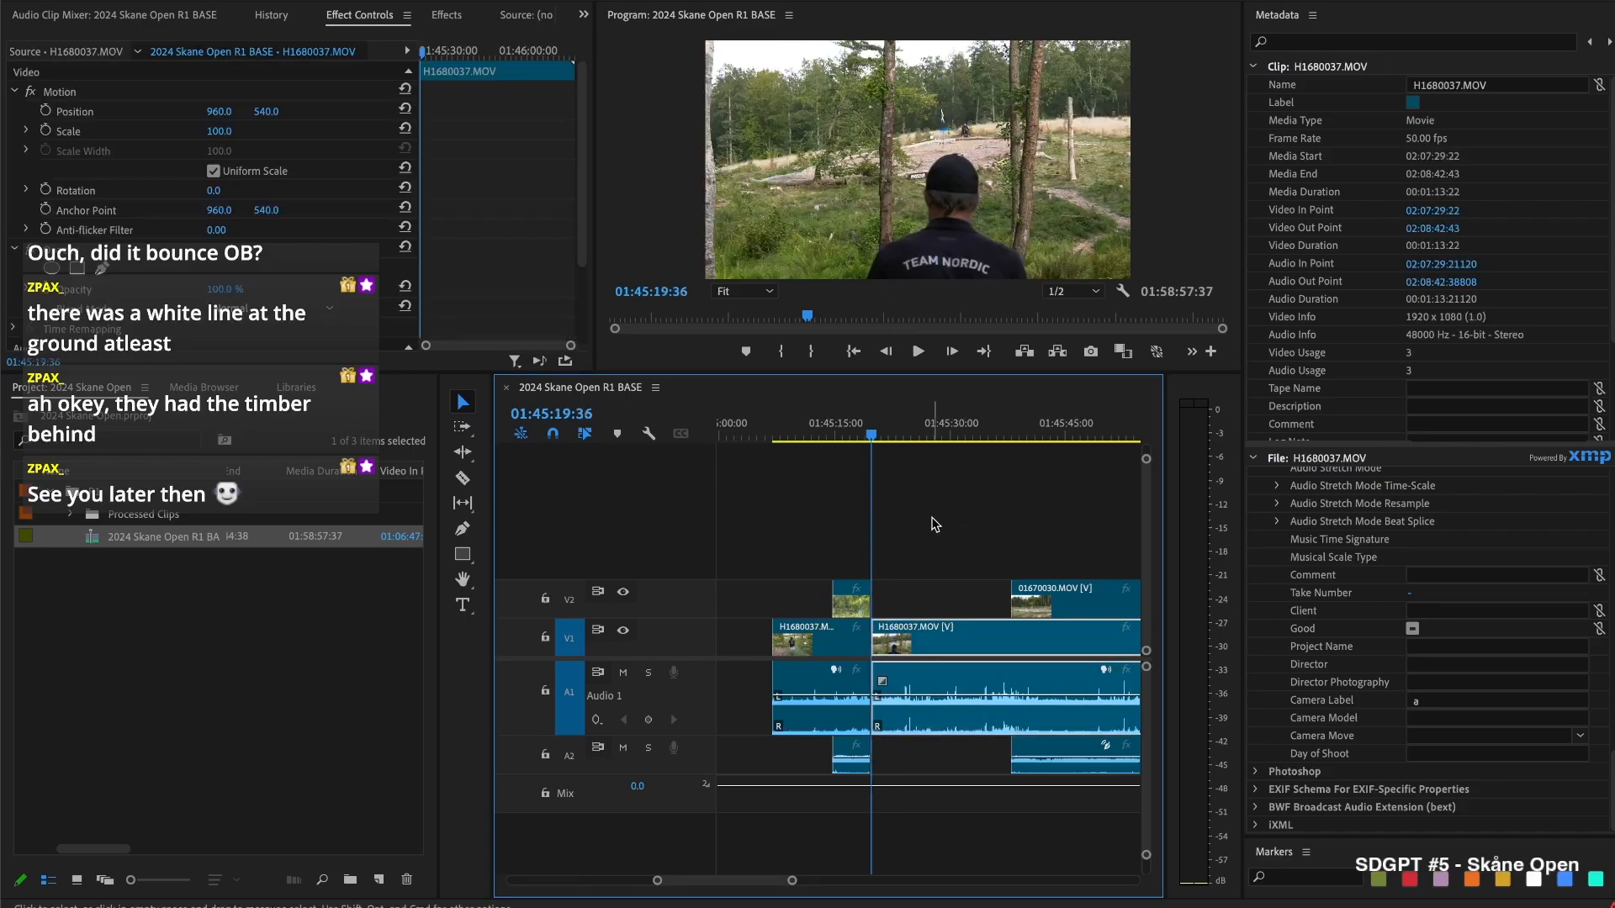
key(space)
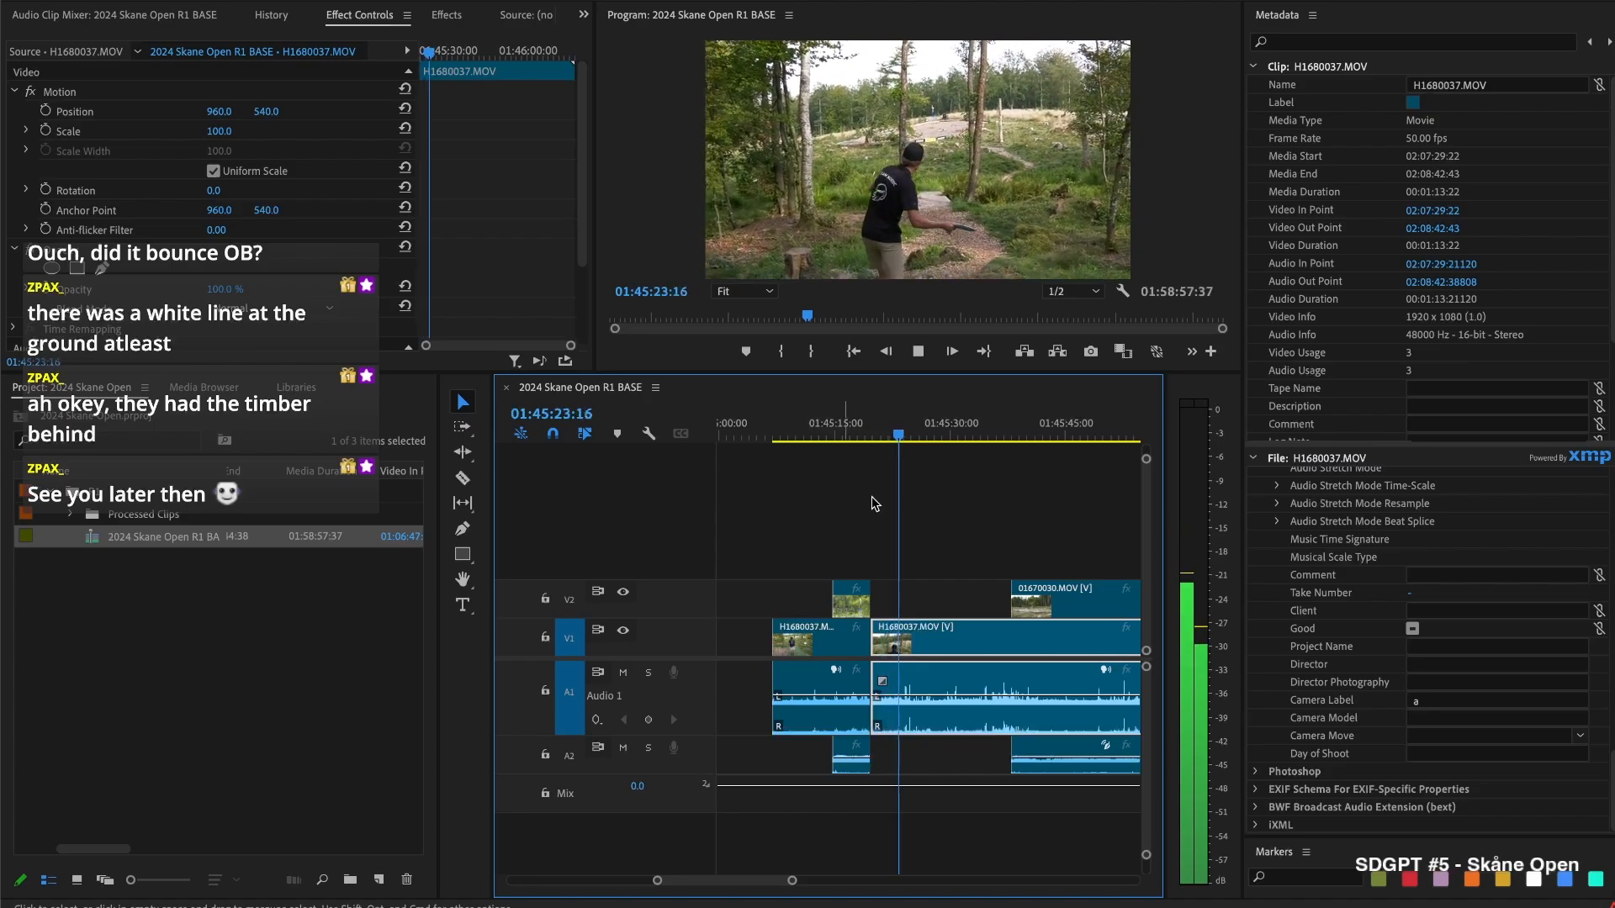
click(934, 524)
key(space)
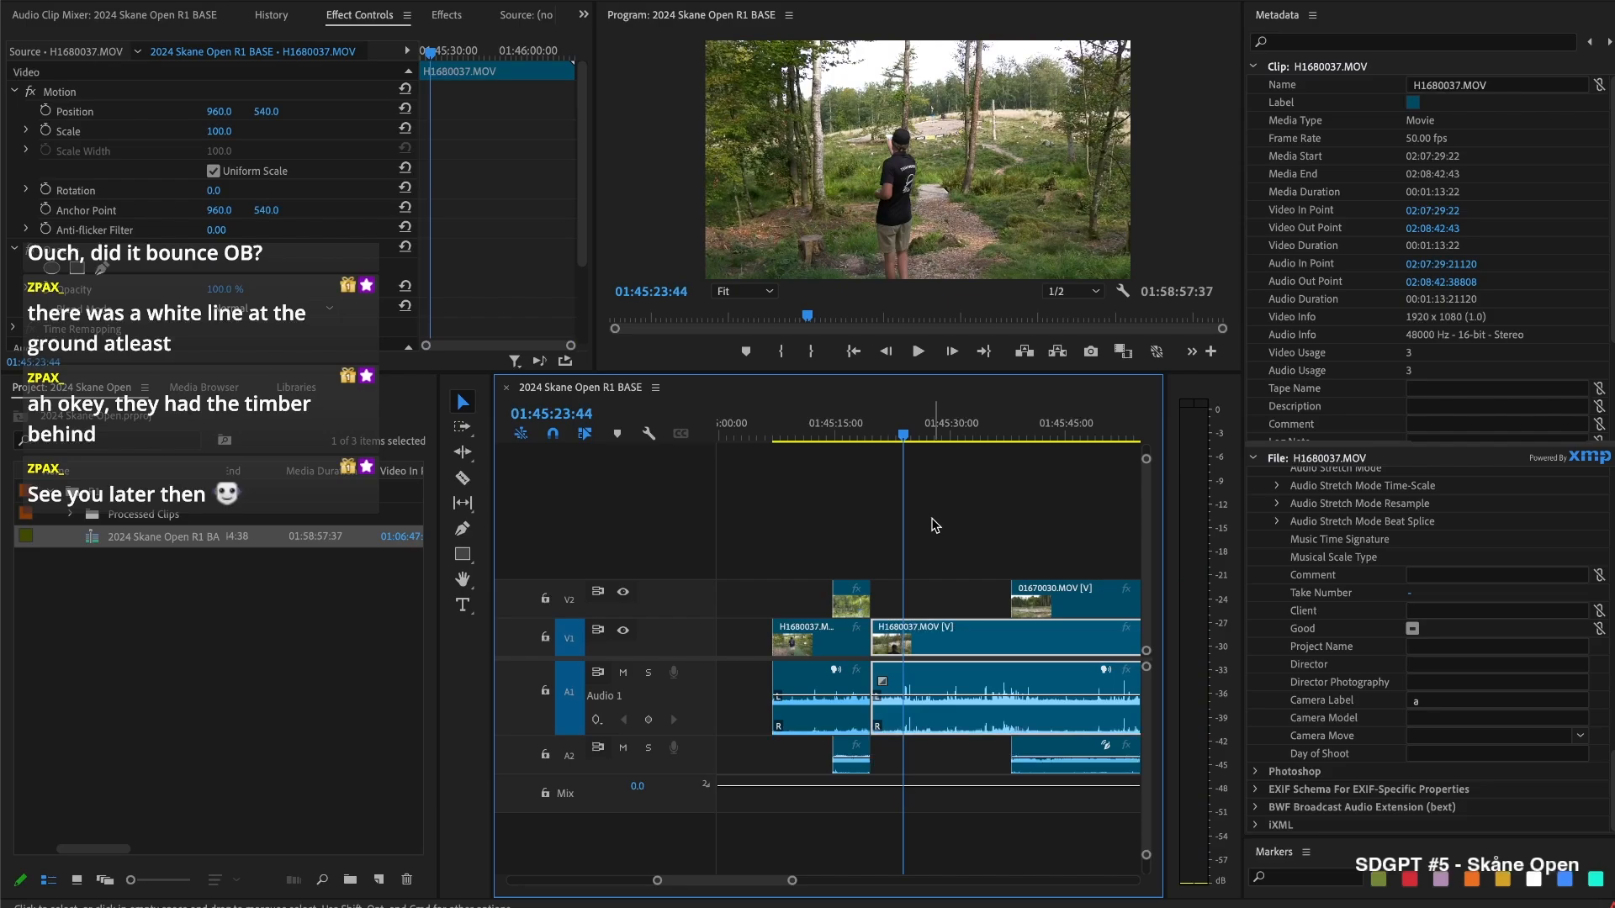
key(space)
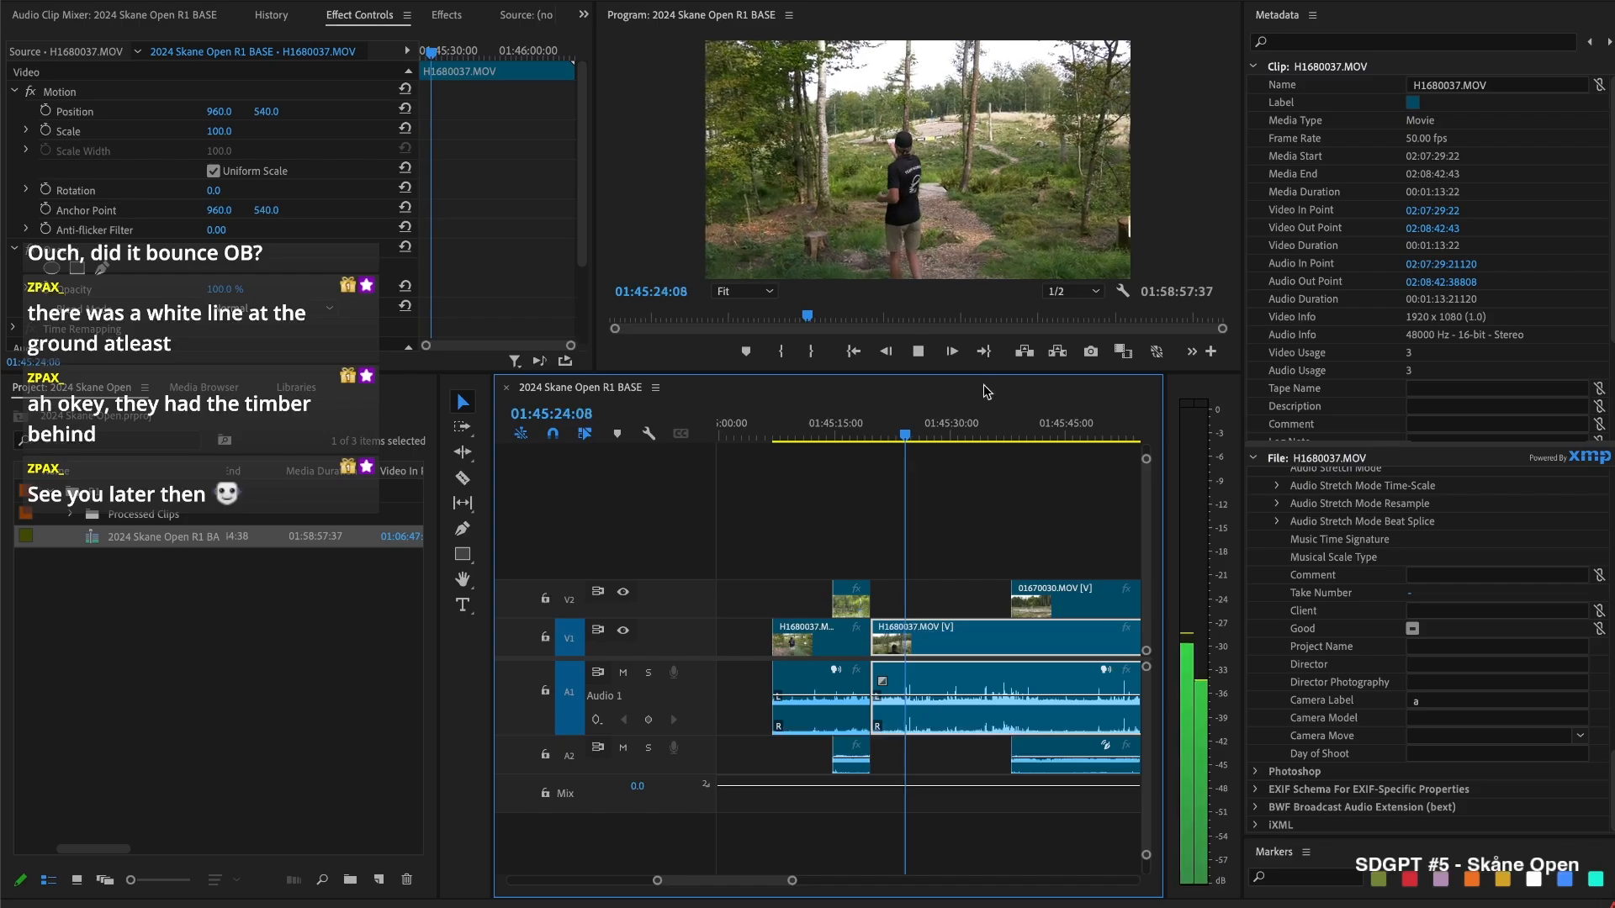
key(space)
Cut the second H1680037 clip at 01:45:25:41, delete the piece before the cut and close the gap
click(889, 432)
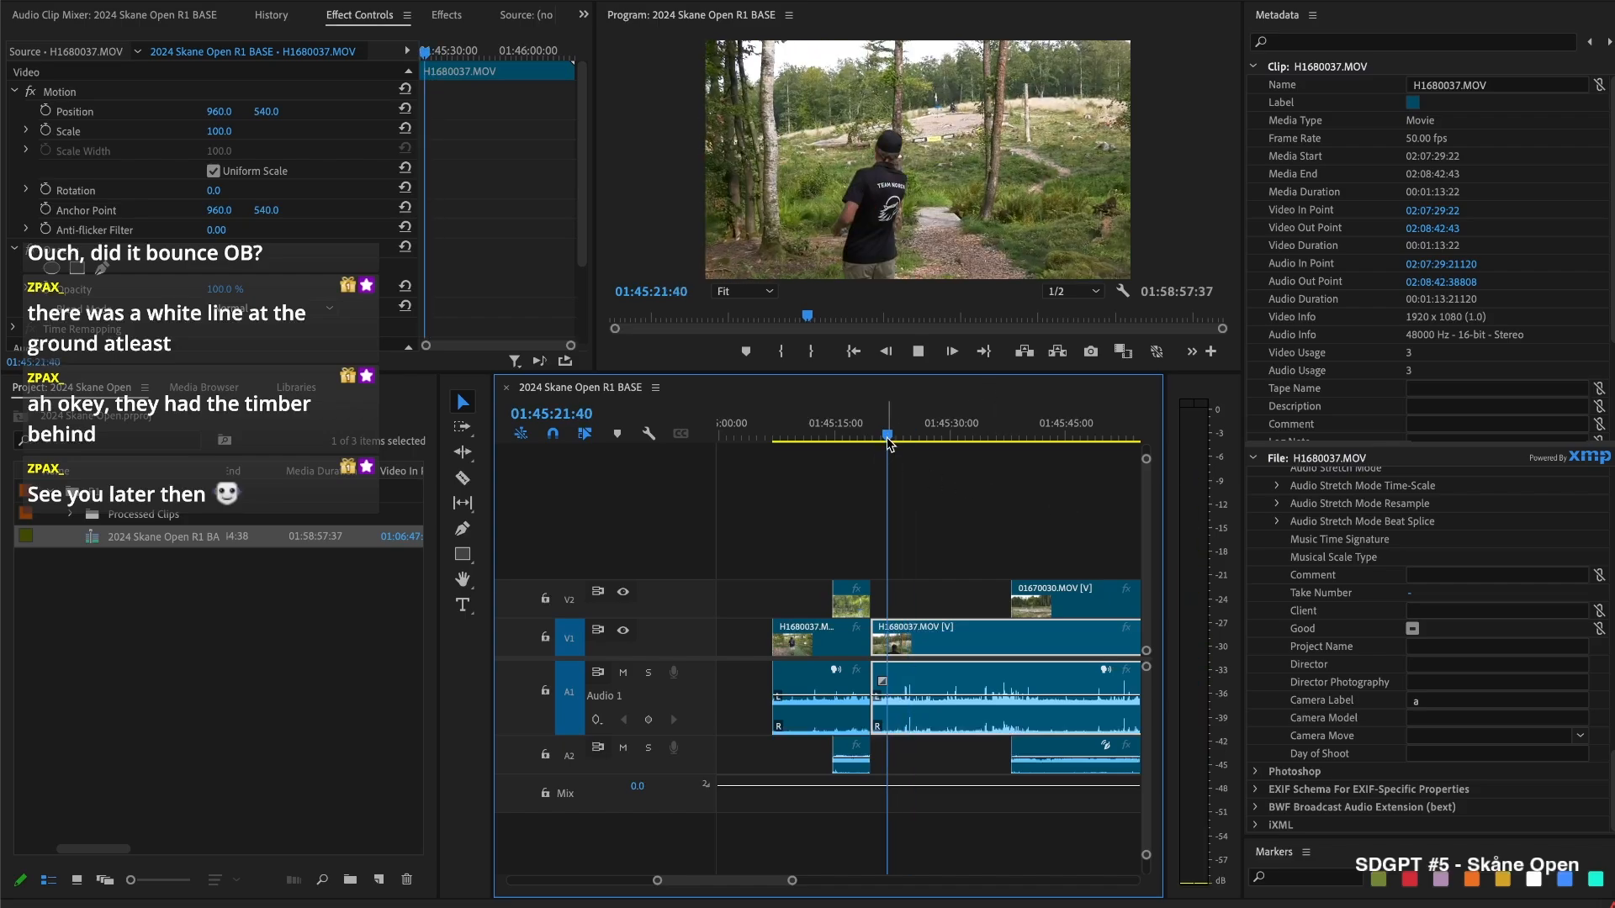
key(space)
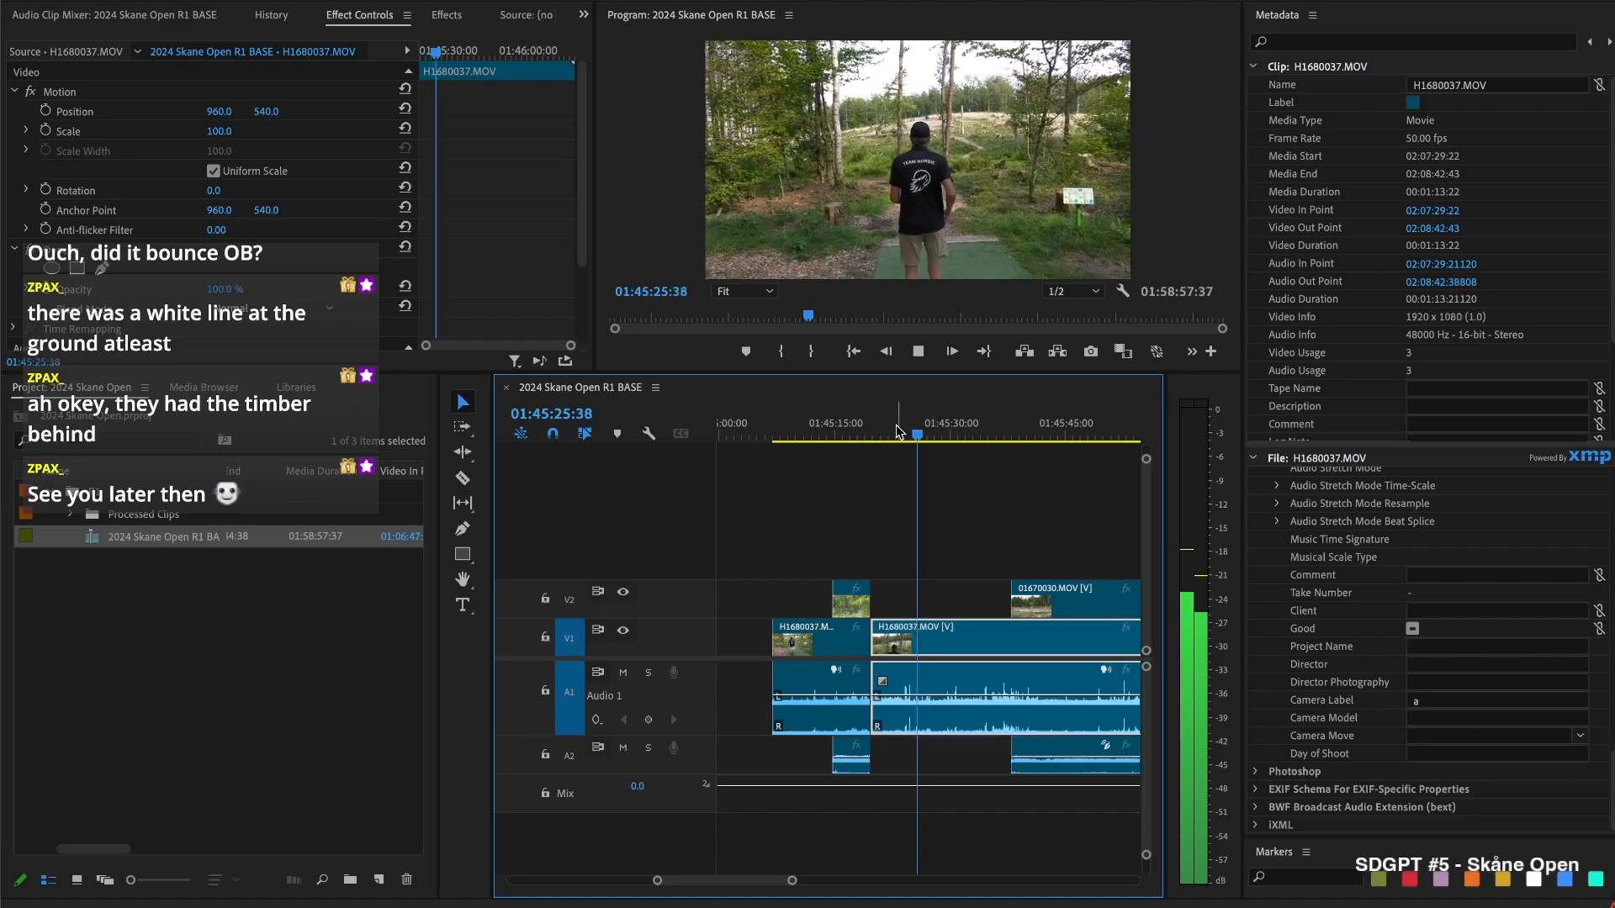
key(space)
key(ctrl+k)
key(Delete)
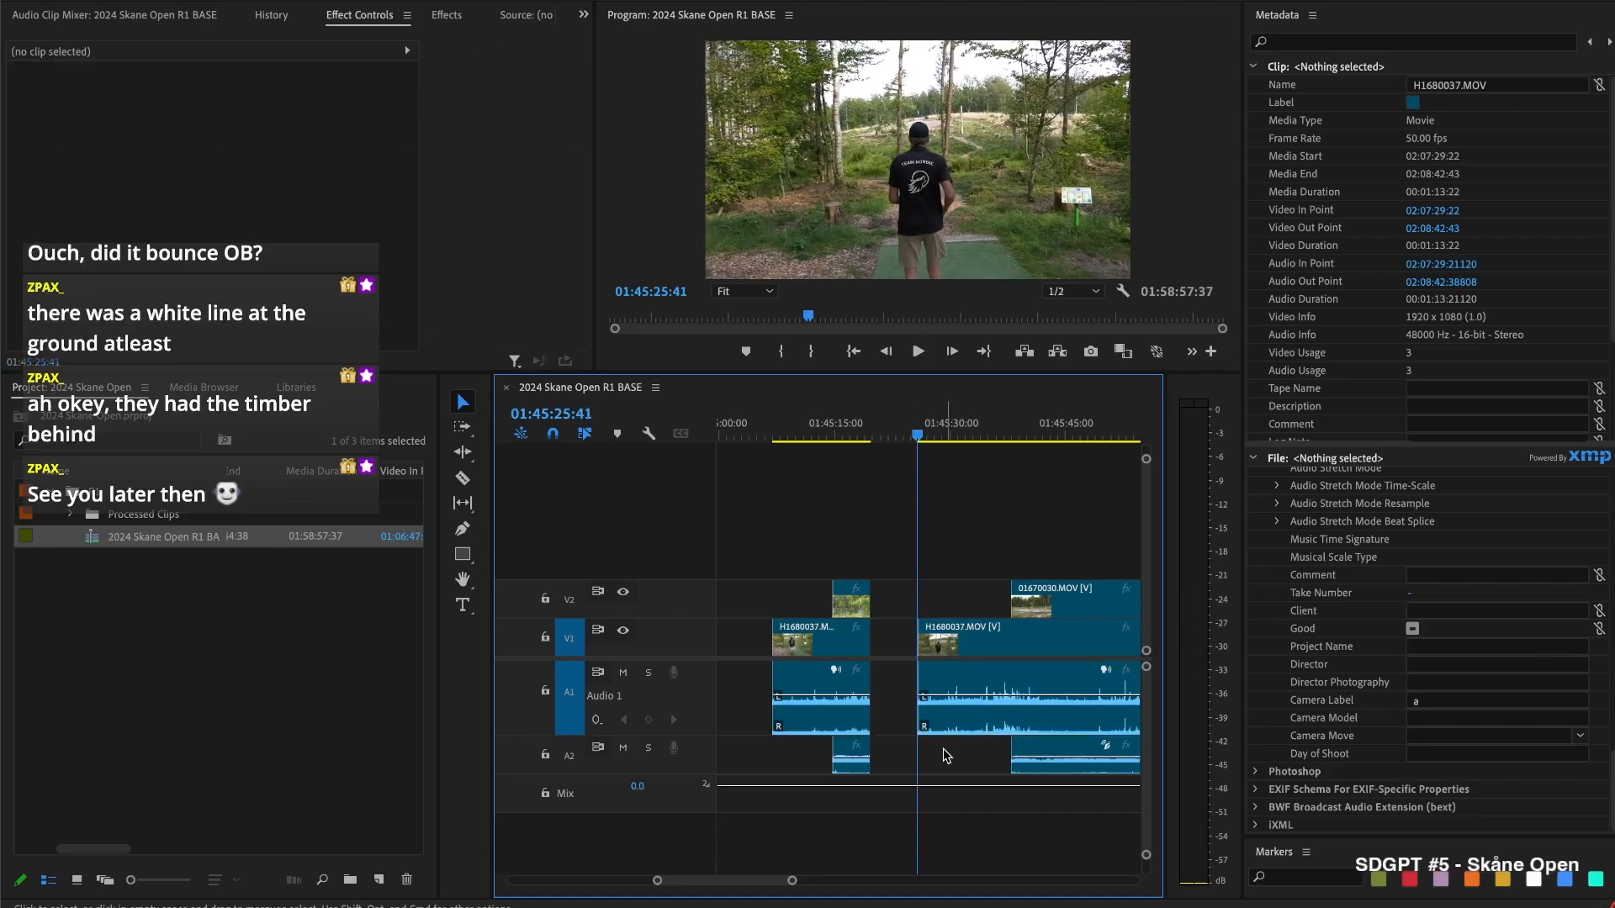
click(894, 635)
key(Delete)
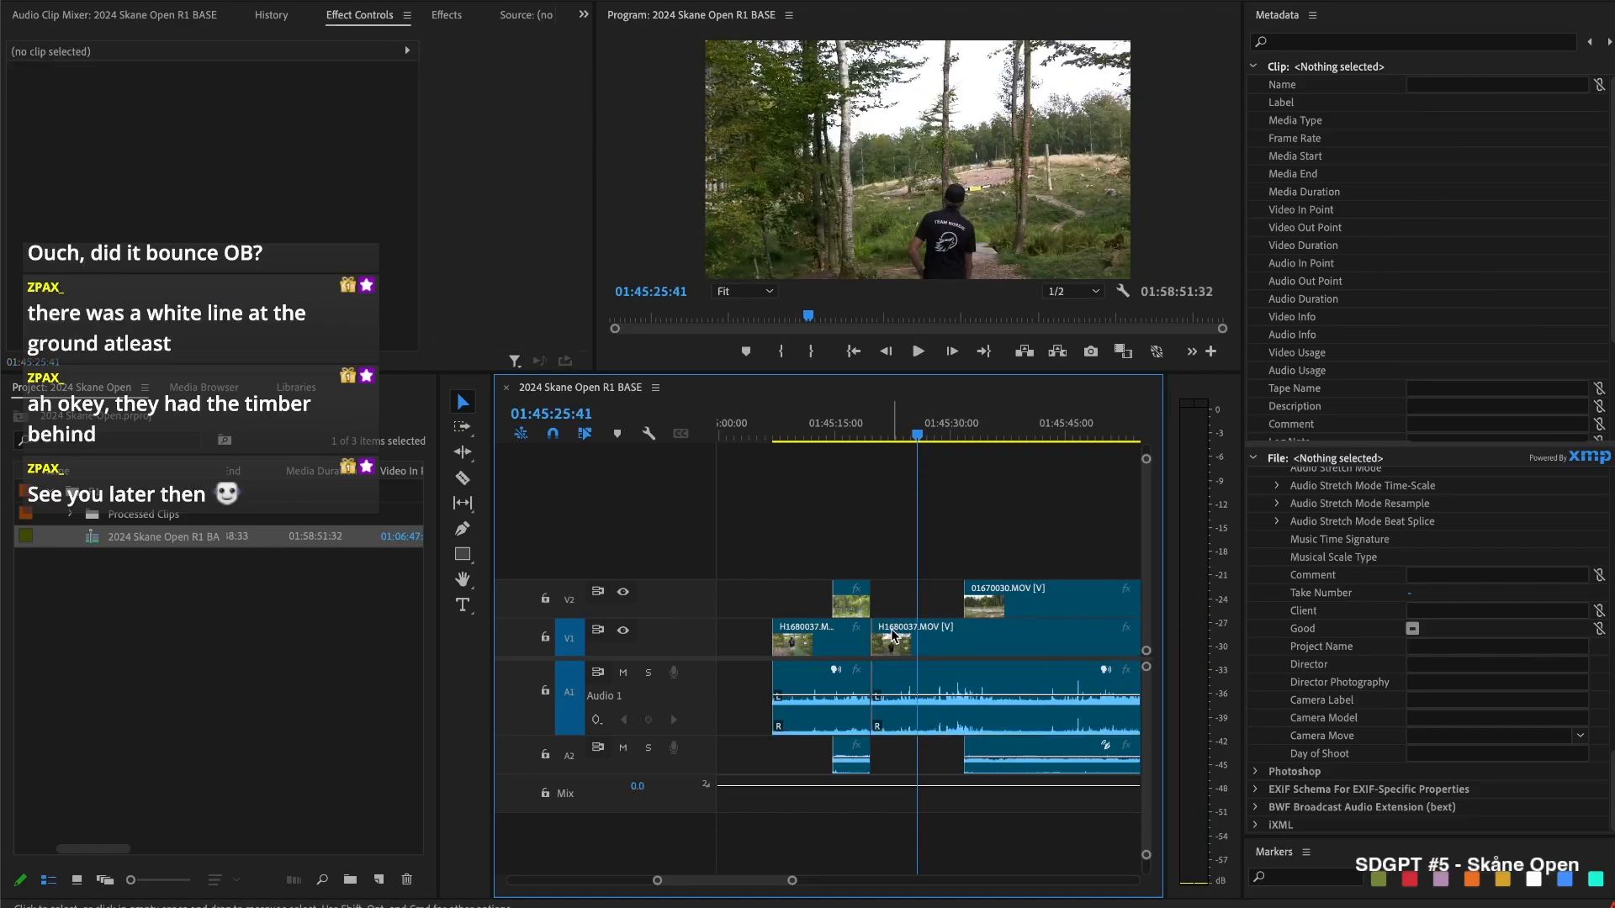
Play the H1680037 clip from its start and extend the start of the 01670030 clip on V2 back to 01:45:27:48
click(894, 635)
key(Up)
key(space)
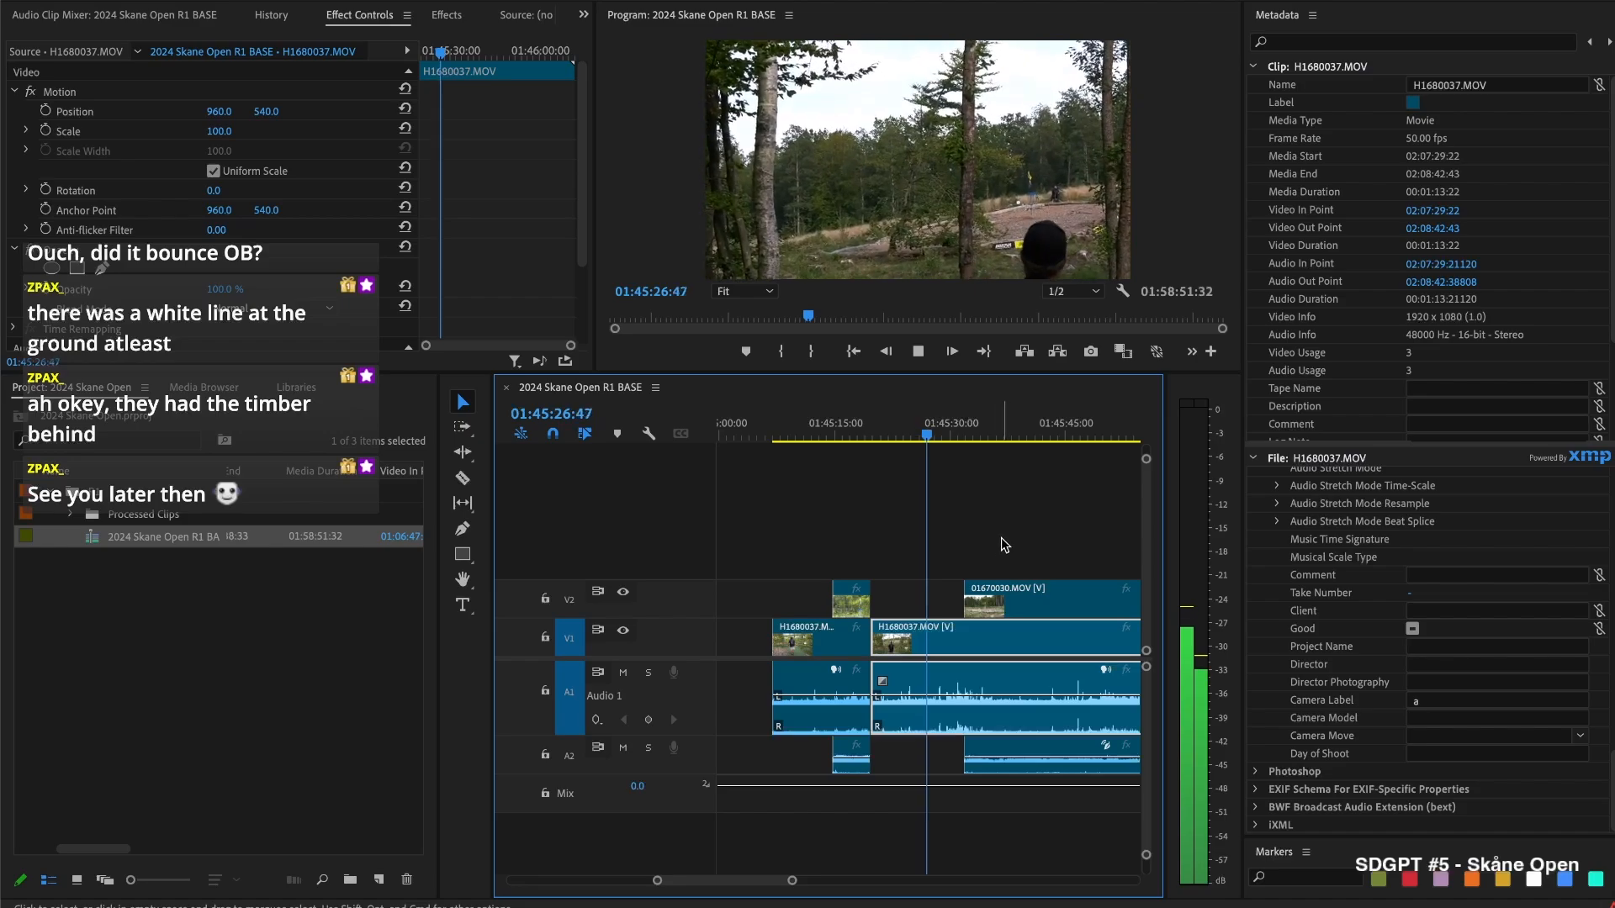
key(space)
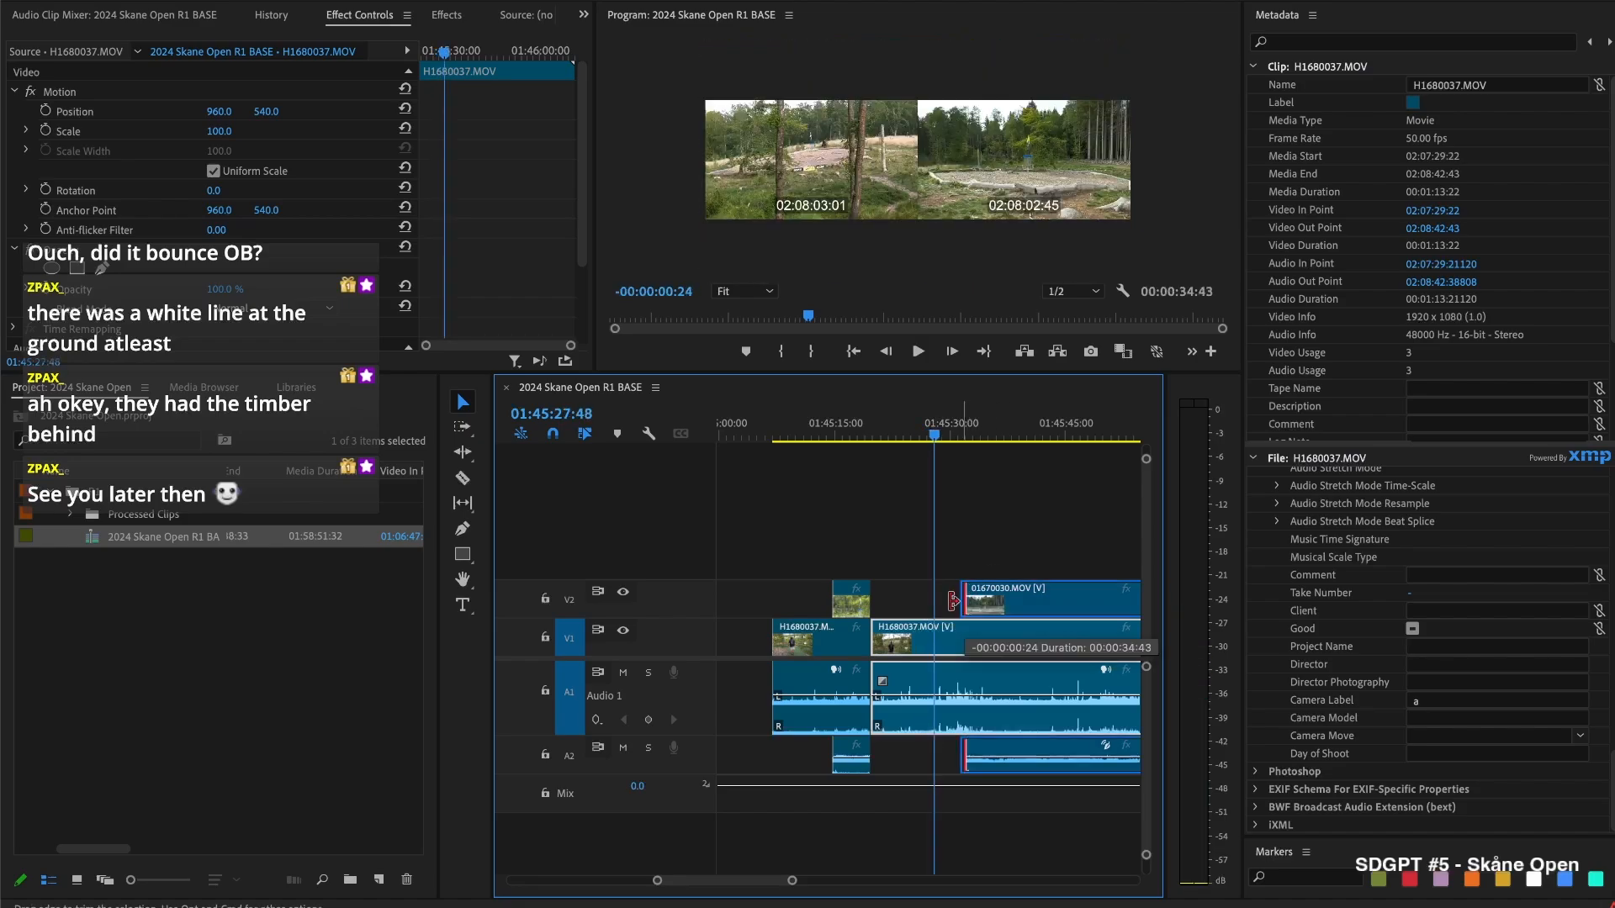
drag(960, 599, 937, 599)
key(space)
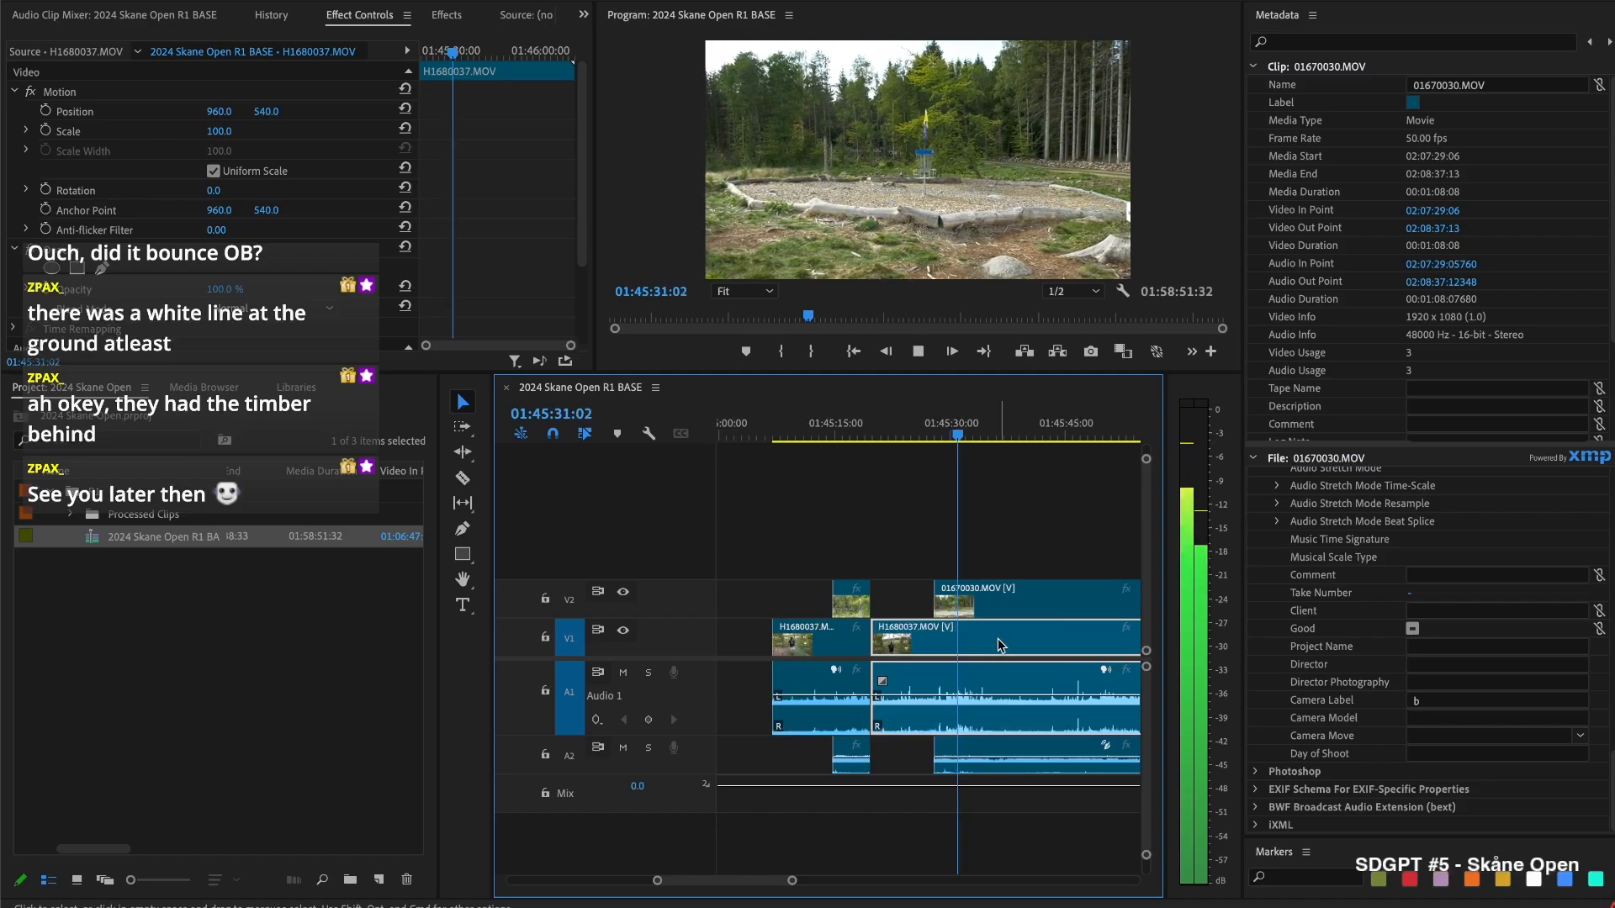
key(space)
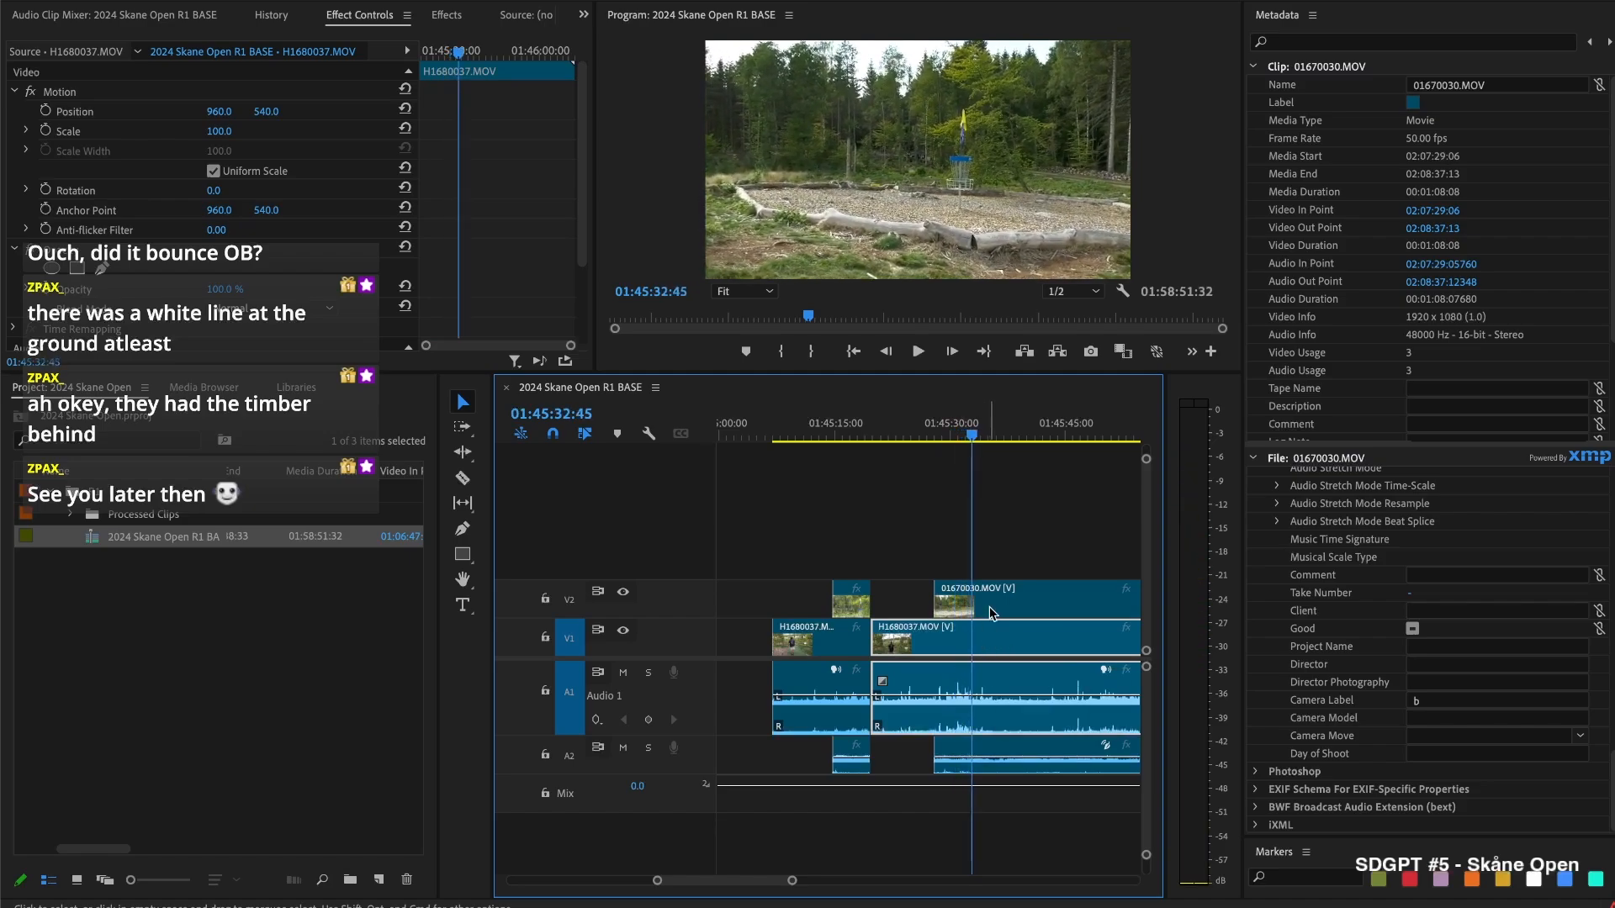
Find the end of the throw, cut all tracks there and shift the following clips later to open a gap
key(j)
key(k)
key(space)
key(space)
key(shift+super+k)
key(a)
drag(974, 622, 1104, 645)
Trim the start of the next H1680037 clip to line up with its V2 clip at 01:45:34:47 and play the shot
key(v)
drag(923, 578, 925, 611)
click(923, 423)
key(b)
key(space)
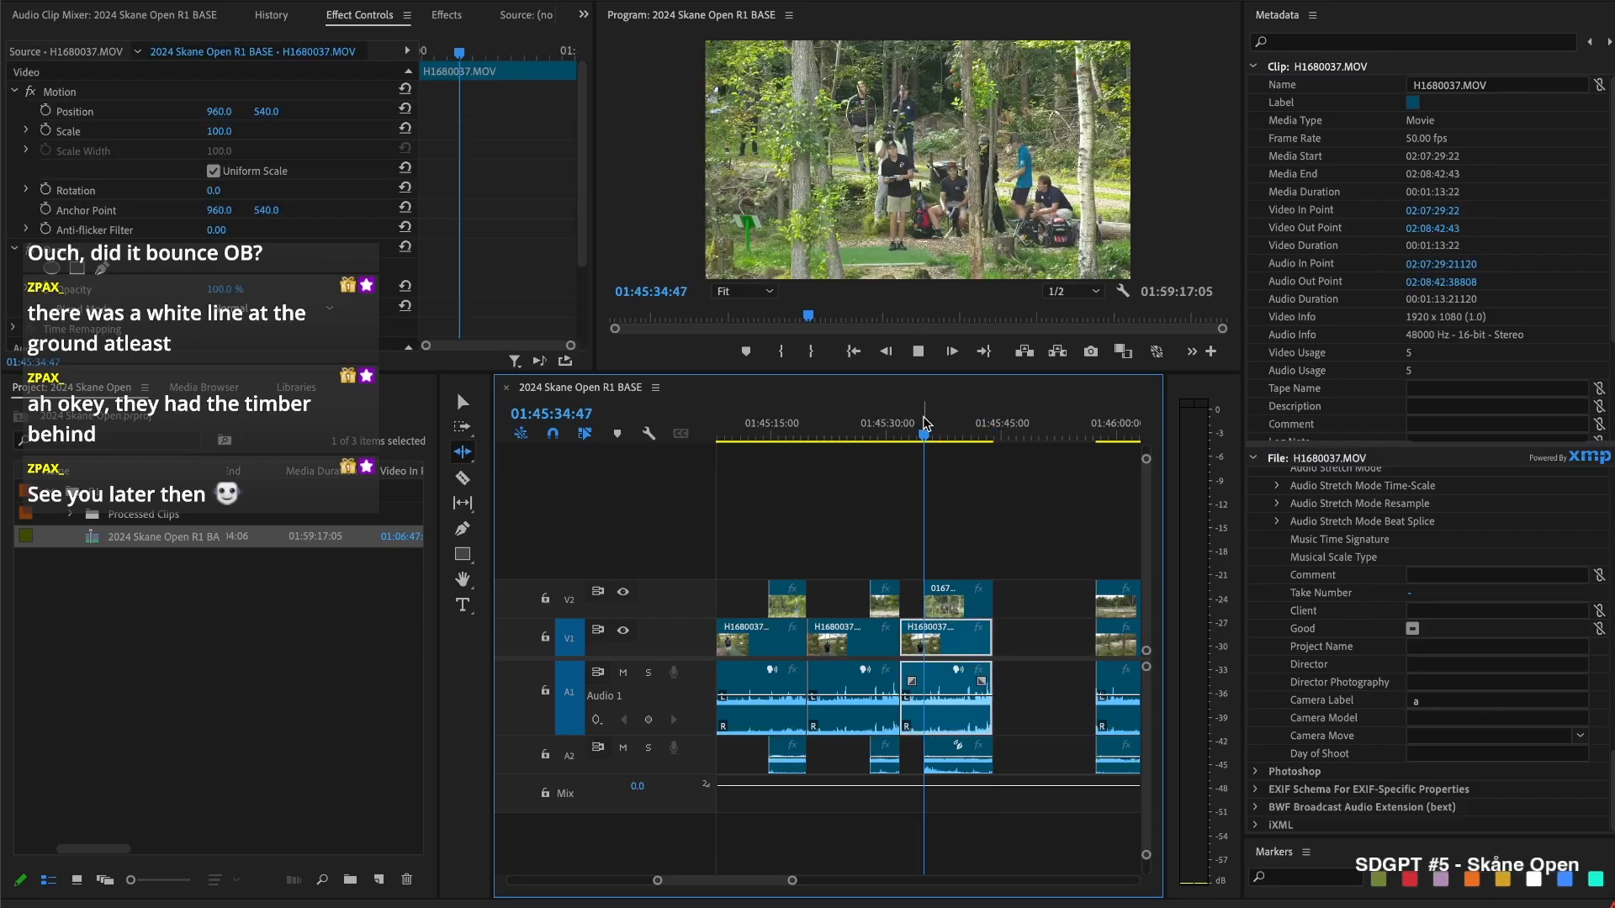
key(v)
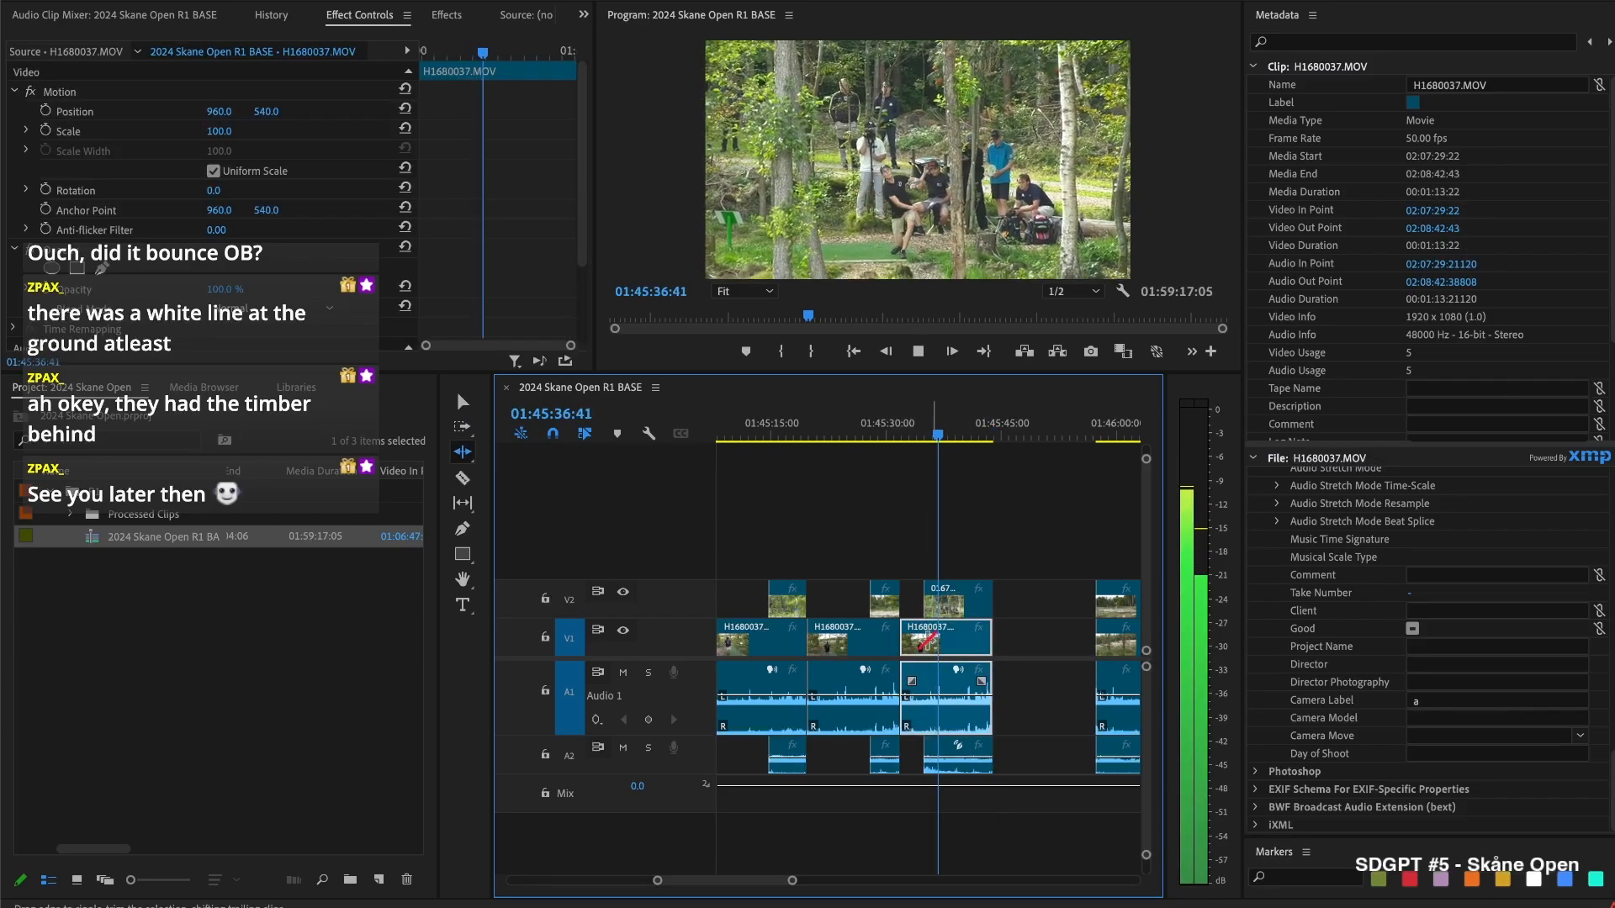
drag(904, 642, 929, 642)
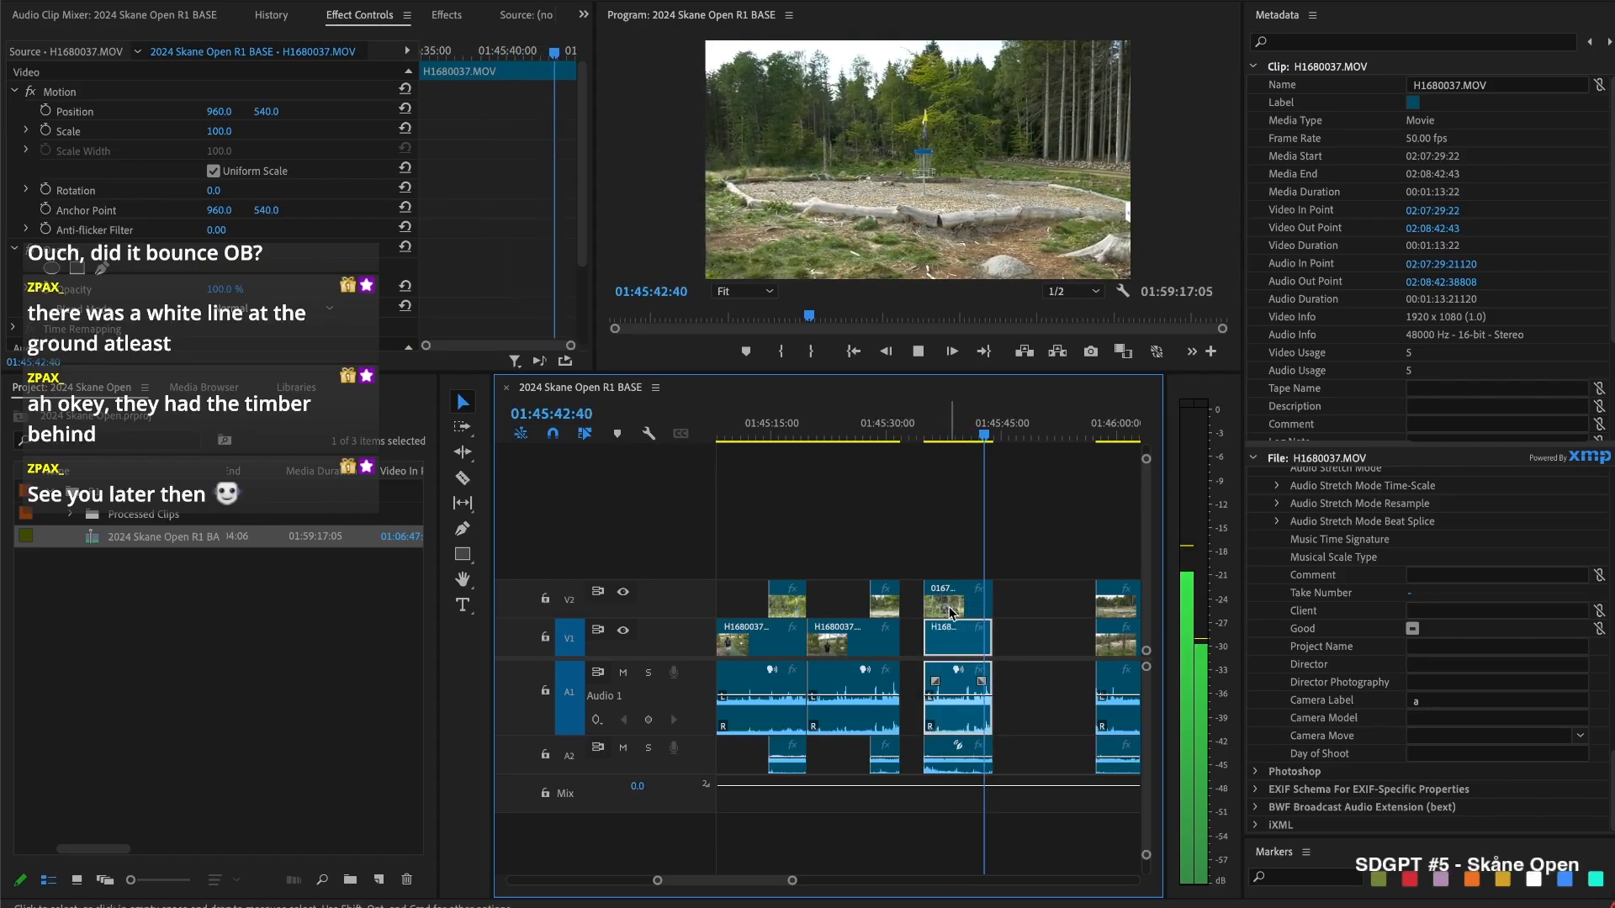
key(space)
Give the last two H1680037 shots, with their V2 and audio clips, a blue label
drag(953, 549, 865, 707)
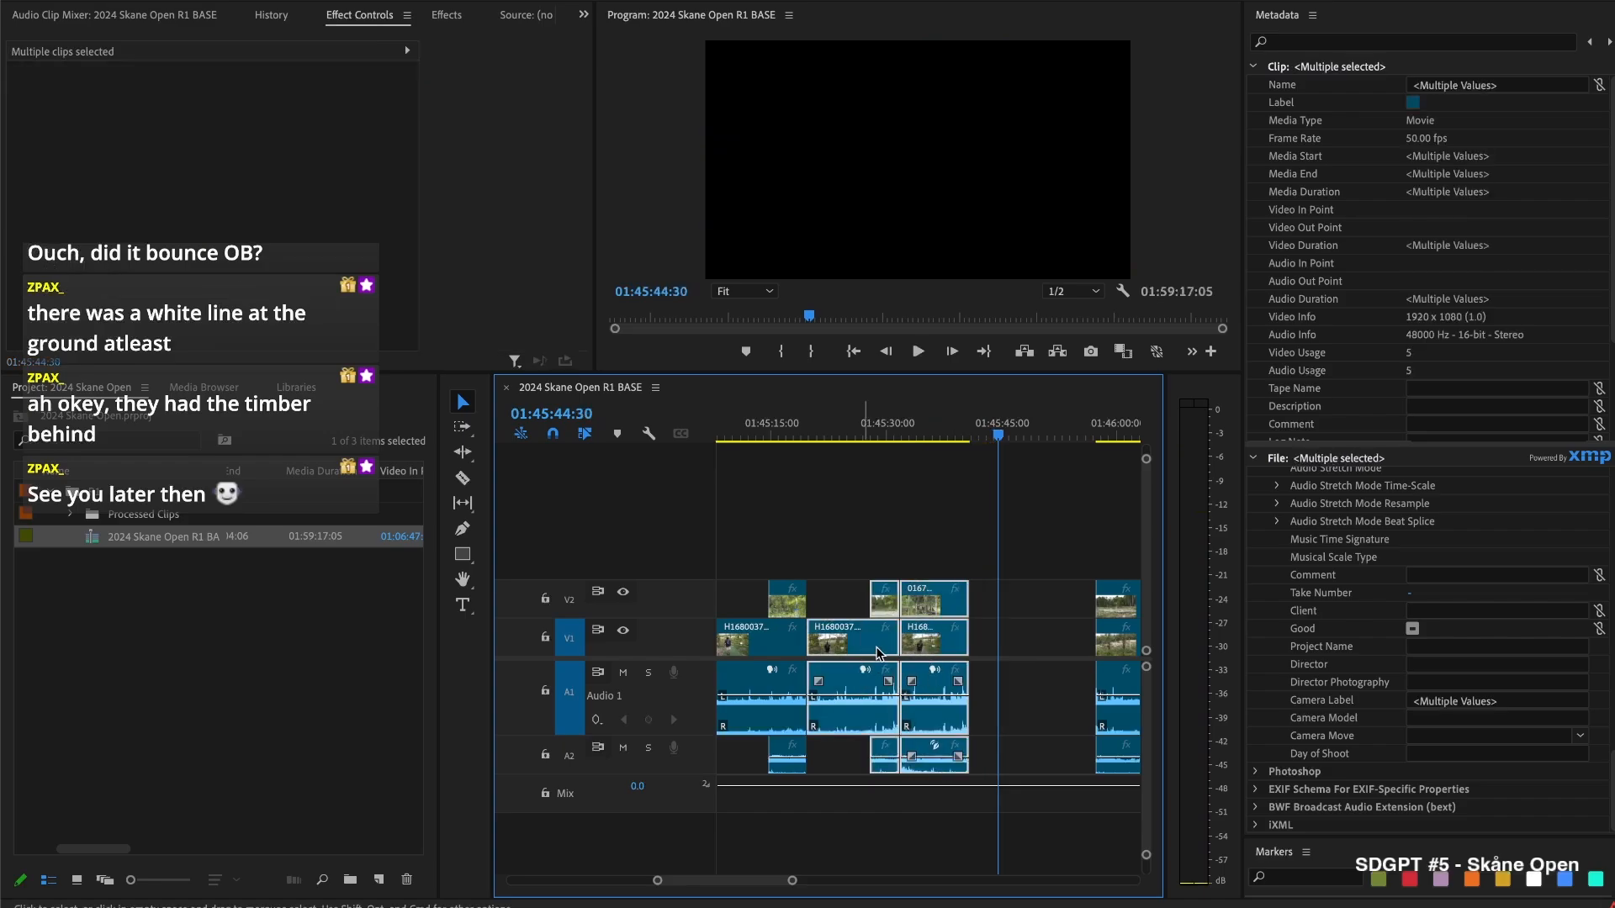
right_click(868, 701)
scroll(942, 709, down, 10)
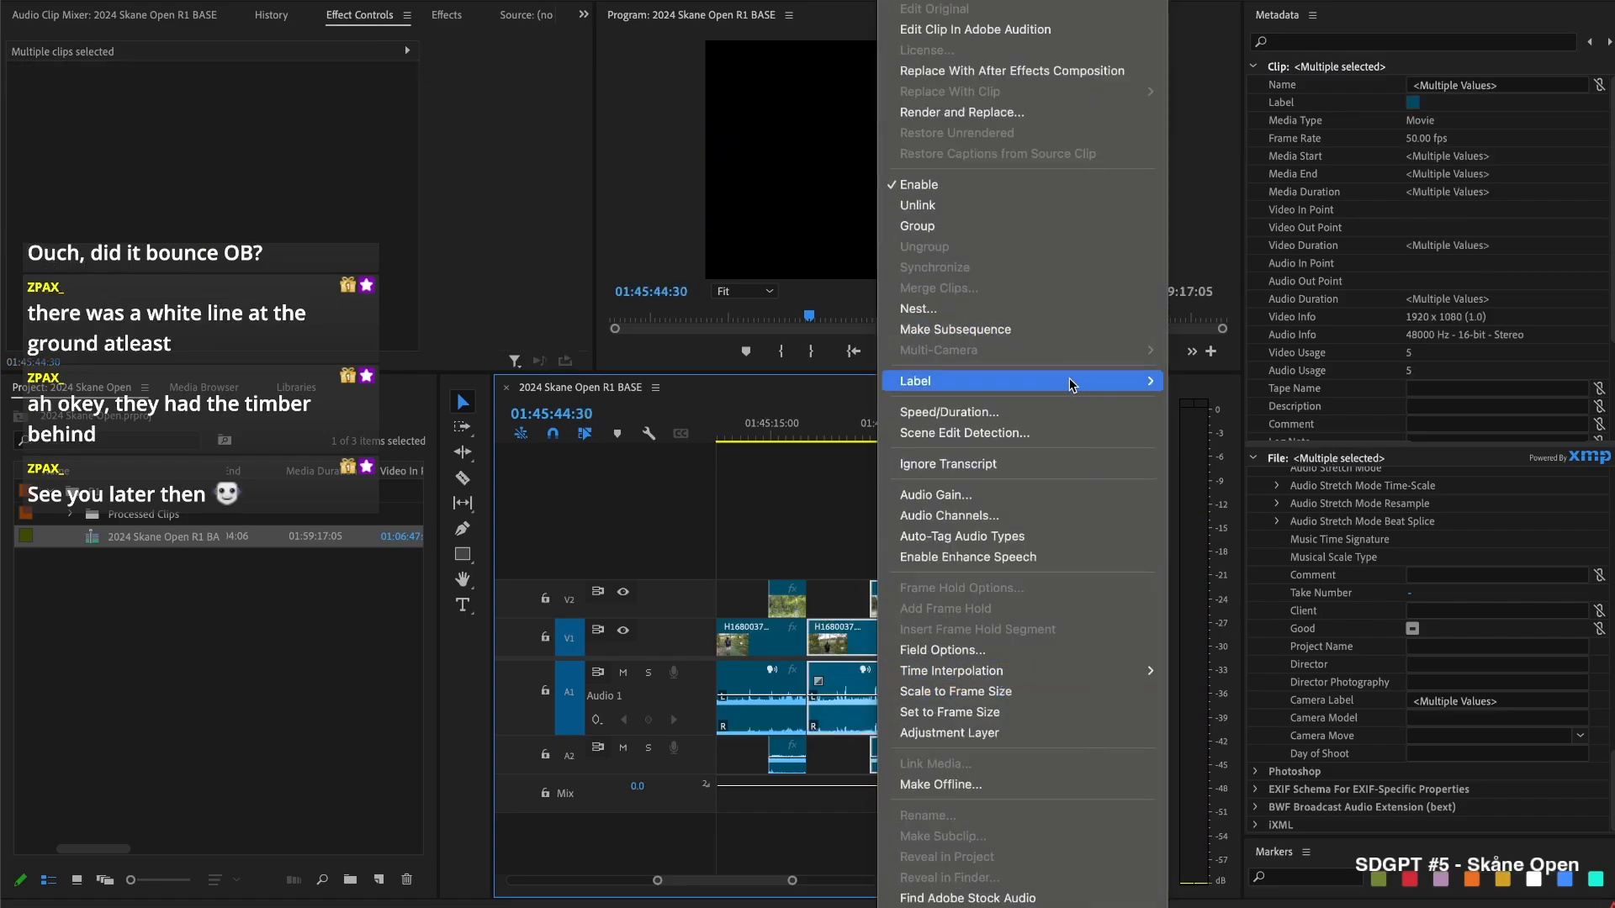
mouse_move(1068, 377)
click(1196, 599)
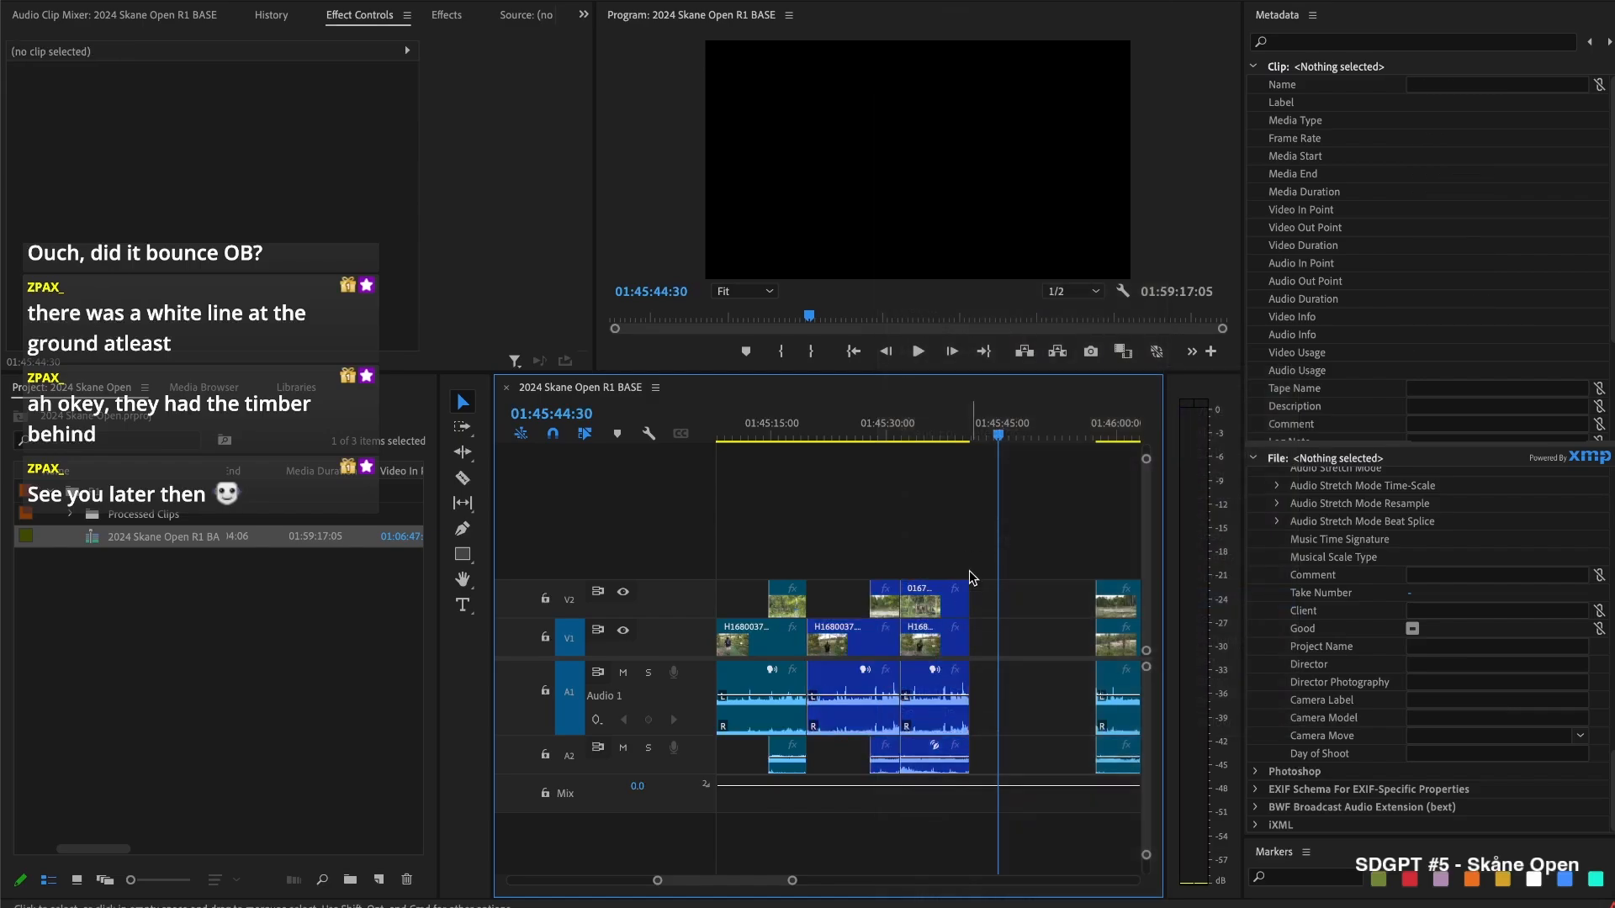
Close the gap between the blue-labelled clips and the next H1680037 clip
click(1054, 634)
key(Delete)
drag(969, 599, 1098, 599)
scroll(1060, 619, up, 1)
scroll(1090, 539, up, 1)
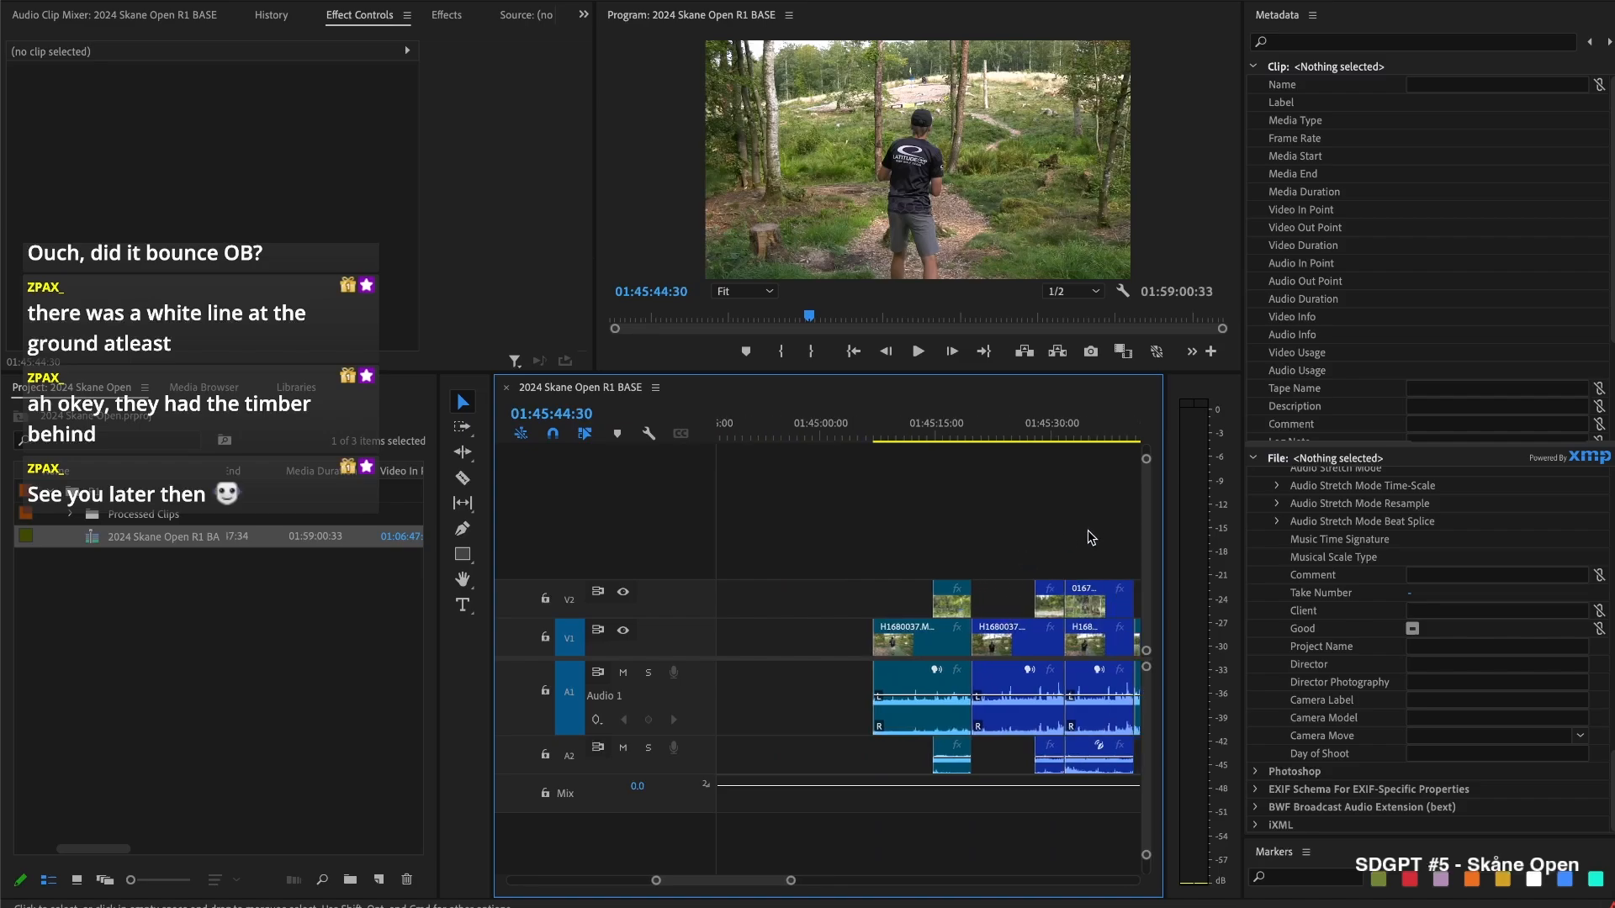
Cut the H1680037 clip after the blue shots at 01:45:47:10, delete the piece before the cut and close the gap
key(Up)
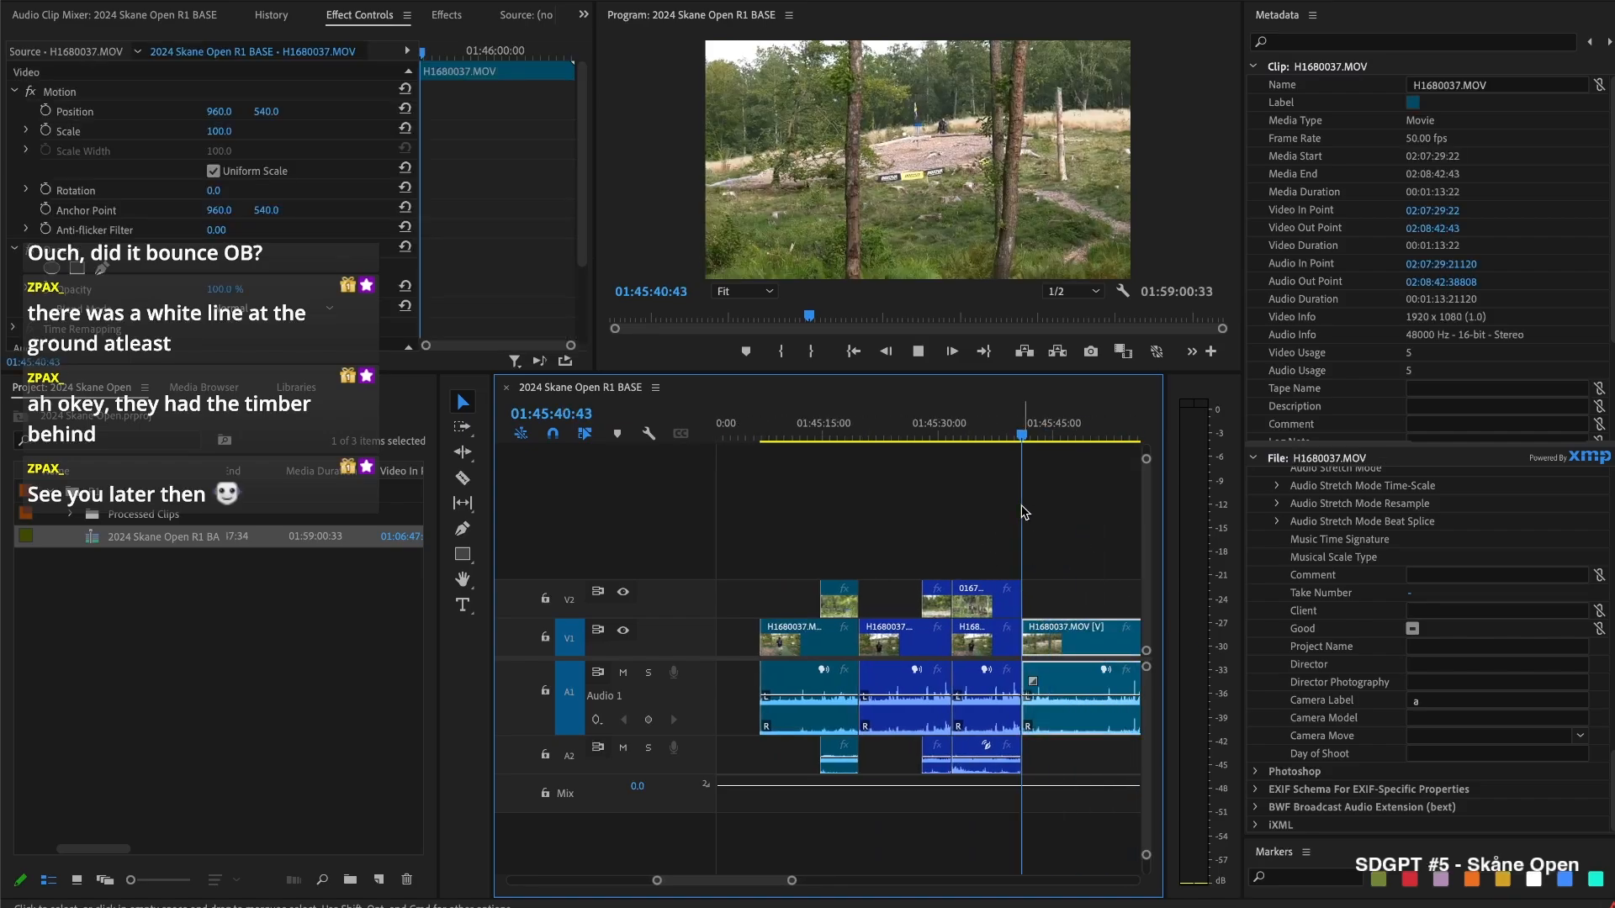
key(space)
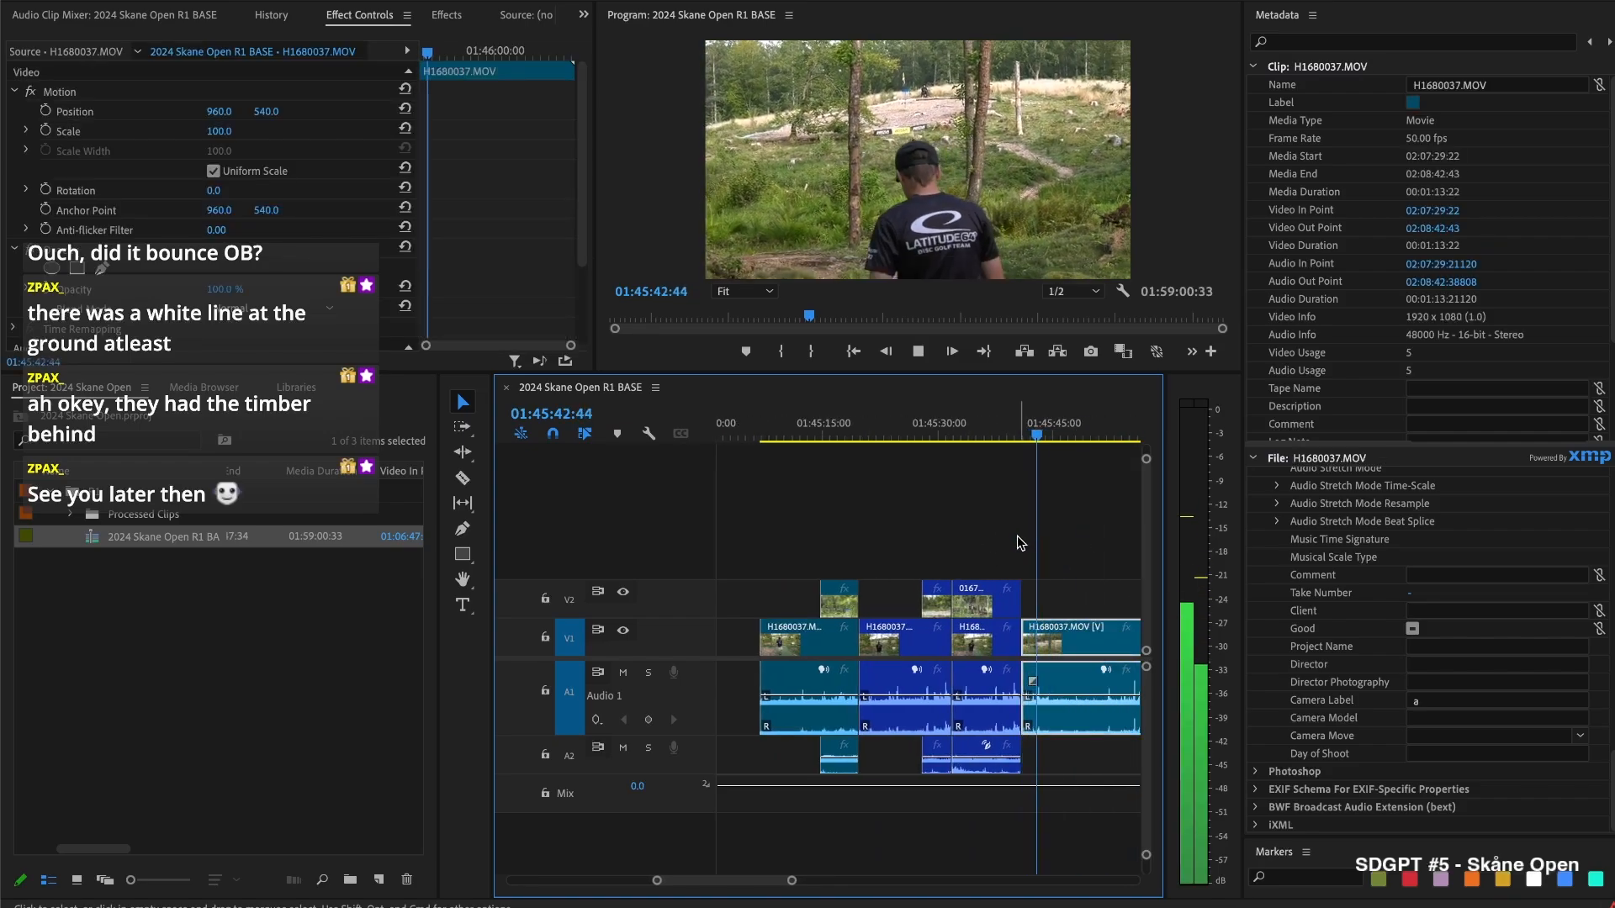
scroll(979, 455, down, 6)
drag(890, 436, 898, 474)
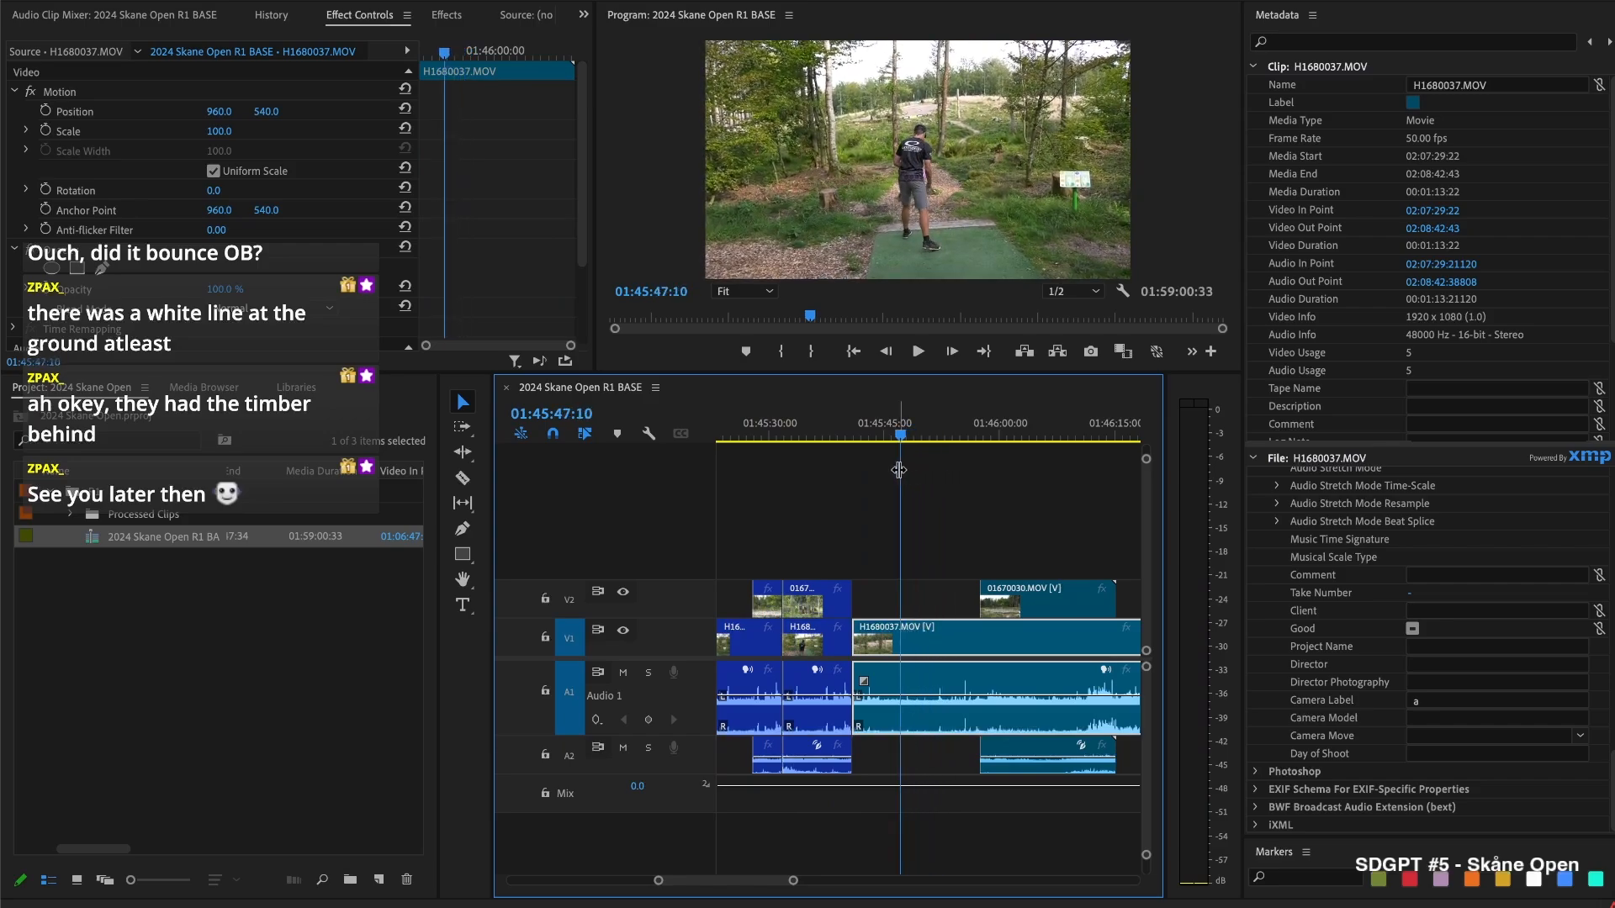
key(super+k)
click(905, 568)
click(876, 644)
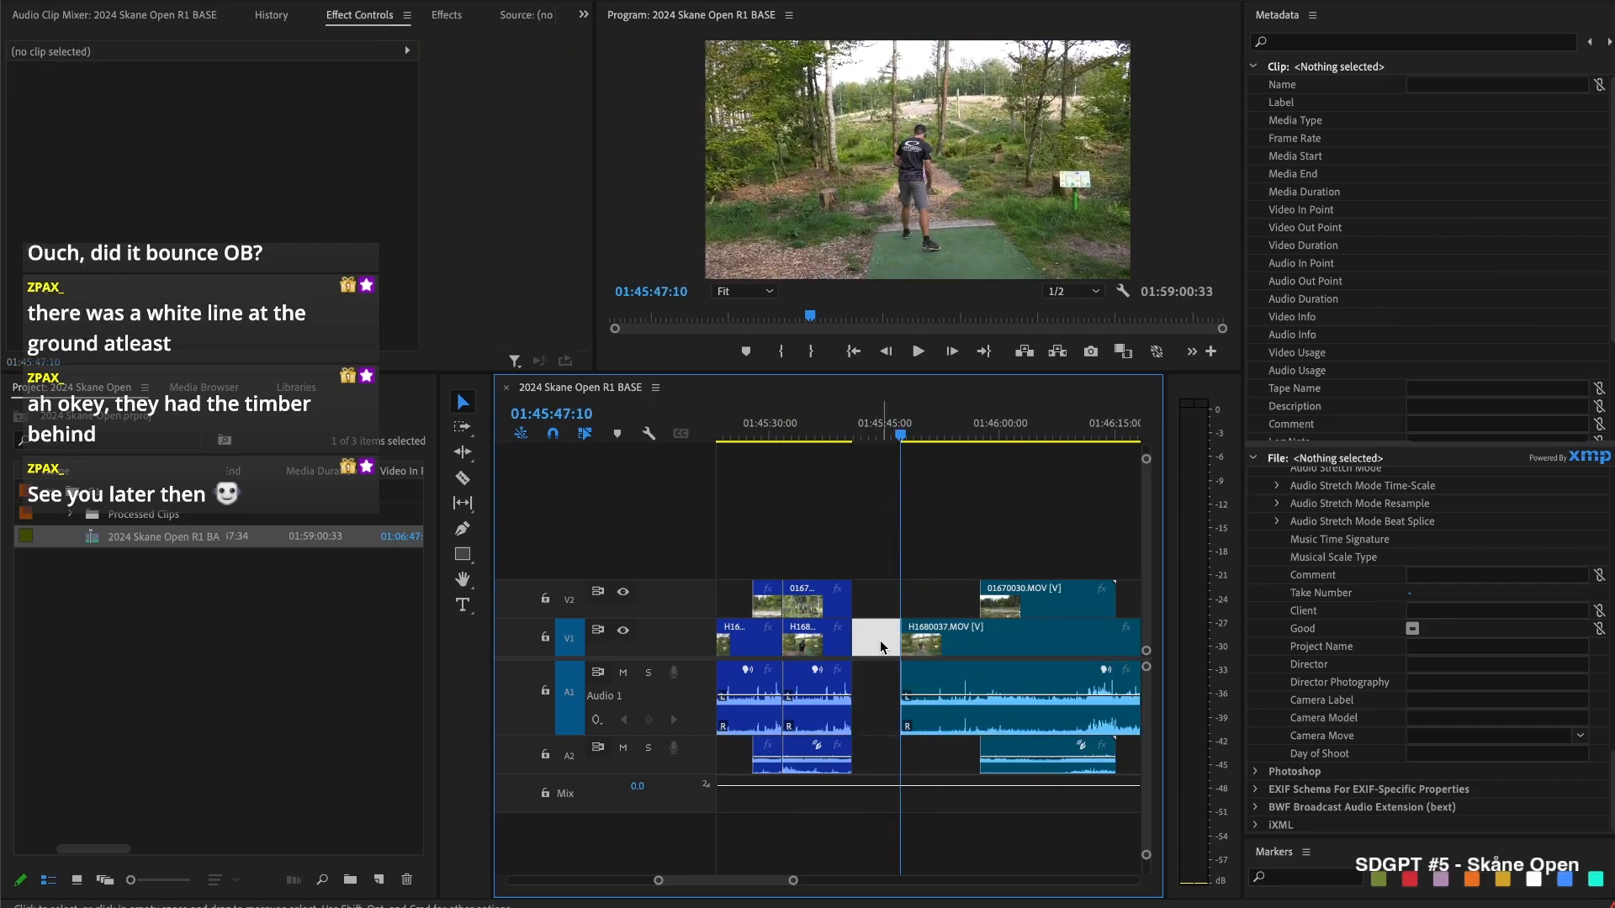
key(shift+Delete)
Play the shortened H1680037 clip from its start and extend the 01670030 clip's start back to 01:45:49:03
click(932, 646)
key(Up)
key(space)
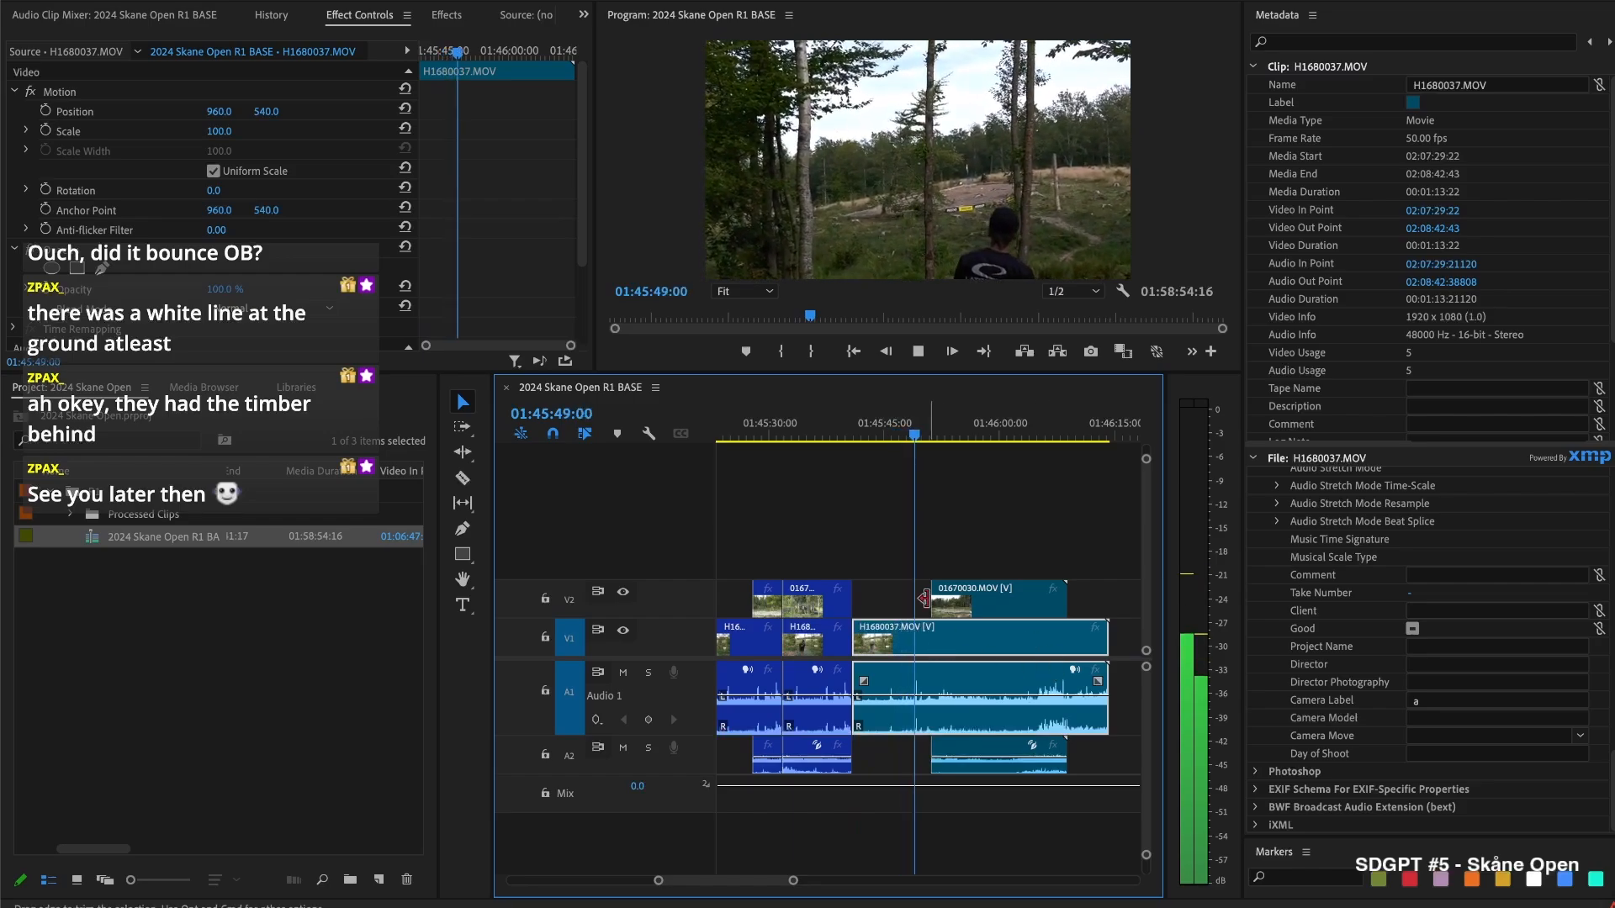
key(space)
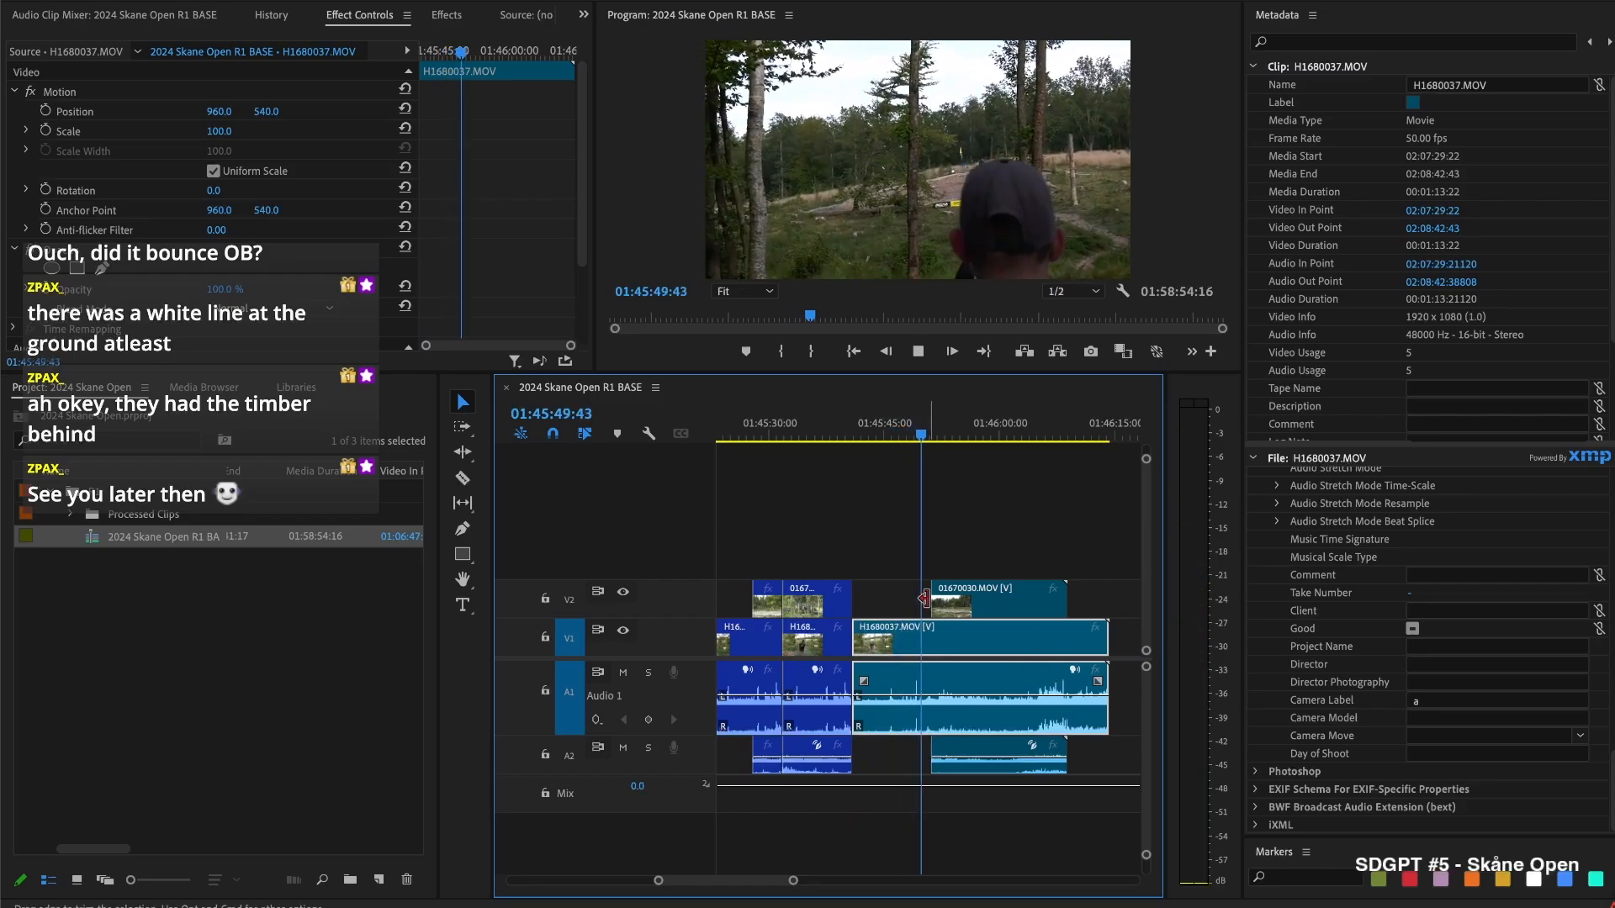
key(space)
drag(923, 598, 912, 602)
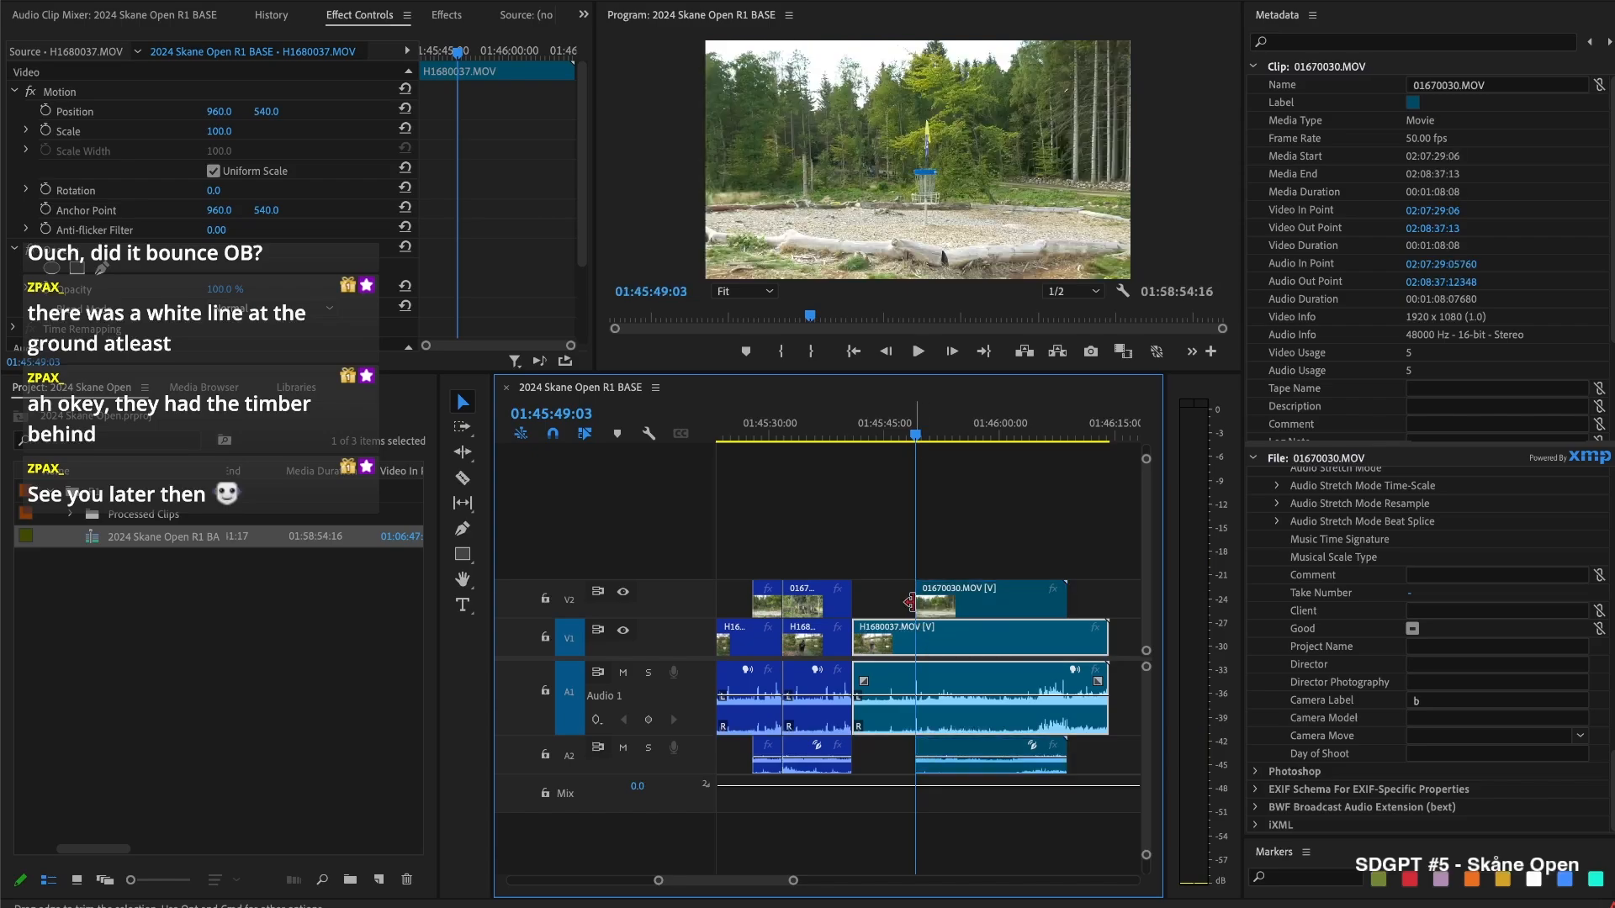
Cut all tracks at the end of the throw, 01:45:52:05, and trim the start of the remaining 01670030 clip to about 01:46:06
key(space)
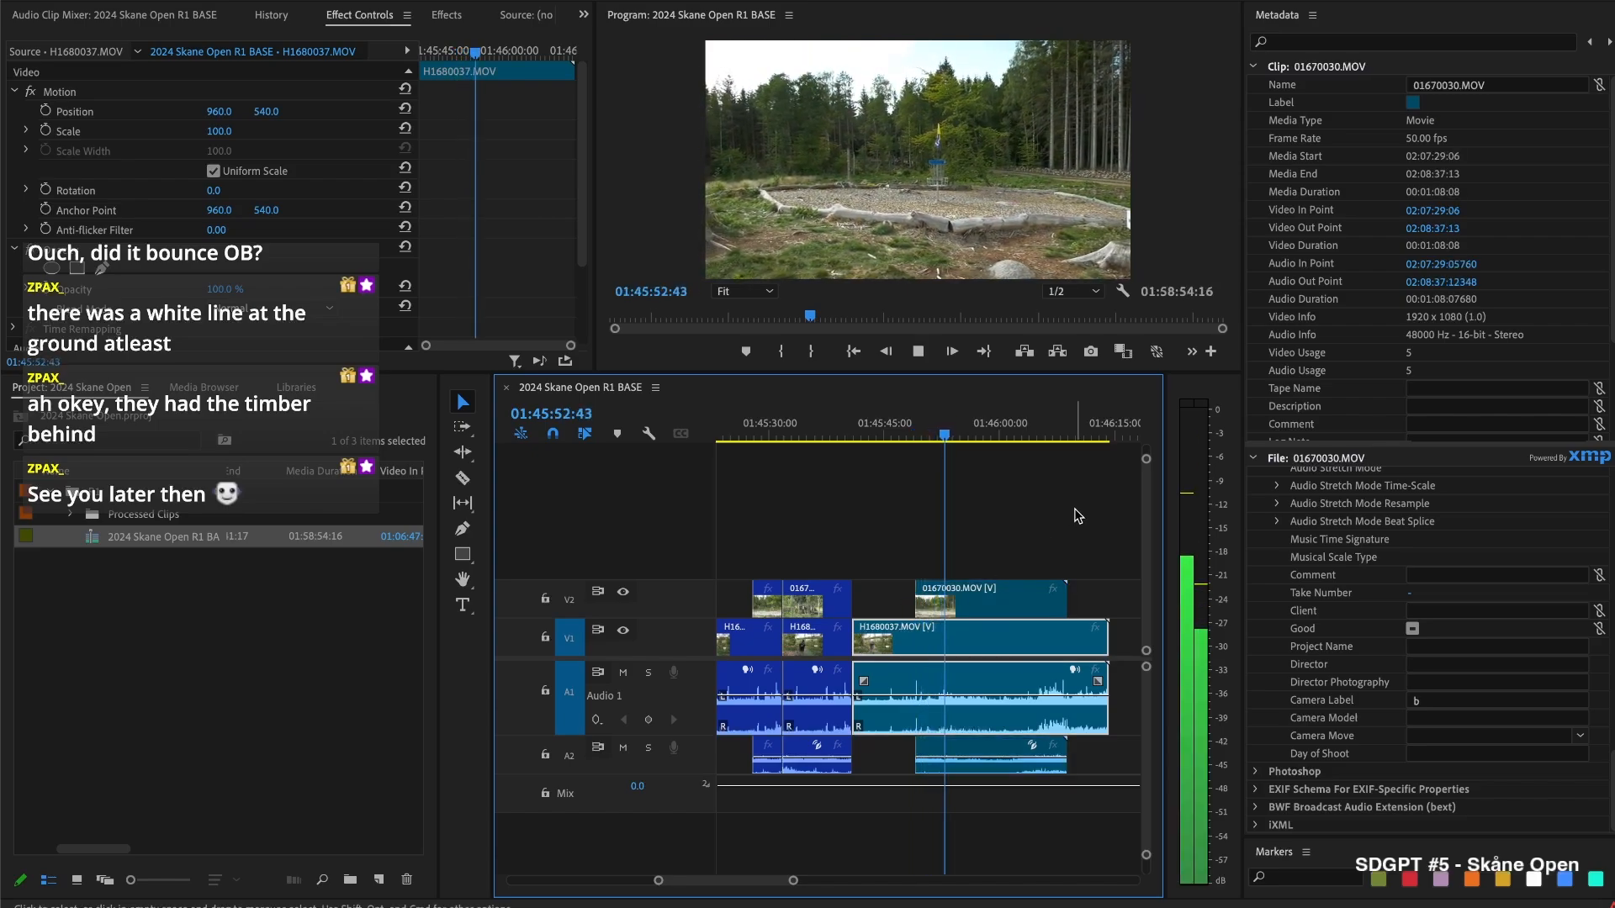
key(space)
key(j)
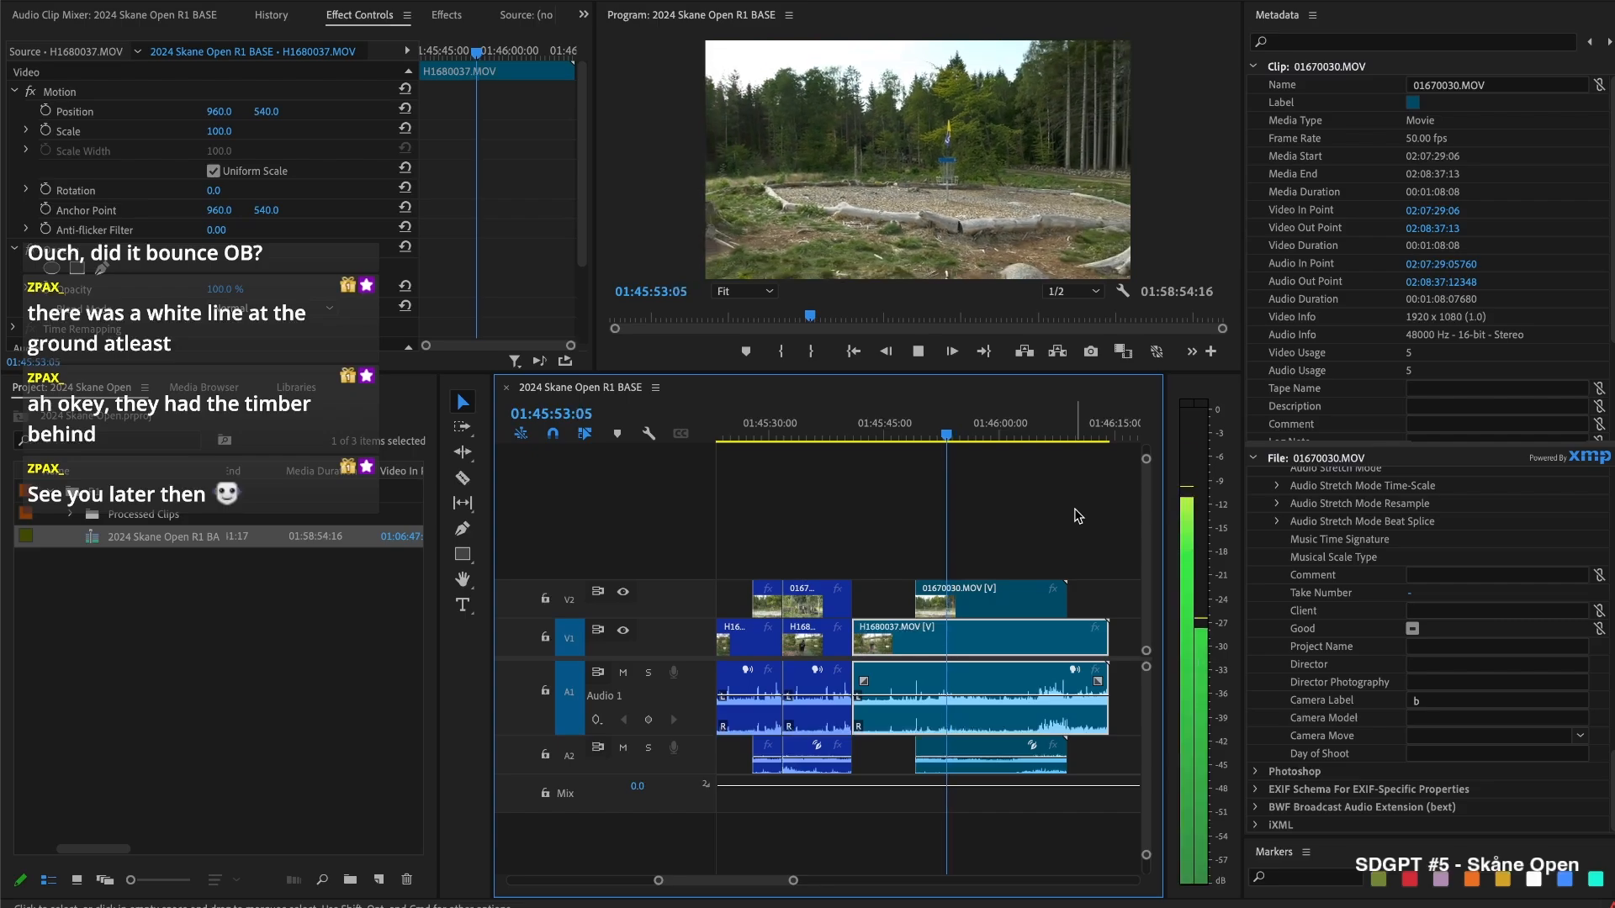
key(k)
key(l)
key(k)
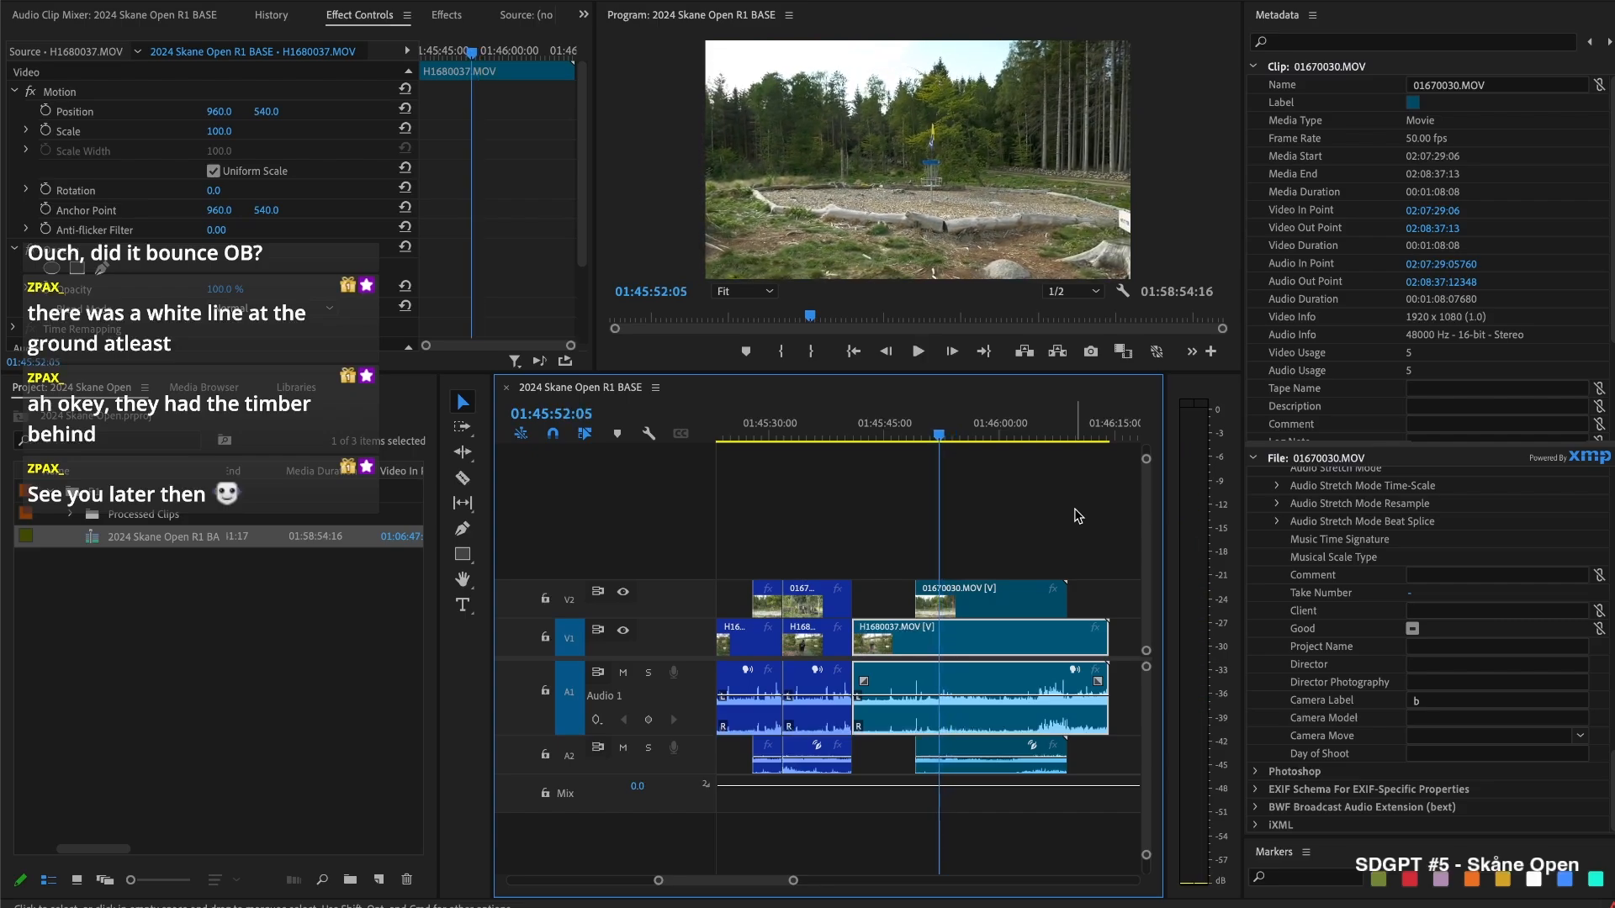
key(super+shift+k)
drag(944, 602, 1045, 613)
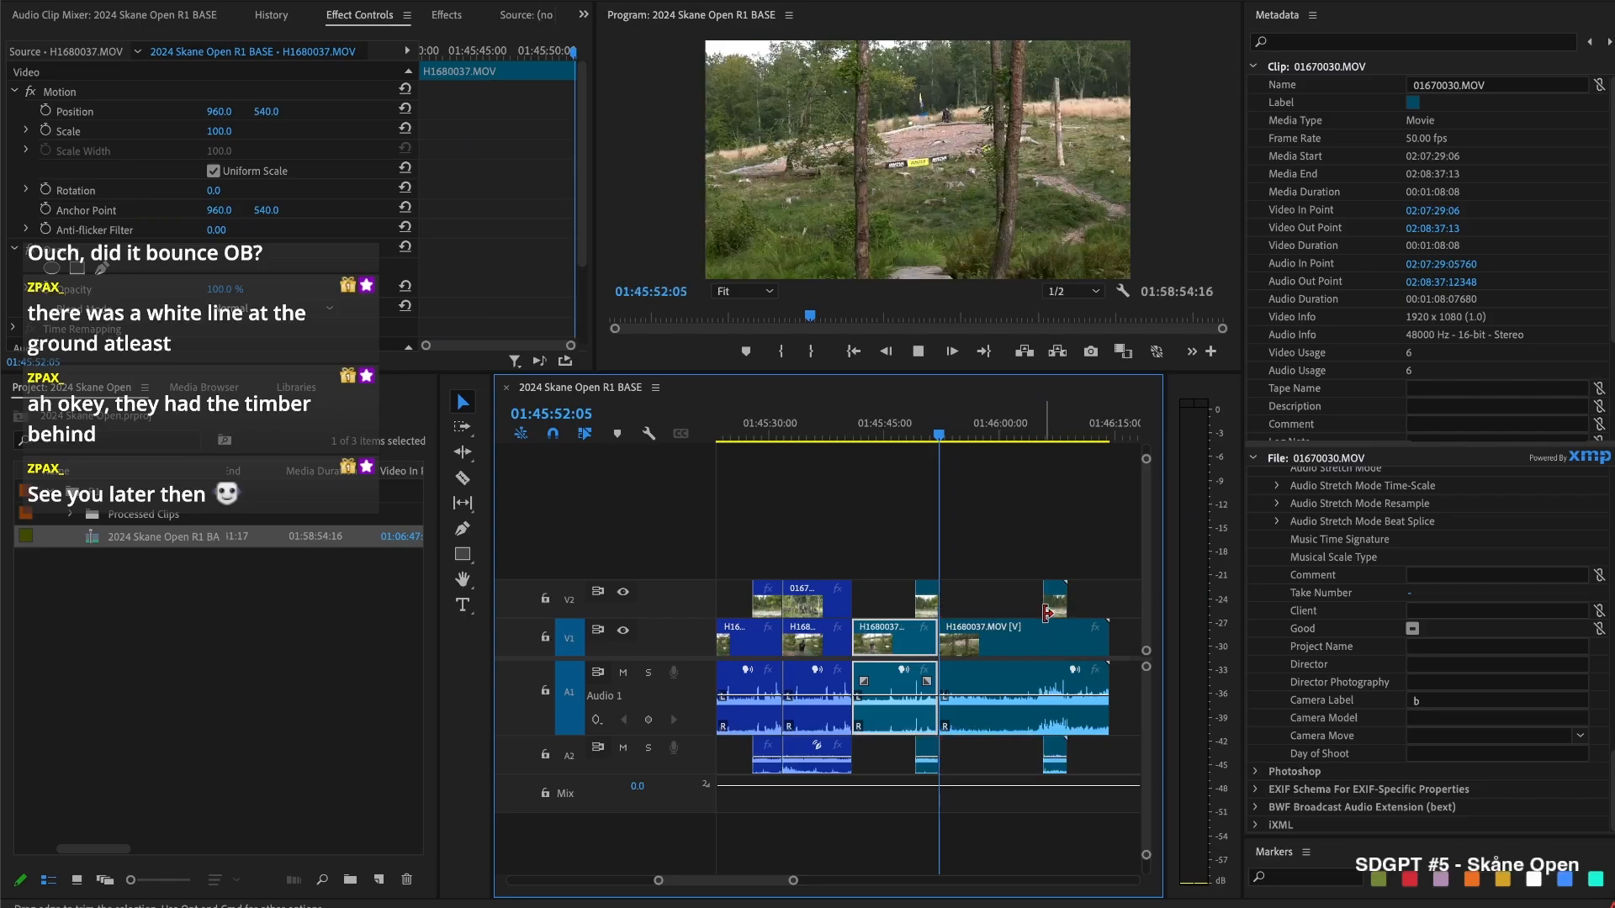
Cut the remaining H1680037 clip at 01:45:56:31 and delete the piece before the cut
key(l)
key(k)
drag(951, 434, 973, 439)
key(super+k)
key(Delete)
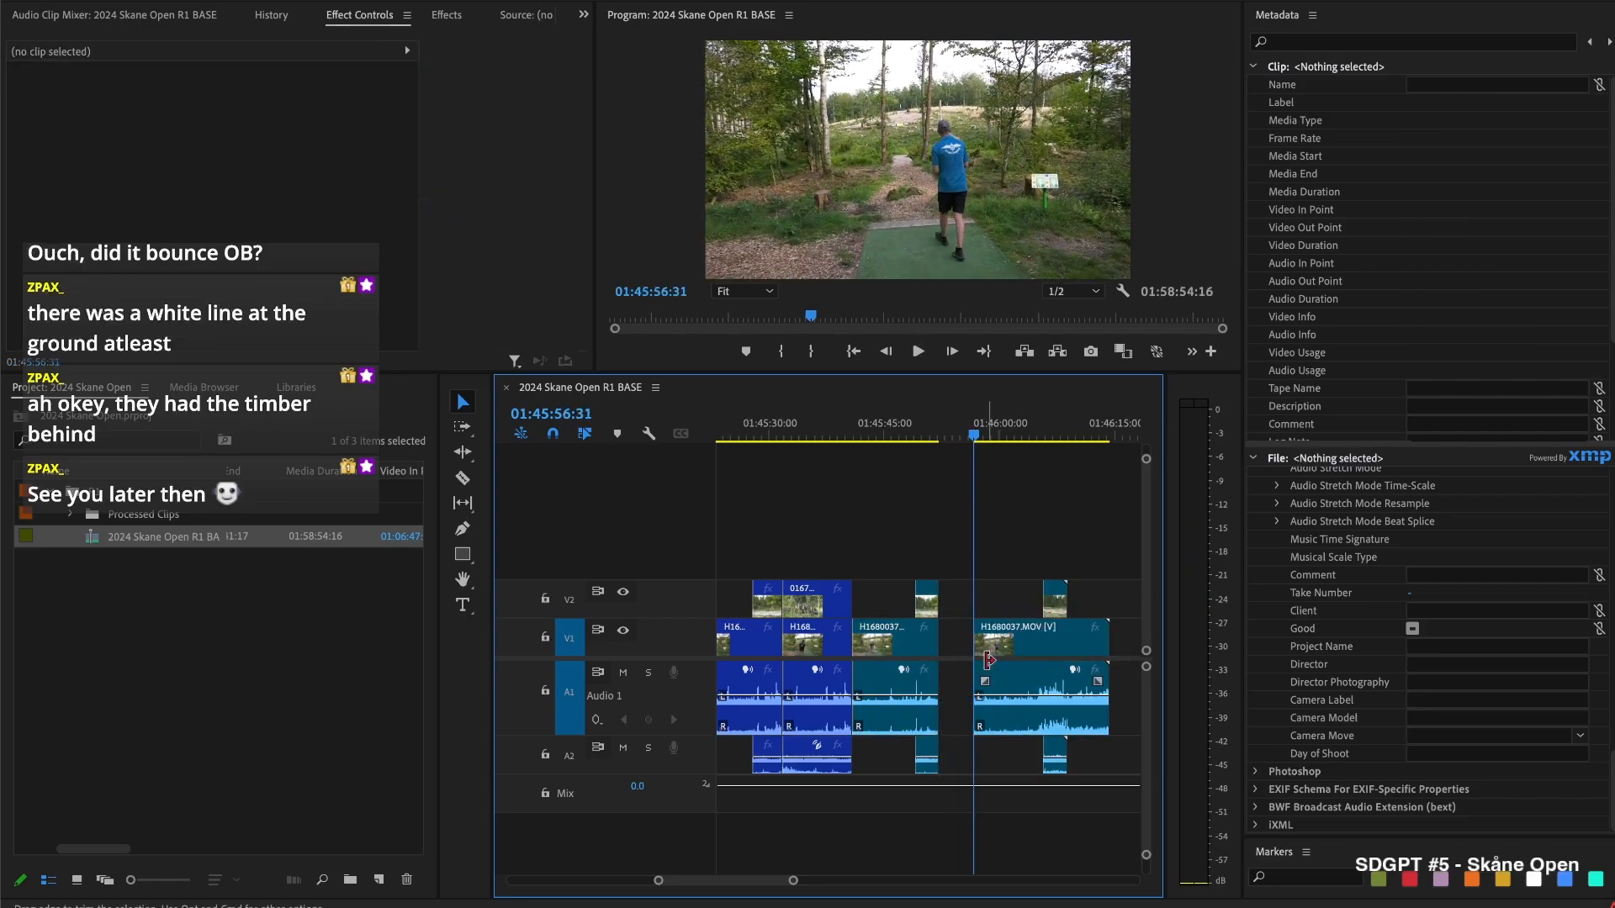
Play the last H1680037 clip and extend its start back to about 01:45:55
key(space)
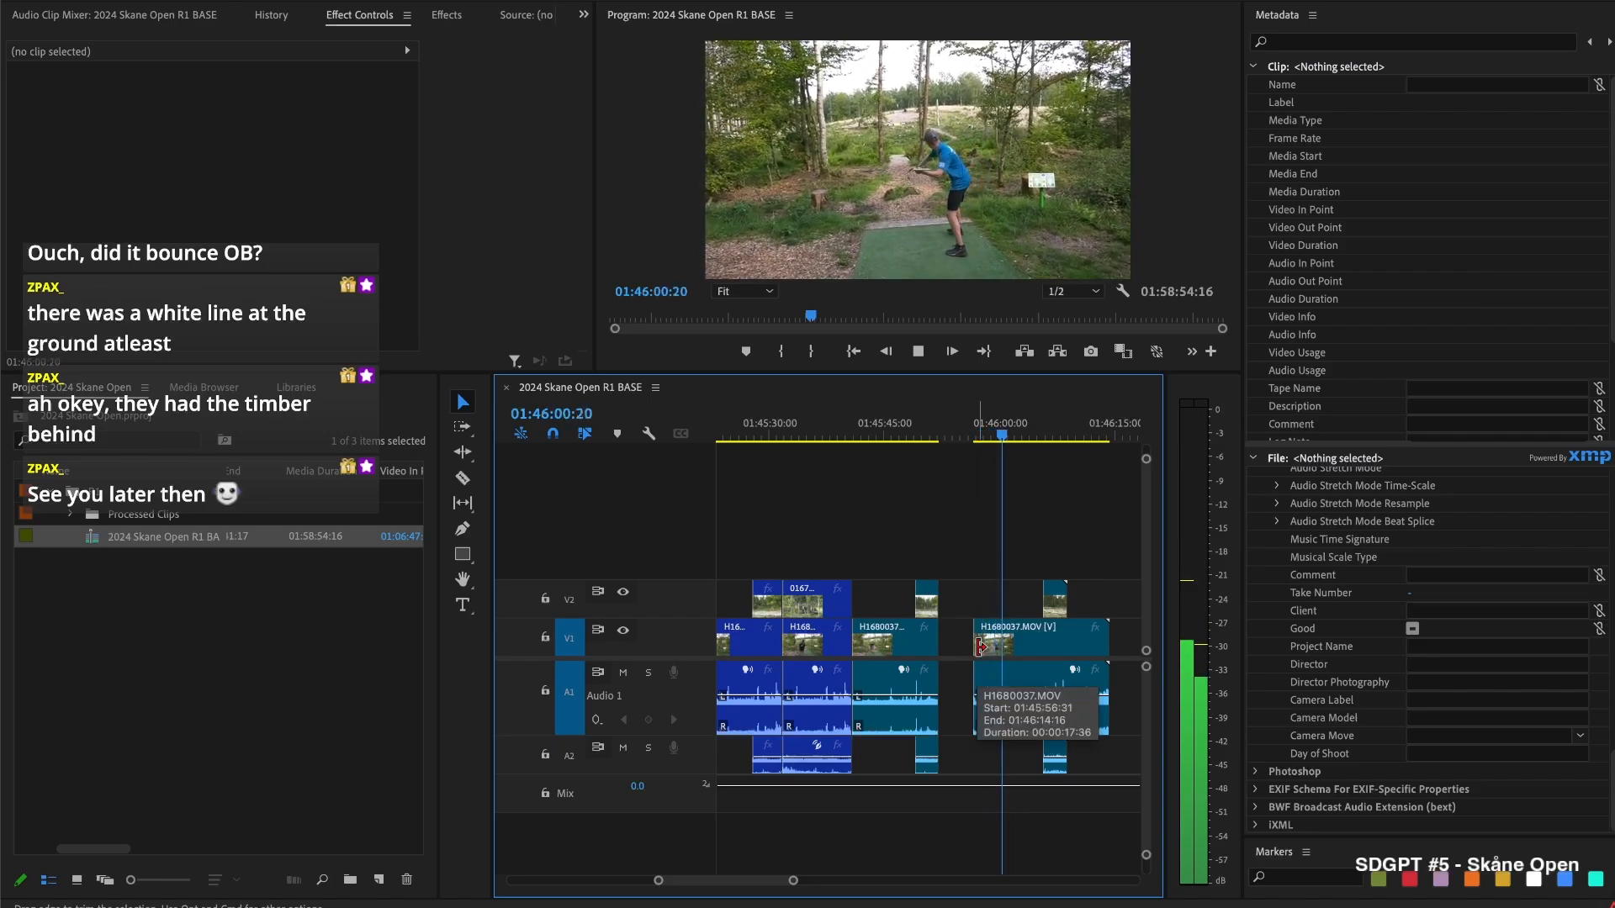
key(space)
drag(964, 653, 955, 653)
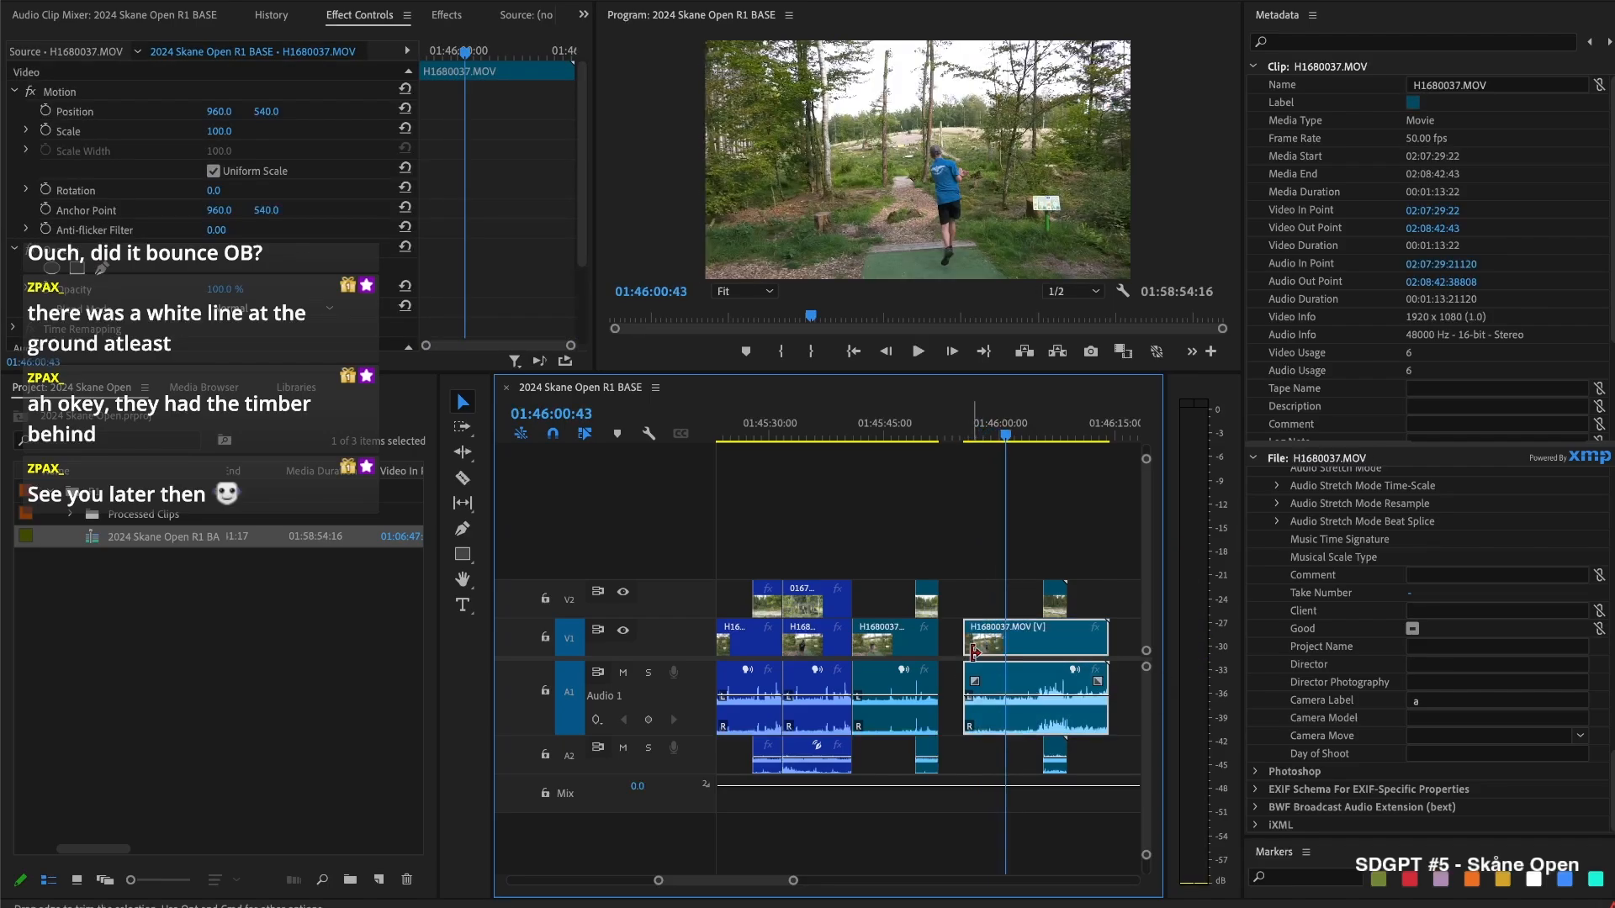
Replay the last H1680037 clip from its start and extend the V2 clip above it back to about 01:46:03
key(Up)
key(space)
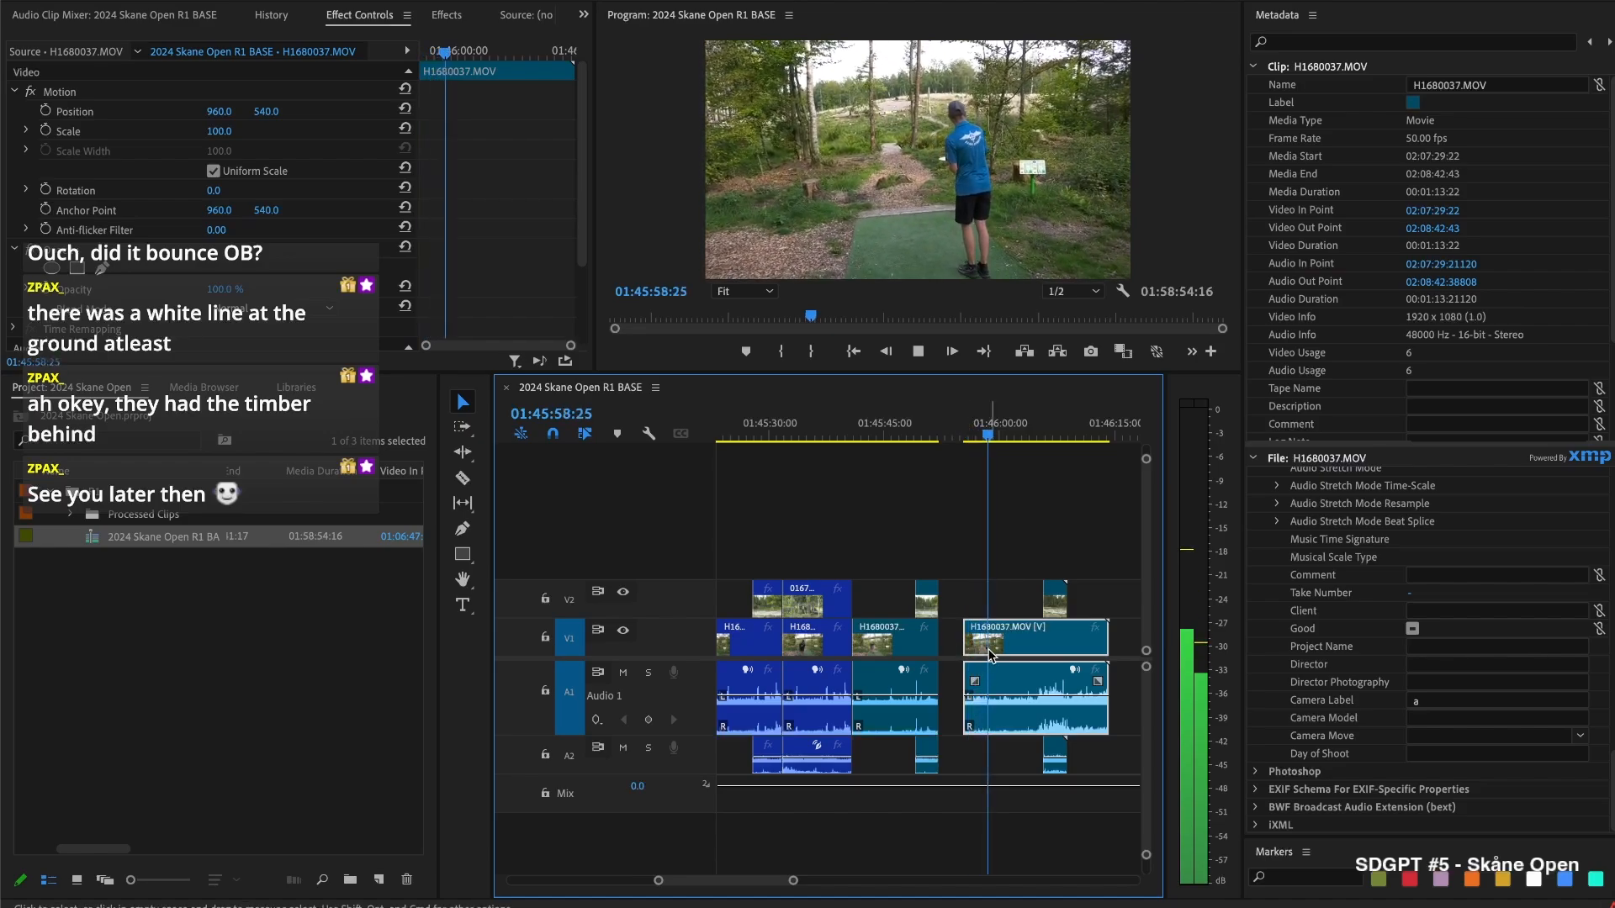
click(1023, 508)
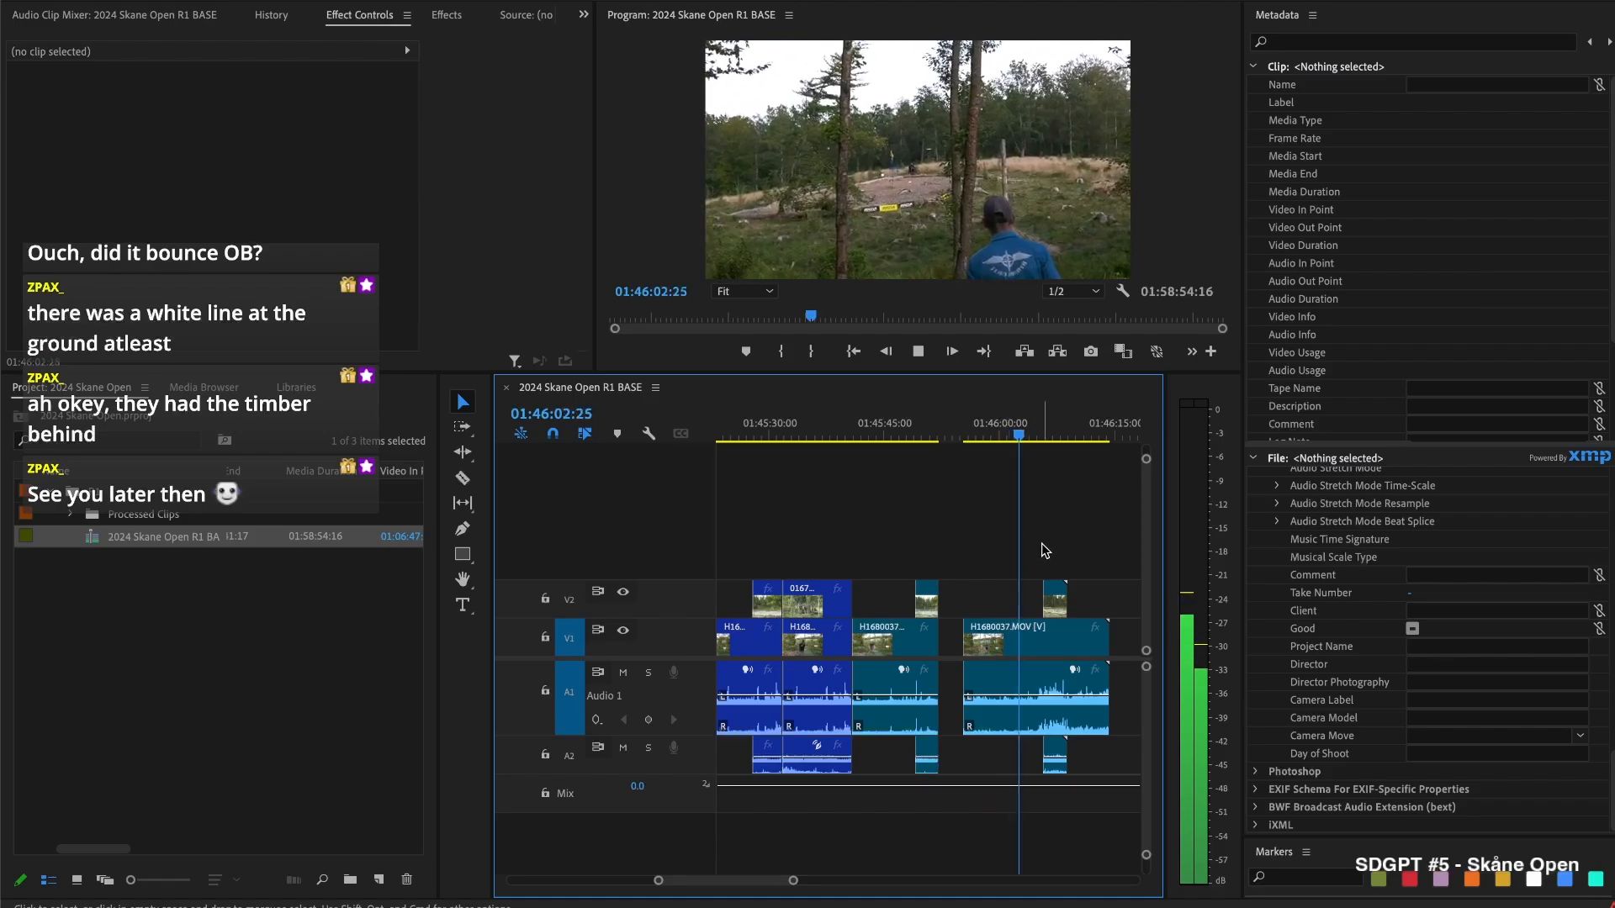
click(1062, 634)
drag(1044, 599, 1020, 603)
Trim the last shot's V1 and V2 clips to end at 01:46:08:29 and close the gap before the shot
key(space)
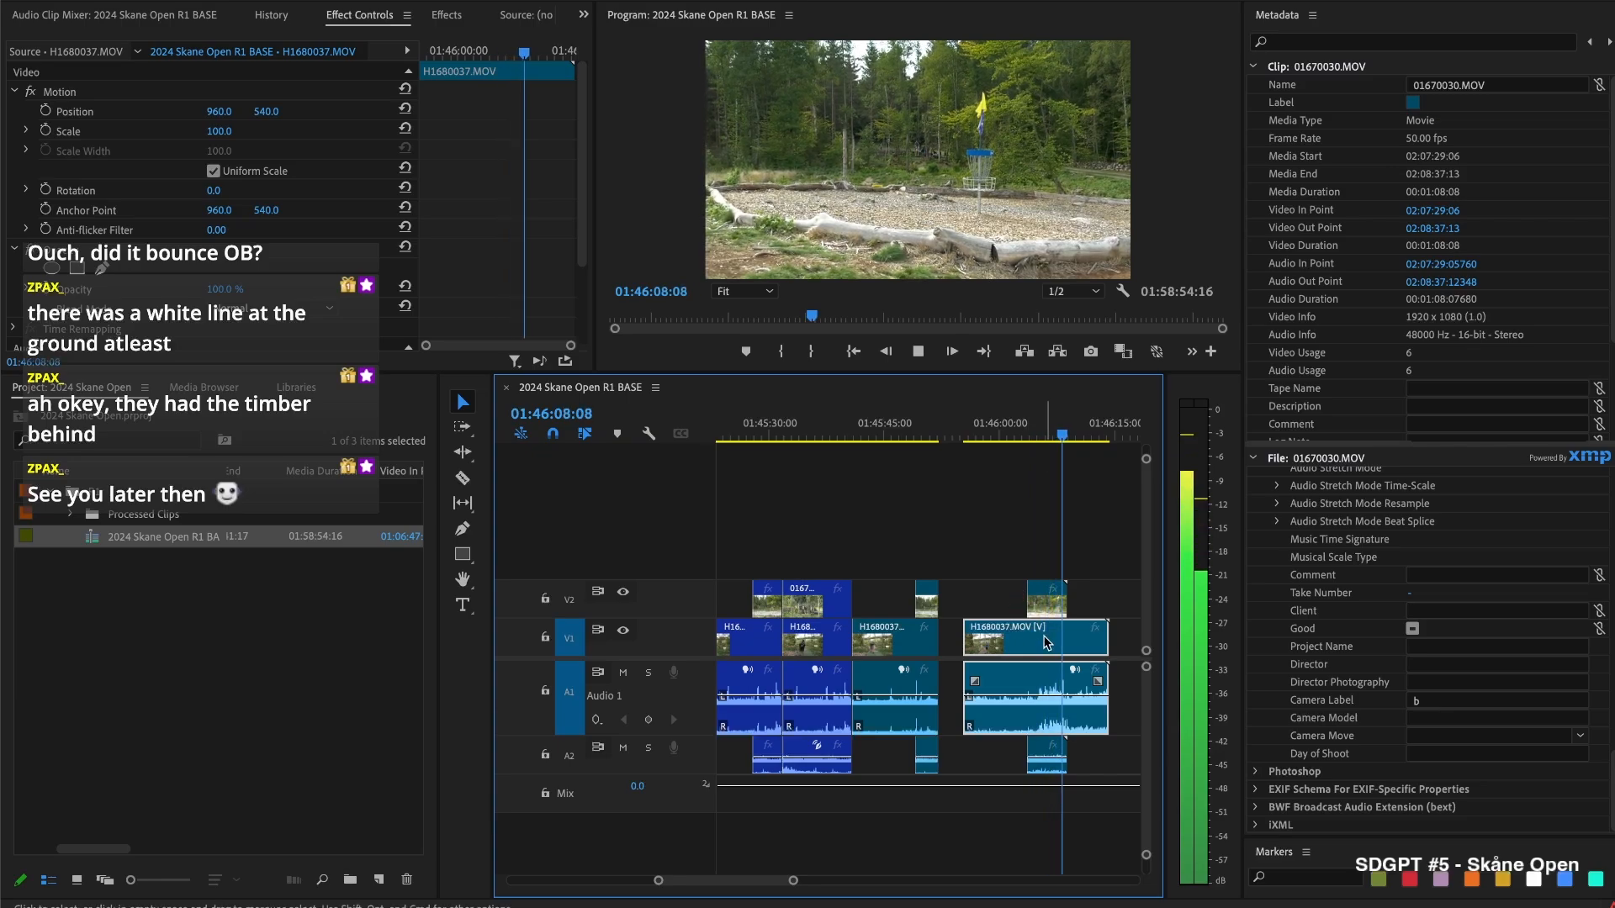
key(space)
drag(1079, 603, 1072, 604)
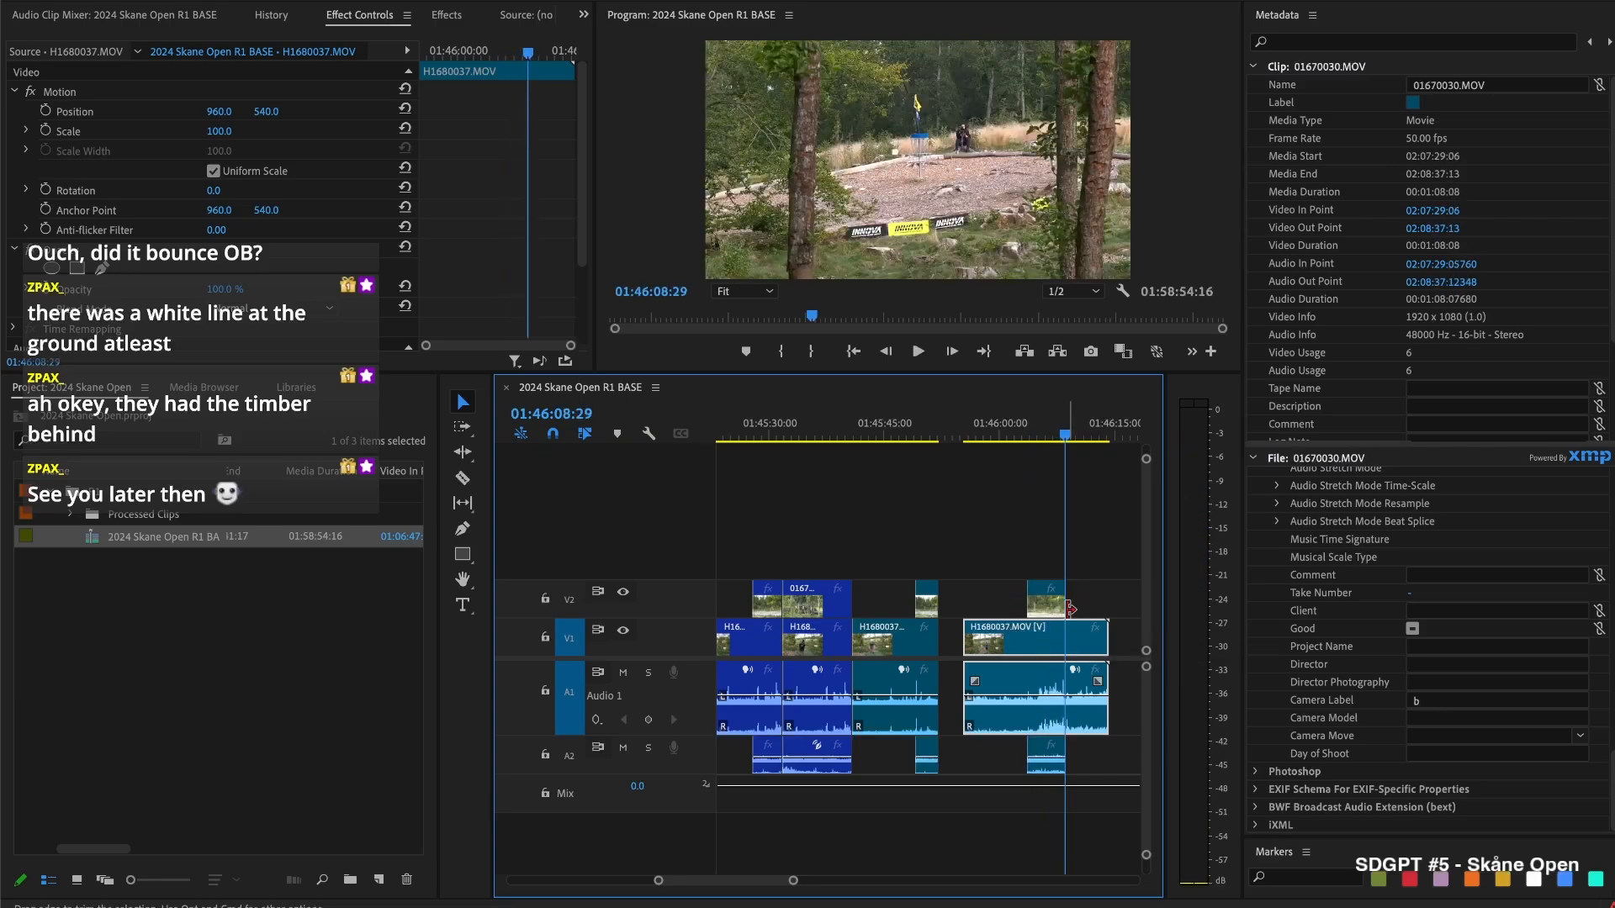
key(super+k)
click(1087, 654)
key(Delete)
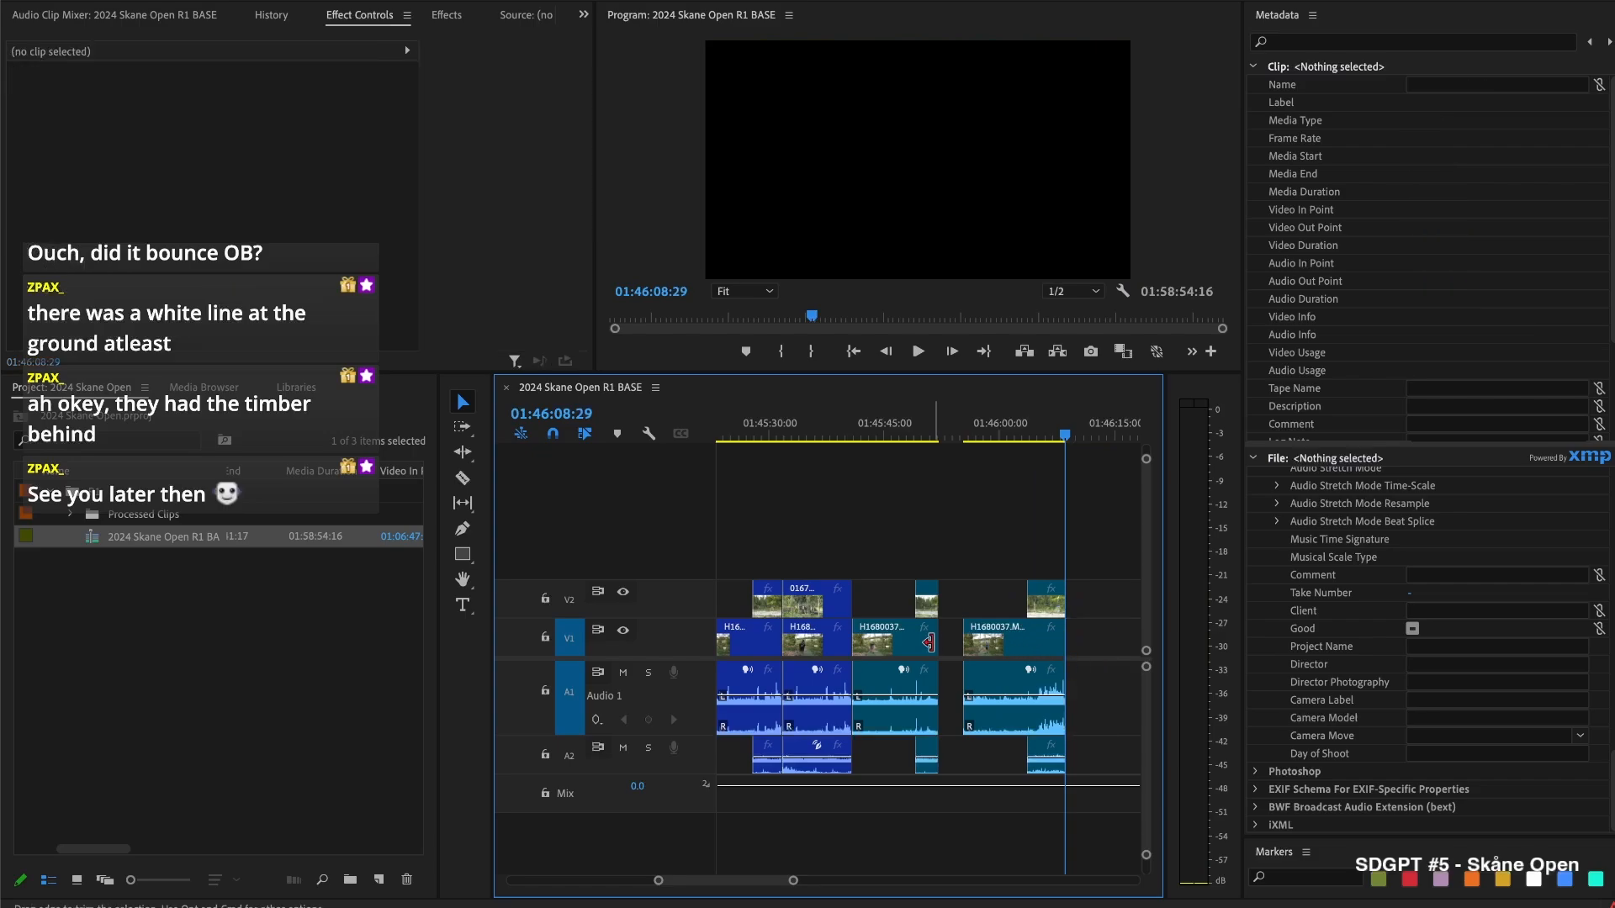
click(955, 642)
key(Delete)
Cut the H1680038 clip at 01:47:02:29, remove the piece before the cut and close the gap to the previous shot
scroll(941, 618, right, 10)
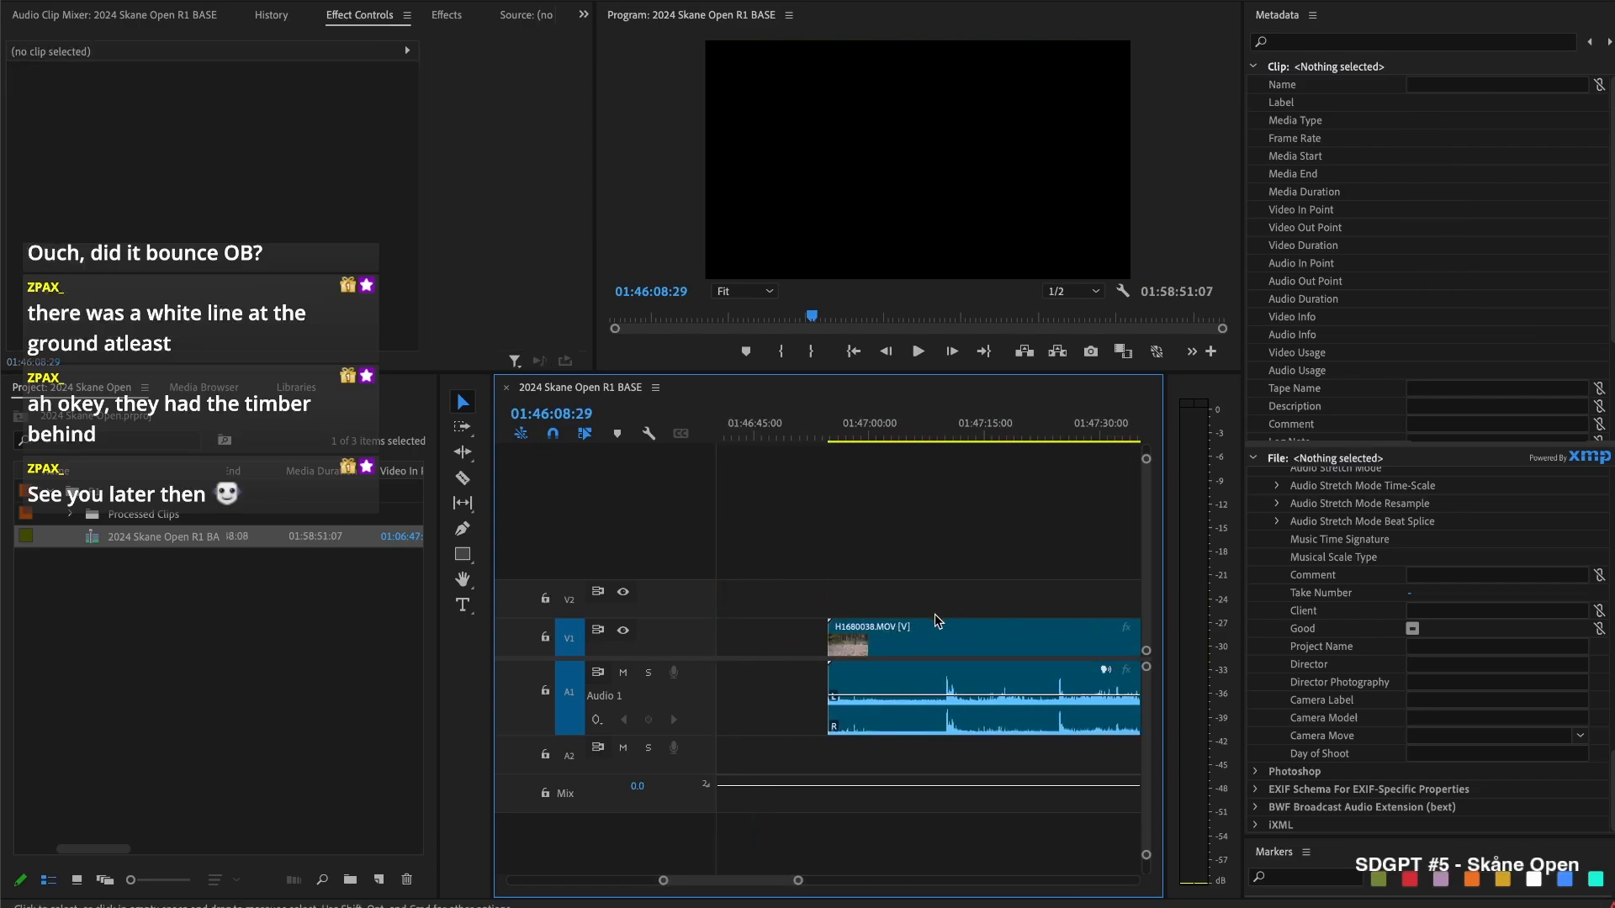
drag(830, 421, 892, 425)
key(ctrl+k)
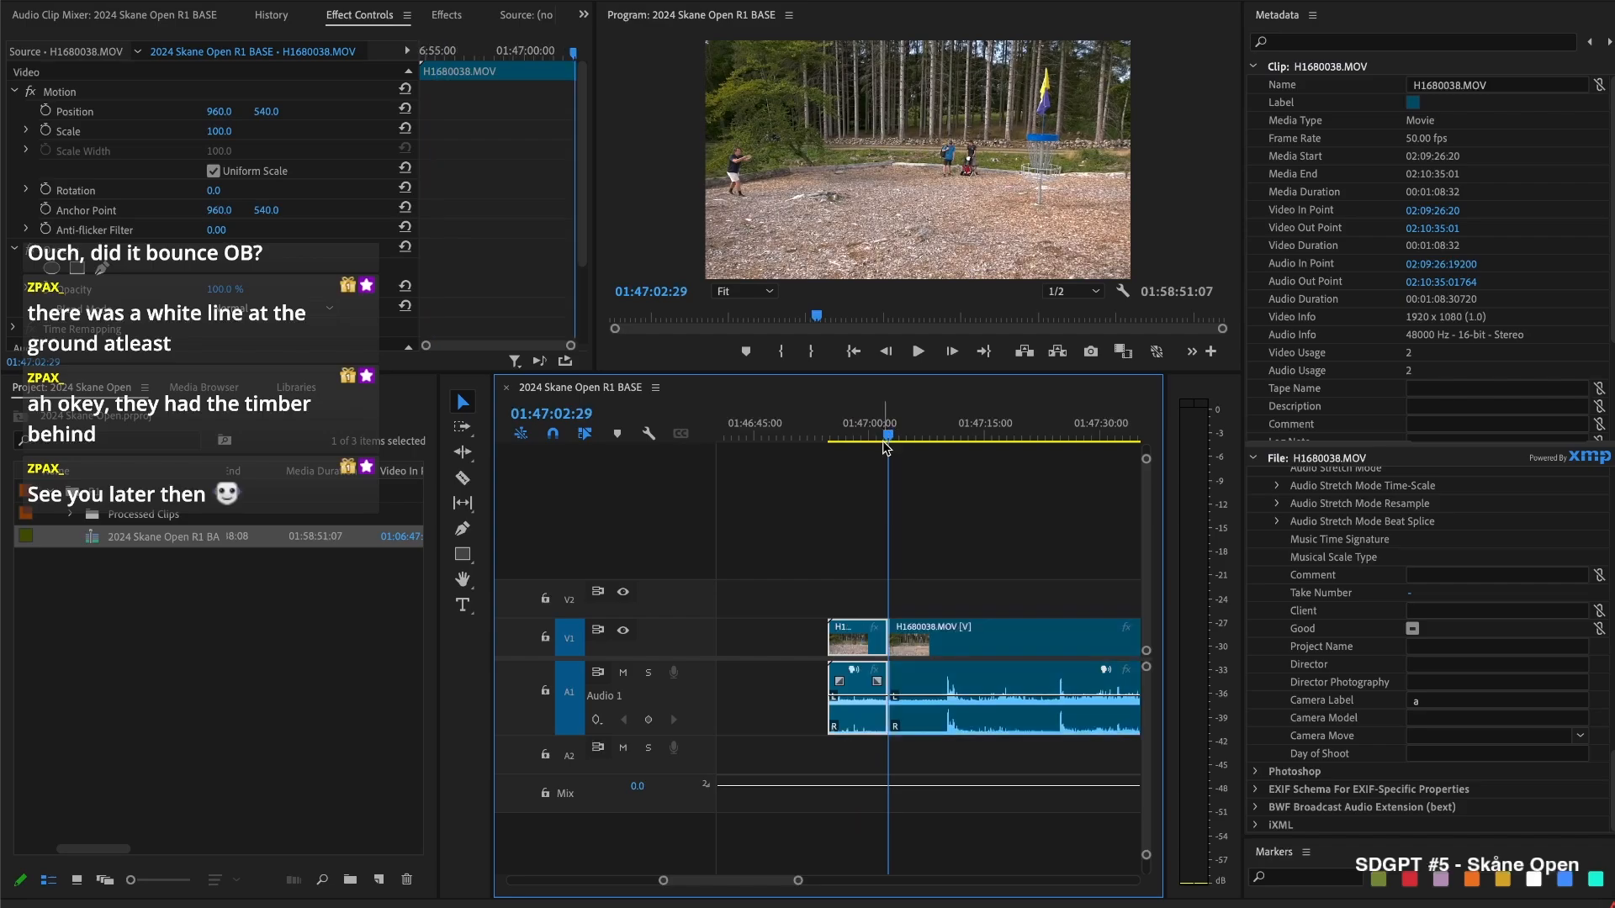
key(q)
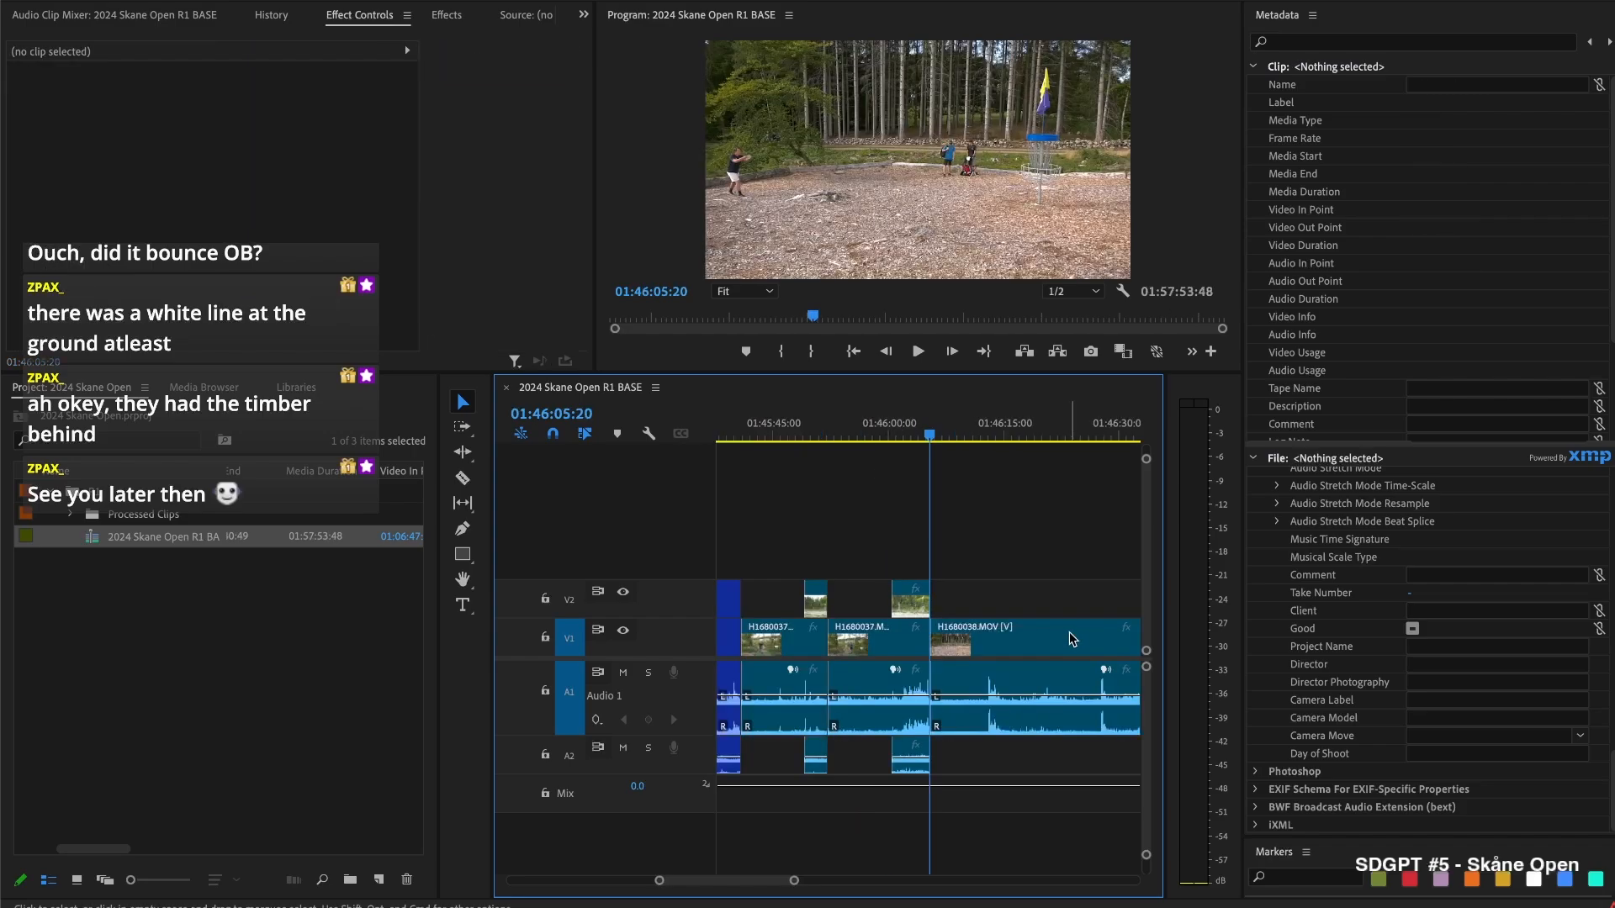
Play the H1680038 clip past the first putt and cut it at 01:46:18:23
key(space)
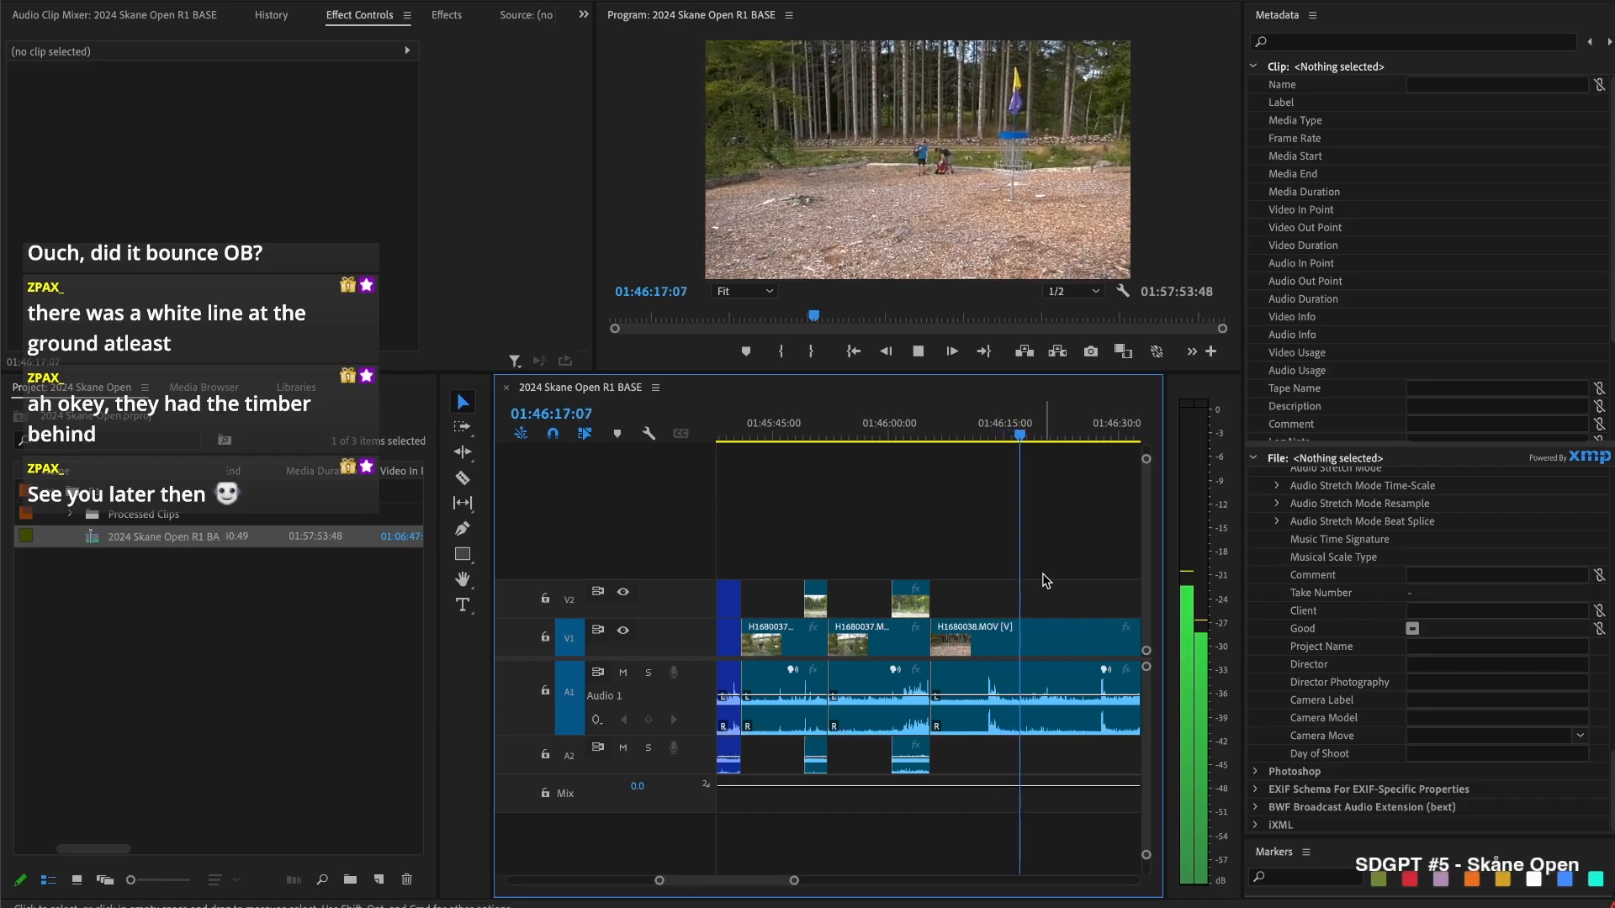
key(space)
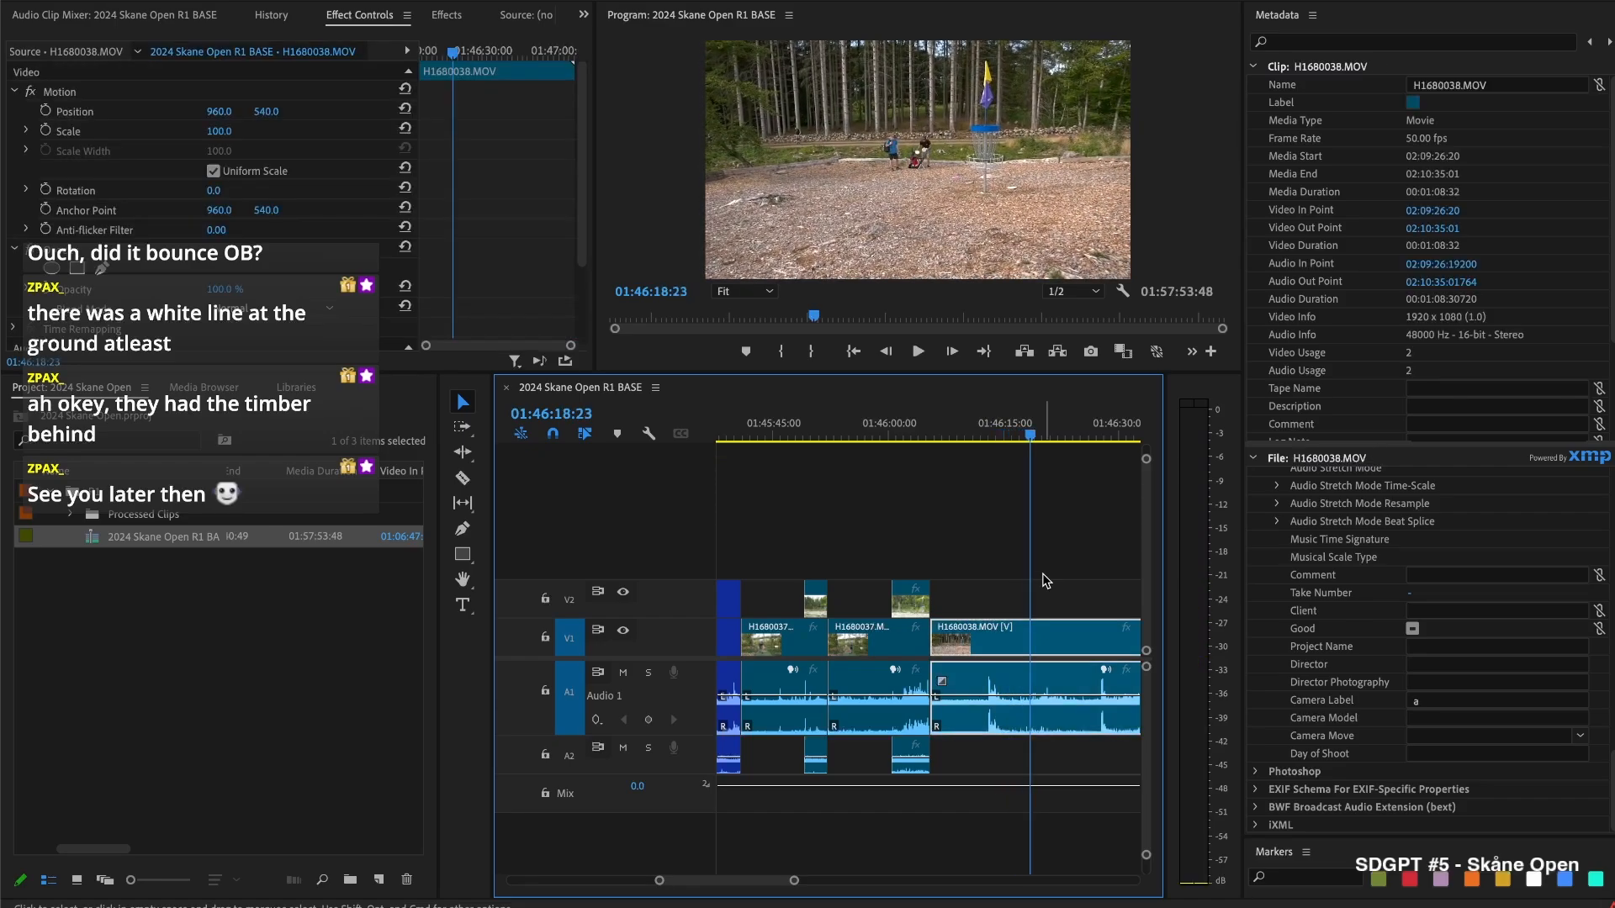
key(super+k)
Cut the H1680038 clip again at 01:46:24:19, remove the piece between the two cuts and close the gap
key(space)
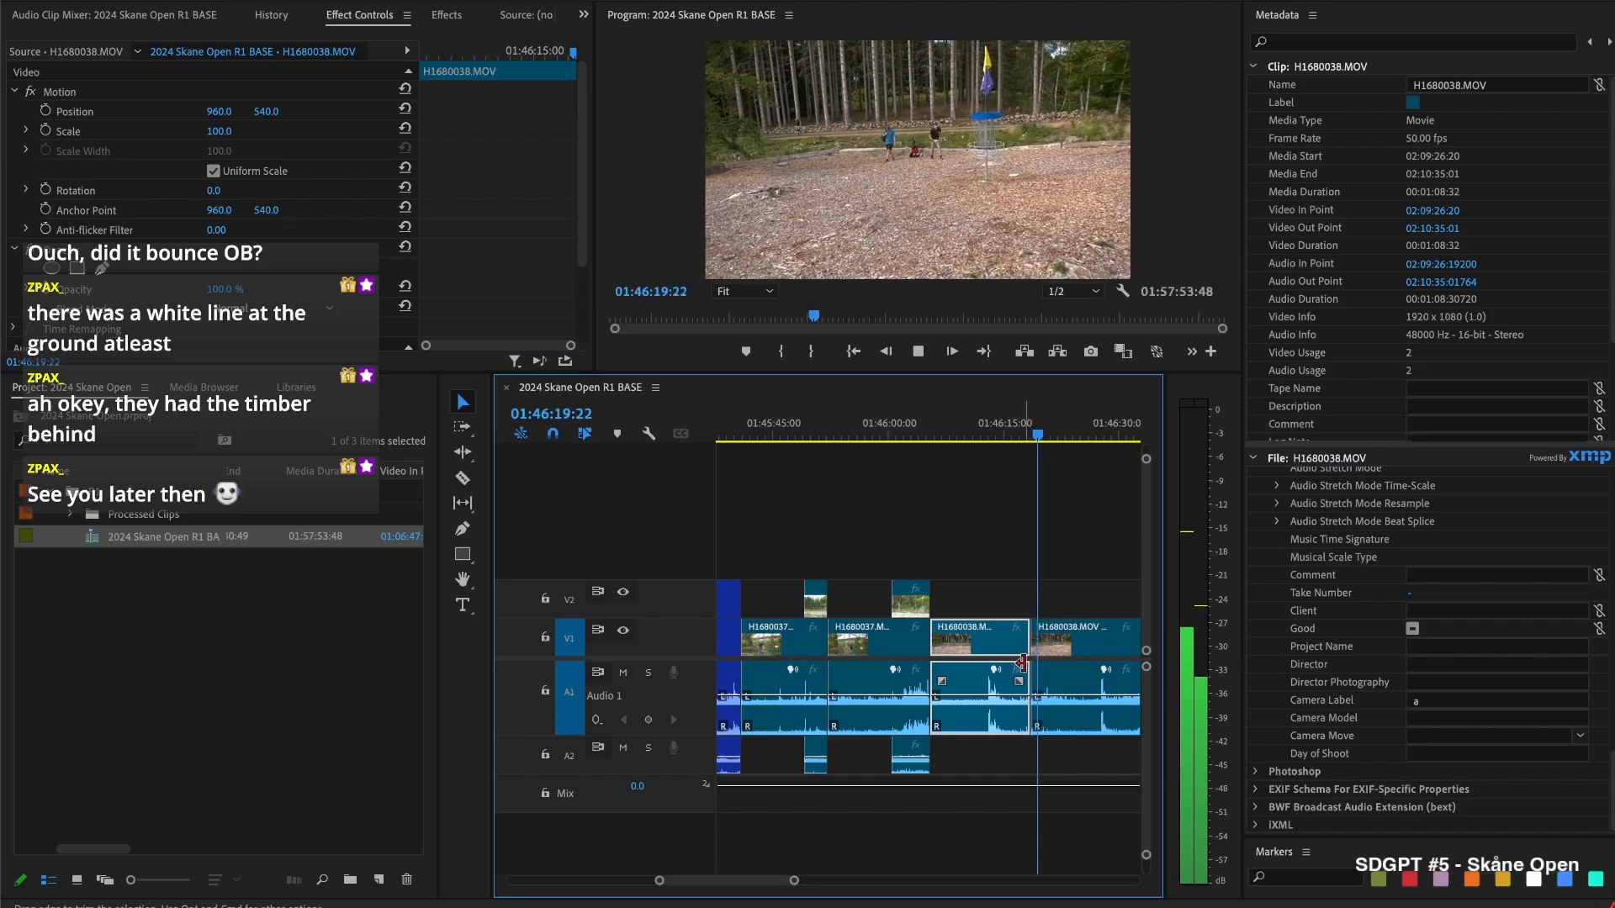
scroll(991, 577, right, 1)
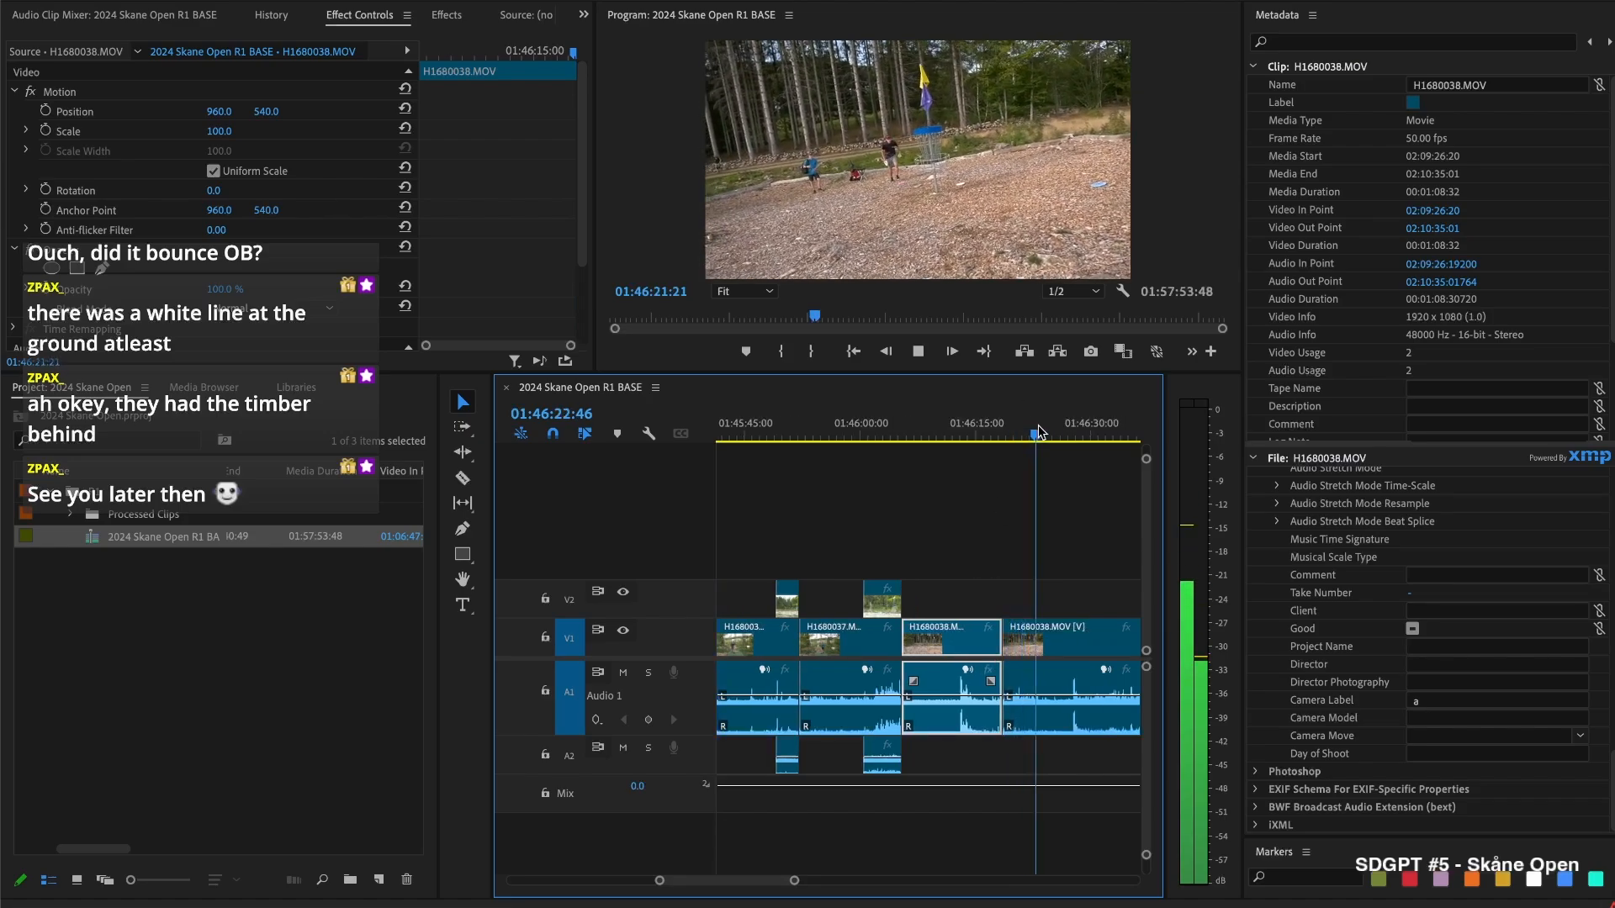
key(space)
key(super+k)
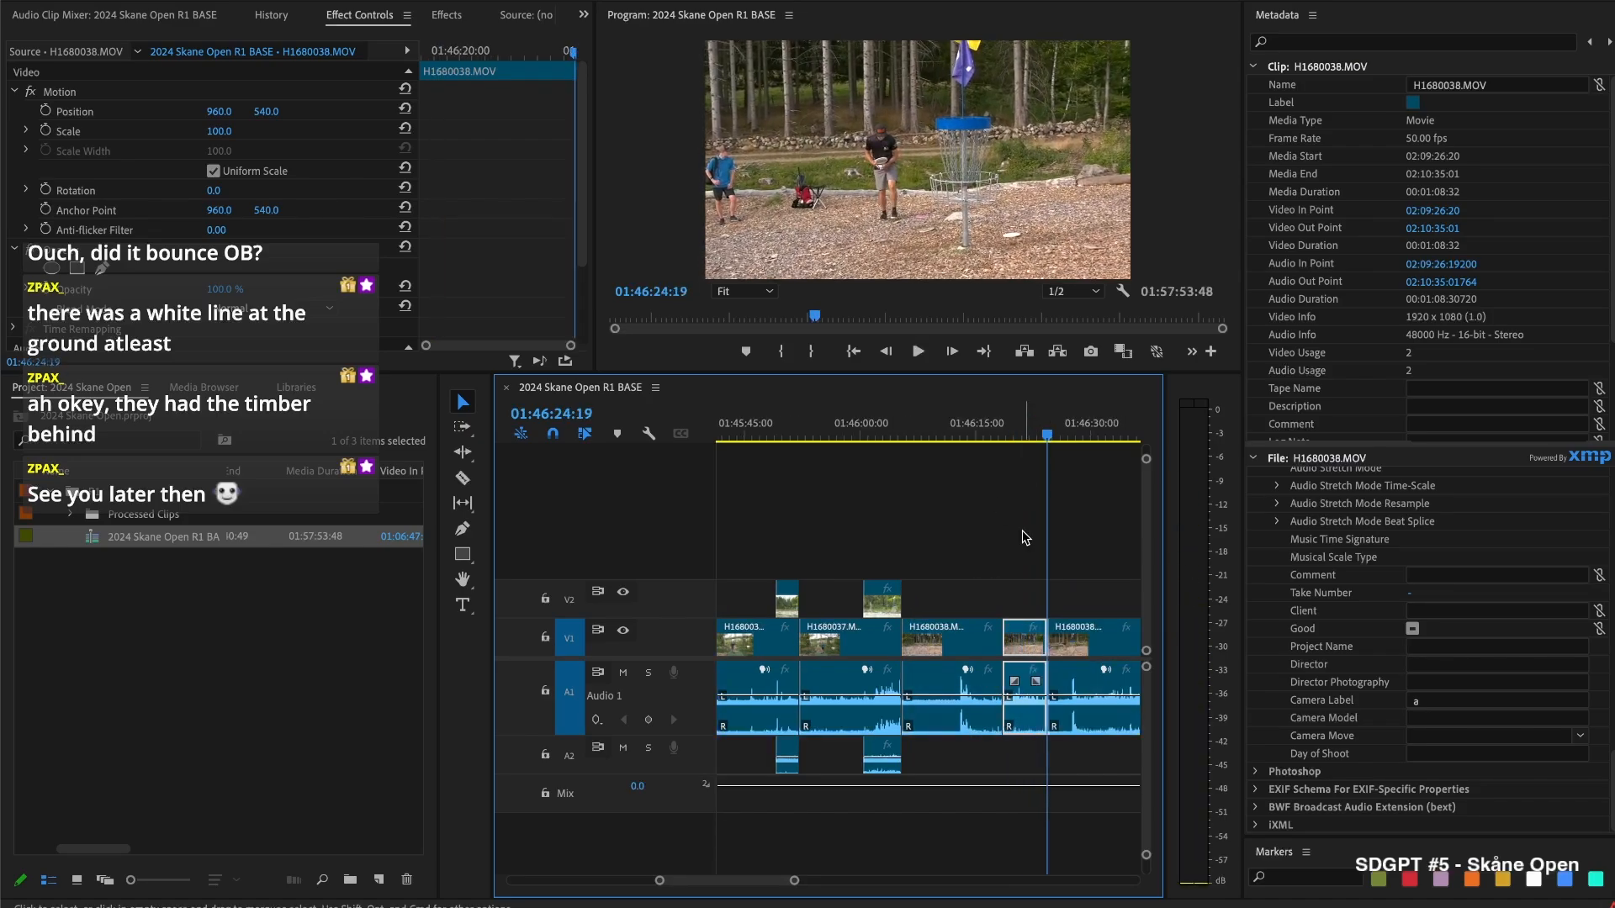
key(BackSpace)
click(1016, 646)
key(BackSpace)
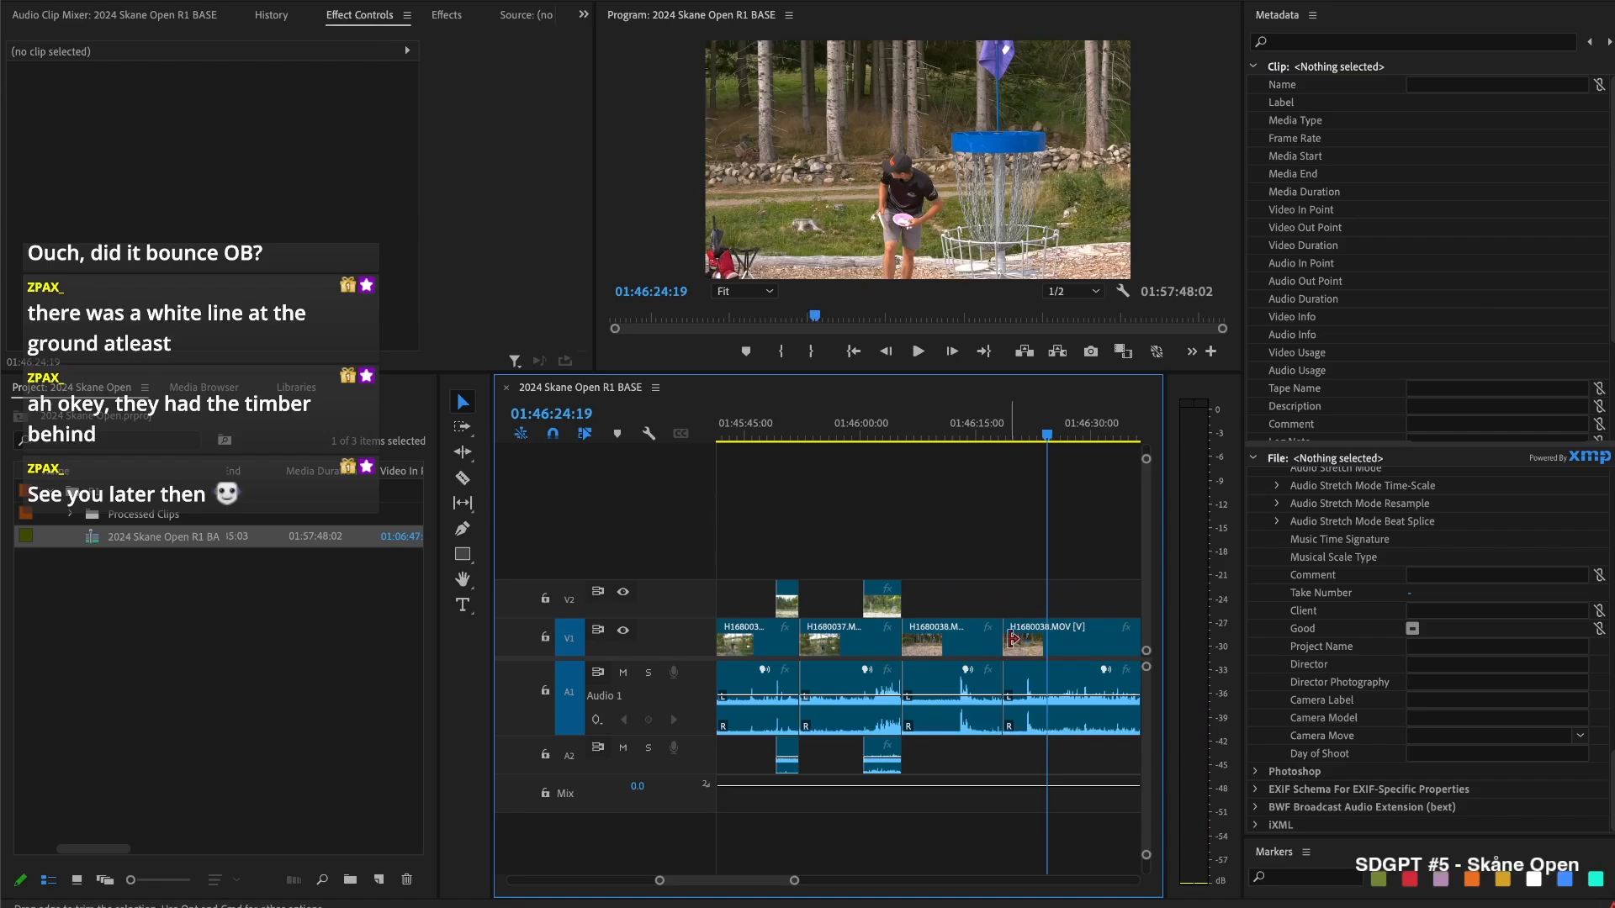
Play back the join between the two H1680038 clips and continue through the following putts
key(Up)
click(982, 427)
key(space)
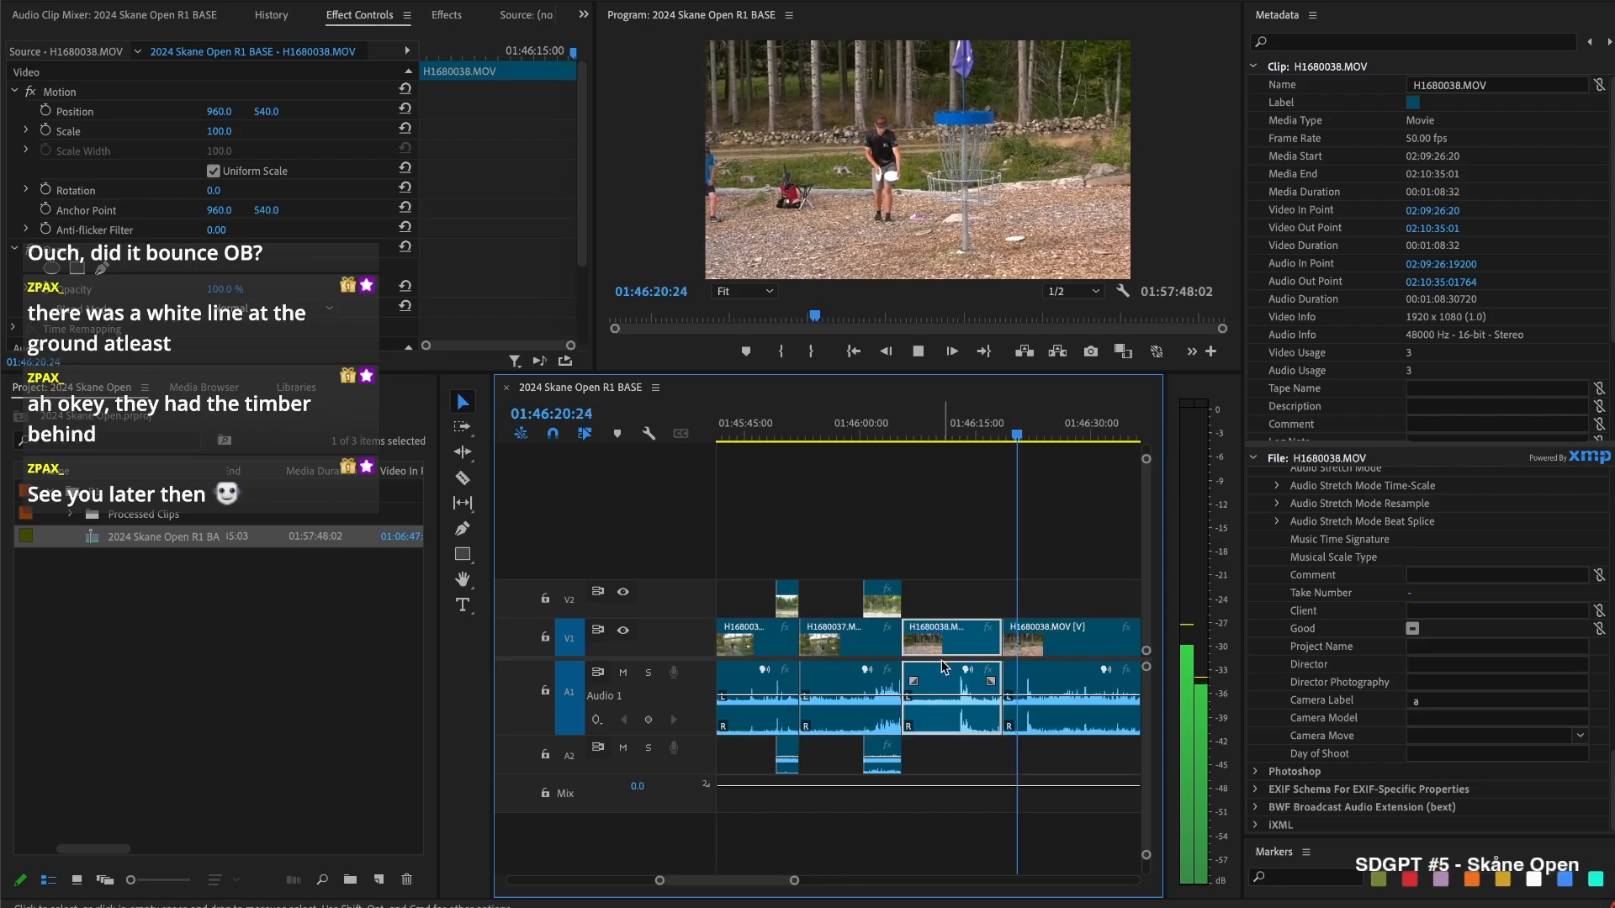
key(space)
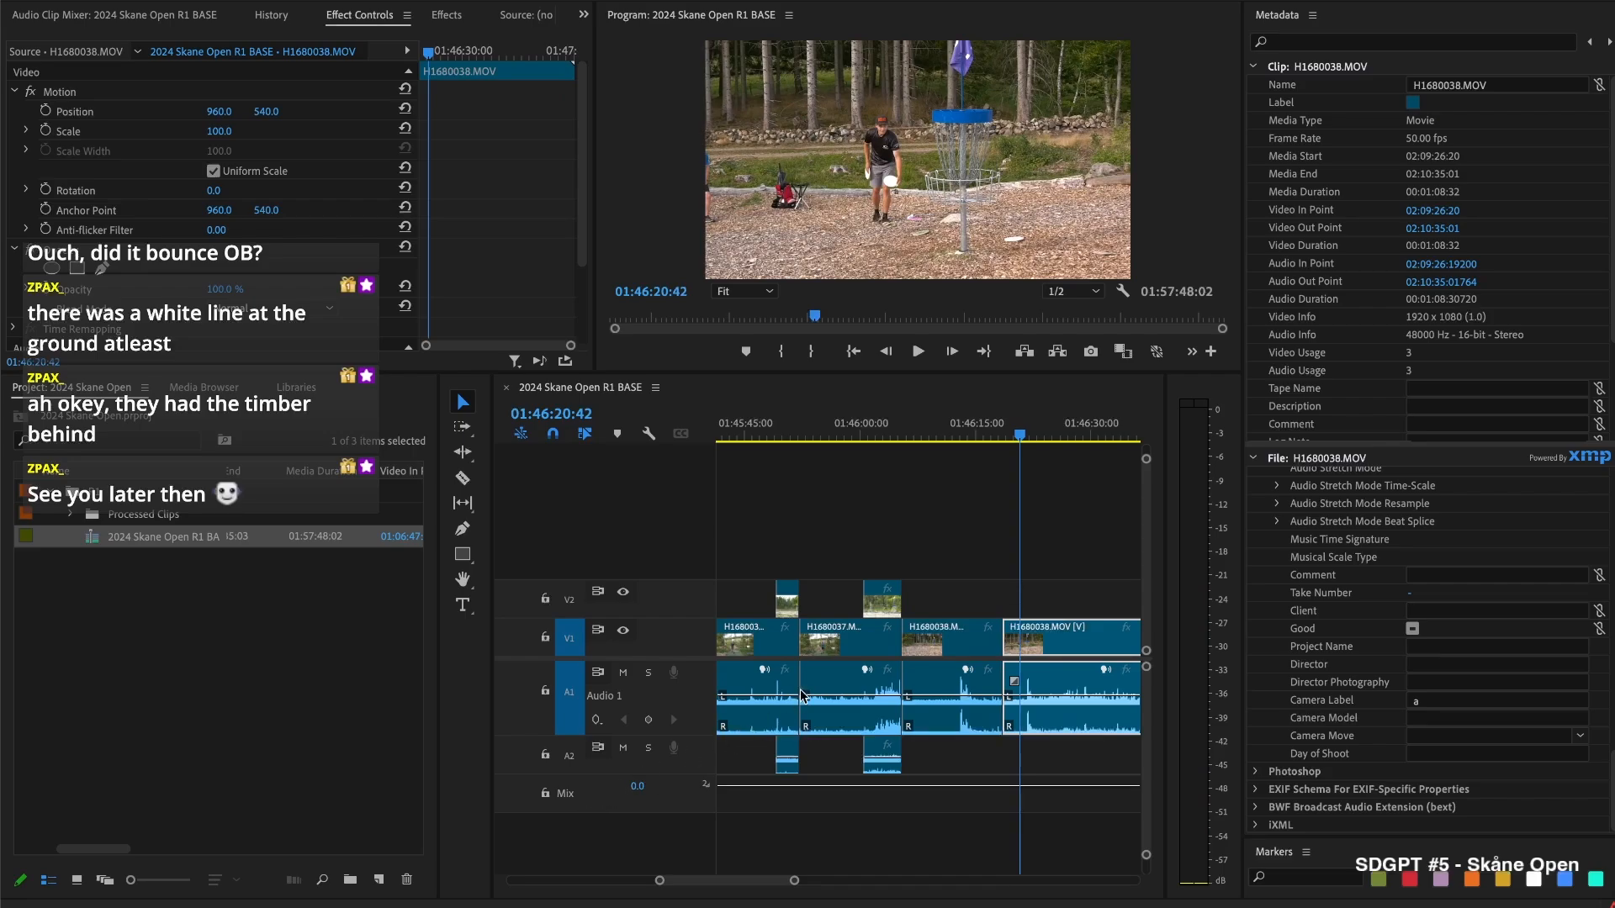
click(1195, 88)
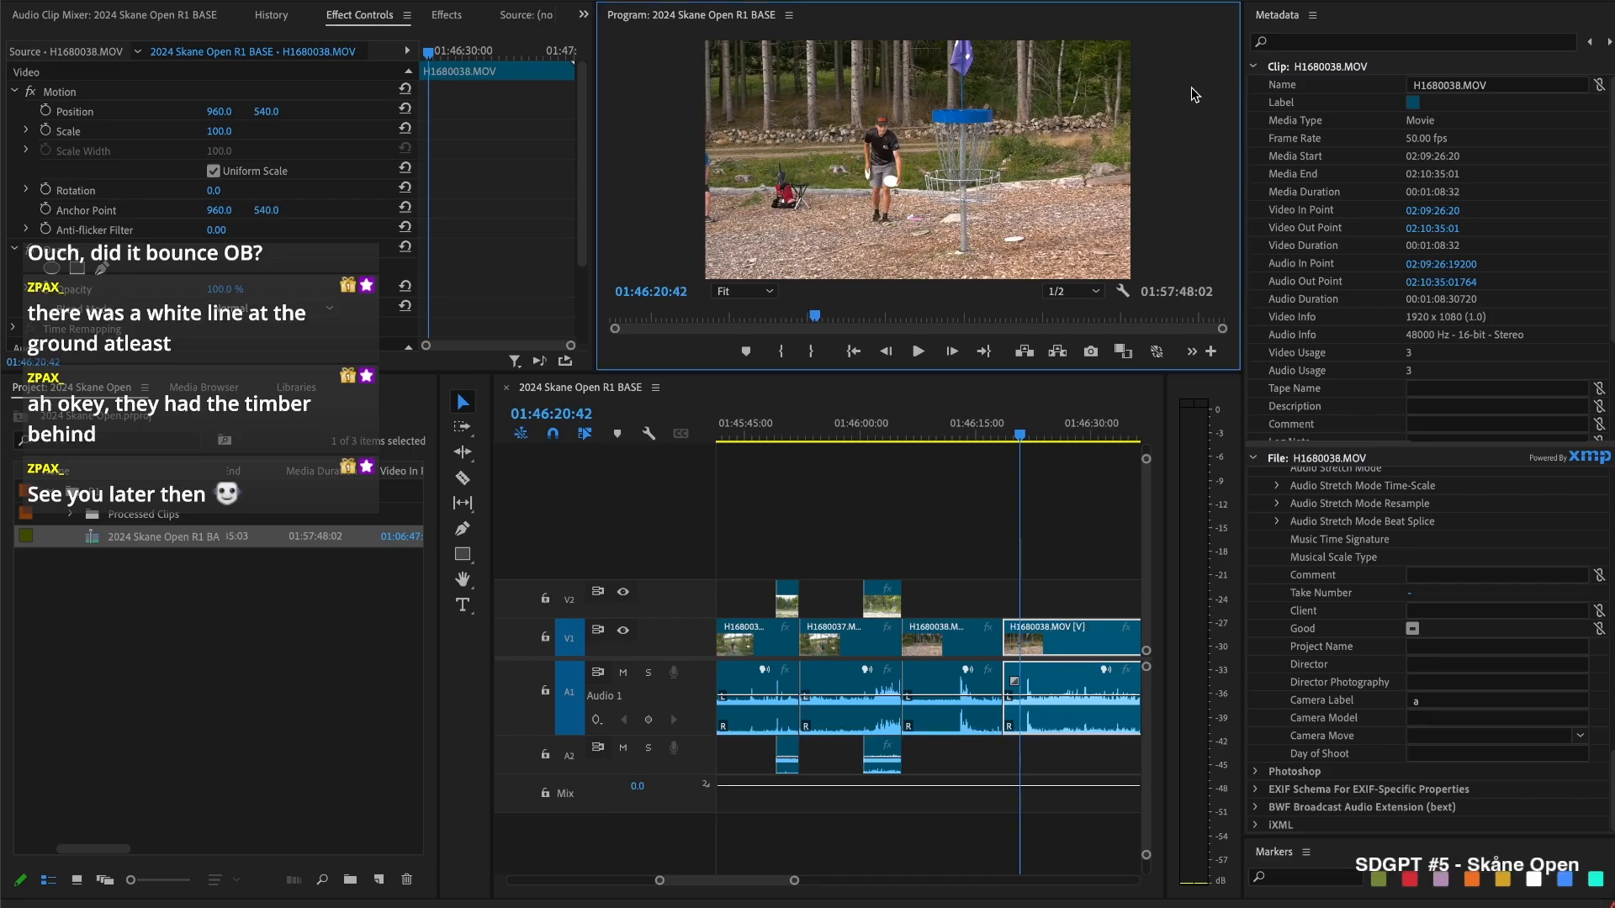
click(957, 522)
key(space)
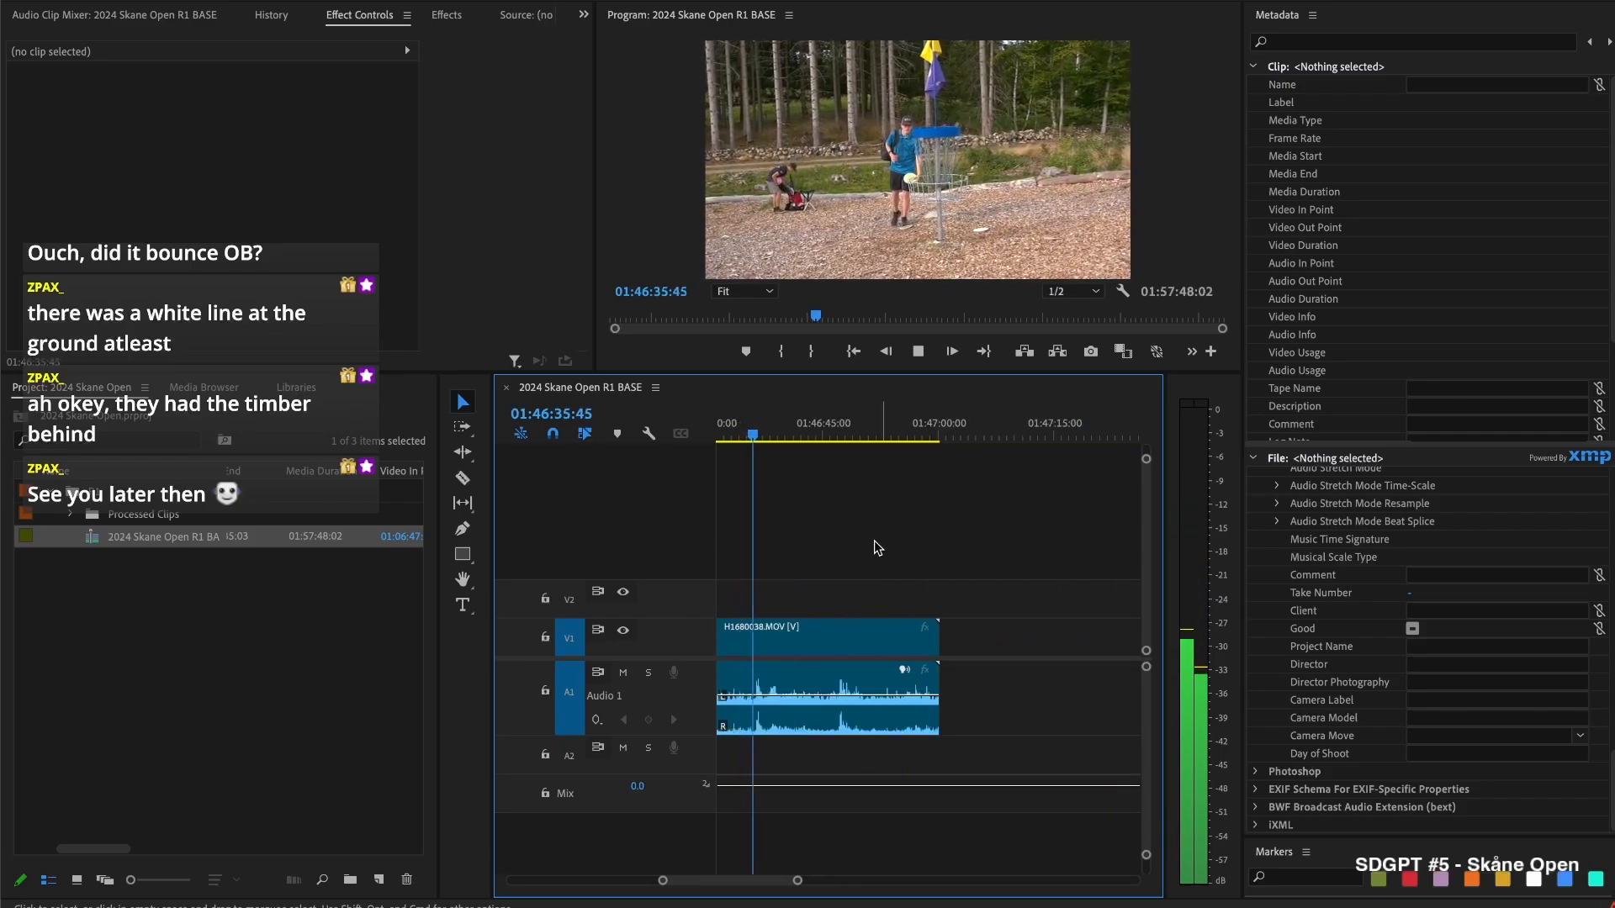
Play the last seconds of the remaining H1680038 clip from about 01:46:58 and save the project
drag(765, 429, 922, 446)
key(space)
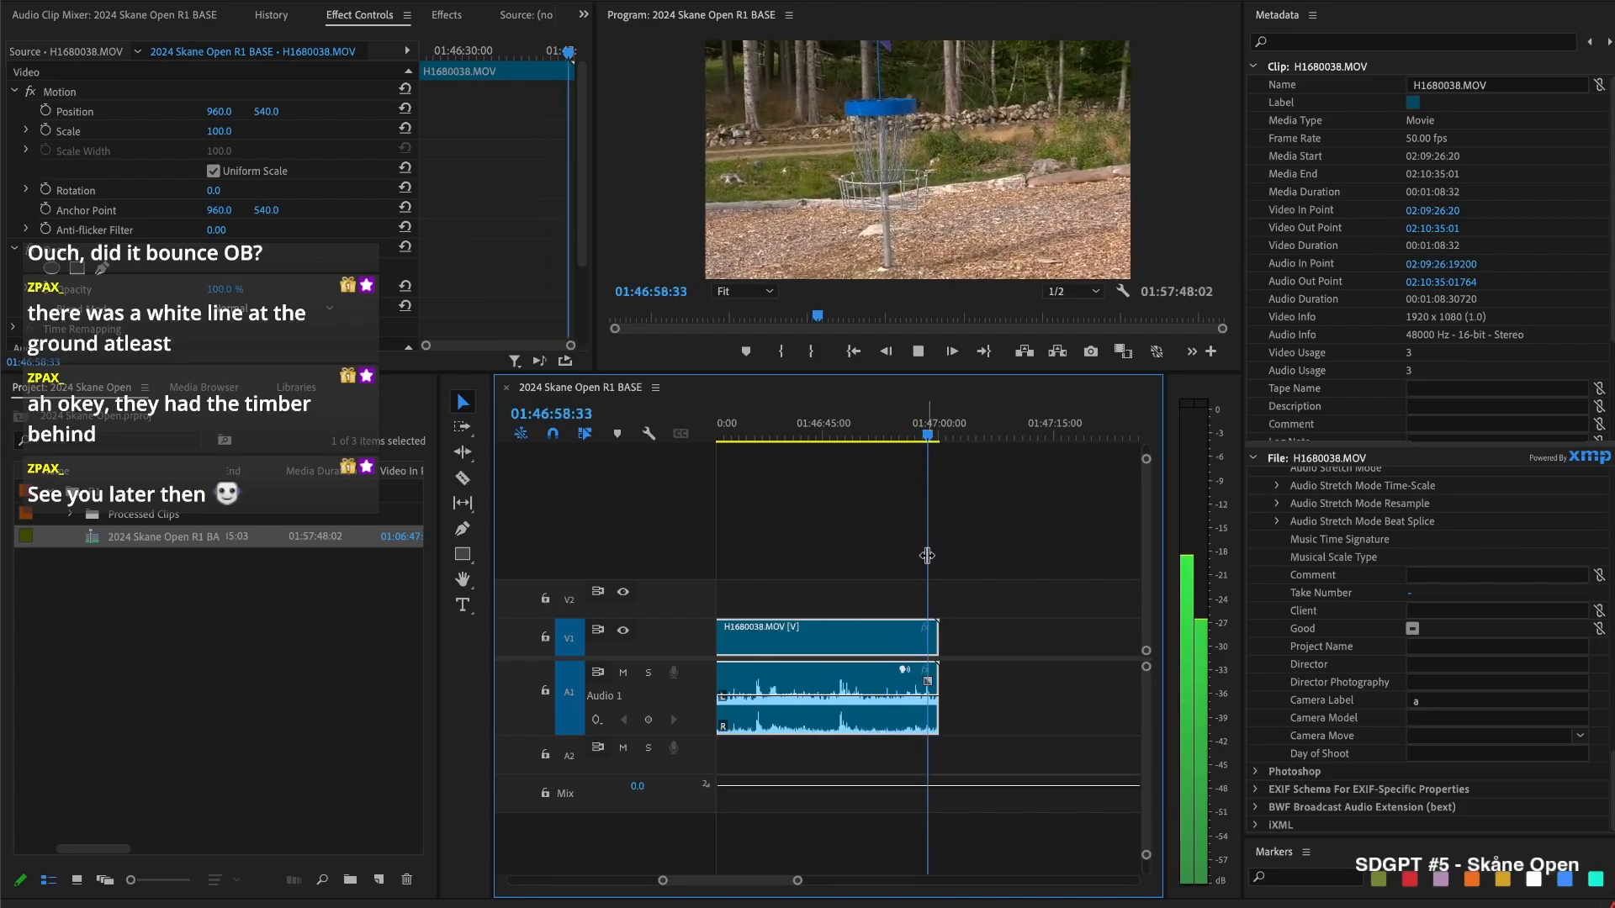
key(space)
drag(941, 629, 1091, 594)
click(875, 548)
key(super+s)
Trim the start of the first H1680039 clip to 01:48:06:10
scroll(881, 552, right, 10)
click(955, 424)
drag(953, 436, 957, 436)
click(940, 420)
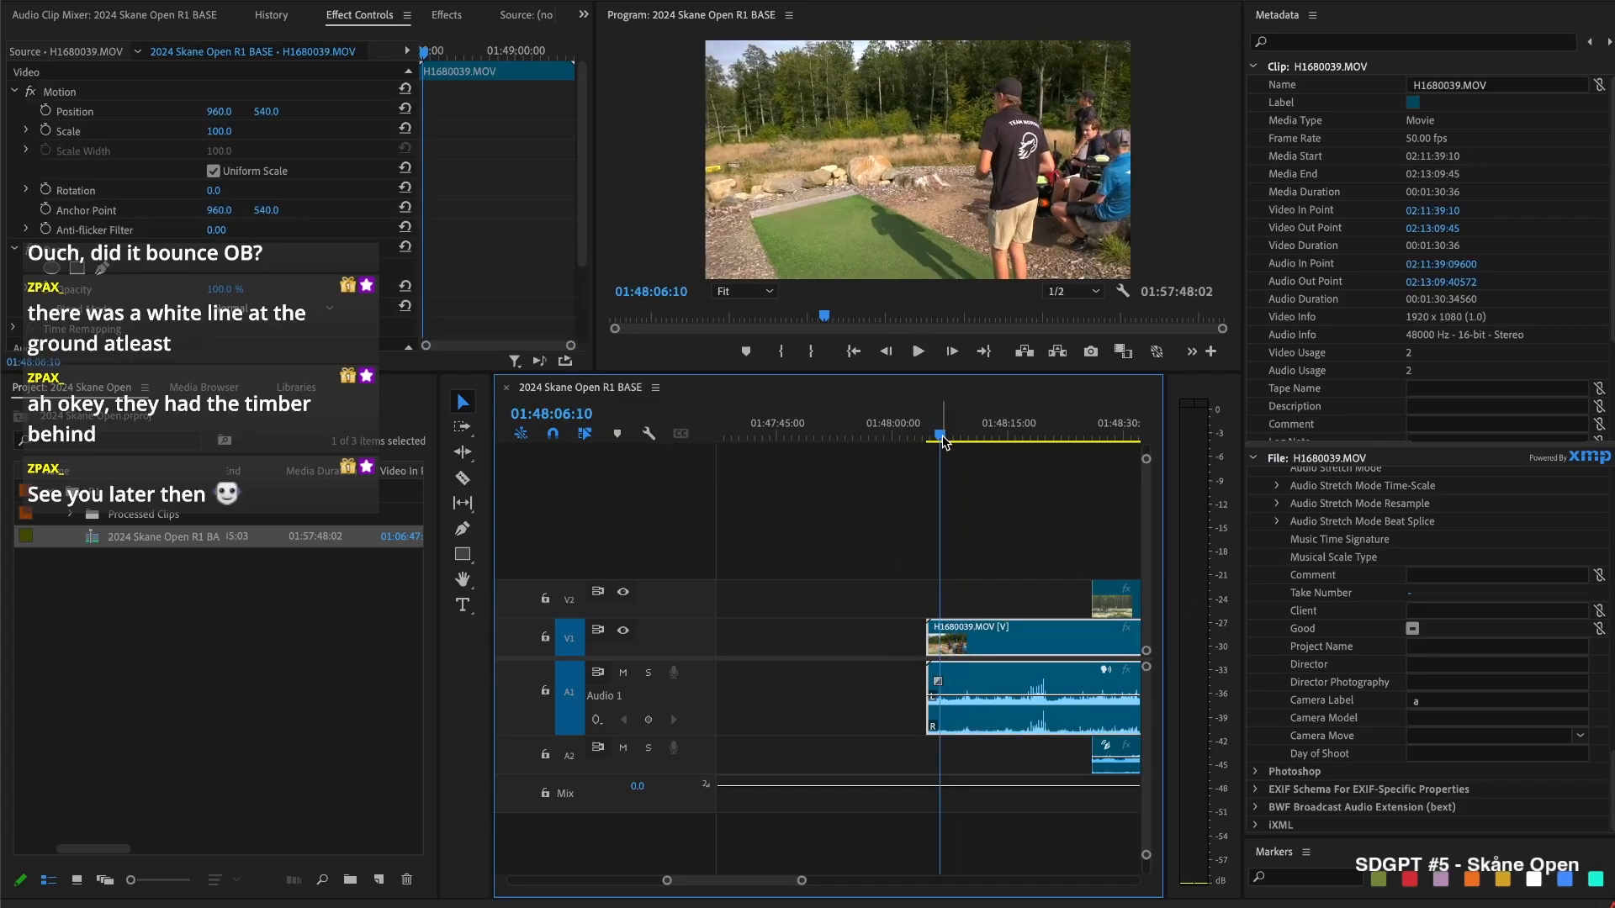
key(Delete)
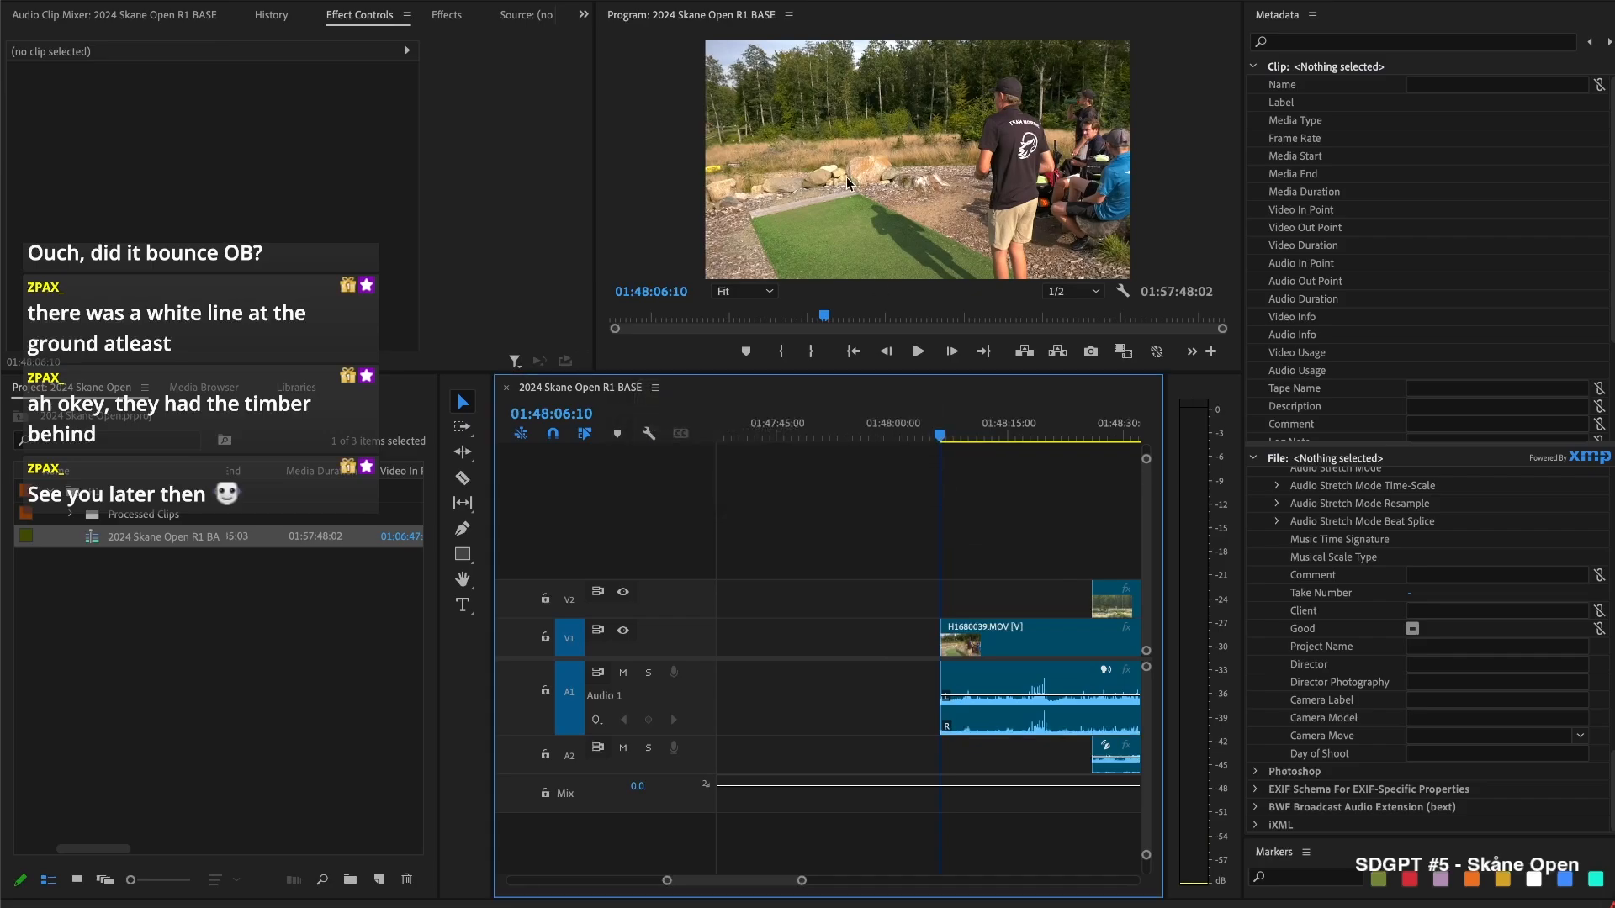
Play the first H1680039 throw and extend the start of the 01670031 clip on V2 back to 01:48:14:26
key(grave)
key(grave)
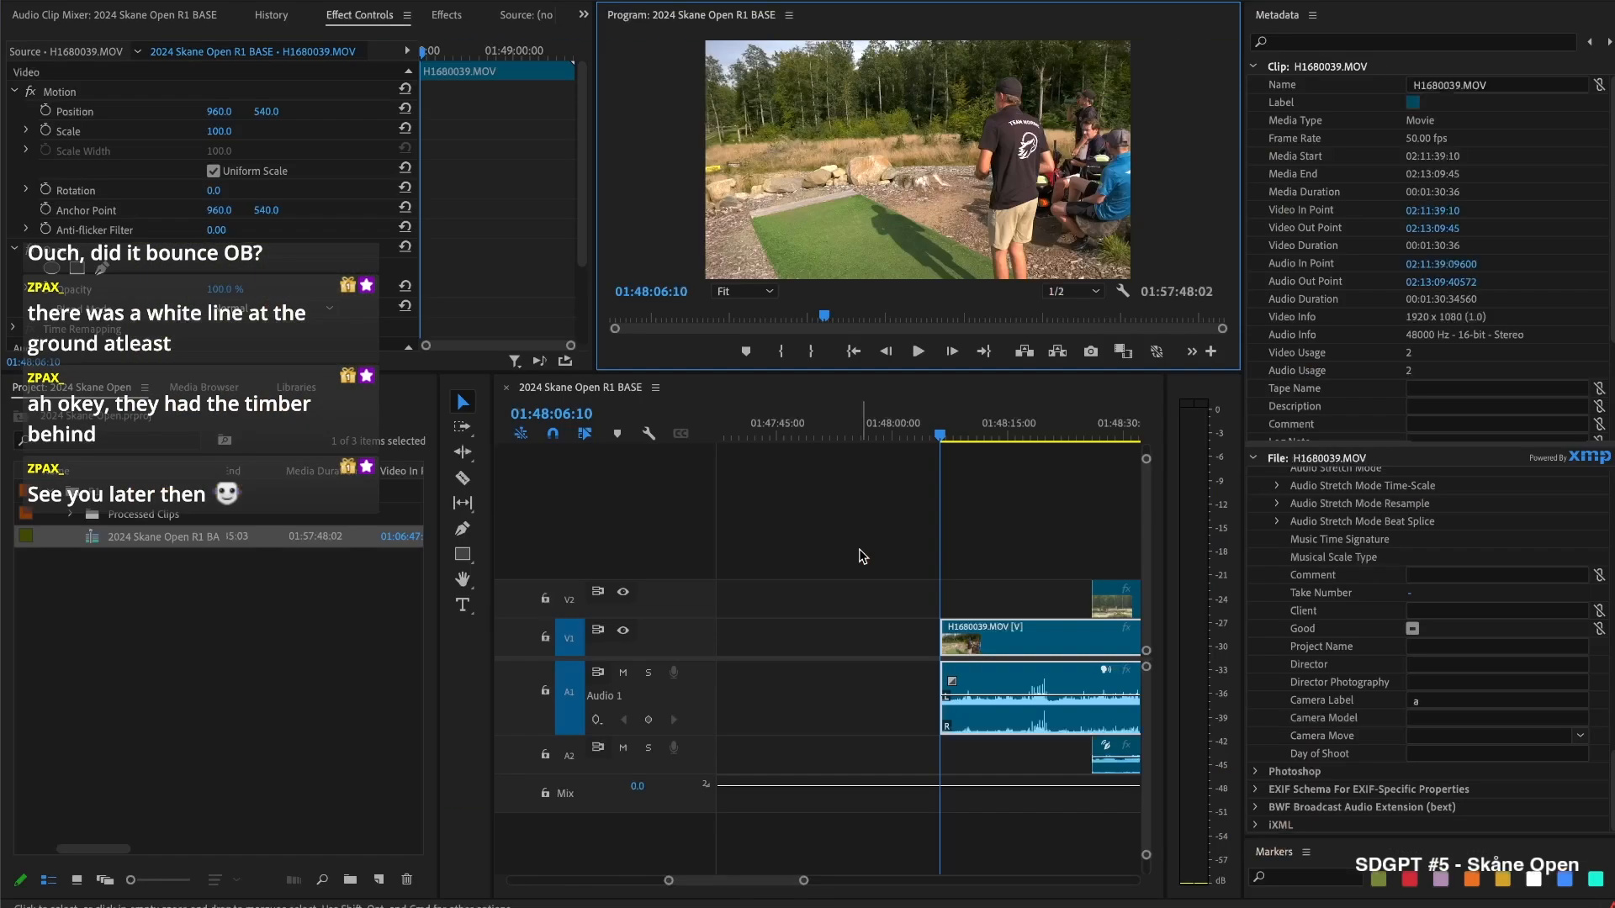
key(space)
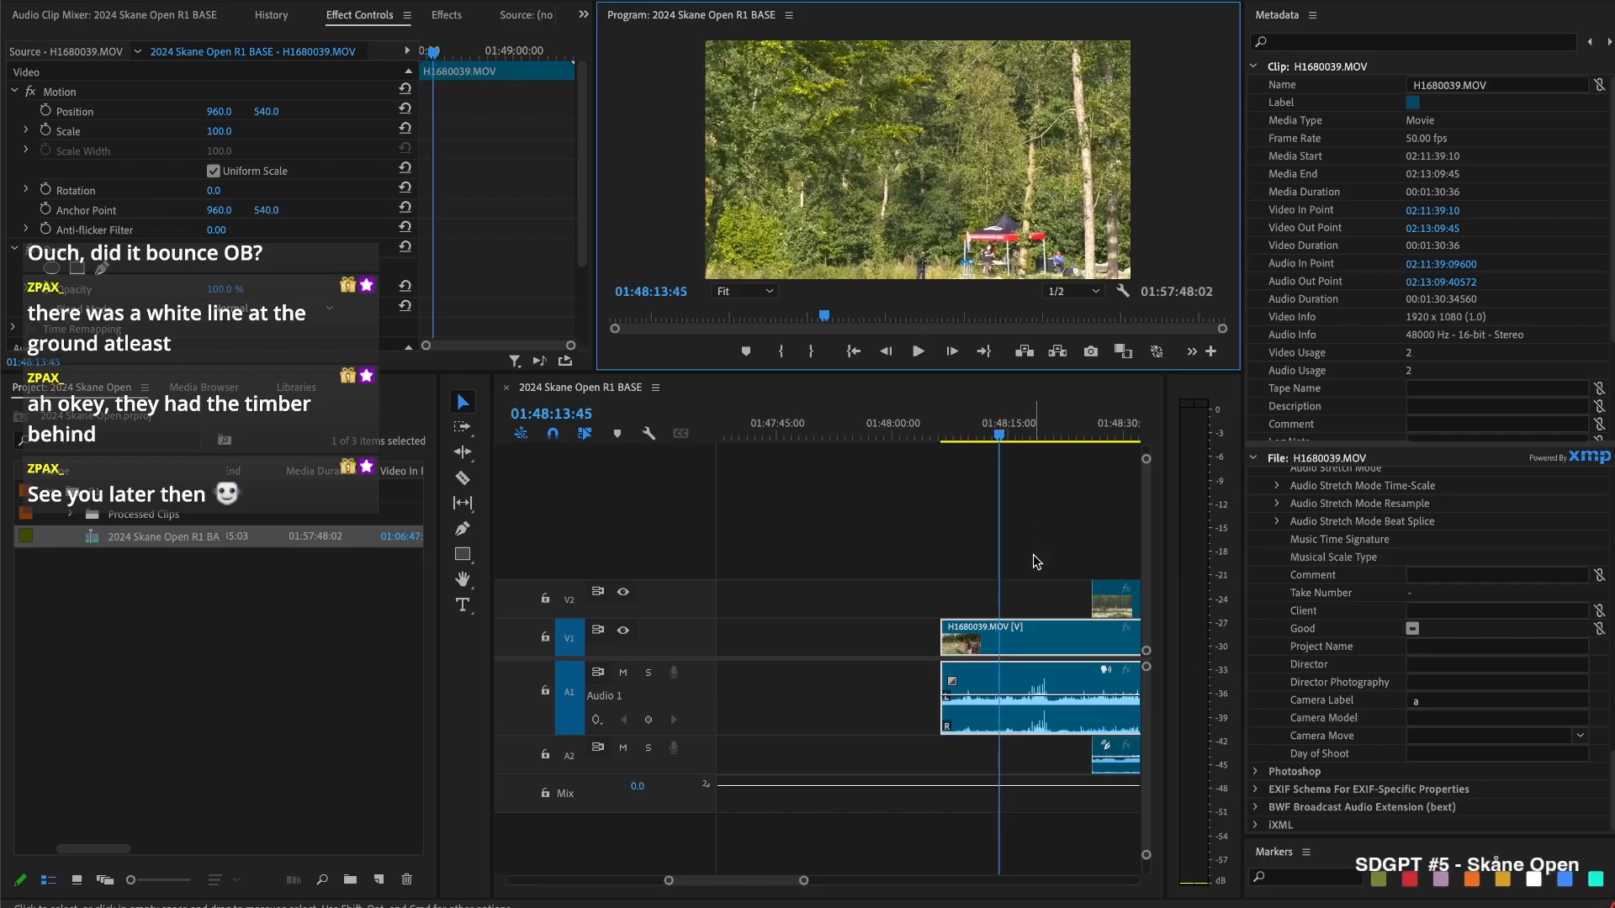
drag(1091, 599, 1004, 606)
Cut the V1 and V2 clips at 01:48:21:32 and trim the start of the remaining V2 piece forward, clear of the next throw
key(space)
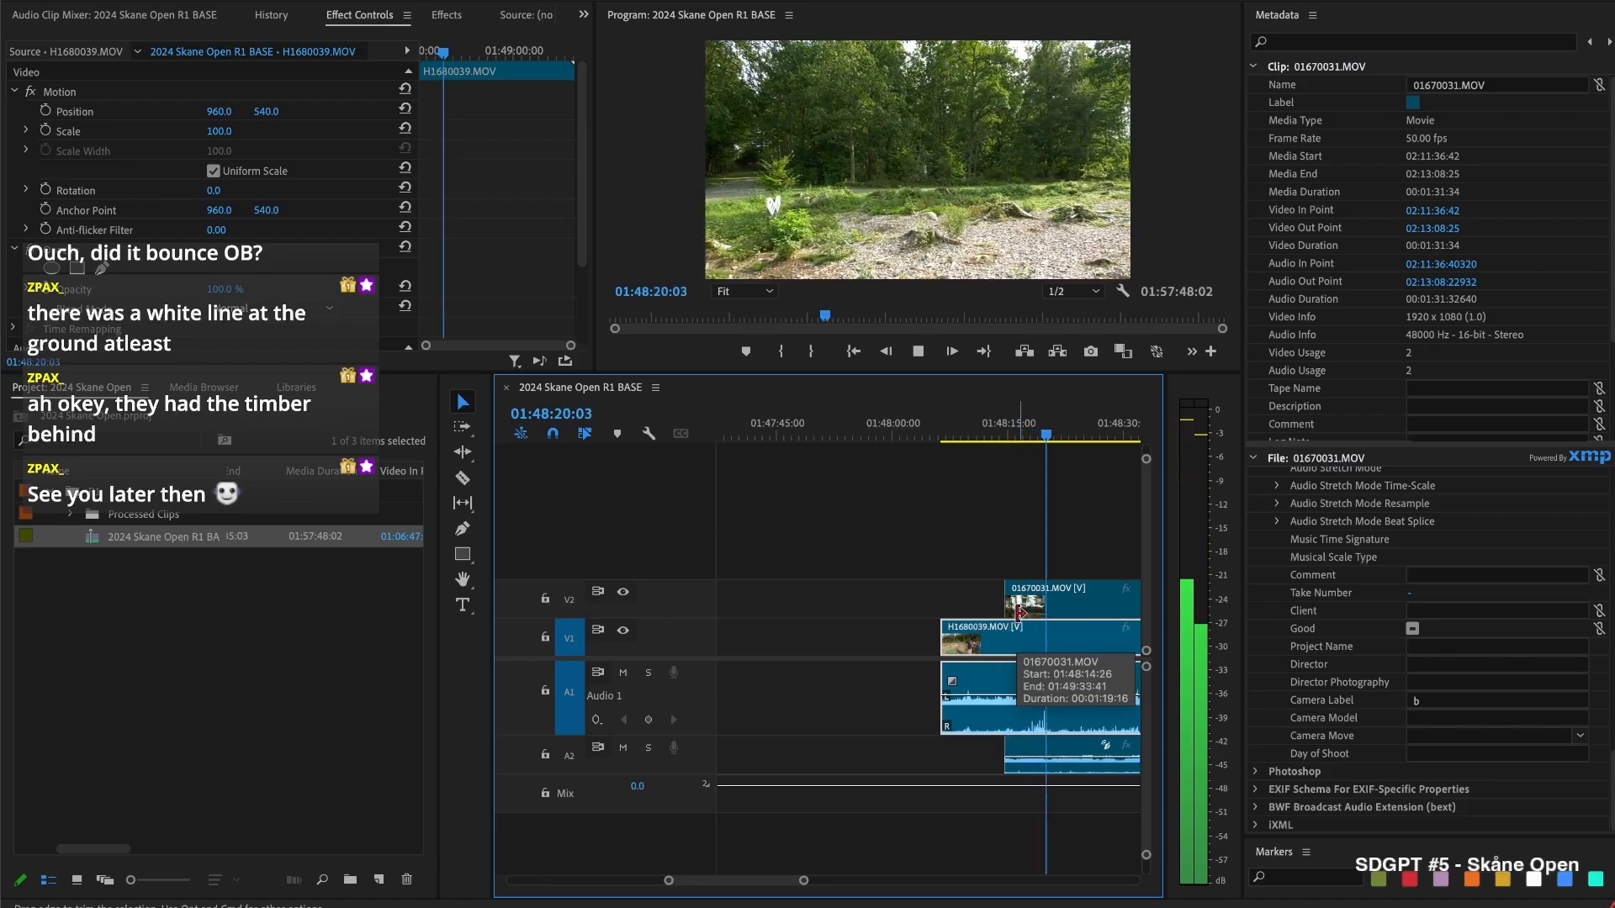
key(space)
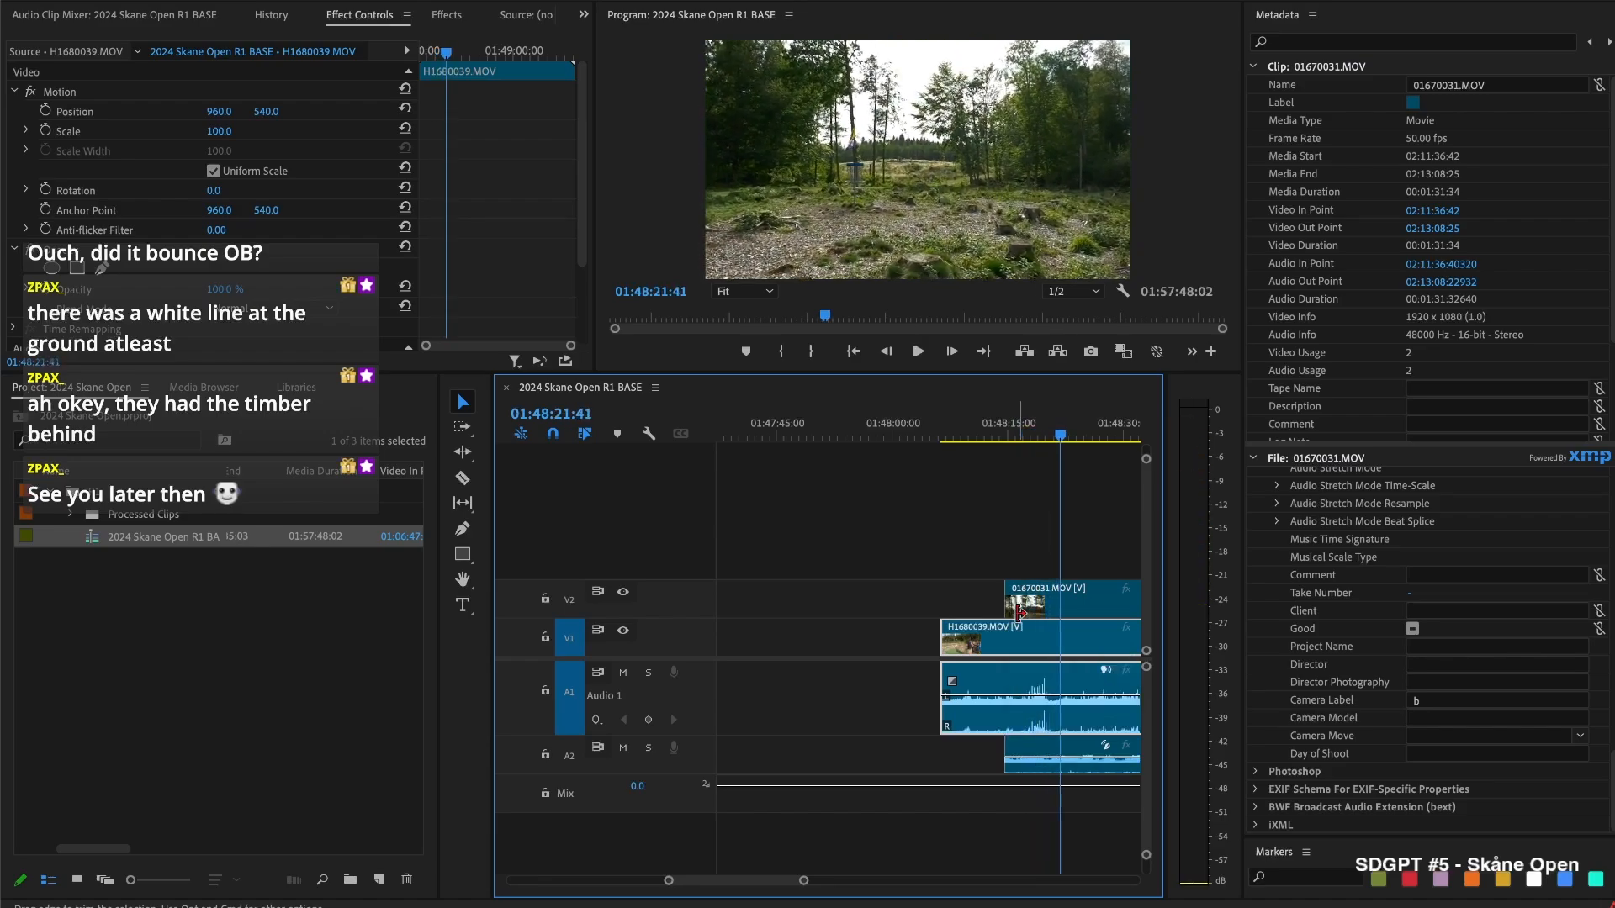
key(j)
key(k)
key(l)
key(k)
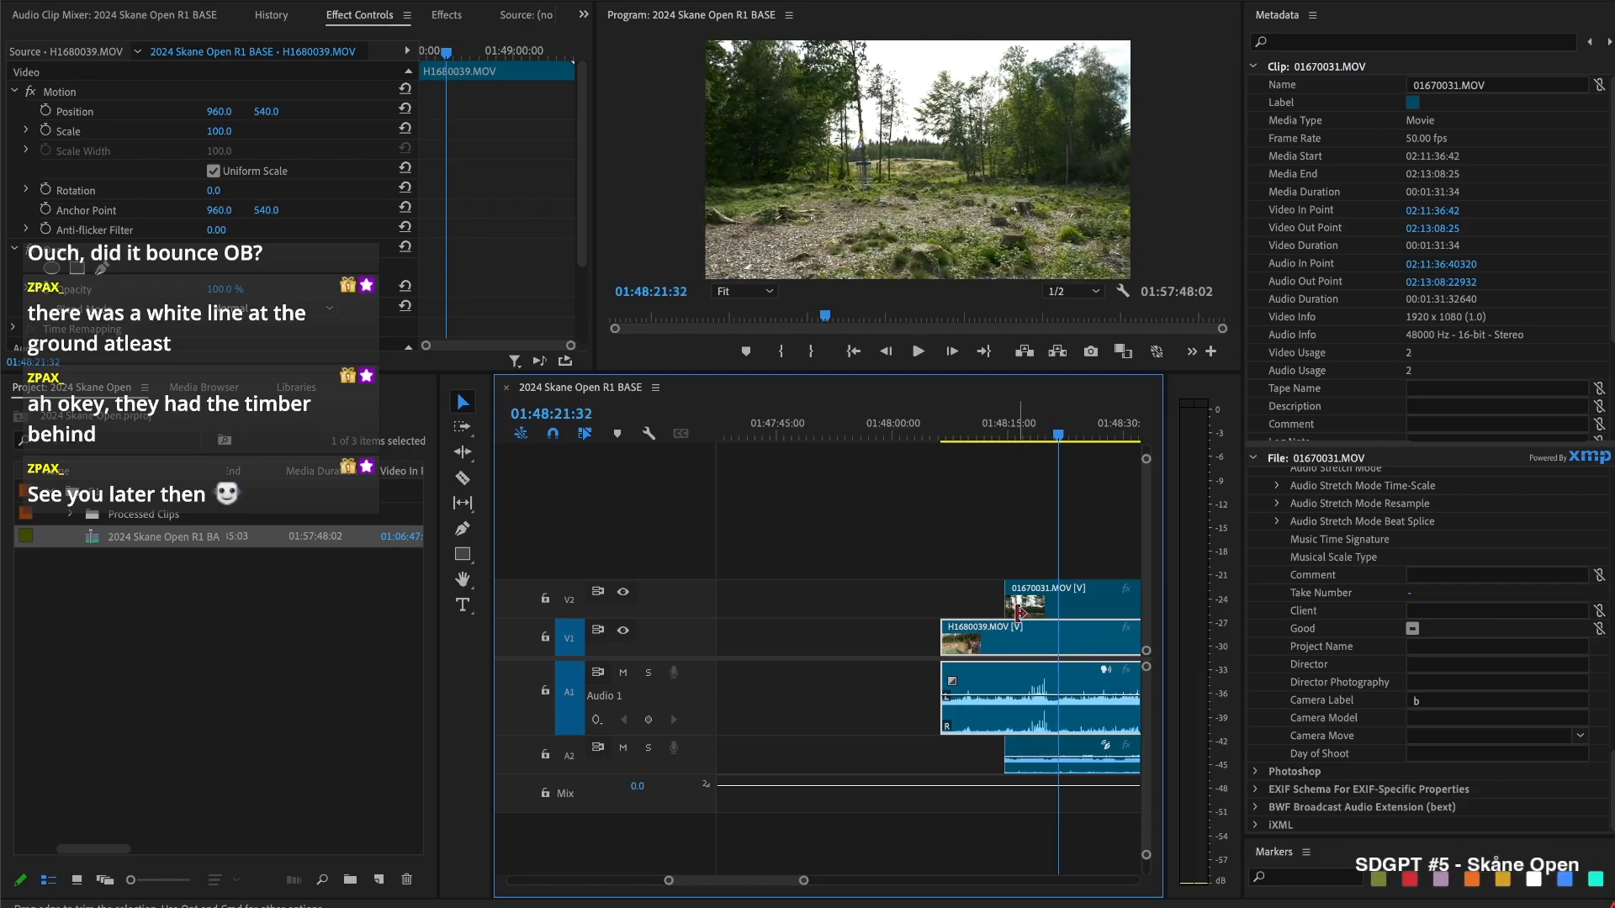
key(super+shift+k)
drag(1104, 608, 878, 611)
scroll(883, 614, left, 5)
scroll(908, 613, left, 3)
Cut the remaining H1680039 clip at 01:48:36:16, remove the piece before the cut and close the gap
key(space)
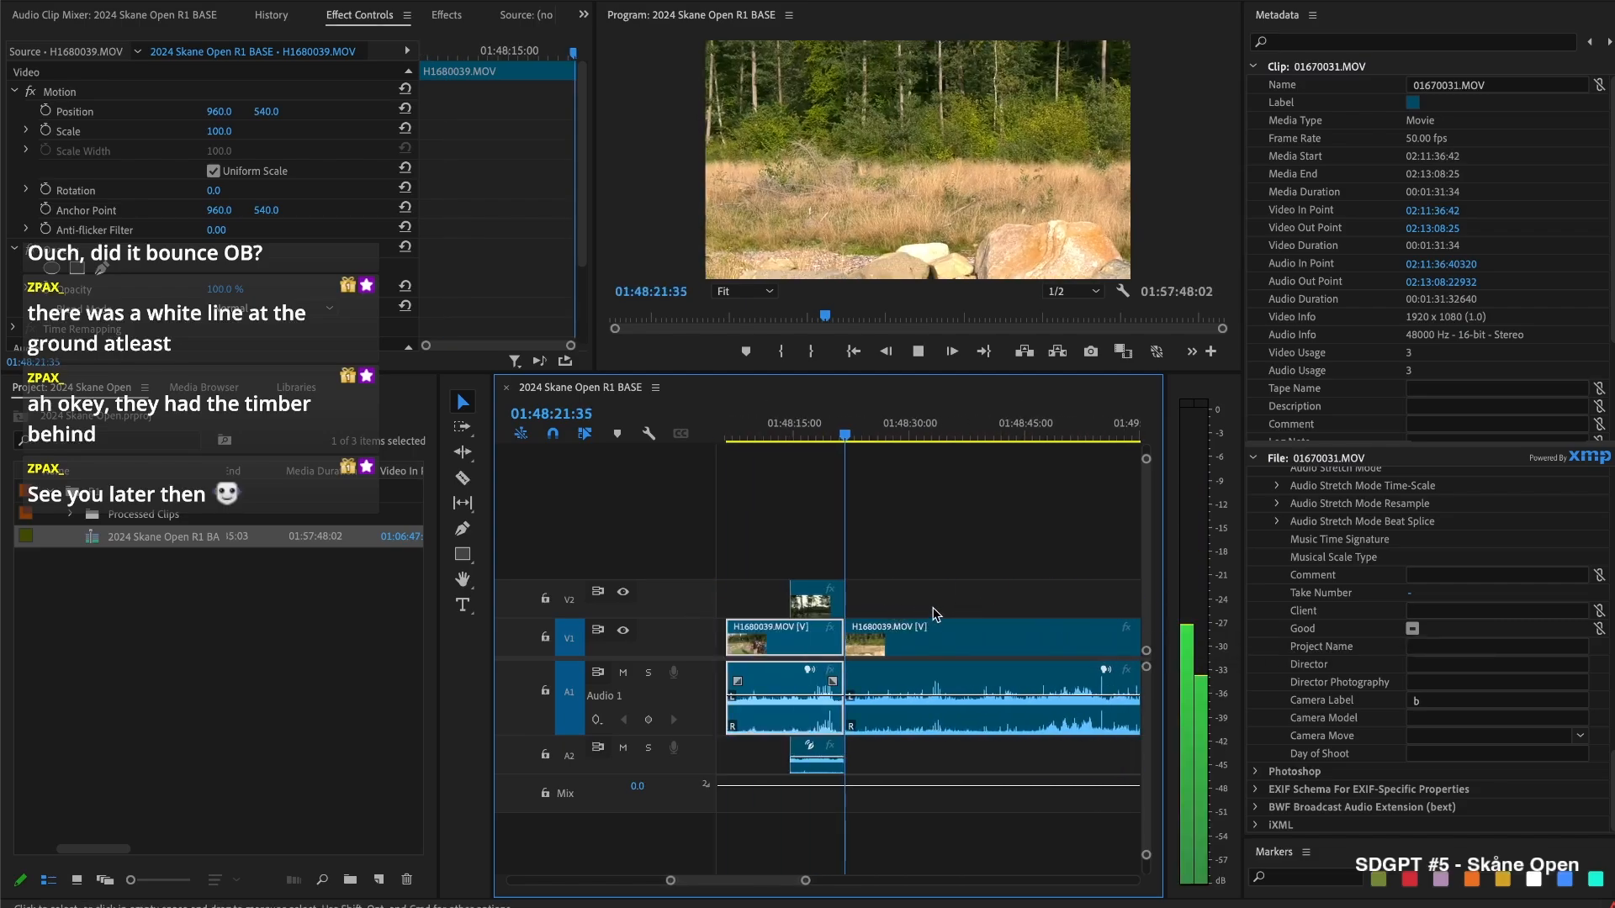
click(889, 491)
drag(925, 427, 960, 453)
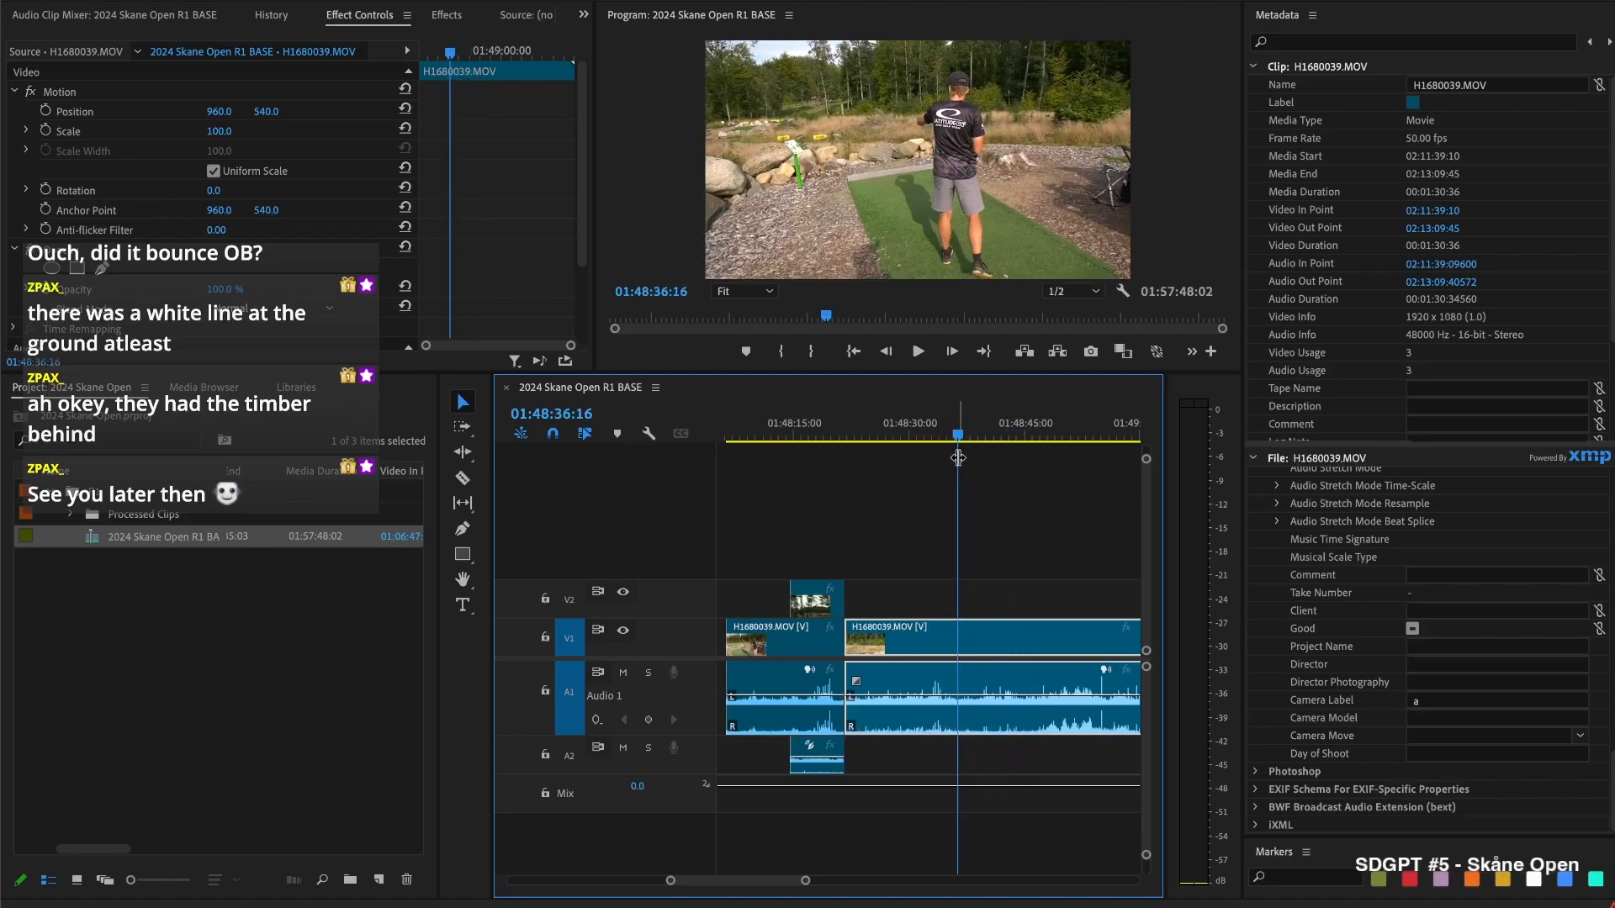
key(ctrl+k)
key(Delete)
click(915, 641)
key(Delete)
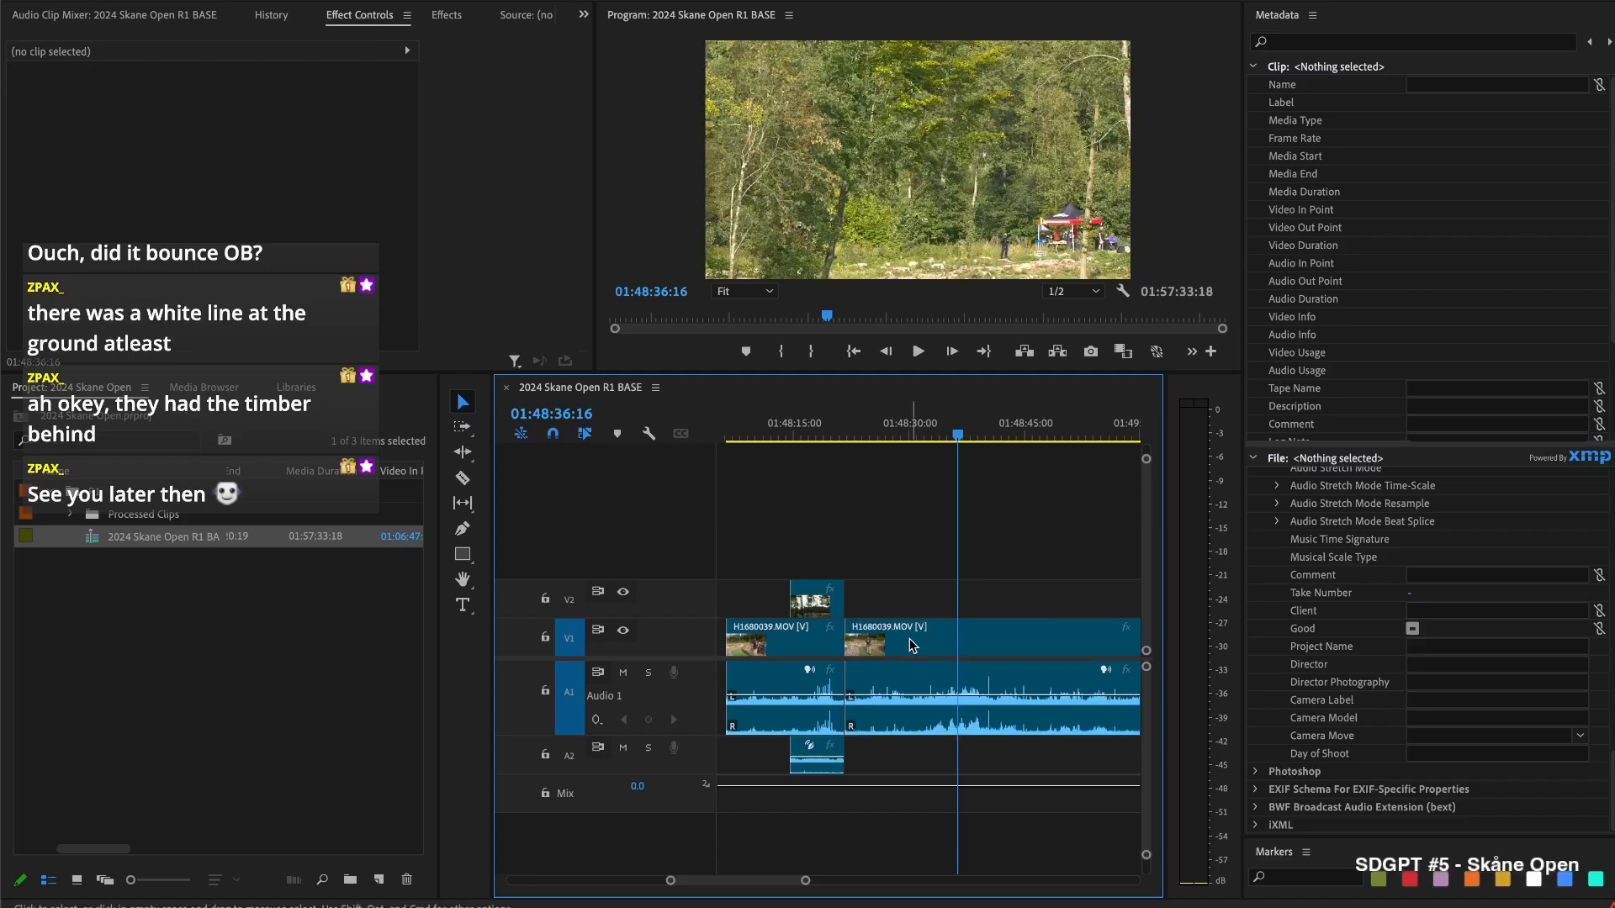
Play the second throw, extend the remaining V2 clip's start back to about 01:48:42 and trim the V1 clip's start to about 01:48:23
key(Up)
key(space)
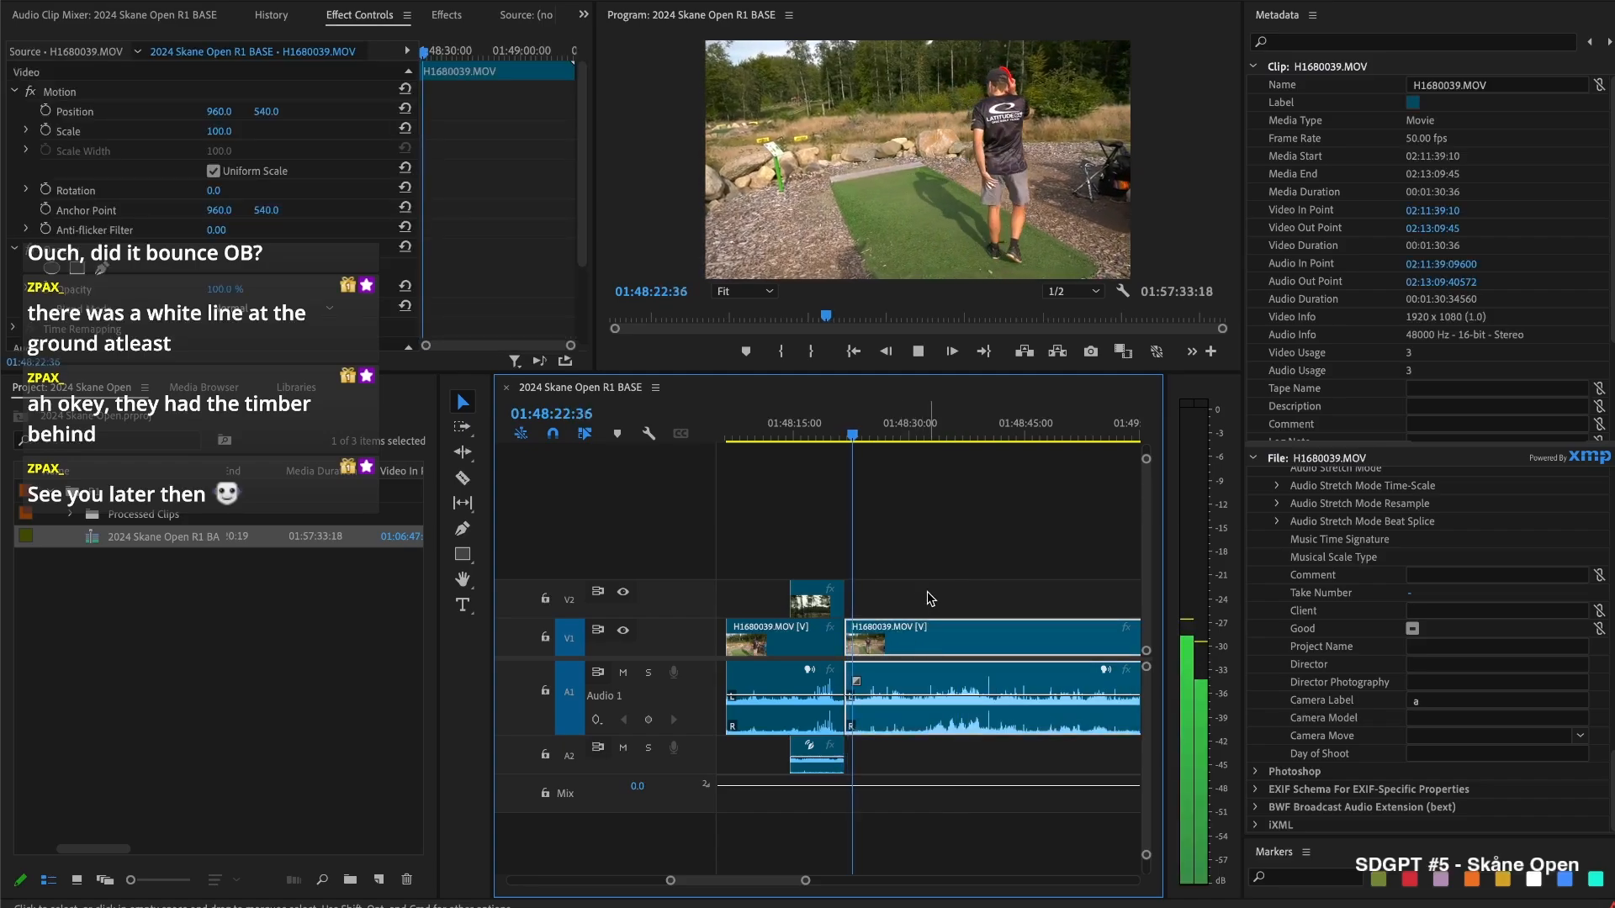
scroll(929, 592, right, 2)
scroll(929, 592, down, 2)
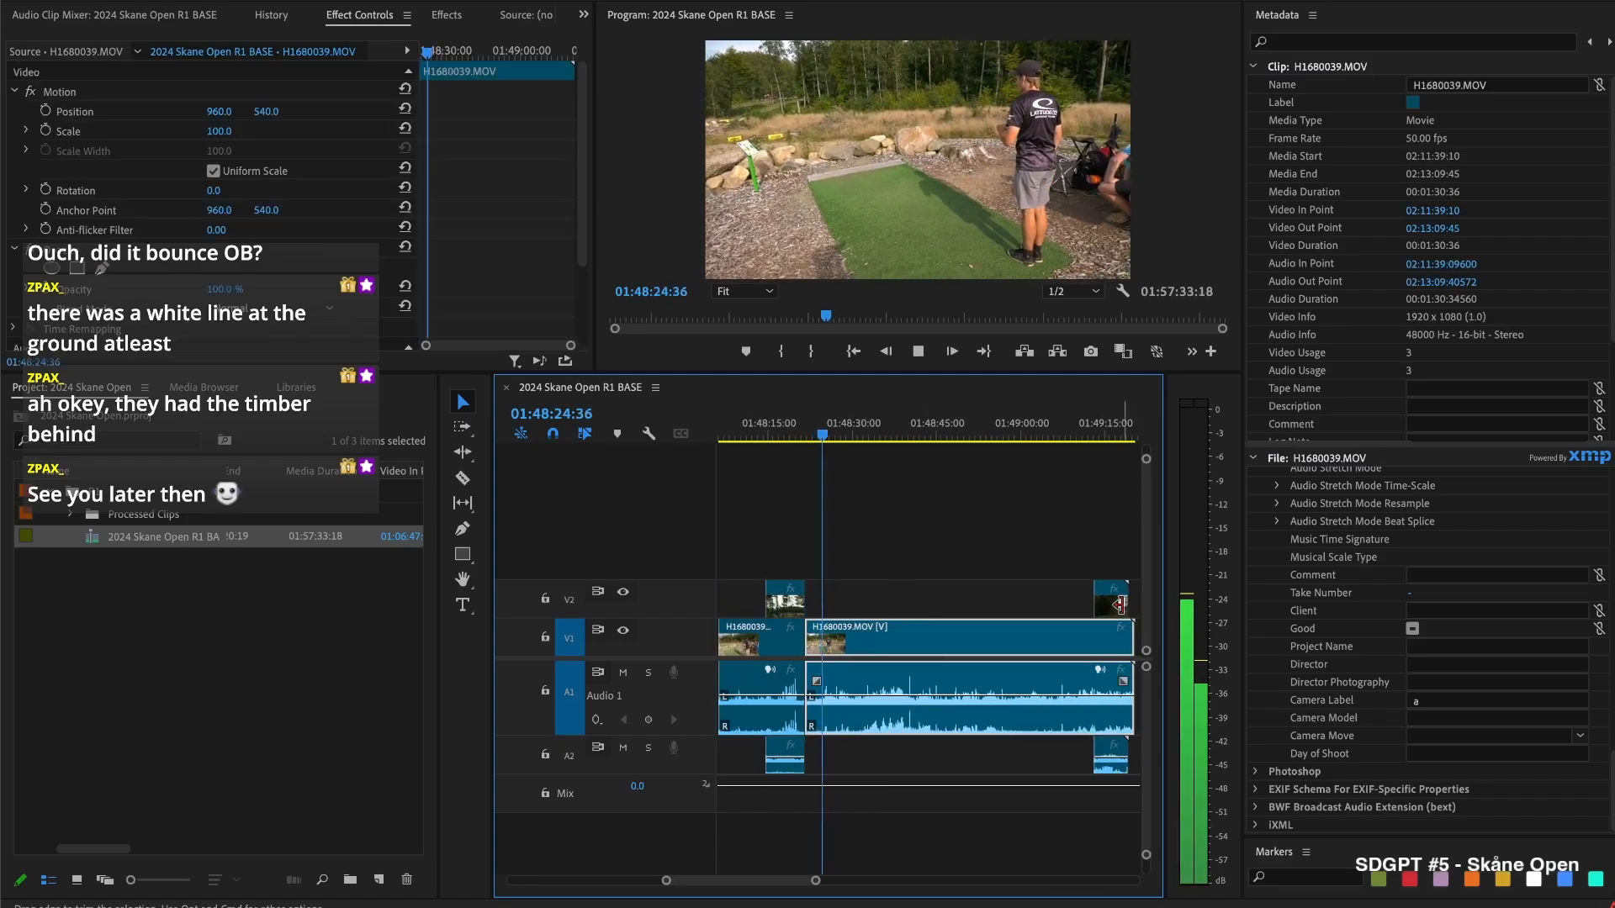
drag(1094, 598, 877, 606)
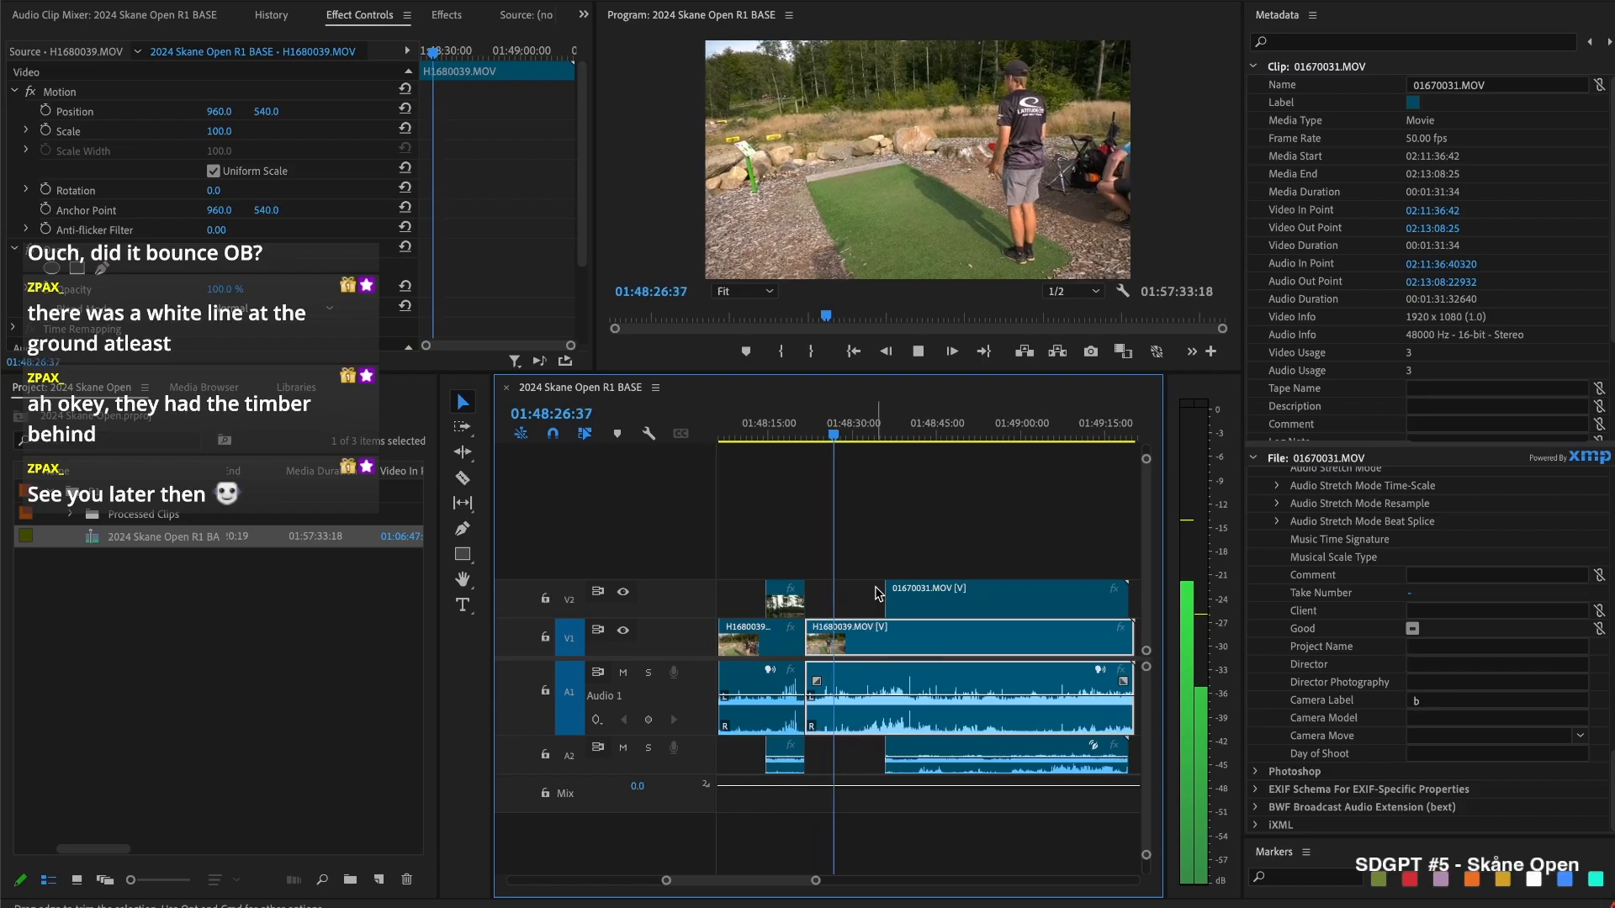
scroll(883, 602, up, 2)
drag(887, 599, 956, 599)
drag(750, 641, 763, 641)
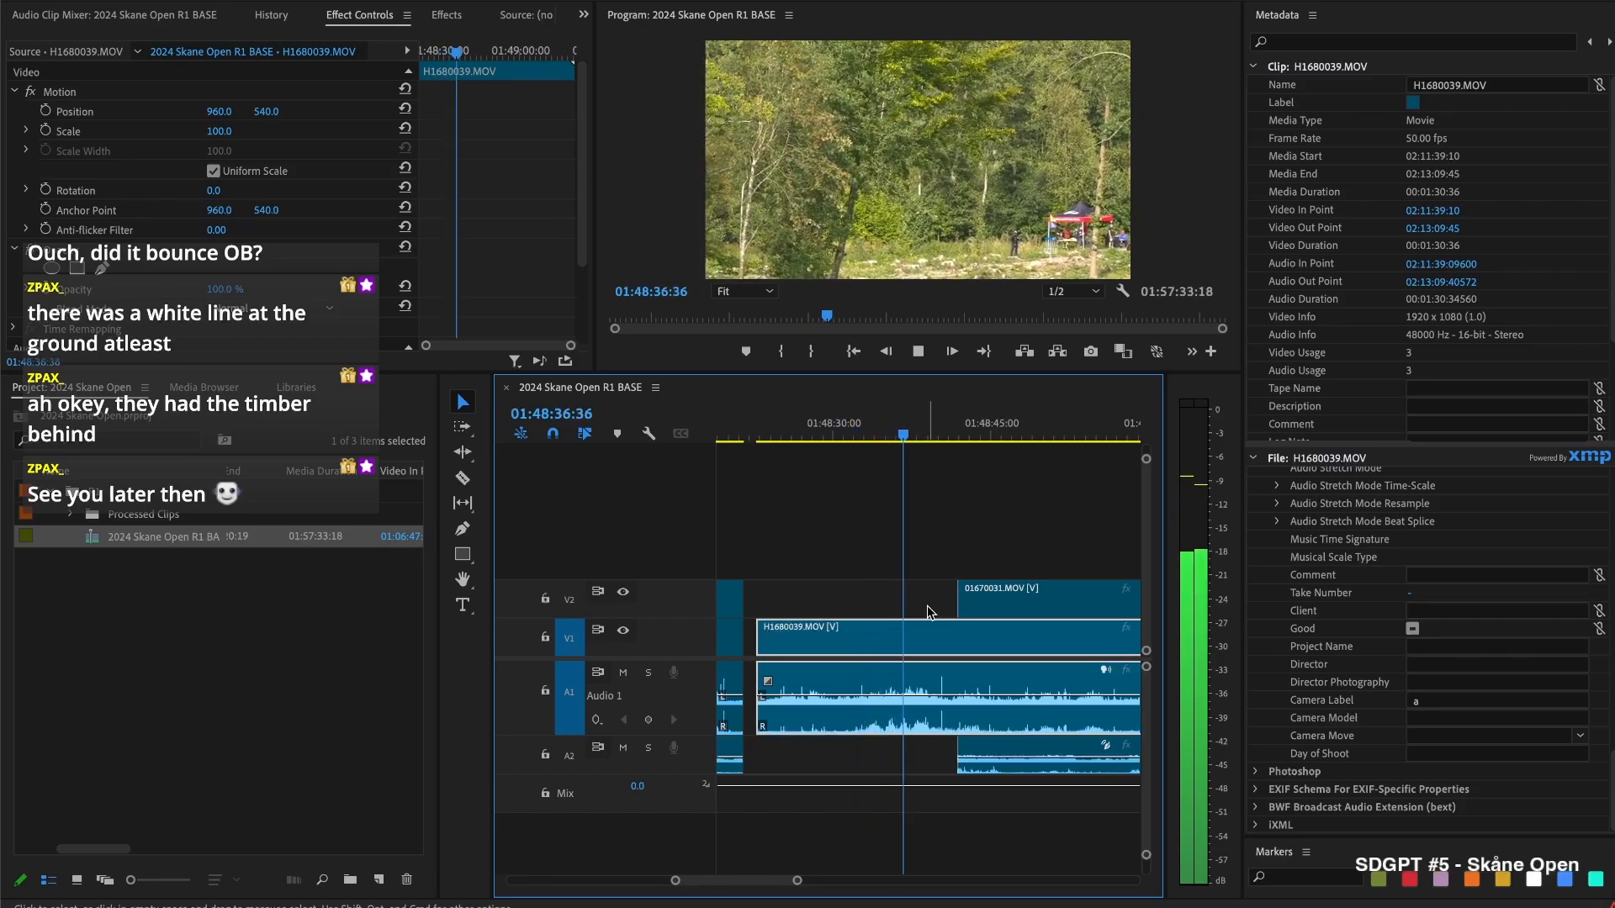
Extend the 01670031 clip's start on V2 back to 01:48:36:43 and play the throw's landing
key(space)
drag(970, 592, 901, 601)
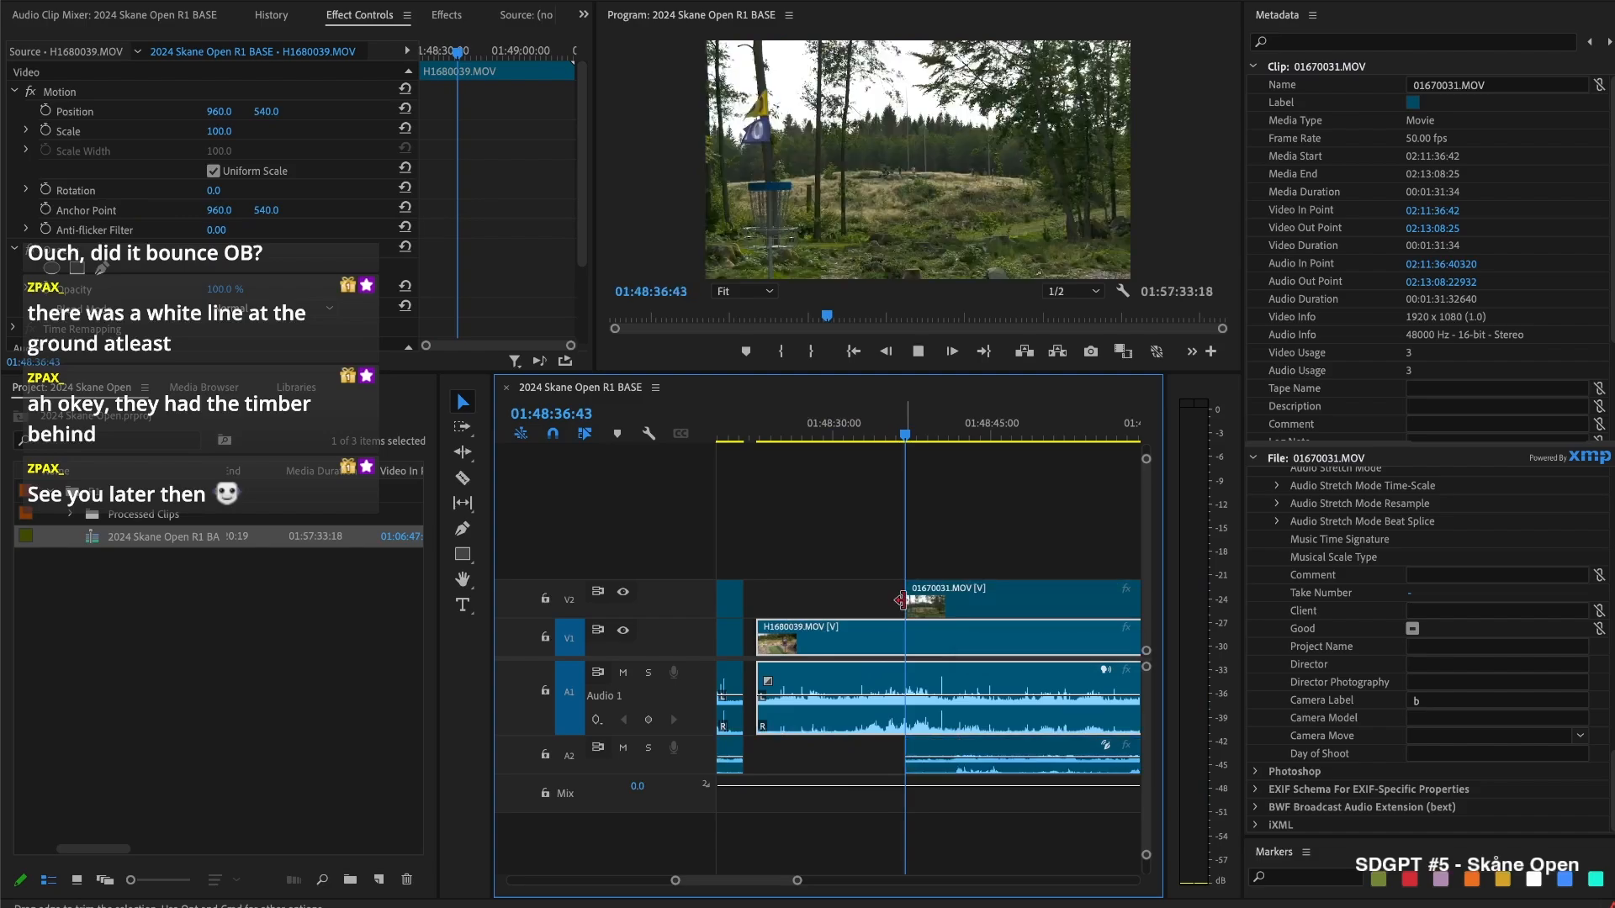
key(space)
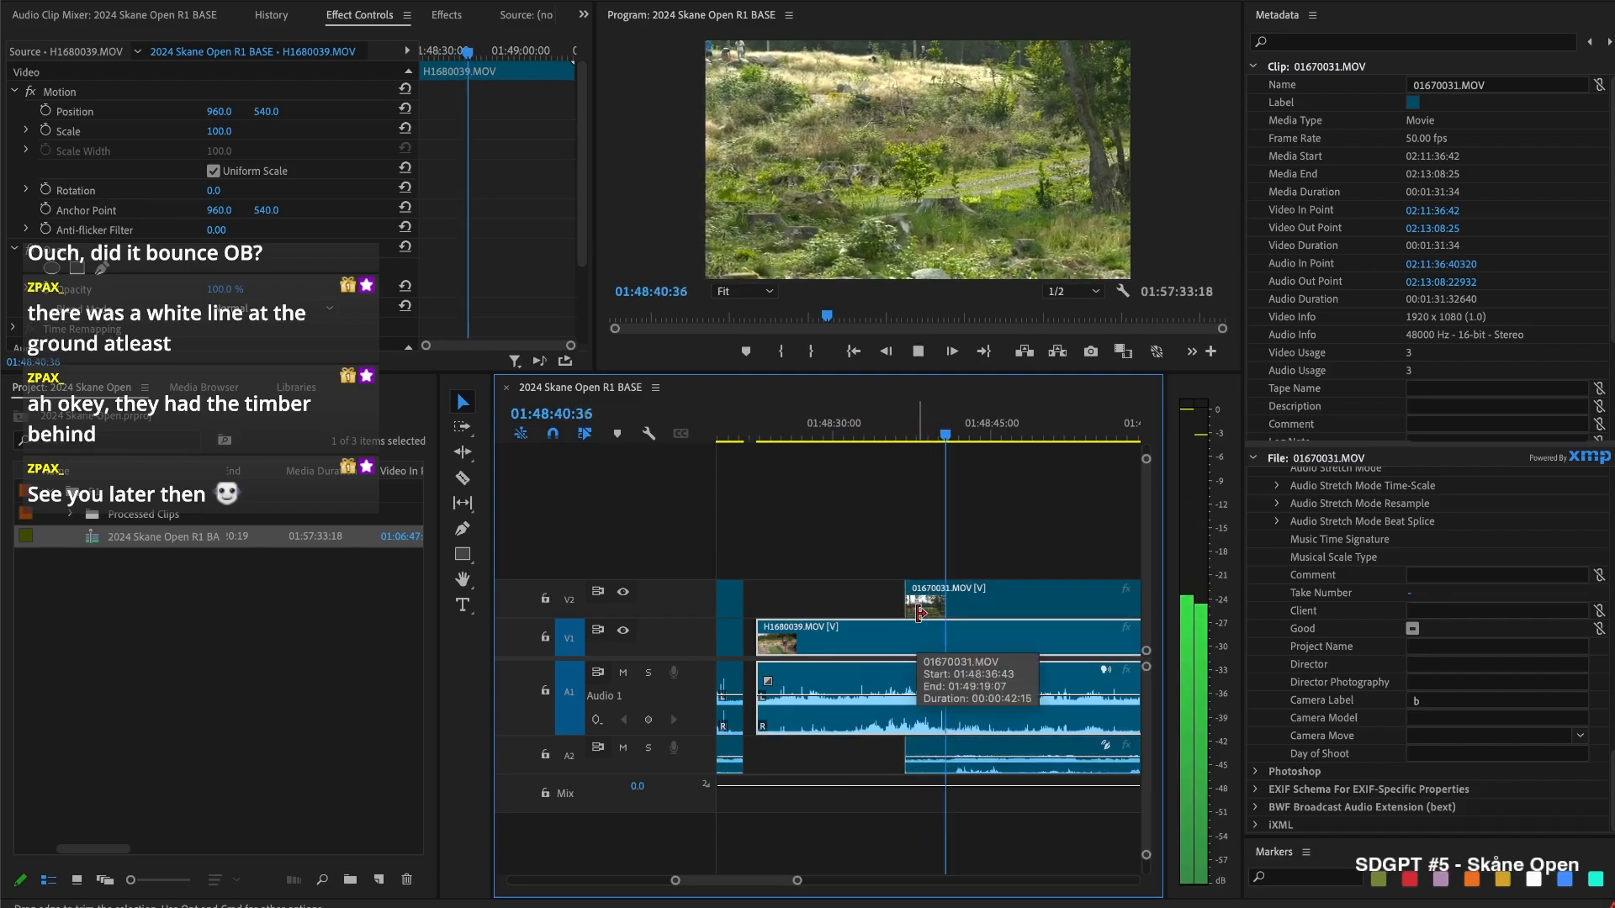
Cut the second throw's clips on all tracks at about 01:48:41:30, after the disc lands
key(space)
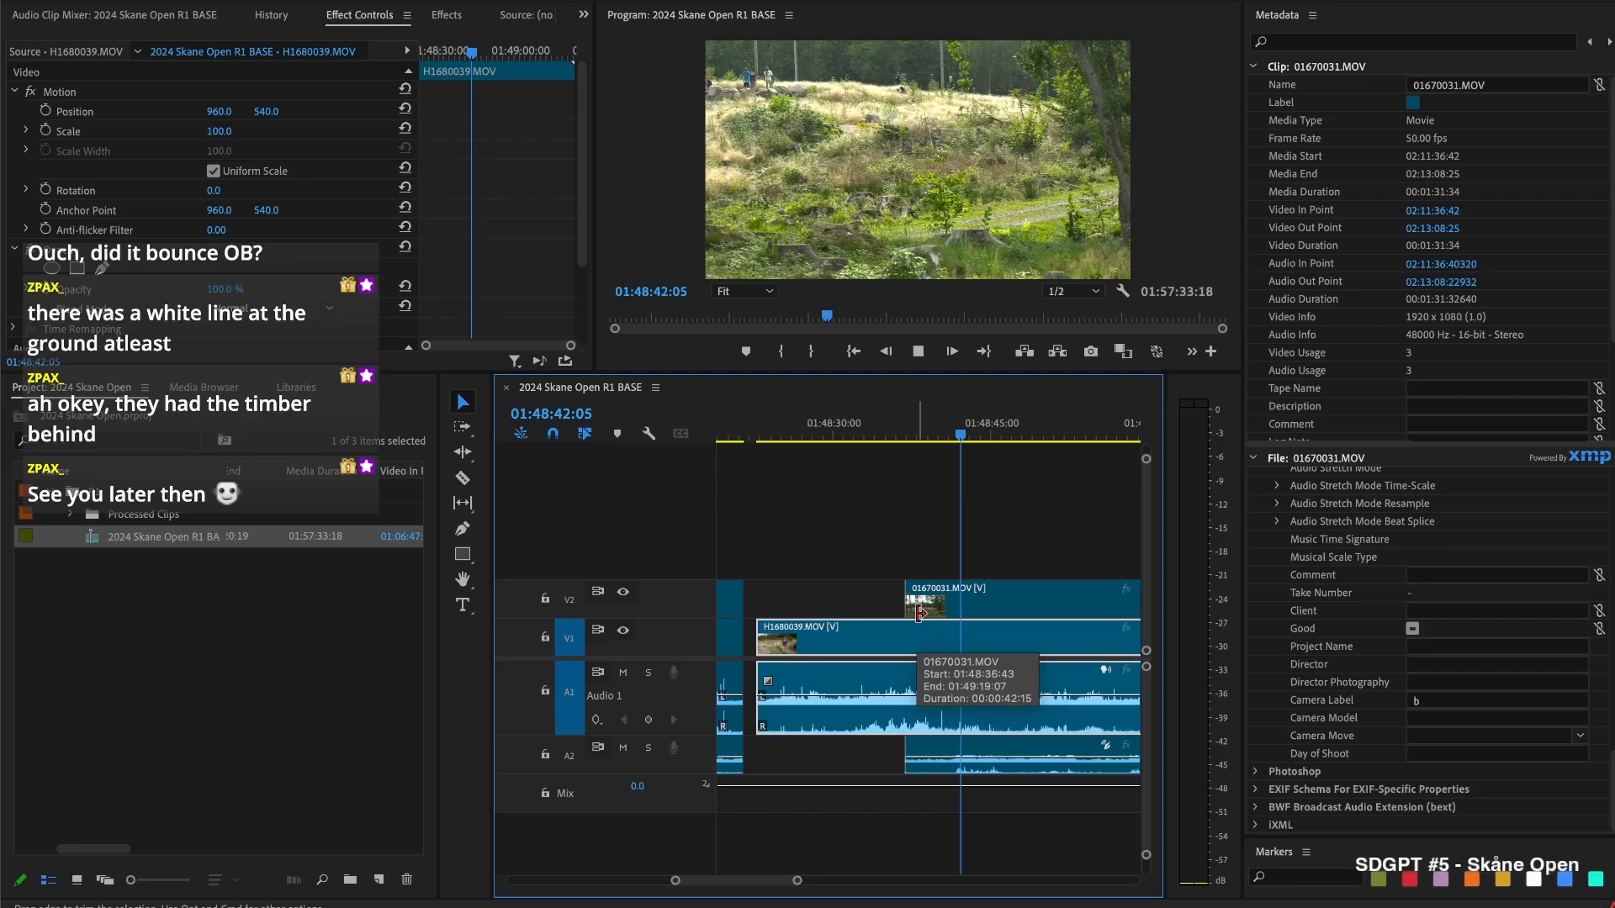
key(j)
key(k)
key(super+shift+k)
Trim the remaining V2 clip's start to about 01:49:00 and move the second throw's clips back against the previous shot
drag(874, 598, 1038, 598)
scroll(891, 632, right, 2)
key(space)
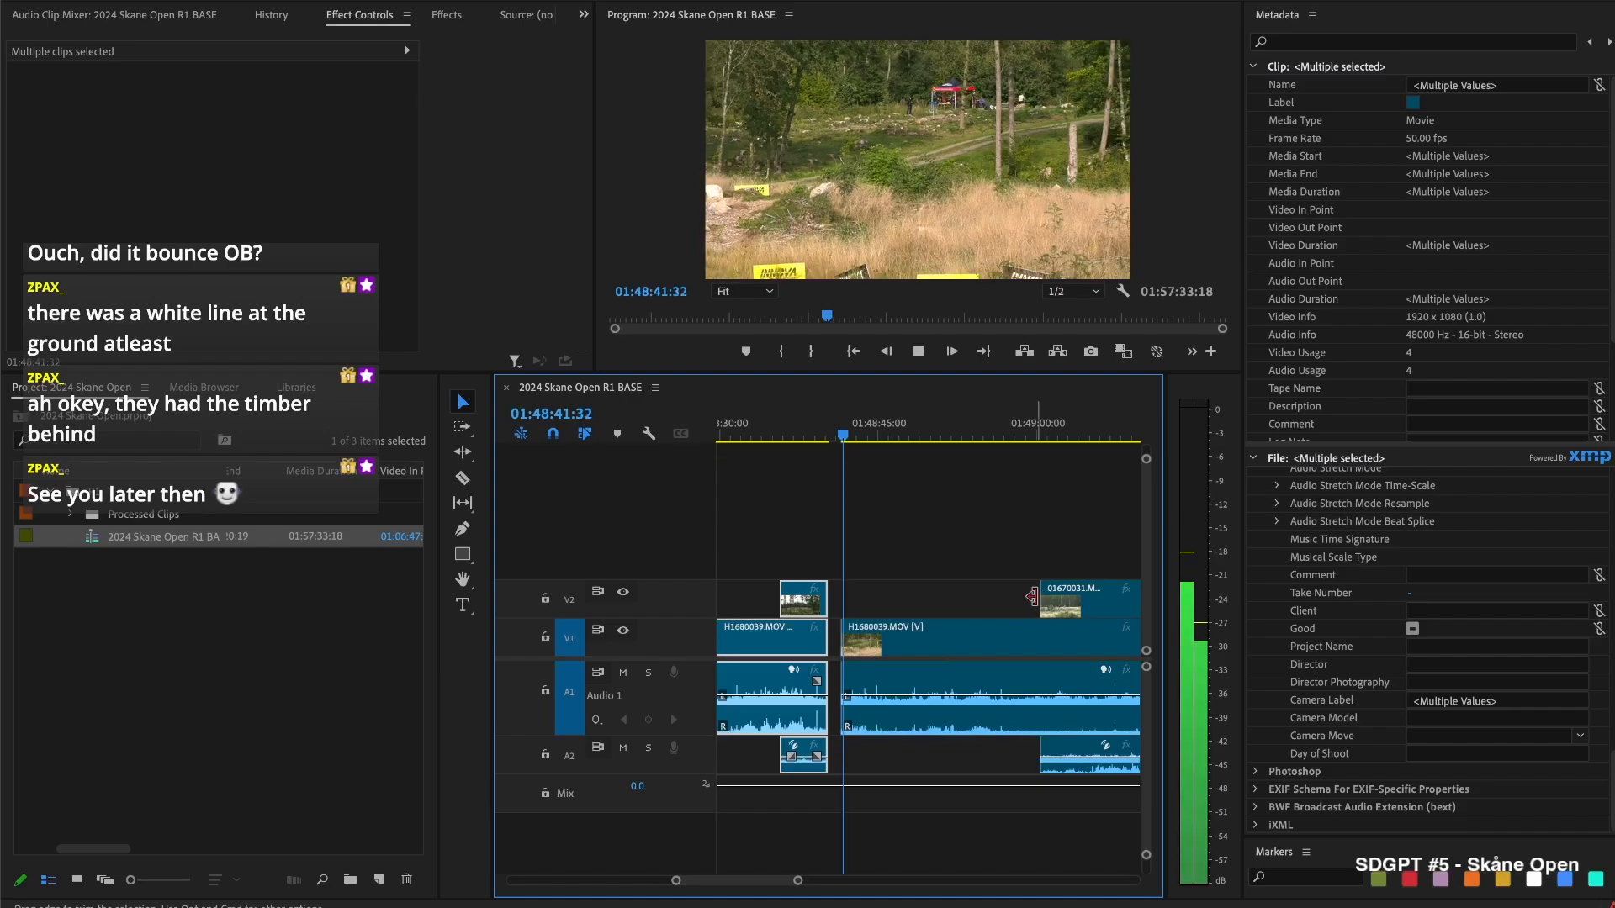
Cut the last H1680039 clip at 01:48:43:34, remove the piece before the cut and close the gap to the second throw
click(921, 637)
mouse_move(883, 437)
mouse_down()
mouse_move(913, 444)
mouse_move(866, 443)
mouse_up()
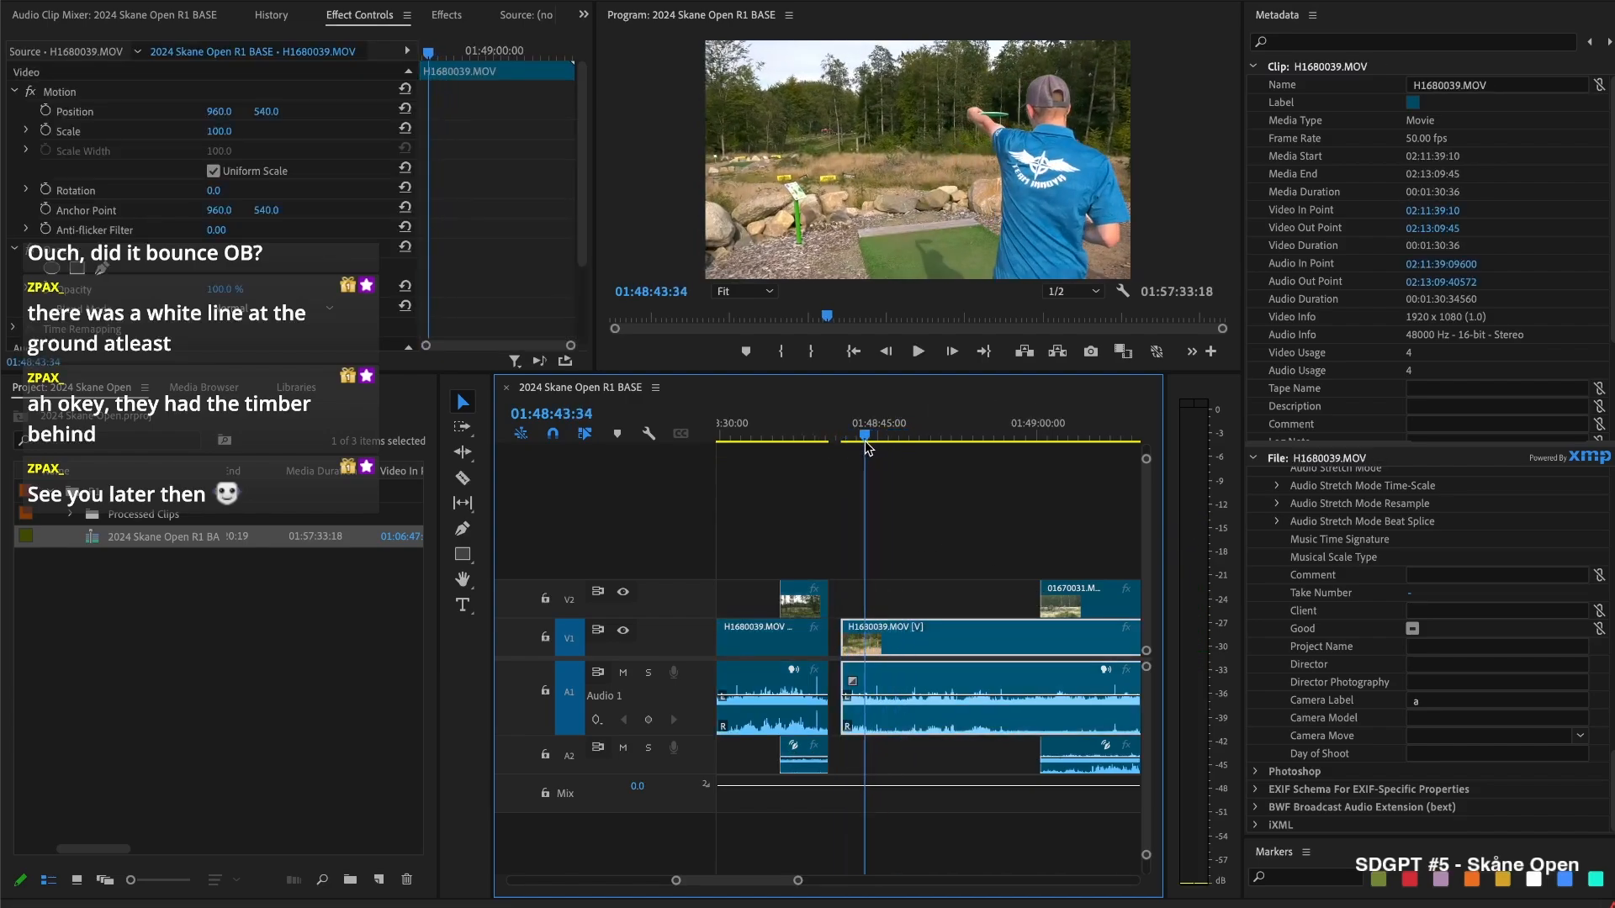
key(super+k)
key(v)
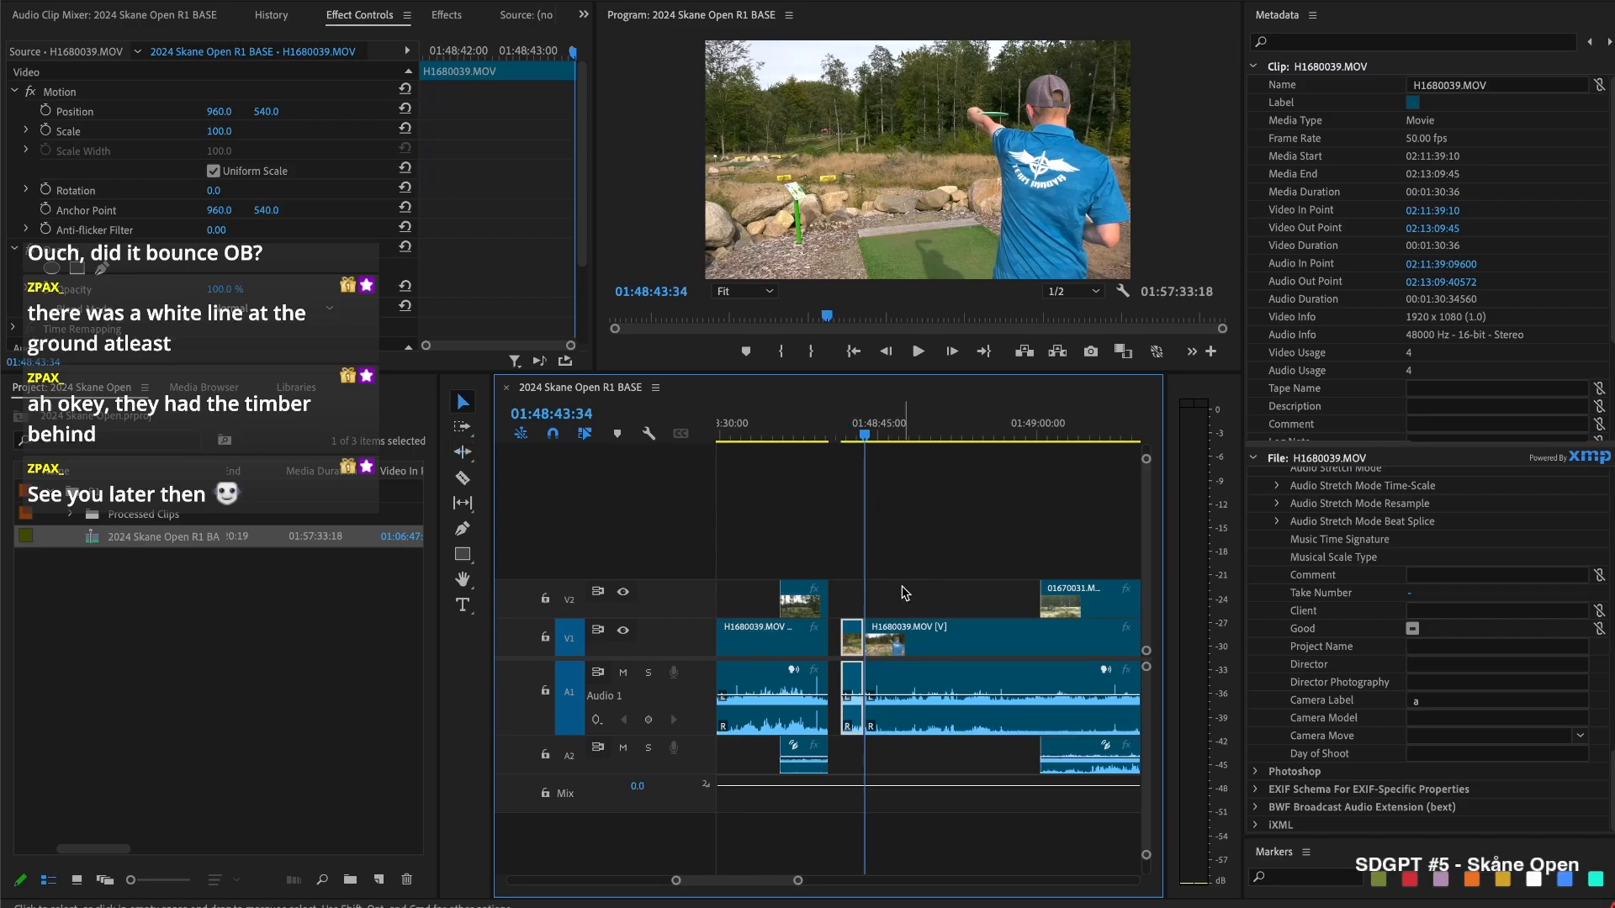
key(Delete)
key(Delete)
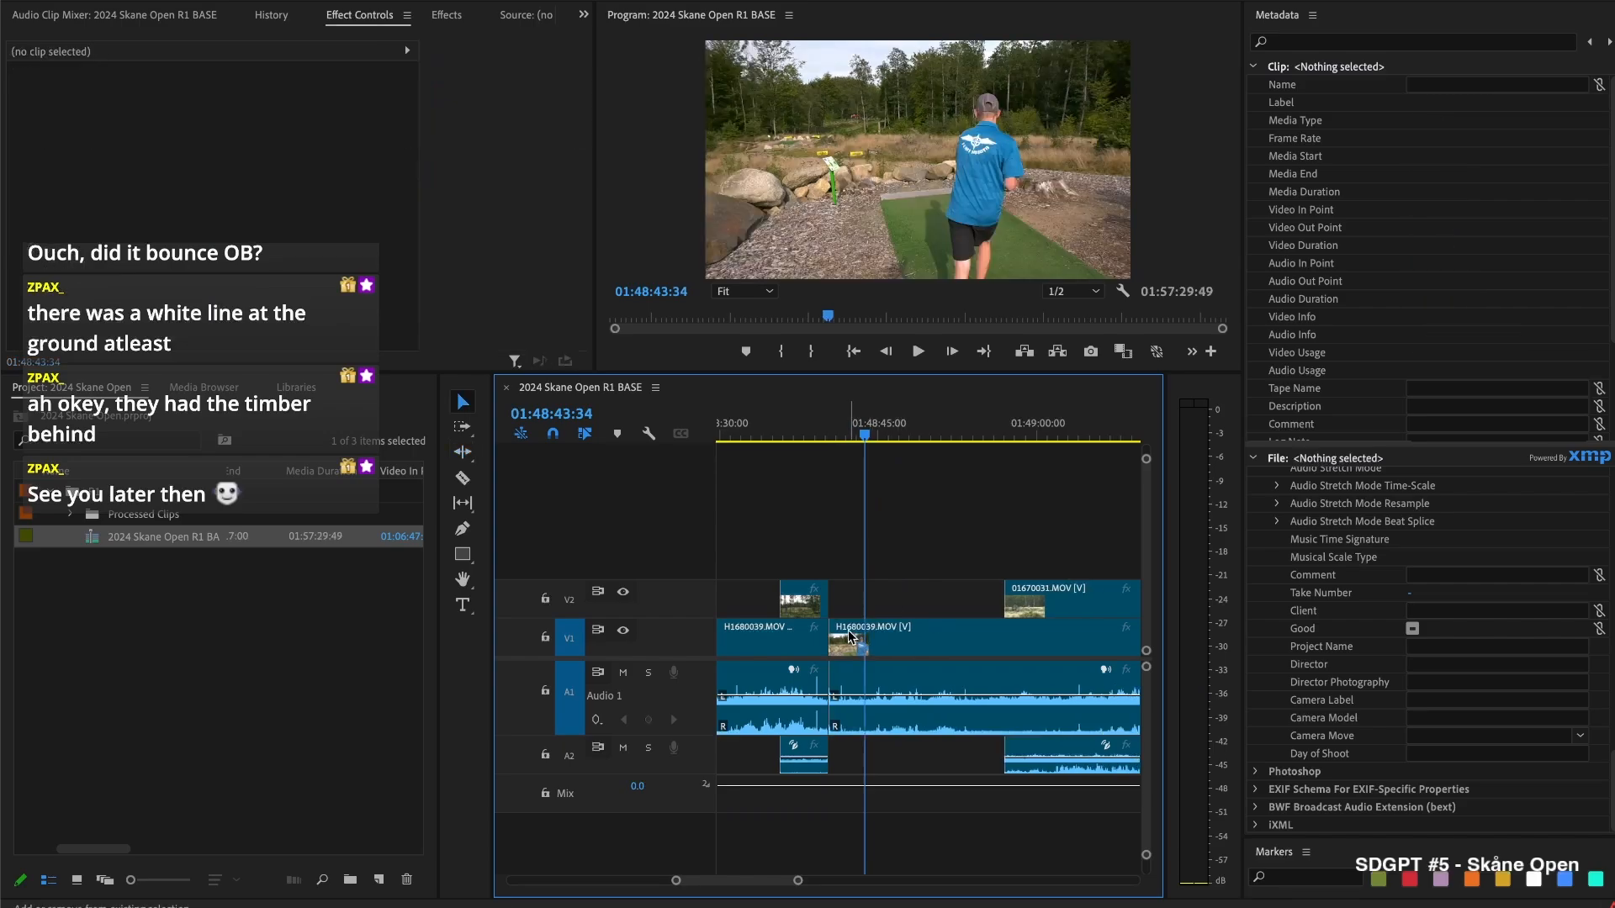
Play the third throw and extend the start of the 01670031 clip above it back to 01:48:49:23
click(848, 629)
key(Up)
key(space)
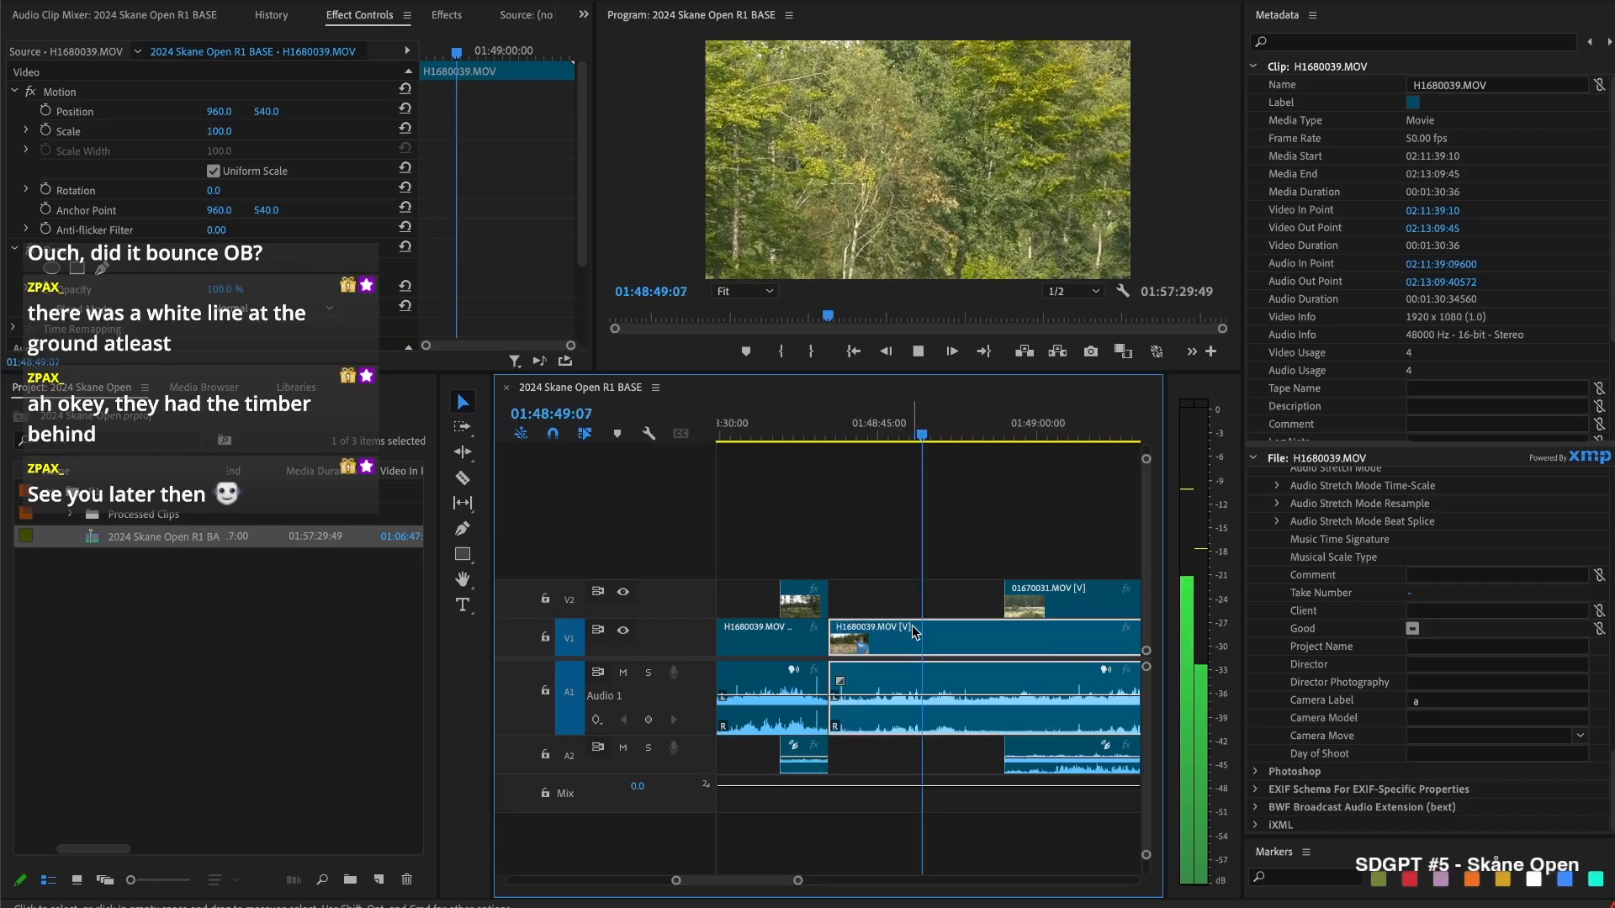
key(space)
drag(1012, 593, 931, 595)
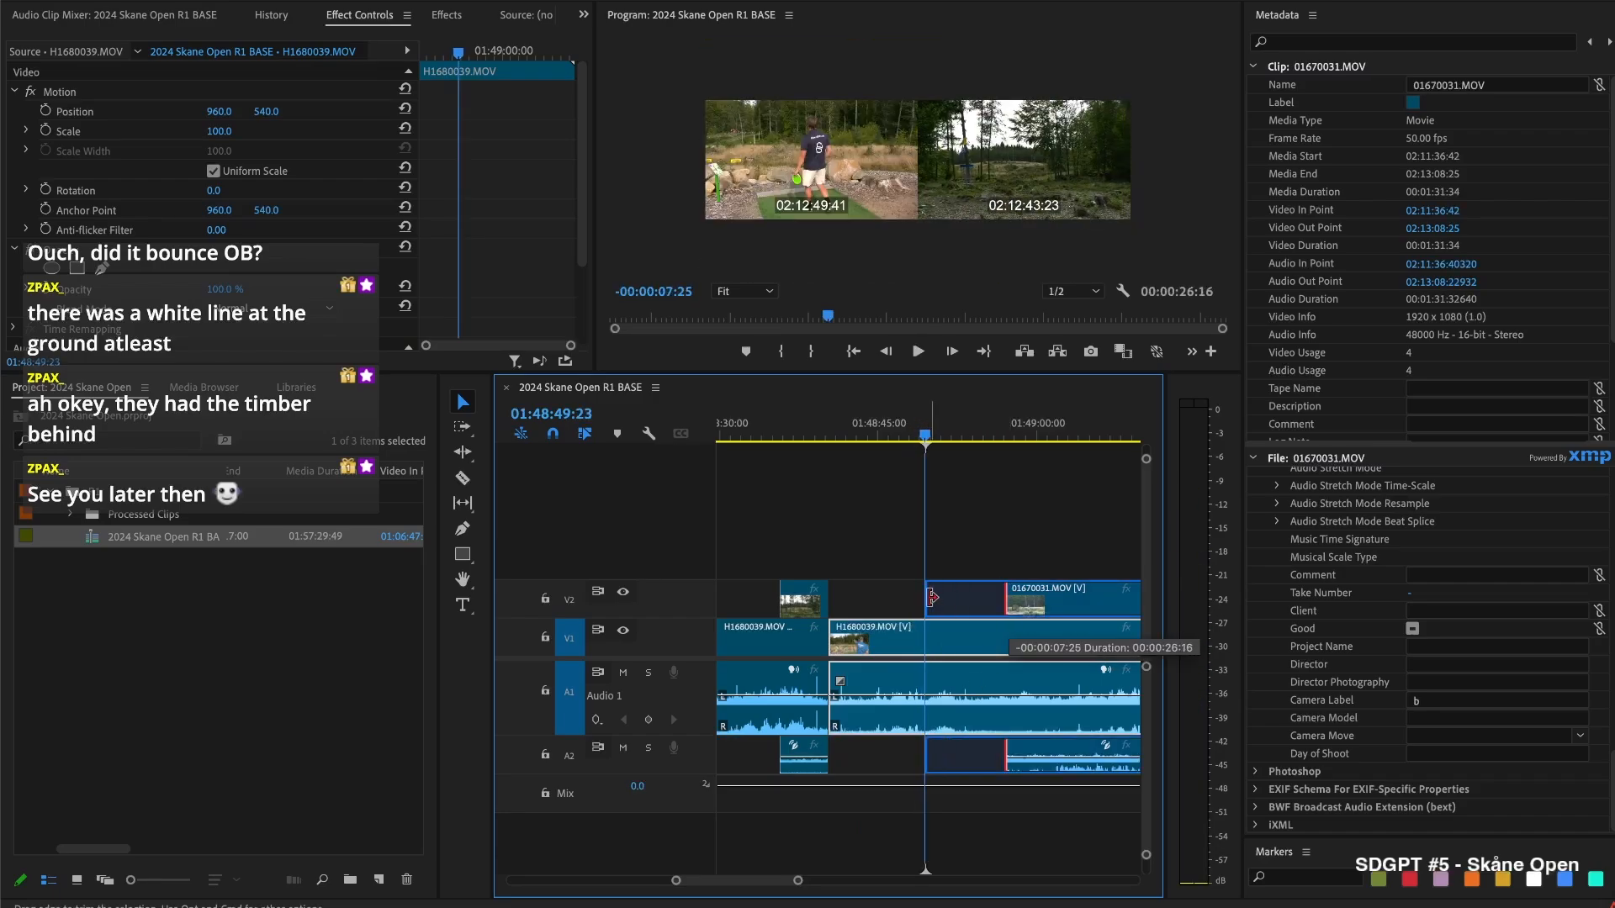
key(space)
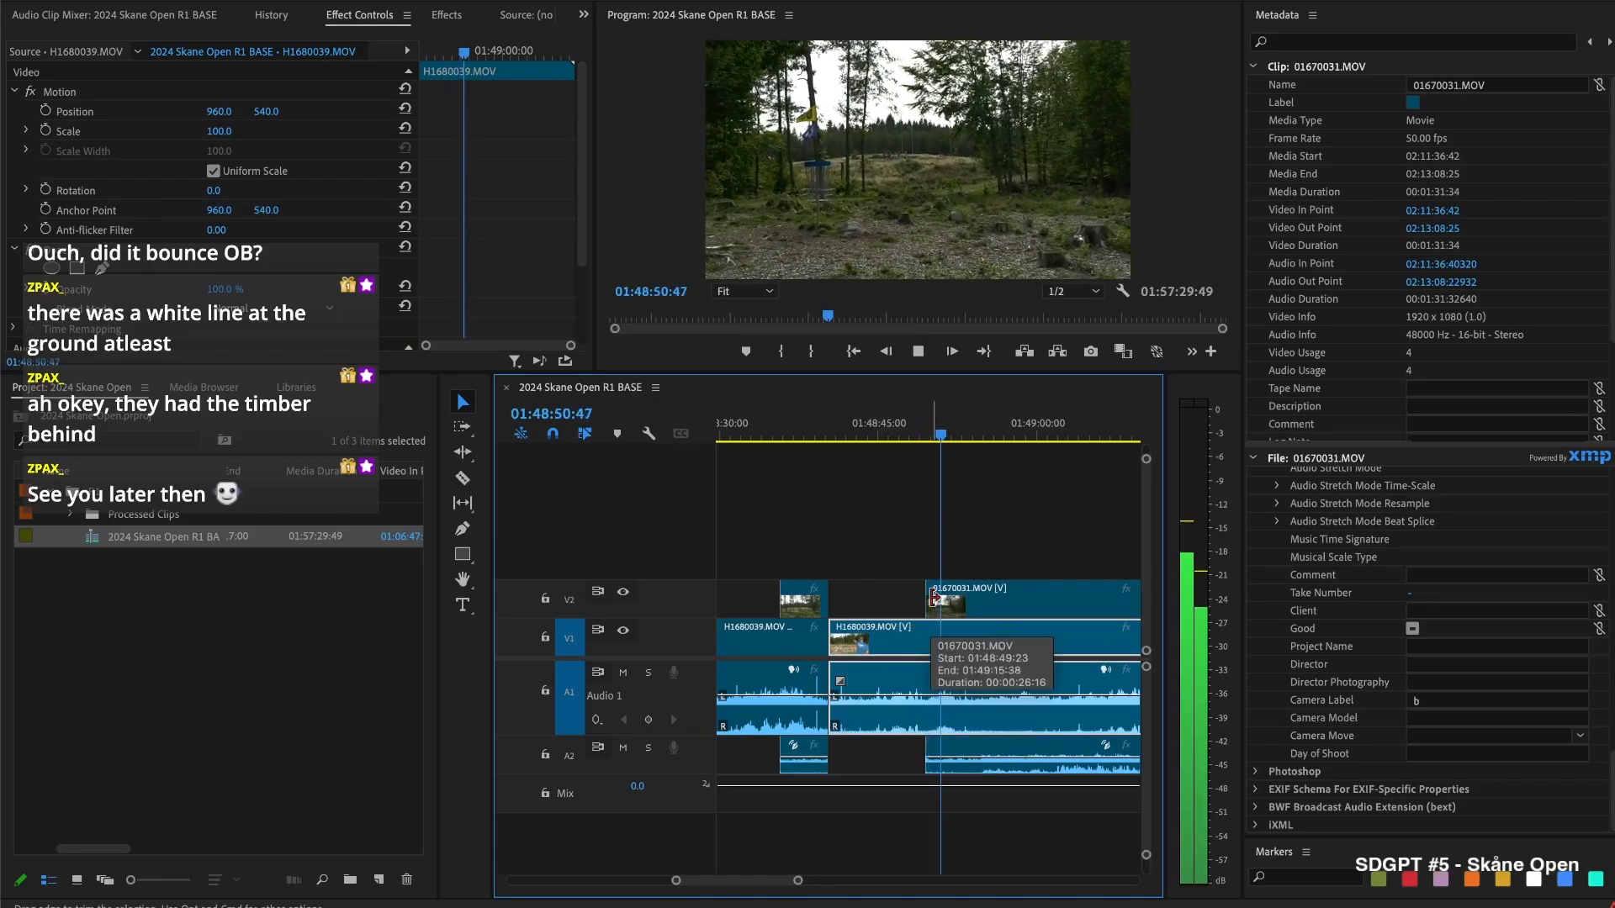
Cut the H1680039 clip at 01:48:52:47, after the third throw, and trim the 01670031 clip's start forward to about 01:49:12
drag(933, 597, 1005, 597)
key(space)
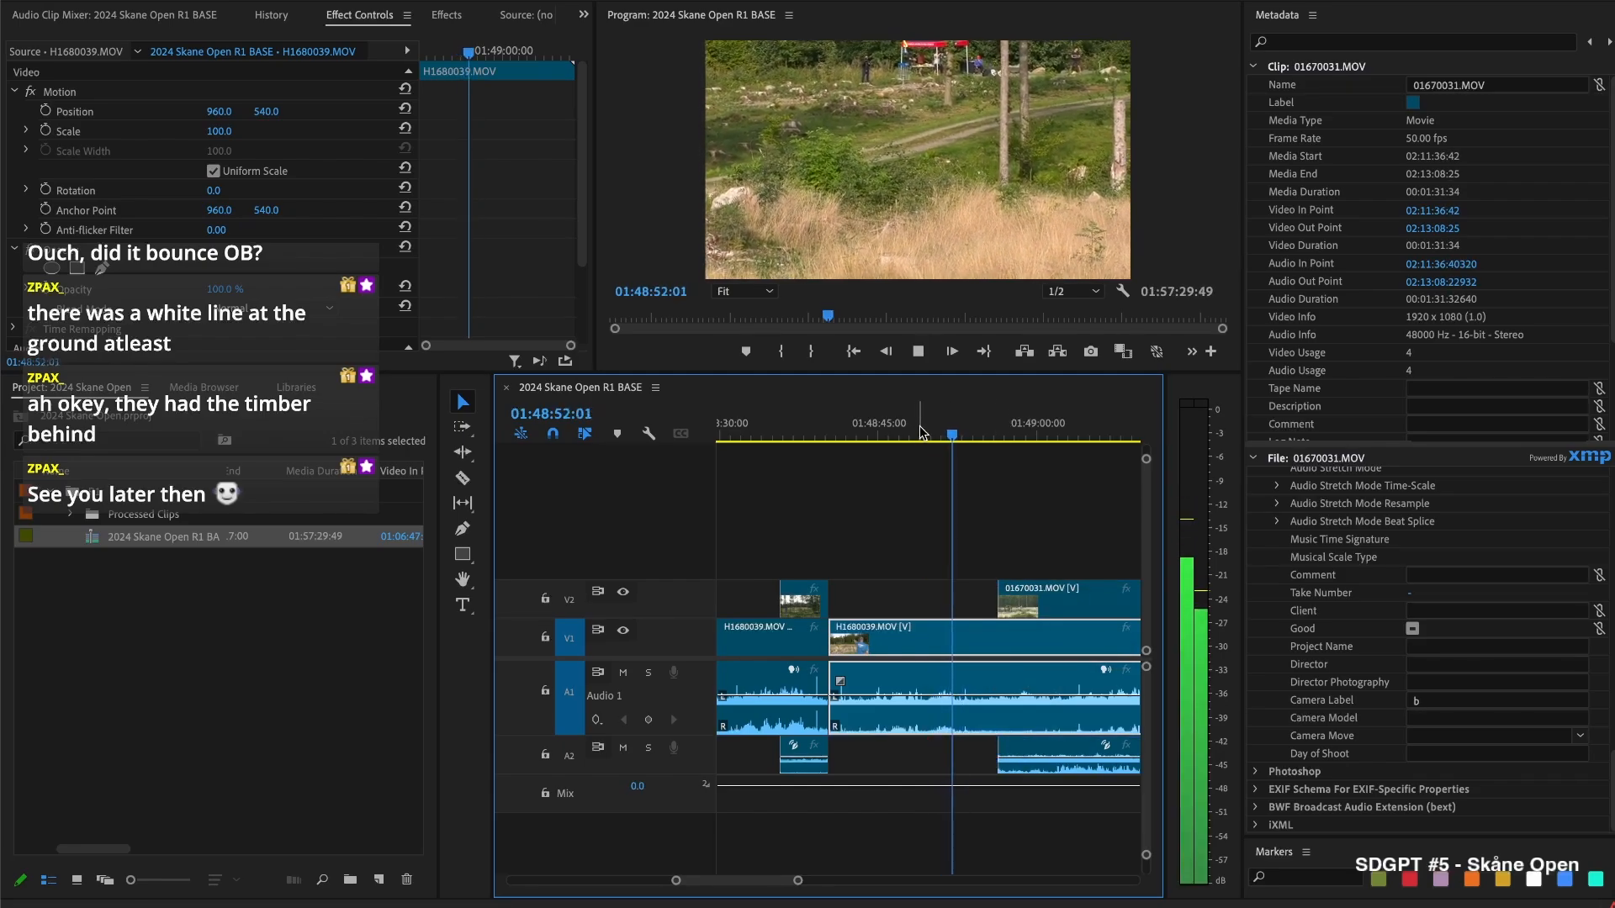
key(space)
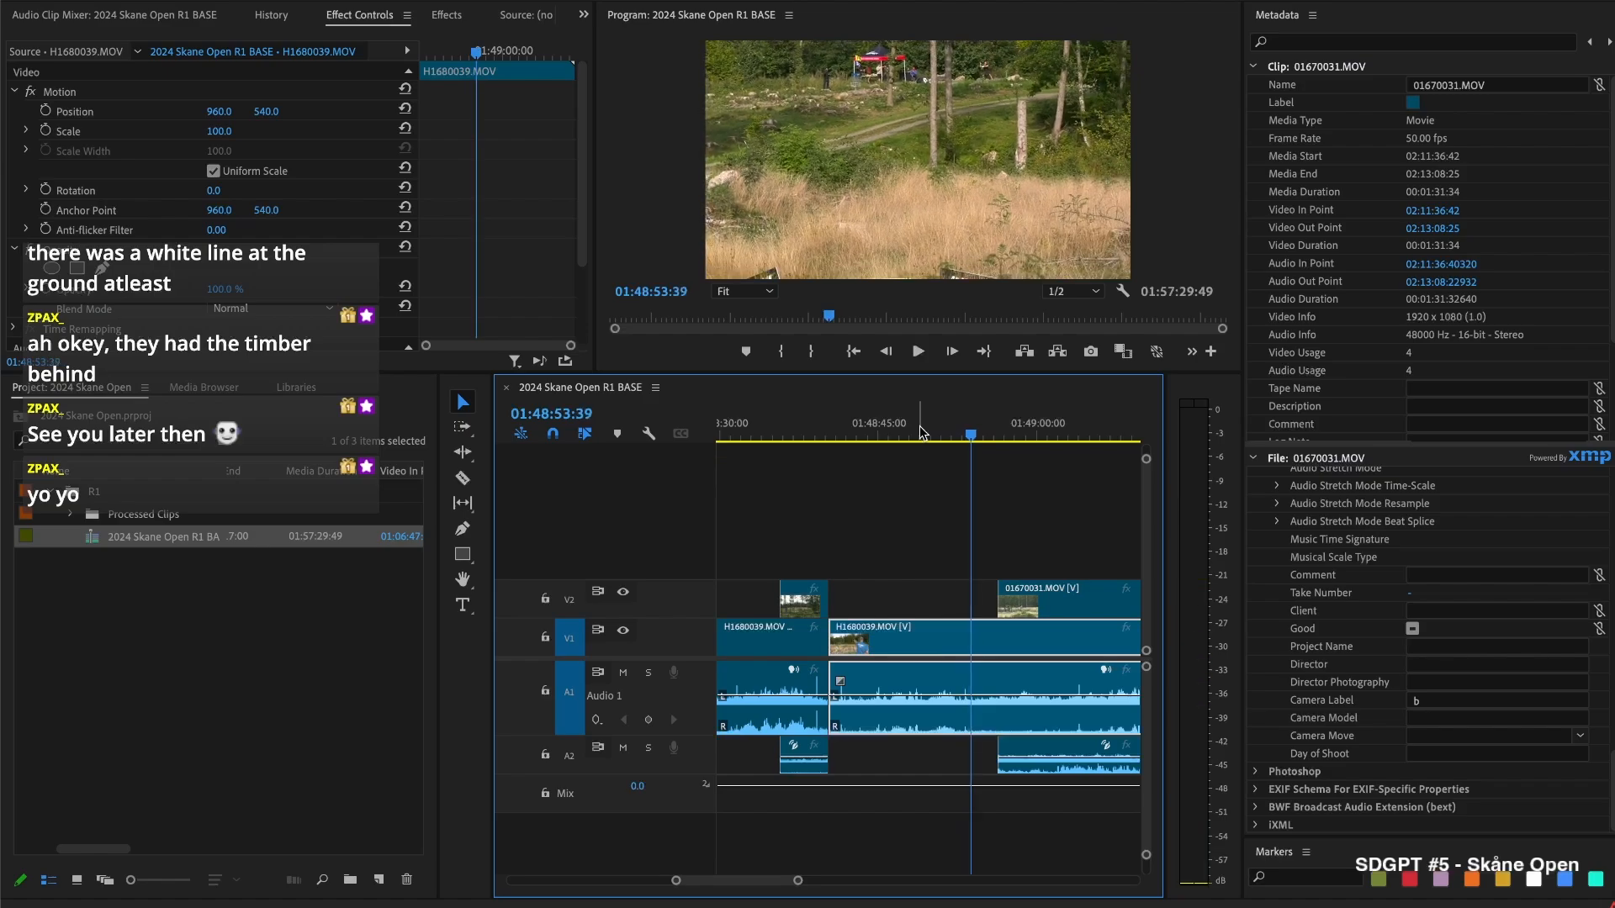
key(j)
key(k)
key(j)
key(k)
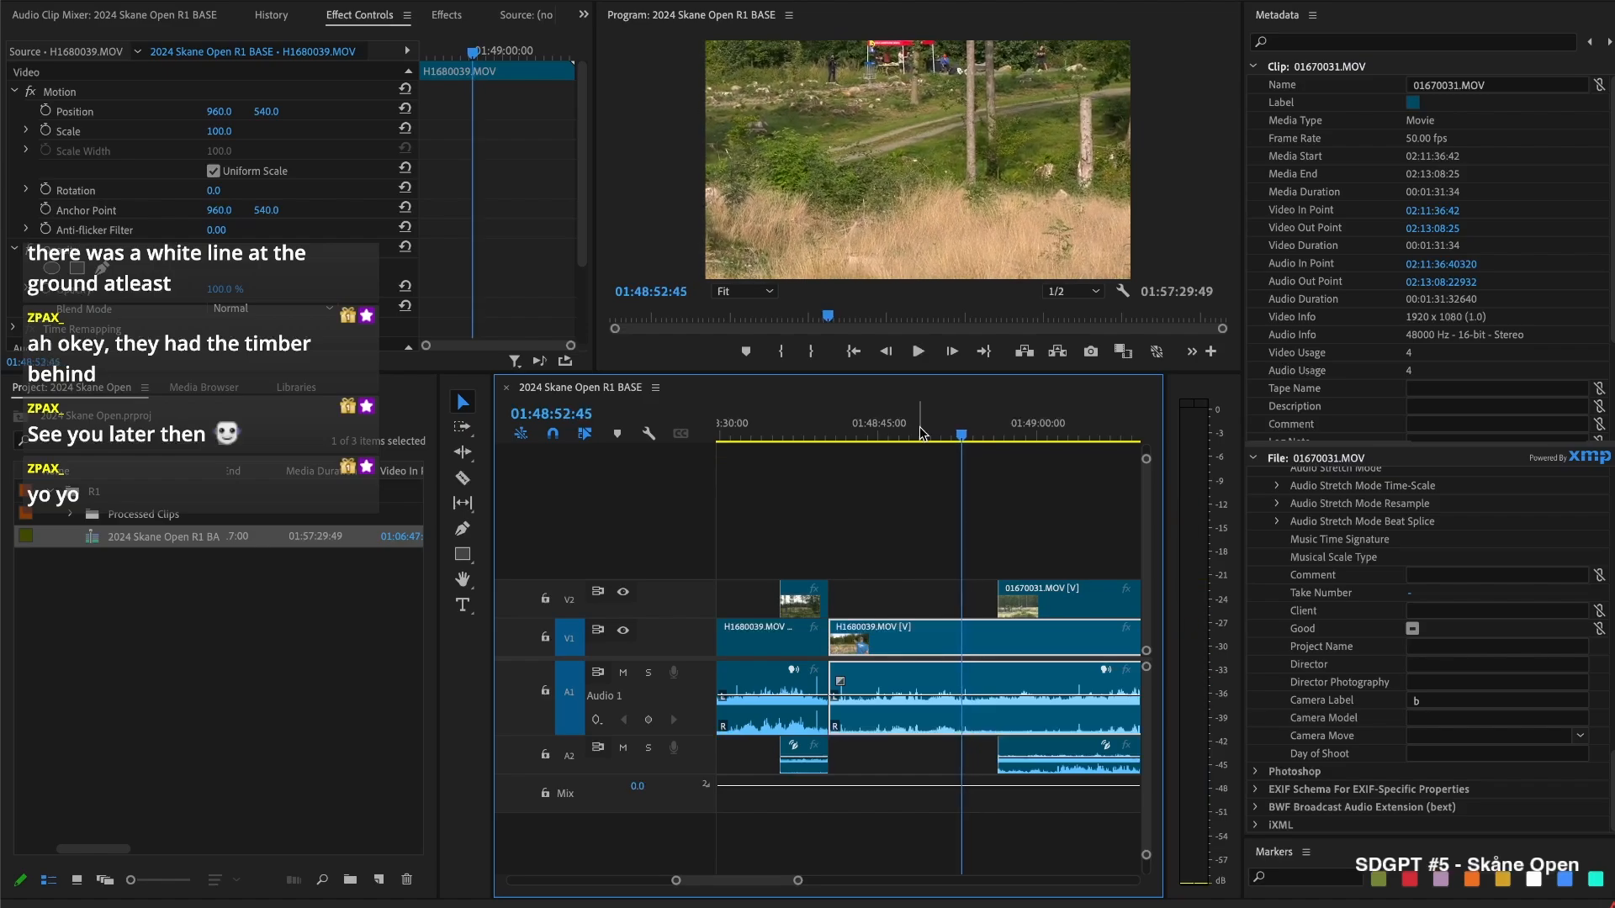
key(j)
key(k)
key(l)
key(k)
key(super+k)
scroll(938, 607, down, 3)
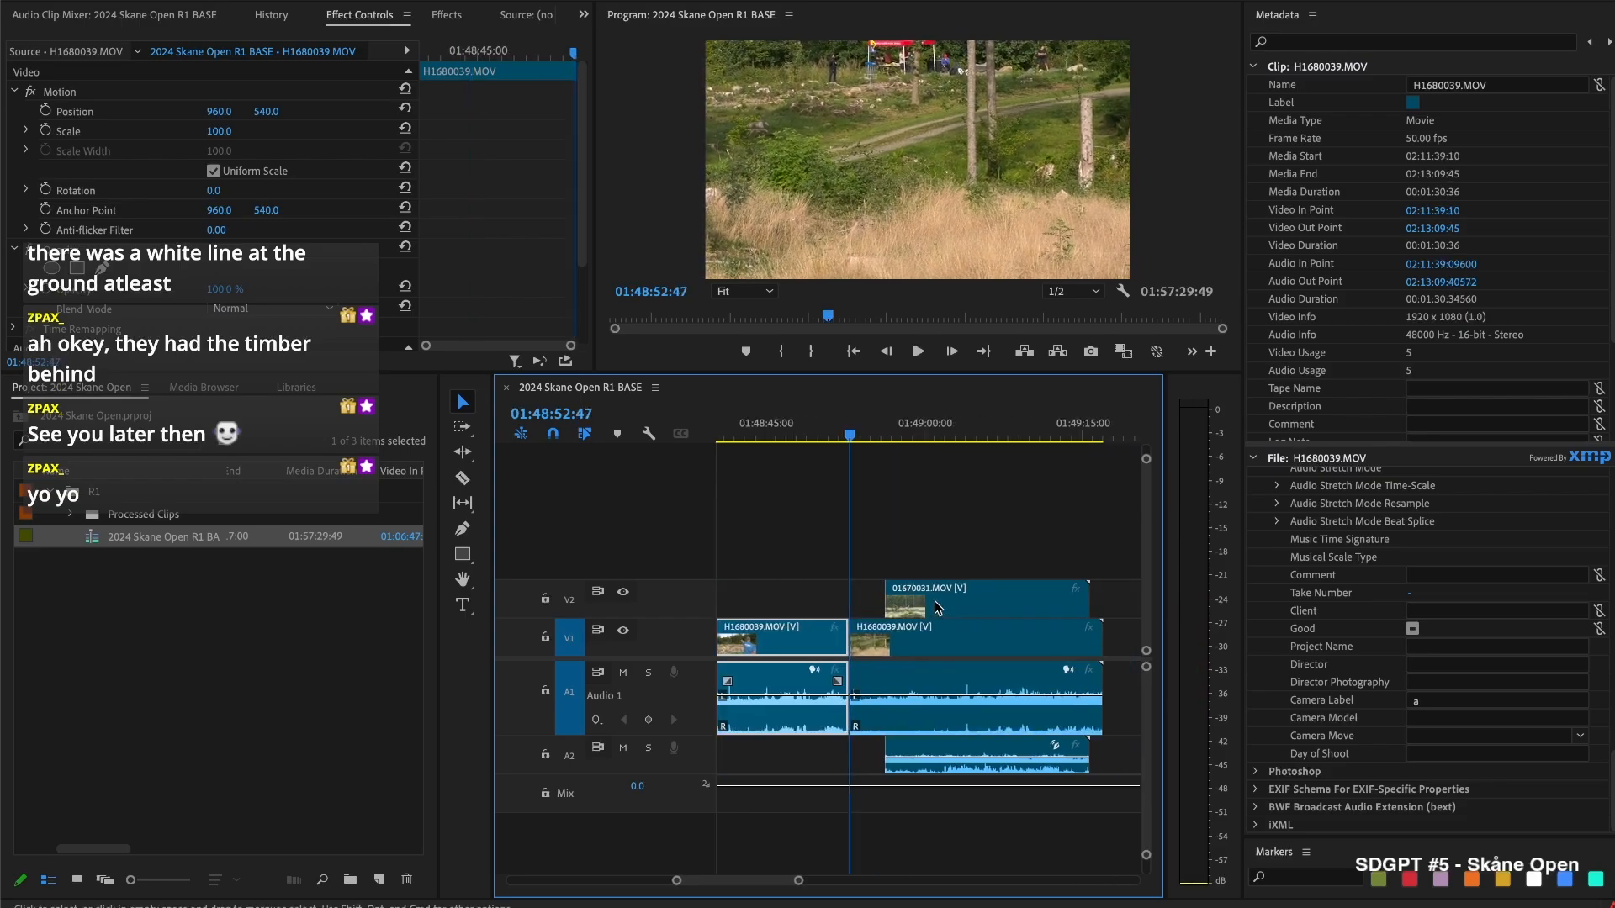
drag(887, 589, 1044, 606)
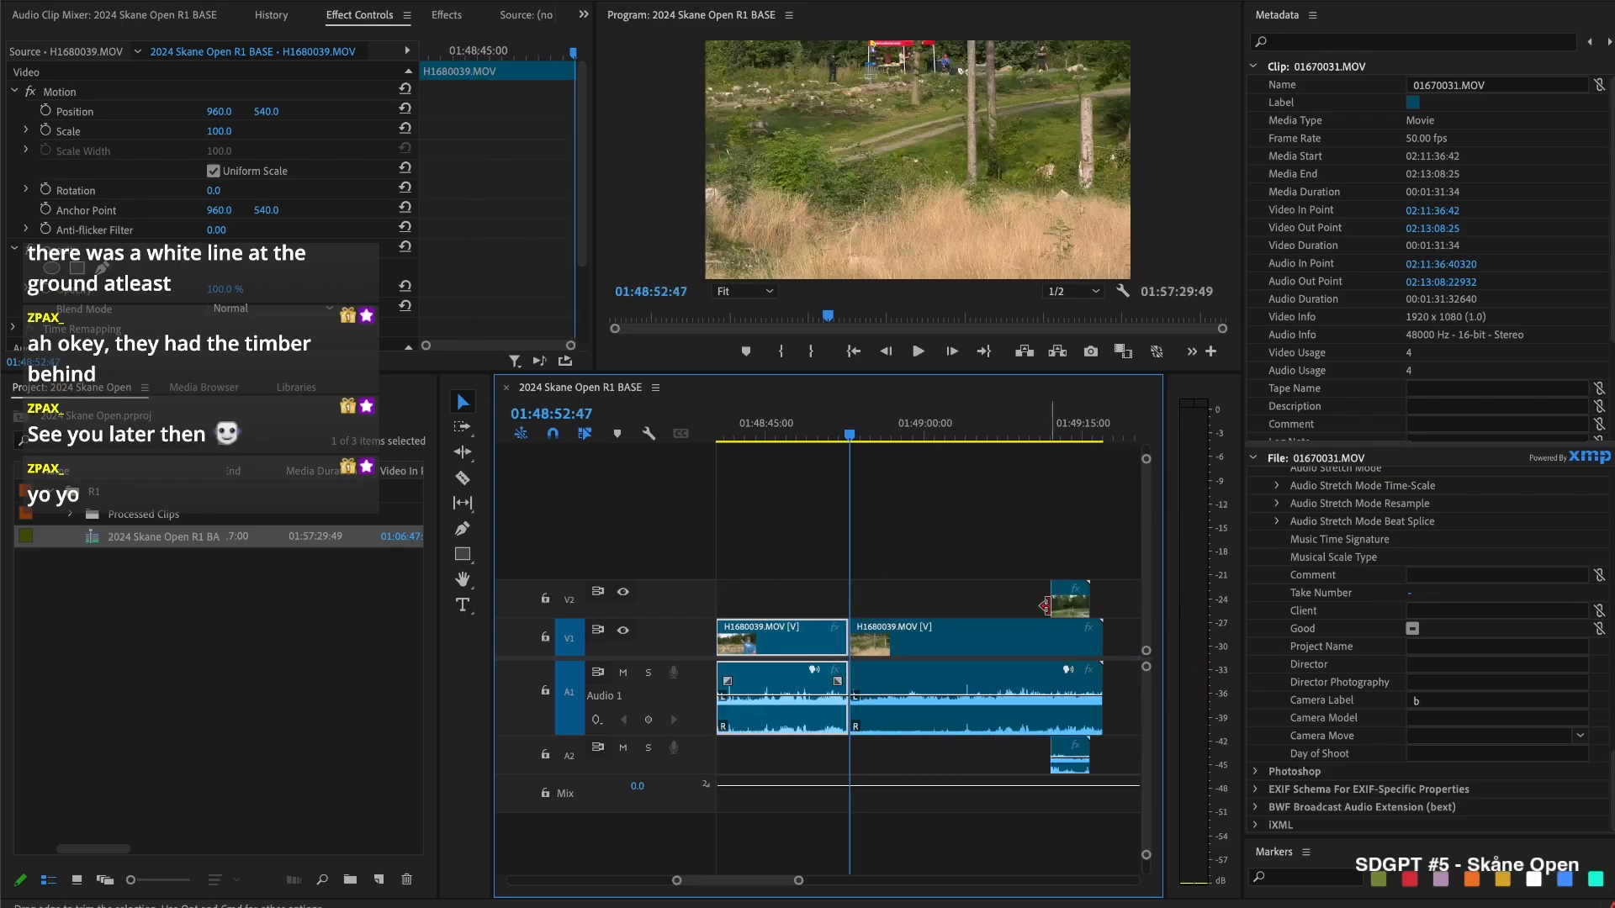
Cut the last H1680039 clip at 01:48:58:05, before the next throw, remove the piece before the cut and close the gap
key(space)
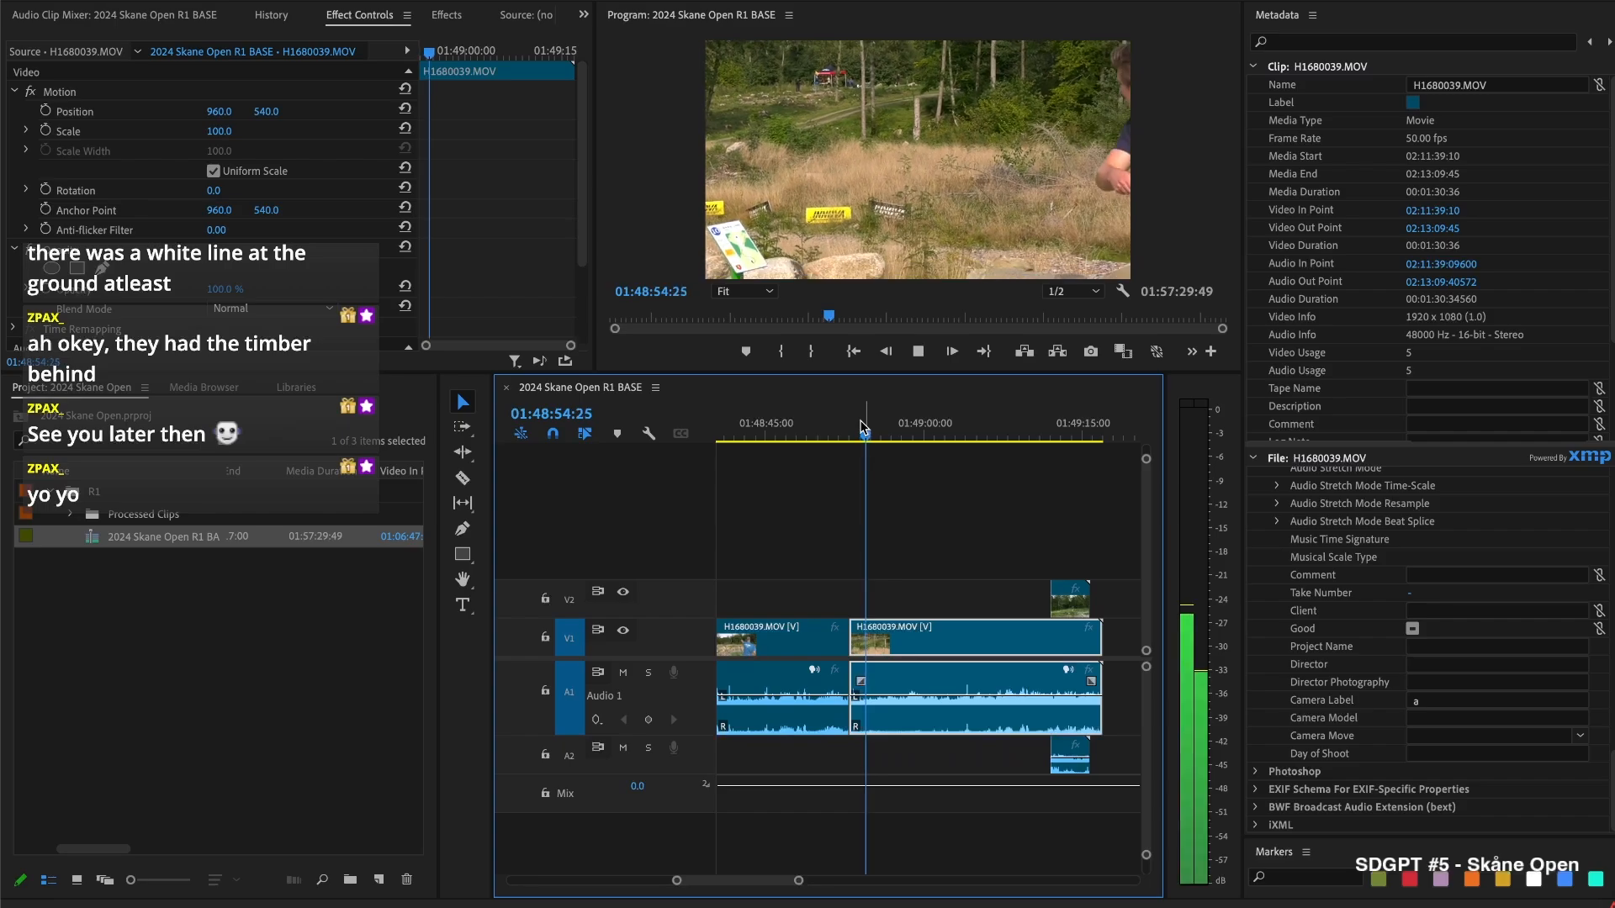
click(904, 432)
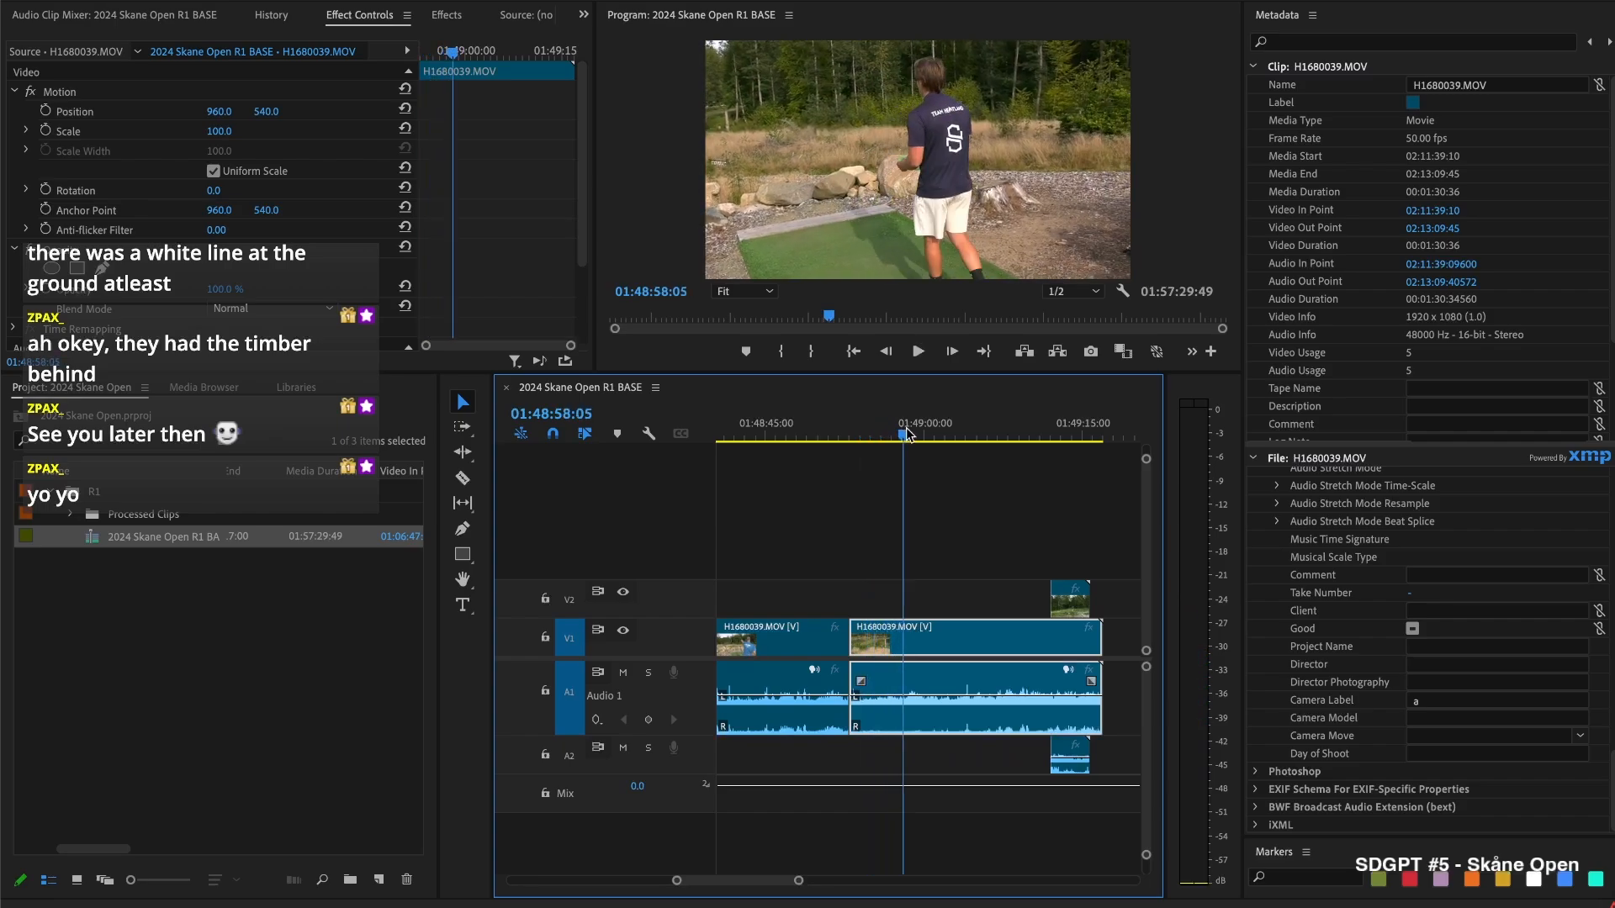
key(super+k)
key(BackSpace)
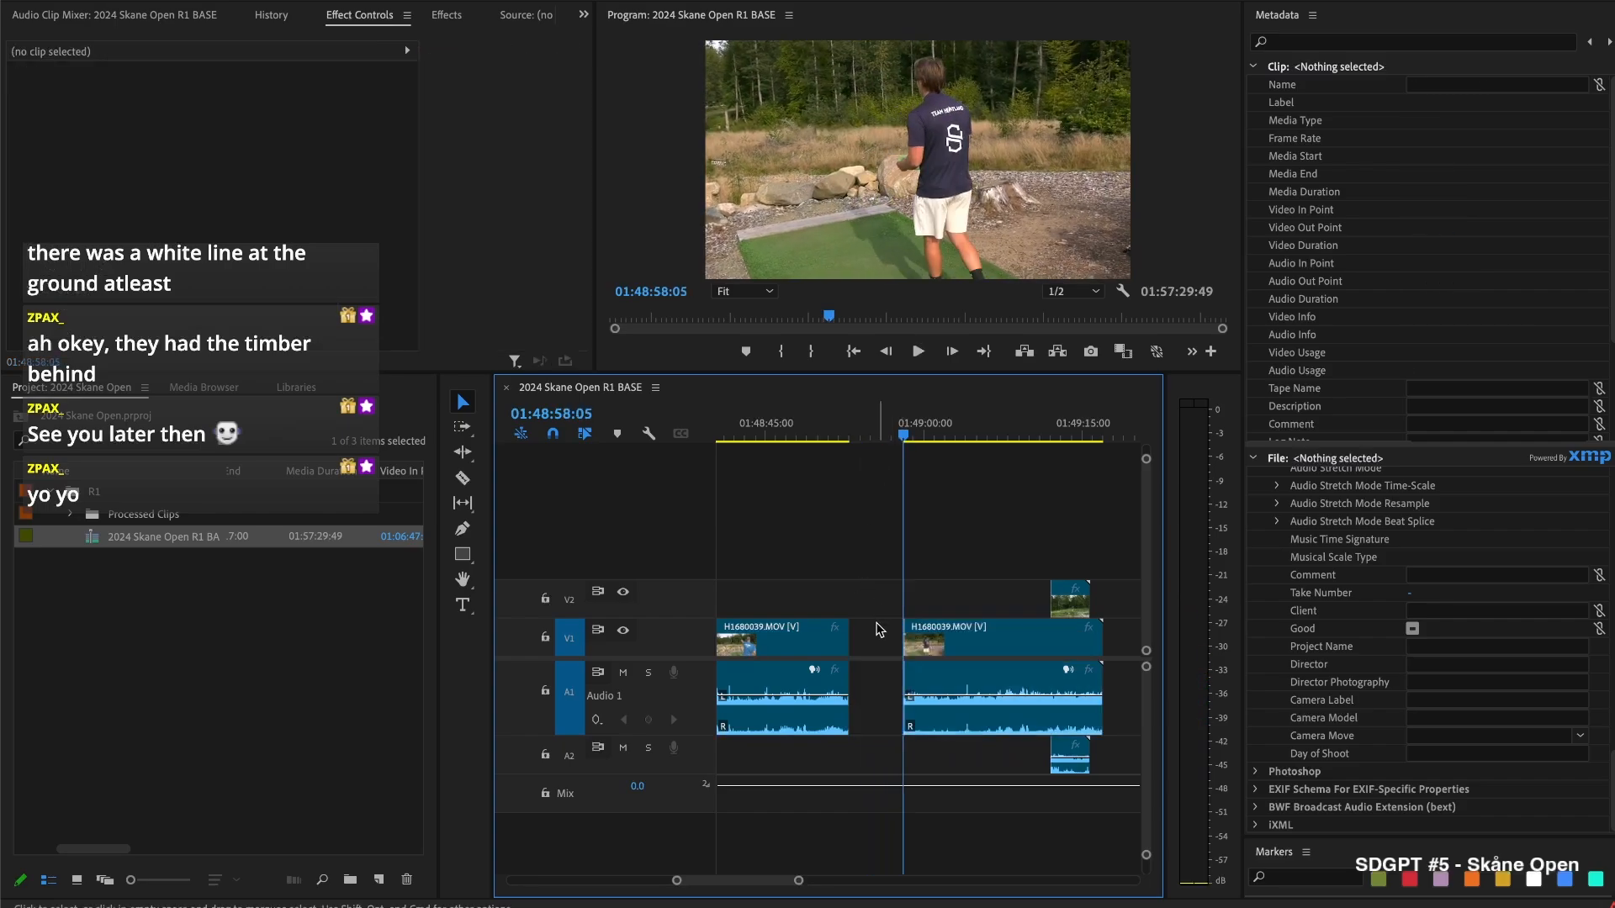
key(BackSpace)
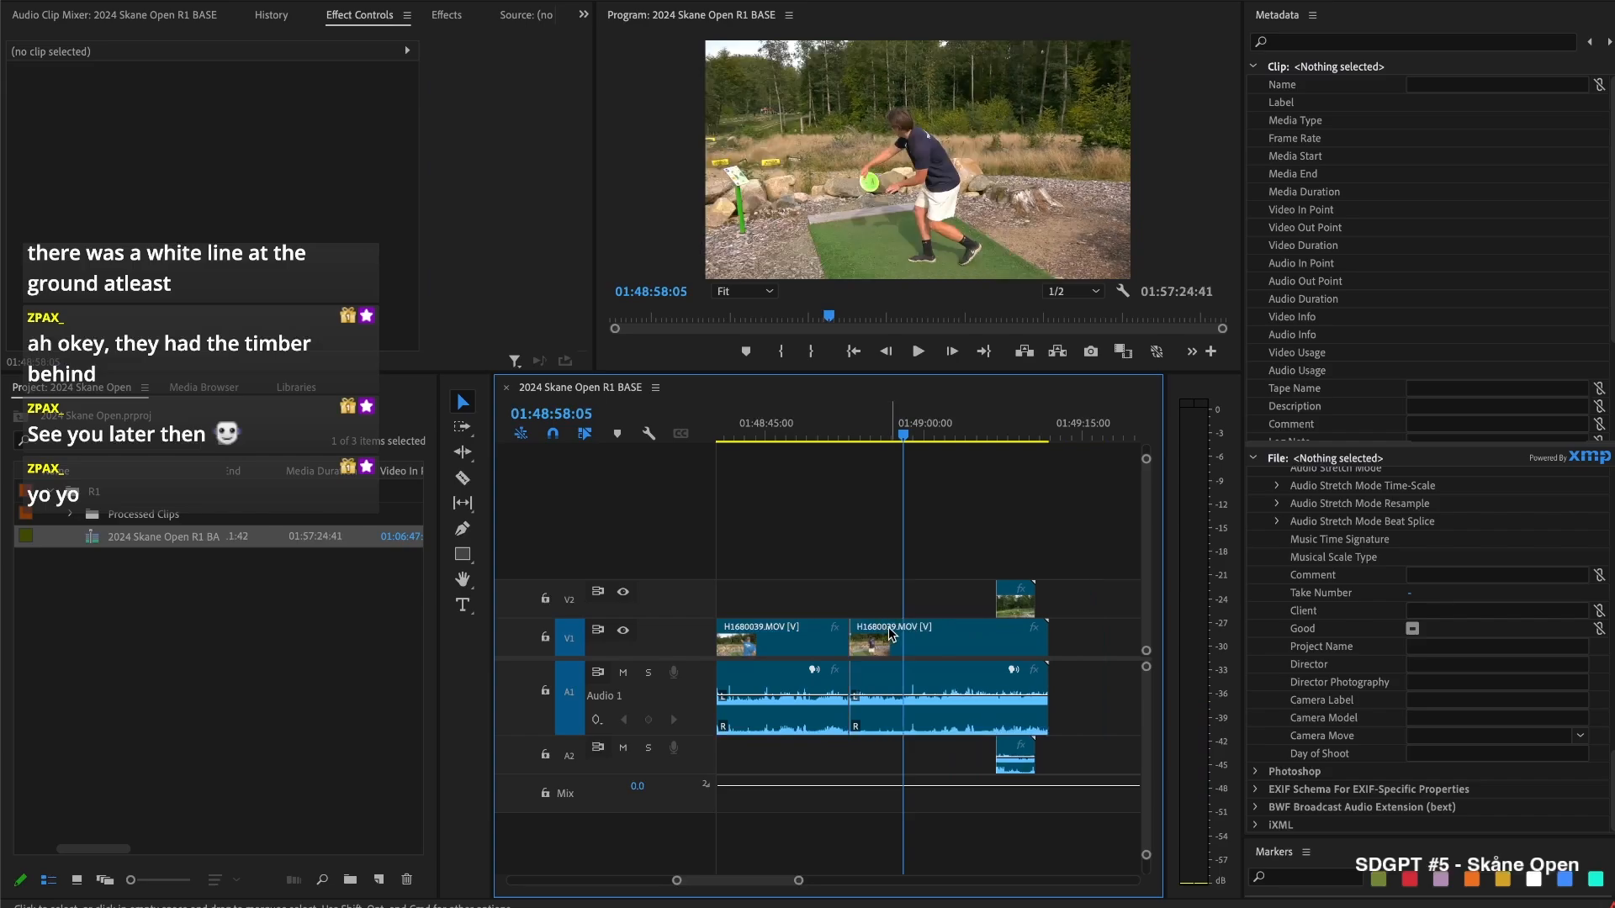
Play the next throw and extend the start of the 01670031 clip above it back to 01:49:04:23
key(Up)
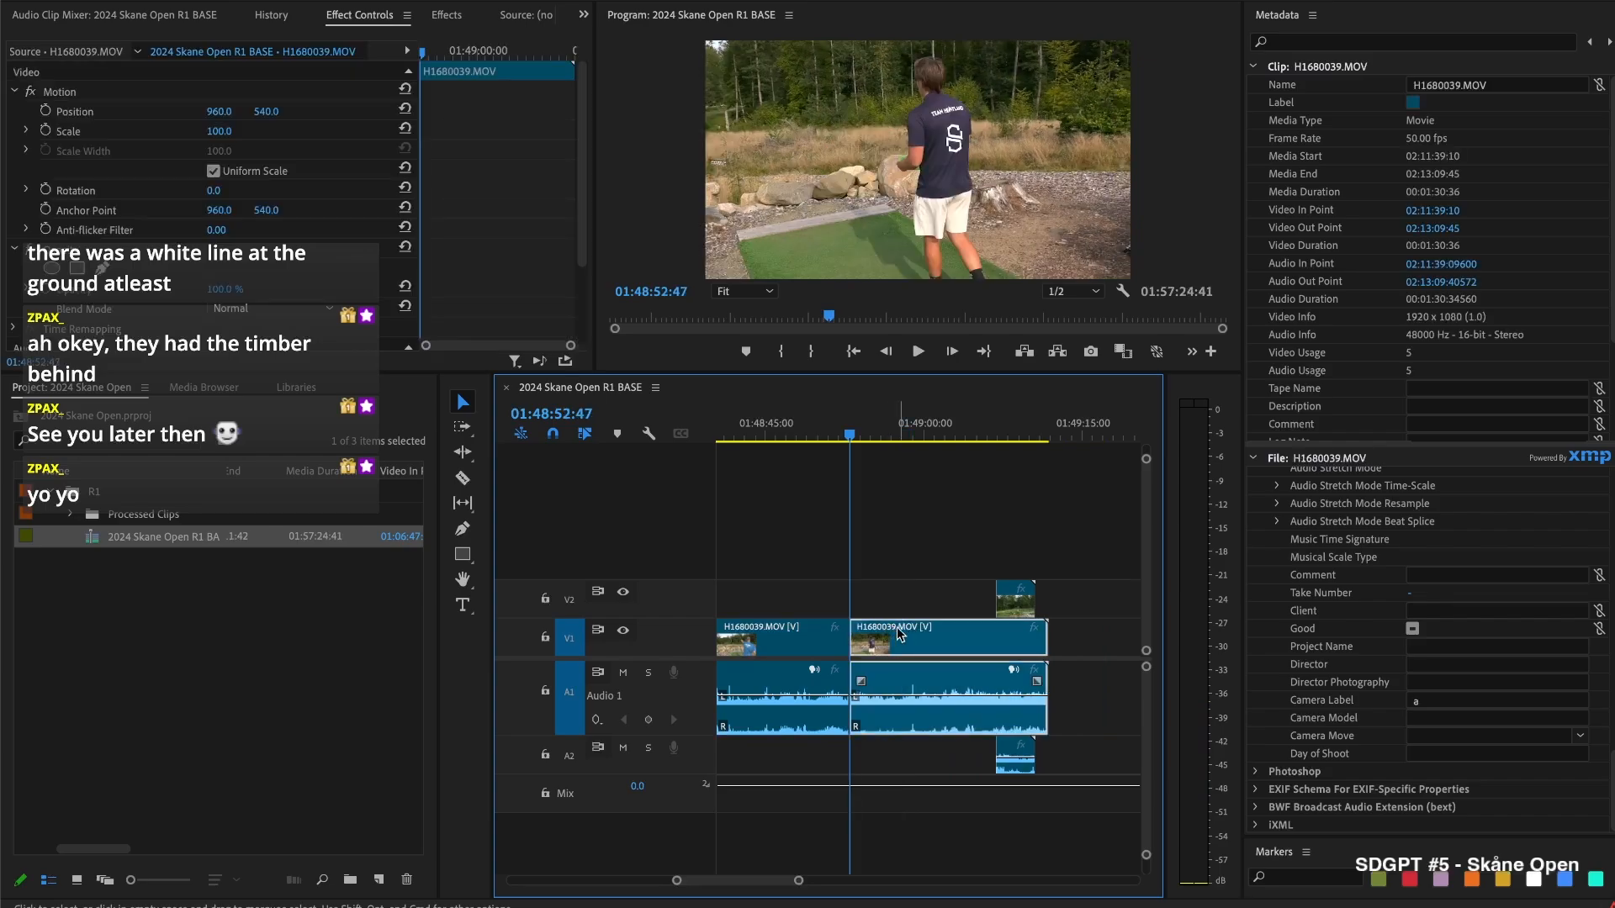
click(936, 525)
key(space)
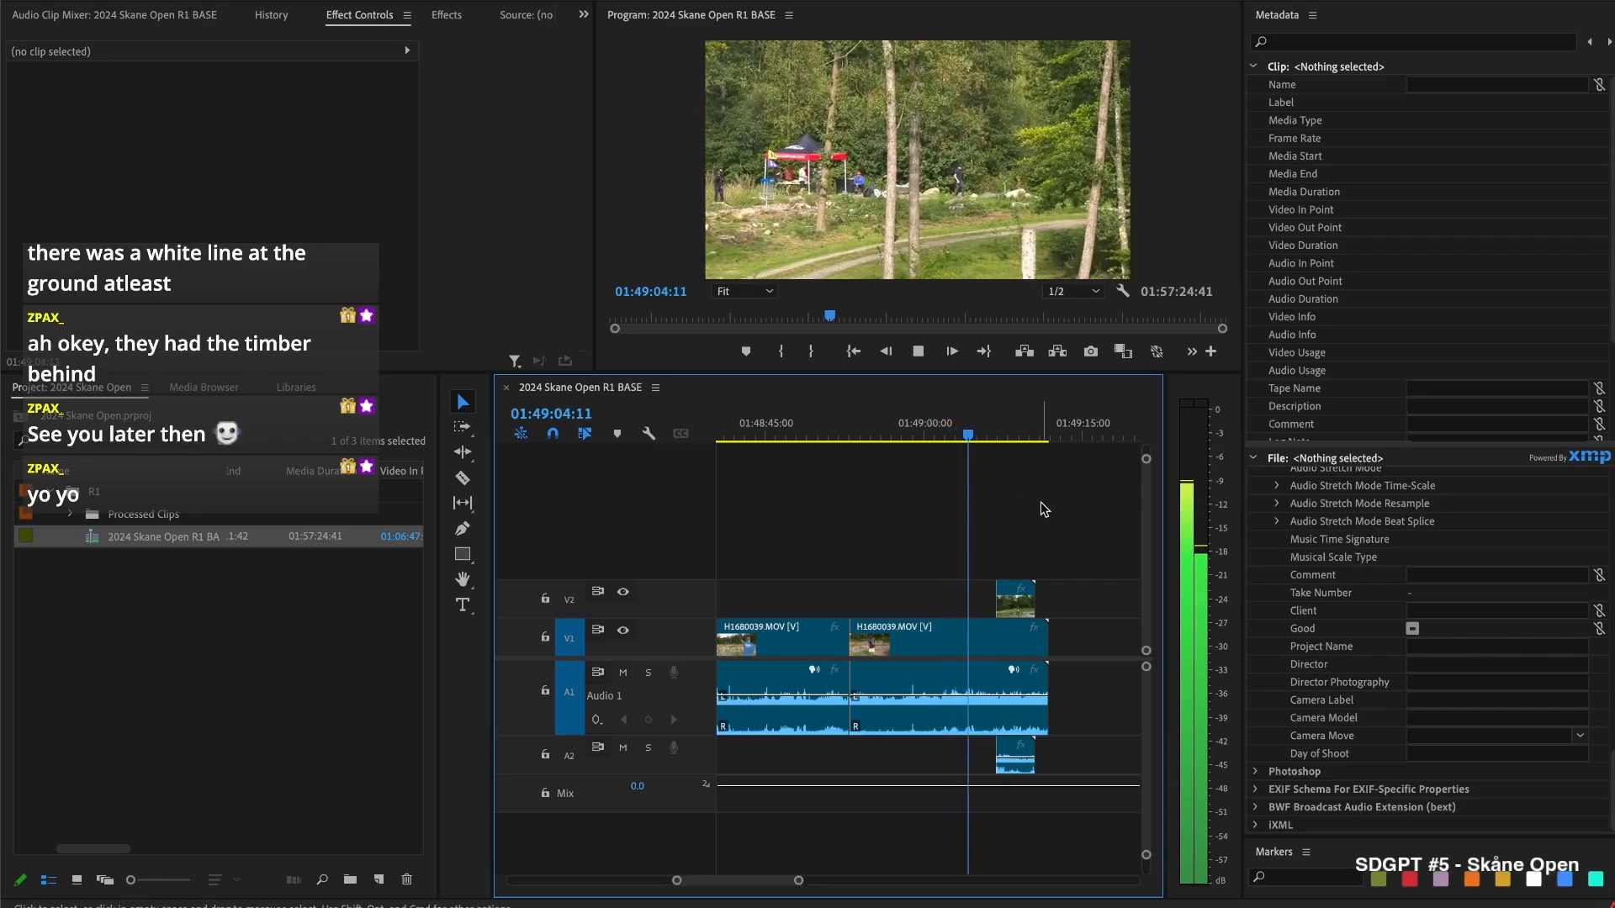
click(1005, 626)
drag(984, 603, 971, 603)
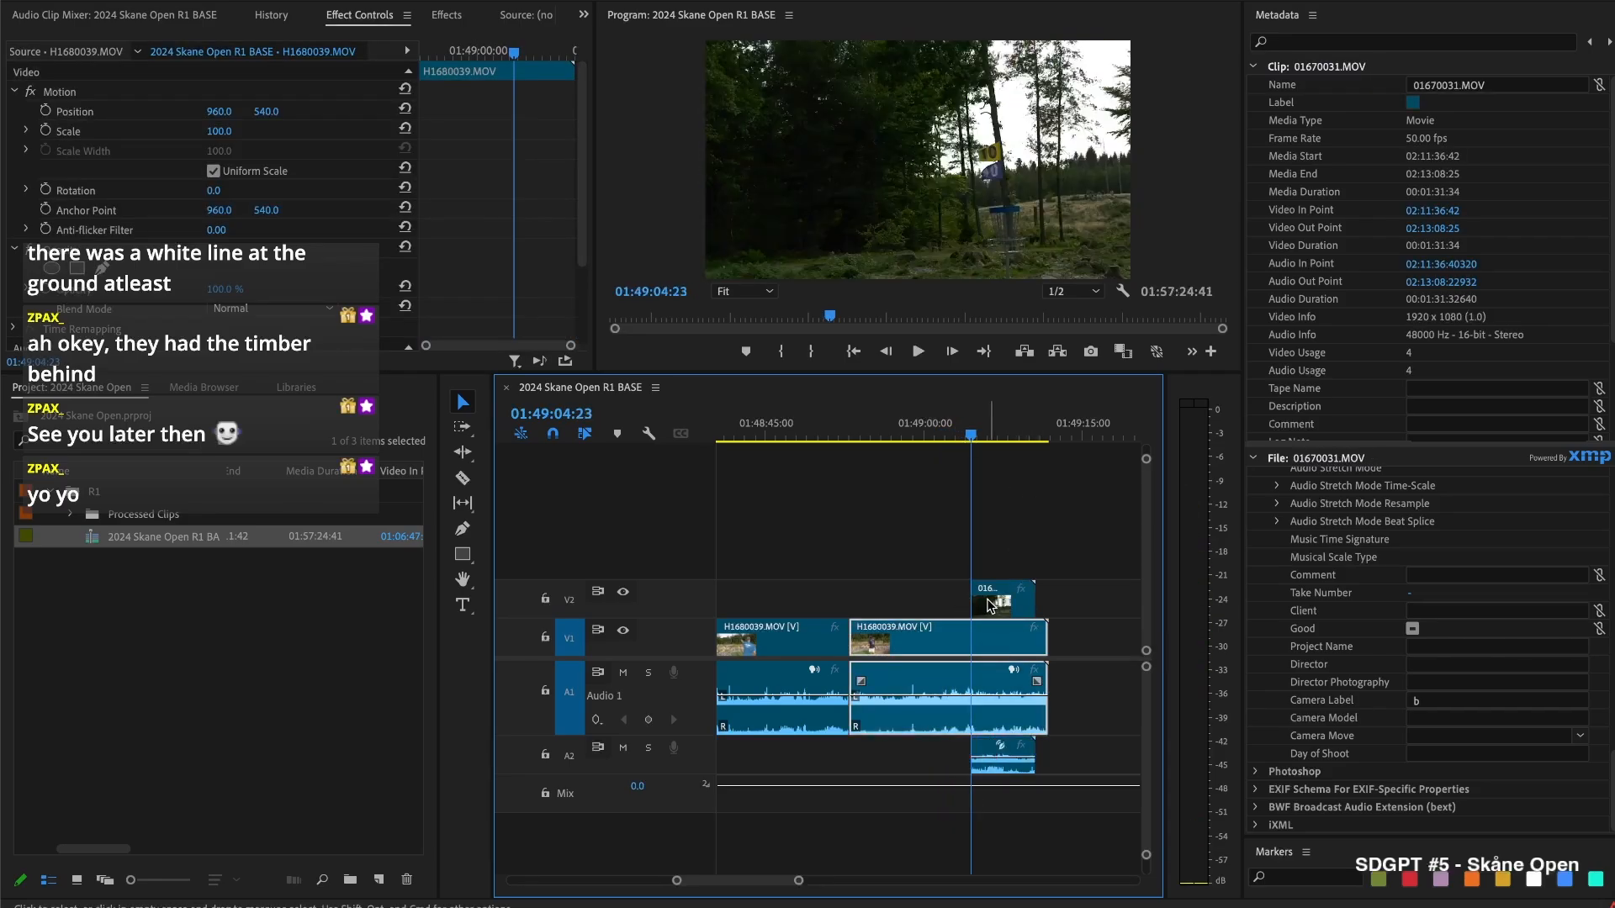
Play to the disc's landing, cut the throw's clips on all tracks at 01:49:10:08 and remove the part after the cut
key(space)
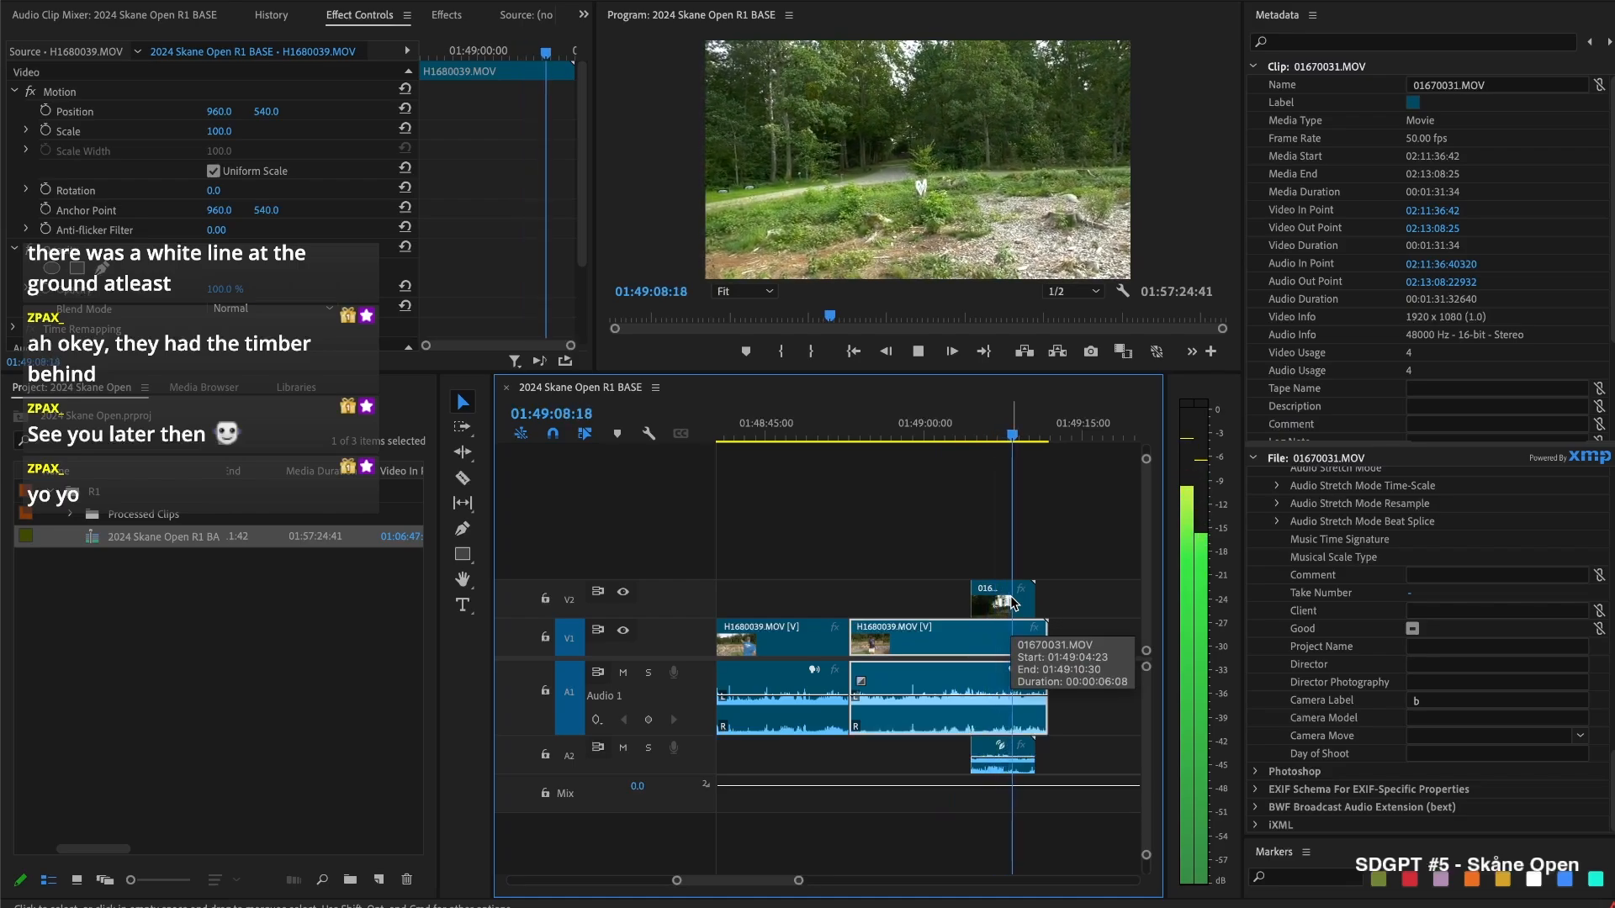
key(space)
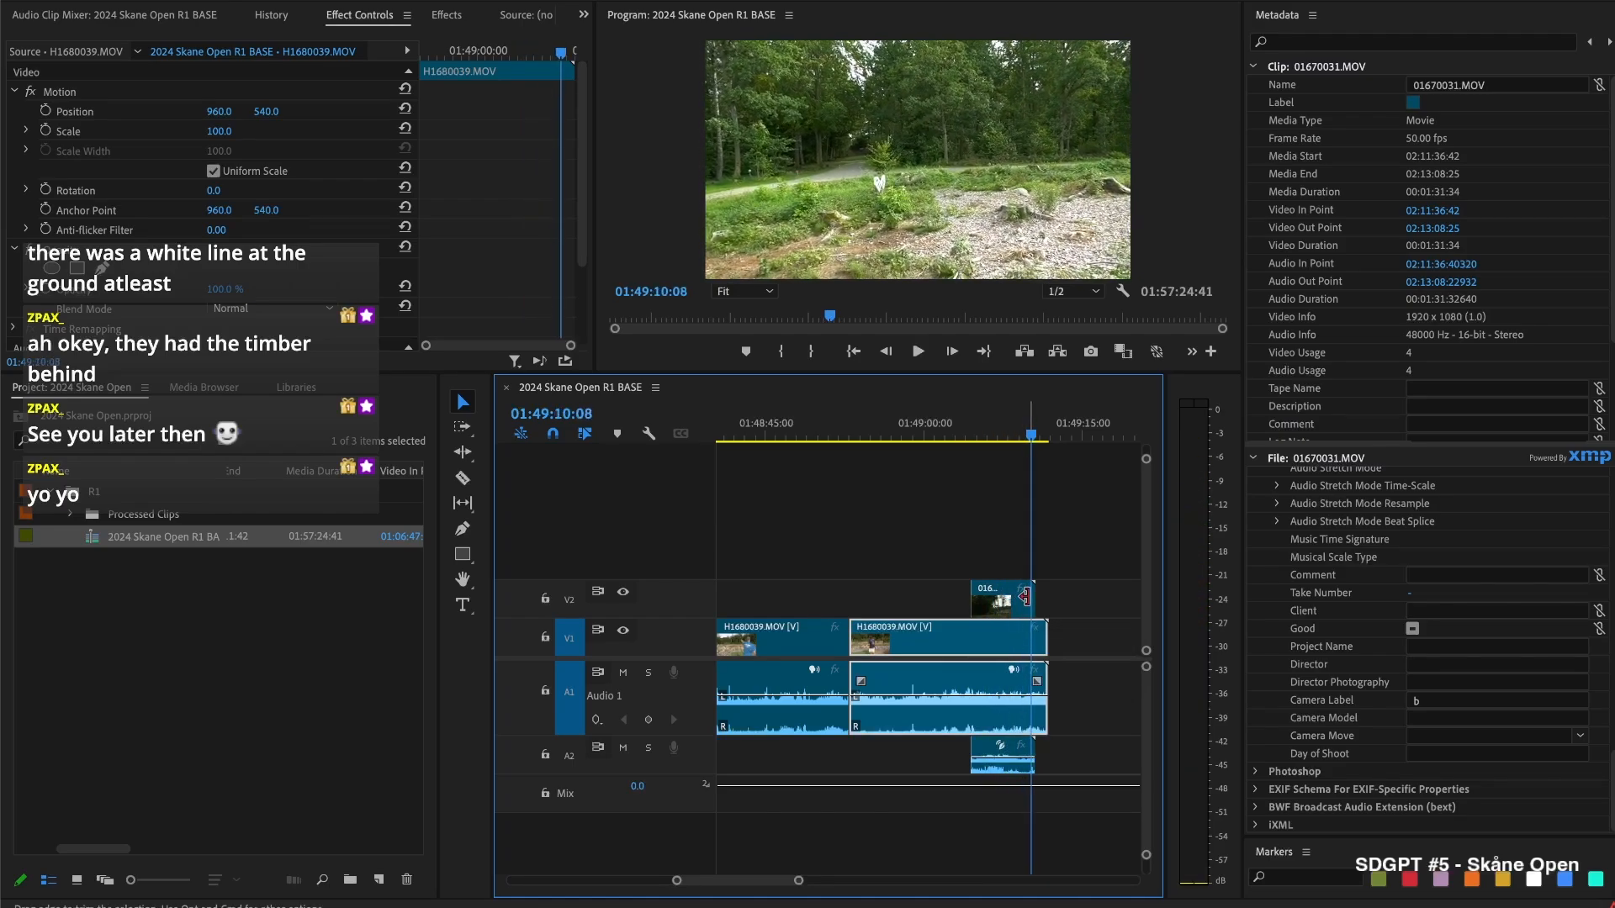
key(super+k)
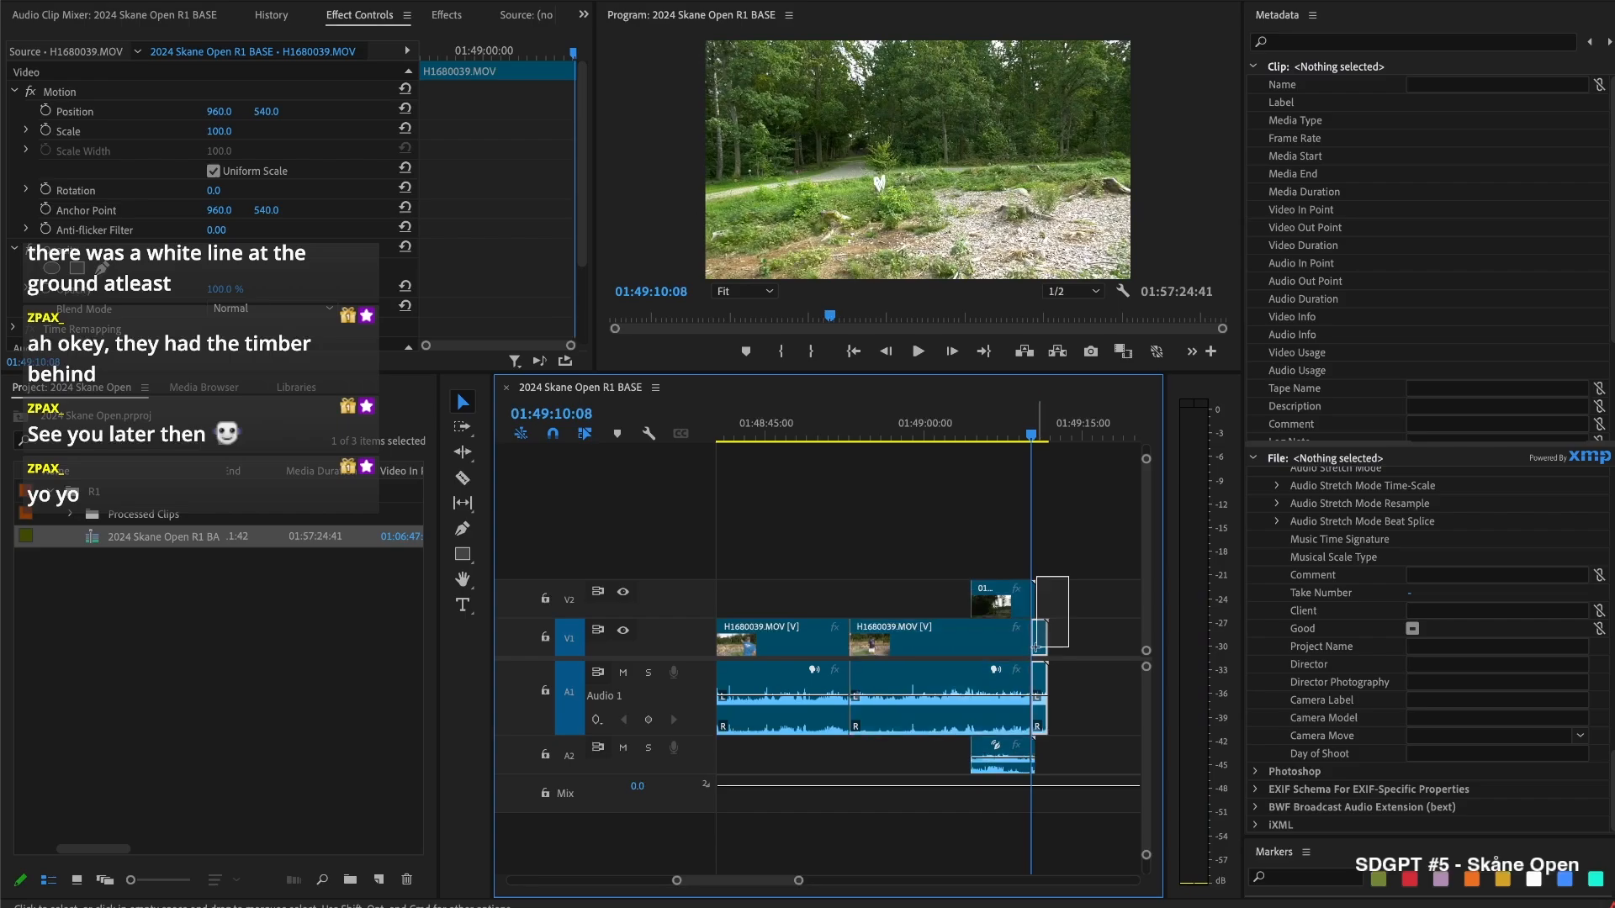
click(1036, 652)
key(Delete)
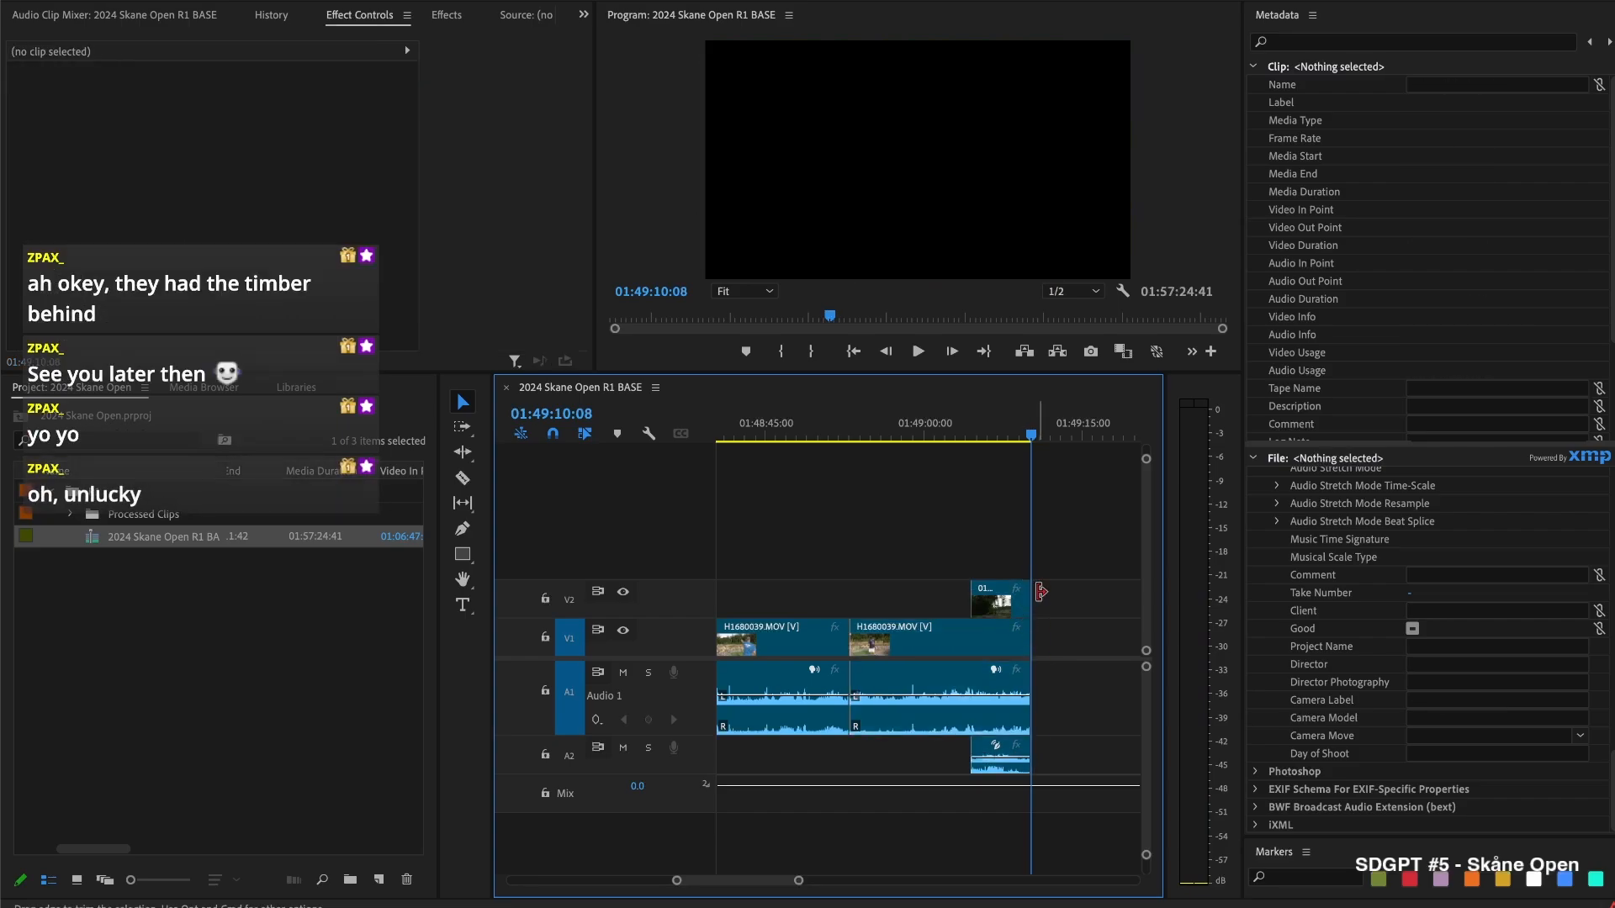
Shorten the throw's ending by cutting all tracks at 01:49:09:25 and deleting the pieces after the cut
key(j)
key(k)
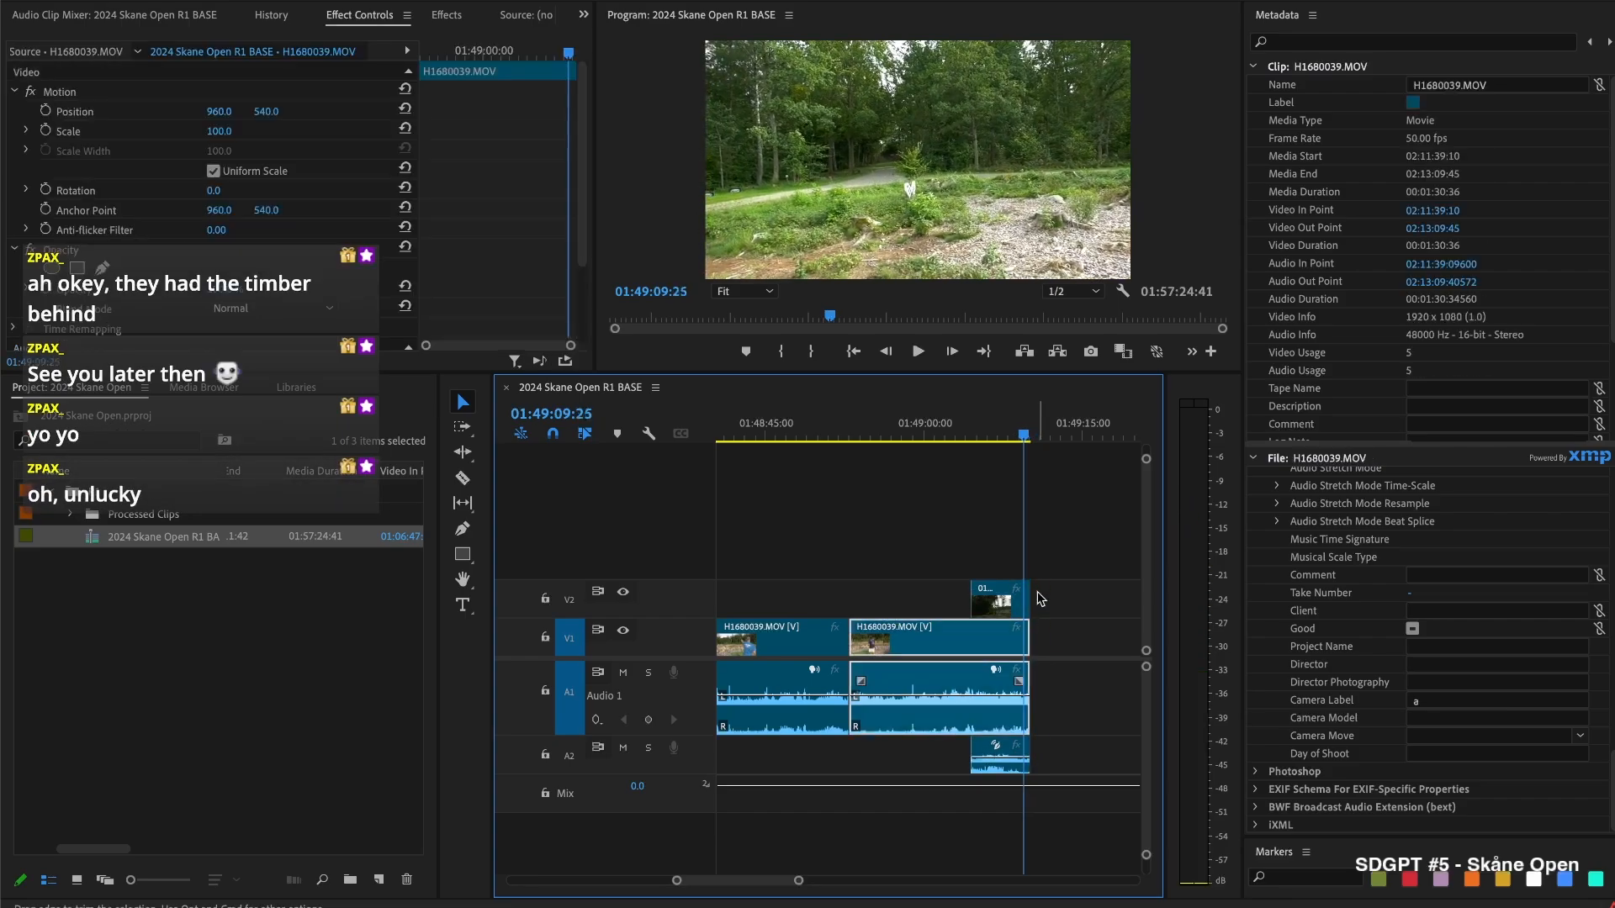
key(super+shift+k)
drag(1048, 582, 1028, 644)
key(Delete)
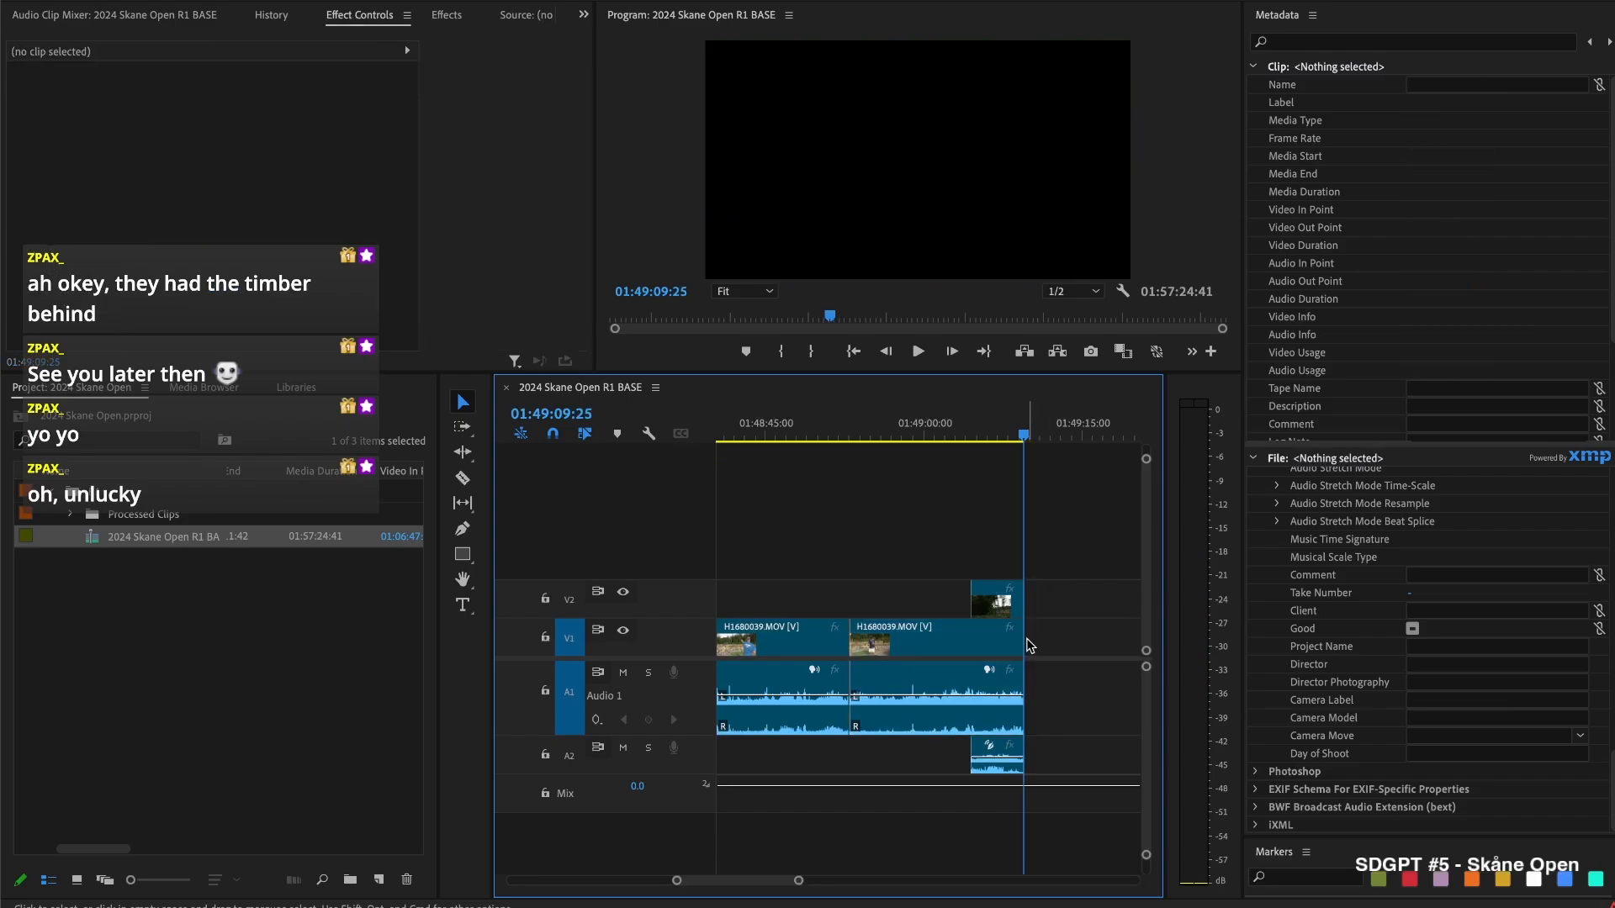
Trim the start of the 01670032 clip above H1680040 to near its end and close the gap after 01:49:09:25
scroll(1029, 646, right, 3)
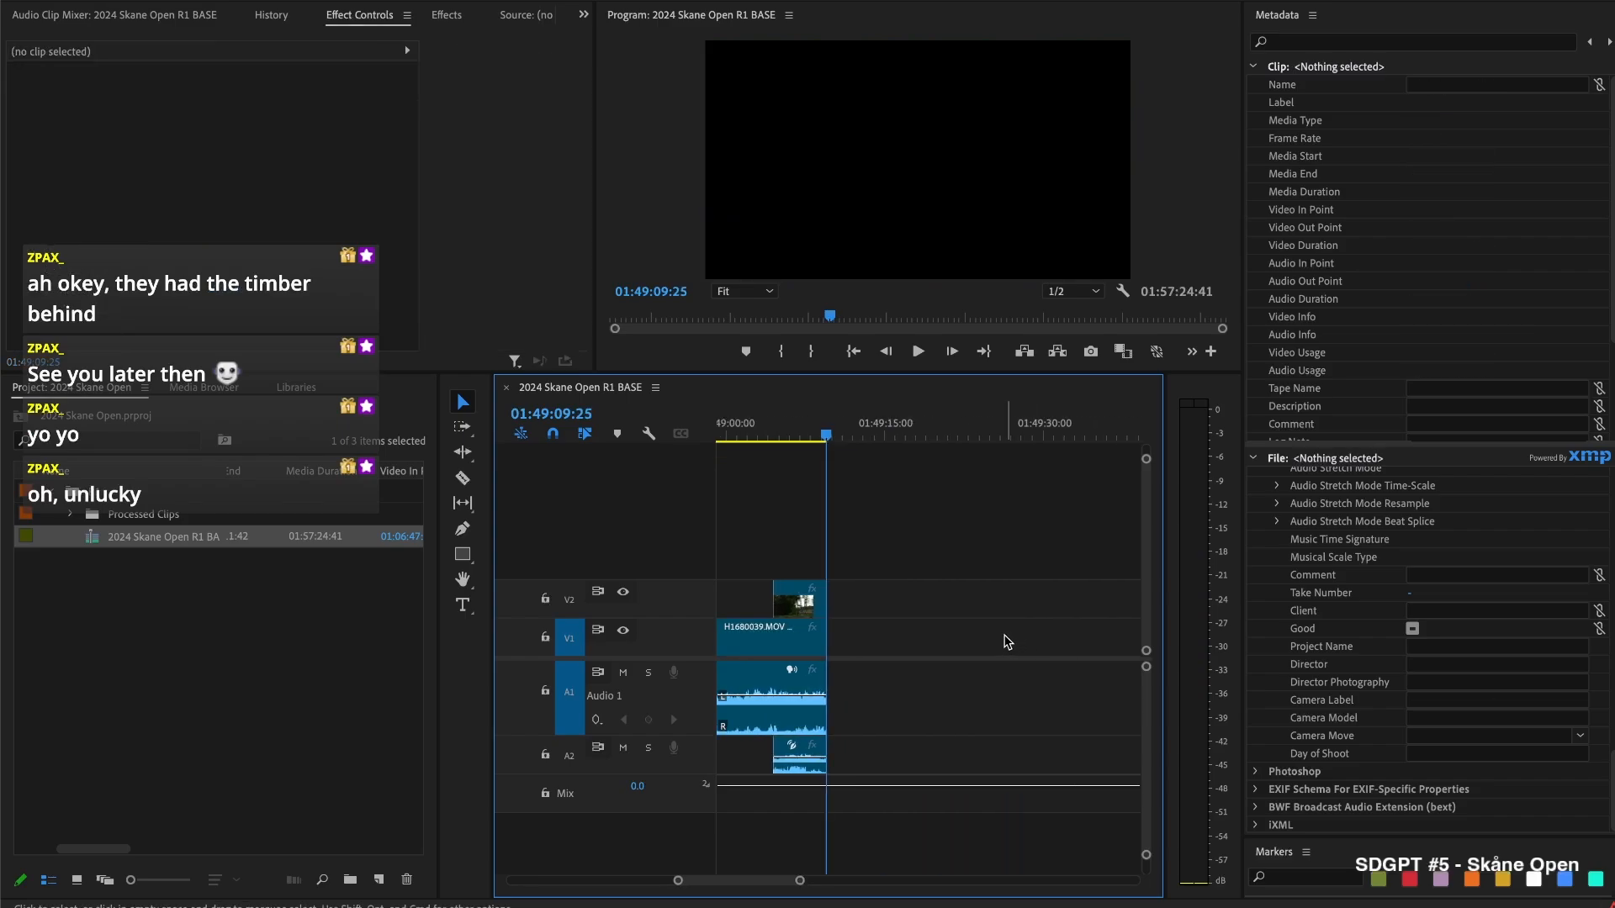
scroll(1004, 636, down, 3)
scroll(990, 642, right, 4)
scroll(883, 630, down, 1)
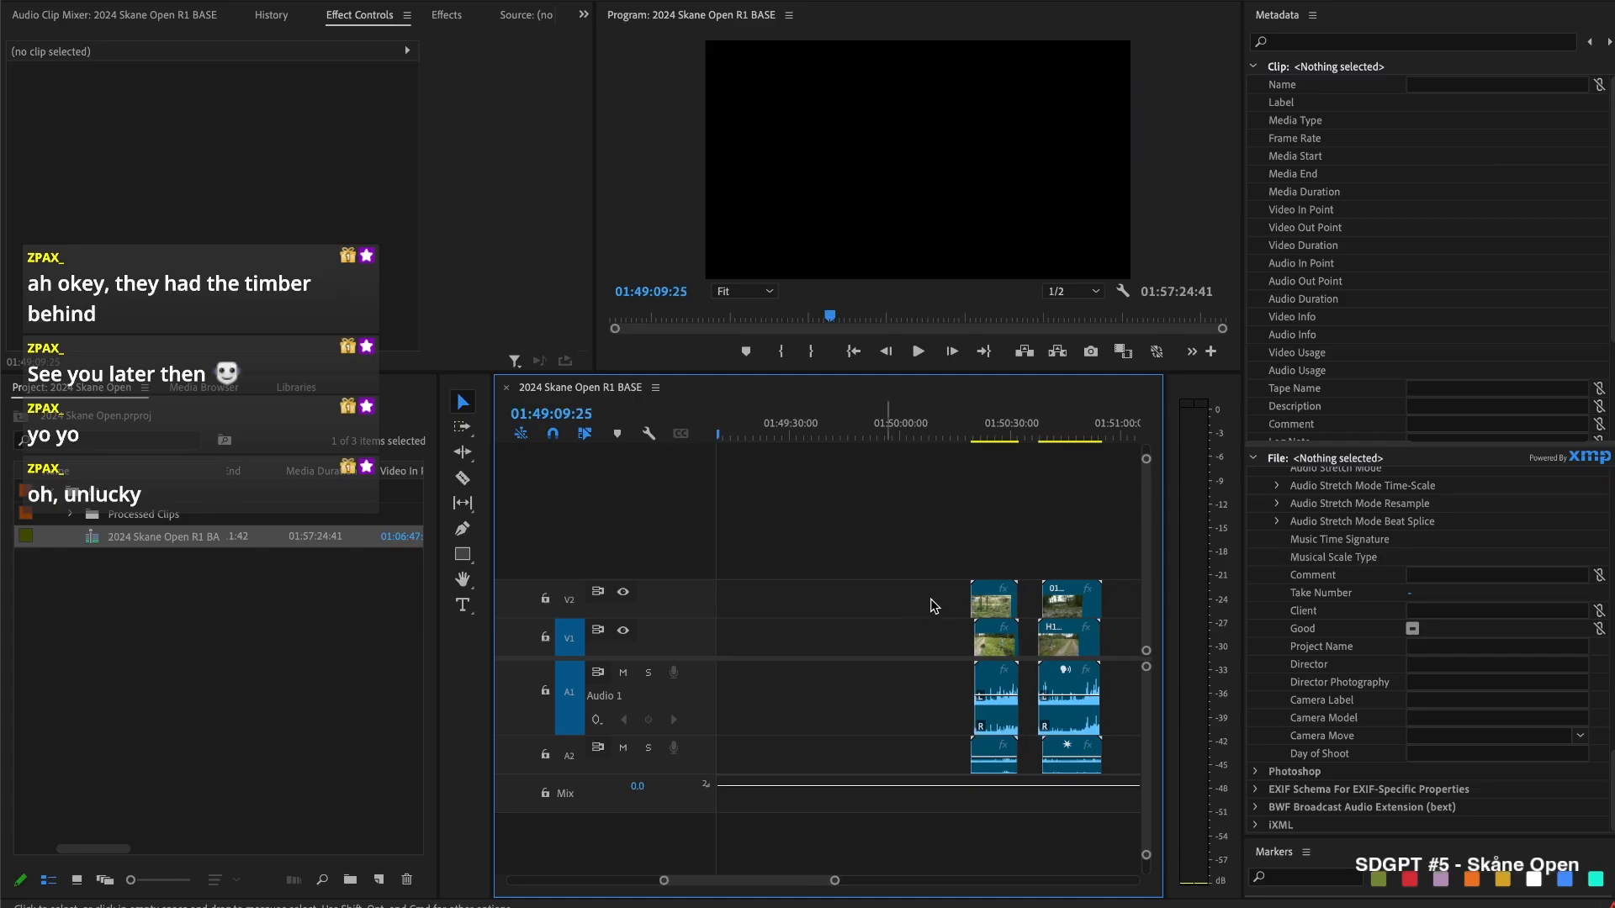
scroll(929, 606, up, 2)
drag(979, 599, 1043, 602)
scroll(1043, 604, left, 5)
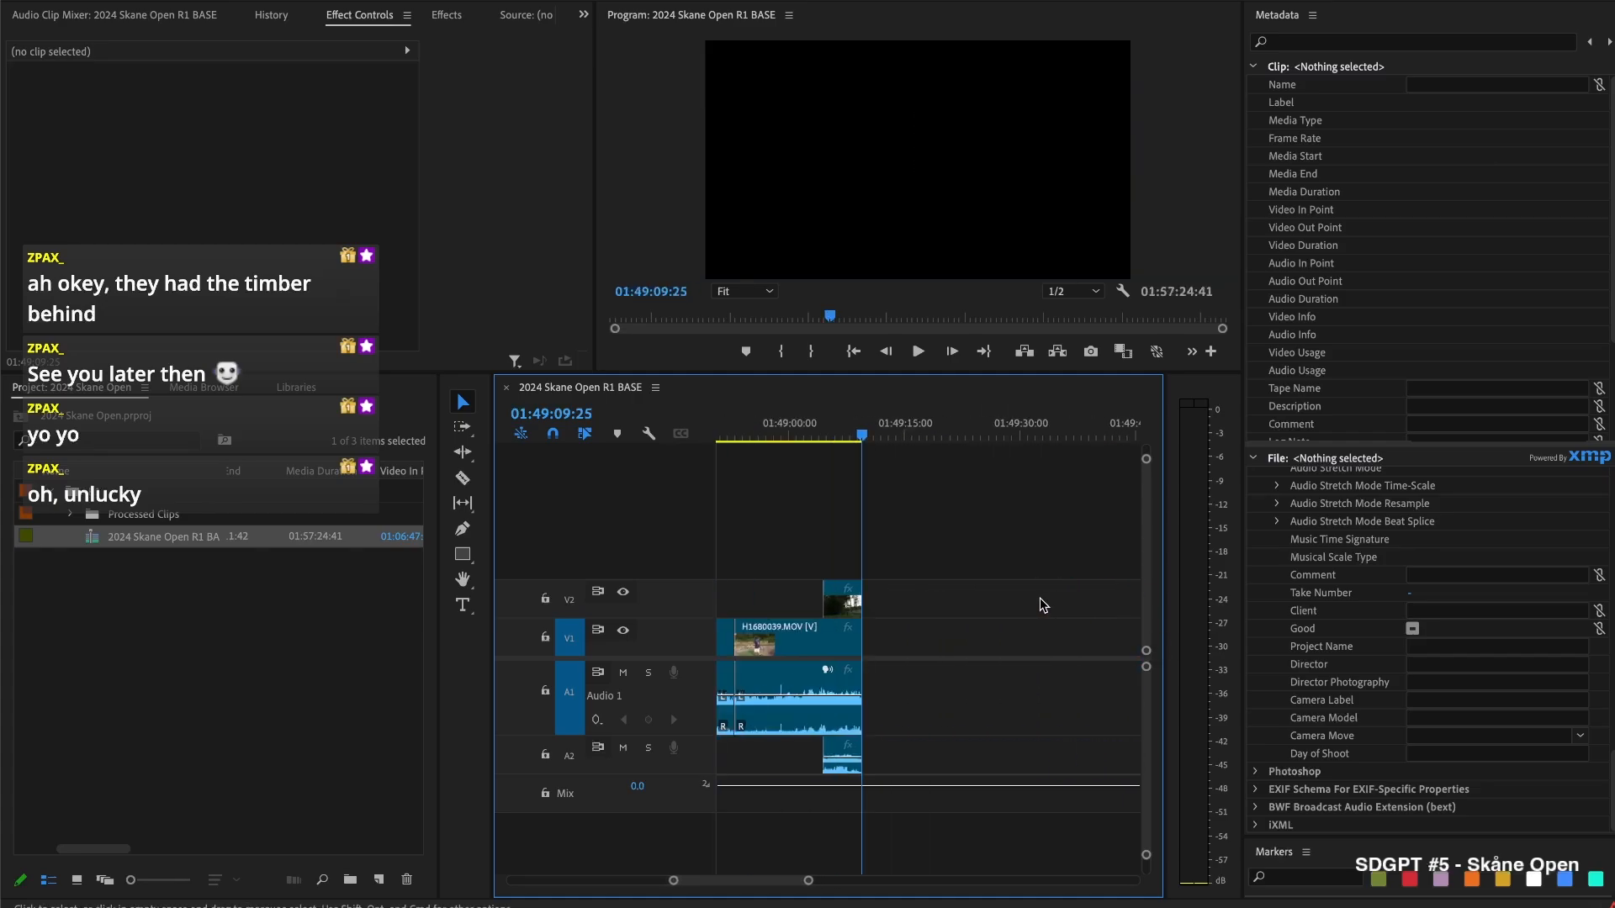
key(space)
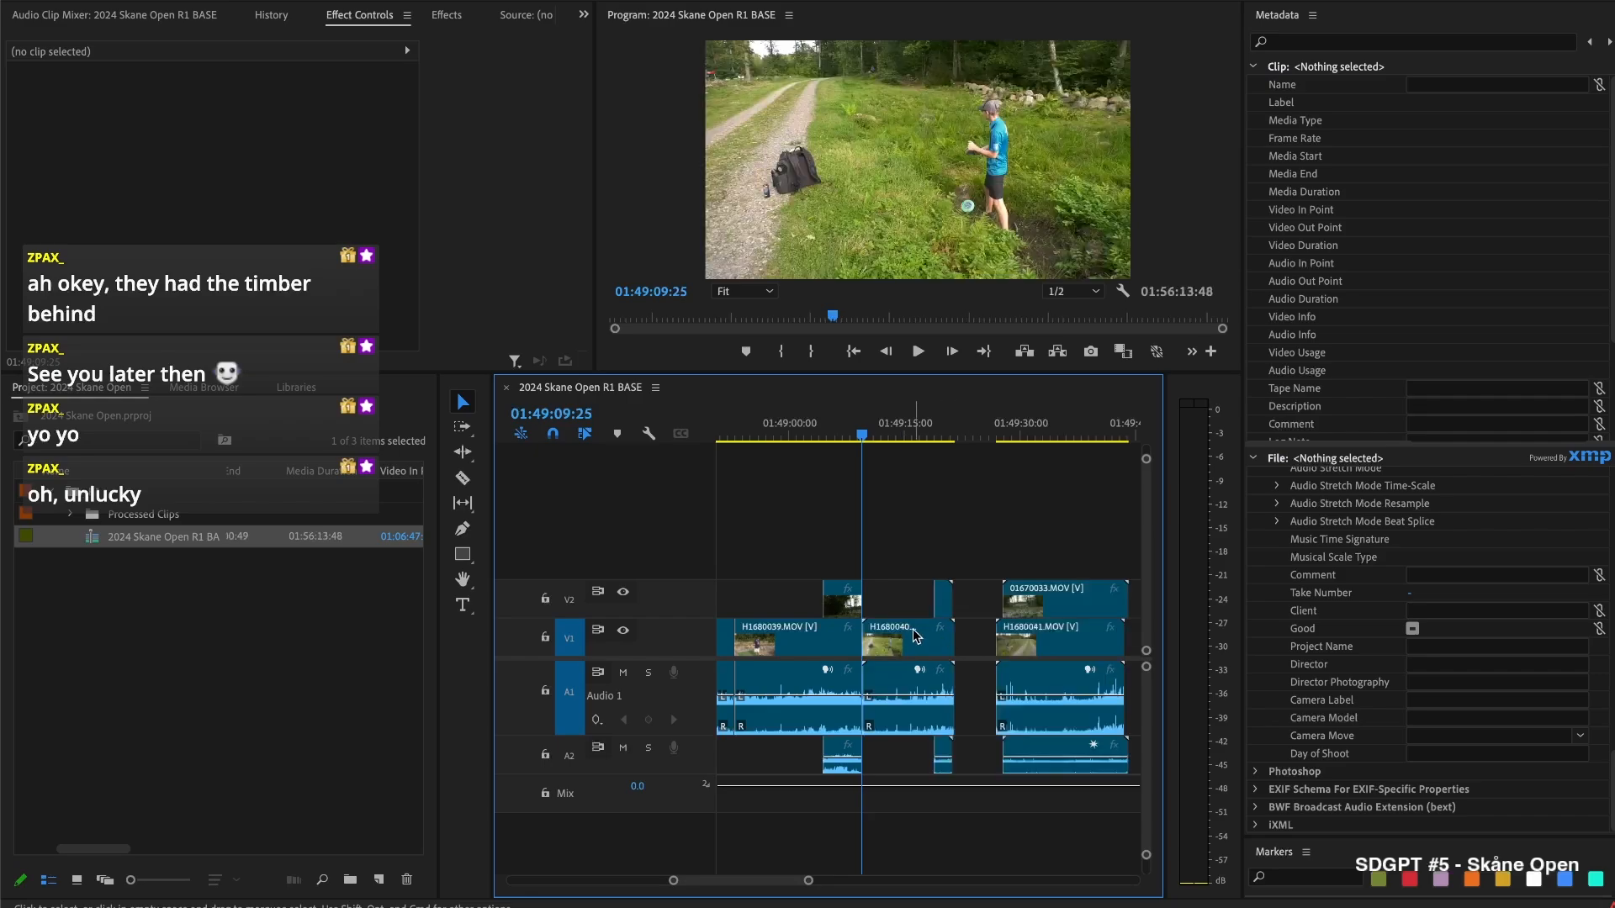
Cut the H1680040 clip at 01:49:11:42, delete the piece before the cut and close the gap to the previous shot
click(904, 640)
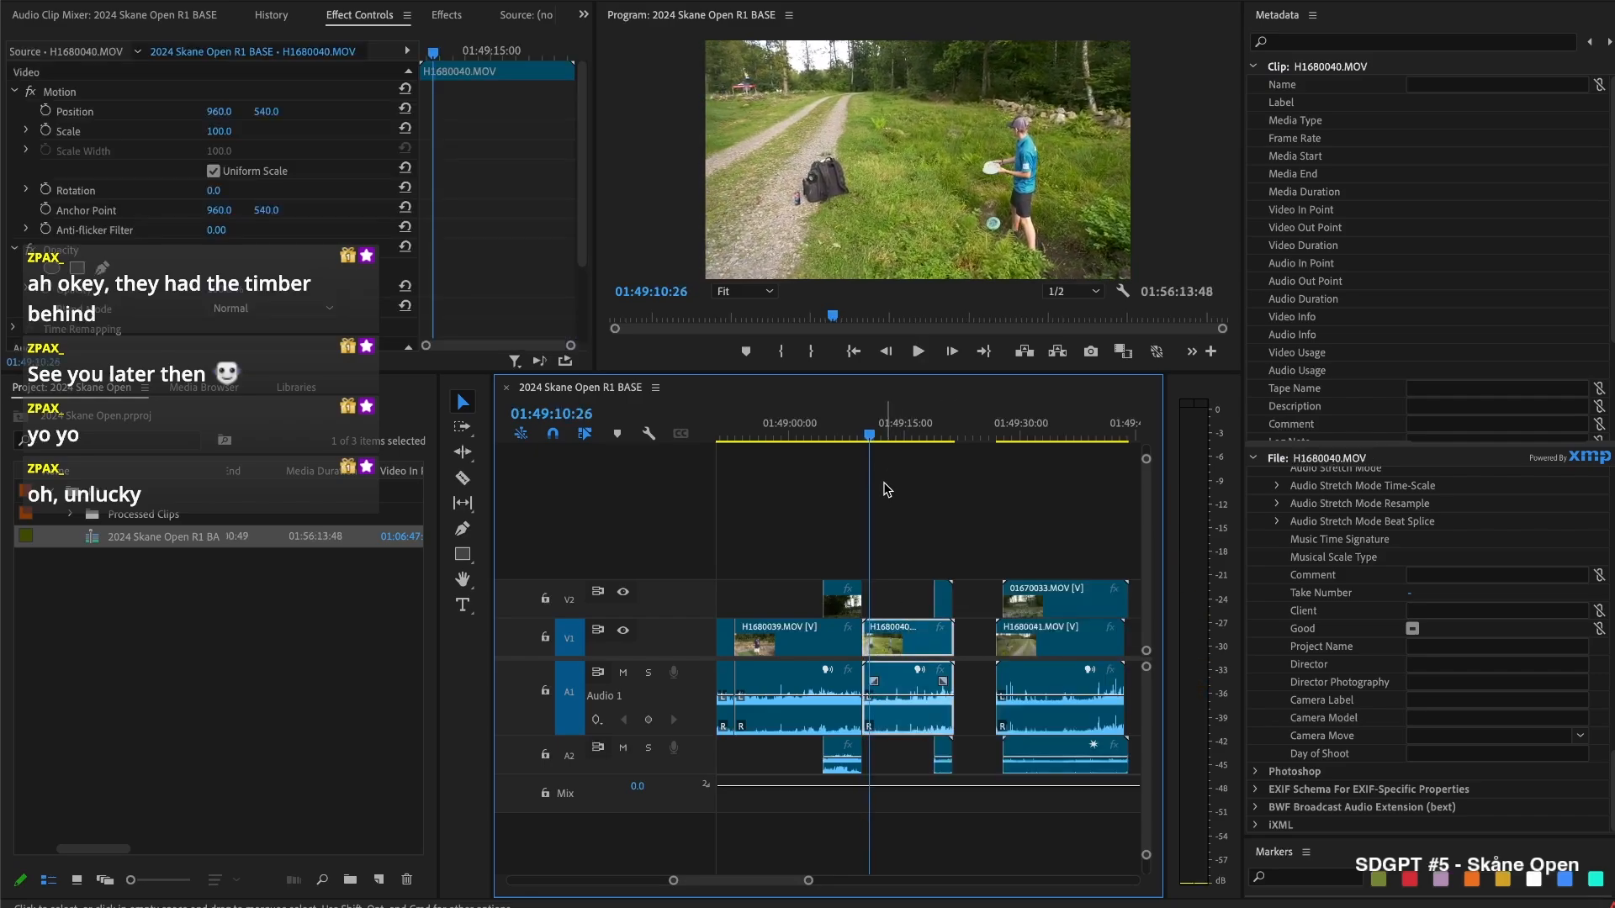
key(space)
click(880, 434)
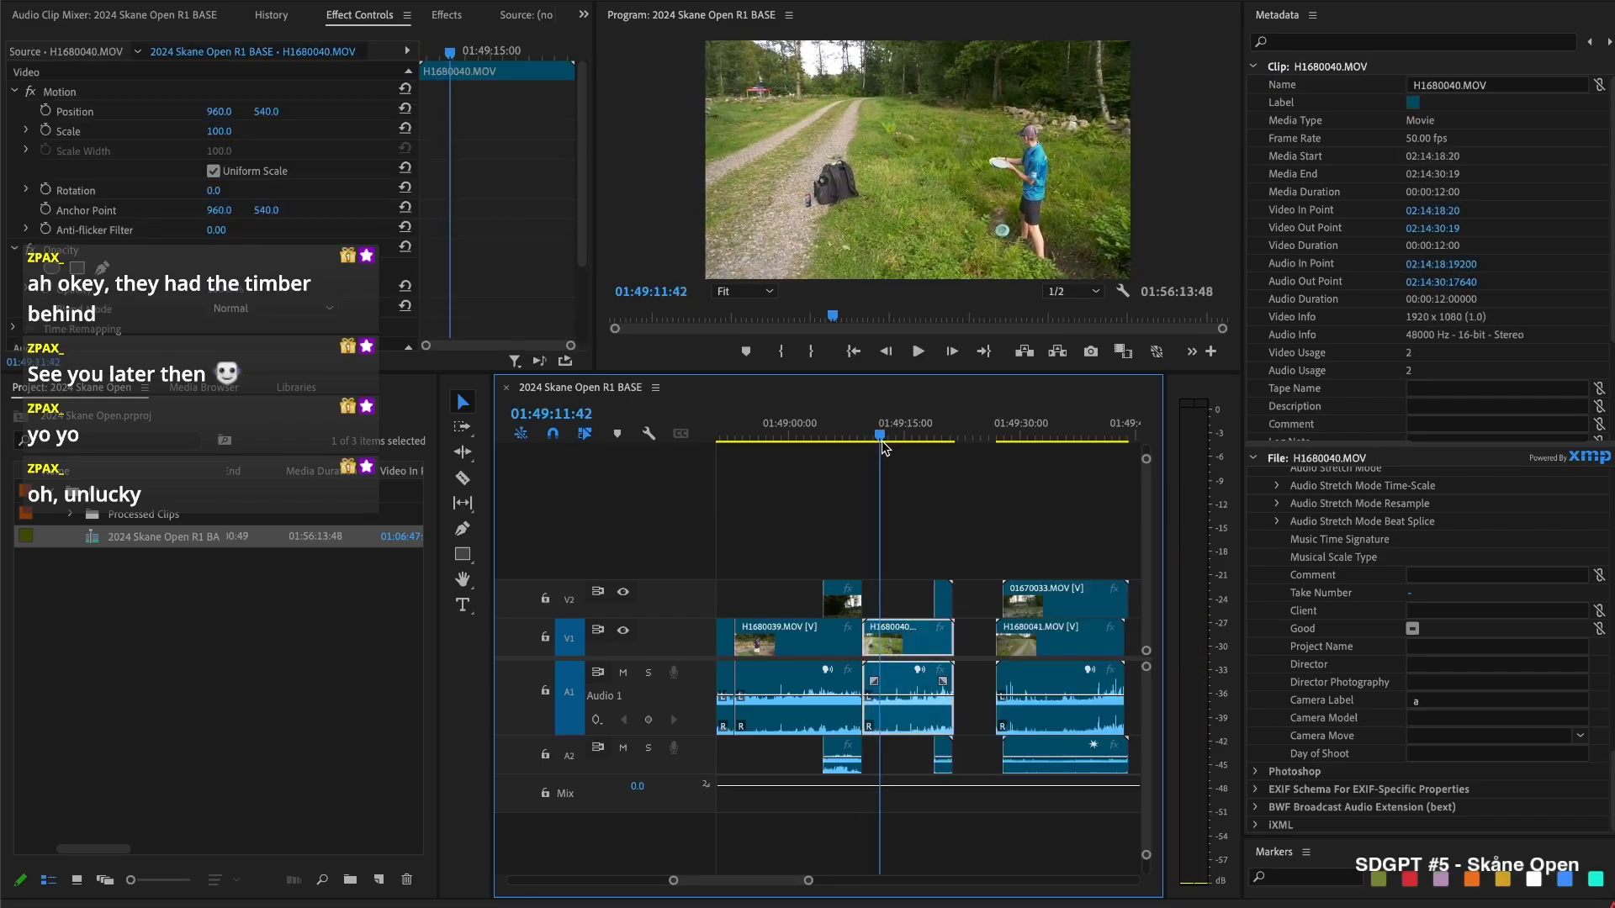
key(super+k)
key(Delete)
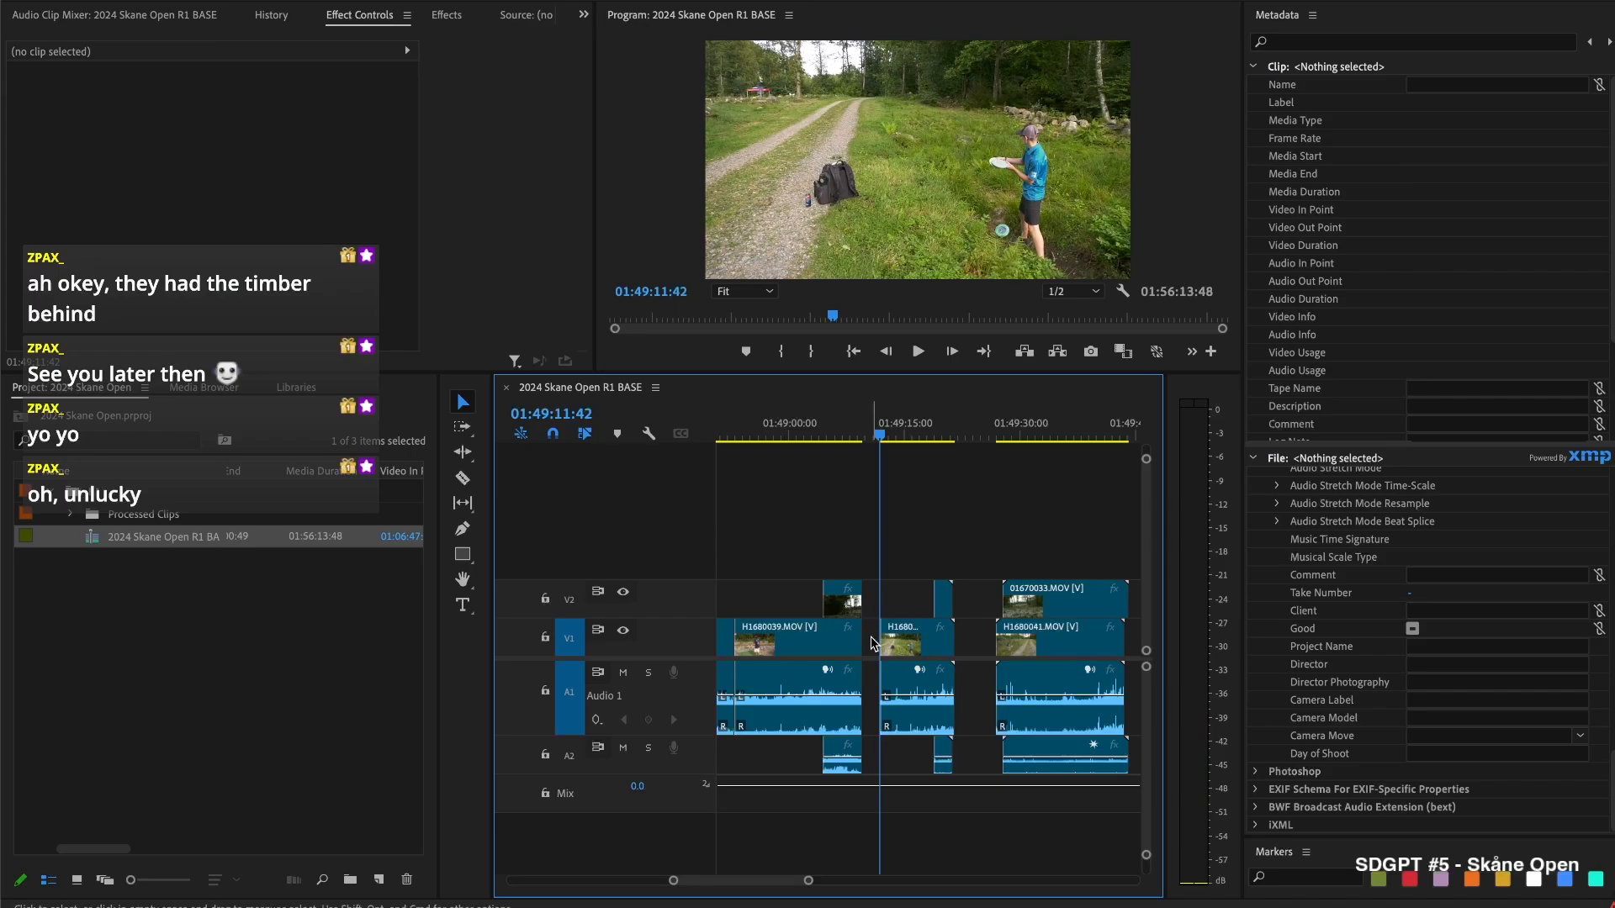
click(871, 643)
key(Delete)
key(Up)
Play the transition into H1680040 and ripple-extend the clip's start slightly earlier, keeping it against the previous shot at 01:49:09:25
click(858, 615)
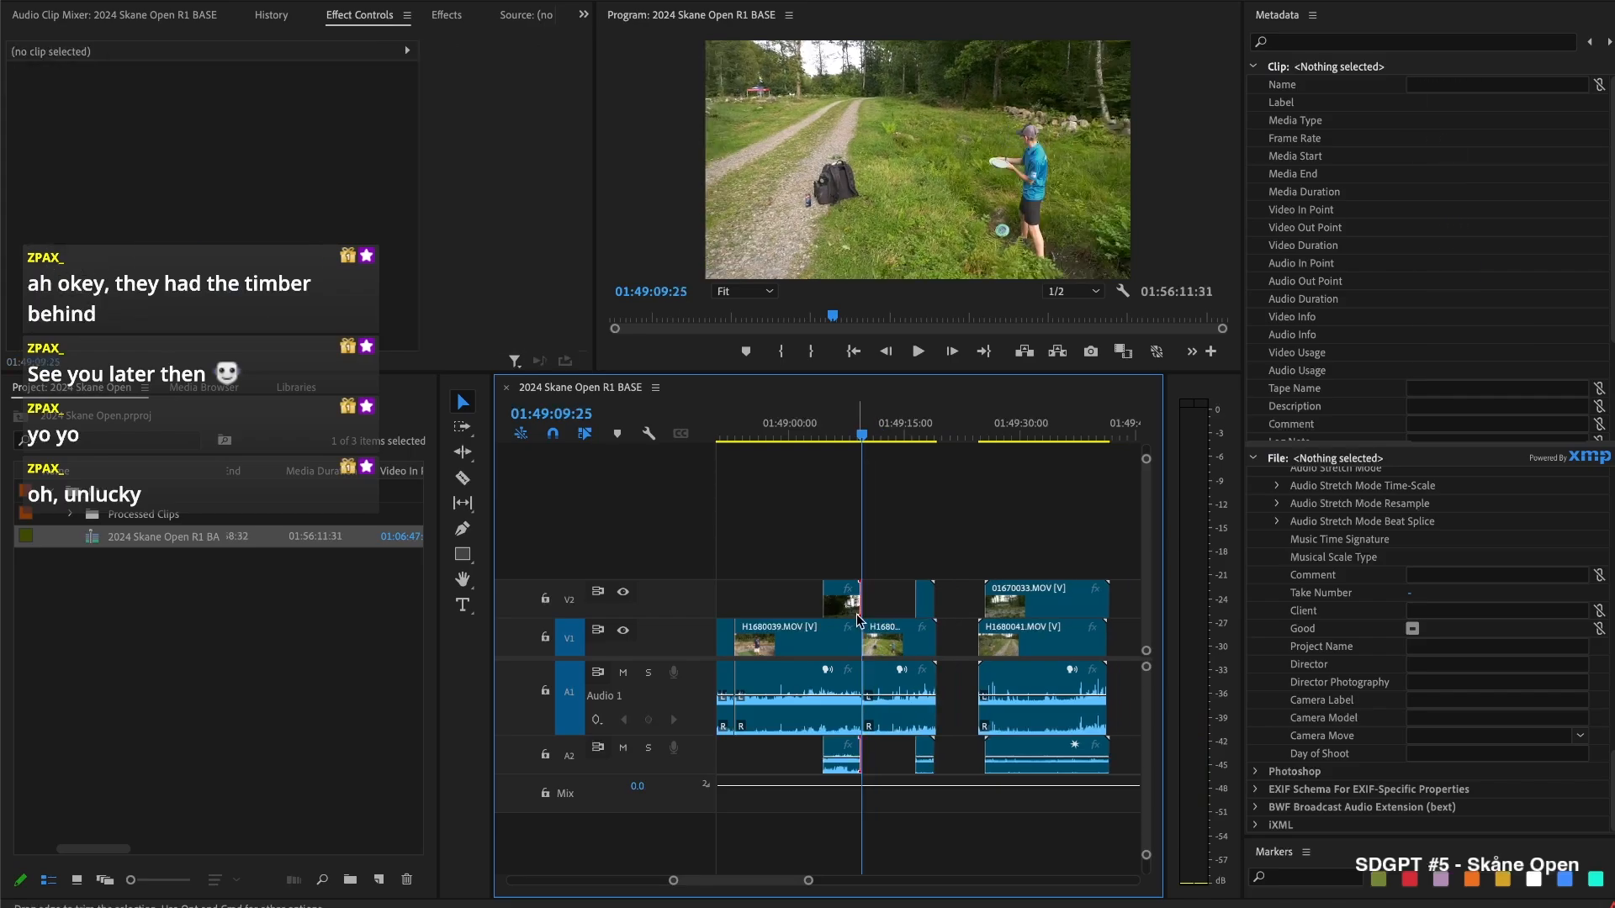
key(space)
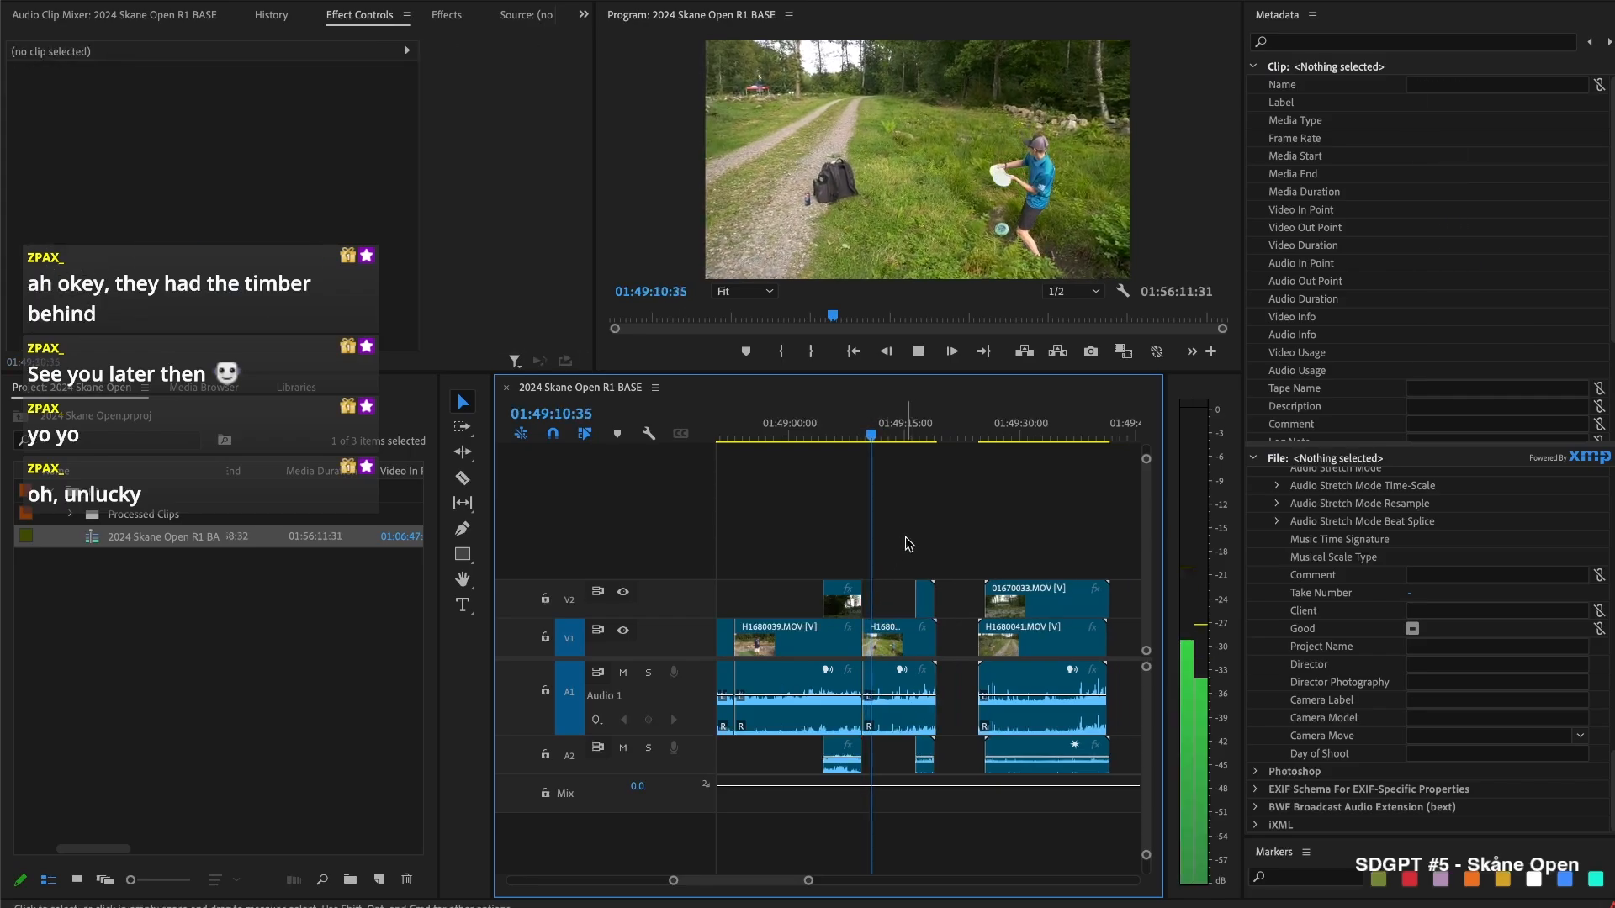
key(space)
scroll(890, 538, up, 3)
key(space)
key(space)
key(a)
click(837, 642)
mouse_move(839, 642)
mouse_down()
mouse_move(853, 644)
mouse_move(817, 639)
mouse_up()
key(v)
click(879, 554)
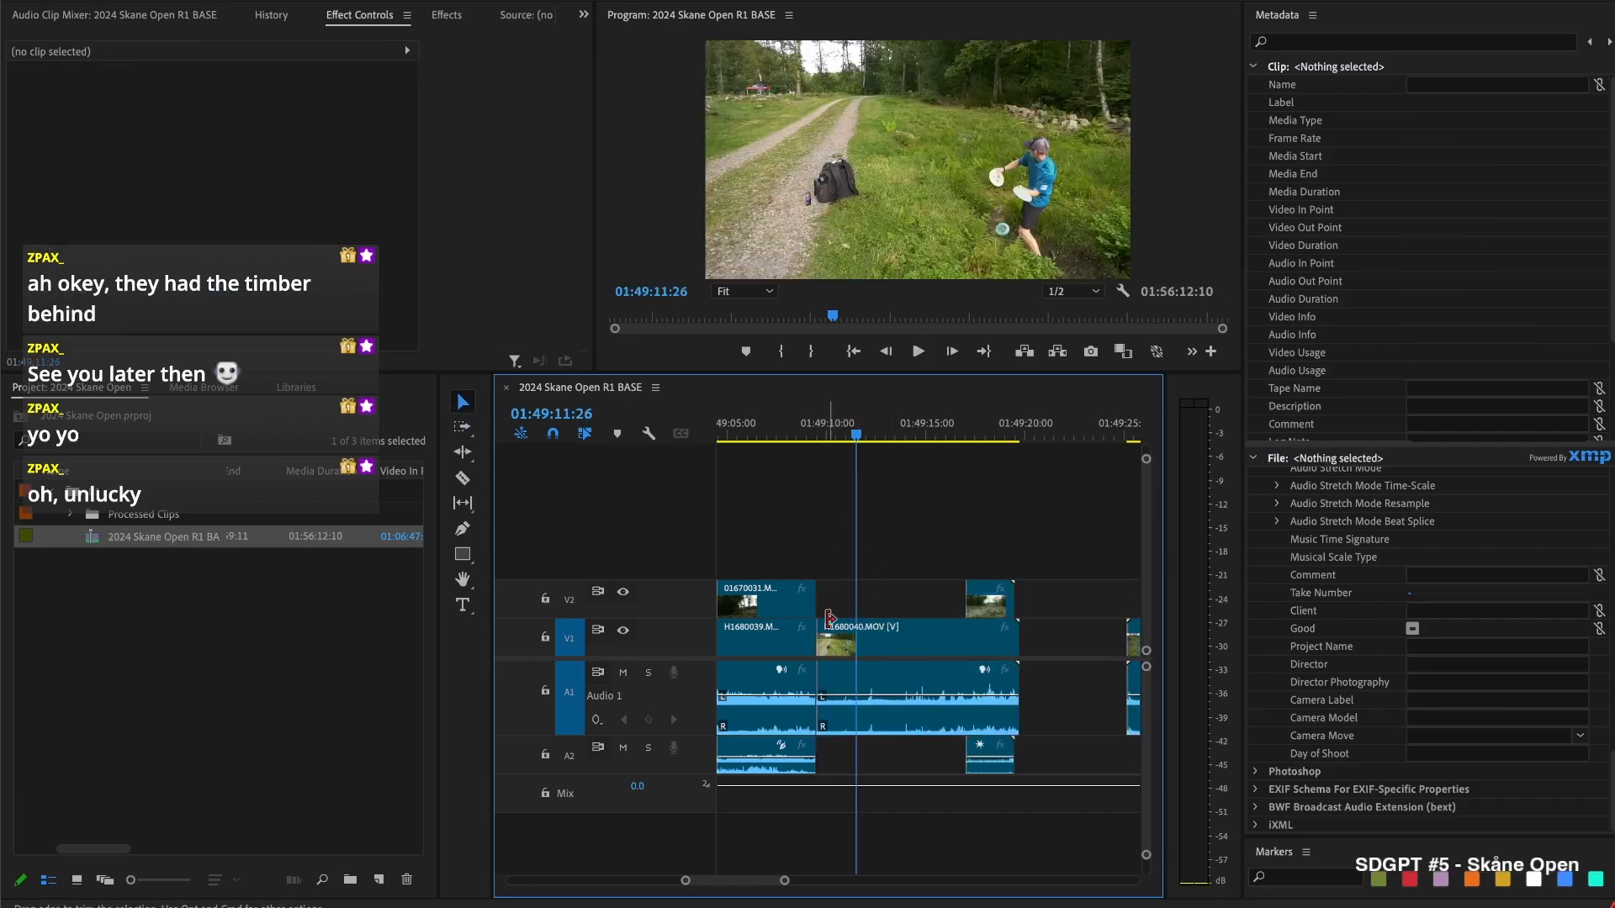
Play the H1680040 throw and extend the start of the 01670032 clip above it back to about 01:49:14:30
click(833, 627)
key(space)
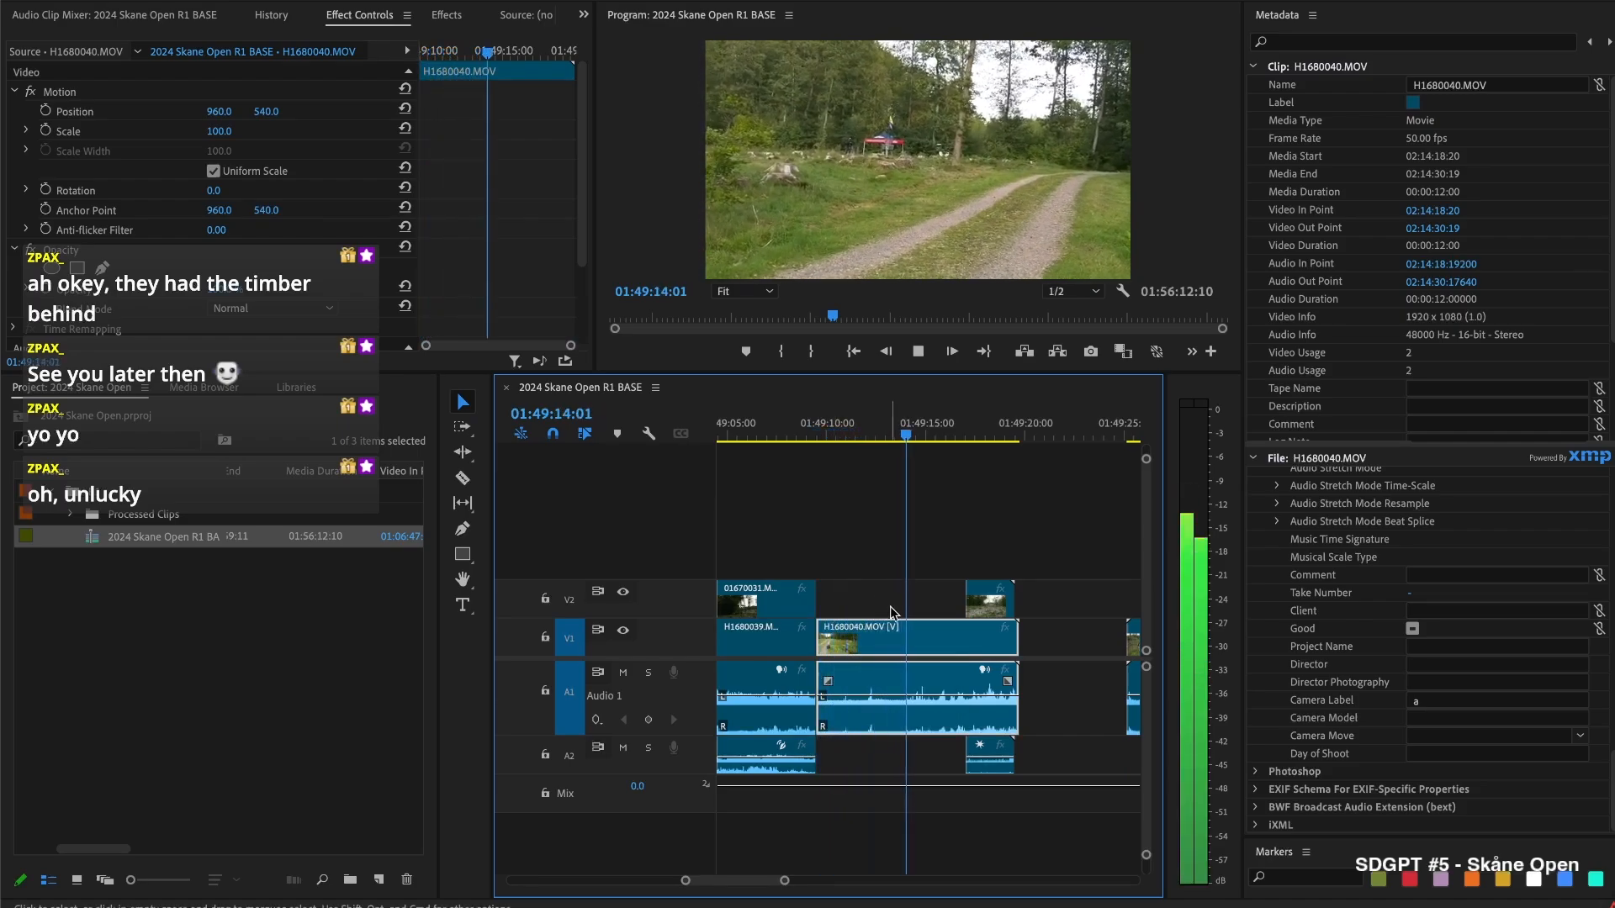
key(space)
drag(960, 605, 920, 615)
Play to the end of the throw, cut all tracks at 01:49:19:08 and delete the pieces after the cut
key(space)
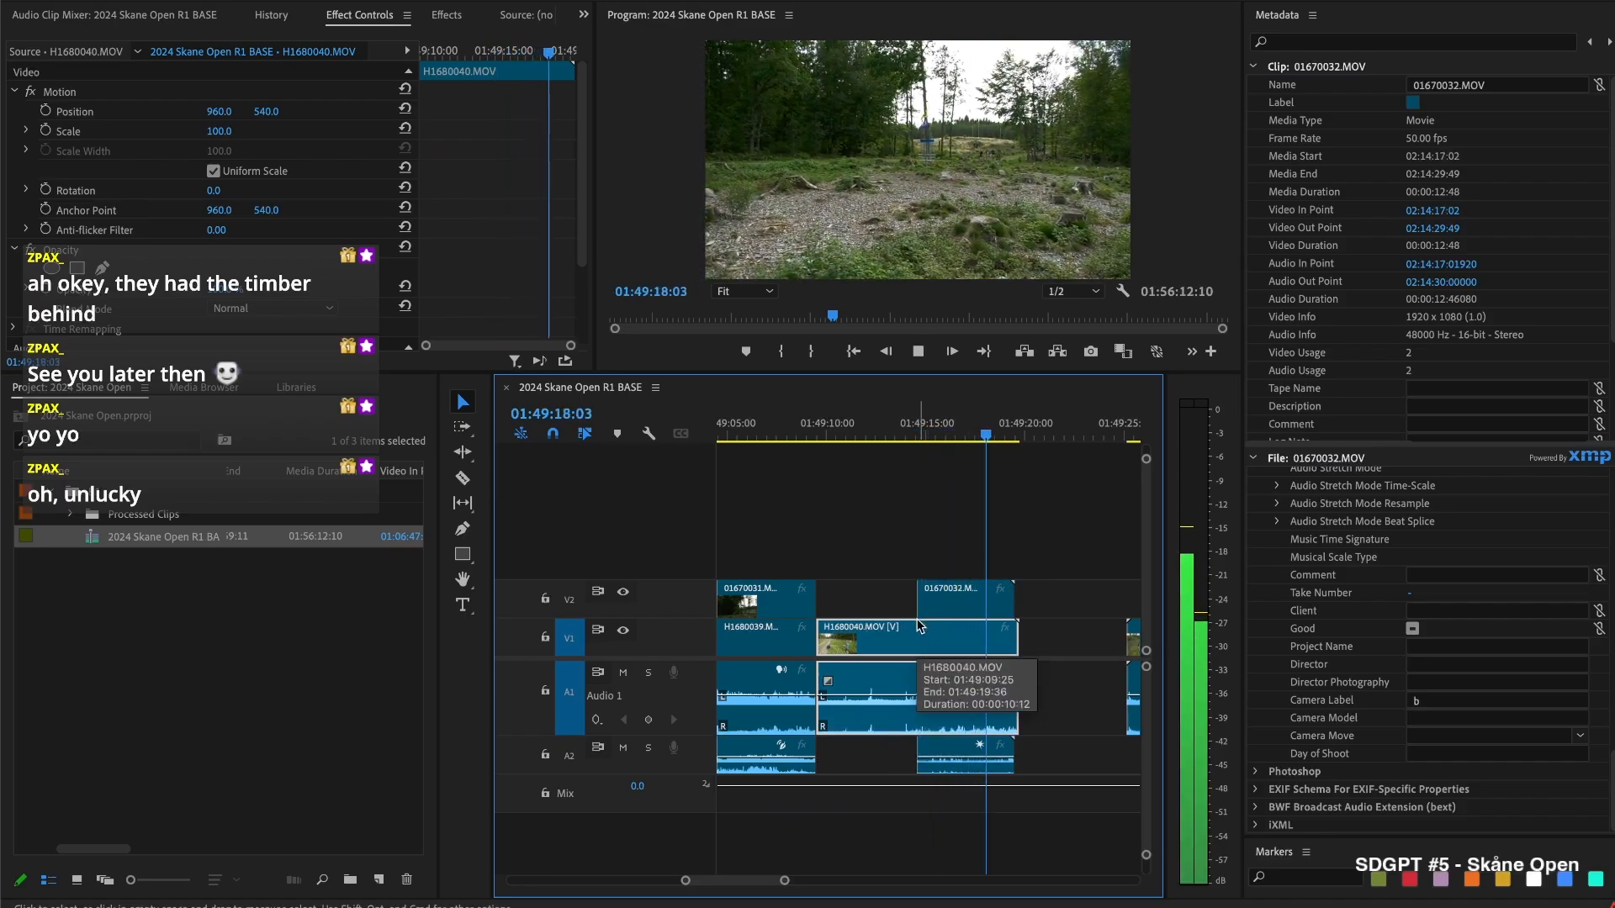
key(space)
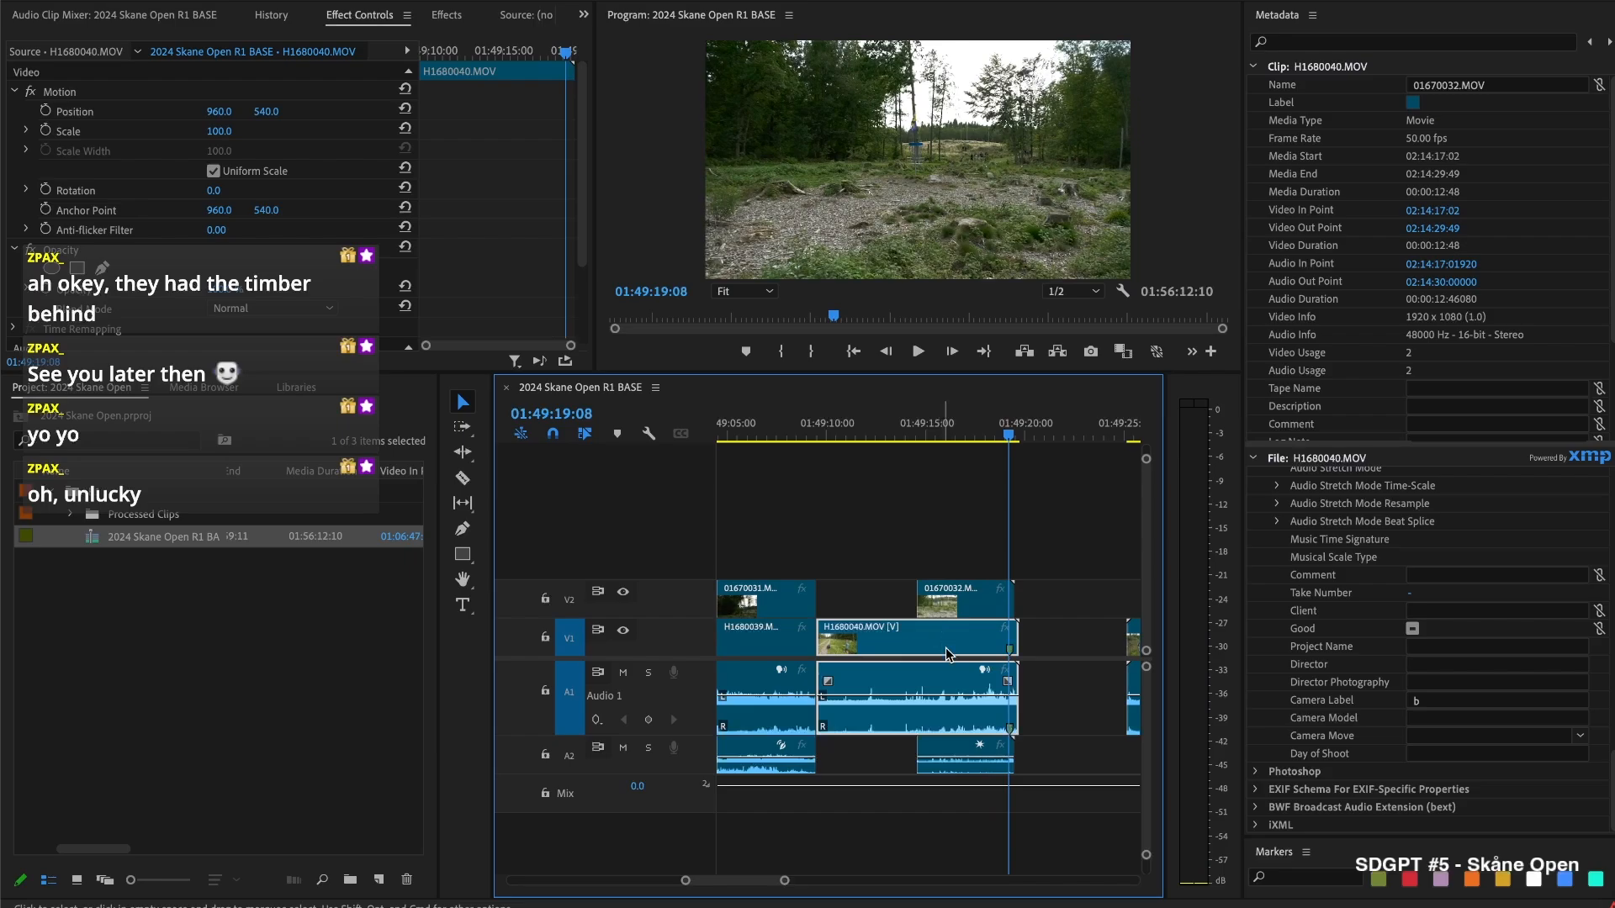
key(shift+super+k)
drag(1041, 579, 1012, 648)
key(Delete)
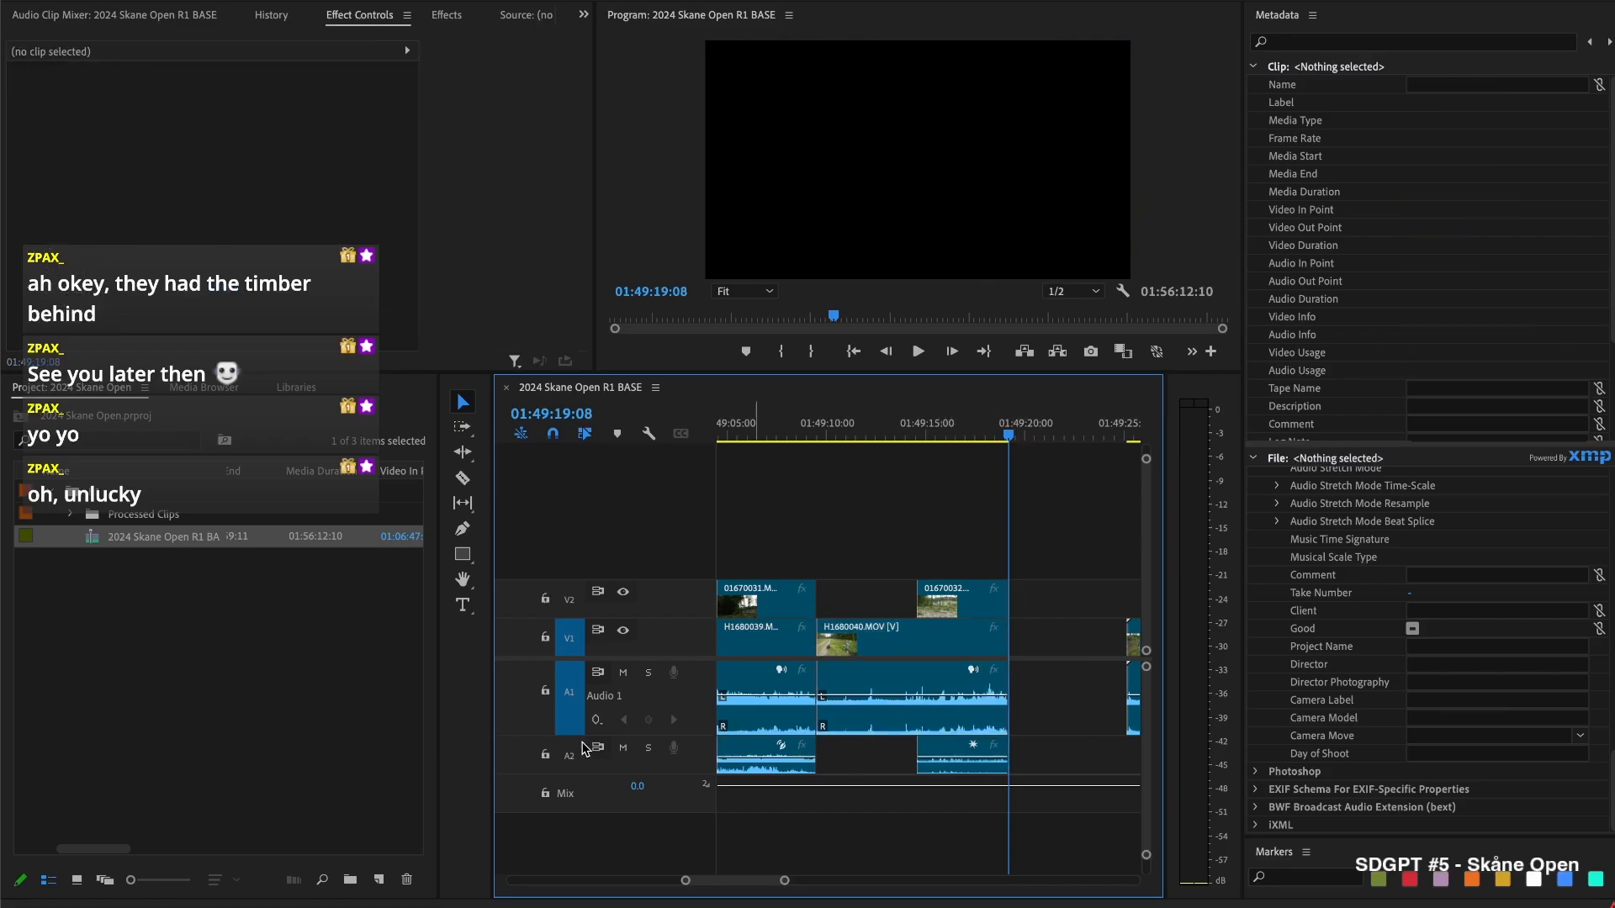
click(358, 427)
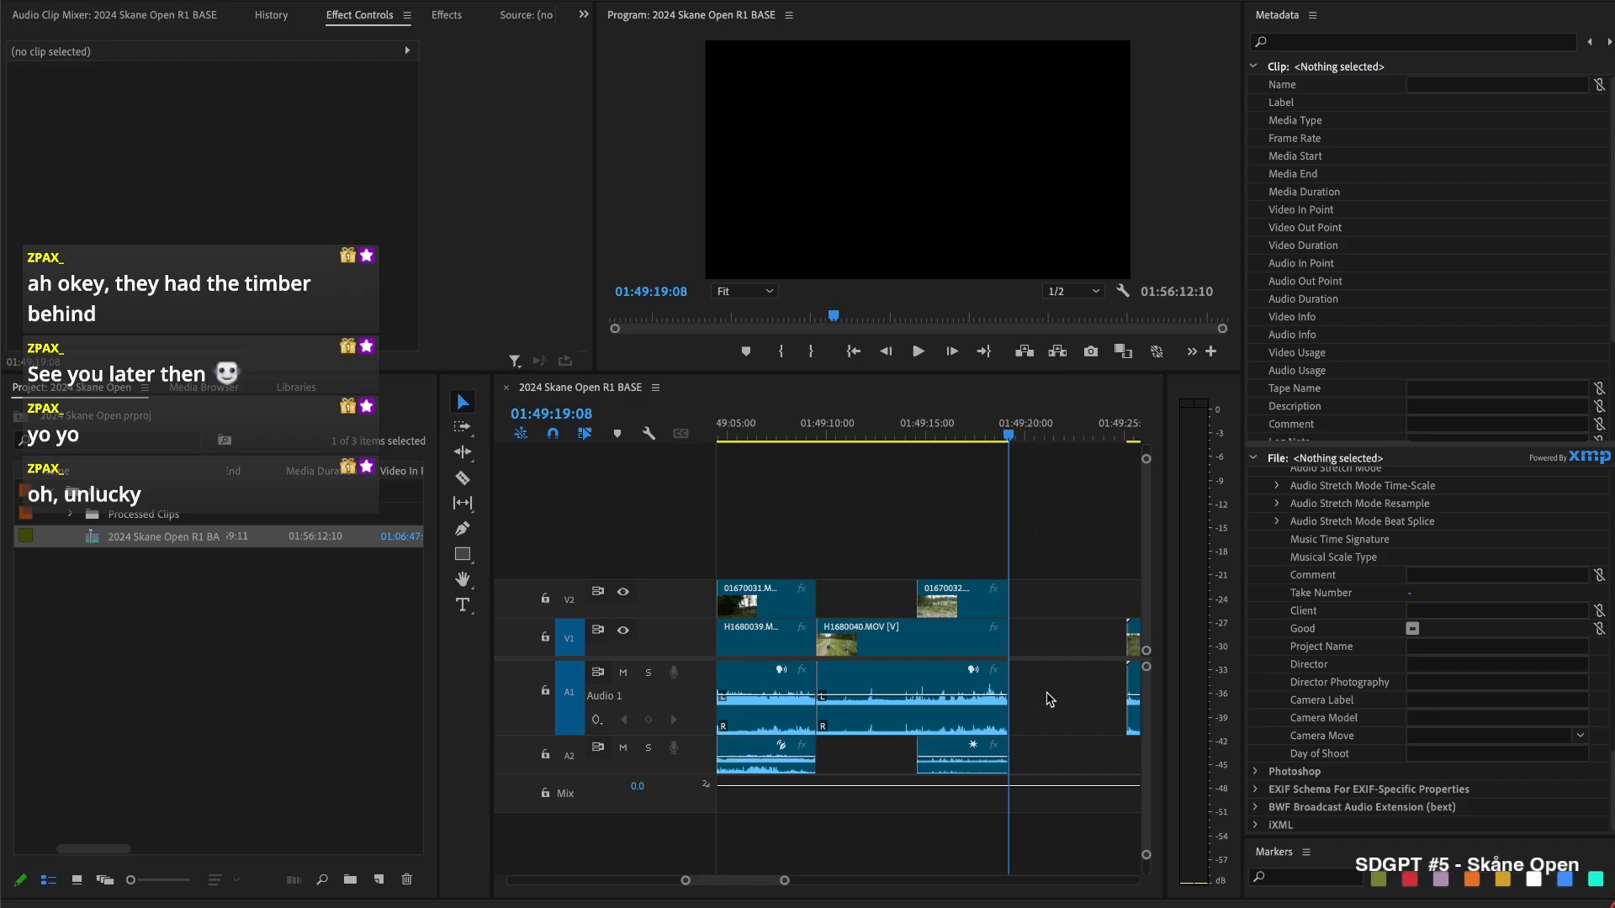
click(1073, 850)
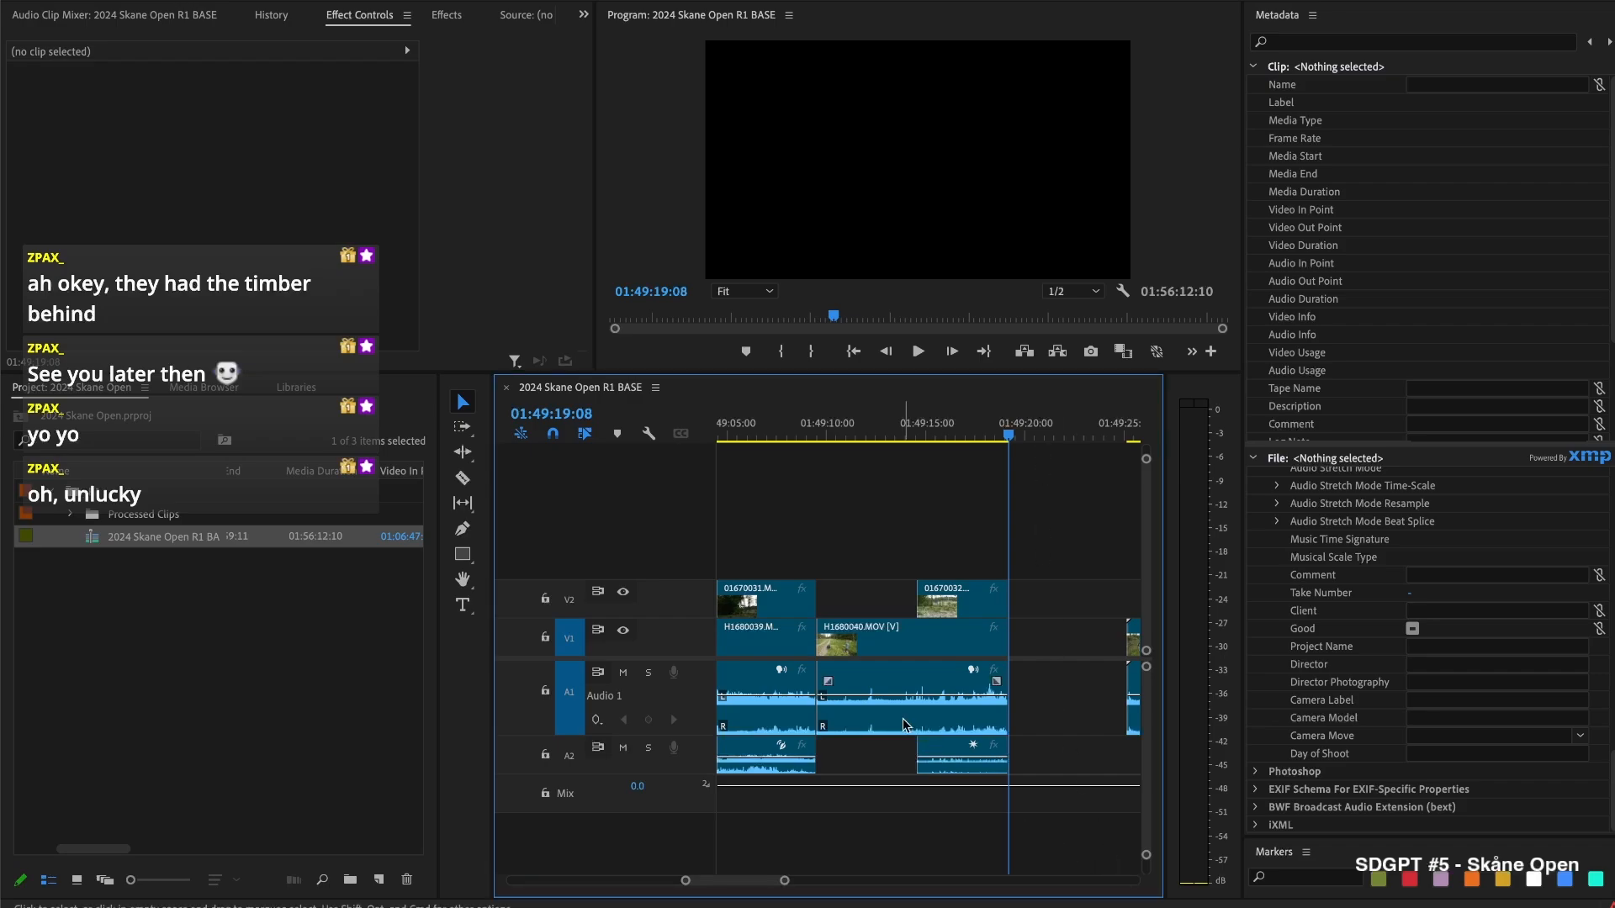
scroll(1059, 547, down, 5)
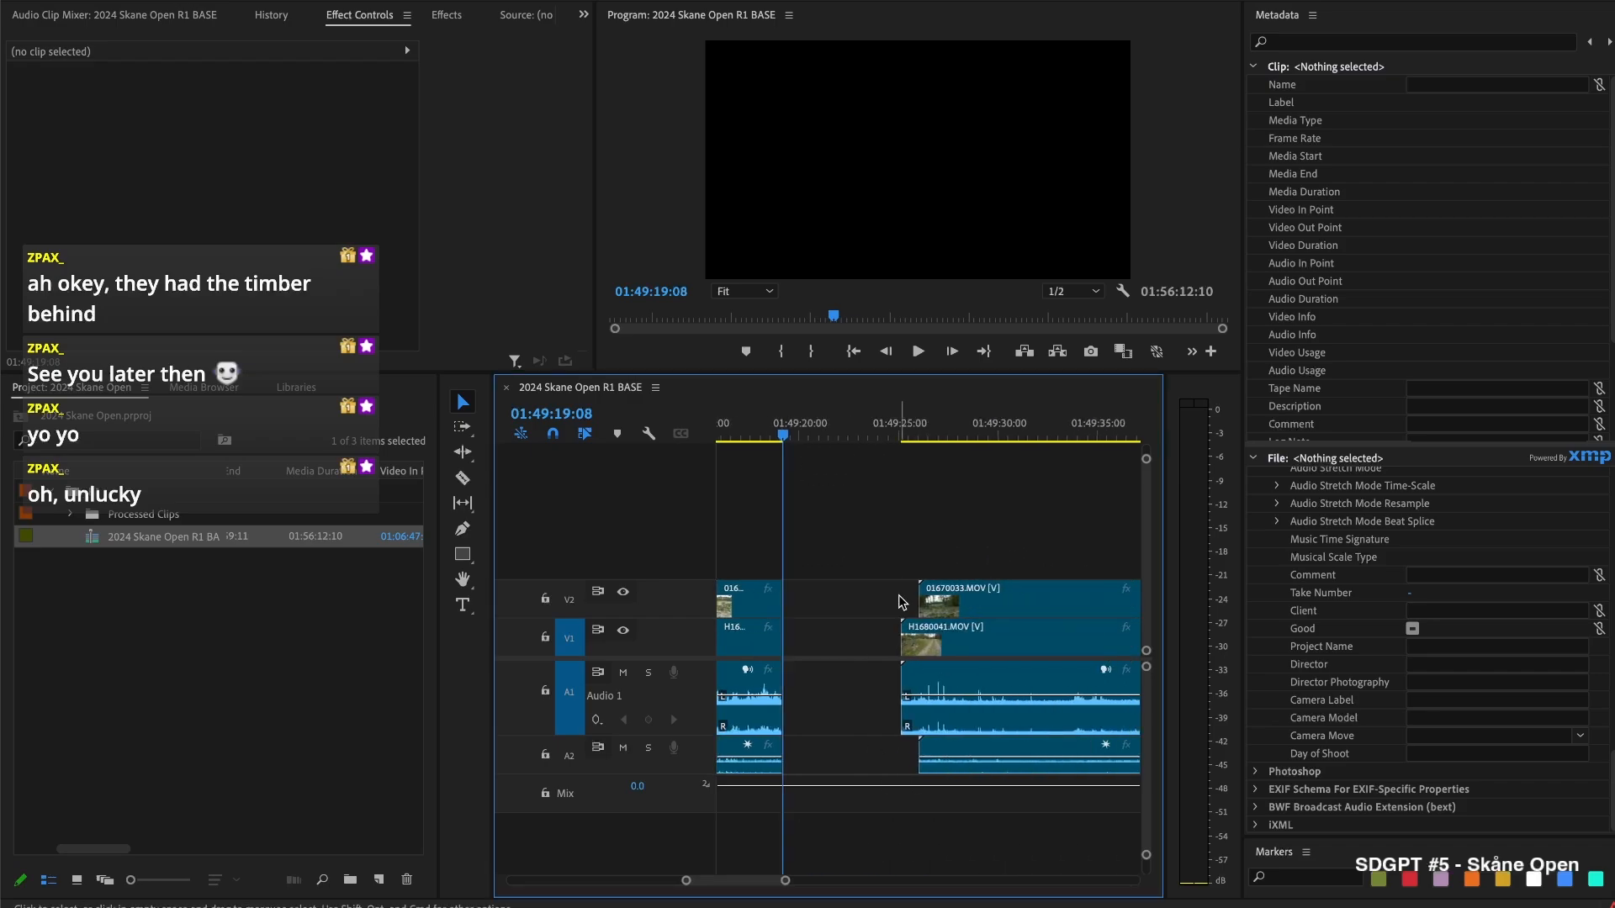
Trim the start of 01670033 to about 01:49:33, cut H1680041 at 01:49:26:11 and delete the piece before the cut
drag(922, 591, 1063, 588)
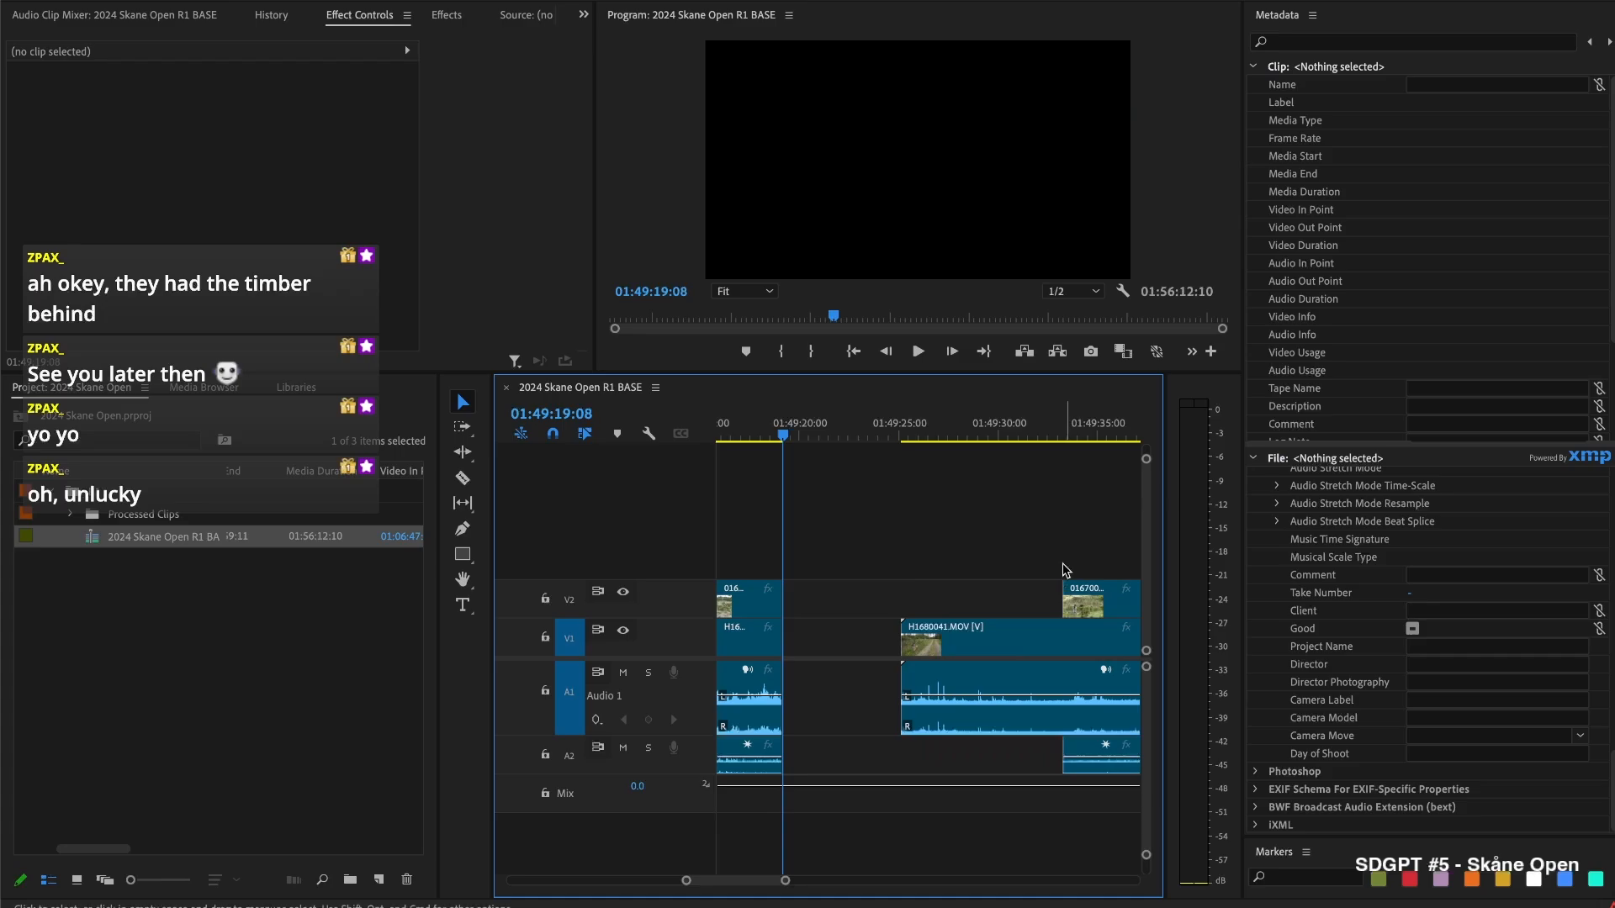
click(916, 431)
key(space)
key(space)
key(super+k)
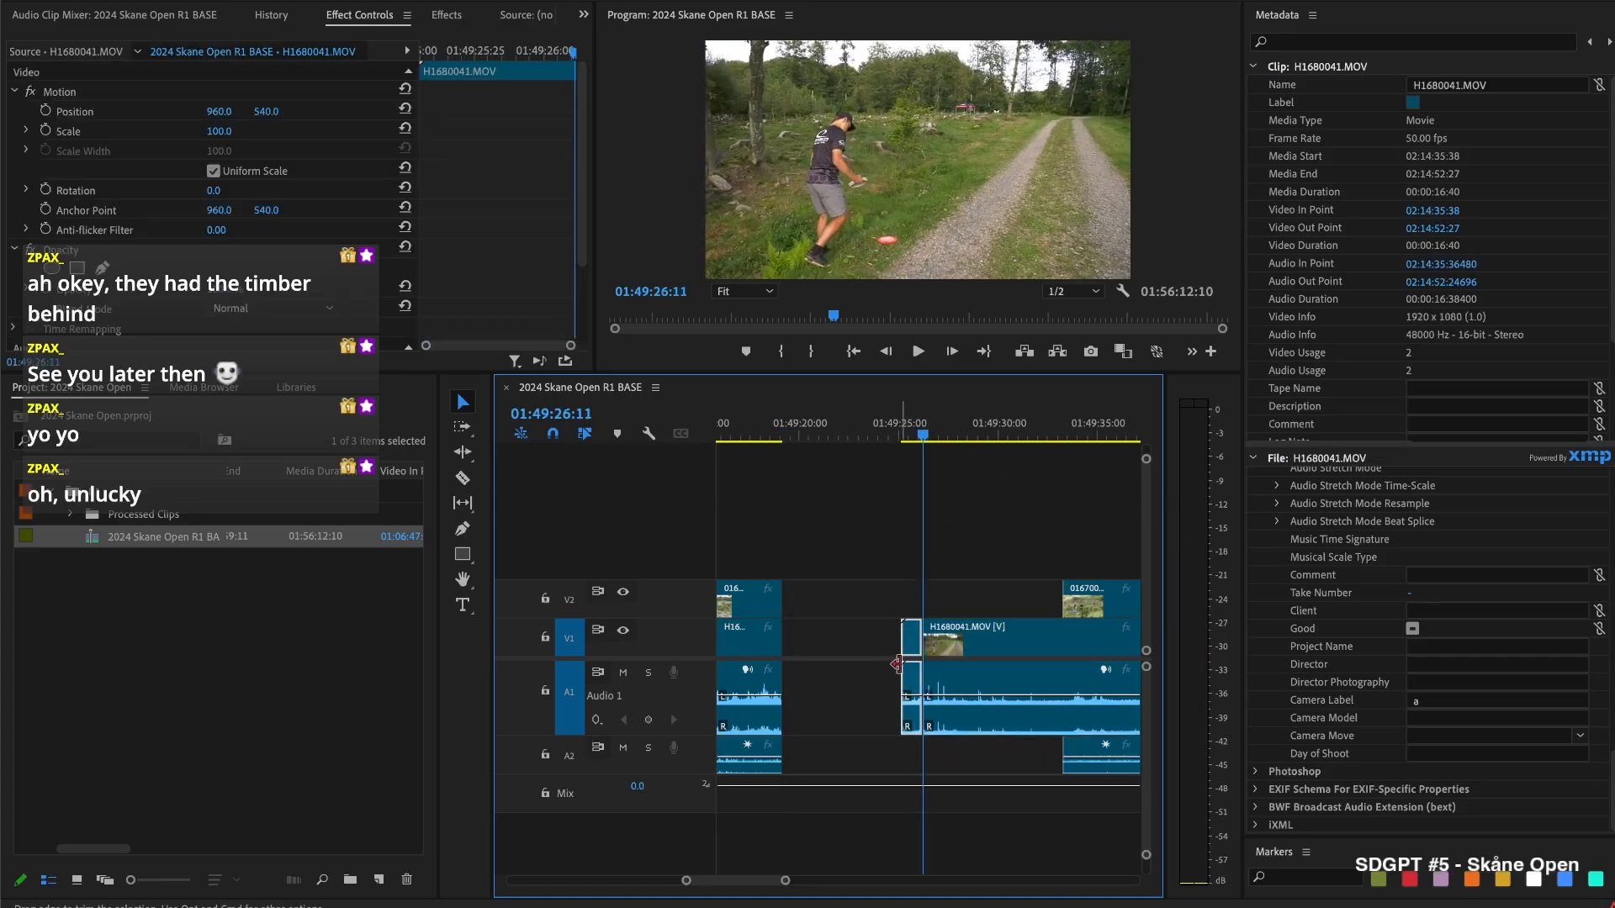
key(Delete)
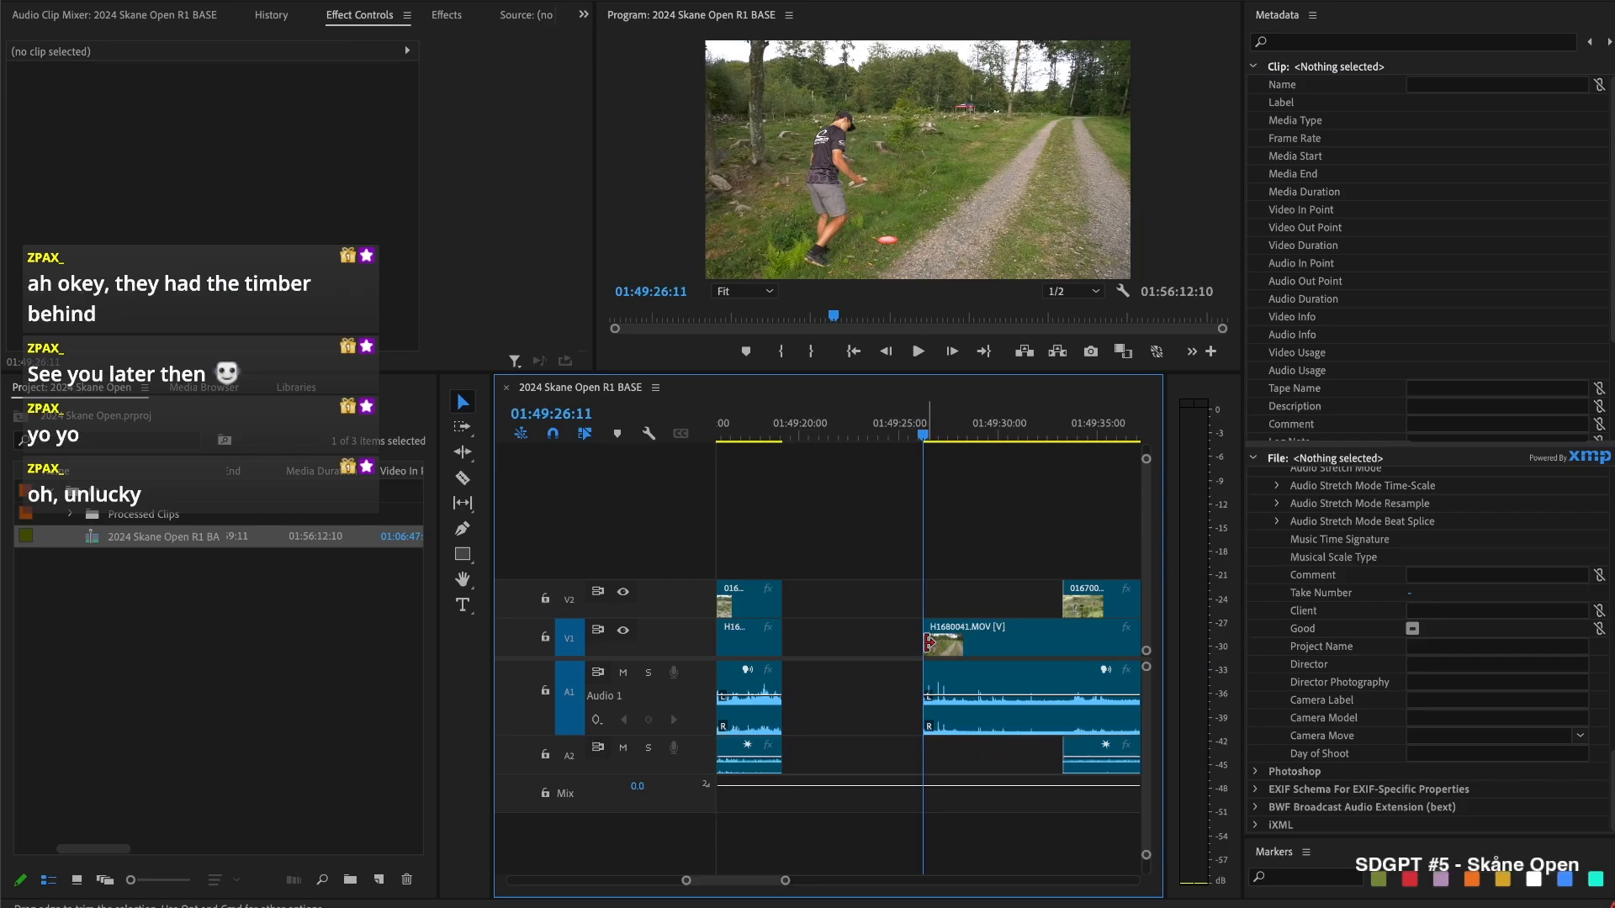
Play the H1680041 throw and trim the start of the 01670033 clip above it to 01:49:36:27
key(space)
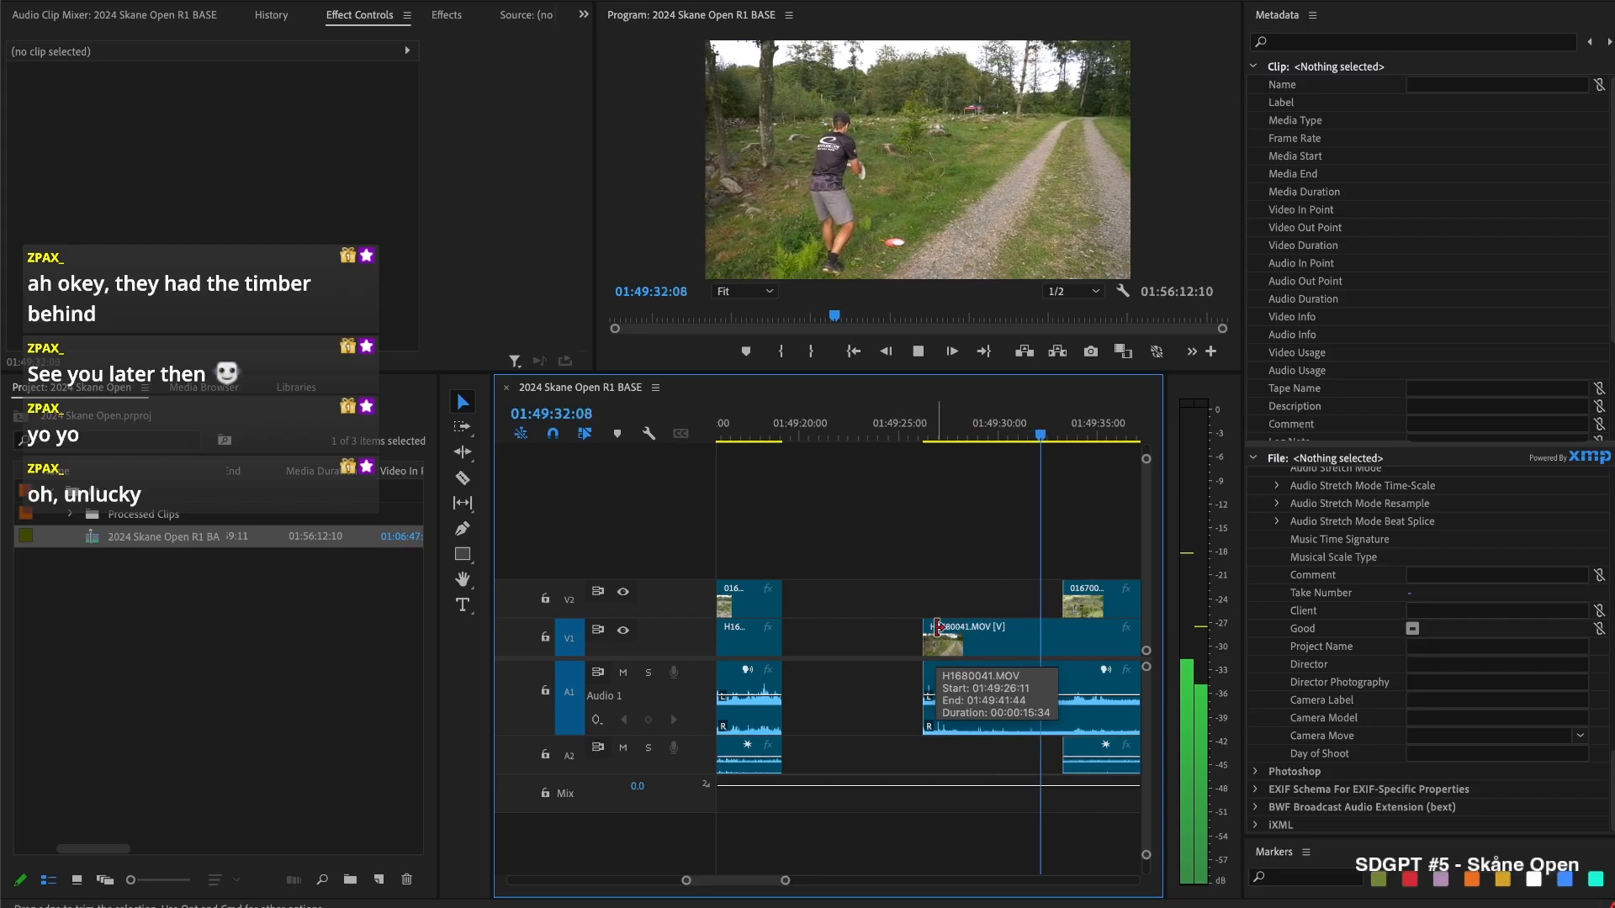
click(965, 652)
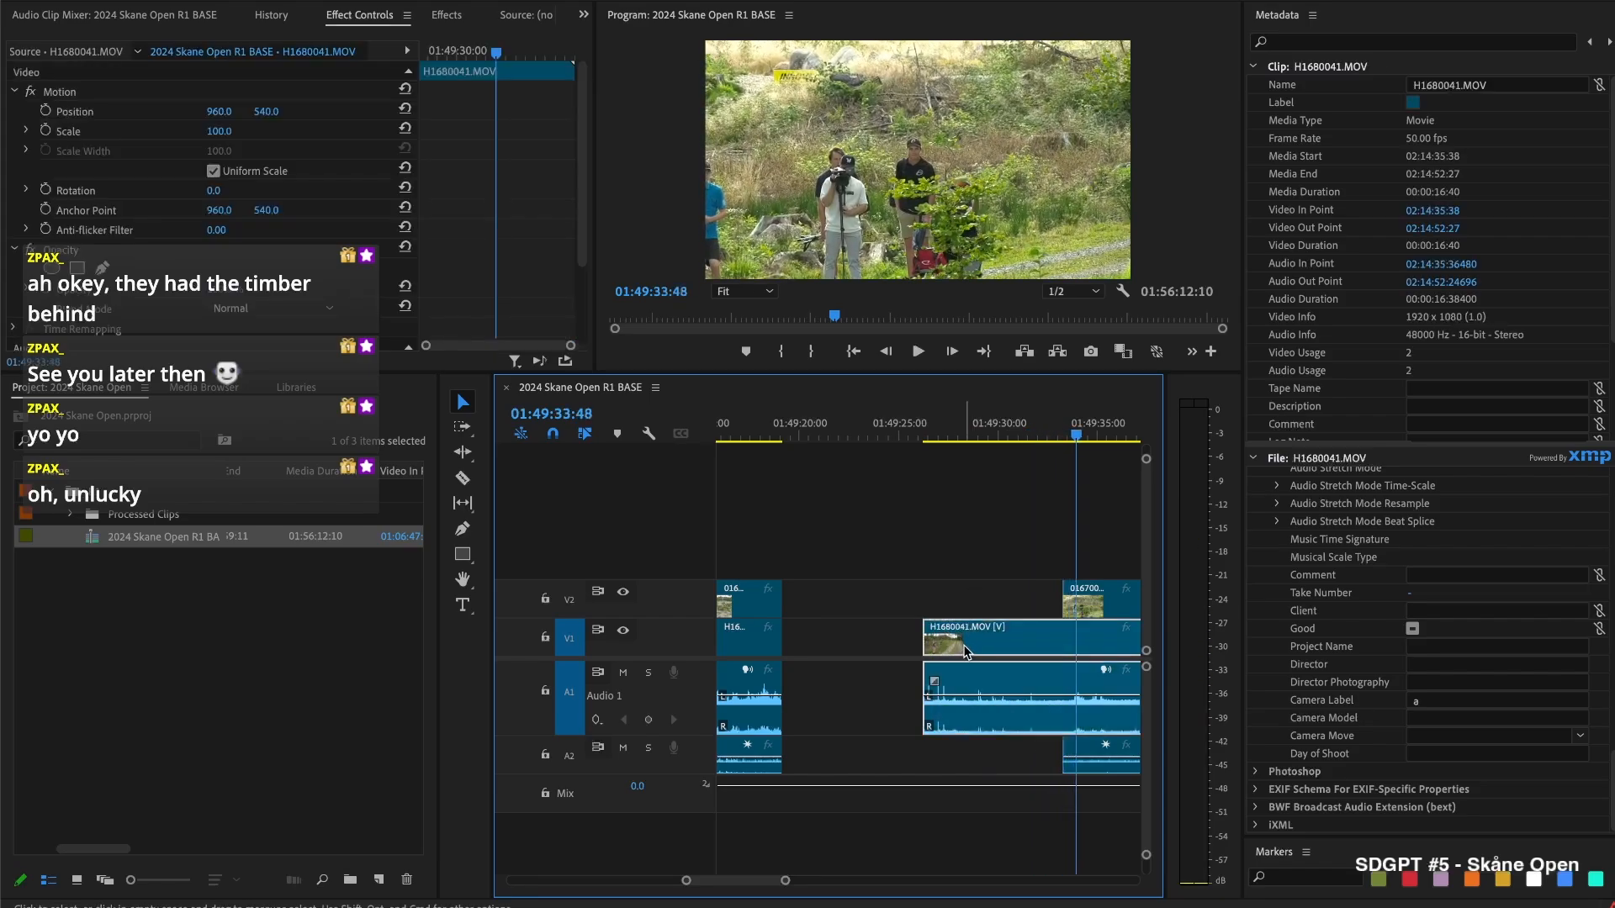
scroll(916, 601, down, 4)
click(871, 599)
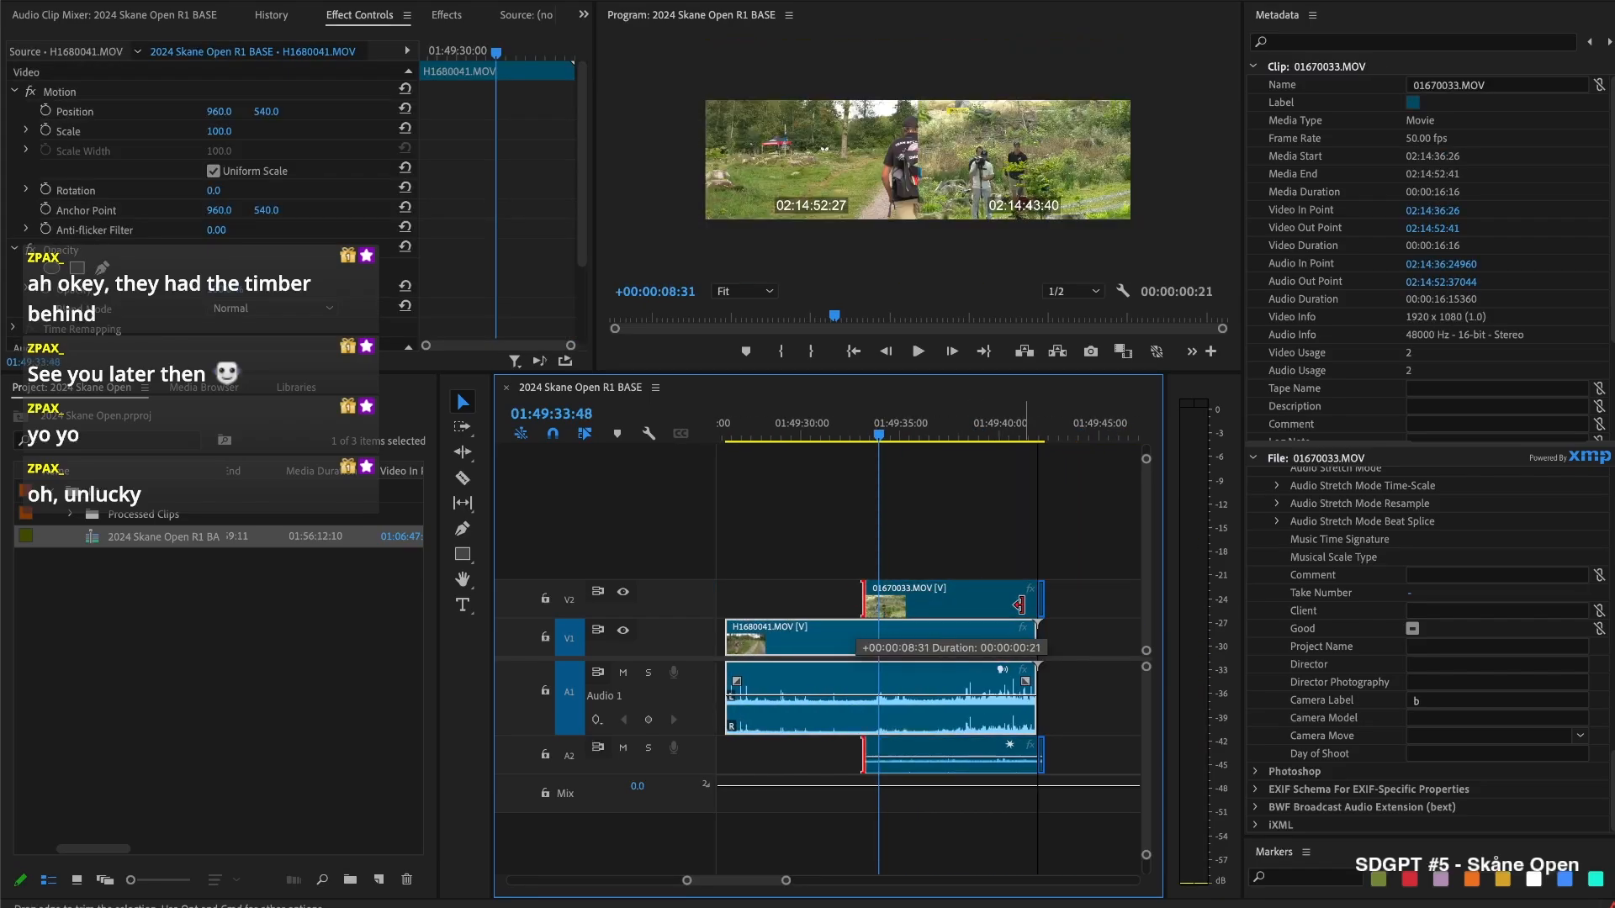
key(Delete)
scroll(973, 622, up, 4)
key(space)
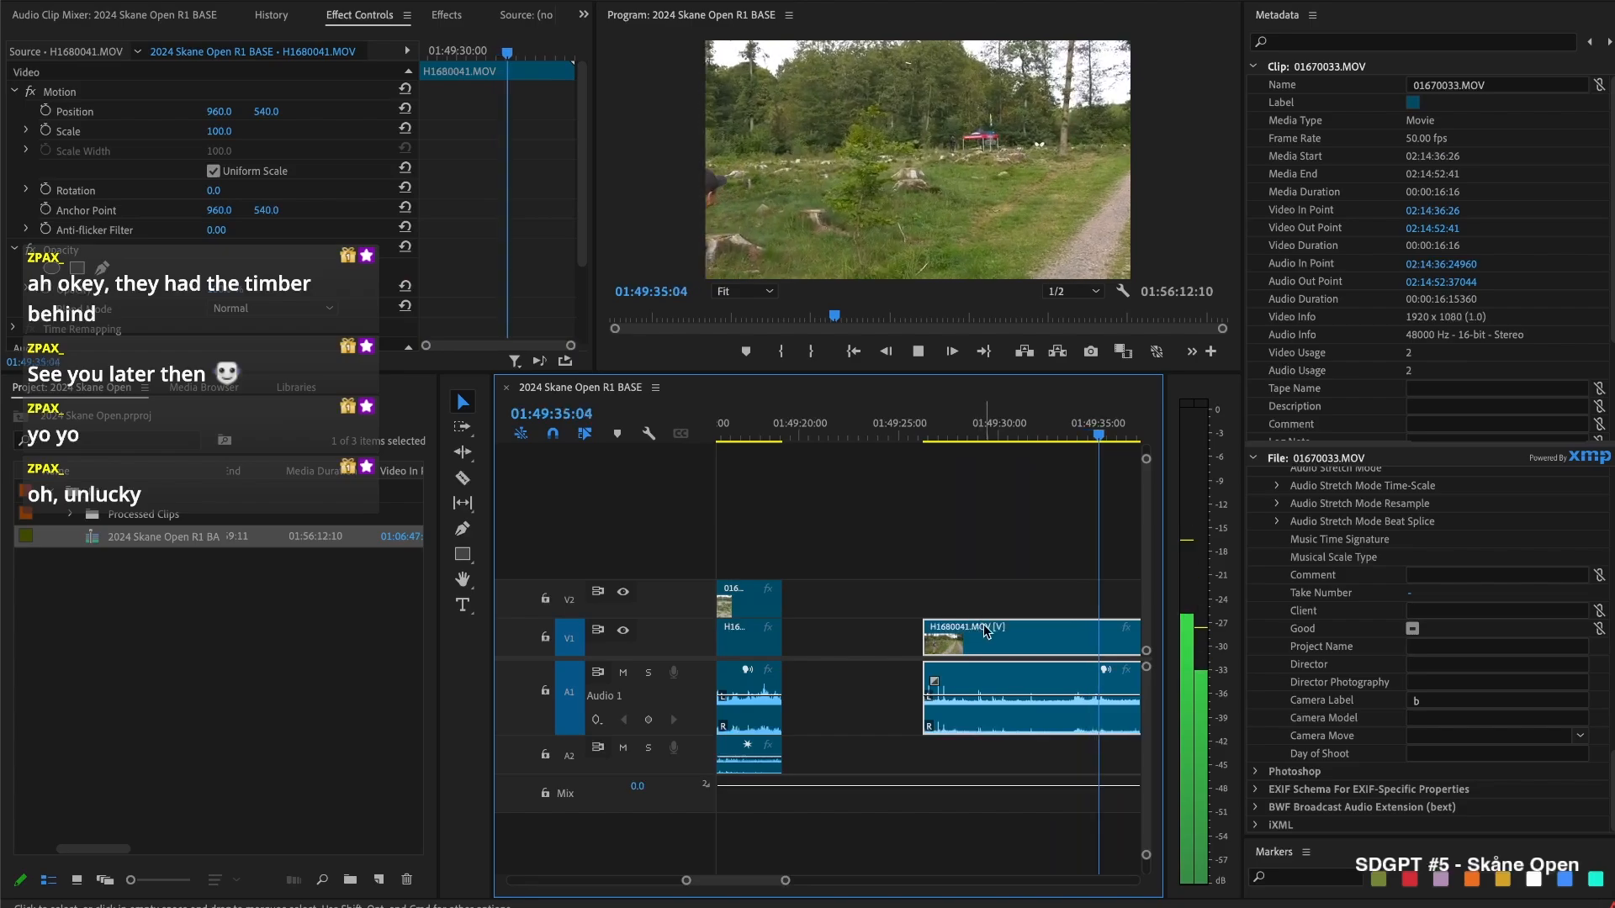
key(space)
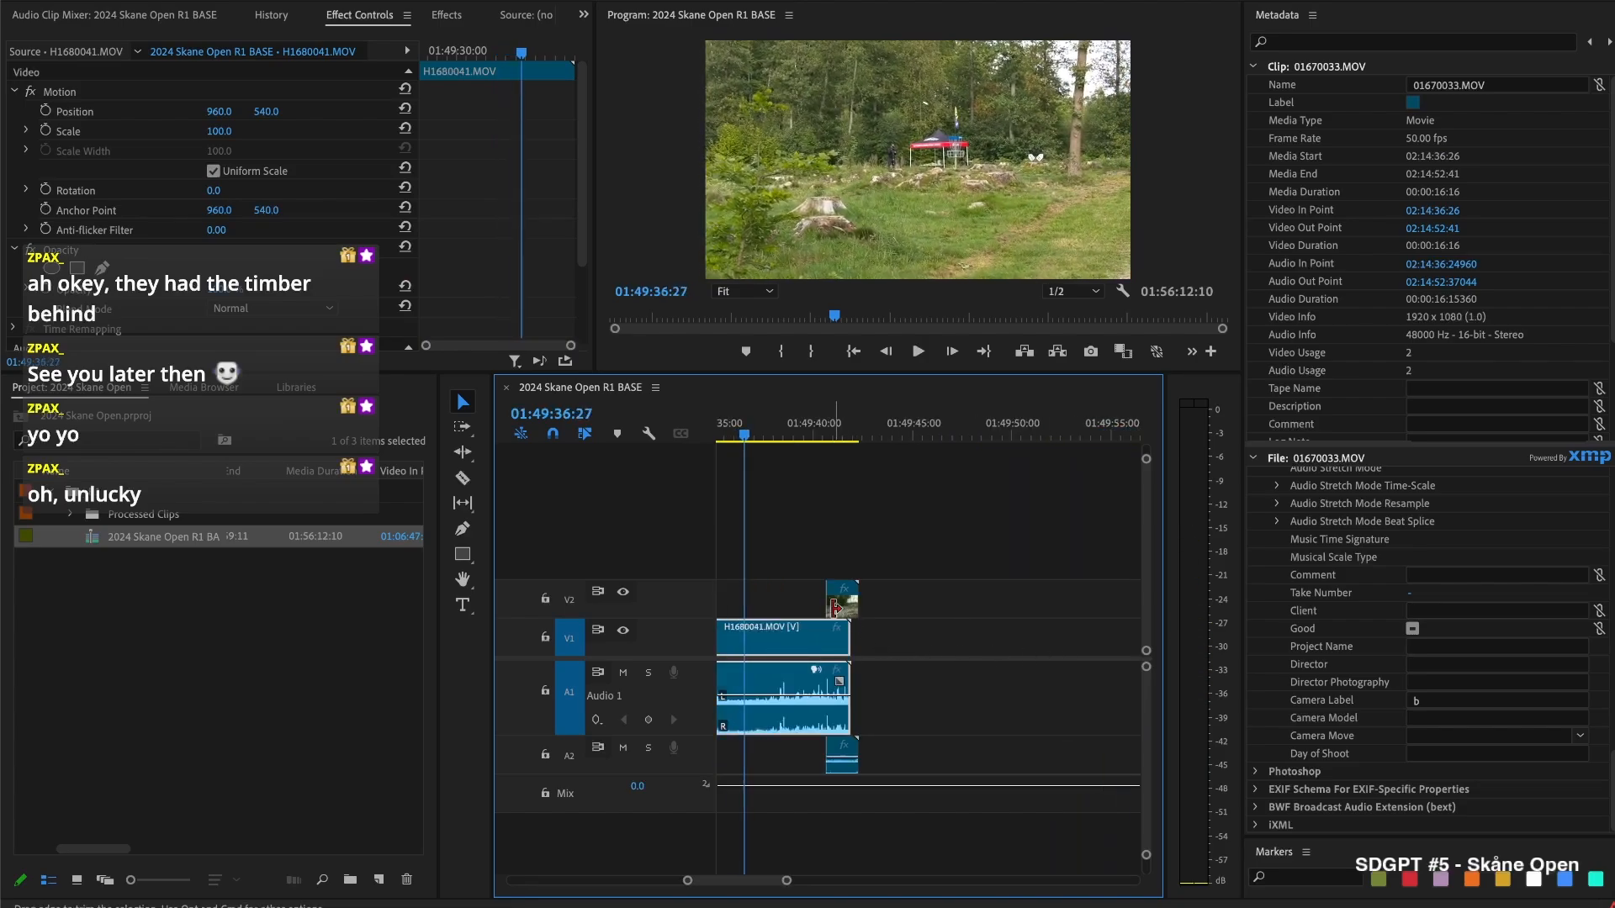
key(ctrl+z)
key(space)
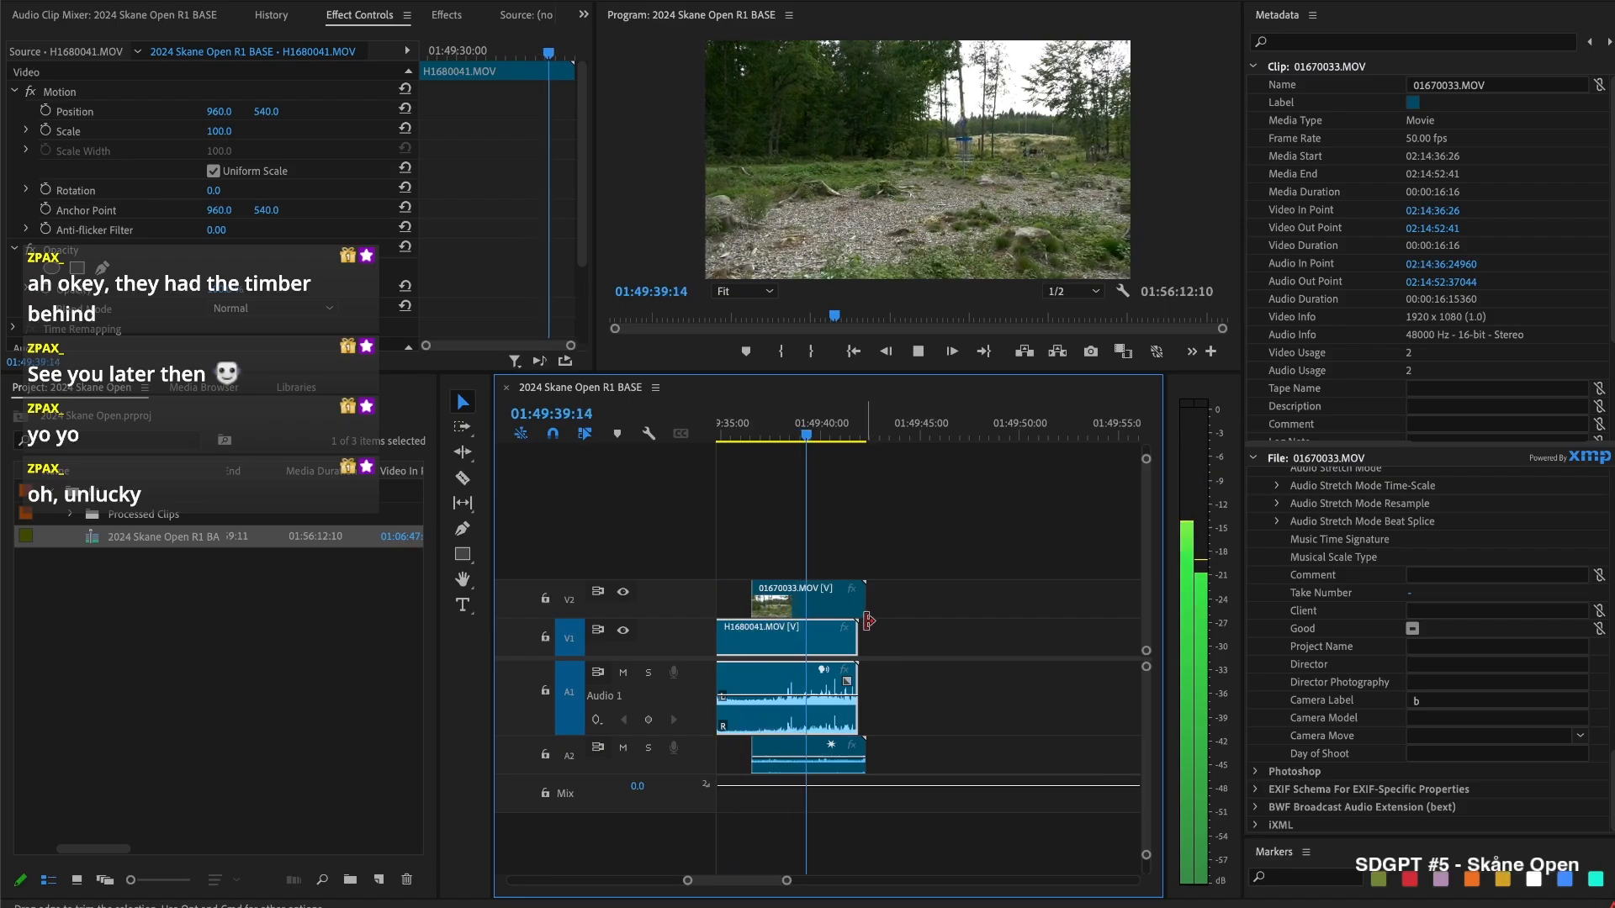
Cut all tracks at 01:49:41:01, trim the start of H1680041 to about 01:49:30 and close the gap before it
key(space)
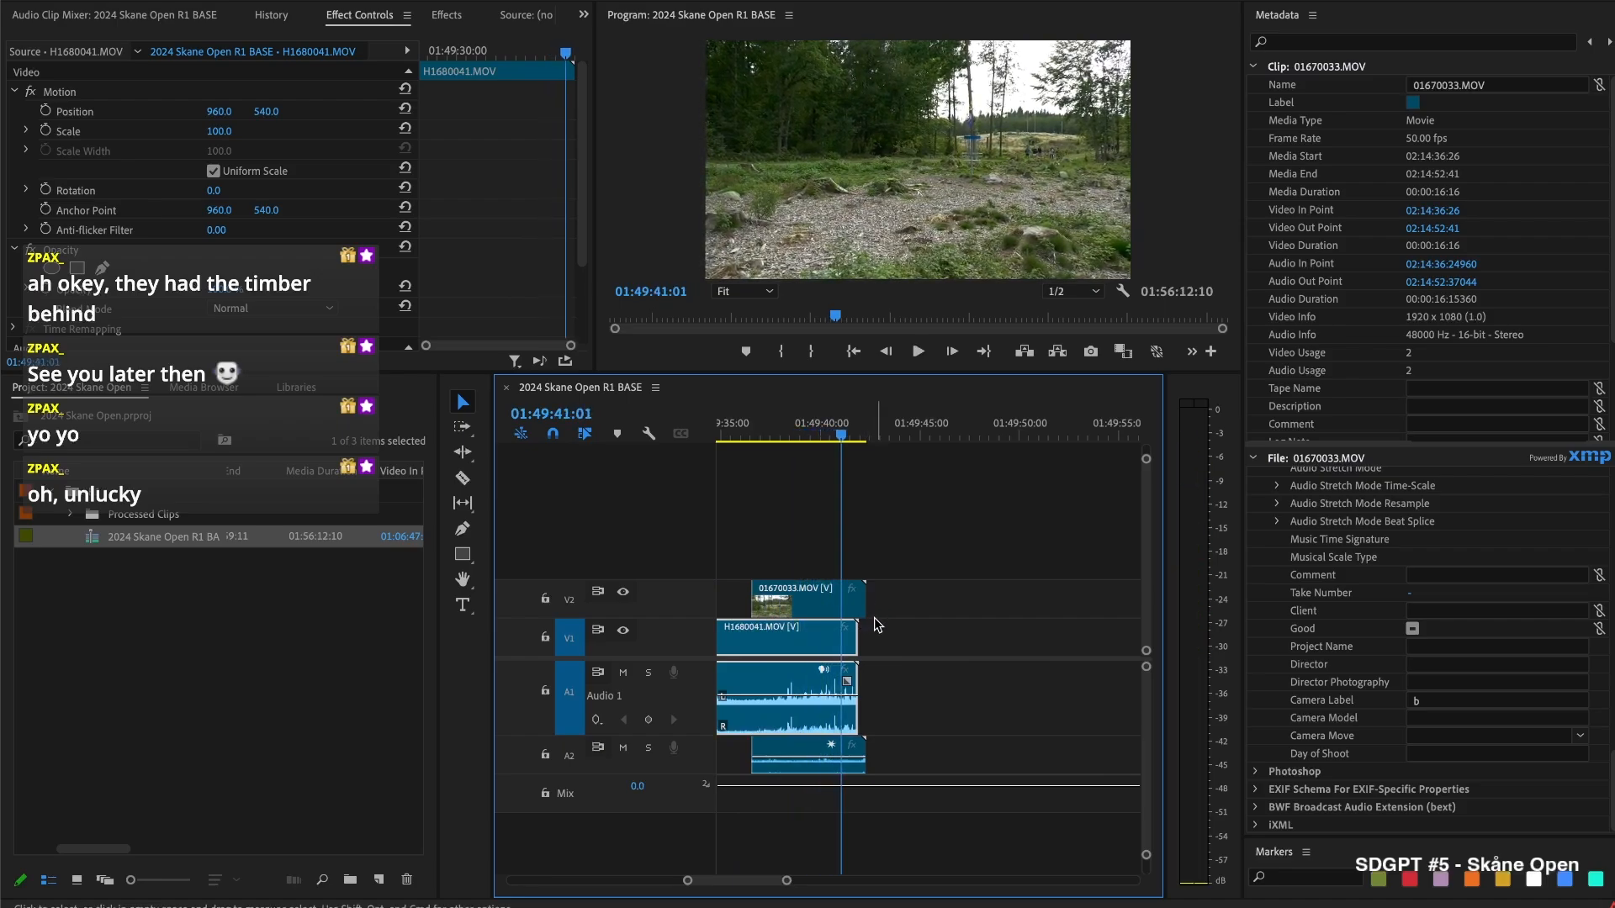
scroll(875, 624, up, 3)
click(817, 648)
drag(811, 642, 875, 644)
click(835, 642)
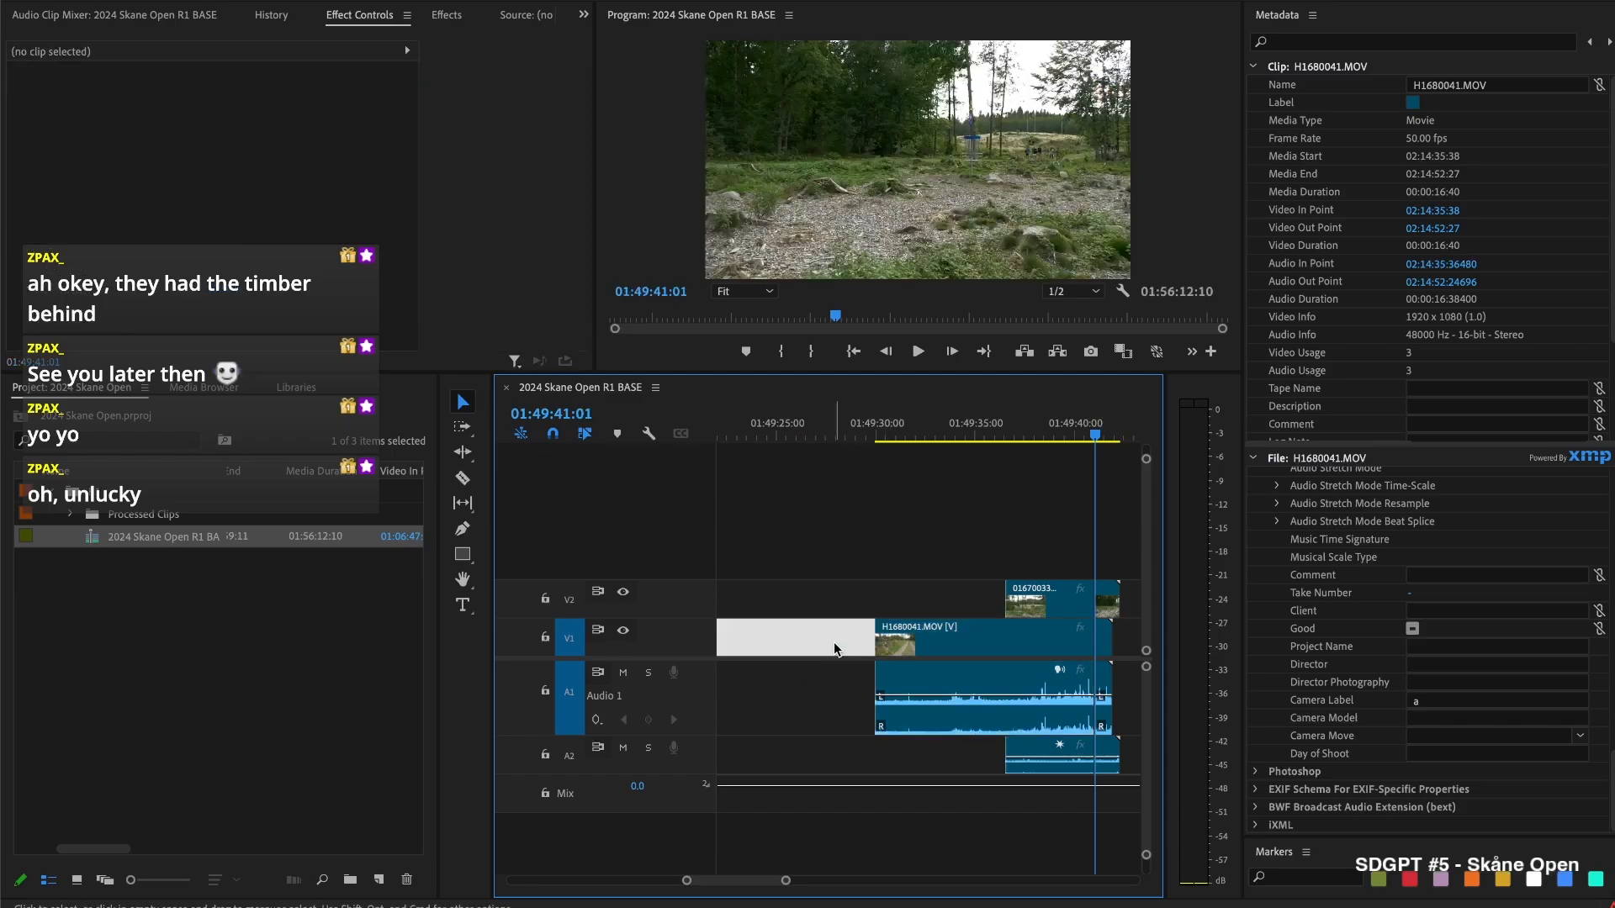
key(Delete)
Delete the leftover 01670033 and H1680041 pieces after the cut at the end of the throw
scroll(1015, 541, up, 1)
drag(1009, 522, 942, 670)
key(Delete)
Trim the start of 01670034 later and close the gap between H1680042 and the previous shot
scroll(975, 624, down, 2)
scroll(975, 624, down, 2)
scroll(977, 617, down, 3)
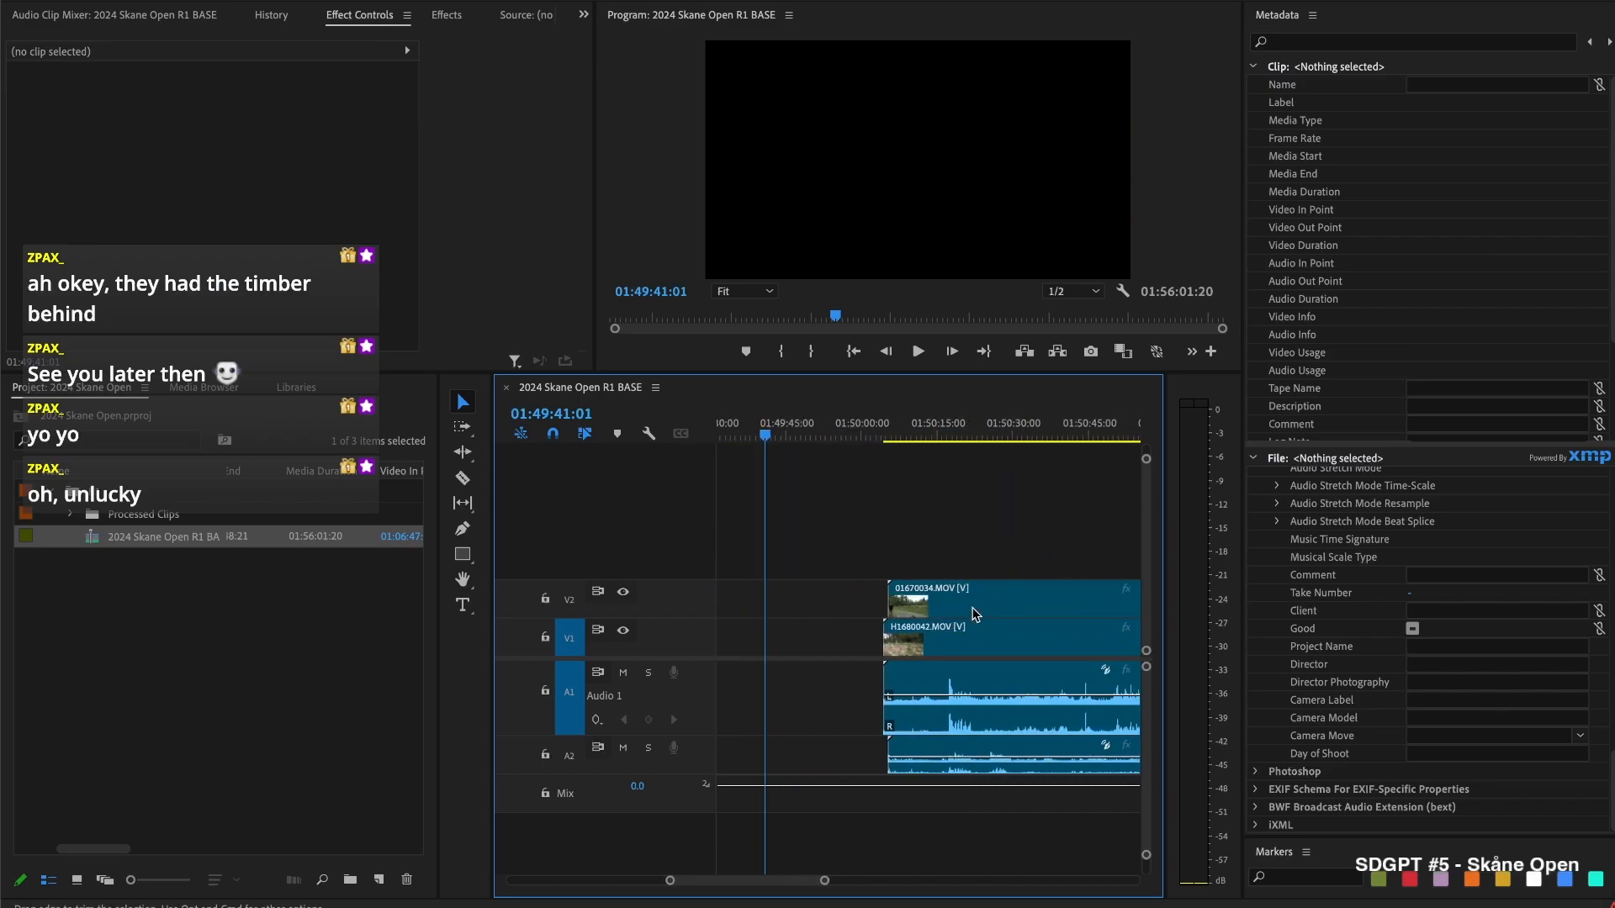
drag(978, 593, 1099, 593)
click(893, 644)
key(Delete)
Scan the start of H1680042 and extend the start of 01670034 back to 01:49:36:29
key(Up)
key(space)
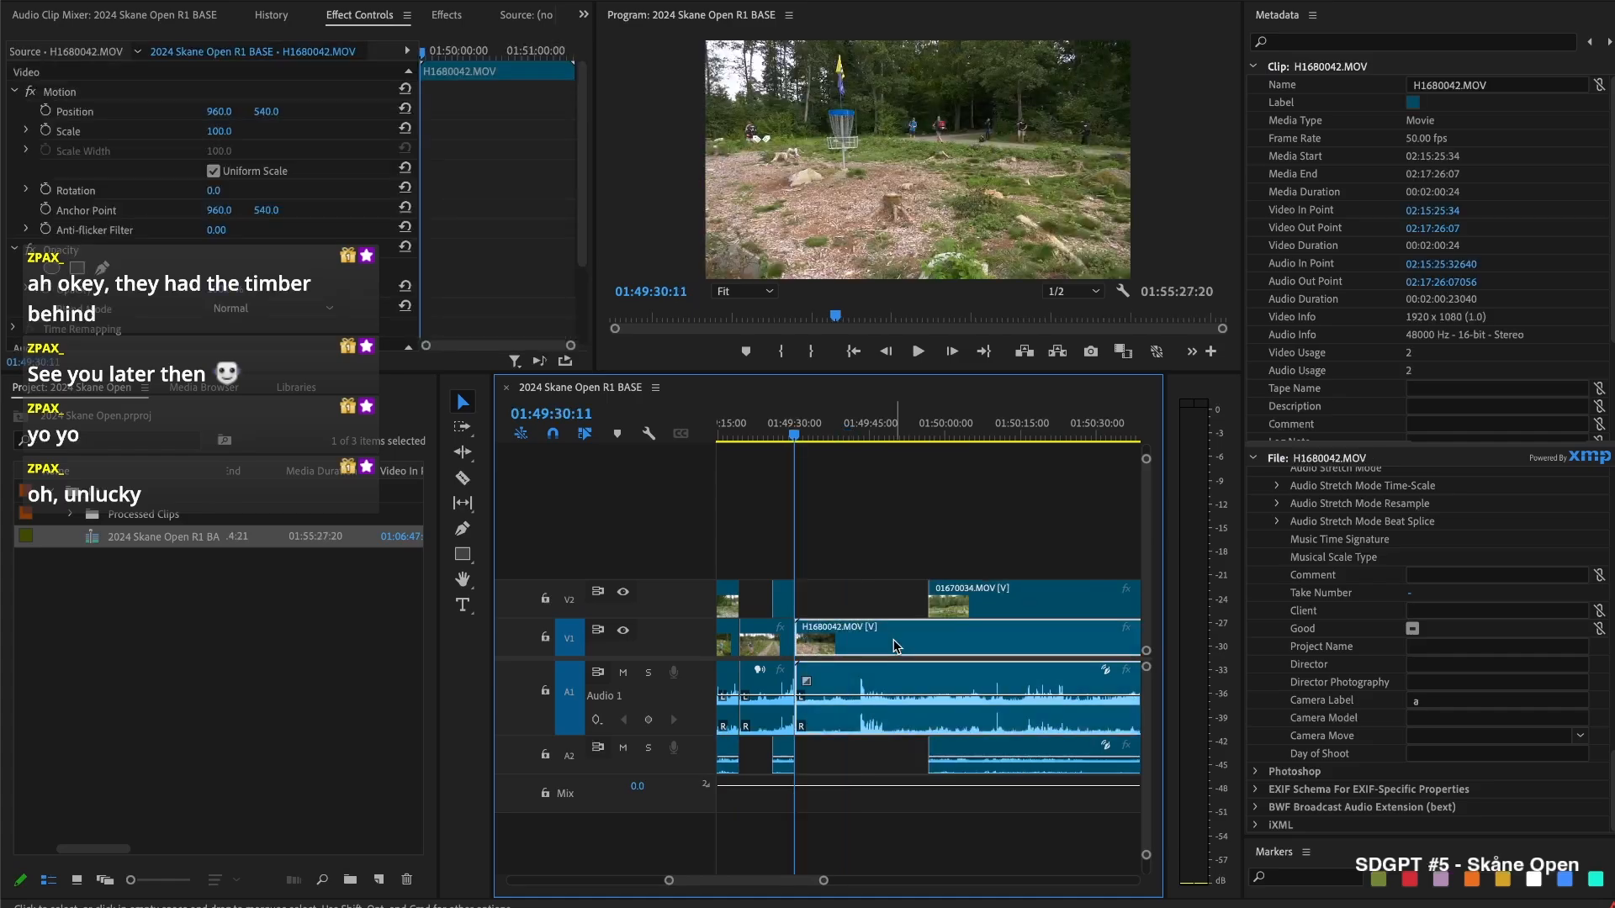
click(831, 433)
drag(831, 433, 826, 428)
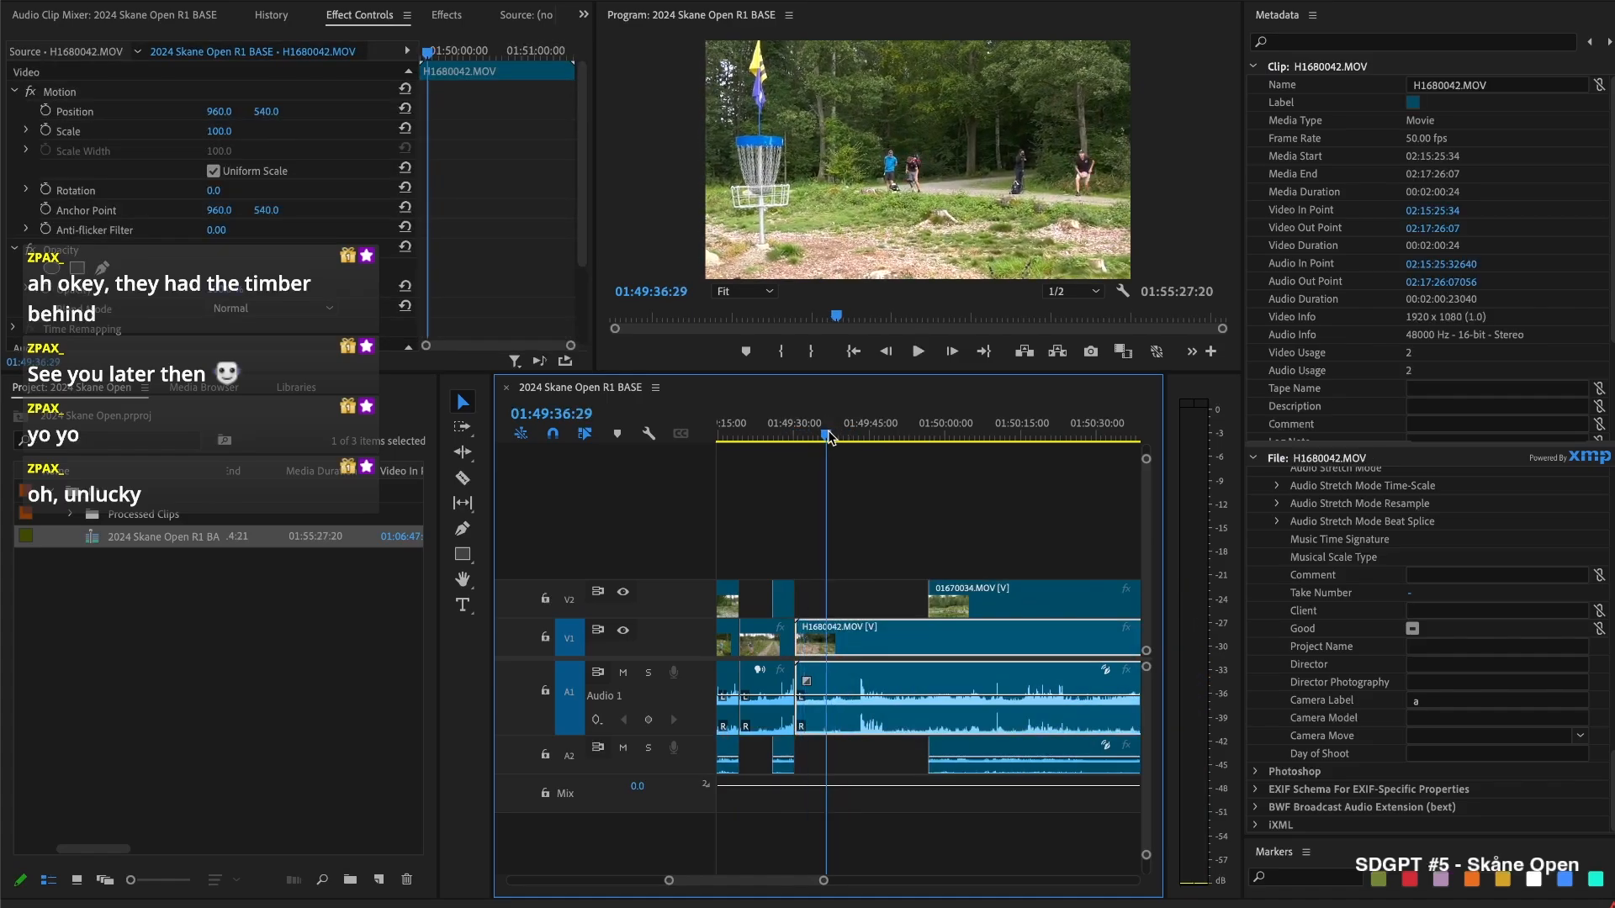
drag(933, 597, 834, 606)
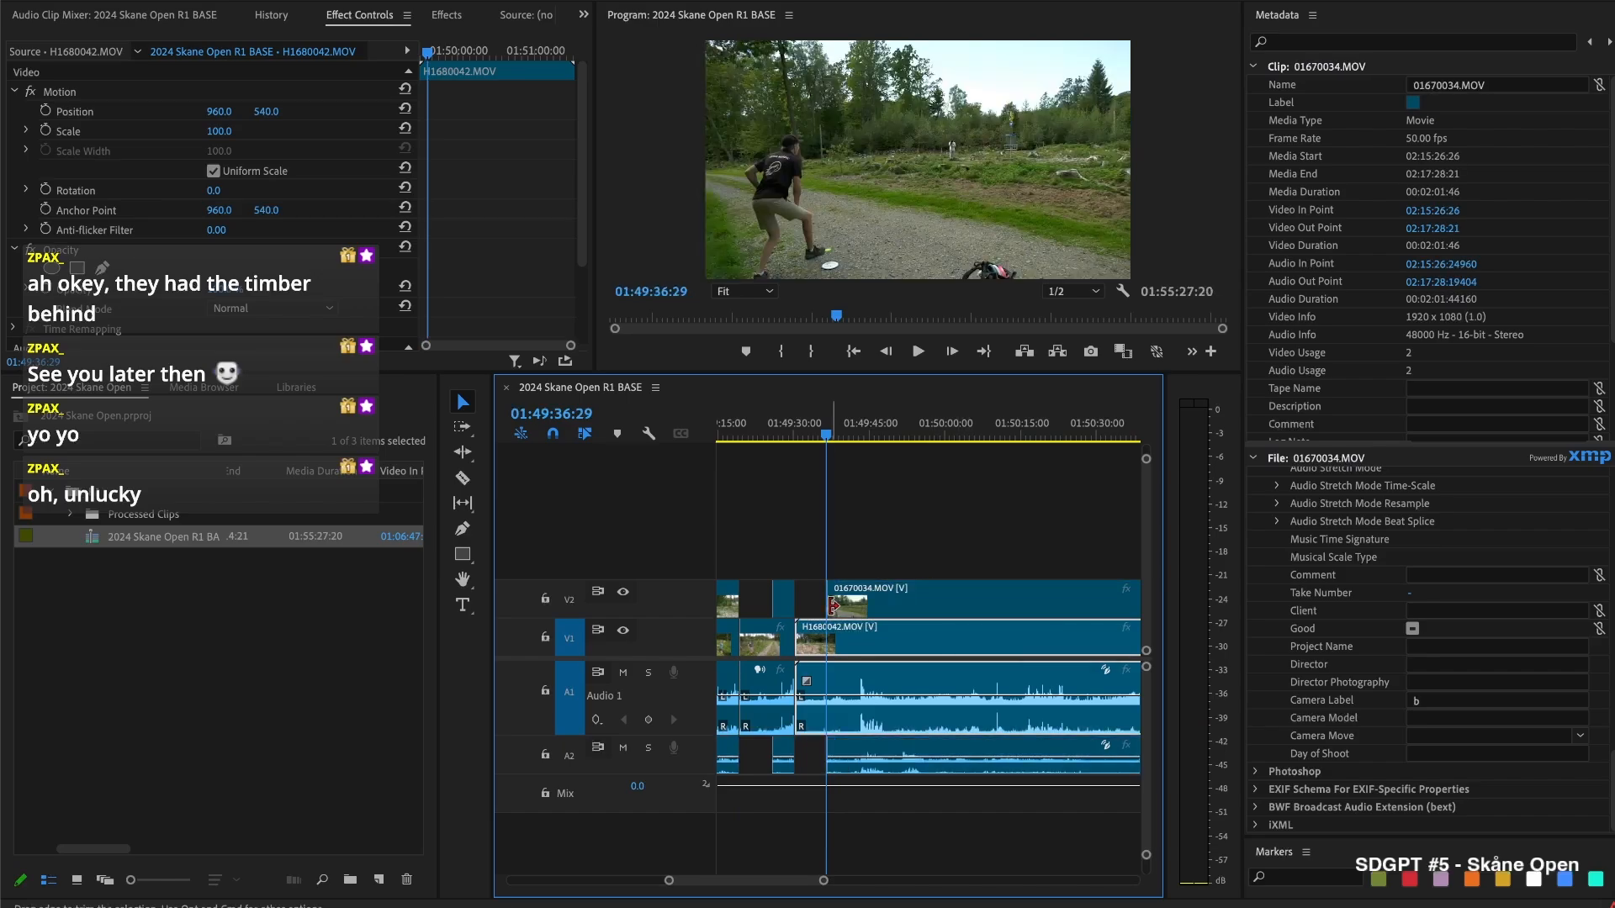
Check the frame at 01:49:36:29 enlarged, cut H1680042 there and delete the piece before the cut
key(grave)
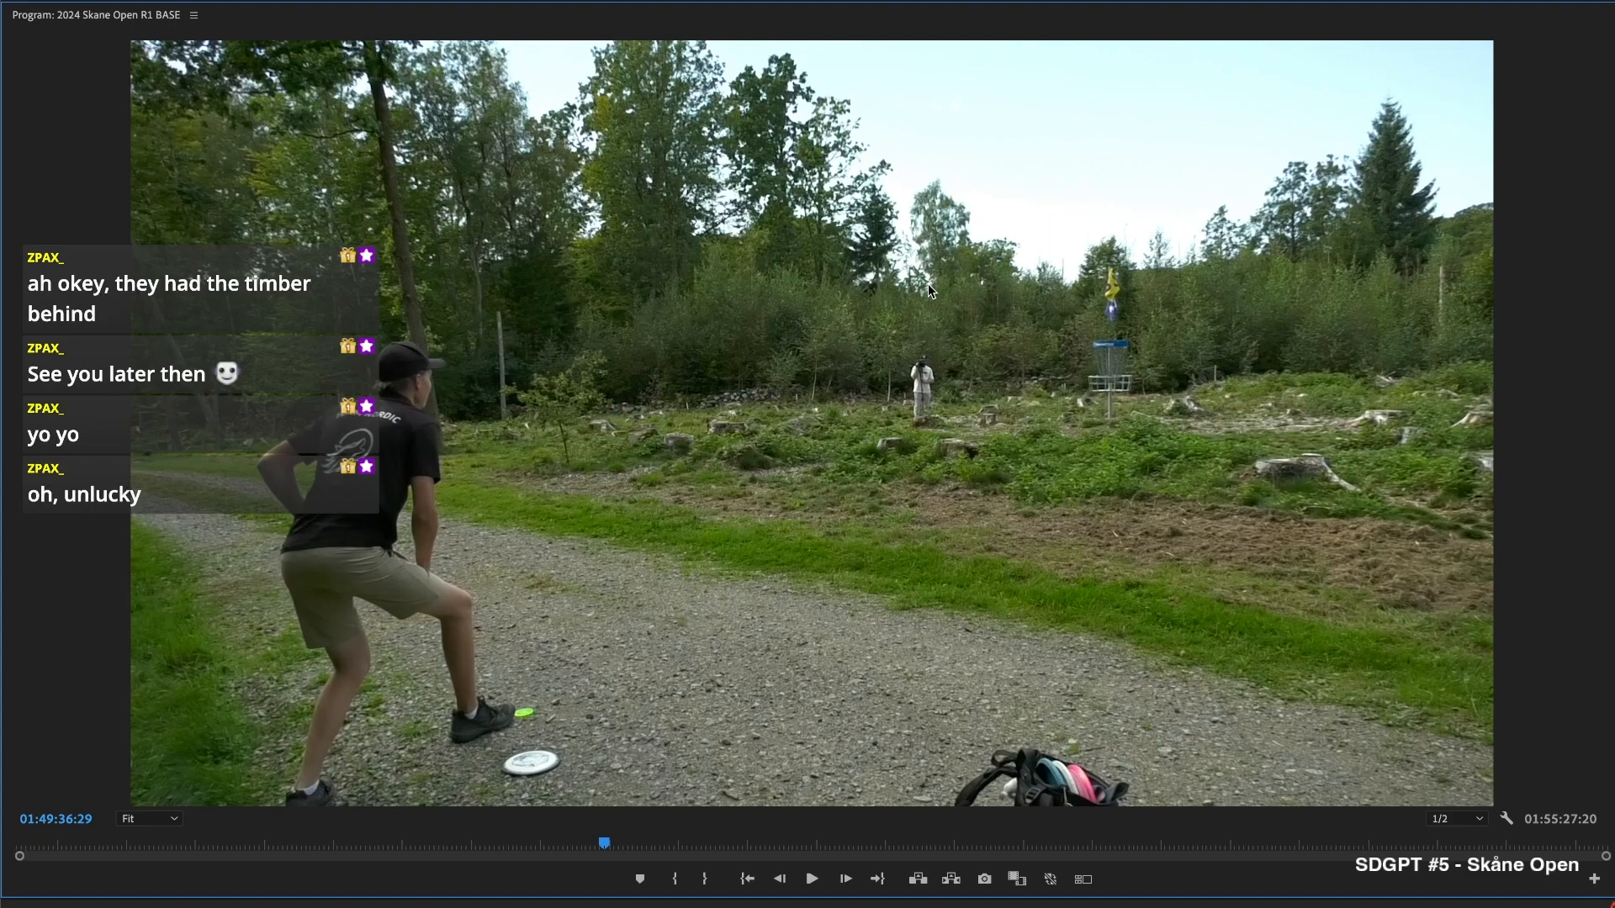
key(grave)
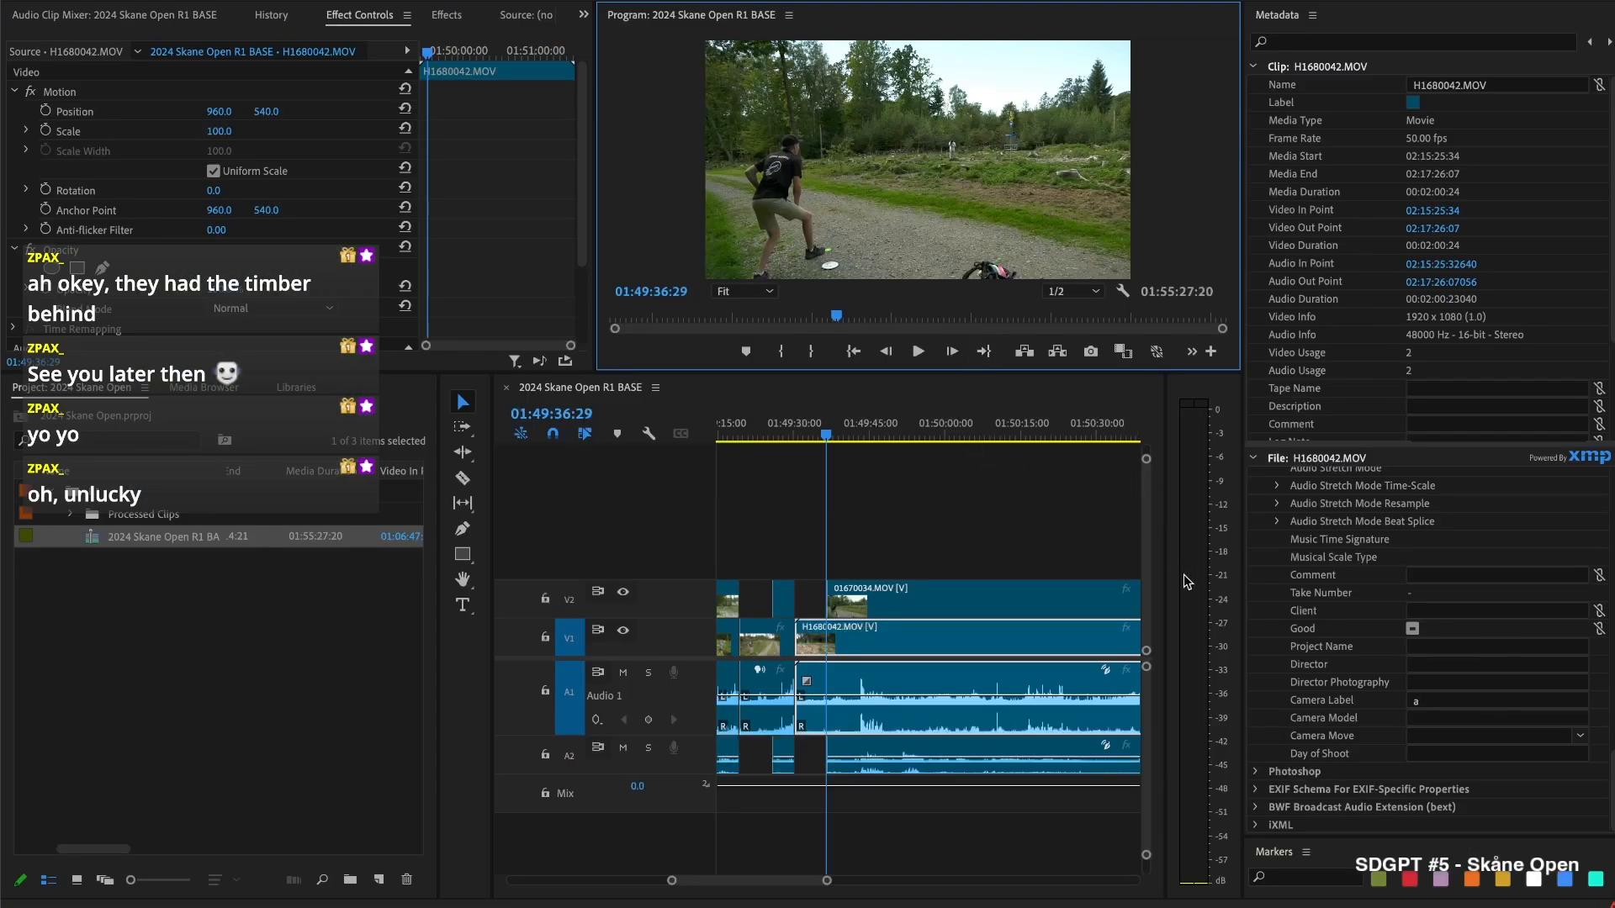
click(831, 530)
key(super+k)
click(814, 643)
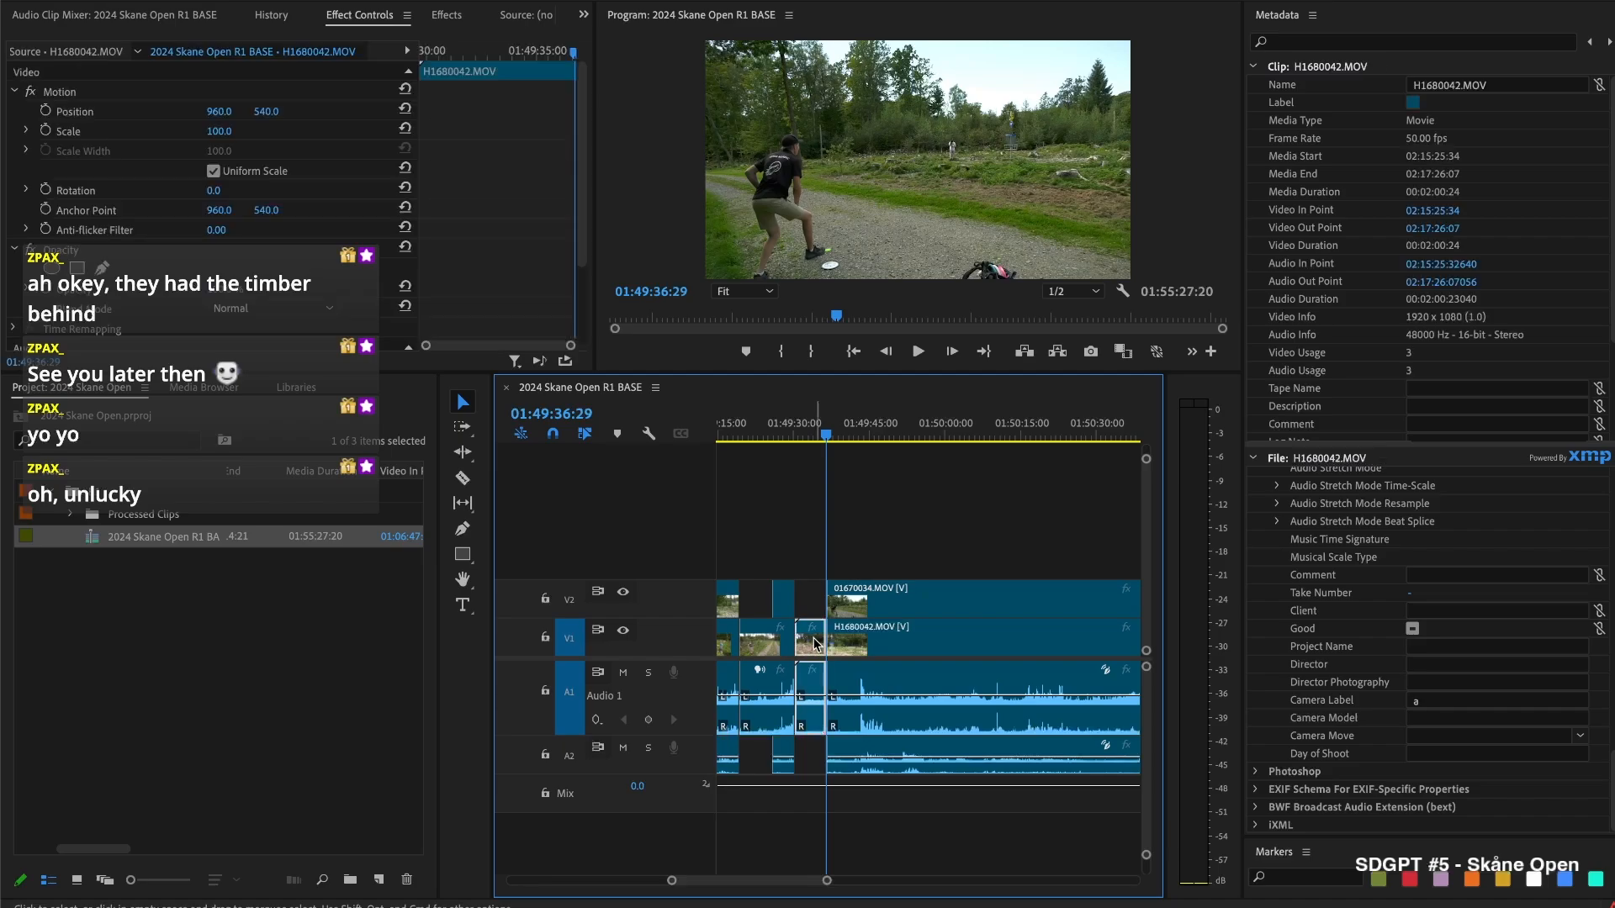
key(Delete)
Play the throw from both cameras, reset the start of 01670034 to 01:49:41:37 and cut H1680042 there
key(space)
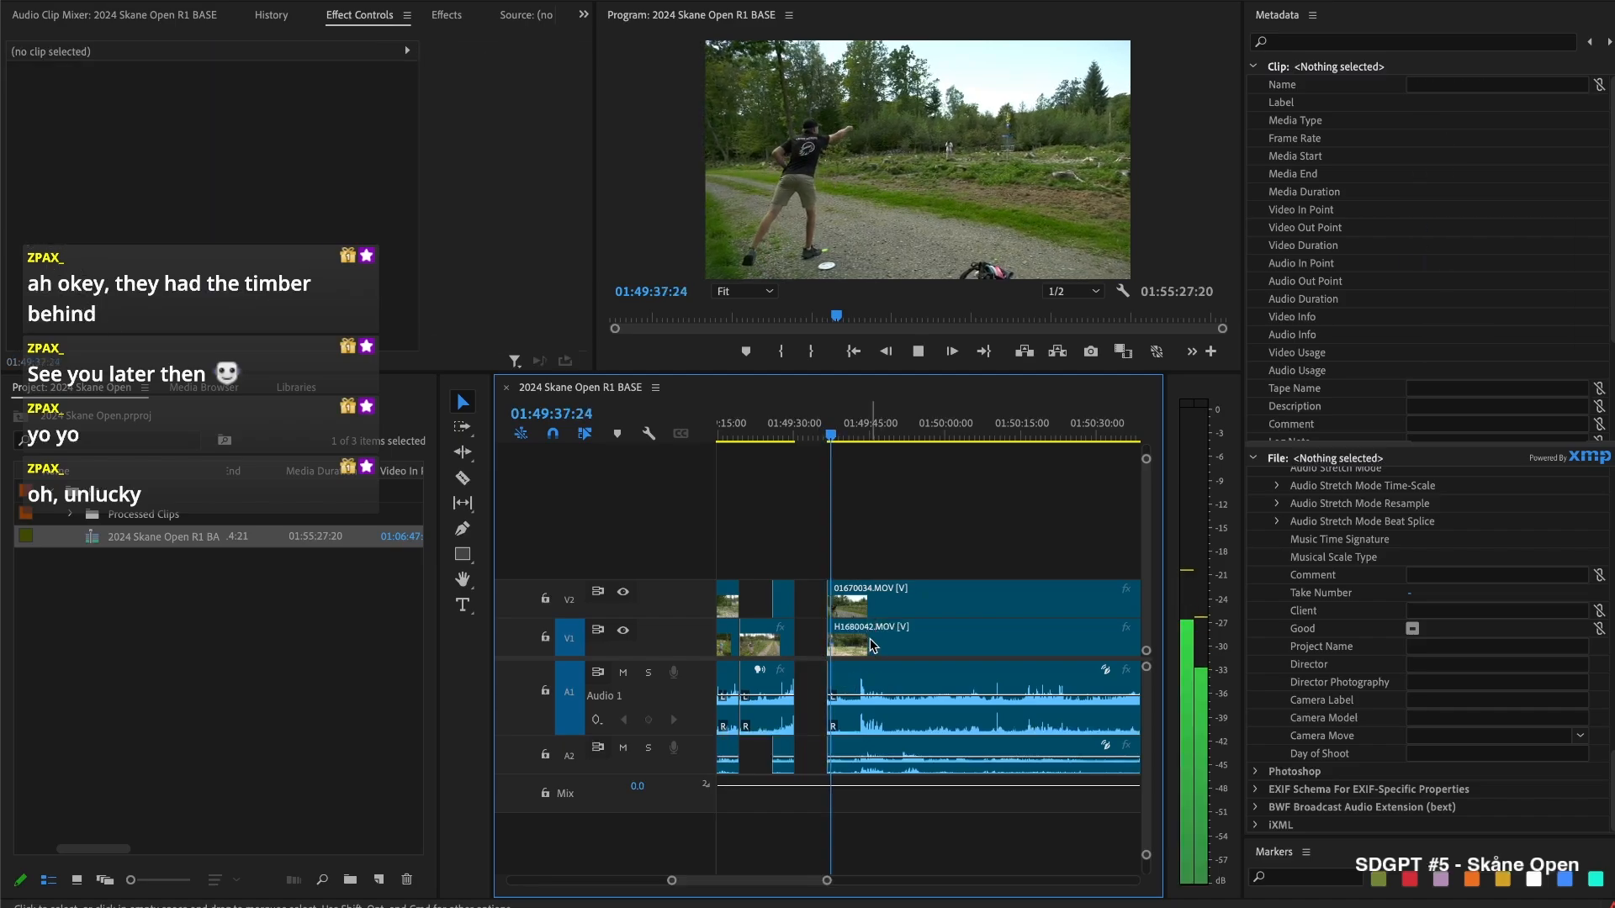
drag(828, 599, 910, 599)
key(space)
key(space)
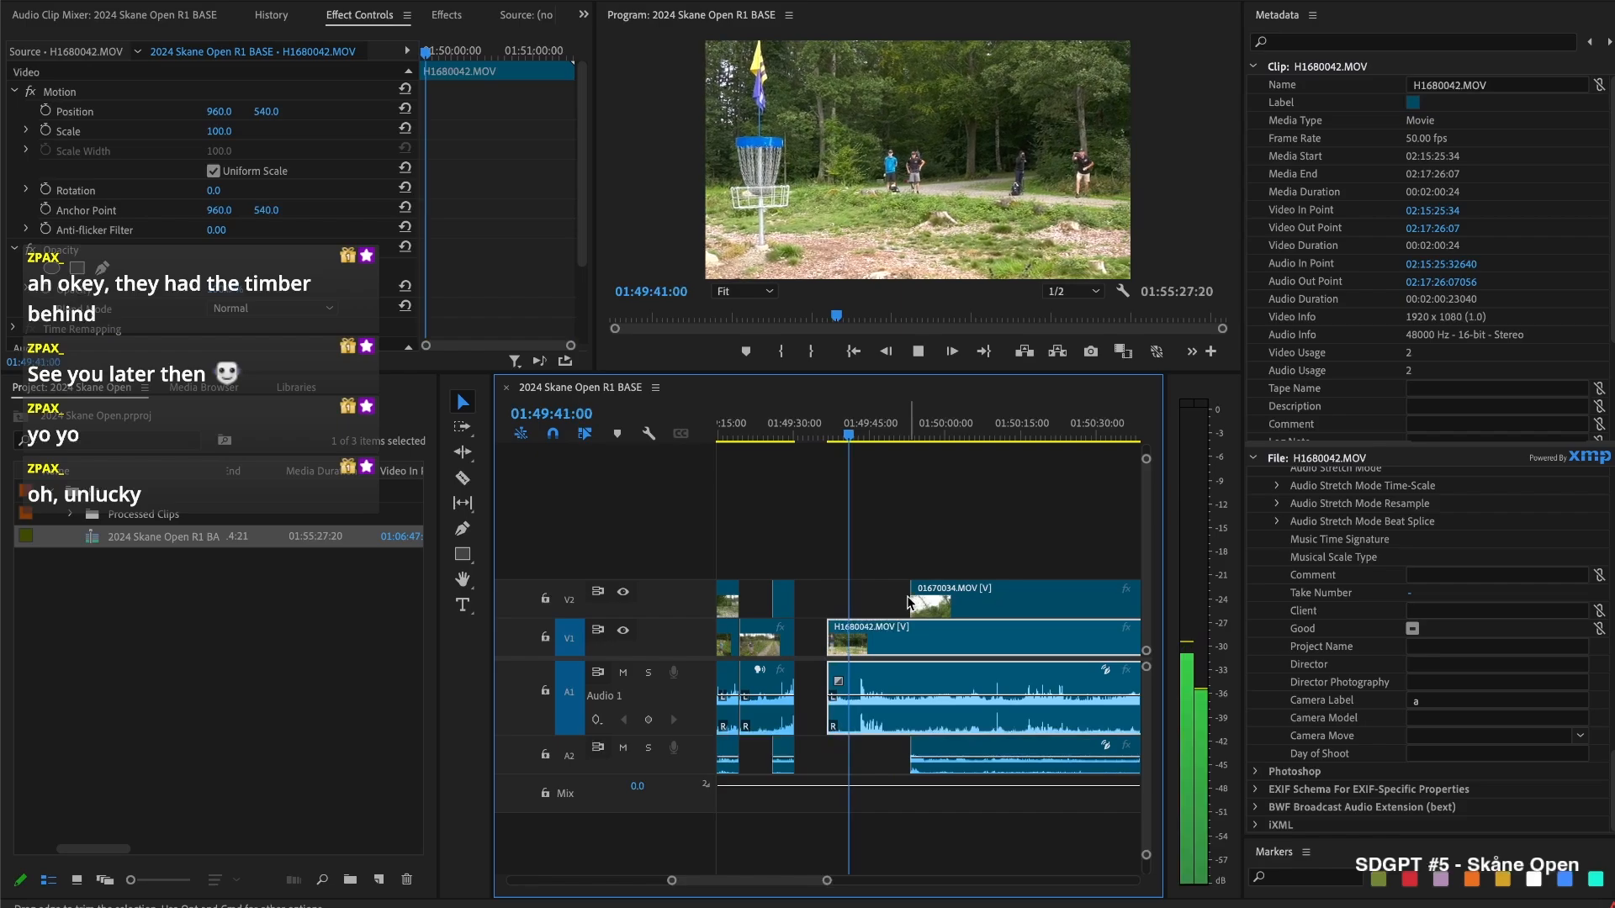
key(space)
drag(905, 598, 853, 598)
key(super+k)
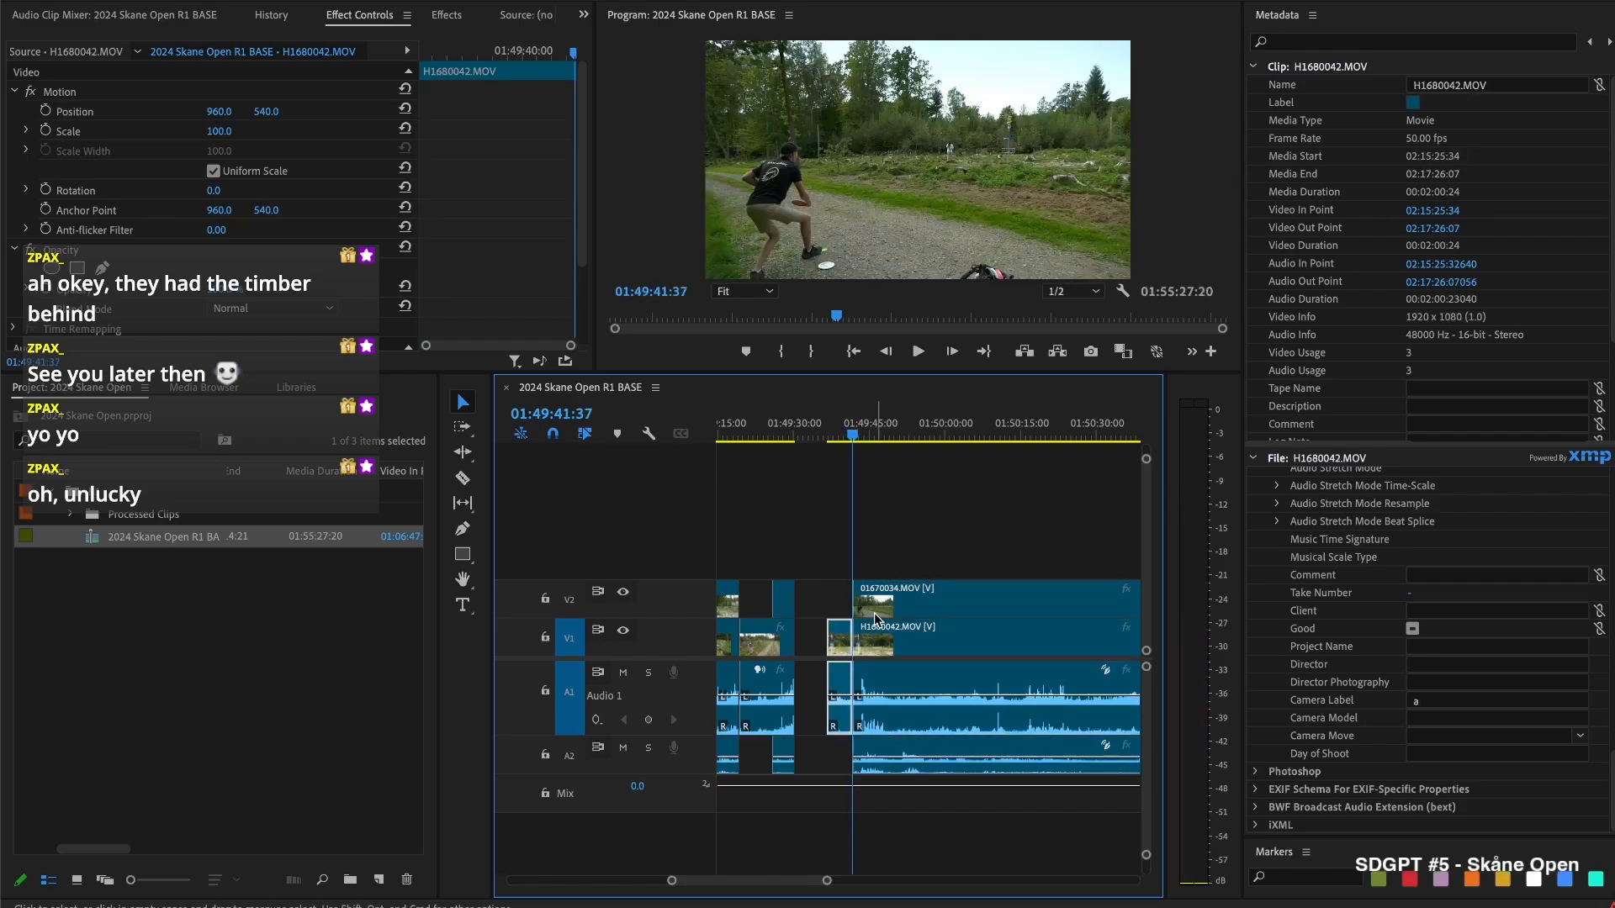
Play the throw to the player's walk to the basket and cut H1680042 at 01:49:50:15
key(space)
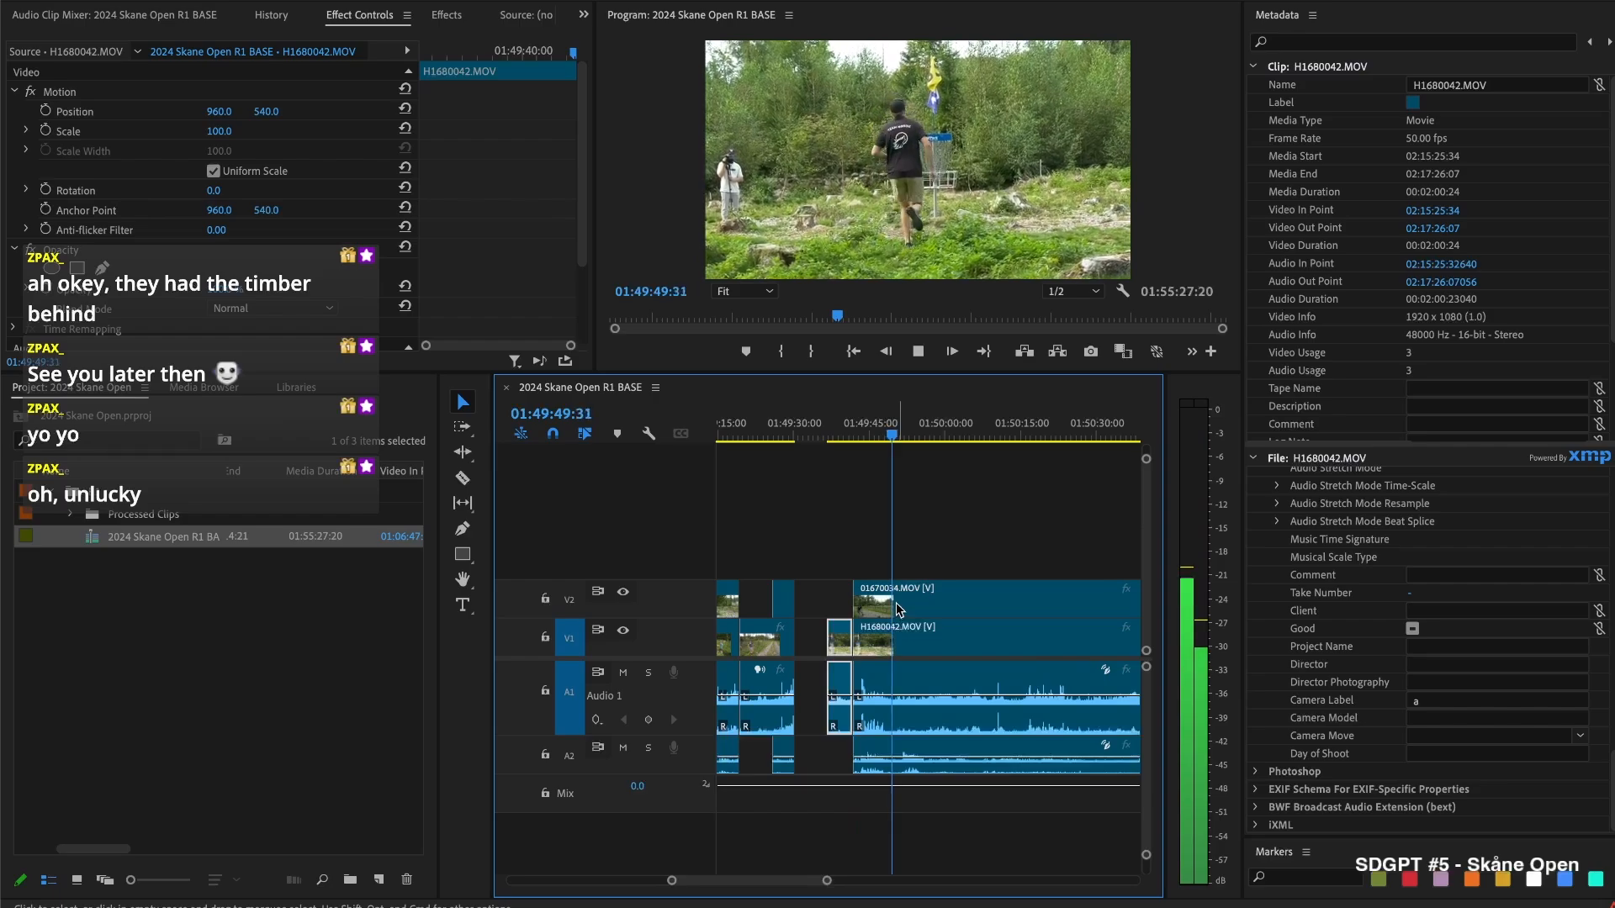
key(space)
key(space)
key(space)
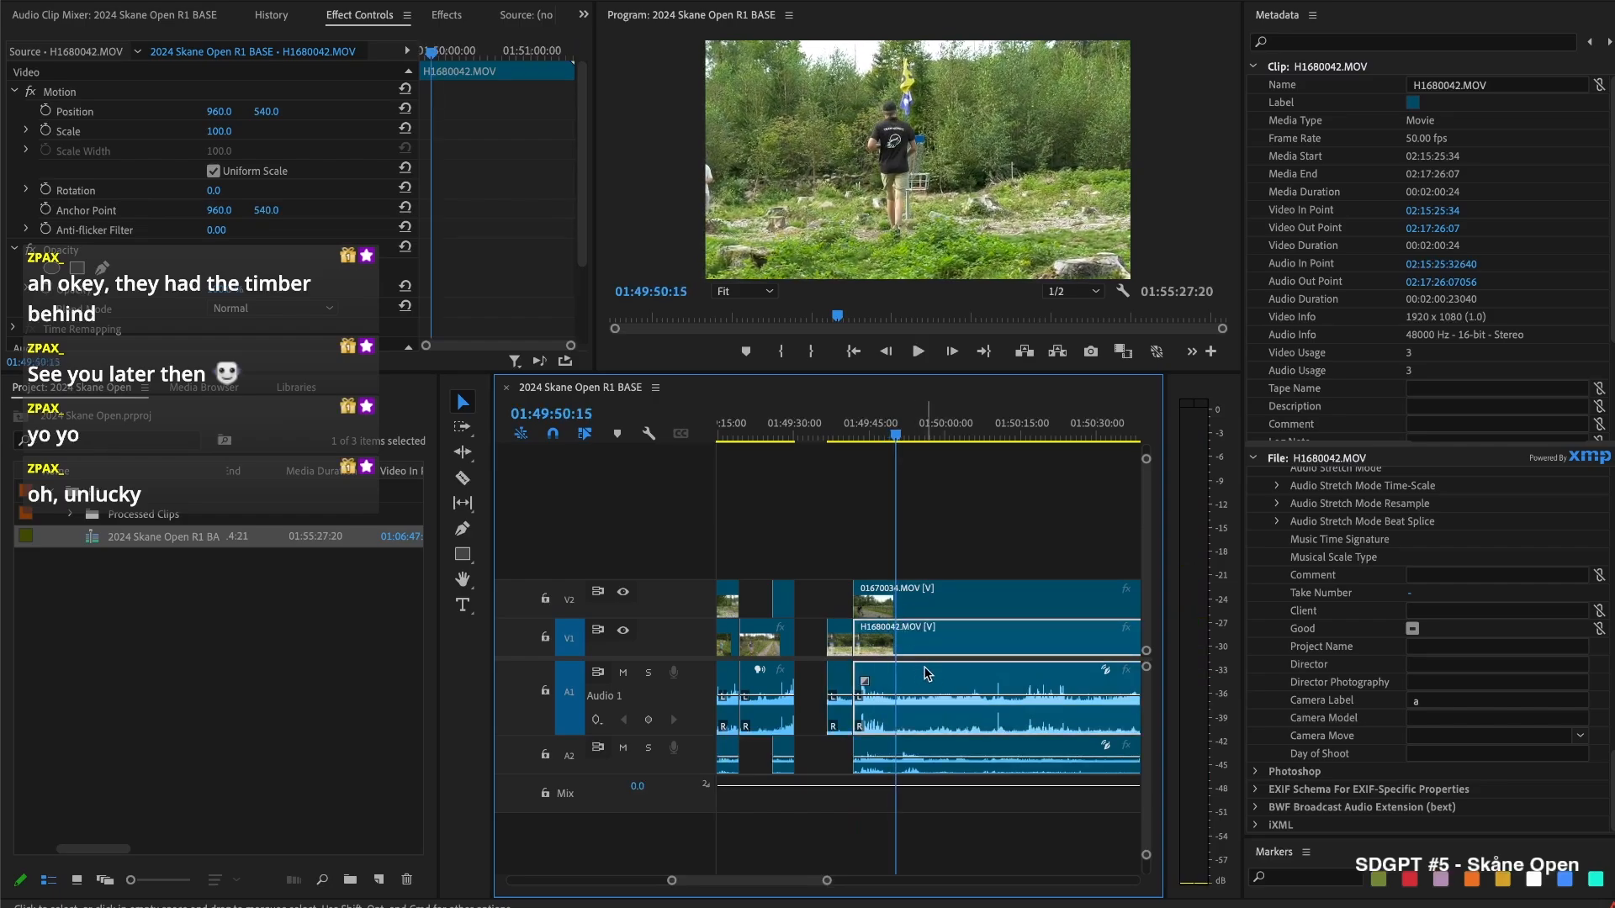
click(897, 639)
key(v)
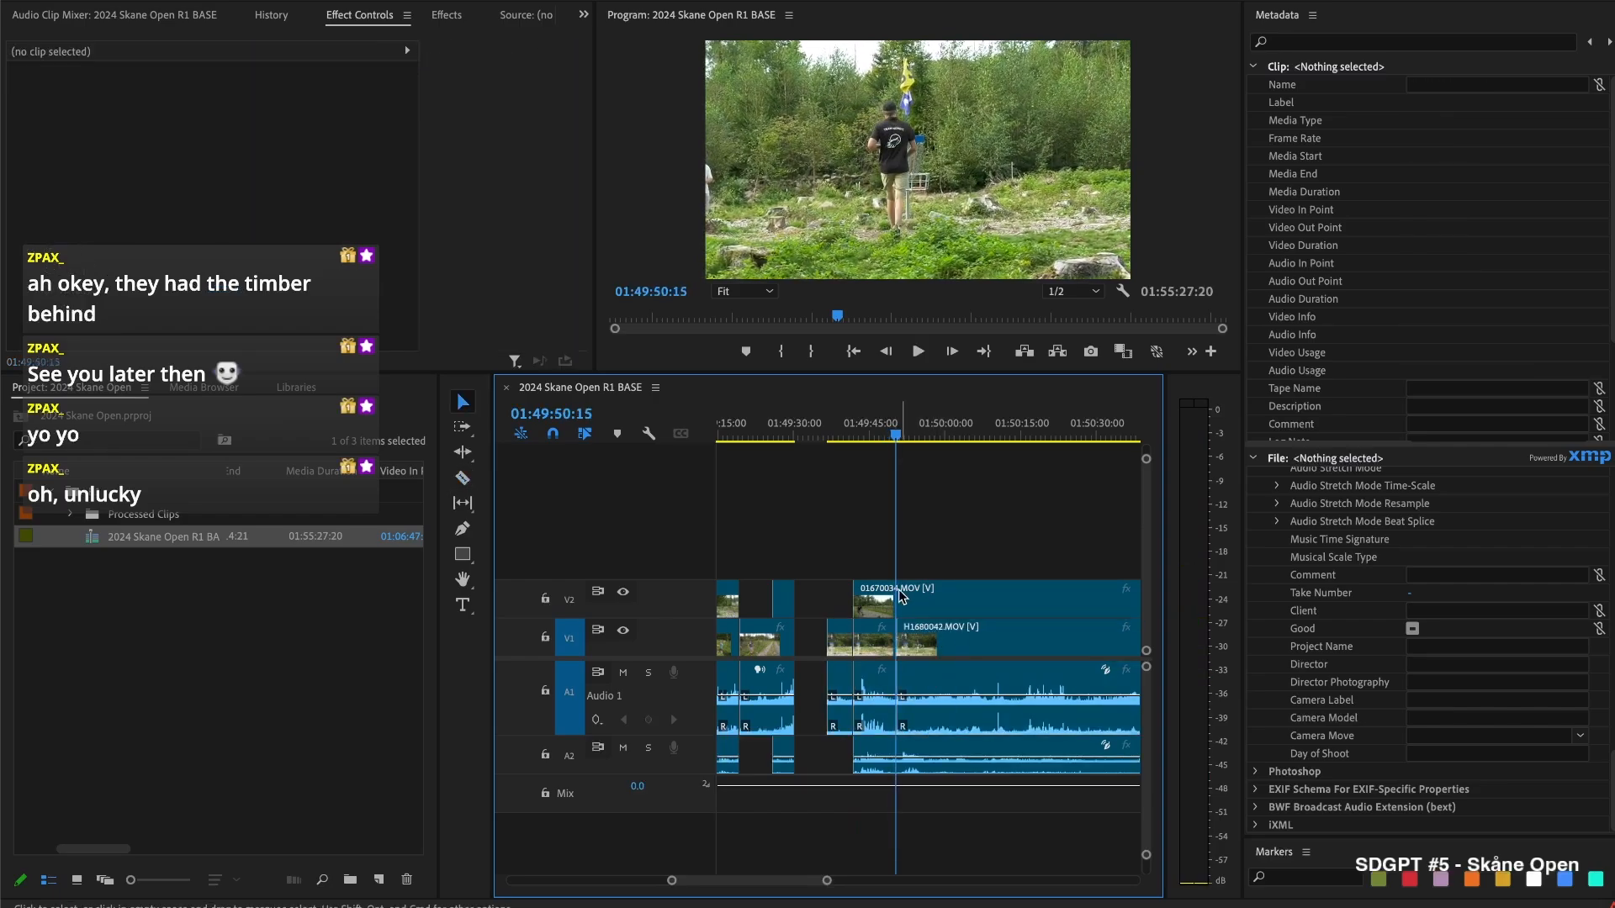
Shift the following clips about 25 seconds later and place a copy of the H1680042 throw piece at 01:49:50:15
key(a)
drag(925, 621, 1050, 644)
click(877, 636)
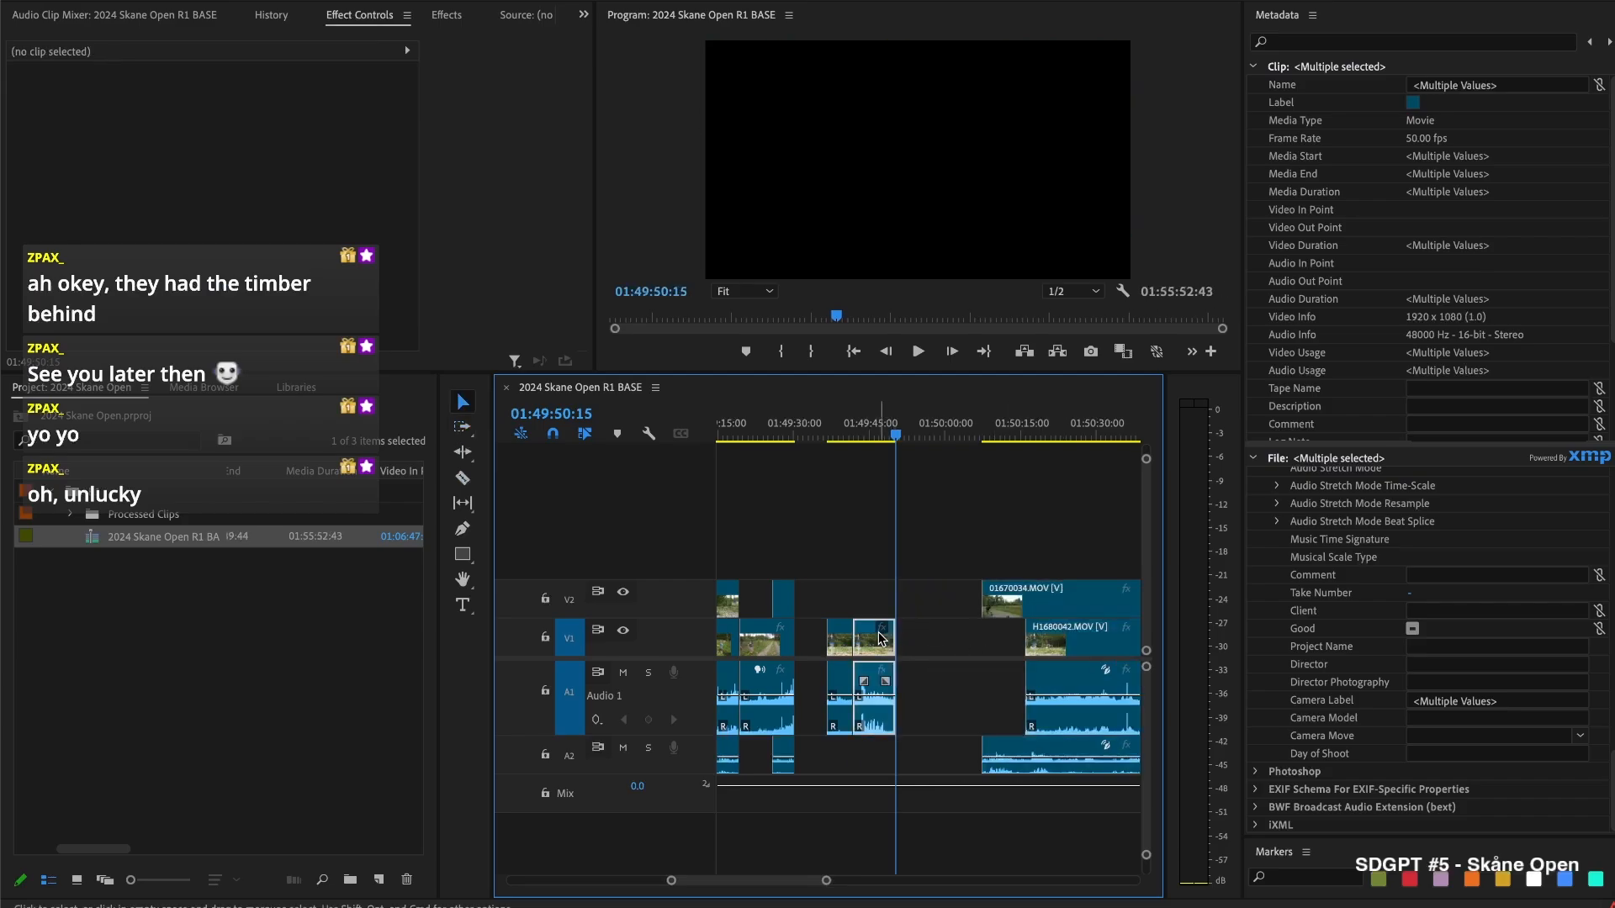
click(922, 634)
key(super+v)
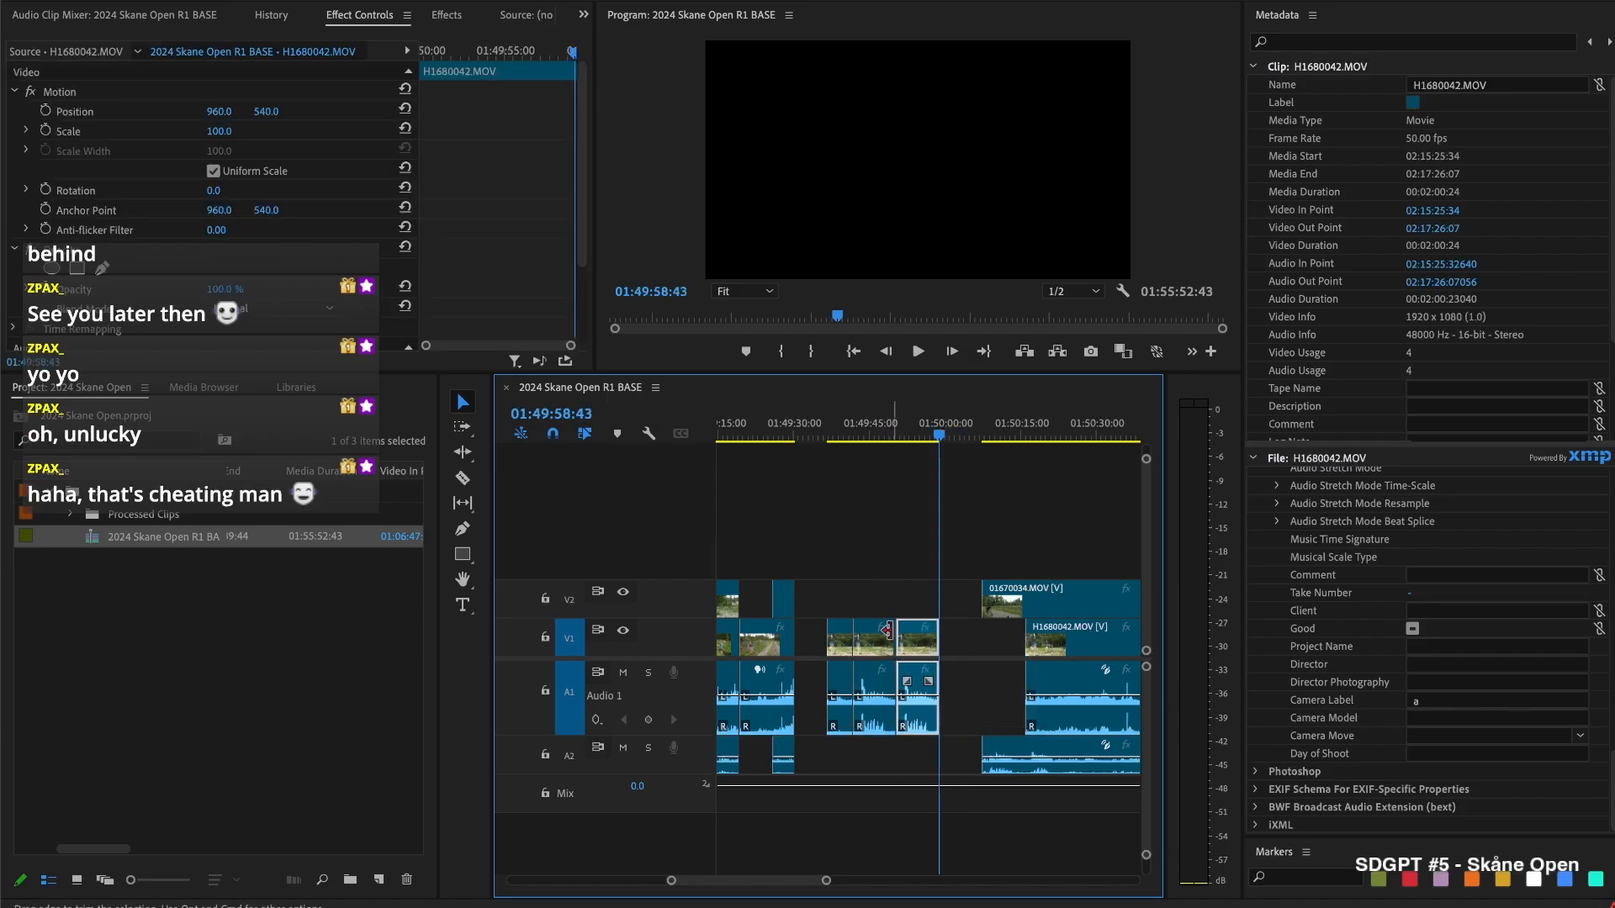
Set the copied H1680042 piece's speed to 450%, unlink its audio and delete that audio
key(super+r)
text(45)
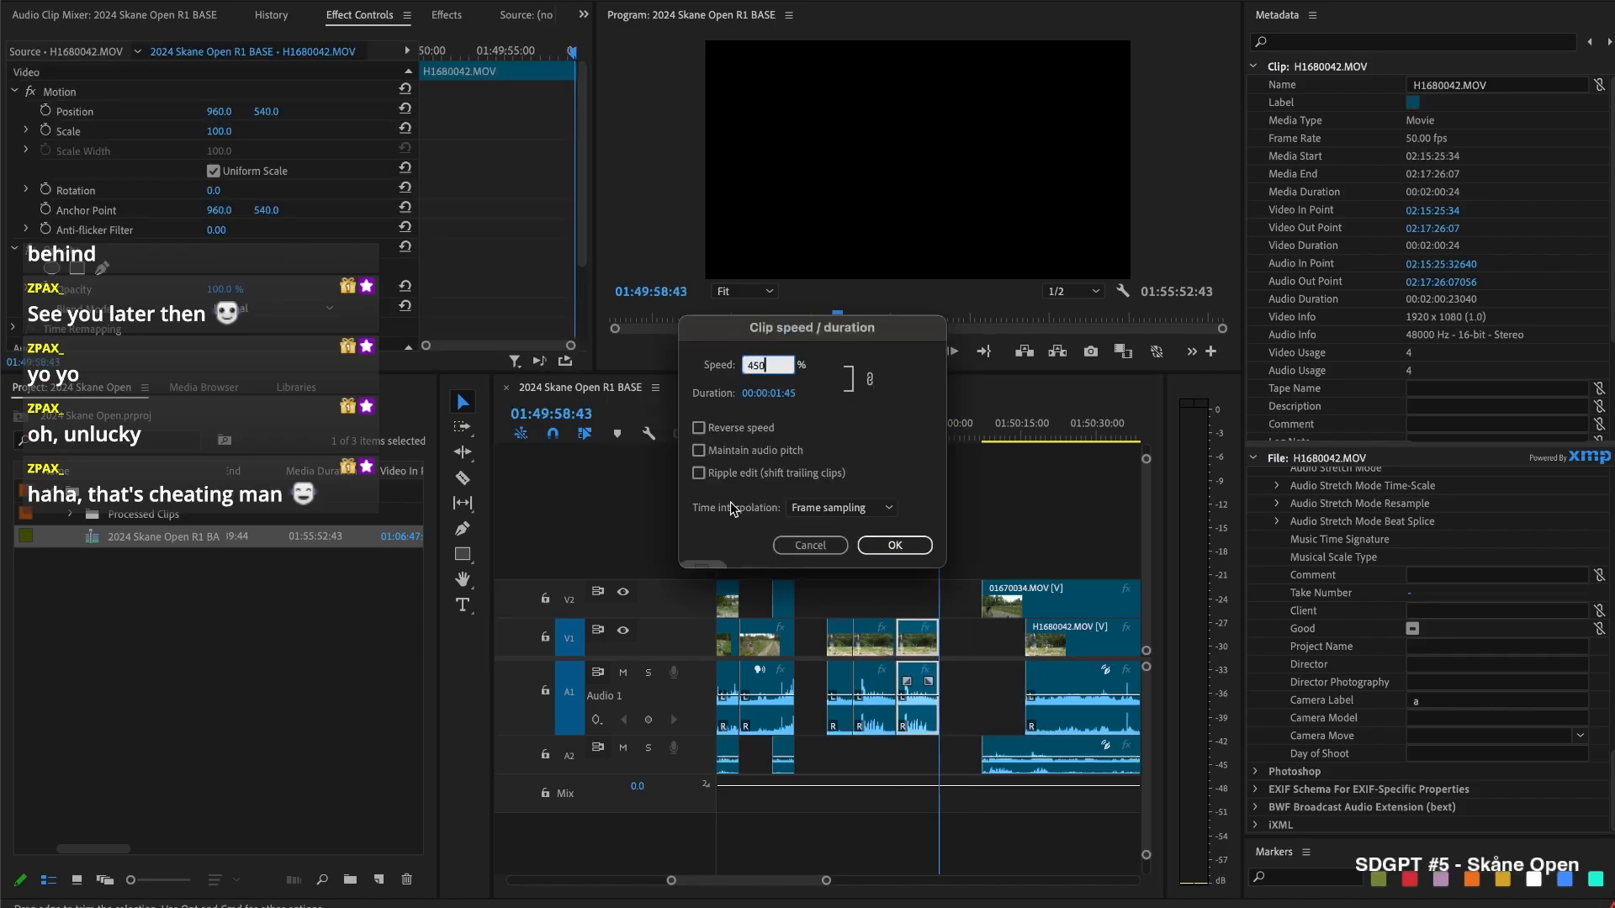
click(897, 544)
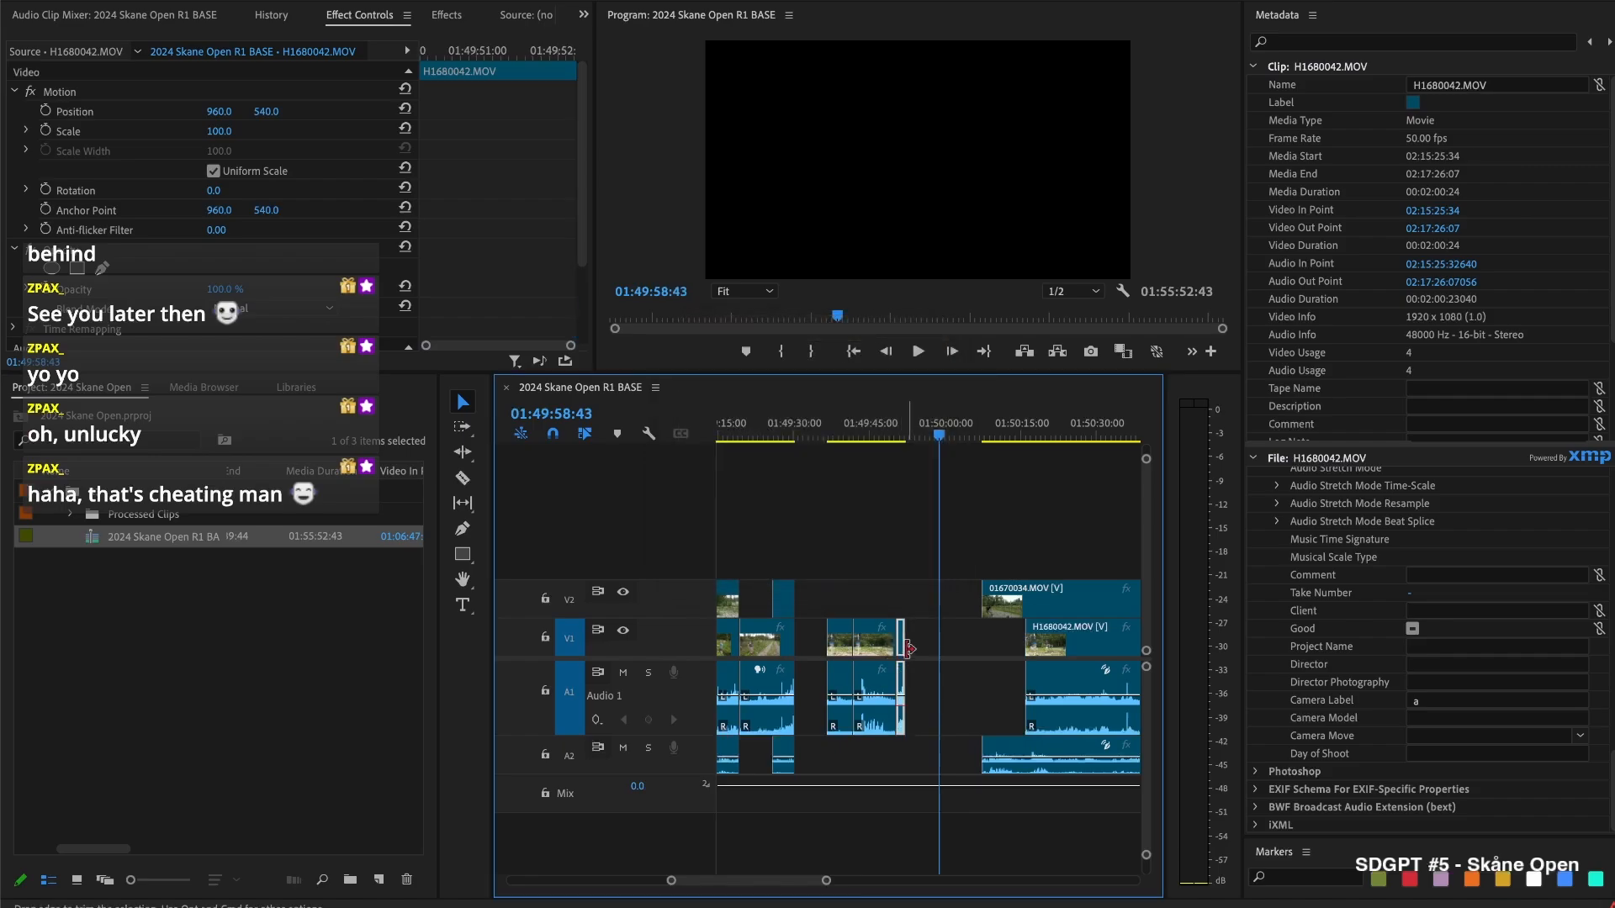
right_click(901, 655)
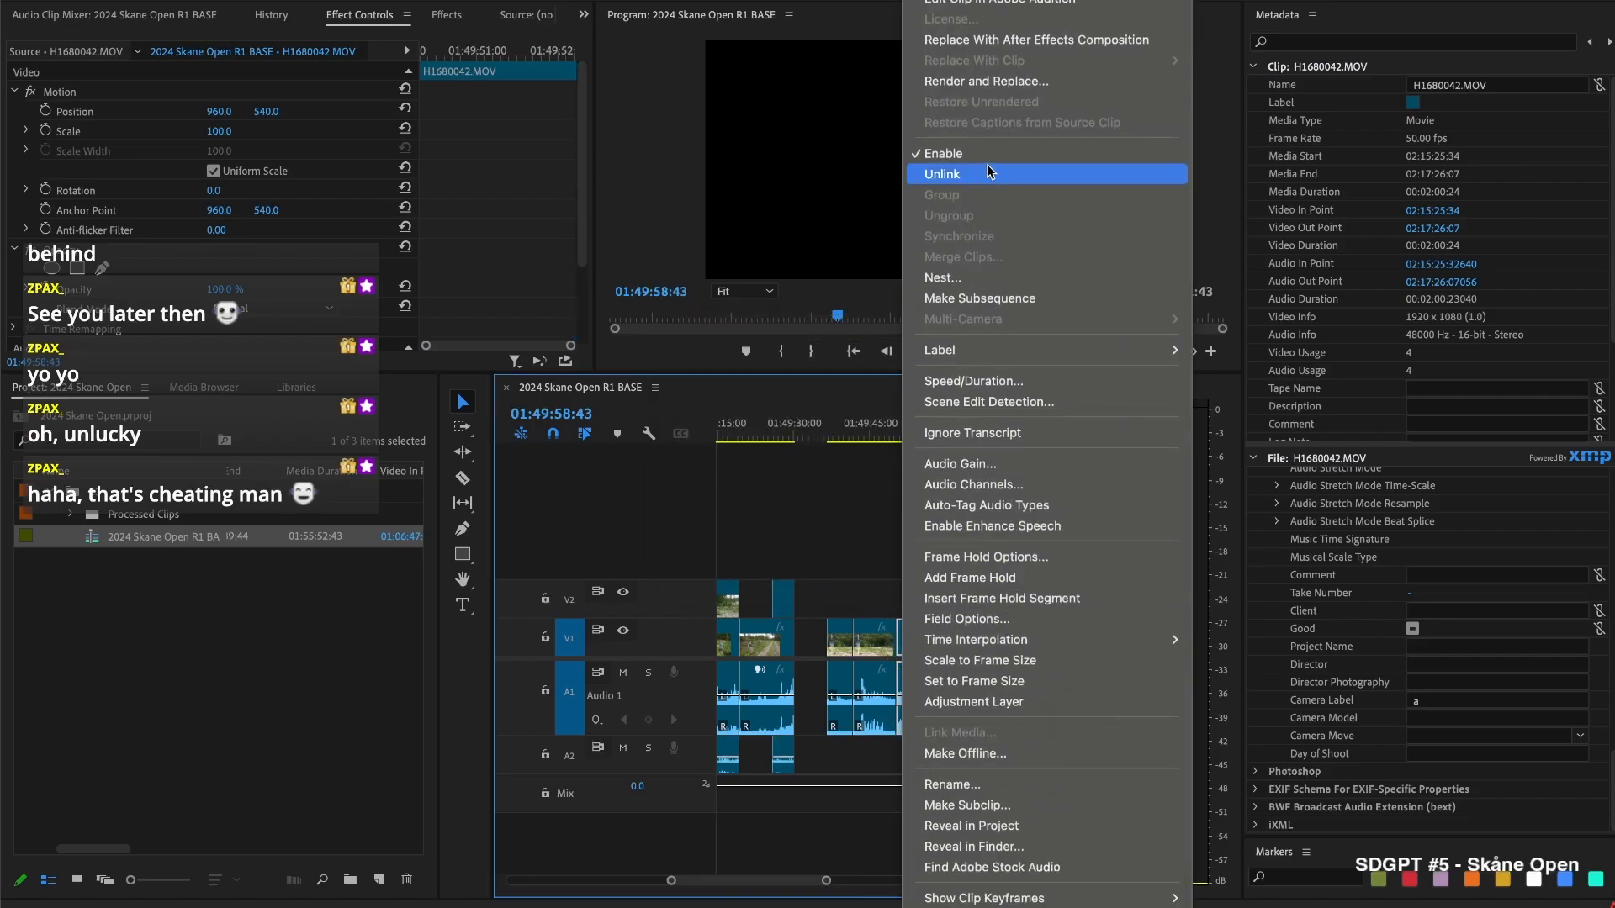
click(992, 169)
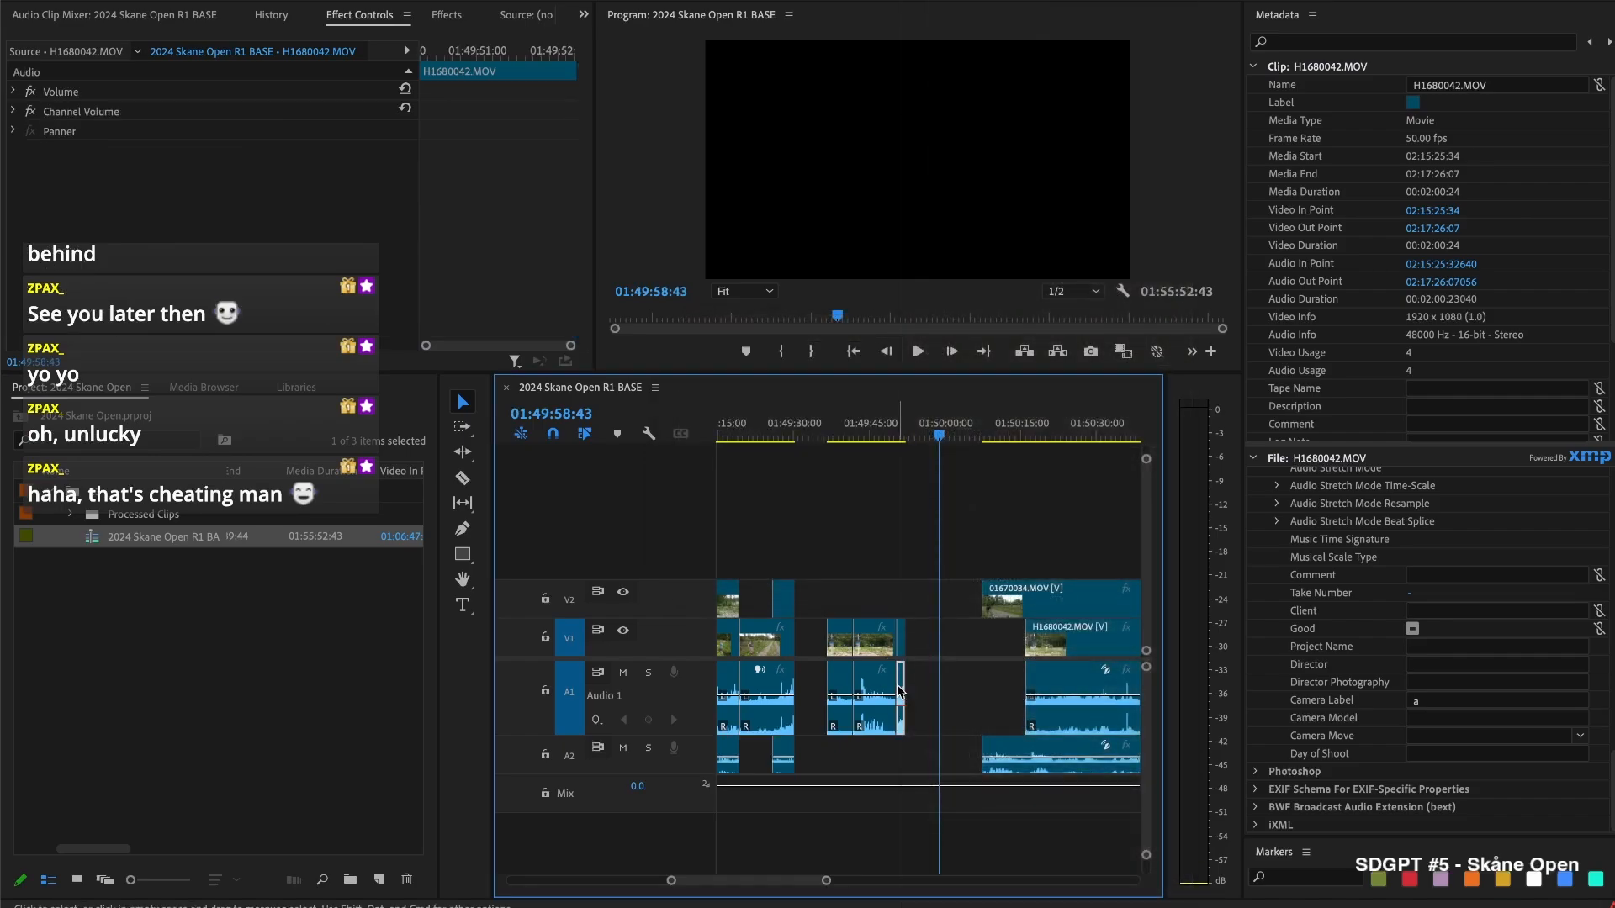
key(Delete)
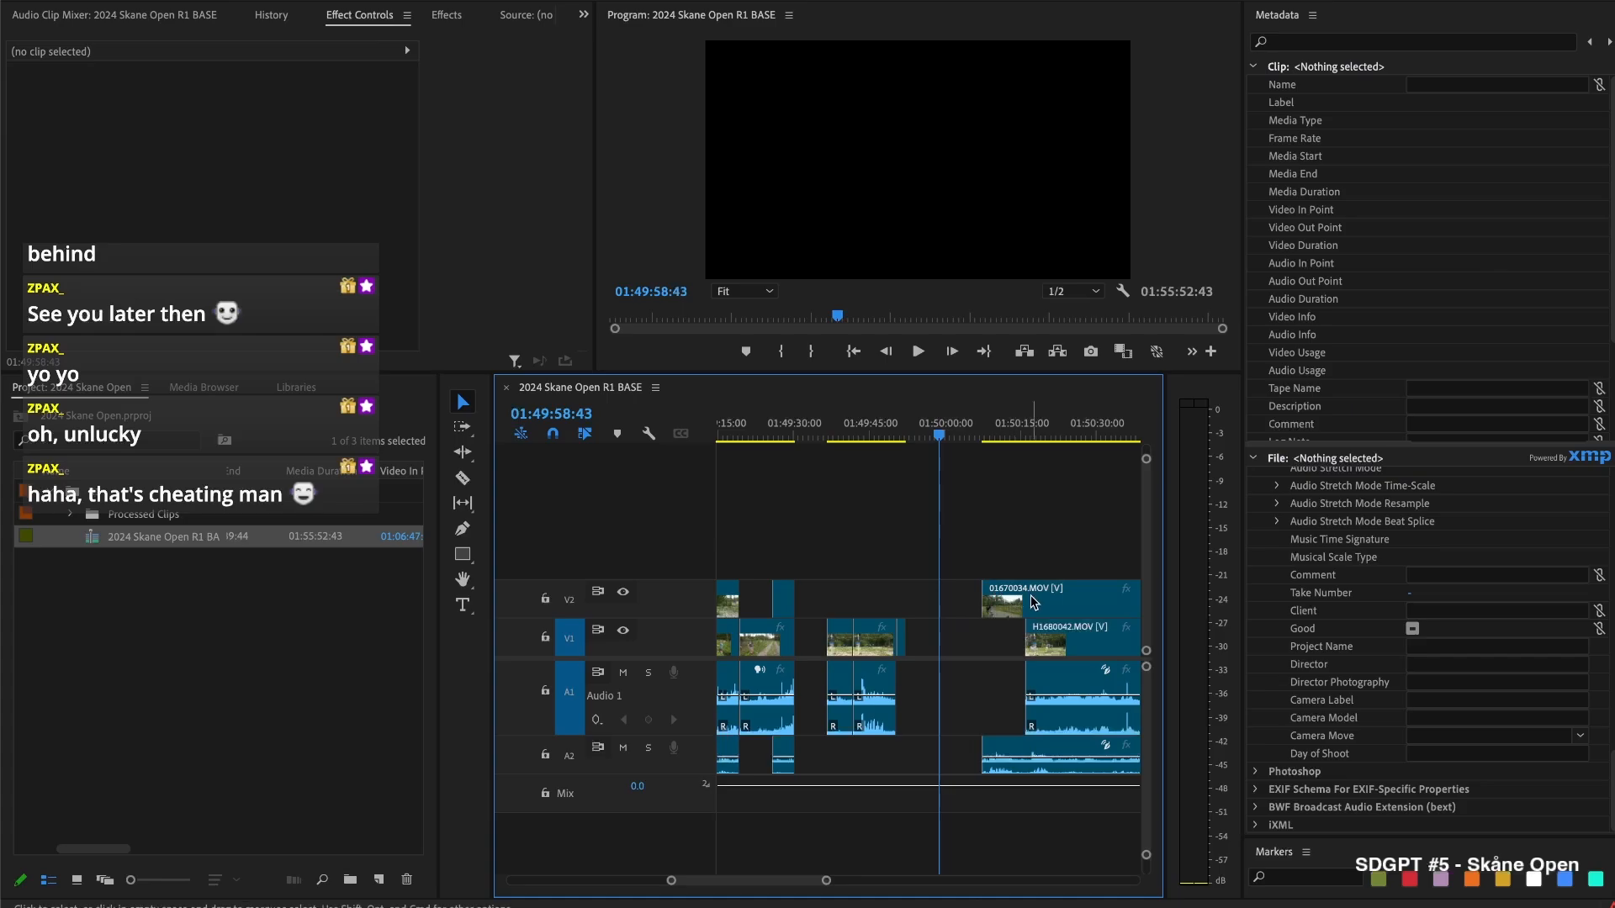
Move the 01670034 throw piece up to just after the sped-up clip and nest it as REW 1
drag(1054, 591, 965, 601)
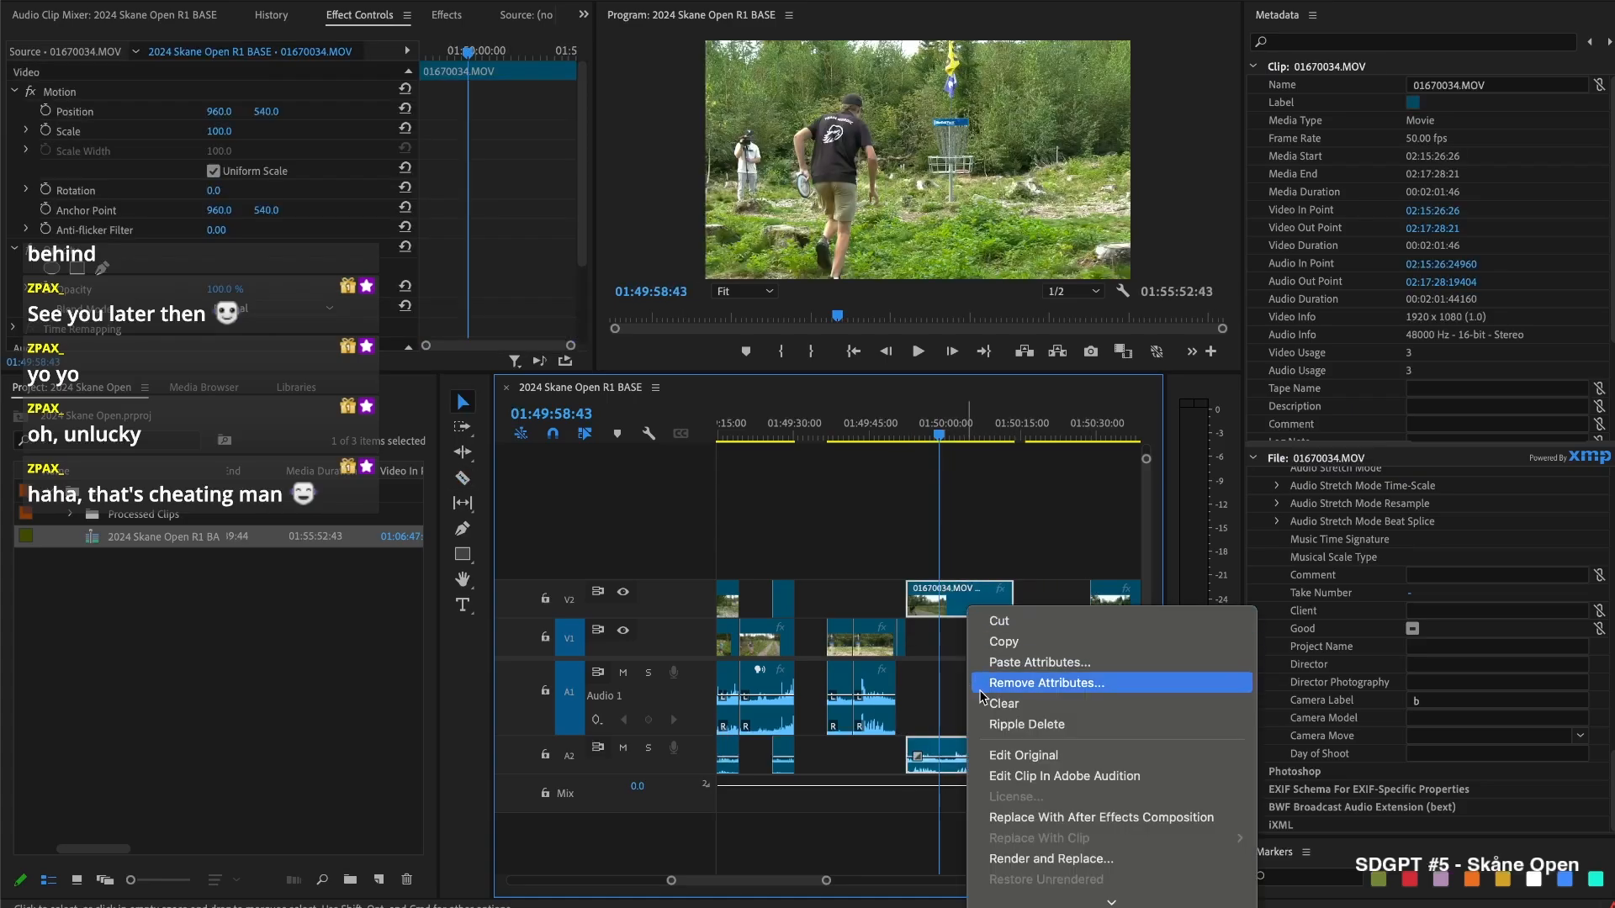
right_click(965, 600)
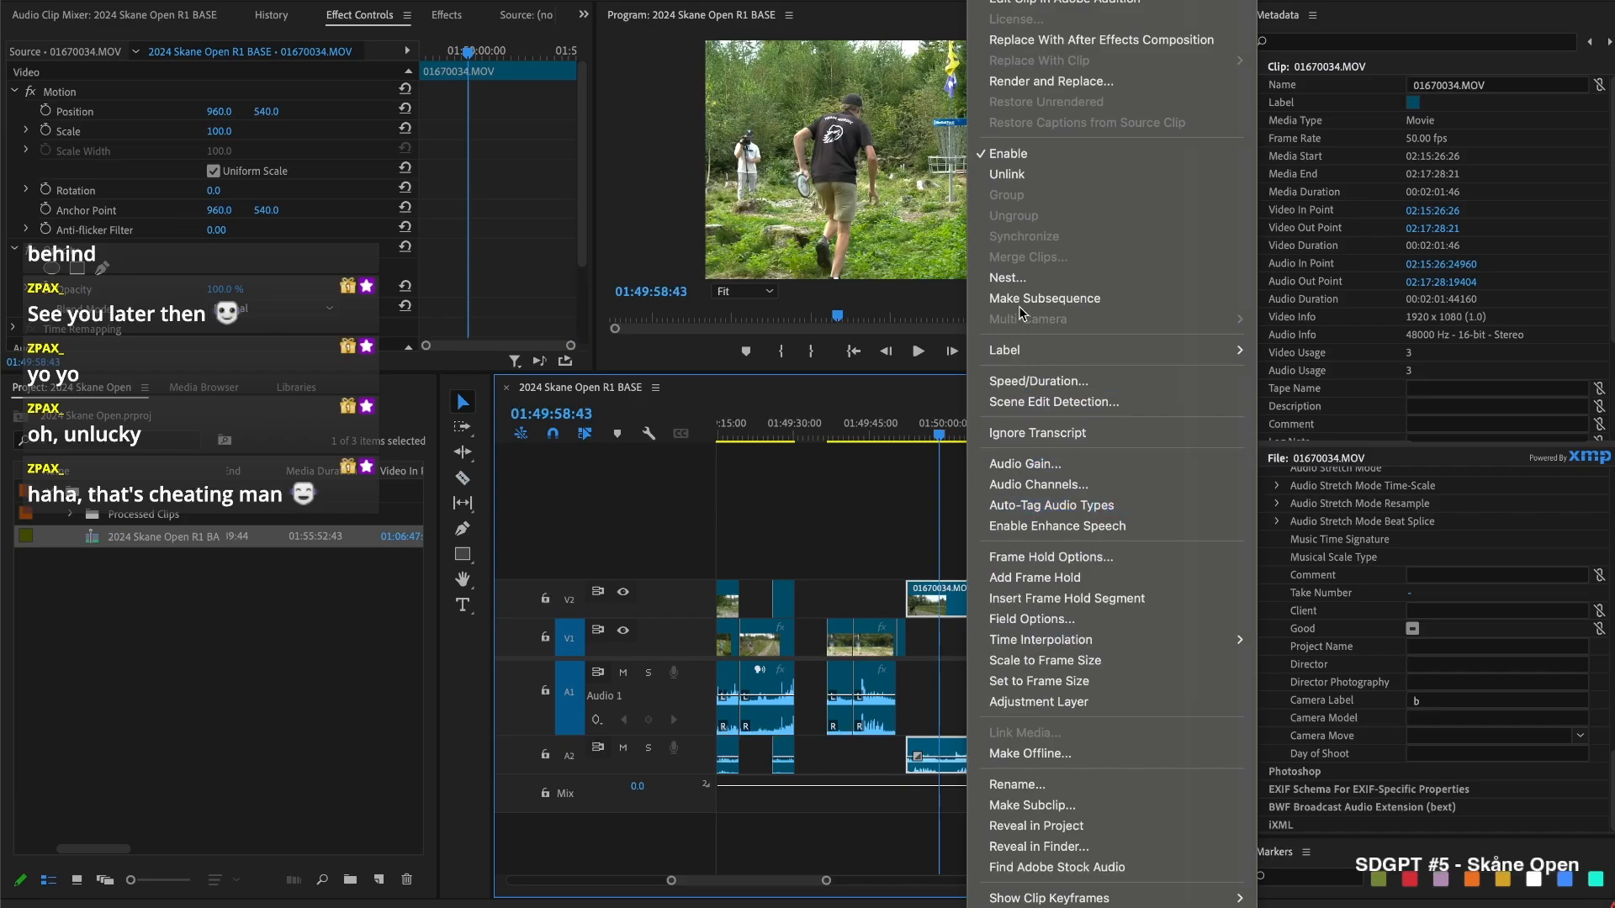
click(1037, 280)
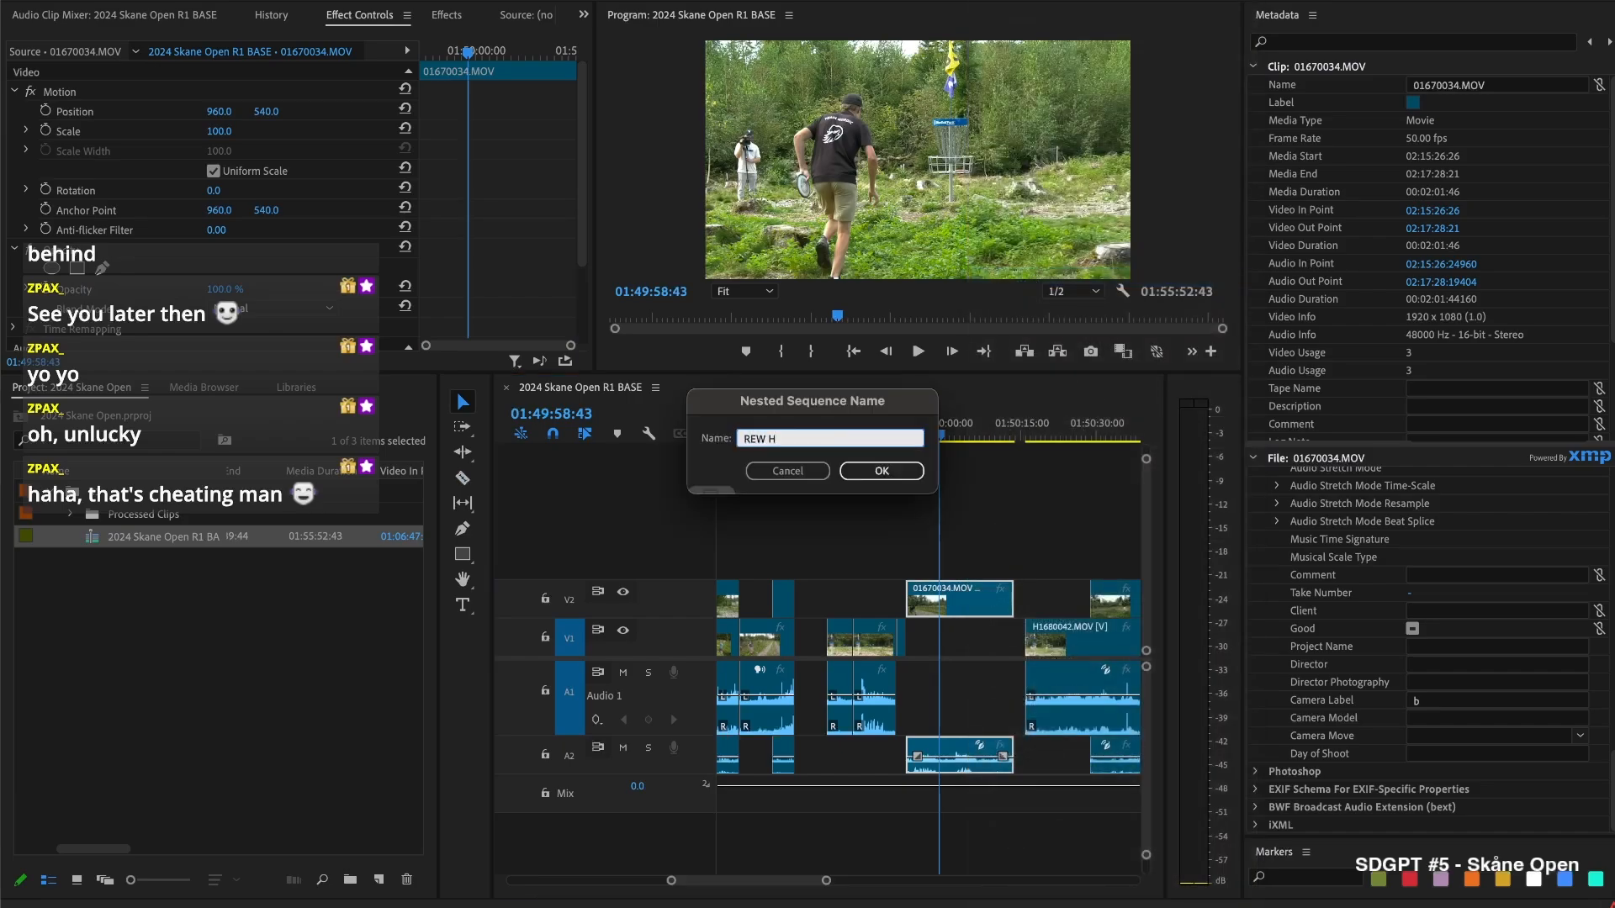
text(REW 1)
key(Return)
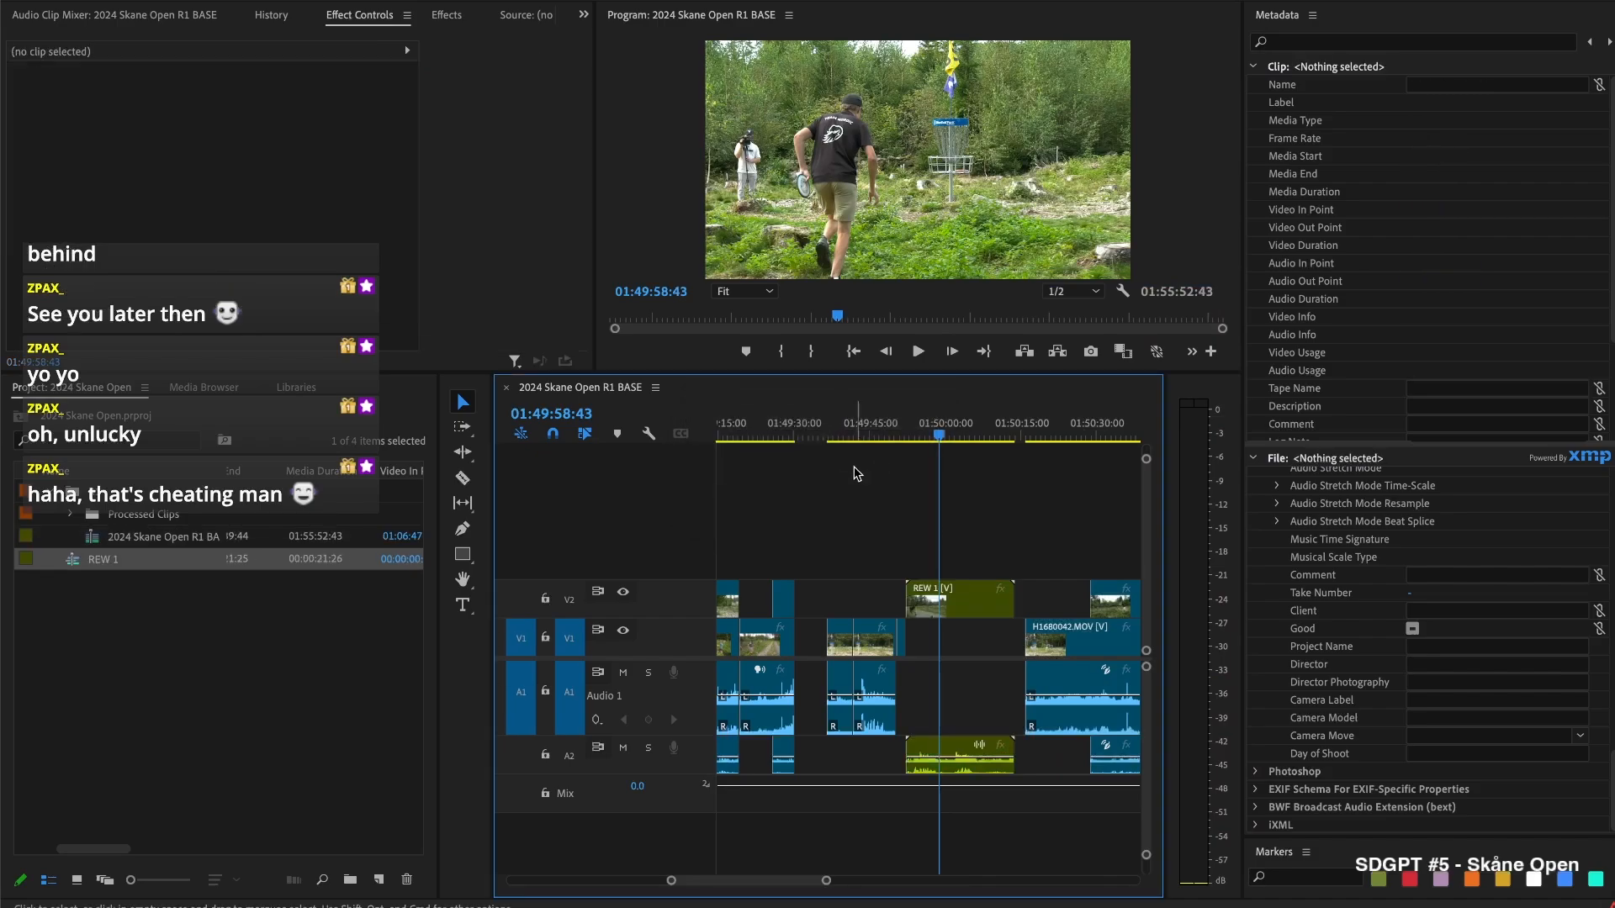
Open the nested REW 1 sequence and set its timebase to 25.00 frames/second
double_click(952, 603)
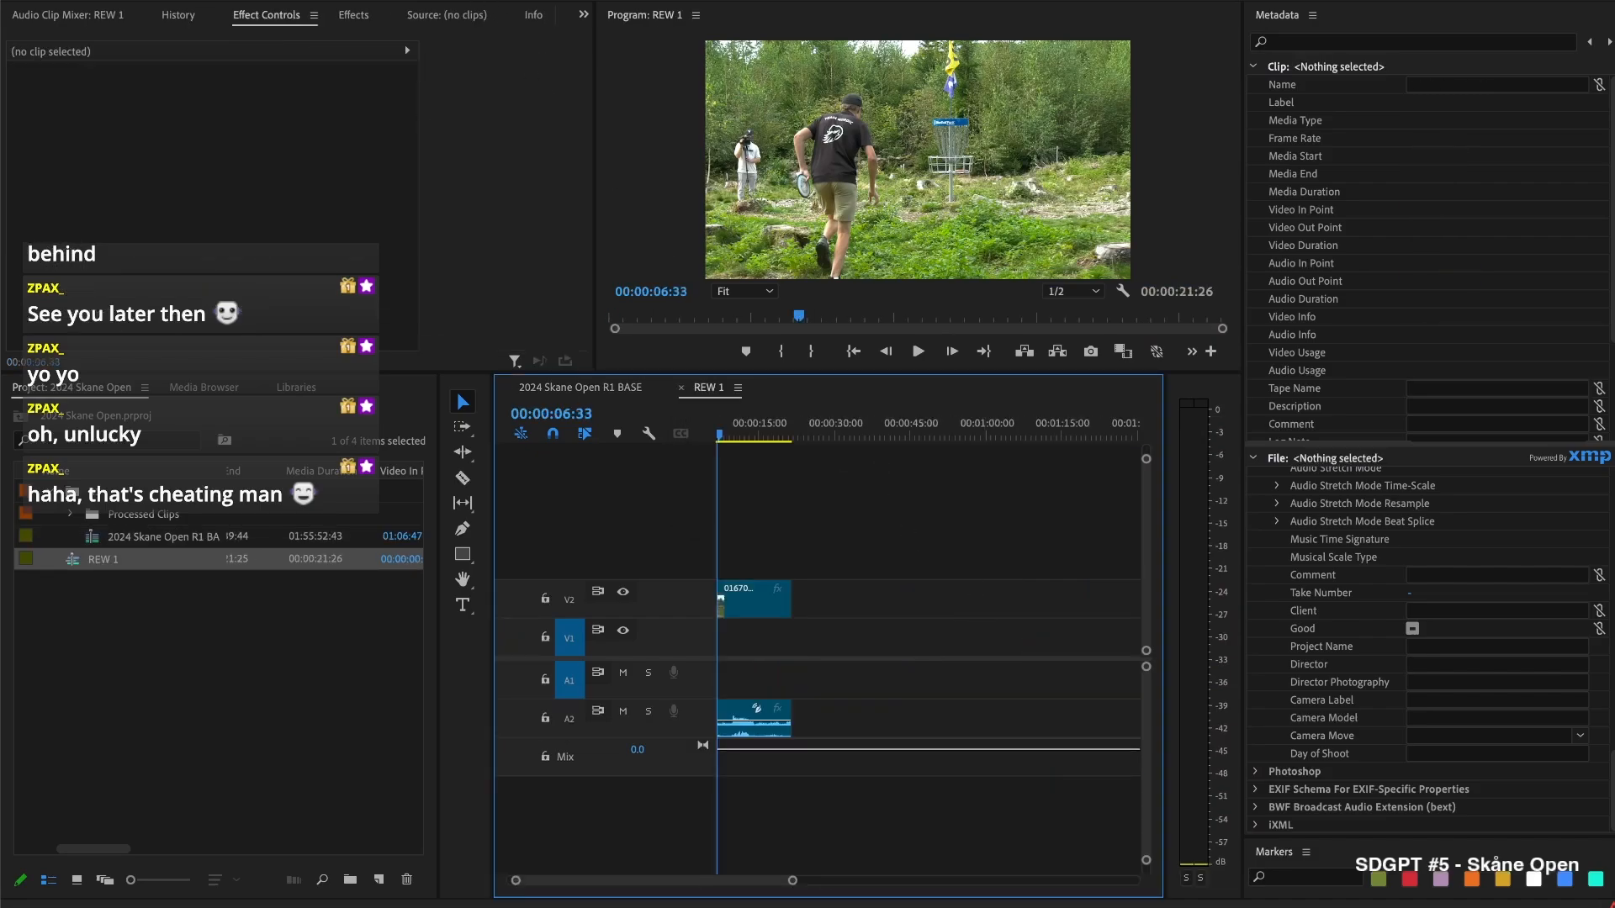
click(273, 0)
click(370, 0)
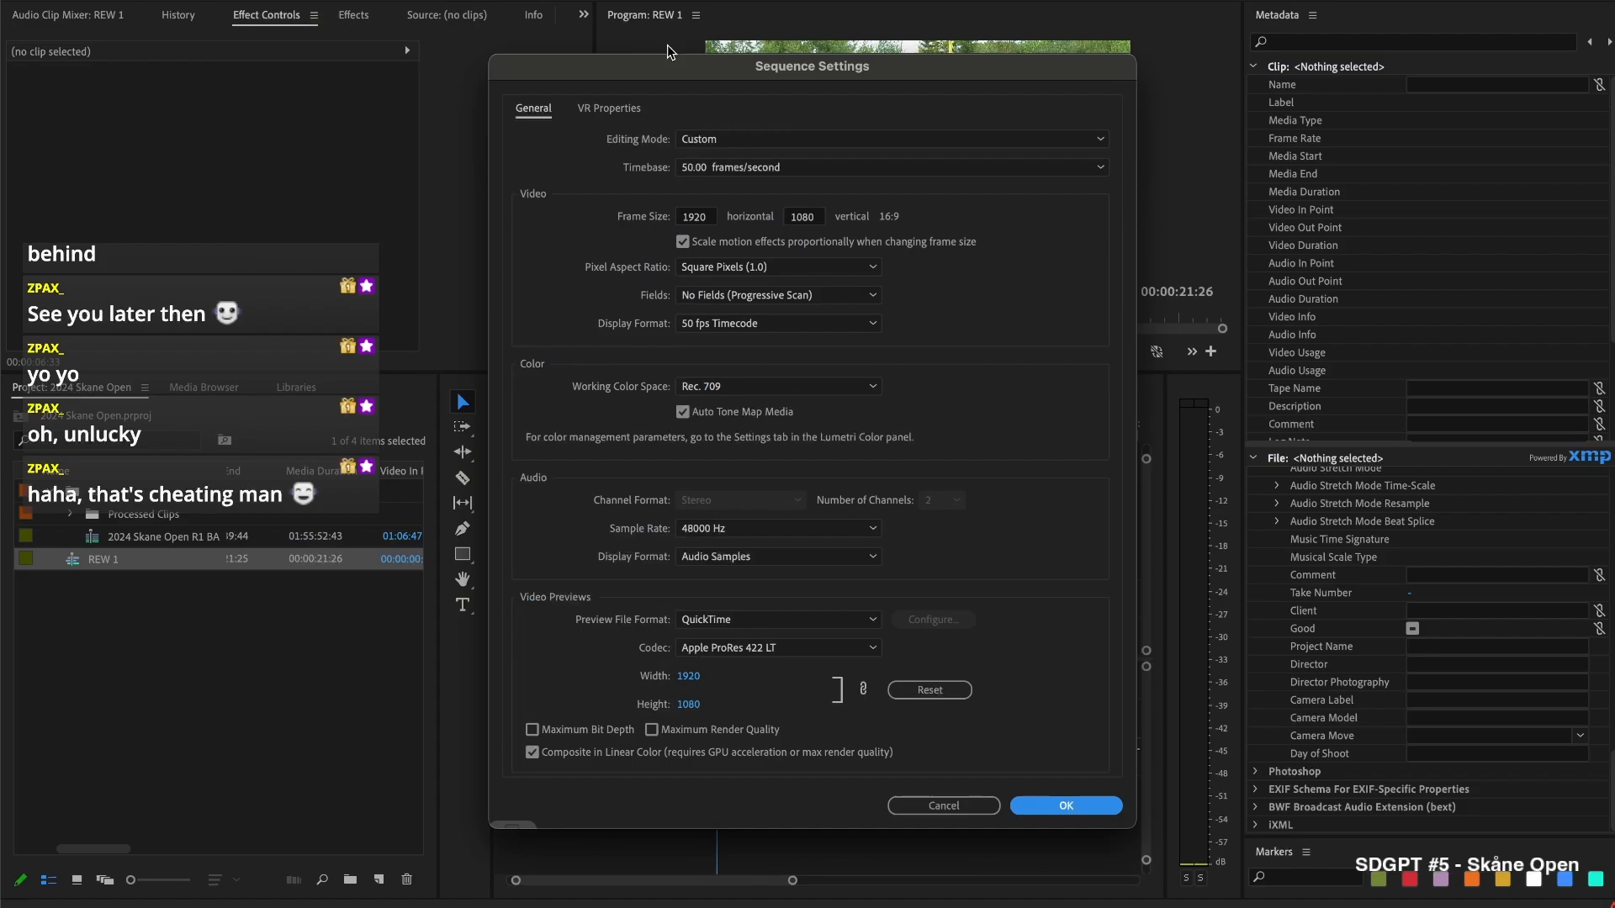
click(726, 163)
click(770, 328)
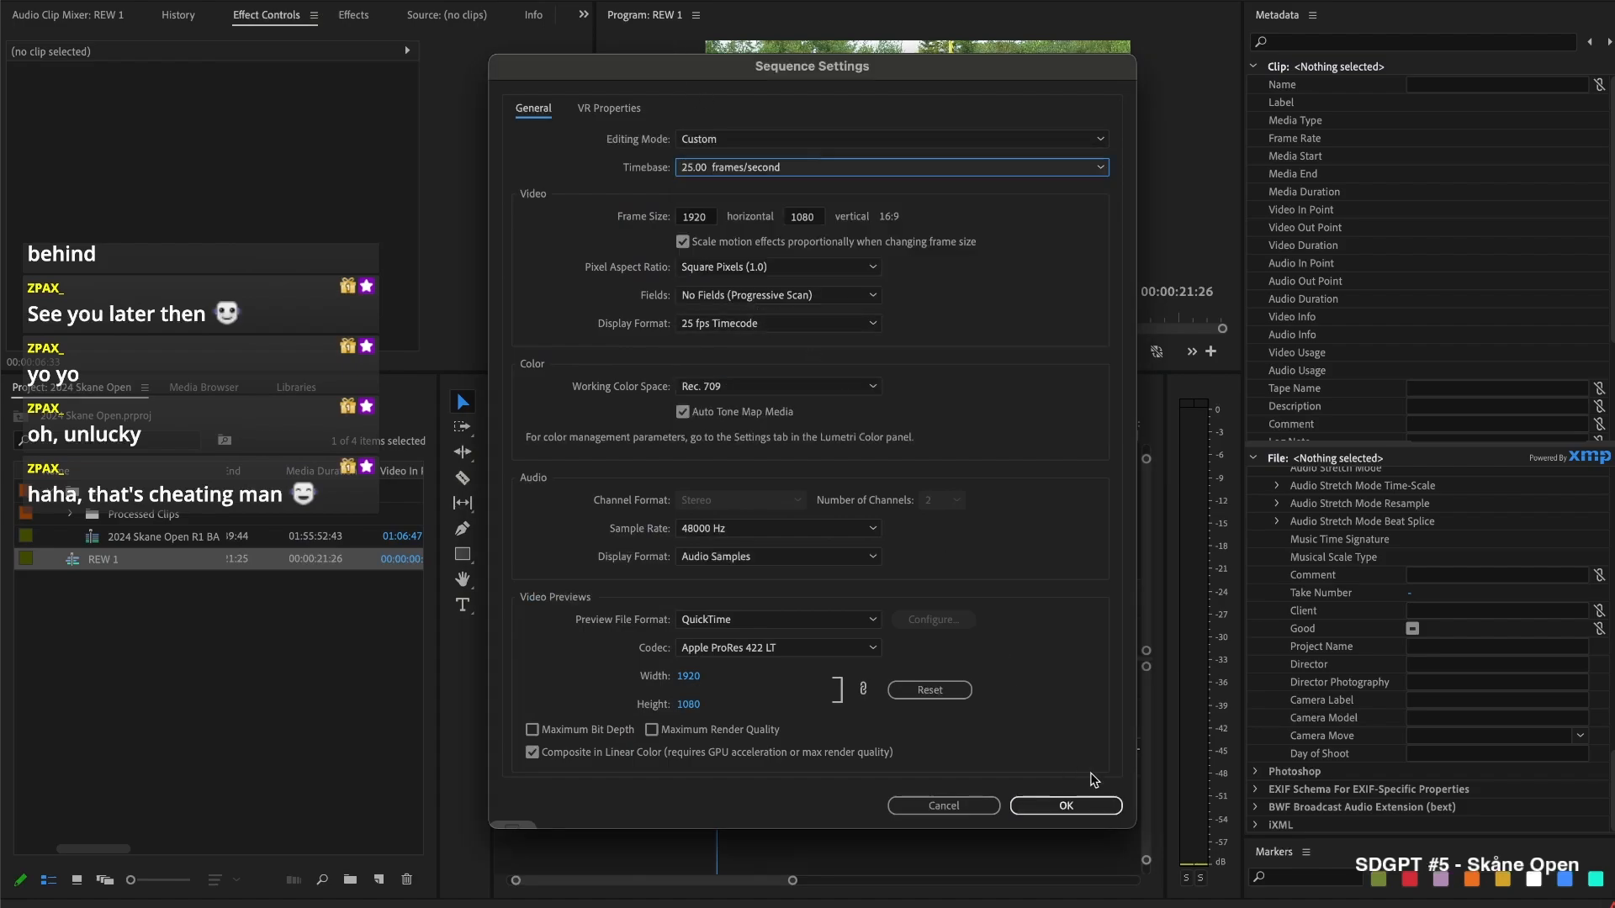
click(1065, 806)
Set the speed of the 01670034 clip inside REW 1 to 50%
click(747, 593)
key(super+r)
text(50)
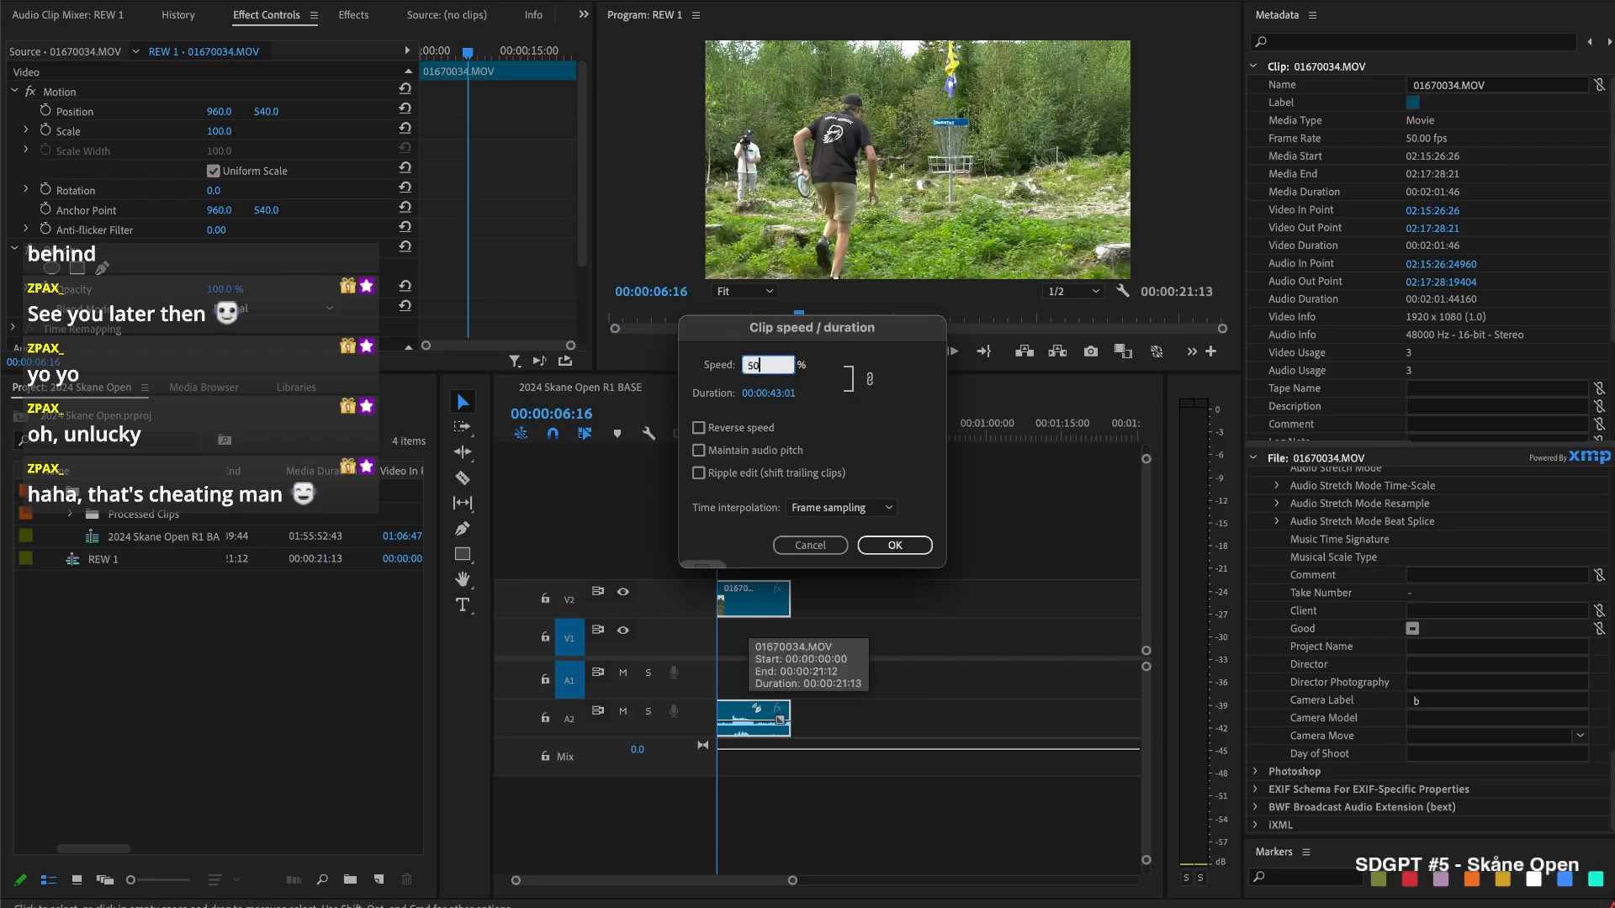
key(Return)
Return to the 2024 Skane Open R1 BASE sequence and extend REW 1 up to the following 01670034 clip
click(609, 386)
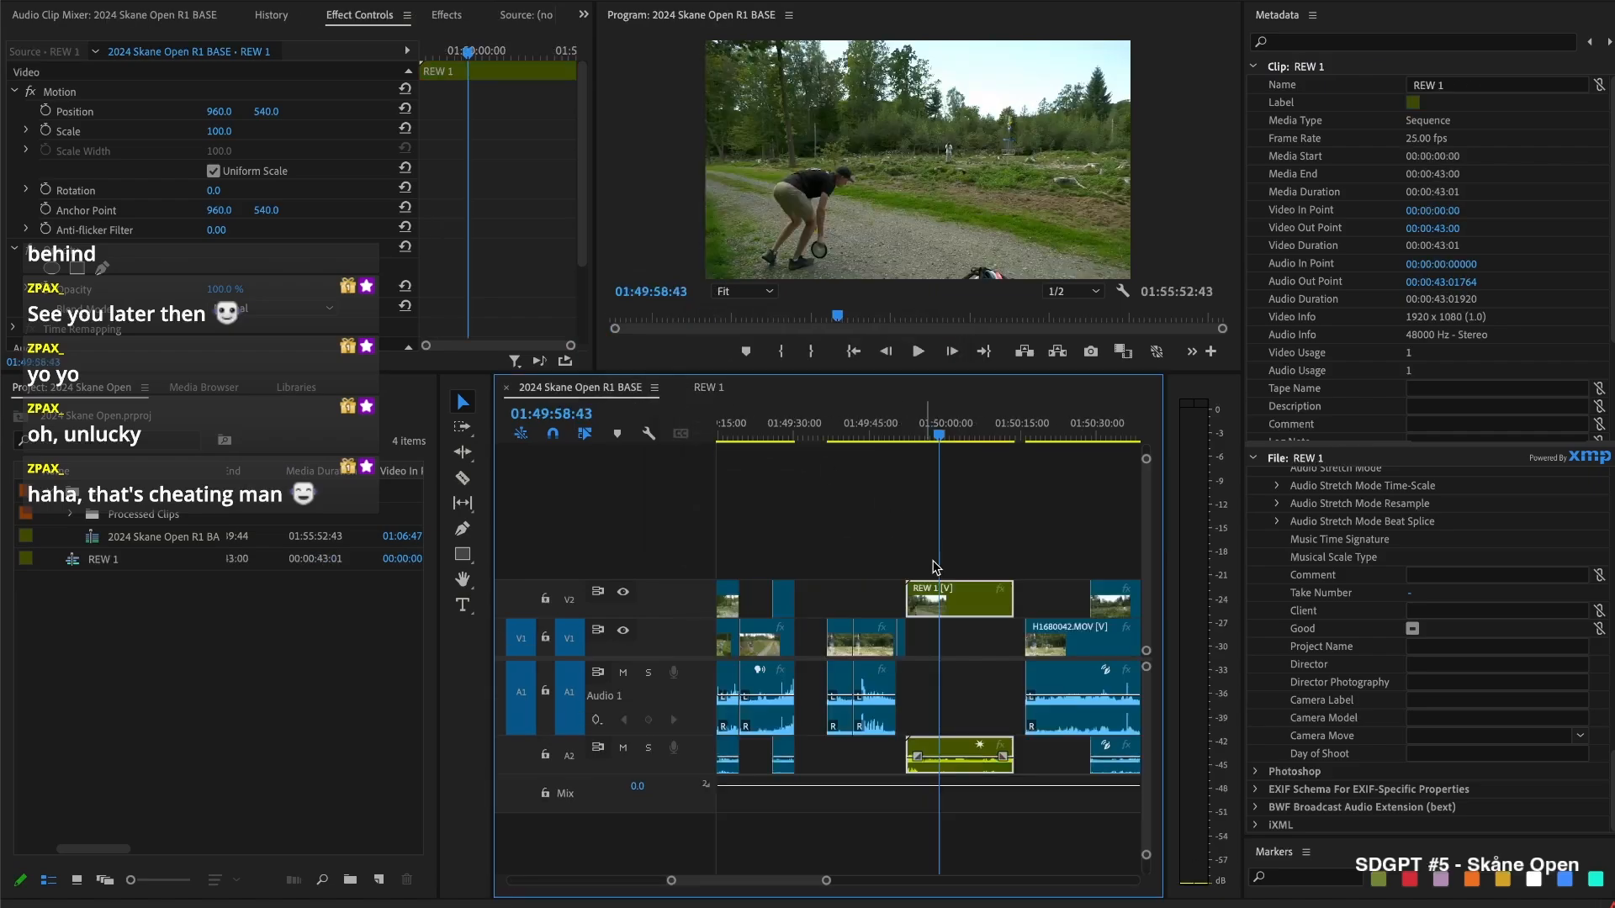
drag(1009, 573, 1146, 615)
scroll(825, 556, up, 5)
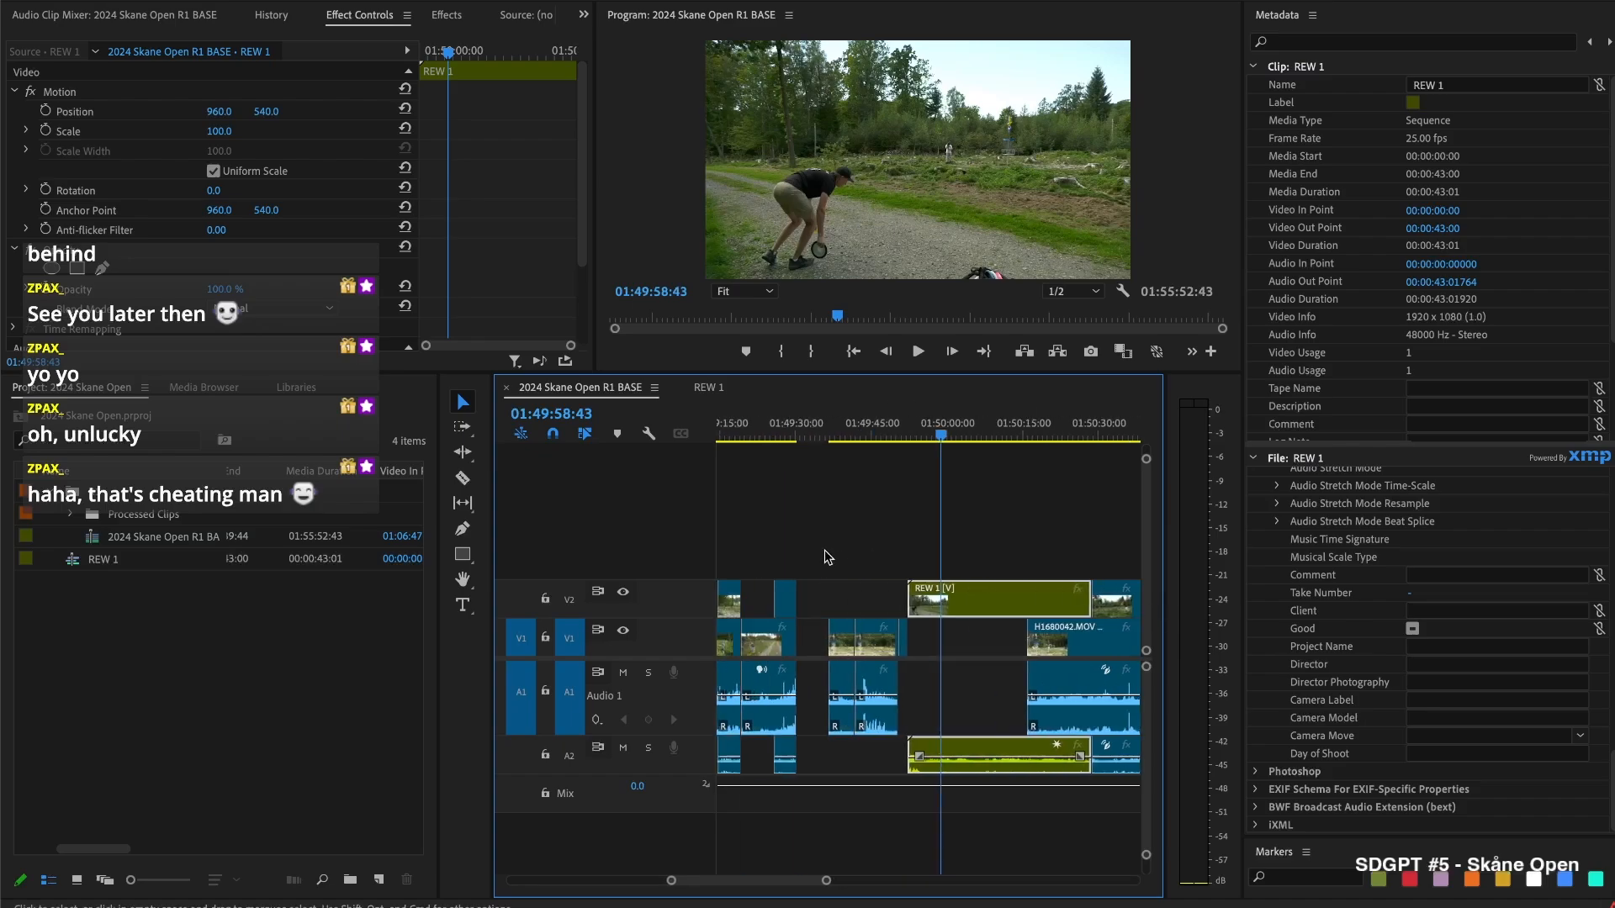
Unlink the REW 1 nest's audio from its video and delete that audio
right_click(1031, 606)
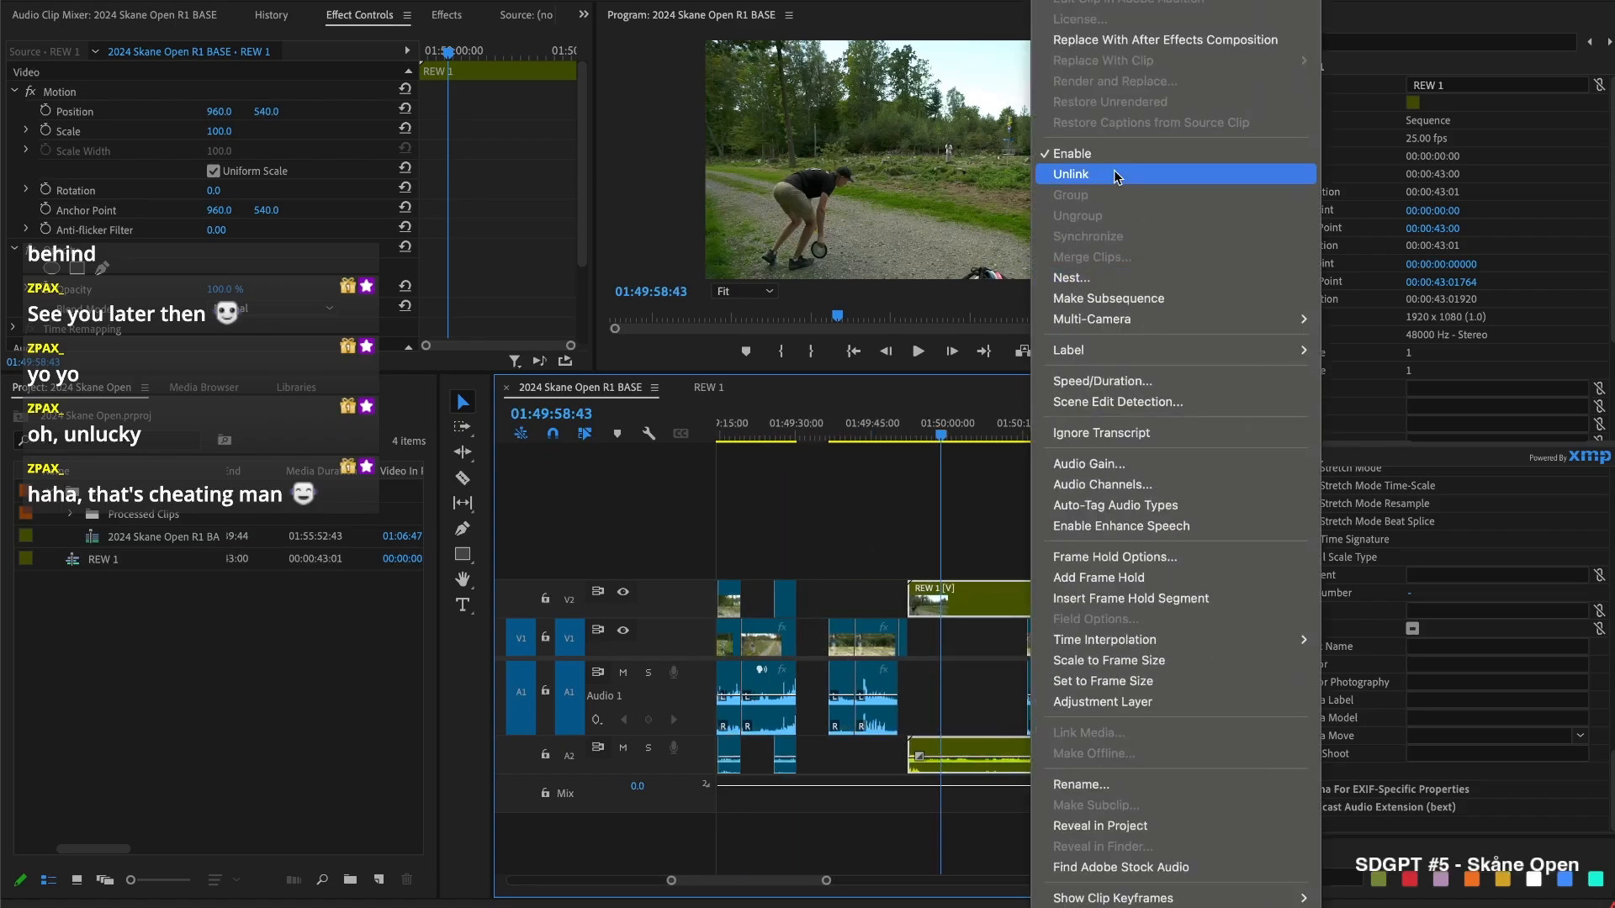
click(1110, 174)
click(981, 773)
key(Delete)
Close the gaps before the H1680042 throw pieces and before REW 1, and start playing the rejoined section
drag(822, 597, 931, 599)
click(844, 570)
click(787, 425)
key(space)
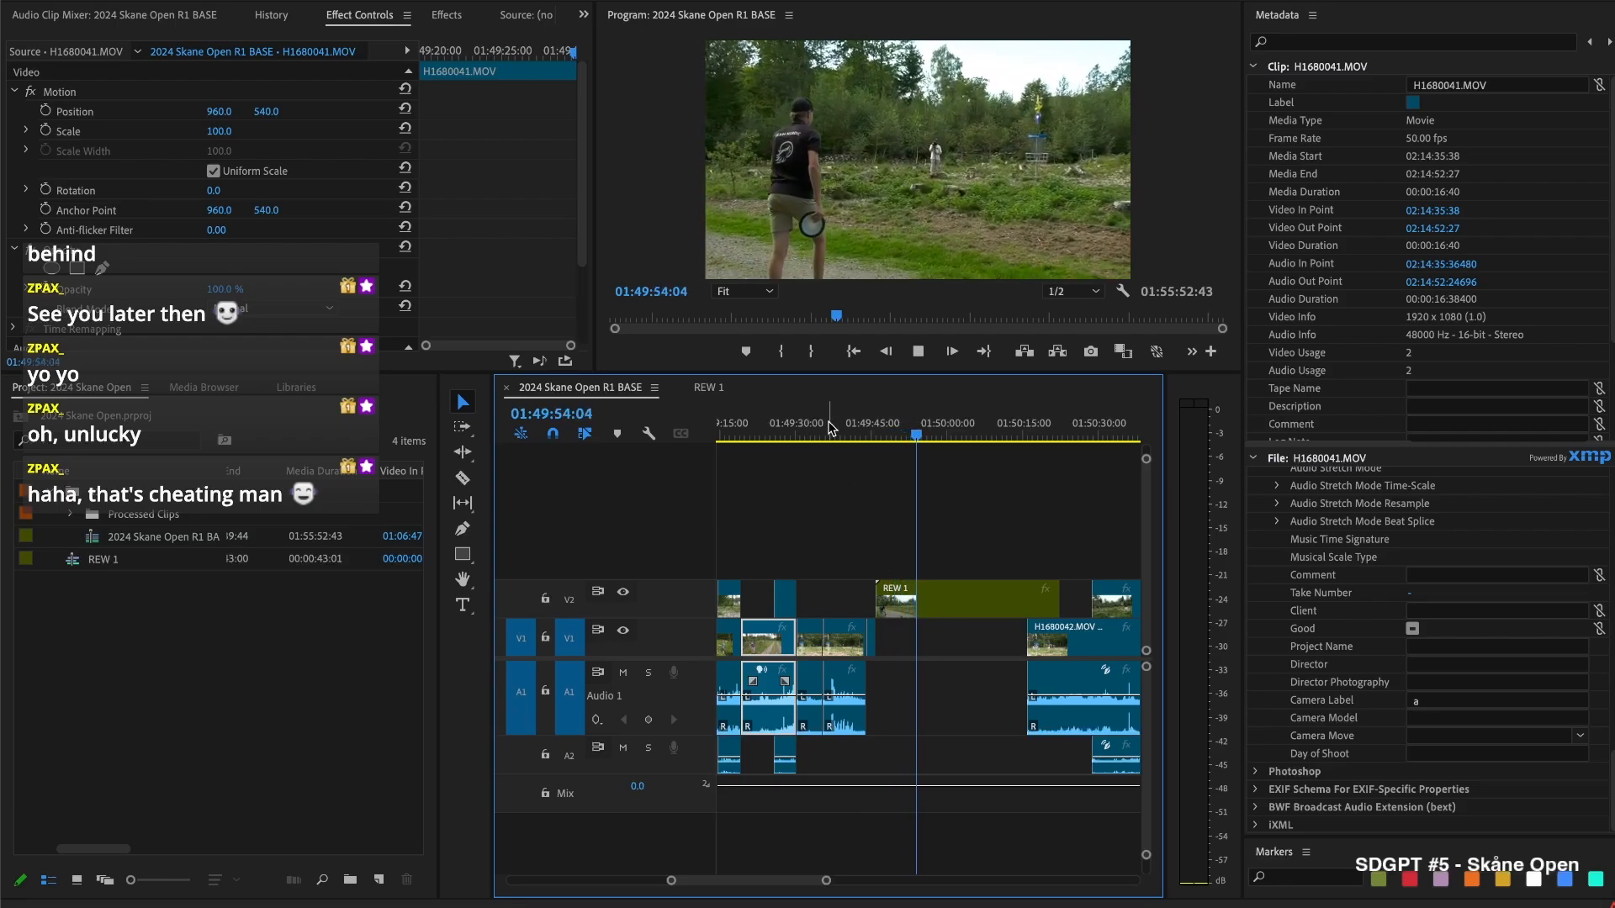
Play to 01:49:53:01, cut REW 1 there and ripple trim the later part's start to the player's run near the basket
key(space)
drag(823, 426, 871, 502)
key(space)
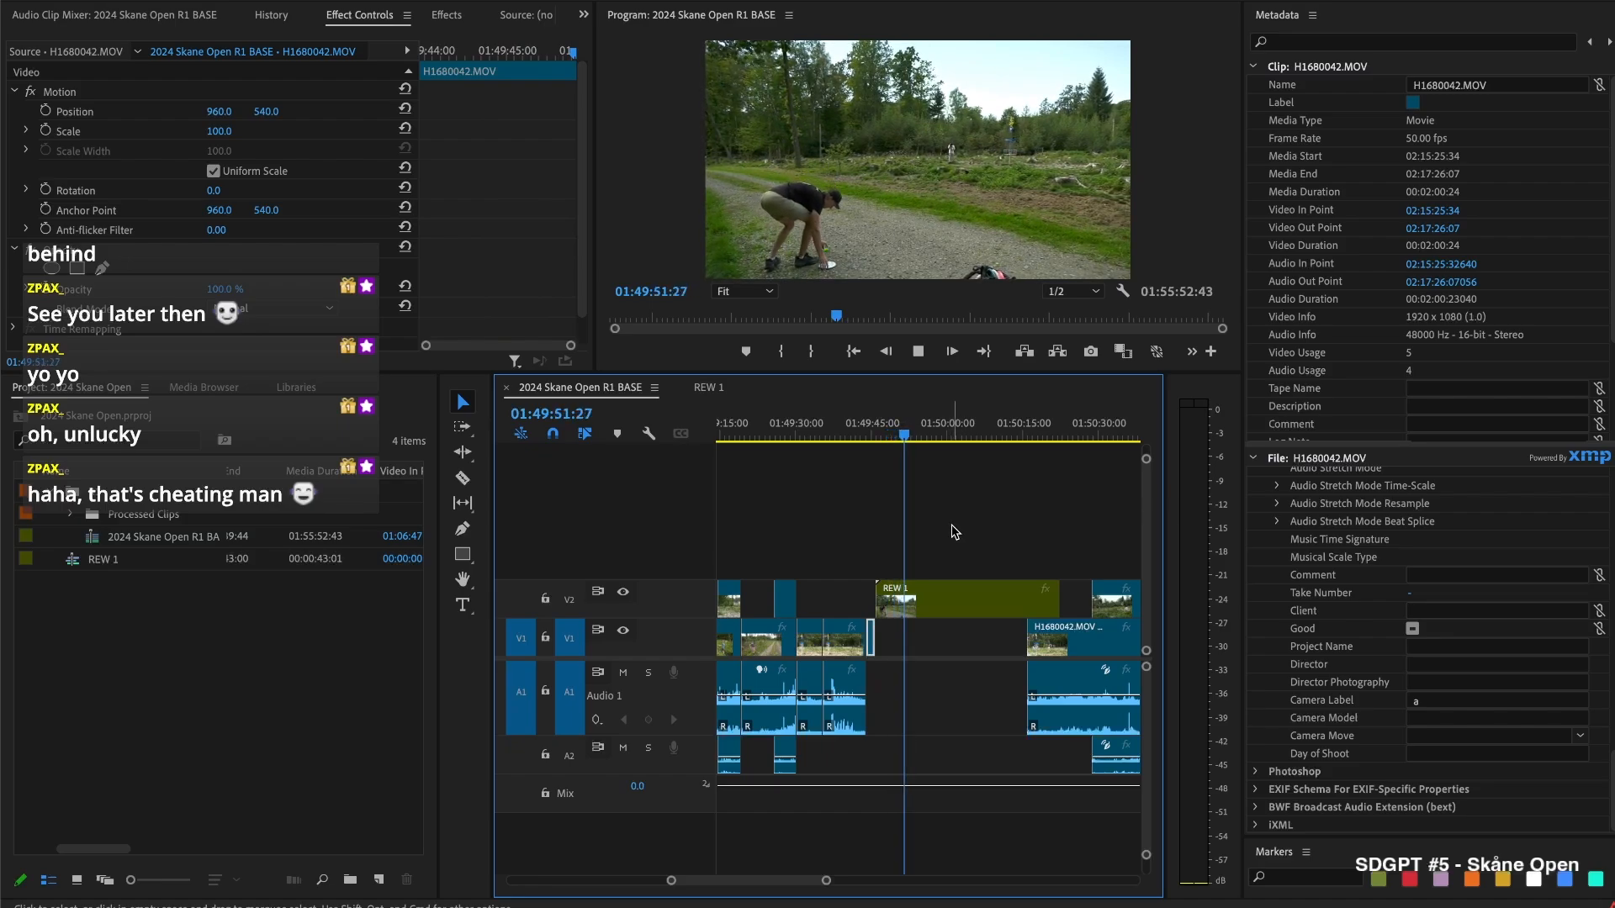
key(space)
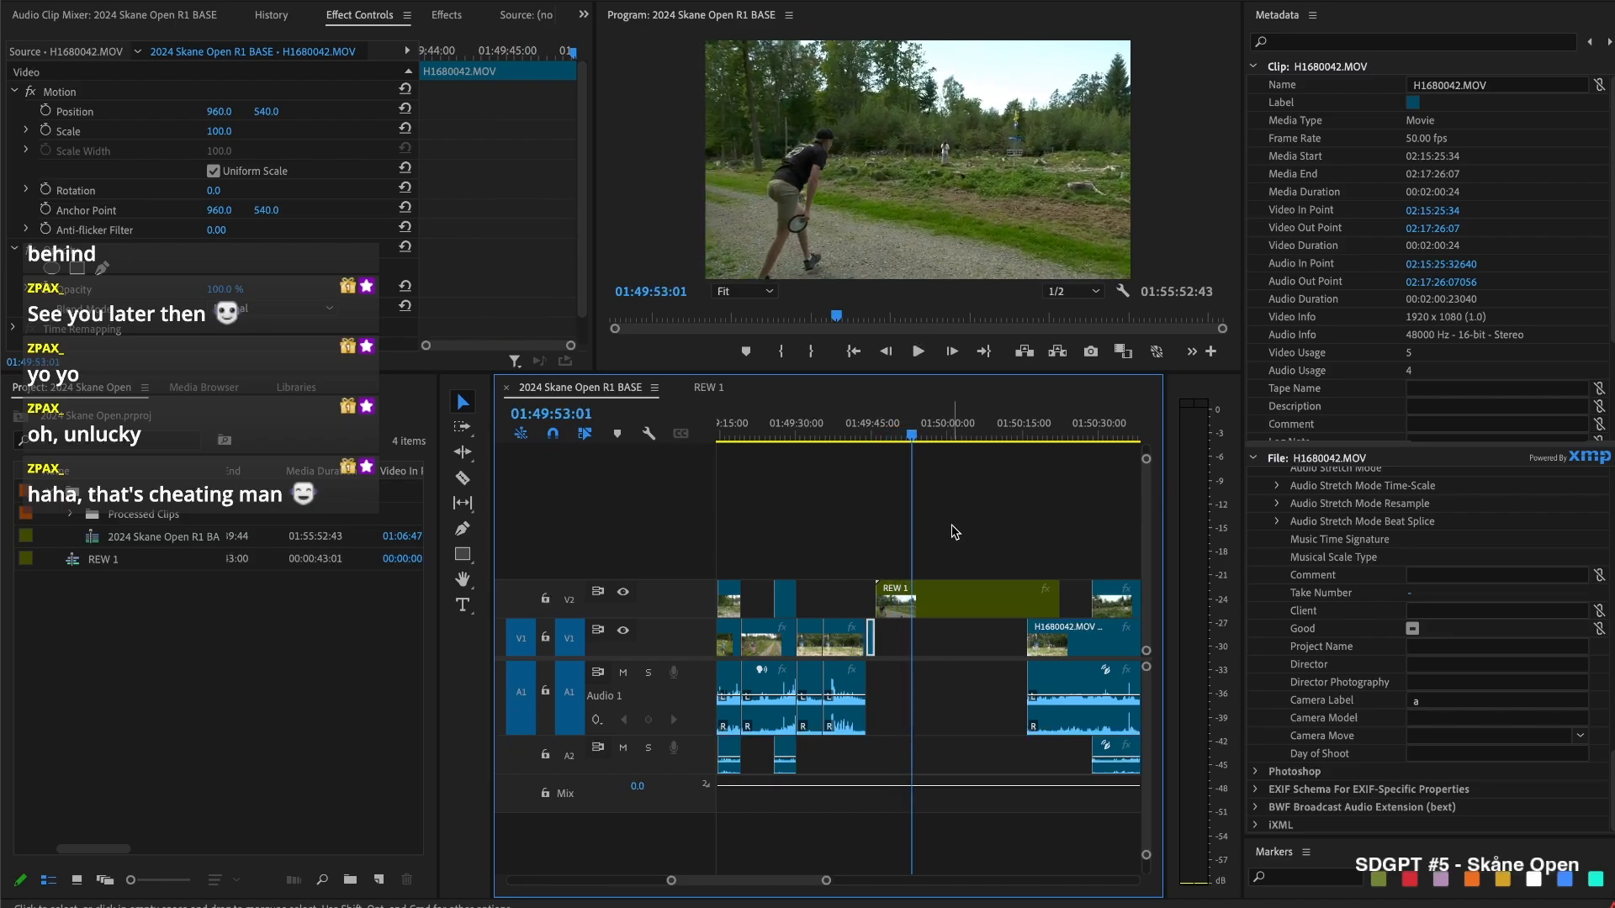
drag(922, 605, 967, 619)
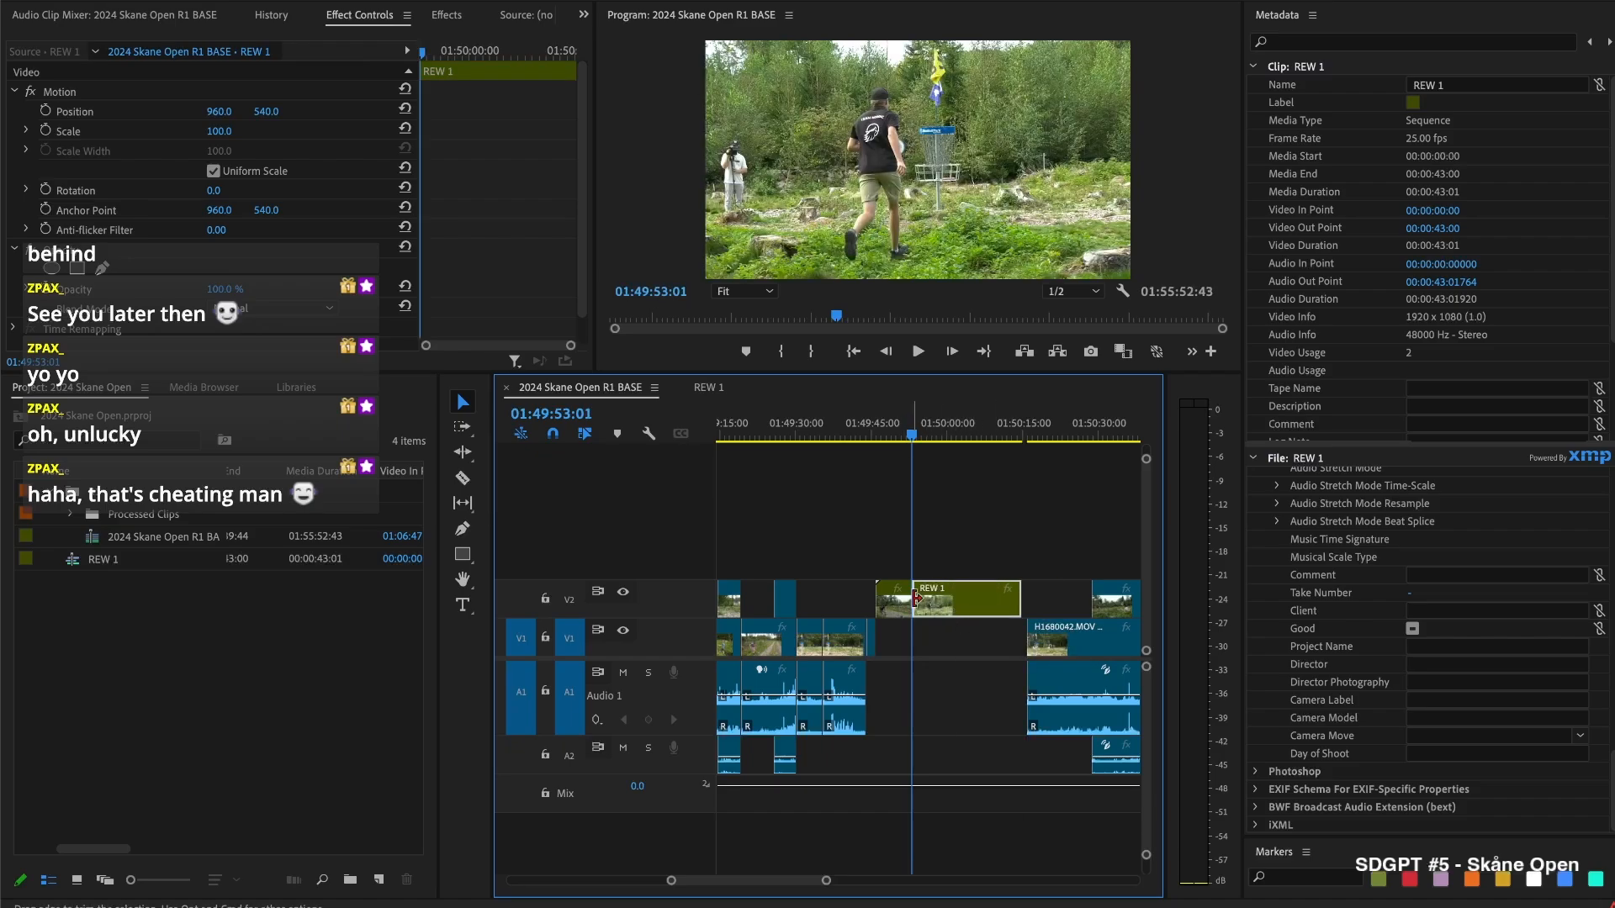
right_click(917, 607)
click(969, 728)
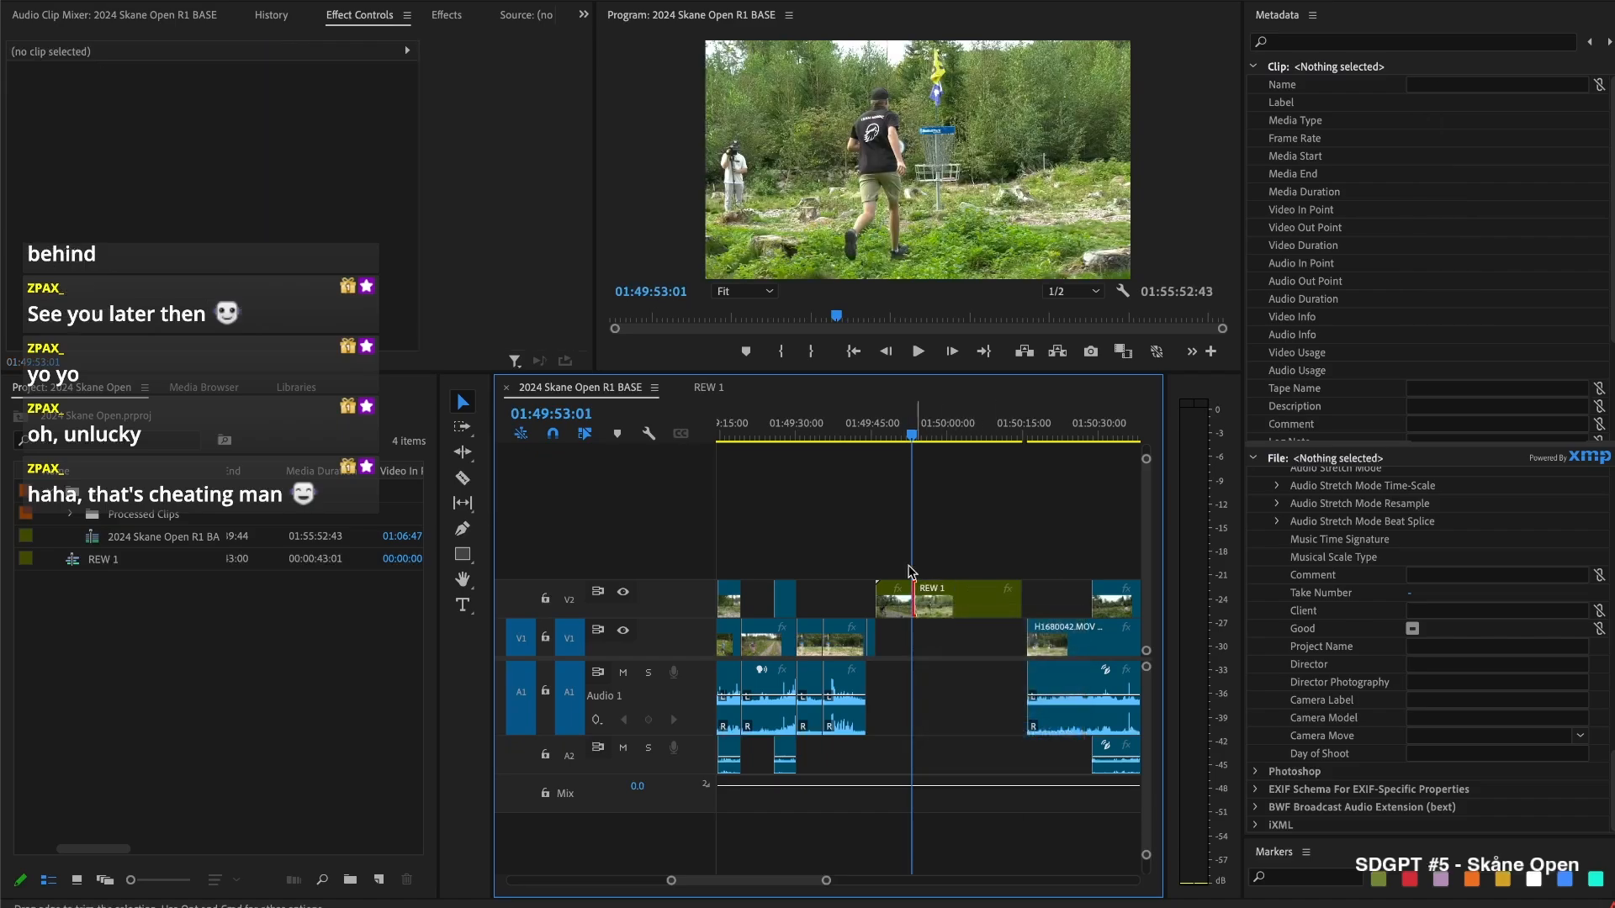
Cut REW 1 at 01:49:57:20, delete the rest of the nest and replay its trimmed join
click(902, 433)
key(space)
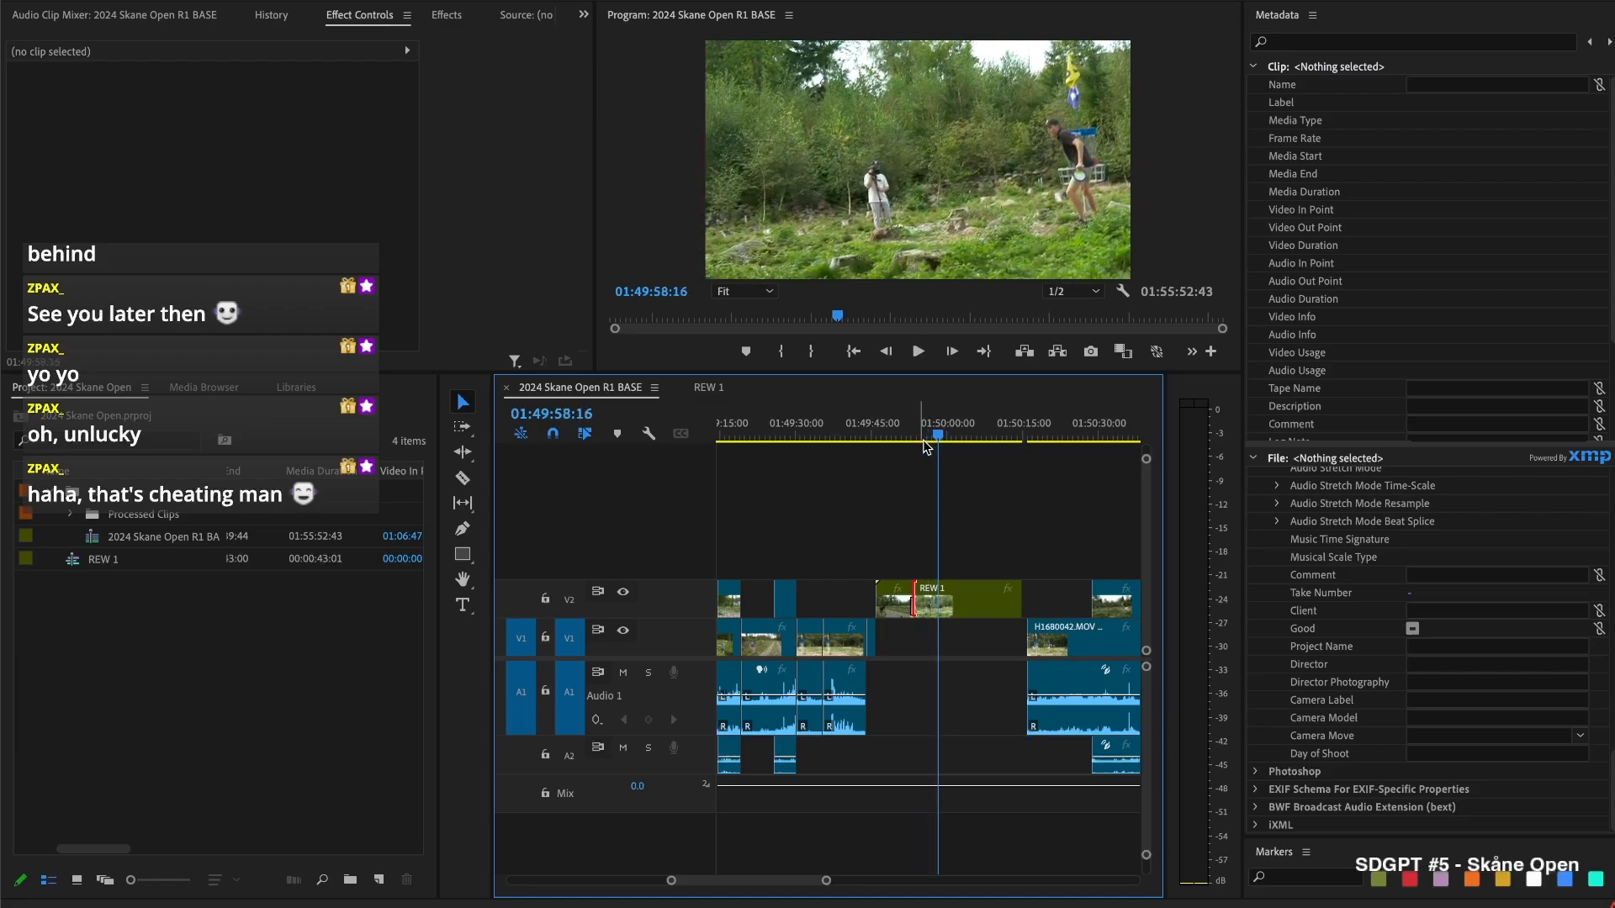
key(space)
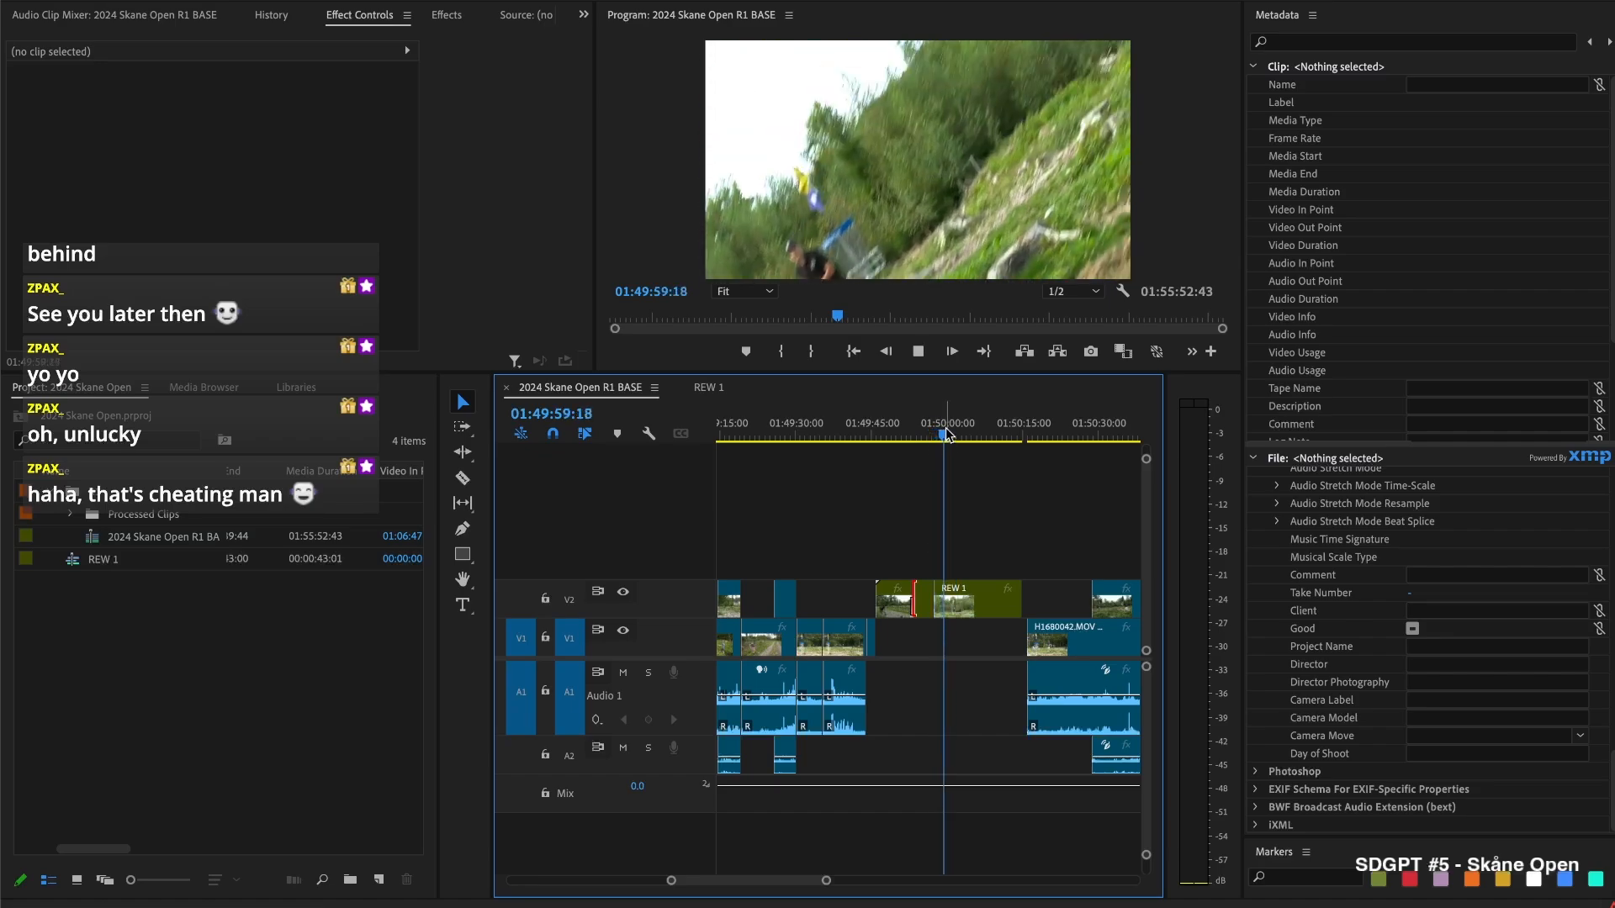
drag(964, 434, 986, 434)
click(956, 602)
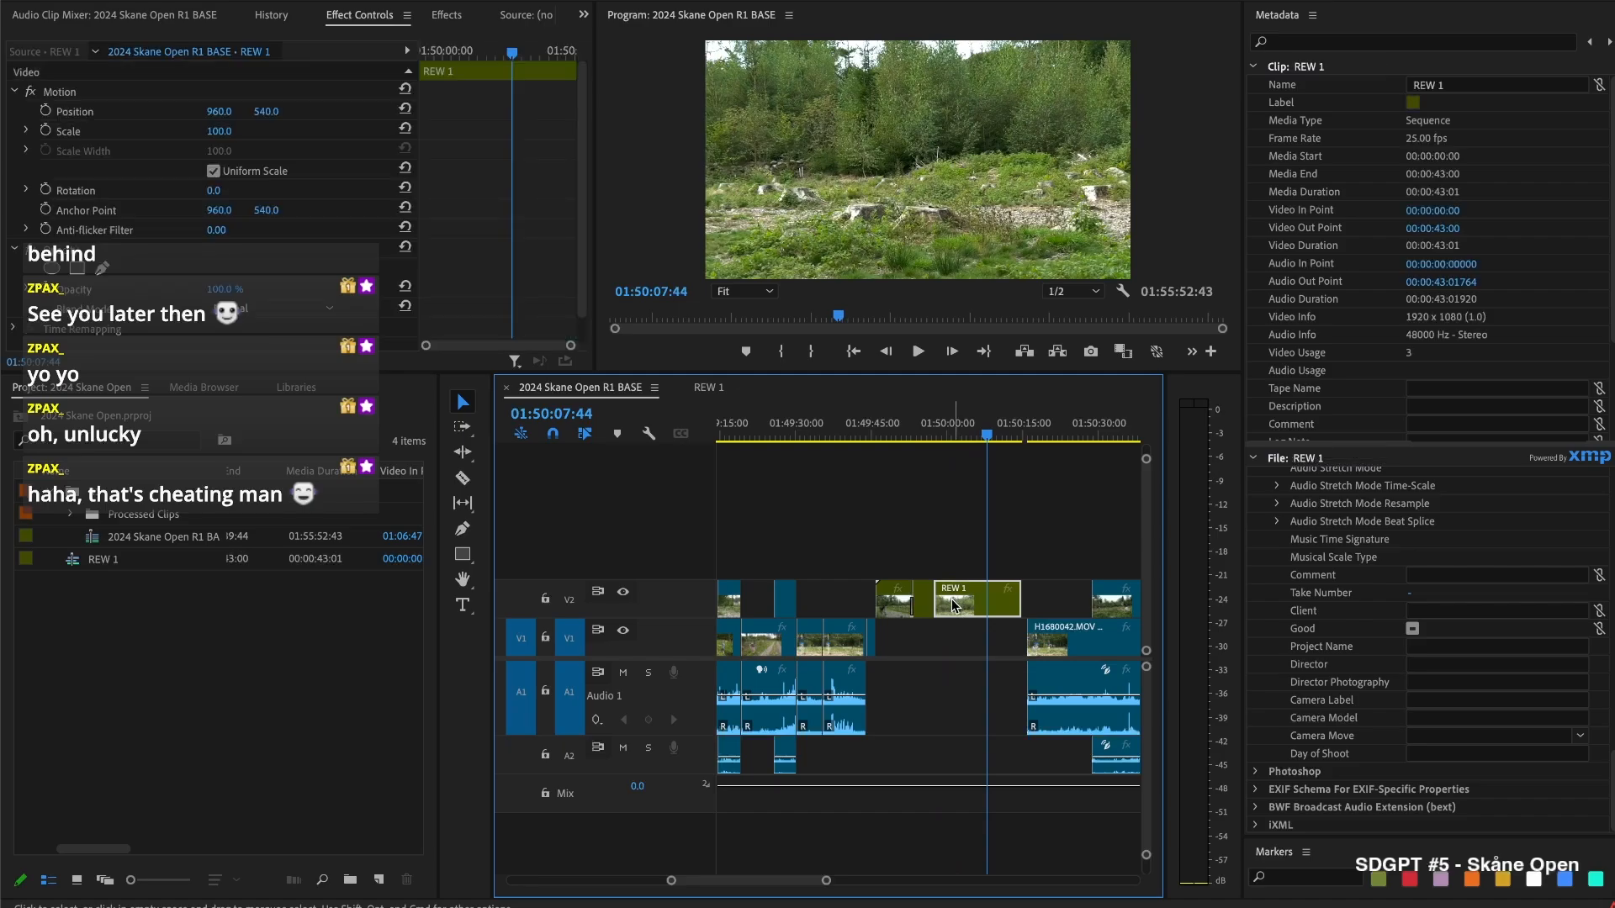
key(Delete)
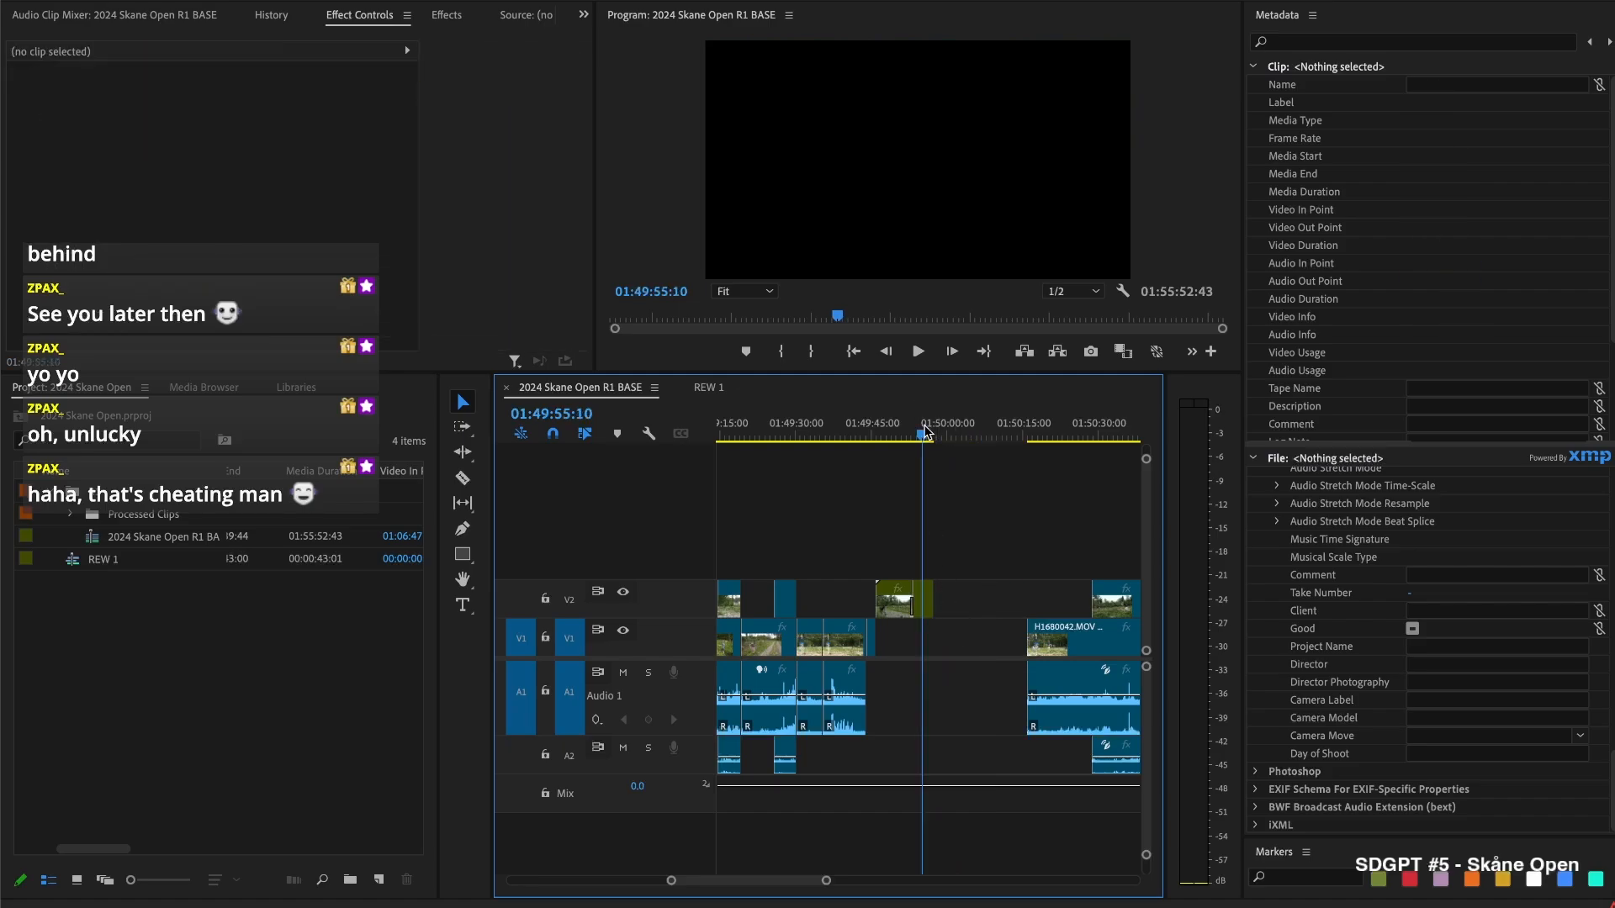
click(925, 433)
key(space)
drag(936, 439, 909, 439)
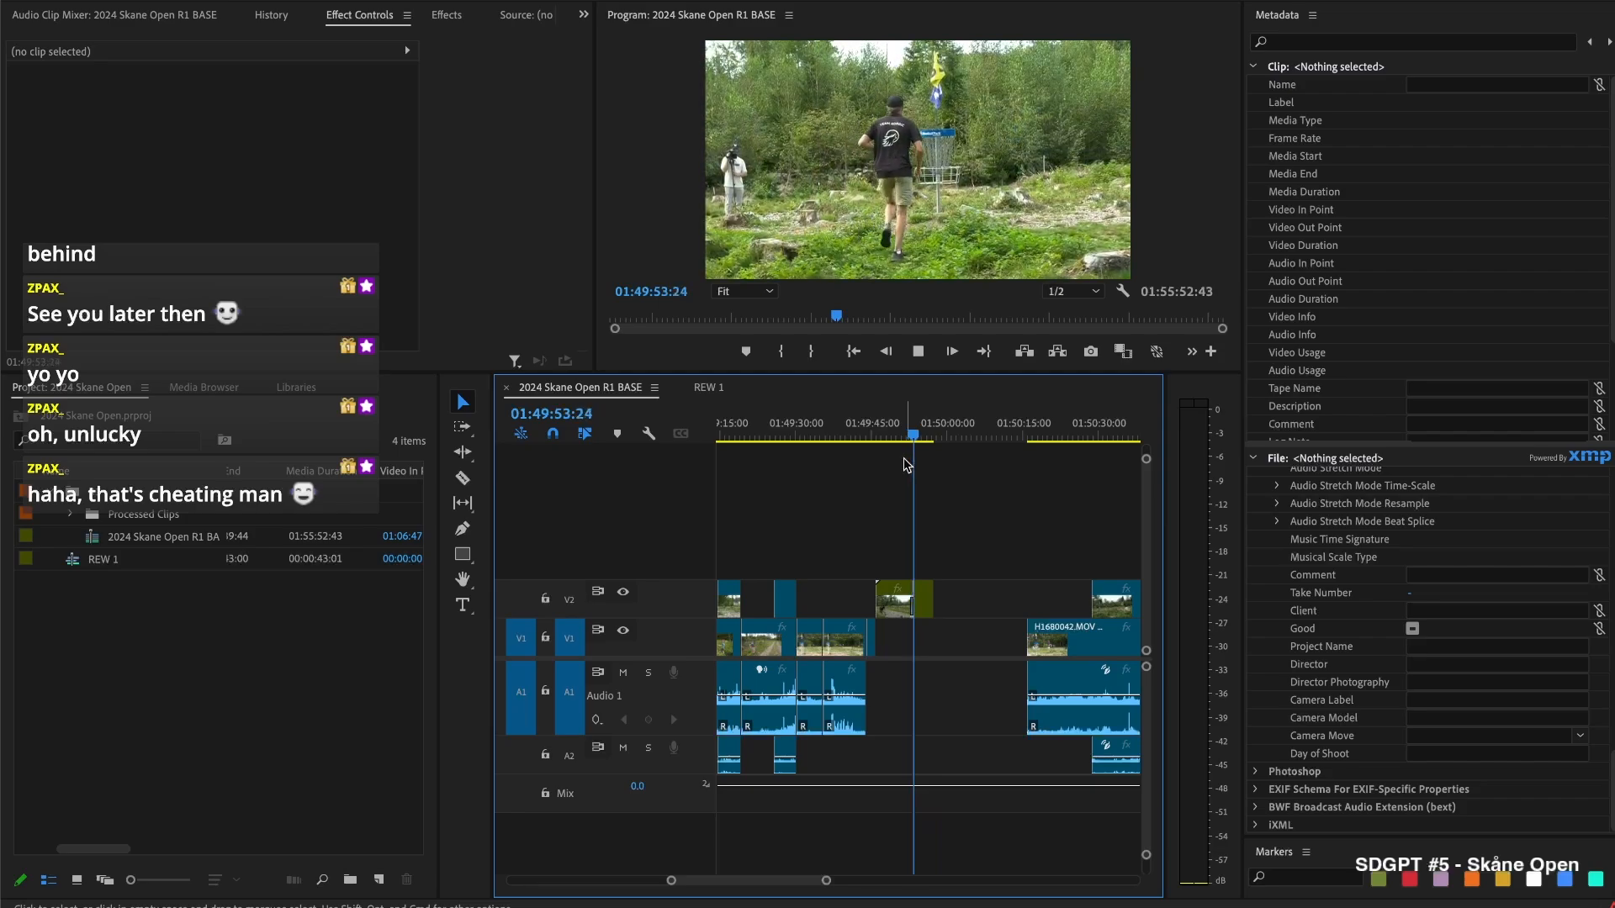
key(space)
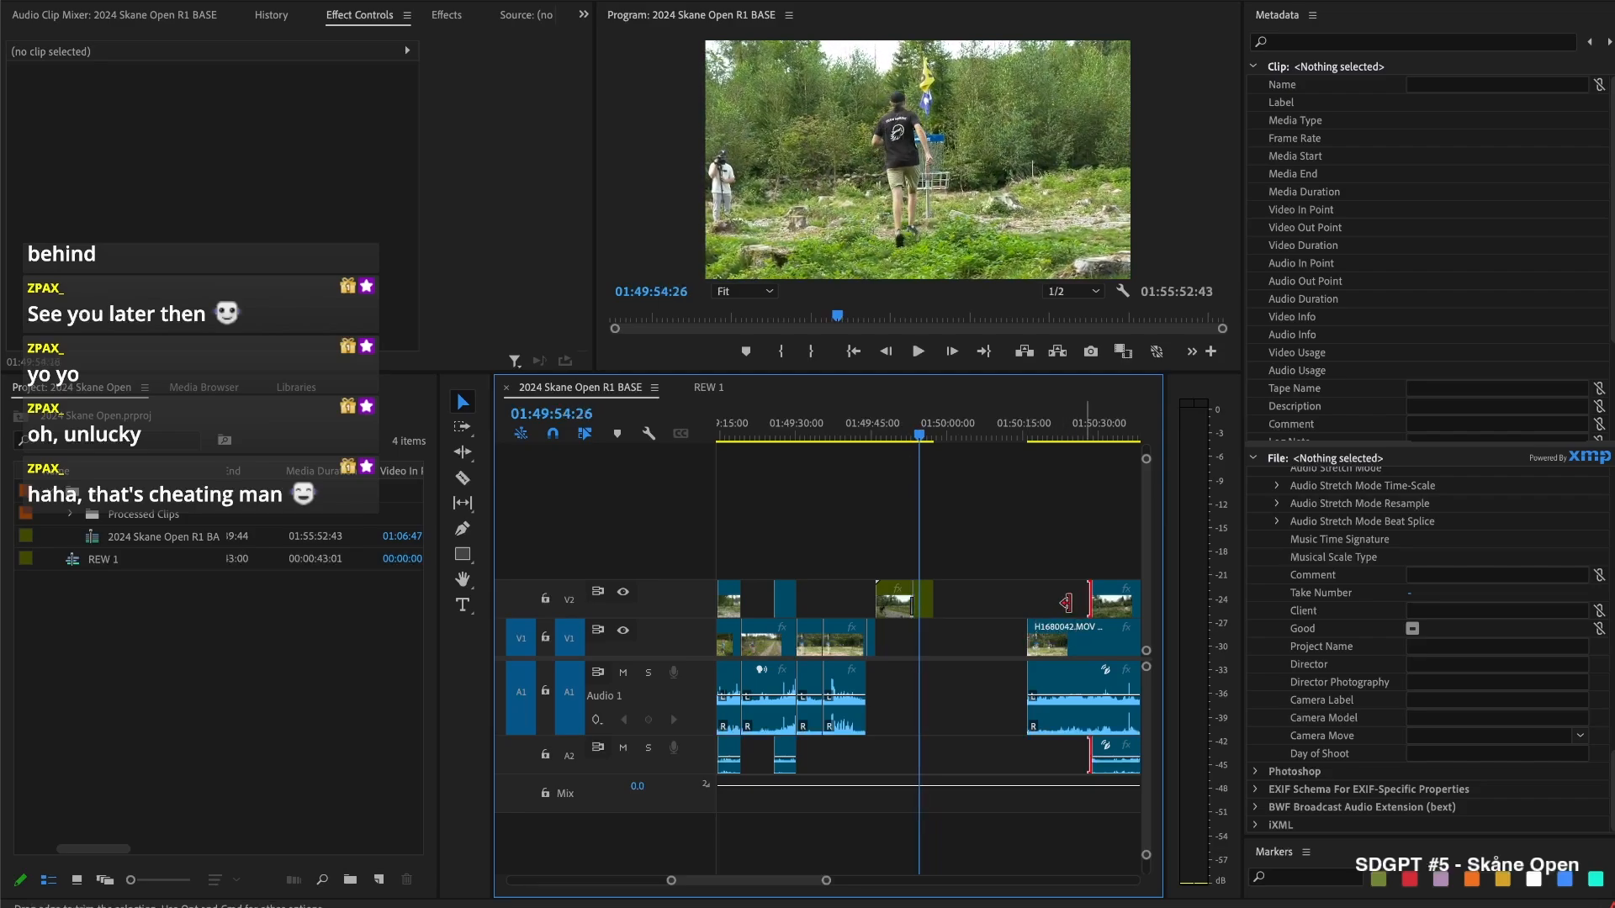
Extend the start of the next 01670034 clip back to the H1680042 clip's start and close the gap after REW 1
drag(1084, 603, 1016, 608)
scroll(1014, 608, right, 1)
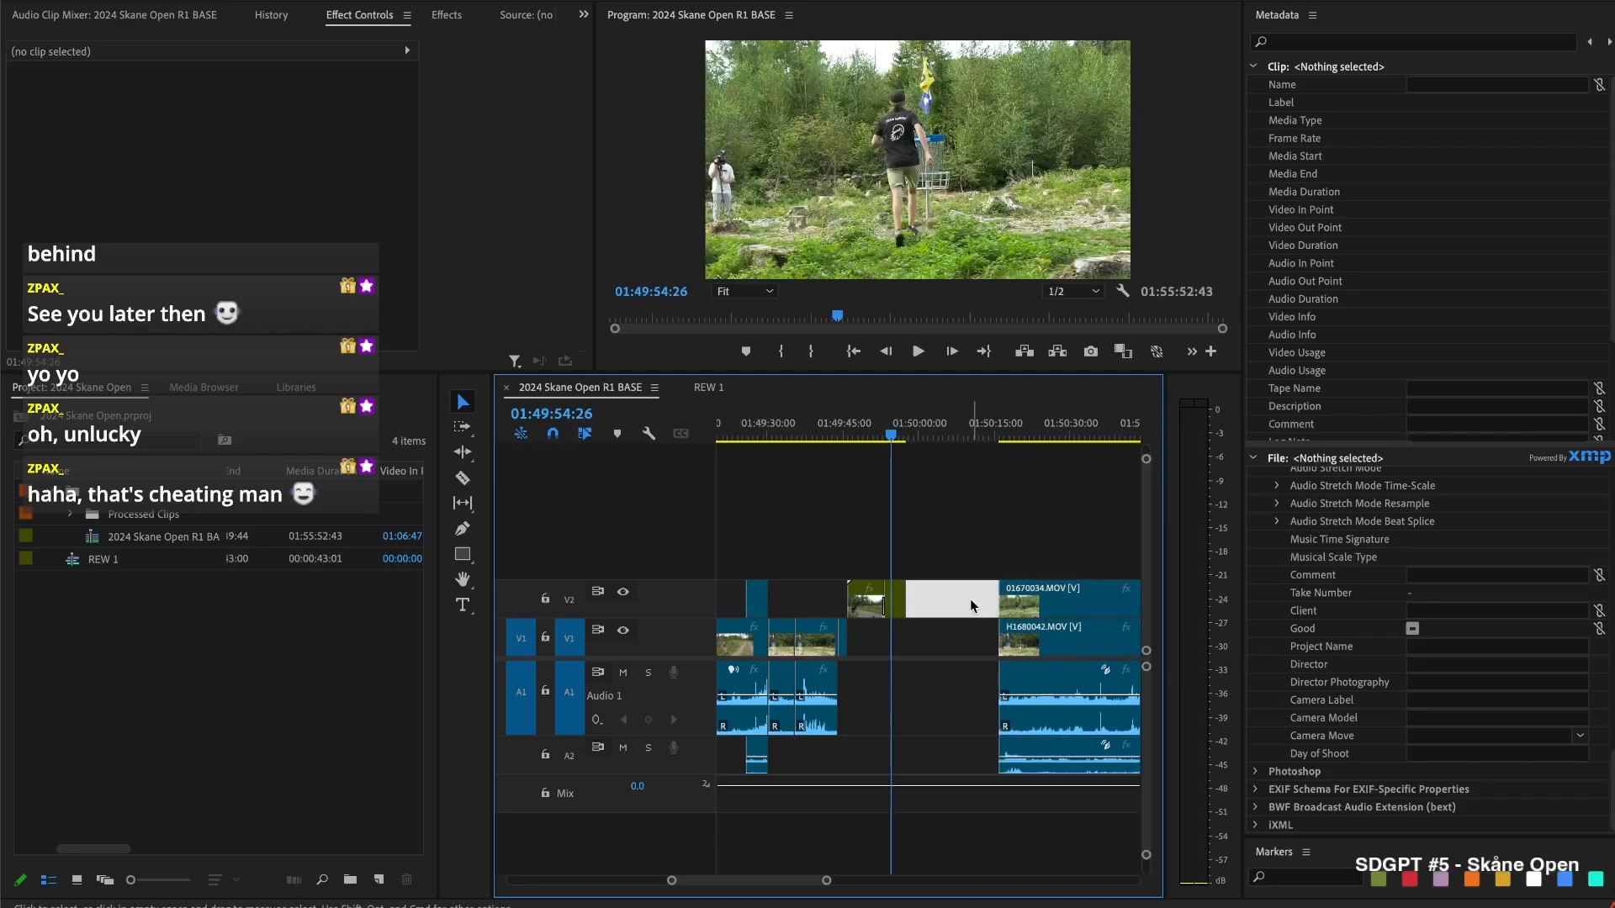
key(Delete)
Cut both camera clips at 01:50:10:33, remove the parts before the putt and close the gap after REW 1
drag(918, 433, 973, 456)
key(ctrl+k)
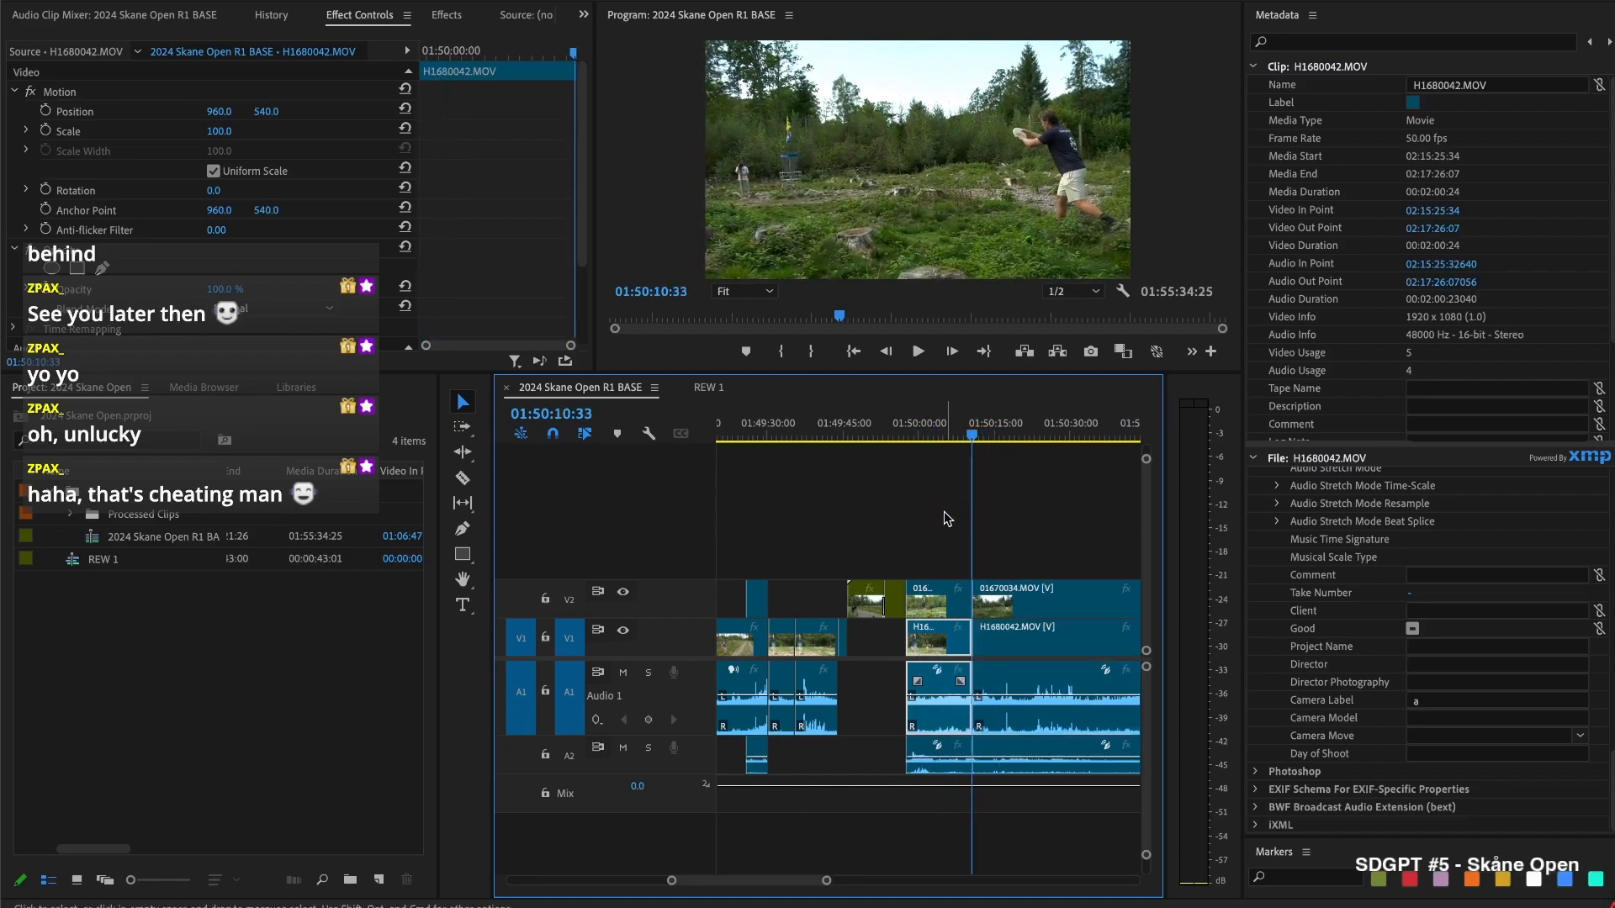
click(935, 663)
key(shift+Delete)
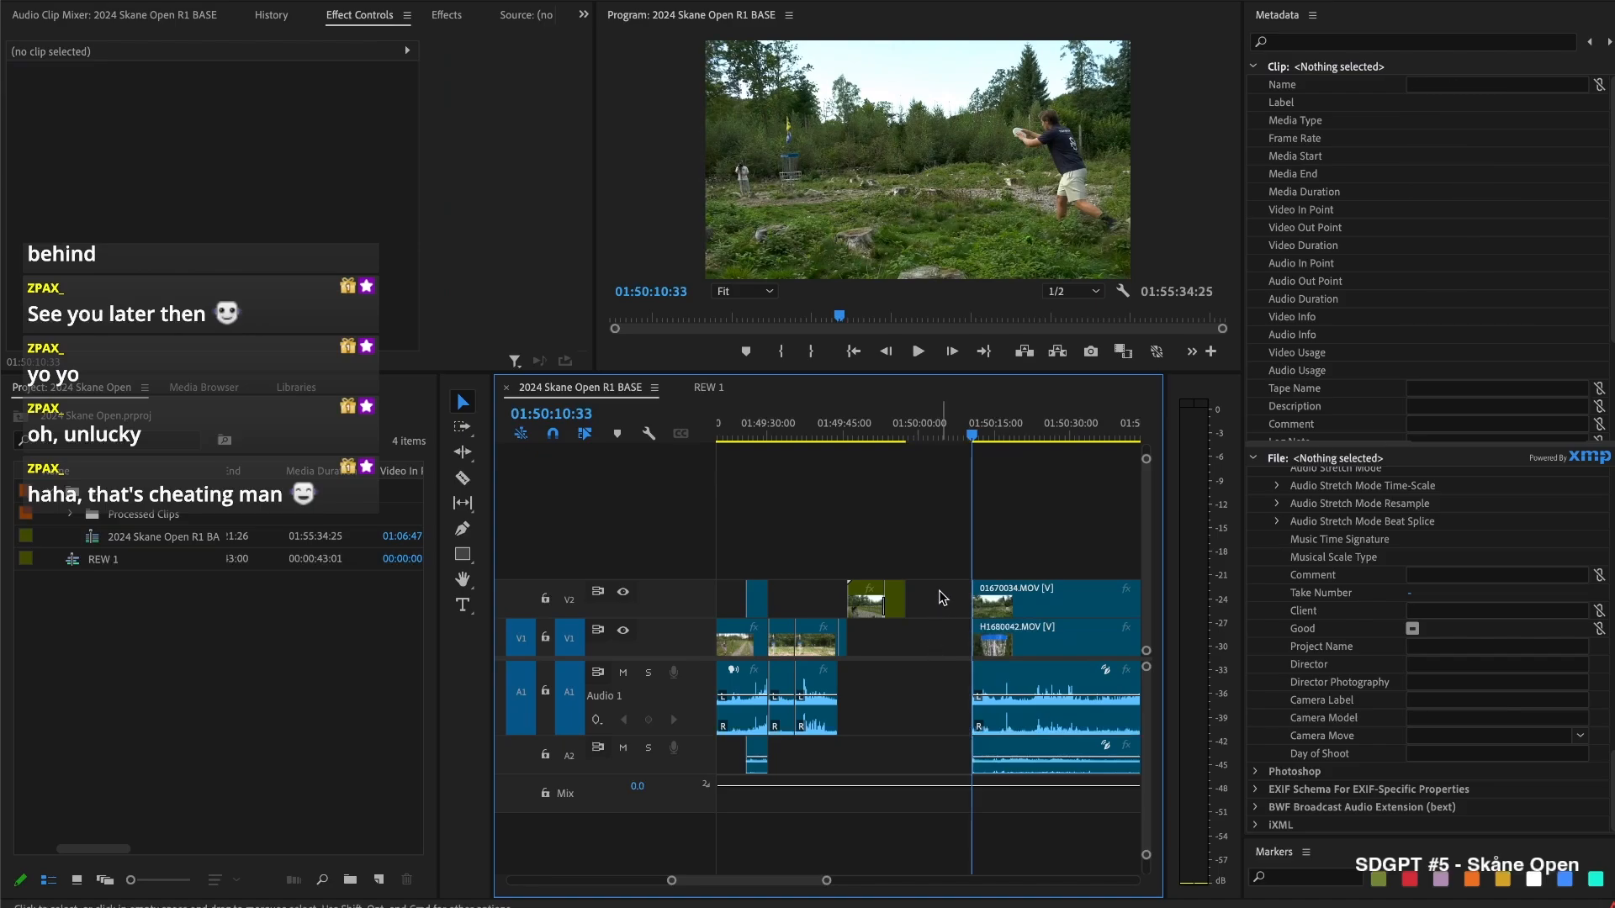
key(Up)
key(d)
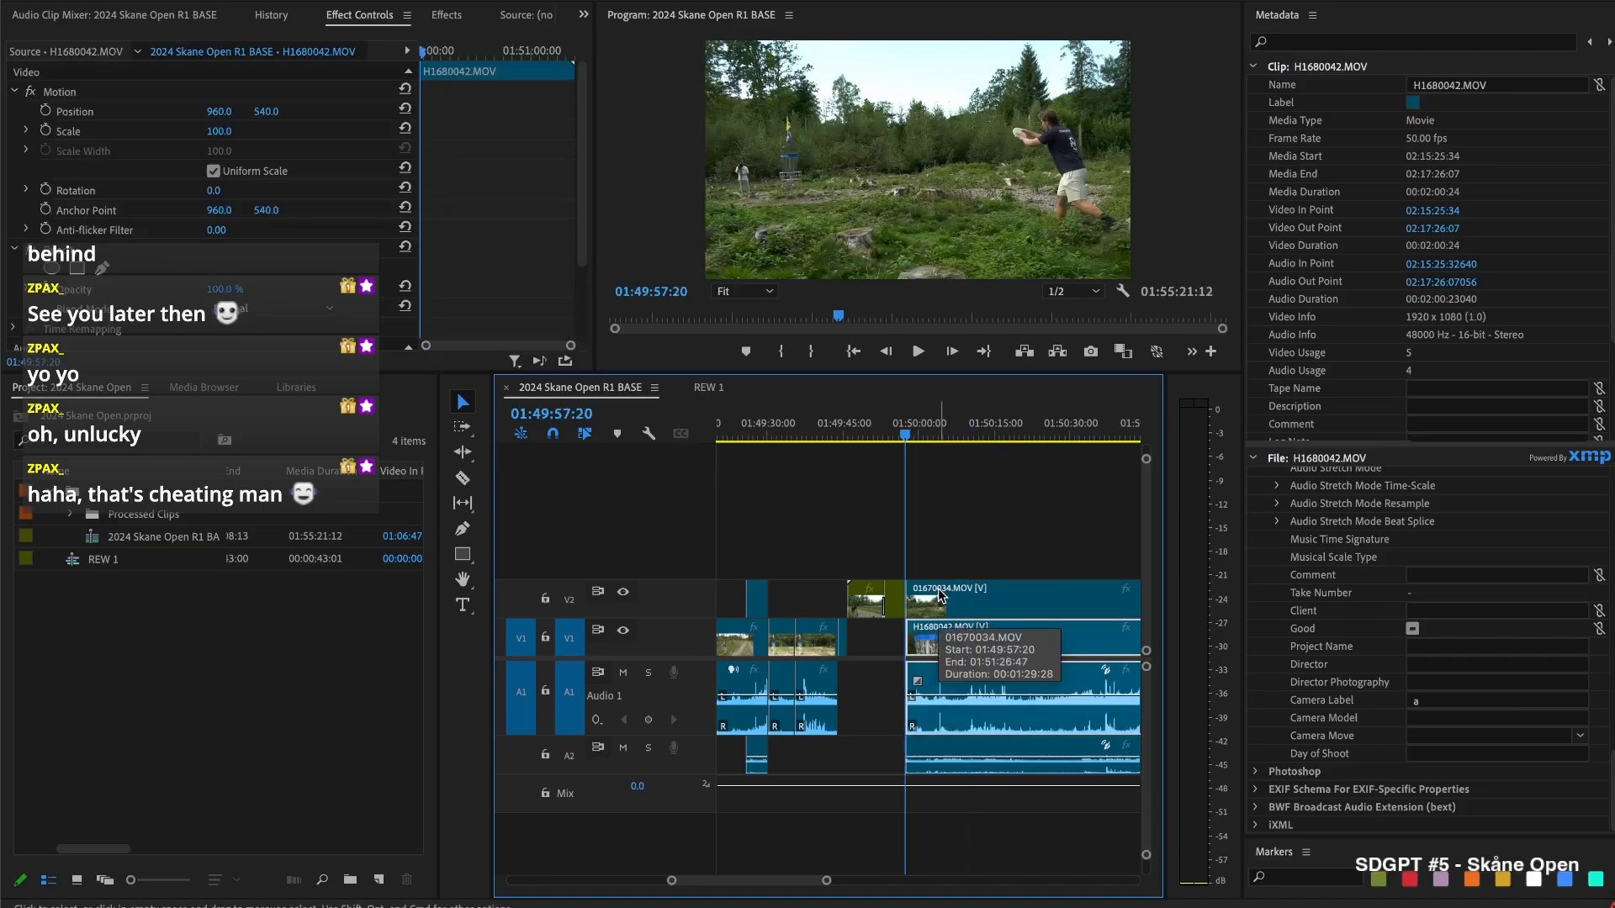
Play the putt until the player walks to the basket and cut both camera clips at 01:50:07:39
key(space)
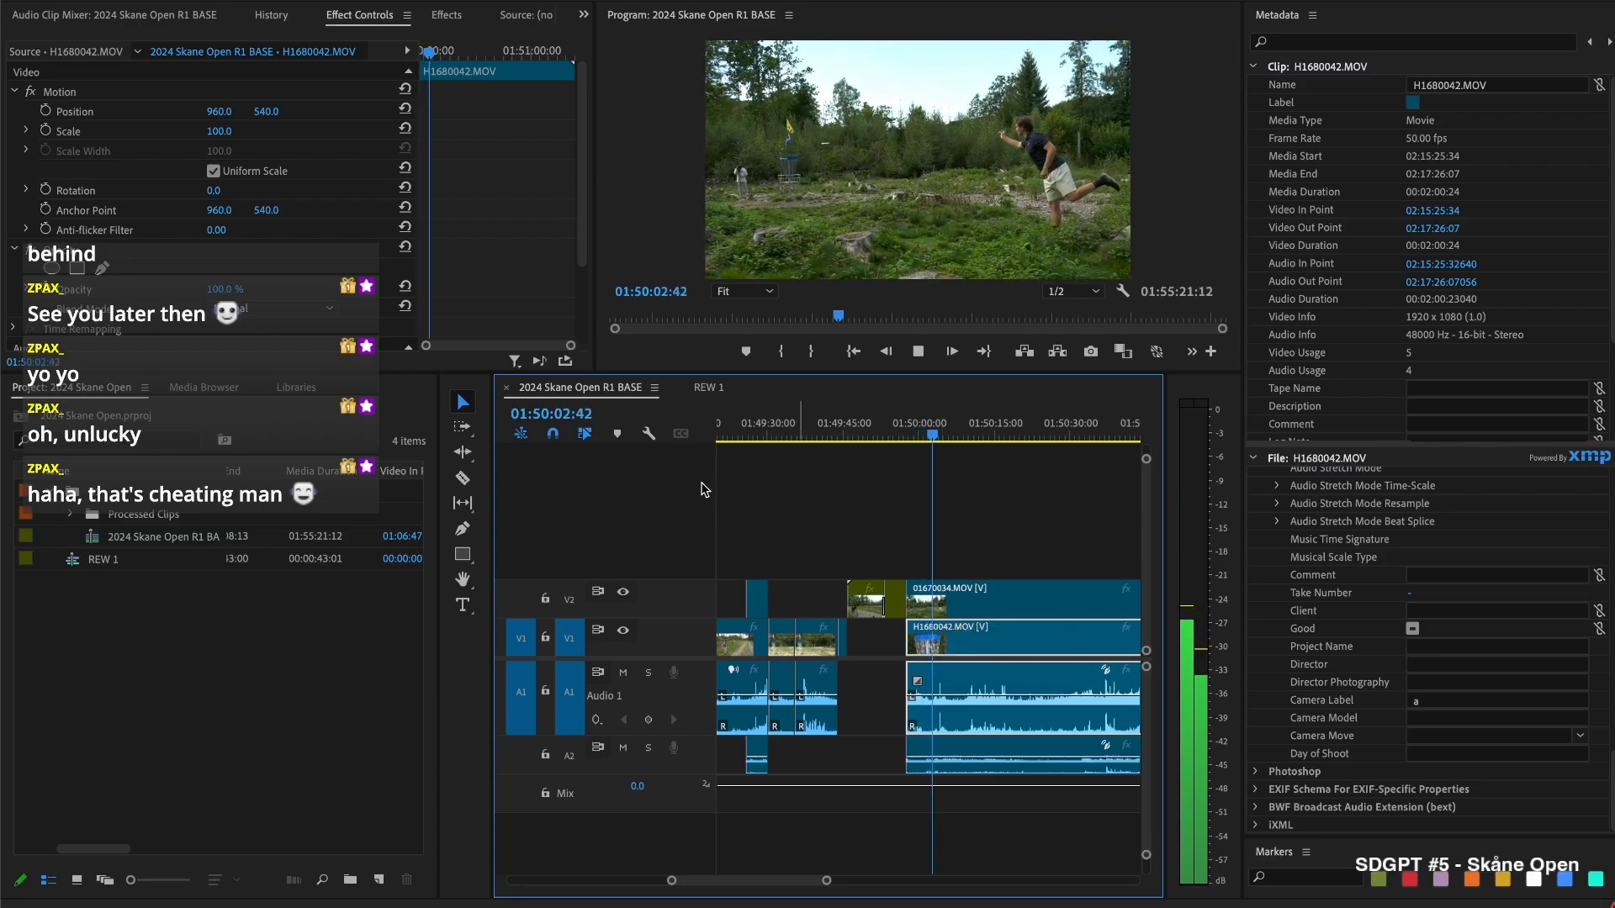
key(space)
key(space)
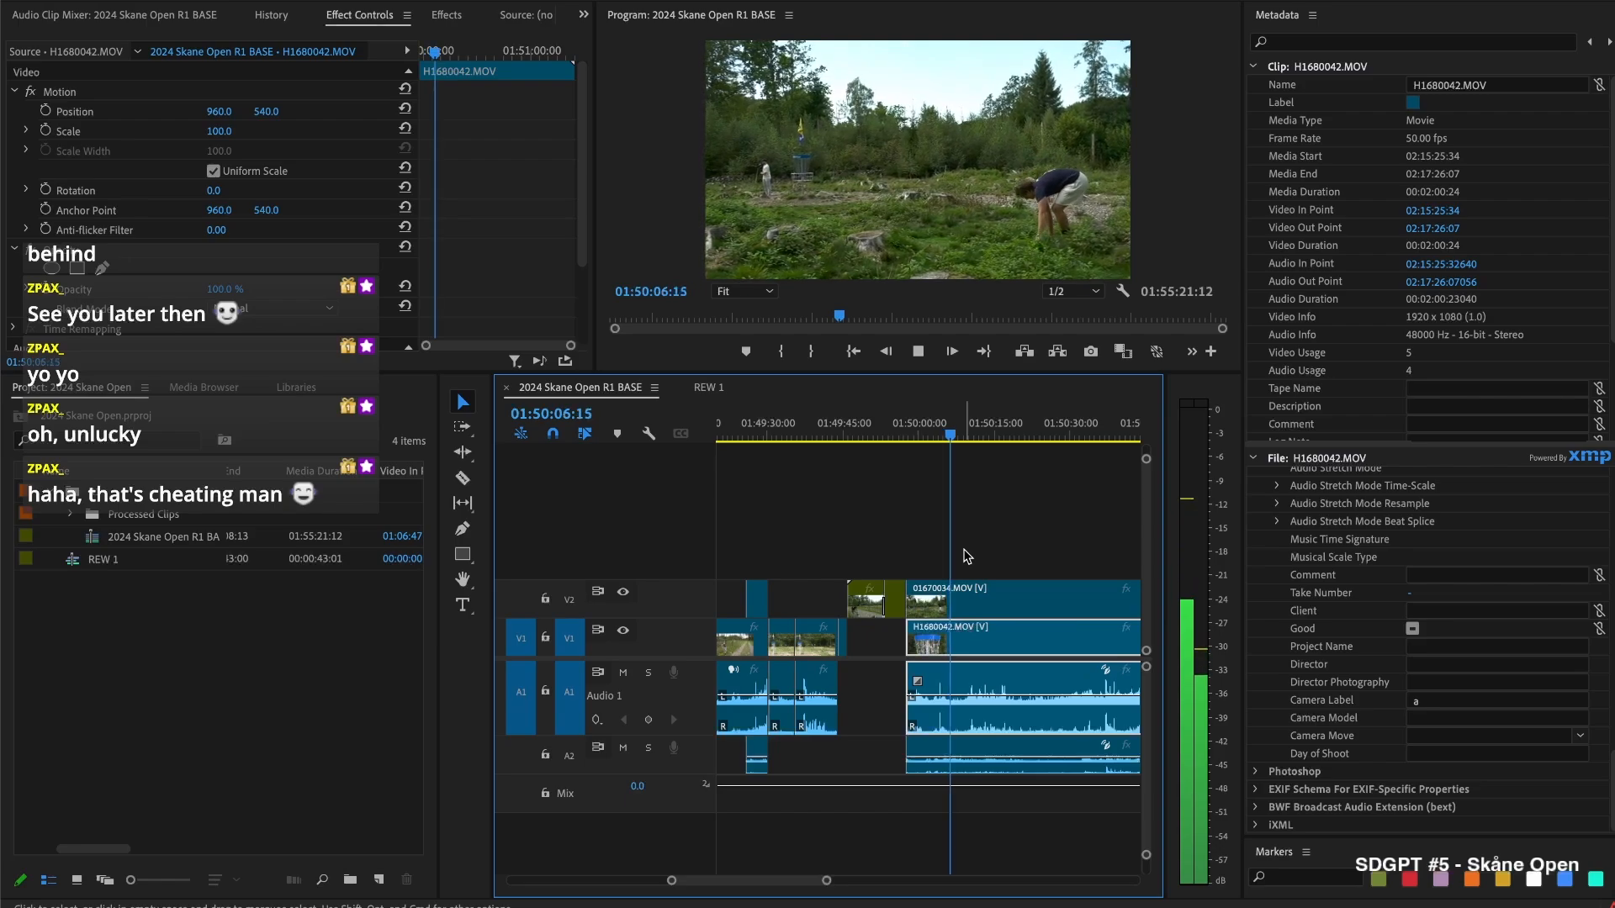
key(space)
key(ctrl+shift+k)
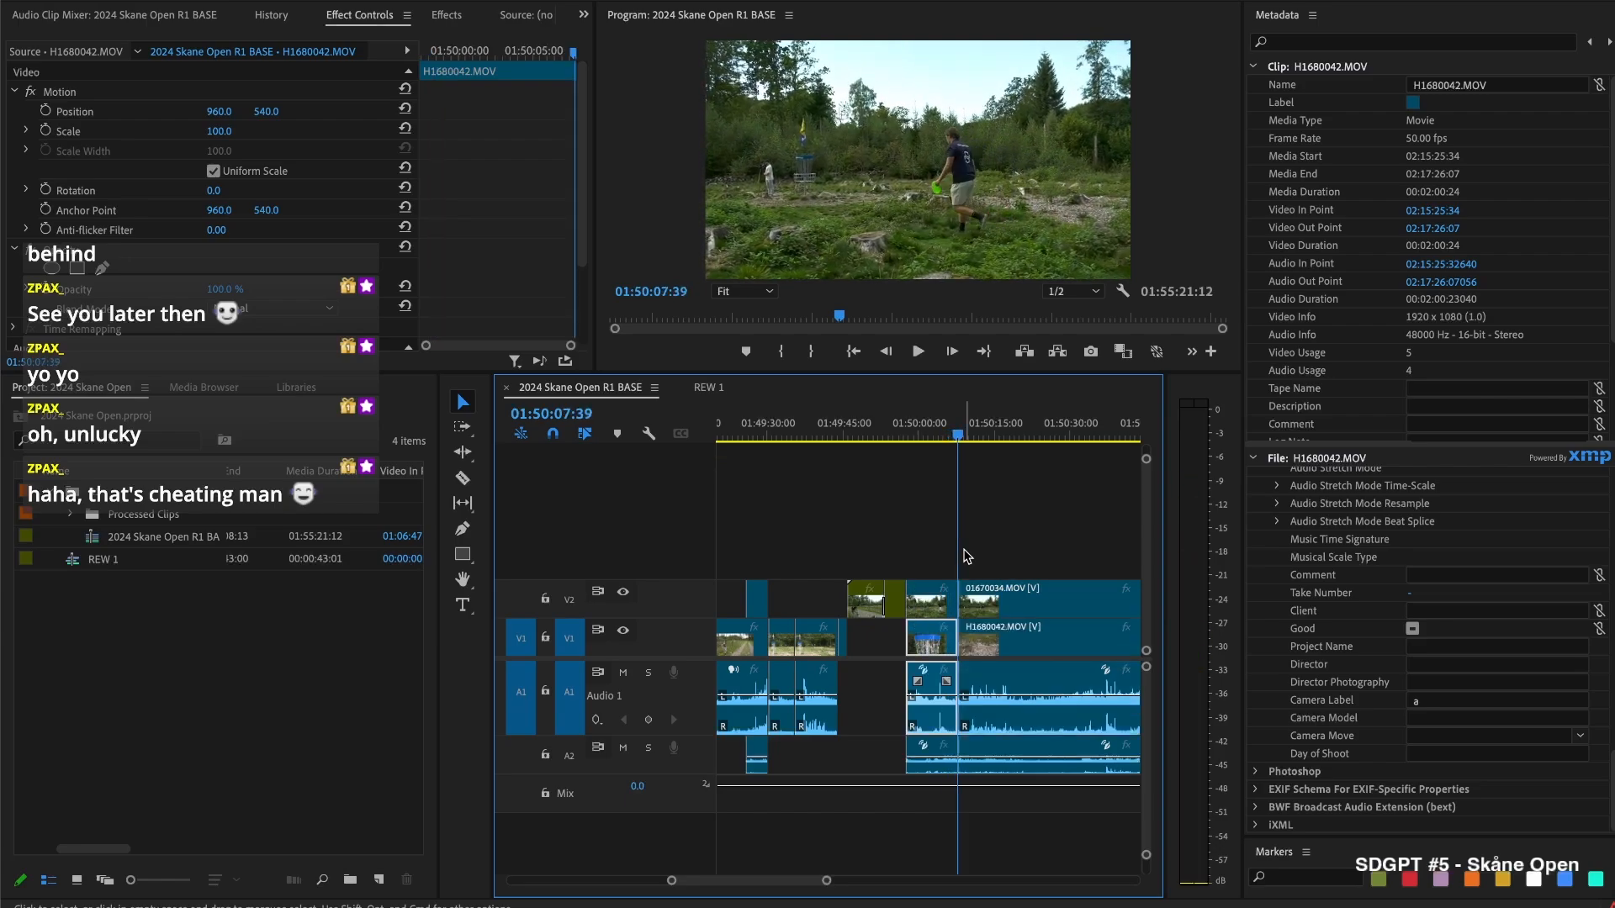
Review the H1680042 footage after the cut and trim the start of 01670034 on V2 to about 01:51:04
drag(978, 602, 1061, 603)
key(space)
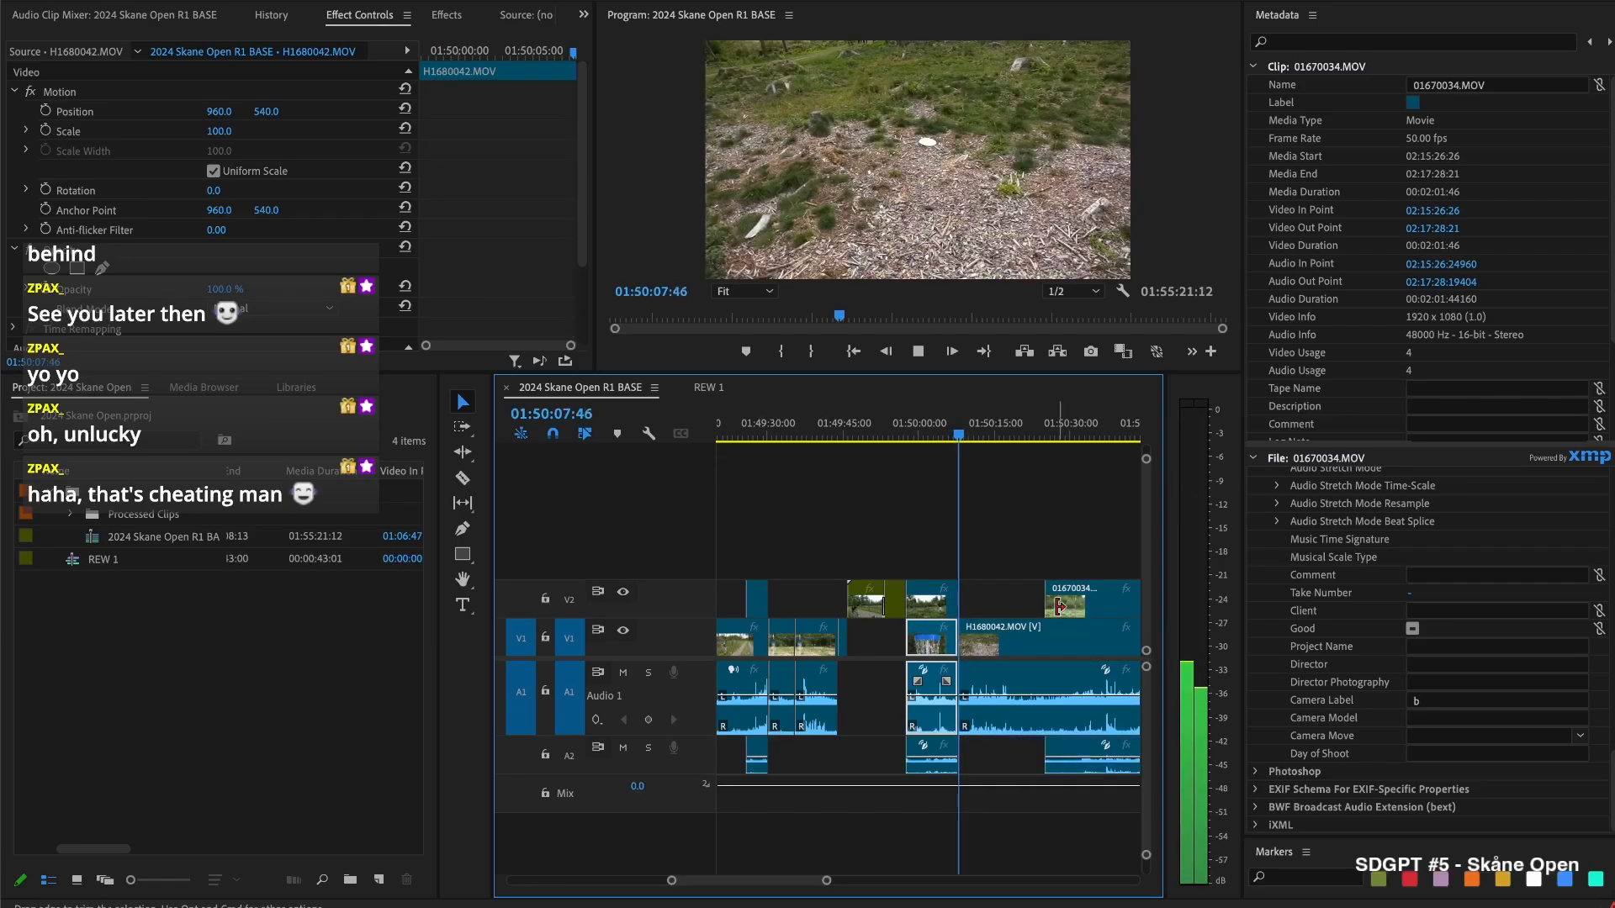
key(space)
click(943, 429)
key(space)
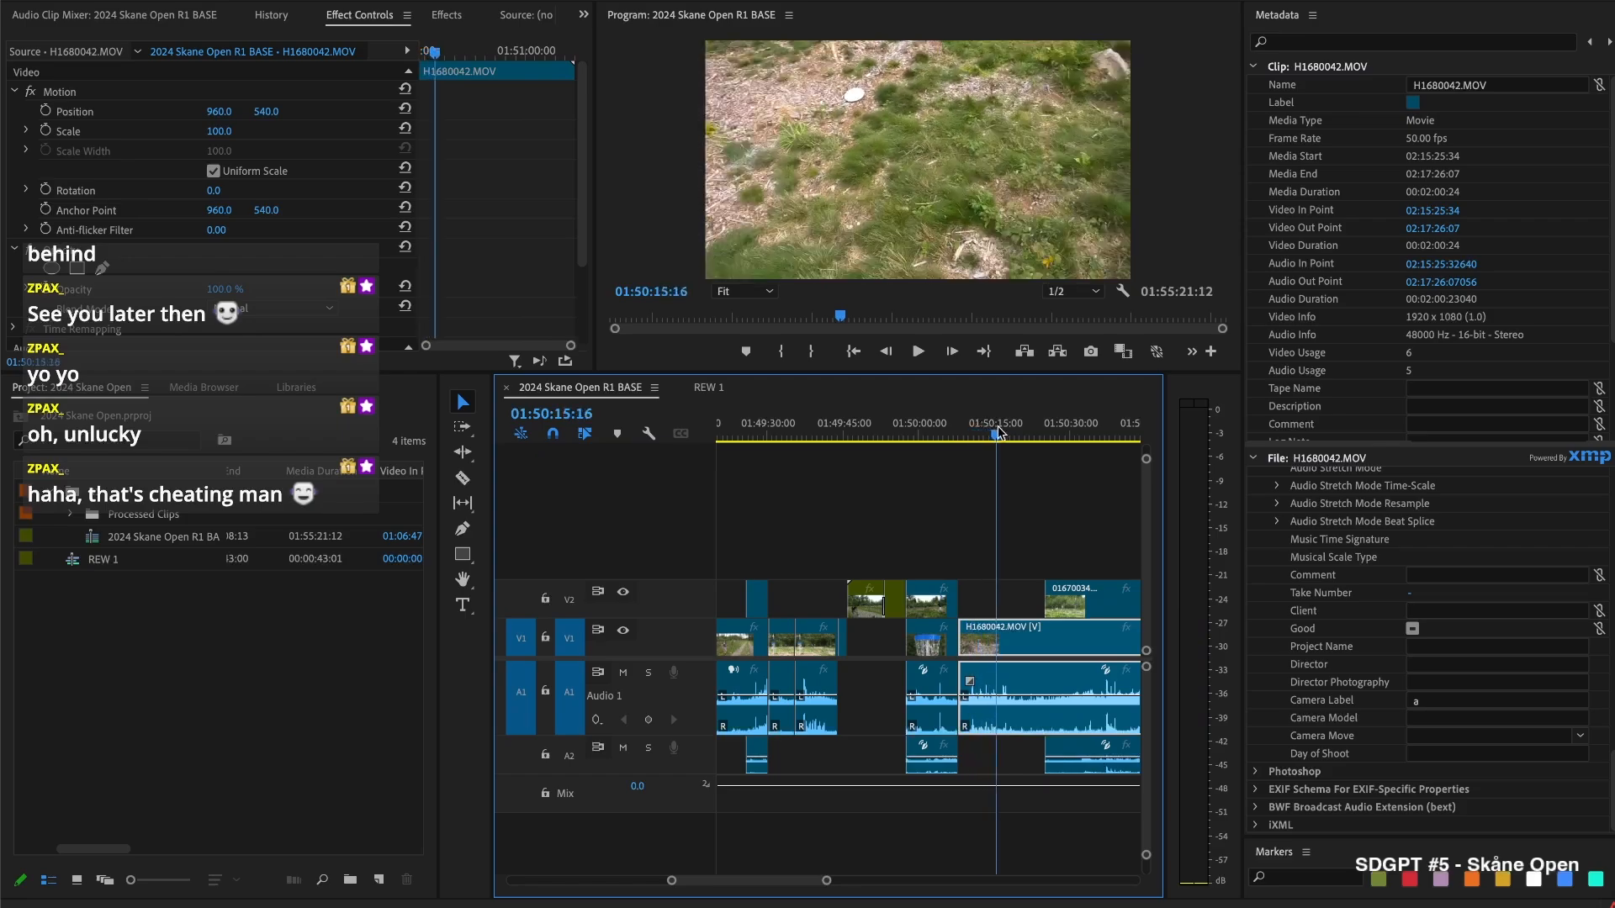
click(988, 436)
drag(989, 437, 1047, 445)
scroll(1001, 541, right, 3)
drag(823, 600, 1019, 604)
Cut H1680042 at 01:50:26:25, delete the part before the next putt and close the gap
click(828, 437)
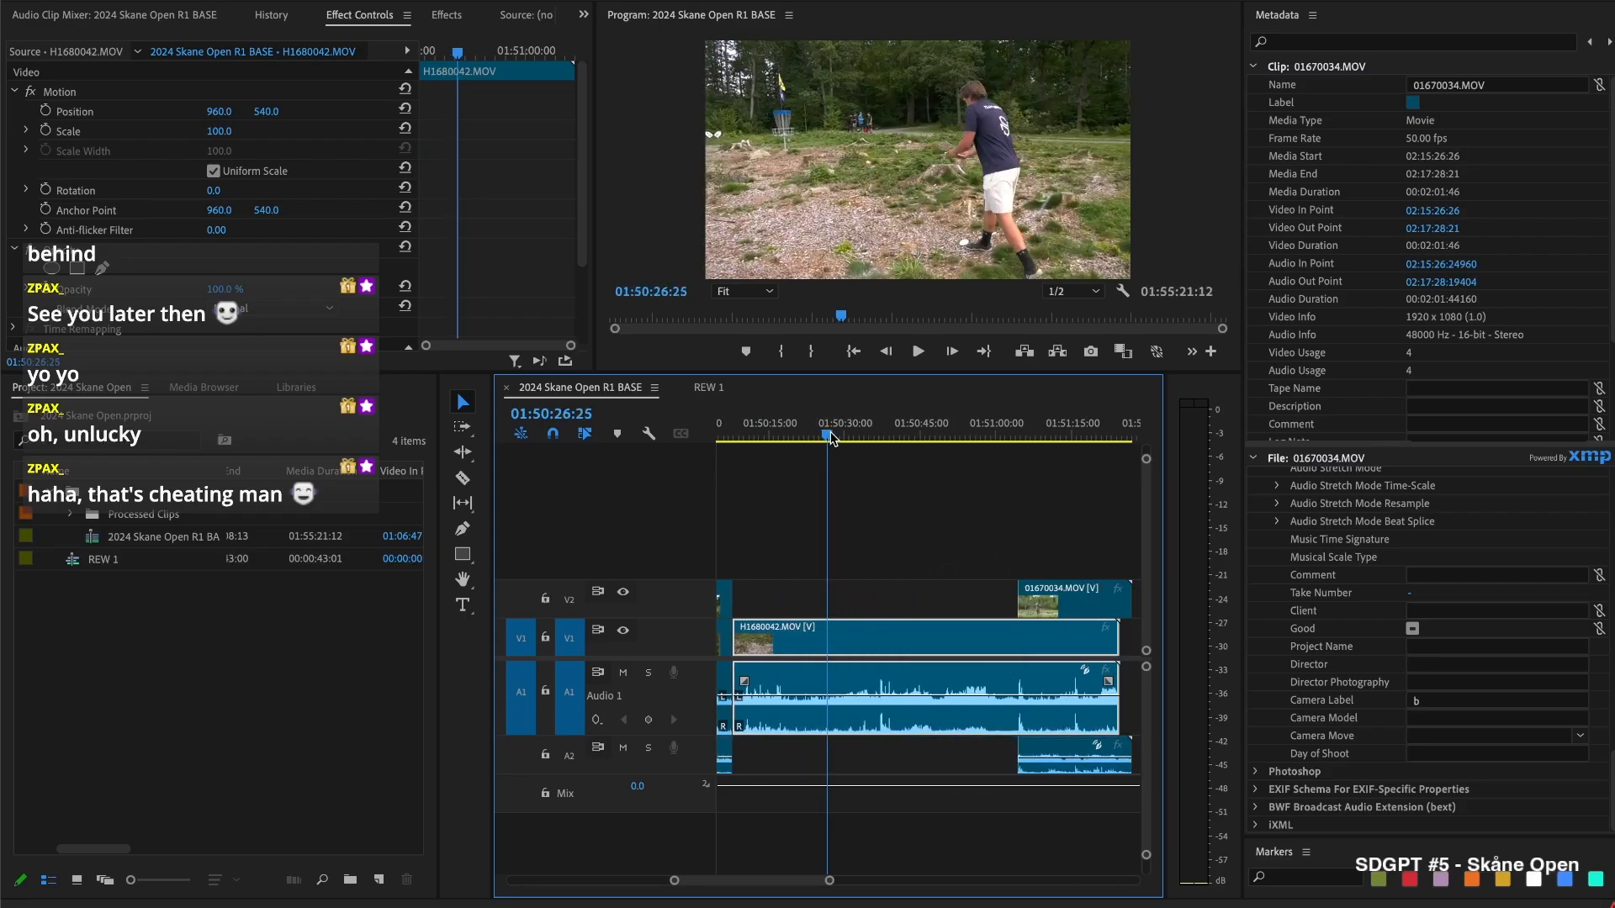
key(ctrl+k)
click(805, 632)
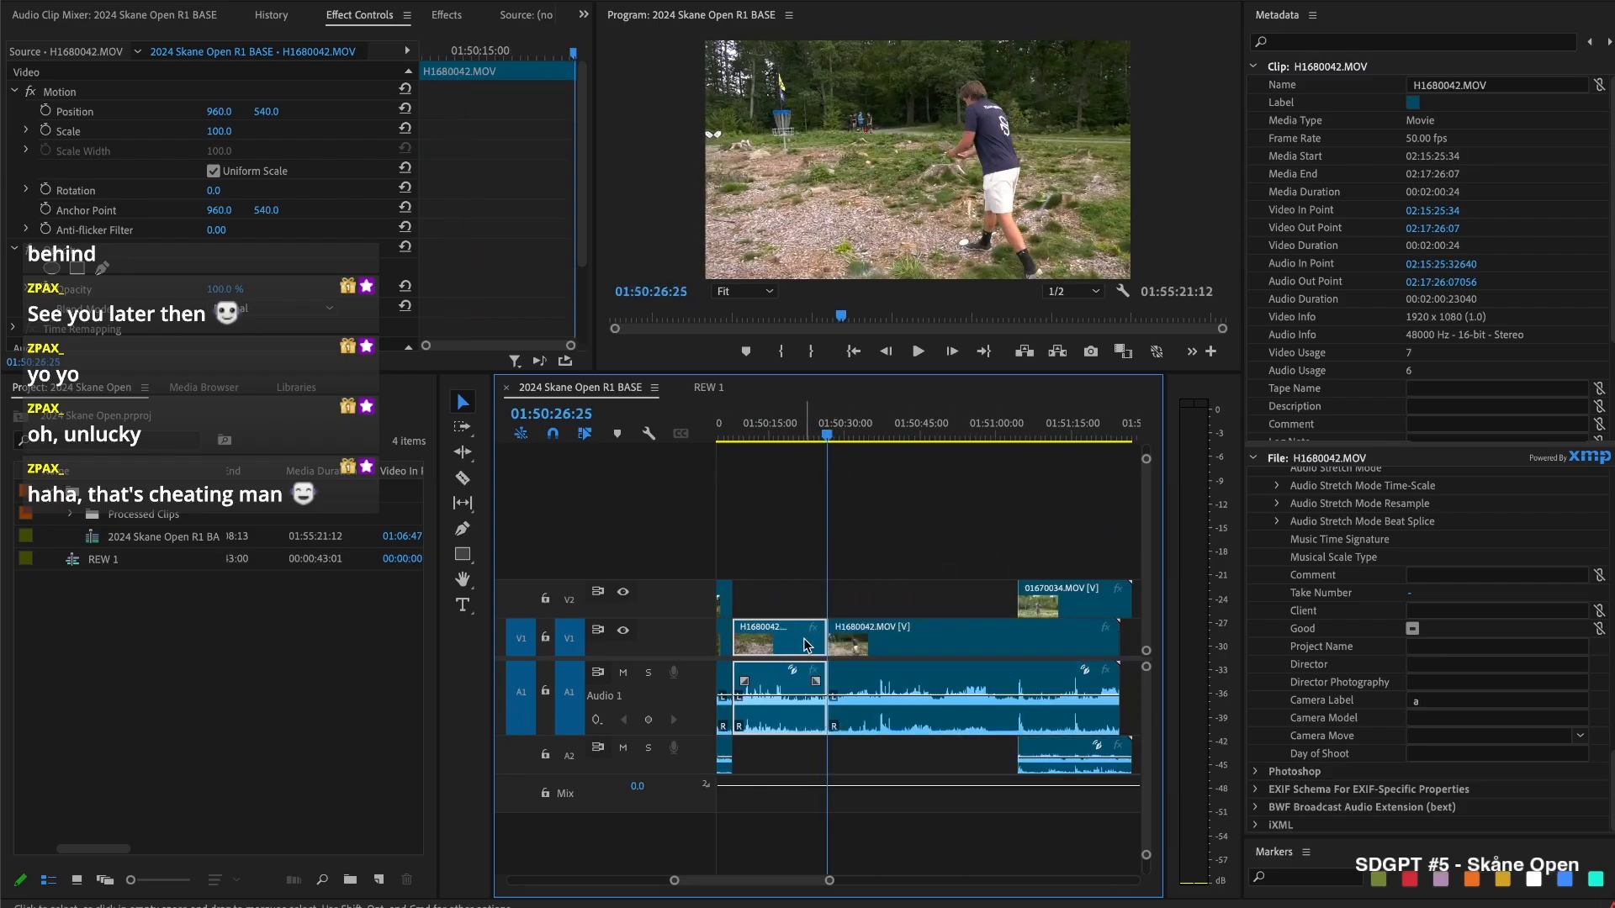
key(Delete)
key(Up)
click(791, 637)
key(Delete)
Play the next putt until the player walks to the basket and cut H1680042 at 01:50:26:47
key(space)
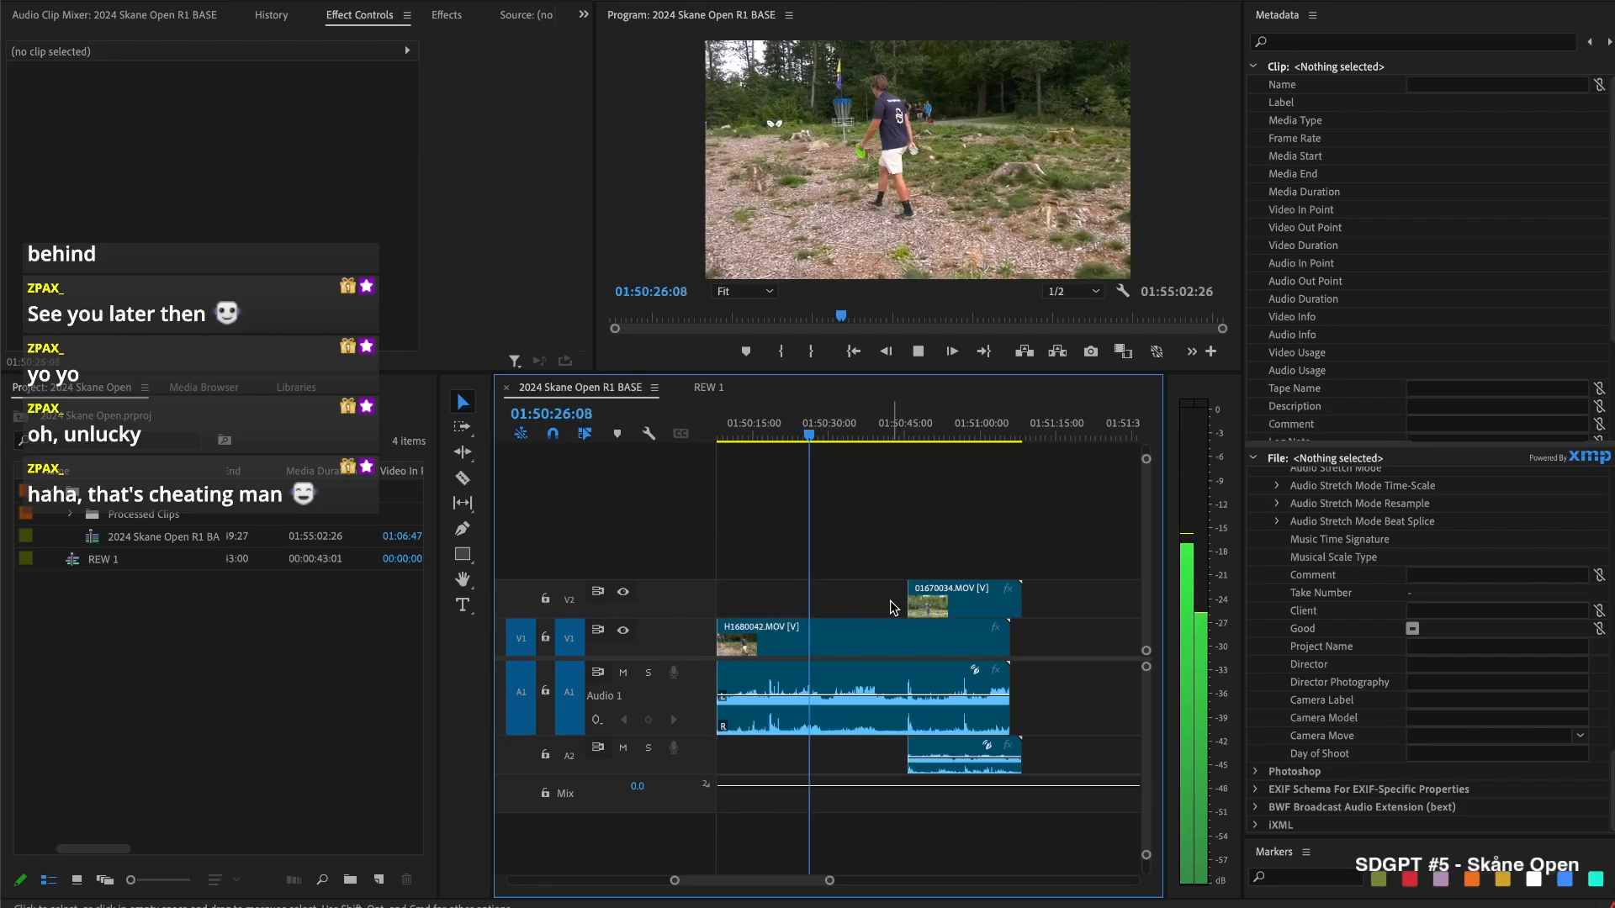
key(space)
key(d)
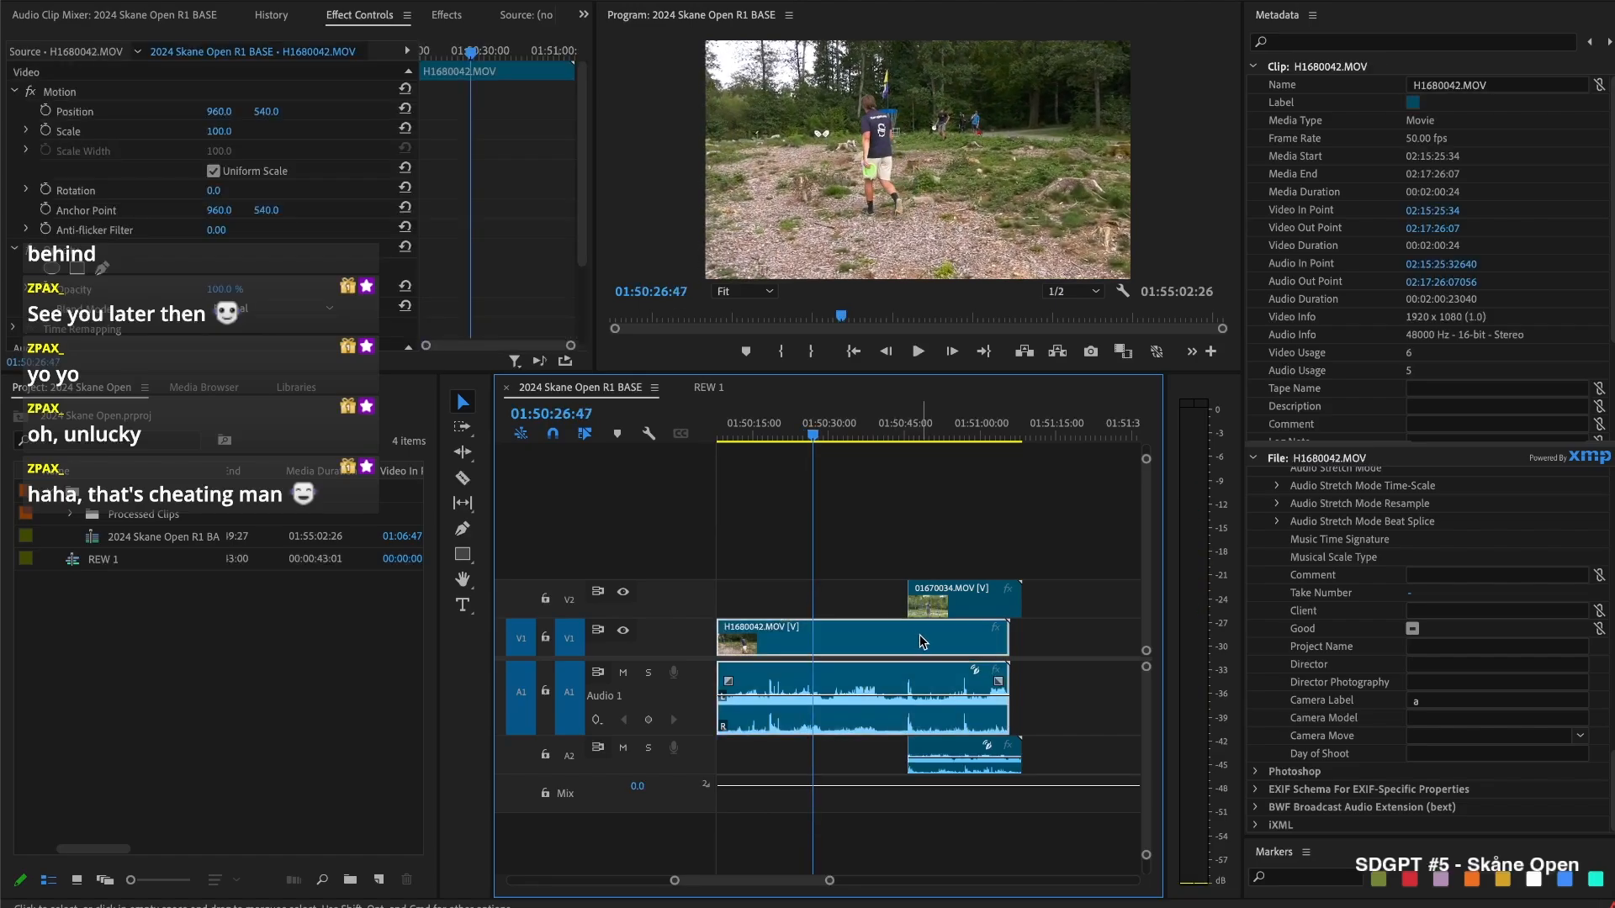
key(ctrl+k)
Scrub to the next player's putt and extend the start of 01670034 back to 01:50:40:40
key(space)
click(849, 426)
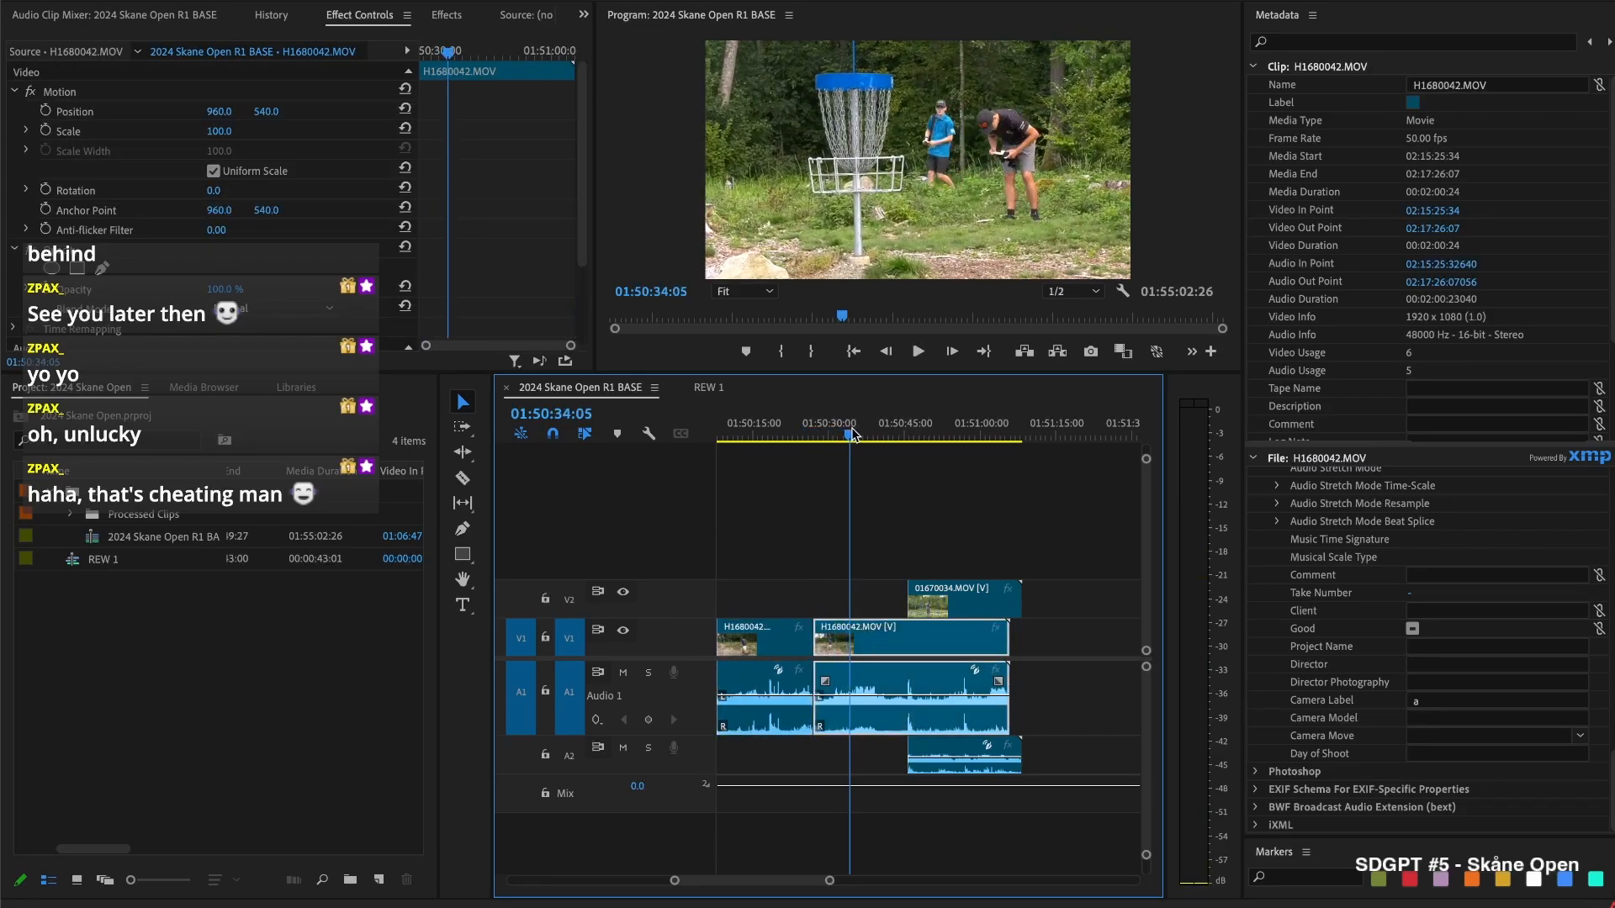
drag(851, 427, 882, 427)
drag(908, 605, 885, 608)
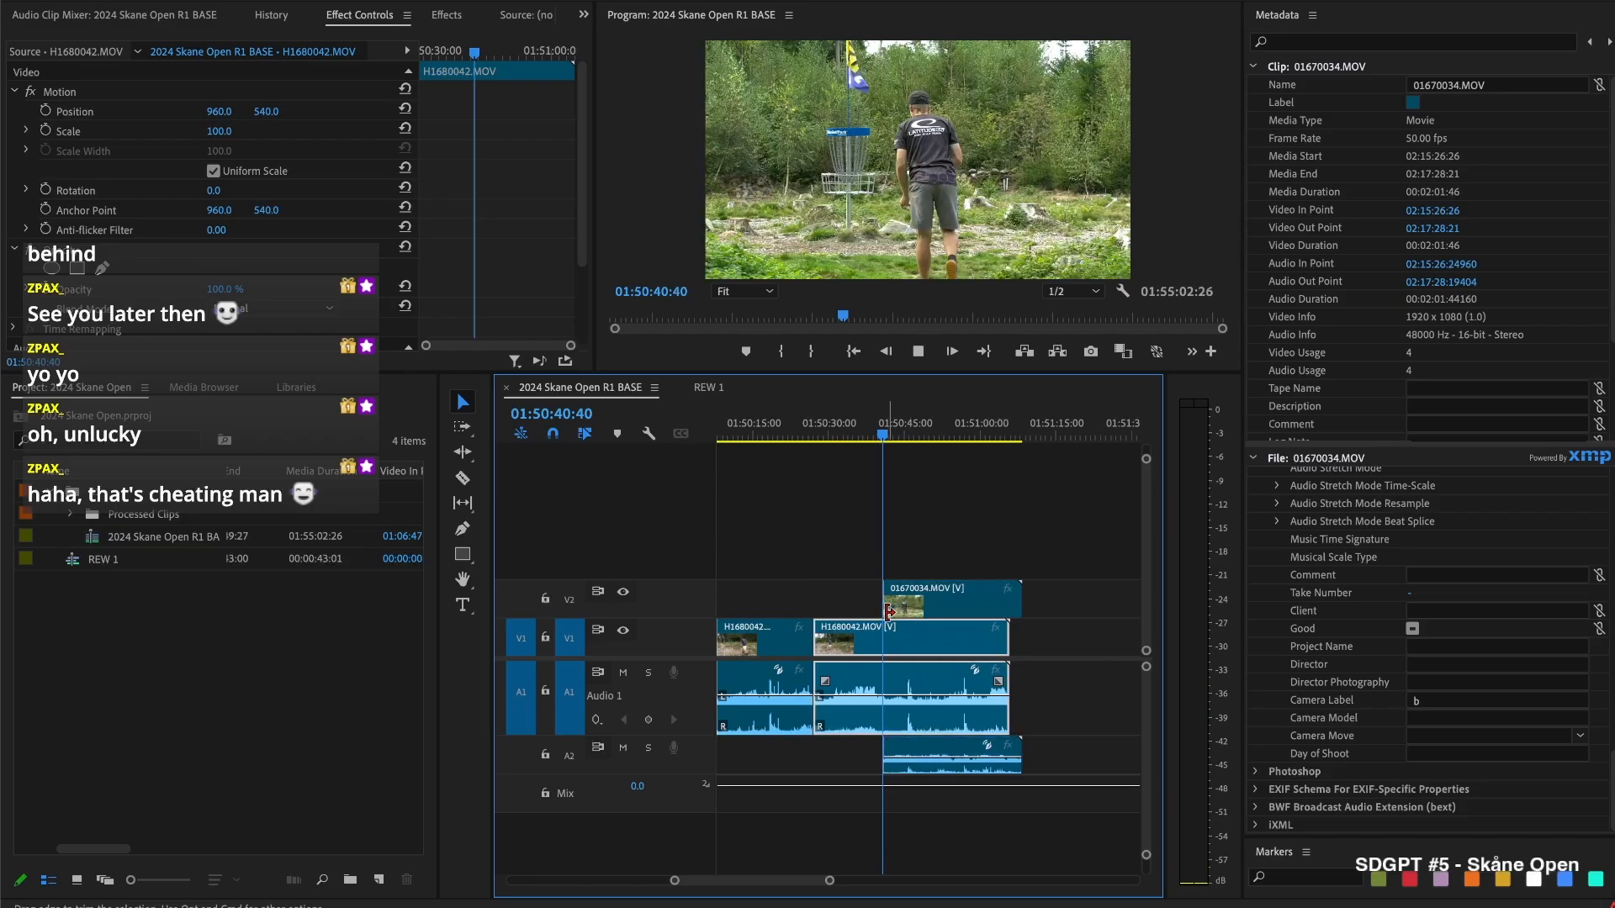
Cut H1680042 at the start of the 01670034 clip and delete the piece between the two putts
key(space)
key(c)
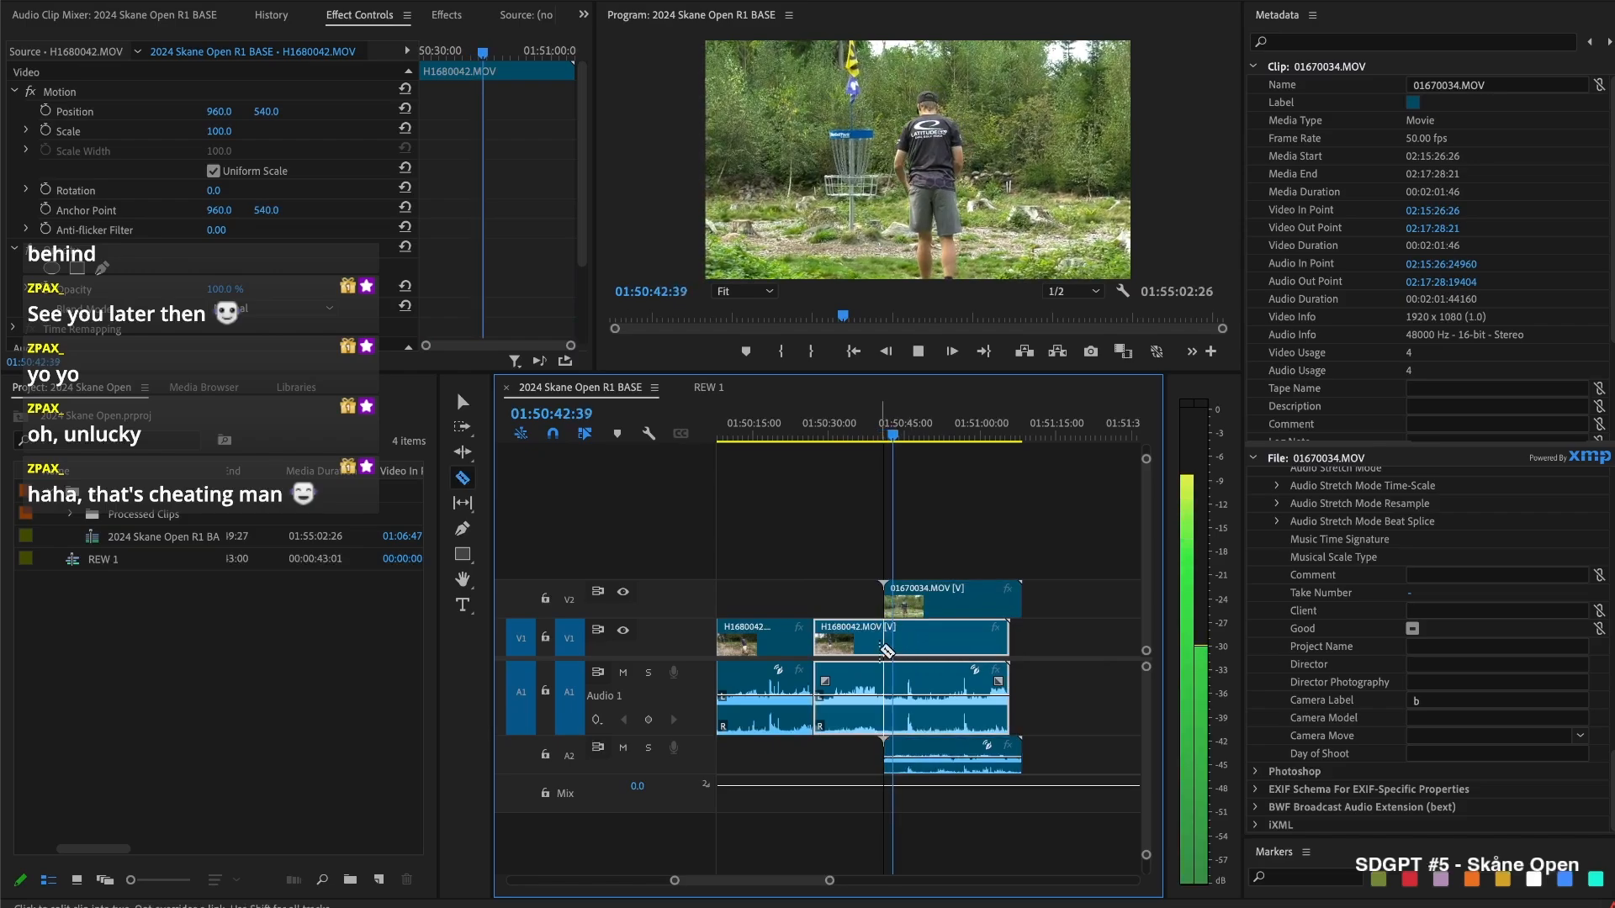
click(883, 643)
key(v)
click(845, 652)
key(Delete)
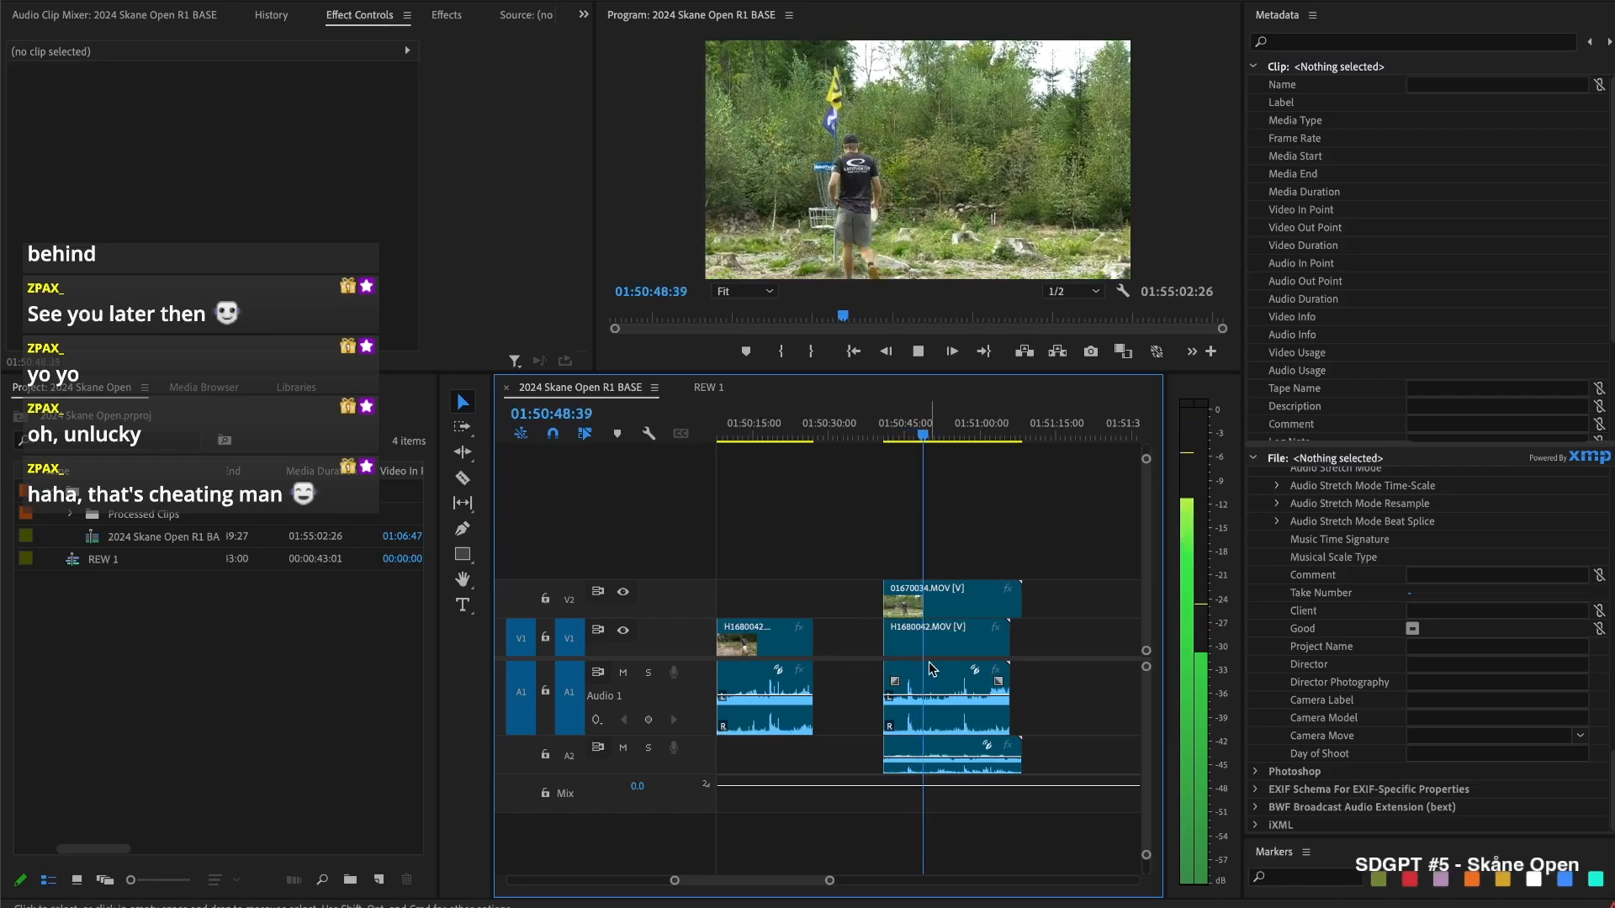
Delete the 01670034 clip above the last putt and close the gap between the two H1680042 pieces
click(944, 437)
click(940, 607)
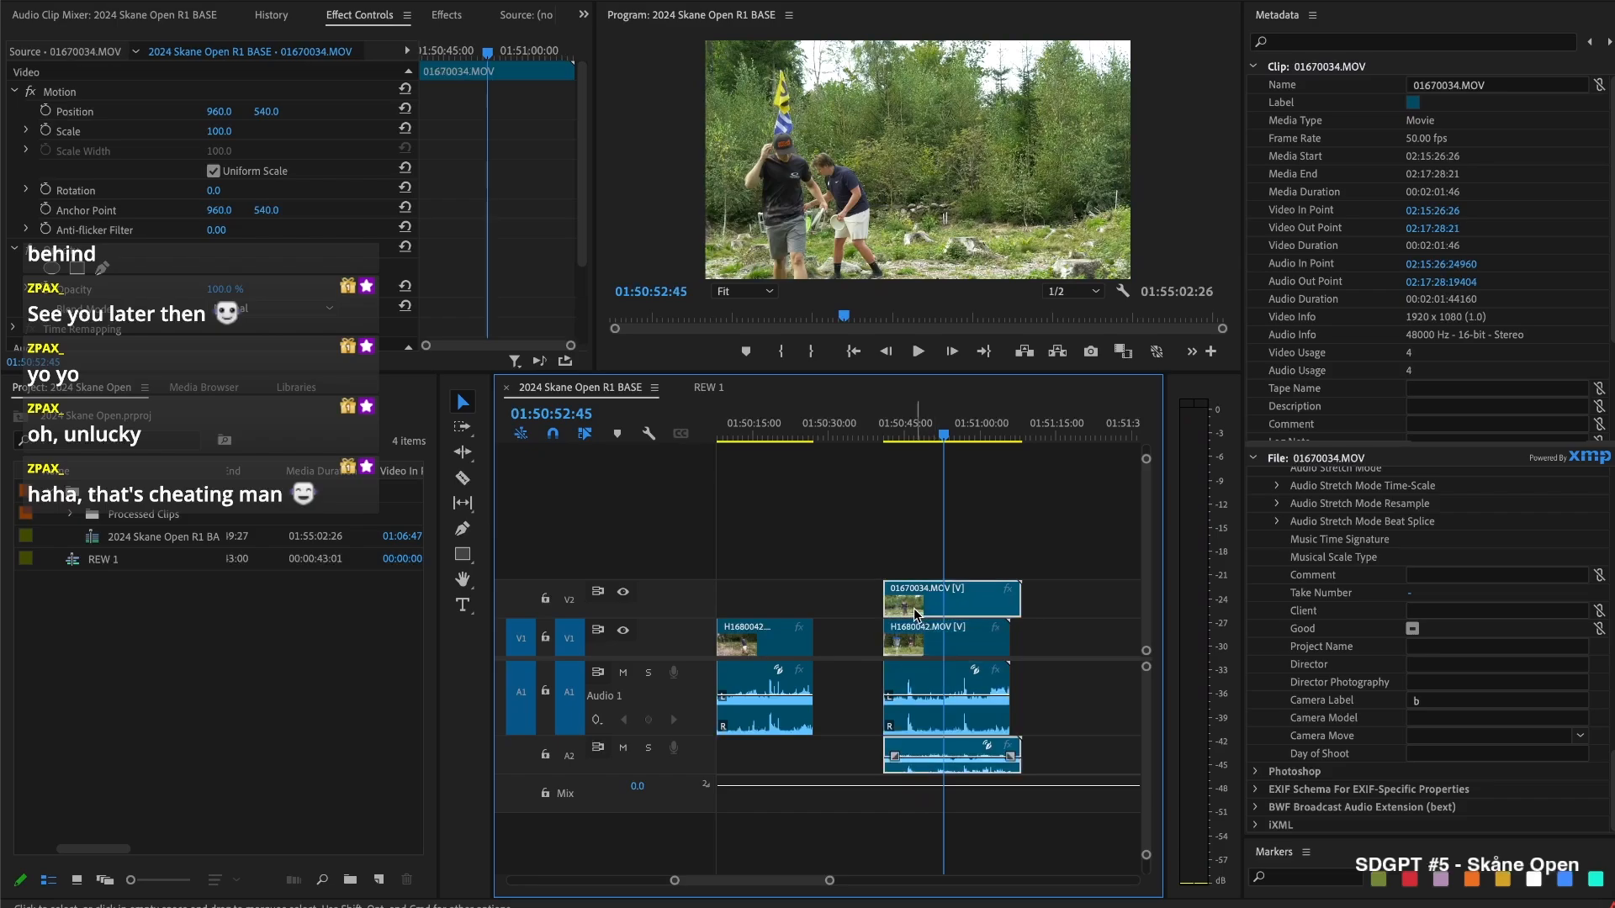
key(Delete)
click(843, 643)
key(Delete)
Play the last putt through, cut H1680042 at 01:50:48:31 and delete the rest of the clip
click(797, 412)
key(space)
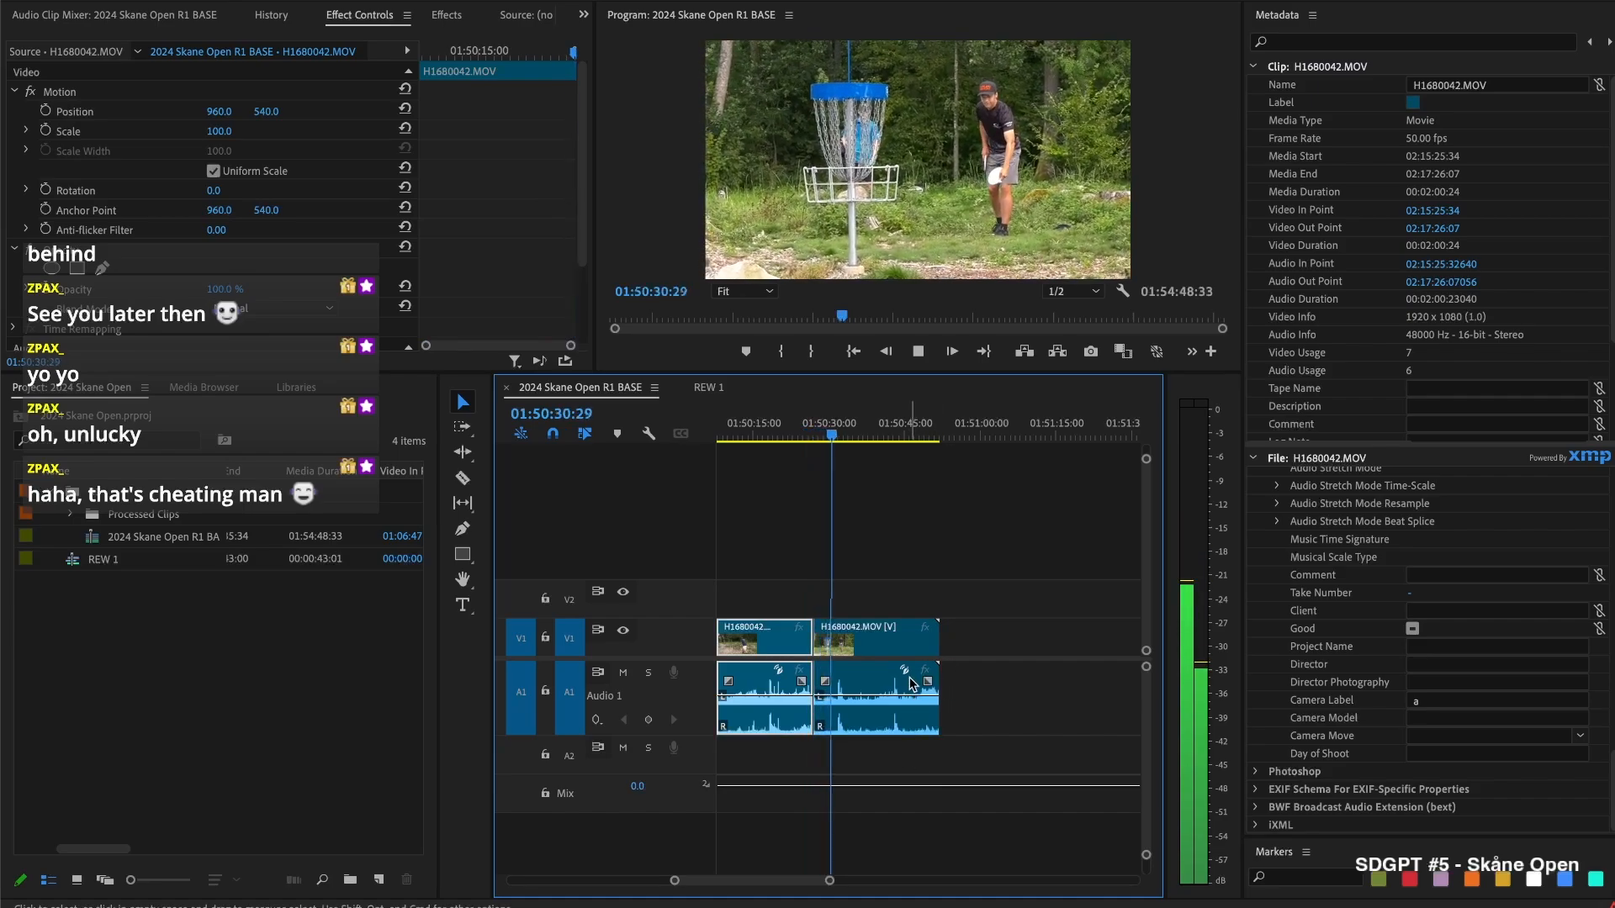
drag(858, 423, 913, 435)
key(space)
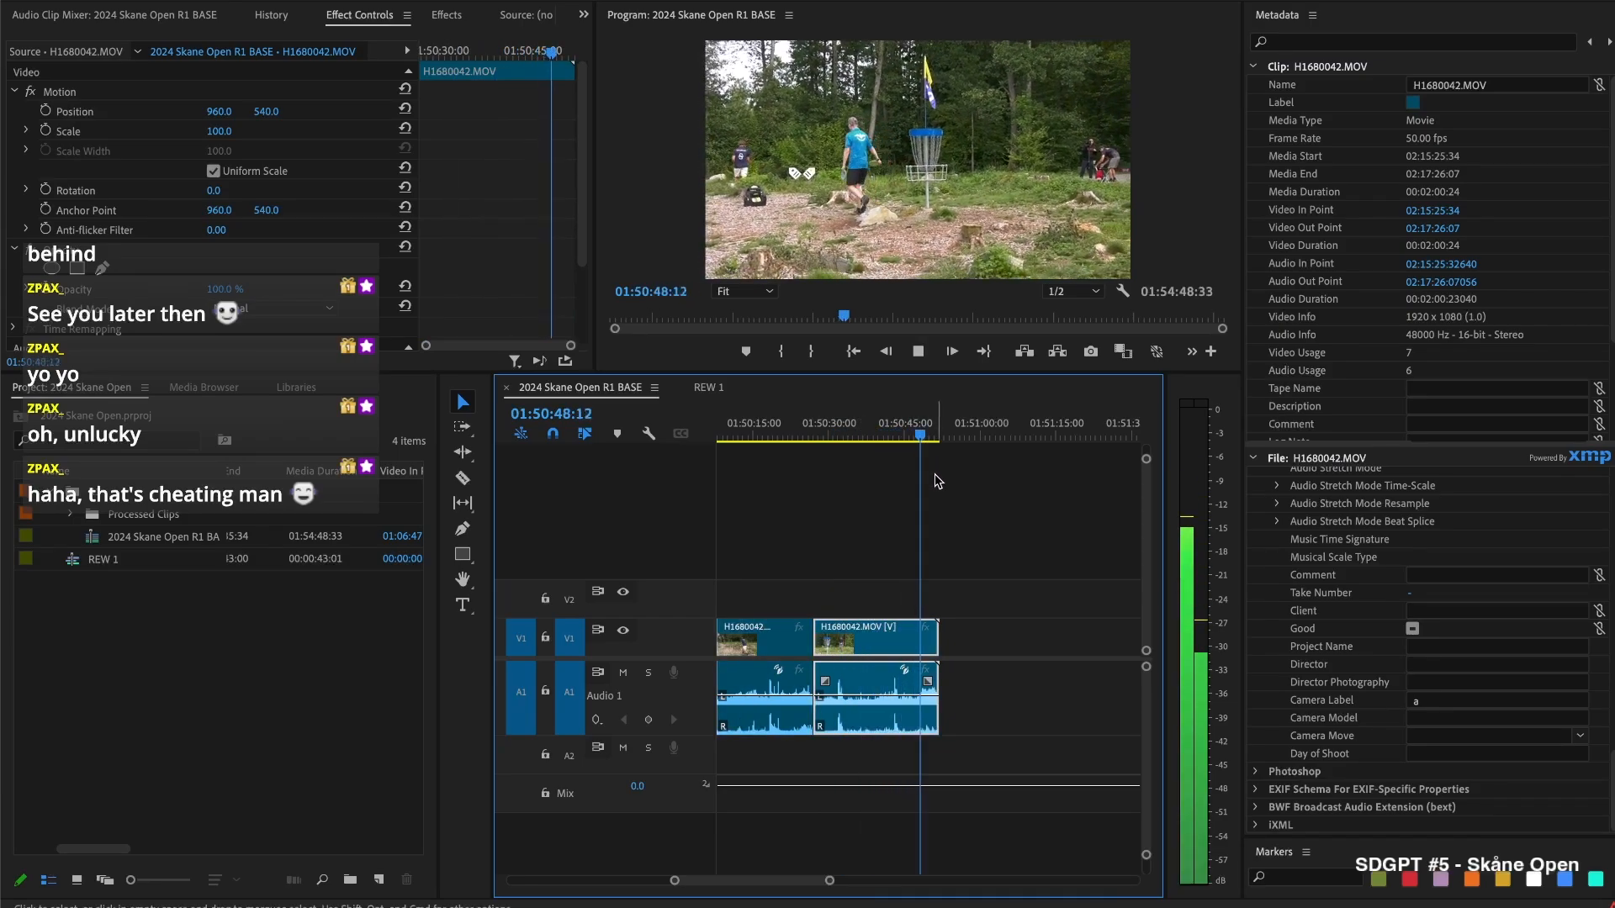
key(space)
key(super+k)
click(931, 649)
key(Delete)
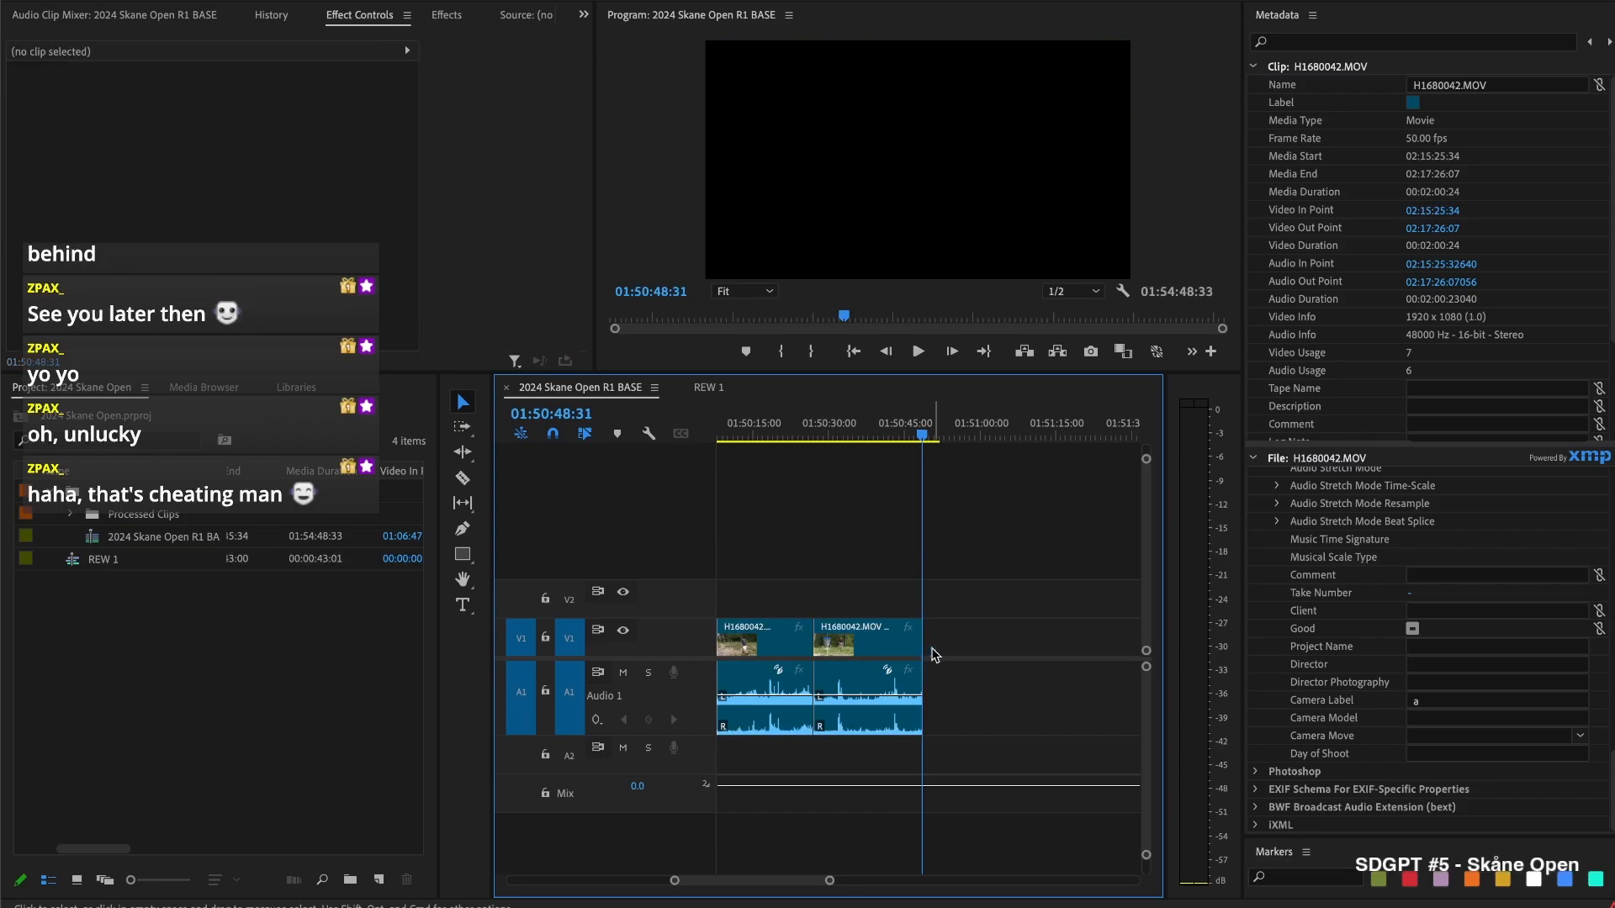
Look over the edited holes along the timeline and go on to the H1680043 and 01670035 clips
scroll(893, 632, down, 10)
scroll(875, 622, up, 5)
scroll(863, 616, up, 5)
scroll(861, 615, up, 3)
scroll(865, 618, down, 2)
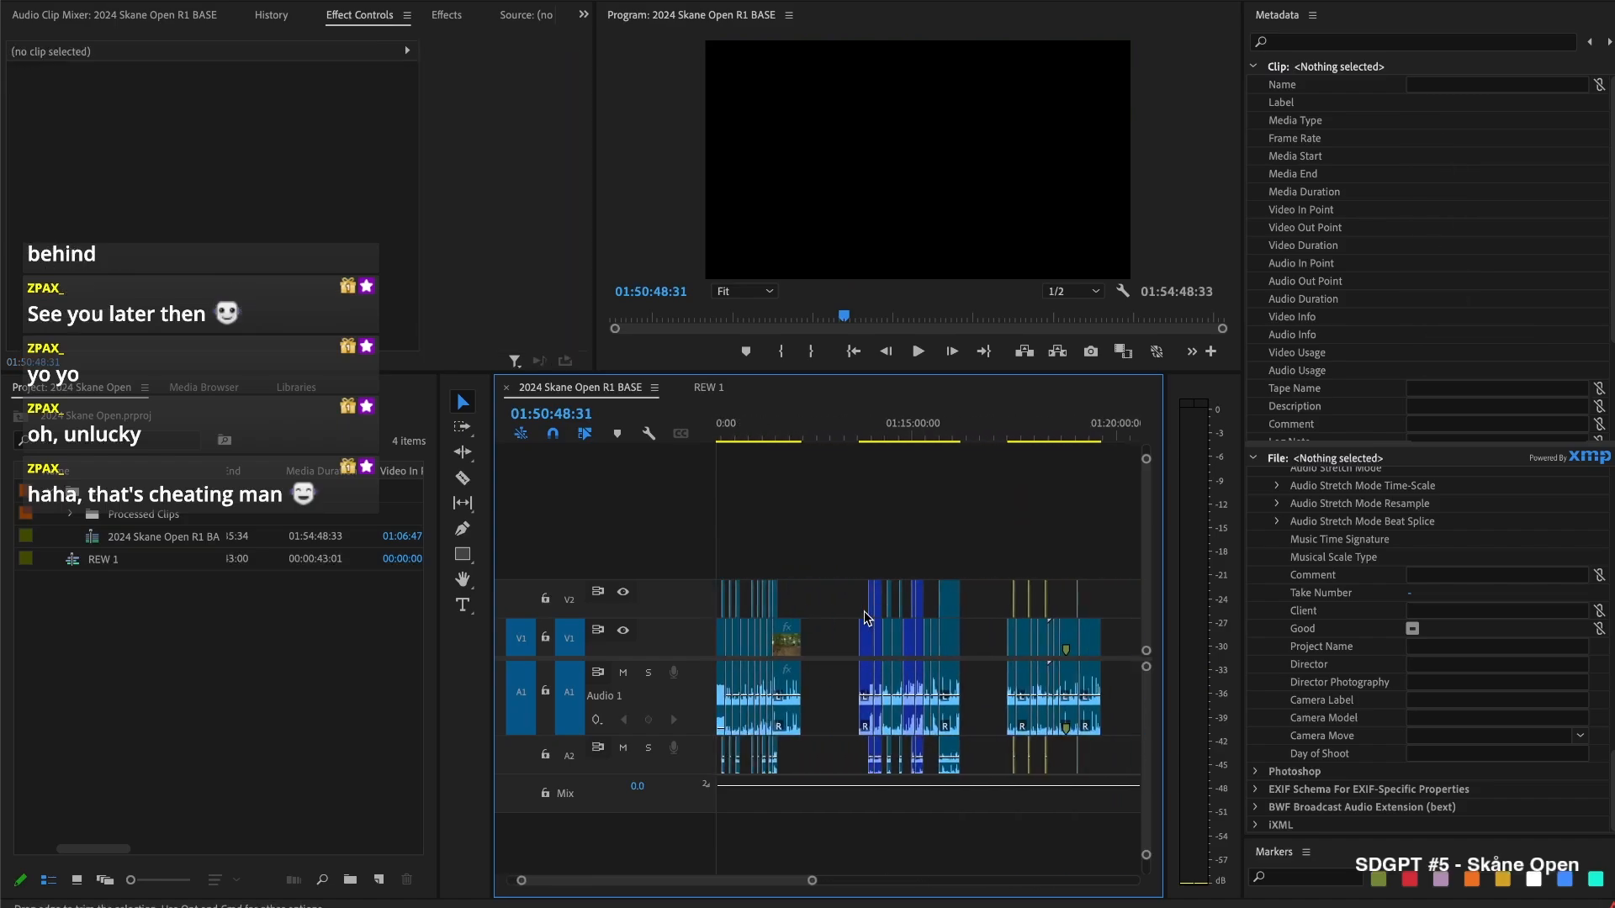
scroll(865, 618, down, 10)
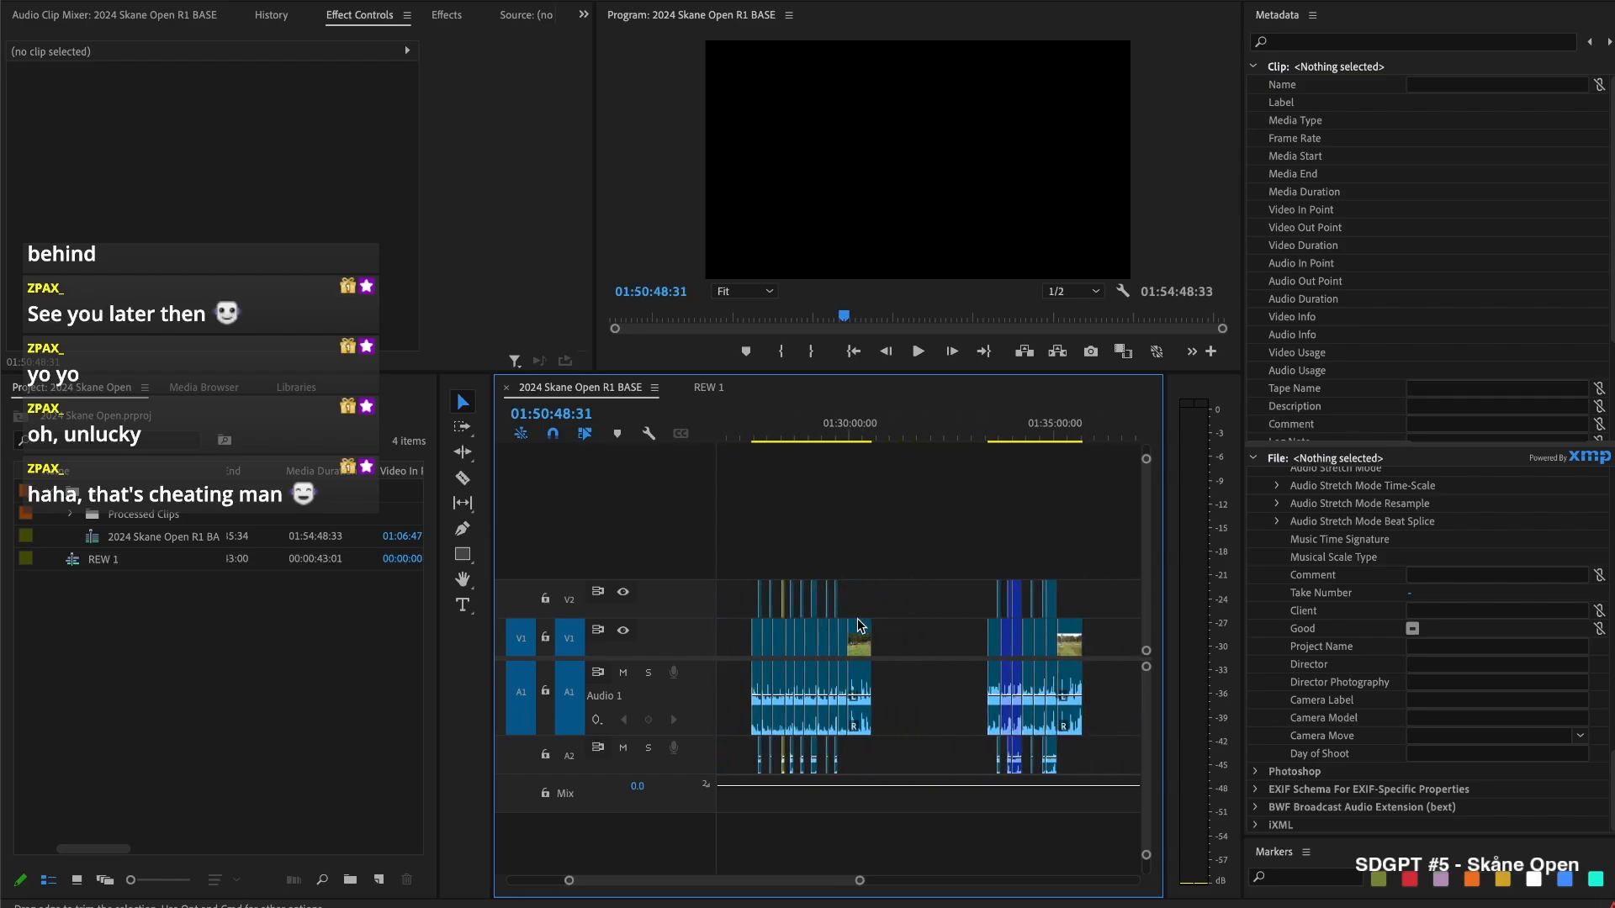
scroll(861, 622, down, 10)
scroll(871, 618, down, 6)
scroll(944, 599, up, 4)
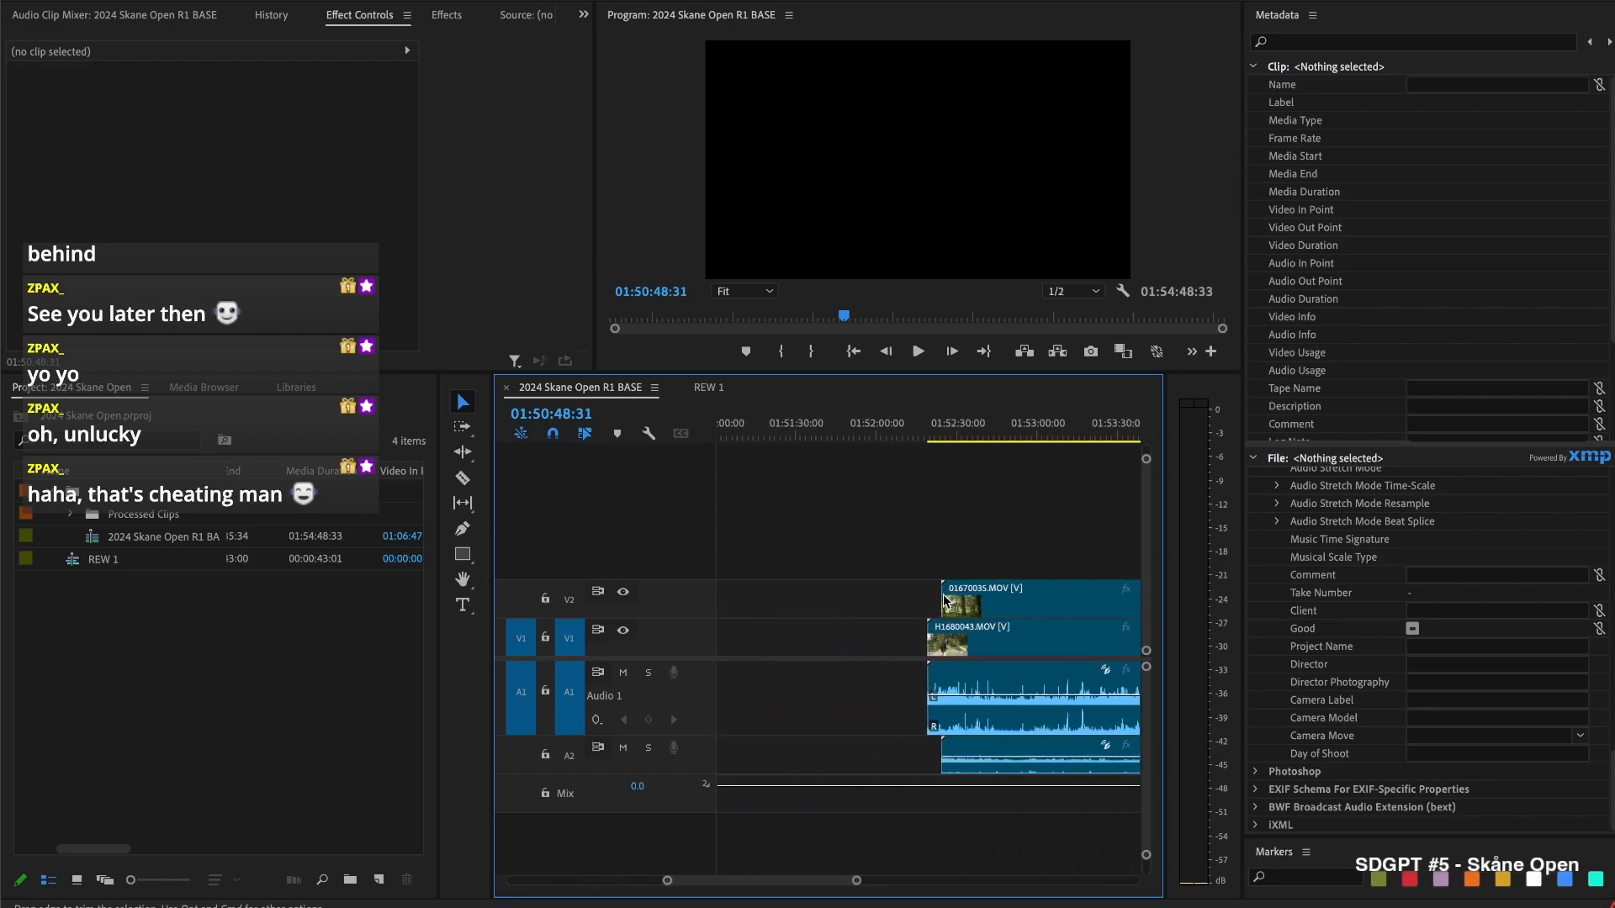
scroll(943, 599, down, 3)
Trim the start of 01670035 to near its end and remove the part of H1680043 before 01:52:25:21
drag(830, 608, 1047, 609)
click(830, 431)
key(space)
key(space)
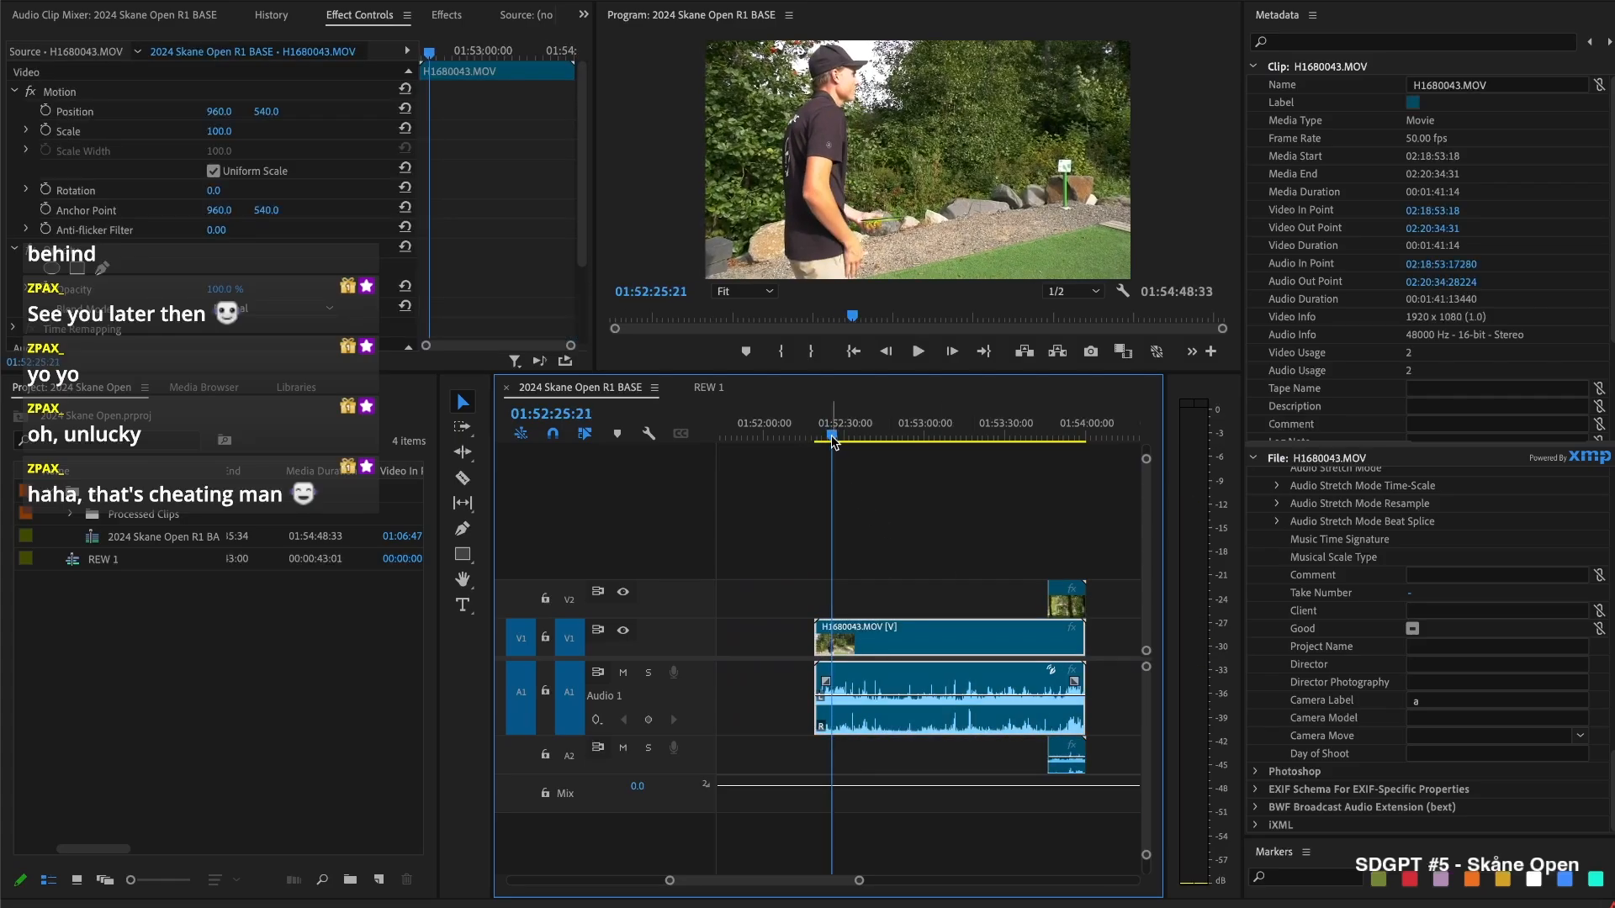
key(super+k)
key(Delete)
key(super+s)
Play the first tee shot, readjust the start of 01670035 and cut H1680043 at 01:52:37:13
key(space)
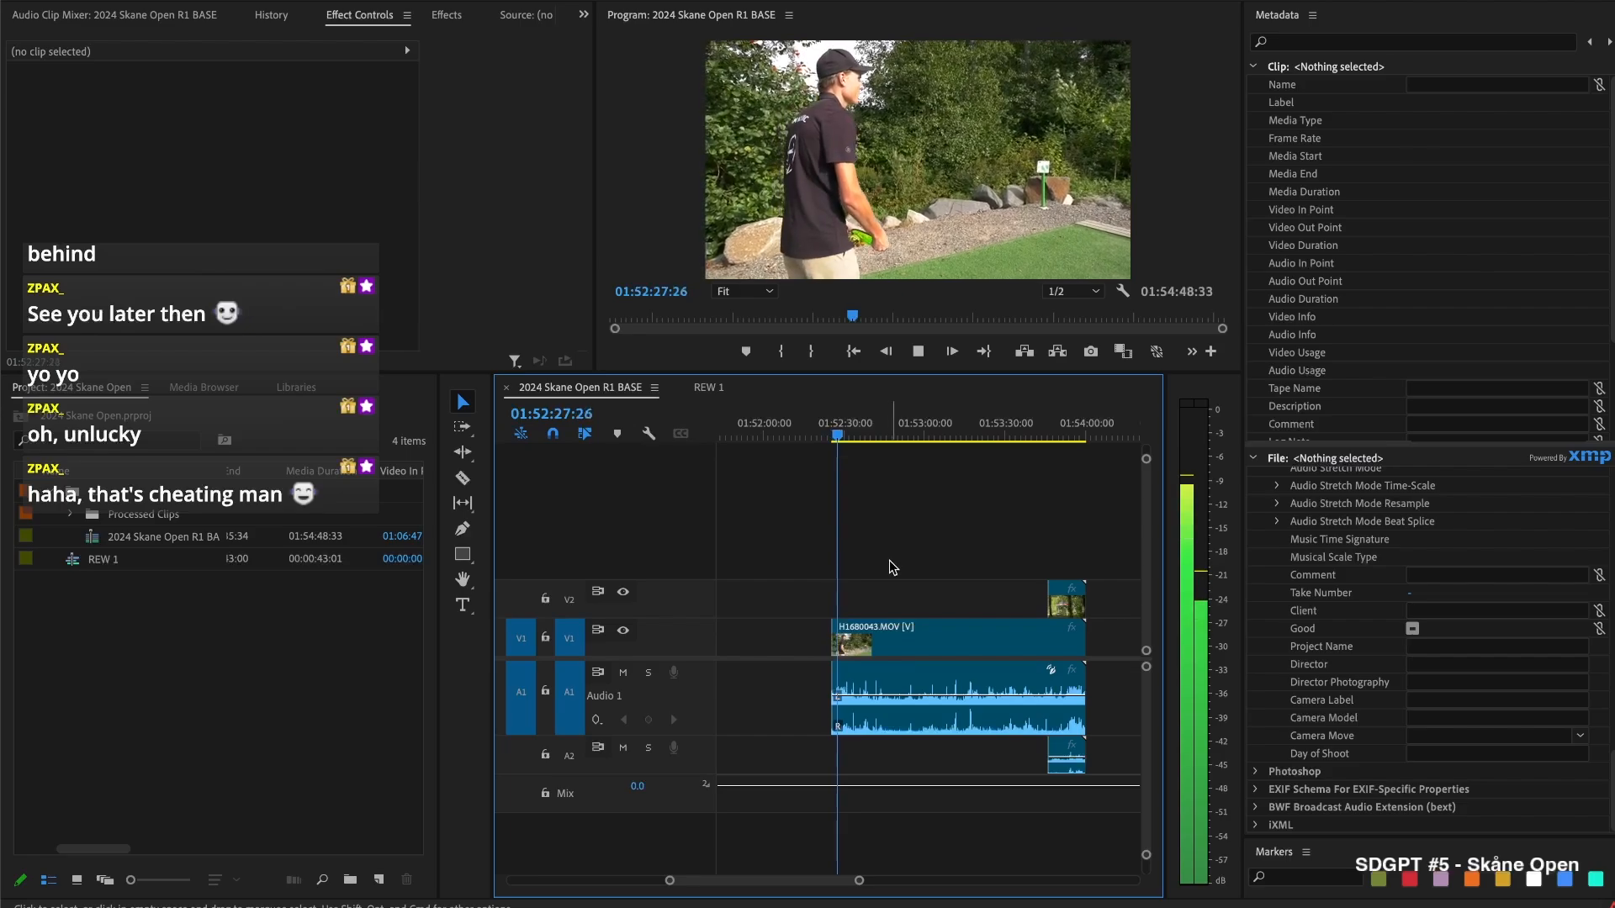
alt+scroll(862, 564, up, 2)
scroll(883, 571, right, 2)
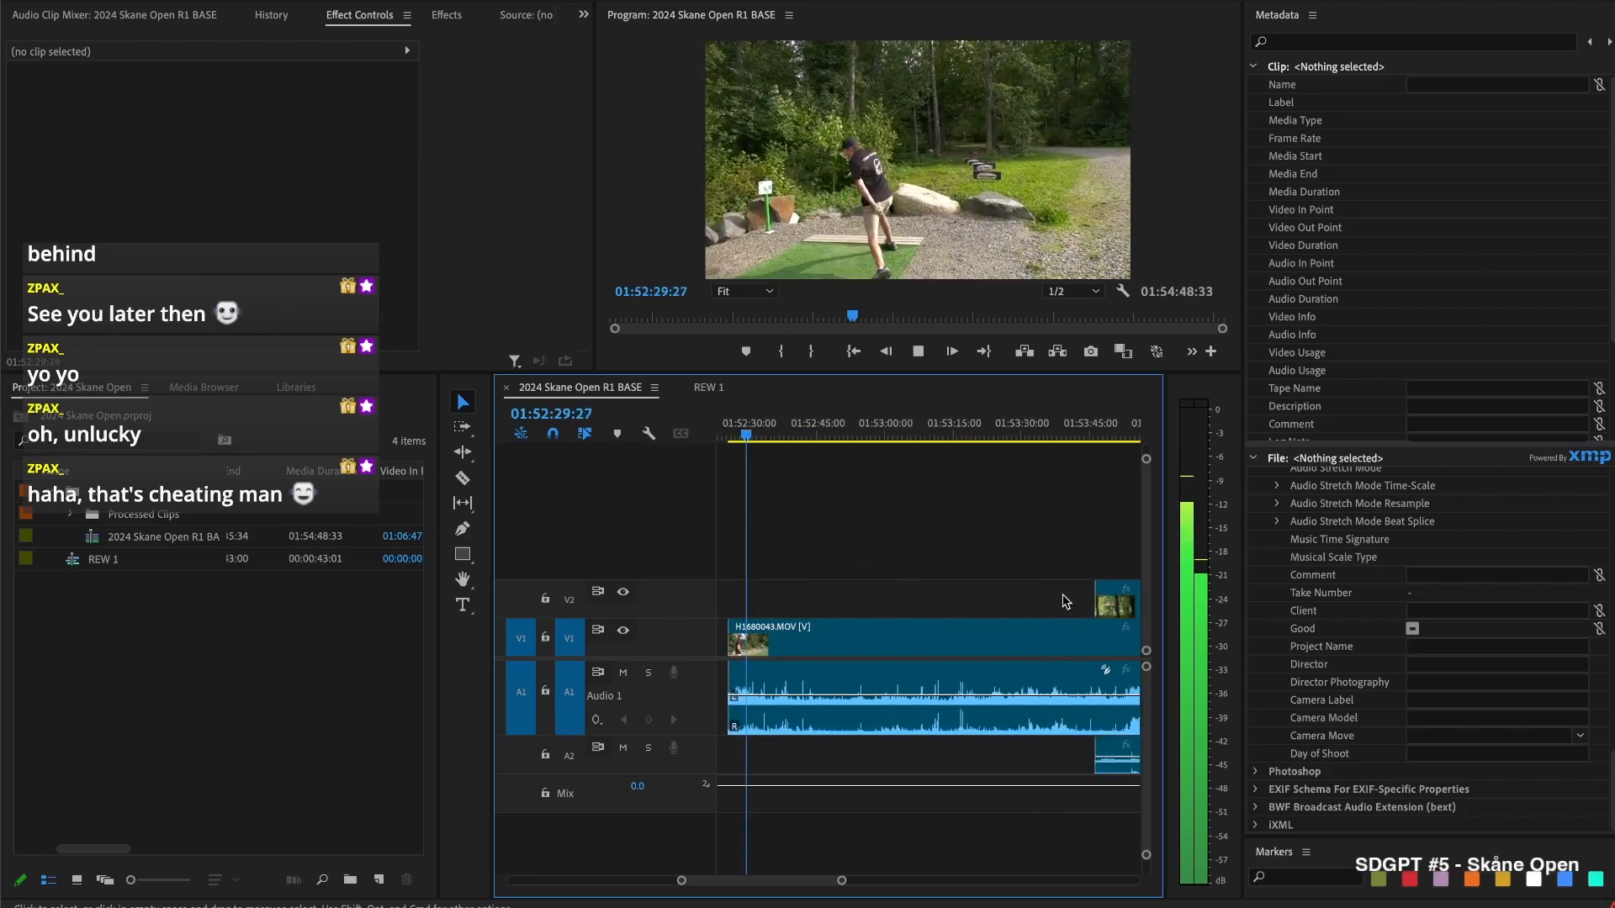
drag(1090, 597, 843, 596)
key(space)
drag(753, 424, 741, 426)
key(space)
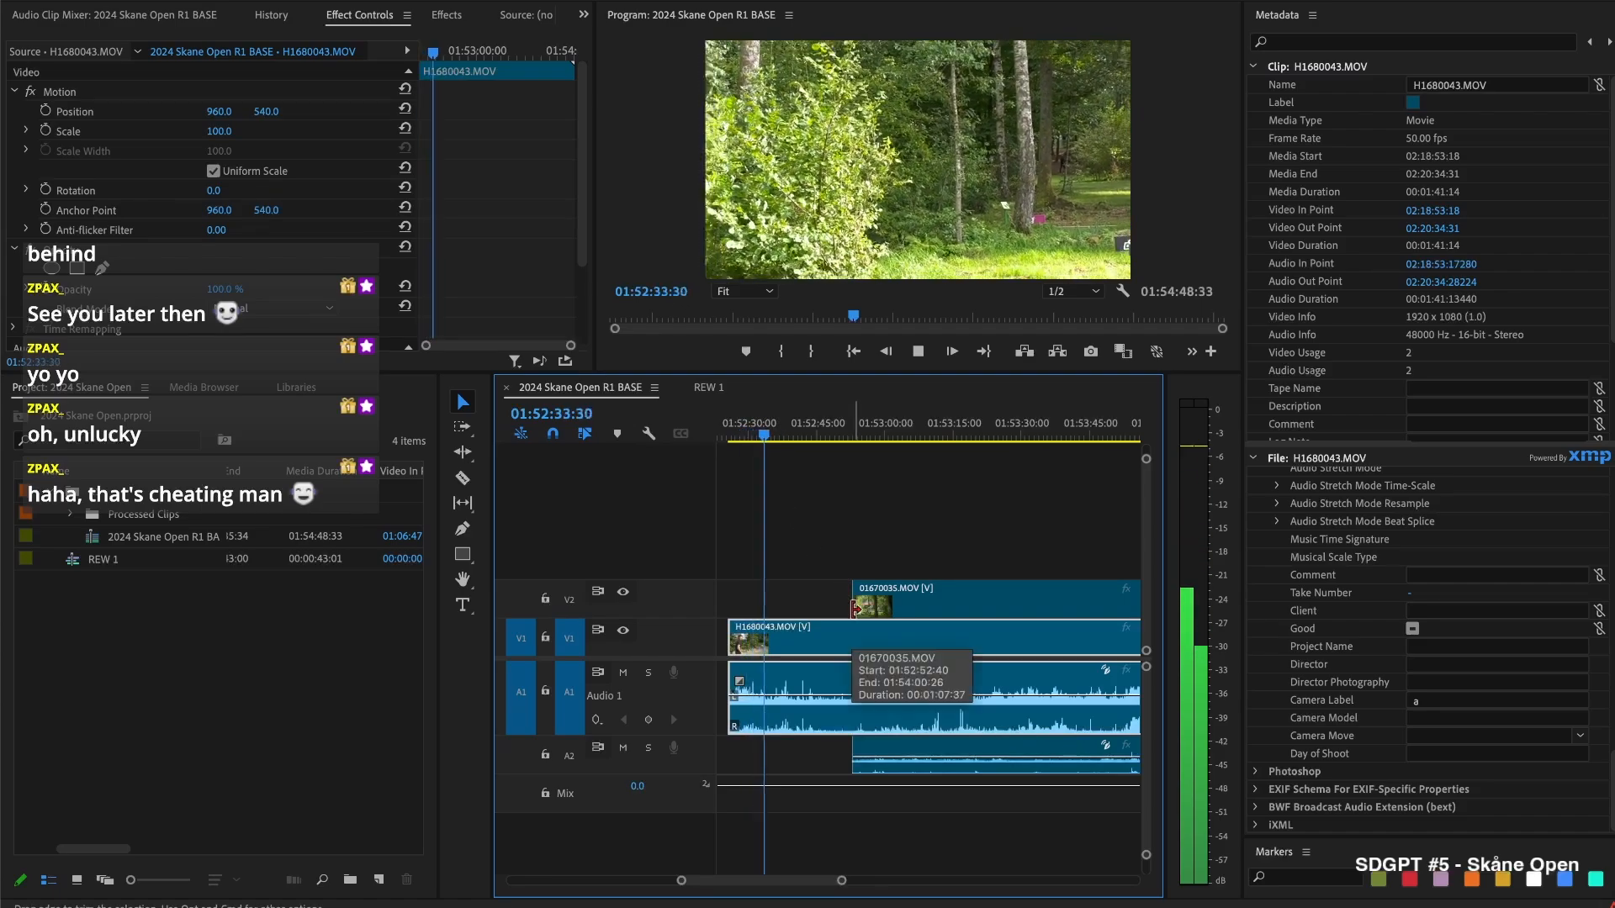
drag(856, 607, 917, 614)
key(super+k)
Cut H1680043 at 01:52:49:47 before the next throw, delete the piece in front of it and close the gap
drag(782, 437, 842, 446)
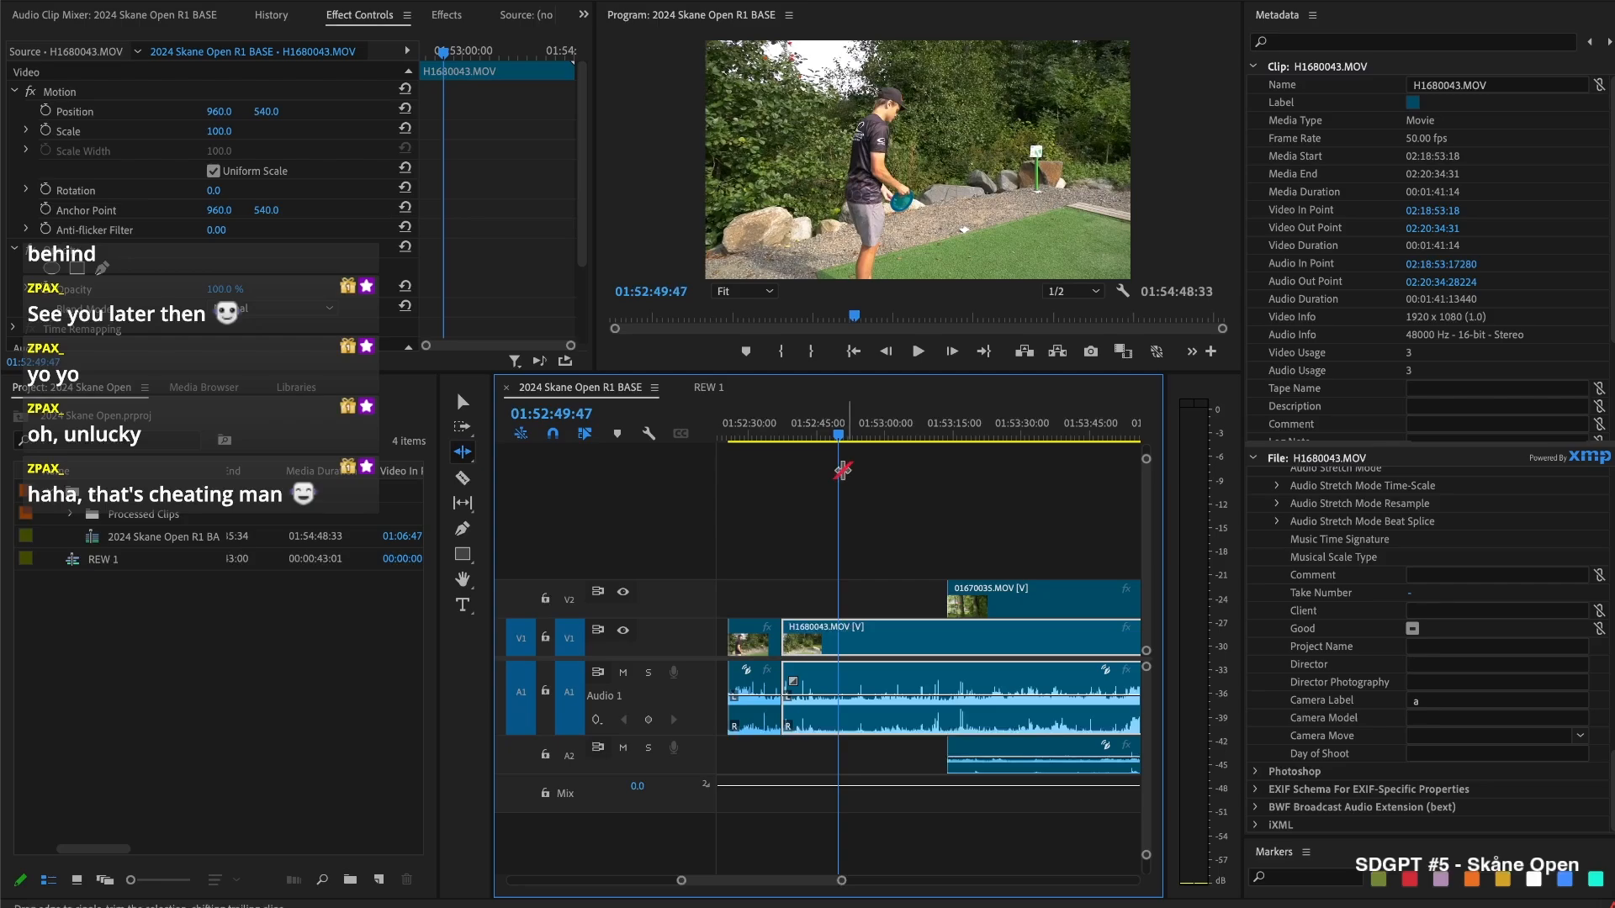
key(super+k)
key(v)
key(Delete)
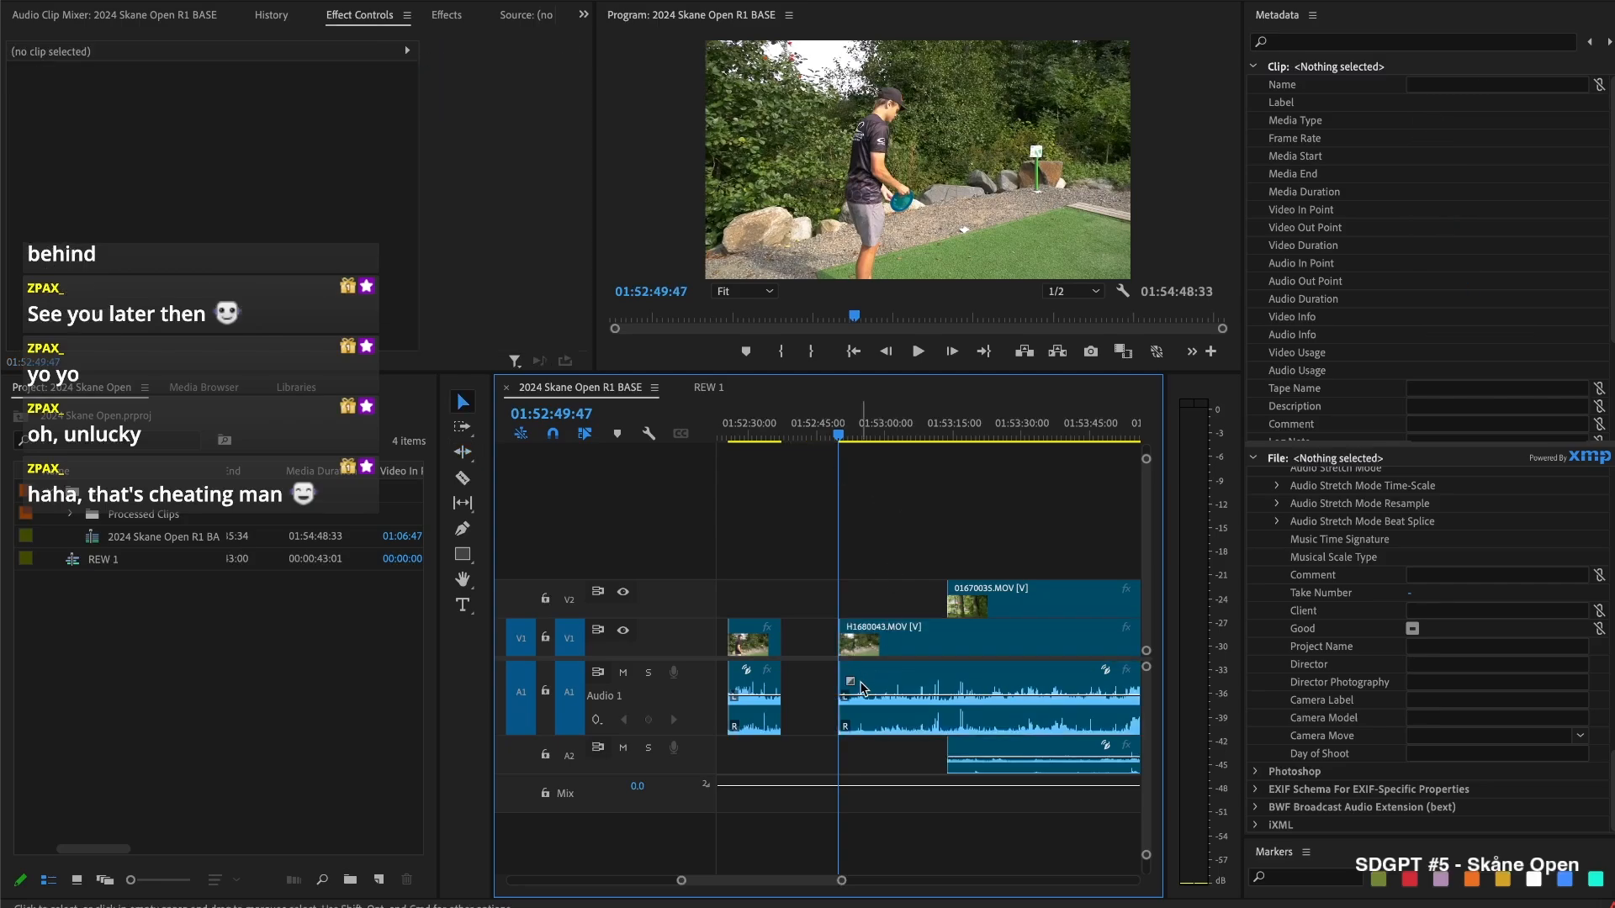
key(Delete)
key(Up)
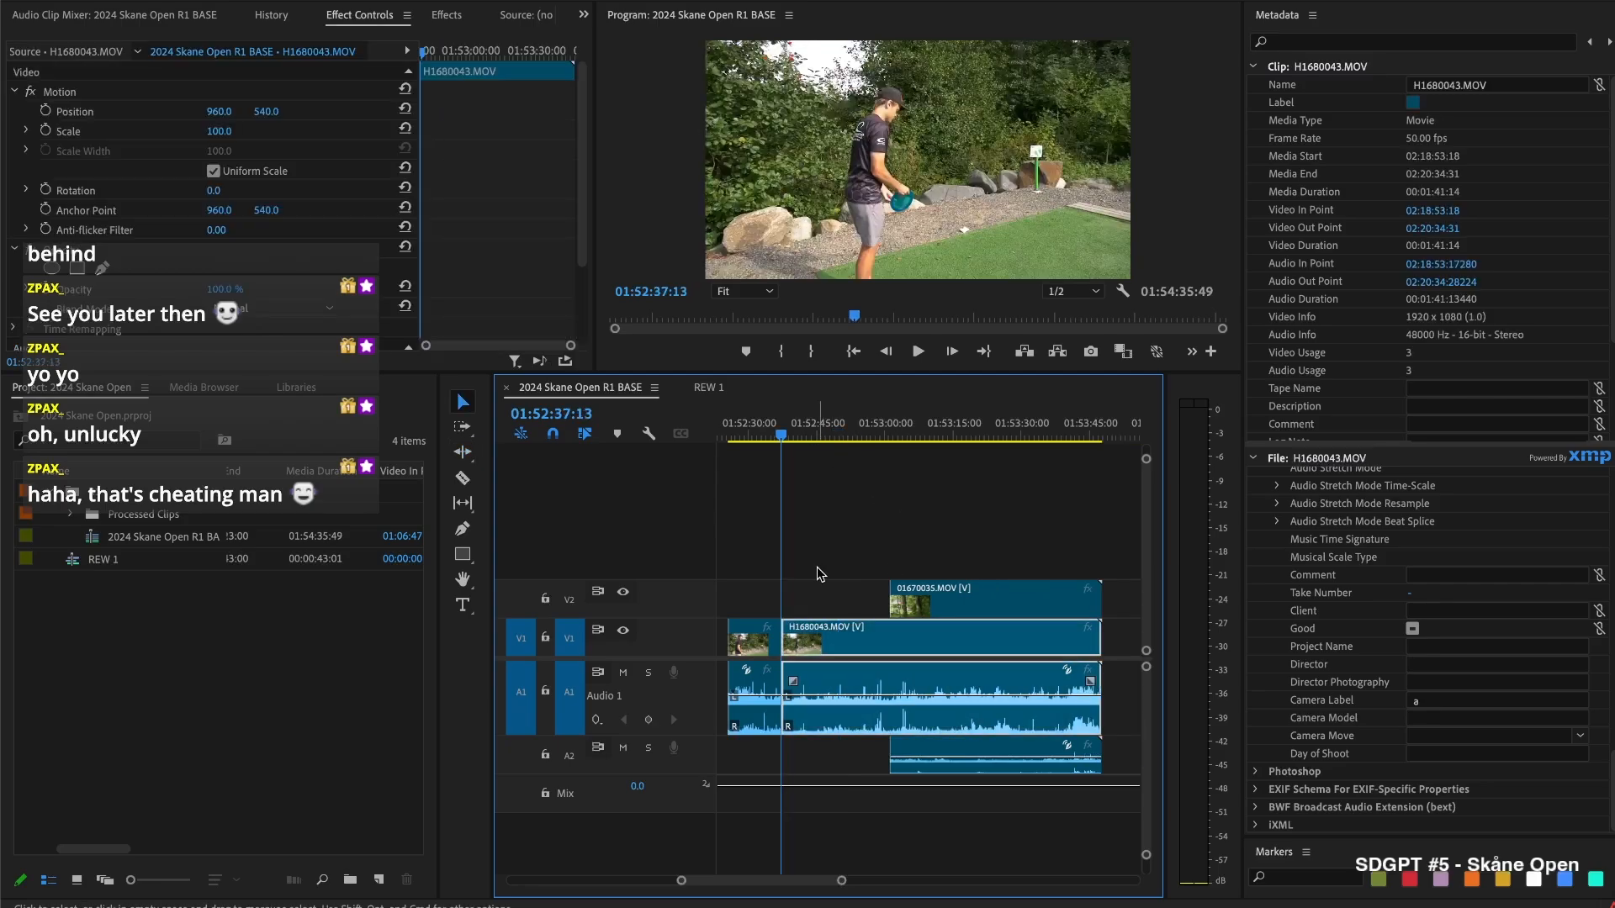
Check the start of the second tee shot and ripple-extend its H1680043 piece backwards by about 1.5 seconds
key(space)
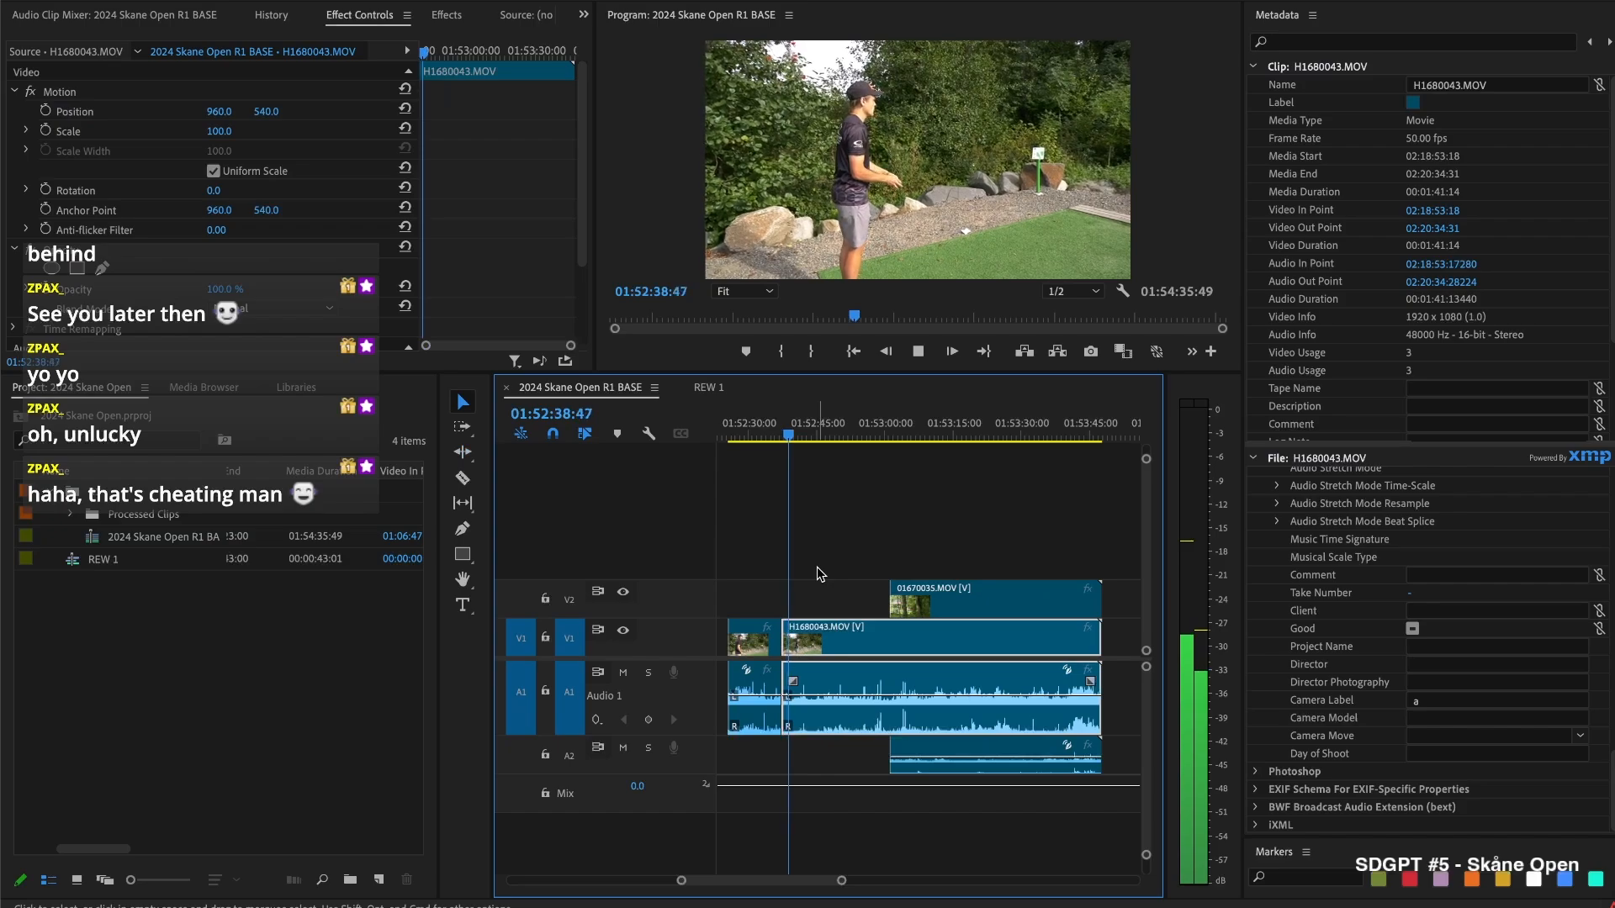
key(space)
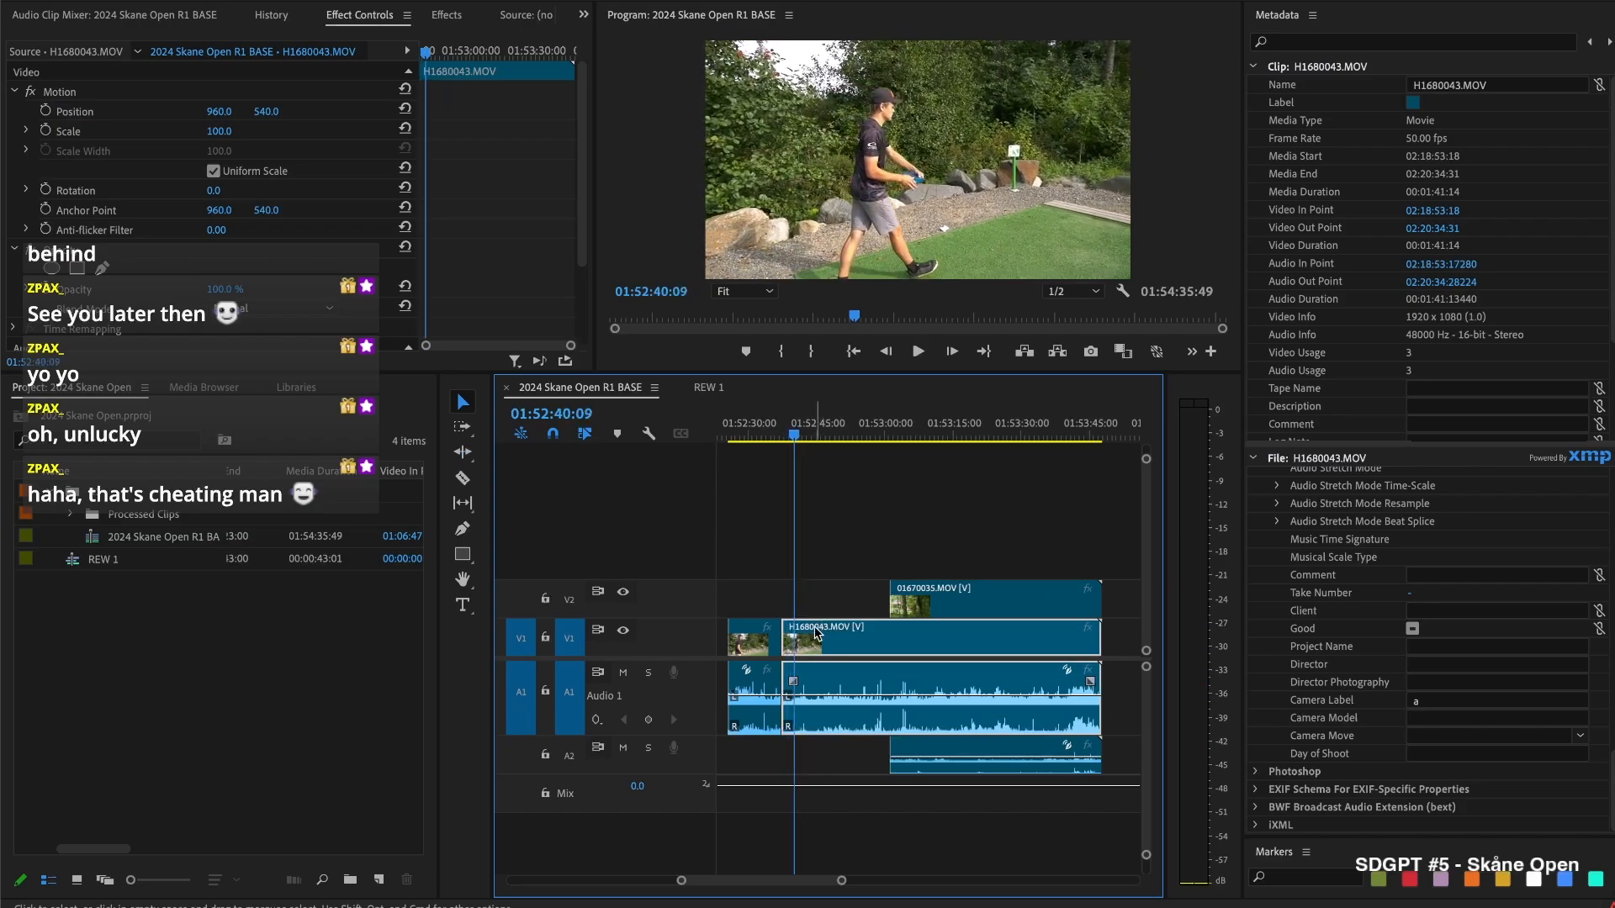
drag(799, 652, 779, 641)
key(v)
click(784, 644)
key(Up)
Play the second tee shot and extend the start of 01670035 back to 01:52:46:44
key(space)
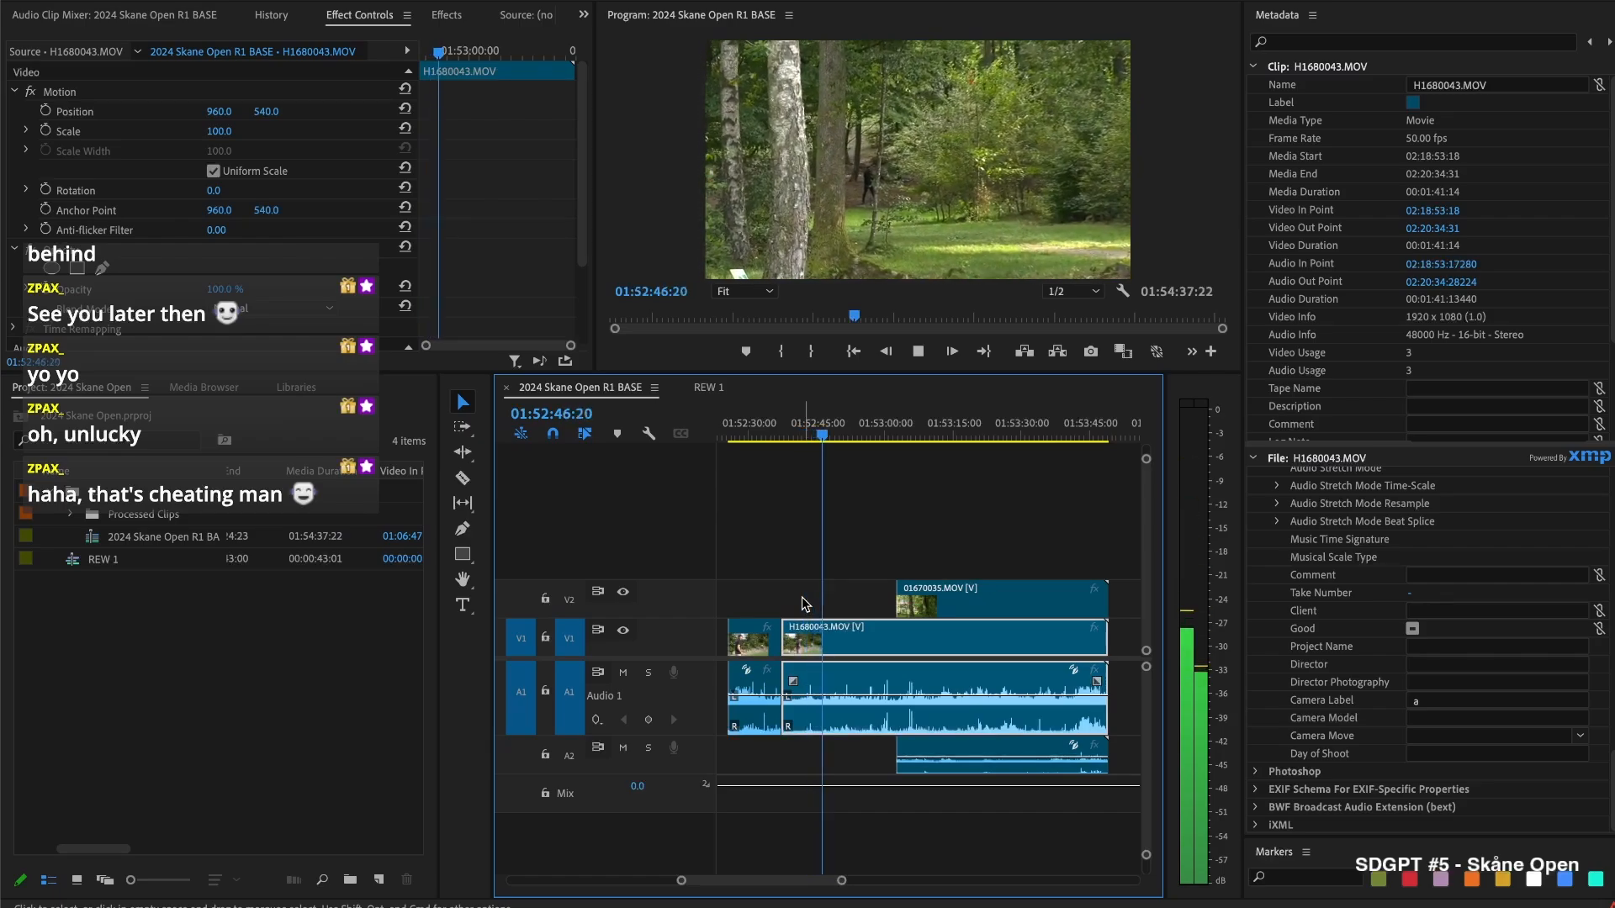
key(space)
drag(903, 597, 831, 605)
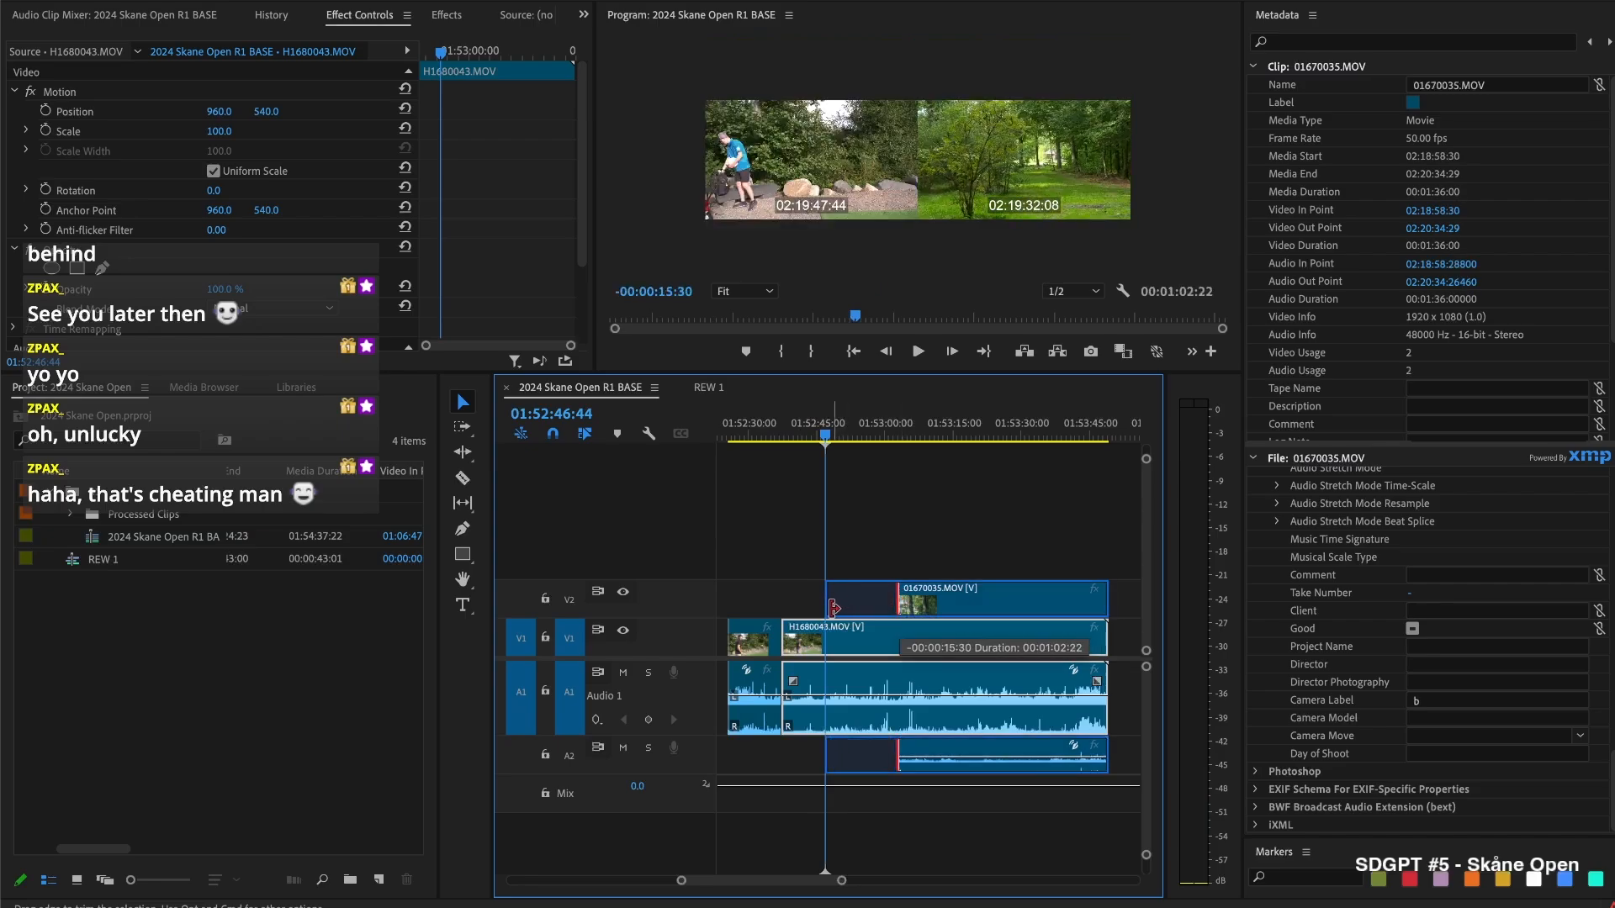
key(space)
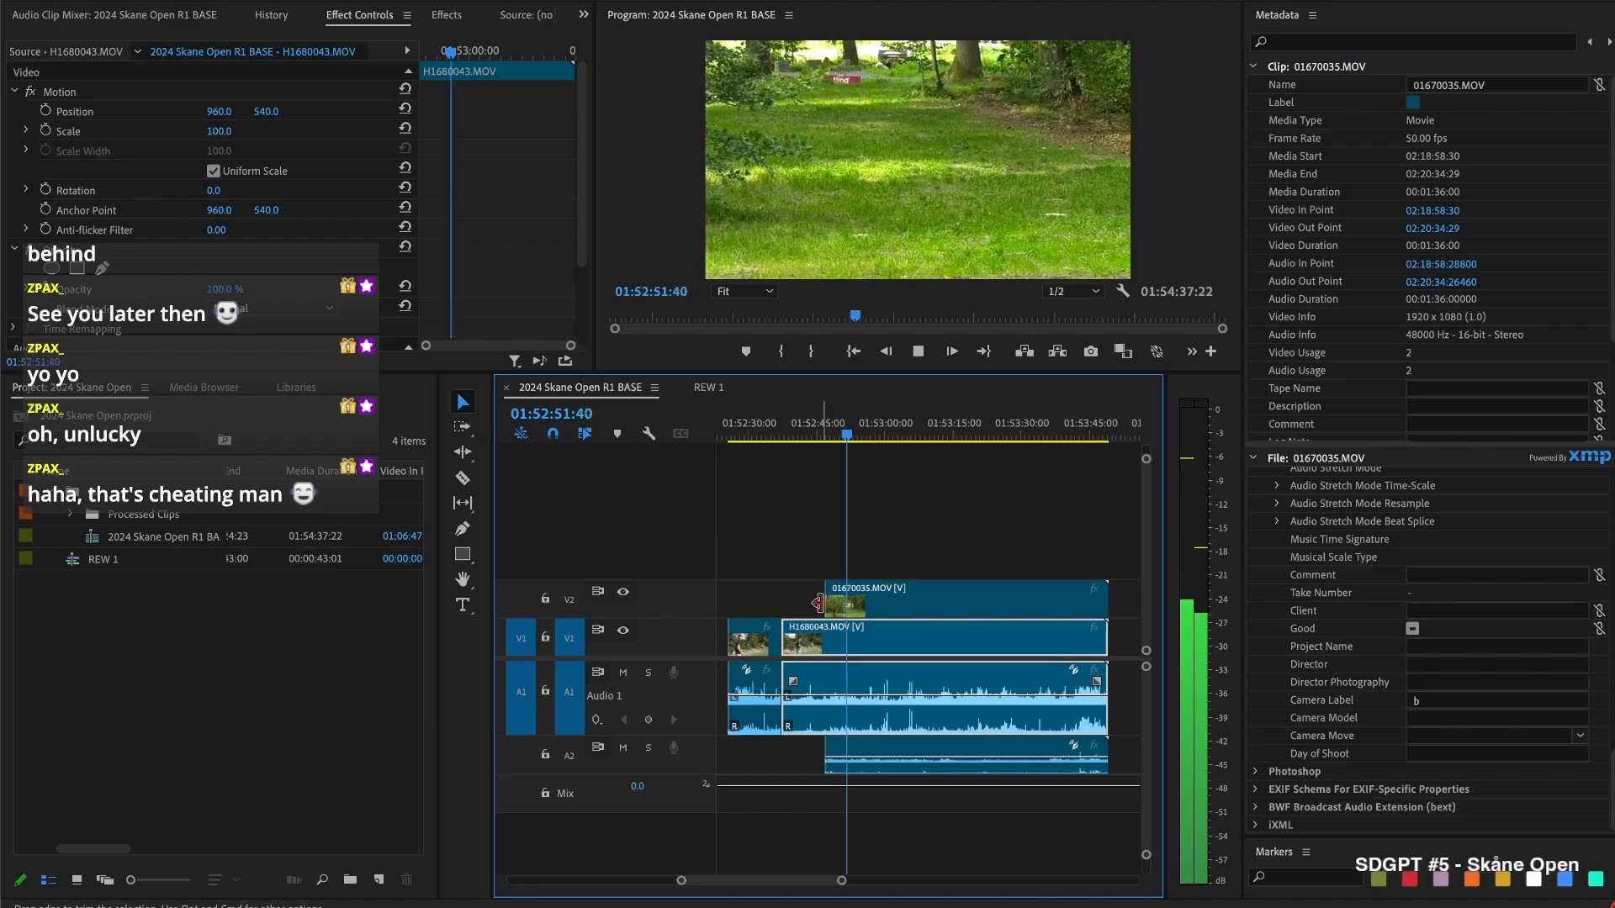
Cut both cameras' clips at about 01:52:52 and trim the start of the remaining 01670035 part forward
key(space)
key(super+k)
drag(852, 598, 996, 601)
Find the next player, cut H1680043 at 01:53:06:00, delete the piece before it and close the gap
key(space)
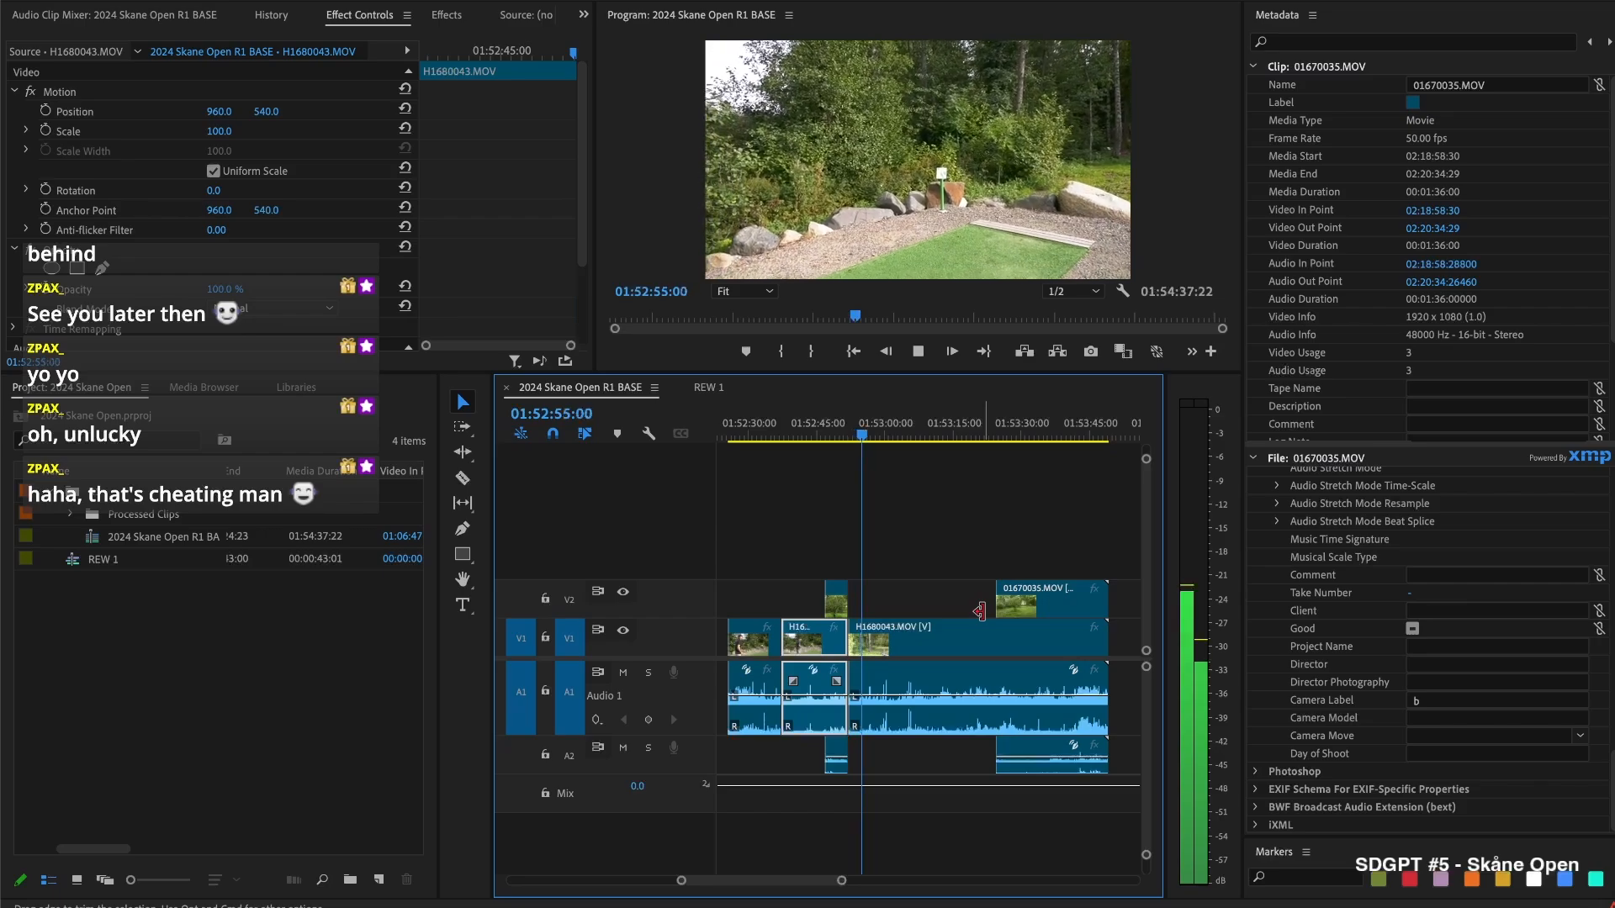
click(883, 433)
drag(886, 431, 913, 450)
key(space)
key(space)
key(ctrl+k)
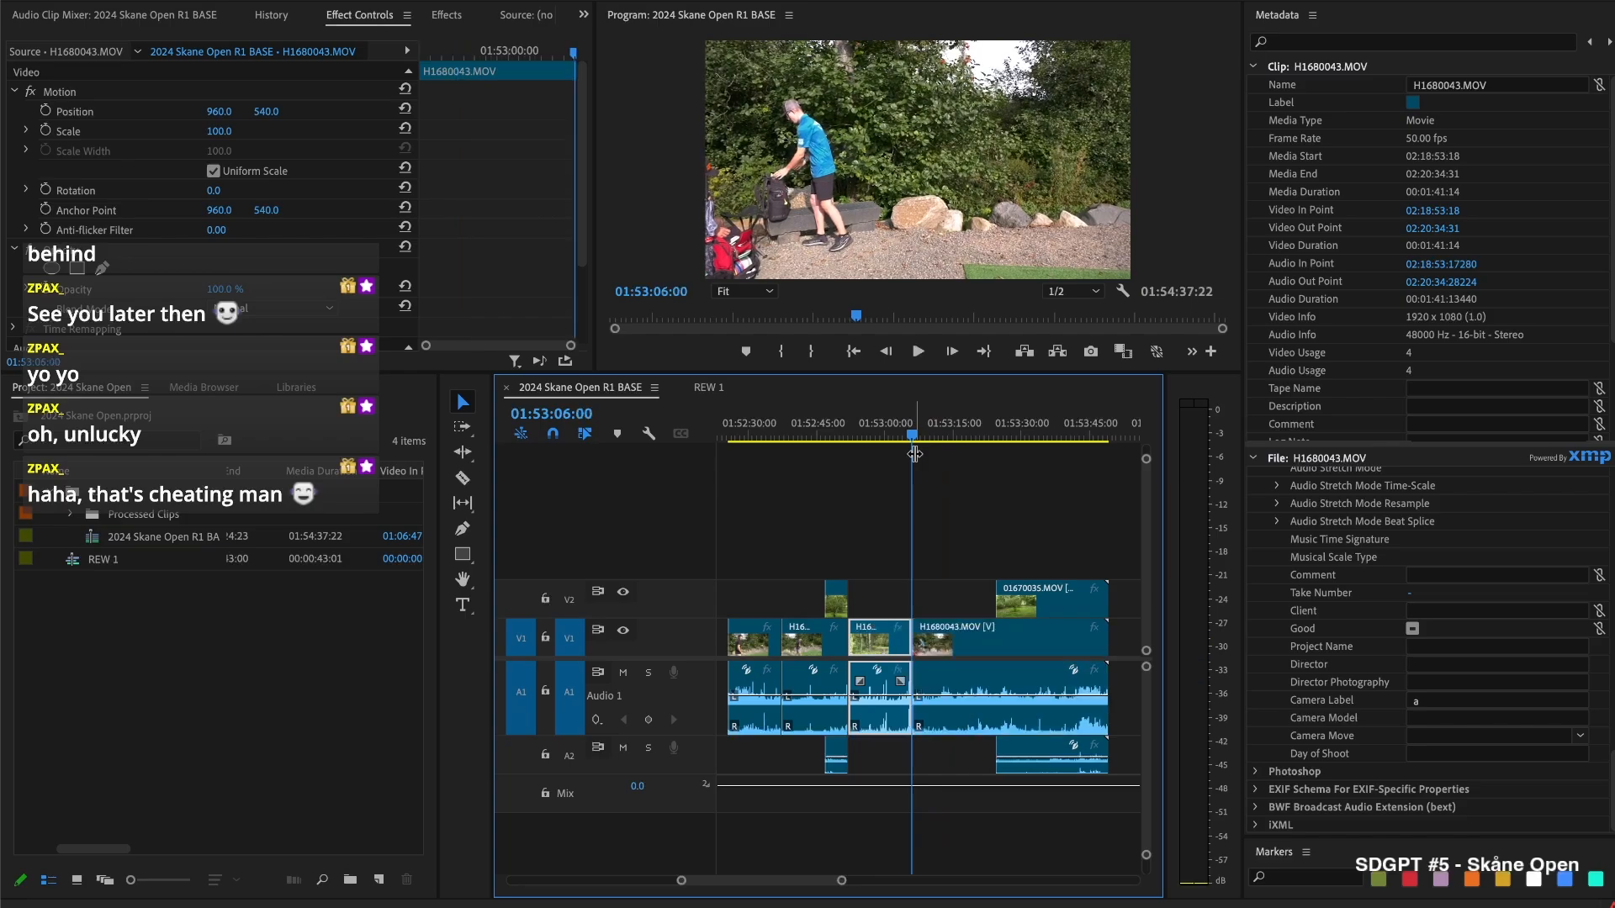
key(Delete)
click(866, 626)
key(Delete)
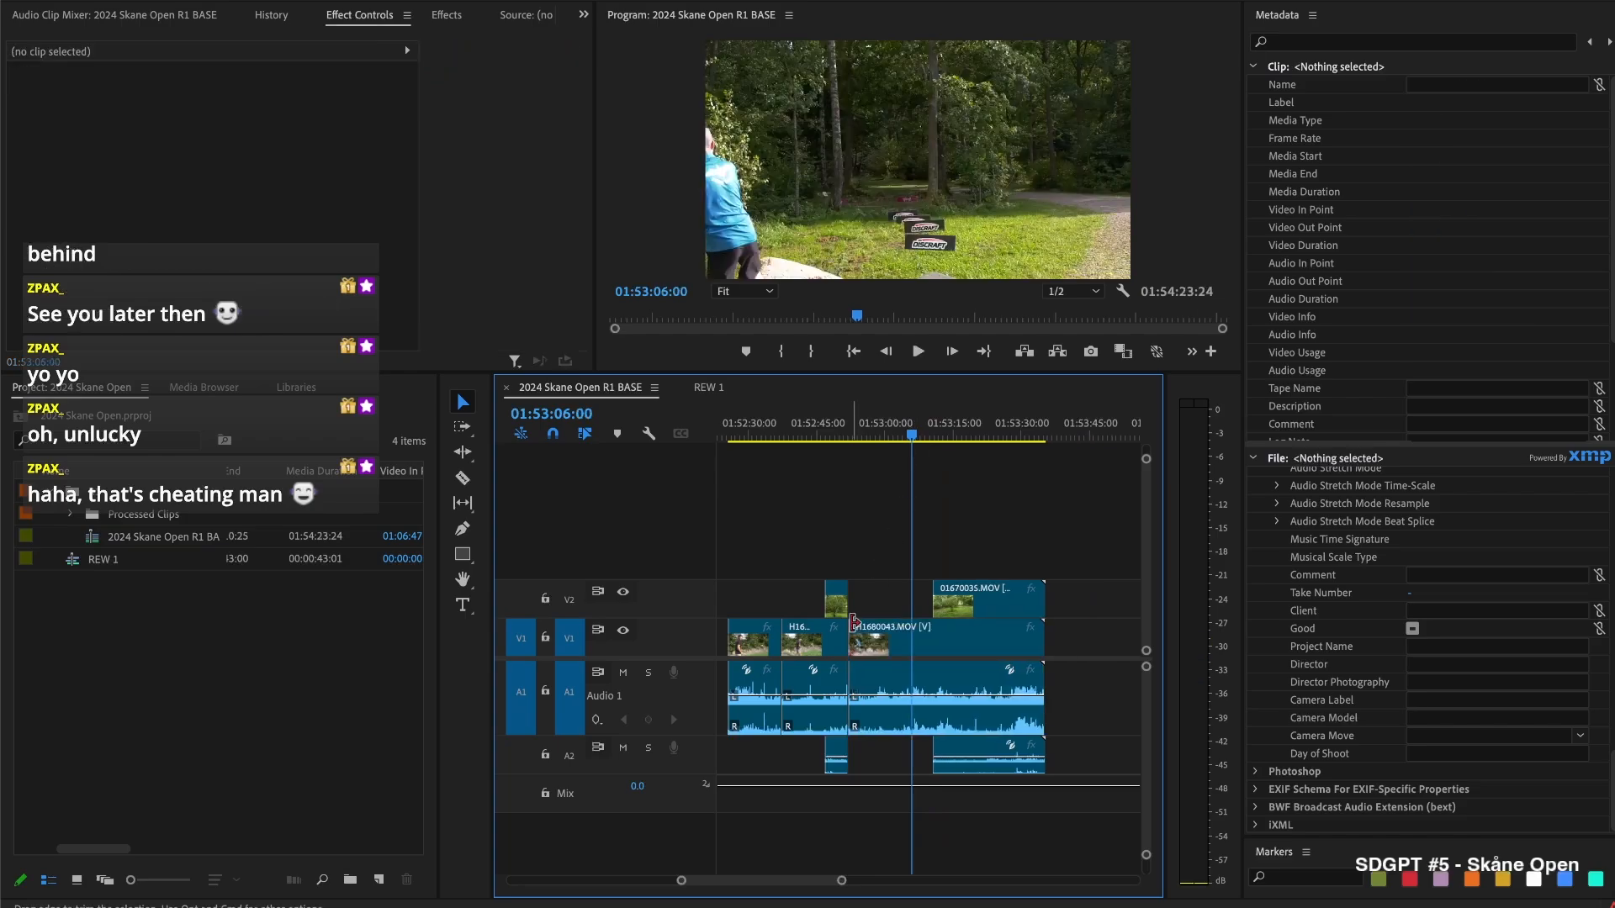
Play on to the throw, cut H1680043 at 01:52:57:36, delete the piece before it and close the gap
click(855, 623)
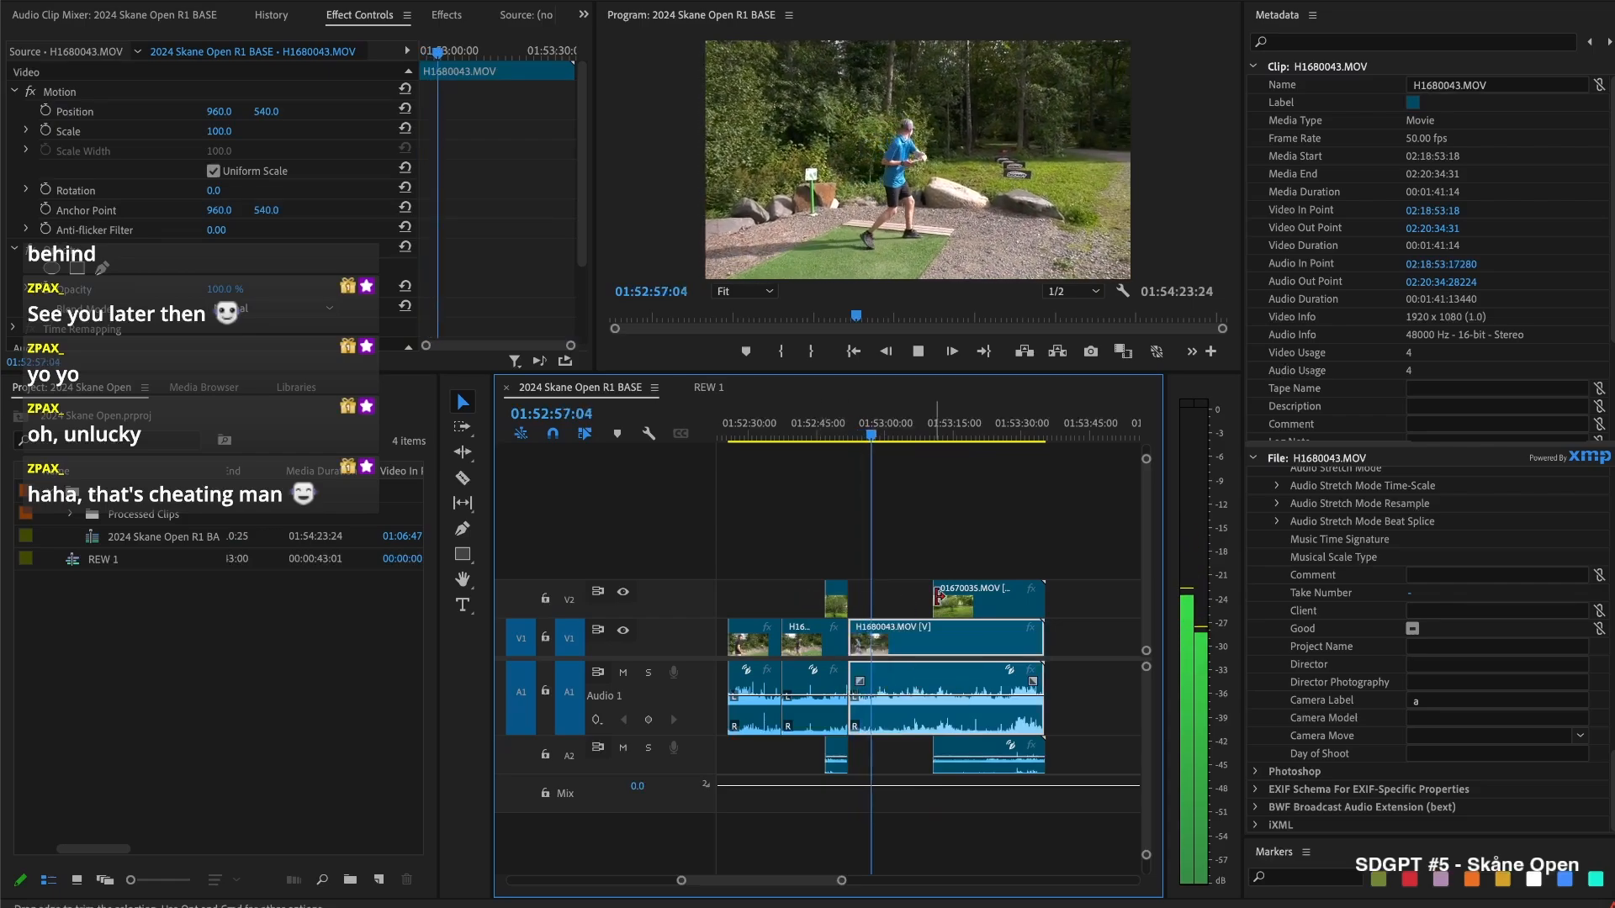
key(space)
key(super+k)
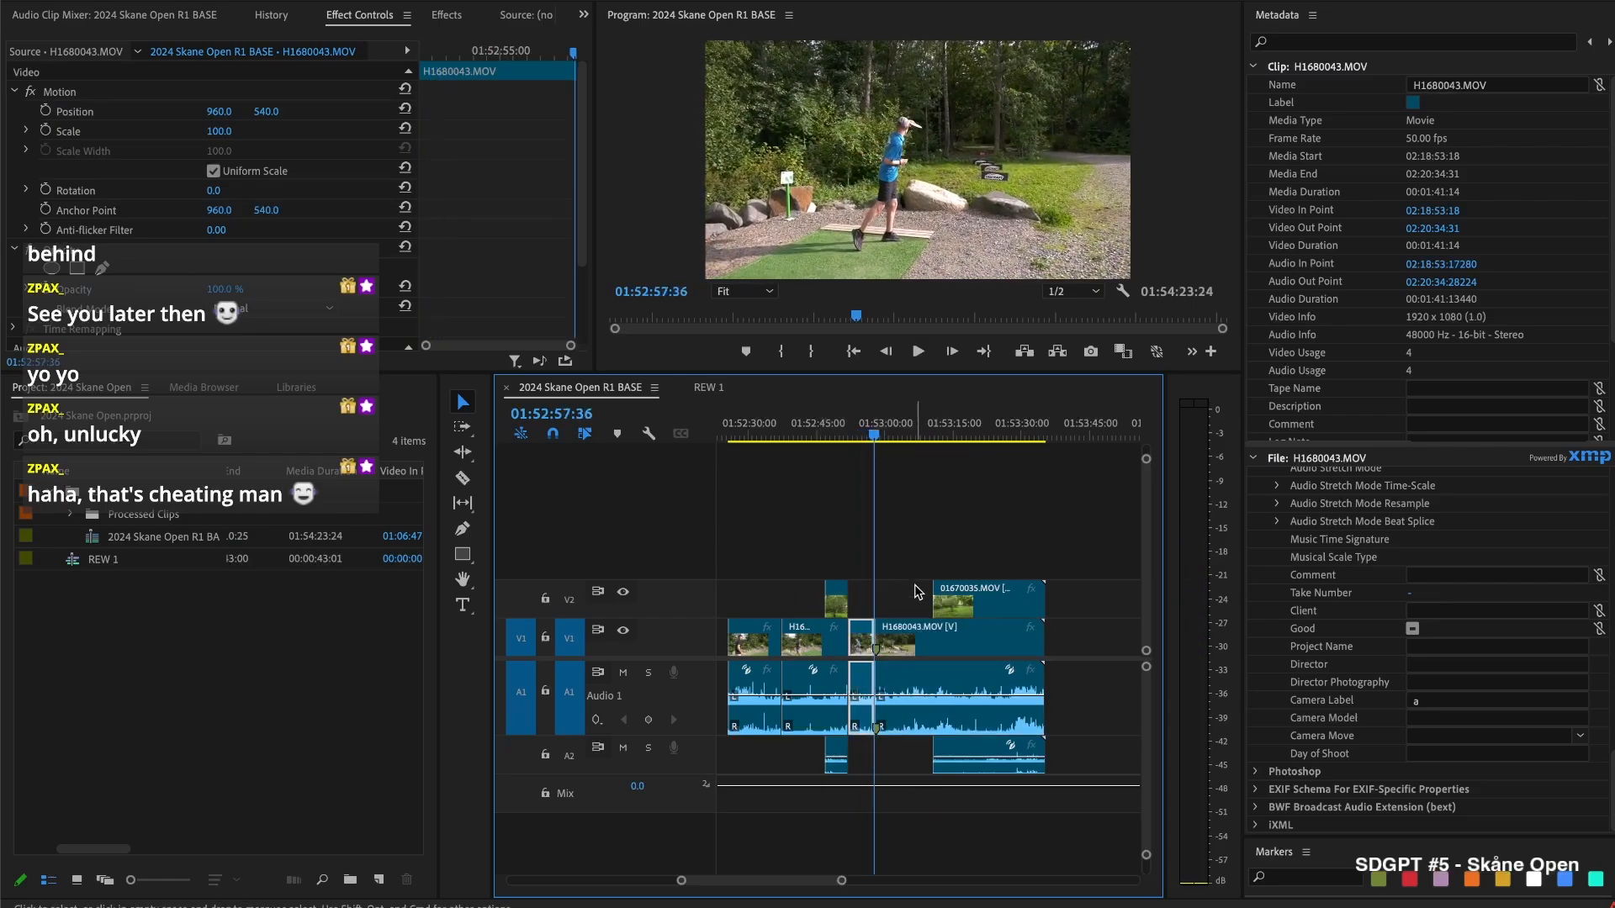
key(BackSpace)
click(863, 650)
key(BackSpace)
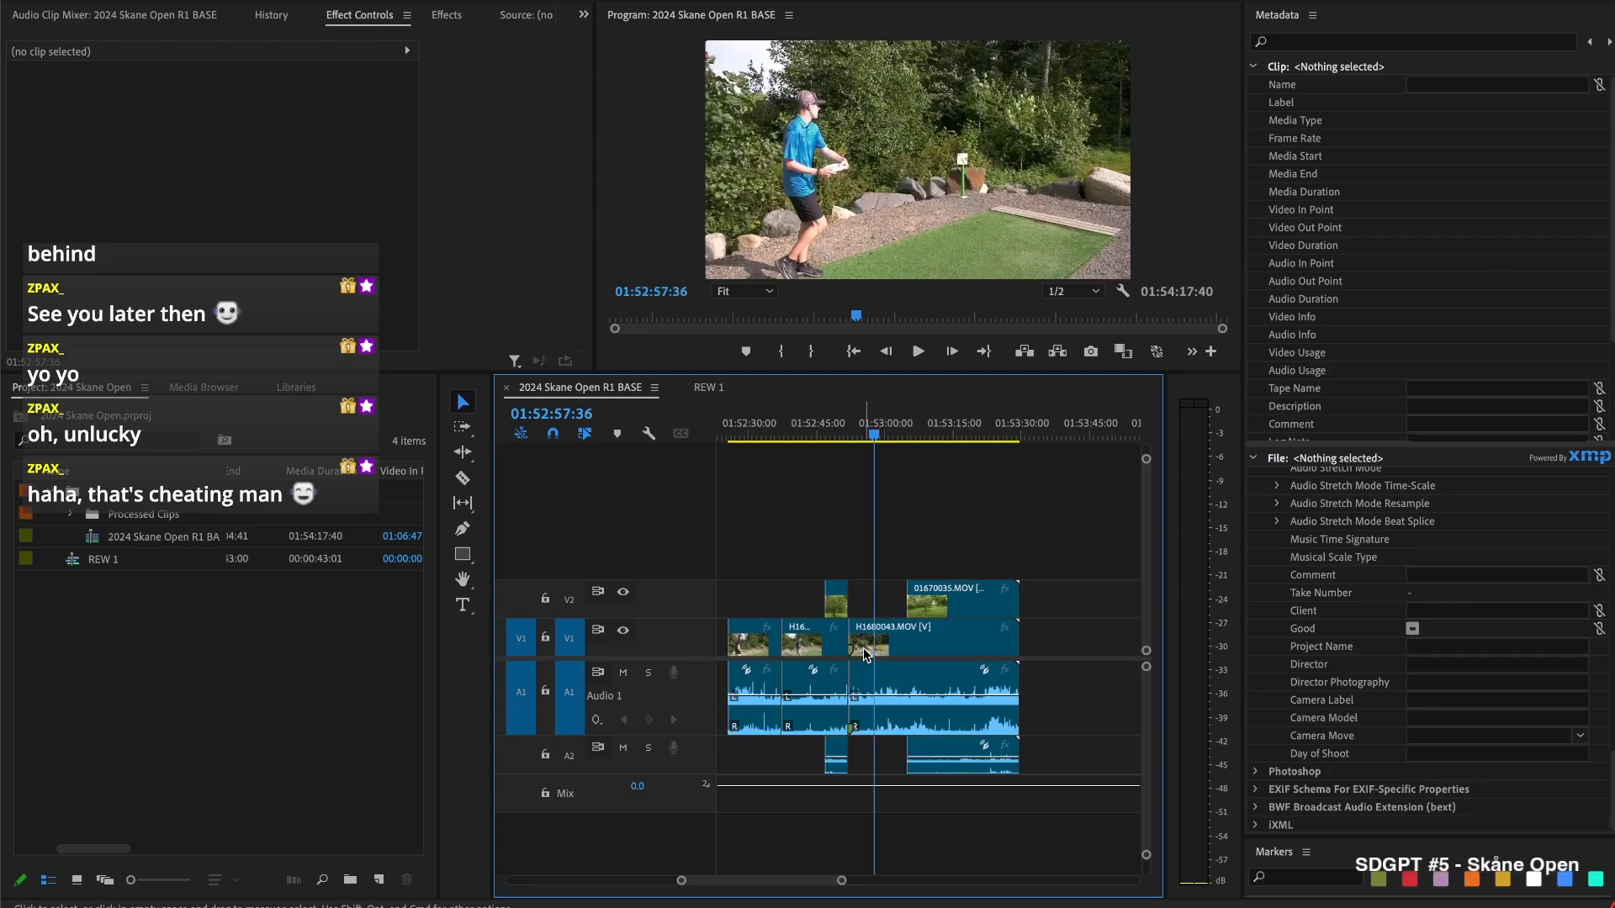
Play the third tee shot and extend the start of the remaining 01670035 part back to 01:53:02:09
key(Up)
key(space)
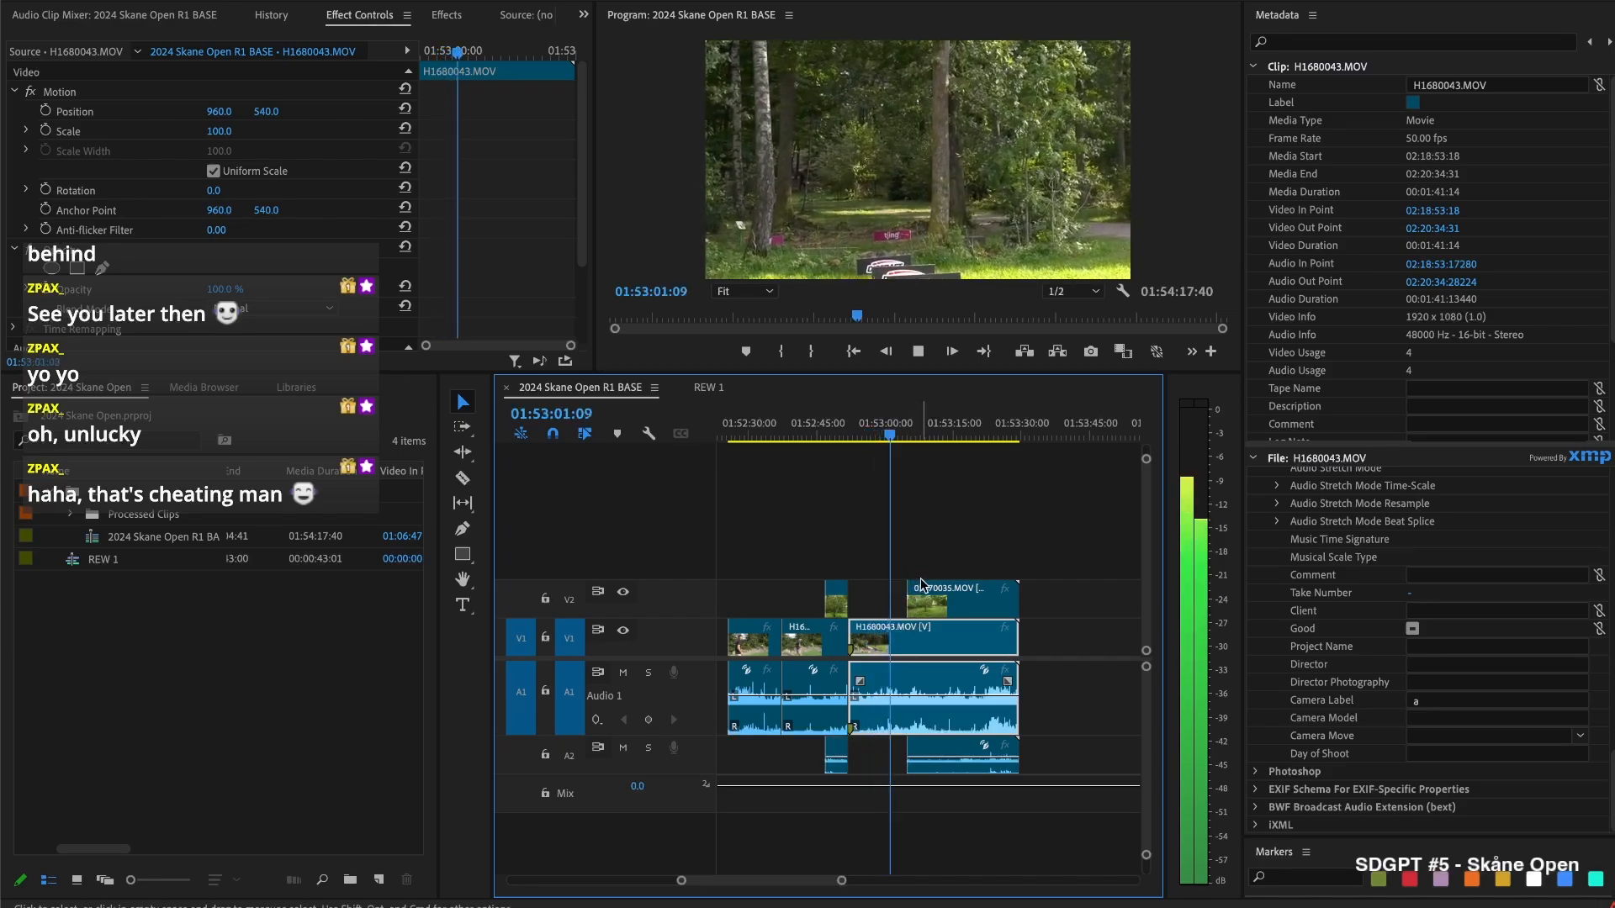
key(space)
drag(910, 596, 894, 598)
key(space)
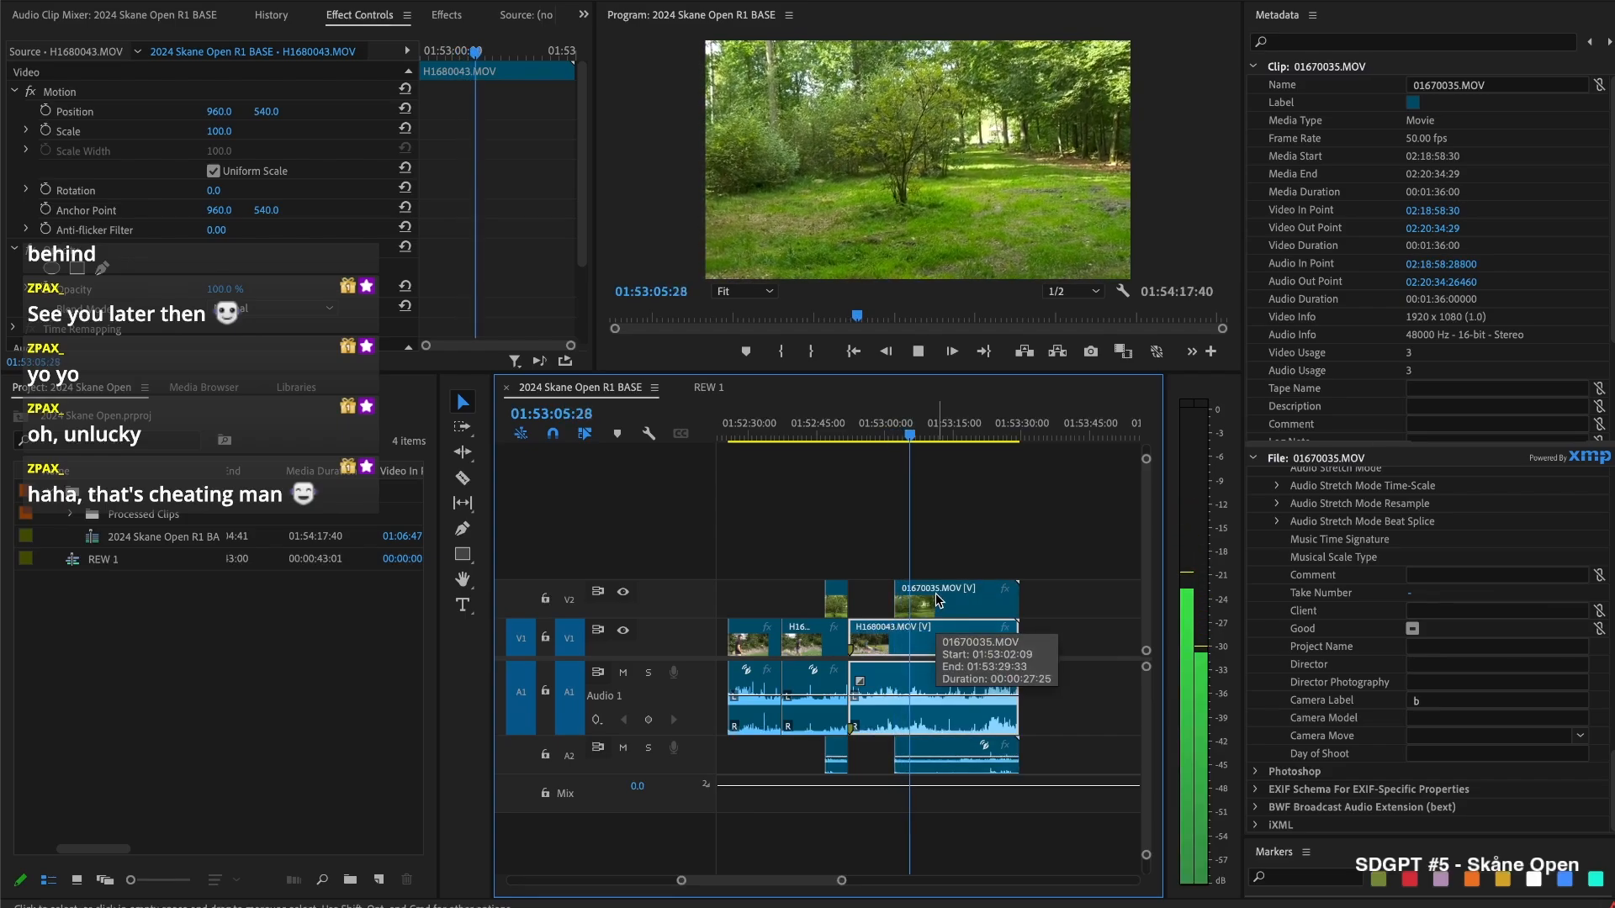
Cut both cameras' clips at 01:53:06:06 and trim the start of the remaining 01670035 part to 01:53:24:06
key(space)
key(ctrl+shift+k)
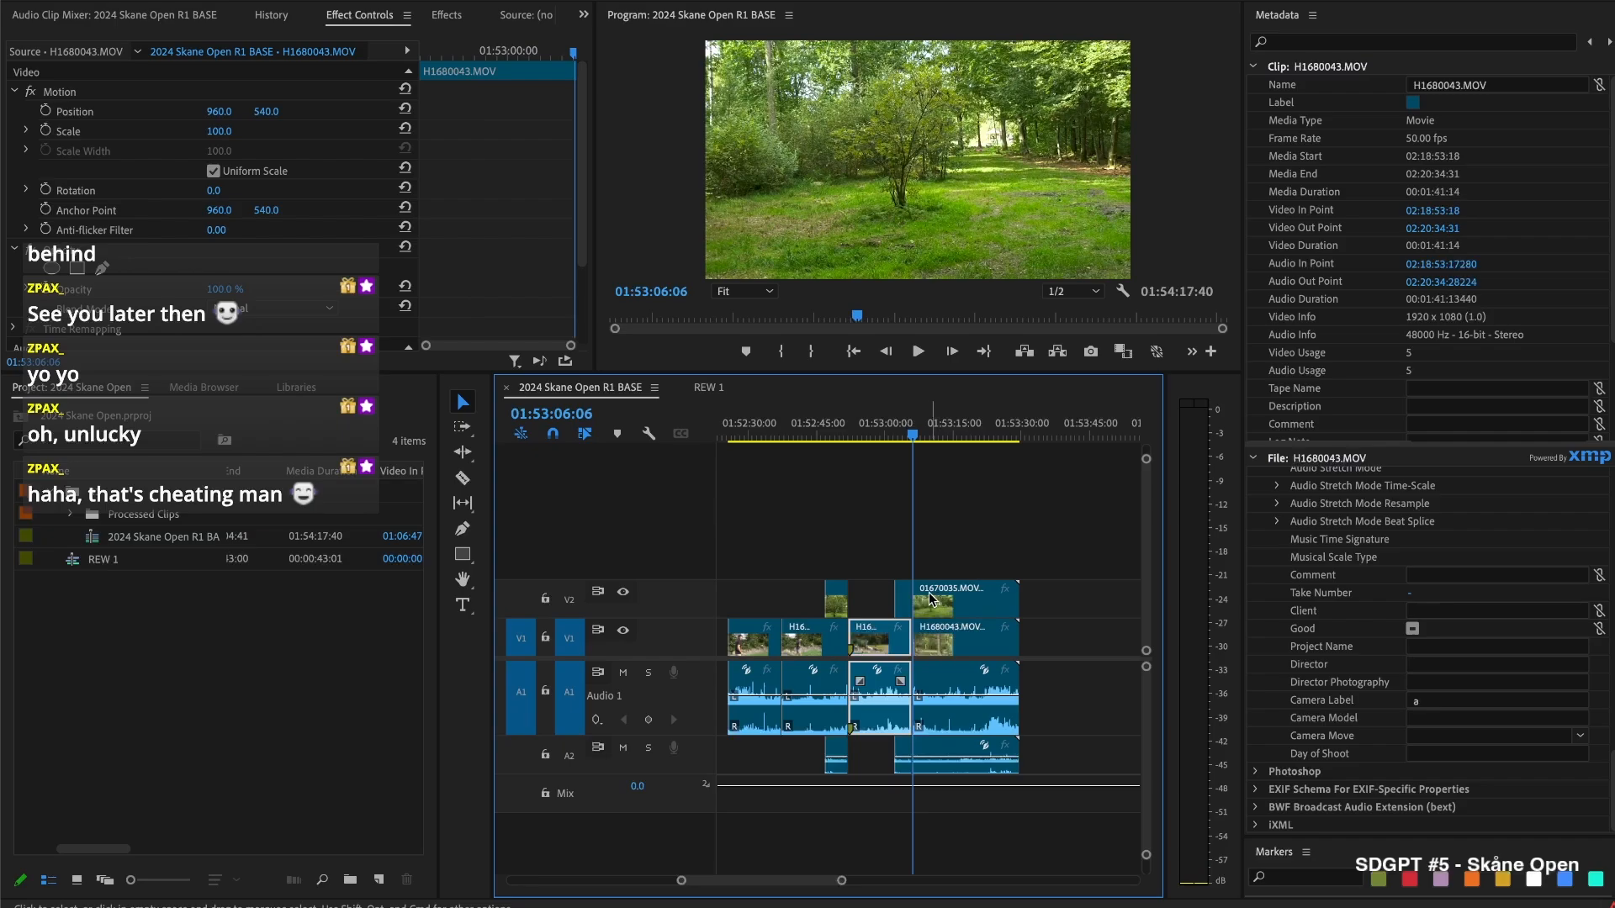
drag(922, 596, 1006, 601)
Play until the next player on the tee, cut H1680043 at 01:53:10:26 and delete the piece before it
key(space)
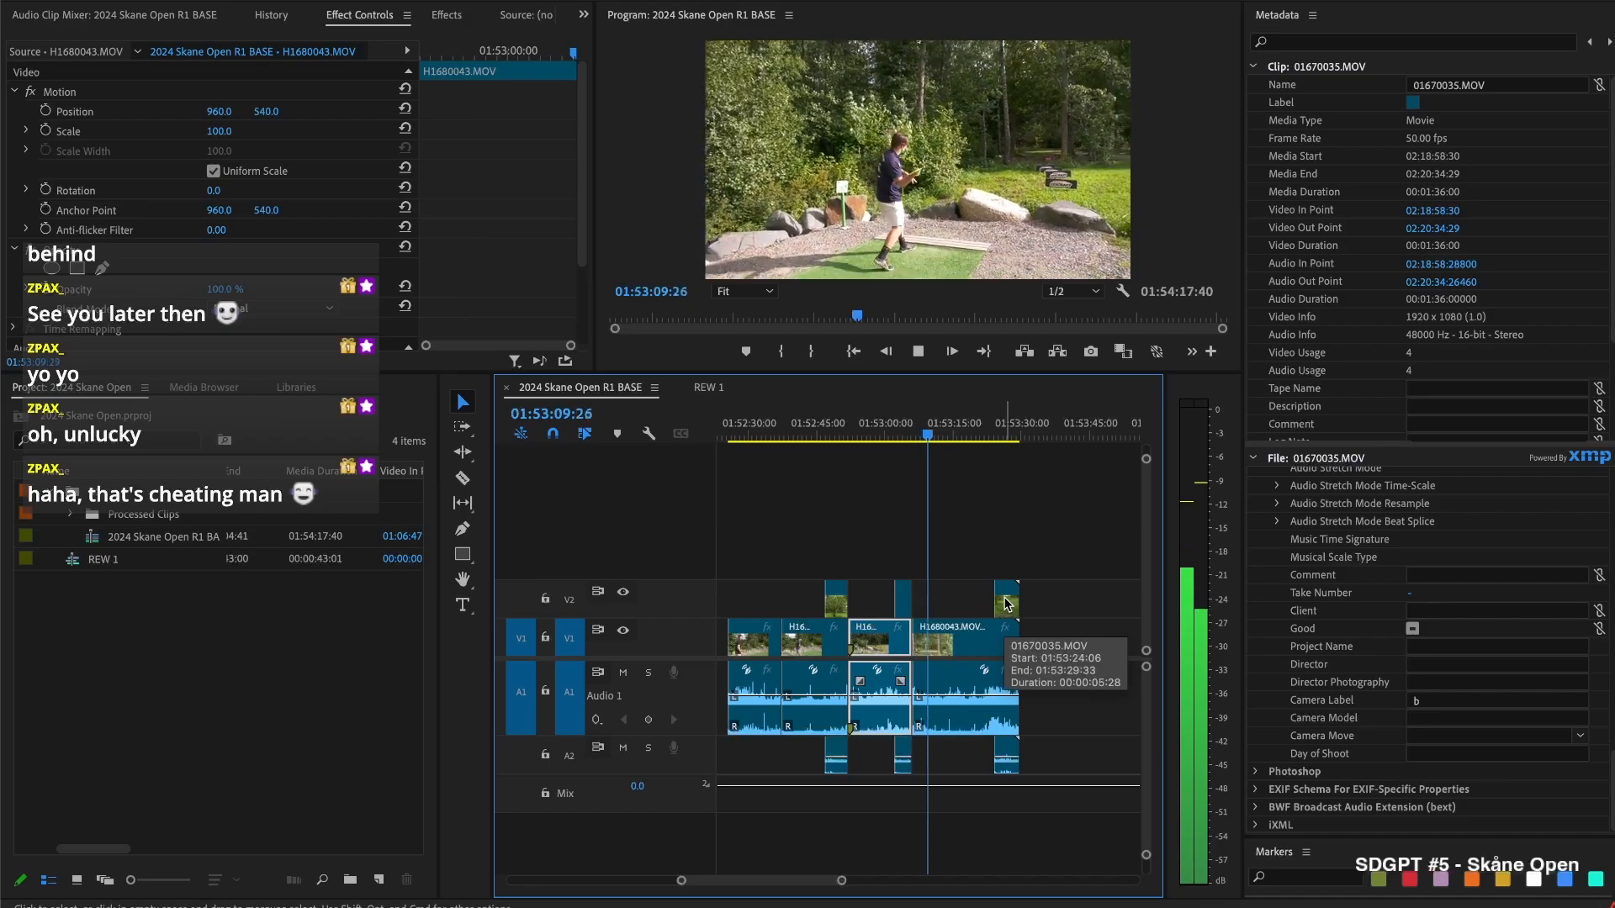
key(space)
key(super+k)
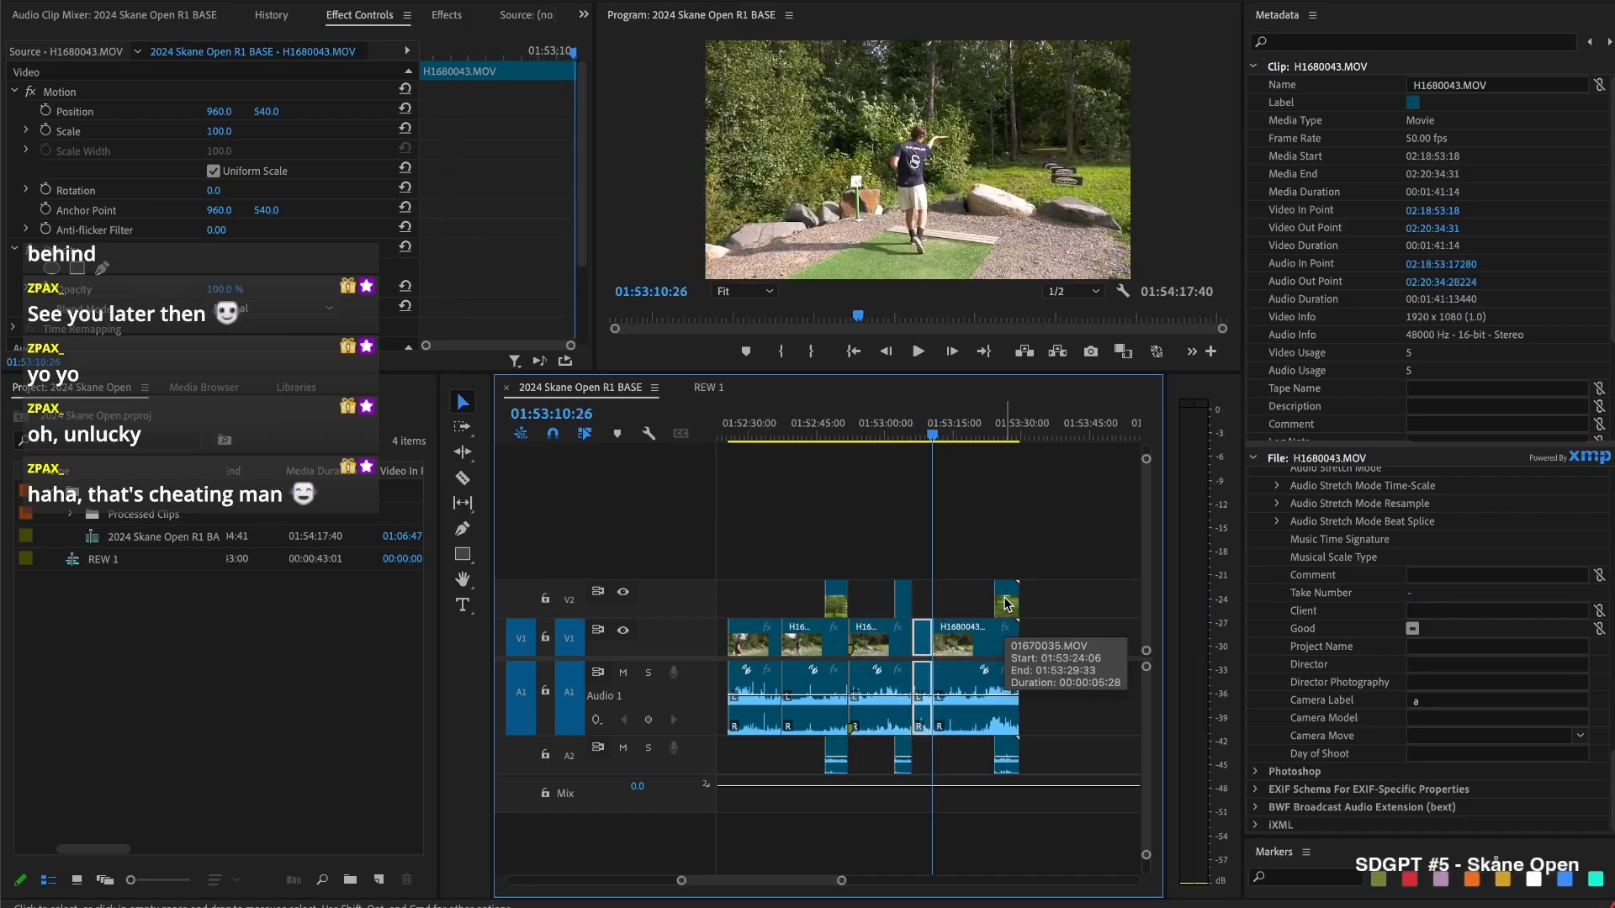
key(Delete)
Play the fourth tee shot and extend the start of the last 01670035 piece back to 01:53:22:27
key(space)
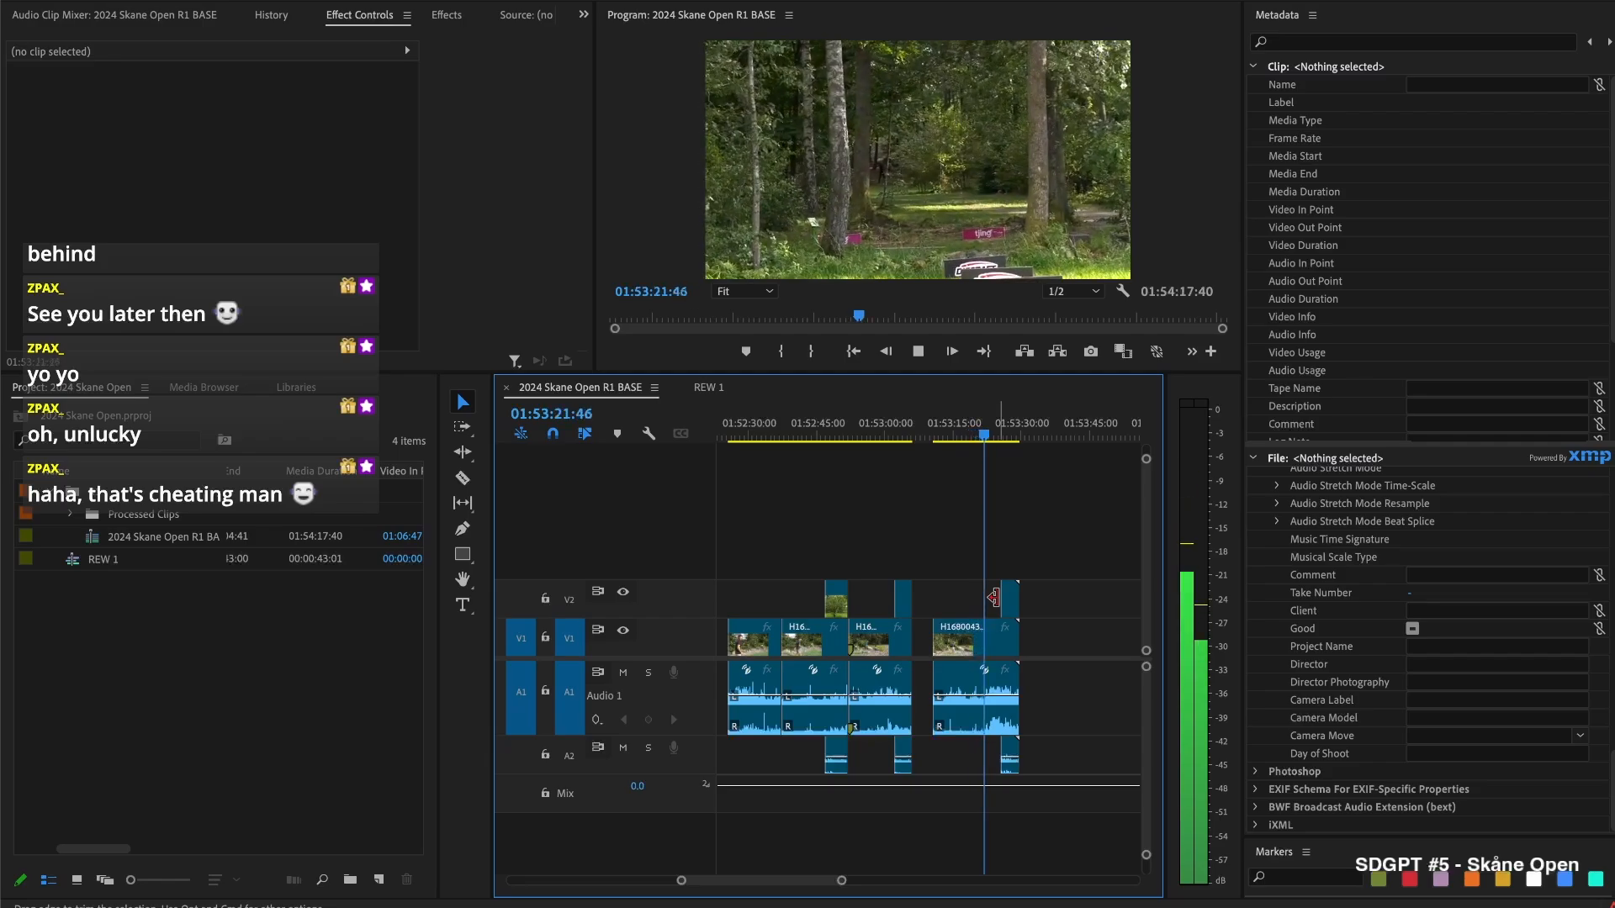
click(997, 629)
key(space)
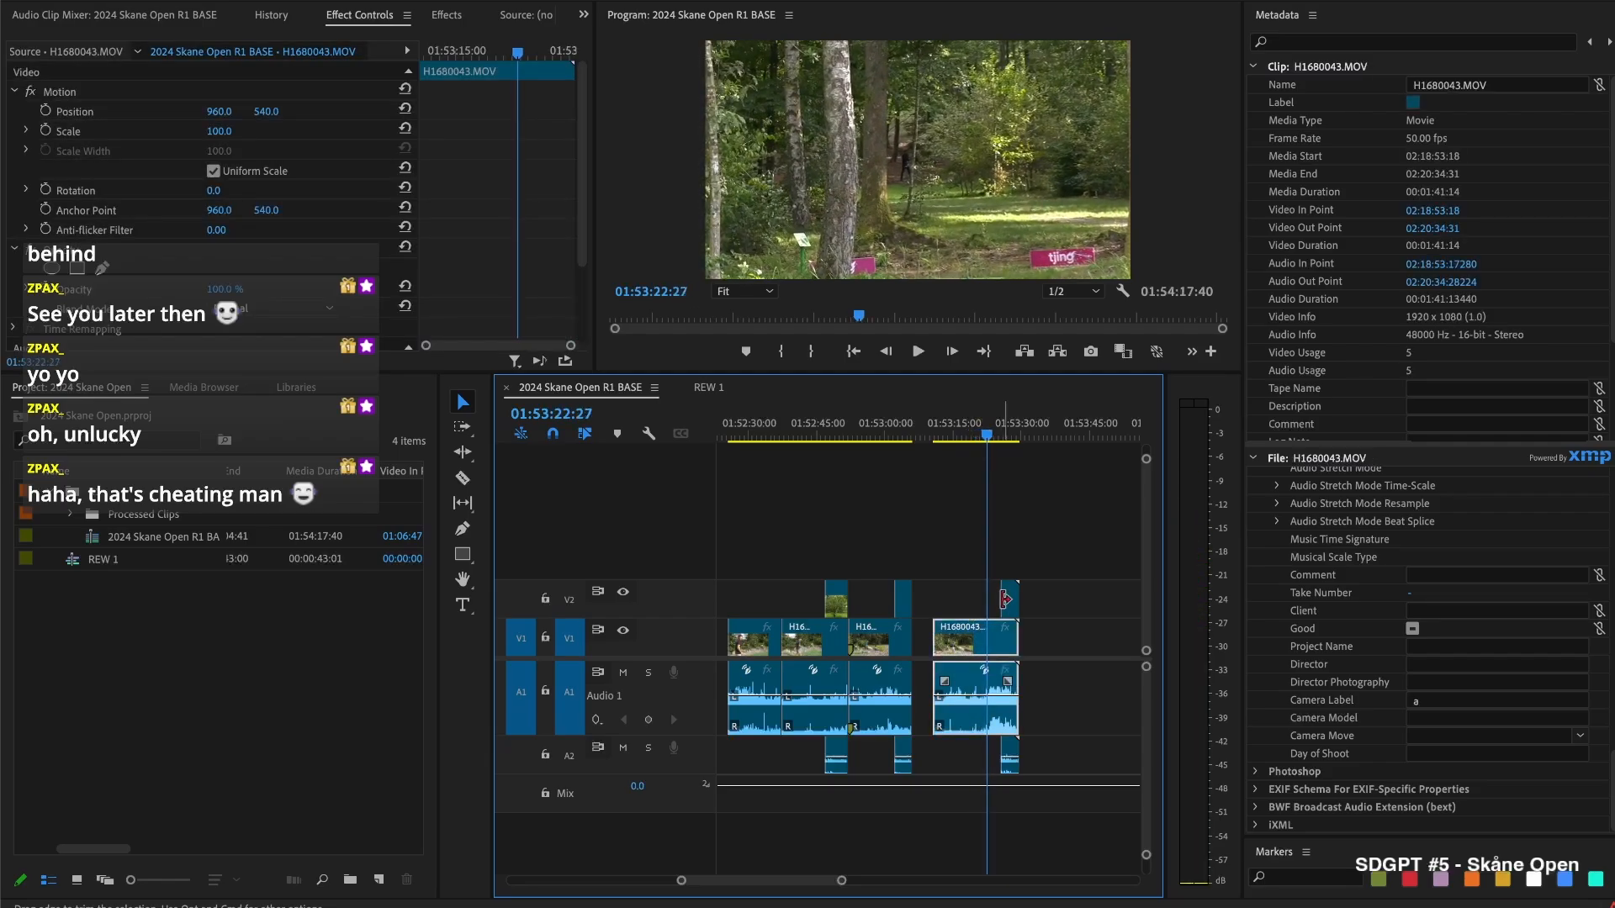
drag(1006, 599, 990, 600)
key(space)
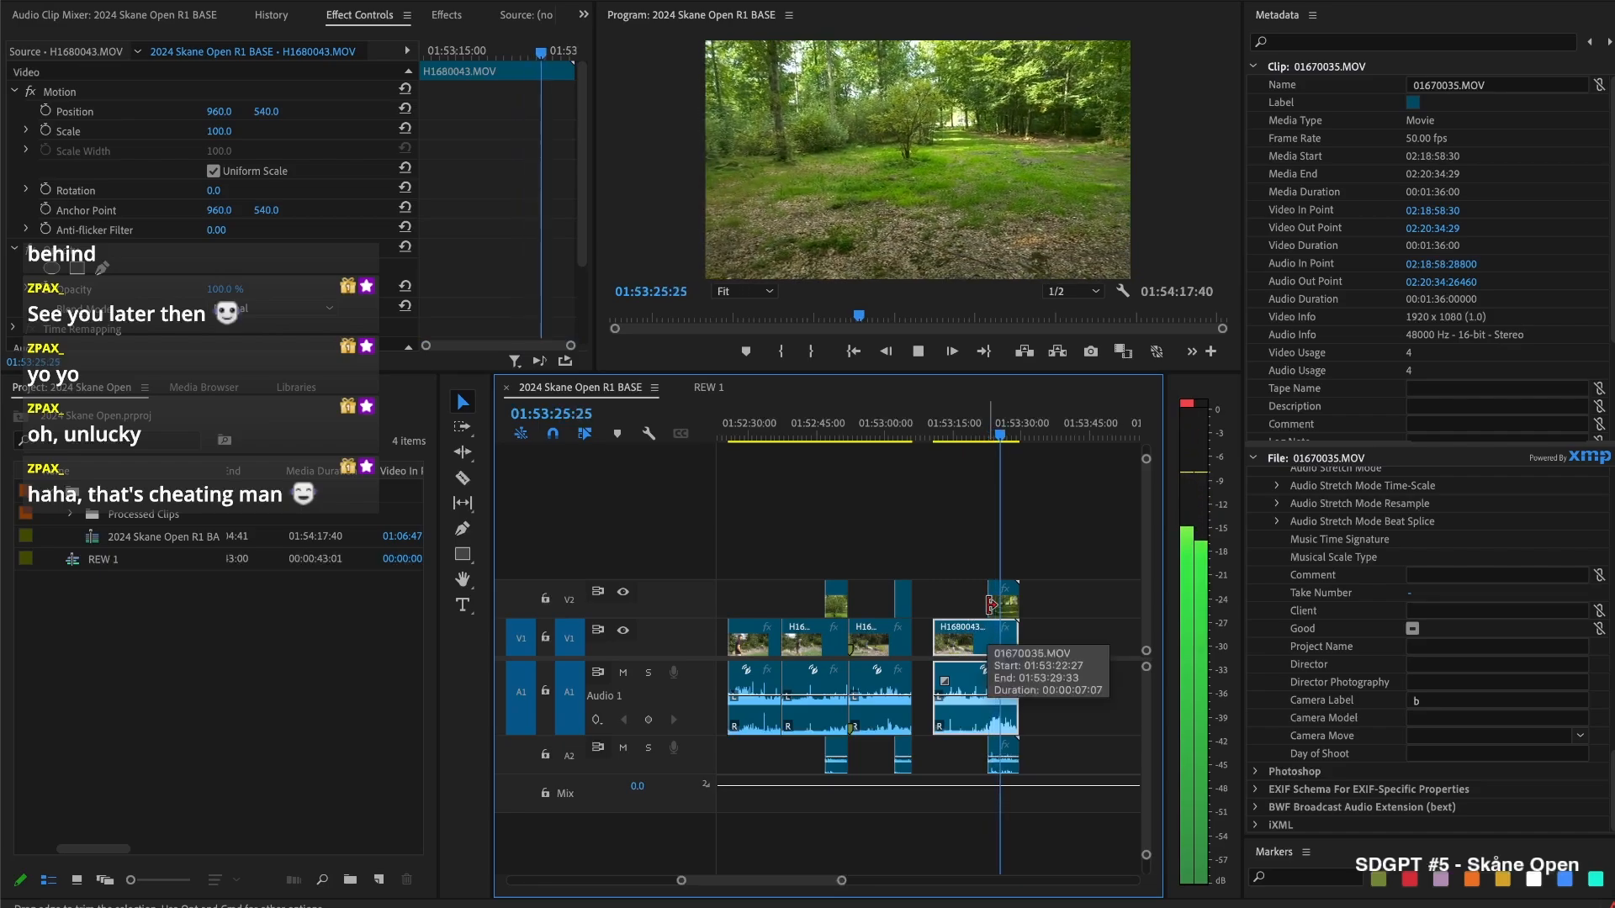
Trim the end of the fourth tee shot's clips and close the gaps before it and up to H1680044
drag(1009, 637, 1053, 593)
key(Delete)
key(Delete)
scroll(980, 648, down, 5)
click(913, 635)
key(Delete)
key(Up)
Play the start of H1680044 and extend the start of 01670036 back to 01:53:24:00
key(space)
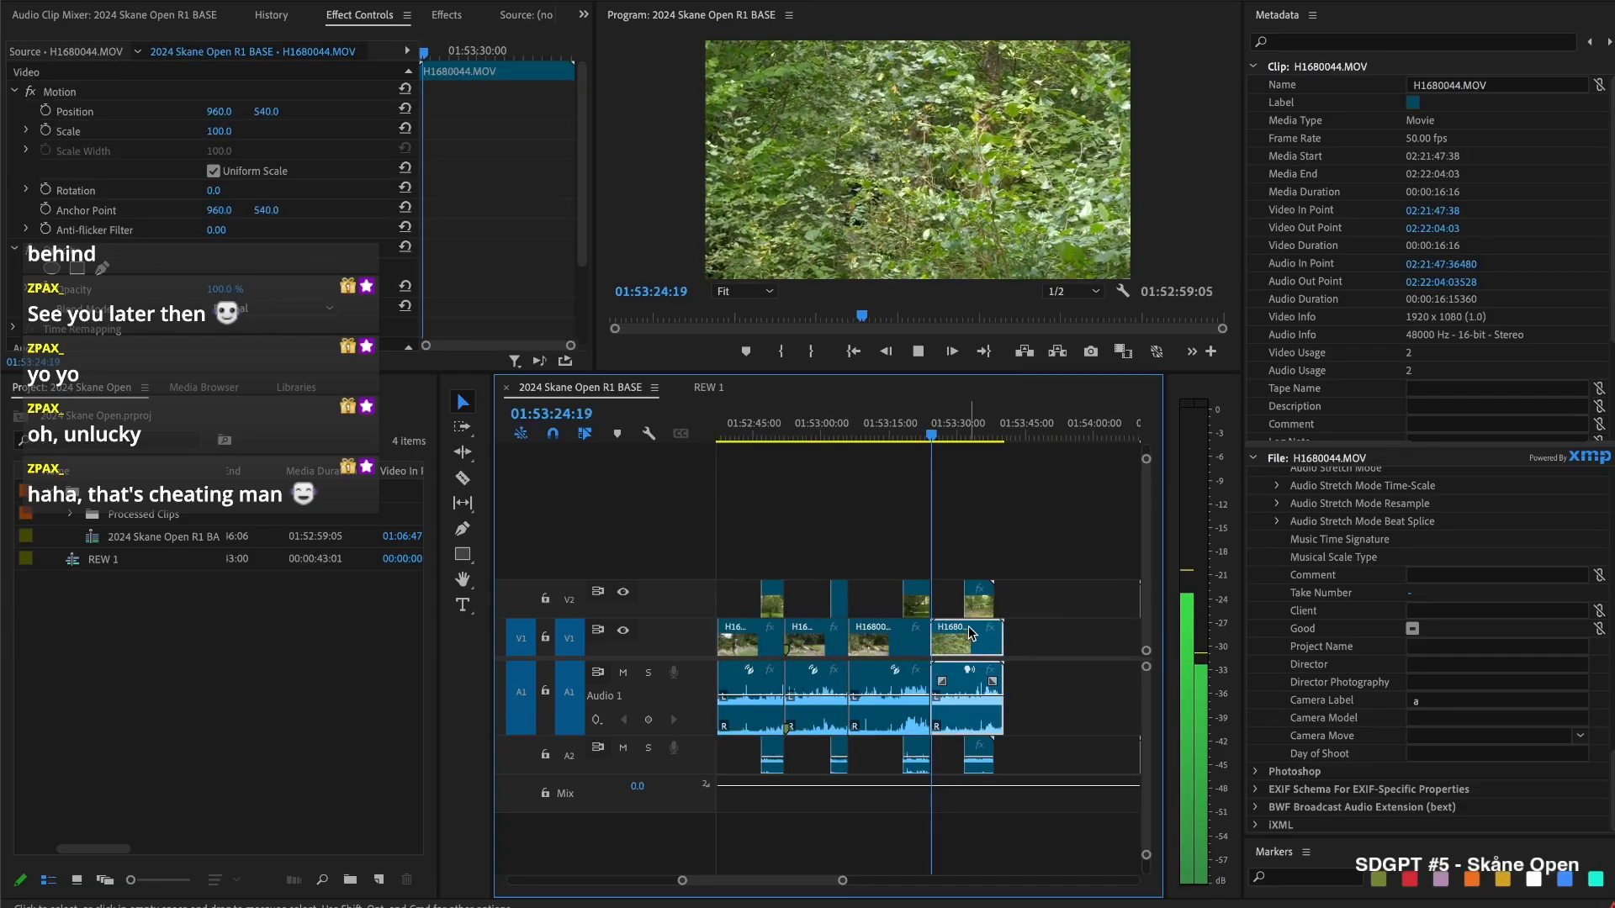
key(space)
drag(961, 598, 928, 603)
key(space)
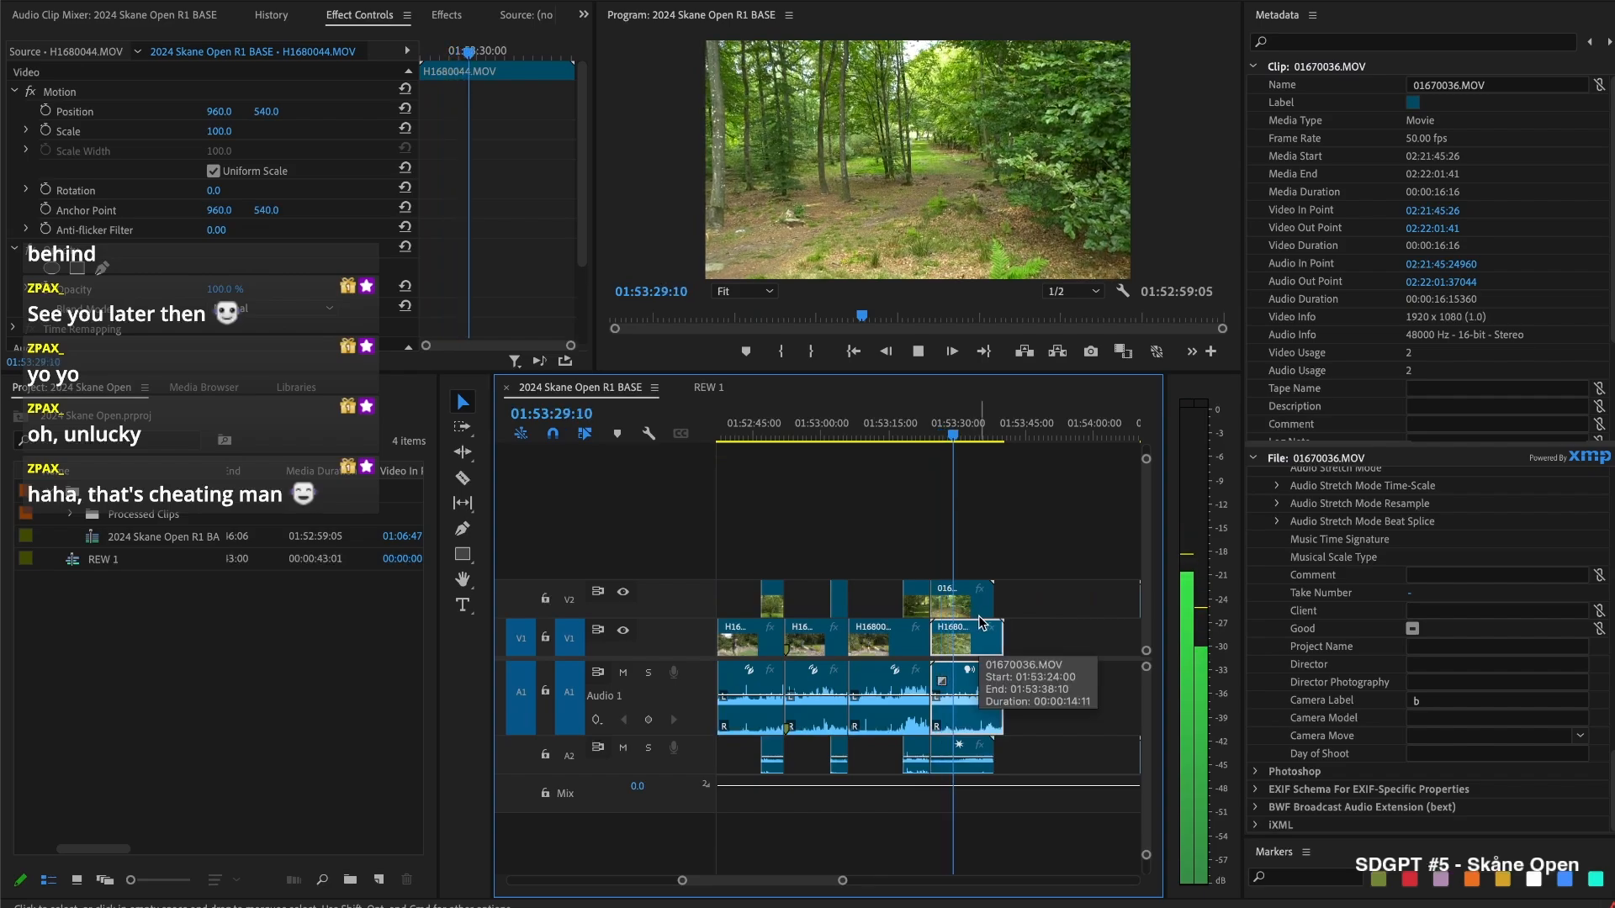
Move back to the start of H1680044 and delete the 01670036 clip above it
mouse_move(966, 435)
mouse_down()
mouse_move(1016, 437)
mouse_move(939, 433)
mouse_up()
click(973, 599)
key(Delete)
Play H1680044, cut it at 01:53:26:20 and again at 01:53:30:16, and delete the piece before each cut
key(space)
key(space)
key(super+k)
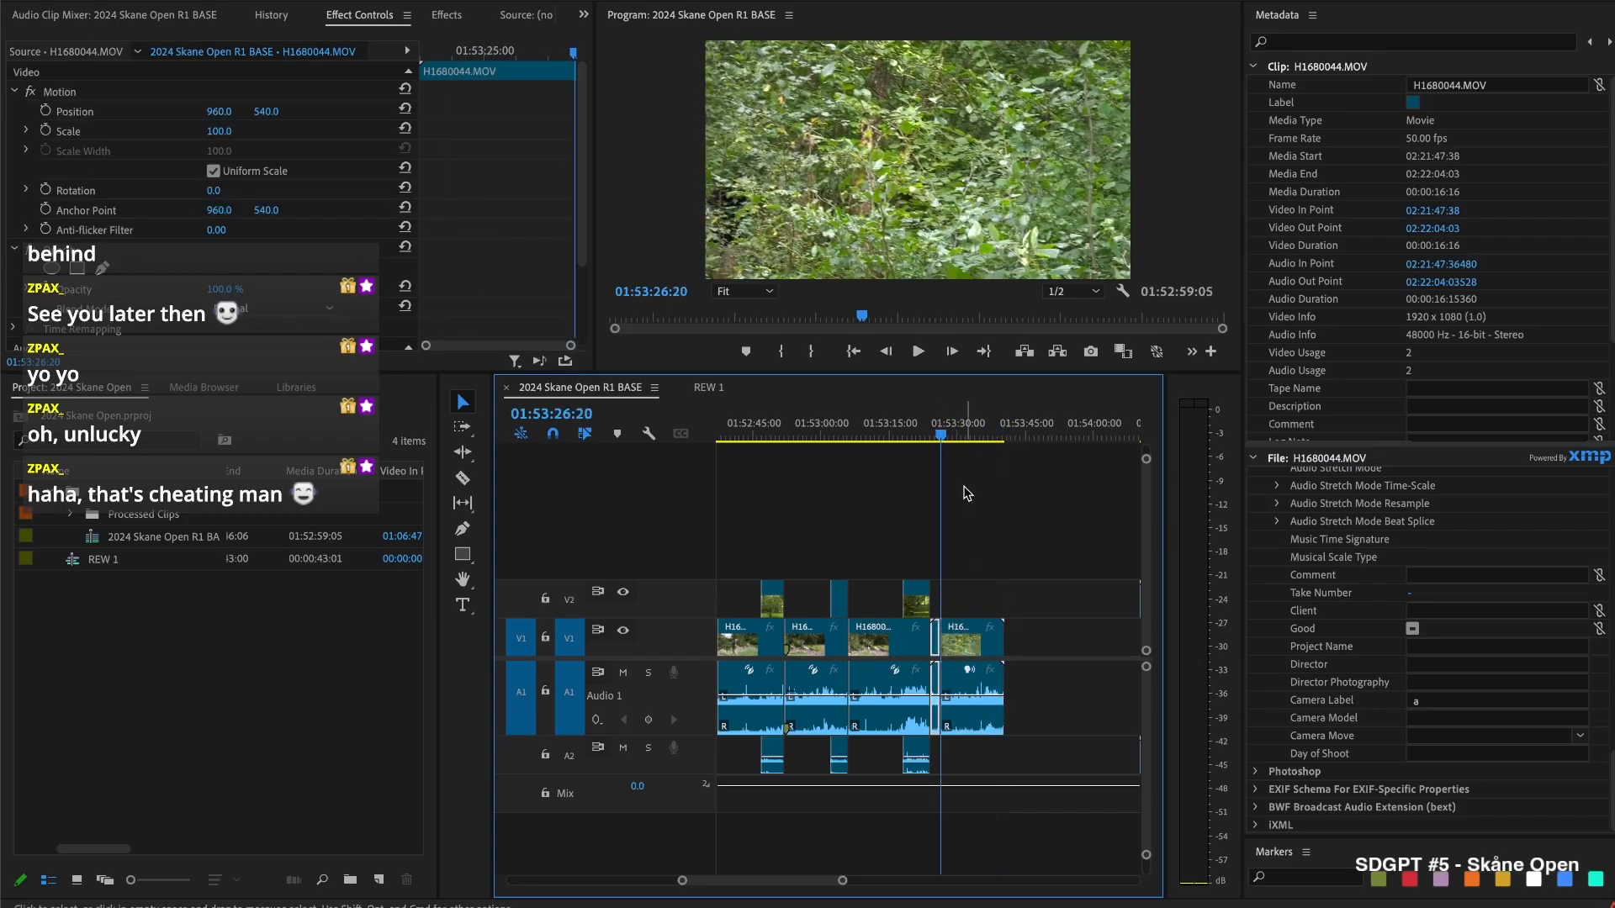
key(Delete)
key(space)
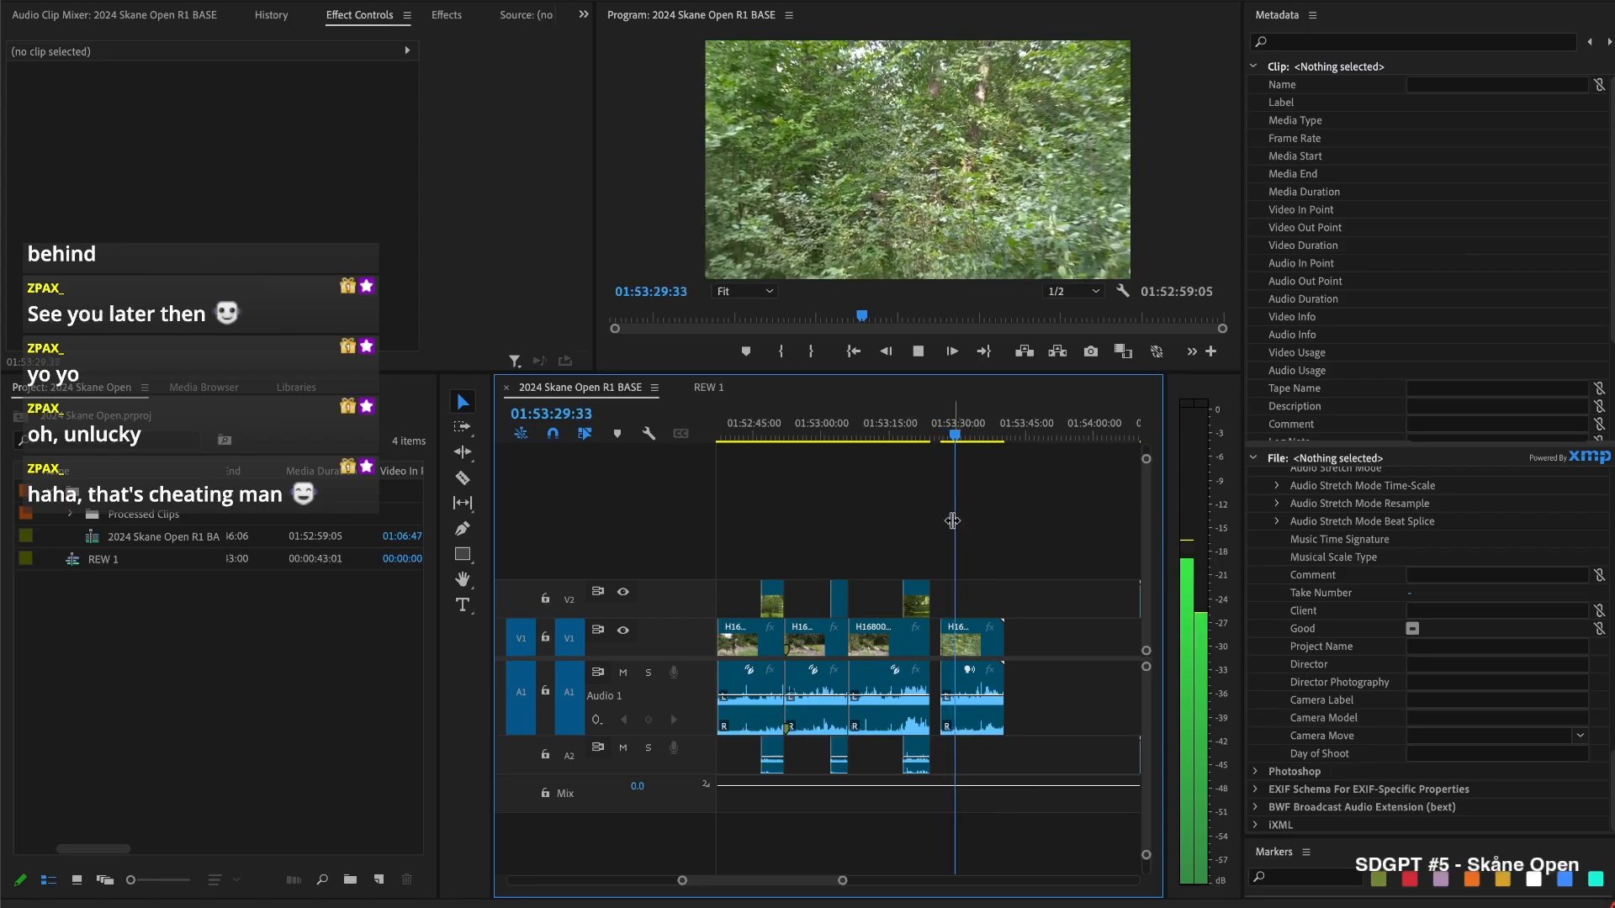
key(space)
key(super+k)
key(Delete)
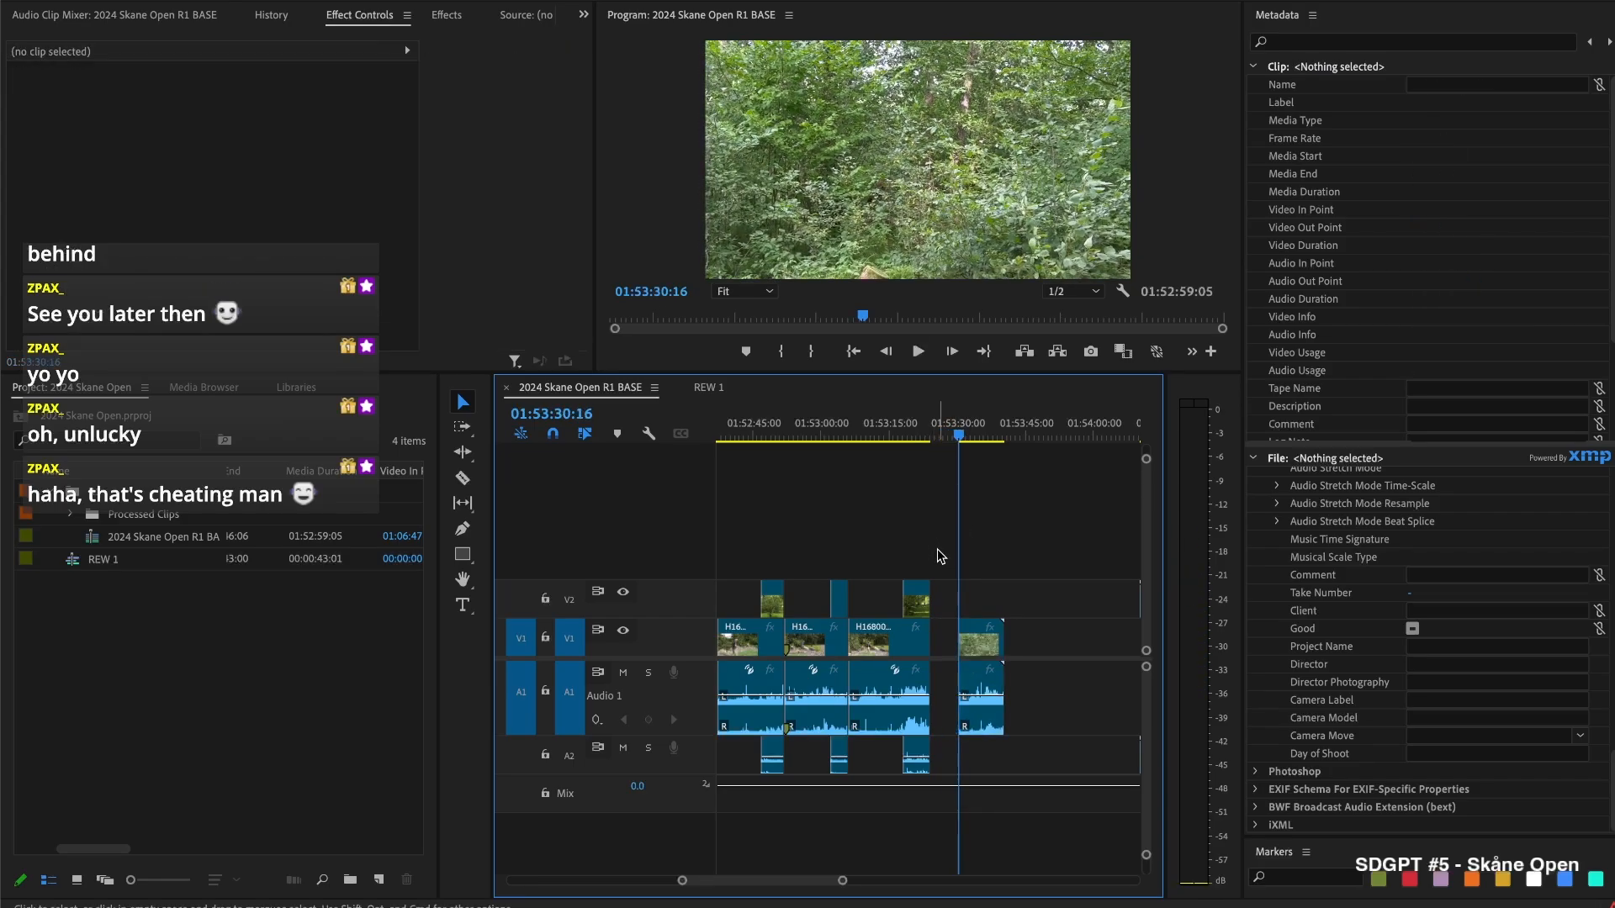
Play the rest of H1680044, trim its end and close the gap before it
key(space)
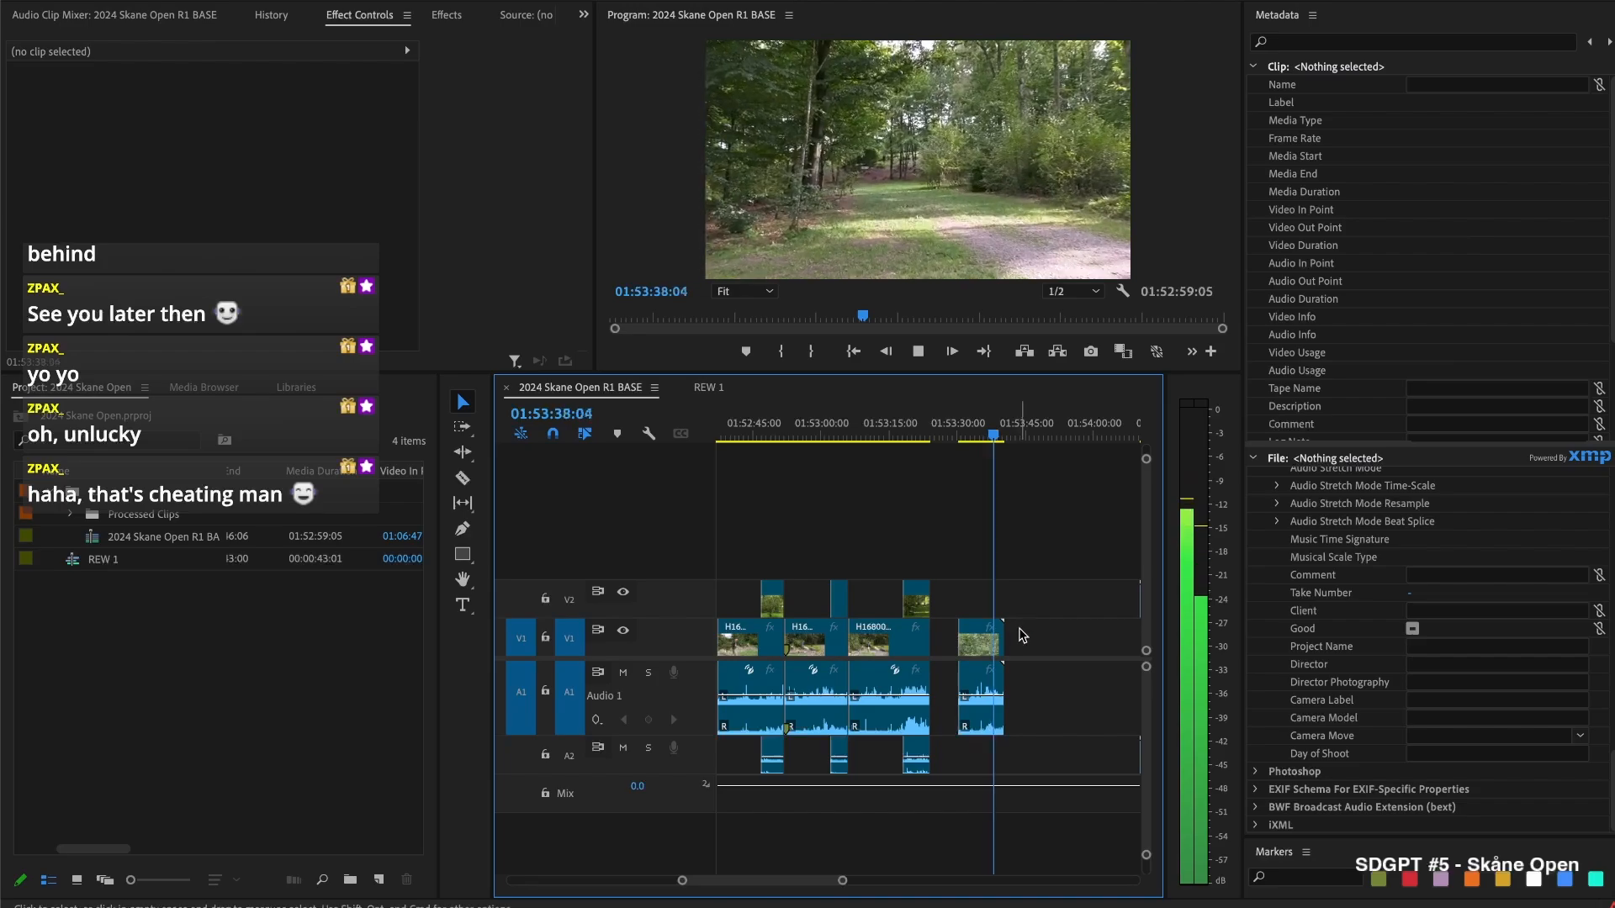
key(space)
key(space)
drag(1013, 636, 1045, 598)
Cut H1680045 at 01:54:15:06, delete the piece before the cut and close the gap up to H1680044
scroll(955, 637, down, 3)
click(965, 421)
key(space)
key(space)
key(super+k)
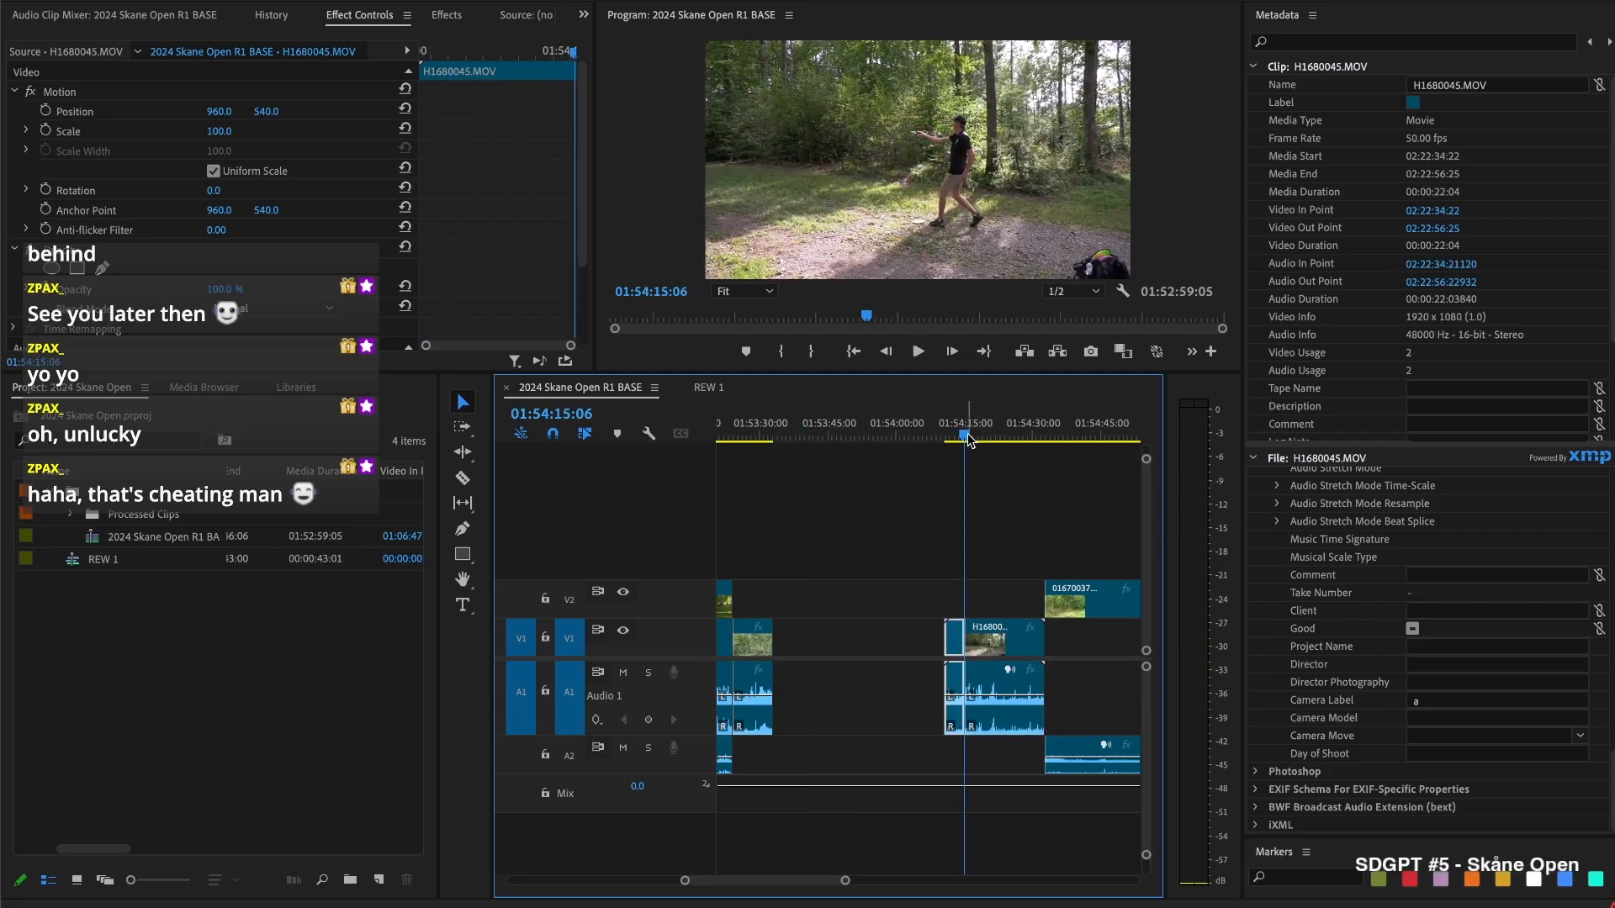
key(Delete)
key(q)
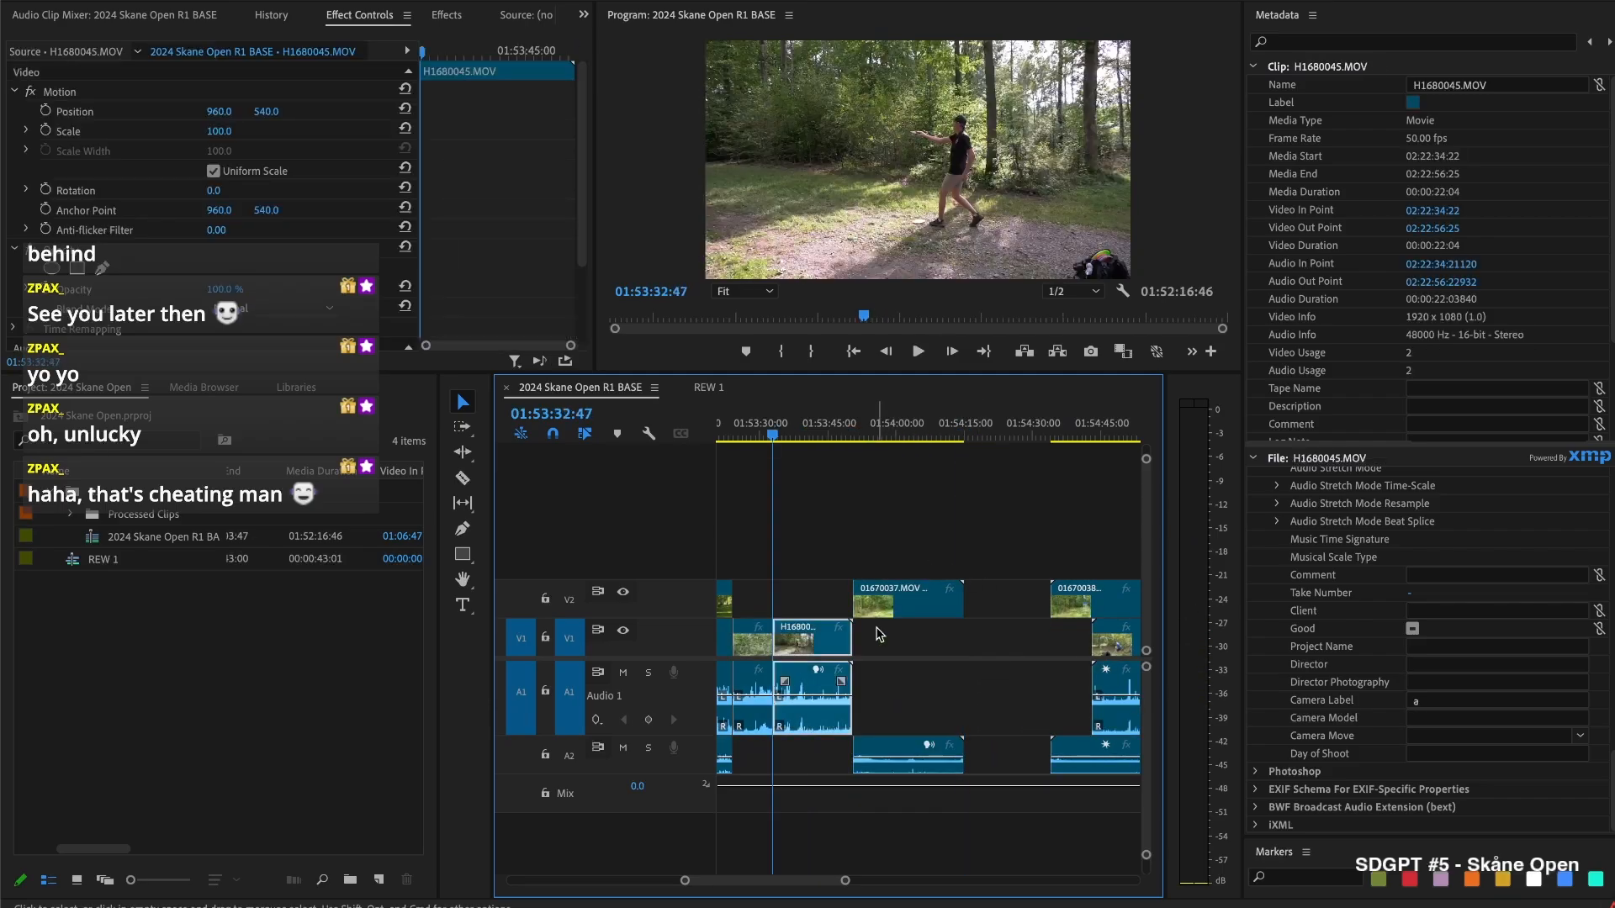
Play the throw in H1680045 and extend the start of 01670037 back to 01:53:42:07
key(space)
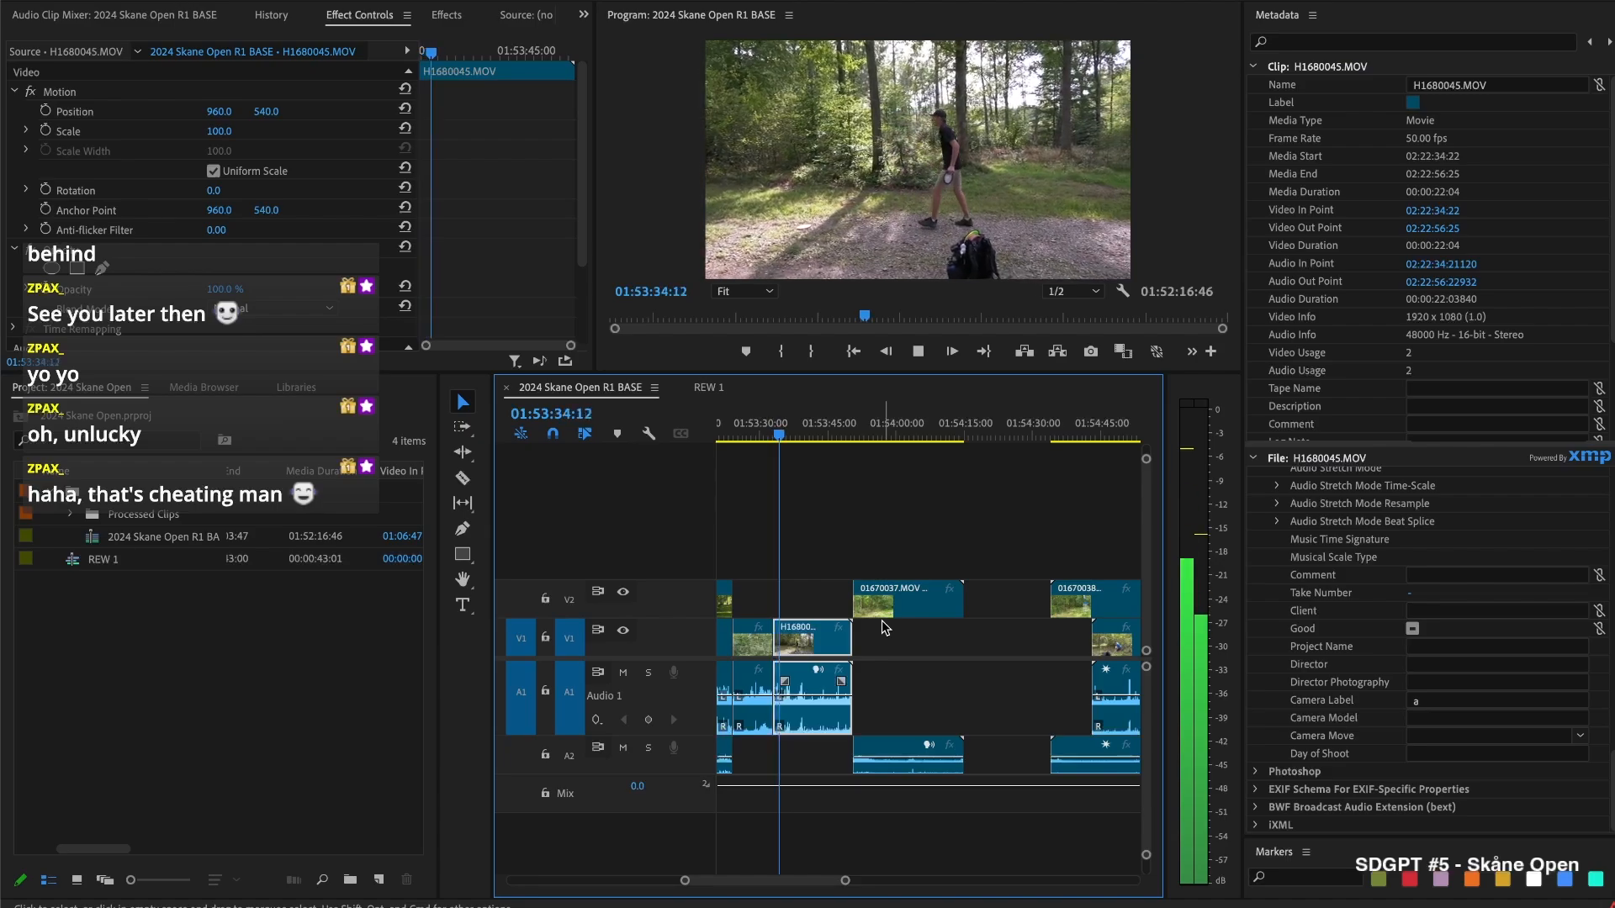
scroll(882, 625, up, 5)
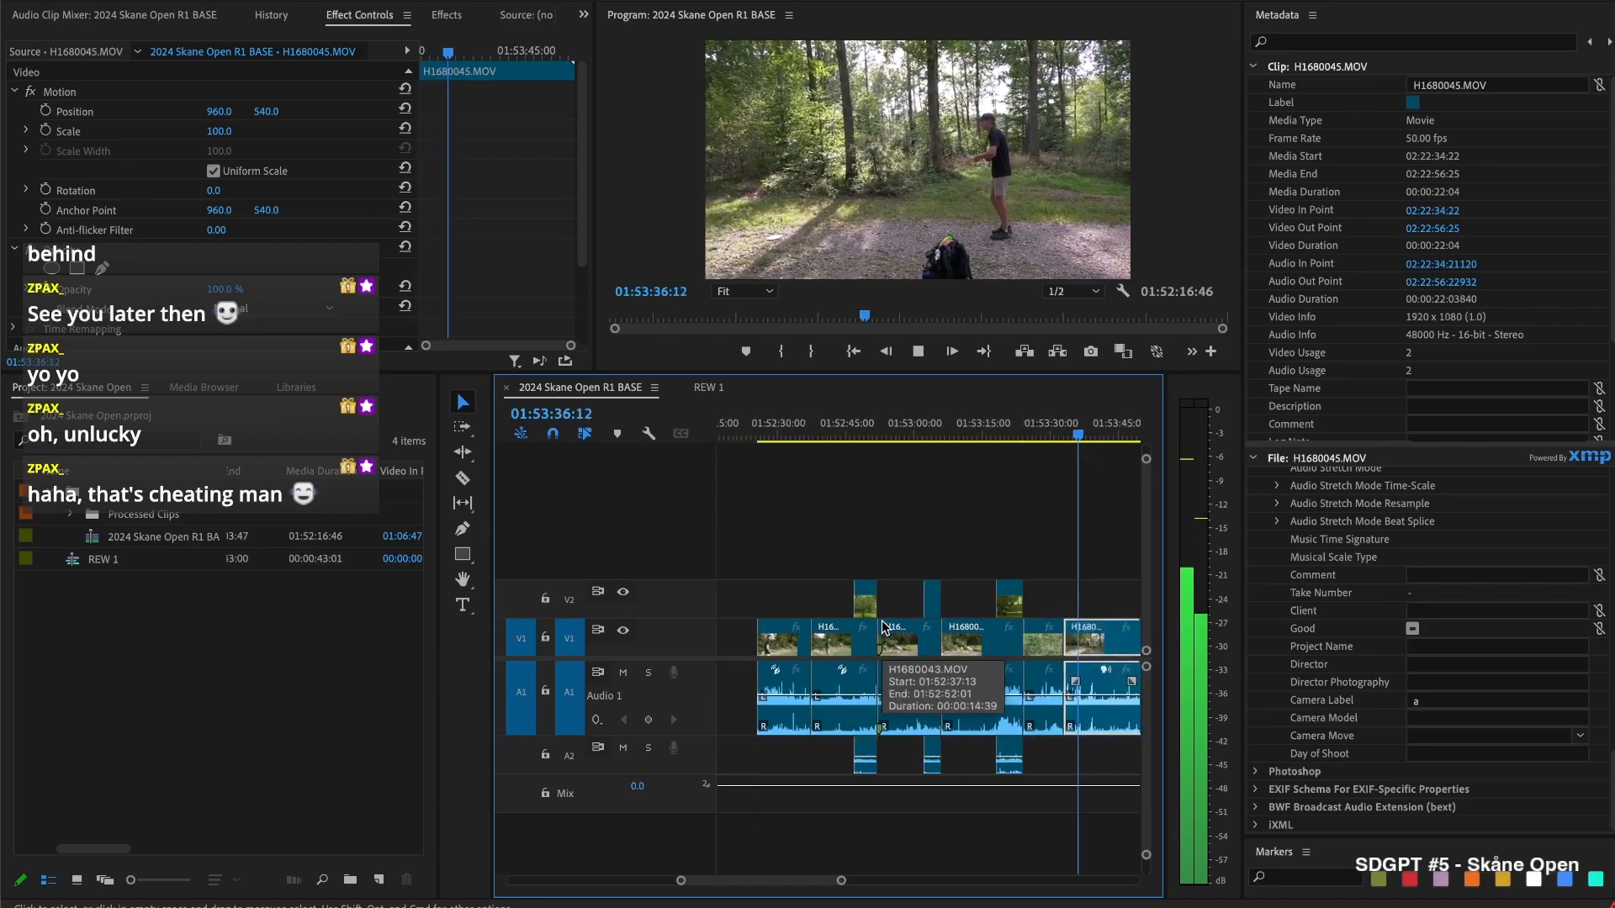
scroll(881, 625, down, 3)
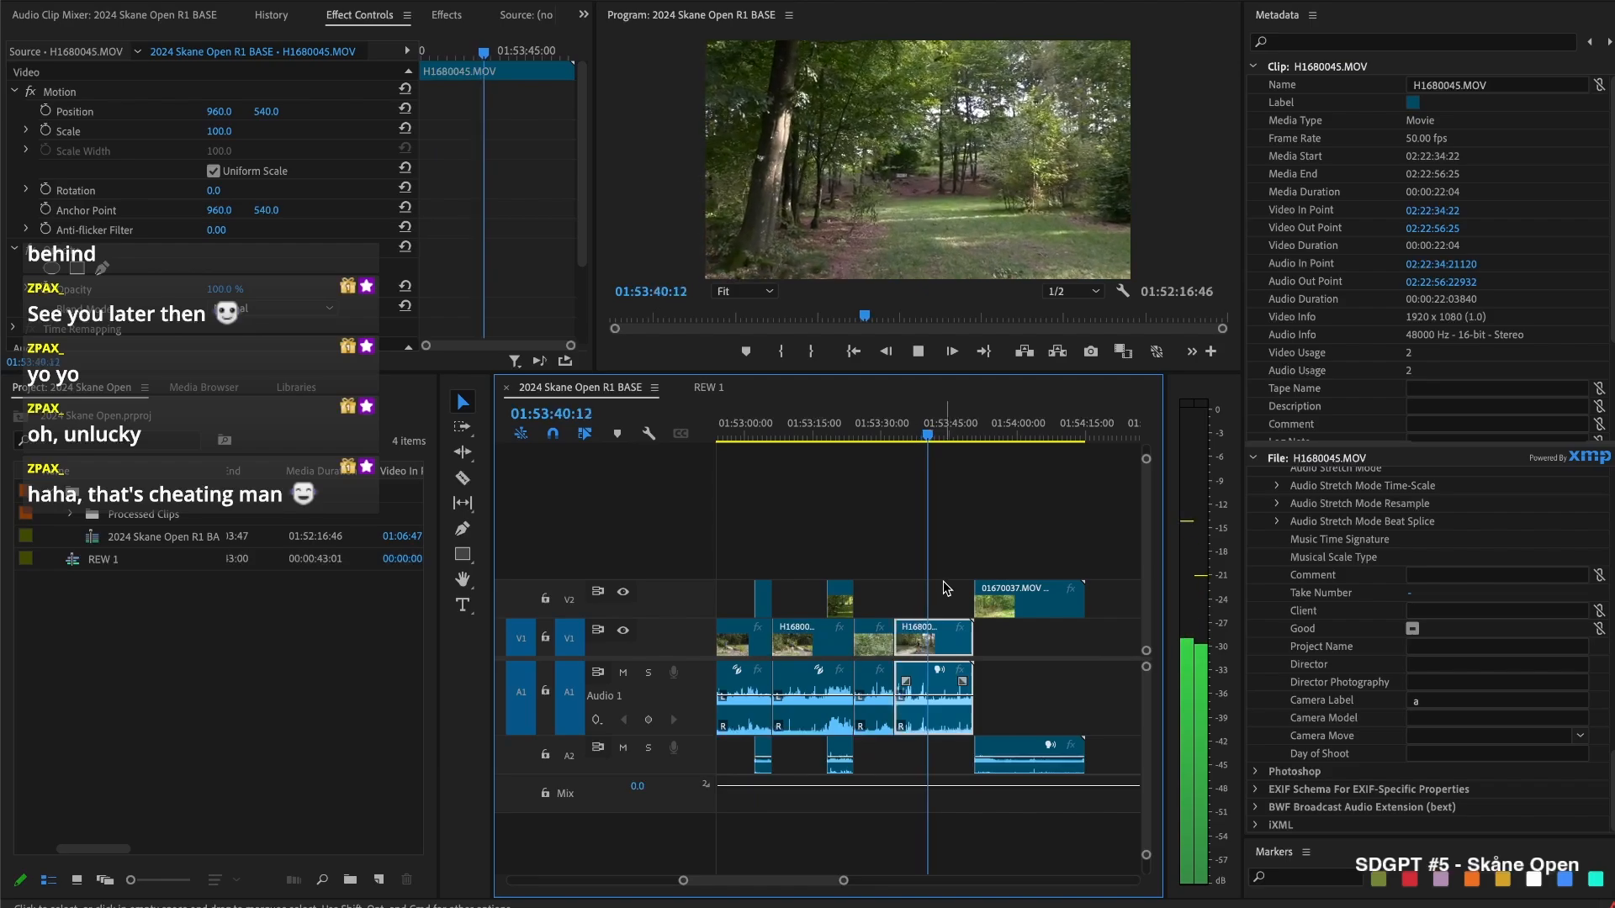
key(space)
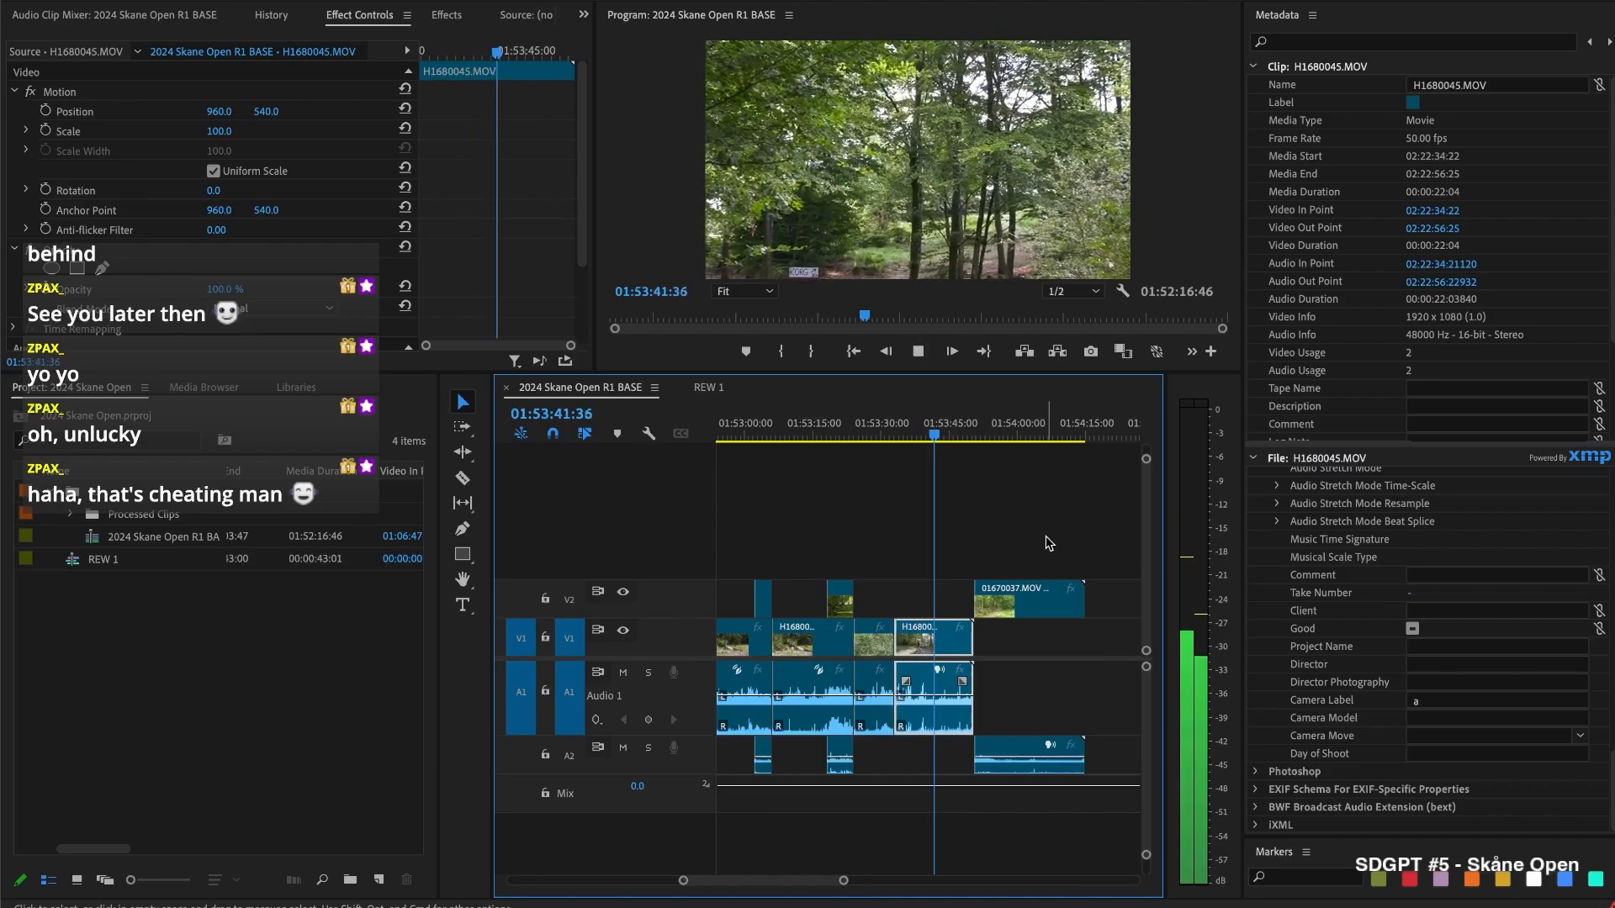
drag(982, 598, 936, 601)
key(space)
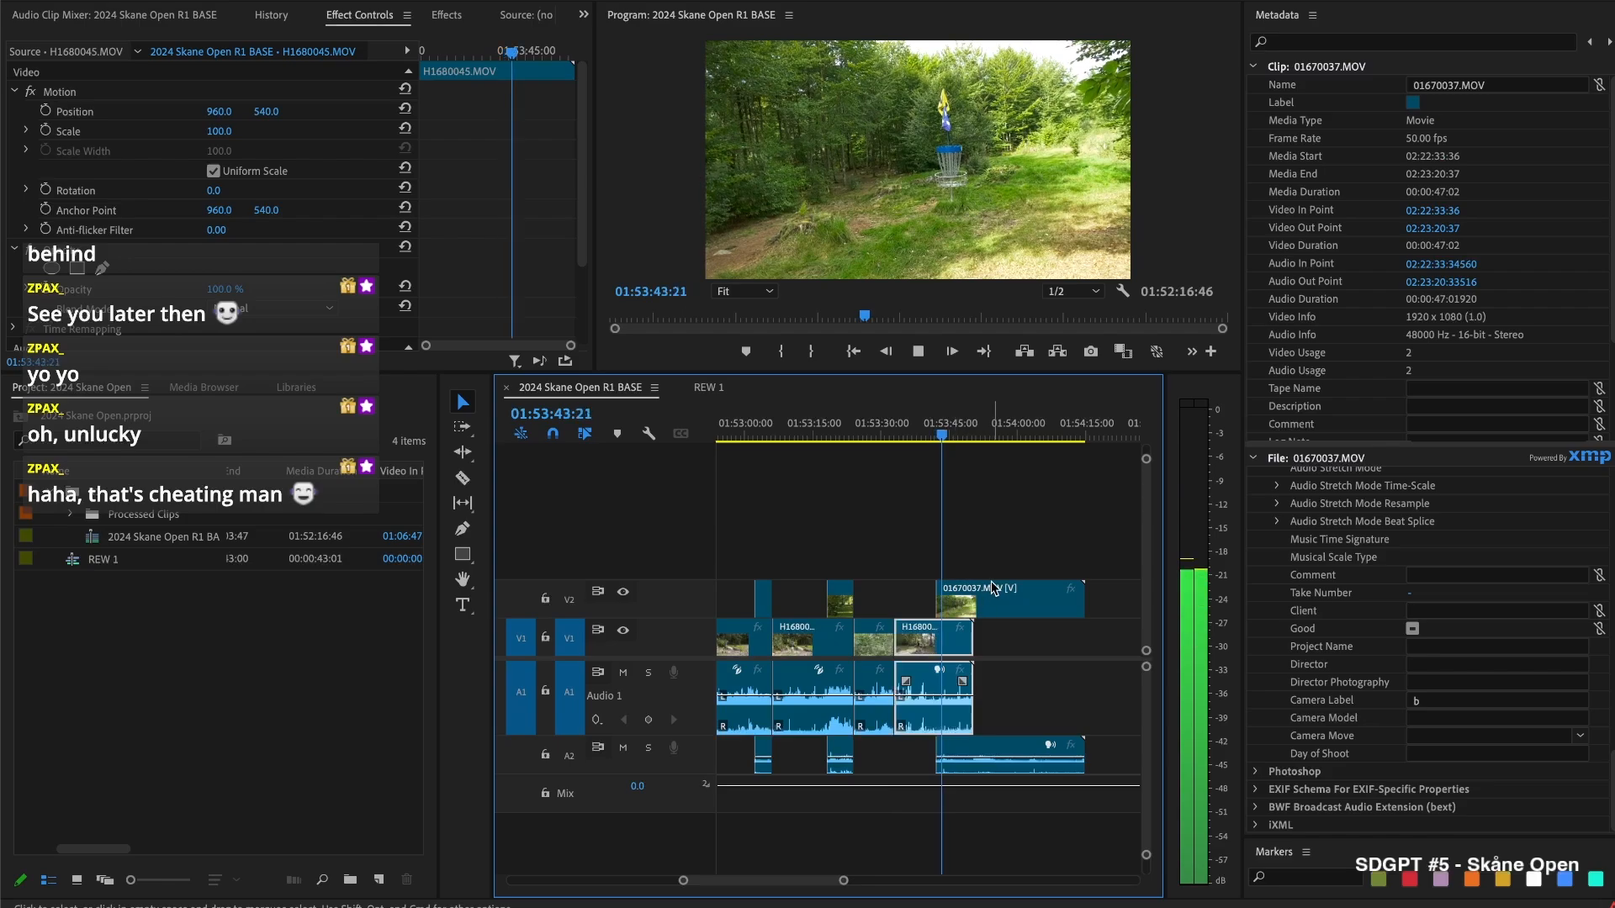
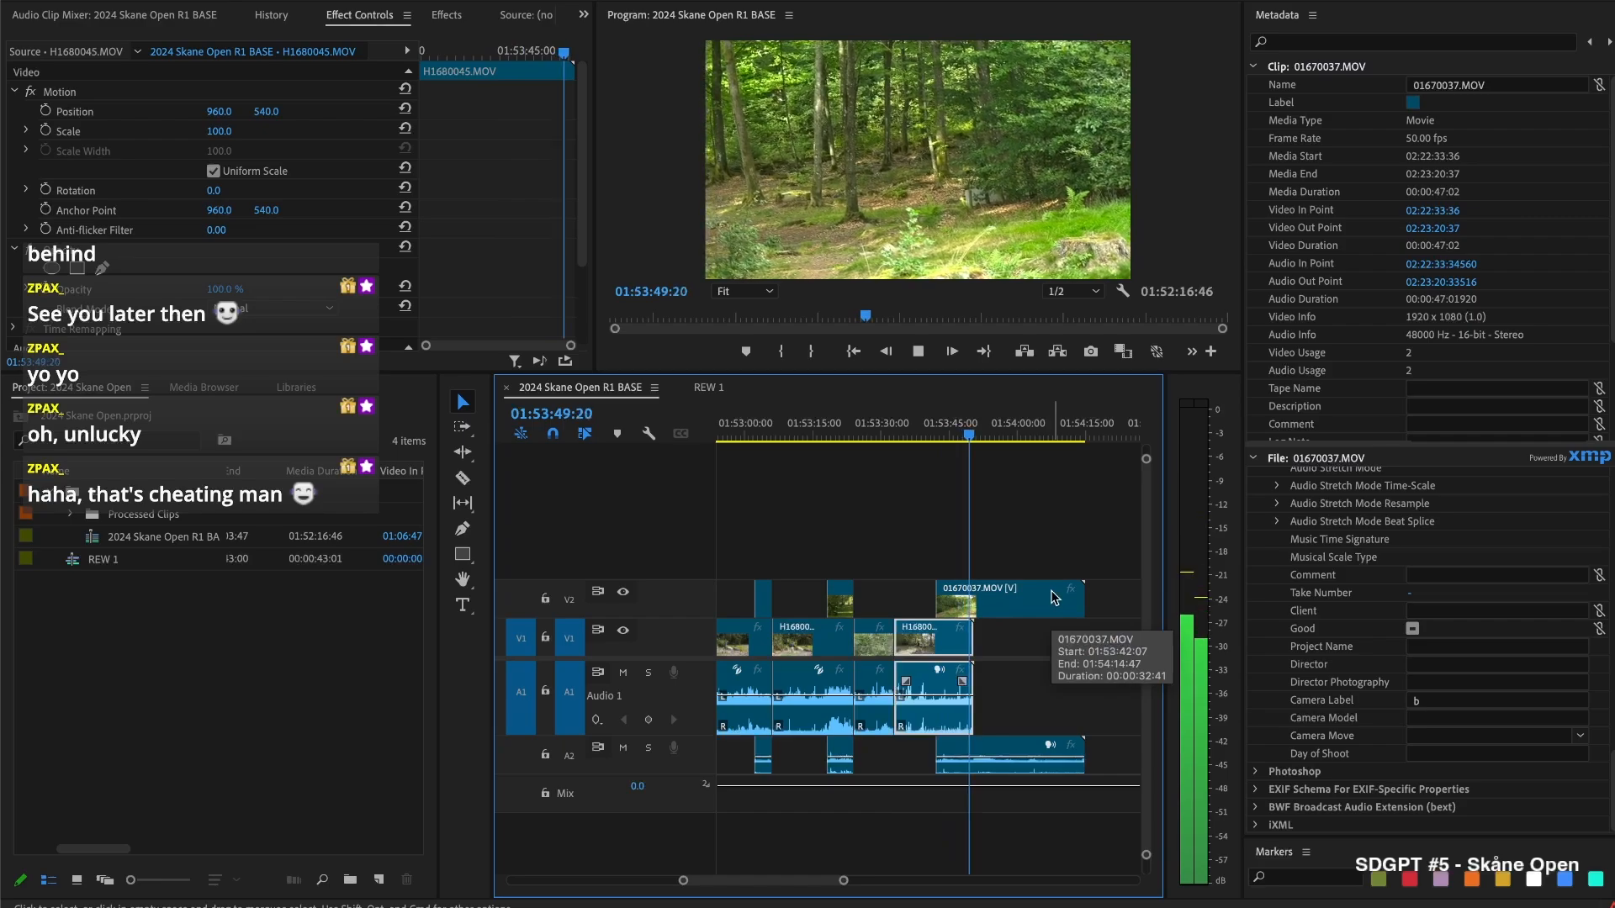
Play to the end of the throw, cut all tracks at 01:53:49:35 and delete the pieces after it
key(space)
key(j)
key(k)
key(super+shift+k)
drag(1022, 531, 978, 652)
key(Delete)
Trim the start of 01670038 to near the end of H1680046 and close the gap before H1680046
scroll(993, 654, down, 1)
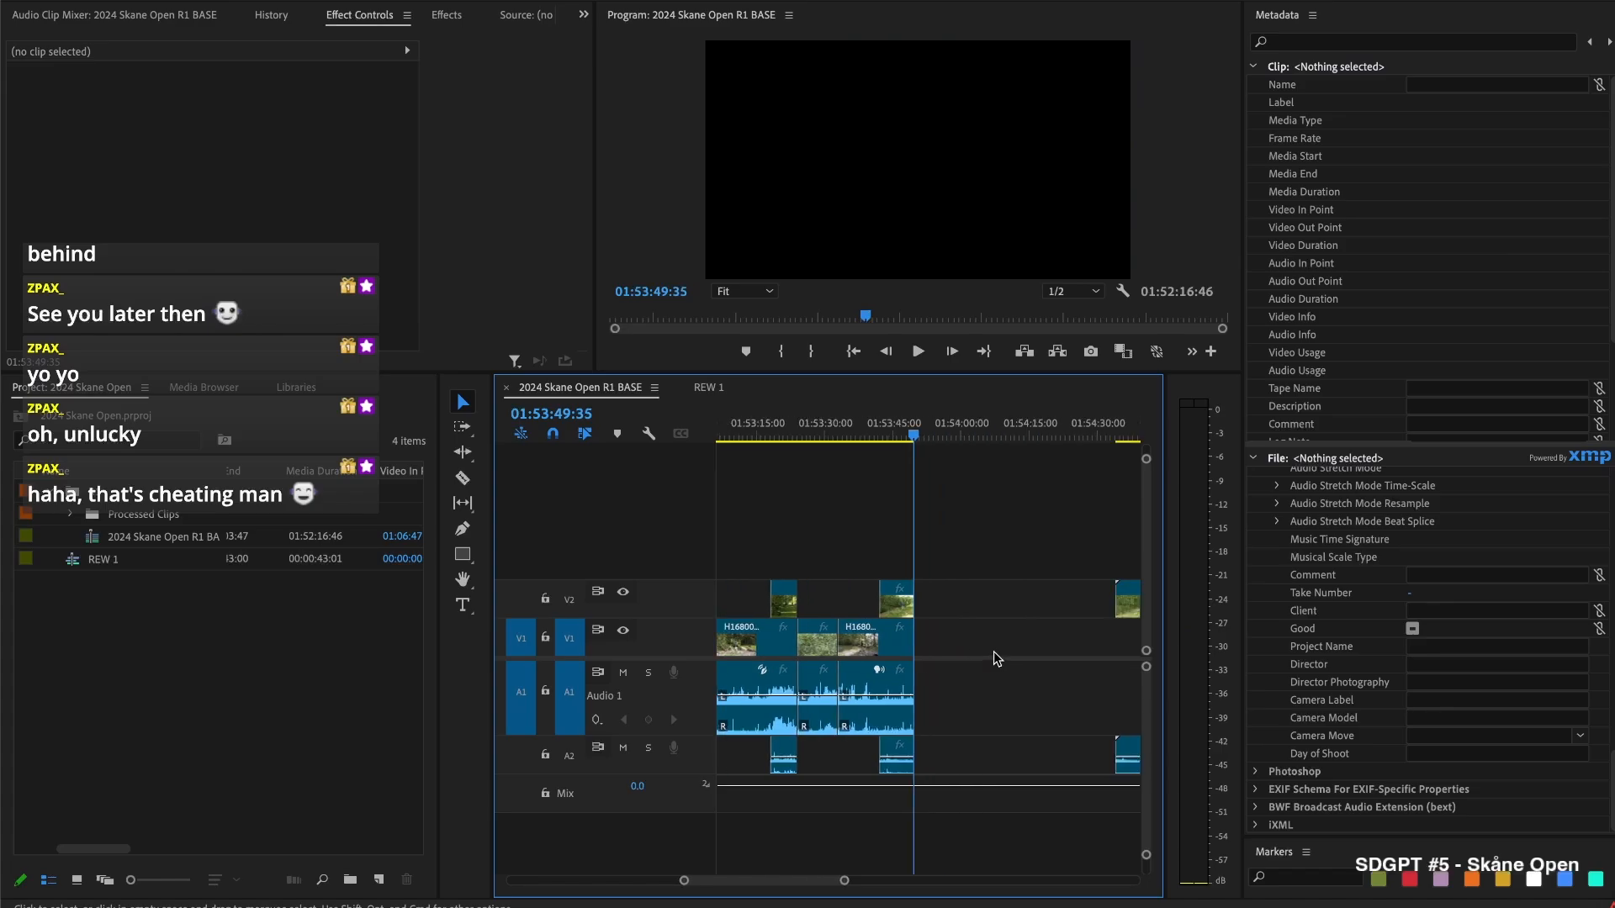
scroll(994, 651, down, 3)
drag(853, 595, 959, 596)
scroll(872, 624, up, 3)
click(972, 638)
key(Delete)
Play the start of H1680046 and trim its beginning to just before the kneeling player's throw
key(Up)
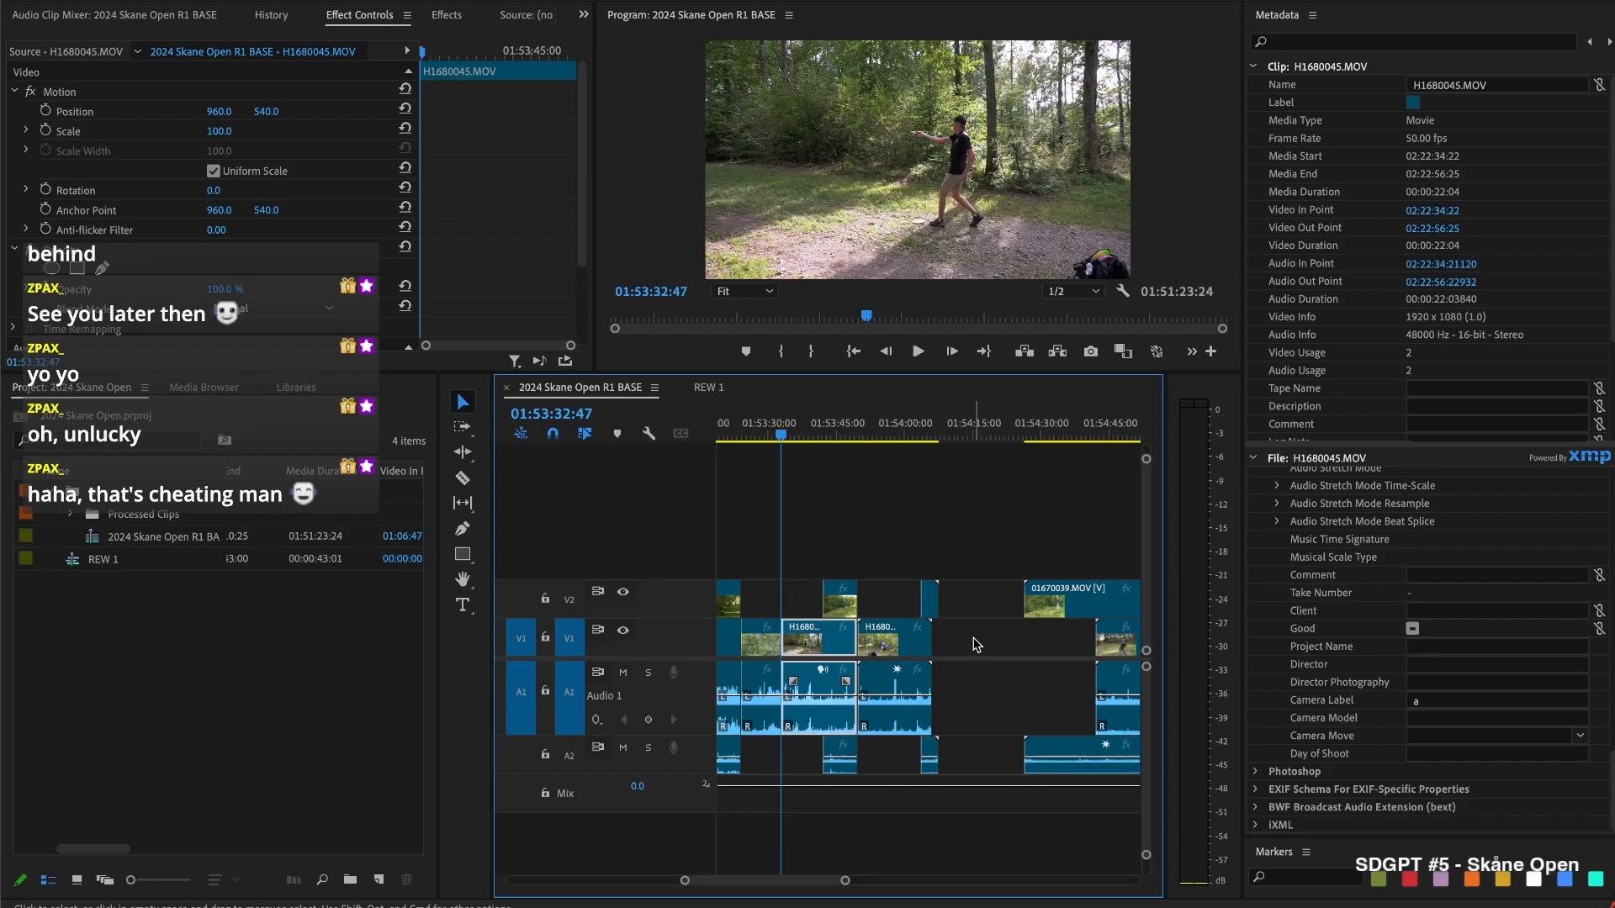
key(Down)
key(space)
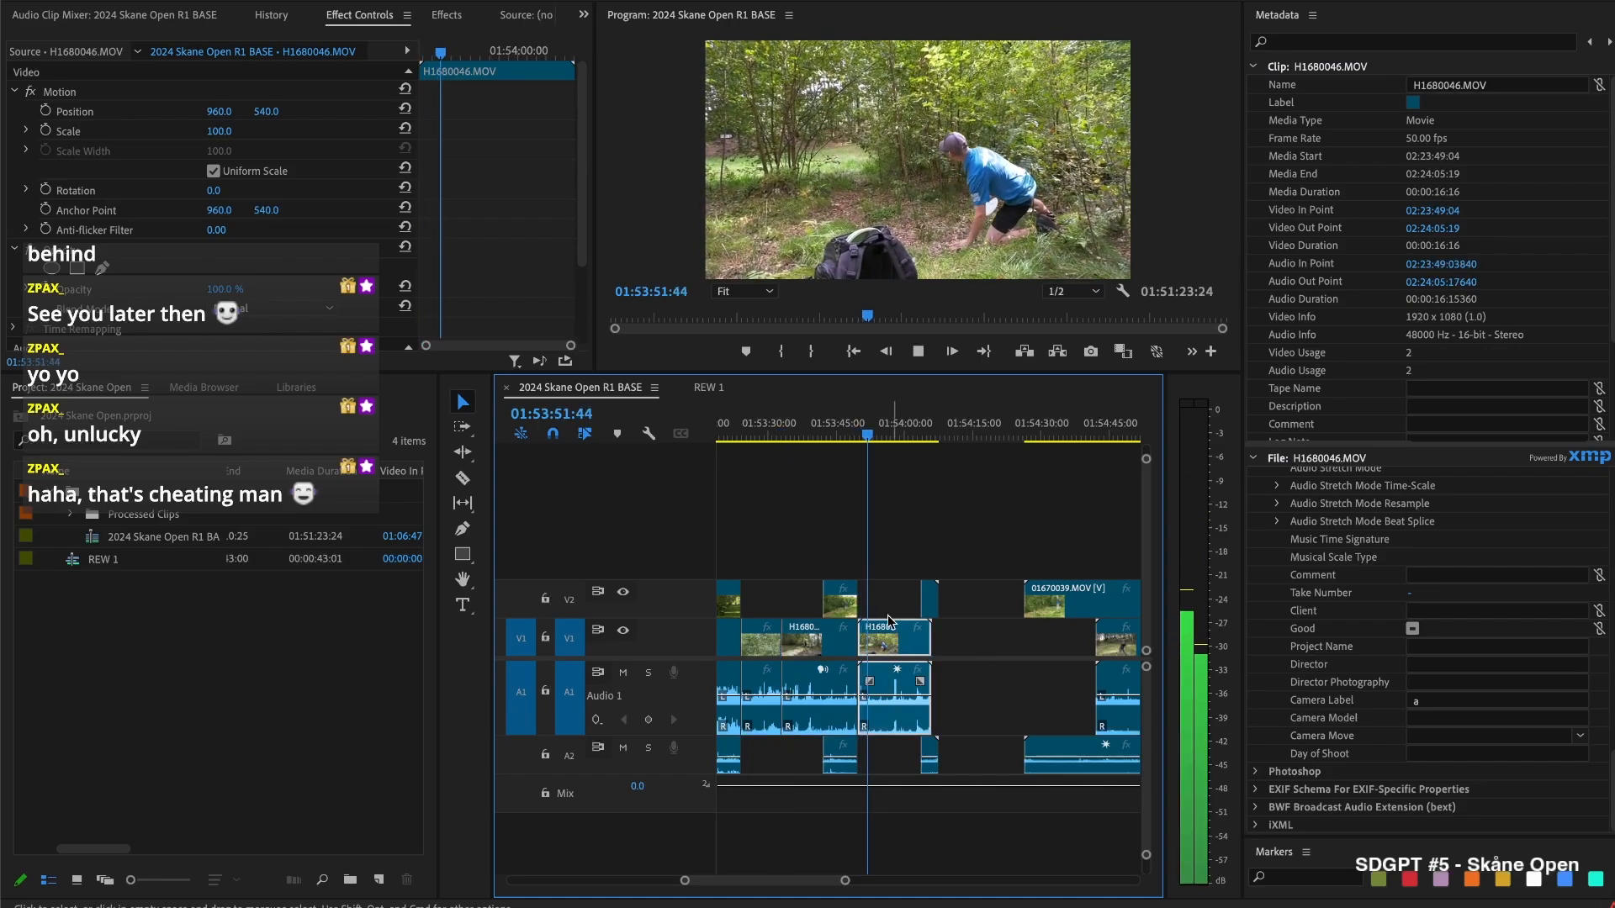
key(space)
drag(867, 644, 881, 646)
key(space)
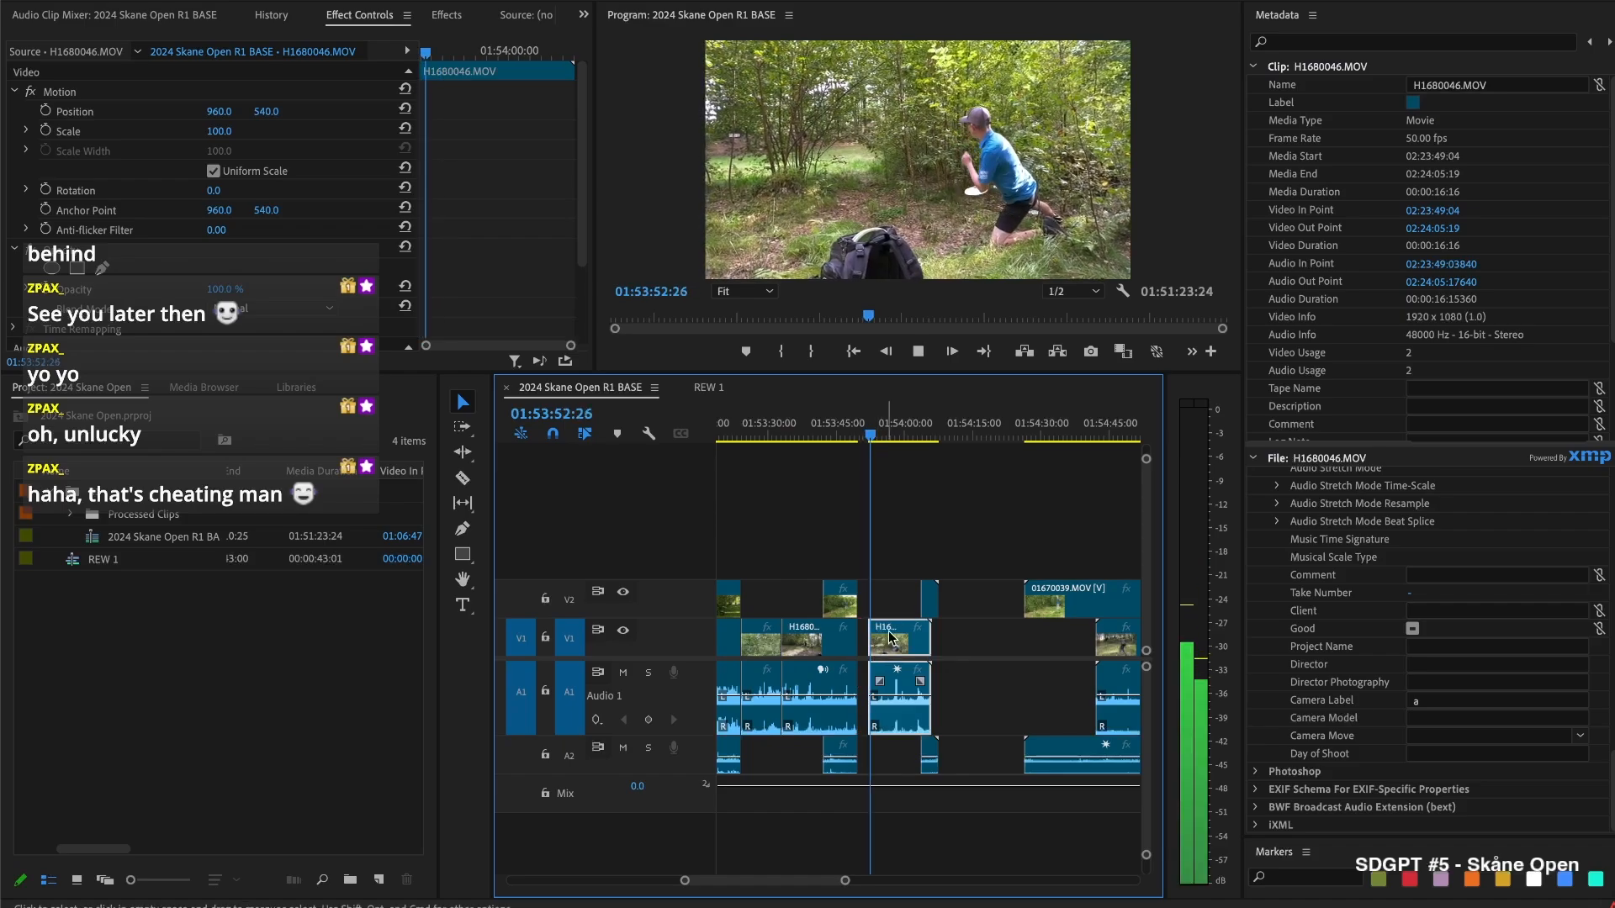
Play the throw in H1680046 and extend the start of 01670038 back to the switch to the basket camera
click(922, 547)
key(=)
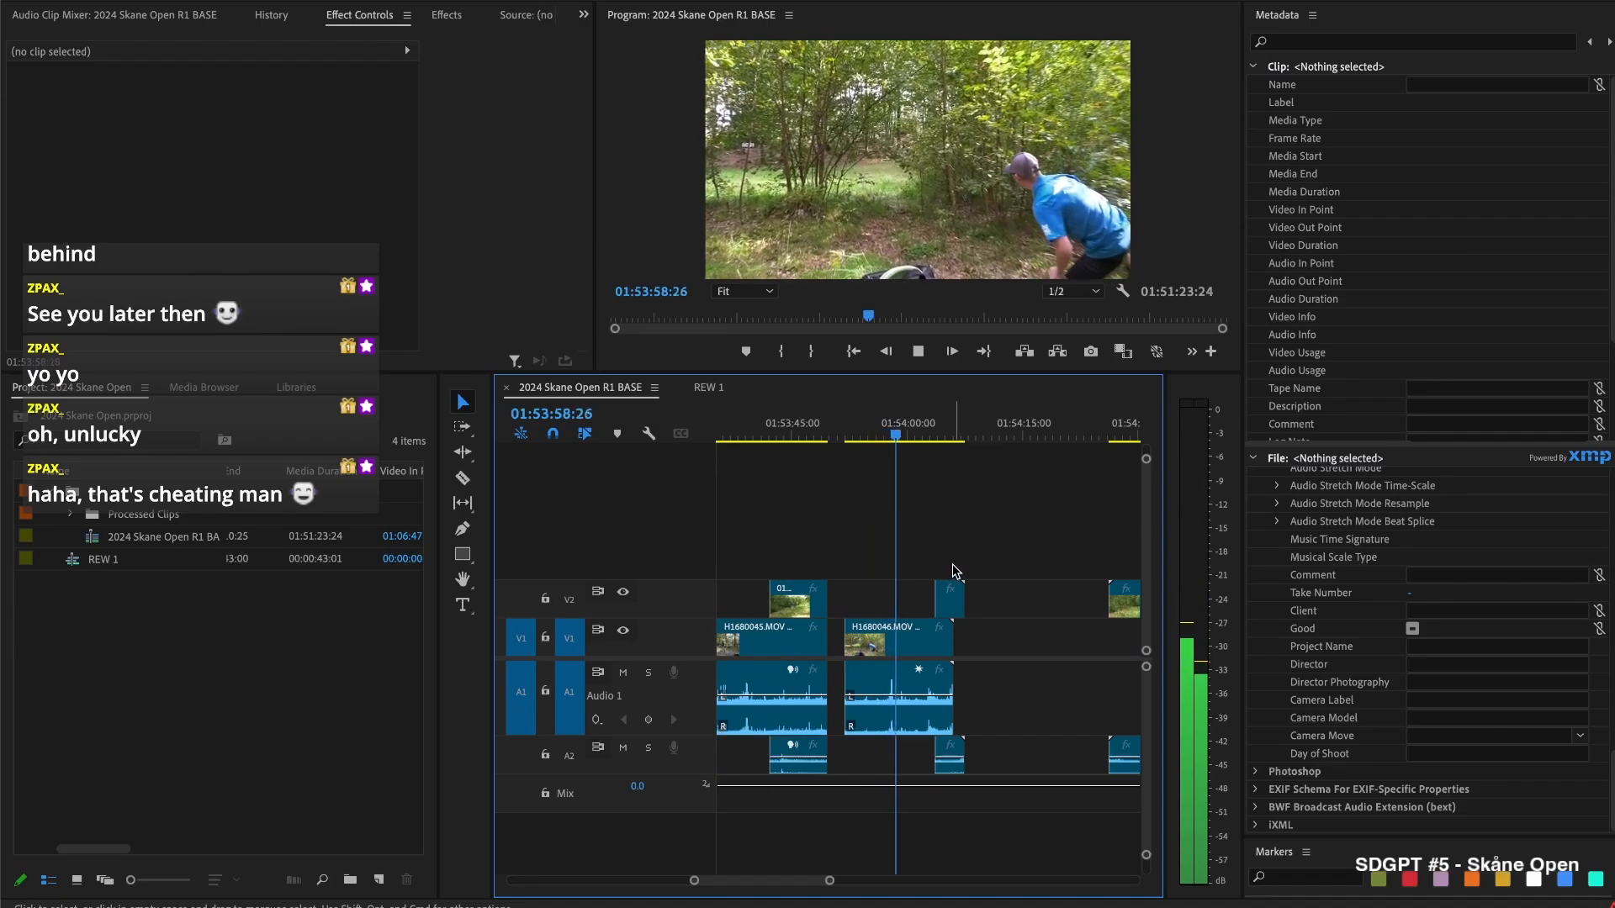
drag(953, 613, 909, 600)
key(space)
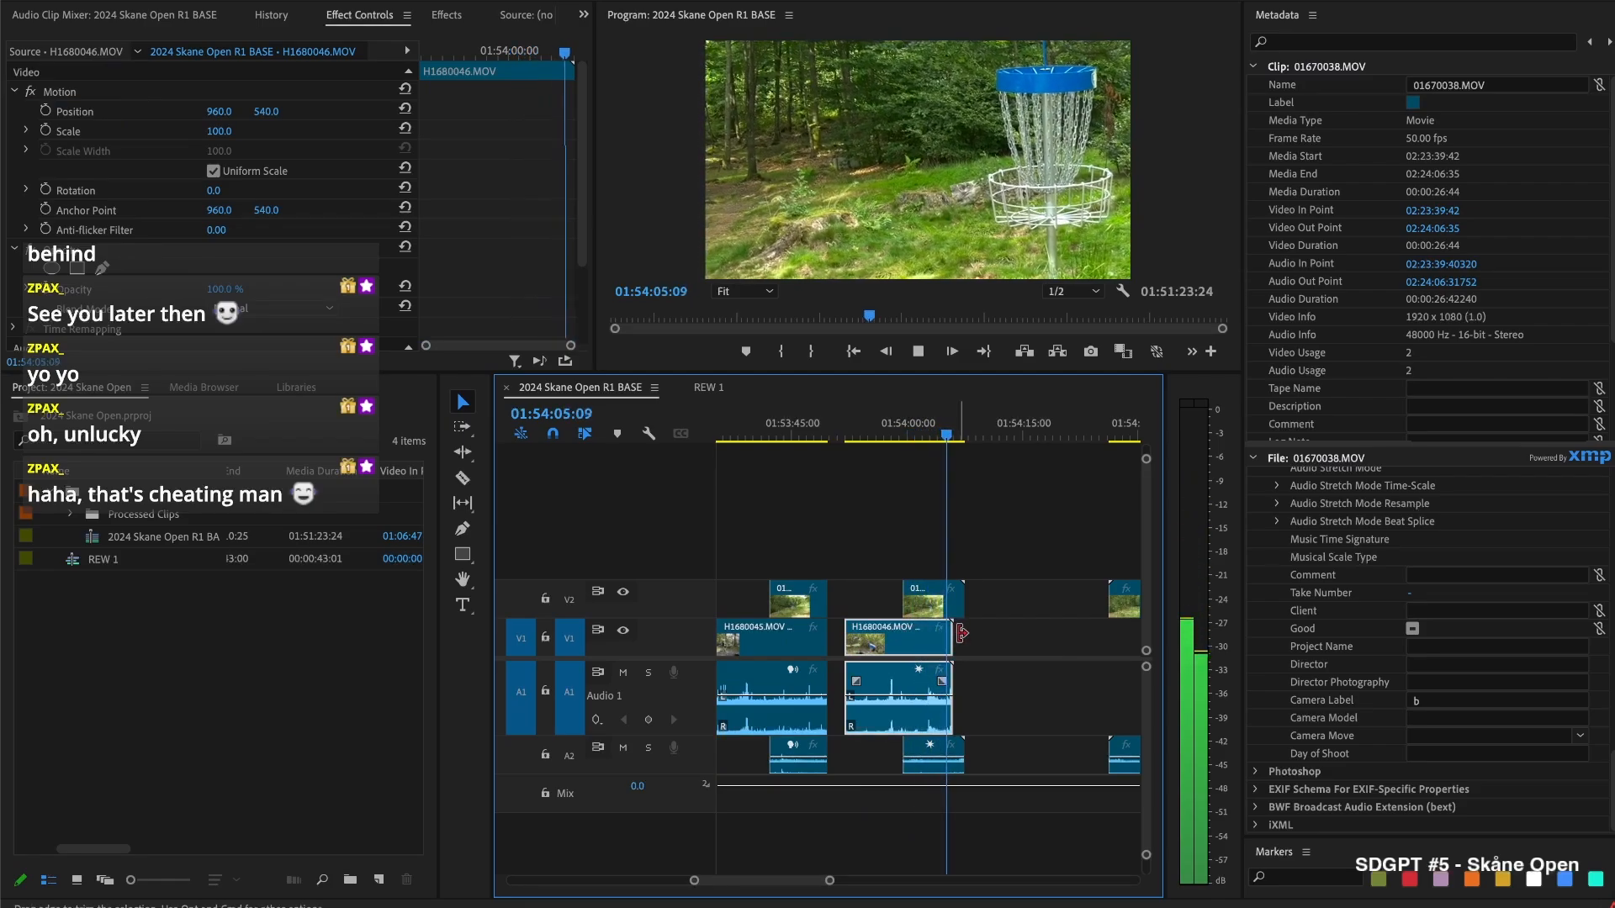
Trim the ends of H1680046 and 01670038 after 01:54:05:16 and close the gap before H1680046
key(space)
drag(997, 569, 952, 659)
key(Delete)
Trim 01670039 from its start by 00:00:30:09, and cut H1680047 at 01:54:41:32, removing its beginning and the gap before it
scroll(841, 650, right, 3)
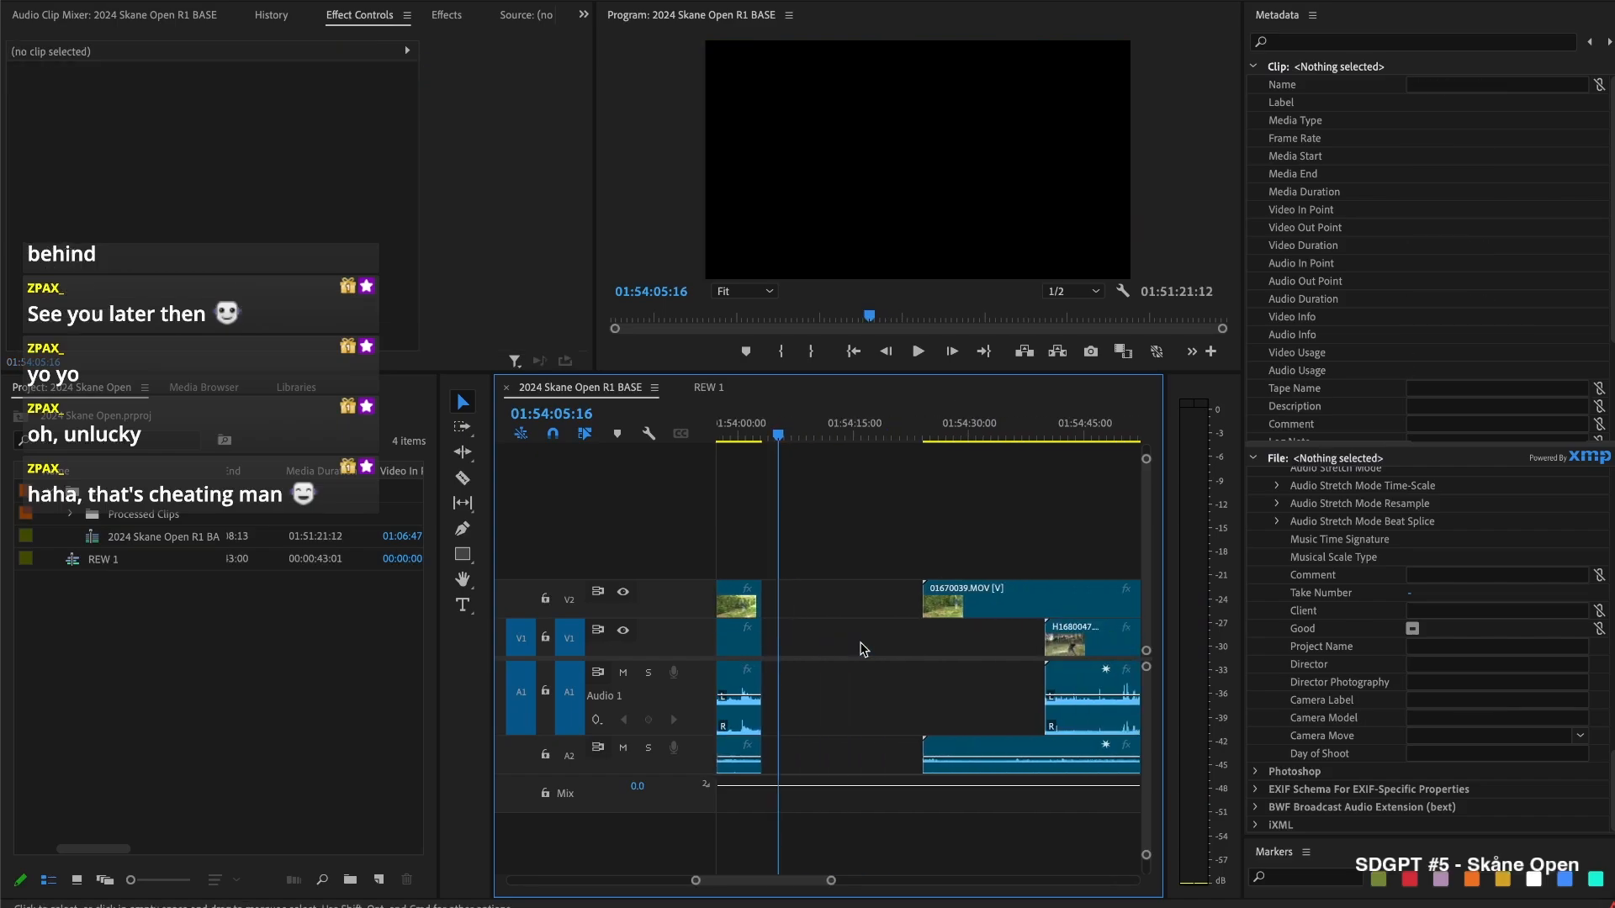
drag(898, 602, 1137, 603)
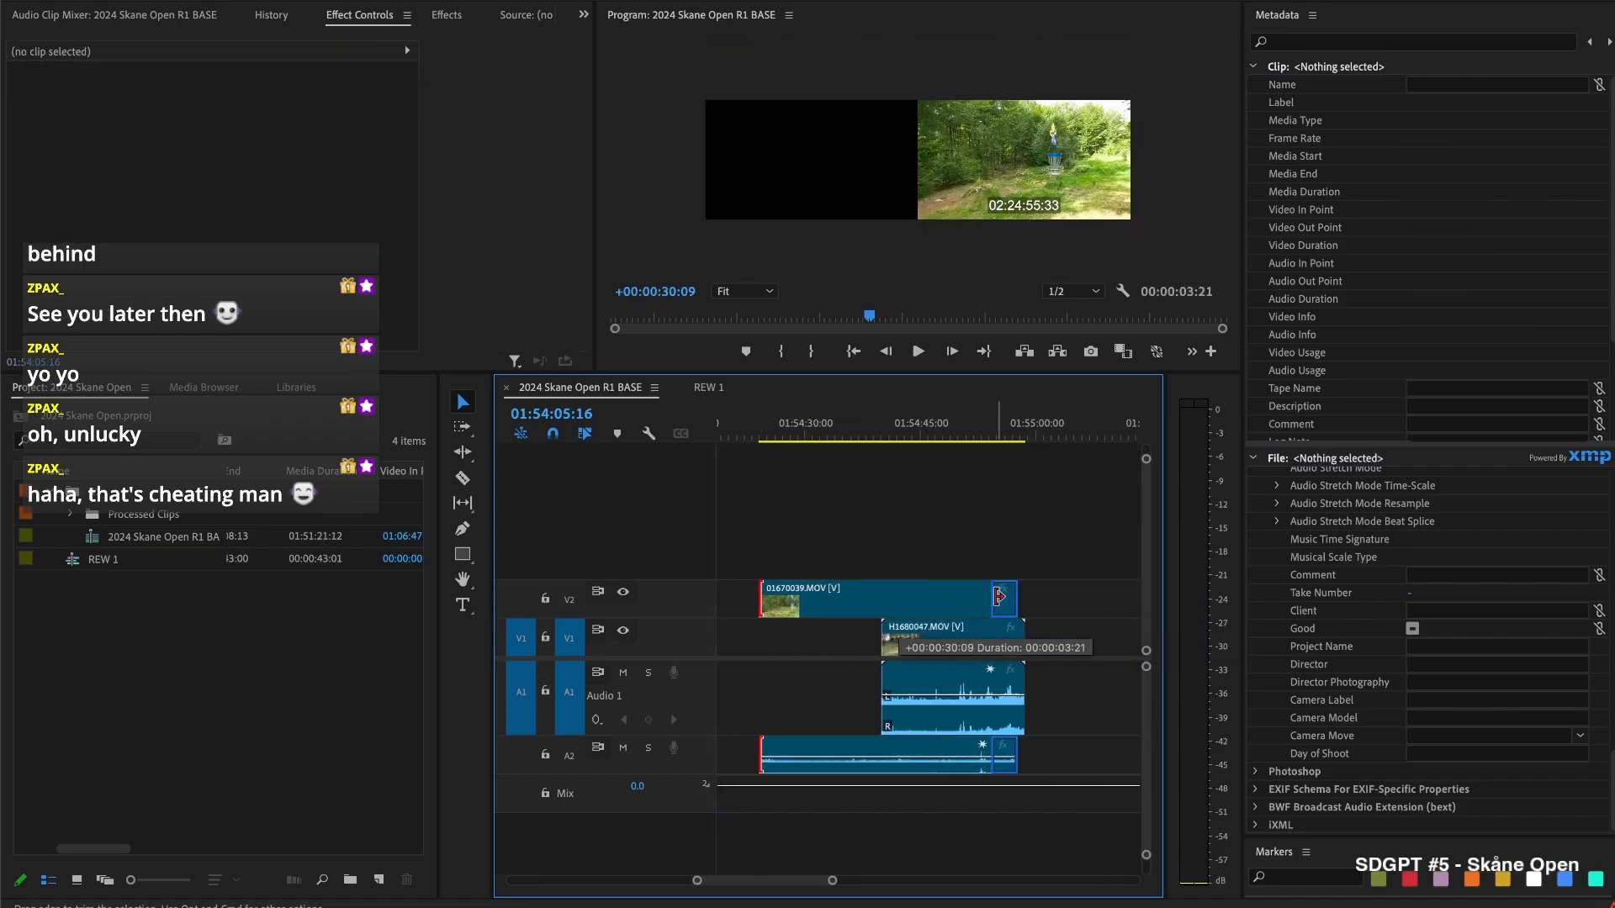
drag(889, 423, 896, 423)
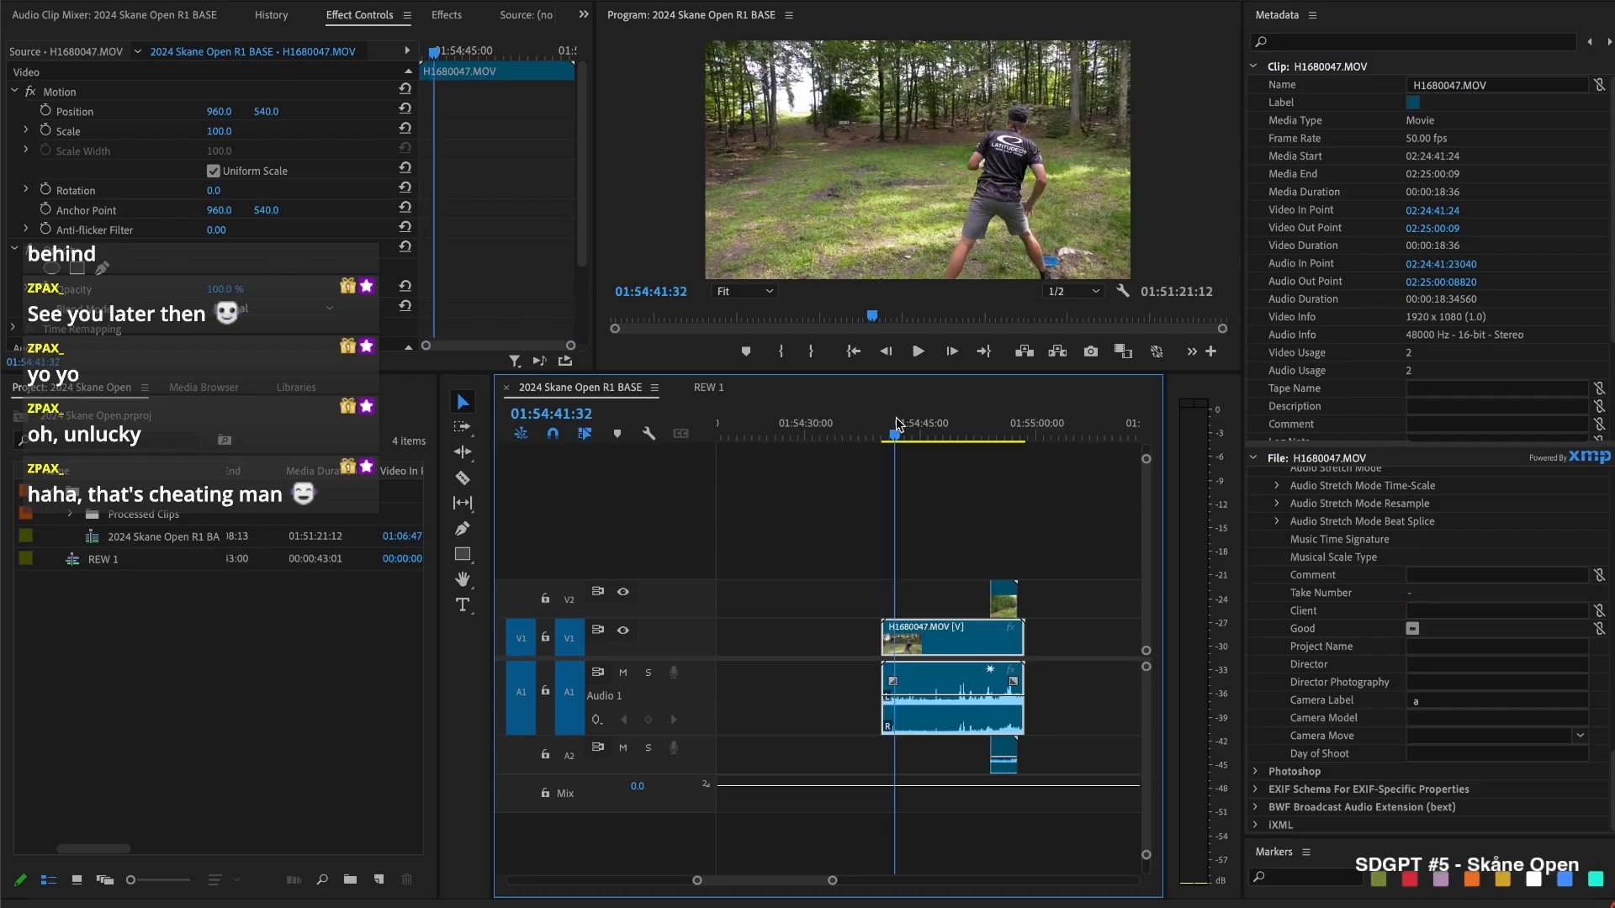
key(ctrl+k)
key(shift+Delete)
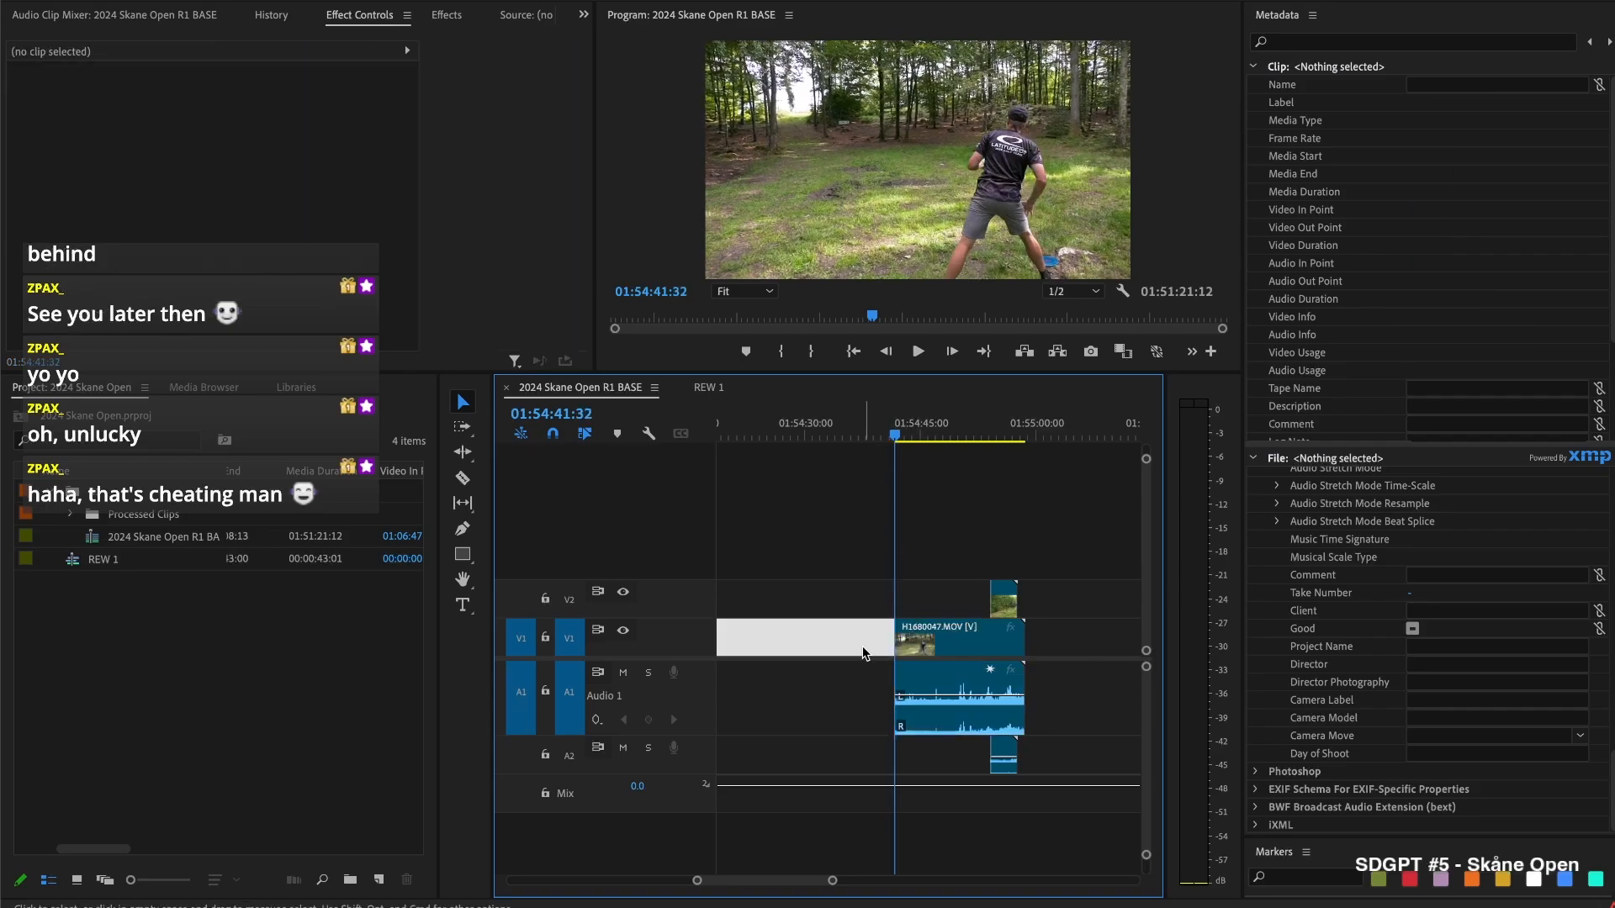
scroll(862, 652, up, 3)
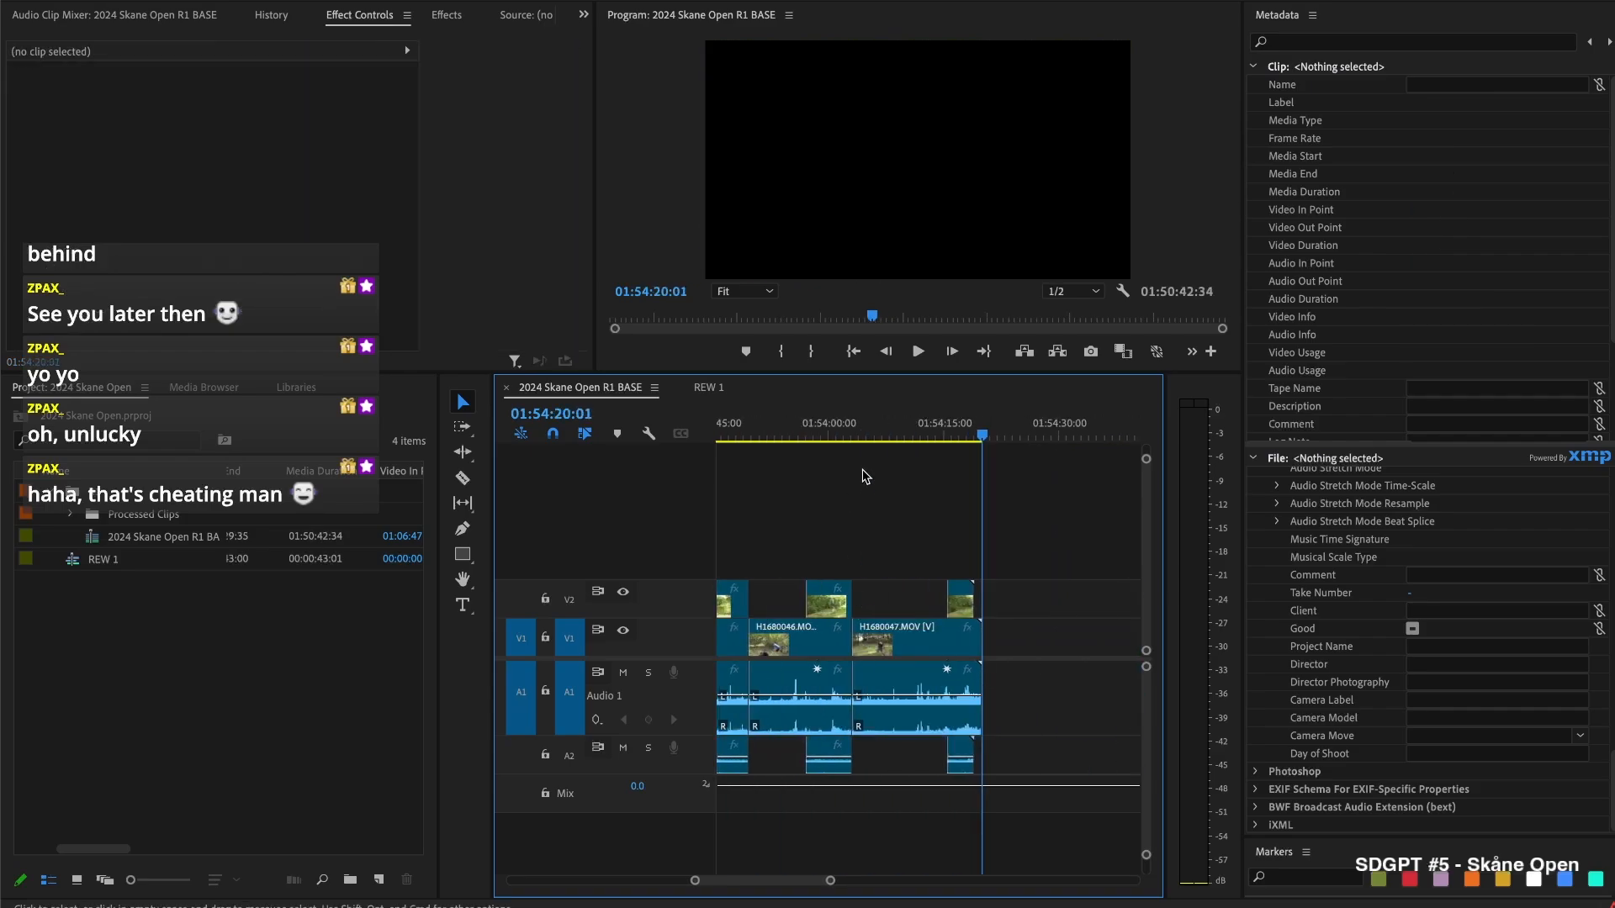
Play the throw in H1680047 and extend the start of 01670039 back to the switch to the basket camera
click(865, 427)
key(Up)
key(space)
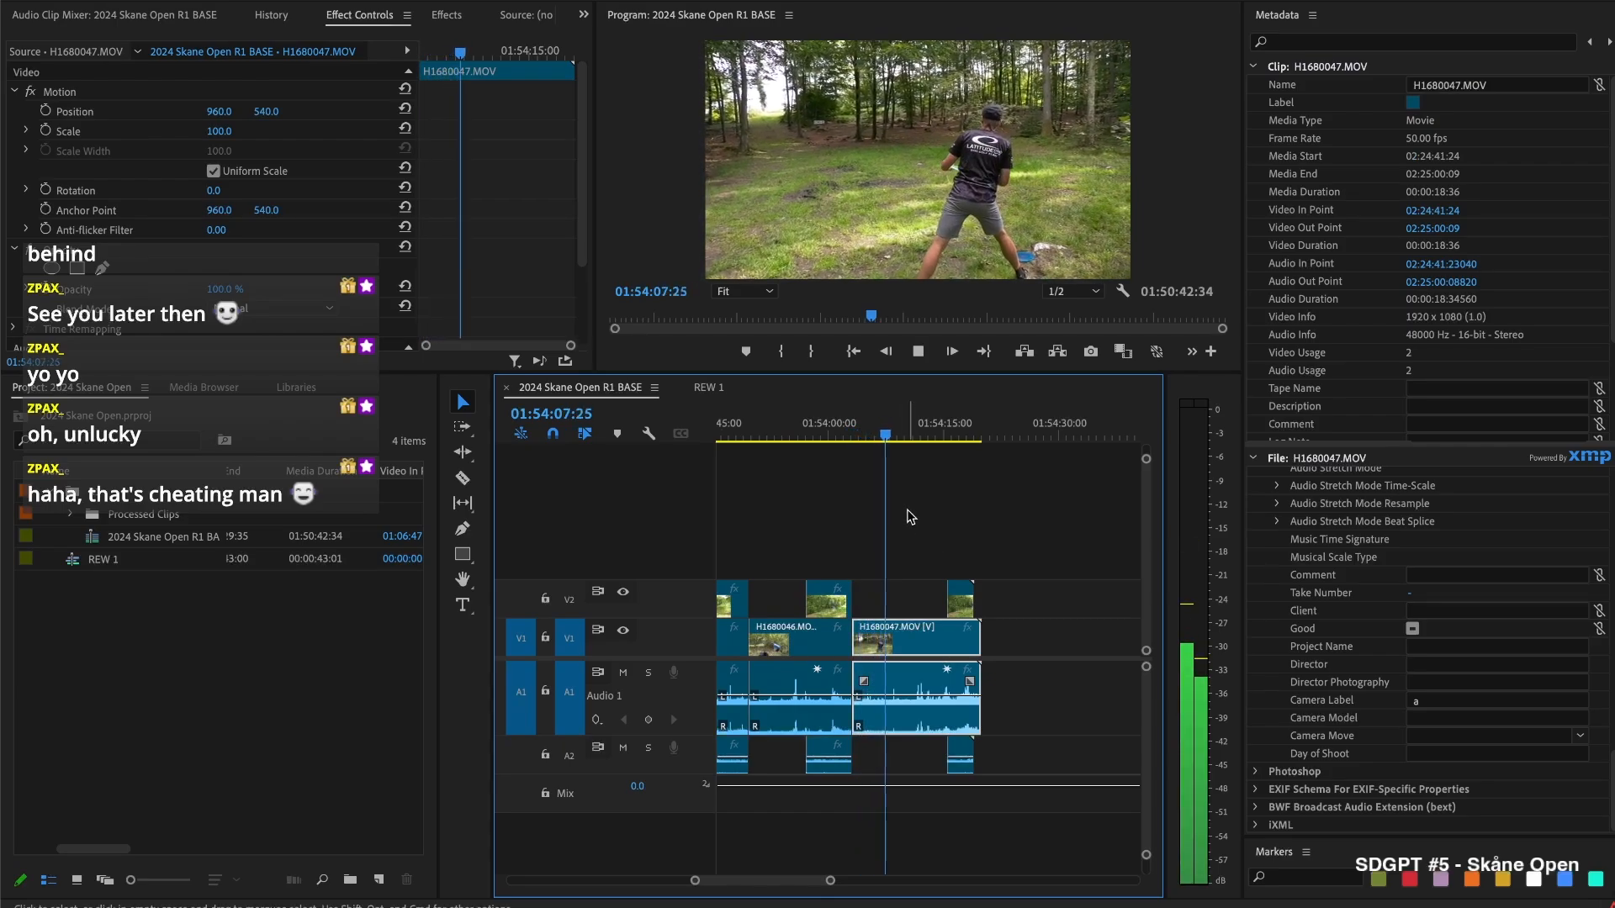
key(space)
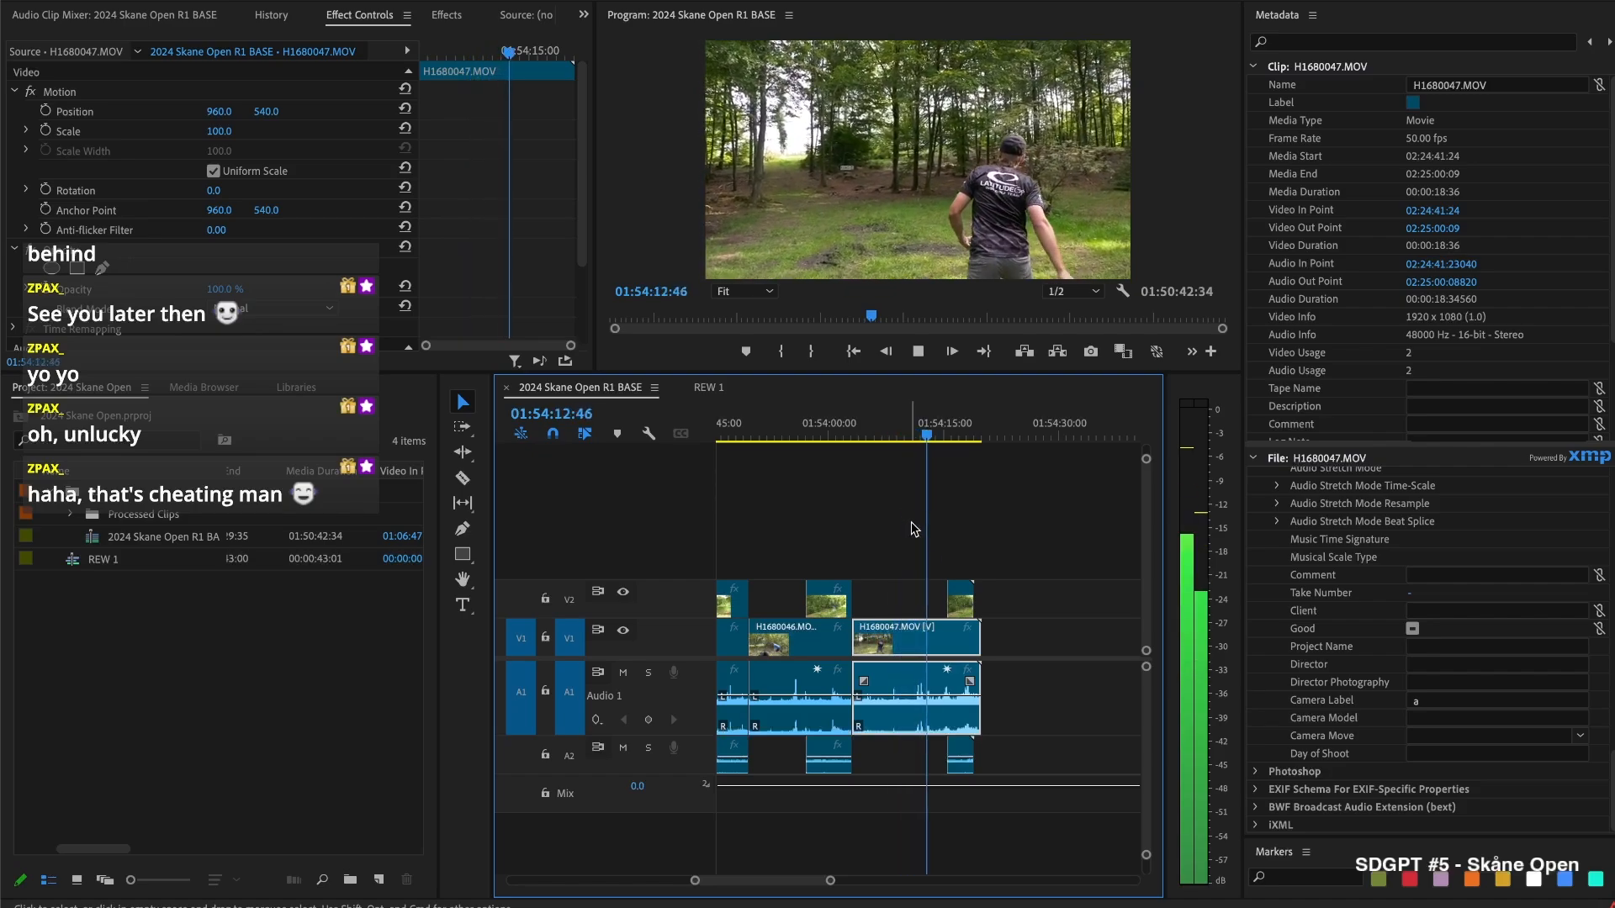
drag(939, 602, 927, 602)
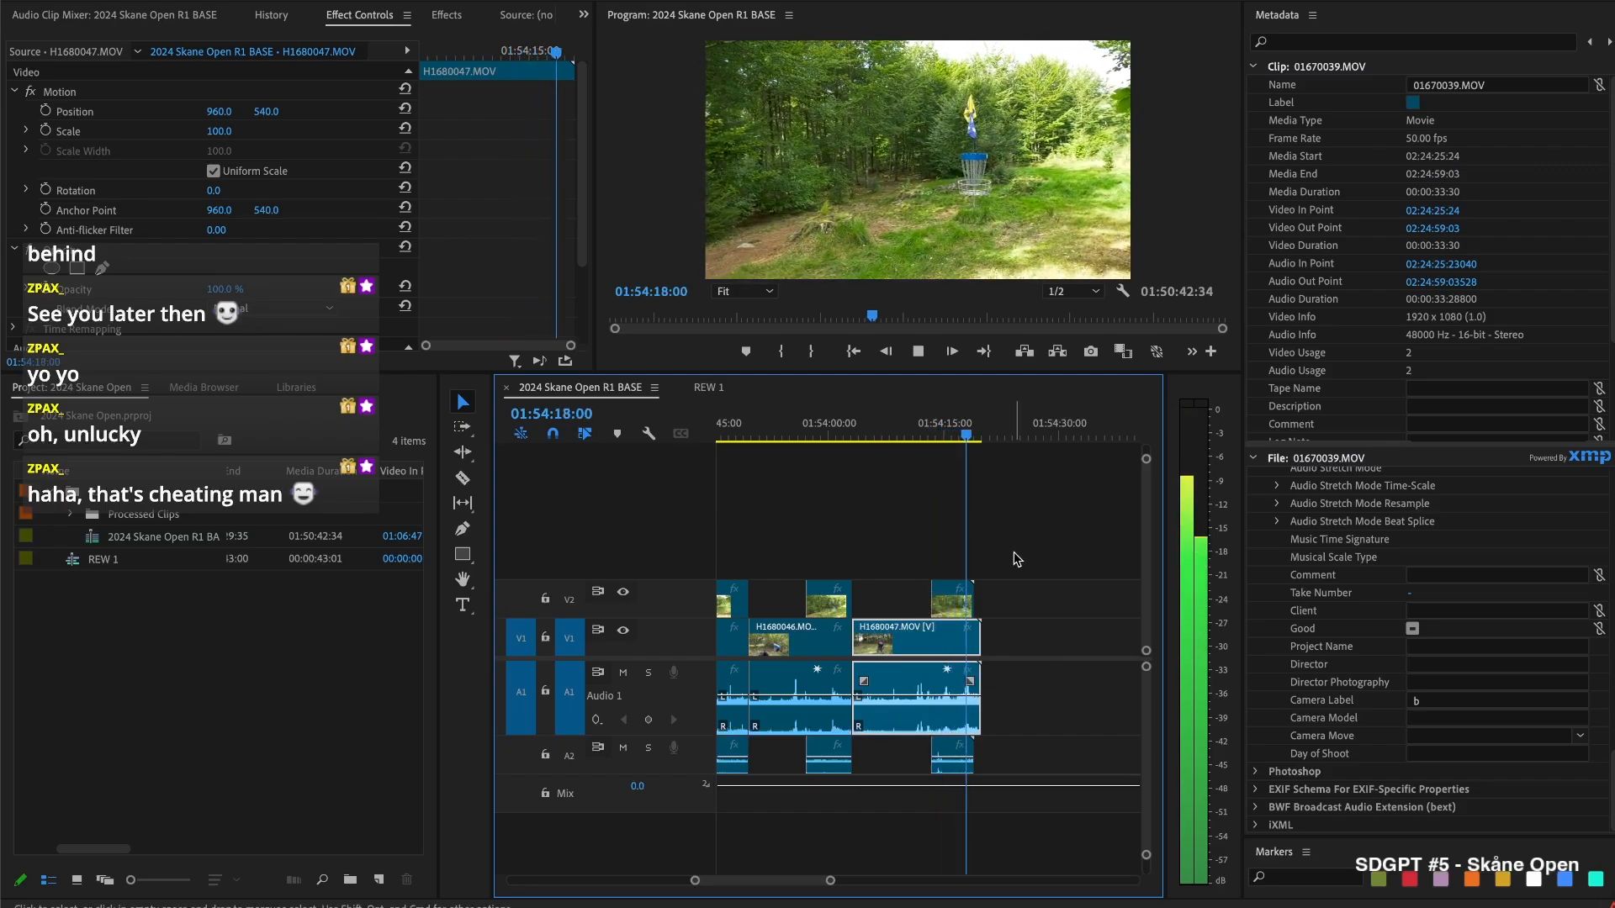
Cut all tracks at 01:54:18:19 and delete the remaining ends of H1680047 and 01670039
key(space)
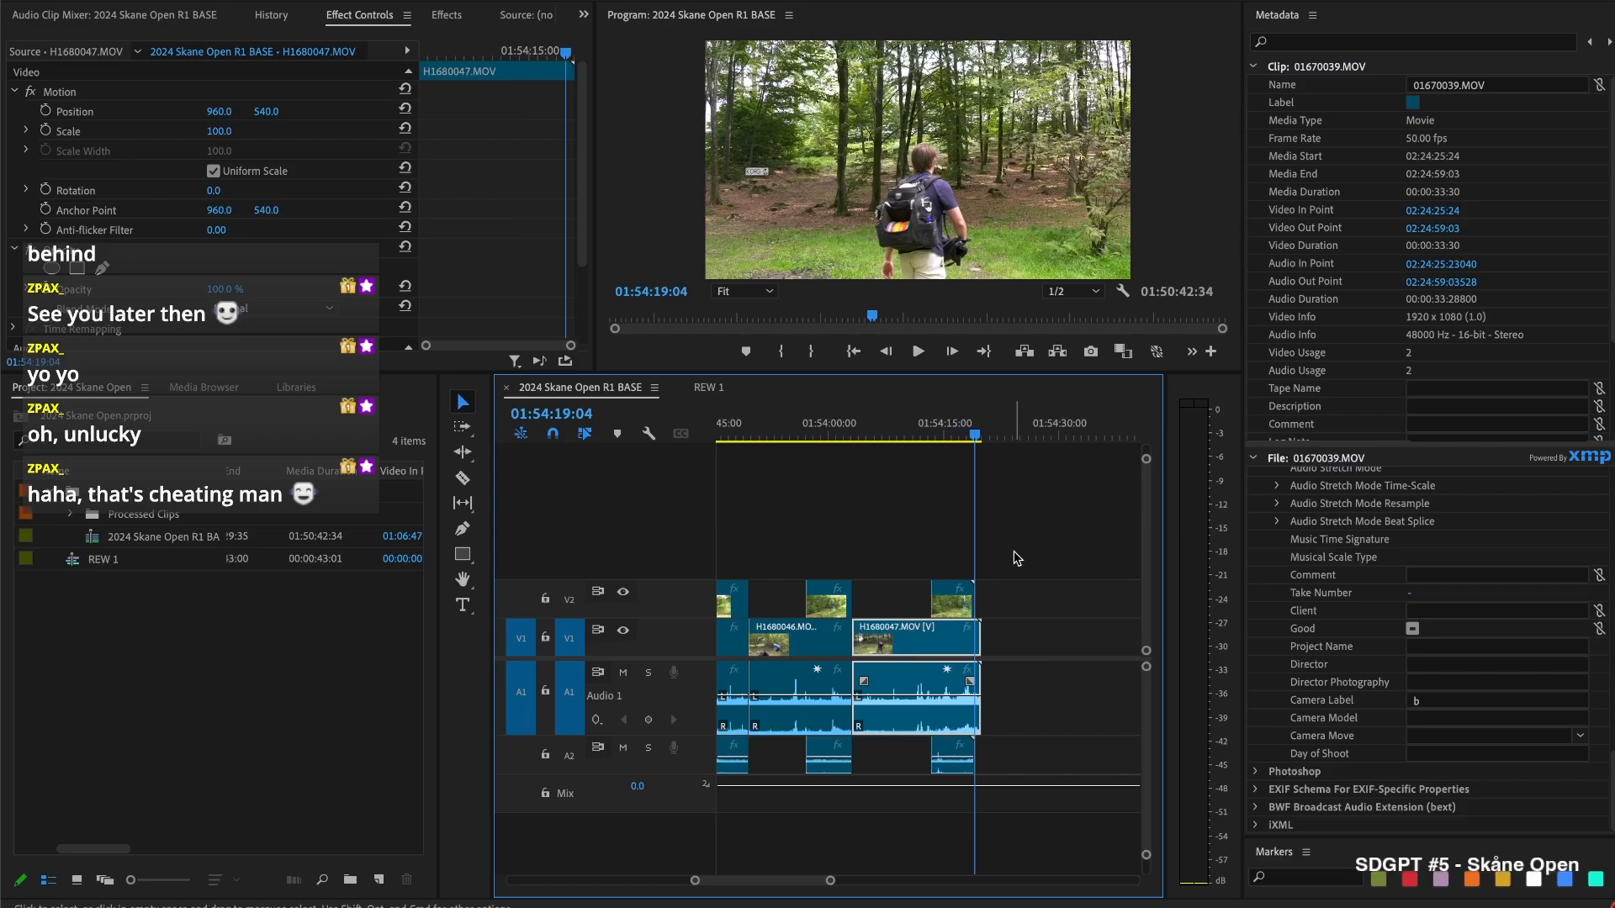
key(j)
key(k)
key(shift+super+k)
drag(1014, 573, 976, 660)
key(Delete)
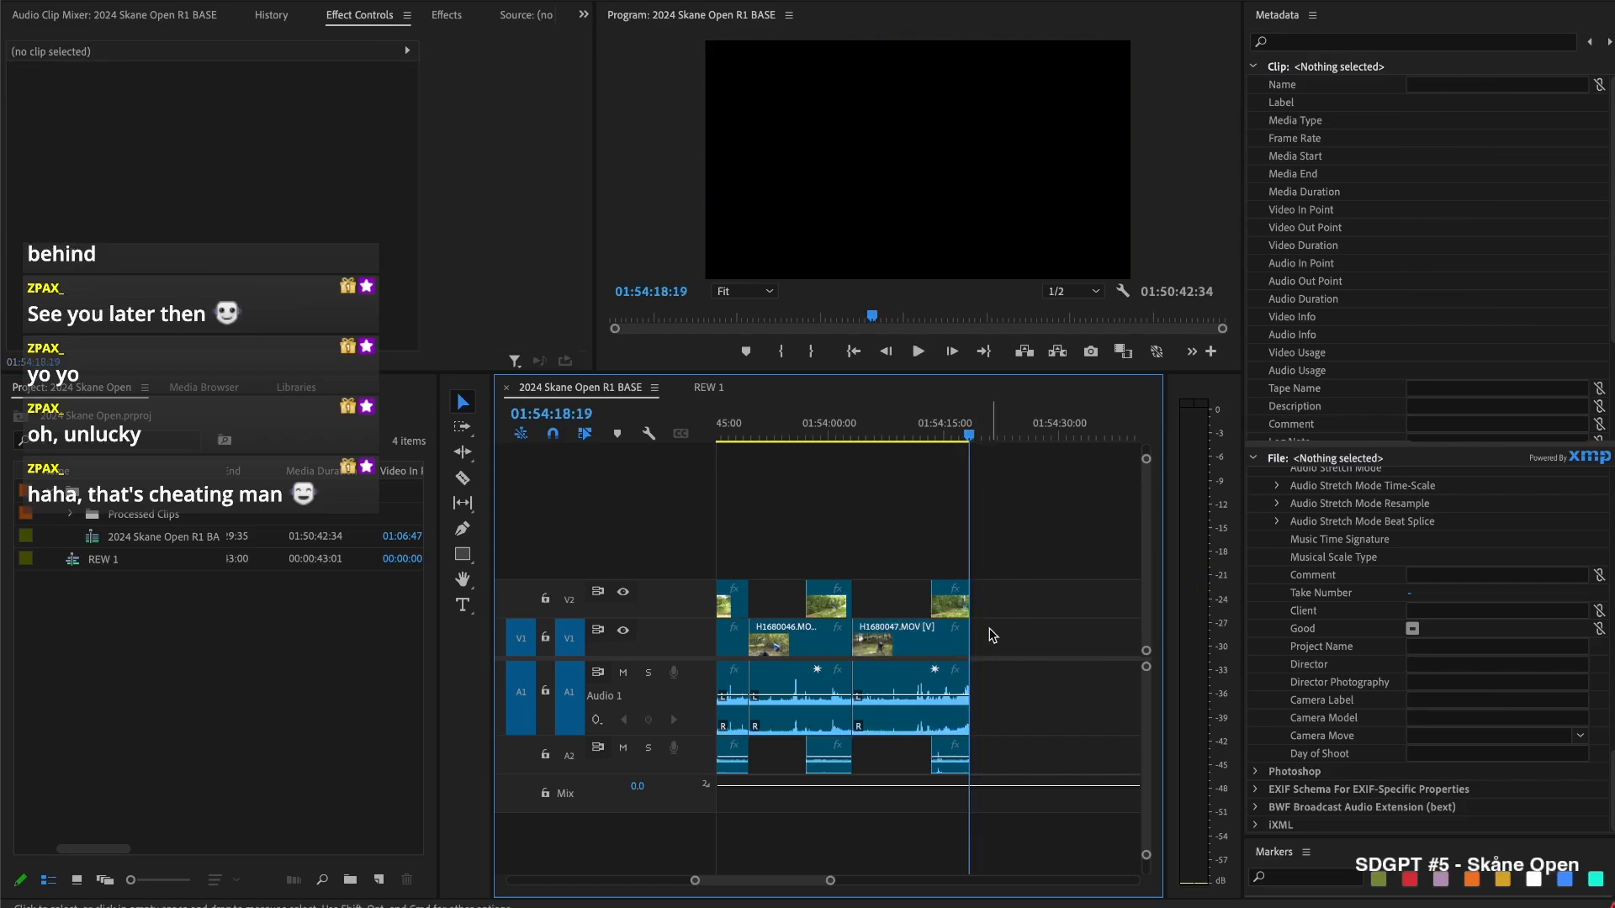
Trim the start of the basket-camera clip above H1680048 to a short piece near the end of H1680048
scroll(1034, 623, right, 3)
scroll(1076, 602, right, 6)
drag(1078, 595, 810, 604)
scroll(774, 605, left, 1)
scroll(810, 604, left, 5)
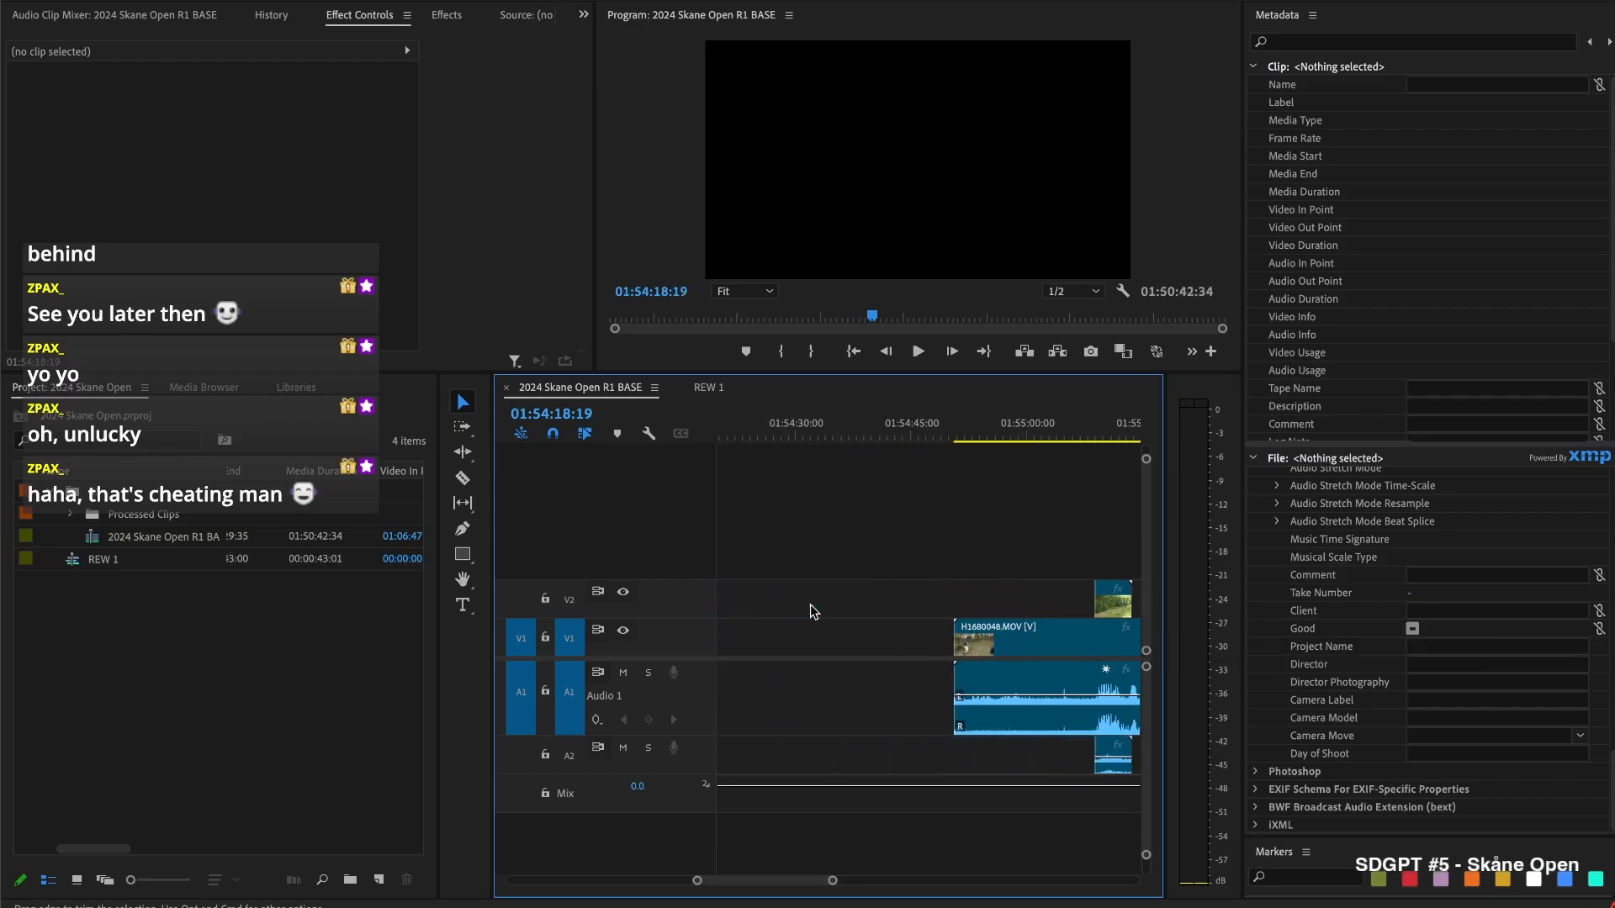
Cut H1680048 at 01:54:54:23, delete the piece before the cut and close the gap up to H1680047
scroll(920, 527, right, 2)
click(900, 433)
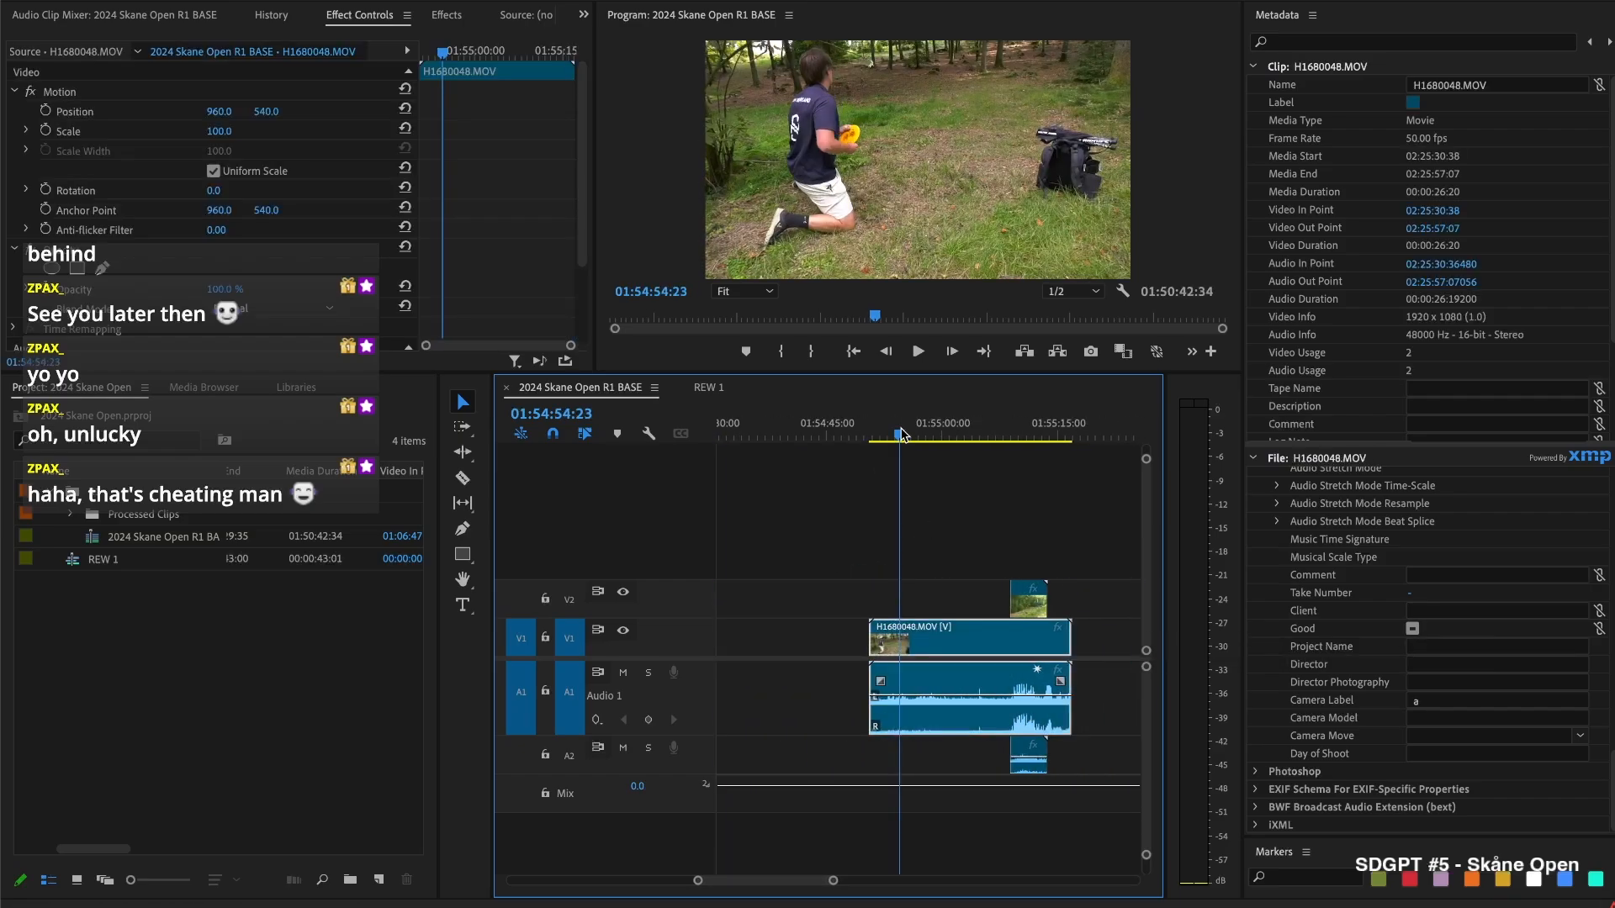
key(super+k)
key(Delete)
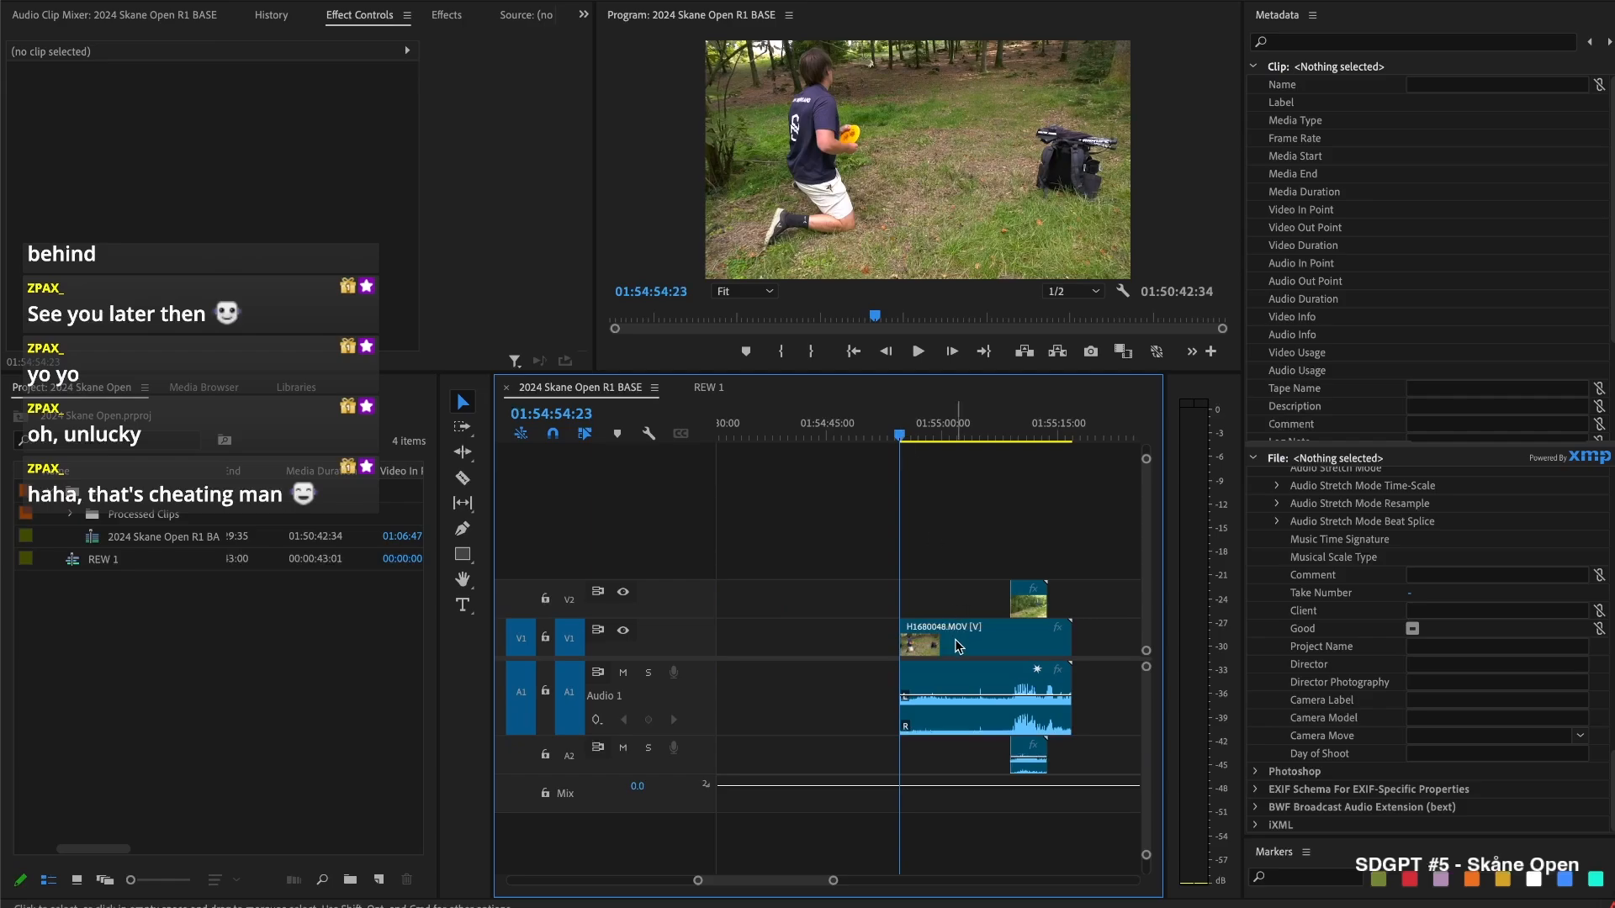
key(Up)
click(1015, 649)
key(Delete)
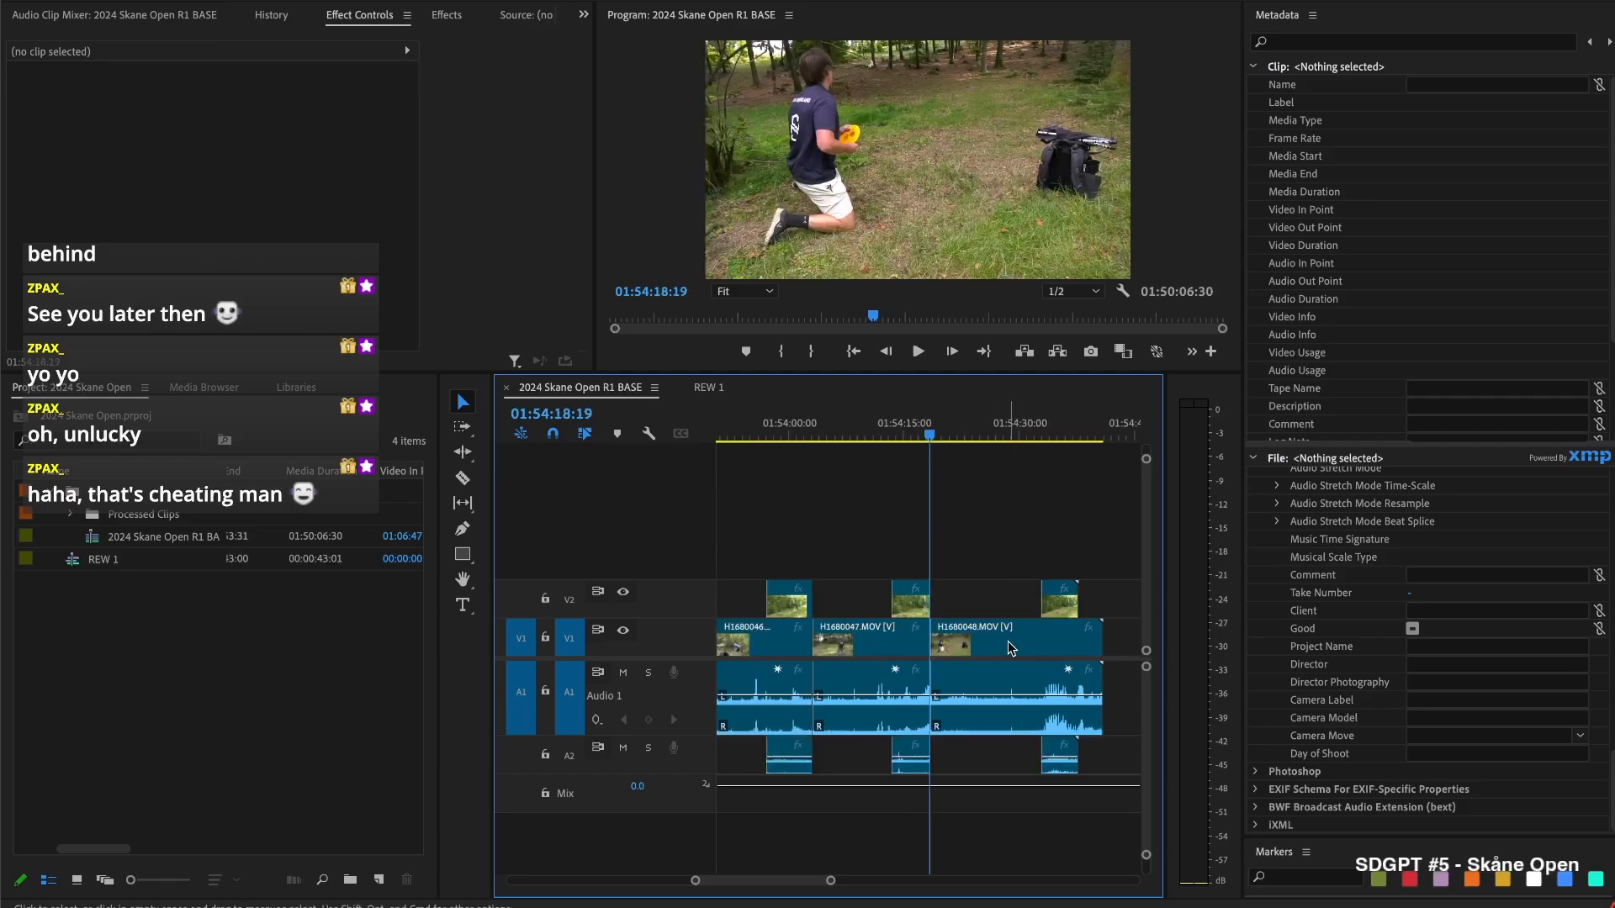
Cut H1680048.MOV at 01:54:20:37 and delete the part before the cut
key(space)
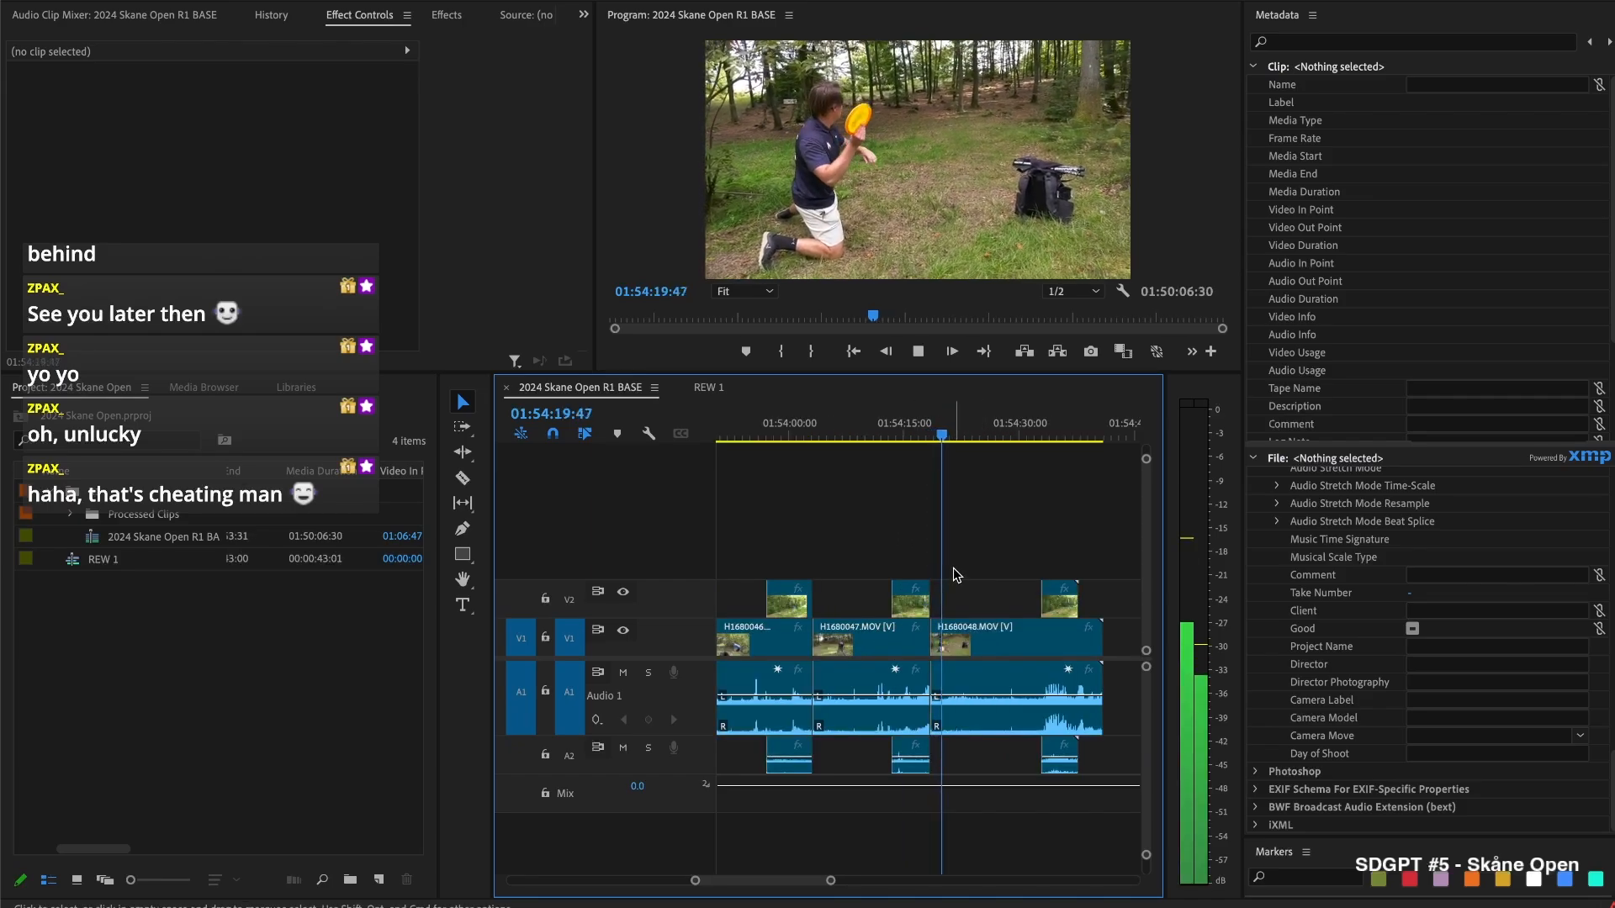
key(space)
key(super+k)
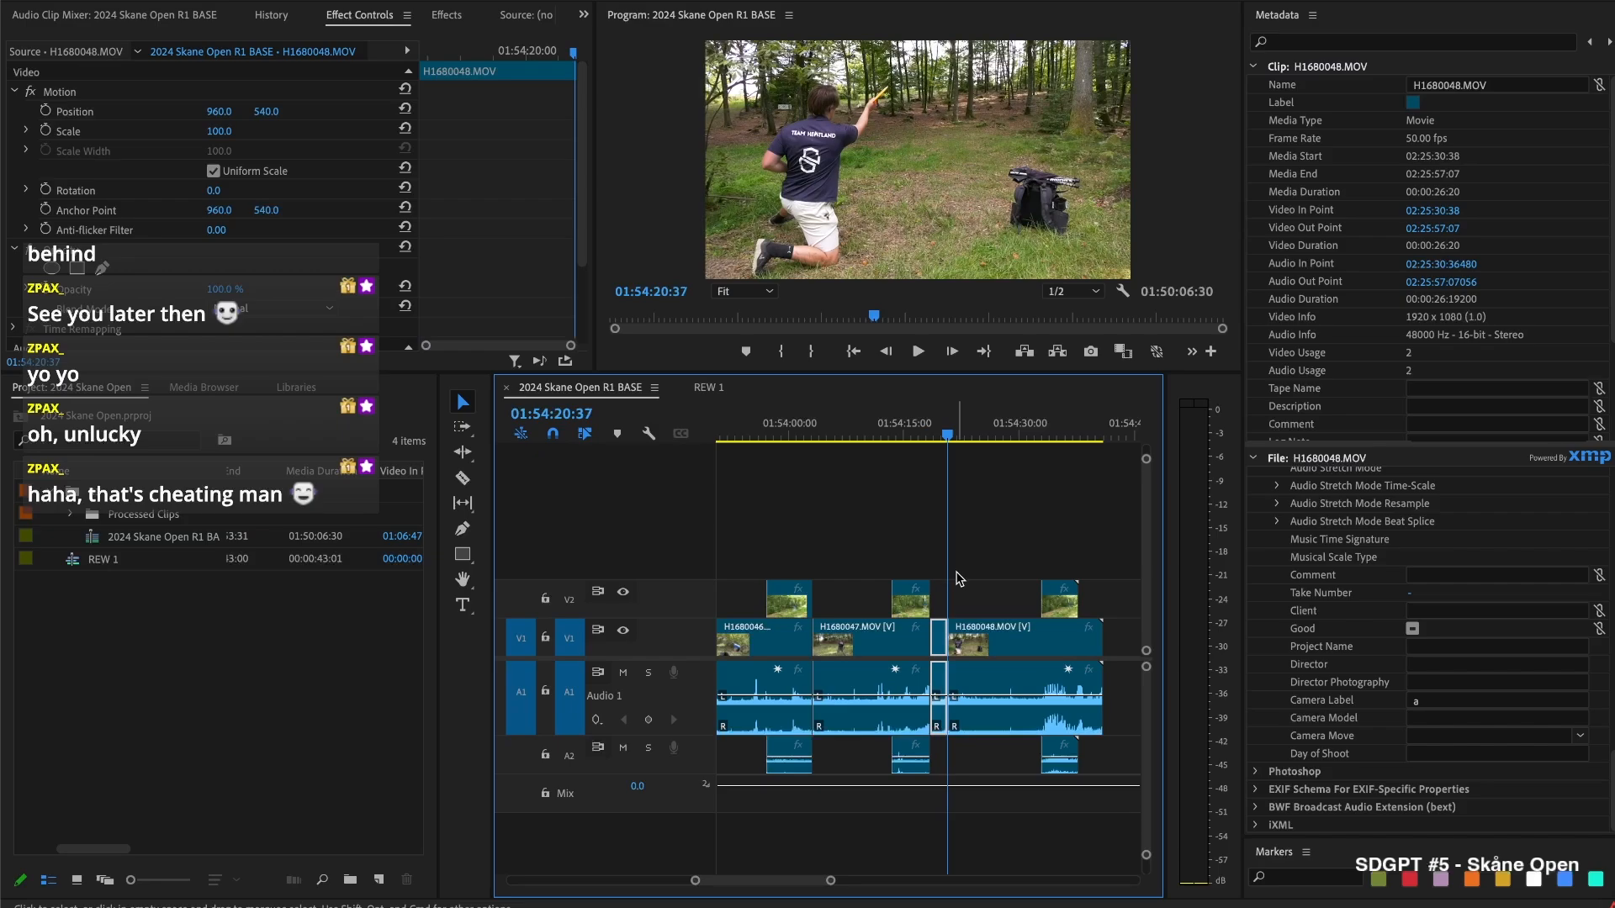
key(Delete)
Extend the start of 01670040.MOV on V2 back to 01:54:31:11
key(space)
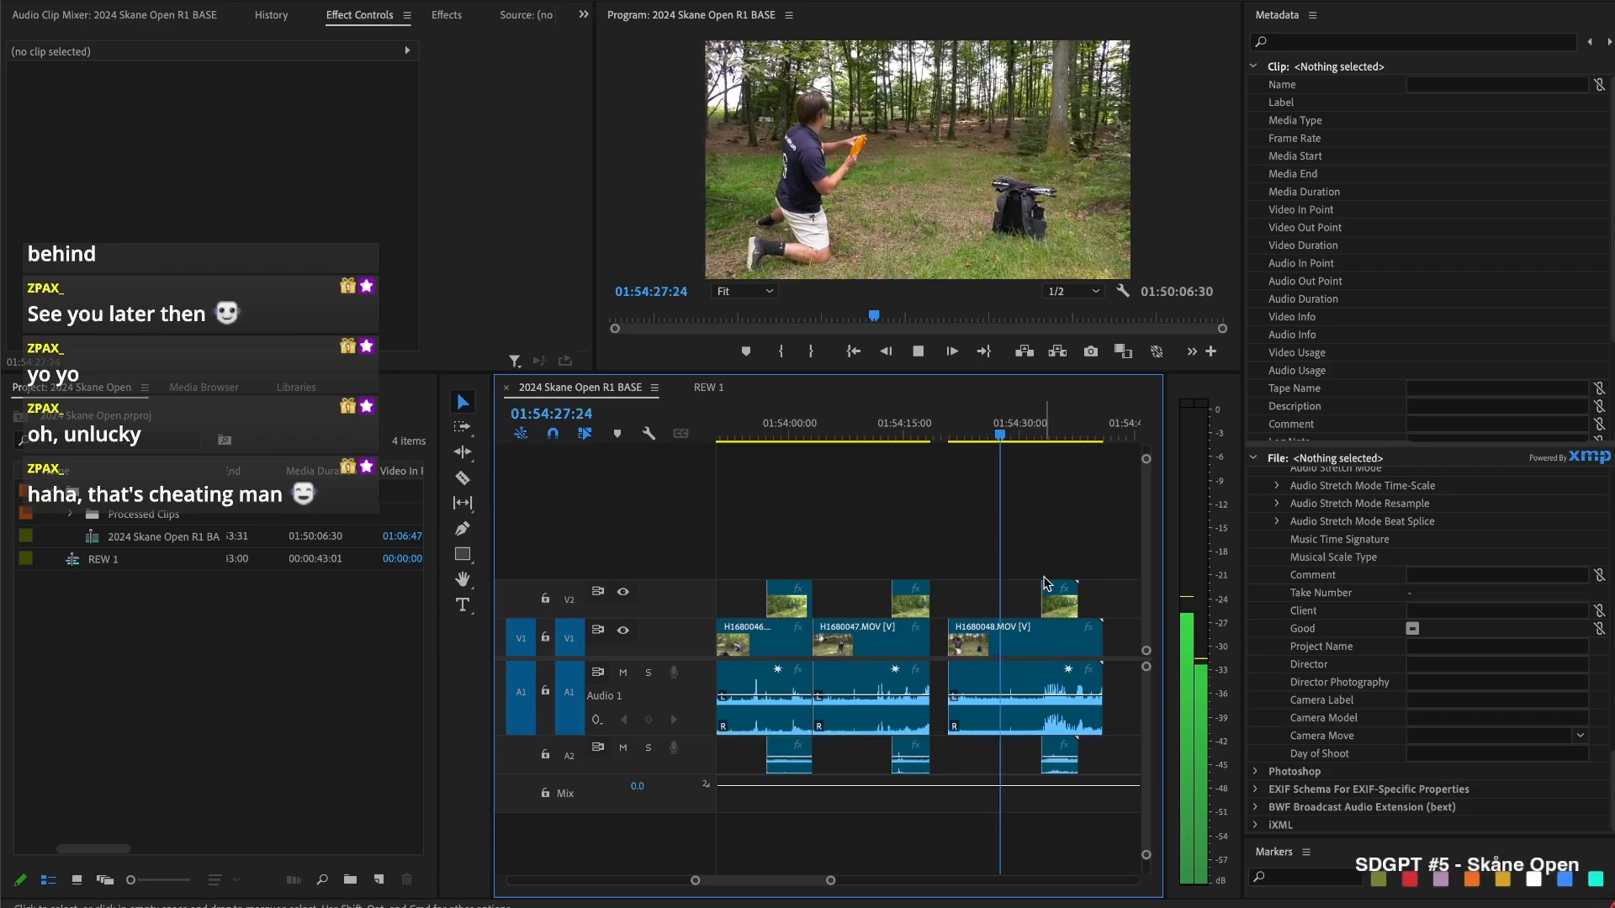
key(space)
key(d)
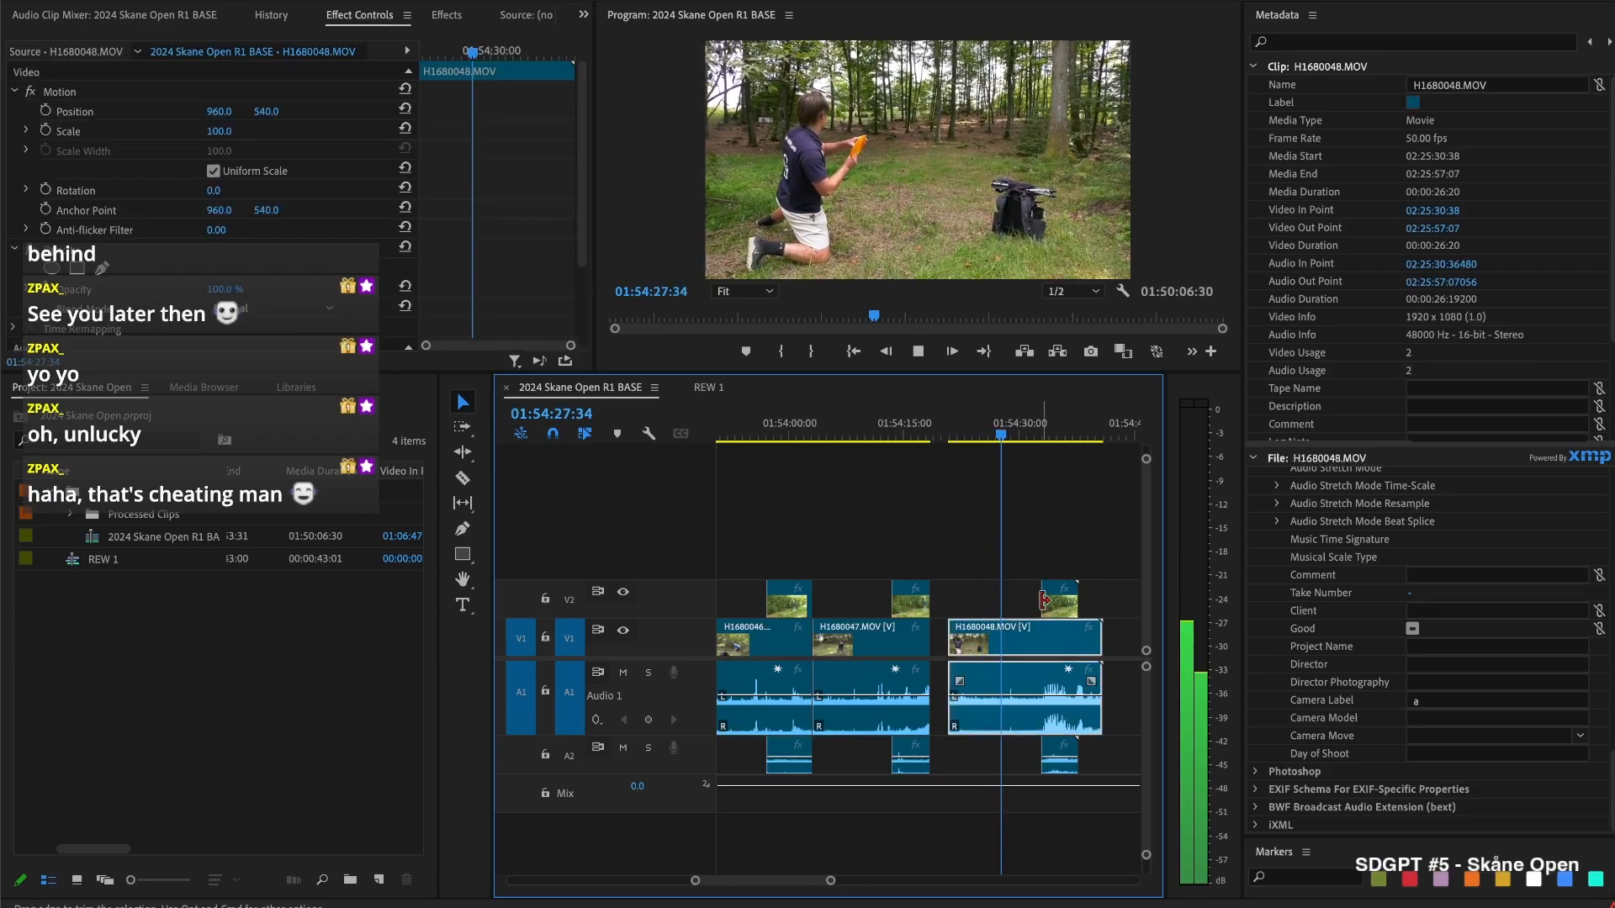
key(space)
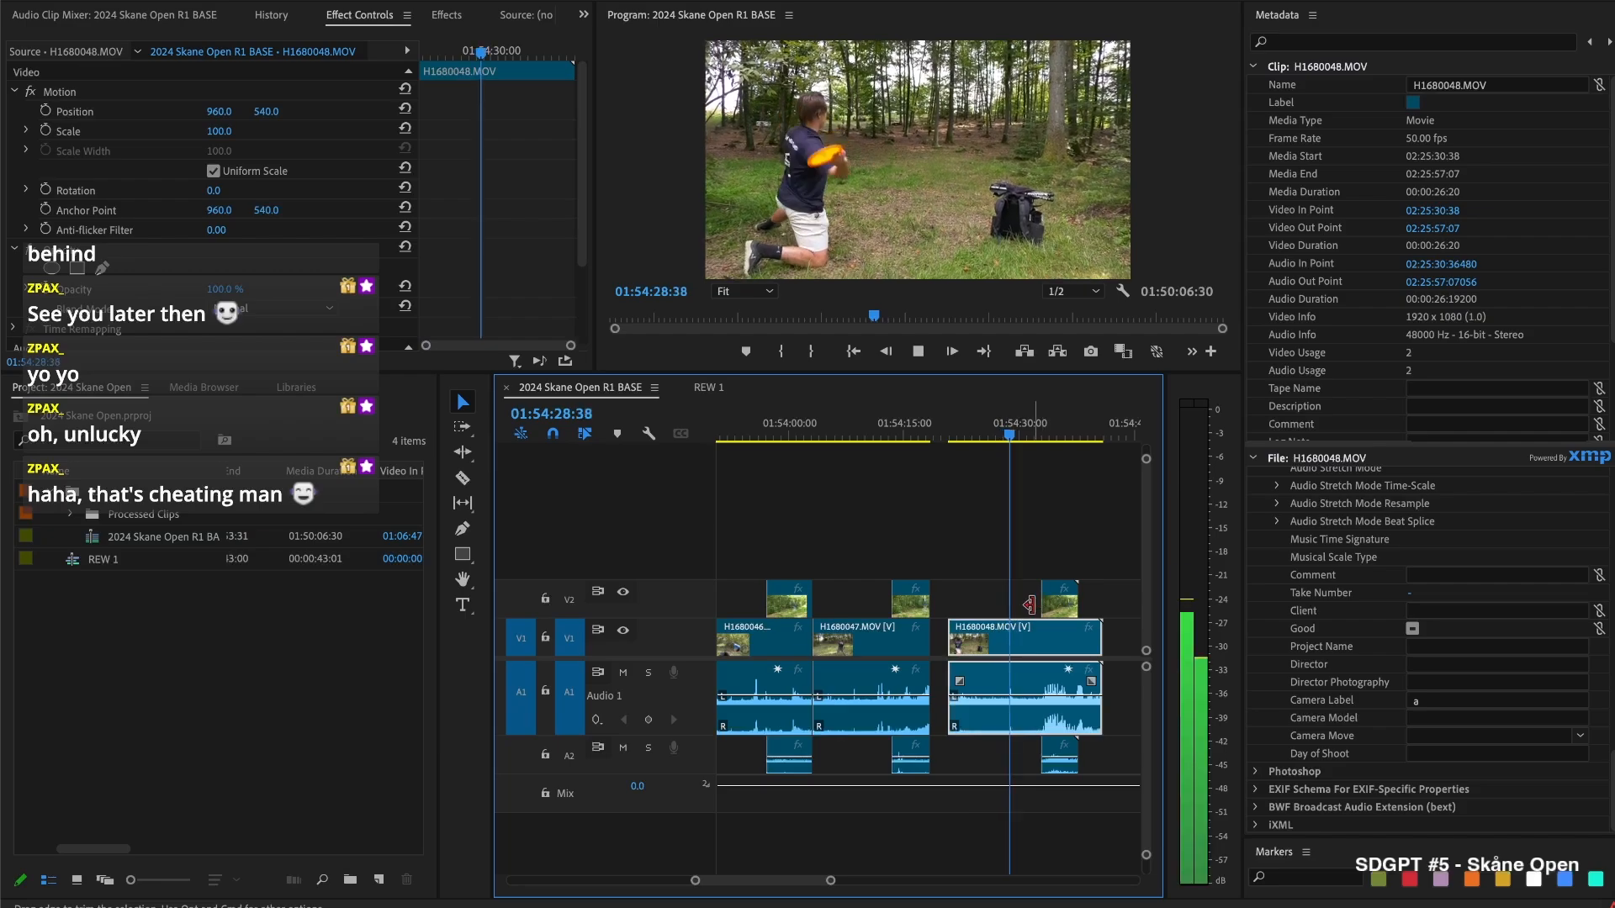
drag(1050, 599, 1022, 603)
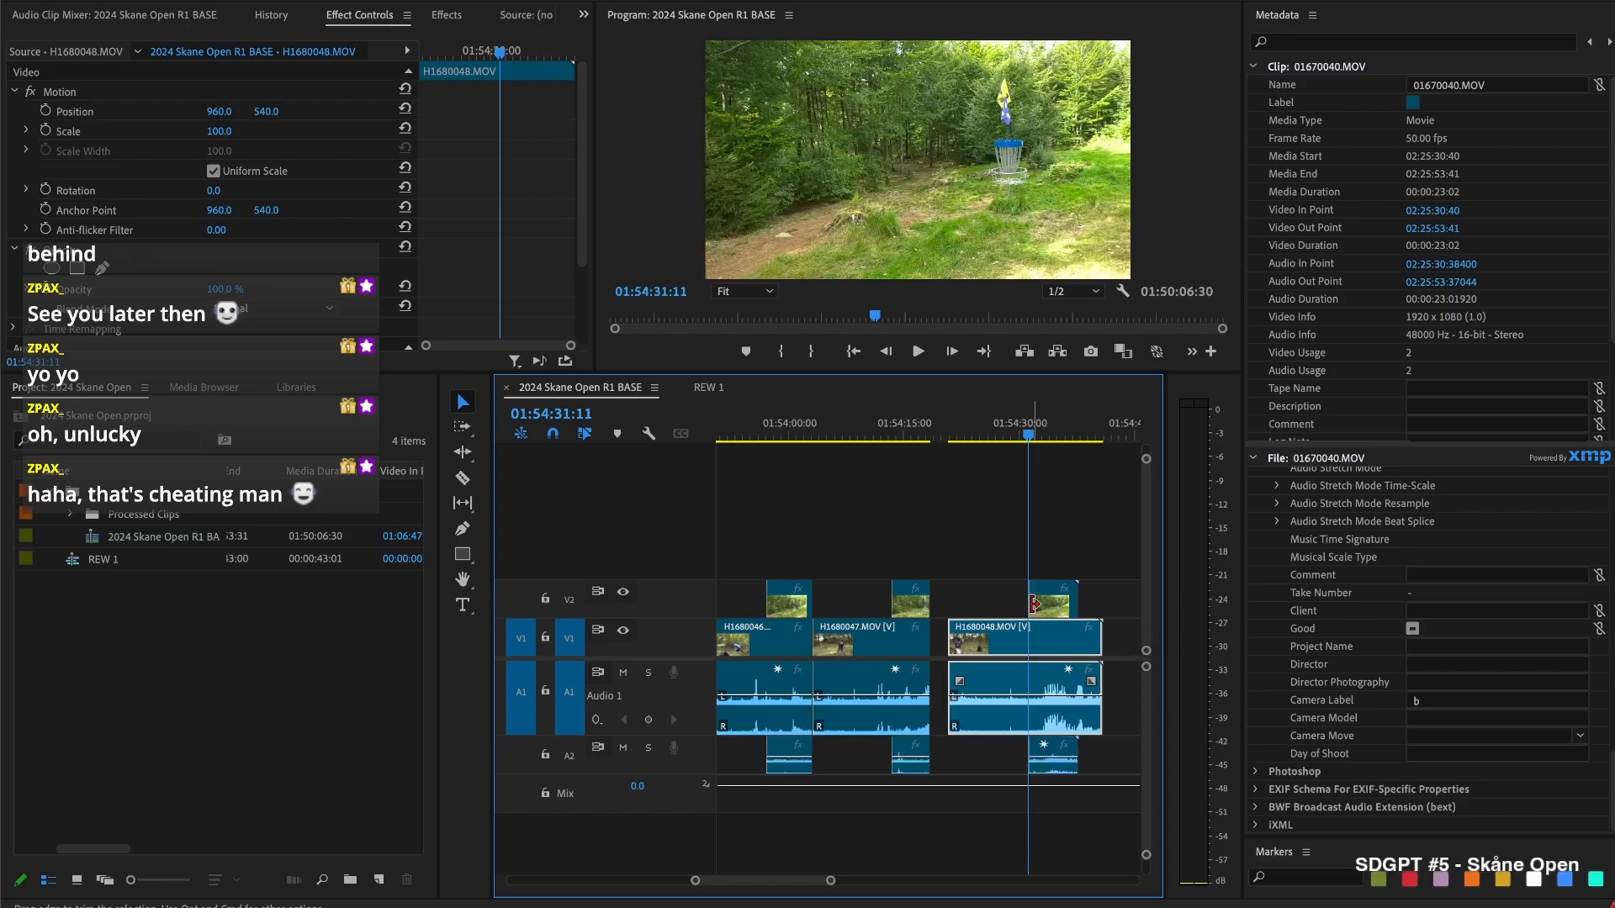
Trim the ends of H1680048.MOV and 01670040.MOV to 01:54:36:43 and close the gap before H1680048.MOV
key(space)
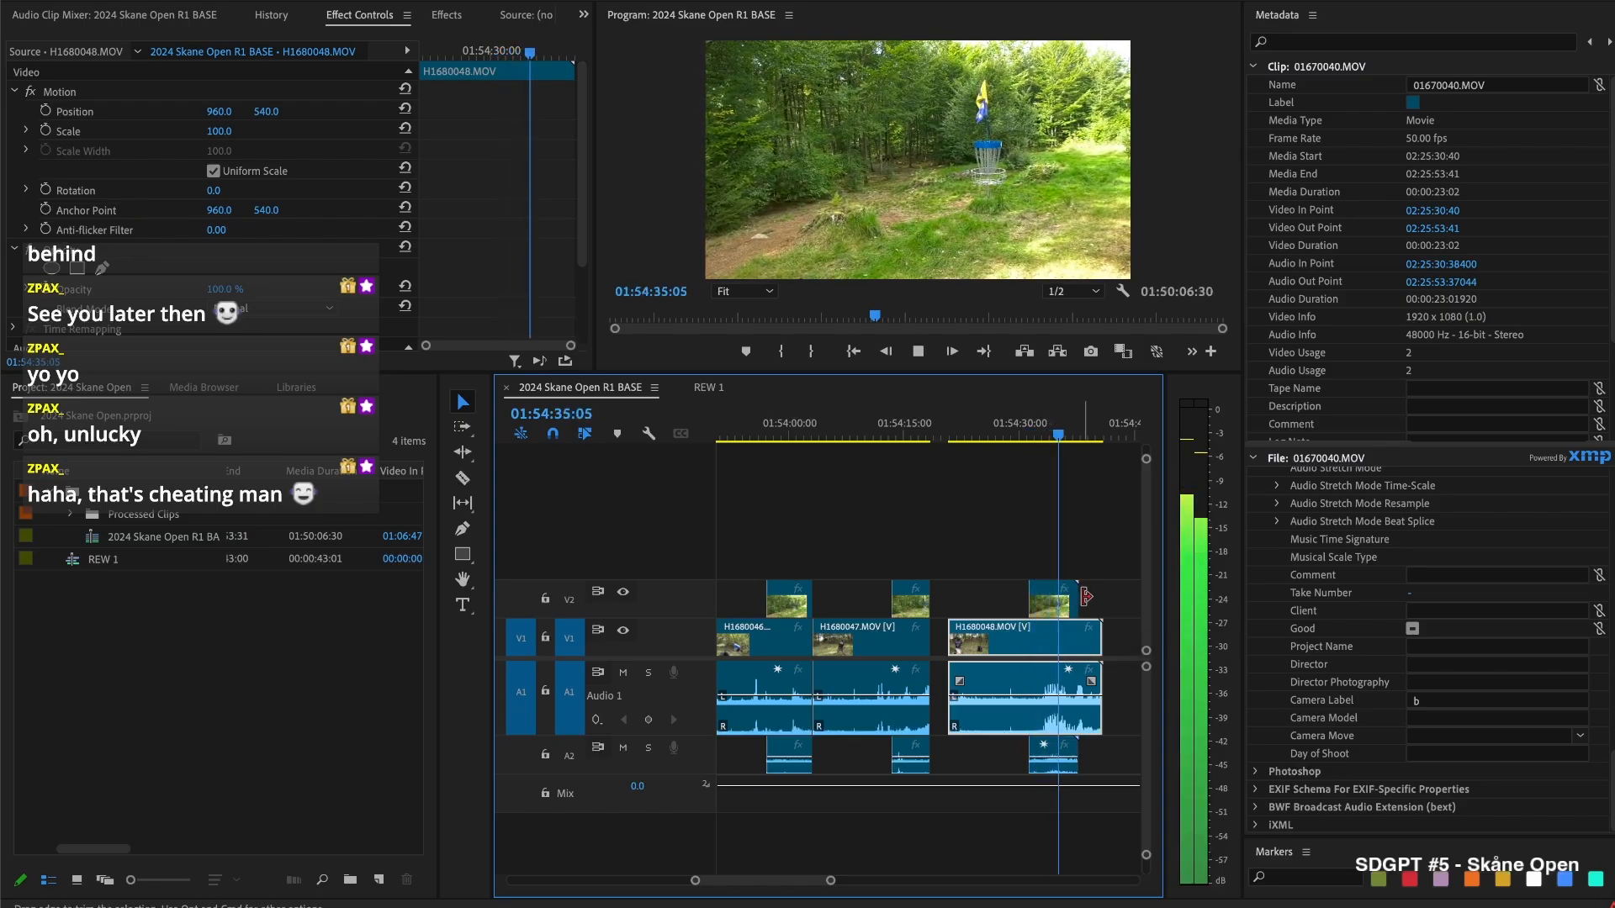
key(space)
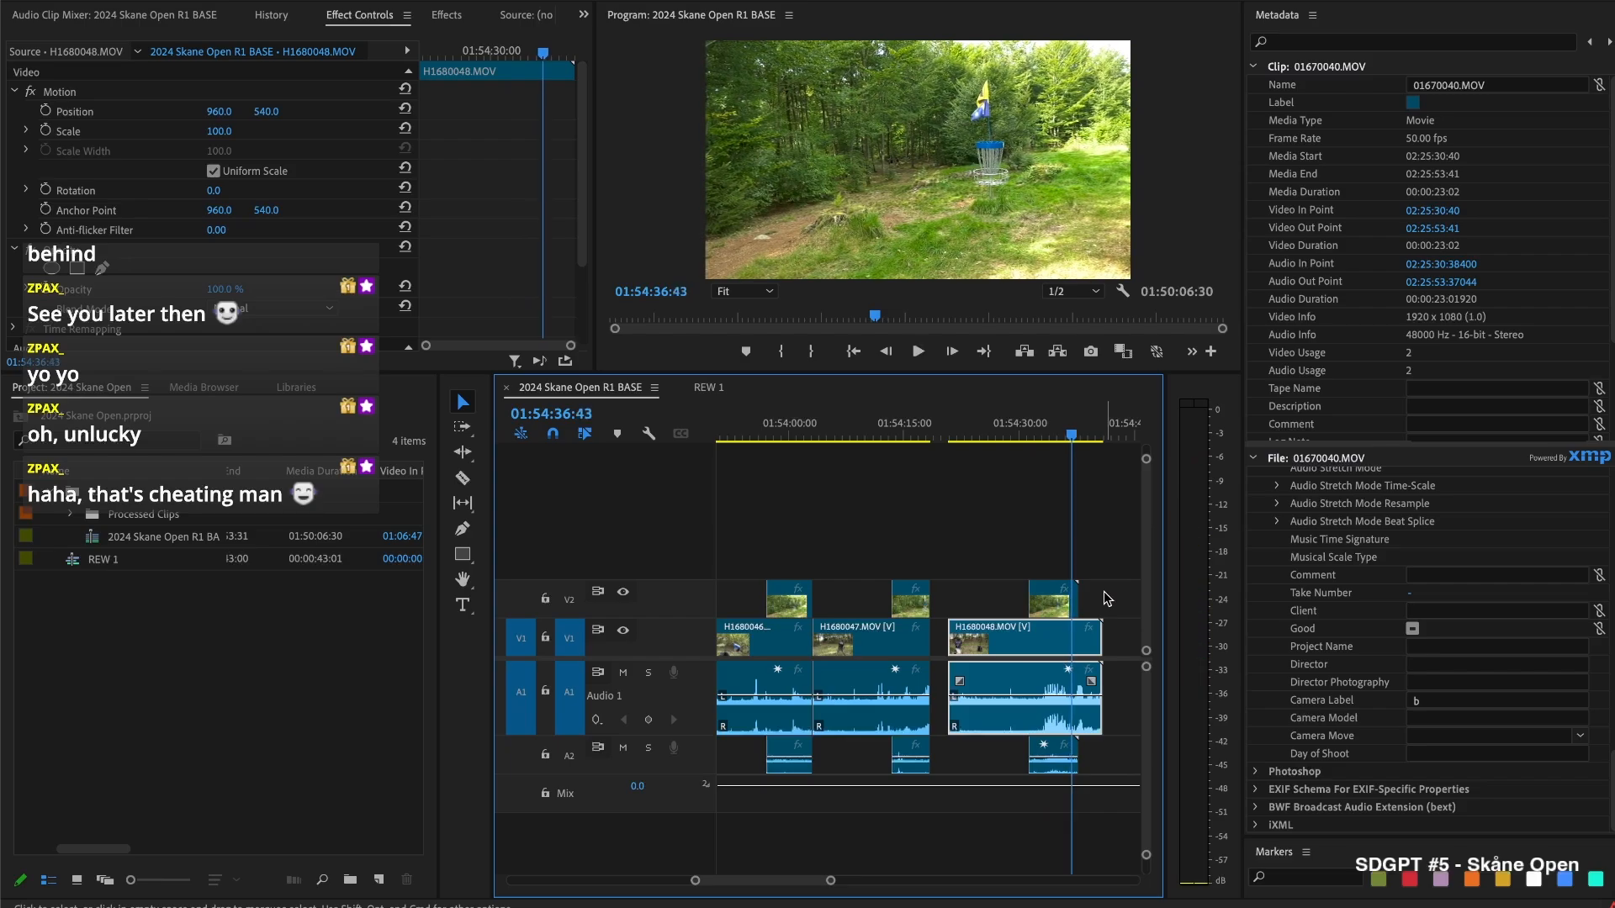
drag(1100, 636, 1075, 657)
click(1102, 580)
key(Delete)
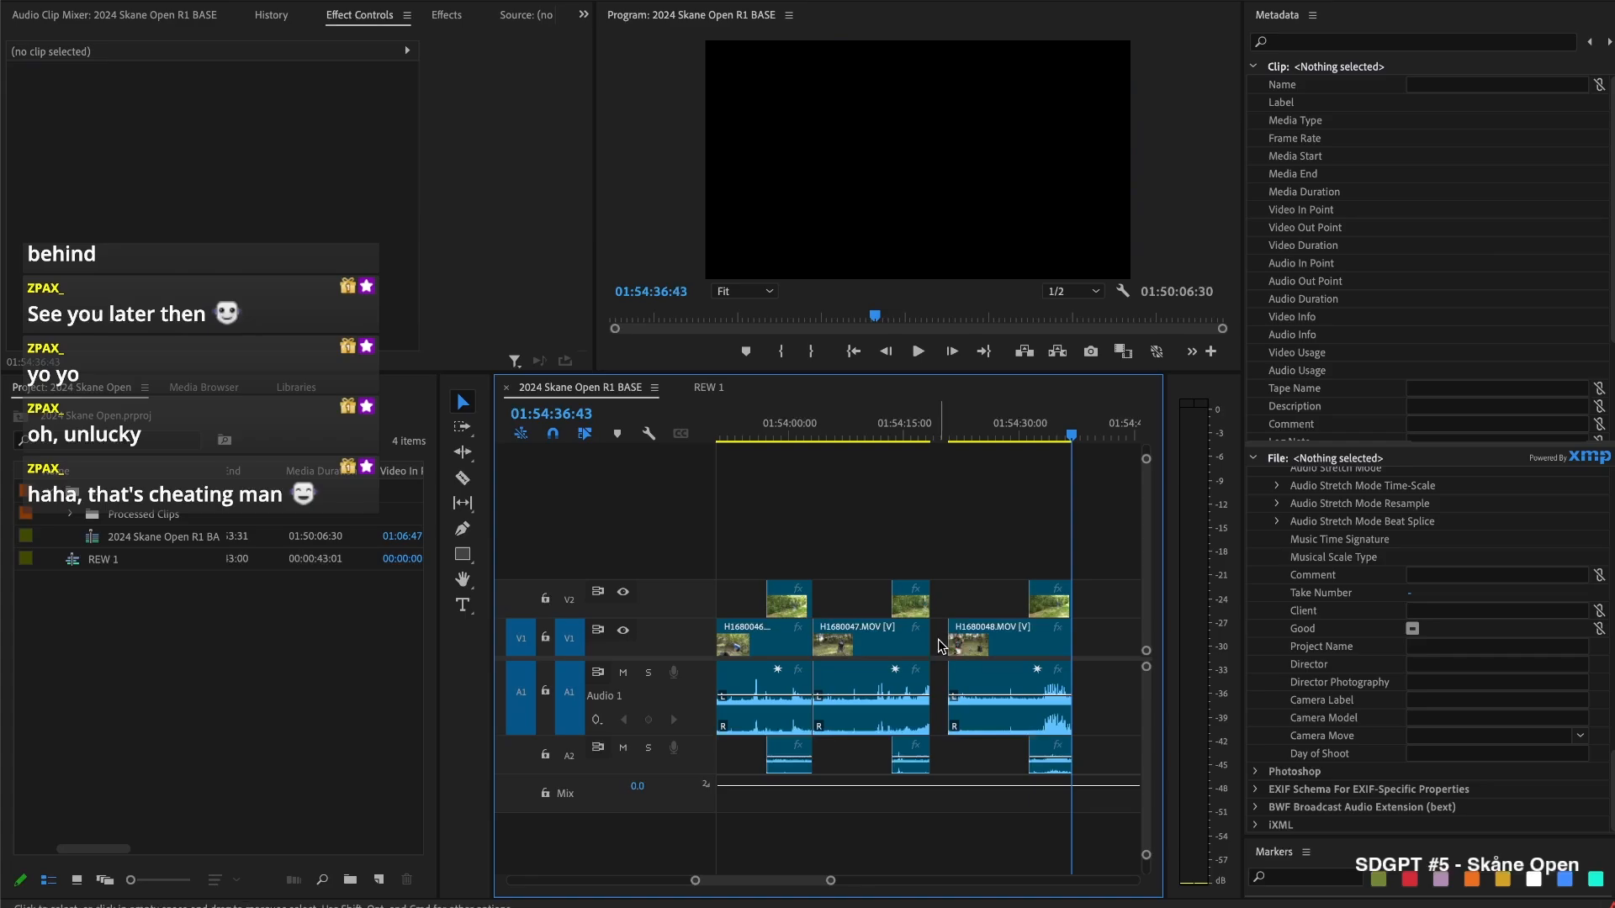
click(938, 639)
key(Delete)
Shorten the start of 01670041.MOV on V2 and close the gap before H1680049.MOV
scroll(943, 639, right, 3)
click(951, 601)
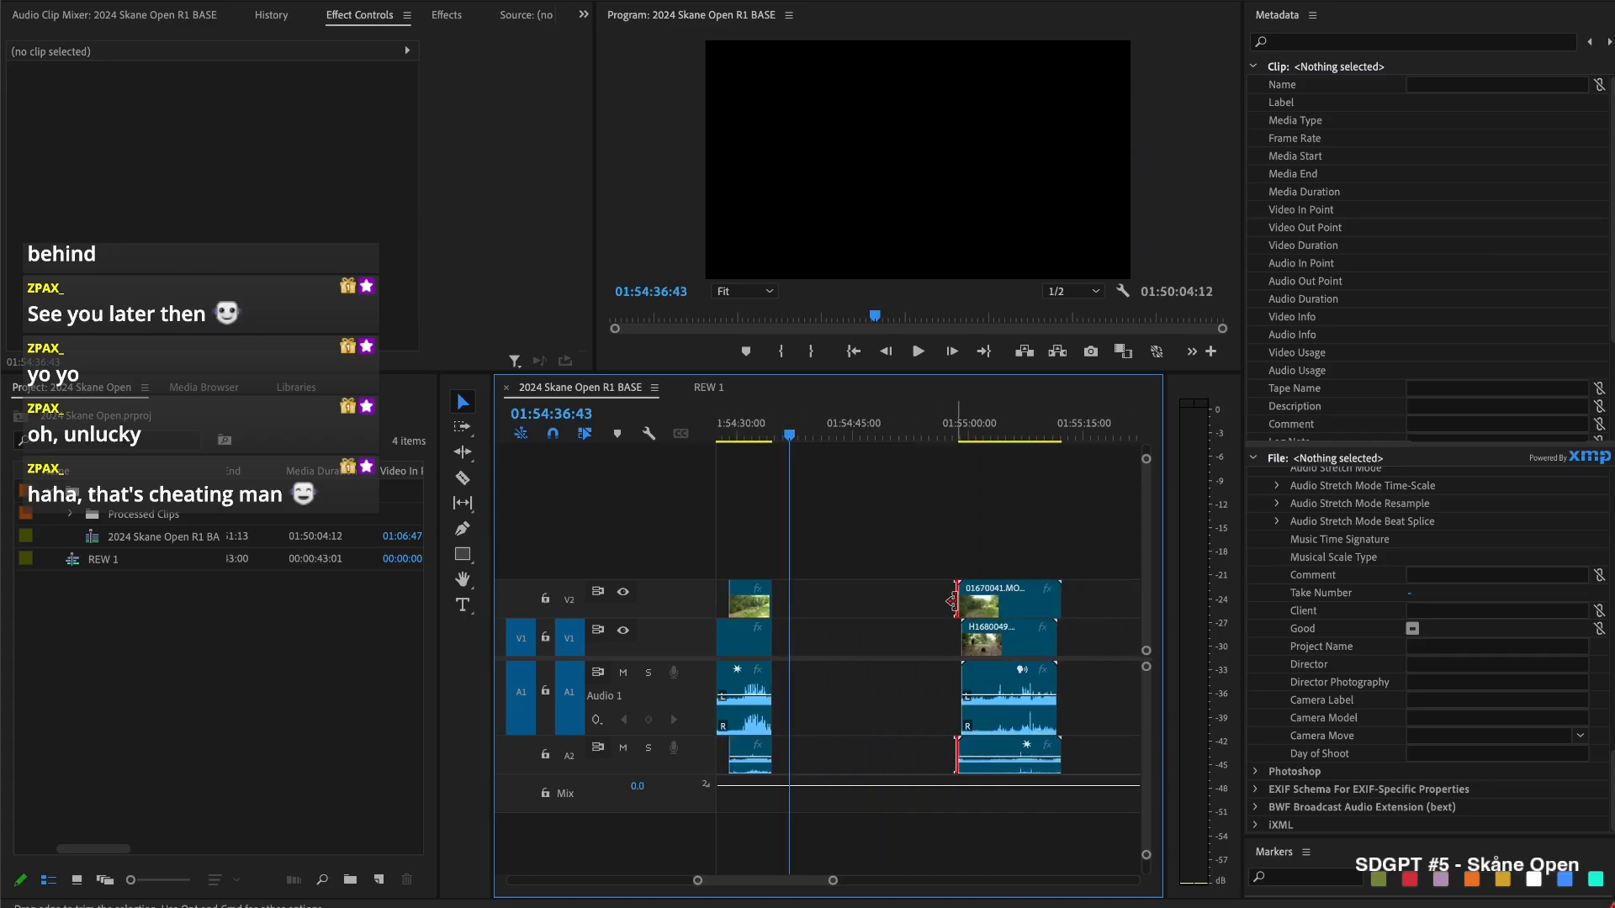
drag(949, 600, 1024, 600)
click(847, 653)
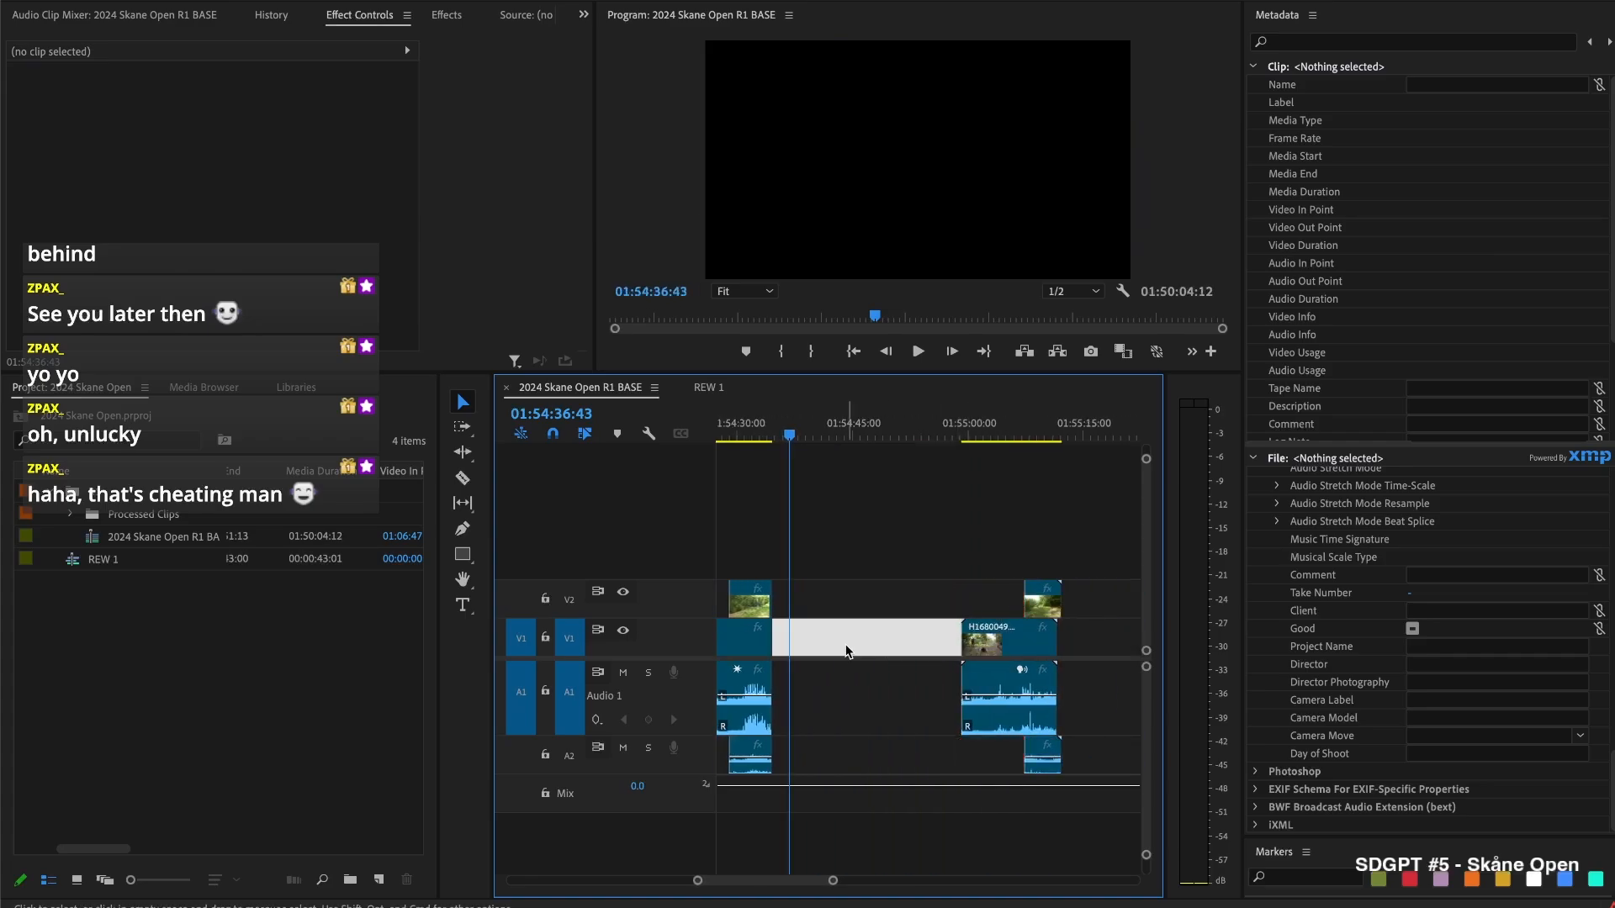
key(Delete)
Cut H1680049.MOV at 01:54:37:37, deleting the part before the cut and closing the gap
key(Up)
key(space)
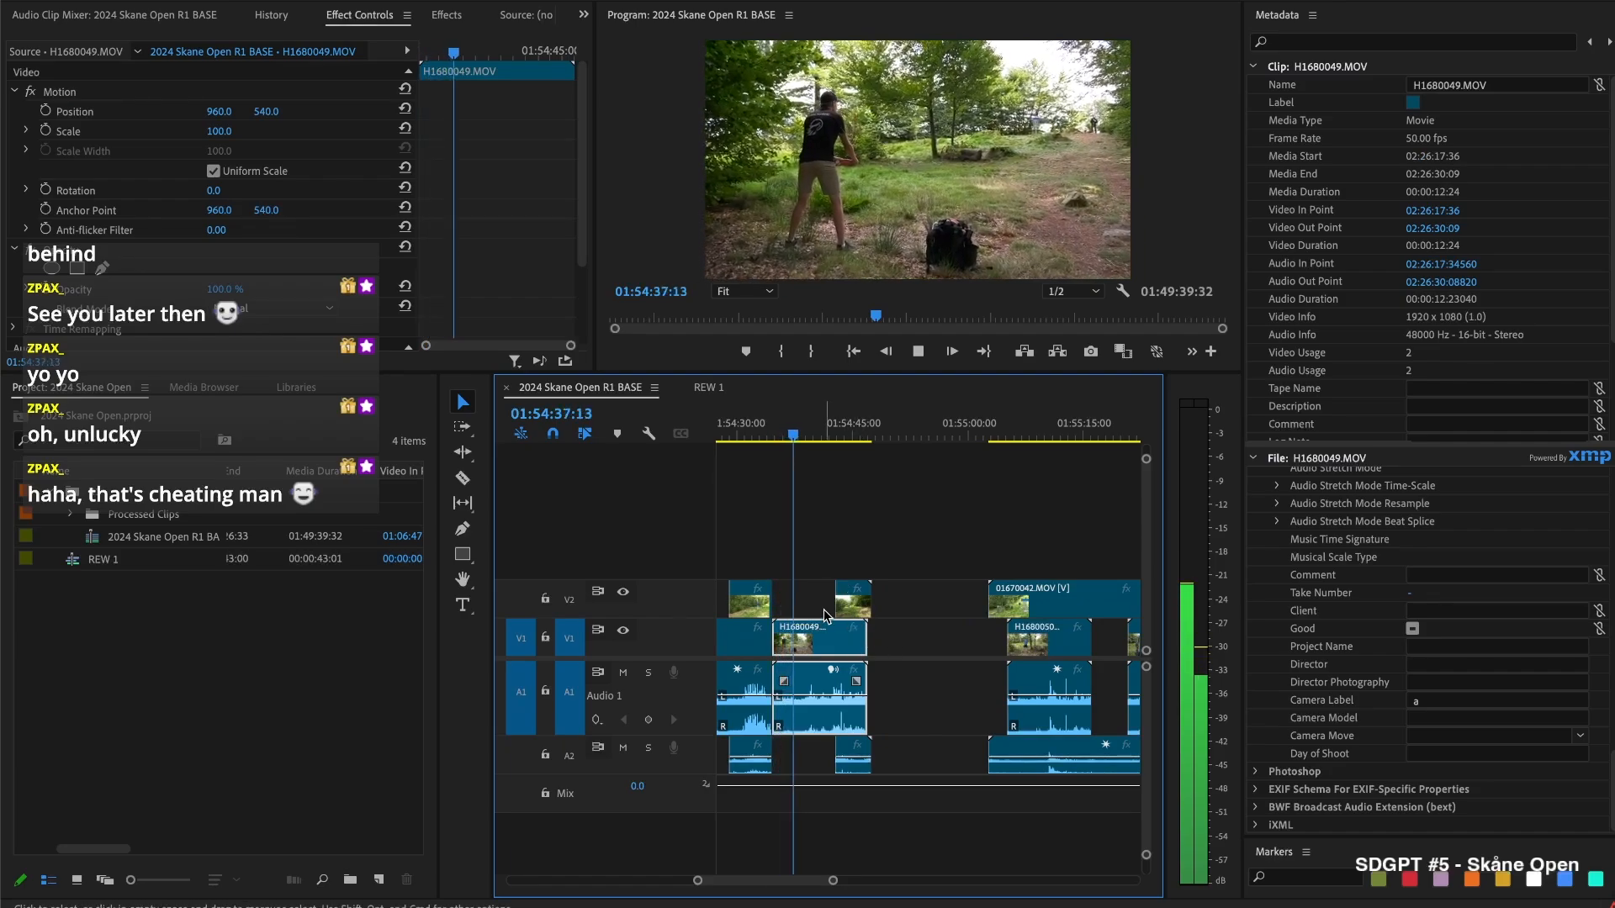
key(space)
key(super+k)
key(Delete)
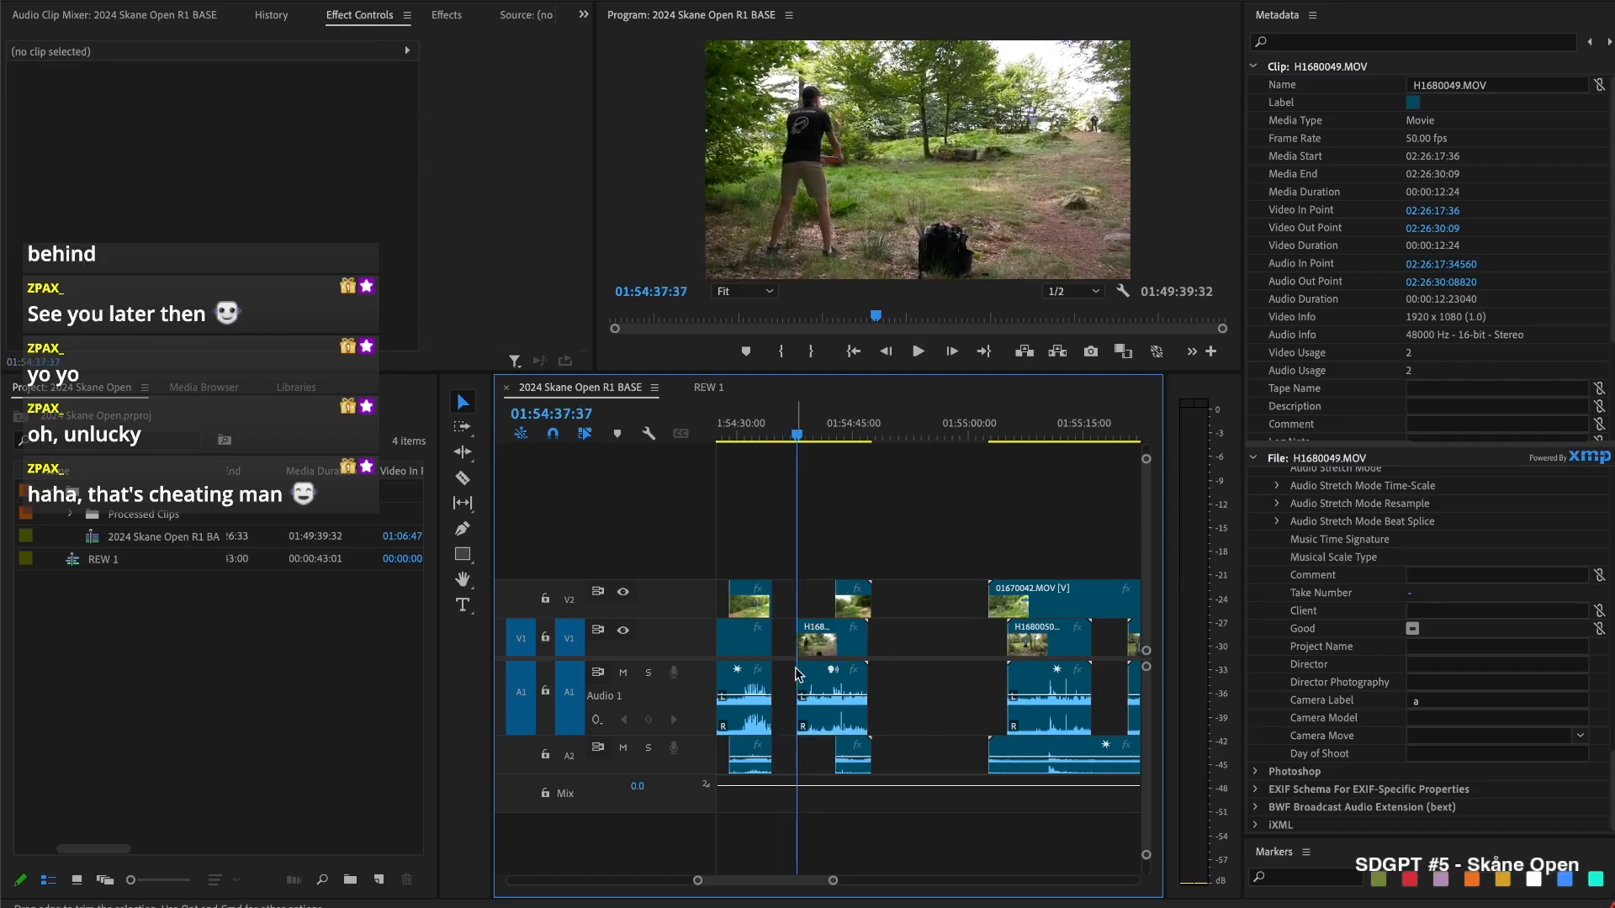
key(Delete)
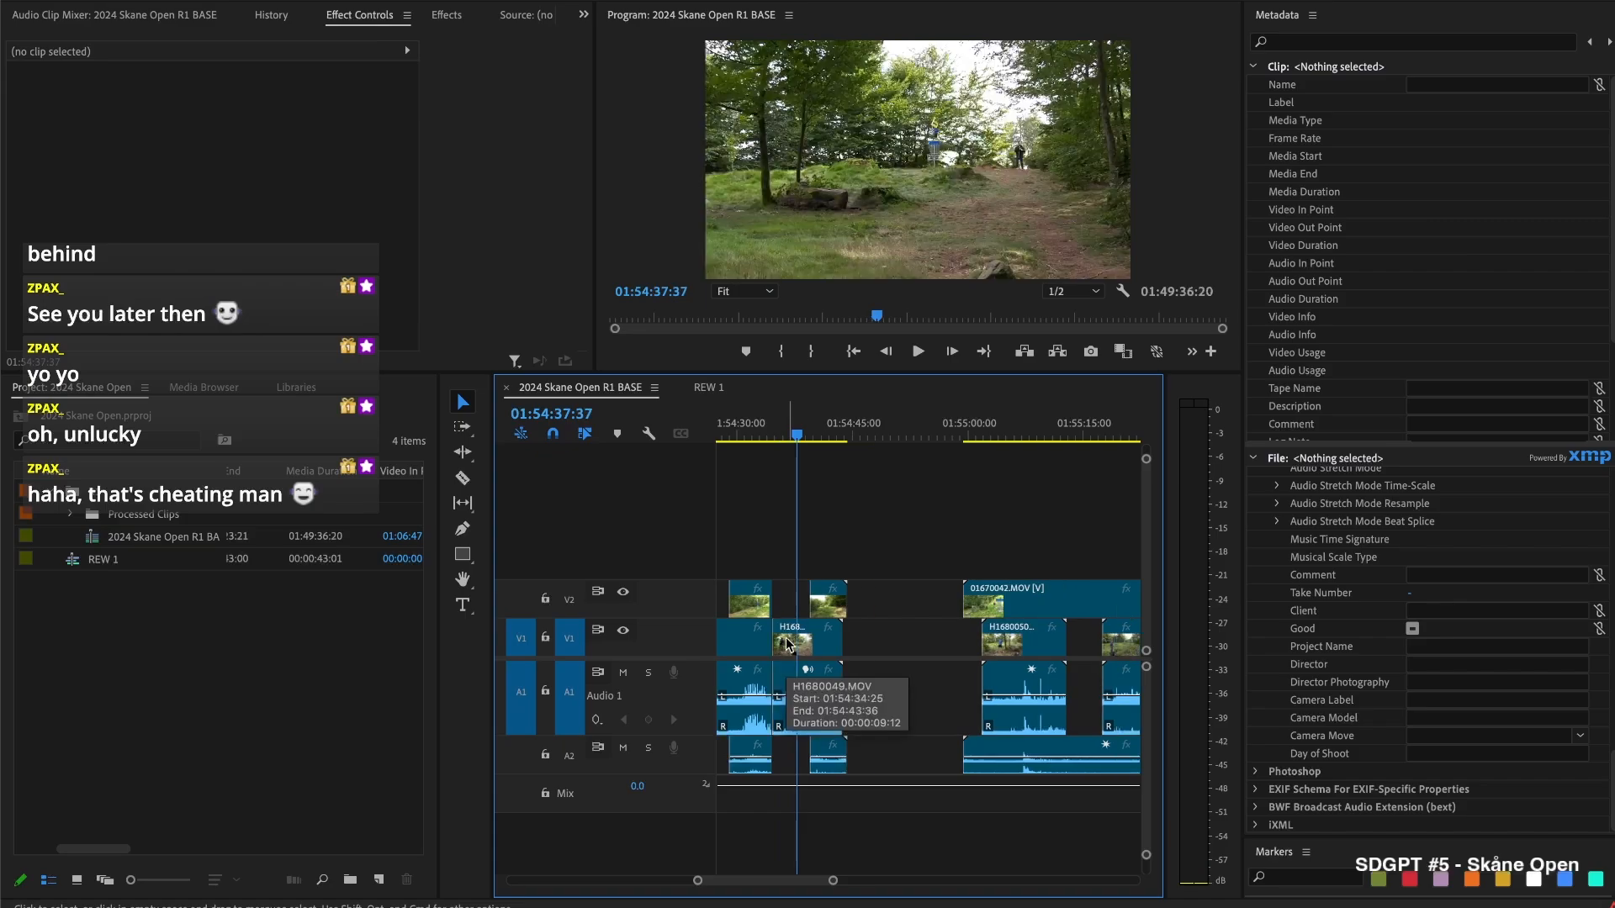
Shift H1680049.MOV and all following clips forward by about one second and extend its start back to fill the gap
key(Up)
key(space)
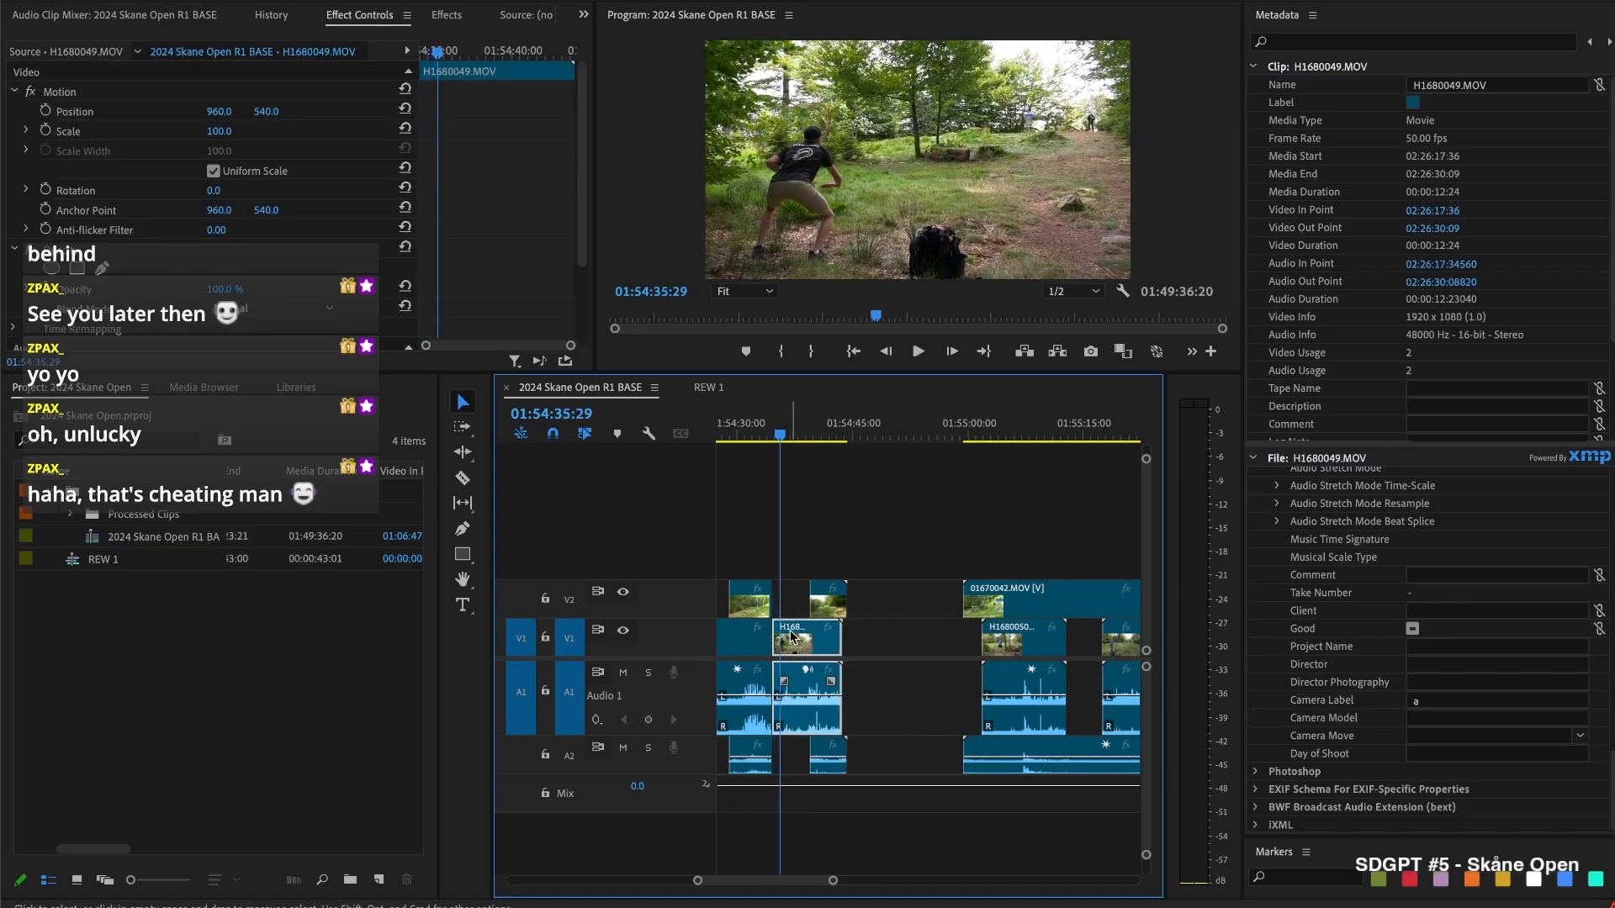
key(a)
drag(790, 637, 797, 637)
key(v)
key(super+shift+a)
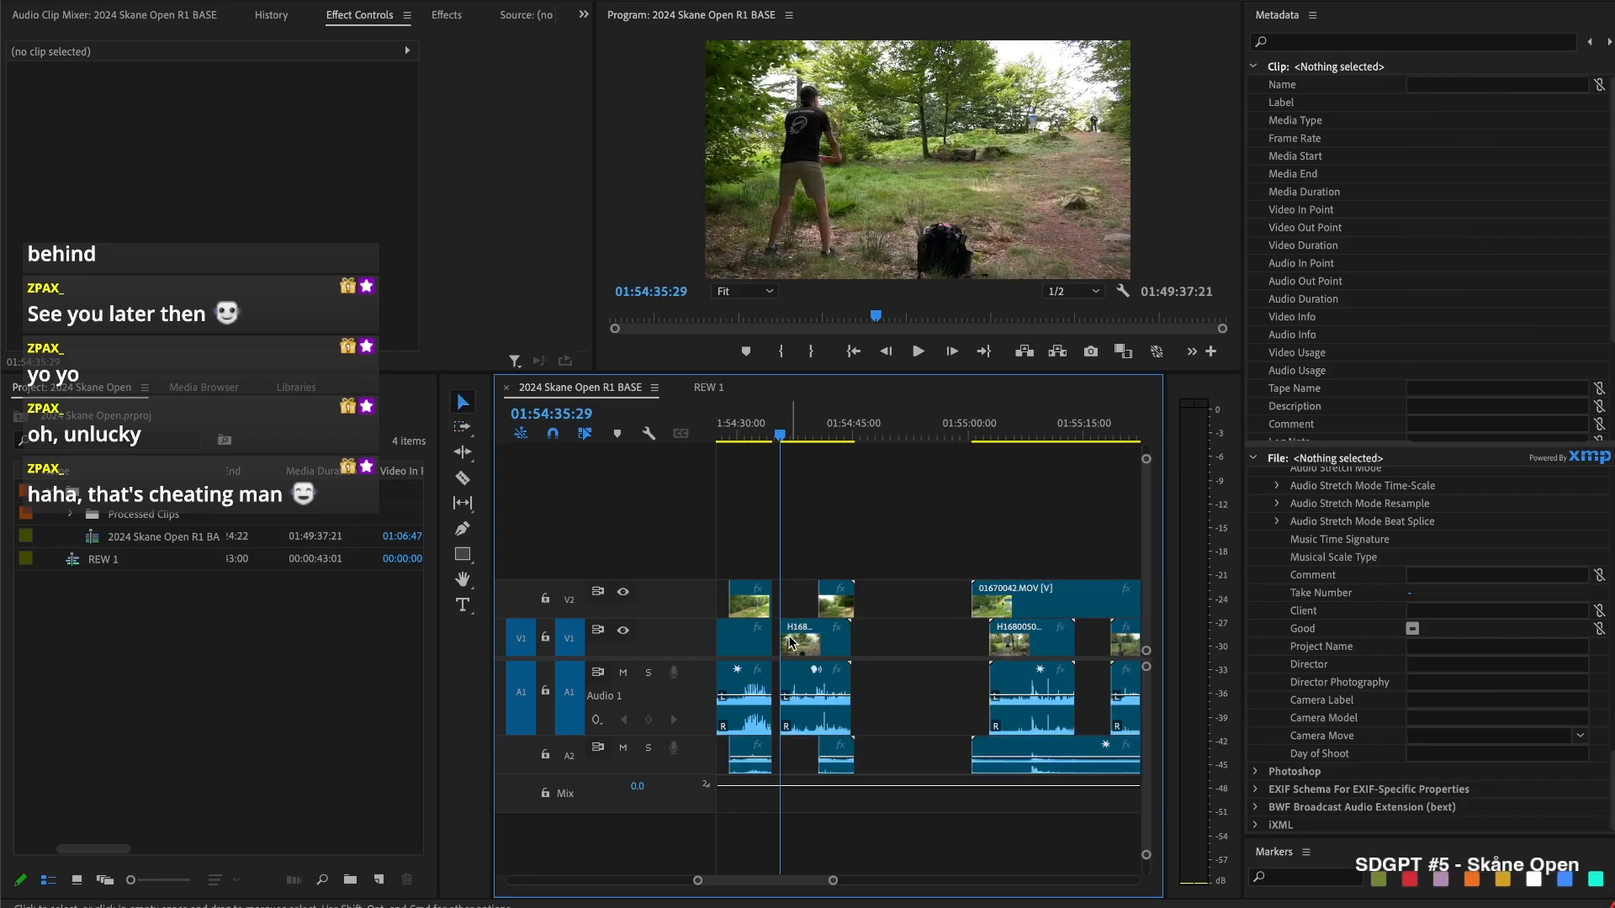
key(Up)
key(Down)
key(Up)
Extend the start of 01670041.MOV on V2 back to 01:54:38:22
key(space)
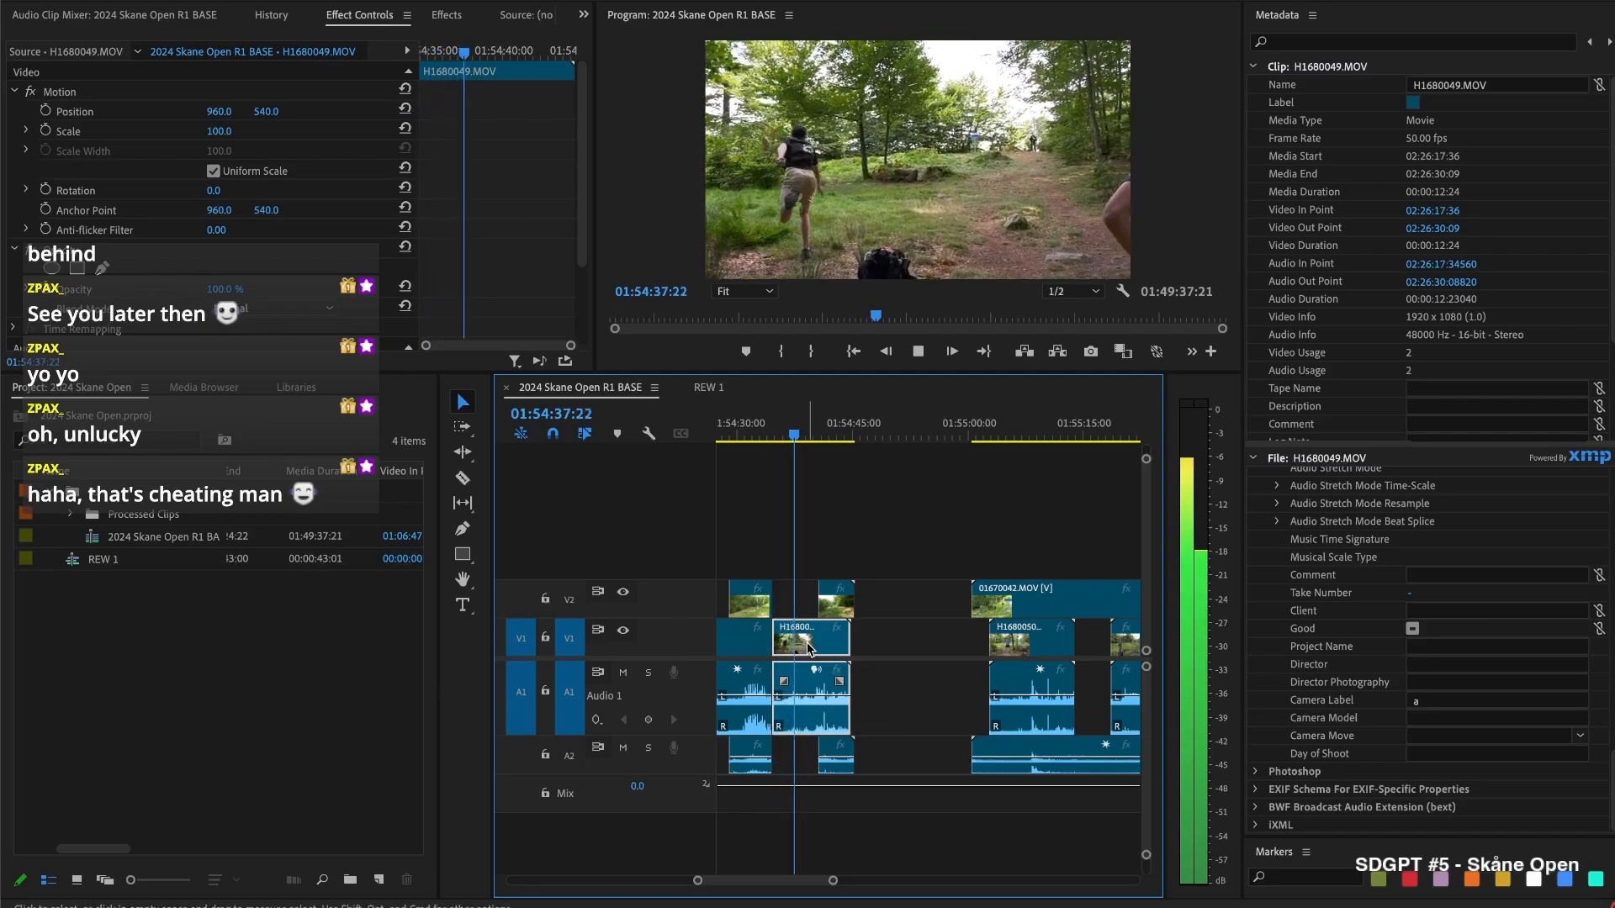
key(space)
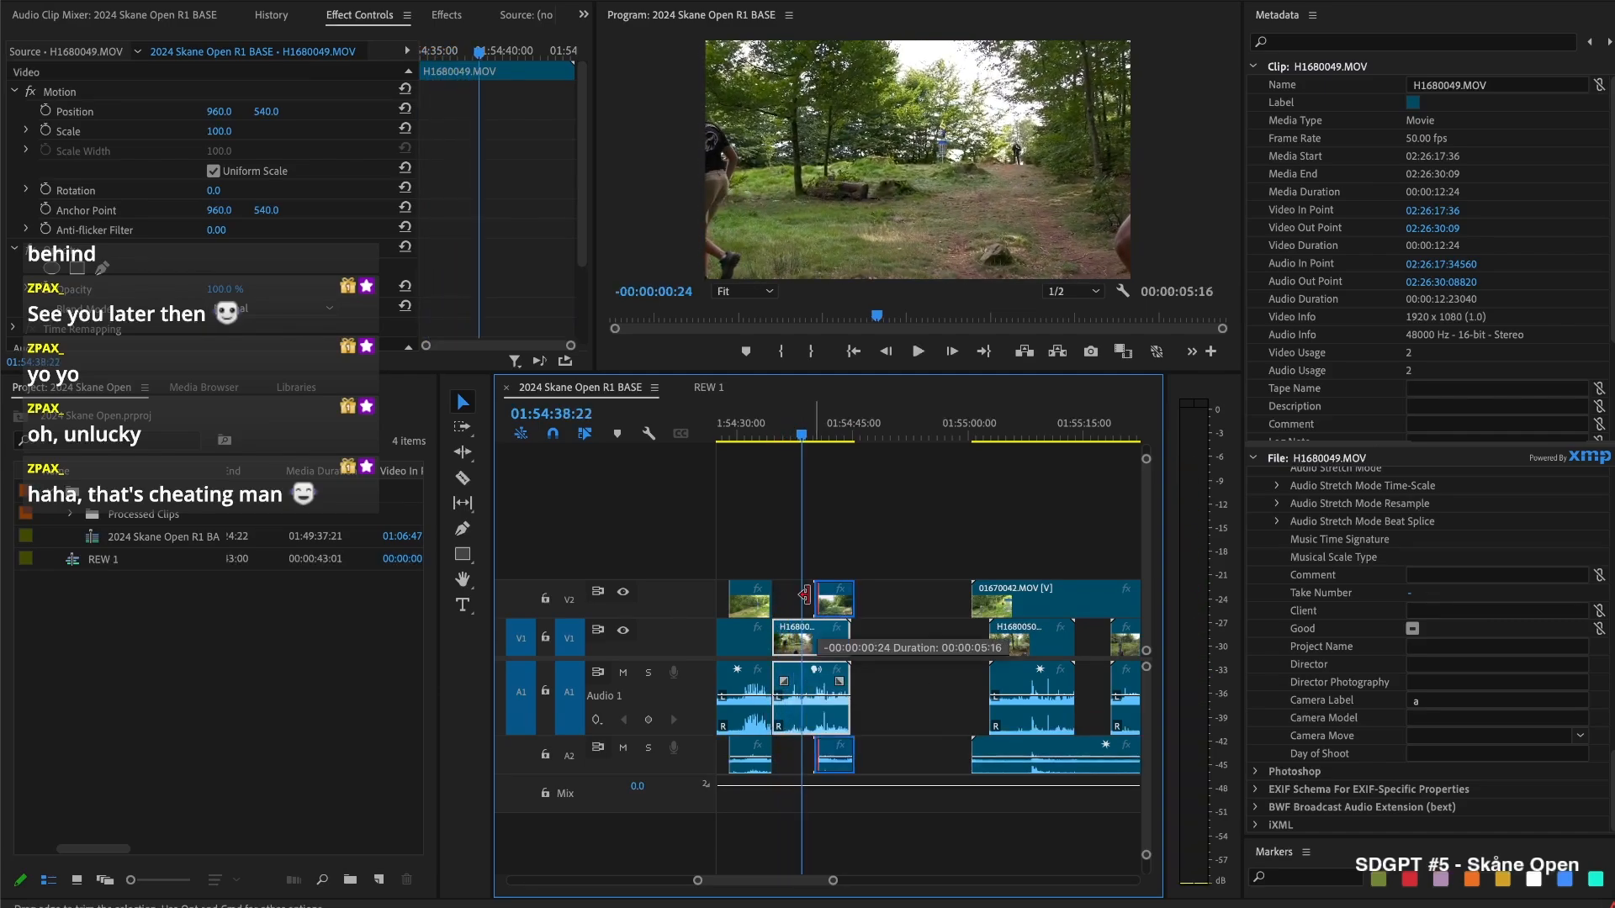
click(809, 594)
click(824, 521)
Cut all tracks at 01:54:43:22 and delete the leftover ends of H1680049.MOV and 01670041.MOV
key(space)
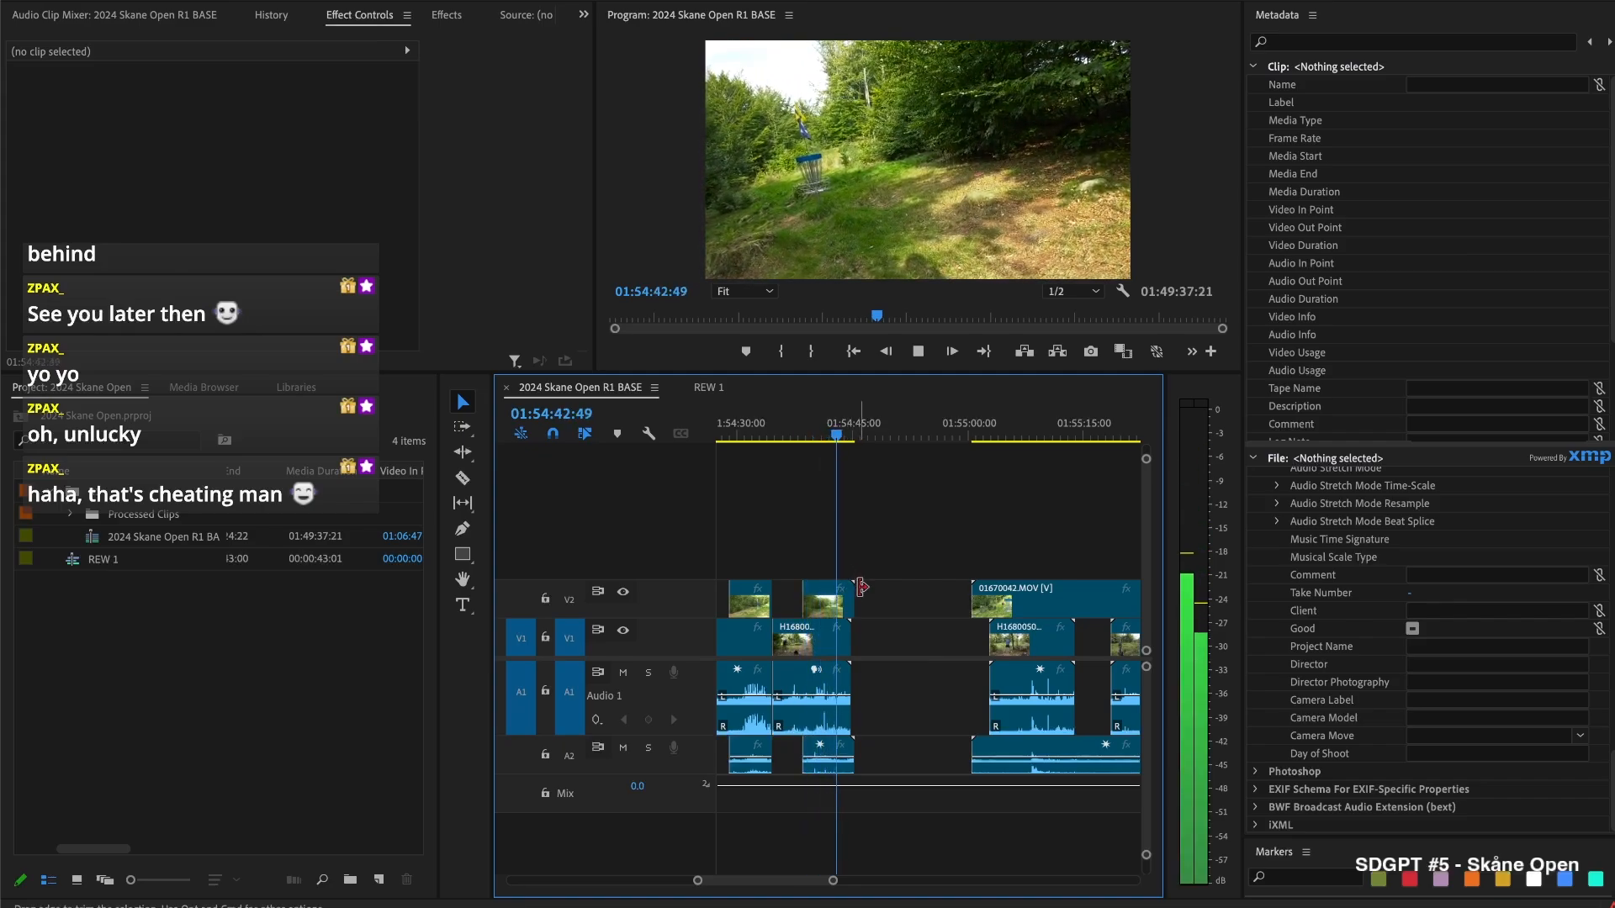
key(space)
key(super+shift+k)
drag(874, 550, 850, 658)
key(Delete)
Shorten the start of 01670042.MOV on V2 and close the gap before H1680050.MOV
scroll(875, 639, right, 2)
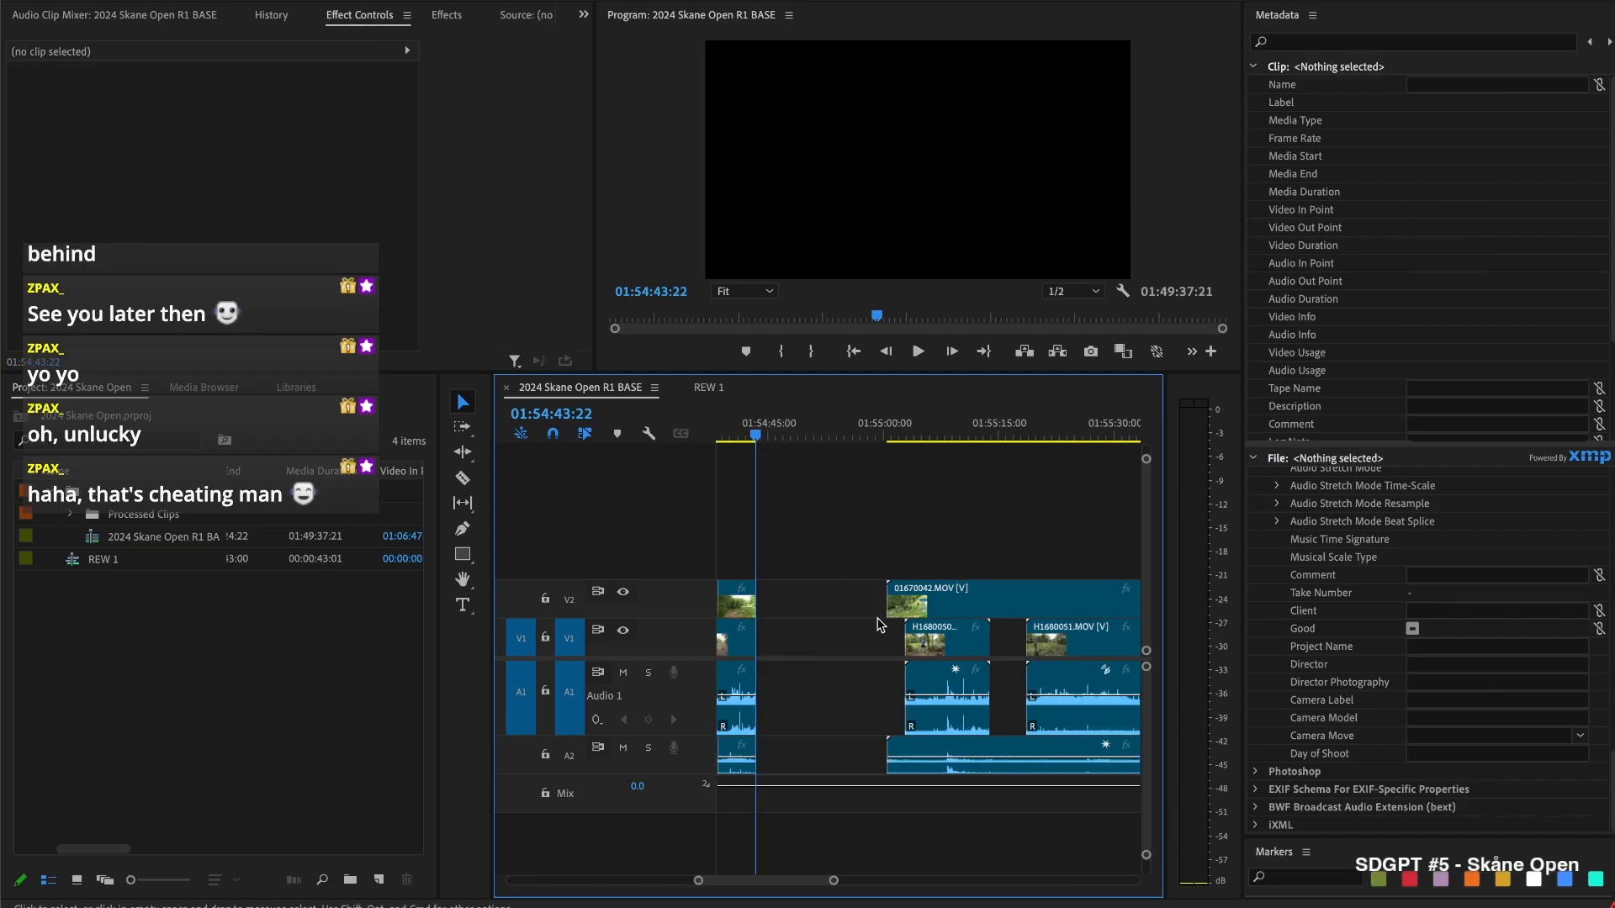
drag(880, 598, 963, 595)
click(806, 641)
key(Delete)
Cut H1680050.MOV at 01:54:45:22, deleting the part before the cut and closing the gap
key(Up)
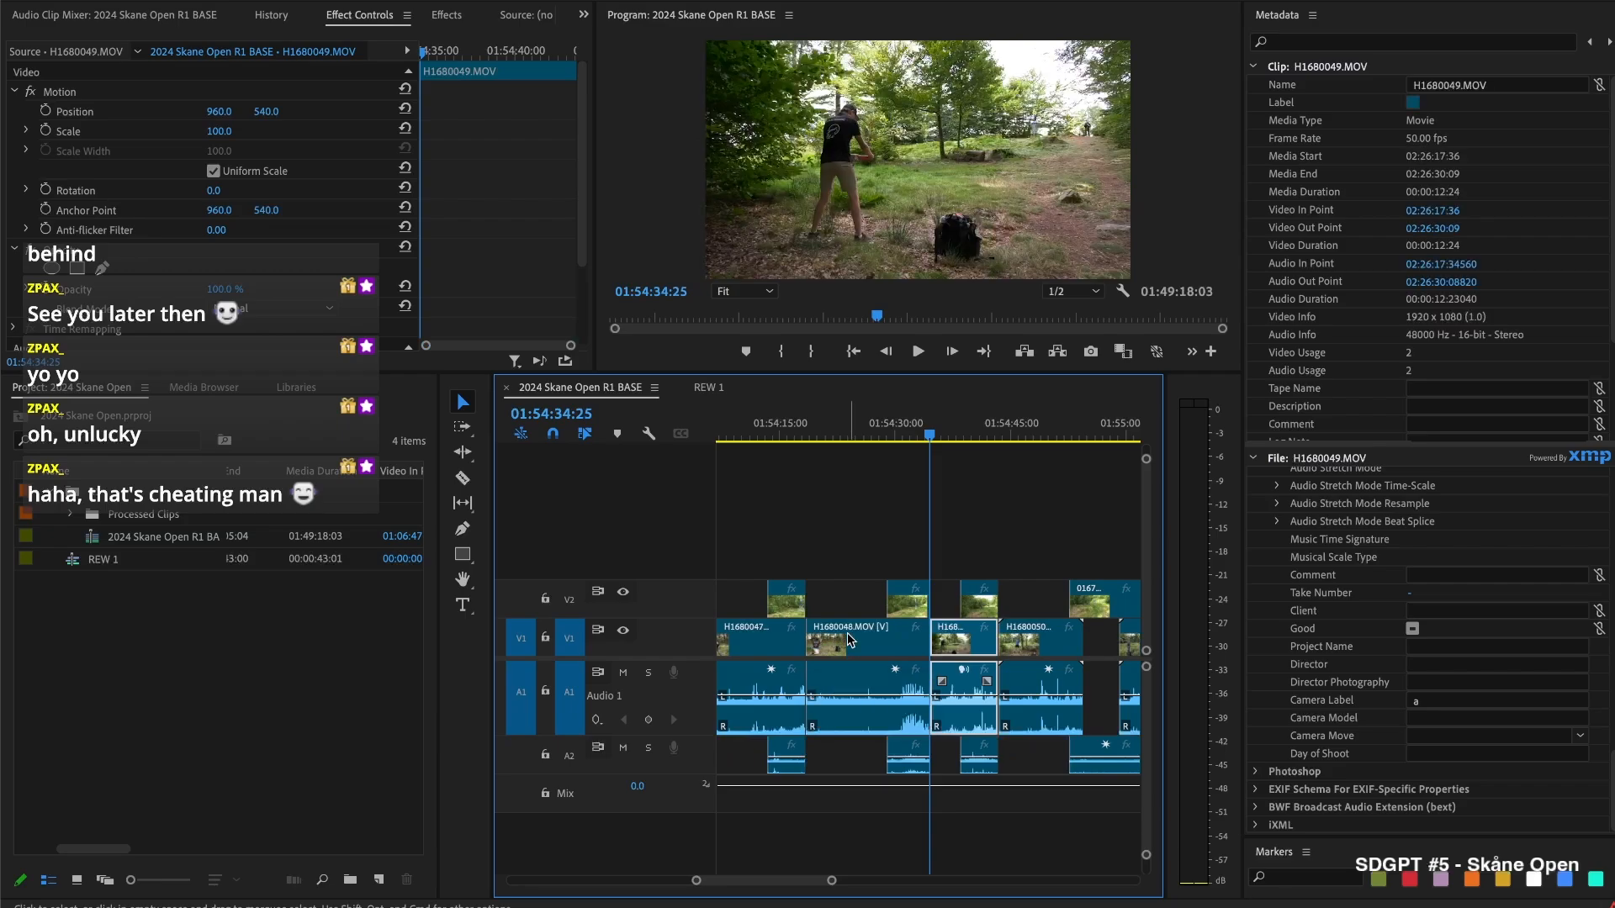
key(Down)
key(space)
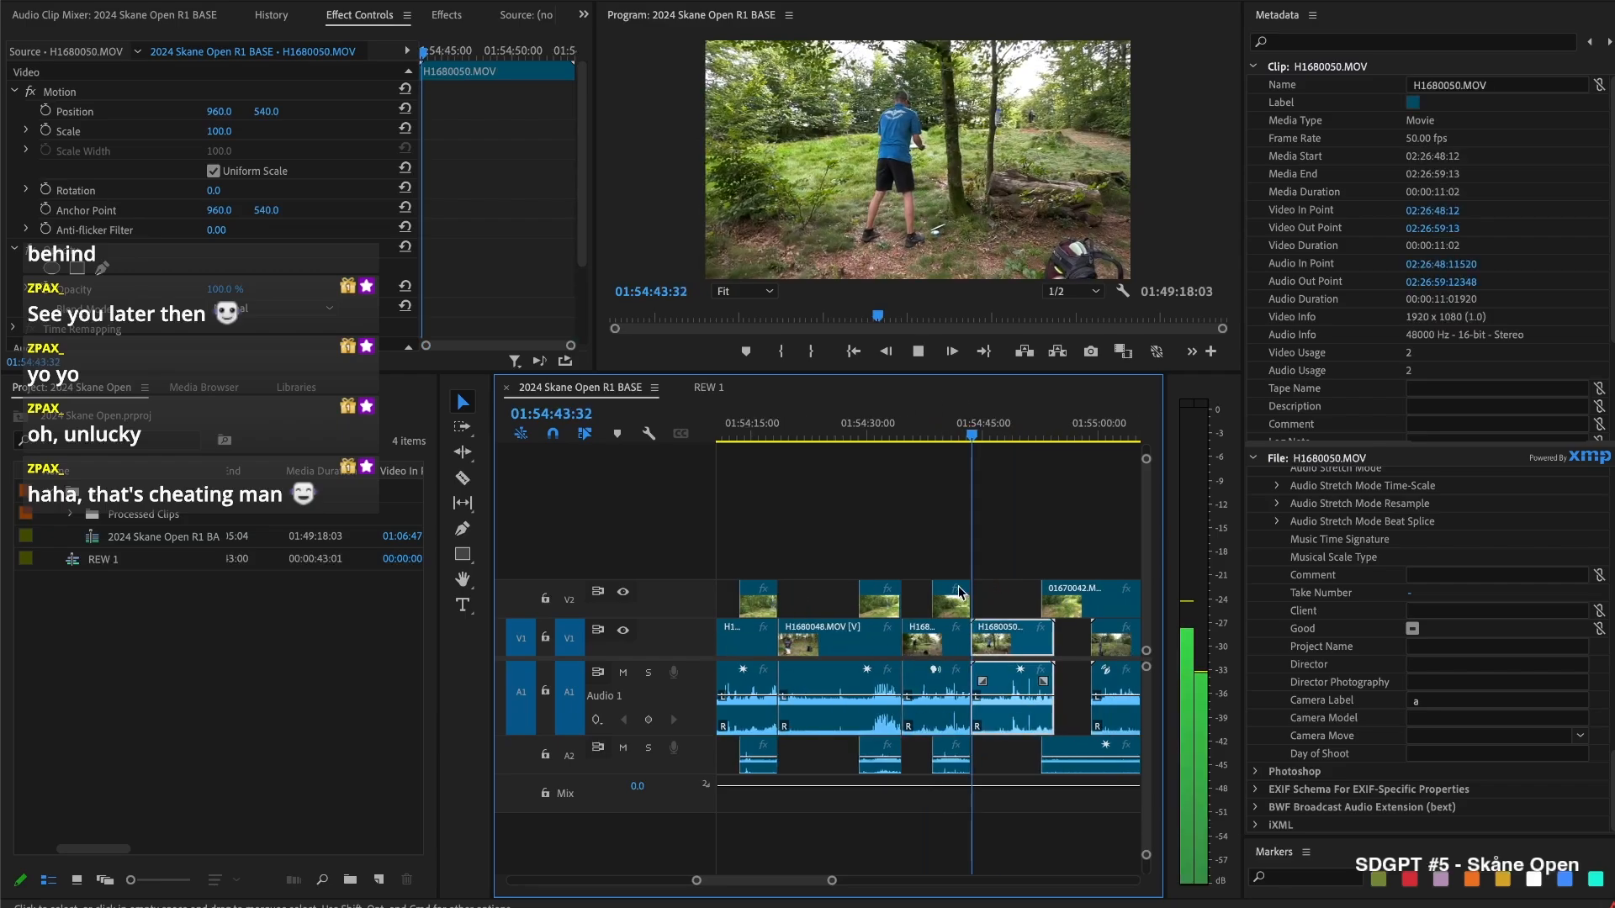
key(space)
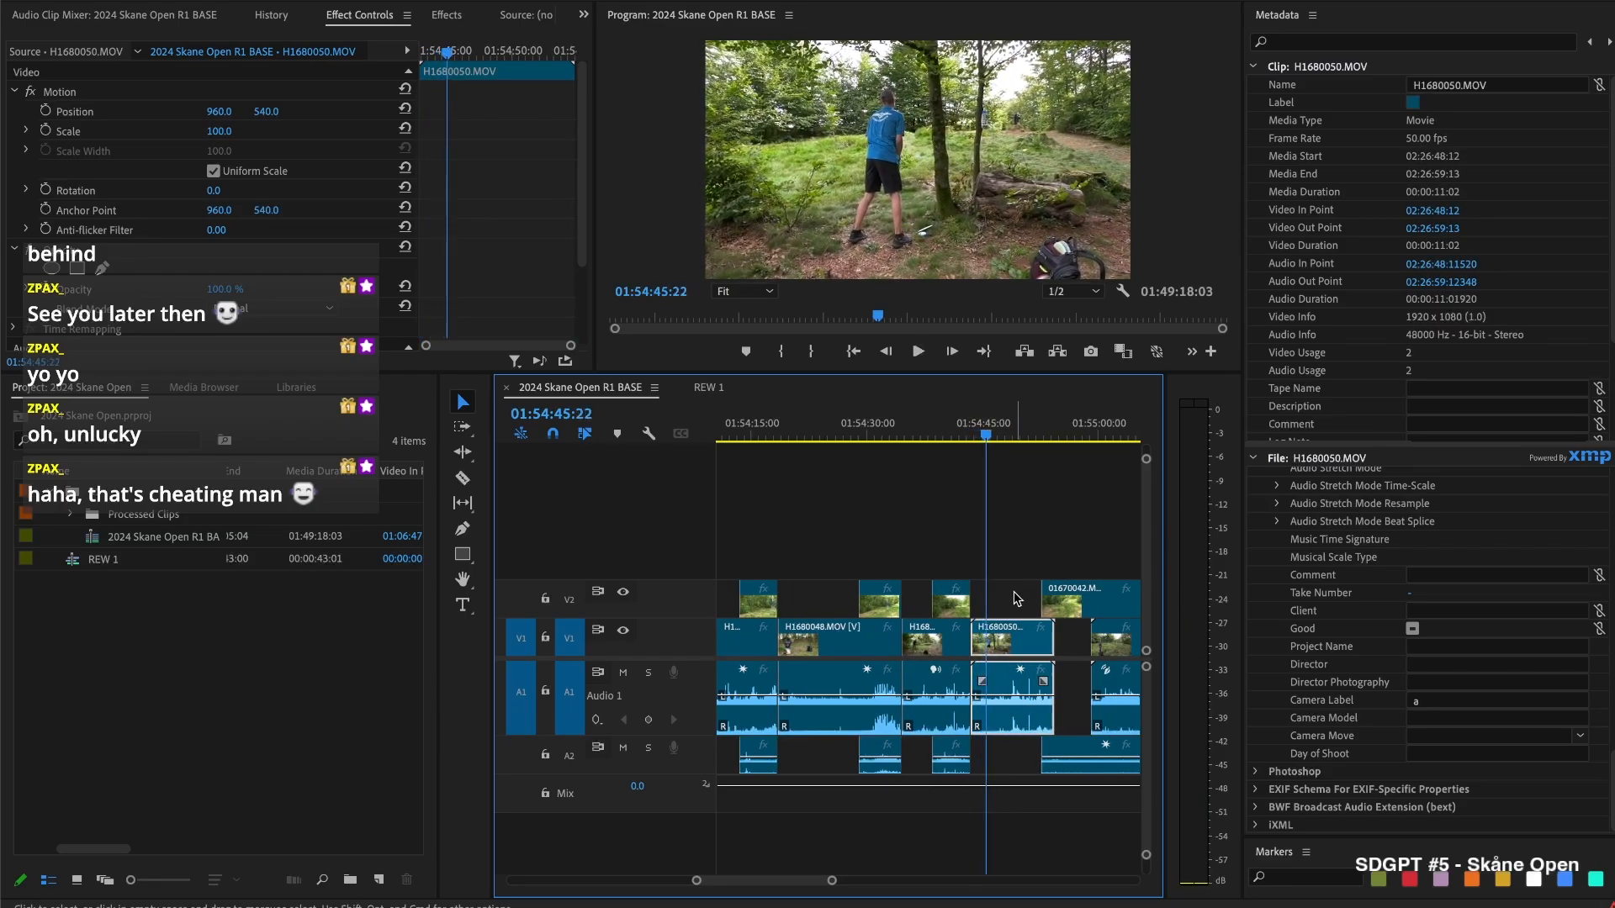
key(super+k)
key(Delete)
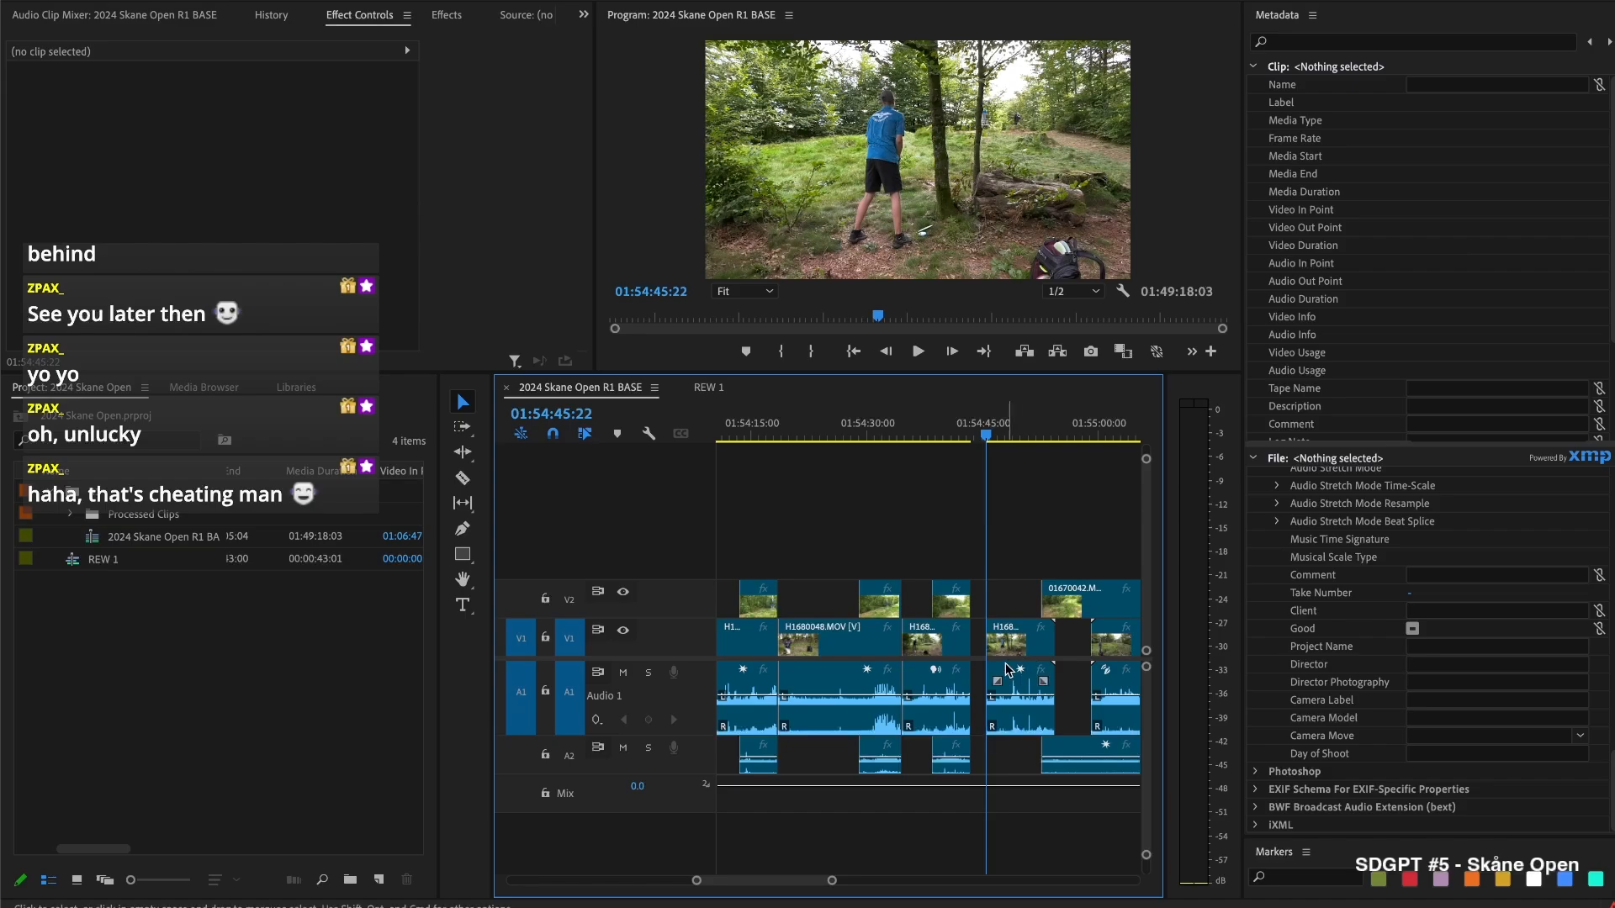
key(Delete)
Review the throw in H1680050.MOV and extend the start of 01670042.MOV on V2 back to 01:54:46:08
key(Up)
key(space)
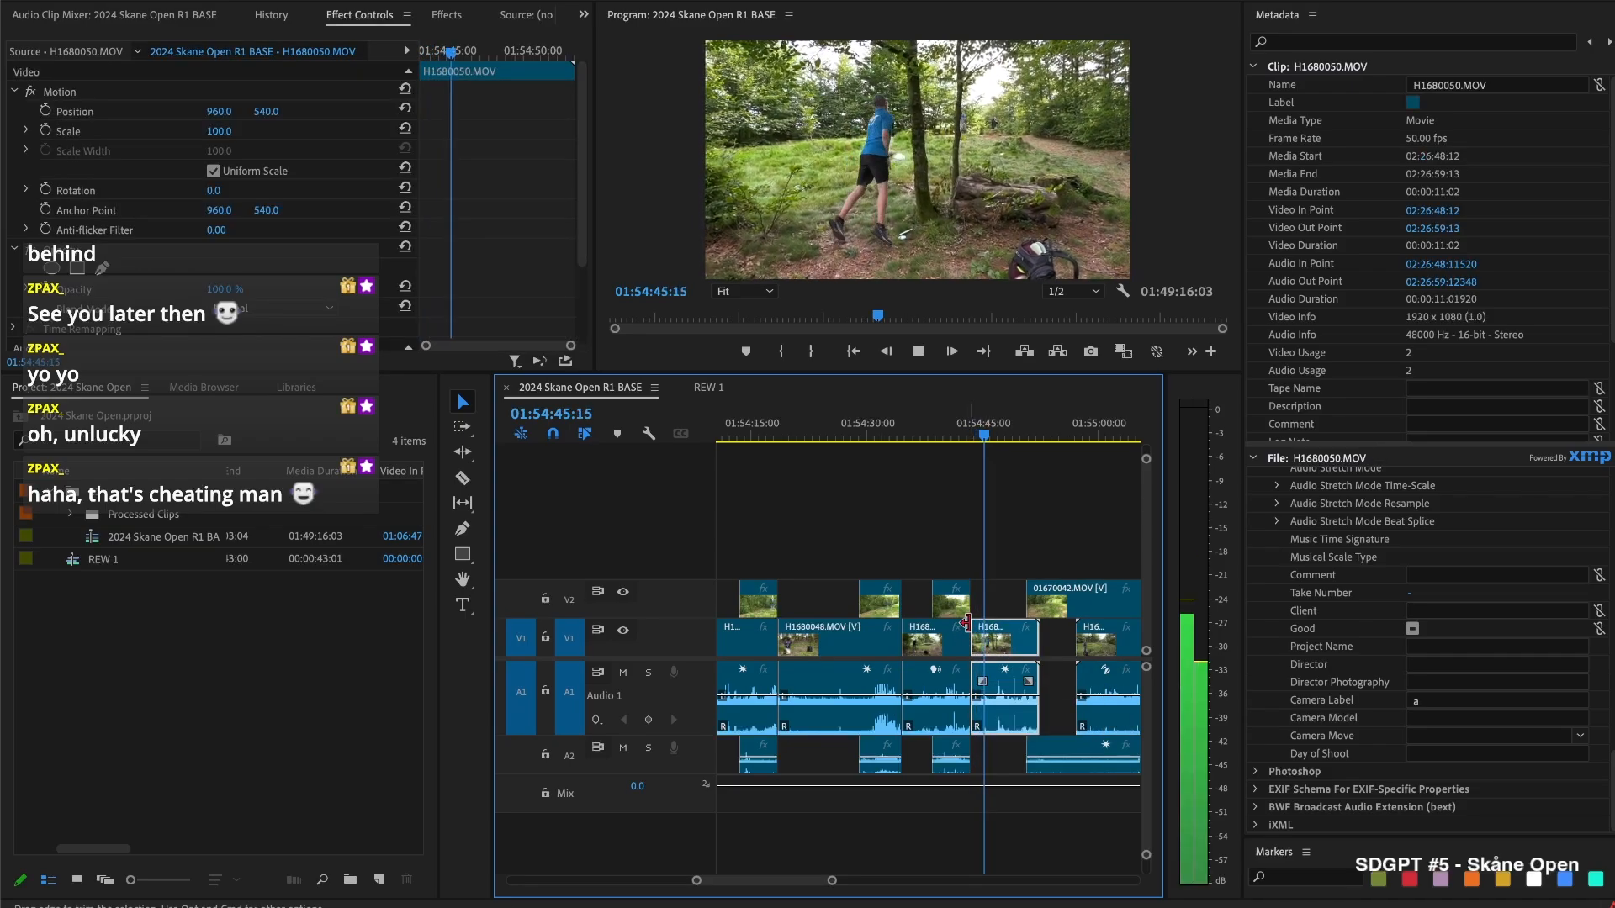
key(space)
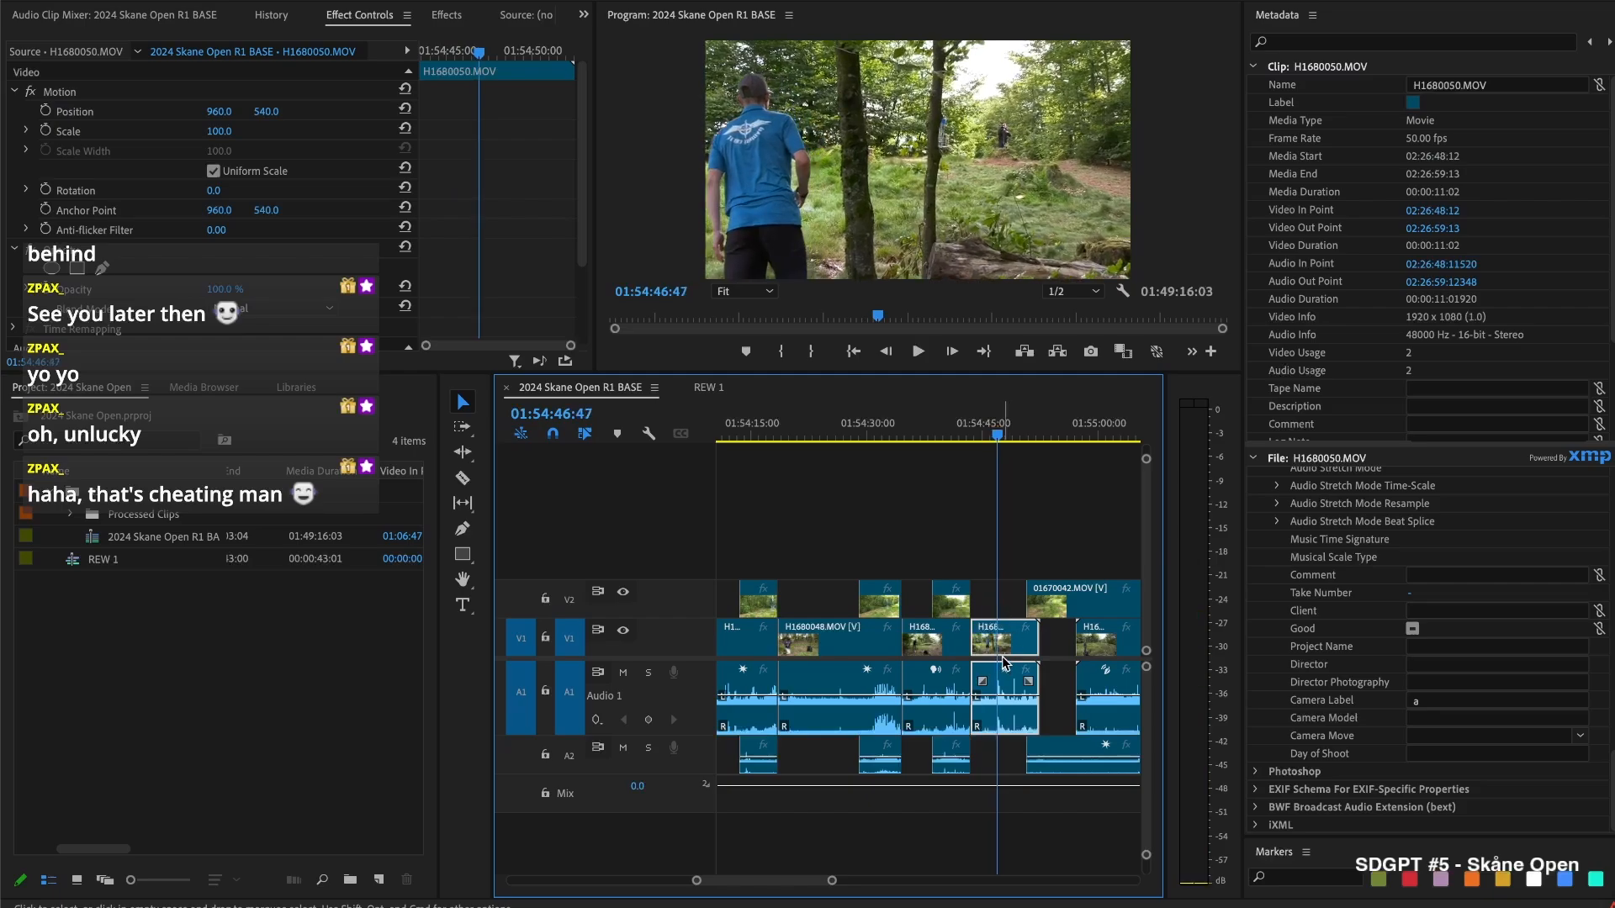
key(j)
key(k)
key(j)
click(1034, 633)
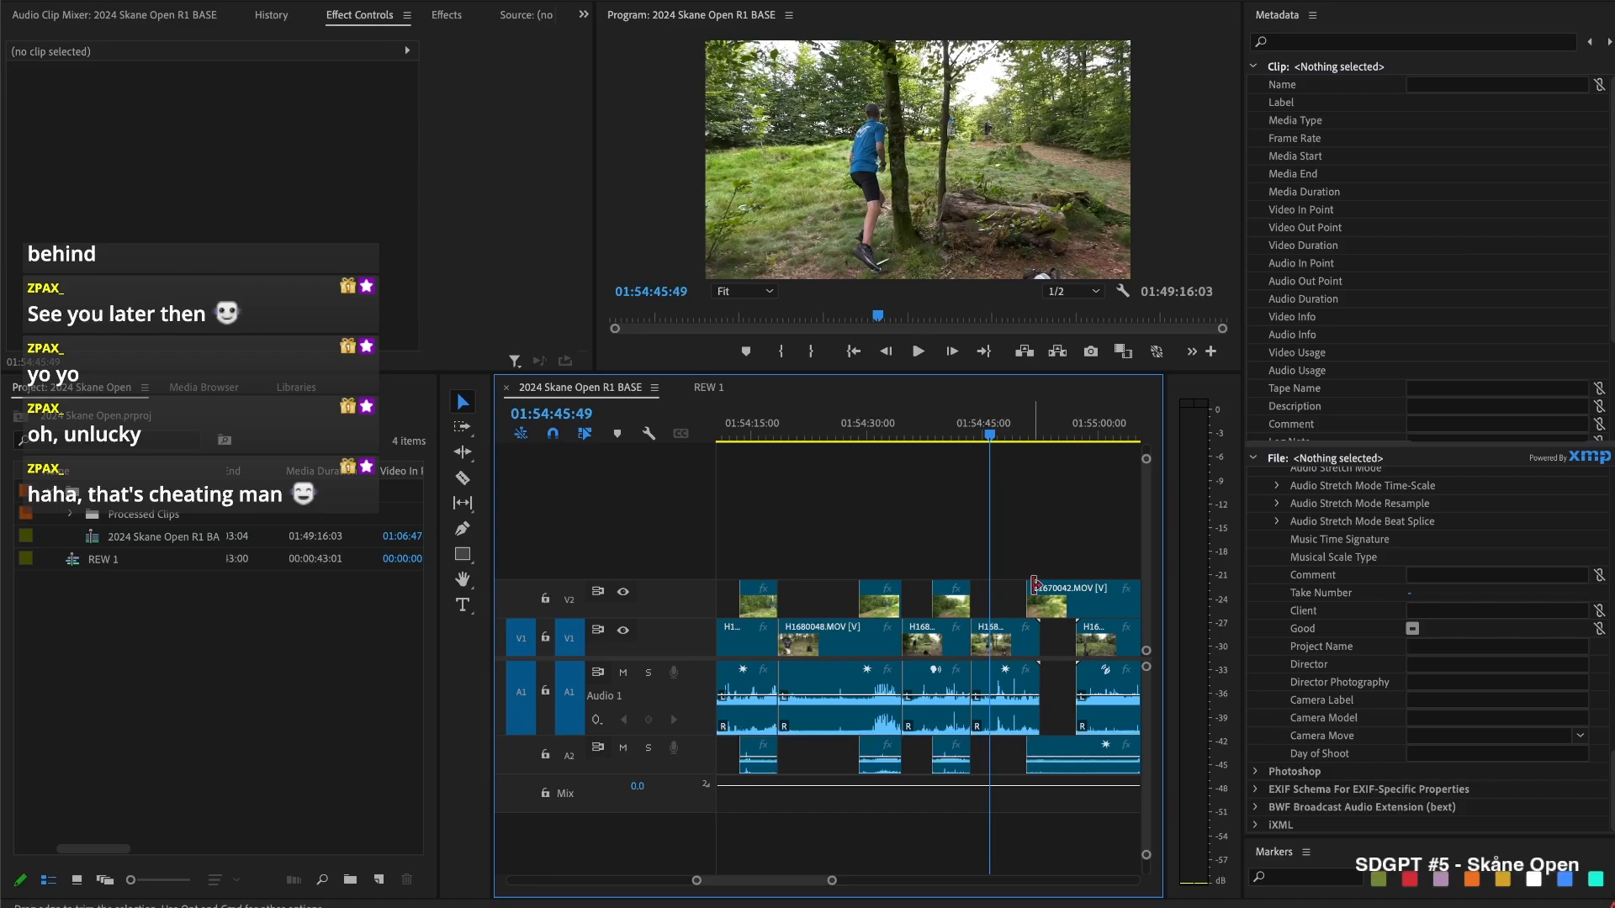
key(space)
key(space)
drag(1029, 599, 991, 599)
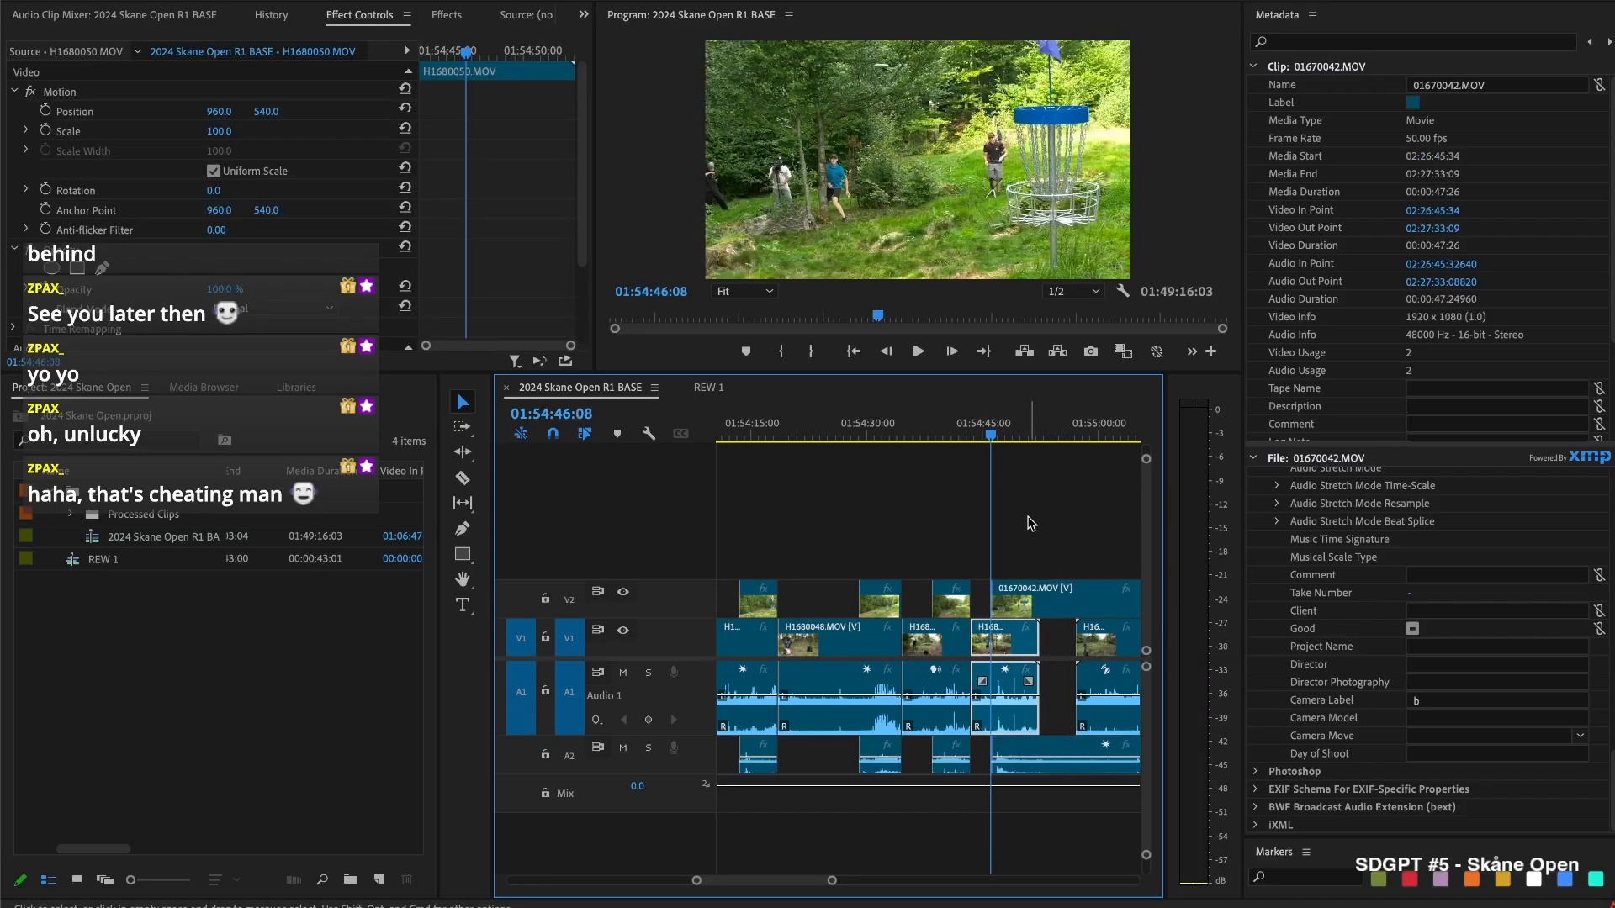
Extend the start of 01670042.MOV on V2 back to the beginning of H1680050.MOV
click(1030, 533)
key(space)
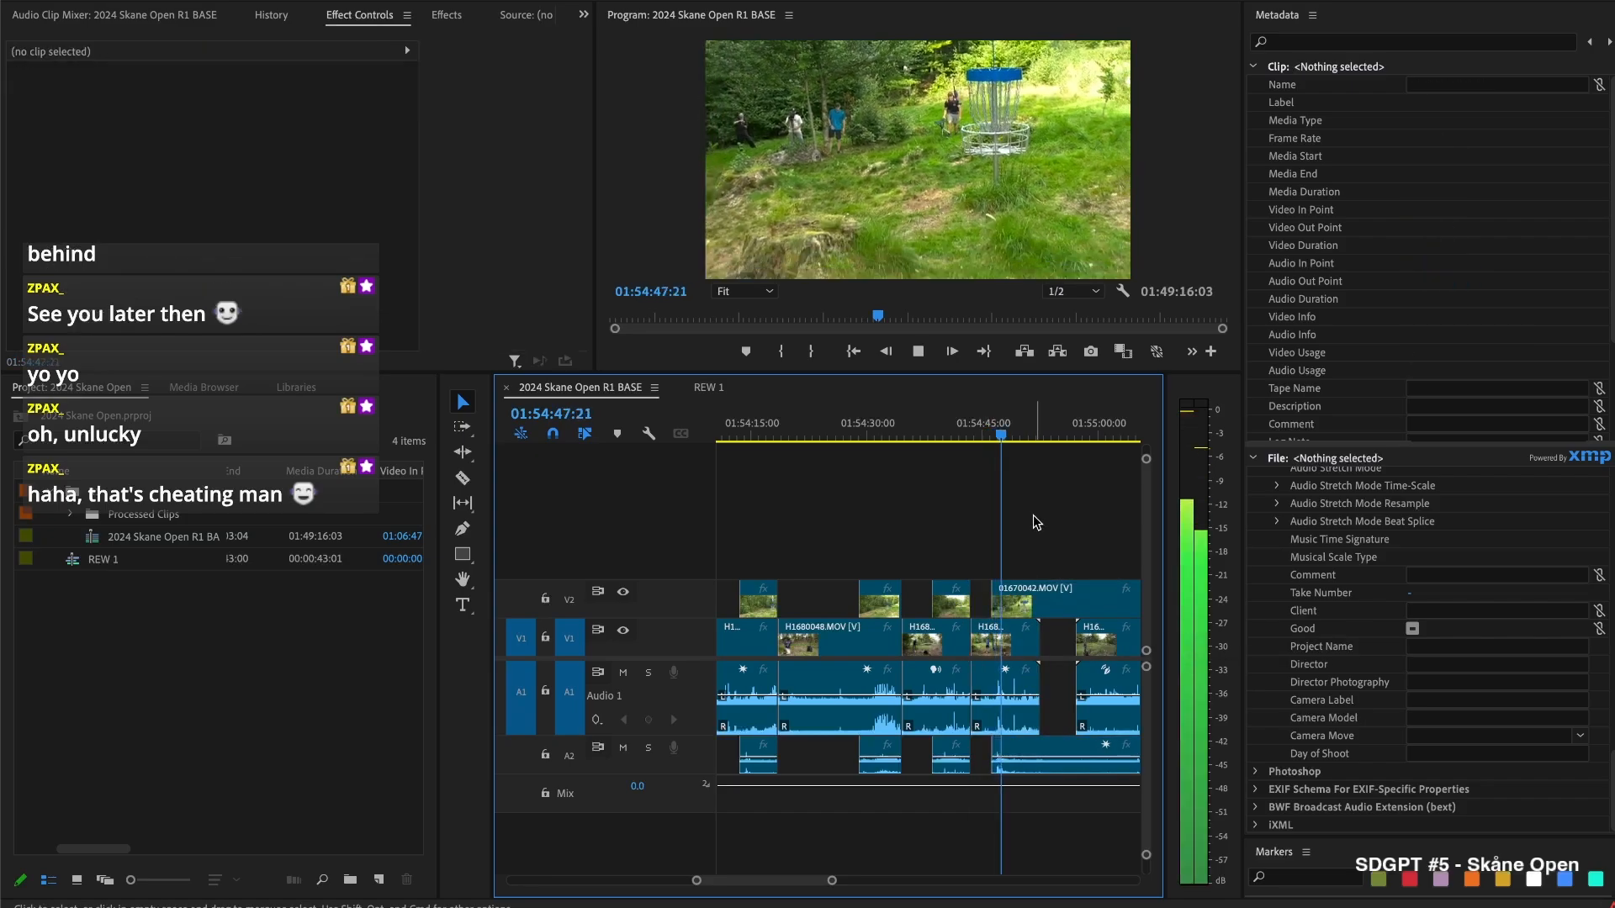
key(space)
drag(992, 599, 972, 599)
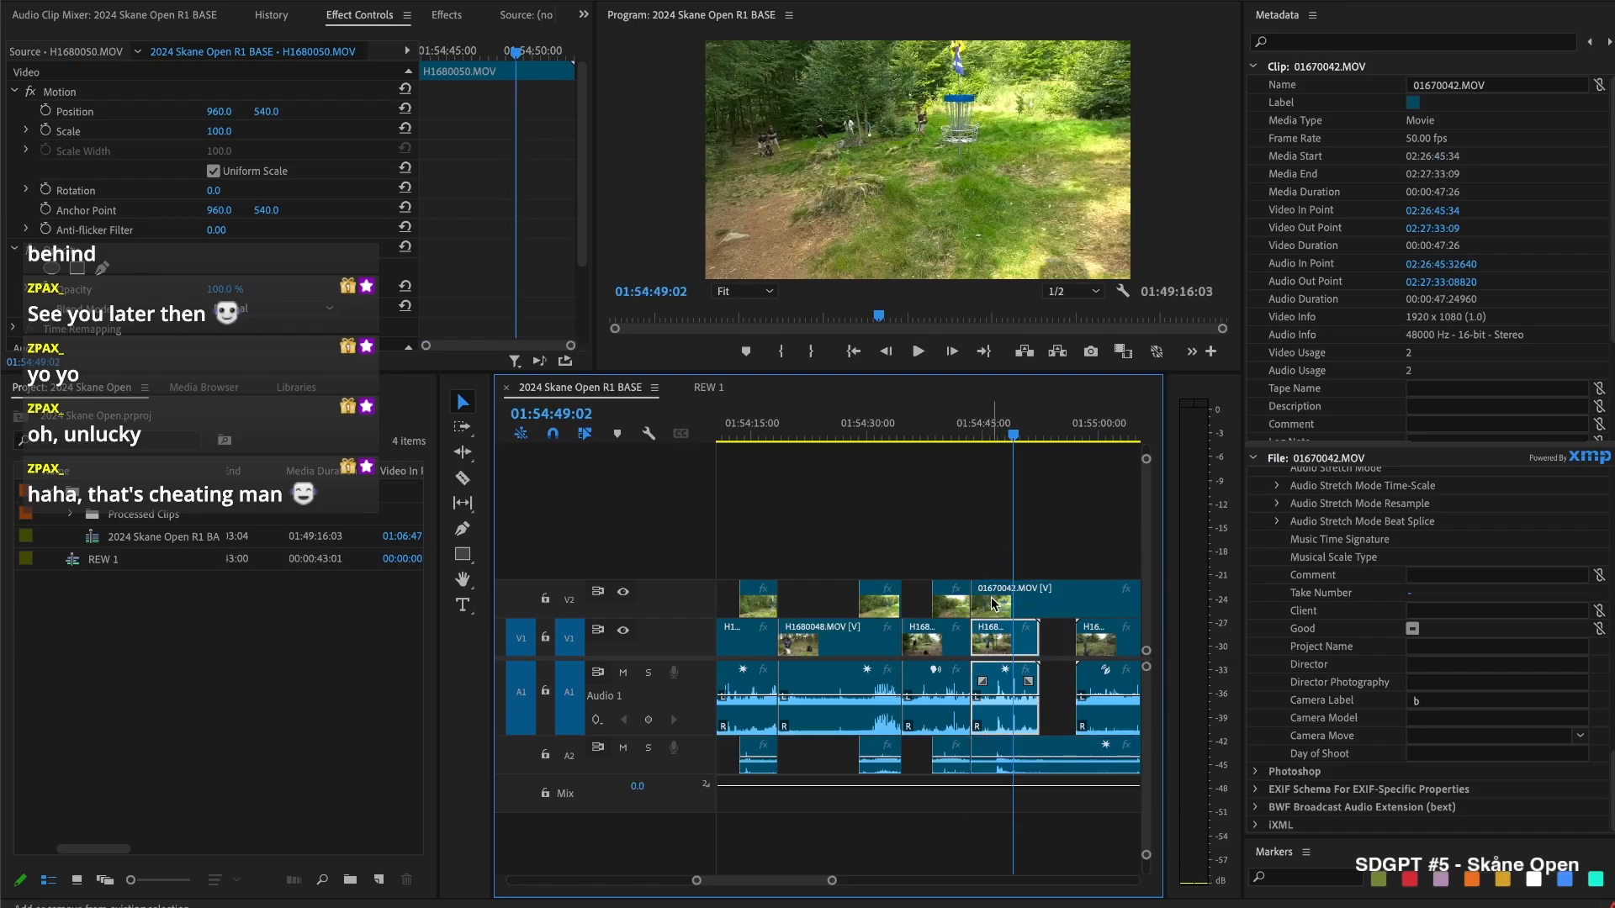
Cut all tracks at 01:54:51:39, deleting the rest of H1680050.MOV and shortening the start of the remaining 01670042.MOV piece
key(Up)
key(space)
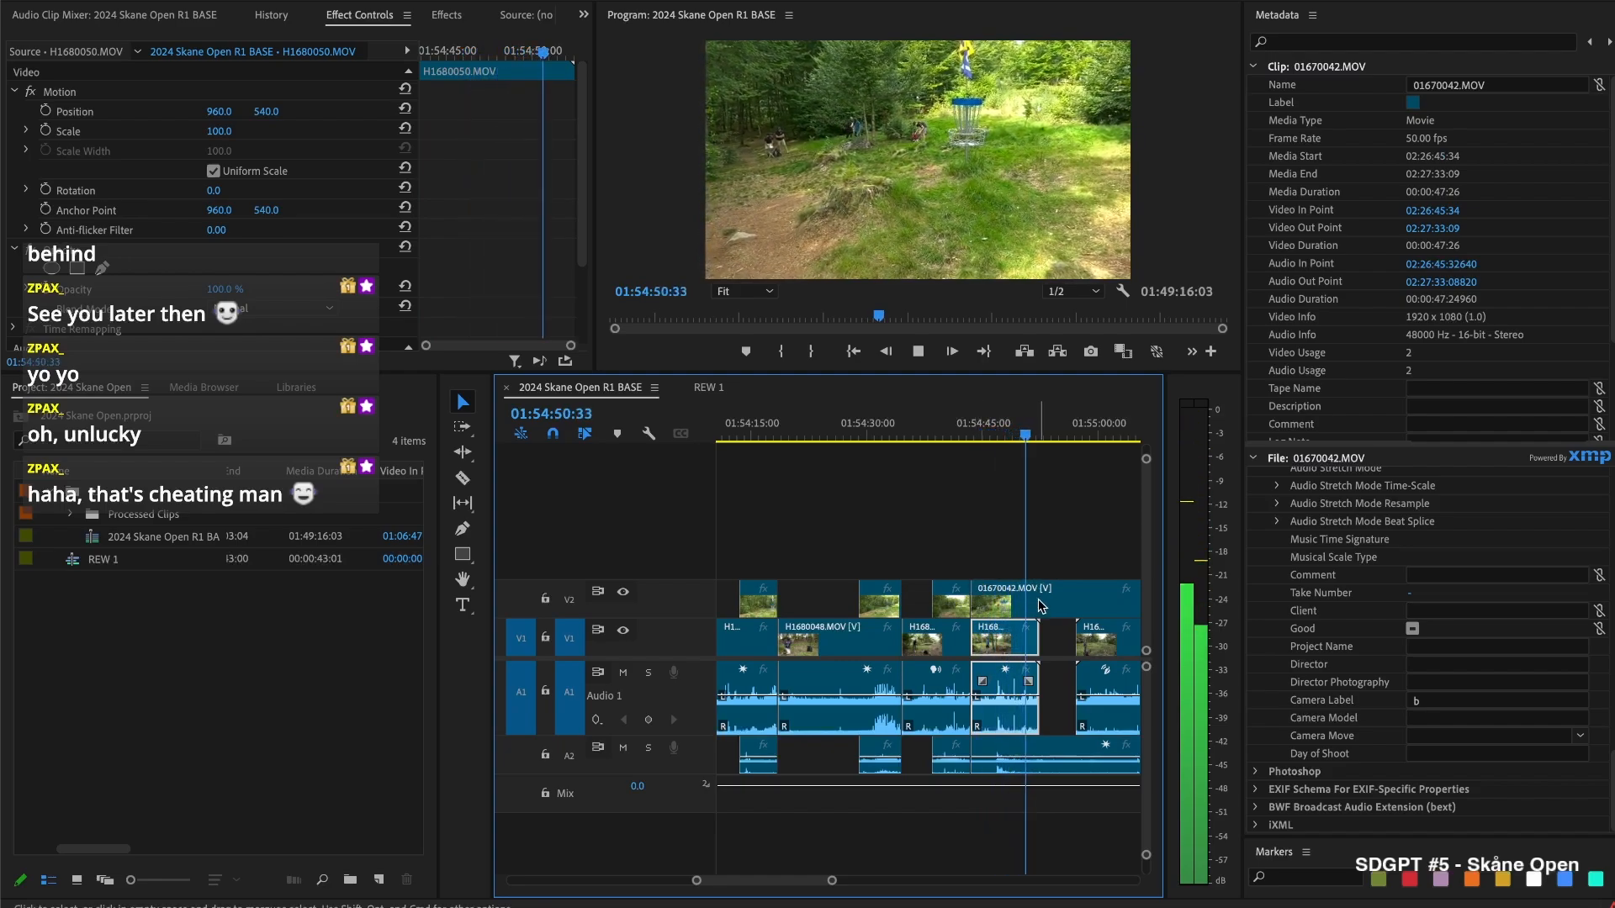
key(space)
key(super+shift+k)
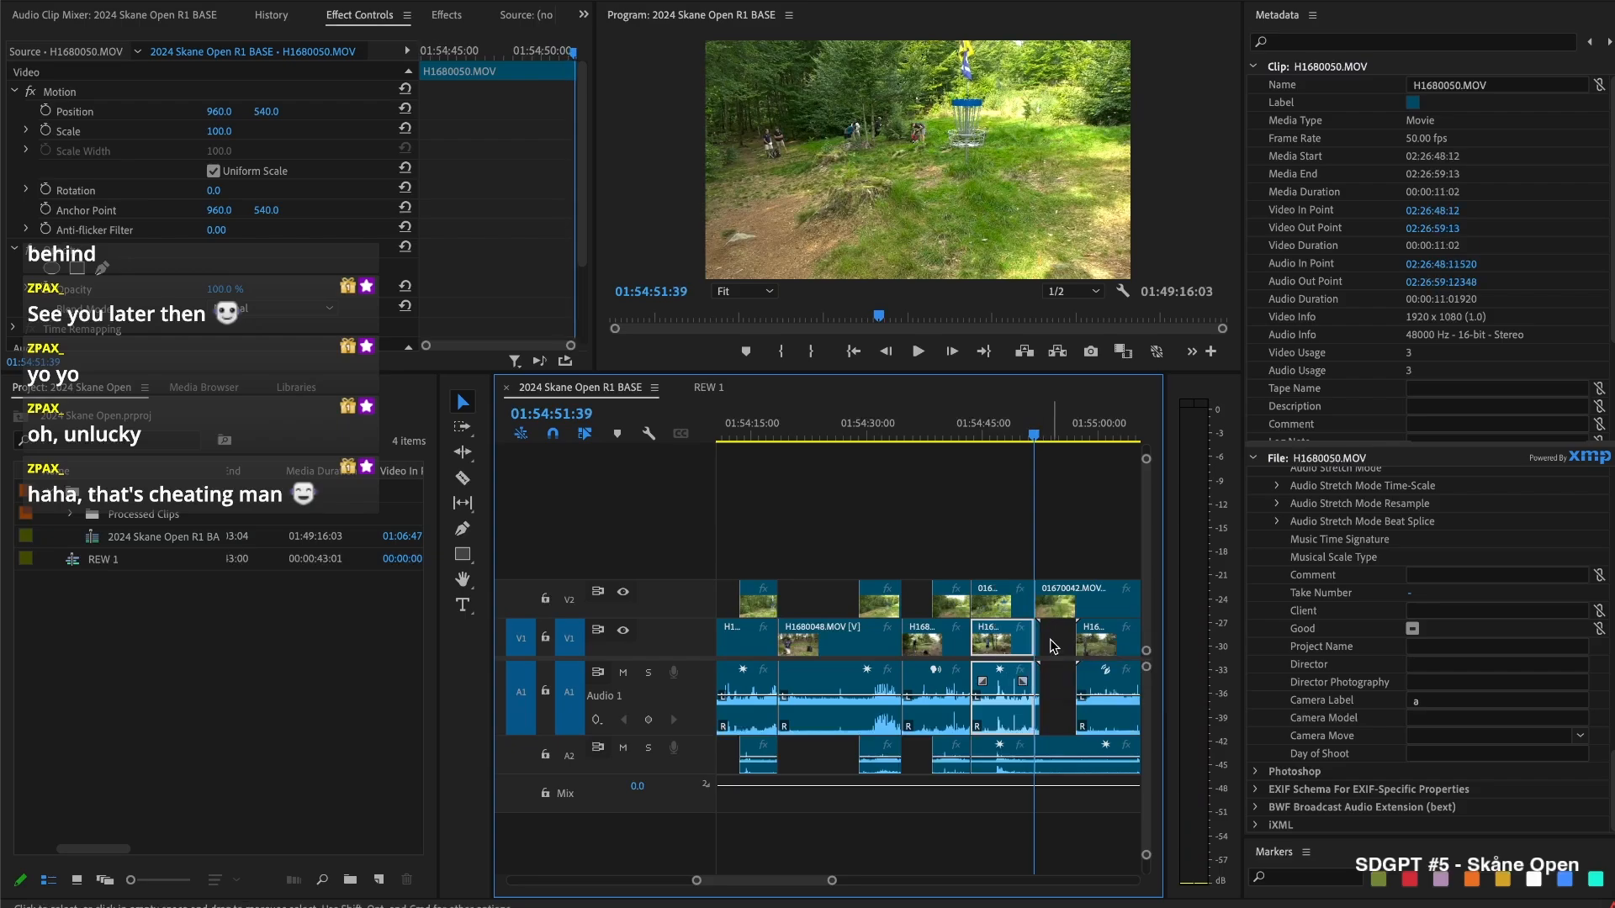
click(1038, 641)
key(Delete)
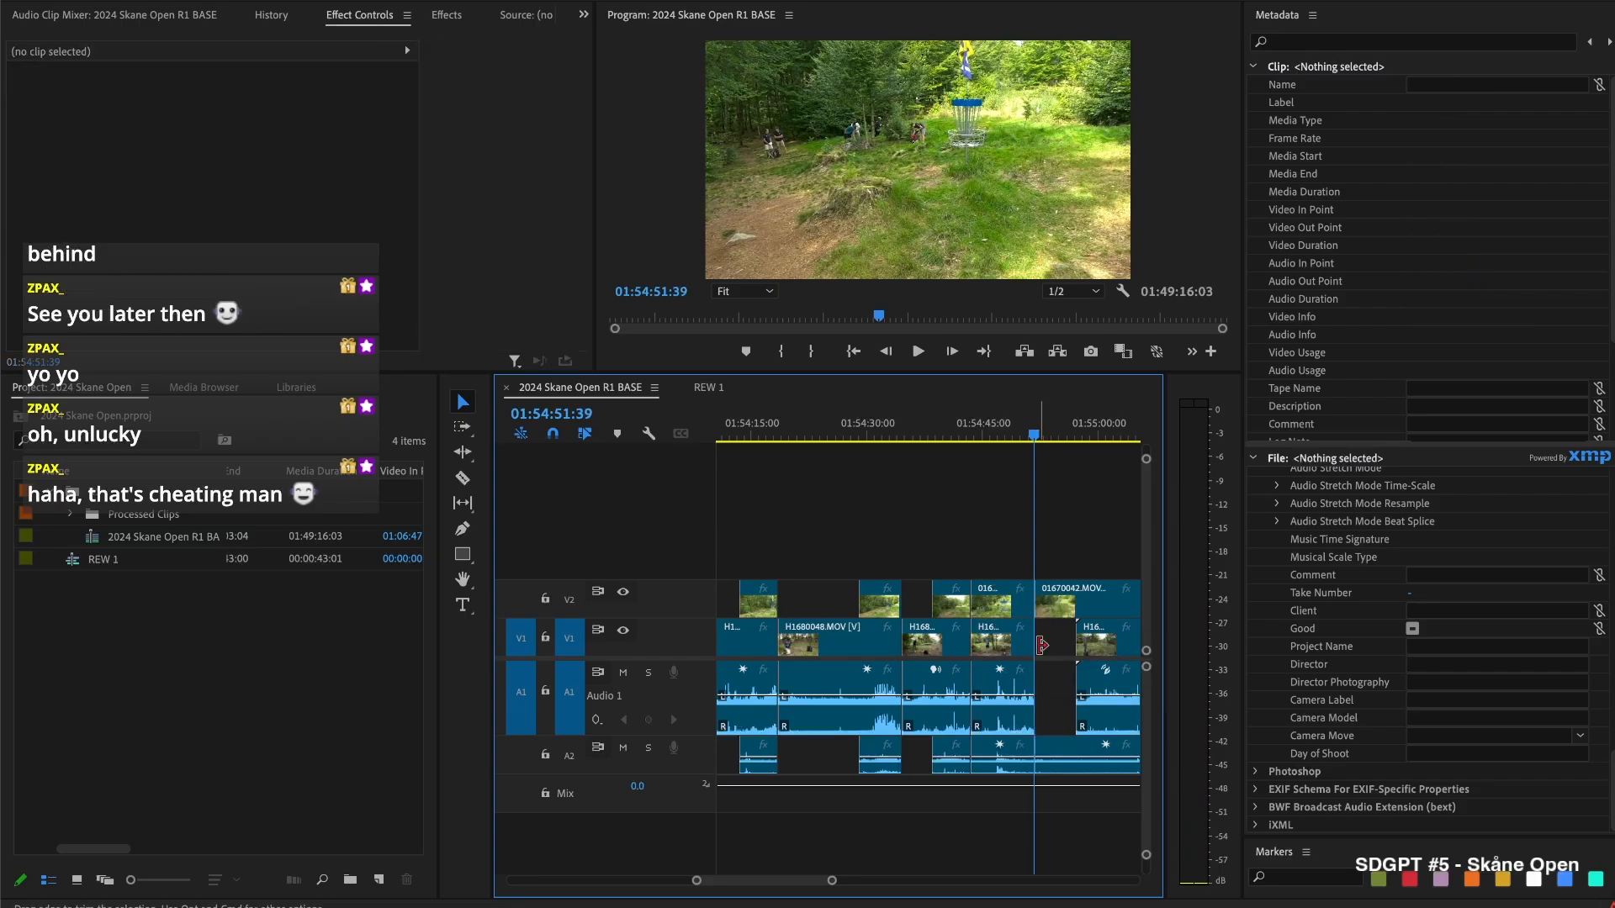
drag(1041, 605, 1091, 596)
Cut H1680051.MOV at 01:55:03:38, deleting the part before the cut and closing the gap
drag(942, 432, 964, 431)
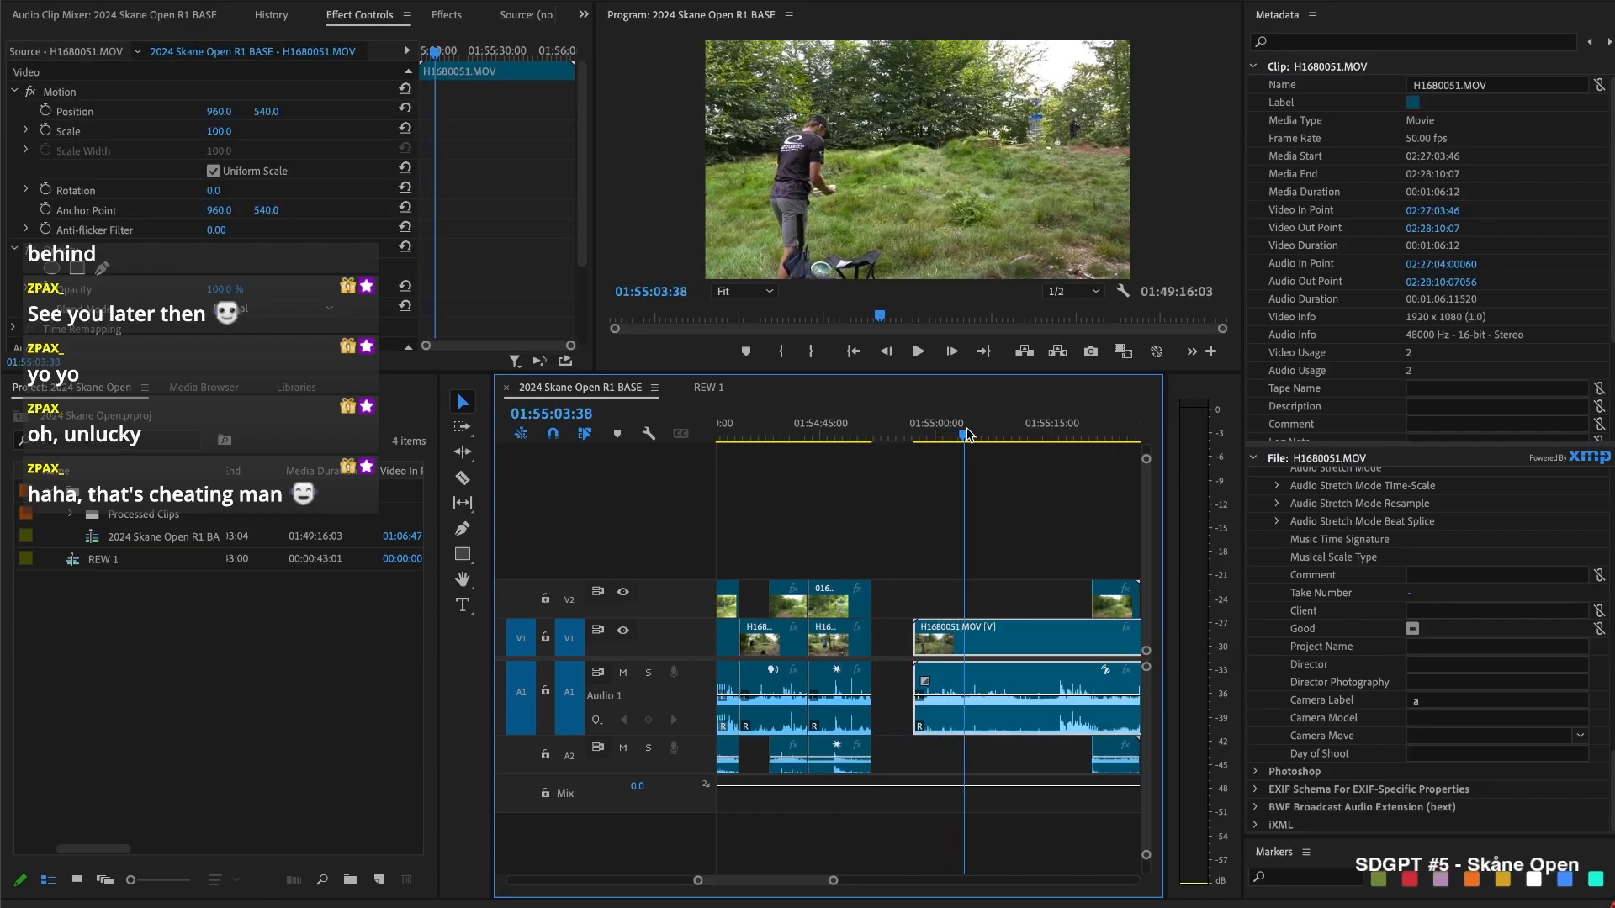
key(ctrl+k)
key(Delete)
click(937, 632)
key(Delete)
click(937, 633)
key(Up)
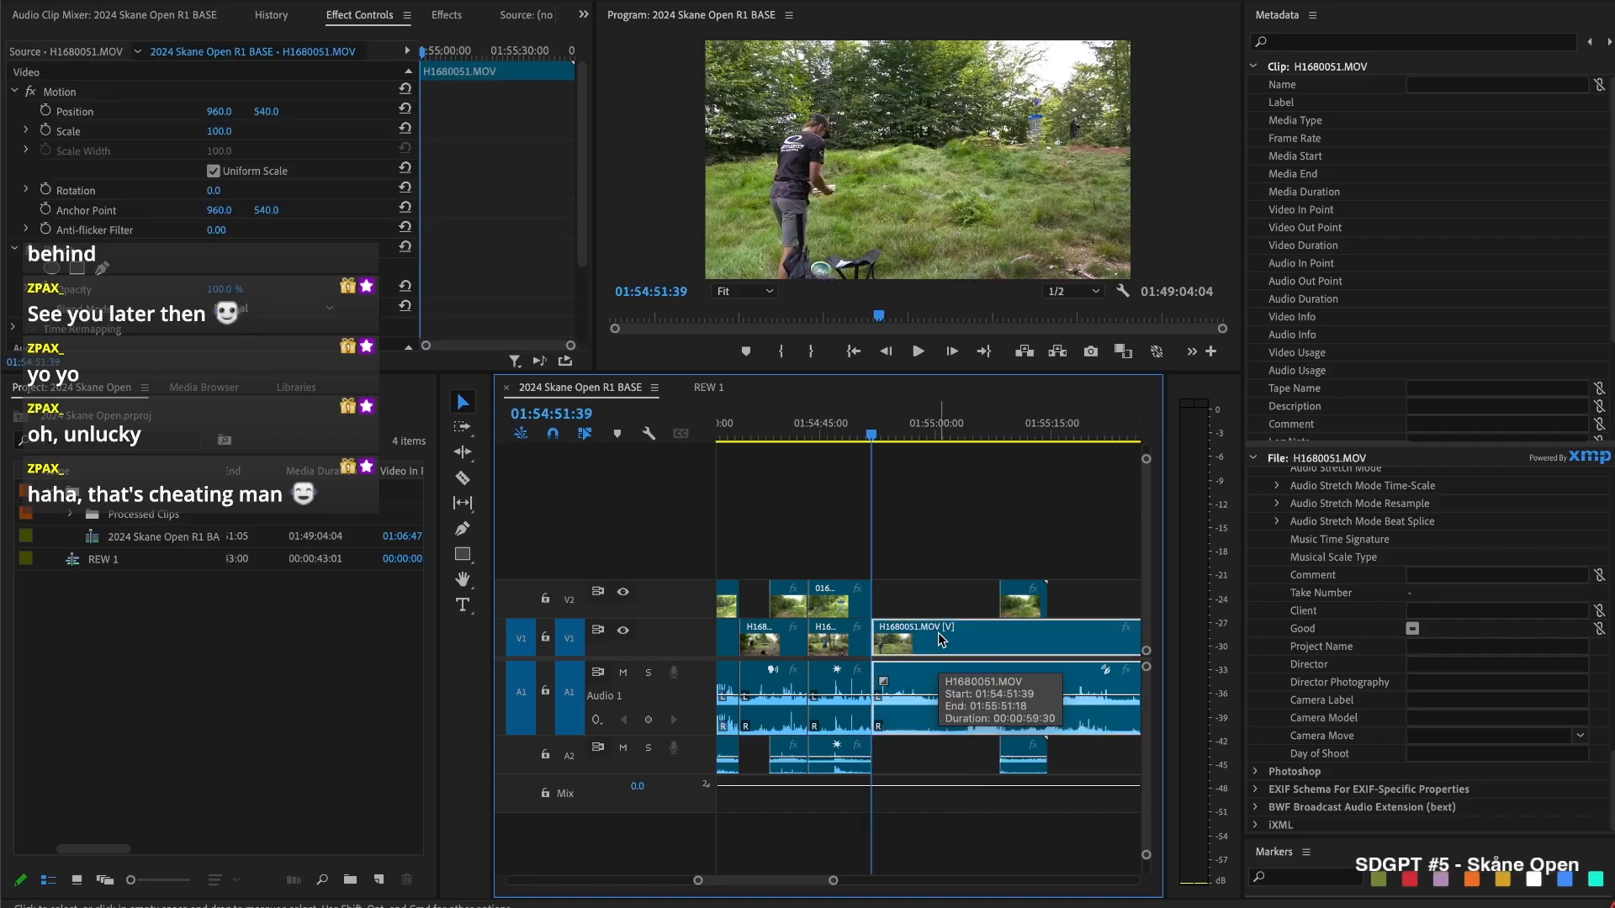
Cut H1680051.MOV at 01:54:56:25, delete the part before the cut and close the gap
key(space)
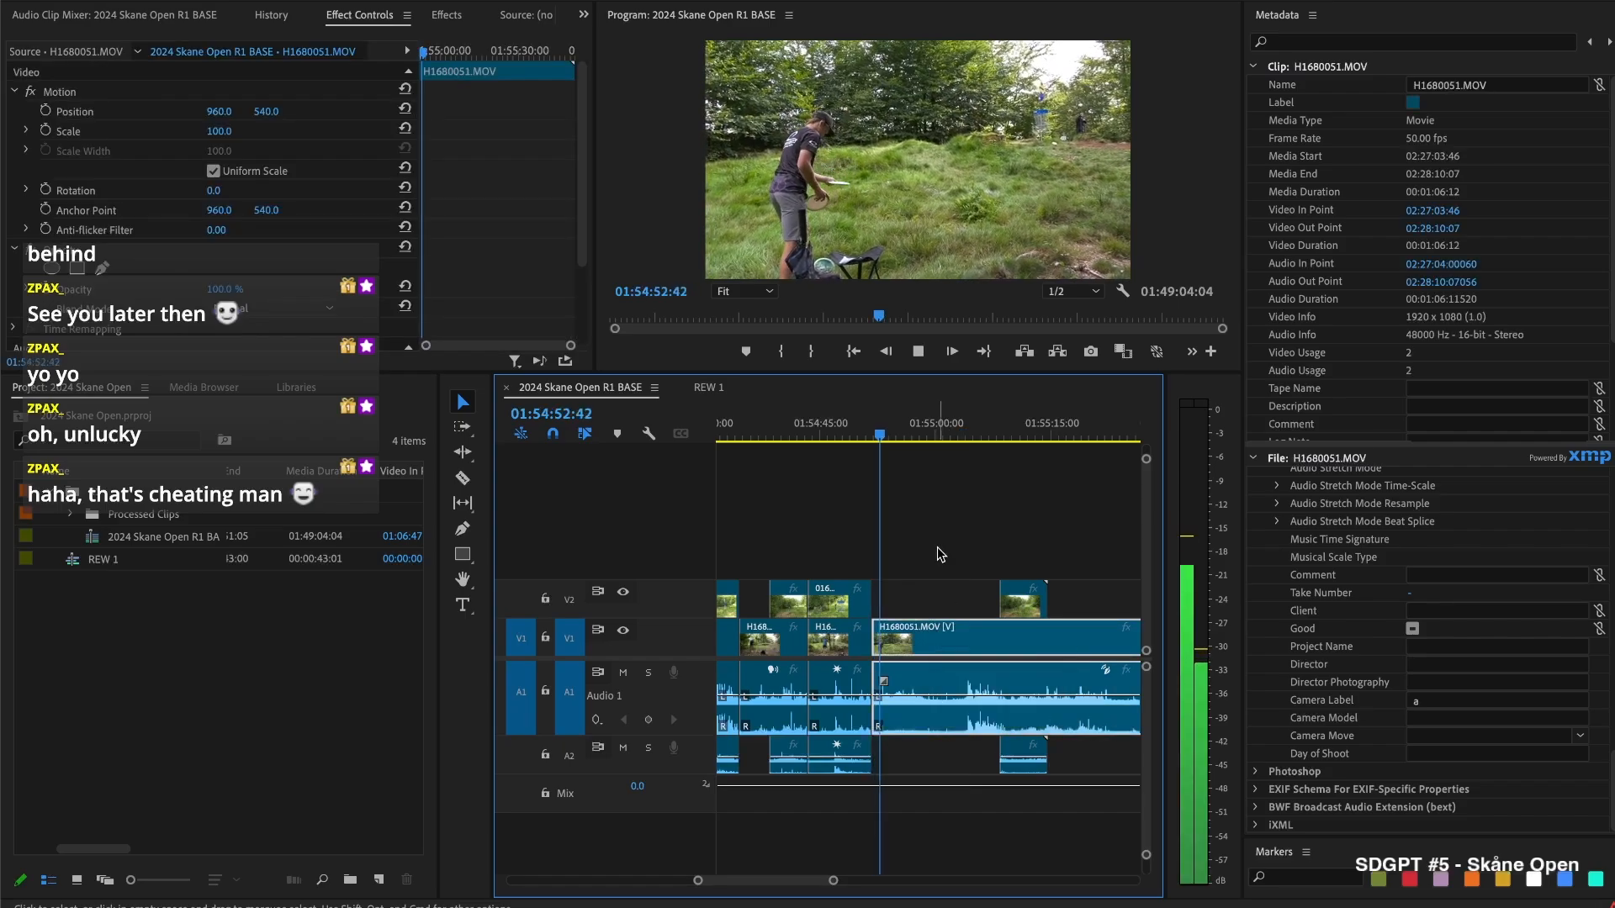
click(967, 551)
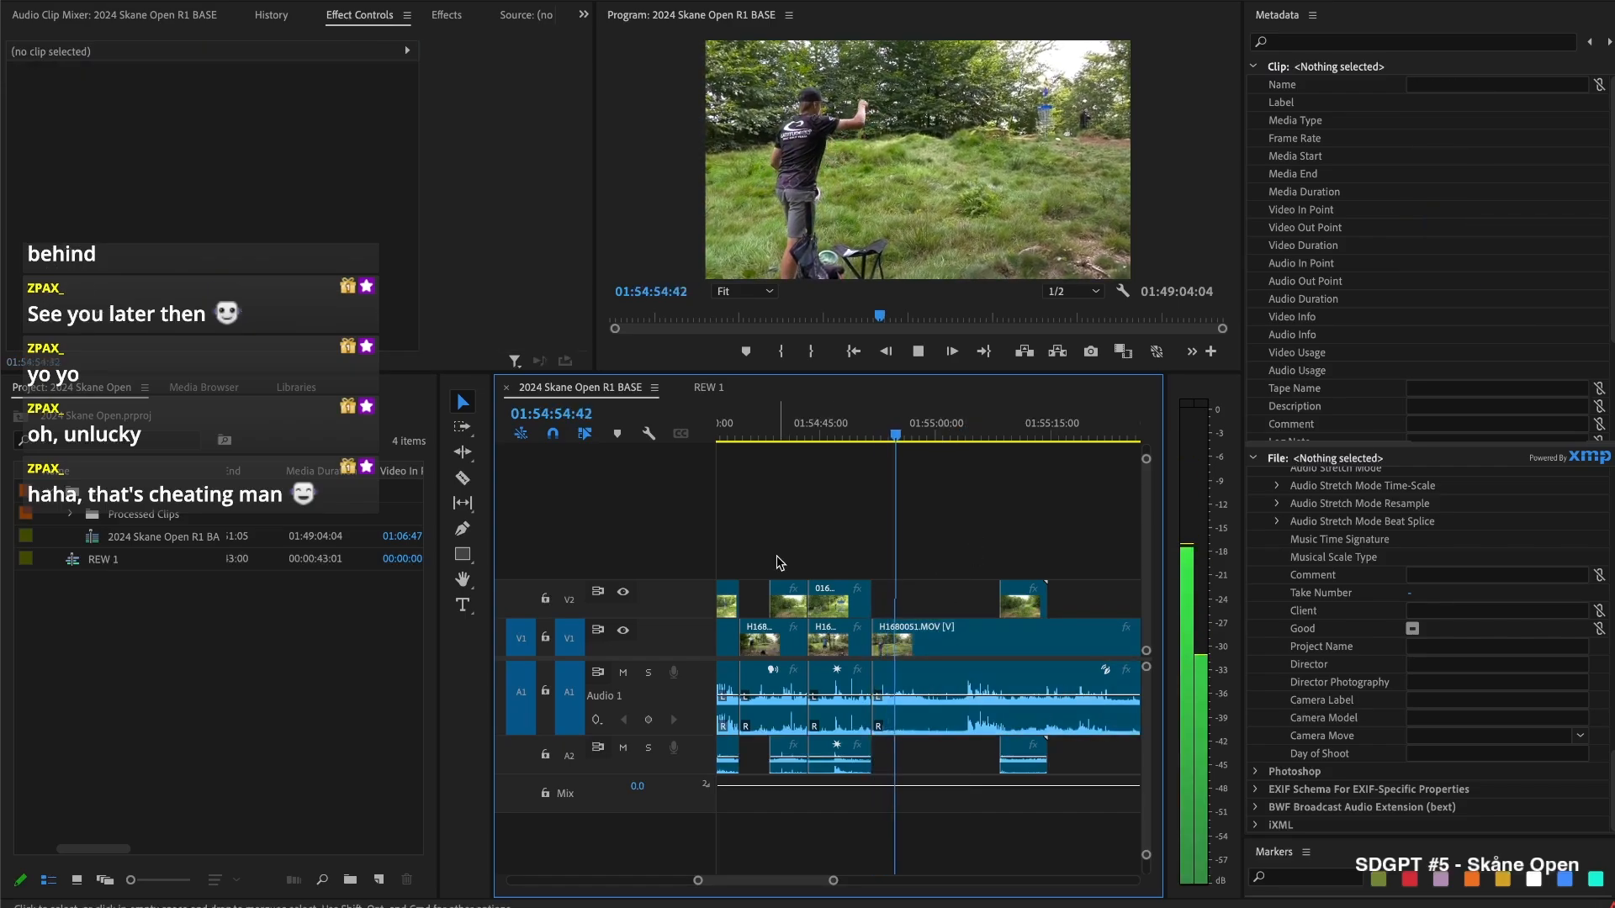
key(space)
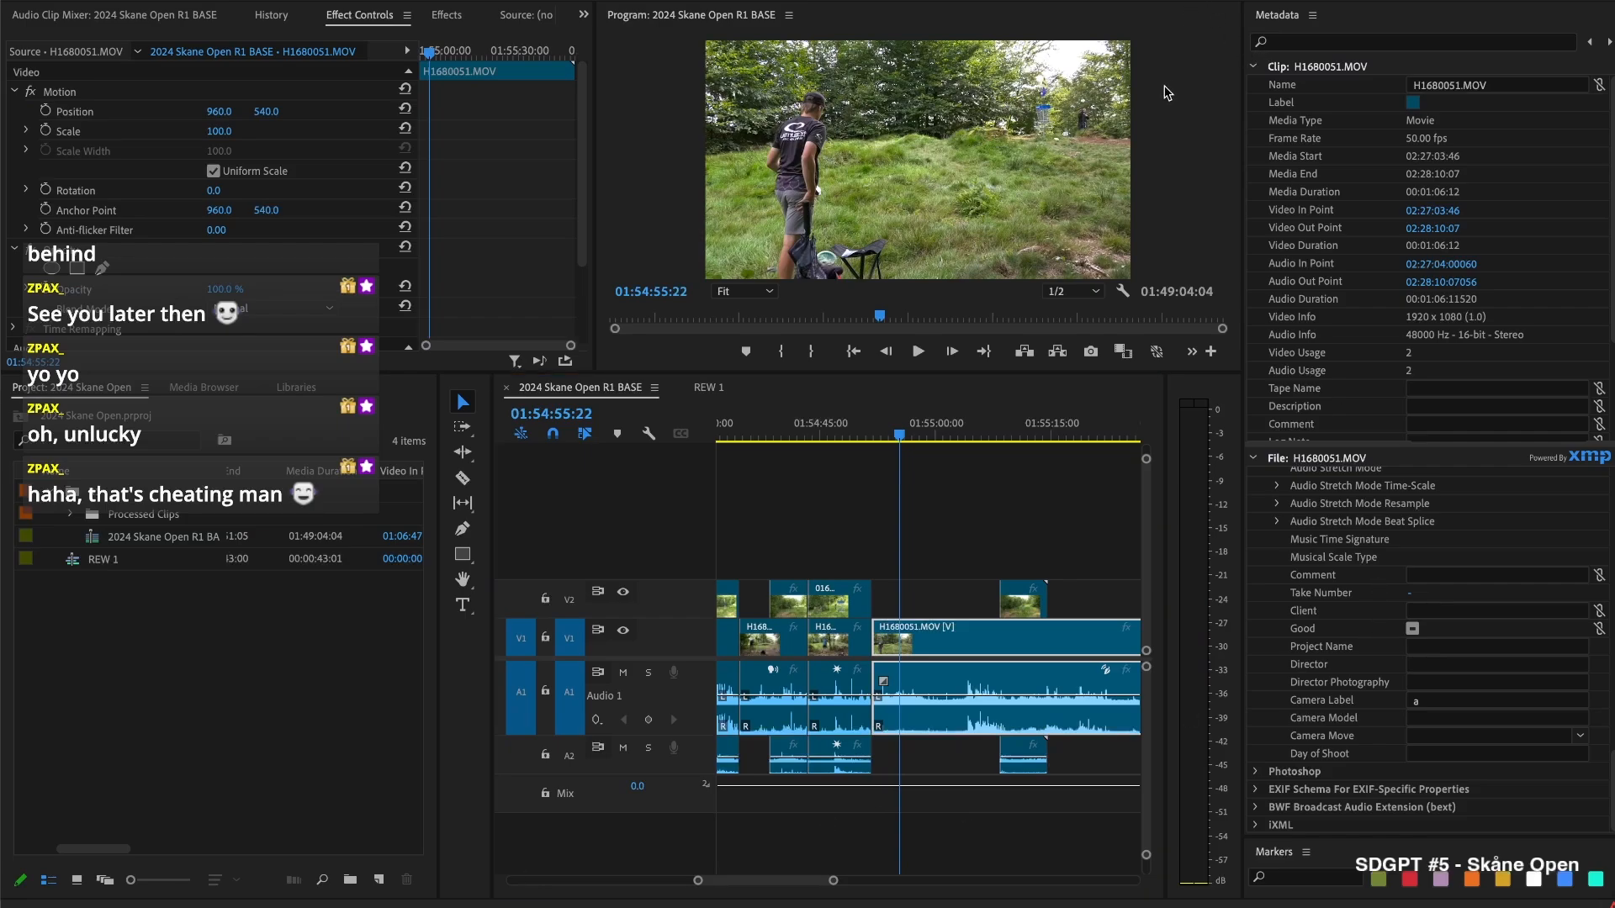
click(1558, 278)
click(959, 581)
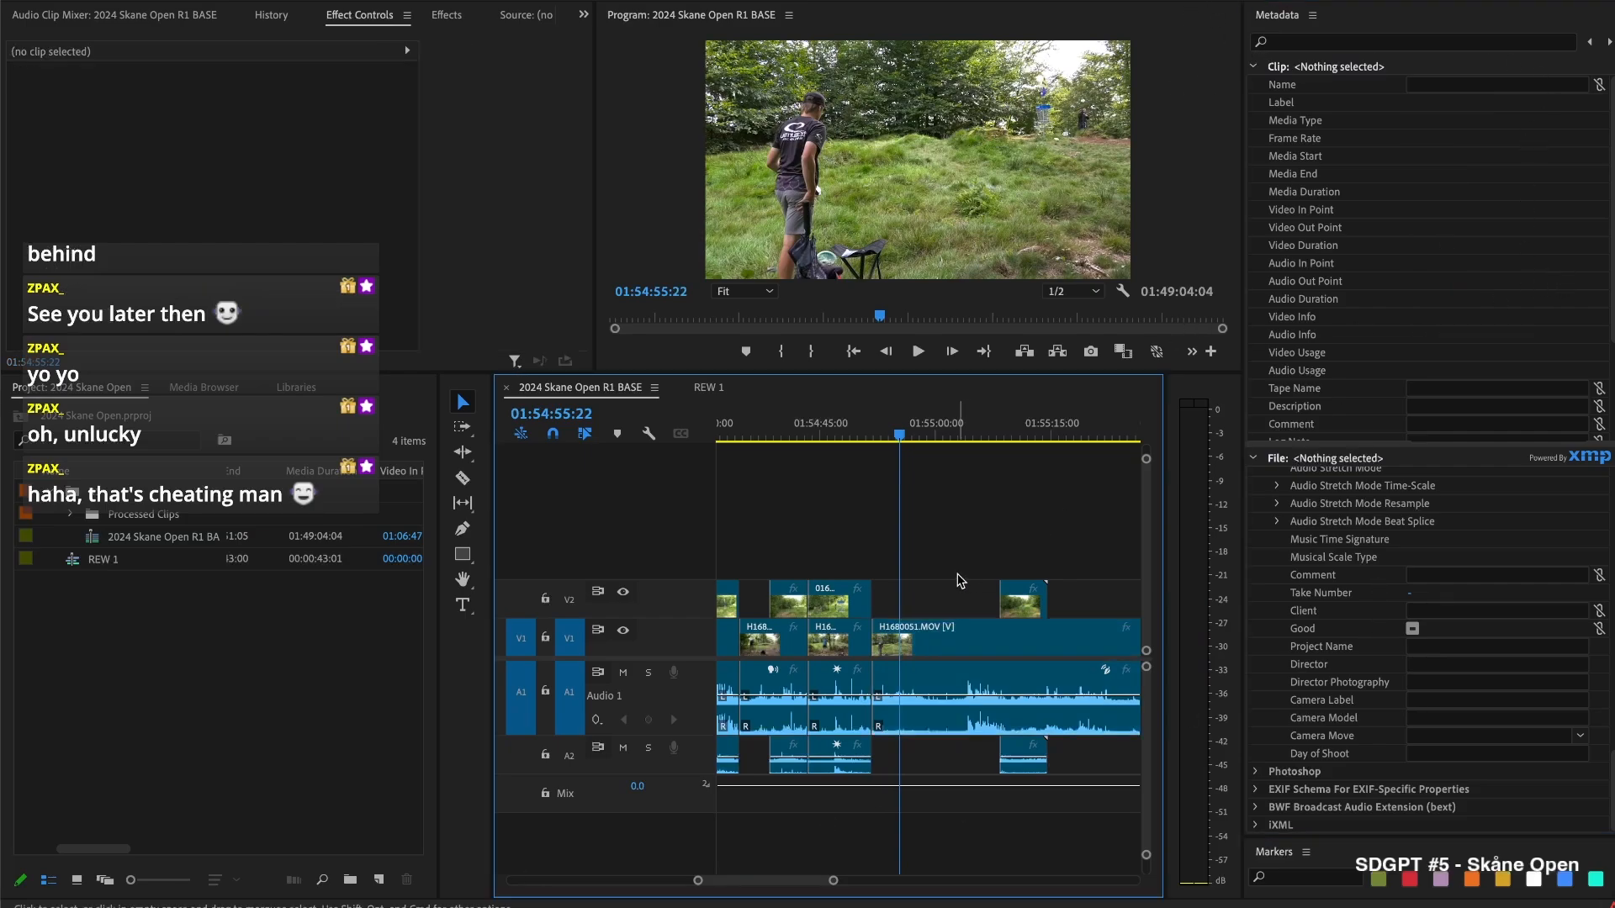
key(space)
key(d)
key(super+k)
key(Delete)
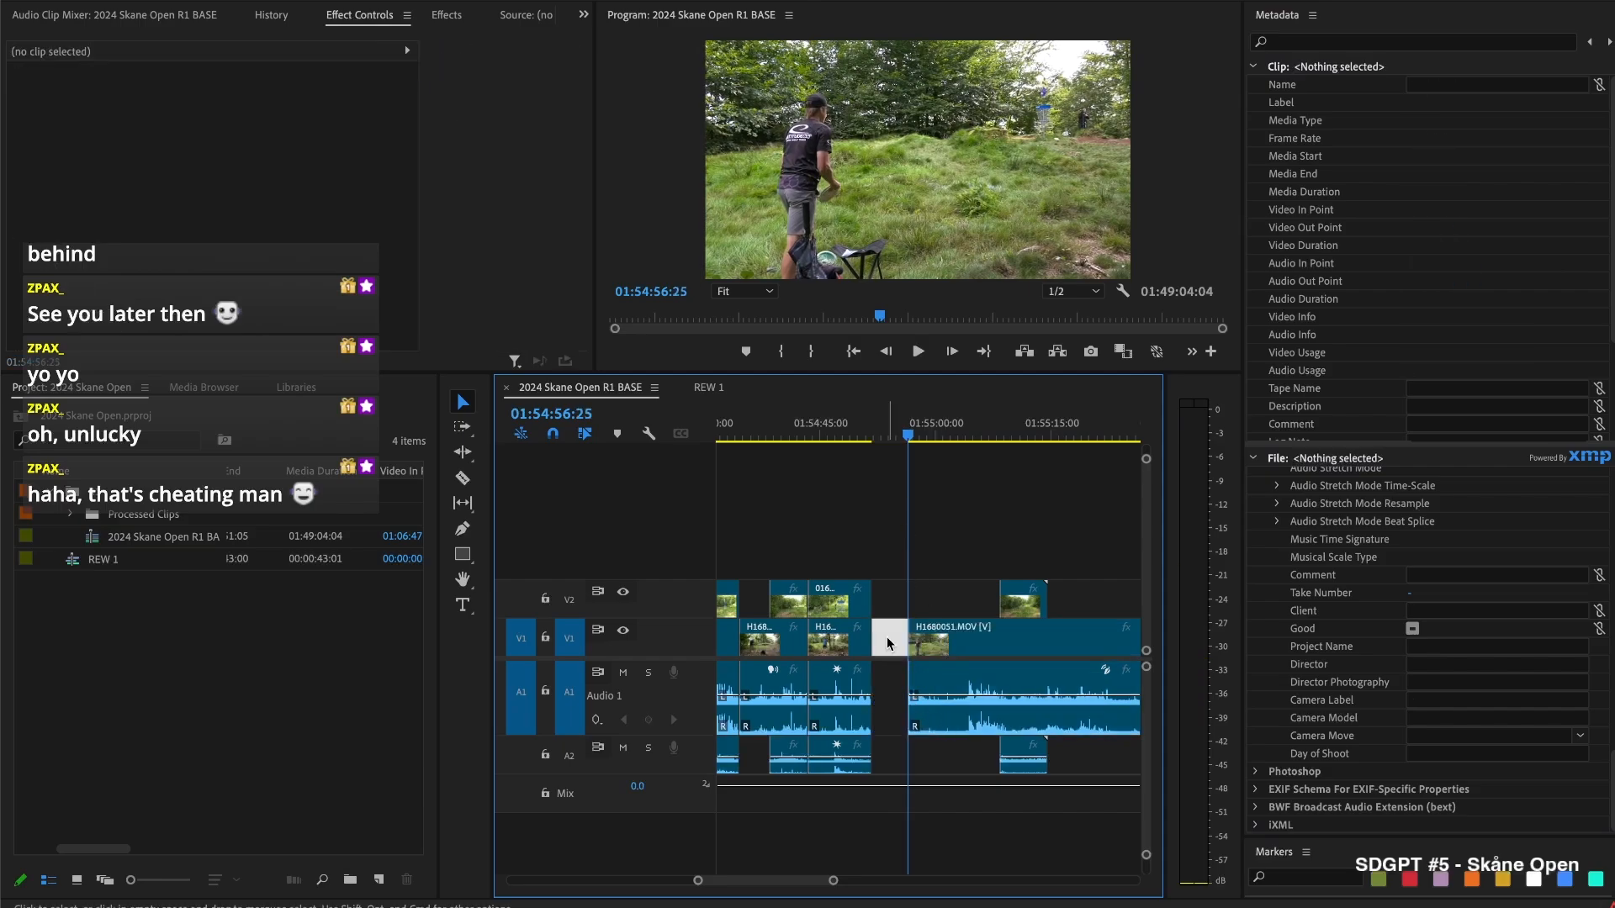
key(Delete)
click(895, 652)
key(Up)
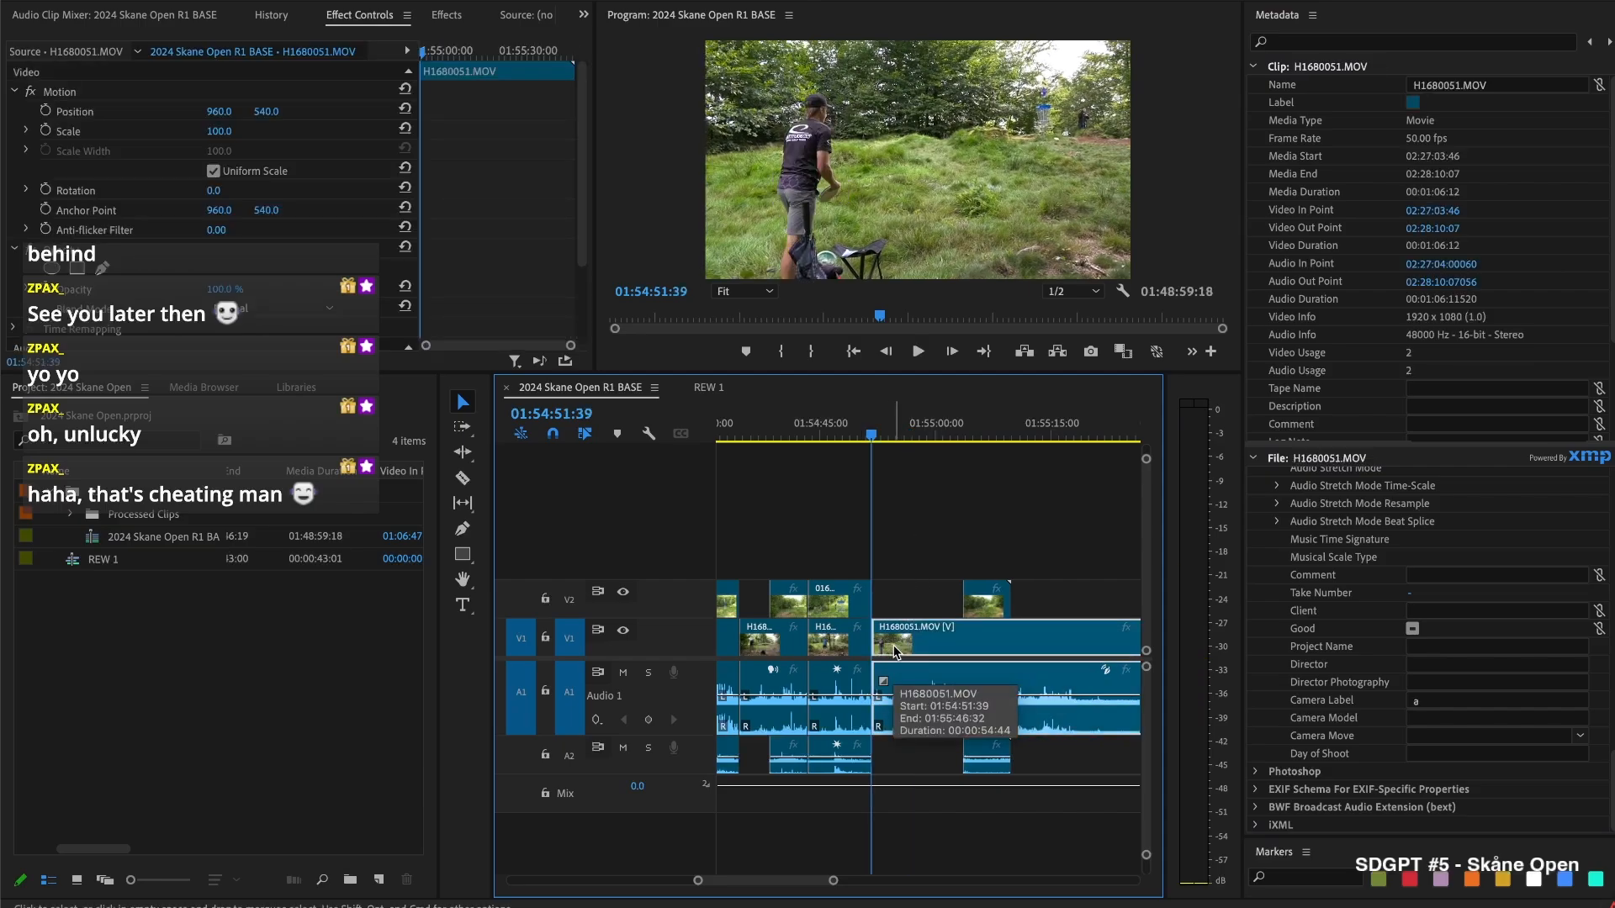
Review the throw in H1680051.MOV and extend the start of the 01670042.MOV basket clip on V2 a few seconds earlier
key(space)
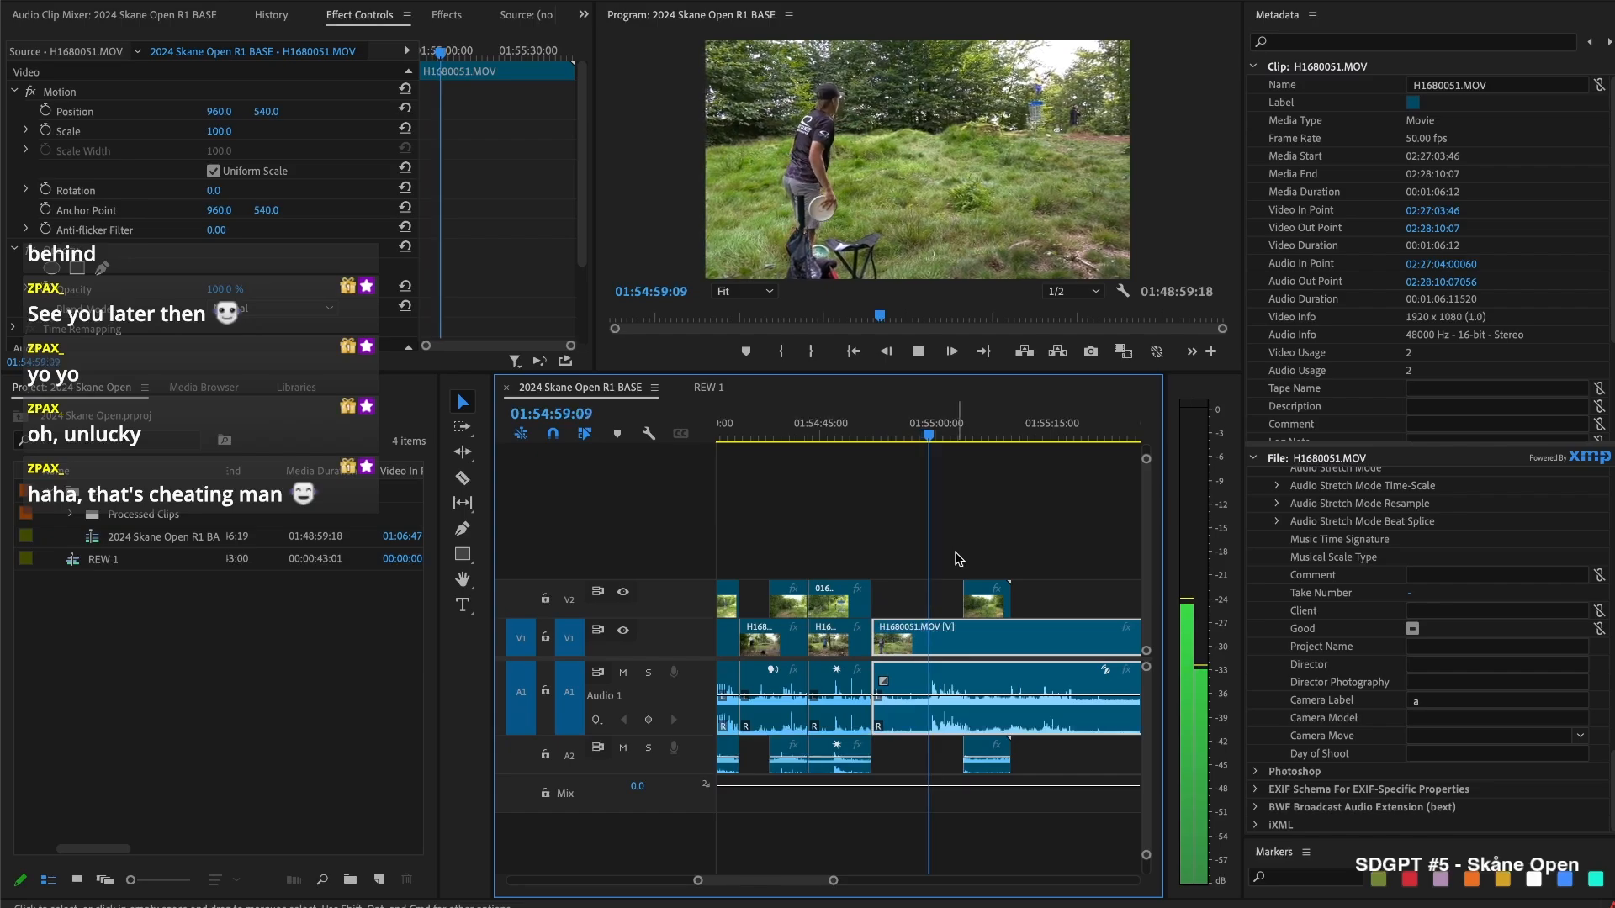
key(space)
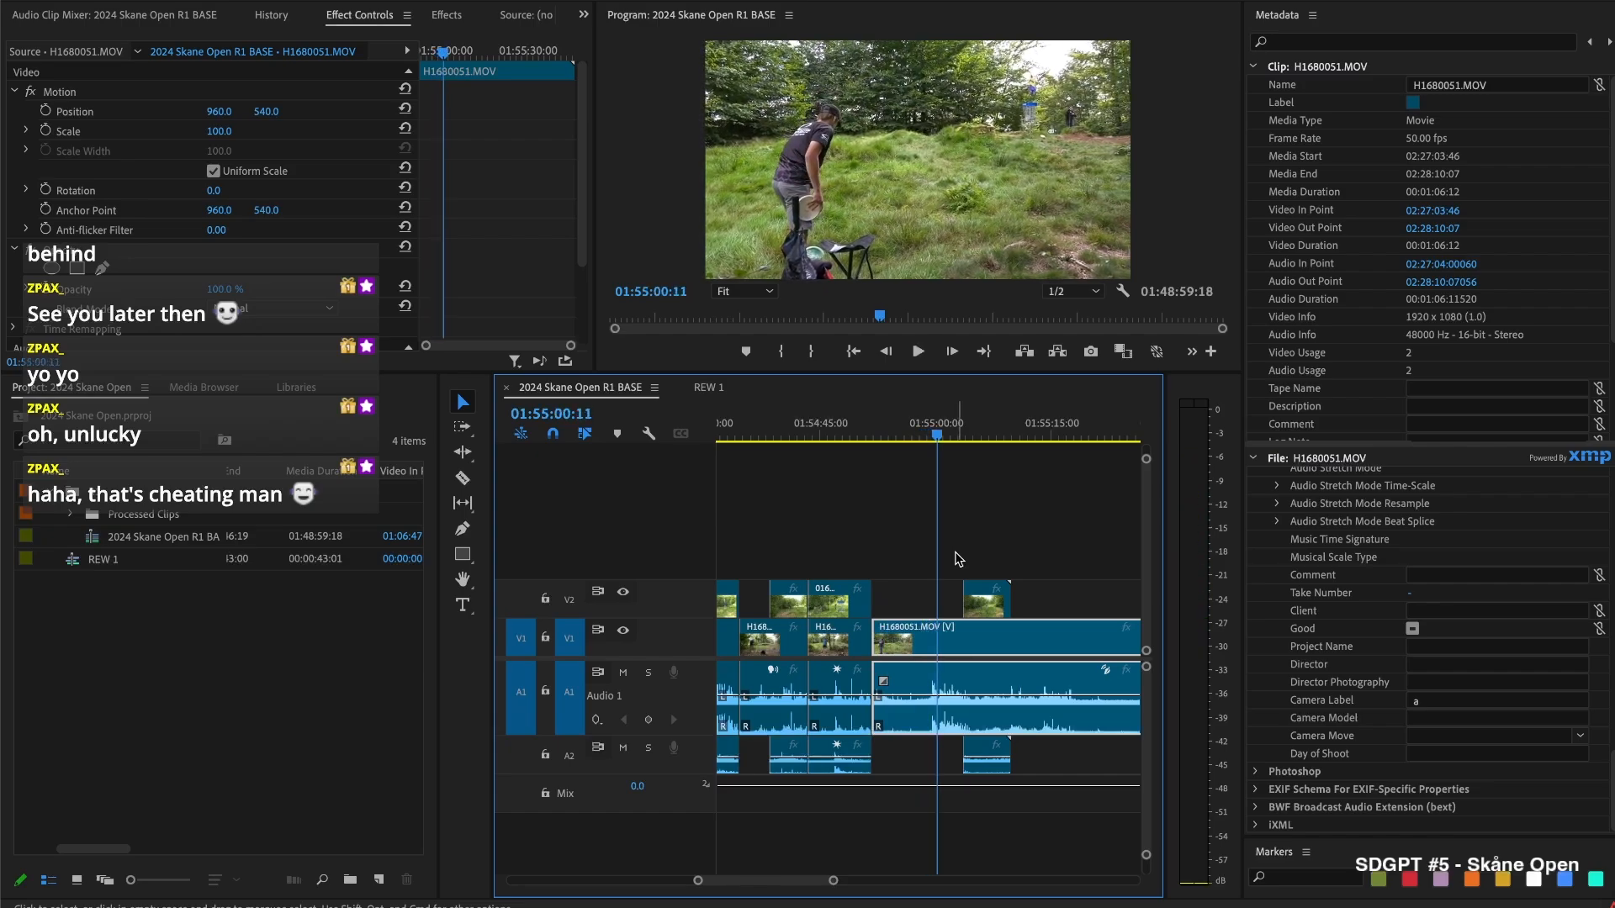
mouse_move(960, 605)
mouse_down()
mouse_move(928, 606)
mouse_move(956, 597)
mouse_up()
key(space)
key(space)
key(space)
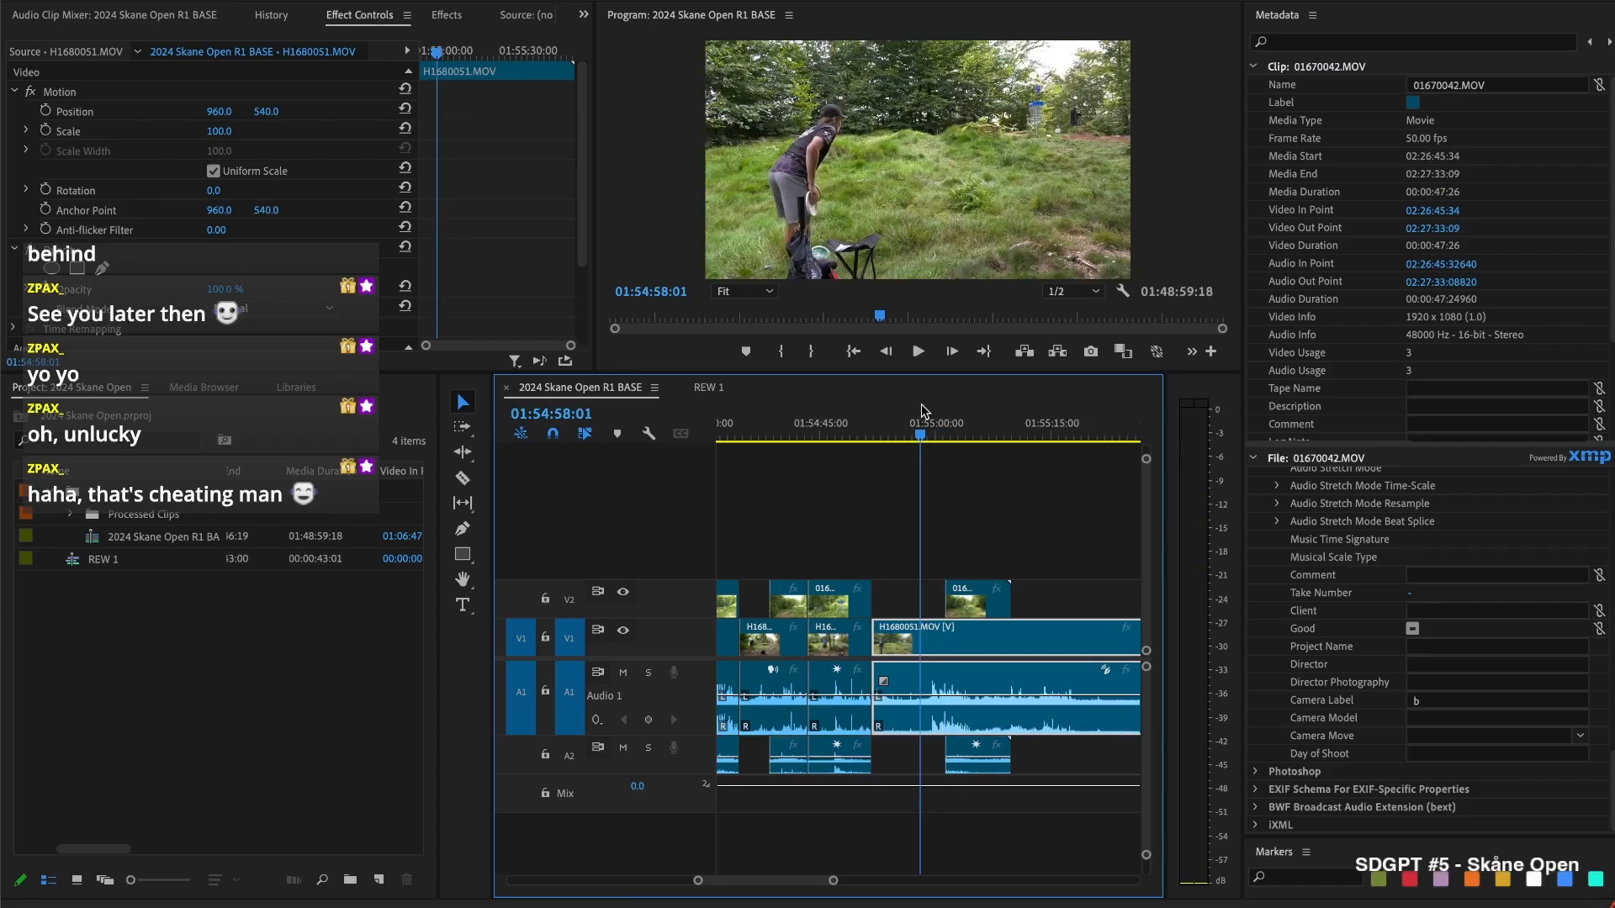
Extend the start of 01670042.MOV on V2 back to 01:54:57:14 and cut H1680051.MOV at that point
key(space)
drag(917, 431, 906, 432)
key(space)
key(space)
key(space)
key(space)
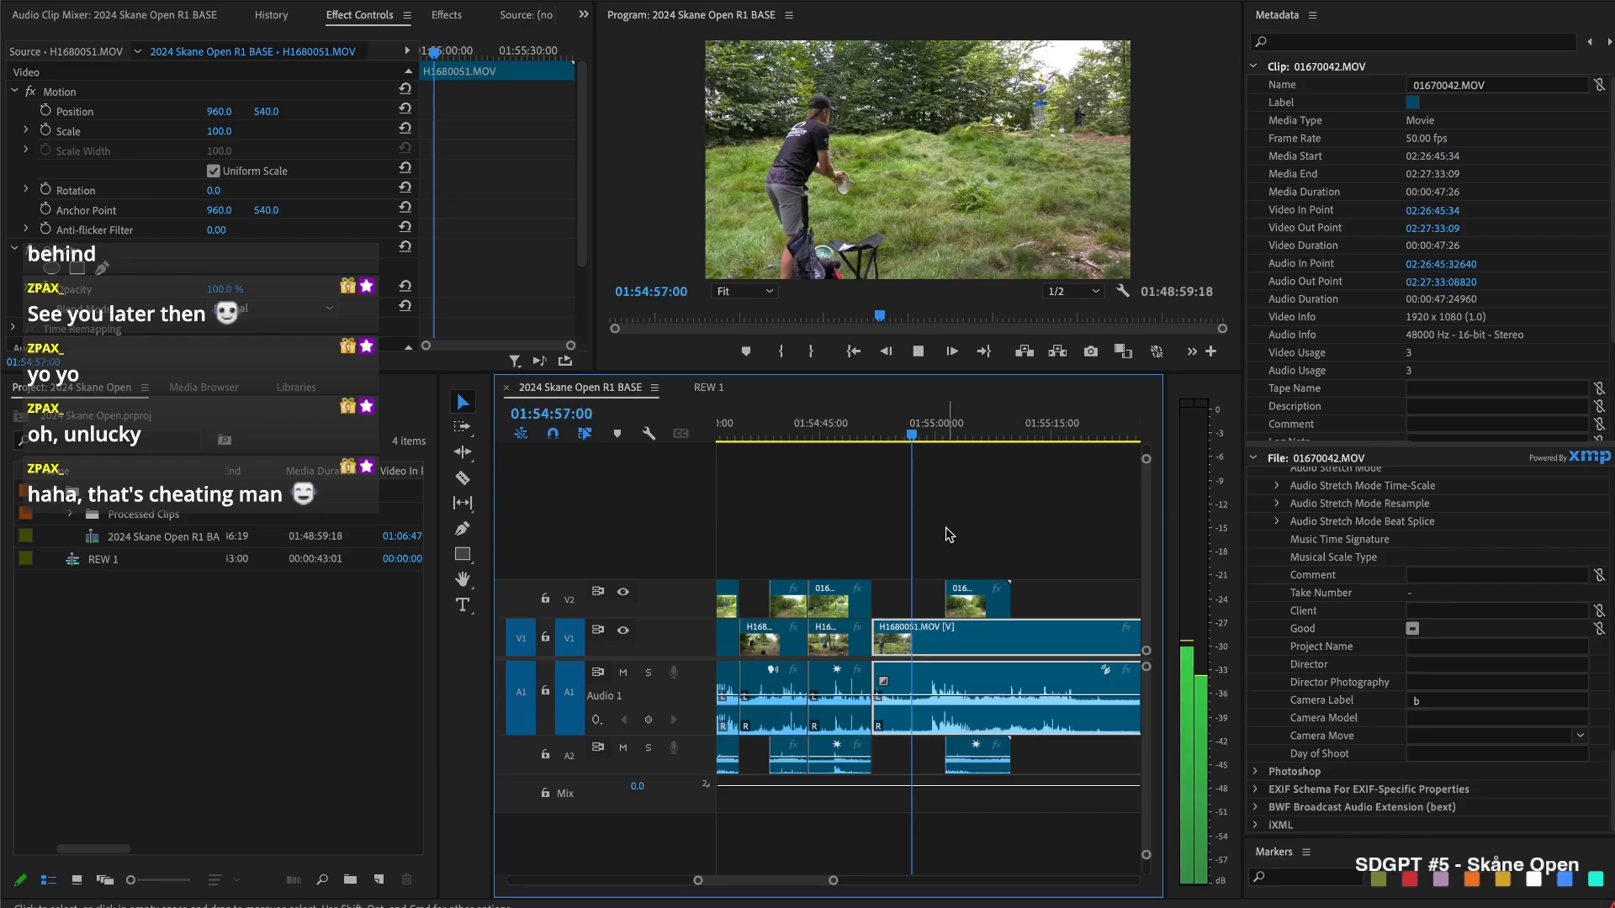
drag(936, 590, 913, 587)
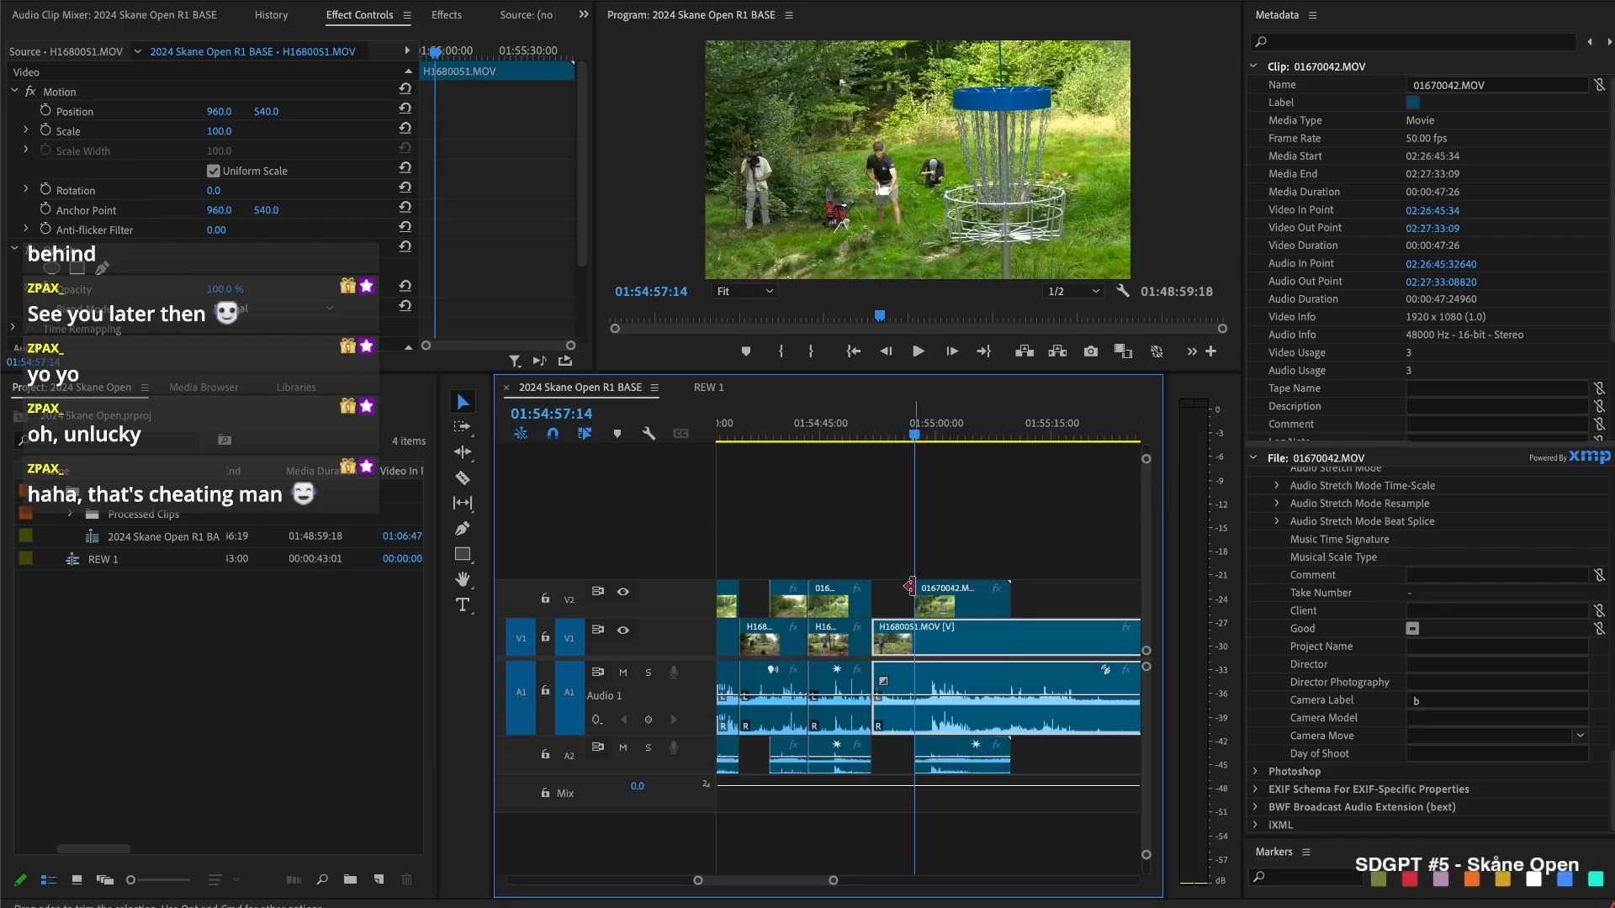
key(ctrl+k)
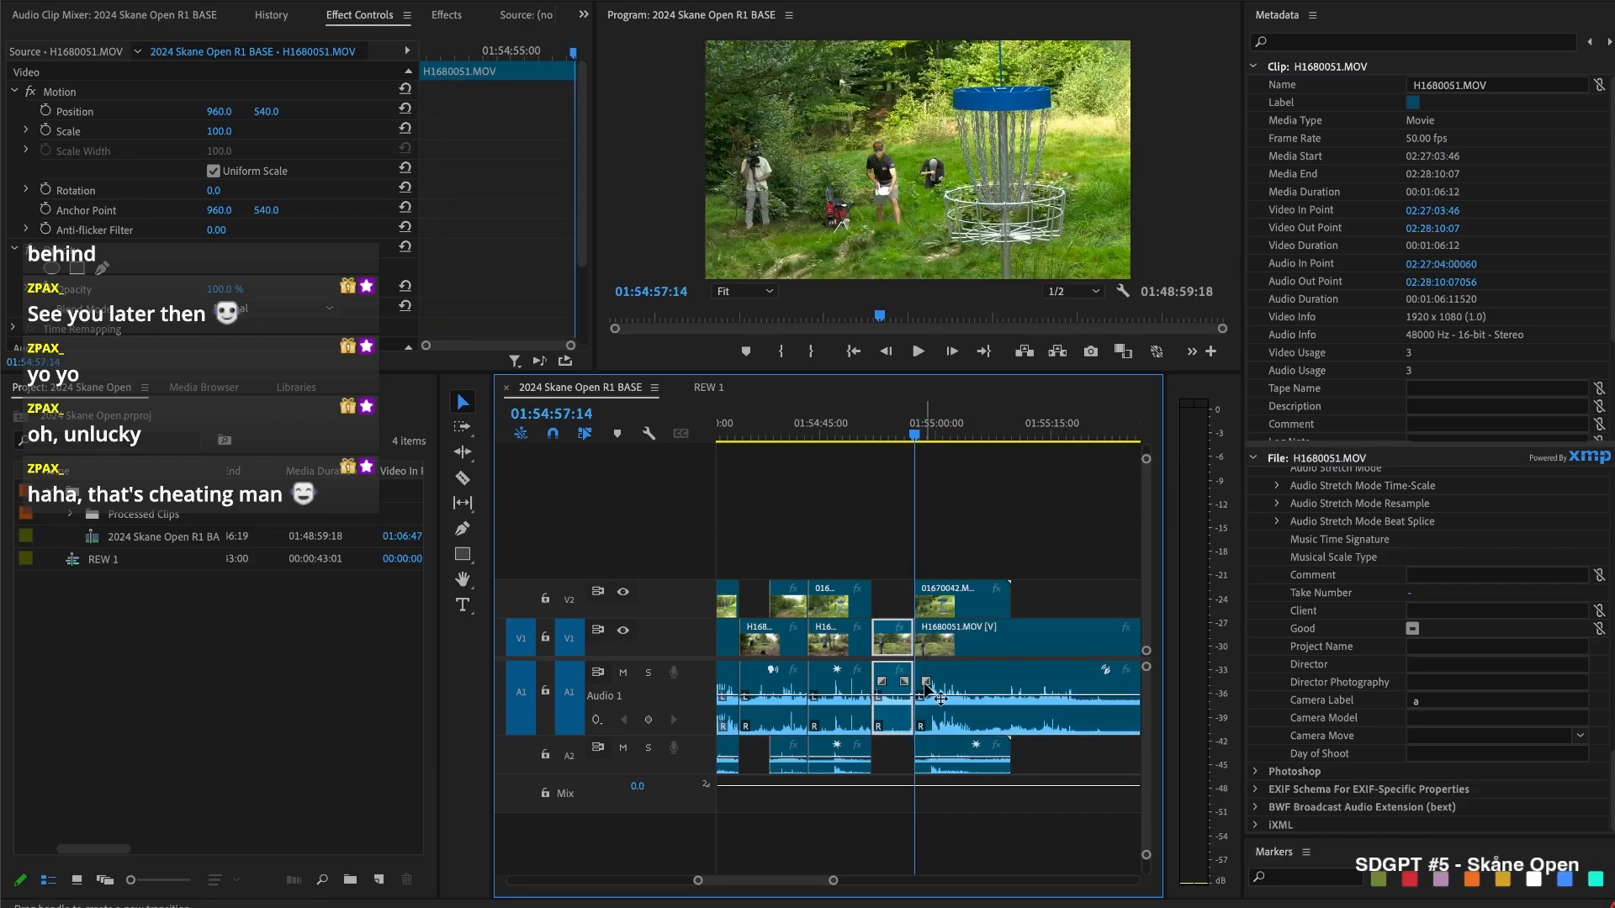
Cut H1680051.MOV at 01:55:03:37 and move 01670042.MOV and all following clips about 17 seconds later to open a gap
key(space)
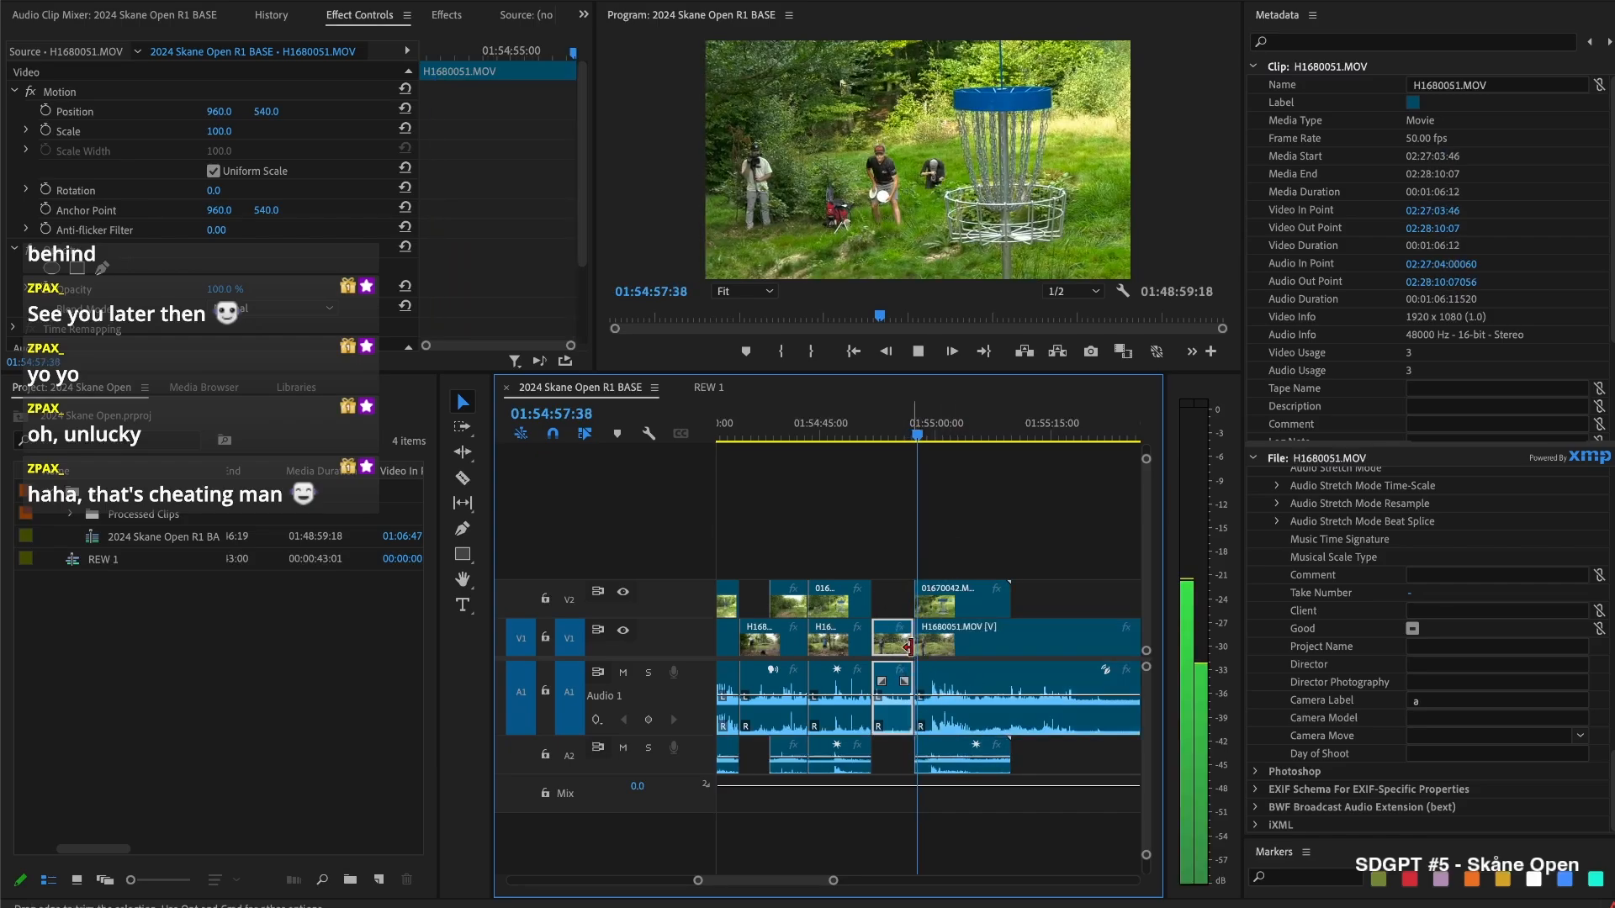
click(967, 662)
key(space)
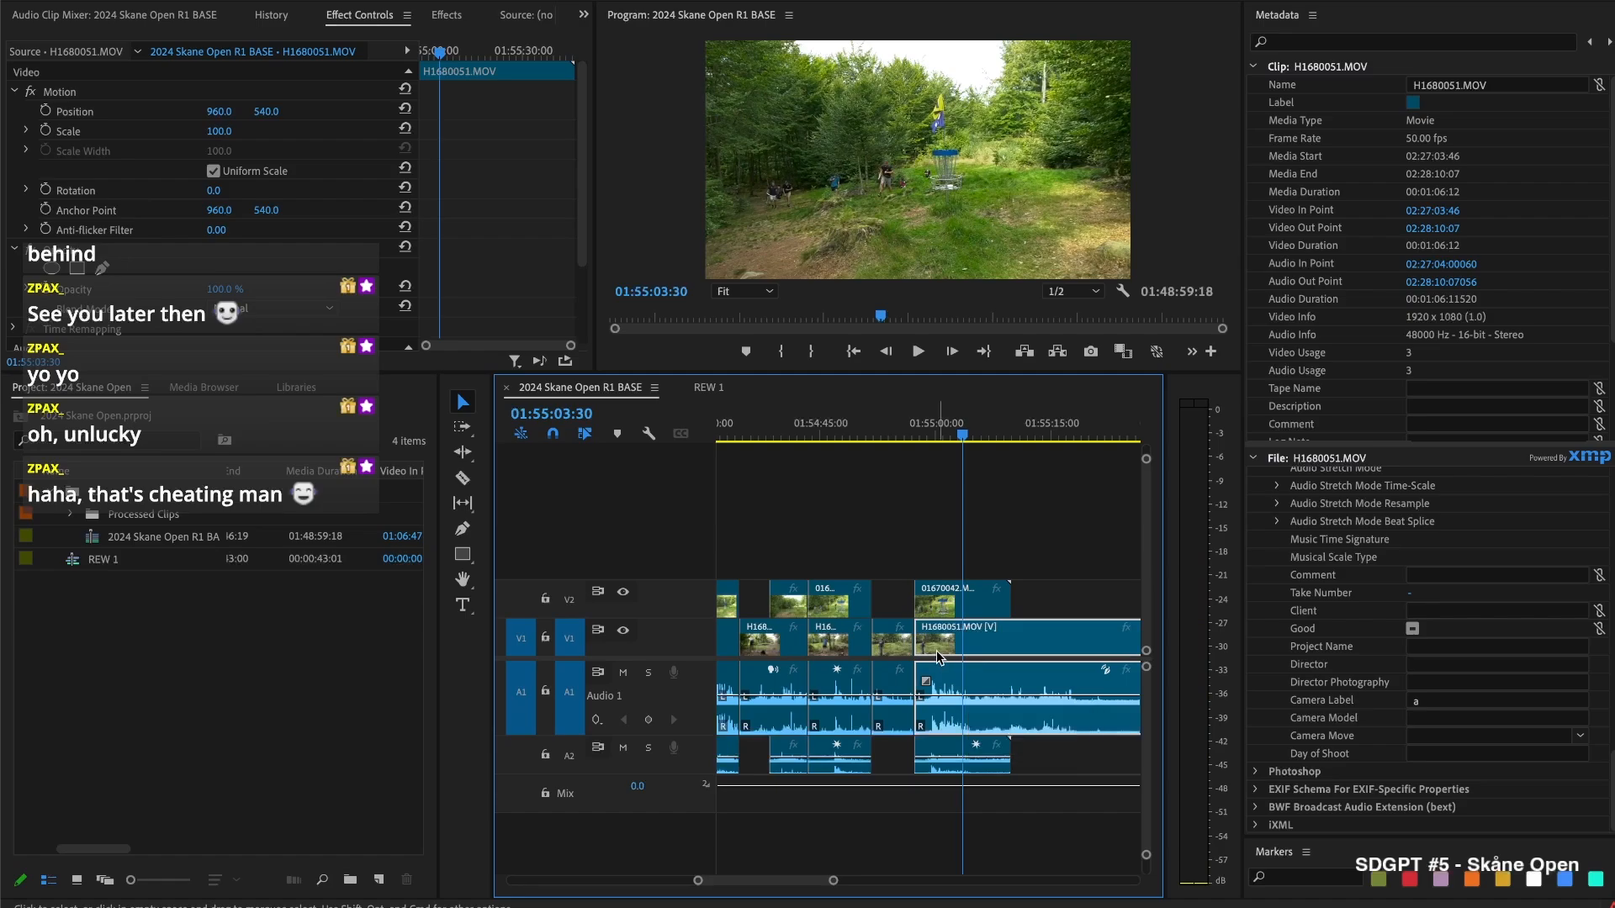
key(c)
click(967, 644)
key(v)
drag(971, 606, 1087, 637)
Duplicate the H1680051.MOV piece ending at 01:55:03:37 directly after itself and set the copy to 450% reverse speed
click(925, 645)
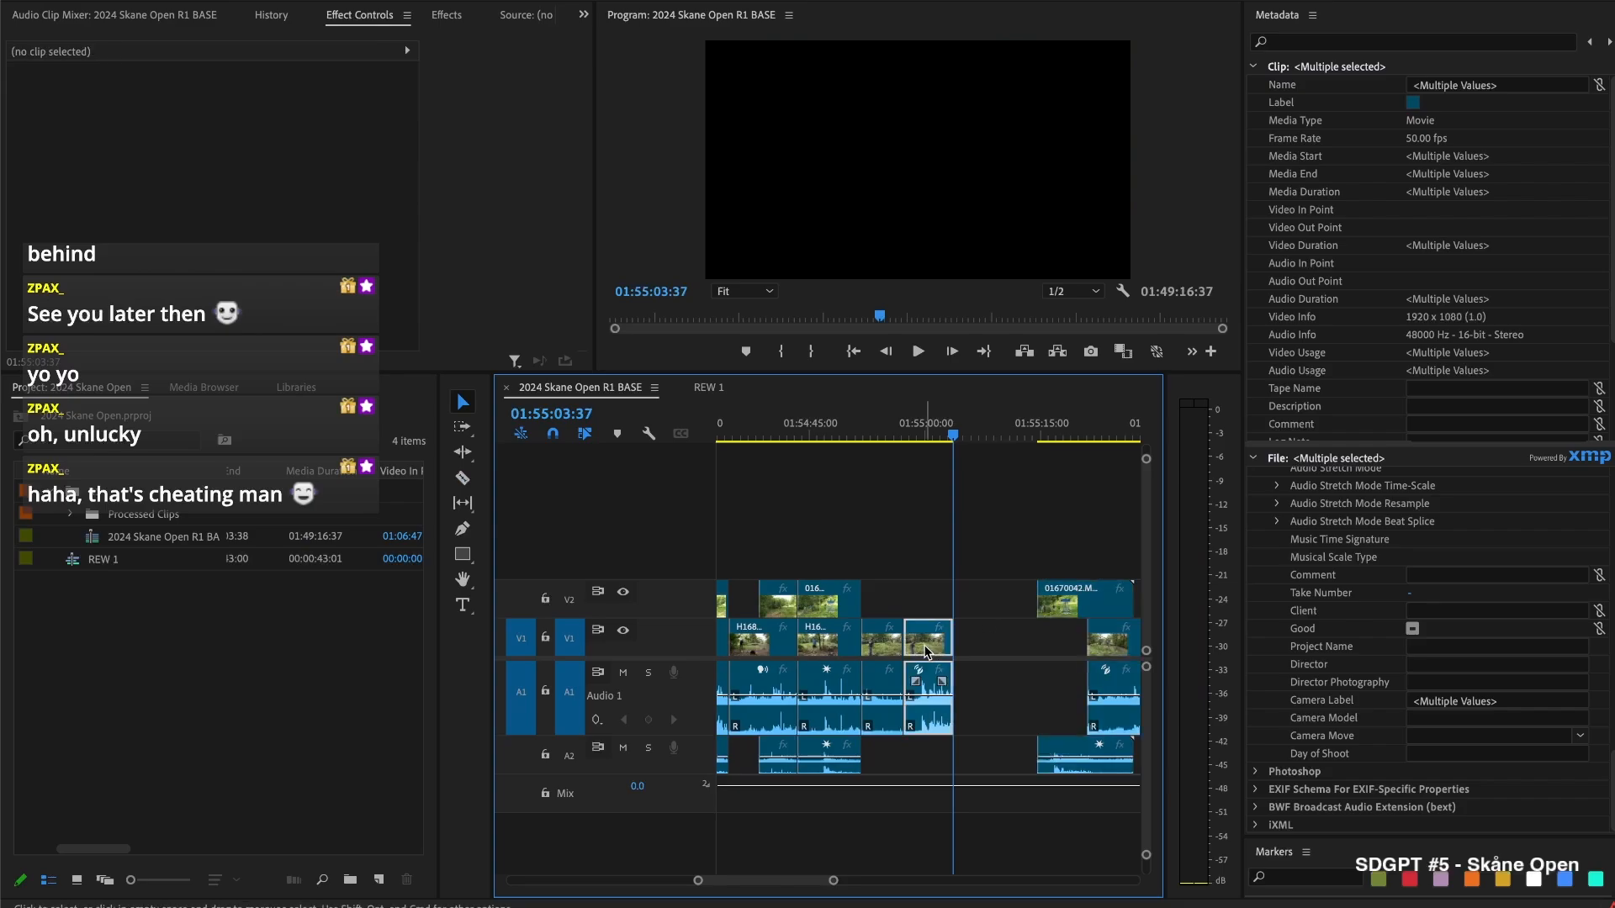
key(super+c)
key(super+v)
key(super+r)
text(450)
click(698, 427)
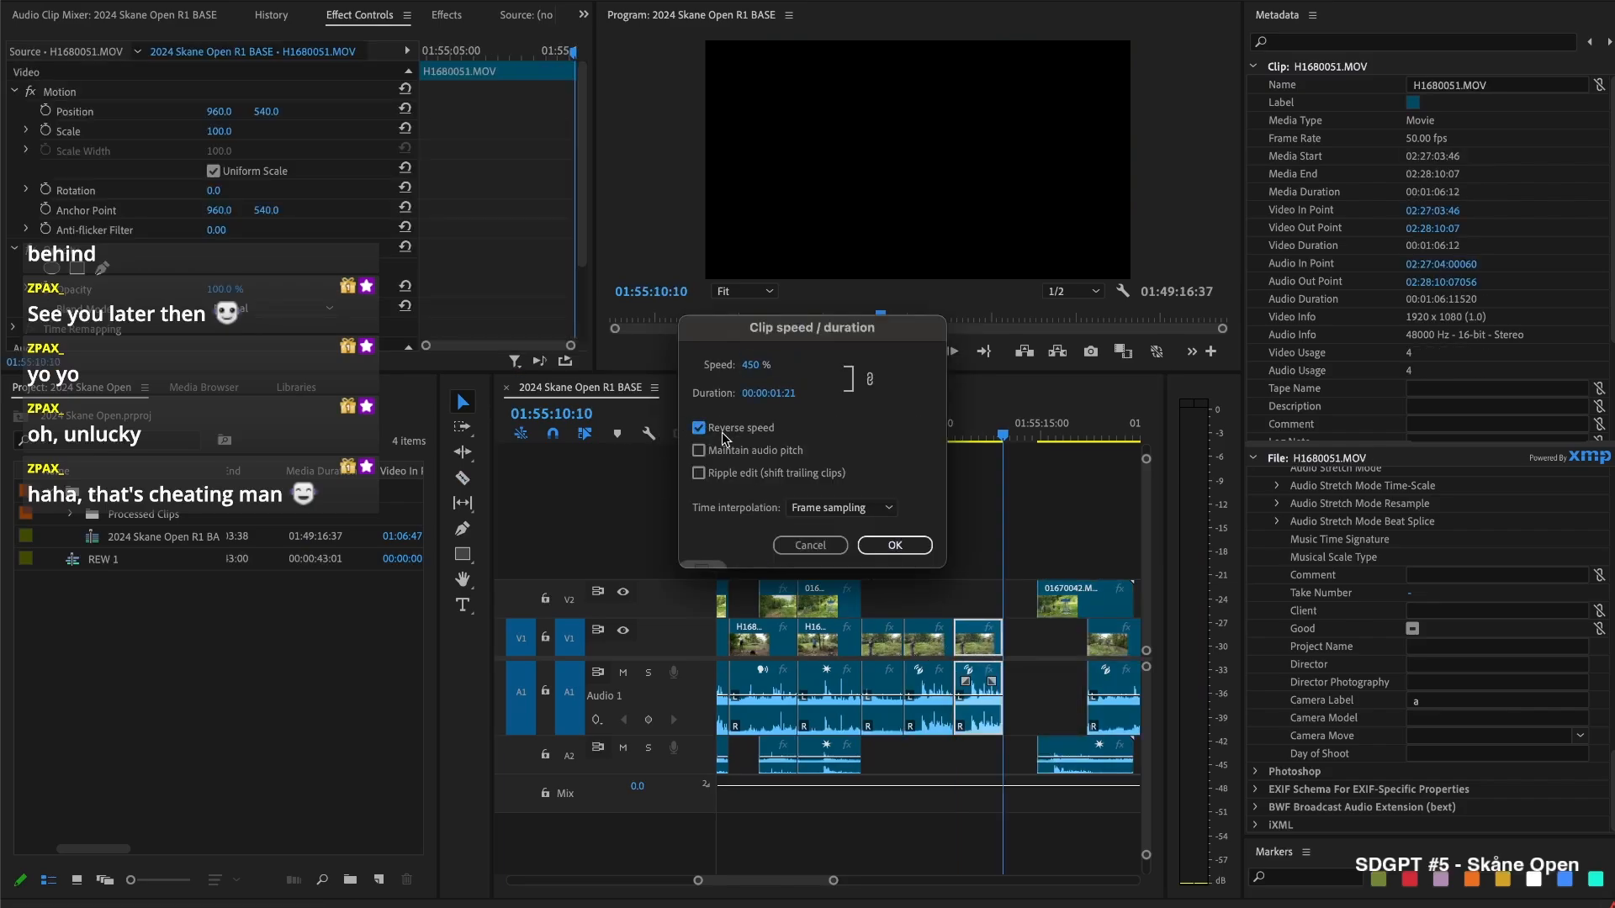
click(898, 546)
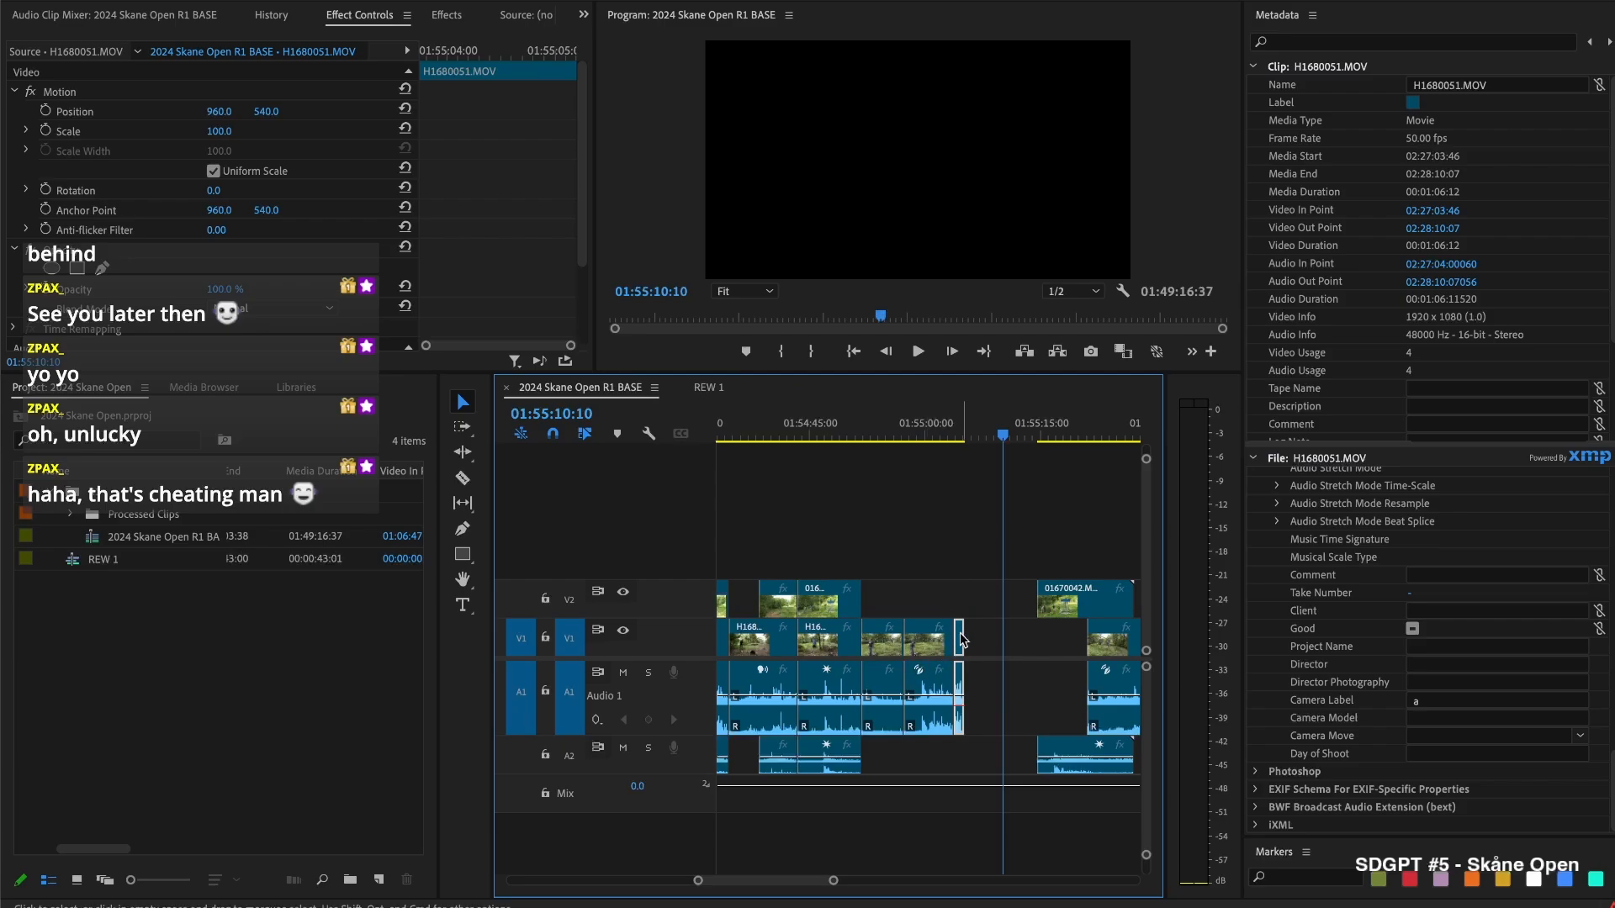
Unlink the reversed H1680051.MOV copy and delete its audio
right_click(963, 639)
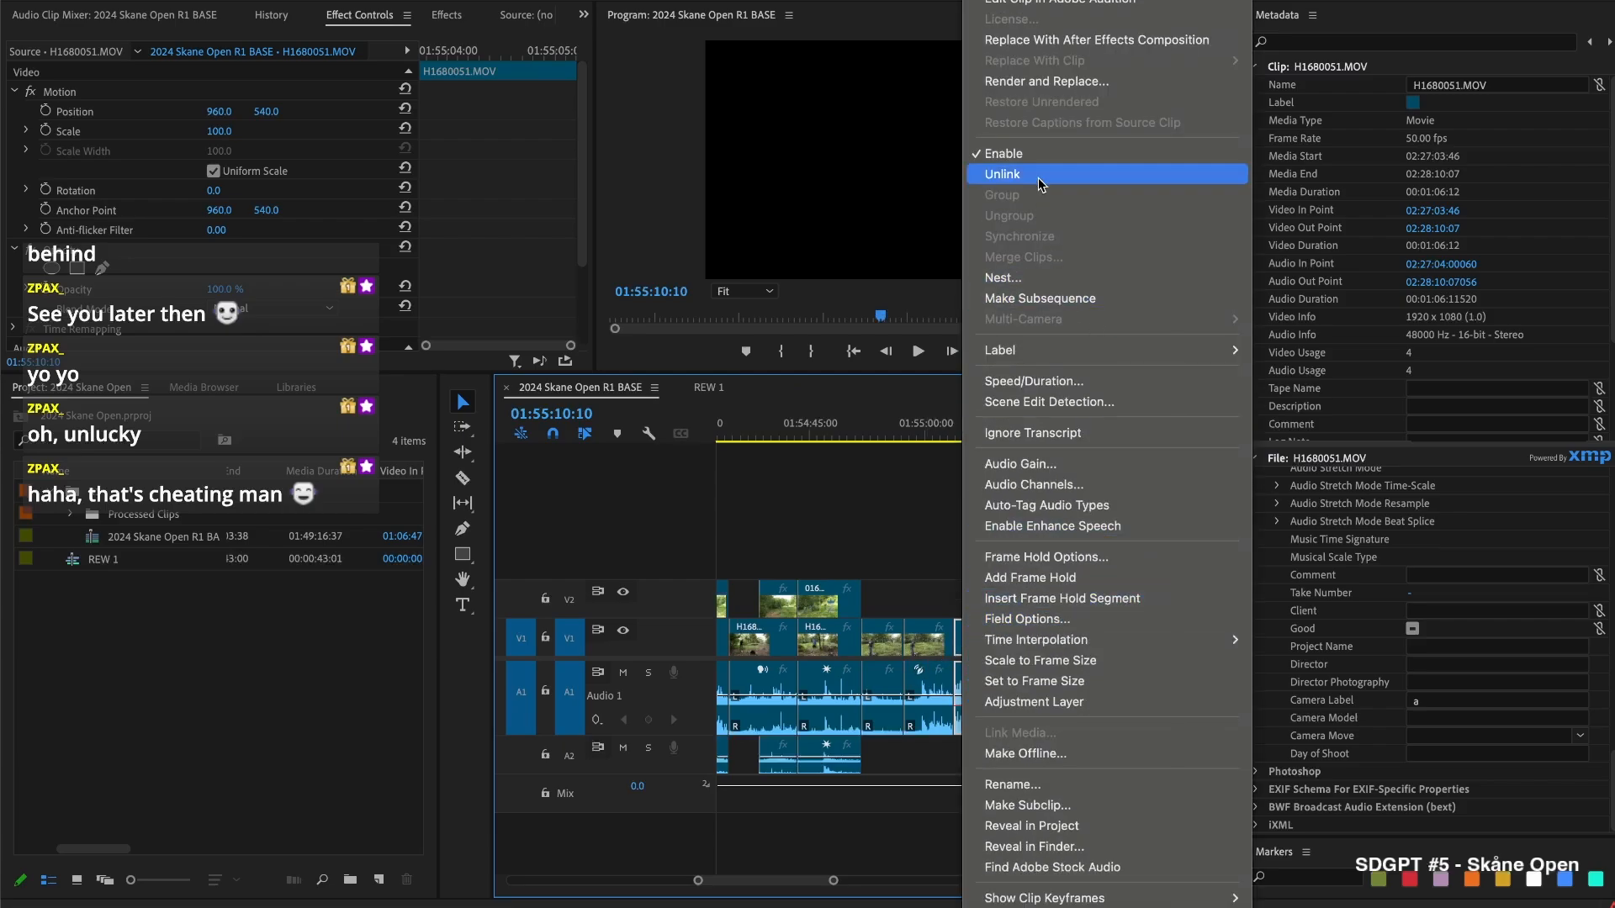
click(1041, 174)
click(961, 677)
drag(948, 434, 956, 431)
key(Return)
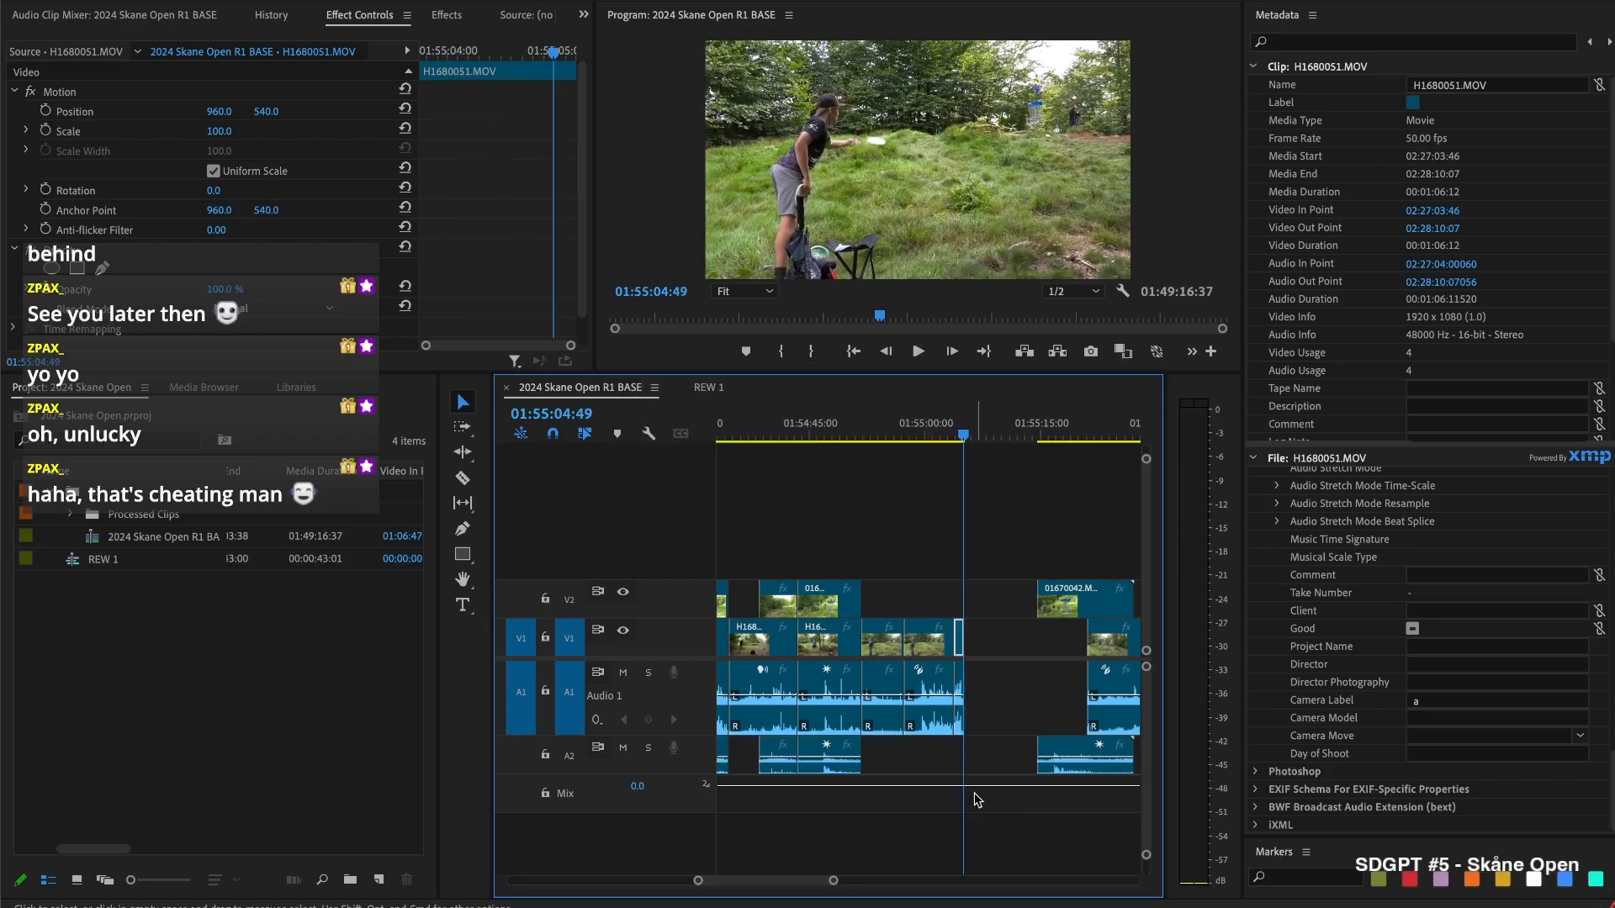
click(957, 678)
key(Delete)
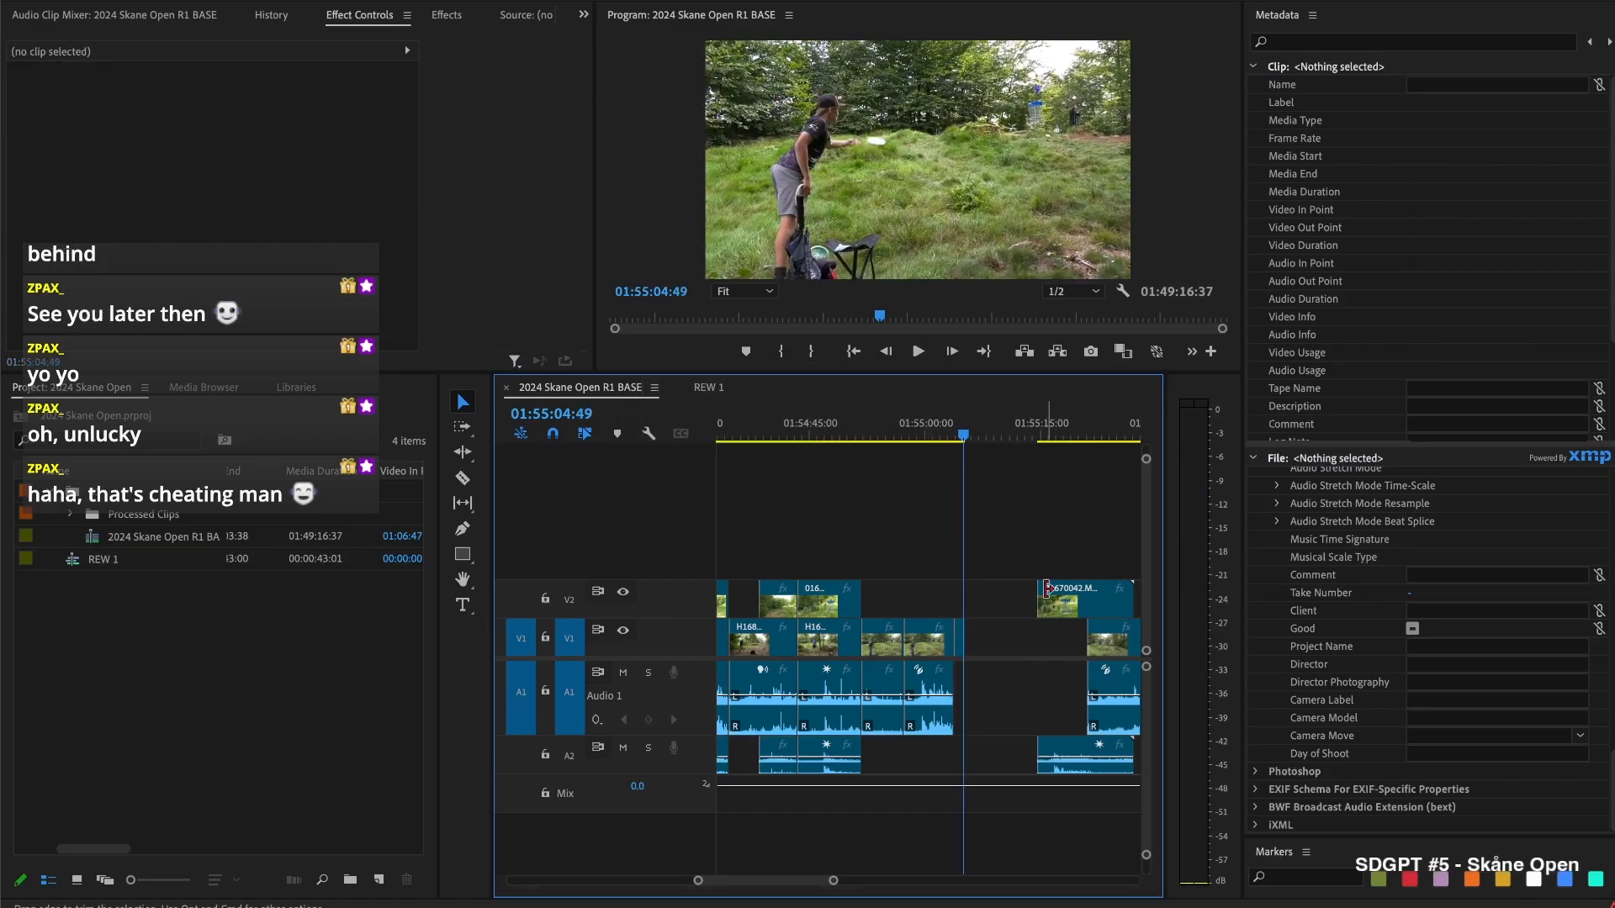
Move 01670042.MOV on V2 to start at 01:55:04:49 and nest it as REW 2
drag(1049, 603, 976, 605)
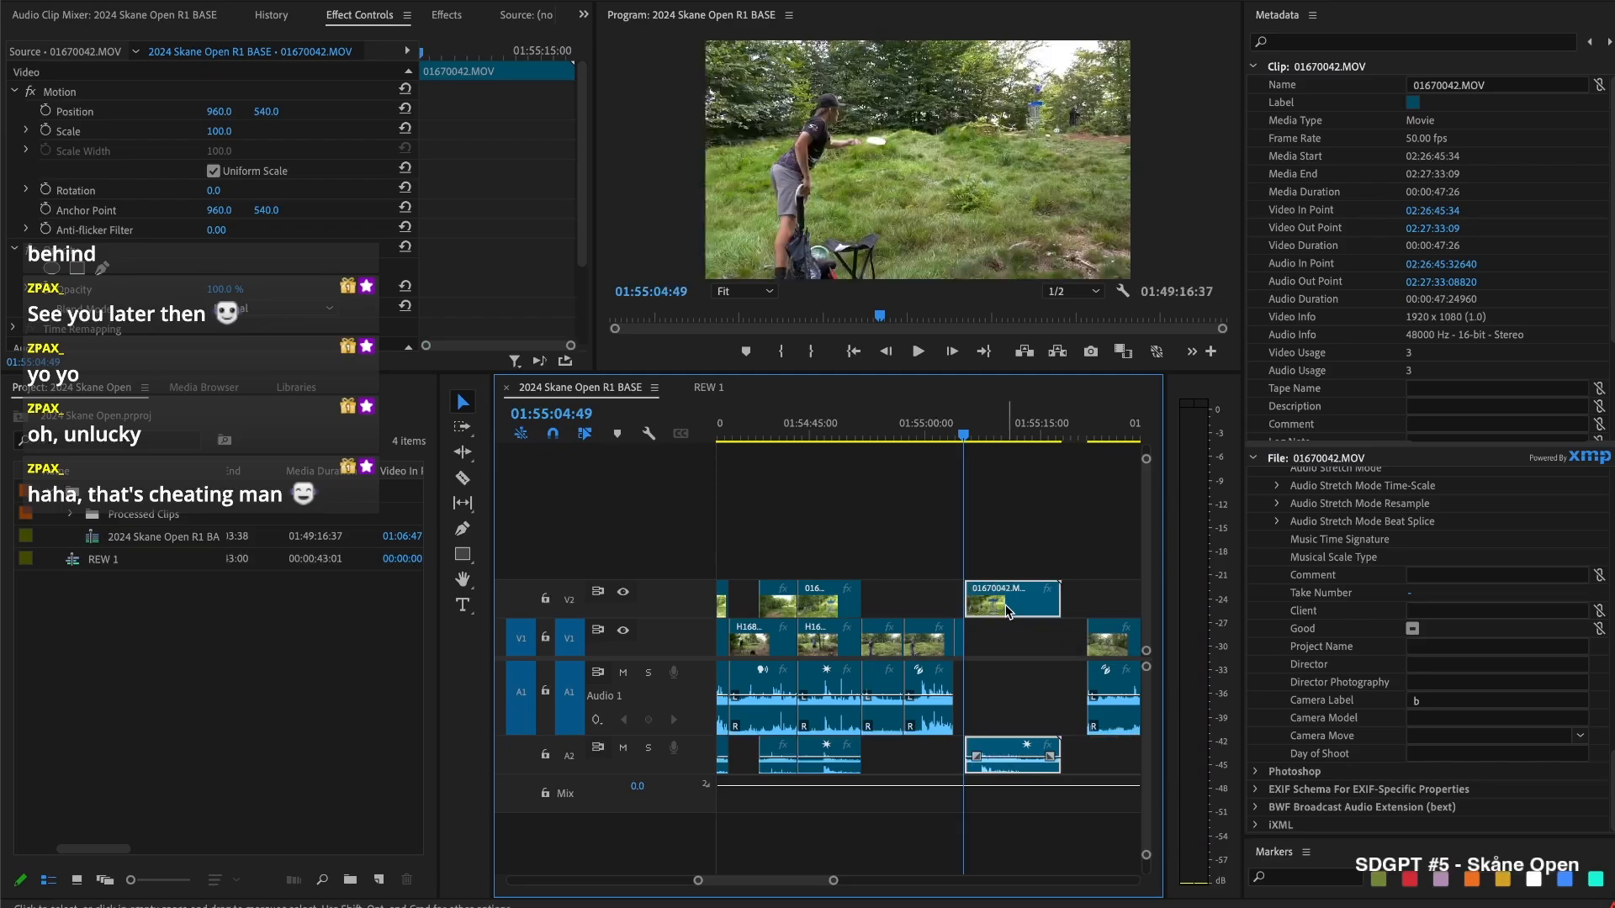
right_click(1025, 624)
scroll(1034, 780, down, 10)
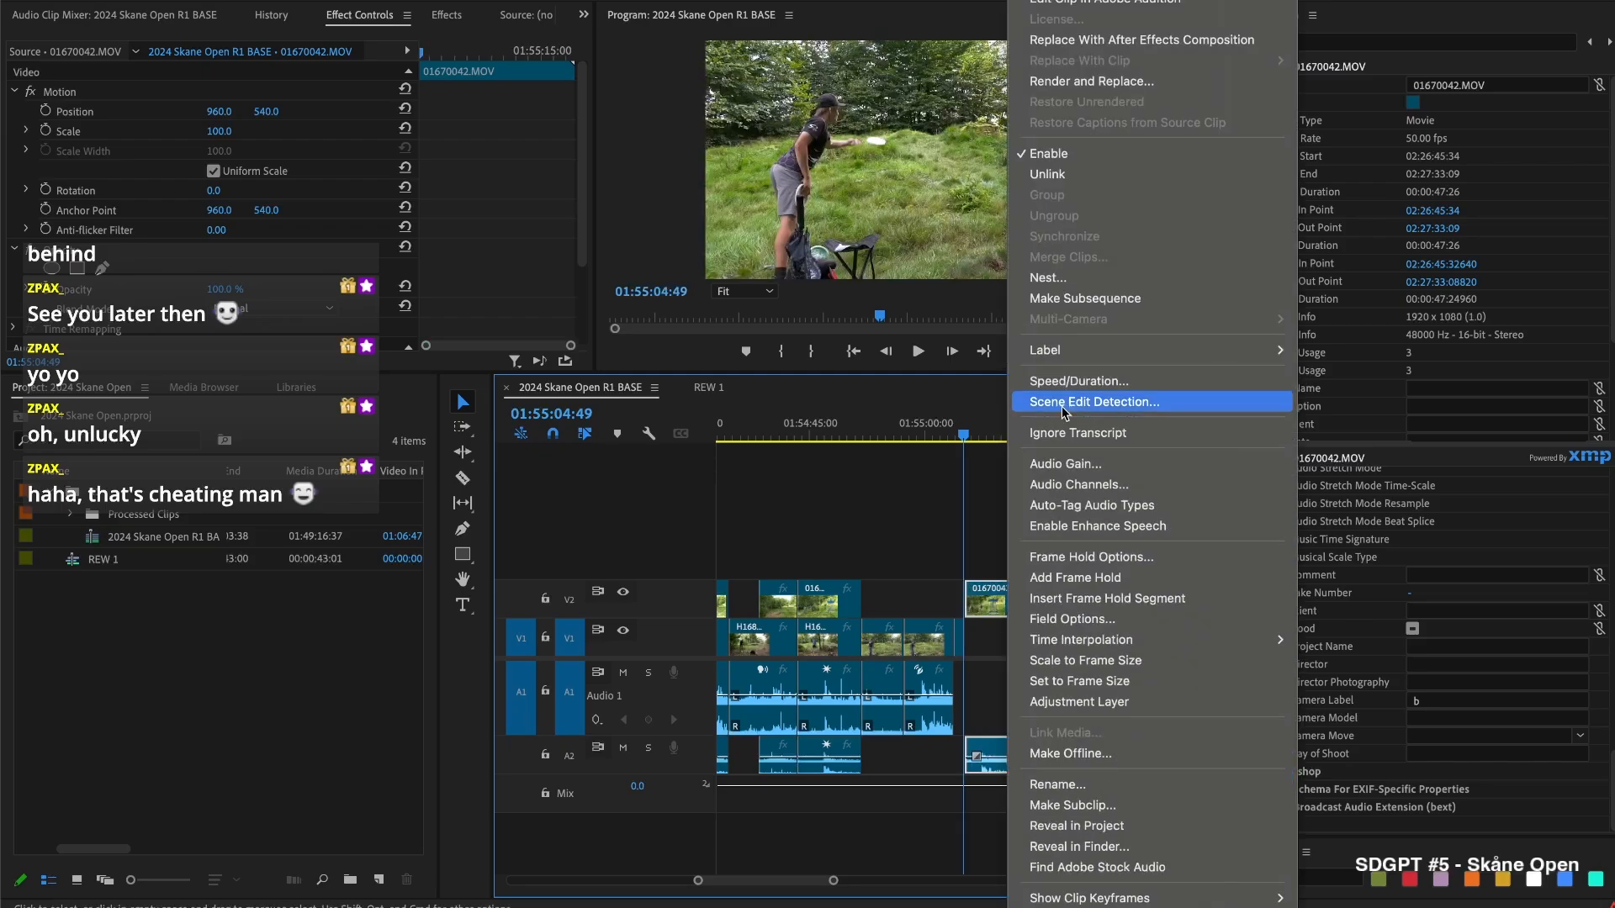
click(1065, 282)
text(RE)
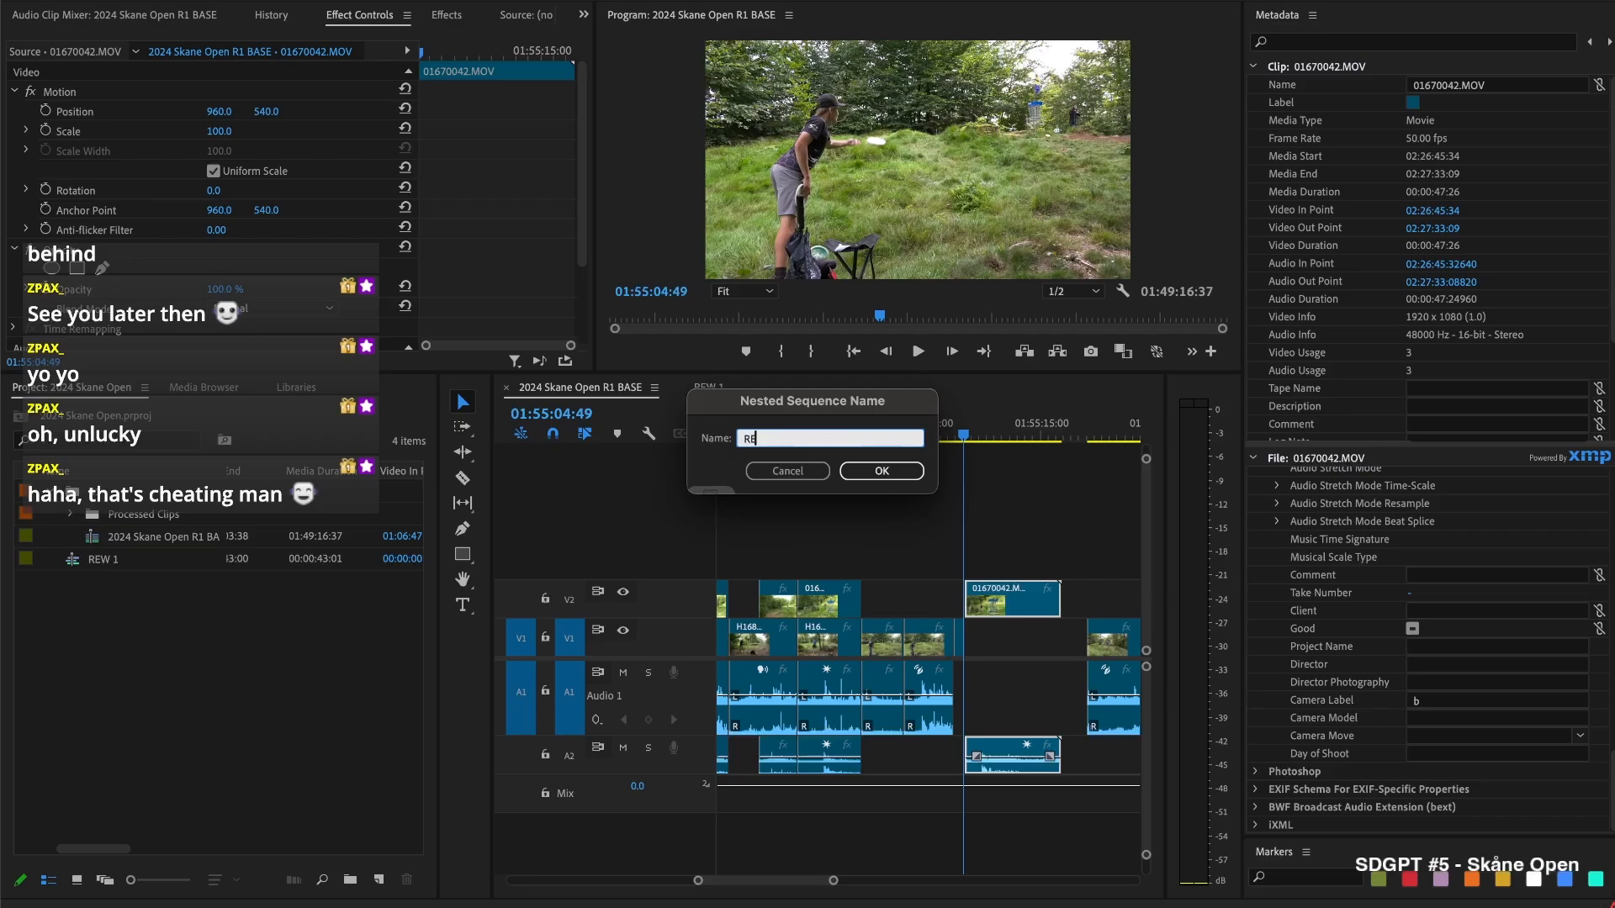
text(W 2)
key(Return)
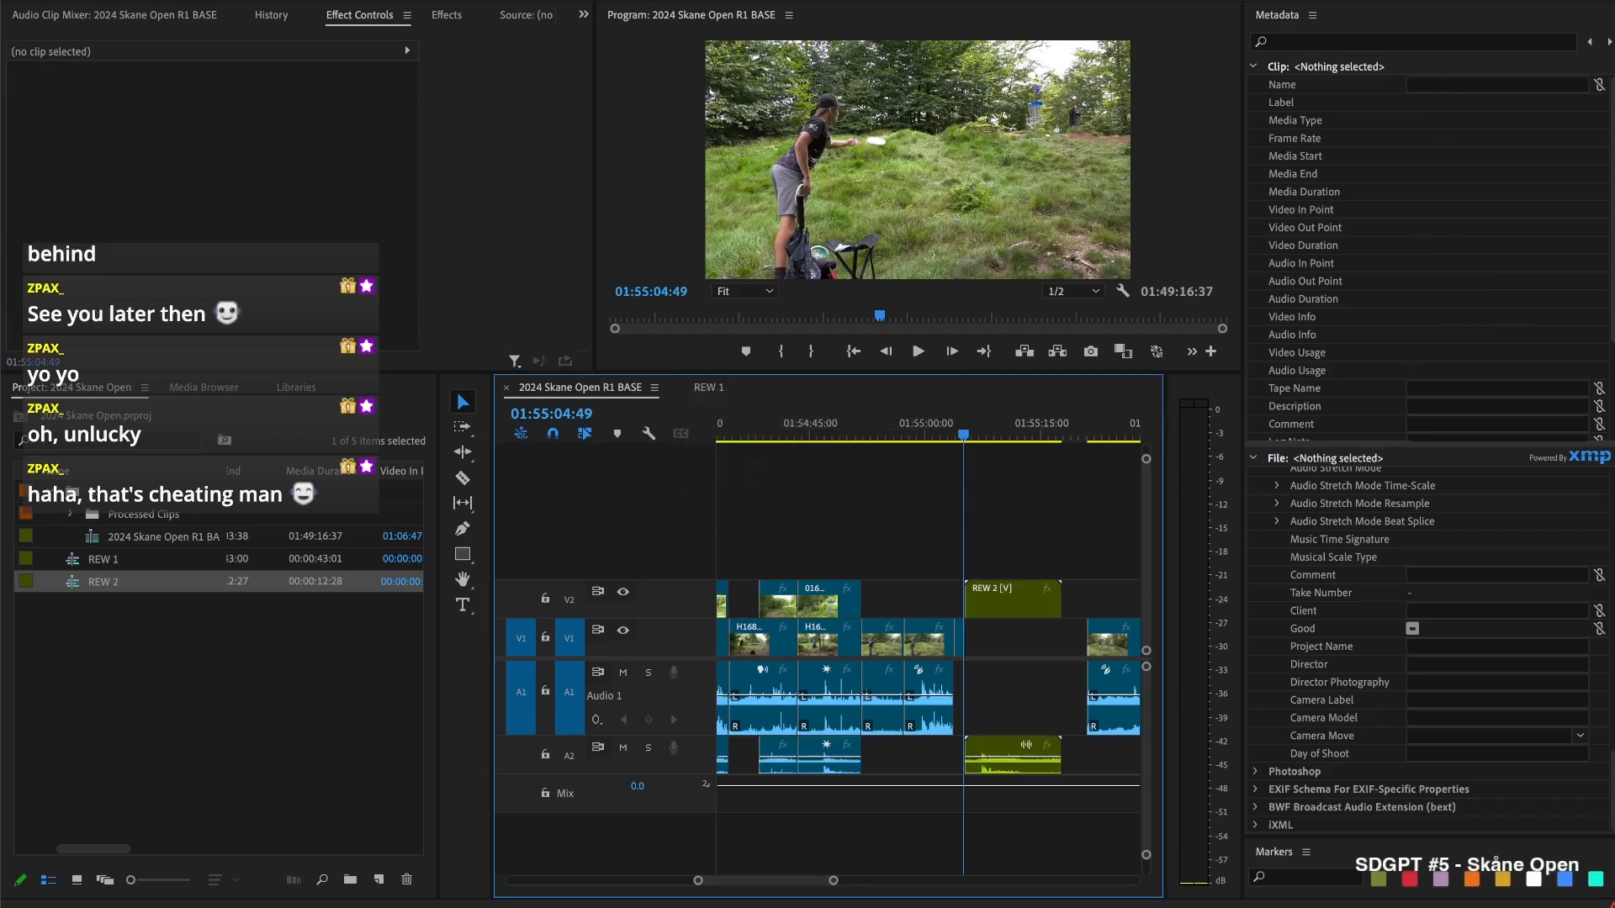
Open the REW 2 nested sequence and set its timebase to 25.00 frames/second
double_click(1013, 601)
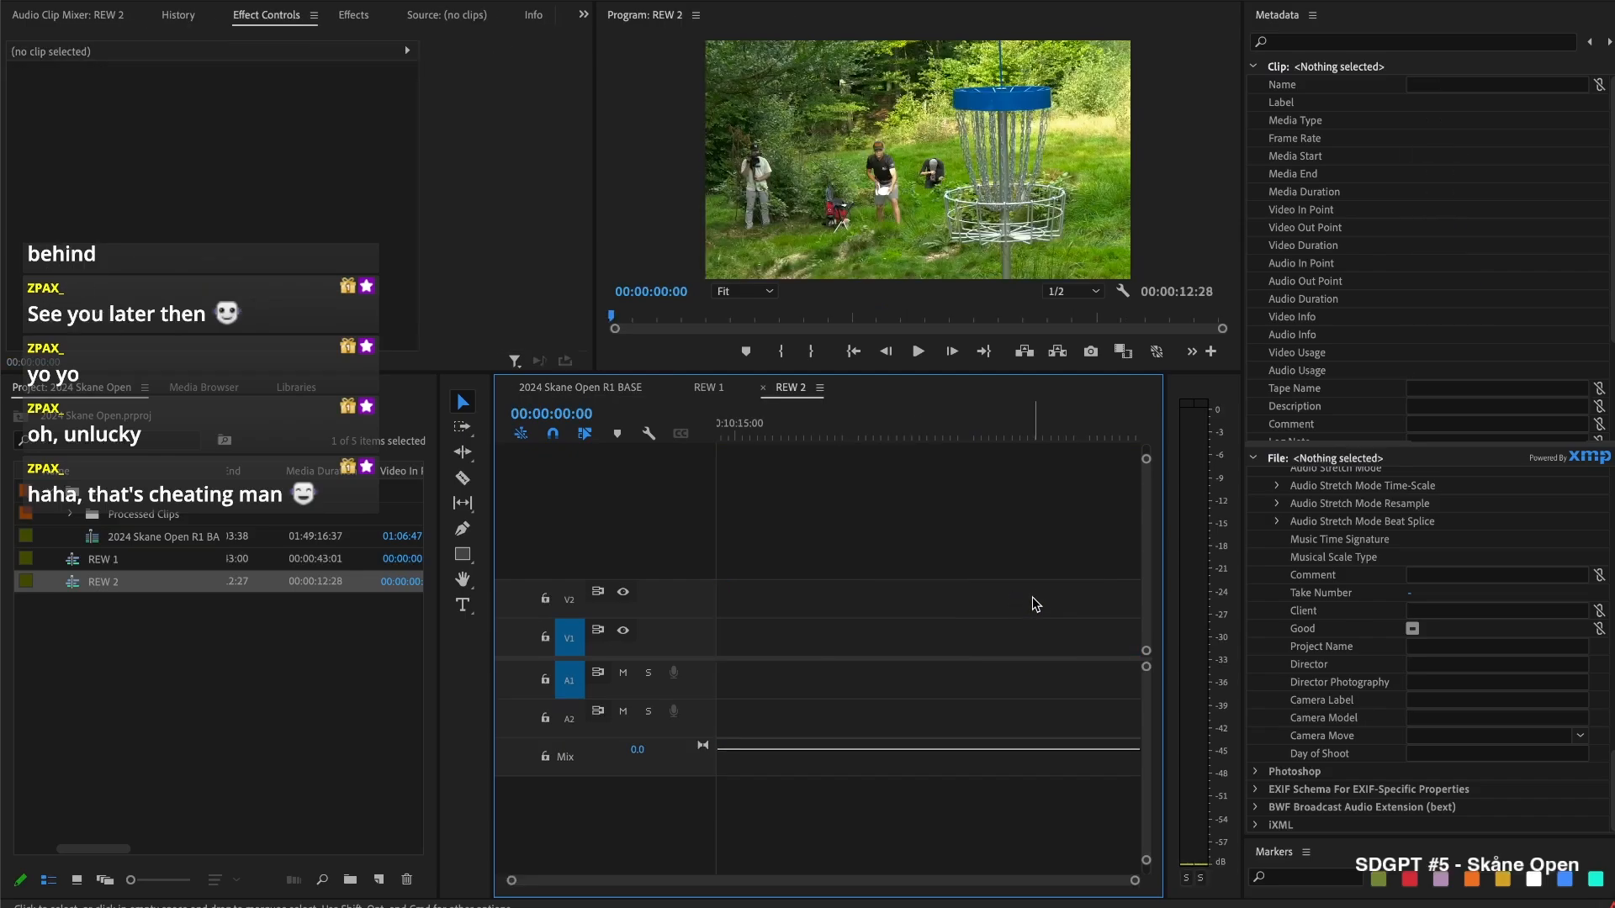
click(269, 0)
click(336, 0)
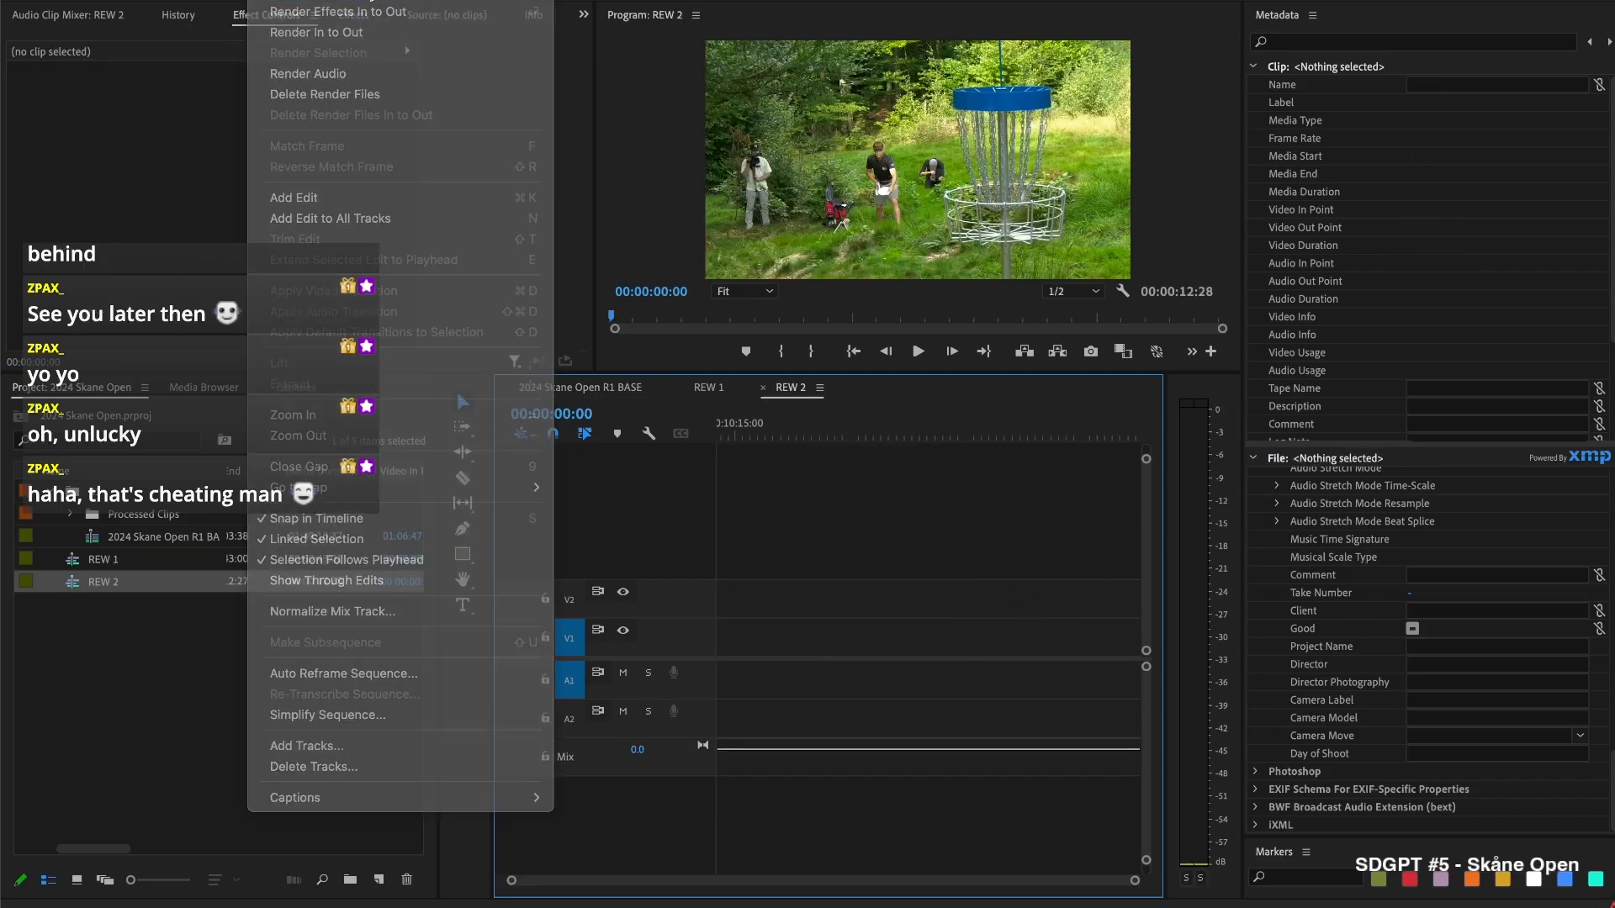
click(715, 168)
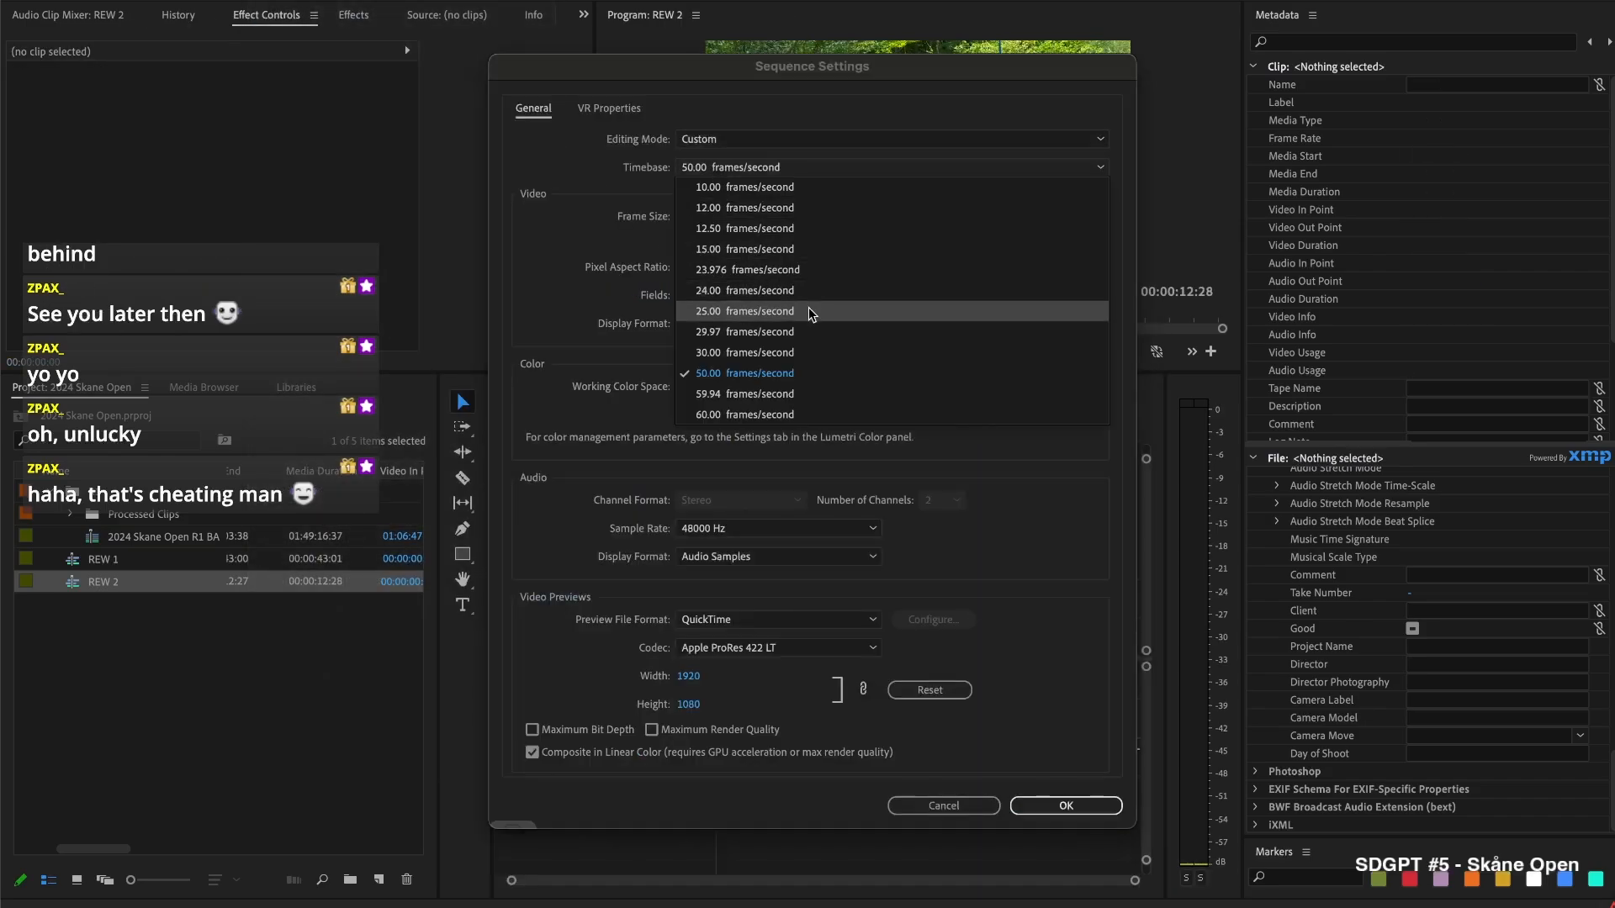
click(793, 324)
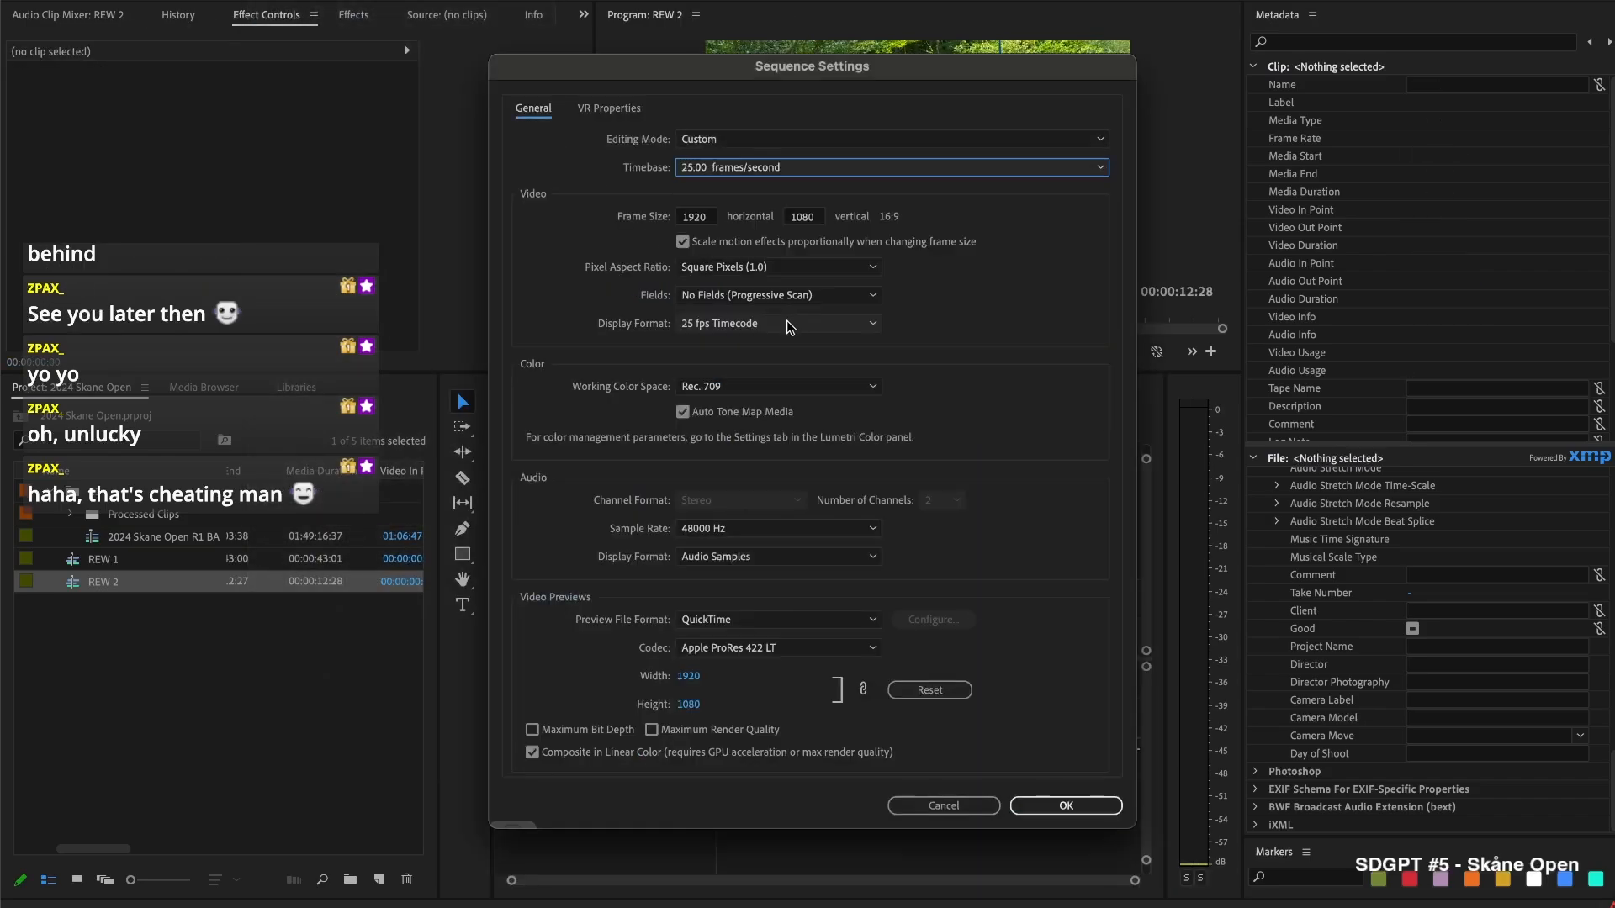
click(1082, 809)
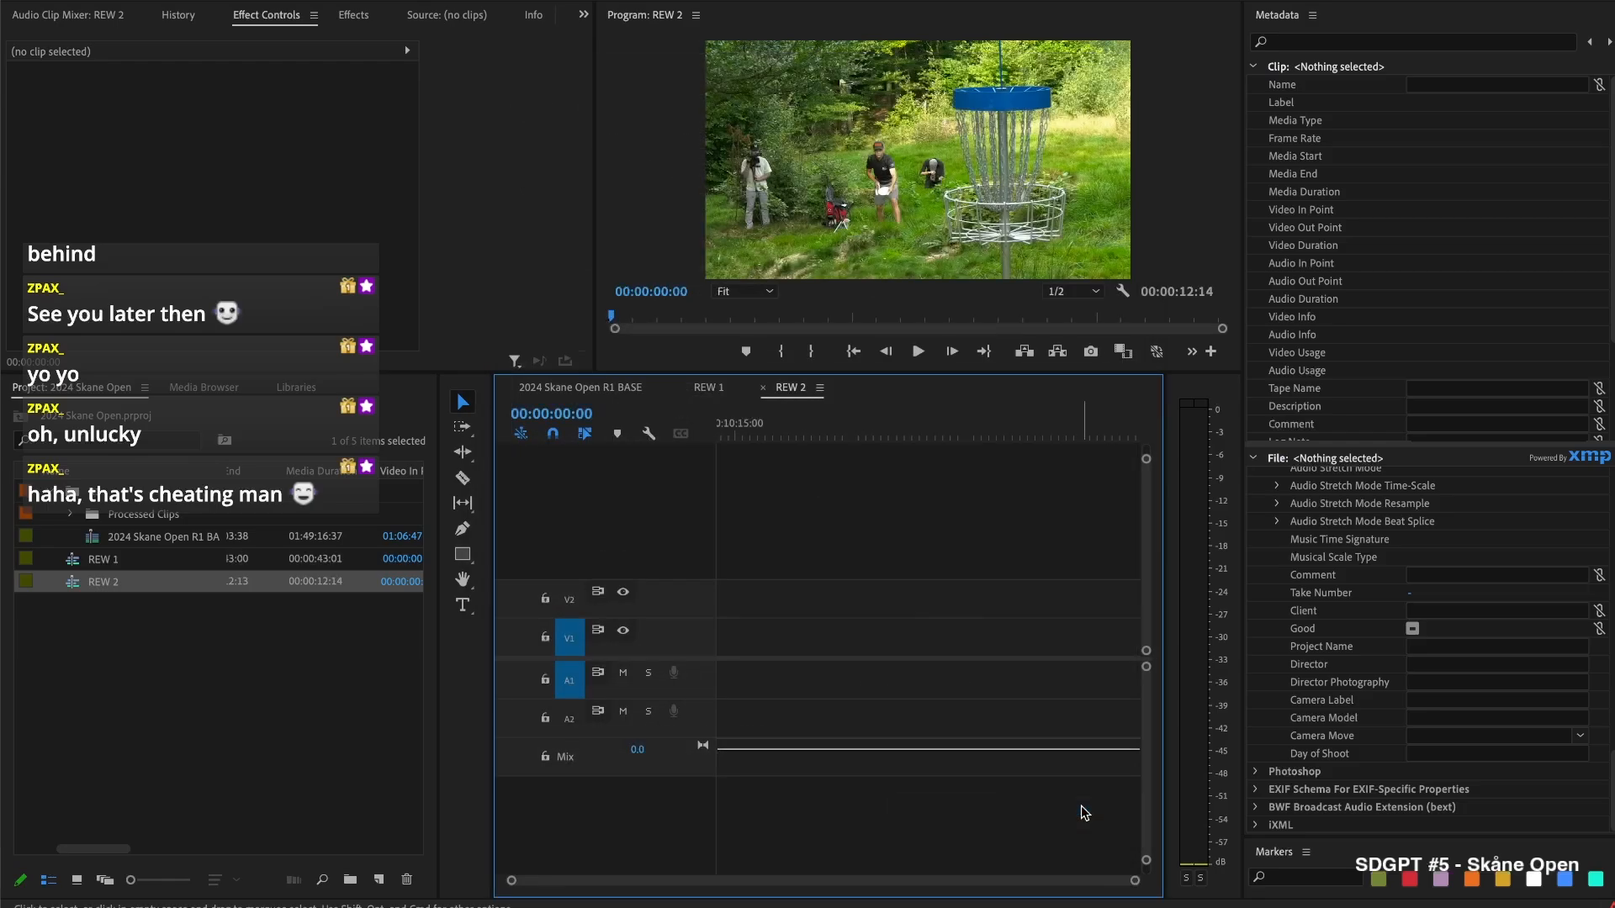
Set the speed of 01670042.MOV inside REW 2 to 50% and return to the 2024 Skane Open R1 BASE sequence
scroll(954, 572, left, 10)
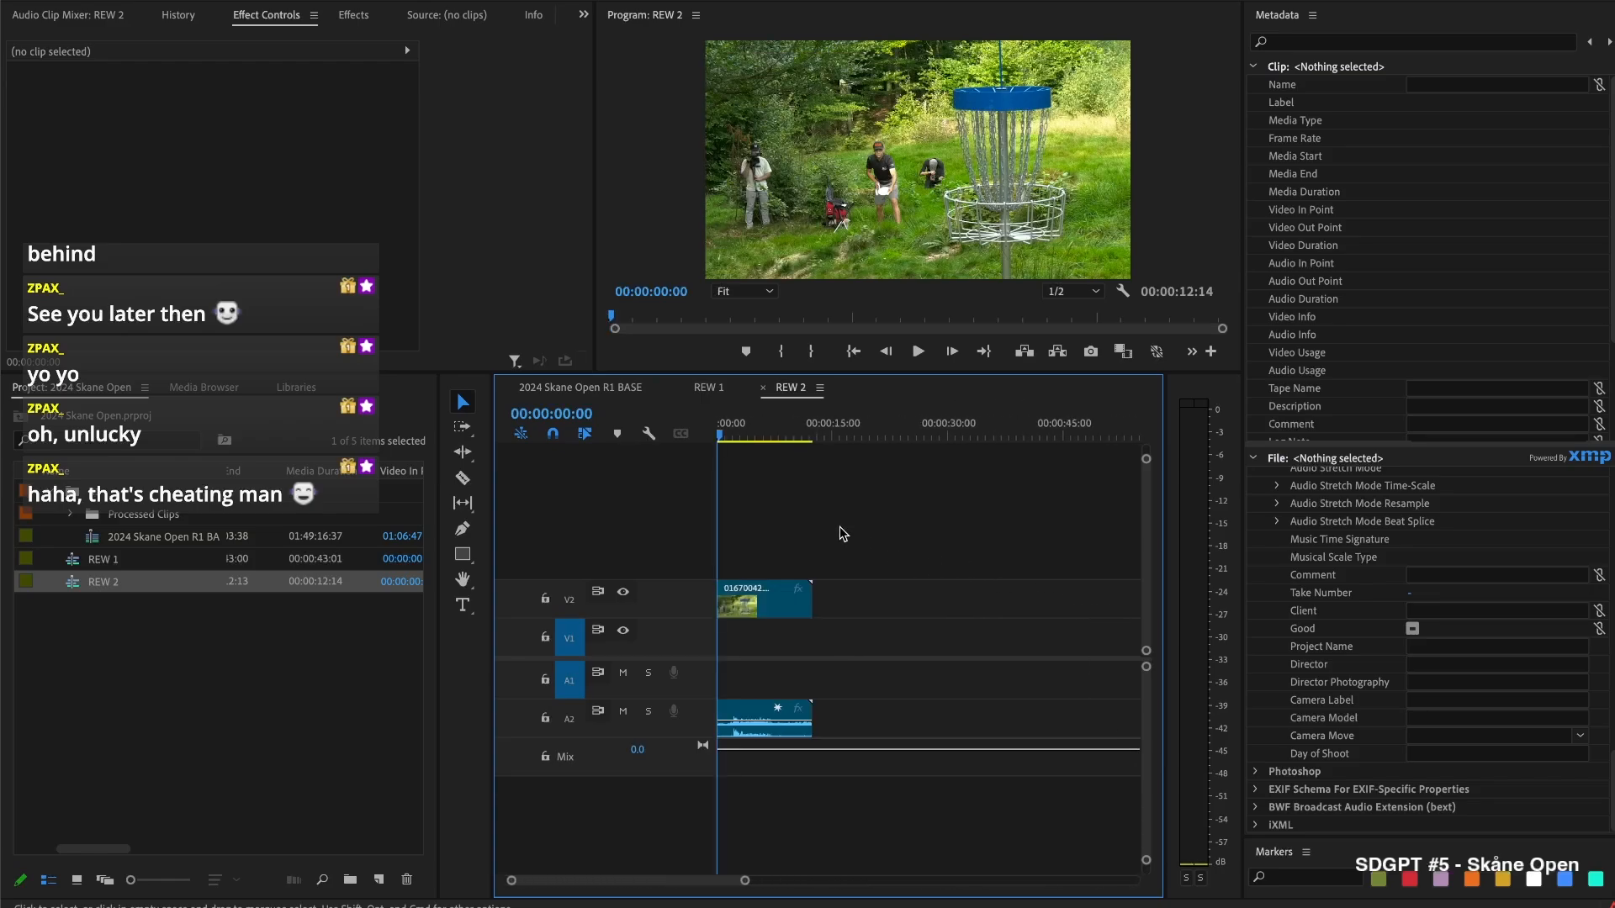
click(764, 593)
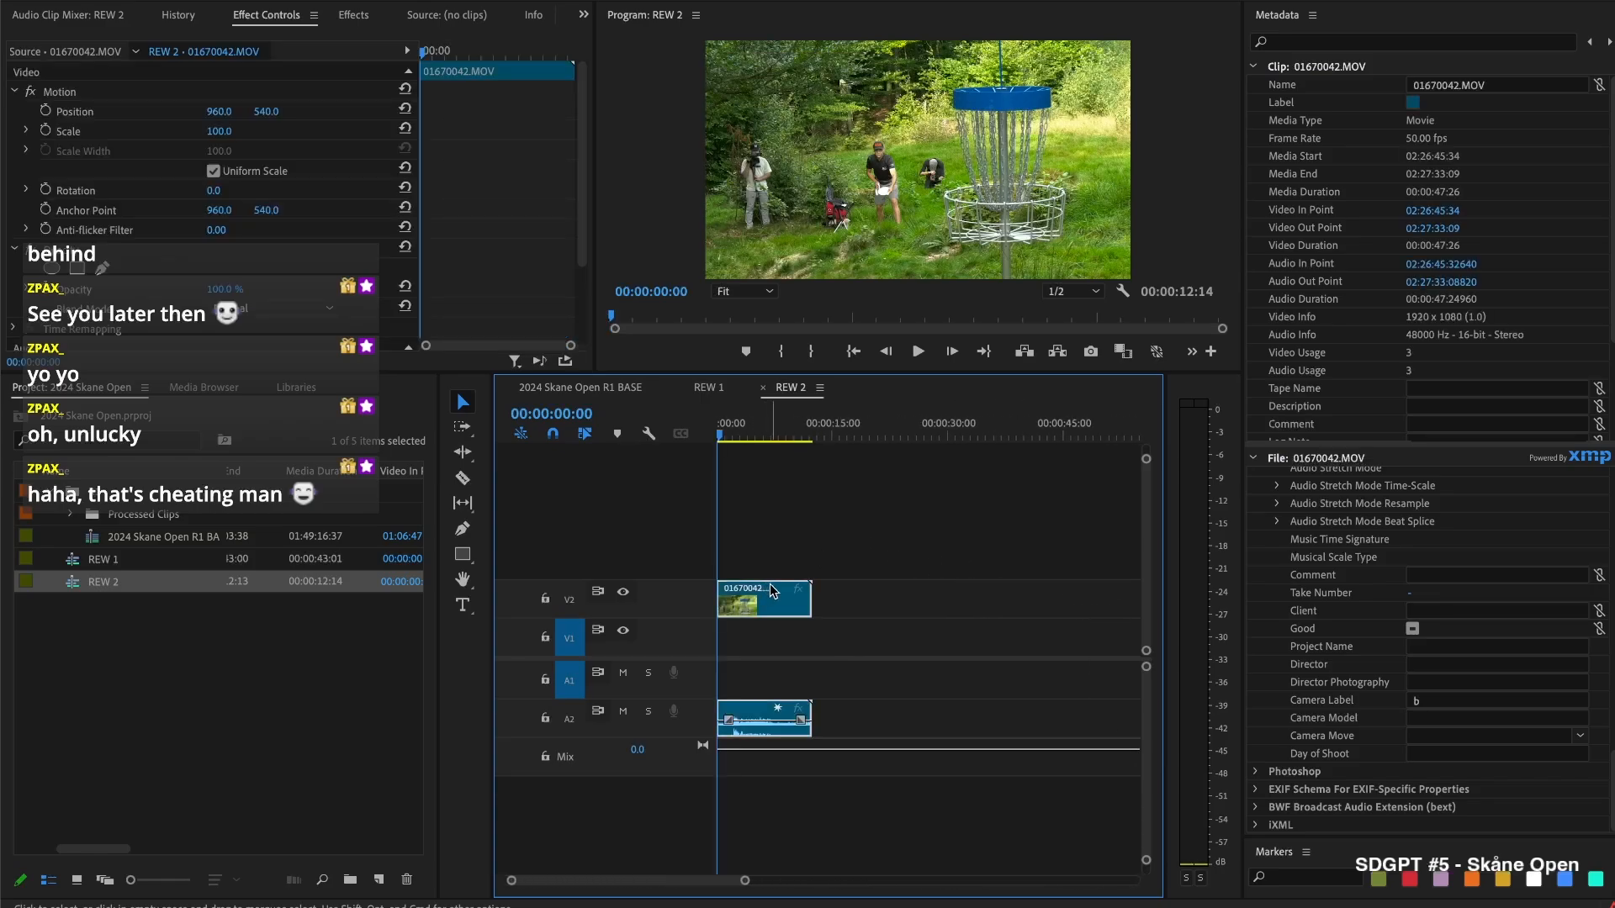
key(super+r)
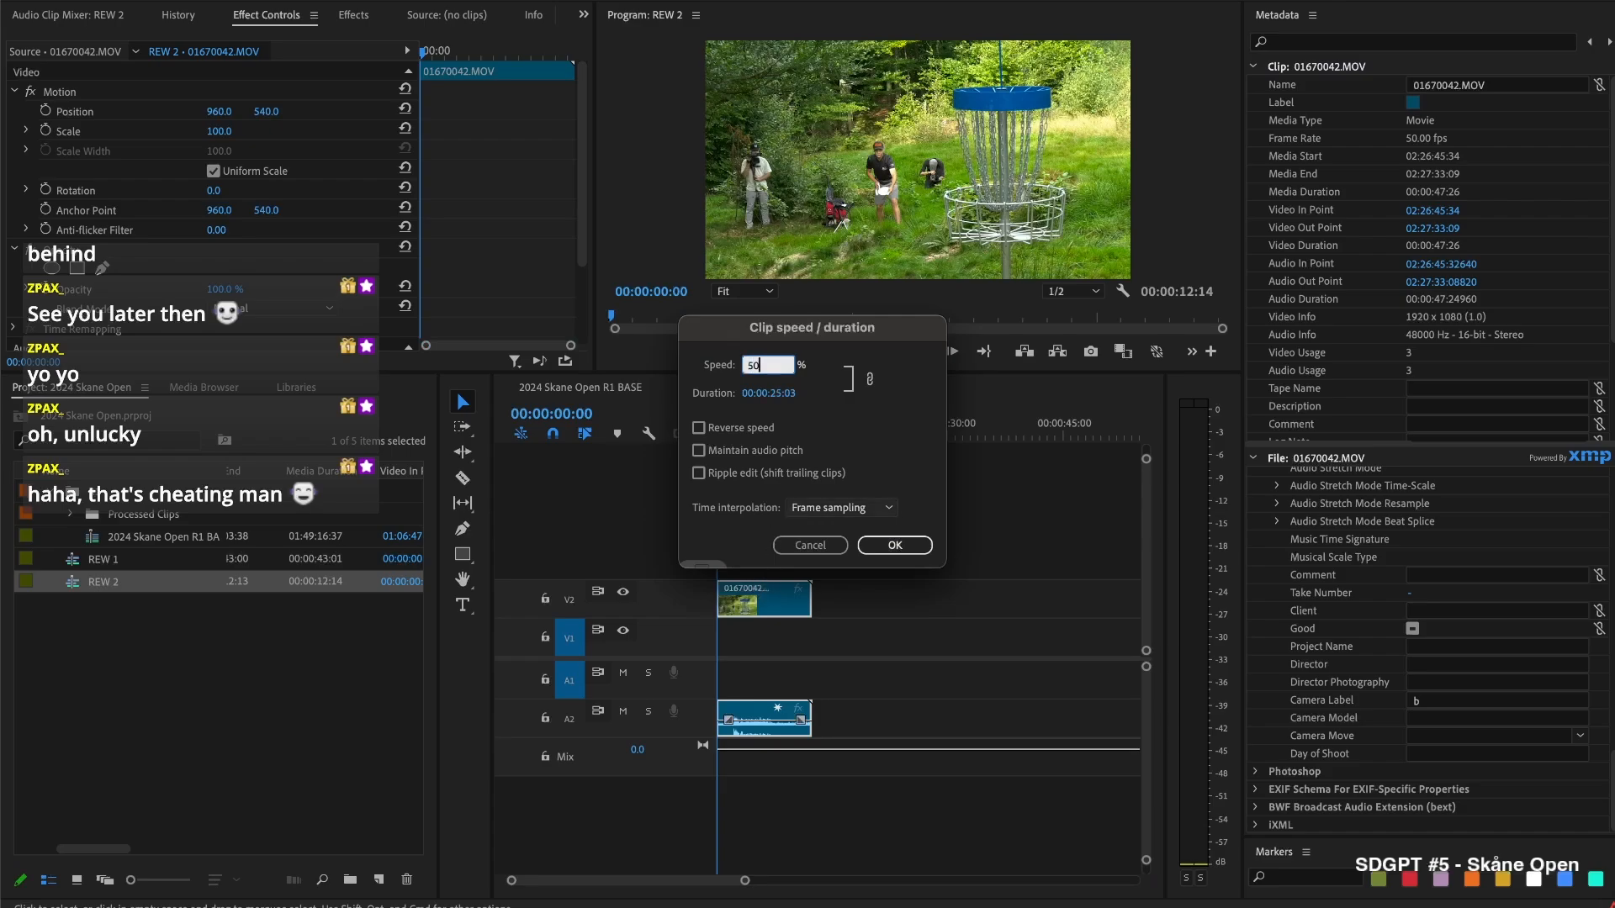
key(Return)
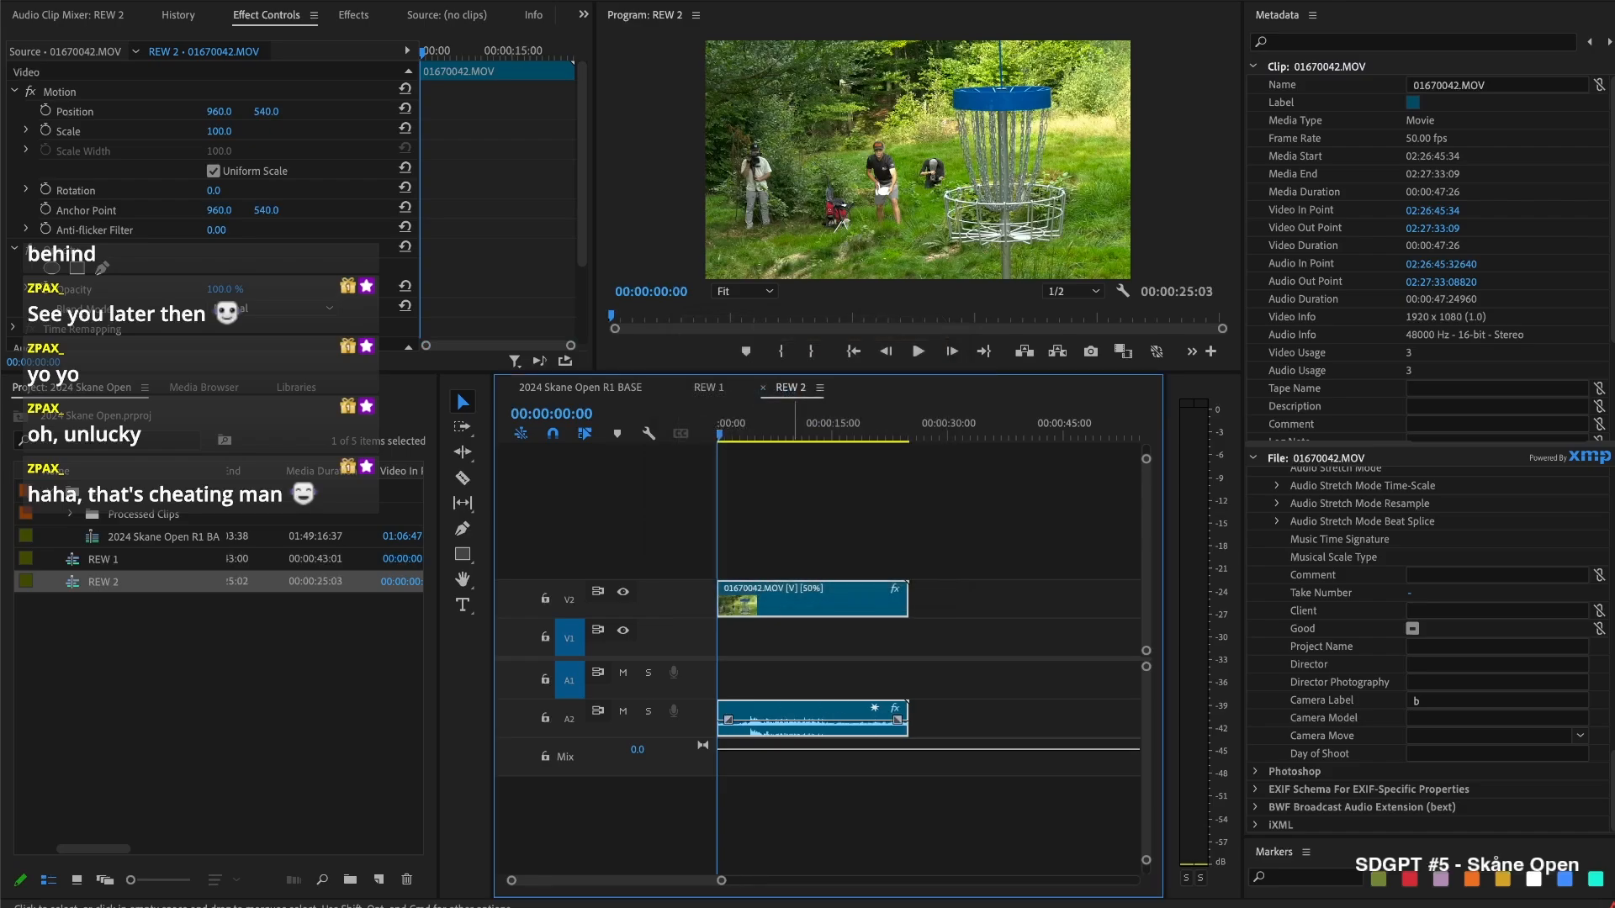
click(830, 532)
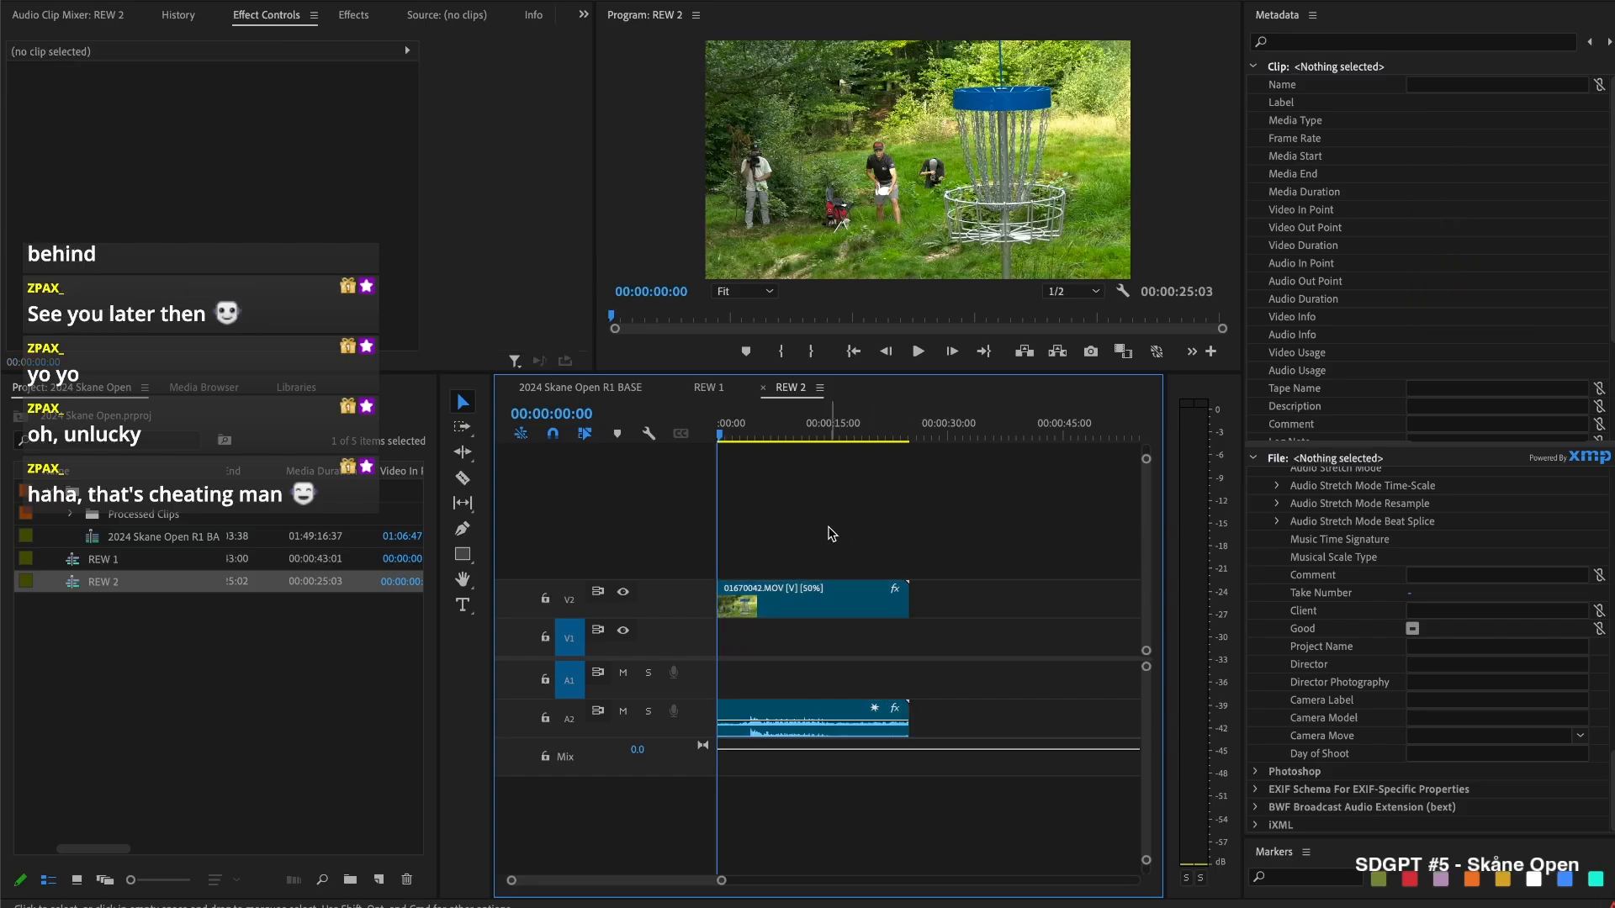
click(620, 394)
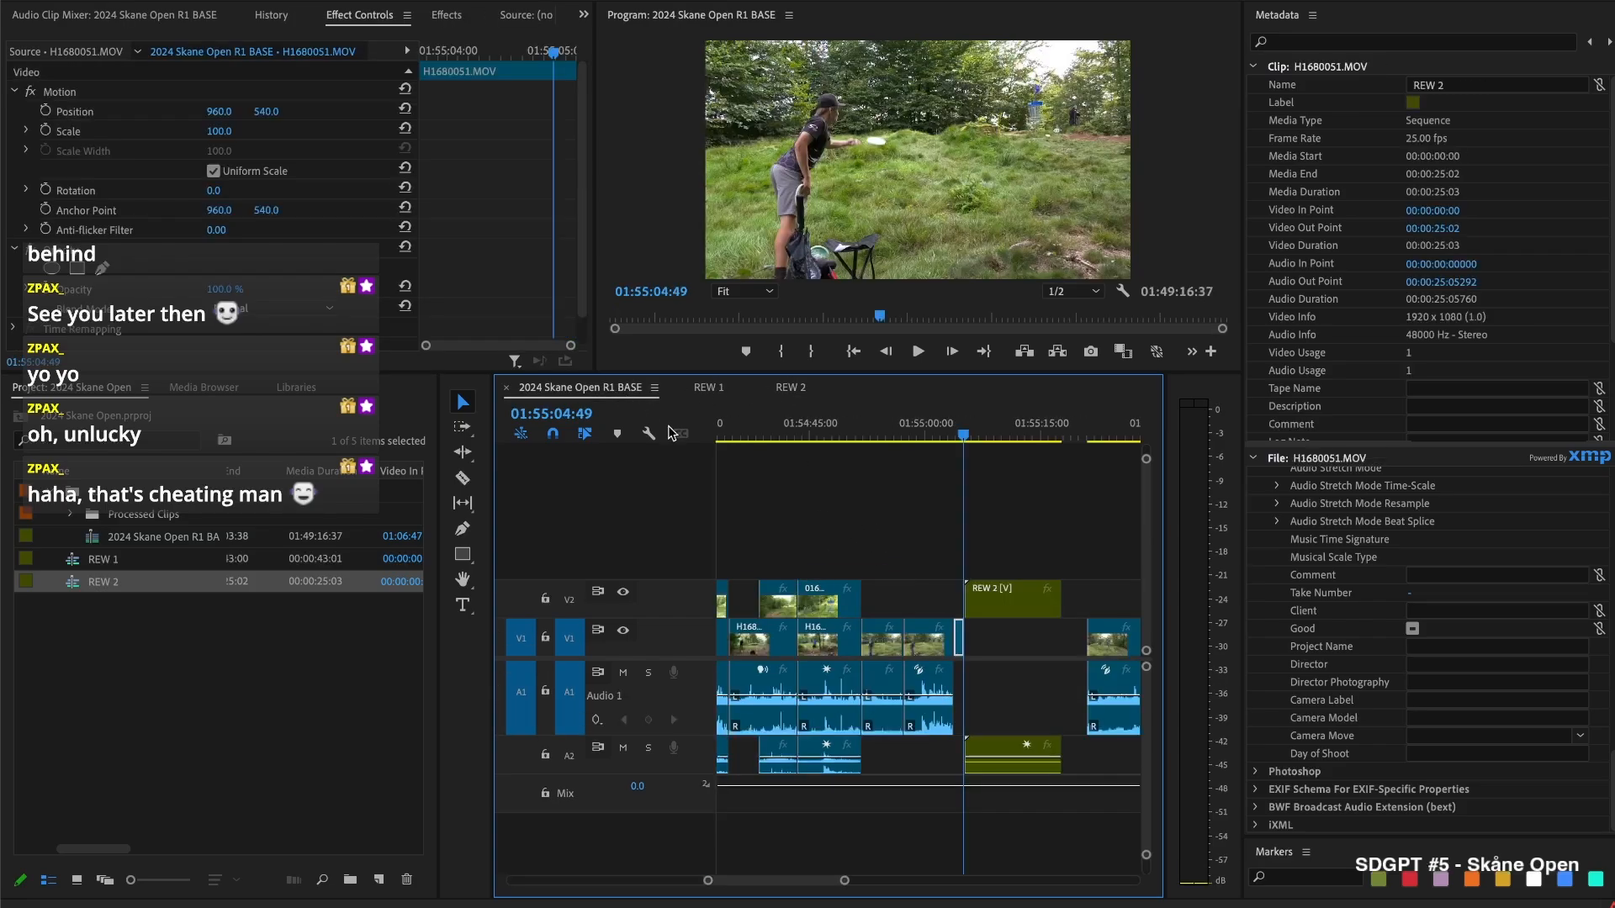
Extend the end of the REW 2 nested clip on V2 to about 01:55:30
scroll(1071, 577, down, 1)
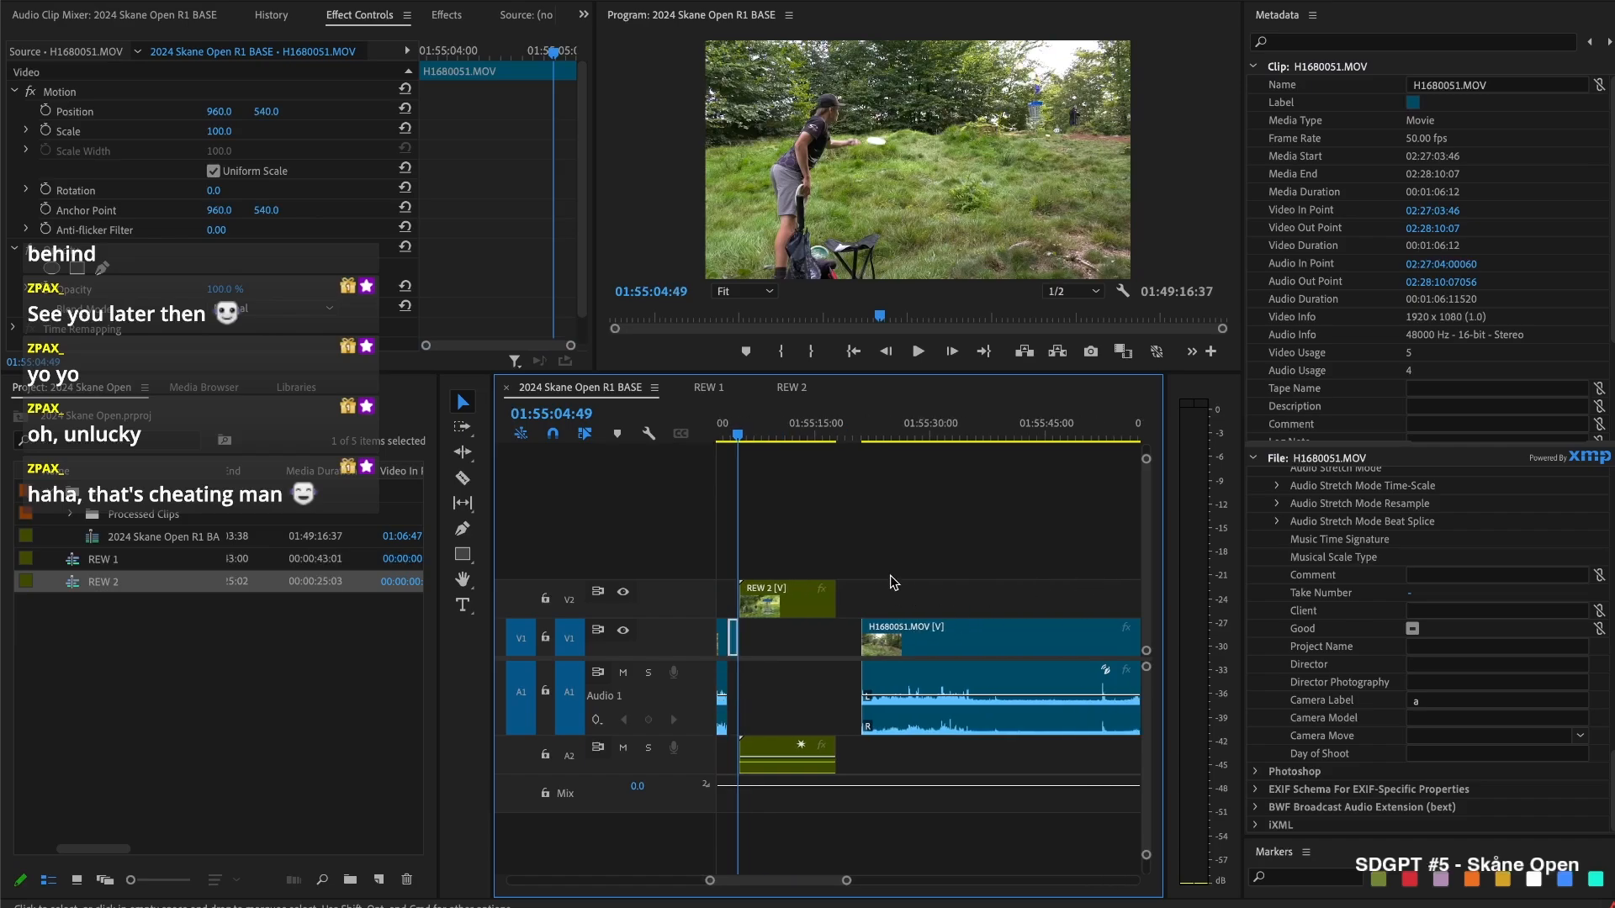
click(888, 582)
drag(839, 599, 1093, 607)
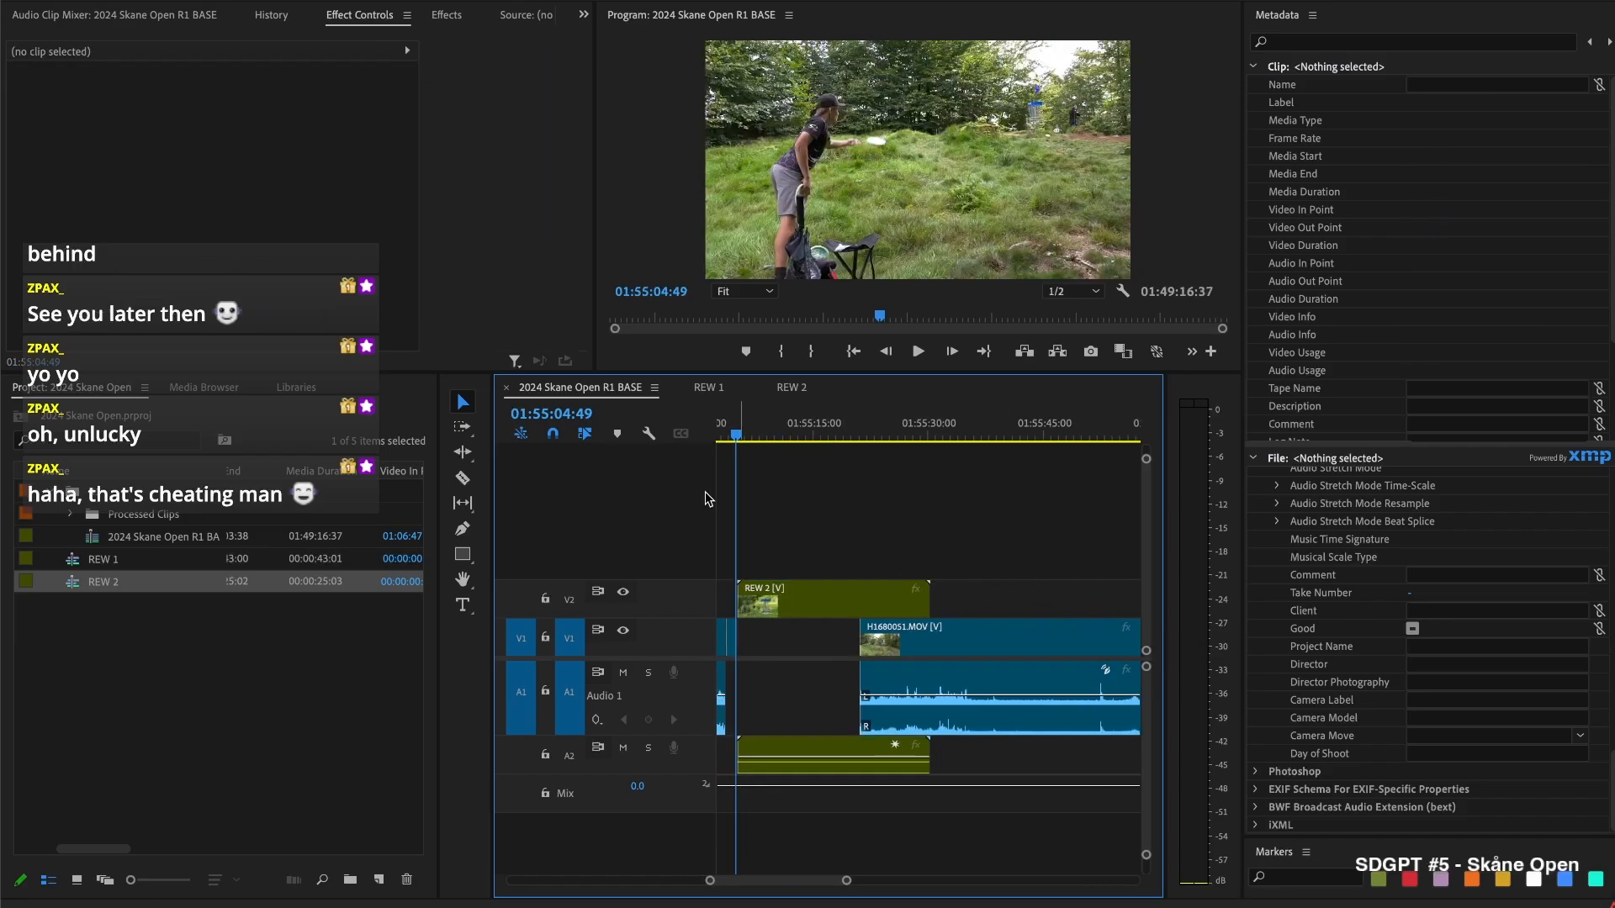
Unlink the REW 2 clip and delete its audio from A2
right_click(809, 593)
scroll(818, 648, down, 8)
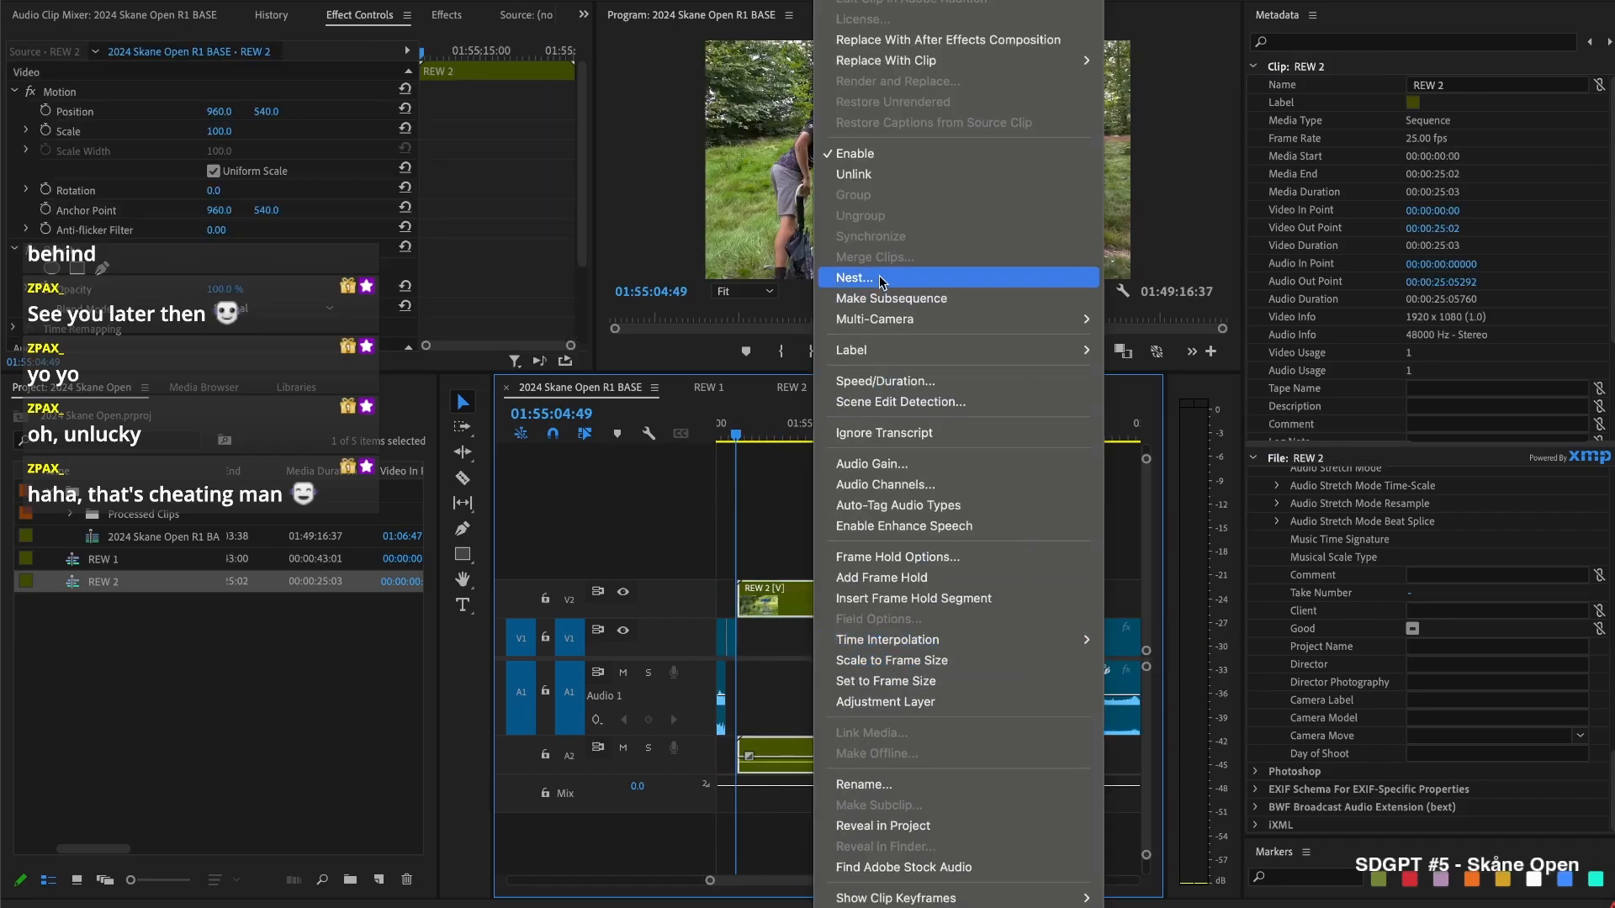
click(895, 174)
click(835, 763)
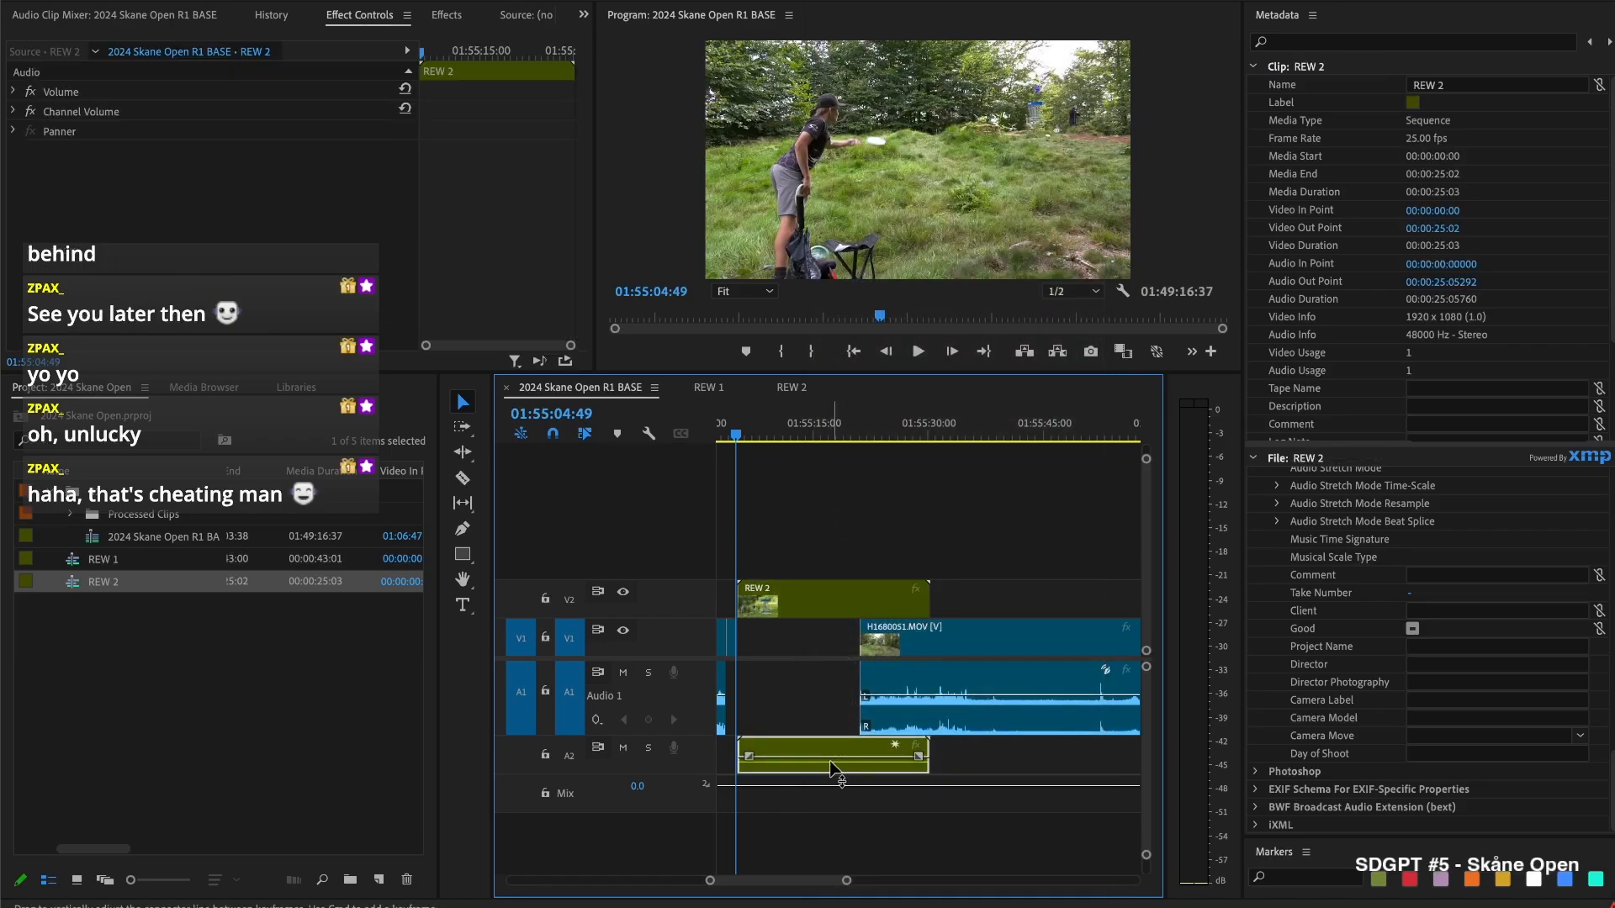
key(Delete)
Play the replay from 01:55:04:37 and split the REW 2 clip at 01:55:12:29
drag(736, 417, 733, 425)
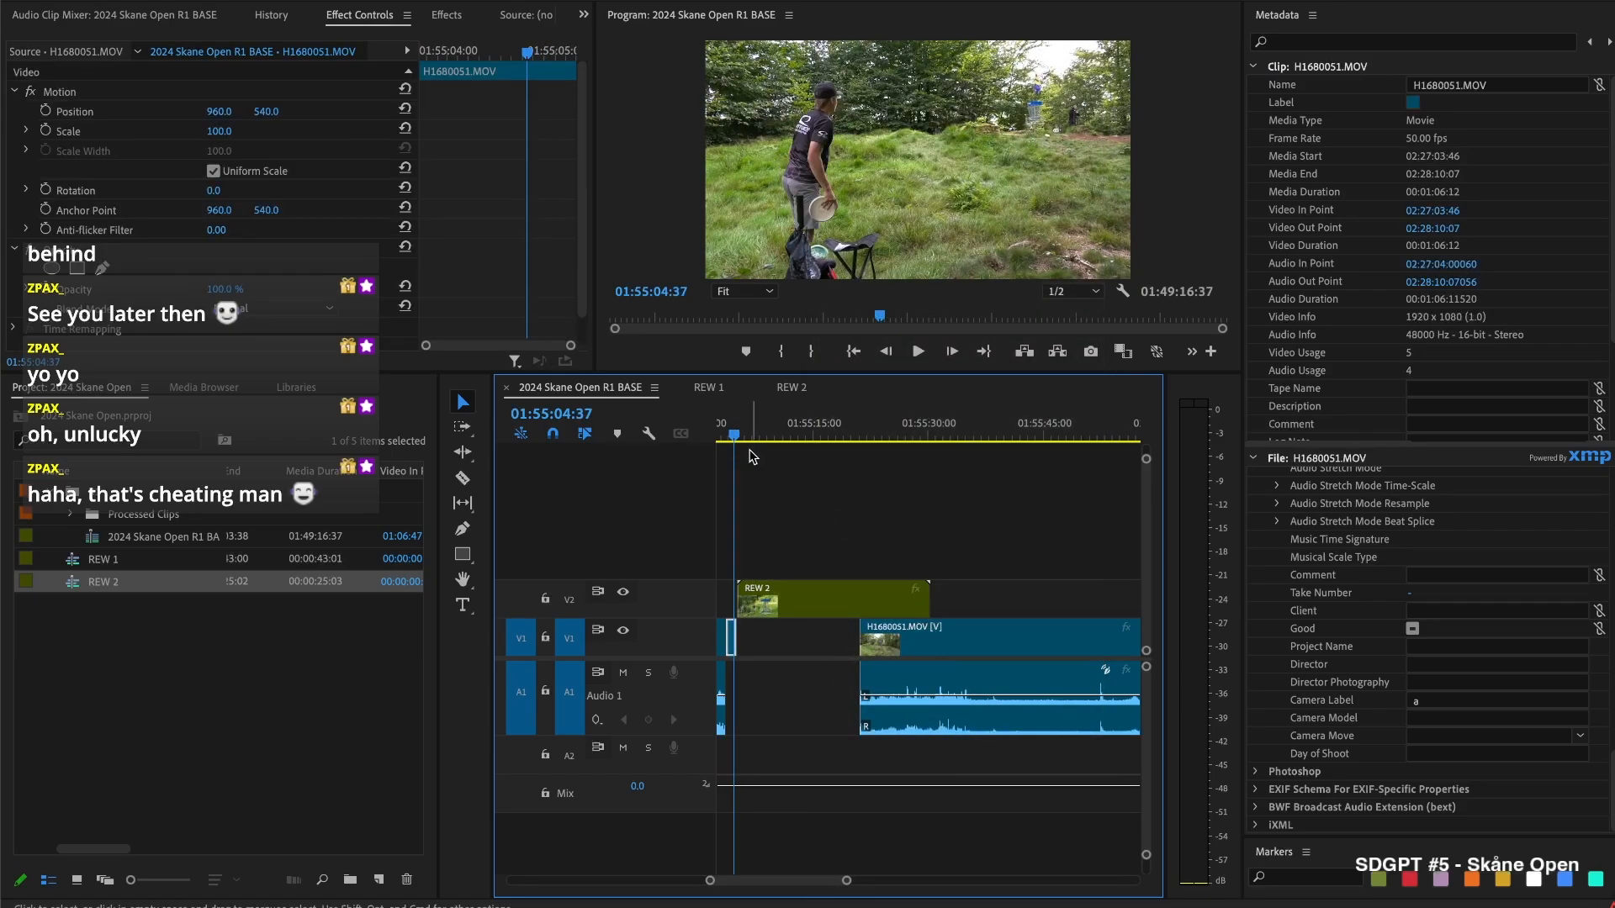
key(space)
scroll(786, 542, up, 3)
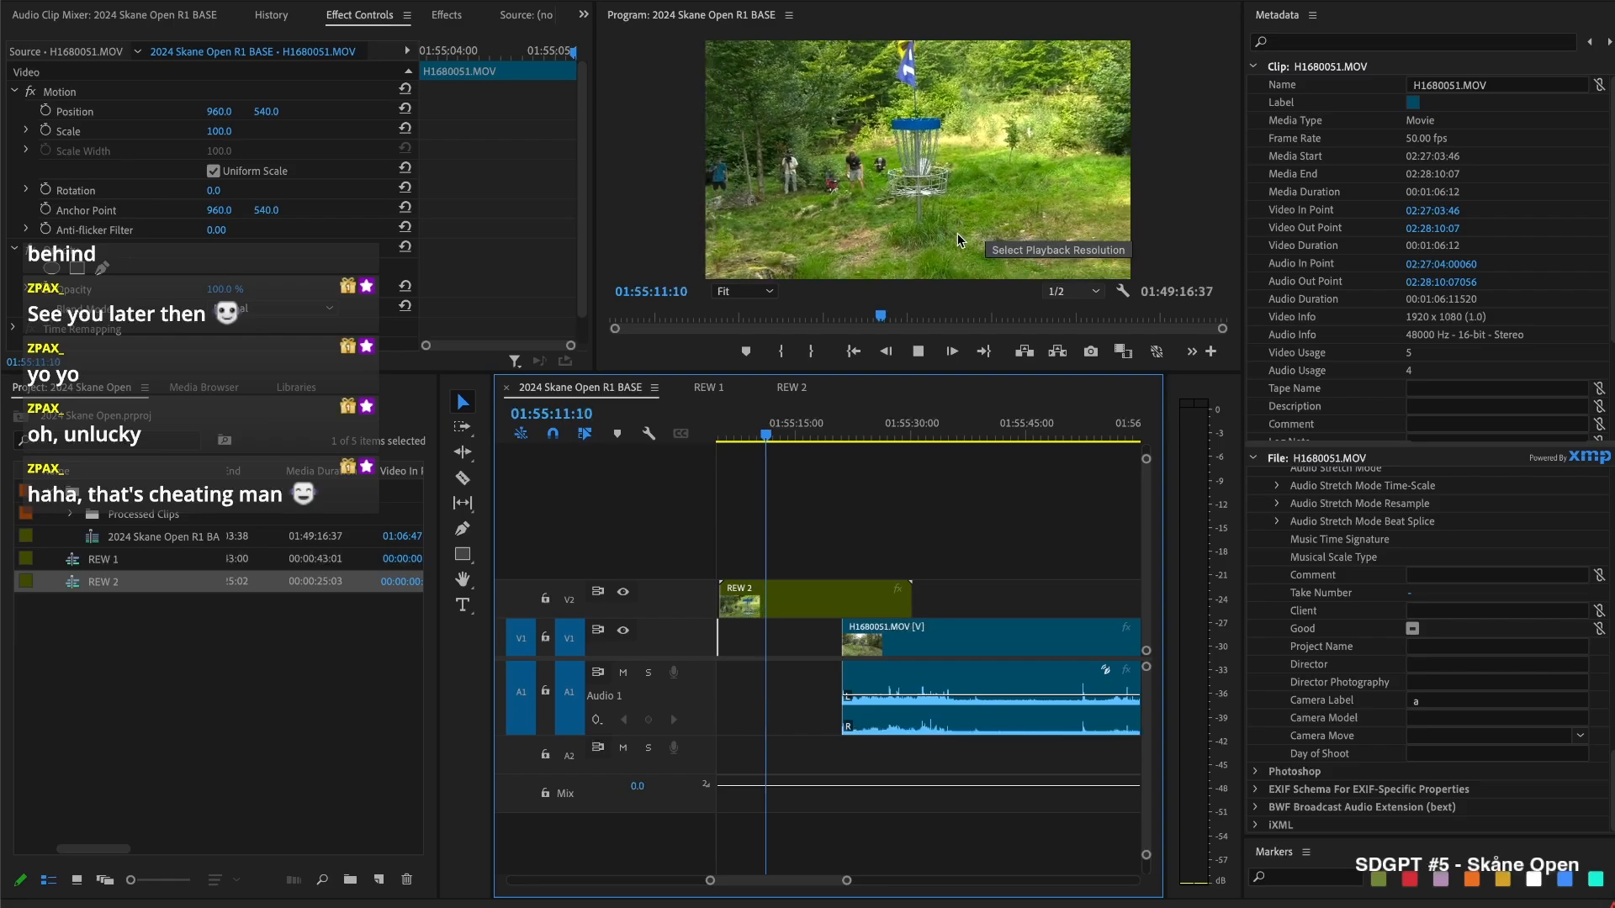
key(space)
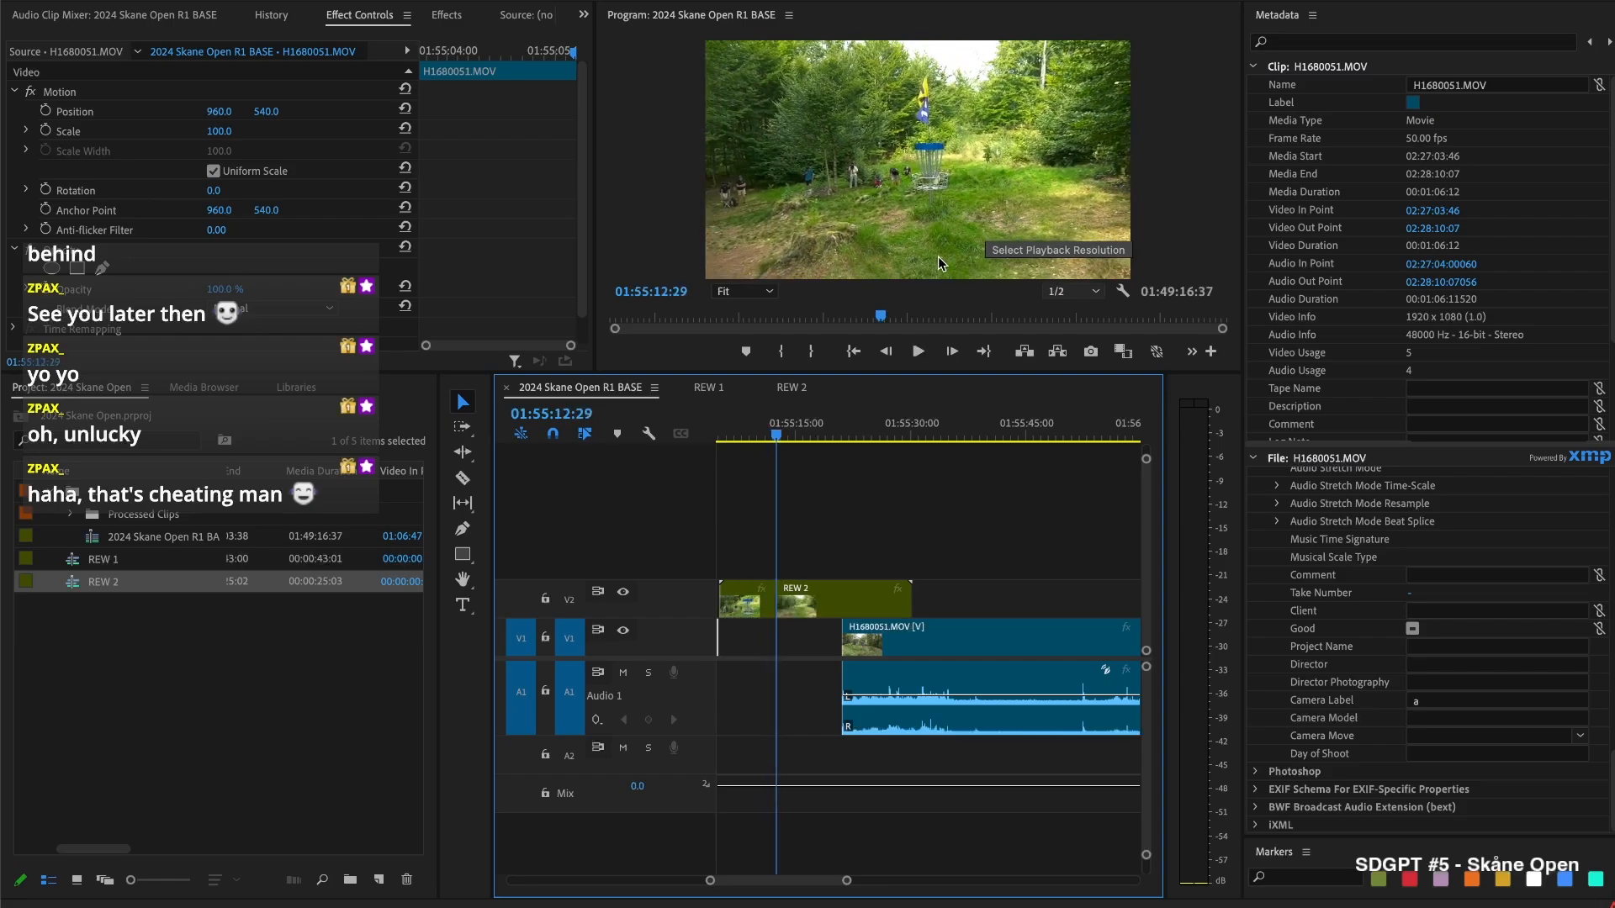
Ripple trim the second REW 2 piece's start up to 01:55:21:02 and apply the default transition at the cut
drag(820, 434, 832, 435)
key(space)
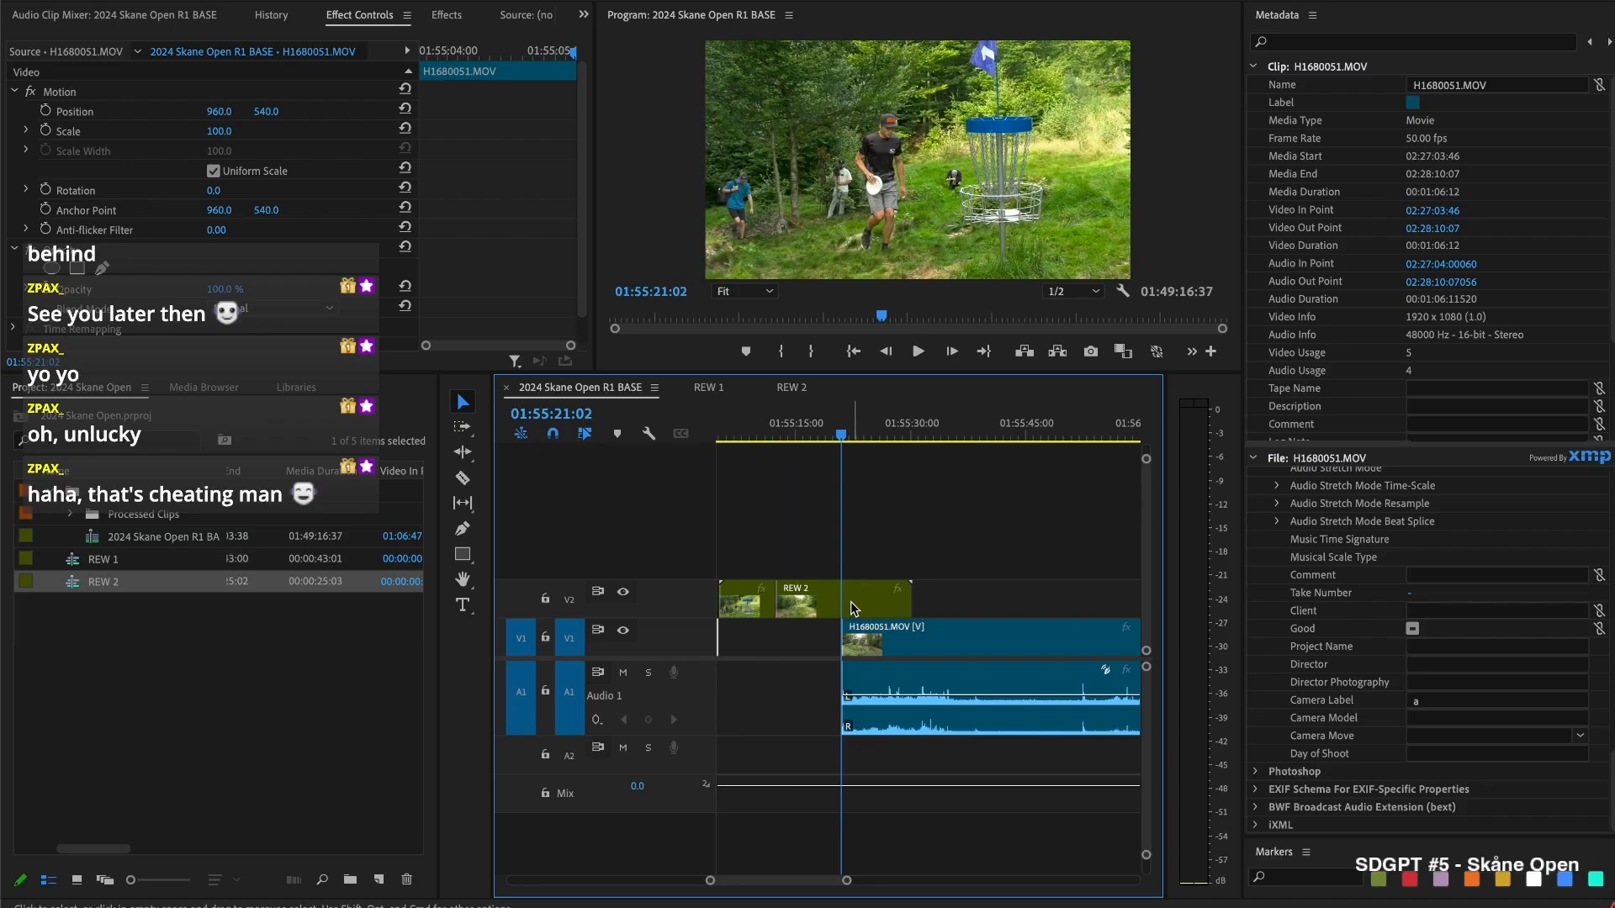
mouse_move(789, 605)
mouse_down()
mouse_move(851, 612)
mouse_move(801, 606)
mouse_up()
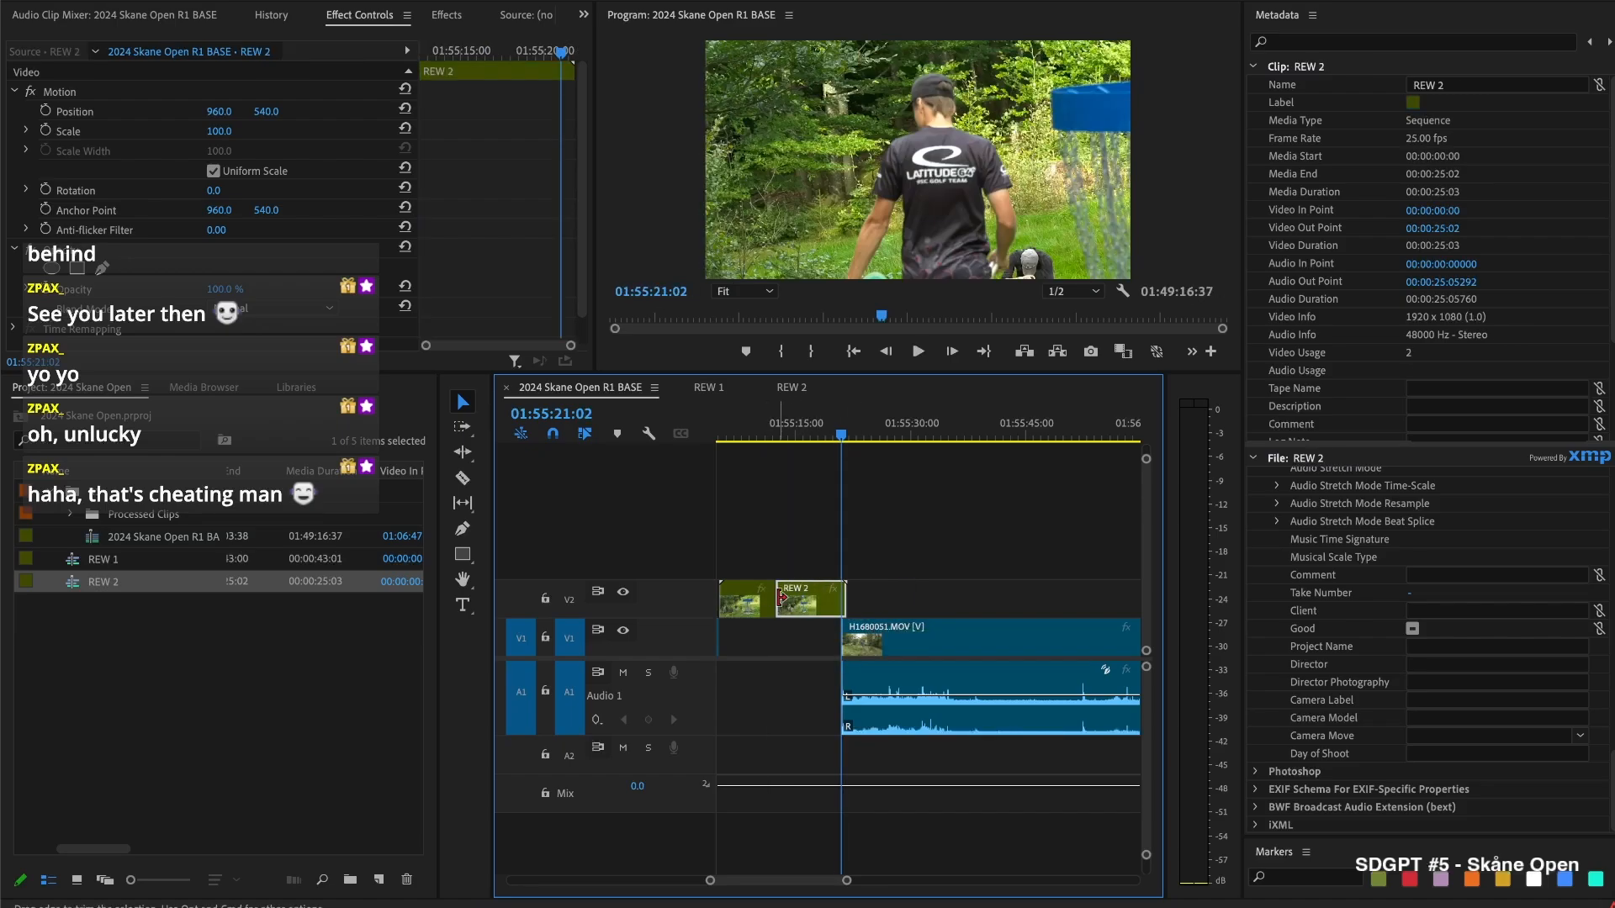
right_click(777, 599)
click(851, 735)
Preview the REW 2 cut, ripple trim the second piece's start up to 01:55:13:26 and reapply the default transition
drag(783, 423, 774, 430)
key(space)
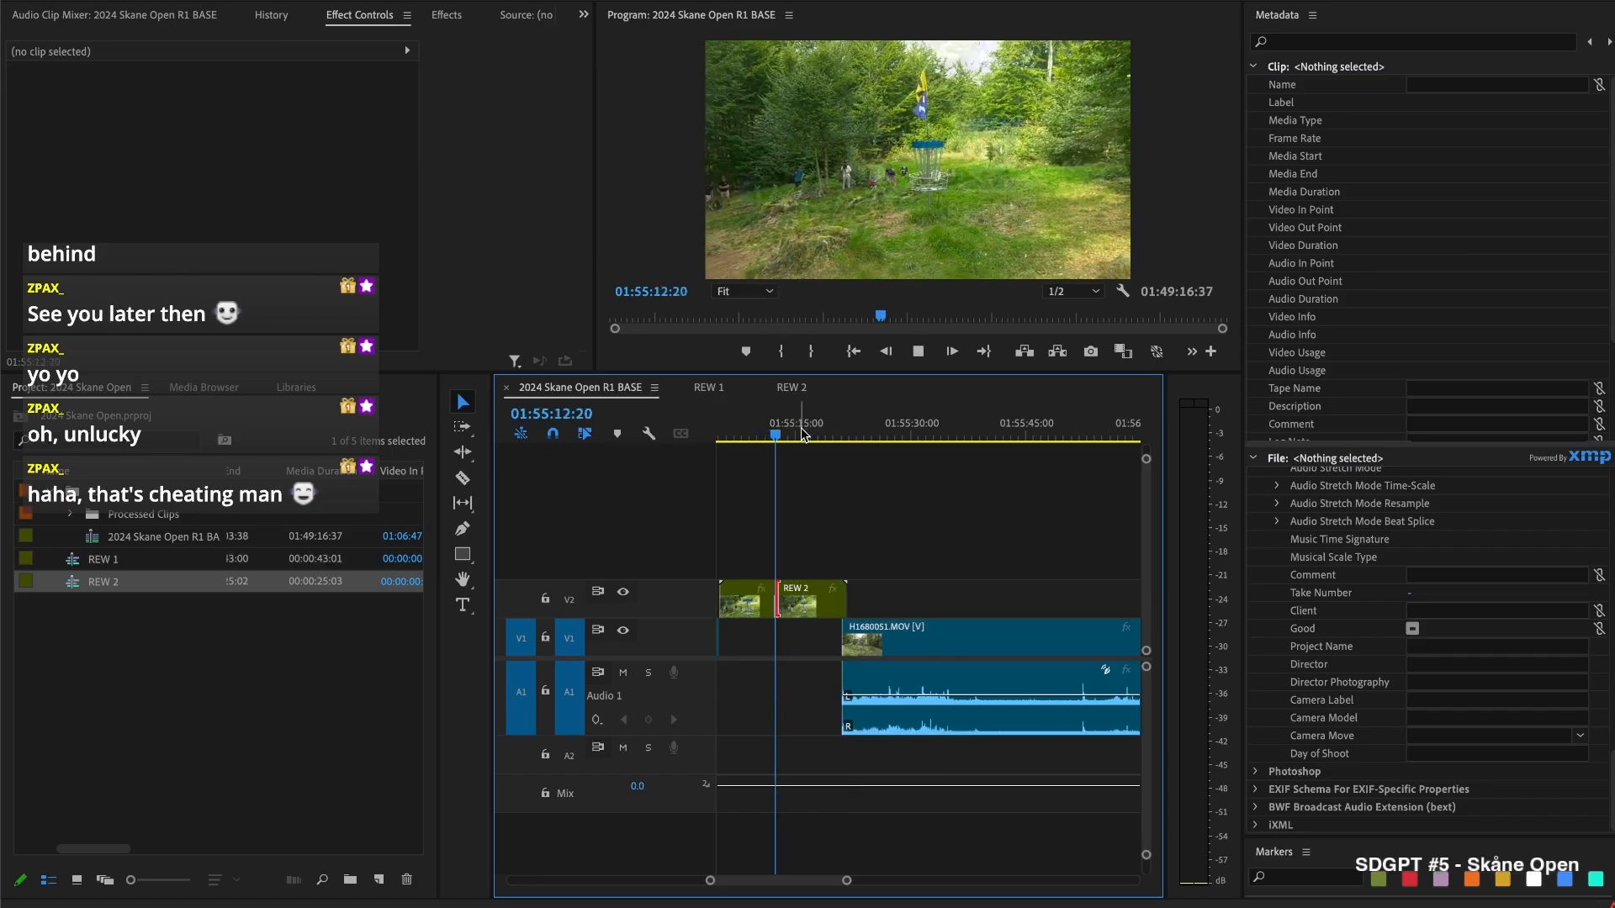
click(770, 432)
key(space)
key(space)
click(813, 607)
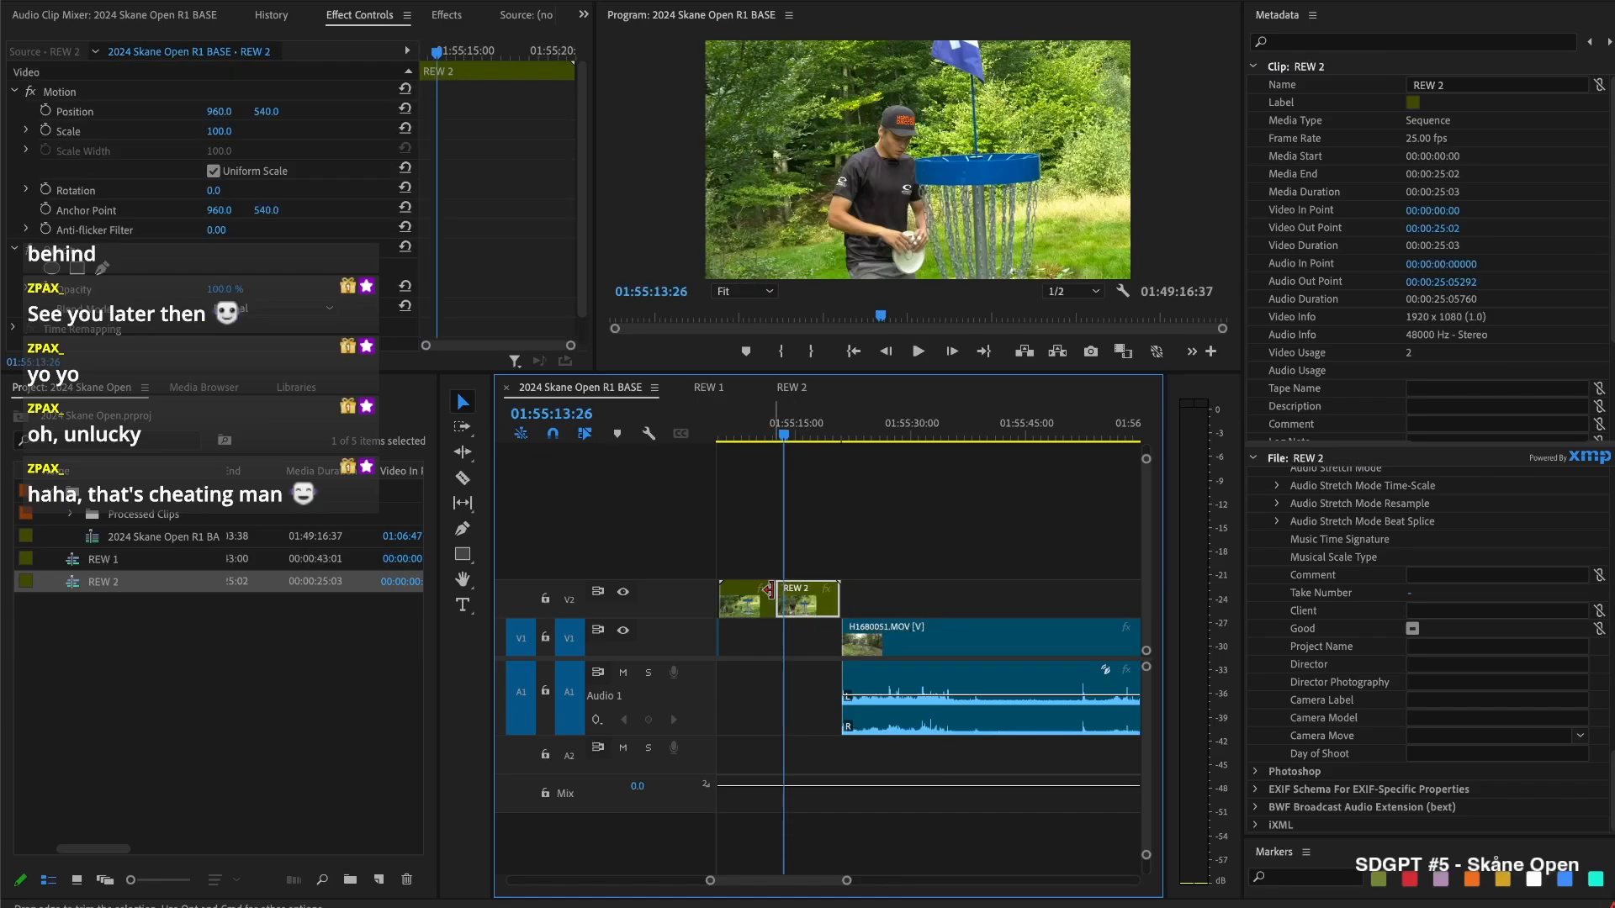
right_click(779, 594)
click(875, 728)
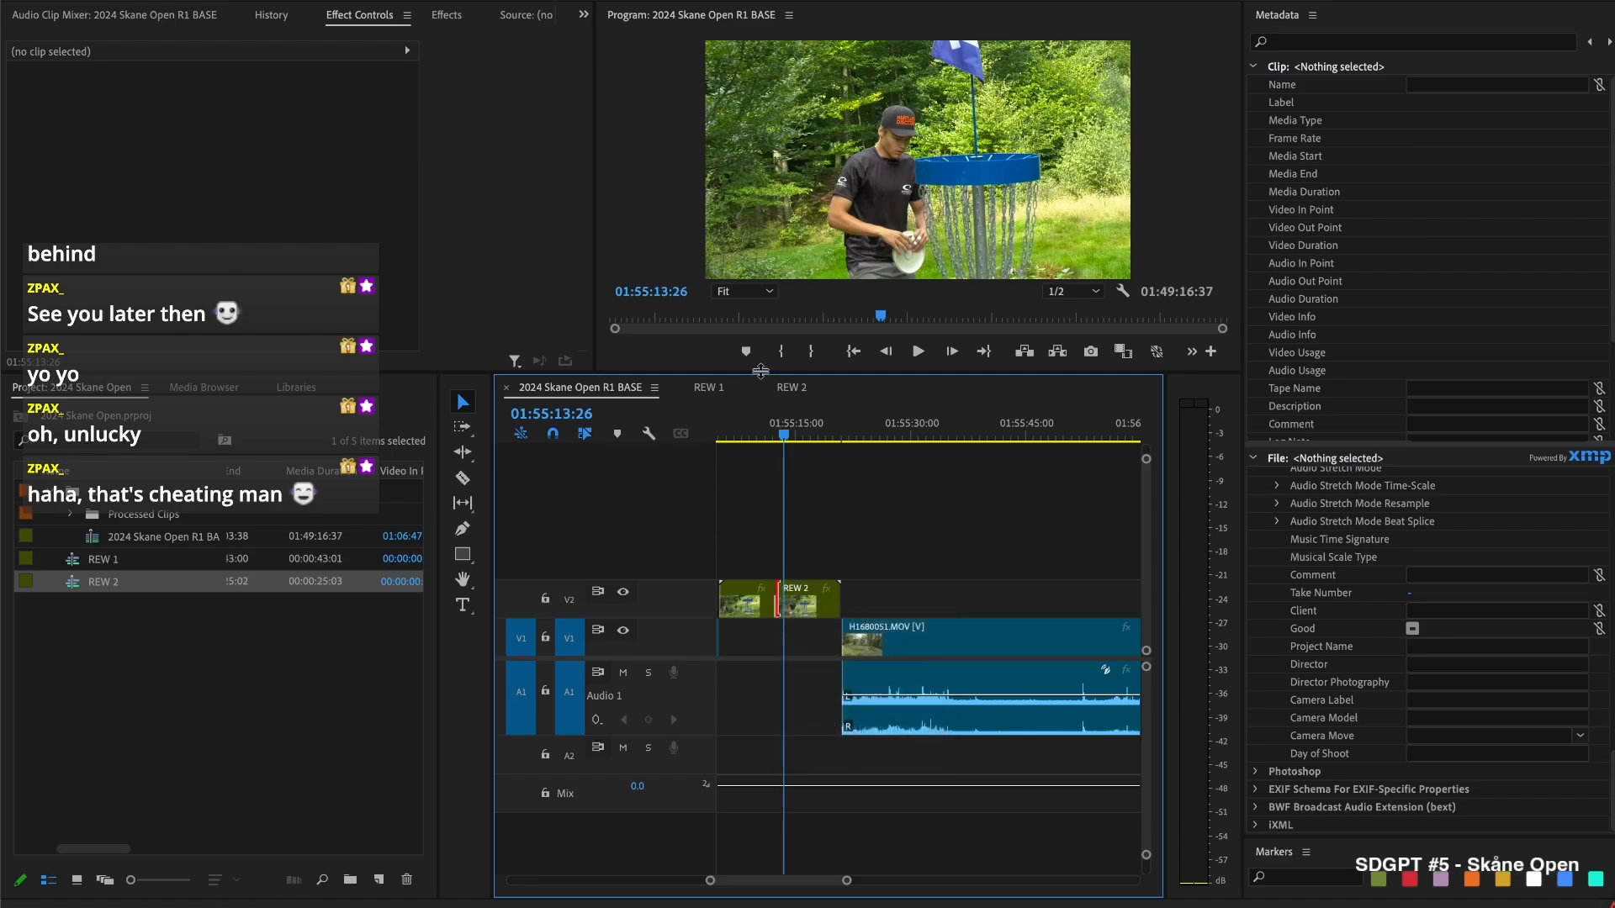
Play across the REW 2 transition and trim the second piece's end to about 01:55:17
click(775, 431)
key(space)
click(772, 422)
key(space)
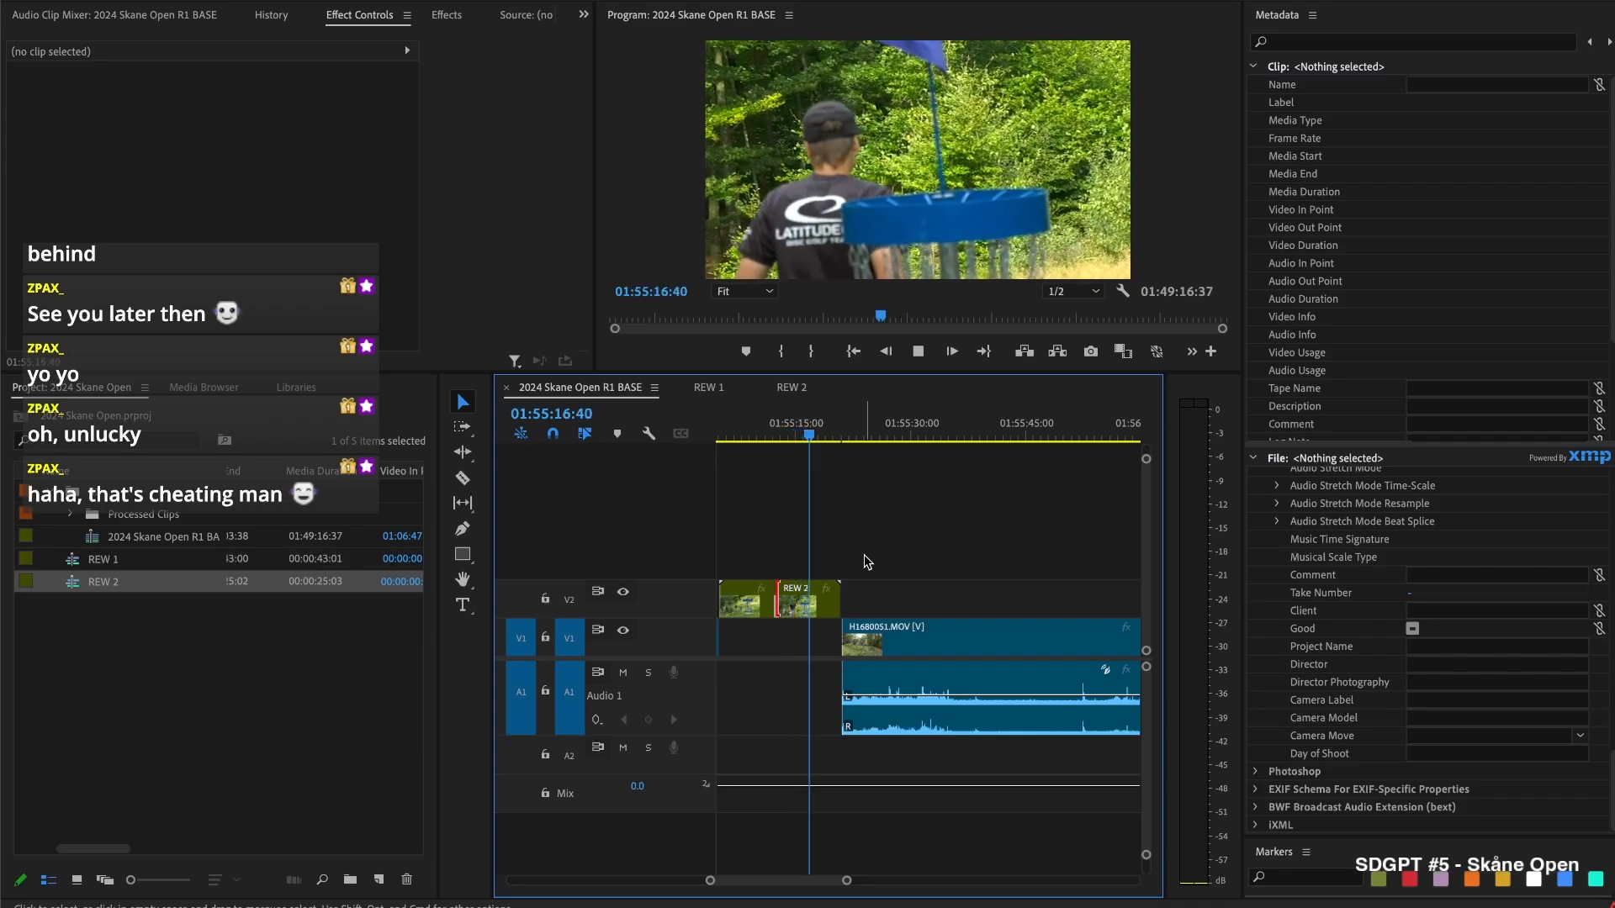
key(space)
drag(843, 593, 815, 597)
Cut H1680051.MOV at 01:55:43:15, delete the part before it and move the remaining clip against the end of REW 2
scroll(904, 601, right, 3)
scroll(772, 527, left, 2)
drag(764, 427, 931, 453)
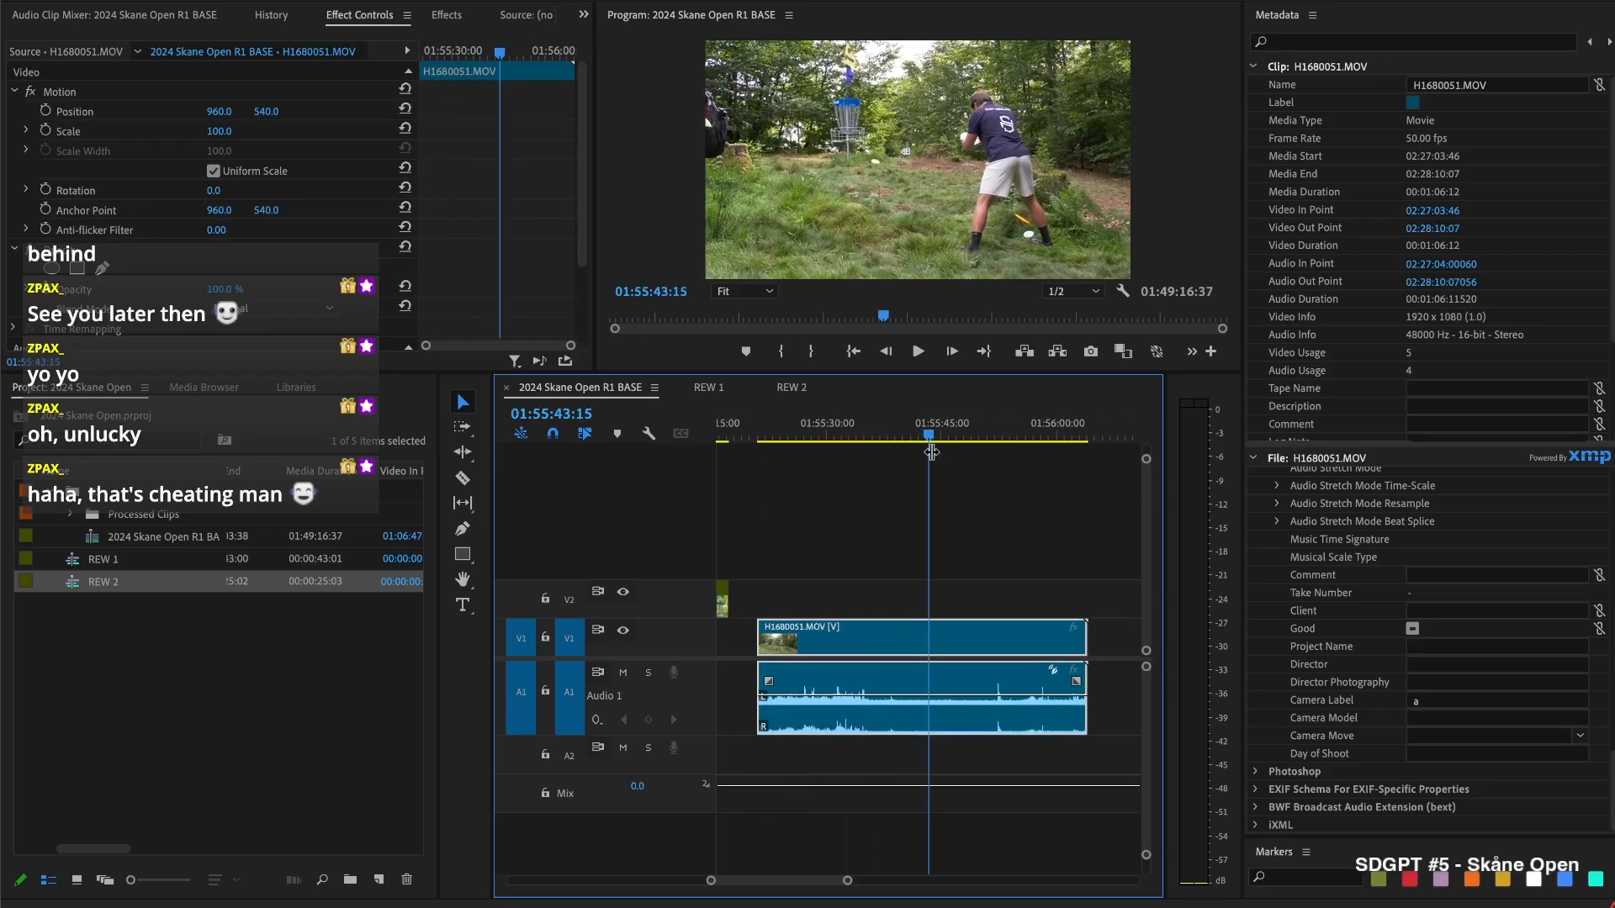
key(ctrl+k)
key(Delete)
drag(1009, 660, 814, 671)
Play the moved H1680051.MOV clip, split it at 01:55:34:27 and delete the remainder after the cut
scroll(777, 599, left, 3)
drag(1034, 423, 1011, 426)
key(space)
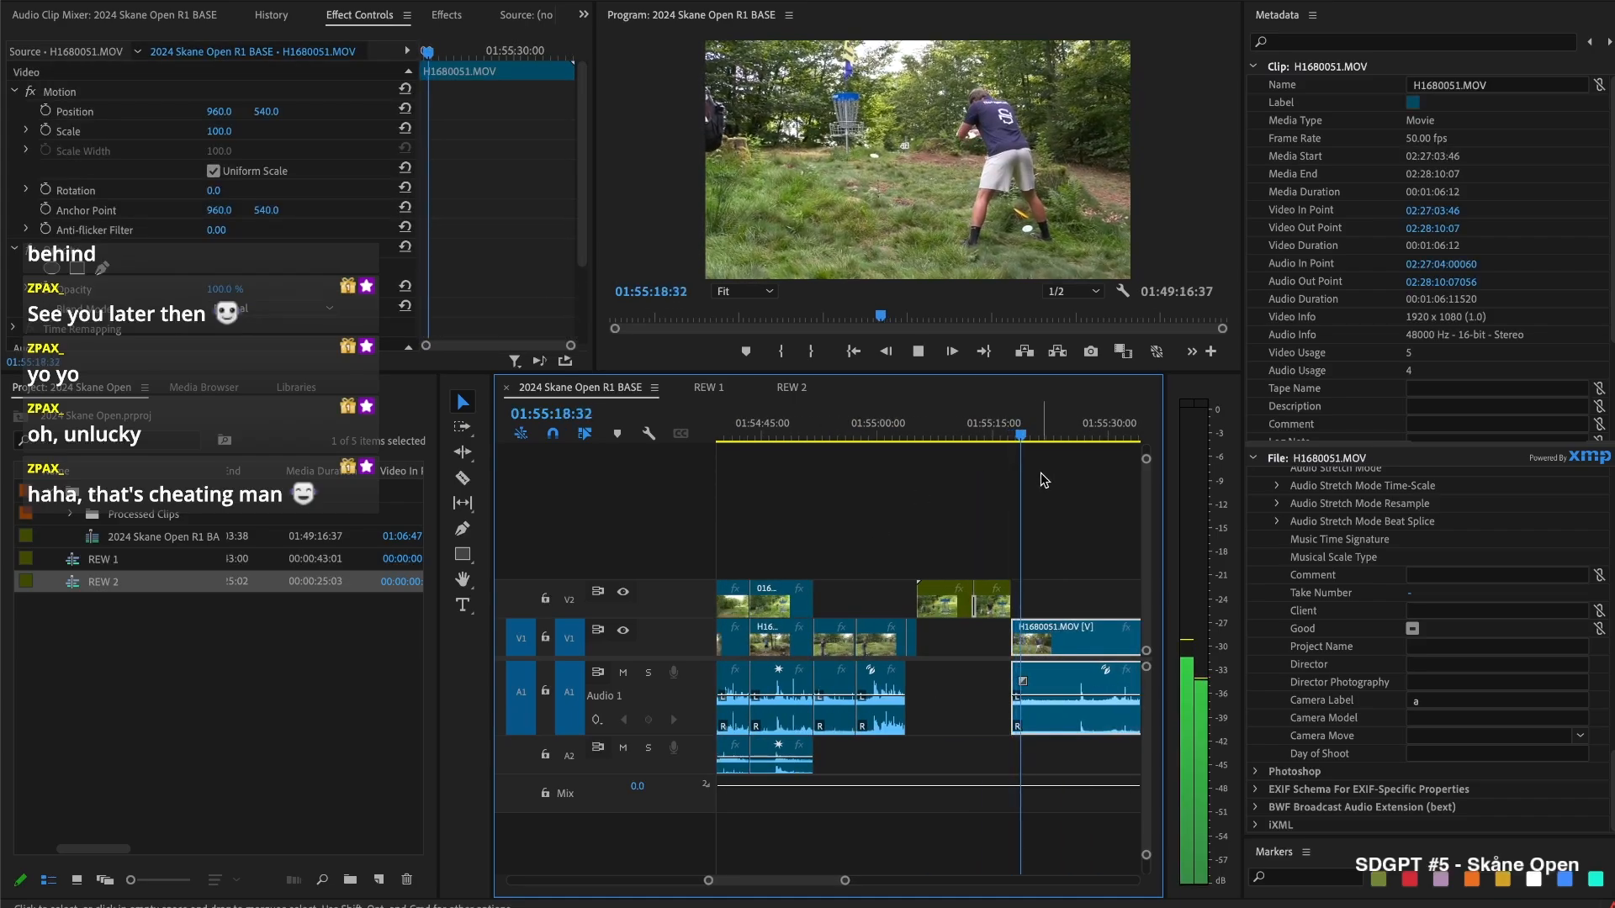
scroll(1066, 588, down, 1)
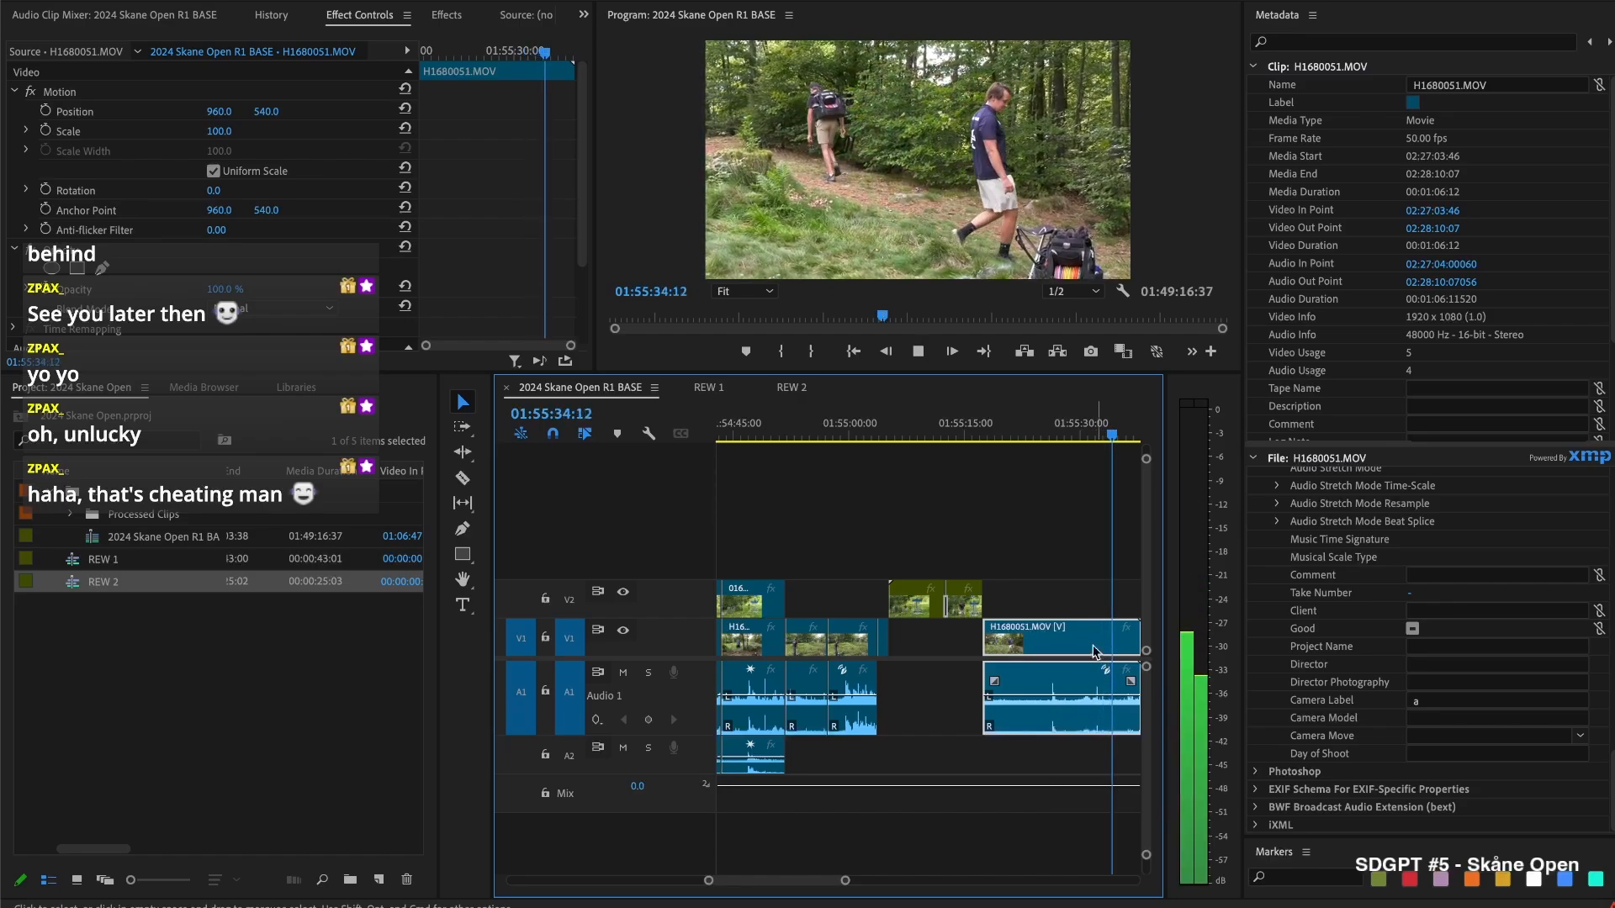
key(space)
scroll(1087, 650, right, 2)
key(super+k)
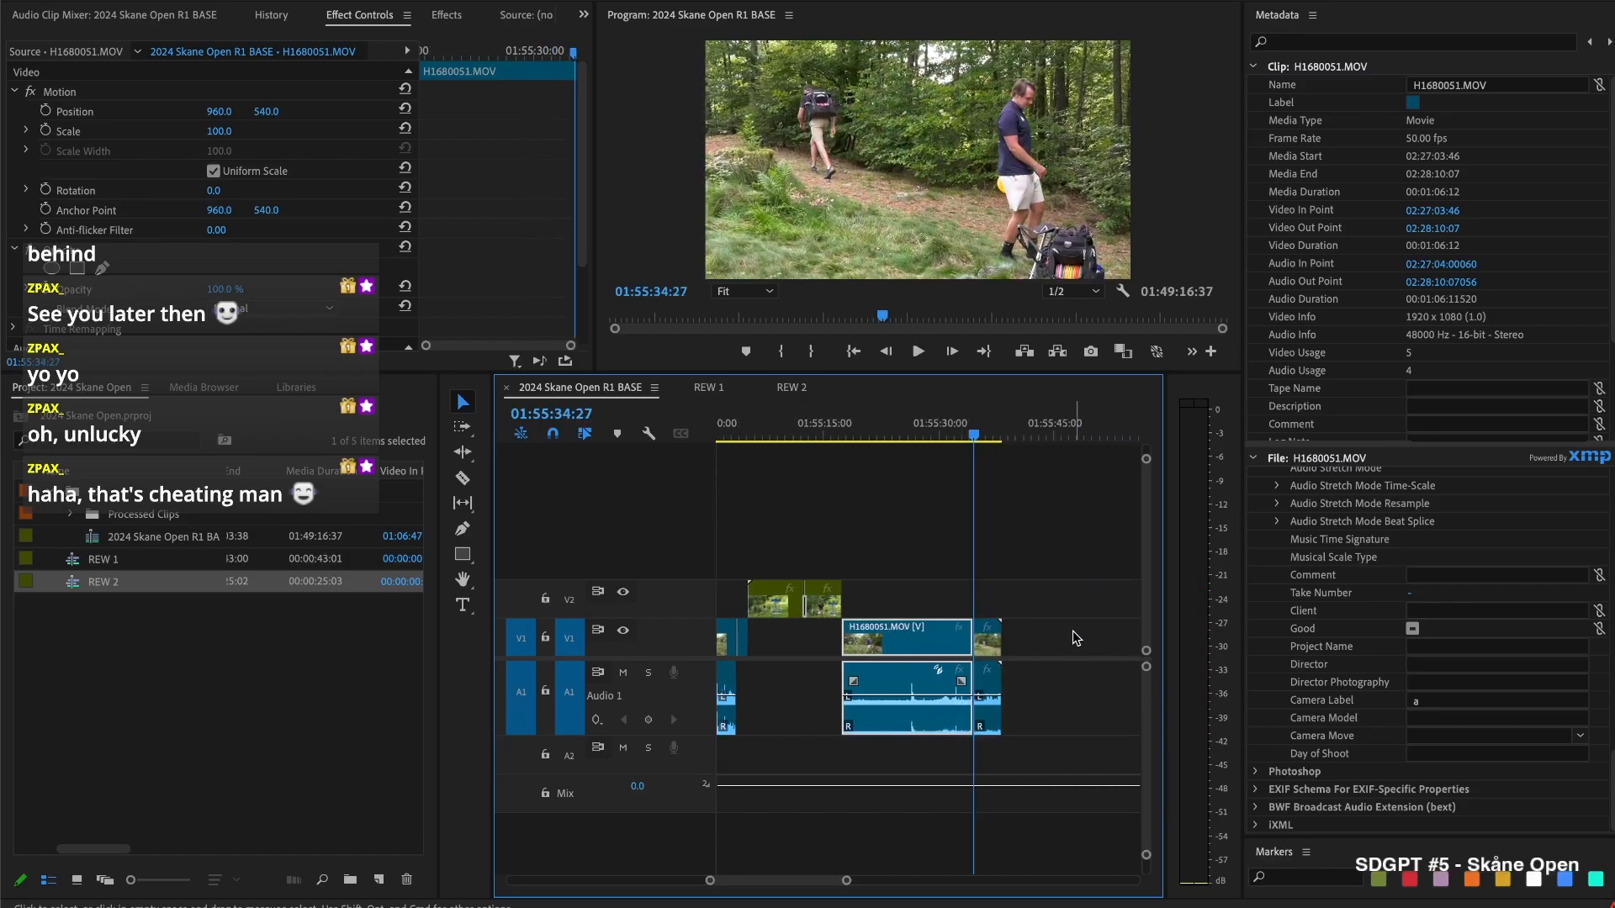
click(991, 641)
key(Delete)
Cut H1680052.MOV at about 01:56:34, delete its opening section and close the gap before the remaining clip
scroll(986, 649, right, 4)
scroll(985, 650, right, 2)
drag(888, 439, 1044, 448)
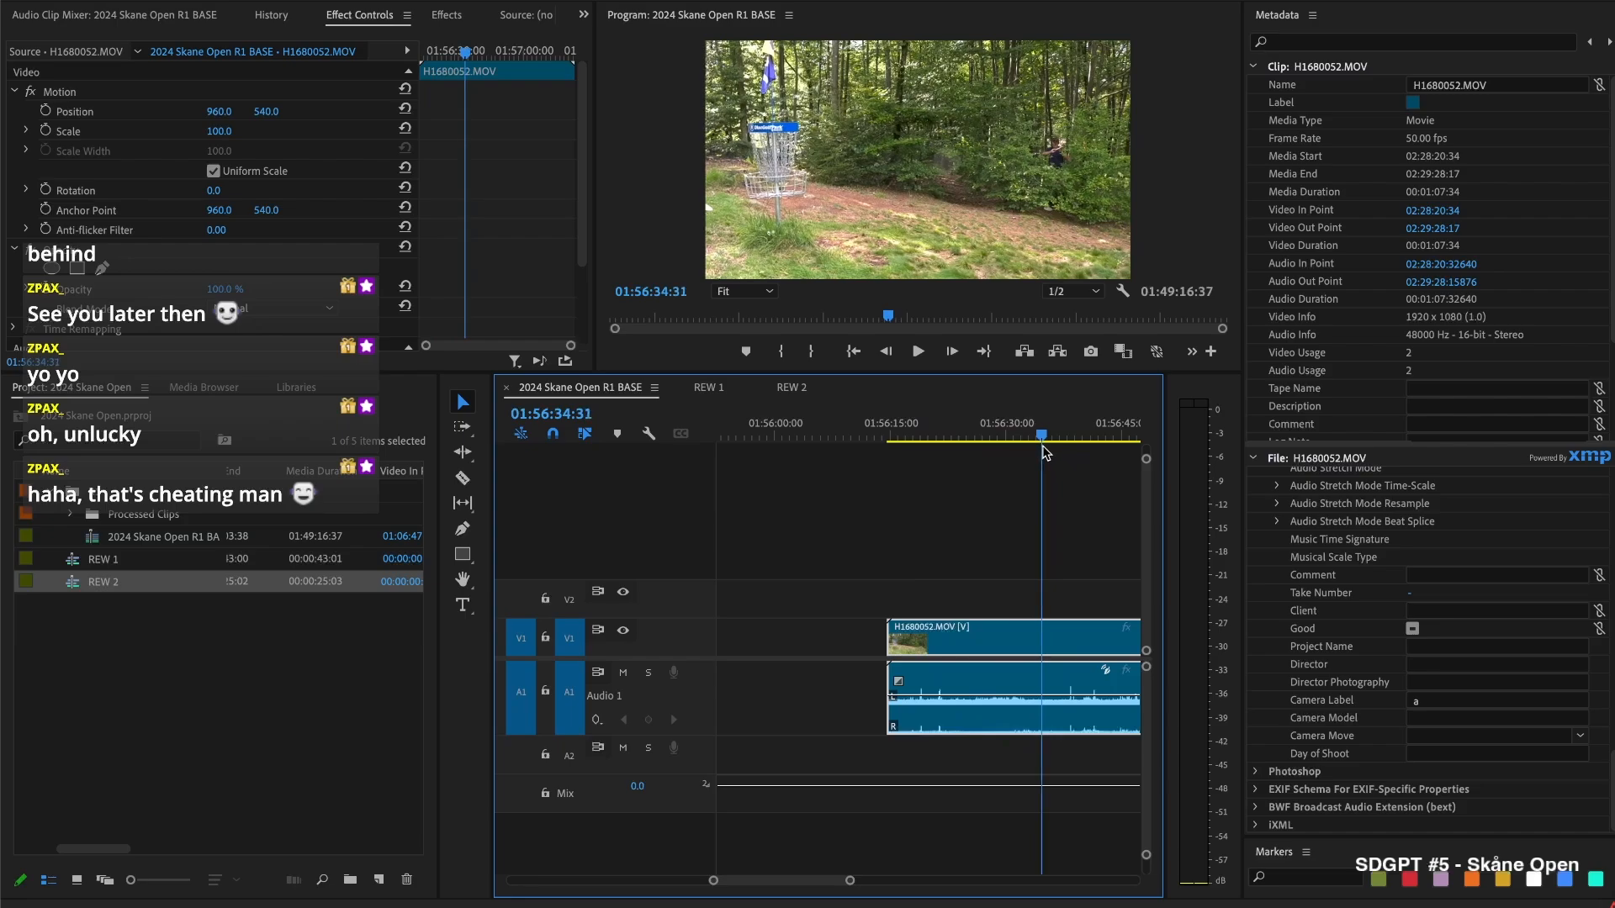
key(super+k)
key(Delete)
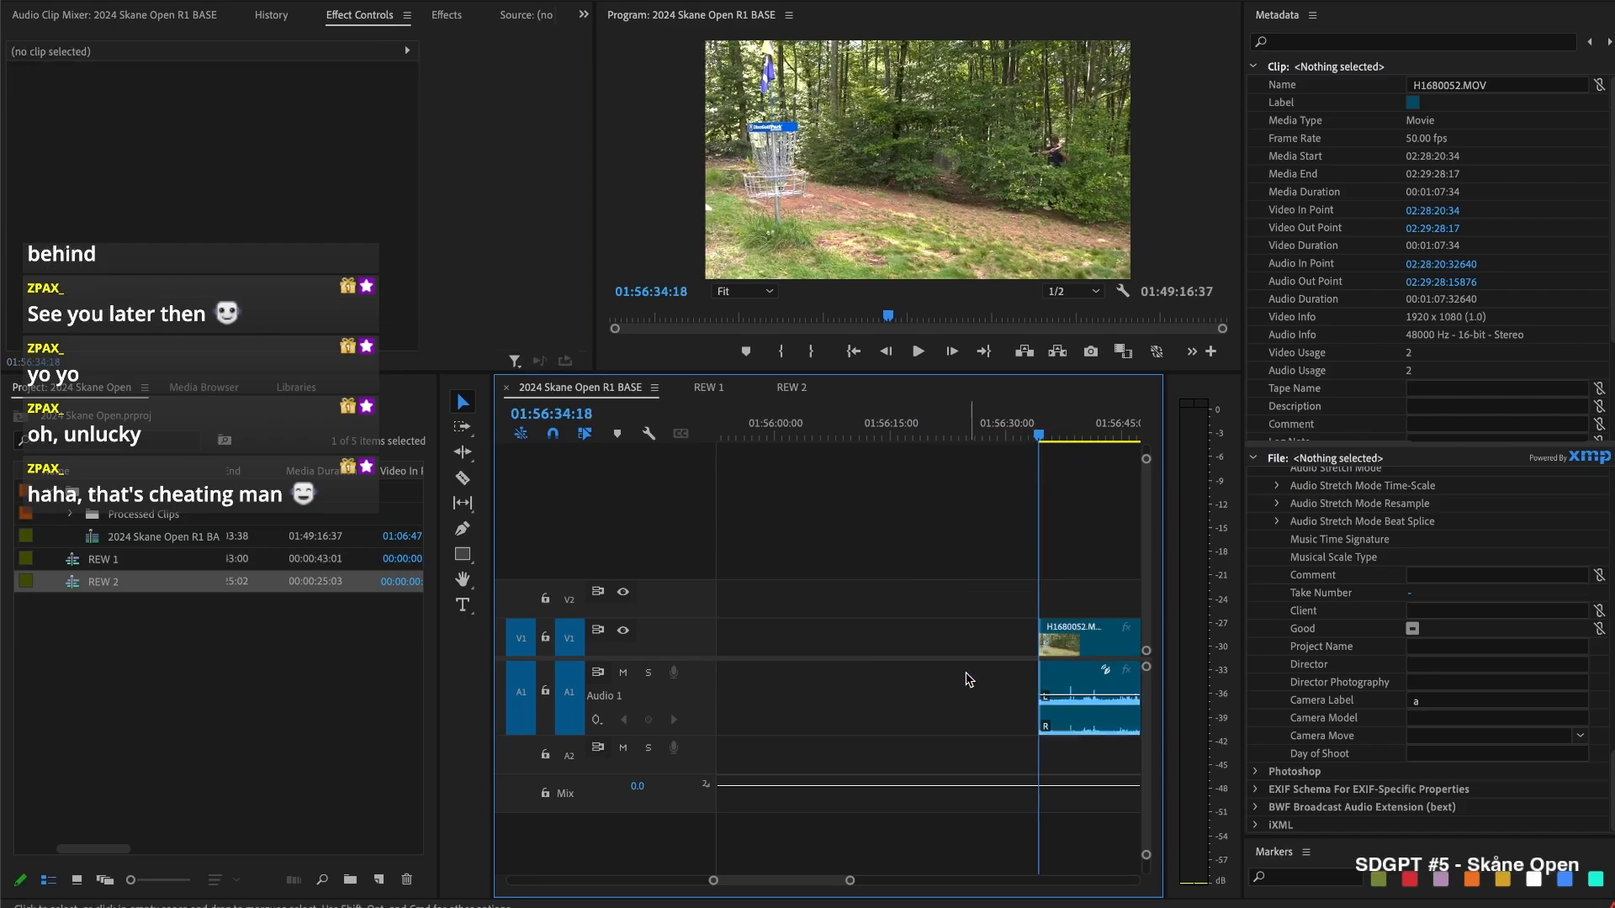
click(933, 613)
key(Delete)
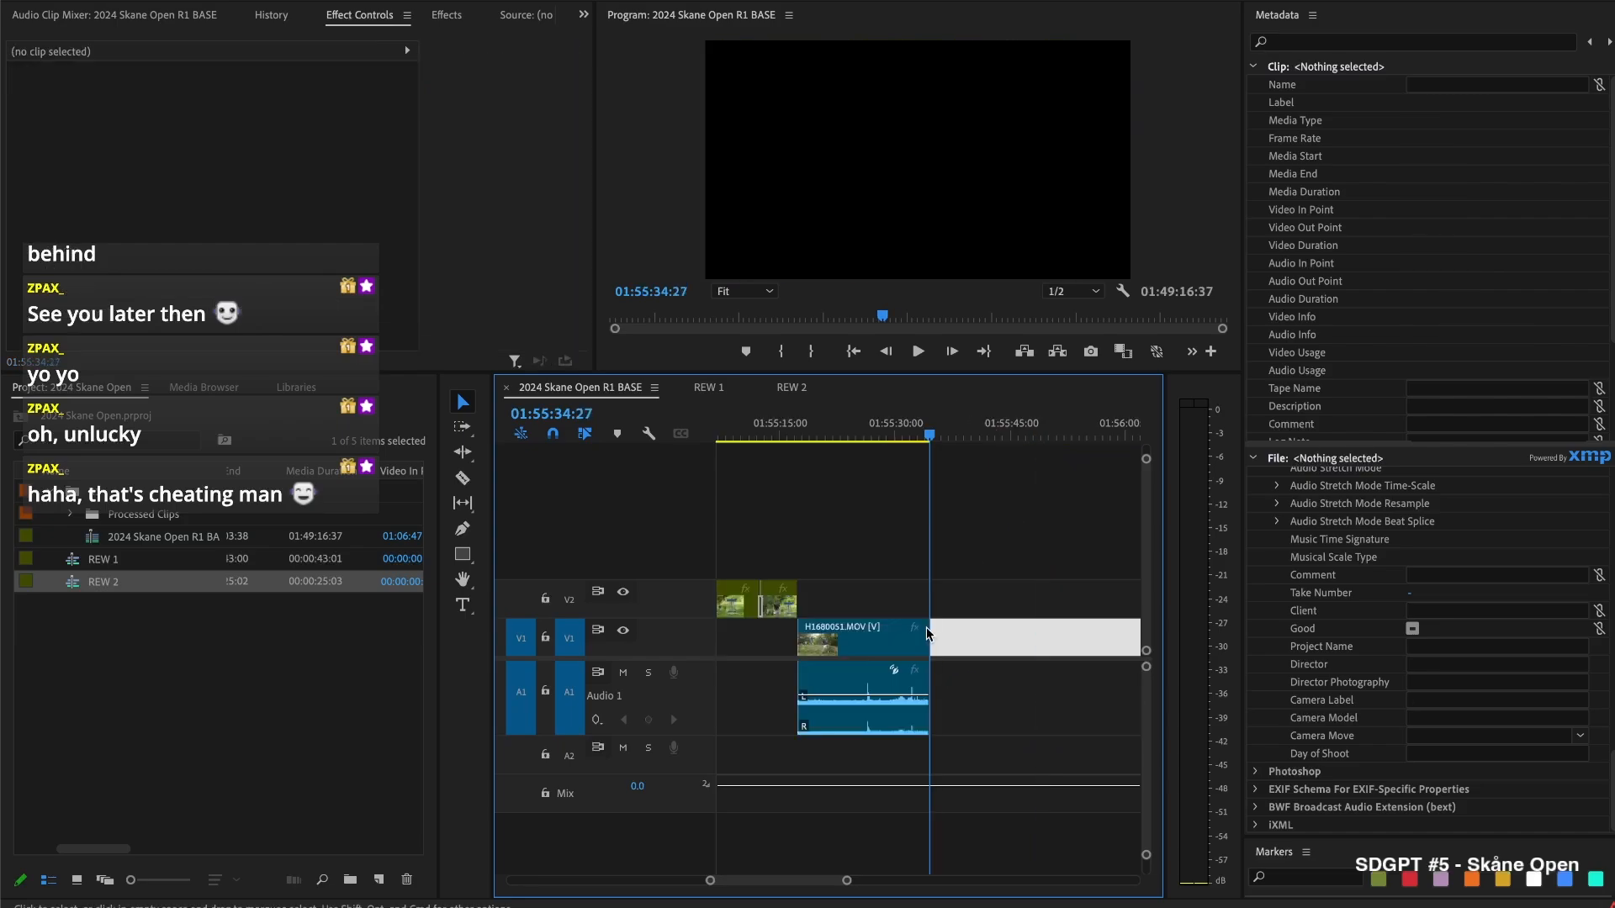
Remove the section of H1680052.MOV between 01:55:43:05 and 01:55:52:46 and close the gap
key(space)
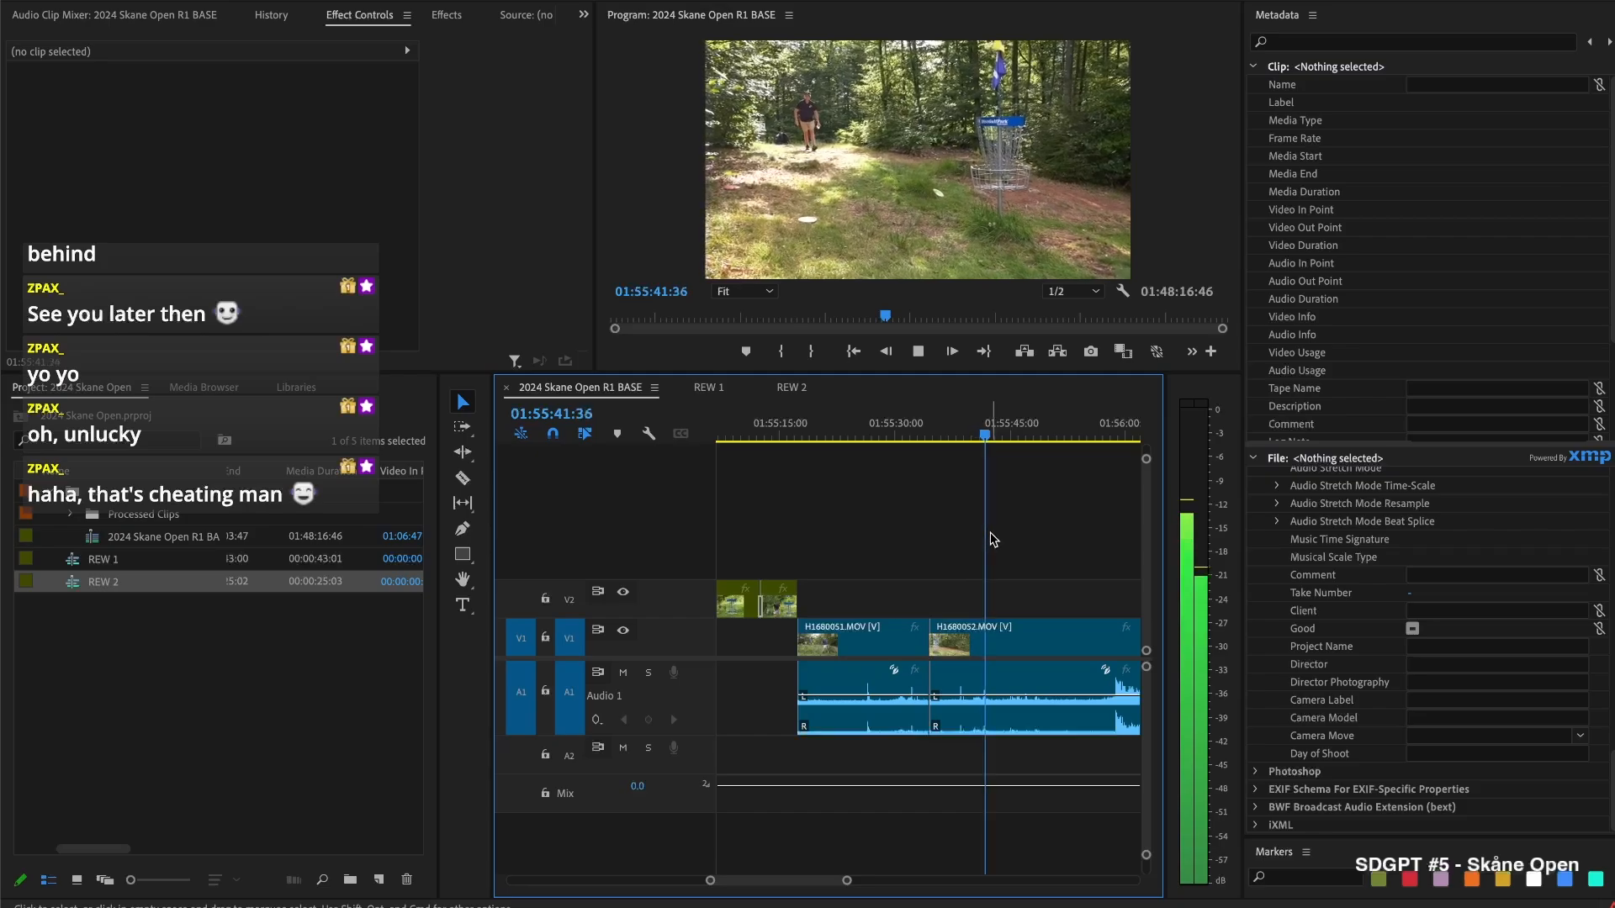
key(space)
key(ctrl+k)
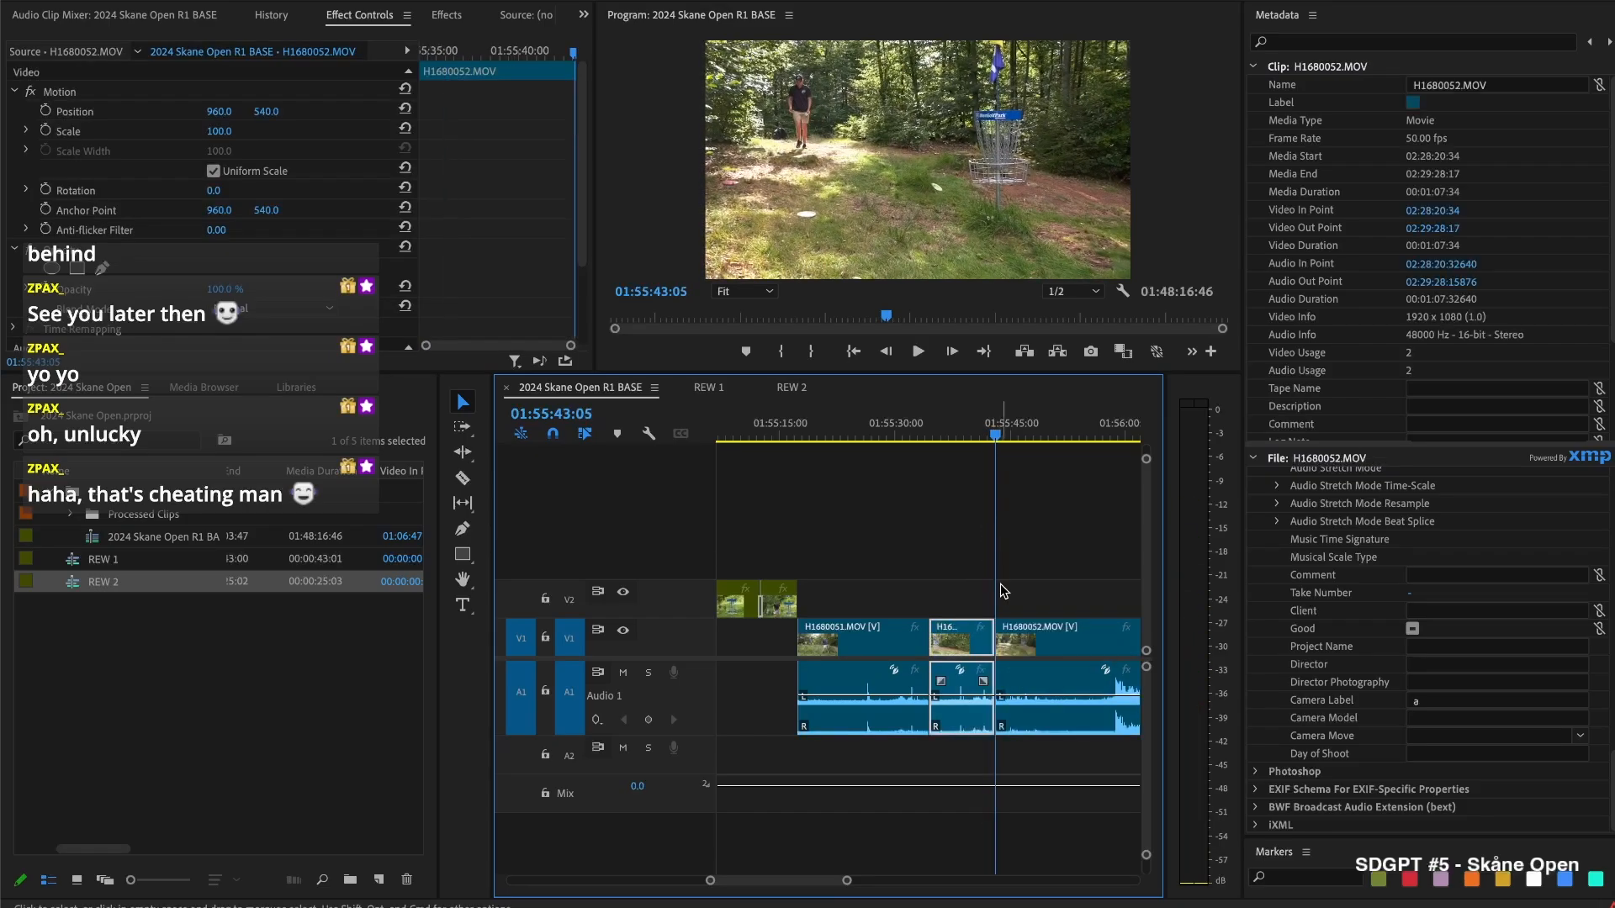
scroll(999, 587, down, 3)
key(space)
drag(816, 420, 874, 438)
key(ctrl+k)
click(845, 639)
key(Delete)
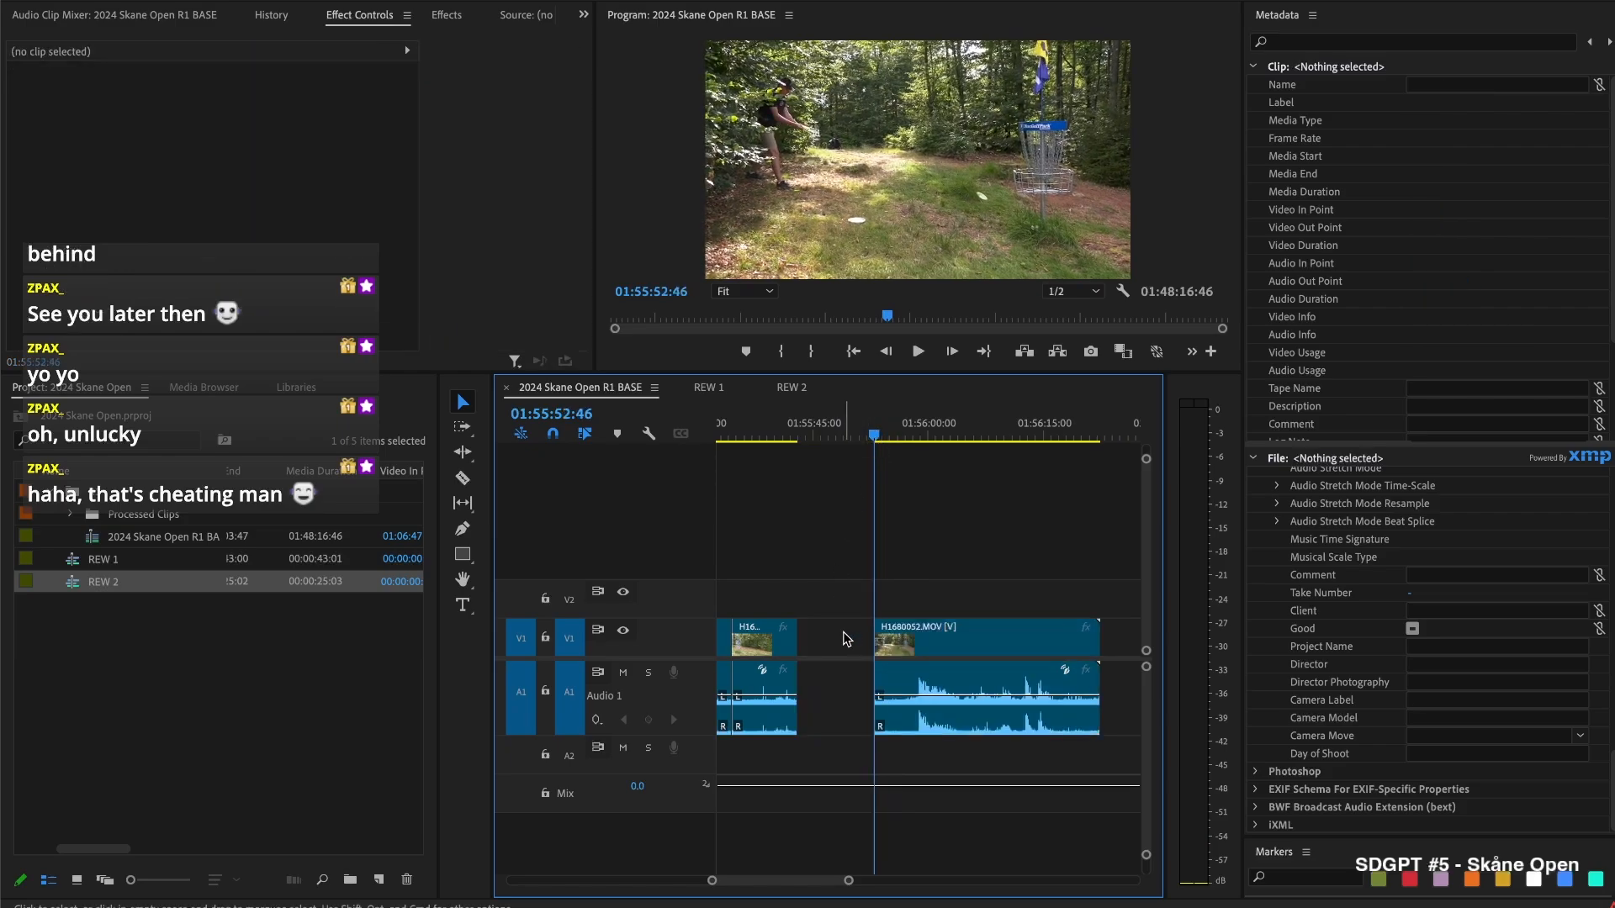
click(843, 639)
key(Delete)
Apply the default transition at the cut between the two H1680052.MOV pieces and play across it
right_click(801, 645)
click(879, 779)
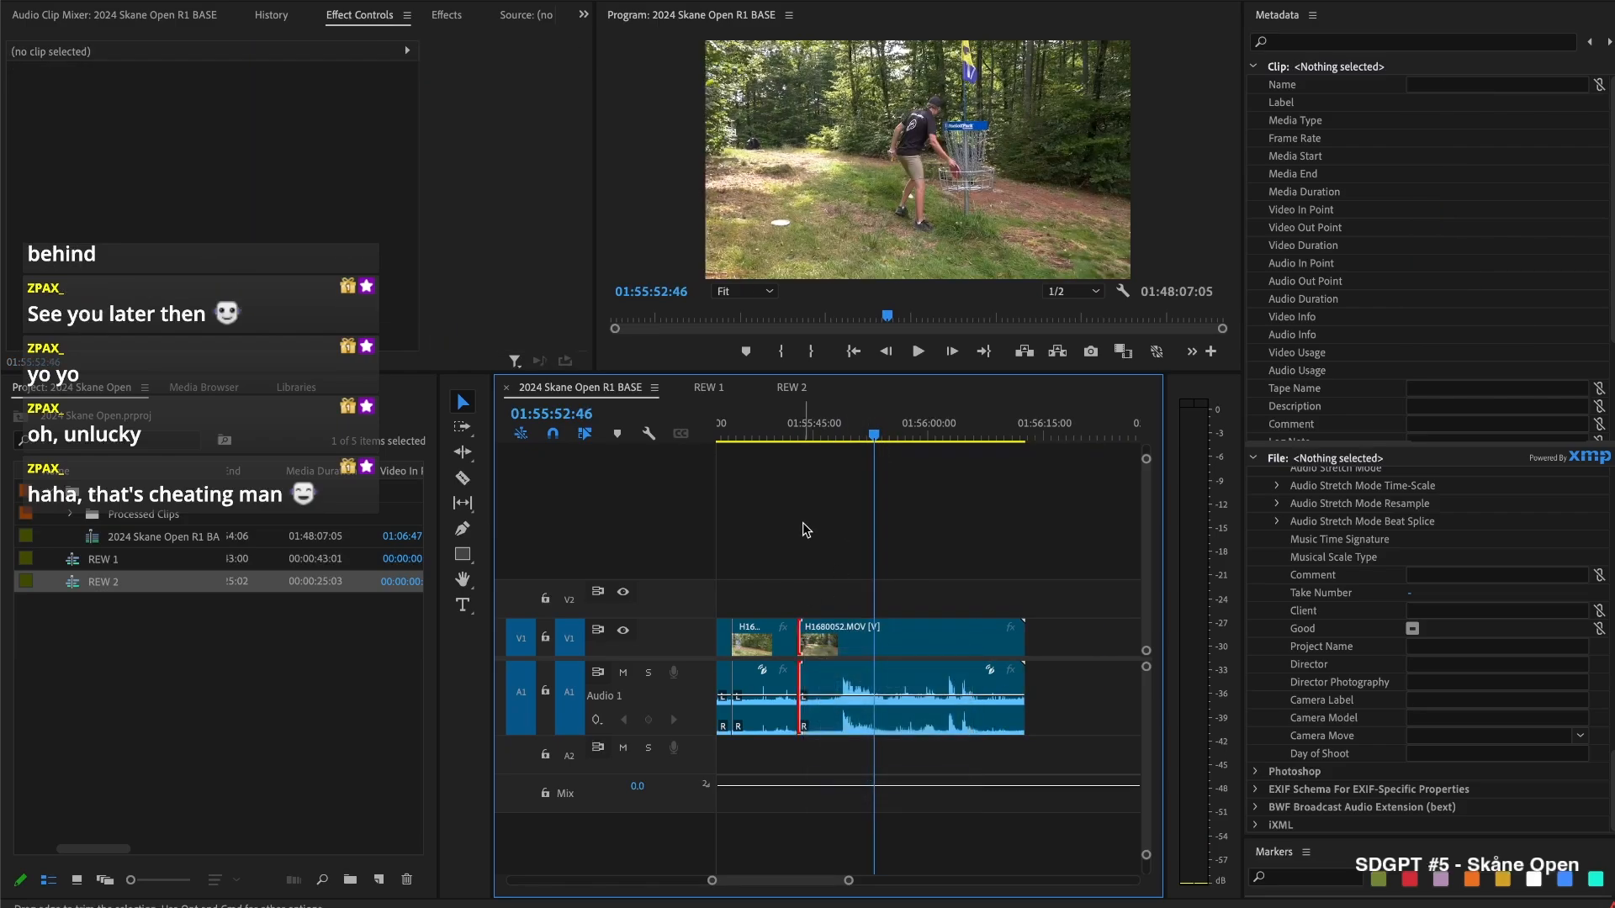
click(794, 416)
key(space)
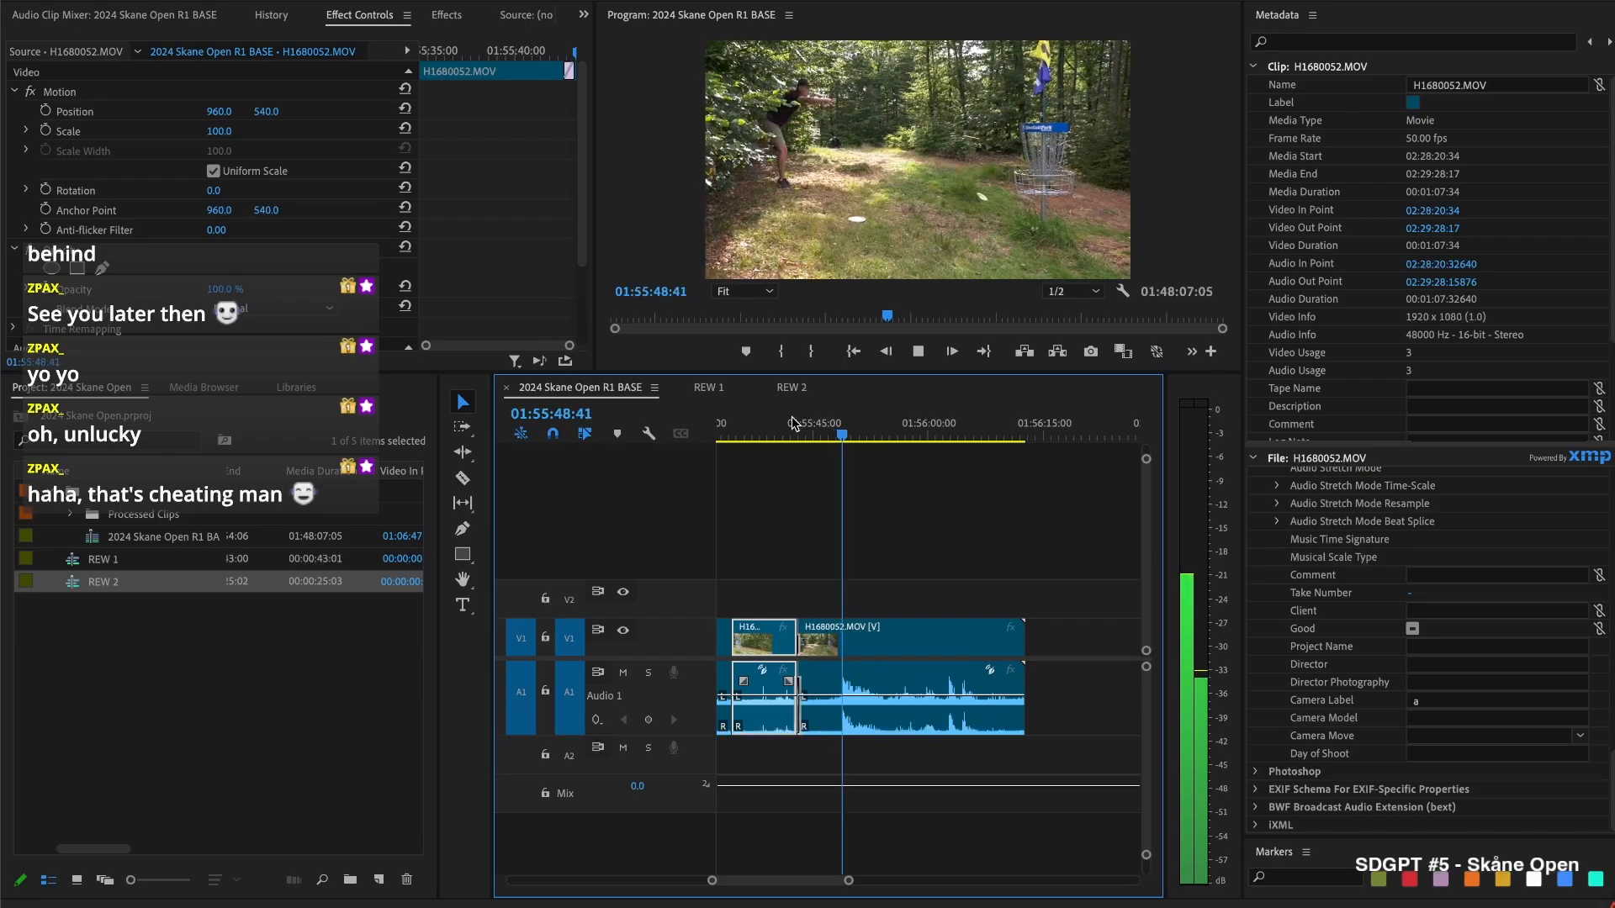
click(866, 431)
Trim the end of H1680052.MOV to 01:56:09:45 and save the project
drag(870, 434, 1008, 465)
drag(1023, 651, 1001, 640)
click(976, 583)
key(ctrl+s)
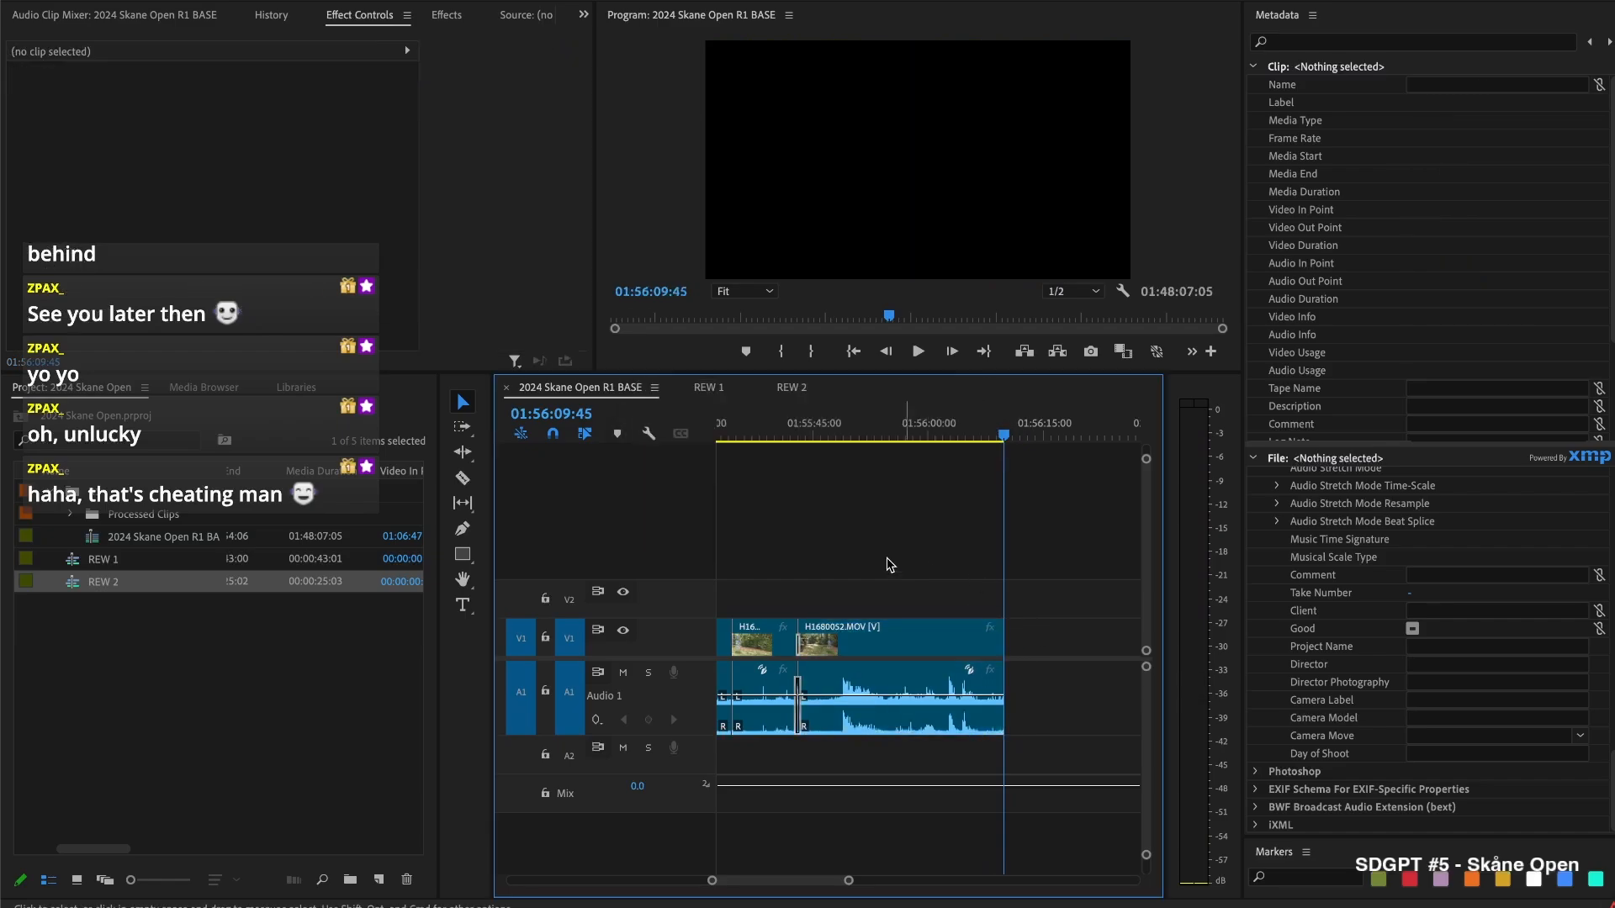
Trim the start of 01670043.MOV on V2 to about 01:58:02 and the start of H1680053.MOV to about 01:57:22
scroll(880, 561, down, 6)
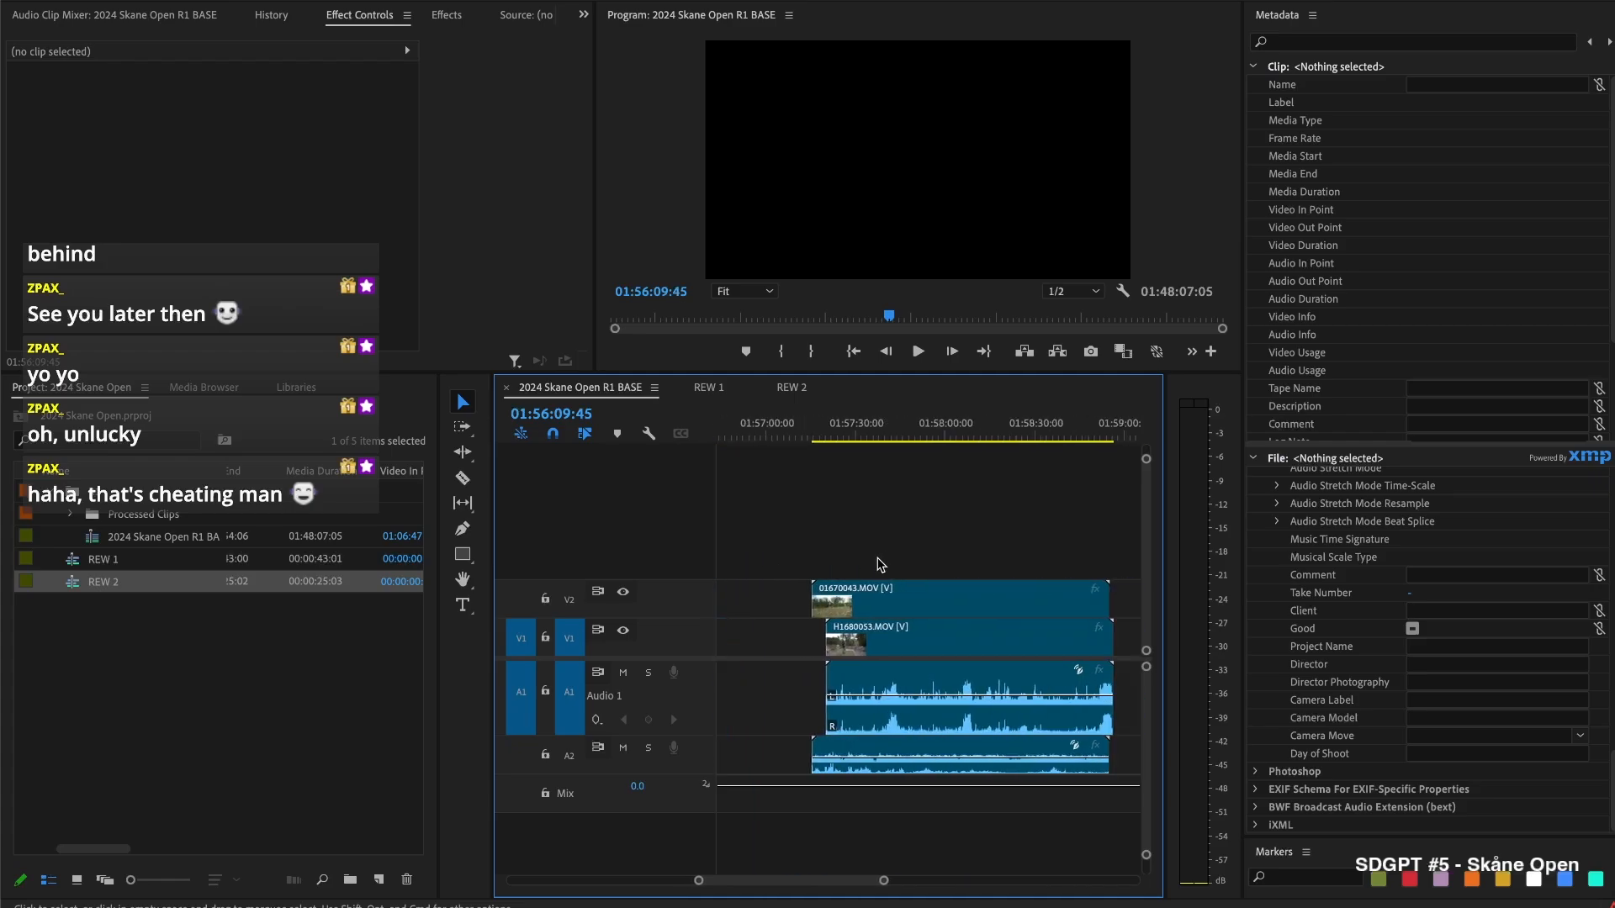
drag(808, 598, 951, 599)
scroll(871, 574, up, 4)
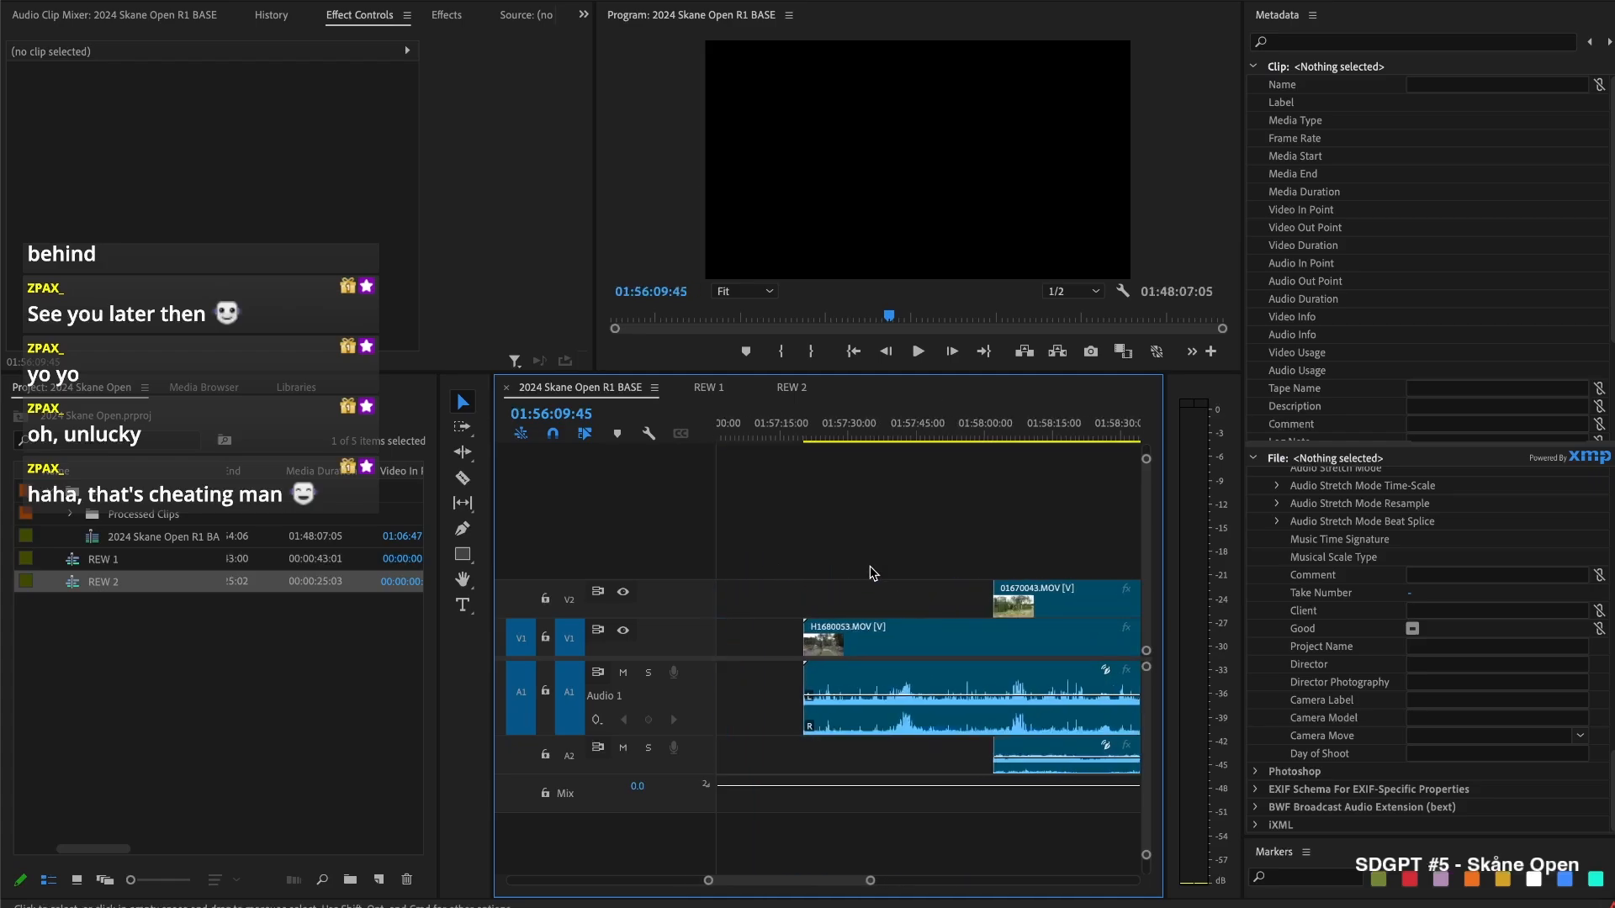
scroll(873, 573, up, 1)
click(772, 431)
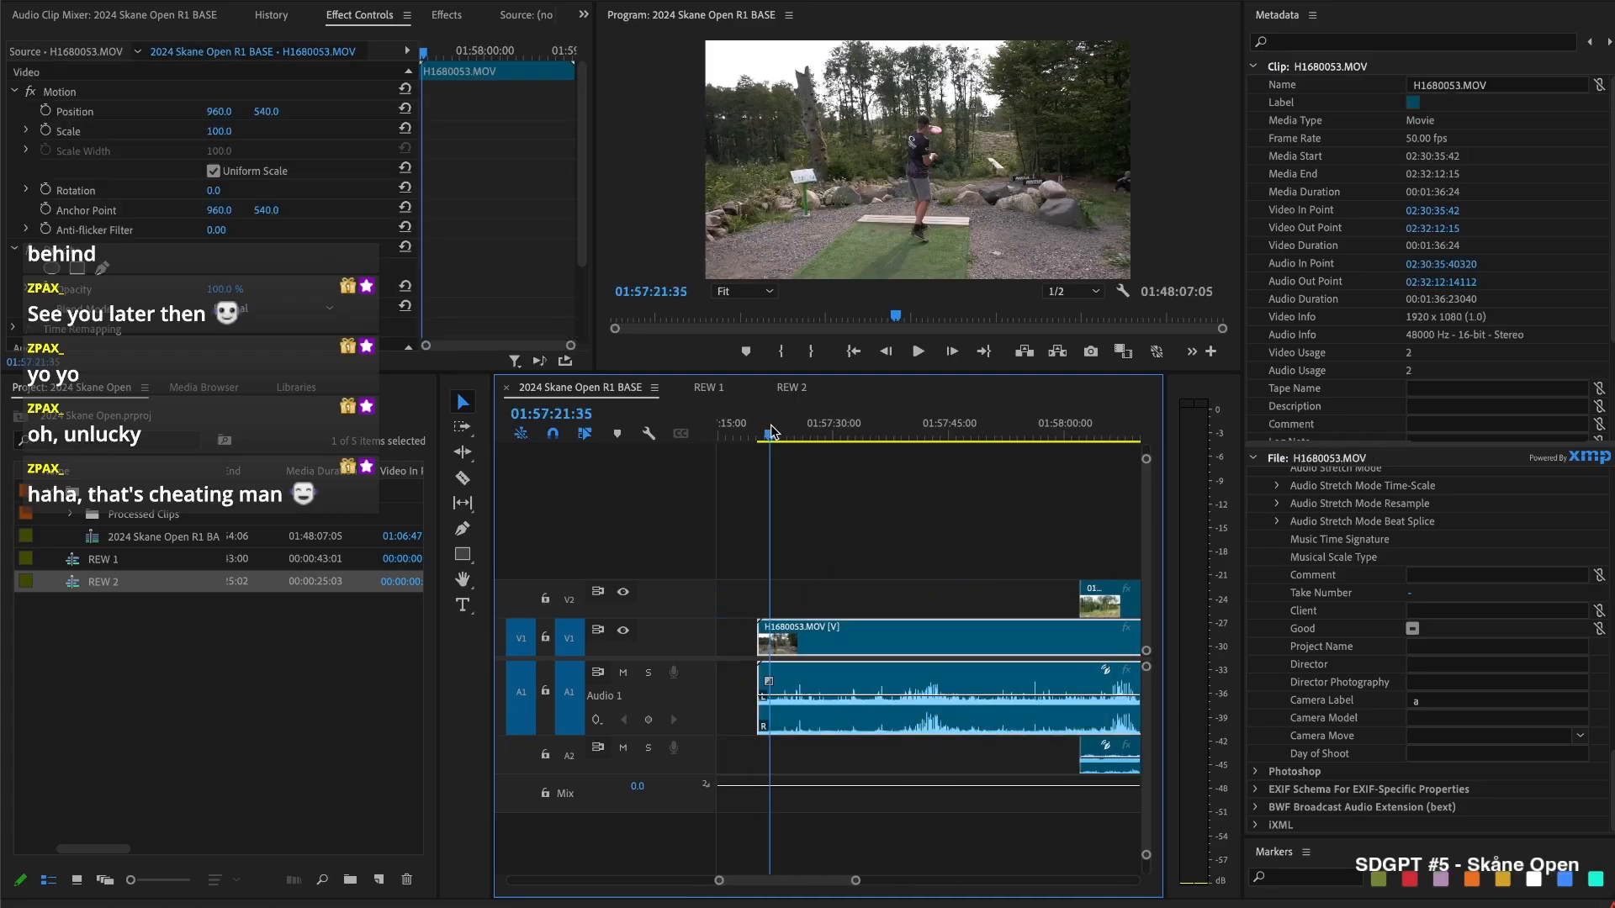
drag(762, 639, 775, 640)
click(829, 552)
Play the H1680053.MOV throw and extend the start of 01670043.MOV on V2 back to about 01:57:35
key(space)
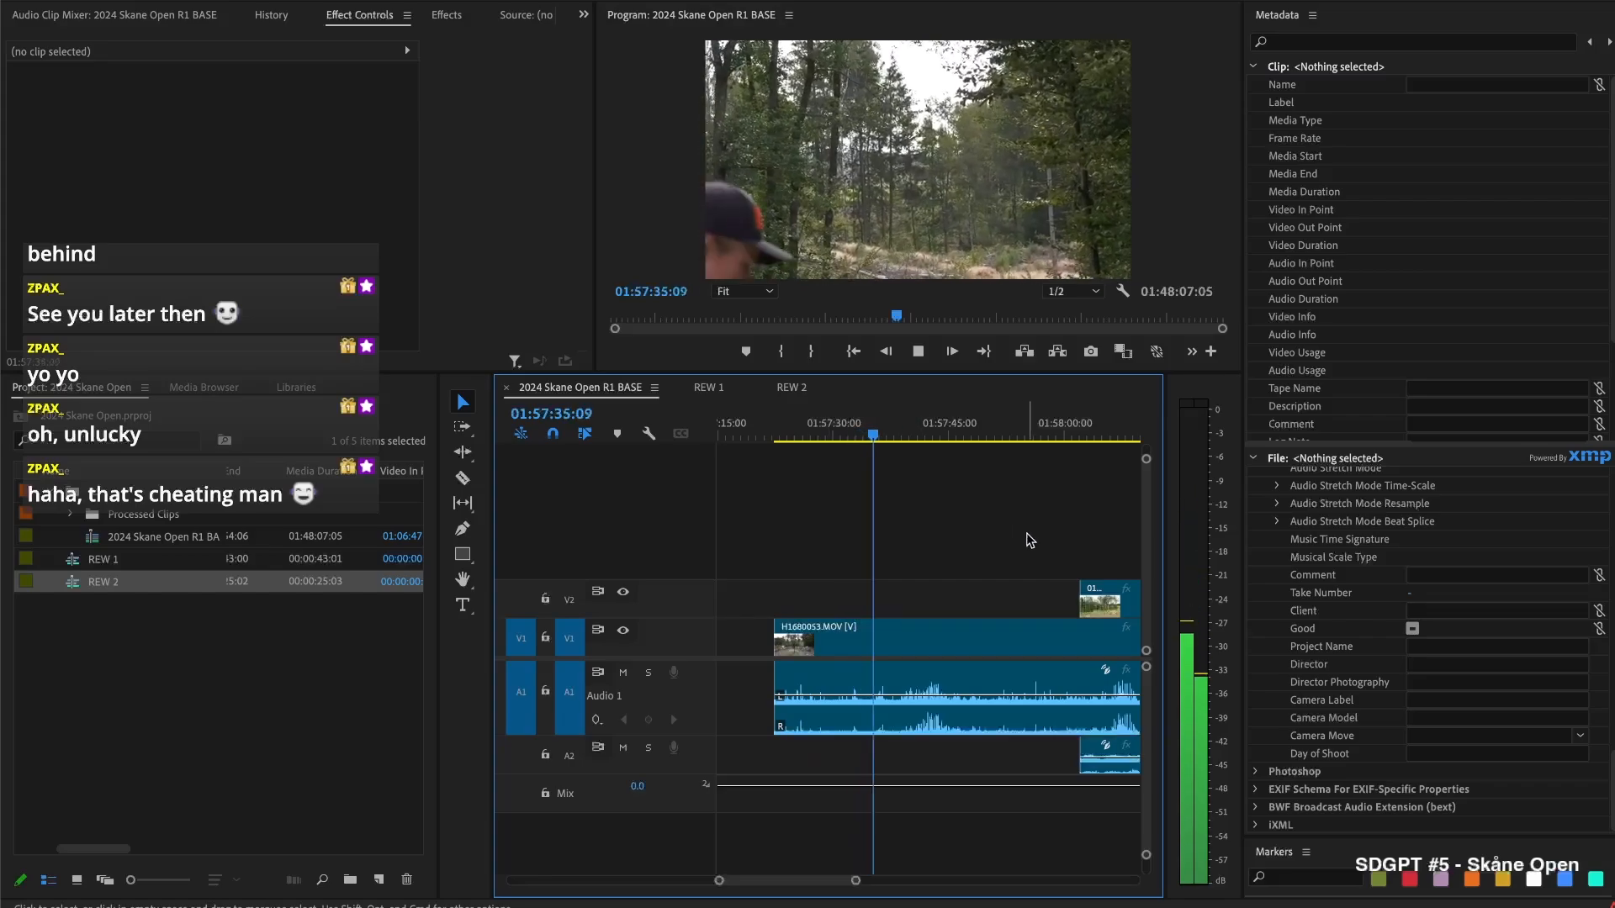
key(space)
drag(1080, 602, 877, 602)
Split all tracks at 01:57:43:15 and trim the start of the second 01670043.MOV piece to about 01:58:03
key(space)
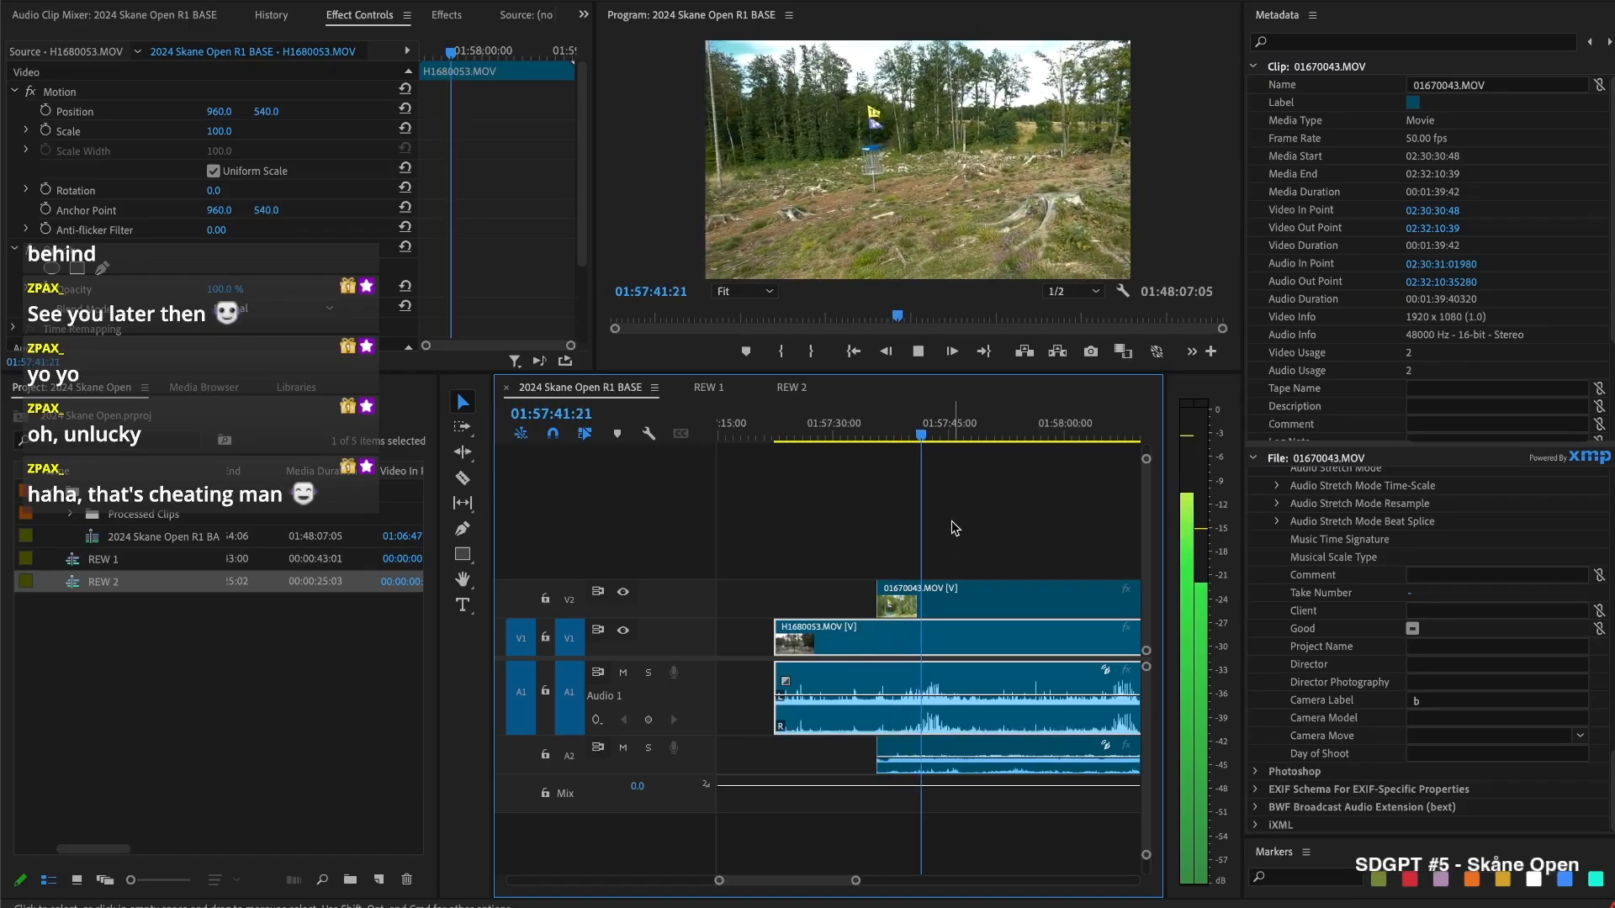
key(space)
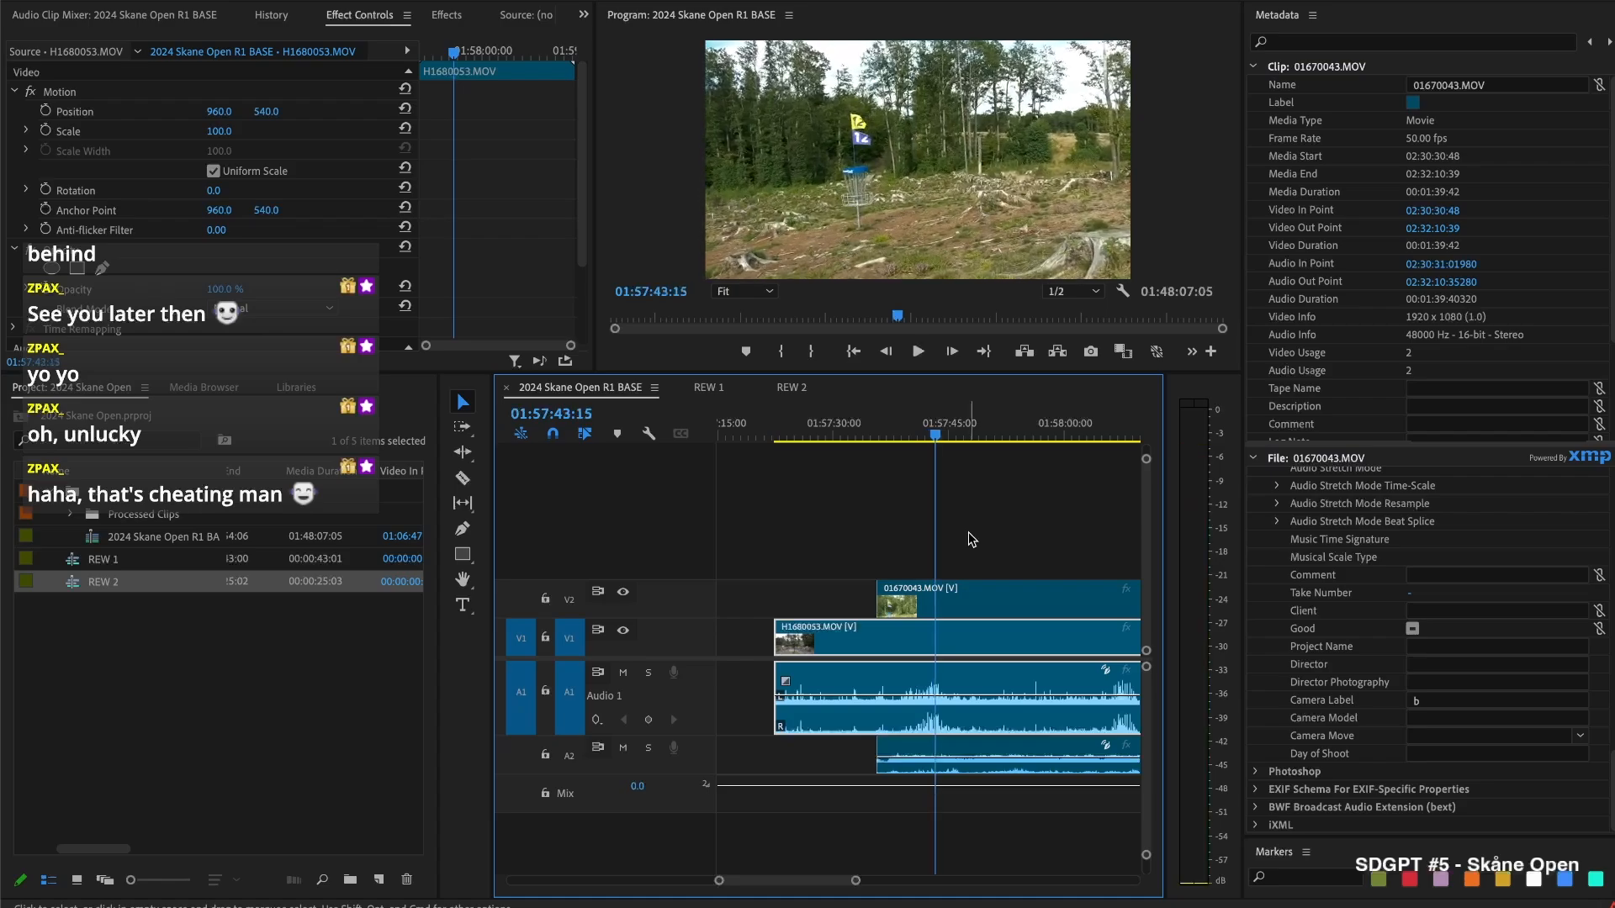
key(super+shift+k)
drag(950, 600, 1100, 600)
Cut H1680053.MOV at 01:57:50:33, delete the section back to 01:57:43:15 and close the gap on all tracks
key(space)
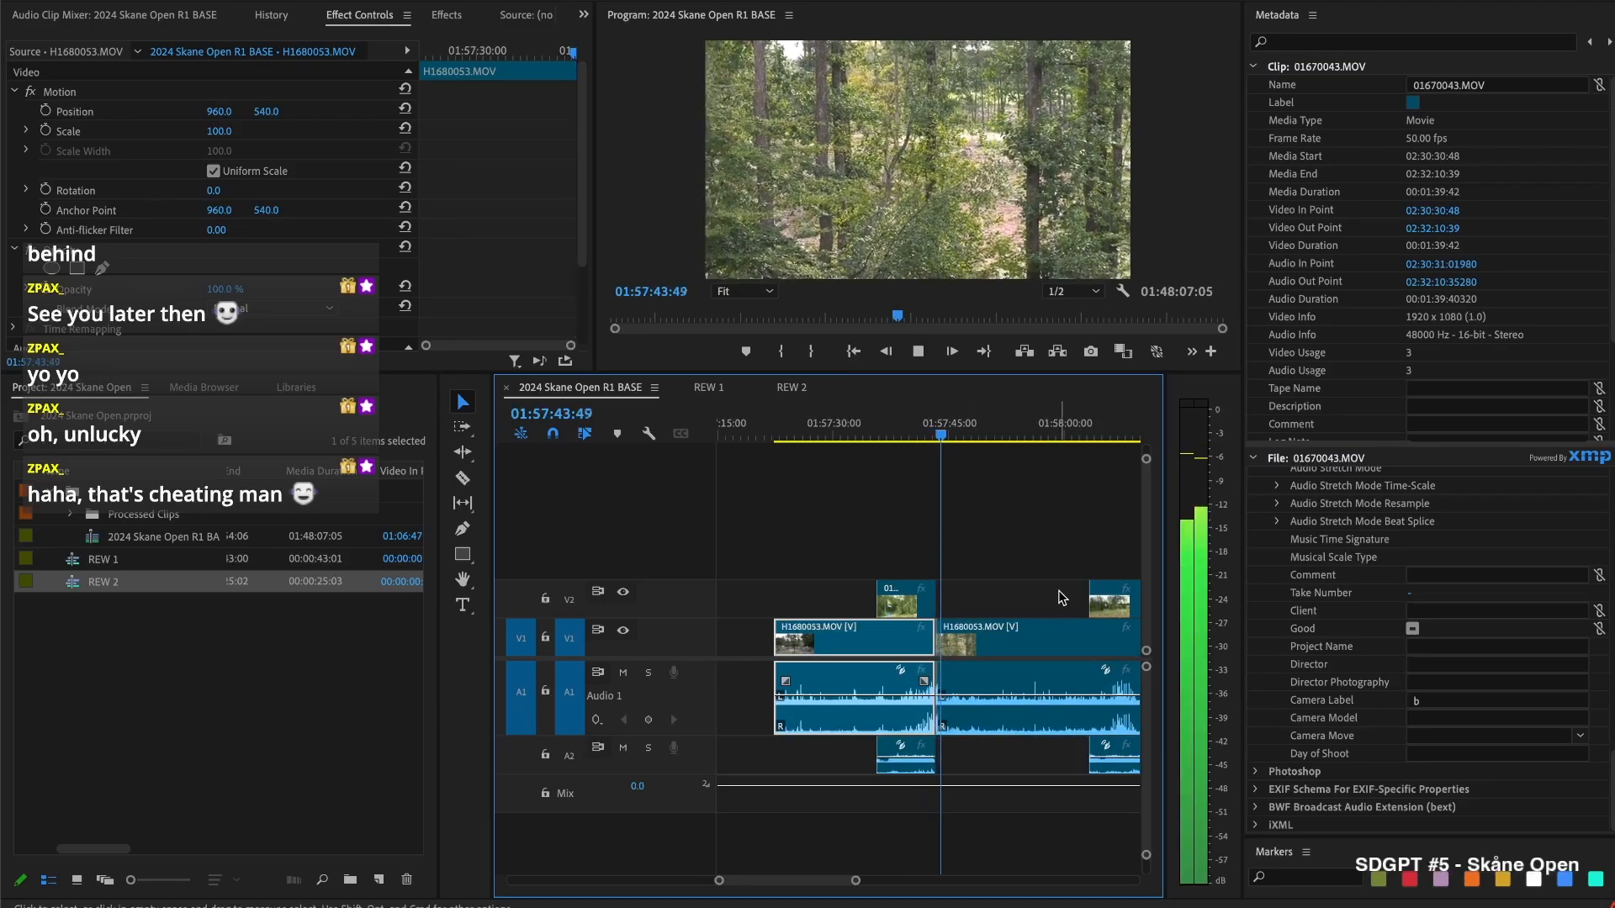
drag(945, 424, 999, 462)
key(ctrl+k)
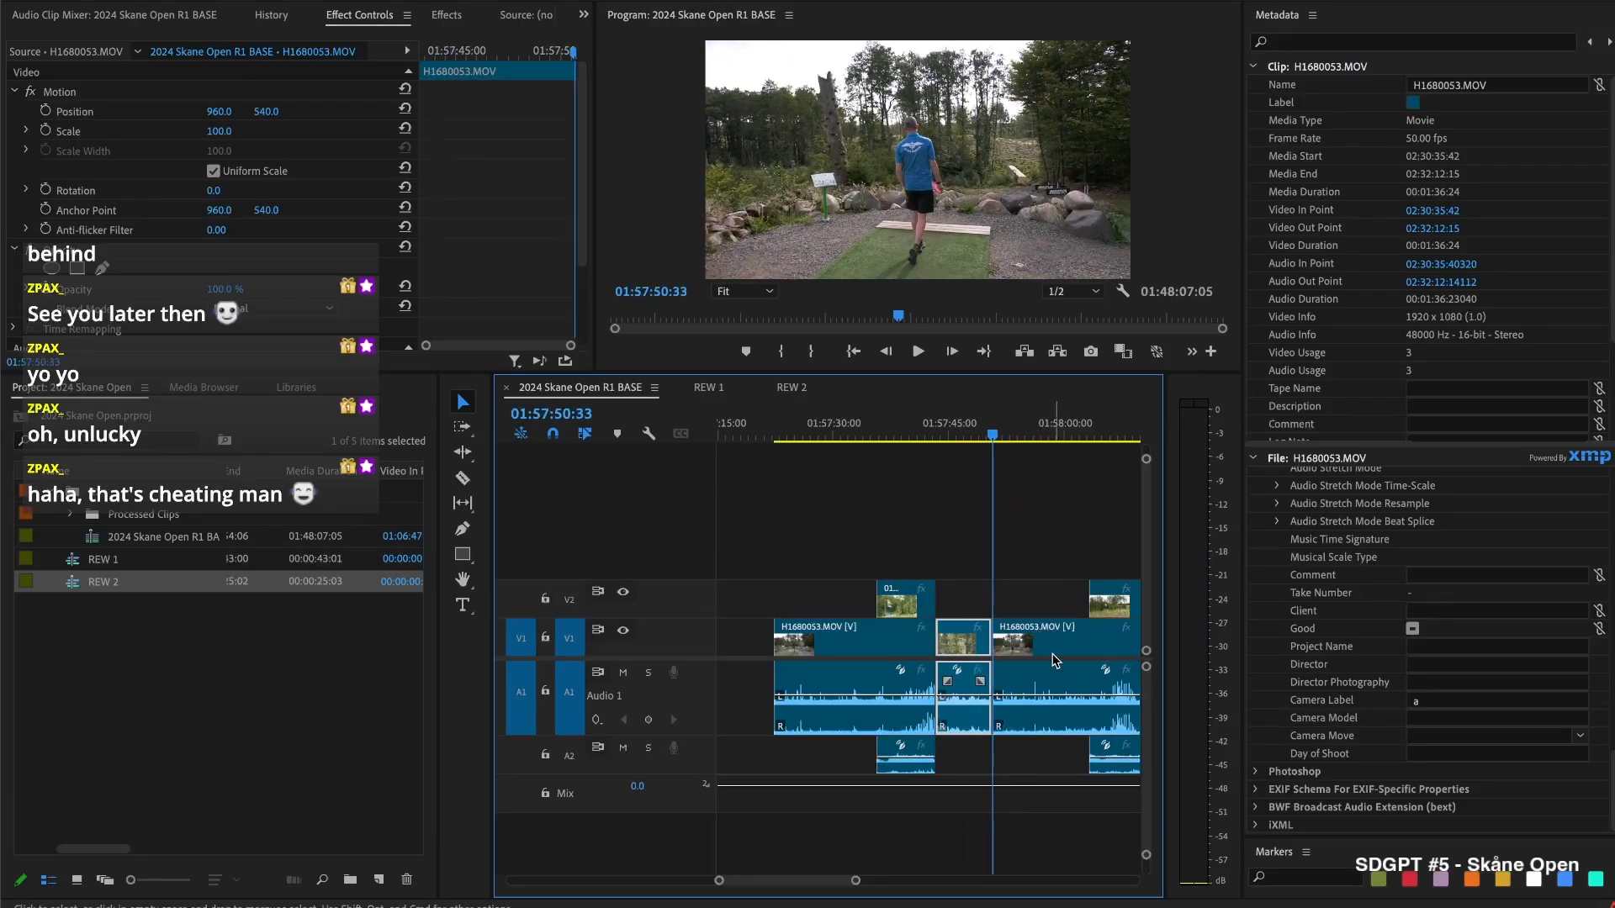
key(Delete)
click(971, 639)
key(Delete)
key(Up)
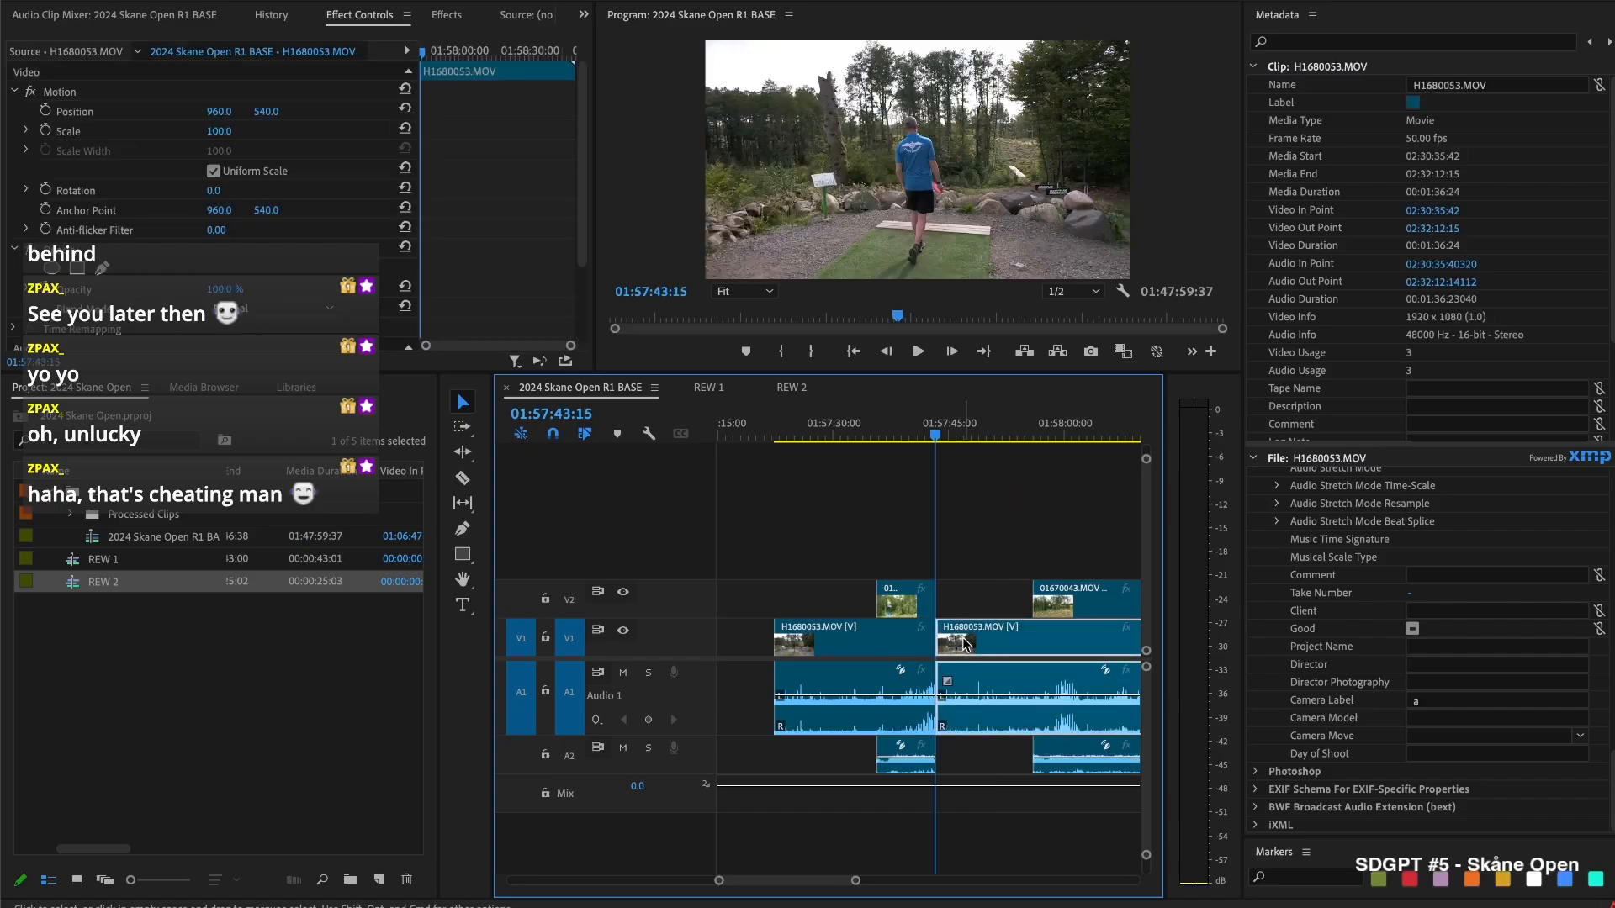
Play the next H1680053.MOV throw and set the start of the following 01670043.MOV clip on V2 to about 01:57:54
key(space)
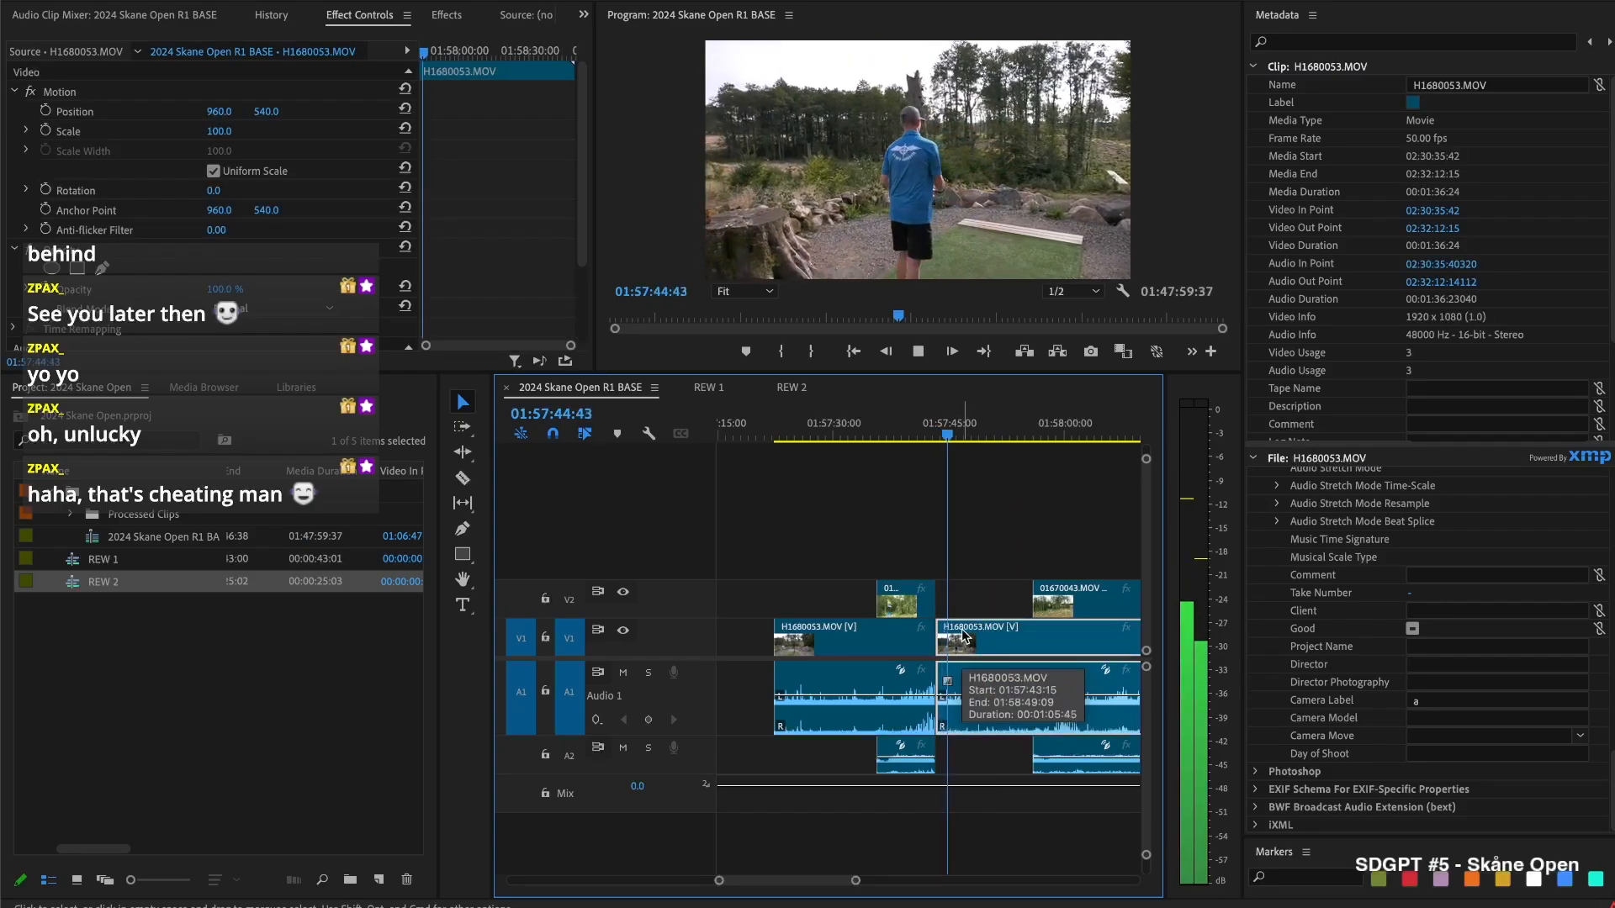
click(1016, 564)
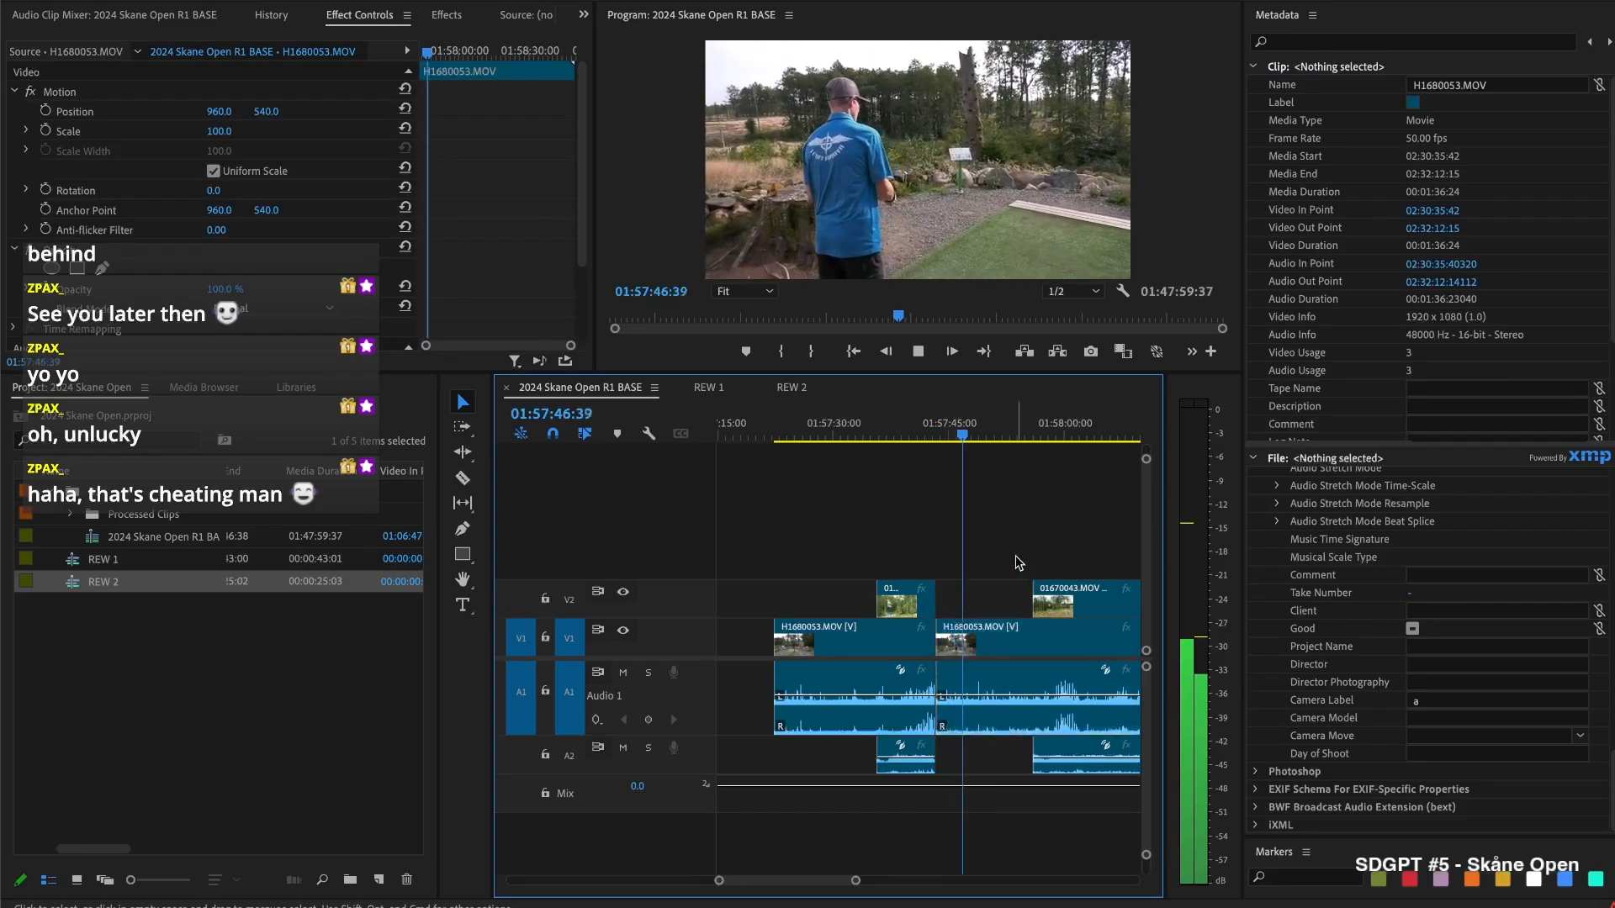
drag(913, 587, 970, 587)
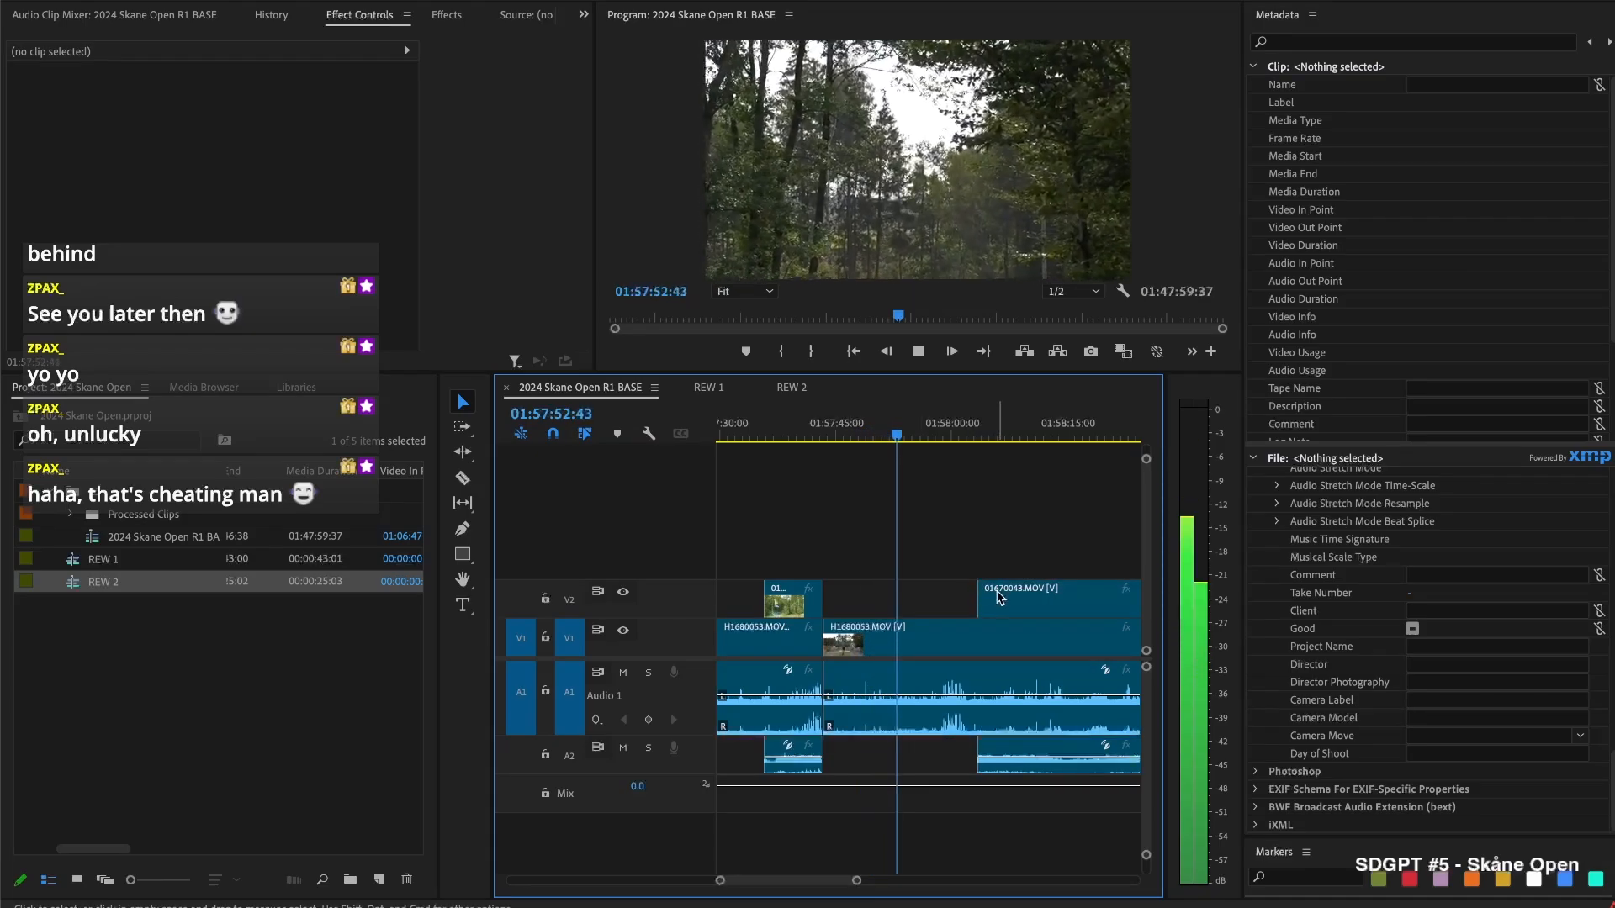
click(1009, 639)
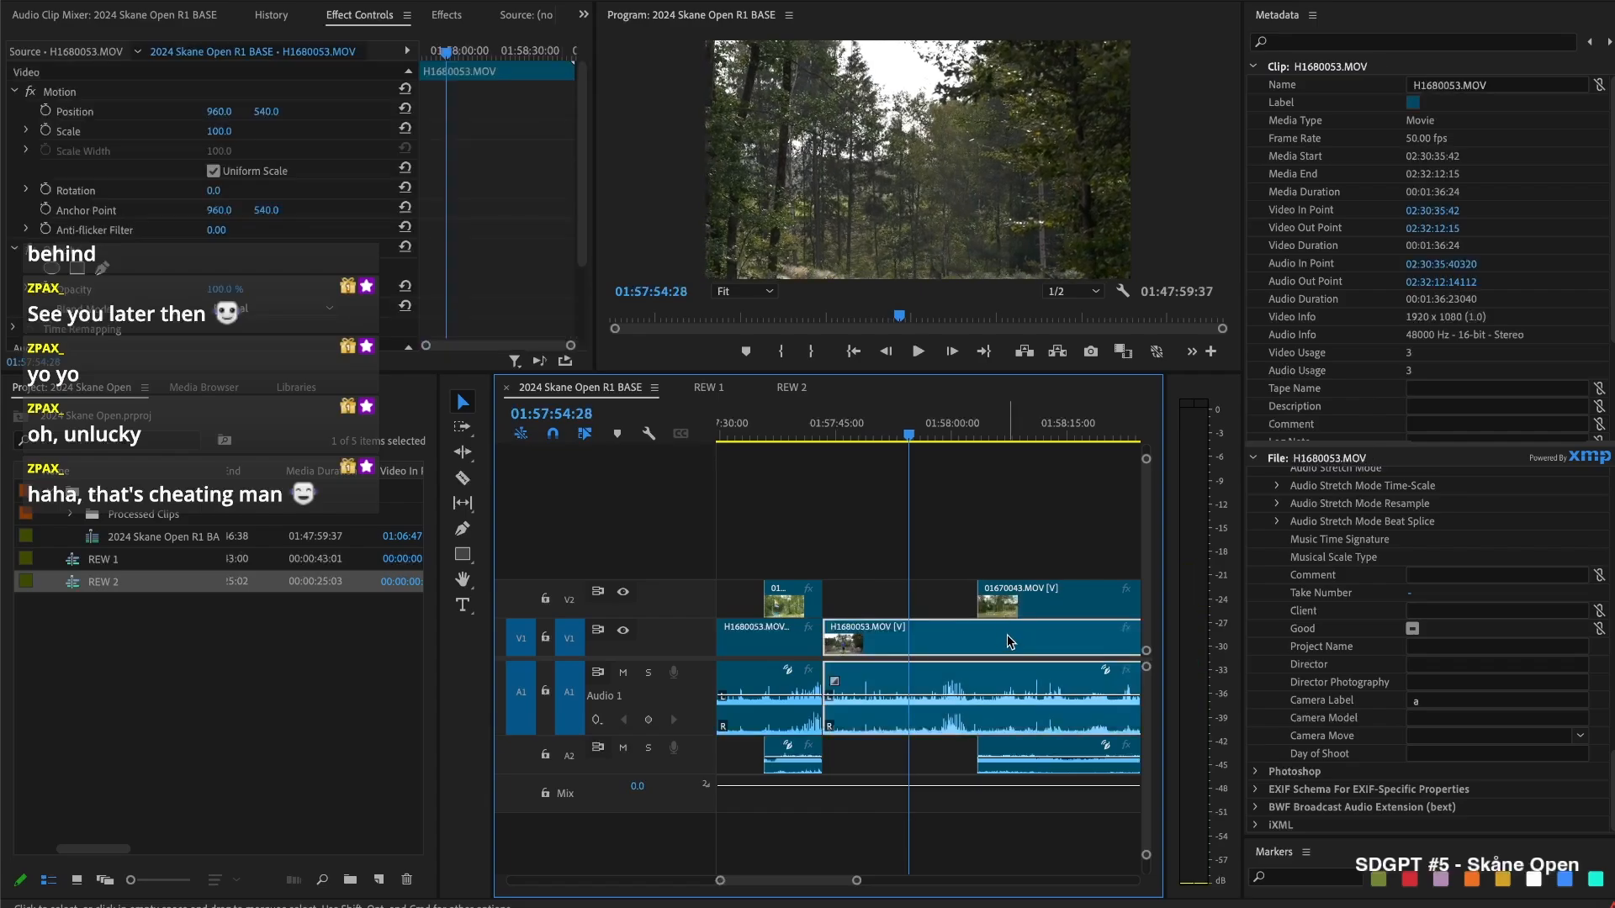
drag(951, 604, 910, 602)
Split all tracks at 01:58:01:16 and move all following clips later to open a gap
key(space)
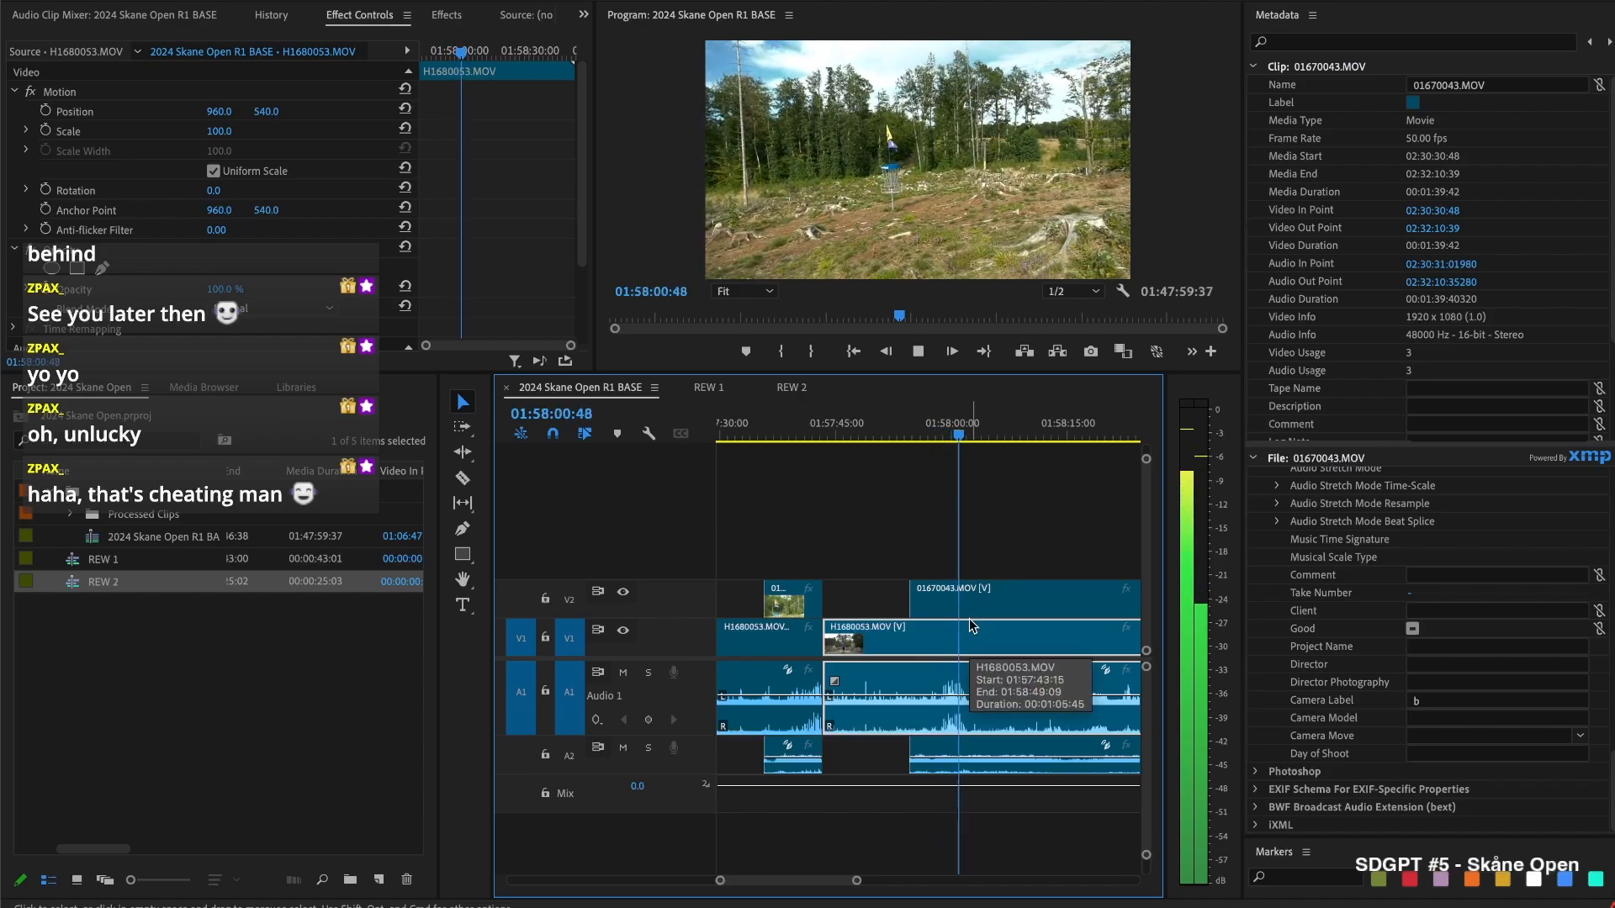
key(space)
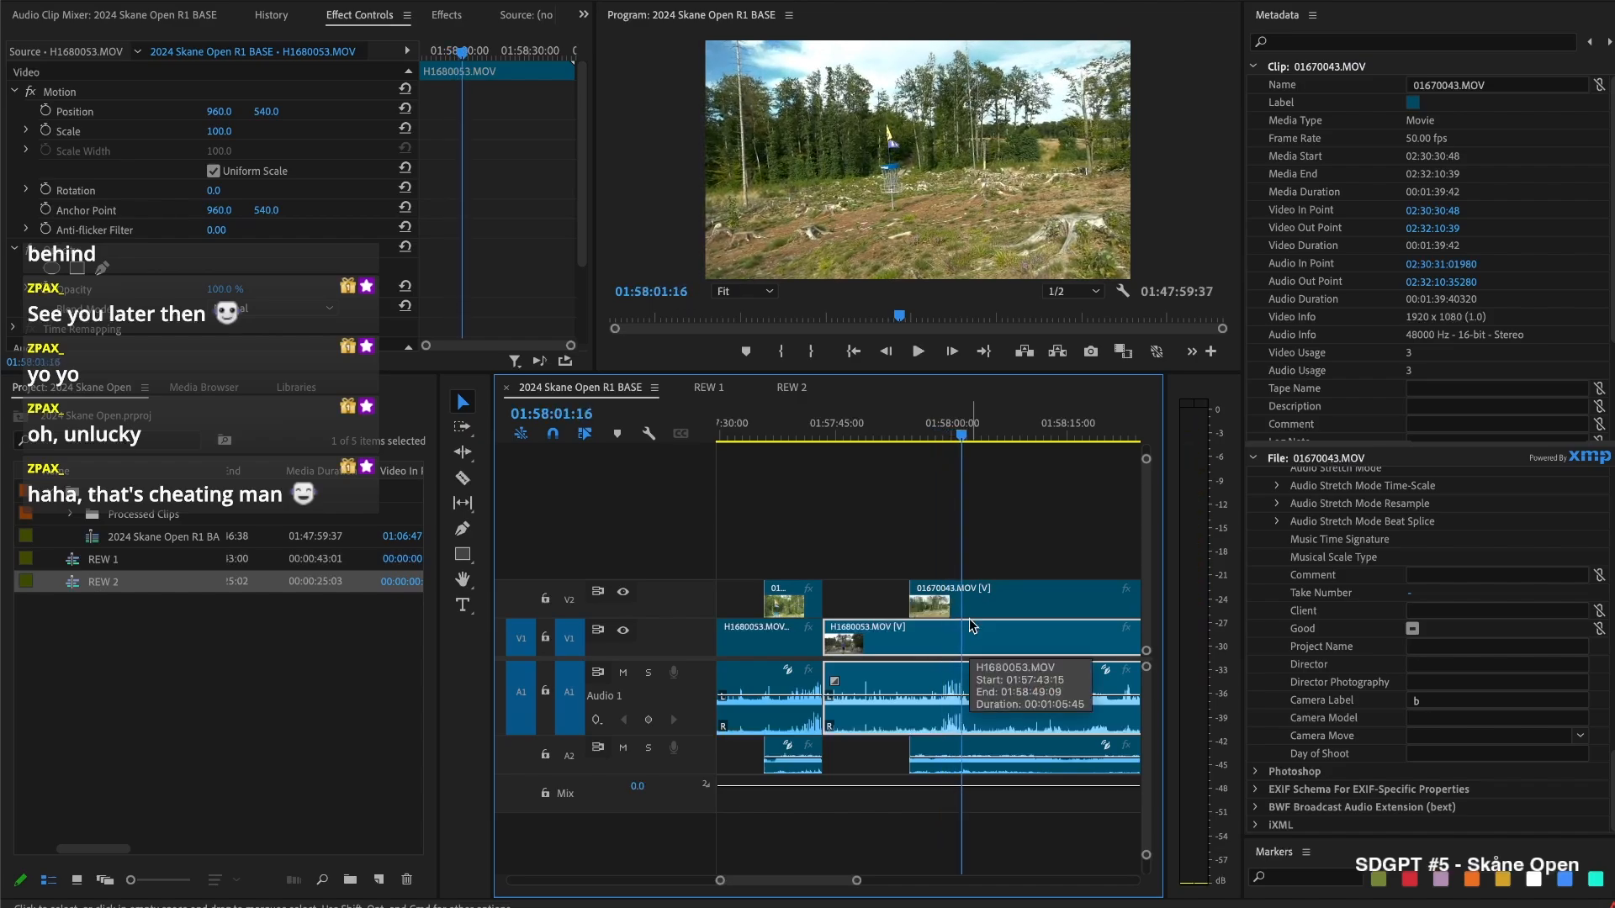
key(ctrl+shift+k)
key(a)
click(971, 613)
drag(980, 605, 938, 630)
scroll(937, 629, up, 3)
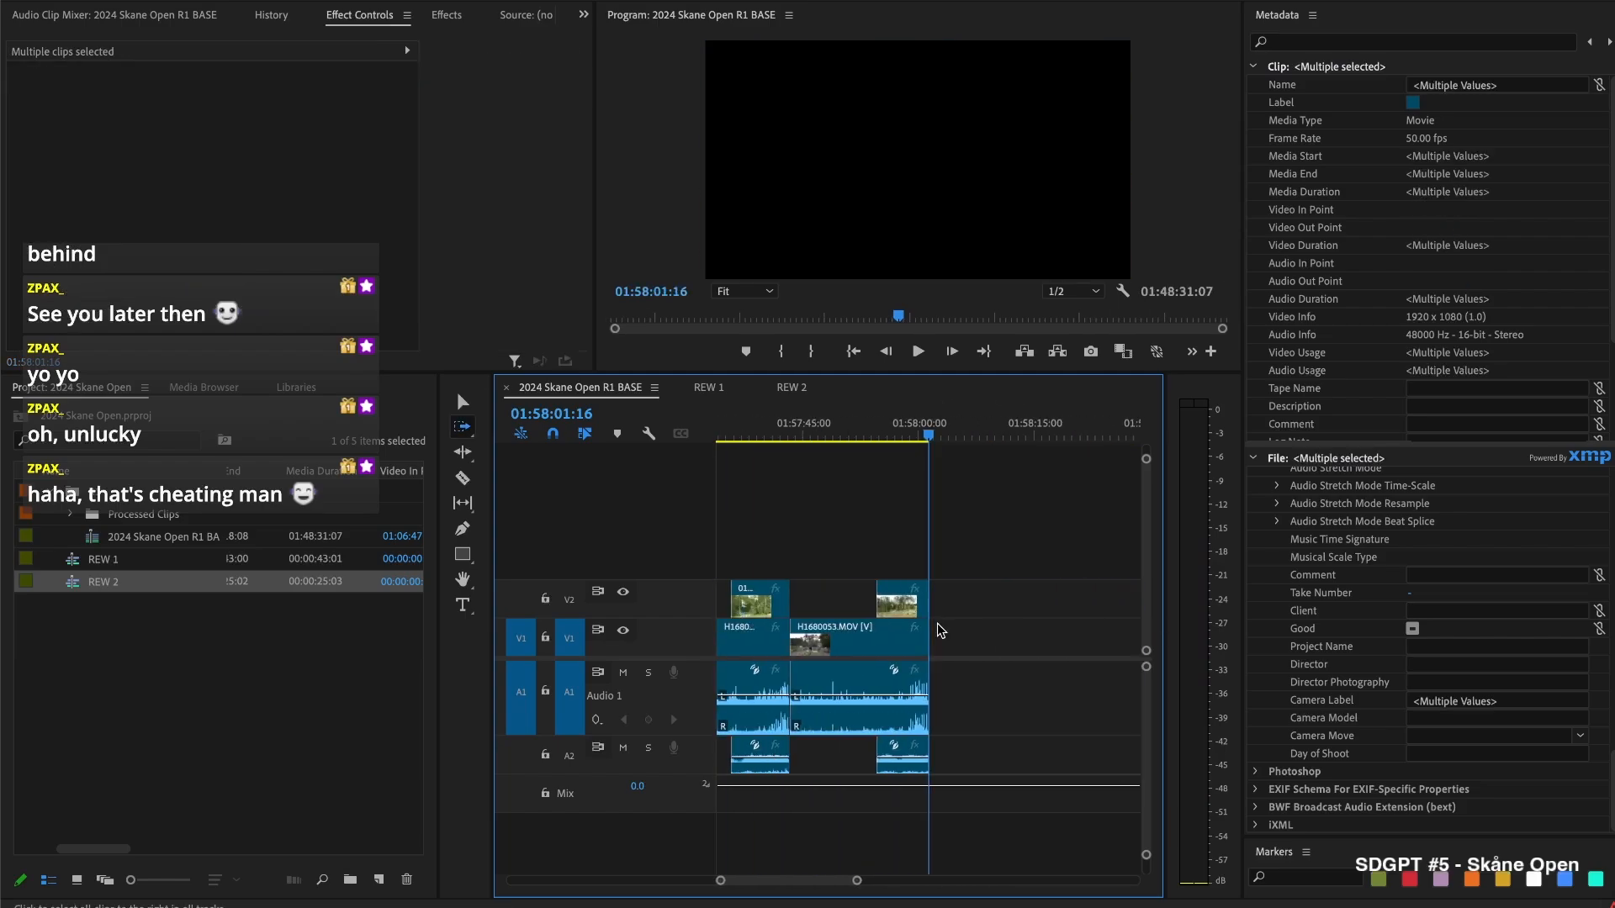
Duplicate the H1680053.MOV and 01670043.MOV pair at 01:58:01:16 and extend the 01670043.MOV copy's start back to about 01:58:02
click(839, 682)
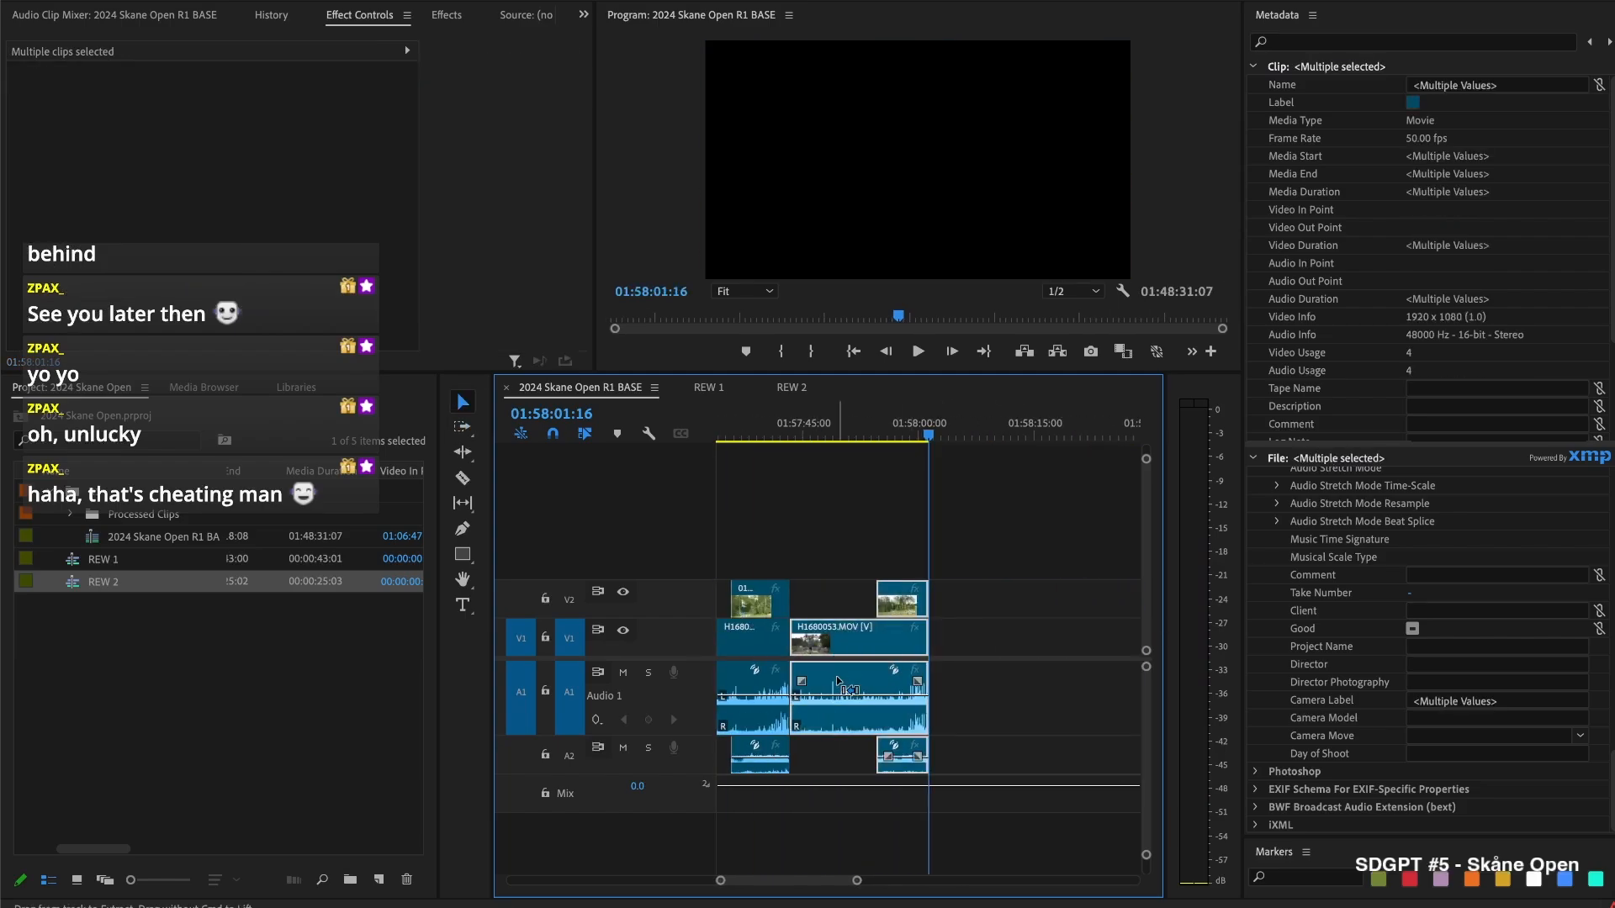
key(super+v)
click(965, 569)
drag(1014, 599, 932, 599)
Split all tracks at 01:58:06:39, delete the duplicated section before it and close the gap
click(953, 439)
key(space)
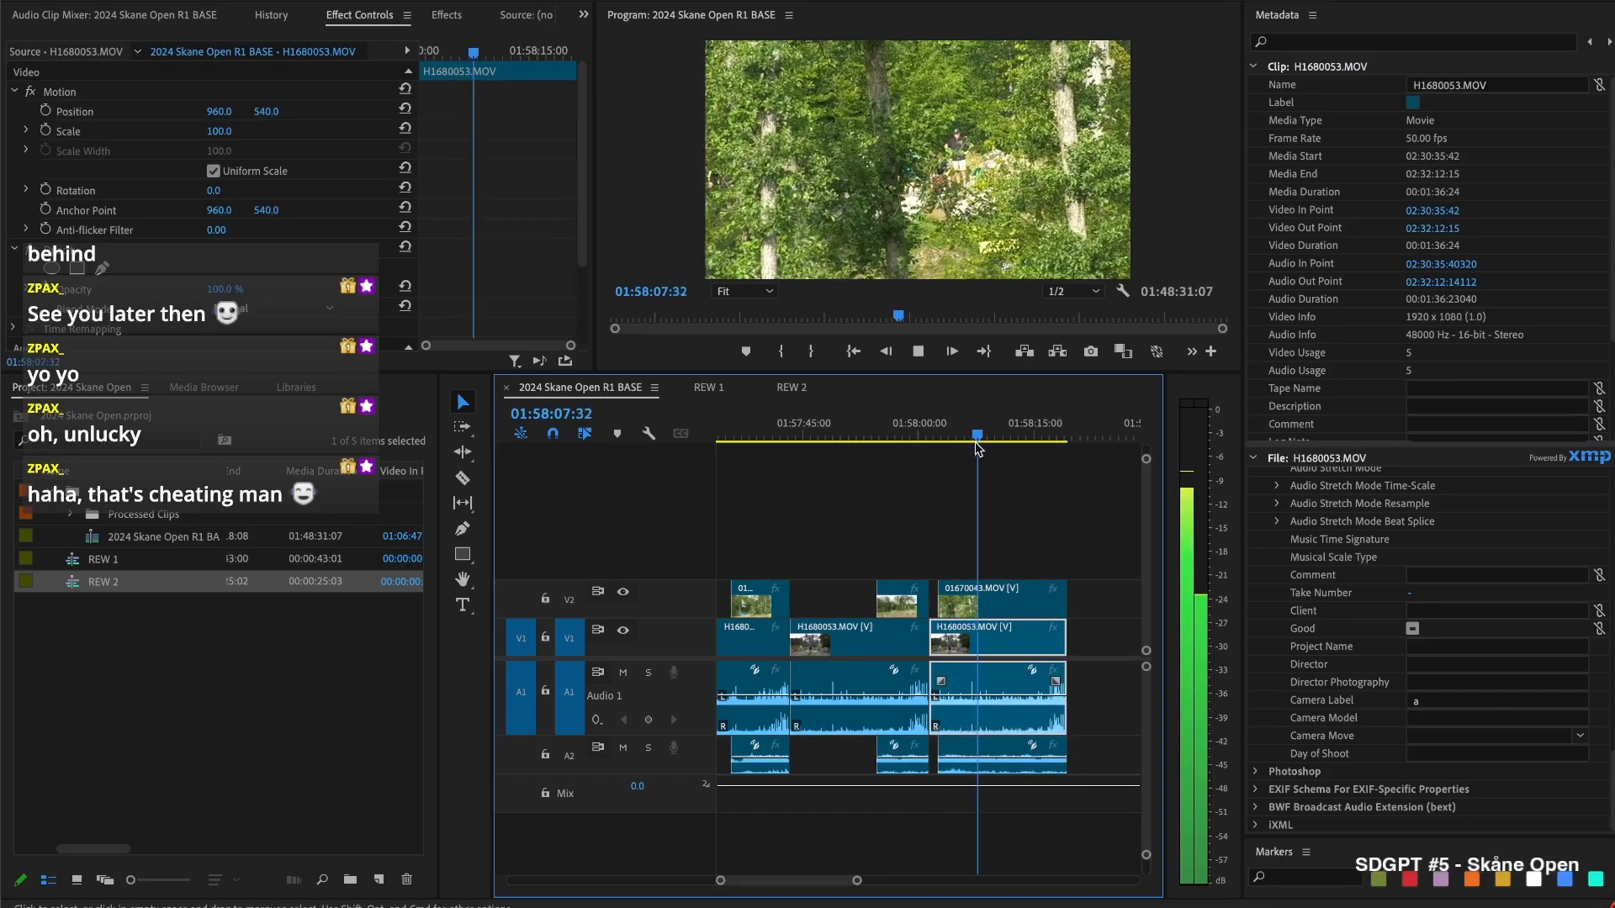
key(space)
key(space)
key(space)
key(space)
key(space)
drag(978, 435, 966, 440)
key(shift+super+k)
drag(947, 548, 960, 672)
key(shift+Delete)
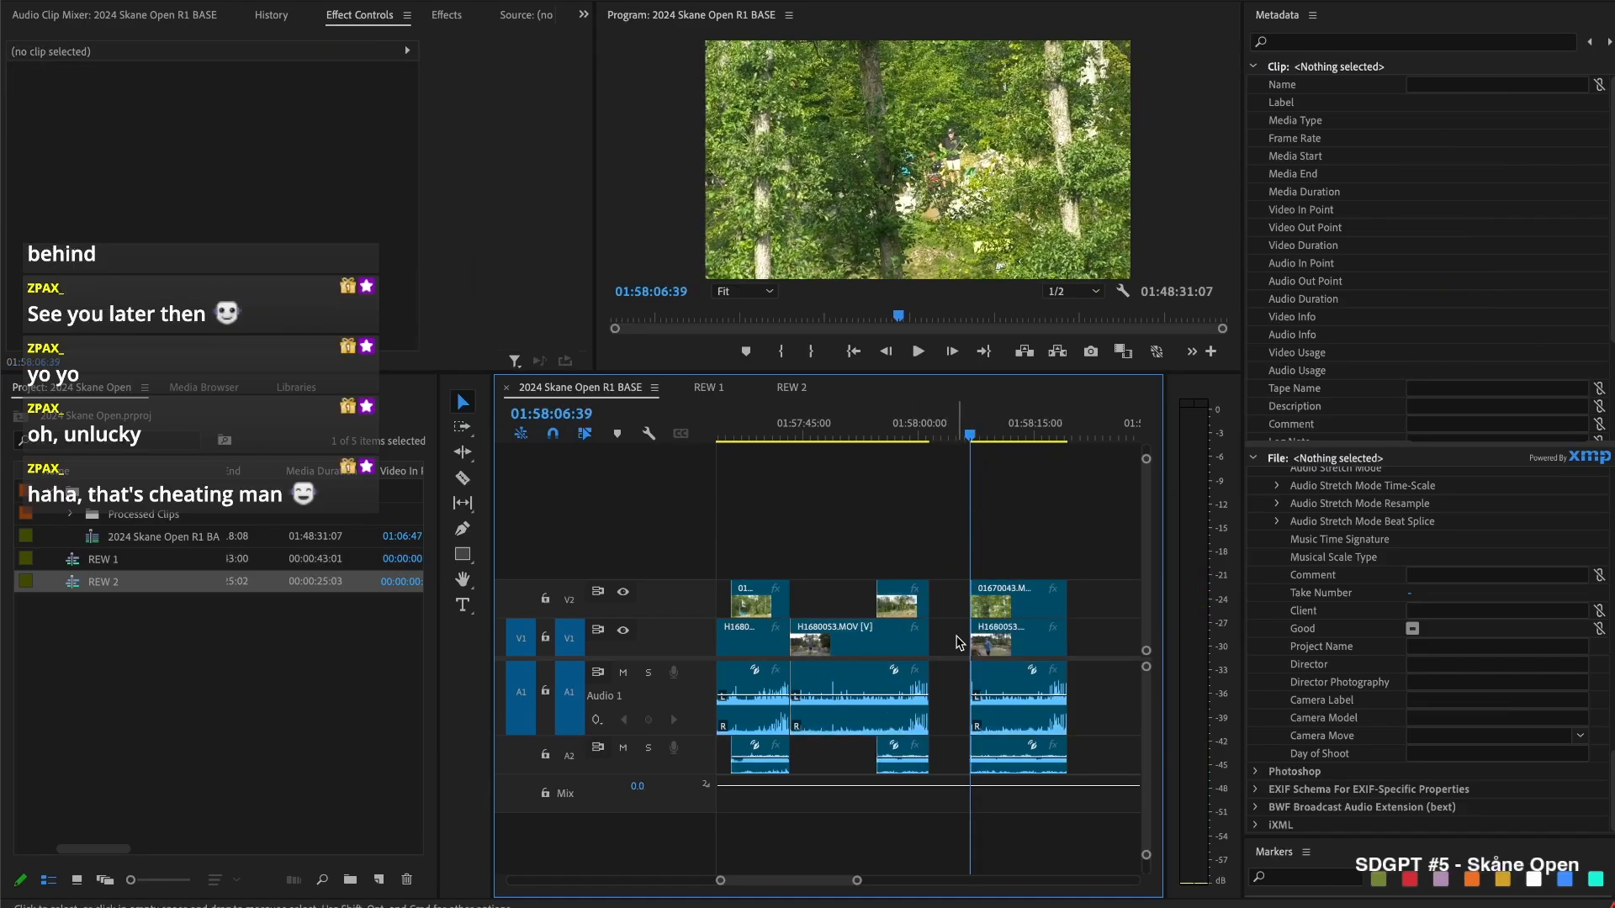
Play the shortened copy, split all tracks at 01:58:12:27 and delete the remainder behind the cut
key(space)
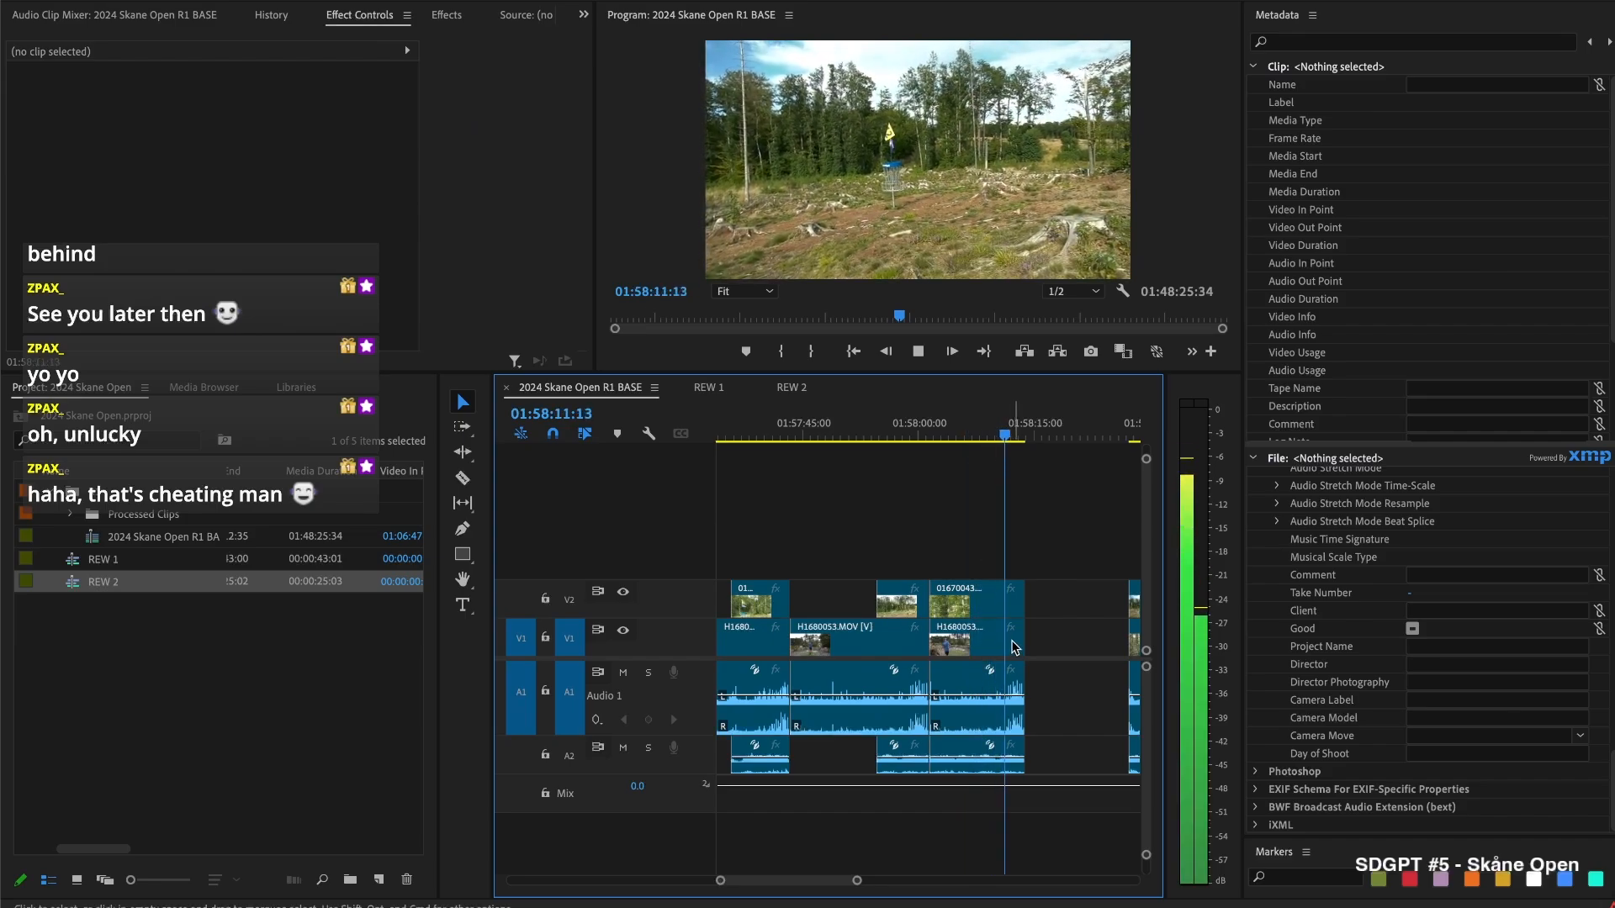
key(space)
key(super+shift+k)
drag(1048, 577, 1016, 650)
key(Delete)
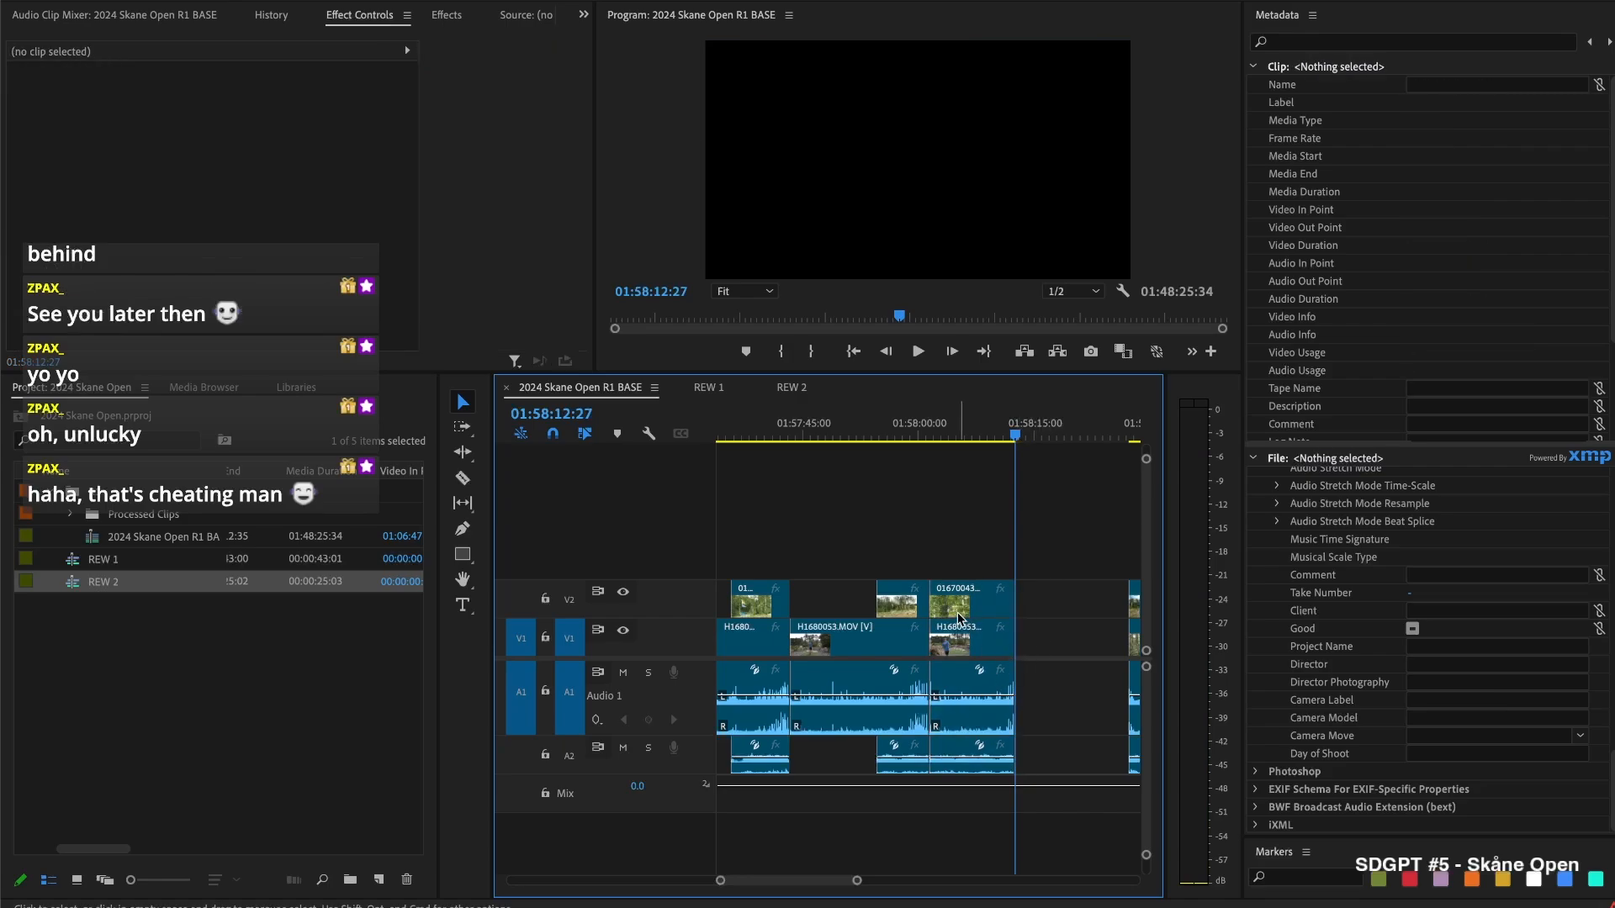
Trim the start of the copied 01670043.MOV clip on V2 to about 01:58:05 and play the section
click(938, 603)
drag(931, 603, 958, 604)
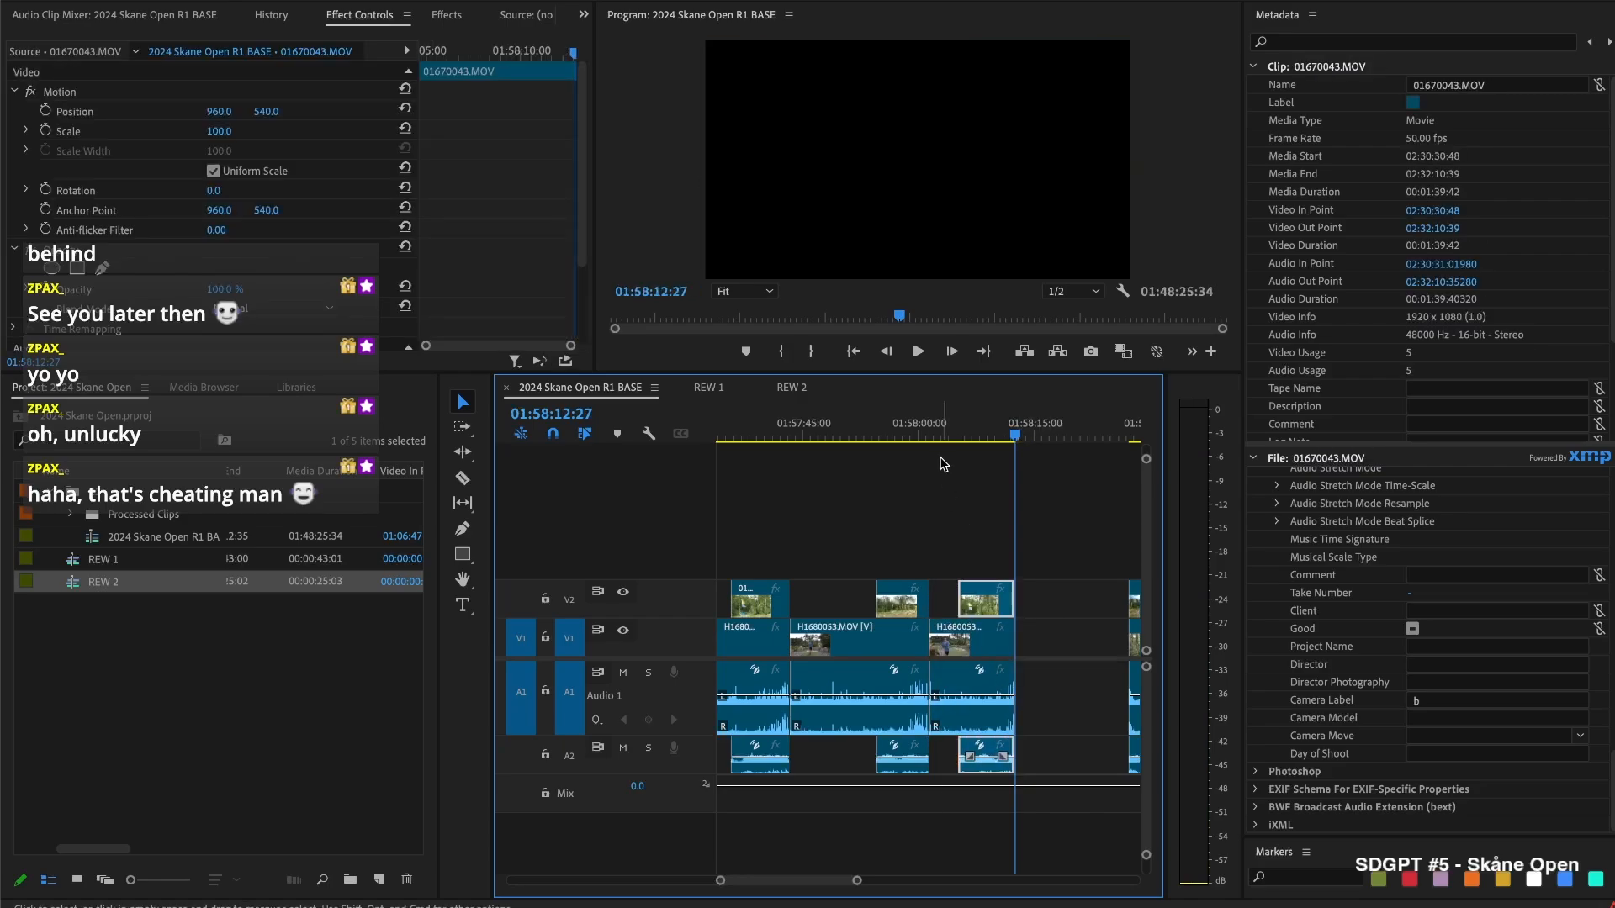
click(939, 418)
key(space)
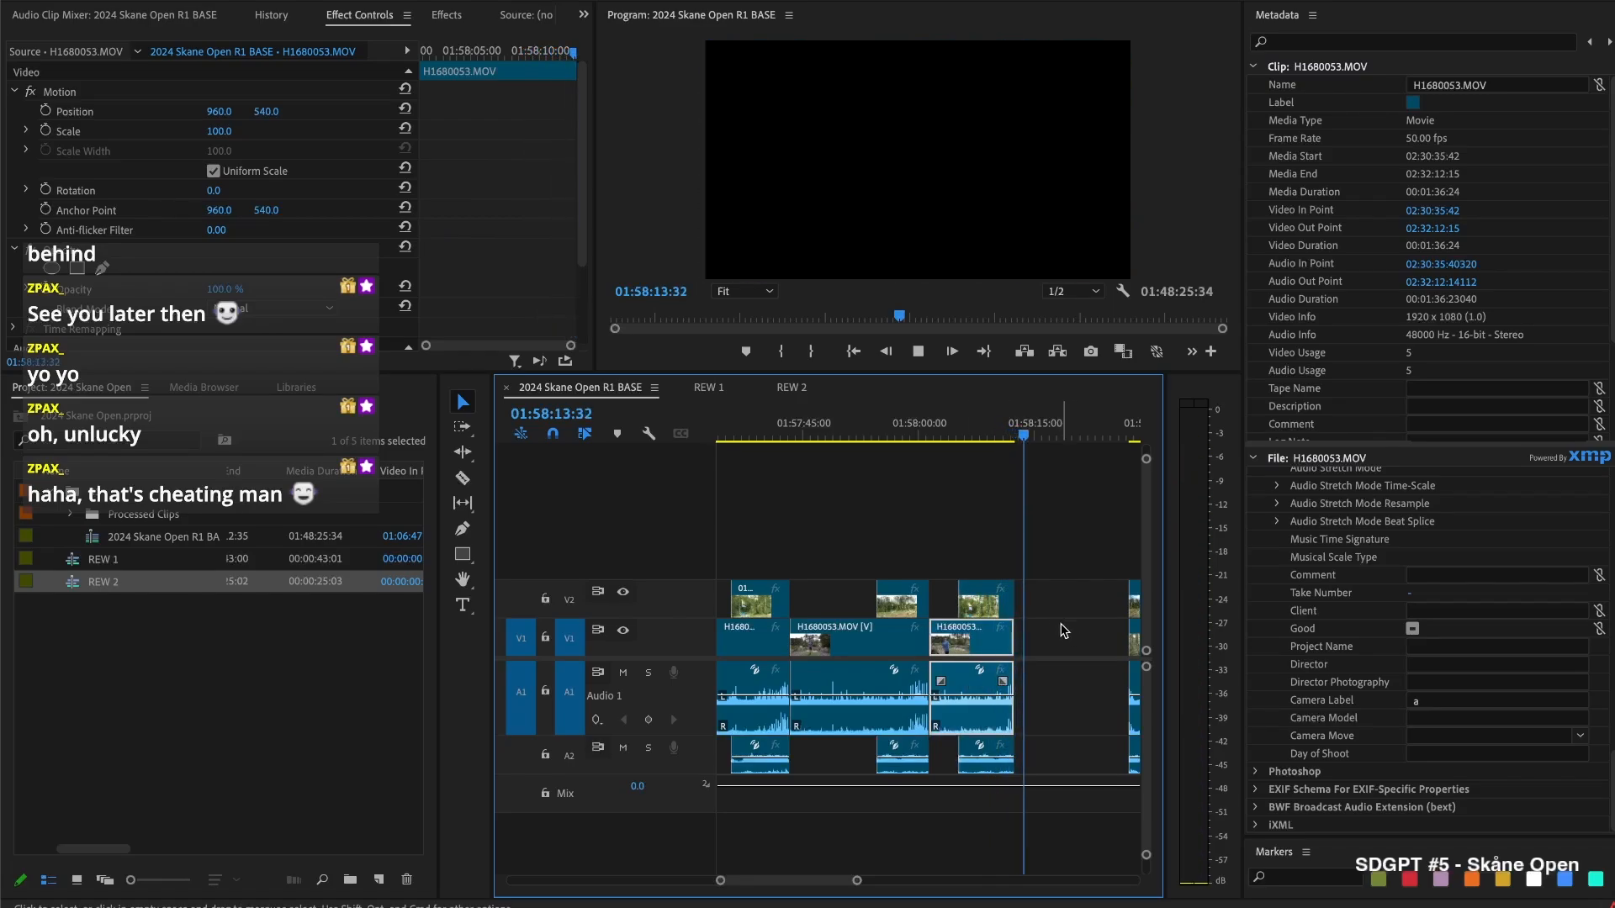
Trim the start of the next 01670043.MOV clip to about 01:58:43 and close the gap after 01:58:12:27
scroll(1058, 598, down, 2)
drag(1039, 590, 1101, 576)
drag(1083, 581, 1085, 580)
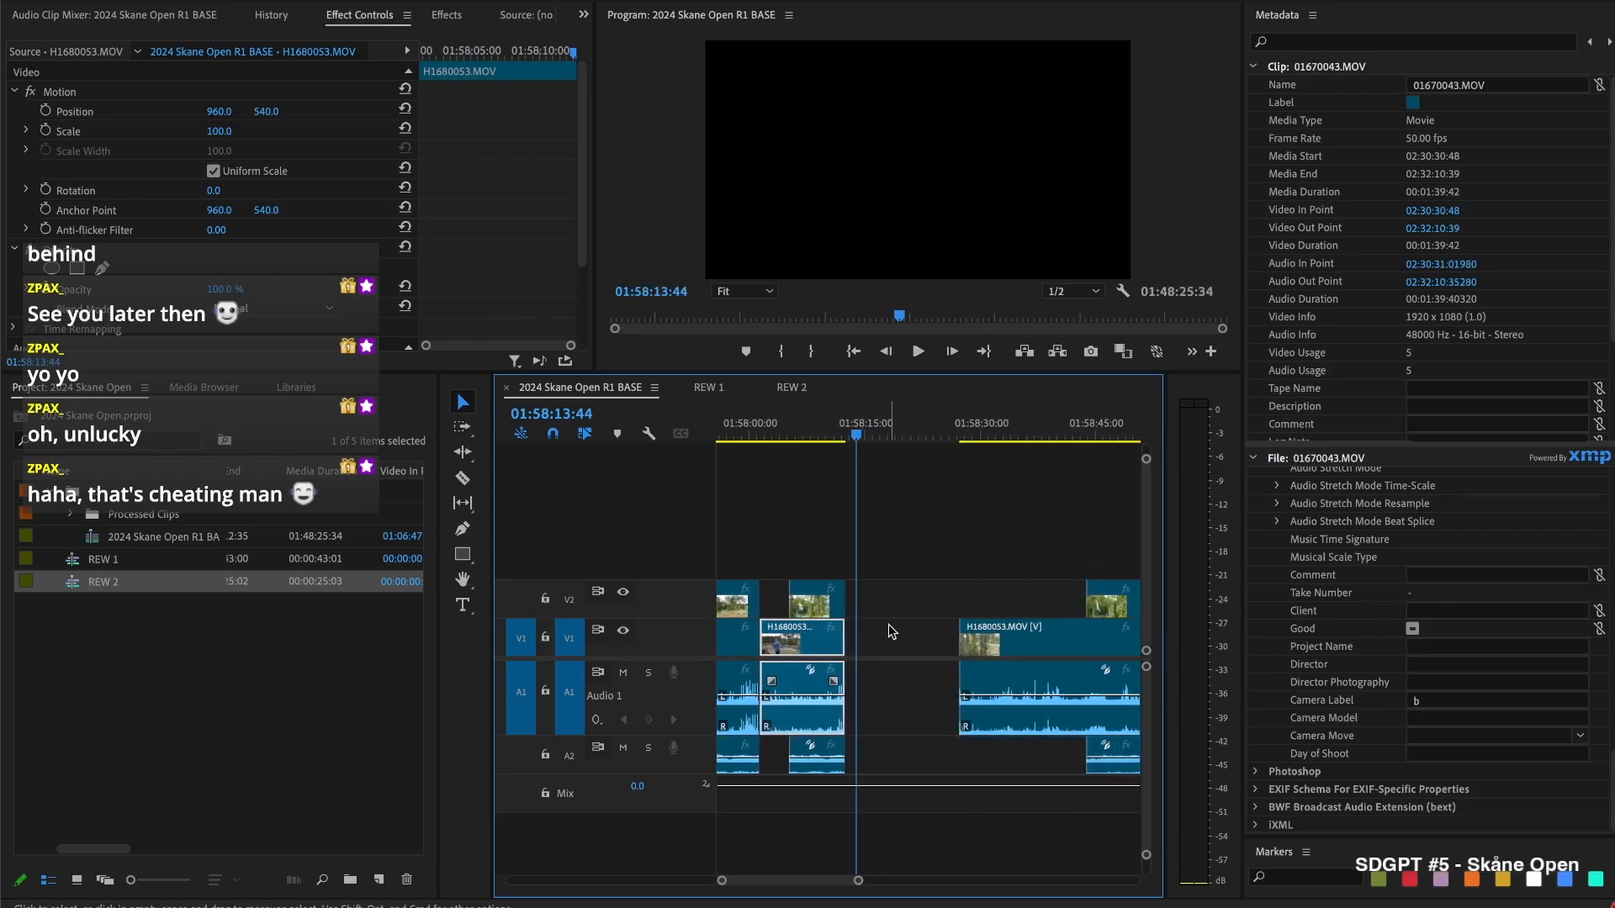
click(879, 643)
key(BackSpace)
Cut H1680053.MOV at 01:58:19:00 and ripple delete the section back to 01:58:12:27
click(887, 647)
key(space)
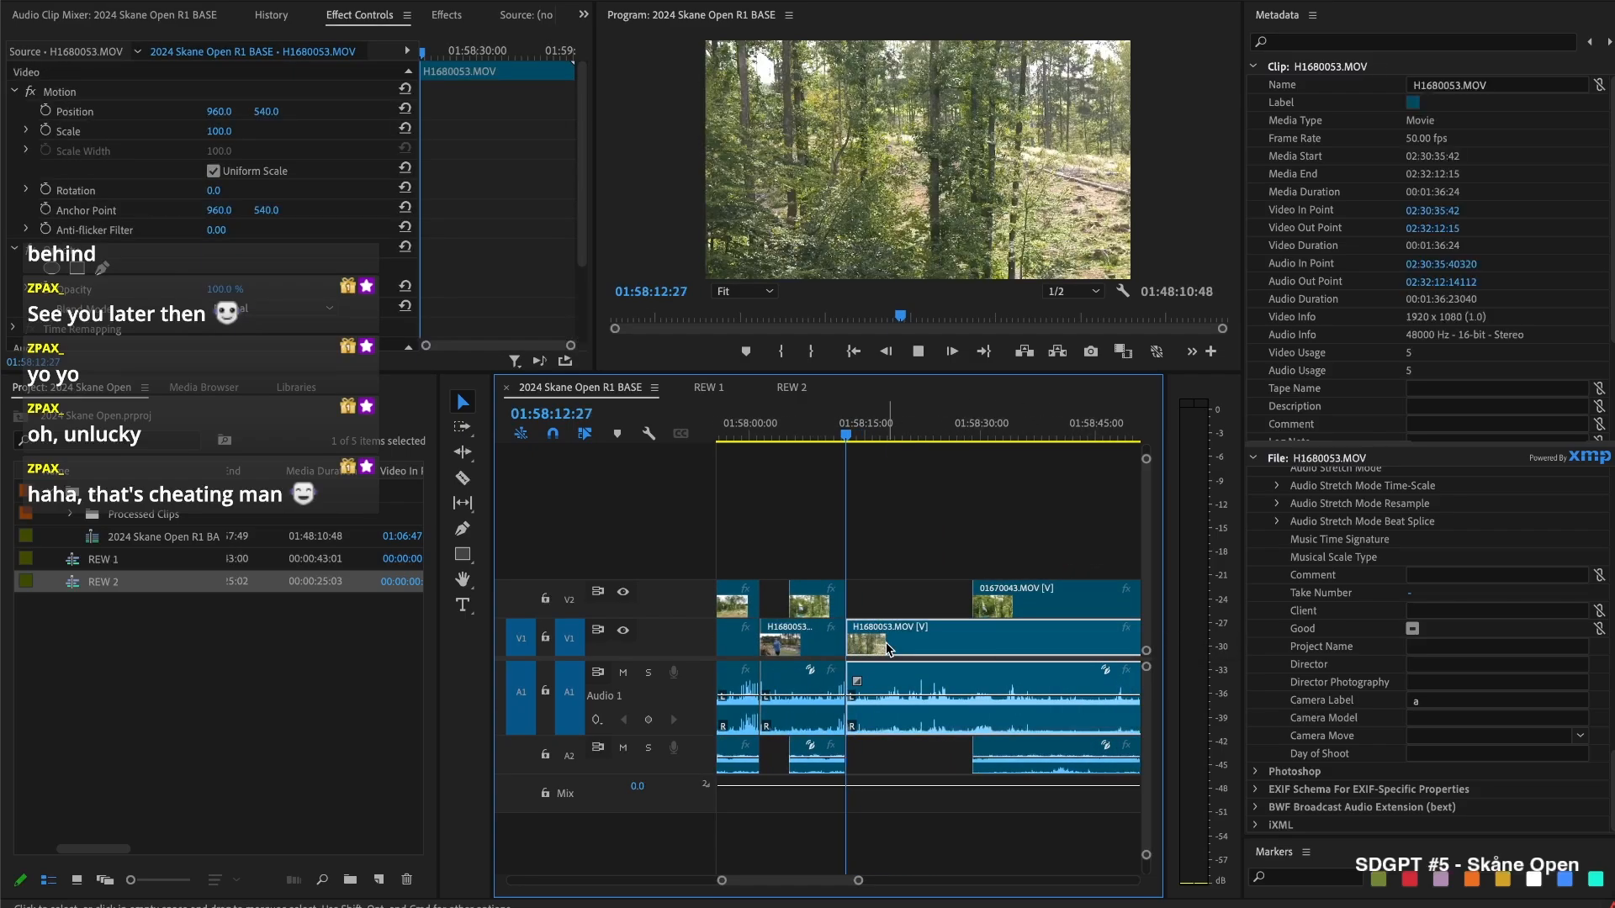
drag(858, 429, 897, 436)
key(super+k)
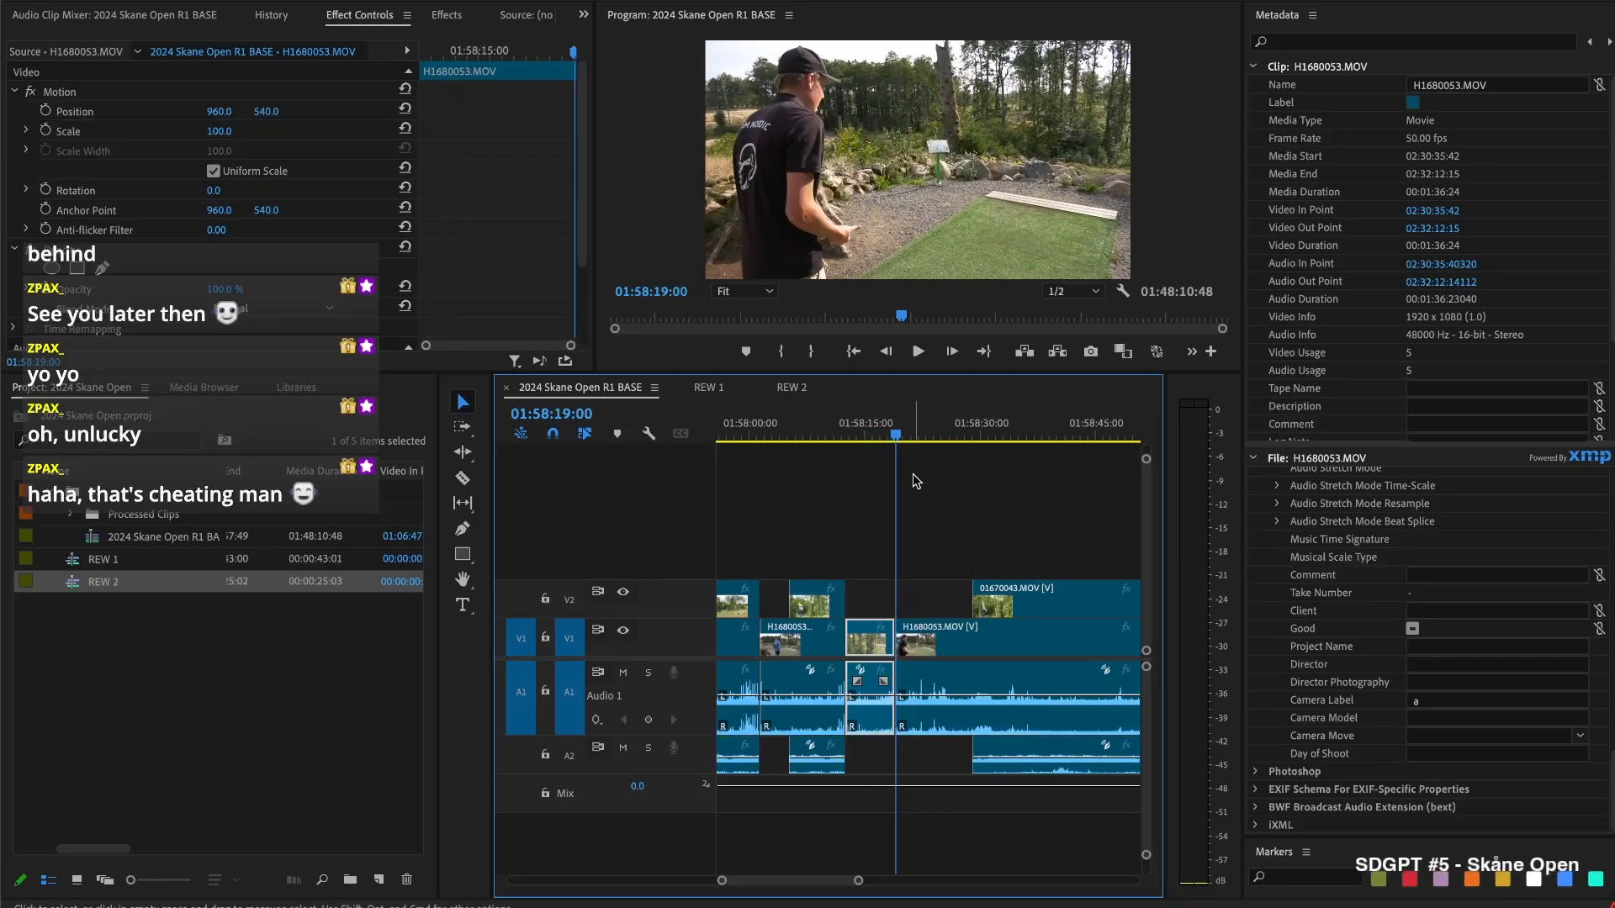
click(935, 567)
click(869, 646)
key(shift+Delete)
key(Up)
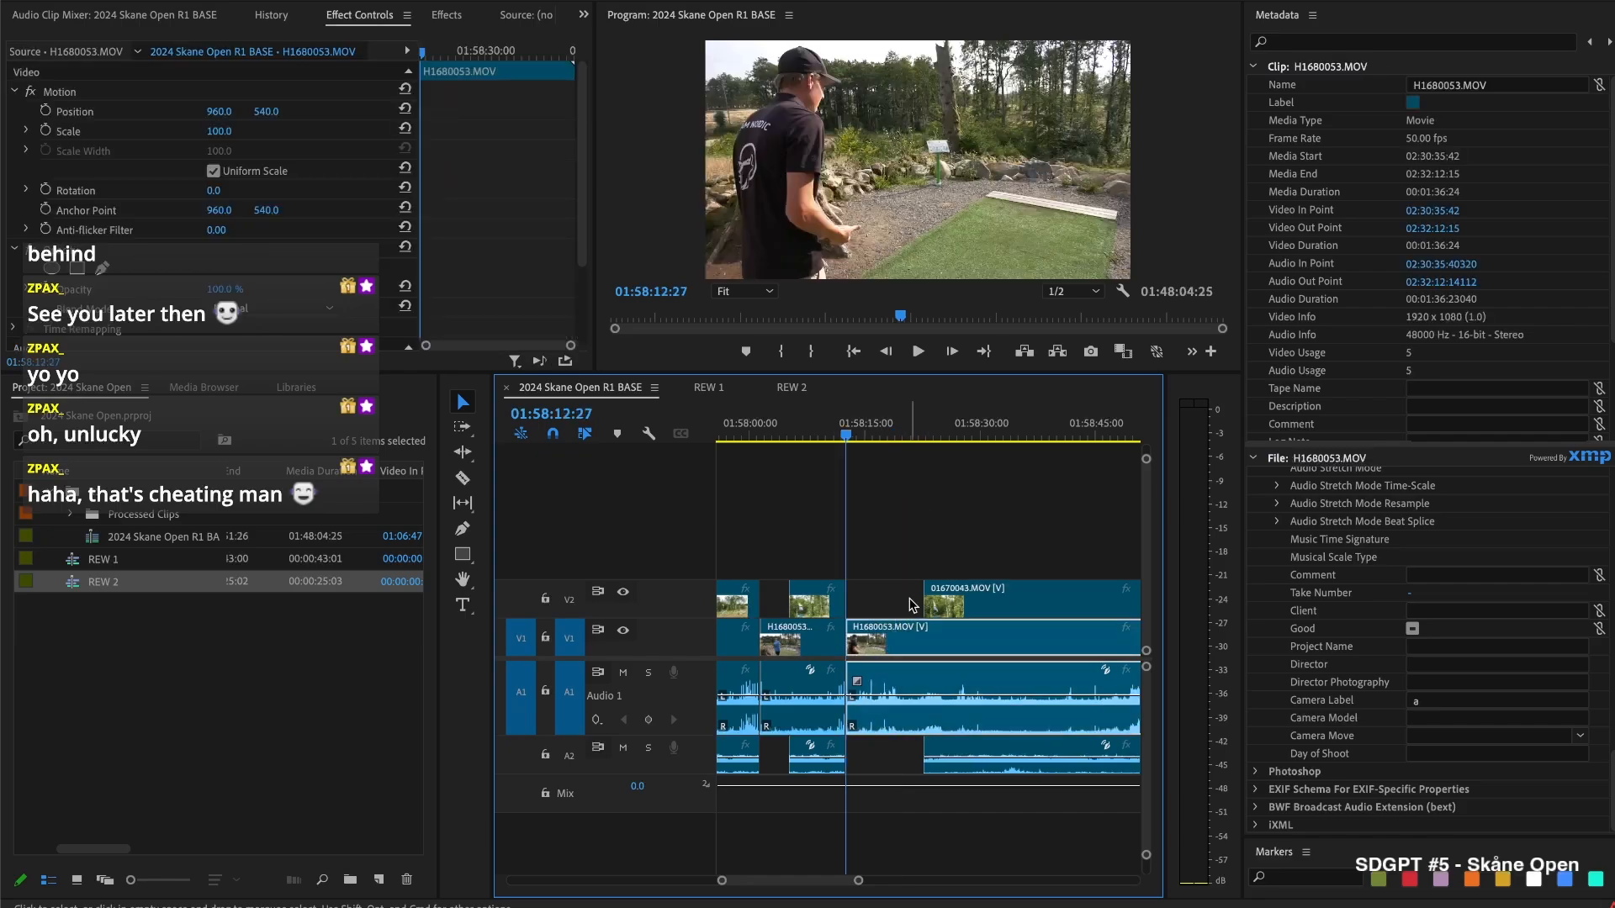
Play the H1680053.MOV throw and set the start of 01670043.MOV on V2 to about 01:58:22
key(space)
drag(931, 601, 987, 598)
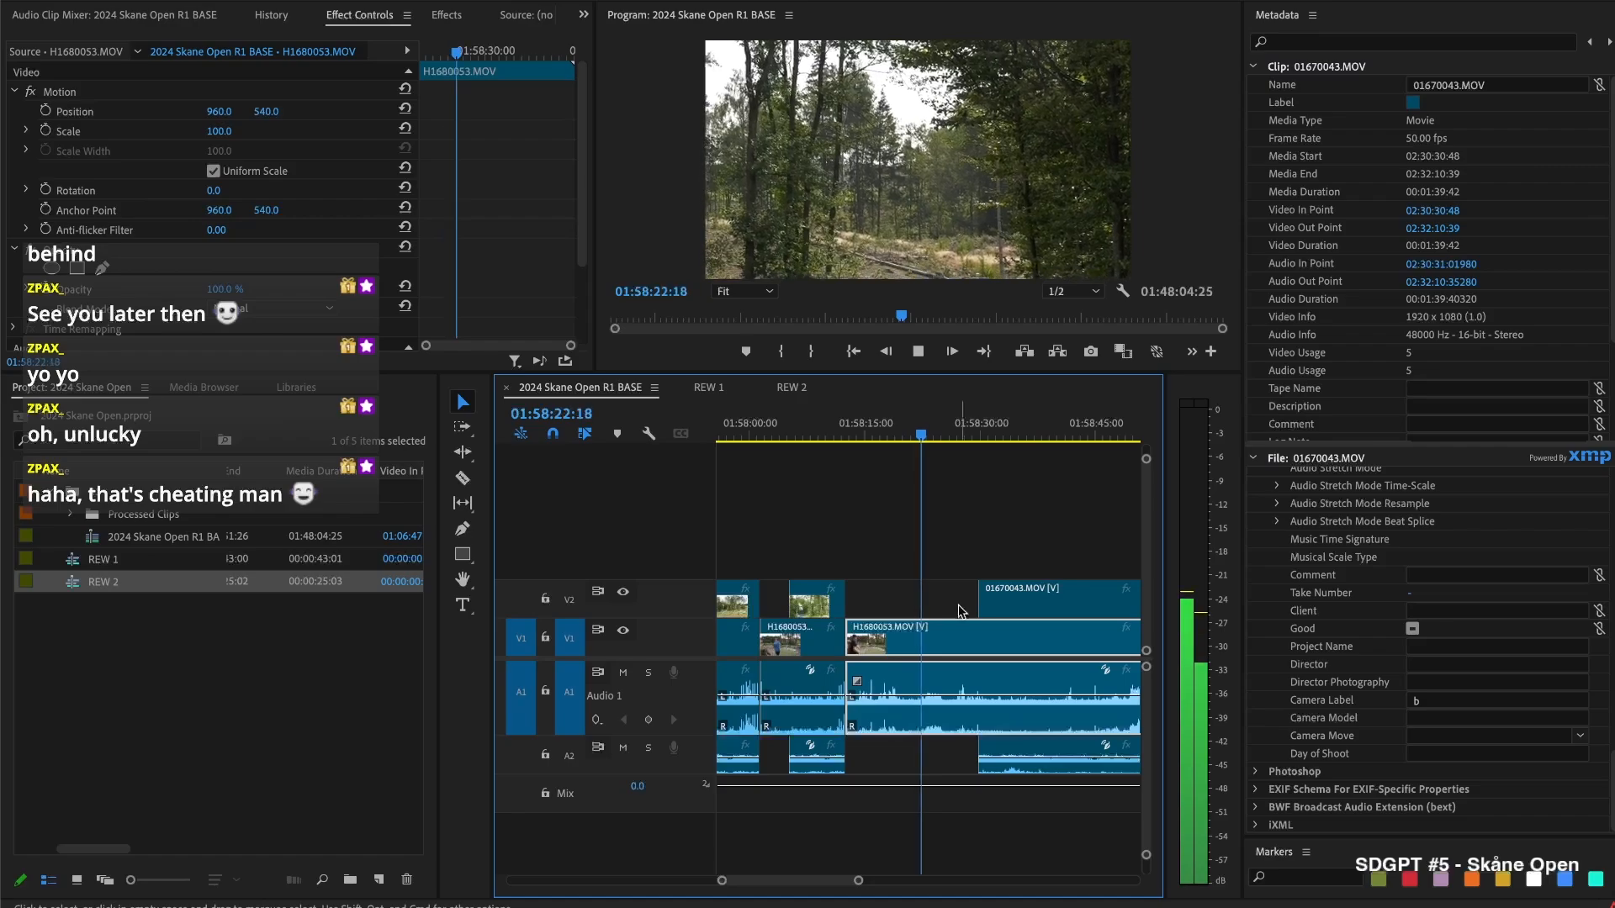
drag(980, 599, 910, 602)
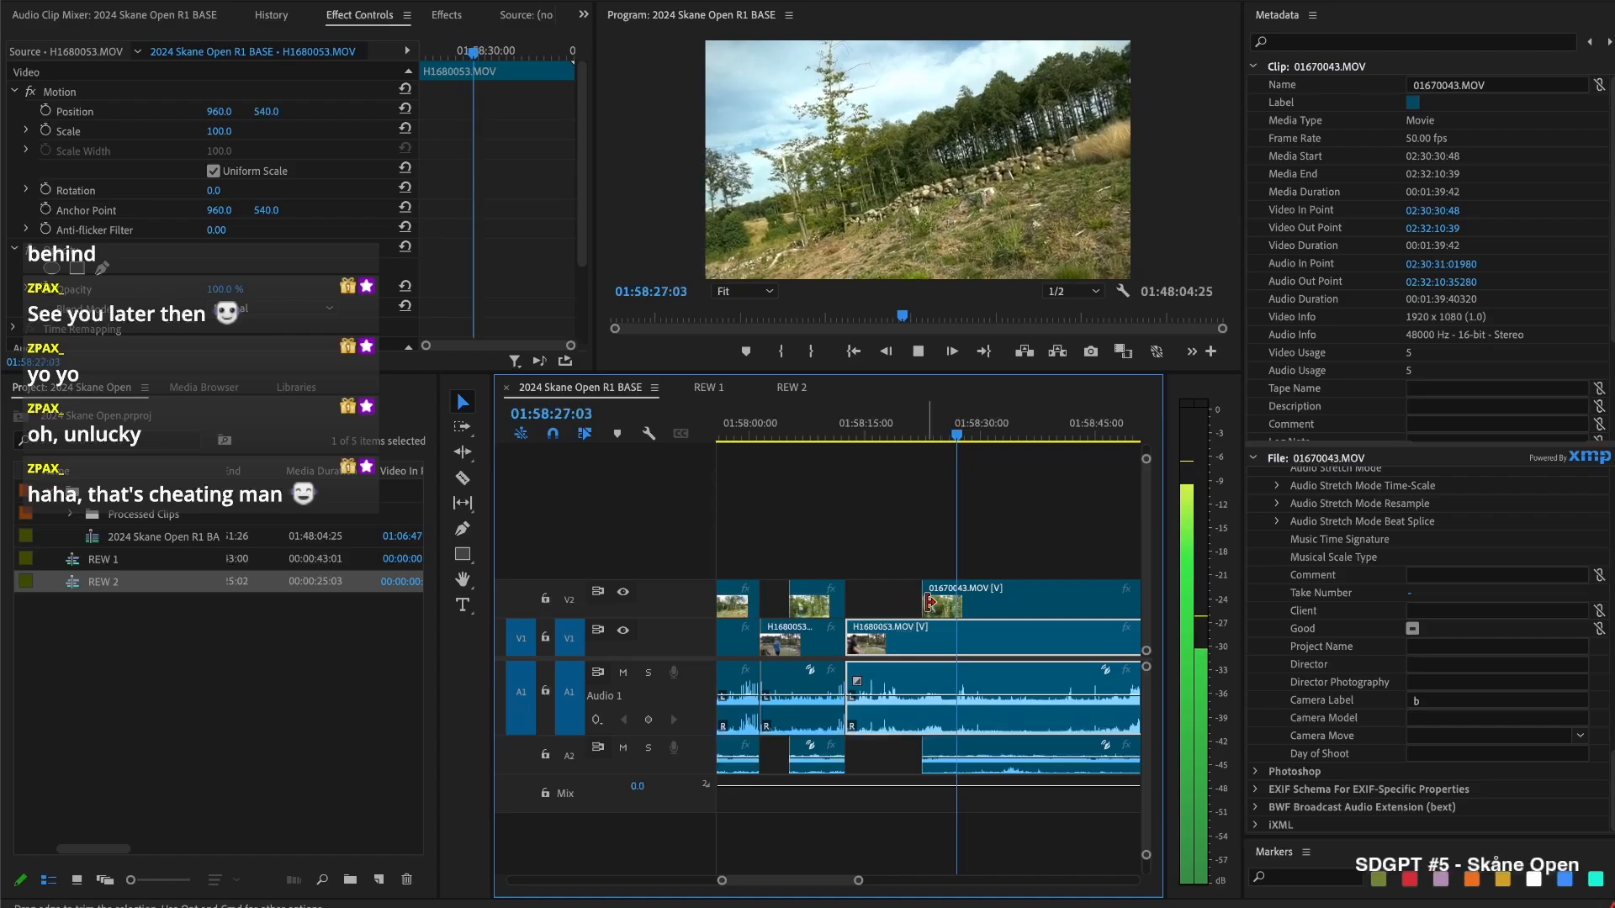
Split all tracks at 01:58:27:28 and trim the start of the following 01670043.MOV piece to about 01:58:45
key(space)
key(ctrl+k)
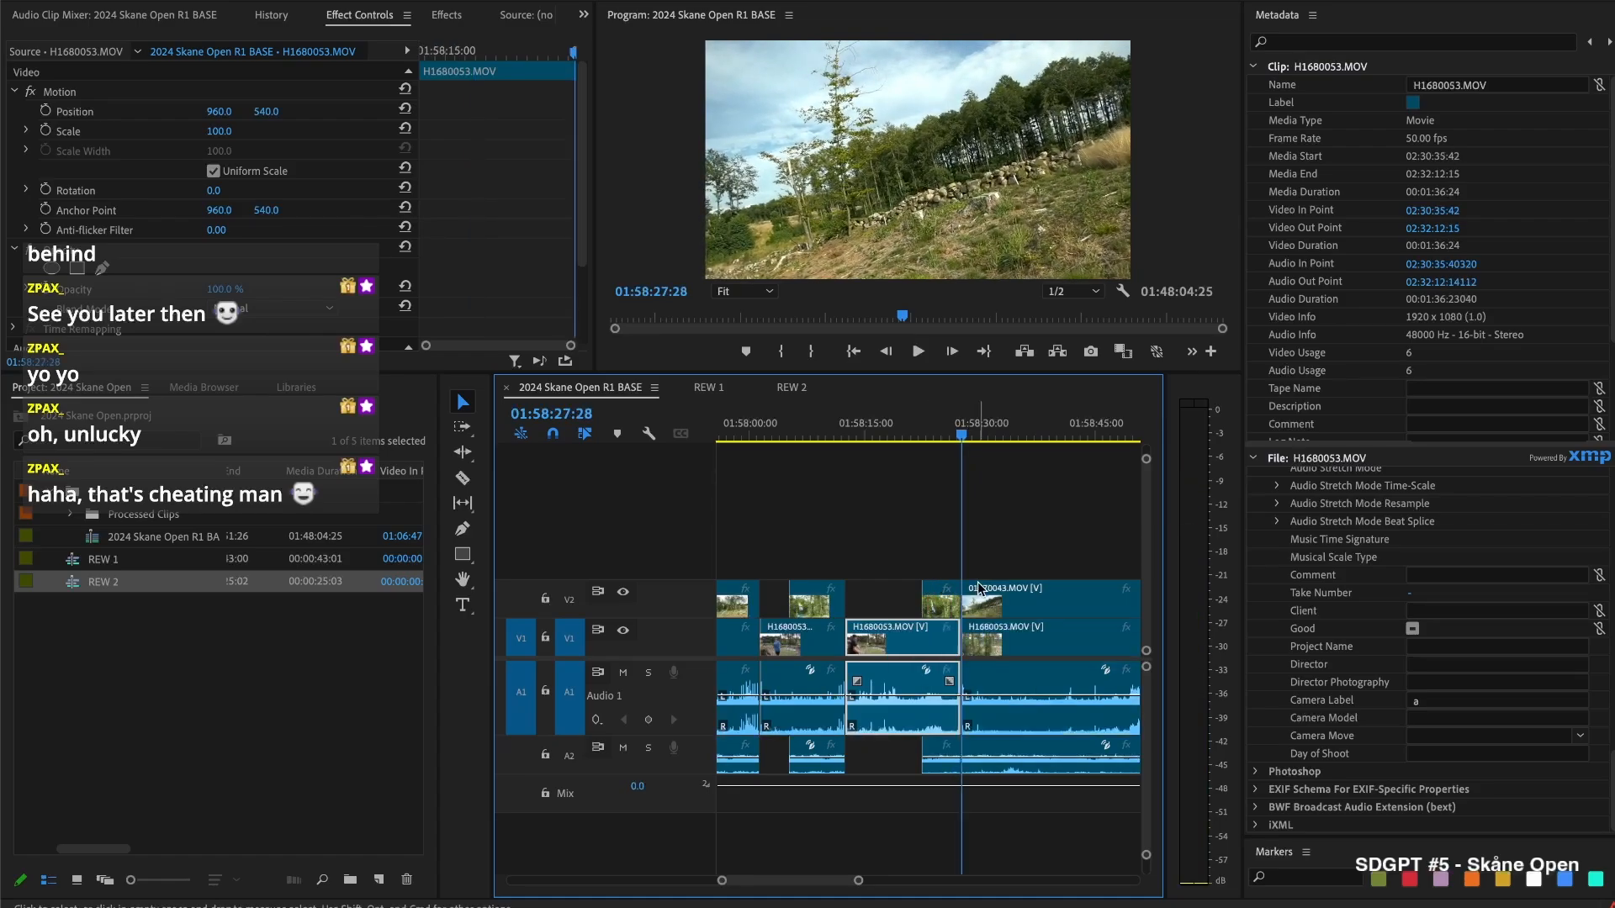
drag(970, 589, 1058, 597)
Cut H1680053.MOV at 01:58:36:11, delete the section back to 01:58:27:28 and close the gap on all tracks
key(space)
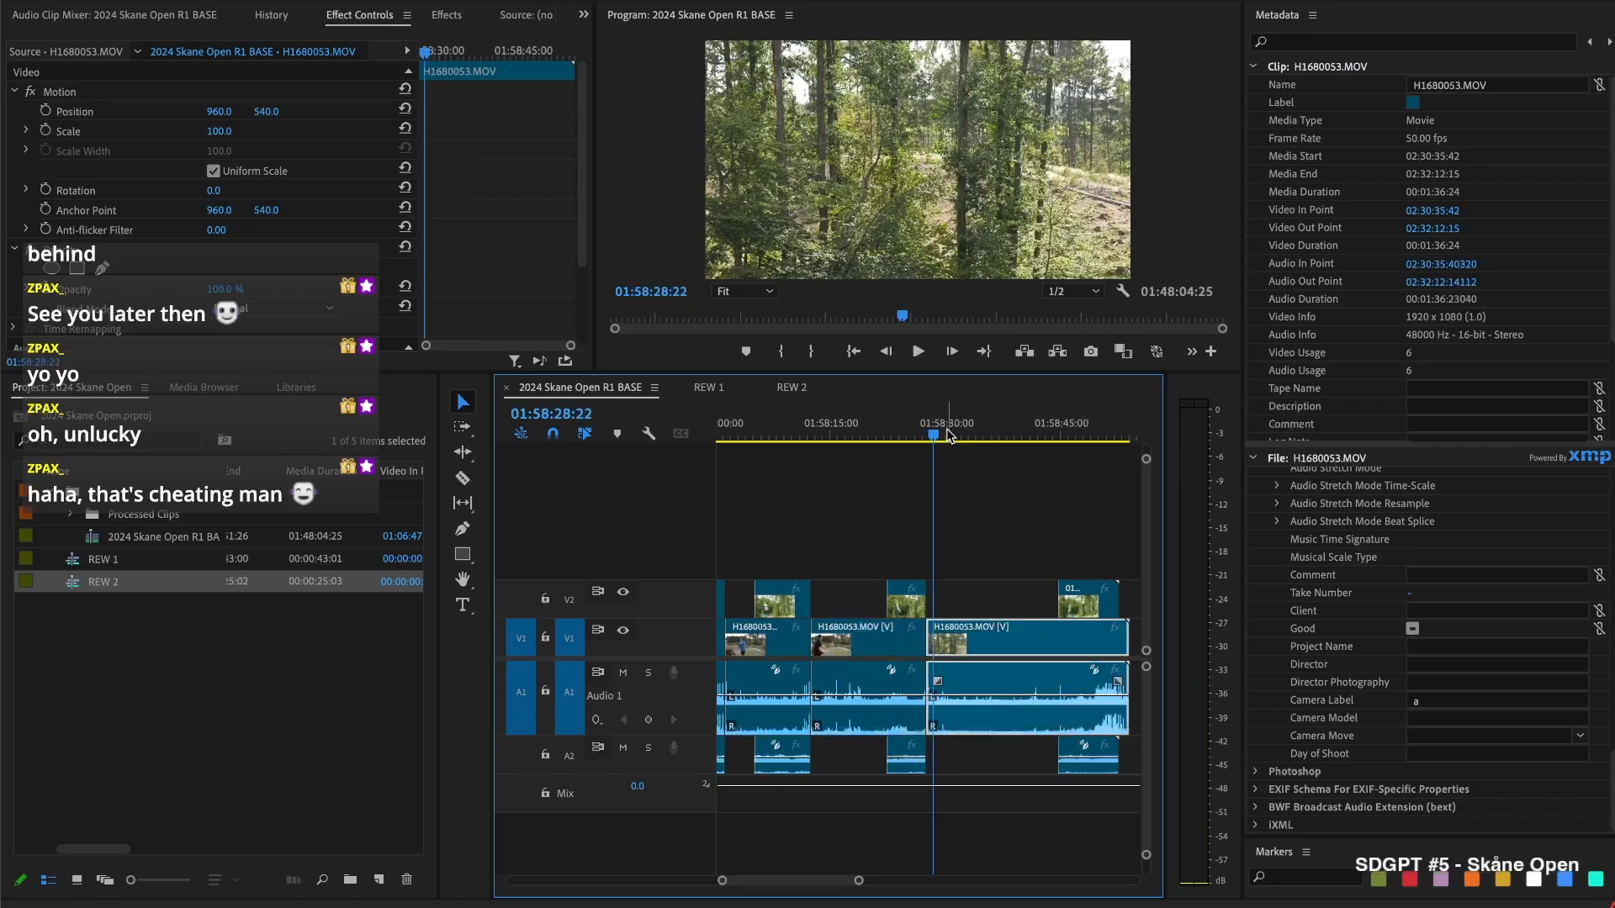
click(962, 436)
key(space)
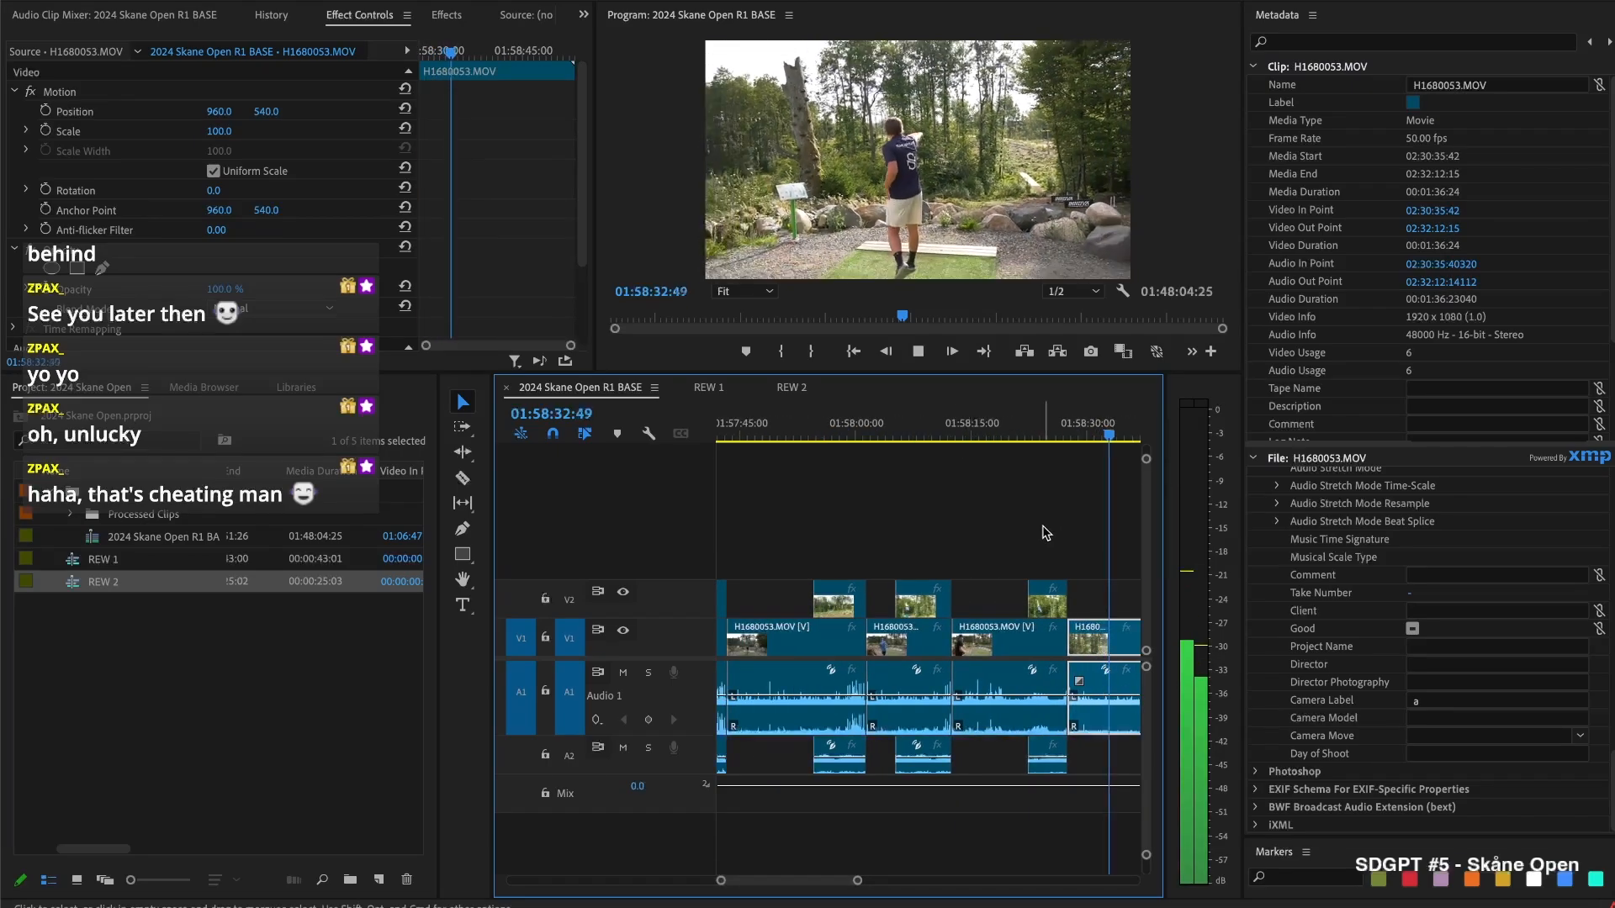
click(971, 436)
mouse_move(973, 436)
mouse_down()
mouse_move(1005, 438)
mouse_move(965, 442)
mouse_up()
key(super+k)
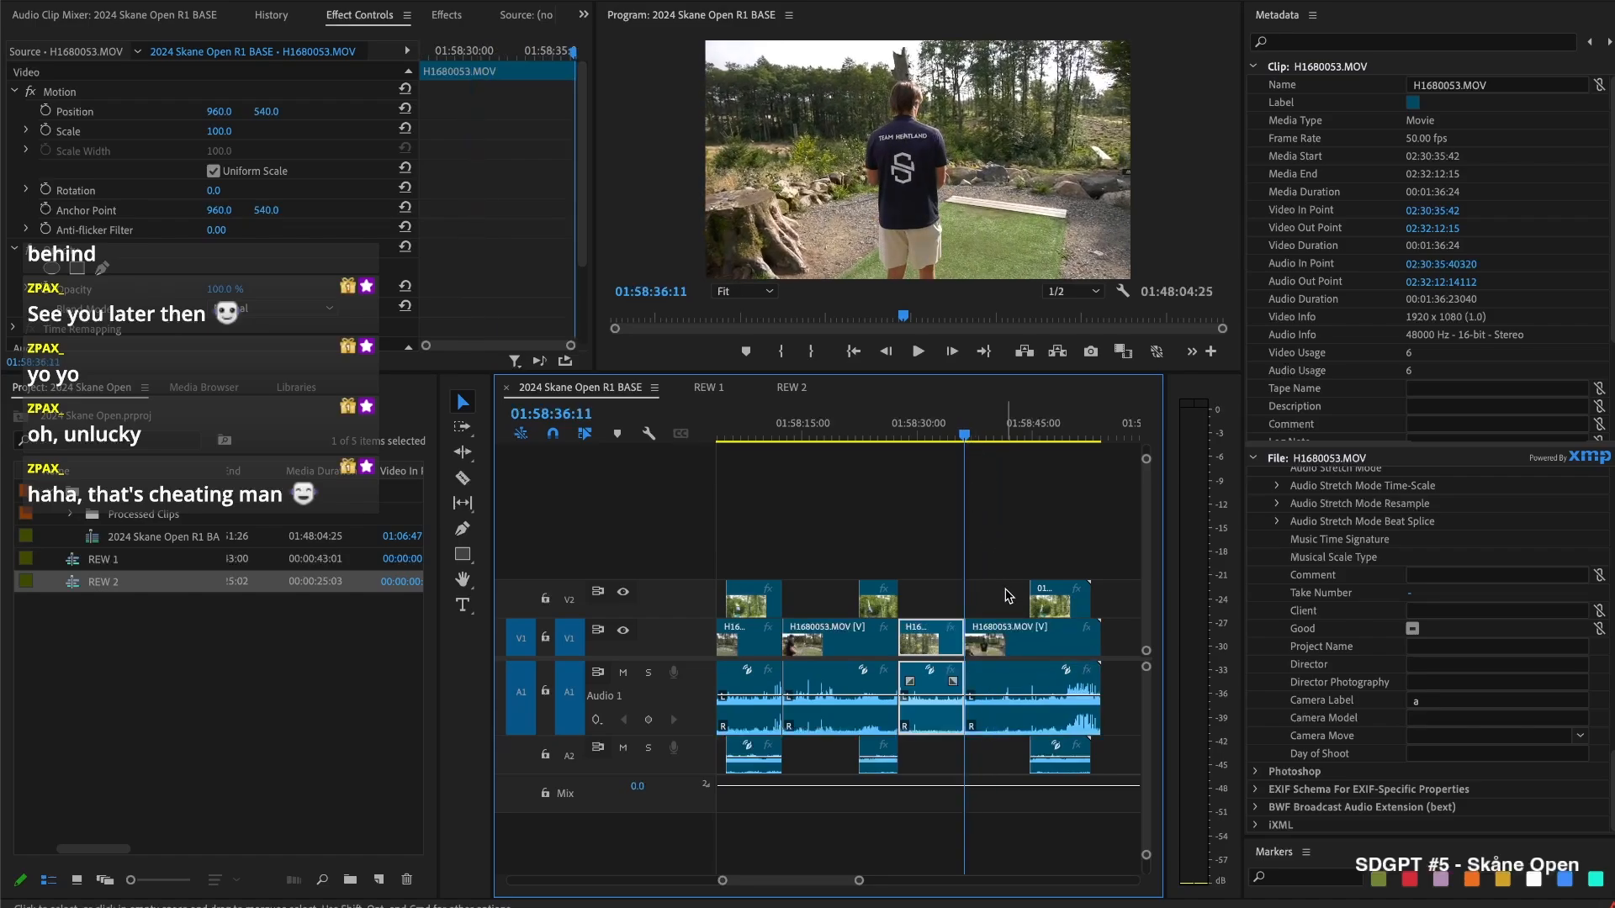
key(Delete)
click(937, 644)
key(Delete)
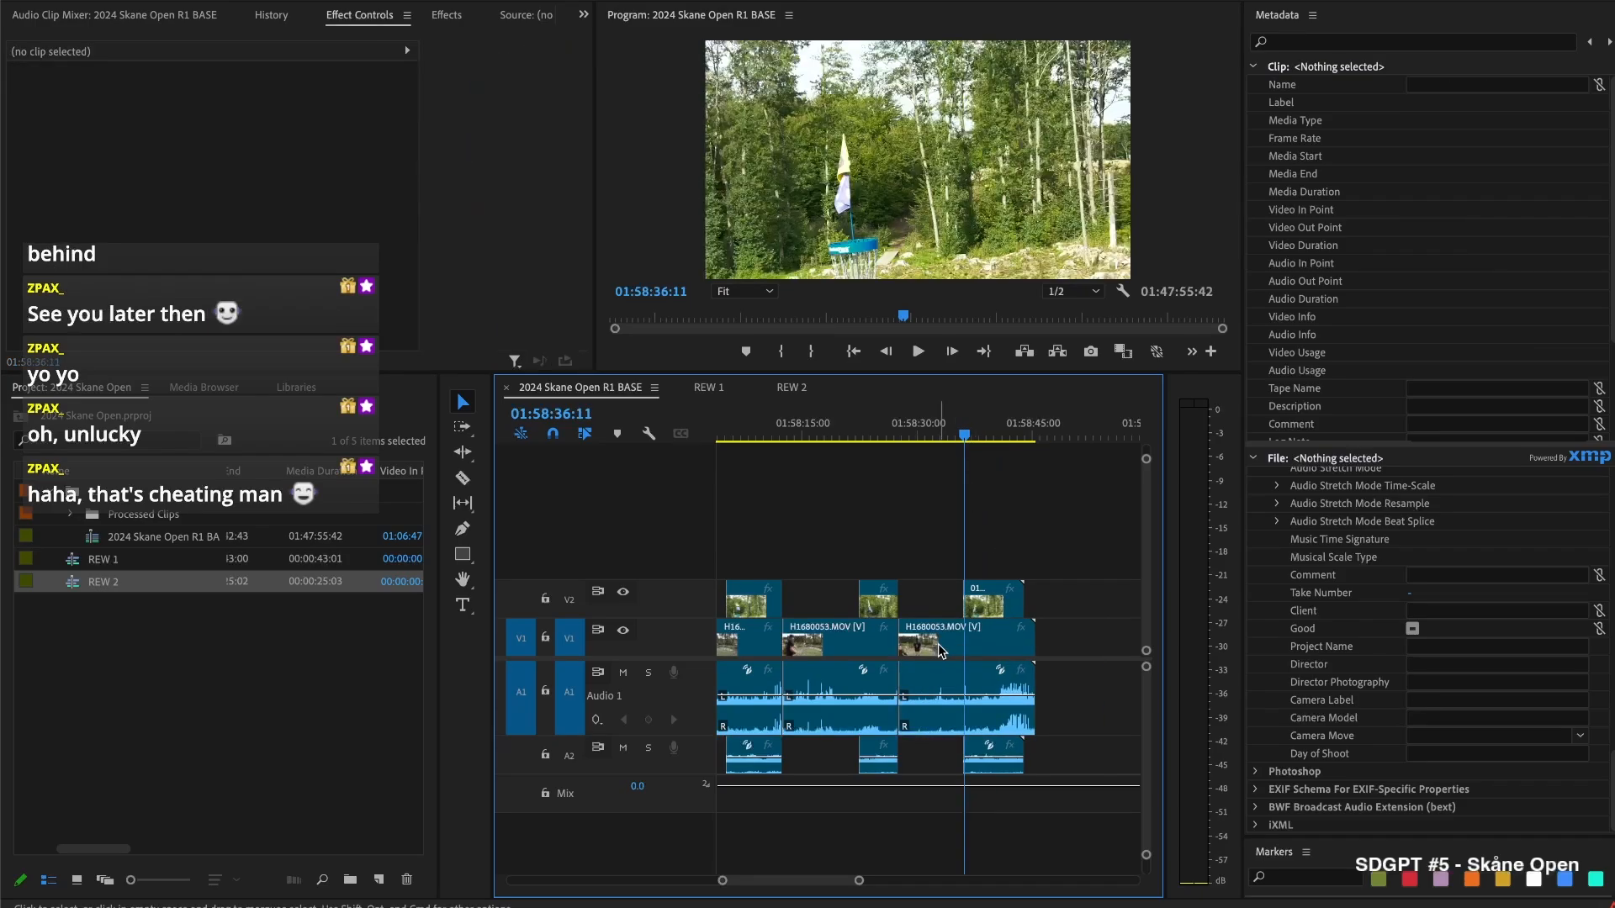
Play the last H1680053.MOV throw and set the start of the last 01670043.MOV piece on V2 to about 01:58:37
click(936, 643)
key(Up)
drag(964, 599, 997, 600)
scroll(999, 602, up, 2)
key(space)
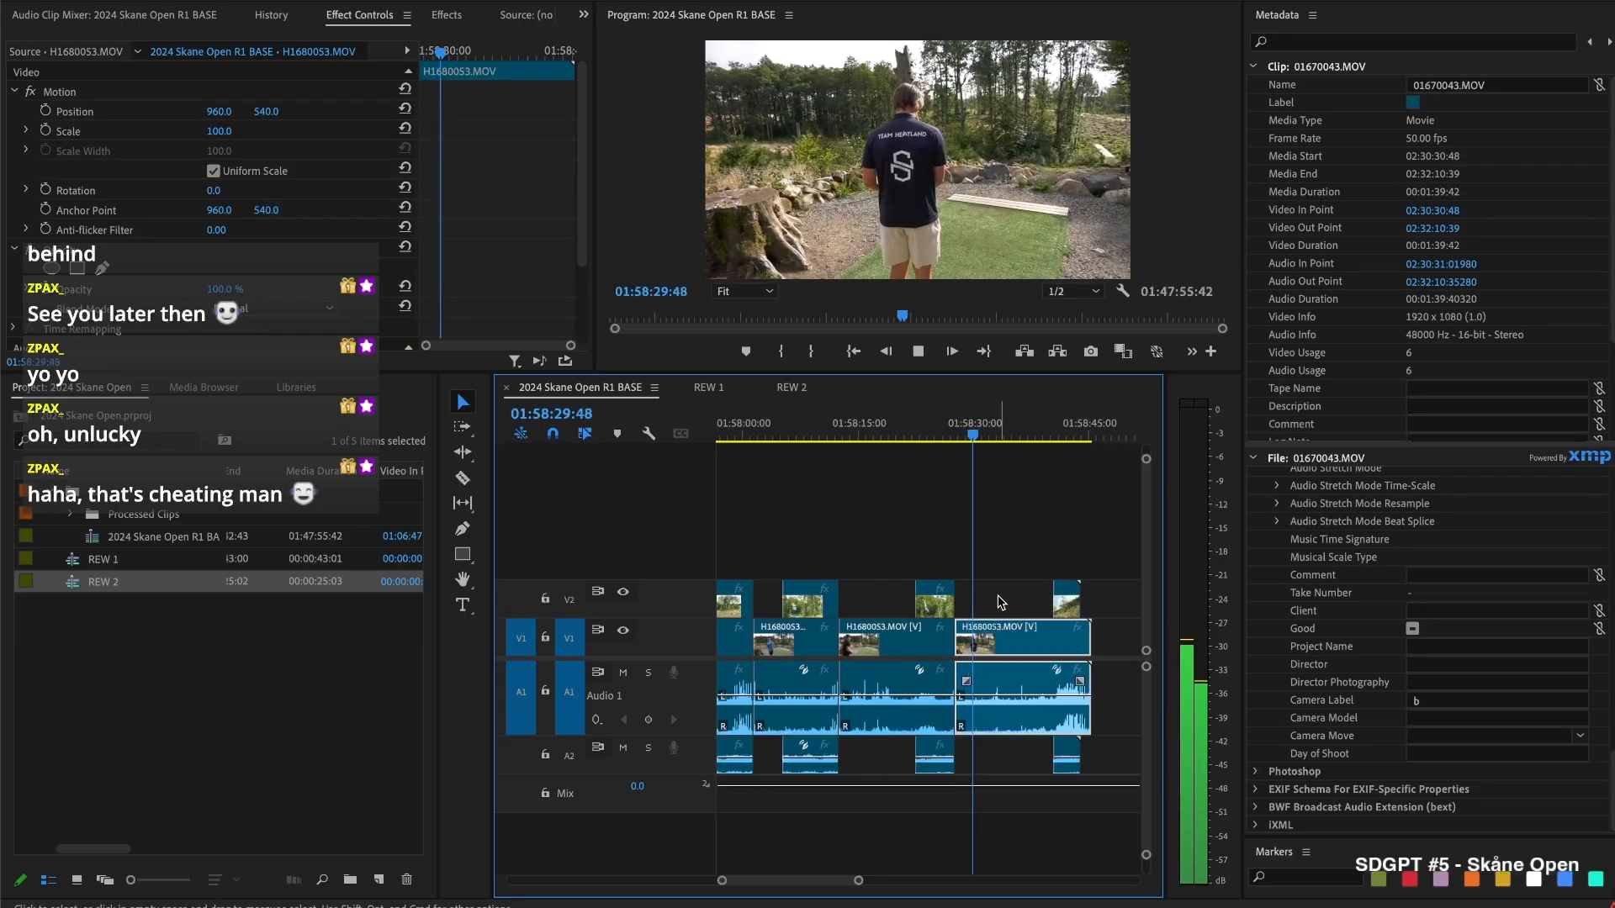
key(space)
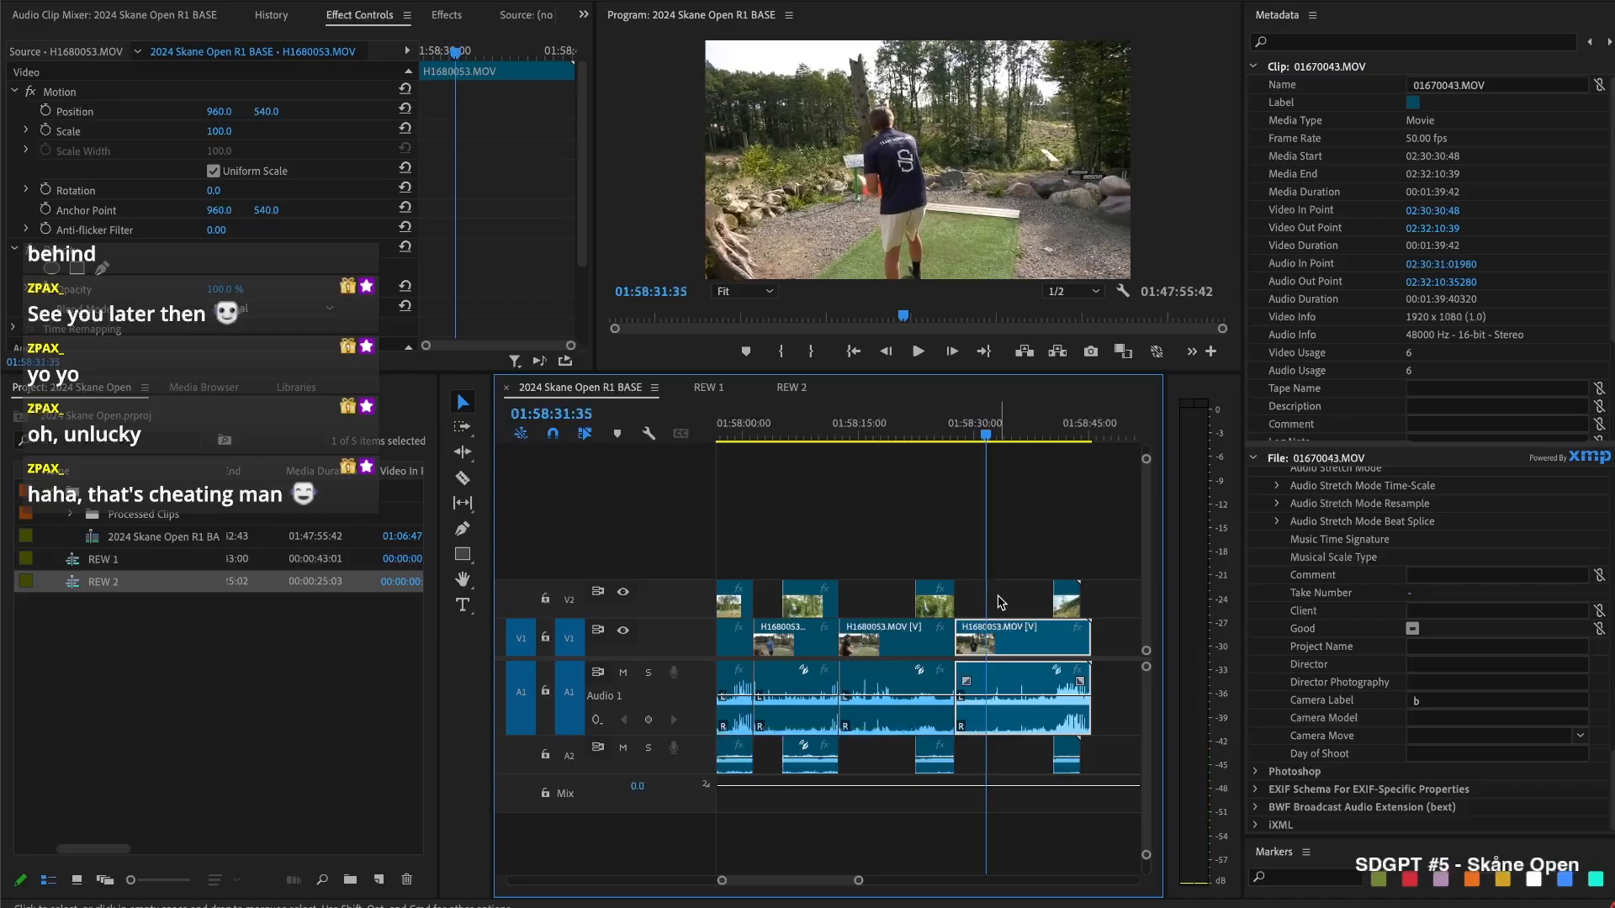
key(Up)
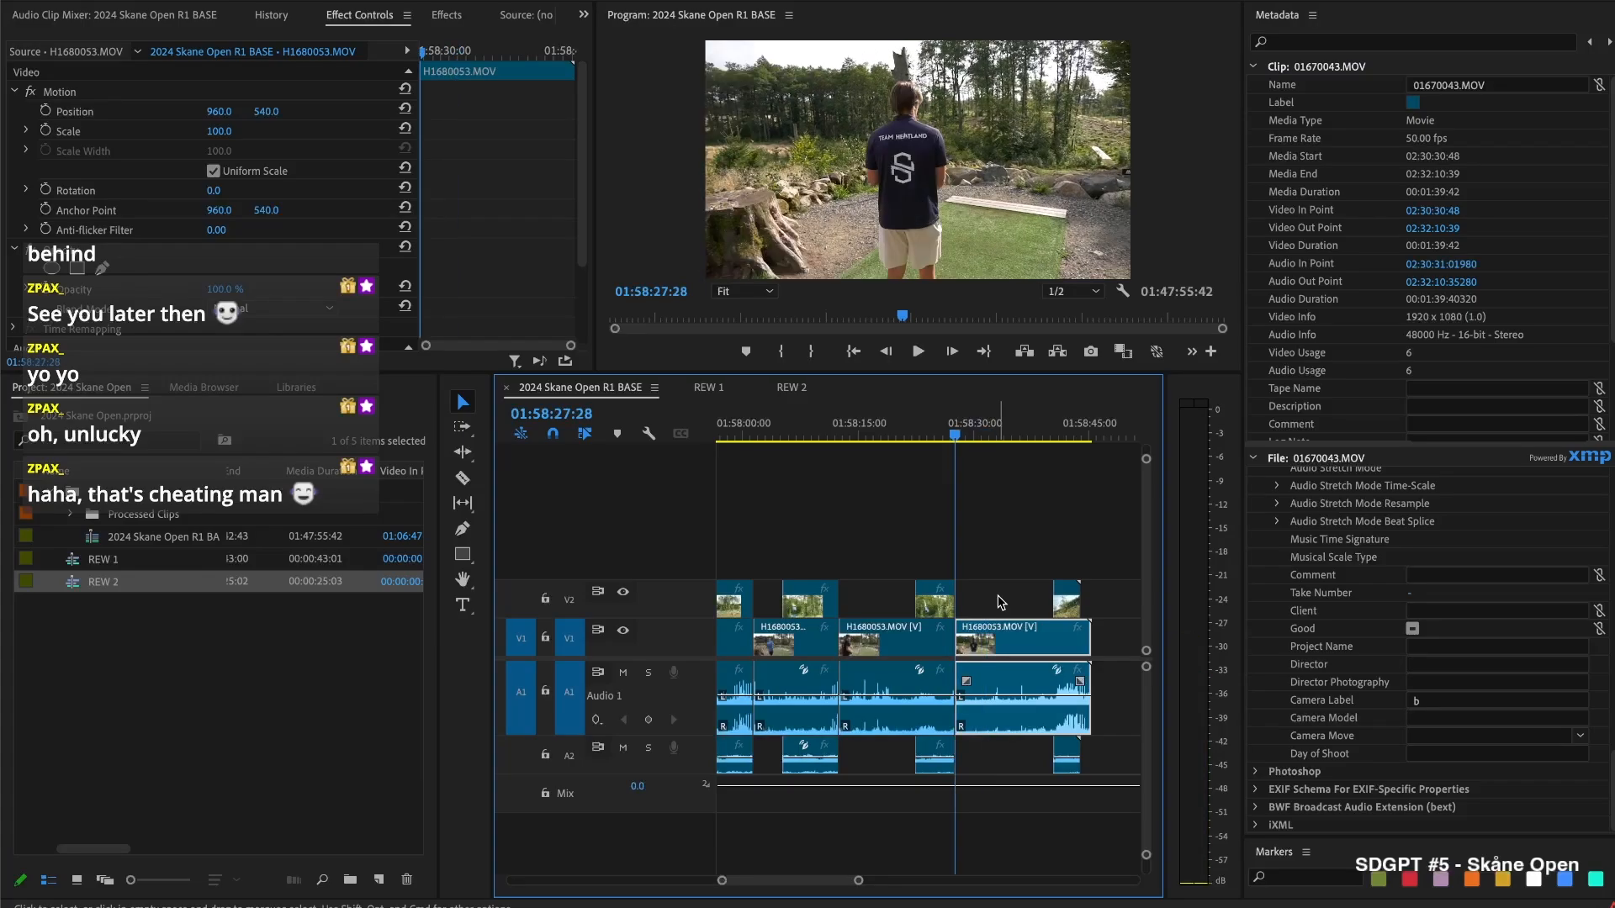
key(space)
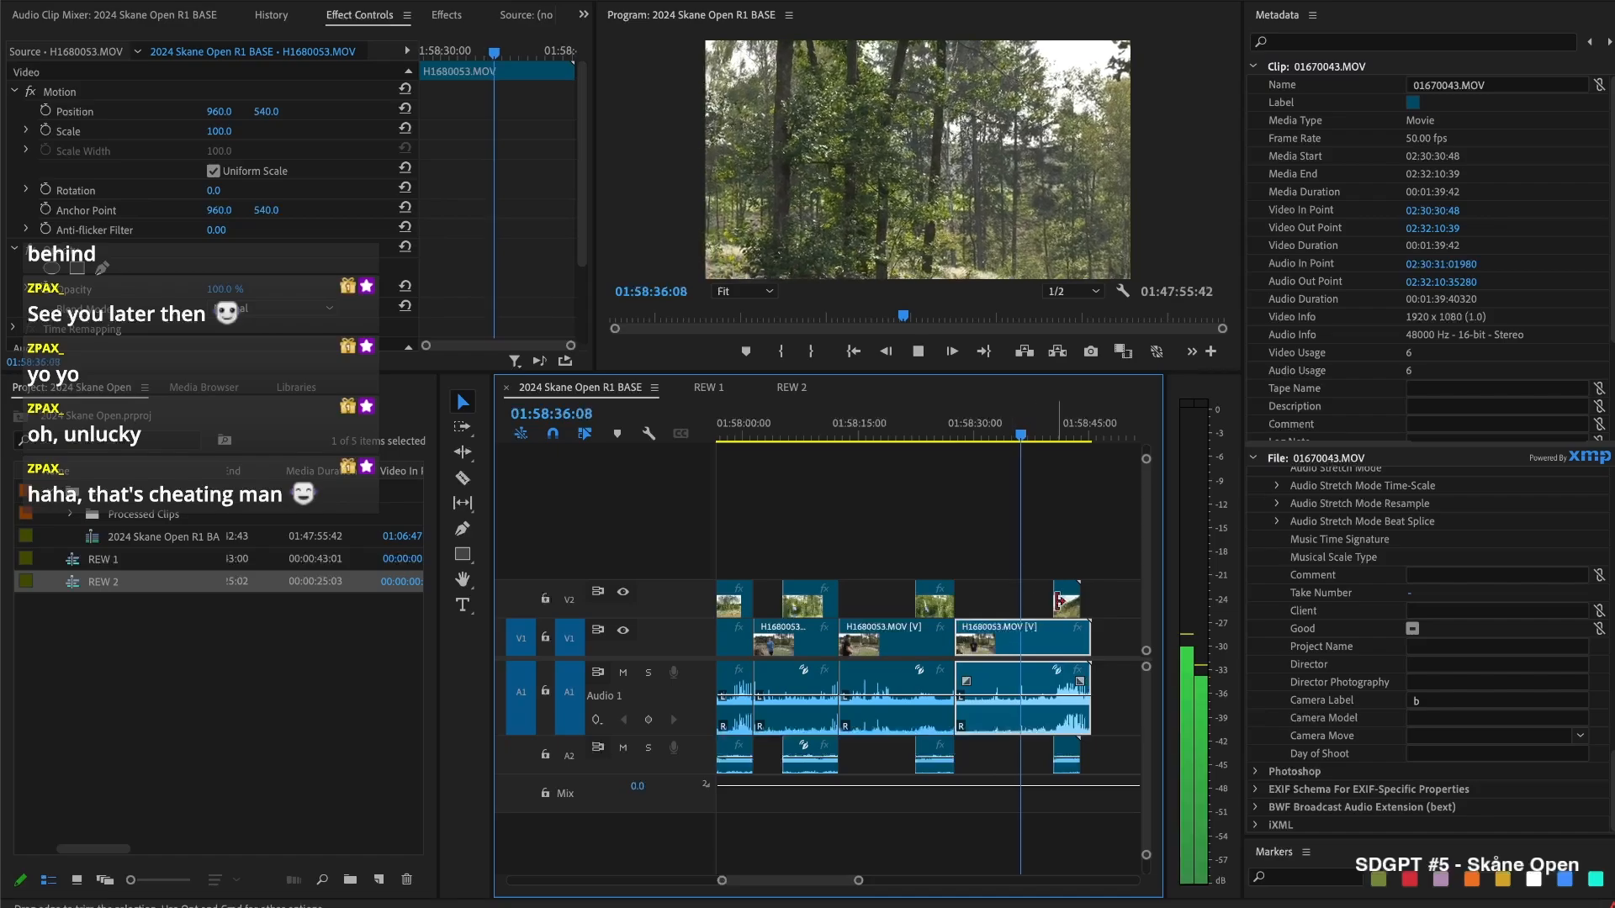
drag(1058, 599, 1024, 599)
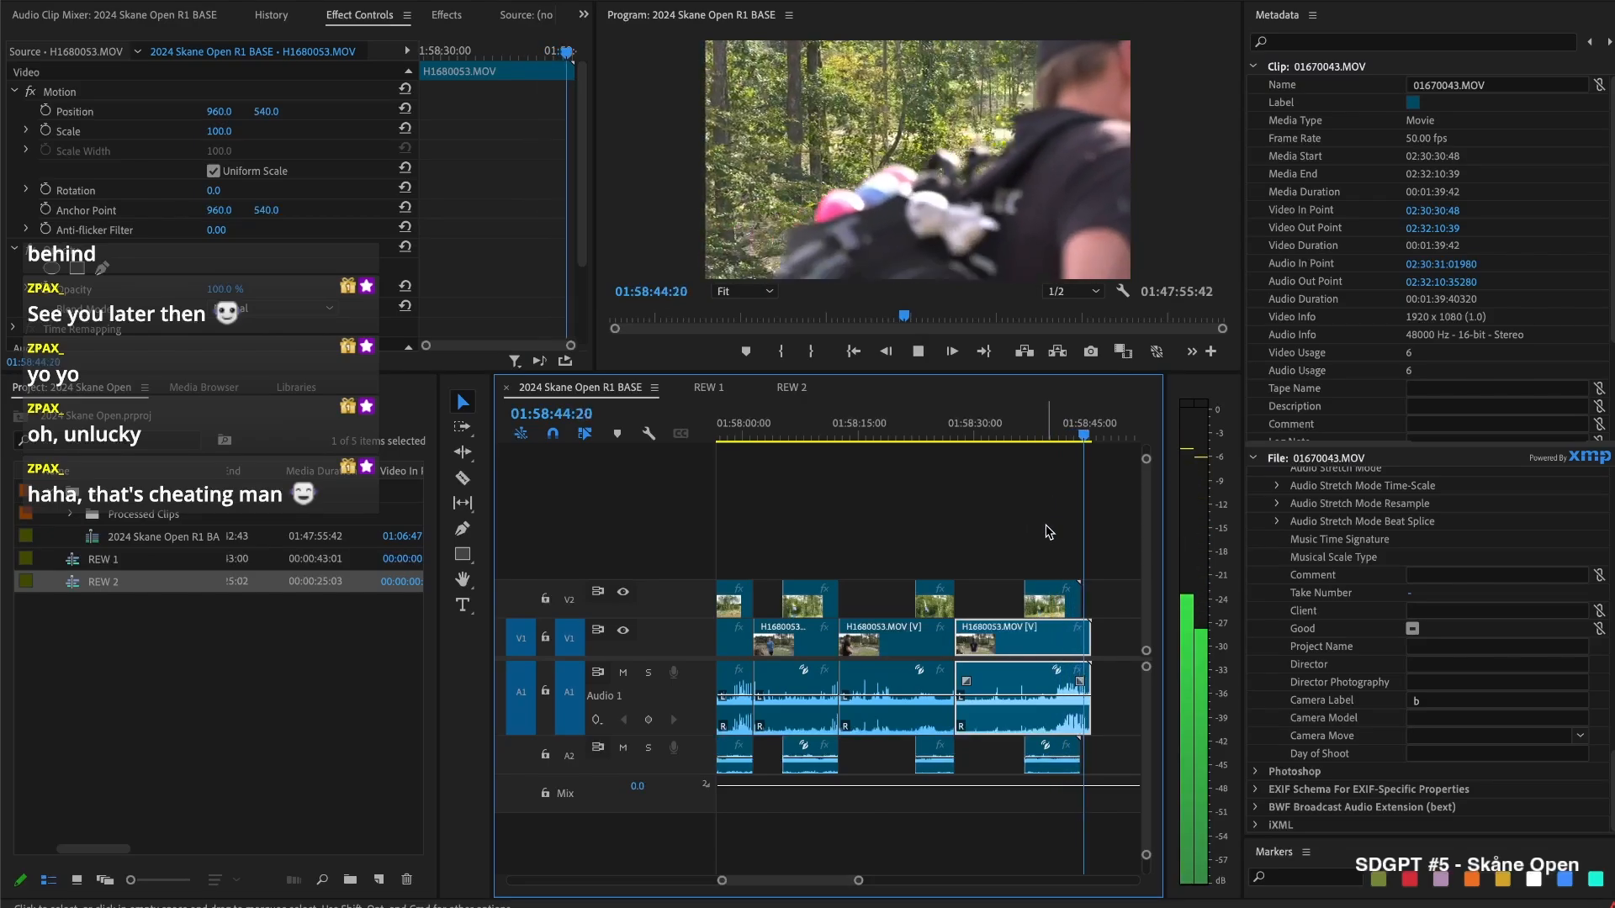
Split all tracks at 01:58:43:09 and delete the remaining H1680053.MOV and 01670043.MOV pieces behind the cut
click(1073, 436)
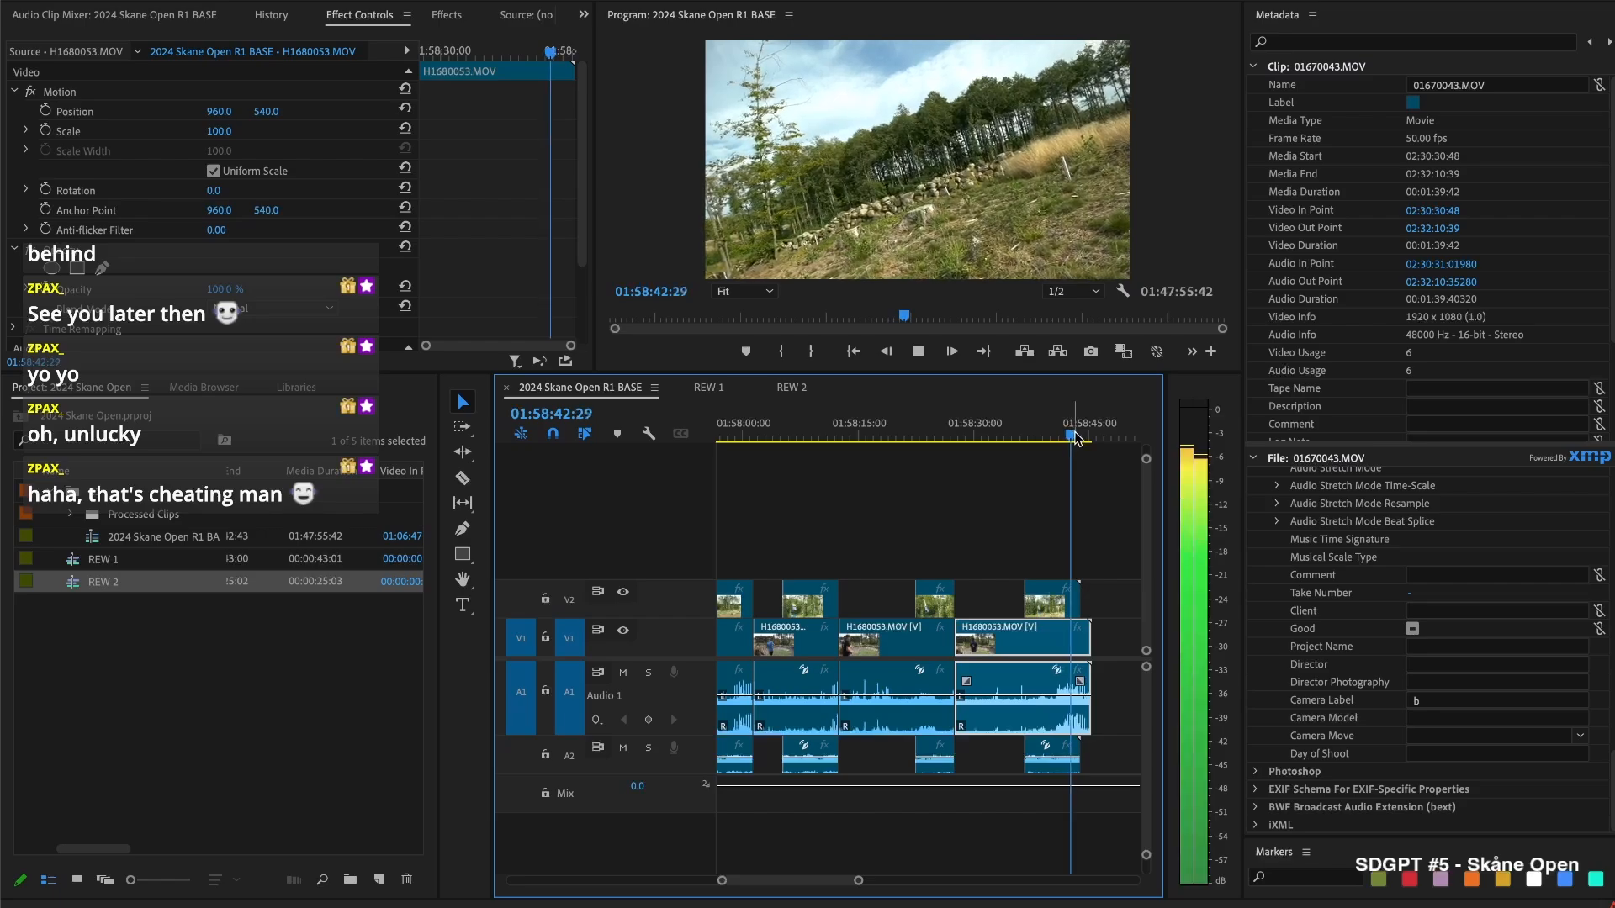
key(space)
key(super+k)
drag(1095, 564, 1079, 673)
key(Delete)
Split all tracks at 02:00:33:26 and delete the H1680054.MOV and 01670044.MOV section before the cut
scroll(1075, 628, right, 5)
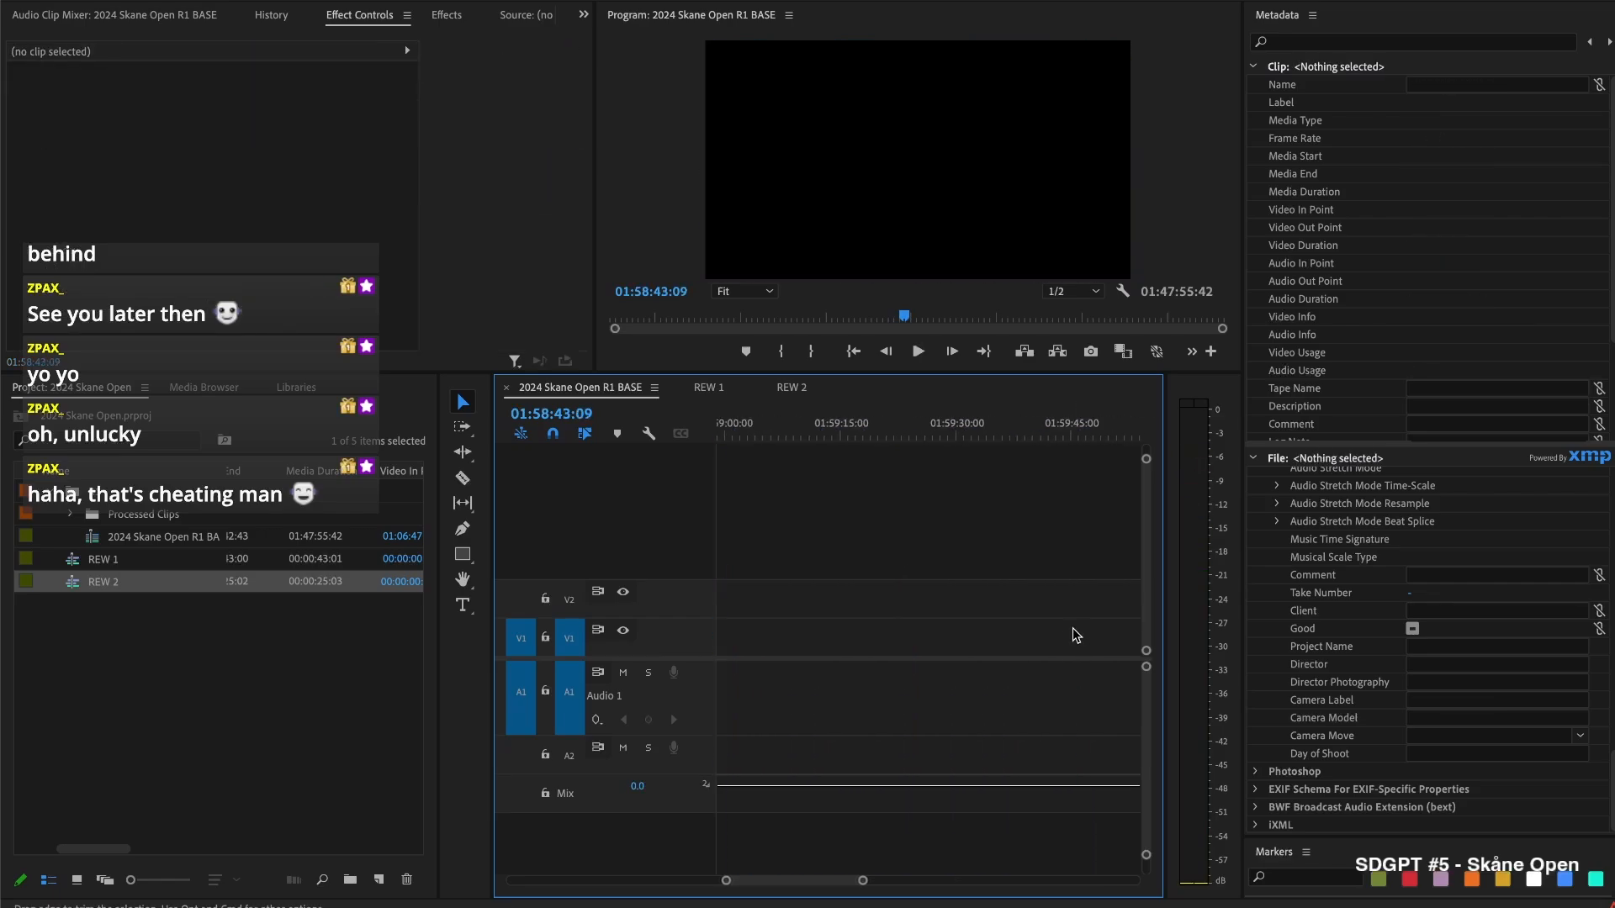
scroll(1075, 636, right, 4)
drag(902, 422, 995, 439)
key(super+shift+k)
drag(966, 547, 930, 674)
key(Delete)
scroll(938, 646, up, 5)
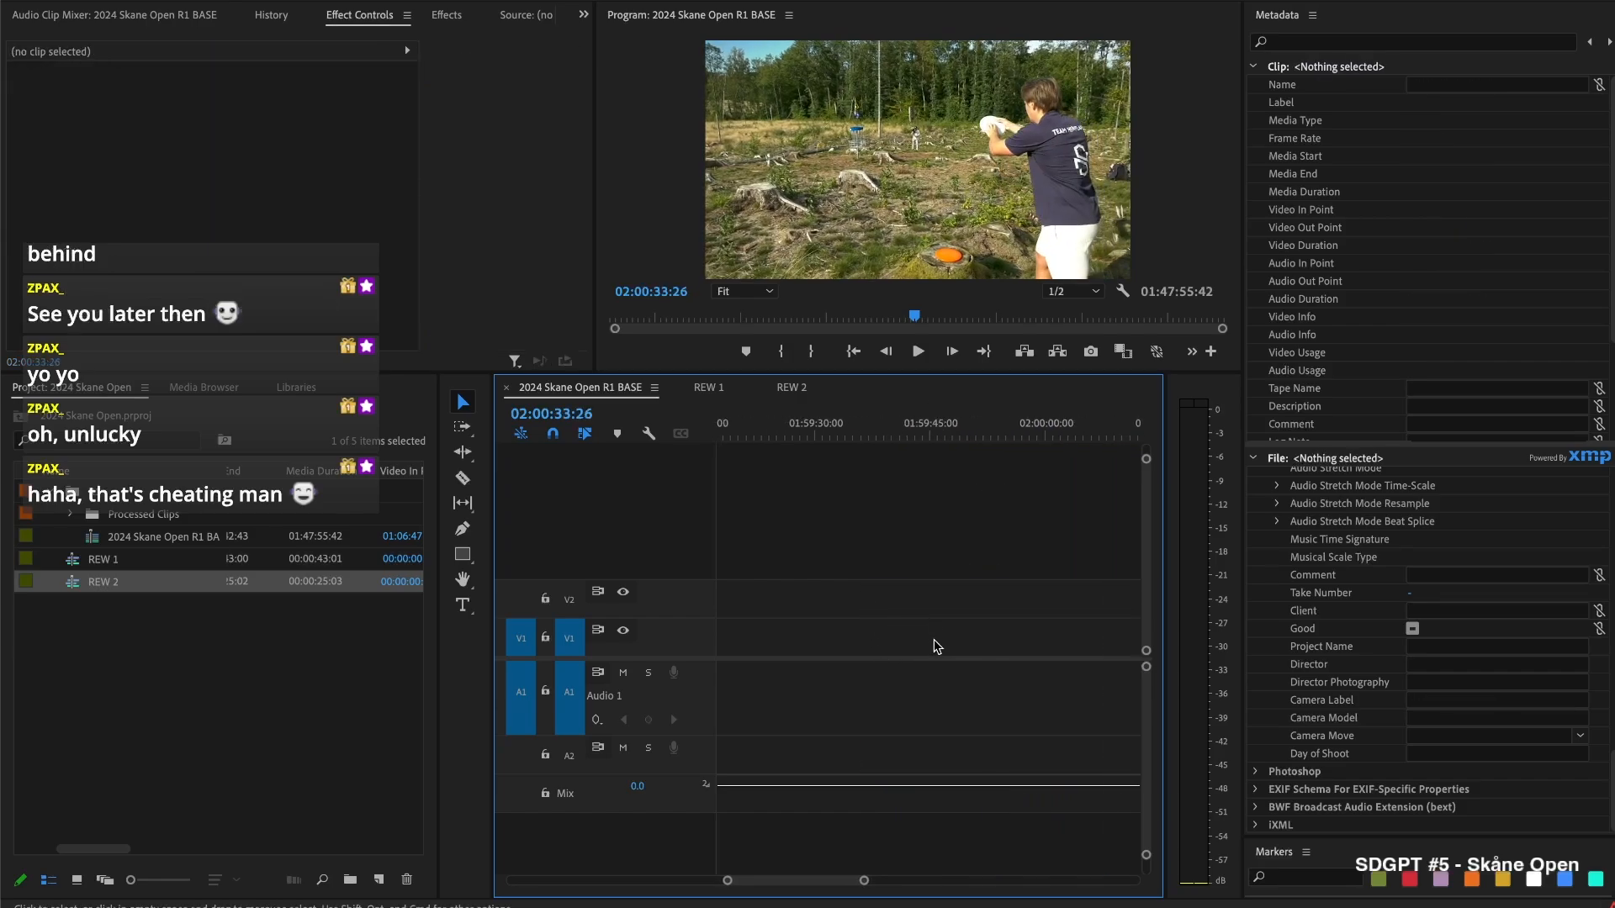
Close the gap between 01:58:43:09 and 02:00:33:26 and play across the join into H1680054.MOV
click(951, 643)
key(Delete)
scroll(950, 639, up, 5)
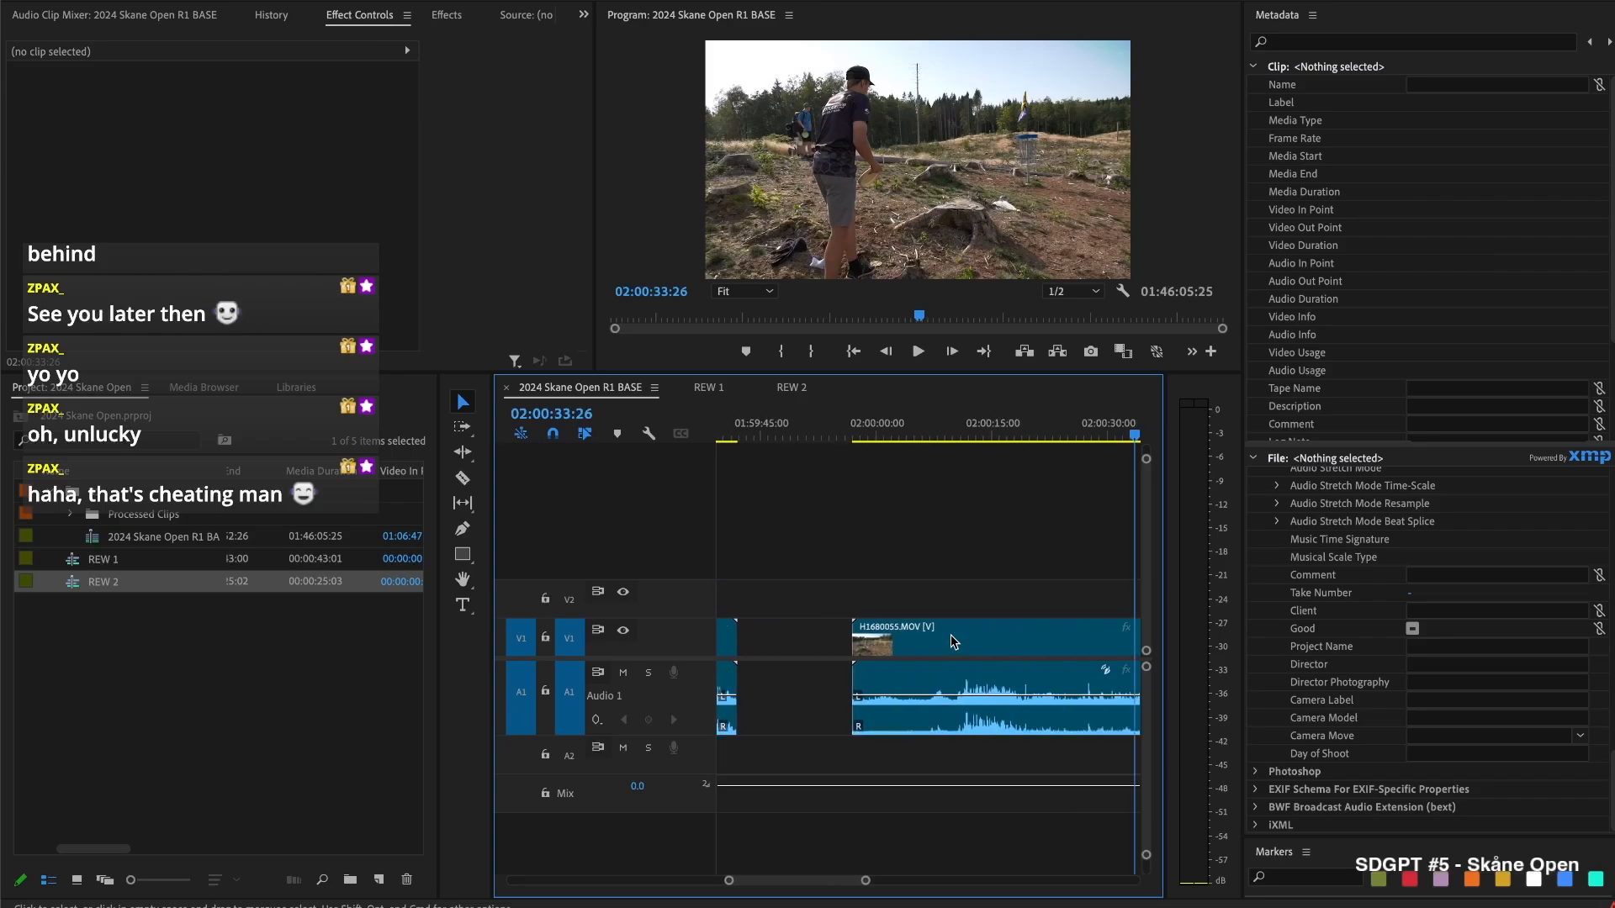
scroll(951, 633, down, 4)
key(space)
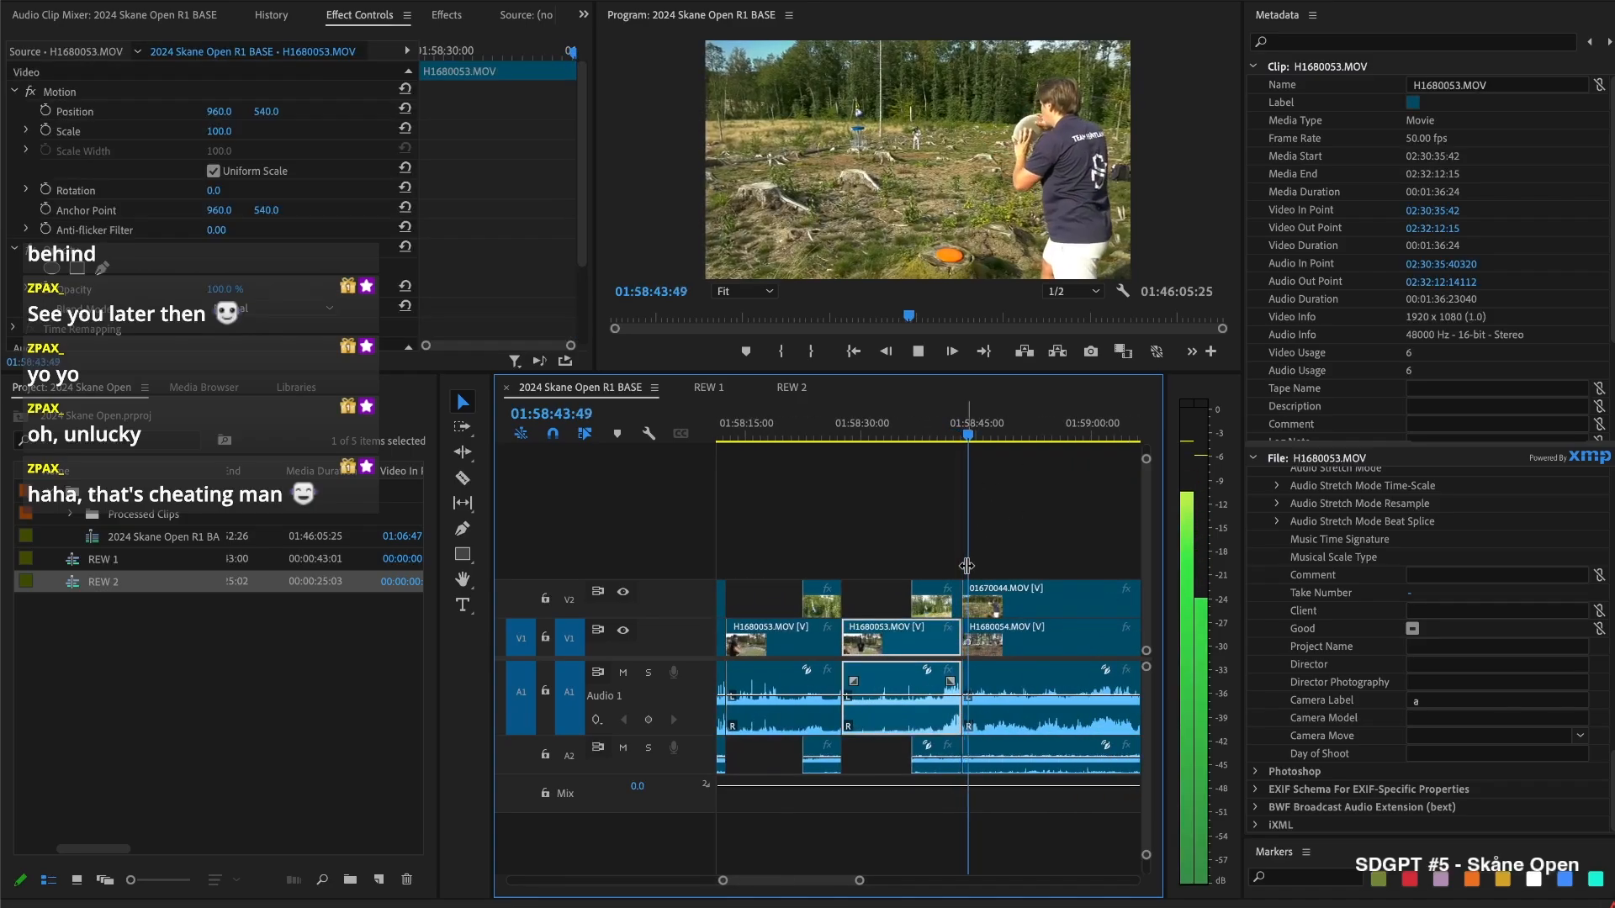
Split the H1680054.MOV and 01670044.MOV clips at 01:58:55:26, remove the dead time before the next throw and close the gap
click(989, 627)
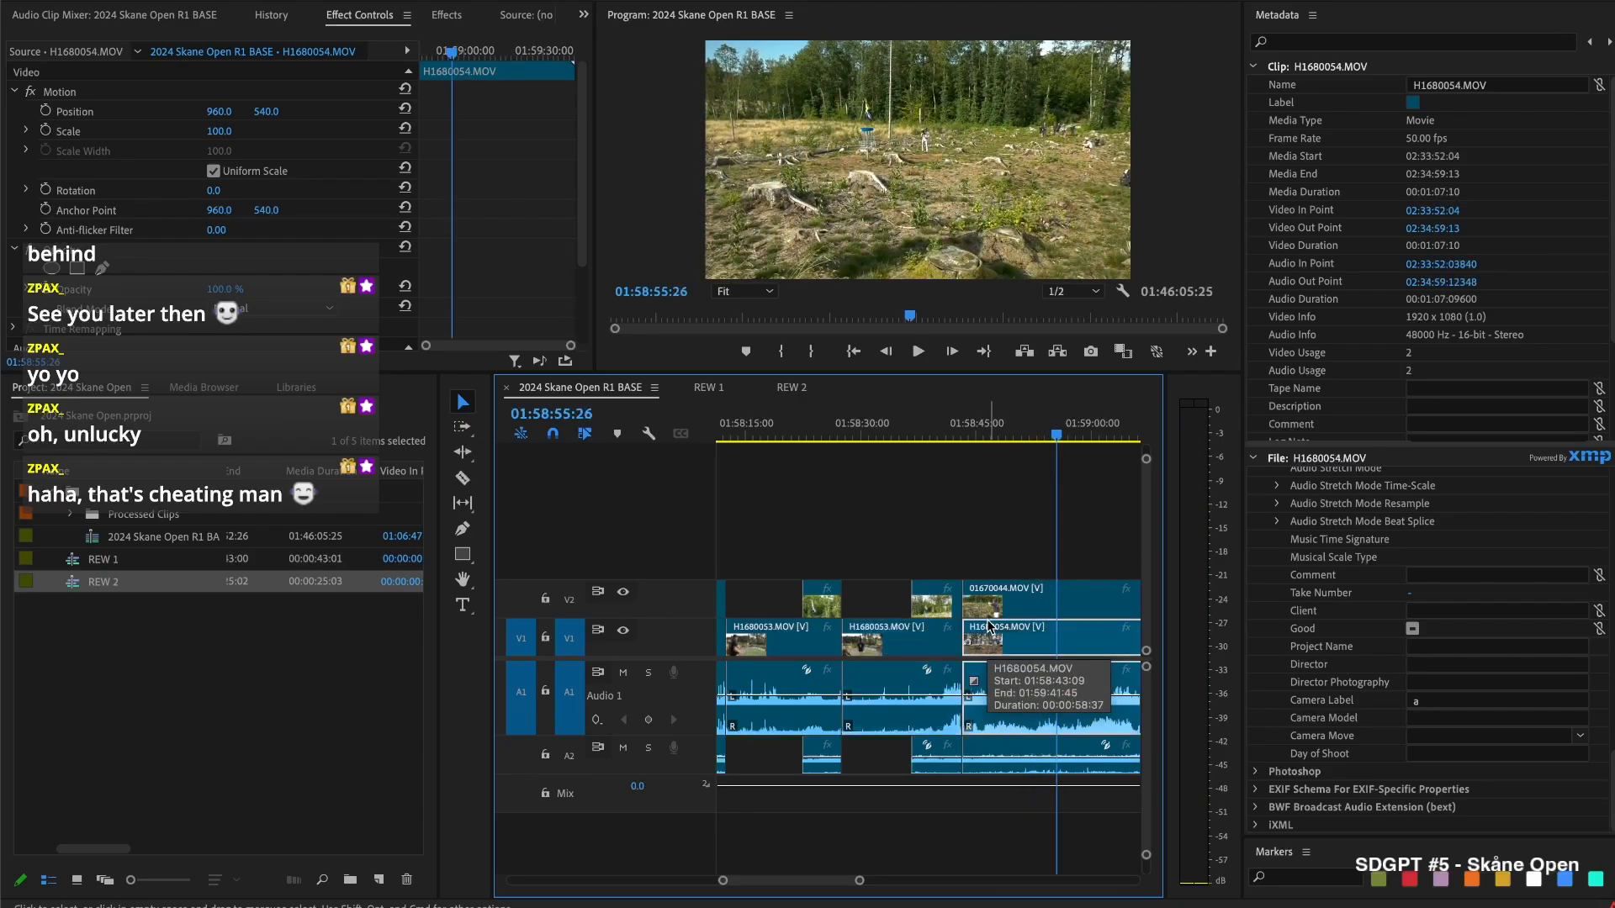
scroll(1007, 609, up, 6)
scroll(1099, 552, down, 6)
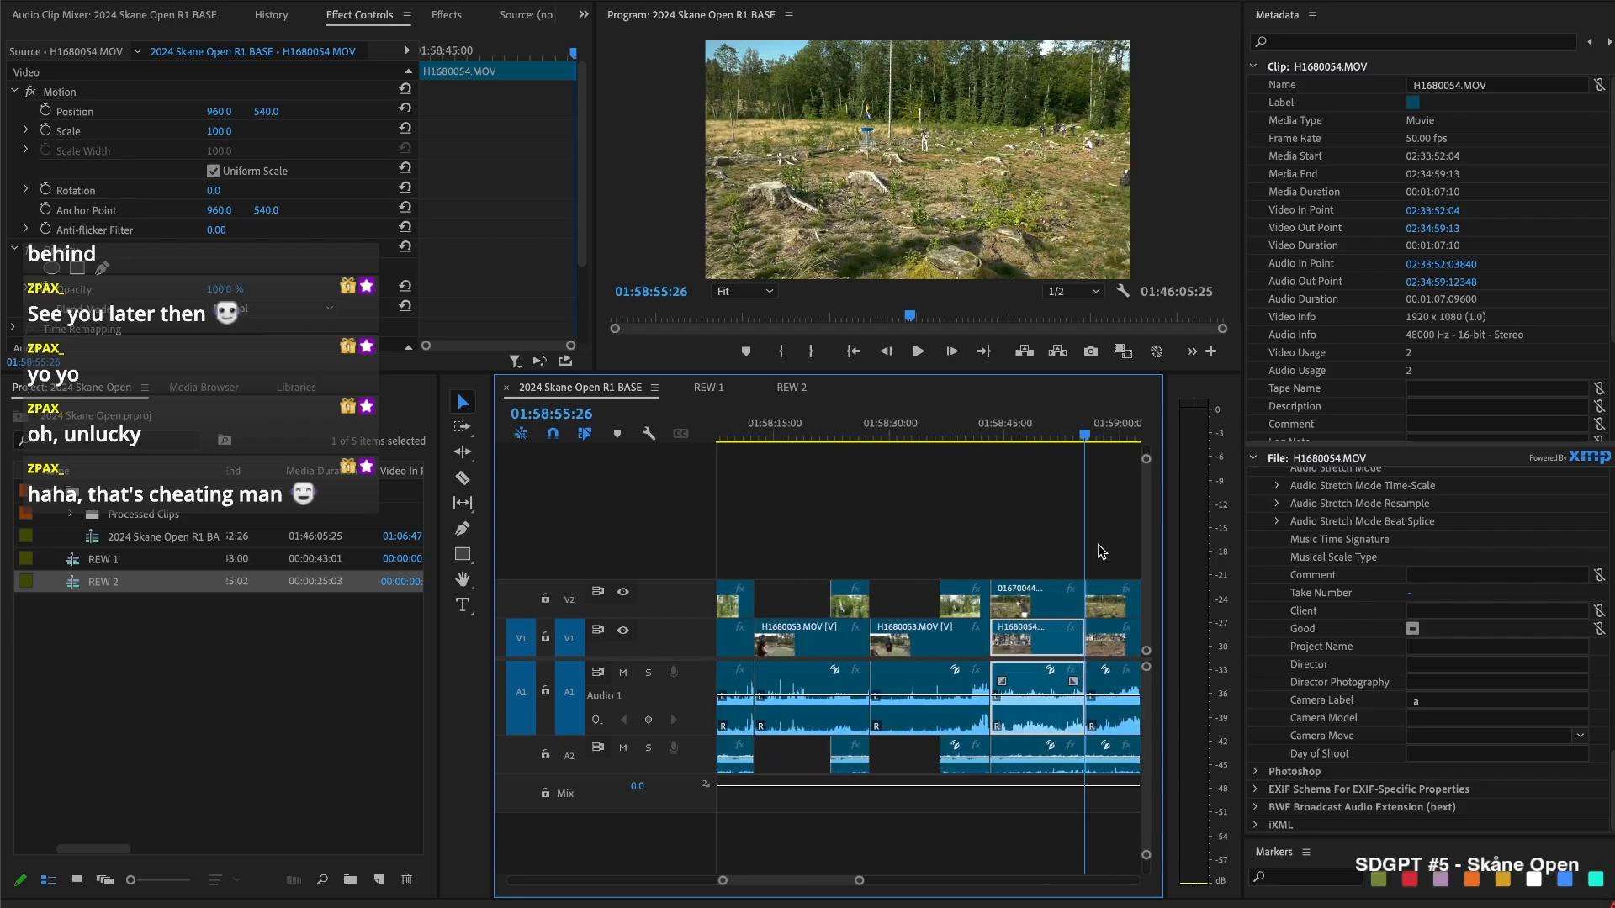
drag(822, 432, 893, 440)
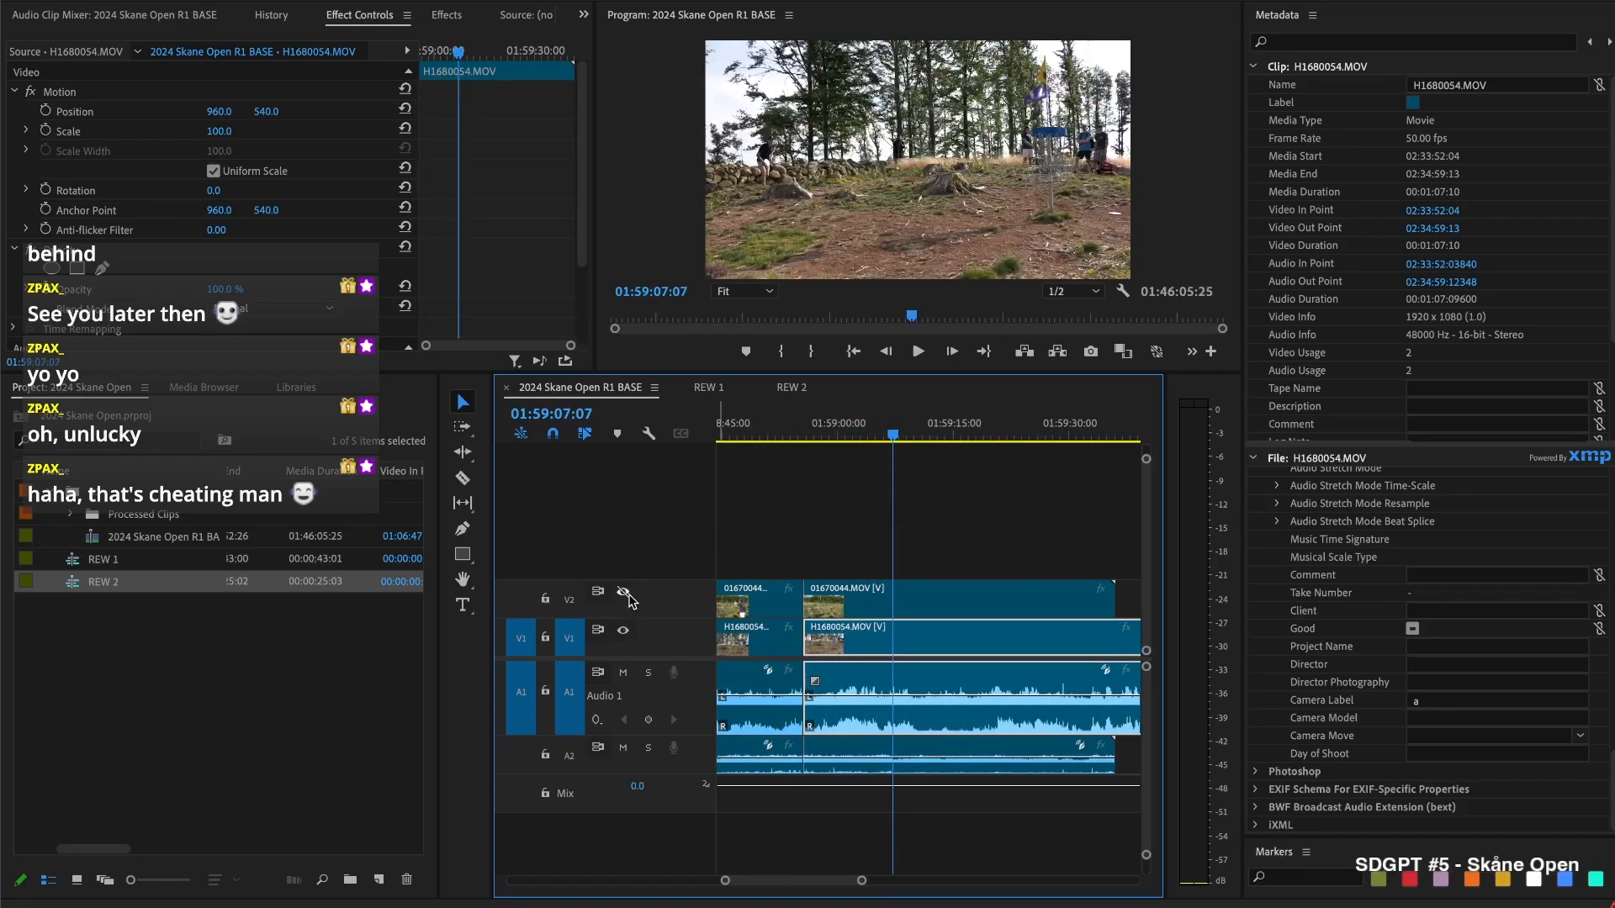
drag(889, 443, 993, 479)
key(super+shift+k)
drag(919, 528, 868, 740)
key(Delete)
click(867, 605)
key(Delete)
Play the next H1680054.MOV throw, split all tracks at 01:59:08:07 and delete the pieces behind the cut
click(802, 431)
key(space)
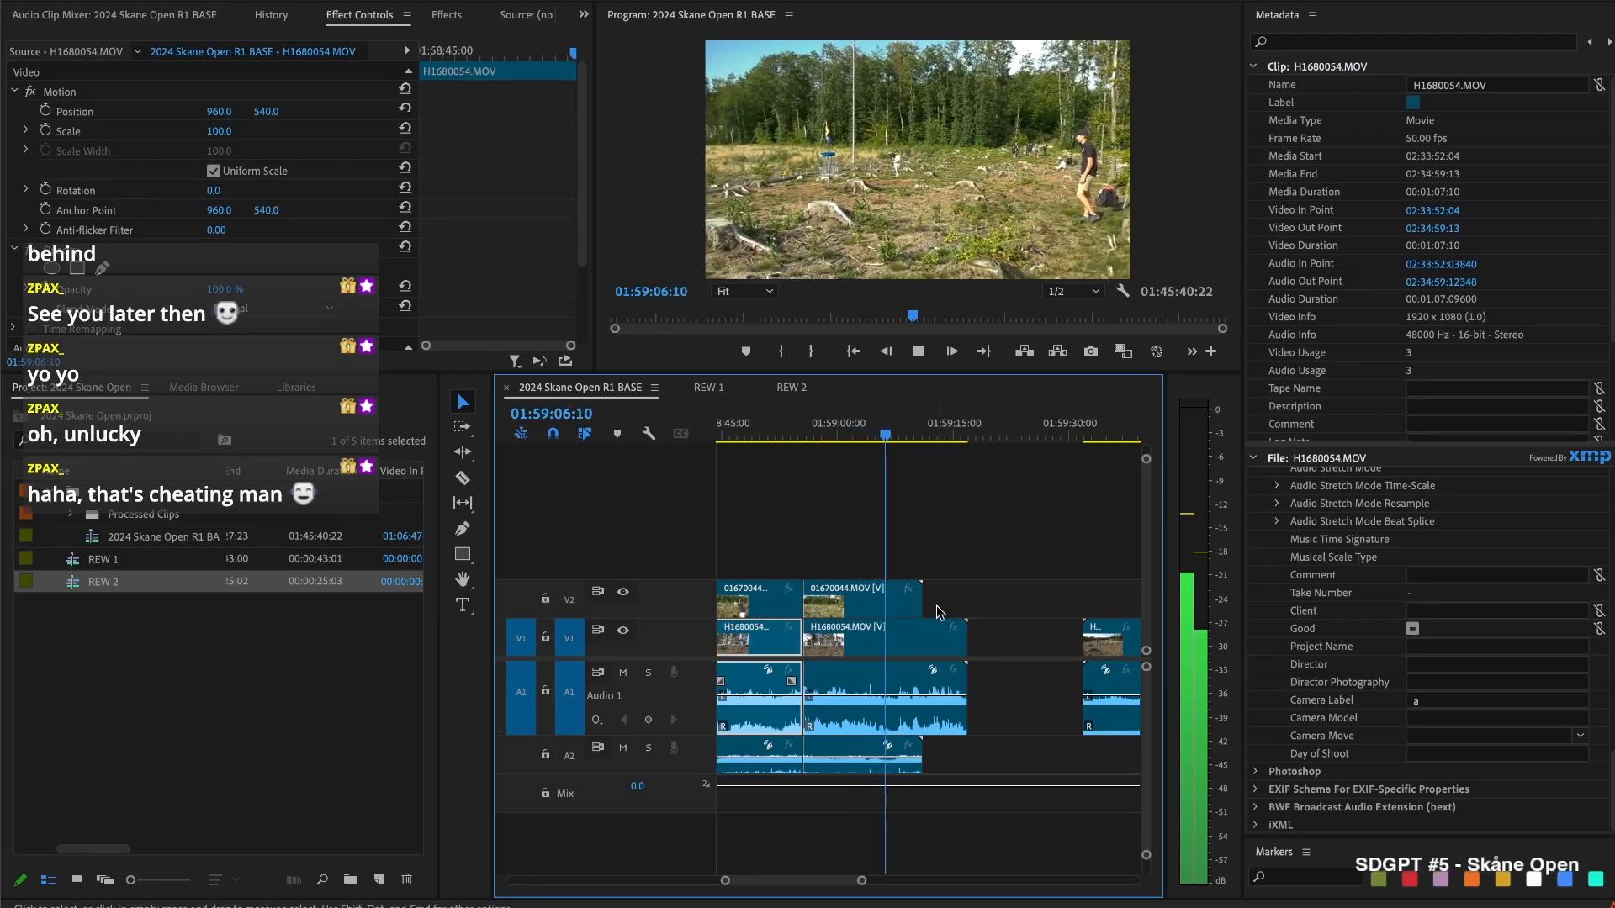
key(d)
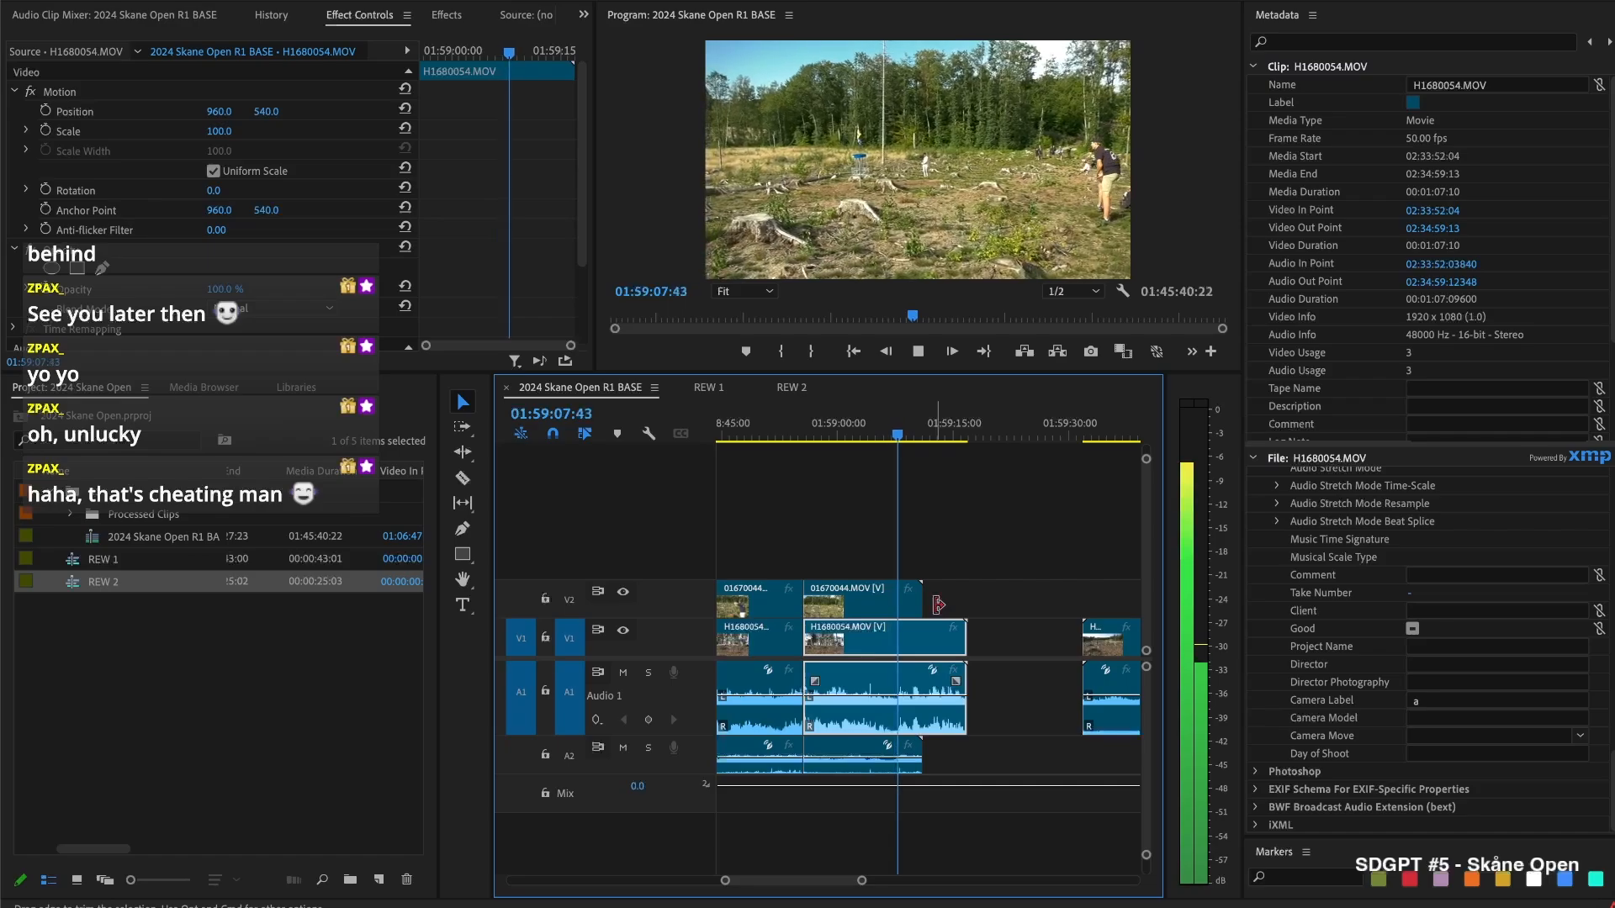
key(space)
key(super+shift+k)
drag(947, 582, 915, 656)
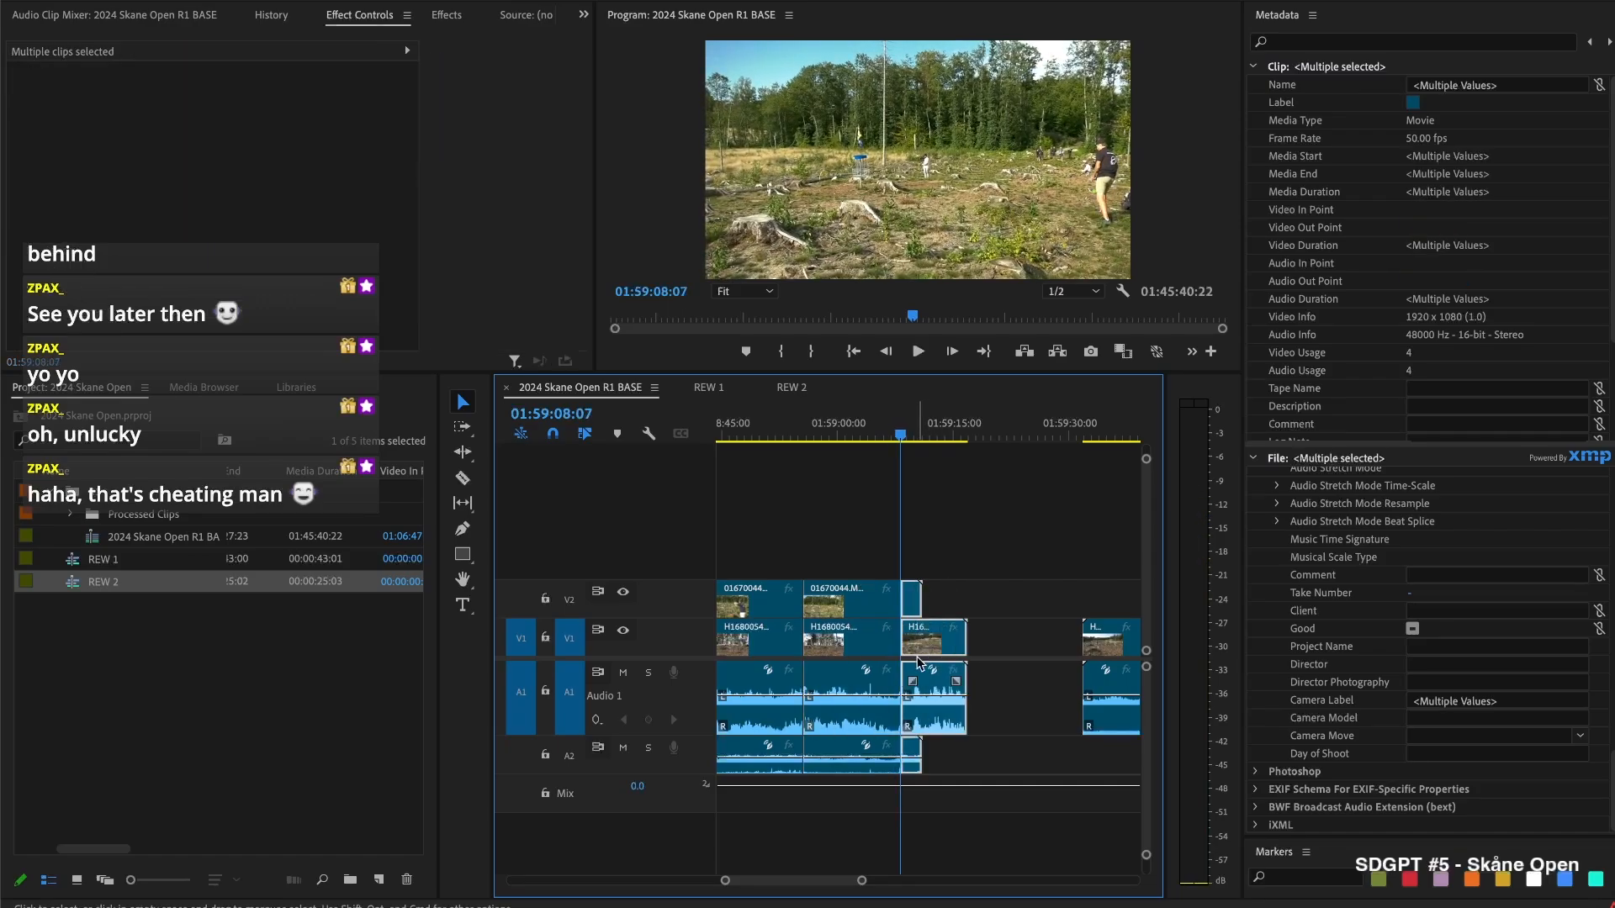
key(Delete)
Close the gap after 01:59:08:07 so H1680055.MOV follows the last H1680054.MOV throw directly
scroll(920, 663, right, 3)
scroll(812, 651, left, 1)
scroll(813, 651, left, 3)
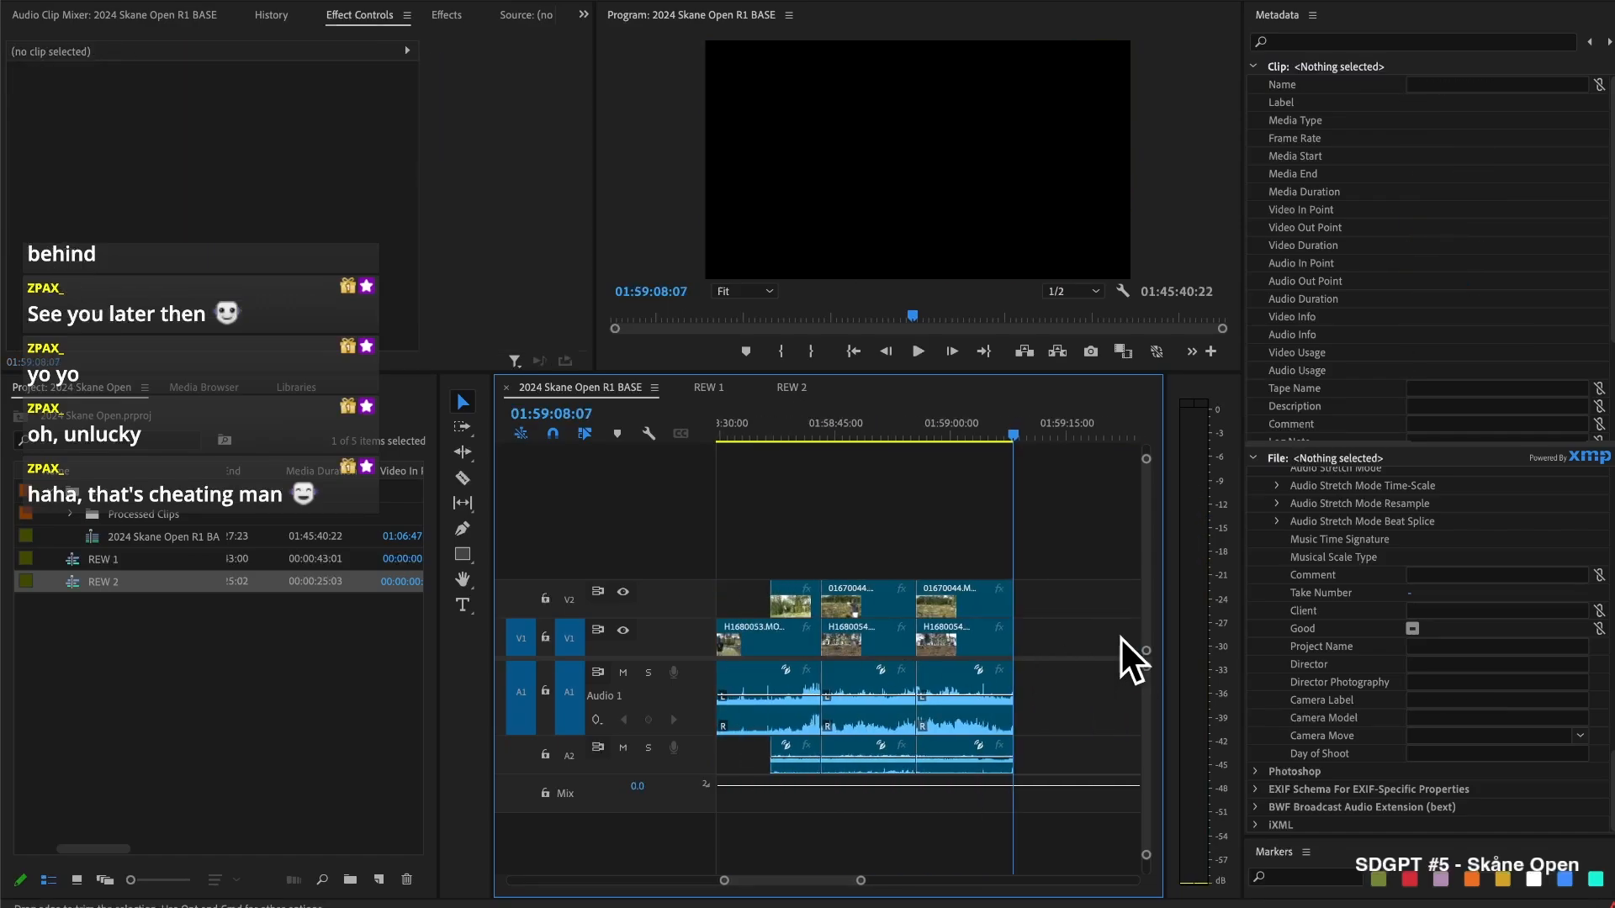
key(super+z)
scroll(768, 530, right, 2)
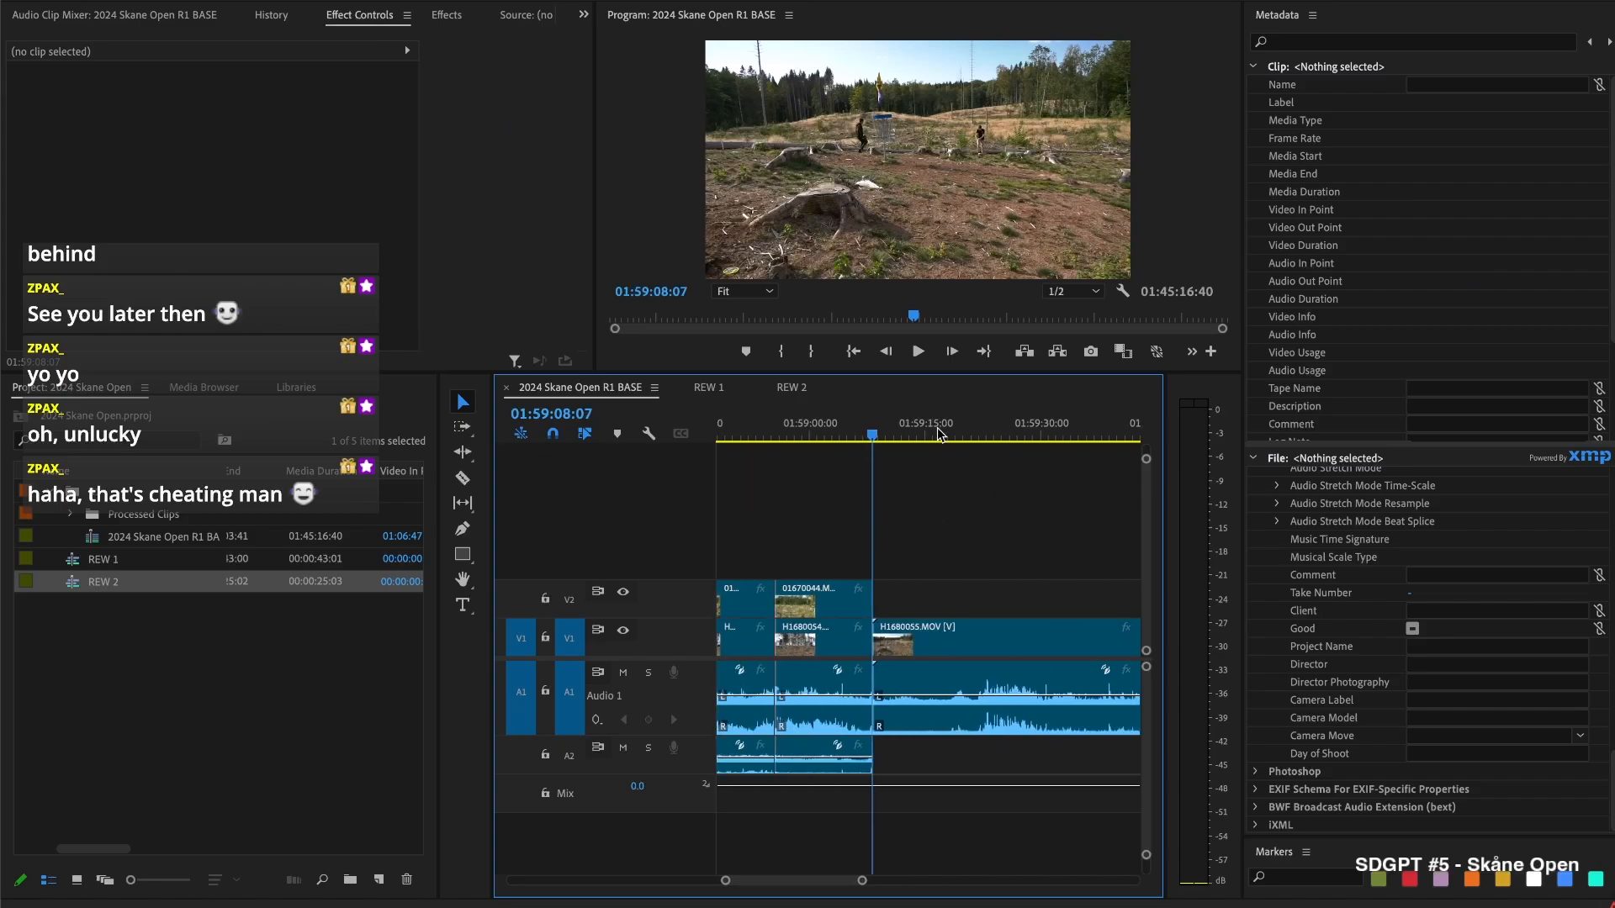
Split H1680055.MOV at 01:59:16:33, delete its opening piece and close the resulting gap
click(931, 436)
drag(932, 436, 941, 438)
key(super+k)
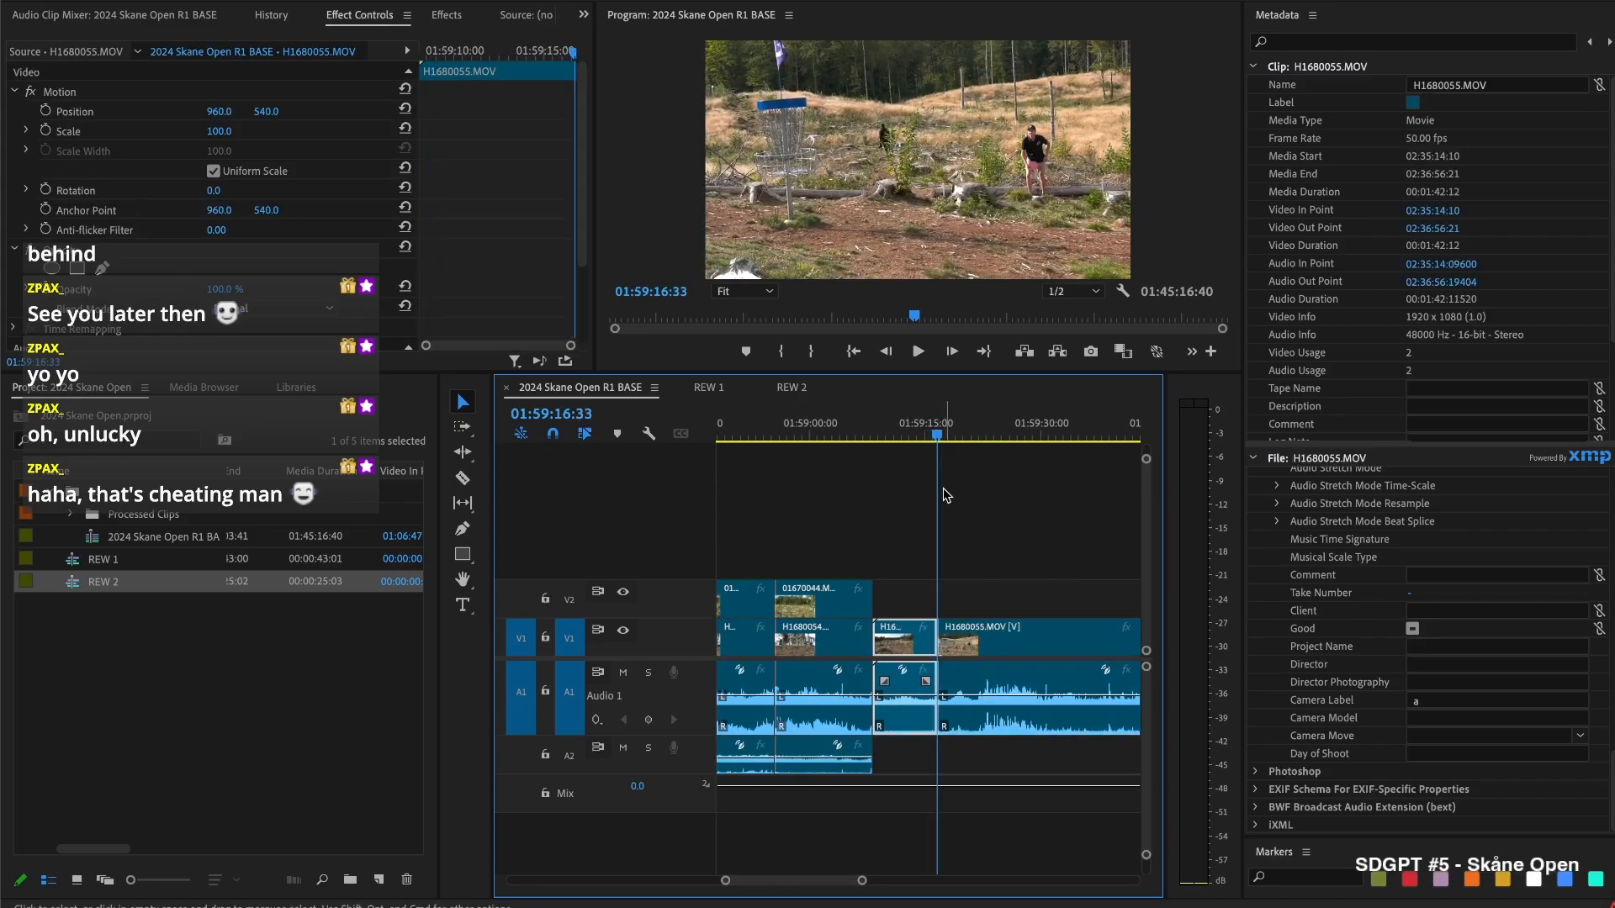
key(Delete)
click(913, 639)
key(Delete)
Scrub through H1680055.MOV, trim its end to 02:00:36:47 and save the project
scroll(809, 475, right, 3)
scroll(825, 491, left, 2)
scroll(877, 551, right, 1)
scroll(877, 552, down, 3)
scroll(877, 552, down, 1)
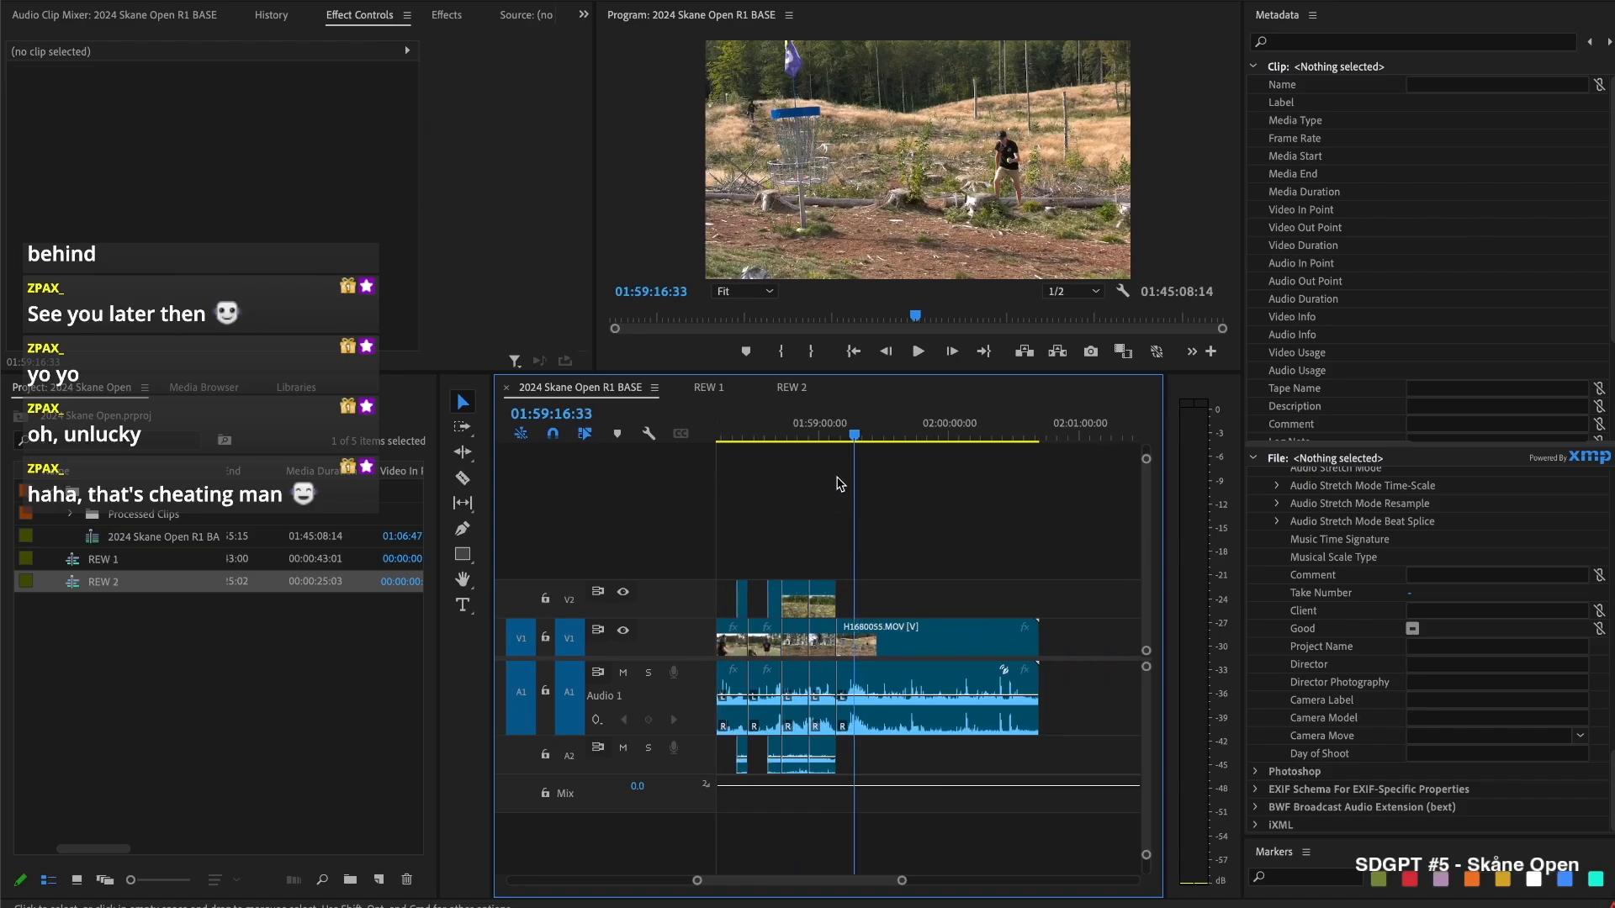
scroll(848, 491, up, 2)
drag(850, 433, 1089, 464)
scroll(1039, 516, down, 3)
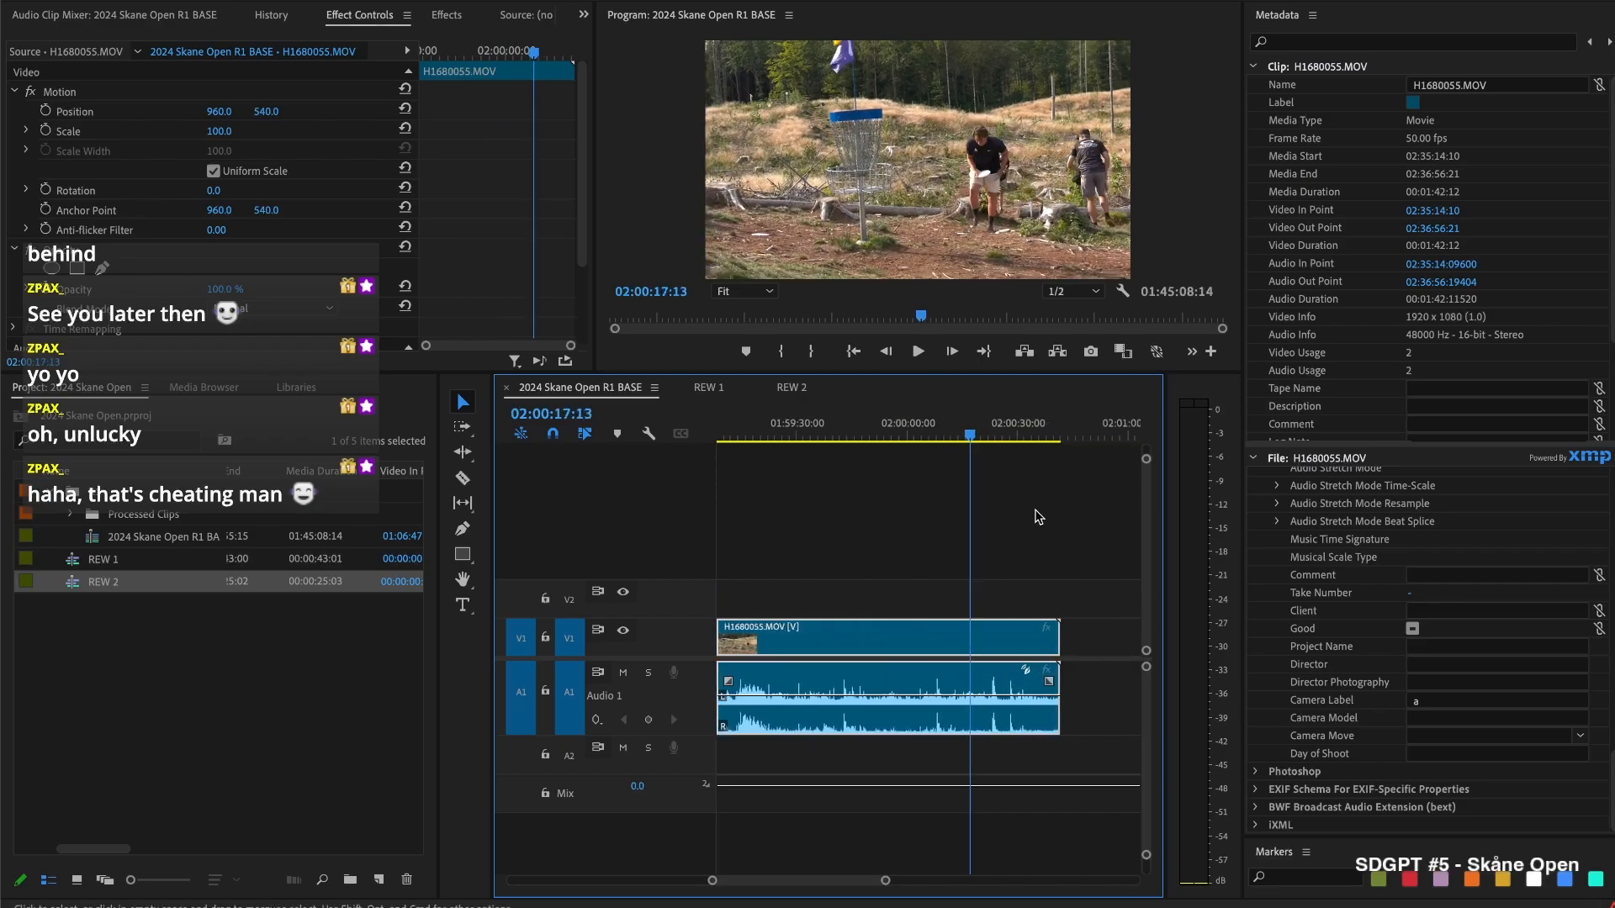
drag(982, 440, 1033, 443)
key(space)
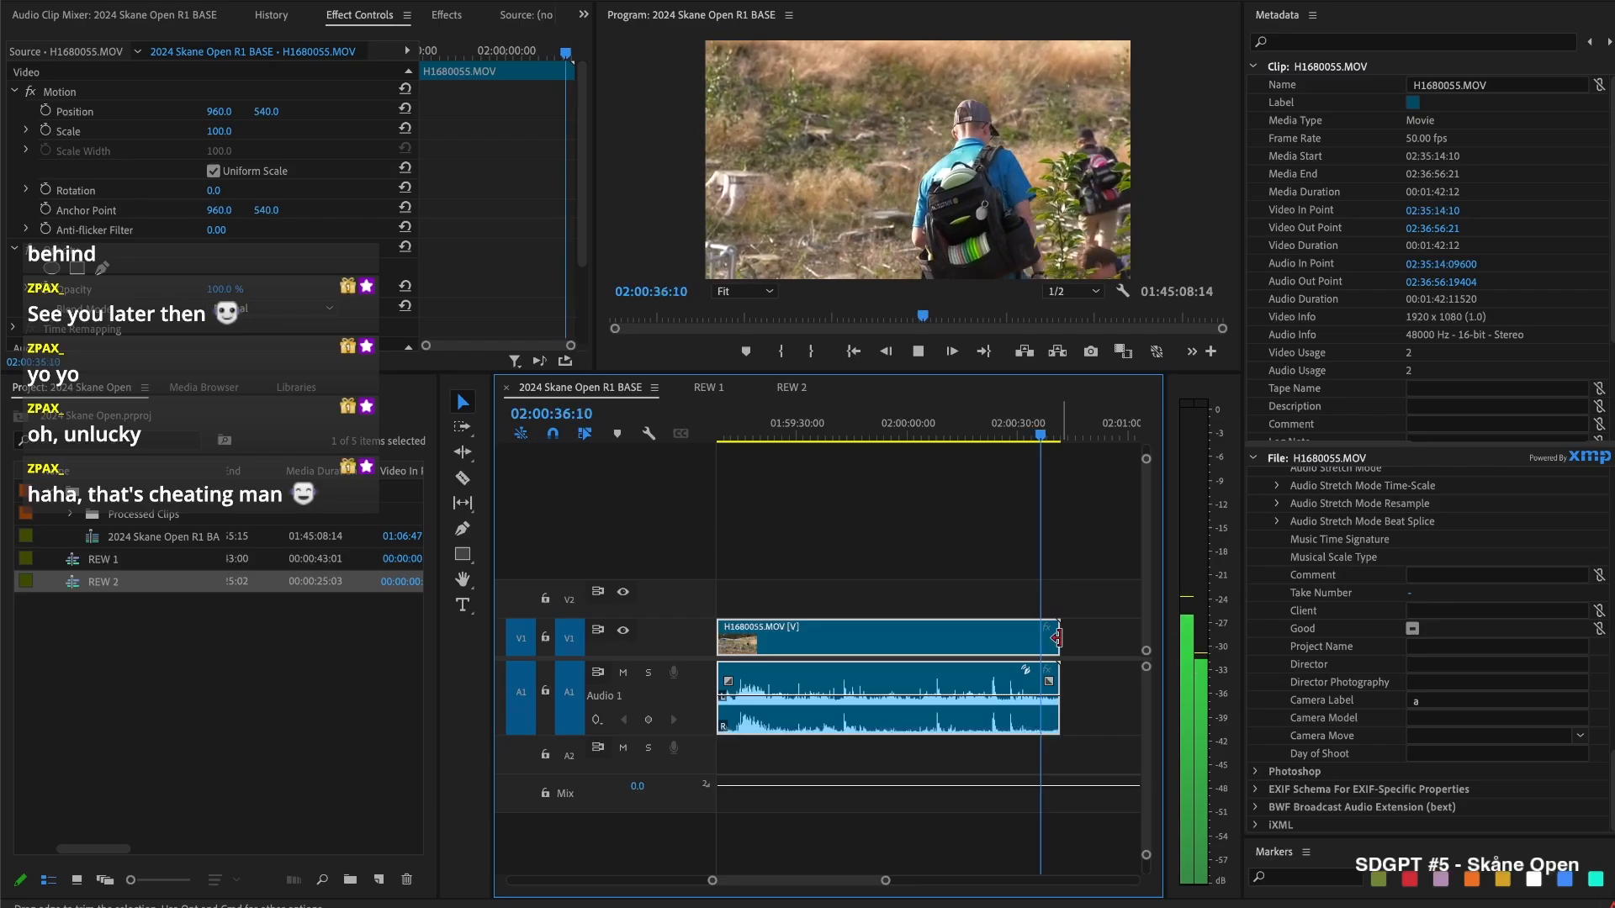
drag(1056, 637, 1036, 641)
click(1009, 573)
key(super+s)
Trim the start of 01670045.MOV on V2 well past the opening of H1680056.MOV
scroll(997, 588, down, 3)
scroll(994, 592, left, 3)
scroll(993, 592, up, 3)
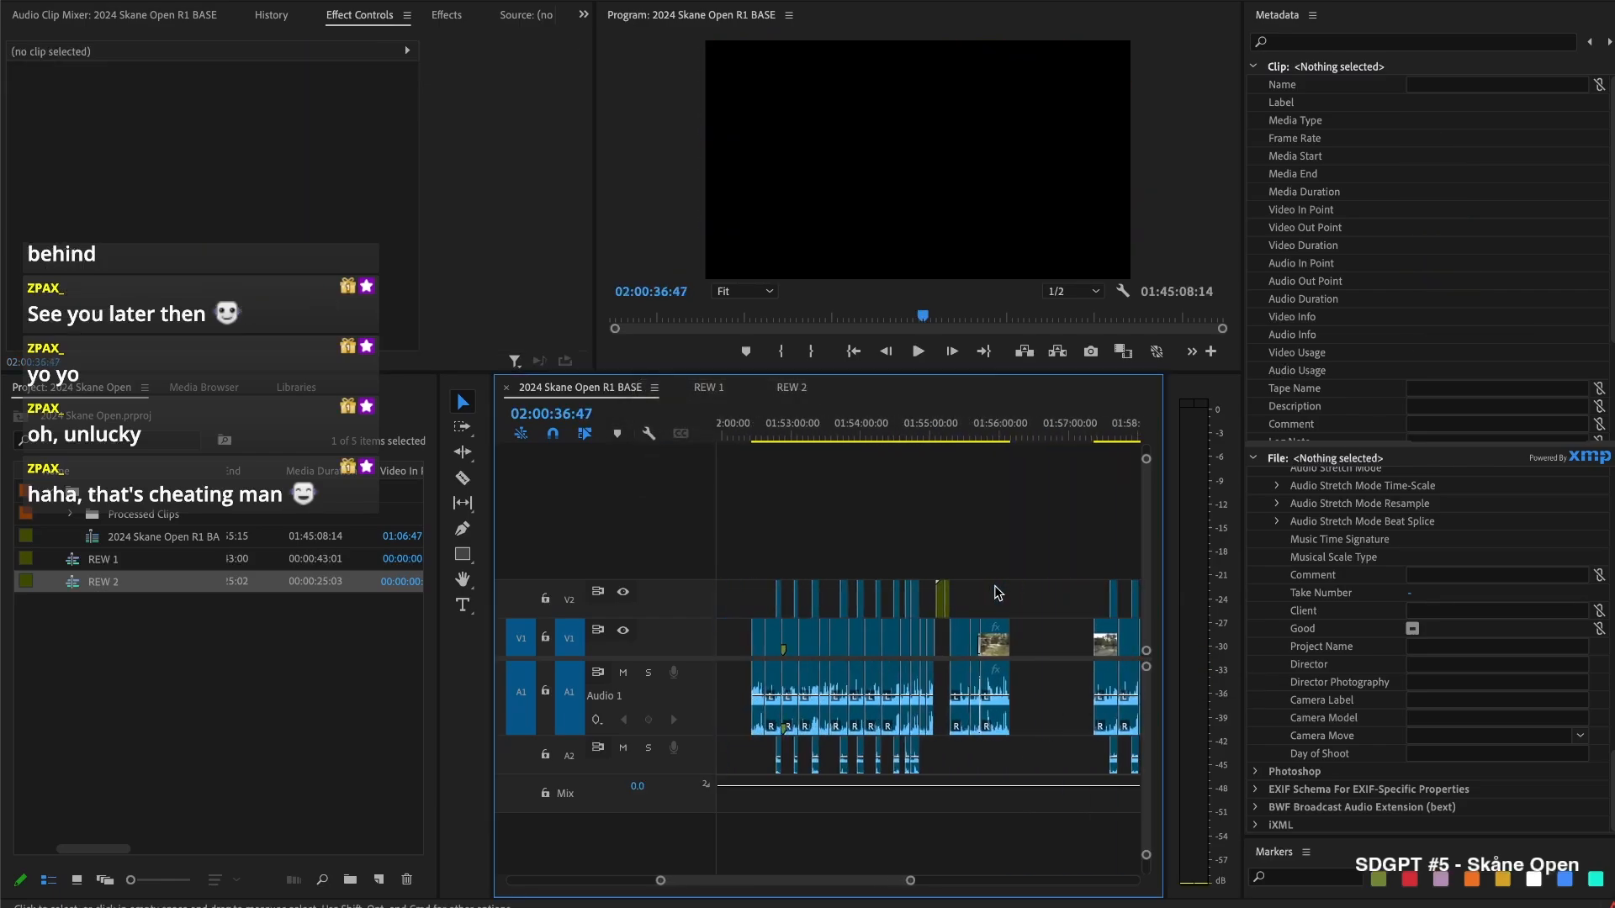
scroll(942, 584, right, 2)
scroll(848, 560, up, 3)
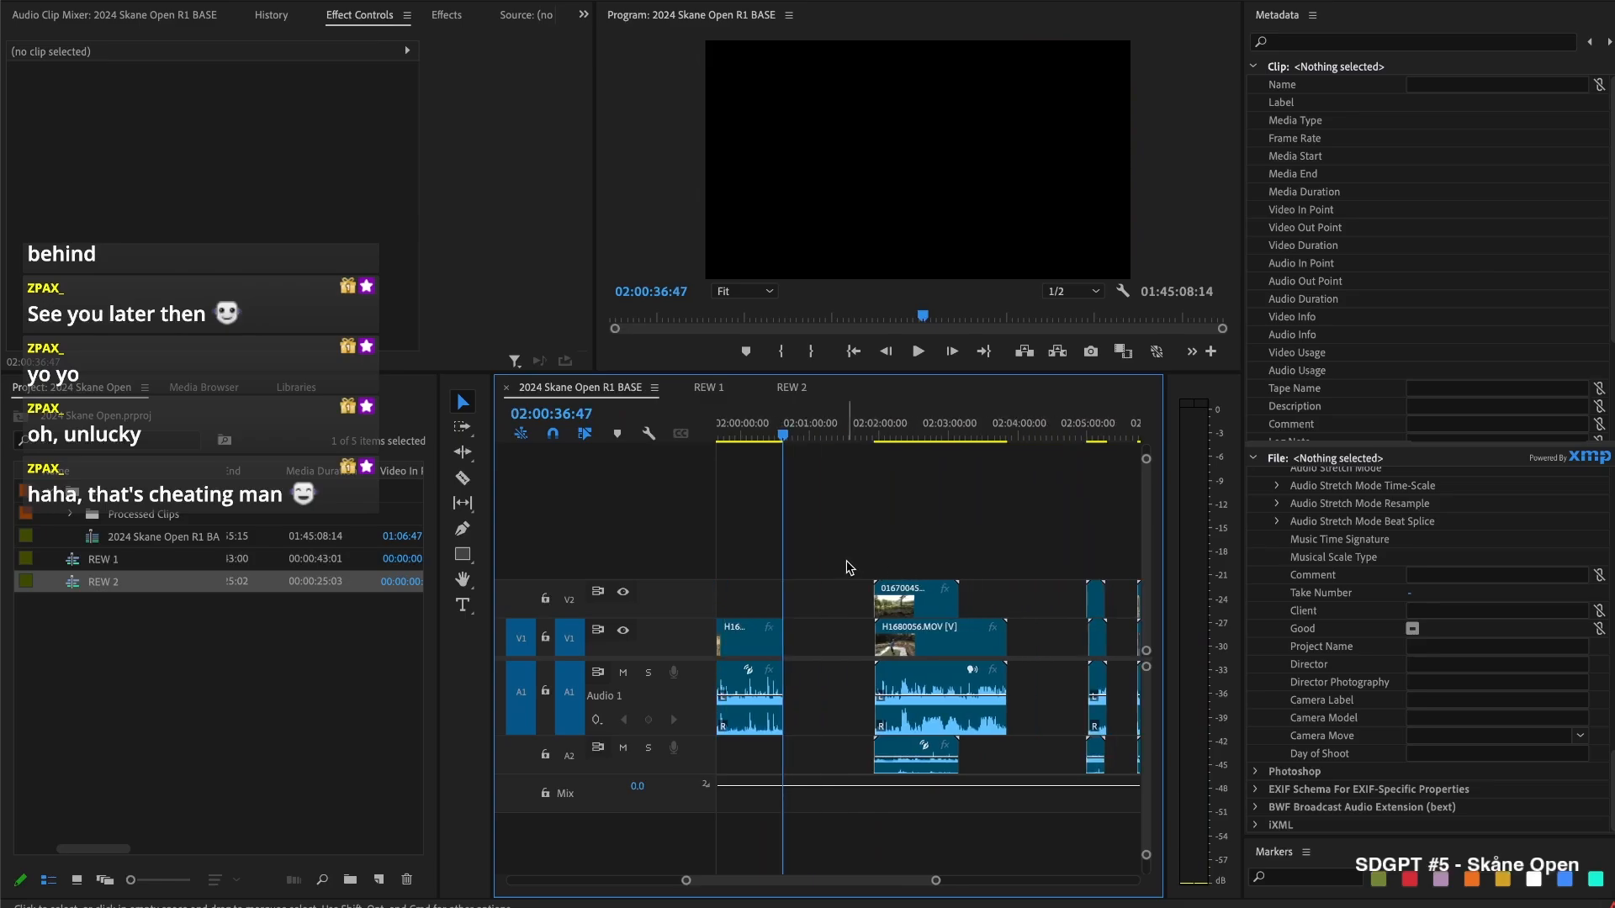
scroll(927, 611, right, 3)
drag(829, 598, 1020, 598)
scroll(884, 538, up, 3)
Cut H1680056.MOV at 02:01:58:07 and 02:02:06:34, deleting the footage in front of each cut
drag(763, 423, 769, 423)
key(super+k)
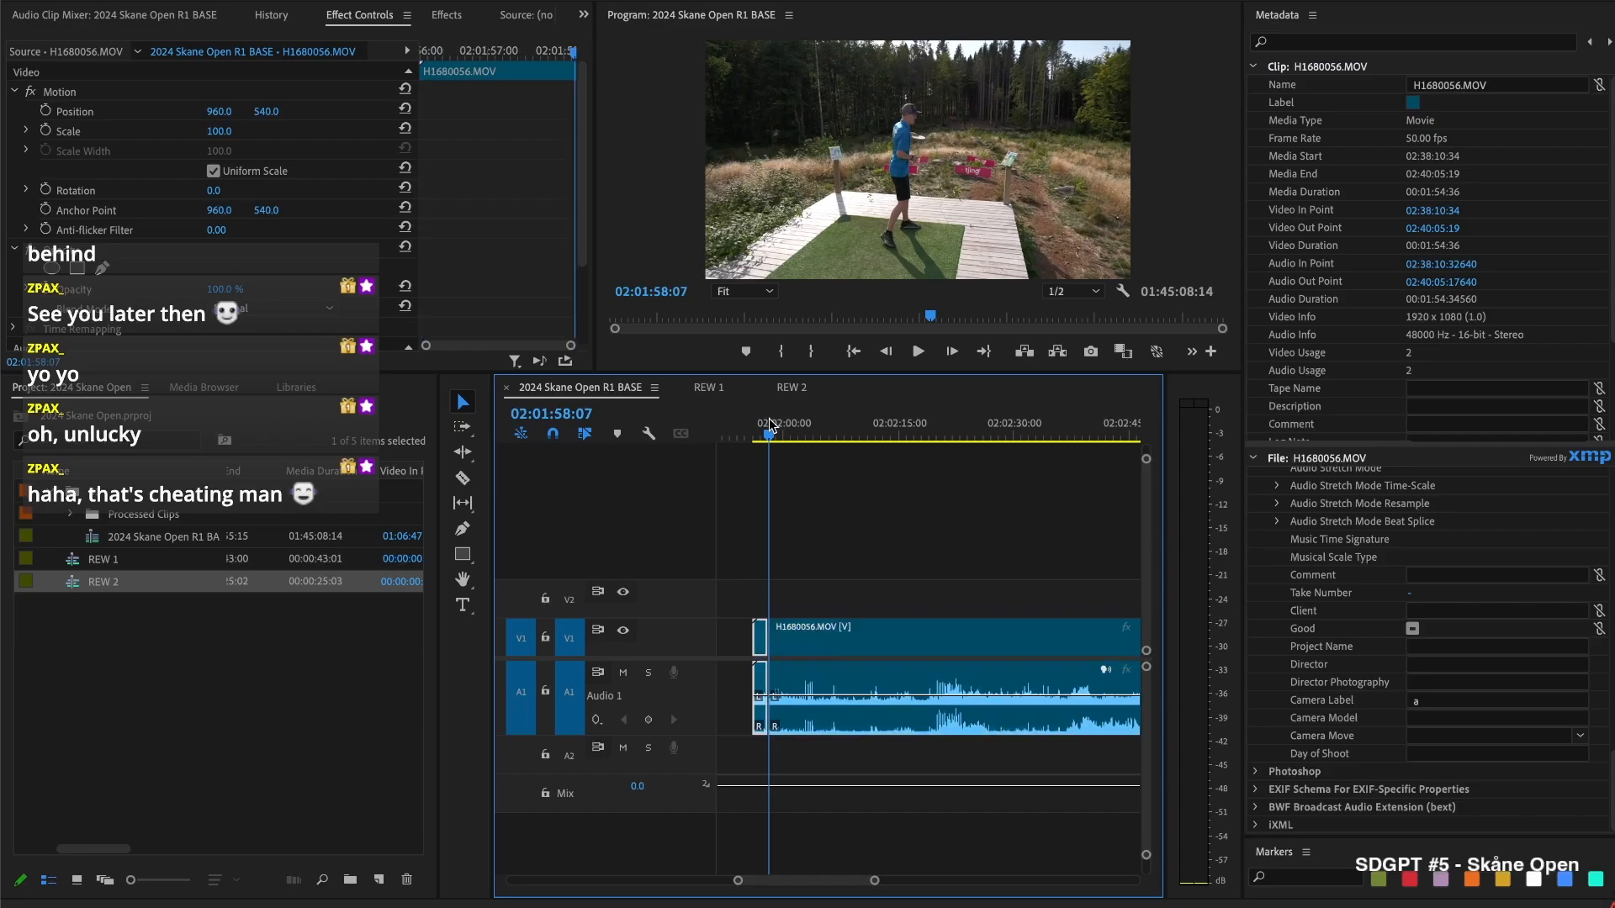
key(Delete)
key(space)
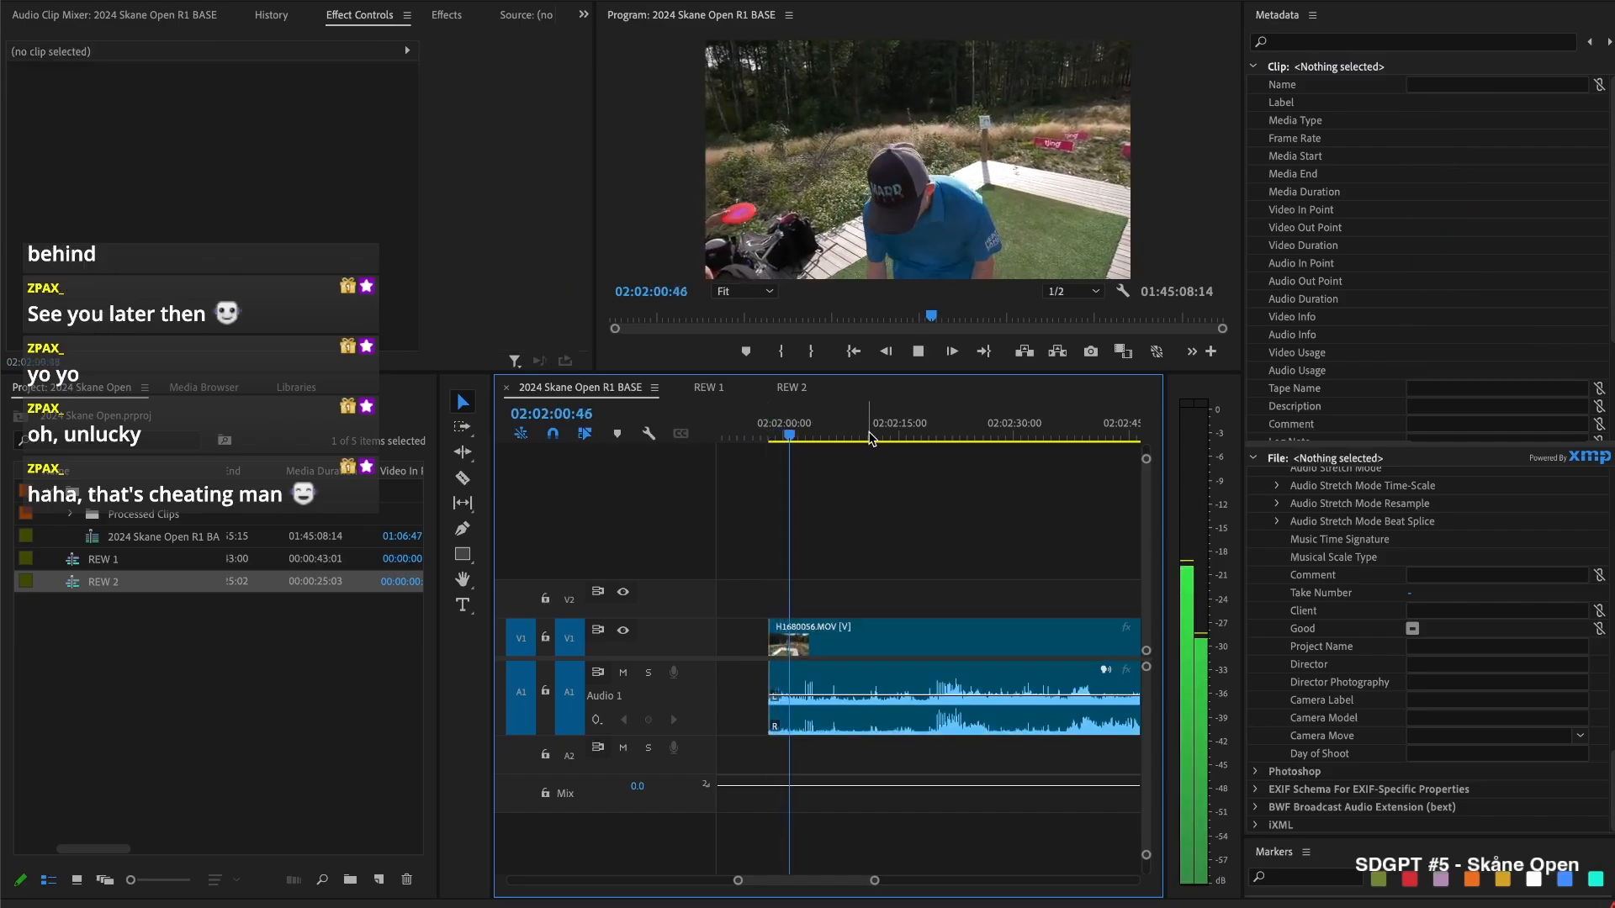
drag(798, 434, 843, 440)
key(super+k)
key(Delete)
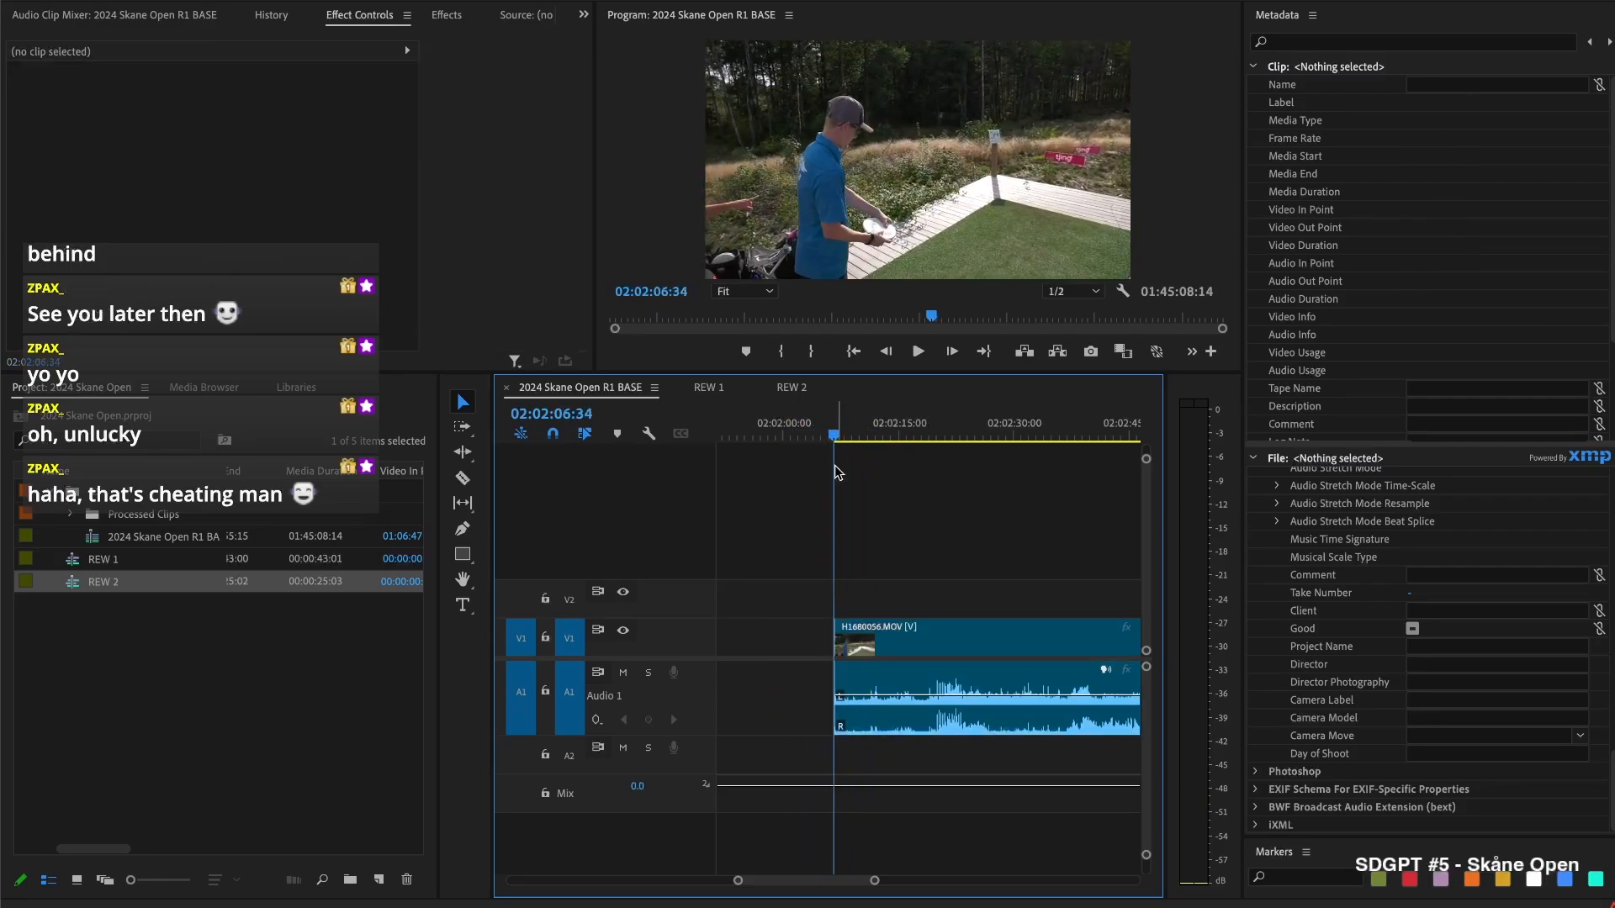
Play H1680056.MOV to the throw and extend the start of 01670045.MOV on V2 back to 02:02:16:44
key(space)
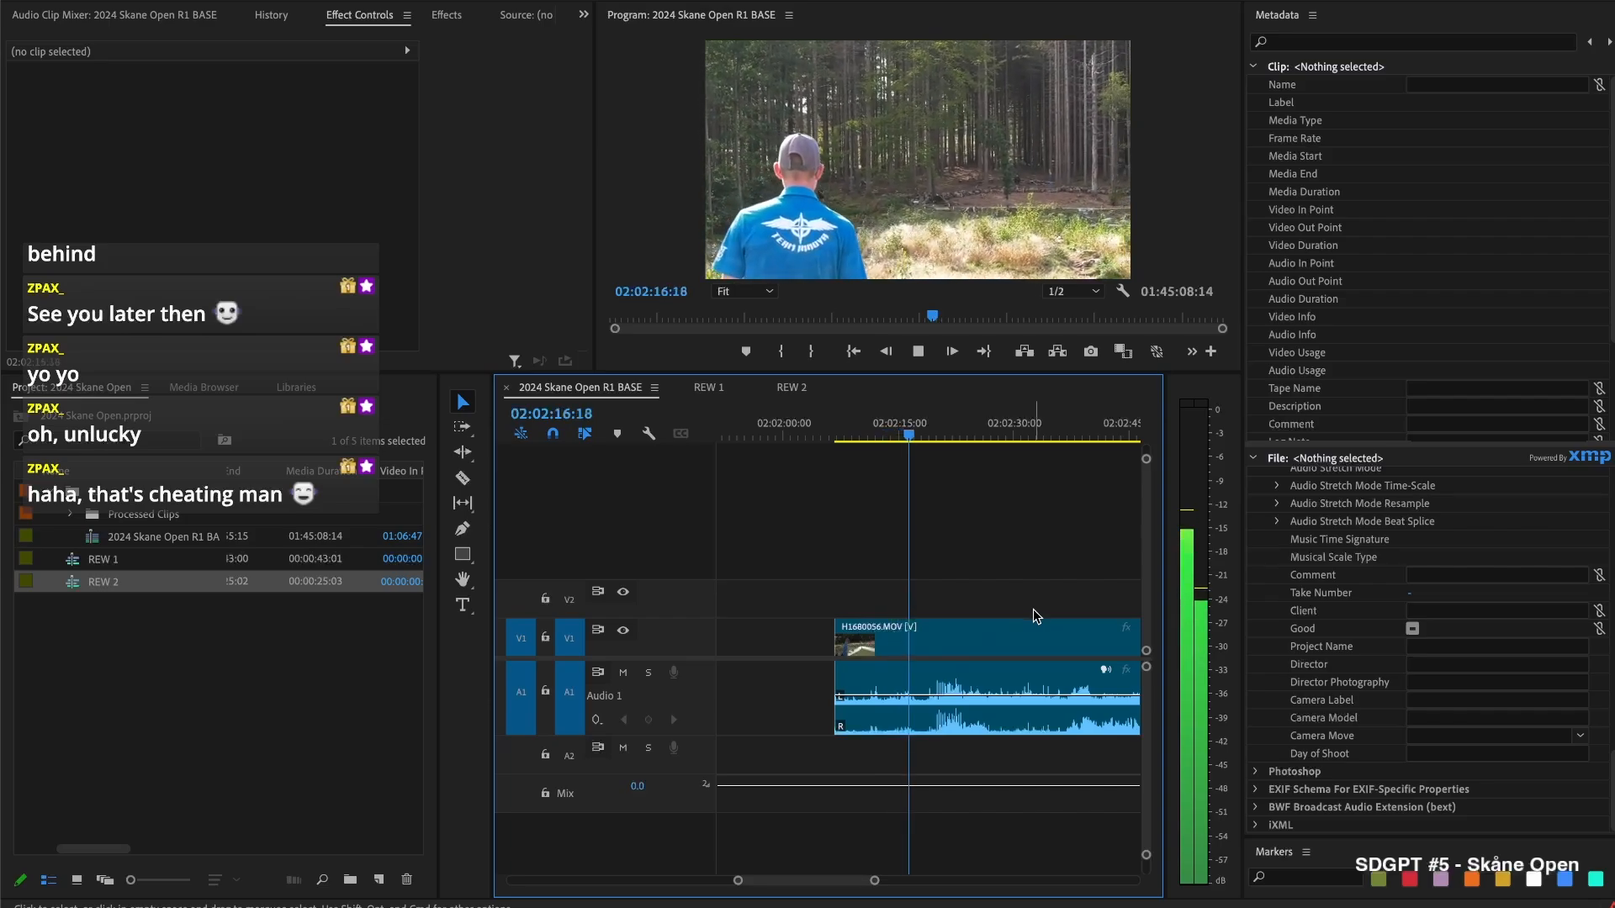
key(space)
scroll(1043, 604, right, 3)
drag(1105, 598, 769, 614)
key(space)
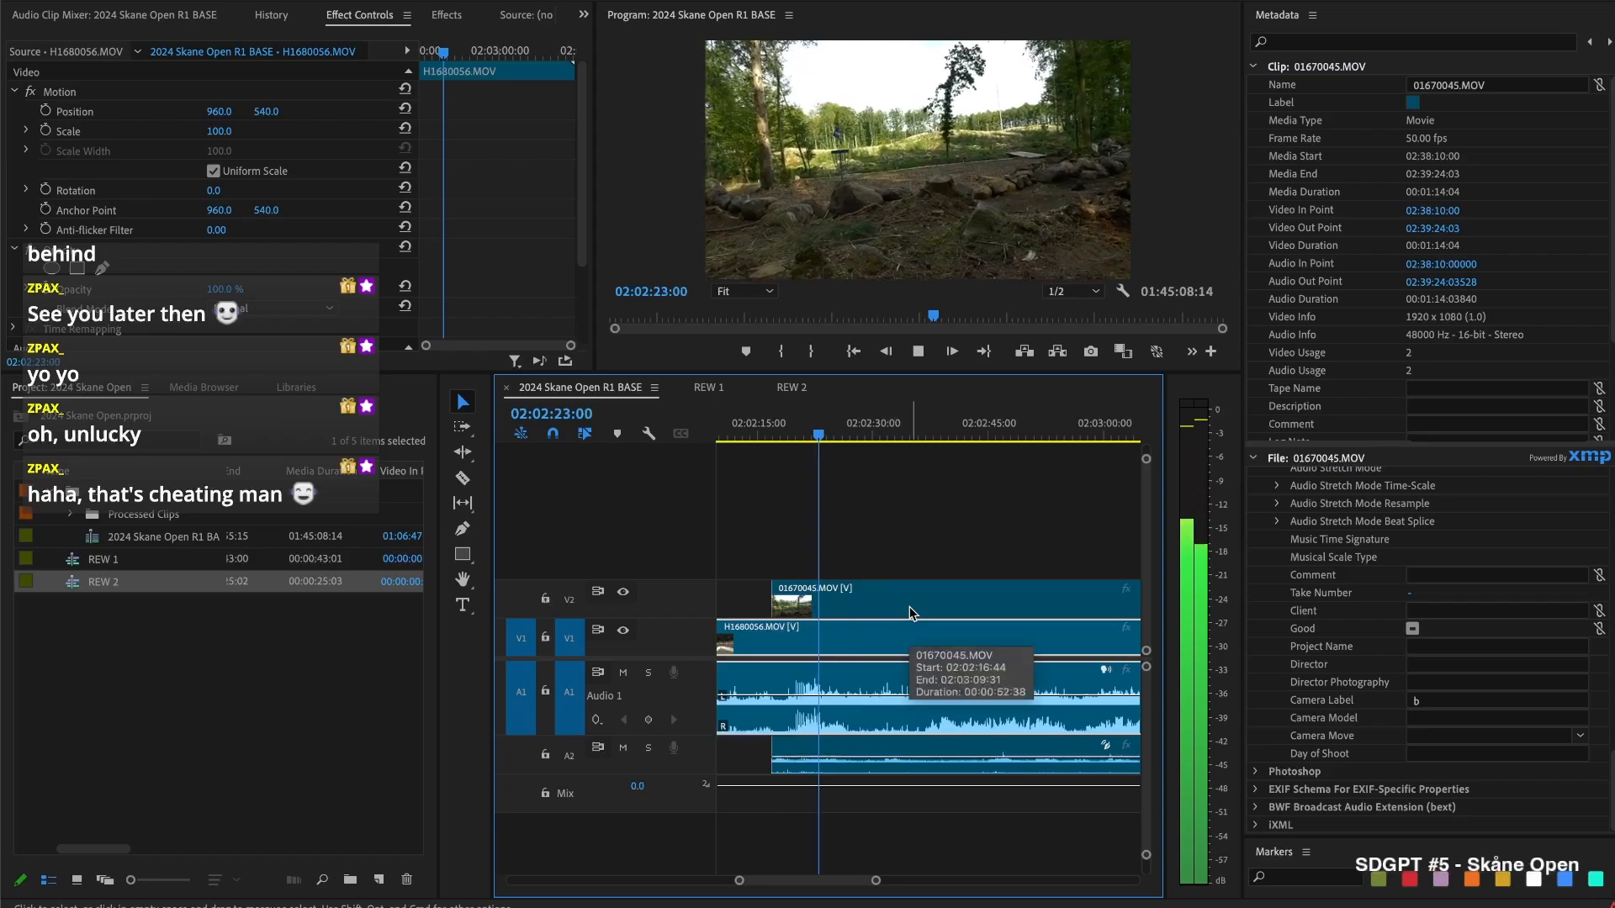
Split all tracks at 02:02:24:27, trim the start of the second 01670045.MOV piece to about 02:02:54 and replay the throw
key(space)
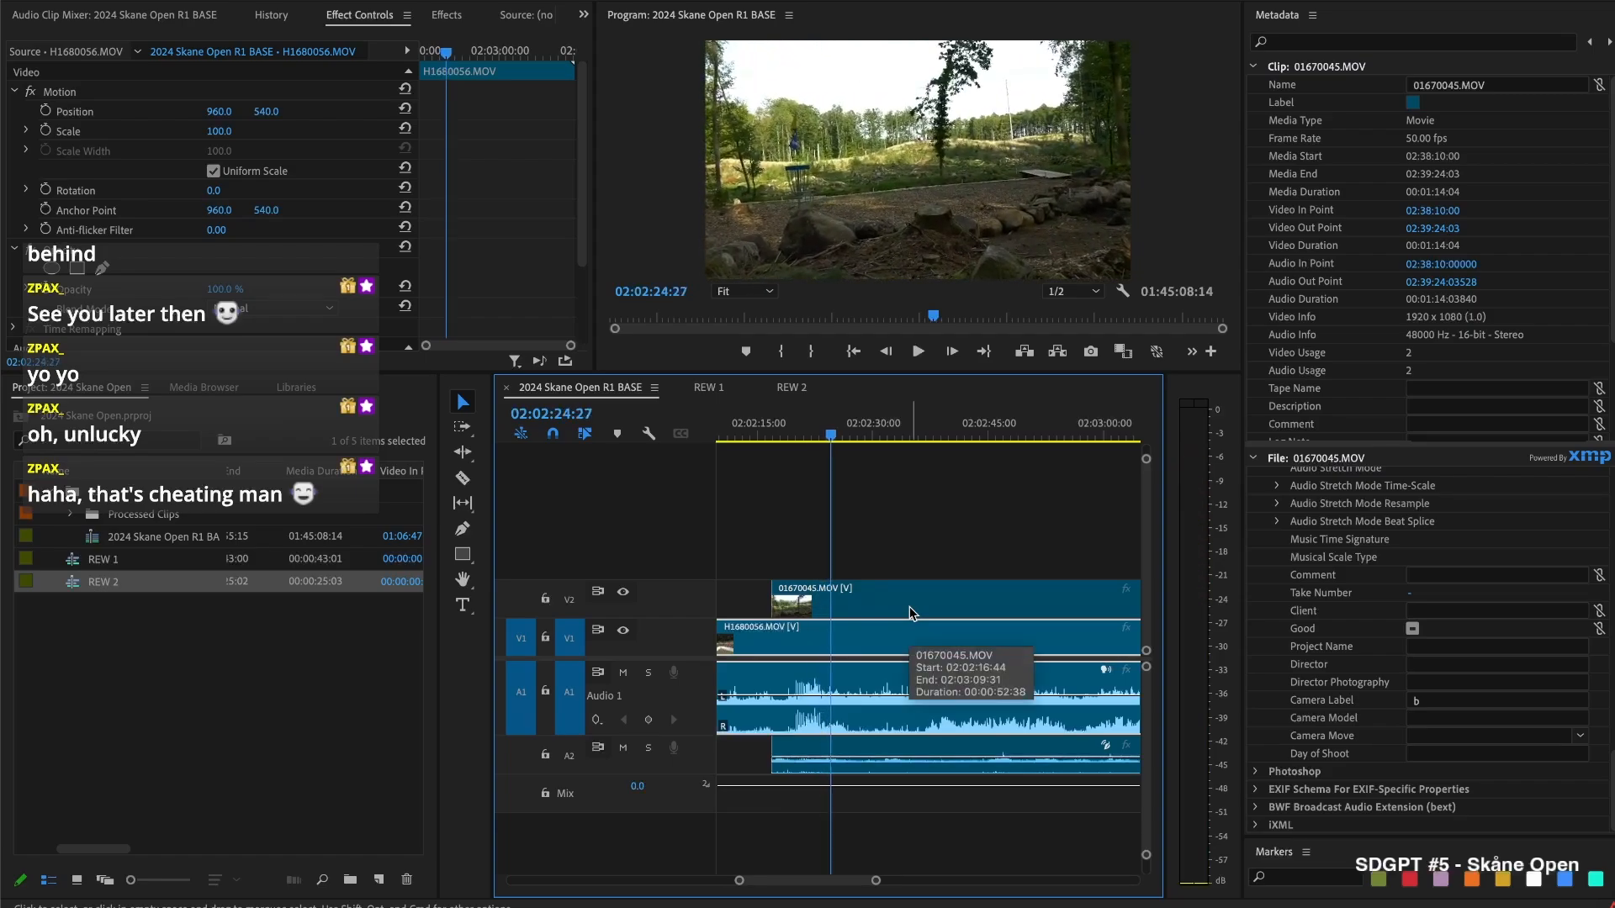
key(ctrl+shift+k)
drag(839, 588, 1060, 590)
key(space)
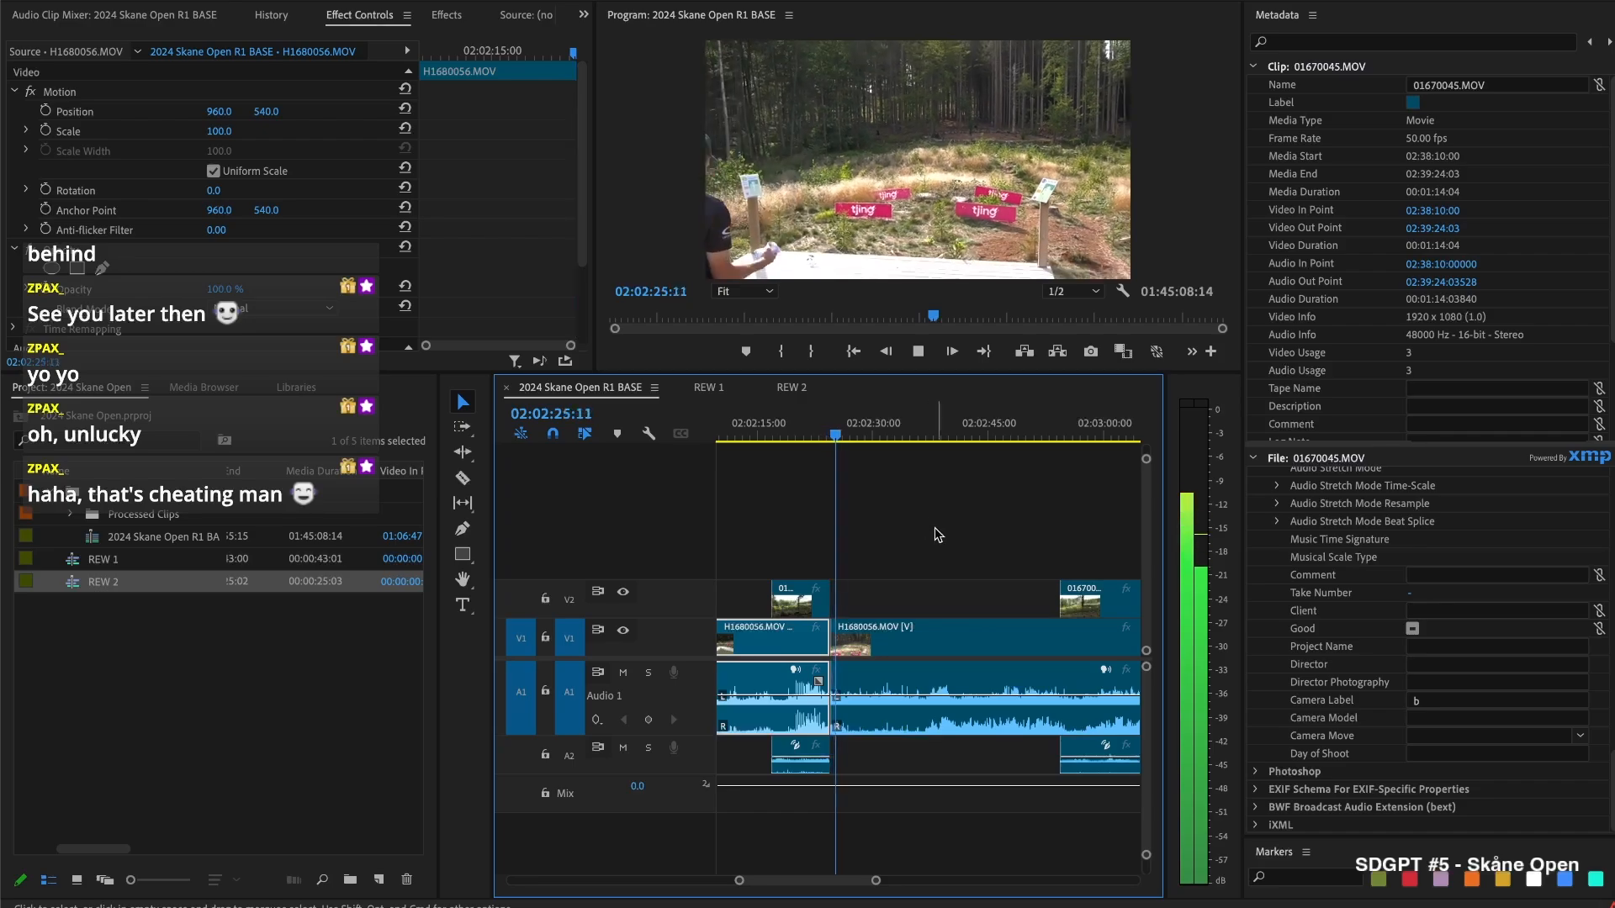
key(space)
drag(848, 418, 749, 437)
key(space)
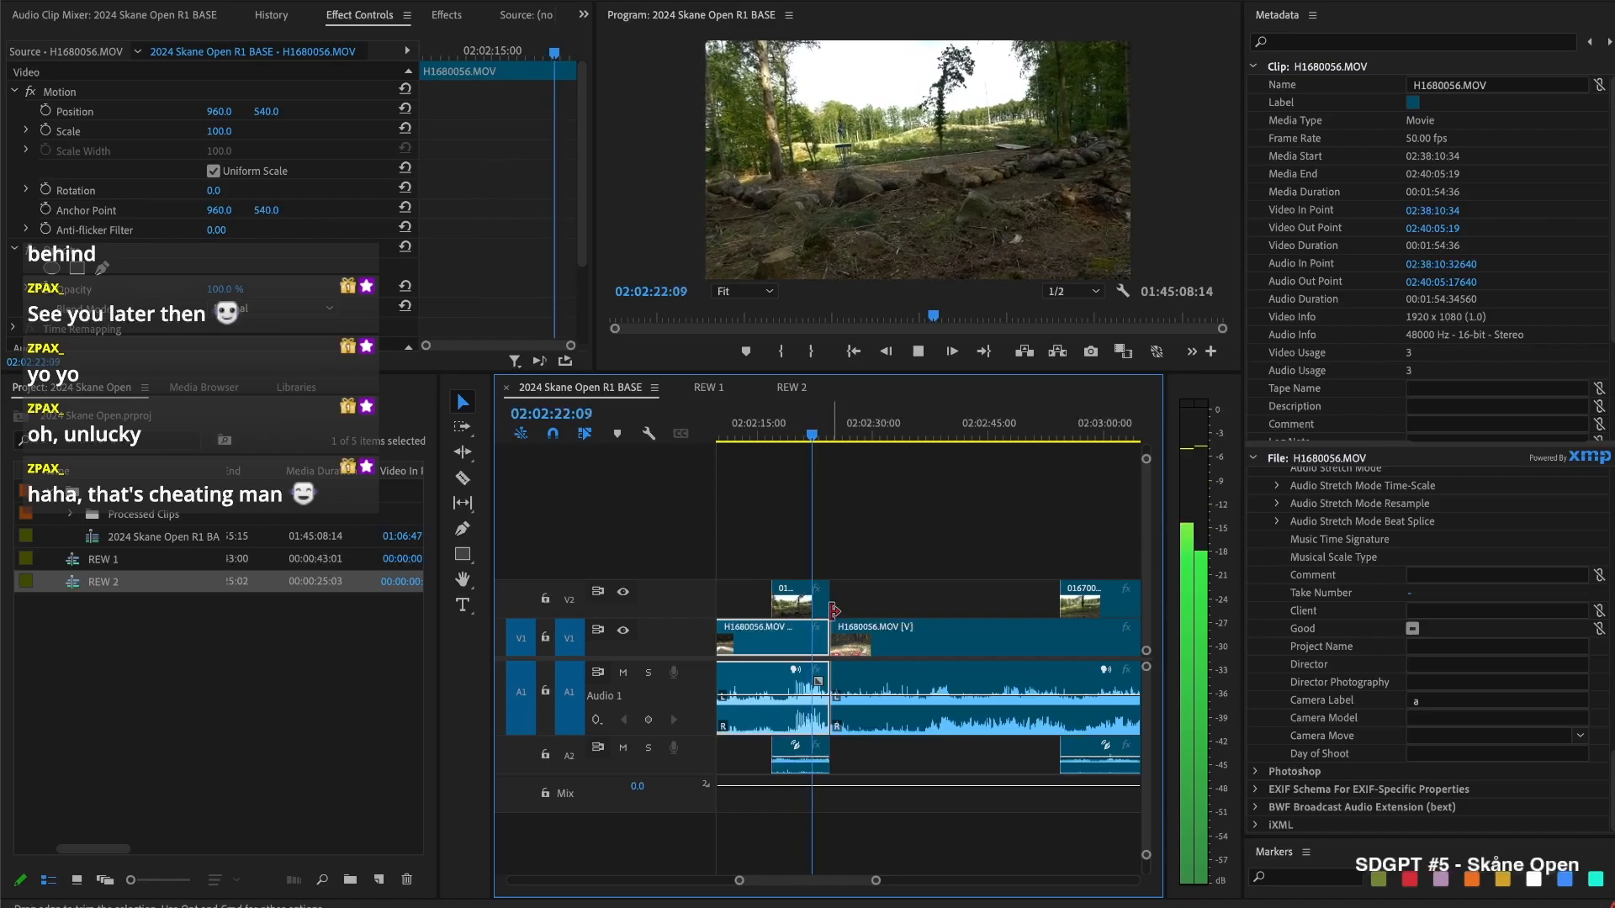
Move the clips after 02:02:24:27 about 27 seconds later and paste a copy of the preceding H1680056.MOV piece into the gap
key(space)
key(a)
drag(878, 647, 1087, 646)
key(v)
scroll(960, 640, up, 3)
click(962, 645)
scroll(906, 641, down, 3)
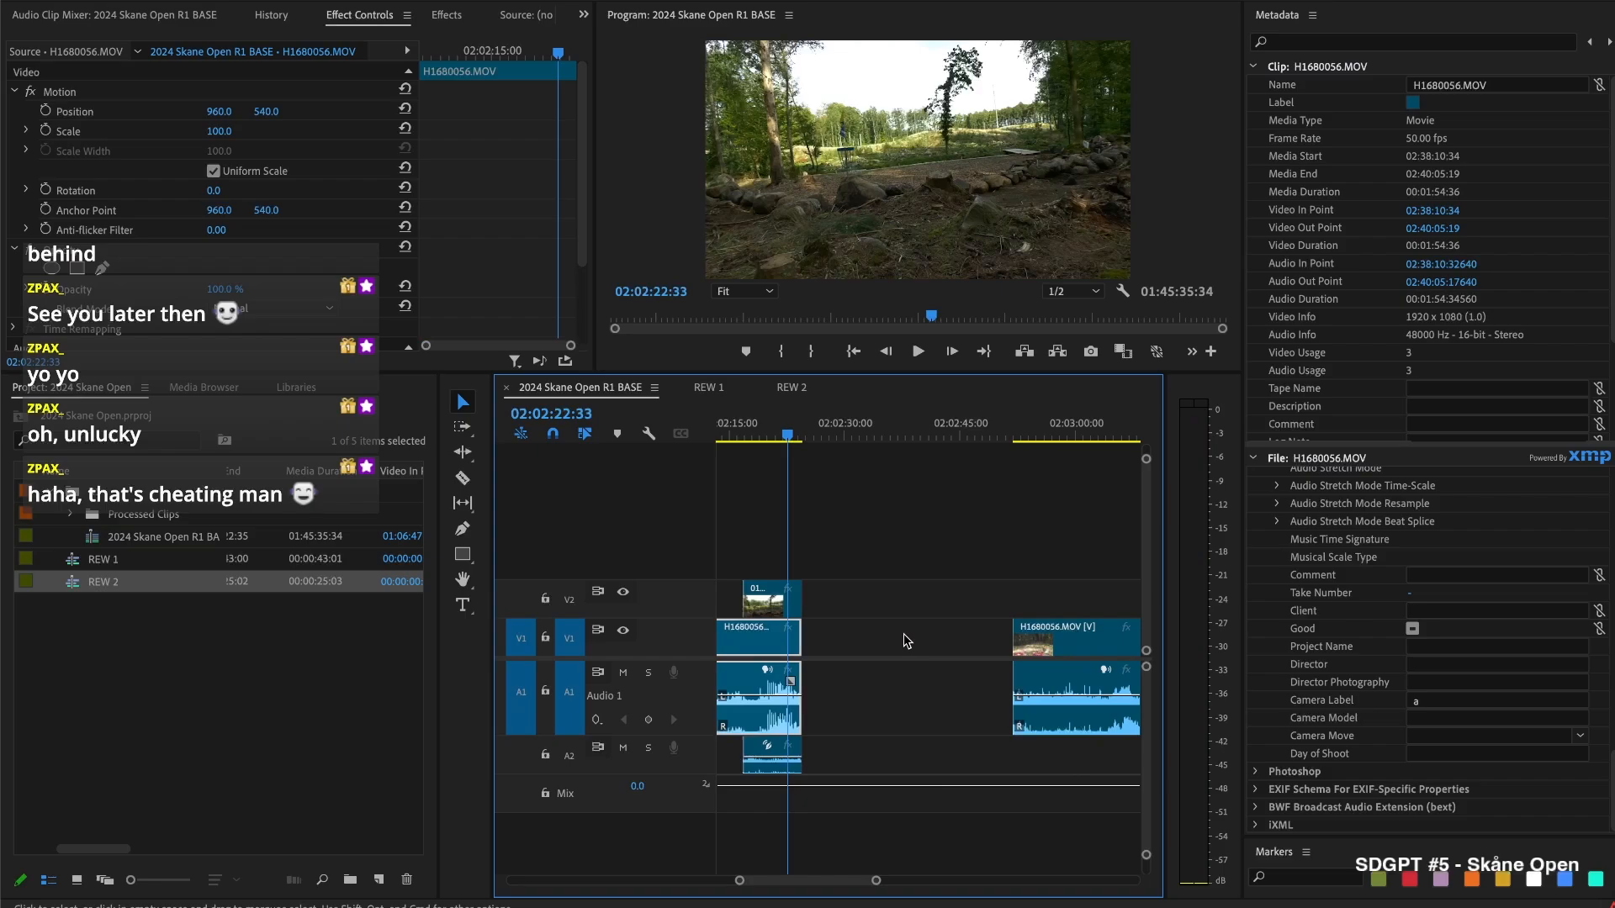
key(ctrl+v)
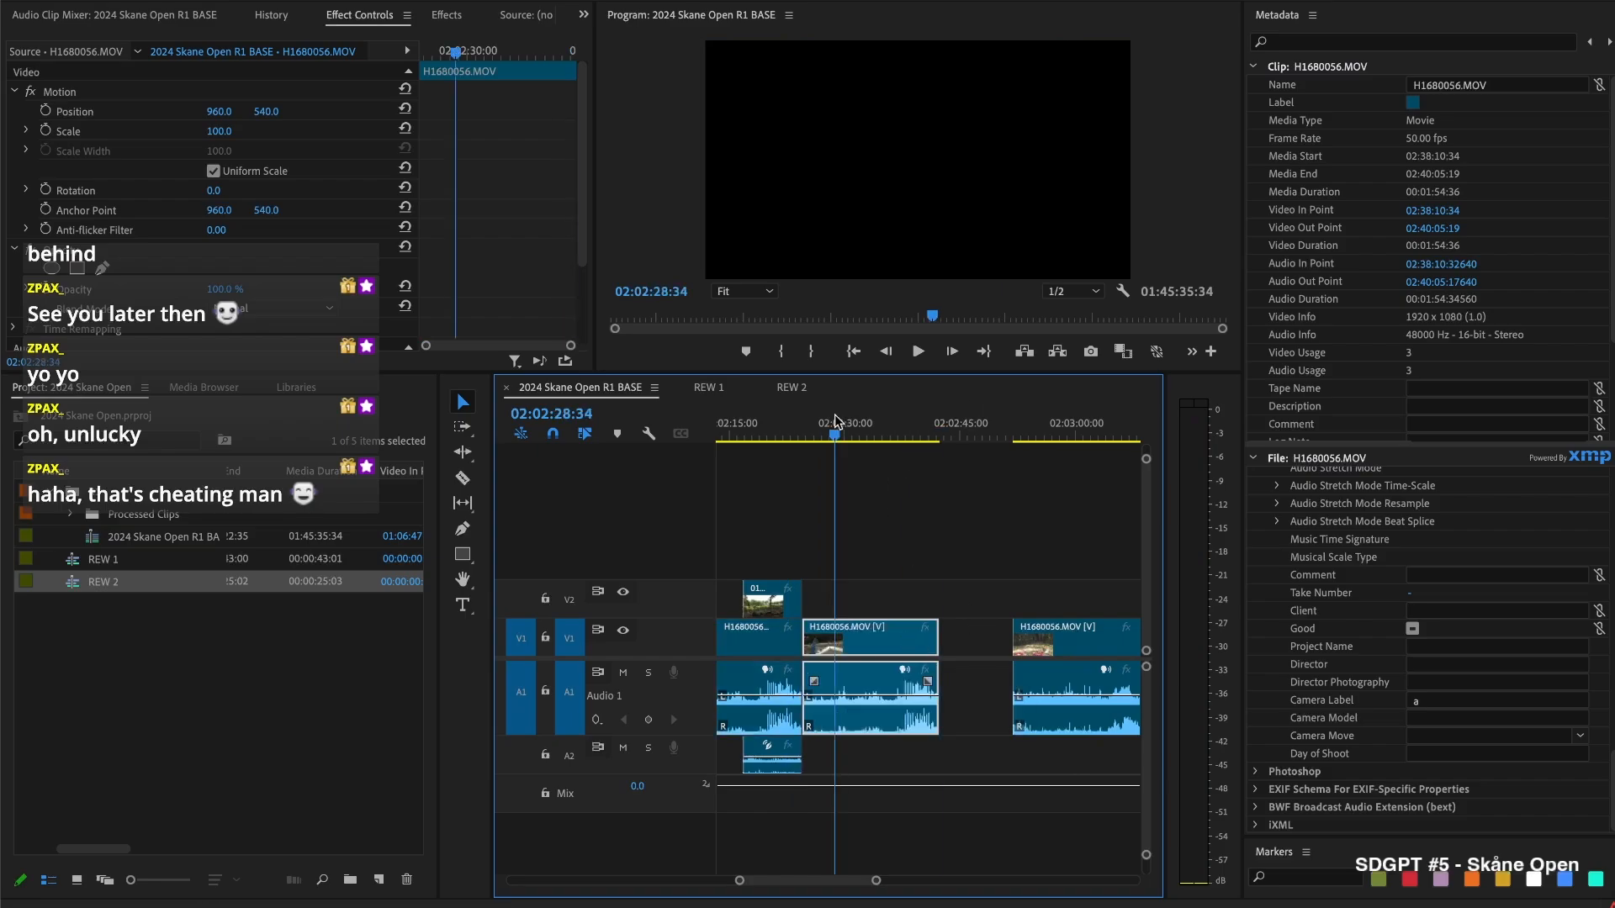
Delete the opening of the pasted H1680056.MOV copy up to 02:02:26:42 and move the rest against the preceding clip
click(839, 423)
drag(839, 423, 823, 426)
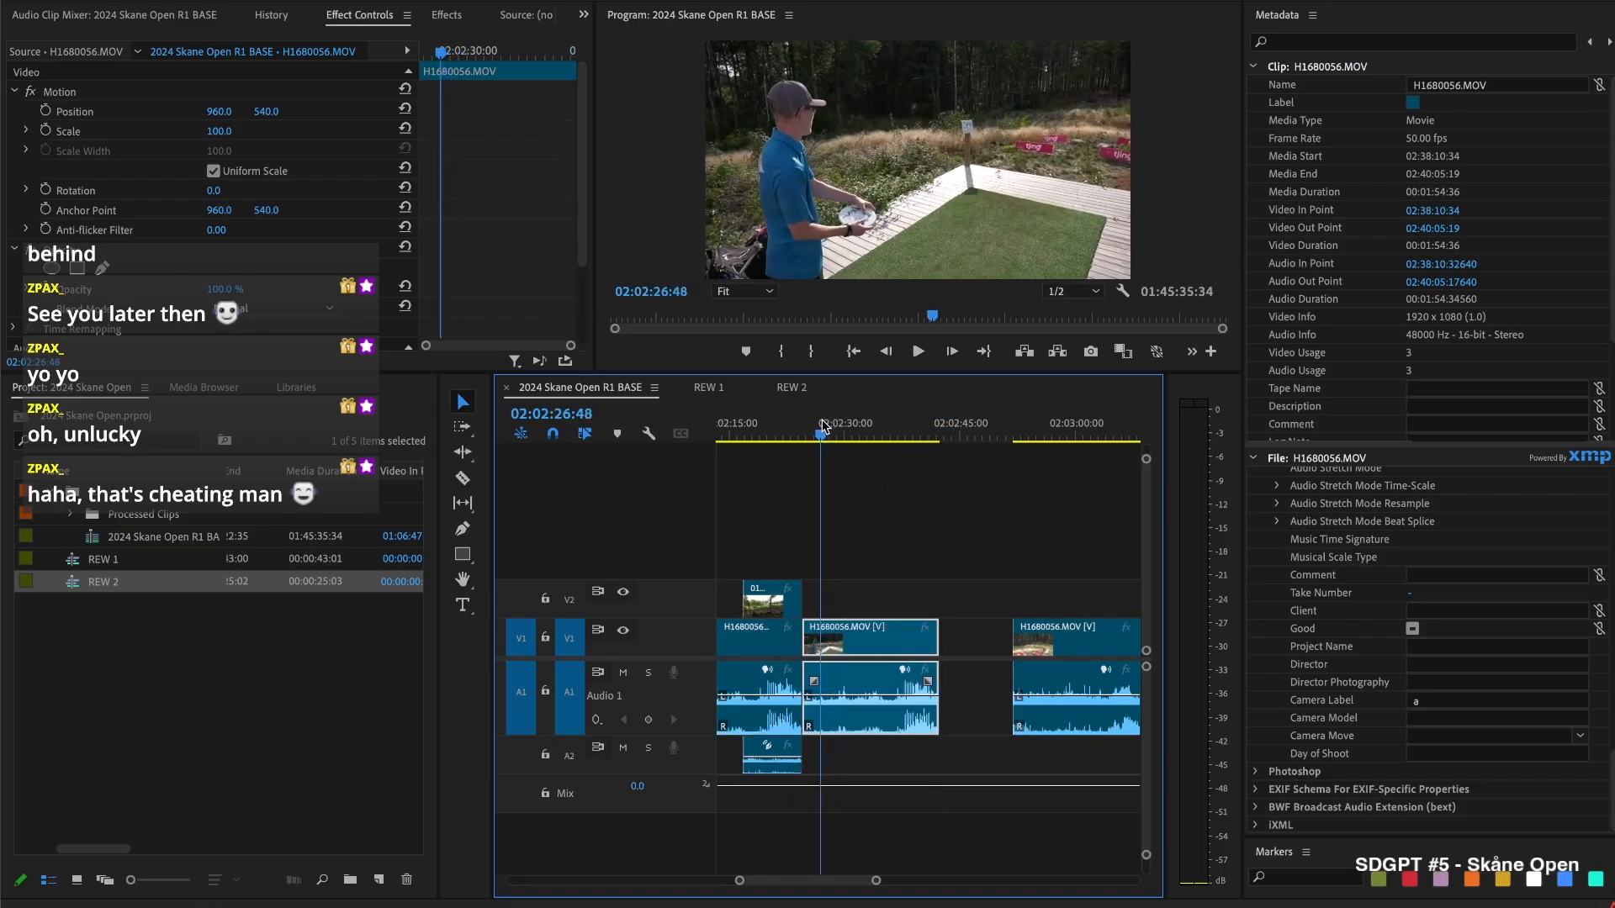
key(super+k)
key(Delete)
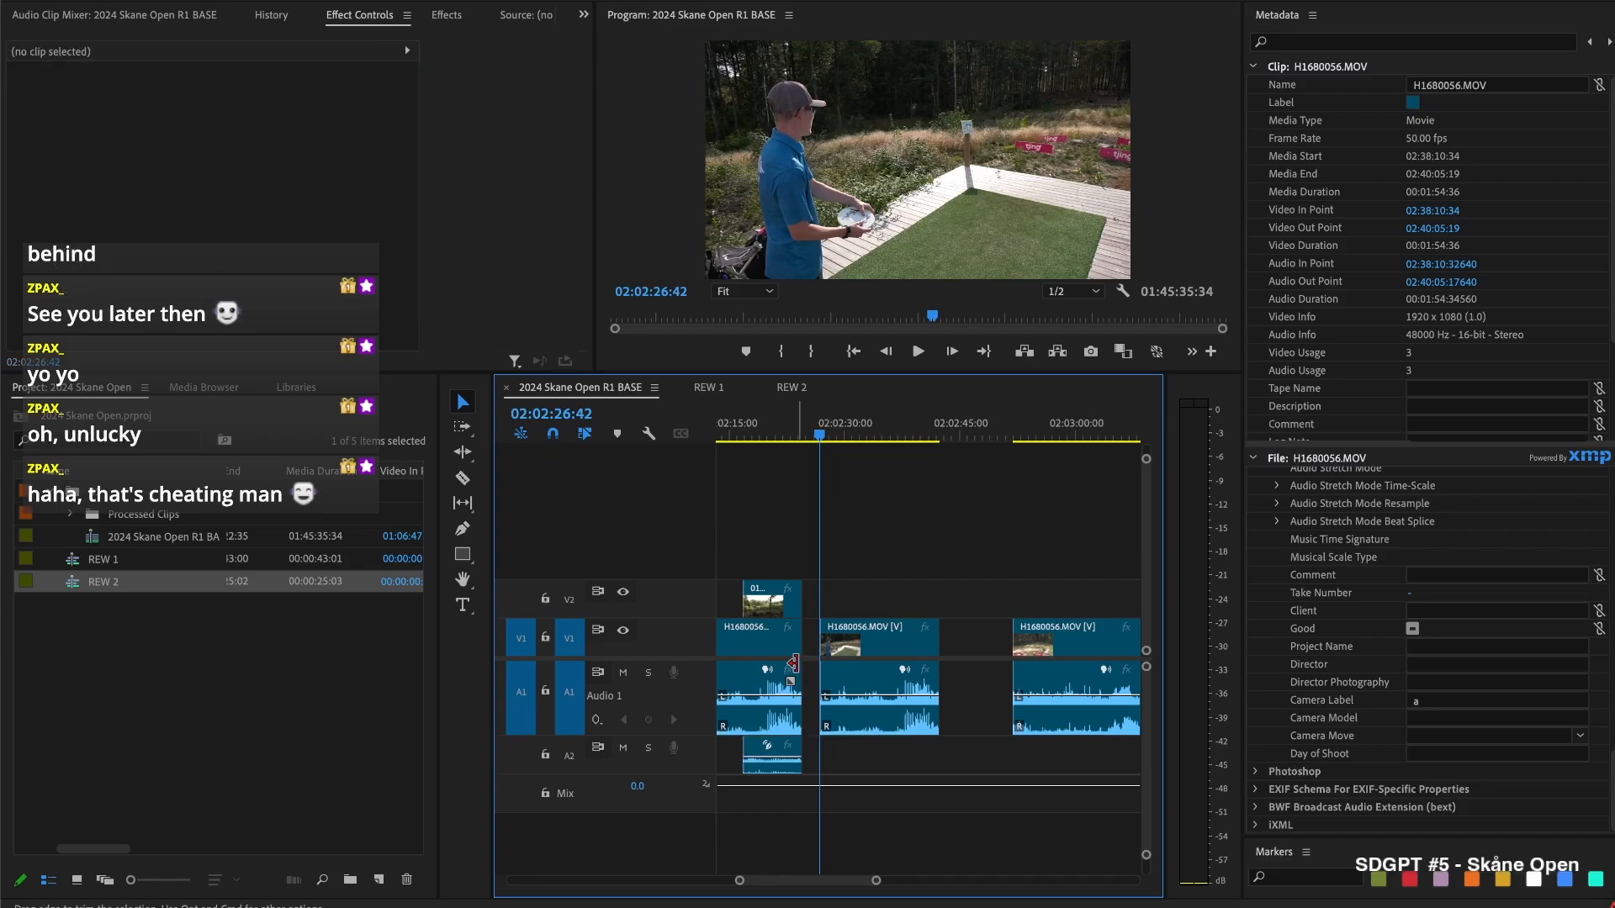
drag(883, 649, 866, 649)
Give the first H1680056.MOV piece, the 01670045.MOV piece above it and the pasted copy the Blue label
drag(862, 567, 769, 646)
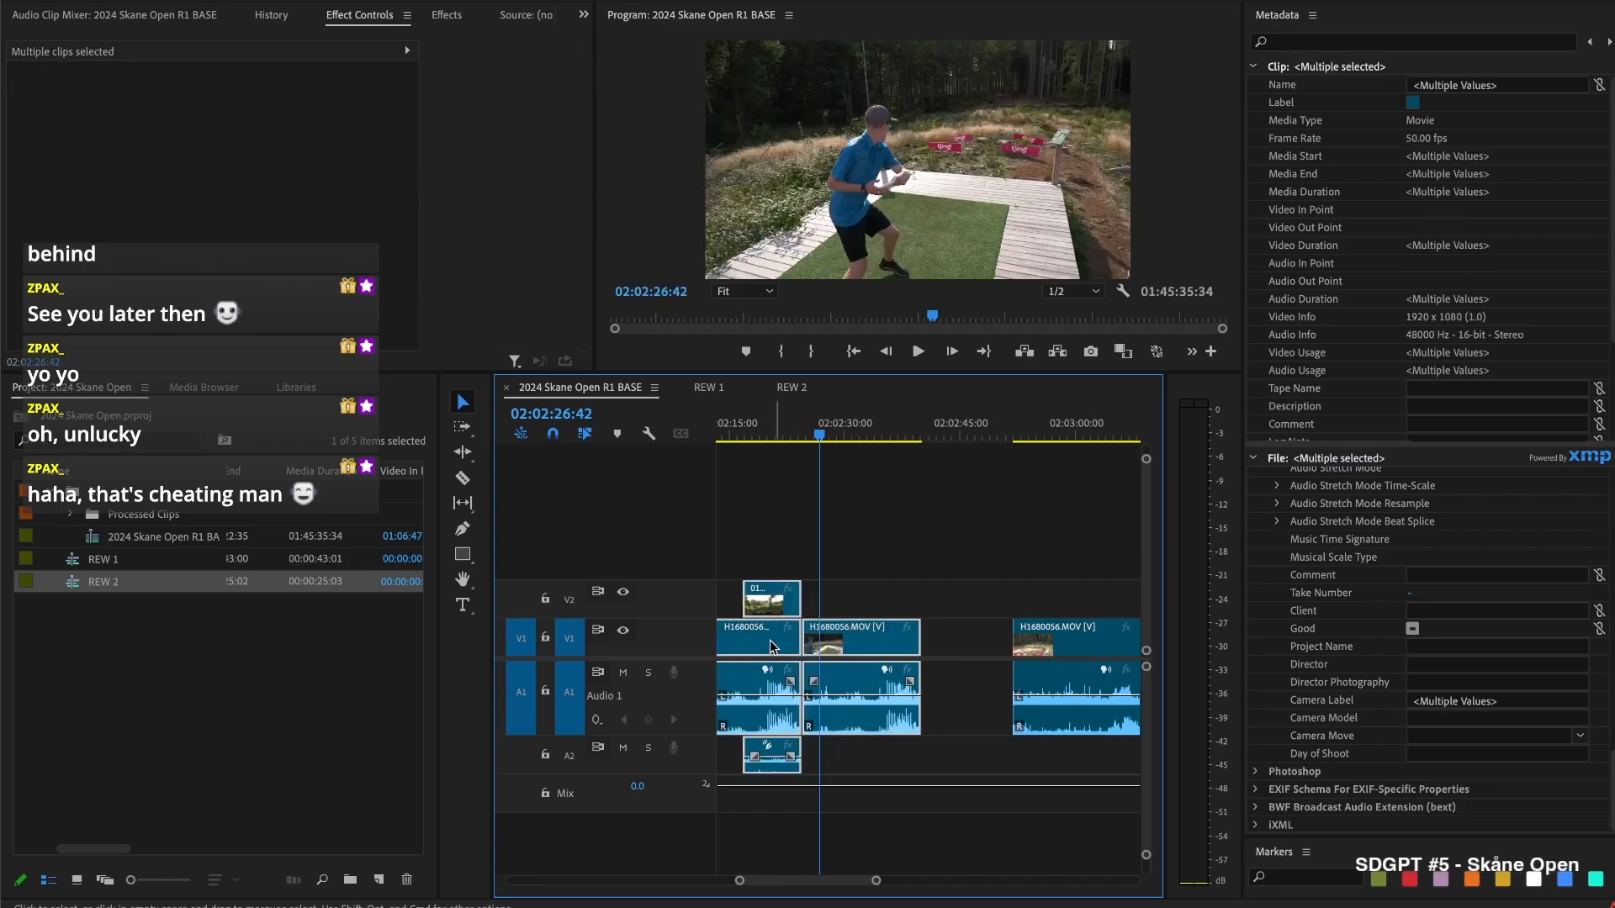
right_click(771, 647)
mouse_move(992, 381)
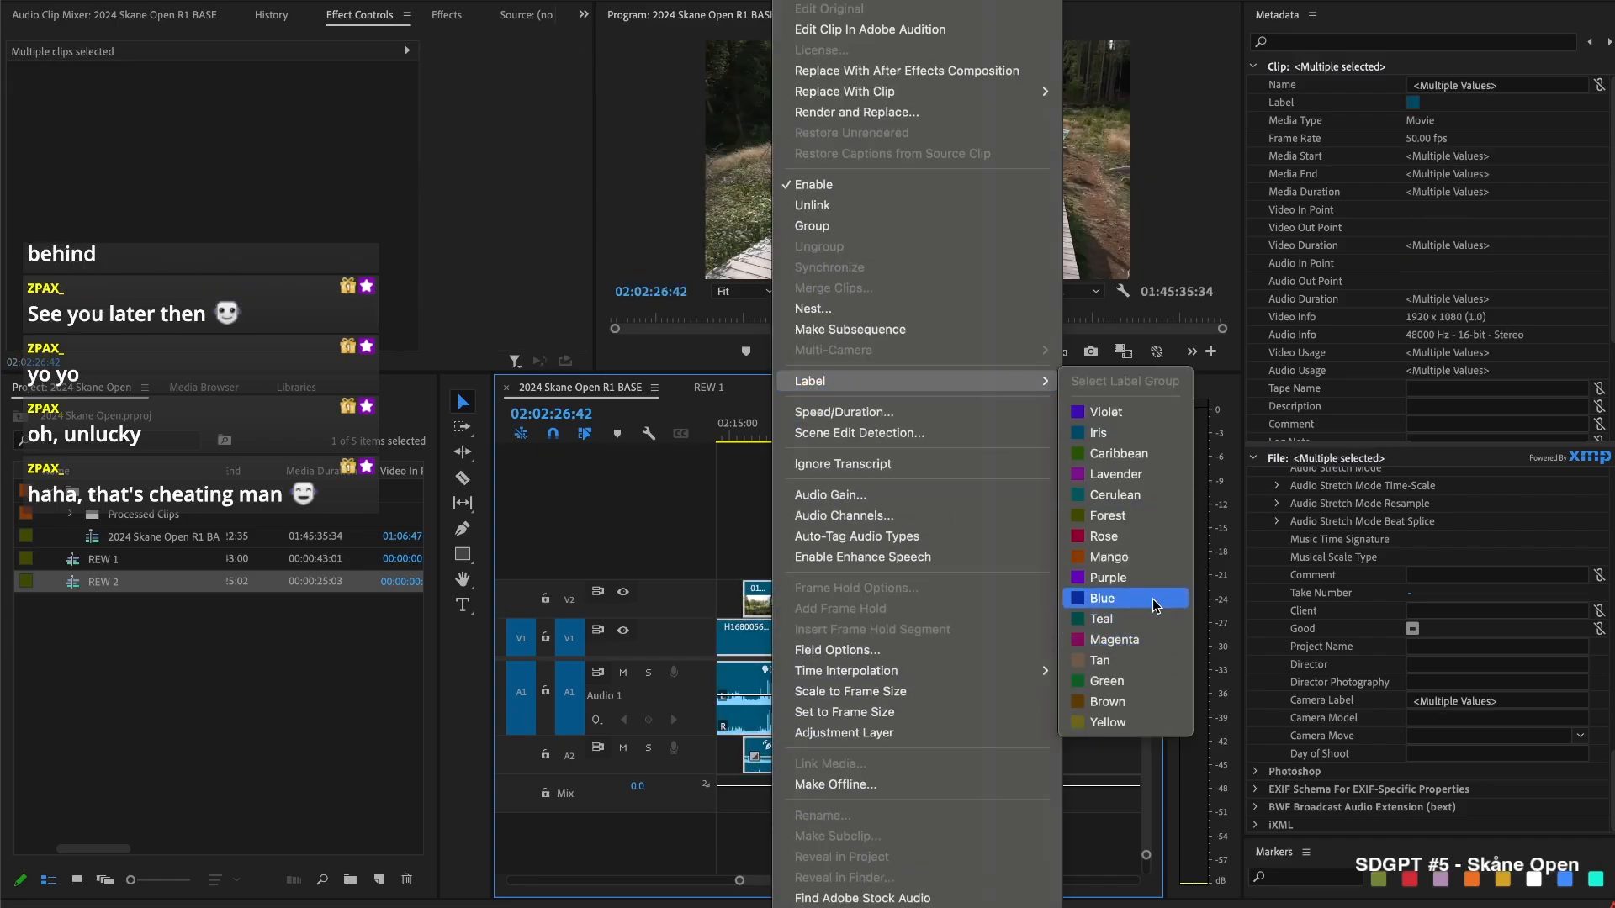
click(1102, 598)
Play the pasted copy, split it at 02:02:38:39, delete the tail and close the gap to the next H1680056.MOV piece
click(799, 424)
key(space)
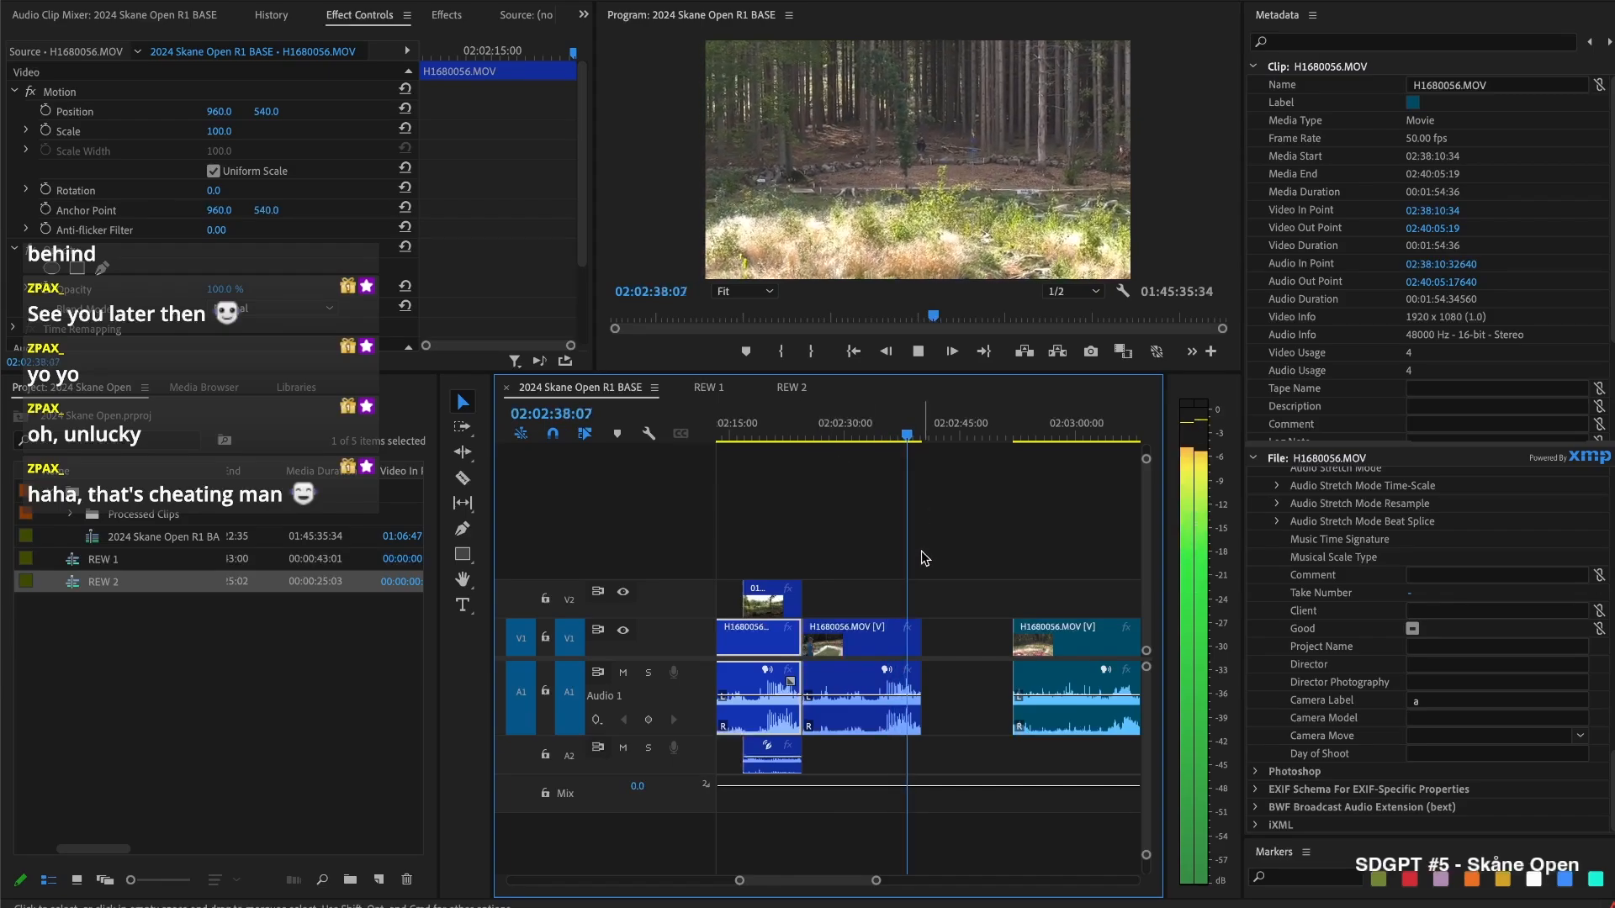
key(space)
key(d)
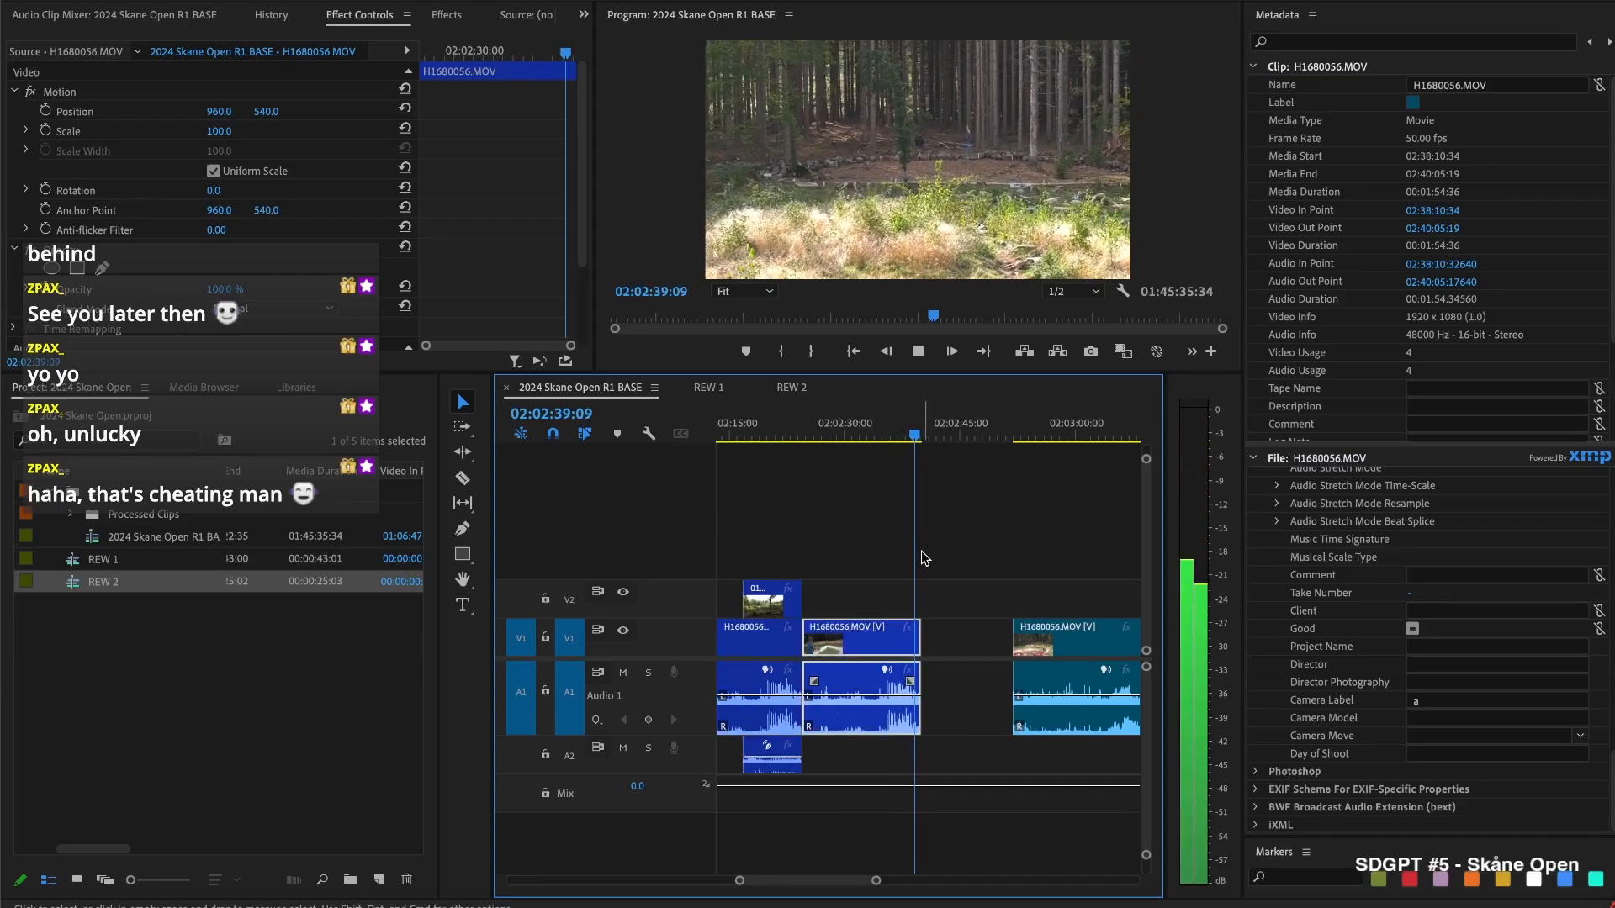
key(super+k)
click(919, 638)
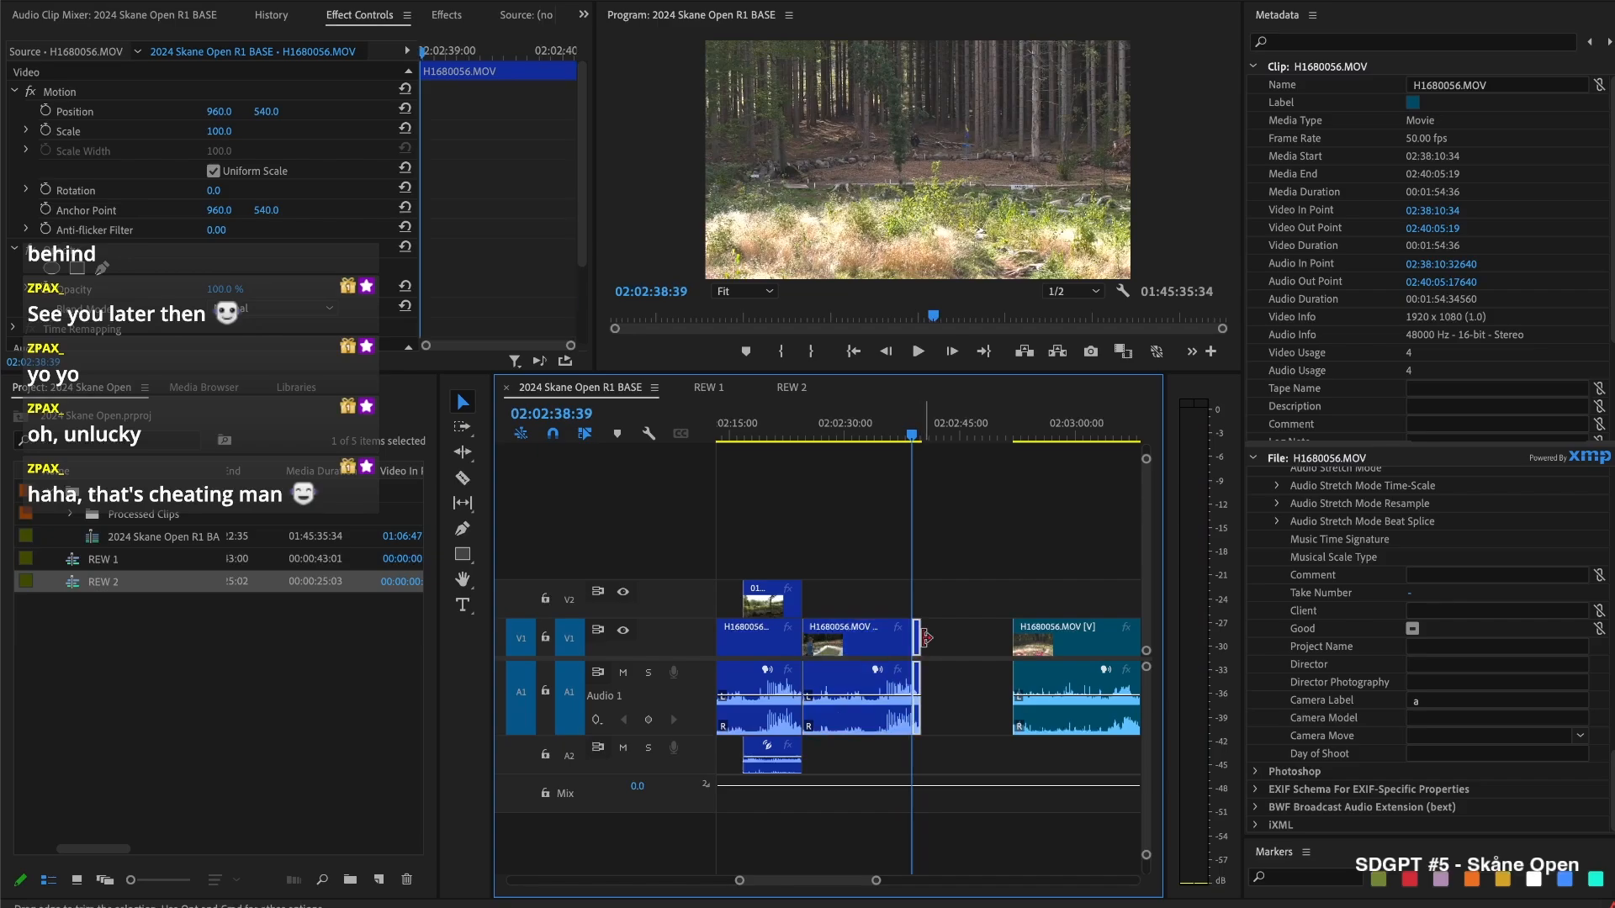
key(BackSpace)
click(934, 632)
key(BackSpace)
Split the next H1680056.MOV piece at 02:02:46:44 and ripple delete the section before the cut
scroll(940, 631, right, 3)
drag(783, 427, 833, 461)
key(super+k)
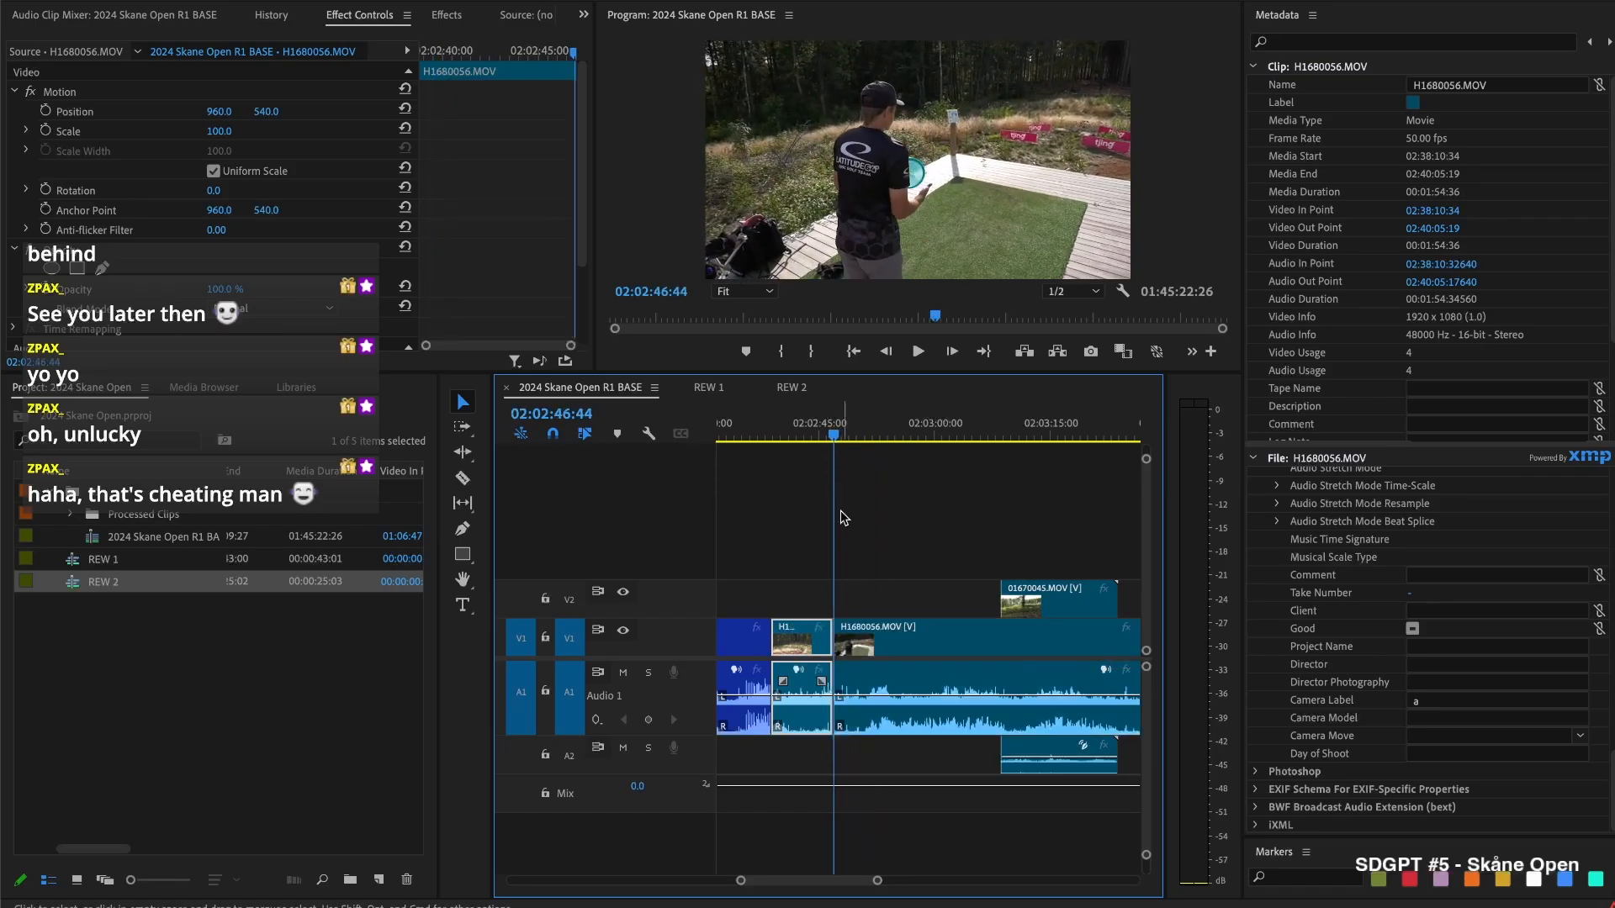
click(803, 632)
key(alt+BackSpace)
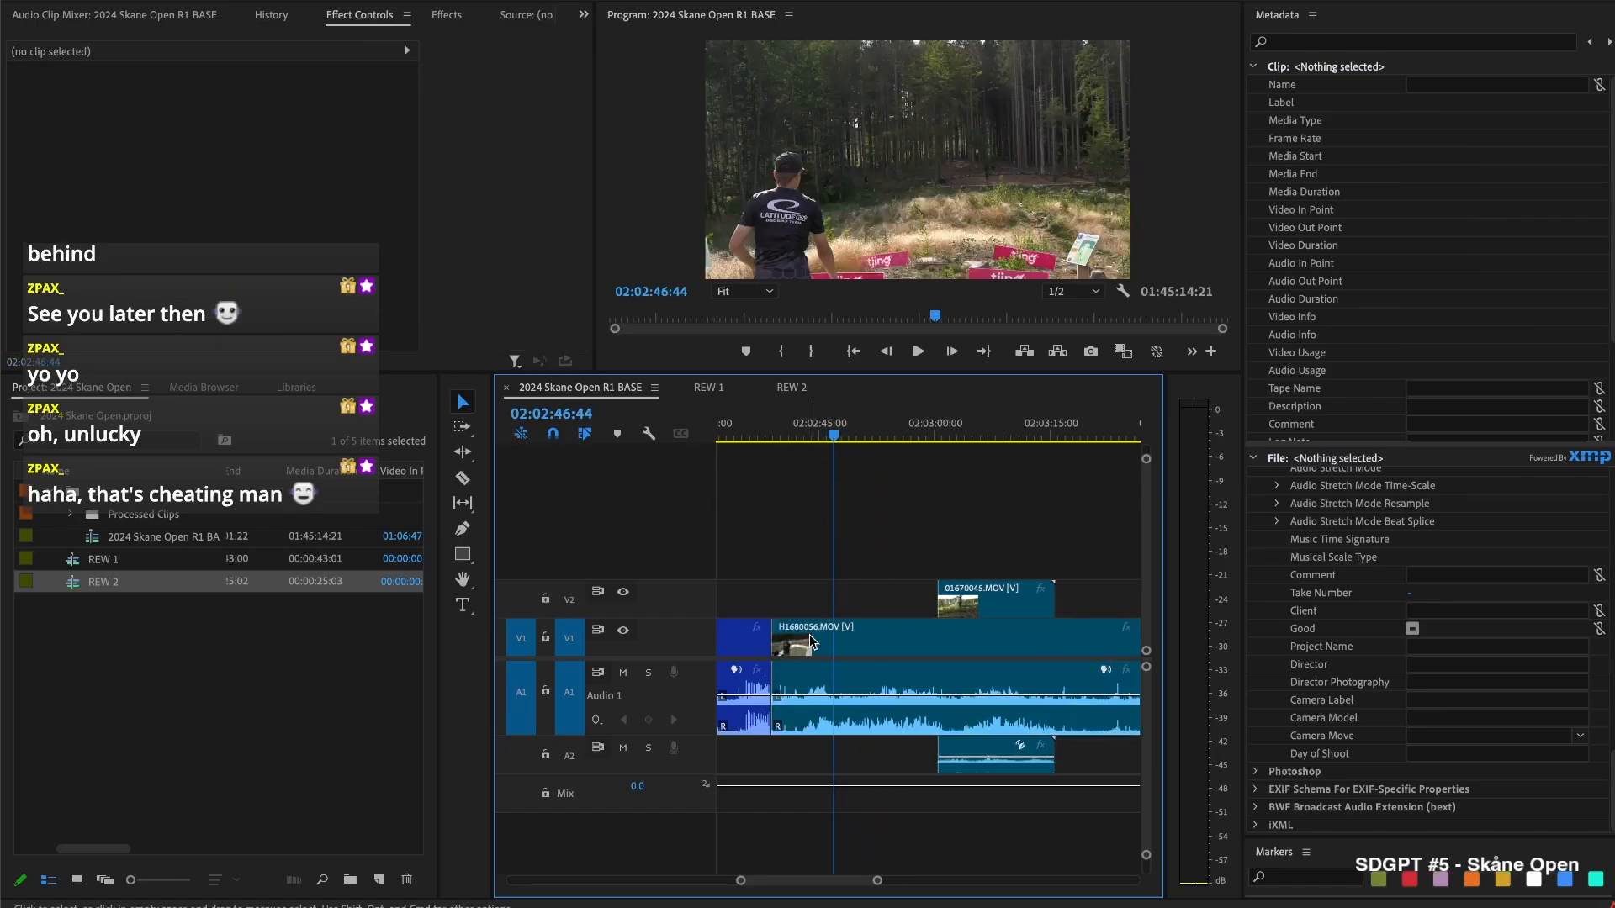
Play the next H1680056.MOV throw and extend the start of 01670045.MOV on V2 back to about 02:02:50:41
key(Up)
key(space)
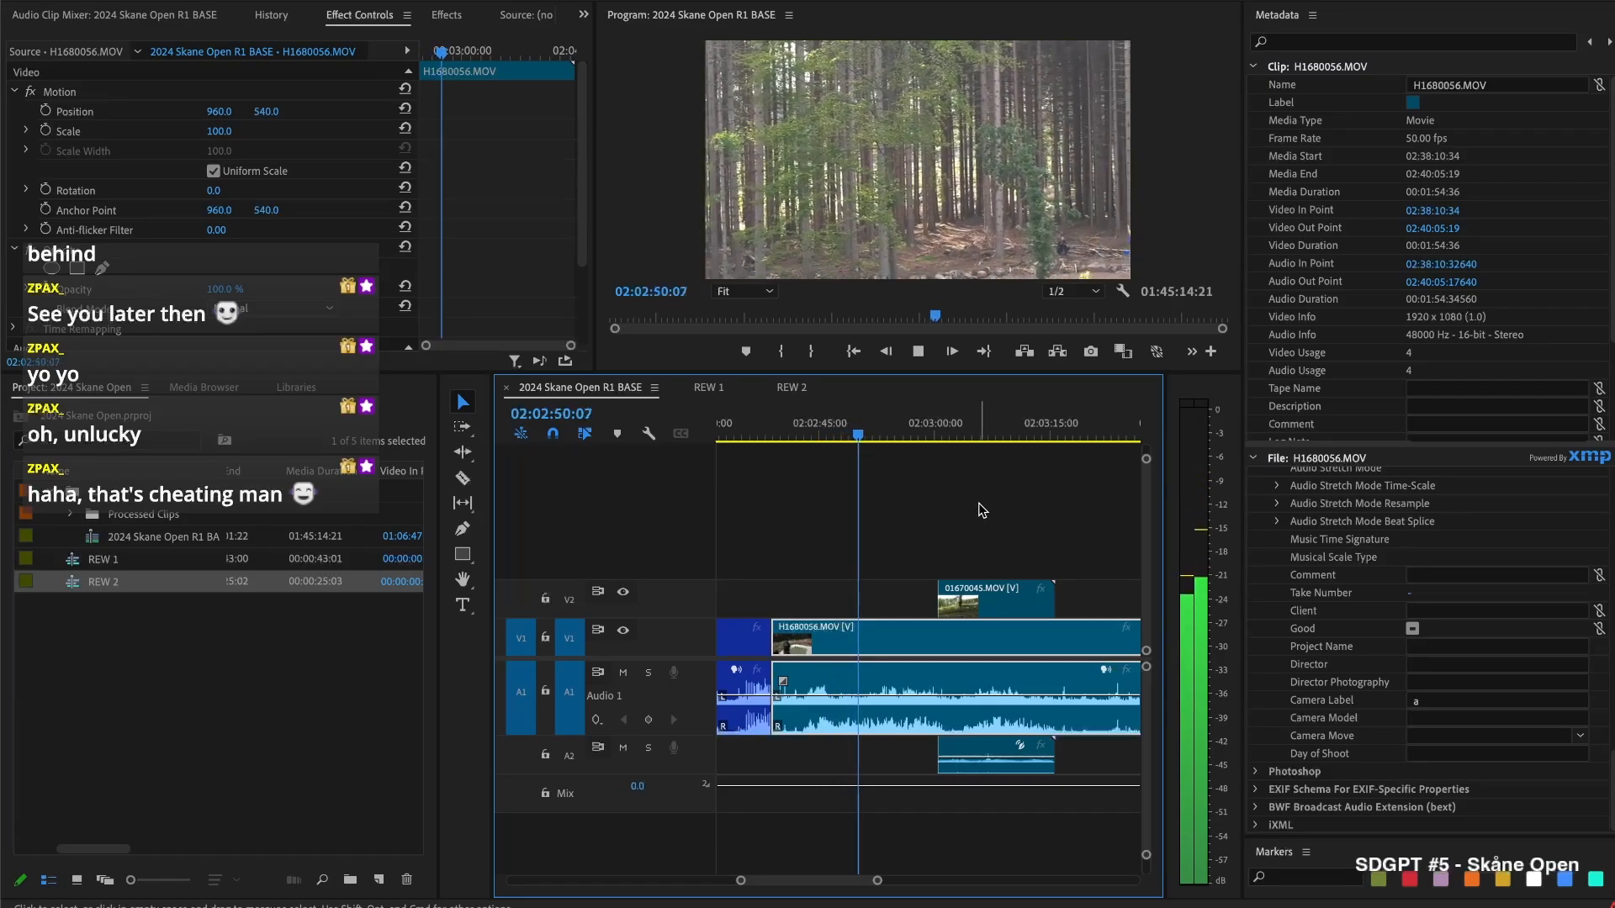
key(space)
drag(931, 598, 845, 606)
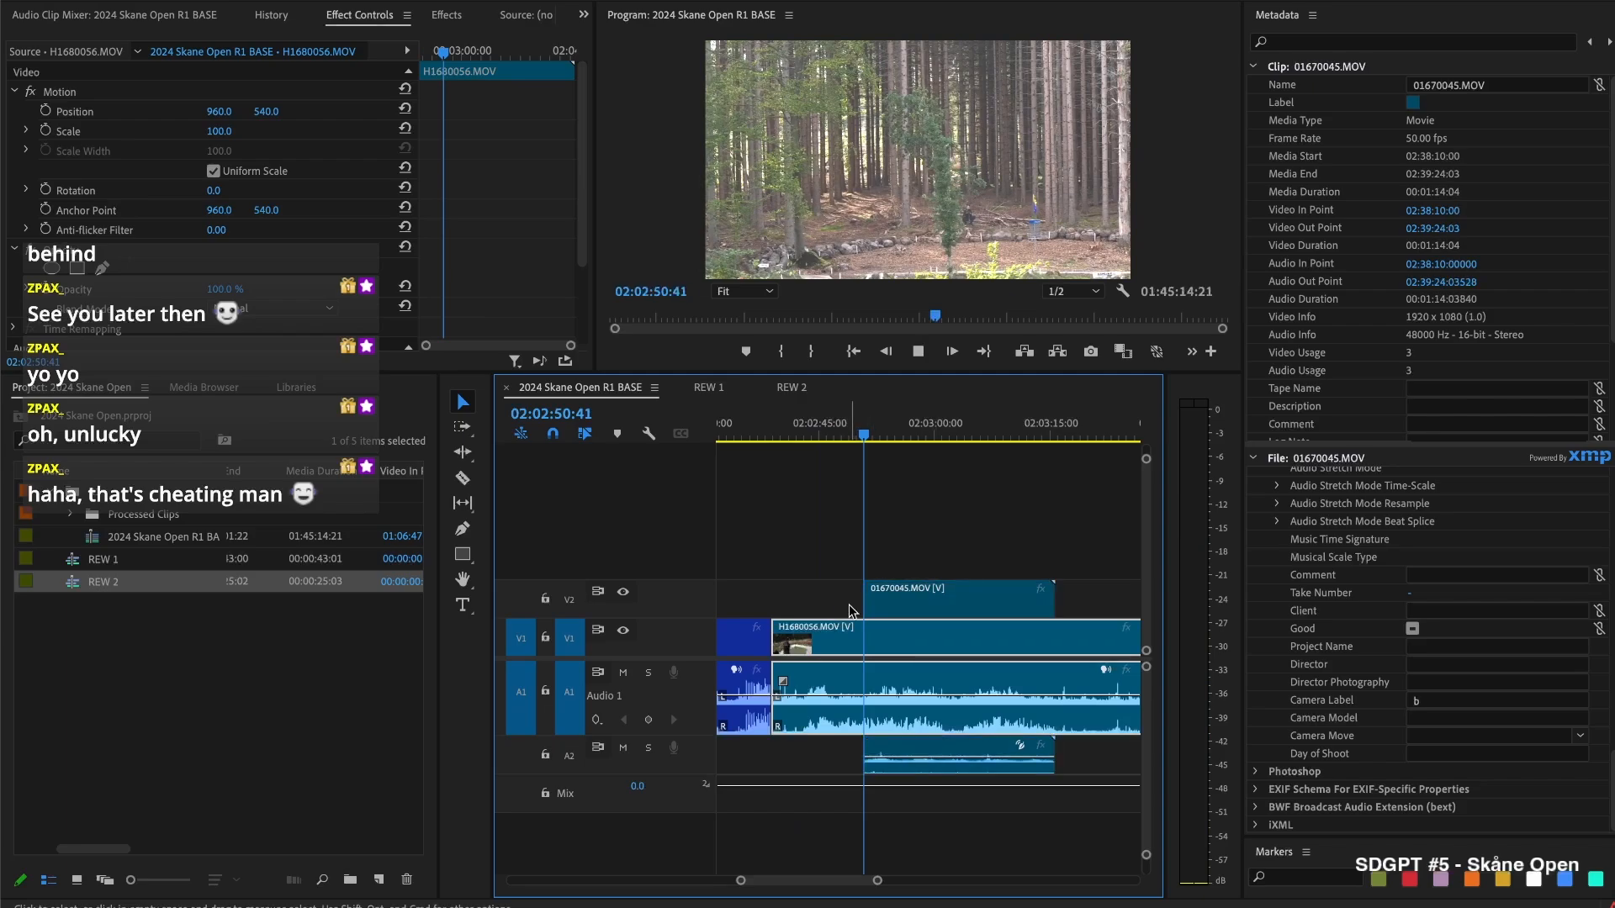
Split all tracks at about 02:02:56:20 and trim the start of the remaining 01670045.MOV piece to about 02:03:13
key(space)
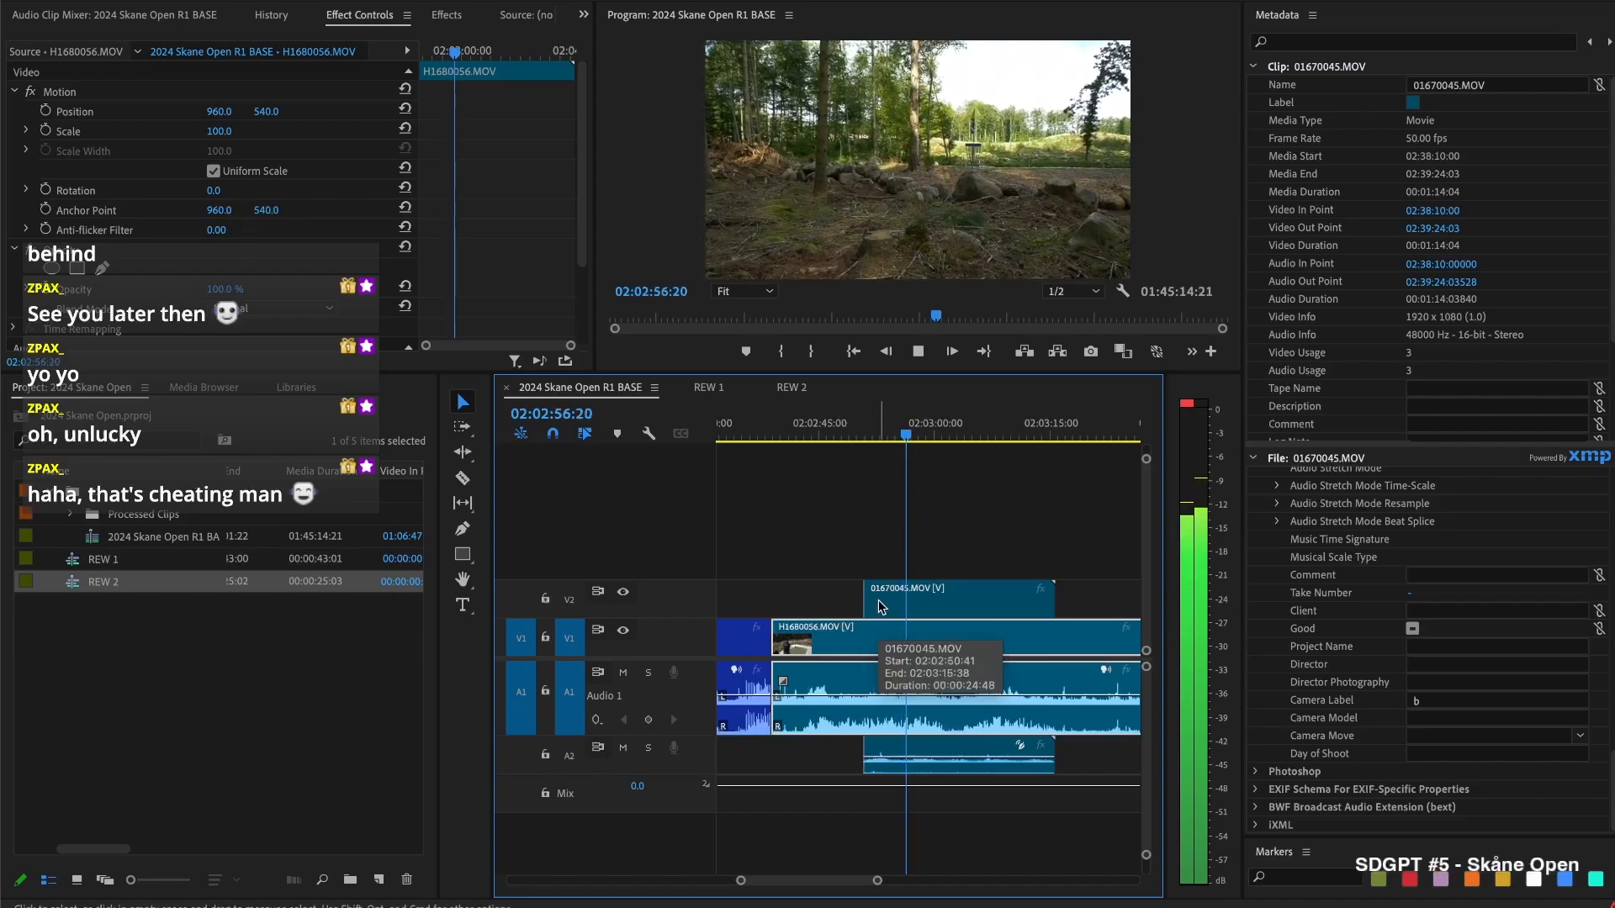
key(space)
key(super+shift+k)
drag(919, 591, 1045, 609)
Hide V2, play the H1680056.MOV footage beneath the 01670045.MOV piece, and show V2 again
mouse_move(866, 435)
mouse_down()
mouse_move(905, 434)
mouse_move(878, 435)
mouse_up()
click(623, 591)
click(867, 435)
key(space)
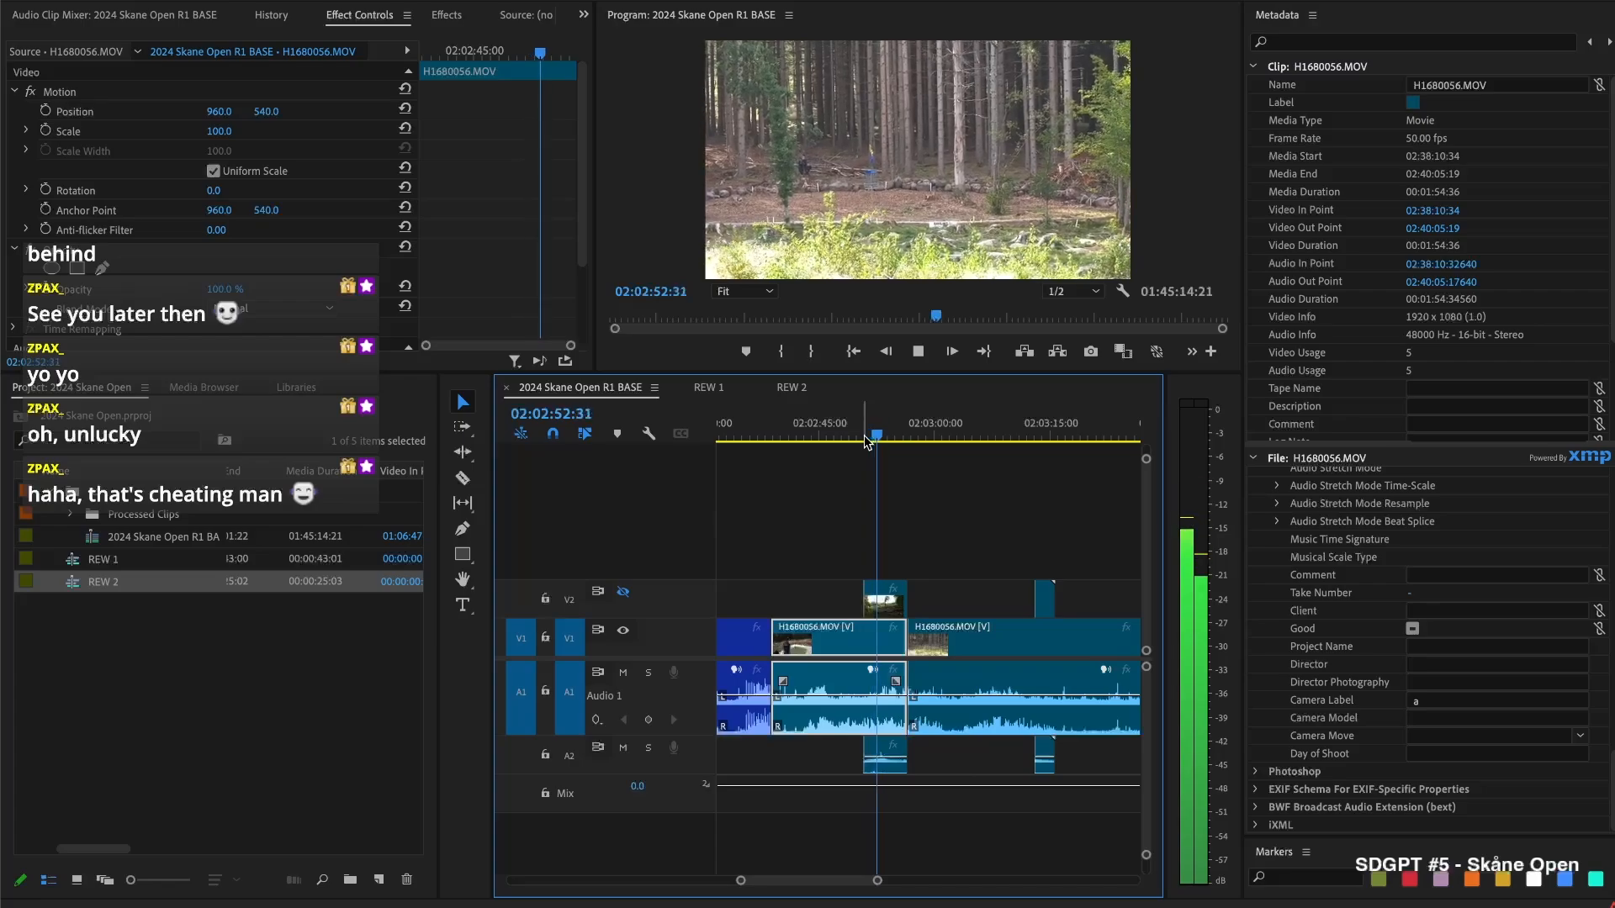
key(space)
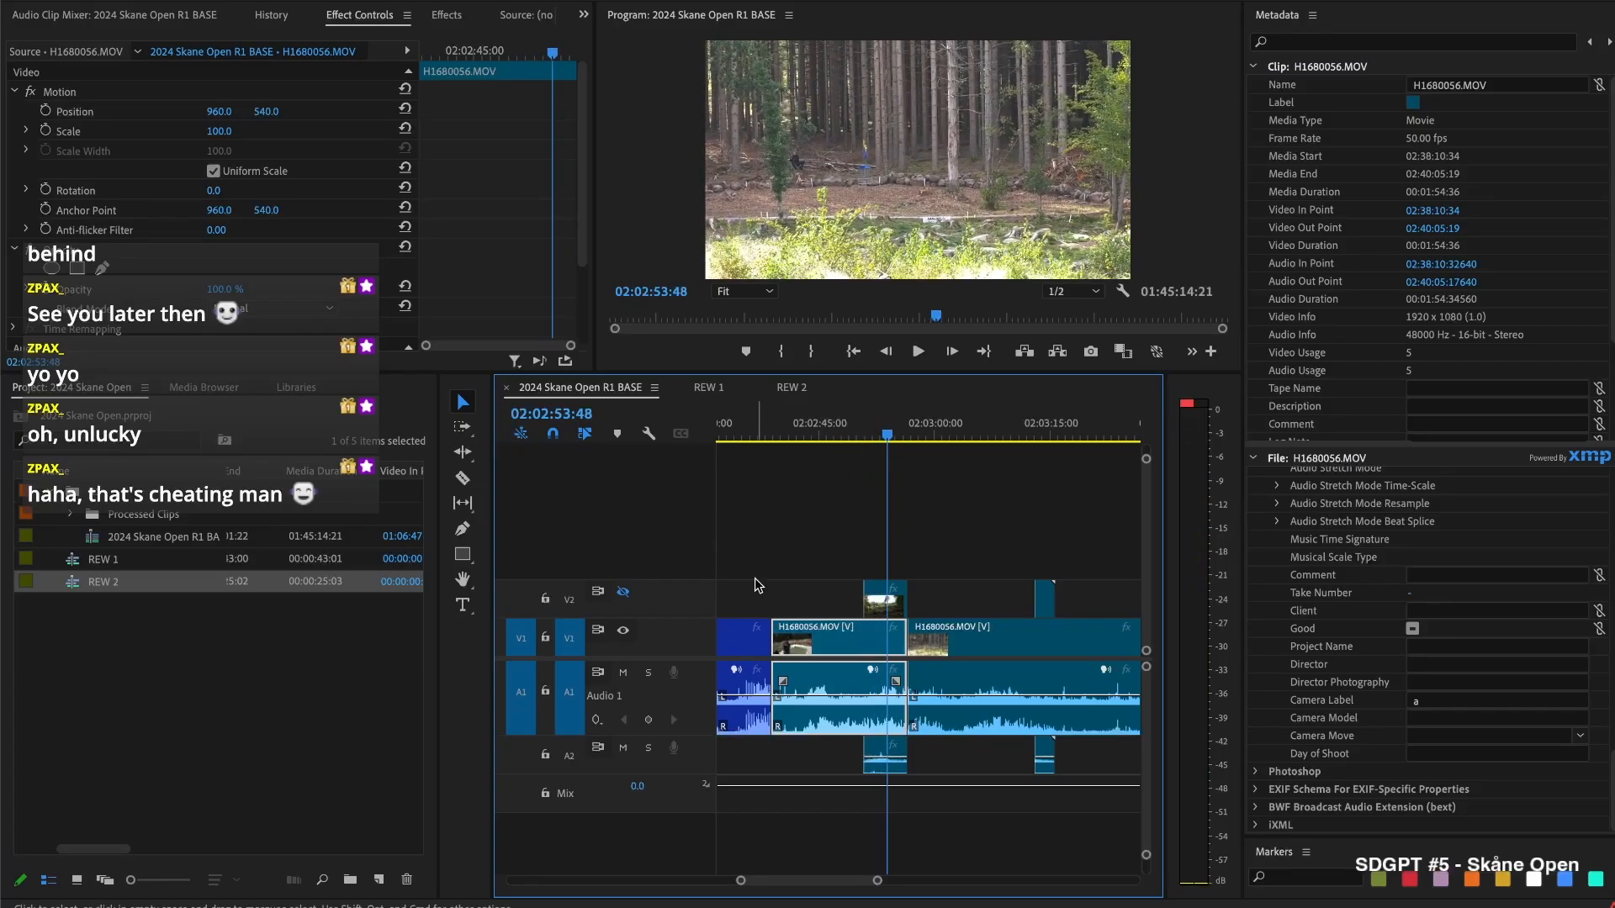
click(624, 592)
Give the first 01670045.MOV piece on V2 the Yellow label and deselect it
right_click(893, 607)
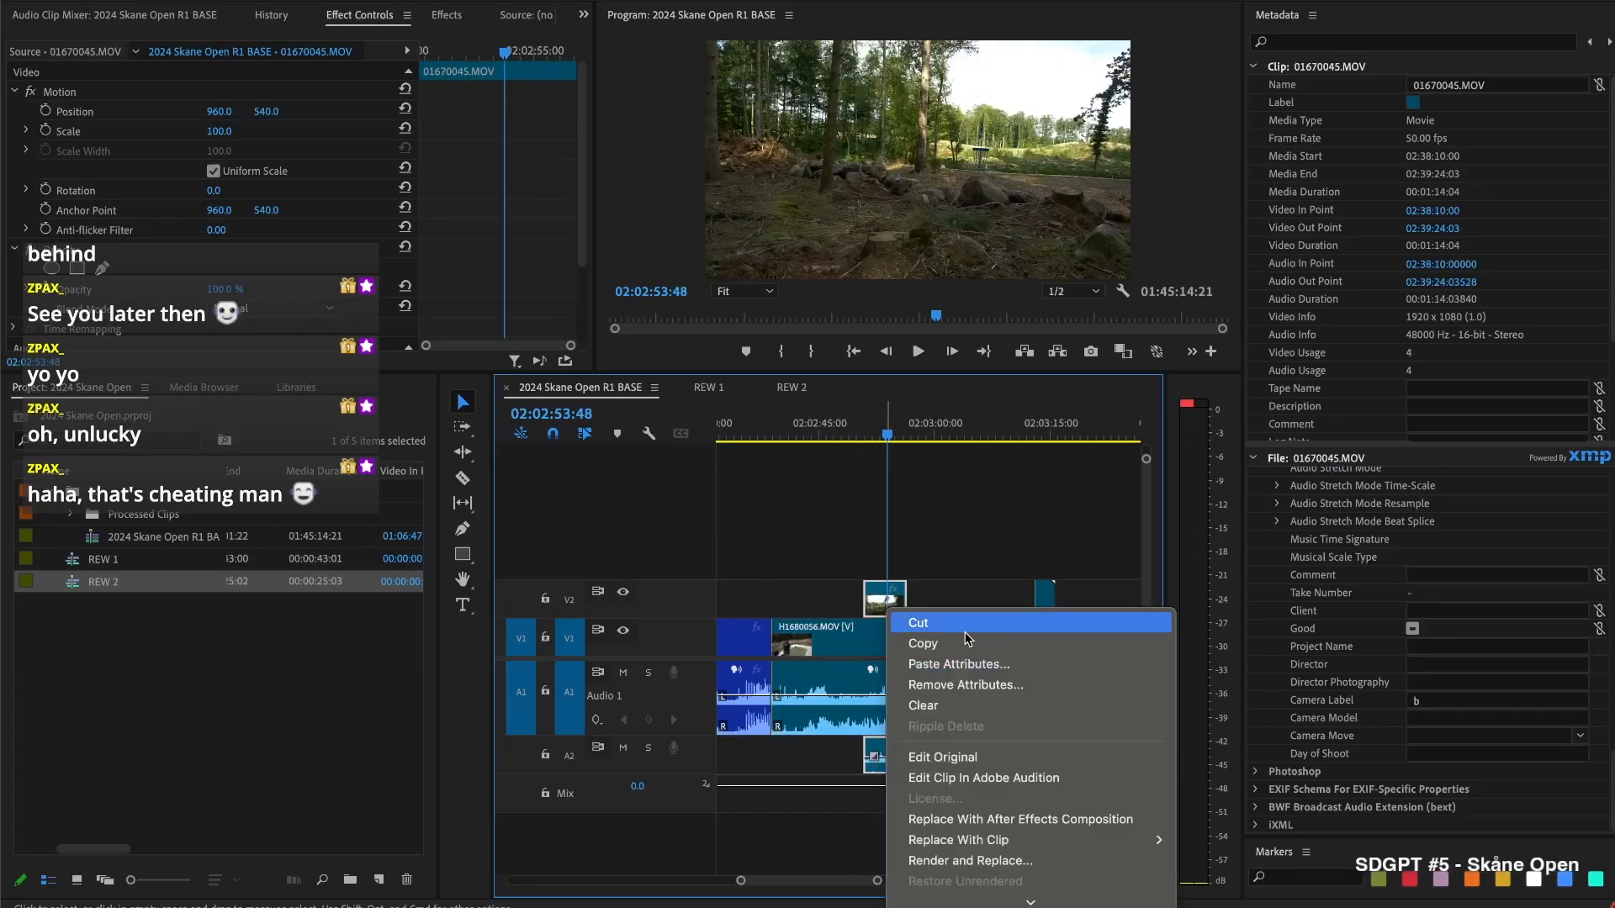
mouse_move(1094, 350)
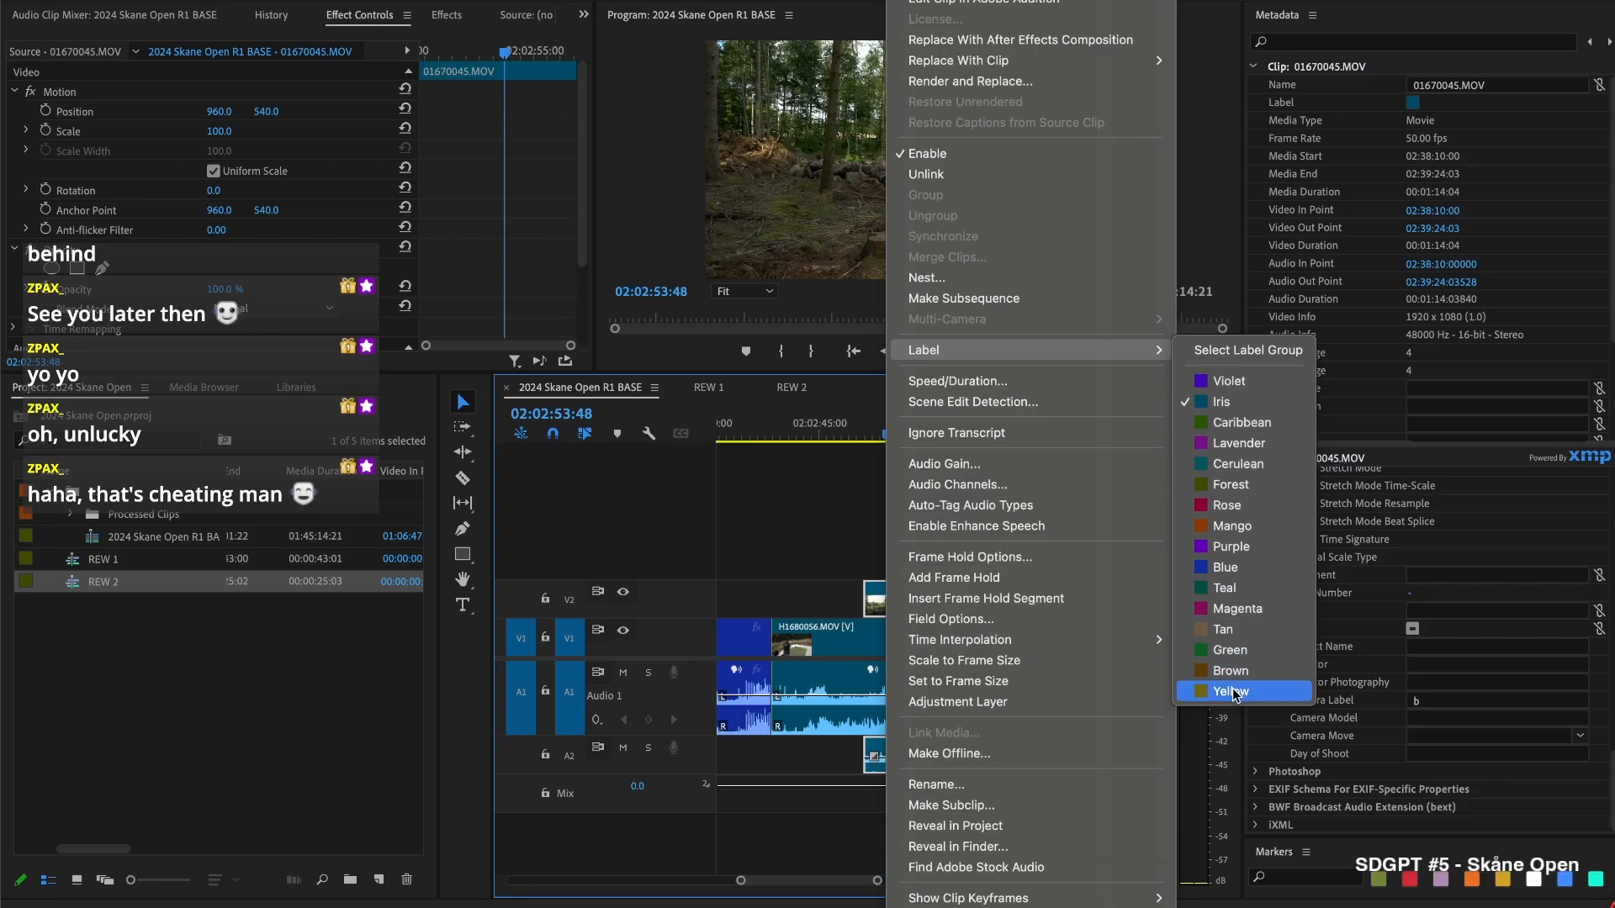
click(1230, 690)
click(984, 549)
Split H1680056.MOV at 02:03:12:08, delete the section before the cut and remove the leftover 01670045.MOV piece from V2
key(space)
drag(889, 427, 1029, 424)
key(super+k)
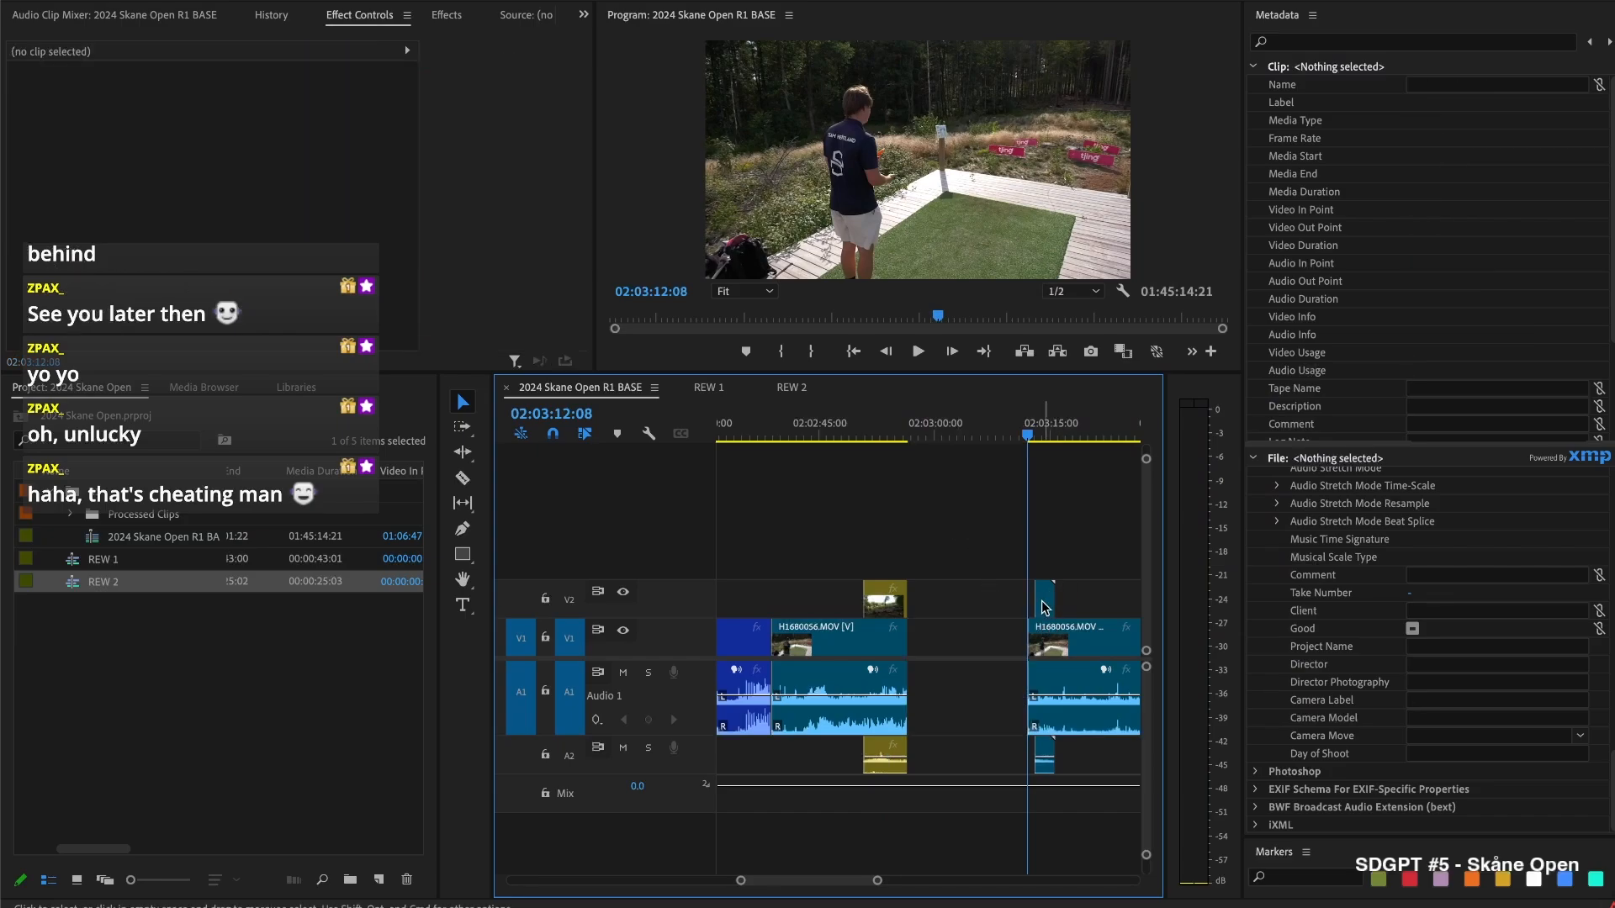
key(shift+Delete)
Enlarge the Program Monitor, play the H1680056.MOV throw after the gap and split the clip at 02:03:28:09
mouse_move(899, 424)
mouse_down()
mouse_move(948, 425)
mouse_move(910, 424)
mouse_up()
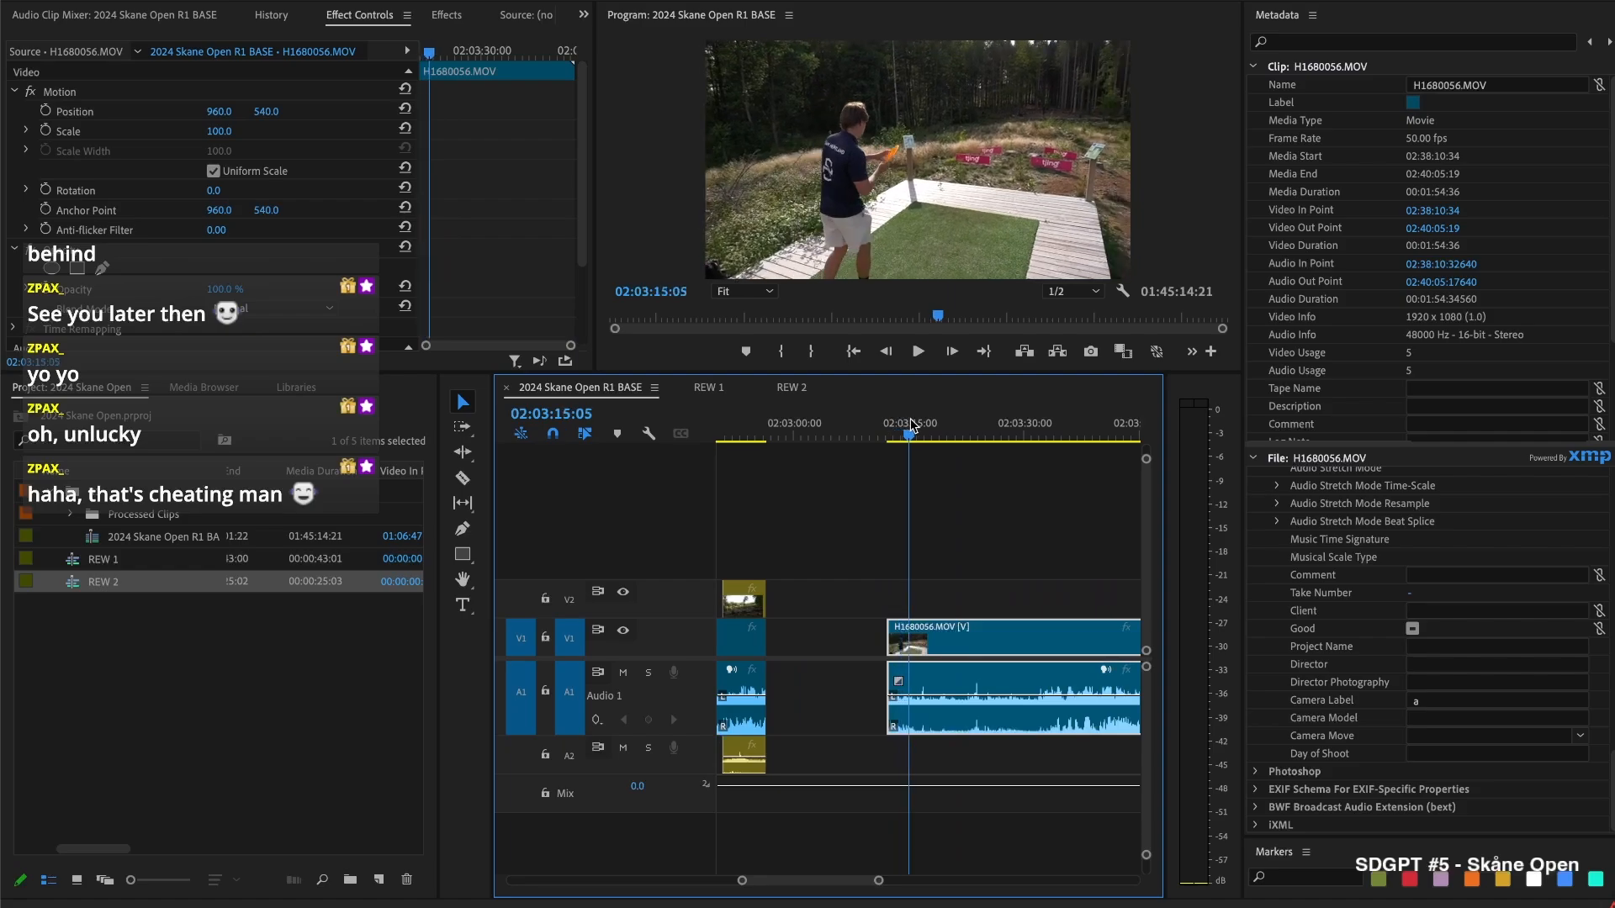
key(space)
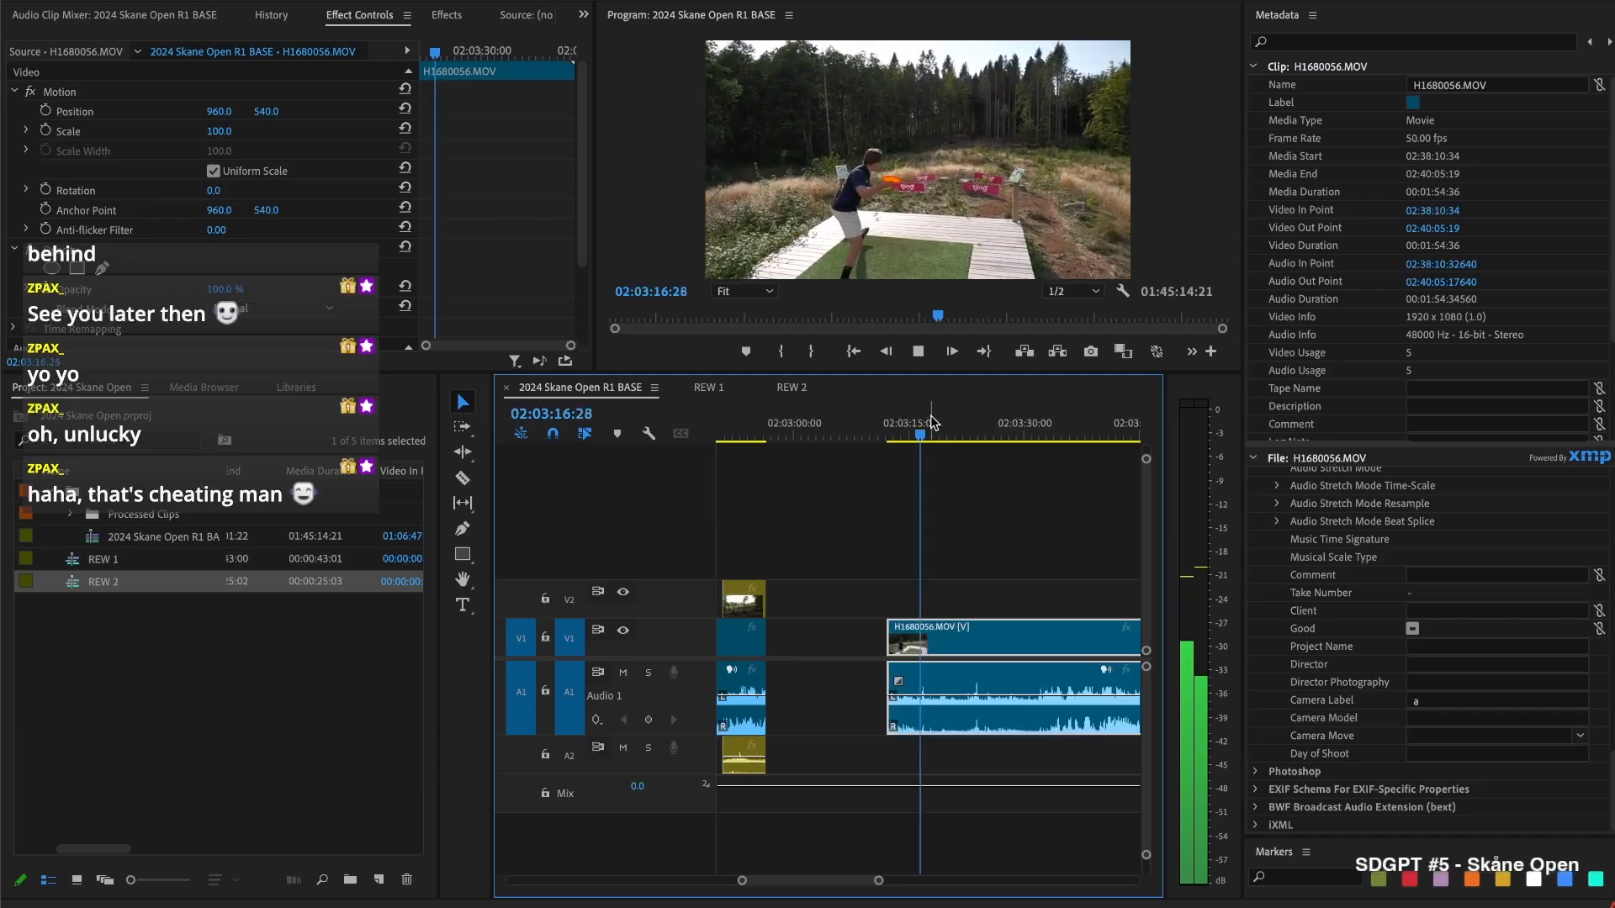
key(space)
drag(933, 373, 902, 522)
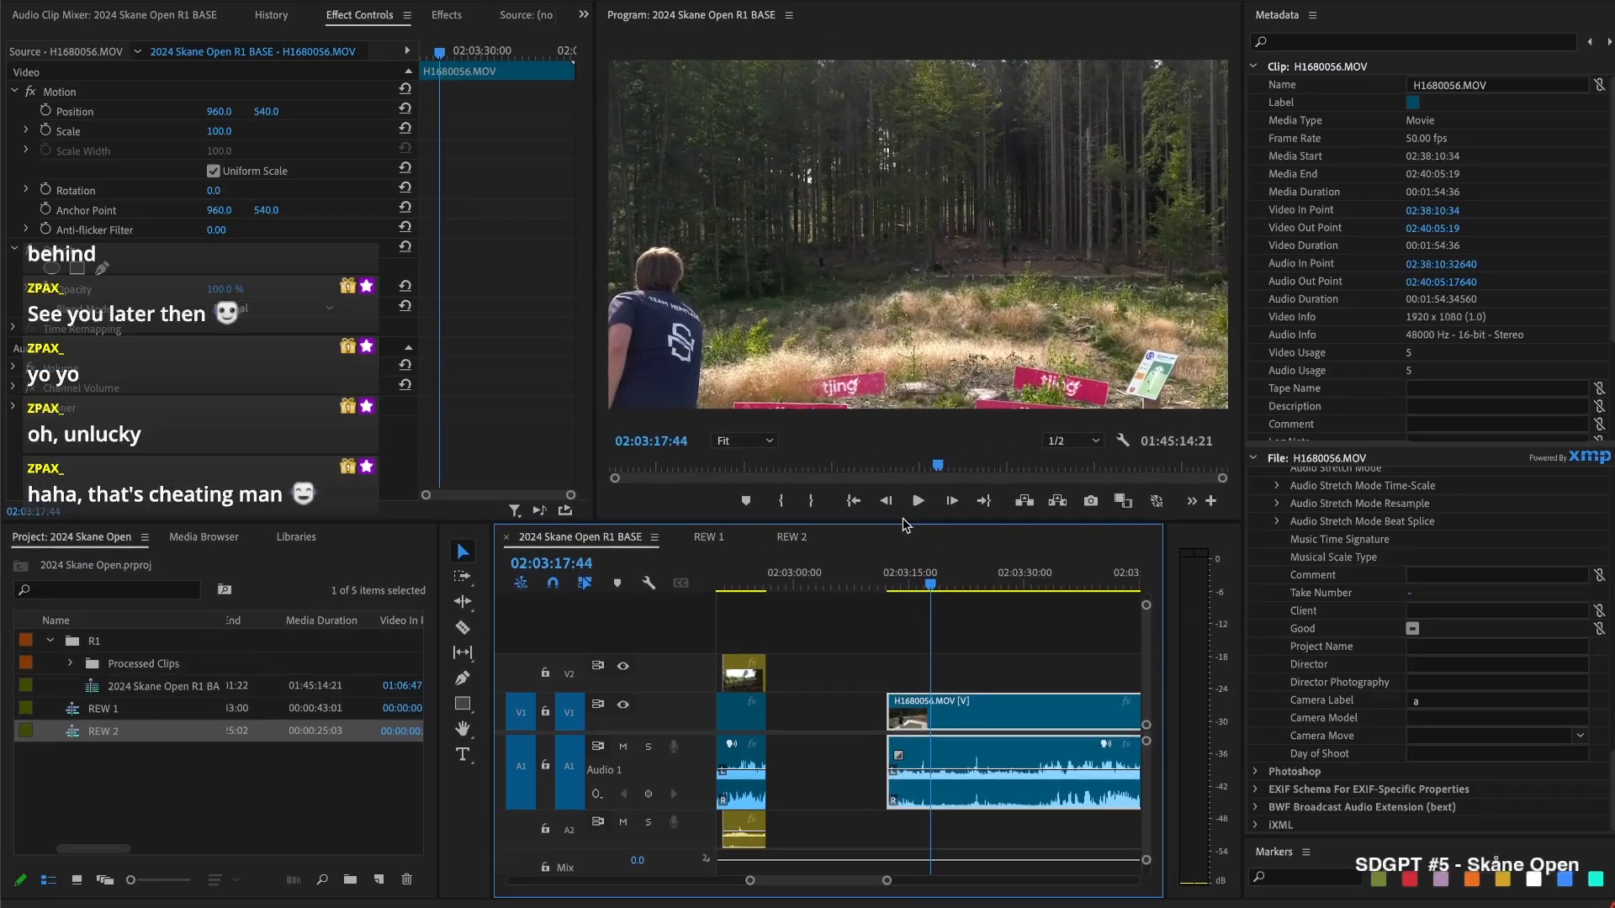
click(905, 681)
key(space)
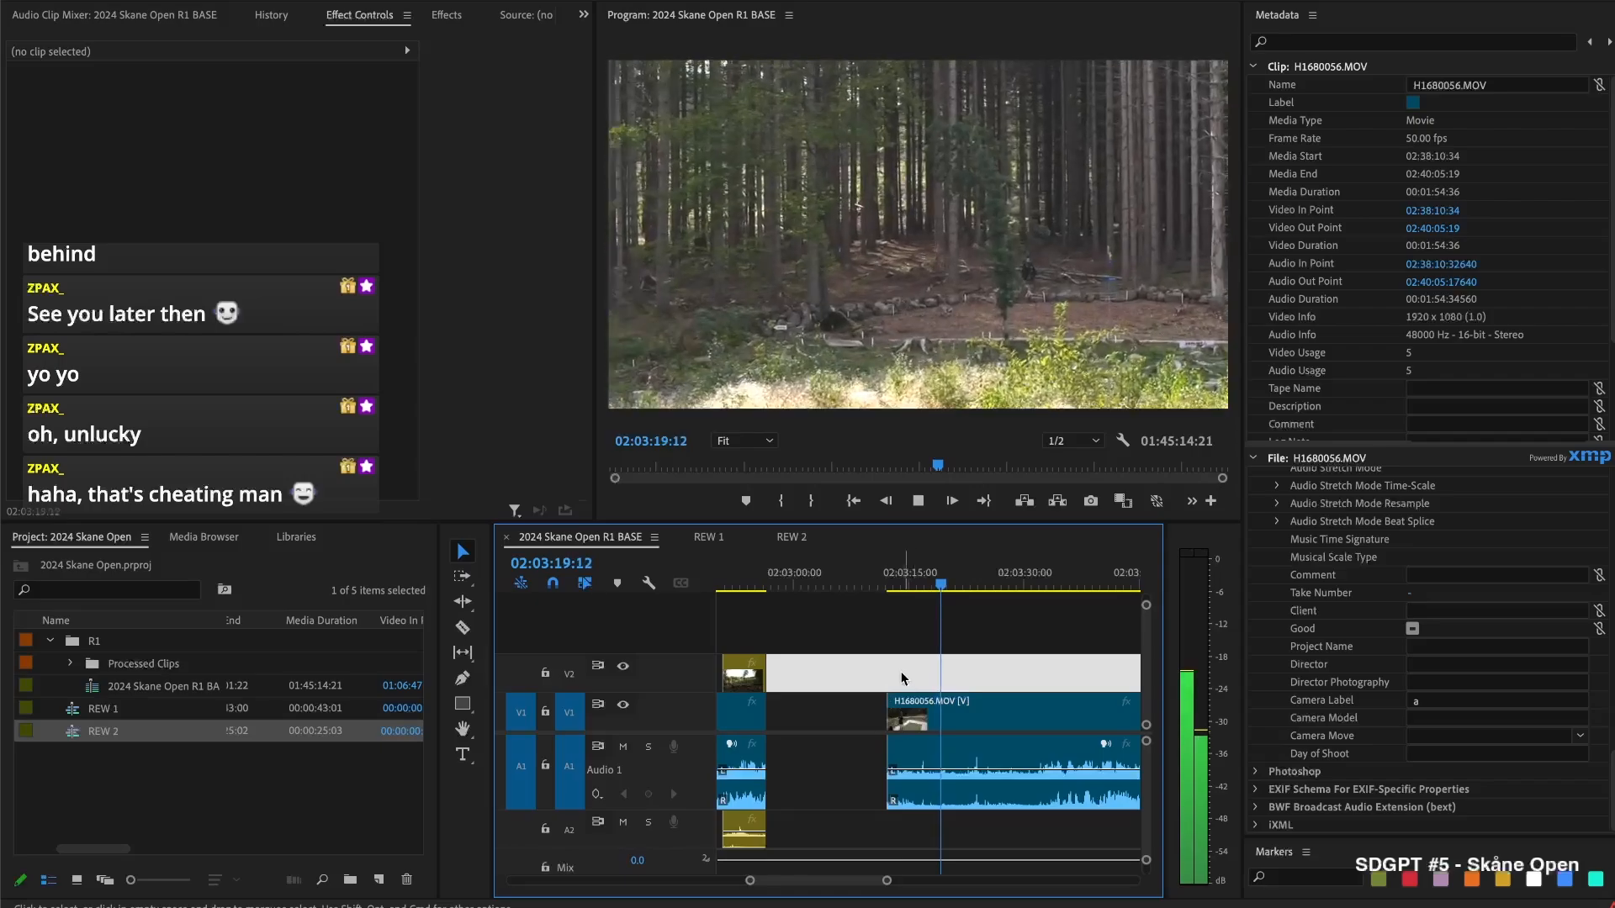
key(space)
key(space)
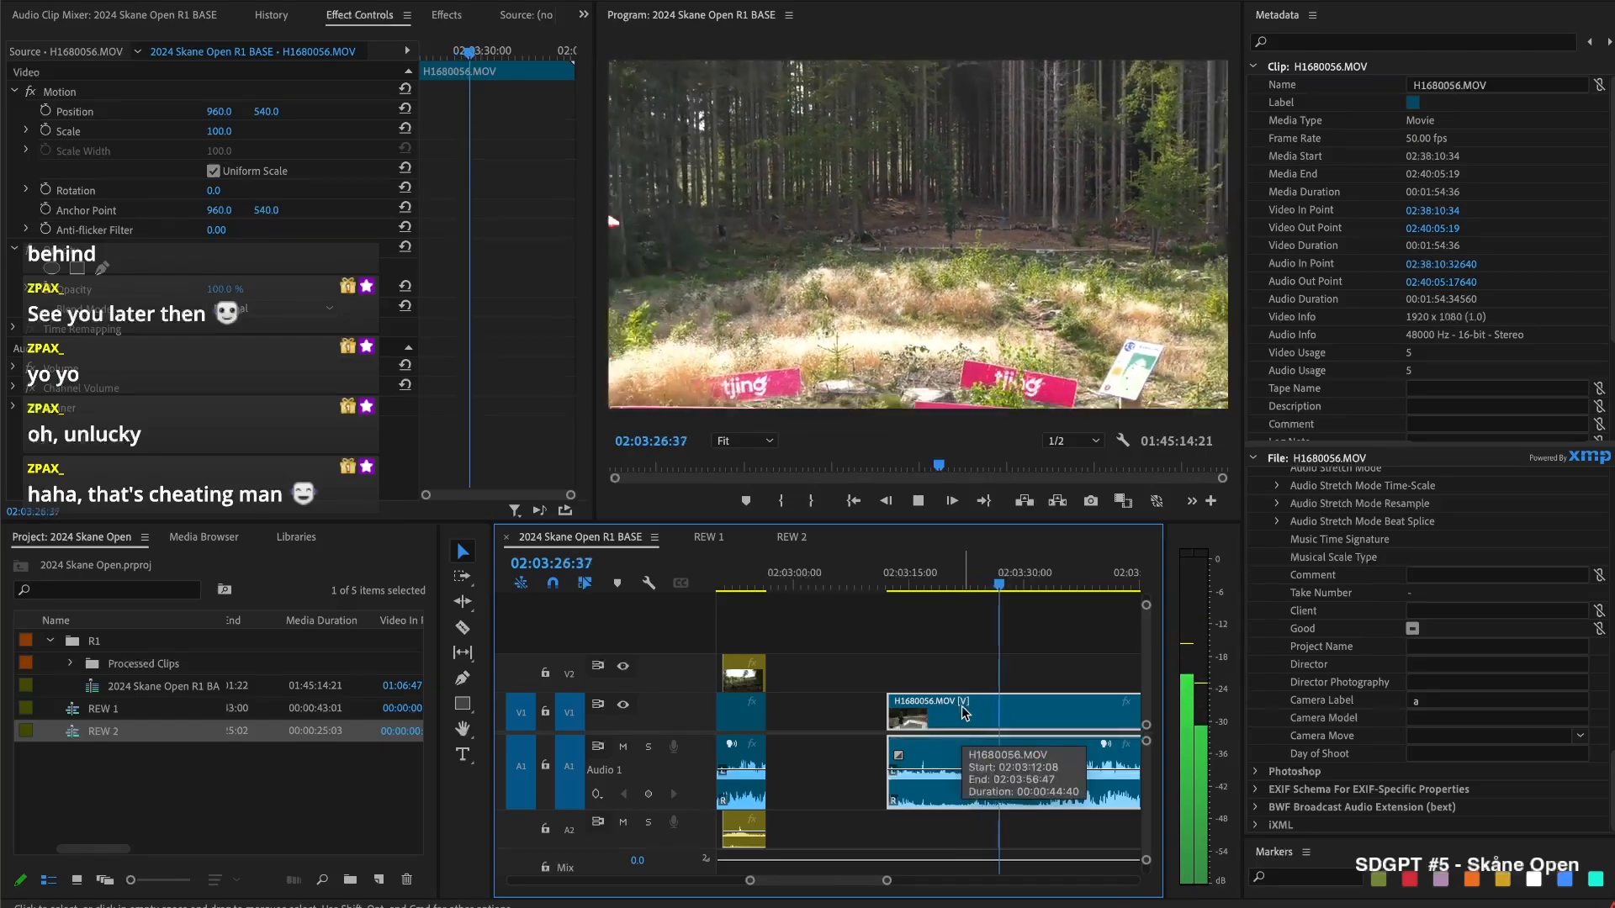
key(space)
key(ctrl+k)
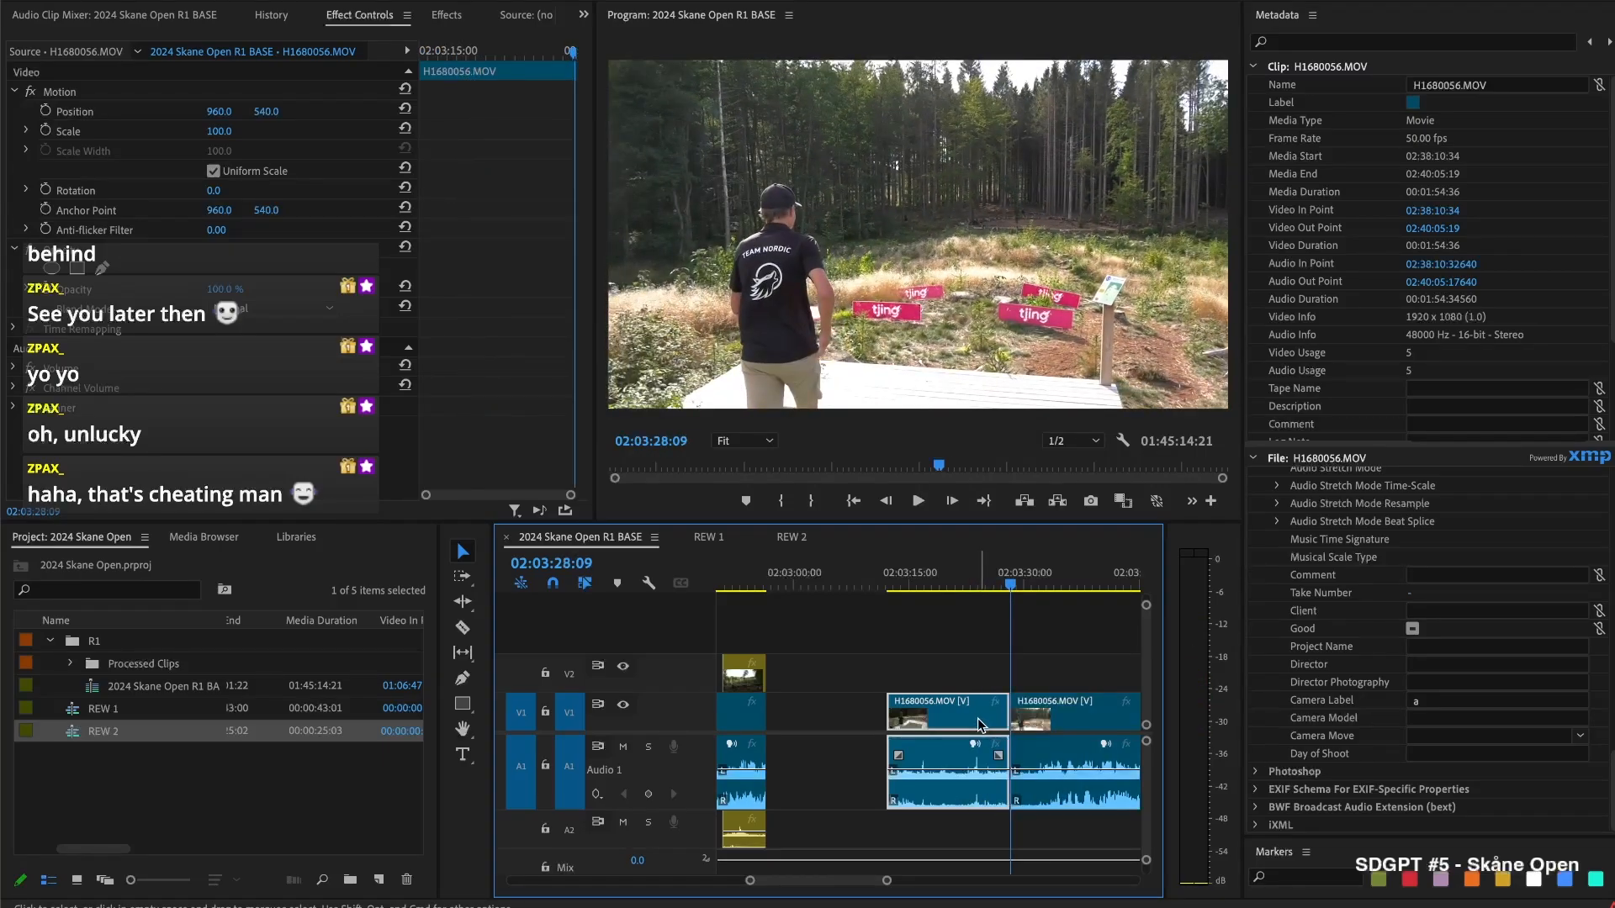
Give the H1680056.MOV piece before the cut the Yellow label and close the gap in front of it
right_click(967, 721)
scroll(1026, 759, down, 5)
mouse_move(1178, 350)
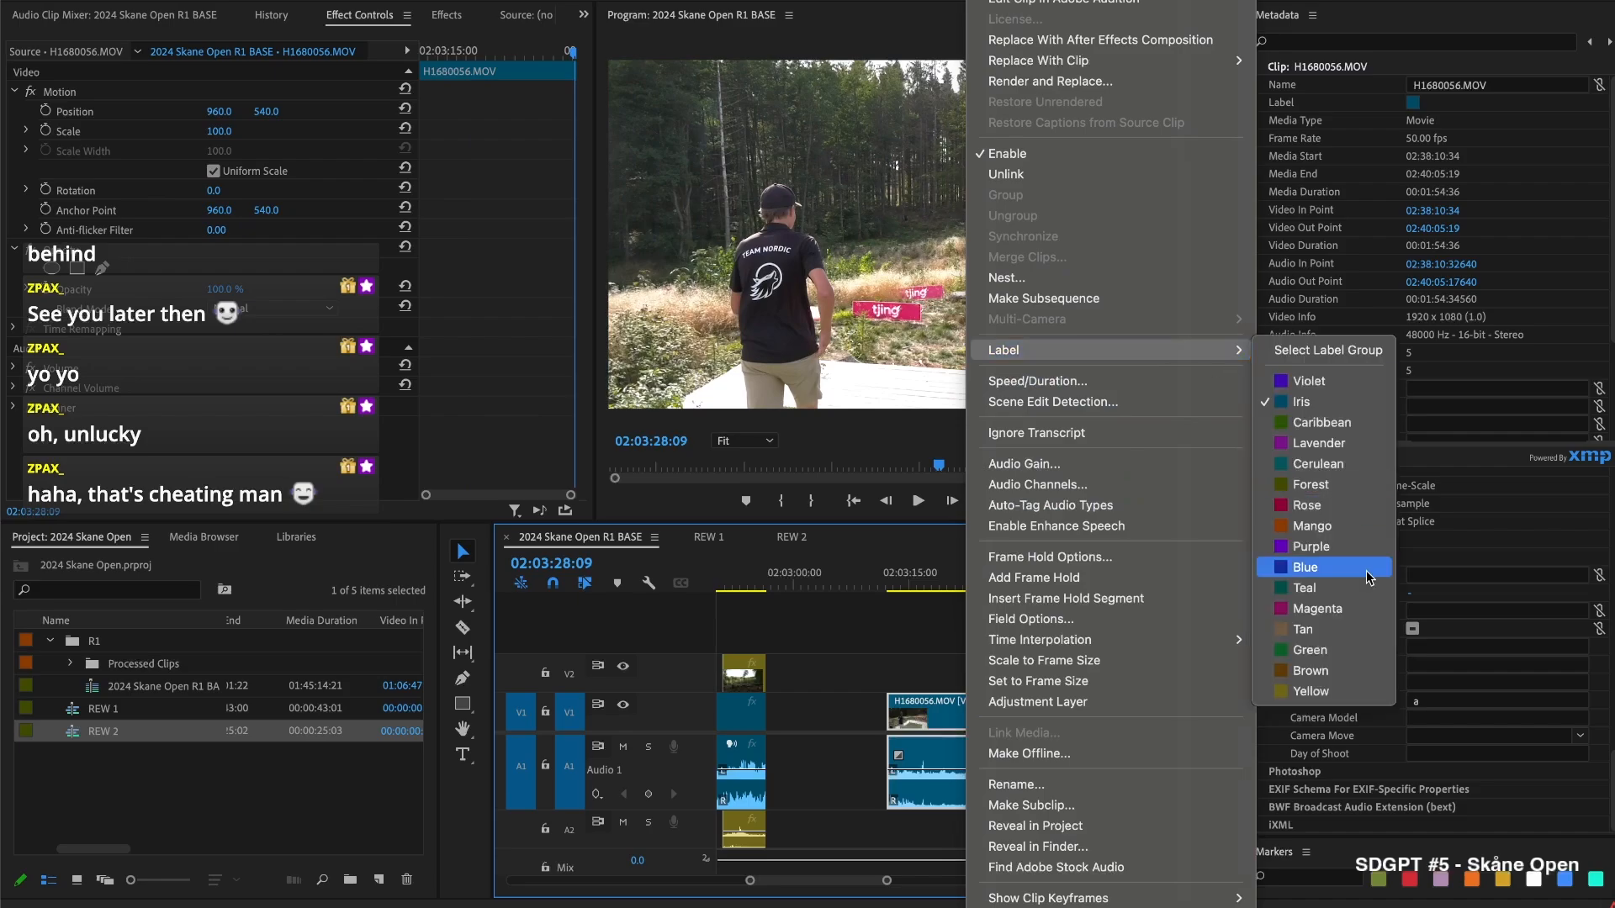
click(1337, 691)
click(822, 716)
key(Delete)
key(Up)
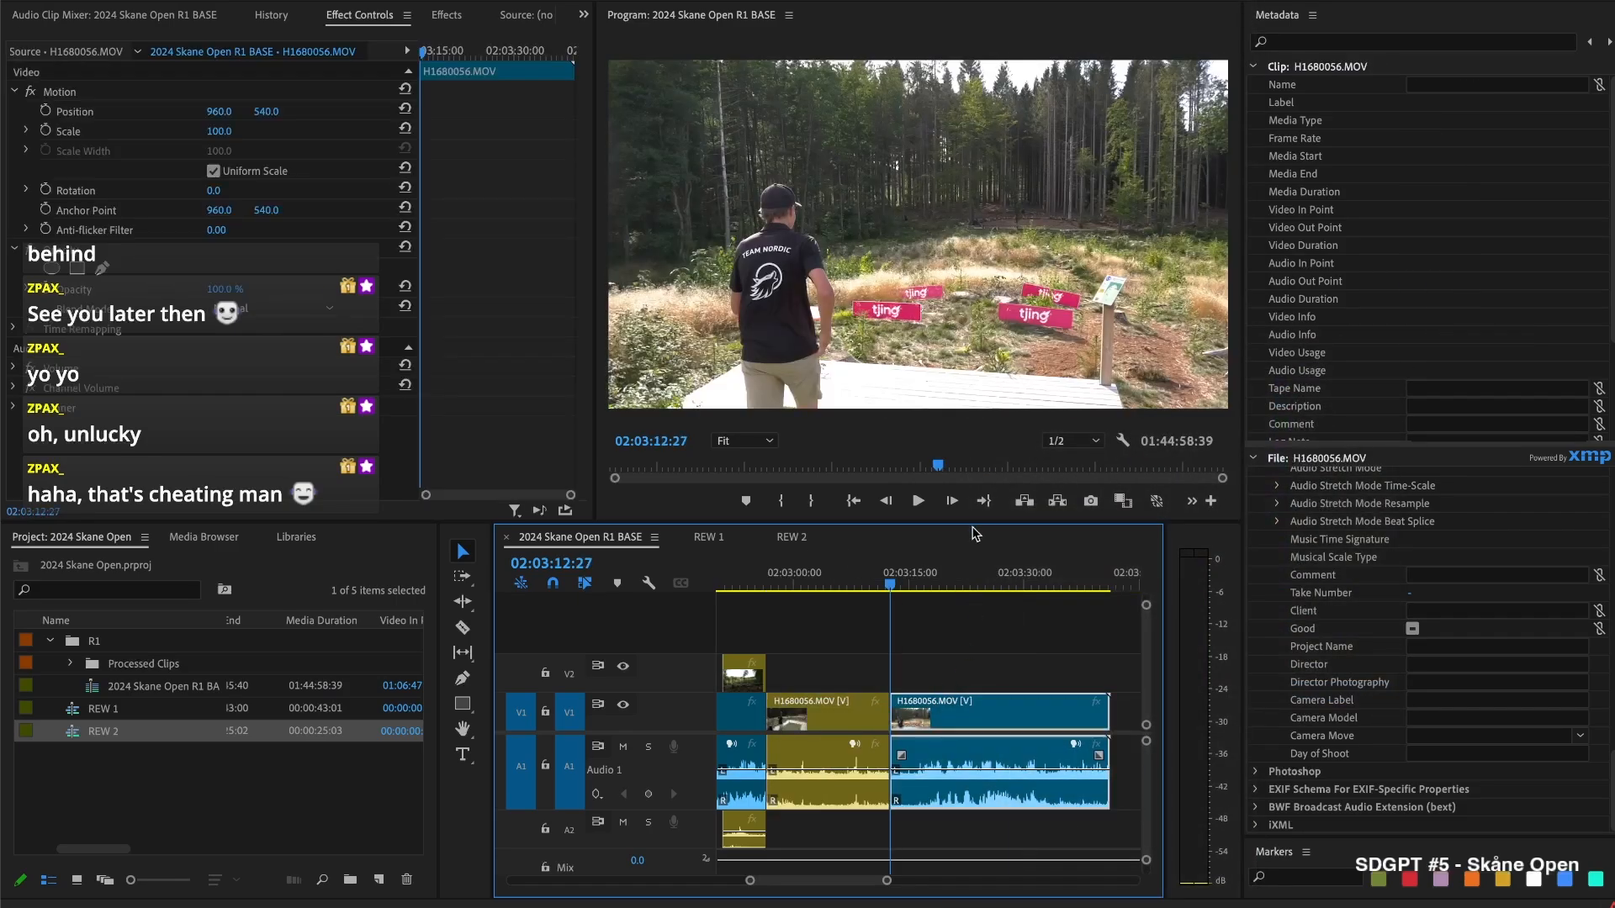
Switch to the Editing workspace and enlarge the Program Monitor above the timeline
key(space)
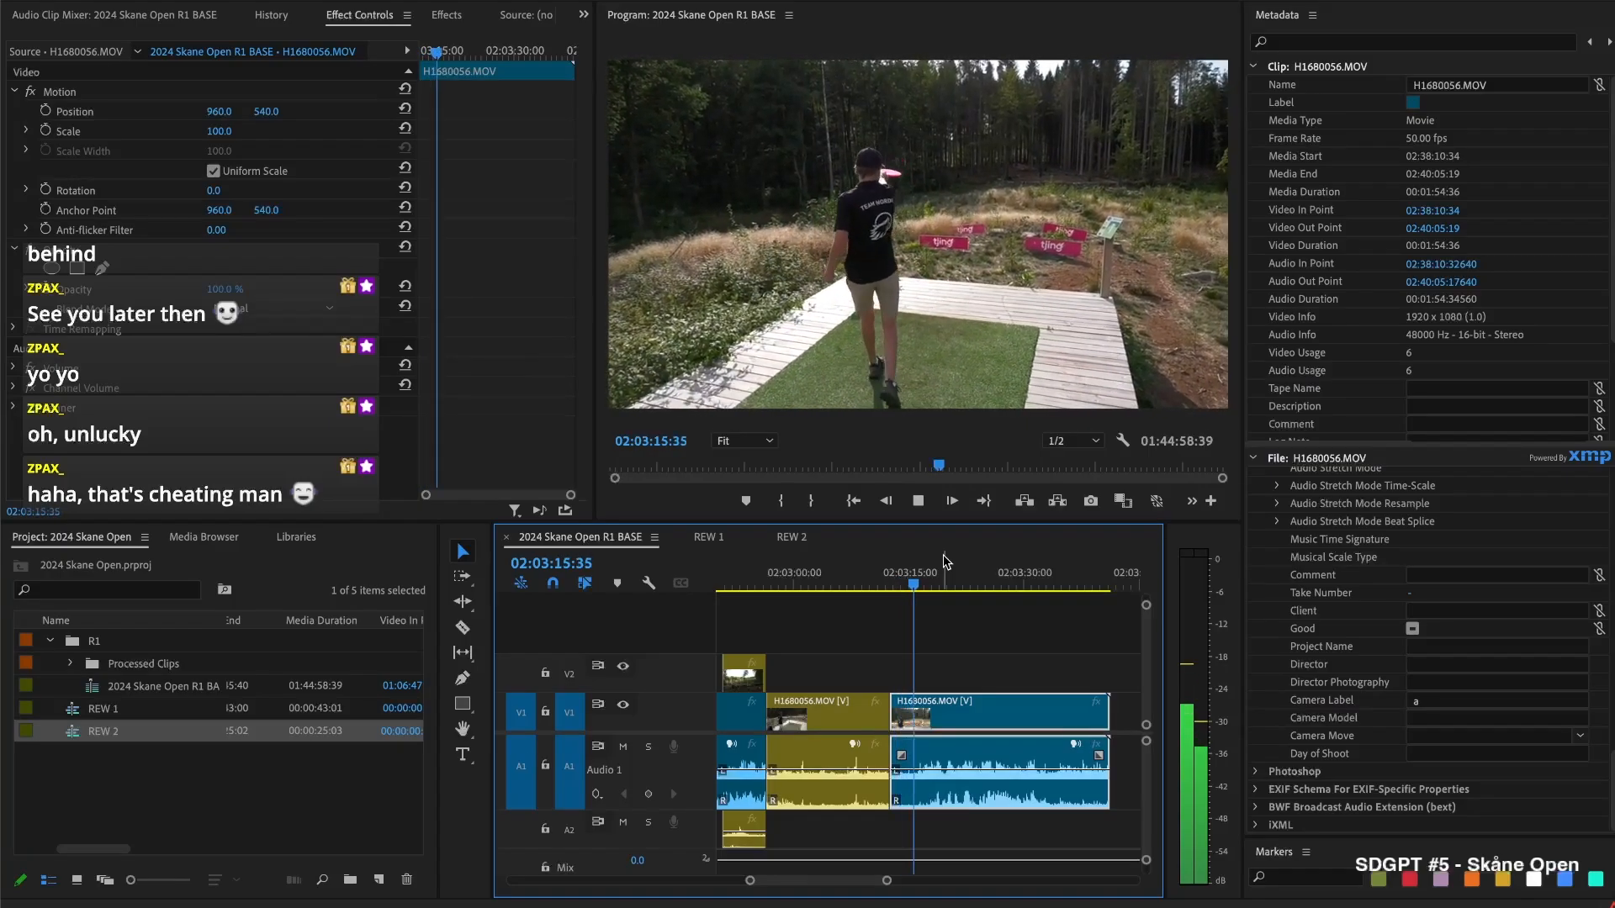
drag(854, 522, 854, 577)
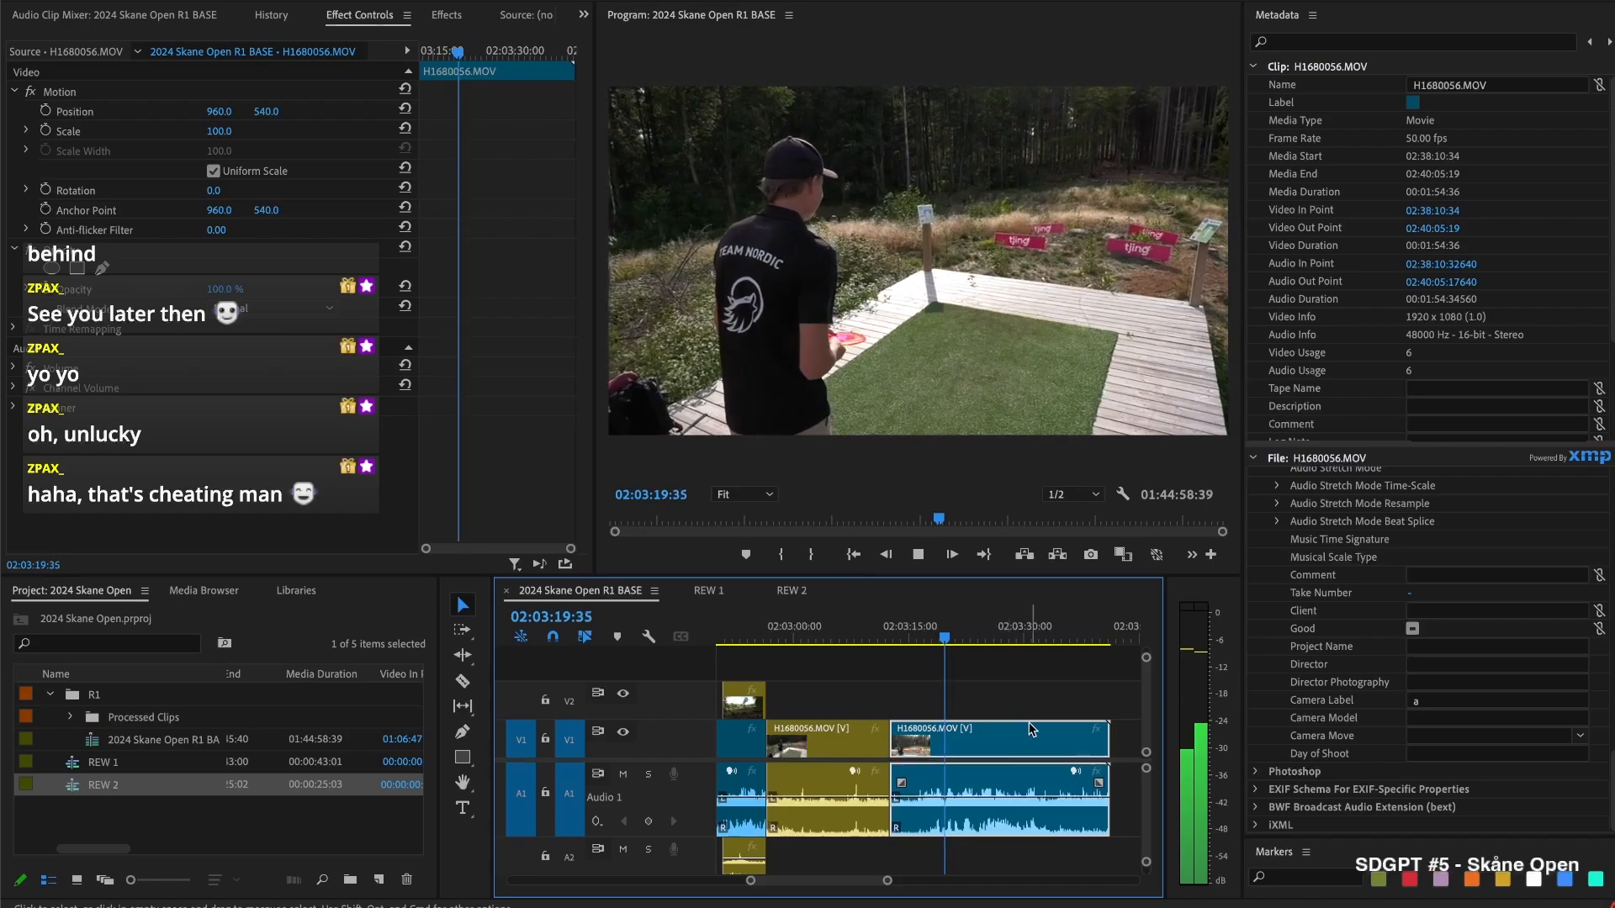
key(space)
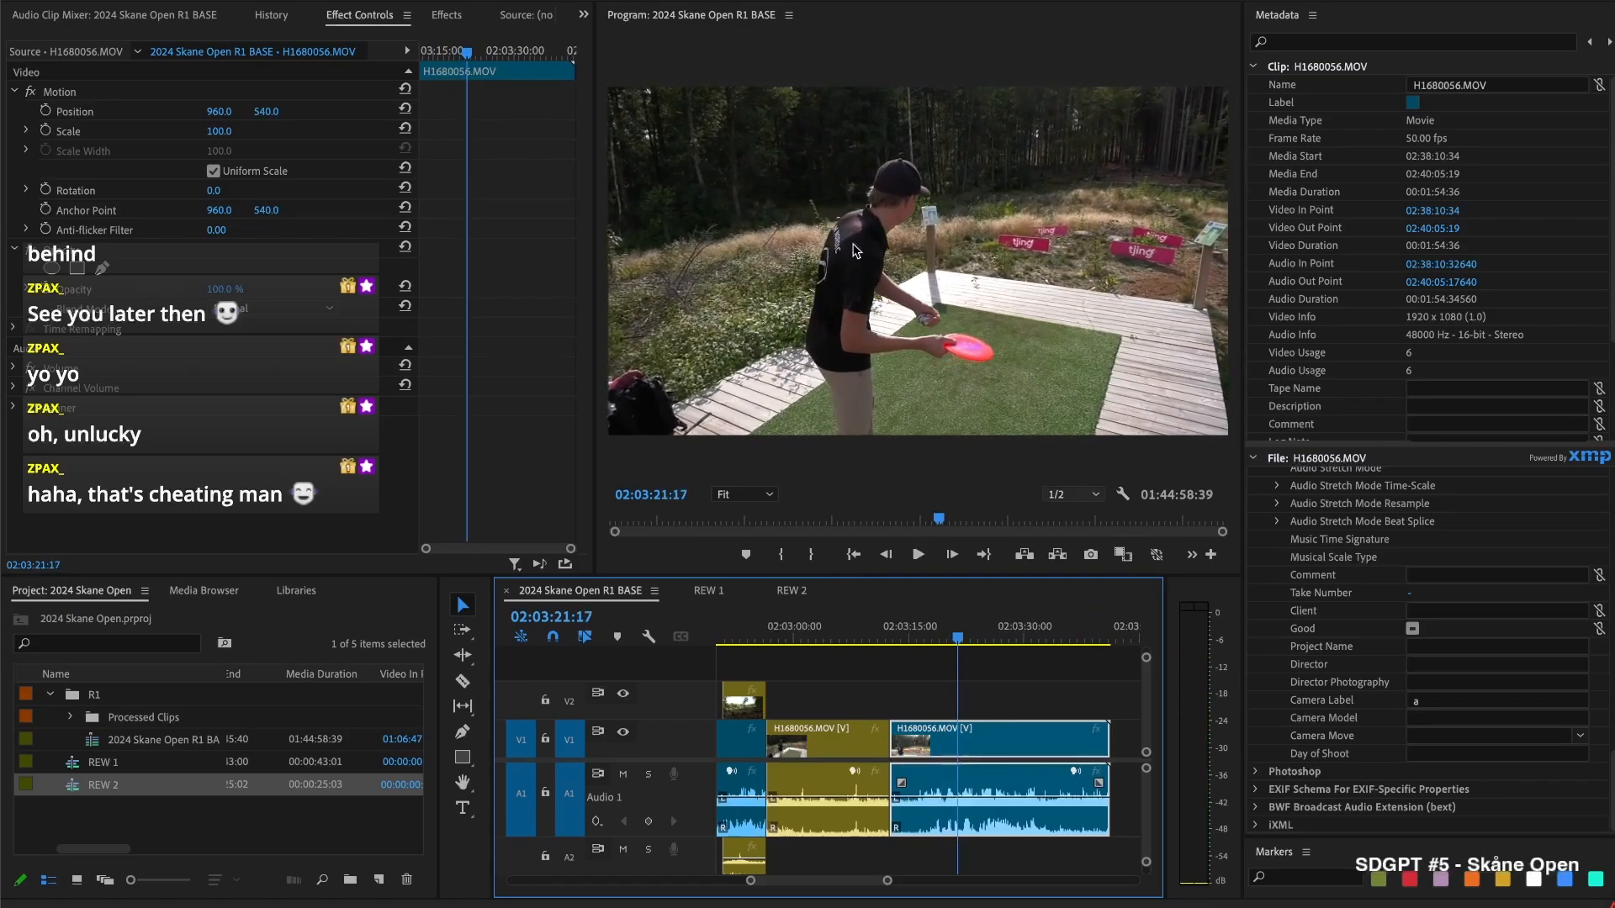
click(660, 1)
mouse_move(593, 1)
mouse_move(690, 2)
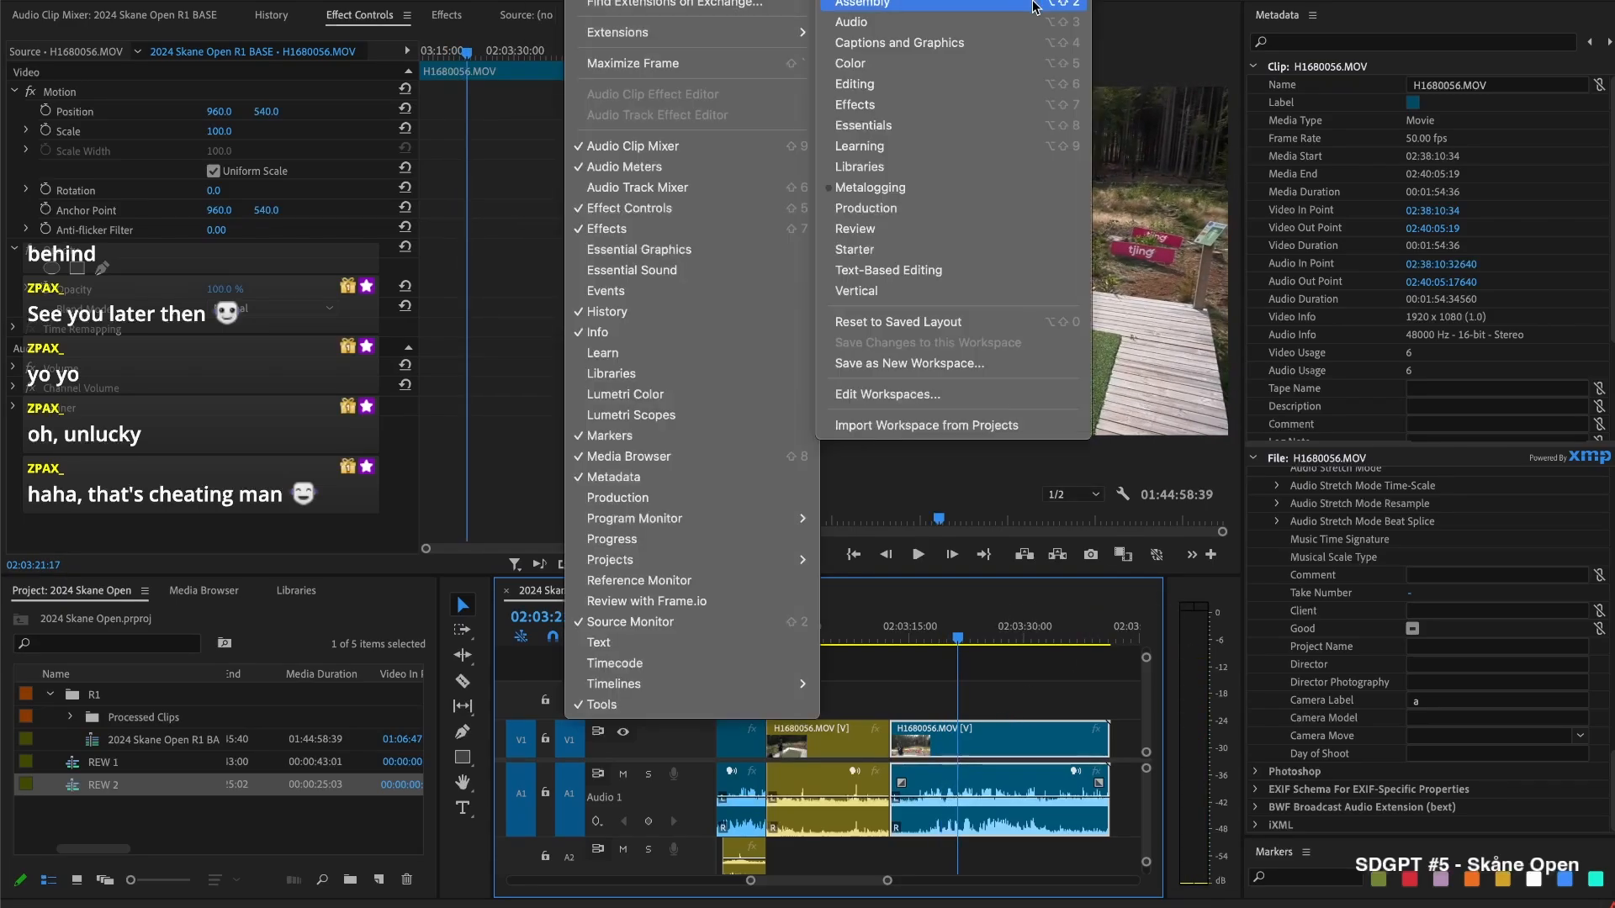
click(962, 83)
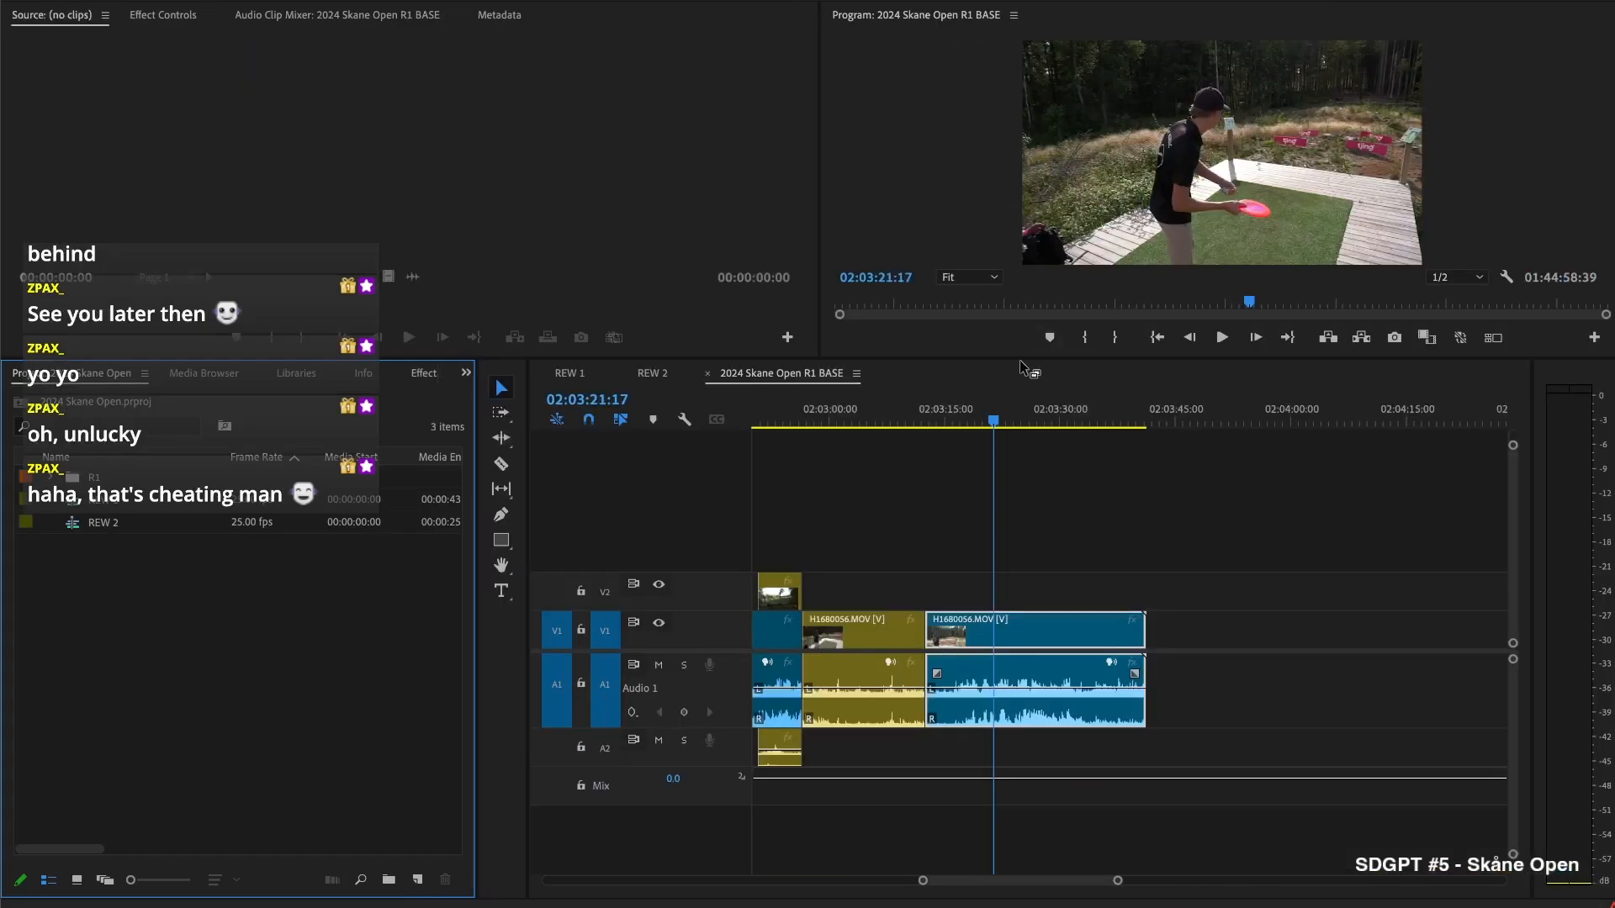
drag(1007, 359, 971, 599)
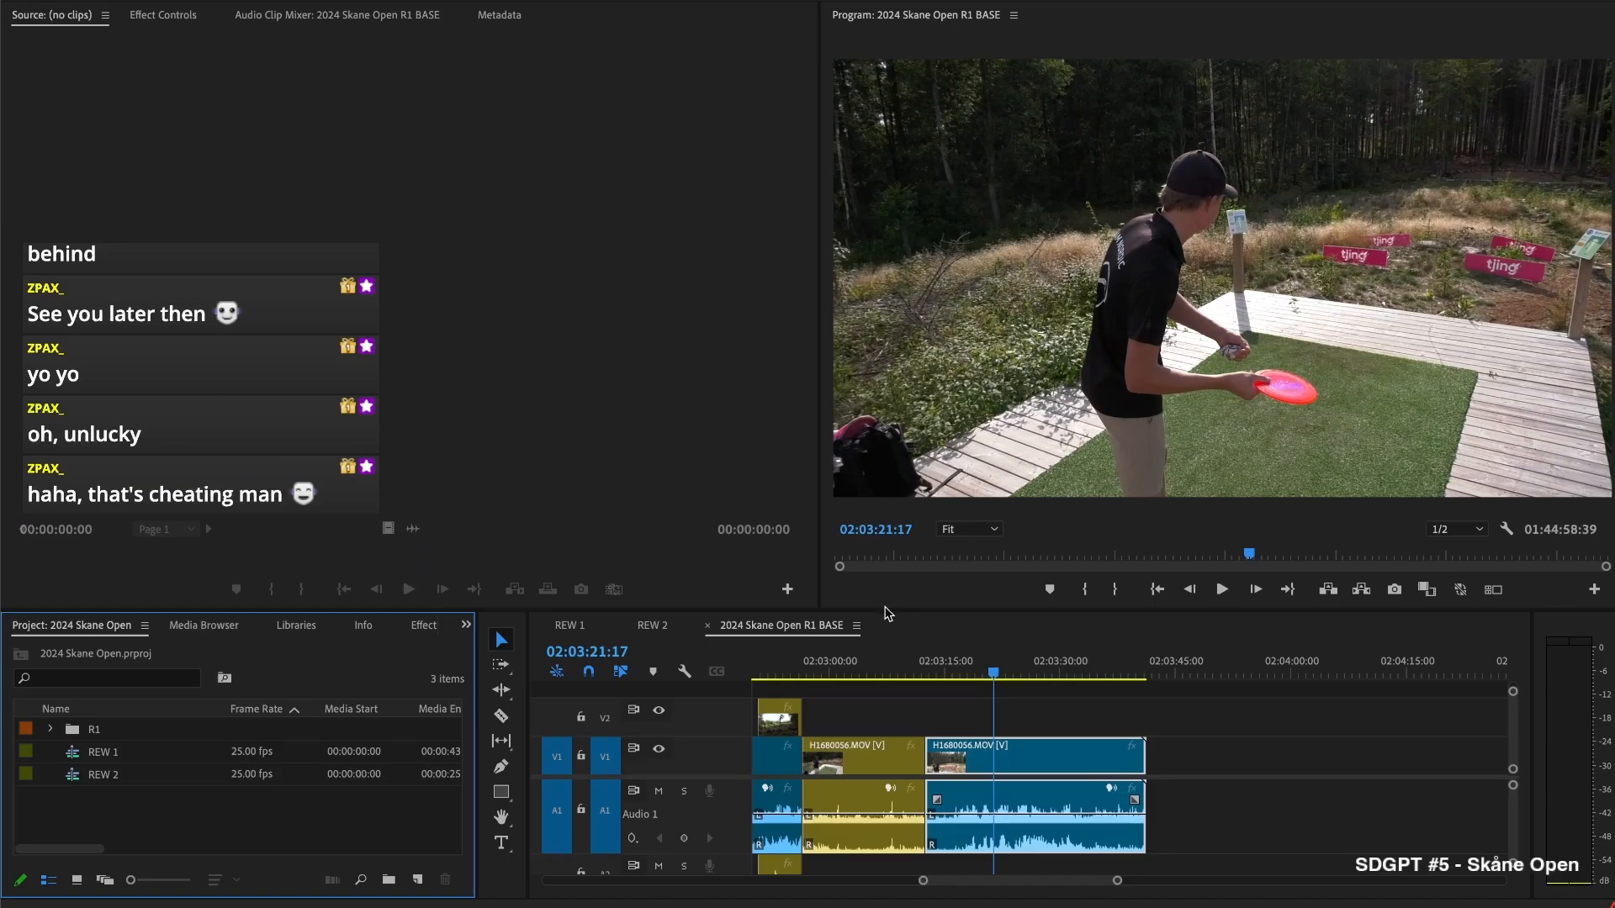
drag(886, 611, 893, 580)
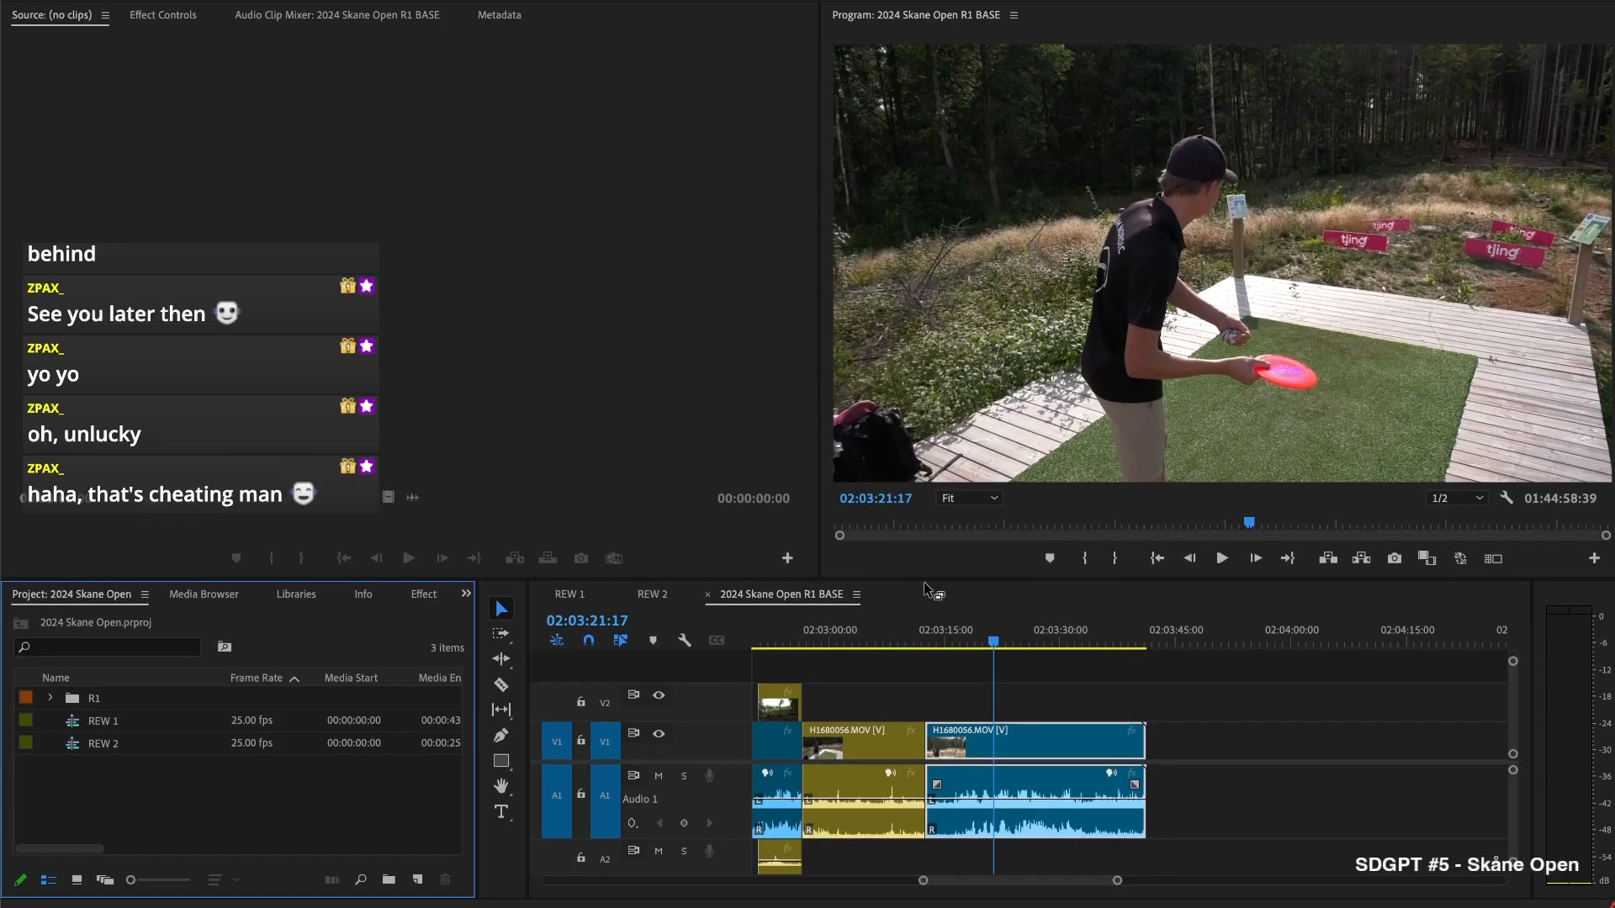
Play the last H1680056.MOV piece, split it at 02:03:38:33 and delete the tail after the cut
drag(966, 634, 923, 636)
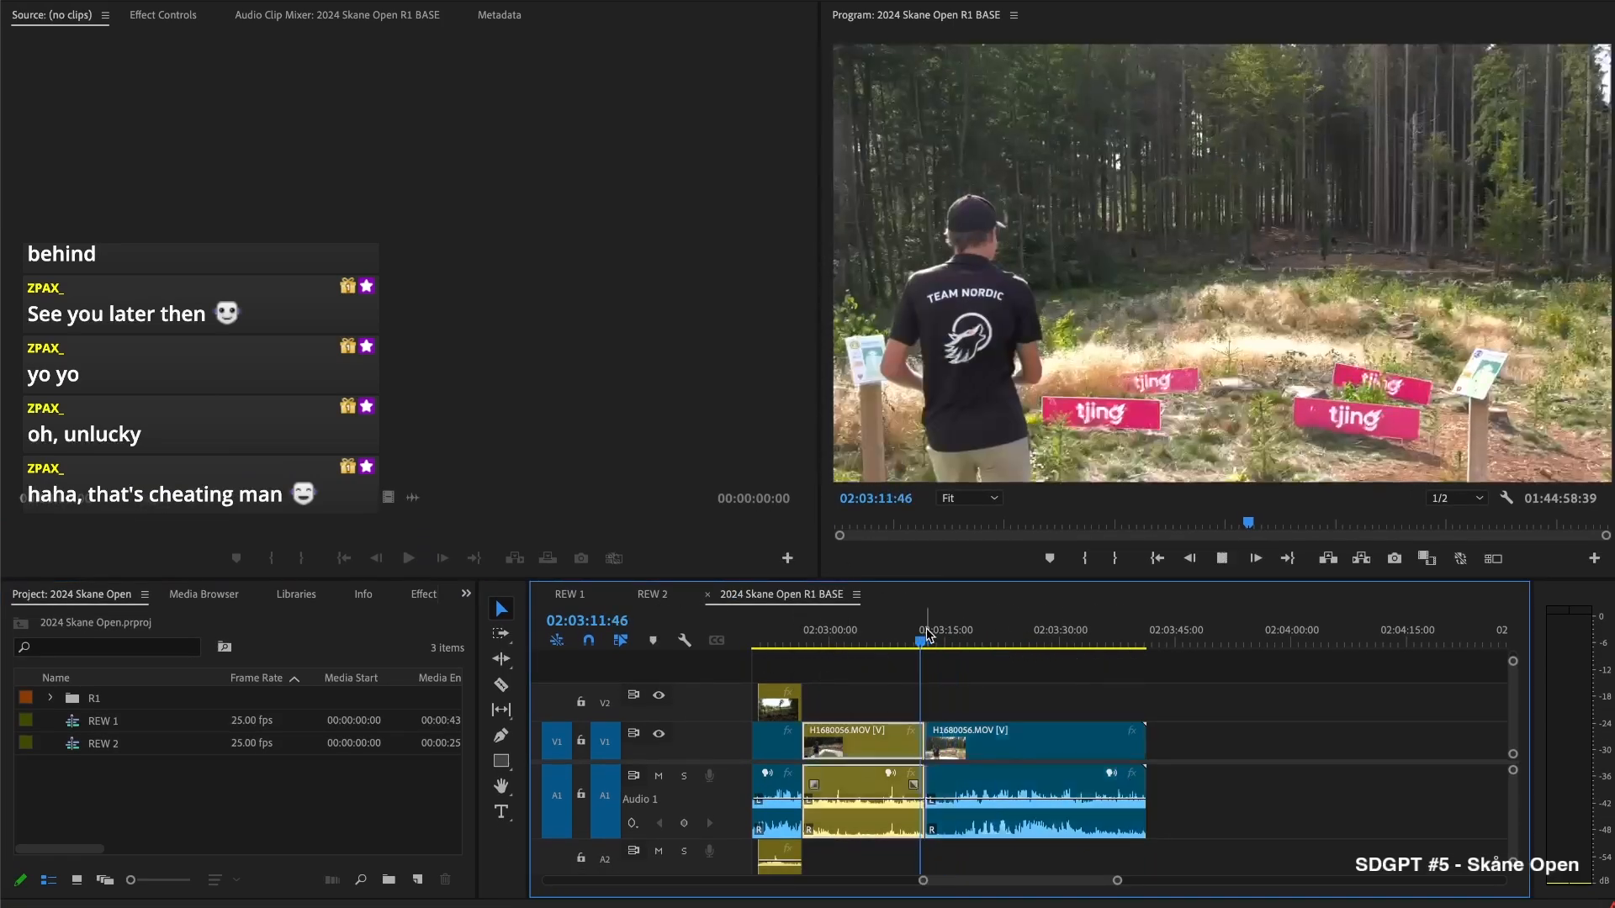
key(space)
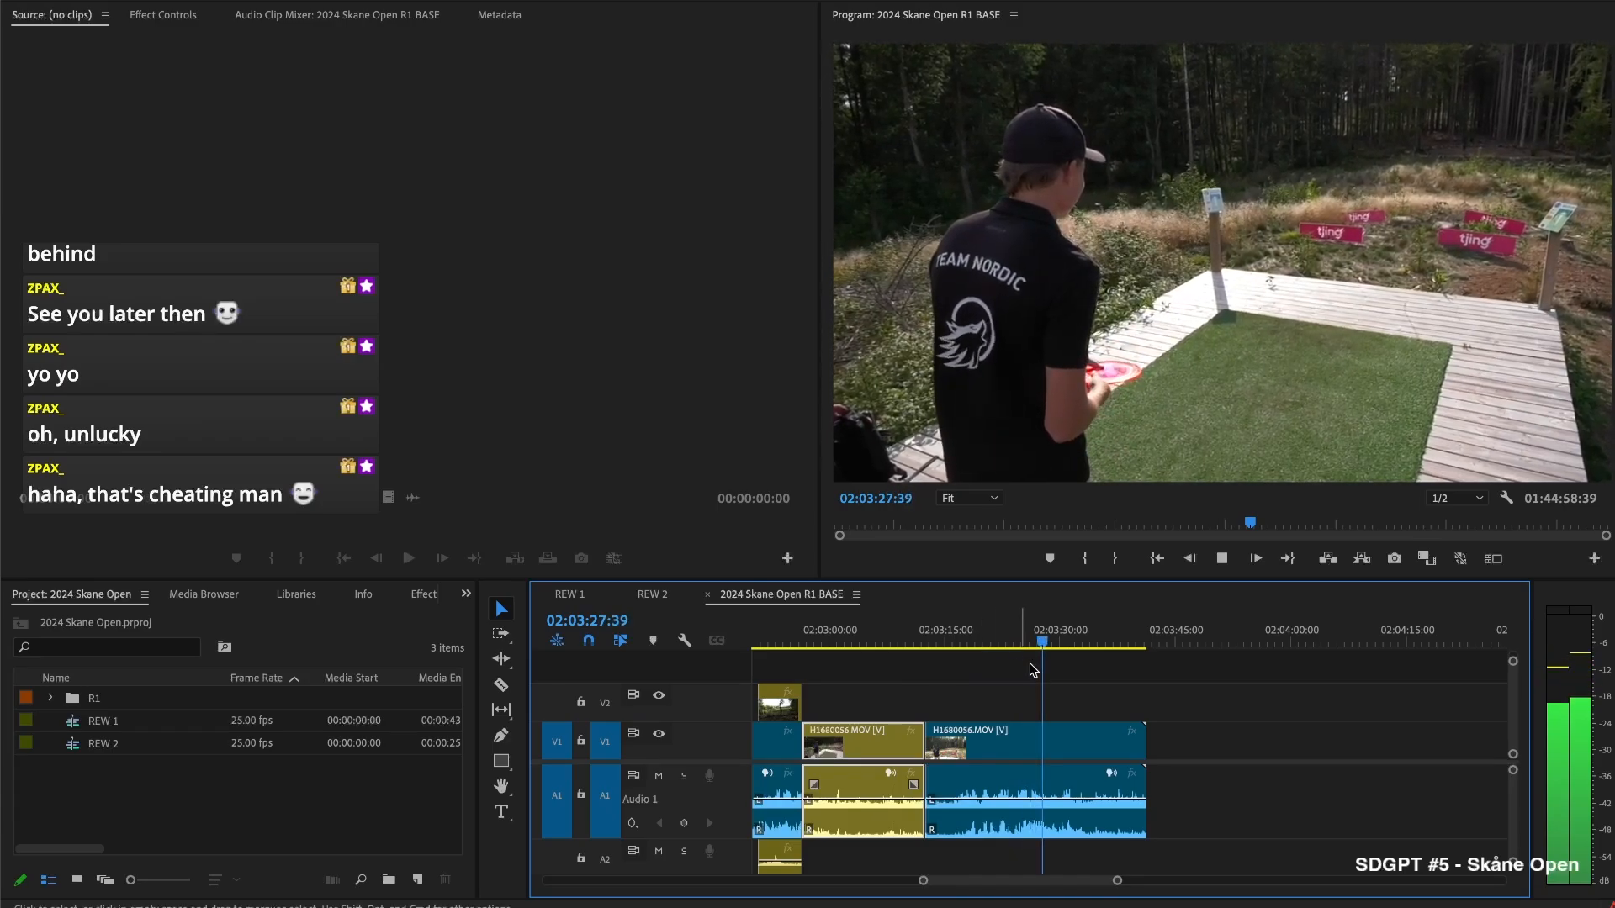
scroll(1053, 719, down, 5)
scroll(1057, 727, up, 1)
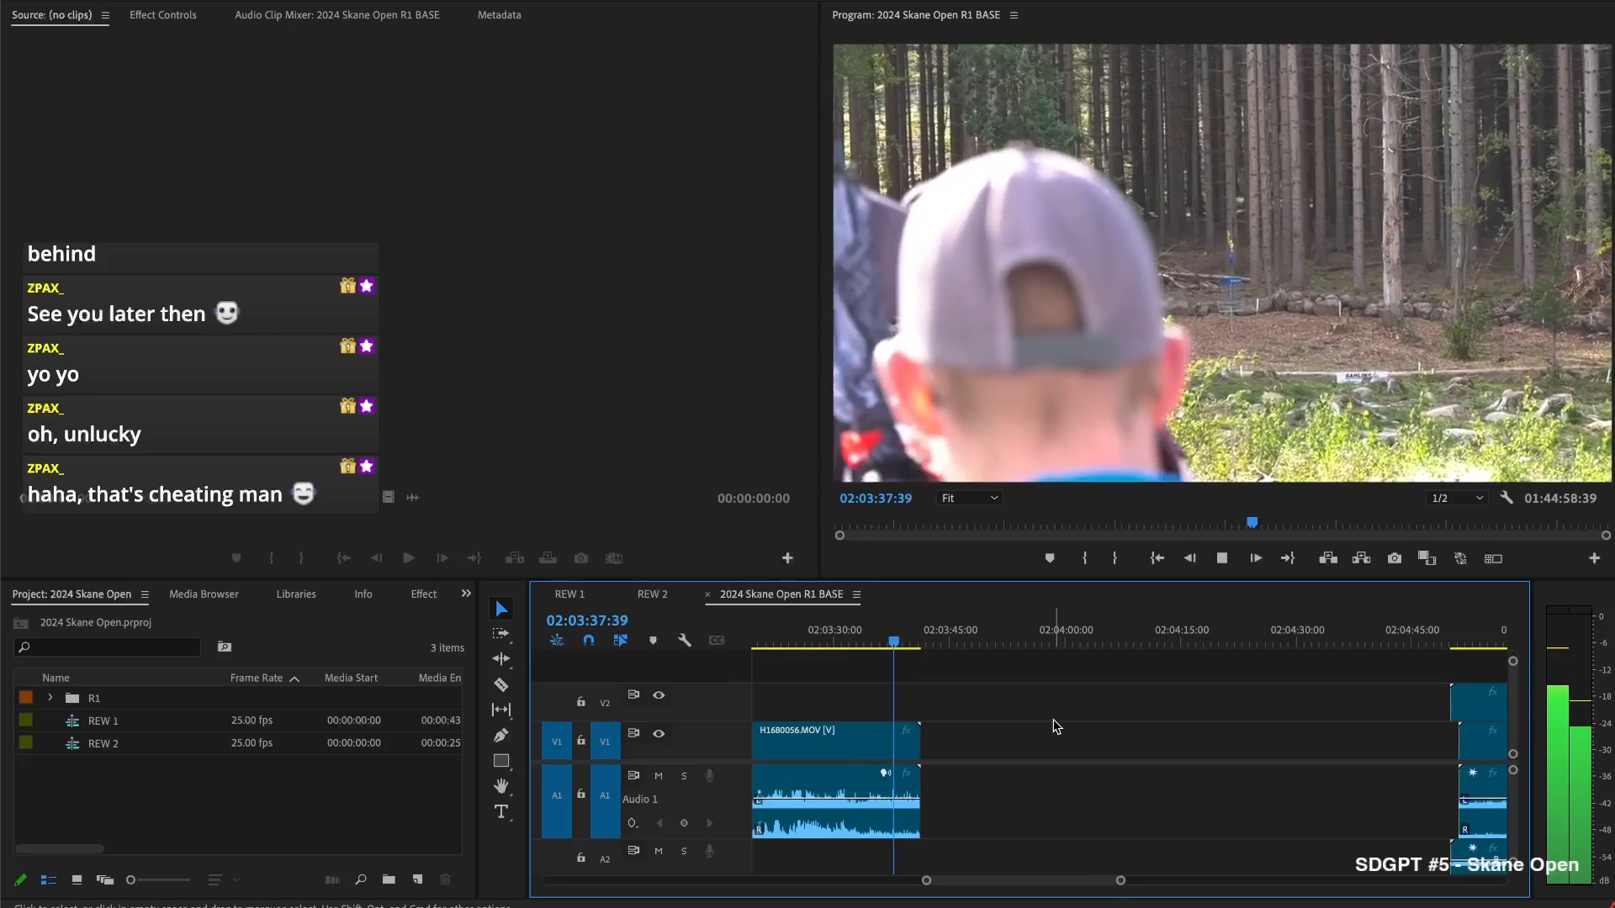
key(super+k)
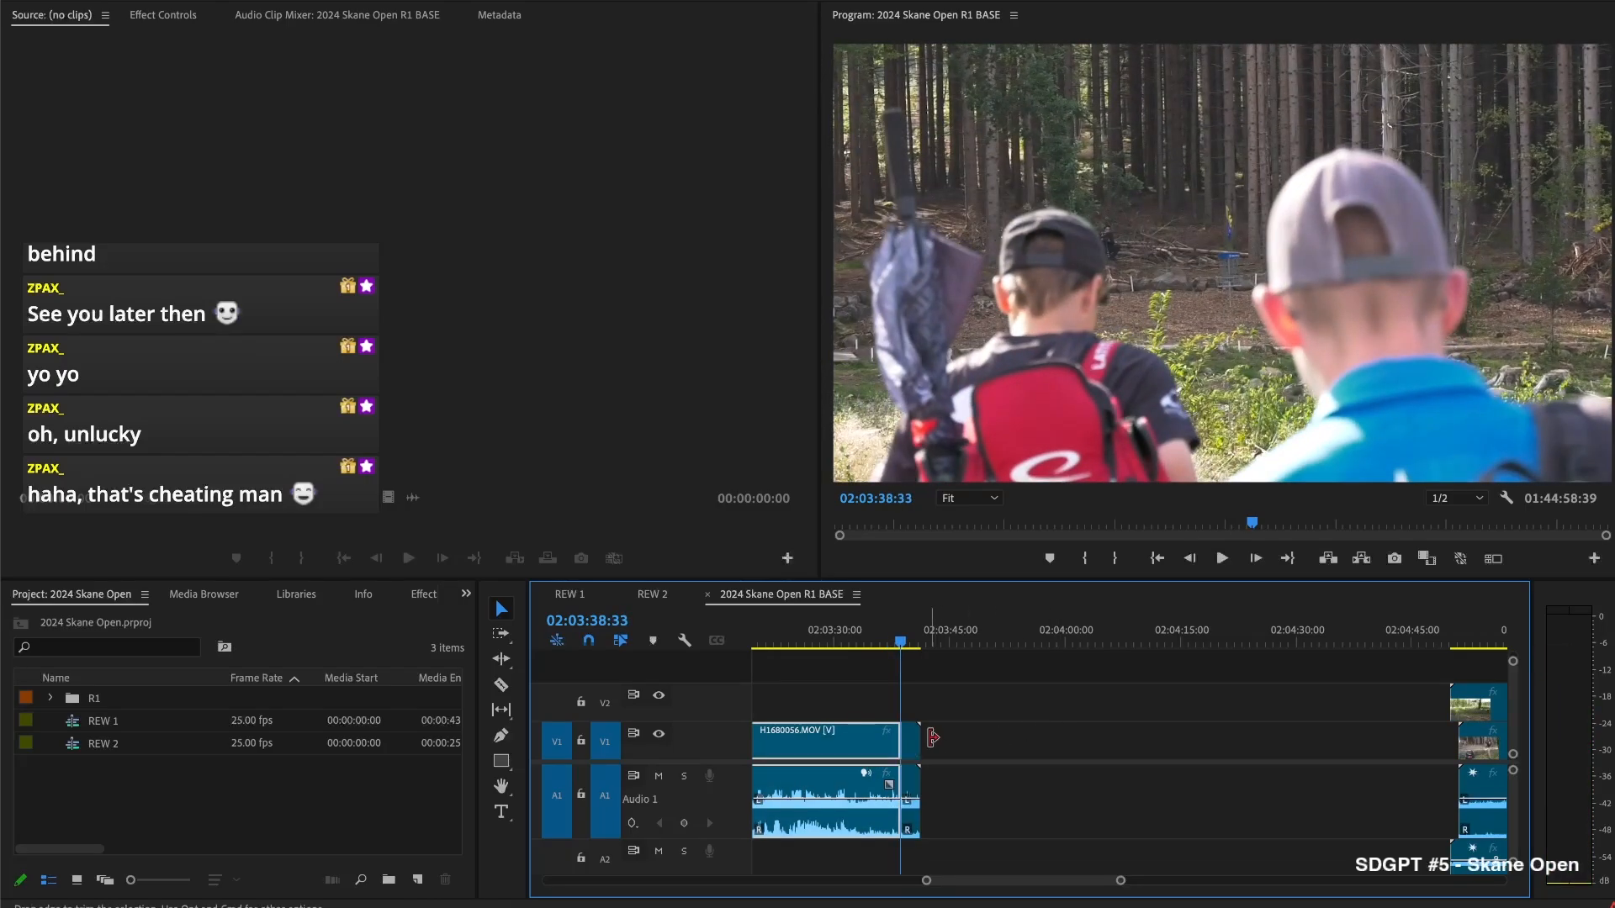
click(909, 751)
key(Delete)
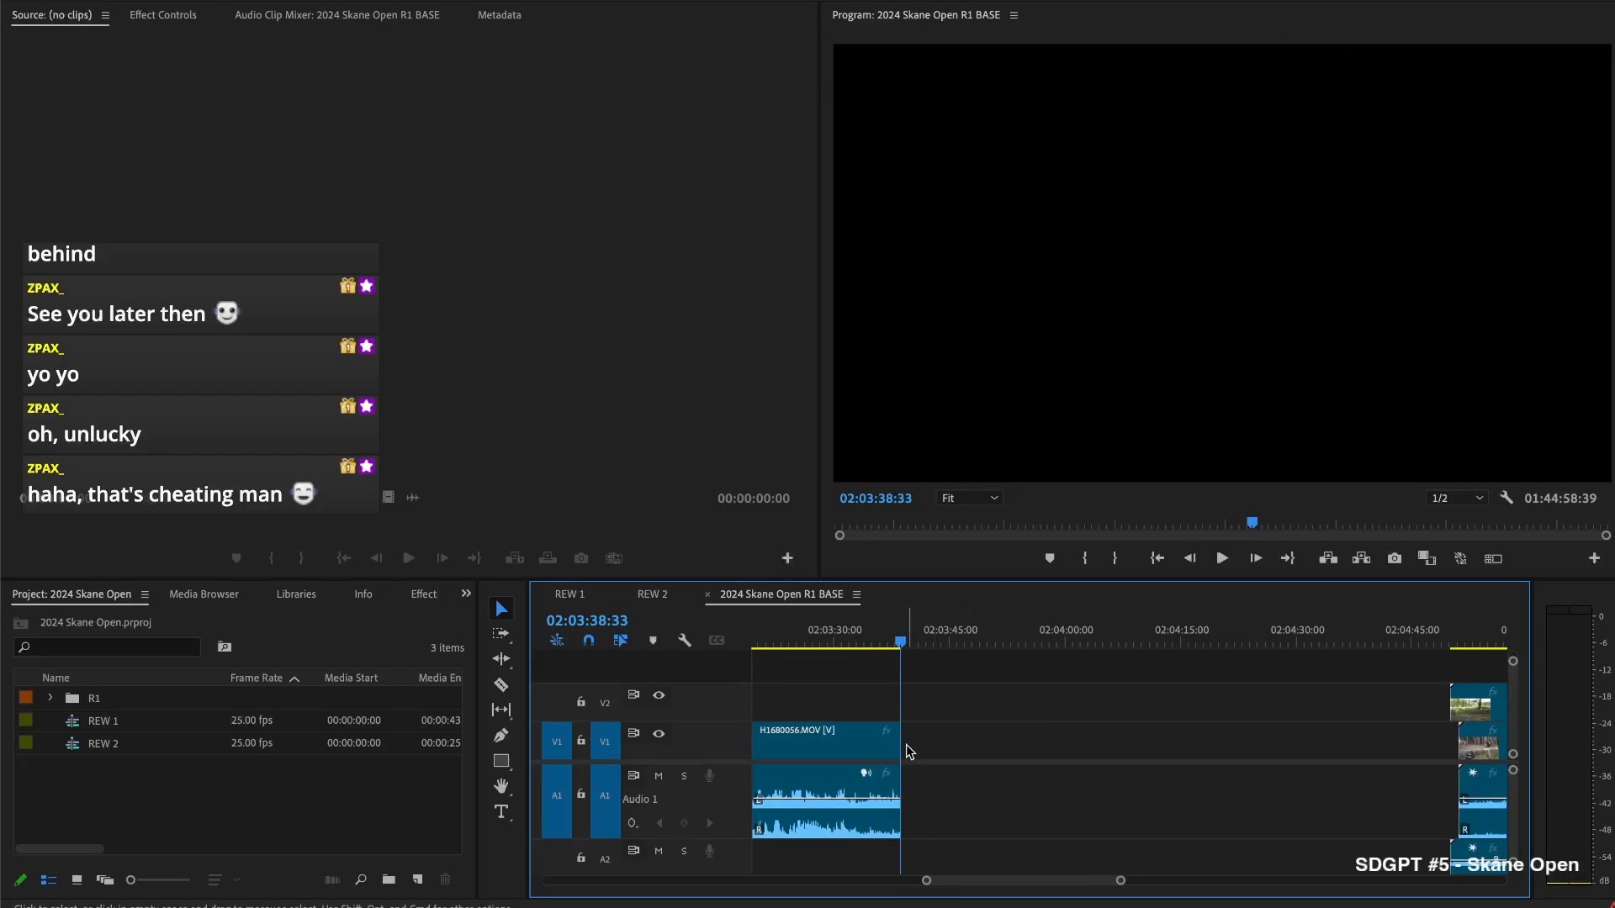
Trim about 13 seconds off the start of 01670046.MOV on V2 and close the gap between H1680056.MOV and H1680057.MOV
click(875, 639)
key(space)
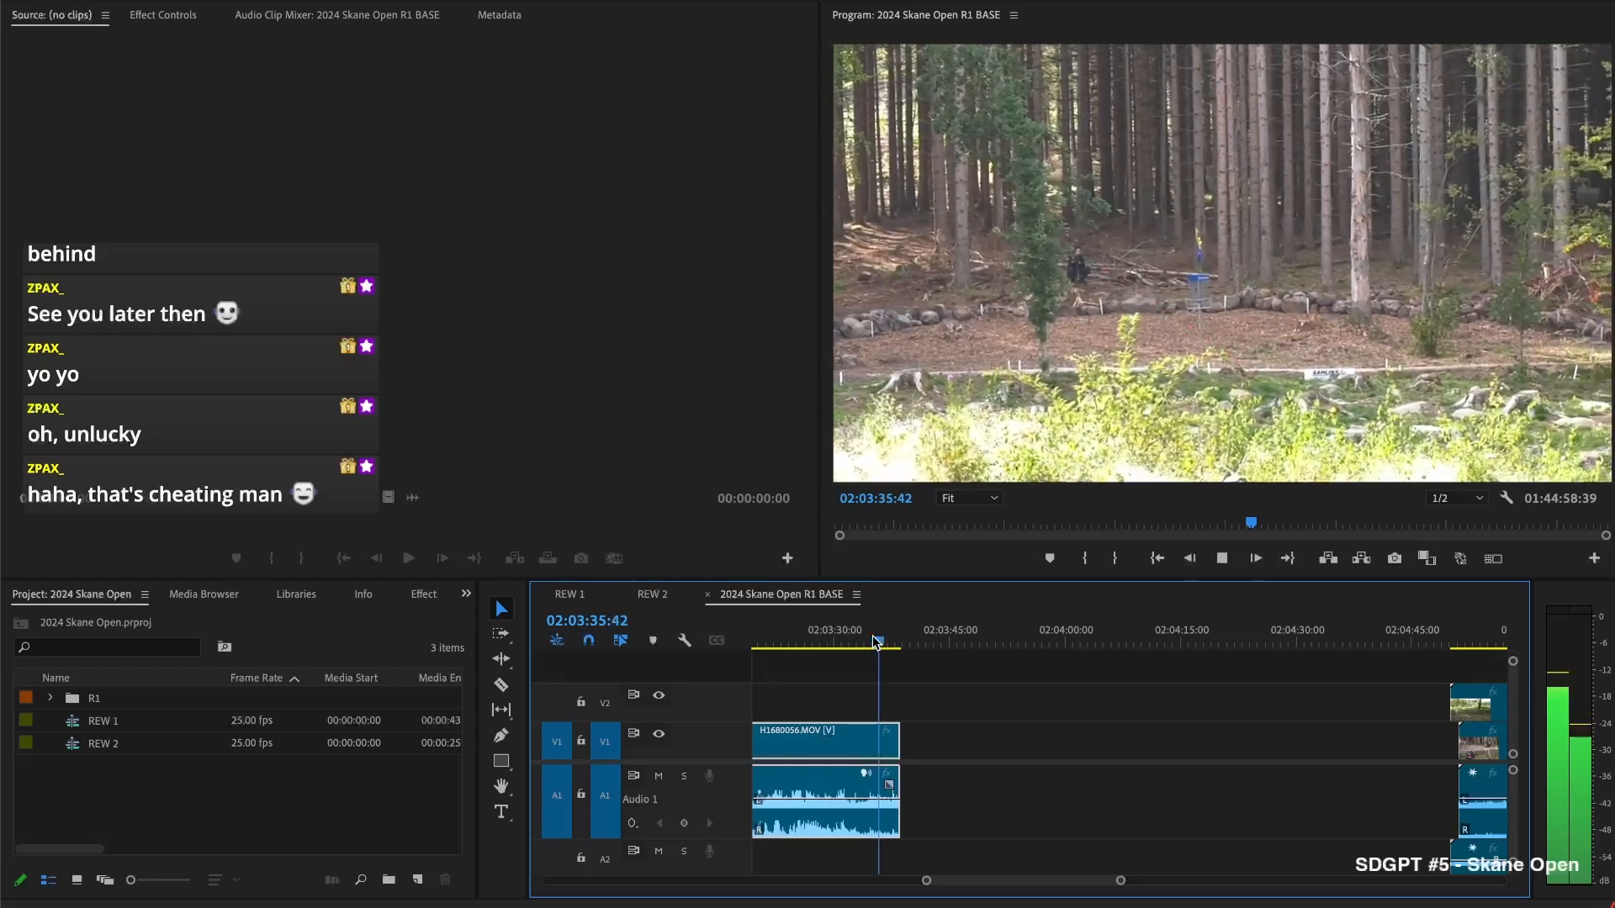
scroll(1009, 728, down, 2)
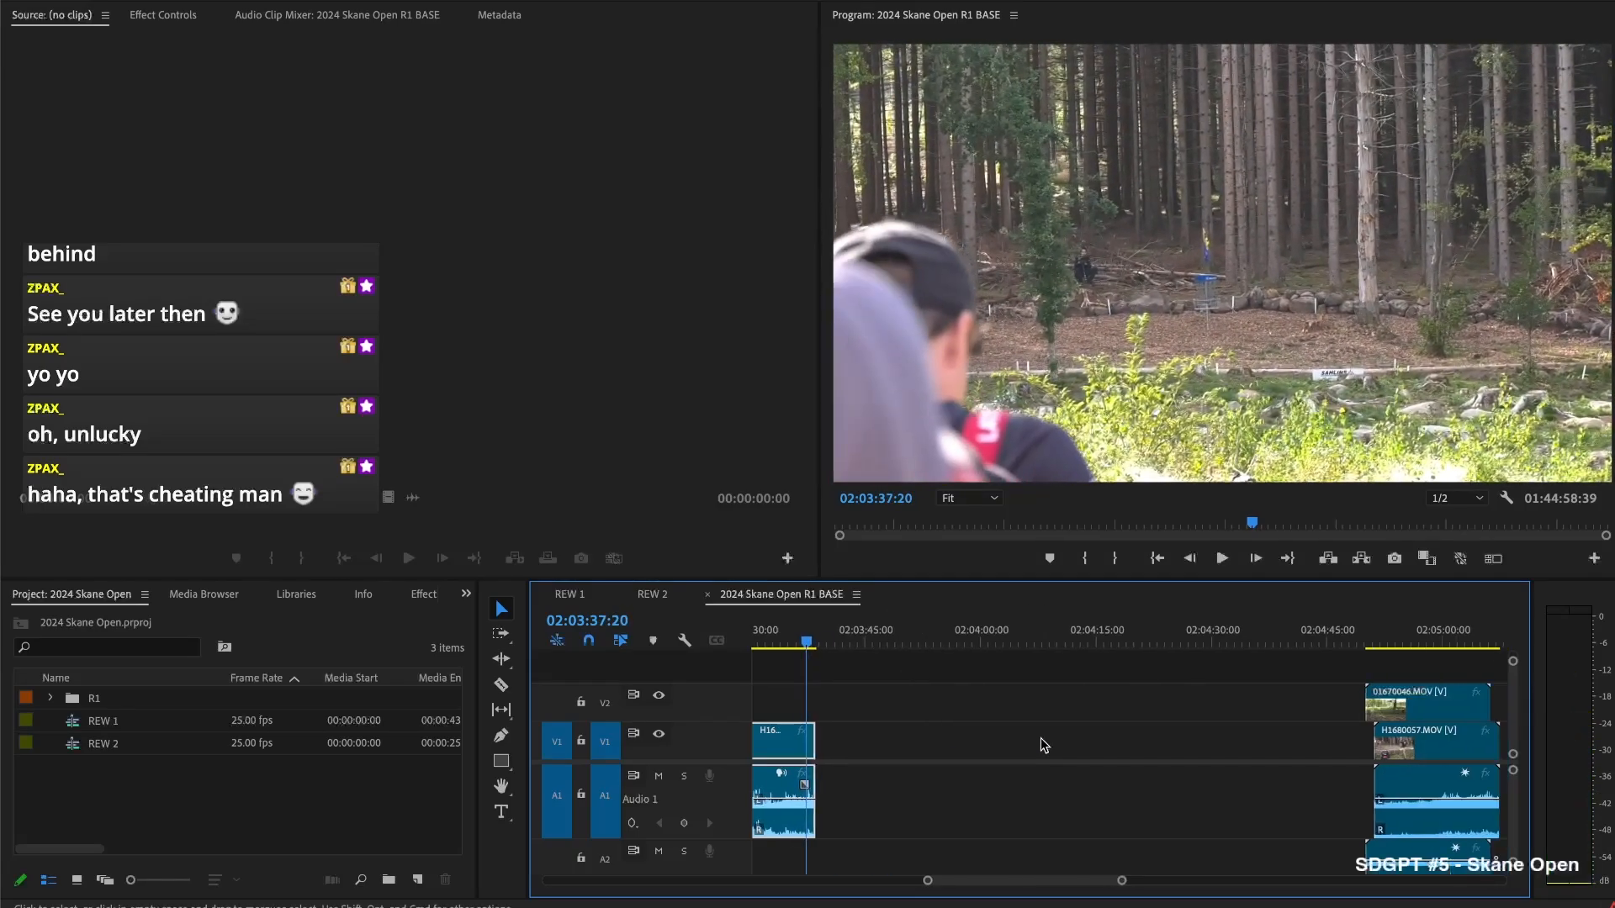
scroll(1041, 738, down, 1)
drag(1335, 693, 1435, 693)
click(954, 734)
key(Delete)
key(Up)
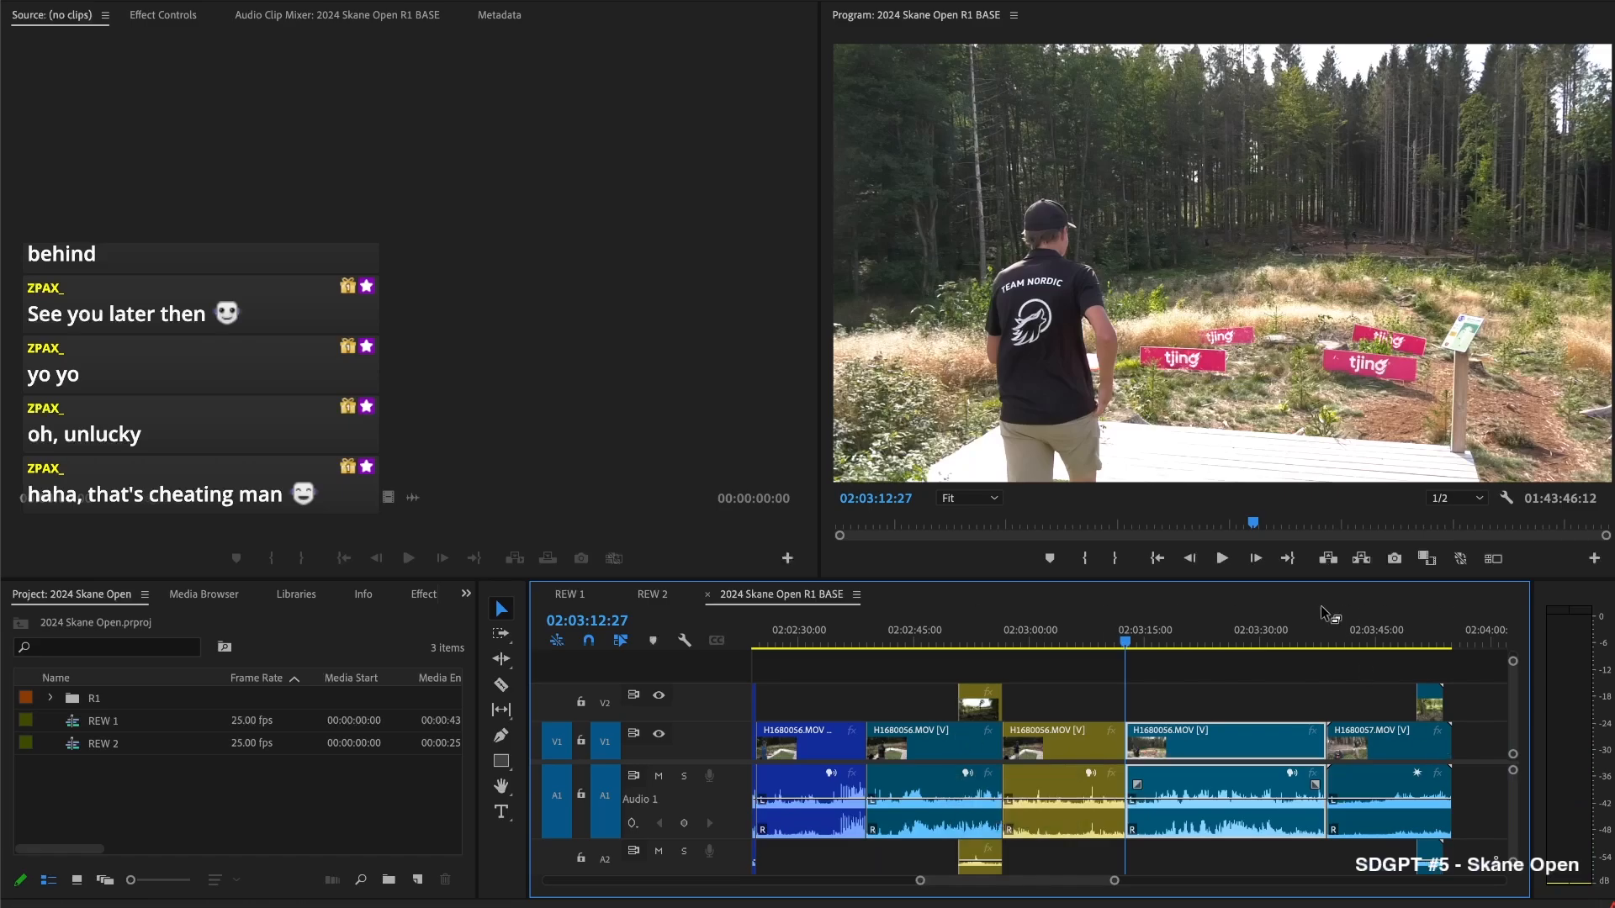
Split H1680057.MOV at 02:03:39:44 and delete the short section before the cut
click(1333, 631)
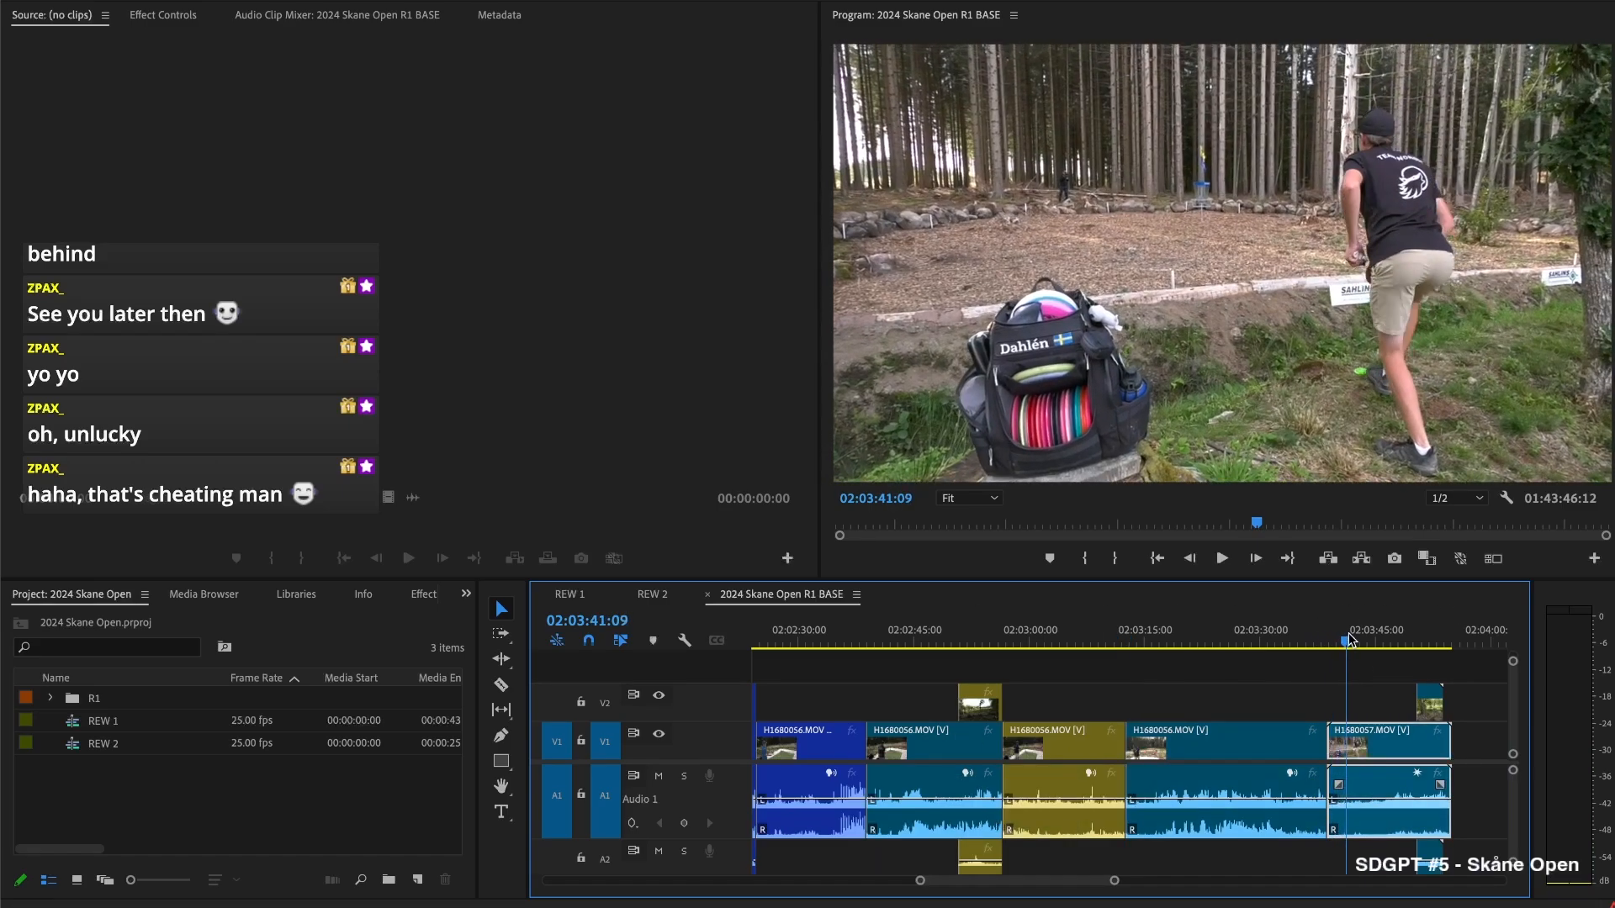
drag(1352, 641, 1344, 641)
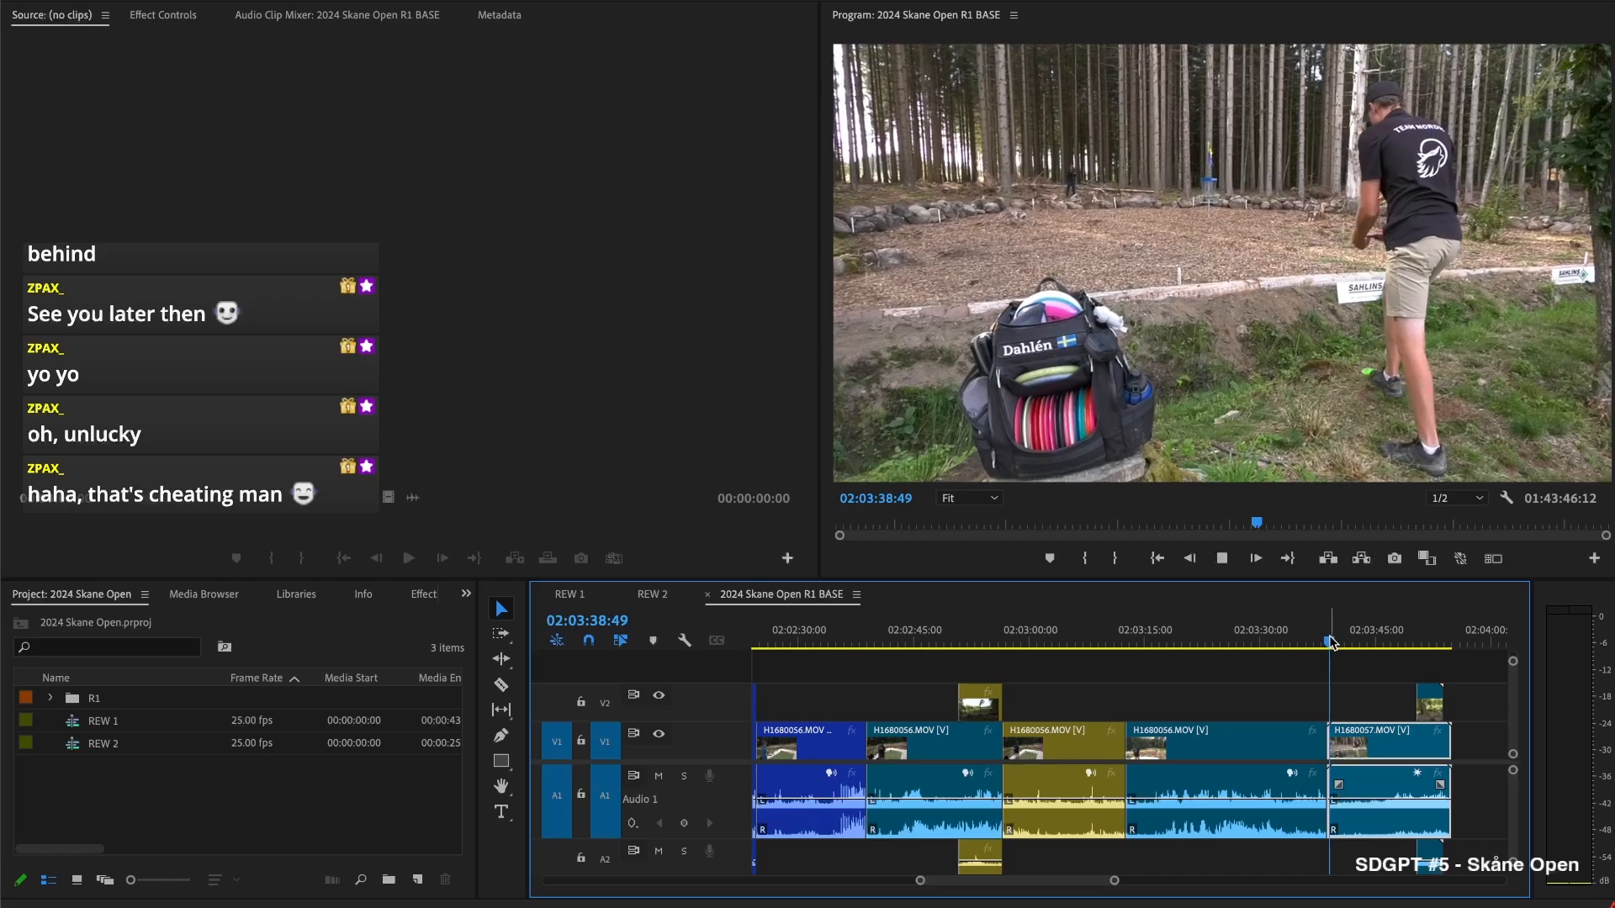
key(space)
key(ctrl+k)
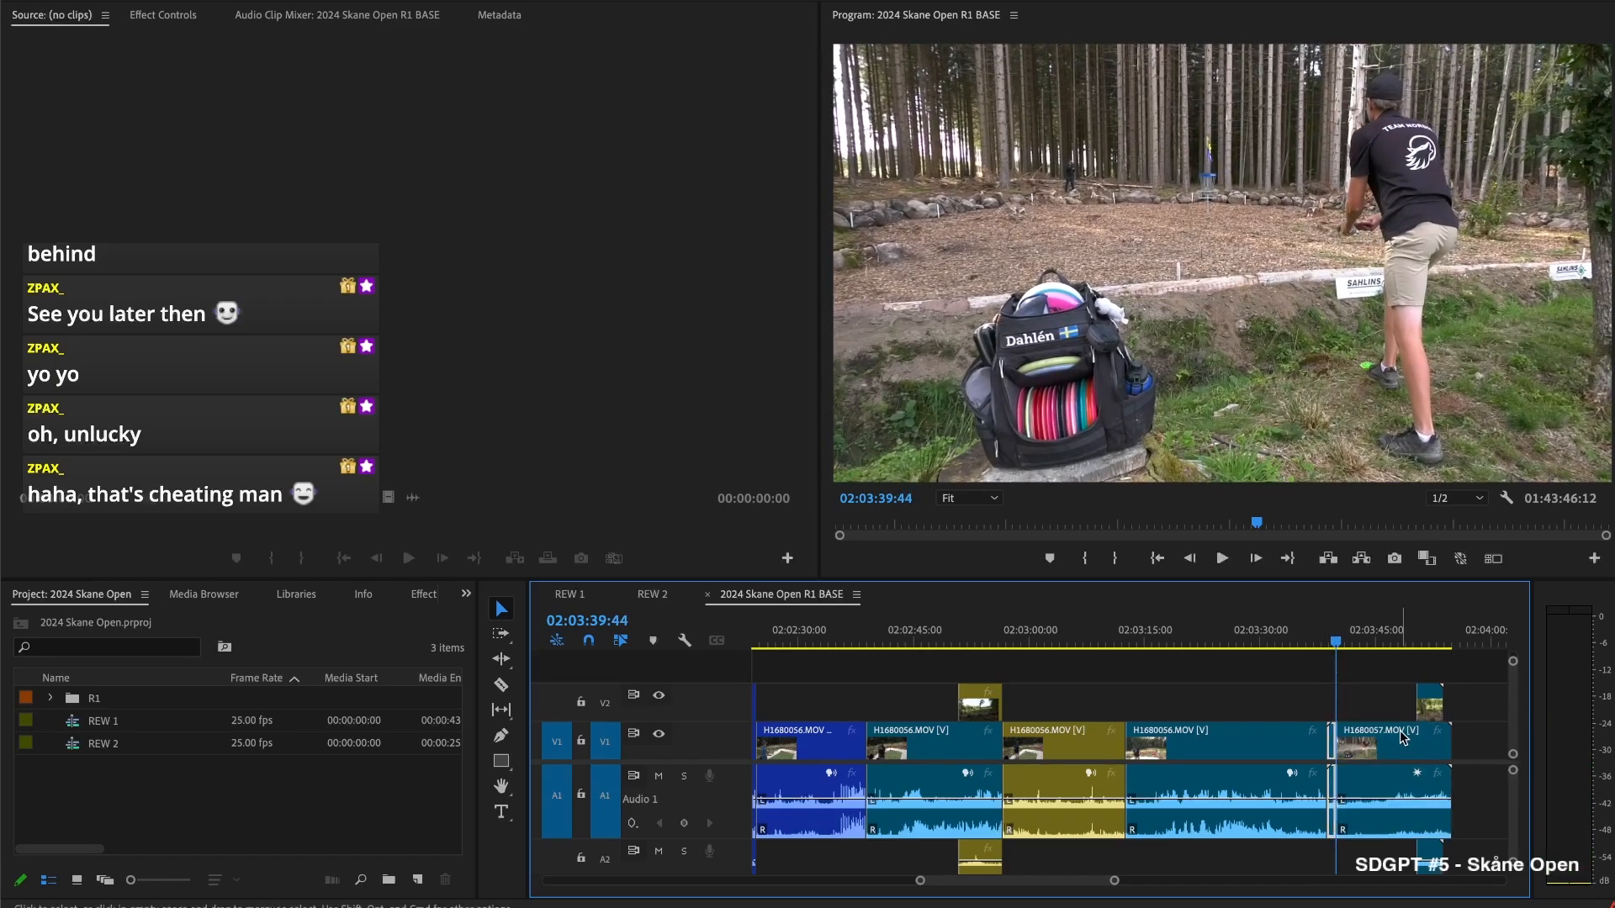
key(Delete)
Play the H1680057.MOV throw and delete the 01670046.MOV piece above it on V2
key(space)
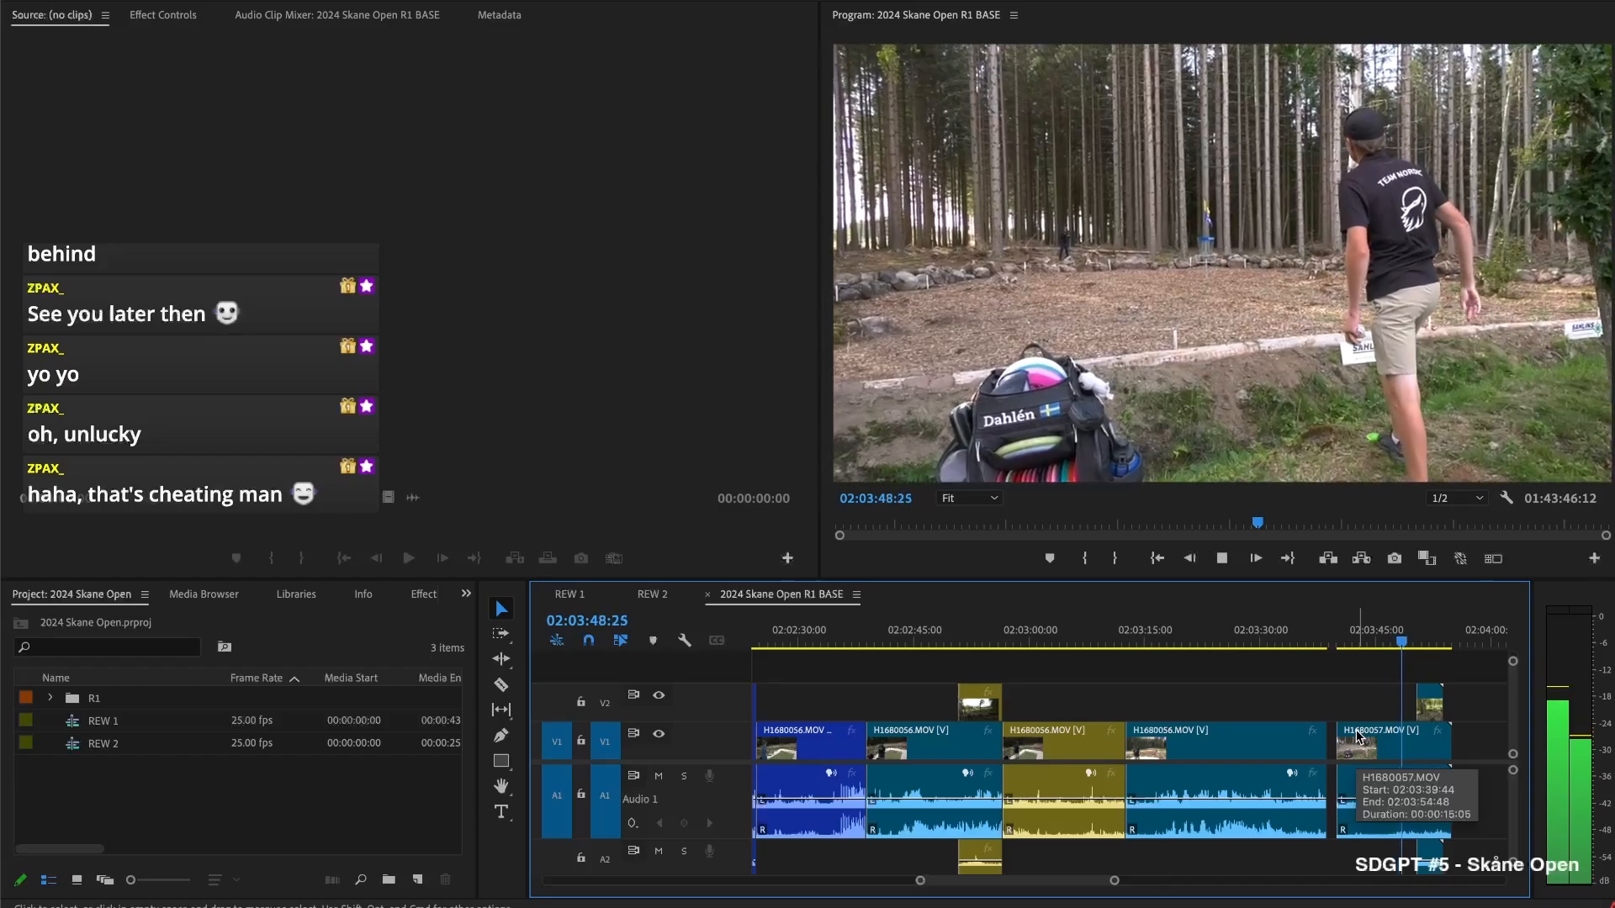
key(space)
click(1435, 715)
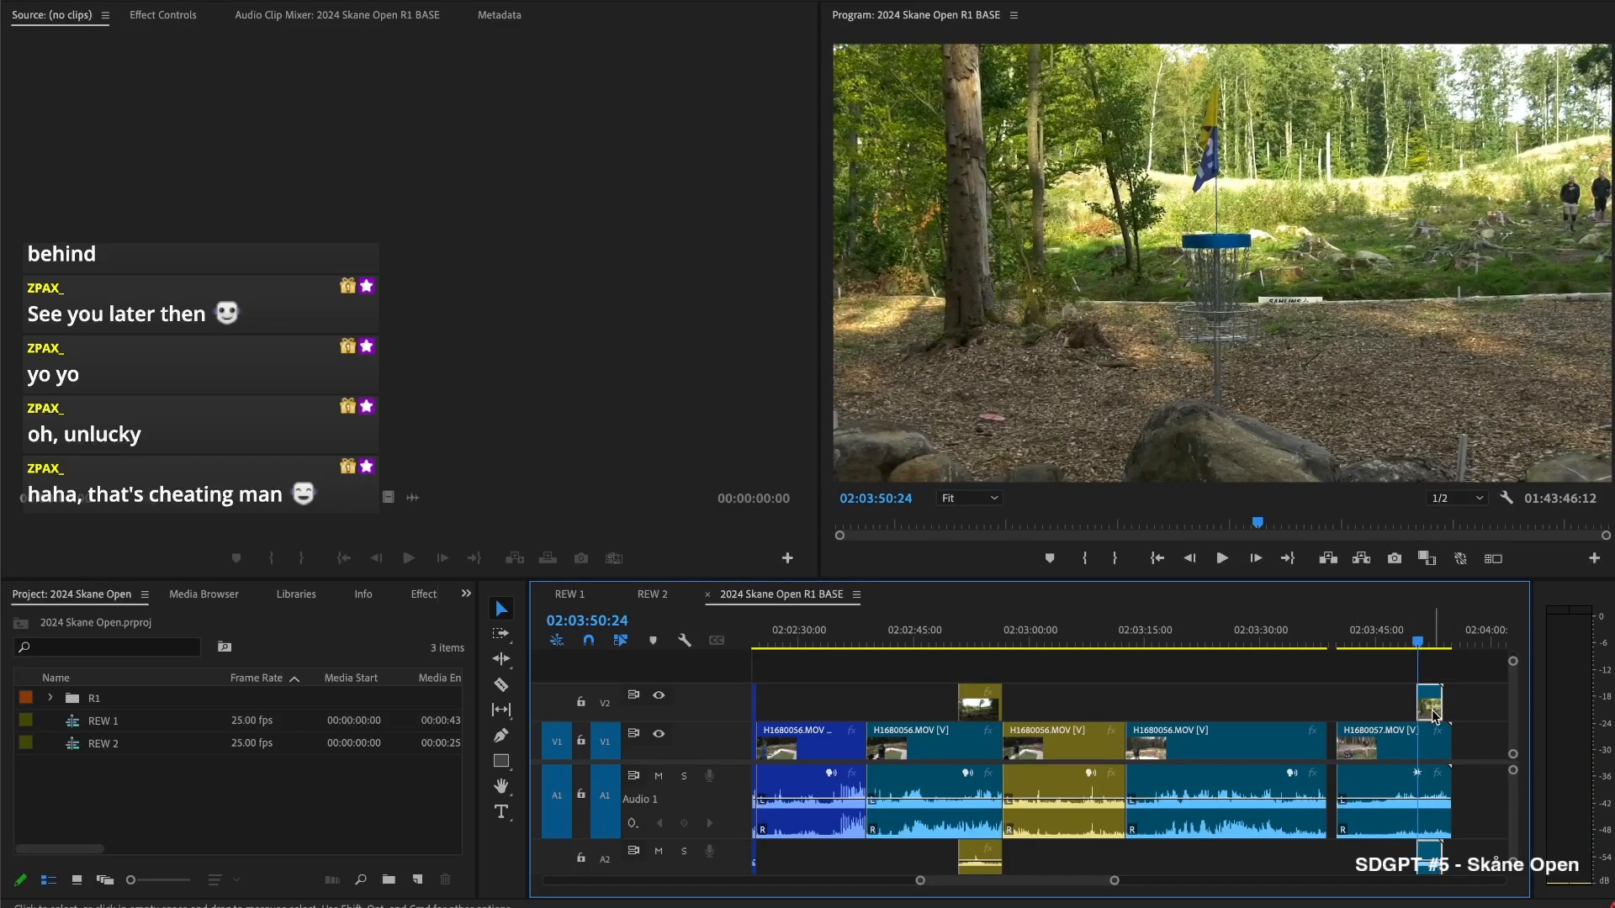
key(Delete)
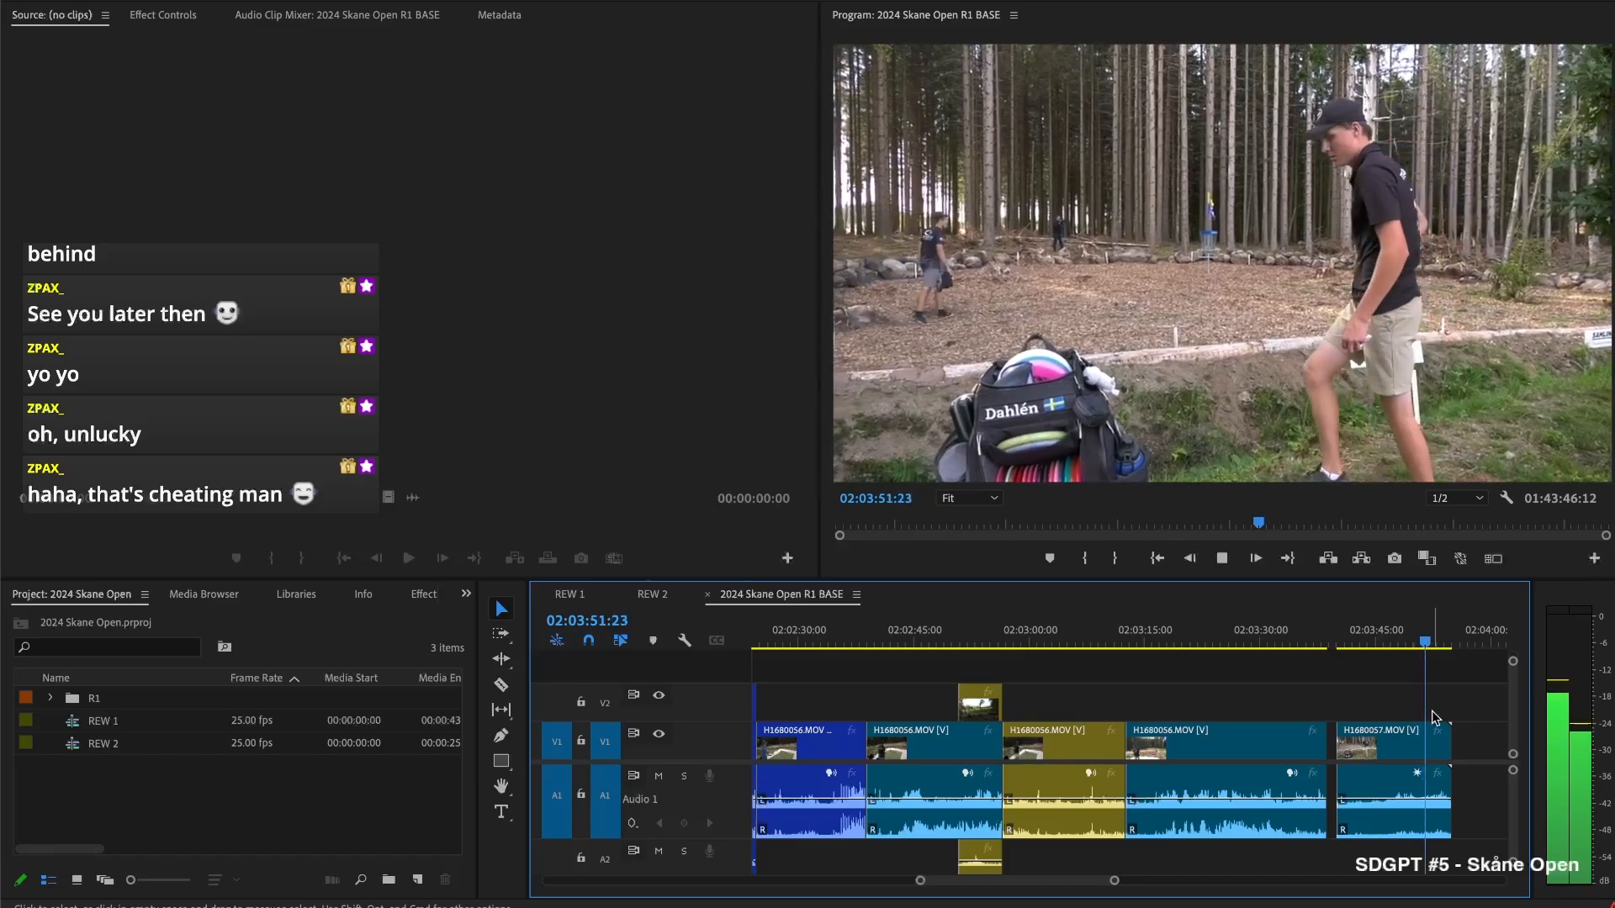
Split H1680057.MOV at 02:03:52:22, delete the tail after the cut and move the clip up against H1680056.MOV
key(space)
key(super+k)
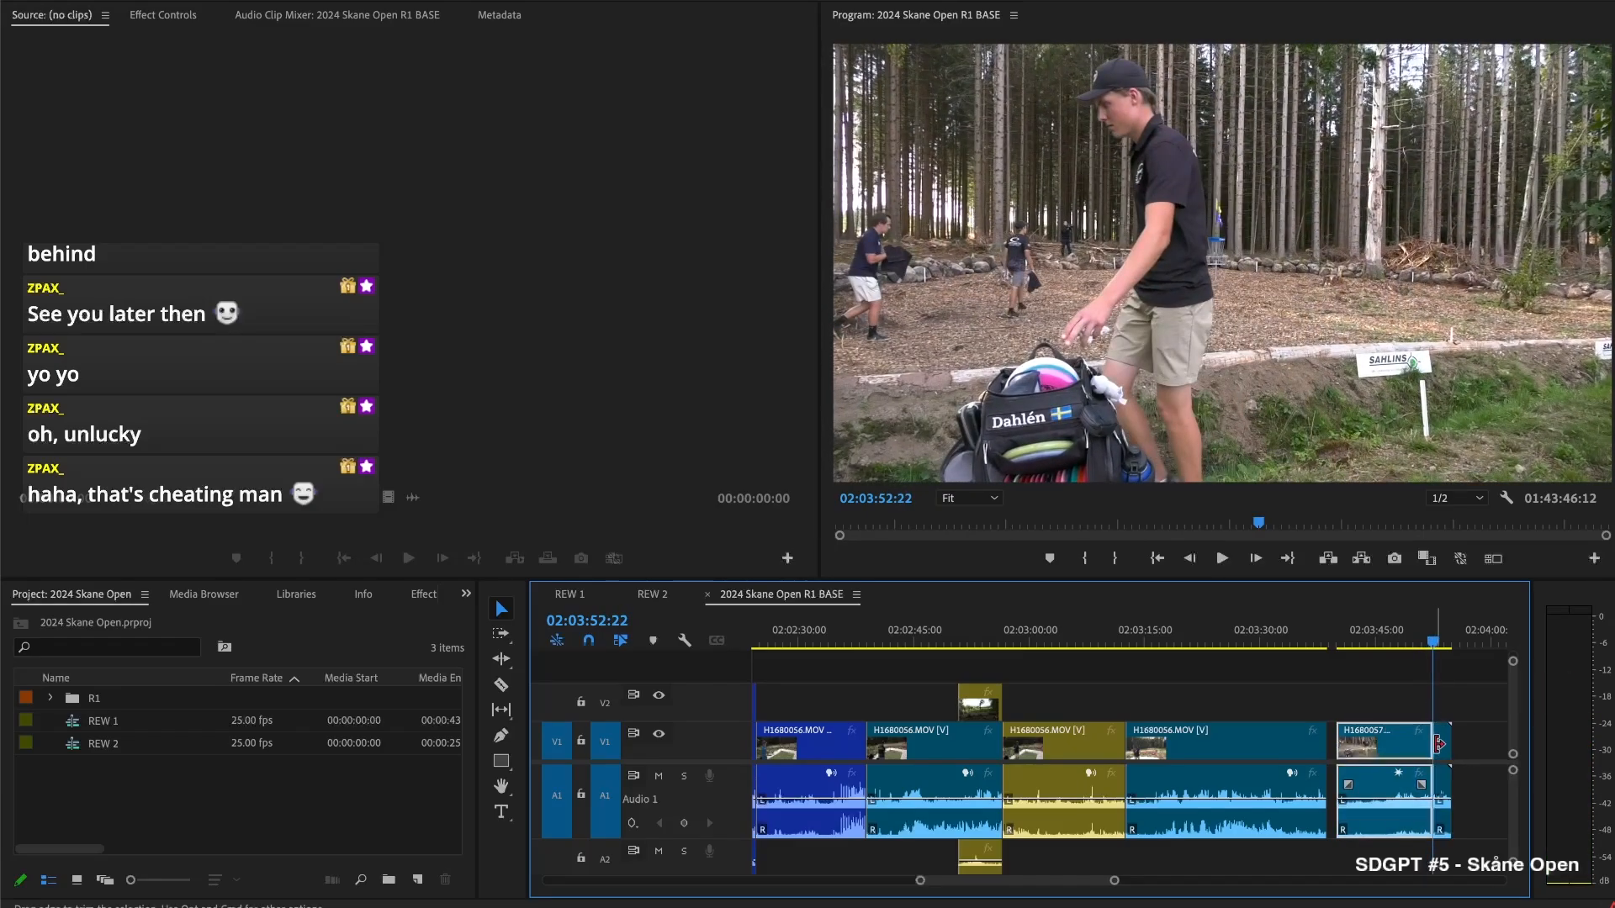
click(1442, 745)
key(Delete)
drag(1398, 757, 1380, 758)
Trim about 20 seconds off the start of 01670047.MOV on V2
scroll(1297, 711, right, 2)
scroll(1295, 705, right, 4)
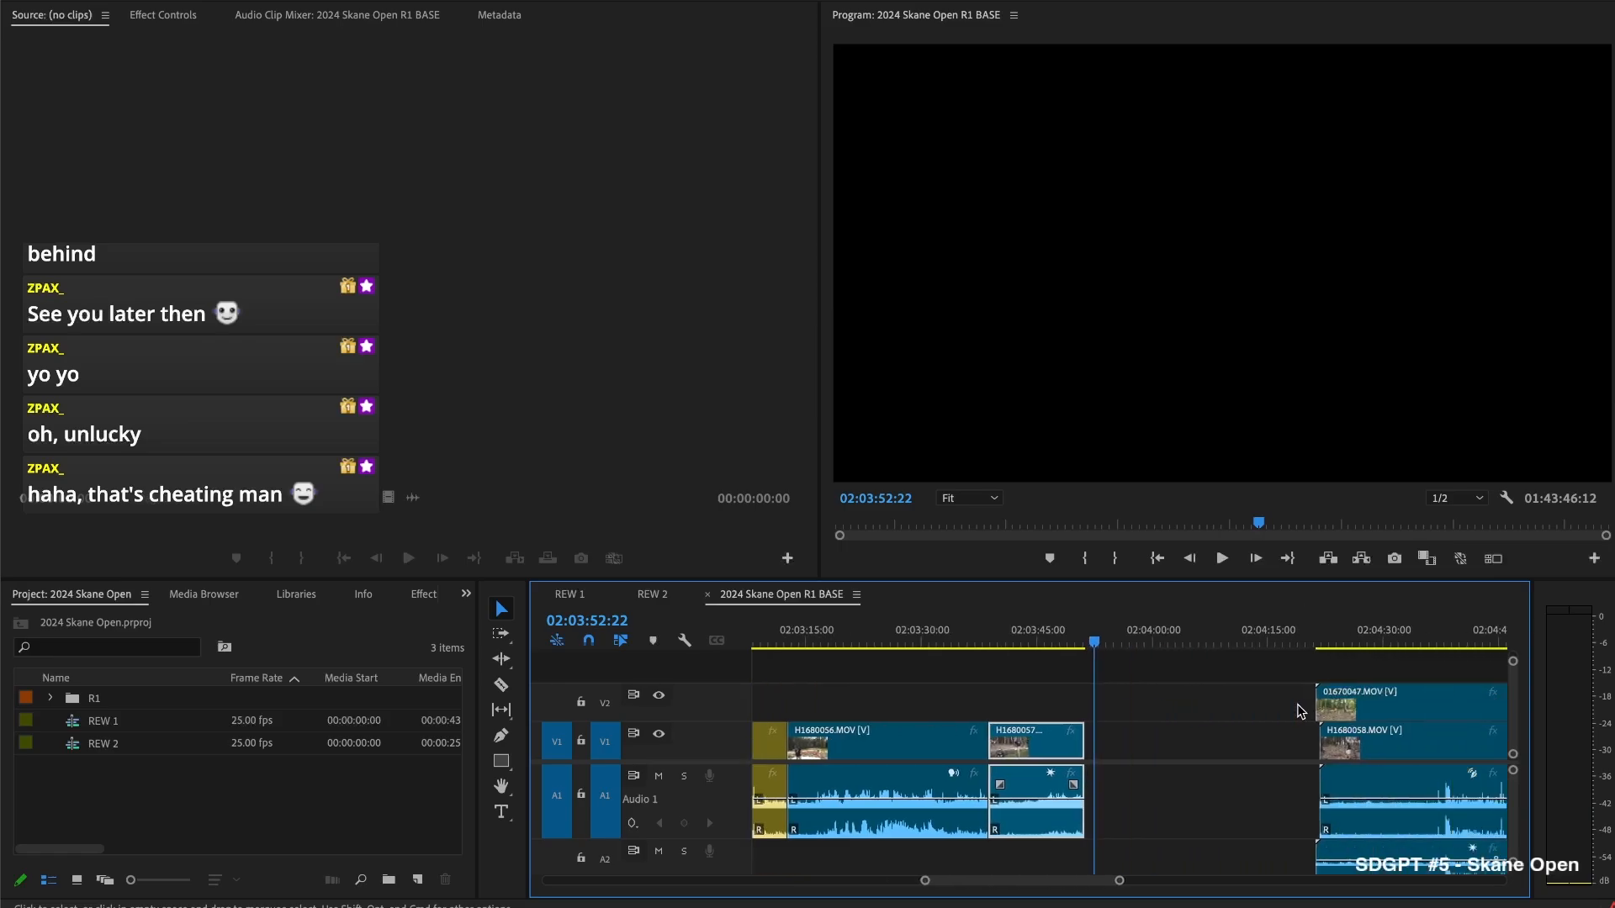
drag(1288, 697, 1446, 703)
Split H1680058.MOV at 02:04:32:09, delete the section before the cut and close the gap after H1680057.MOV
drag(1337, 641, 1371, 641)
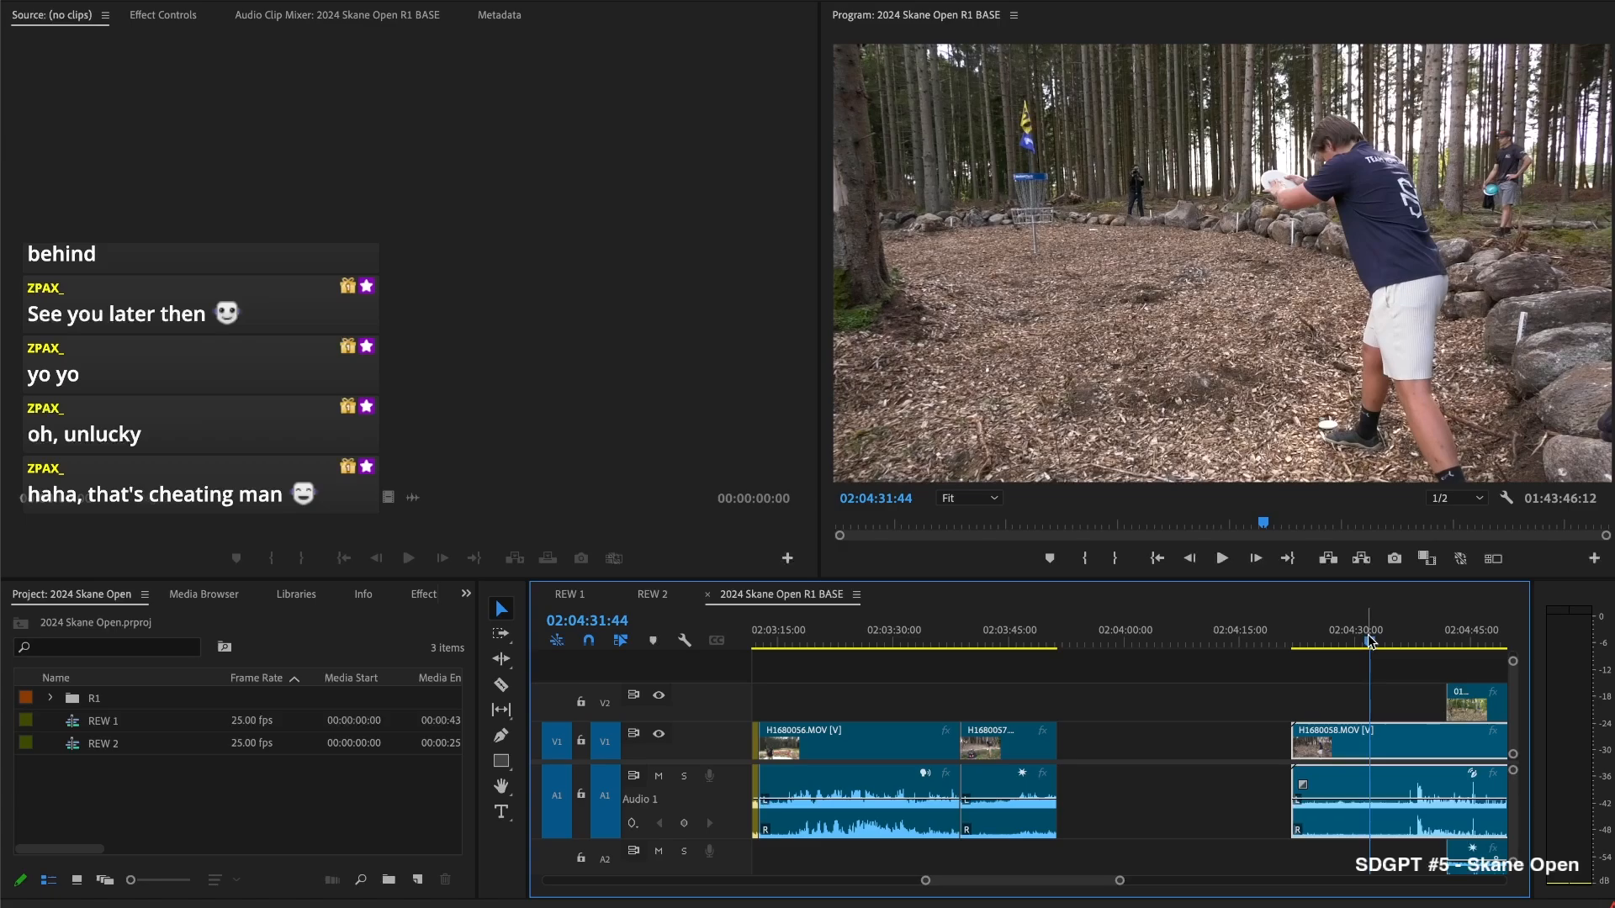
key(space)
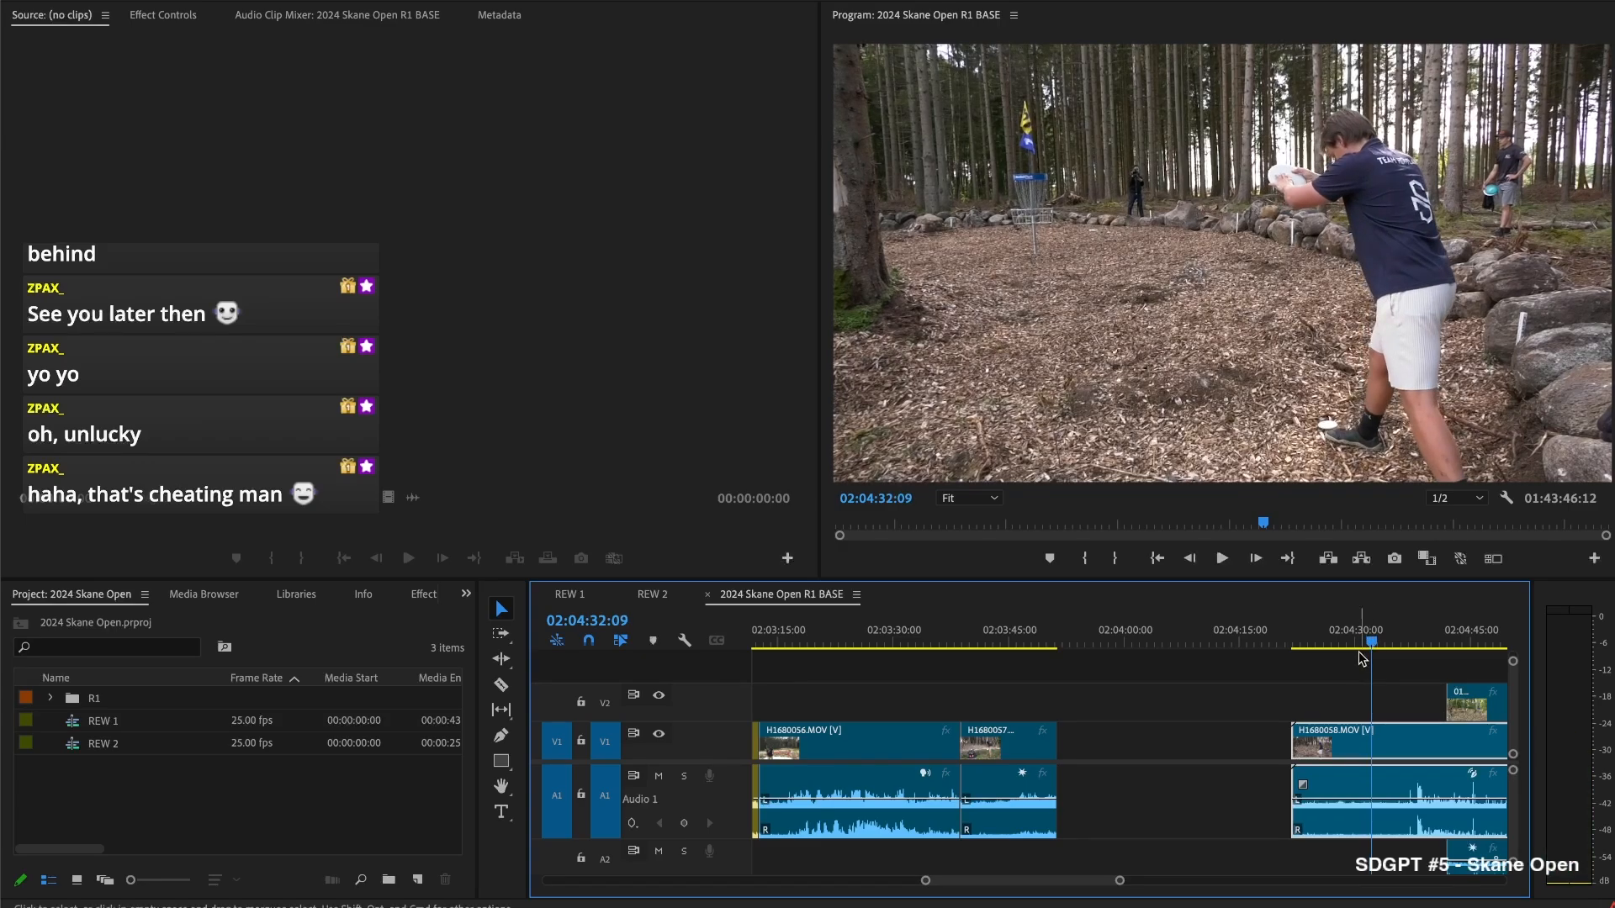
key(super+k)
key(BackSpace)
click(1289, 746)
key(BackSpace)
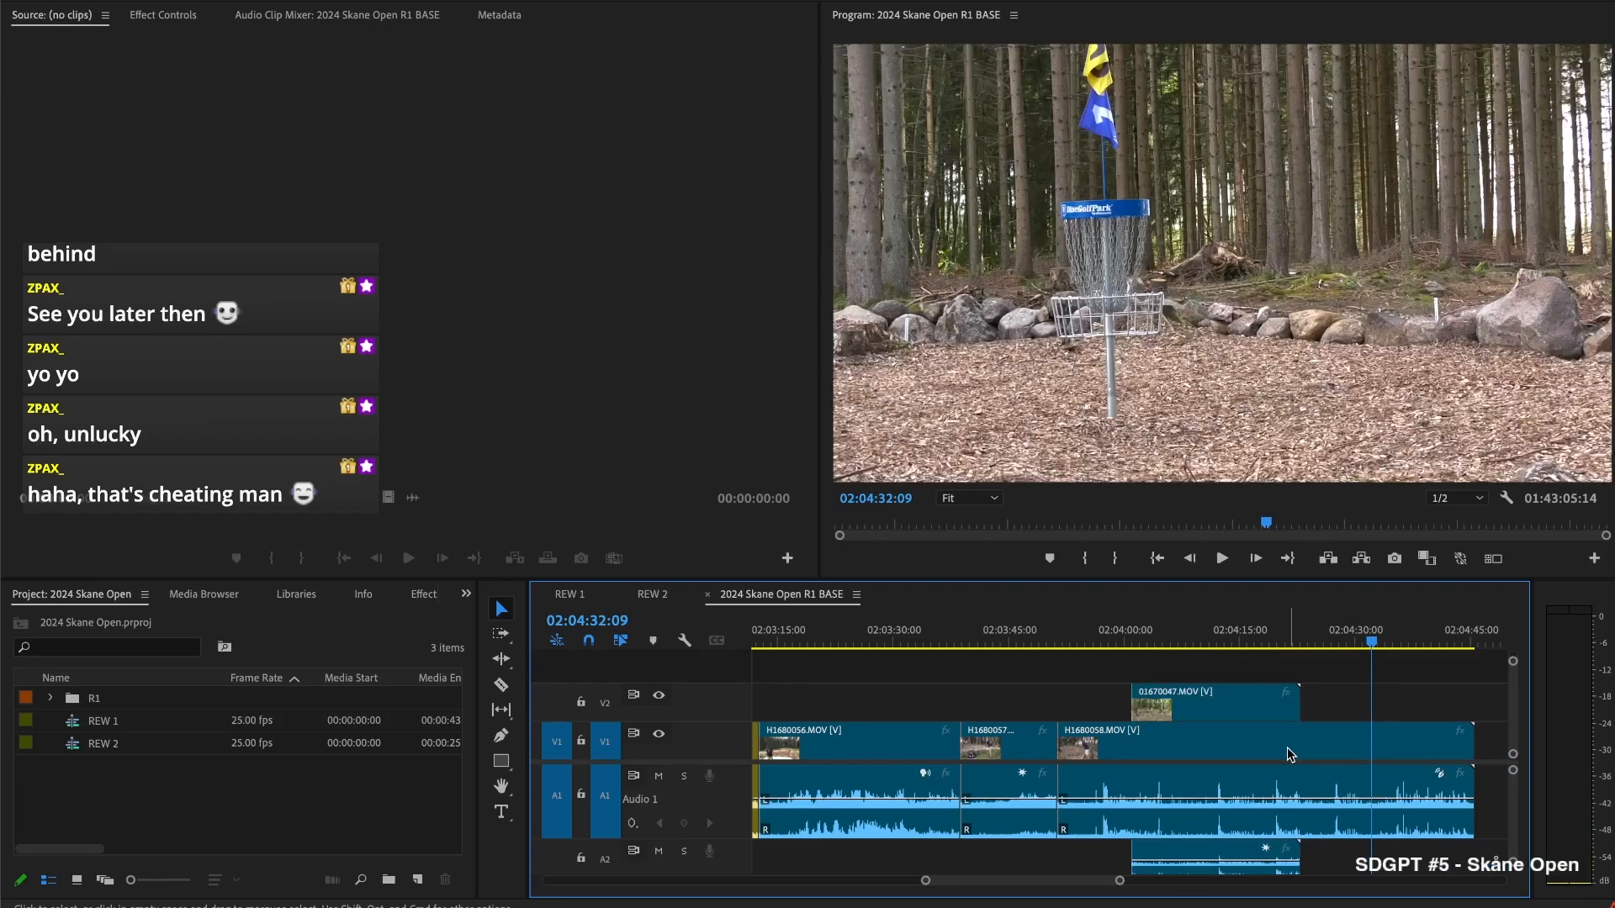
Play H1680058.MOV from its start and trim just under a second off the start of 01670047.MOV on V2
key(Up)
key(space)
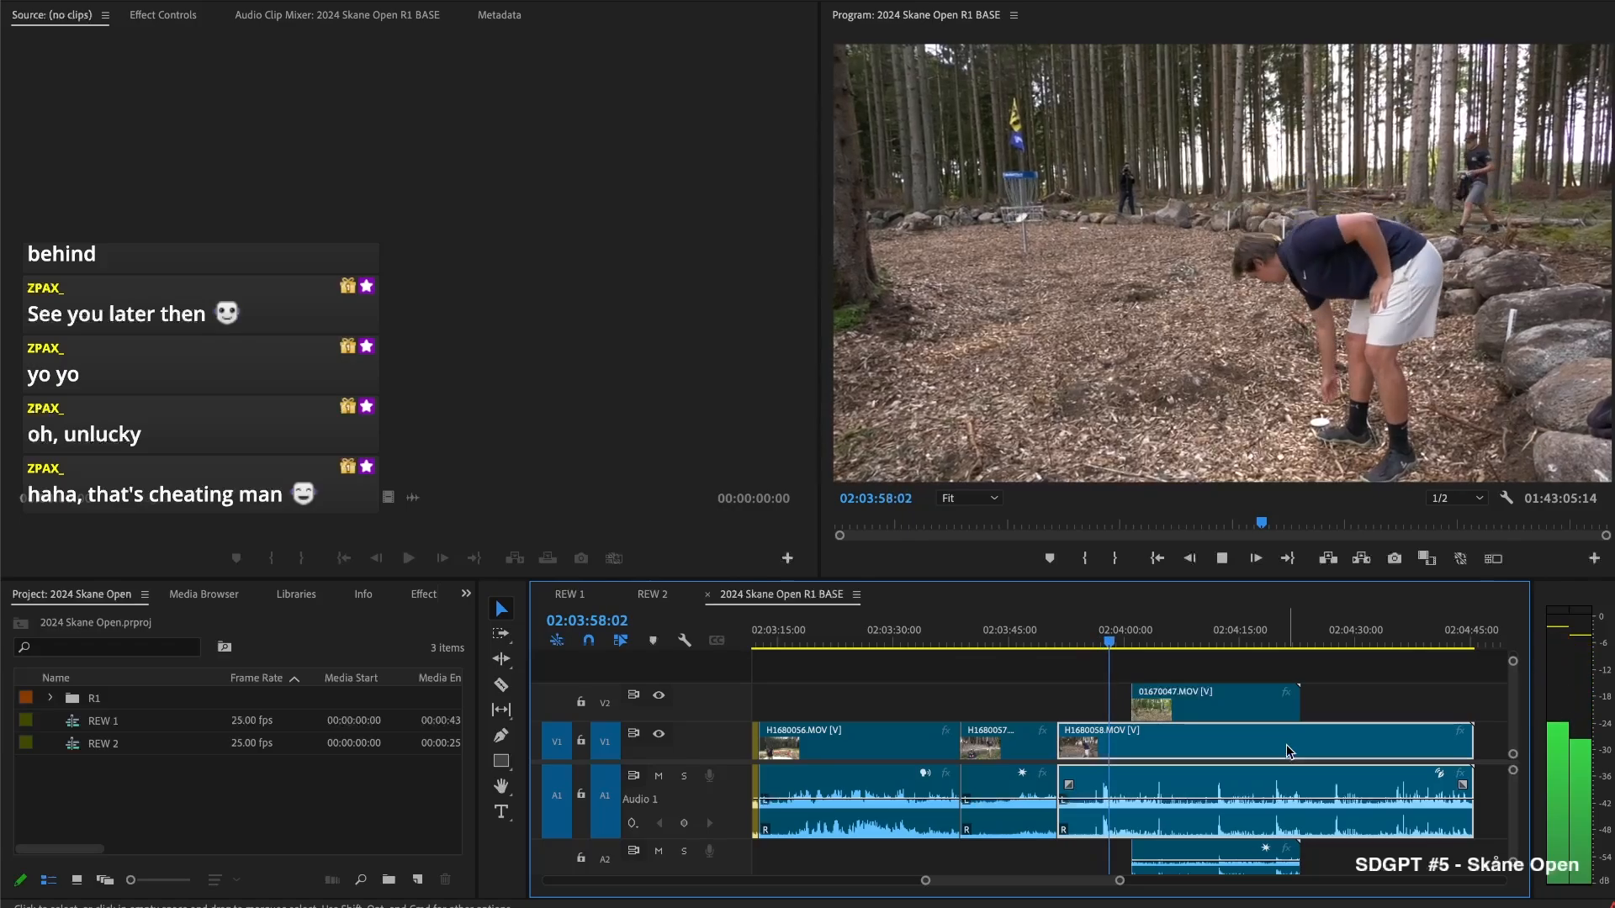
click(1166, 703)
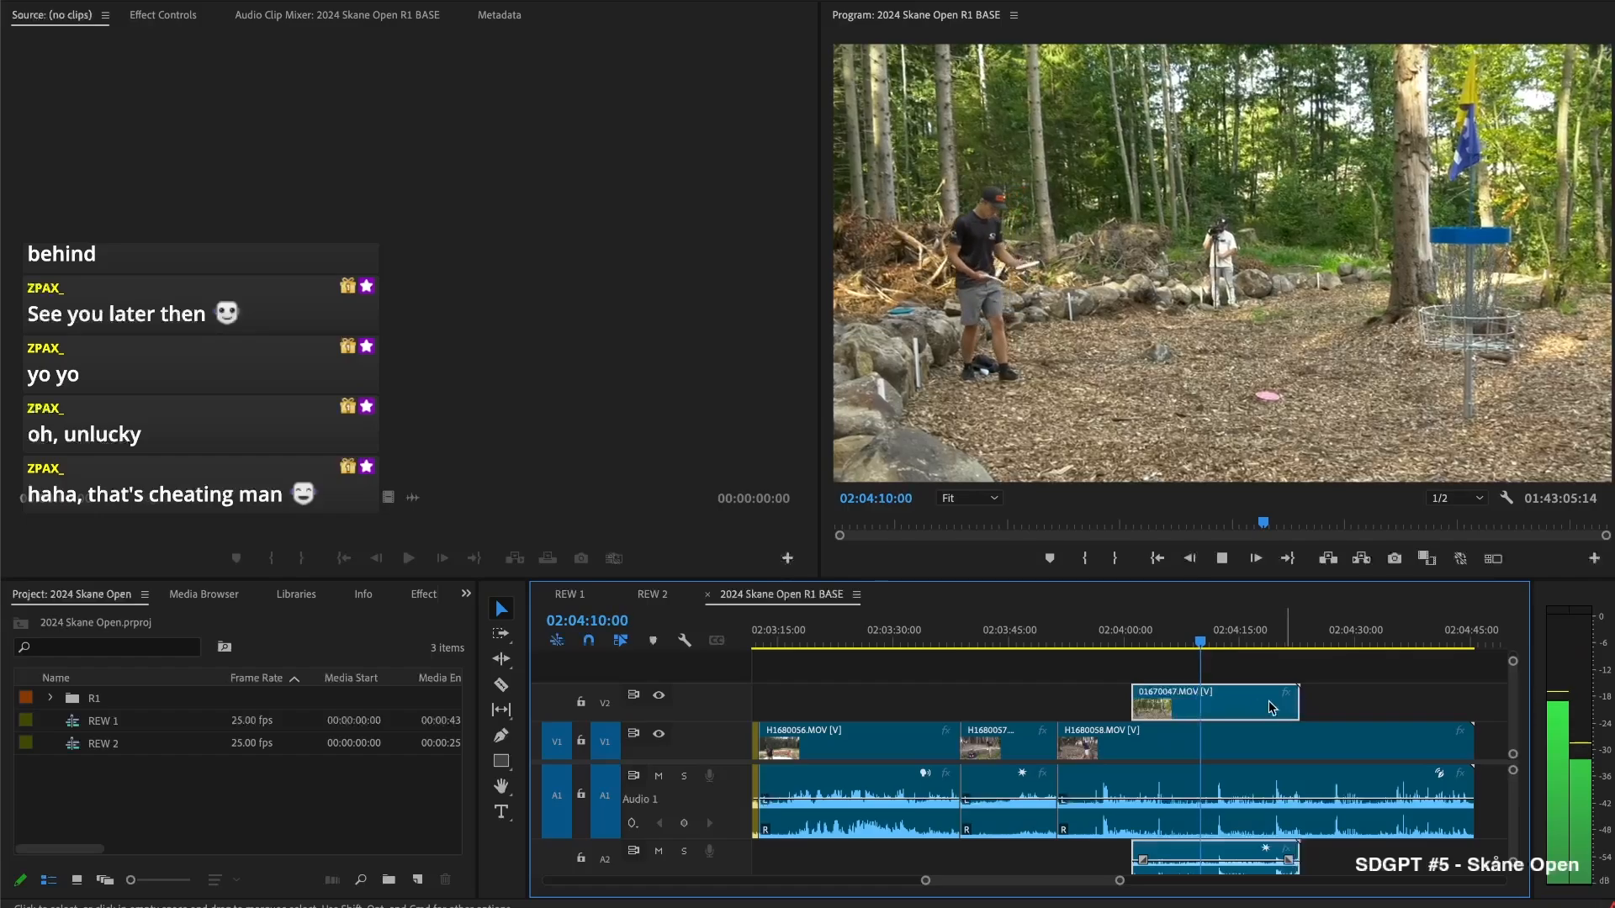
key(space)
click(1131, 638)
key(space)
key(space)
key(space)
drag(1148, 709, 1153, 709)
Replay the throw and trim about 7 seconds off the end of 01670047.MOV on V2
click(1131, 630)
key(space)
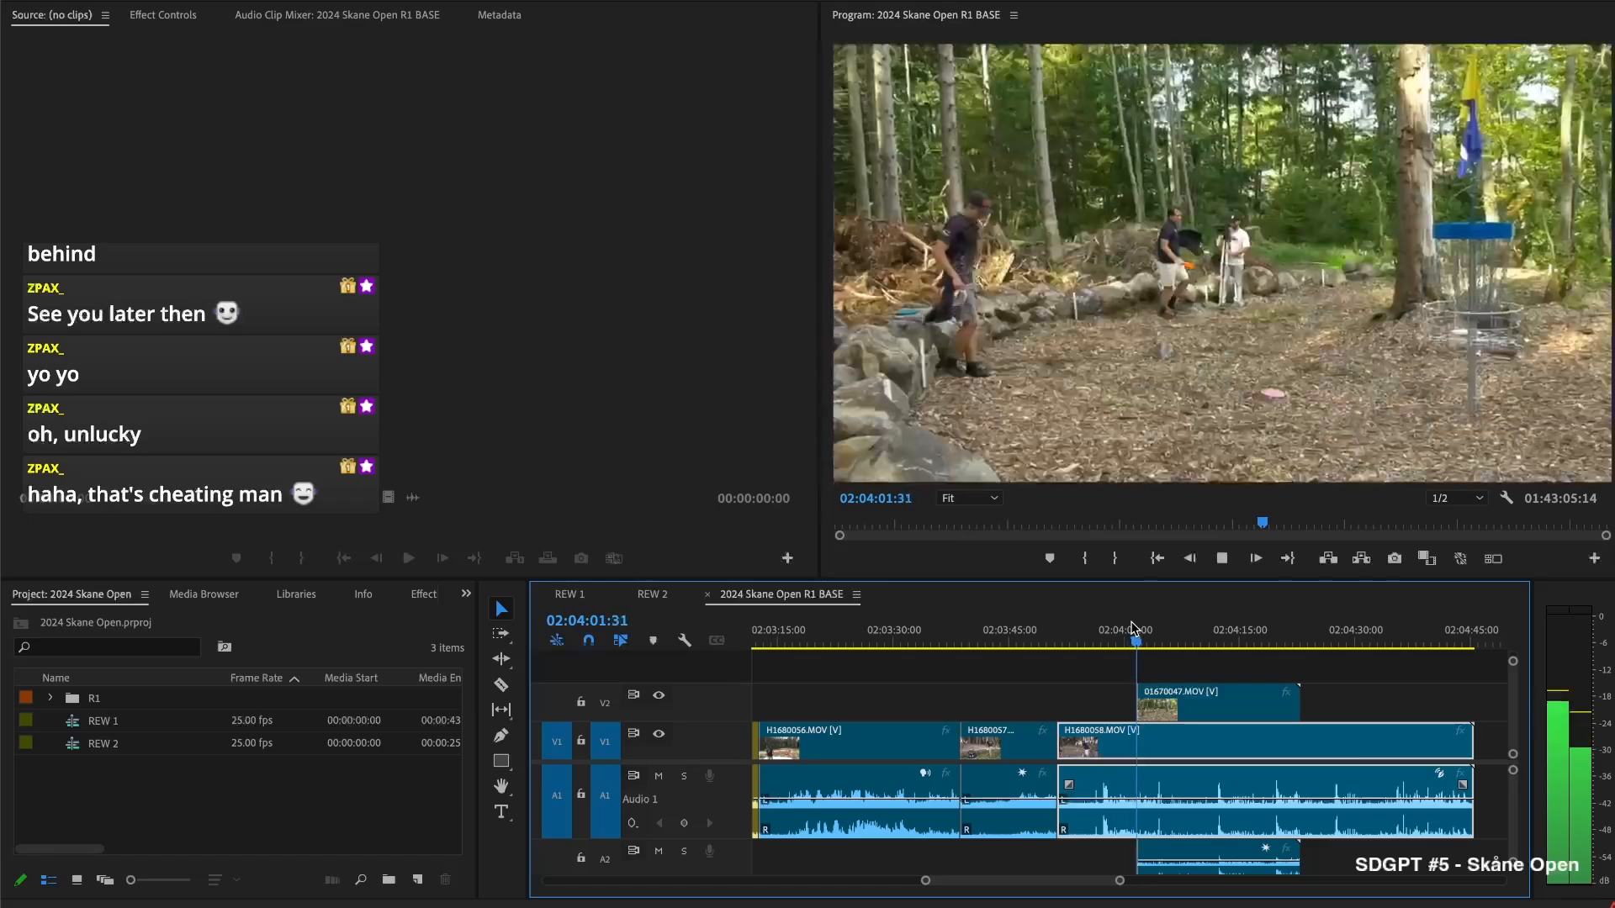
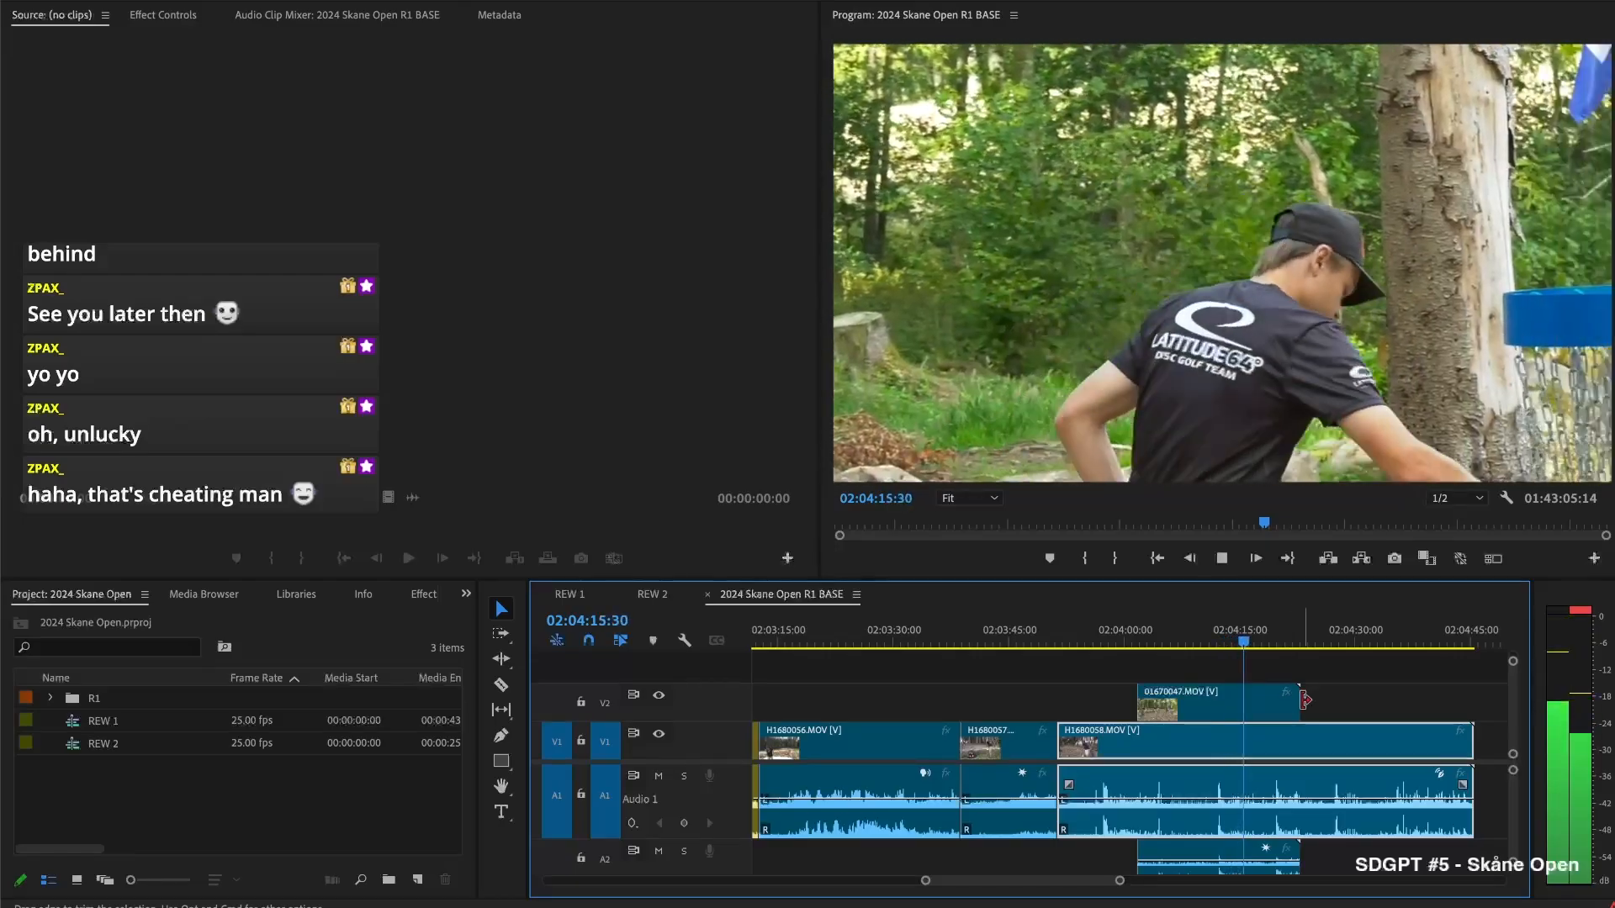
drag(1305, 700, 1263, 713)
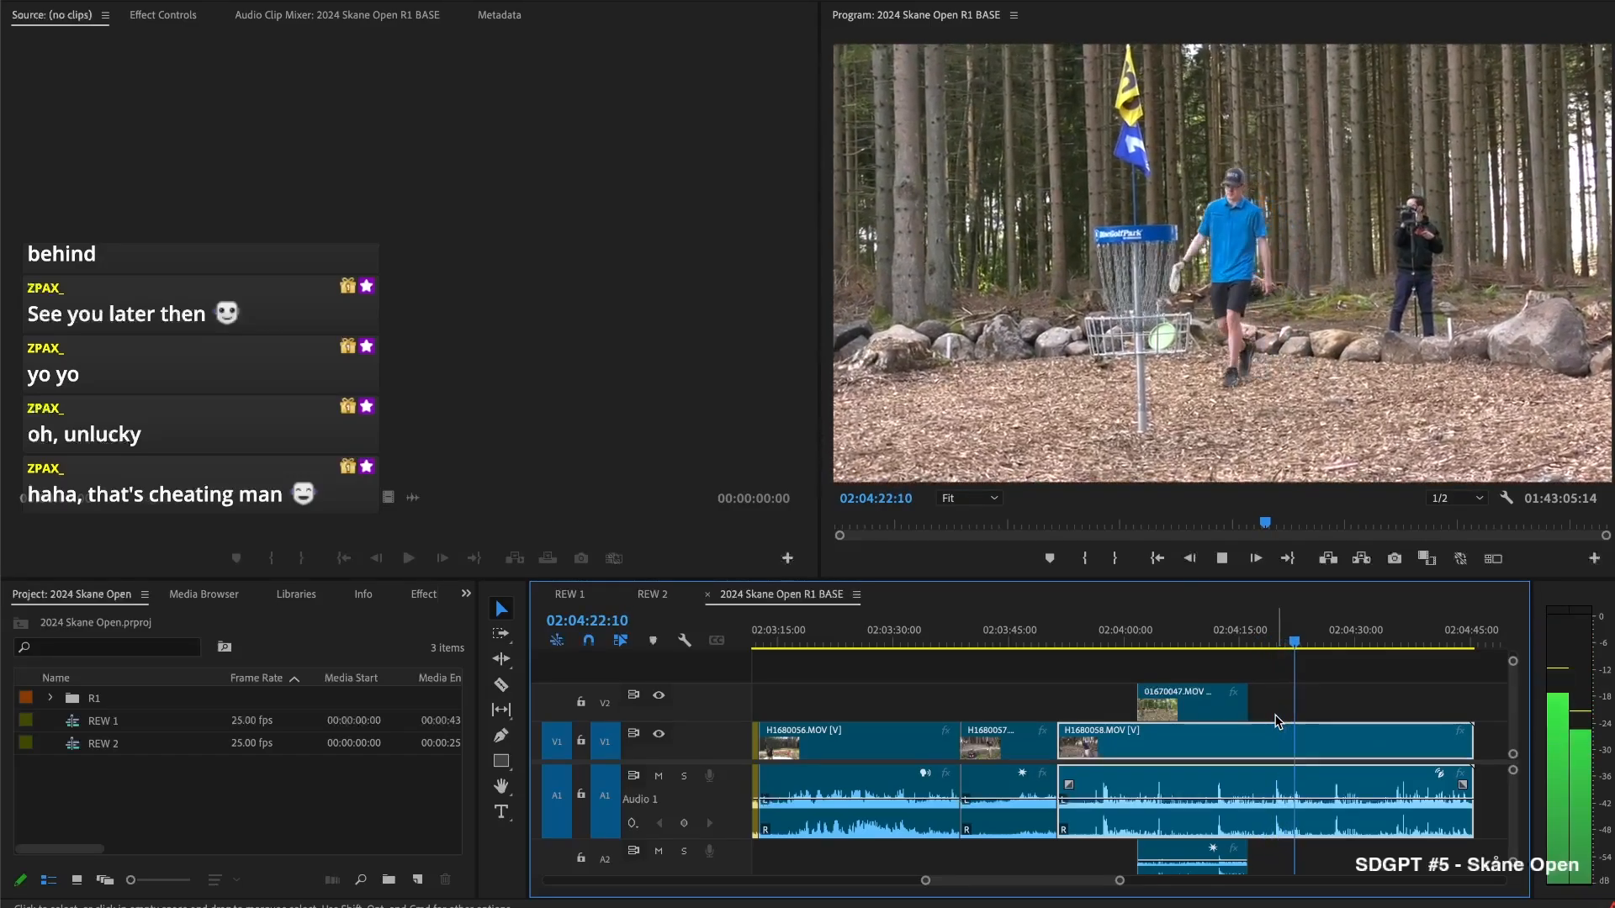
Split H1680058.MOV at 02:04:31:49, where the basket stands alone after the putts
click(1363, 639)
drag(1362, 644, 1354, 645)
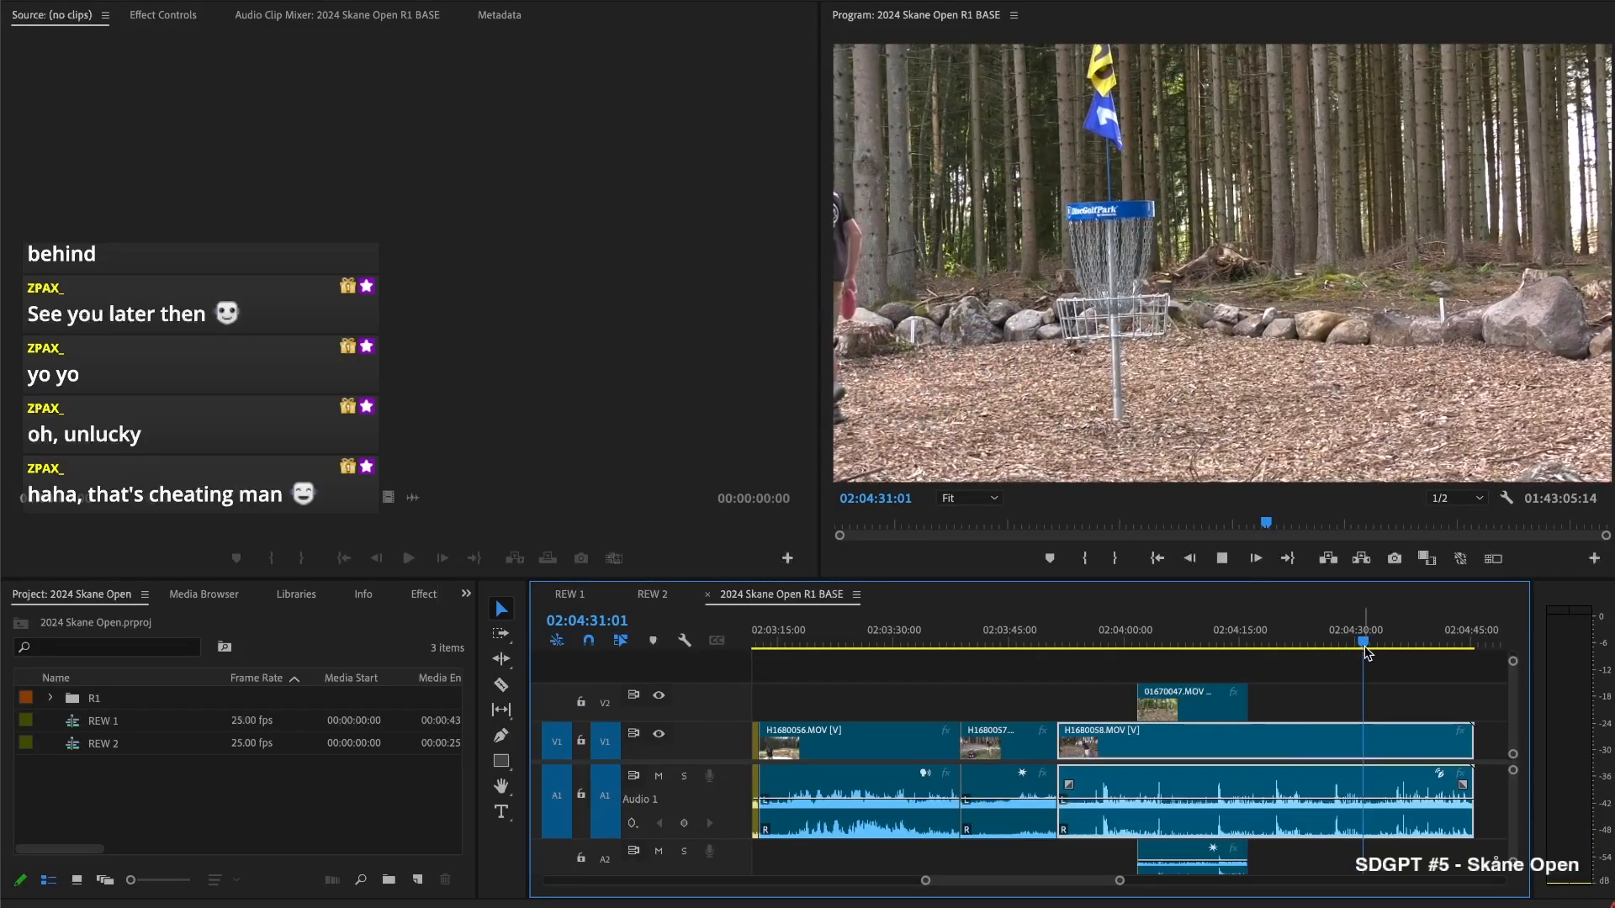
key(space)
key(space)
key(super+k)
Review the last piece of H1680058.MOV after the cut and delete it
click(1389, 635)
drag(1396, 635, 1421, 636)
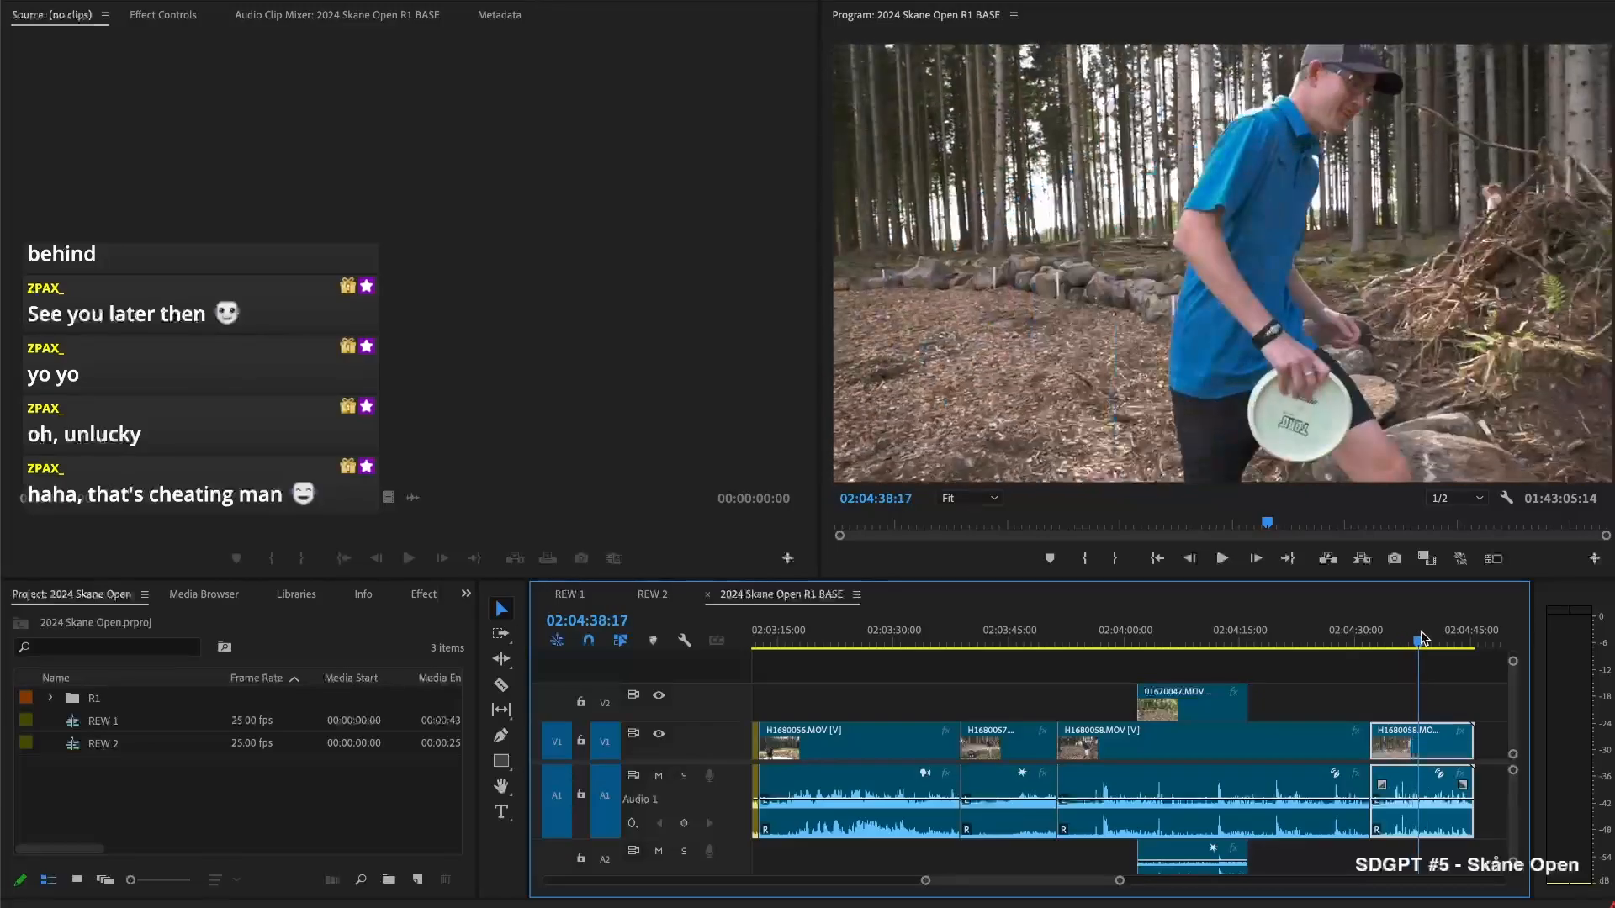
key(space)
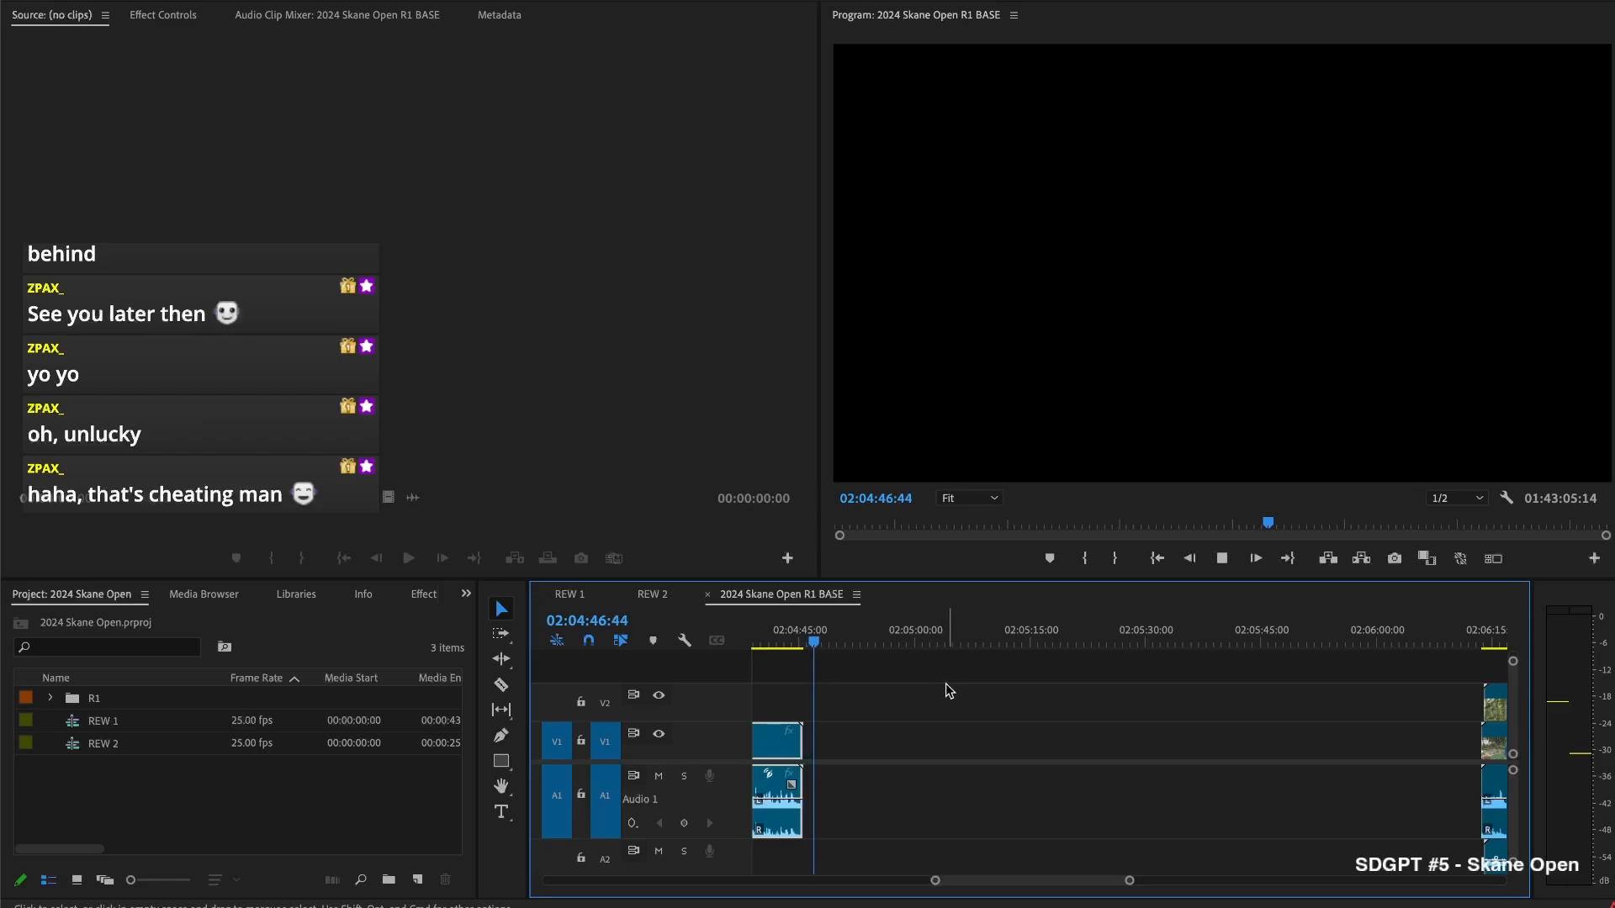
key(space)
scroll(961, 681, up, 3)
click(942, 641)
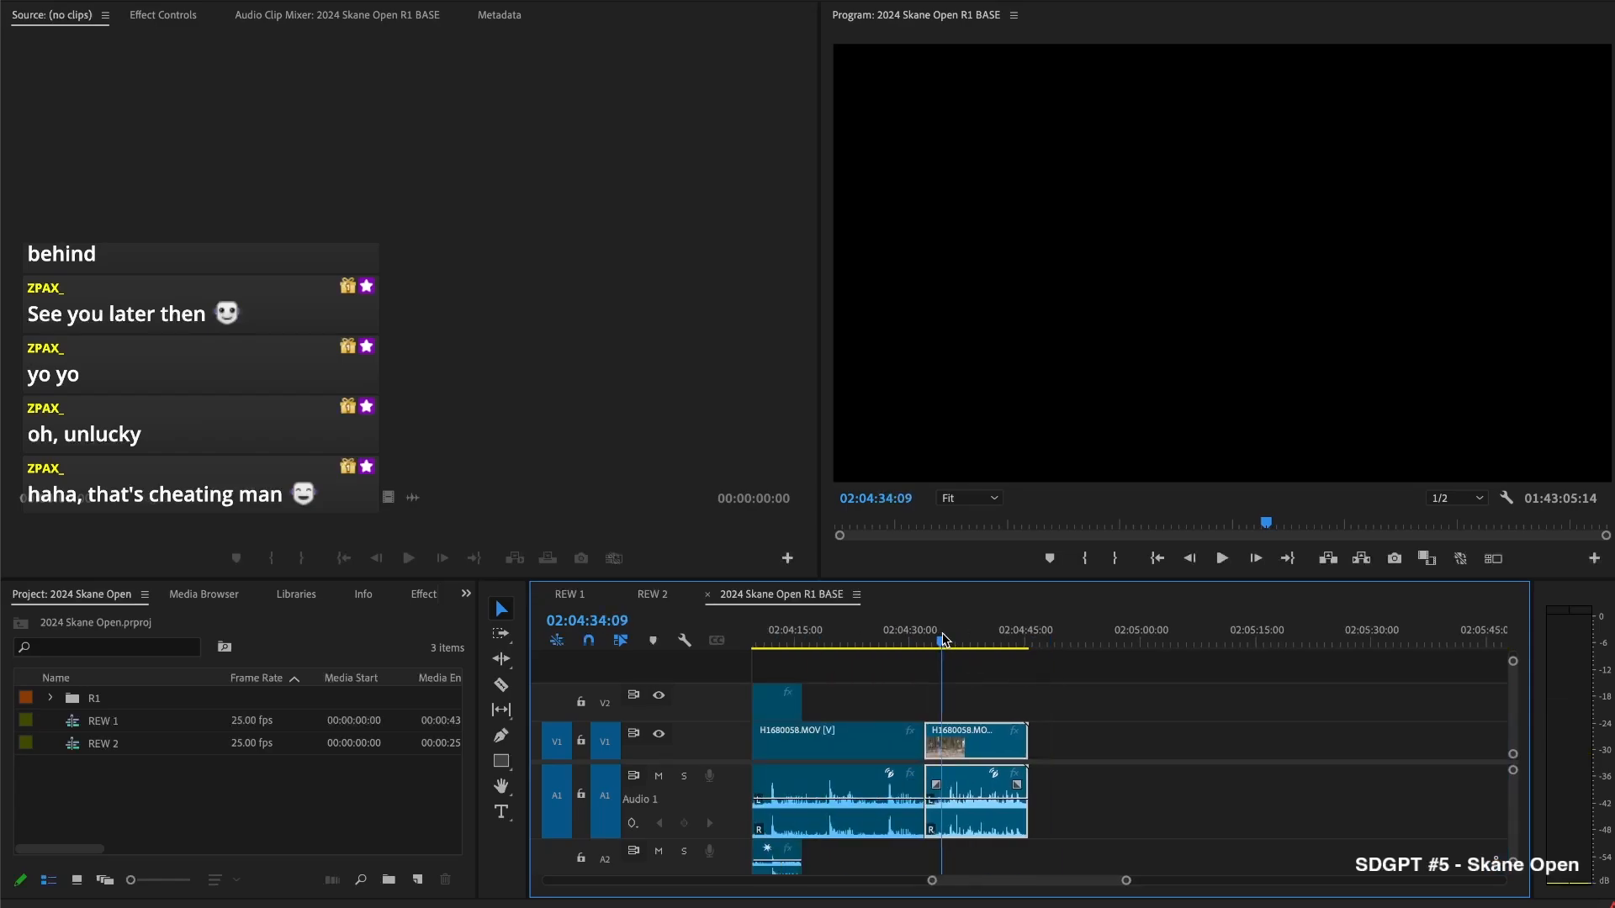
key(Up)
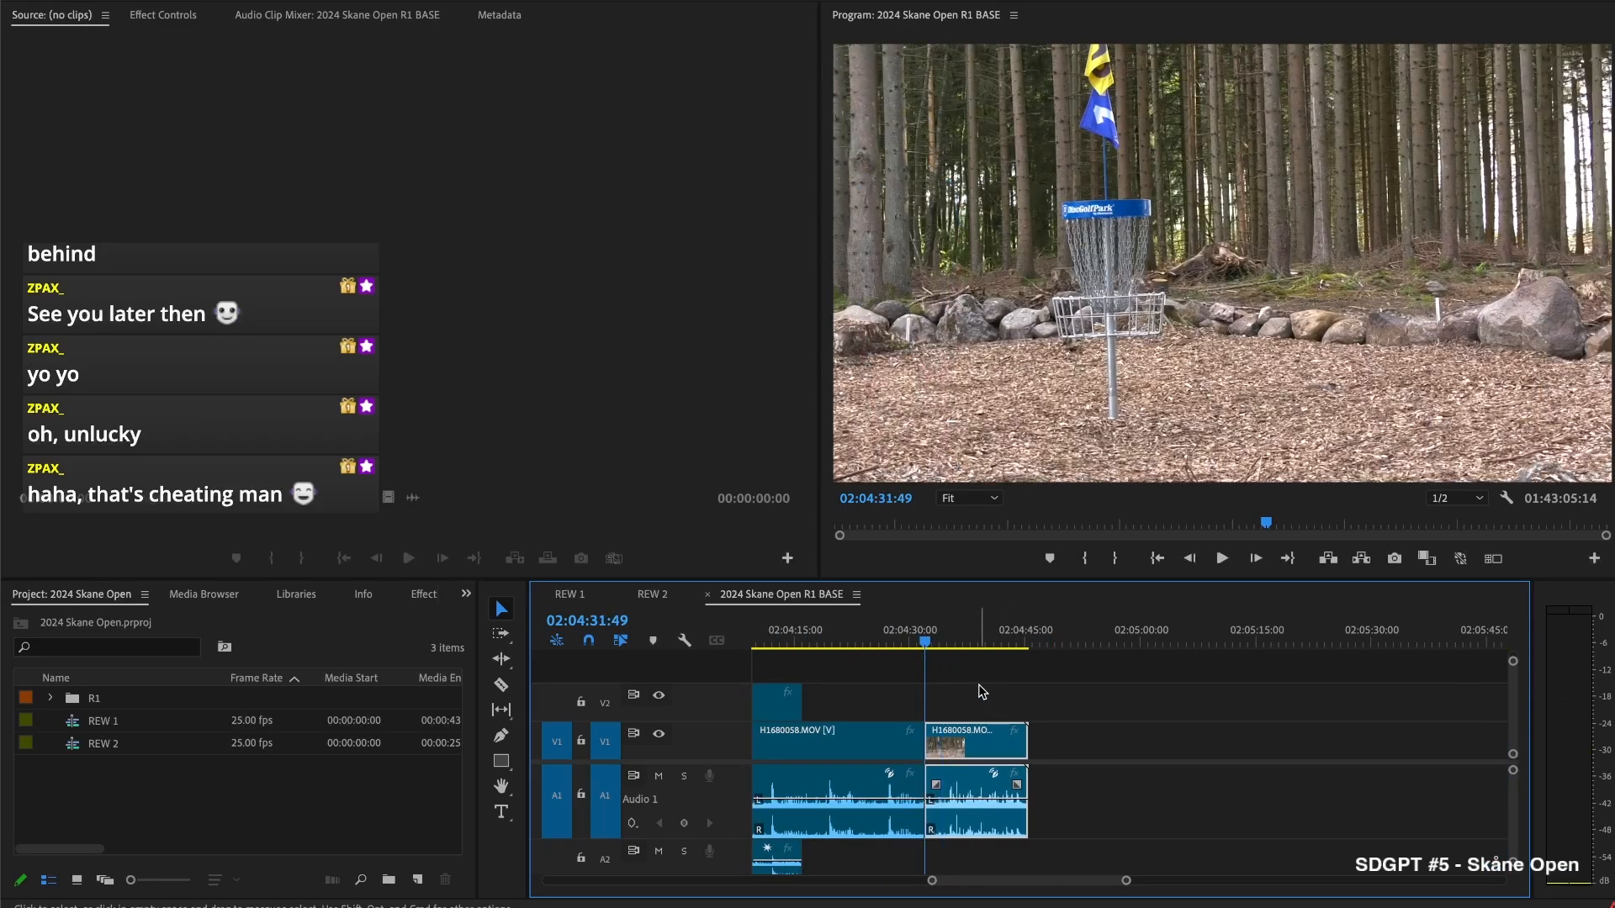
click(971, 640)
key(space)
click(973, 641)
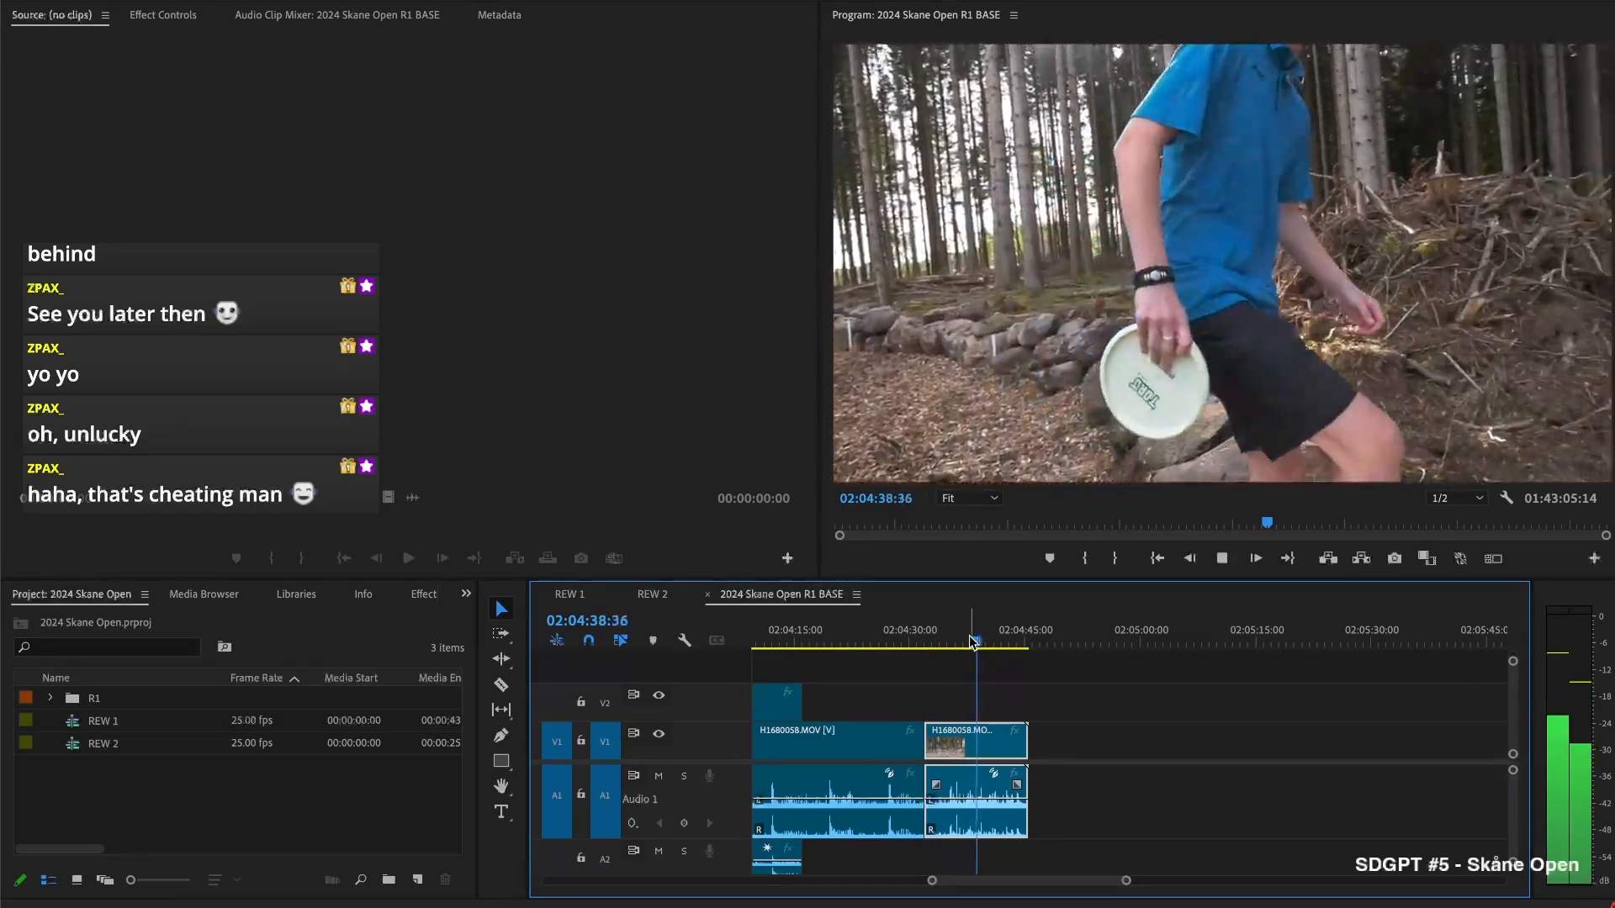
key(space)
scroll(966, 731, up, 2)
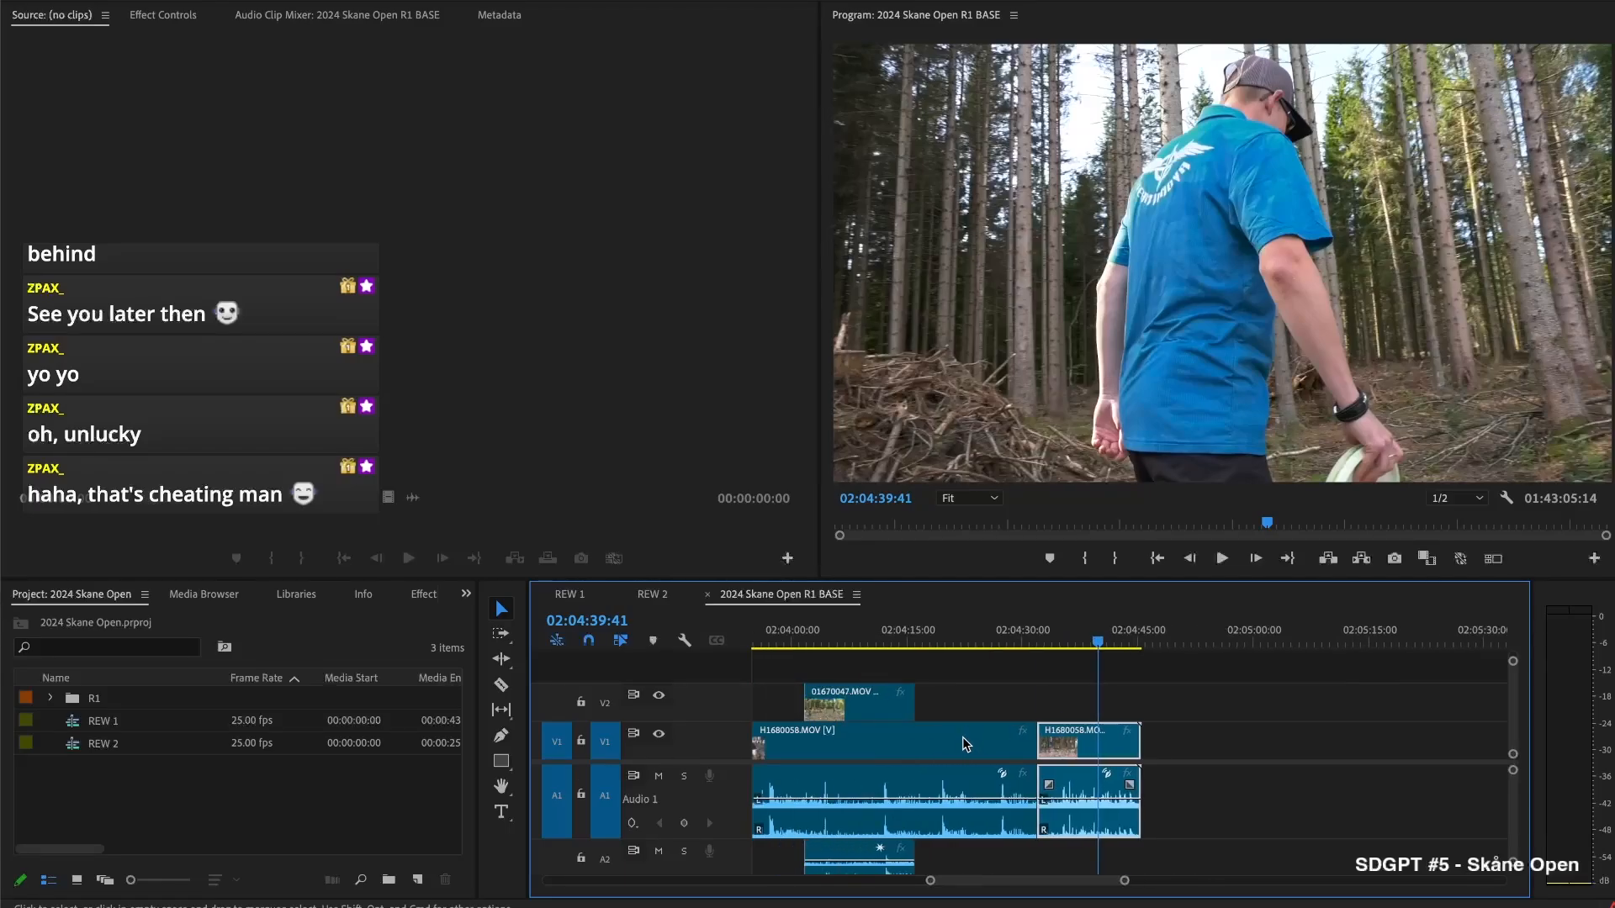
scroll(966, 731, down, 6)
drag(979, 737, 809, 747)
Trim the start of 01670048.MOV on V2 so it clears the beginning of H1680059.MOV
click(1025, 751)
scroll(982, 737, up, 5)
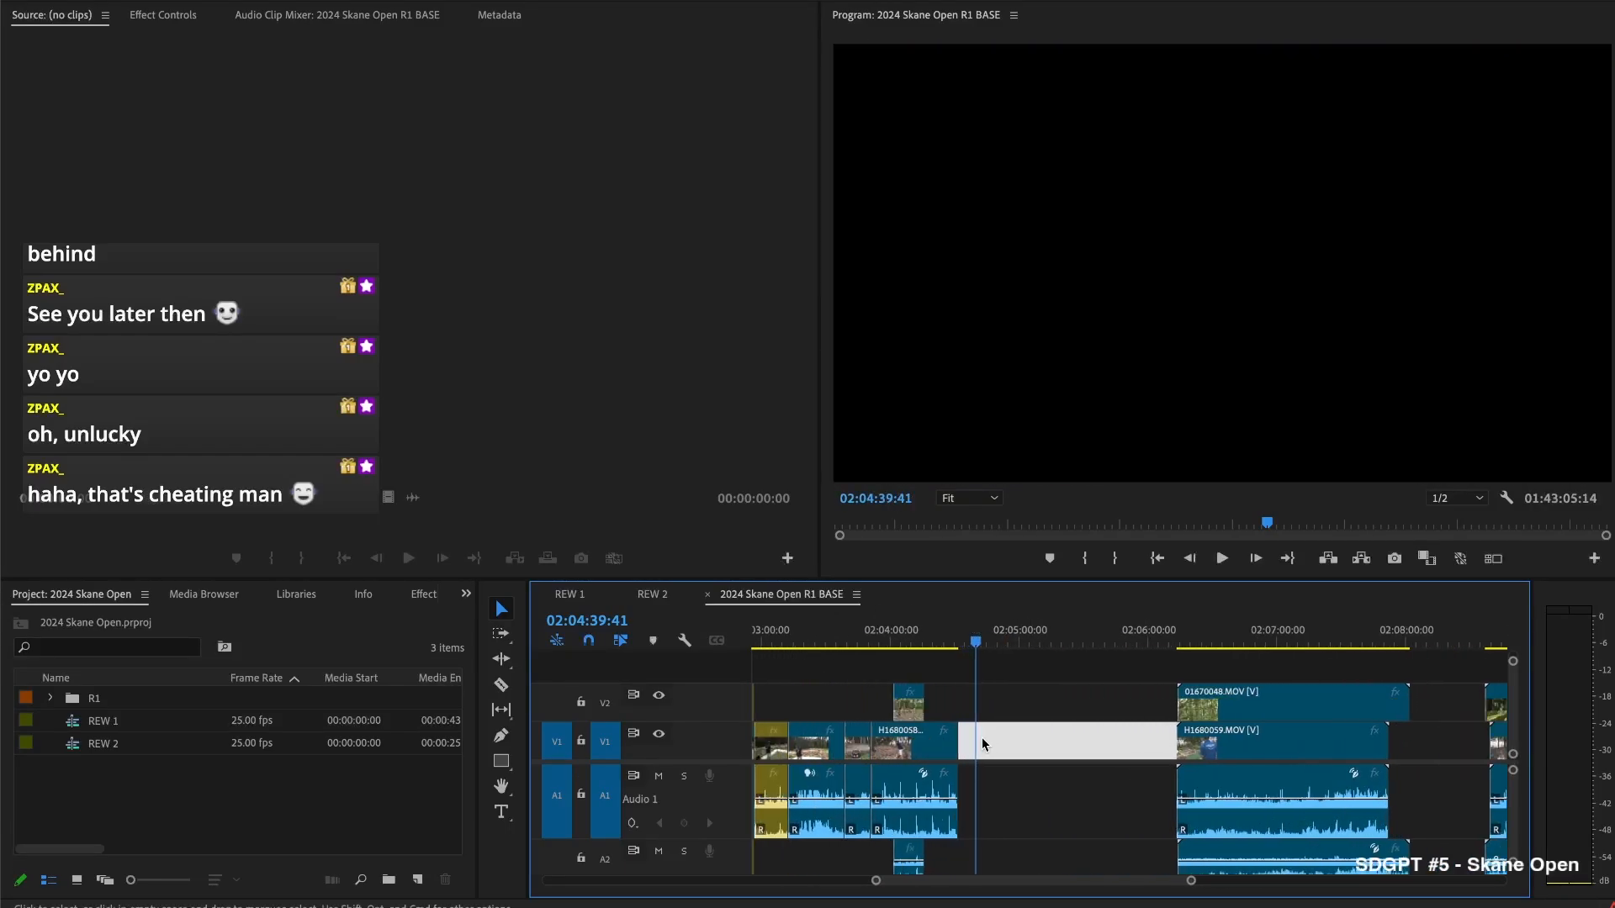
drag(1056, 698, 1302, 698)
Play the beginning of H1680059.MOV and trim its start to about 02:06:20:30
drag(1046, 633, 1010, 646)
scroll(1084, 635, left, 3)
click(1318, 632)
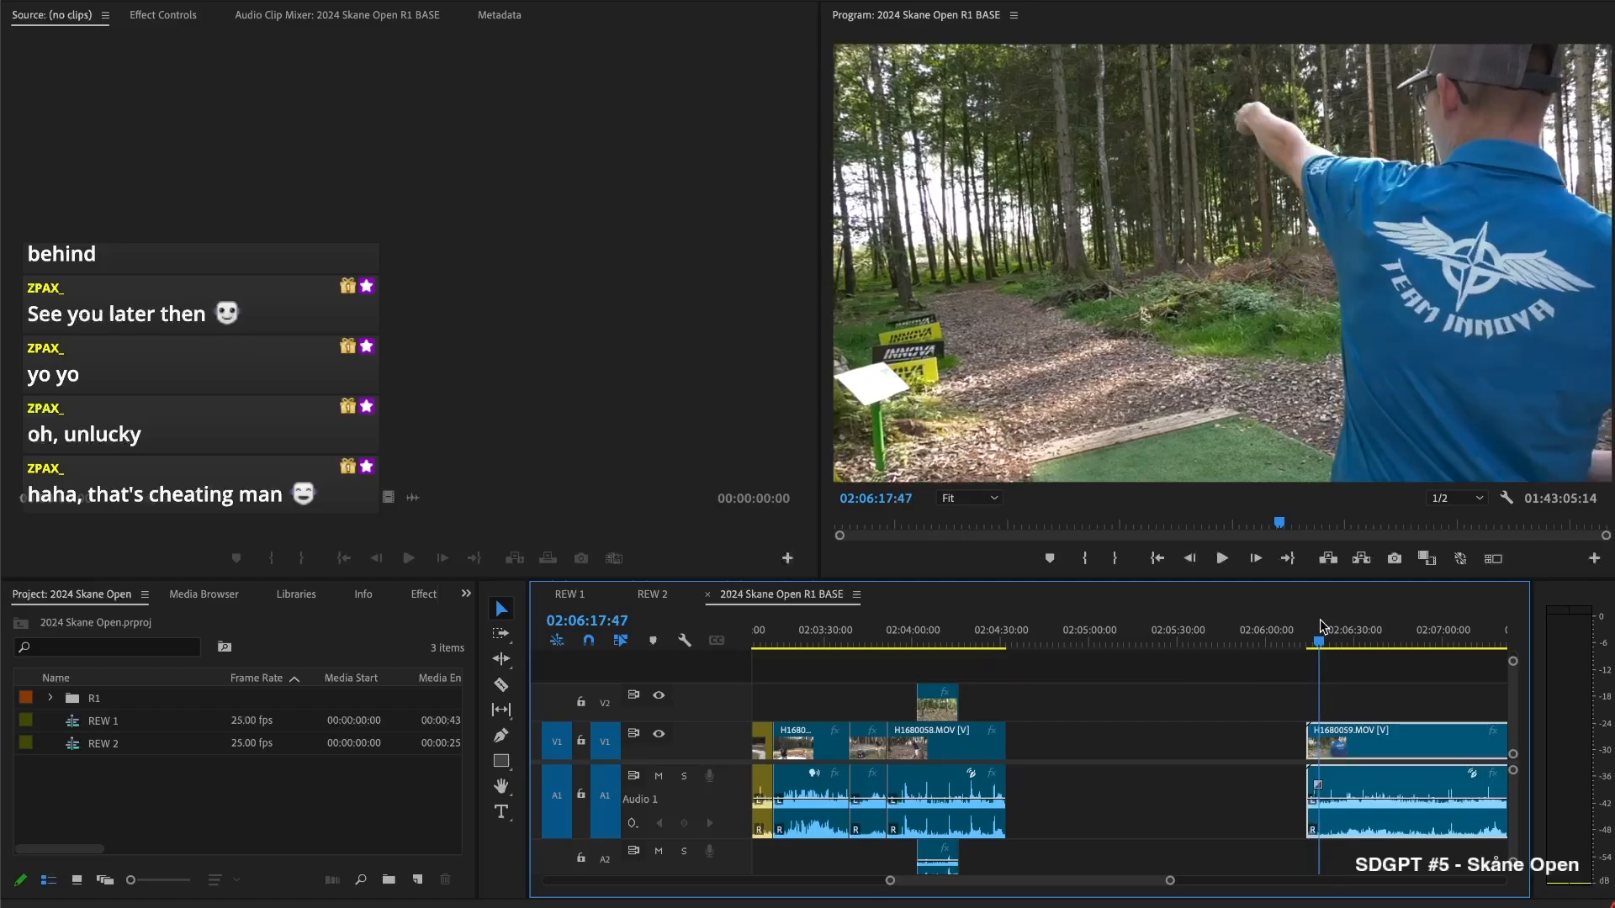
key(space)
key(space)
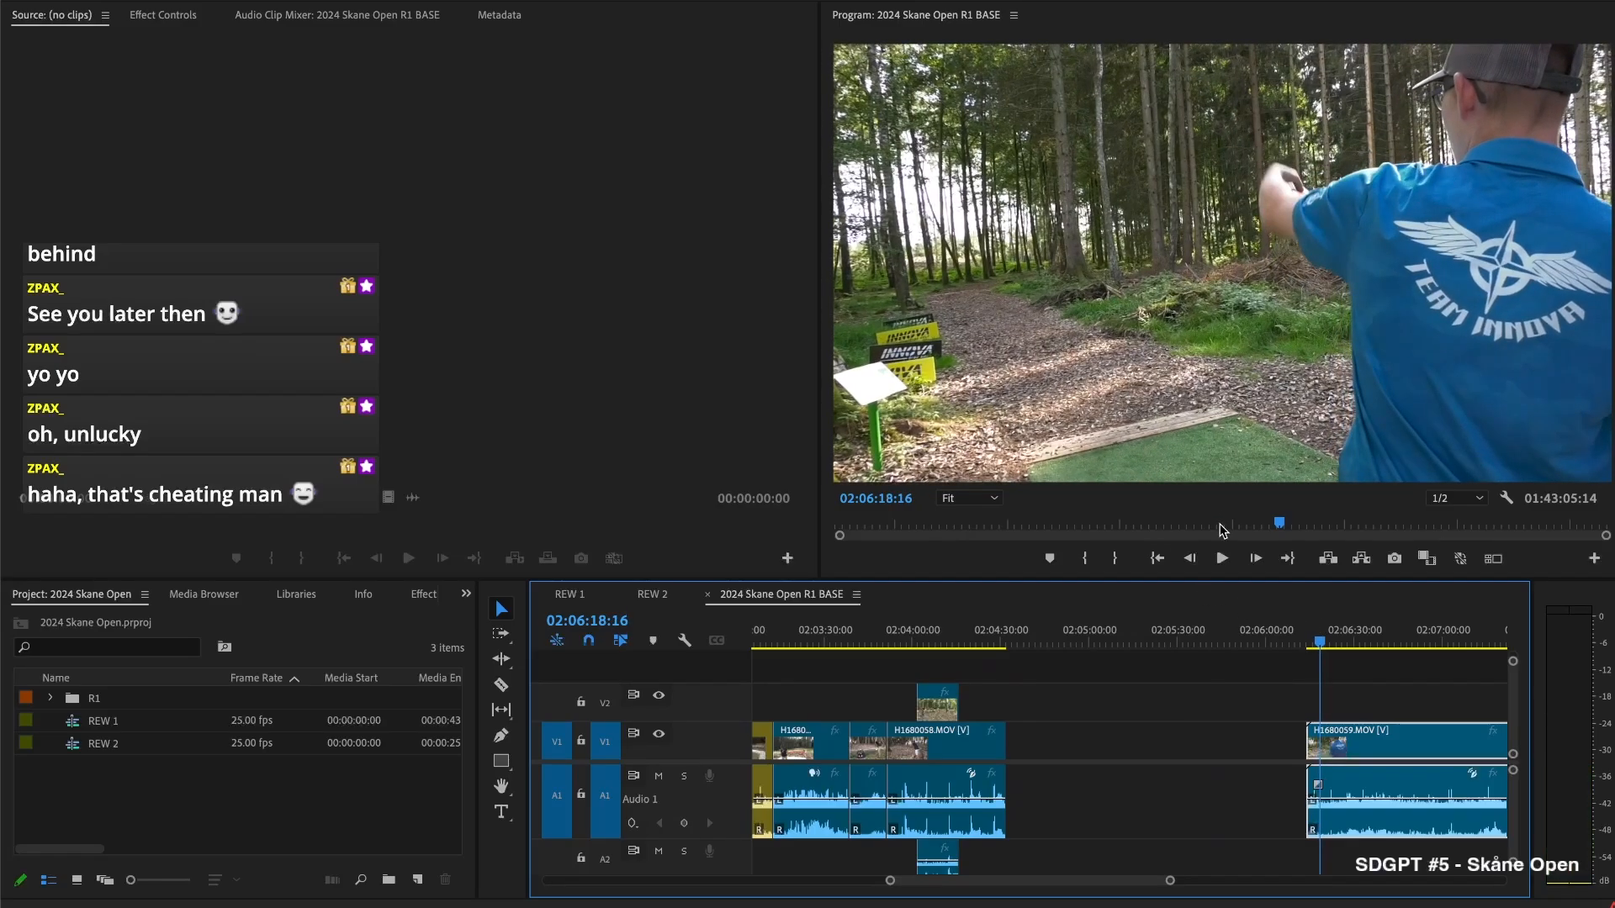
key(alt+q)
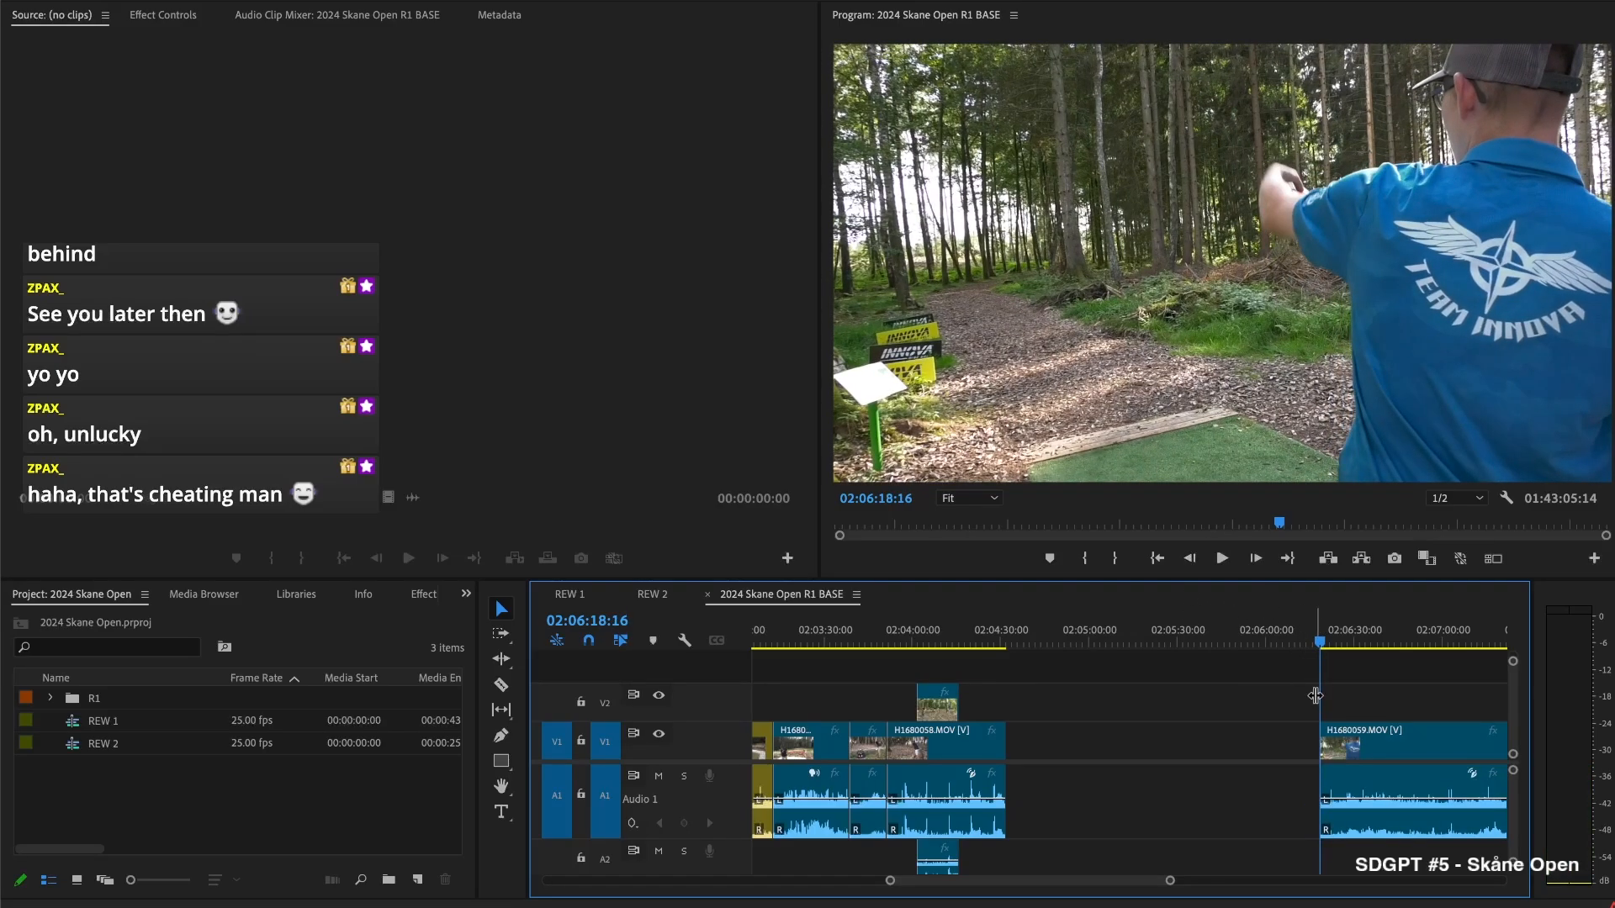
scroll(1315, 696, up, 3)
scroll(1315, 698, right, 3)
key(space)
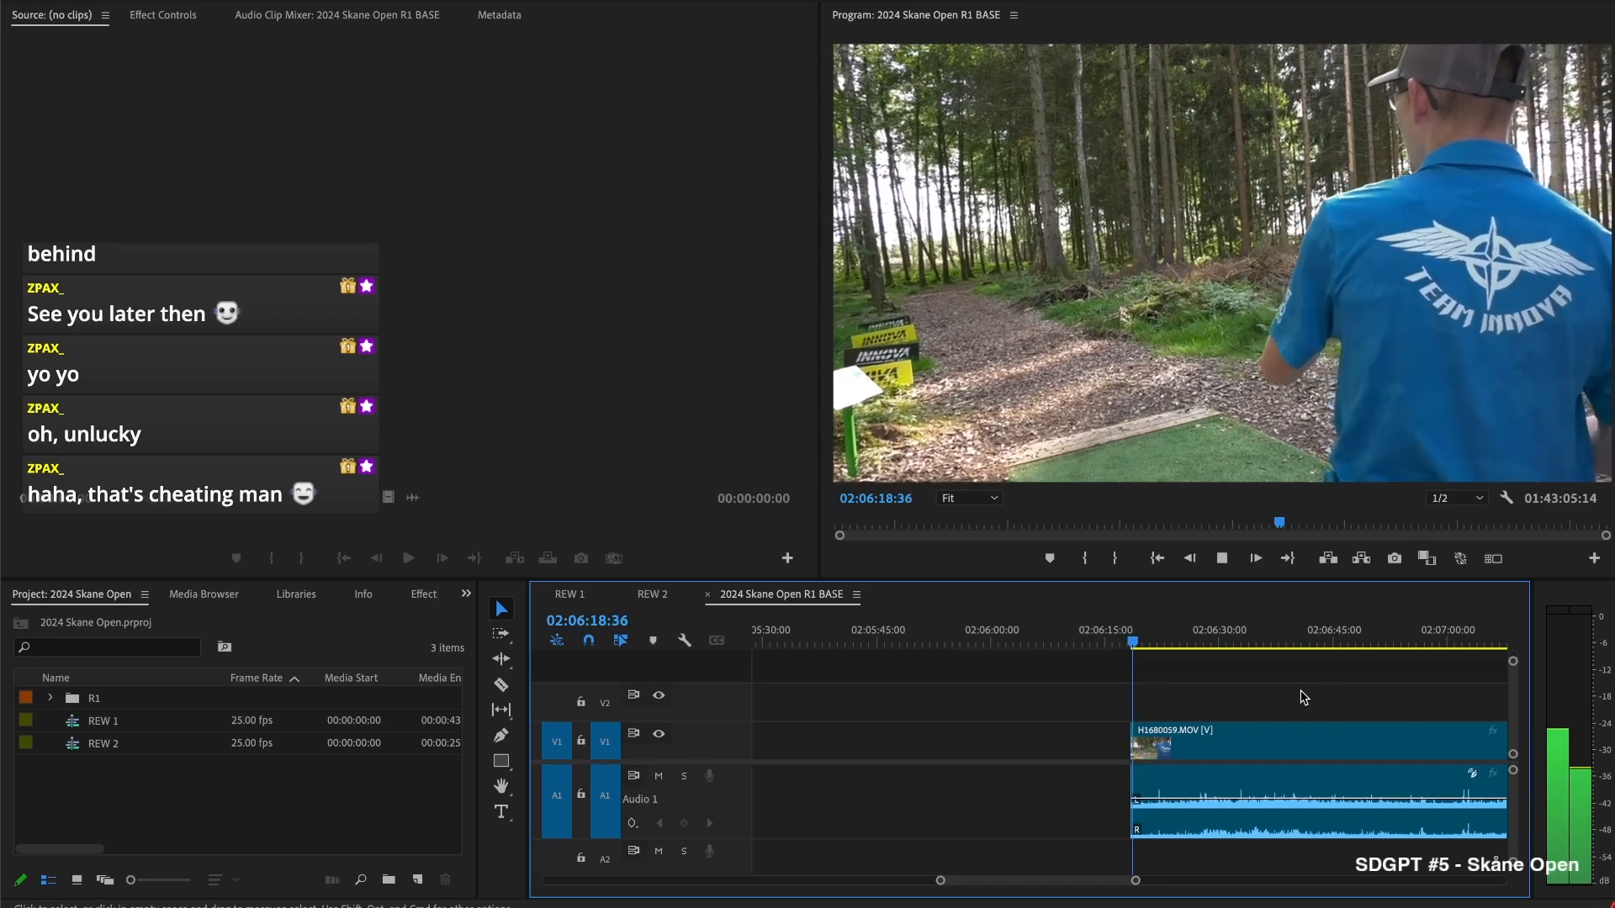
key(space)
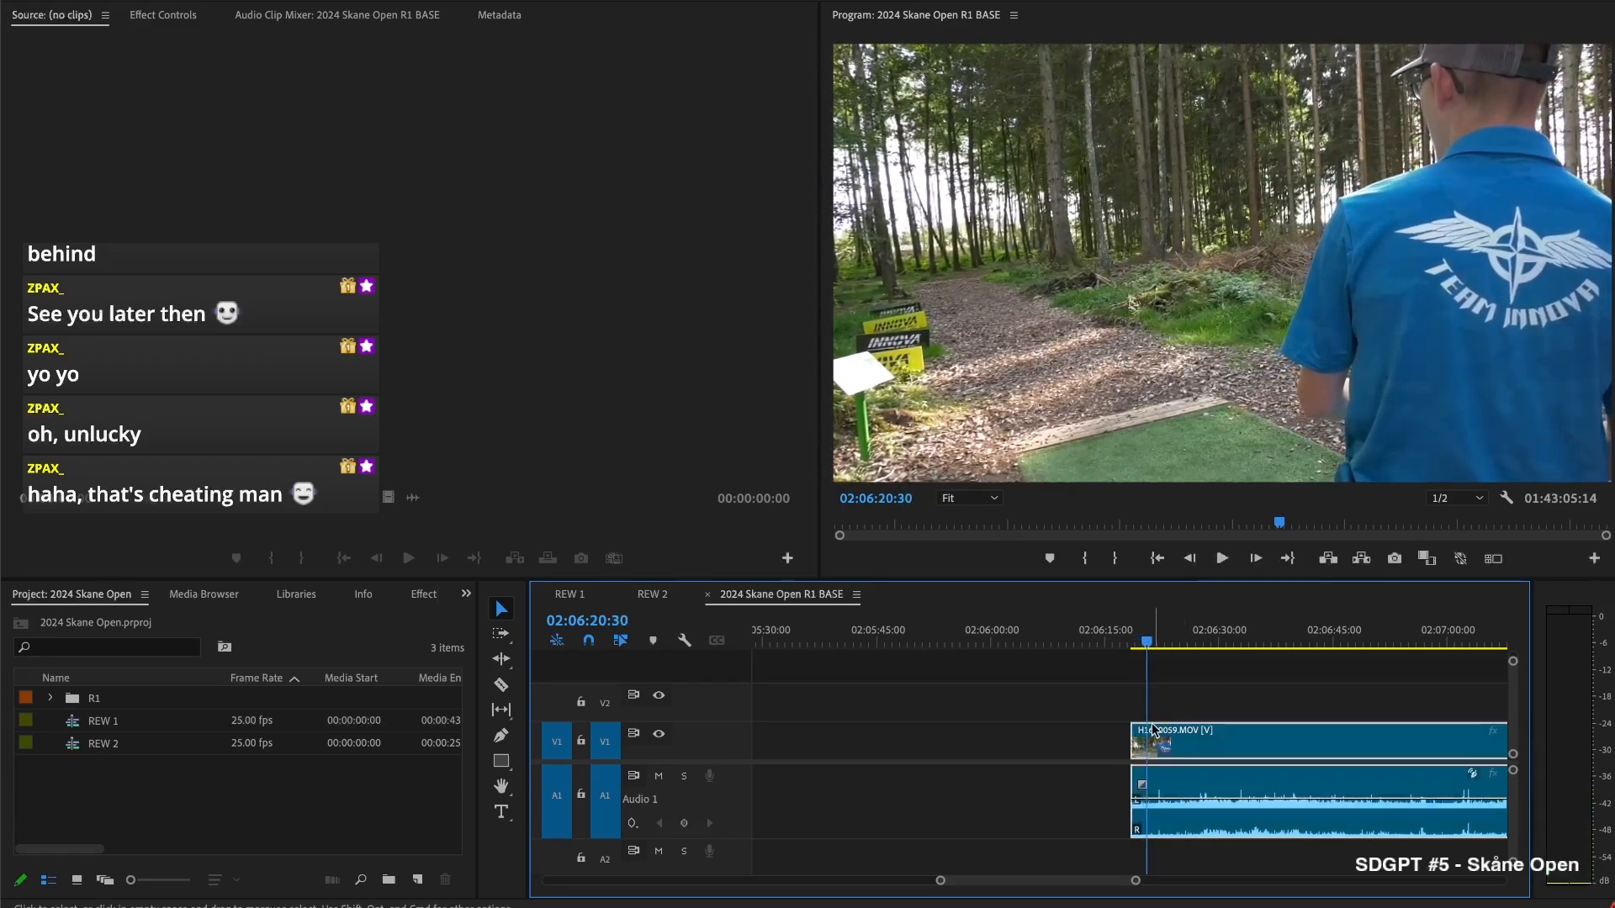
drag(1133, 734, 1149, 730)
Play the first tee throw in H1680059.MOV and park the playhead at 02:06:32:10, just after the release
key(space)
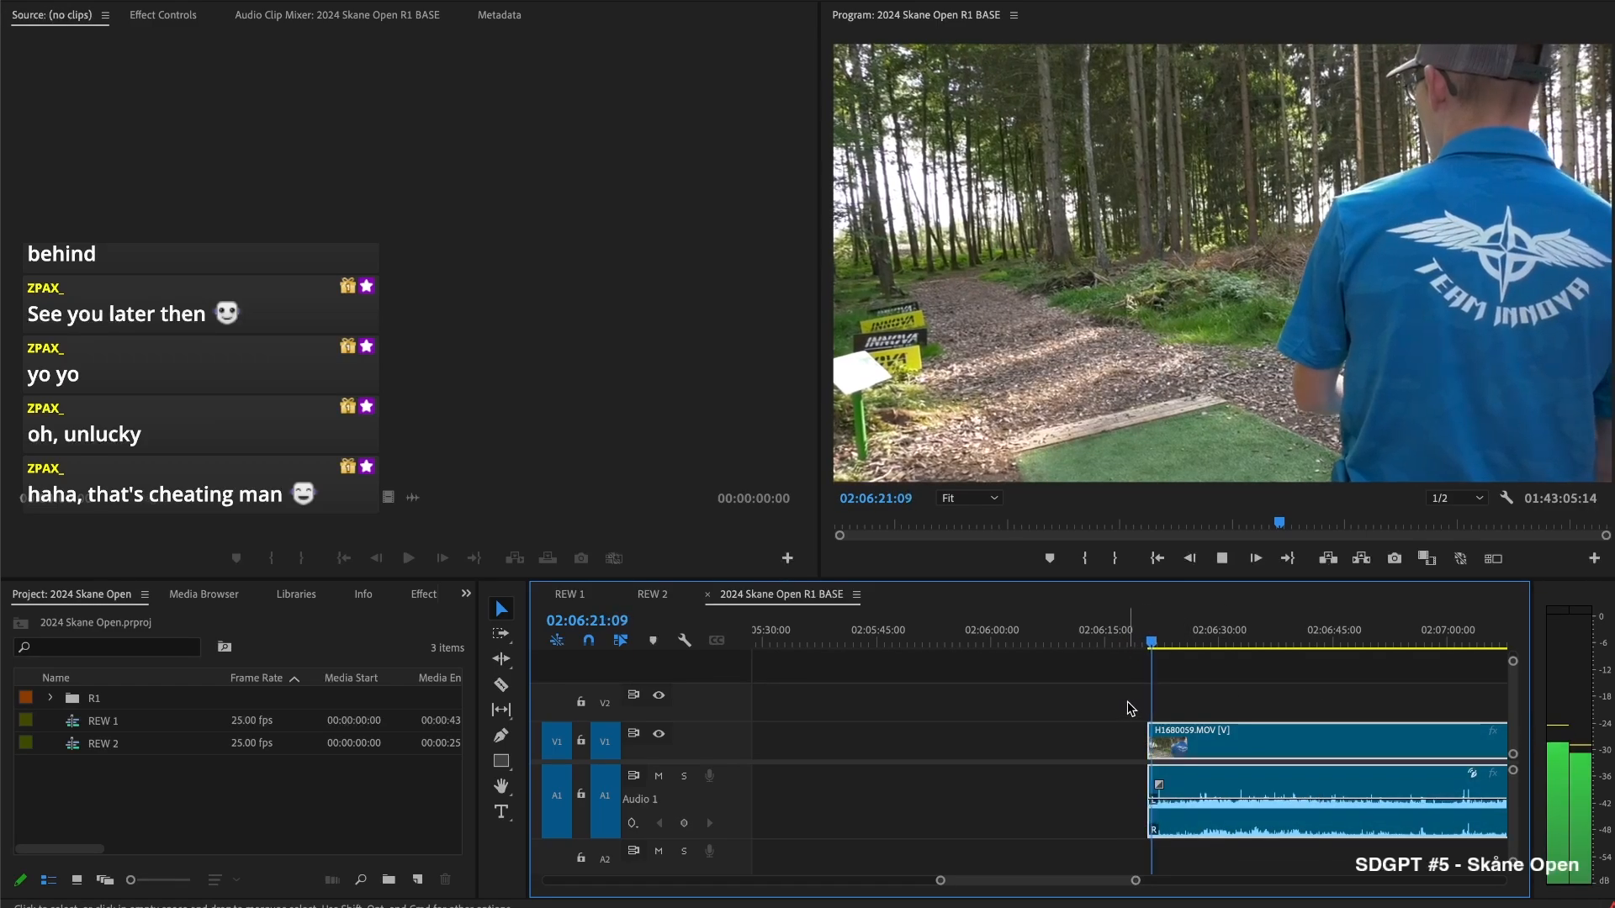
scroll(1132, 709, up, 2)
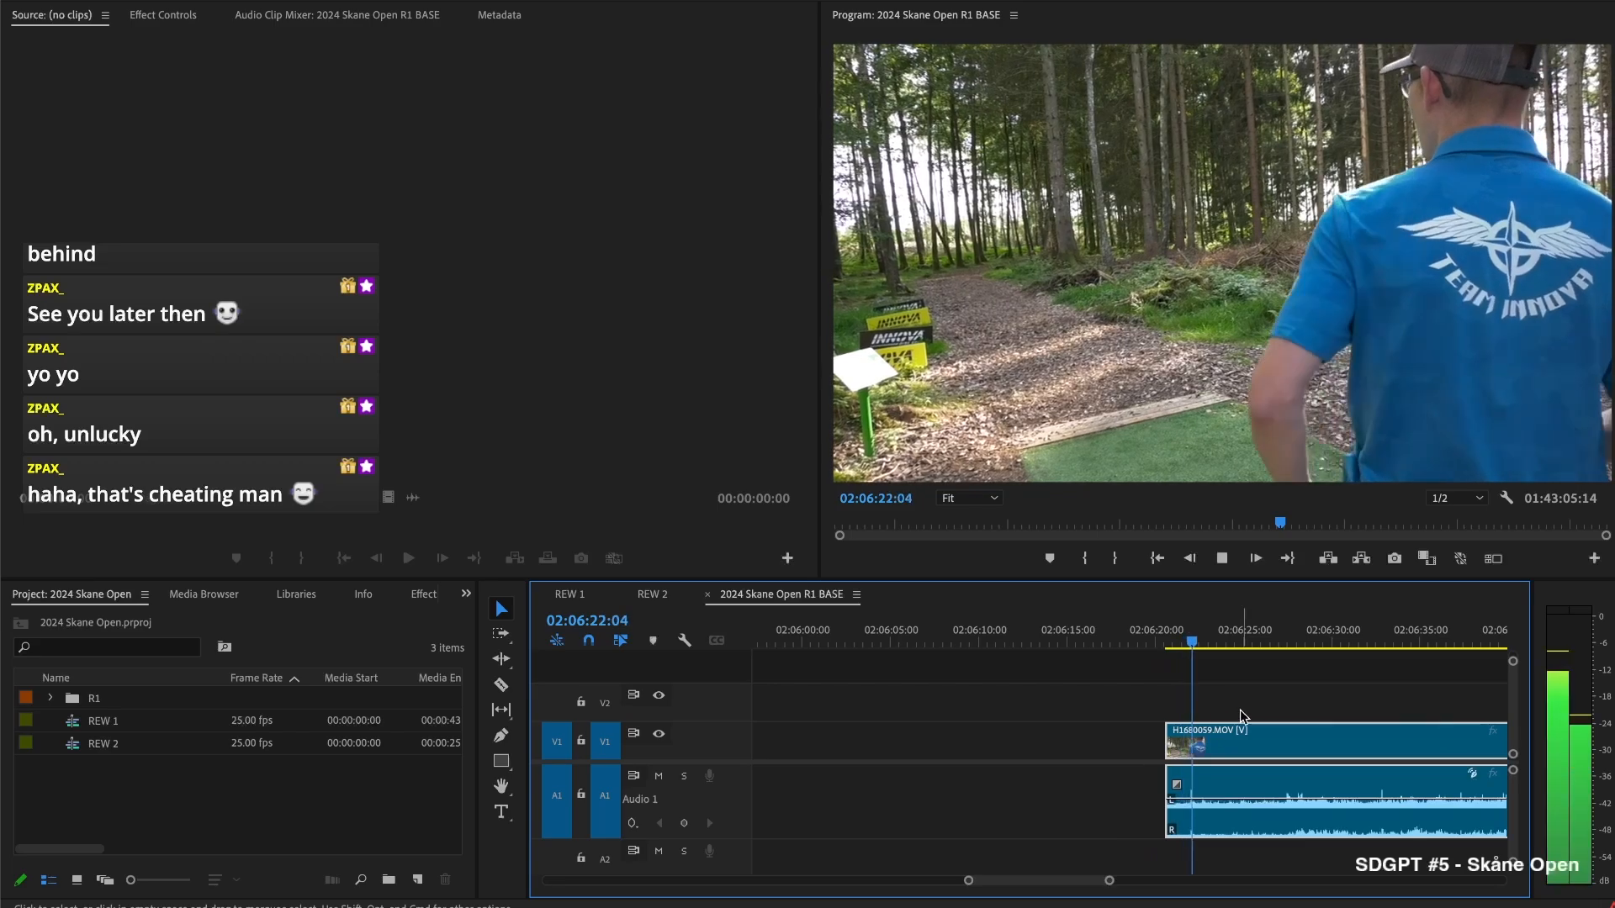
key(space)
key(Up)
key(space)
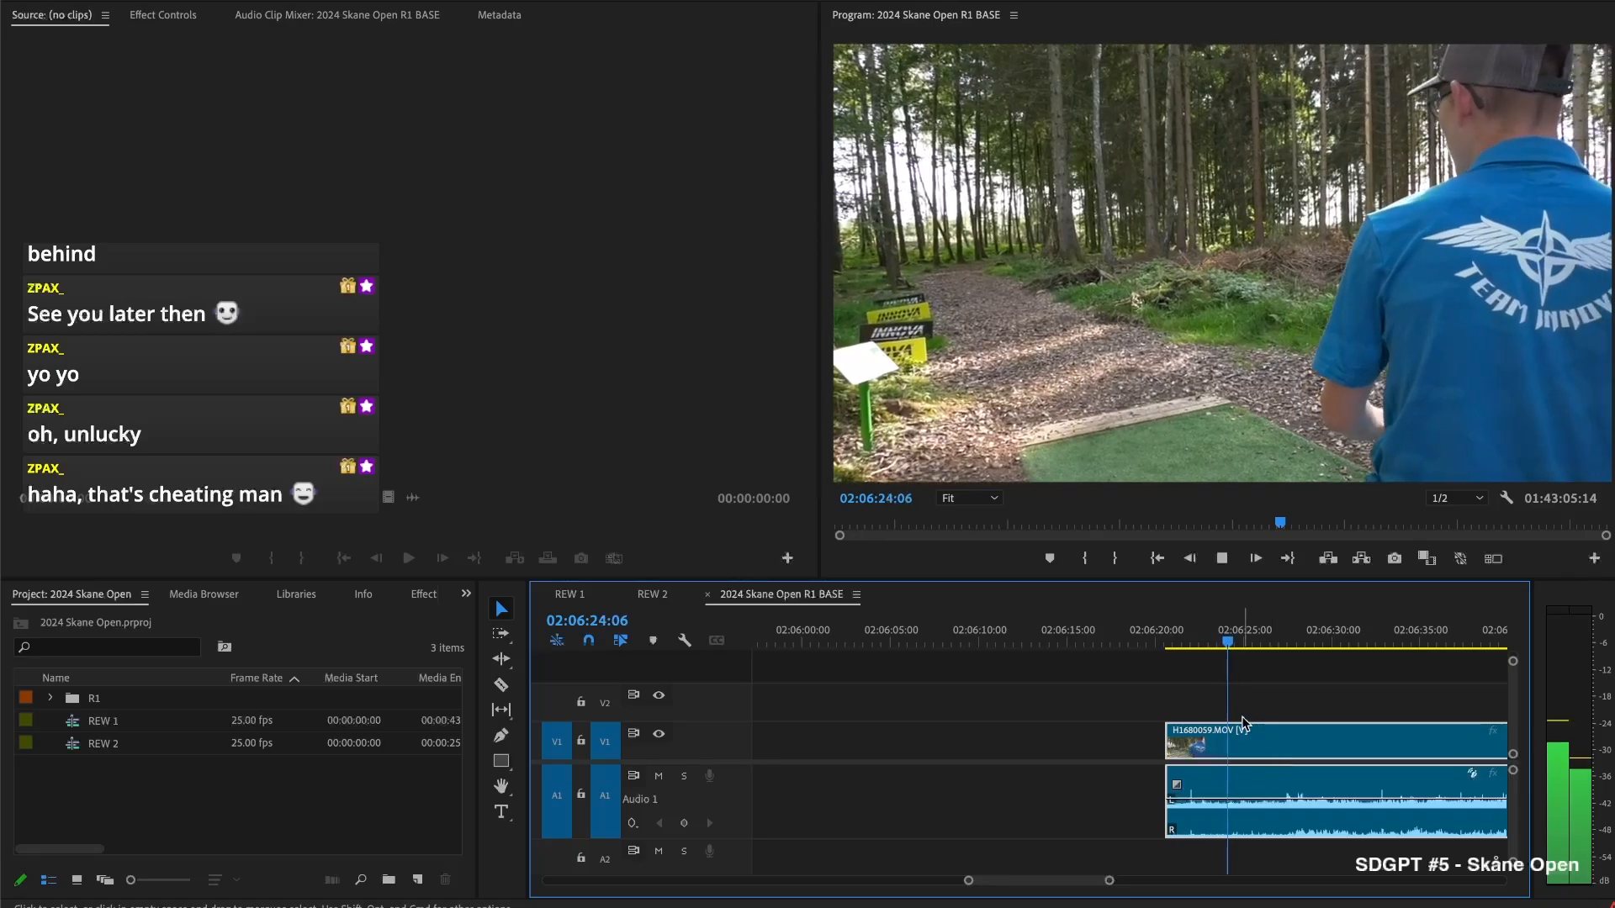
key(minus)
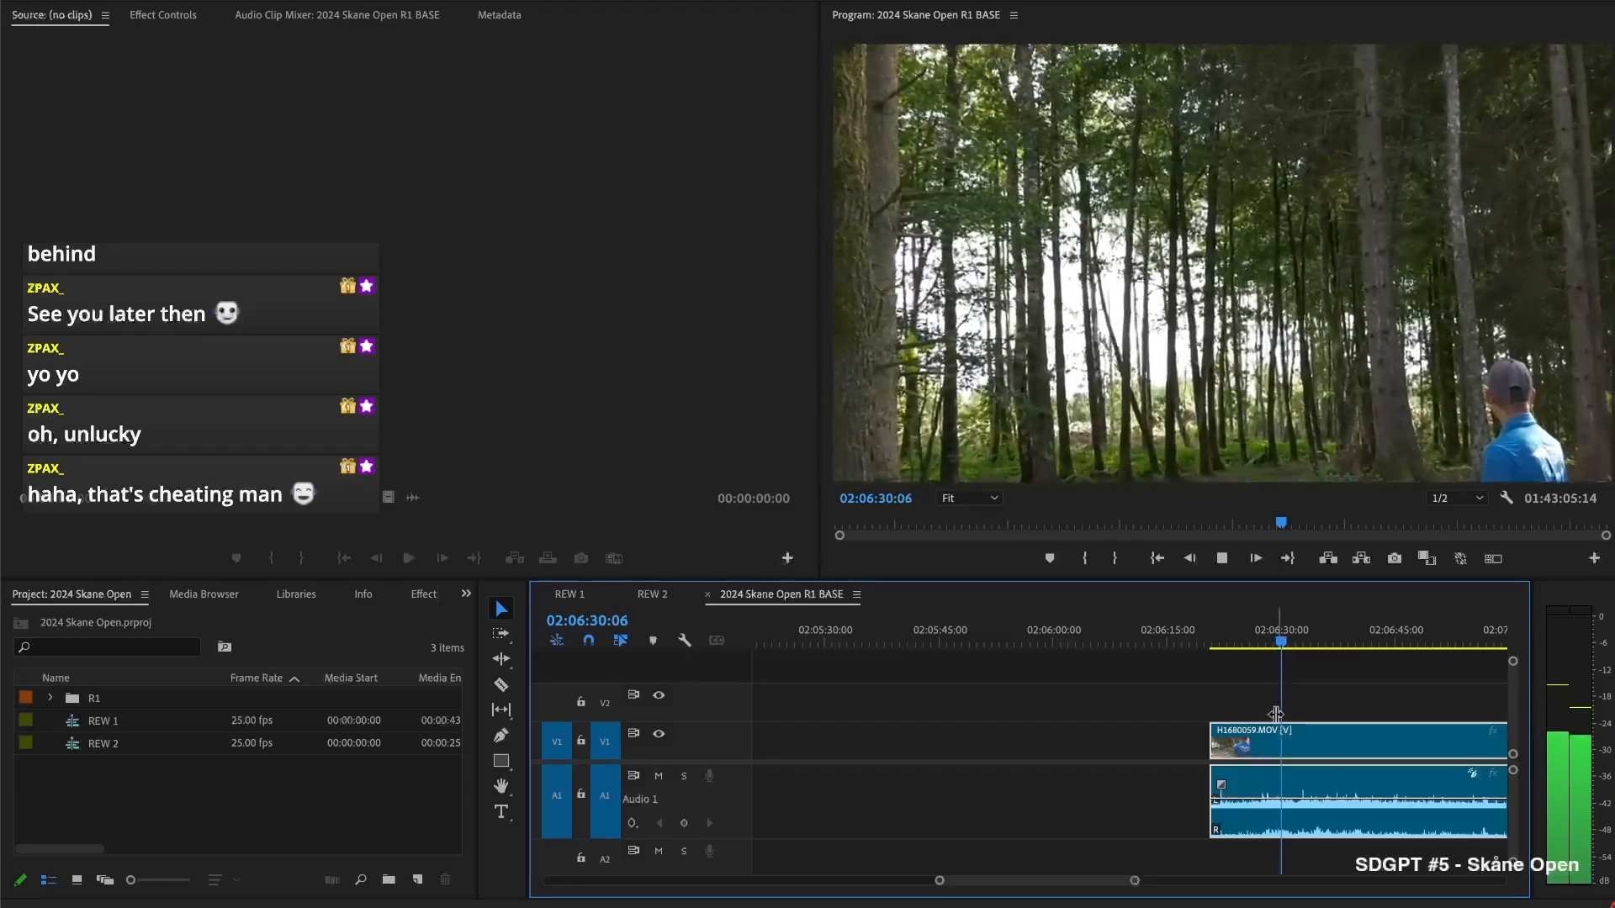
key(space)
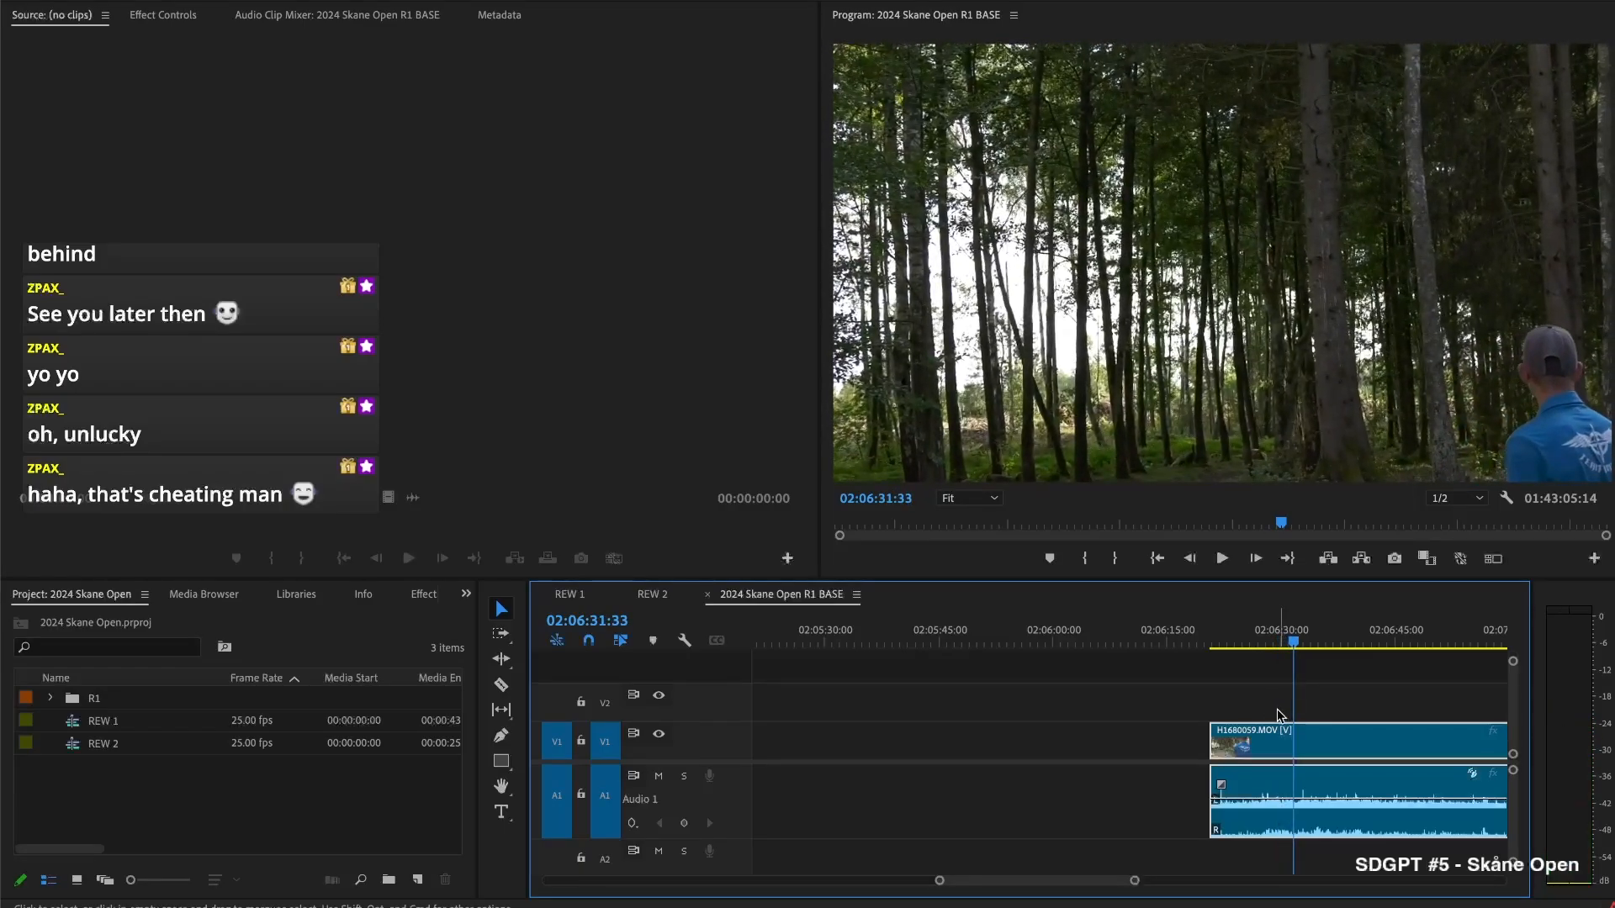
key(j)
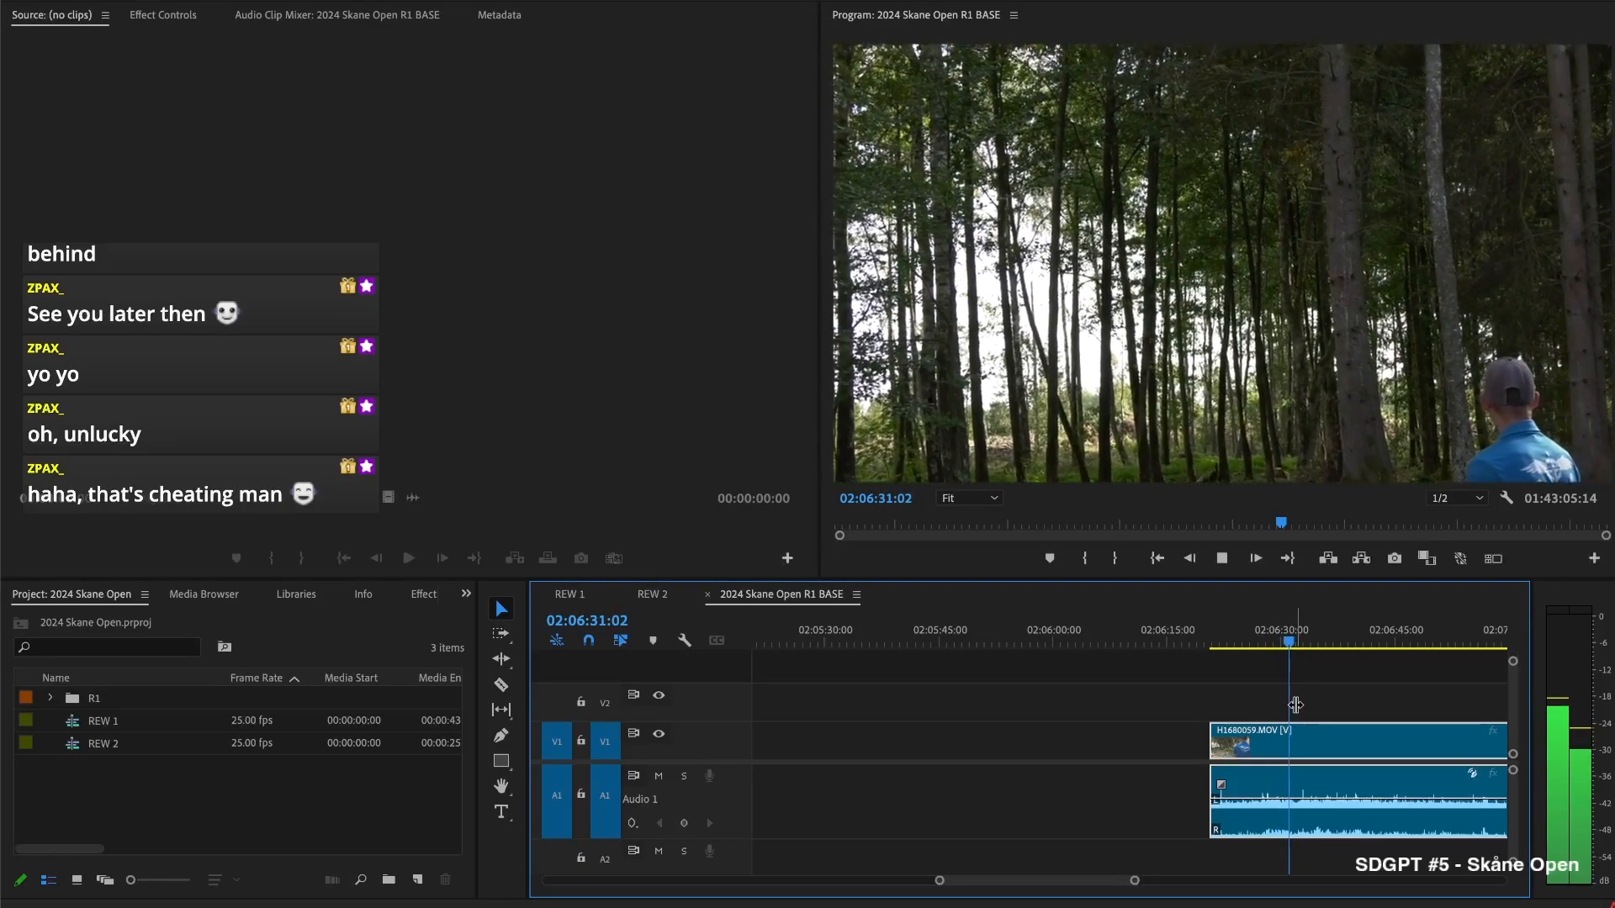
key(k)
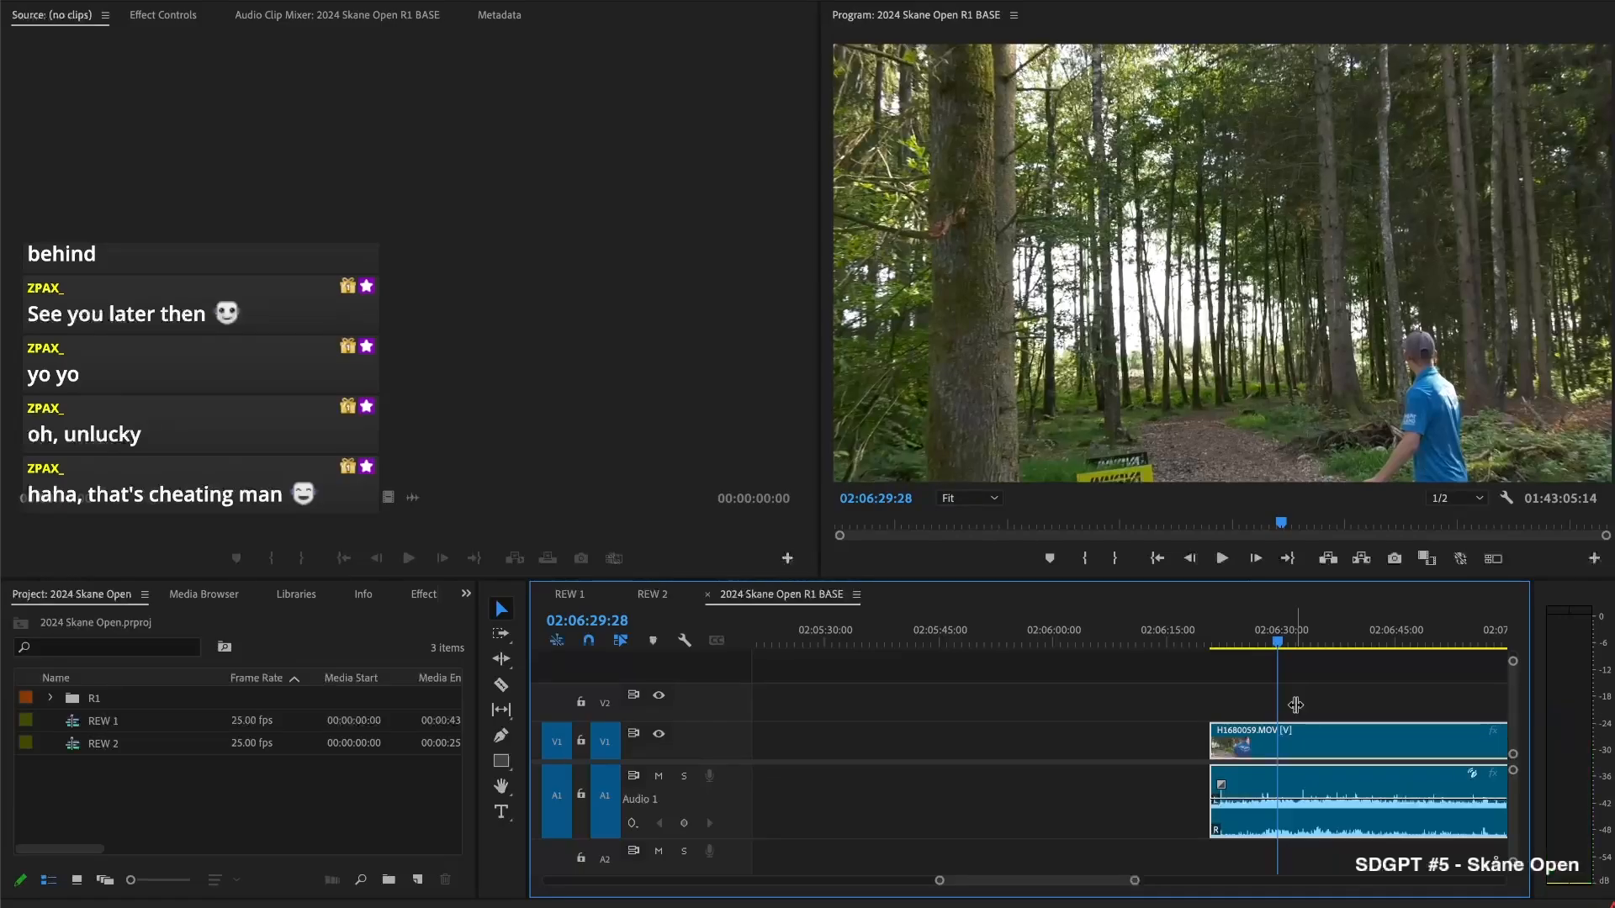
key(l)
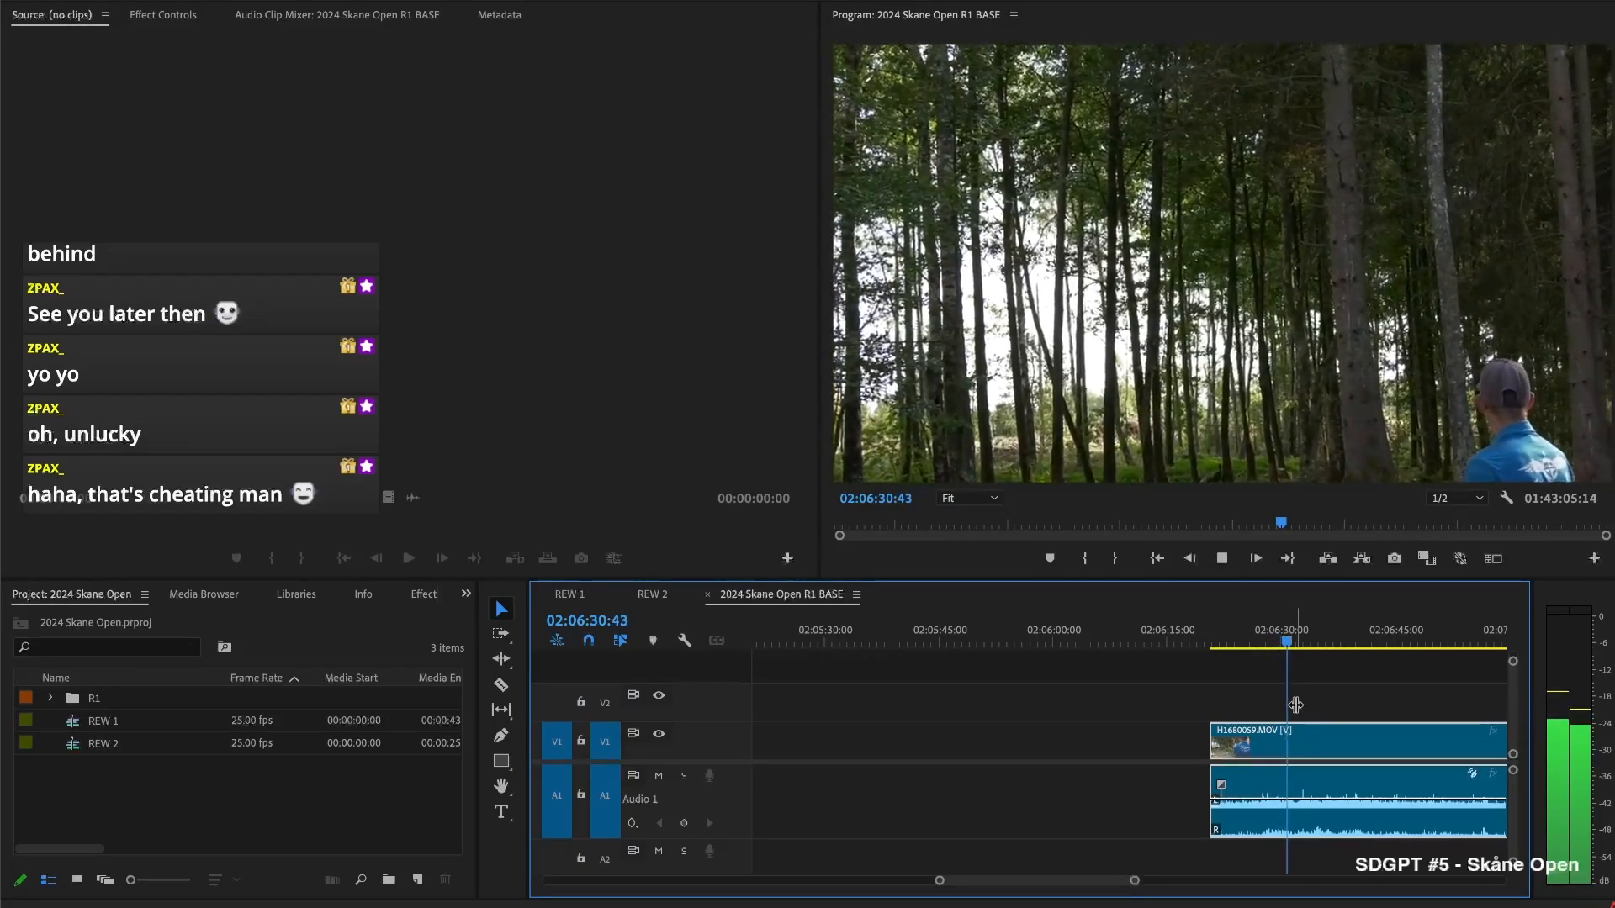
key(k)
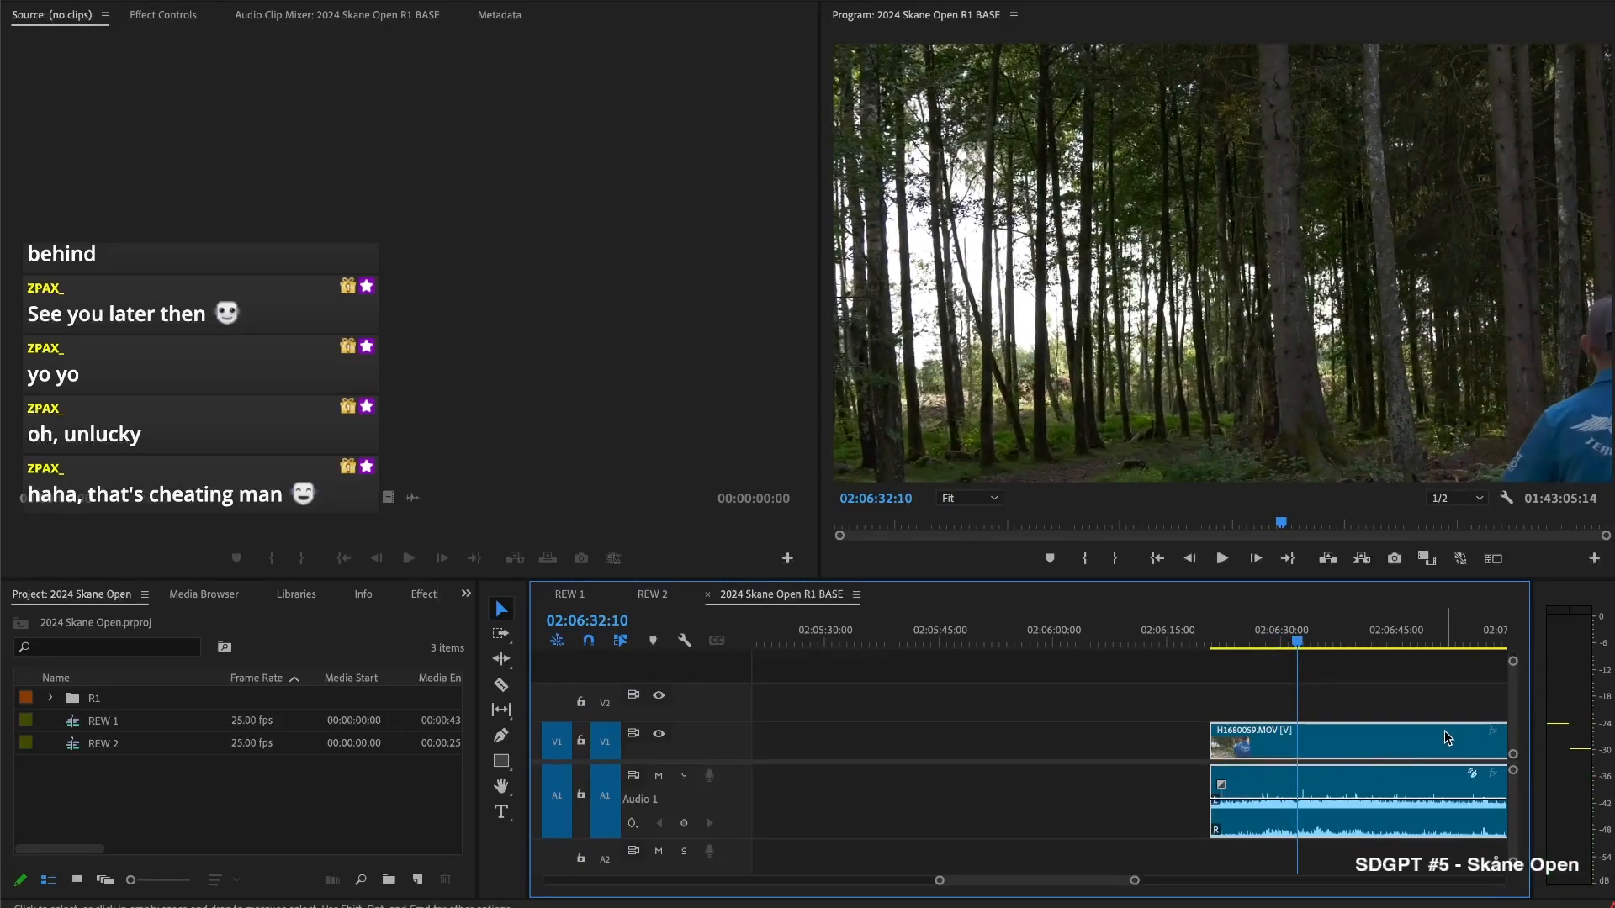
Extend the start of 01670048.MOV on V2 back to 02:06:32:10
scroll(1439, 725, down, 3)
scroll(1440, 725, down, 1)
scroll(1329, 721, down, 4)
drag(1386, 702, 1244, 698)
scroll(1245, 698, up, 5)
Split 01670048.MOV and H1680059.MOV at 02:06:37:01 and trim about 18 seconds off the start of the second V2 piece
key(l)
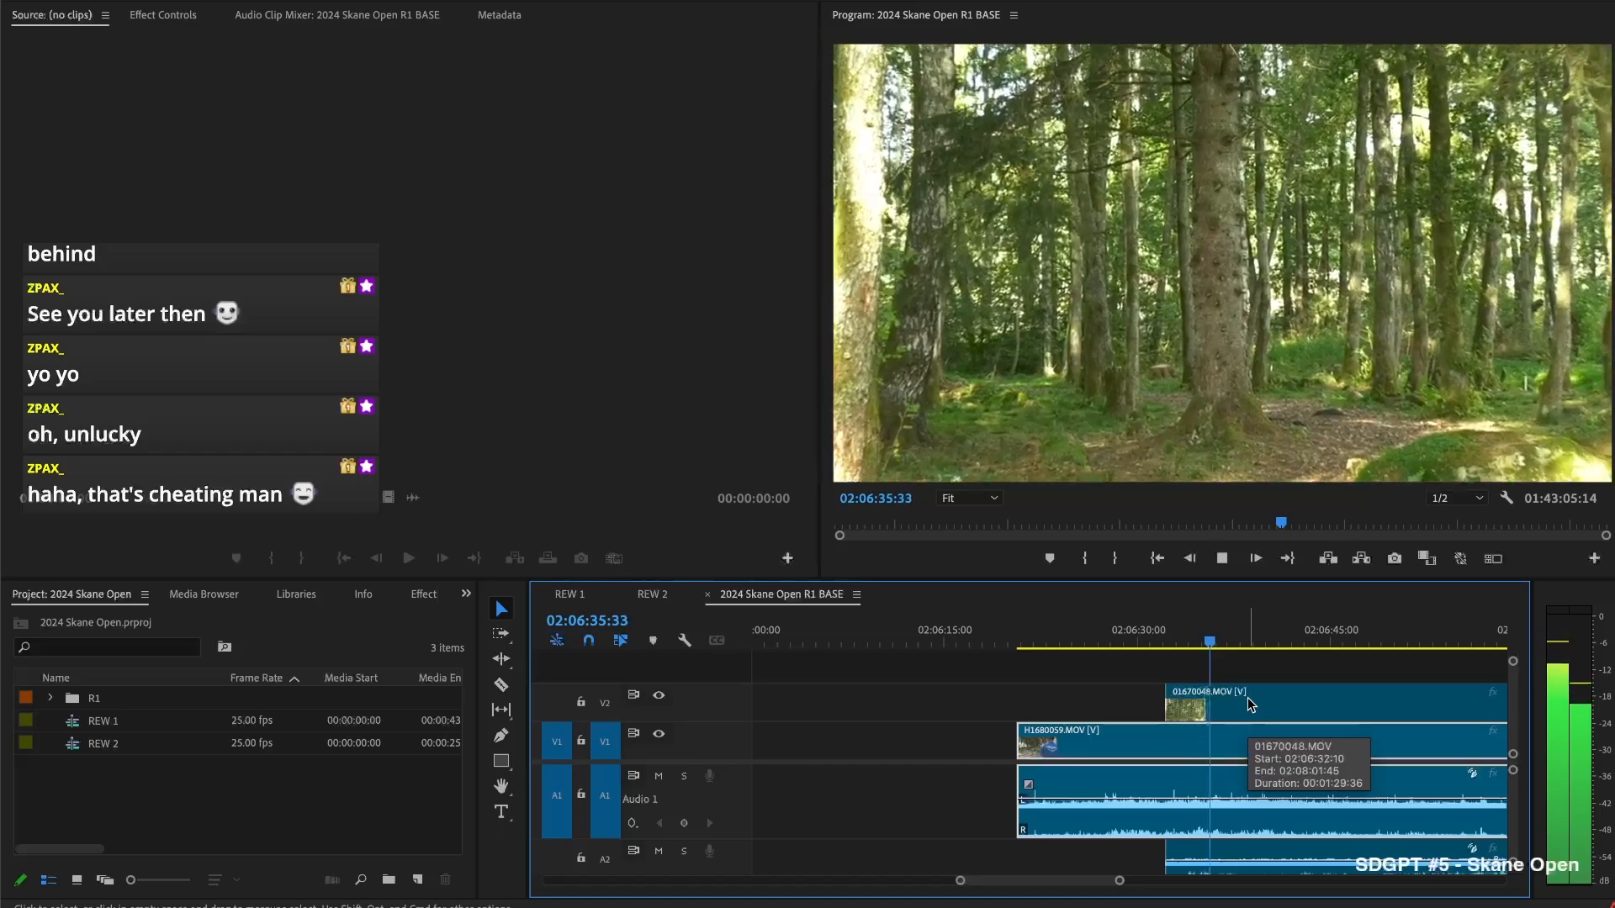
key(ctrl+shift+k)
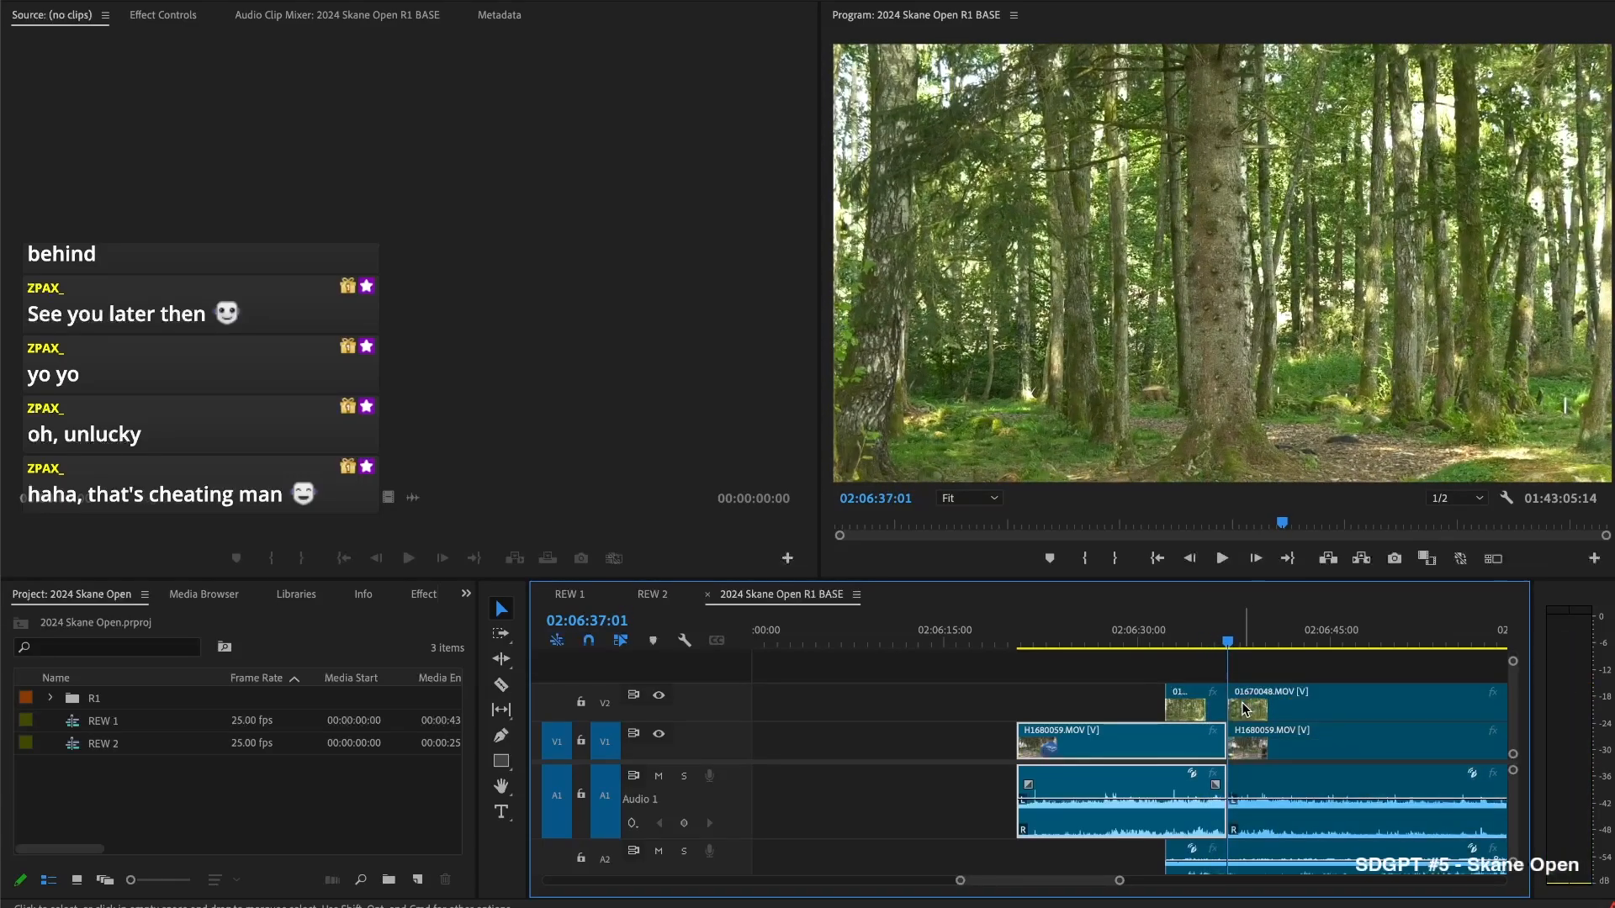
drag(1239, 692, 1469, 699)
Split H1680059.MOV at 02:06:47:34, delete the section from 02:06:37:01 up to that cut and close the gap
key(space)
drag(1237, 642, 1258, 642)
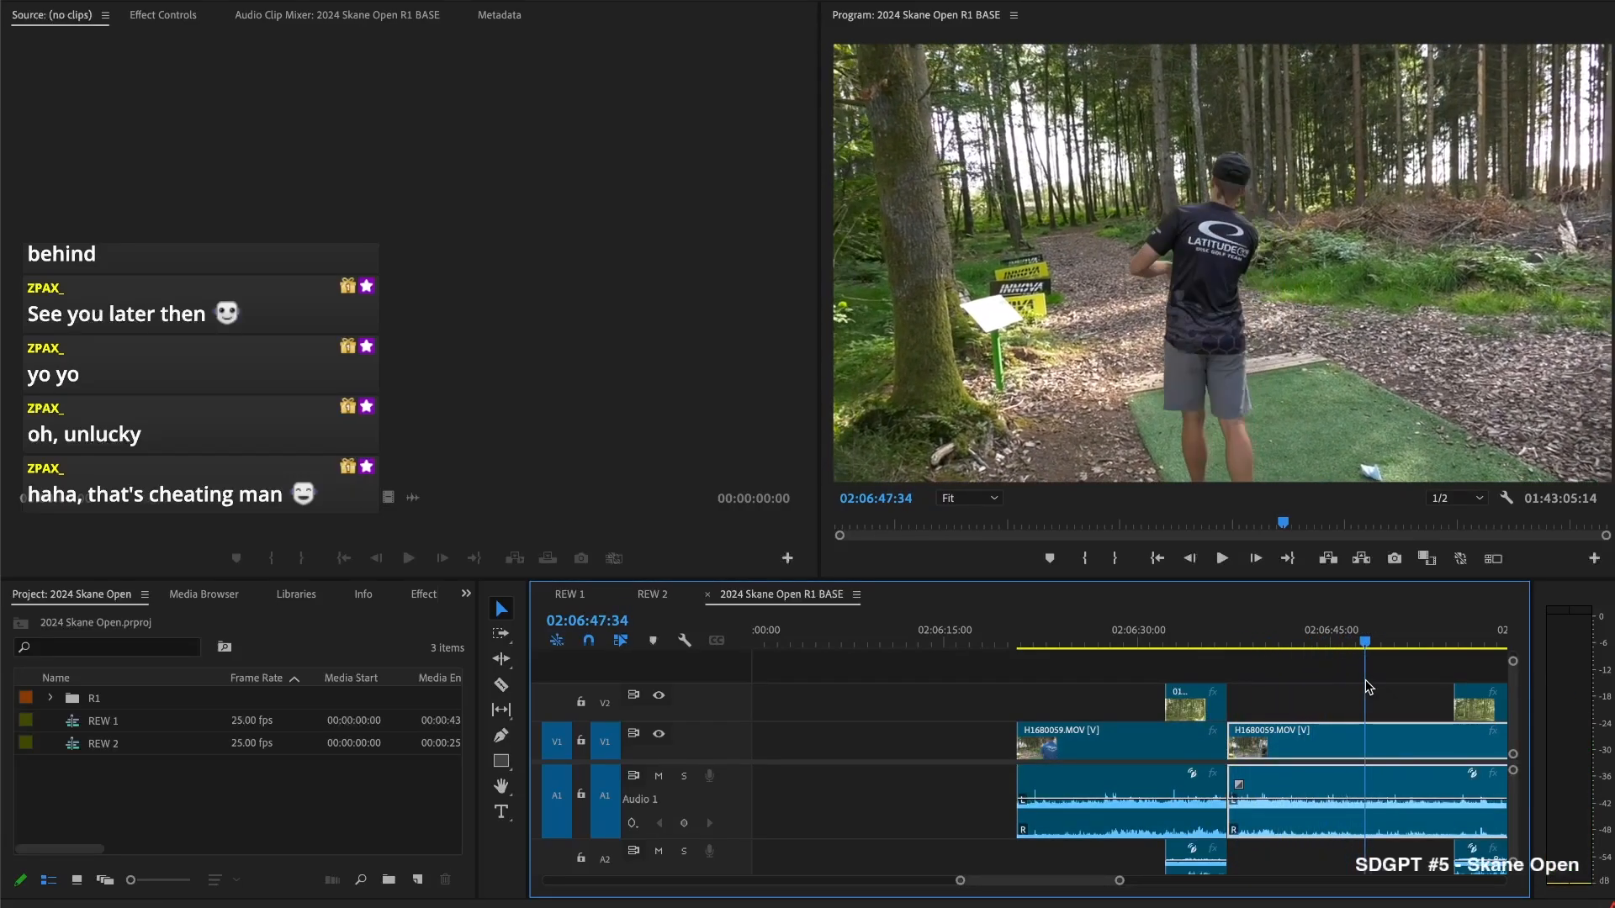
key(ctrl+k)
key(Delete)
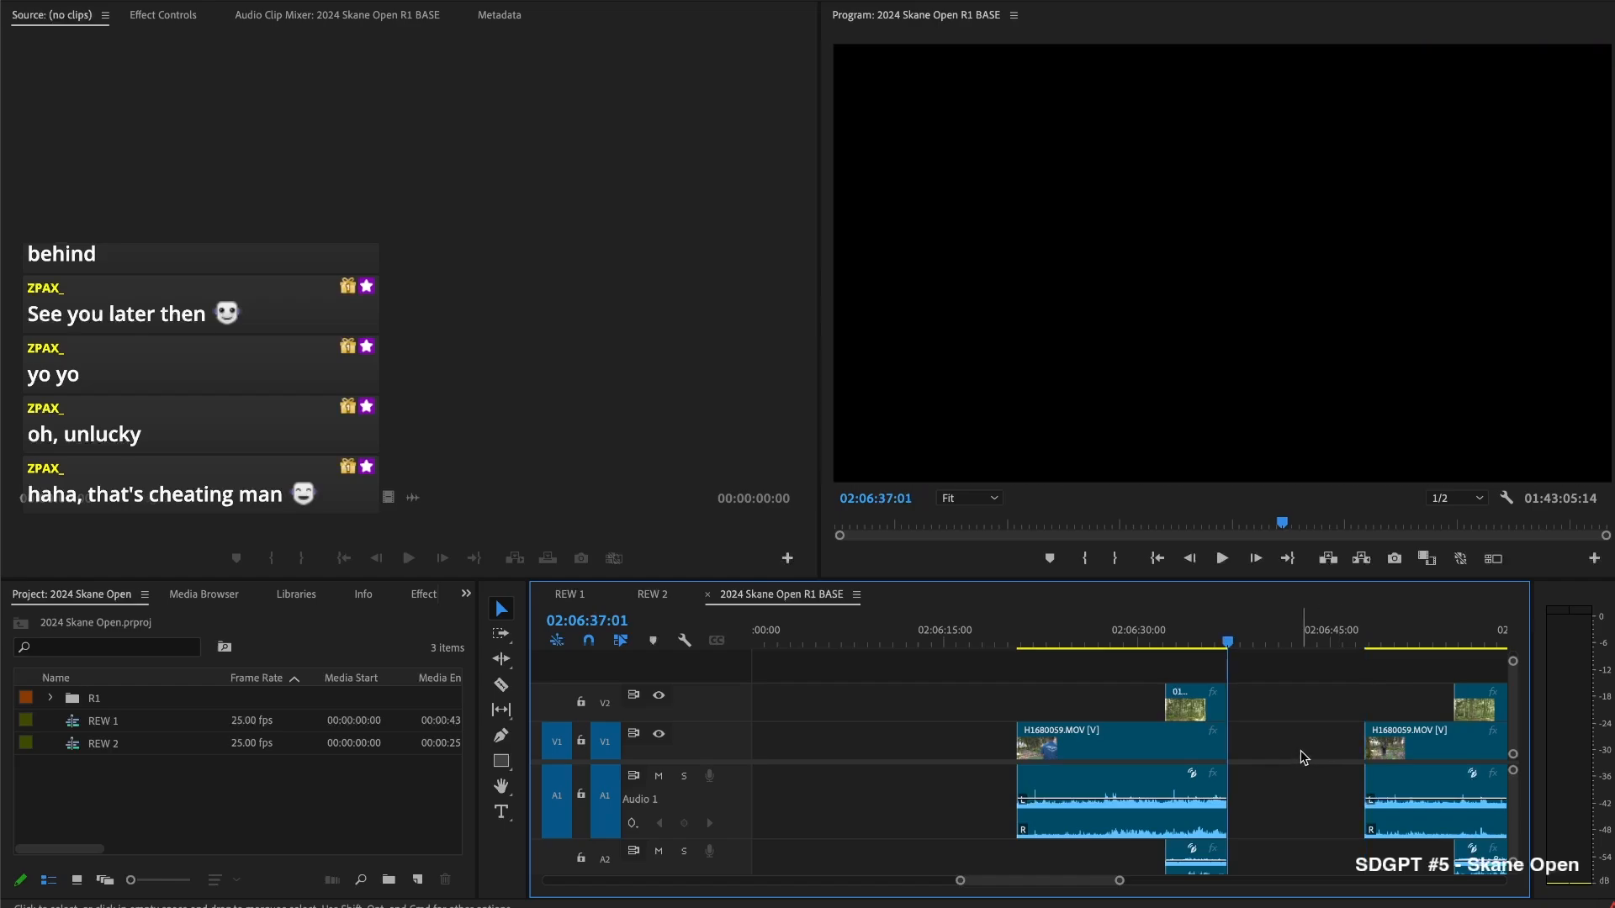
click(1298, 747)
key(Delete)
Play the second tee throw and set the start of 01670048.MOV on V2 to about 02:06:47
key(space)
drag(1334, 699, 1441, 695)
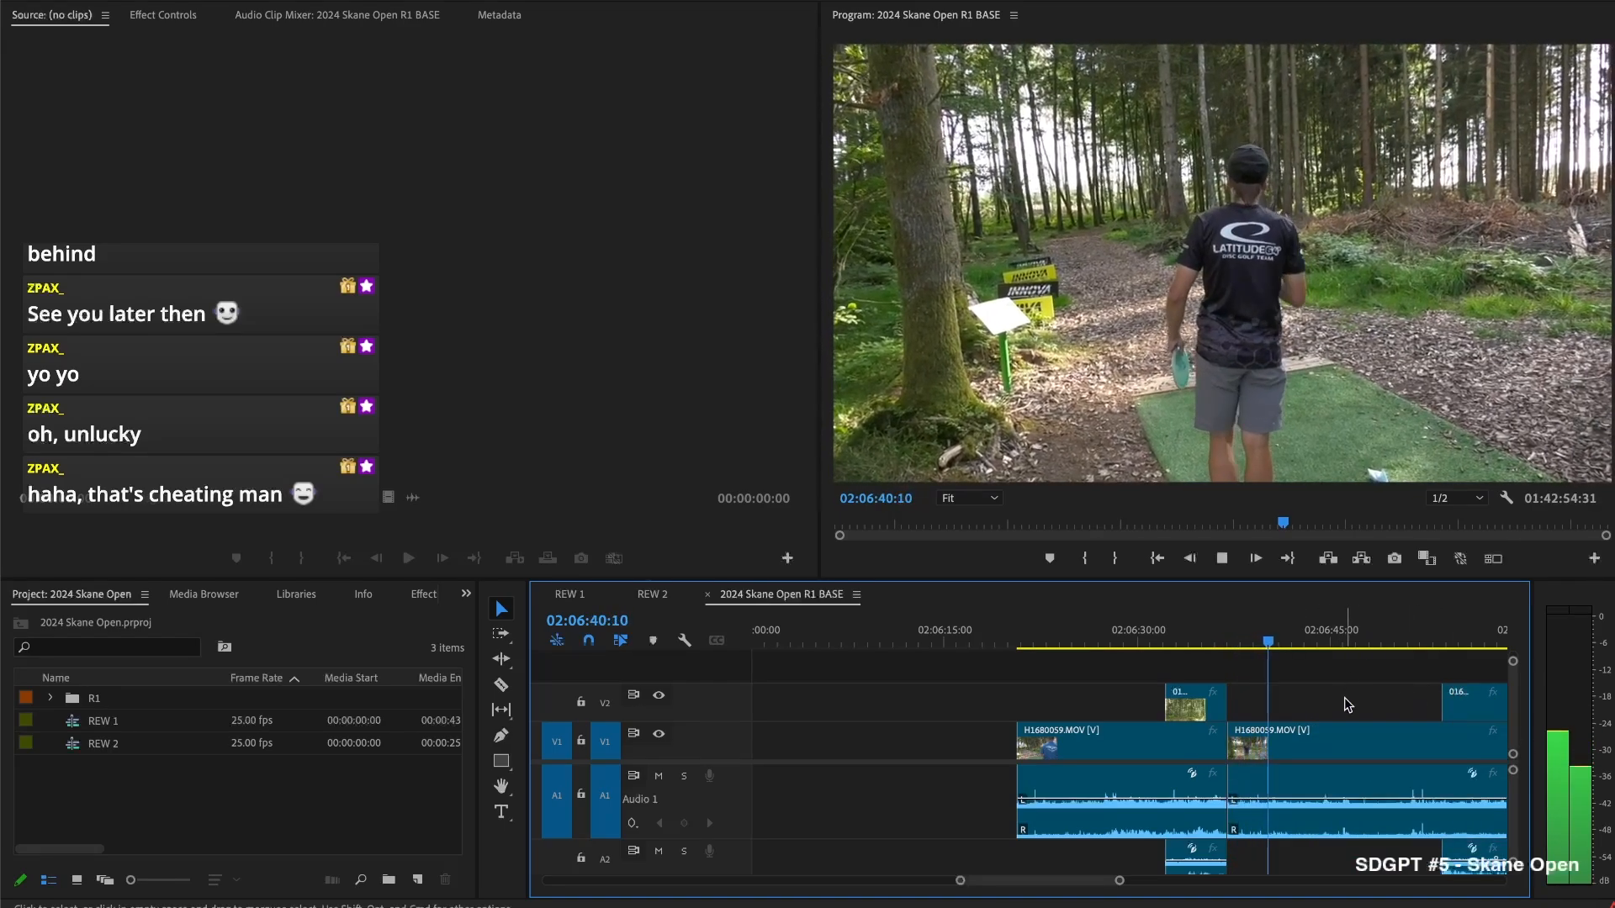
click(1344, 698)
click(1358, 689)
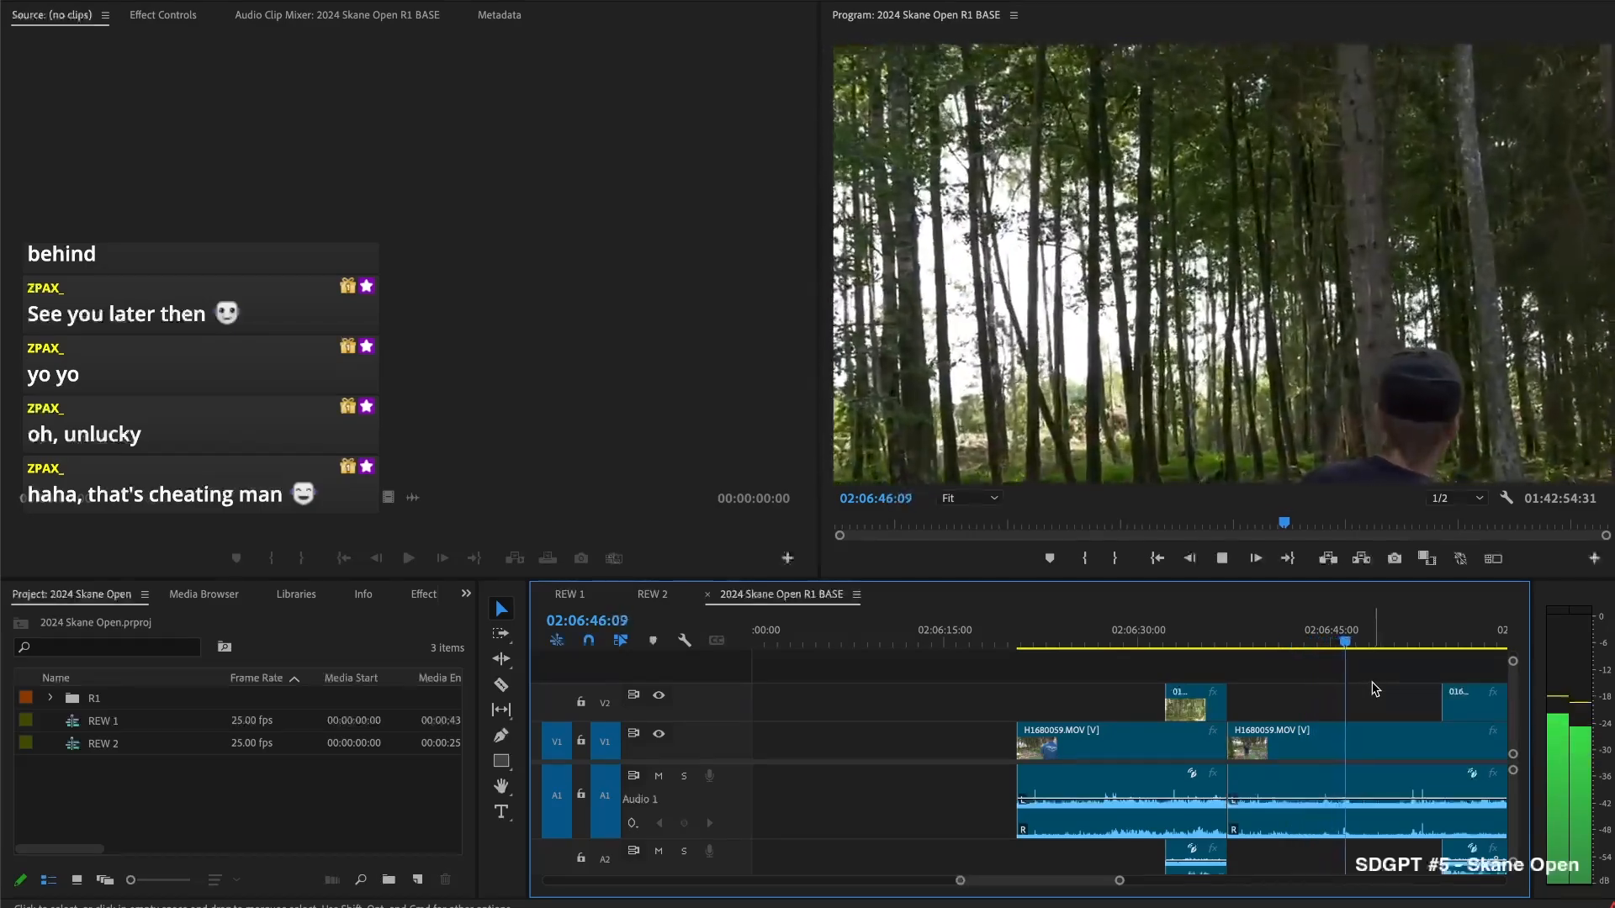
drag(1443, 703, 1374, 716)
Split both camera clips at 02:06:50:42 and trim about 19 seconds off the start of the following V2 piece
key(space)
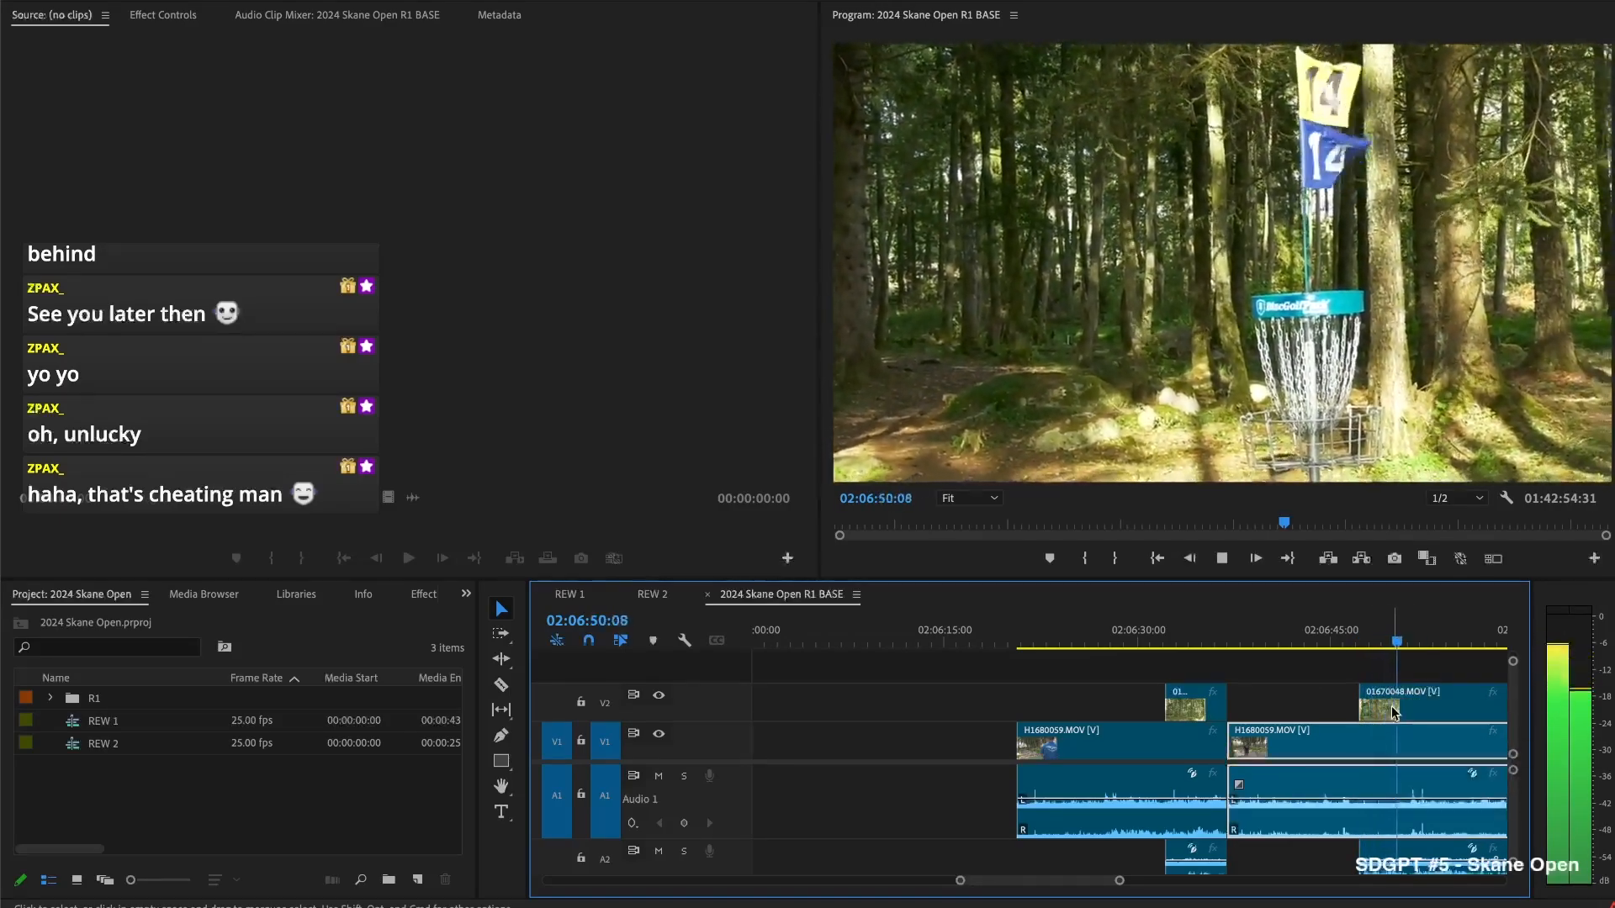
key(space)
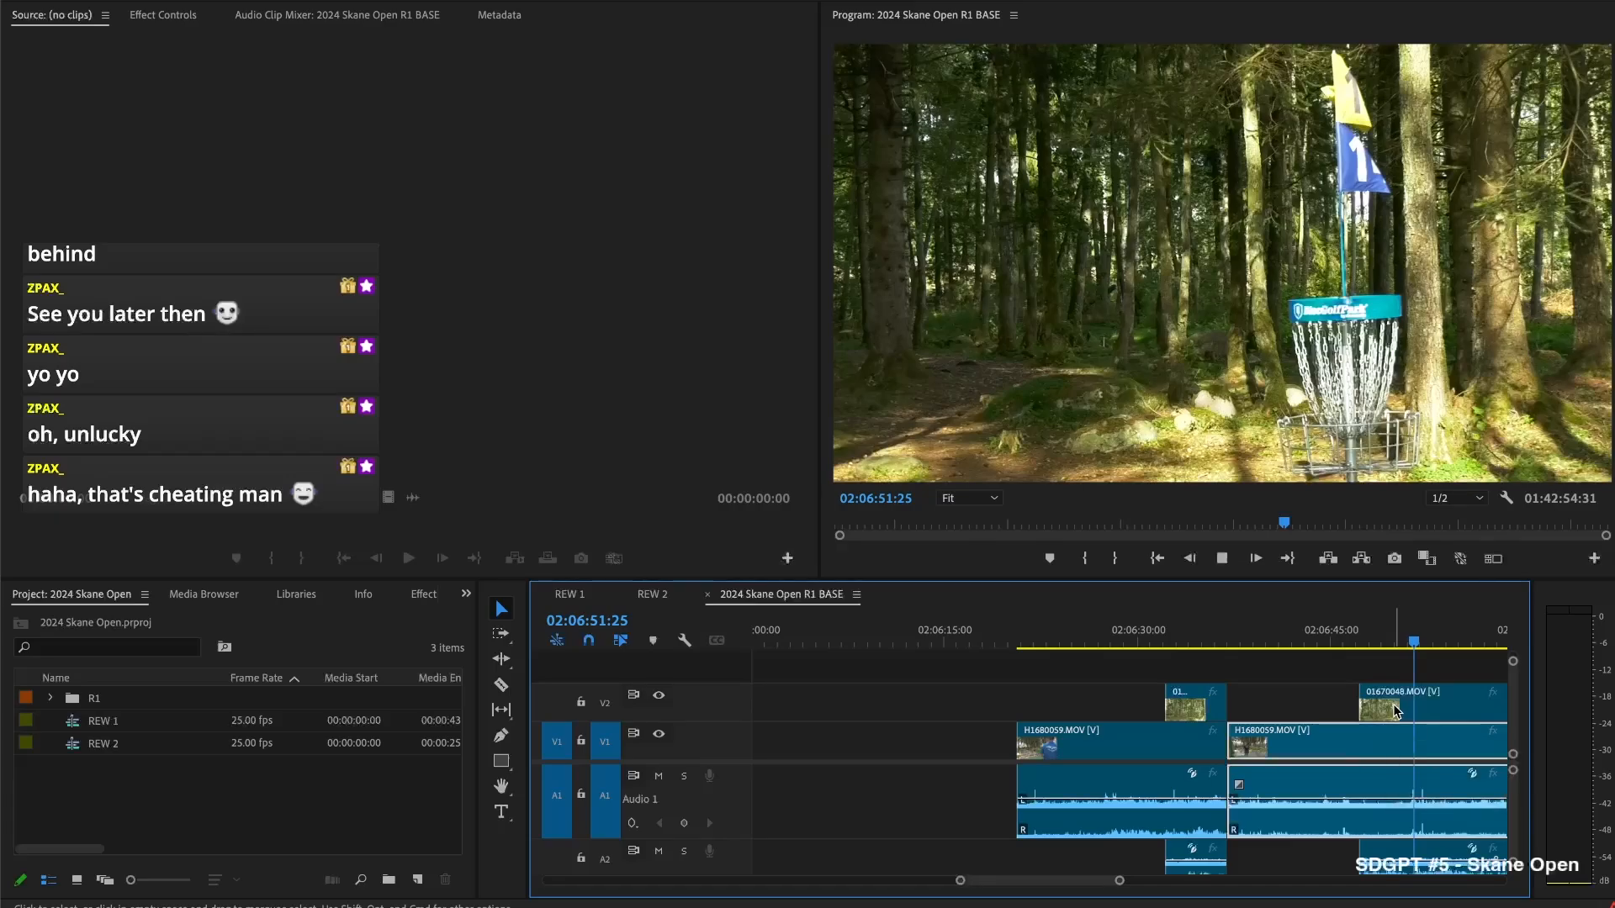
key(j)
key(space)
key(super+k)
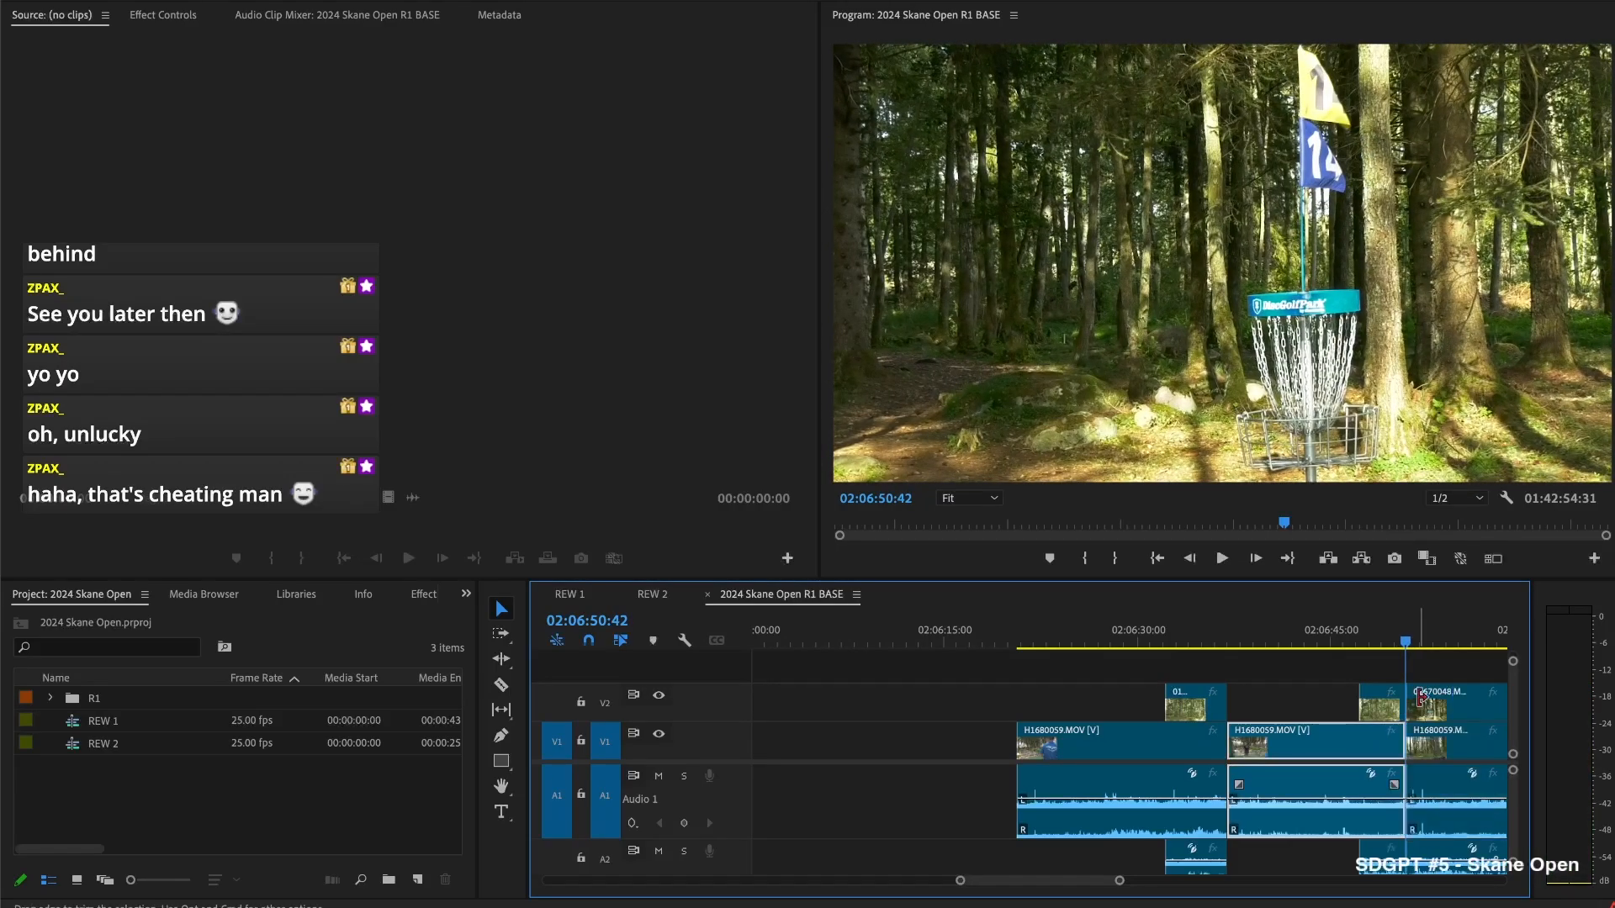
scroll(1356, 706, right, 1)
drag(1364, 699, 1476, 706)
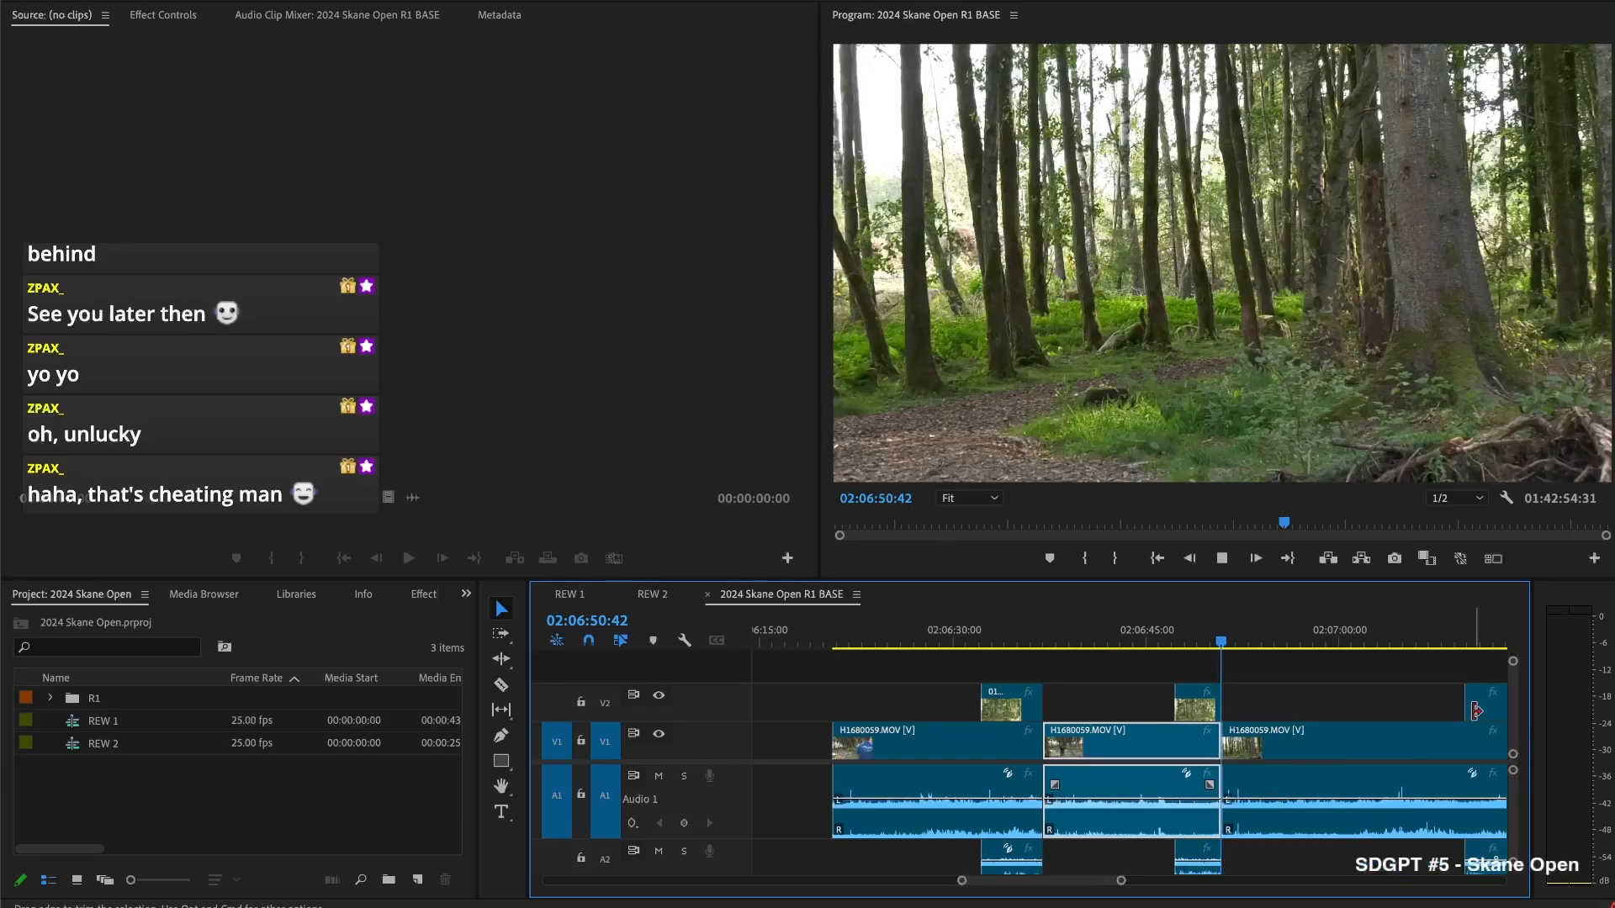
Split H1680059.MOV at 02:06:57:41, delete the waiting section from 02:06:50:42 and close the gap
key(space)
key(space)
drag(1252, 636, 1311, 647)
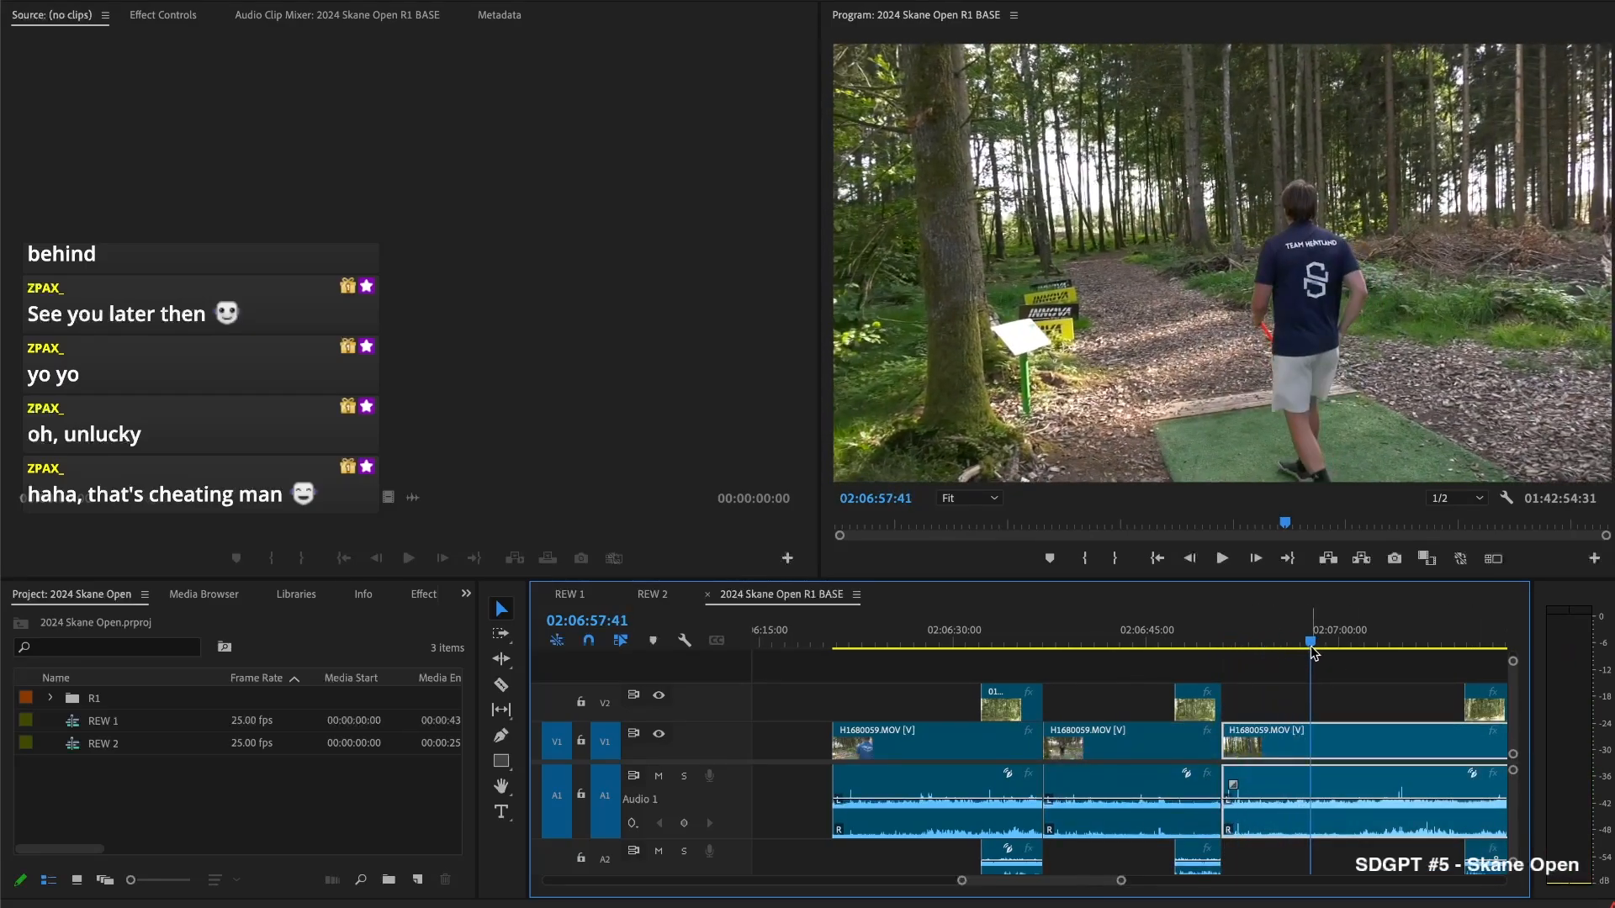
key(super+k)
key(Delete)
key(q)
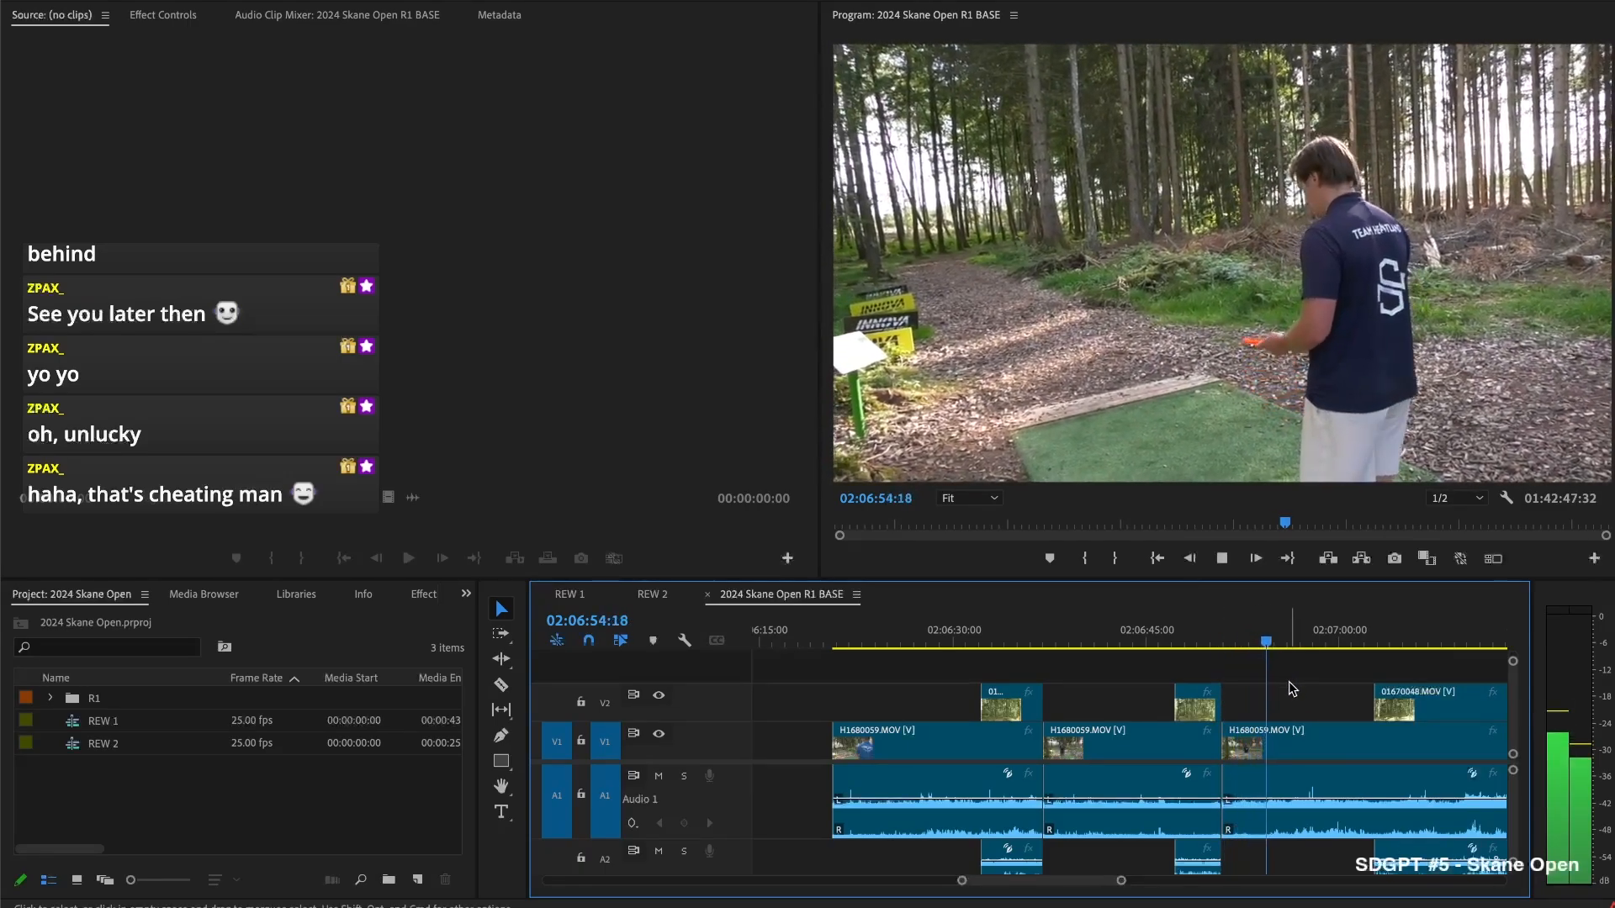
Play the third tee throw and extend the start of 01670048.MOV on V2 back to 02:07:00:12
key(space)
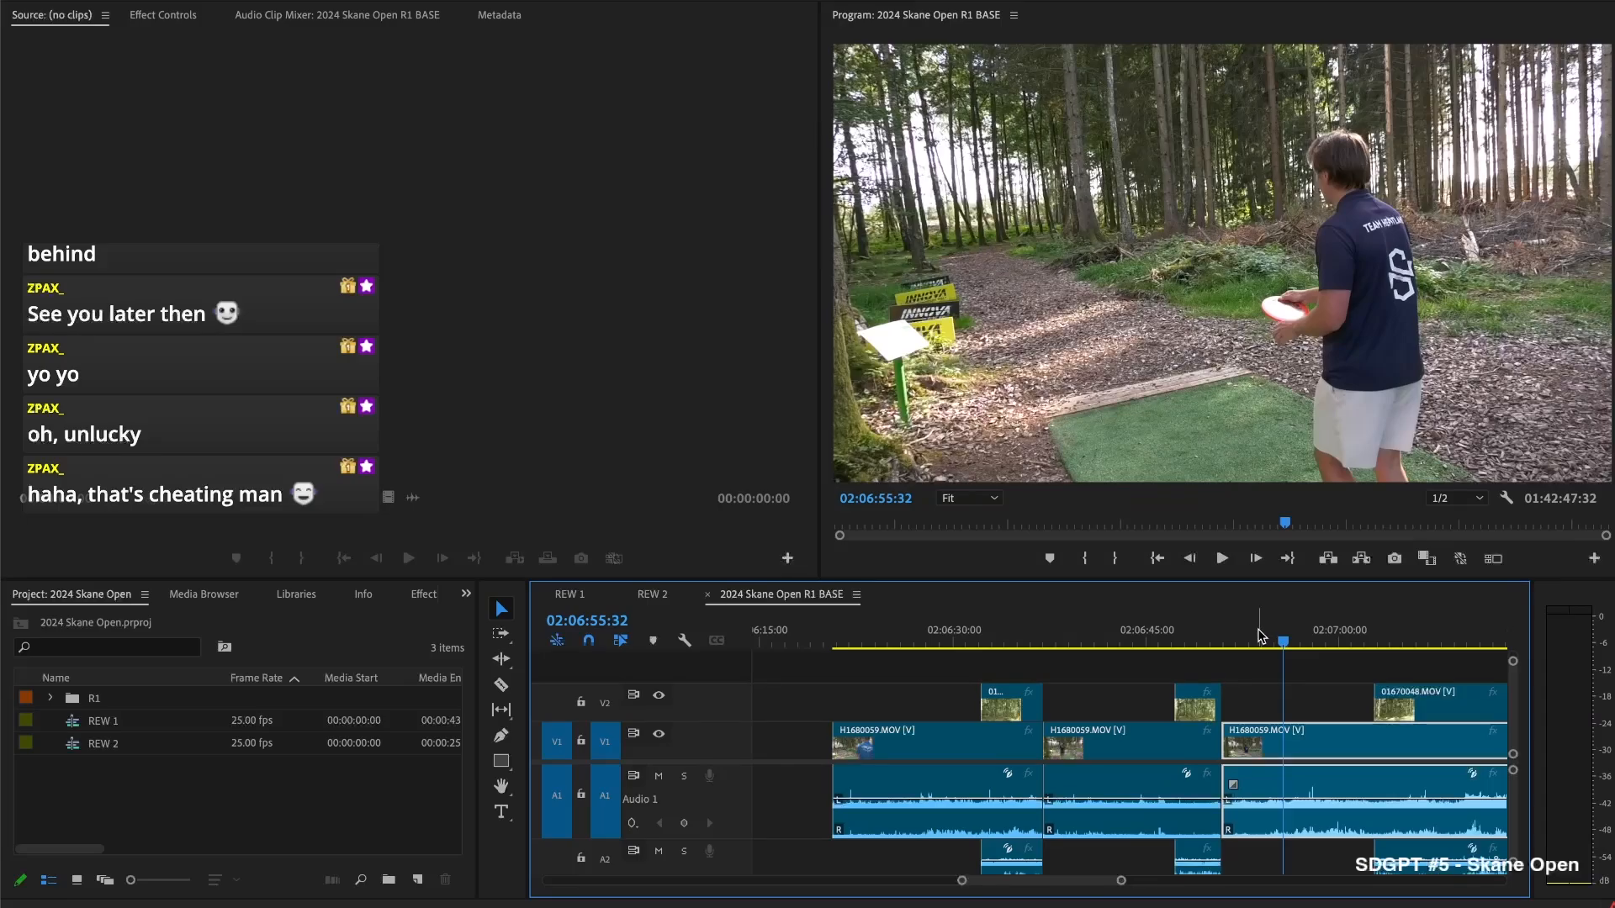
key(Up)
key(space)
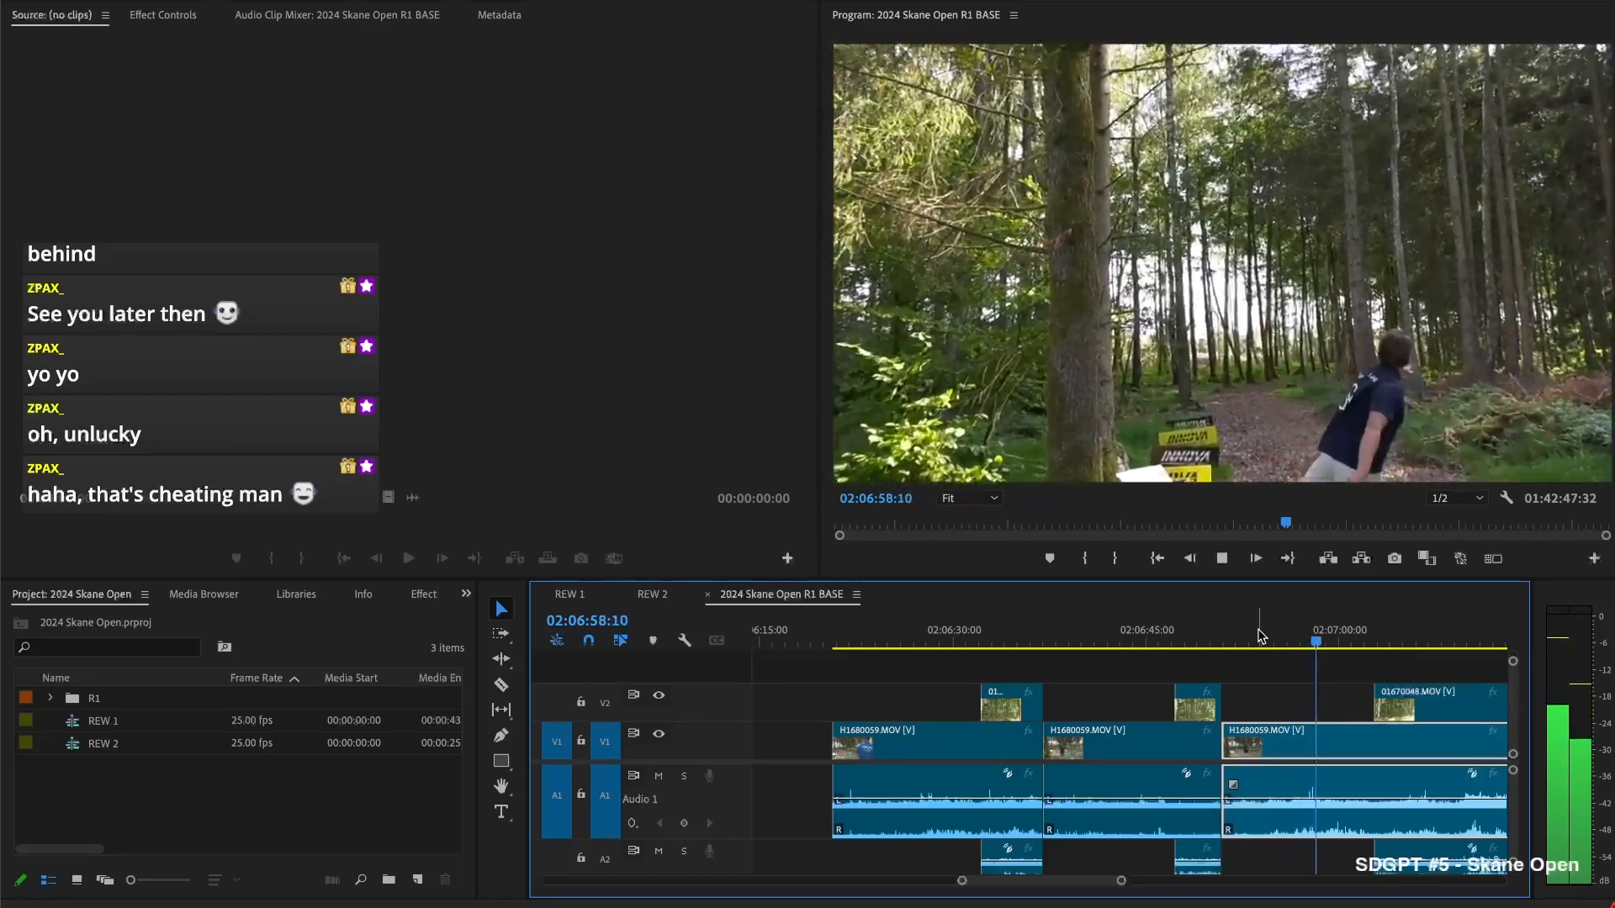
key(space)
drag(1365, 692, 1343, 691)
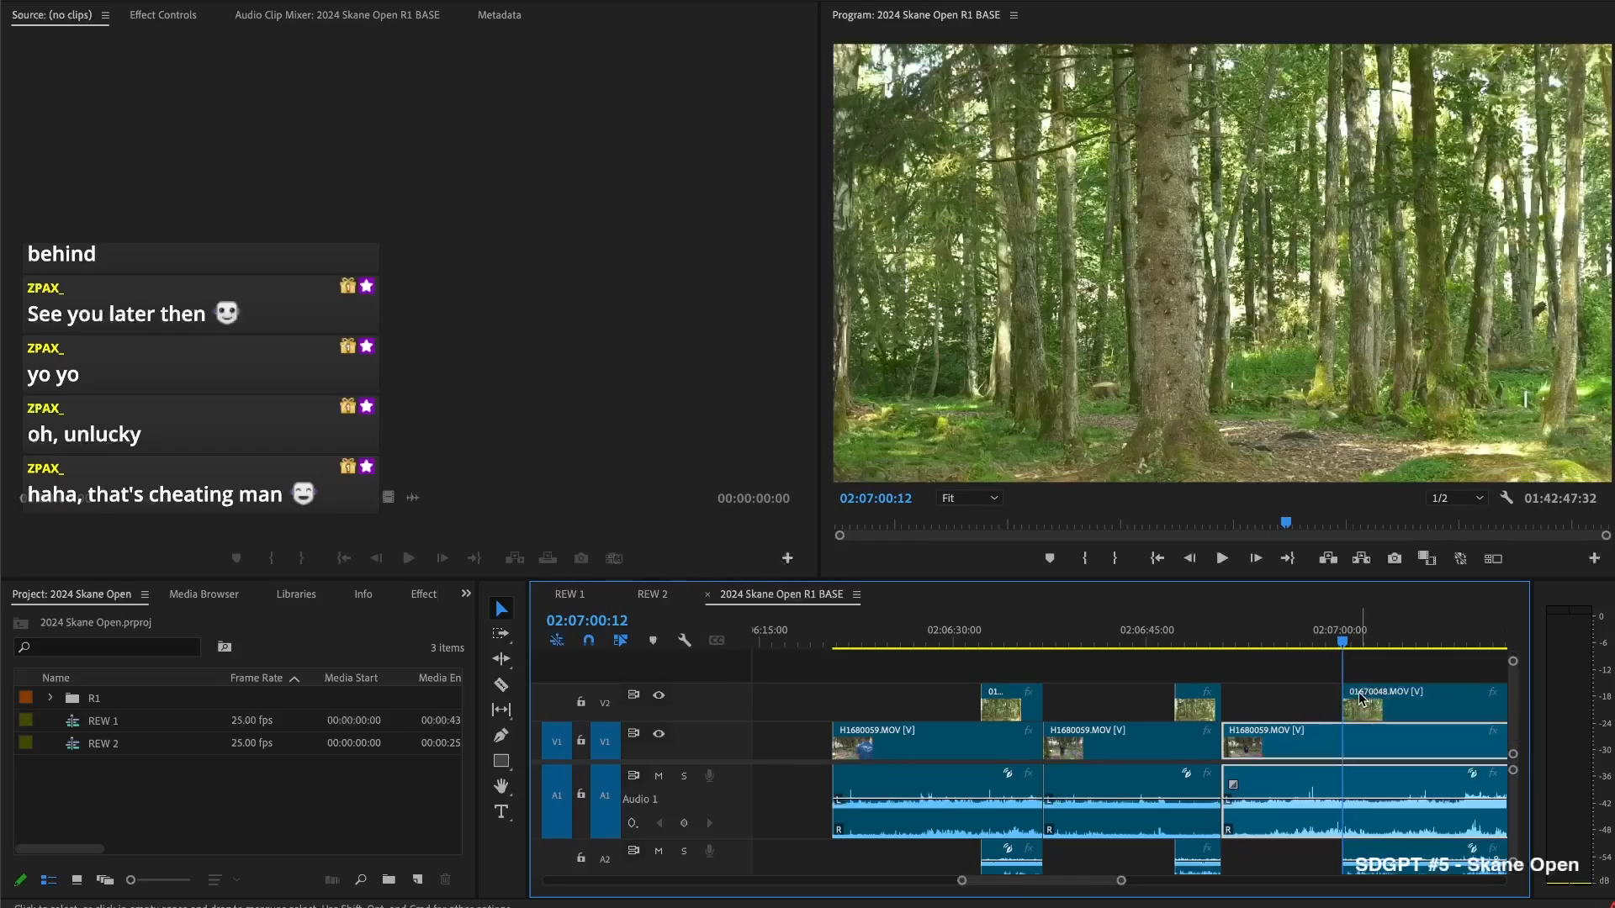
click(1318, 691)
Split both camera clips at 02:07:08:06 and trim about 23 seconds off the start of the following V2 piece
key(space)
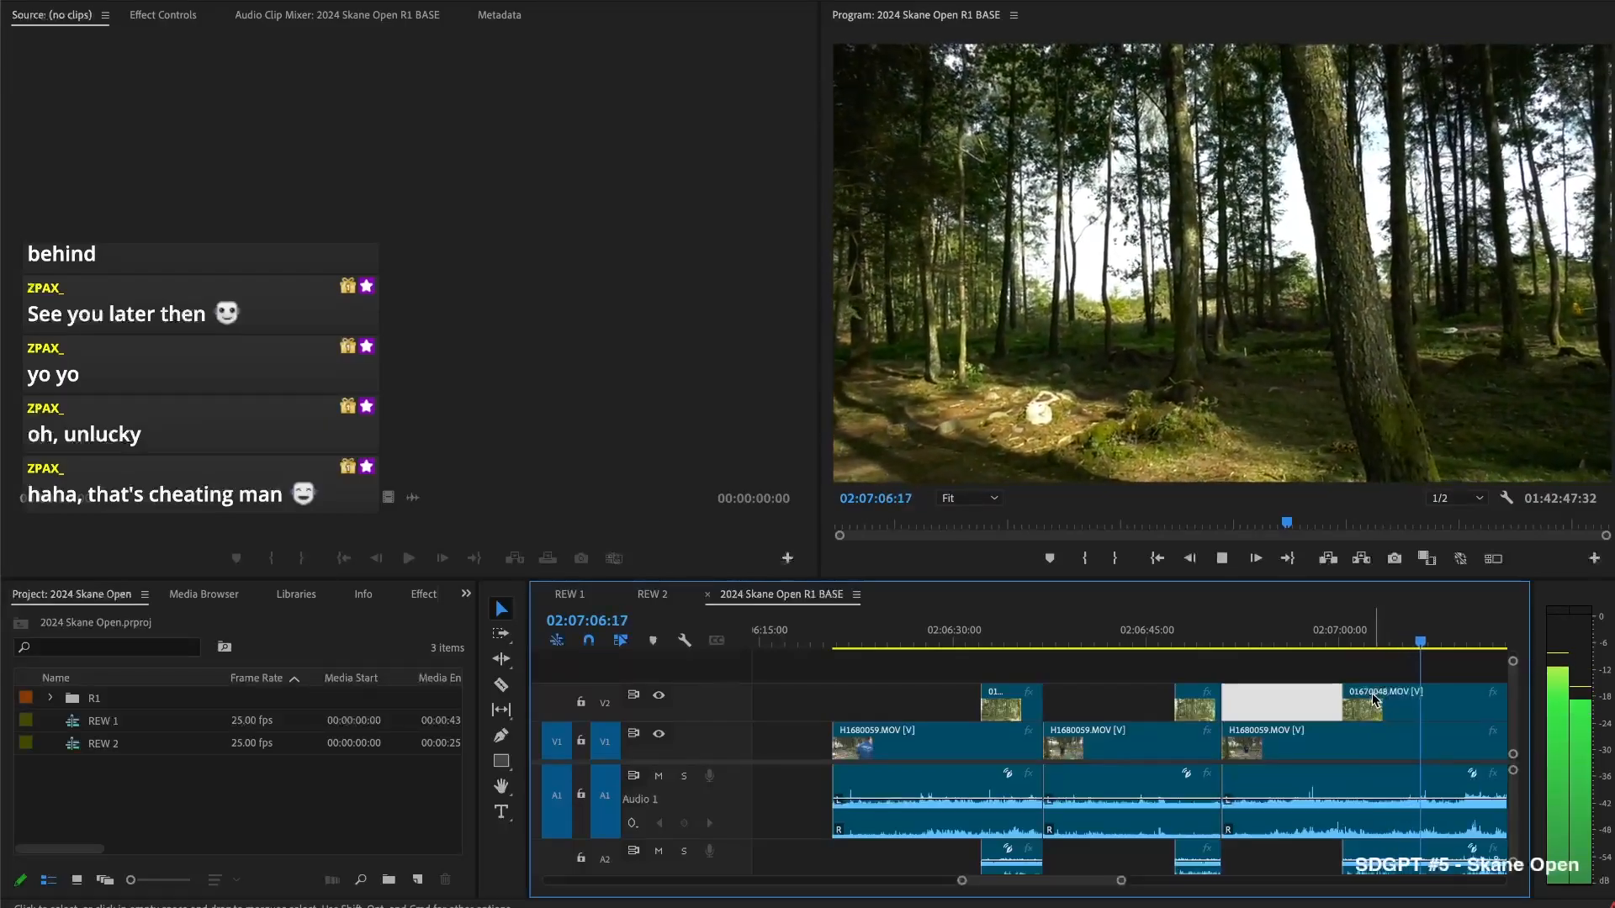
key(space)
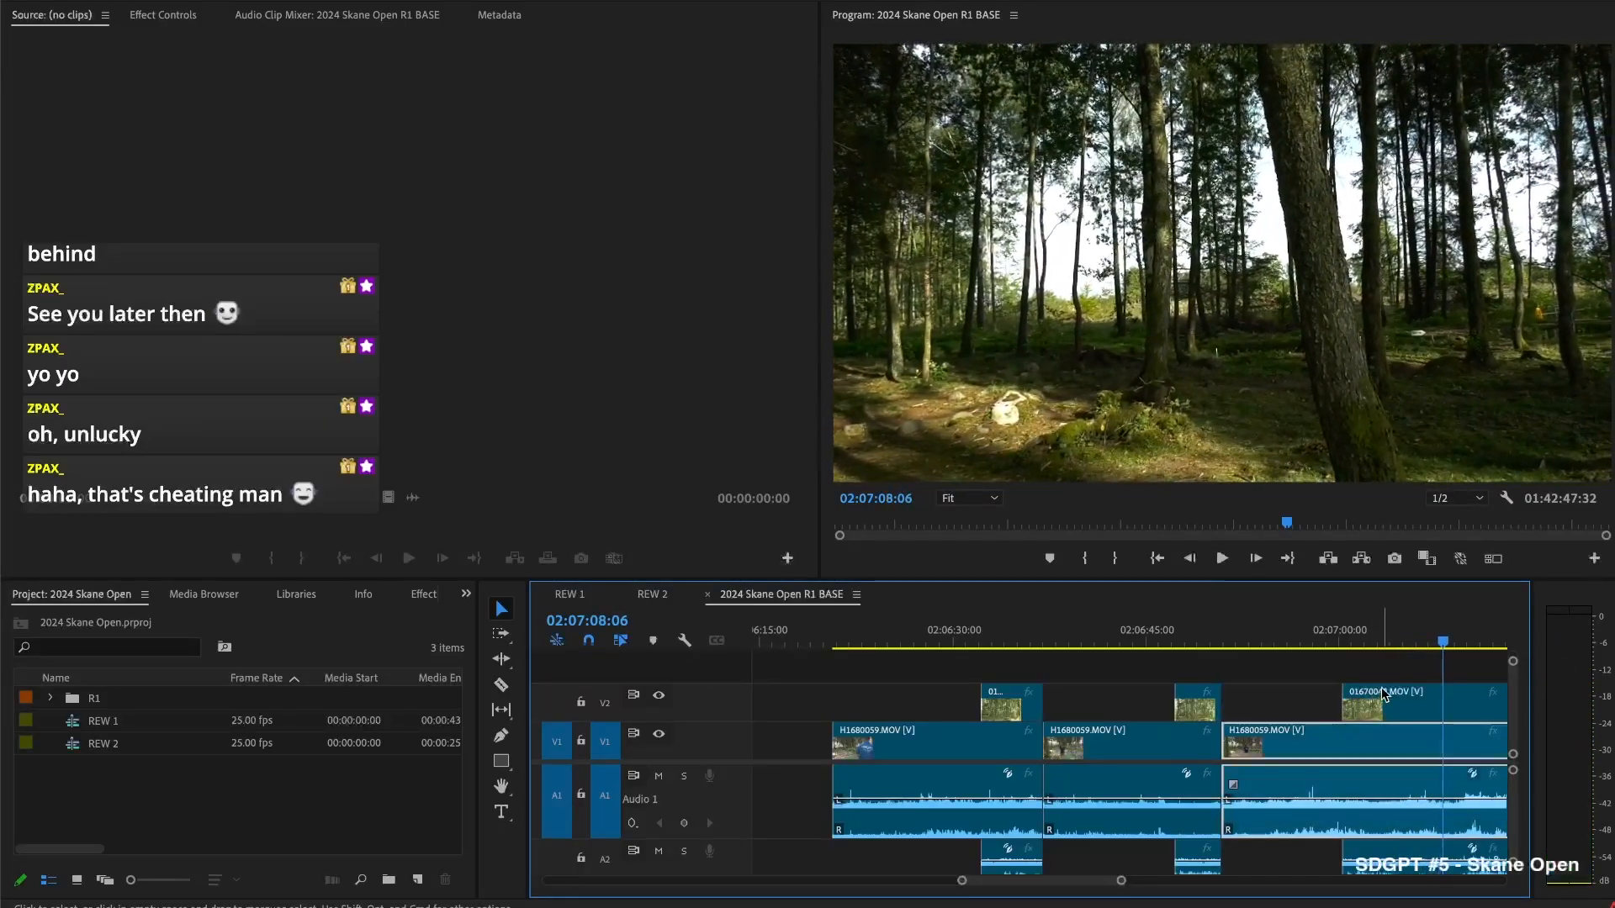
key(super+shift+k)
scroll(1382, 689, down, 5)
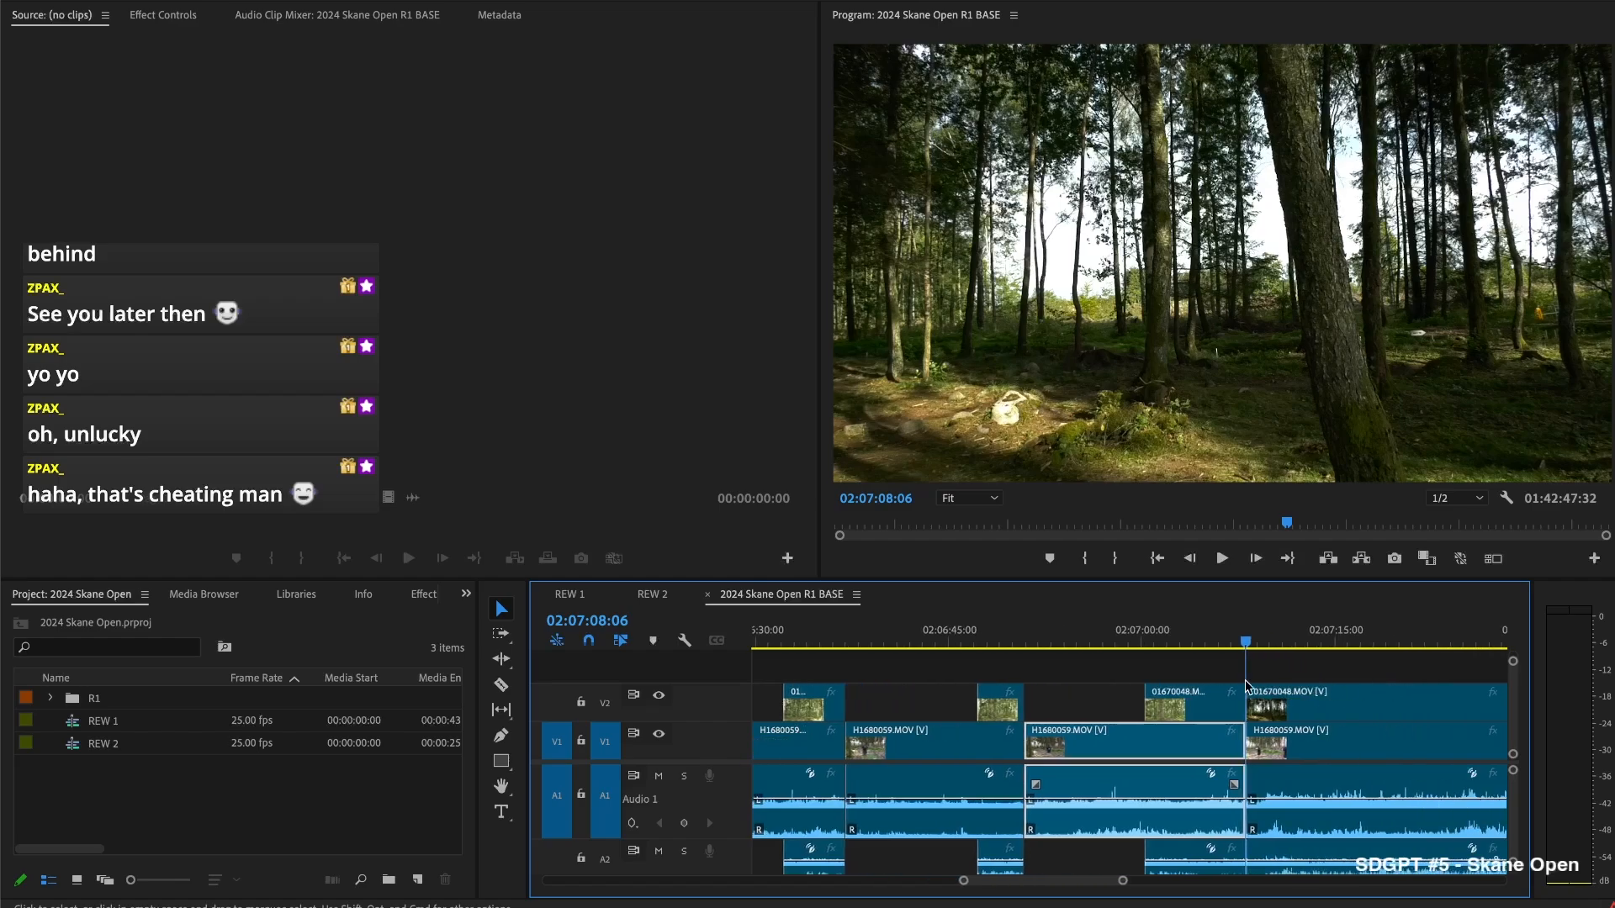
drag(1080, 700, 1370, 698)
Split H1680059.MOV at 02:07:15:22, delete the section from 02:07:08:06 and close the gap
key(space)
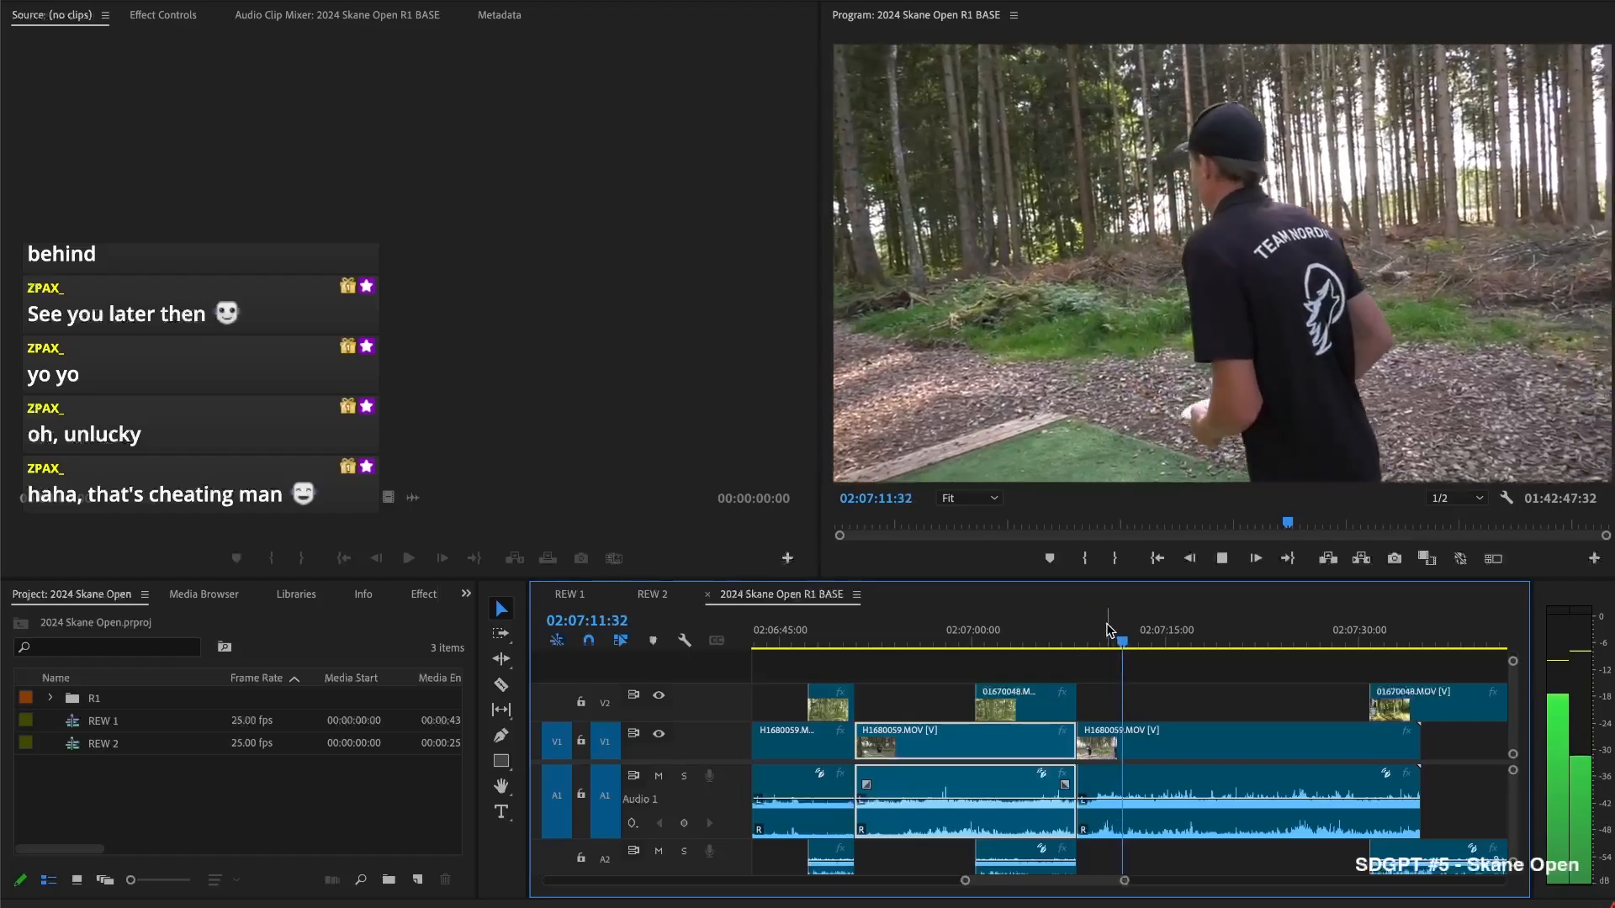
click(1155, 629)
key(ctrl+k)
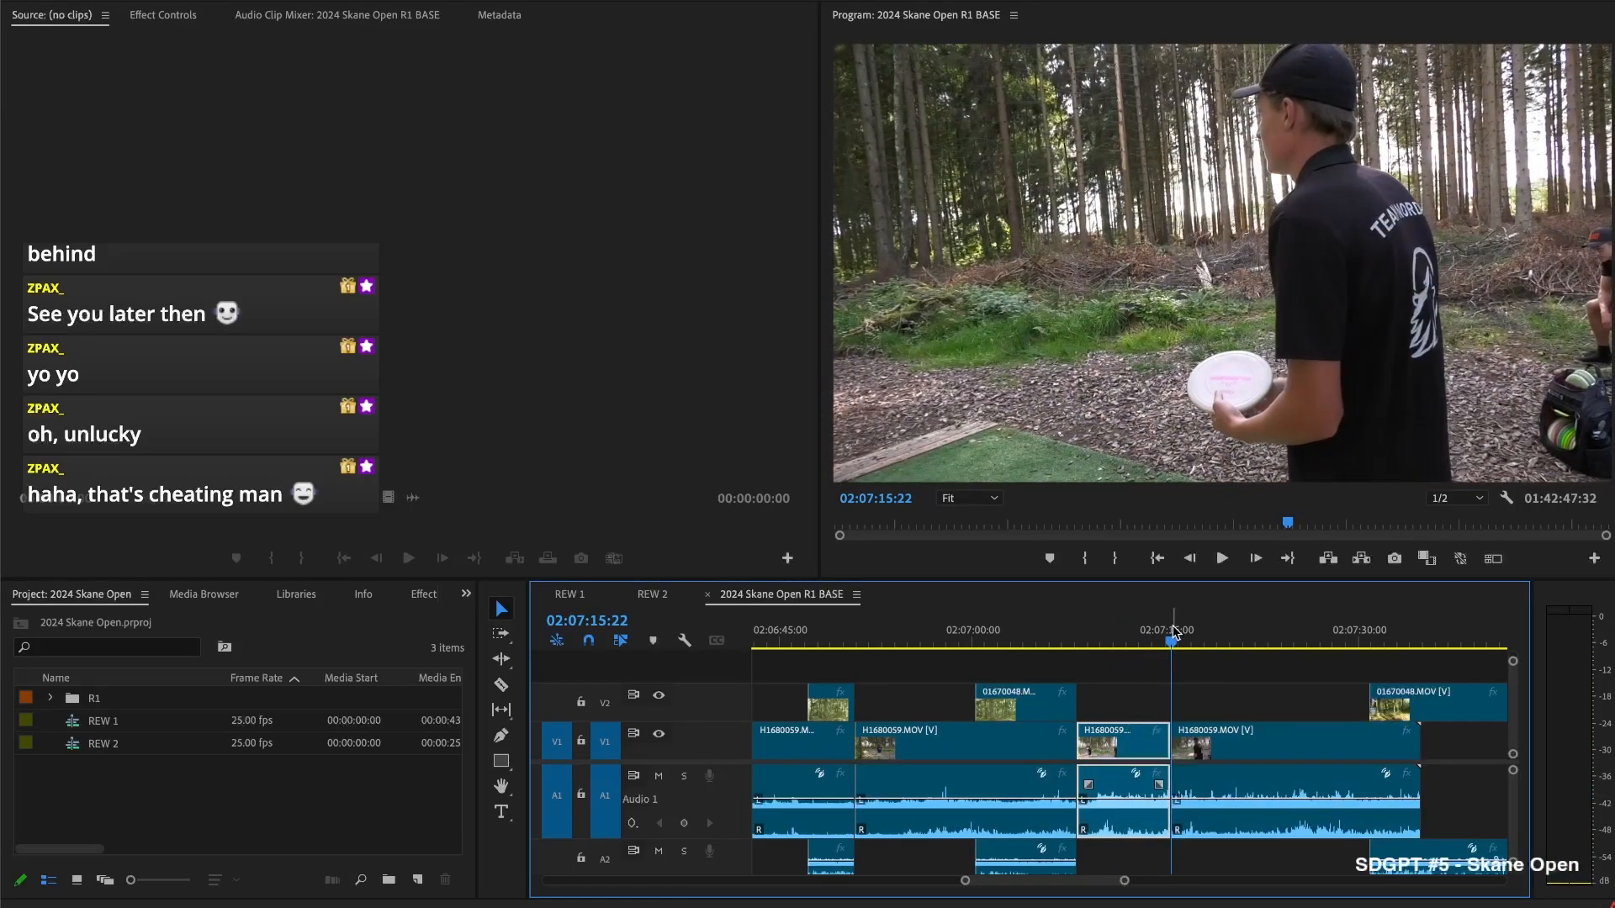
key(Delete)
click(1136, 744)
key(Delete)
Play the fourth tee throw and set the start of 01670048.MOV on V2 to about 02:07:21
key(space)
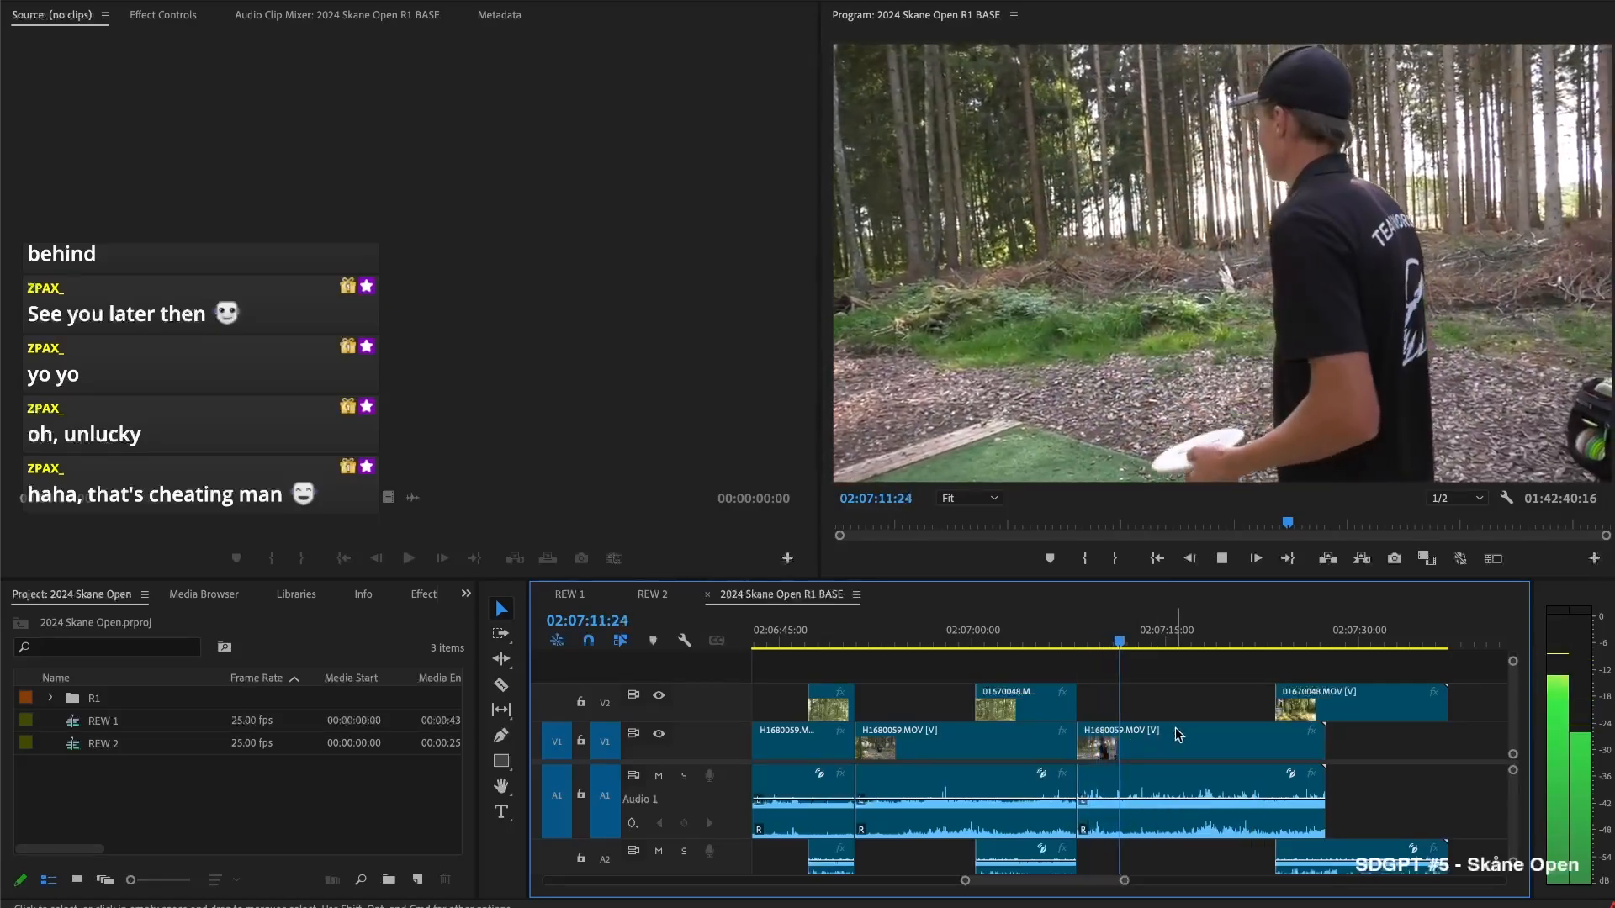
drag(1277, 700, 1303, 703)
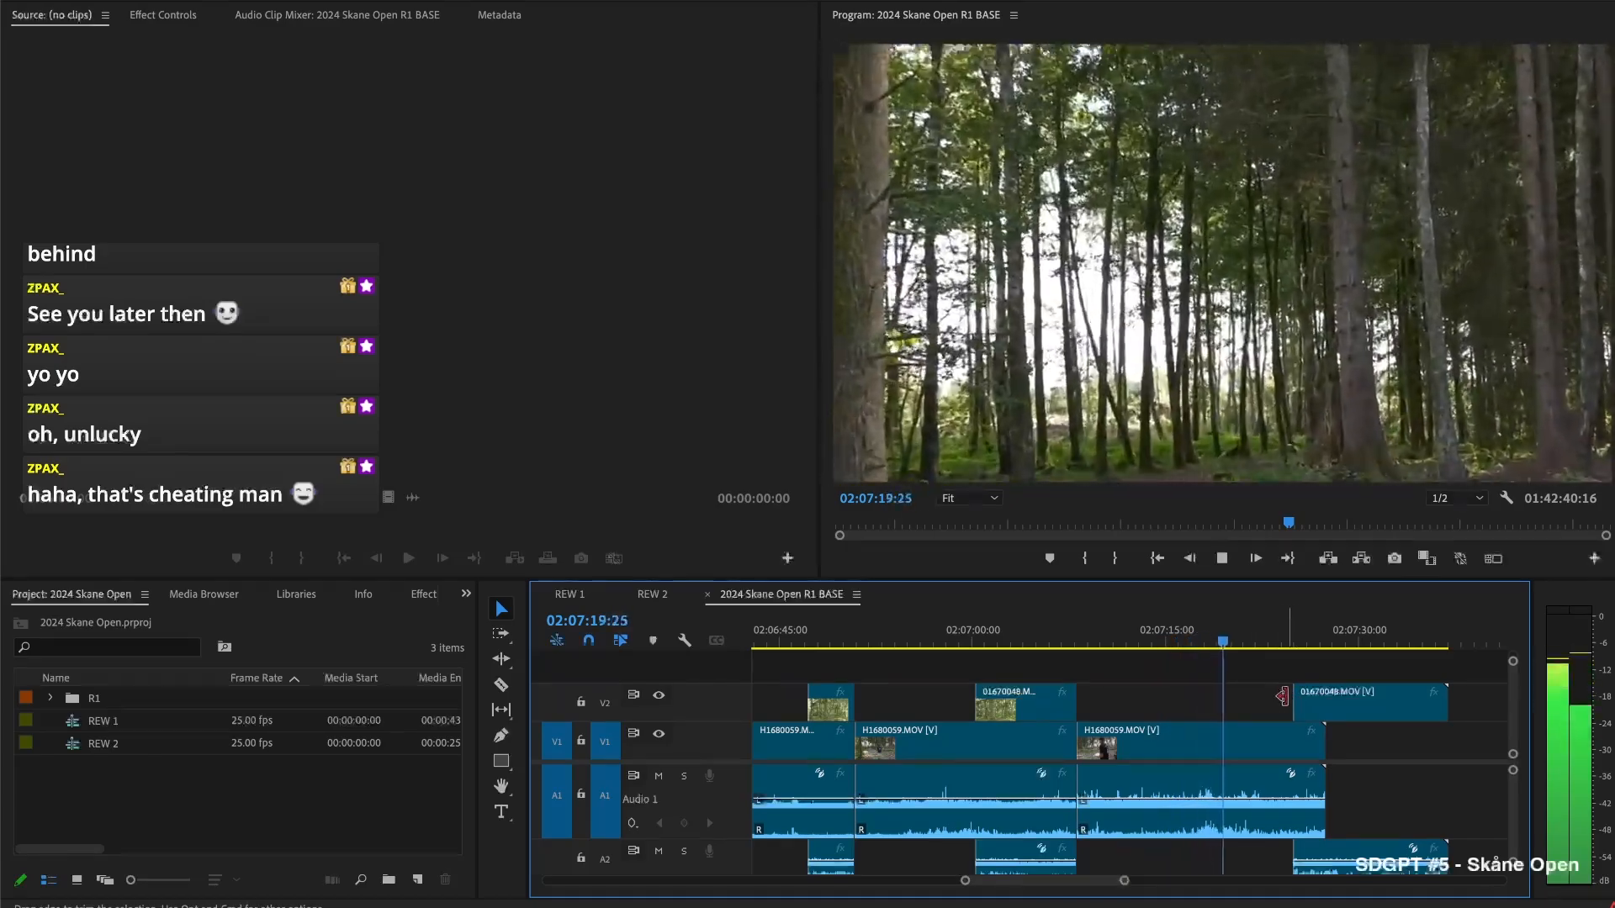
drag(1281, 696, 1225, 703)
Split both clips at 02:07:26:49 and delete their remaining ends after that point
key(space)
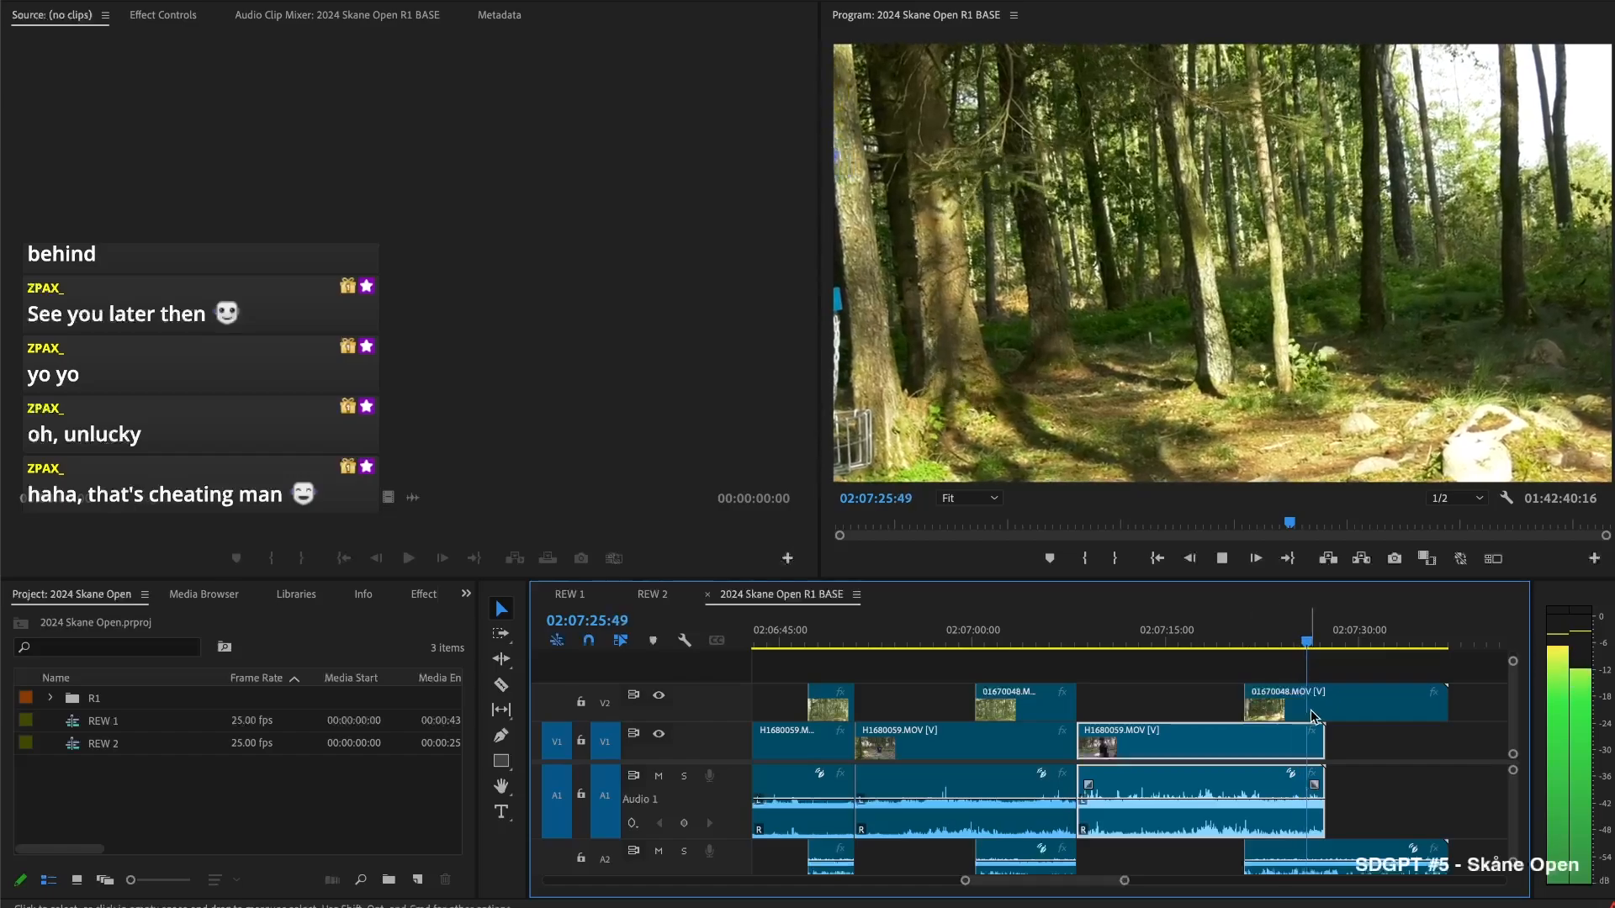
key(space)
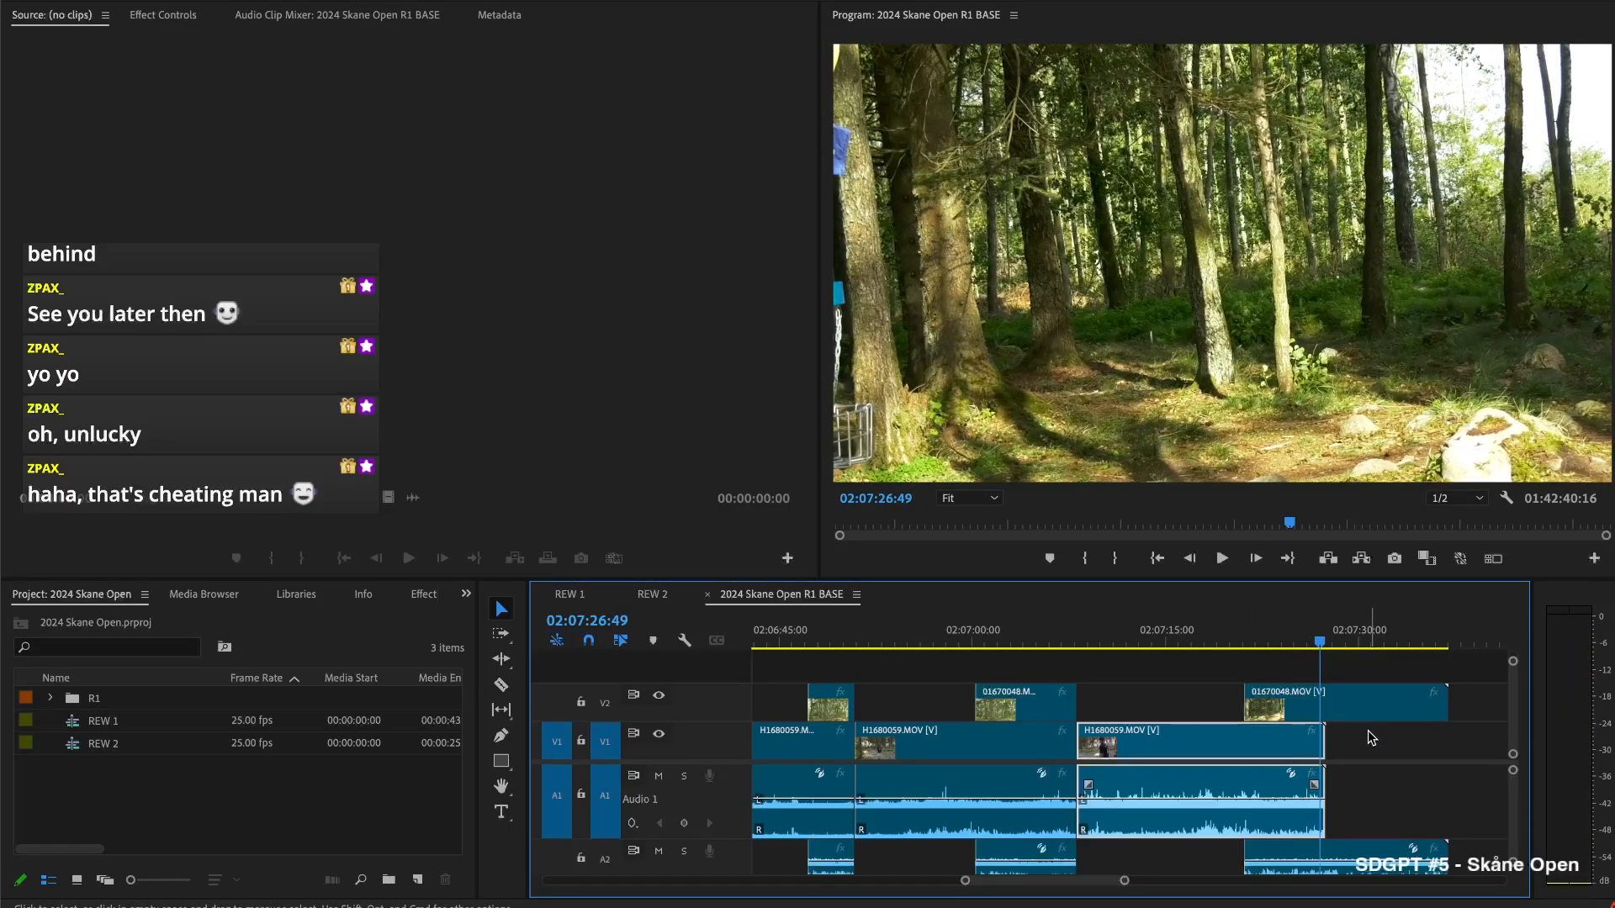
key(super+k)
drag(1353, 670, 1321, 768)
key(Delete)
scroll(1319, 769, right, 10)
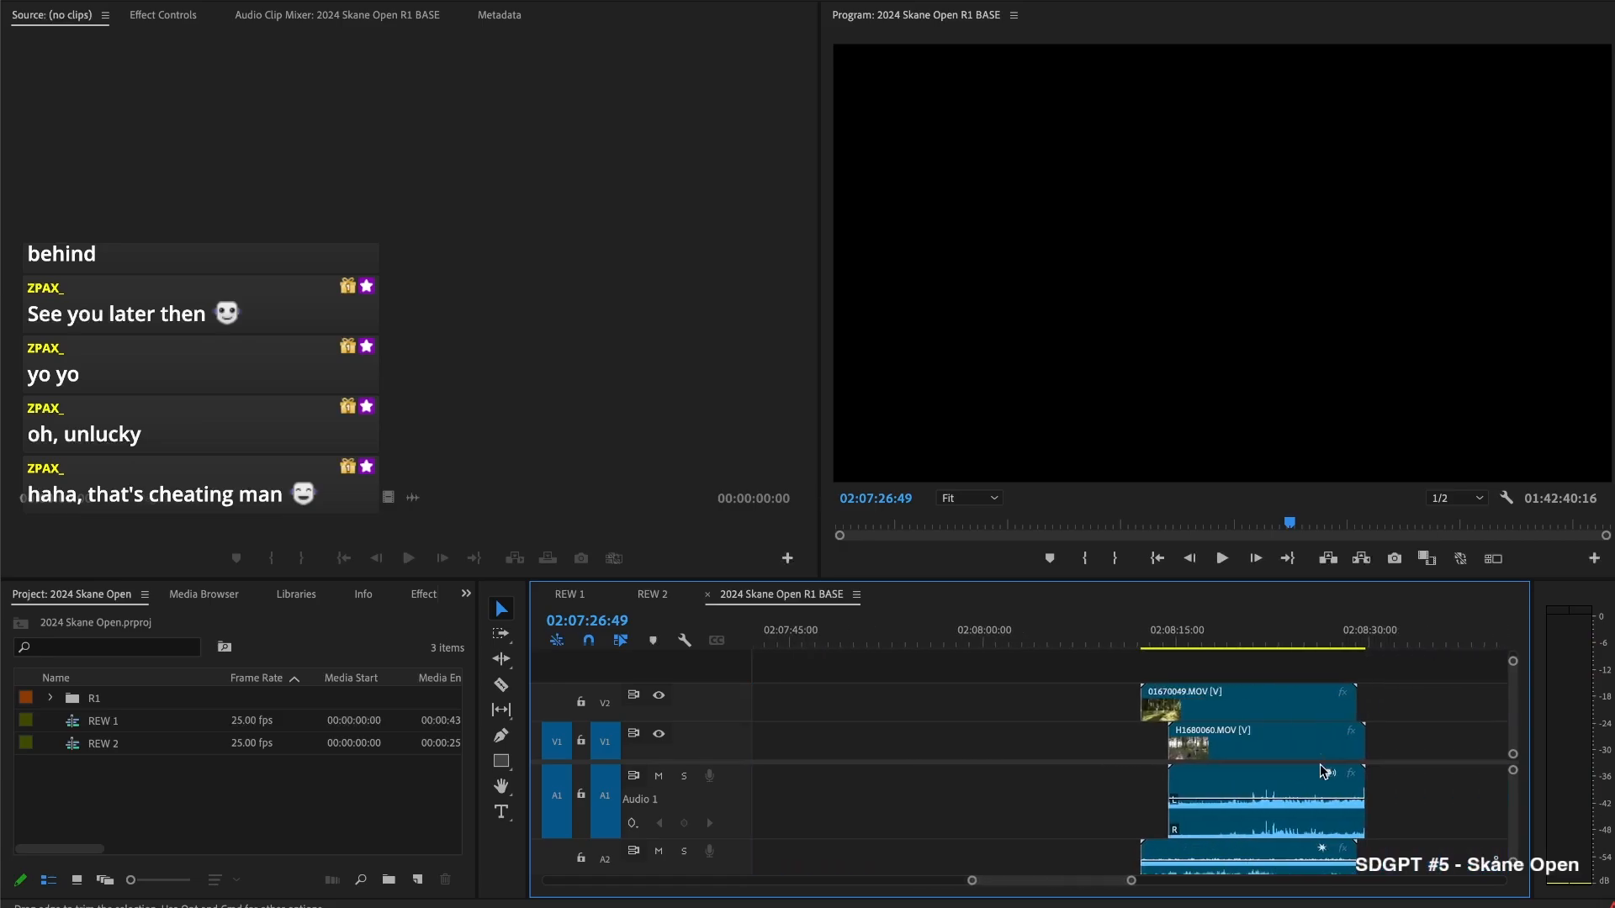
Trim about 15 seconds off the start of 01670049.MOV and close the gap before H1680060.MOV
drag(1142, 705, 1334, 709)
click(1123, 745)
key(Delete)
key(Up)
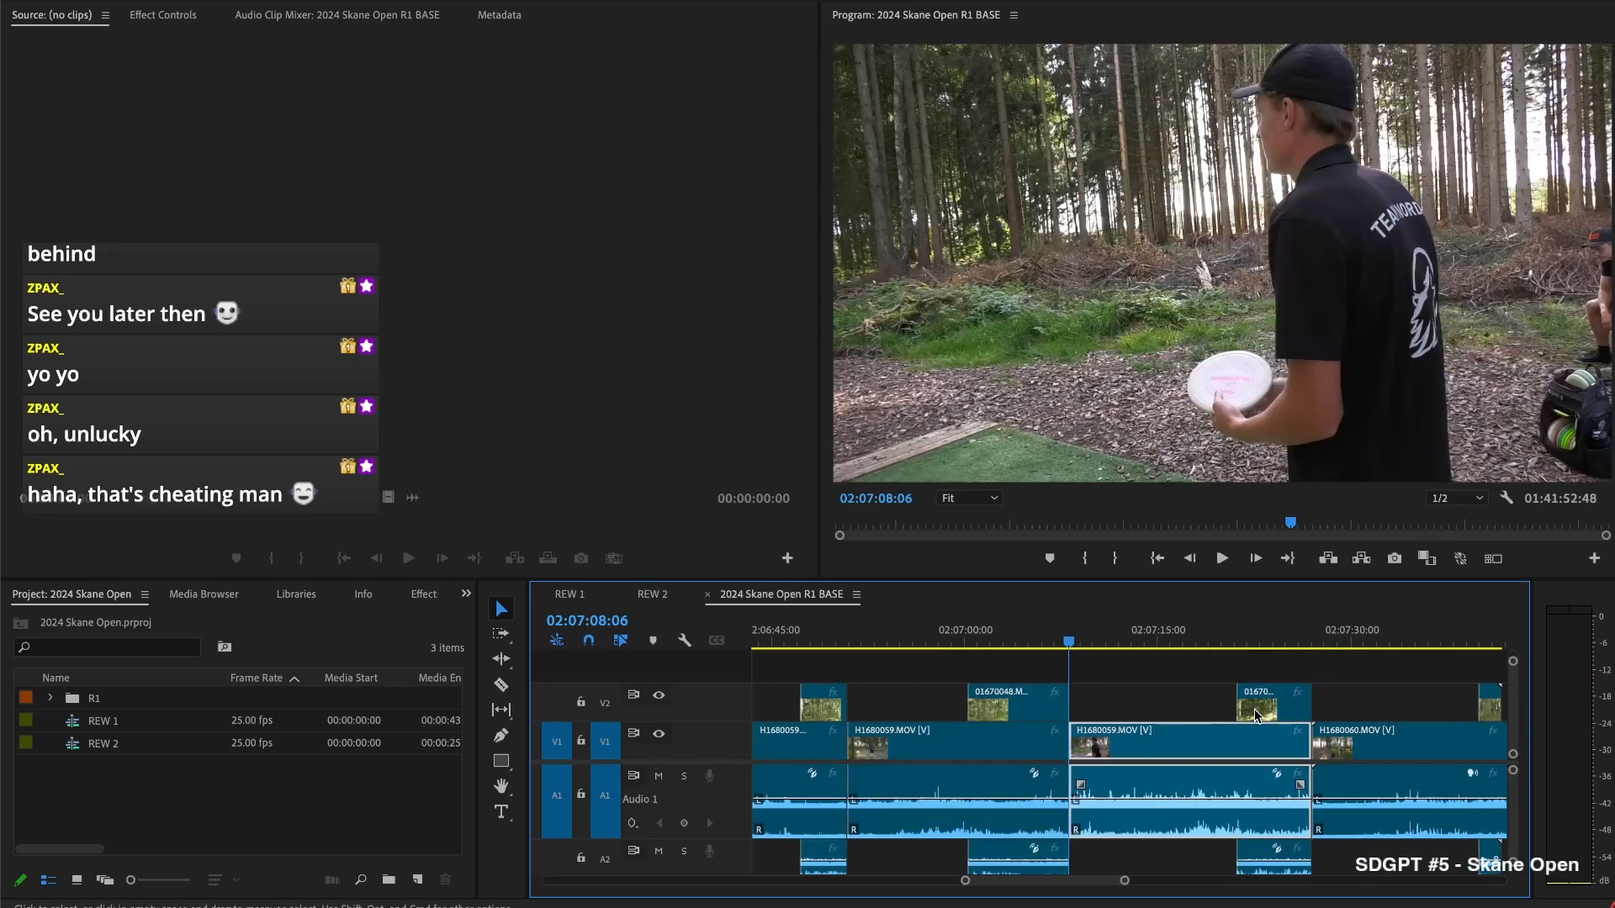
key(Down)
Play the beginning of H1680060.MOV, split it at 02:07:28:24 and delete the piece before the cut
key(space)
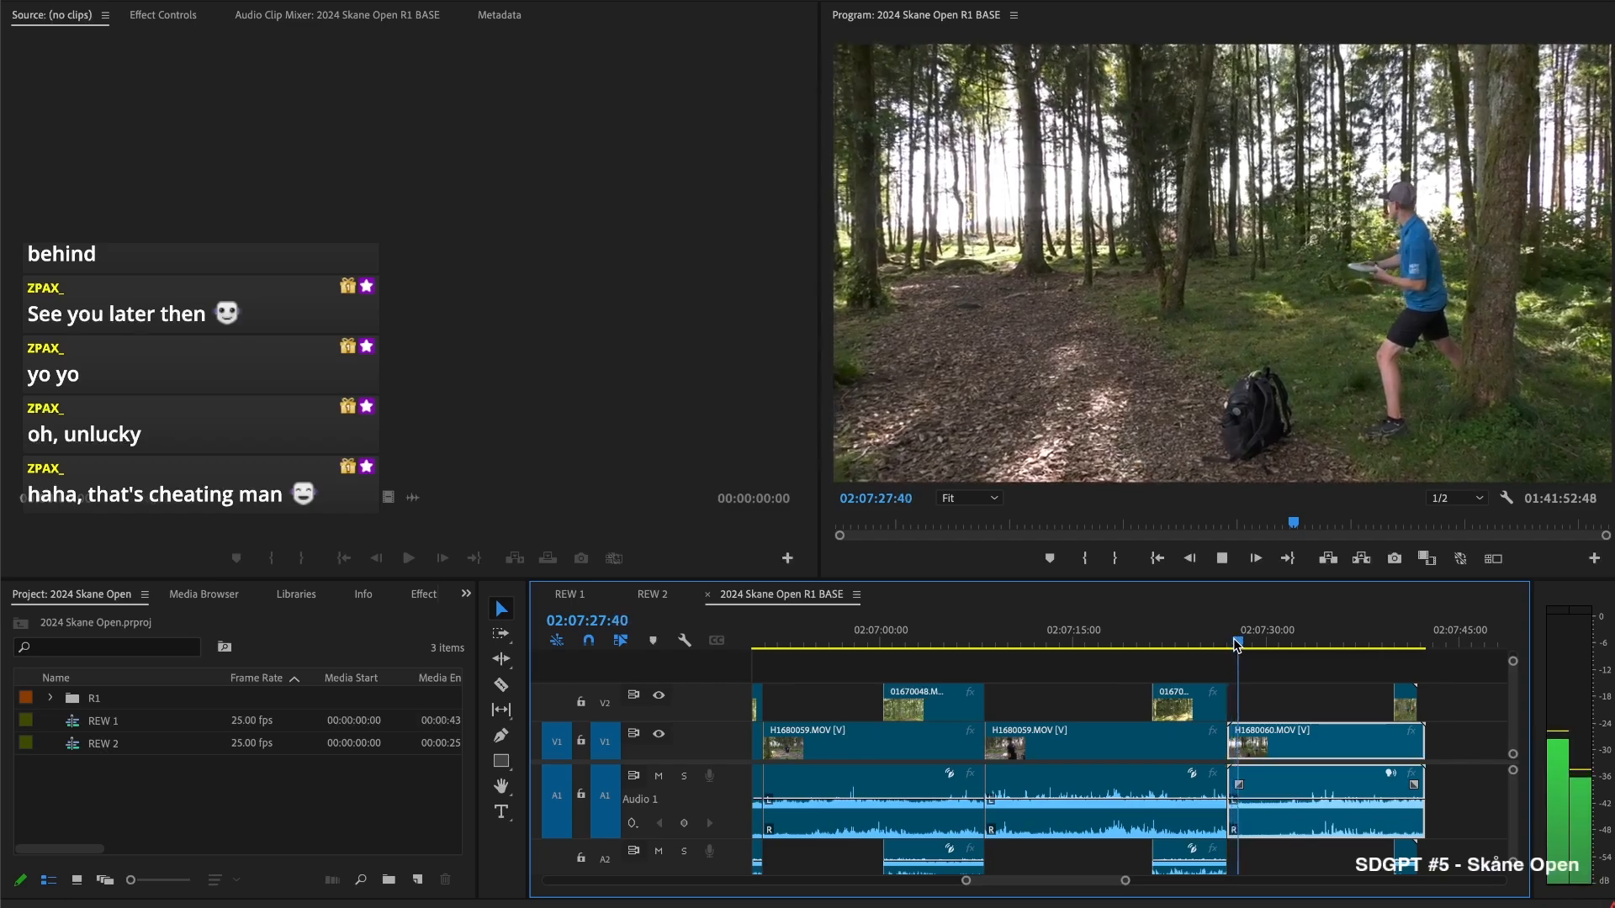
key(space)
key(ctrl+k)
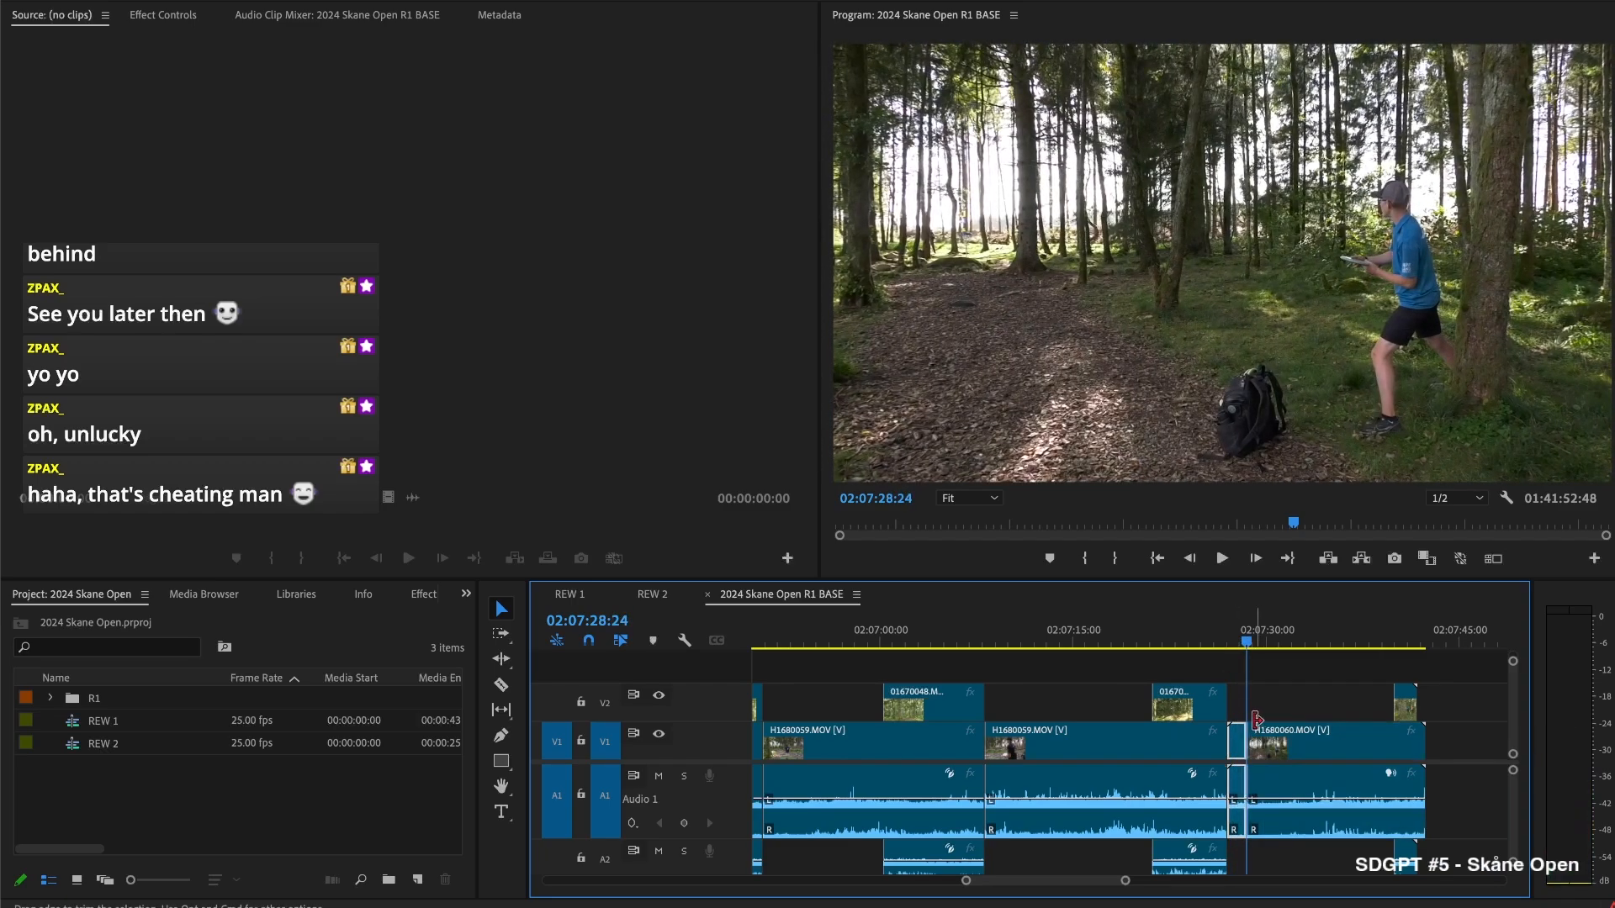
key(Delete)
key(space)
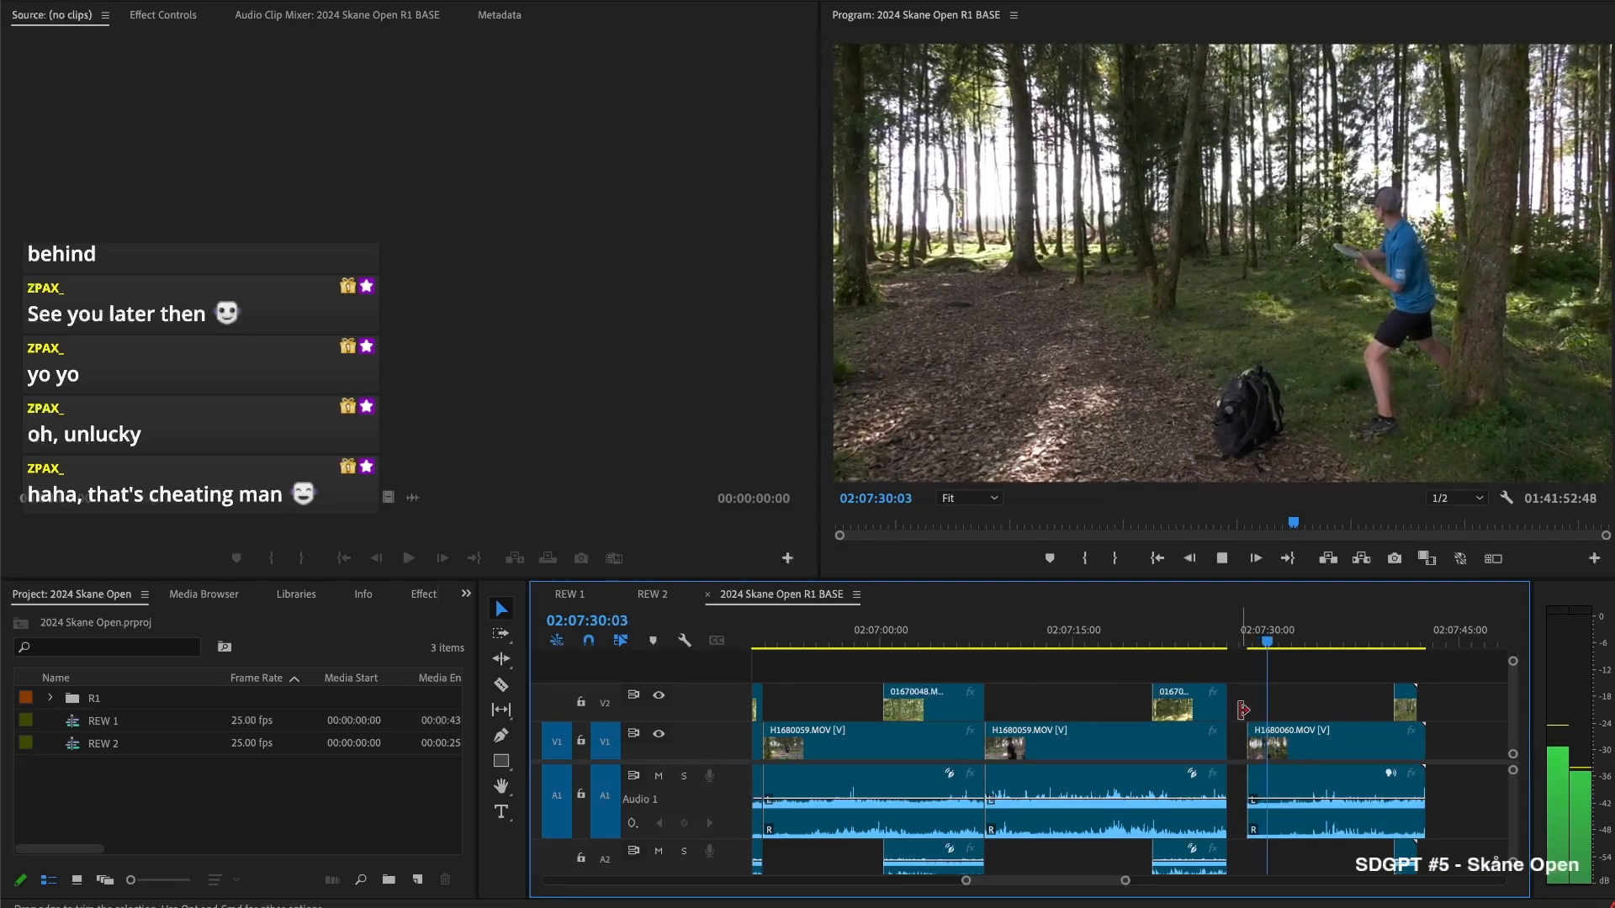
key(space)
click(1260, 729)
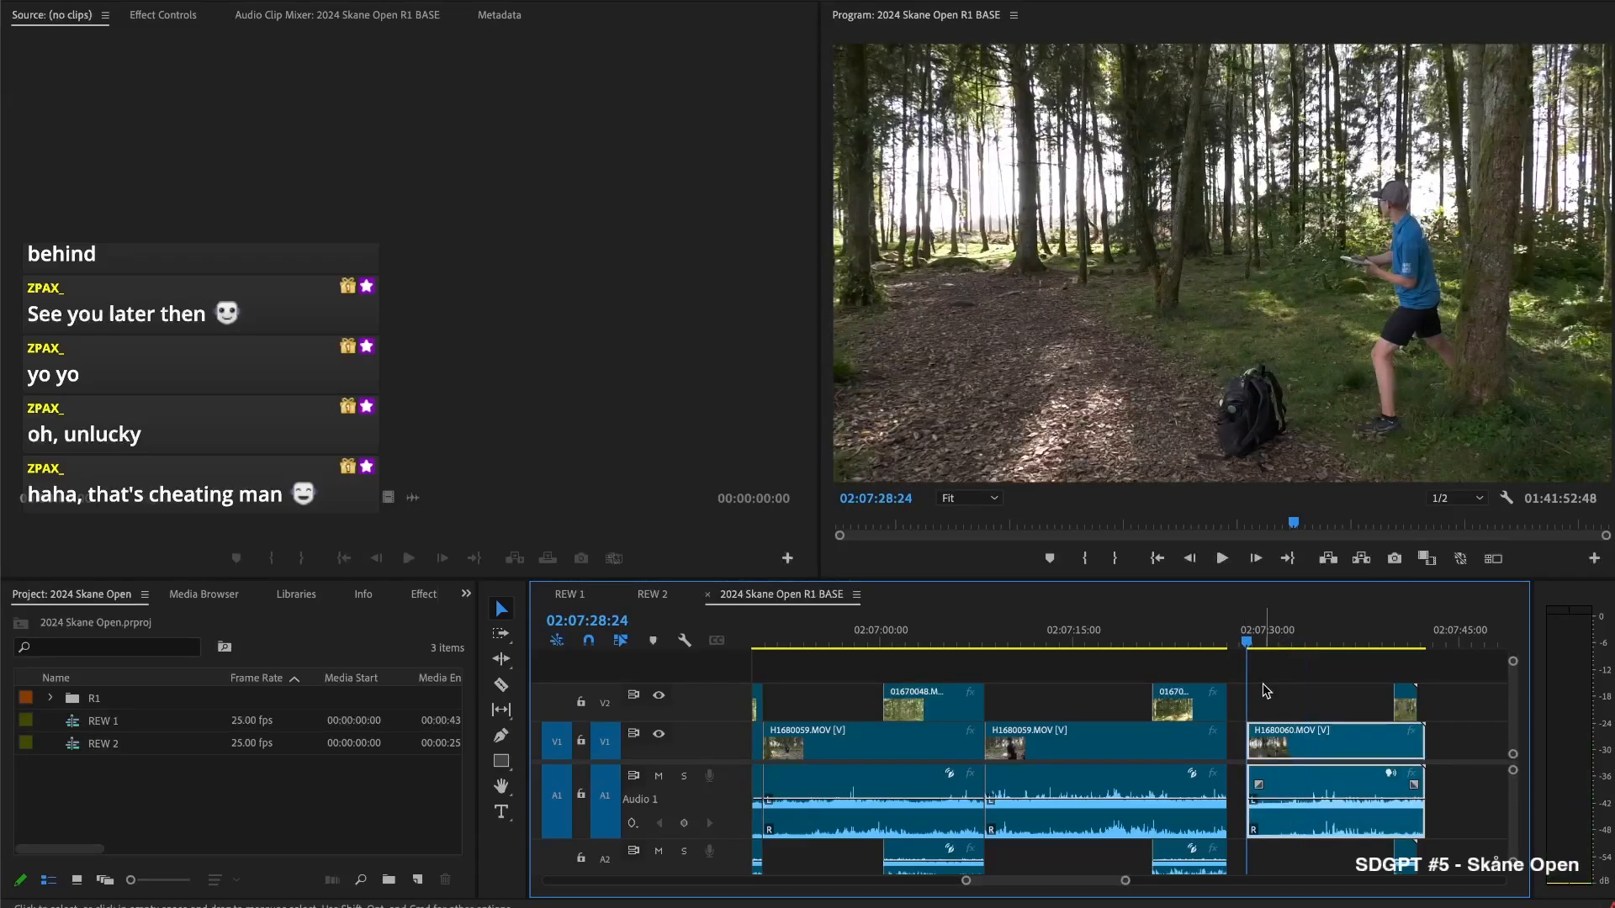
Play the throw in H1680060.MOV through to the V2 clip and compare both cameras' action around 02:07:40:34
key(space)
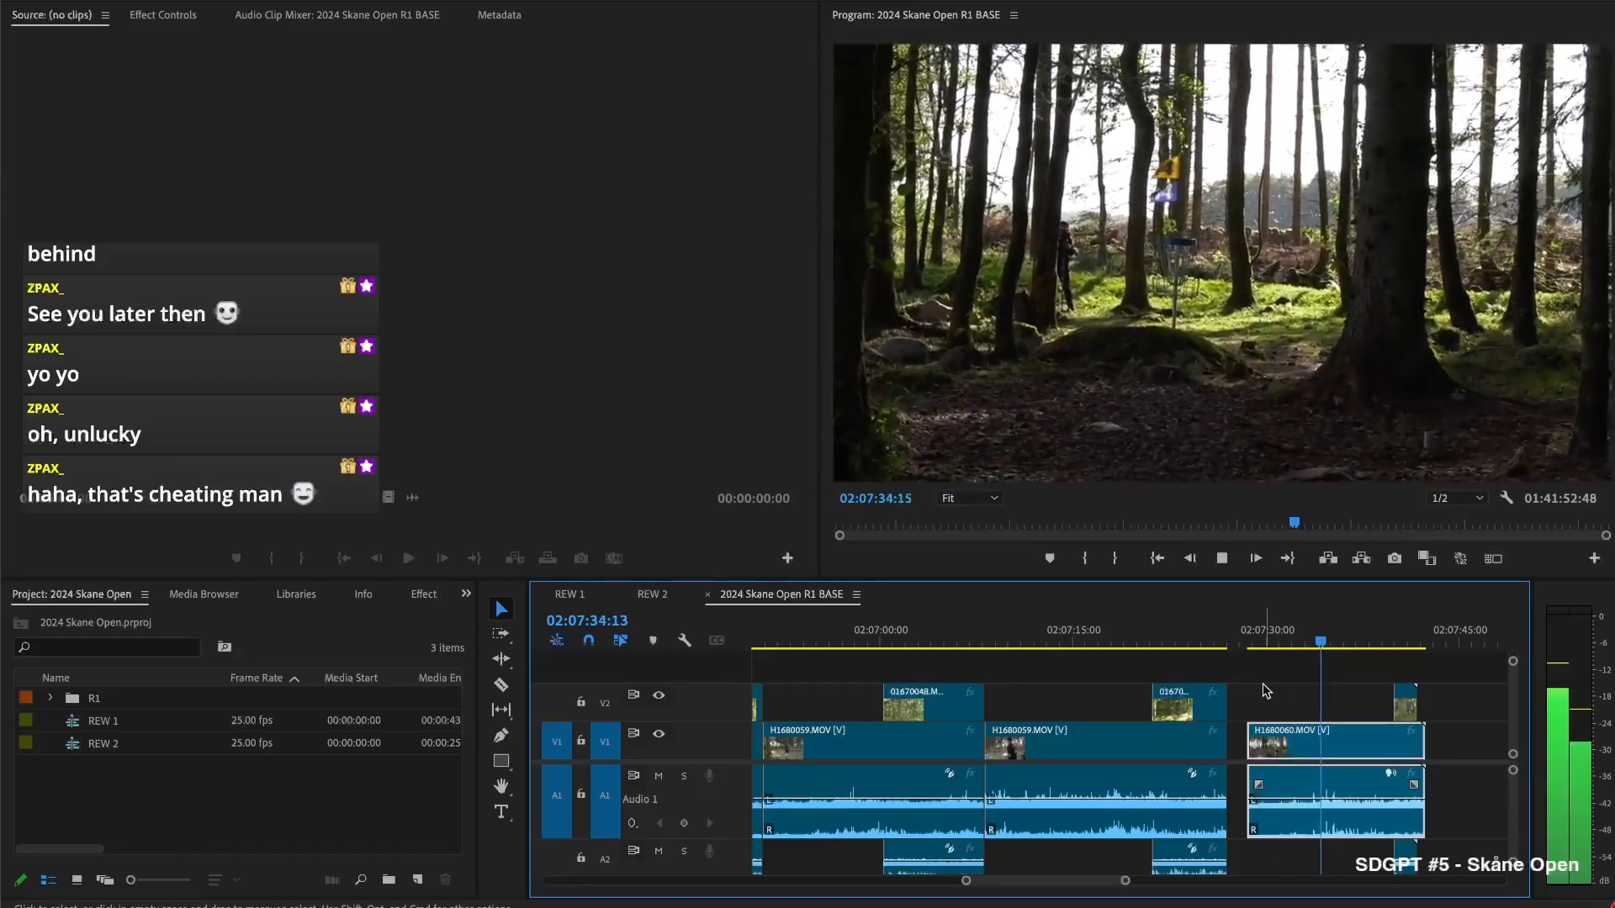
key(space)
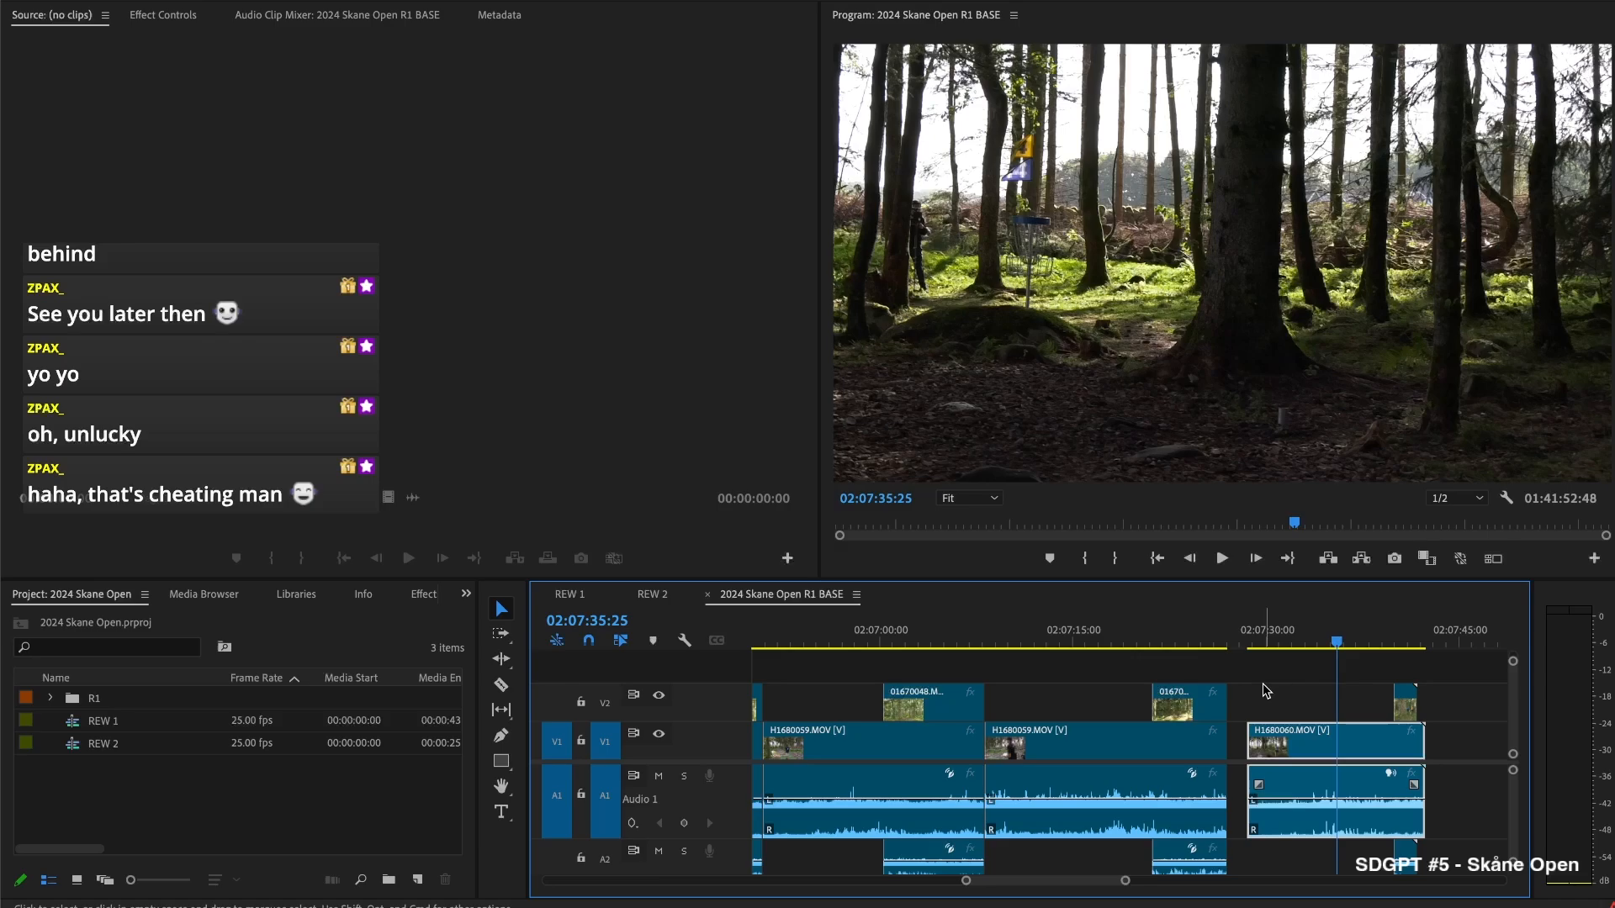
key(space)
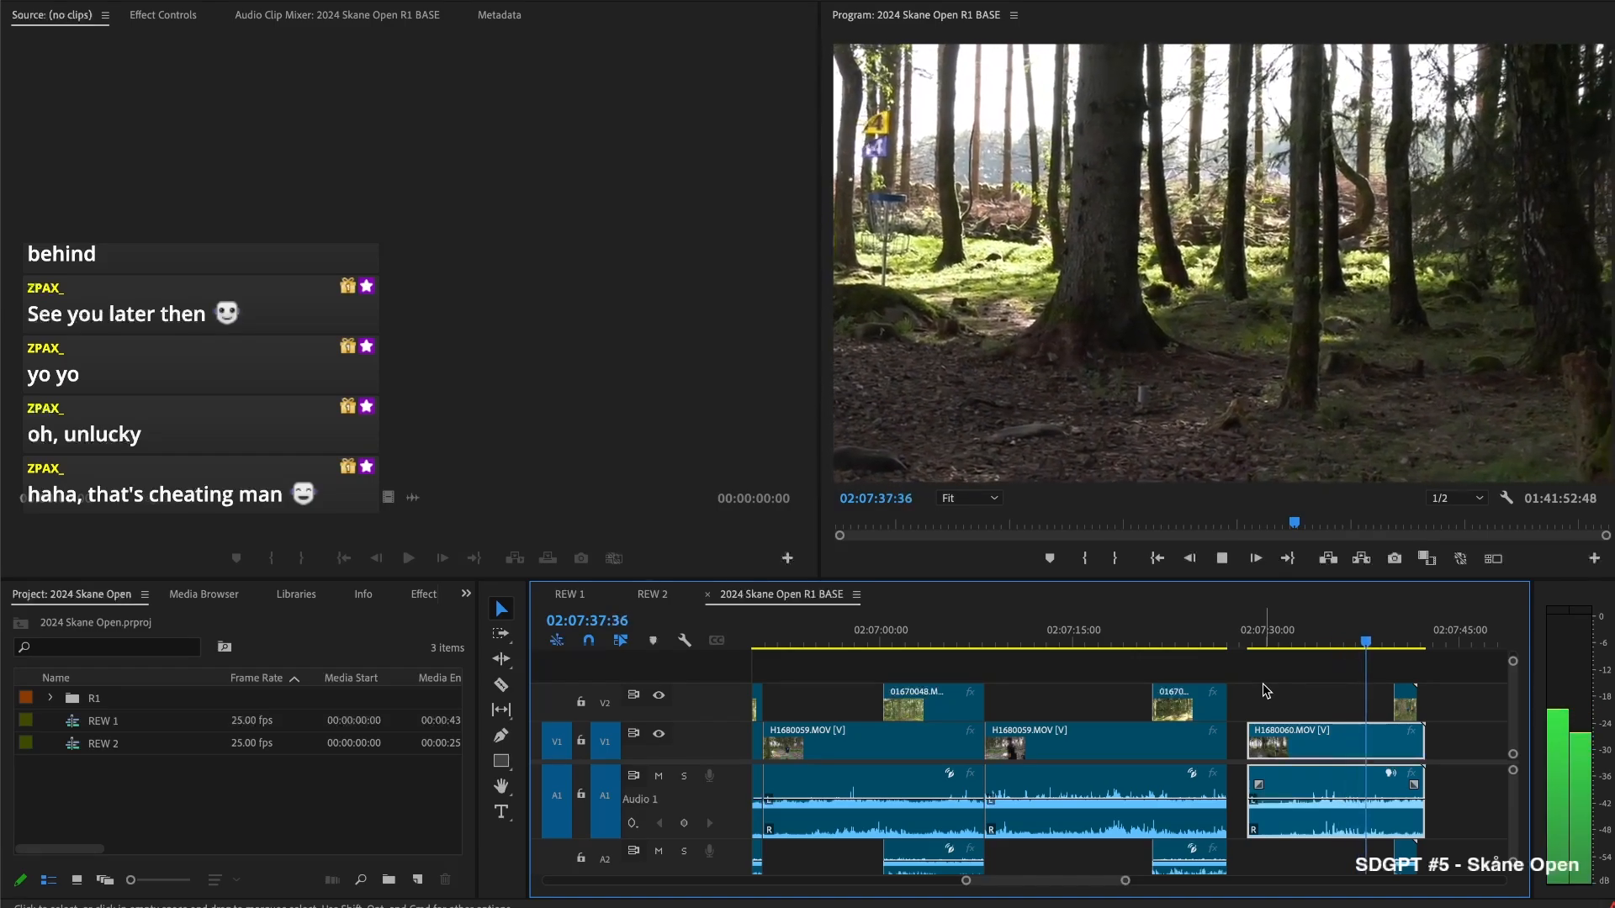
key(space)
key(space)
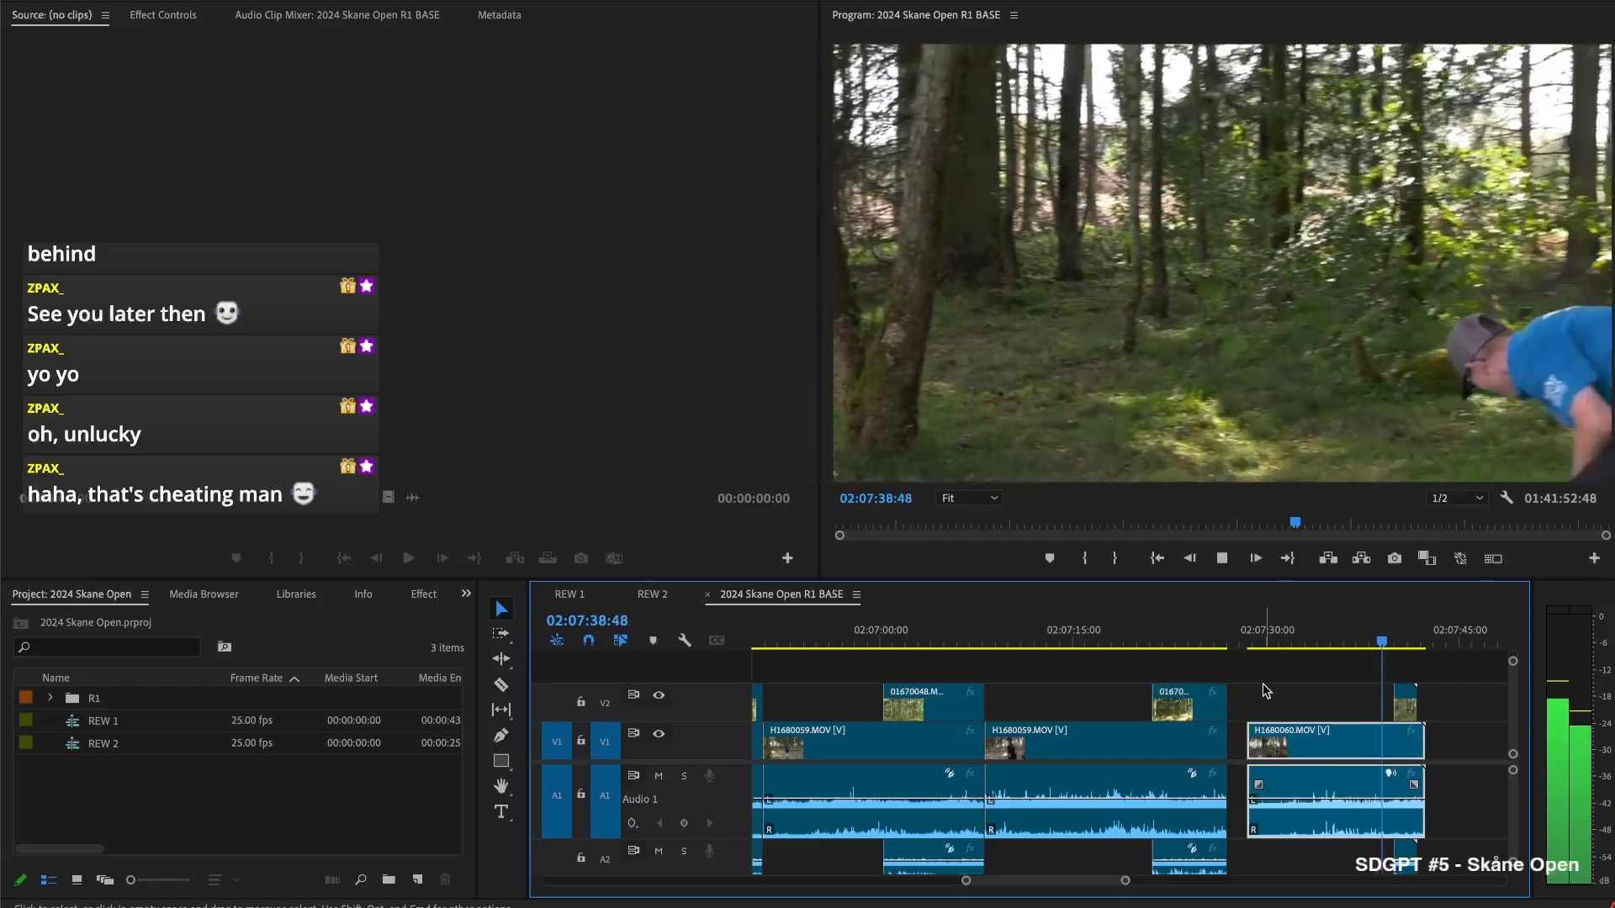
key(space)
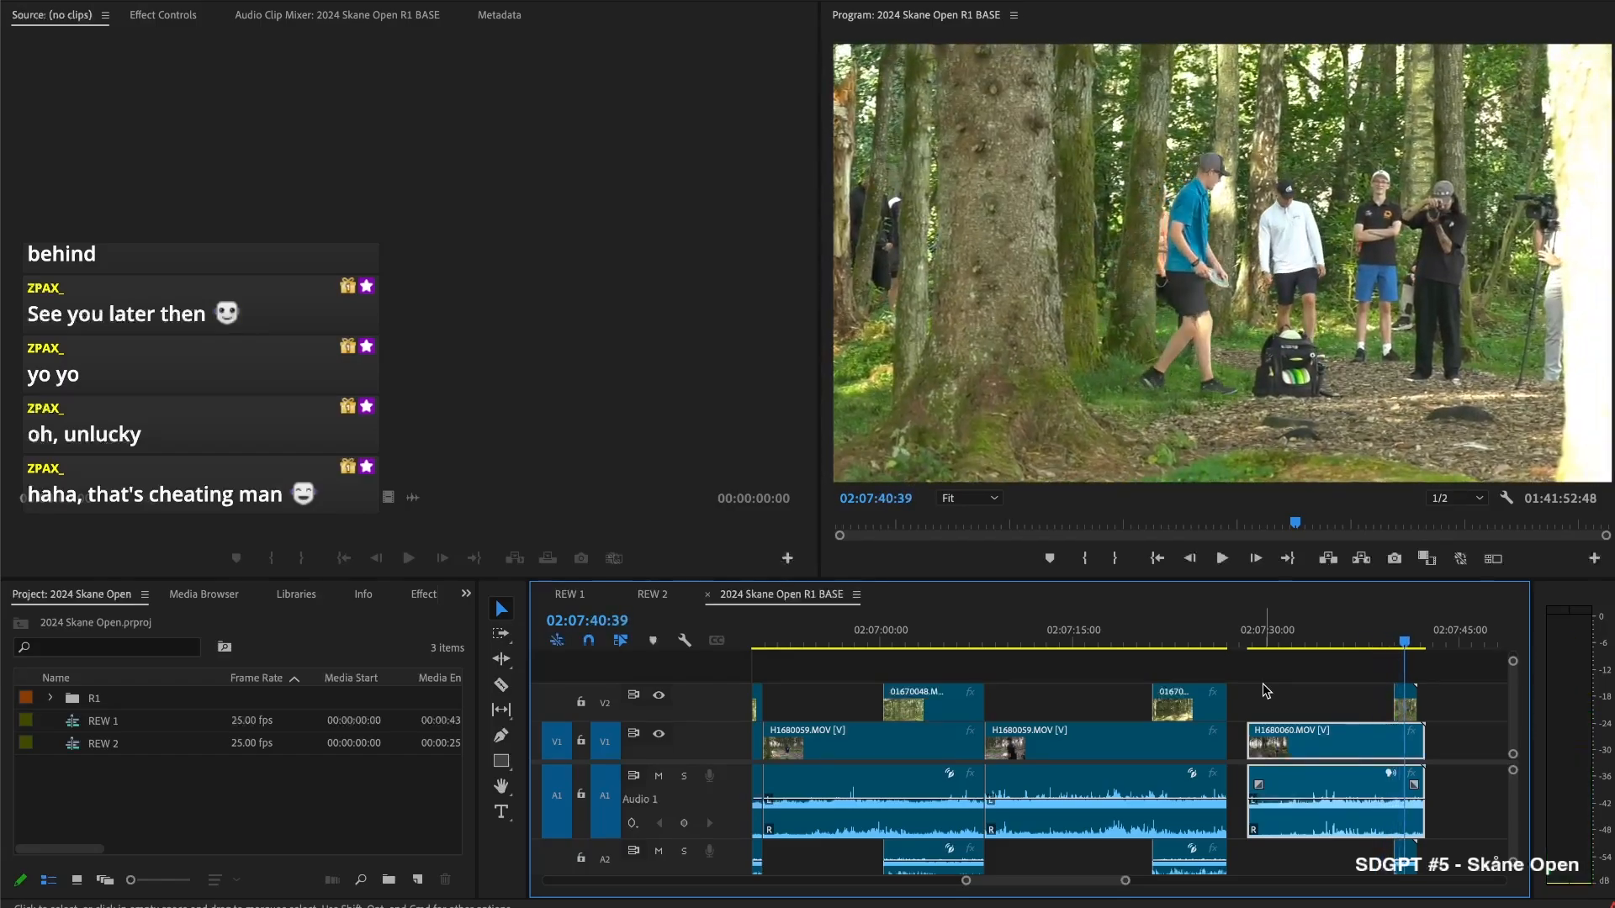
key(space)
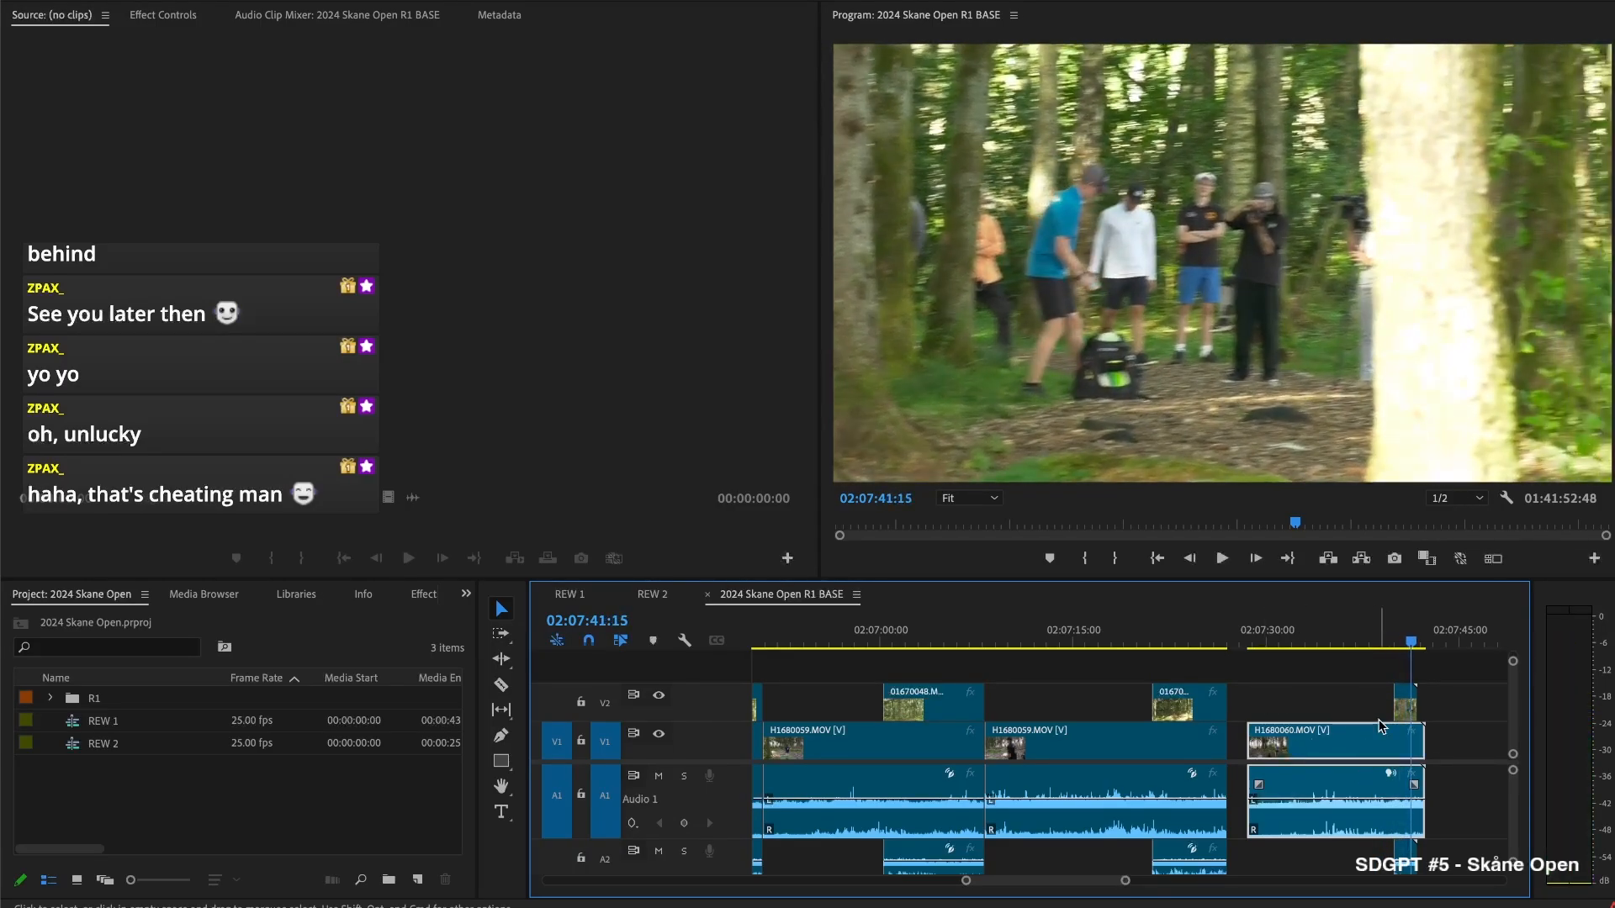
key(space)
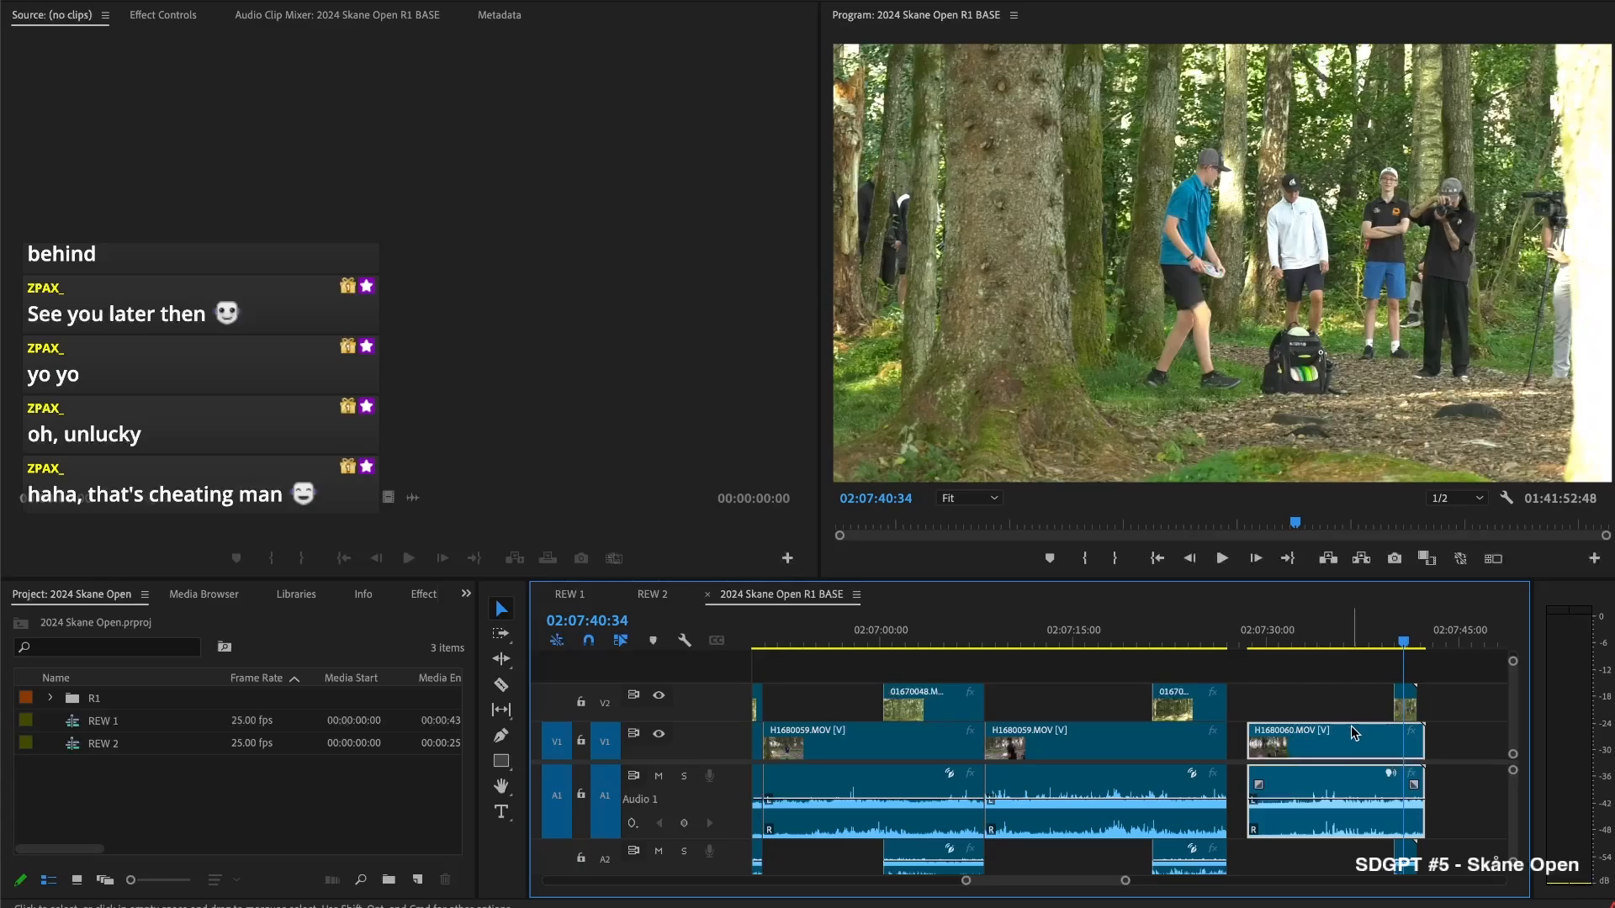
Extend the start of 01670049.MOV back to about 02:07:30, and cut off both camera clips after 02:07:40:34
drag(1396, 702, 1262, 715)
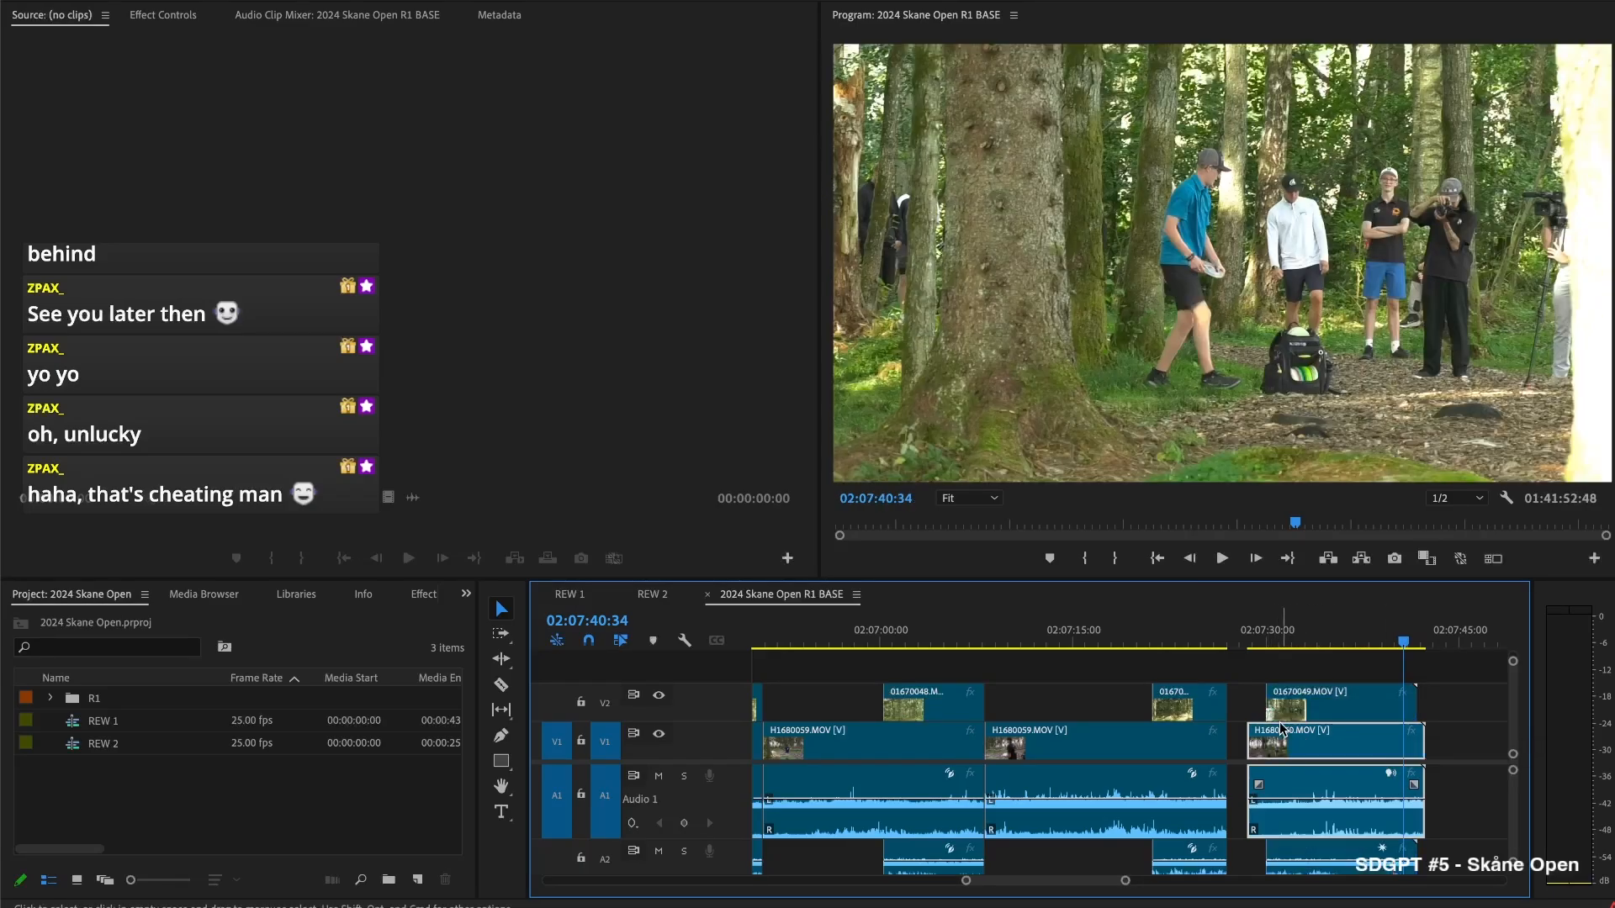
key(super+shift+k)
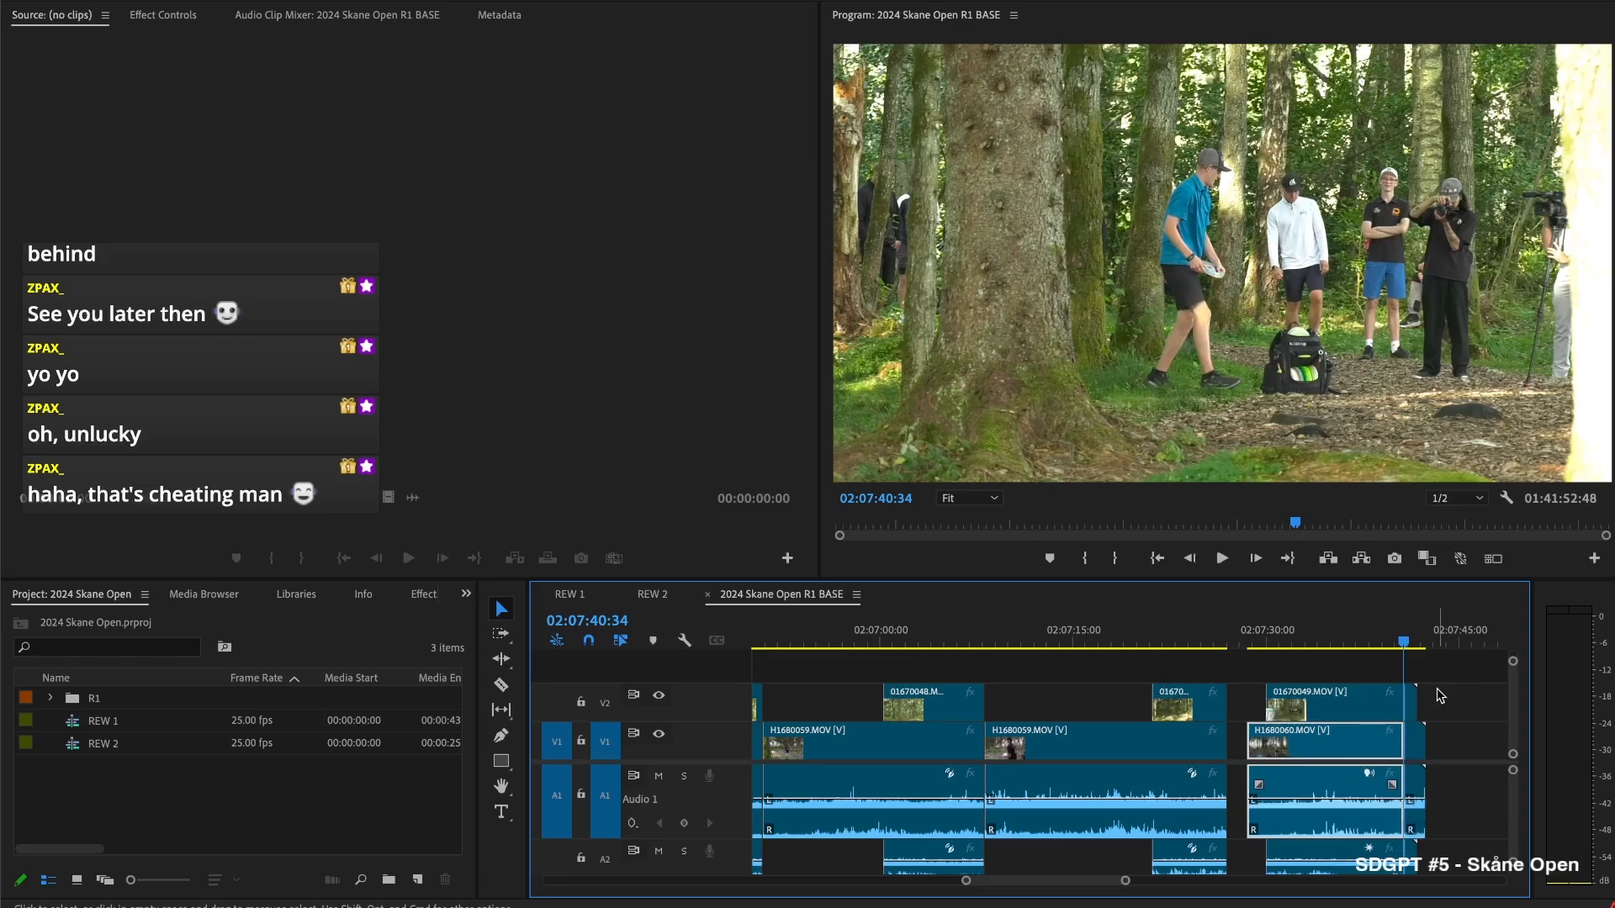
drag(1438, 685, 1417, 737)
key(Delete)
Close the gap before H1680060.MOV and paste a copy of both camera clips directly after the originals
scroll(1405, 744, left, 2)
scroll(1400, 743, right, 3)
drag(1276, 672, 1228, 740)
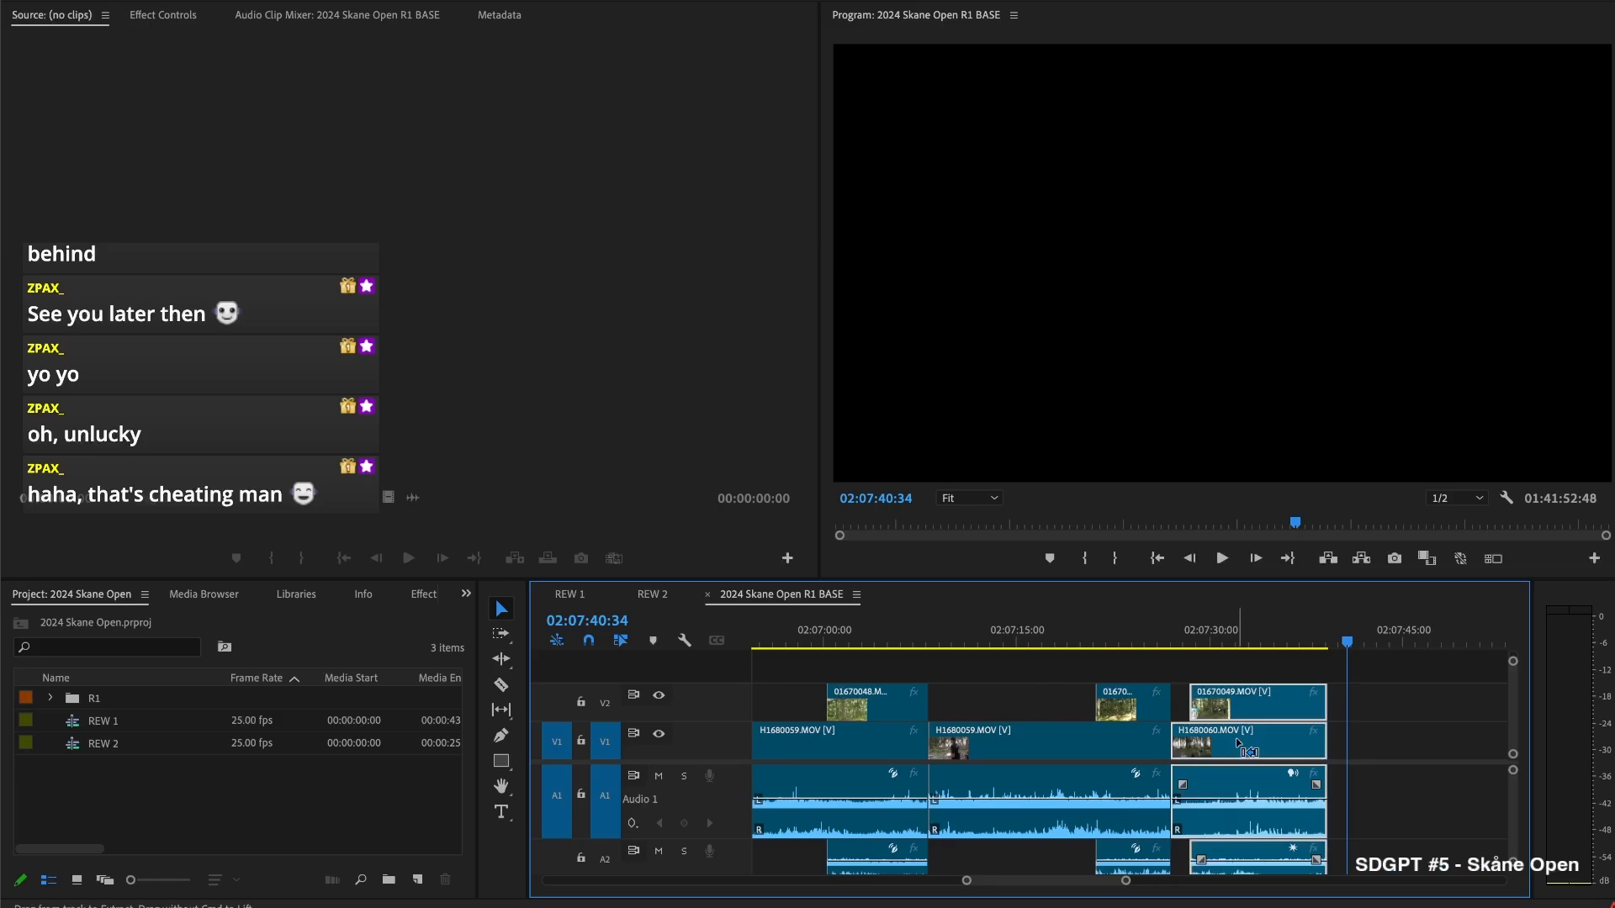
key(Up)
key(ctrl+c)
key(ctrl+v)
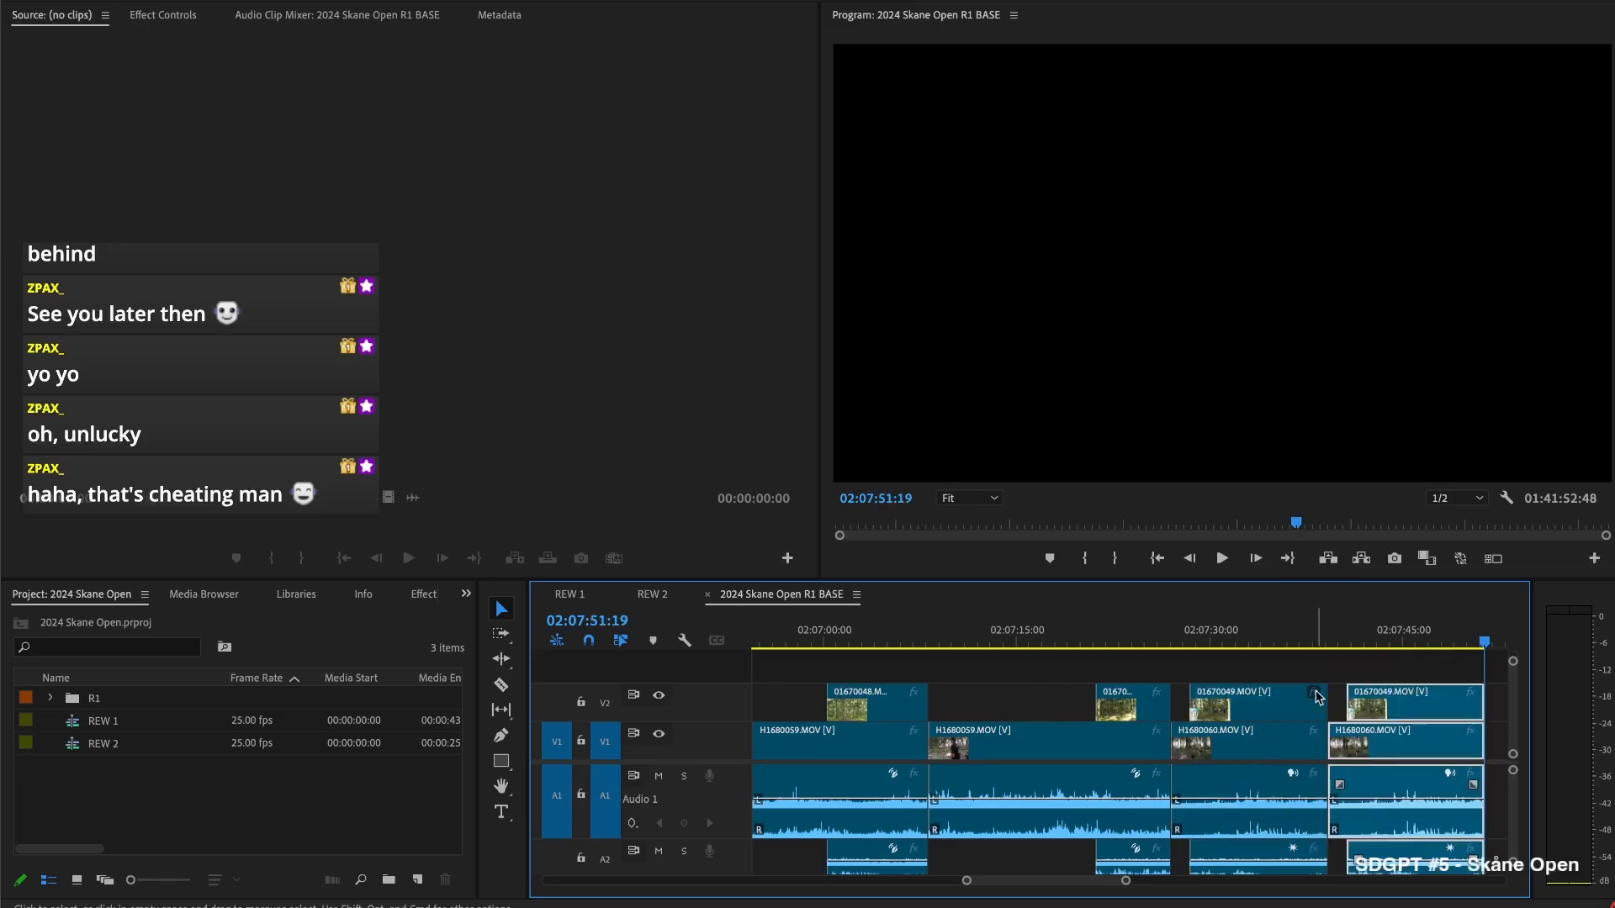
Trim the copied H1680060.MOV to start flush with 01670049.MOV without leaving a gap, and delete the first 01670049.MOV clip
drag(1337, 749, 1355, 745)
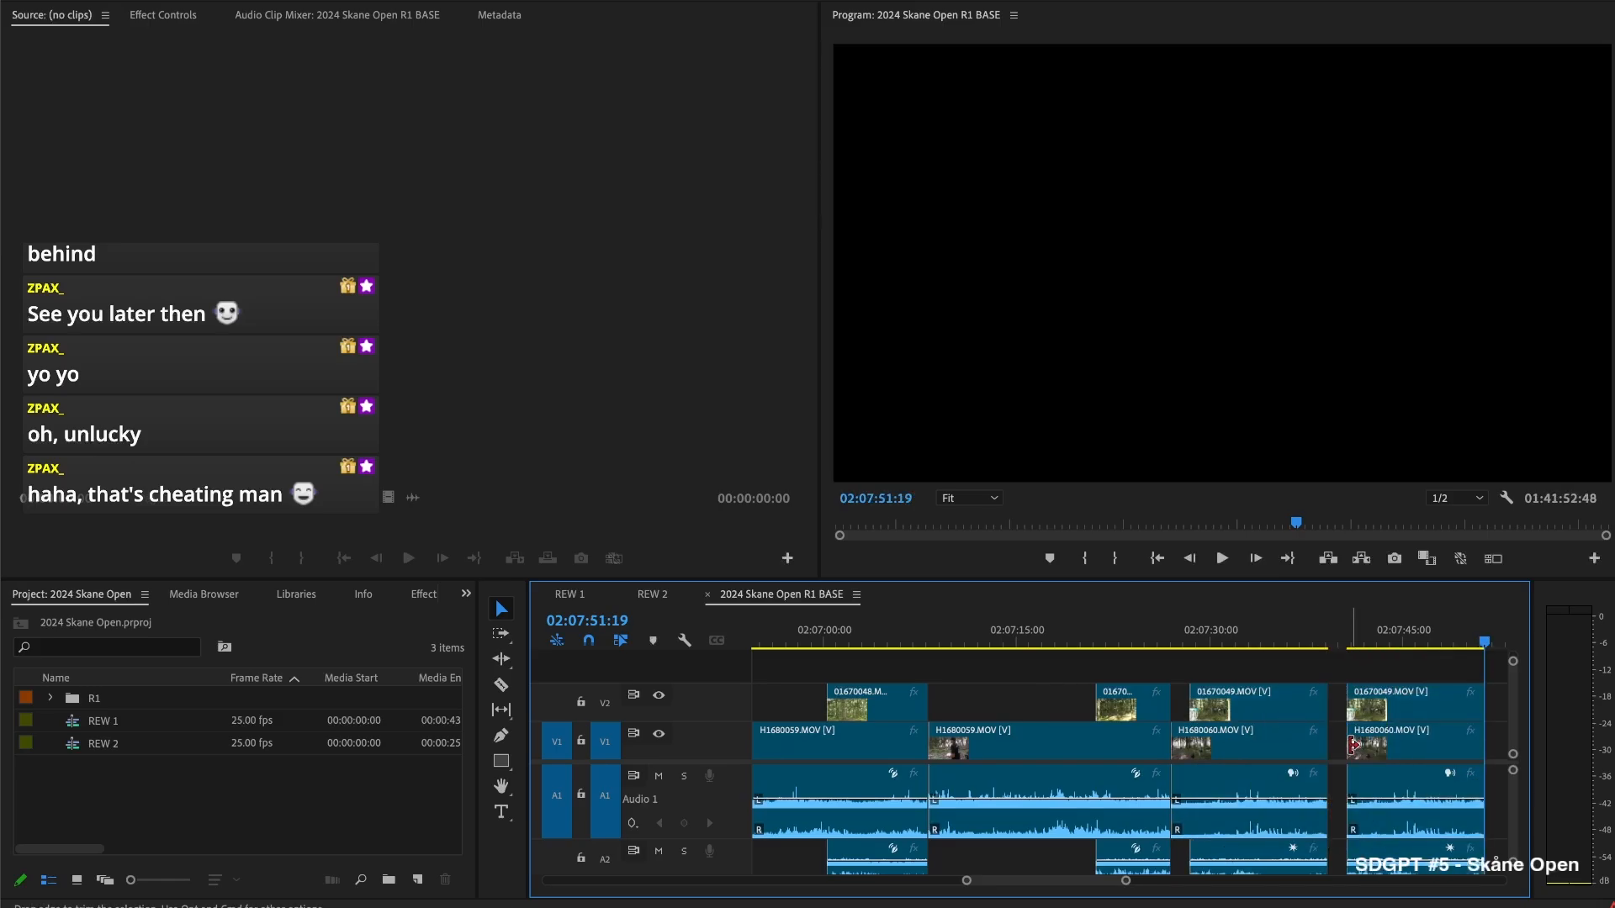
click(1340, 747)
key(Delete)
click(1244, 709)
key(Delete)
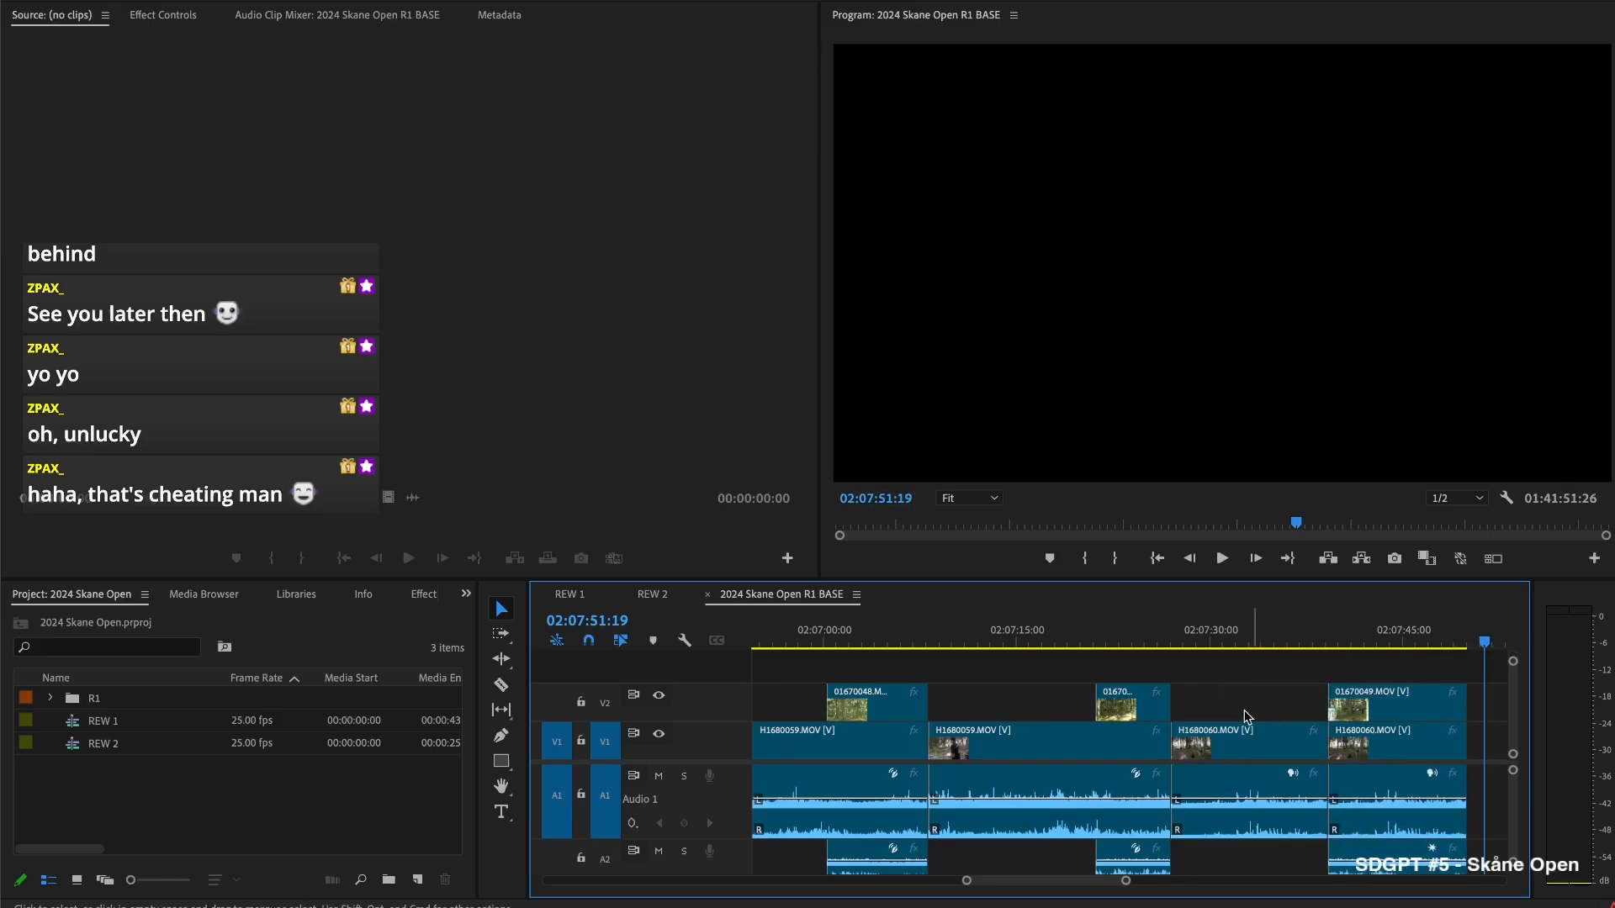
Split the copied H1680060.MOV and 01670049.MOV clips at 02:07:48:41 and delete their remaining ends
click(1178, 631)
click(1434, 633)
drag(1433, 626, 1461, 732)
key(super+k)
key(Delete)
Mark both H1680060.MOV clips and the 01670049.MOV clip with a blue label colour
drag(1392, 669, 1272, 778)
right_click(1273, 772)
scroll(1316, 782, down, 10)
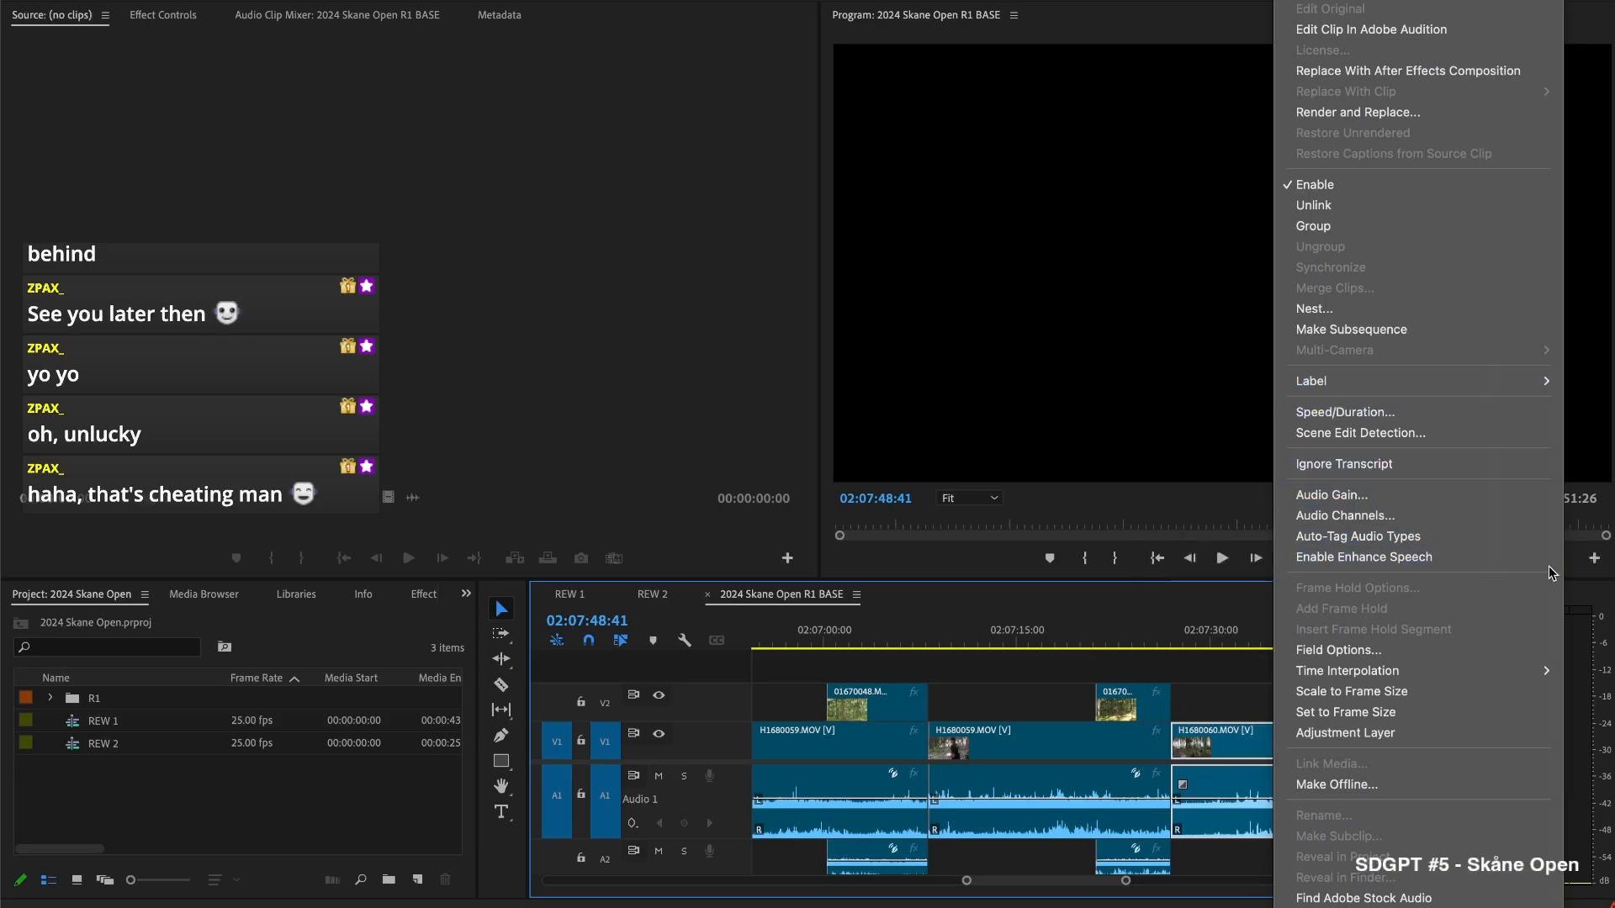
mouse_move(1439, 378)
click(1190, 598)
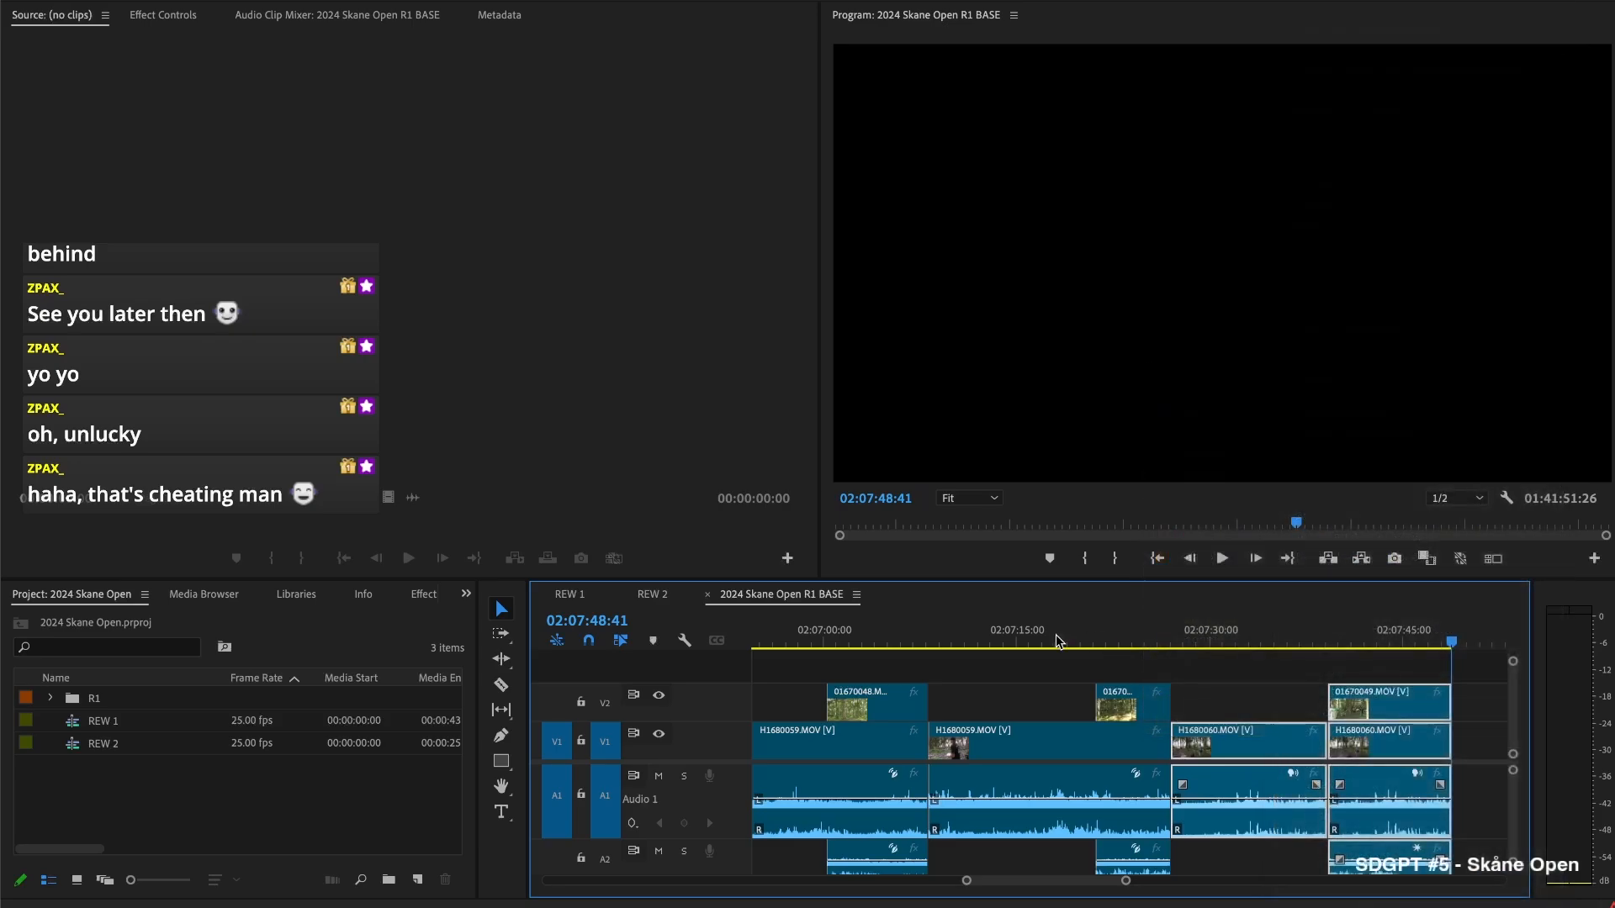
Play the blue-labelled throw in the maximized program monitor to check the sequence of both camera angles
click(1163, 627)
key(space)
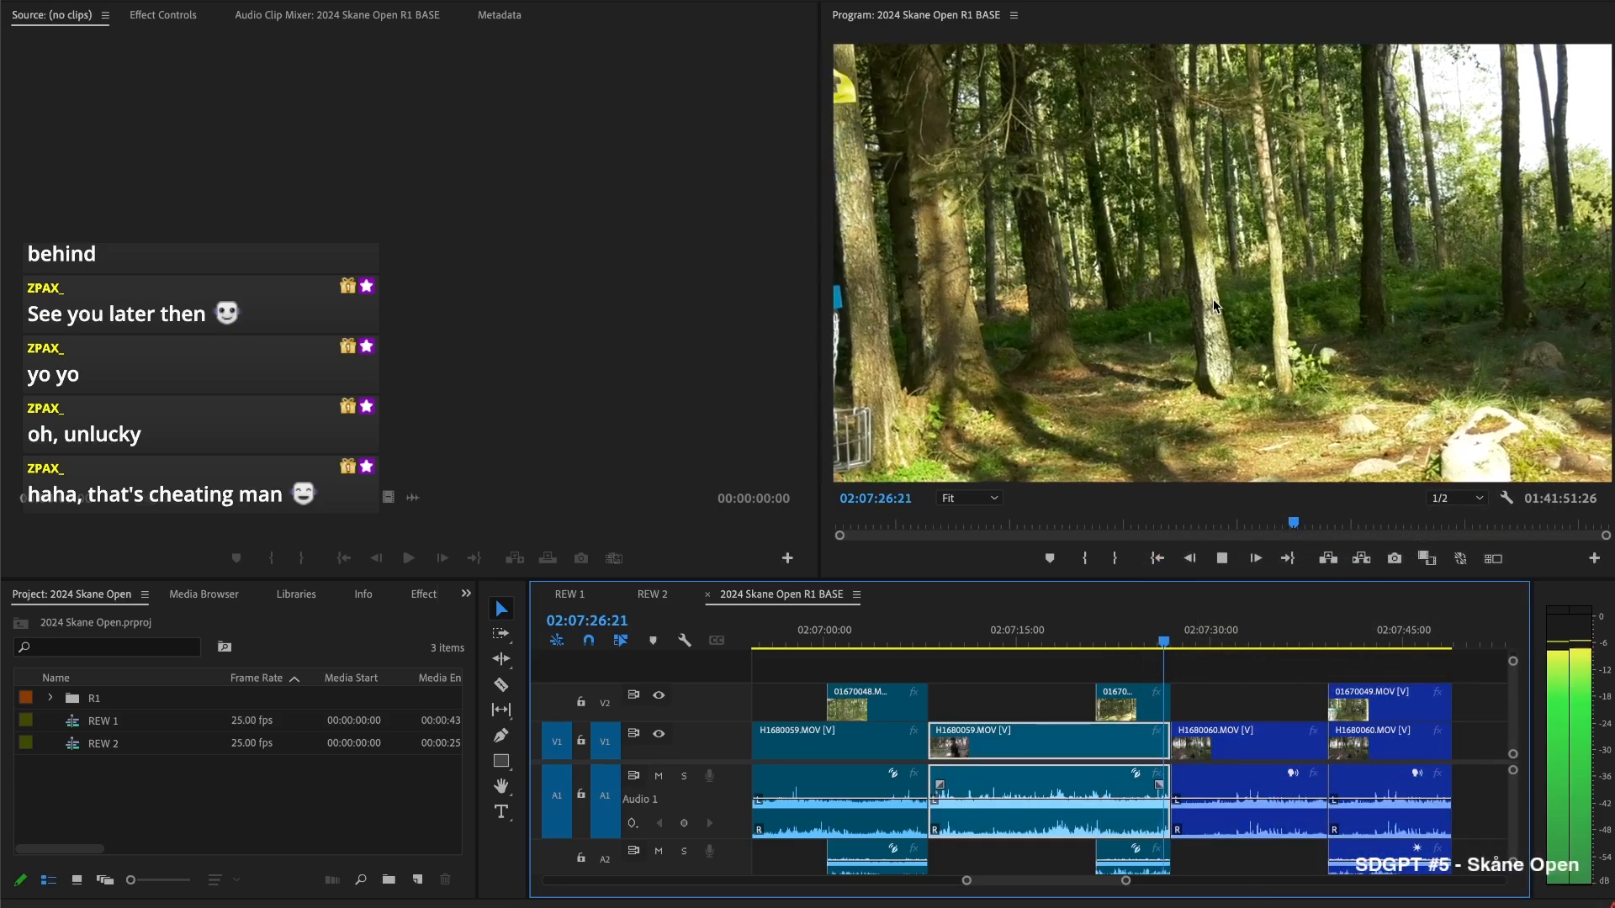
key(grave)
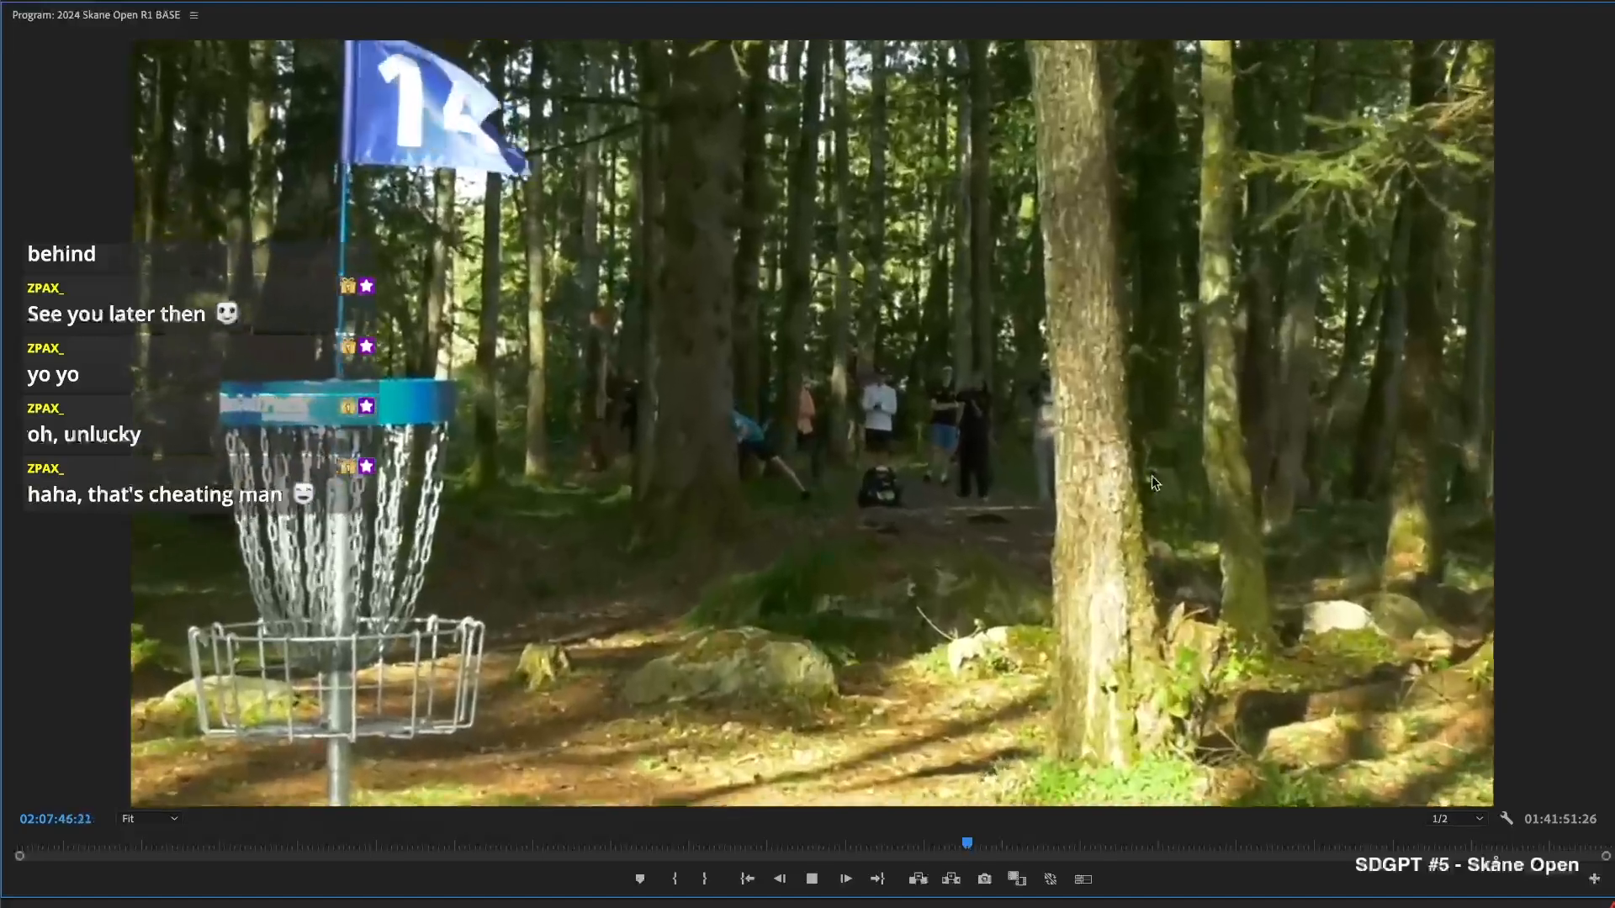
key(space)
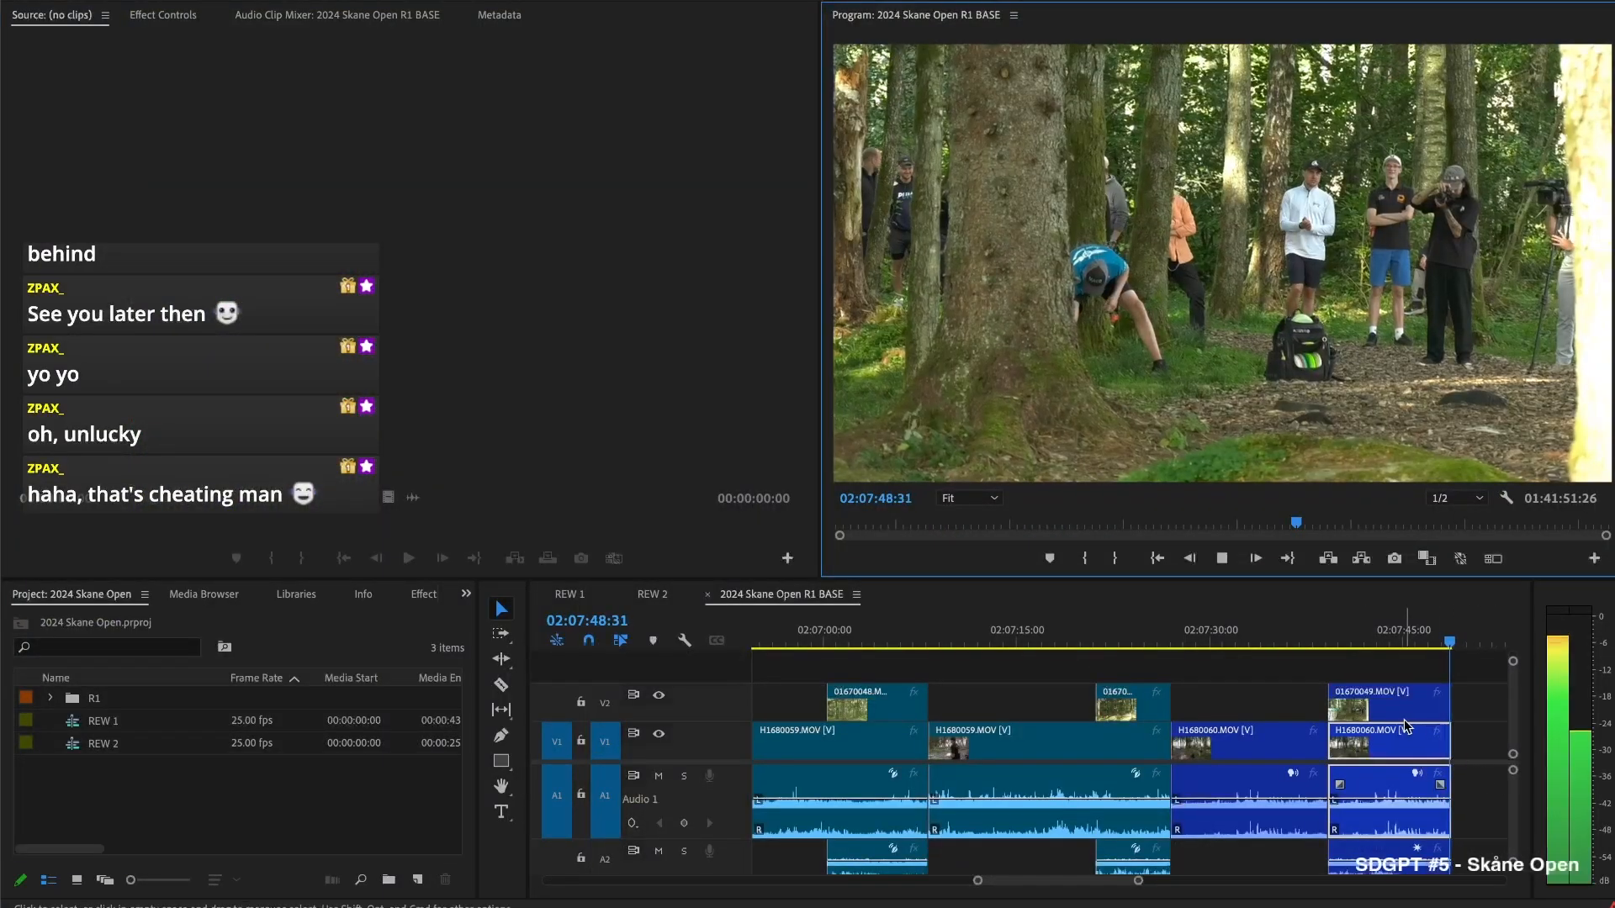
Cut H1680061.MOV to start at 02:08:12:06 and close the gap to the blue-labelled clips
scroll(1408, 720, down, 5)
click(1239, 634)
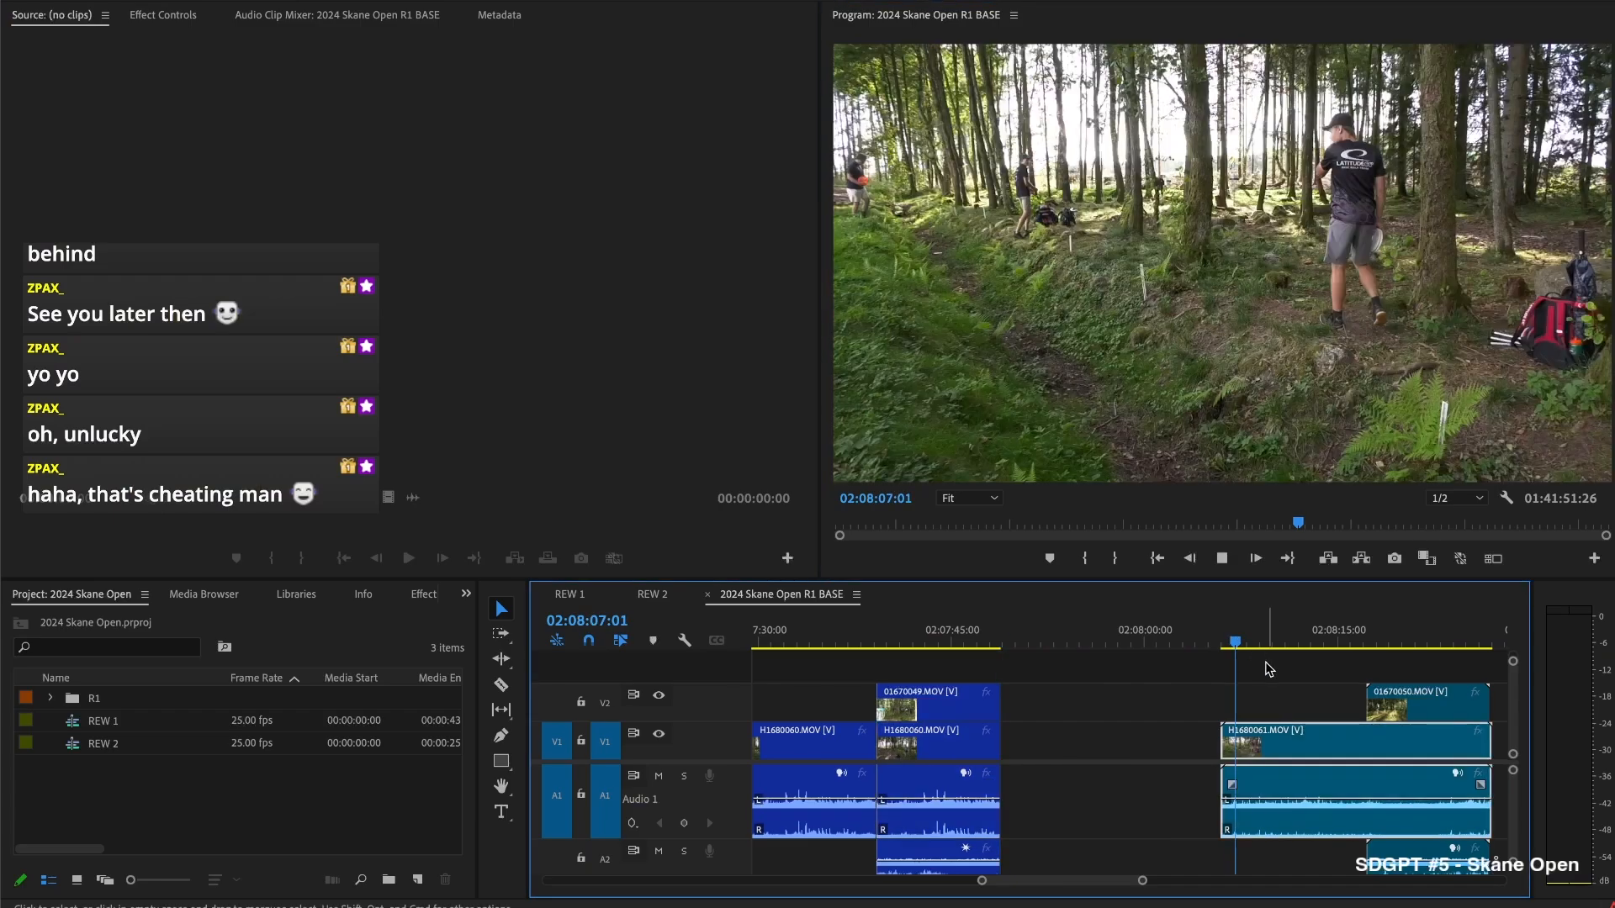
drag(1226, 735, 1242, 734)
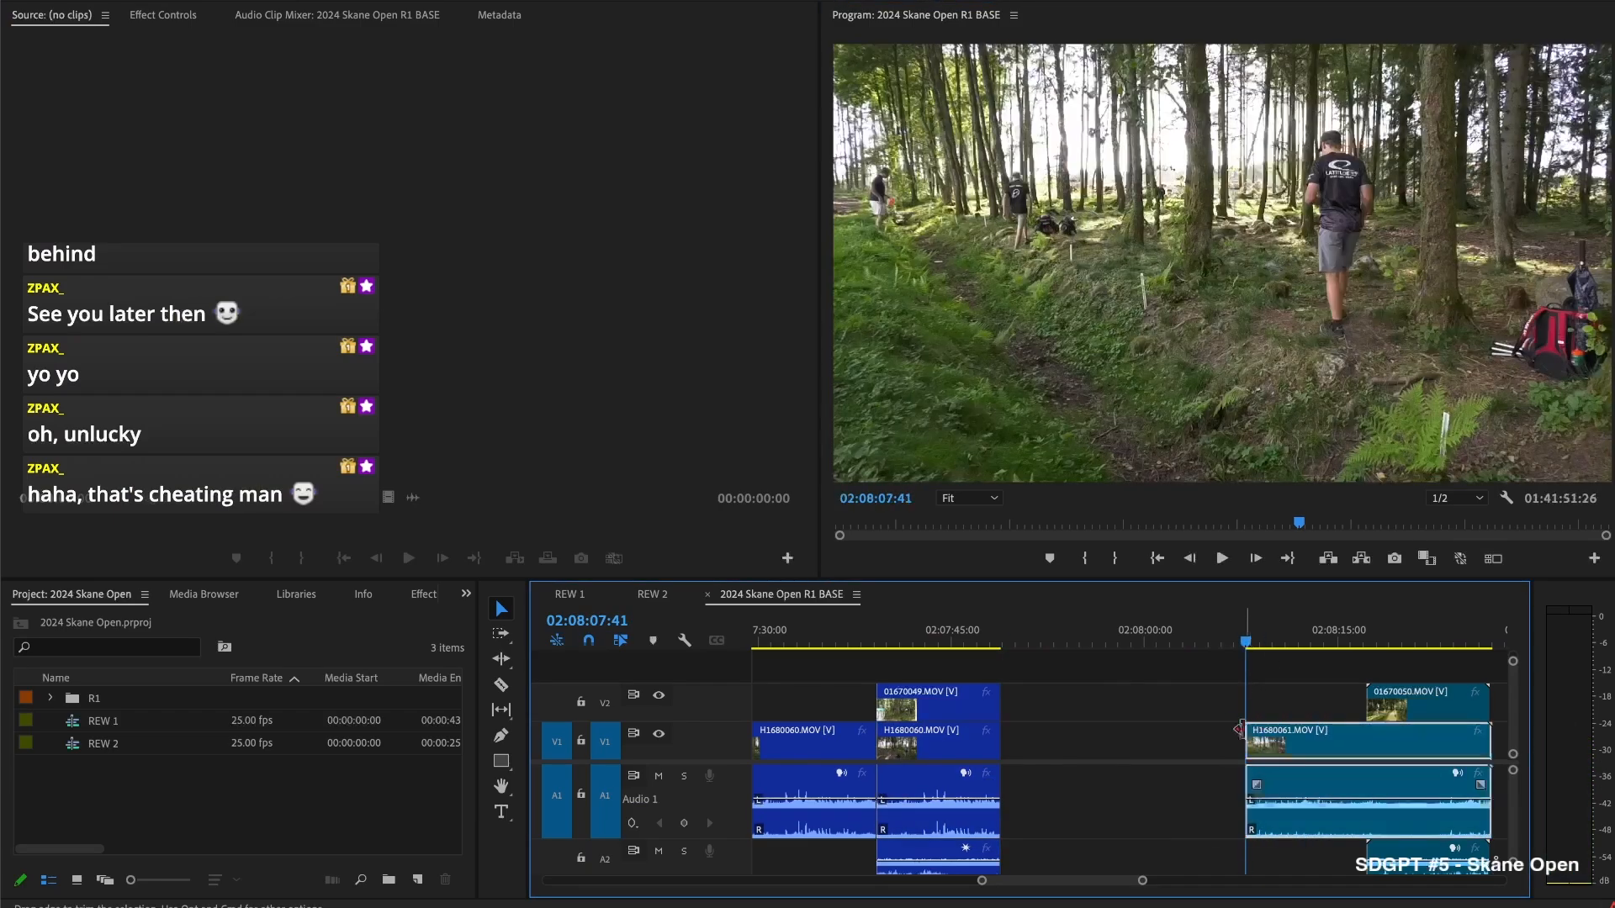
drag(1246, 619, 1304, 628)
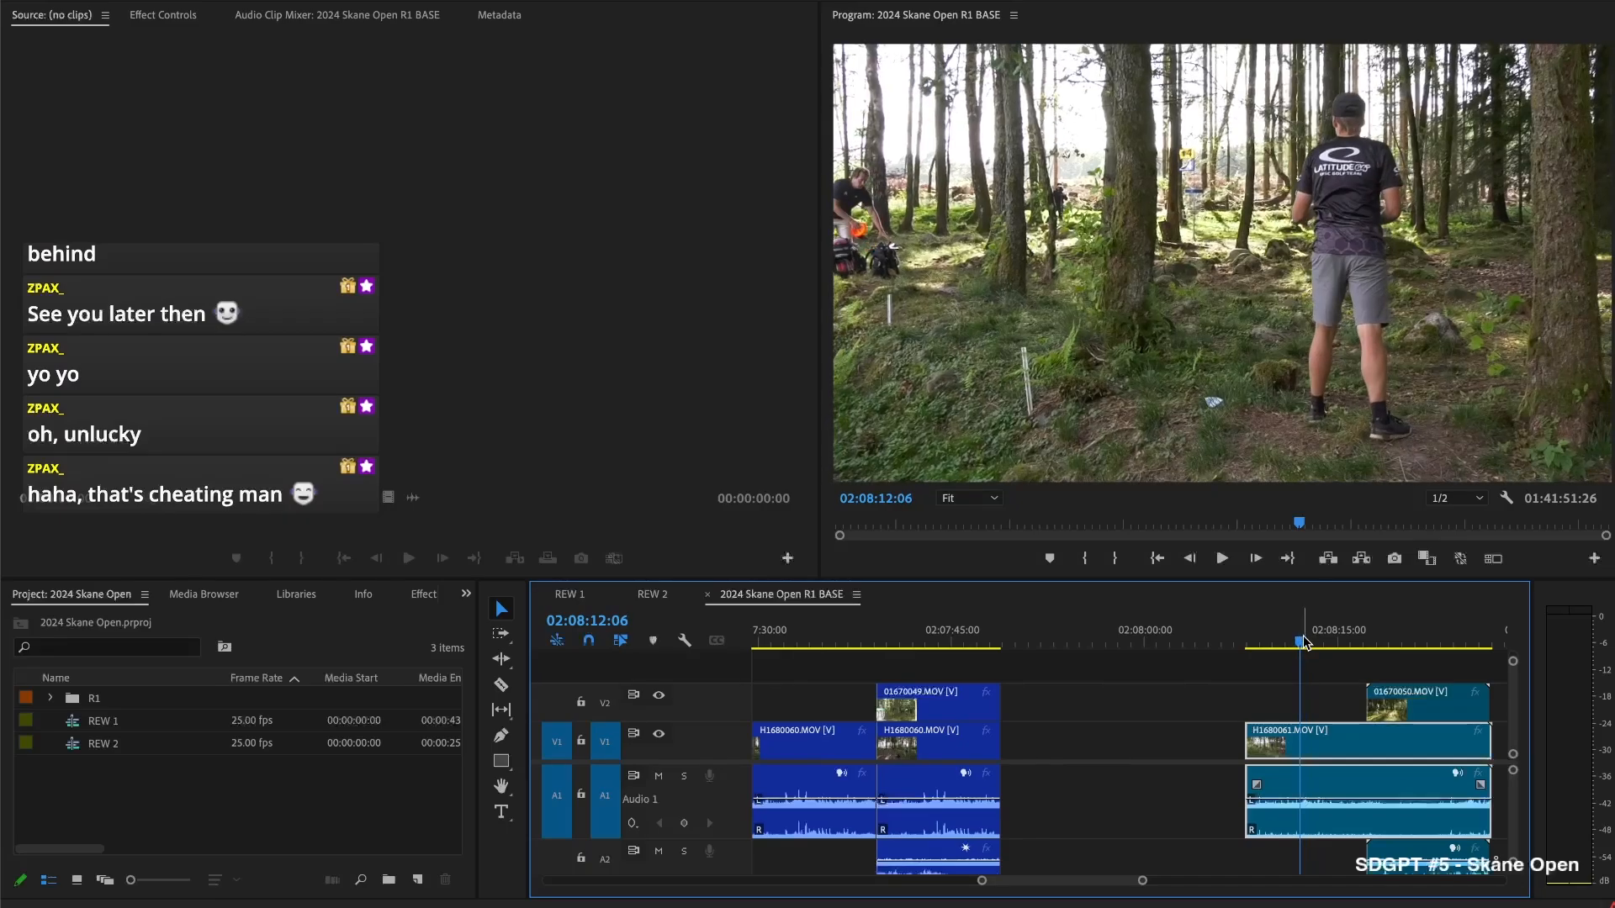
key(super+k)
key(Delete)
click(1244, 742)
key(Delete)
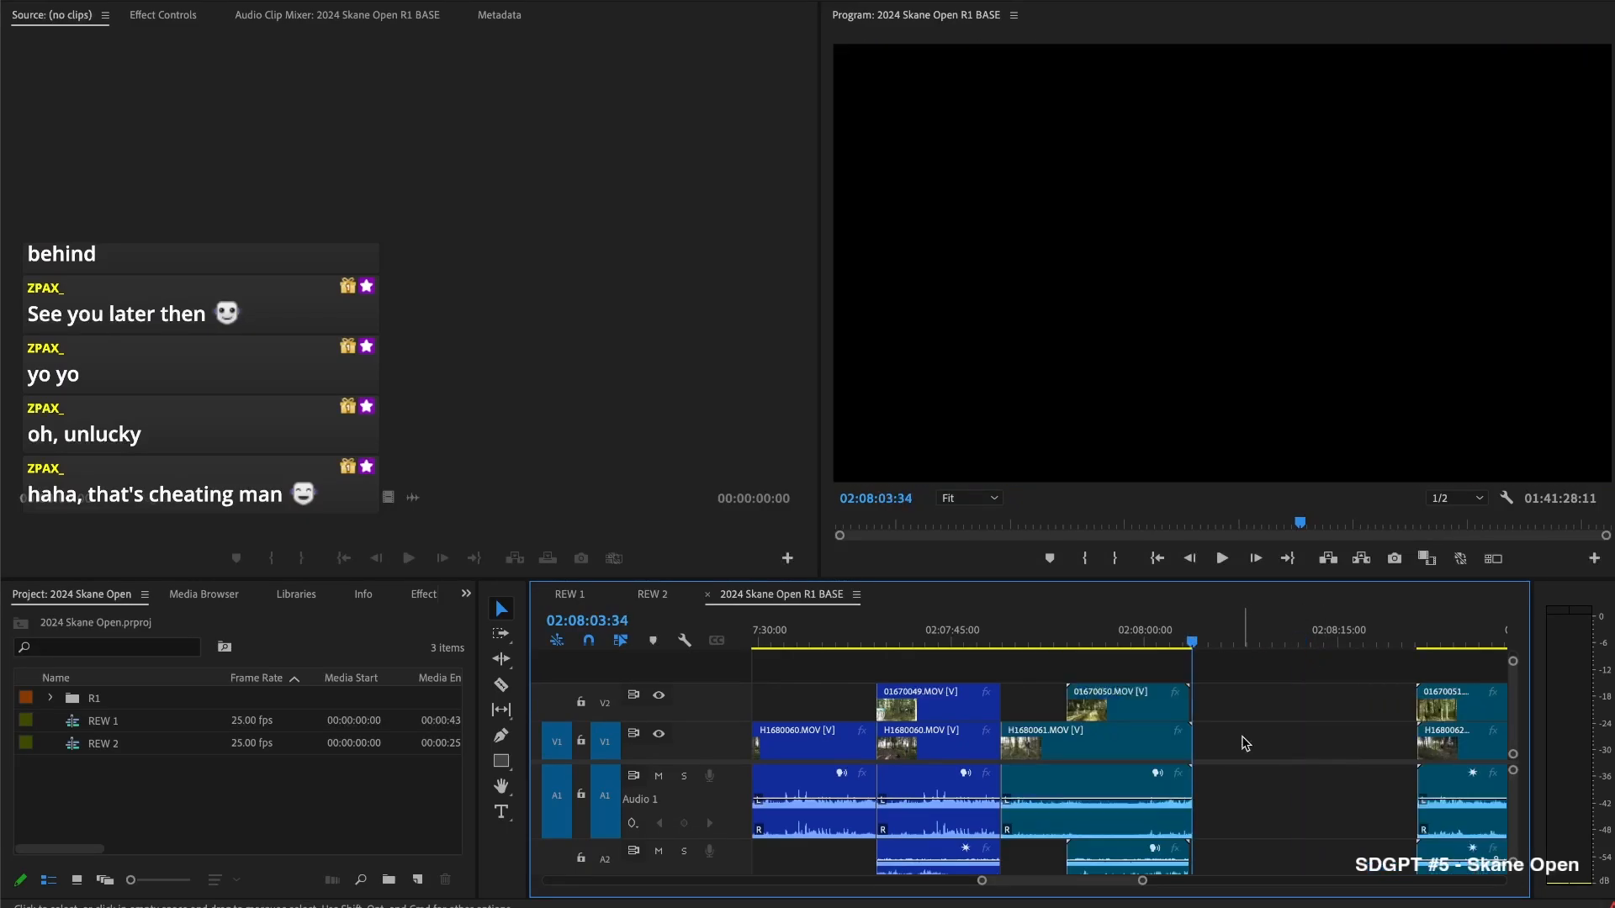
Play H1680061.MOV from its start and delete the 01670050.MOV clip above it
click(1007, 624)
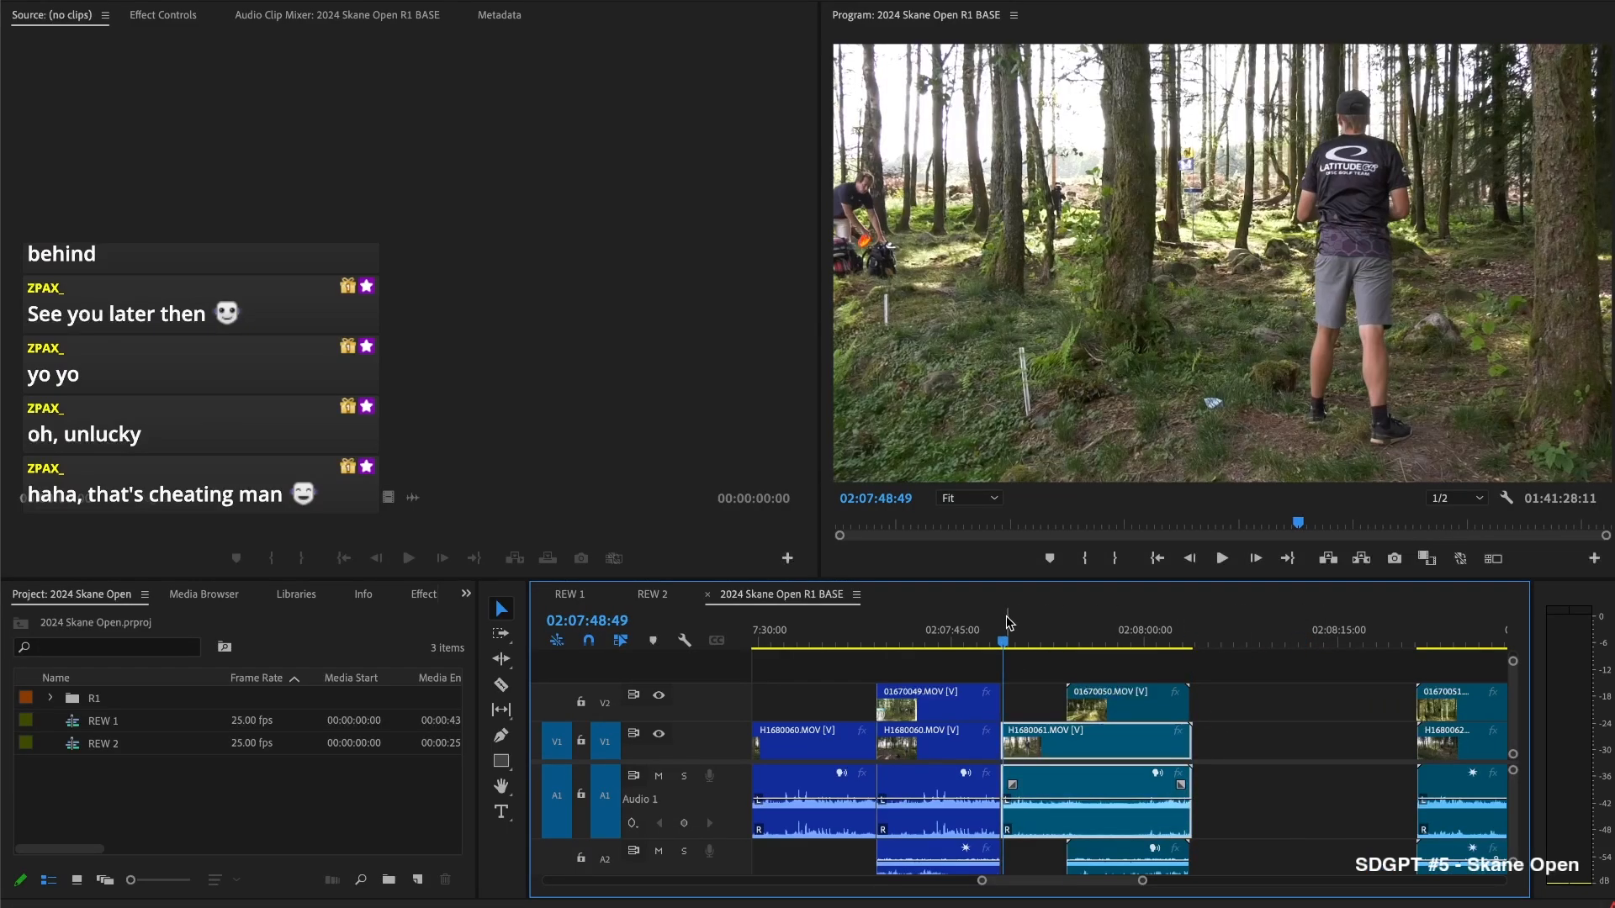
key(space)
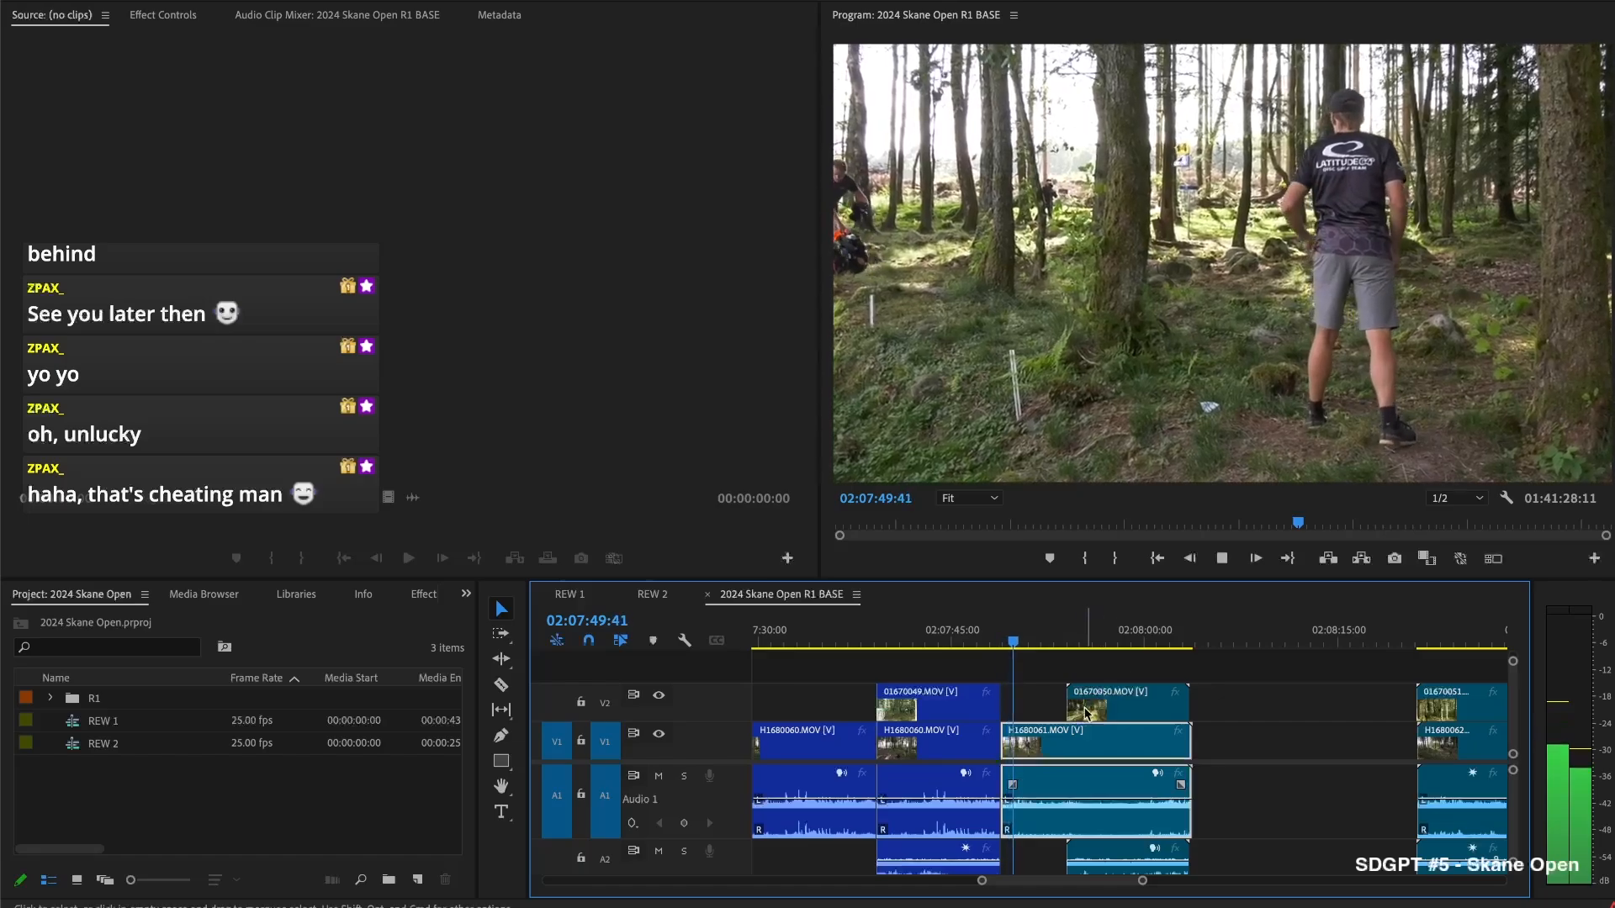
drag(1076, 705, 1091, 705)
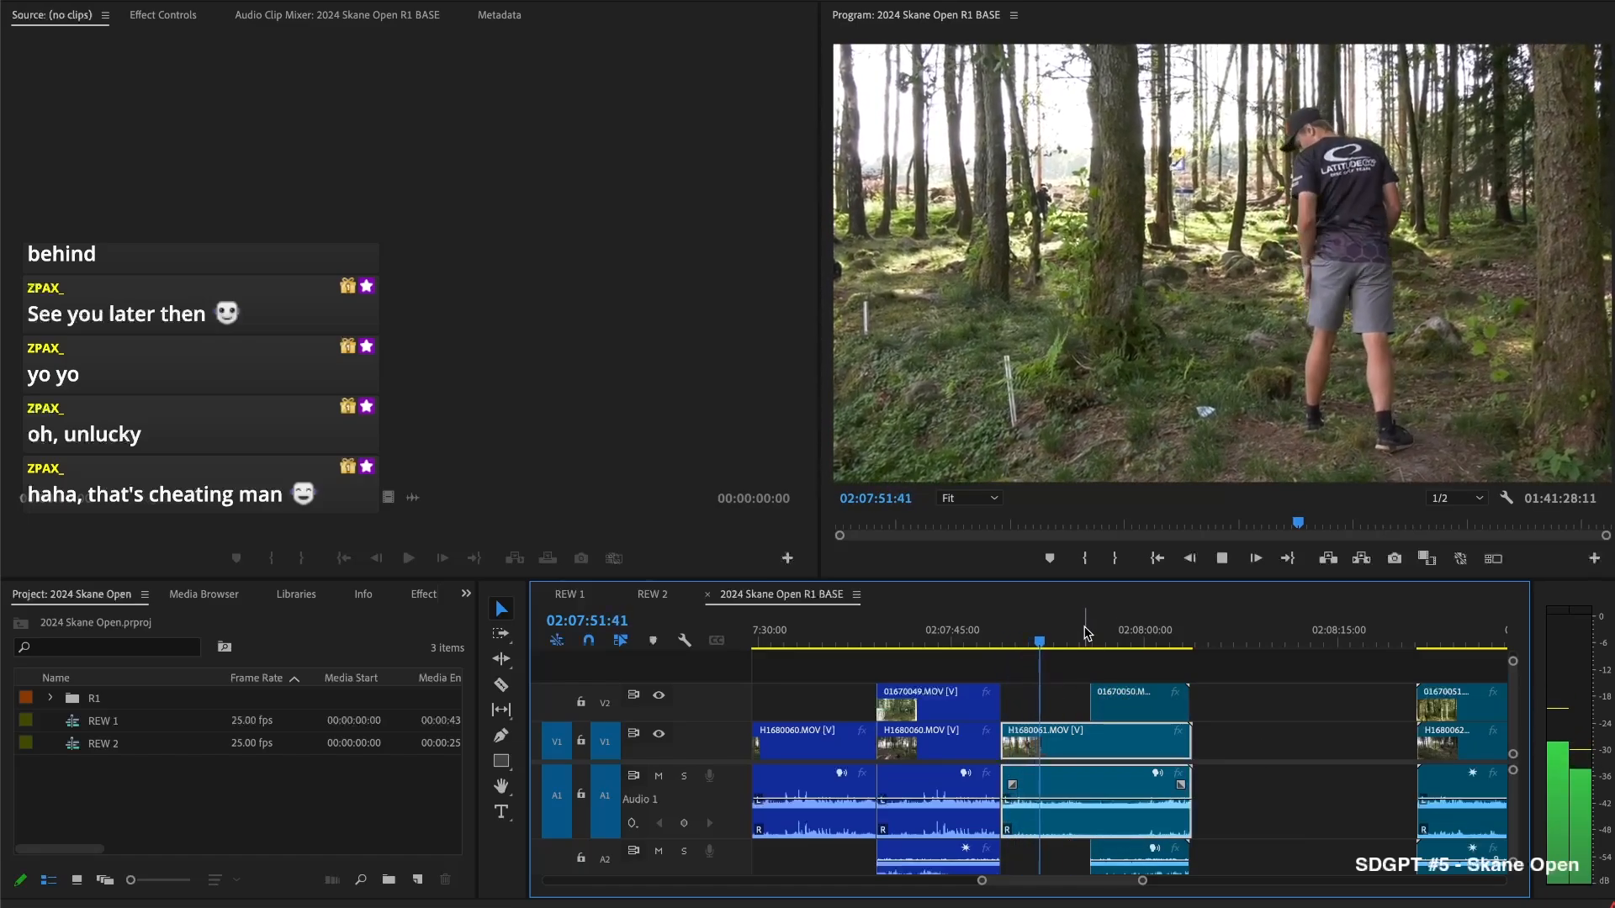
drag(1084, 695, 1149, 711)
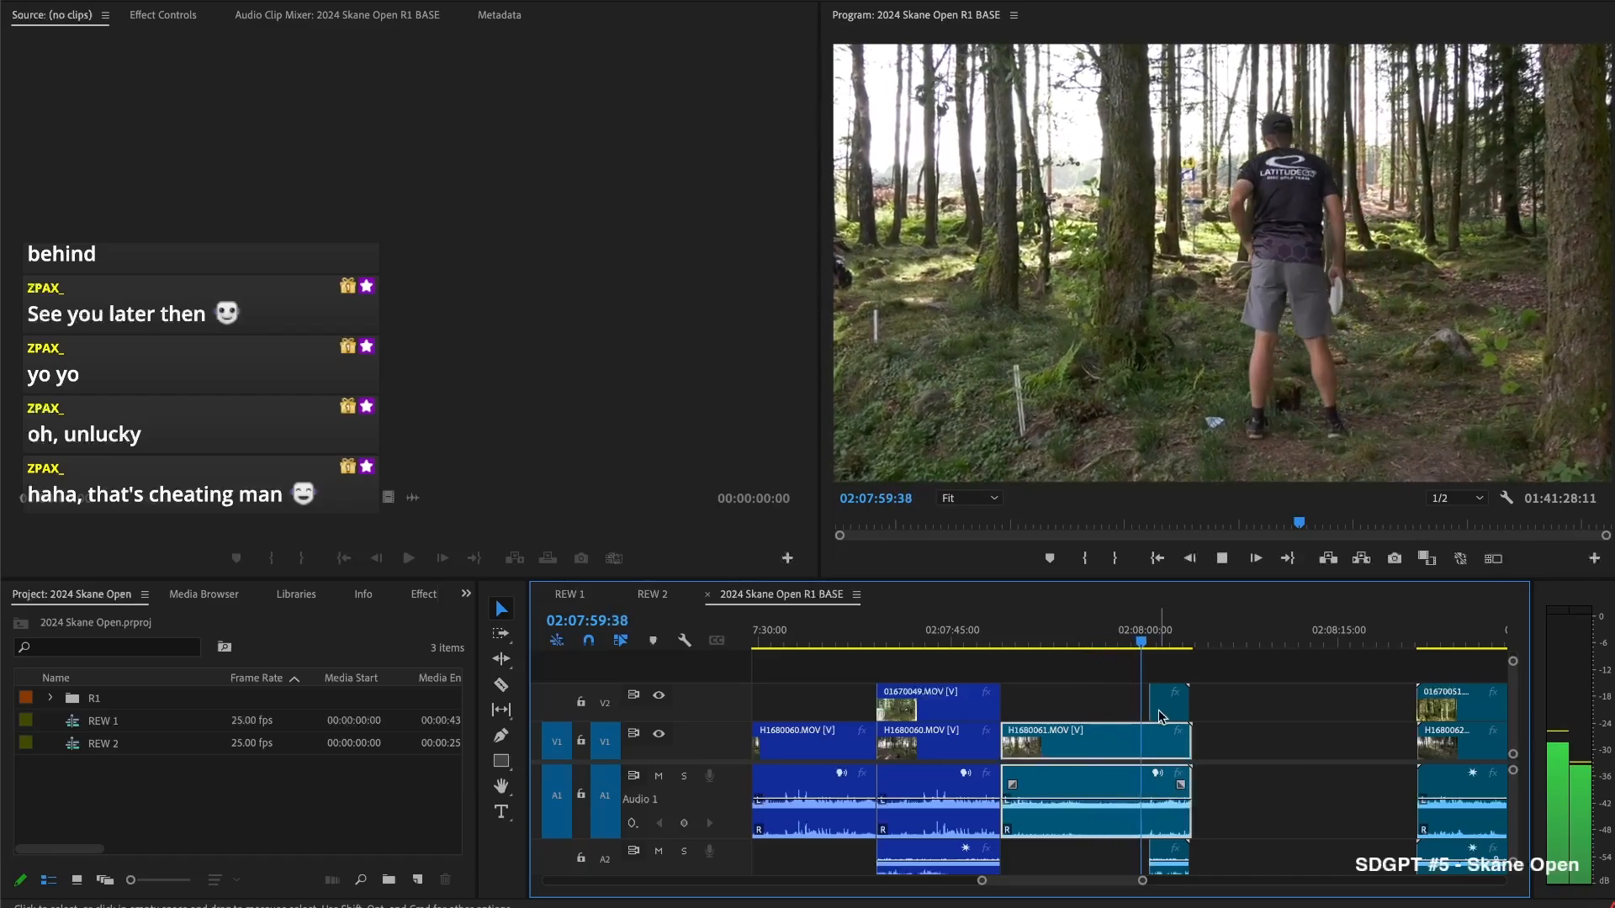
click(1163, 709)
key(Delete)
Cut off the end of H1680061.MOV at 02:08:01:37 and close the gap before H1680062.MOV
key(space)
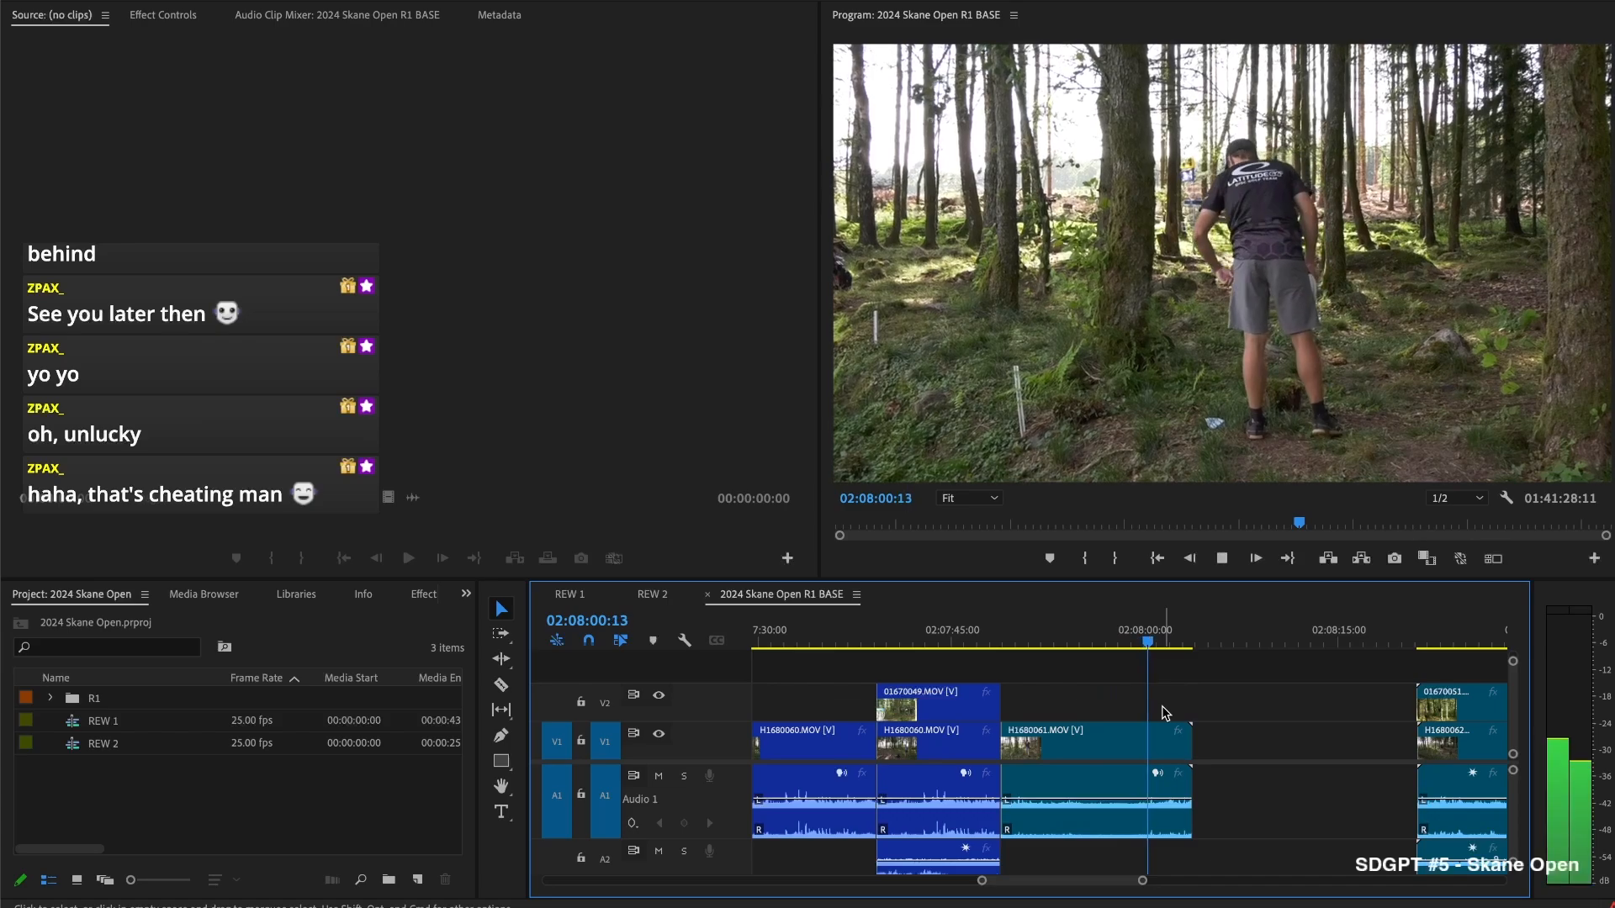
key(space)
click(1172, 737)
key(super+k)
click(1177, 749)
key(Delete)
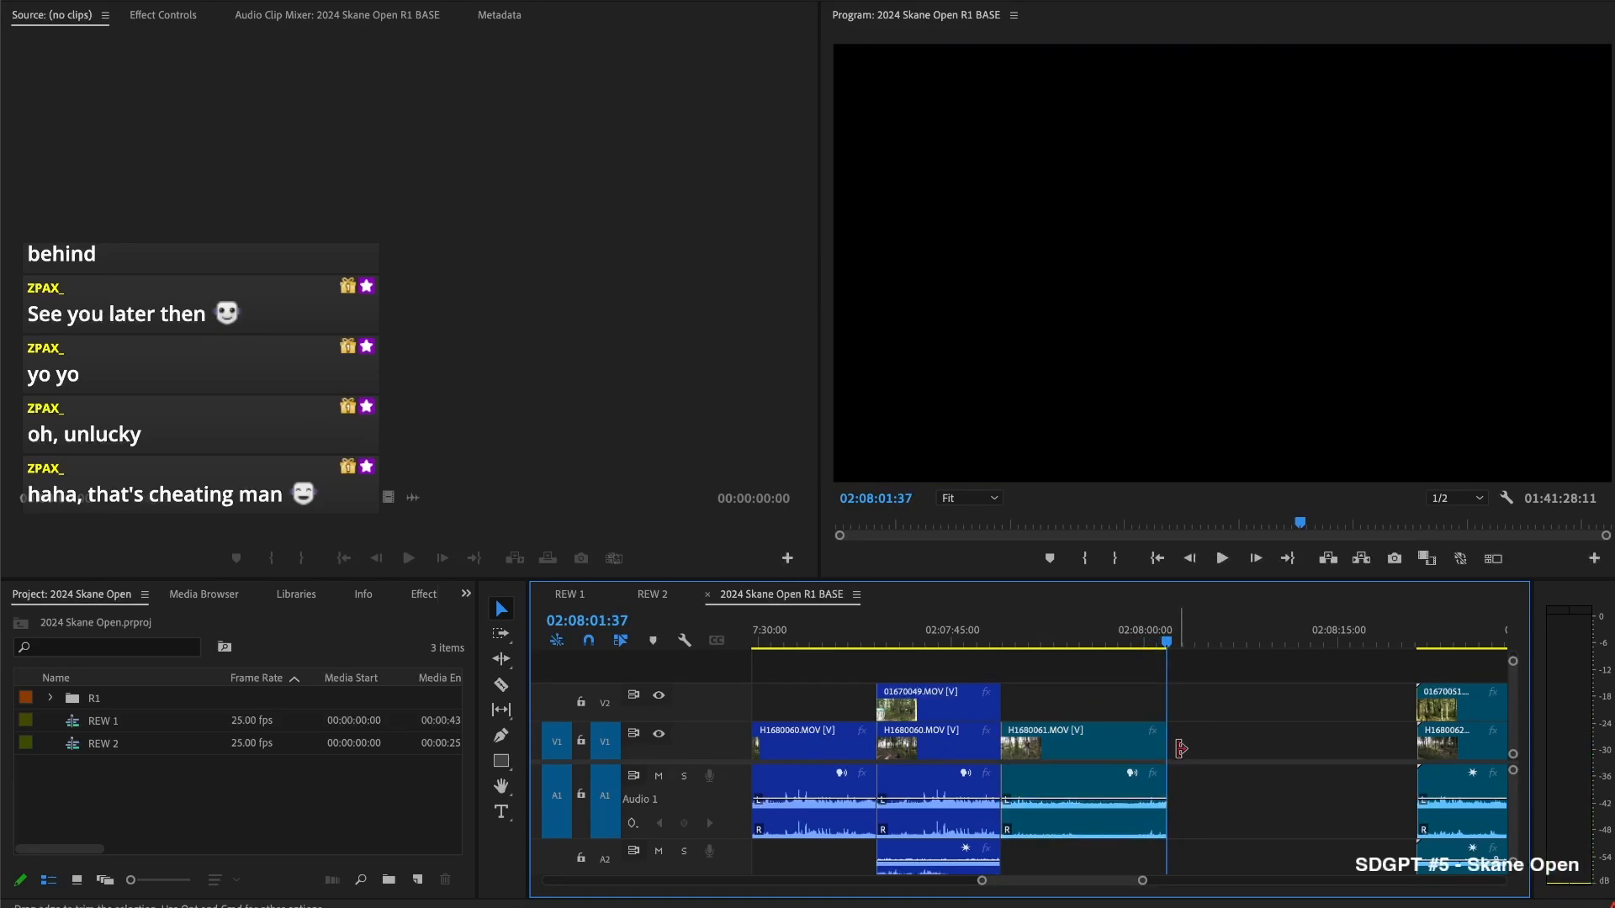
scroll(1169, 746, right, 2)
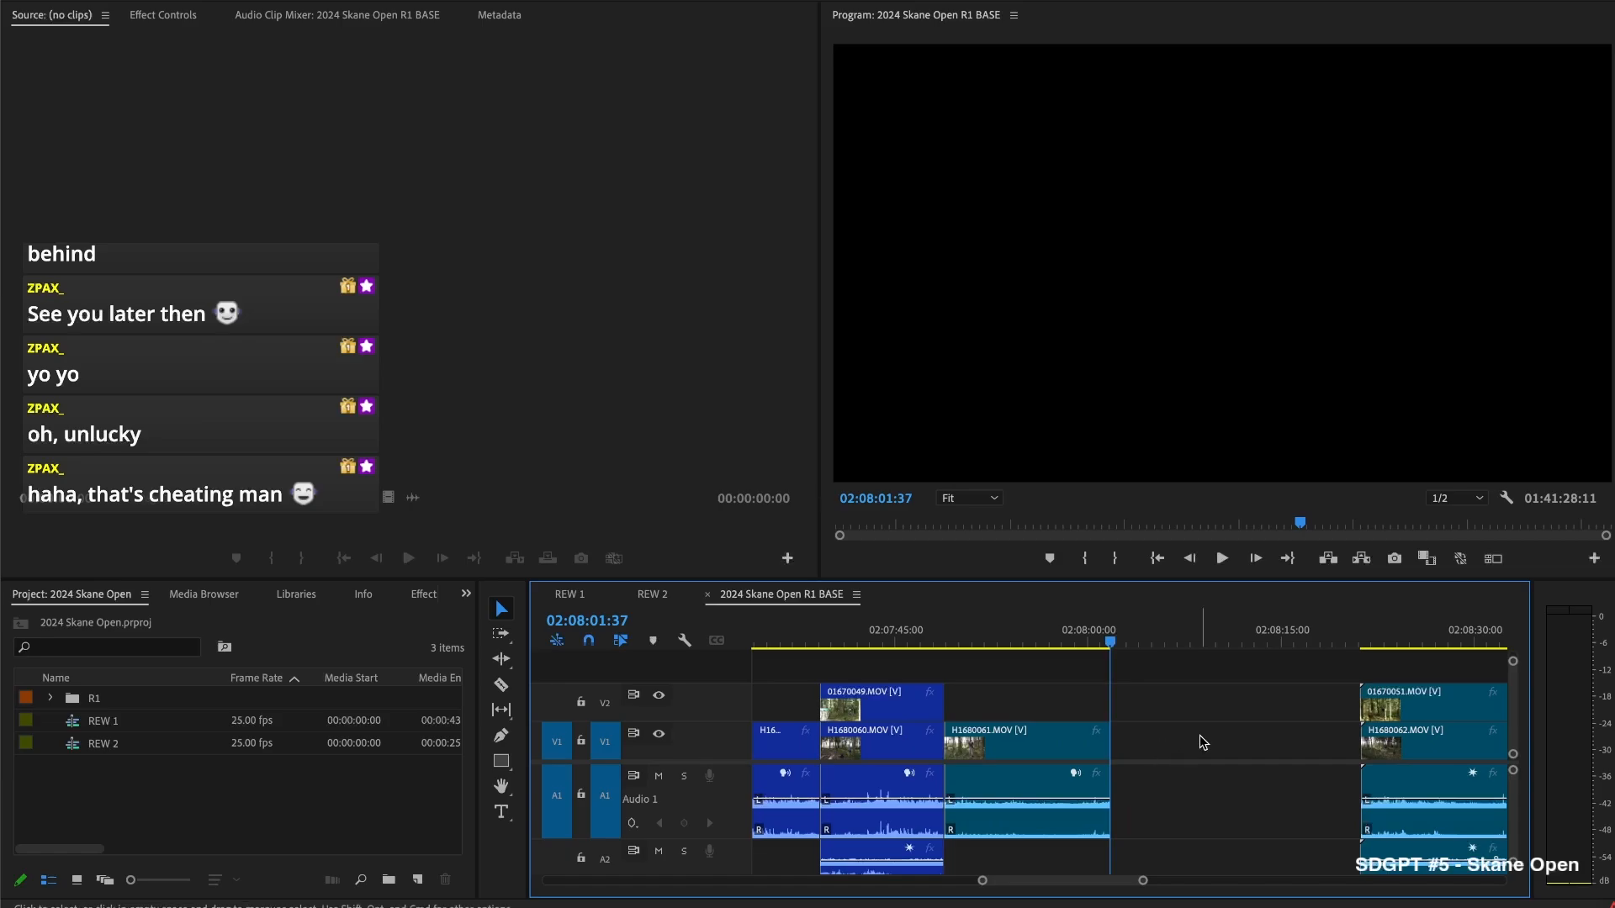
click(1166, 735)
key(Delete)
Look through the start of H1680062.MOV, split it at 02:08:08:30 and delete the piece before the cut
key(space)
drag(1108, 640, 1136, 636)
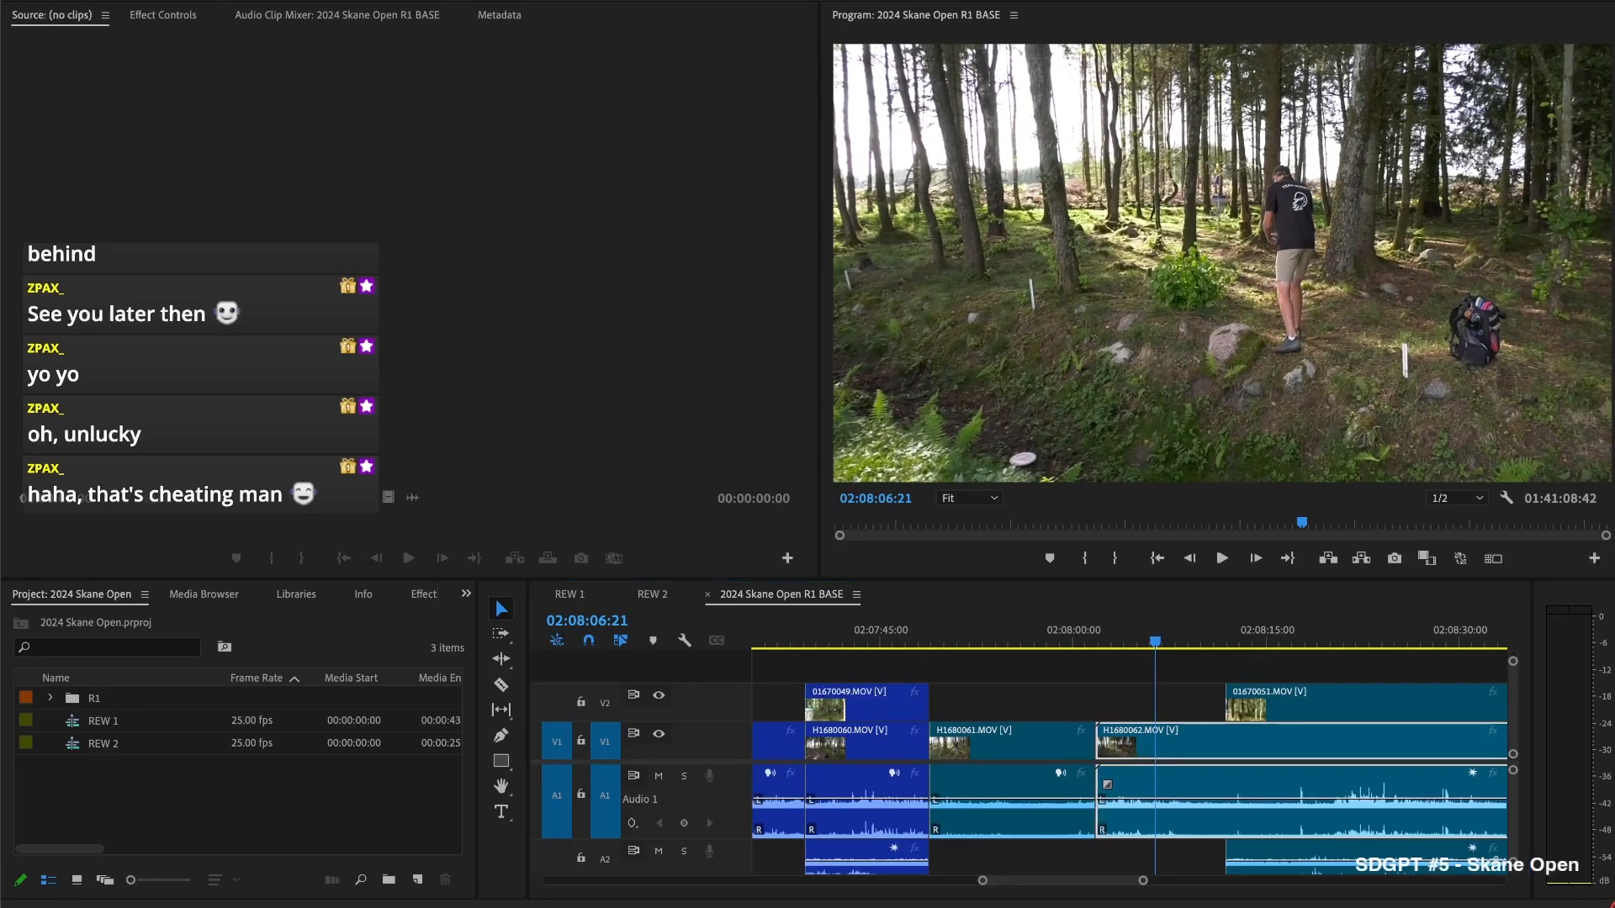
click(1353, 734)
drag(1158, 632, 1184, 643)
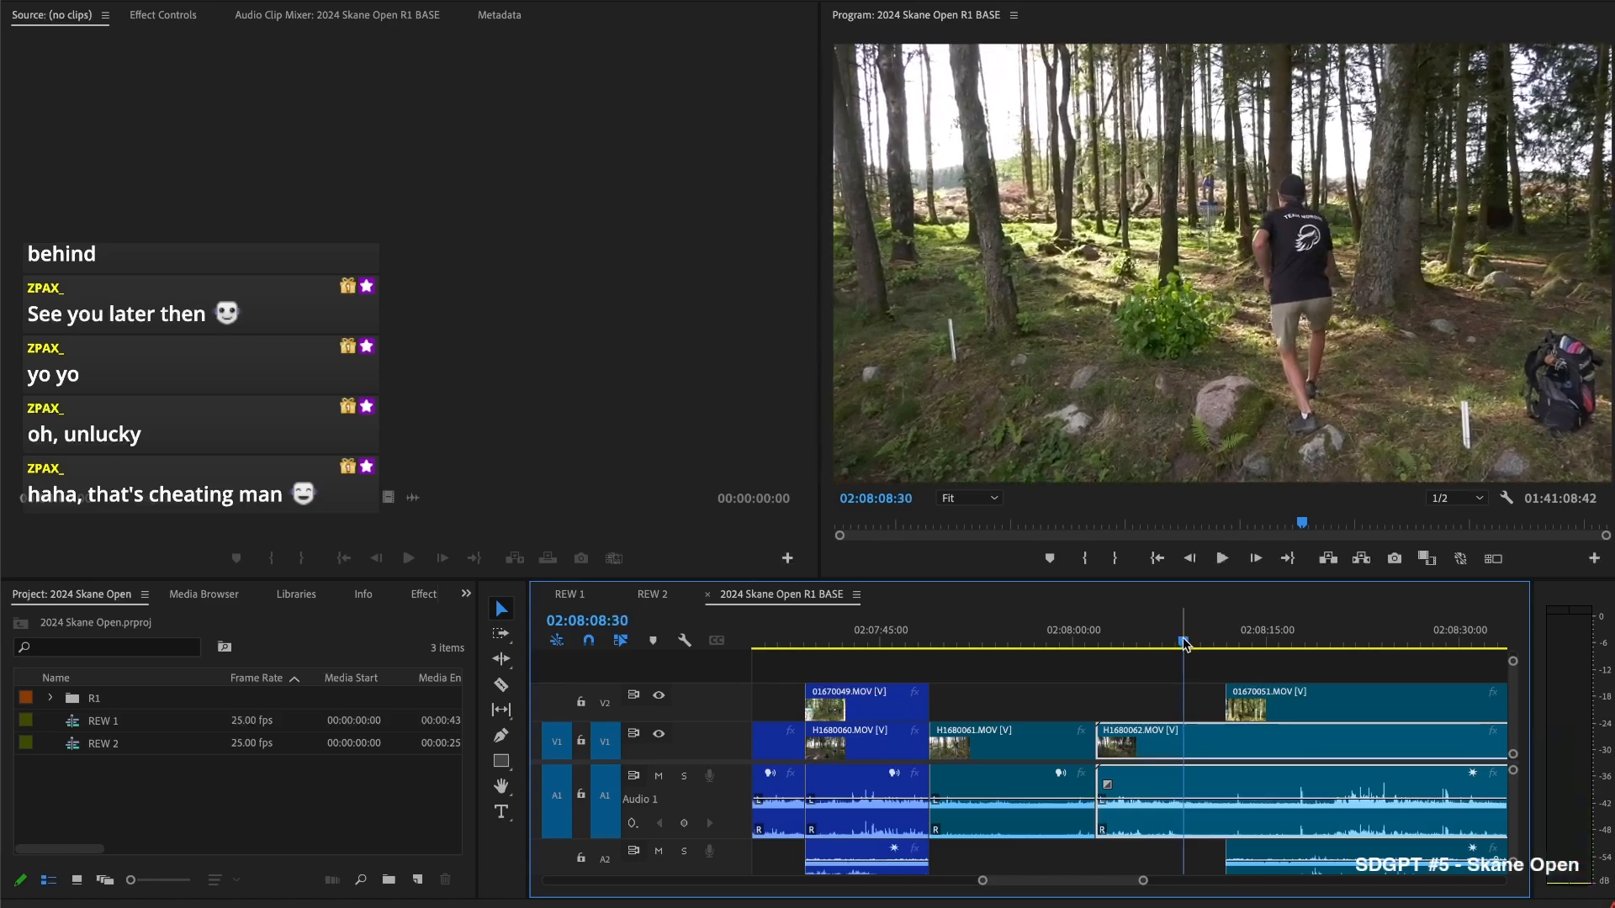
key(super+k)
key(Delete)
Extend the start of 01670051.MOV back to the start of H1680062.MOV and play both to check the action
key(space)
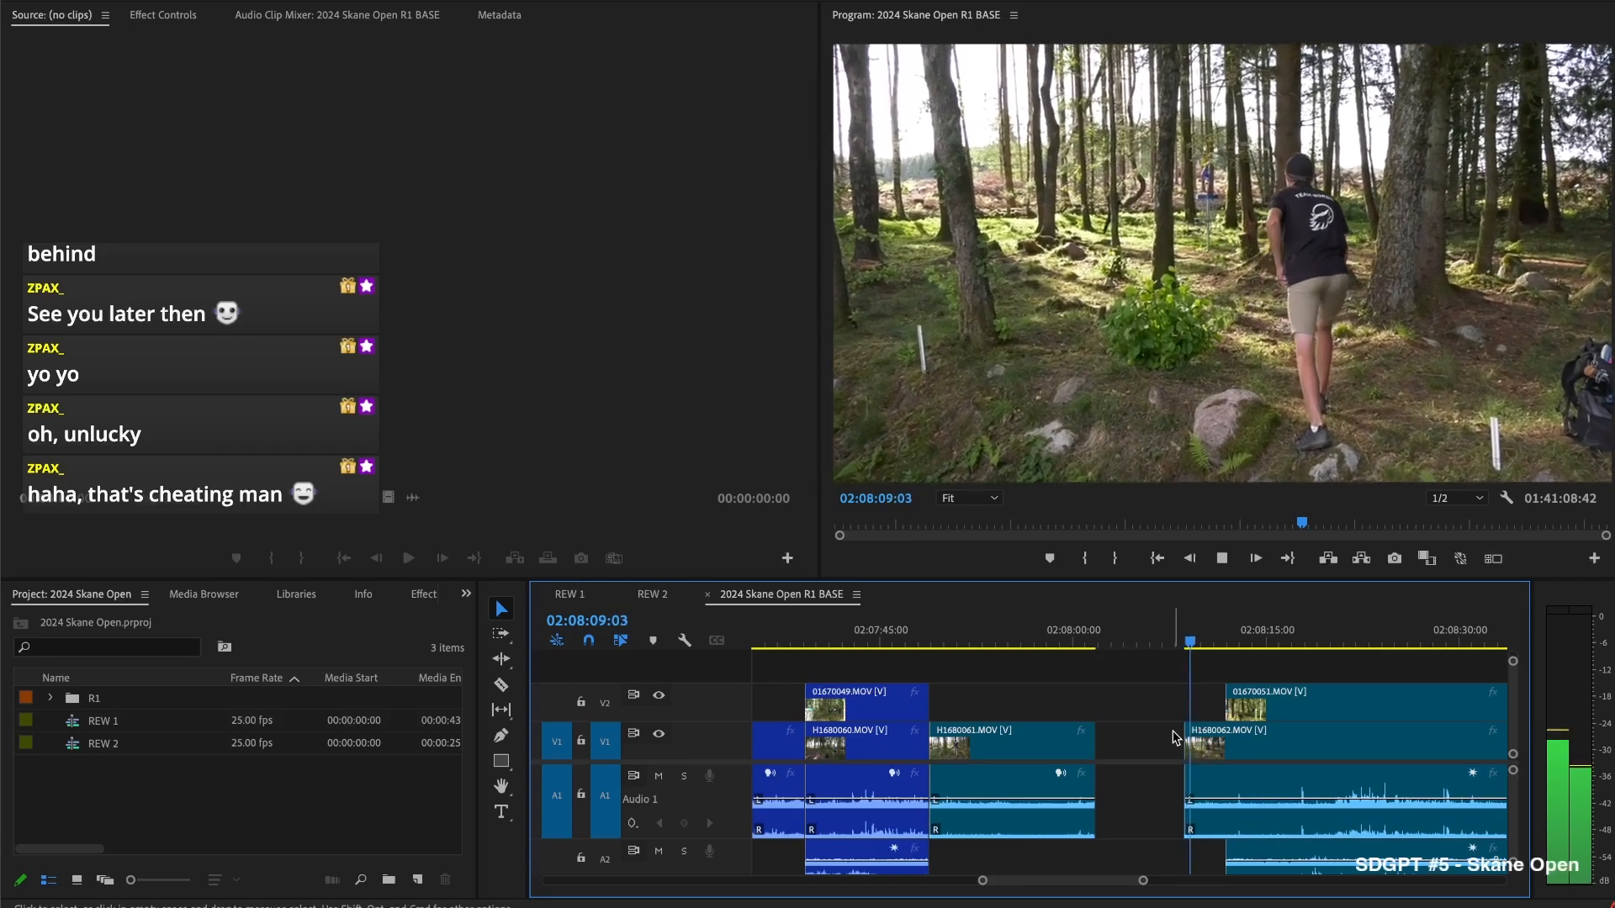
drag(1217, 706, 1190, 709)
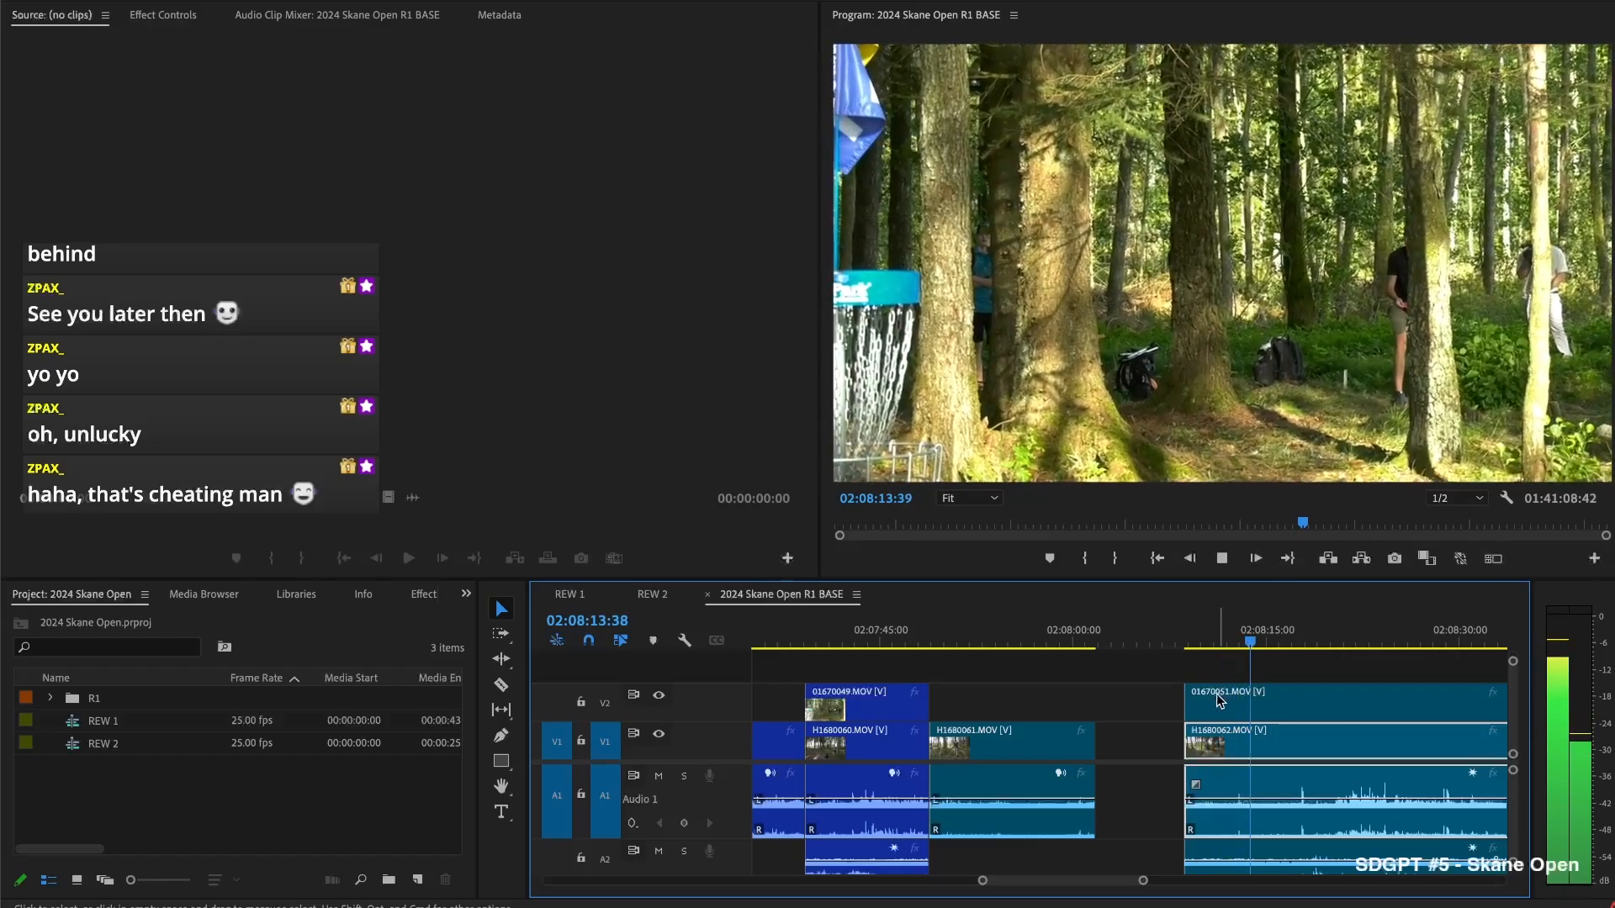
key(space)
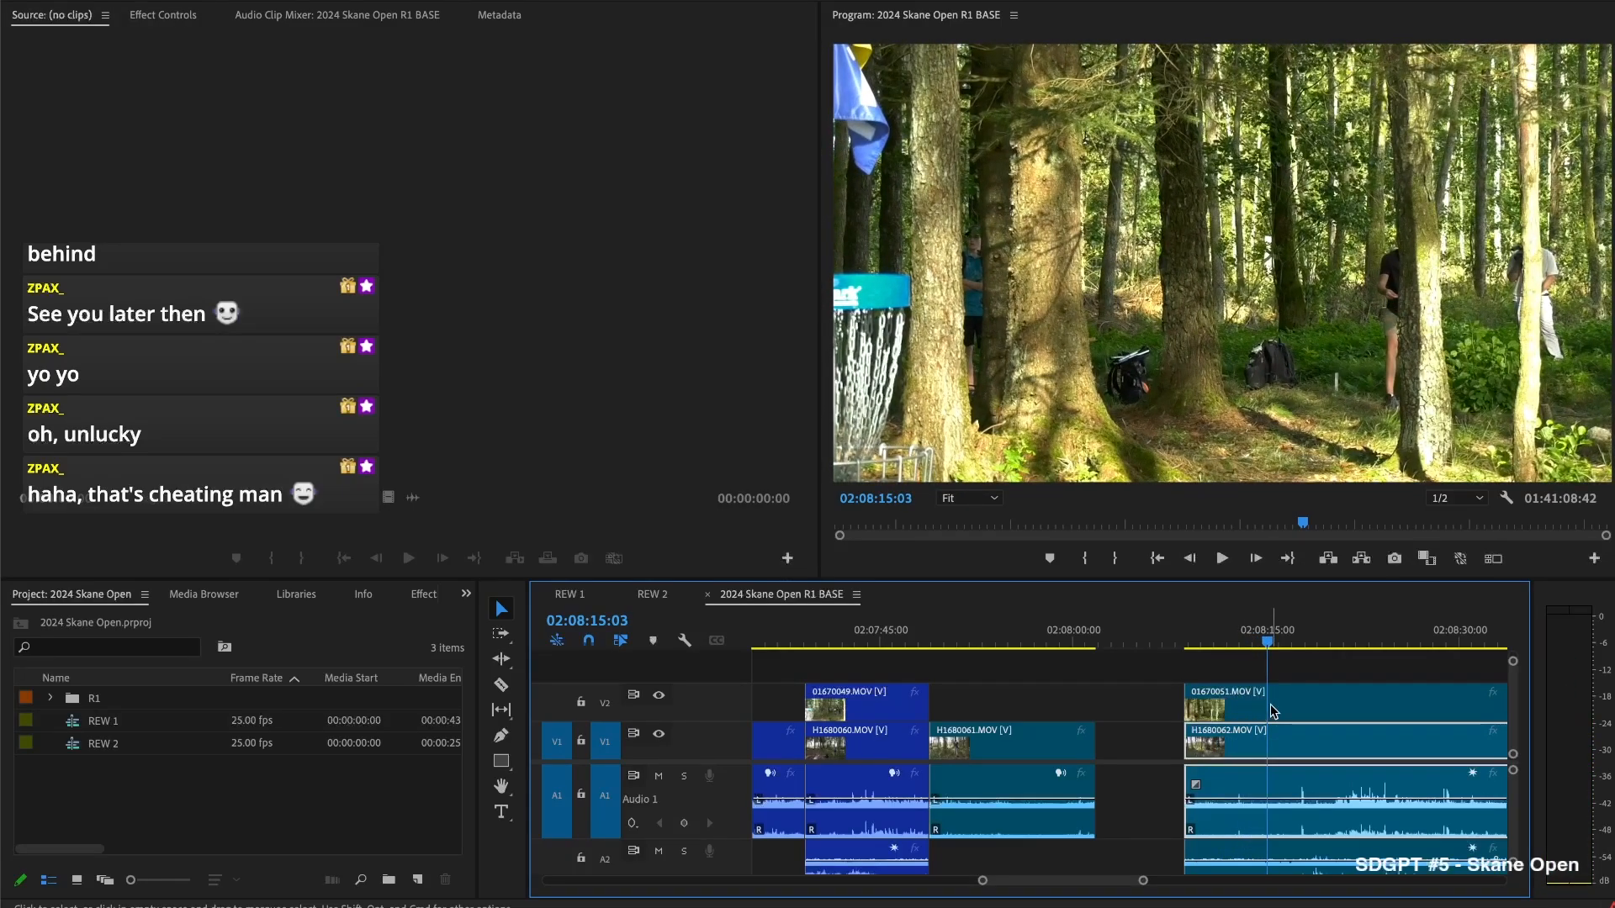
Split 01670051.MOV at 02:08:15:03 and trim the start of its second piece by about 11 seconds
key(c)
click(1269, 705)
key(v)
drag(1271, 707, 1396, 709)
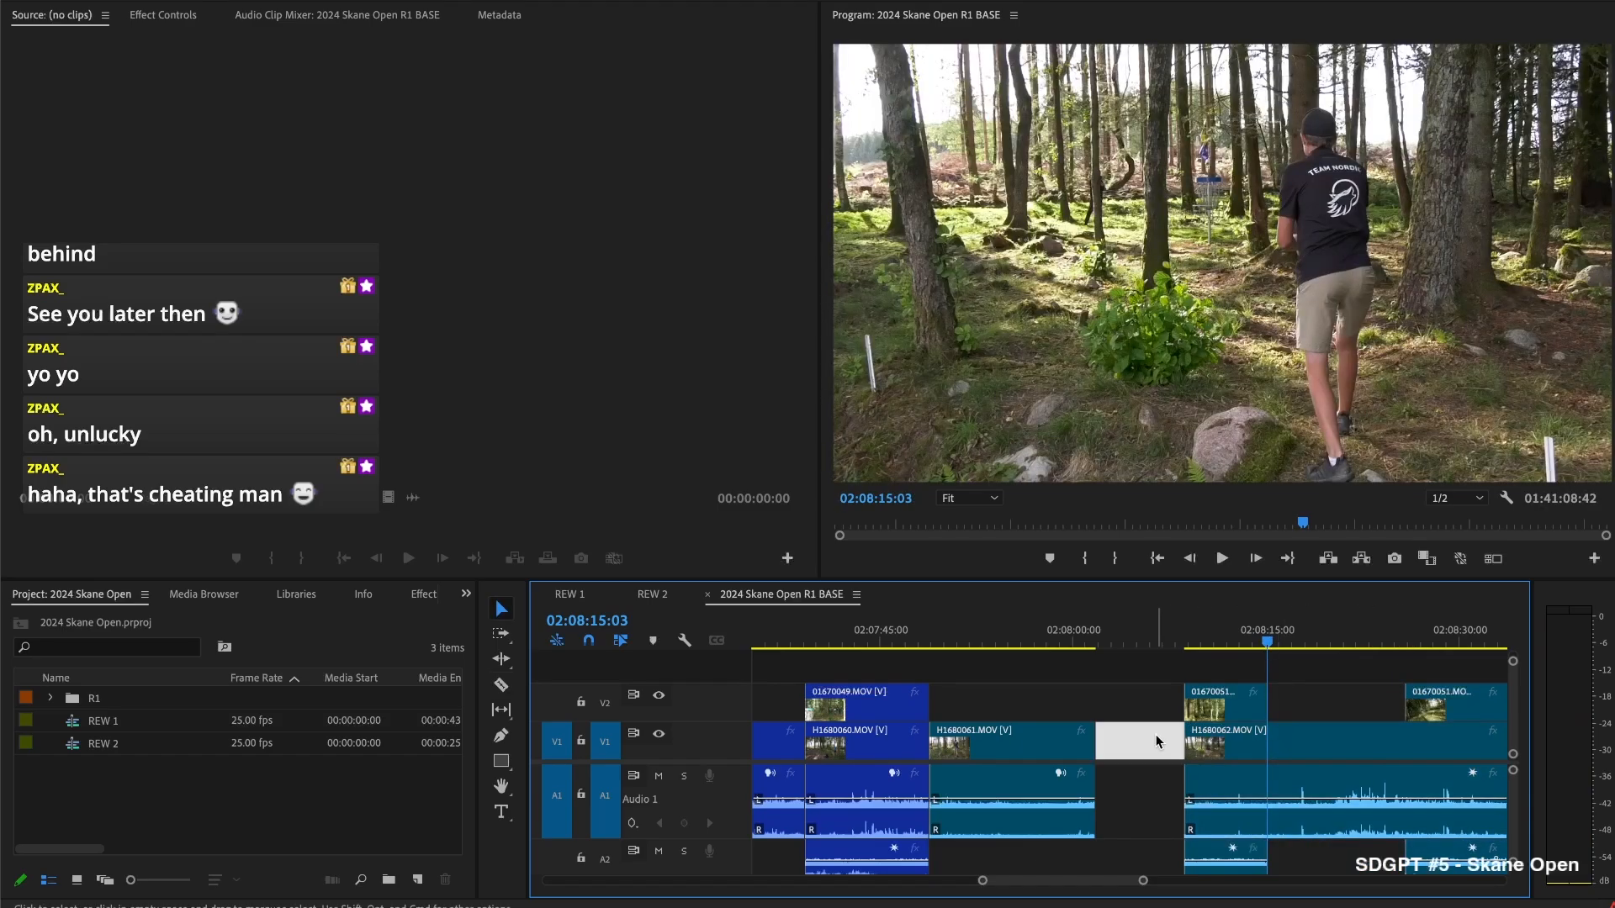
Close the gap before H1680062.MOV and shorten the end of the first 01670051.MOV piece by about 2 seconds
key(Up)
key(Up)
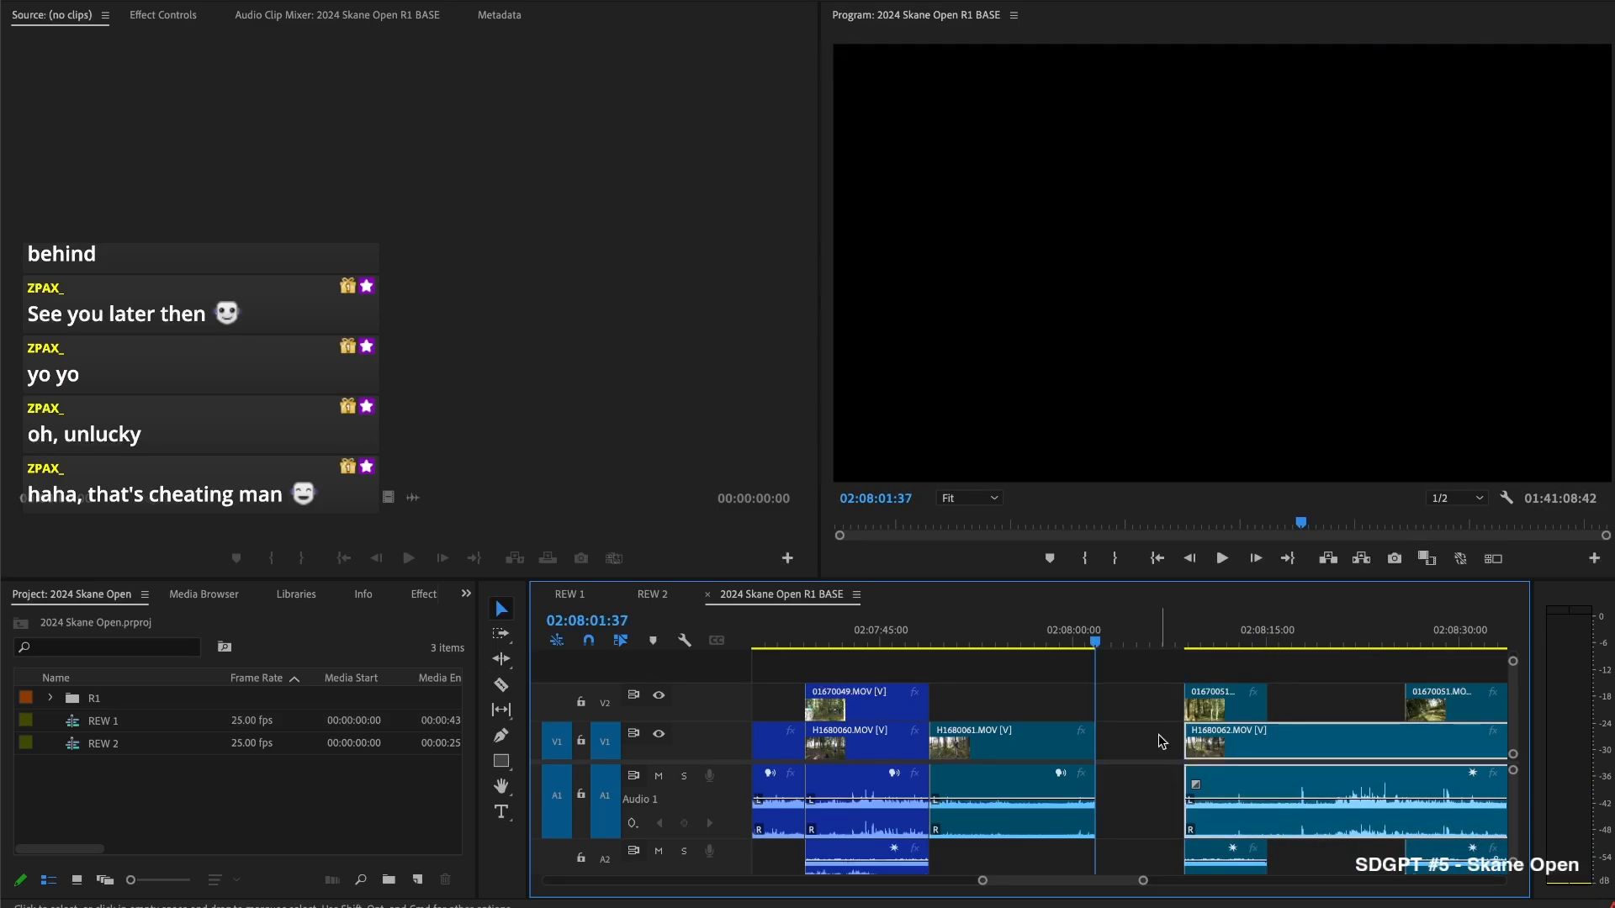
click(1158, 734)
key(Delete)
key(space)
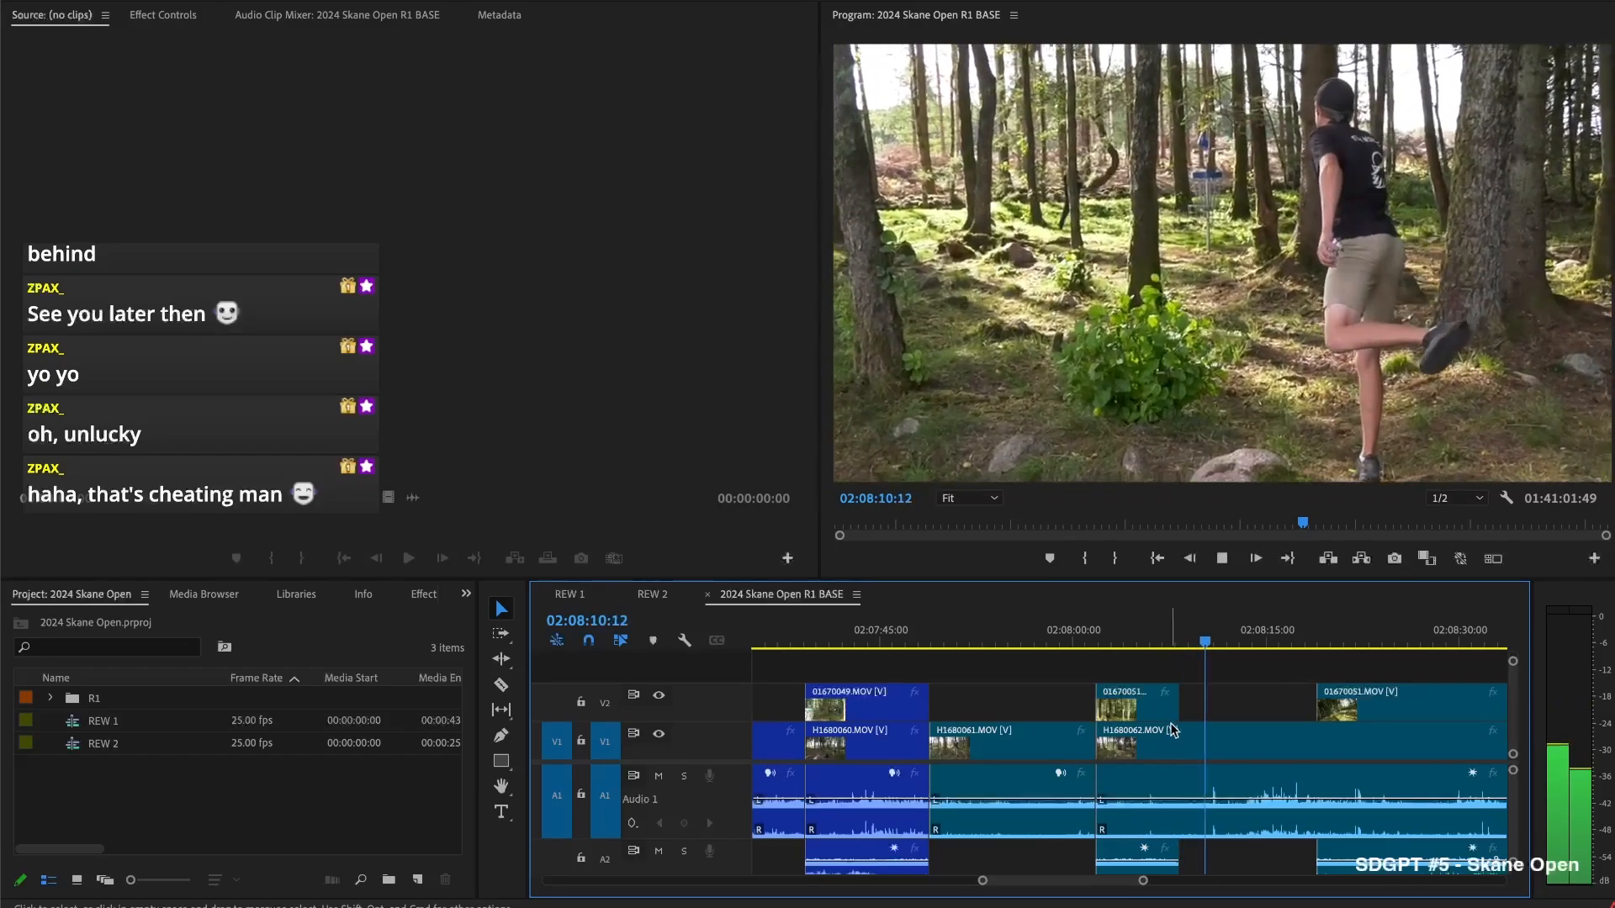
key(space)
drag(1189, 703, 1154, 705)
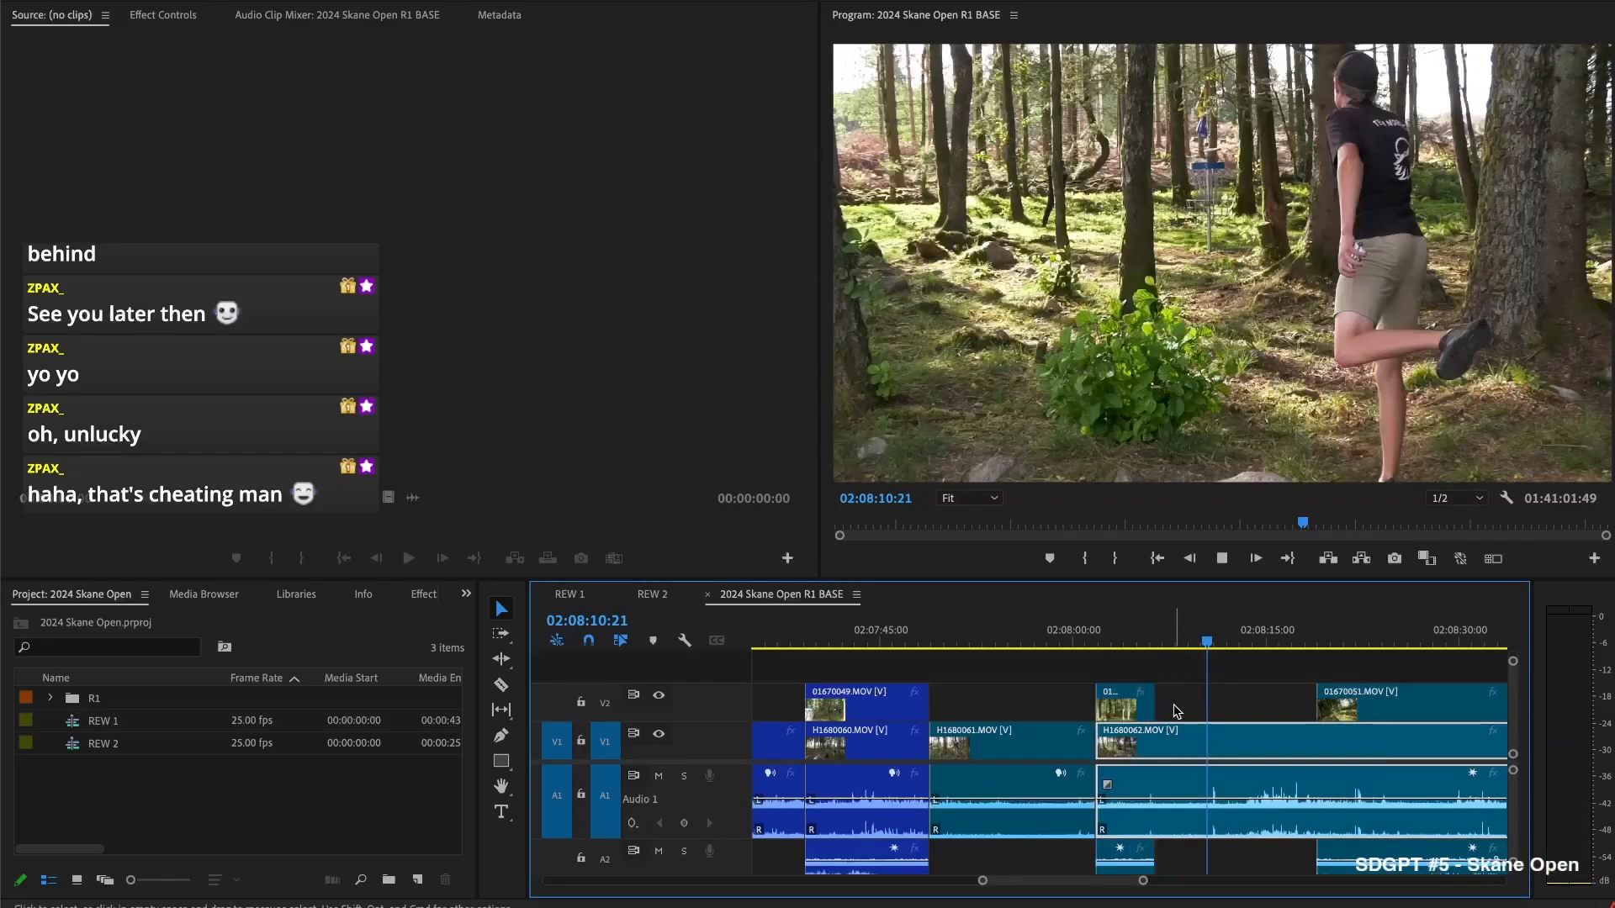
Play H1680062.MOV past the throw and split it at 02:08:15:39
key(space)
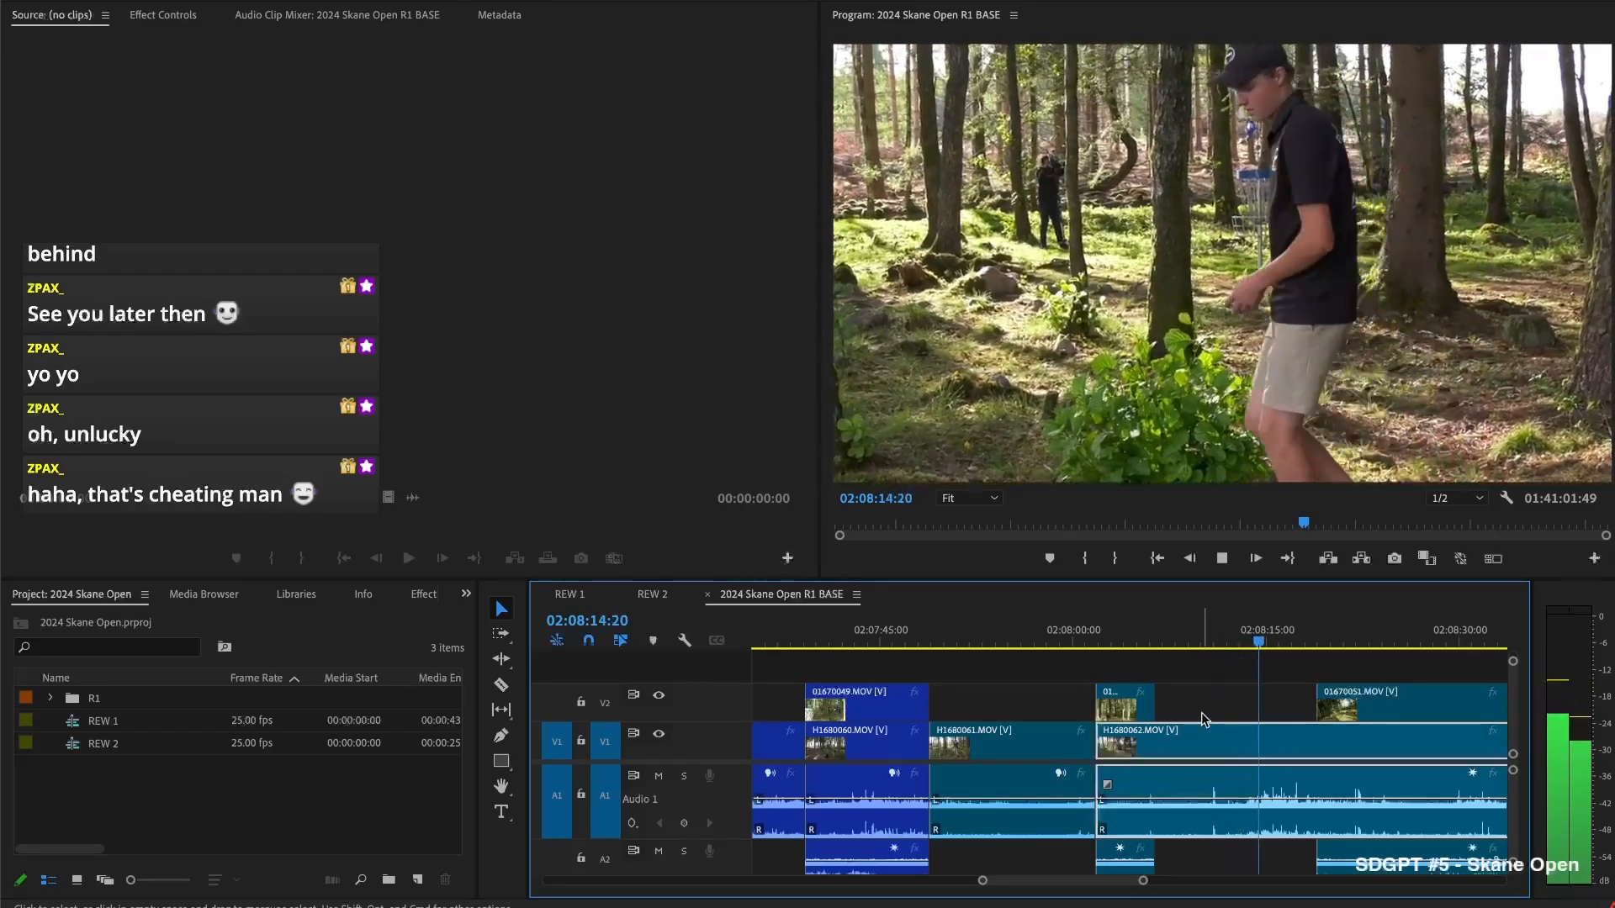
key(space)
key(space)
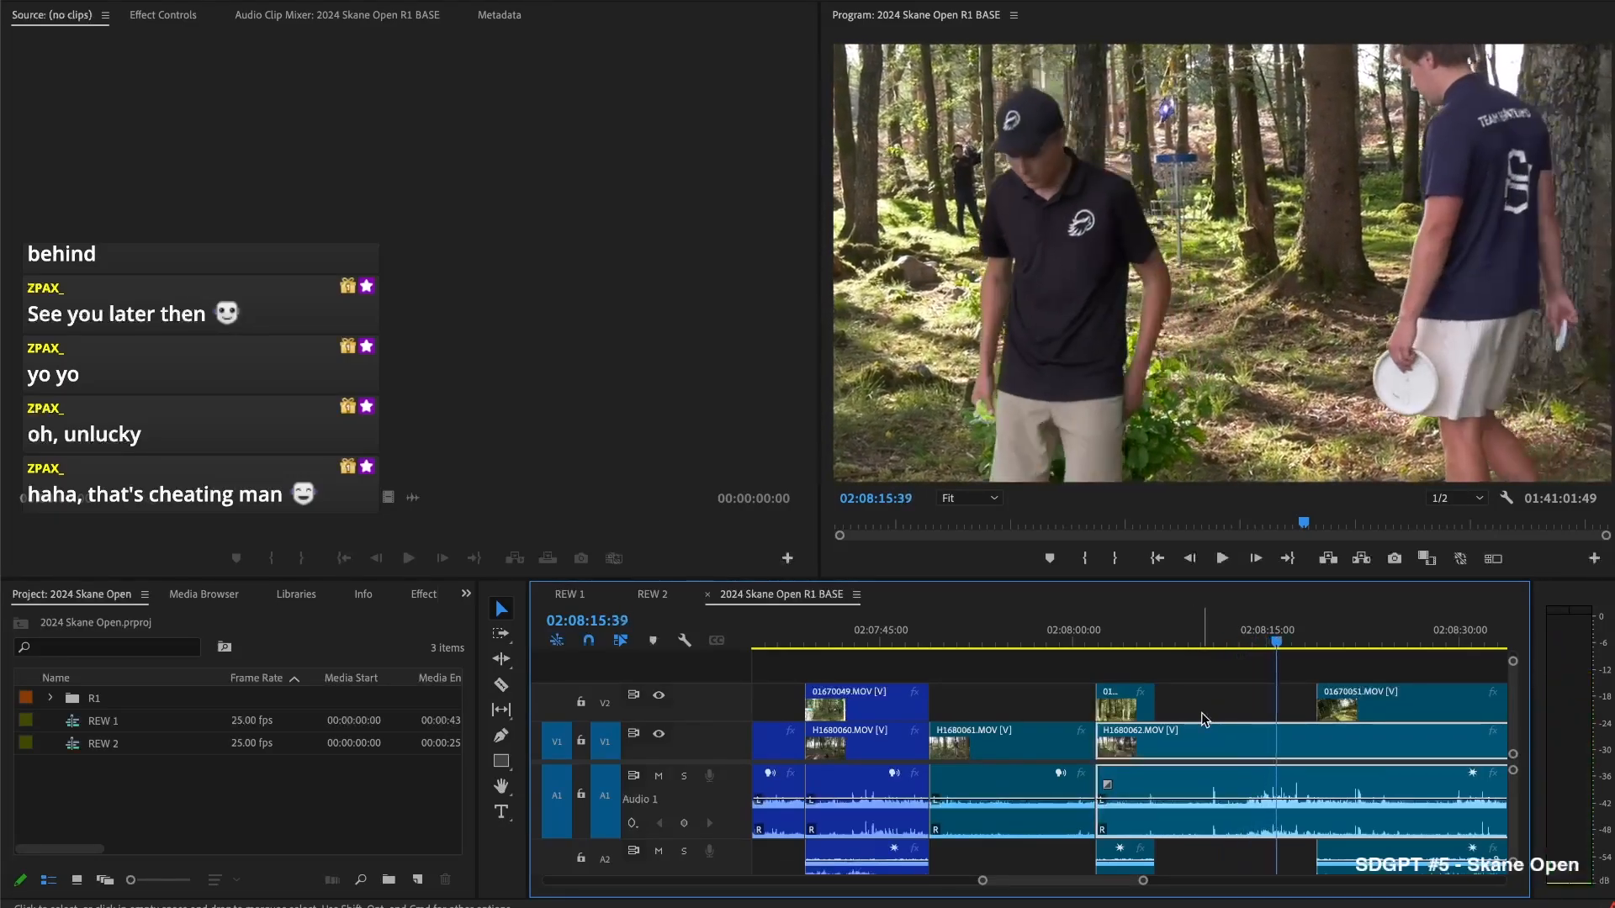
key(super+k)
Trim about 9 seconds off the start of the second 01670051.MOV piece
scroll(1258, 724, right, 2)
key(space)
drag(1208, 700, 1321, 698)
key(space)
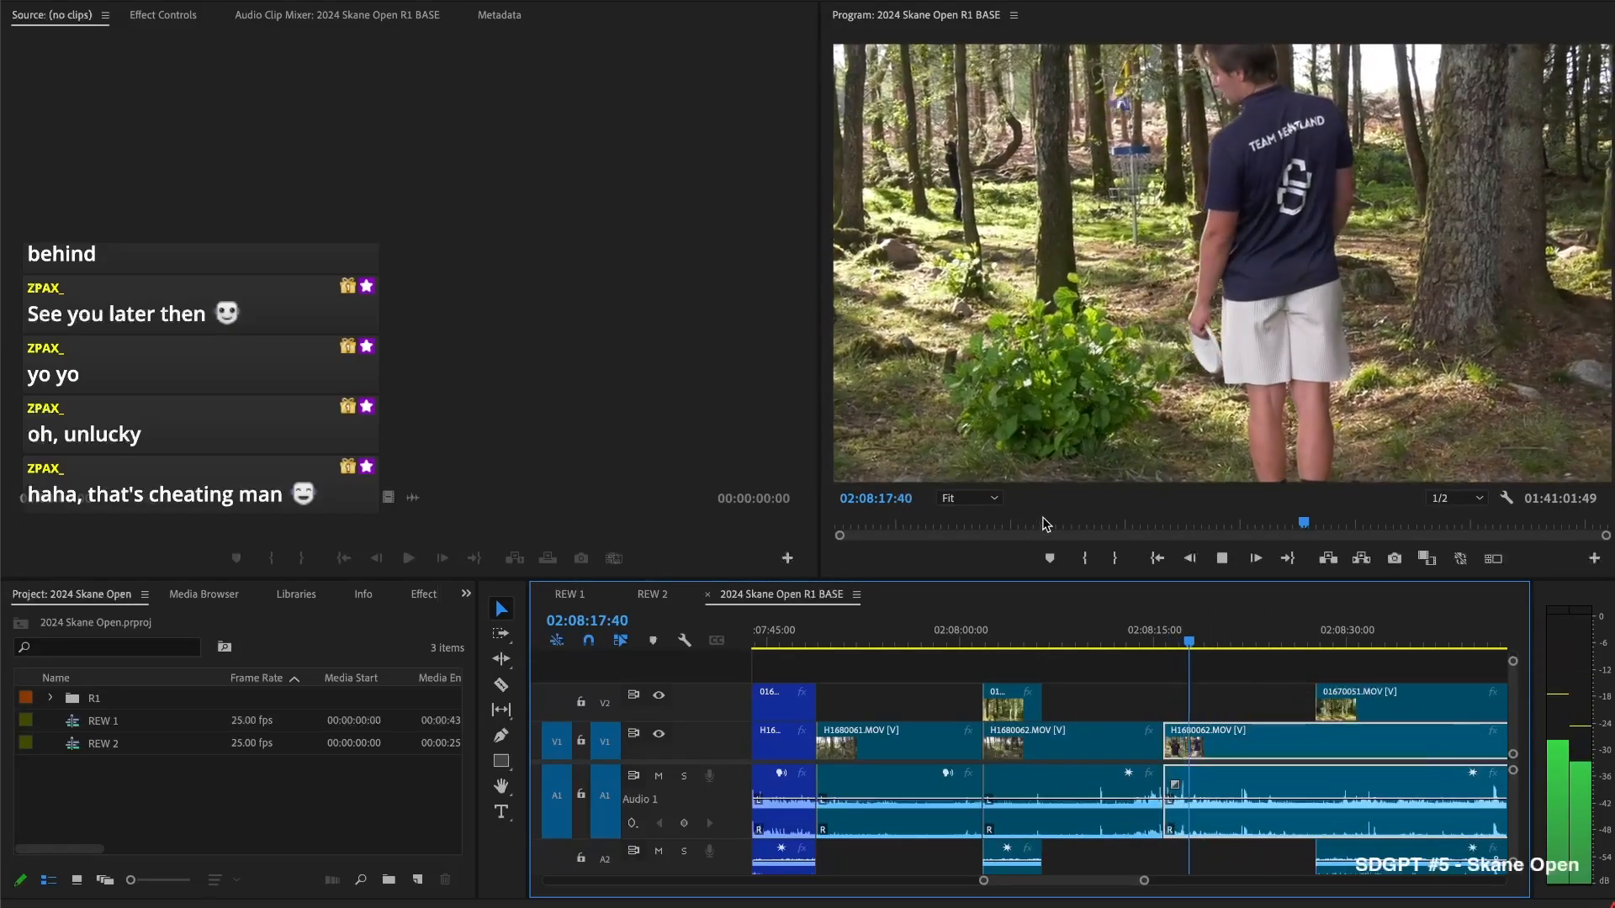
Split H1680062.MOV at 02:08:23:00 and delete the piece between the two latest cuts
click(1224, 640)
drag(1224, 641, 1256, 642)
key(super+k)
key(BackSpace)
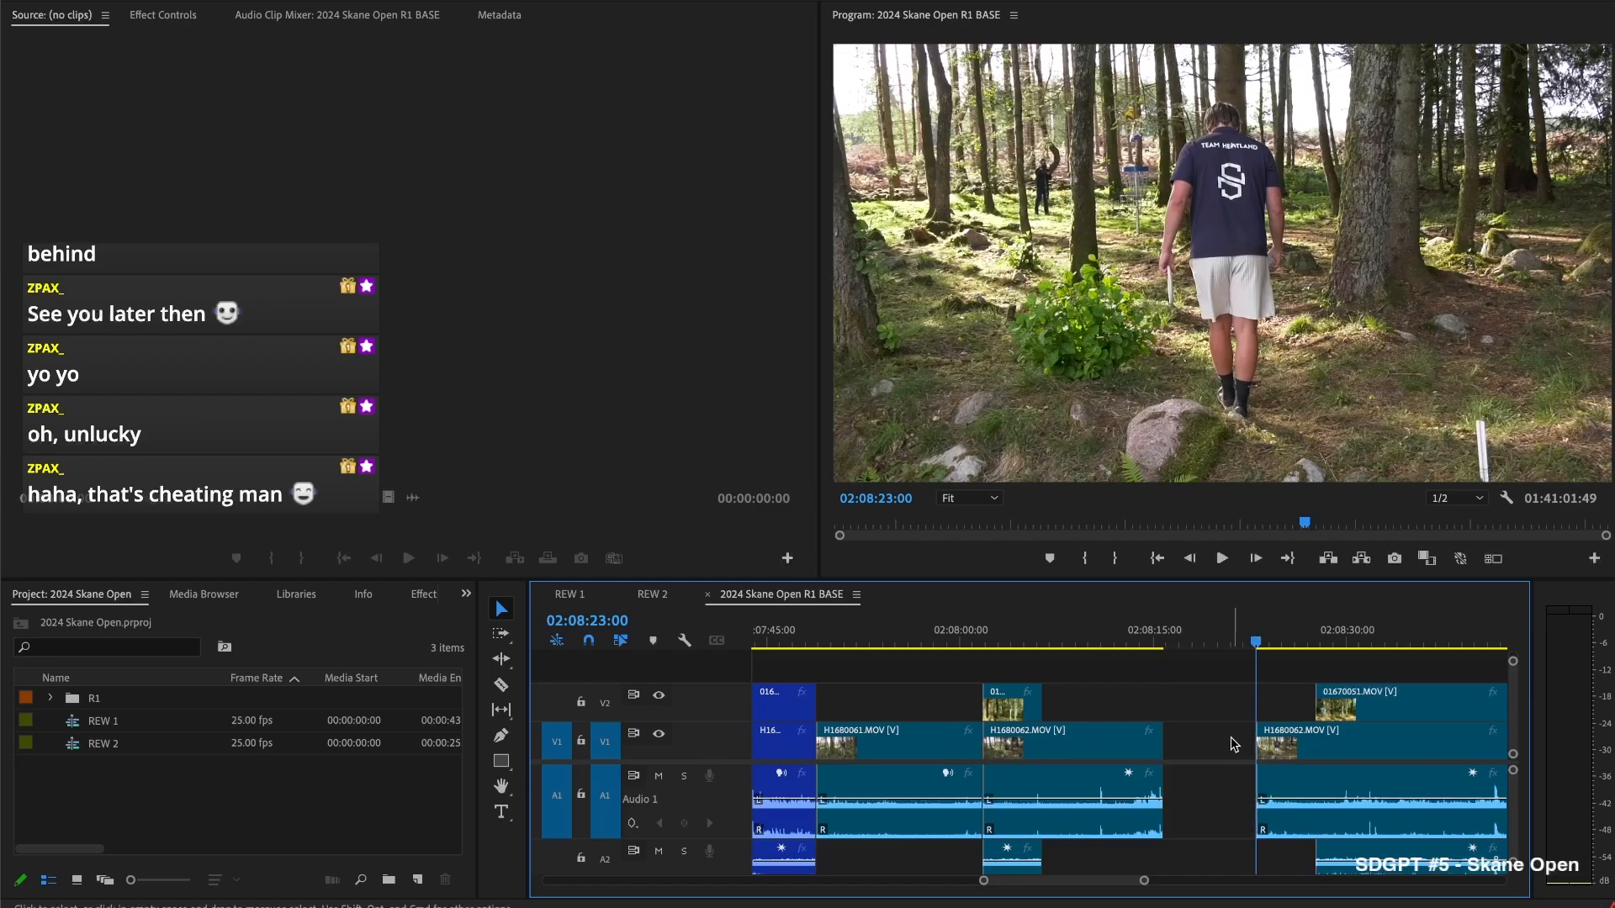
Close the gap before the last H1680062.MOV piece and trim about 8 seconds off the start of the remaining 01670051.MOV piece
click(1212, 743)
key(BackSpace)
key(Up)
drag(1216, 706, 1317, 707)
Play the last H1680062.MOV piece up to the throw, split it there, and remove the part before the cut with its gap
key(space)
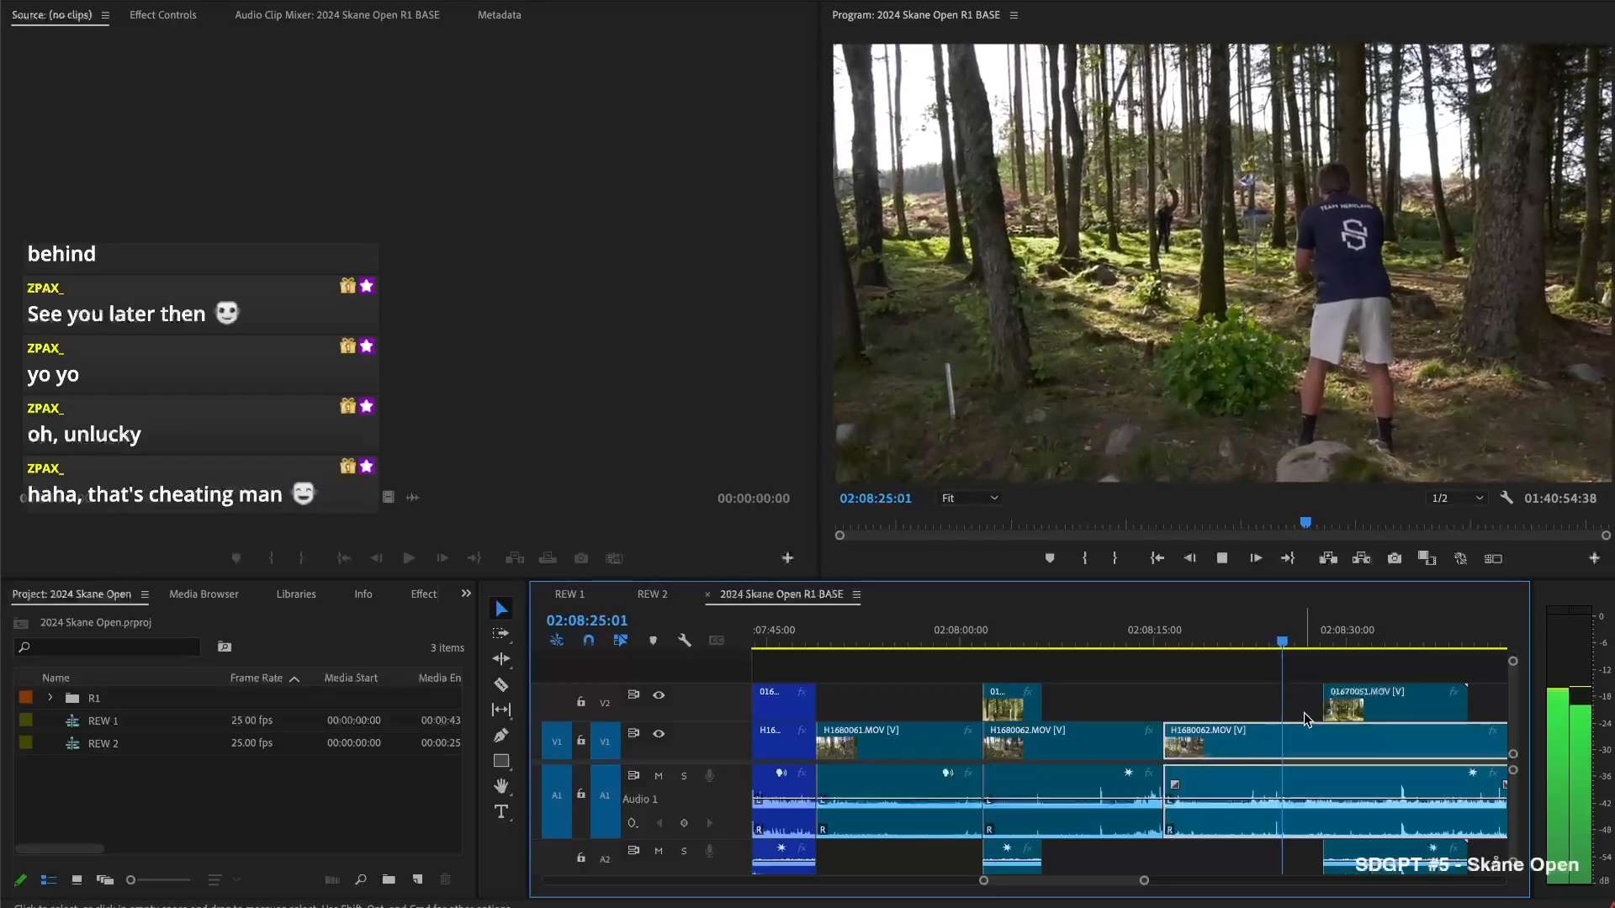
key(space)
key(super+k)
key(BackSpace)
click(1246, 739)
key(BackSpace)
Play the throw with 01670051.MOV trimmed about 7 seconds at its start and delete that second-camera clip
drag(1205, 698, 1294, 698)
click(1162, 639)
key(space)
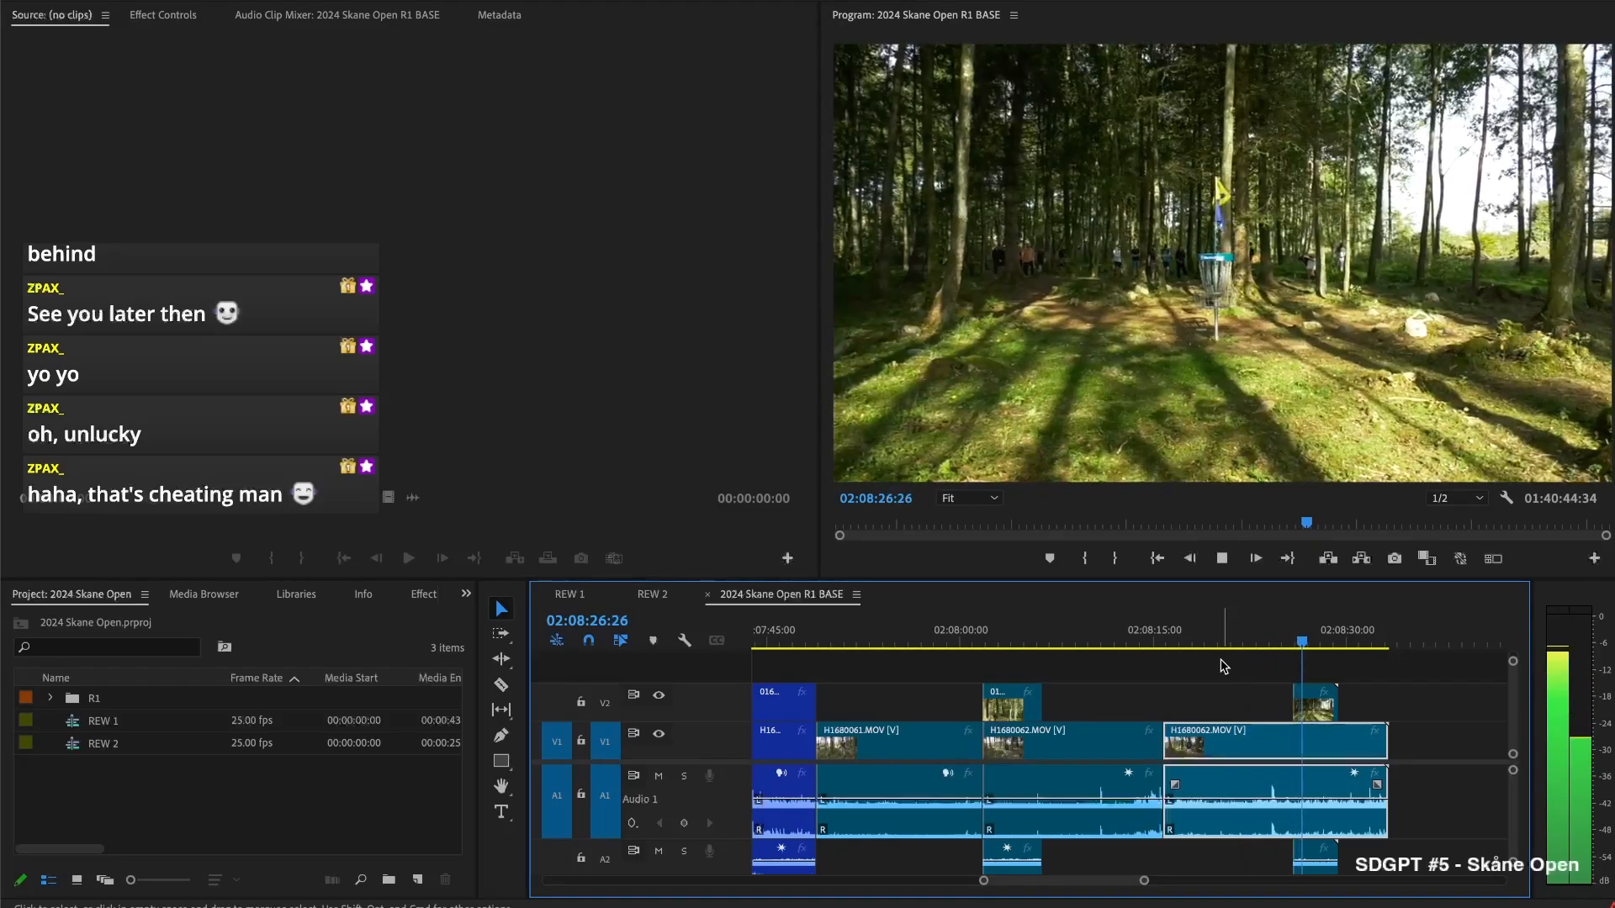
key(space)
click(1319, 709)
key(Delete)
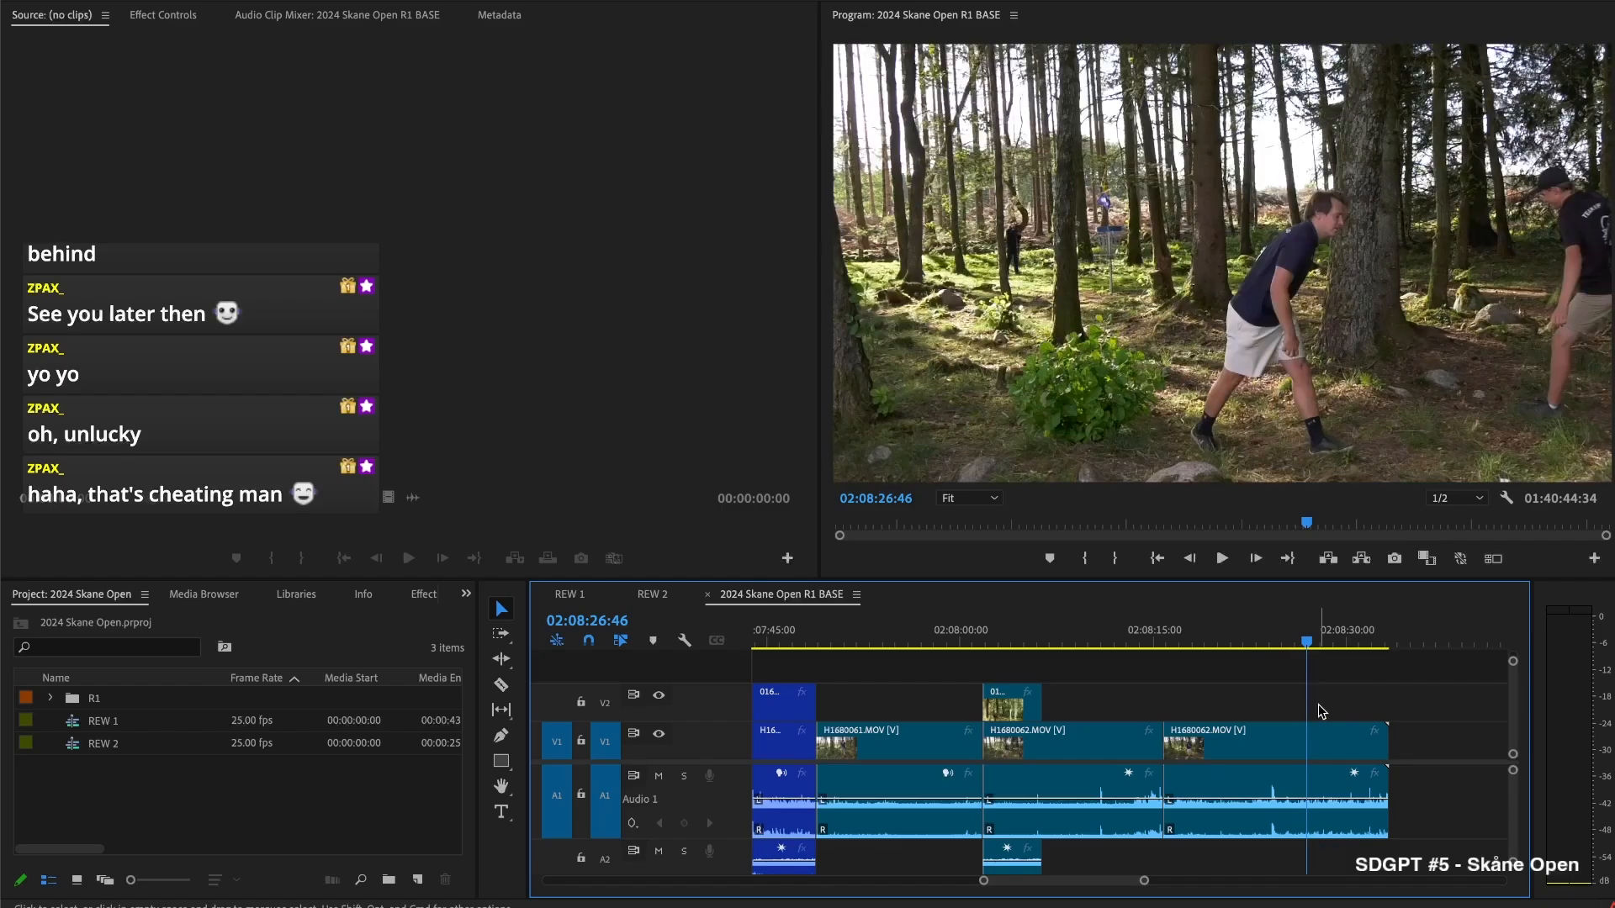
Split H1680062.MOV at 02:08:30:22 after the throw and delete the remaining end piece
key(space)
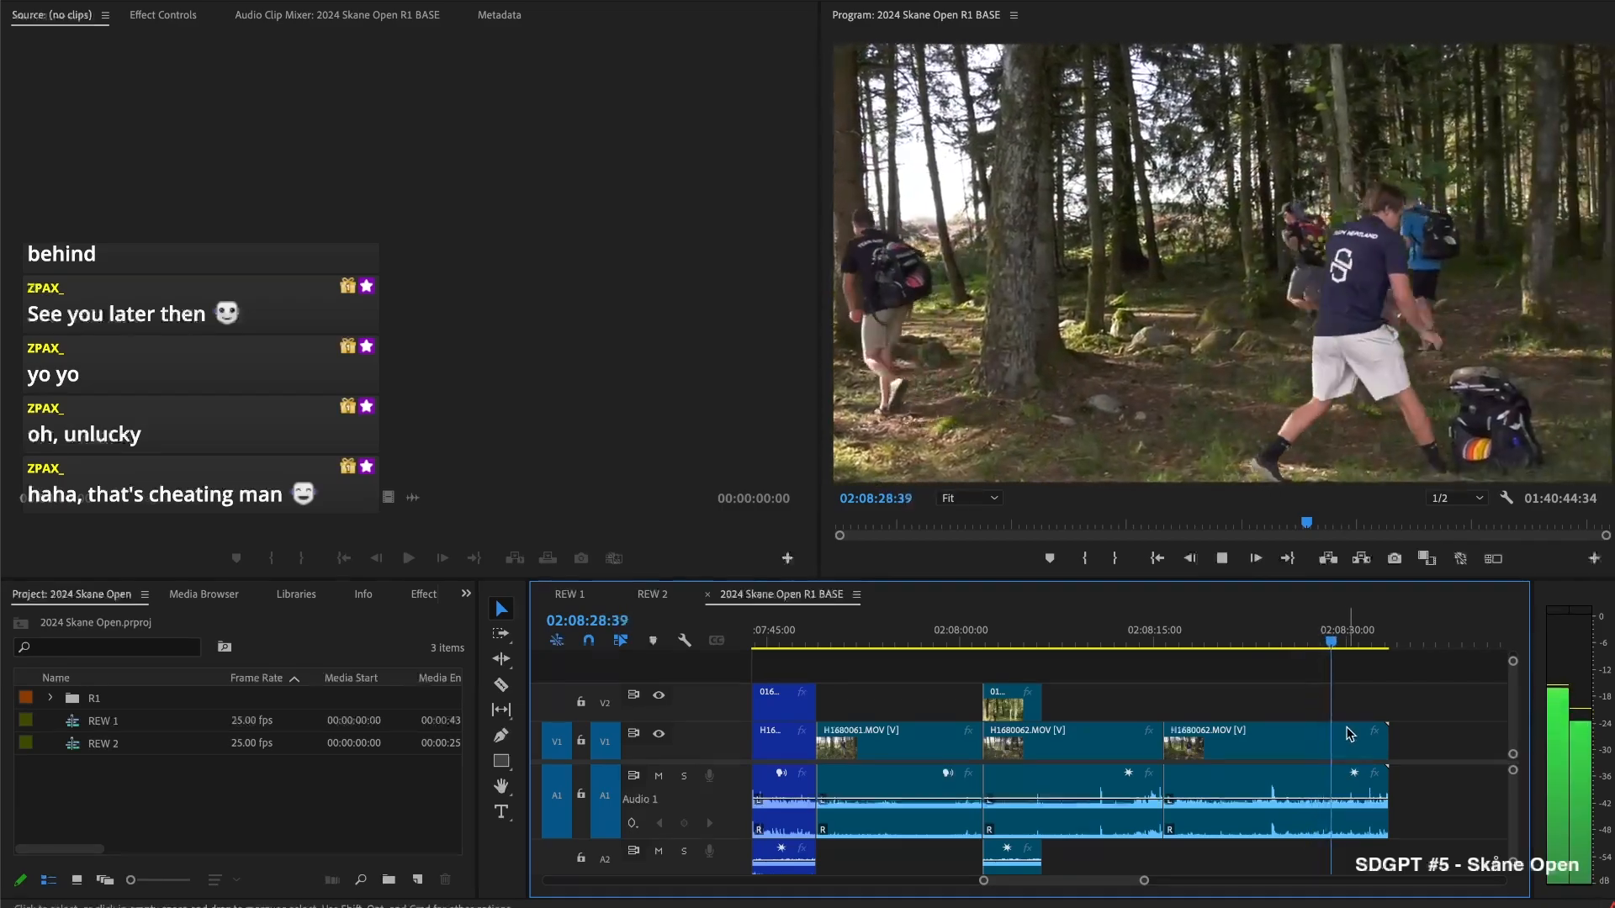
click(1359, 738)
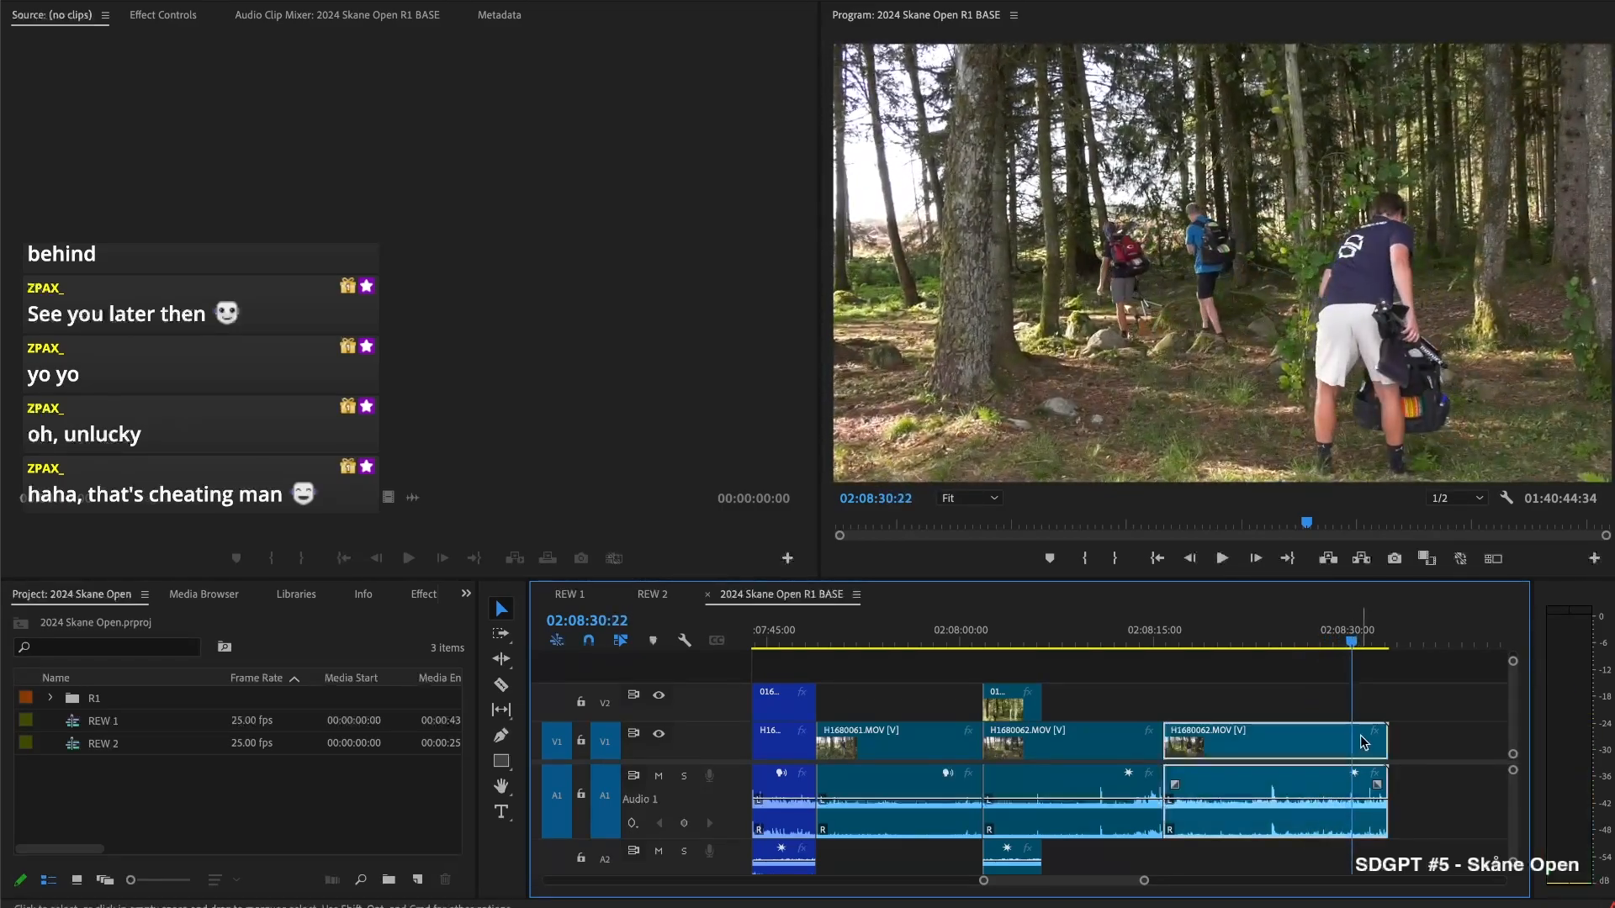
key(super+k)
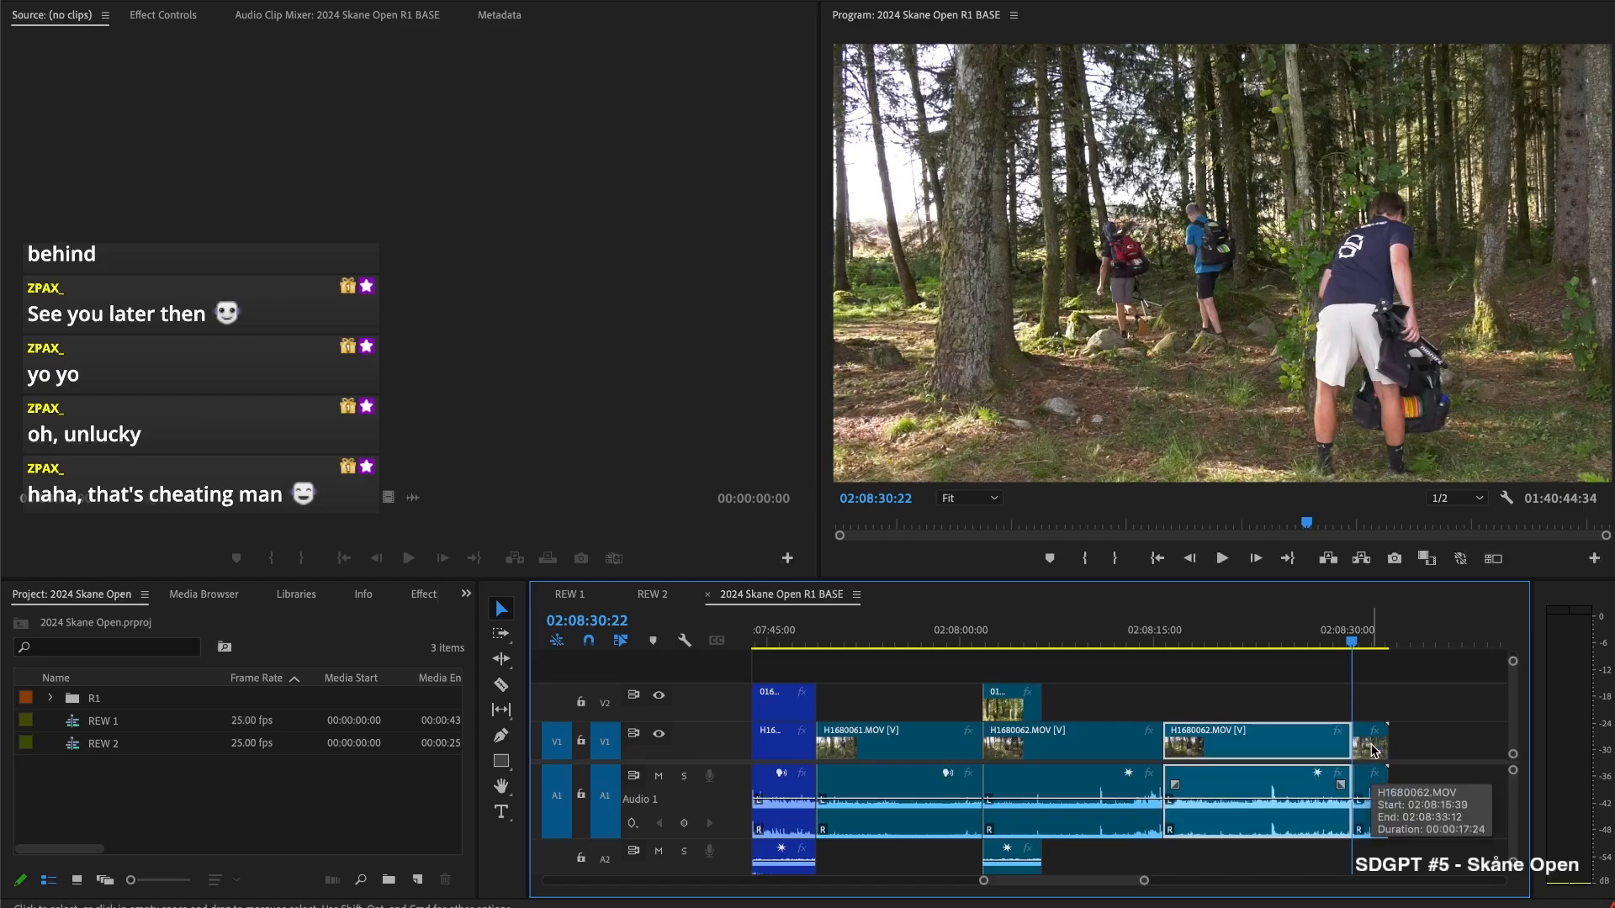
click(1372, 751)
key(Delete)
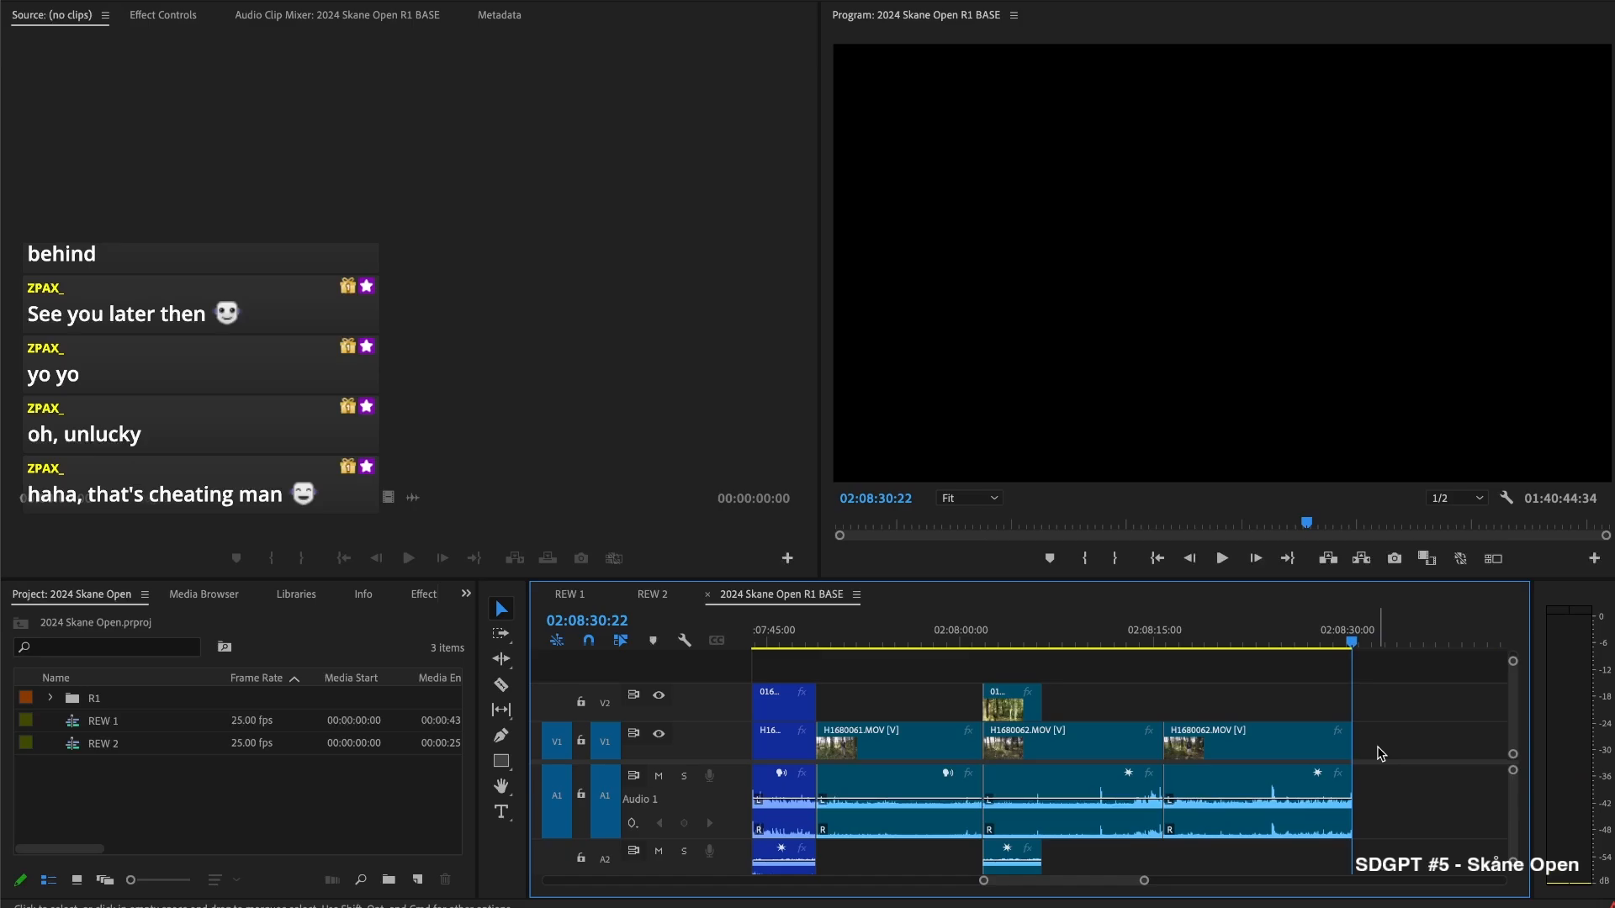
Split H1680063.MOV just before the throw at 02:09:01:47 and delete the piece before the cut
scroll(1392, 737, right, 3)
click(1396, 732)
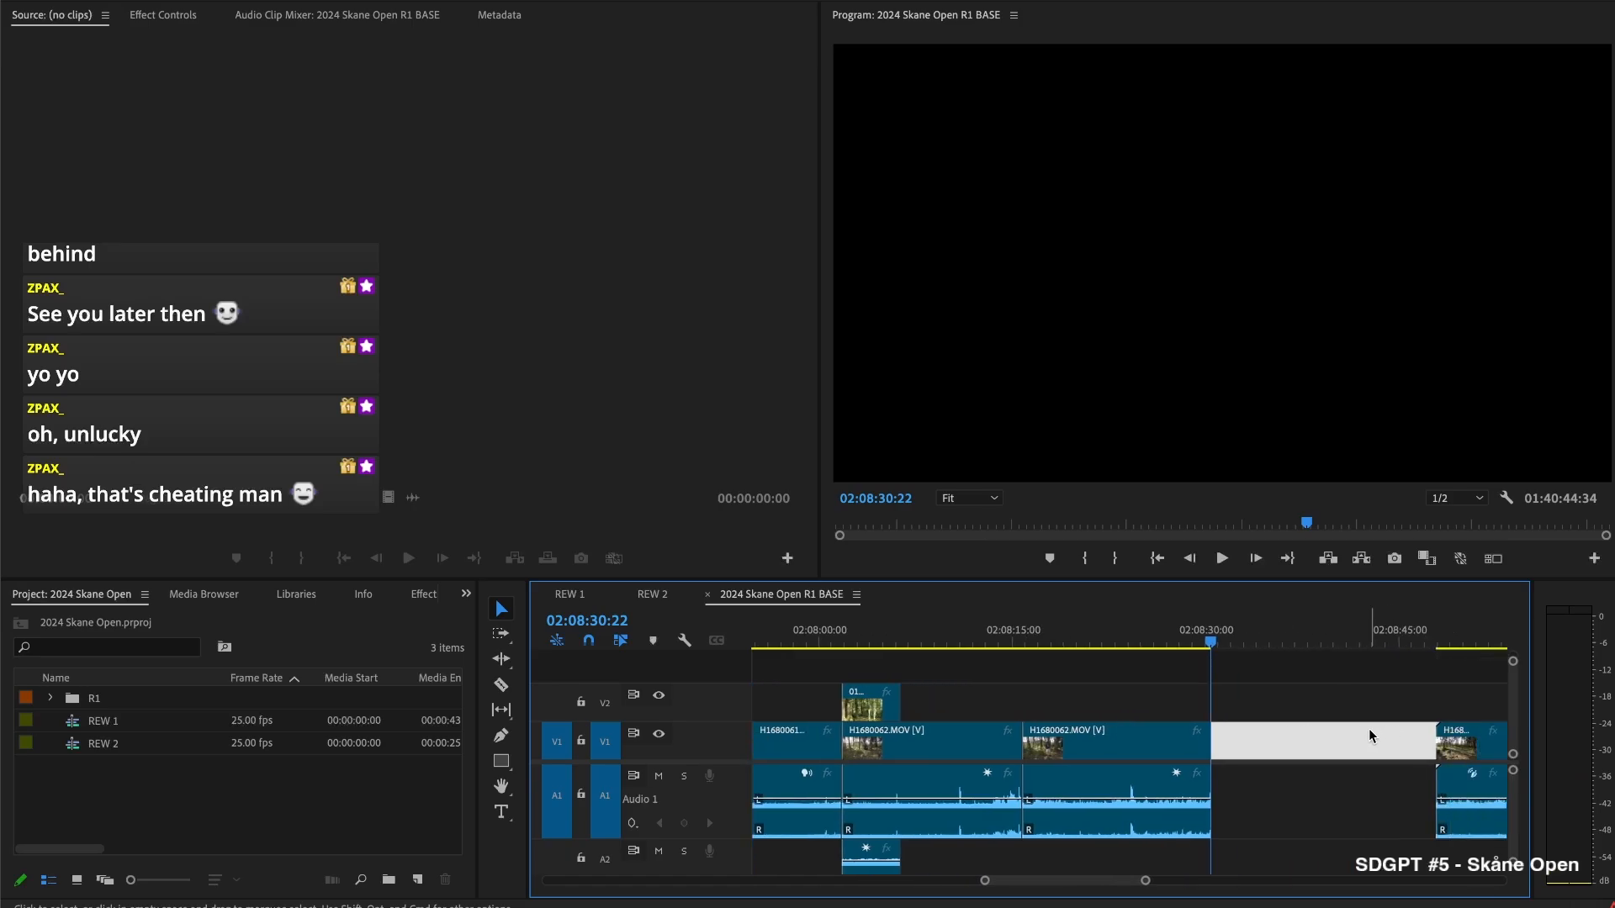
scroll(1369, 729, right, 3)
click(1272, 643)
drag(1273, 645, 1447, 661)
scroll(1387, 703, right, 3)
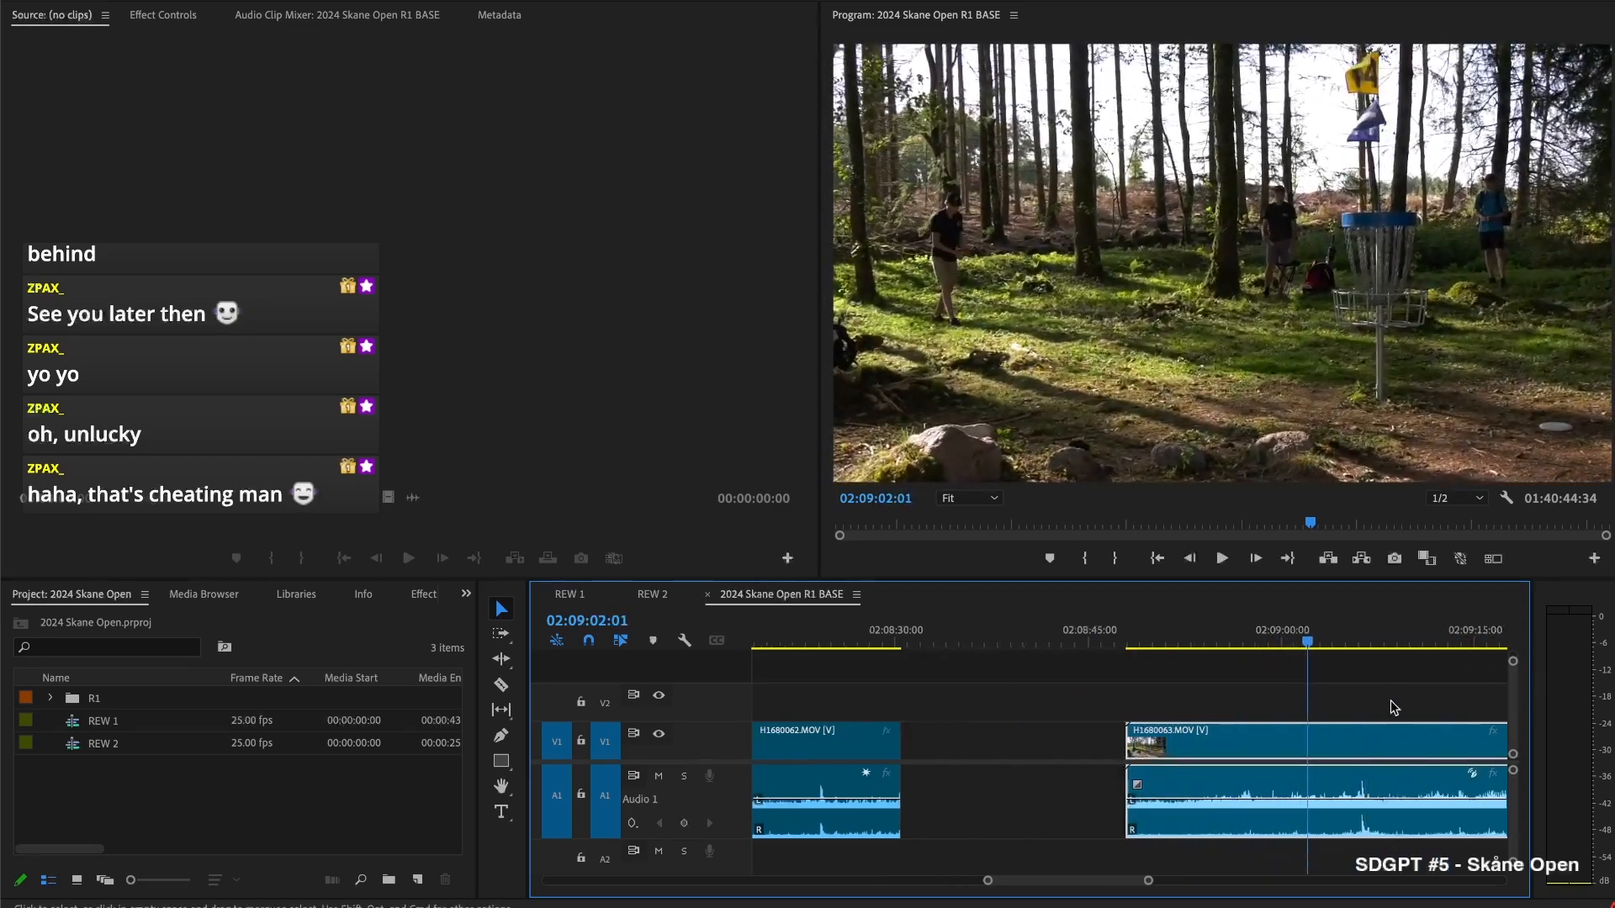
key(ctrl+k)
click(1186, 748)
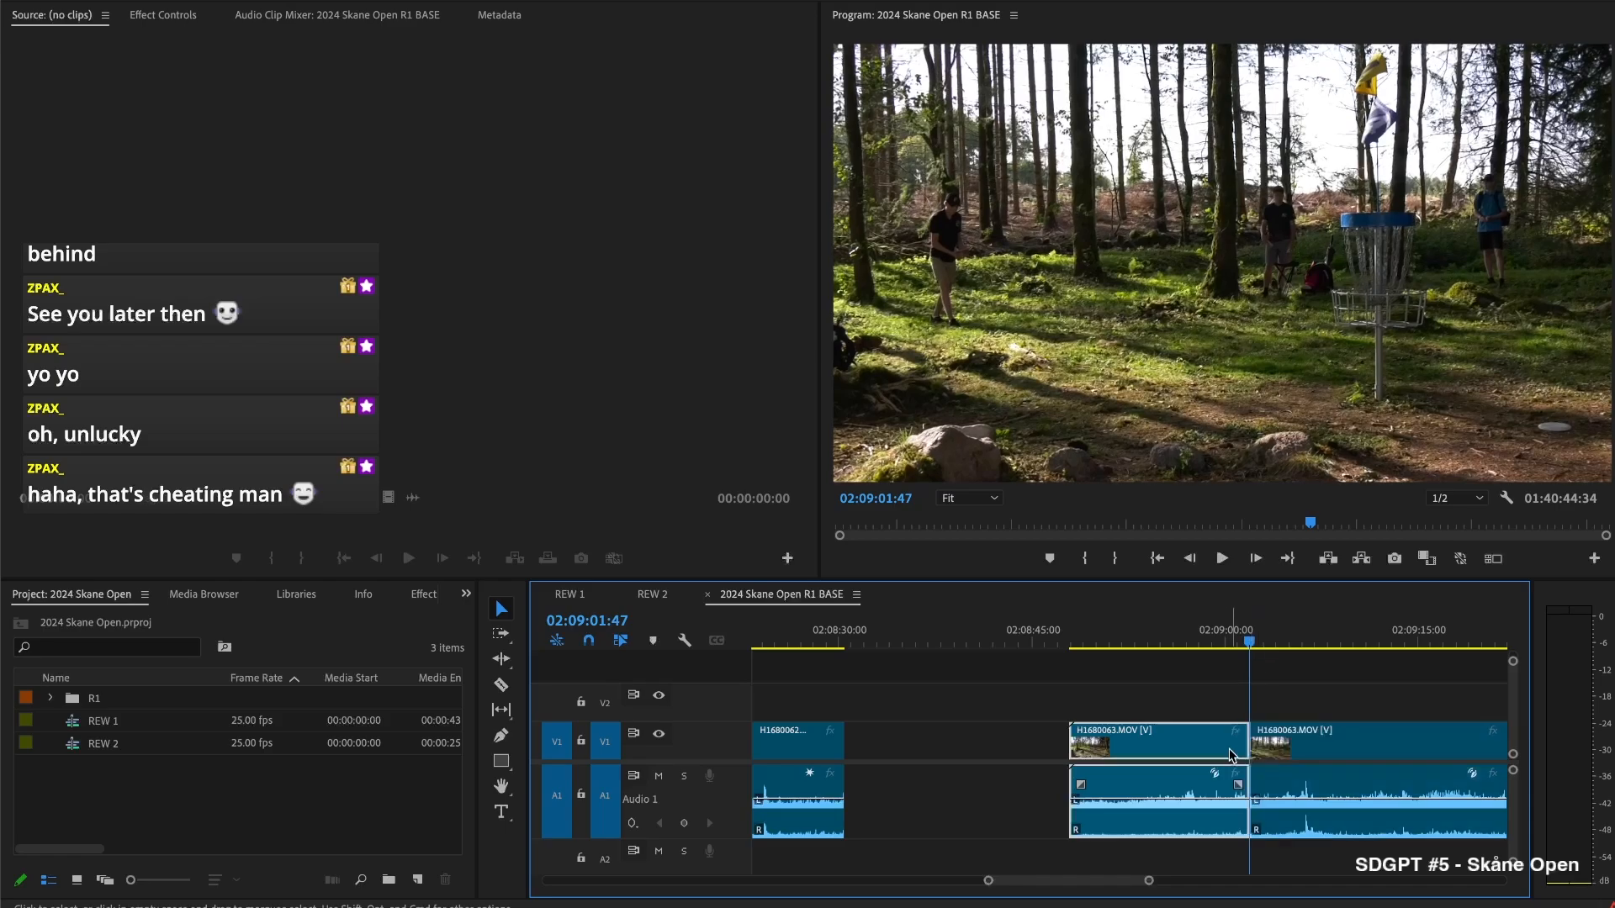
key(Delete)
Close the gap between the end of H1680062.MOV and the remaining H1680063.MOV piece
key(Up)
click(1187, 747)
key(Delete)
Go through H1680063.MOV to the end of the hole, split it at 02:09:18:04 and delete the end piece
key(space)
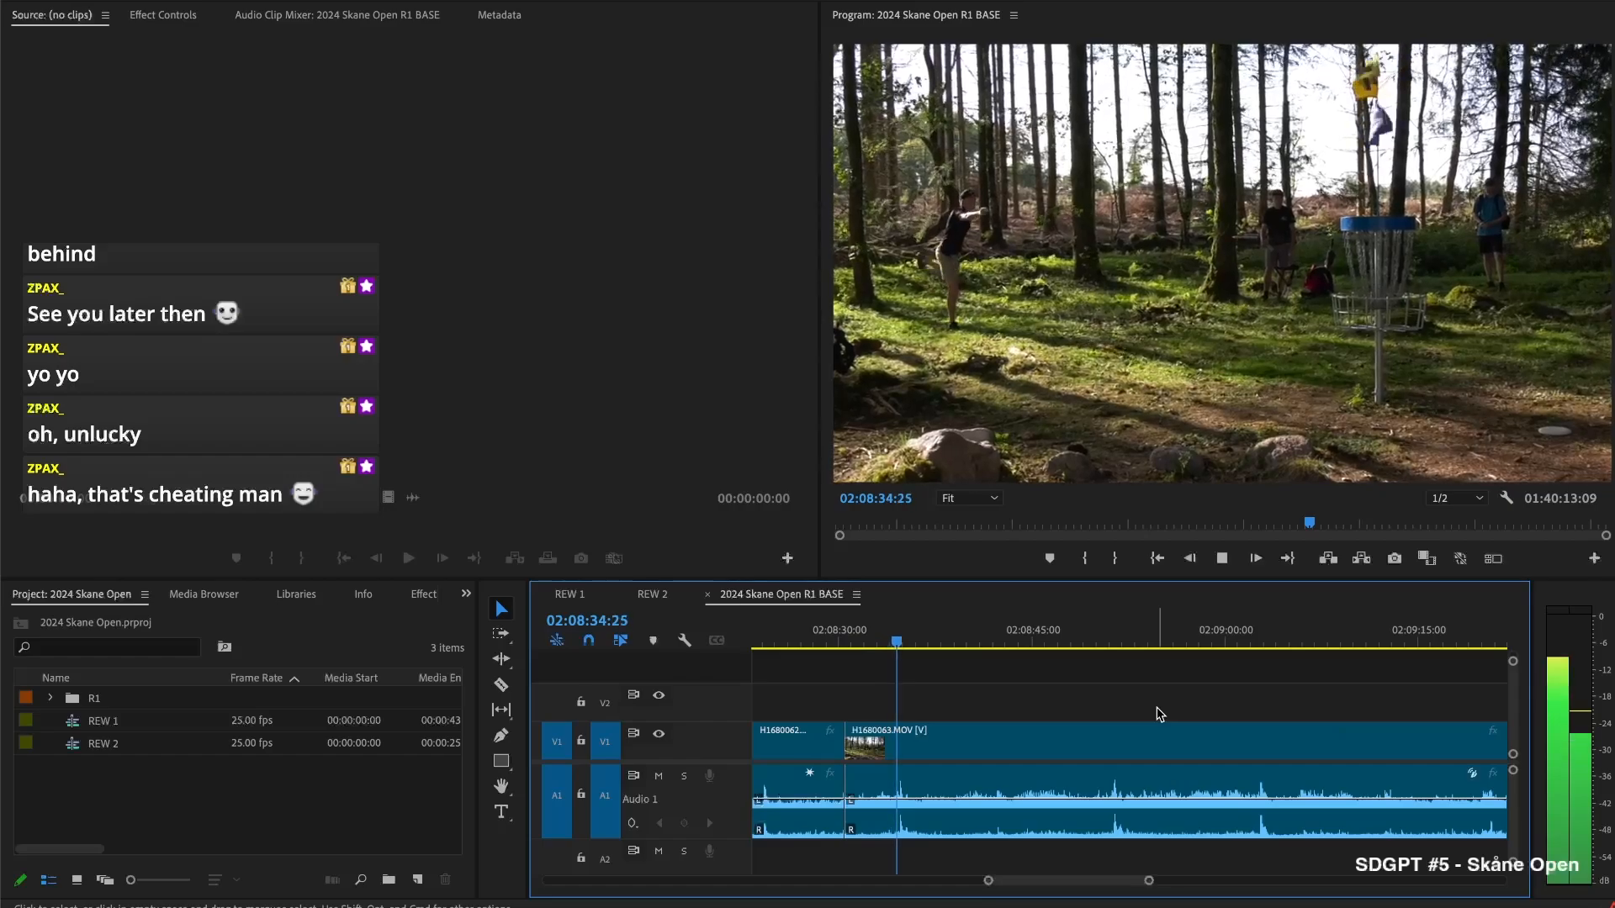
drag(923, 634, 1430, 675)
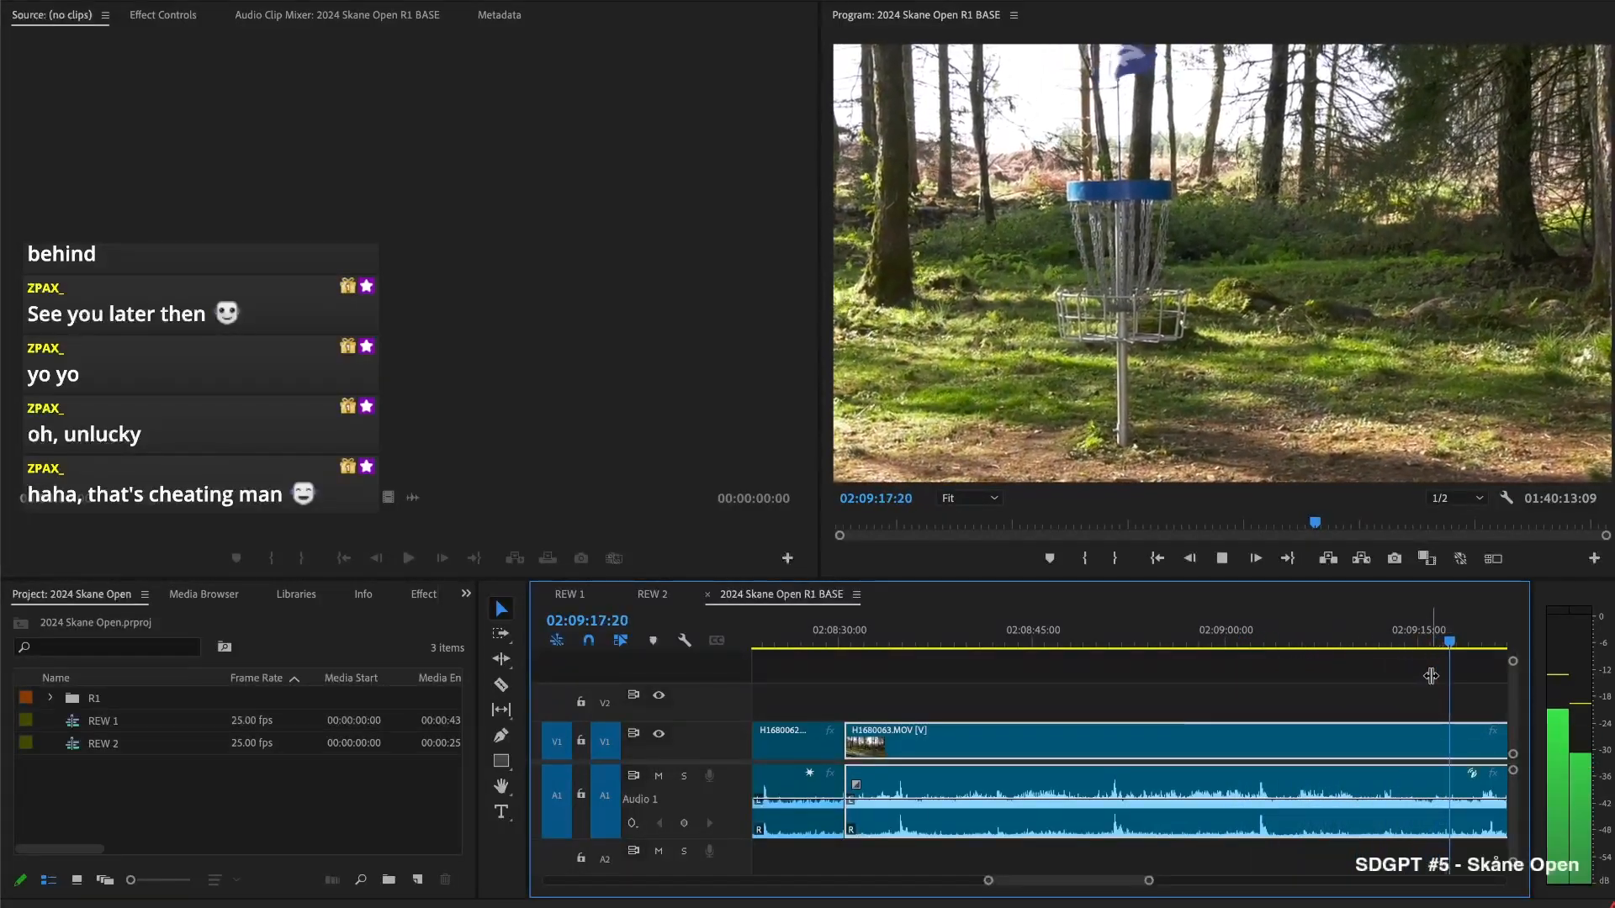
key(space)
key(super+k)
scroll(1438, 710, right, 3)
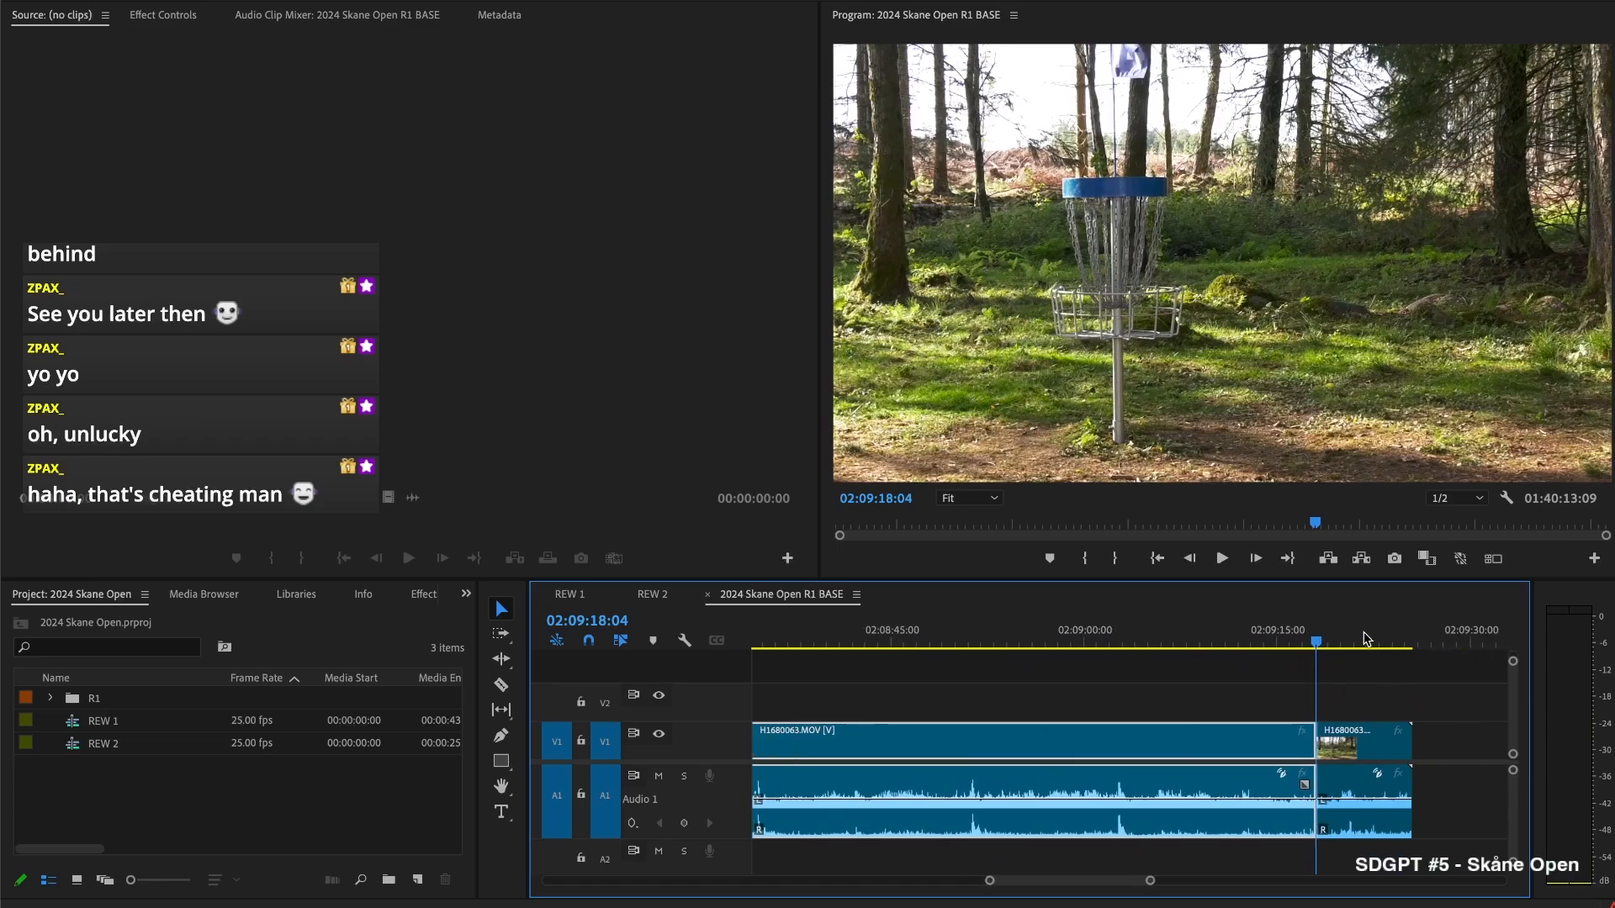
drag(1349, 637, 1372, 642)
key(Delete)
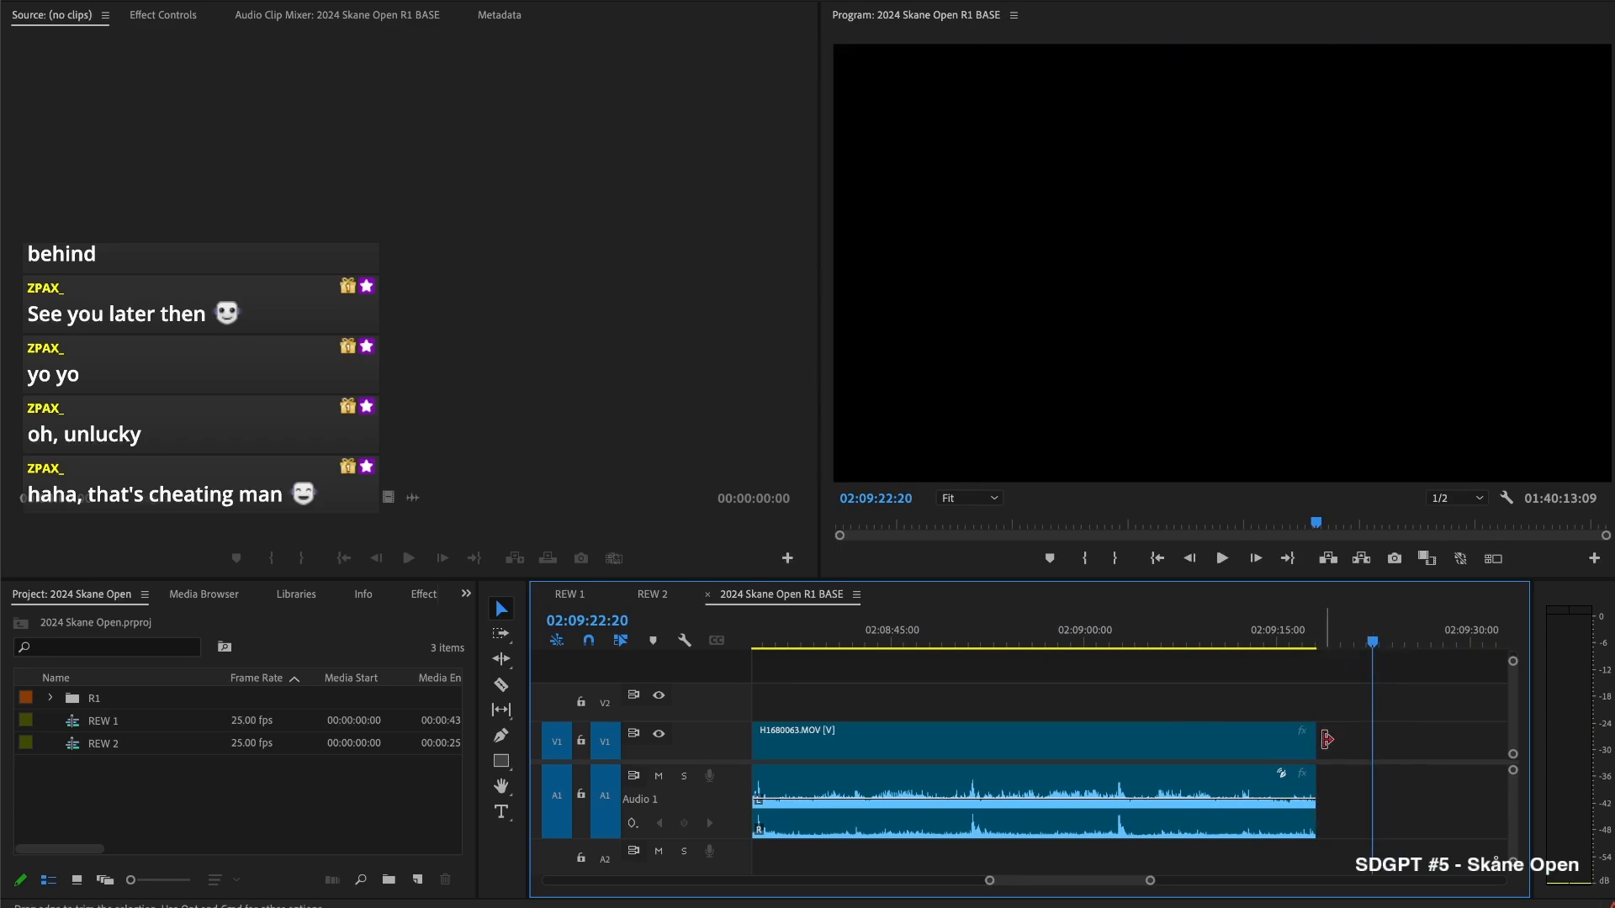
Review the whole sequence in an enlarged timeline, comparing the edited holes with the clip groups that remain uncut
scroll(1327, 739, down, 3)
scroll(1302, 739, down, 4)
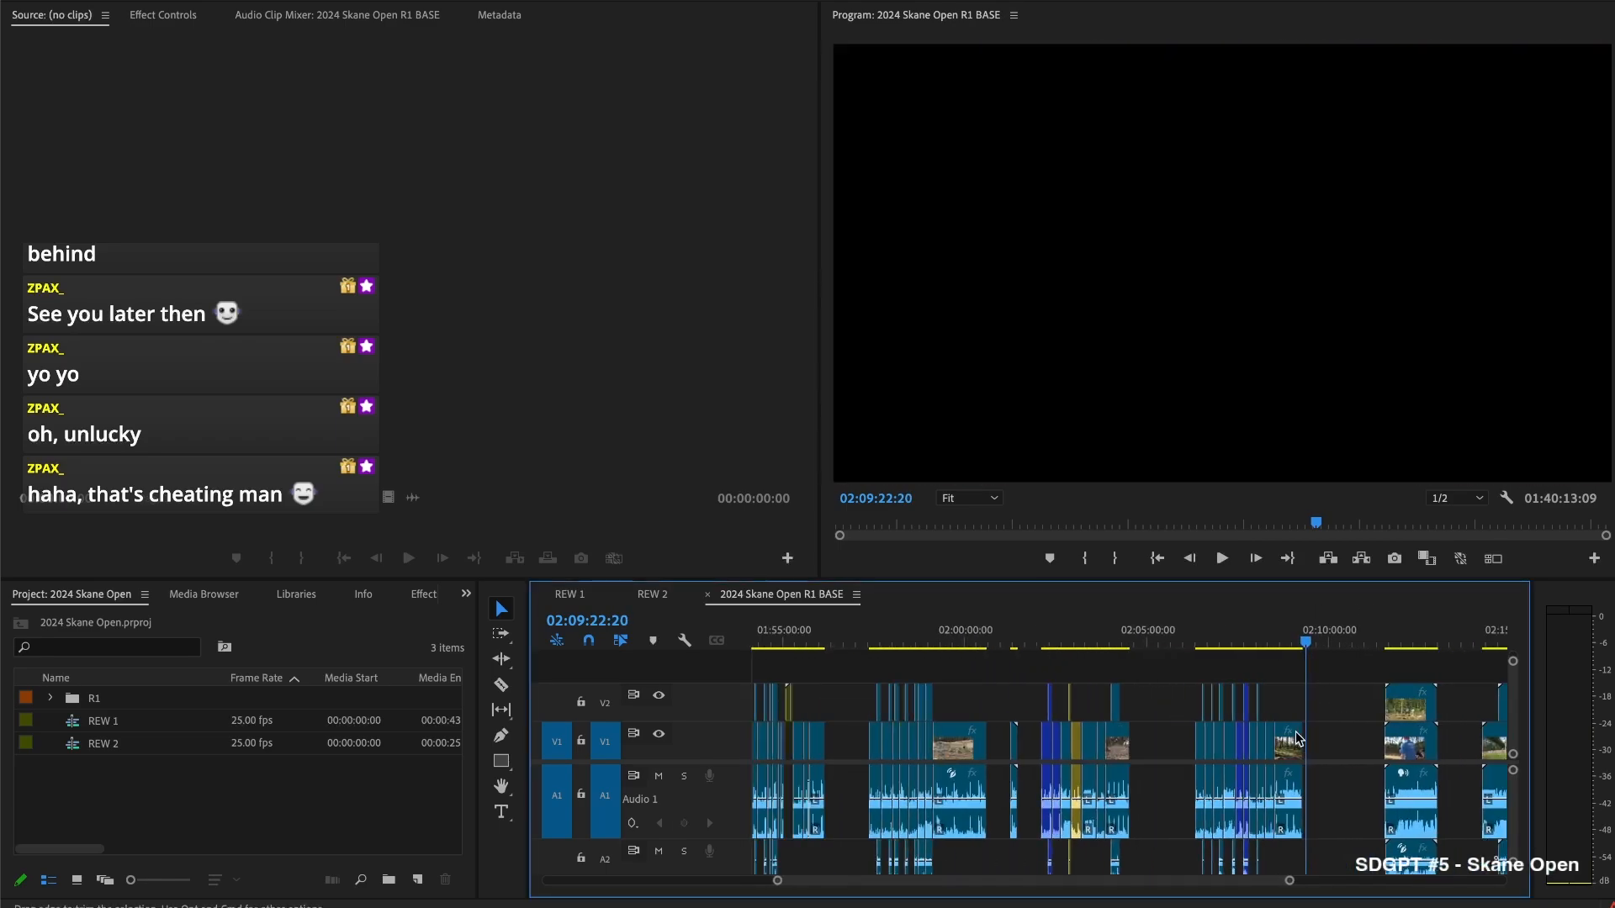
key(grave)
scroll(883, 588, up, 10)
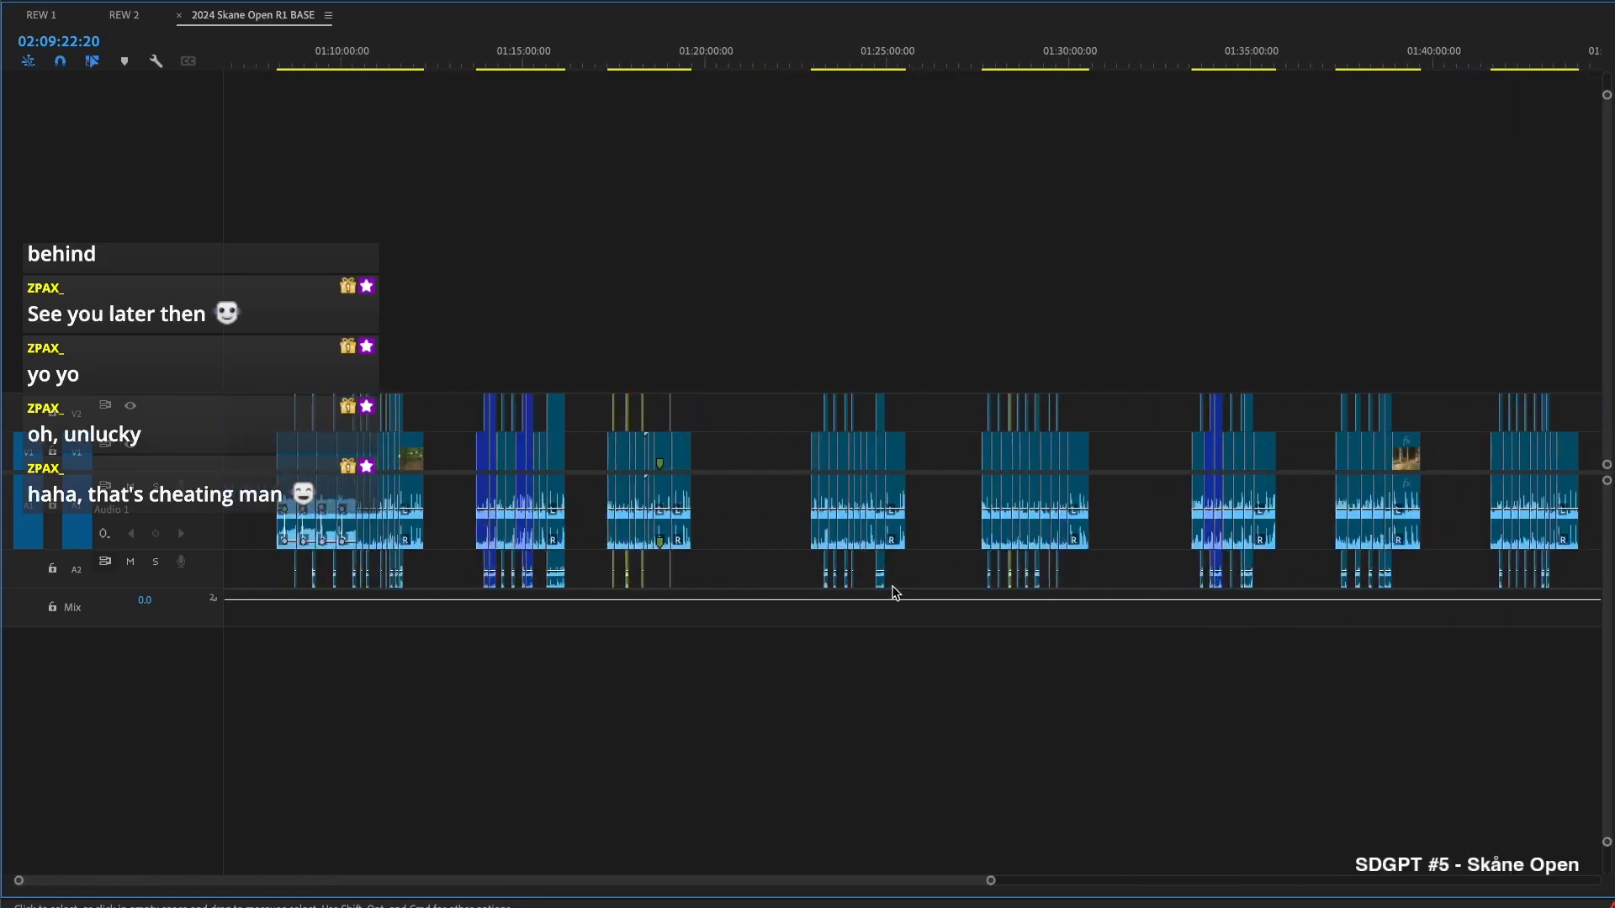
scroll(895, 593, down, 6)
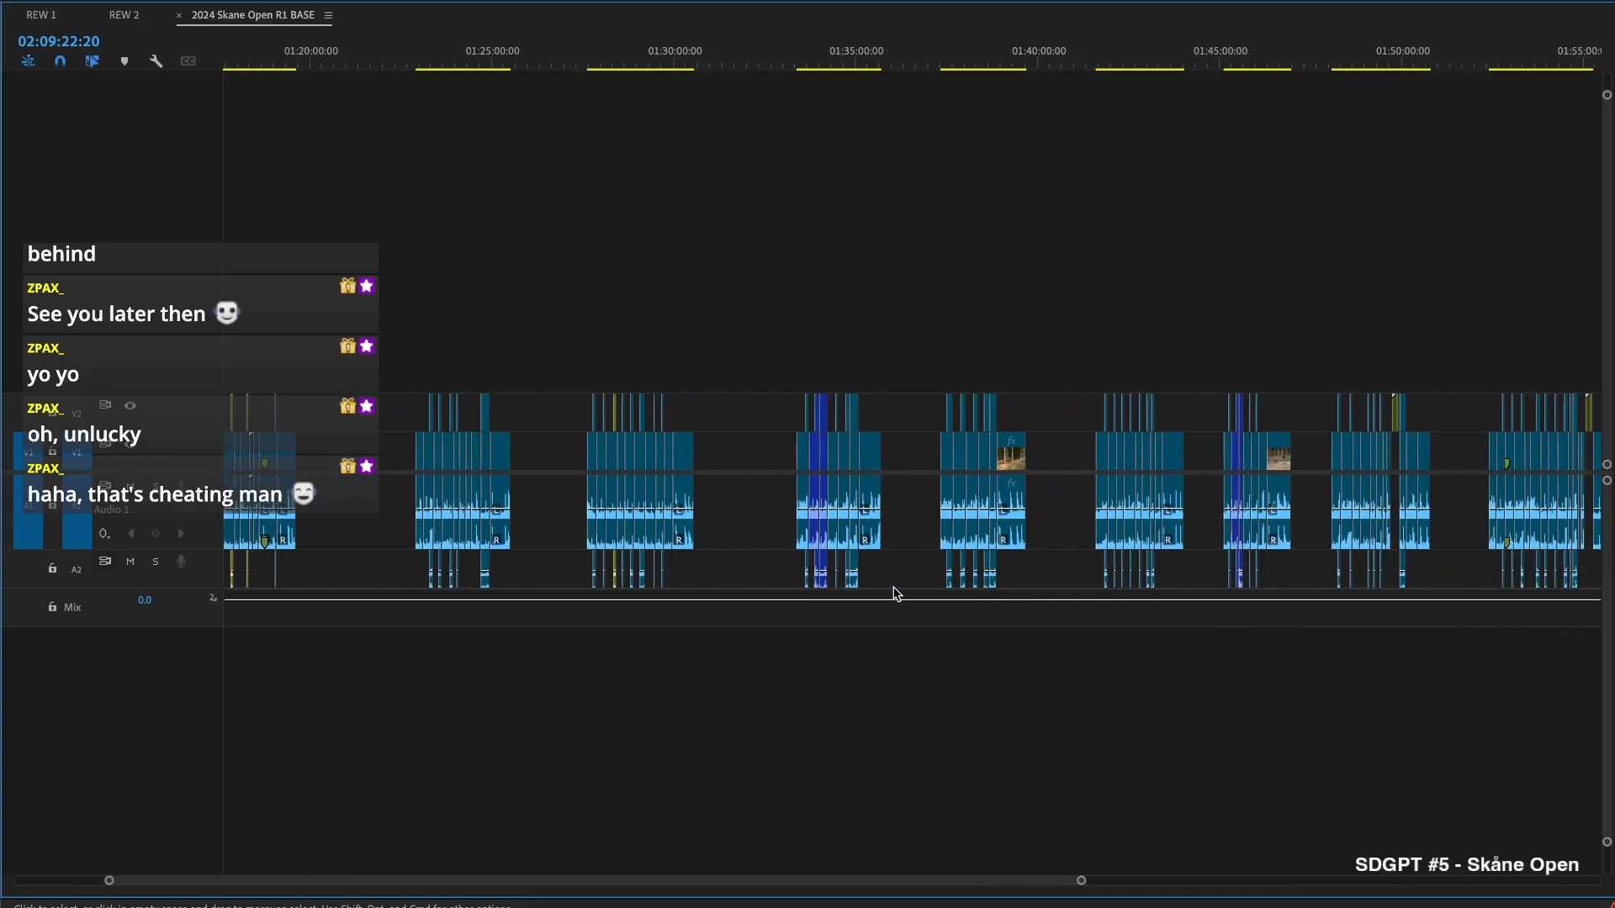
scroll(895, 592, down, 4)
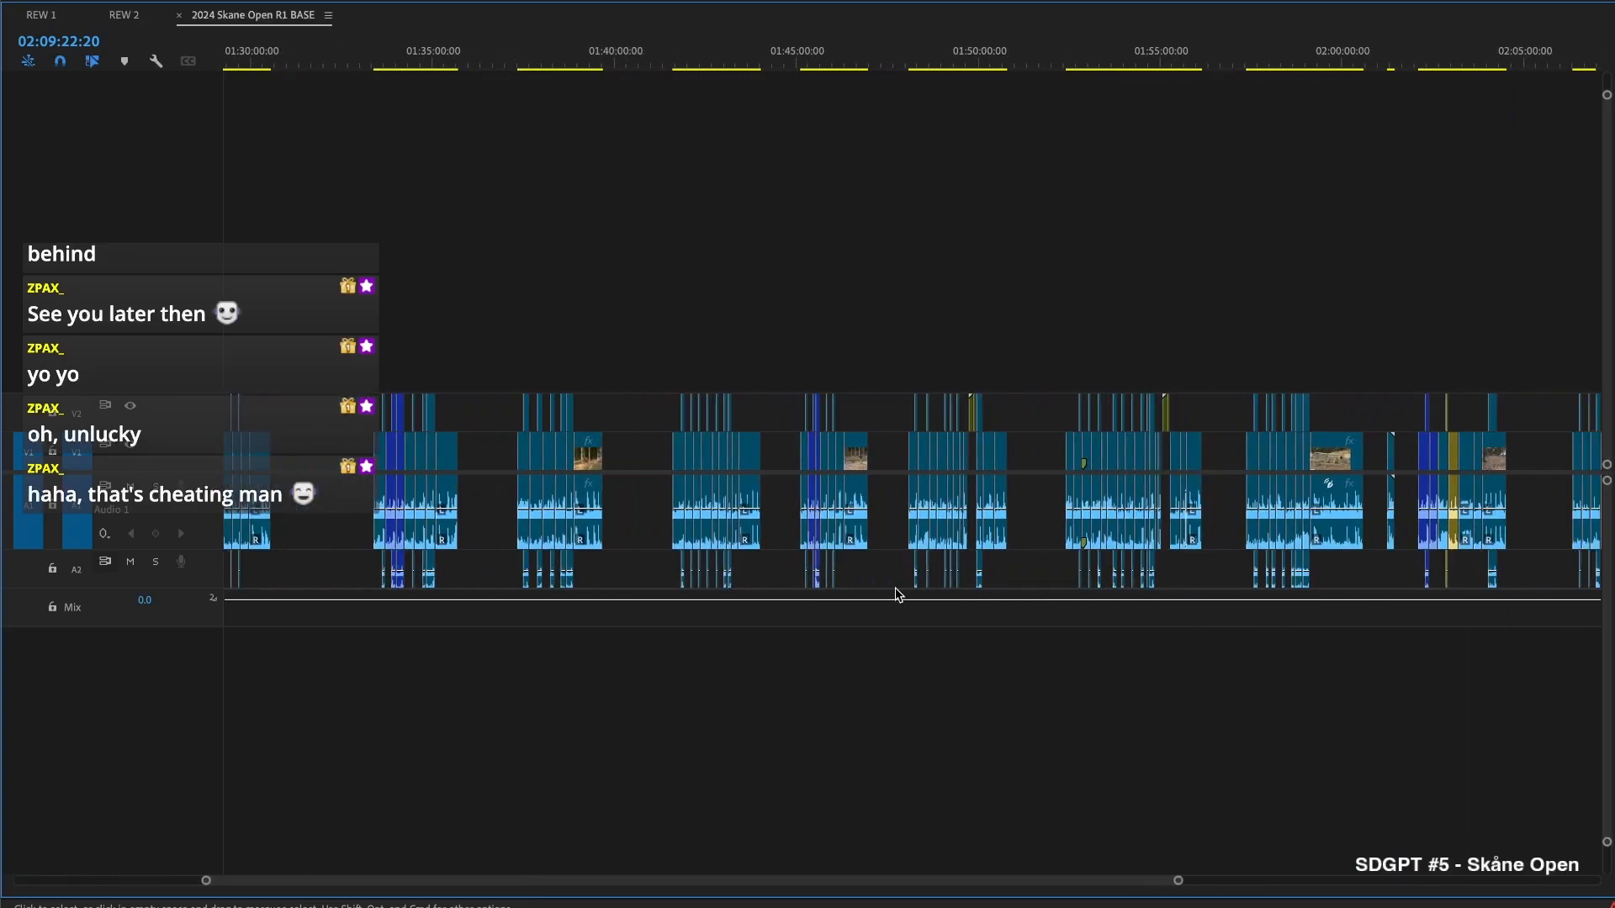
scroll(898, 593, down, 9)
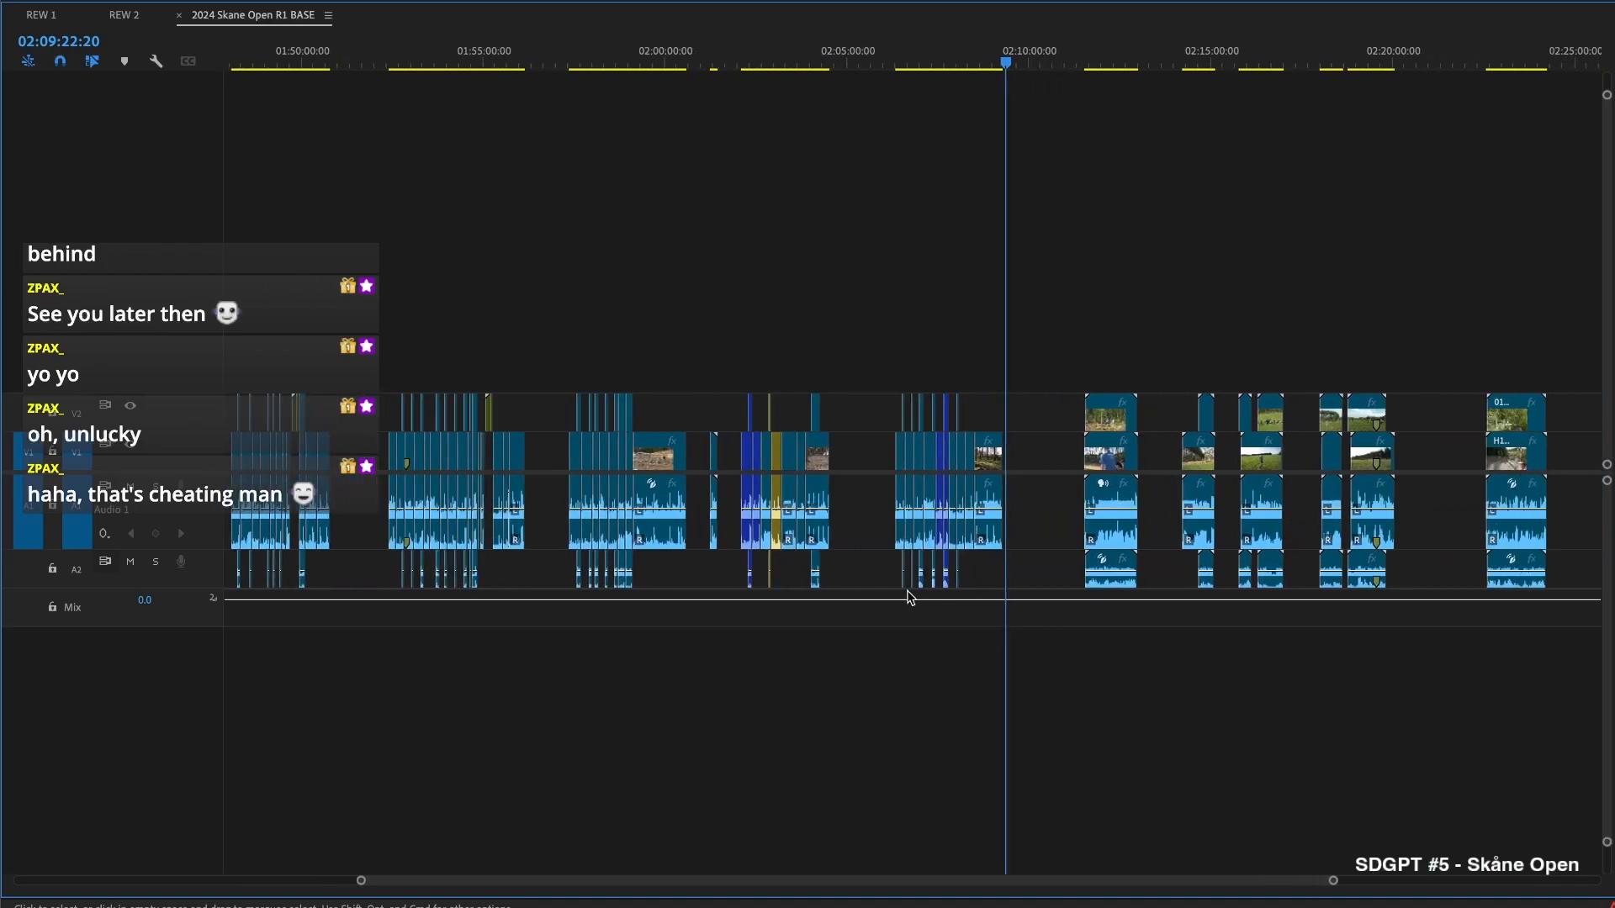
scroll(909, 597, down, 3)
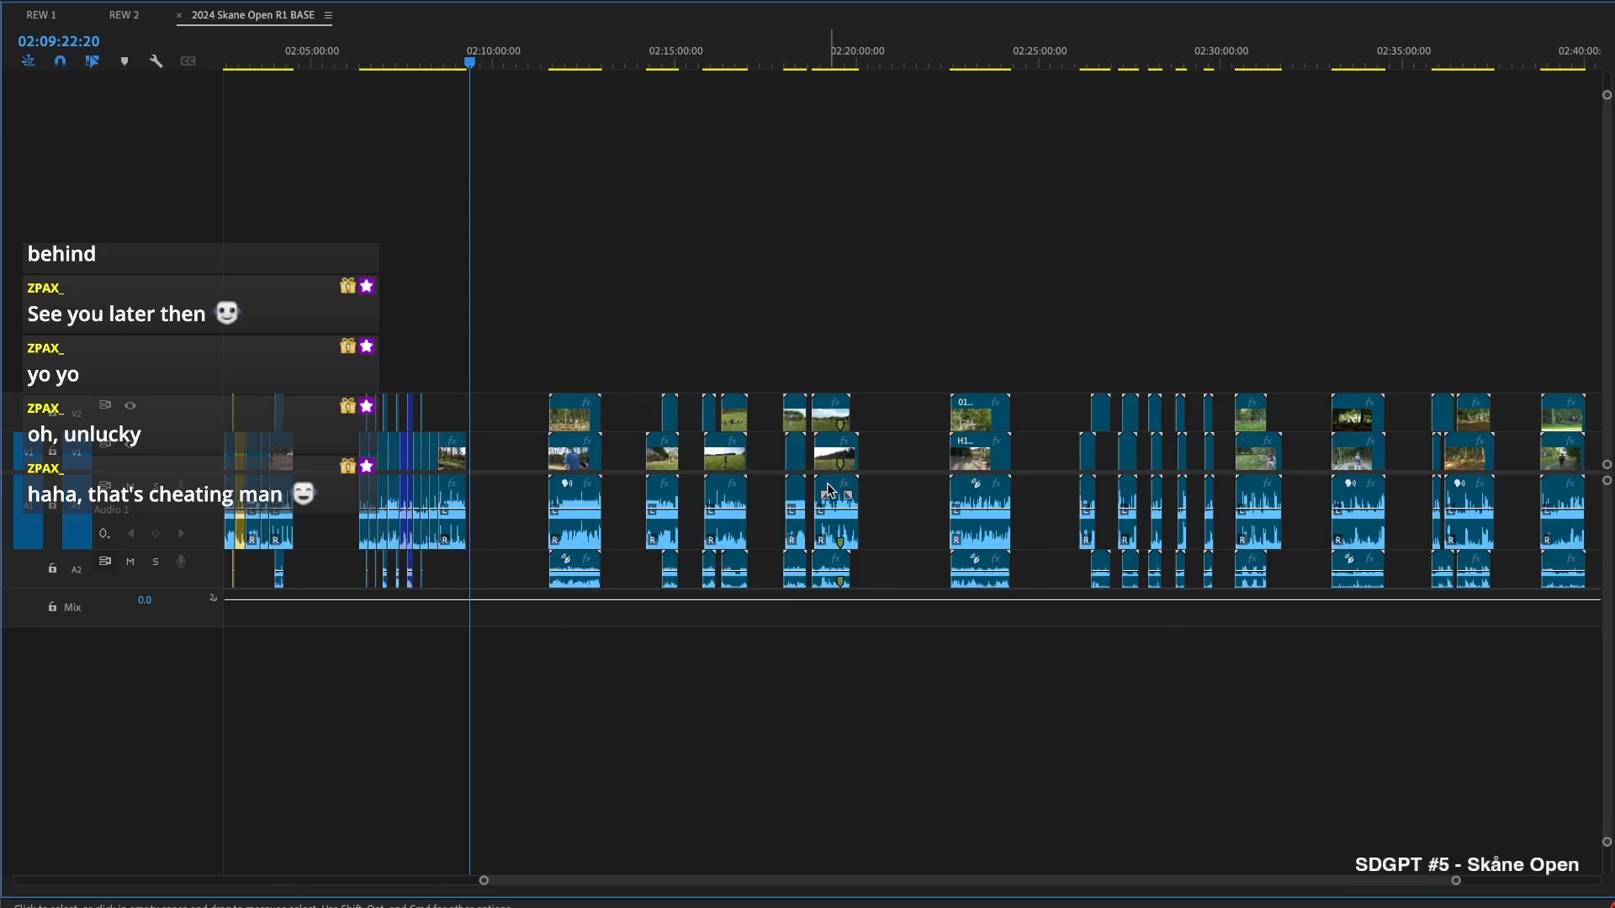
key(grave)
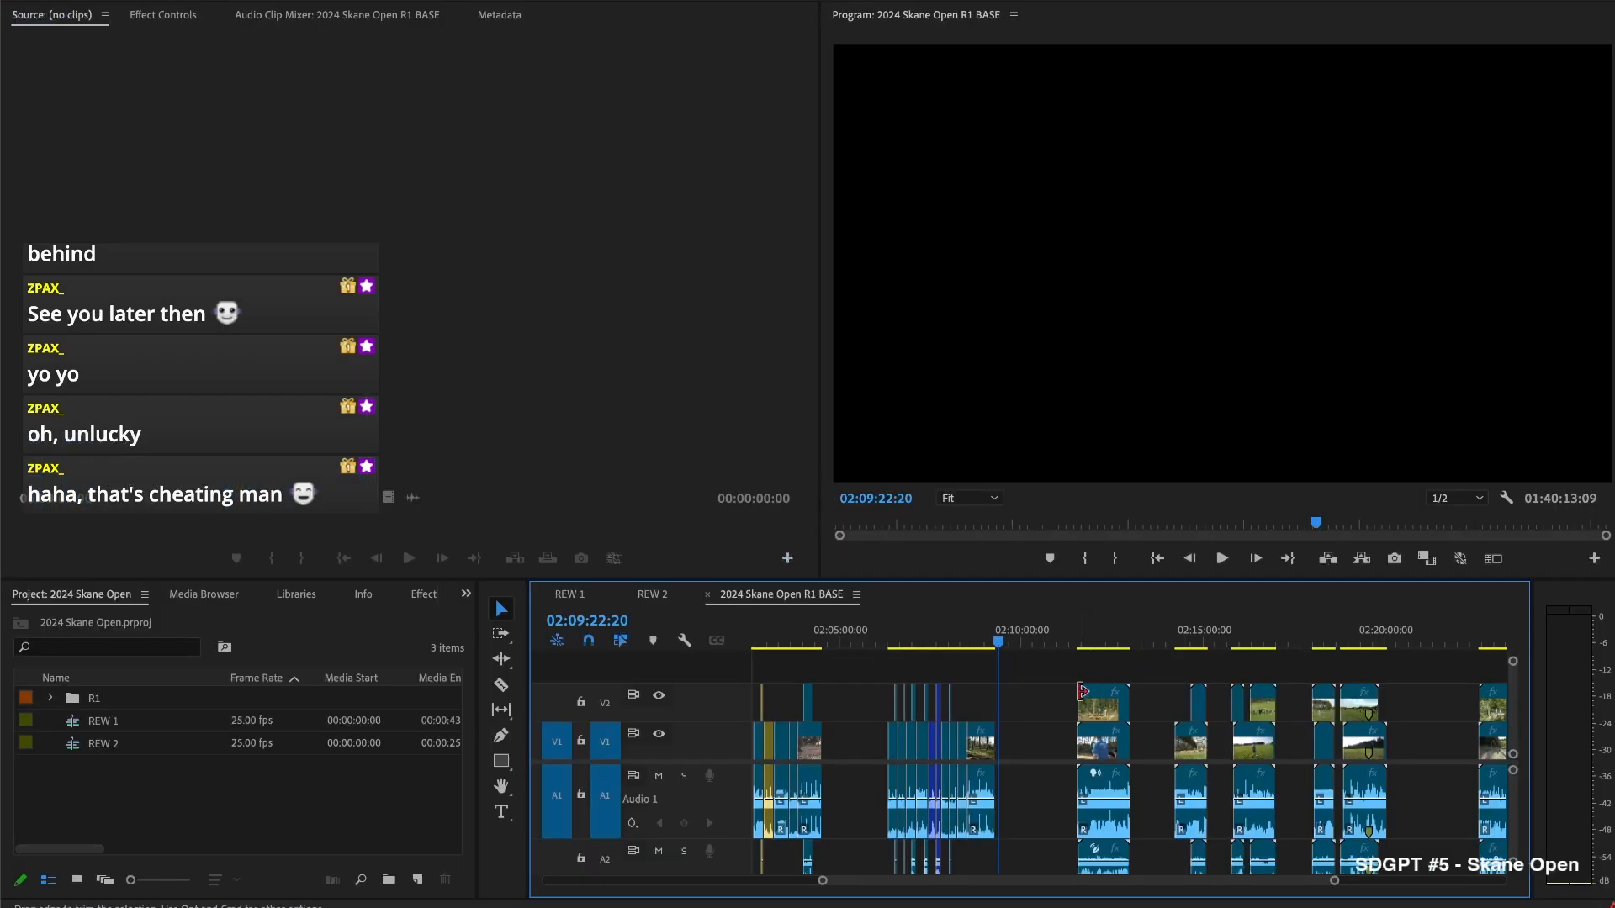
Trim about 20 seconds off the start of 01670052.MOV above H1680064.MOV
scroll(1057, 683, up, 4)
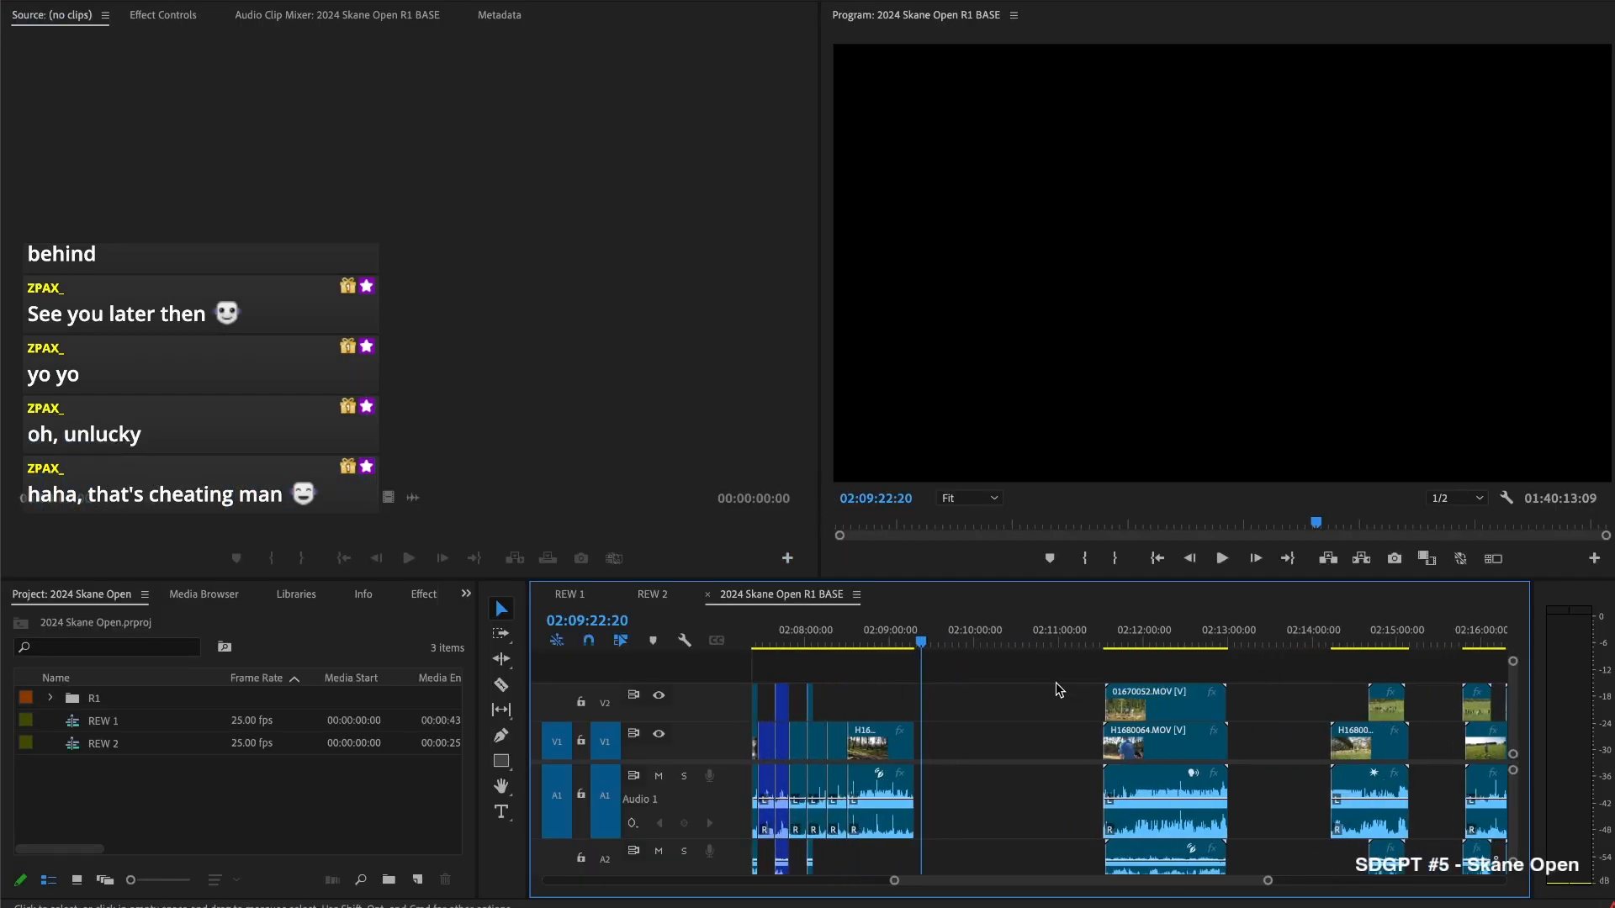
scroll(1058, 682, down, 3)
scroll(1042, 676, up, 2)
scroll(1042, 676, up, 1)
scroll(1041, 674, left, 3)
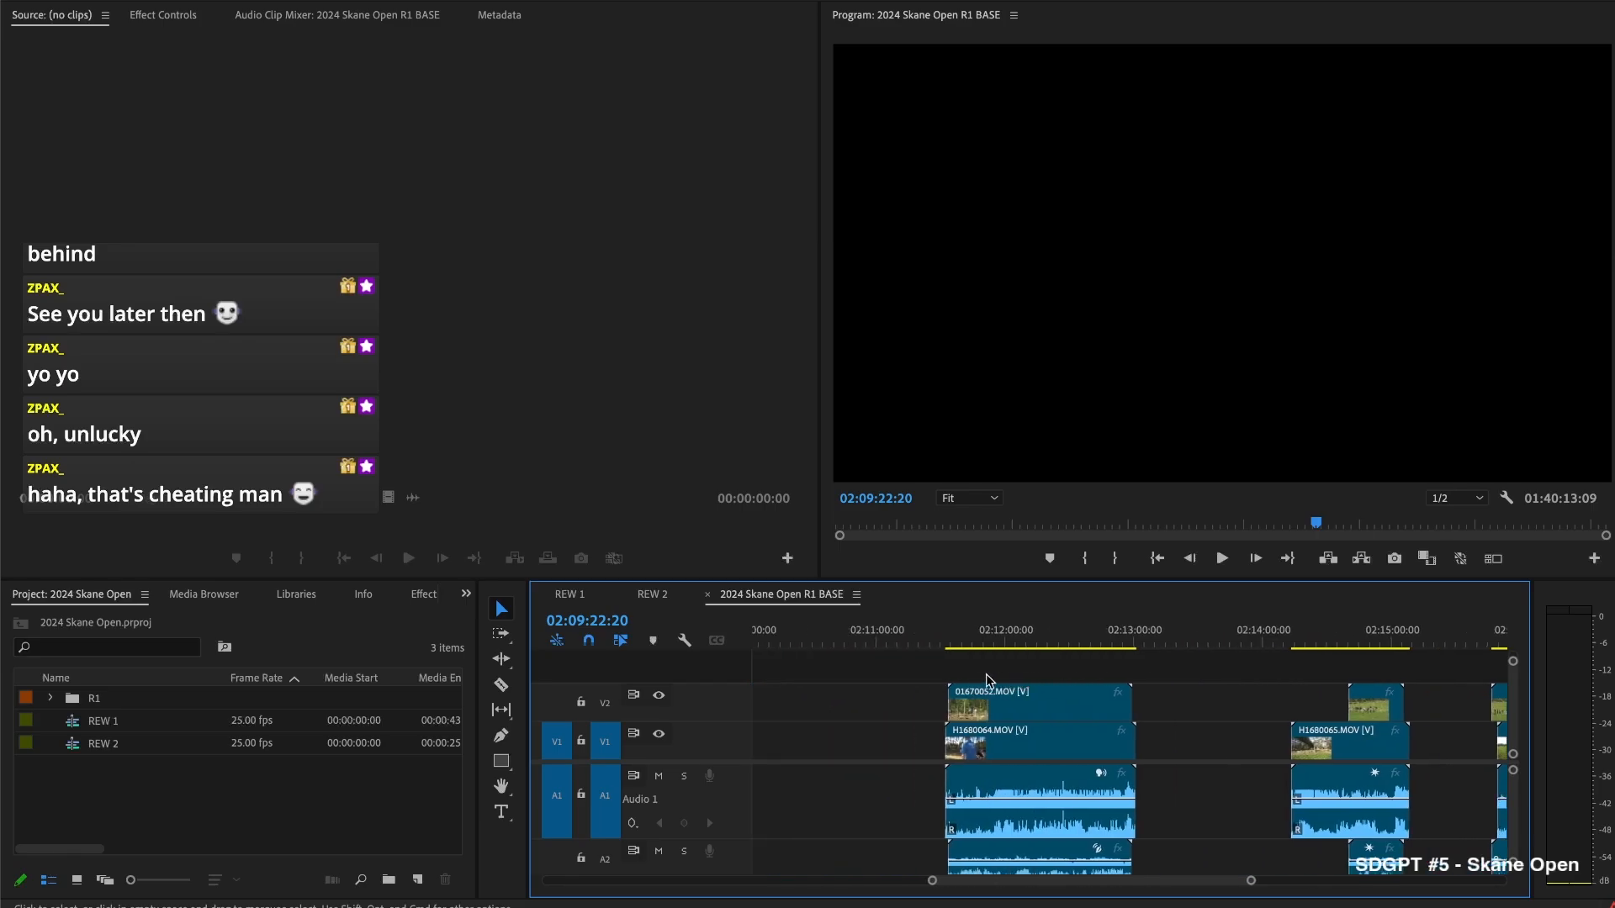
scroll(981, 678, up, 3)
drag(885, 694, 997, 709)
Split H1680064.MOV at 02:11:35:28 and delete the short piece before the cut
drag(885, 630, 903, 637)
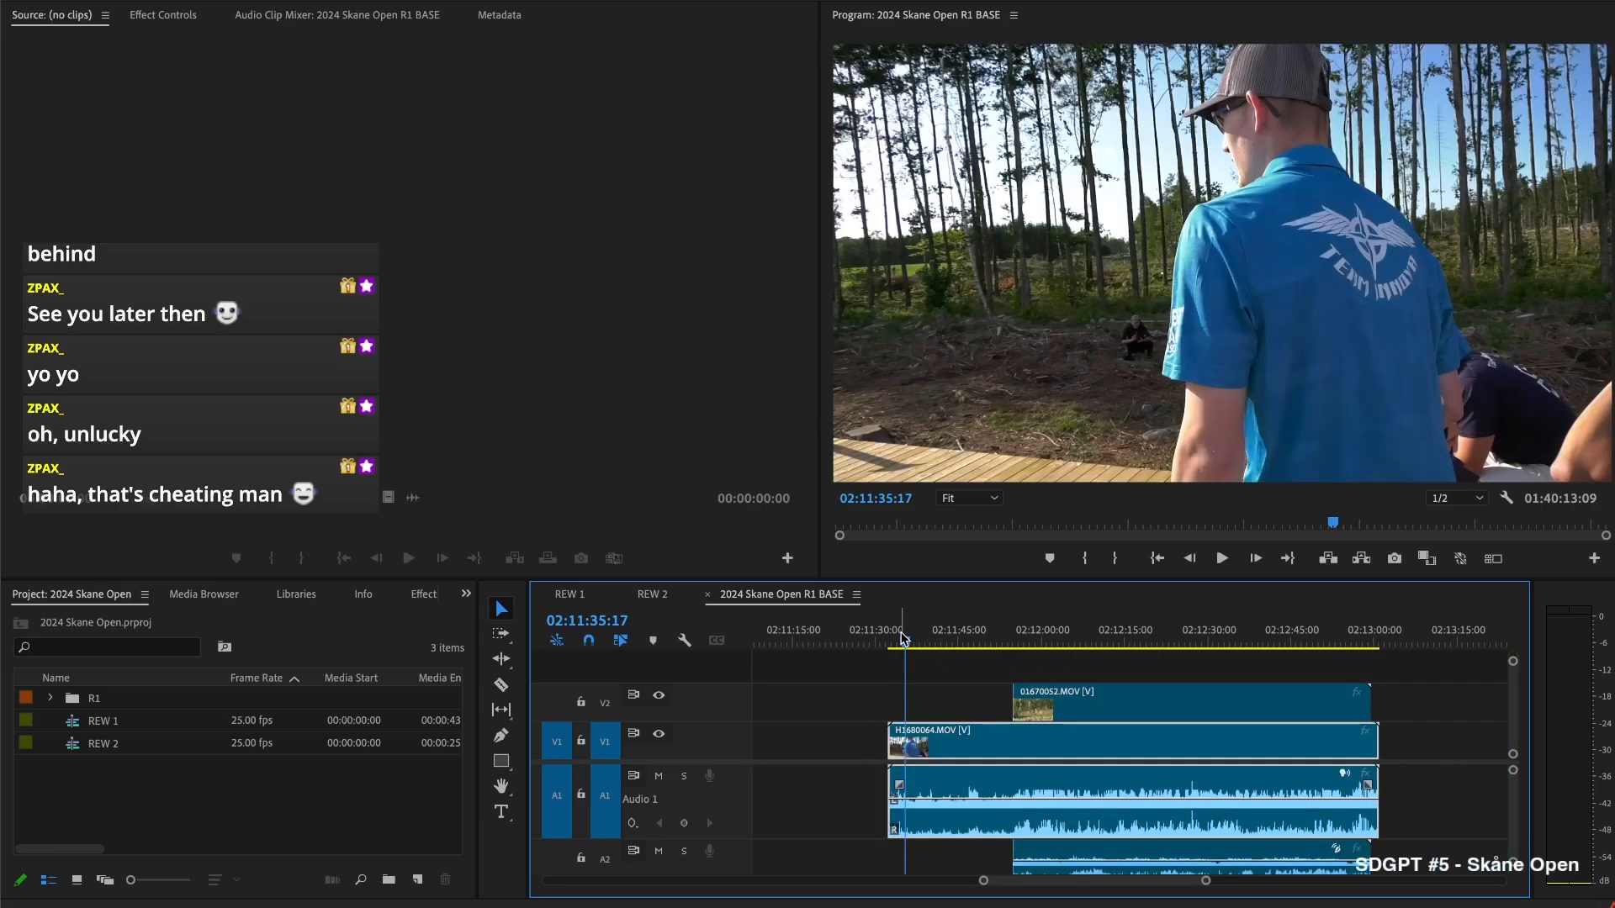
key(space)
key(space)
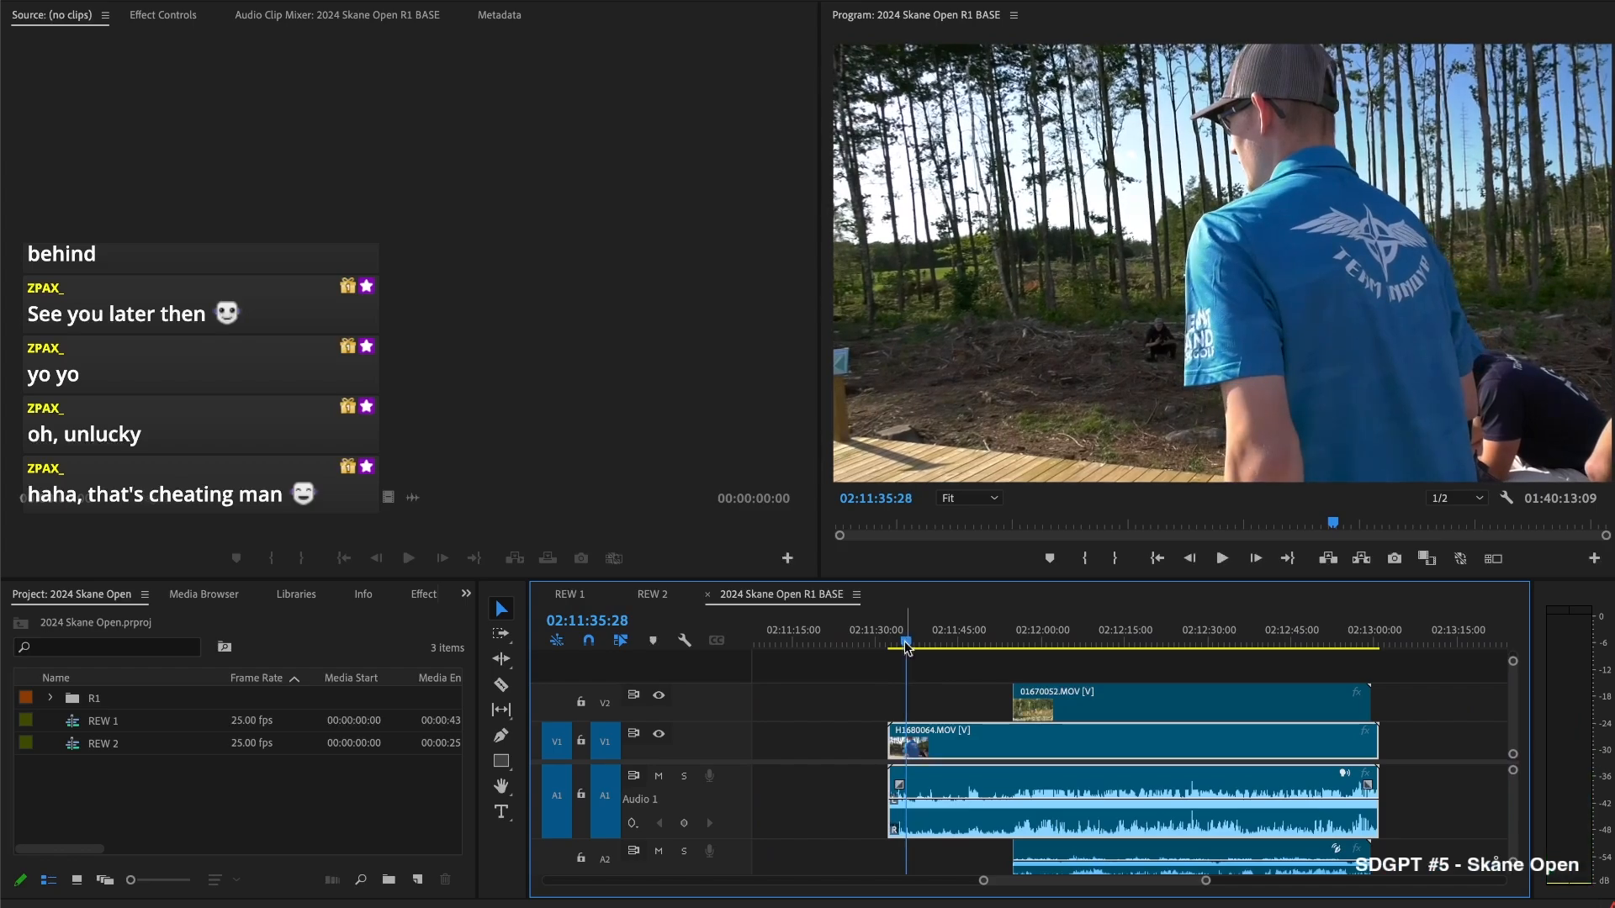
key(super+k)
key(Delete)
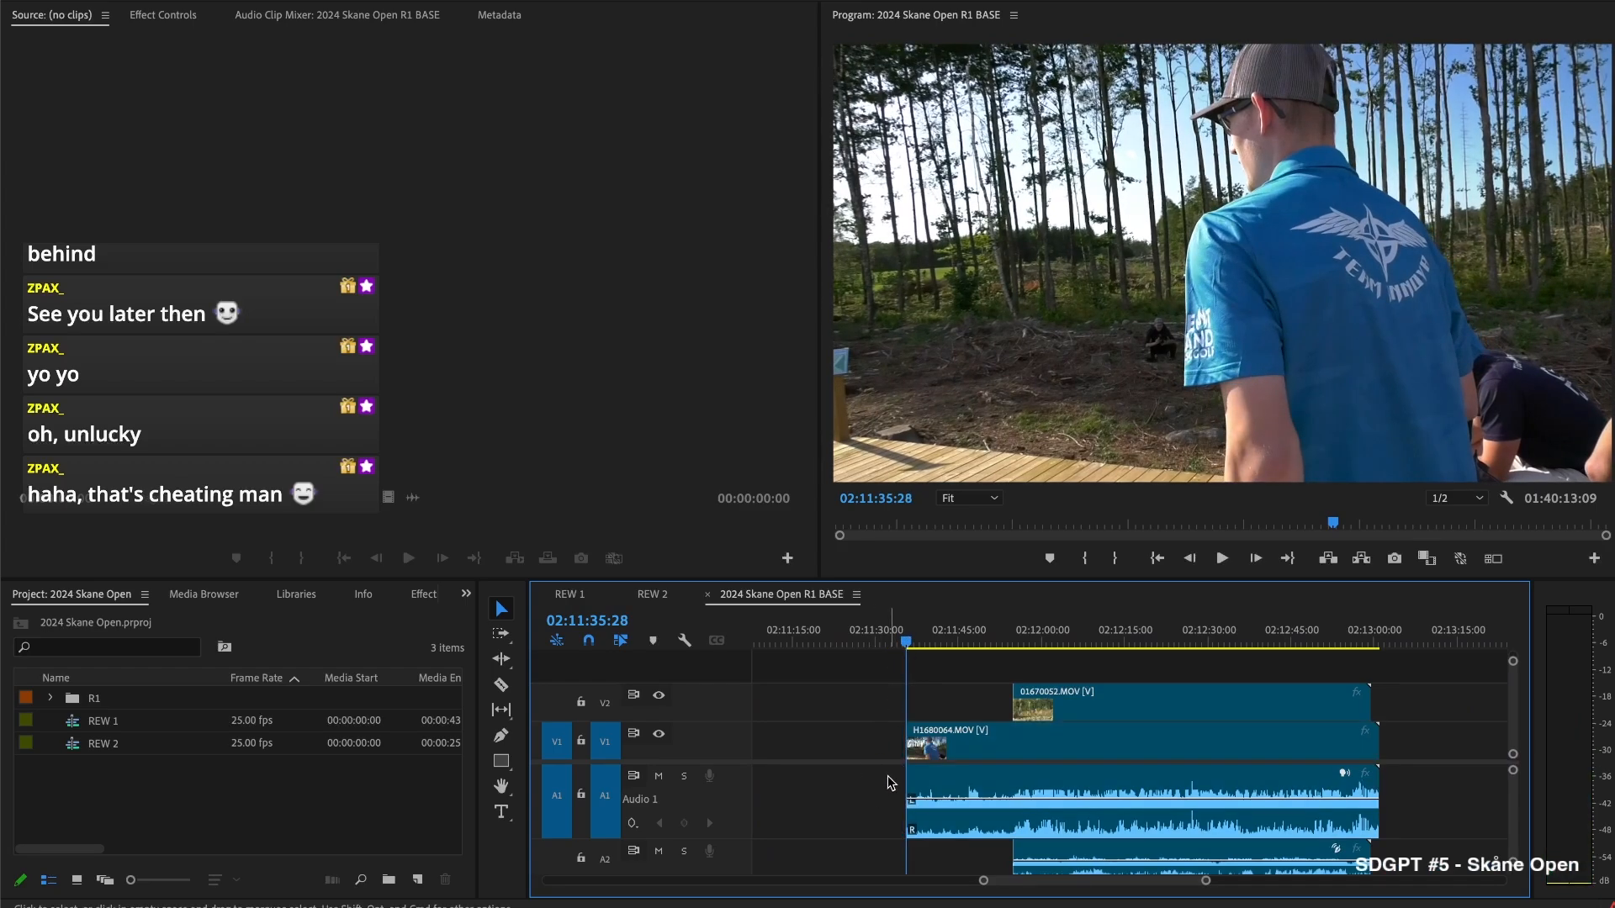
Play H1680064.MOV through the first tee throw and extend the start of 01670052.MOV back to 02:11:43:40
key(space)
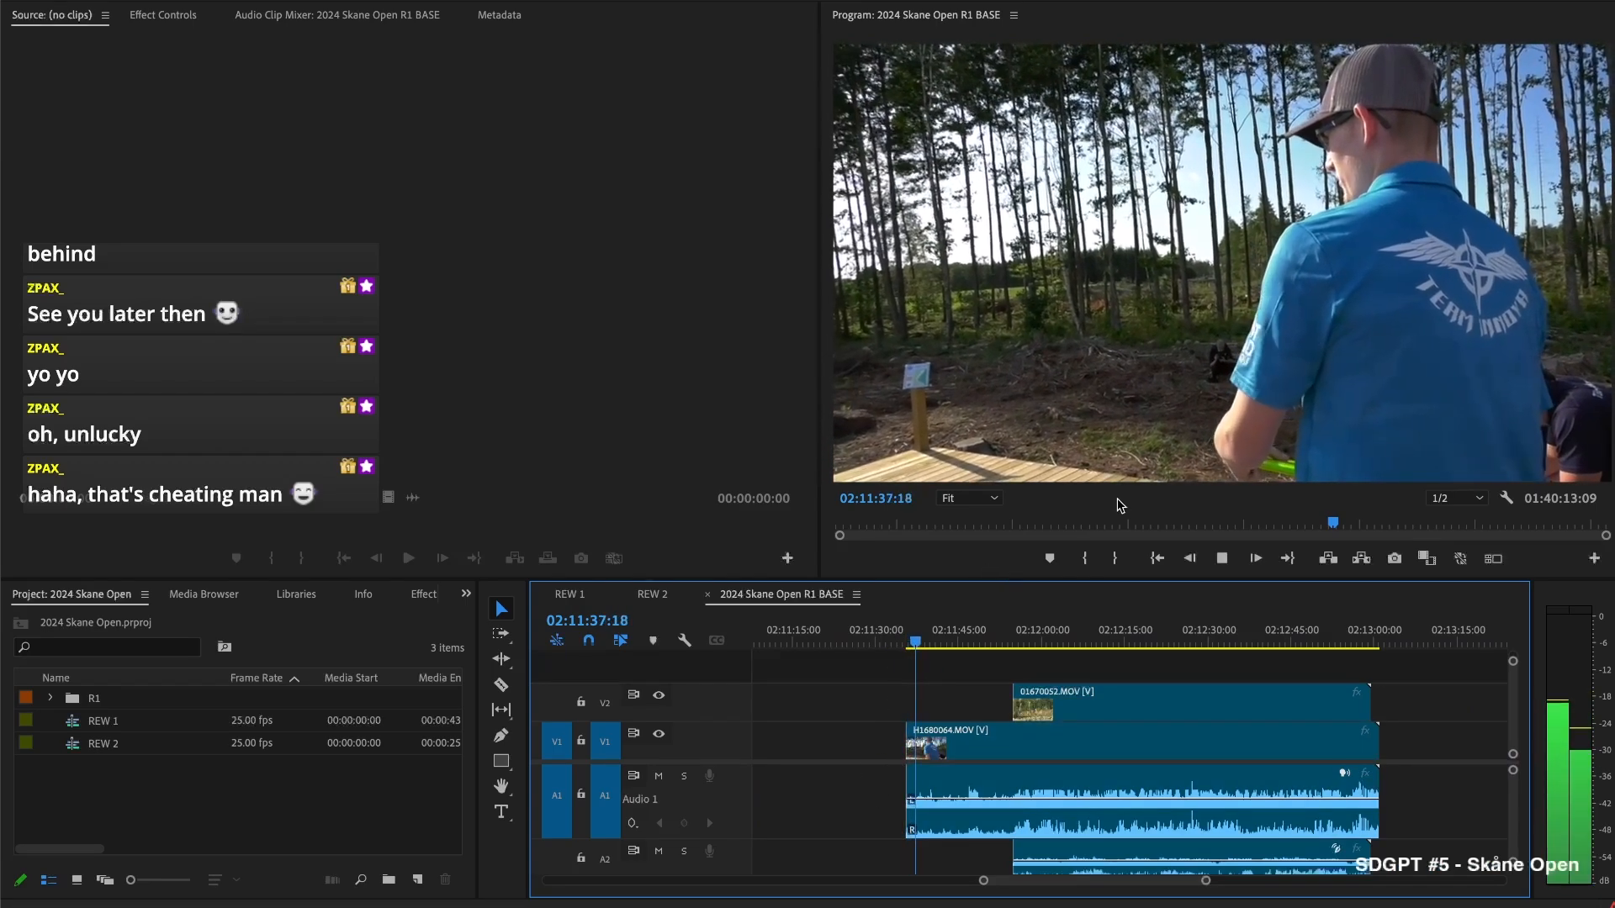
key(space)
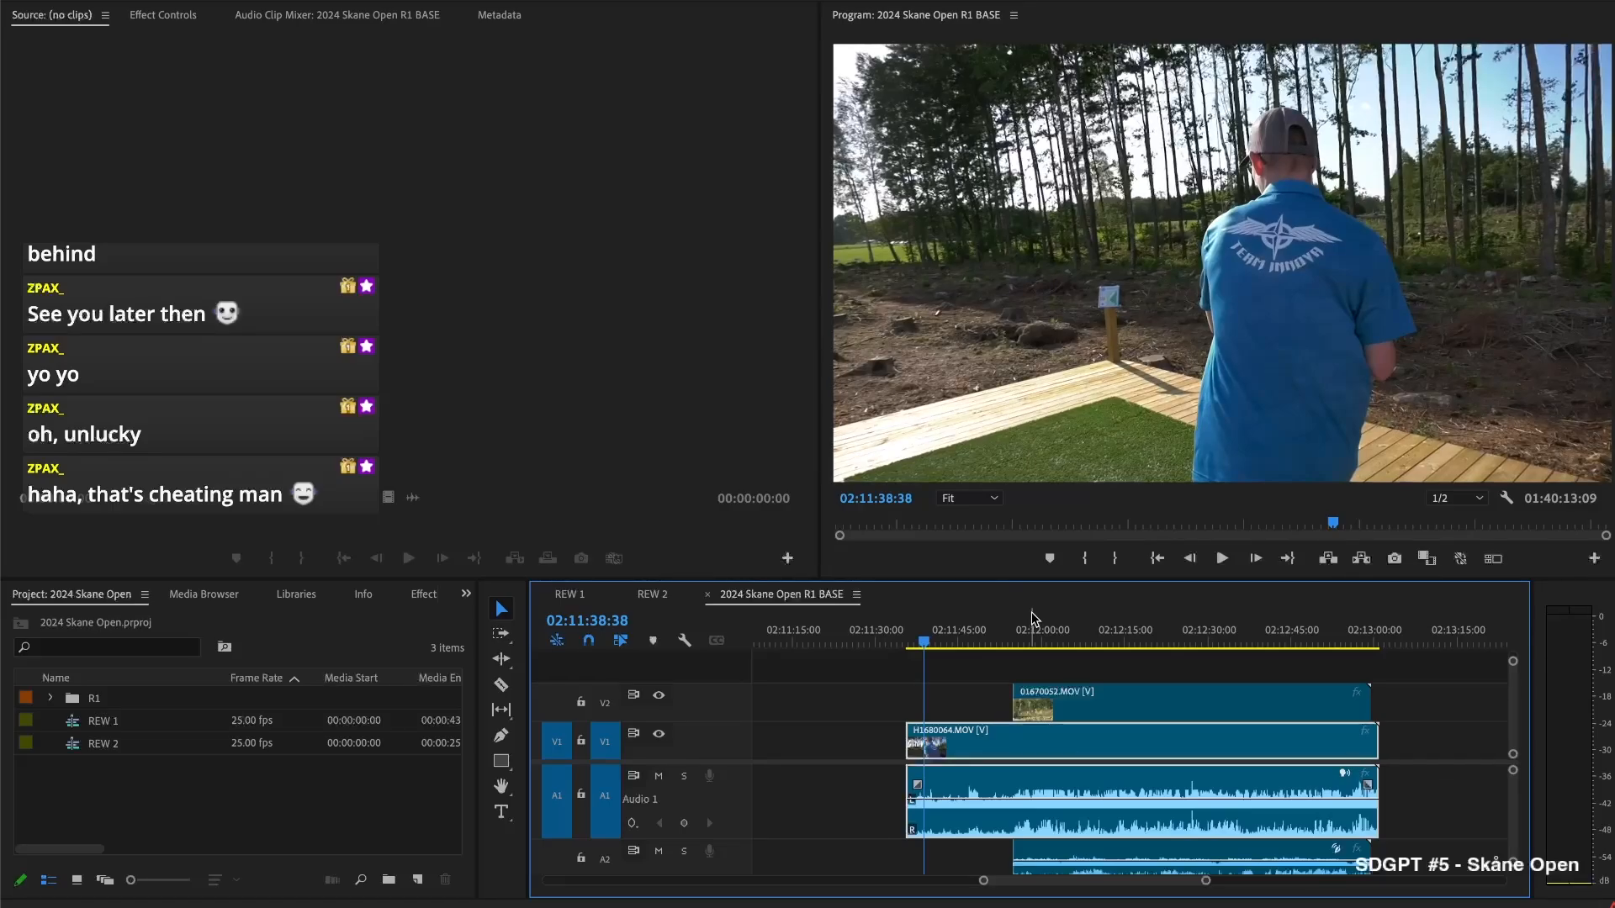
key(j)
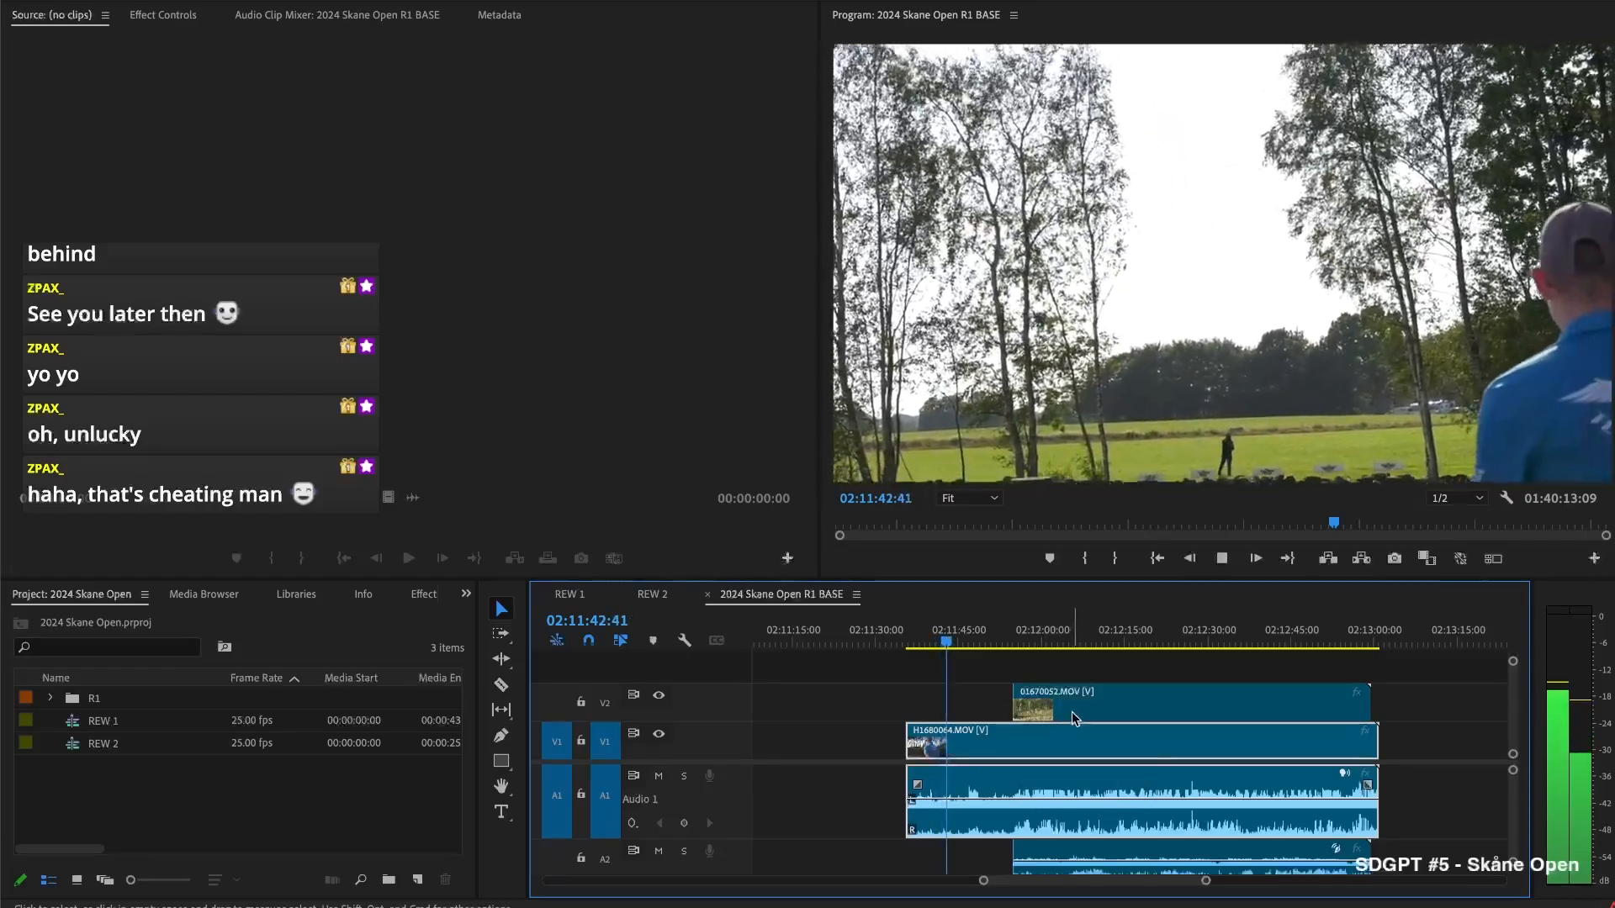
key(space)
drag(1015, 697, 953, 698)
Split both camera clips at 02:11:49:12 after the first throw and trim about 34 seconds off the start of the second 01670052.MOV piece
key(space)
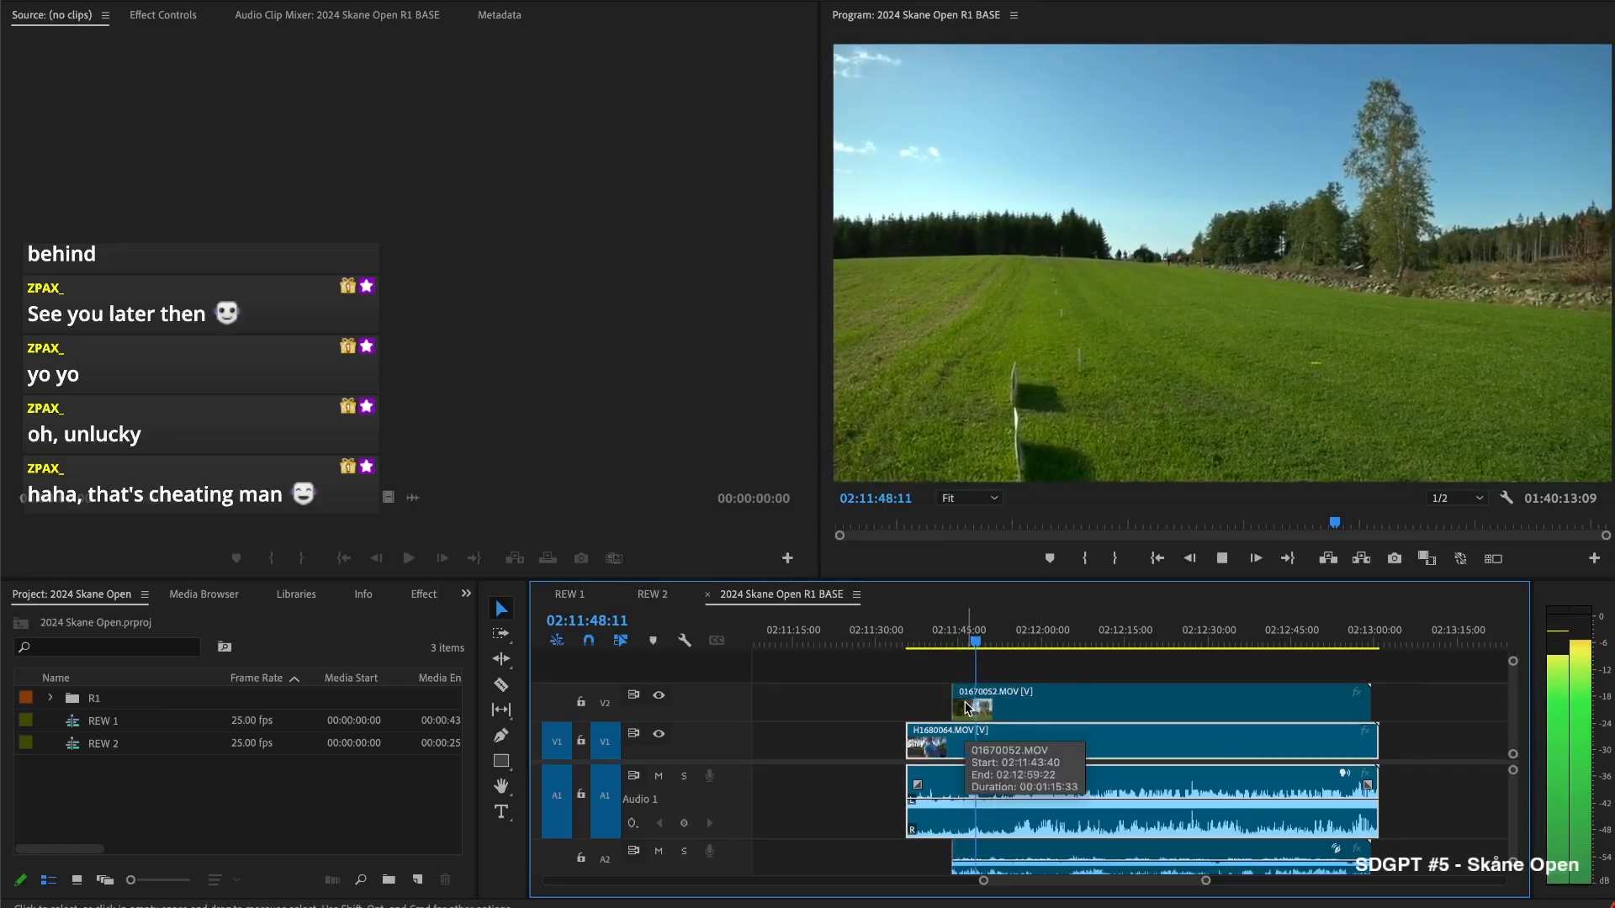
key(space)
key(ctrl+shift+k)
drag(974, 701, 1171, 702)
Split H1680064.MOV at 02:12:05:44, delete the piece between the two latest cuts and close the gap
key(space)
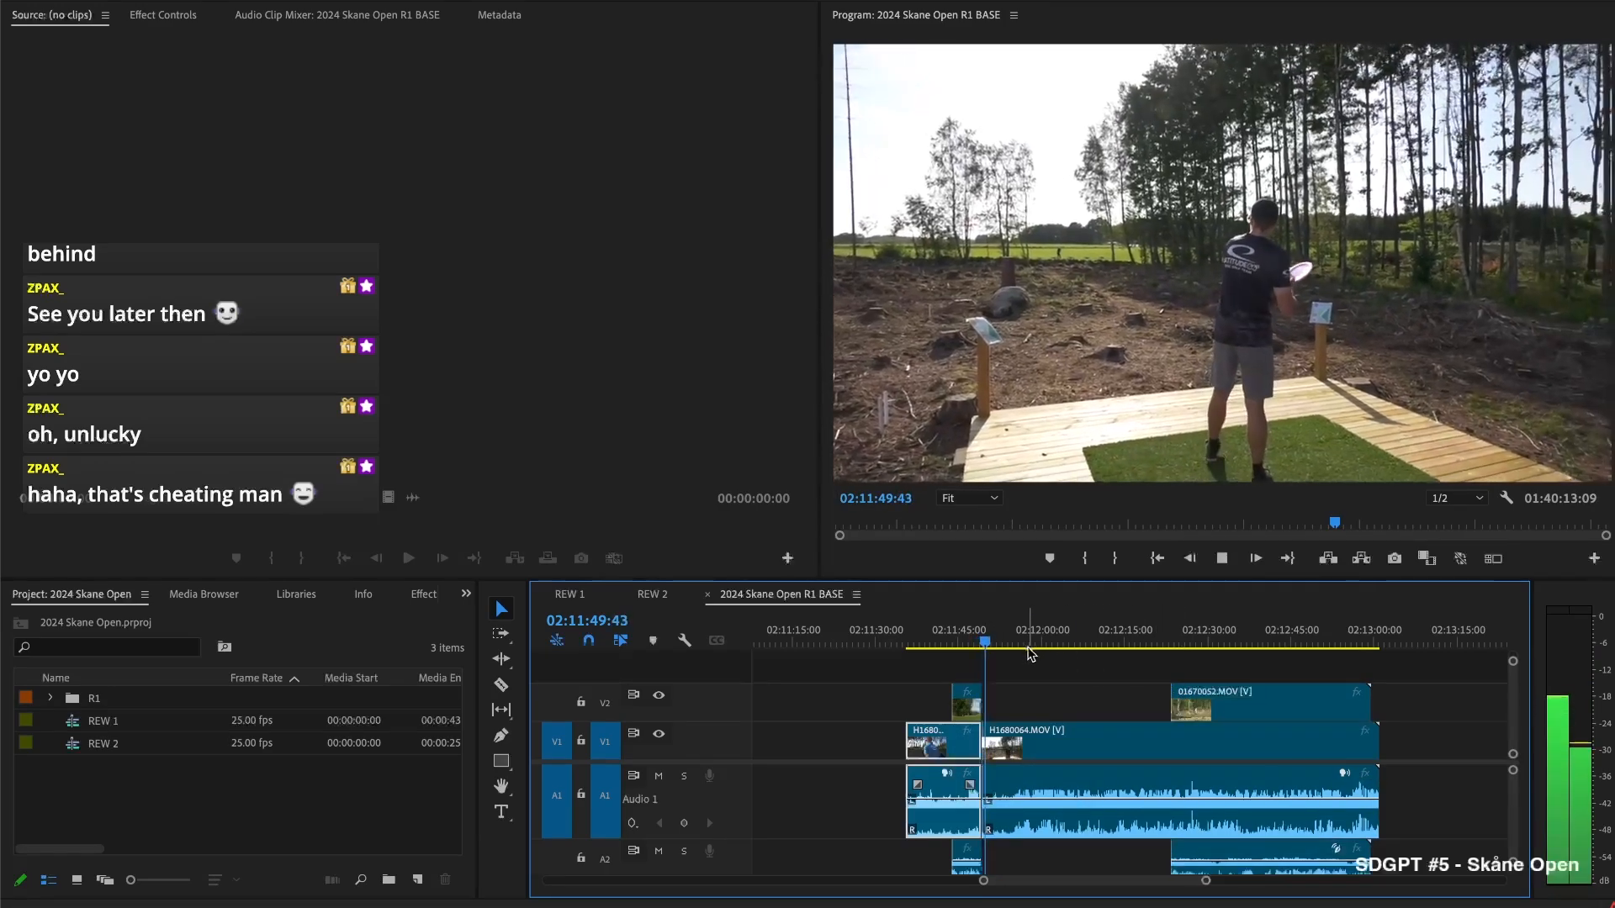
drag(997, 644, 1075, 667)
key(ctrl+k)
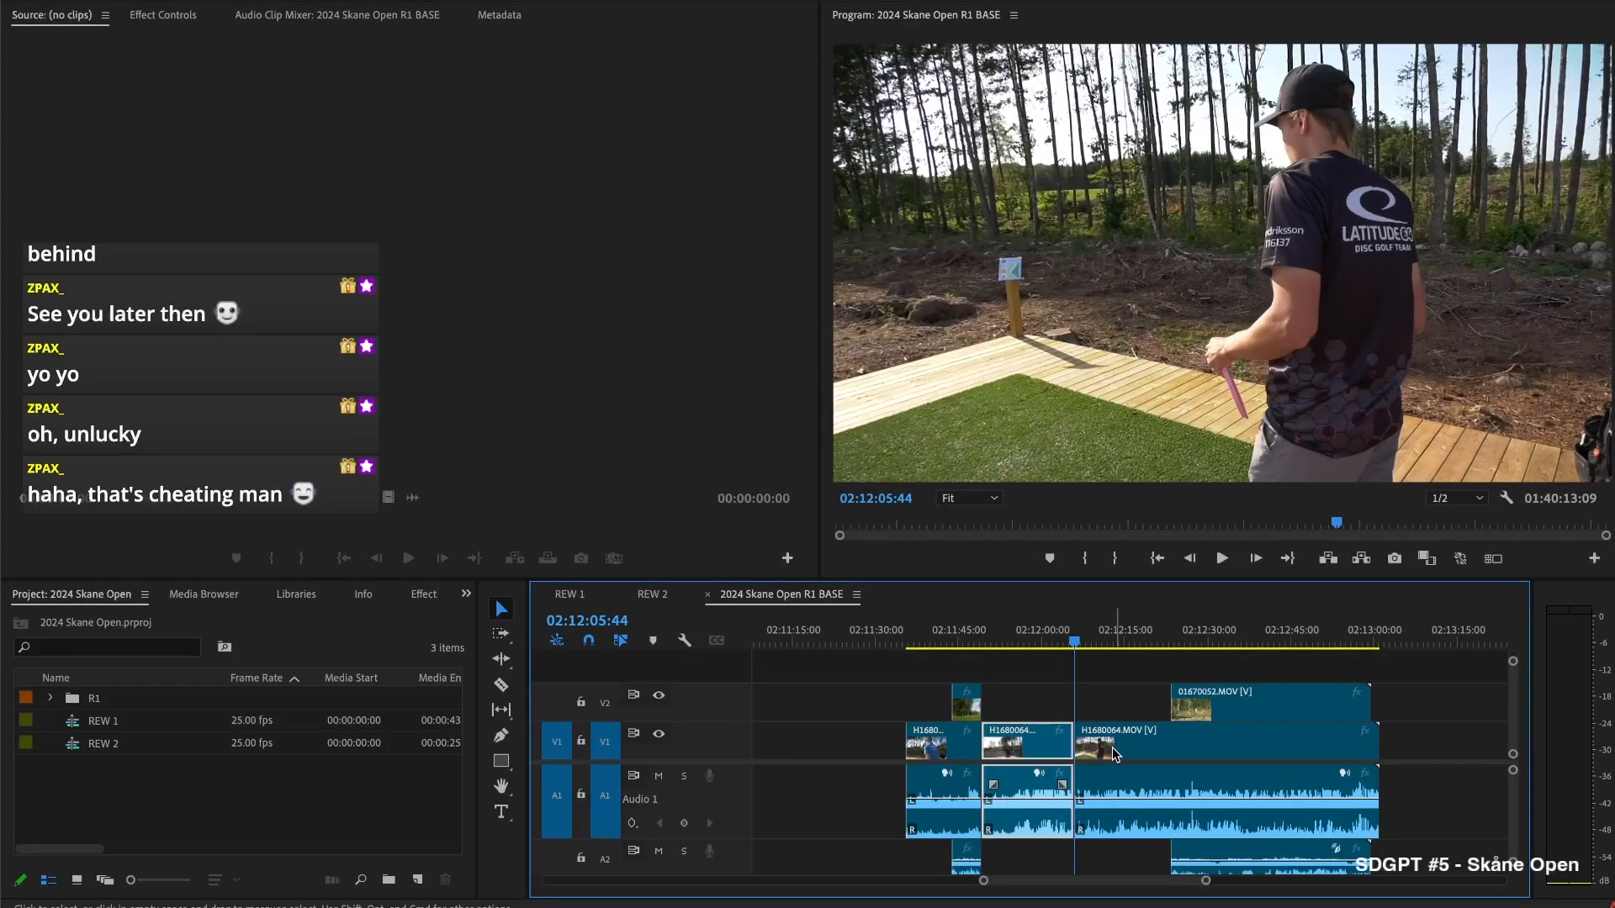
key(Delete)
key(Up)
click(1054, 747)
key(Delete)
Play the second tee throw in H1680064.MOV and extend the start of the second 01670052.MOV piece back by about 8 seconds
key(space)
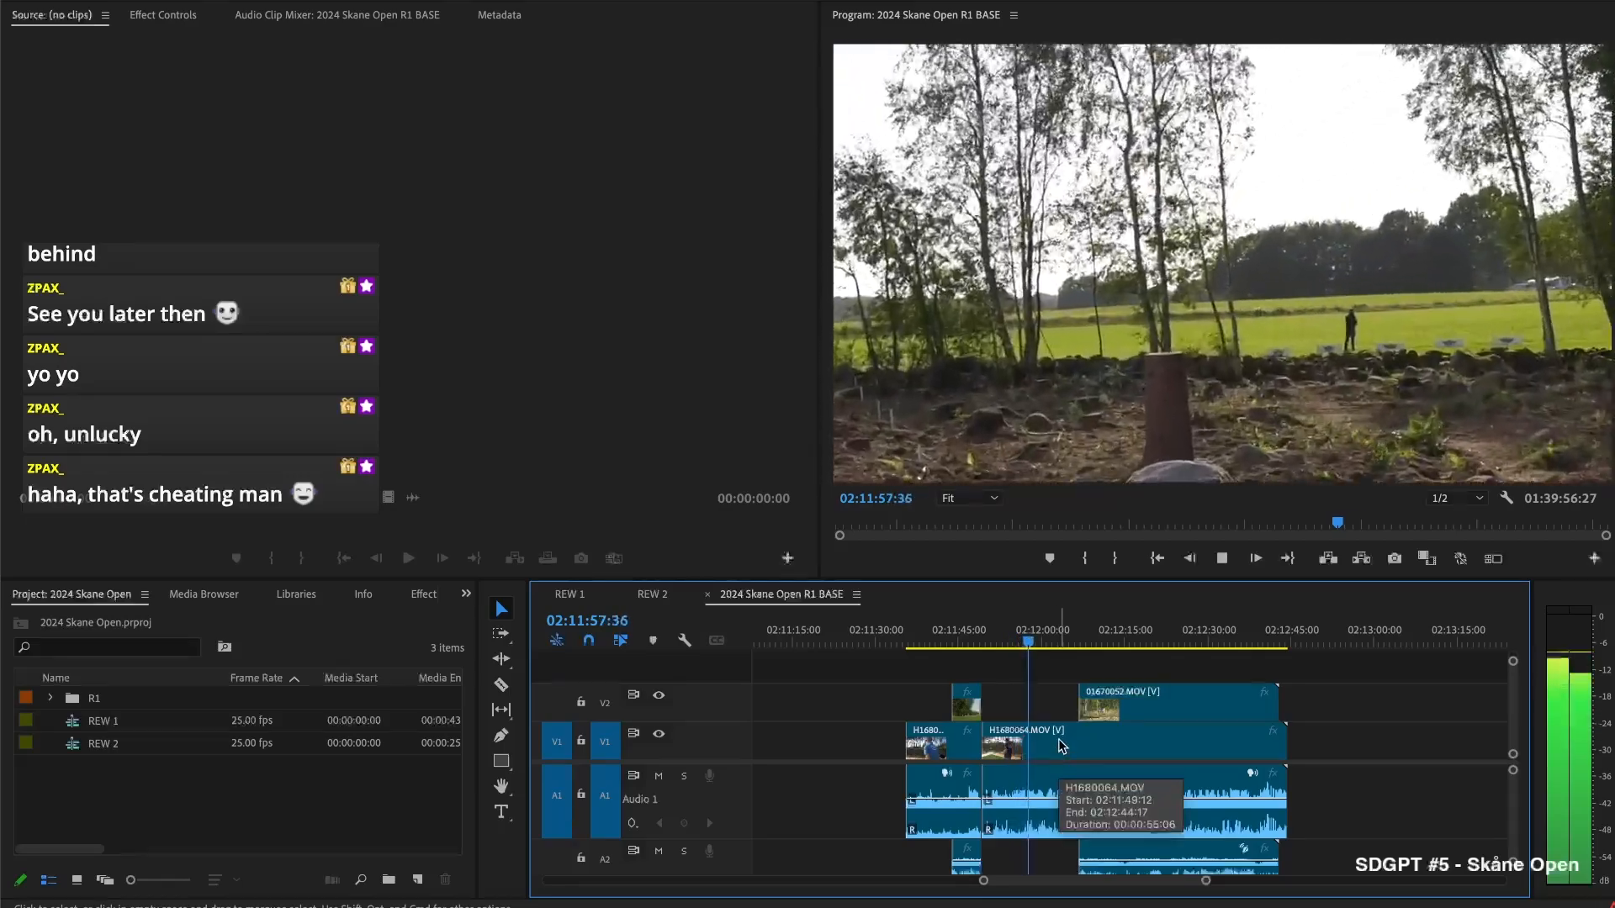
key(space)
drag(1080, 705, 1034, 705)
Split both camera clips after the second throw and trim about 20 seconds off the start of the last 01670052.MOV piece
key(space)
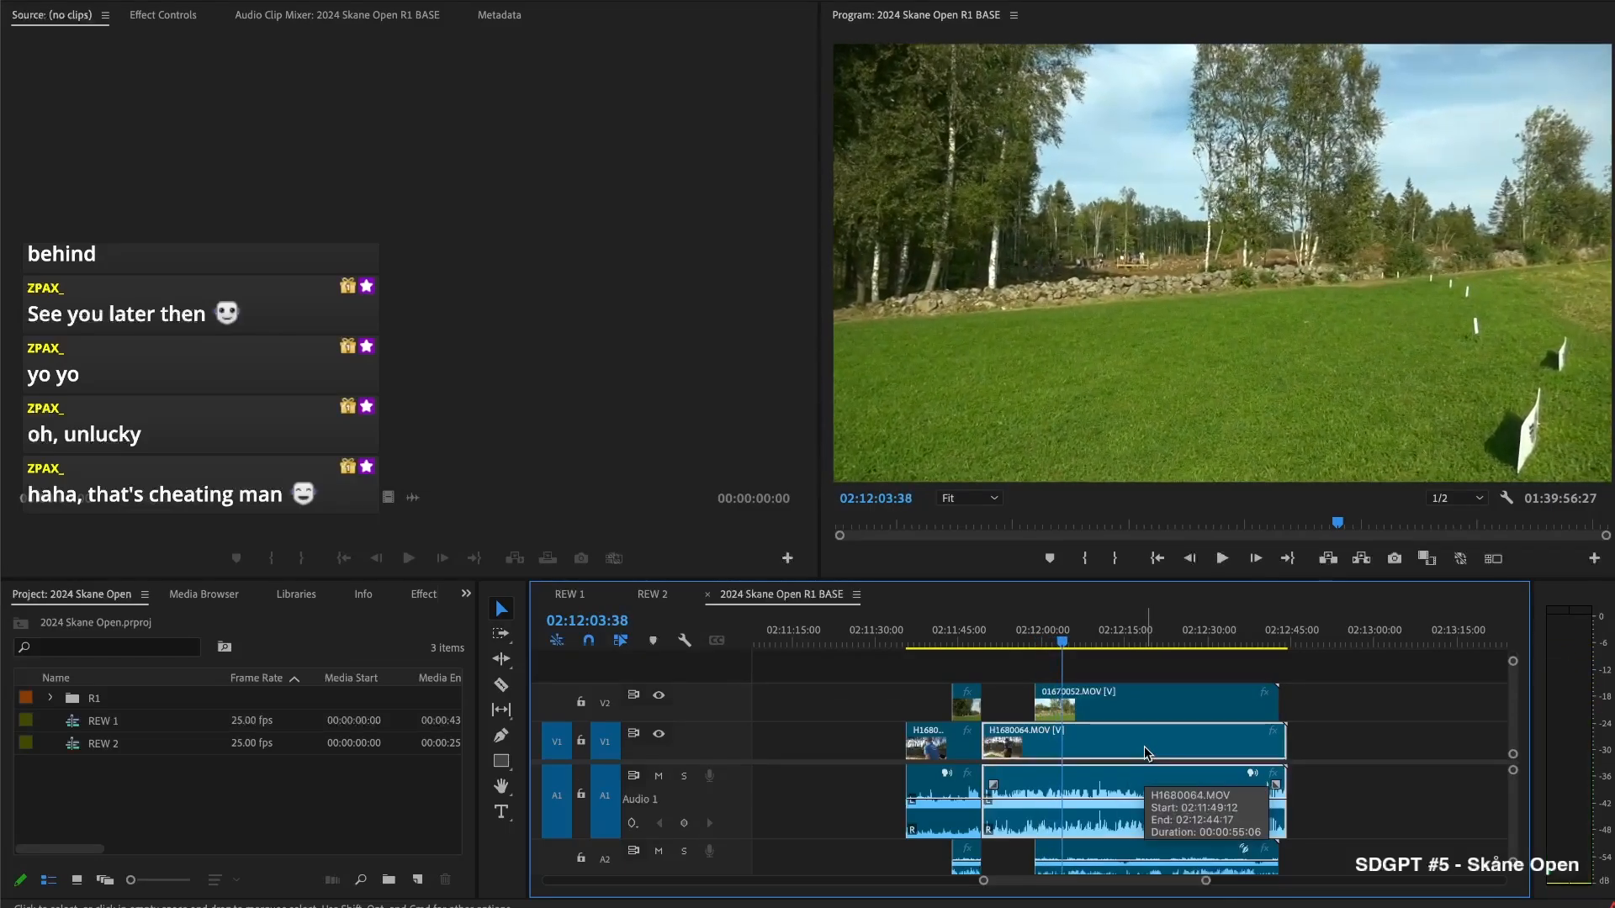
key(space)
key(super+shift+k)
drag(1061, 706, 1182, 715)
key(space)
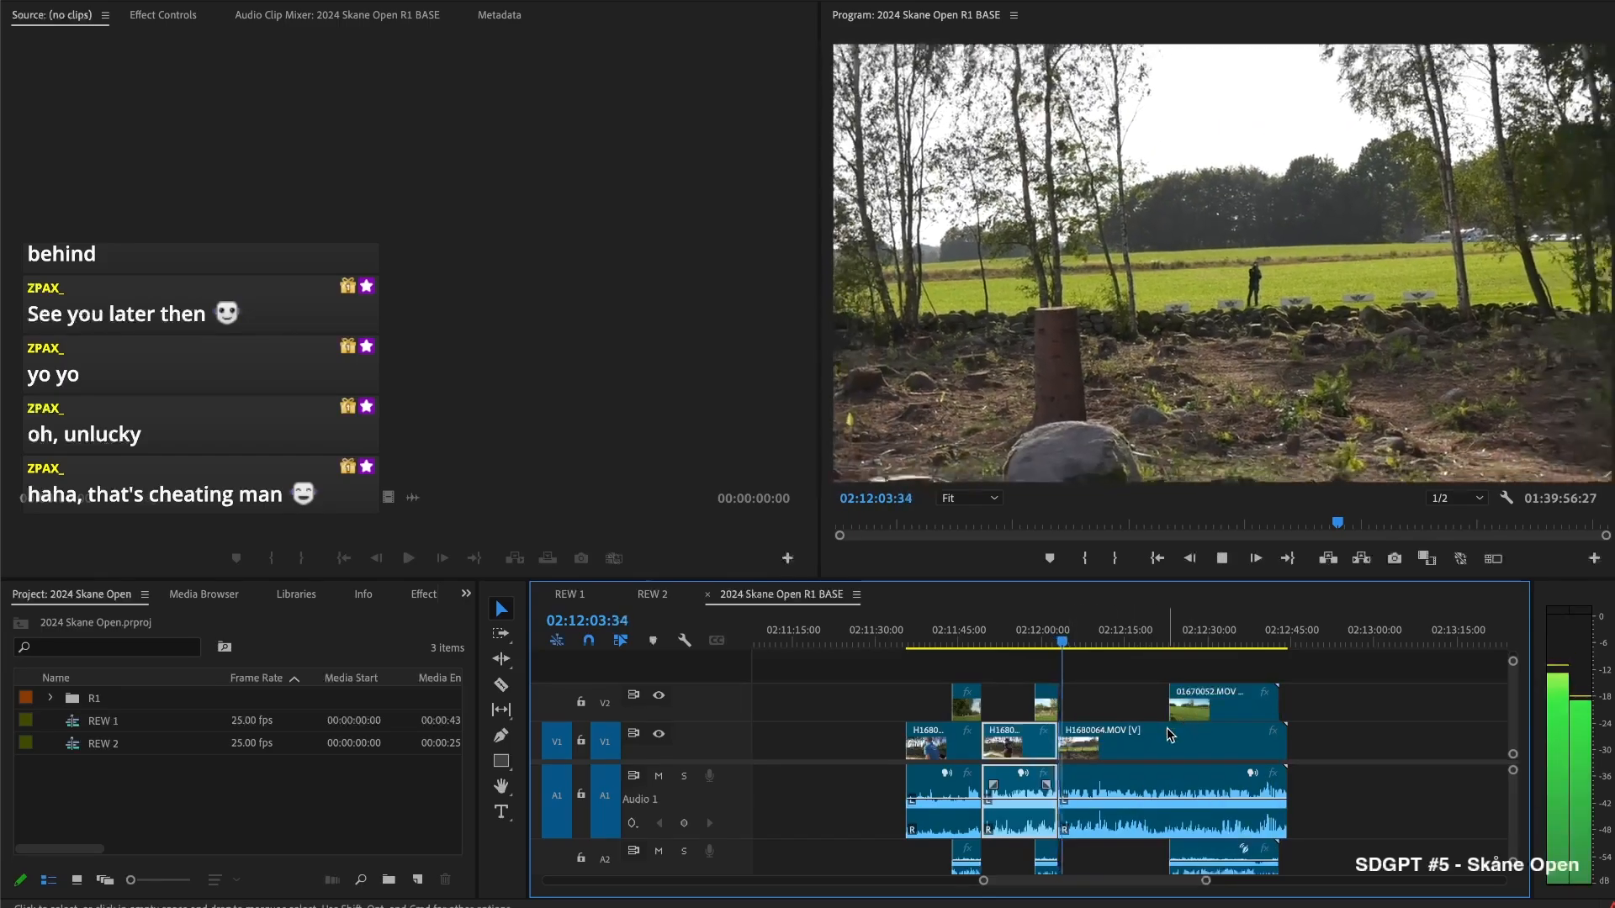
Split H1680064.MOV at 02:12:12:16, delete the piece before the cut and extend the remaining piece's start back by about 2 seconds
drag(1077, 622, 1115, 656)
key(super+shift+k)
key(Delete)
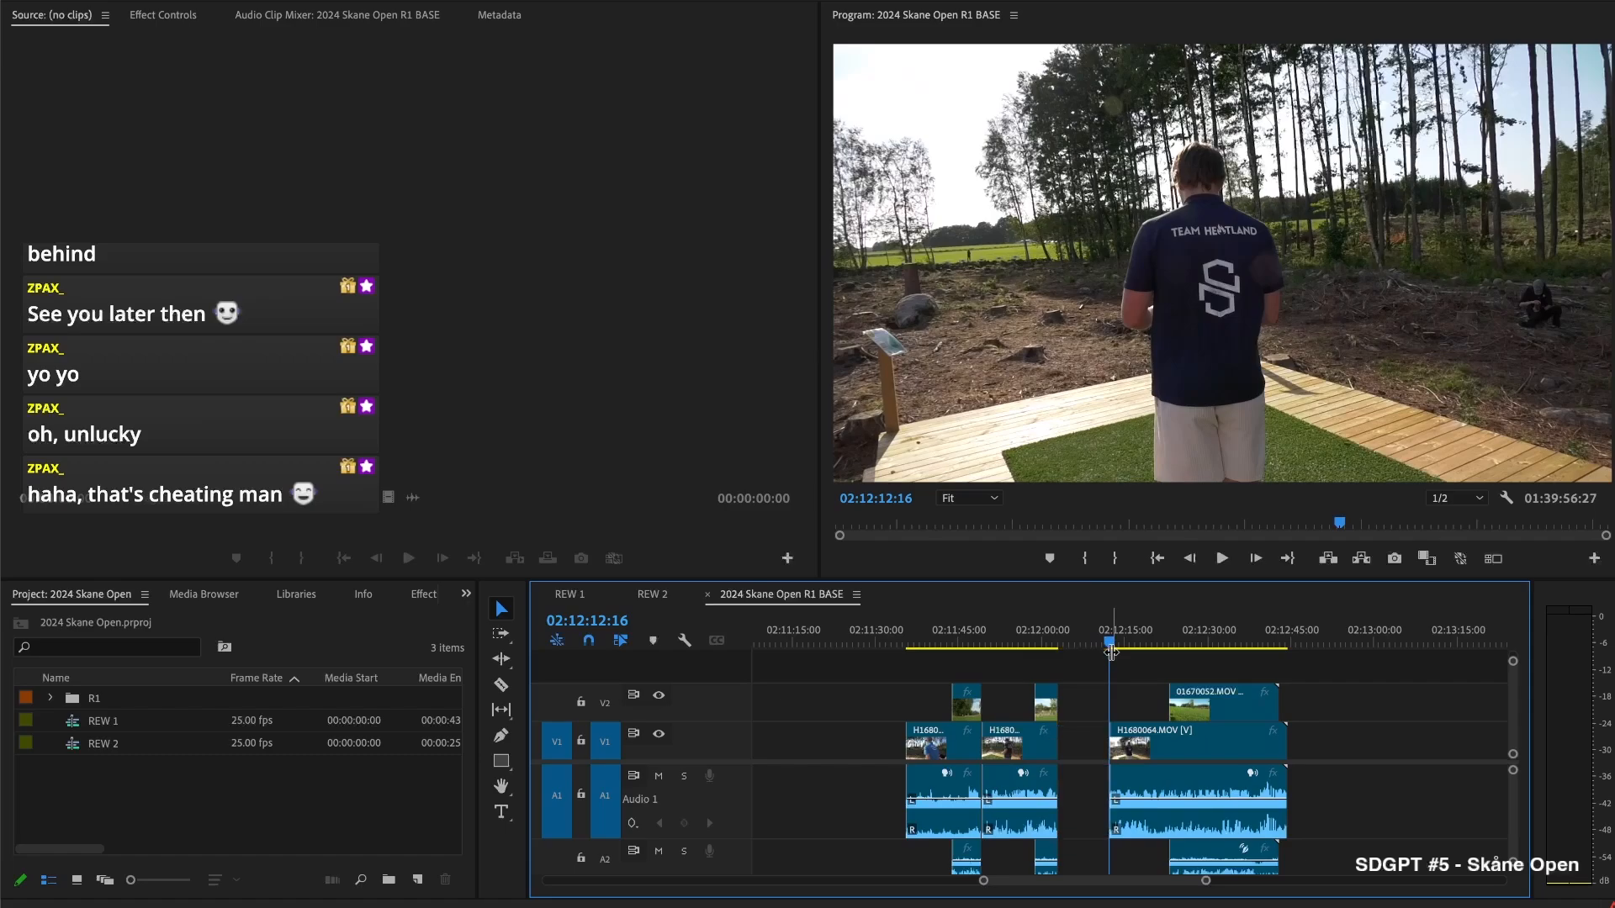
key(space)
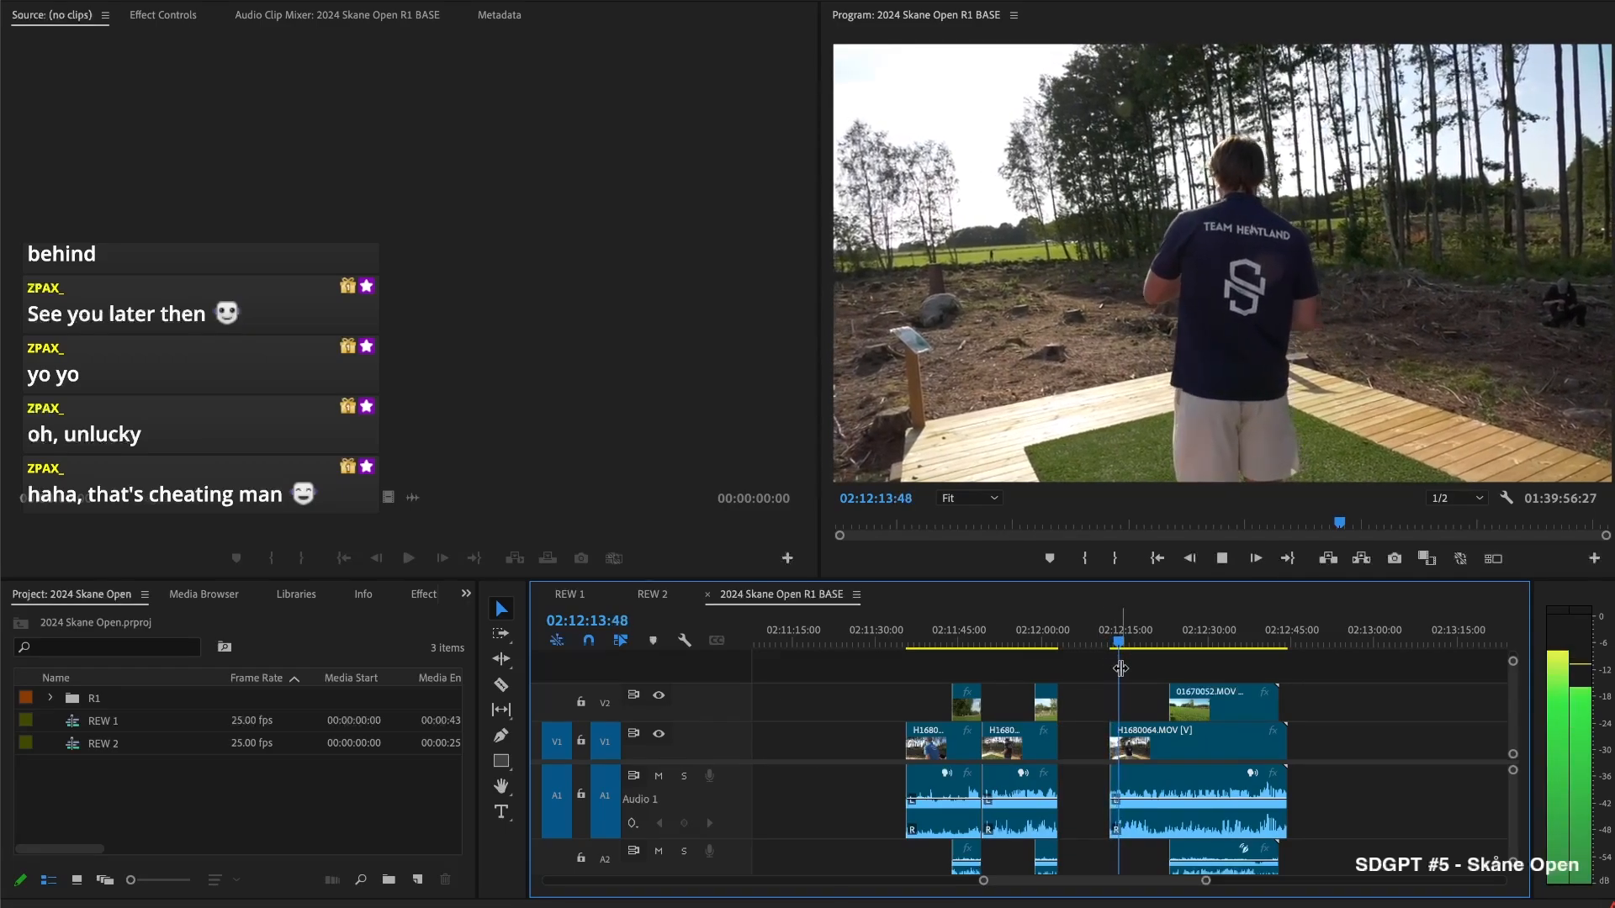
drag(1113, 742, 1102, 754)
key(Up)
key(space)
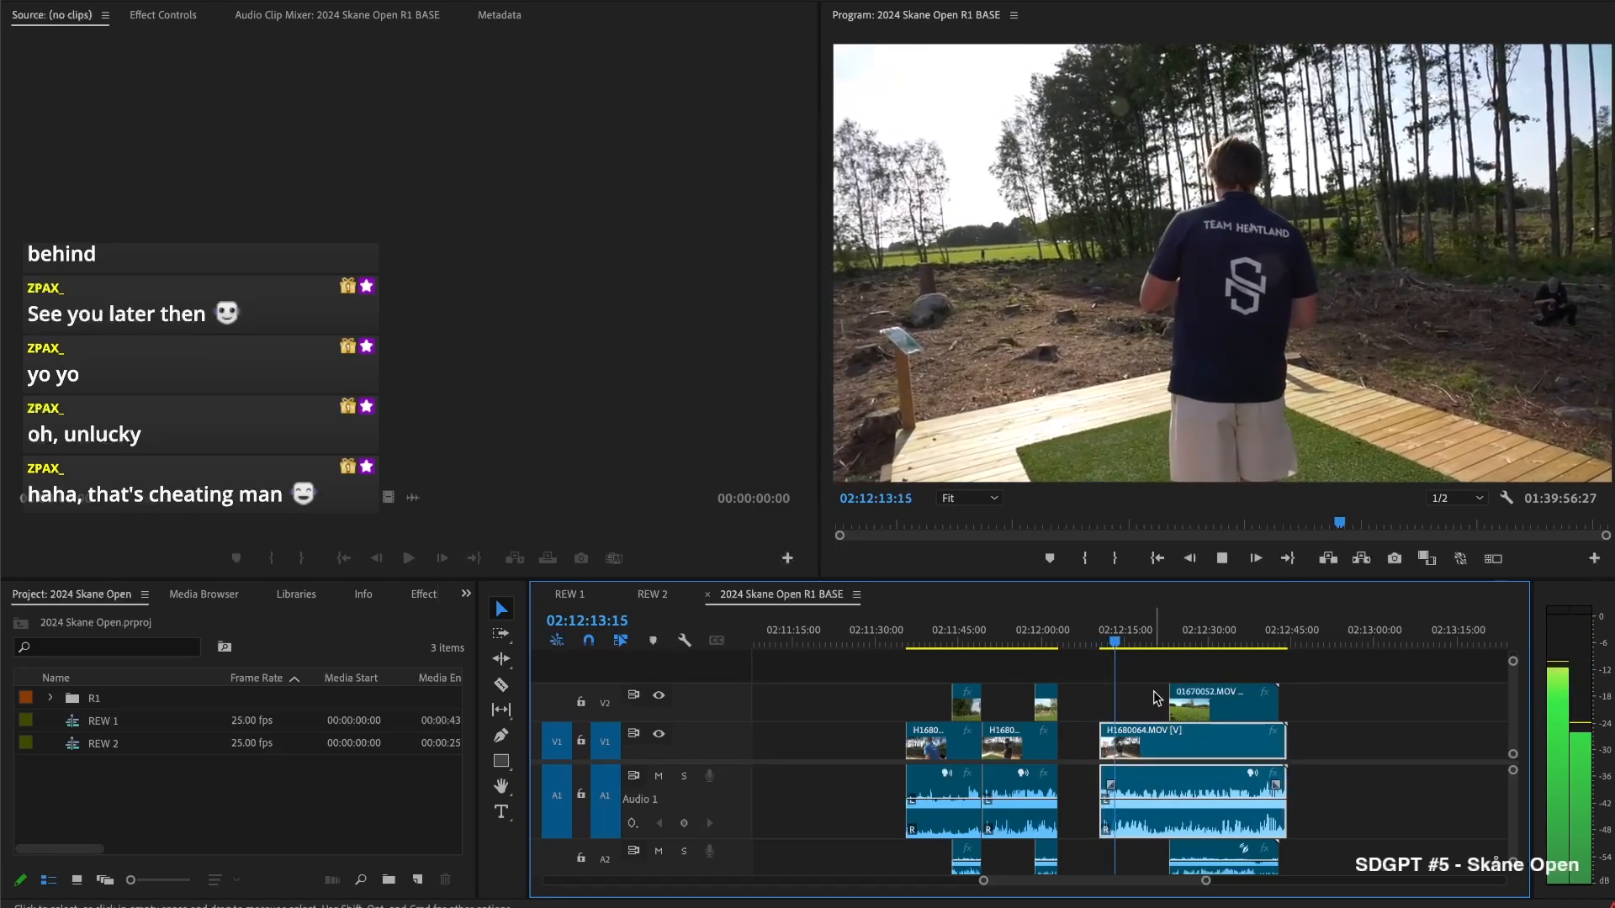
Play the third throw and extend the start of the last 01670052.MOV piece back to 02:12:19:35
click(1153, 690)
scroll(1153, 689, up, 3)
scroll(1163, 693, down, 3)
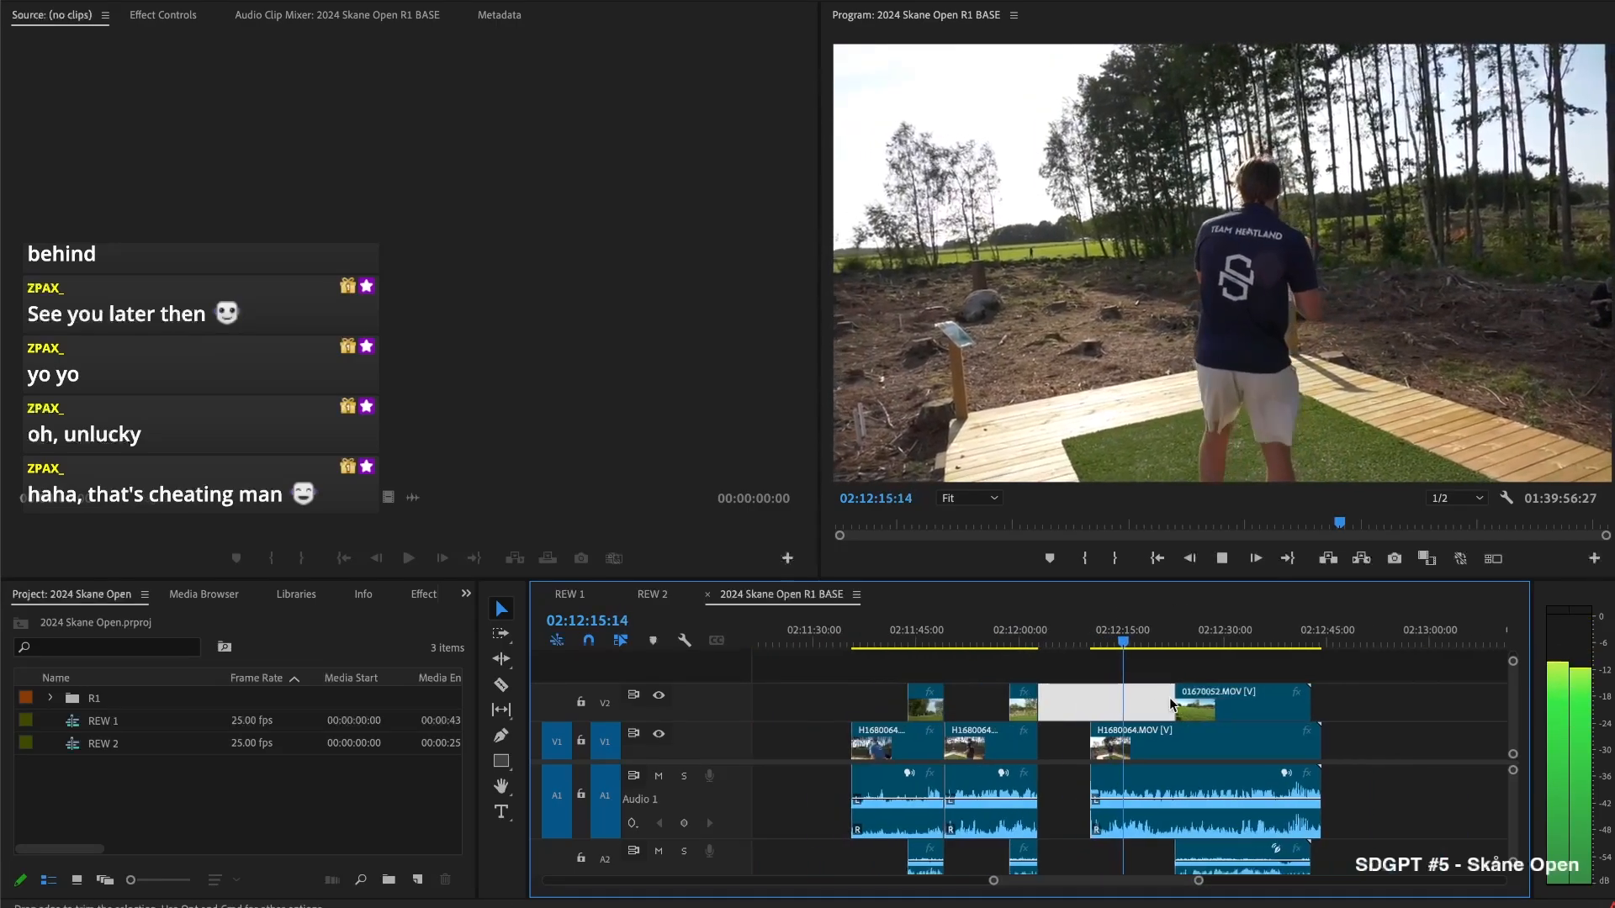
drag(1176, 698, 1212, 702)
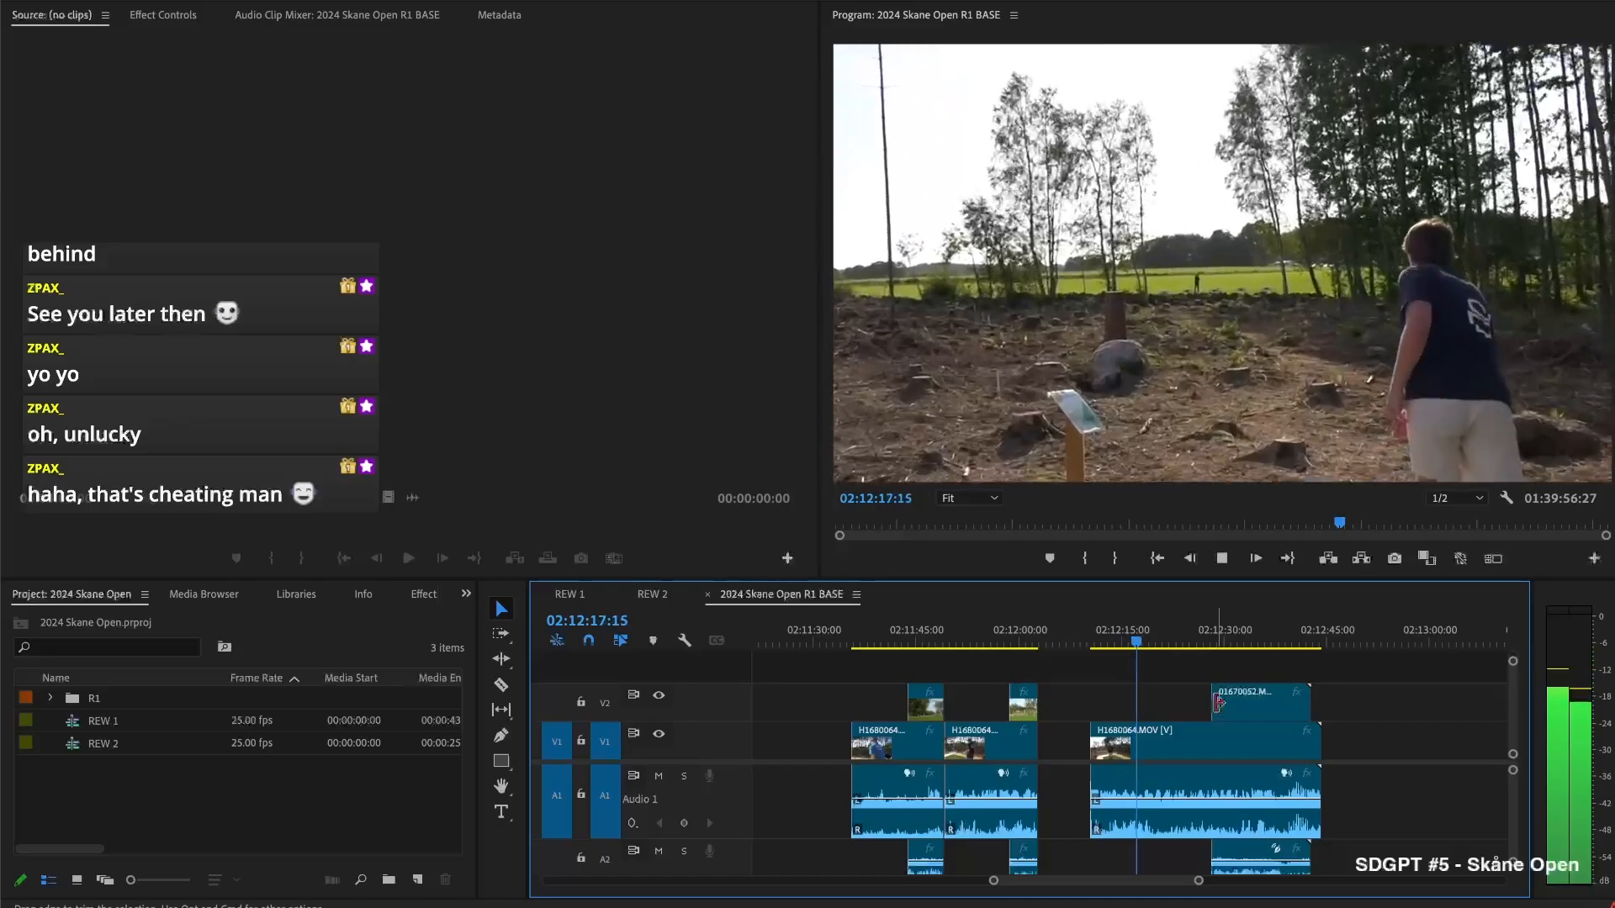
drag(1205, 707, 1157, 712)
key(space)
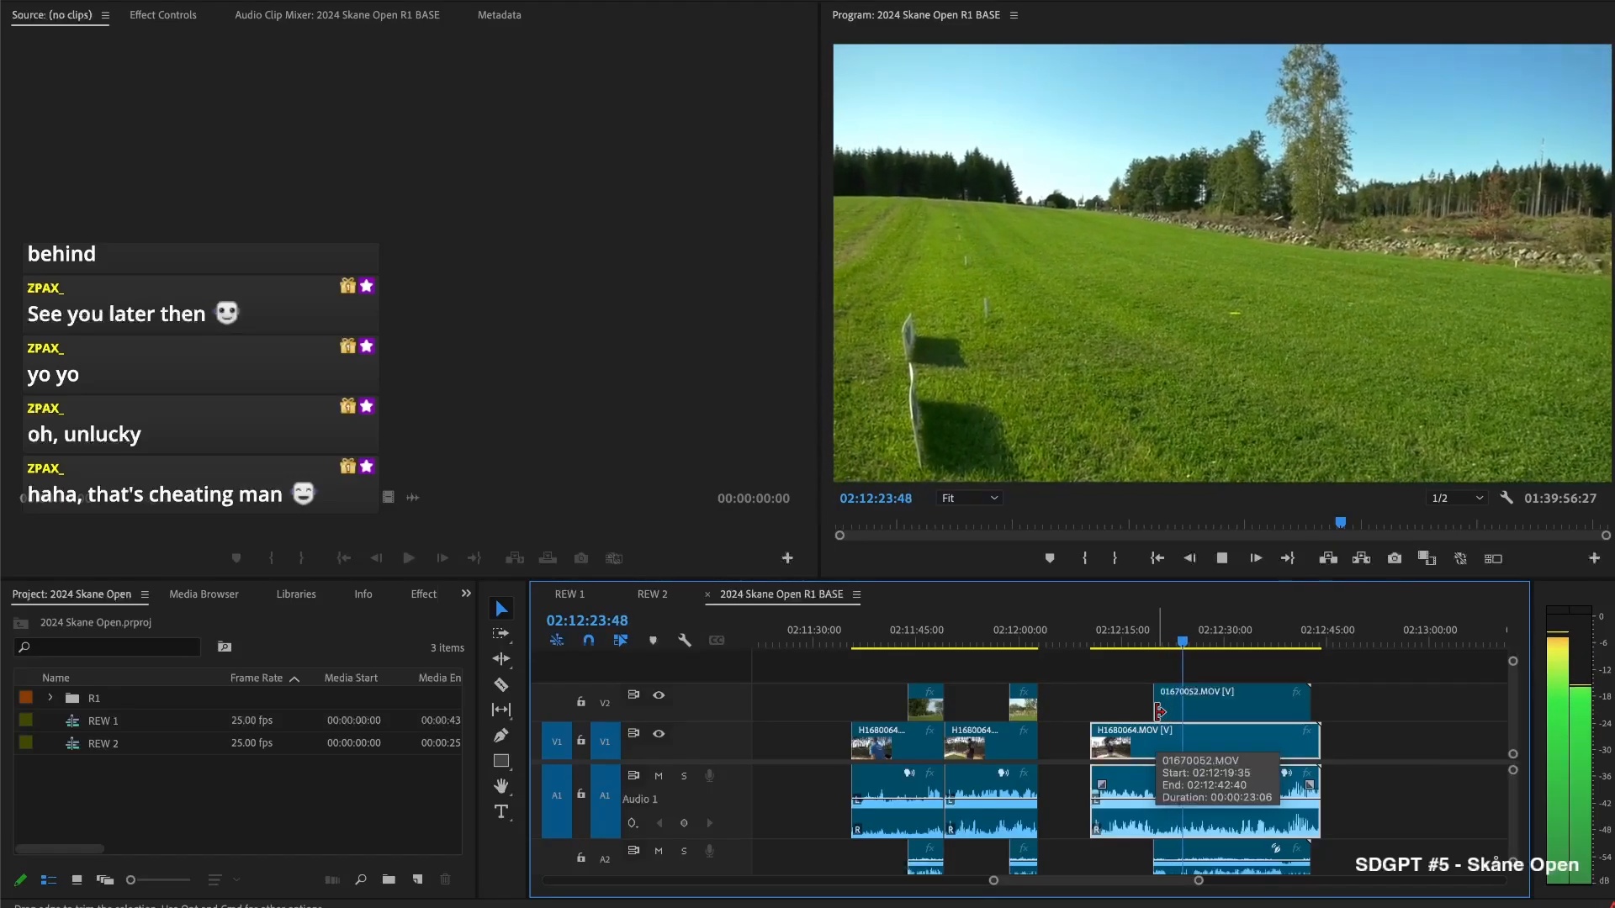
Split both camera clips after the third throw and trim about 14 seconds off the start of the last 01670052.MOV piece
key(space)
key(super+shift+k)
drag(1189, 711, 1284, 715)
key(space)
Split H1680064.MOV at 02:12:29:00, delete the piece between the two latest cuts and close the gap
drag(1197, 635, 1217, 633)
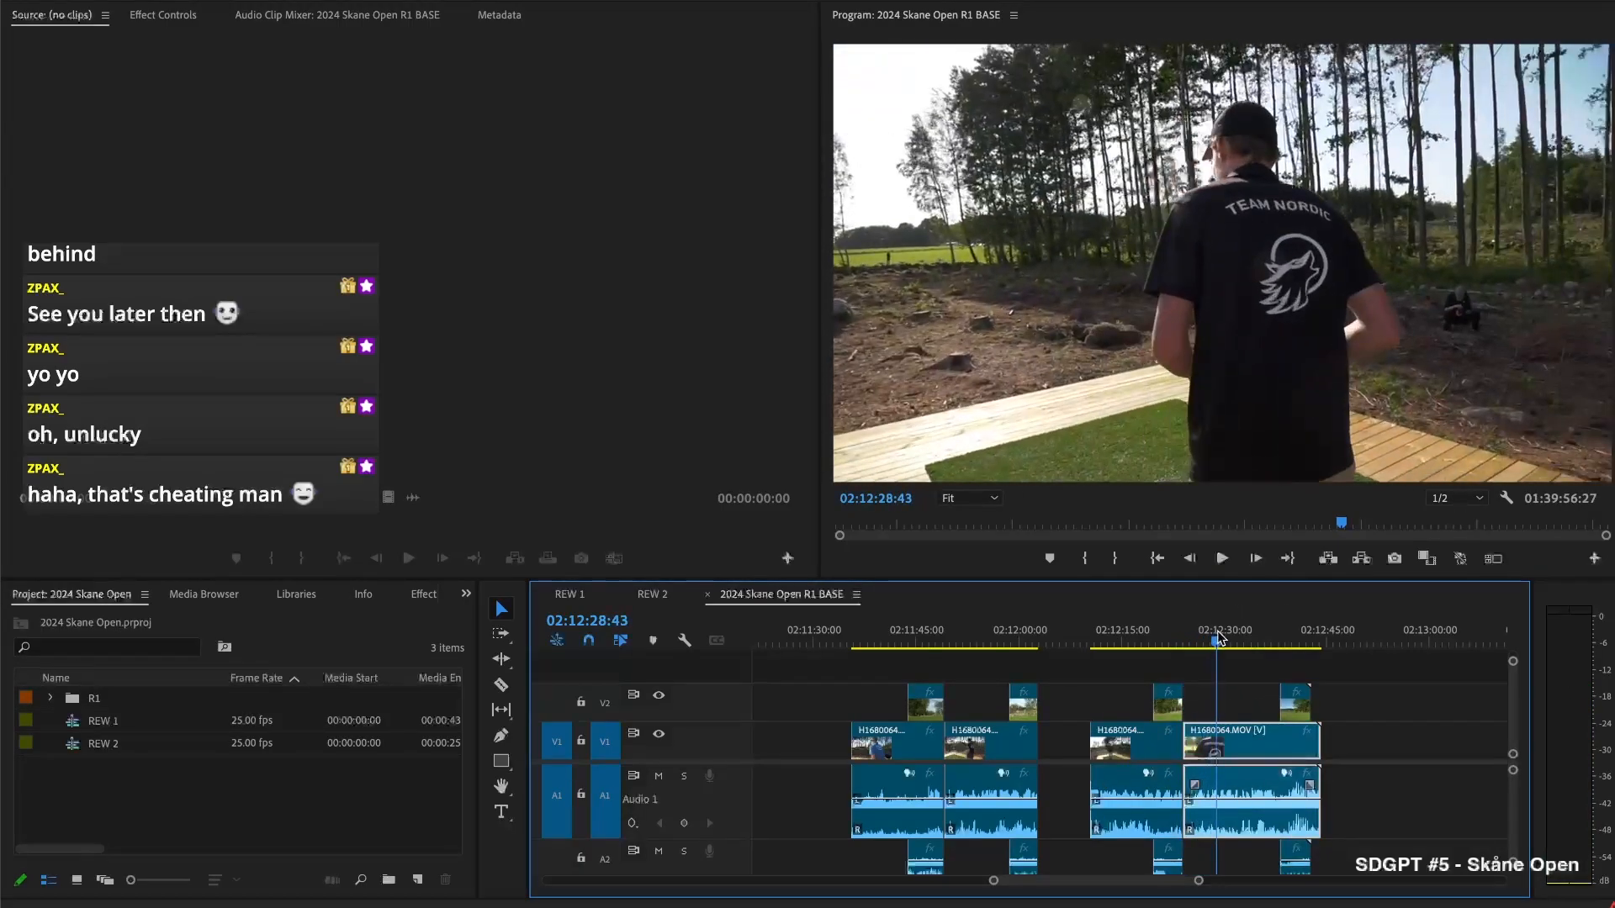
key(super+shift+k)
key(Delete)
click(1200, 733)
key(Delete)
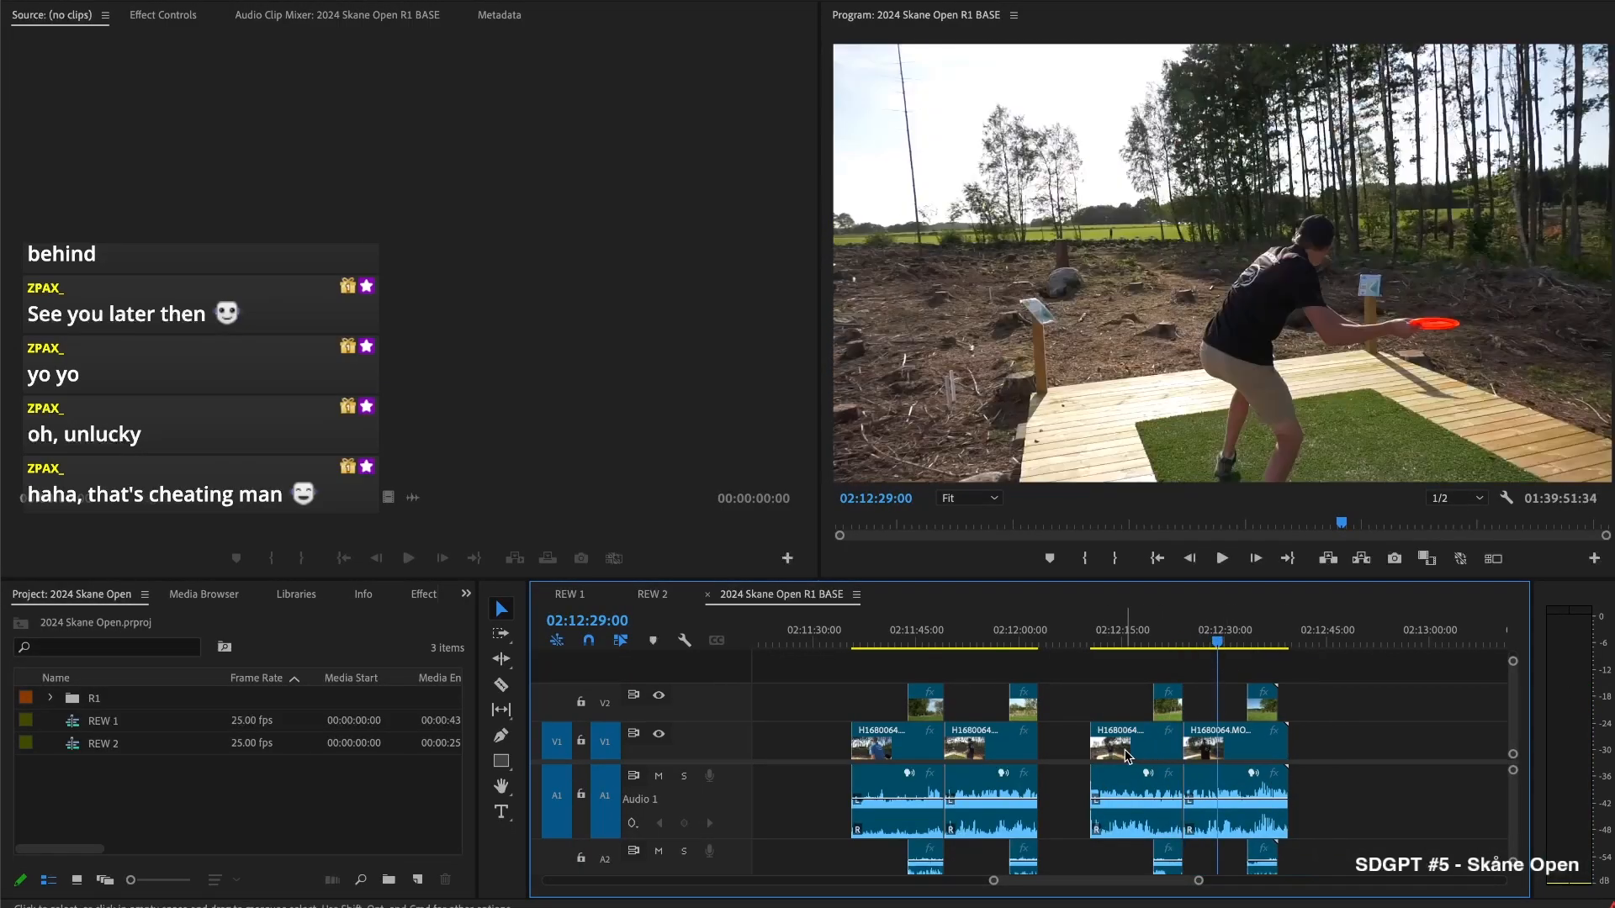
Close the gap between the second and third throws and go to the start of the fourth throw
click(1062, 753)
key(Delete)
key(Down)
key(Up)
key(Up)
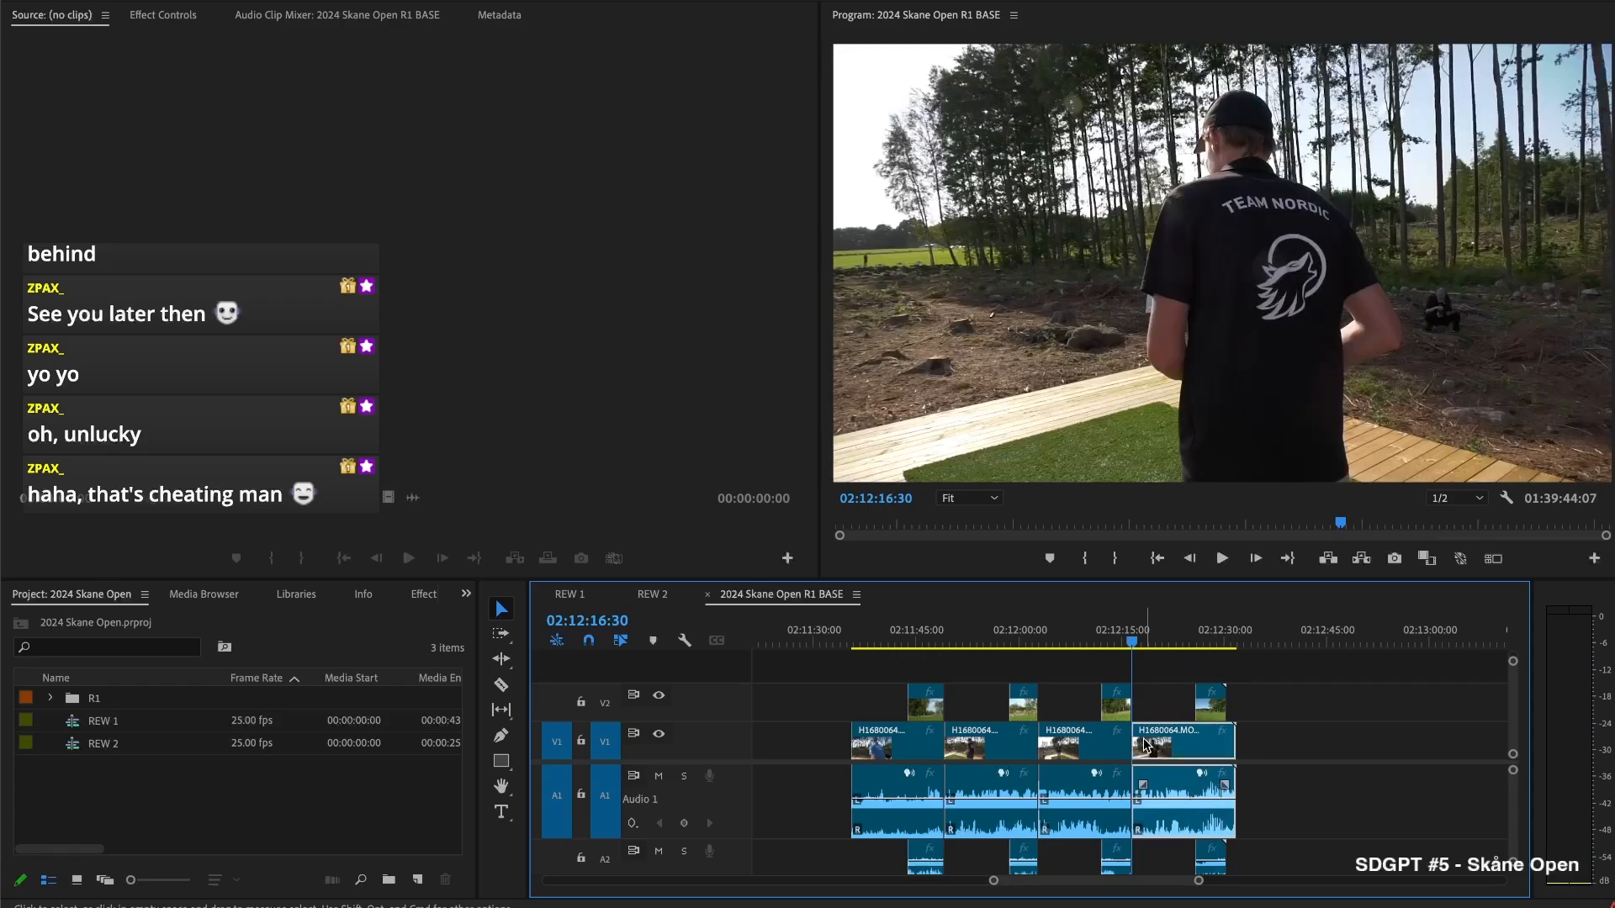
Play the fourth throw and extend the start of the last 01670052.MOV piece back to about 02:12:24:48
key(Down)
key(space)
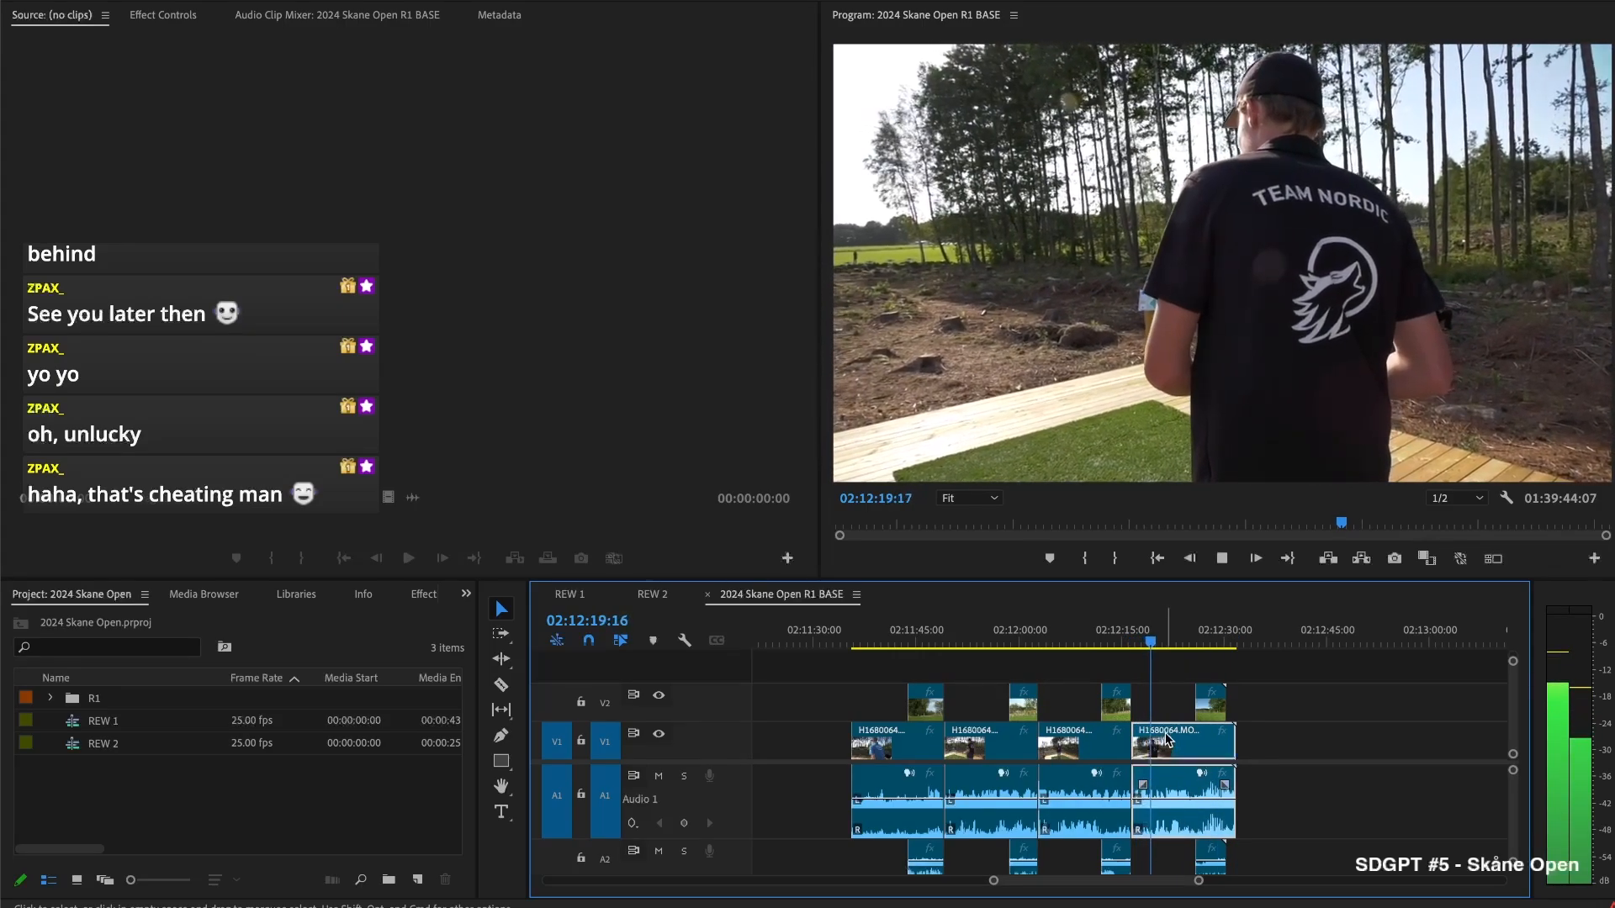
drag(1197, 702, 1194, 705)
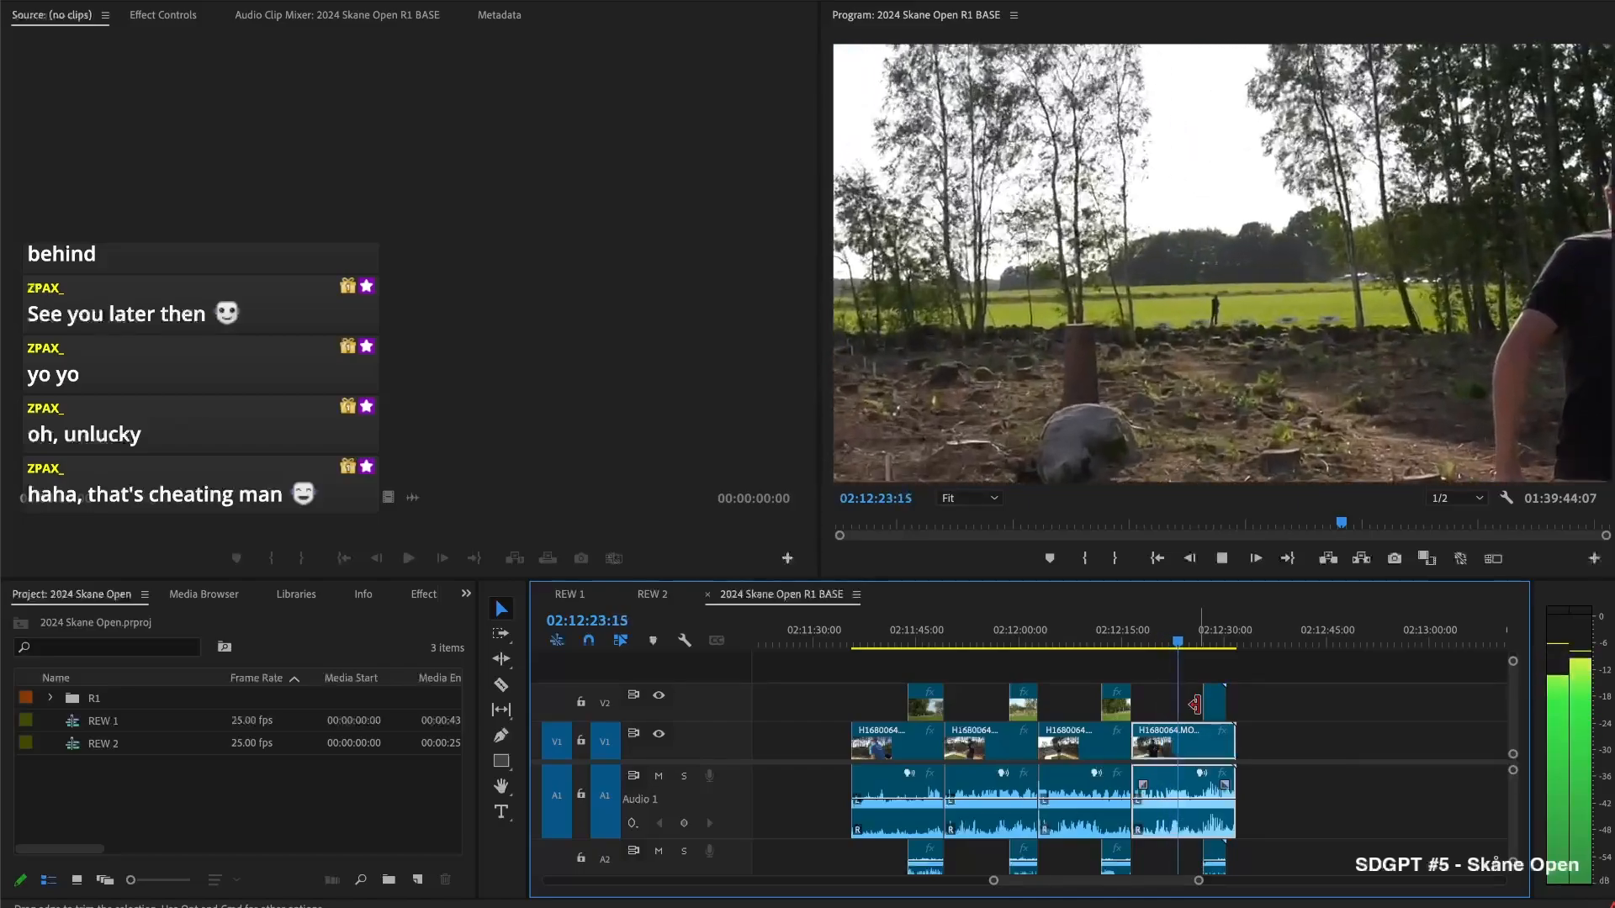
key(space)
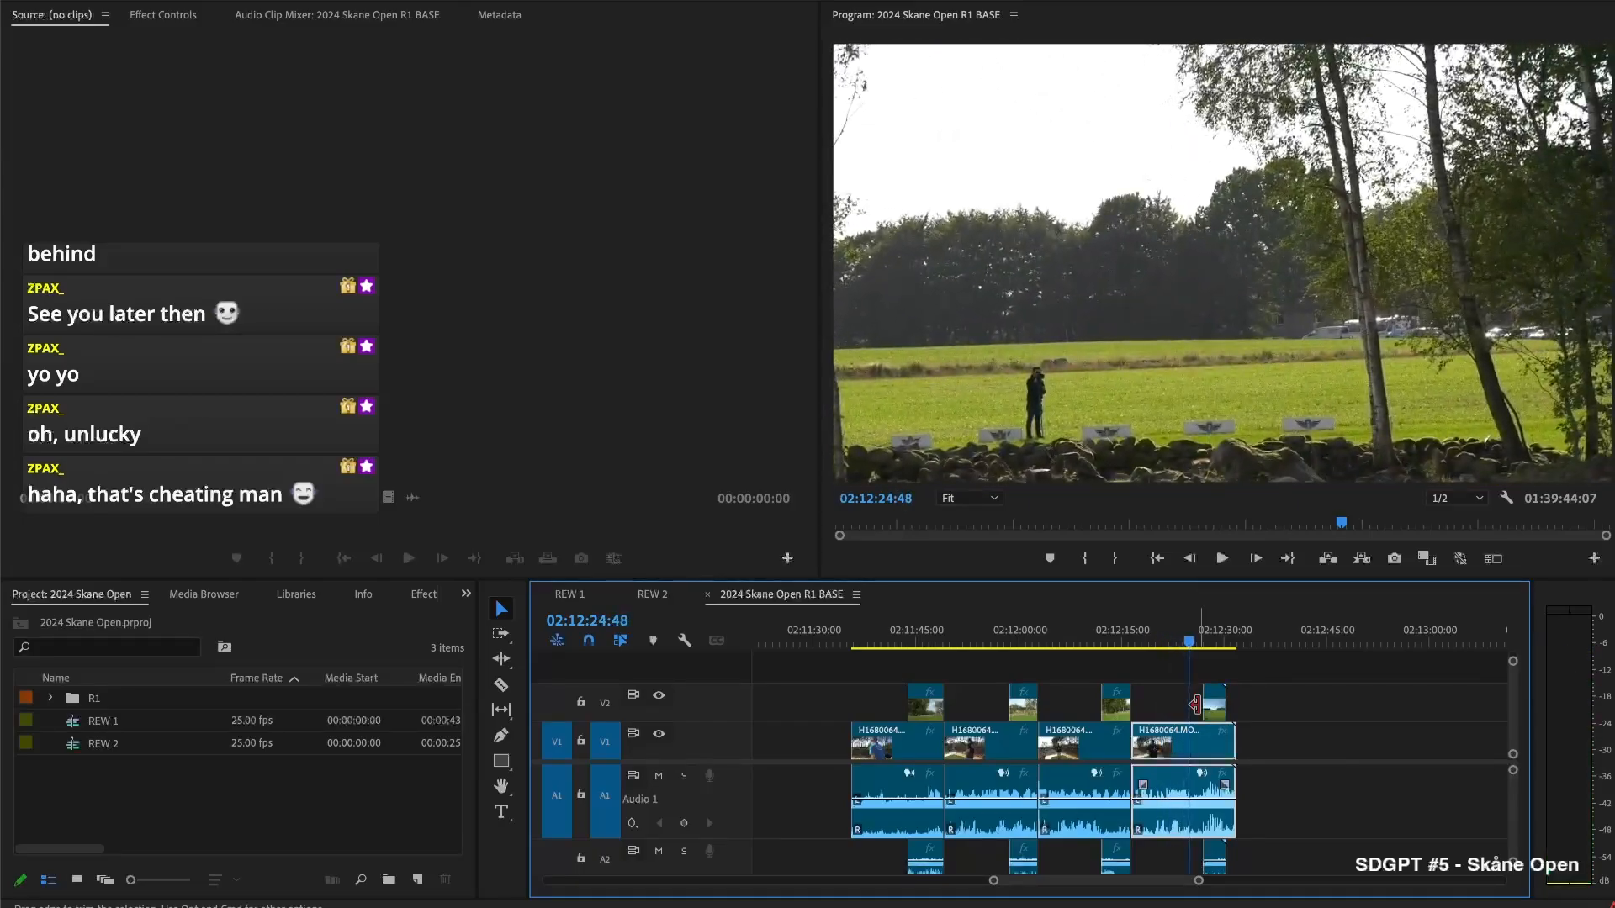
key(space)
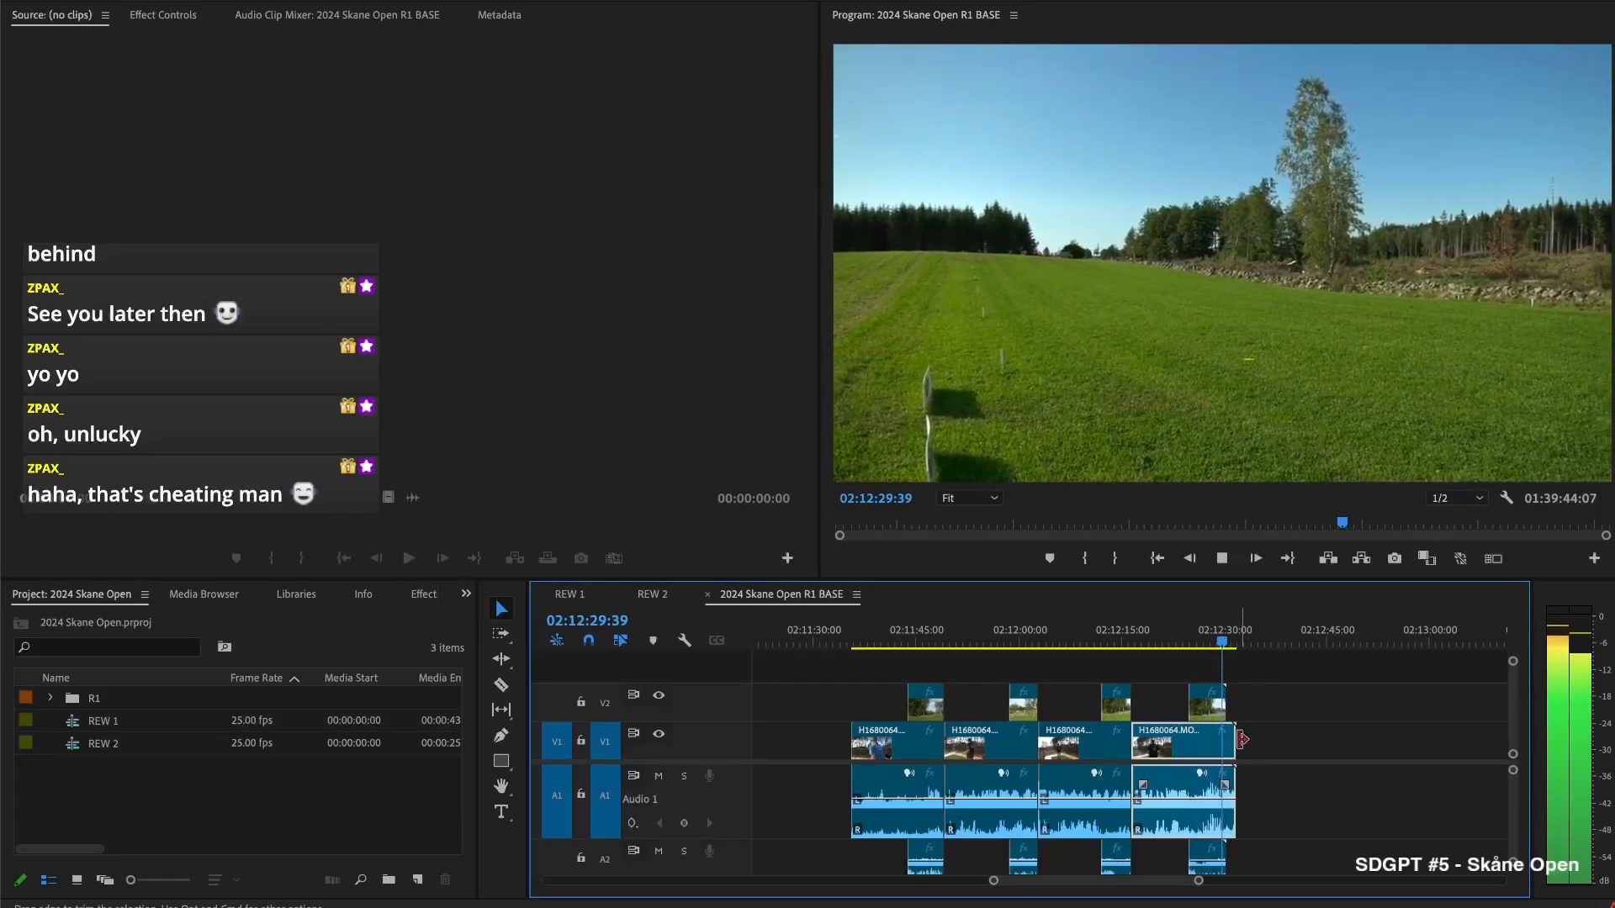
Split both camera clips at 02:12:29:45 after the fourth throw and delete the leftover pieces behind the cut
key(space)
key(shift+super+k)
drag(1260, 671, 1226, 755)
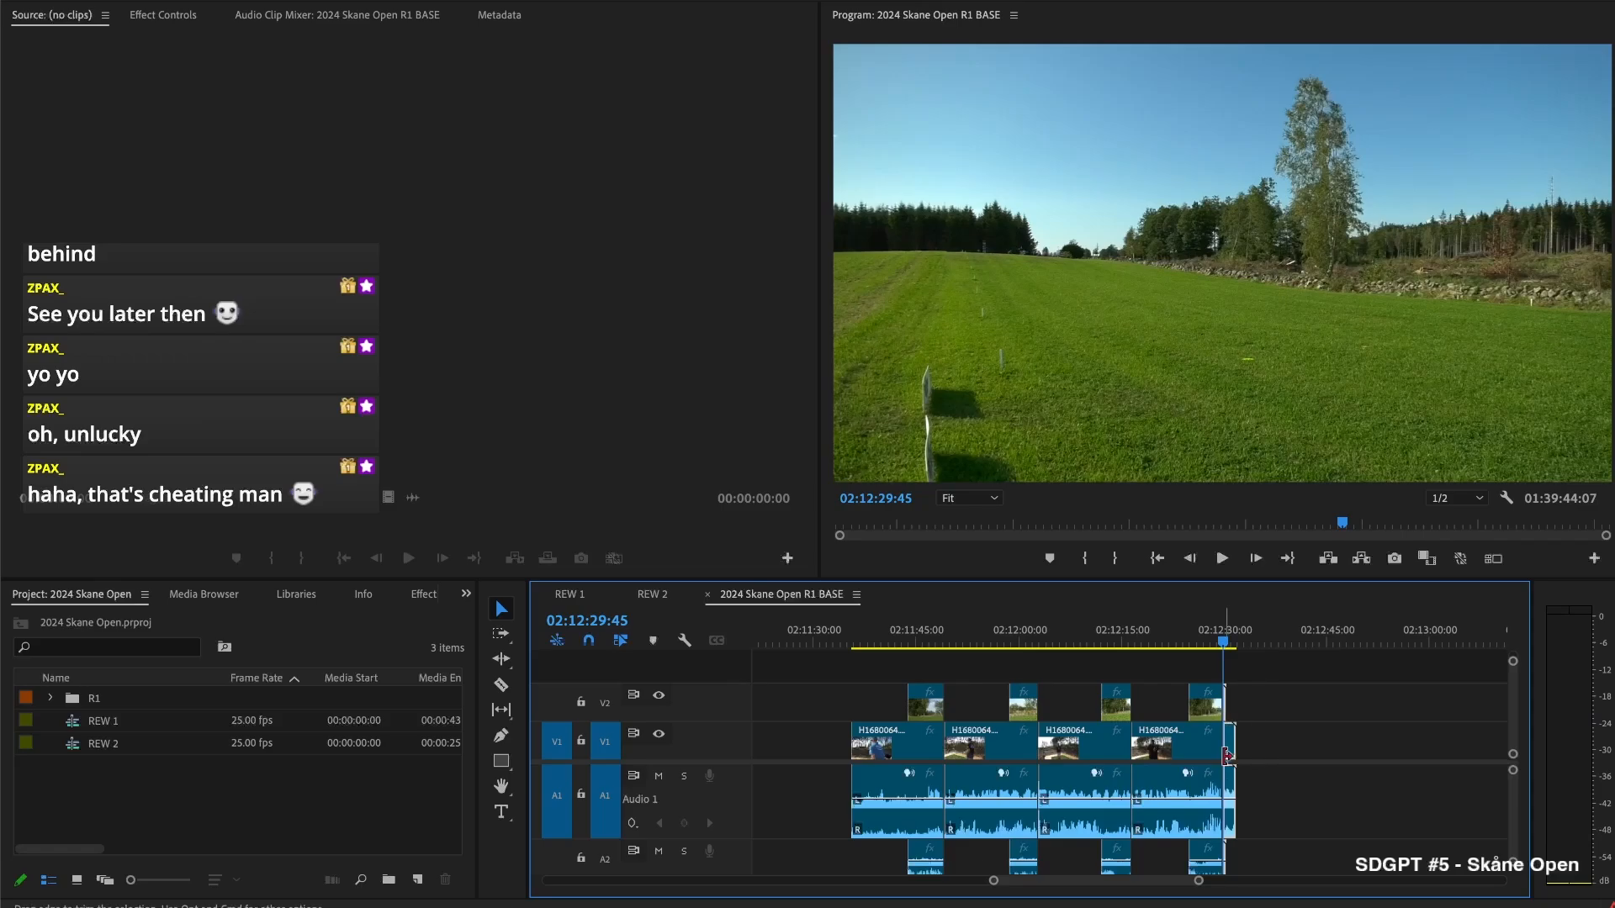
scroll(1224, 762, right, 3)
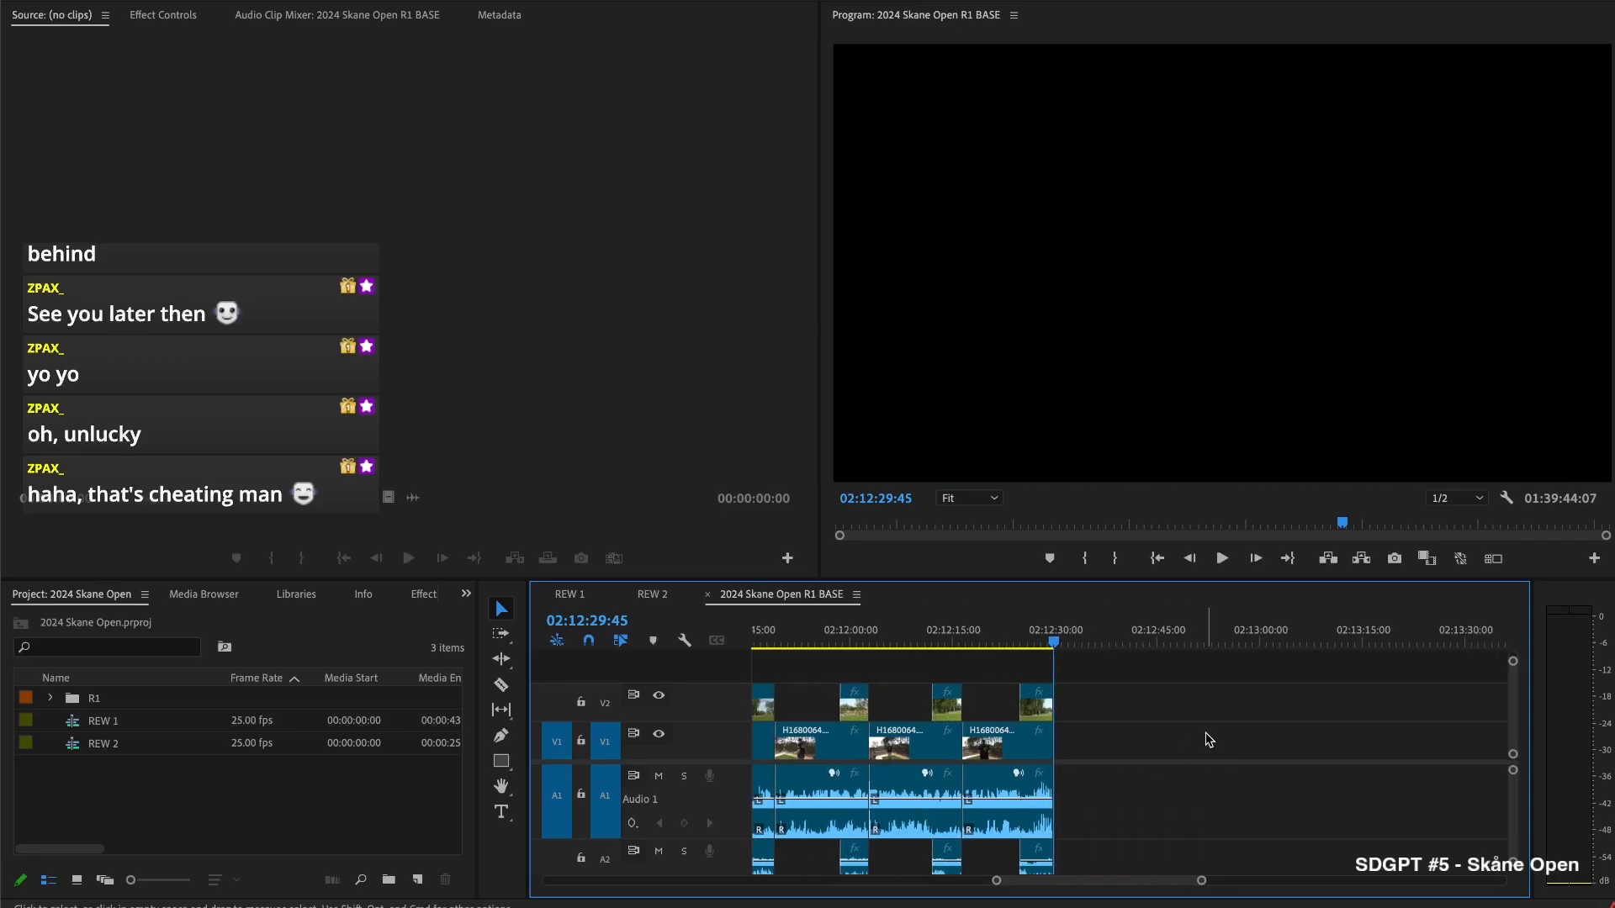
Review the footage of H1680065.MOV and 01670053.MOV to find where the next throw begins
scroll(1240, 713, right, 10)
drag(1020, 639, 1102, 690)
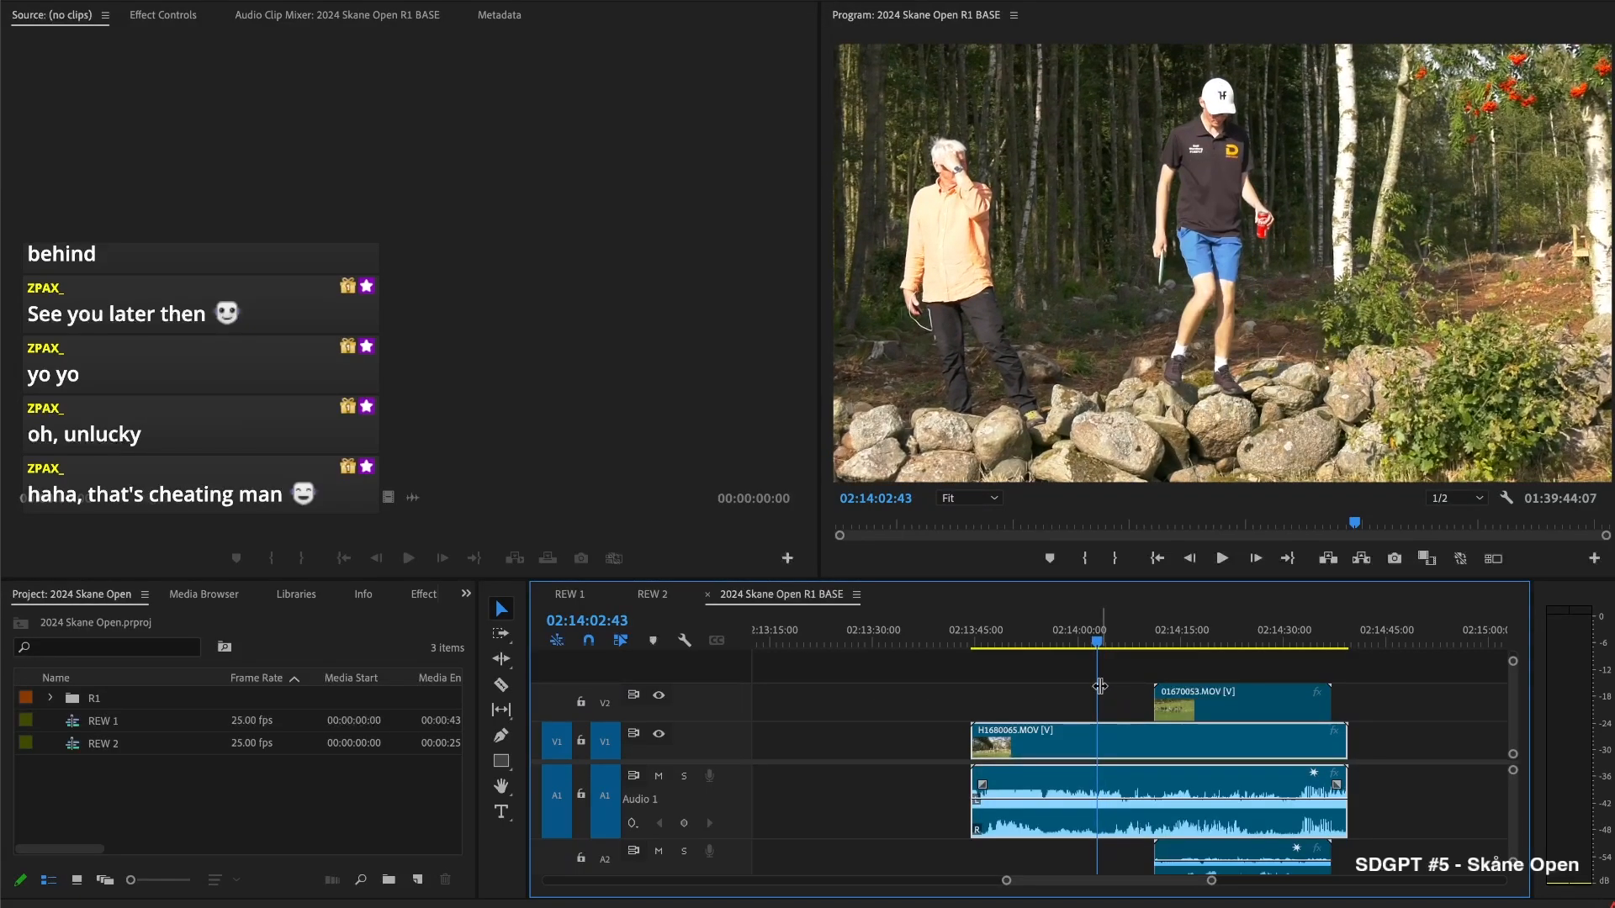
key(space)
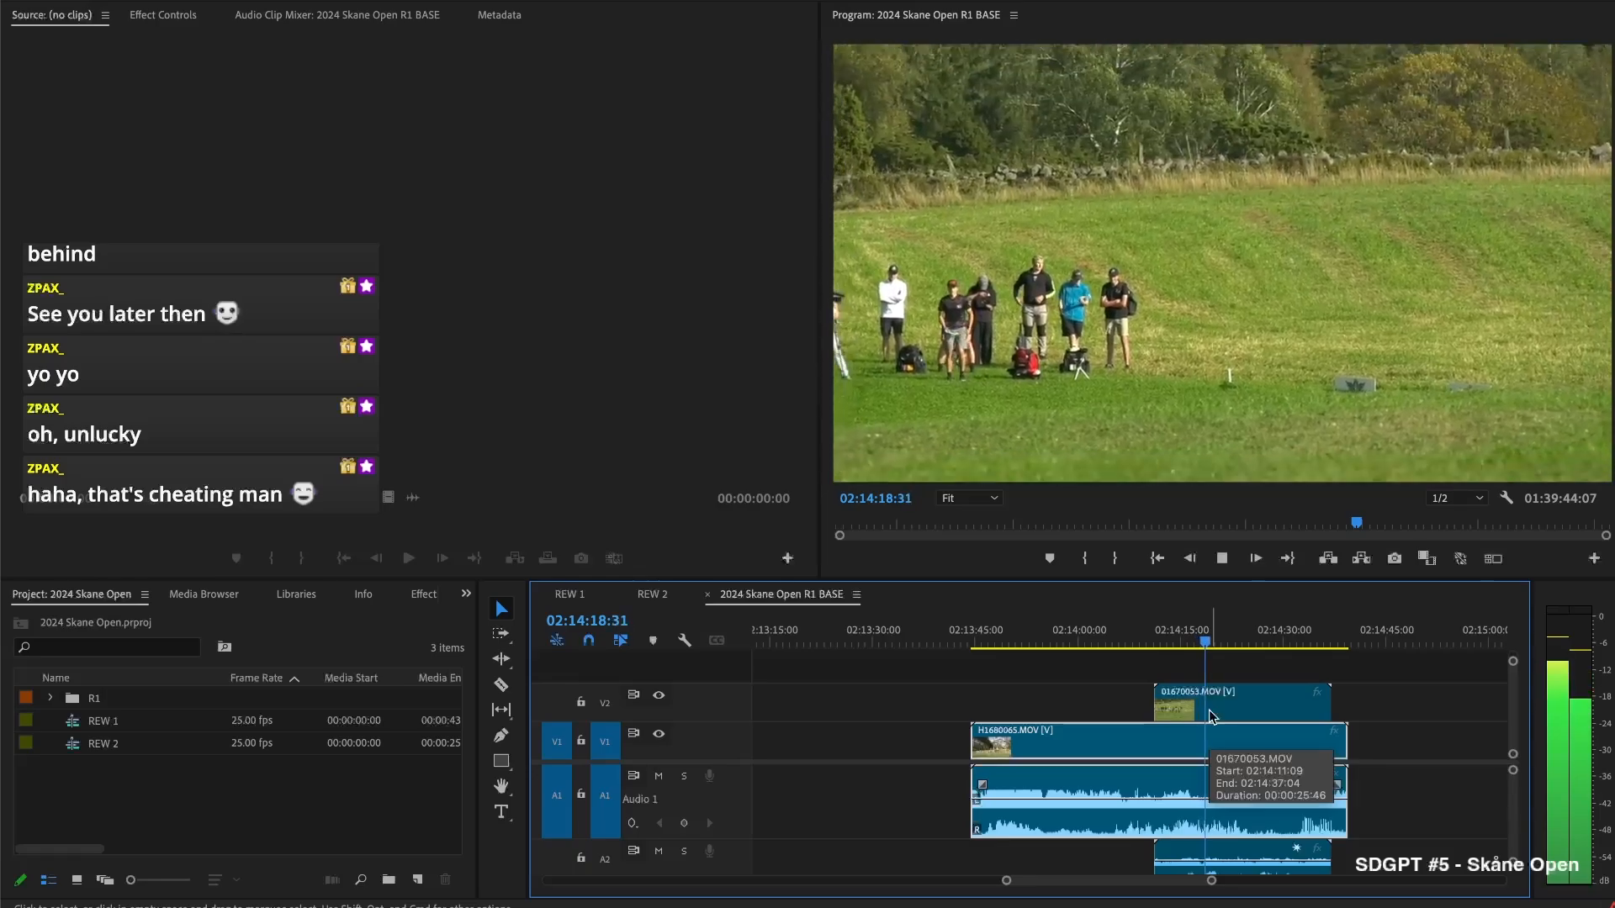
key(space)
scroll(1000, 654, up, 5)
scroll(1001, 656, up, 5)
click(972, 634)
drag(971, 635, 1396, 642)
scroll(1337, 688, down, 5)
scroll(1333, 690, down, 1)
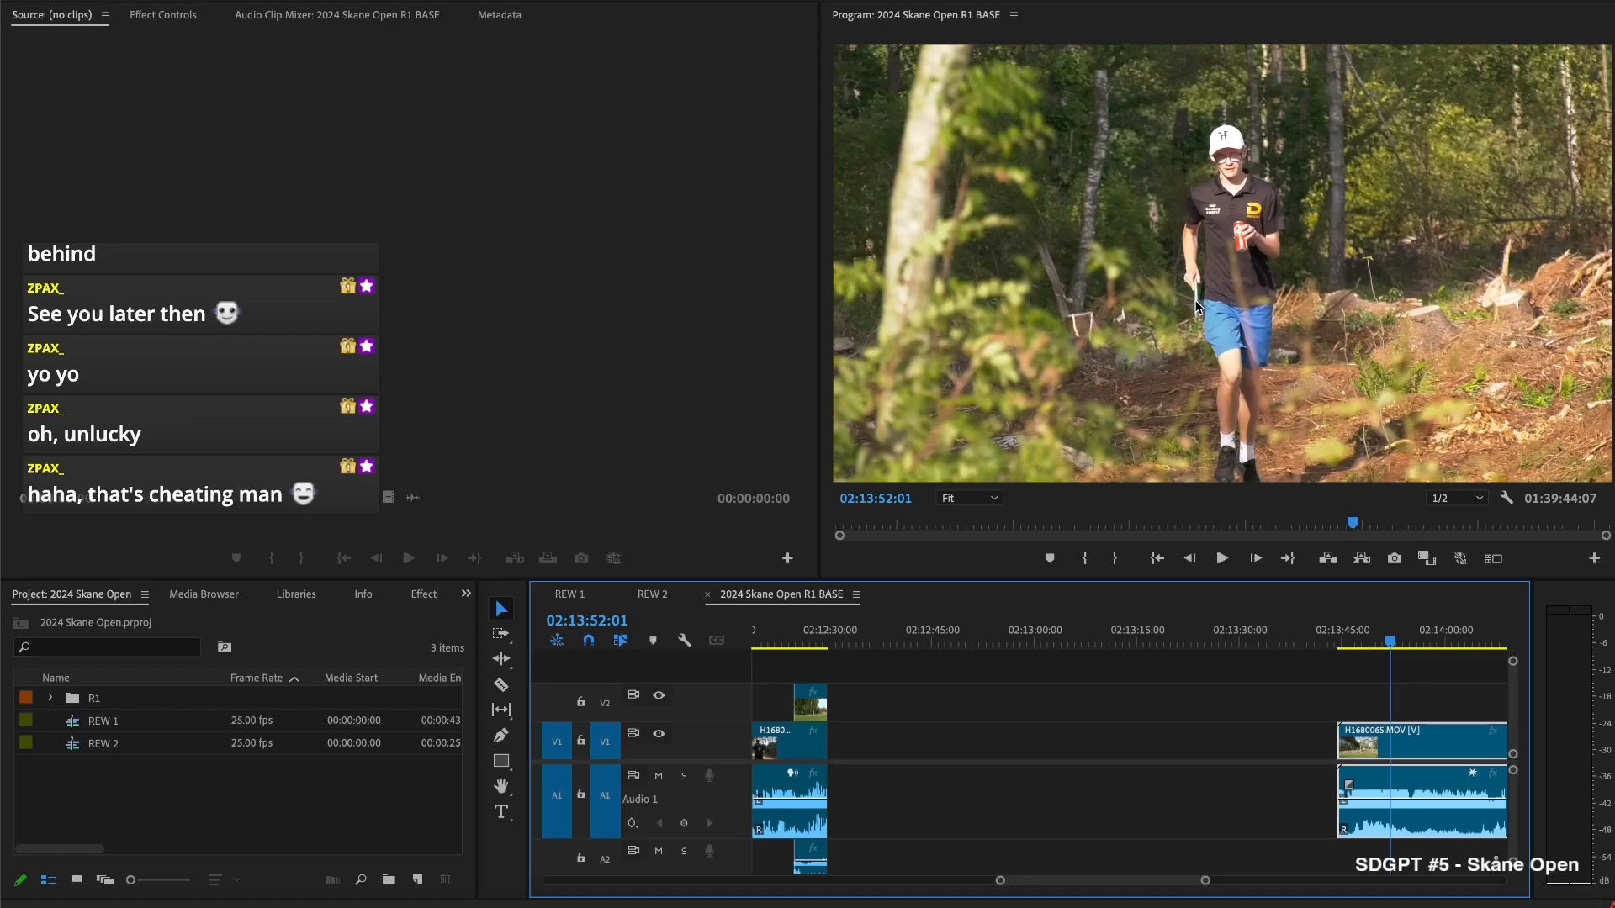
scroll(1159, 329, up, 5)
click(973, 496)
click(967, 518)
click(1311, 792)
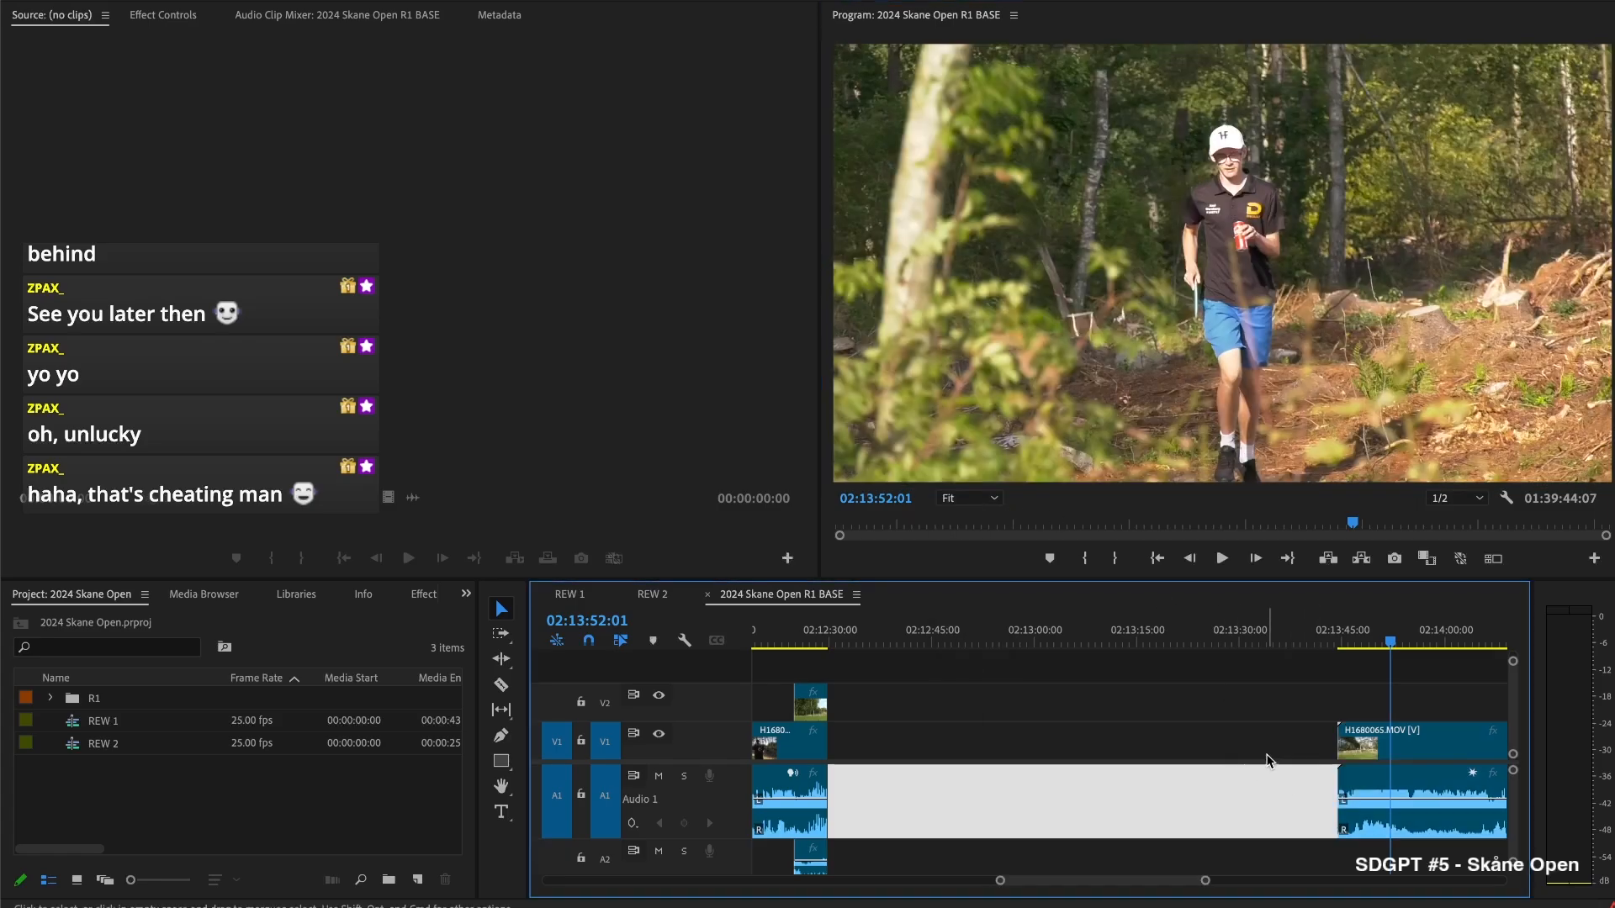
Trim about 21 seconds off the start of 01670053.MOV above H1680065.MOV
scroll(1278, 731, right, 2)
drag(1212, 636, 1395, 636)
scroll(1083, 748, right, 3)
drag(1086, 702, 1243, 701)
click(1151, 642)
drag(1151, 641, 1181, 642)
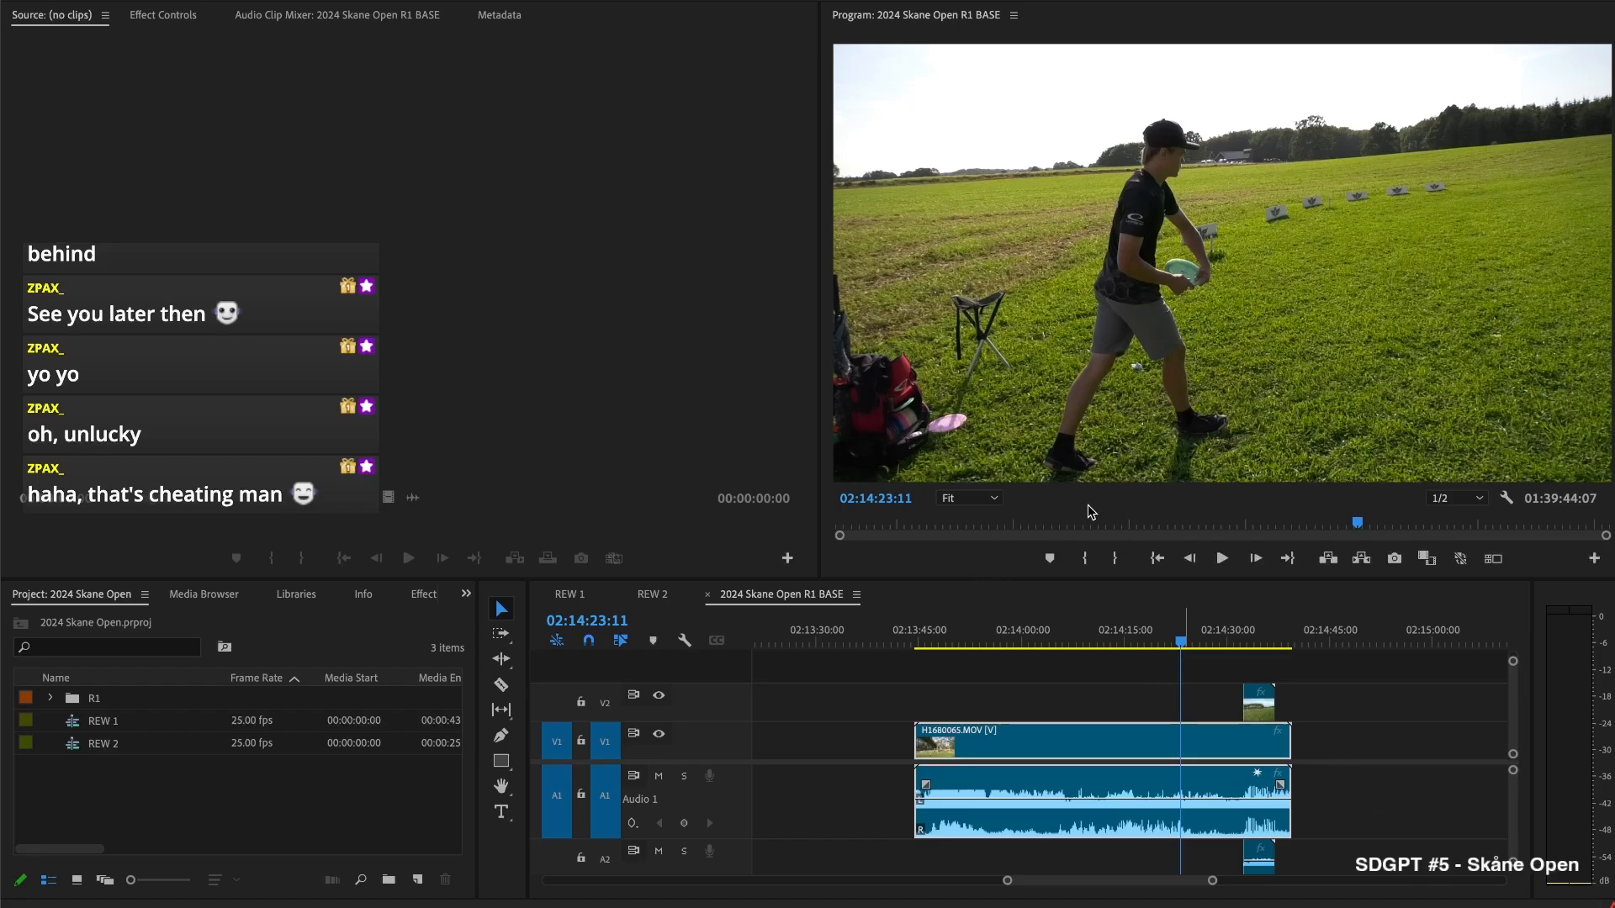
Split H1680065.MOV at 02:14:18:20 before the throw, delete the first piece and close the gap to the previous throw
click(1363, 351)
click(1087, 712)
drag(1102, 635, 931, 640)
scroll(975, 694, left, 5)
scroll(980, 700, right, 3)
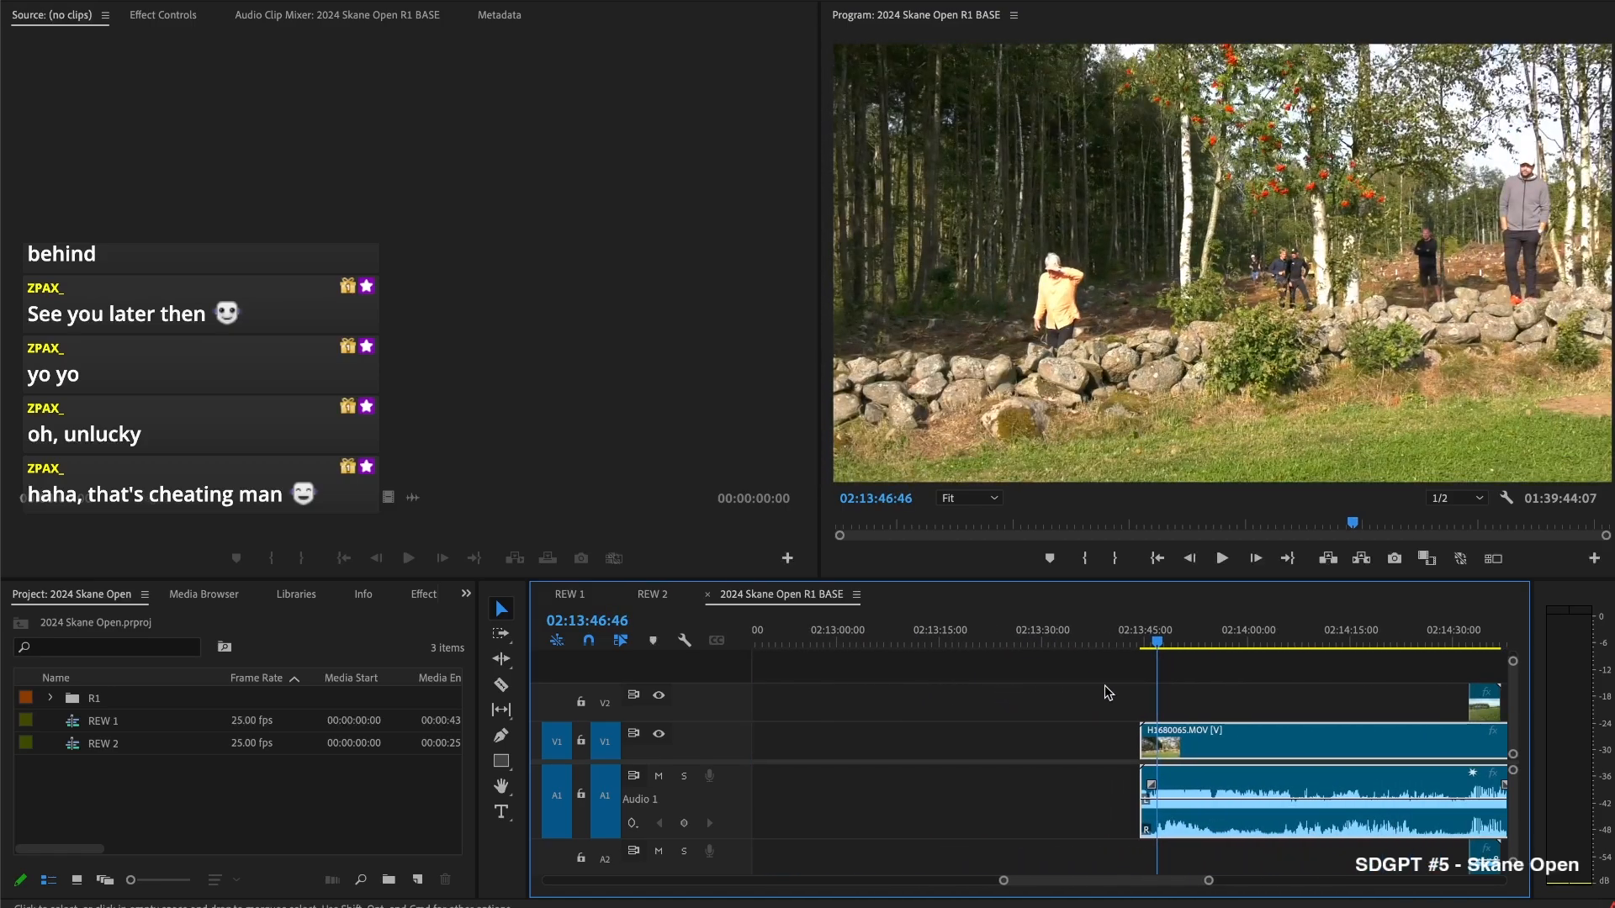
click(1217, 643)
drag(1224, 641, 1373, 648)
key(super+k)
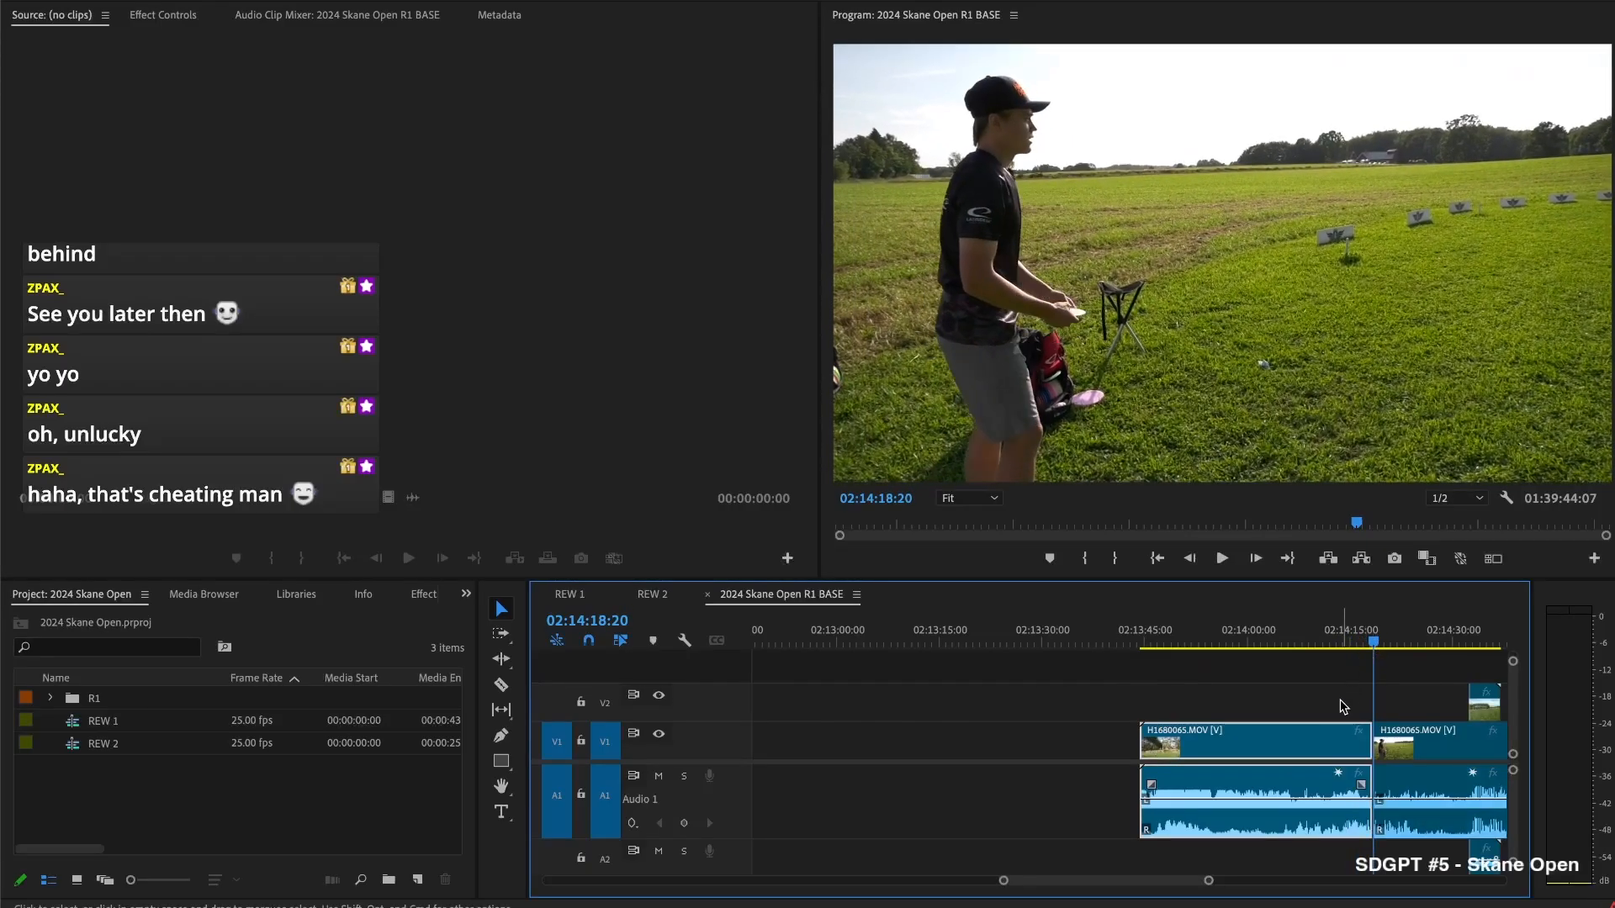
key(Delete)
key(Up)
click(1230, 742)
key(Delete)
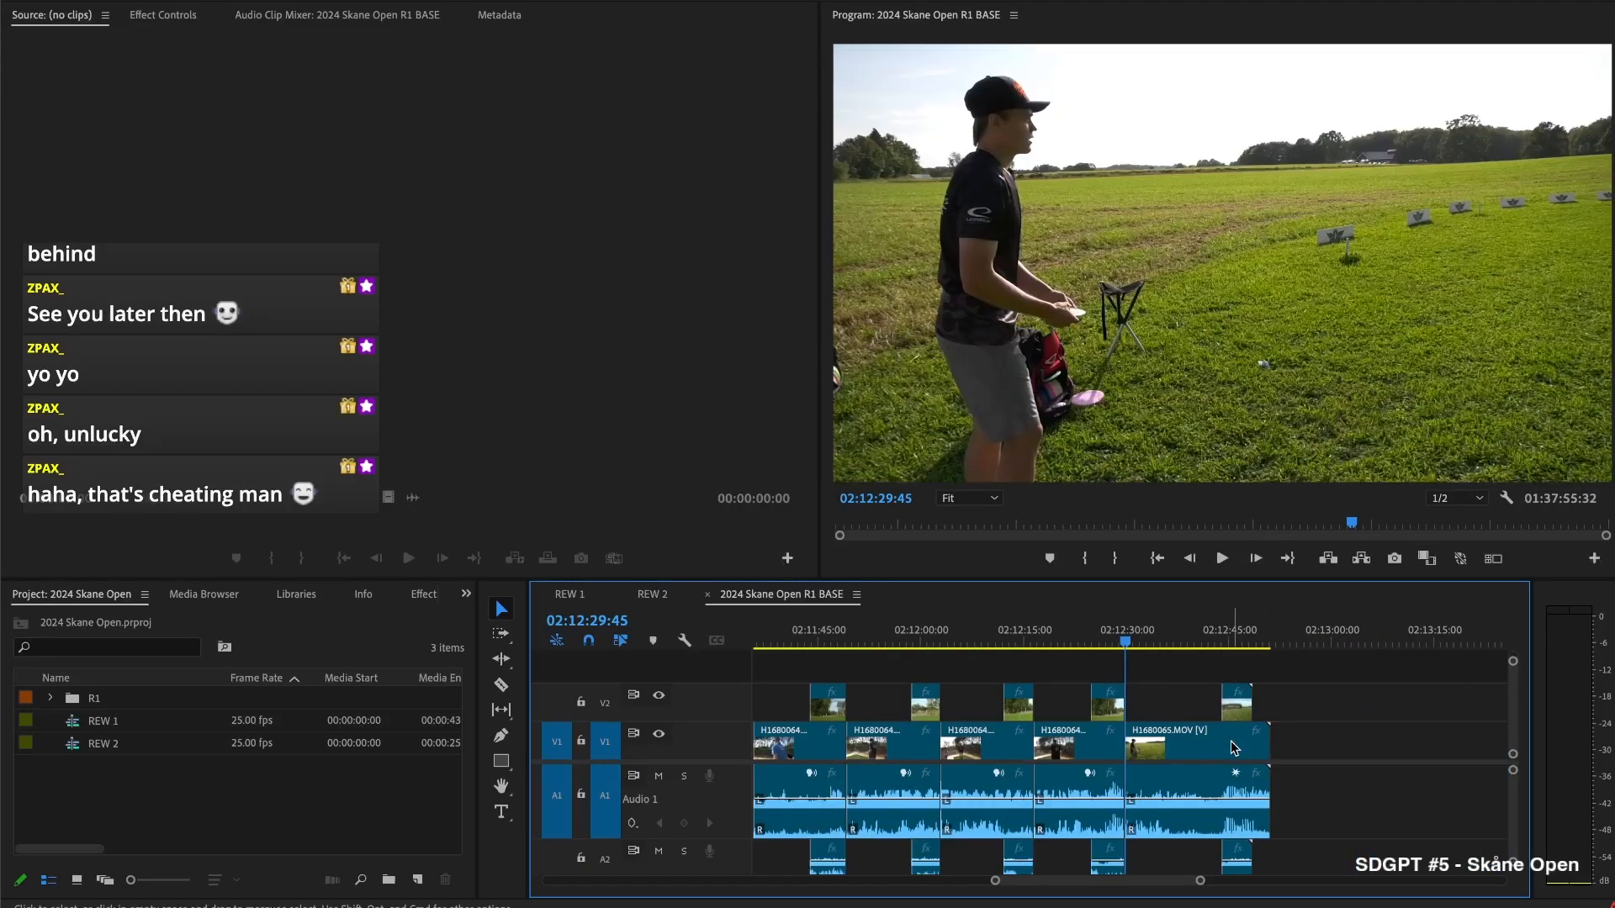
Play the throw in H1680065.MOV and extend the start of 01670053.MOV back to about 02:12:42:01
key(space)
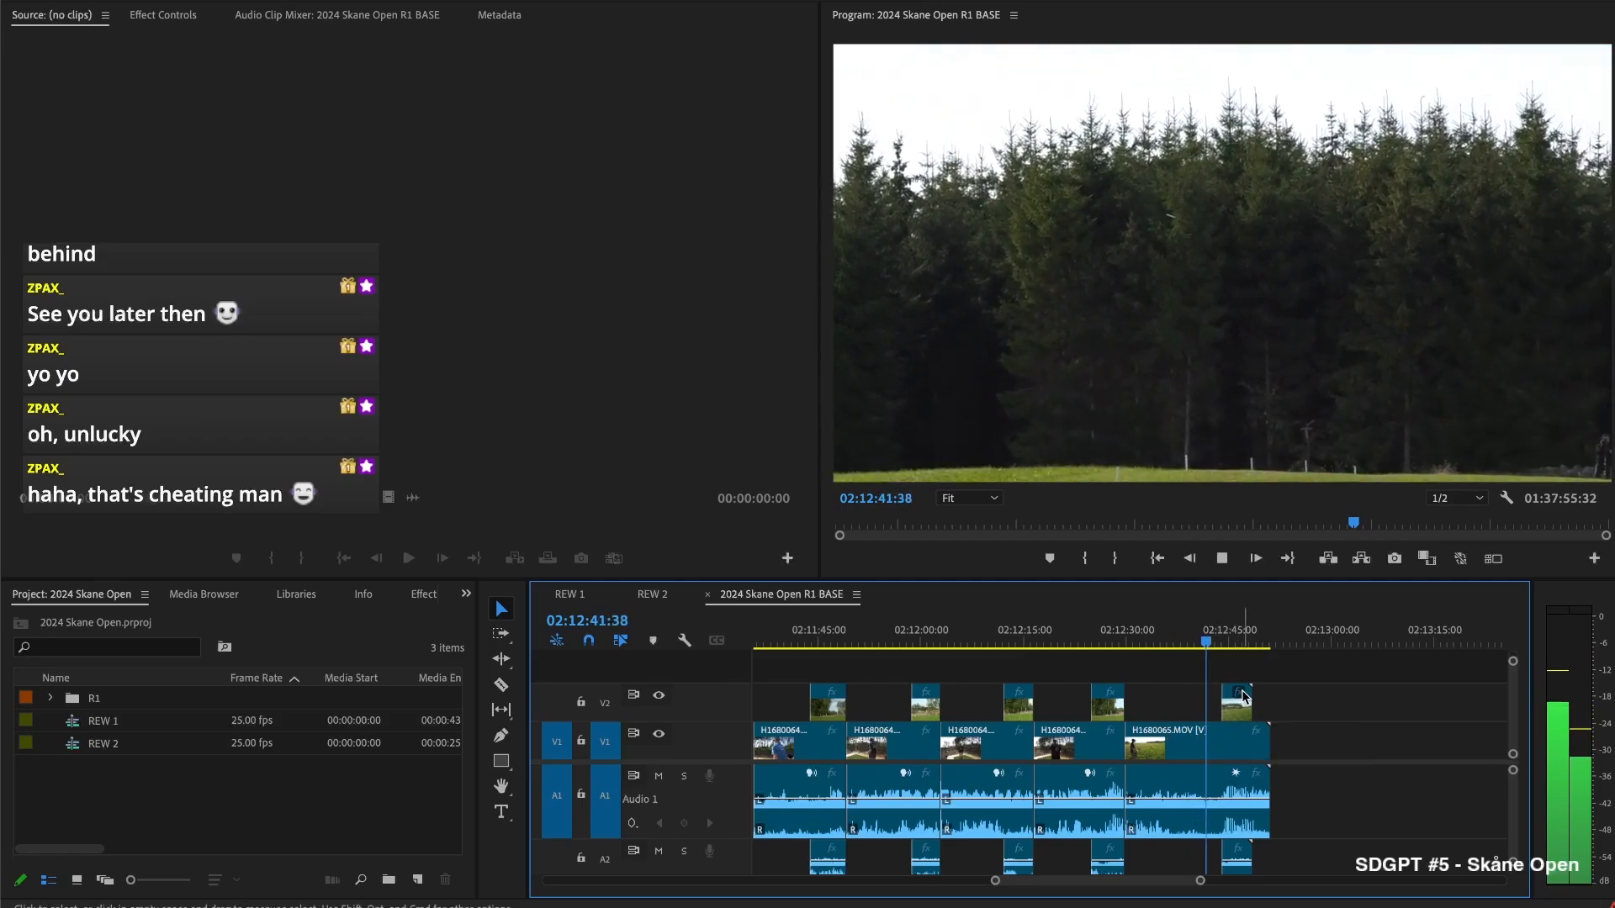
key(space)
click(1259, 751)
drag(1216, 709, 1210, 708)
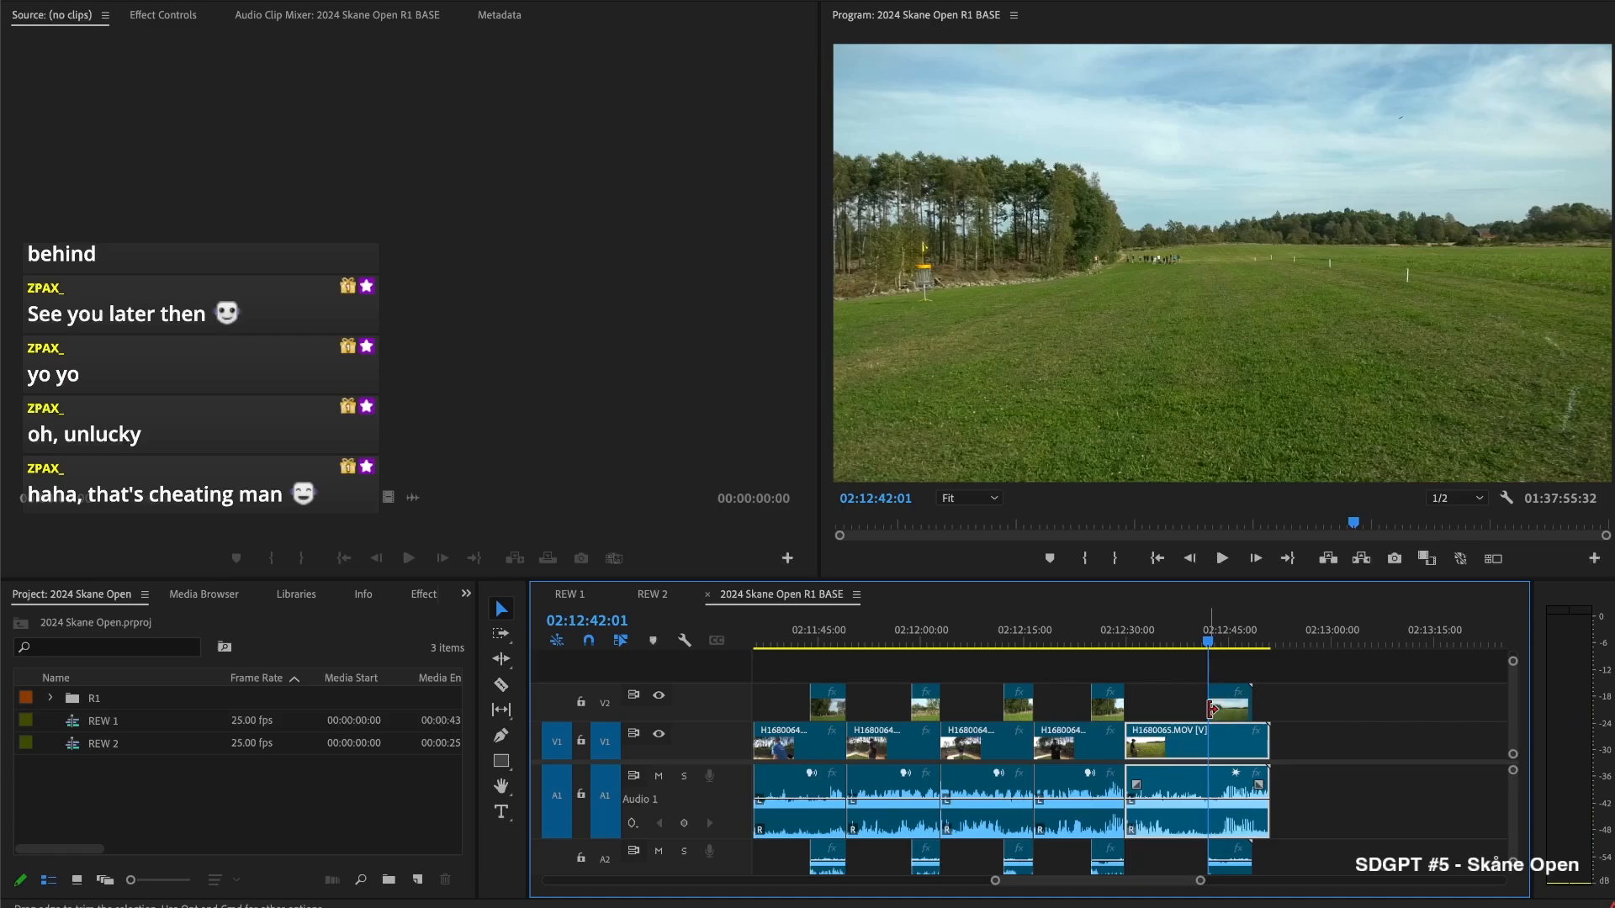
Play to the end of the throw, split H1680065.MOV at 02:12:48:06 and delete the leftover piece behind the cut
key(space)
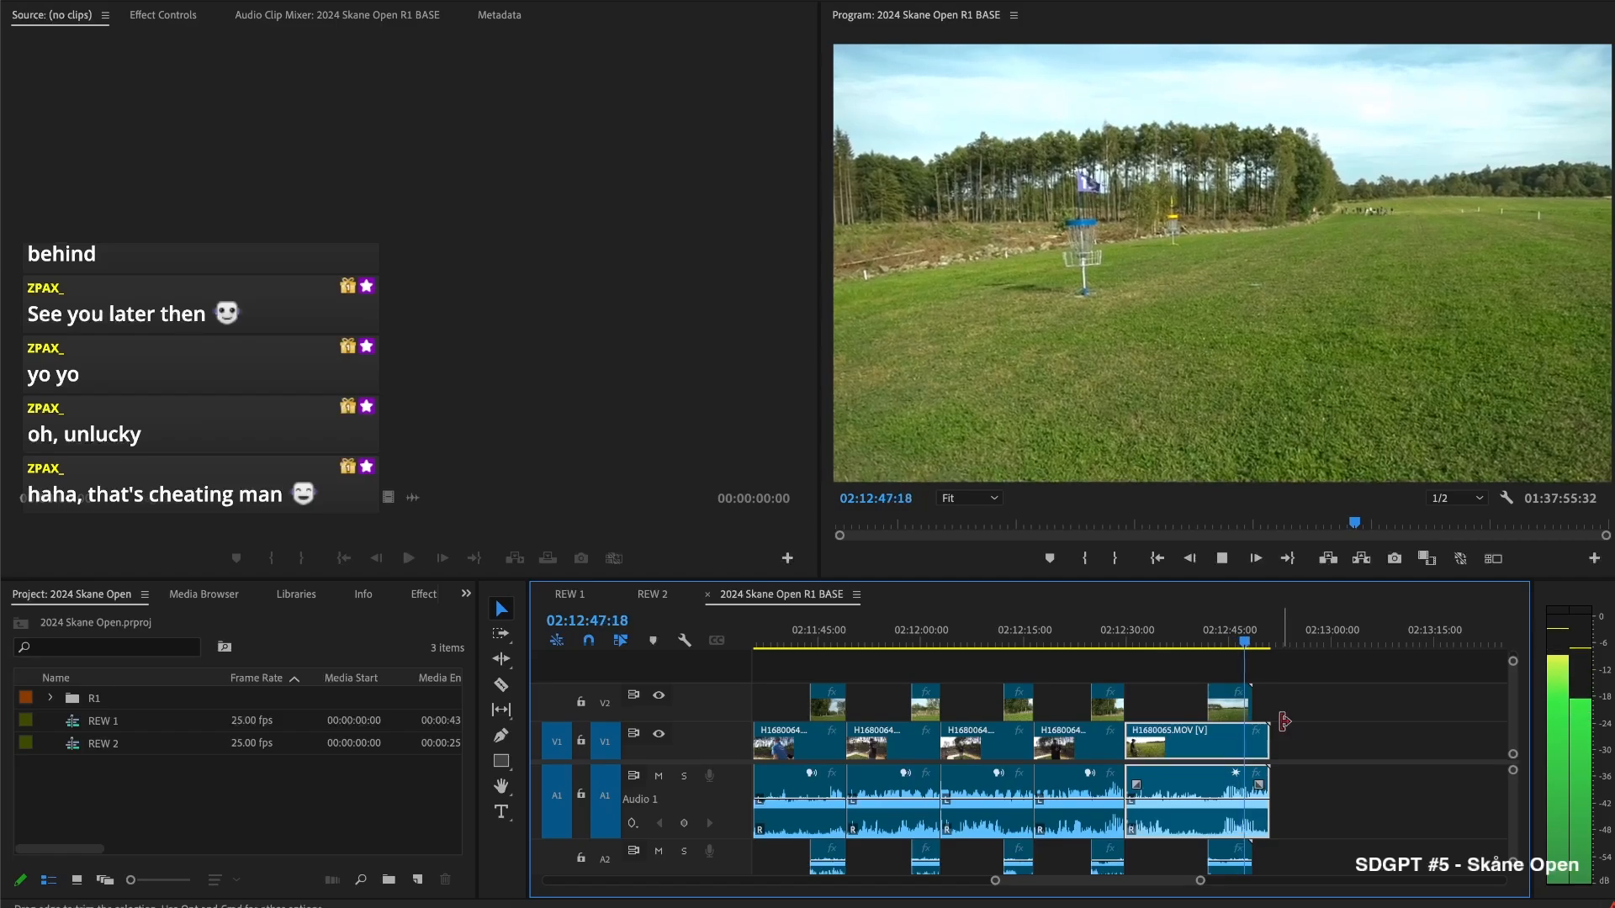
key(space)
key(super+k)
drag(1276, 690, 1253, 736)
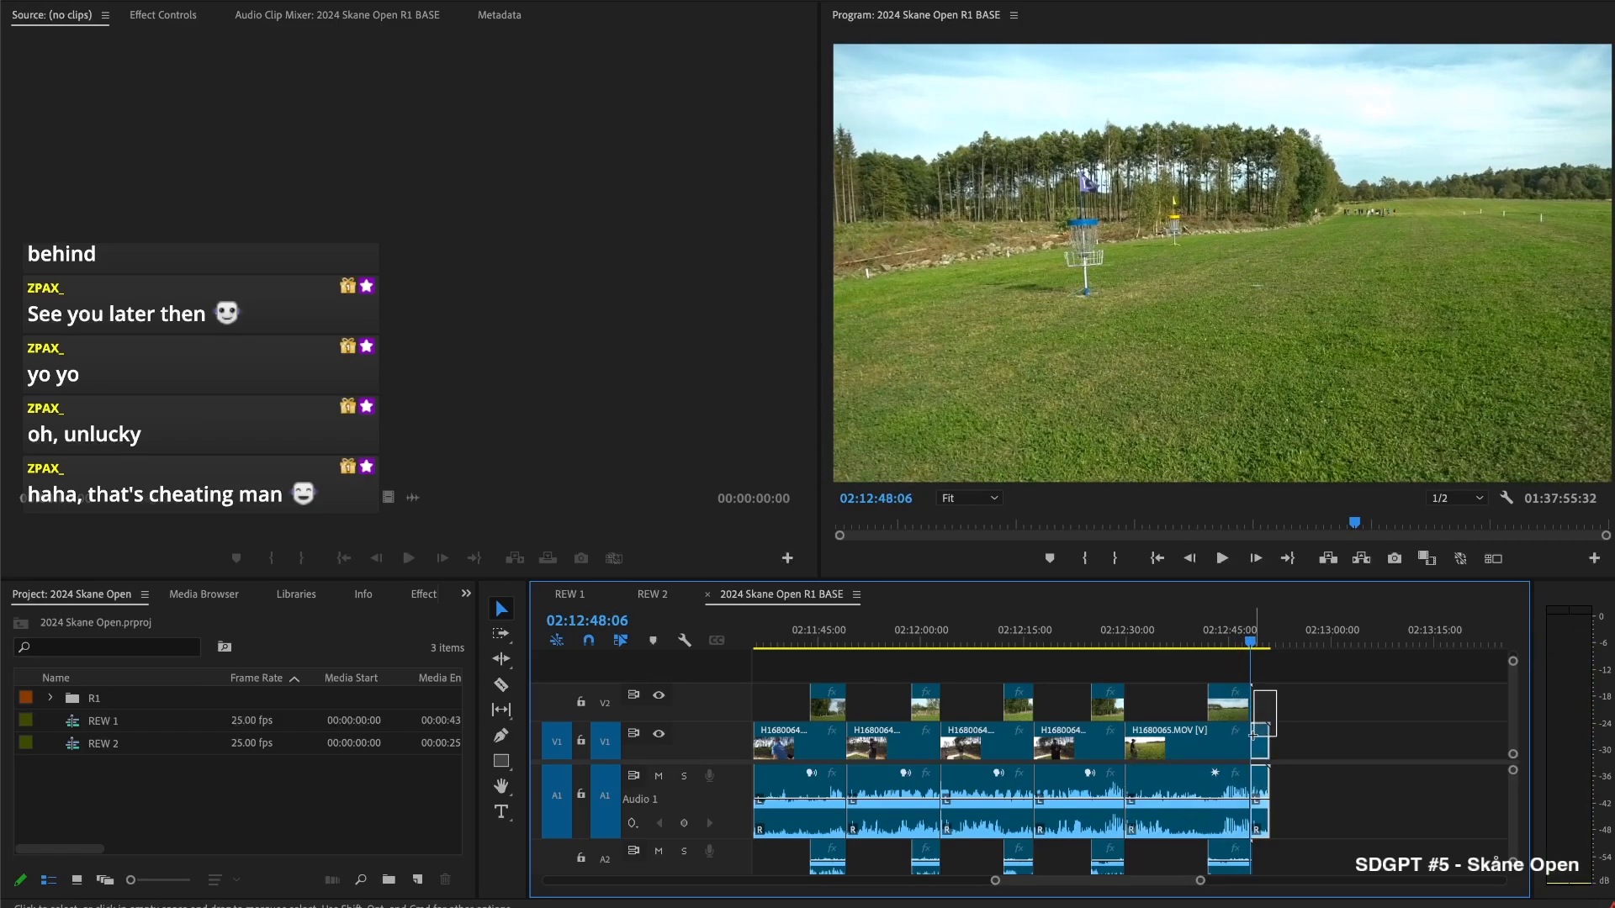
key(Delete)
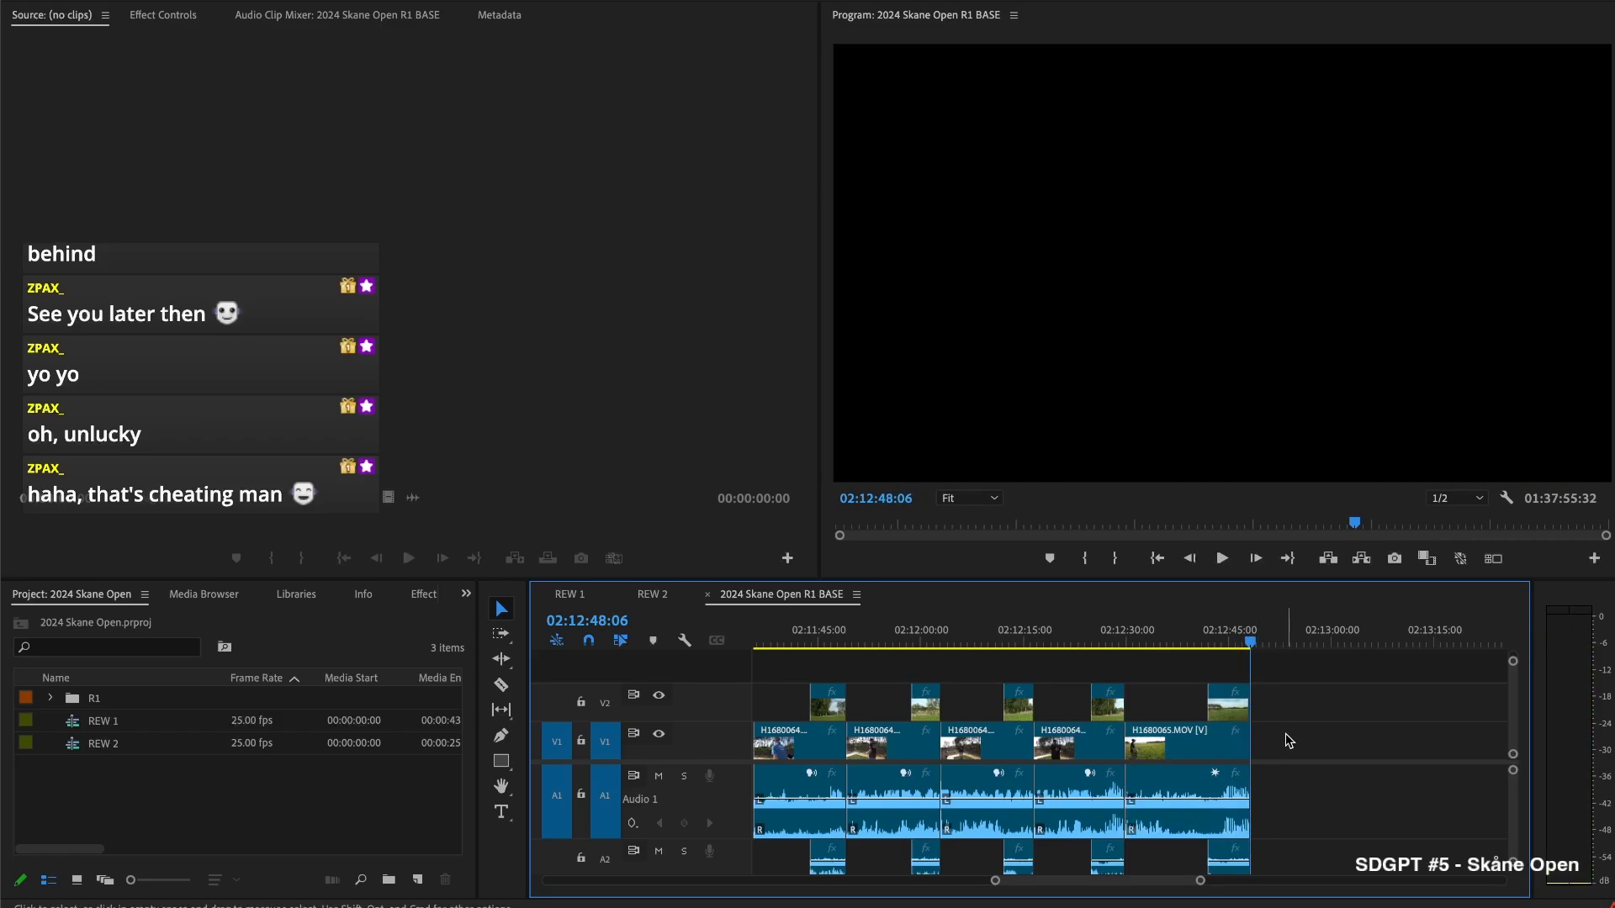
Close the empty gap before H1680066.MOV so the clip starts at 02:12:48:06, and play from the join
scroll(1280, 740, right, 5)
drag(1366, 692, 1475, 683)
scroll(1459, 693, right, 3)
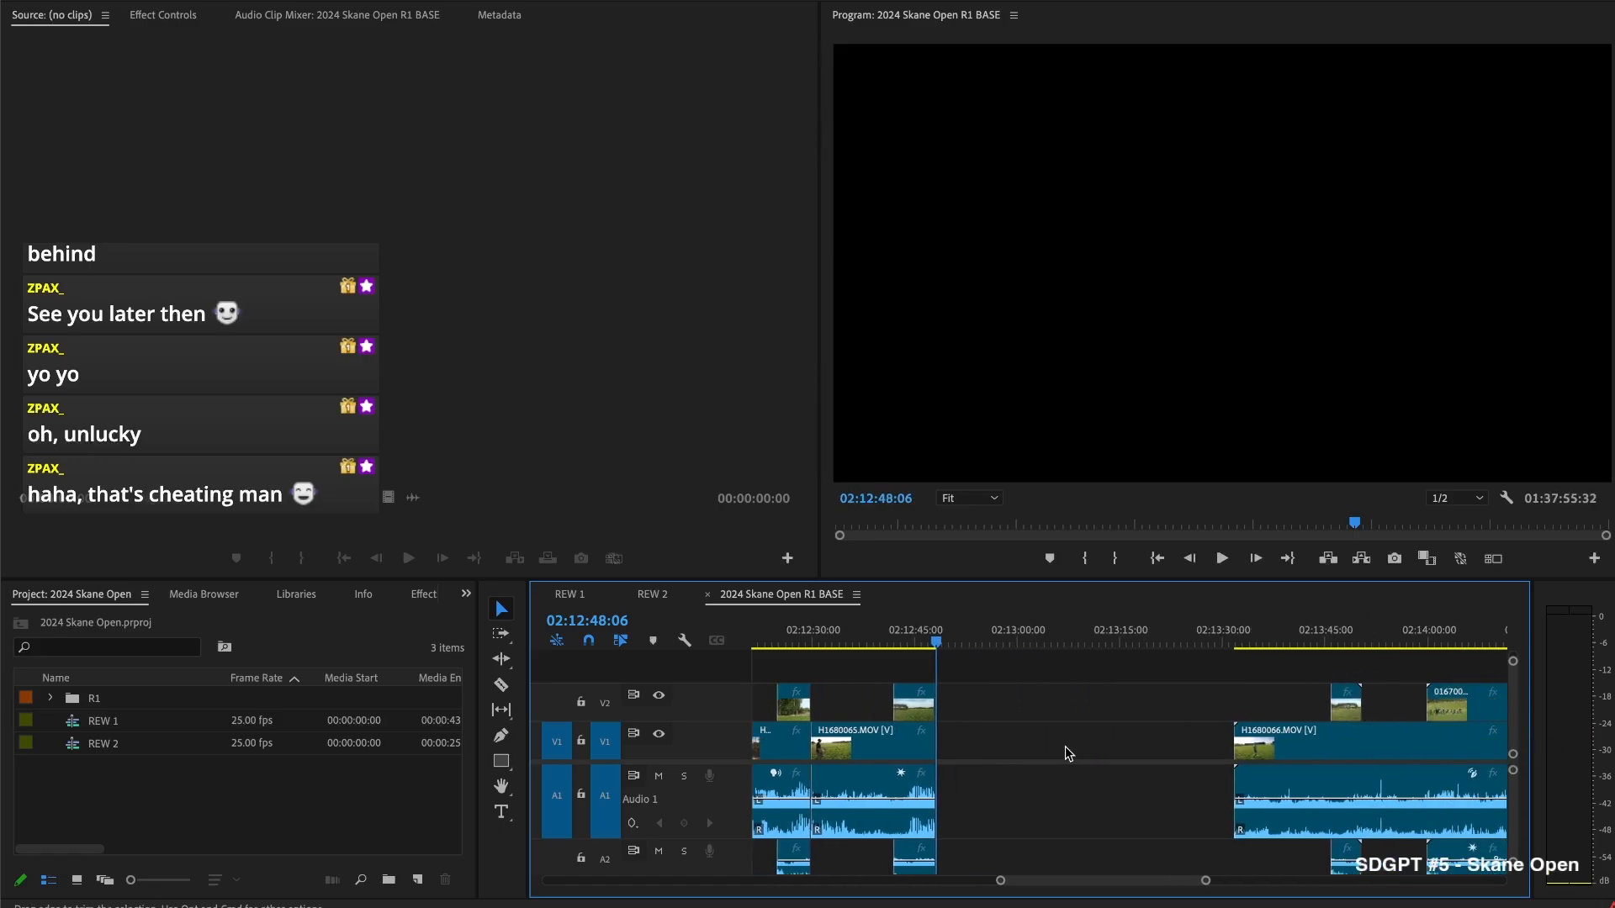
click(1065, 747)
key(Delete)
key(space)
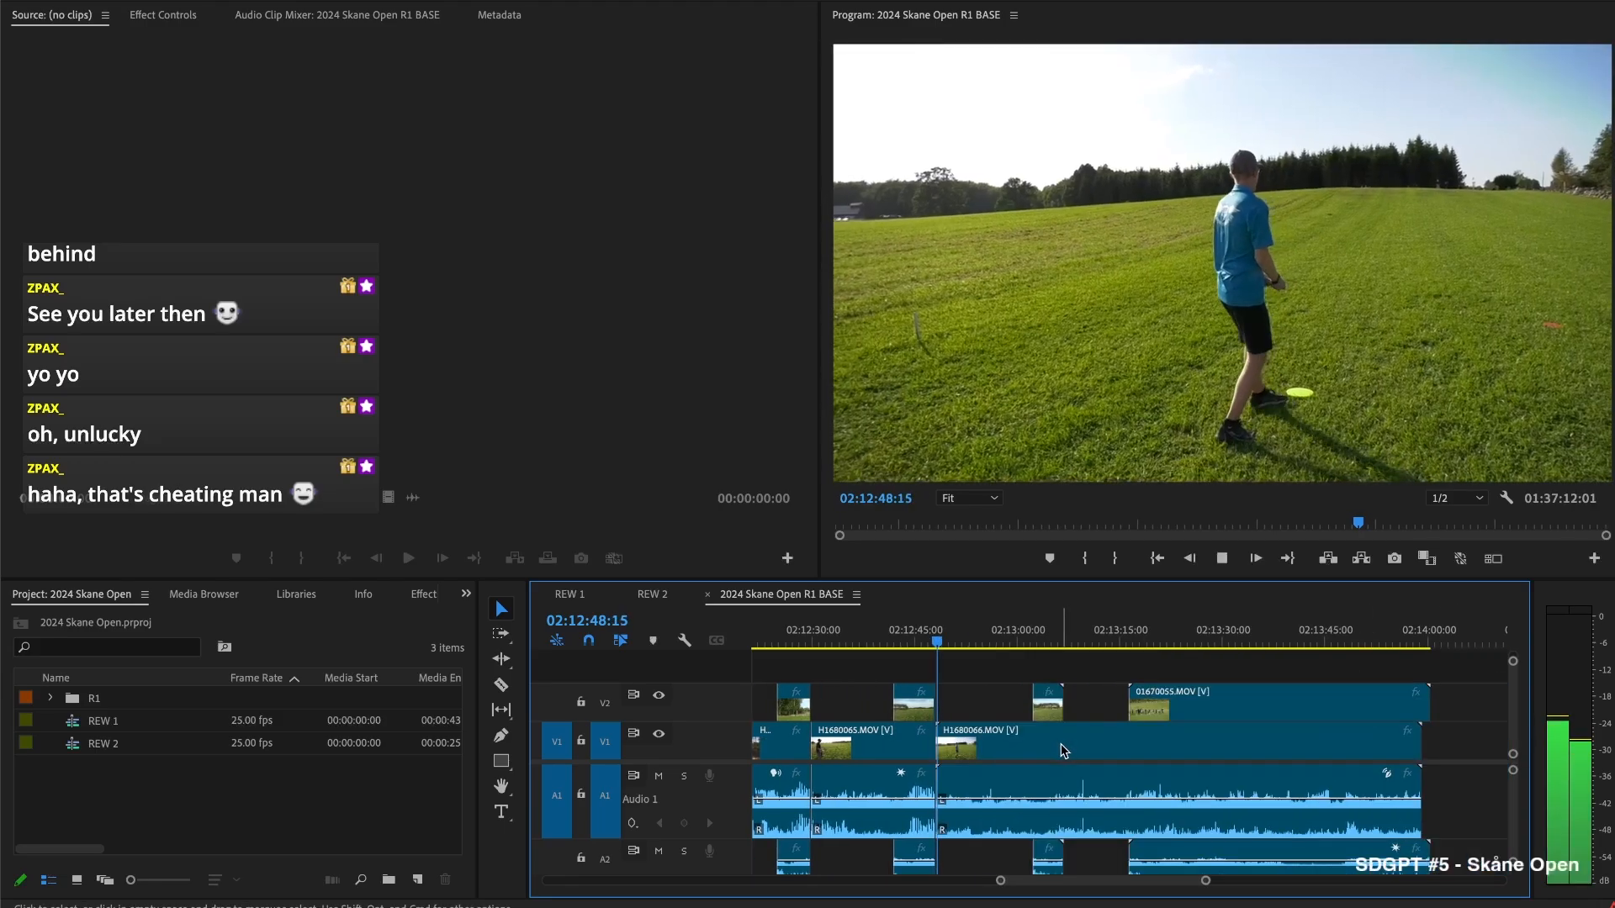
Cut H1680066.MOV at 02:12:51:41, delete the section before the cut and close the gap on all tracks
click(1064, 749)
drag(982, 646, 963, 653)
key(ctrl+k)
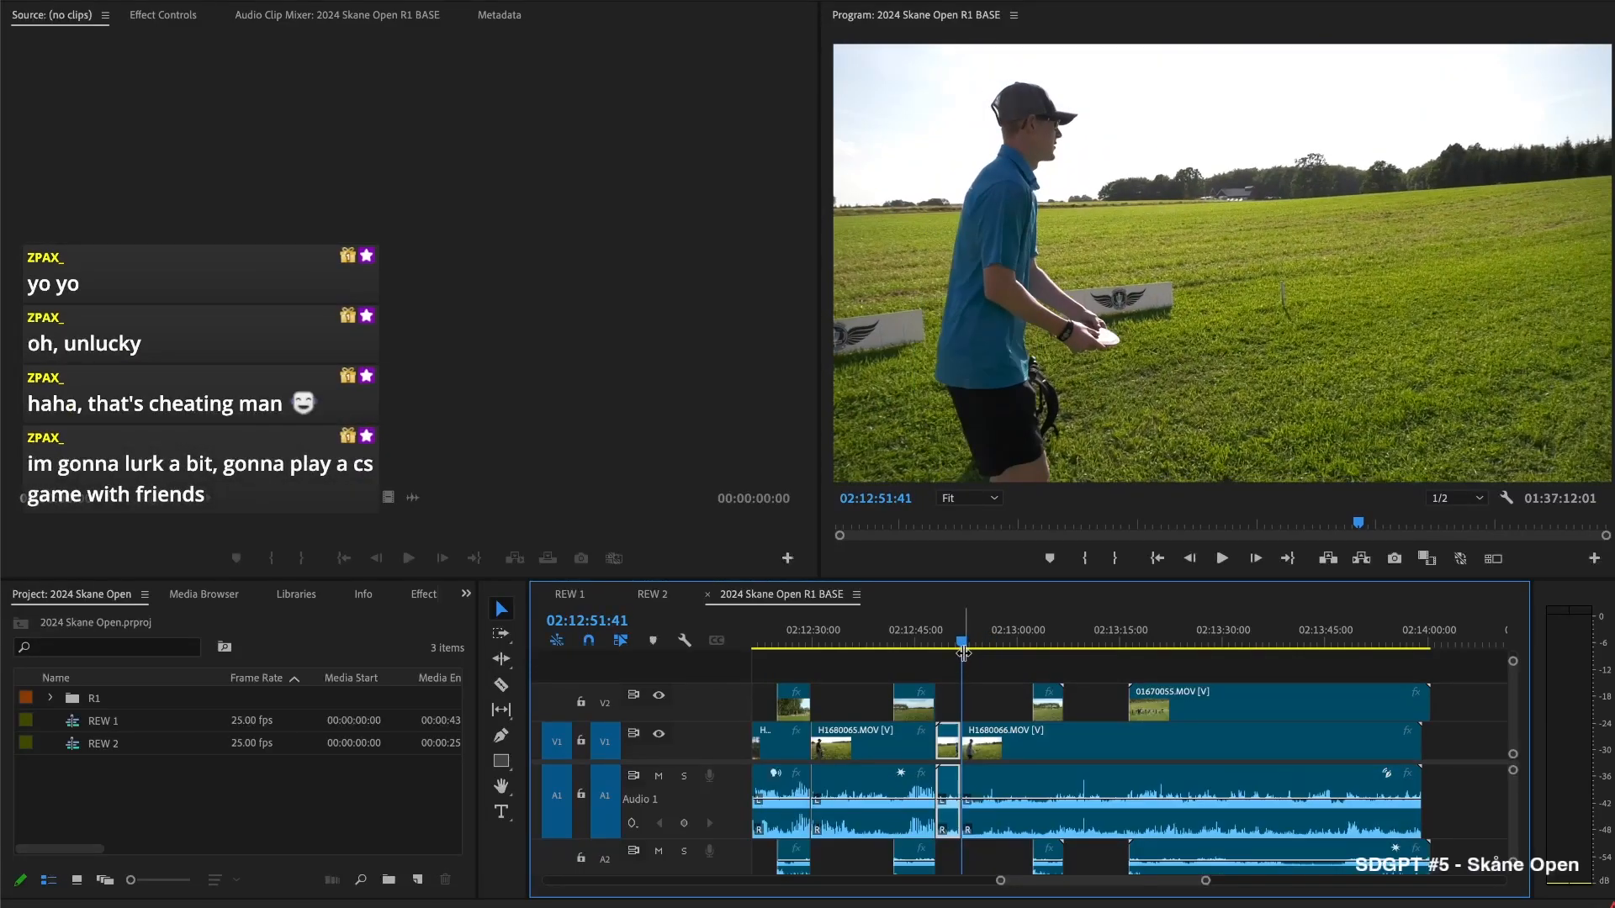
key(Delete)
click(946, 748)
key(Delete)
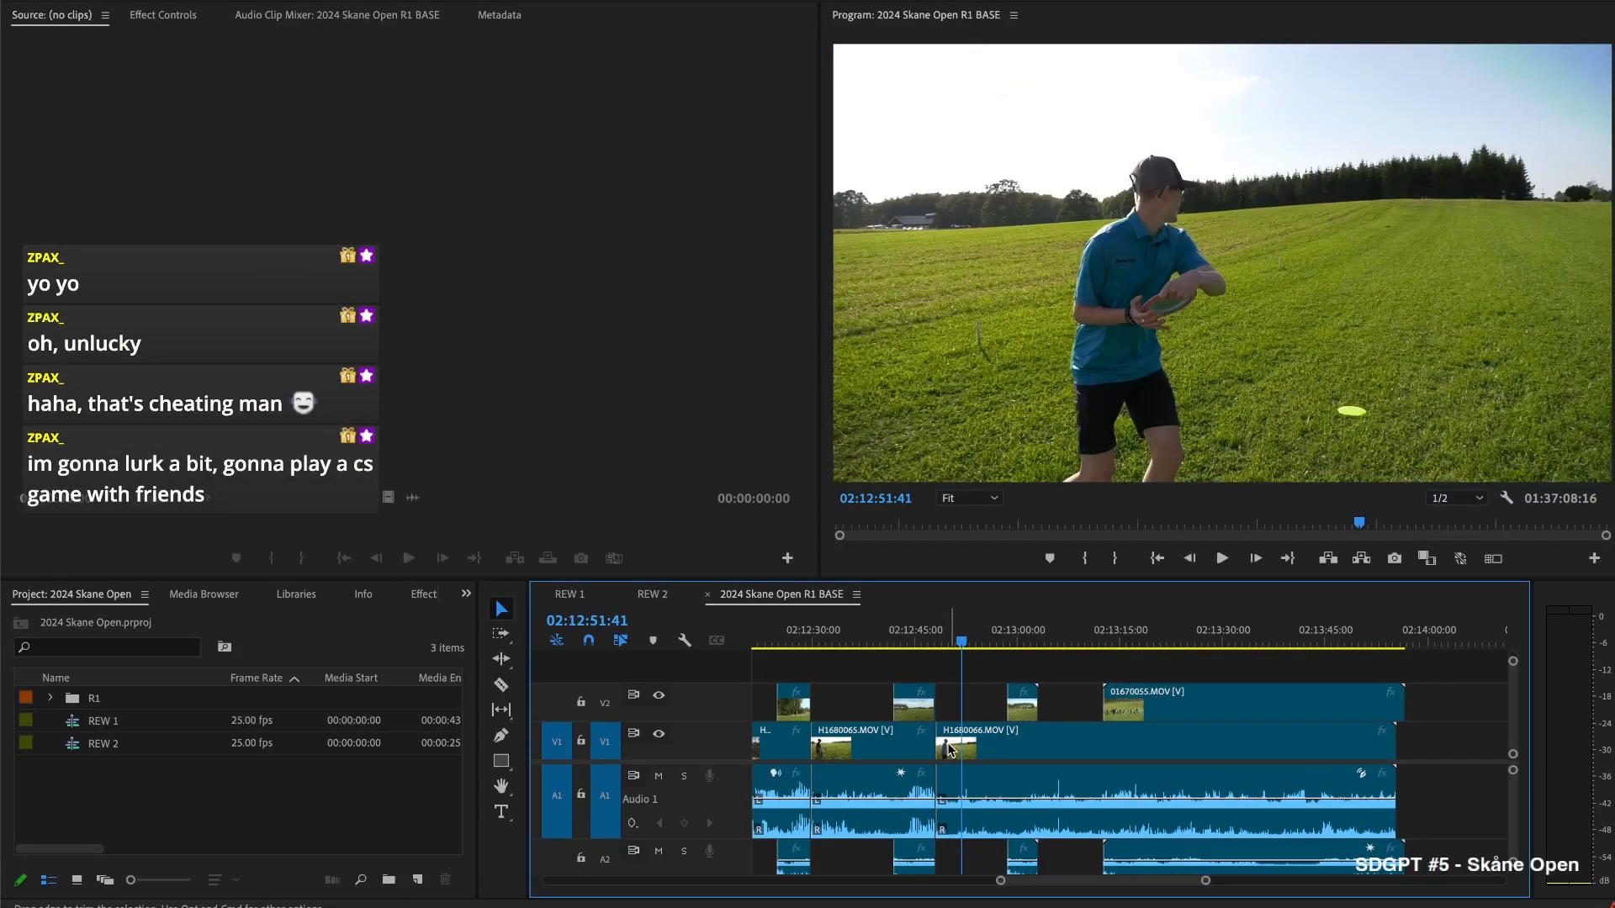
Play back the opening throw of the trimmed H1680066.MOV clip and check its starting point
key(Up)
key(space)
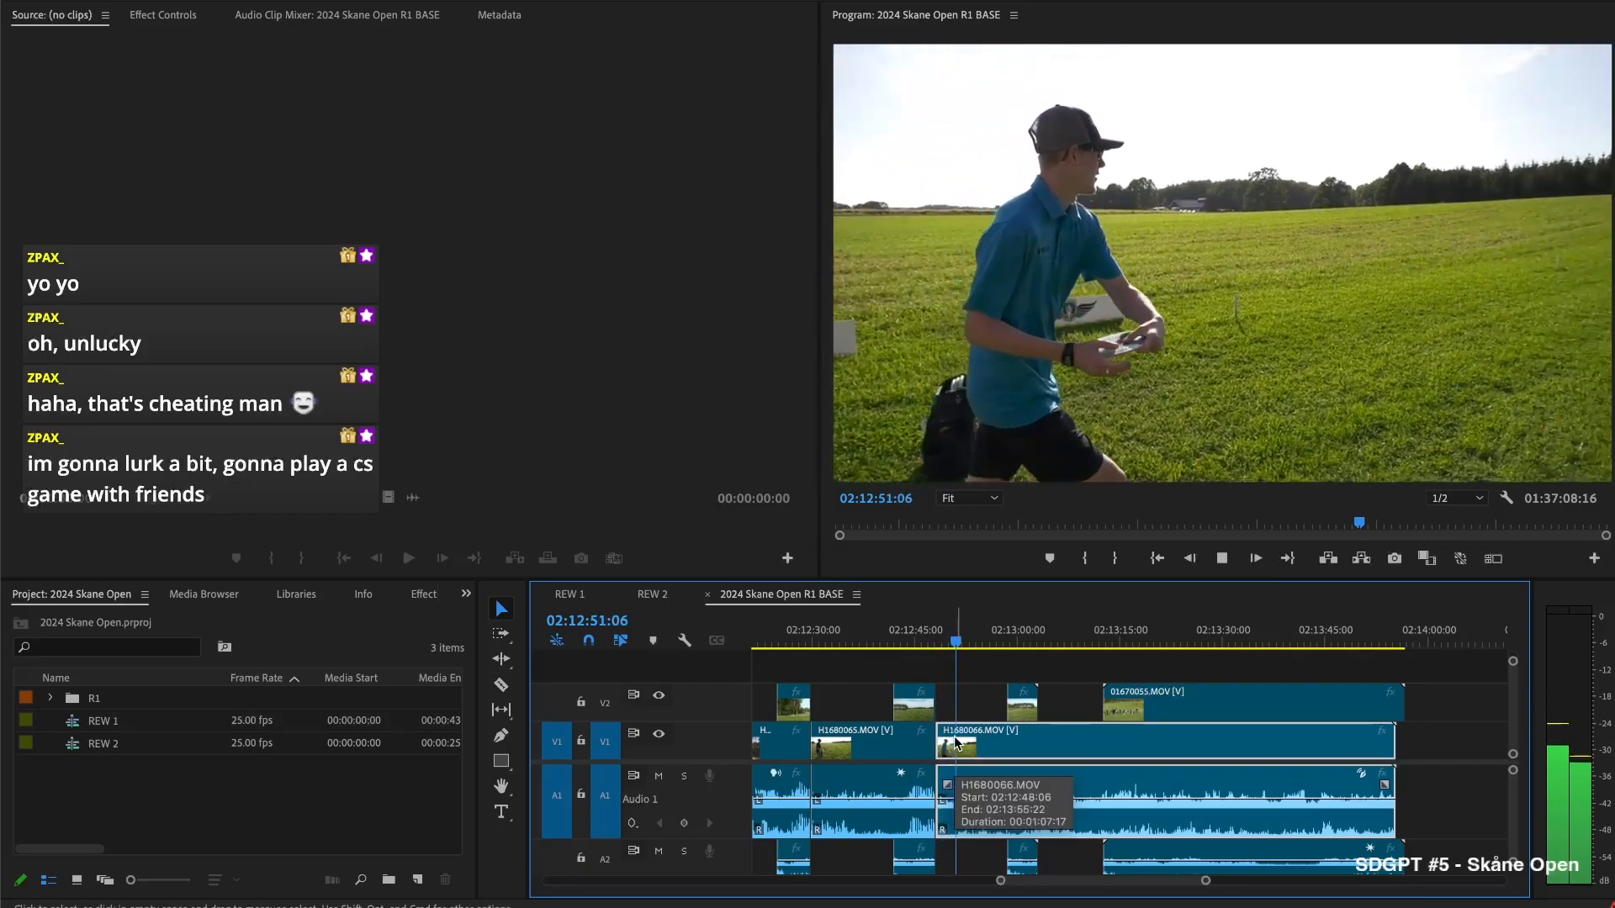
key(space)
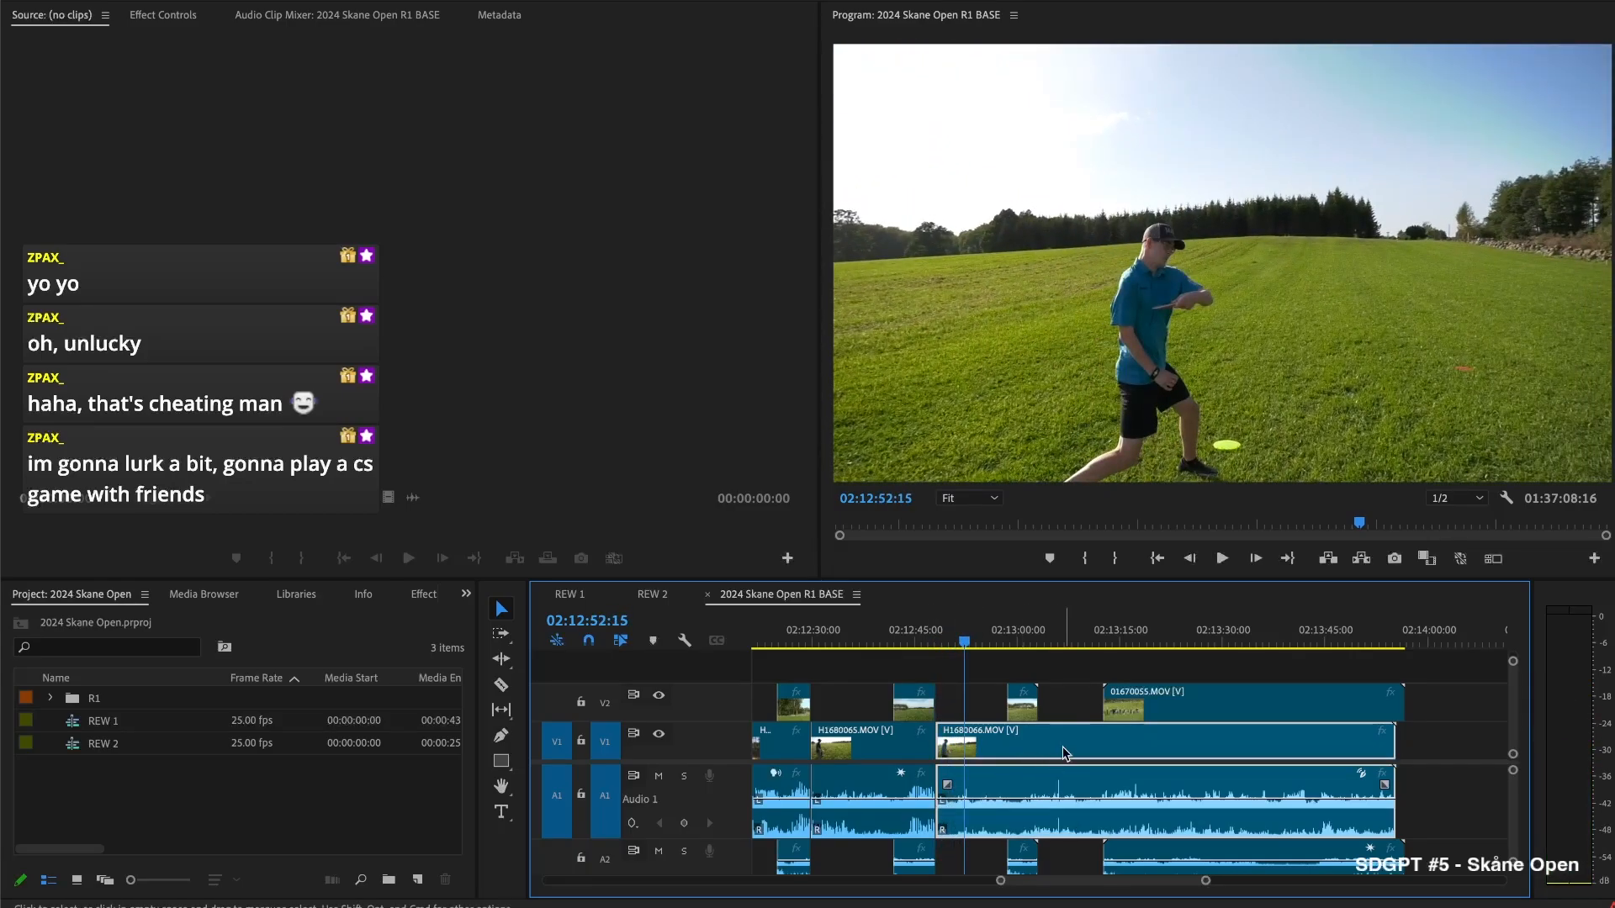
drag(963, 641, 933, 641)
key(space)
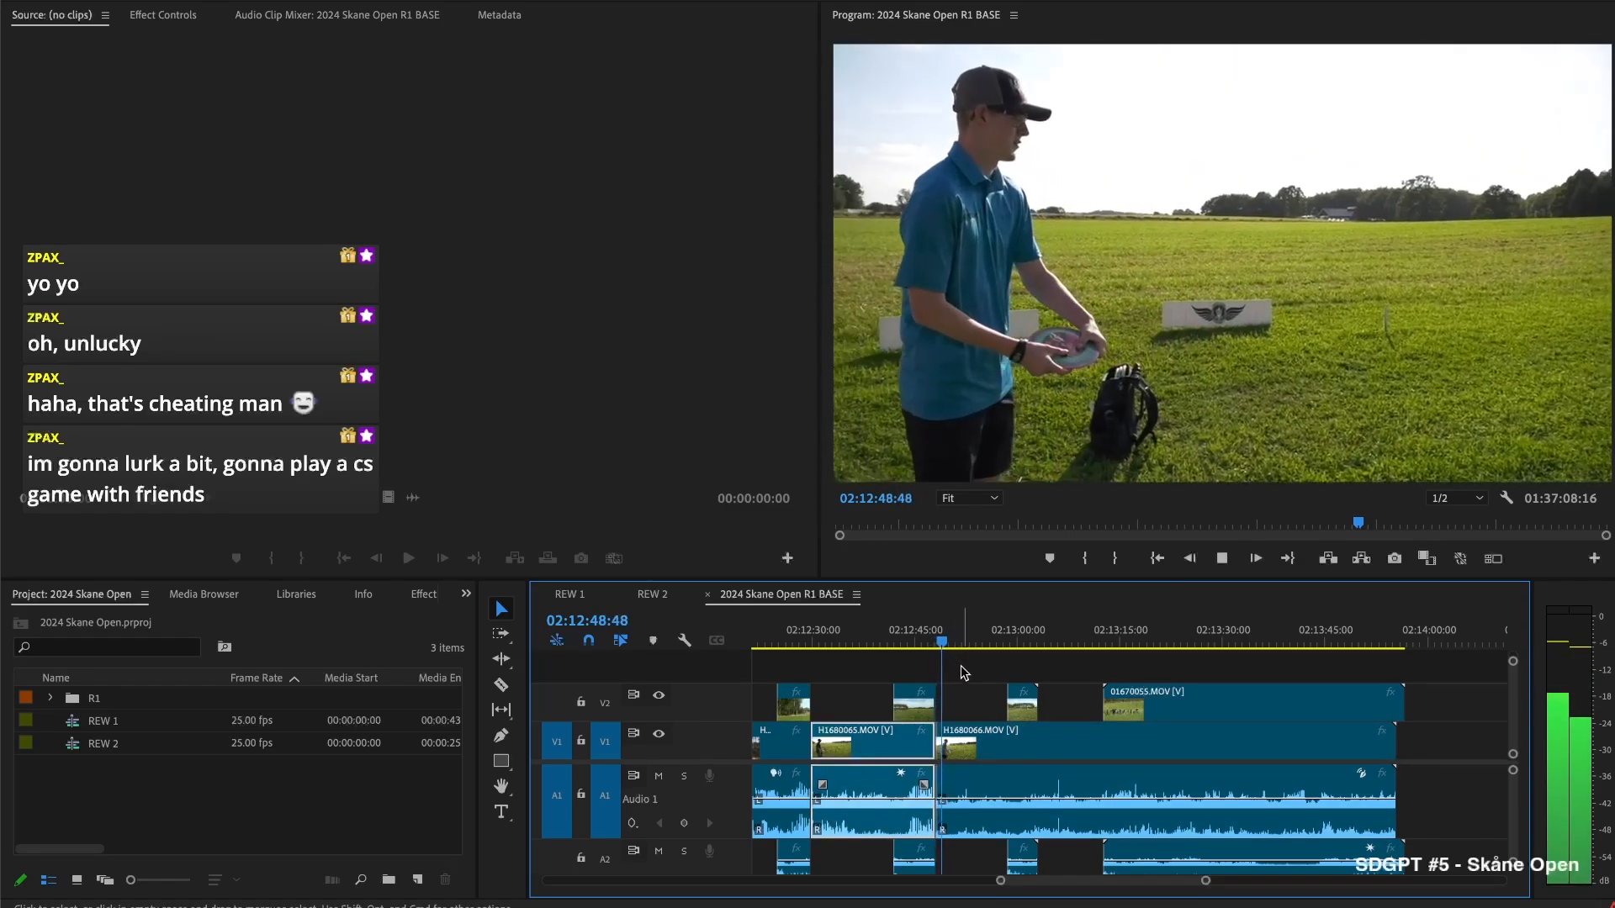
key(space)
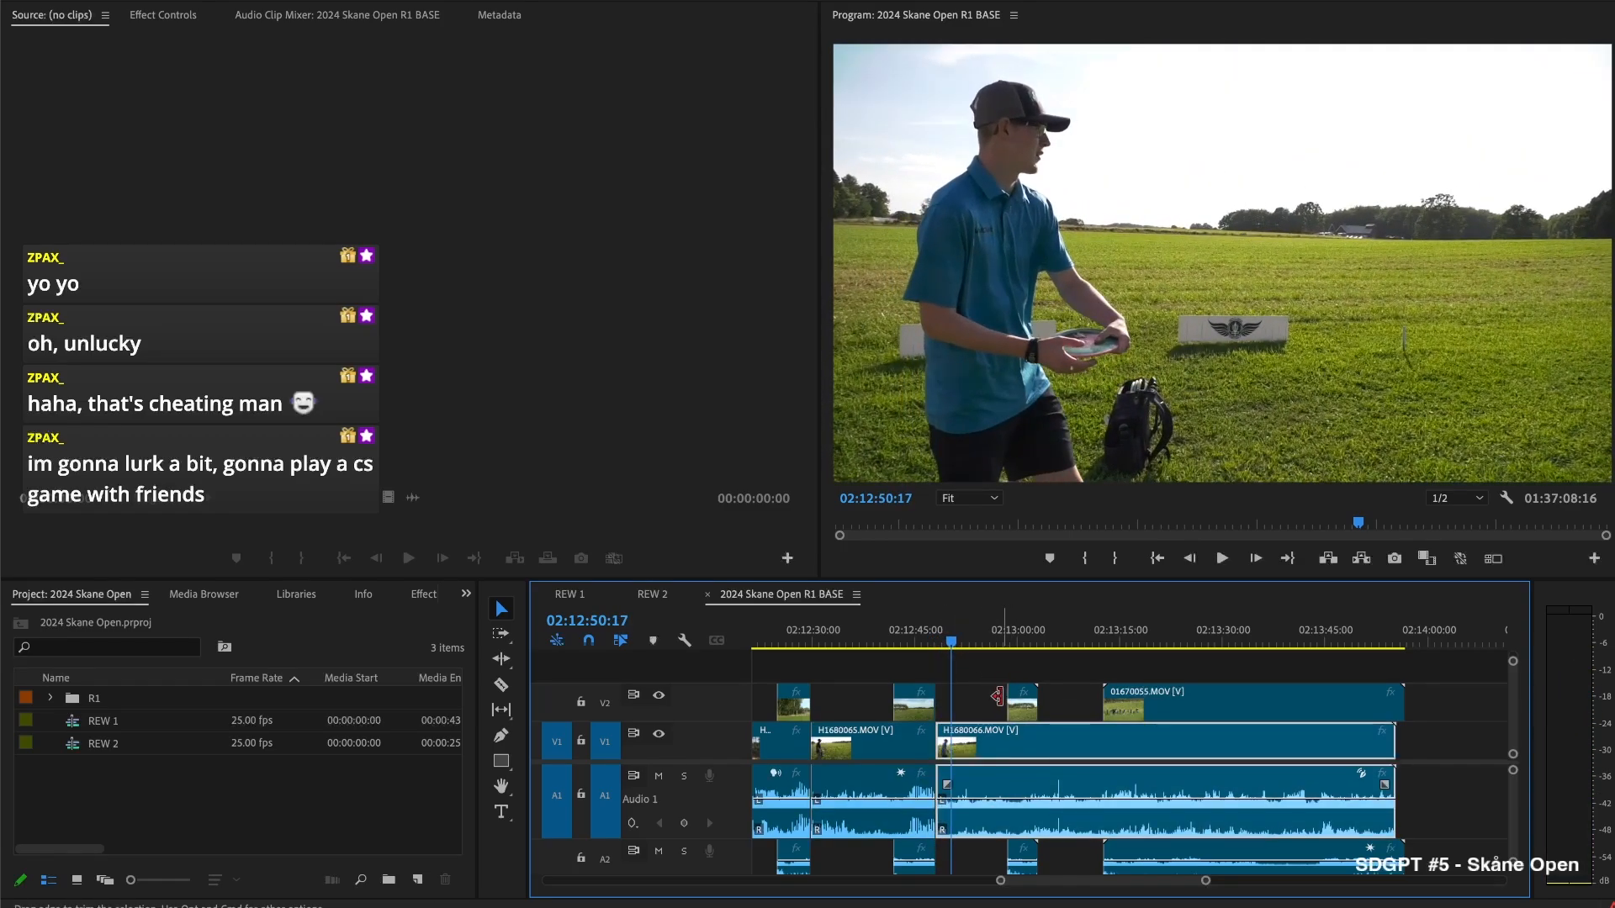
key(space)
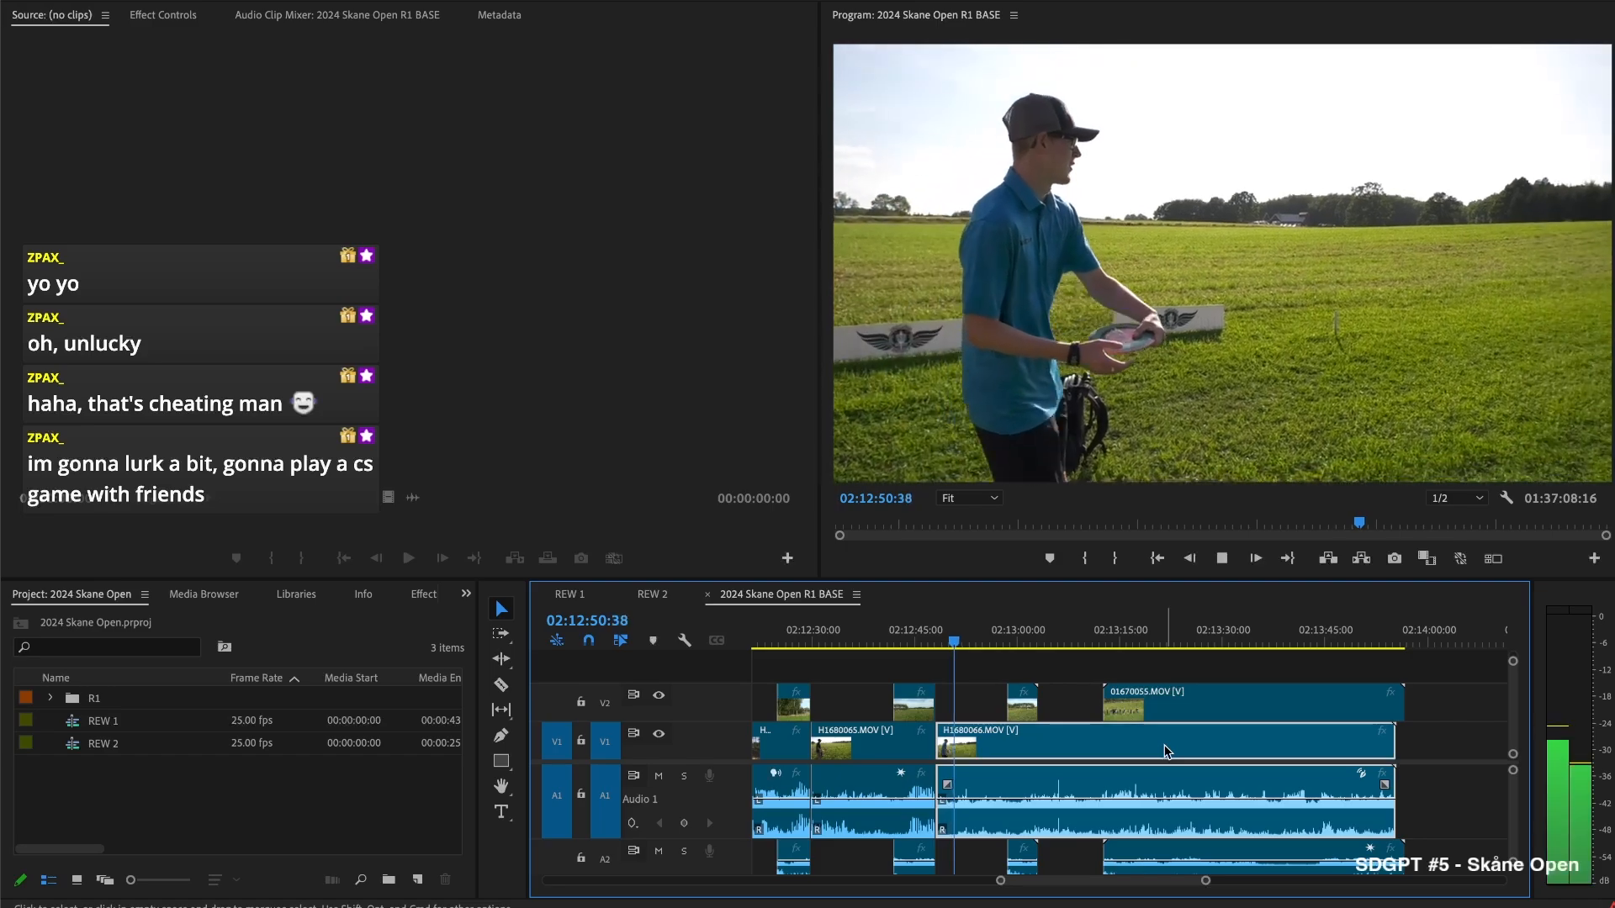
key(space)
drag(960, 633, 956, 636)
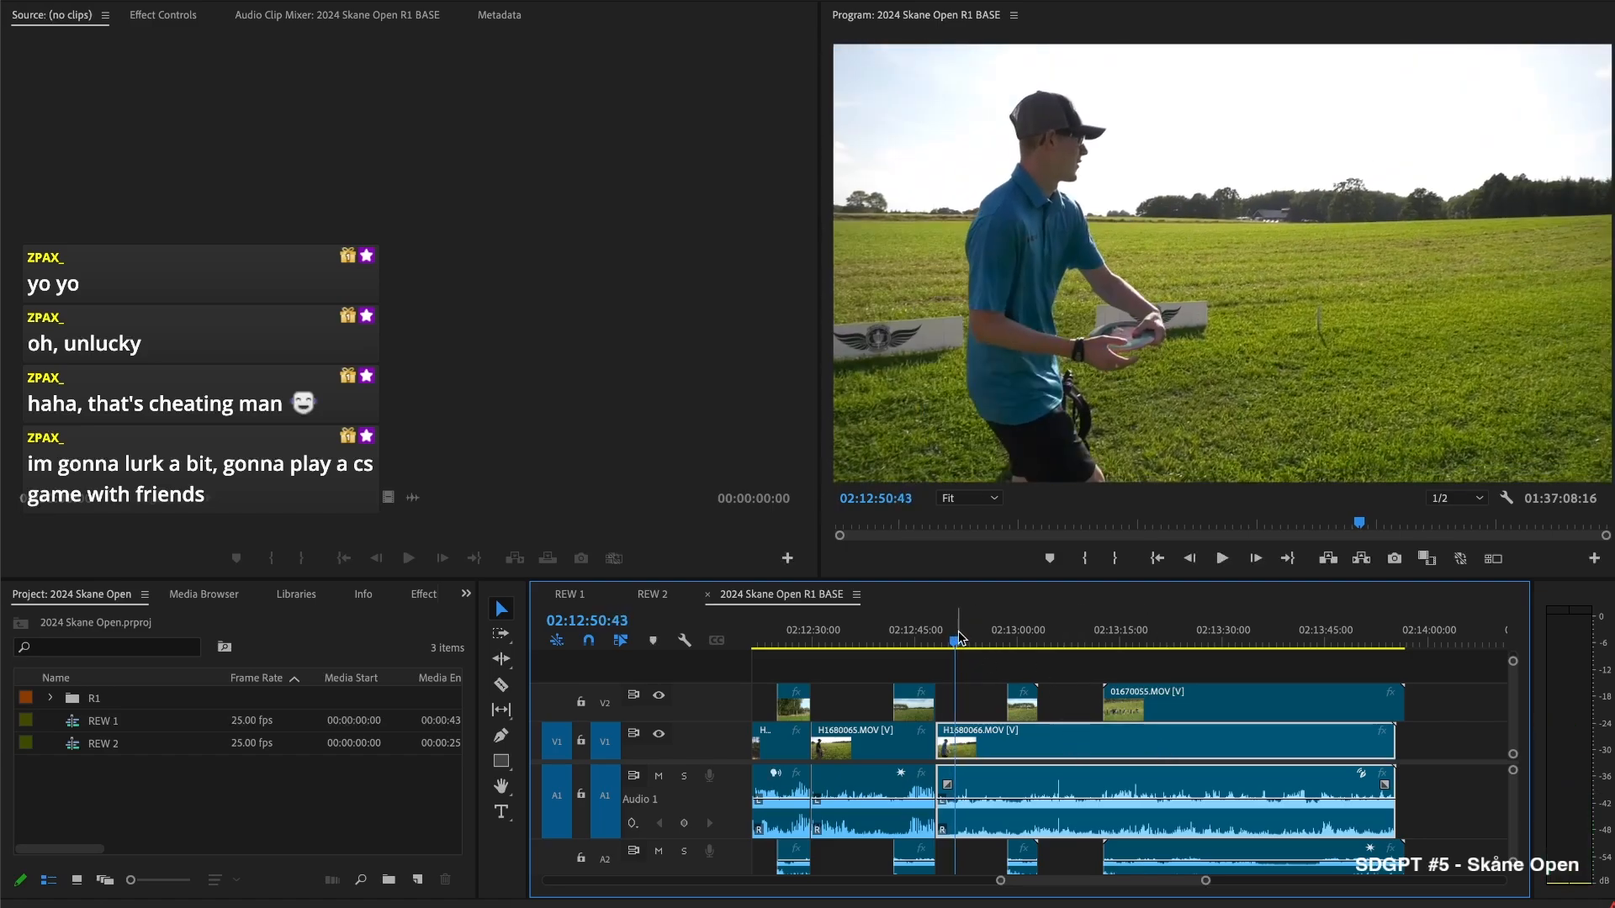
key(space)
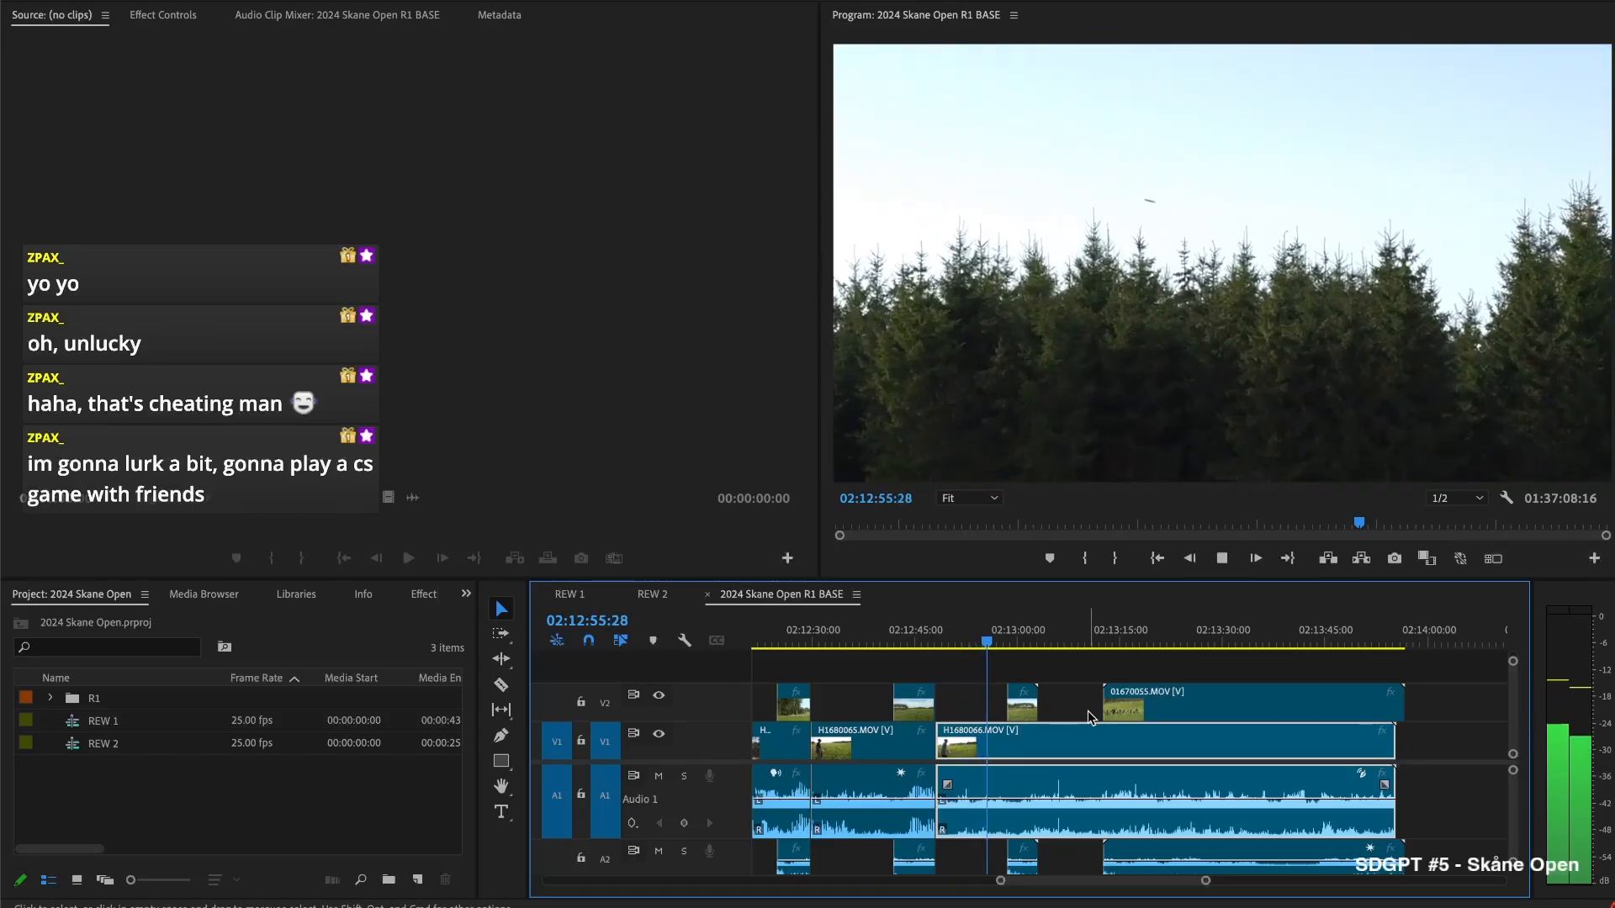
Extend the start of the V2 cutaway over H1680066.MOV back to about 02:12:57, and cut both clips at about 02:13:02
drag(1008, 701, 1005, 702)
key(space)
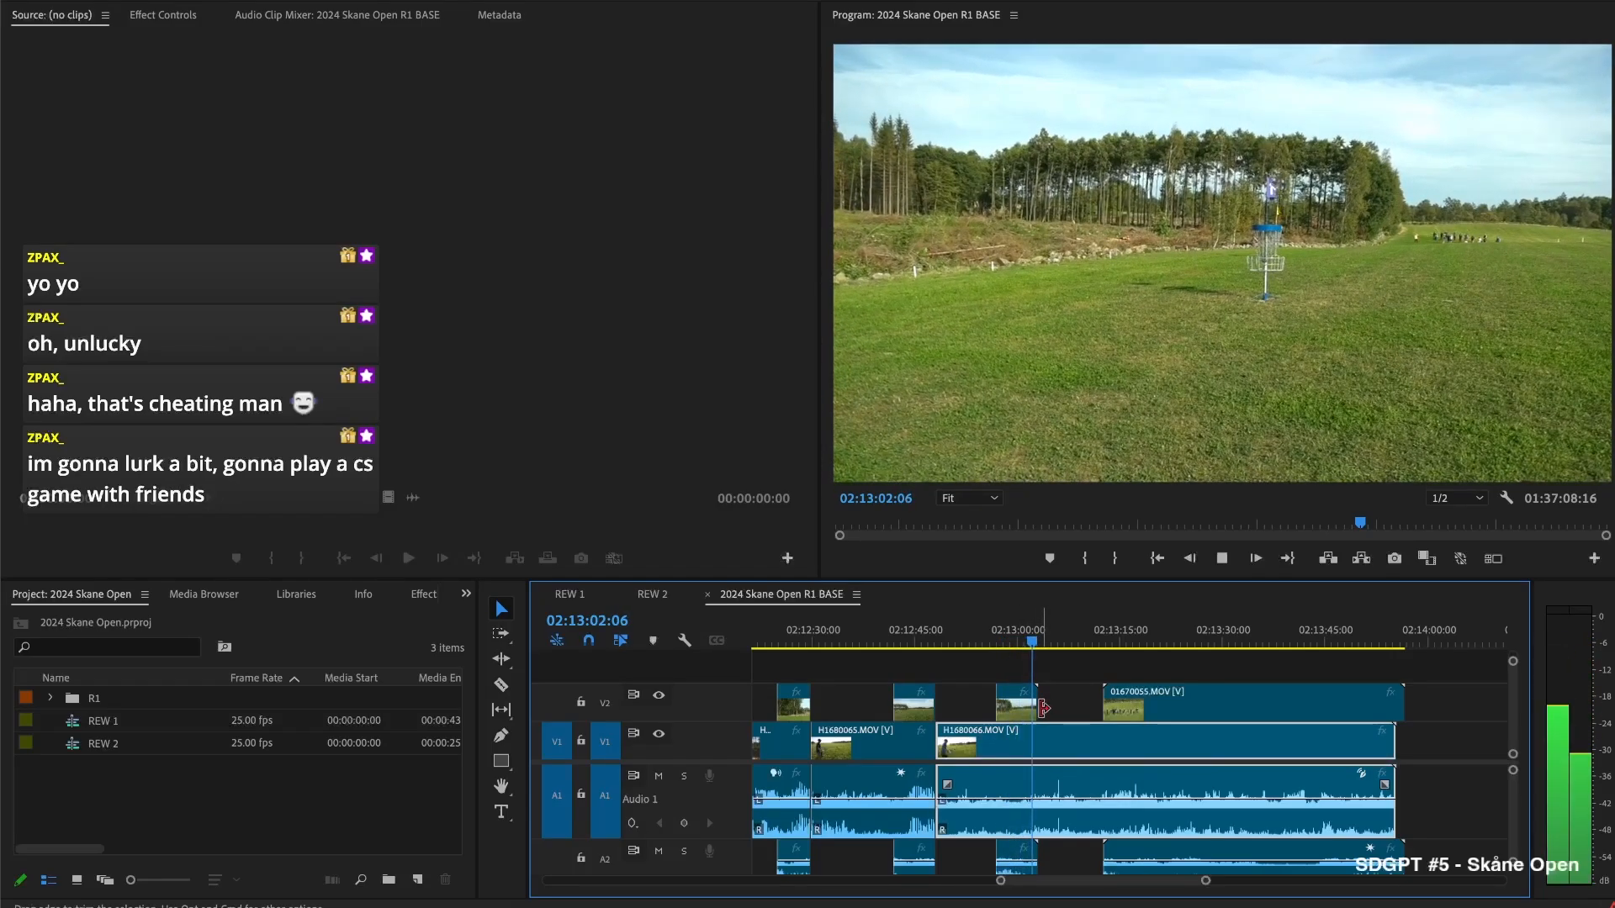
key(space)
key(super+k)
click(1039, 713)
Trim the start of 01670055.MOV to about 02:13:35, then ripple-delete the H1680066.MOV section between its last cut and 02:13:11:17
drag(1034, 643, 1120, 644)
drag(1104, 703, 1259, 703)
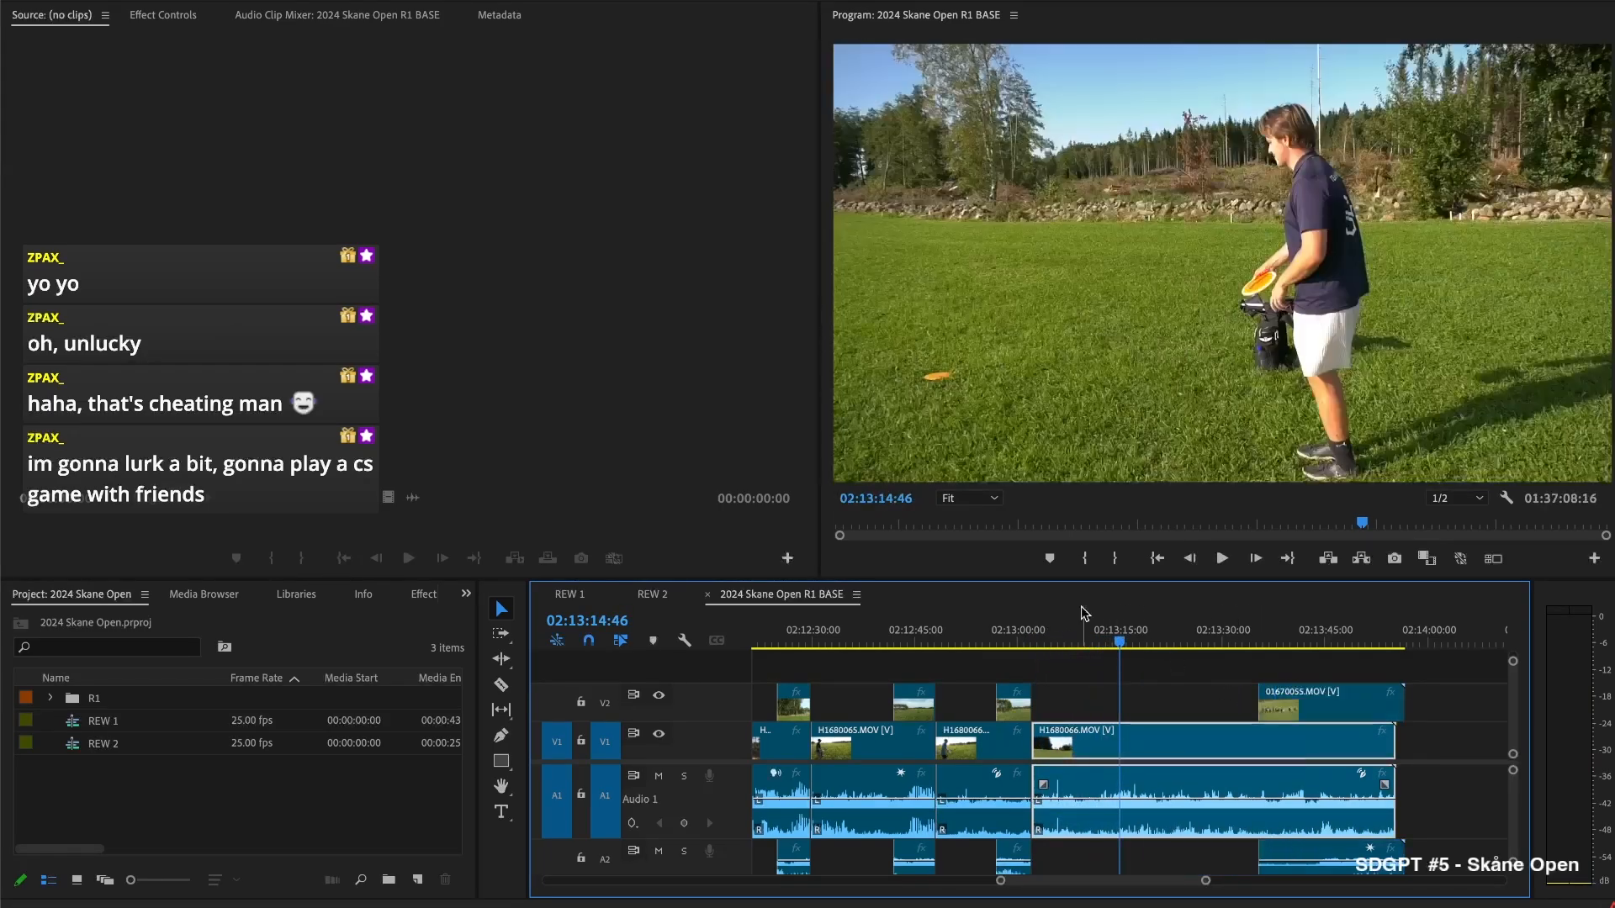
mouse_move(1120, 639)
mouse_down()
mouse_move(1136, 640)
mouse_move(1094, 644)
mouse_up()
key(super+k)
key(BackSpace)
click(1081, 749)
key(BackSpace)
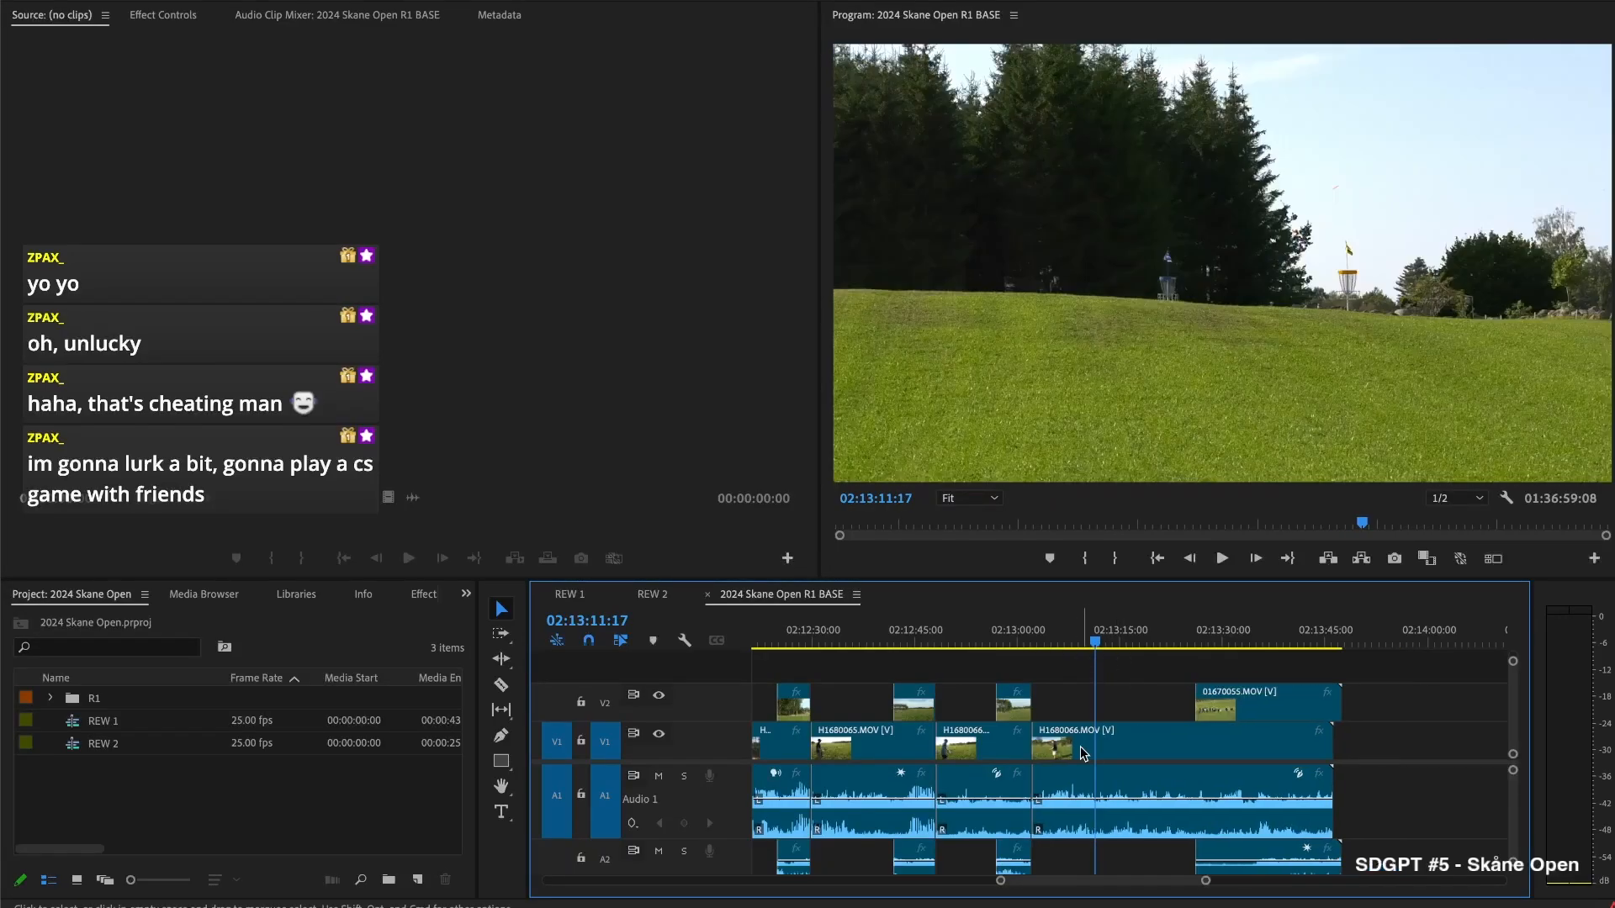
Extend the start of 01670055.MOV on V2 back to about 02:13:11, and cut all tracks at 02:13:16:43
click(1082, 751)
key(Up)
key(space)
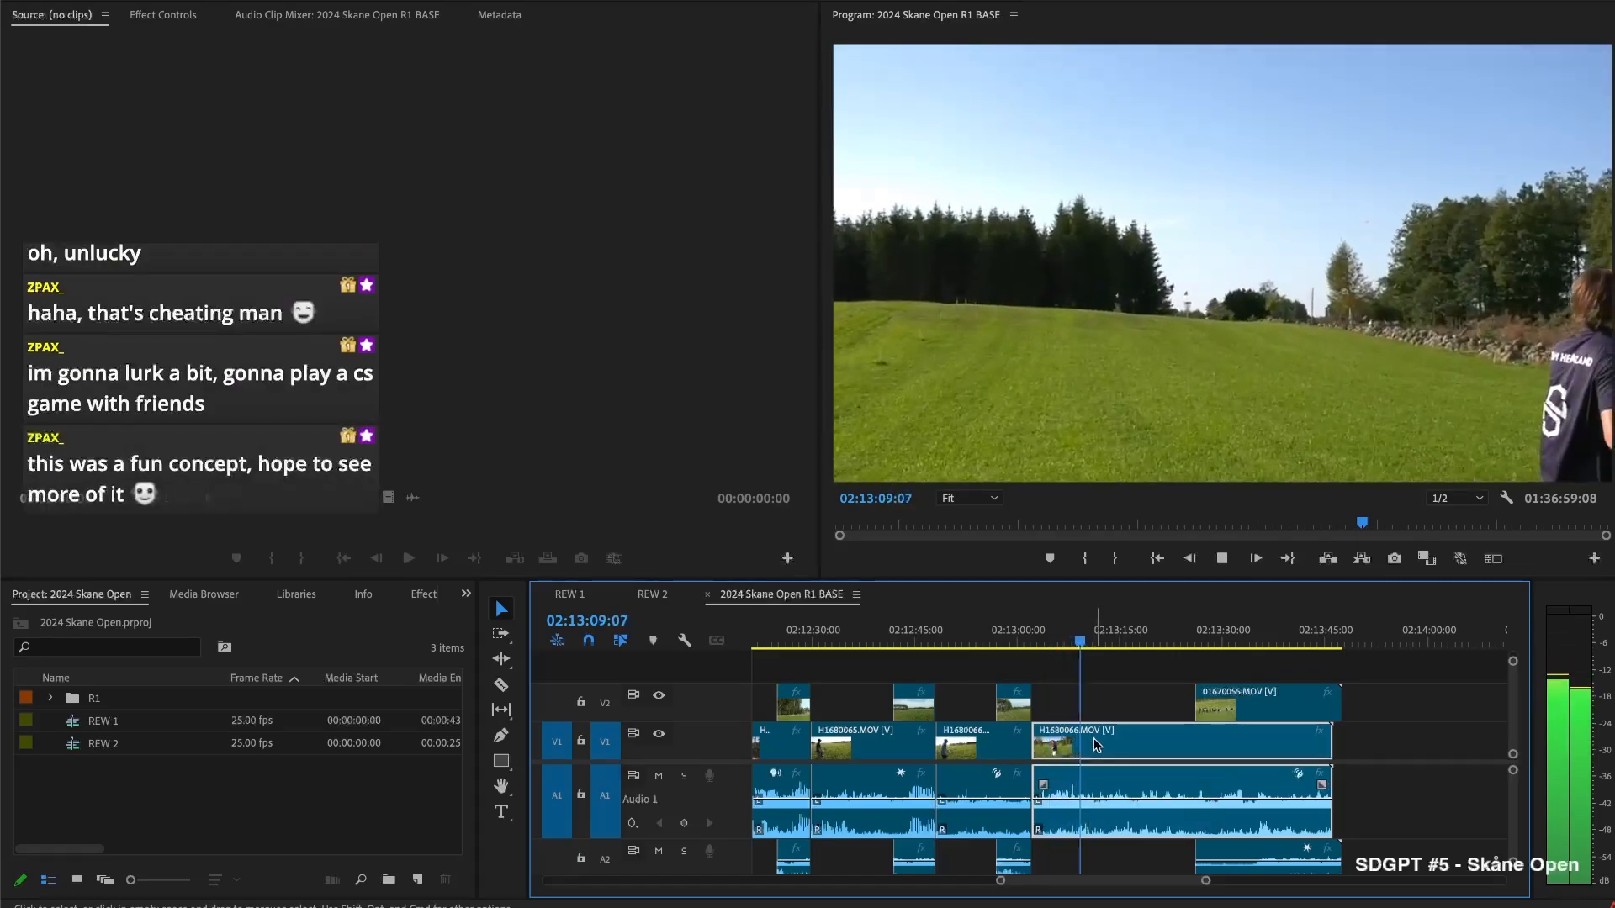
key(space)
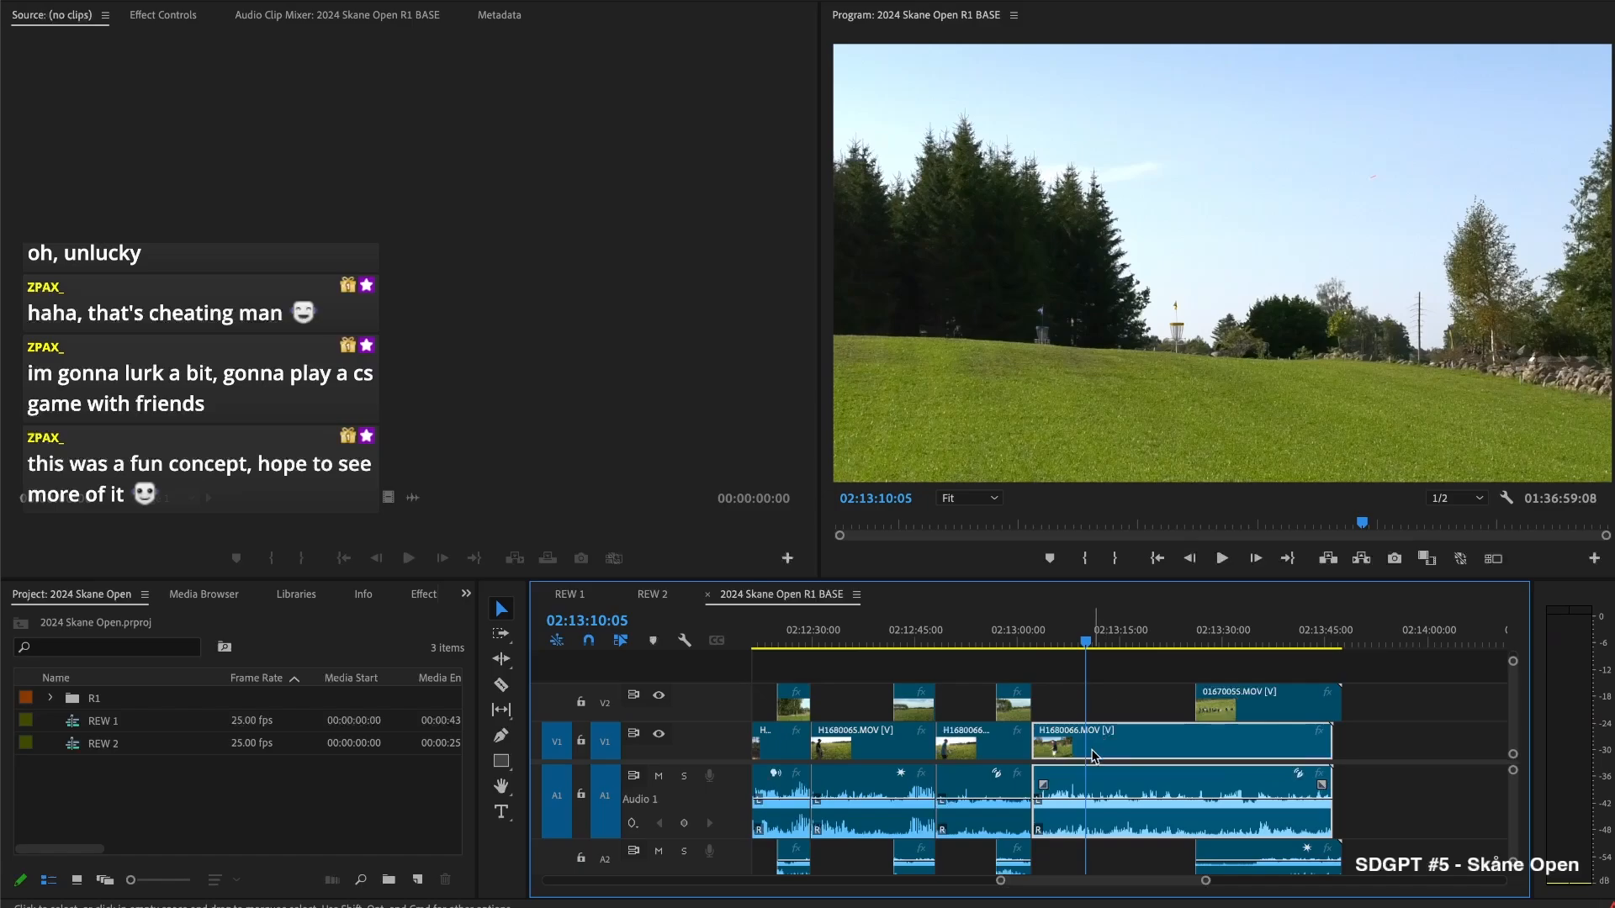
click(1120, 699)
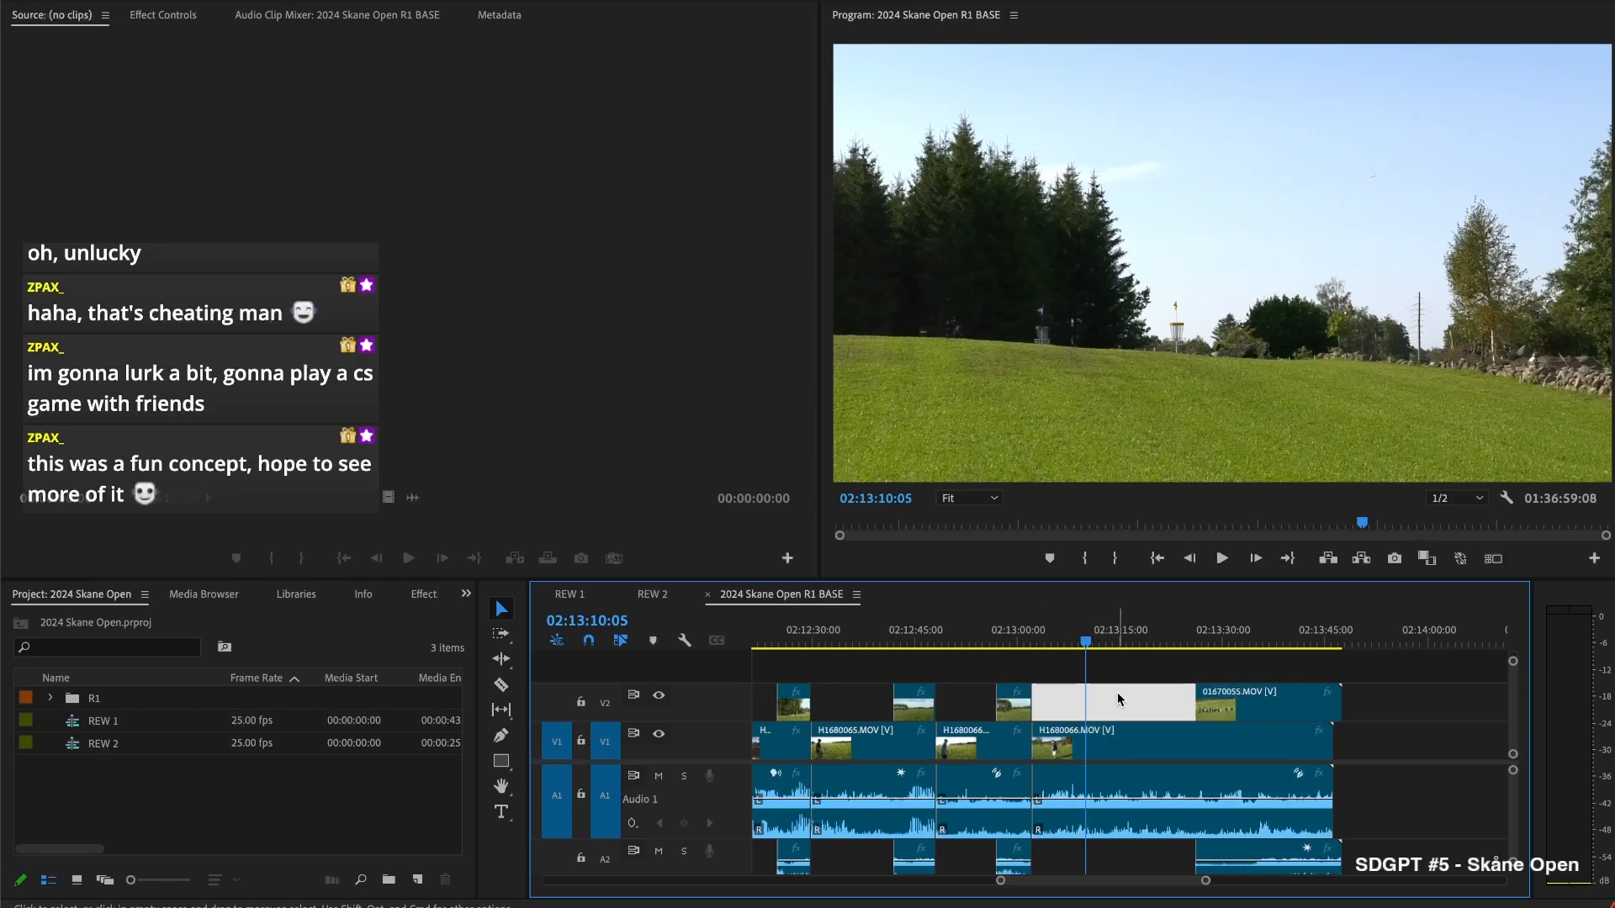
drag(1064, 637, 1052, 639)
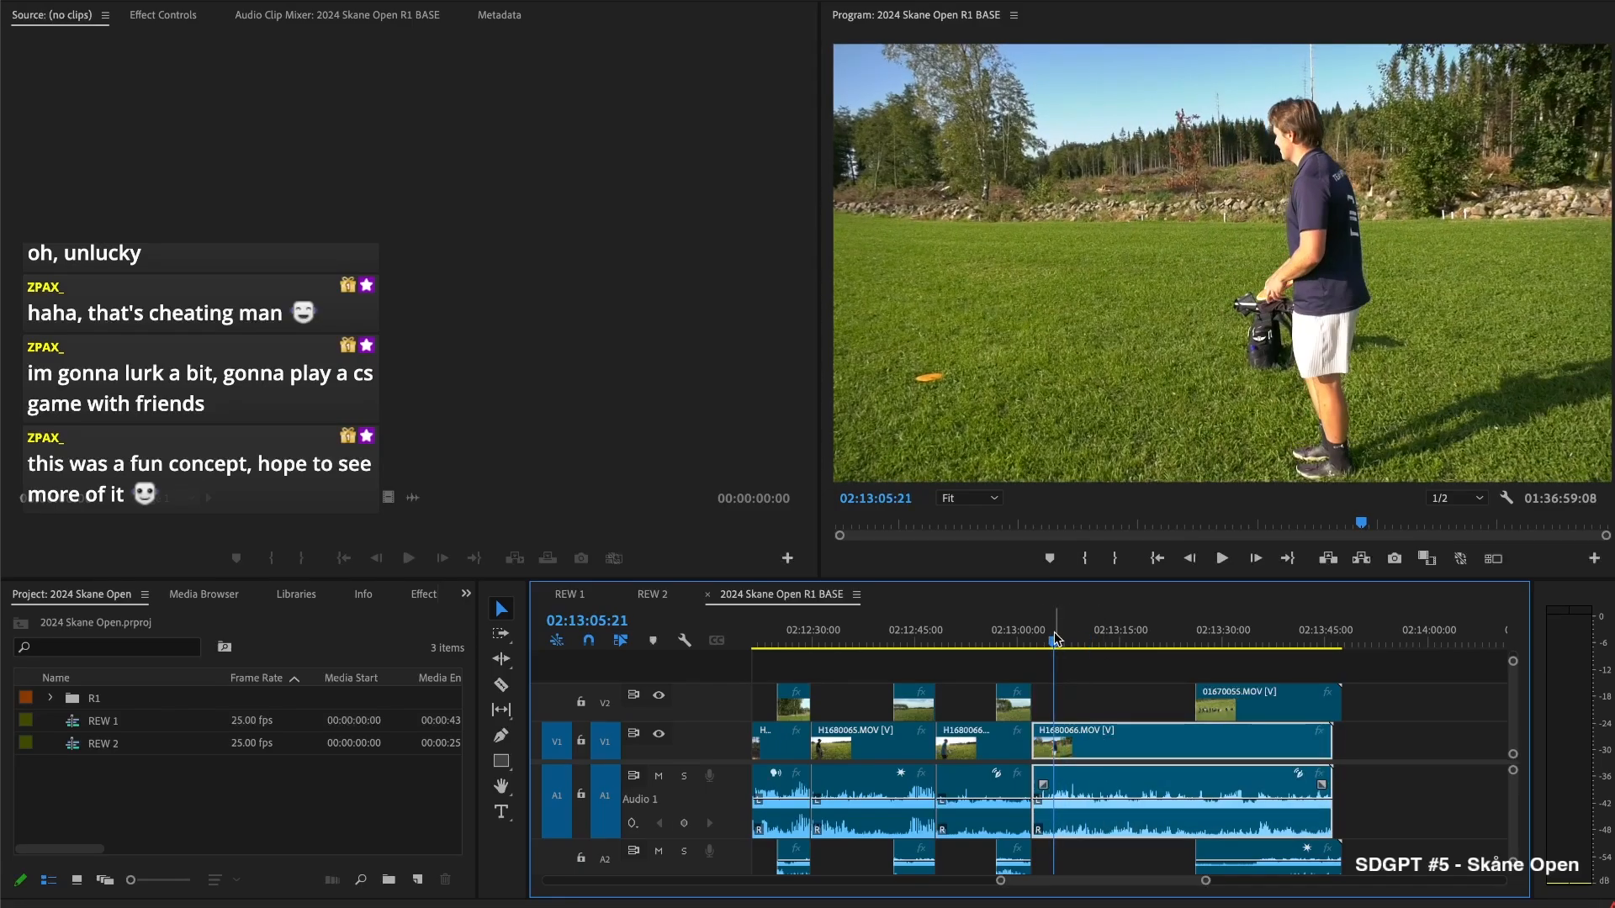
key(space)
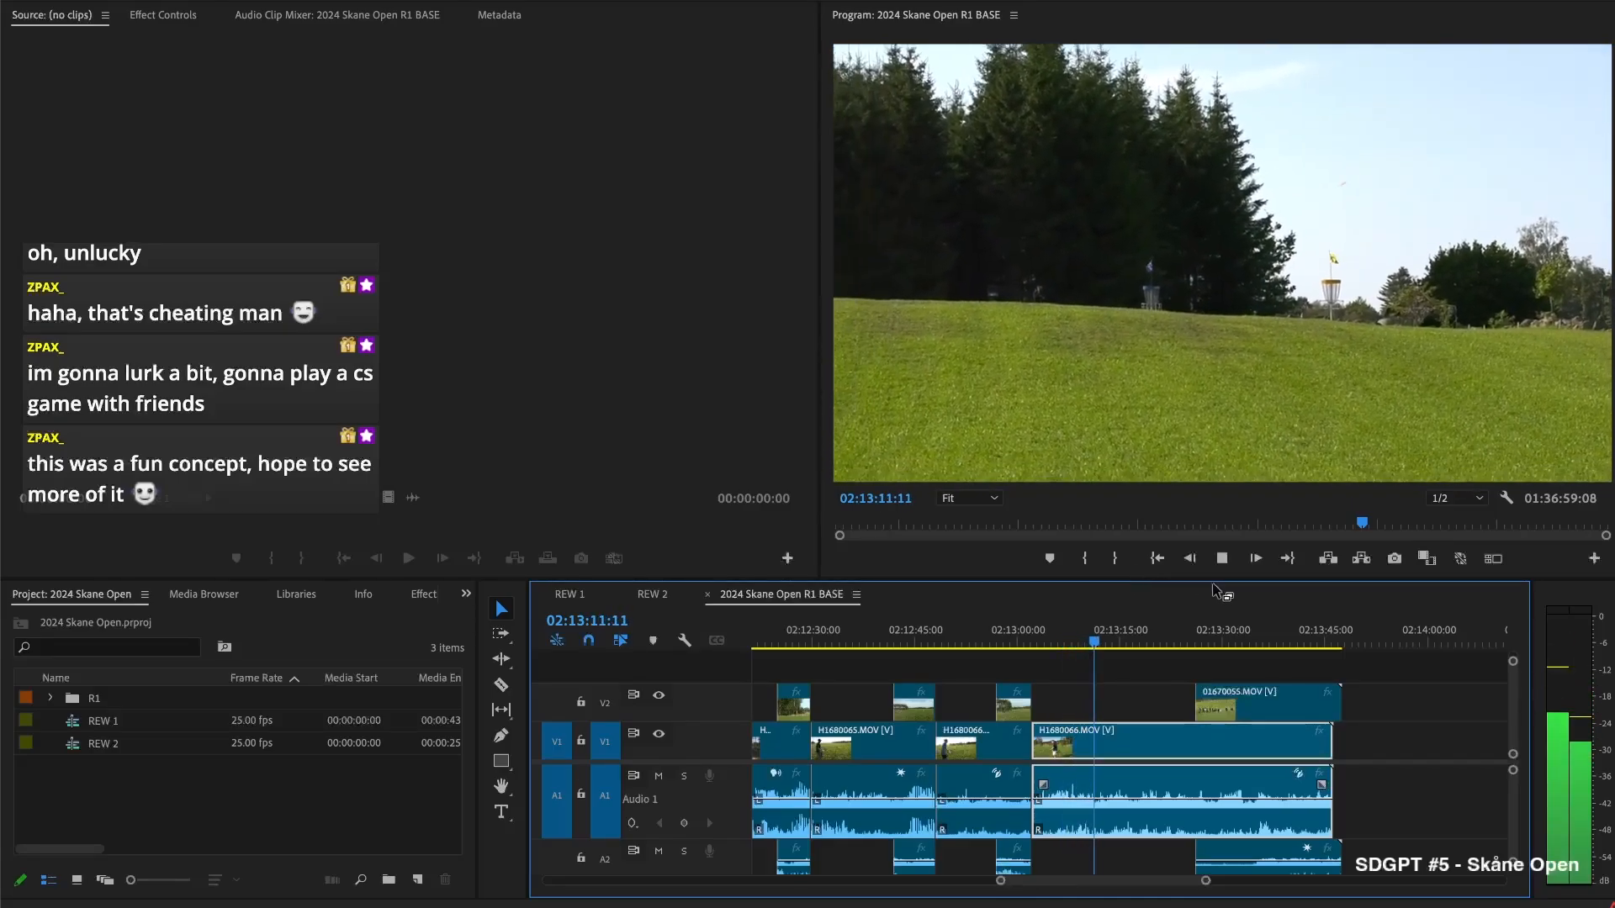
key(space)
drag(1196, 702, 1101, 703)
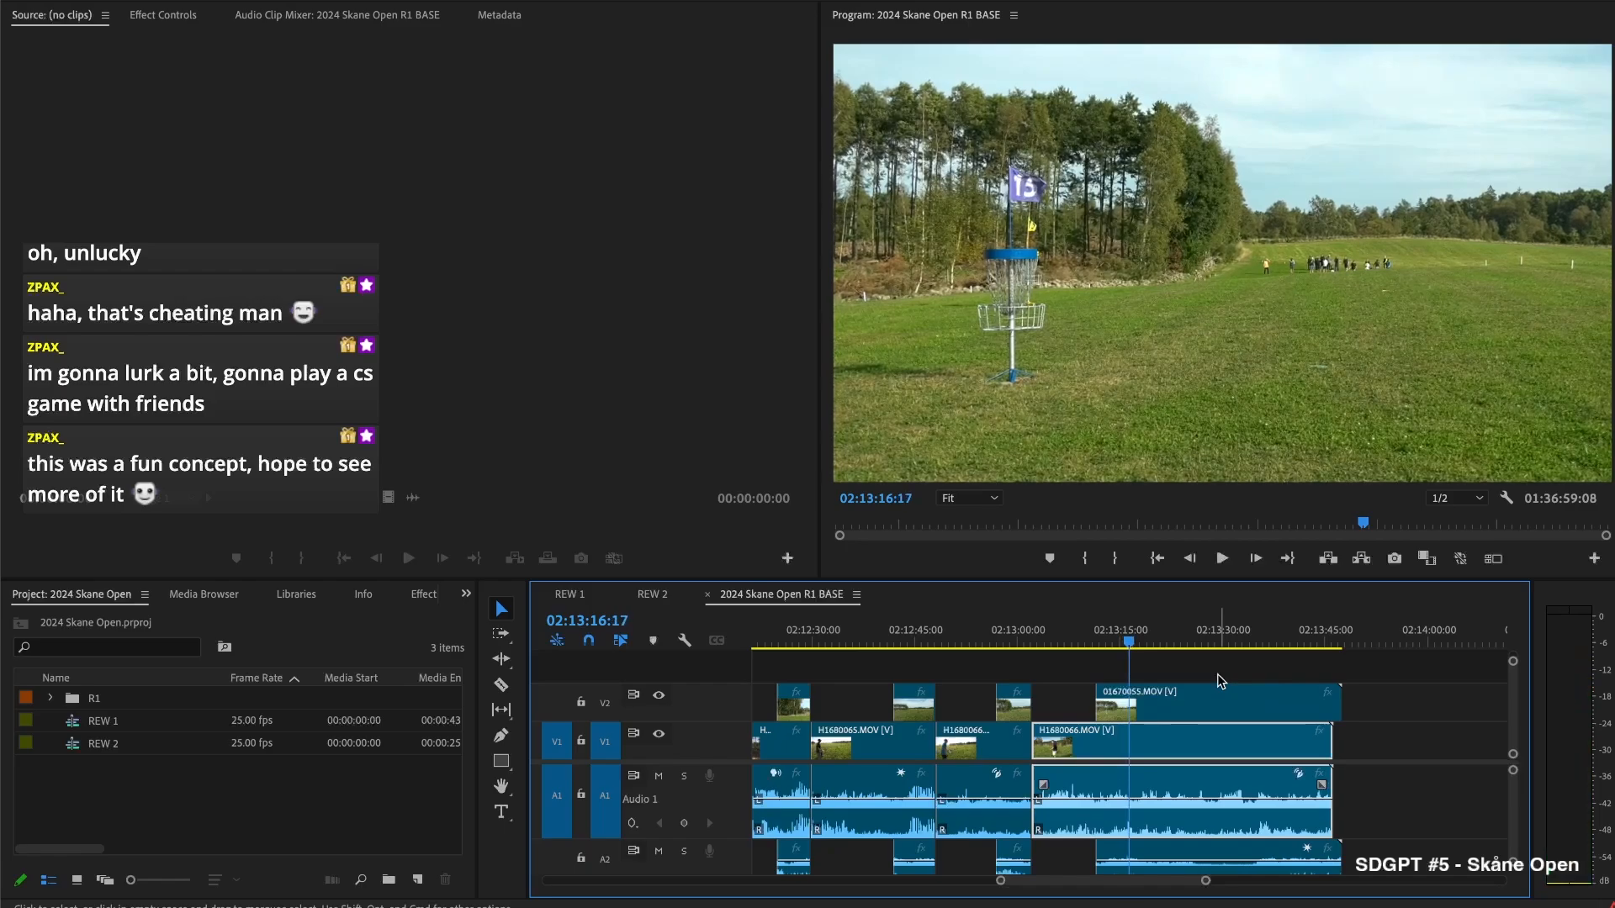
key(space)
key(shift+super+k)
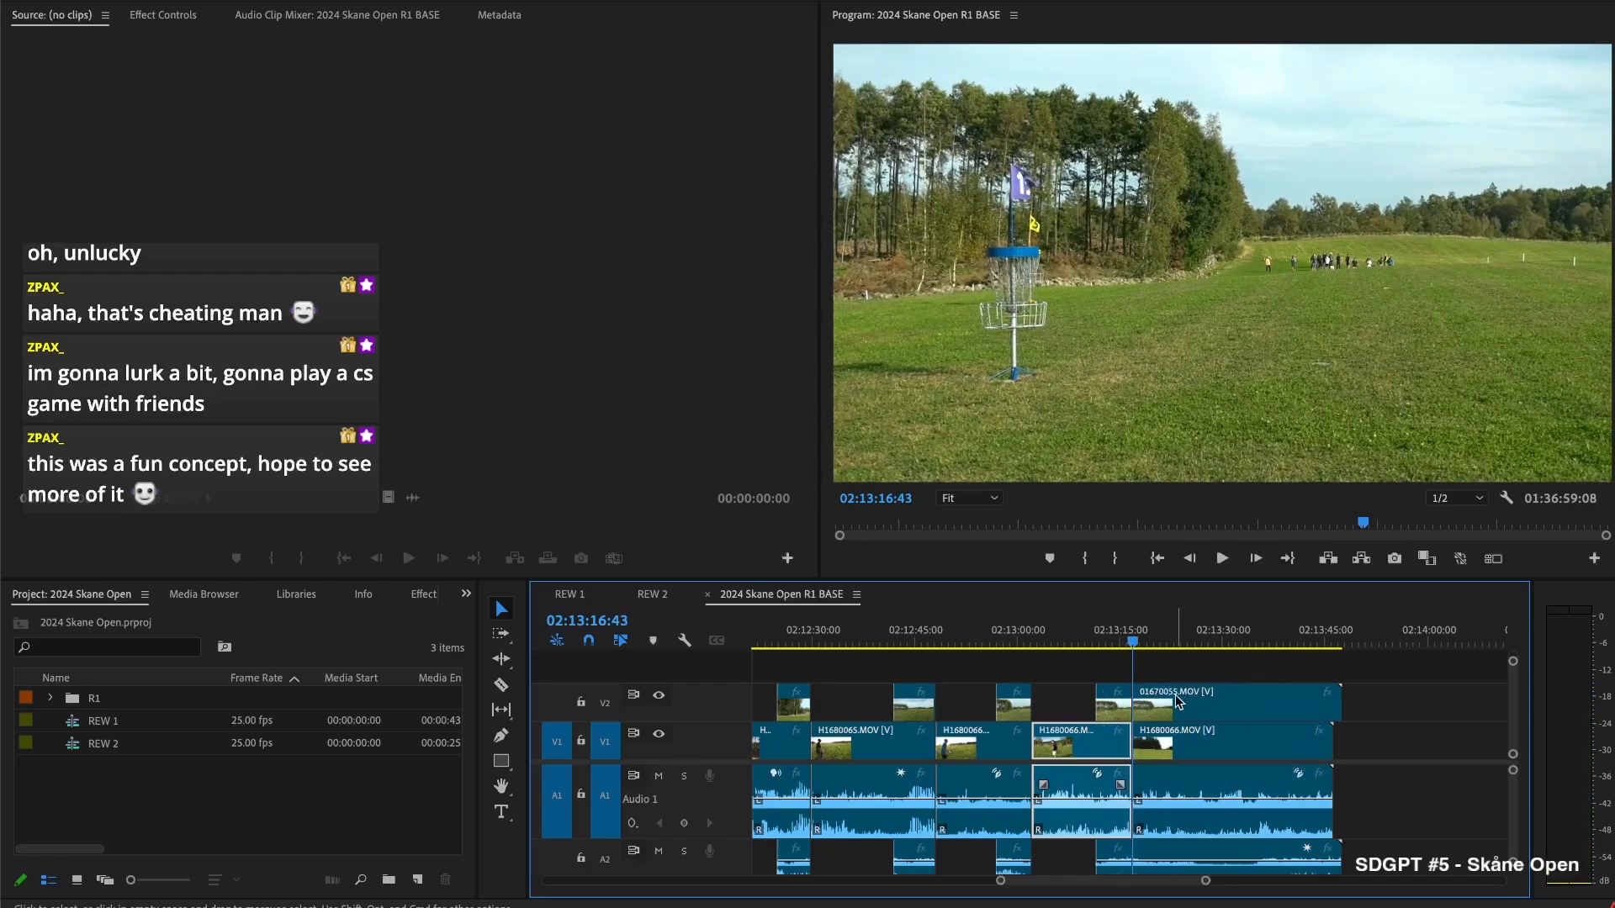
Trim the start of the remaining 01670055.MOV piece to about 02:13:37, then ripple-delete the H1680066.MOV section from 02:13:16:43 to 02:13:27:28
drag(1142, 702, 1273, 702)
key(space)
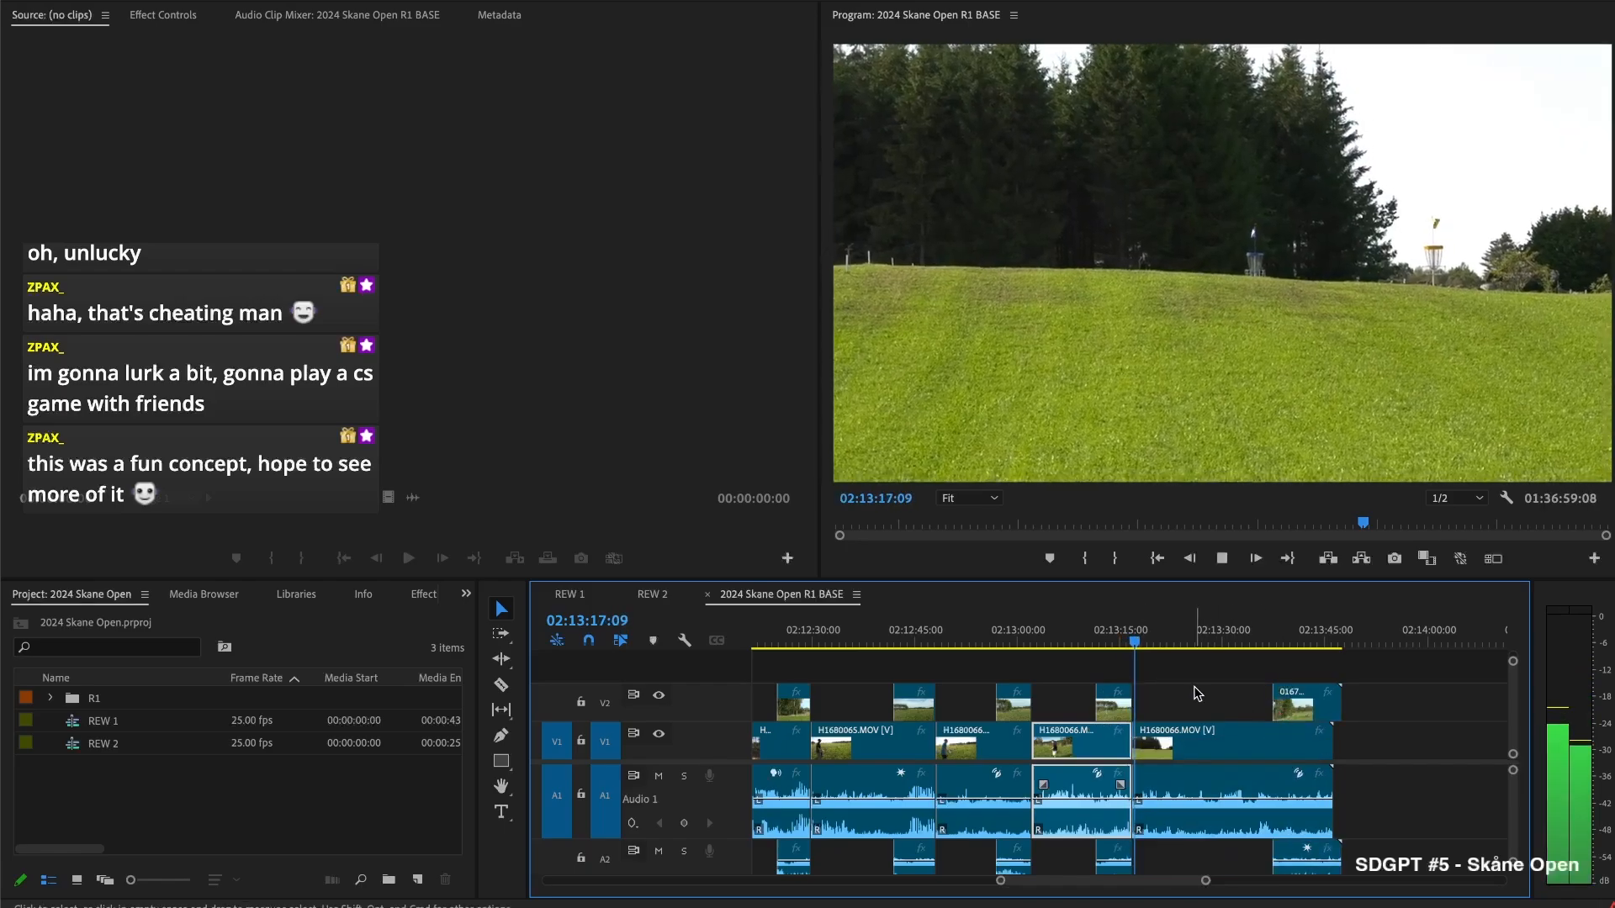
click(1183, 646)
mouse_move(1200, 649)
mouse_down()
mouse_move(1221, 648)
mouse_move(1208, 649)
mouse_up()
key(shift+super+k)
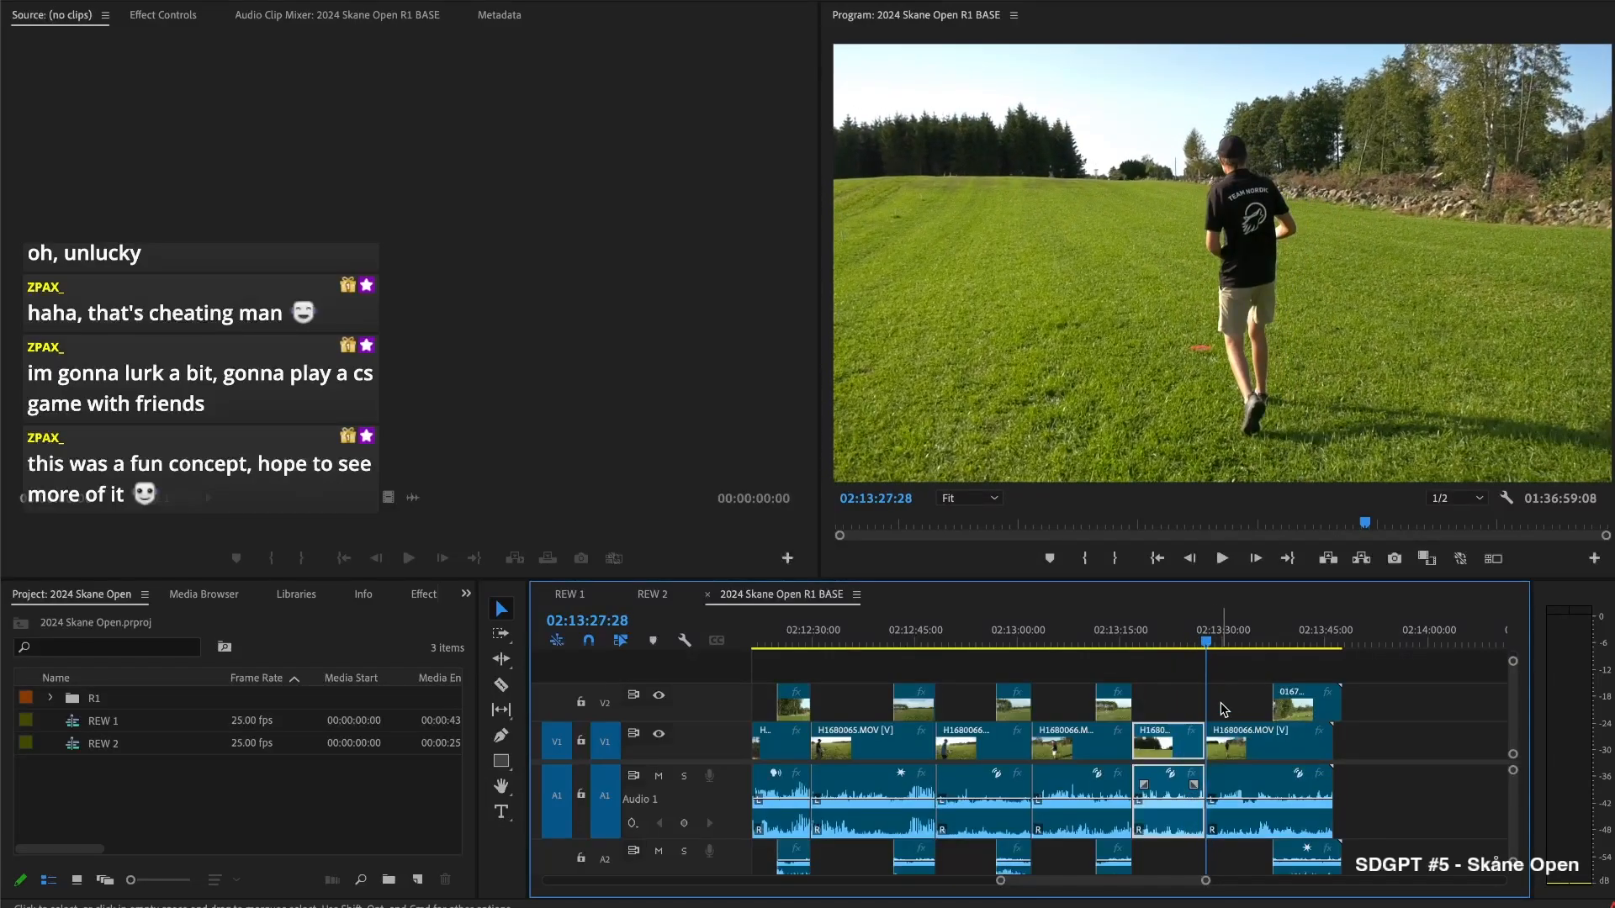
key(BackSpace)
click(1174, 756)
key(BackSpace)
Play the next throw and trim the start of the last 01670055.MOV piece on V2 to 02:13:29:05
key(Up)
key(space)
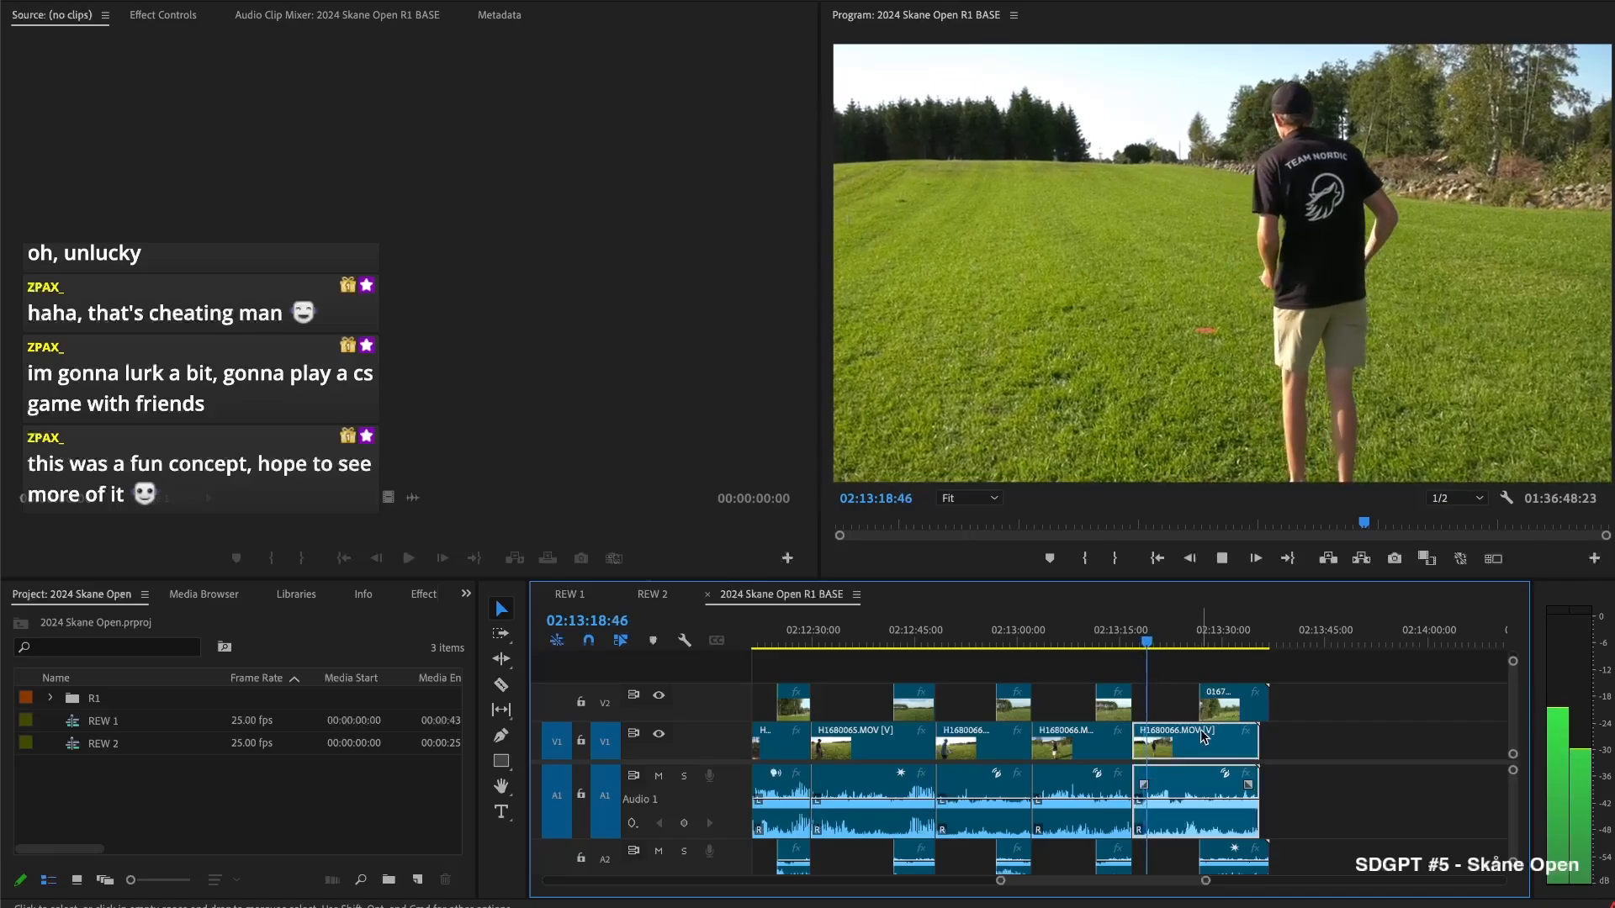
drag(1194, 704, 1223, 709)
click(1193, 681)
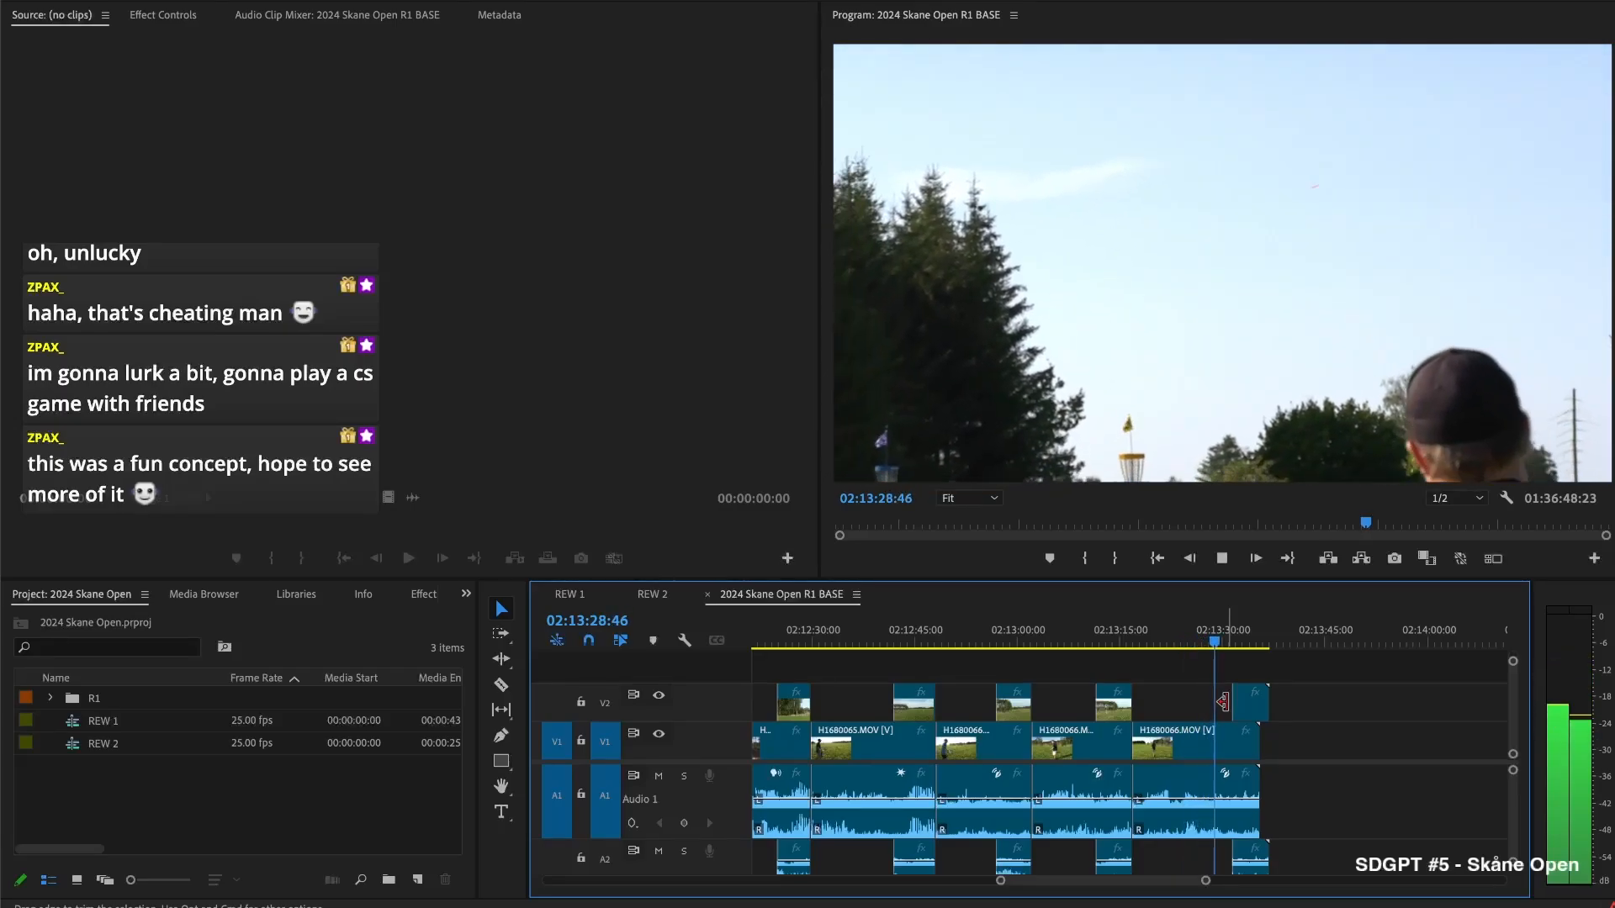
key(space)
drag(1225, 703, 1217, 703)
key(space)
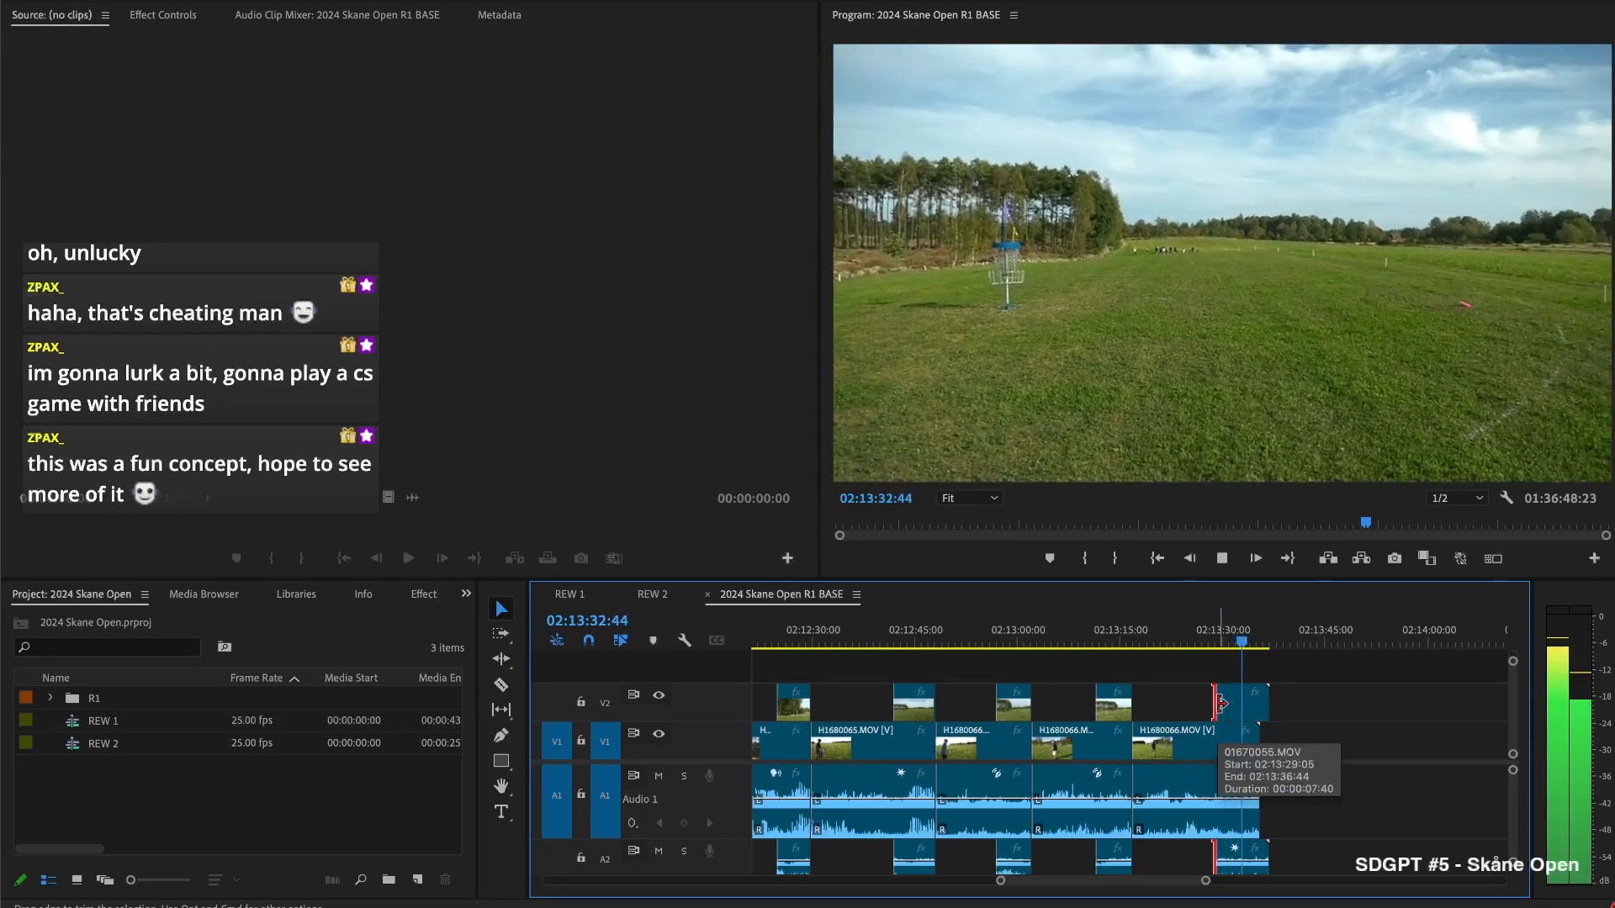
Trim the ends of the last H1680066.MOV and 01670055.MOV pieces to 02:13:35:17
key(space)
drag(1264, 747, 1259, 747)
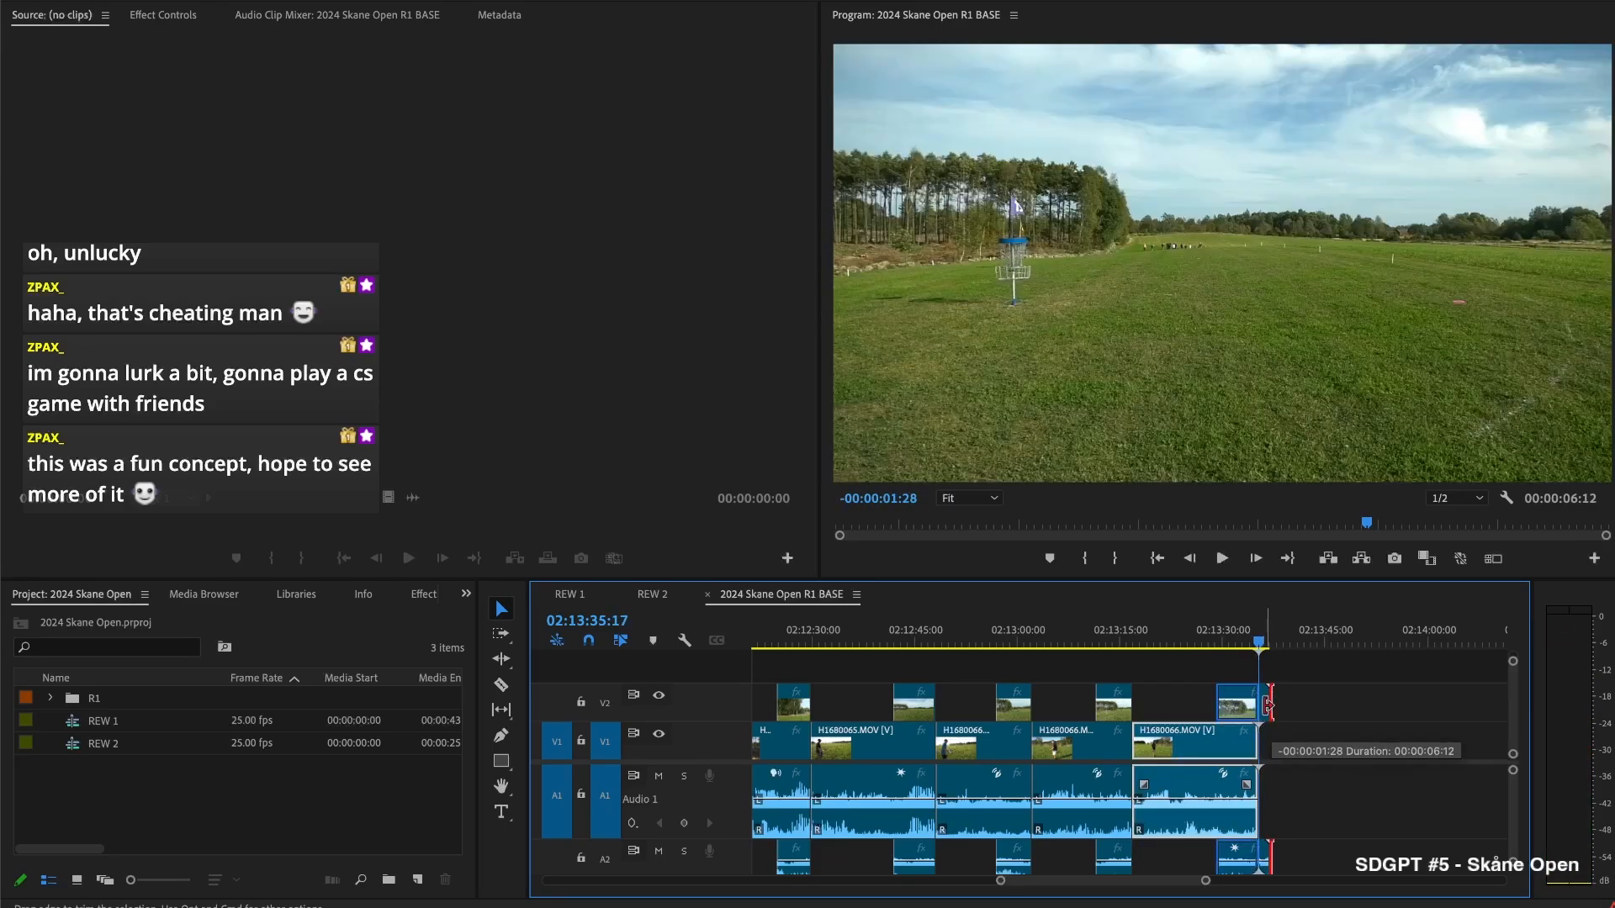
click(1178, 693)
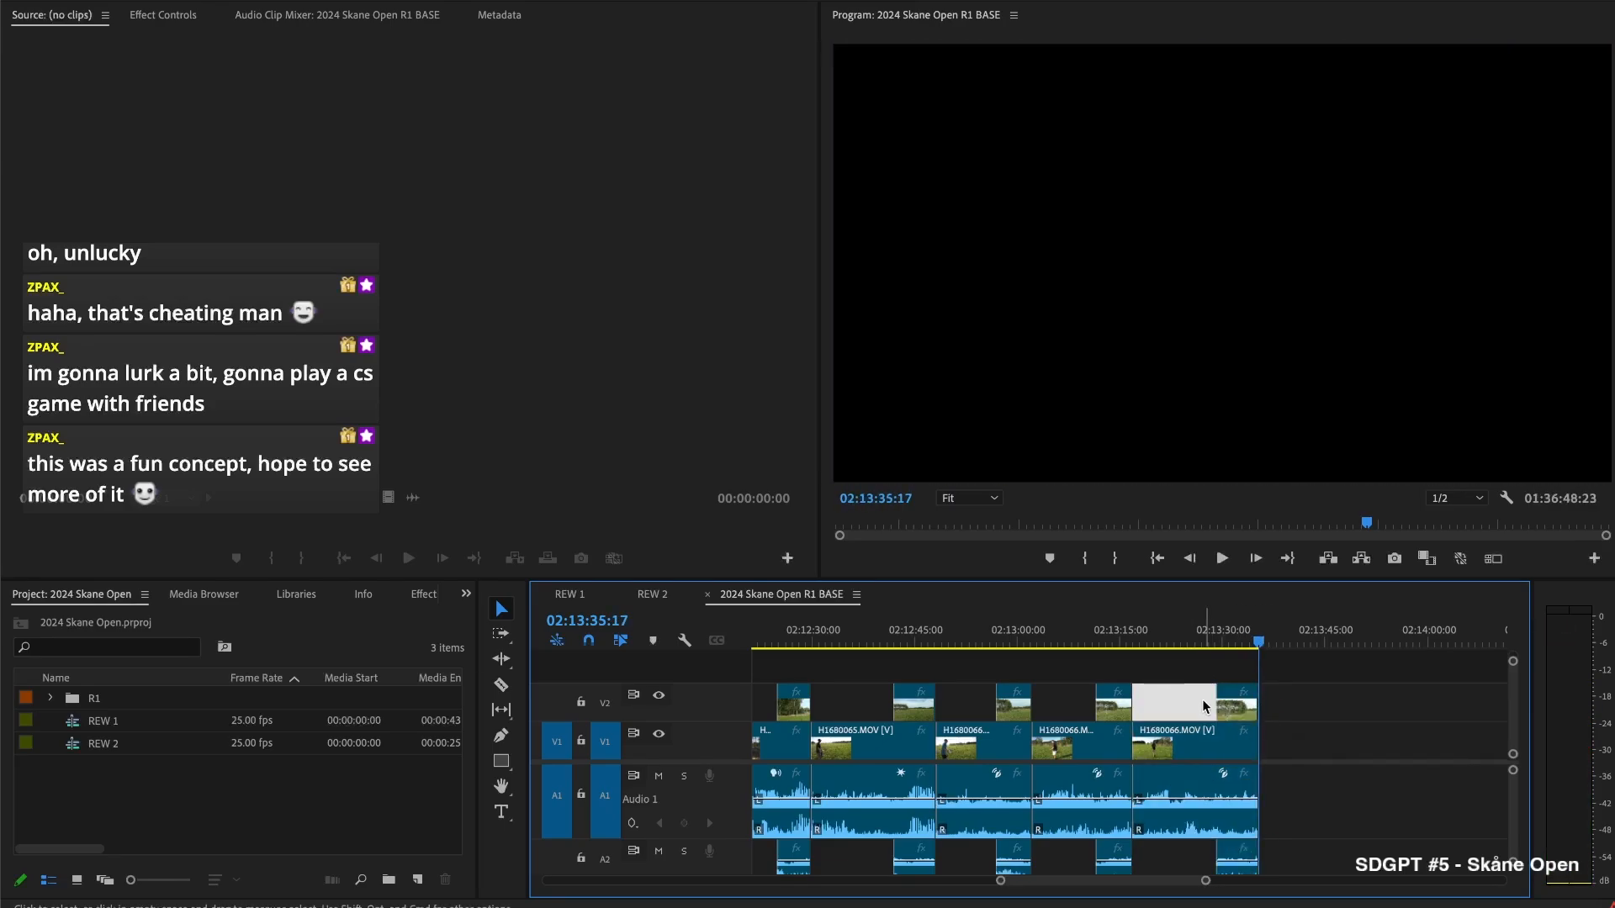
Cut H1680067.MOV at 02:14:42:16, delete the section before the cut and close the gap back to 02:13:35:17
scroll(1240, 714, down, 5)
drag(1319, 715, 1472, 716)
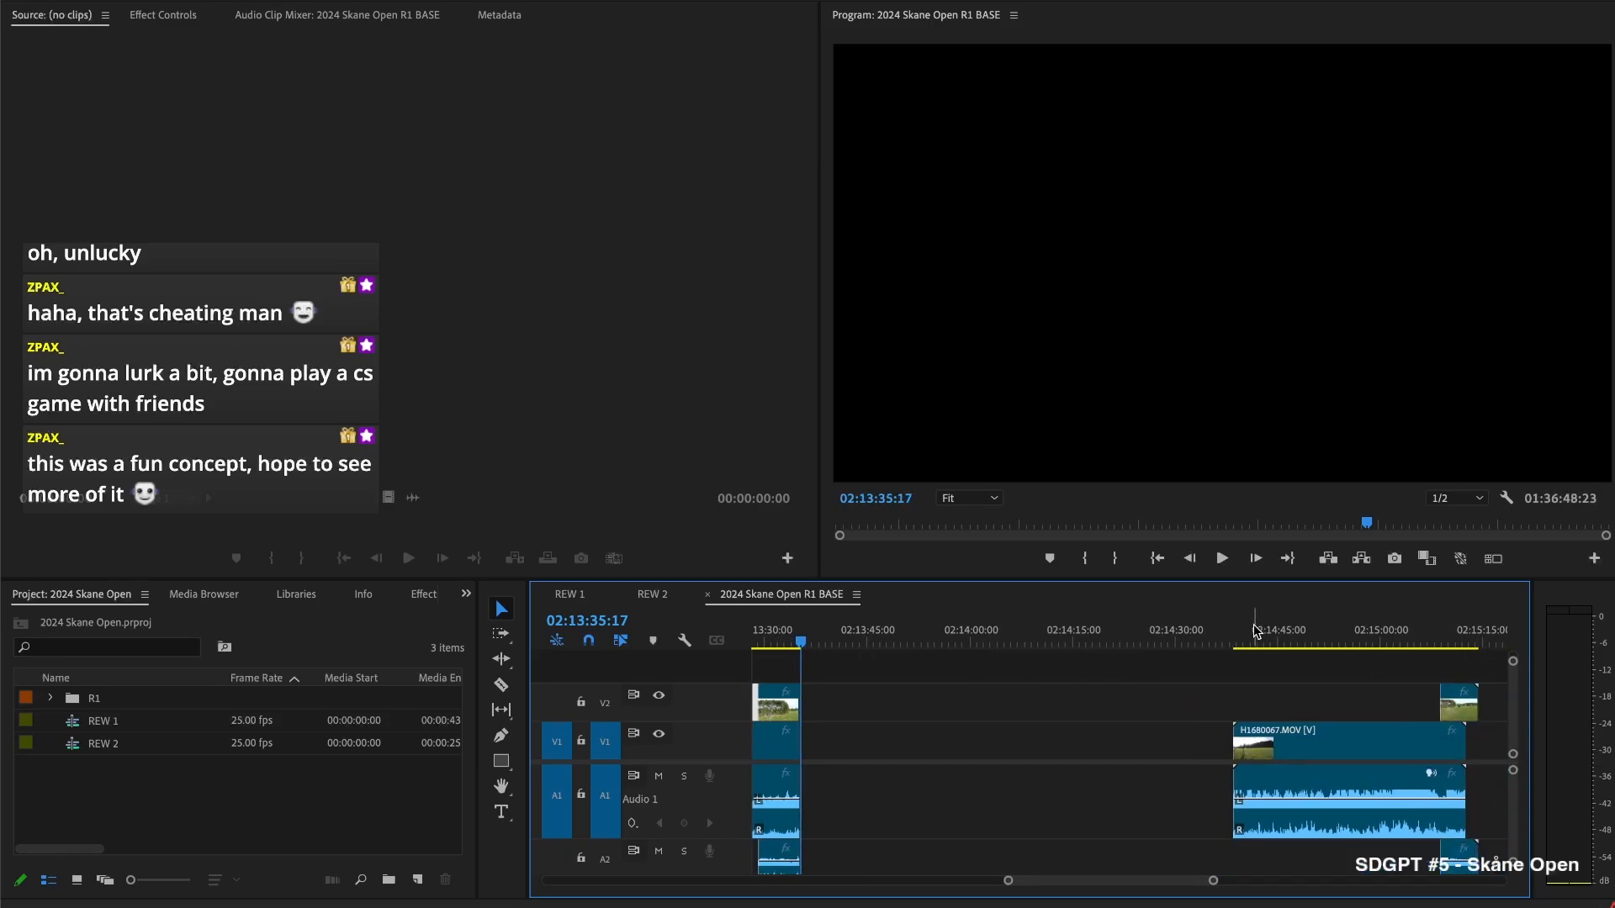
click(1272, 644)
mouse_move(1276, 647)
mouse_down()
mouse_move(1301, 648)
mouse_move(1264, 662)
mouse_up()
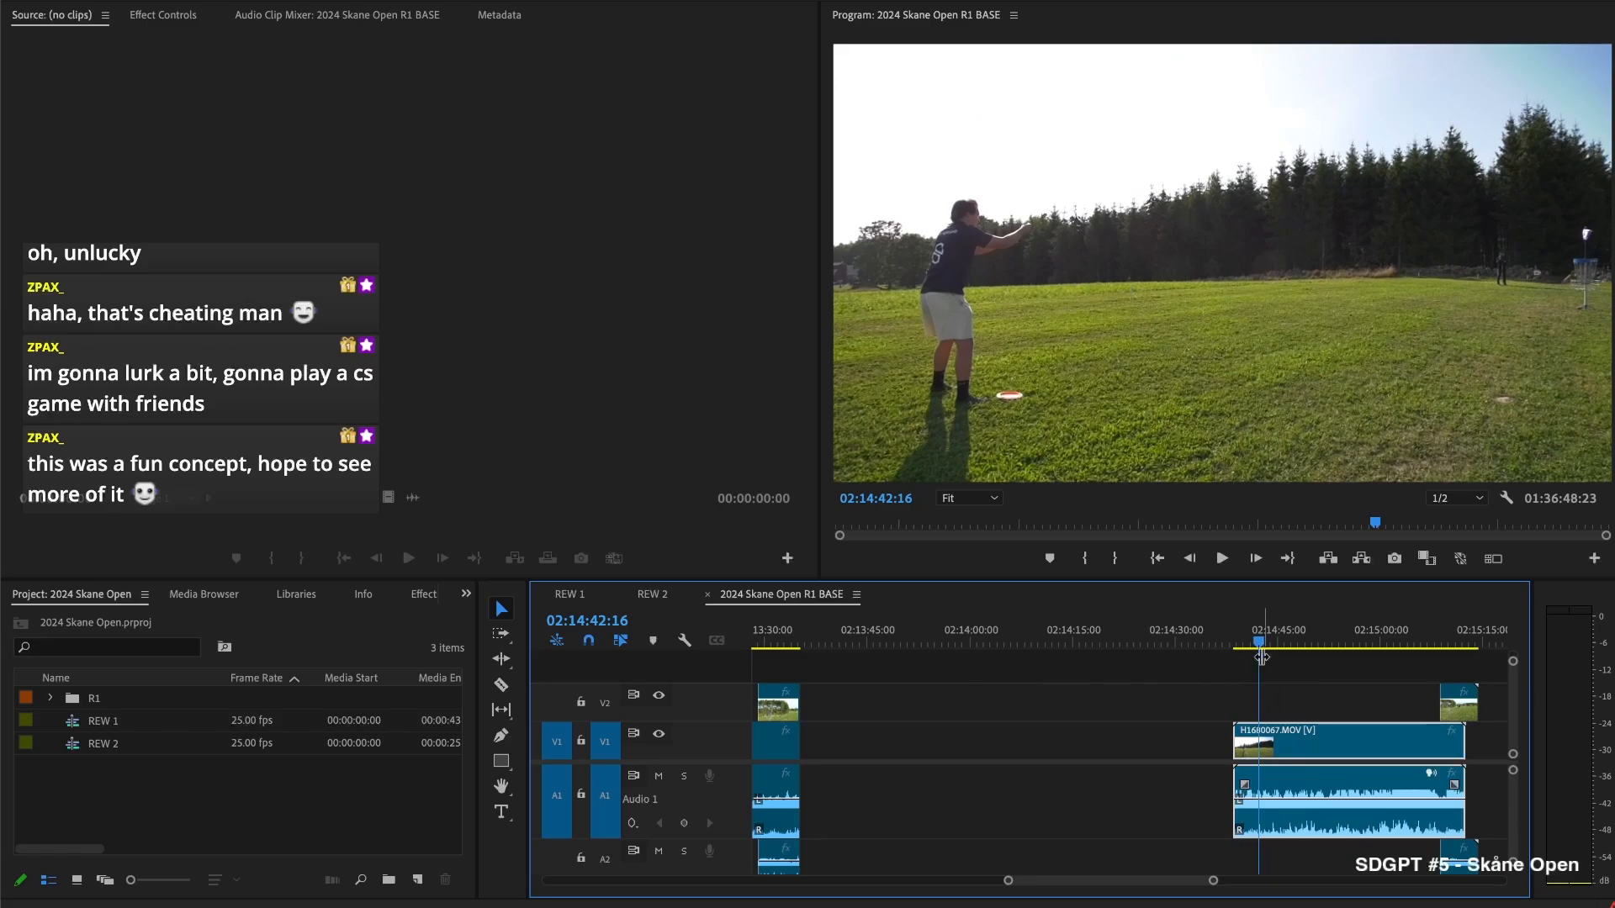
key(super+k)
key(Delete)
key(Up)
click(1180, 754)
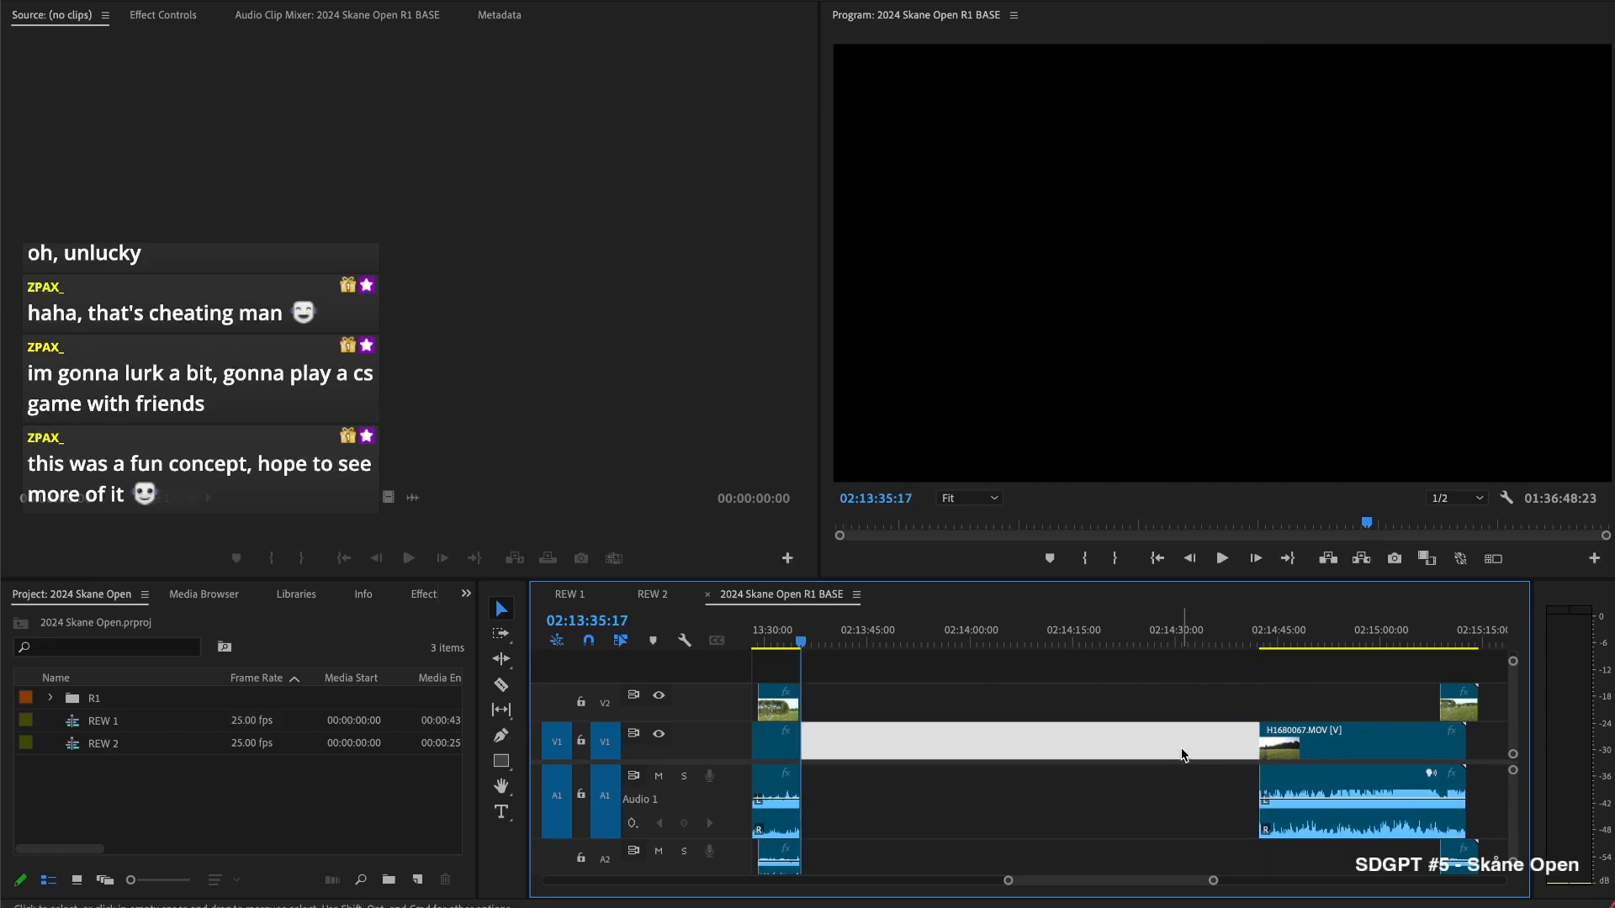
key(Delete)
Cut H1680067.MOV at about 02:13:44, and extend the start of 01670056.MOV on V2 back to 02:13:52:08
key(space)
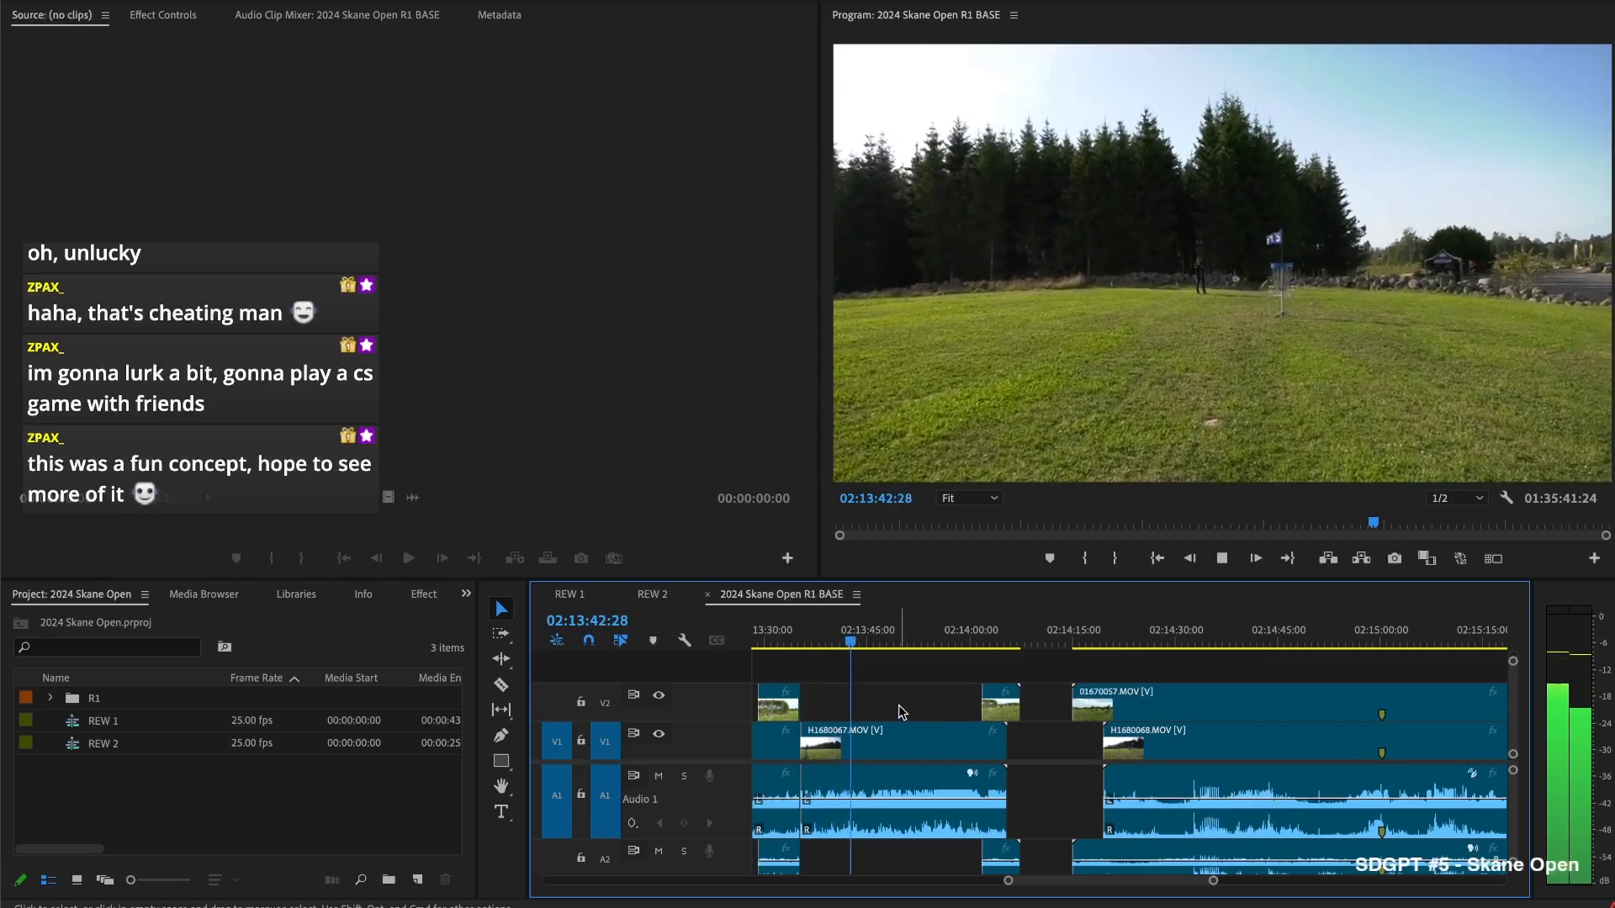
key(space)
key(super+k)
key(space)
drag(866, 627, 916, 632)
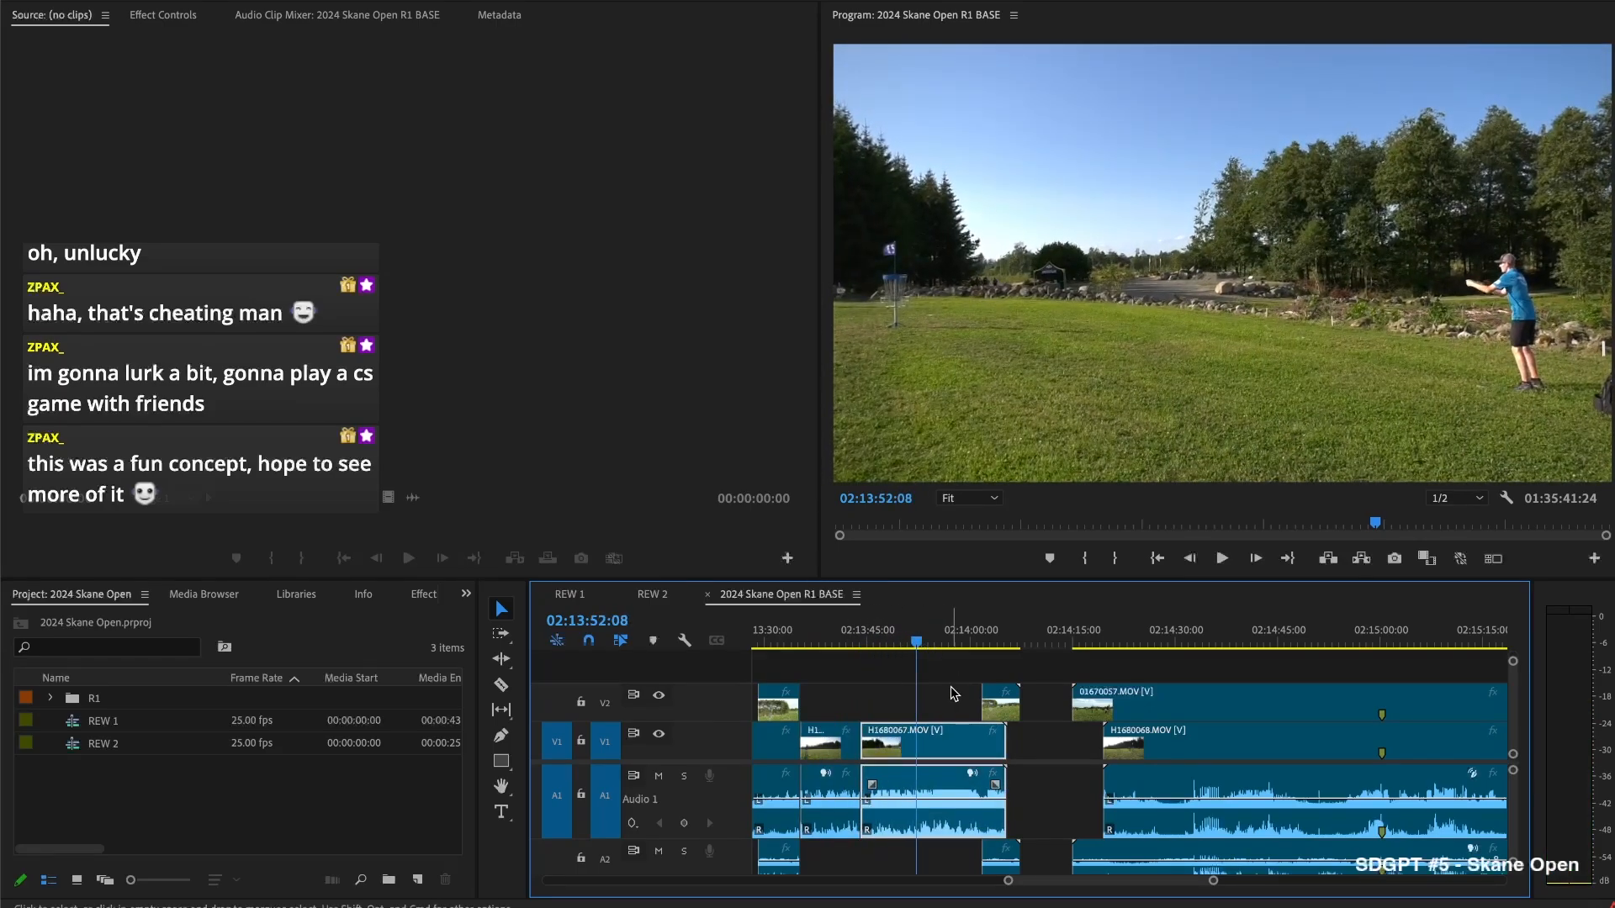
drag(983, 703, 916, 703)
key(space)
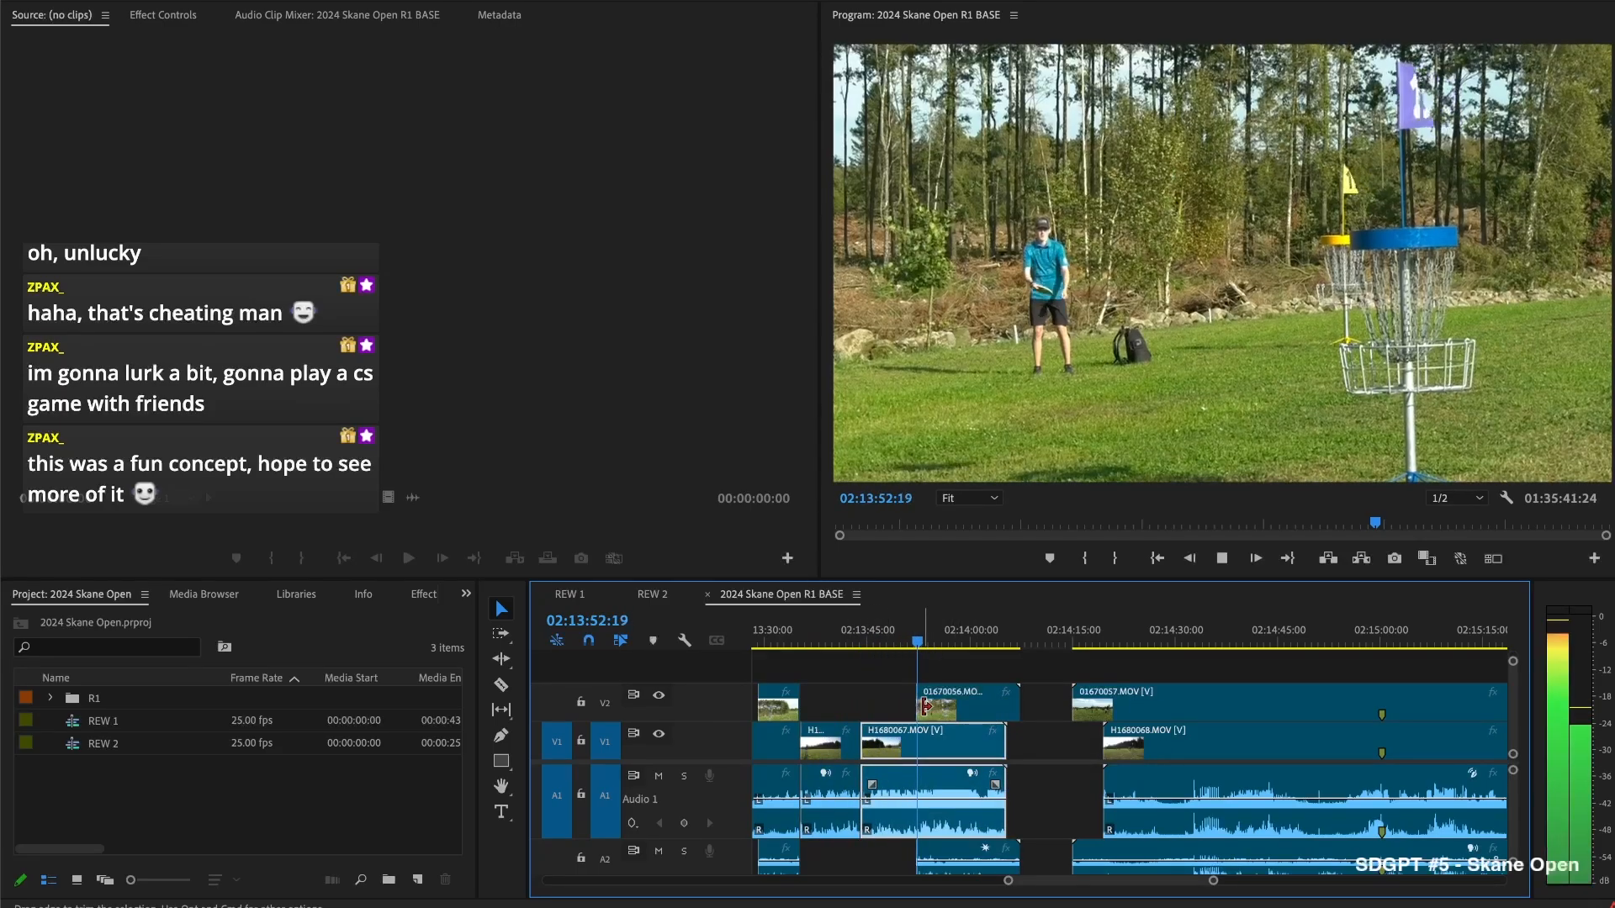
Split H1680067.MOV on V1 at the start of 01670056.MOV and delete the section between the two cuts
key(c)
click(916, 739)
key(v)
click(892, 744)
key(Delete)
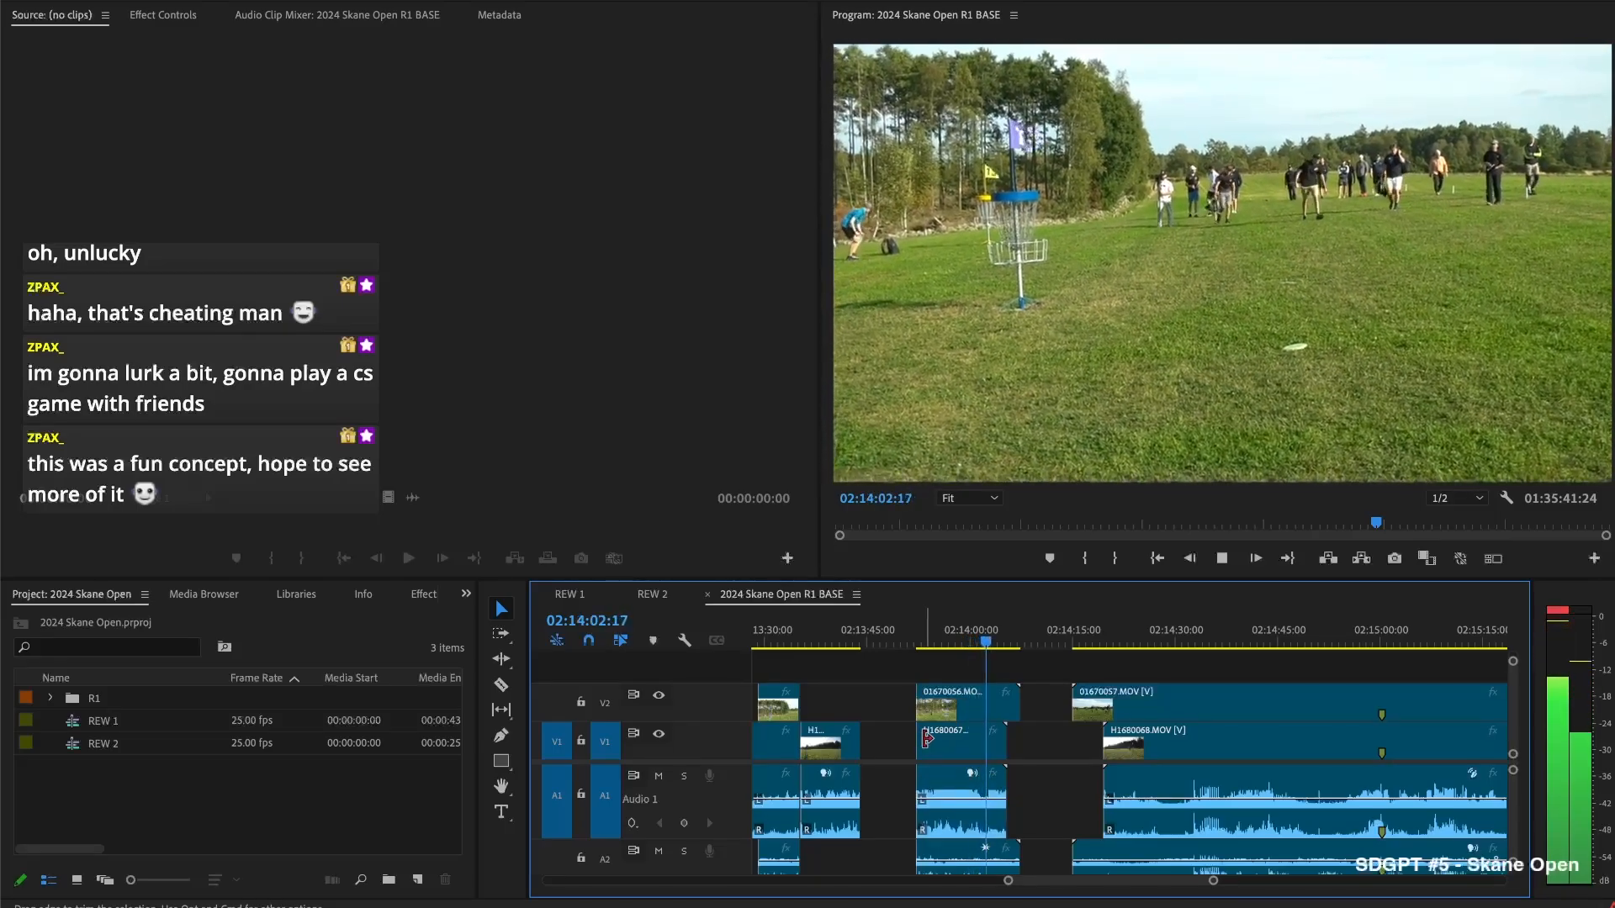
Cut all tracks at 02:14:03:10 and move the H1680067.MOV and 01670056.MOV pieces back against the end of the previous clip
click(953, 746)
key(space)
key(super+shift+k)
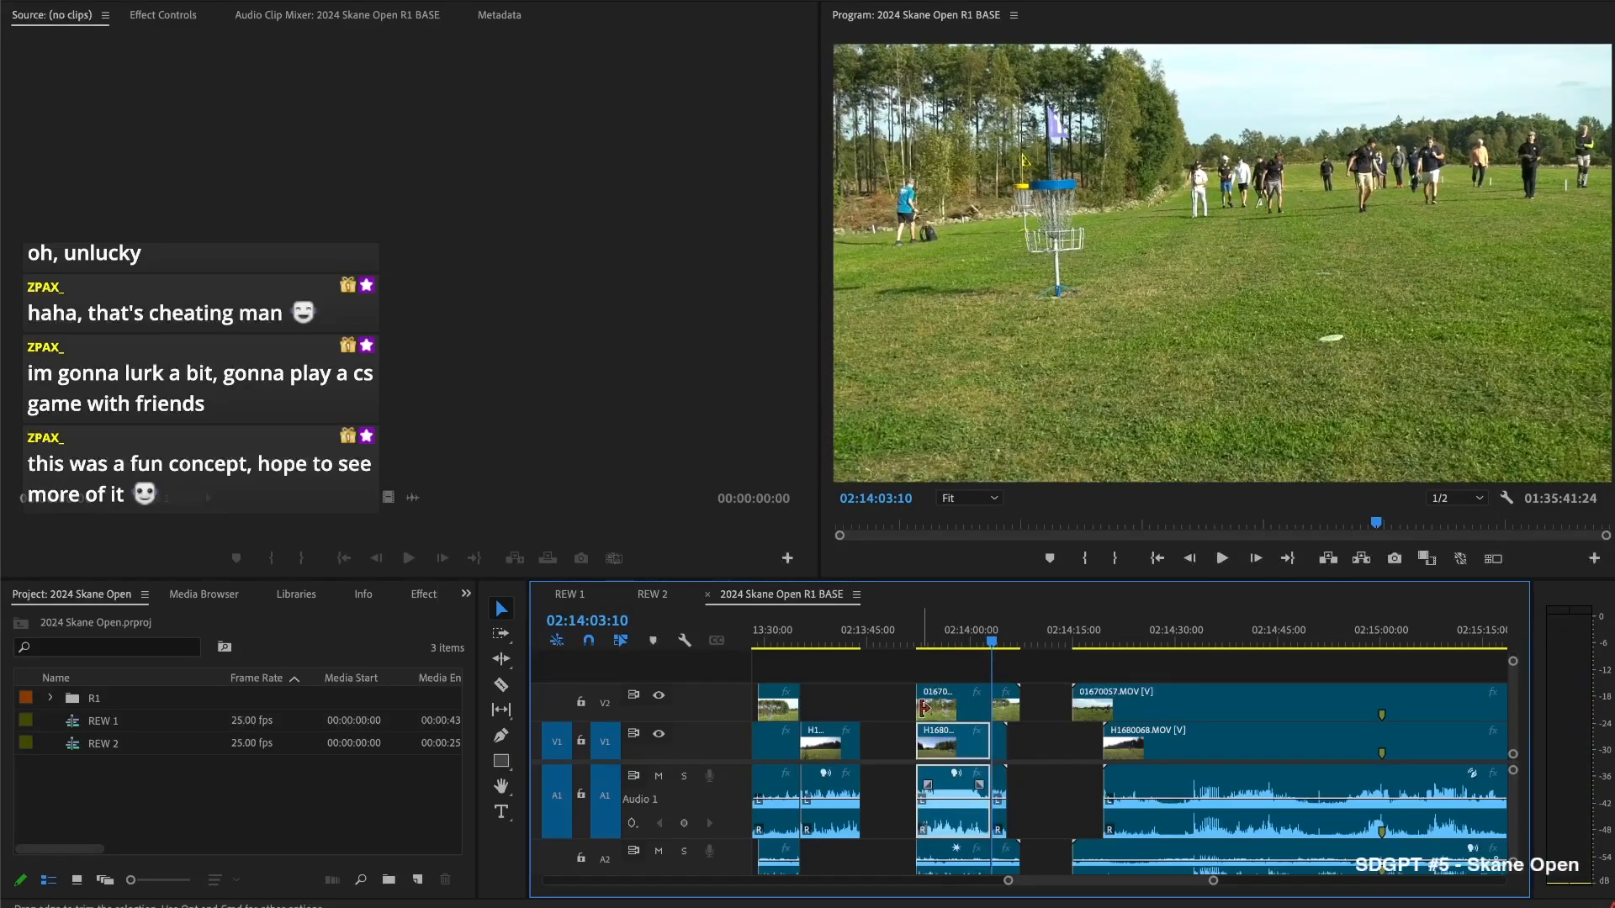
drag(895, 700, 928, 742)
drag(952, 754, 898, 756)
Delete the leftover H1680067.MOV and 01670056.MOV pieces after the 02:14:03:10 cut
scroll(899, 756, right, 2)
scroll(898, 750, right, 1)
drag(937, 668, 904, 742)
key(Delete)
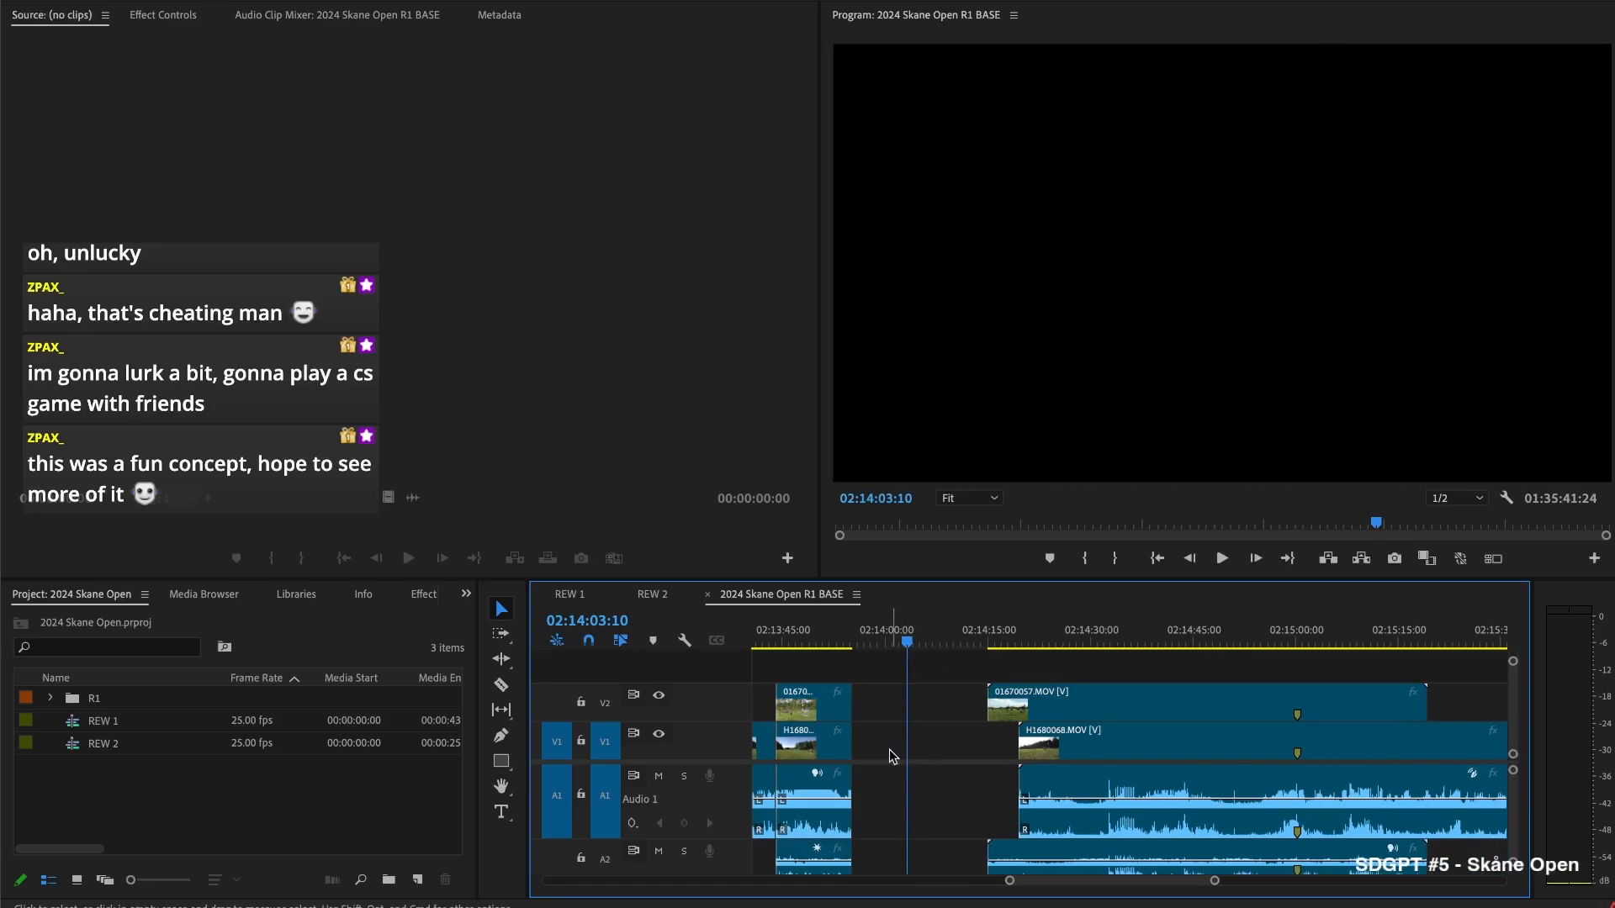
Trim the start of 01670057.MOV on V2 to about 02:14:39, and remove the part of H1680068.MOV before 02:14:25:00
drag(979, 699, 1148, 691)
click(1057, 629)
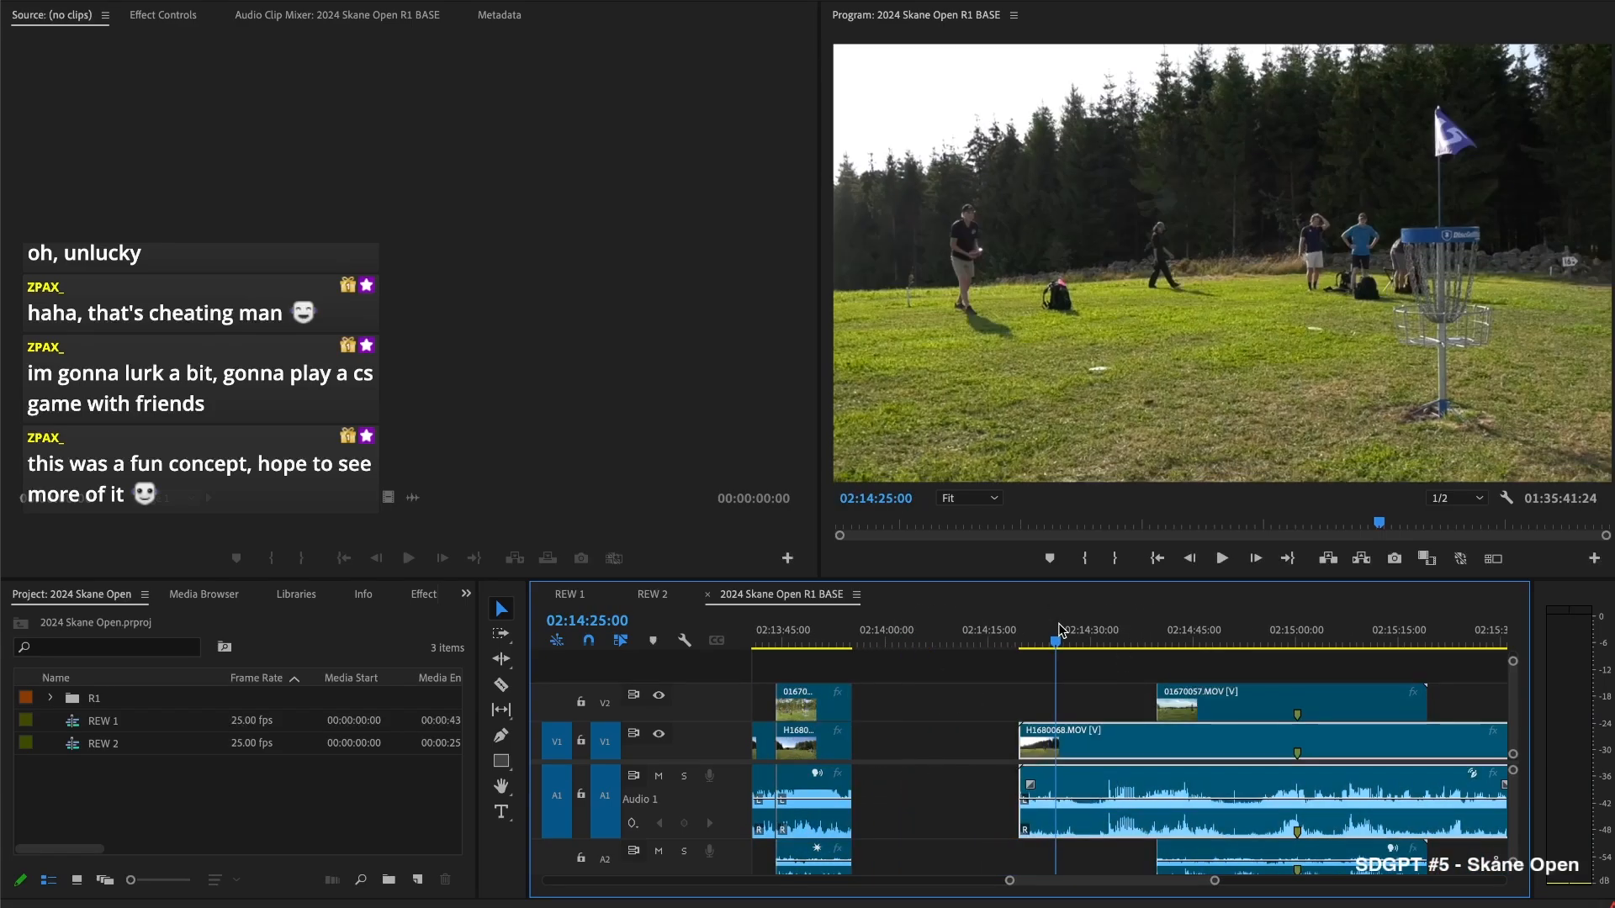
key(ctrl+k)
key(Delete)
Close the gap before H1680068.MOV so it directly follows the last H1680067.MOV piece
key(Up)
click(973, 743)
key(Delete)
Play the start of H1680068.MOV and trim the start of 01670057.MOV on V2 forward to about 02:14:37
key(space)
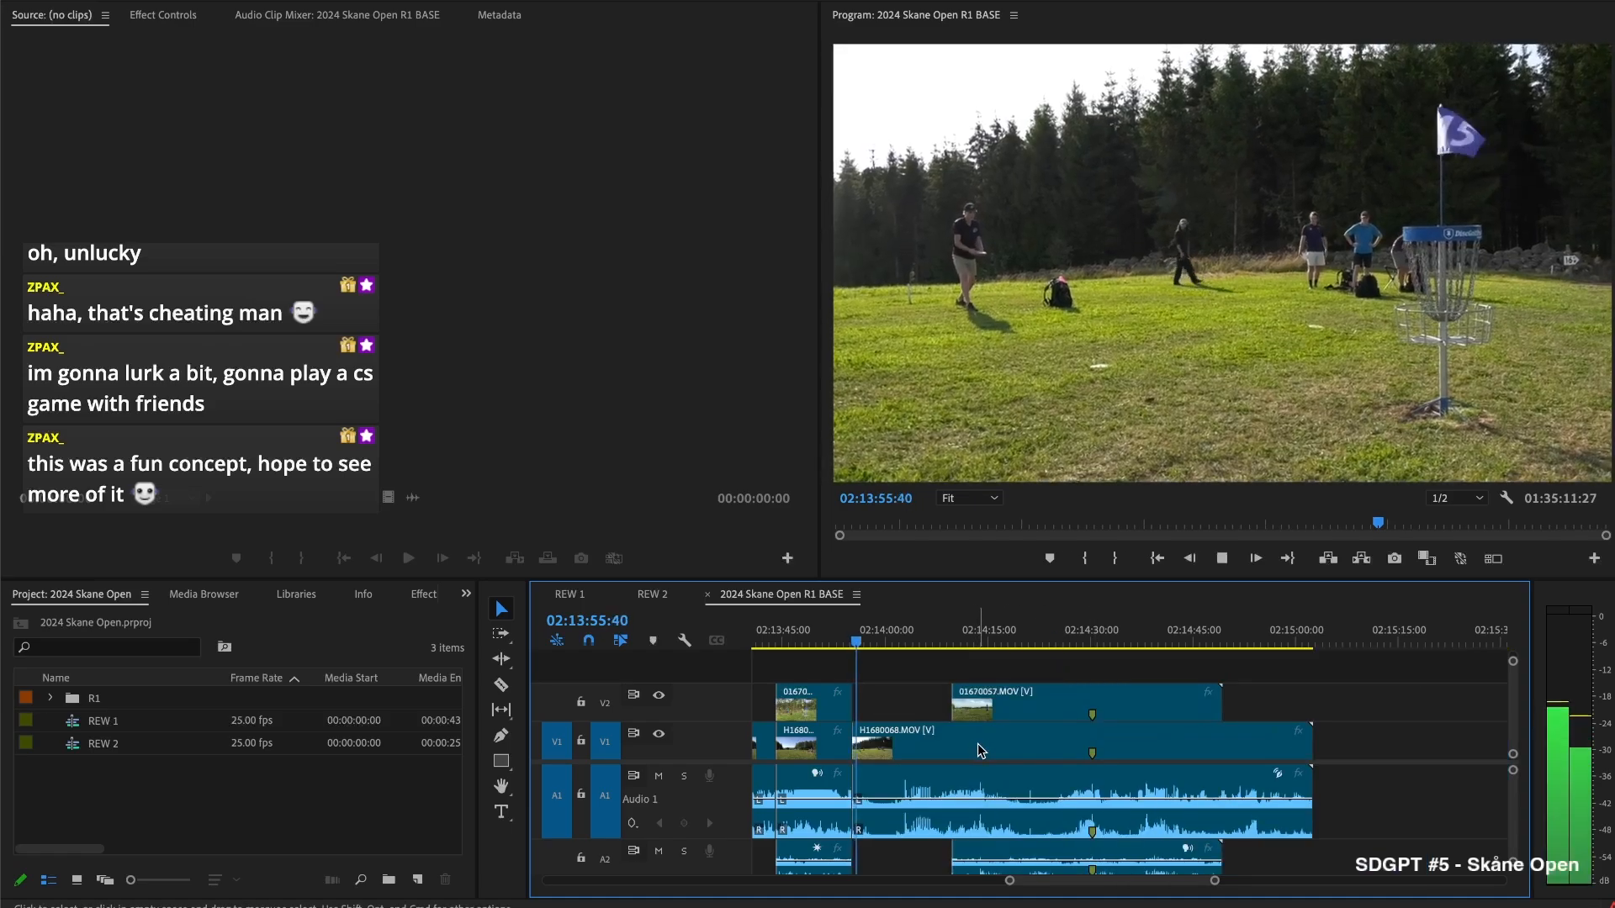
drag(951, 703, 1017, 703)
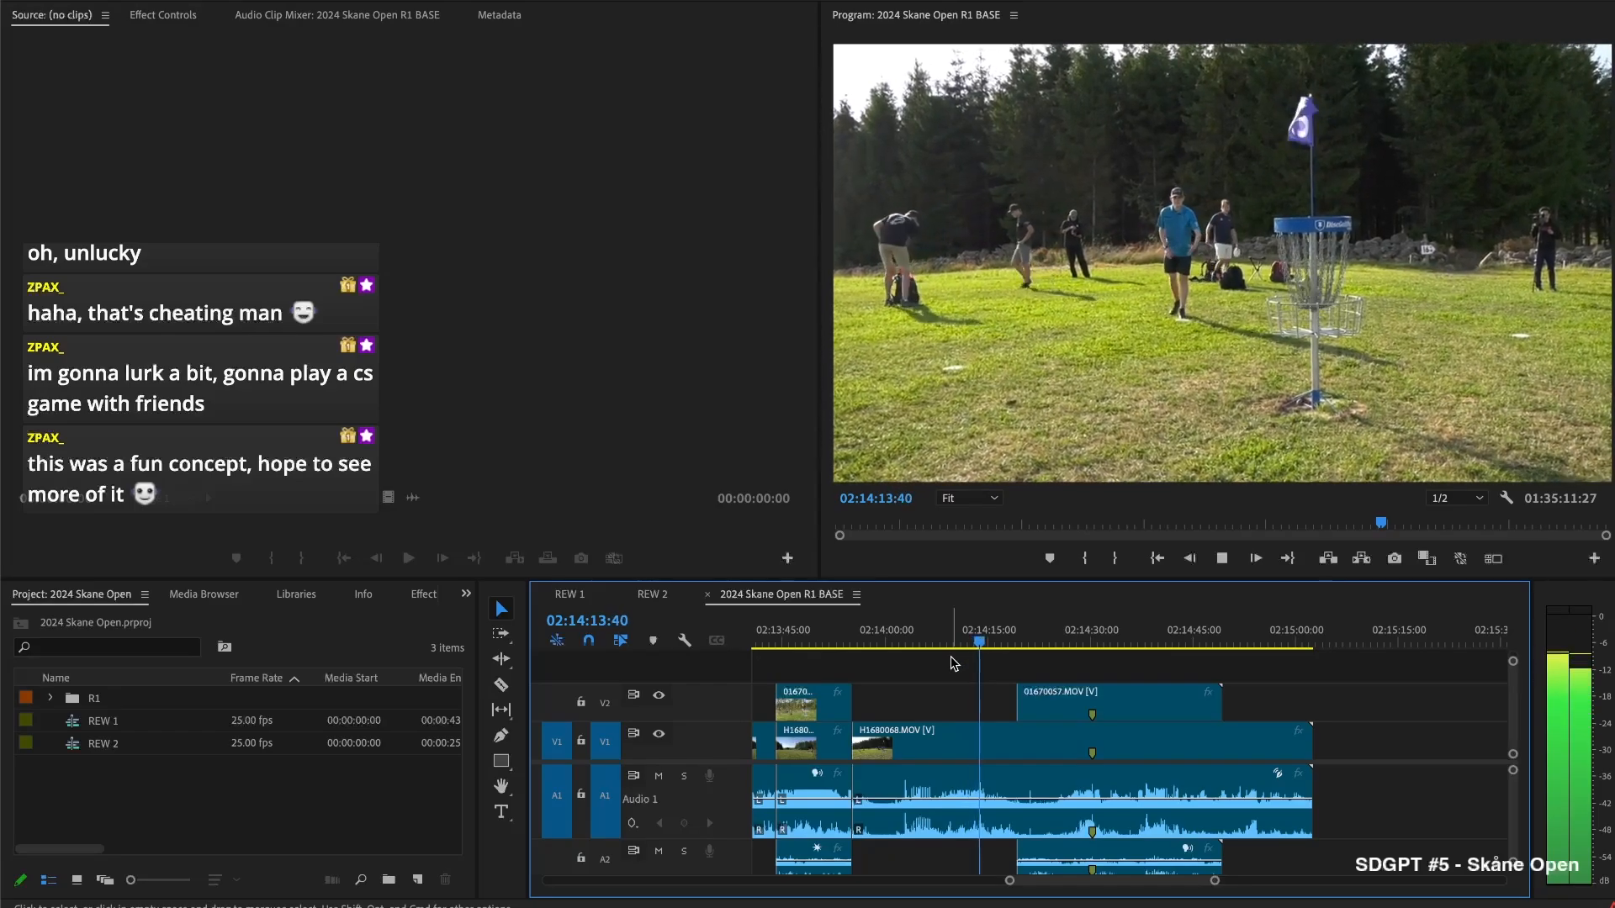
key(space)
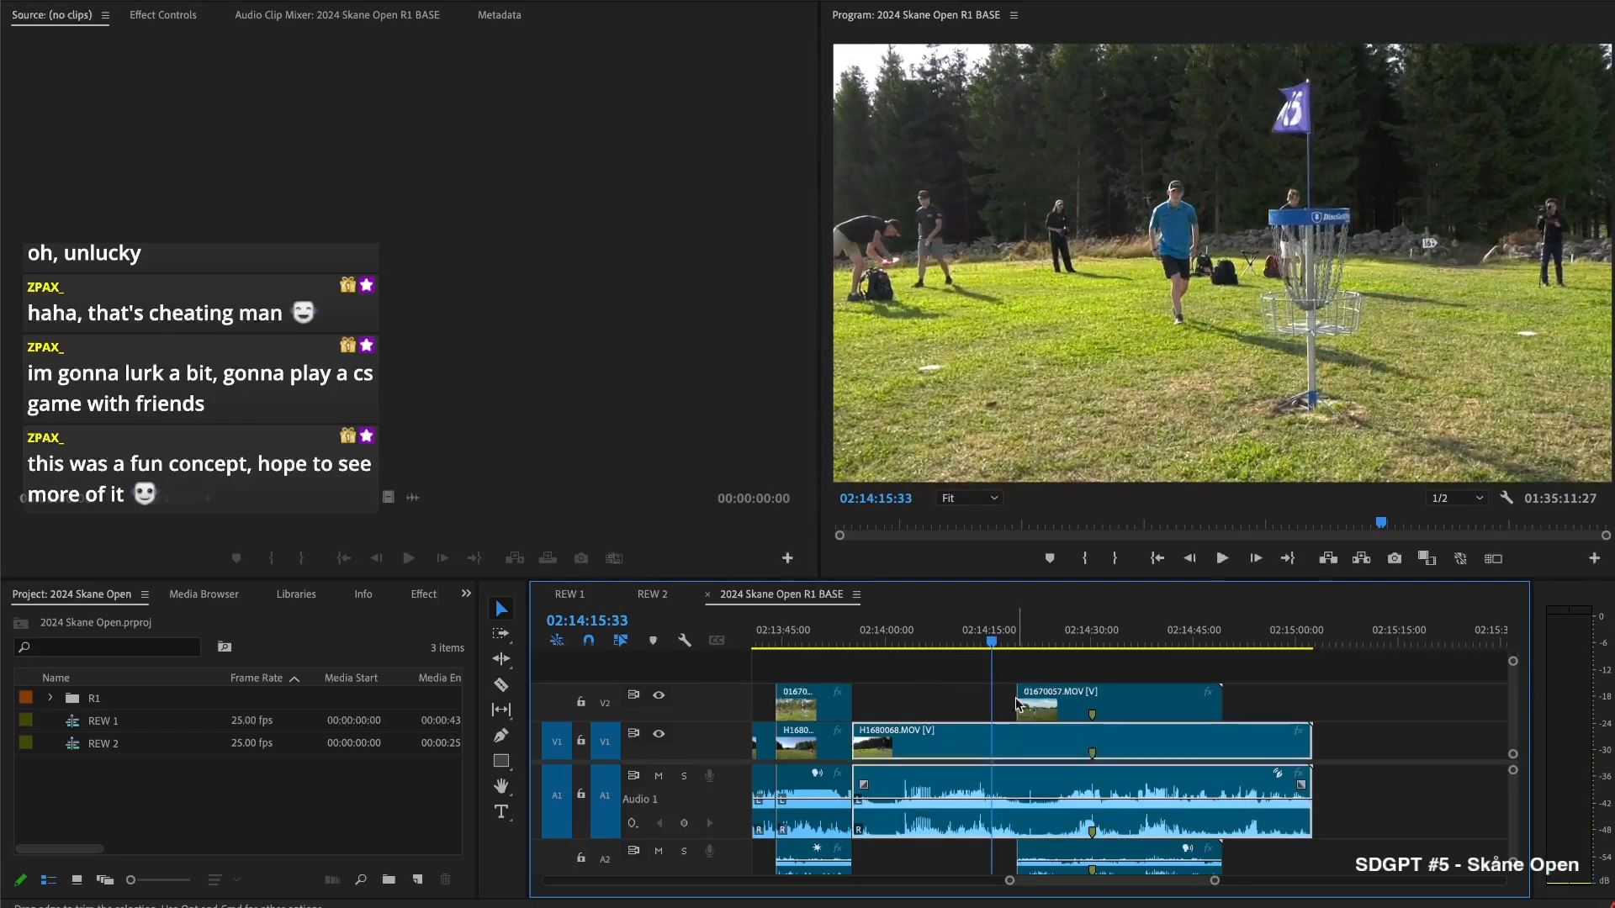
drag(1024, 698, 1141, 698)
key(space)
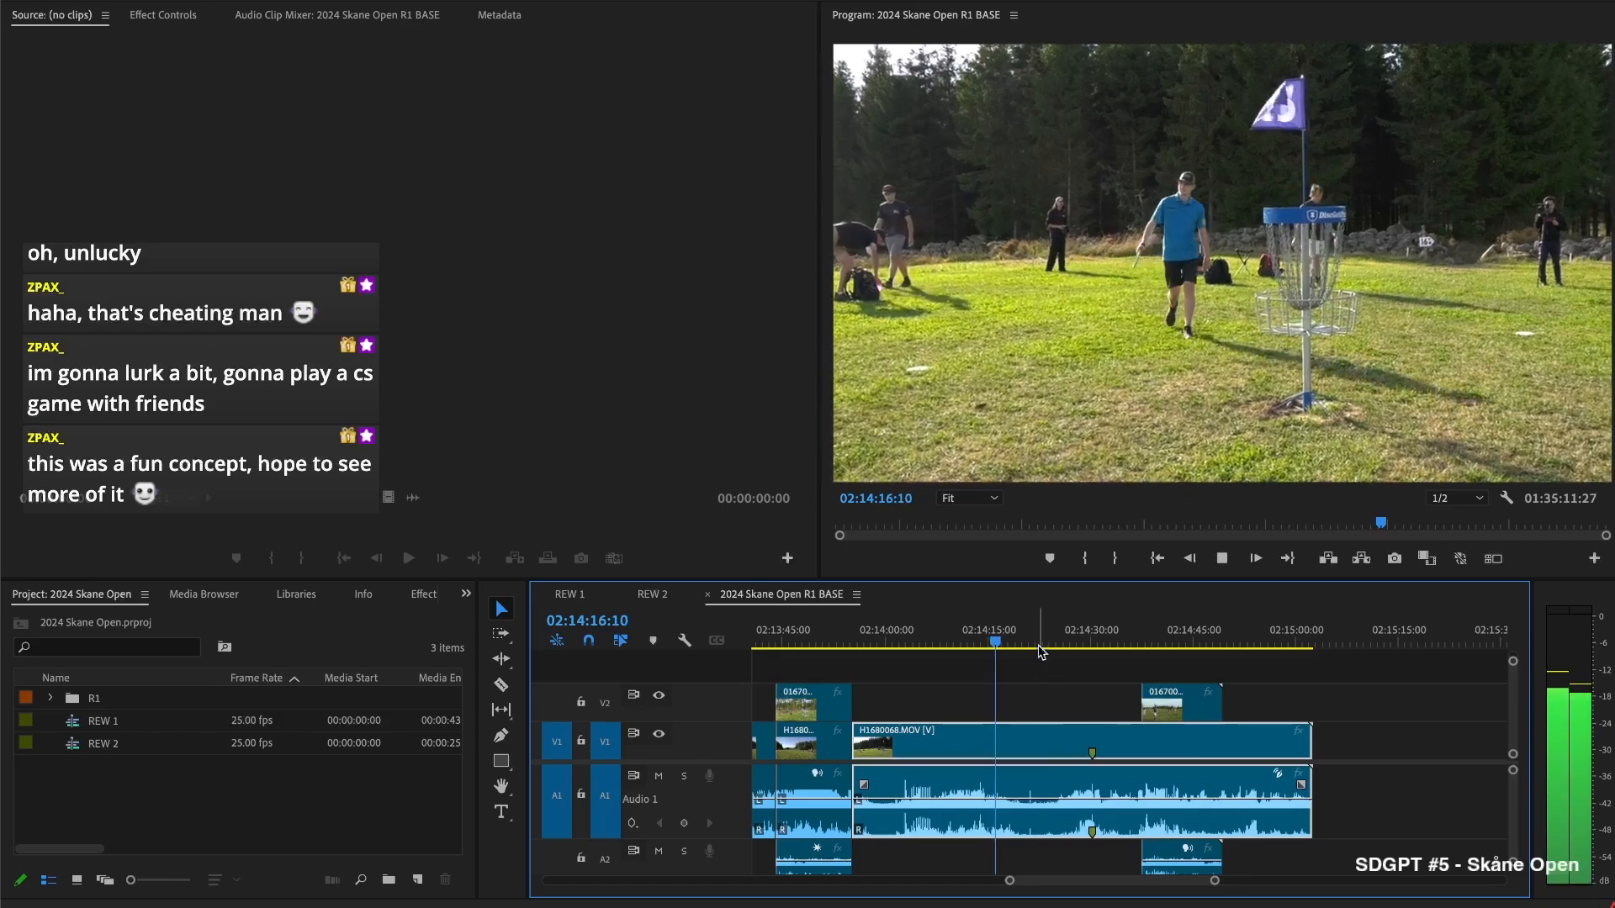
Check the footage up to about 02:14:33 and delete the 01670057.MOV cutaway from V2
drag(1003, 641, 1115, 649)
click(1164, 700)
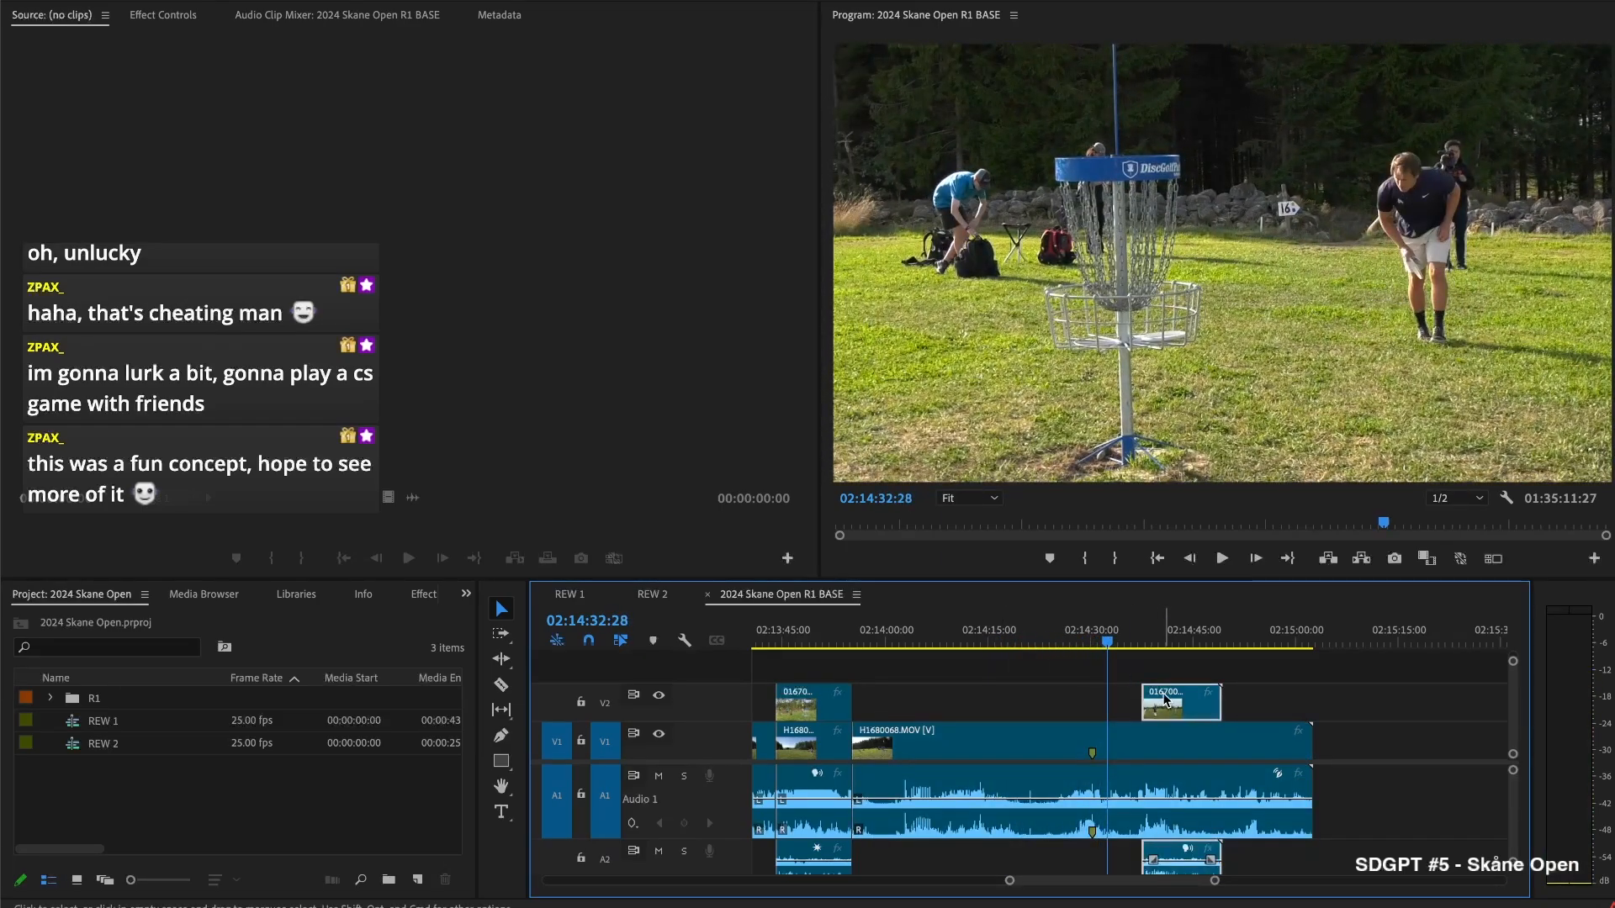
key(Delete)
Cut H1680068.MOV at 02:14:45:11, review the footage after the cut and delete that end section
key(space)
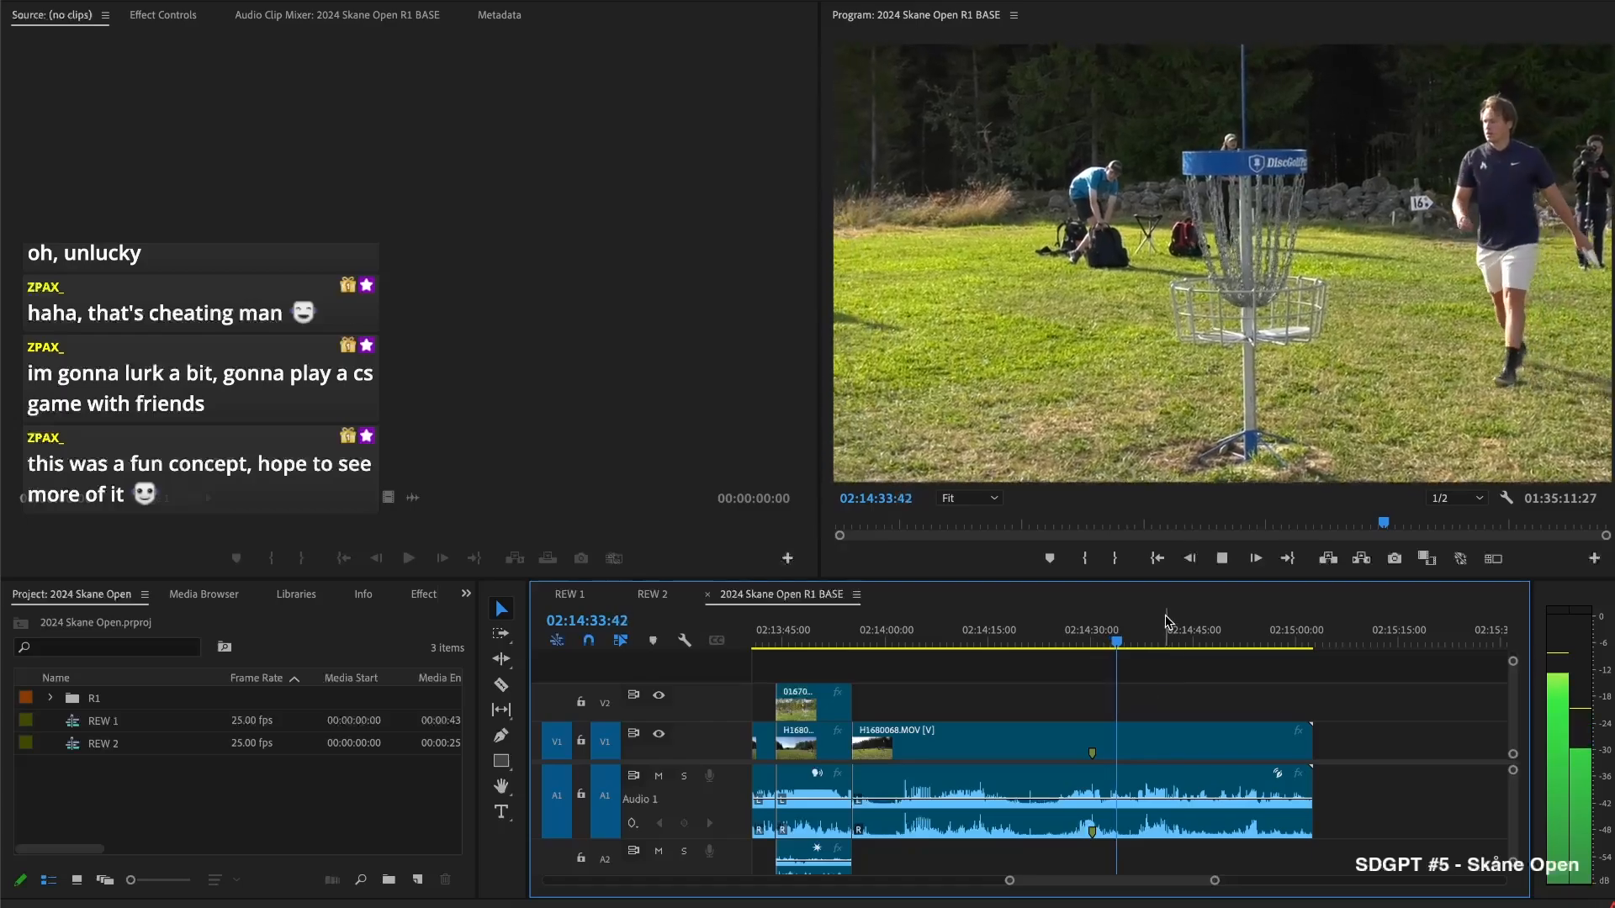
drag(1144, 639, 1203, 639)
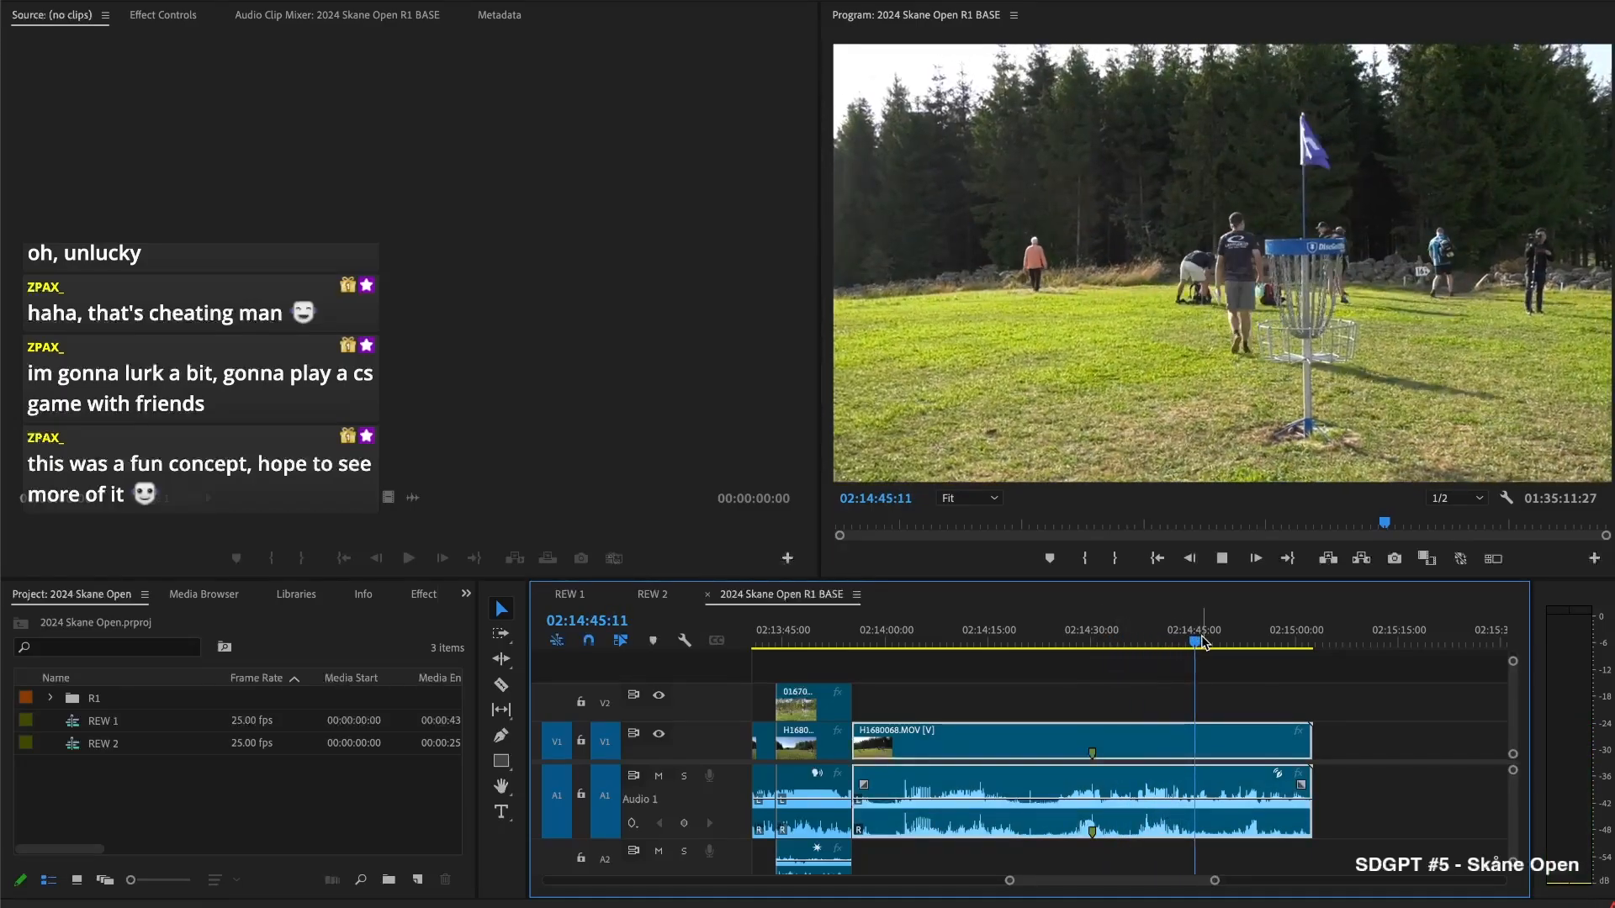
key(ctrl+k)
click(1226, 639)
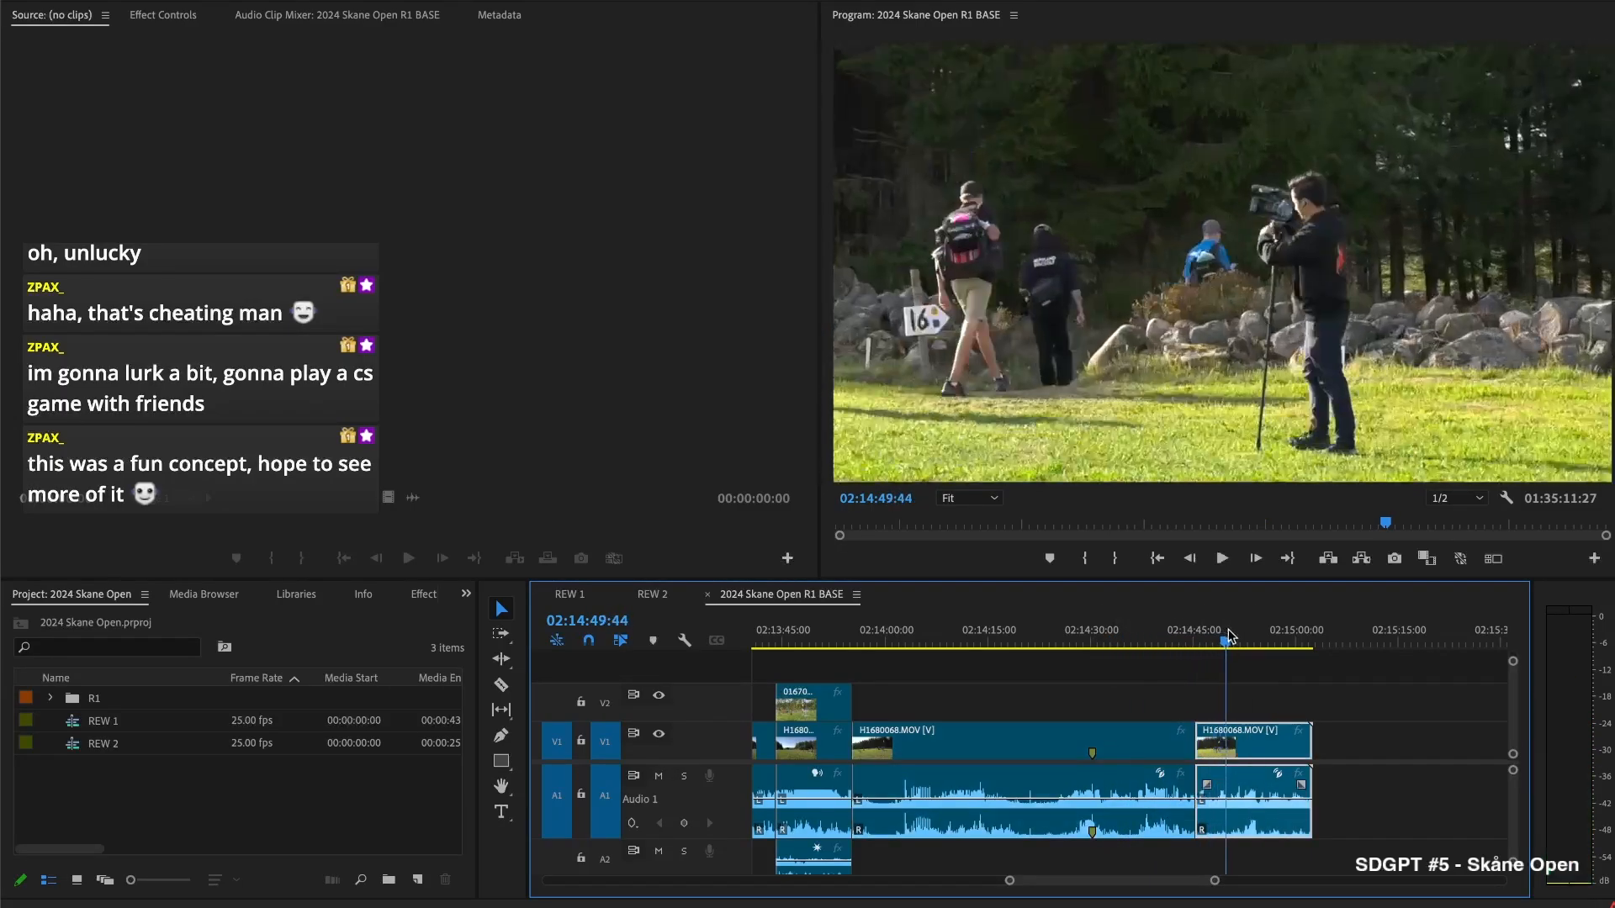
drag(1243, 639, 1227, 640)
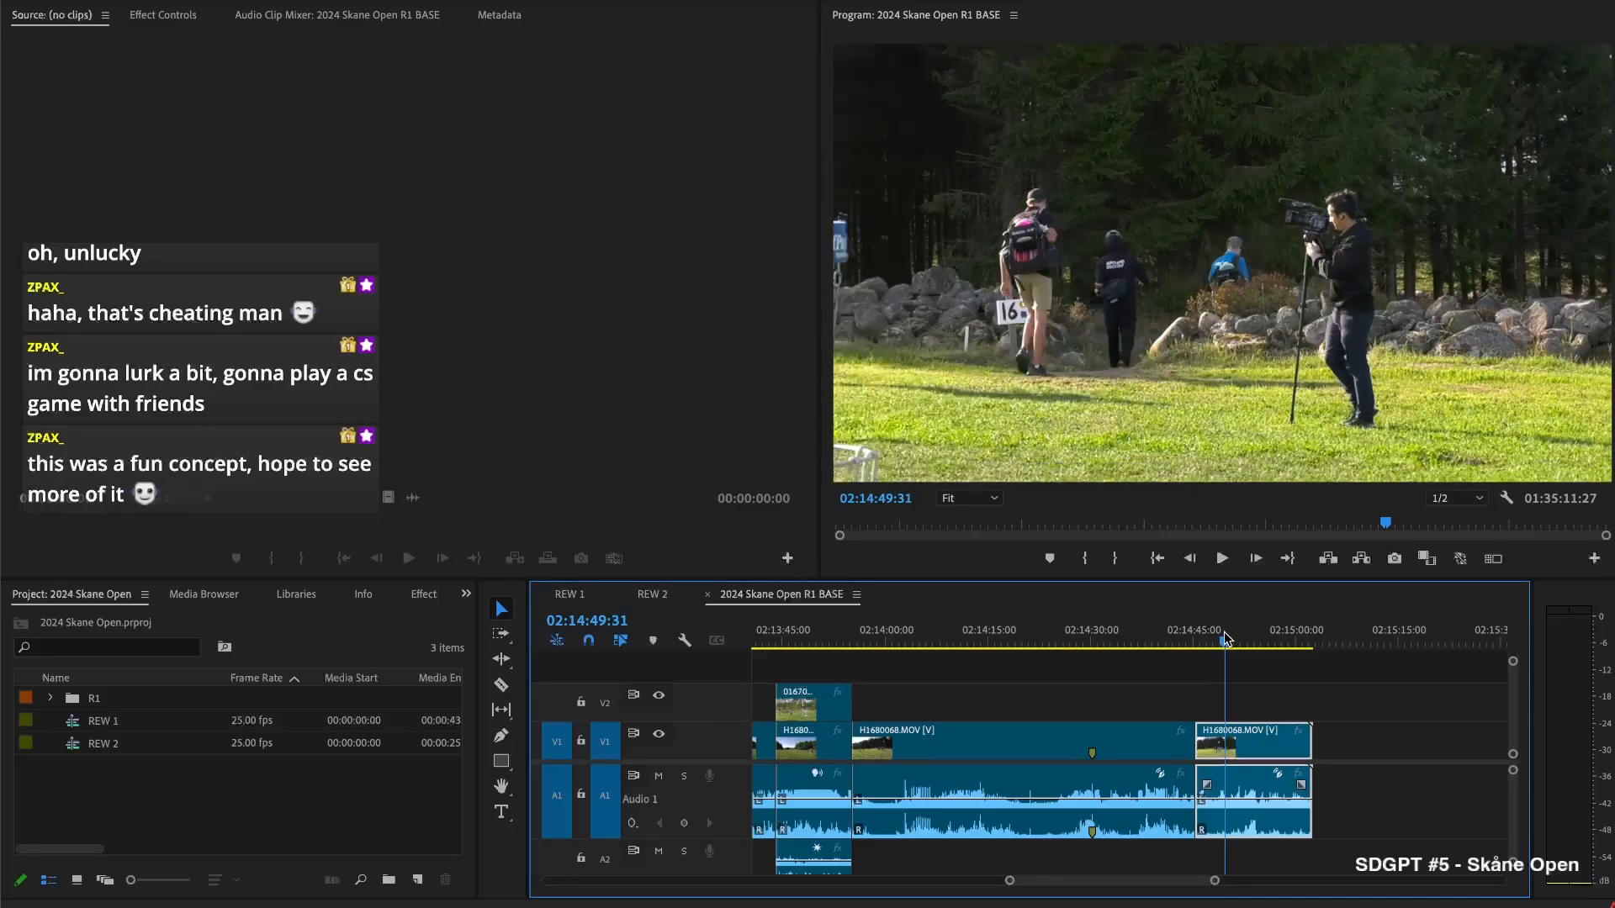
key(space)
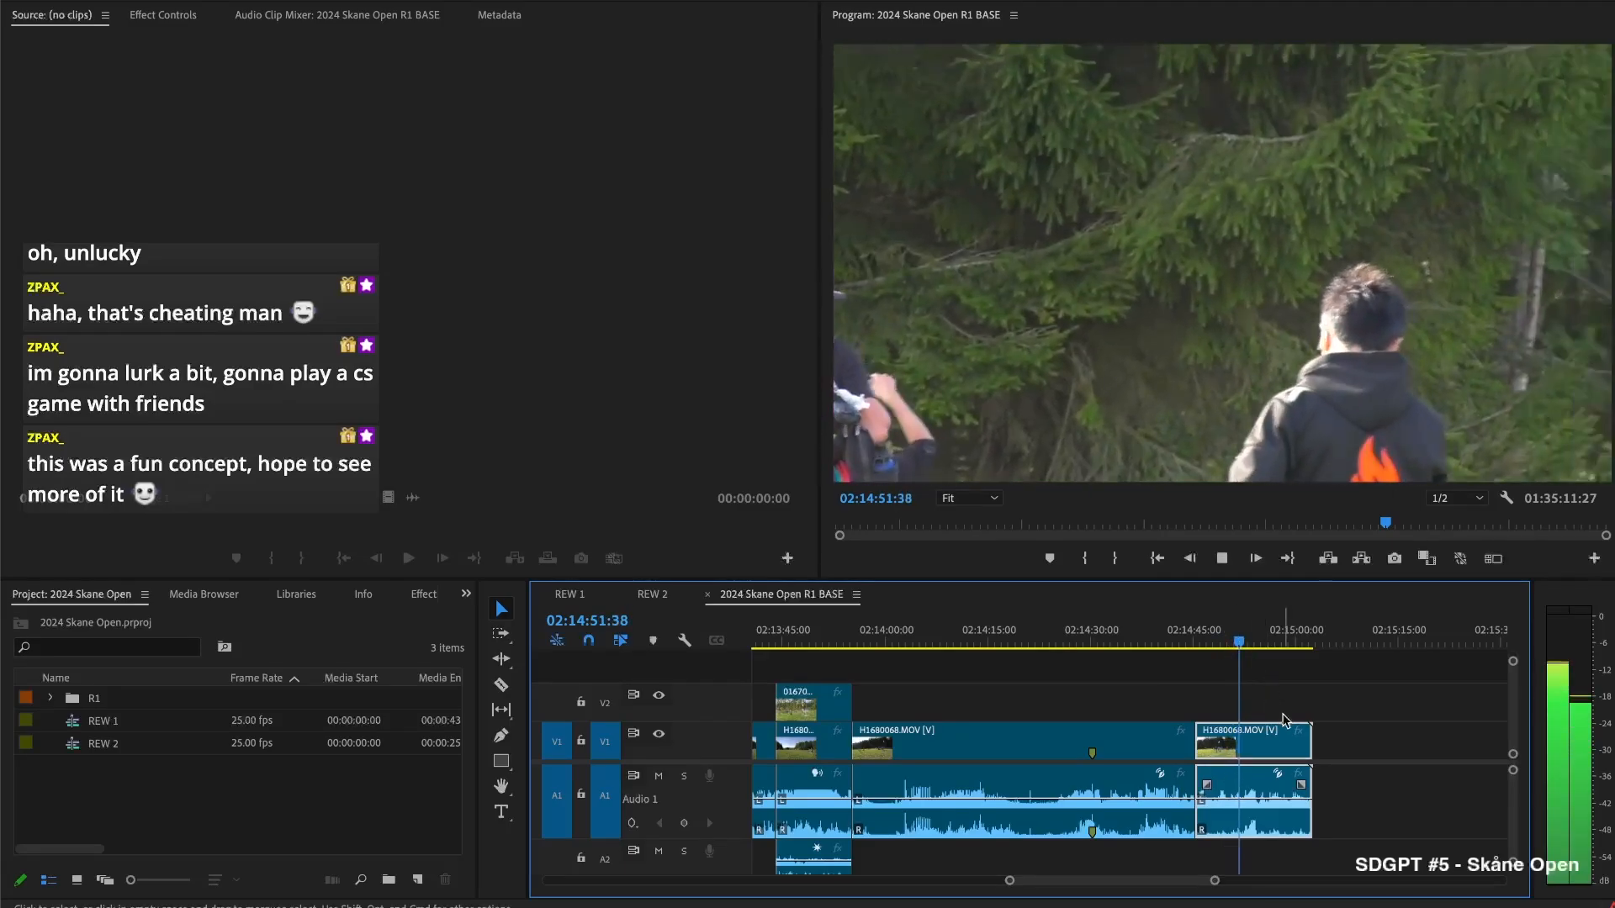
click(1284, 722)
key(Delete)
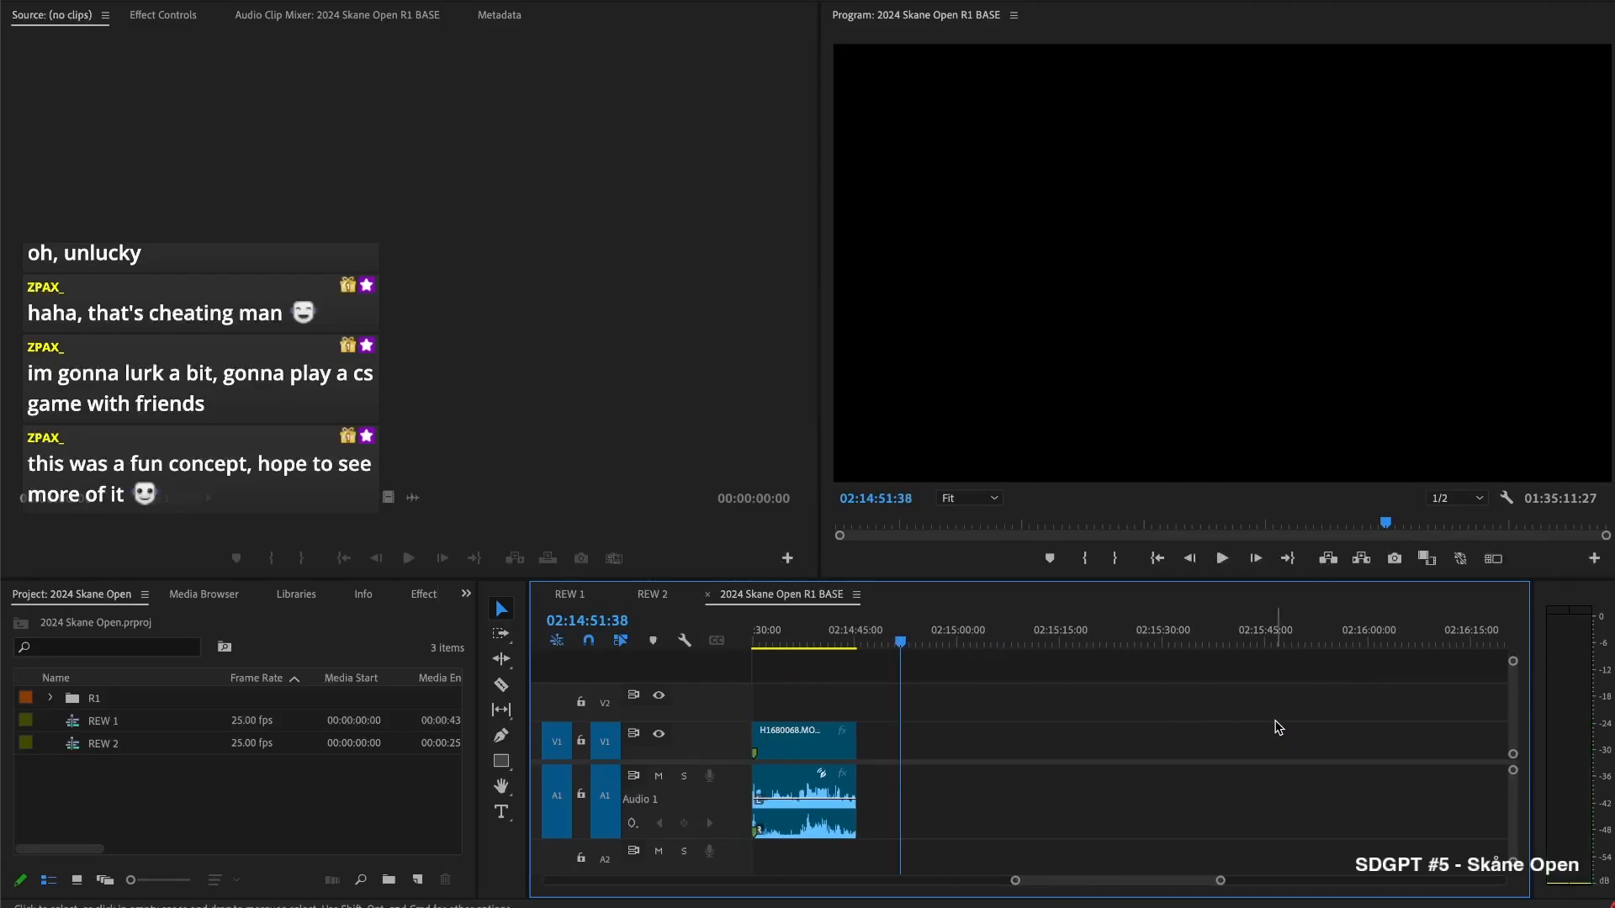
Trim the start of 01670058.MOV on V2 to about 02:17:55, and remove the part of H1680069.MOV before 02:17:37:03
scroll(1278, 728, right, 10)
drag(1105, 703, 1232, 703)
click(1120, 637)
key(space)
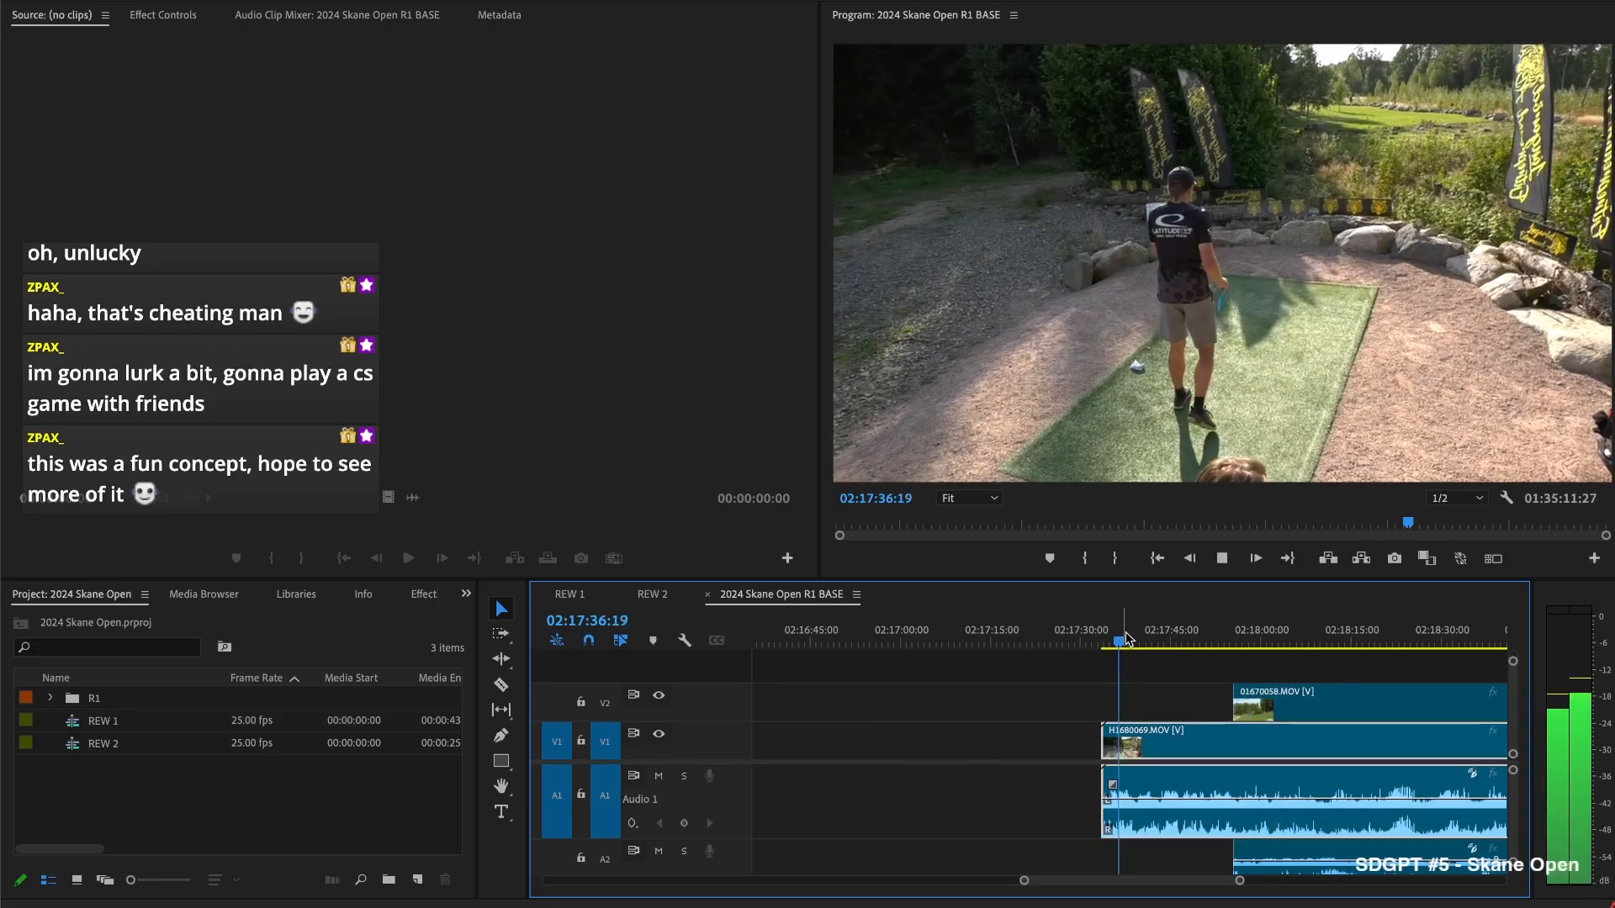
key(space)
key(ctrl+k)
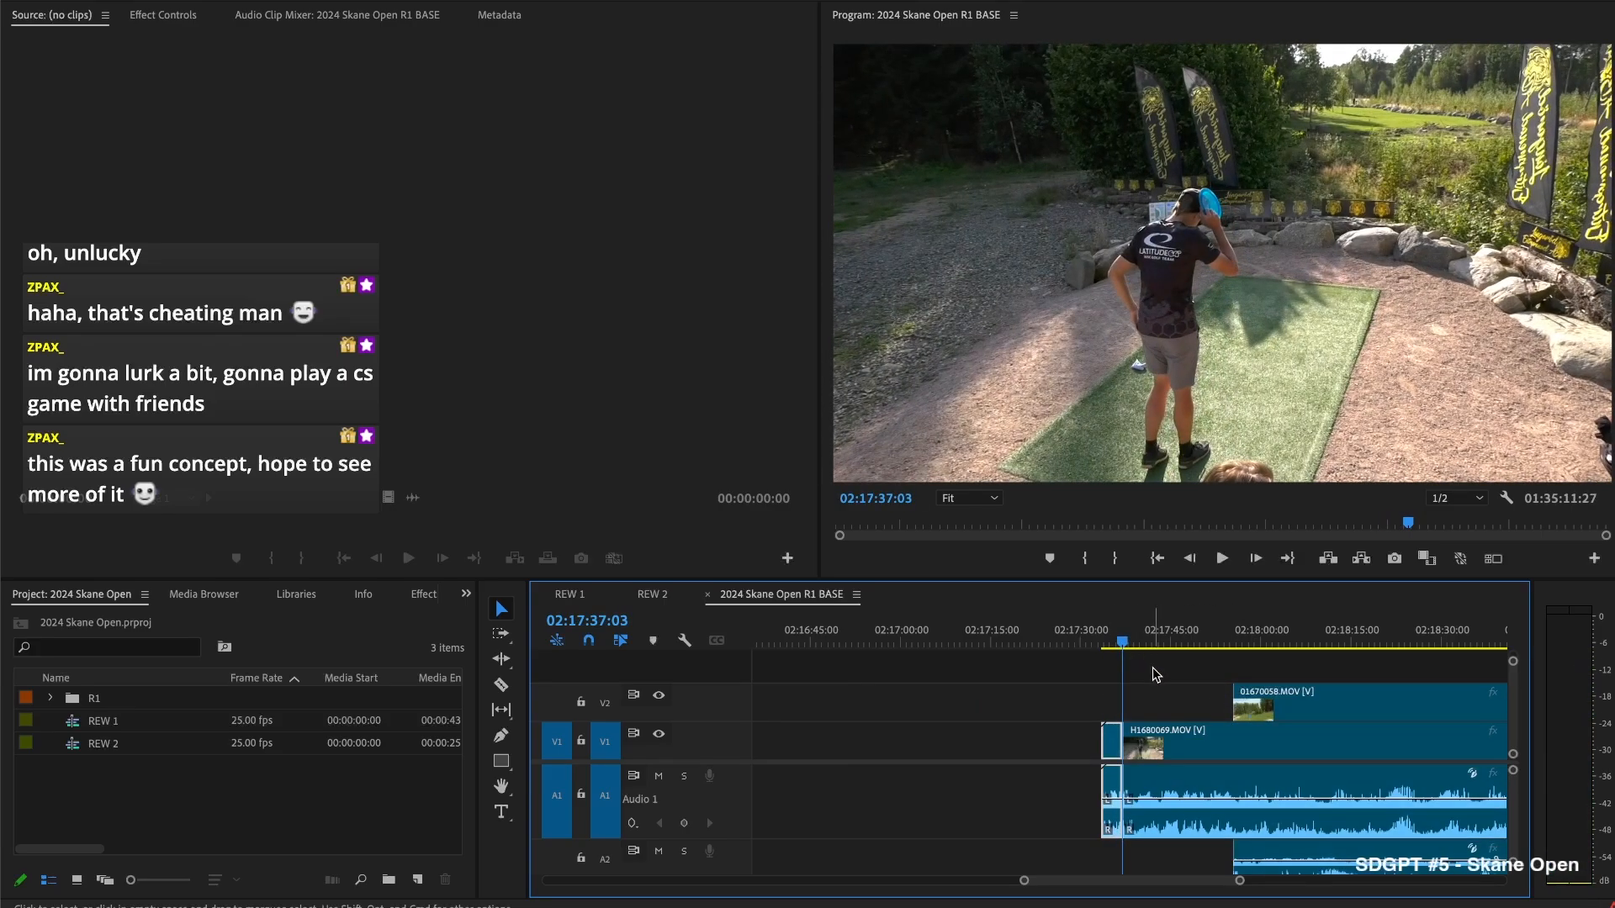
key(Delete)
Play the first throw in H1680069.MOV and extend the start of 01670058.MOV on V2 back to about 02:17:46
scroll(1173, 719, up, 2)
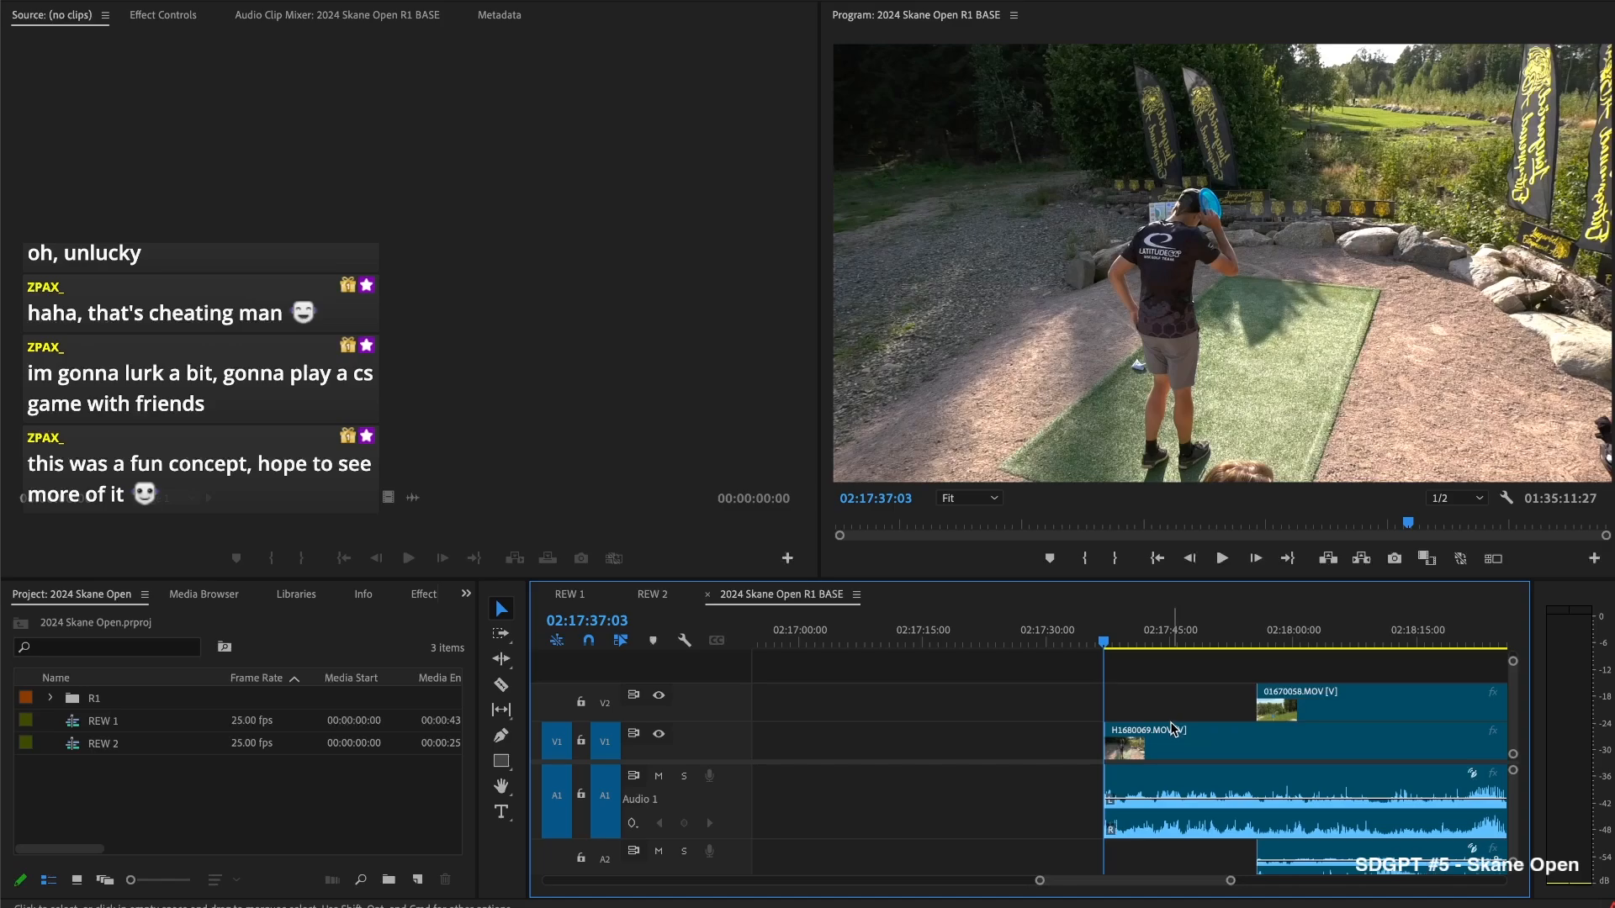
key(space)
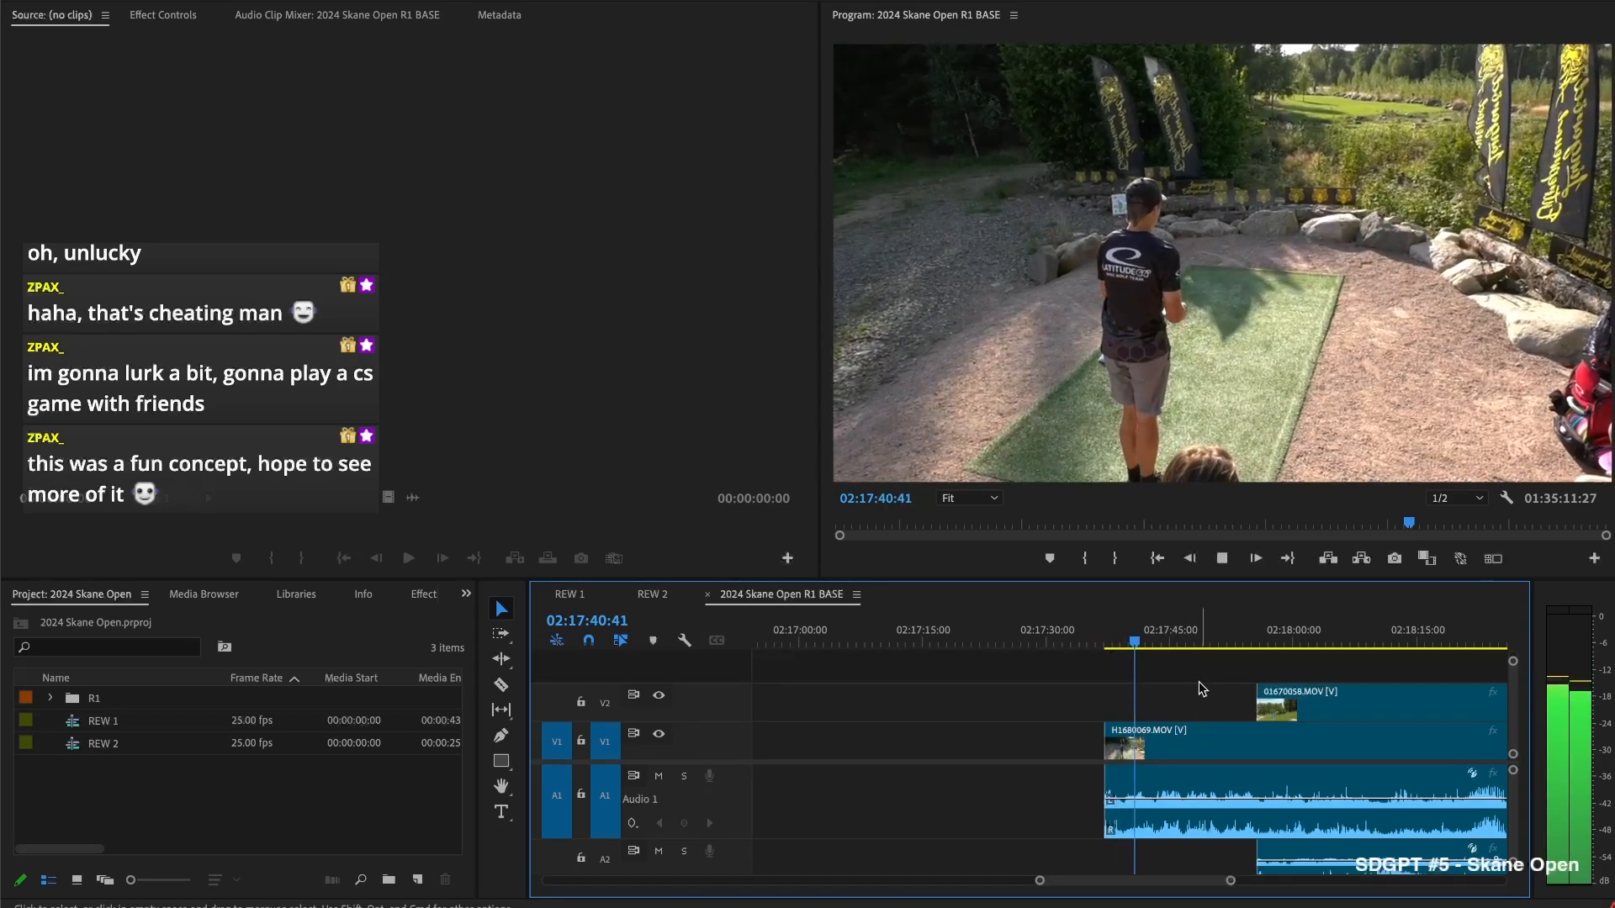
scroll(1203, 683, down, 2)
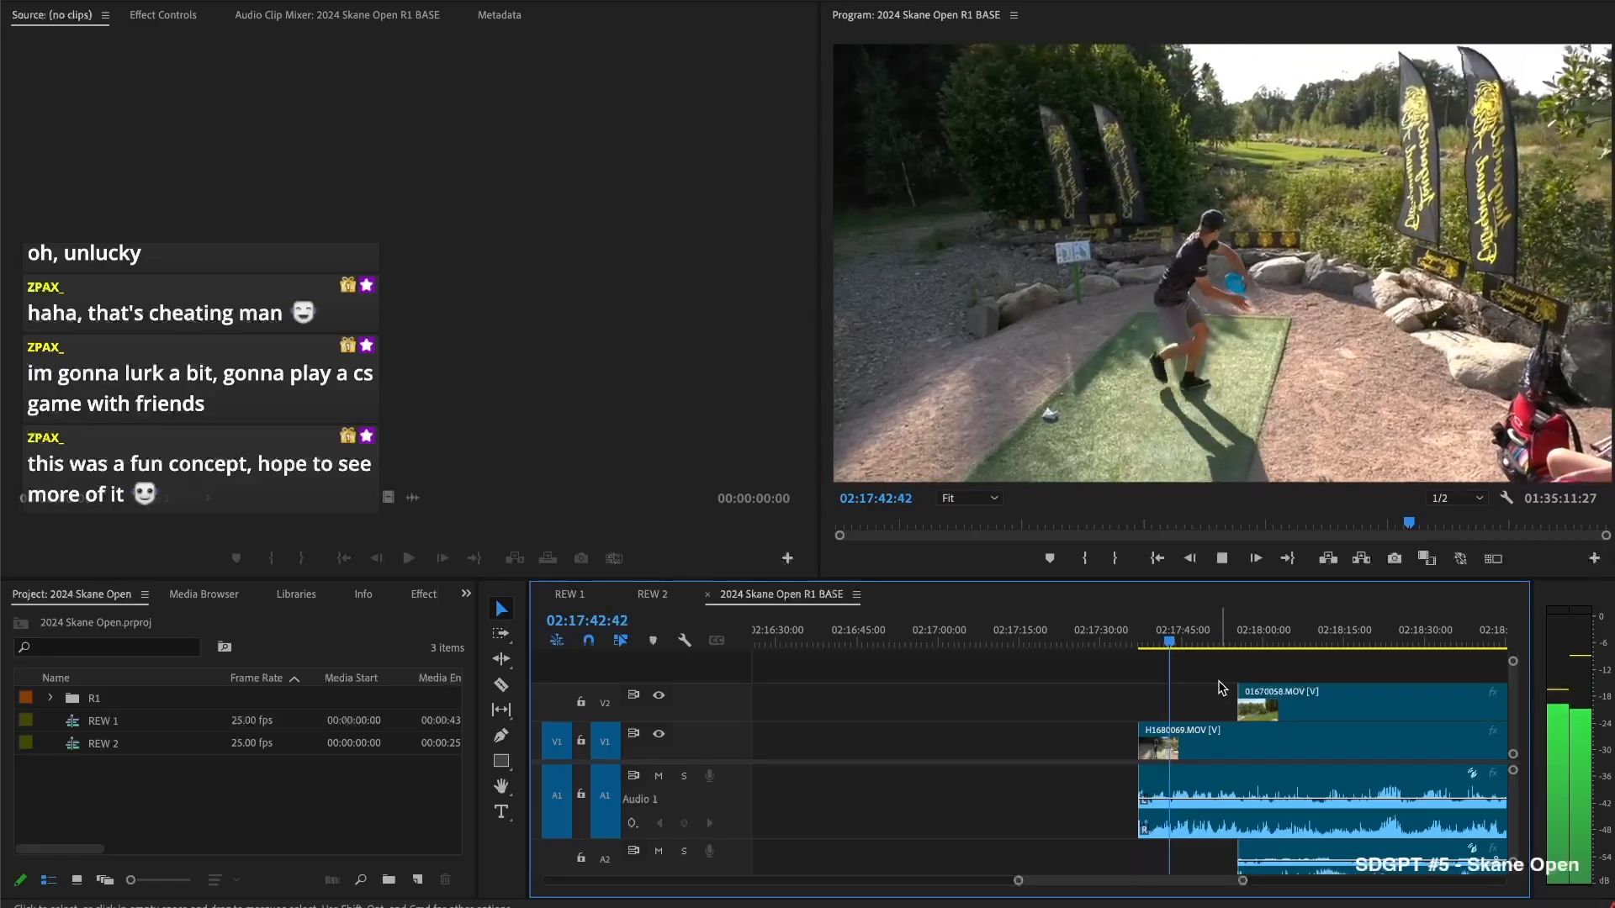
key(space)
key(space)
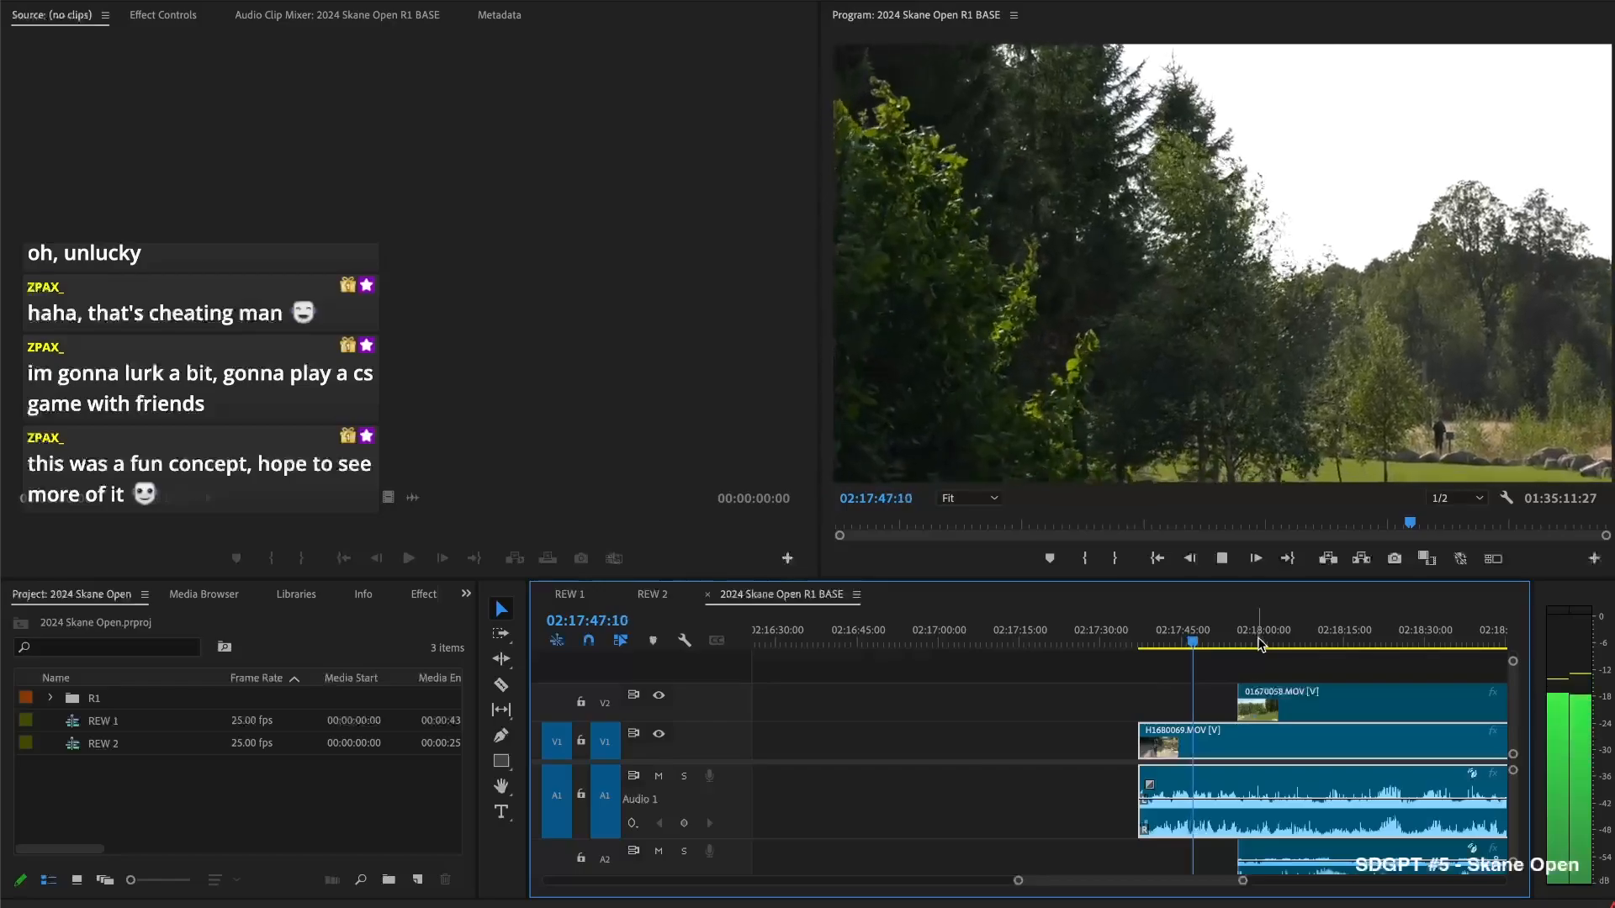
key(space)
drag(1251, 709, 1205, 704)
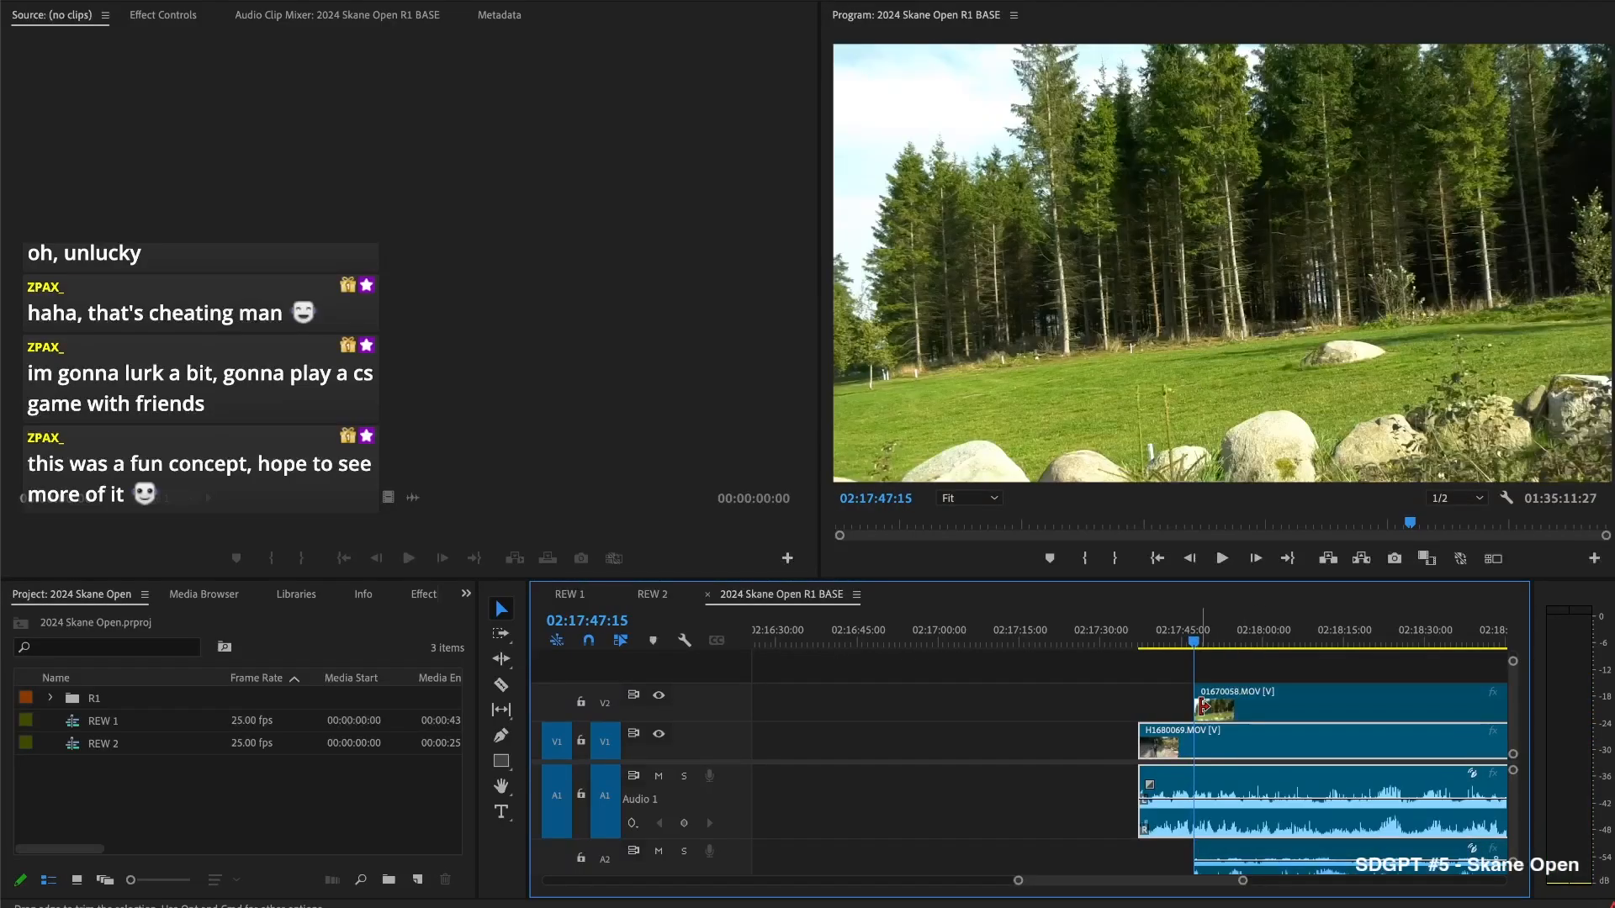
key(space)
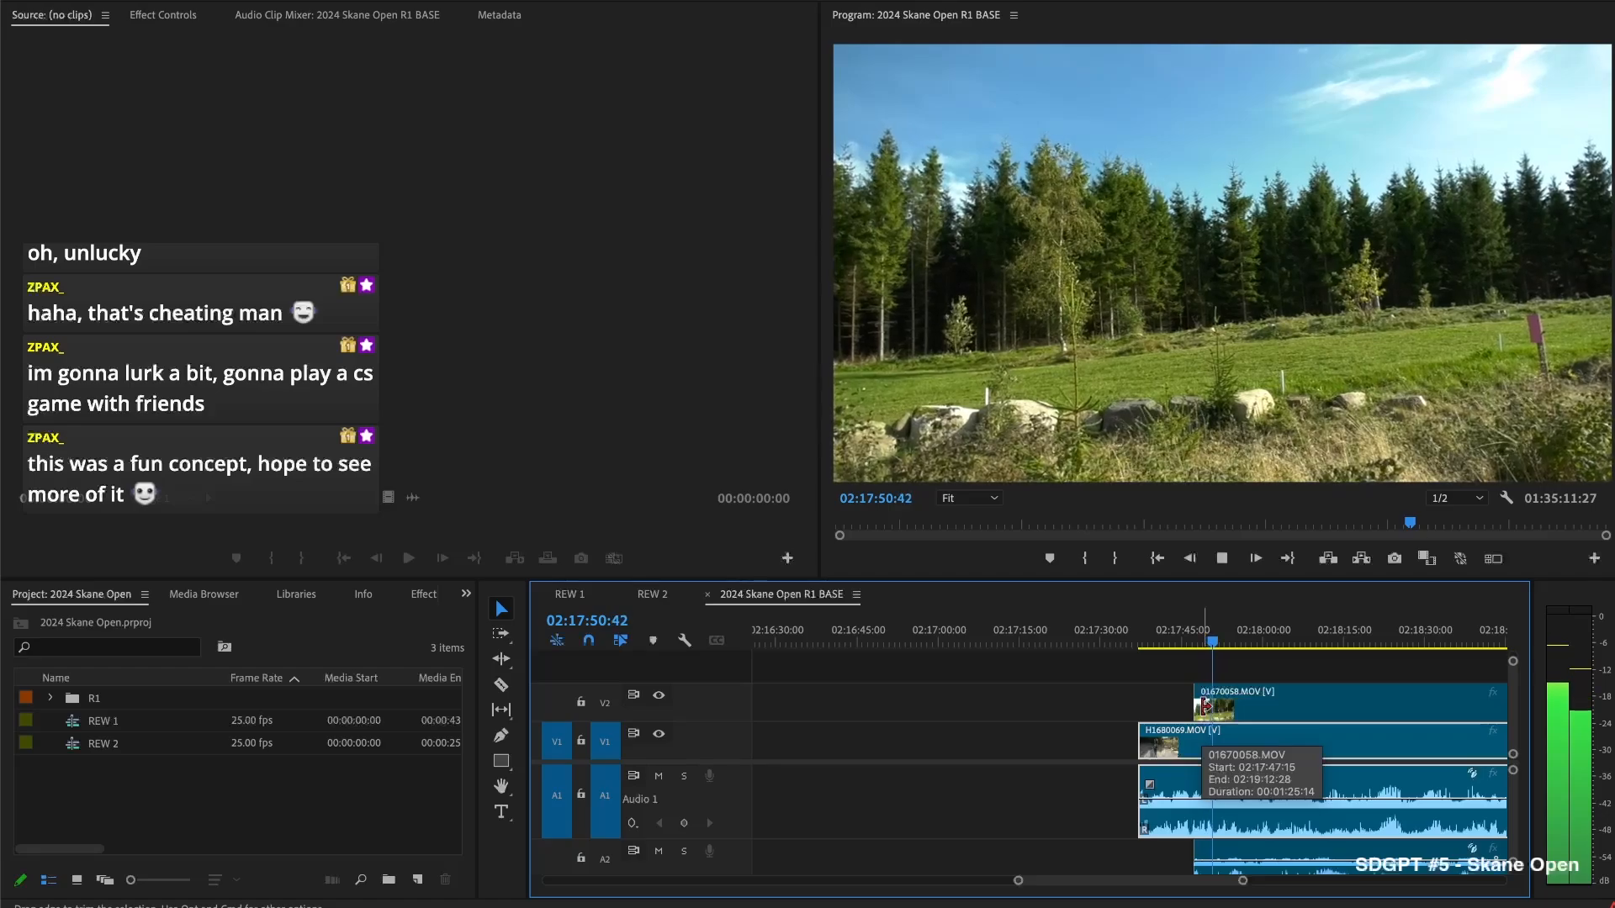
key(space)
drag(1200, 710, 1194, 709)
Play through the catch shot and cut all tracks at 02:17:51:48
key(space)
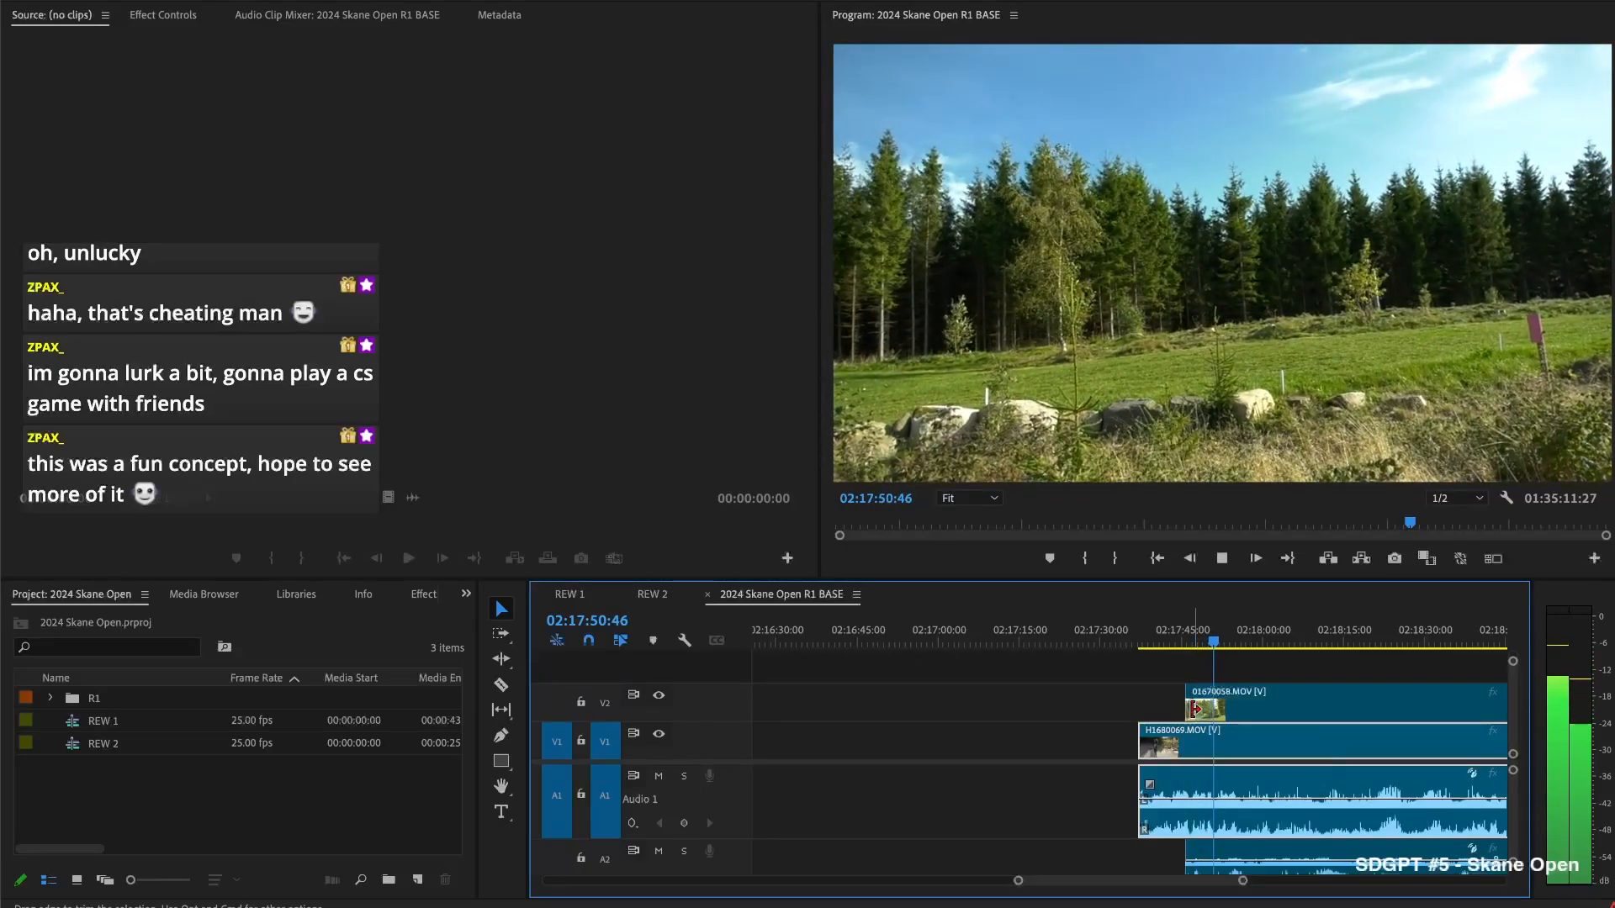
key(space)
key(ctrl+k)
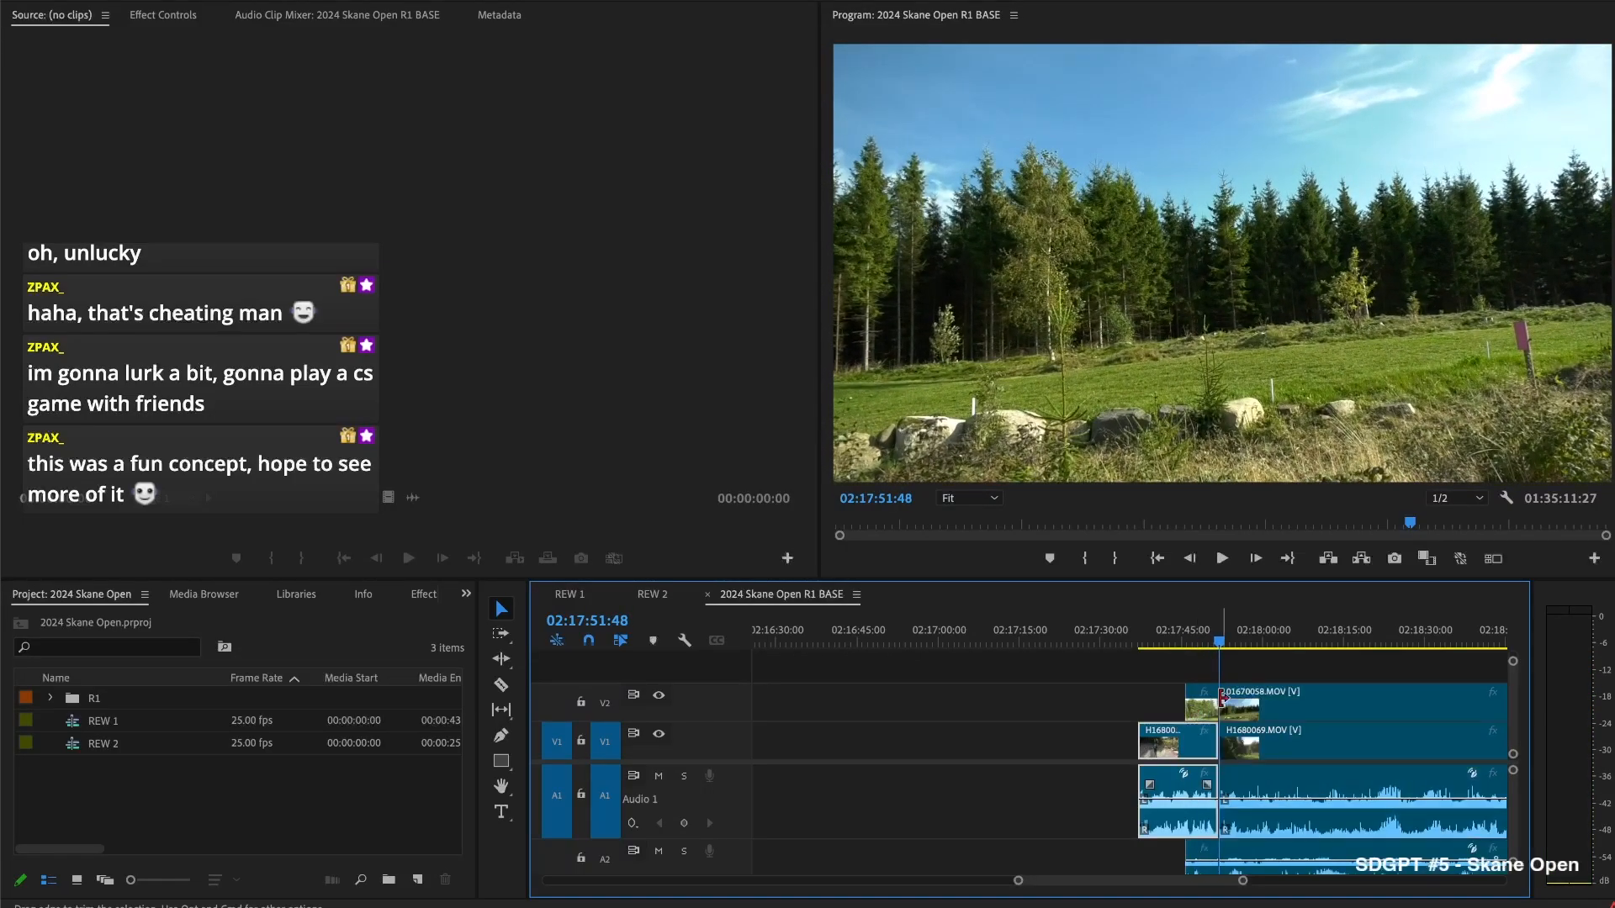
Change the label colour of the short 01670058.MOV piece on V2 before the 02:17:51:48 cut to yellow
right_click(1205, 726)
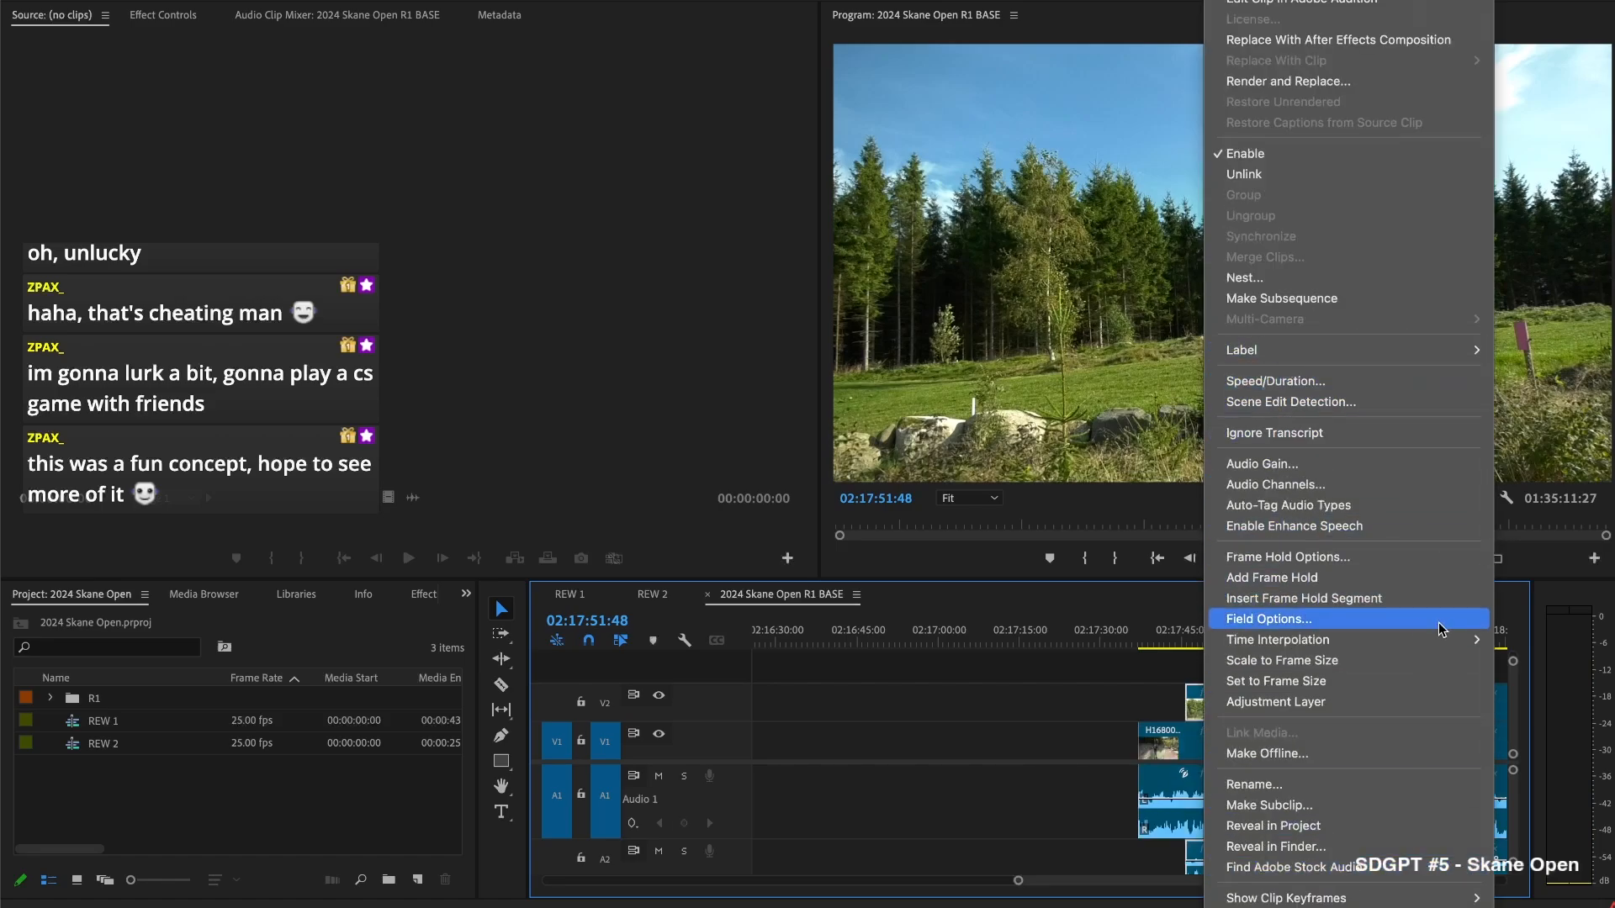
mouse_move(1430, 350)
click(1163, 692)
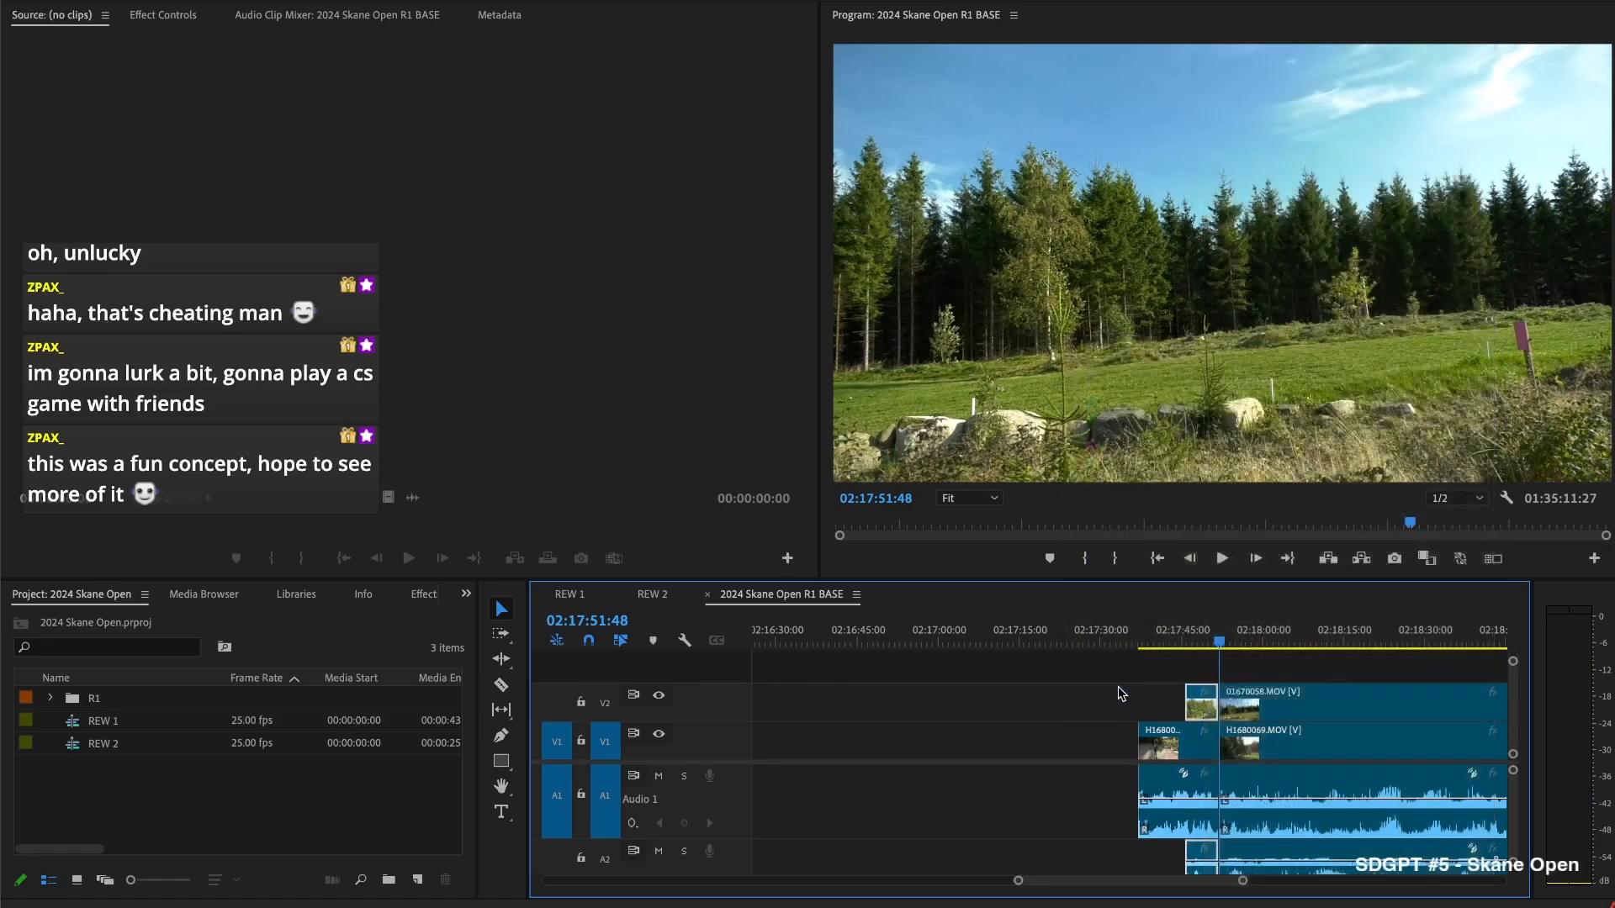
Trim the start of the remaining 01670058.MOV on V2 forward, and ripple out H1680069.MOV between 02:17:51:48 and 02:18:05:26
drag(1234, 631, 1291, 652)
key(ctrl+k)
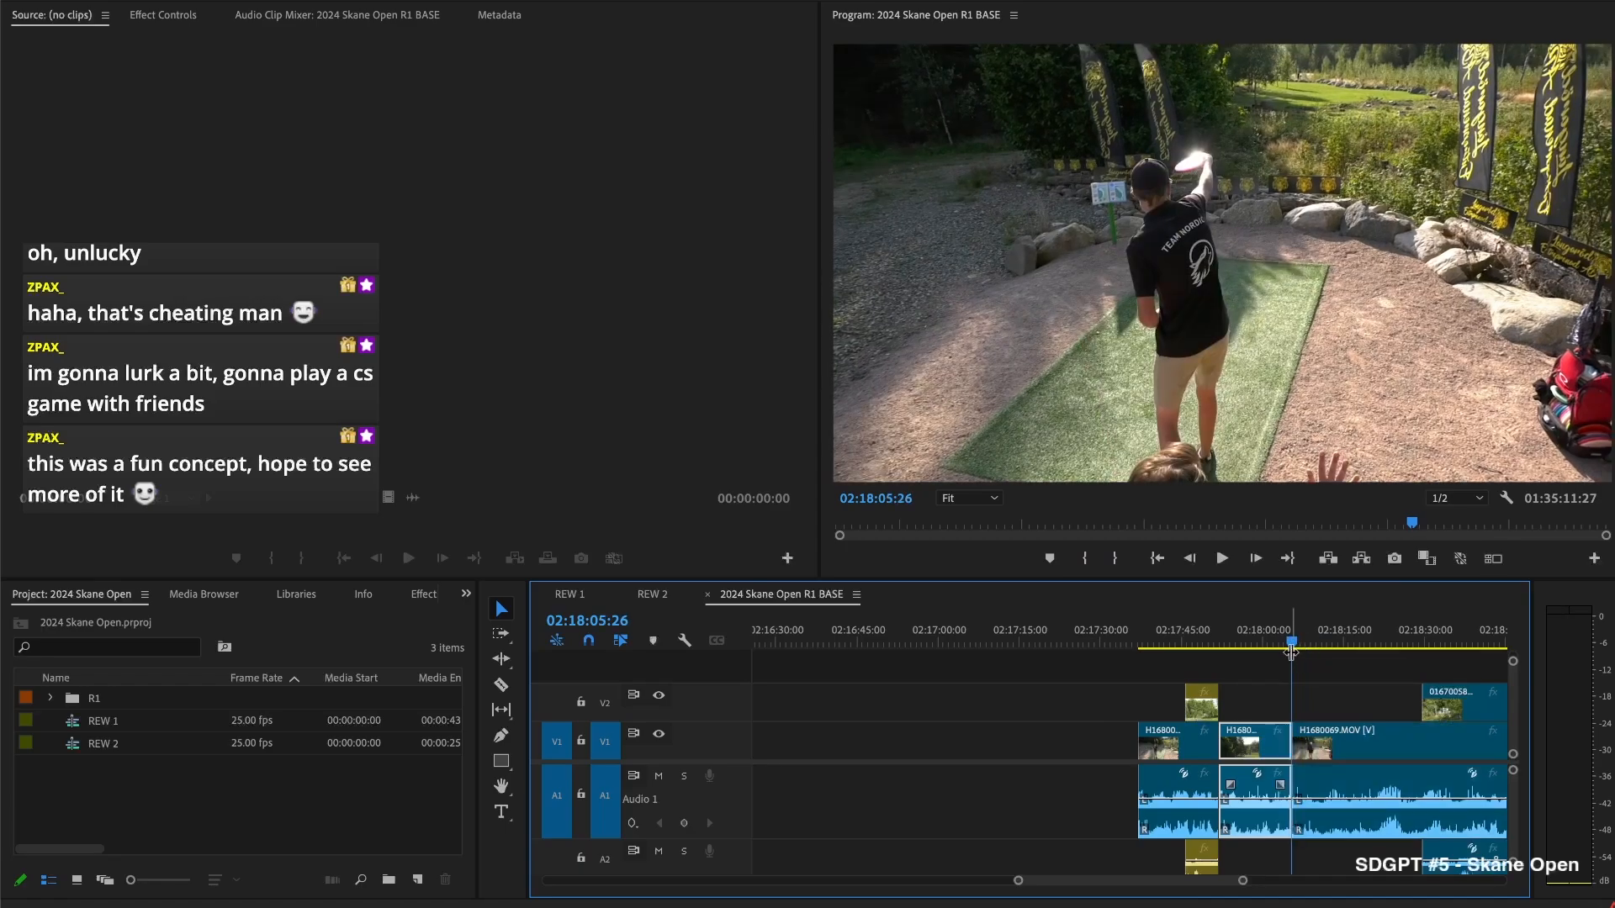
key(Delete)
key(Up)
click(1244, 746)
key(Delete)
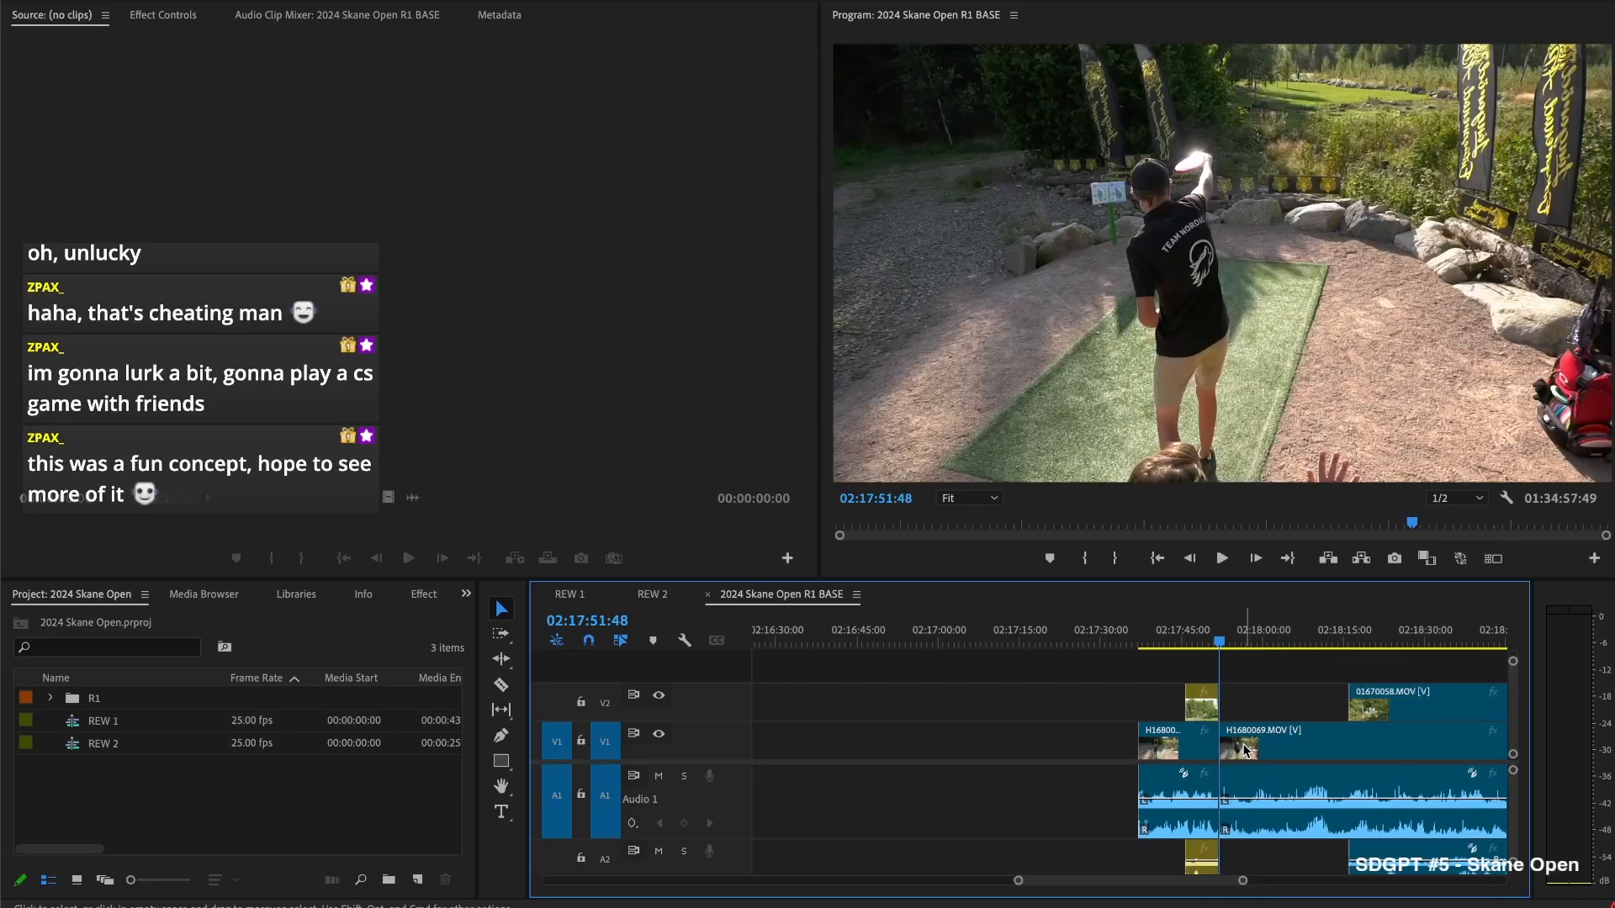
Play the next throw and extend the start of the remaining 01670058.MOV on V2 back to 02:18:03:37
key(space)
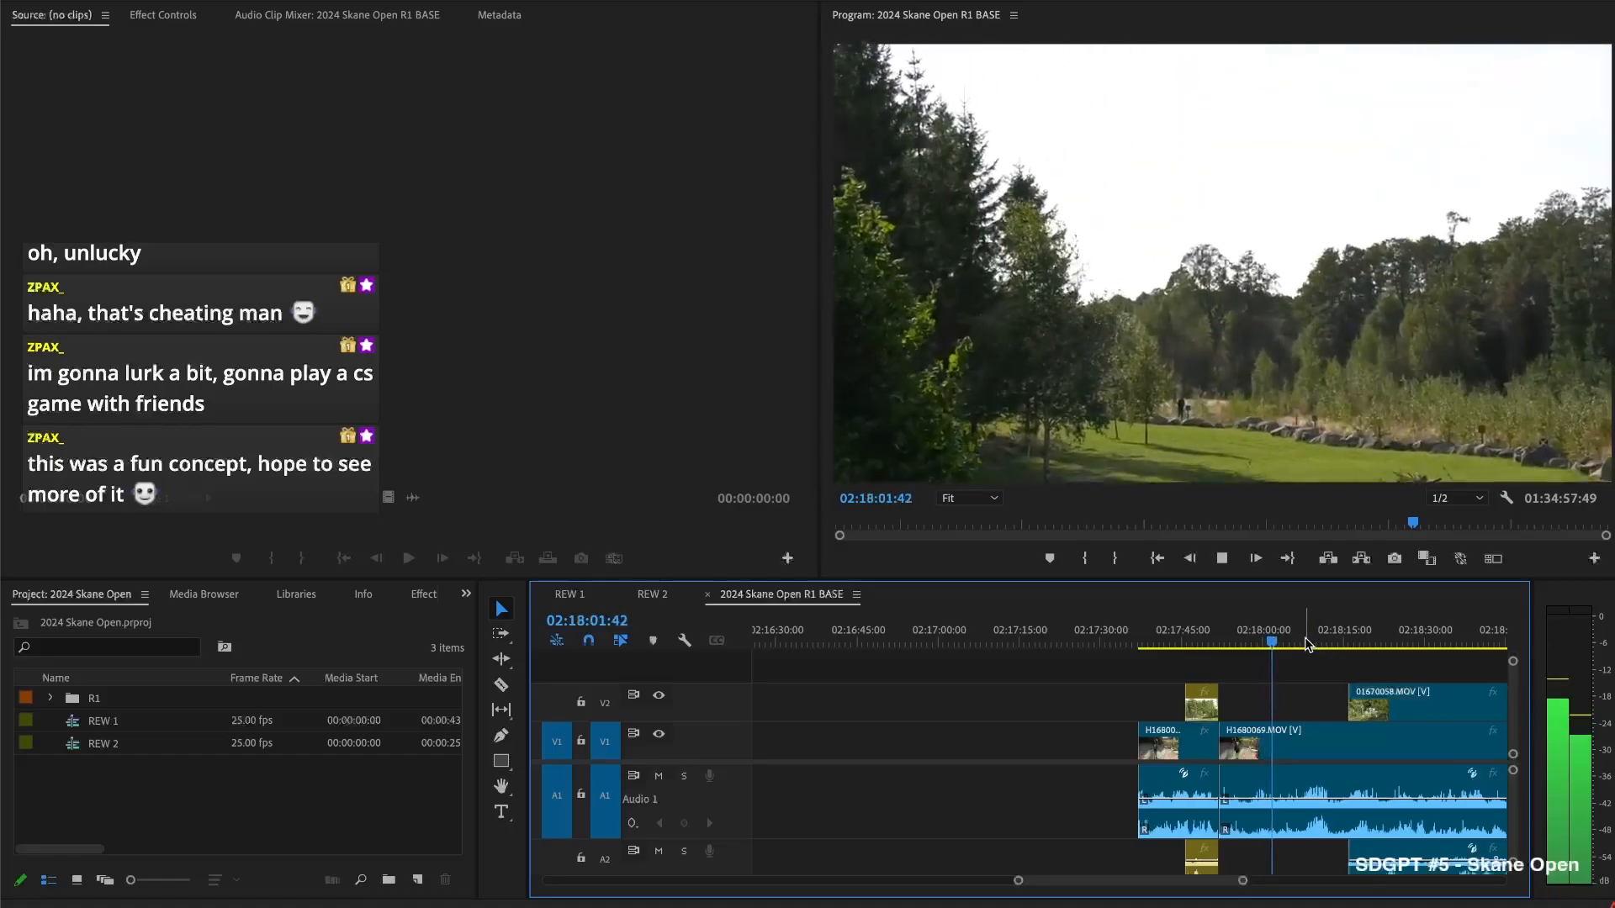
drag(1347, 703, 1287, 702)
key(space)
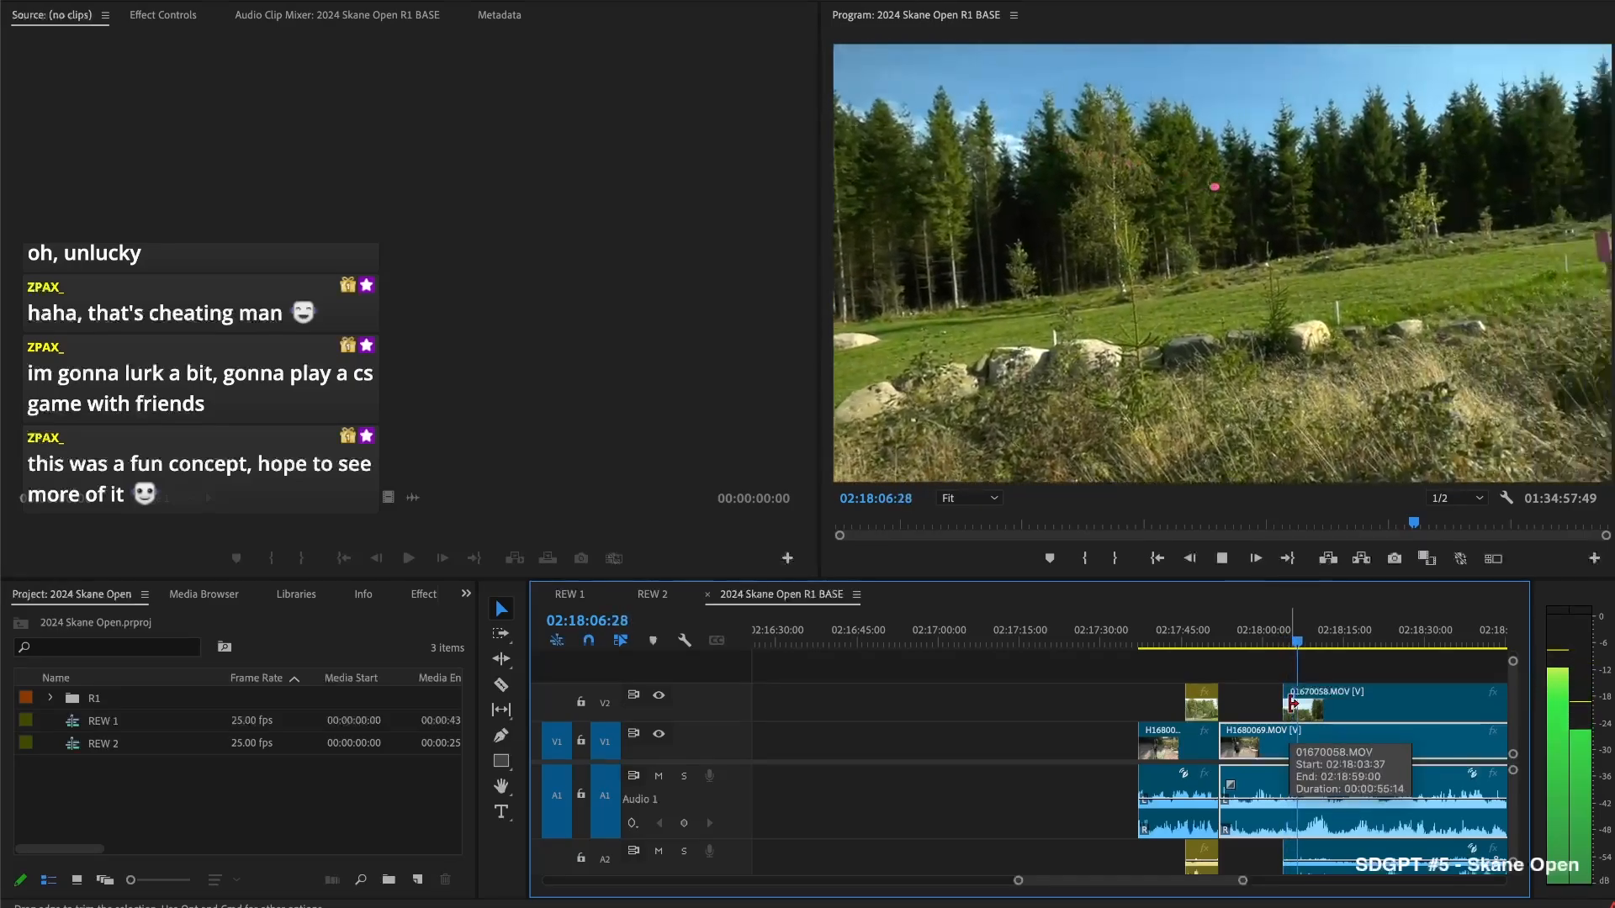
Cut all tracks at 02:18:09:47 and trim the start of the remaining 01670058.MOV on V2 forward to about 02:18:38
key(space)
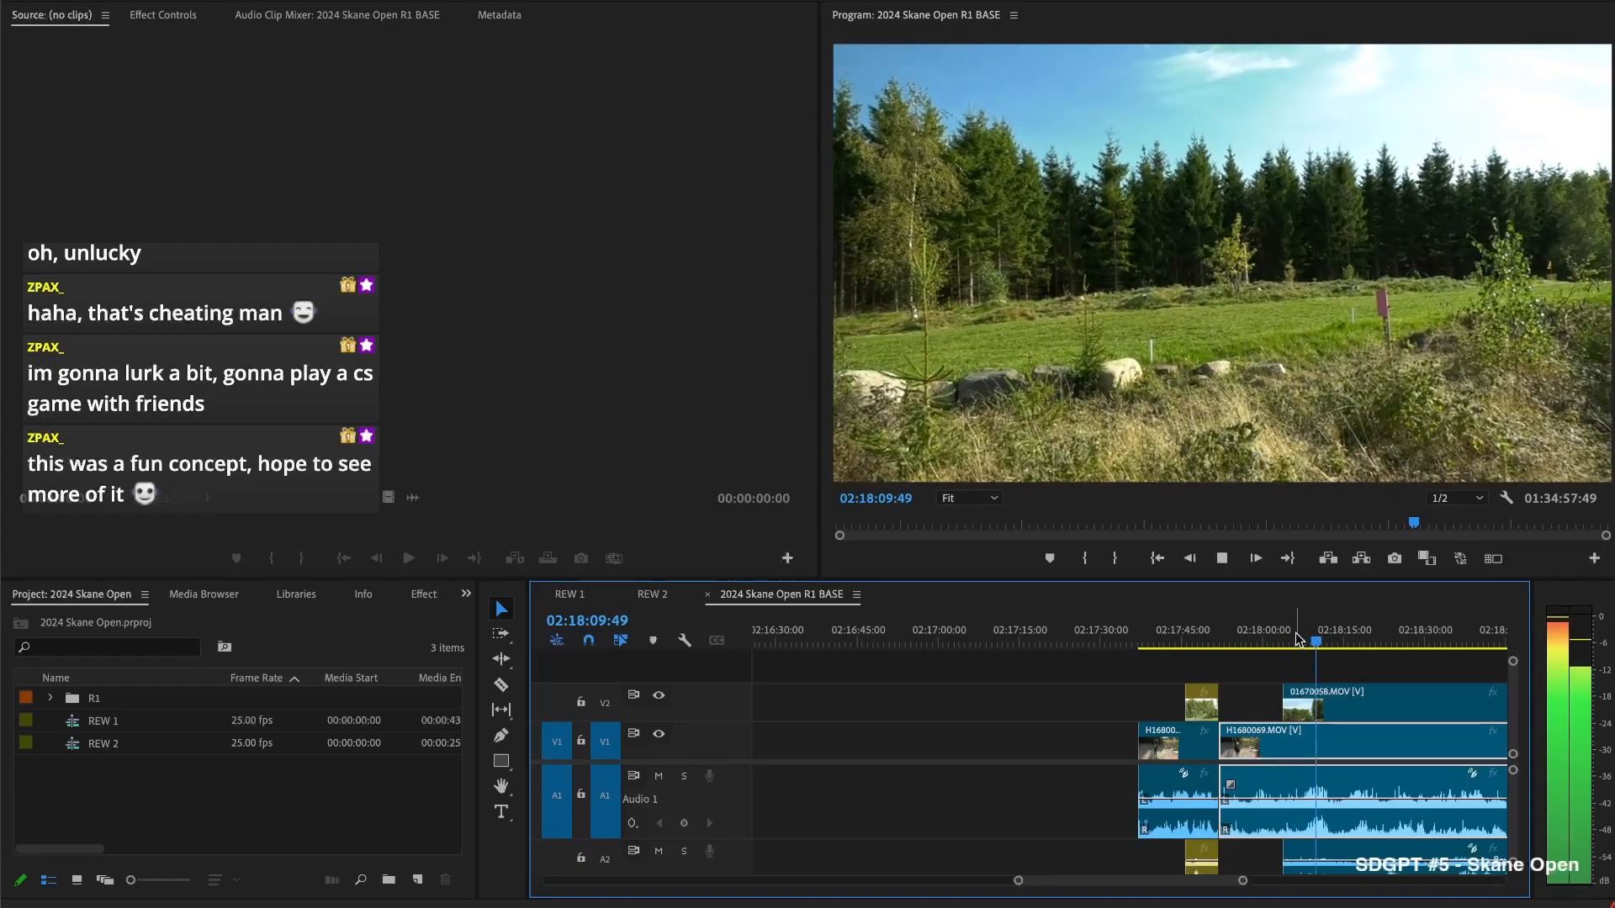
key(space)
key(space)
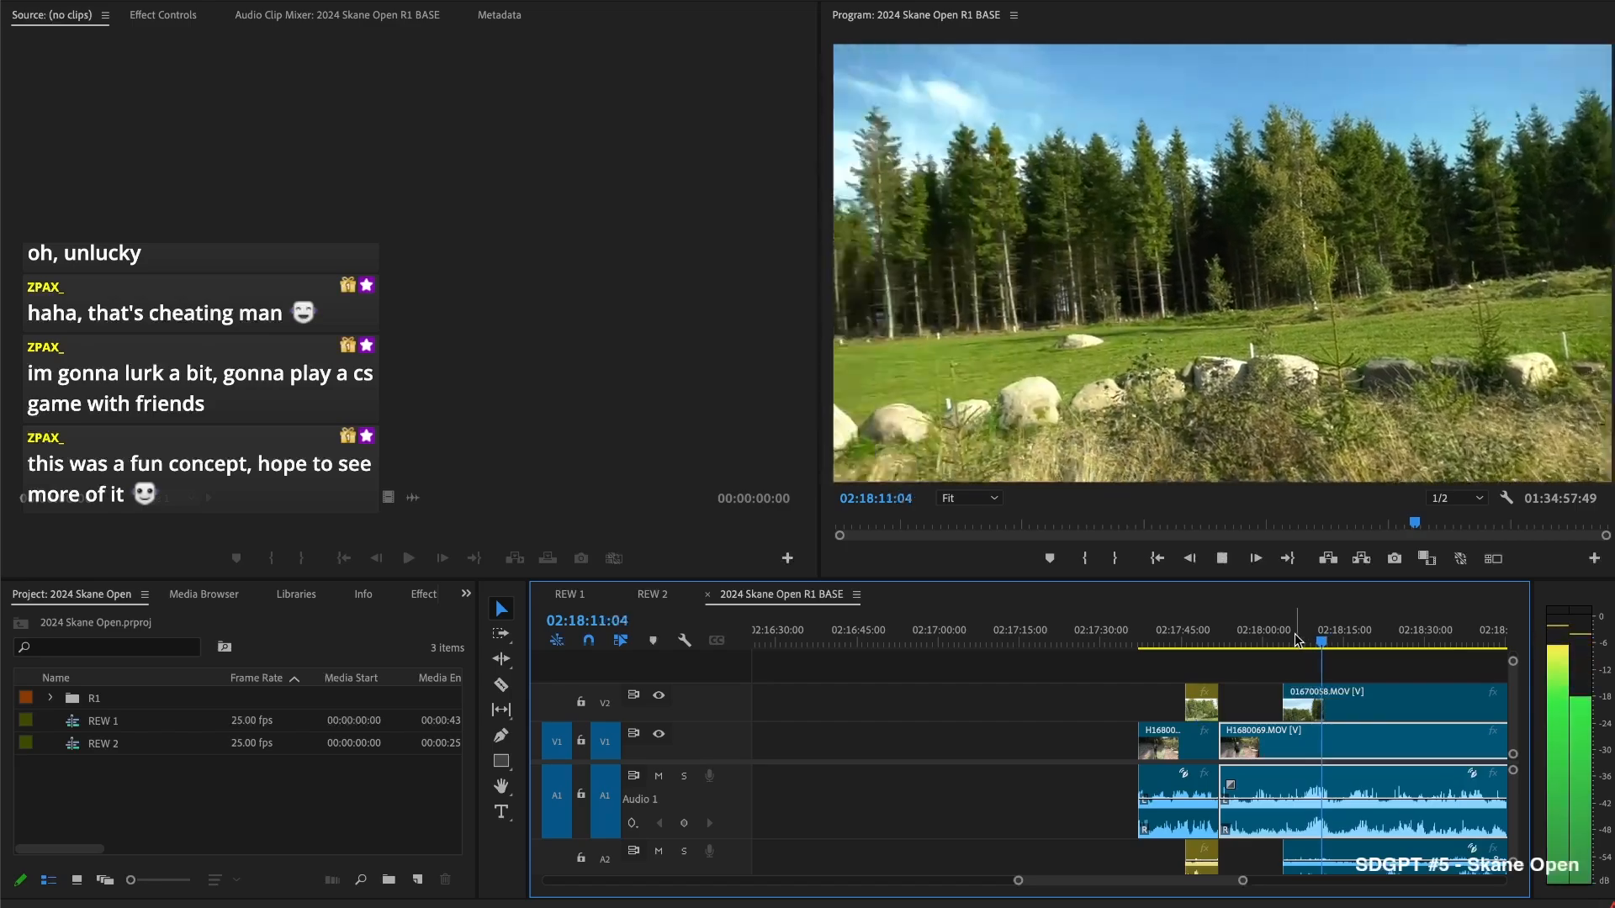
click(1296, 641)
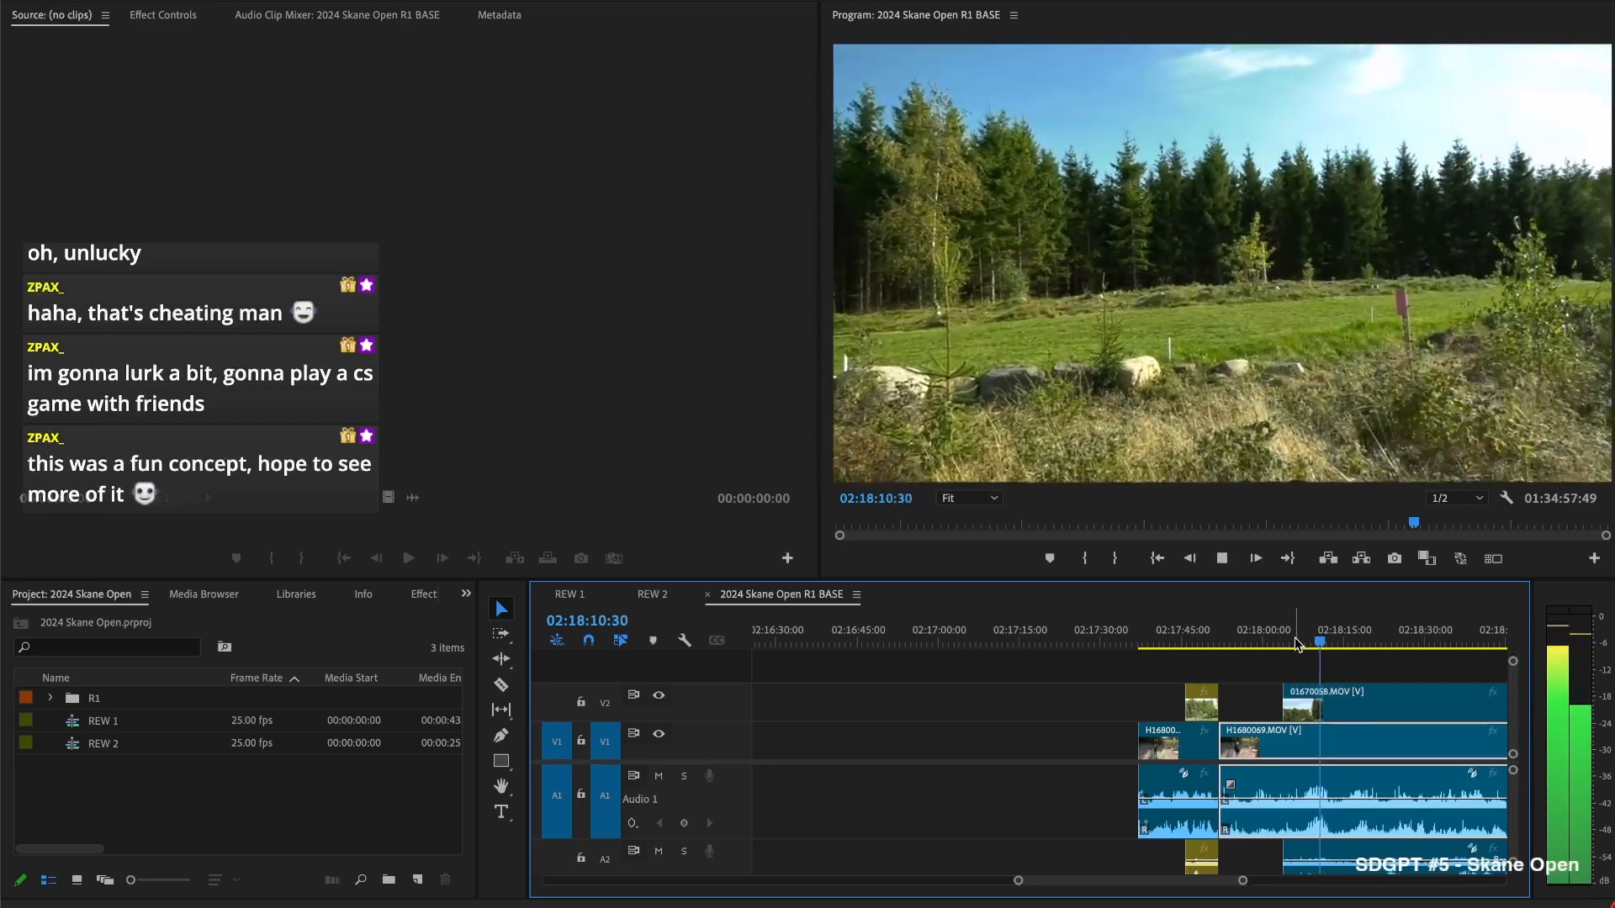
key(super+shift+k)
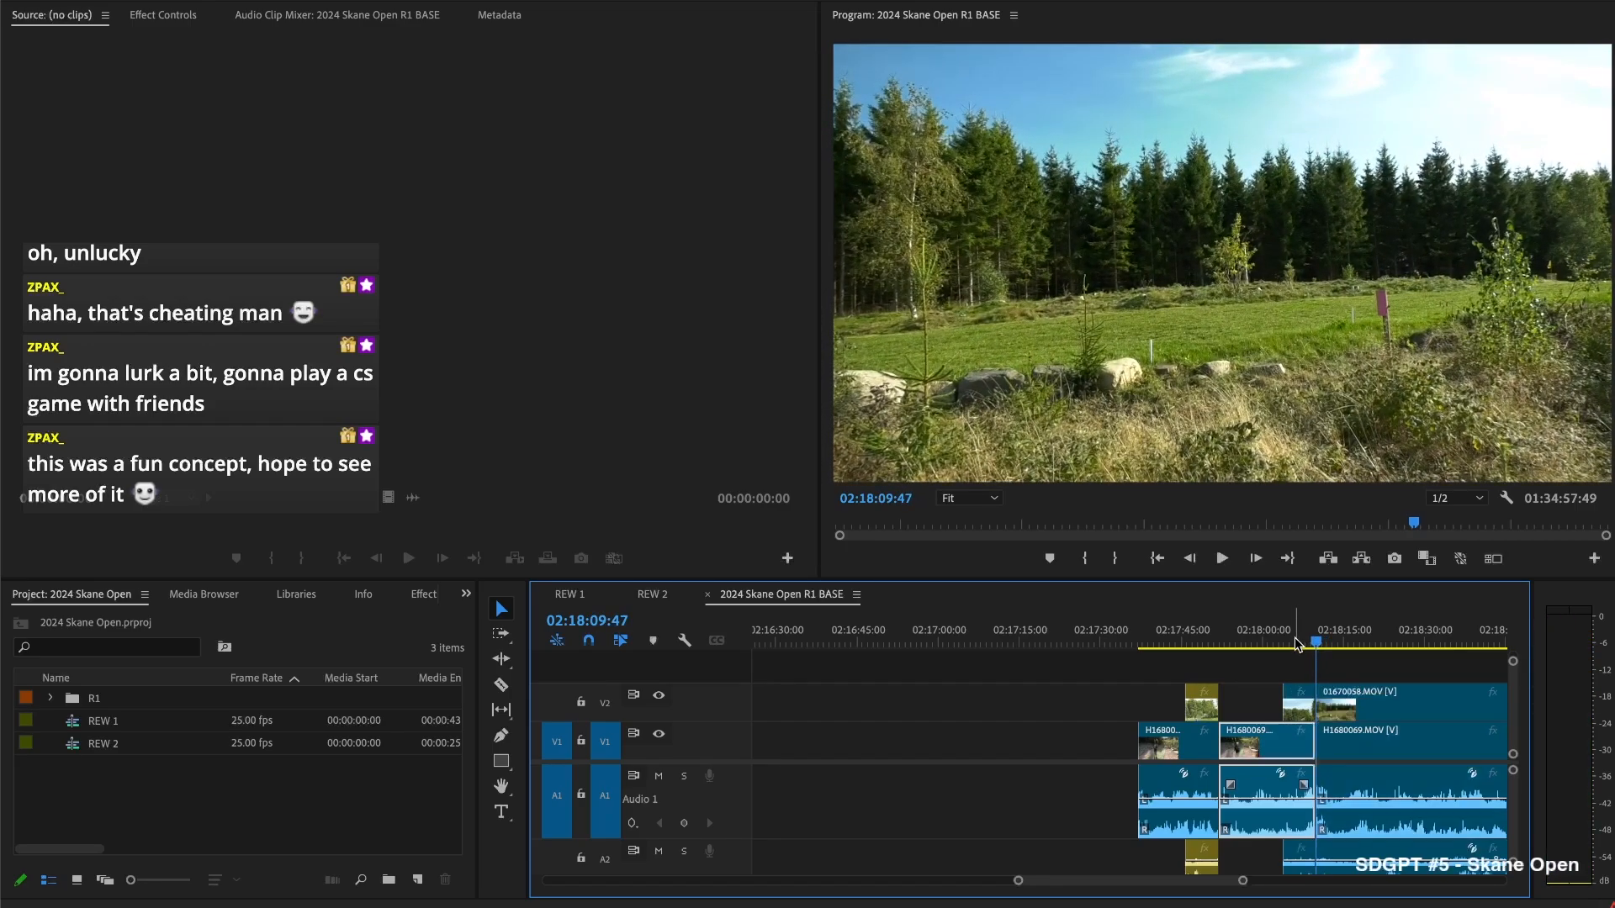
drag(1319, 707, 1465, 719)
key(space)
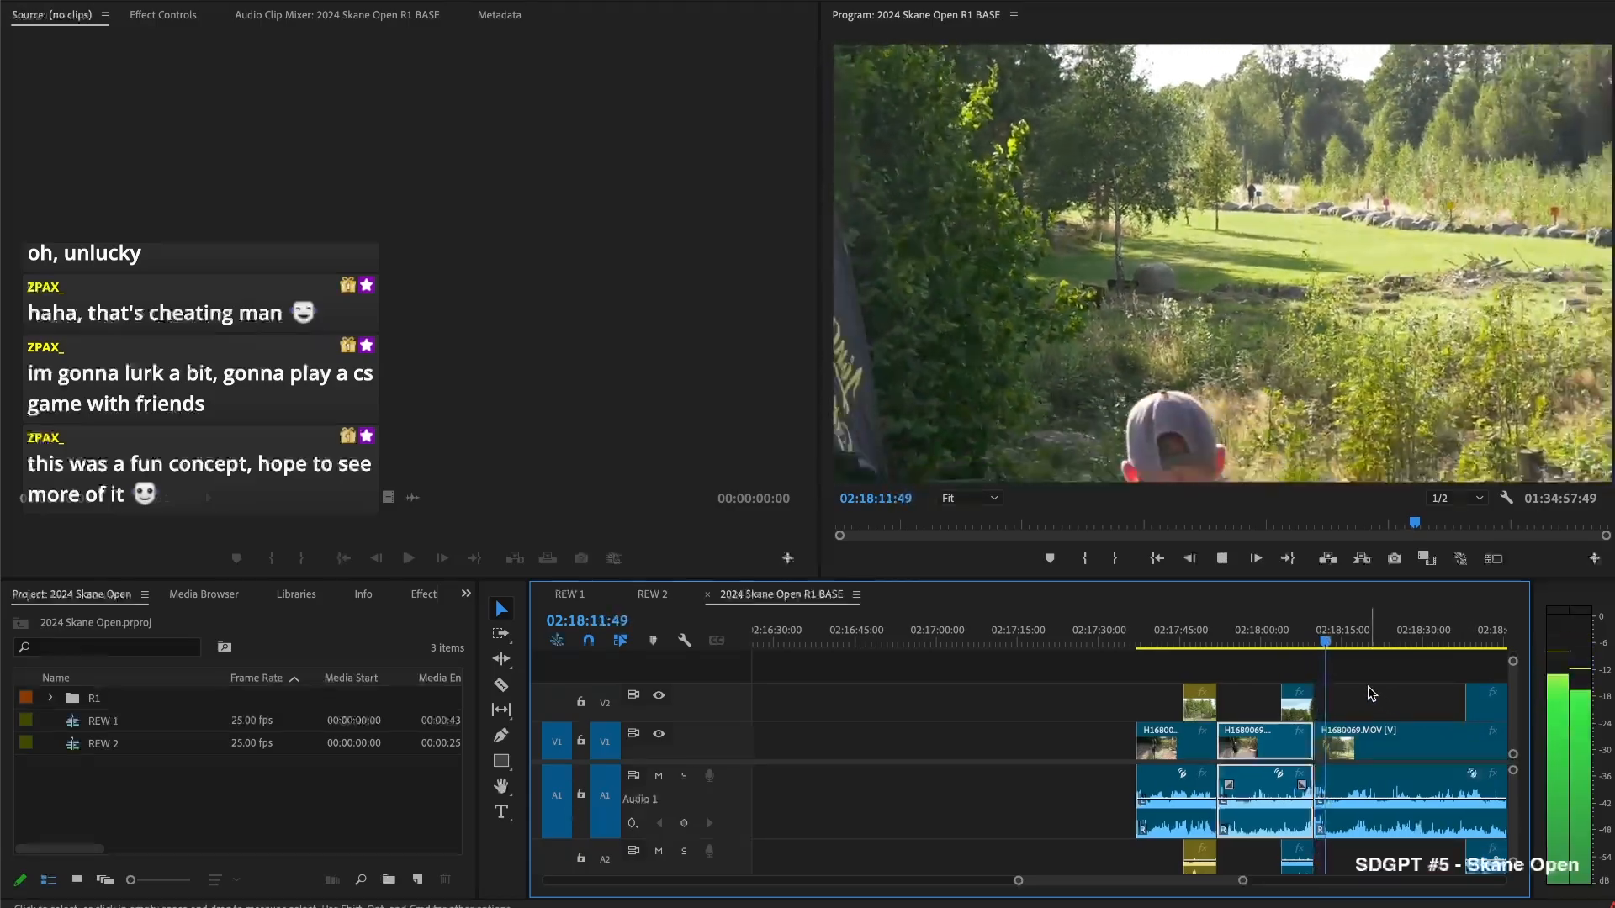
Ripple out the H1680069.MOV section on V1 between 02:18:09:47 and 02:18:18:11
click(1338, 653)
drag(1343, 649, 1406, 654)
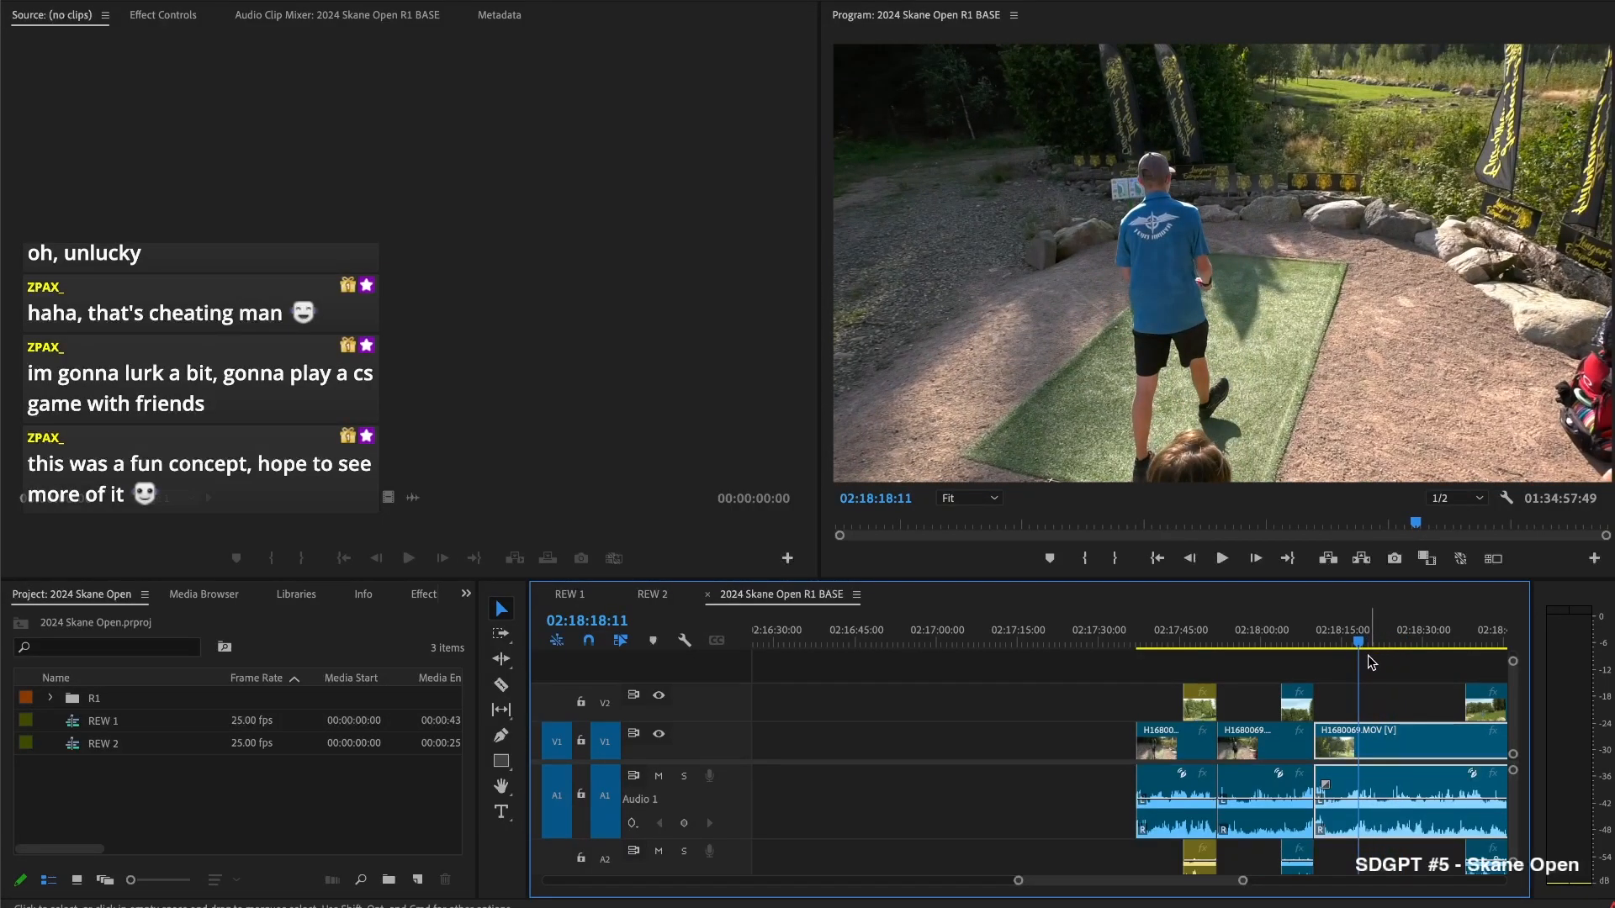
key(ctrl+k)
key(Up)
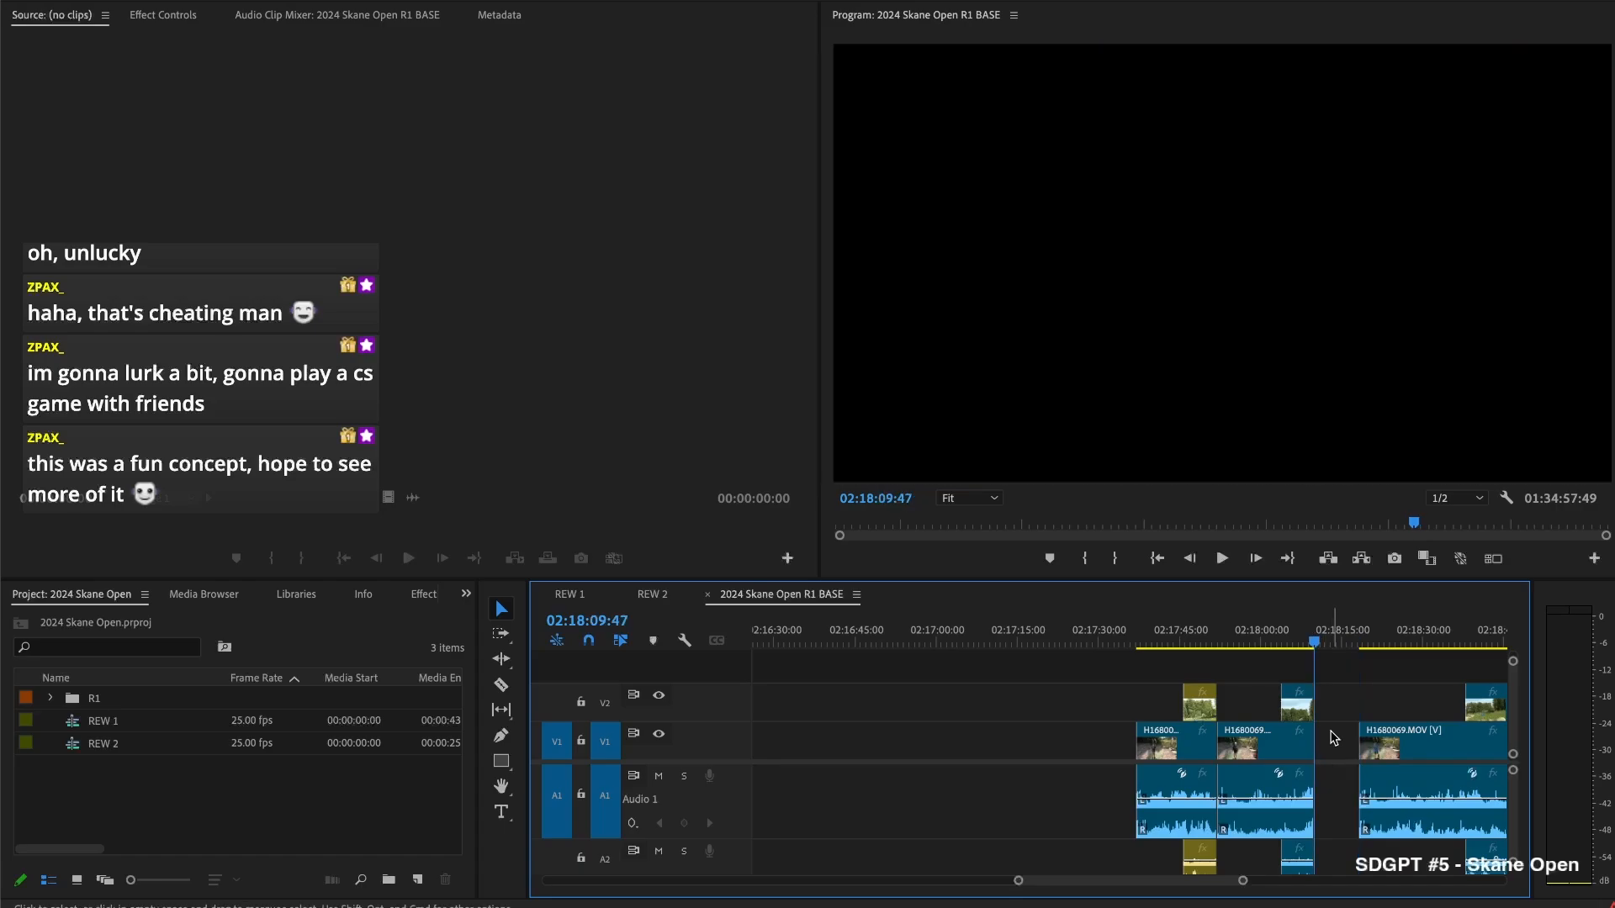
key(shift+Delete)
Play the throw and extend the start of the remaining 01670058.MOV on V2 back to about 02:18:21
key(space)
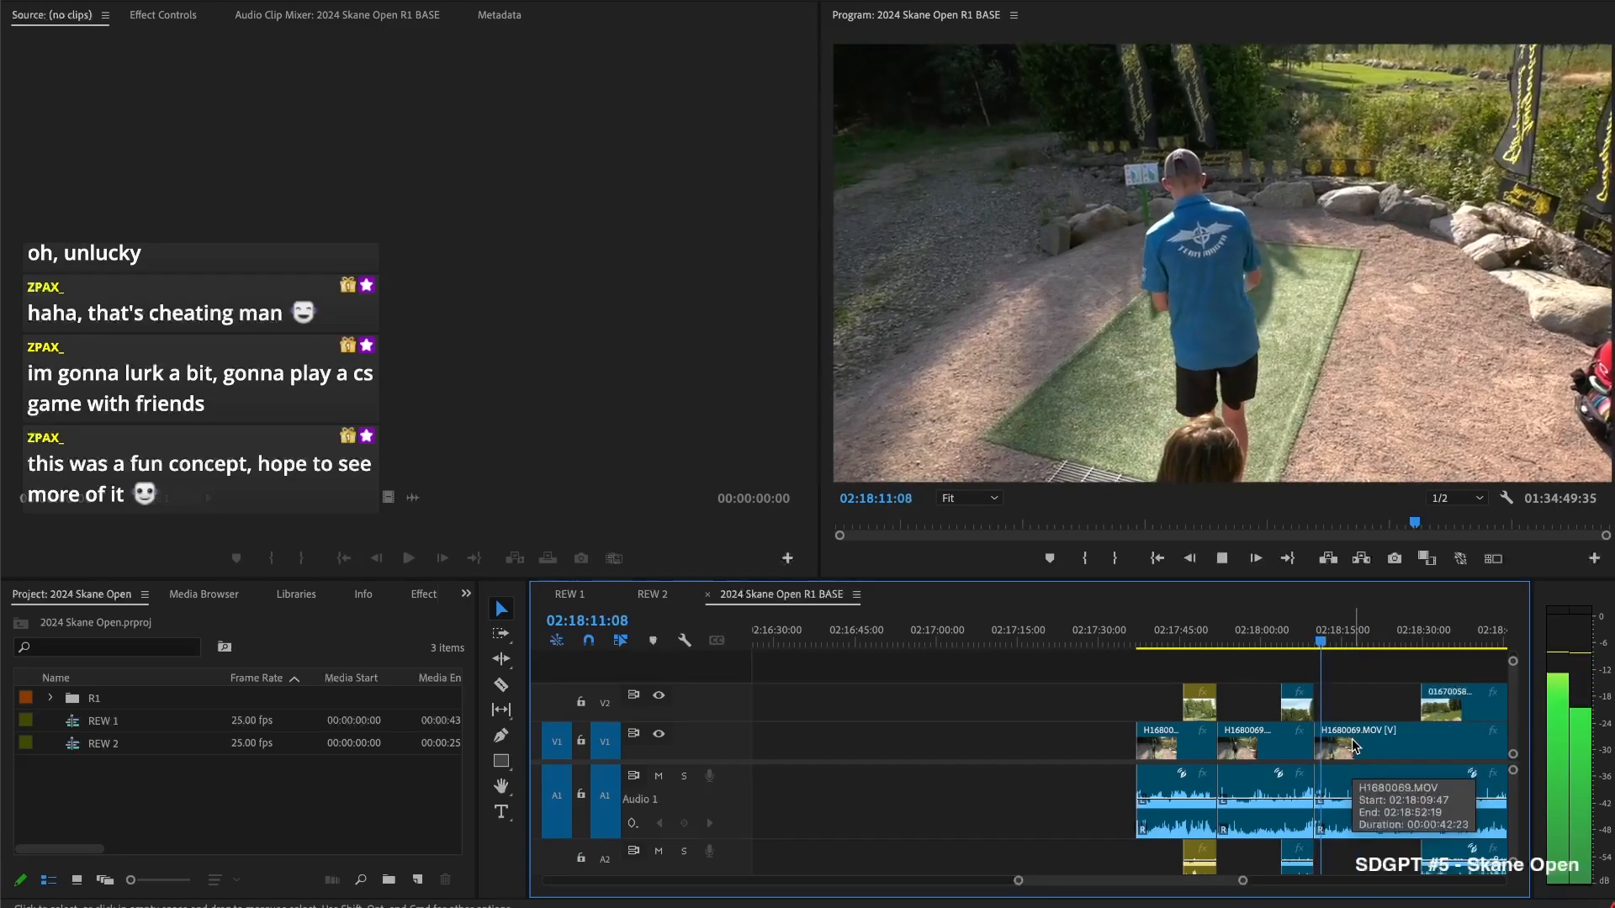
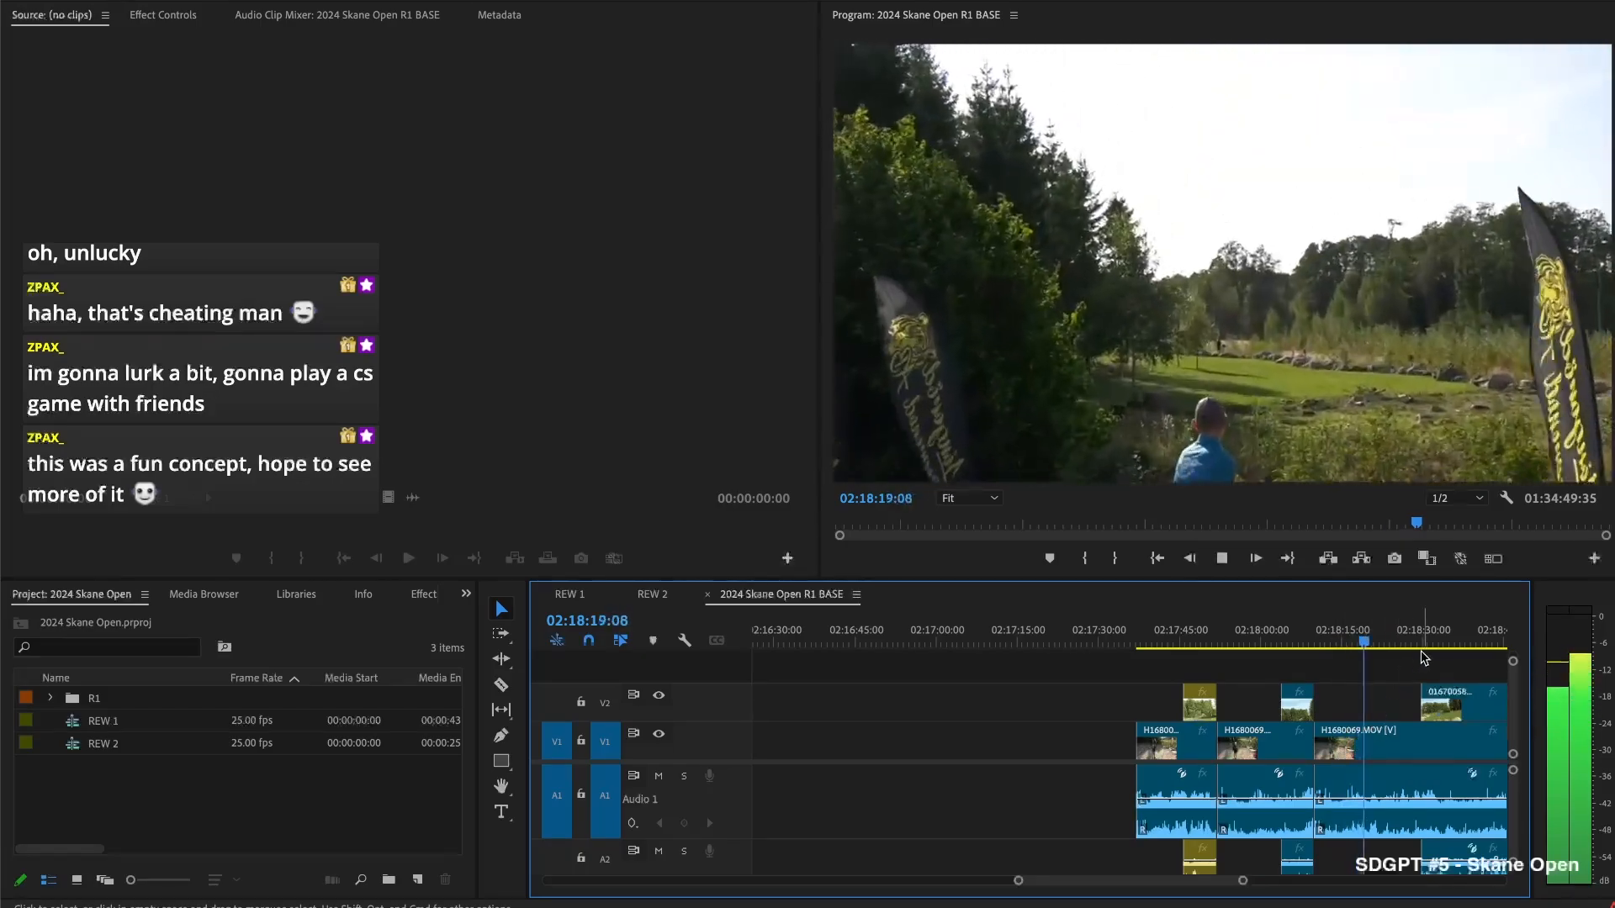
drag(1420, 703, 1376, 705)
key(space)
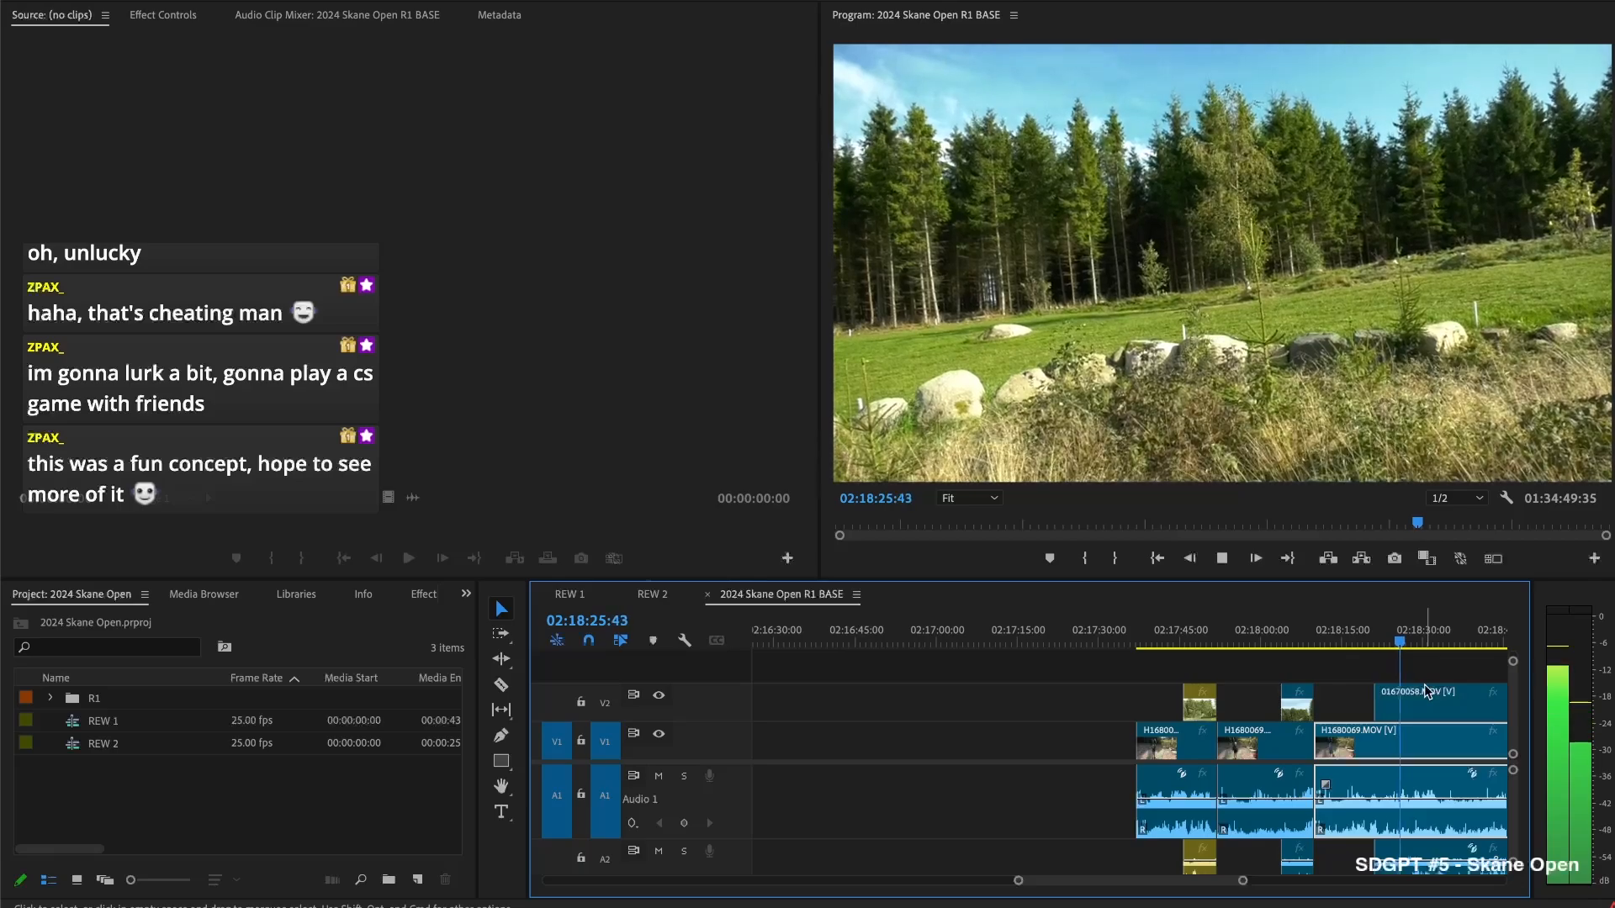
Cut all tracks at 02:18:26:38 and trim the start of the remaining 01670058.MOV on V2 forward to about 02:18:44
key(ctrl+shift+k)
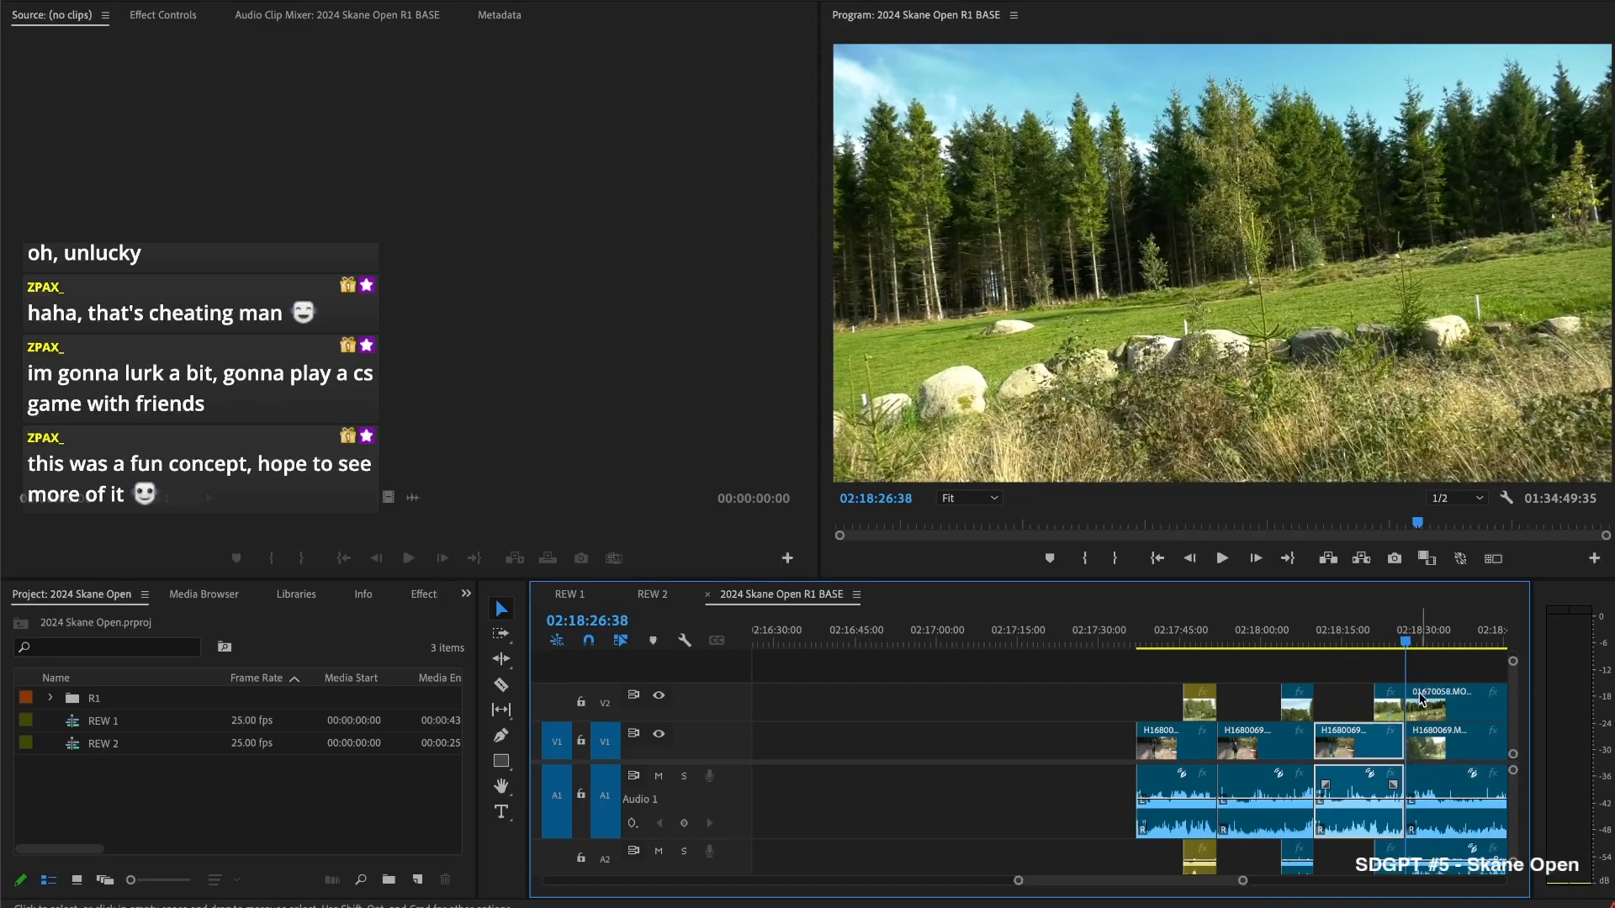
drag(1415, 700, 1451, 699)
Play the final H1680069.MOV piece, cut it at 02:18:29:10 and delete the part before the cut
key(space)
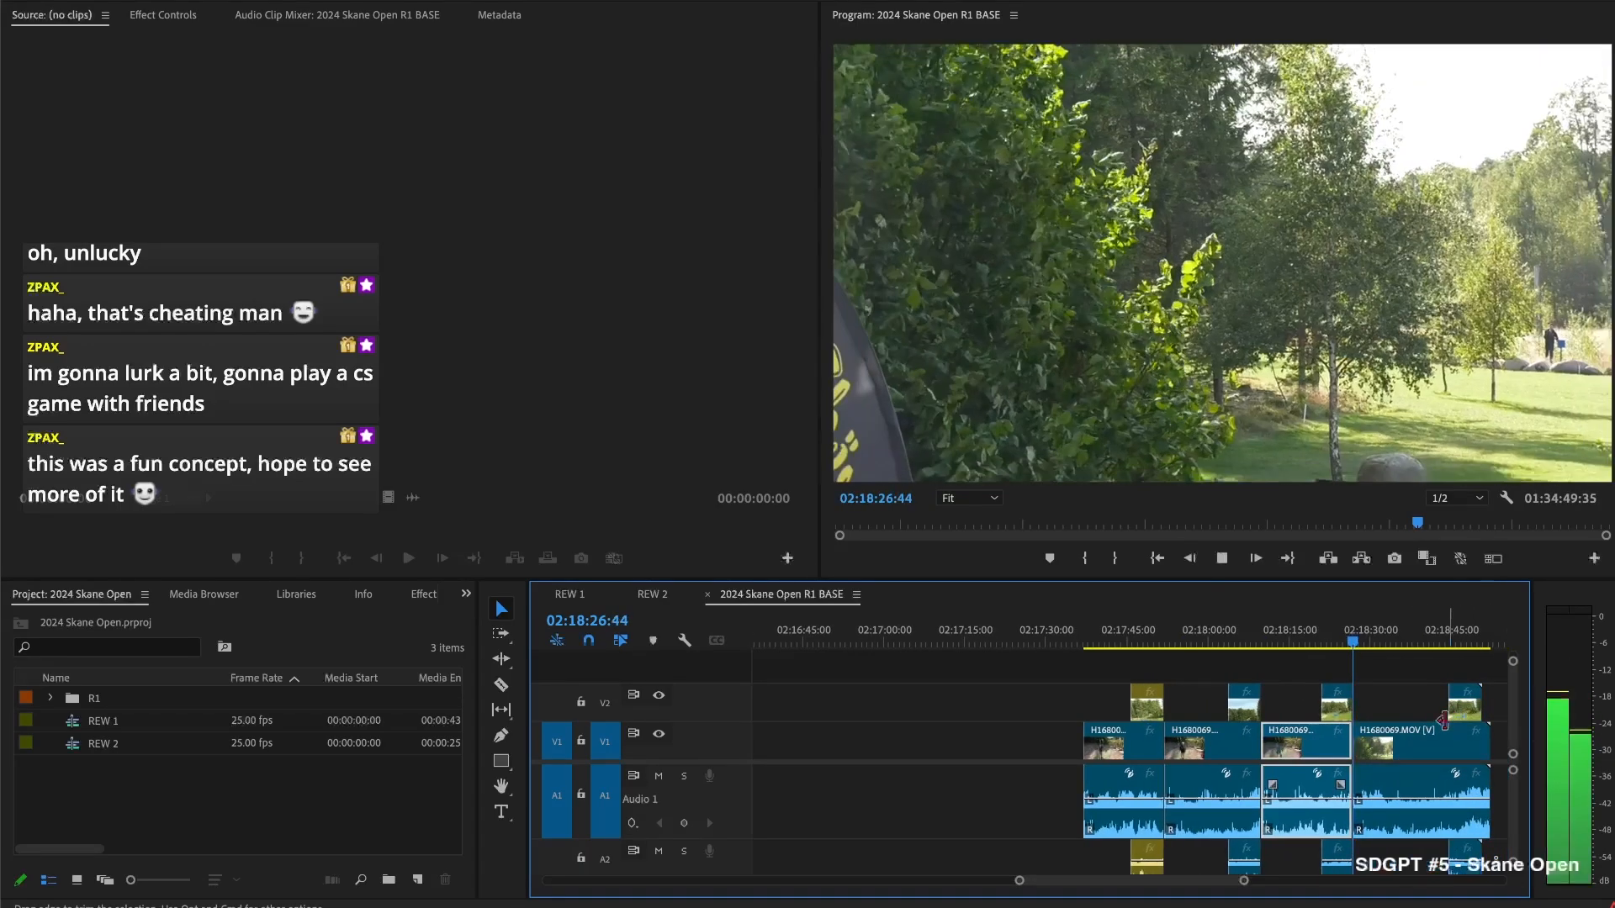
scroll(1438, 659, left, 1)
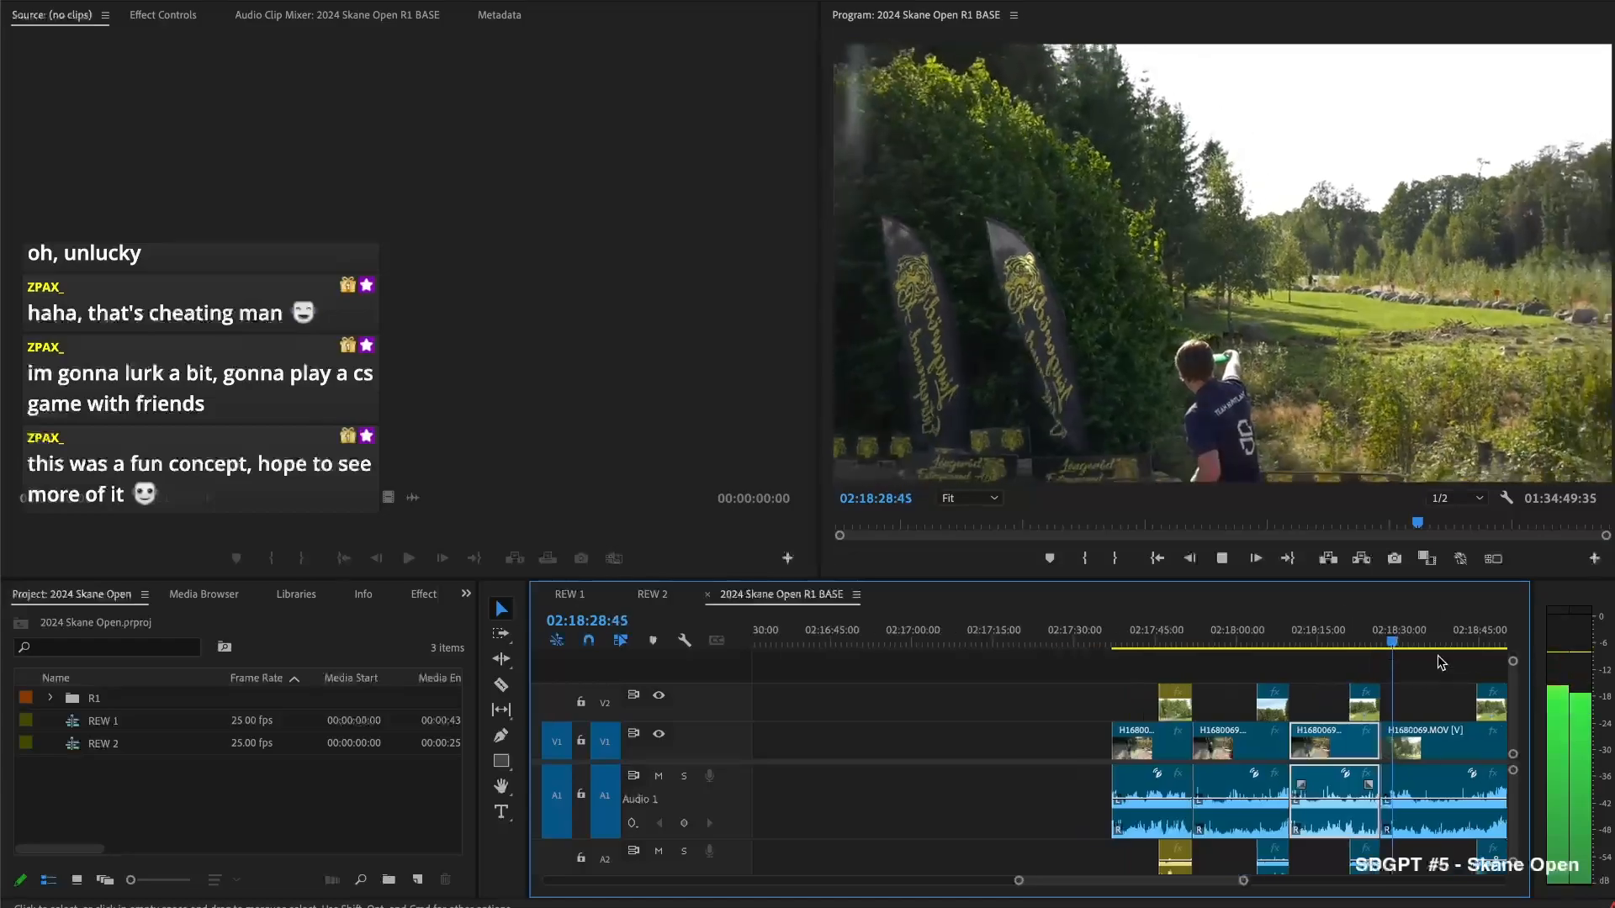
scroll(1438, 660, right, 5)
key(space)
key(super+k)
key(Delete)
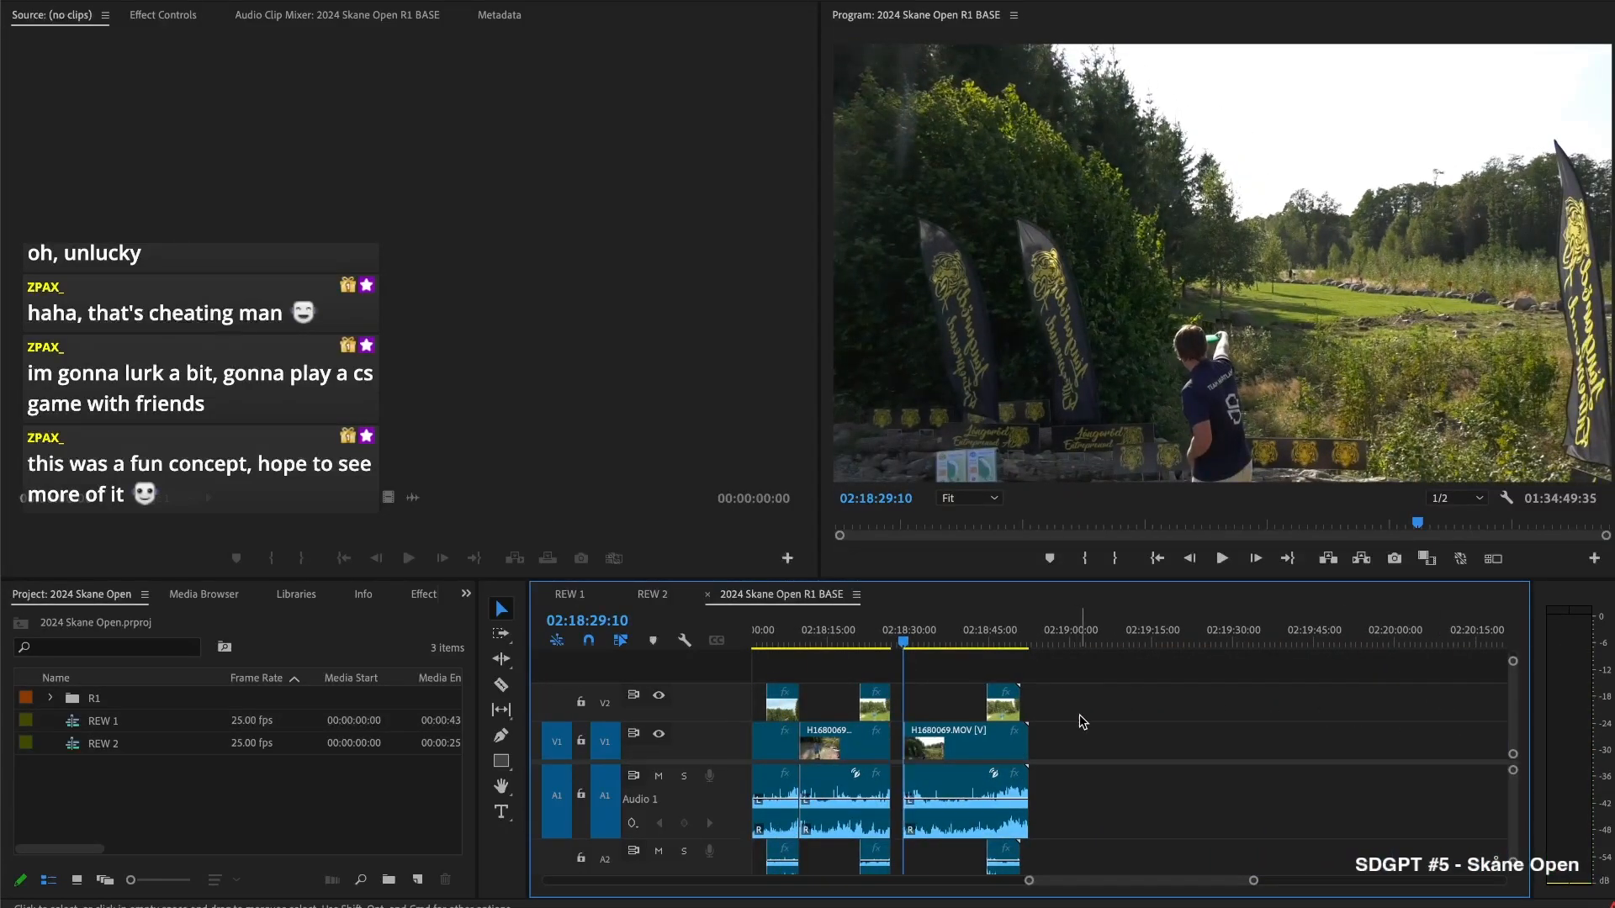
Cut the final H1680069.MOV piece at 02:18:30:49, remove its lead-in and trim its start on to about 02:18:33
key(space)
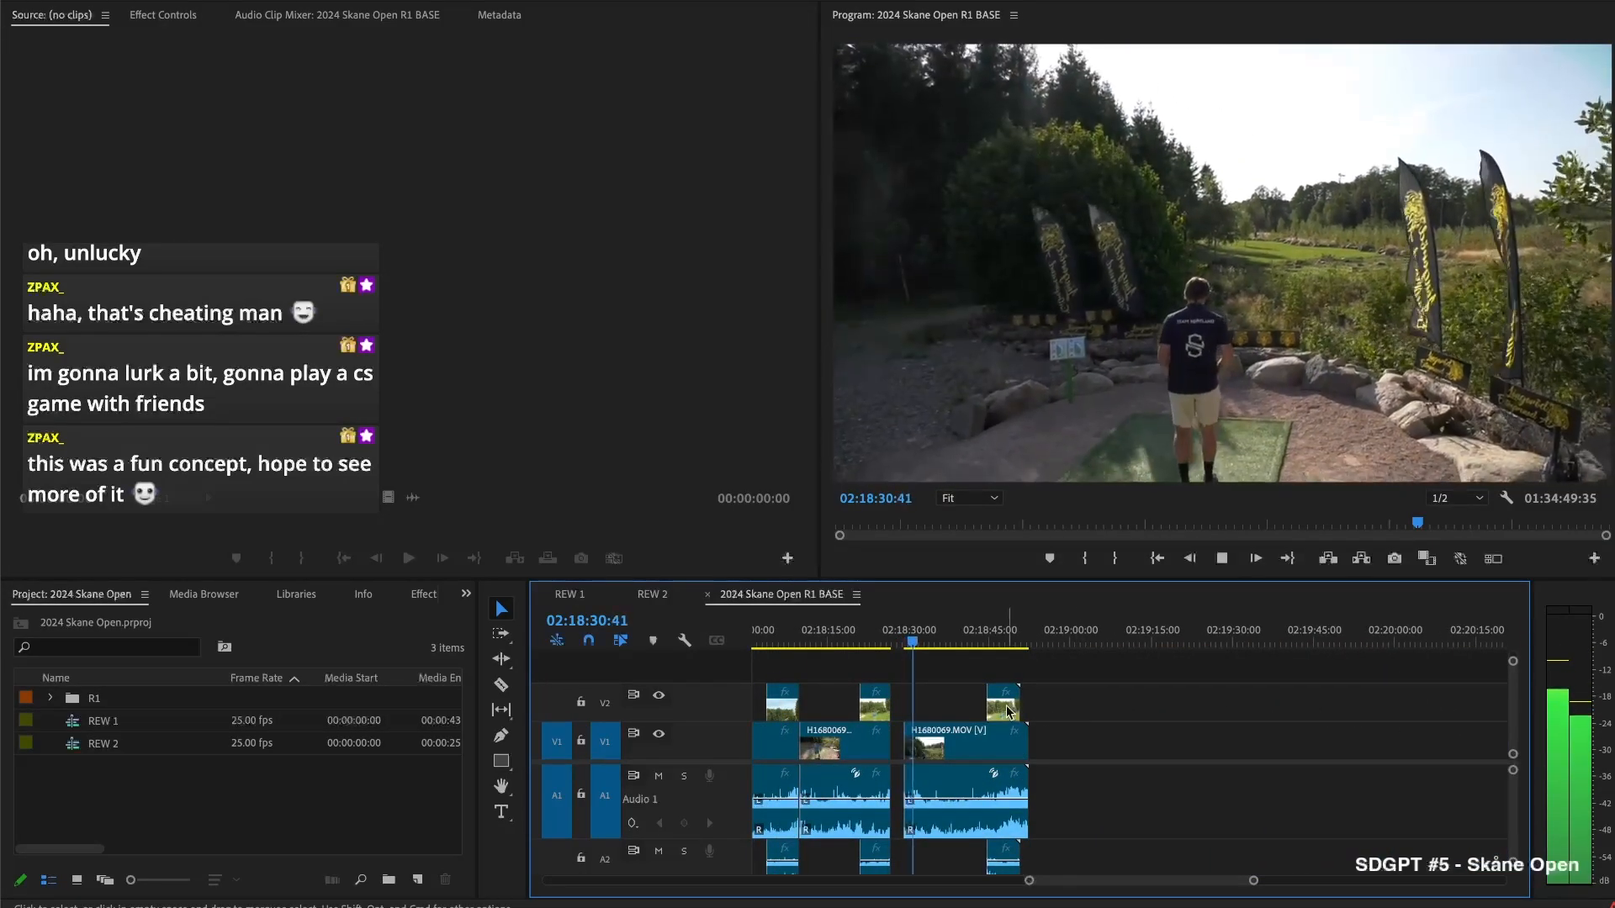
key(space)
key(super+k)
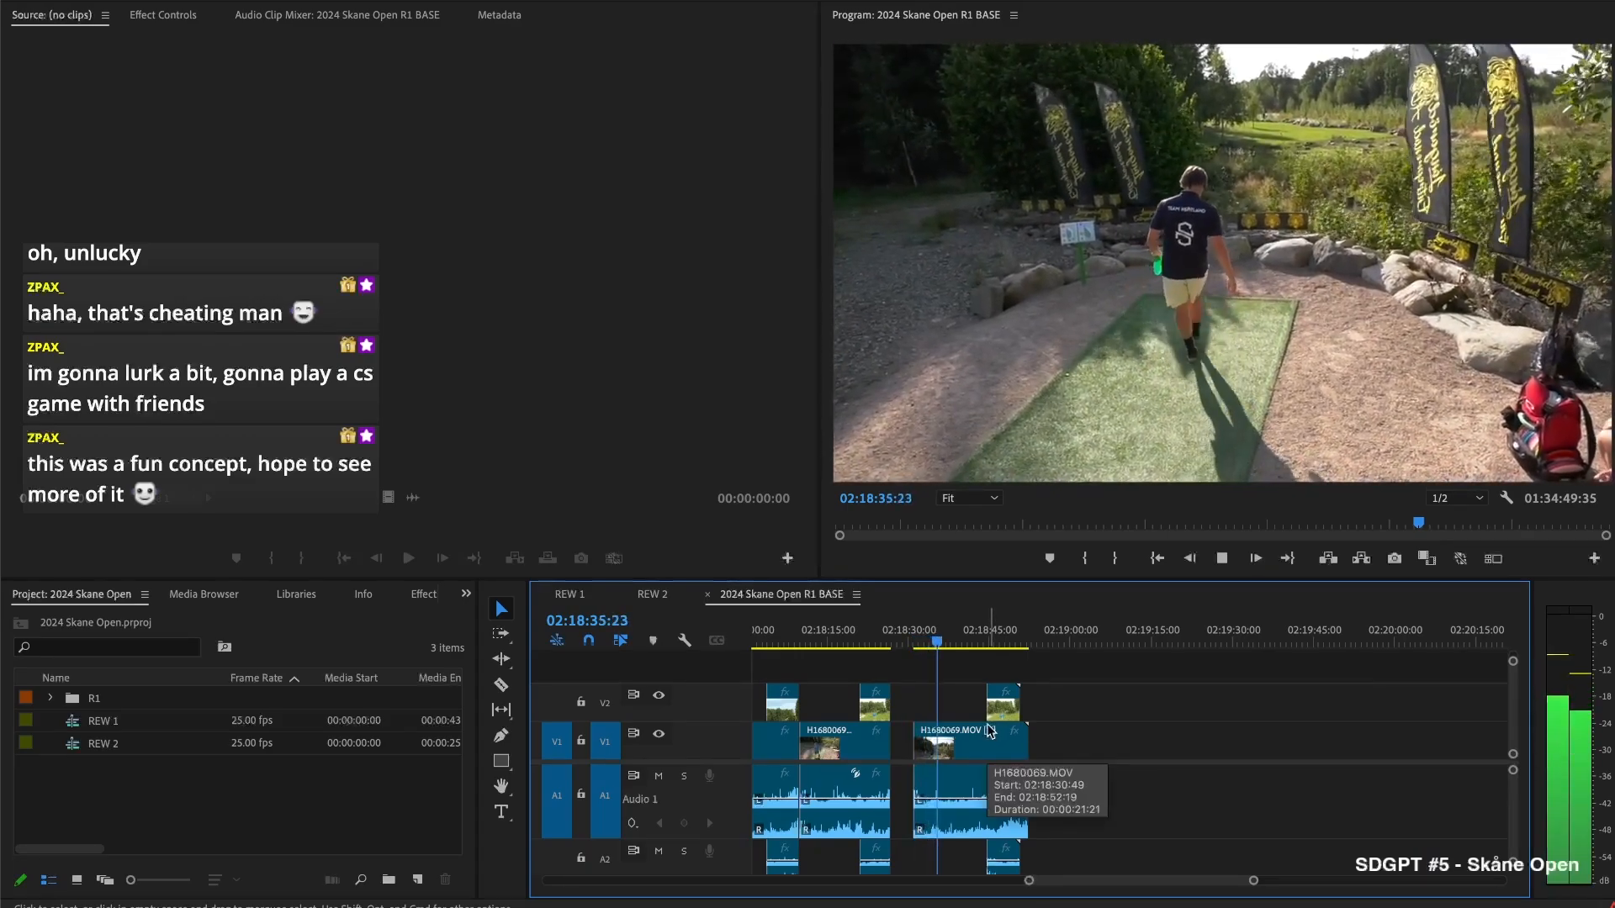
scroll(988, 725, right, 1)
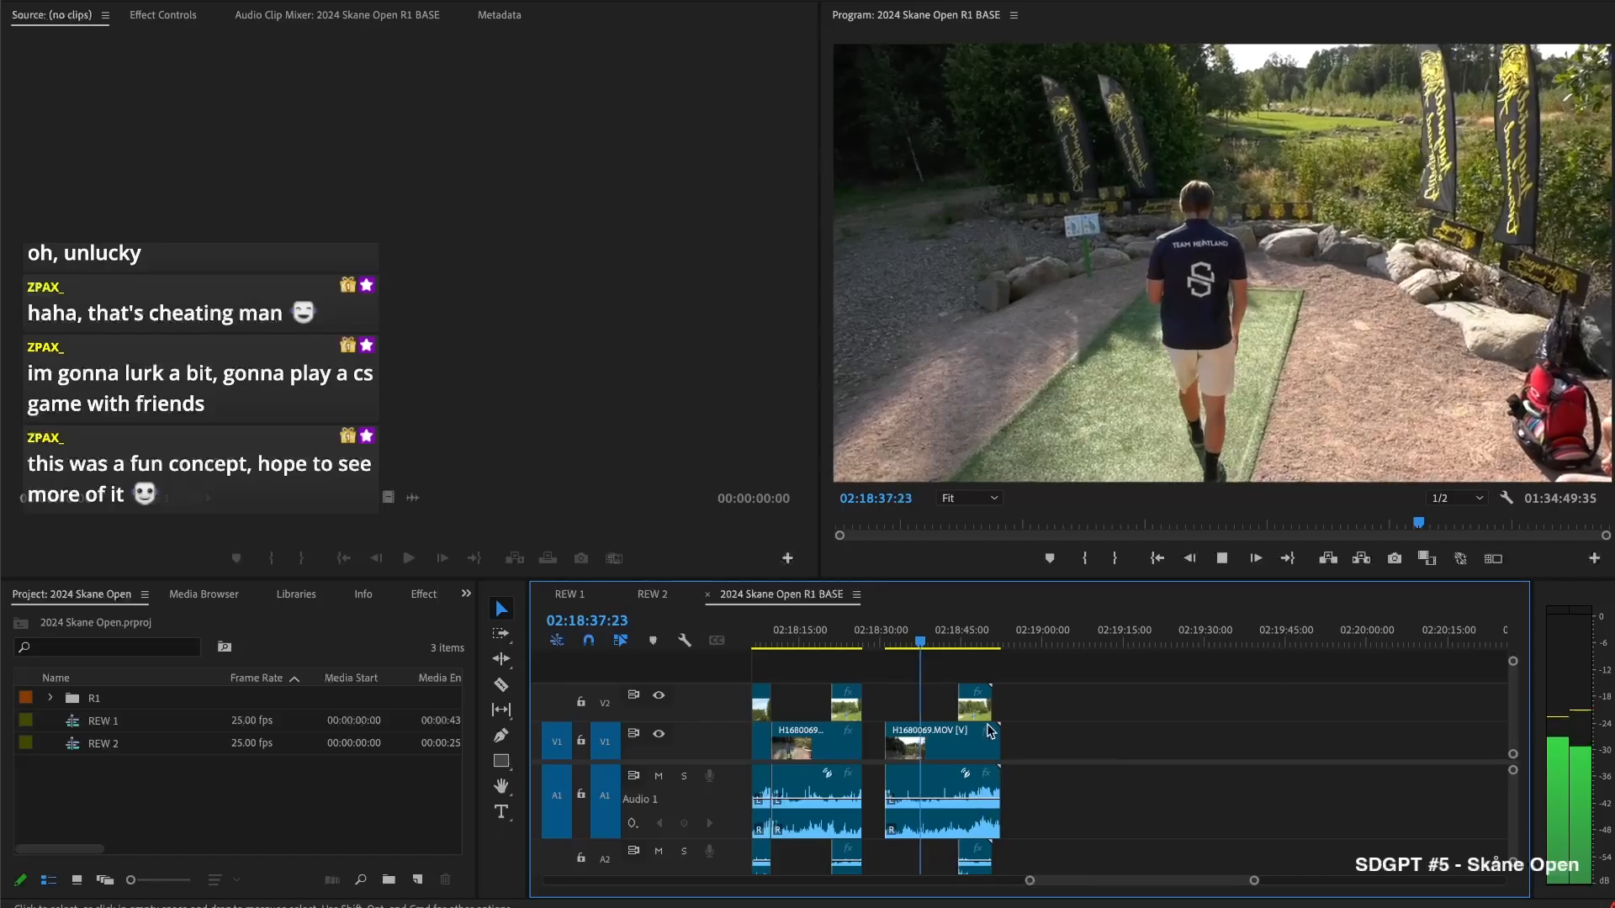
drag(886, 745, 968, 709)
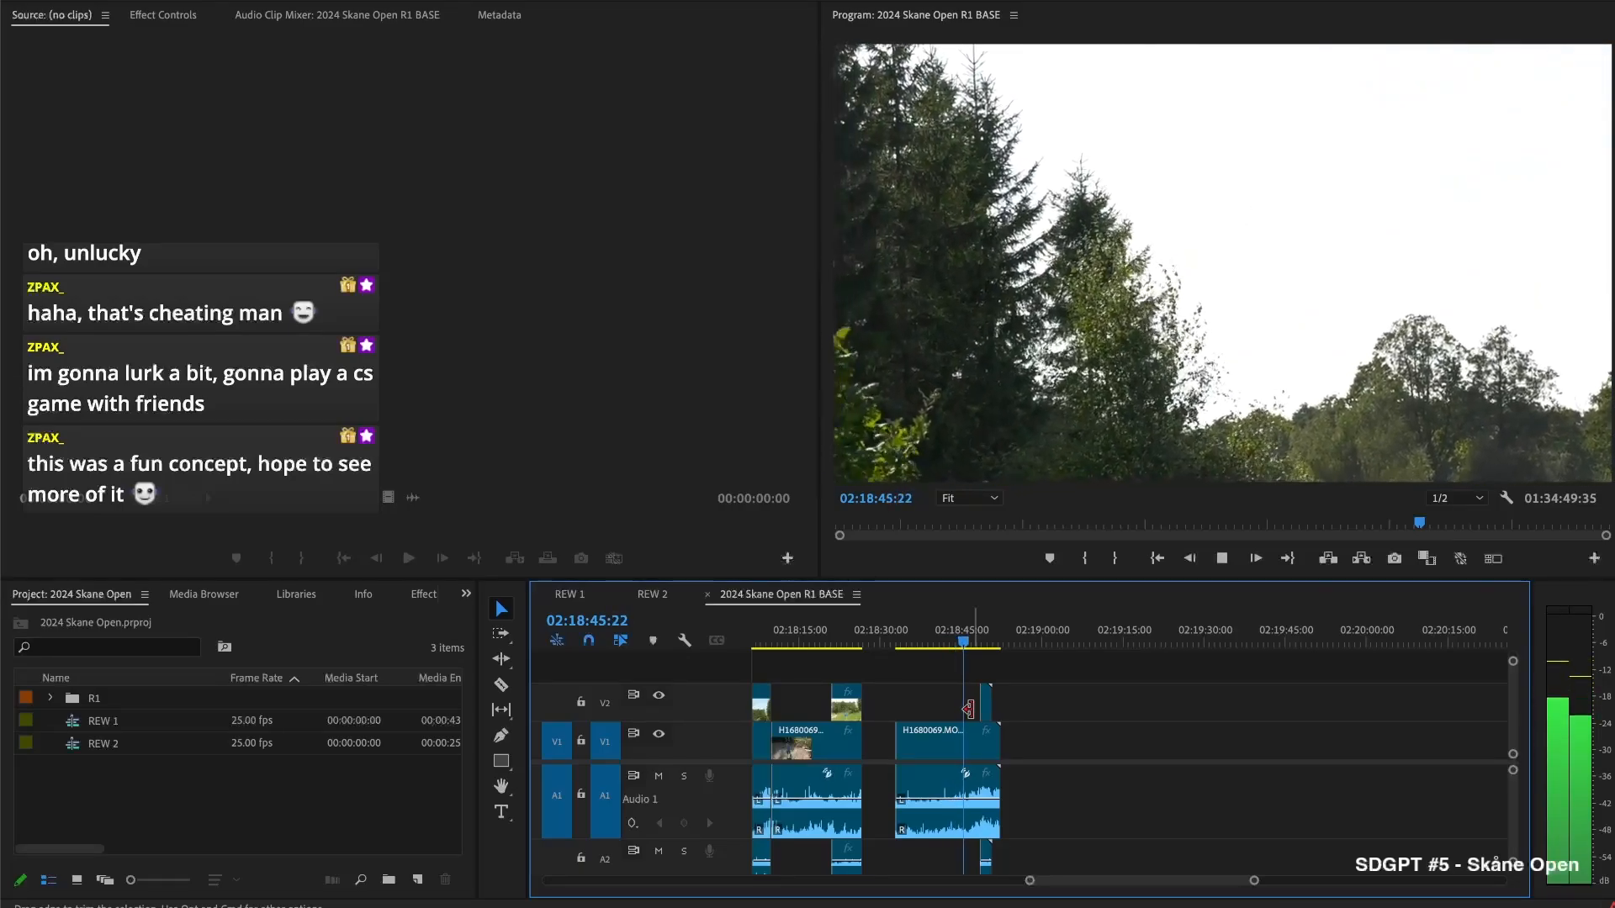
Extend the start of the last 01670058.MOV piece on V2 back to about 02:18:46 and play the cutaway
key(space)
drag(980, 709, 960, 710)
key(space)
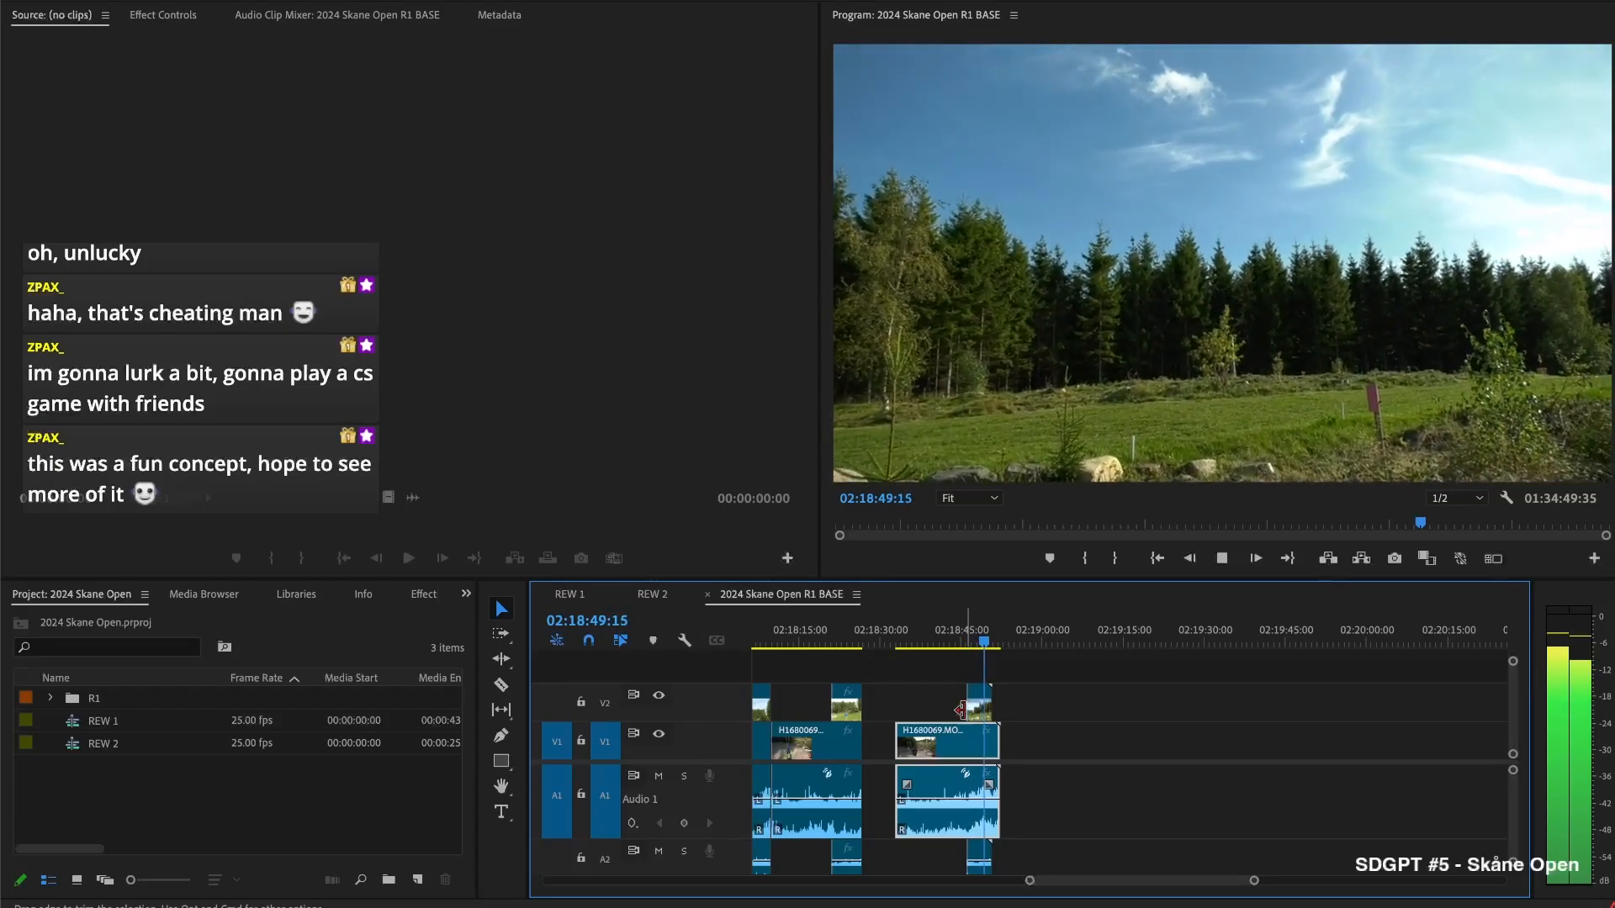
Cut the clips at 02:18:50:04 and delete the H1680069.MOV and 01670058.MOV tails after the cut
key(space)
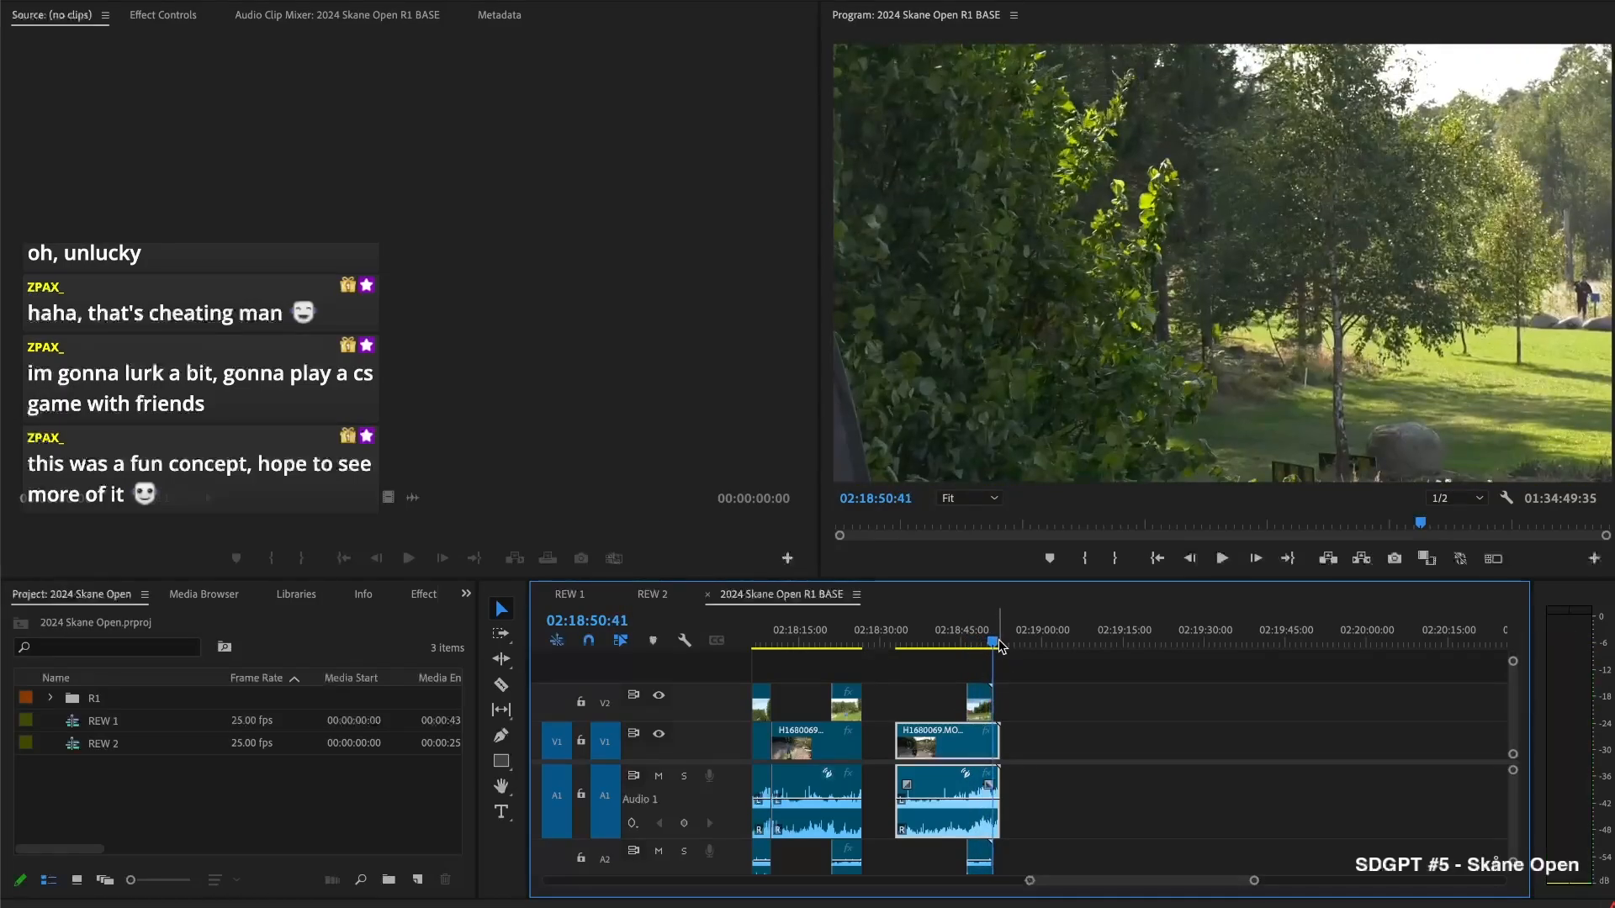
click(985, 639)
key(space)
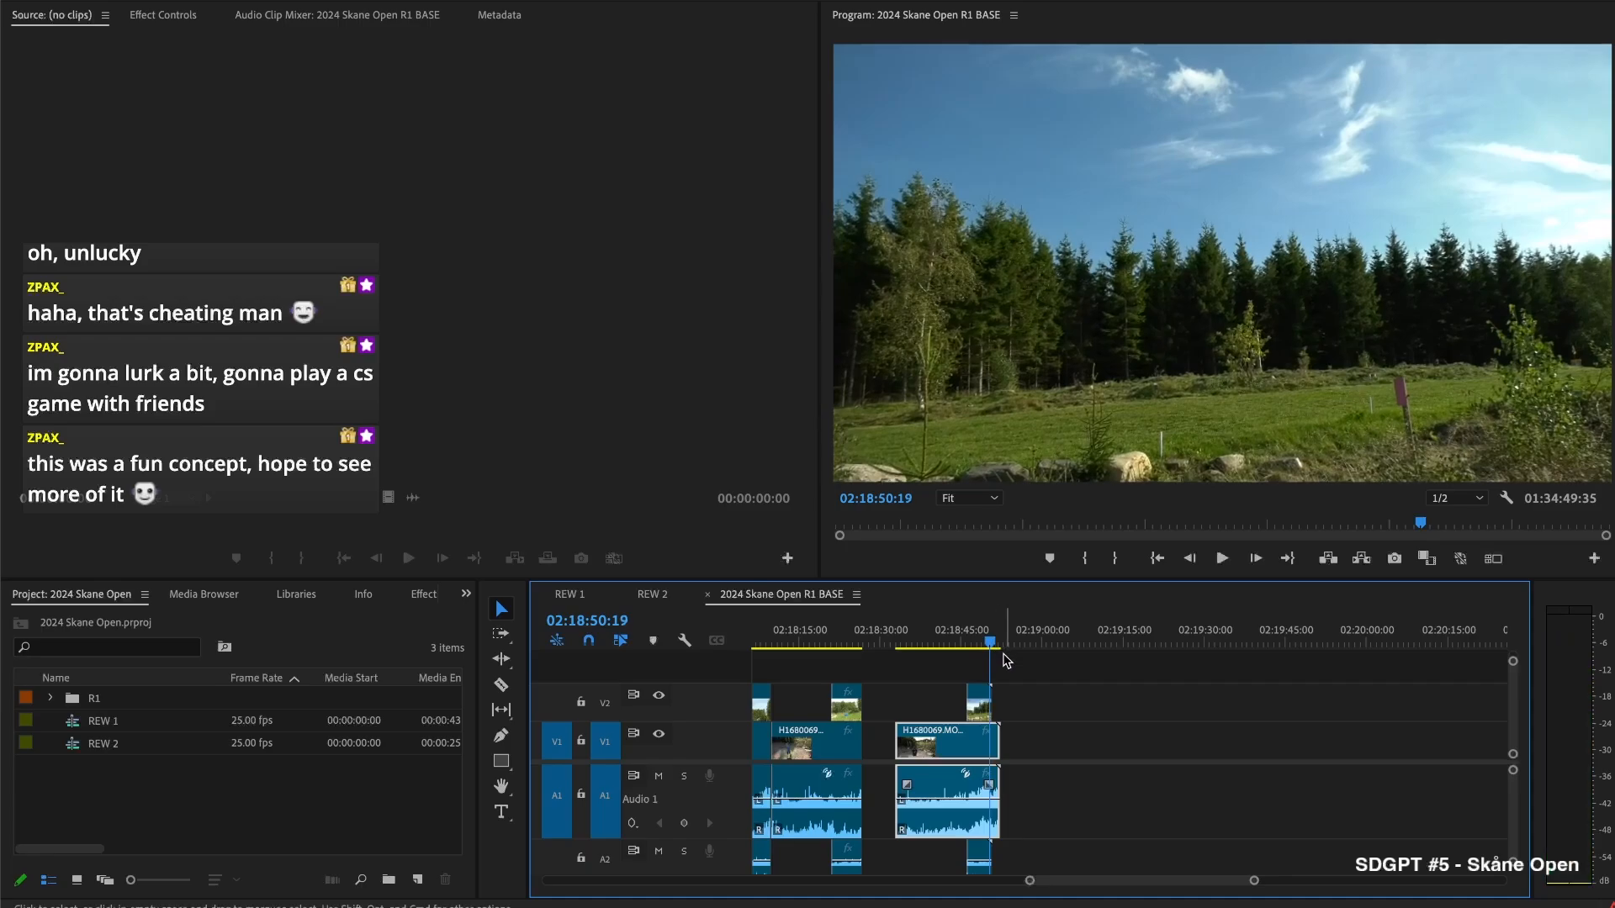
key(space)
key(ctrl+k)
drag(1023, 701, 997, 749)
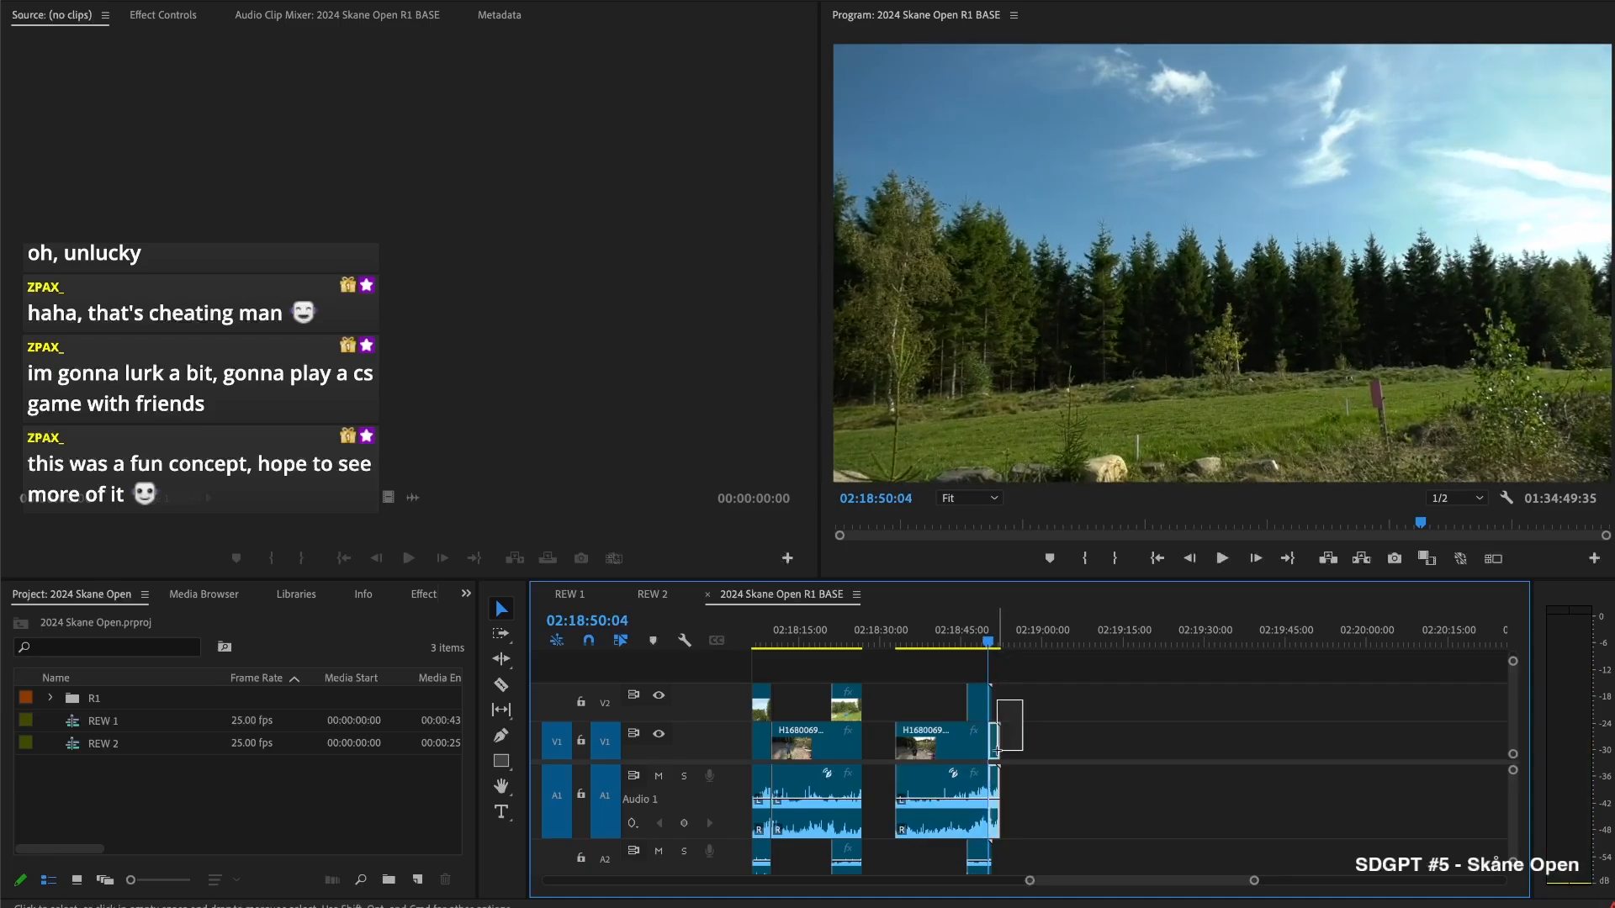
key(Delete)
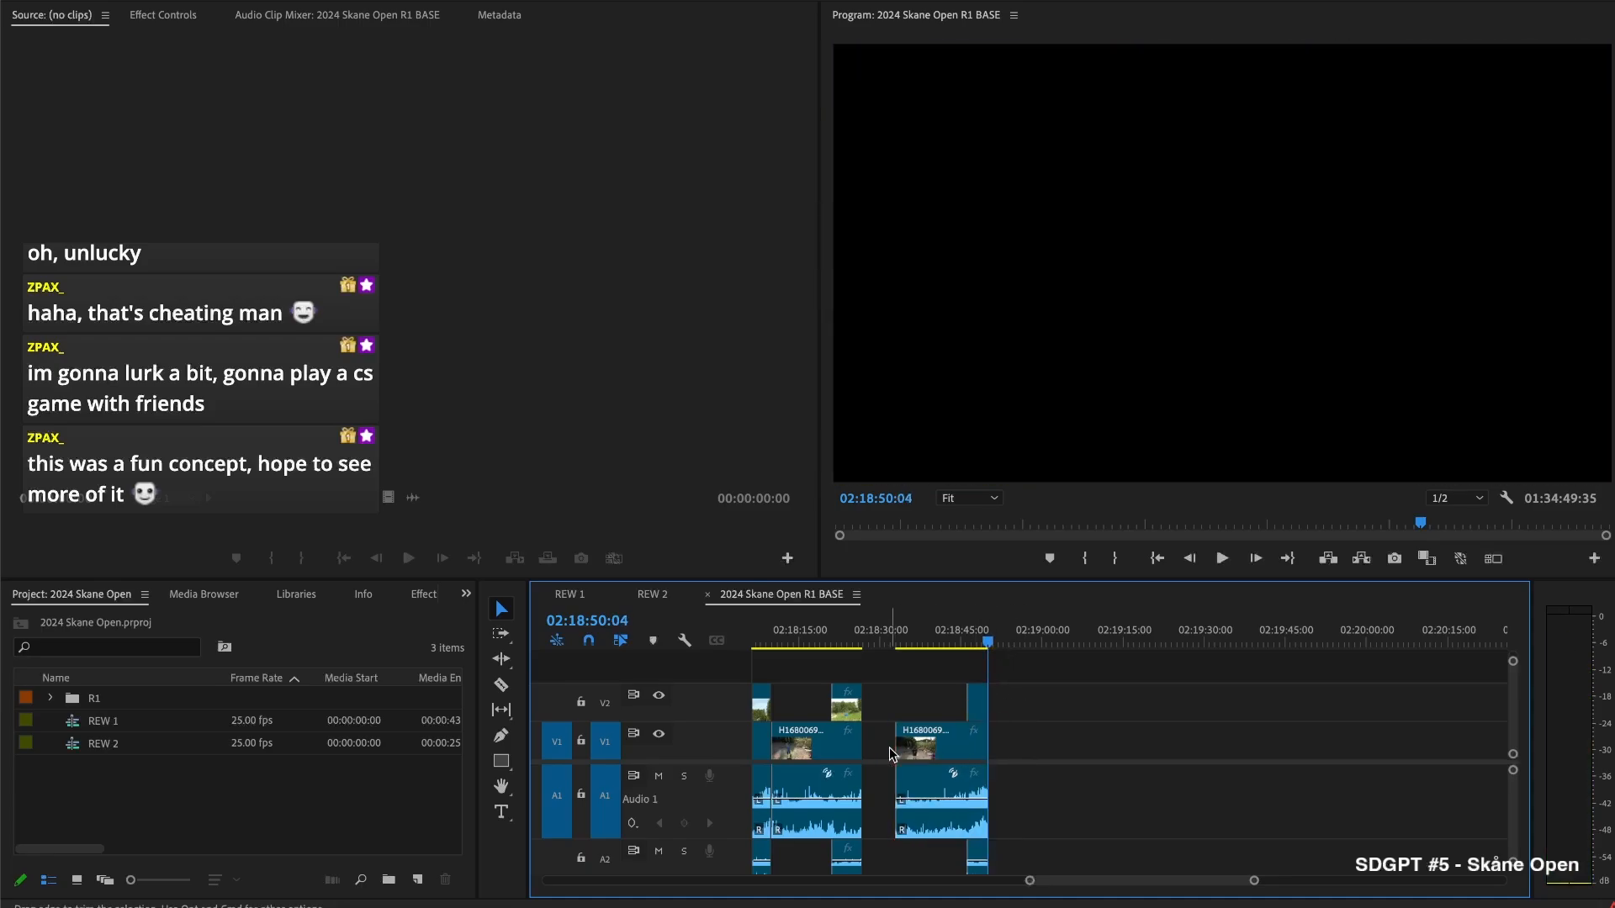
Close the gap before the last H1680069.MOV piece and the gap before H1680070.MOV
click(881, 744)
key(Delete)
scroll(959, 750, up, 5)
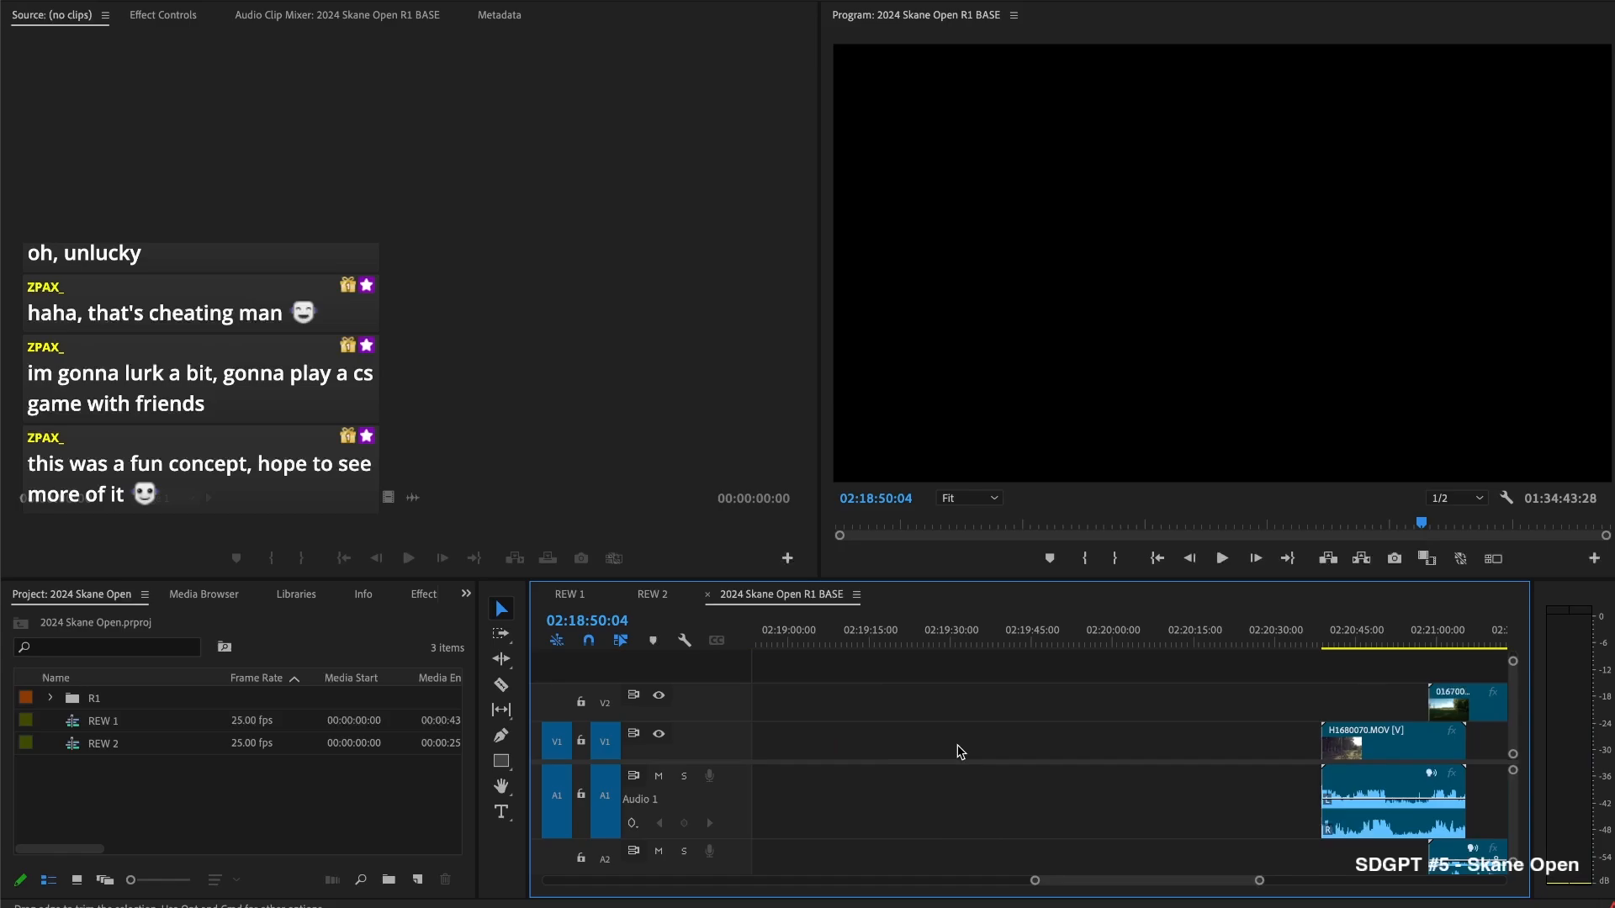
scroll(1208, 755, down, 4)
click(1208, 740)
key(Delete)
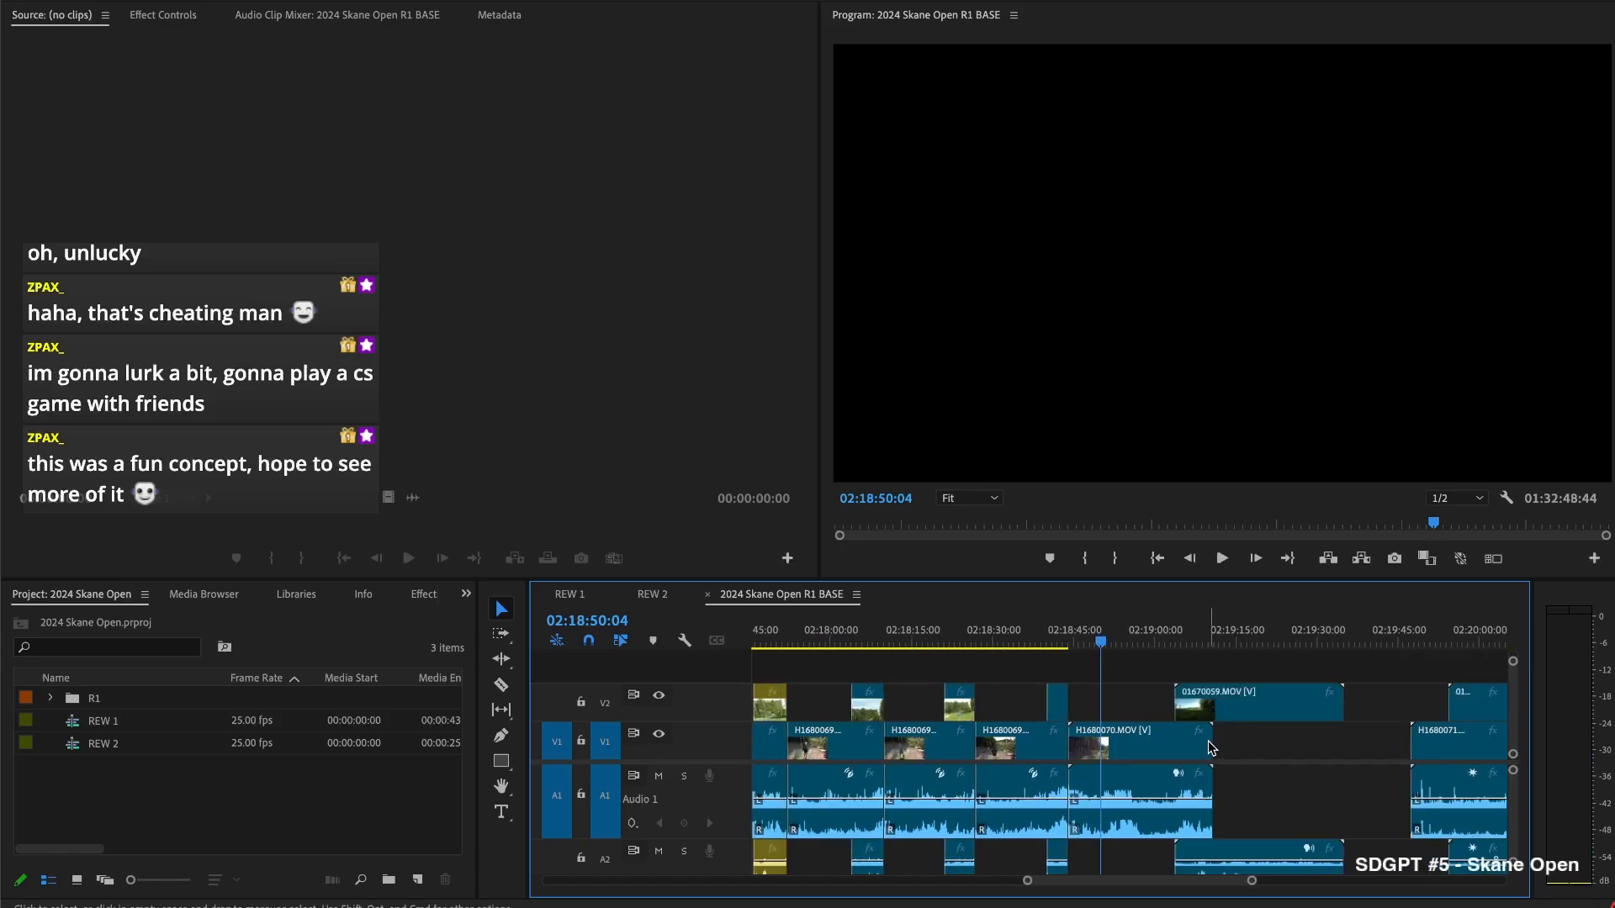
Play and scrub H1680070.MOV, cut it at 02:18:54:49 and delete the part before the throw
click(1082, 641)
key(space)
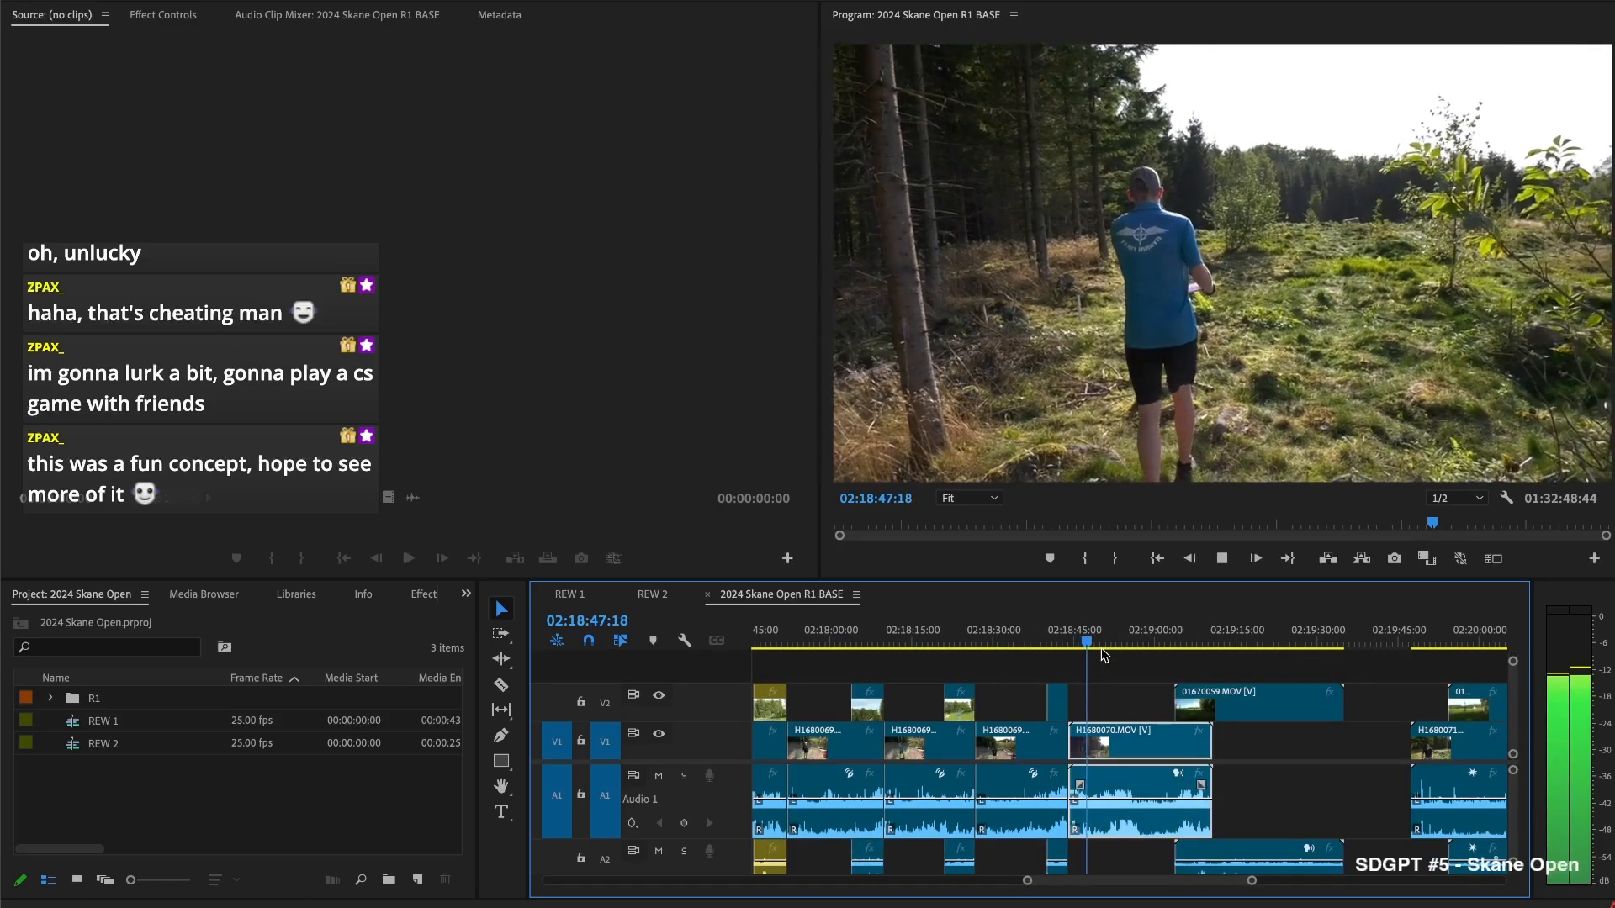
click(1110, 640)
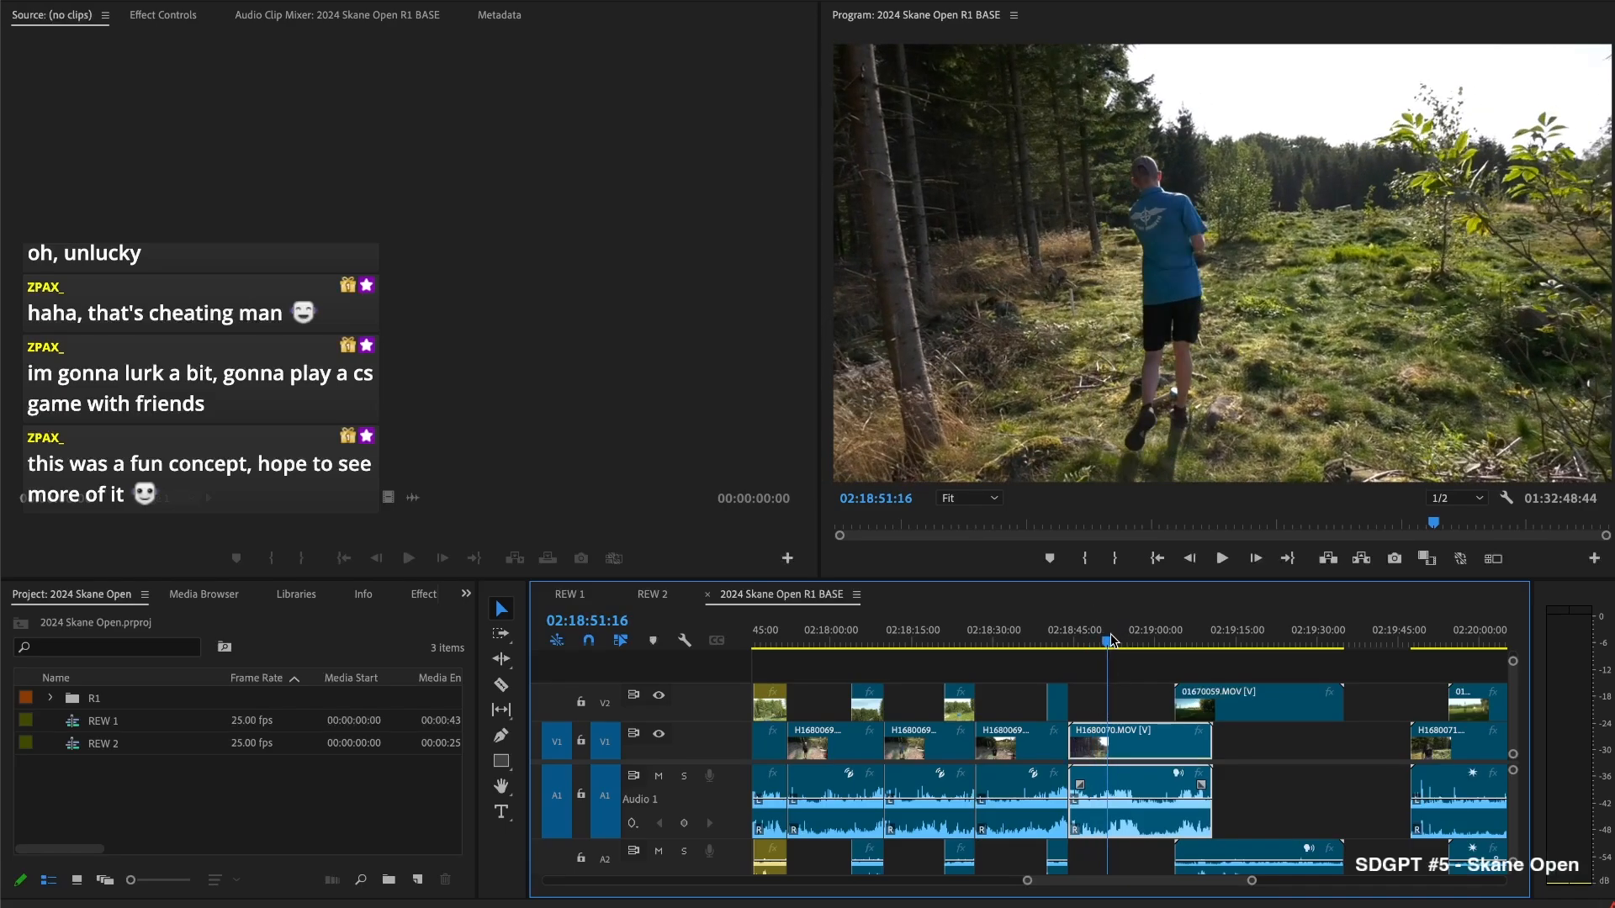
key(space)
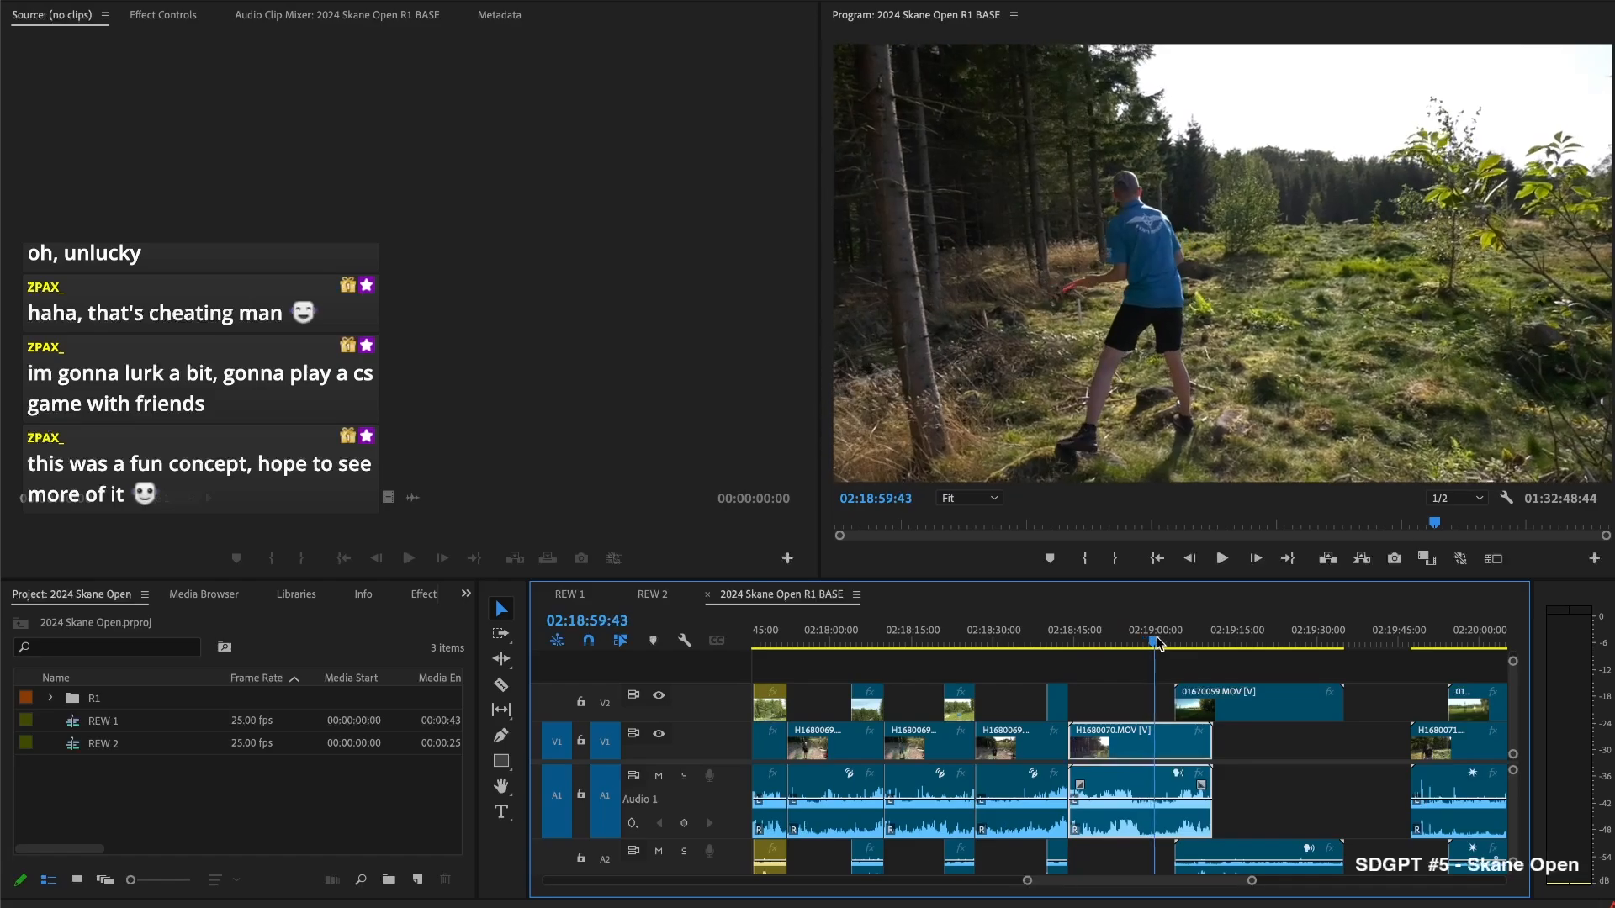
drag(1167, 645, 1127, 644)
key(super+k)
key(Delete)
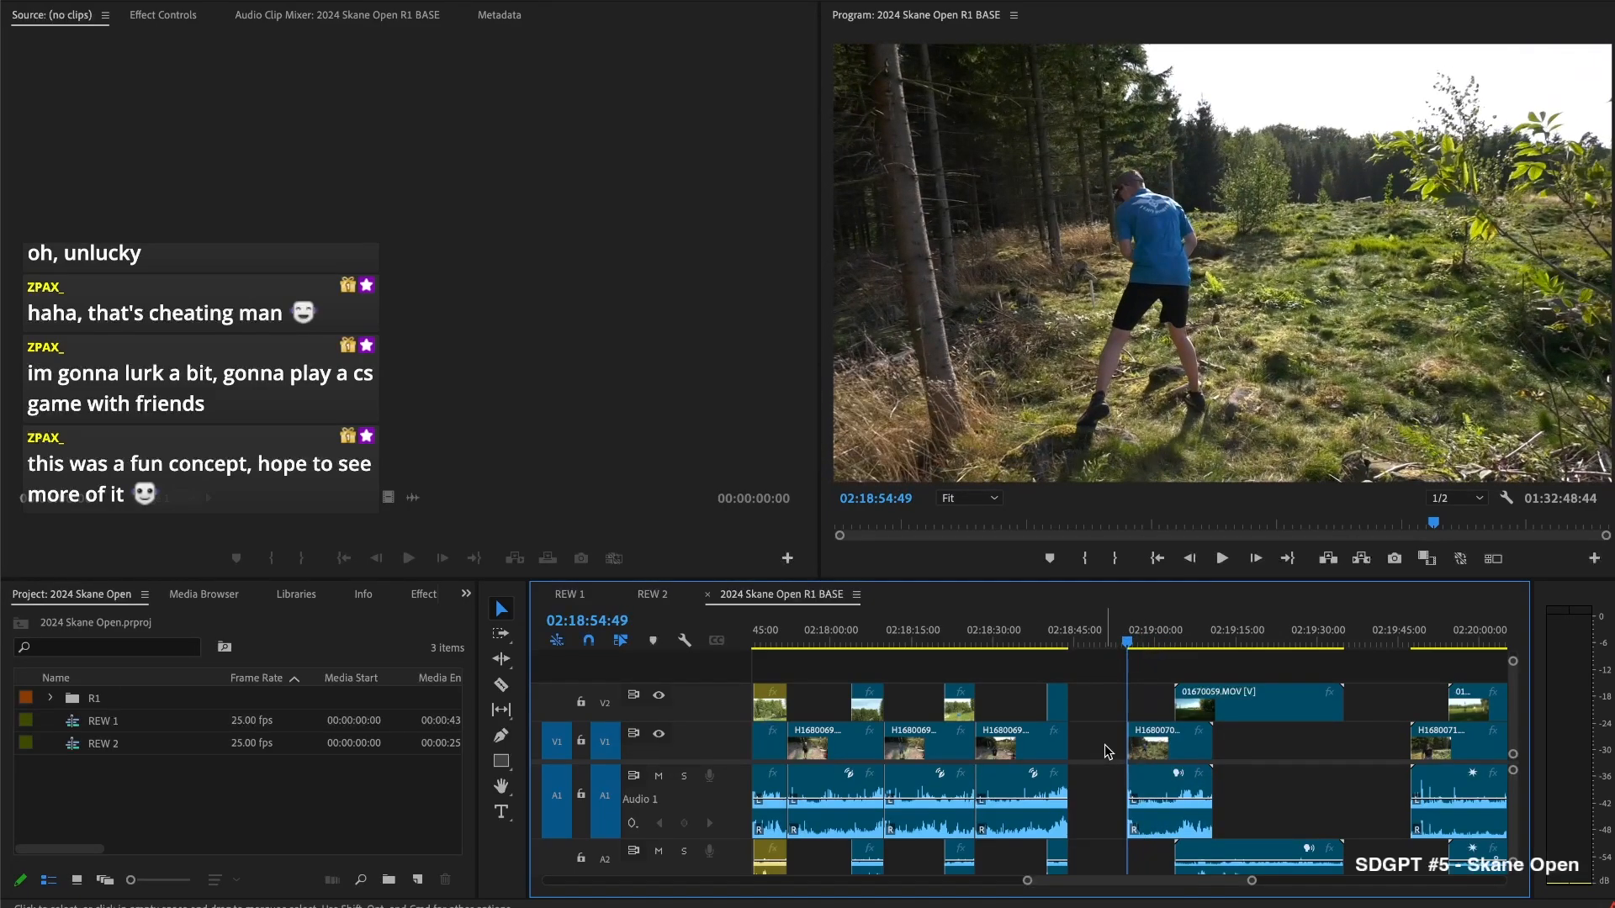
Close the gap before H1680070.MOV and trim the start of 01670059.MOV on V2 forward to about 02:18:58
click(1103, 744)
key(Delete)
key(Up)
click(1119, 703)
drag(1118, 703, 1137, 703)
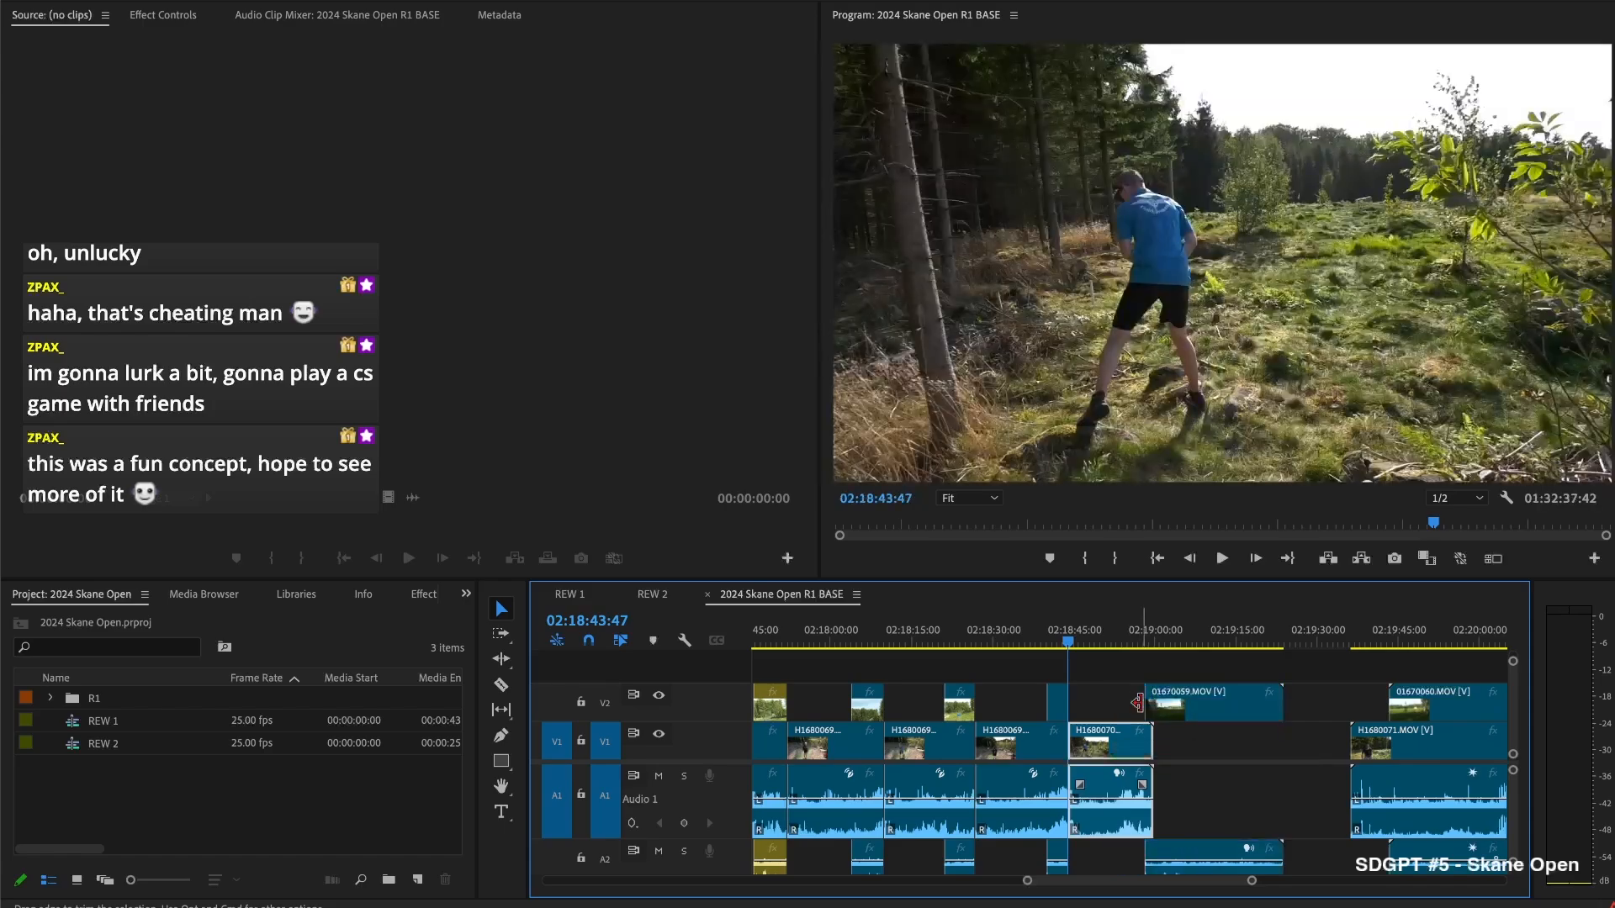
Play the H1680070.MOV throw and extend the start of 01670059.MOV on V2 back to about 02:18:53
key(space)
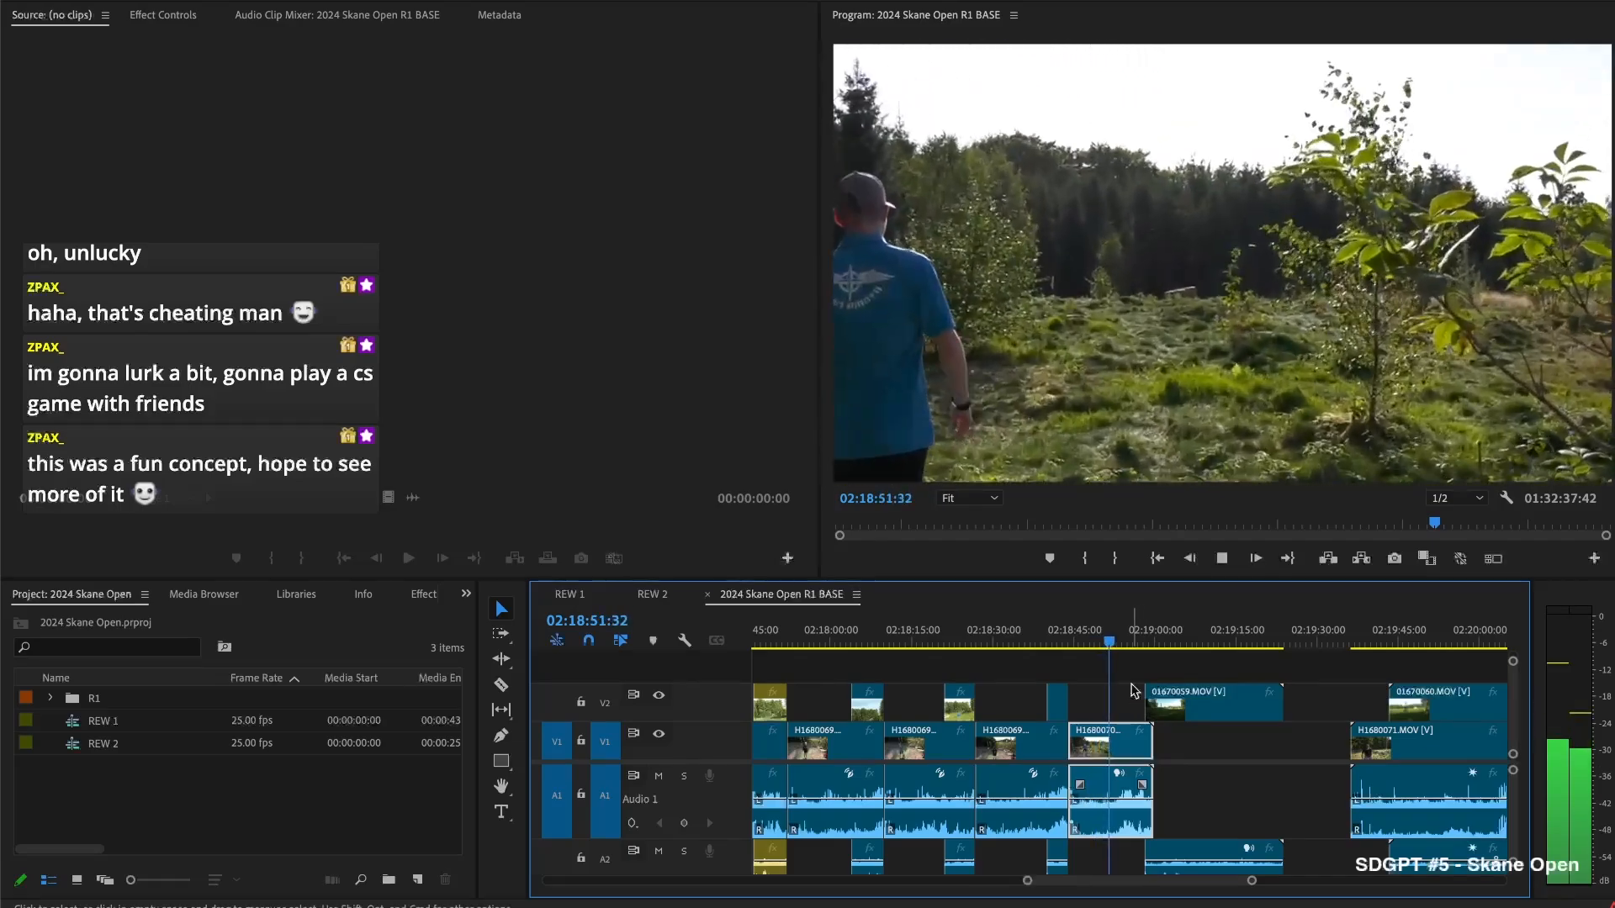
key(space)
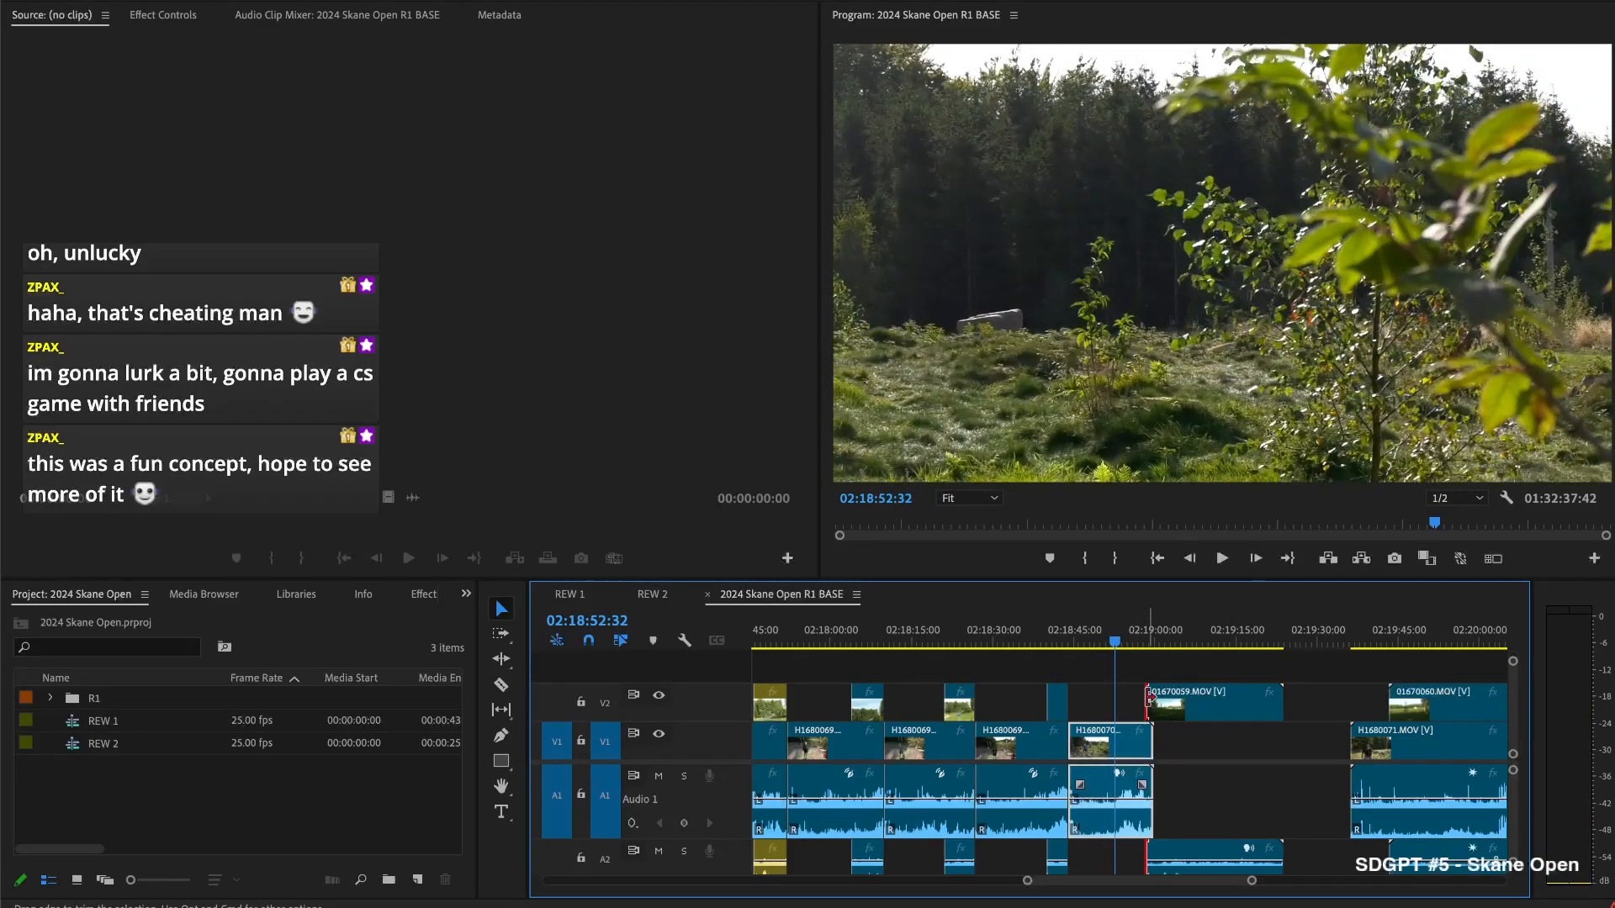
drag(1149, 698, 1117, 698)
key(space)
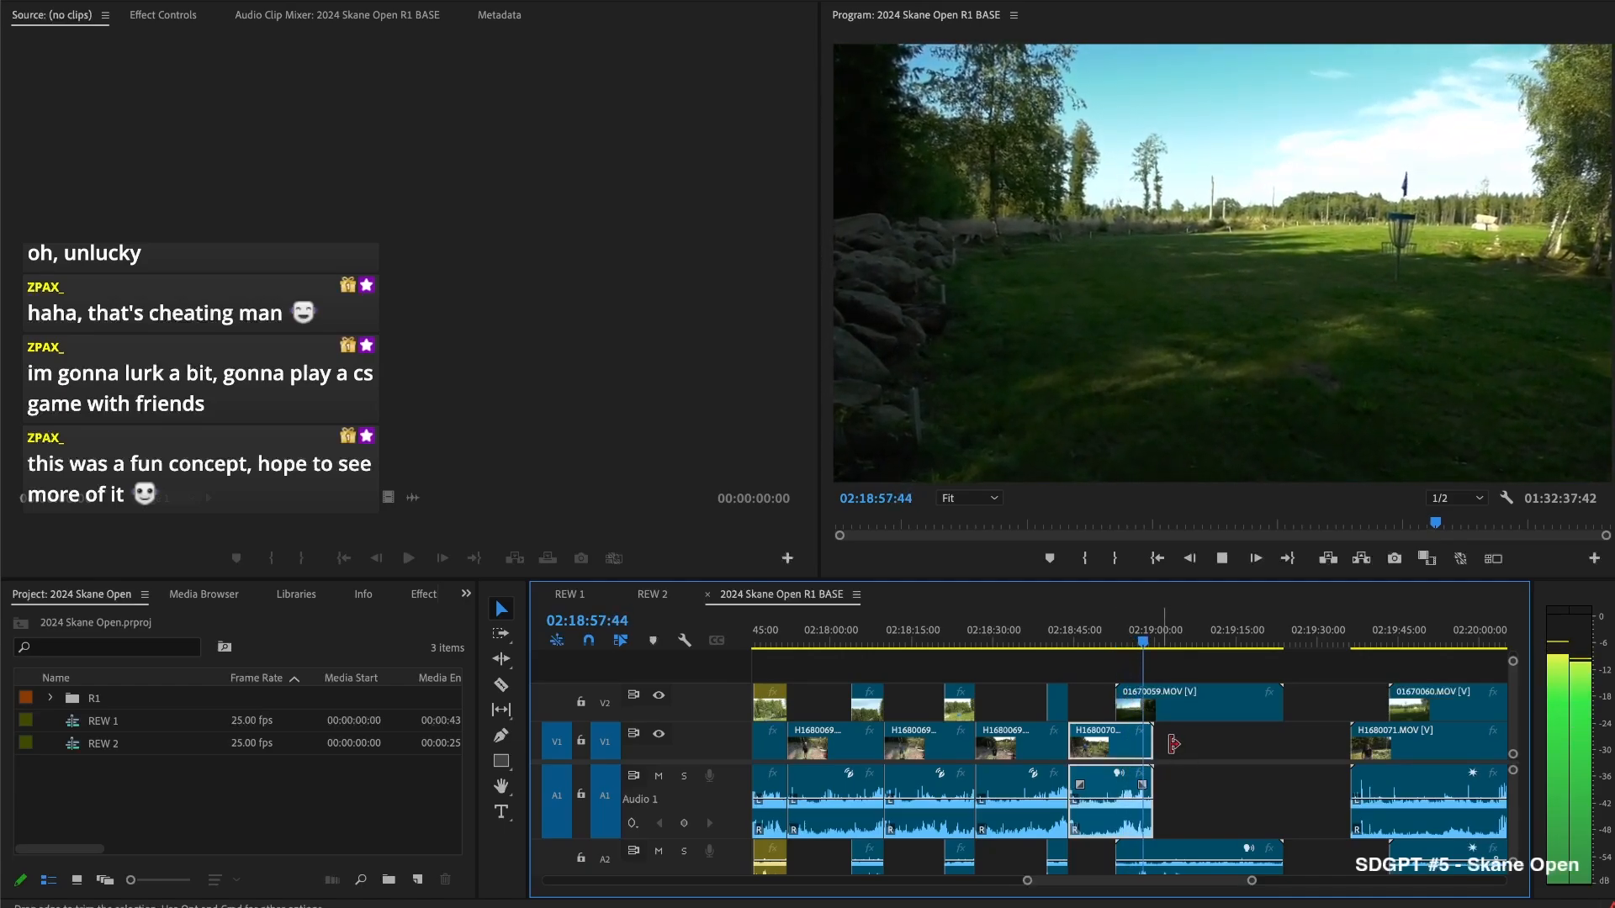
End the throw at 02:18:59:03, change the label colour of the short 01670059.MOV piece on V2 to yellow, and replay it
drag(1164, 741, 1157, 740)
right_click(1134, 716)
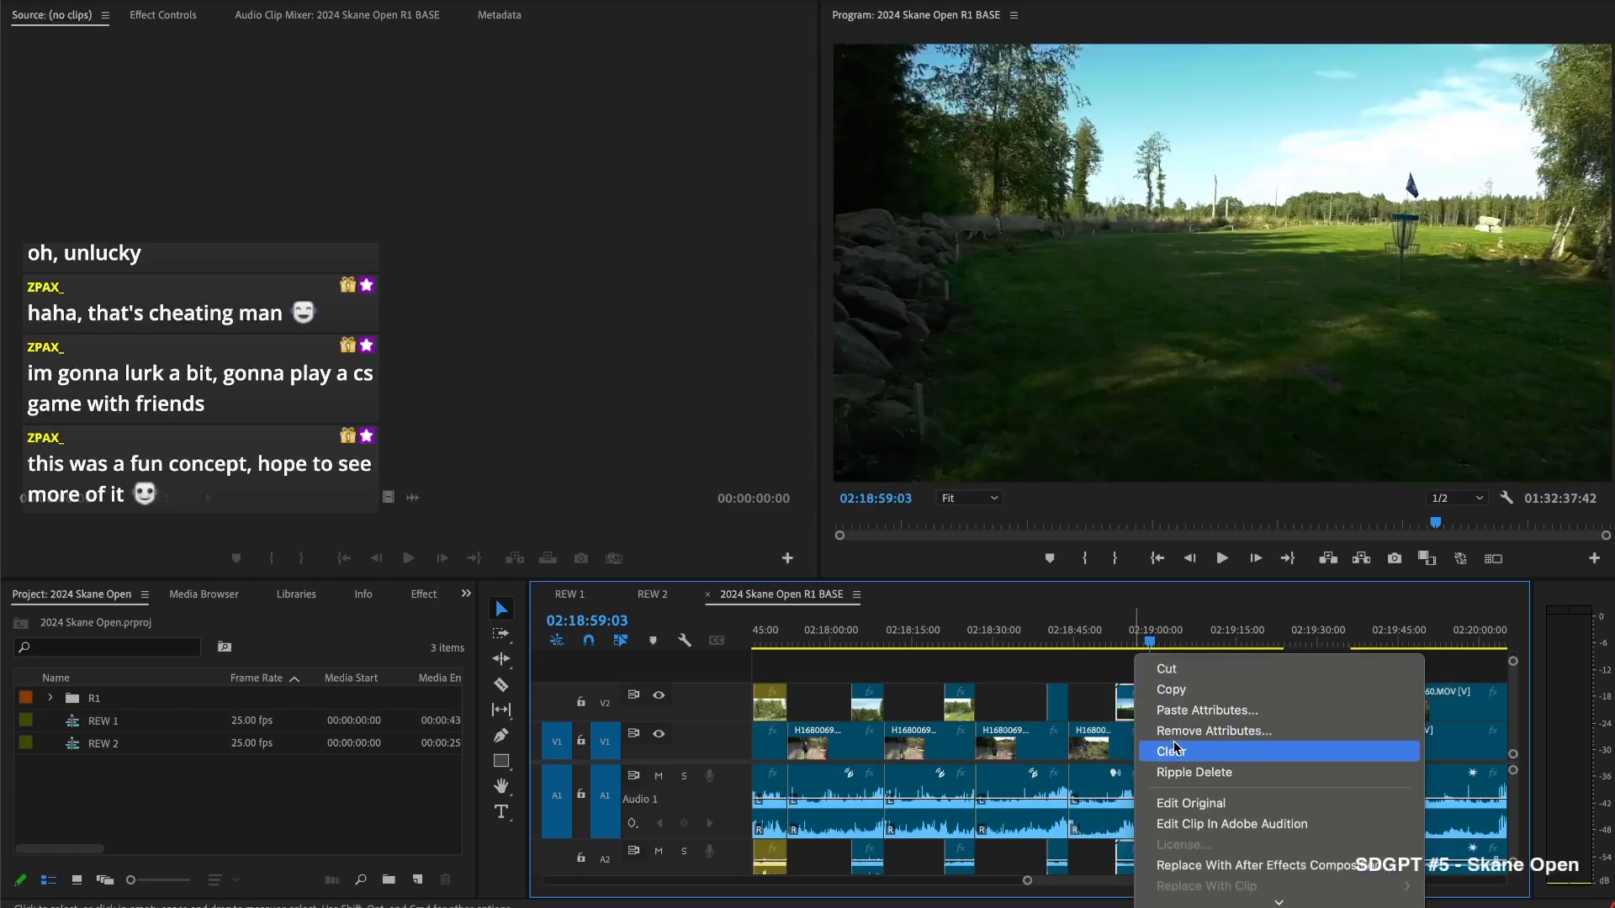
click(1493, 688)
click(1111, 638)
key(space)
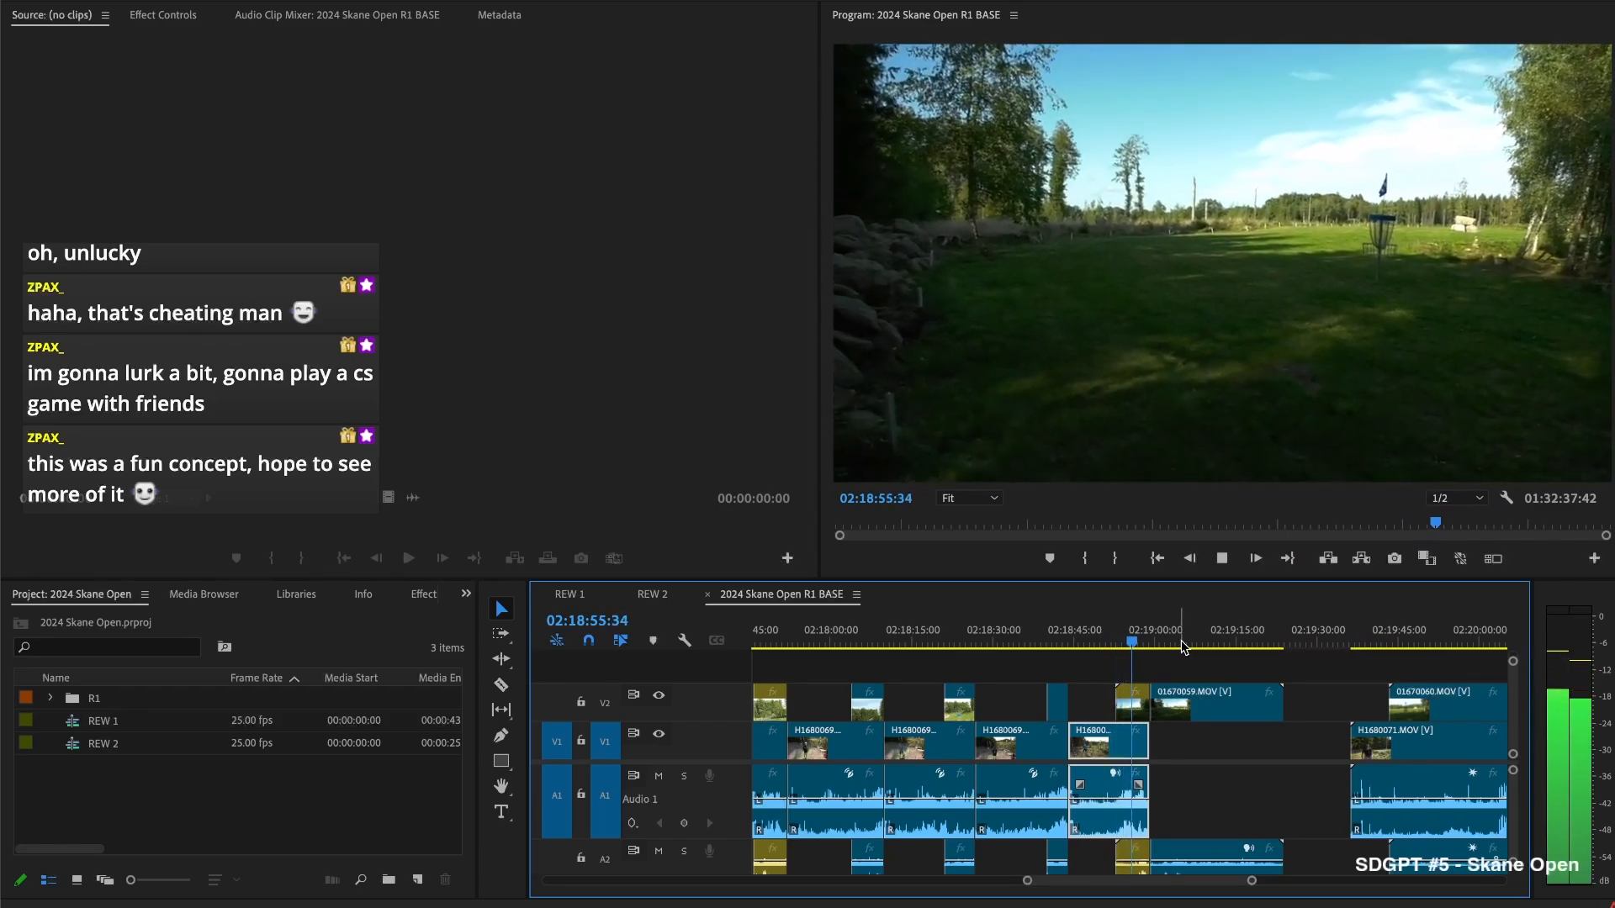
Delete the remaining 01670059.MOV piece on V2 after the 02:18:59:03 cut
key(space)
scroll(1012, 705, down, 3)
drag(963, 643, 1181, 665)
click(989, 700)
key(Delete)
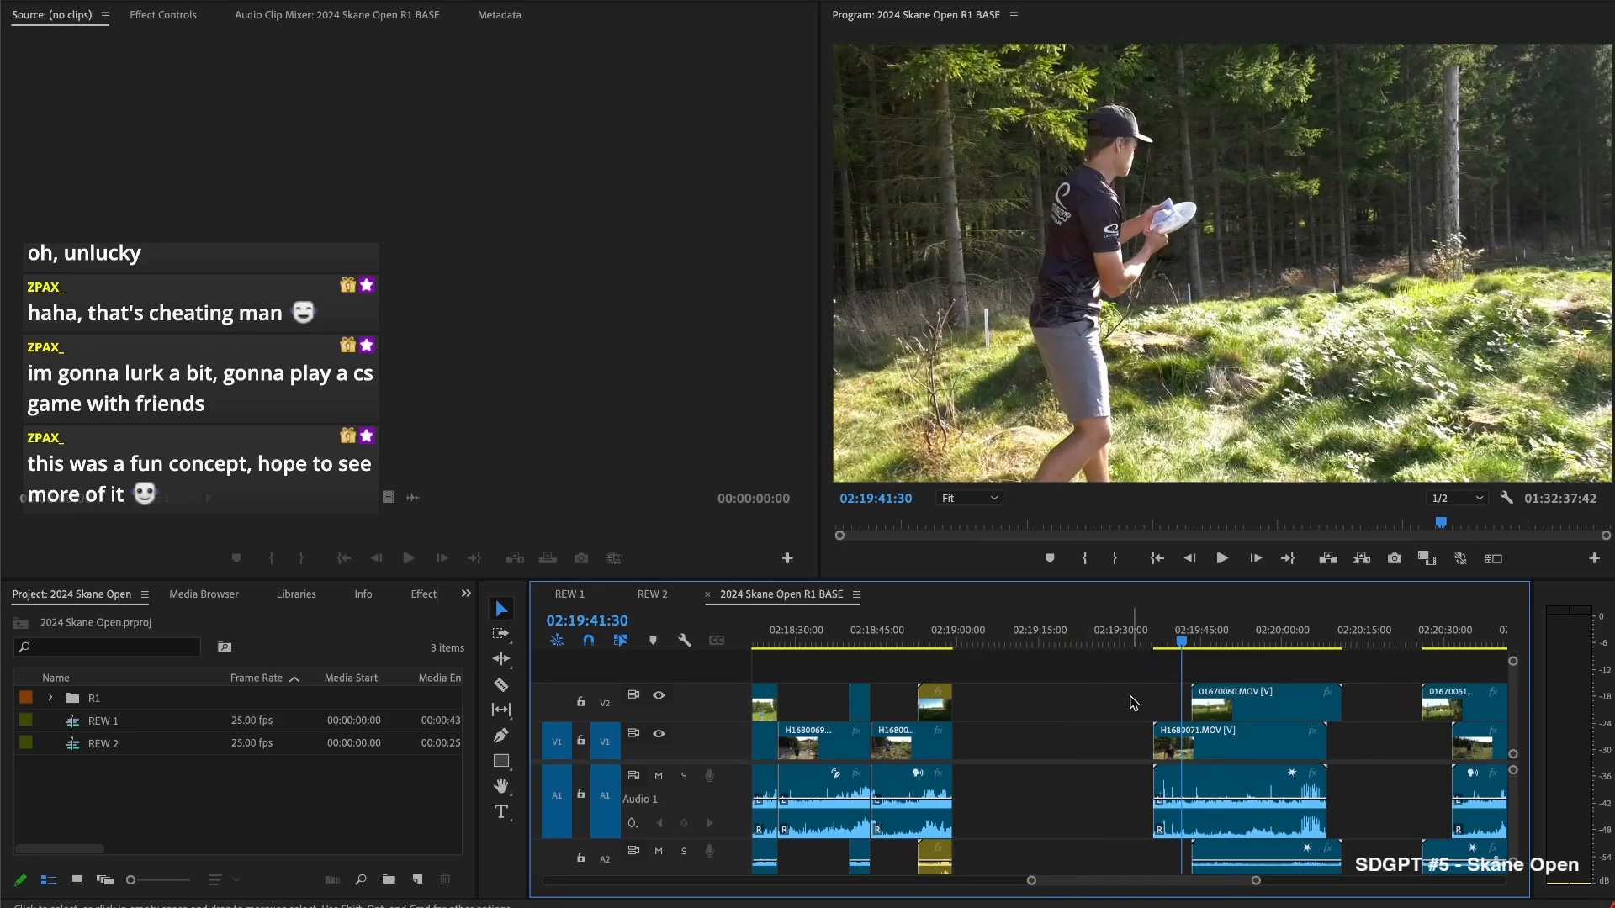
Trim the start of 01670060.MOV on V2 forward to about 02:20:05, and delete the part of H1680071.MOV before 02:19:52:37
drag(1184, 700, 1304, 701)
click(1261, 705)
click(1221, 640)
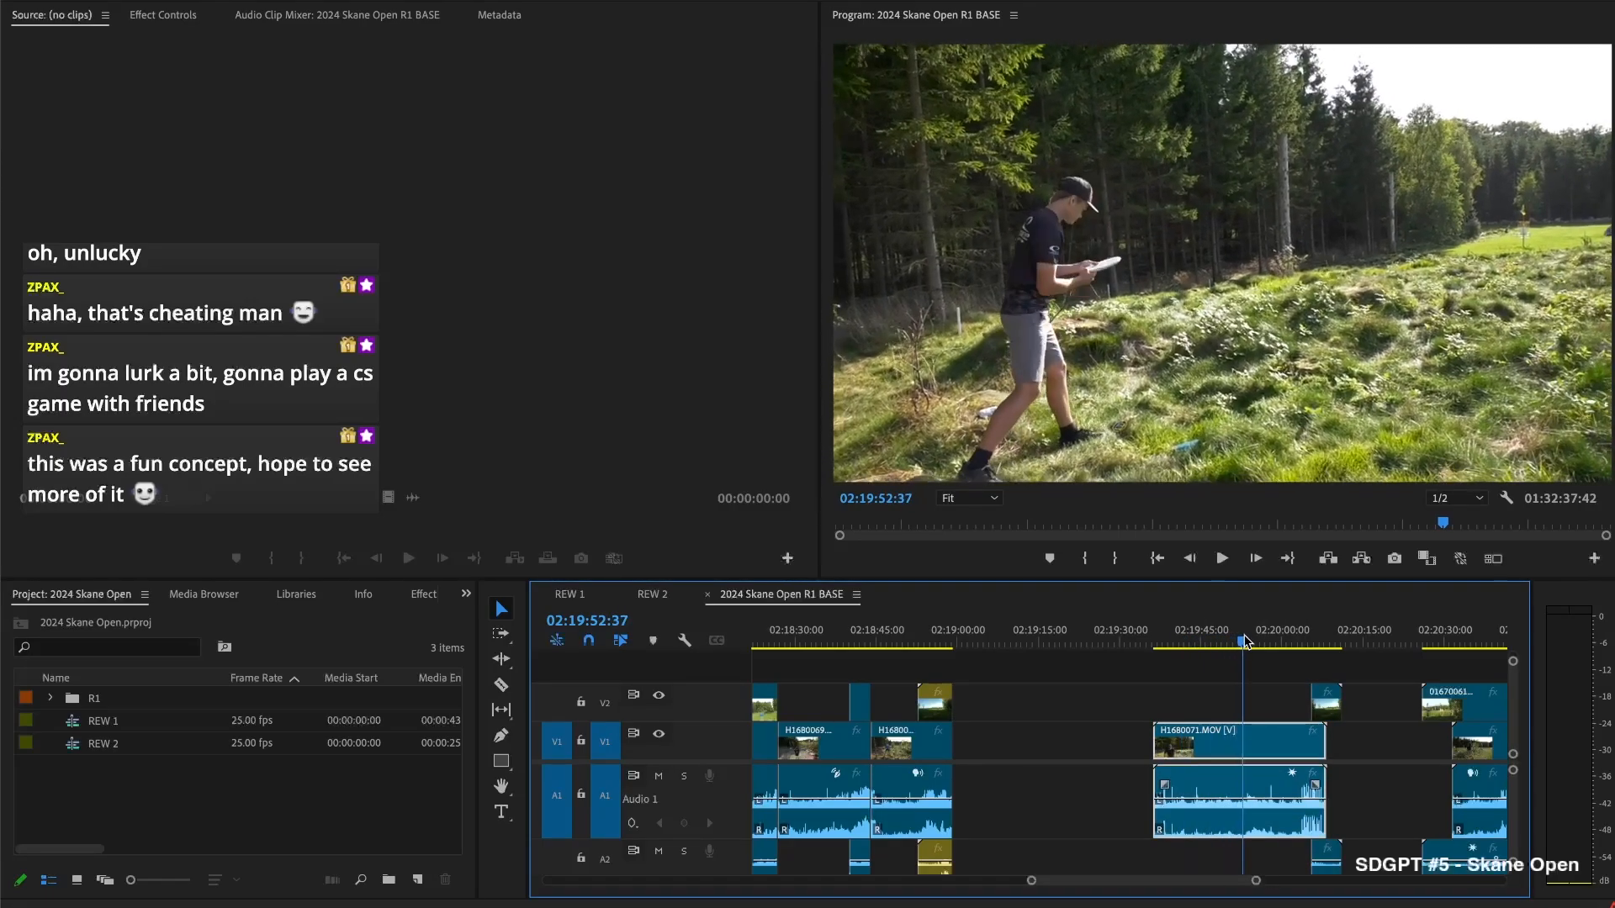
key(ctrl+k)
key(Delete)
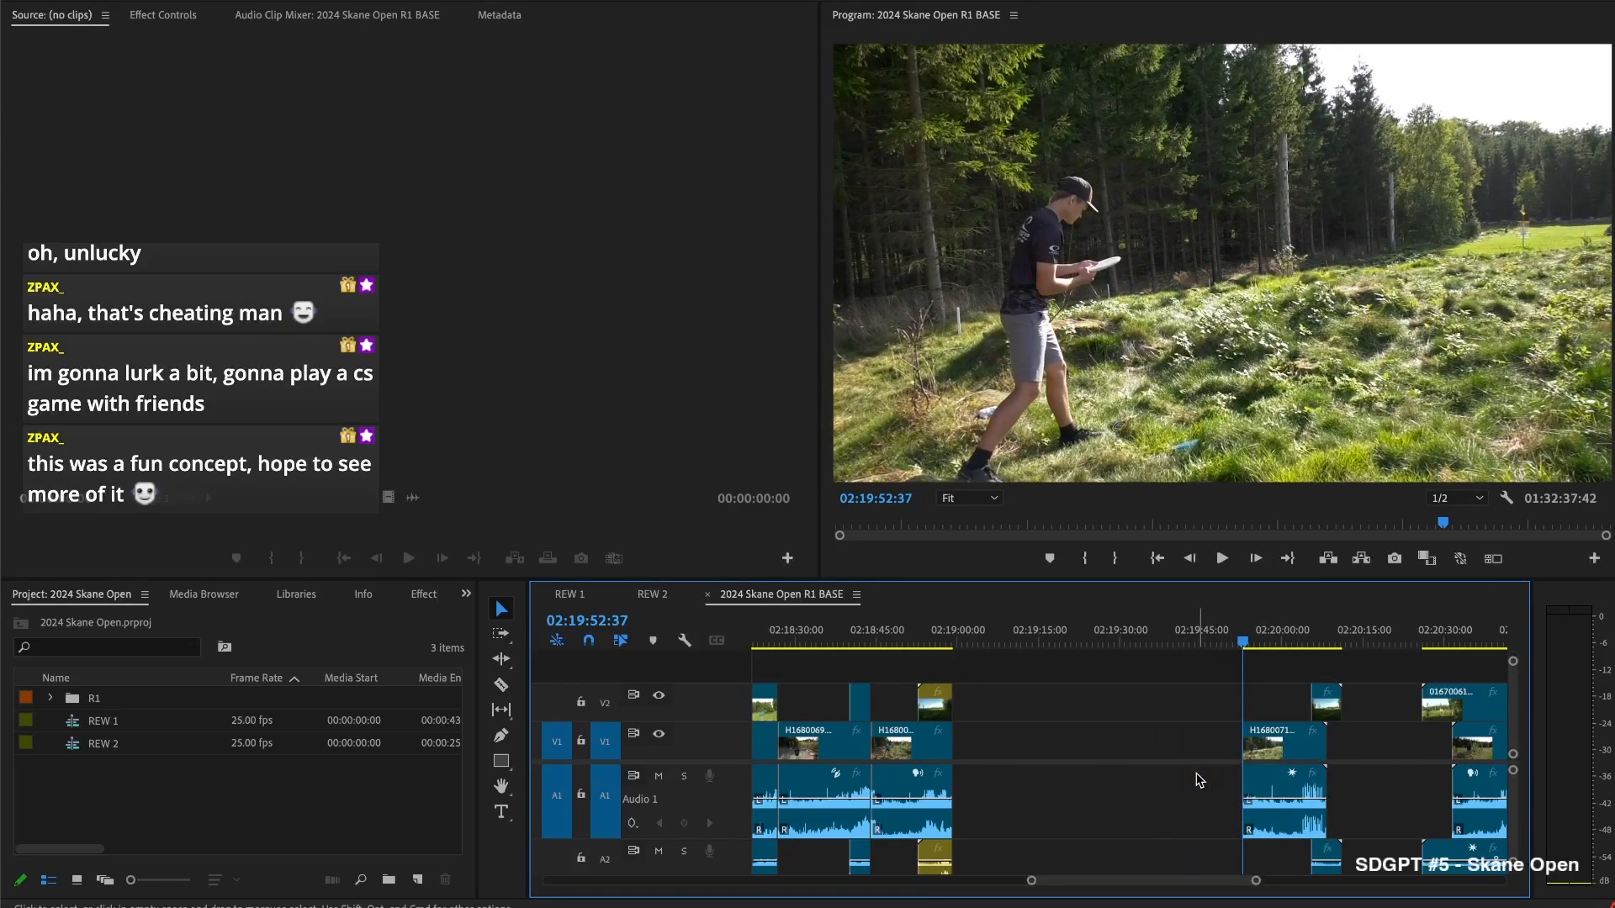
Play the H1680071.MOV throw and extend the start of 01670060.MOV on V2 back to about 02:20:01:40
key(space)
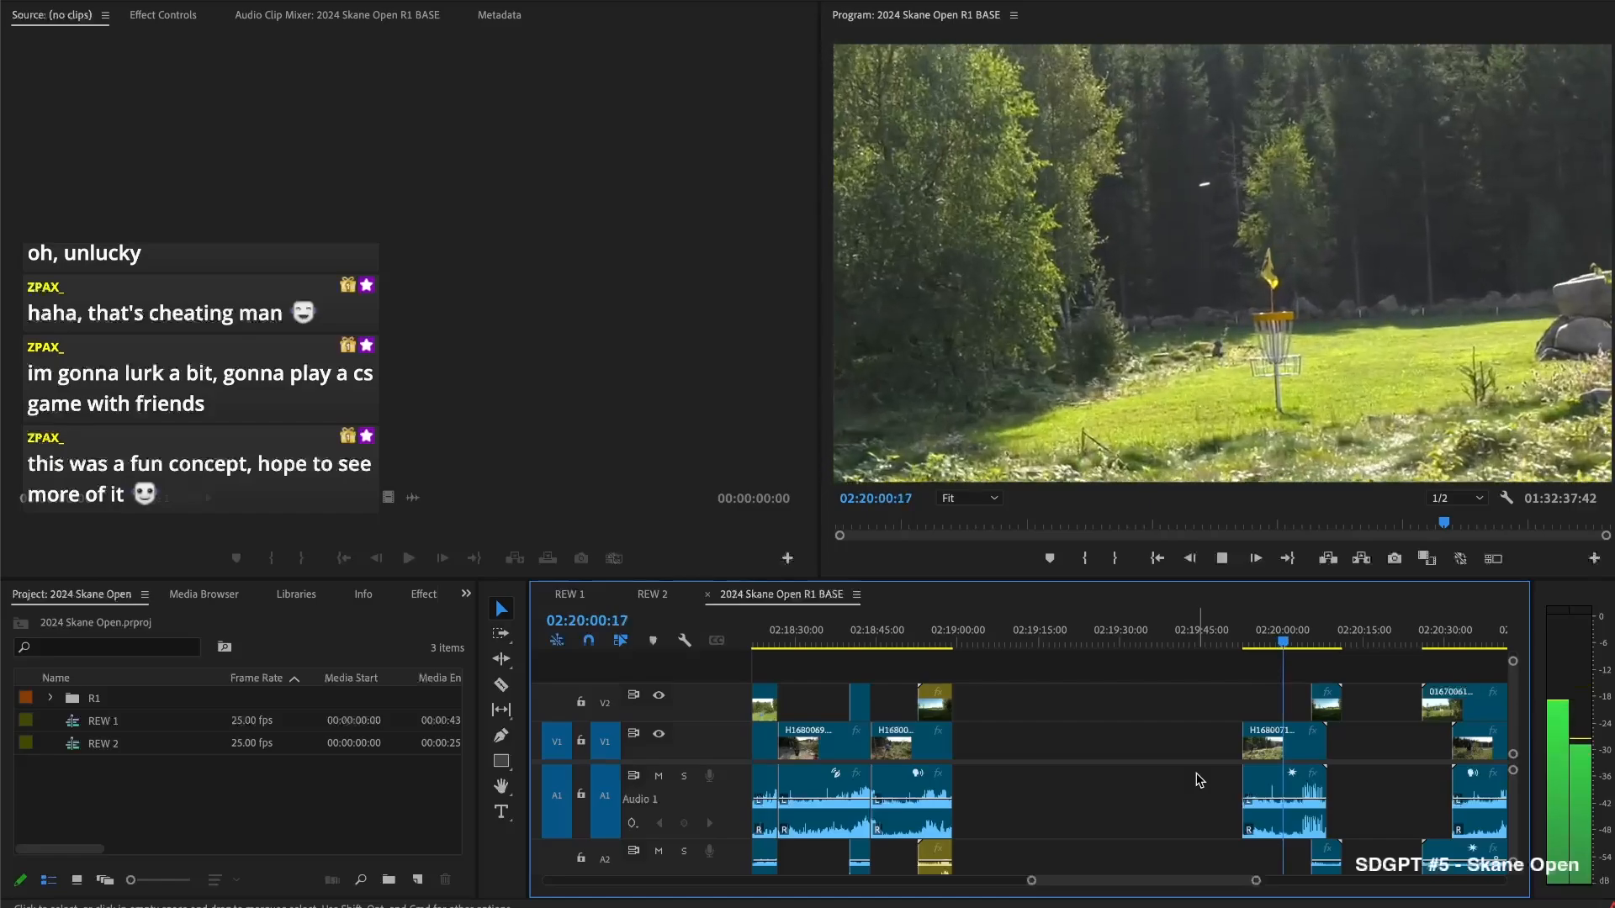
key(space)
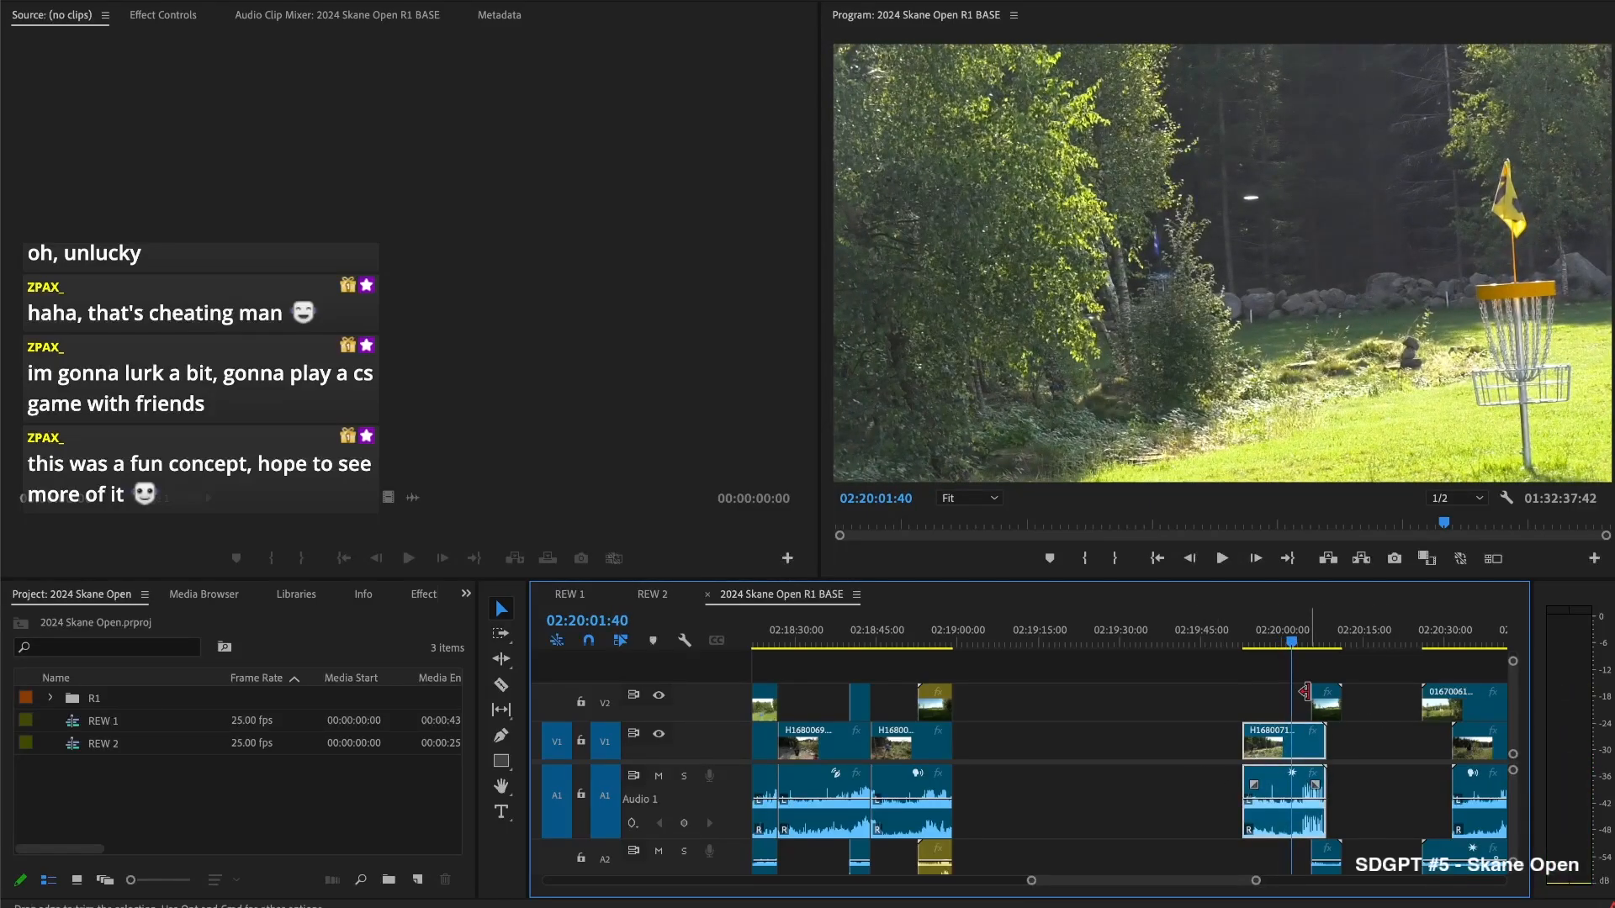
drag(1305, 691, 1293, 692)
key(space)
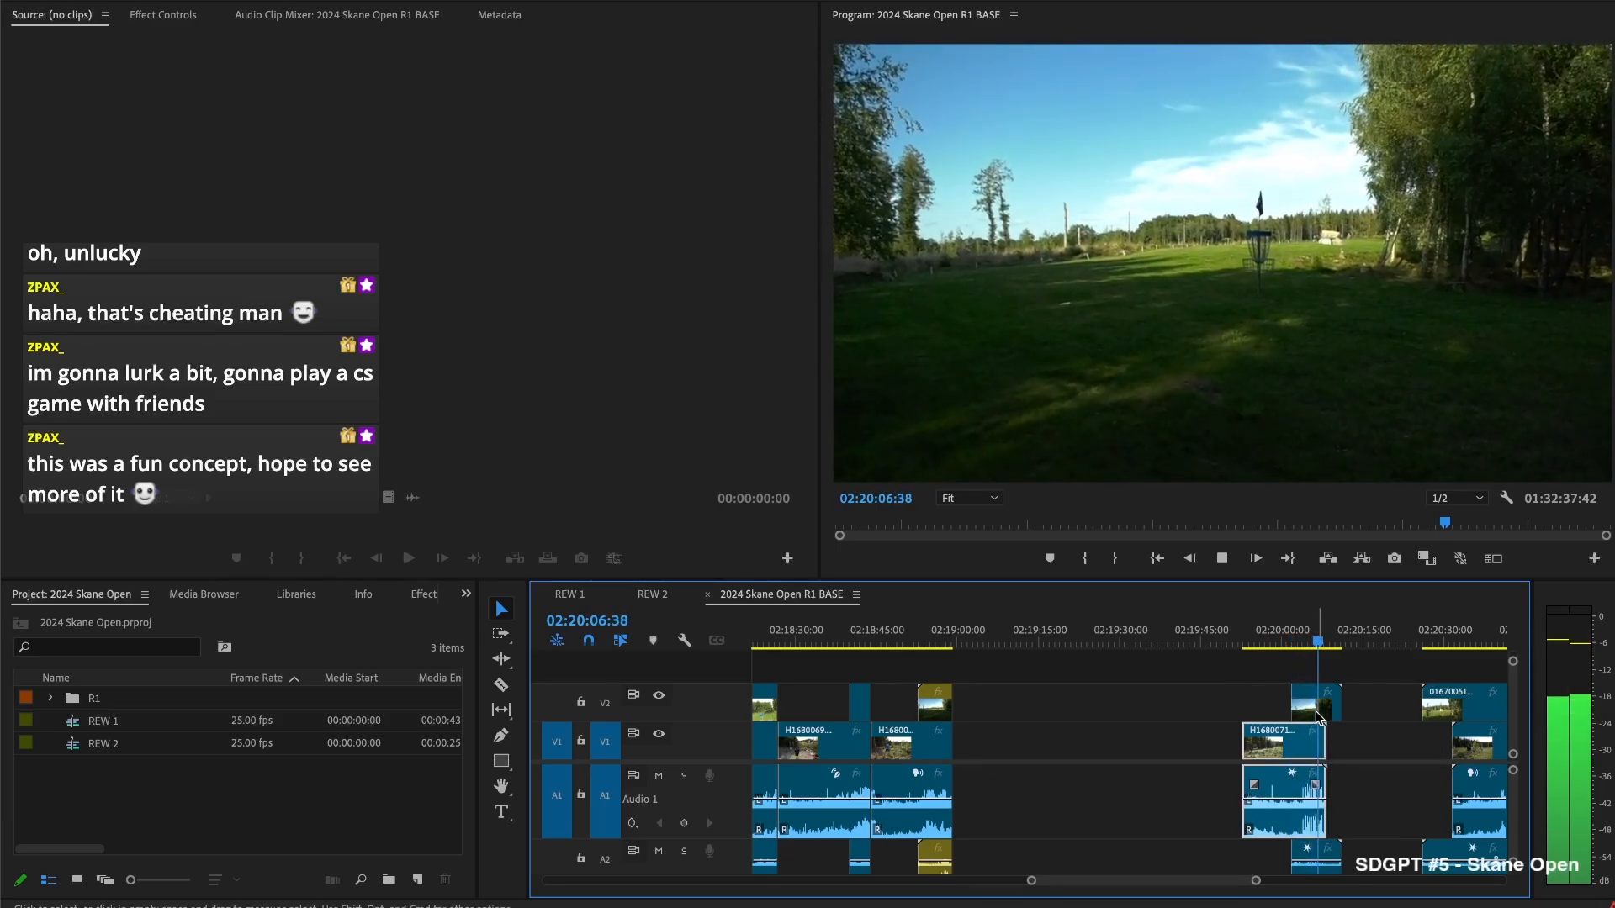
End H1680071.MOV and its V2 cutaway at 02:20:07:42, and close the gap before them
key(space)
drag(1332, 740, 1330, 704)
click(1086, 736)
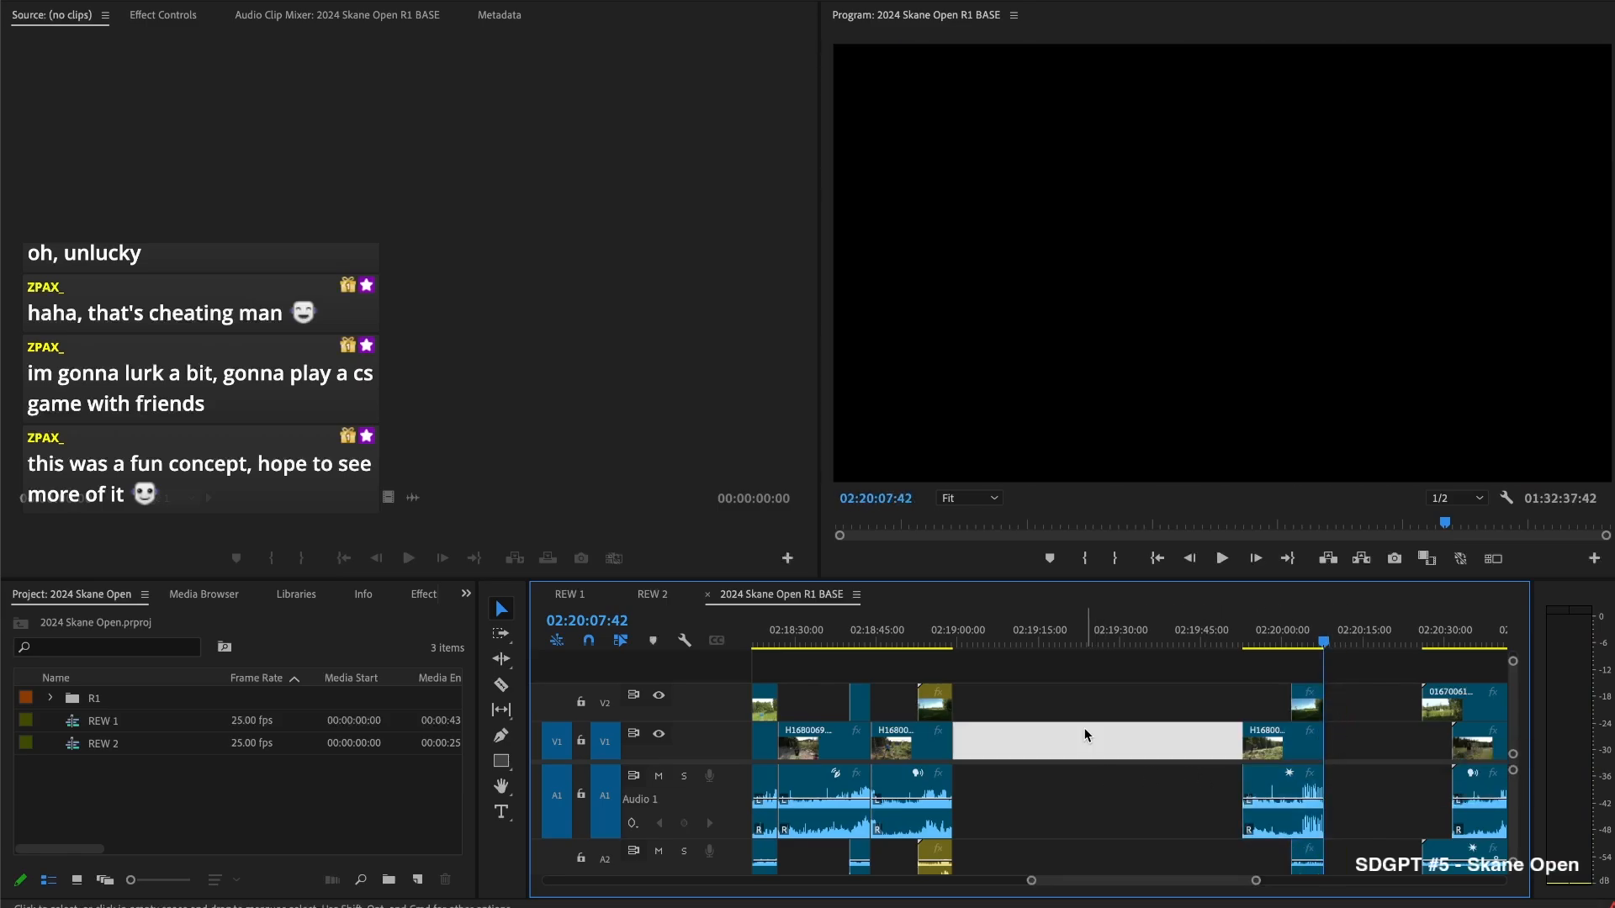
key(BackSpace)
Trim the start of 01670061.MOV on V2 forward to about 02:19:51, and close the gap before H1680072.MOV
key(Up)
key(Up)
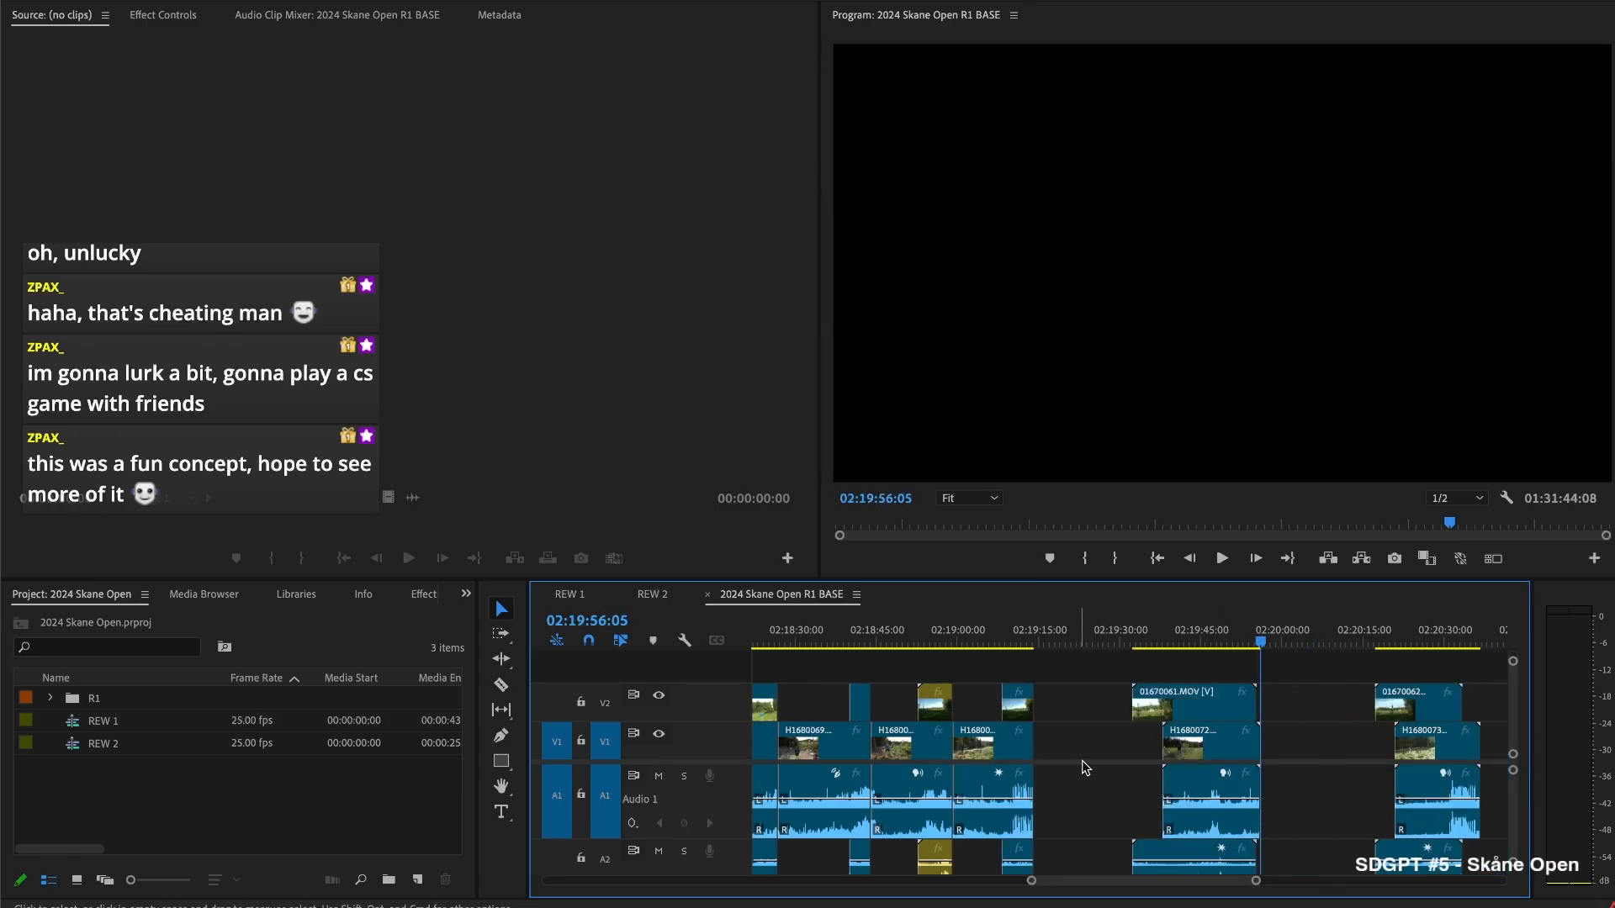
key(Up)
drag(1133, 694, 1234, 698)
click(1078, 739)
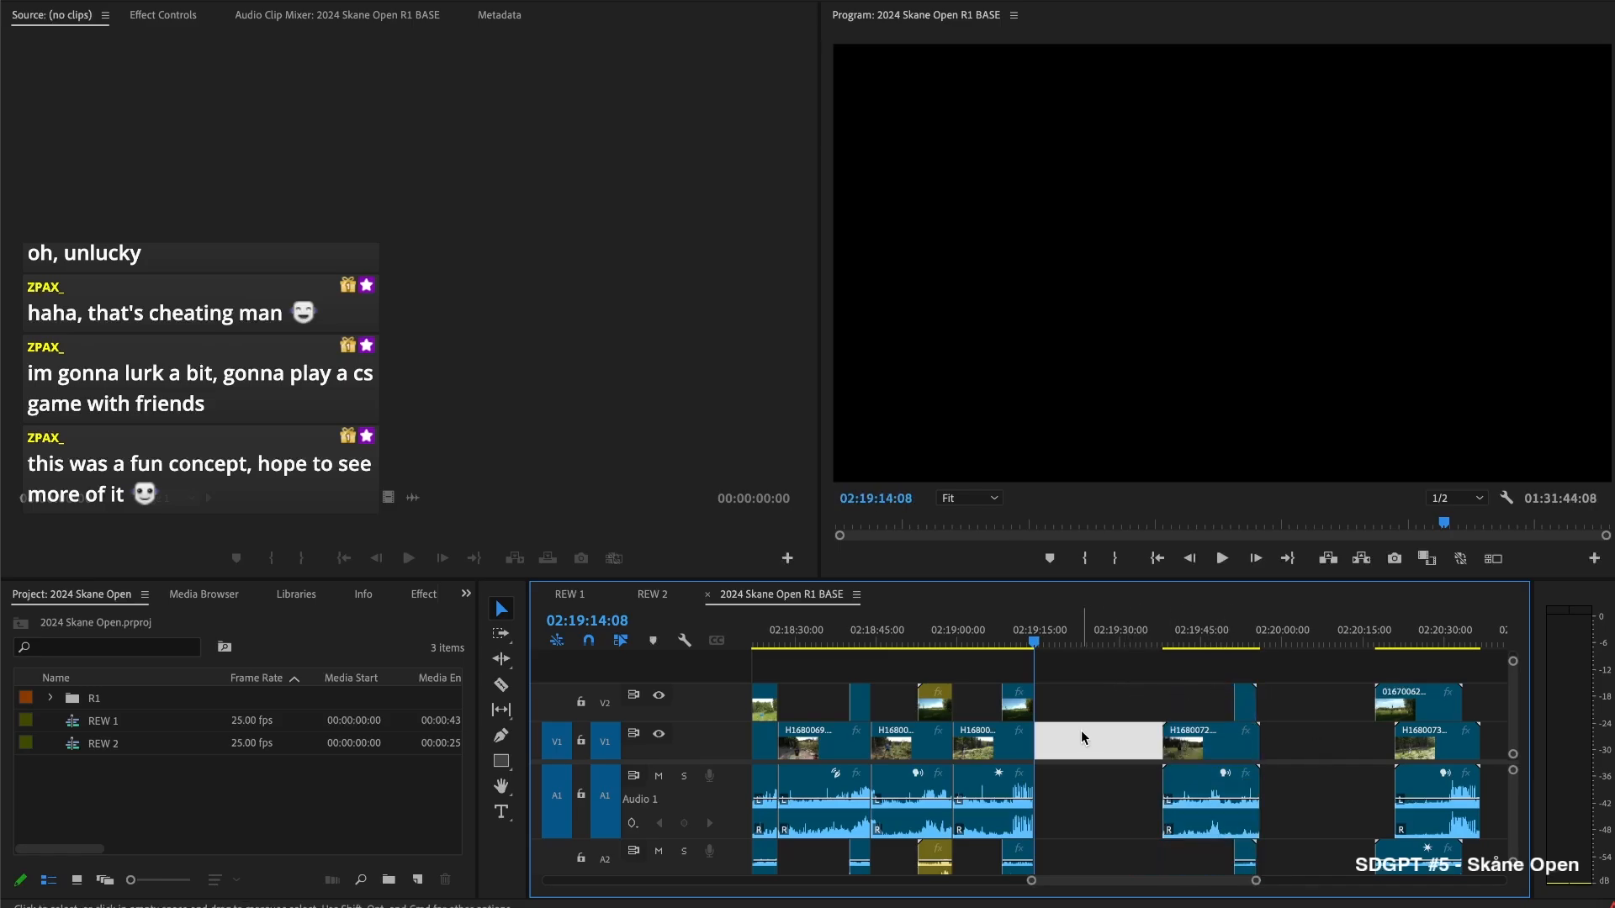
key(BackSpace)
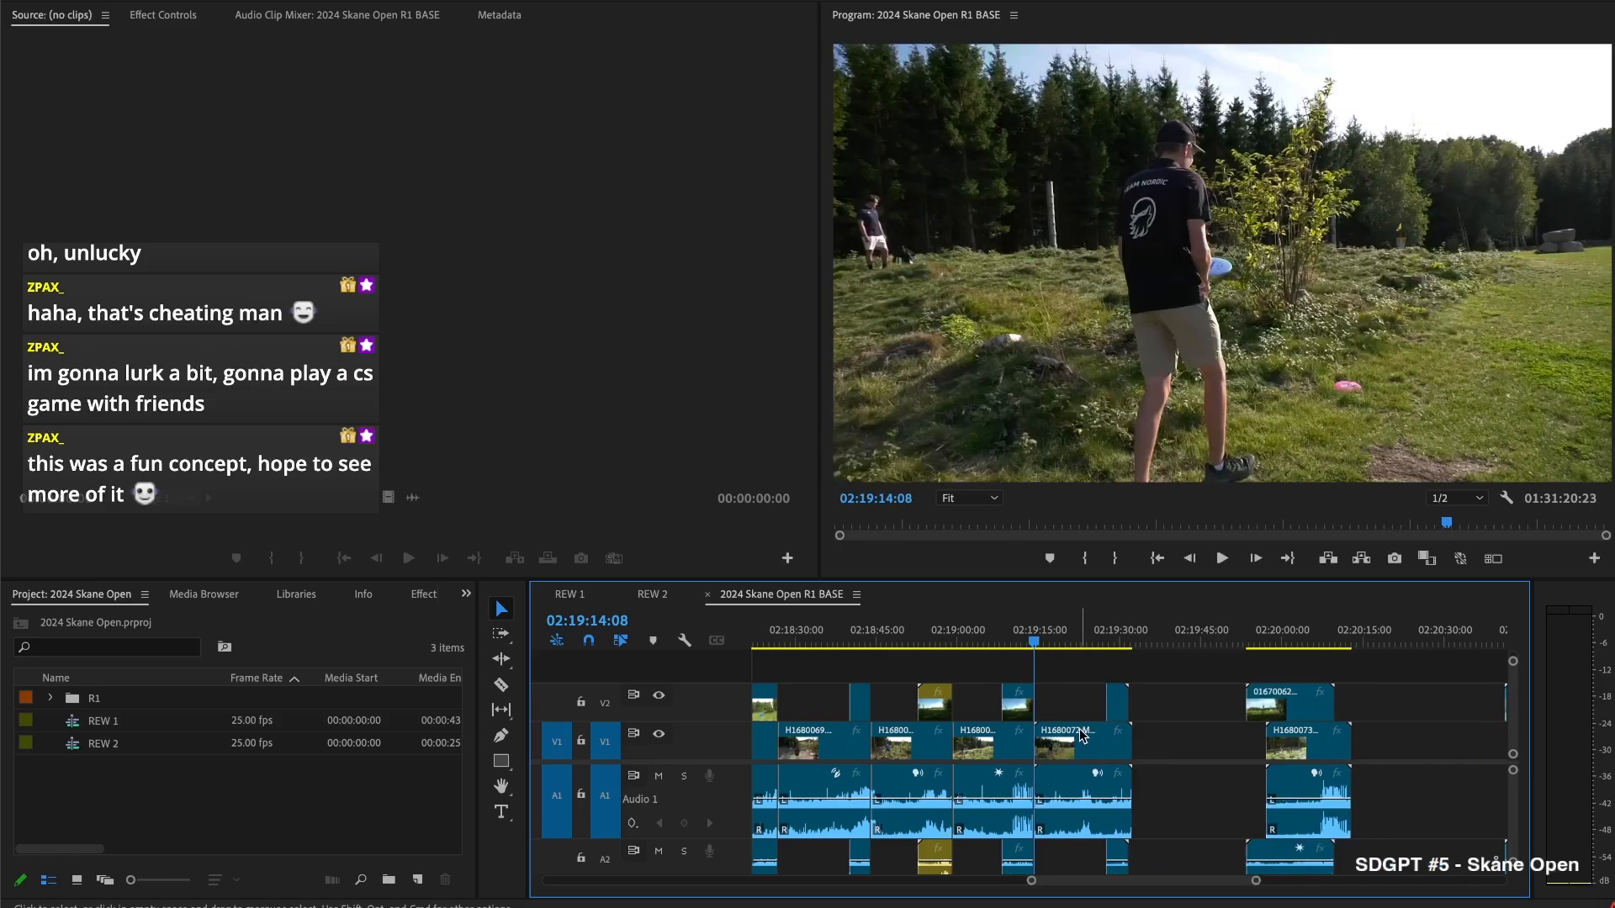
Remove the part of H1680072.MOV before 02:19:15:25, closing the space, and check the new opening
key(space)
mouse_move(1044, 645)
mouse_down()
mouse_move(1061, 641)
mouse_move(1045, 652)
mouse_up()
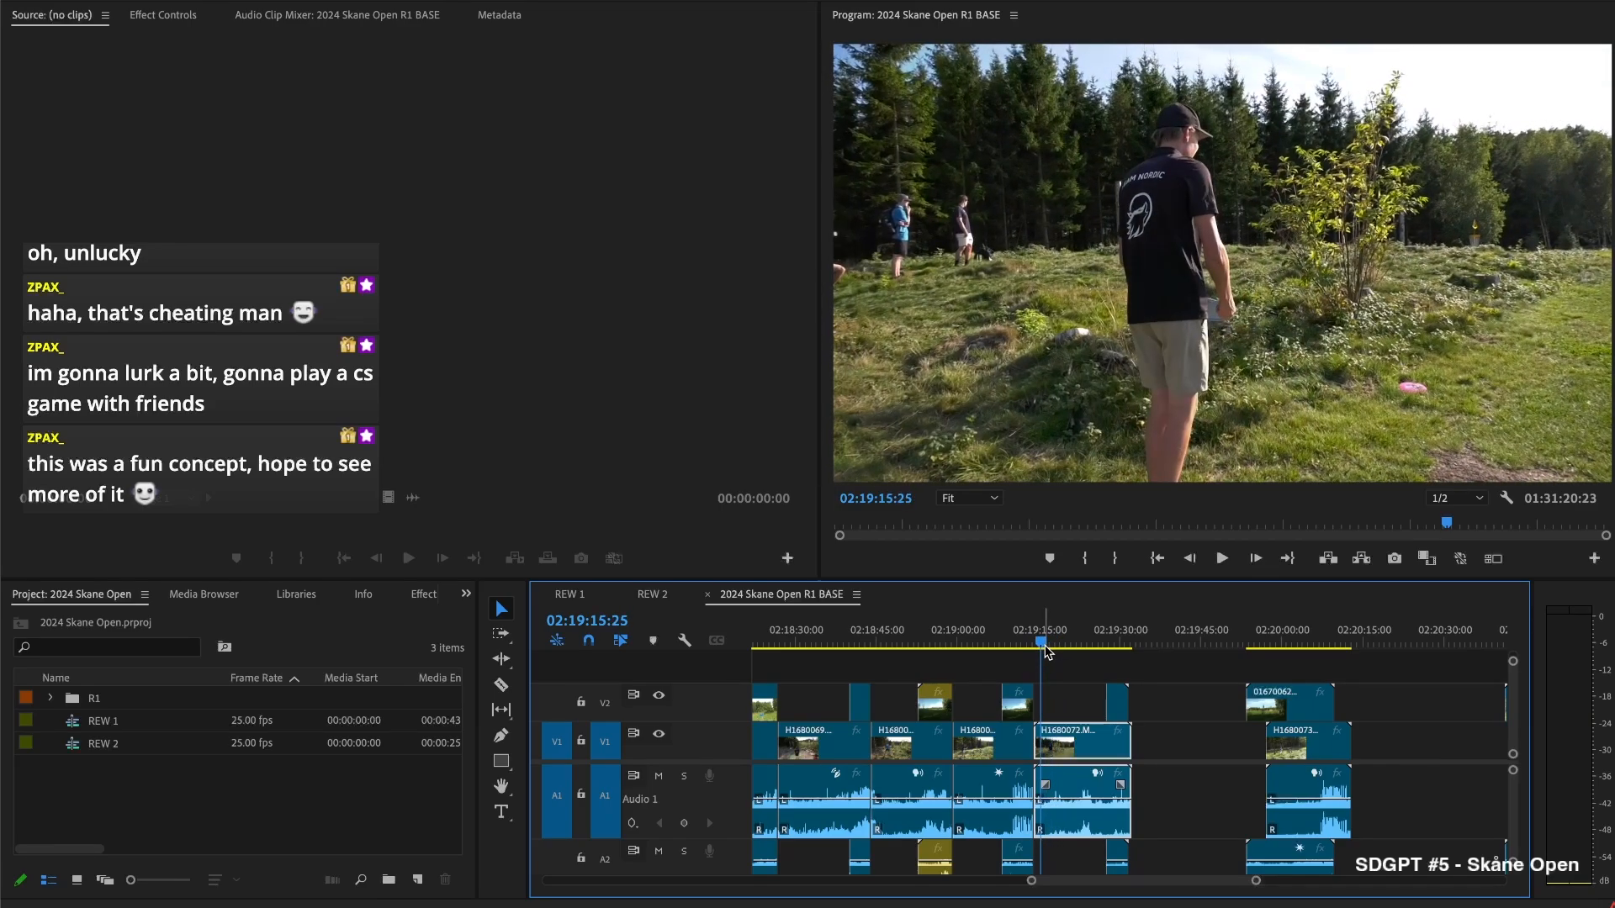
key(super+k)
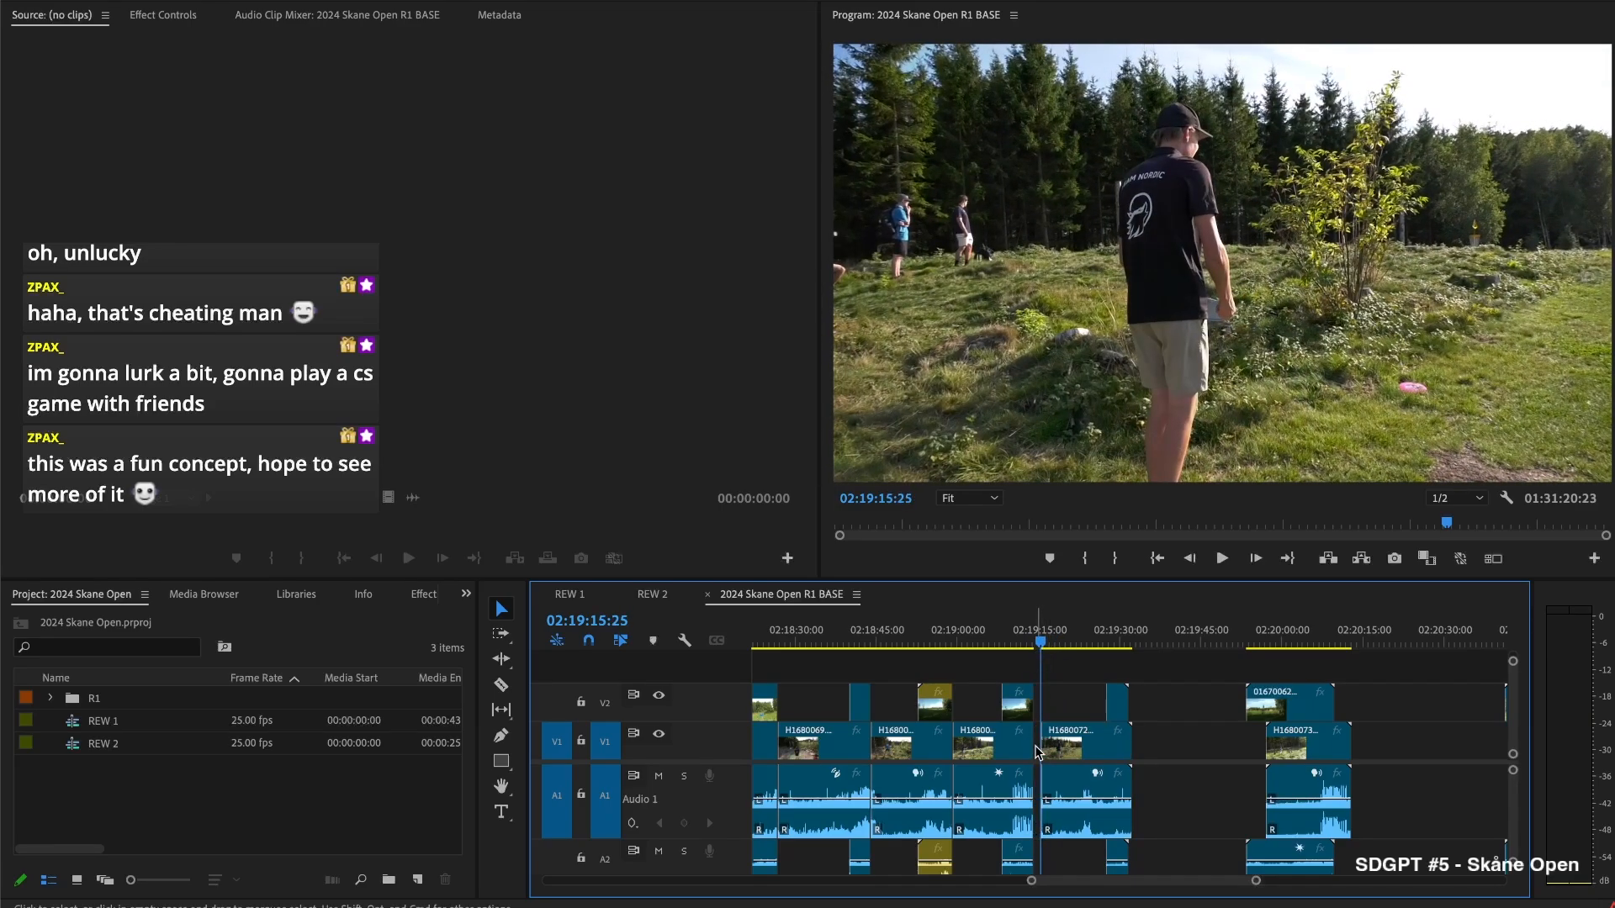
drag(1034, 745, 1030, 746)
key(space)
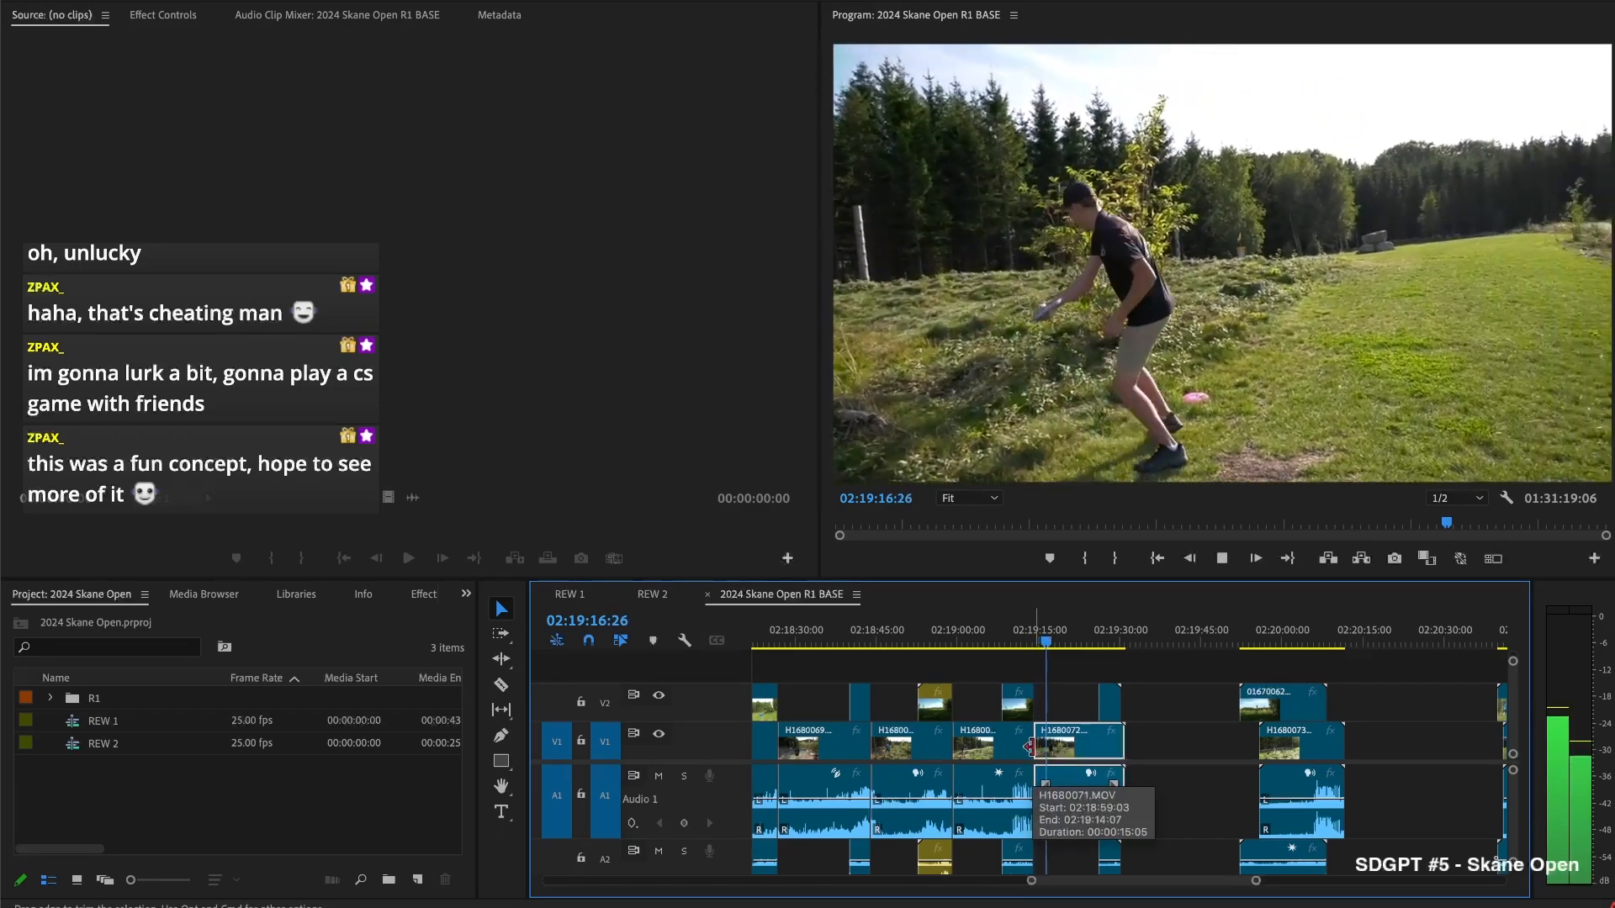
key(space)
click(1033, 640)
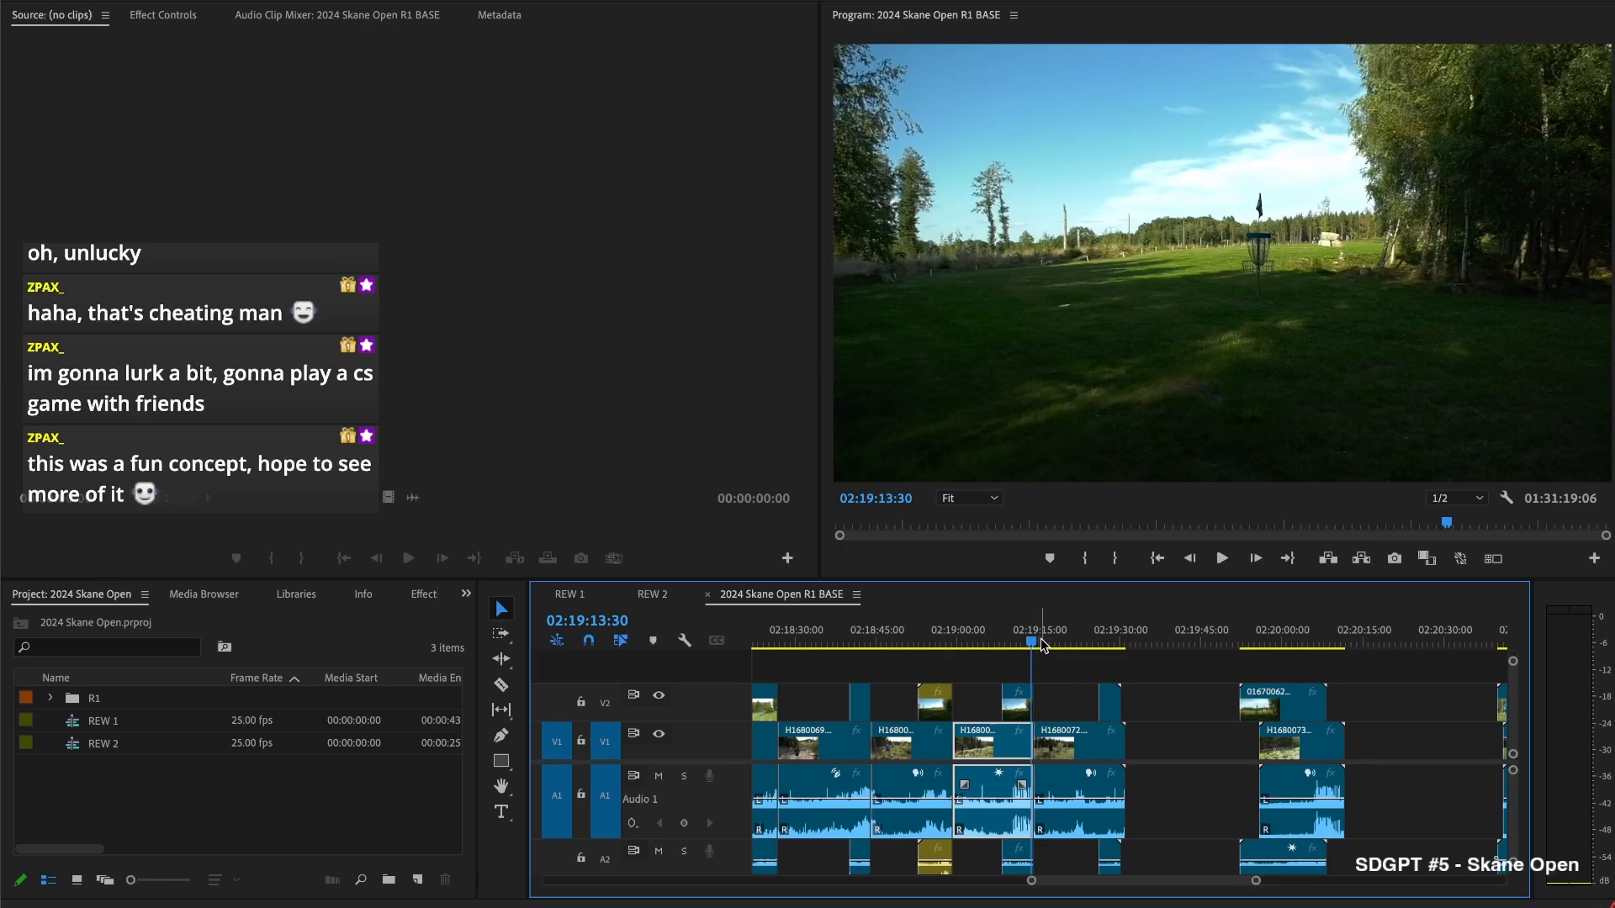
Play the H1680072.MOV throw and extend the start of 01670061.MOV on V2 back to 02:19:21:39
key(space)
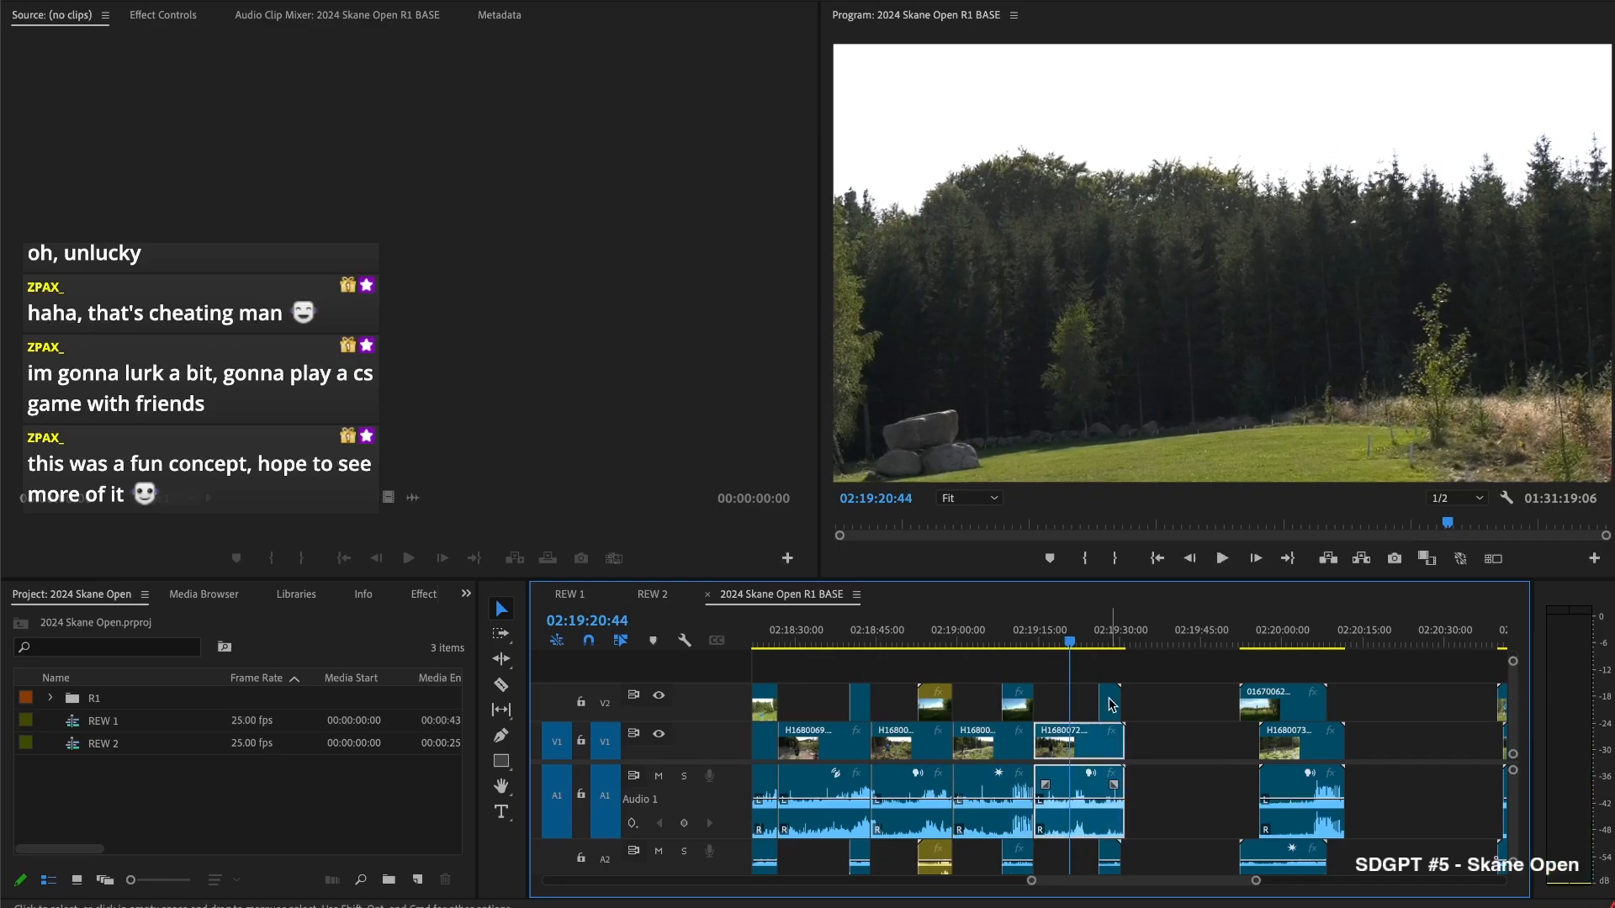
drag(1093, 700, 1064, 705)
key(space)
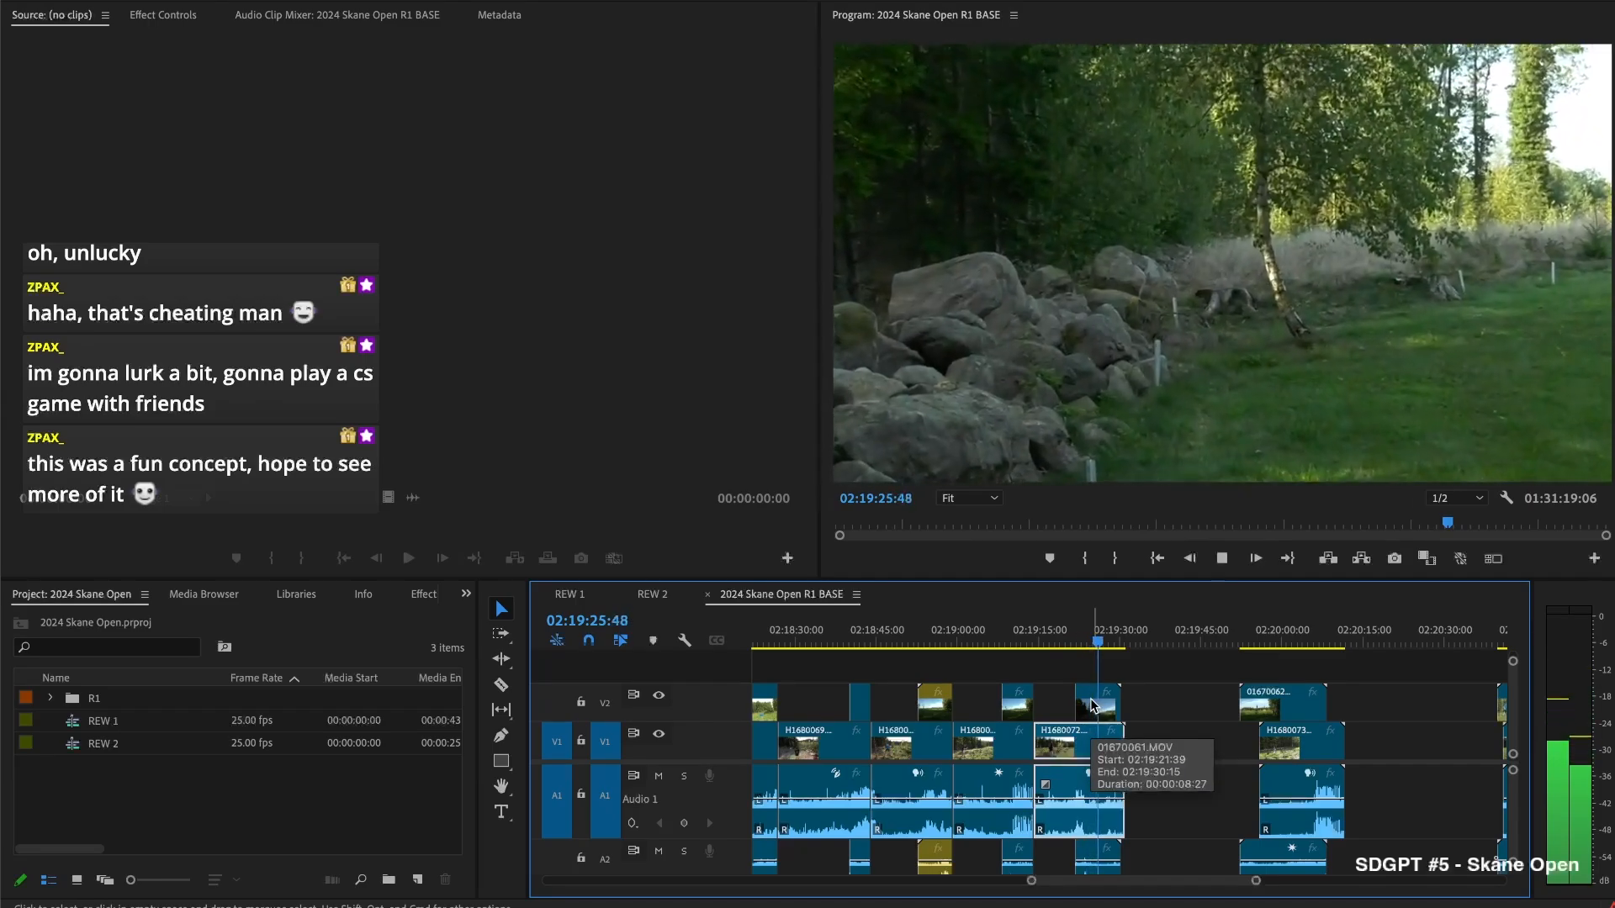
key(space)
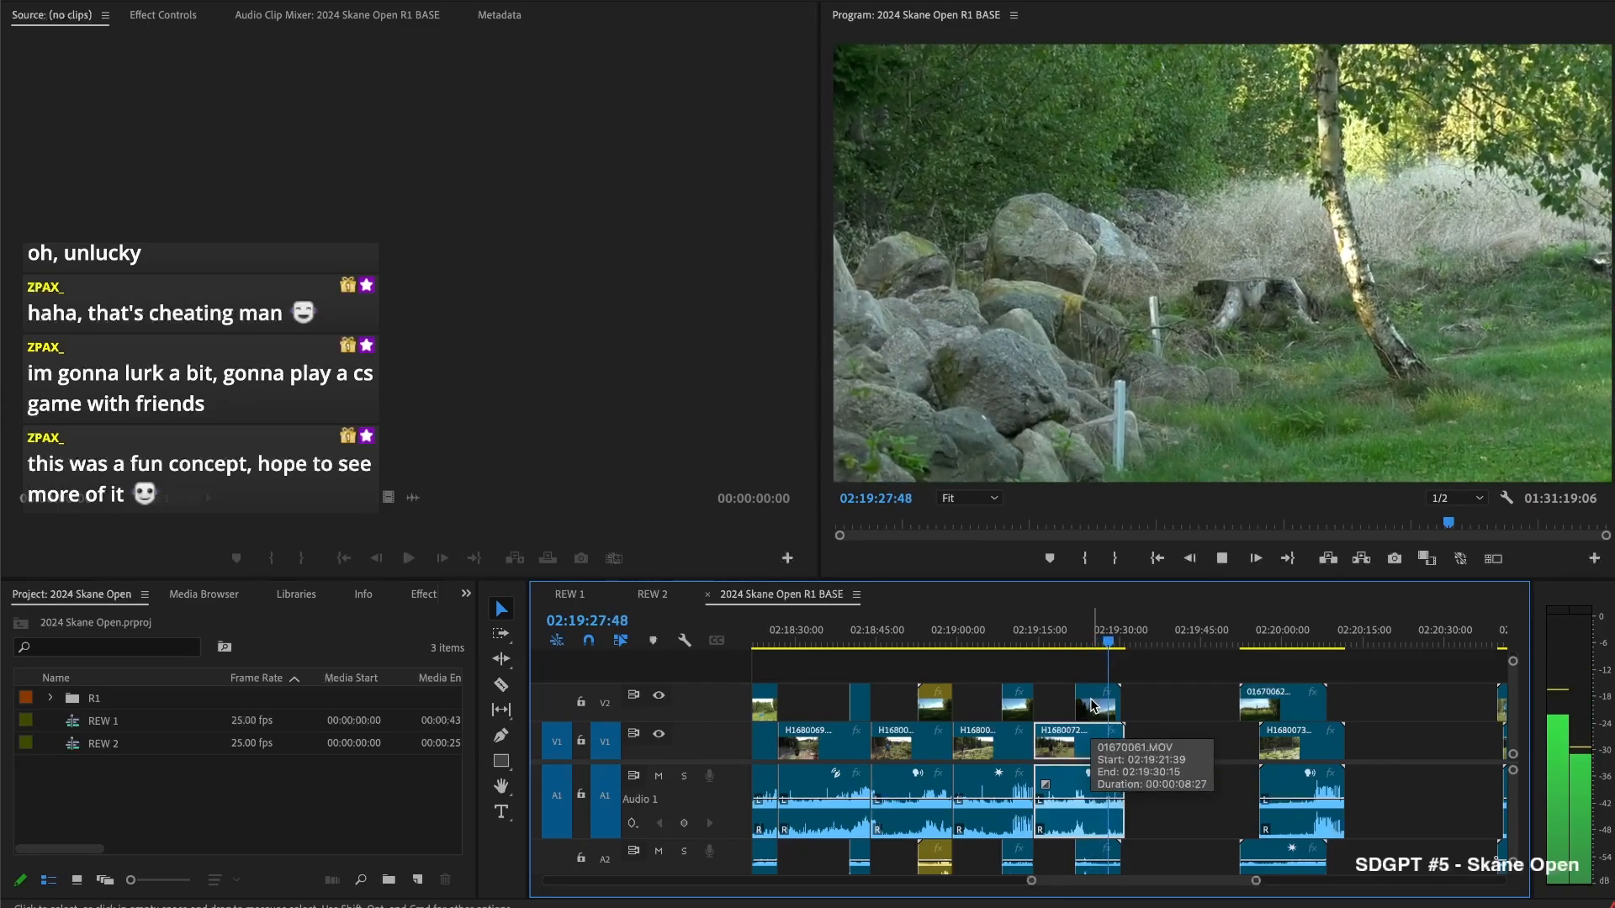
key(space)
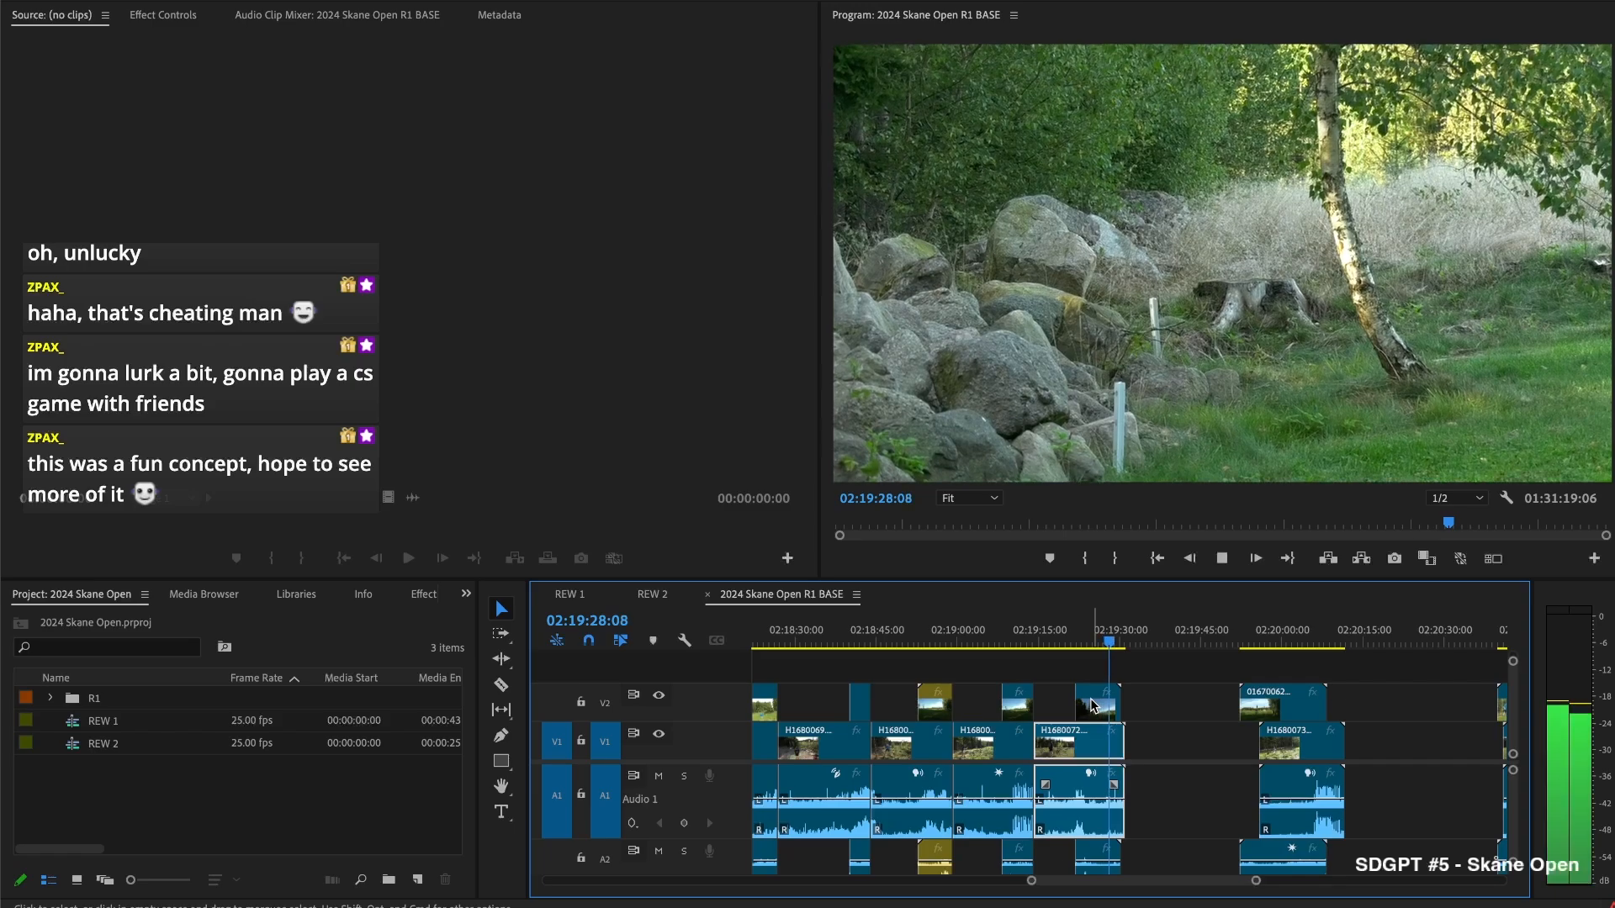
Cut all tracks at 02:19:28:16 and delete the rest of H1680072.MOV and 01670061.MOV
key(space)
key(super+shift+k)
drag(1140, 686, 1112, 745)
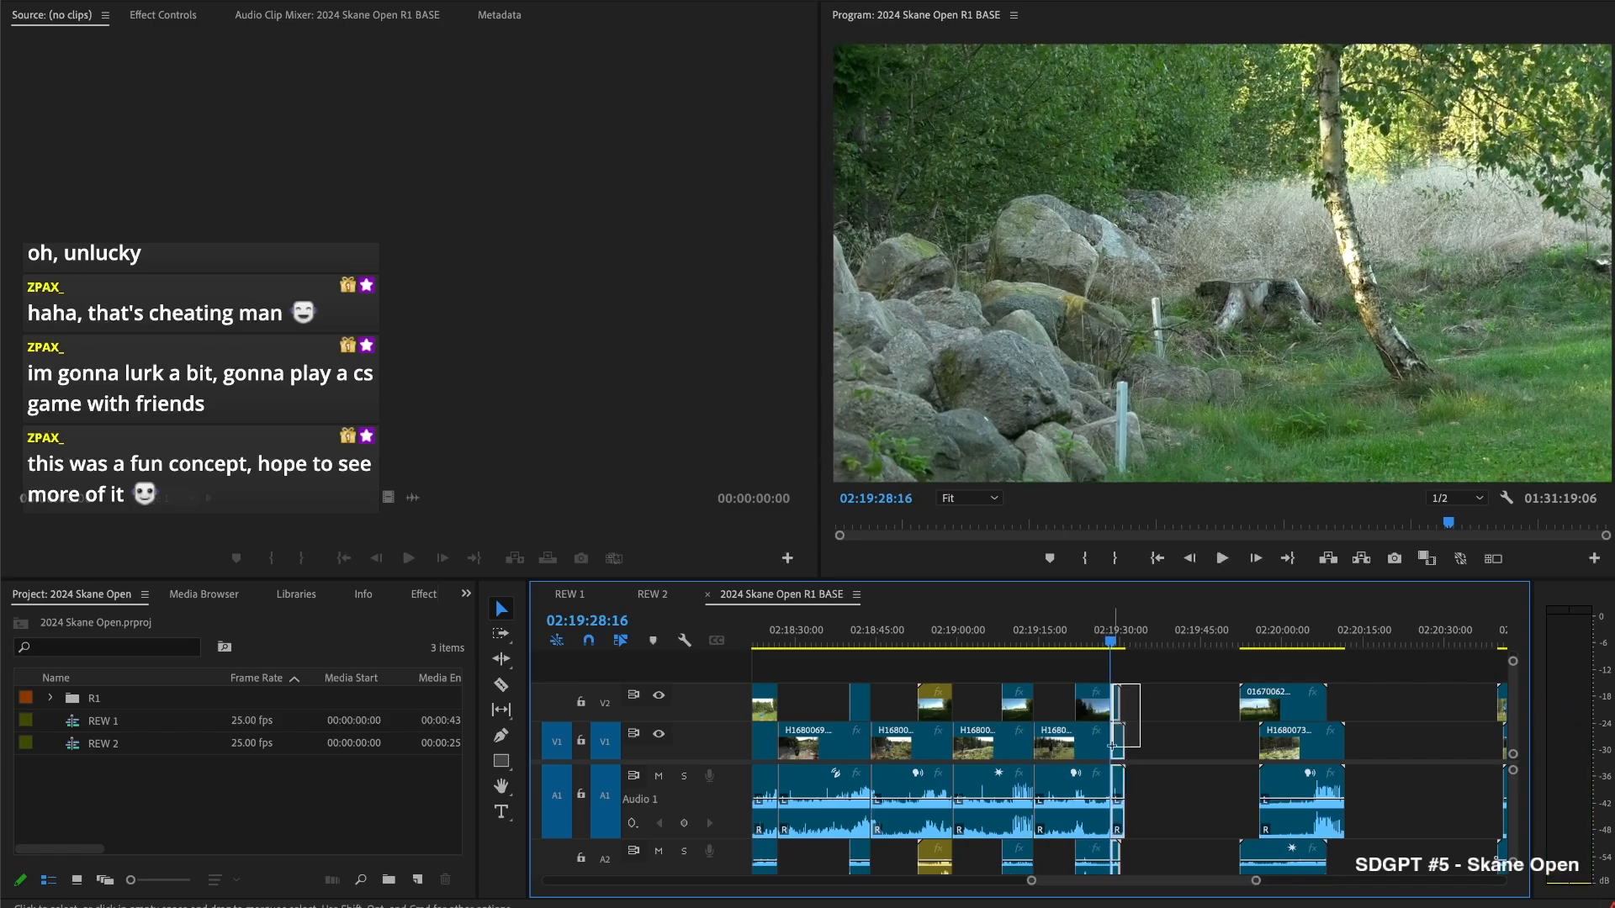
key(Delete)
Replay the end of the H1680072.MOV throw and change the label colour of 01670061.MOV on V2 to yellow
click(1090, 639)
key(space)
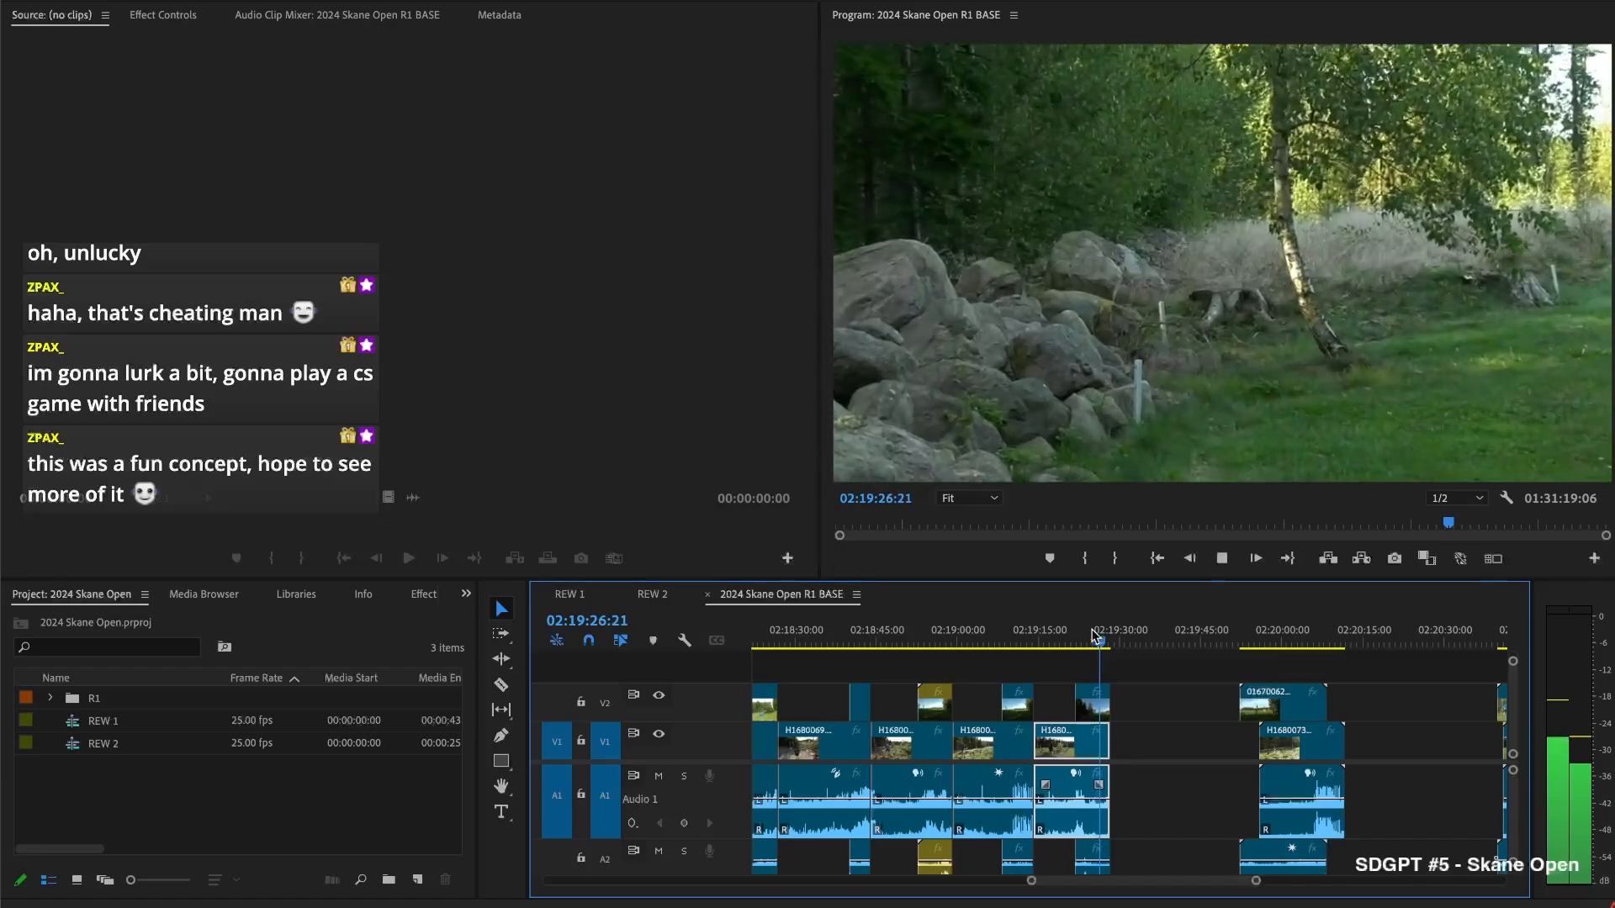
key(space)
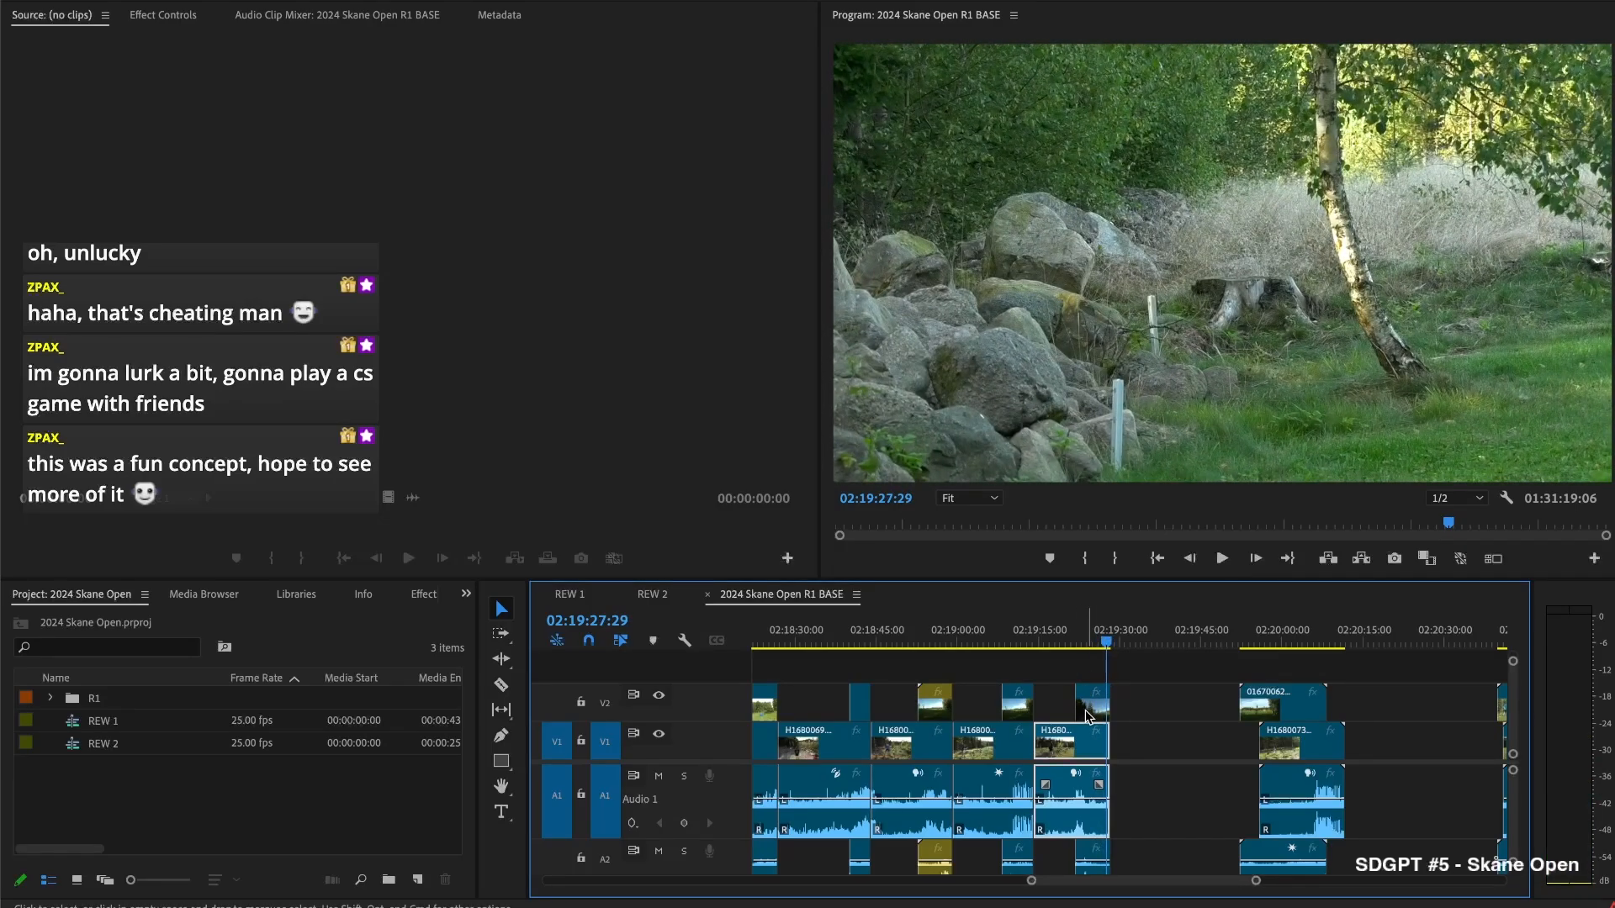
right_click(1087, 715)
mouse_move(1234, 350)
click(1473, 692)
Trim the start of 01670062.MOV on V2 forward to about 02:20:06, and close the gap before H1680073.MOV
click(1196, 699)
drag(1245, 703, 1317, 703)
click(1223, 730)
key(Delete)
Cut H1680073.MOV at 02:19:30:49, delete the part before the cut, and start playing the throw
click(1126, 641)
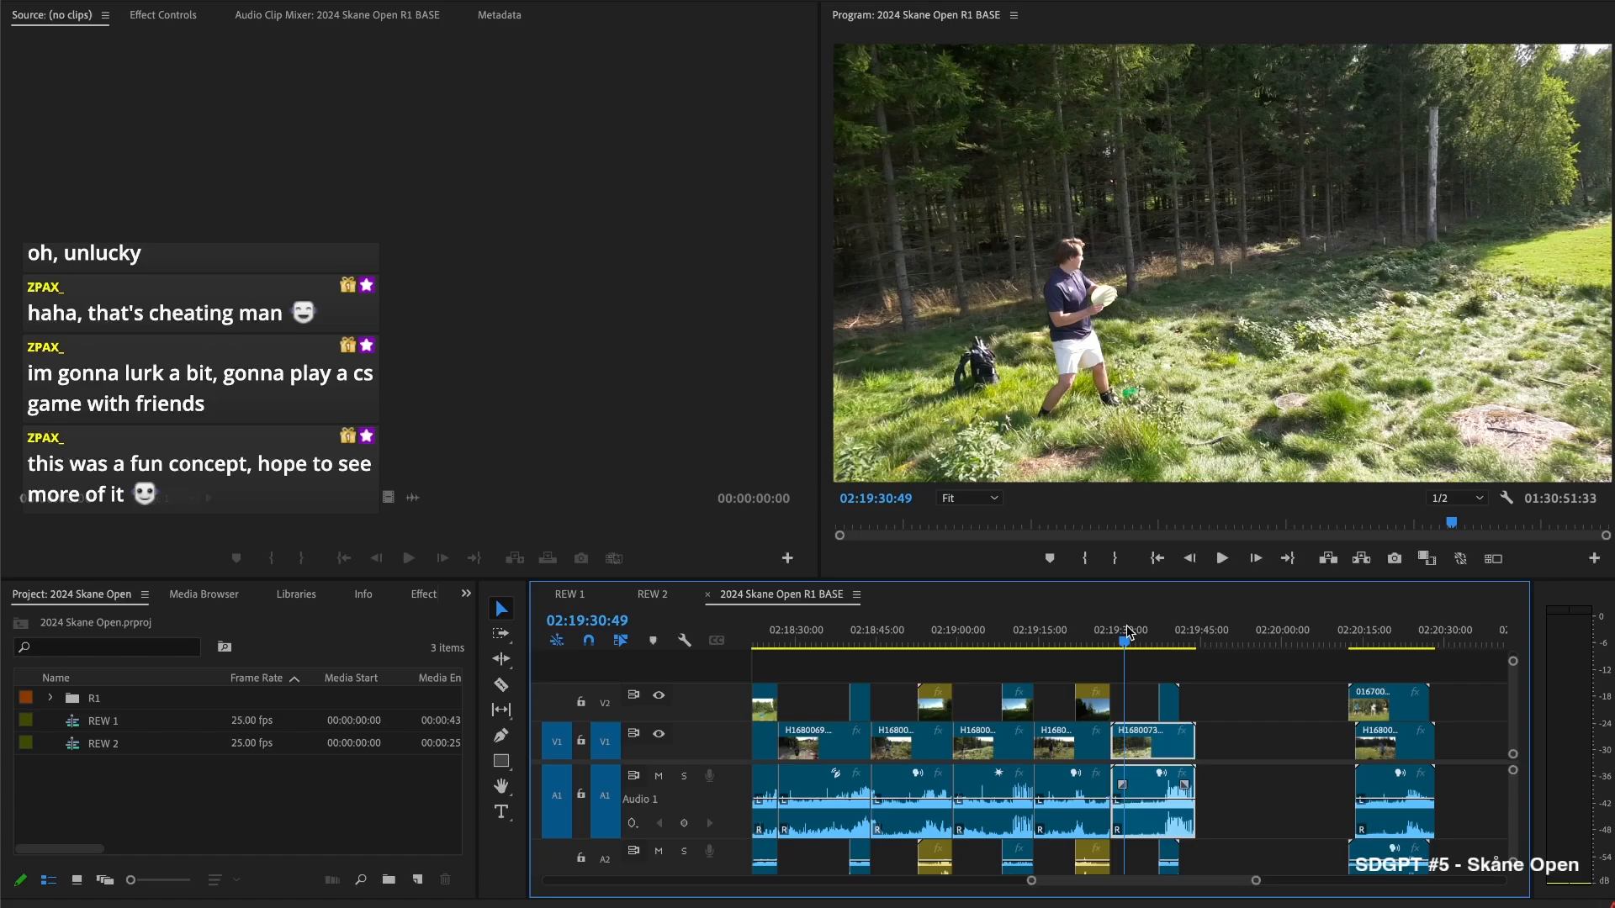
key(super+k)
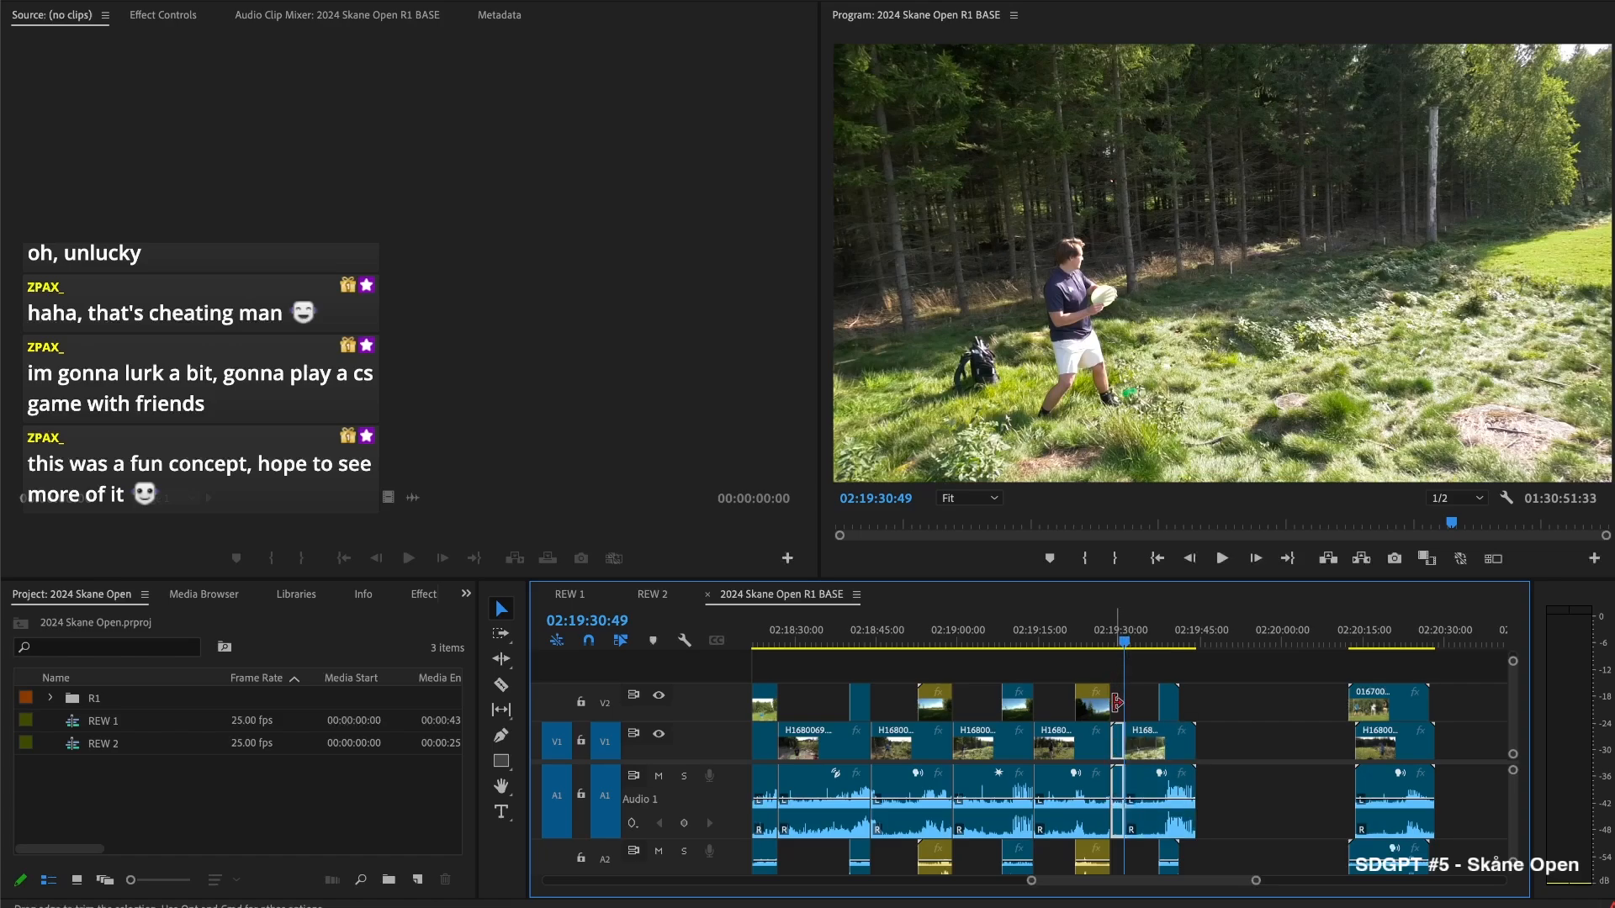
scroll(1124, 740, left, 2)
key(space)
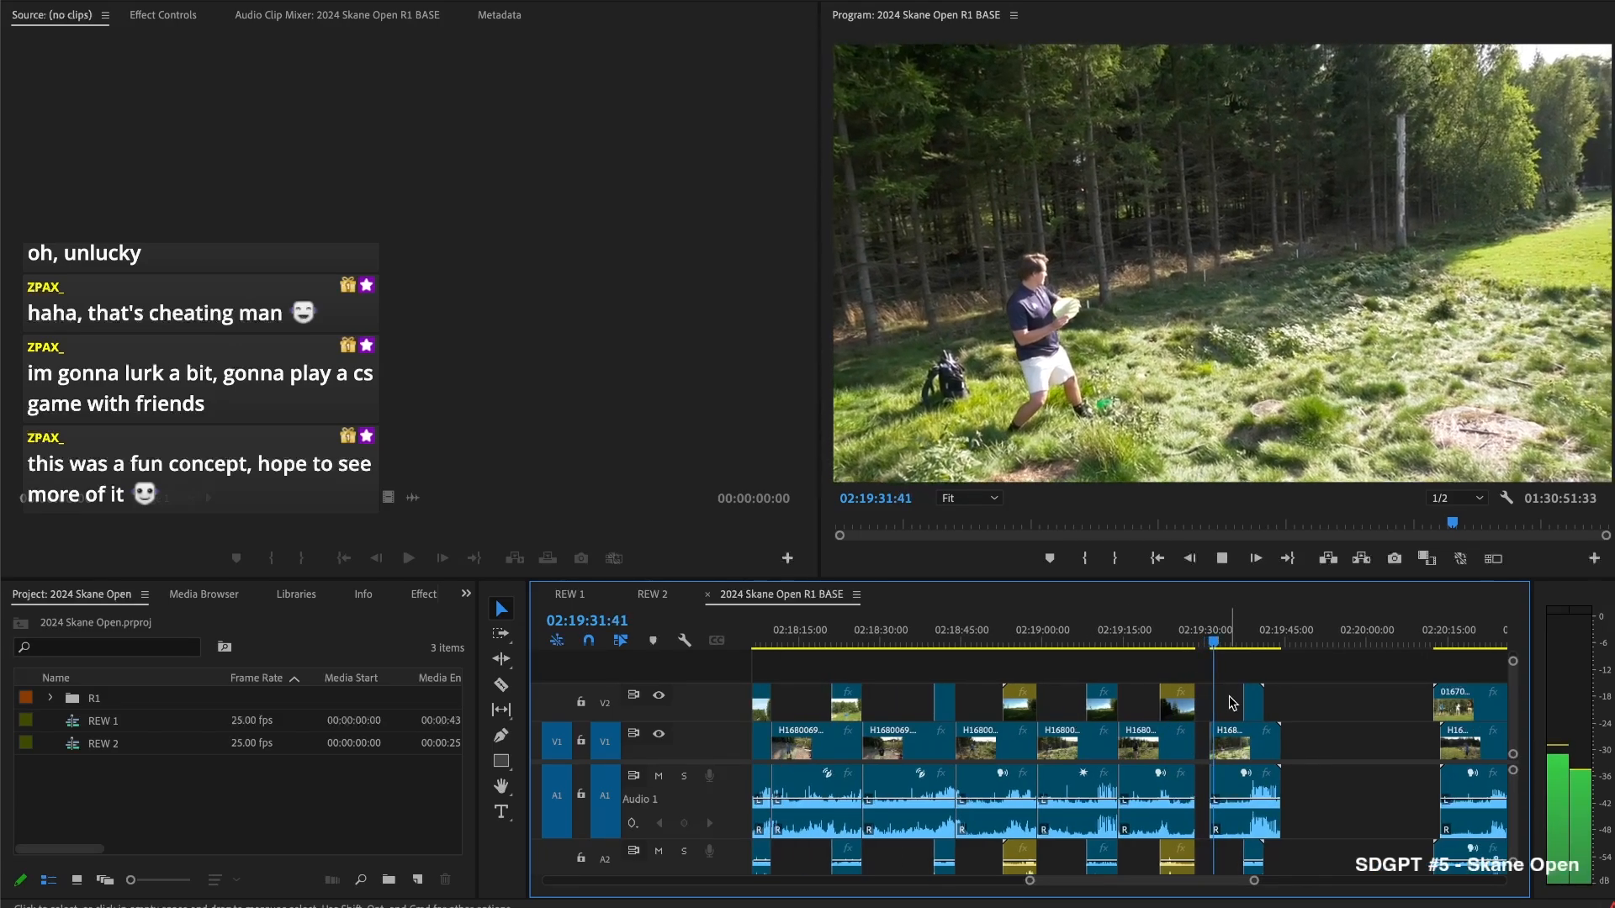
scroll(1227, 704, up, 1)
scroll(1227, 704, up, 2)
Play the H1680073.MOV throw and extend the start of 01670062.MOV on V2 back to about 02:19:37
drag(1254, 698, 1259, 693)
key(space)
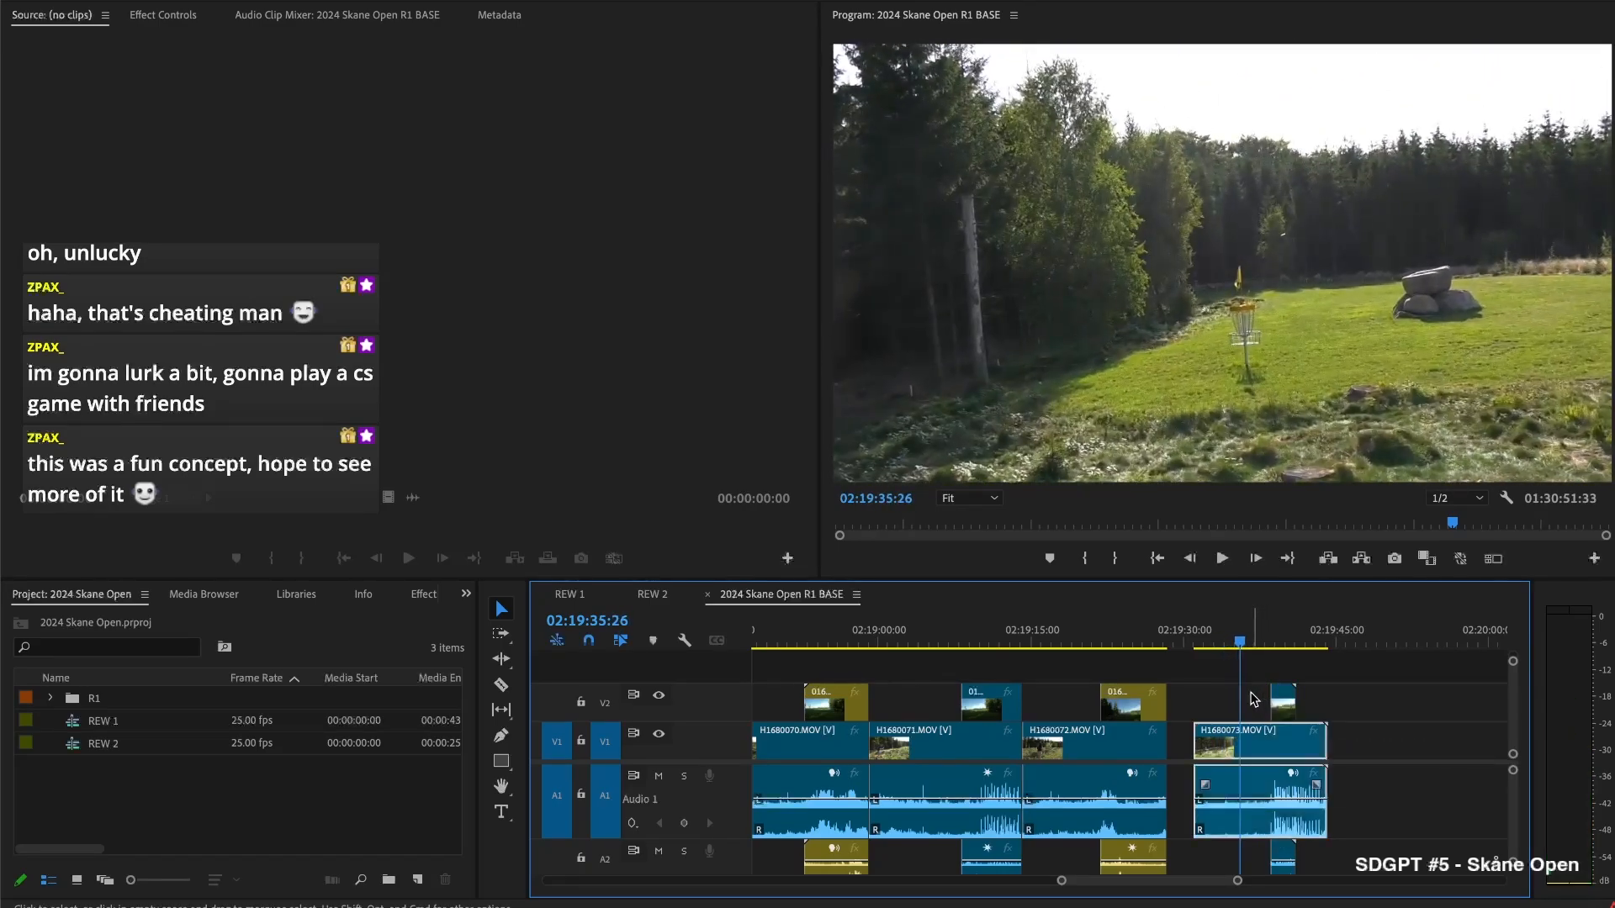
key(space)
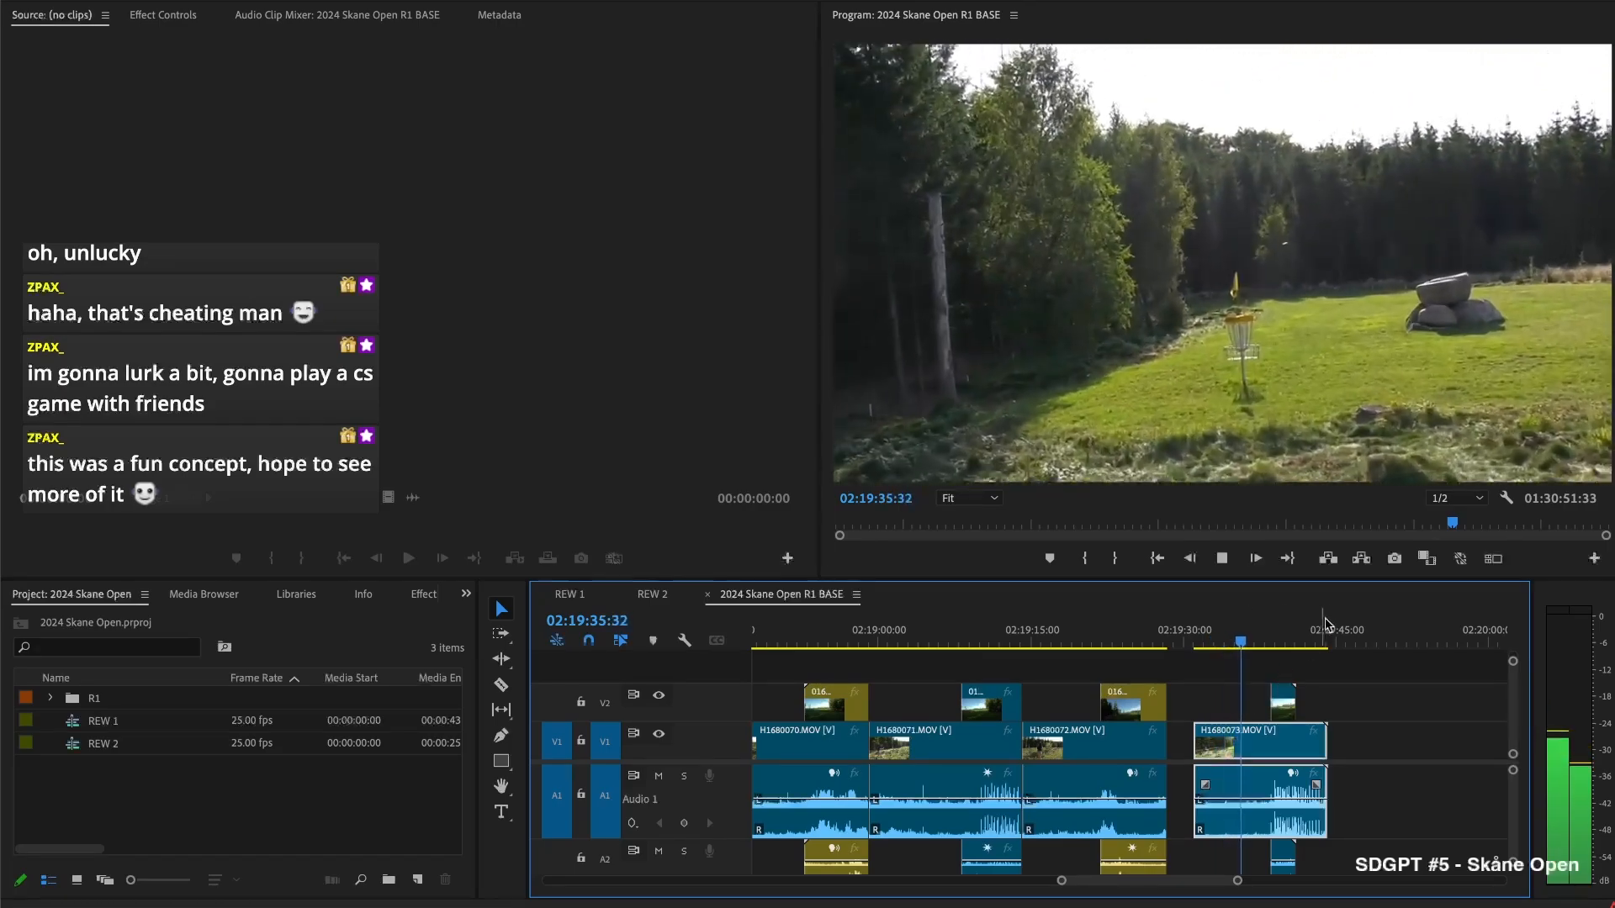
key(space)
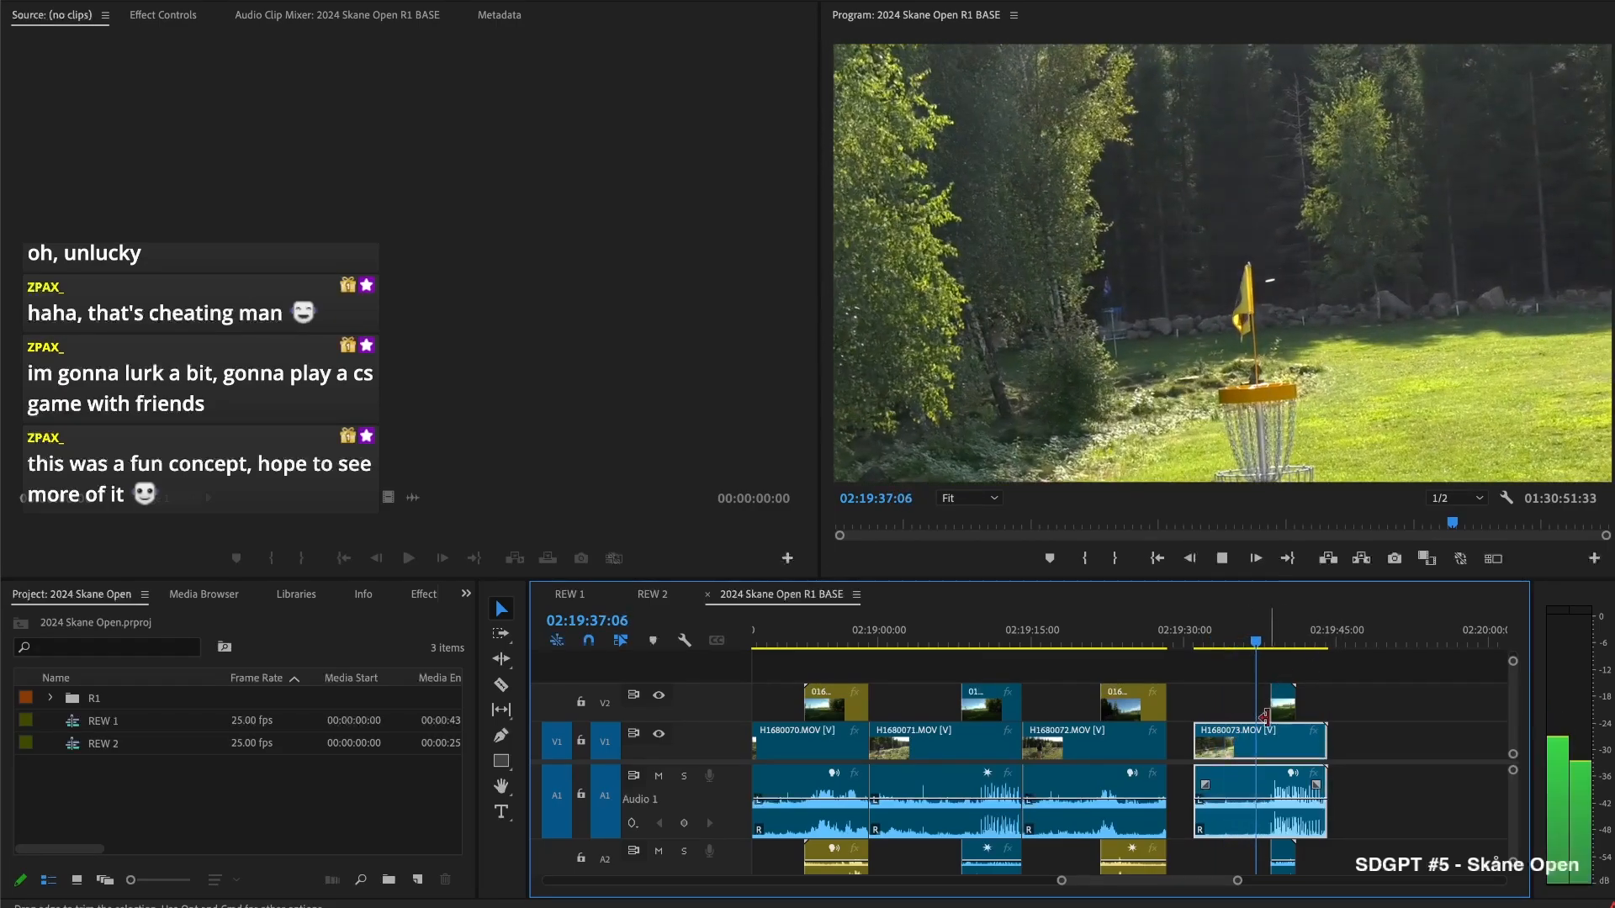
key(e)
key(space)
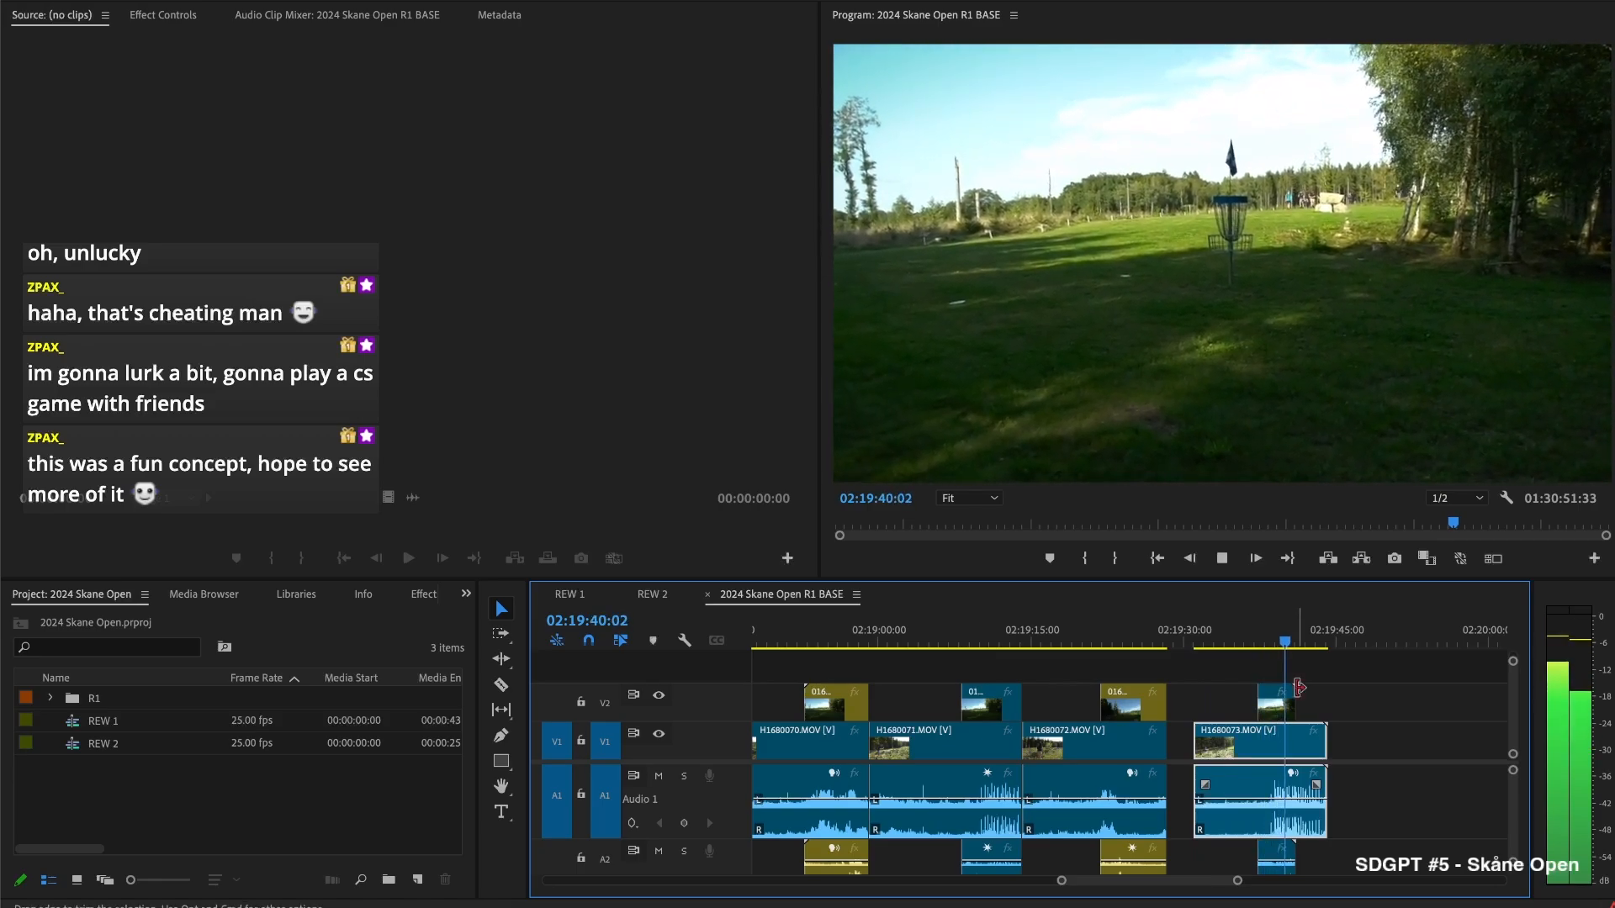
End 01670062.MOV on V2 at 02:19:40:39 and trim the end of H1680073.MOV to 02:19:42:38
drag(1295, 699, 1298, 699)
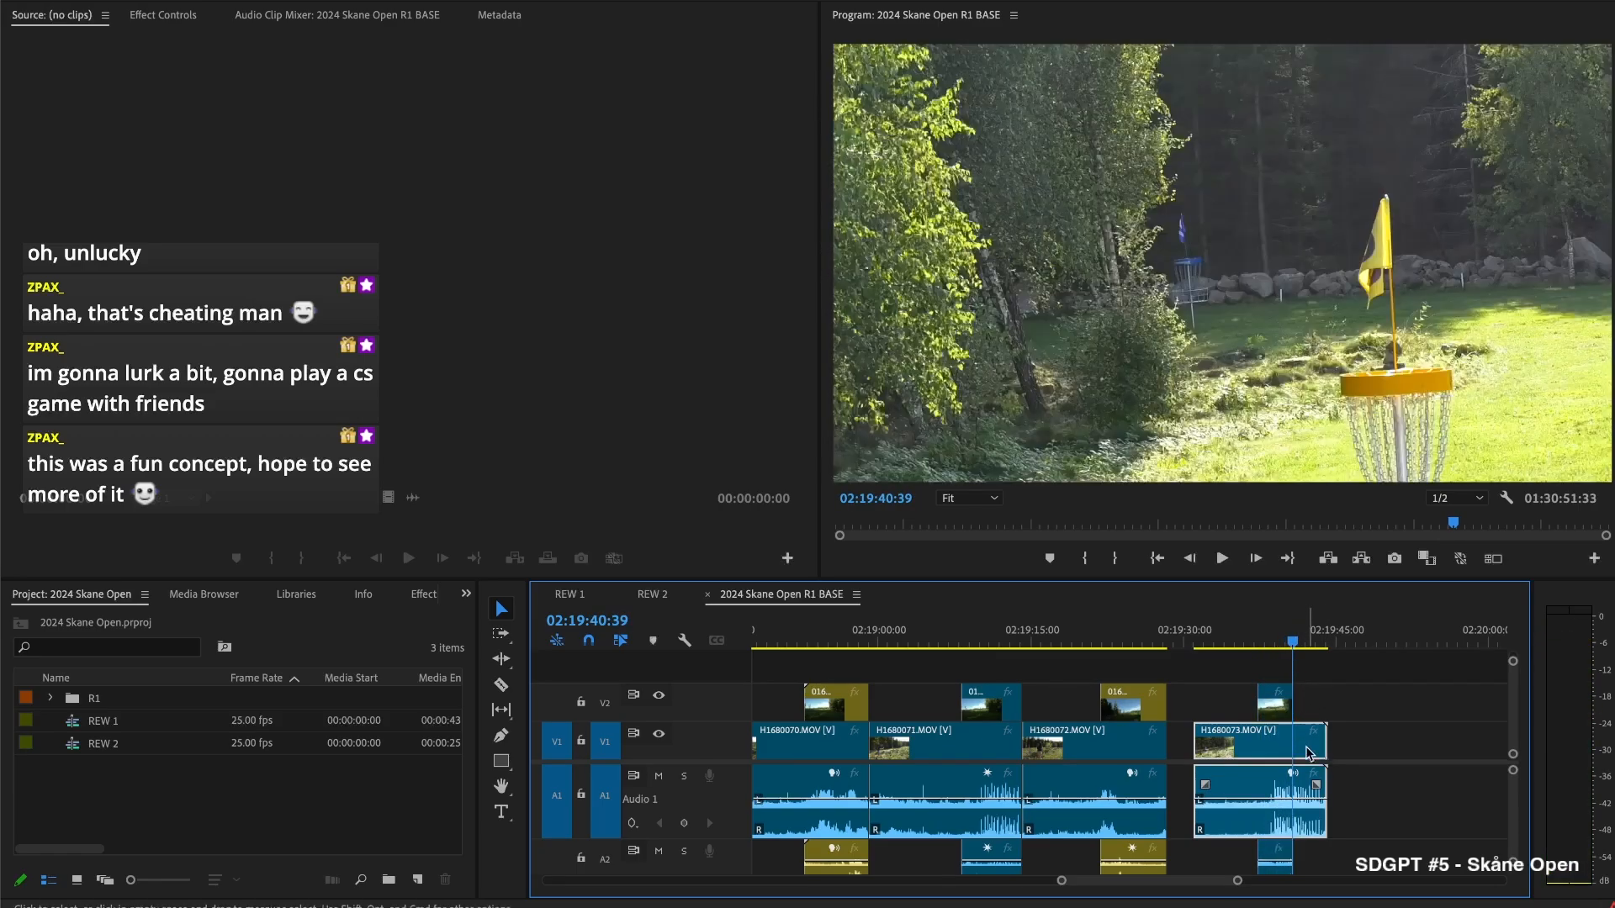
key(space)
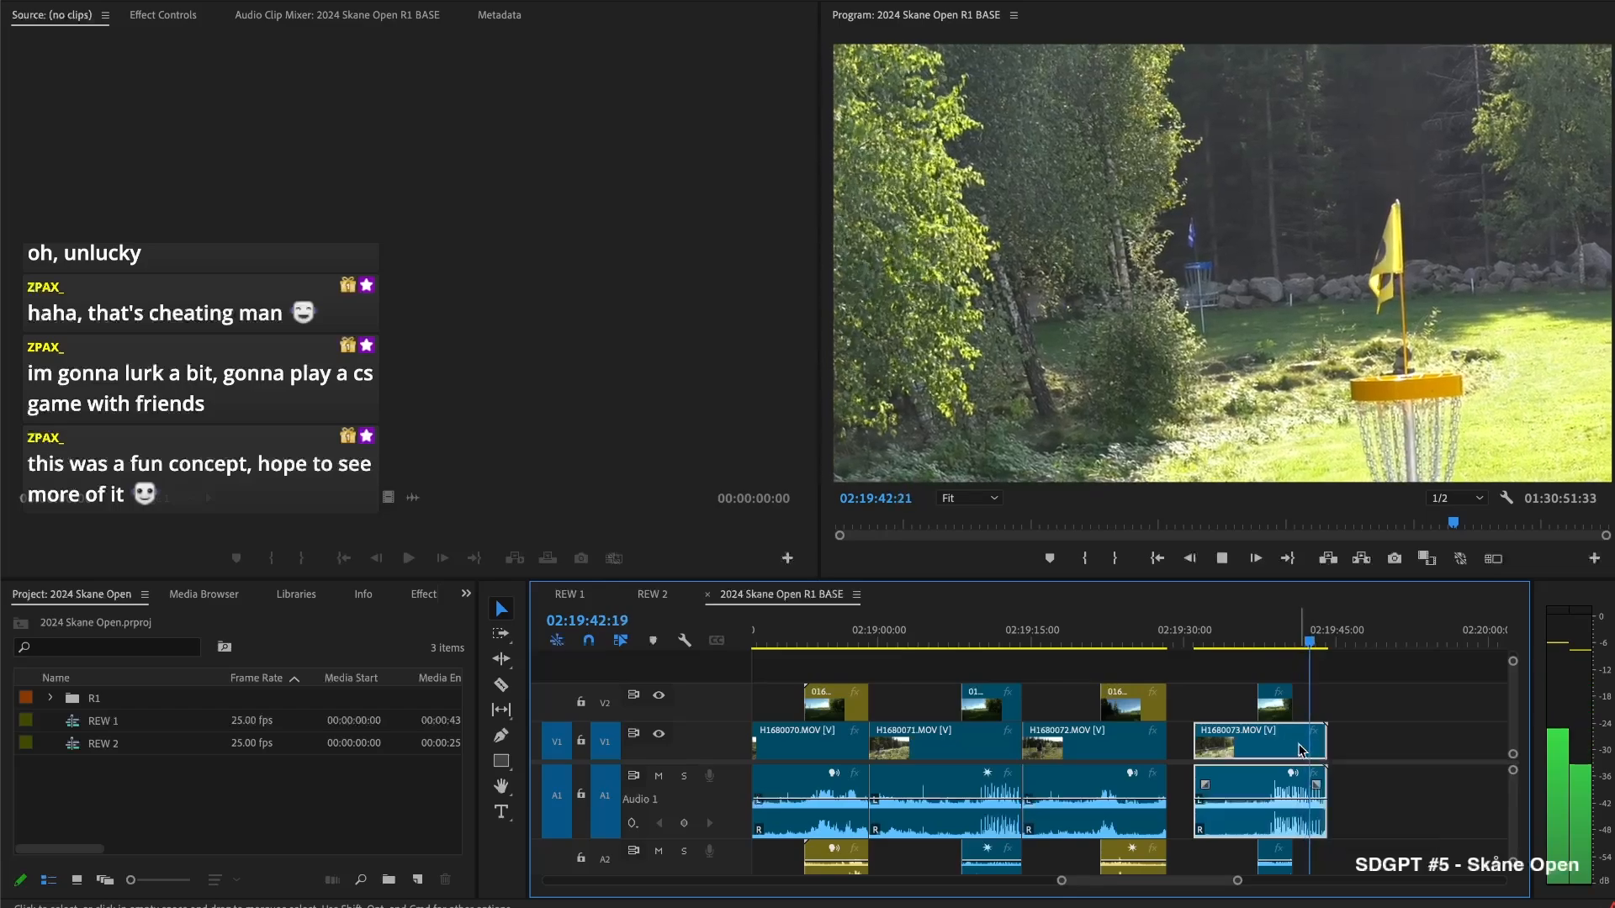
key(space)
drag(1326, 748, 1312, 744)
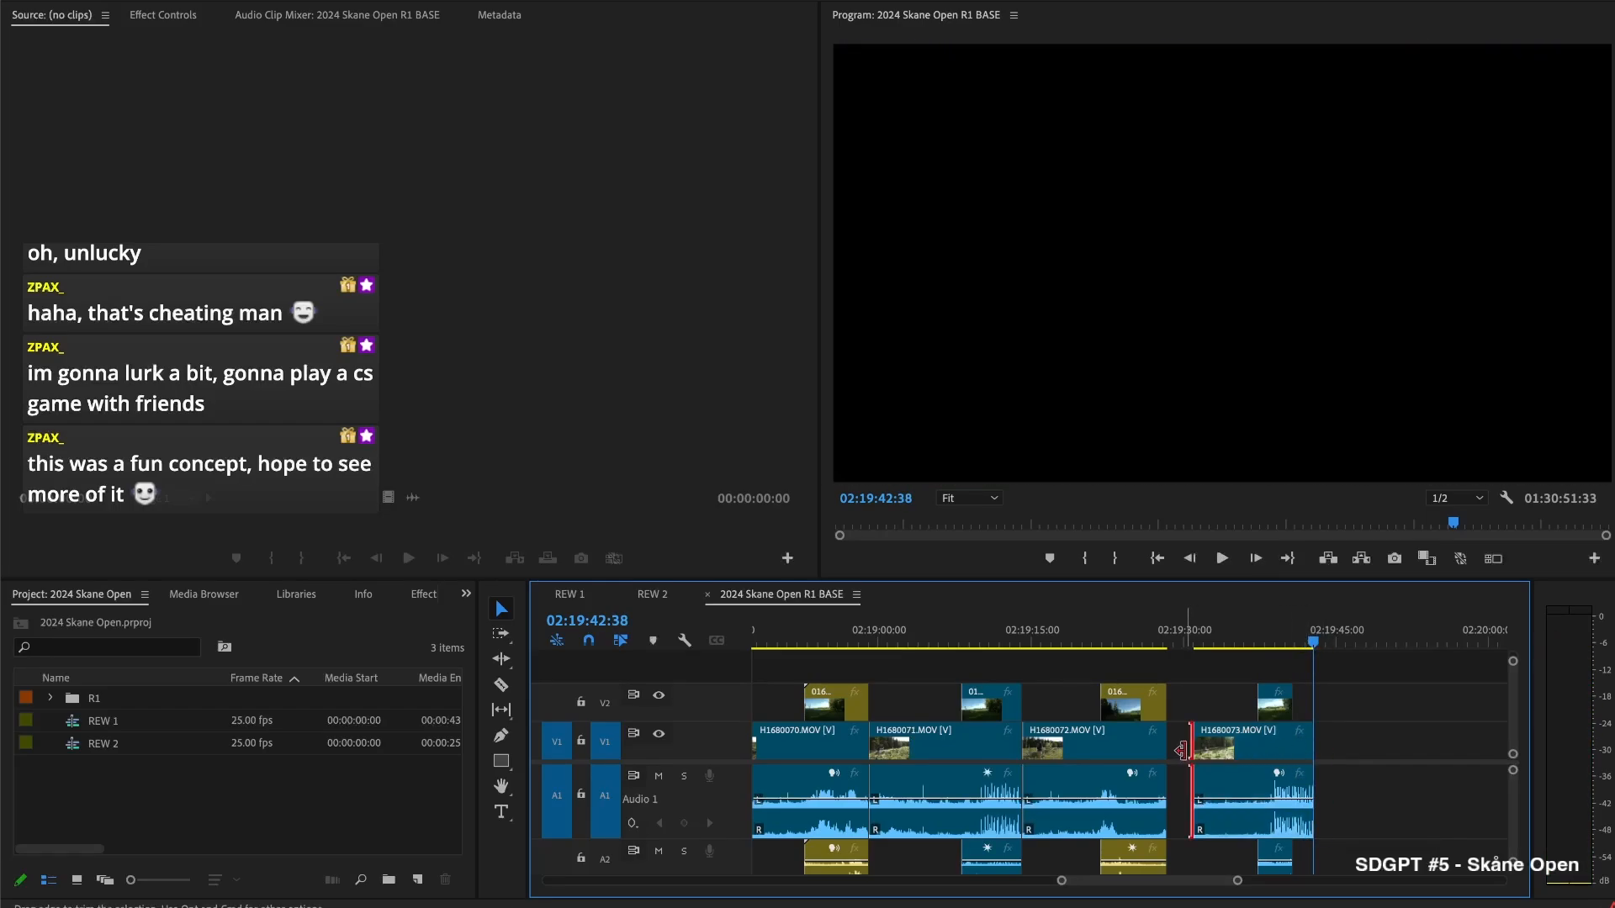
Close the gap before H1680073.MOV and trim its end back to the end of the V2 cutaway above it
key(Delete)
drag(1277, 738, 1260, 737)
Trim the start of the V2 clip above H1680074.MOV to about 02:20:20, and delete the part of H1680074.MOV before 02:20:15:13
scroll(1261, 736, right, 3)
drag(1354, 696, 1470, 698)
drag(1413, 635, 1432, 636)
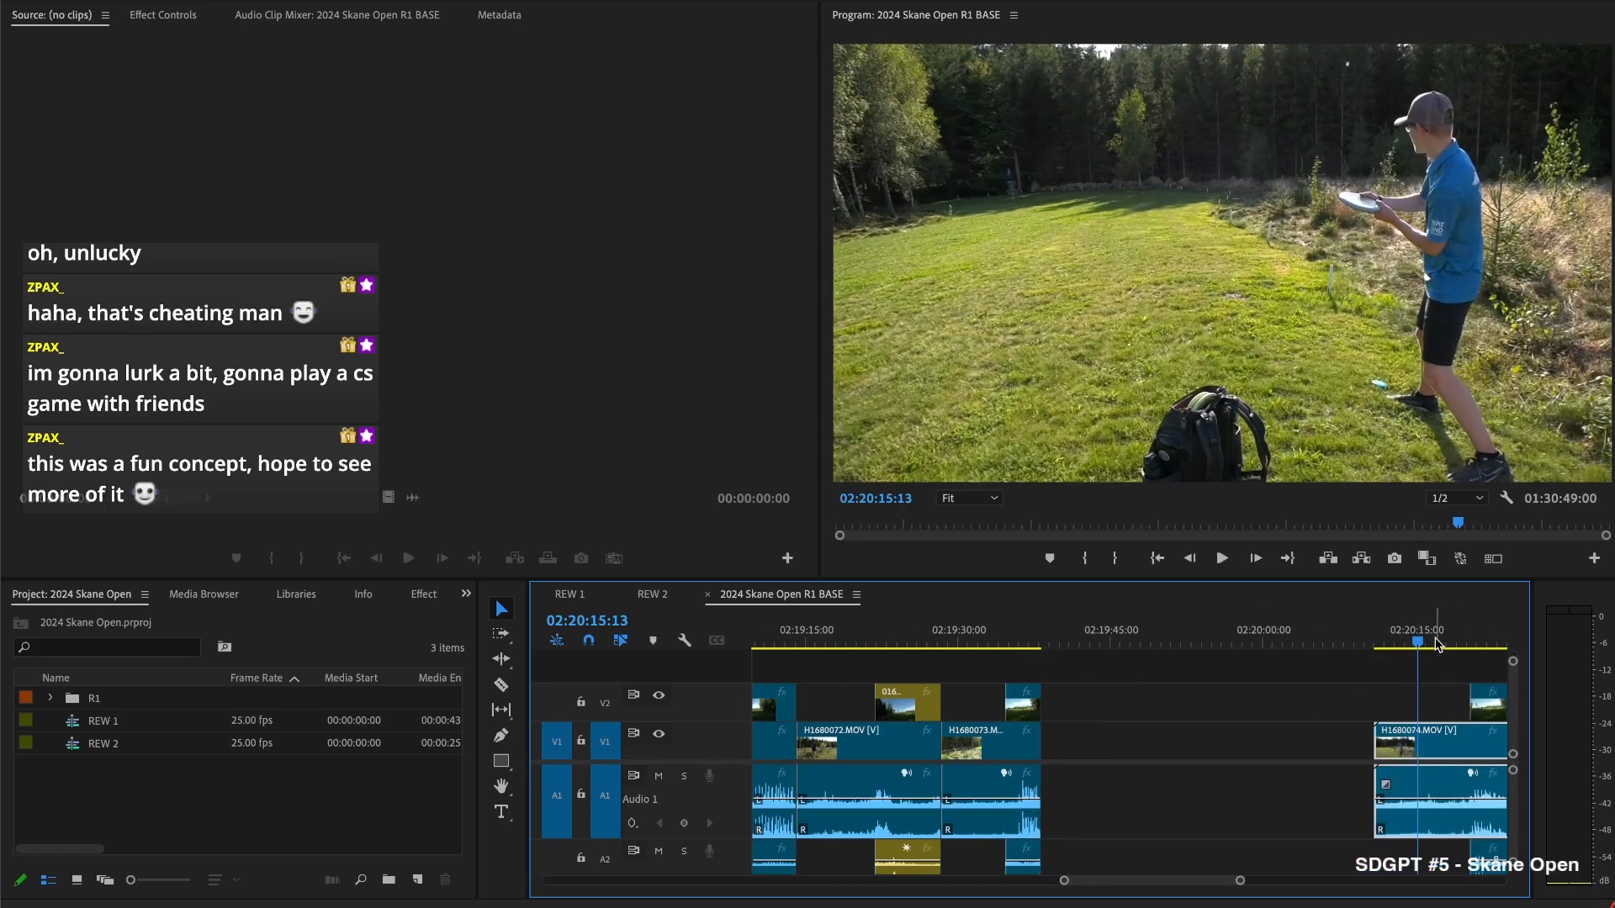
key(super+k)
click(1399, 748)
key(Delete)
Close the gap between H1680073.MOV and H1680074.MOV, and play the opening of H1680074.MOV
click(1285, 734)
key(Delete)
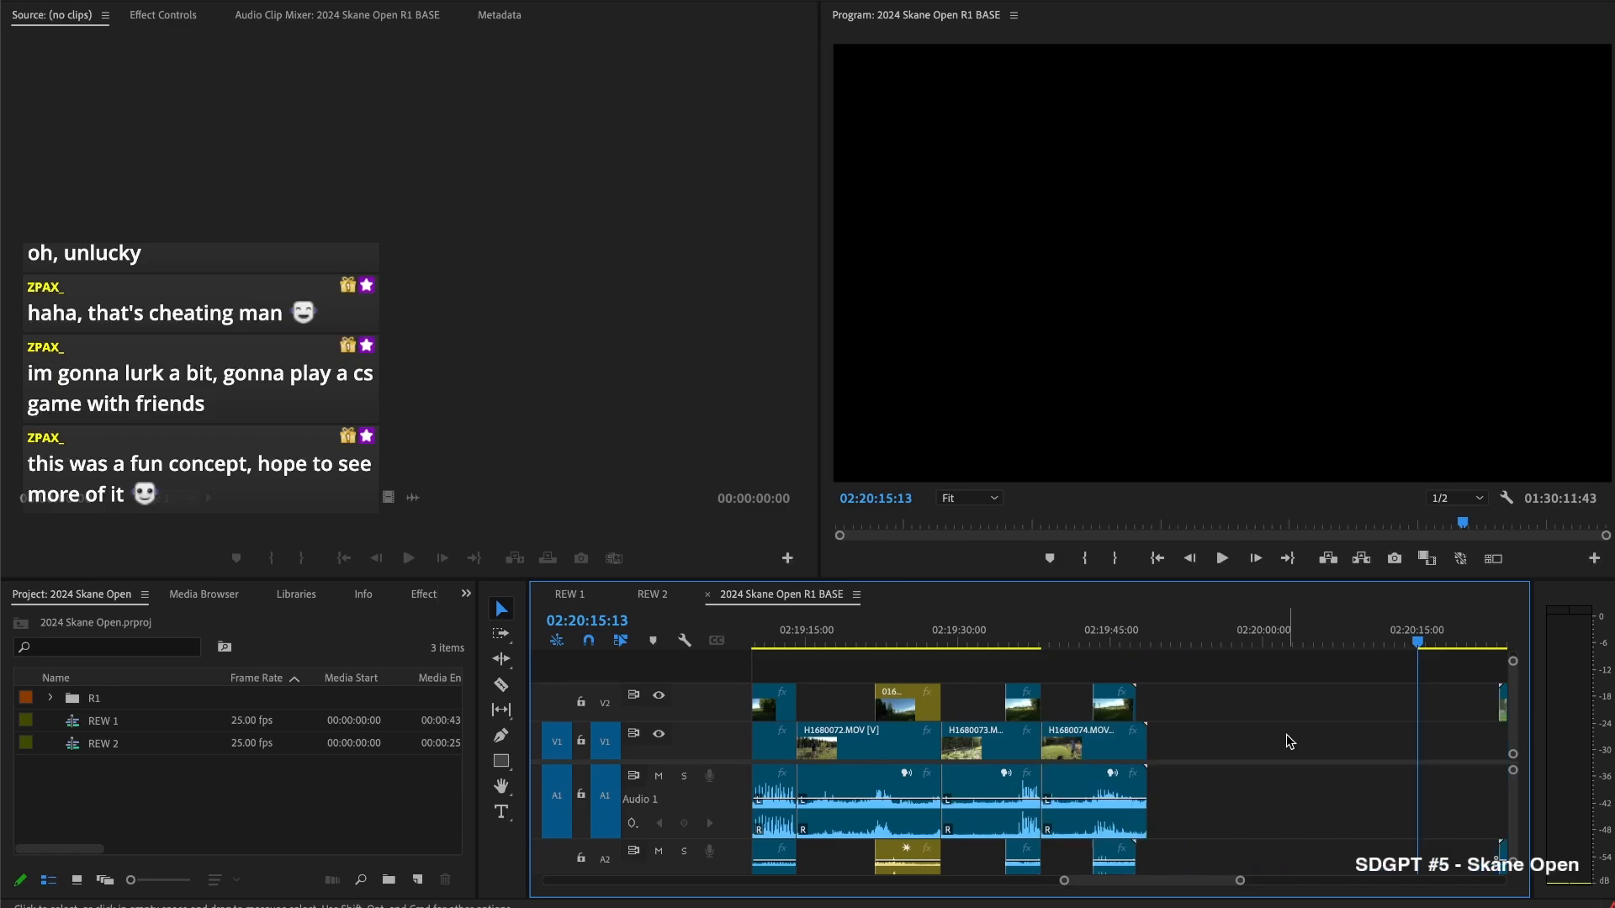
drag(932, 629, 1044, 639)
key(space)
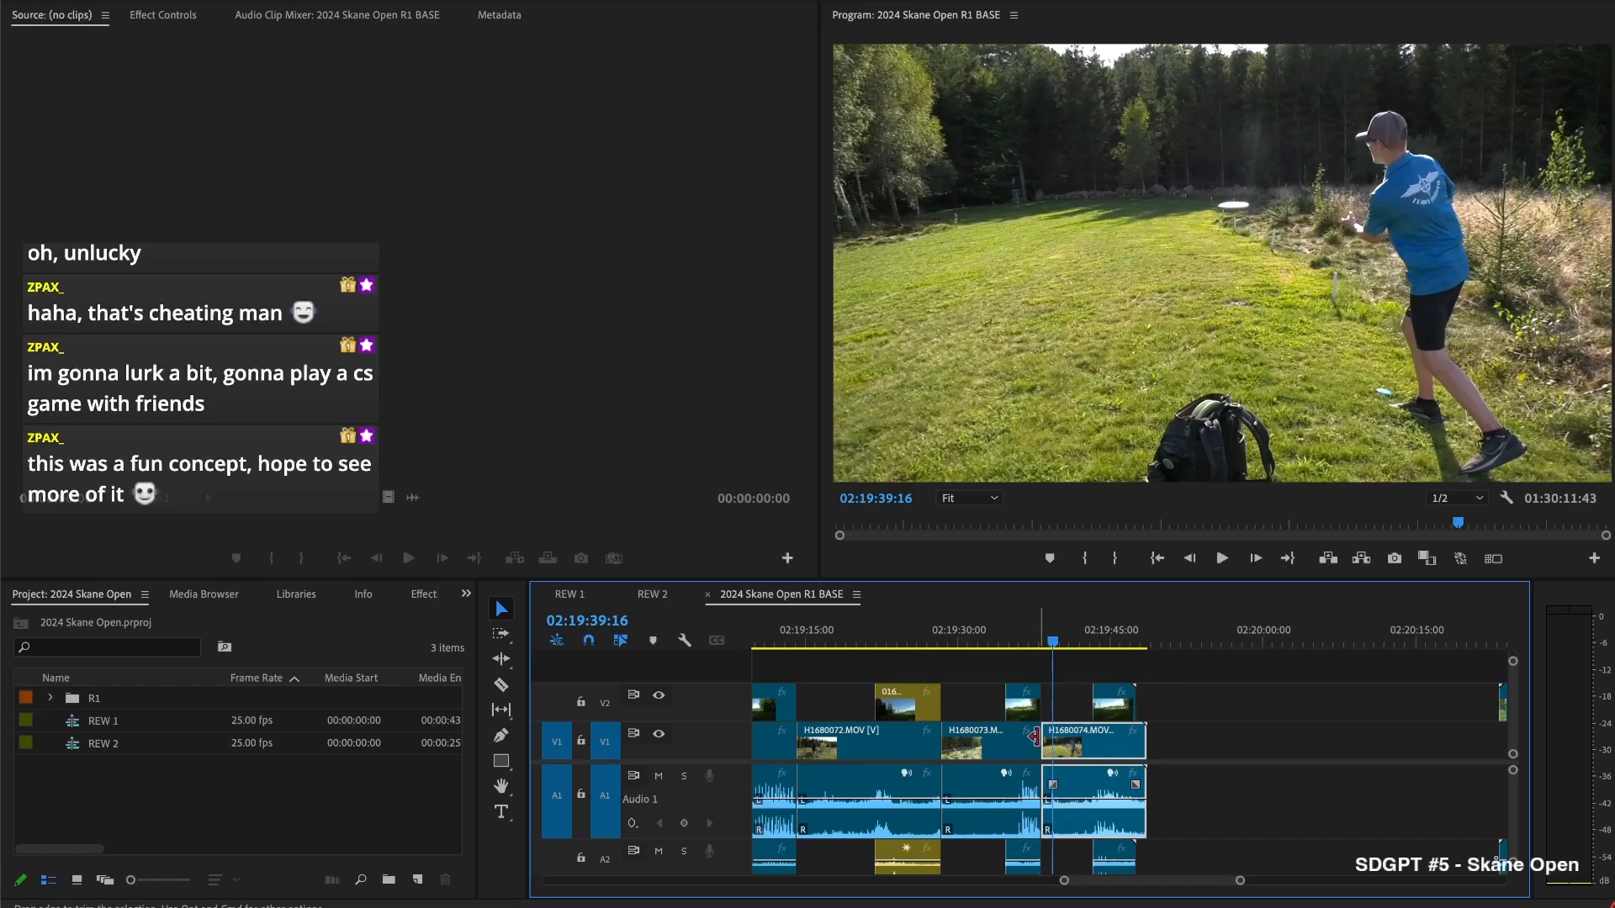
Extend the start of H1680074.MOV back by about 1.5 seconds, shifting the following clips, and play the throw
drag(1049, 740, 1043, 740)
click(1069, 703)
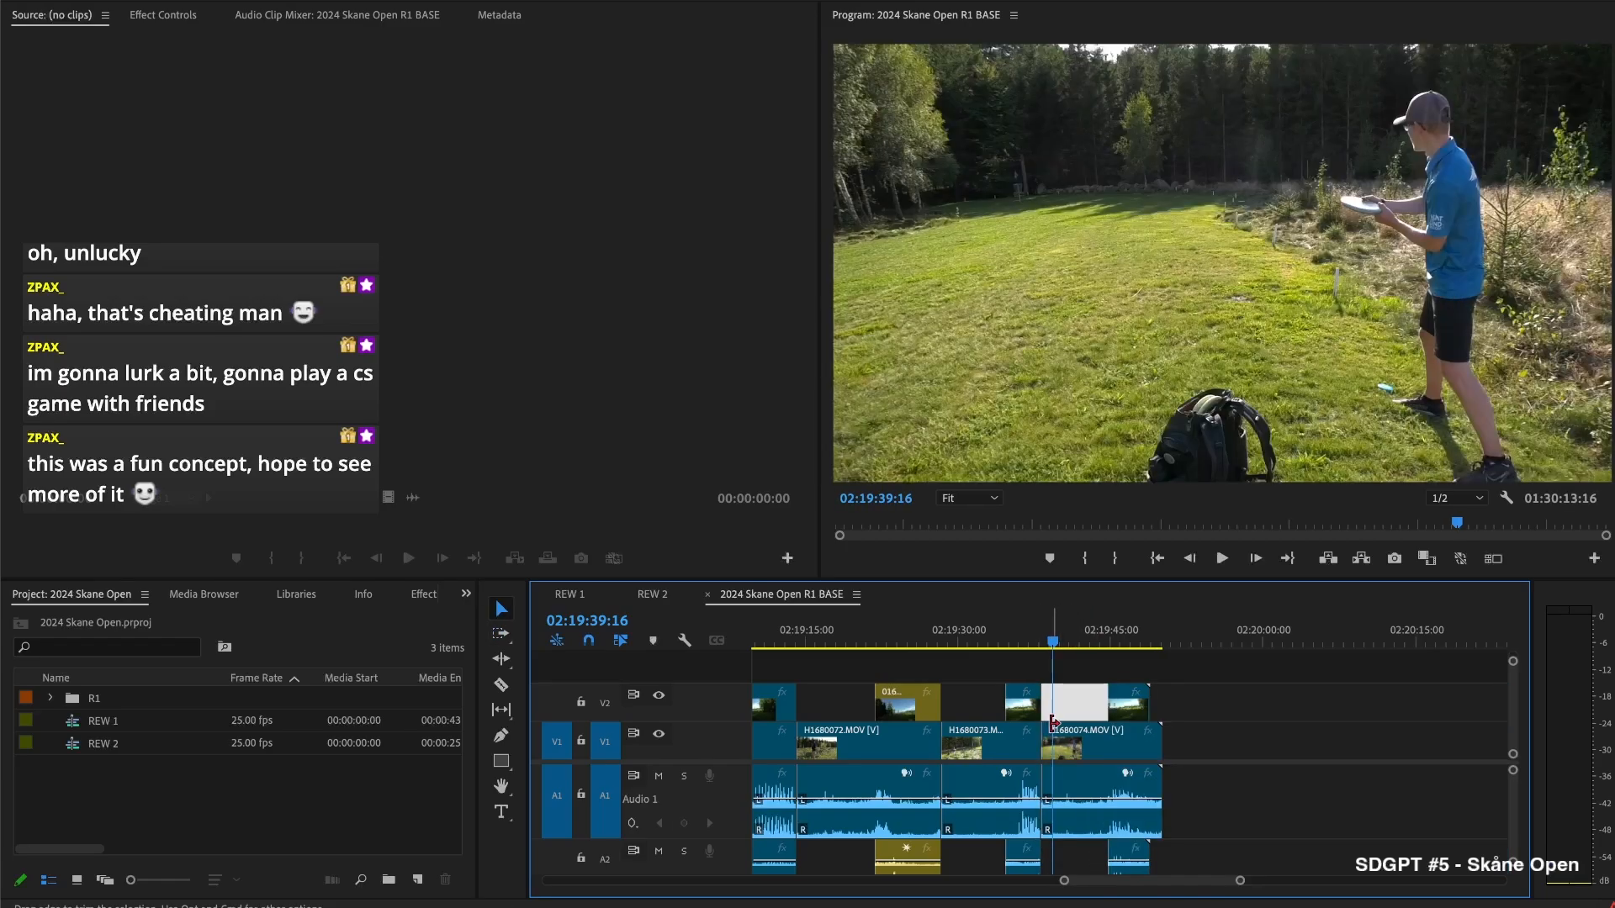
click(1055, 732)
key(space)
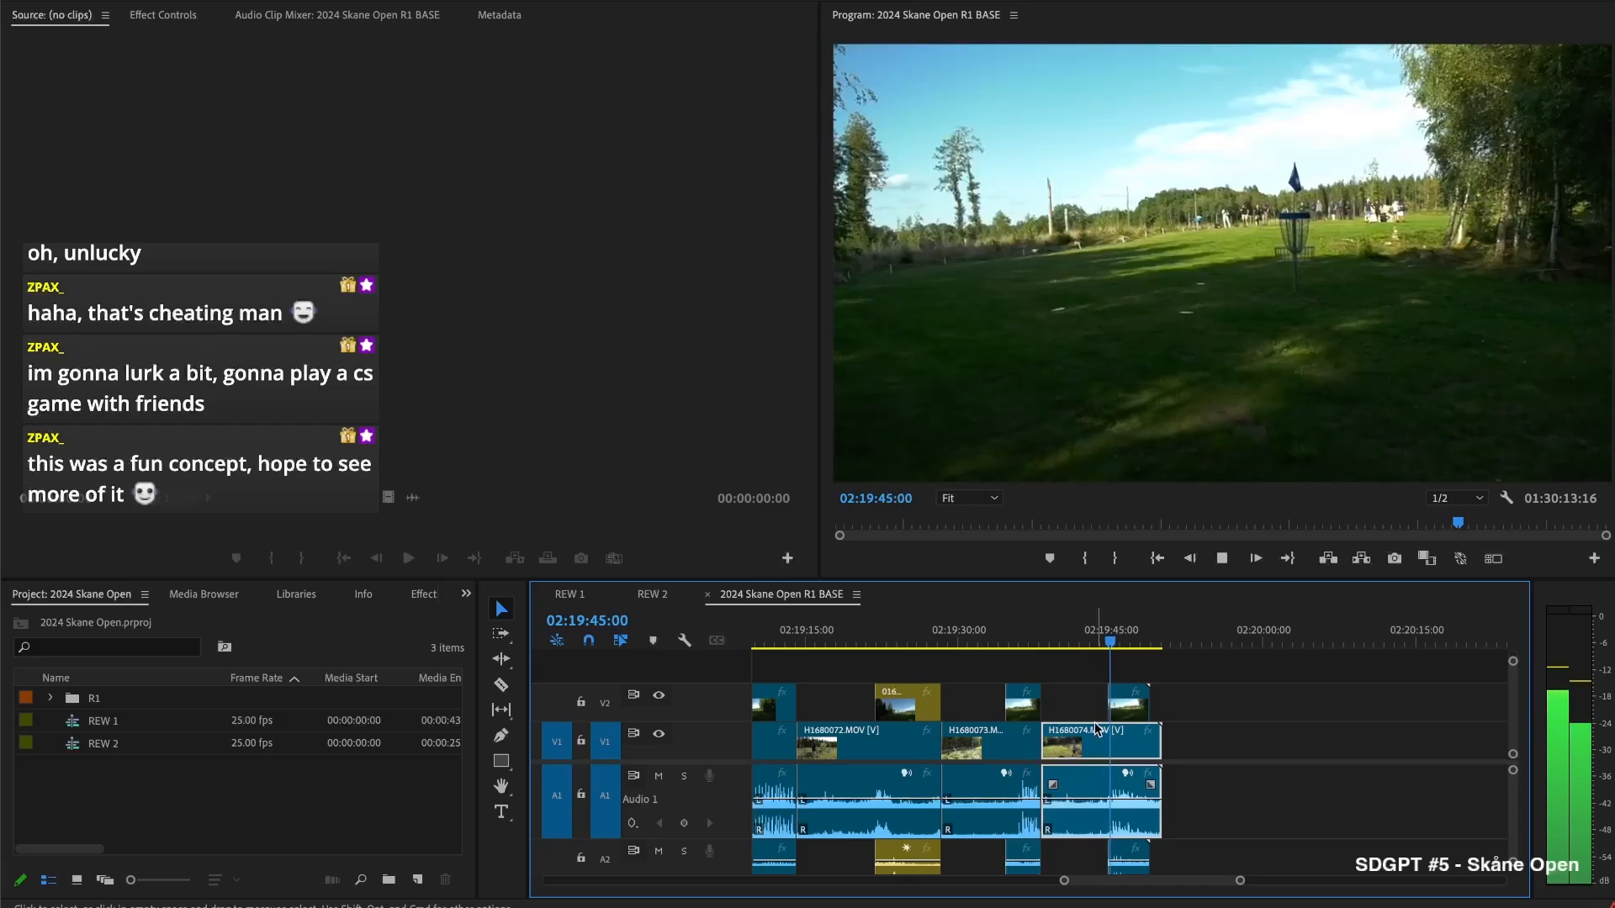
Delete the V2 cutaway above H1680074.MOV and play the rest of the throw without it
click(1129, 704)
key(Delete)
key(space)
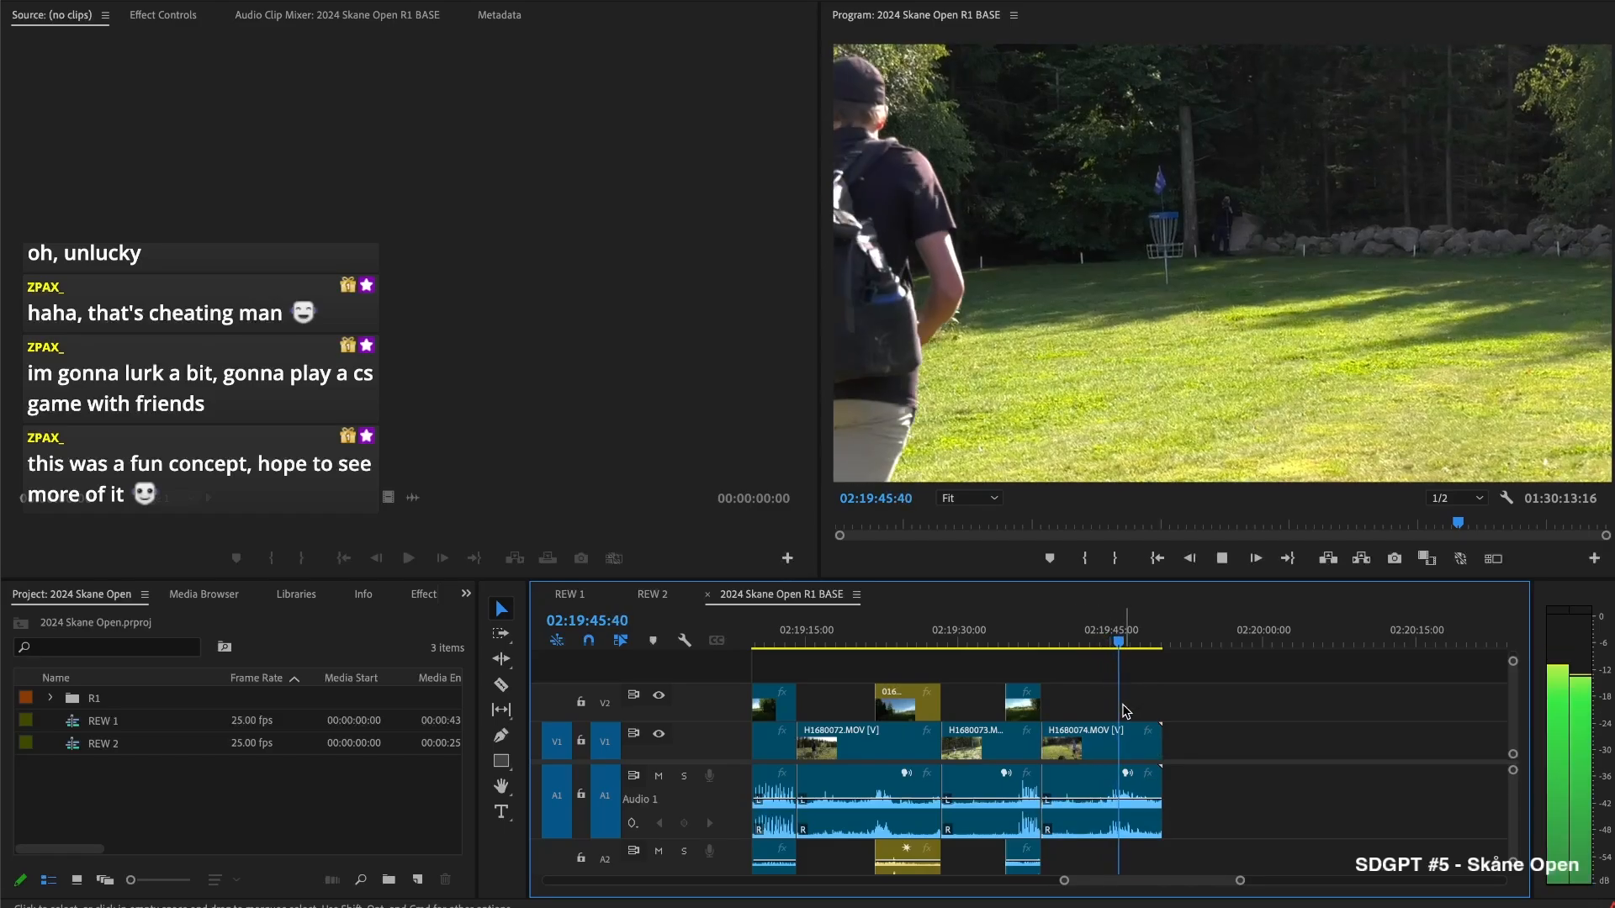
key(space)
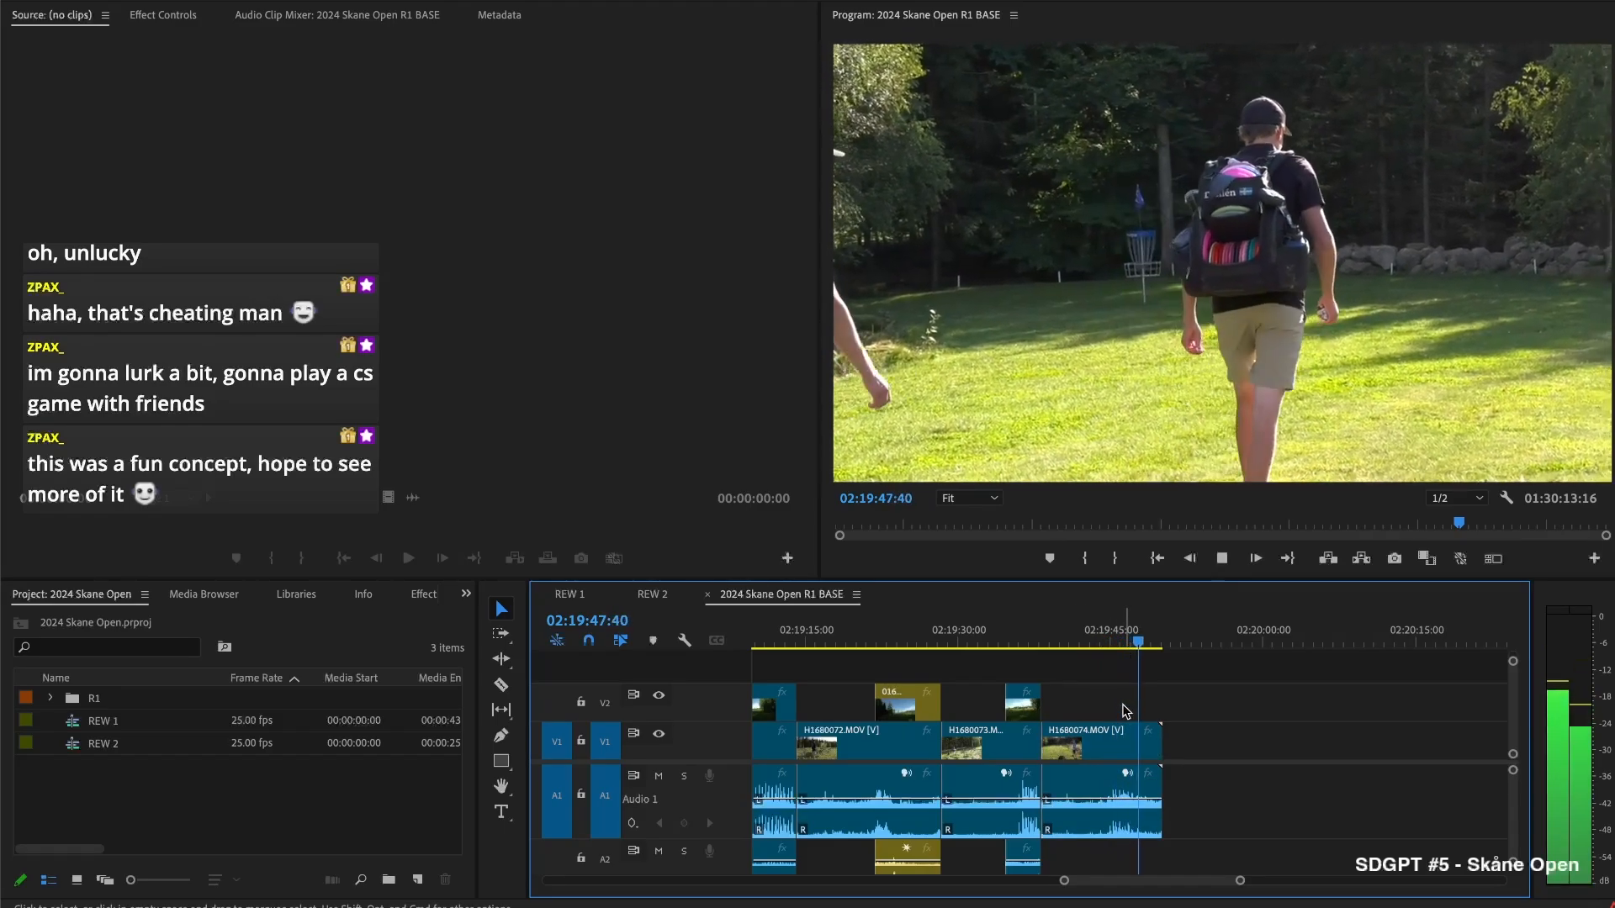
Cut H1680074.MOV at 02:19:48:00 and delete the part after the cut
key(ctrl+k)
click(1152, 747)
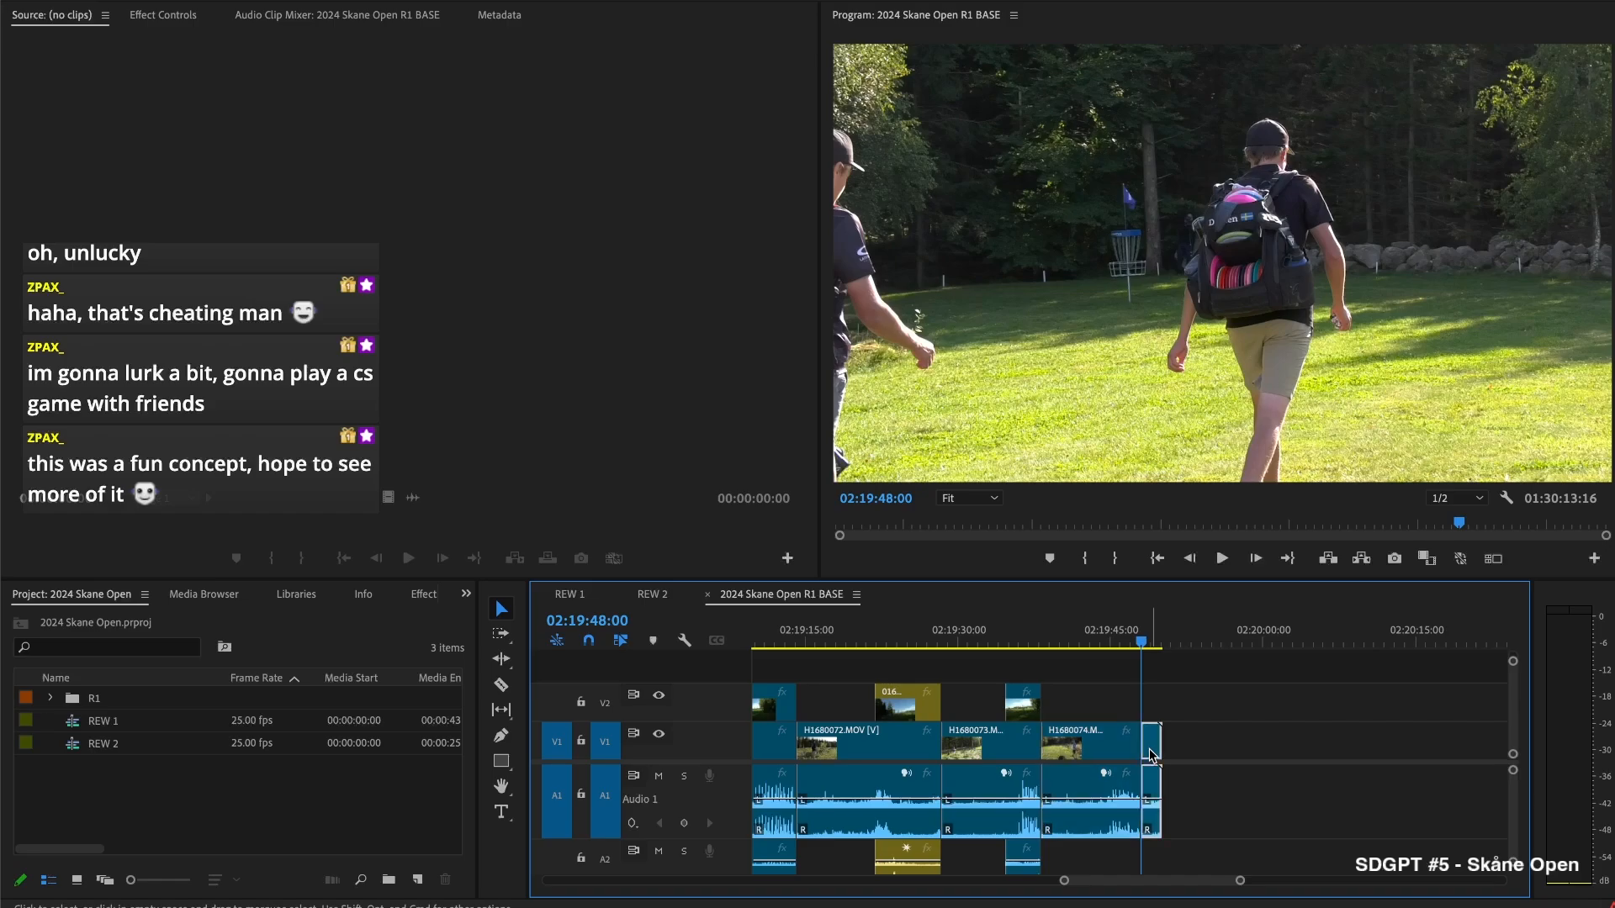
key(Delete)
Trim the start of 01670064.MOV on V2 to about 02:20:45, and delete the part of H1680075.MOV before 02:20:32:39
scroll(1151, 756, right, 5)
drag(1108, 700, 1322, 702)
drag(1182, 639, 1201, 639)
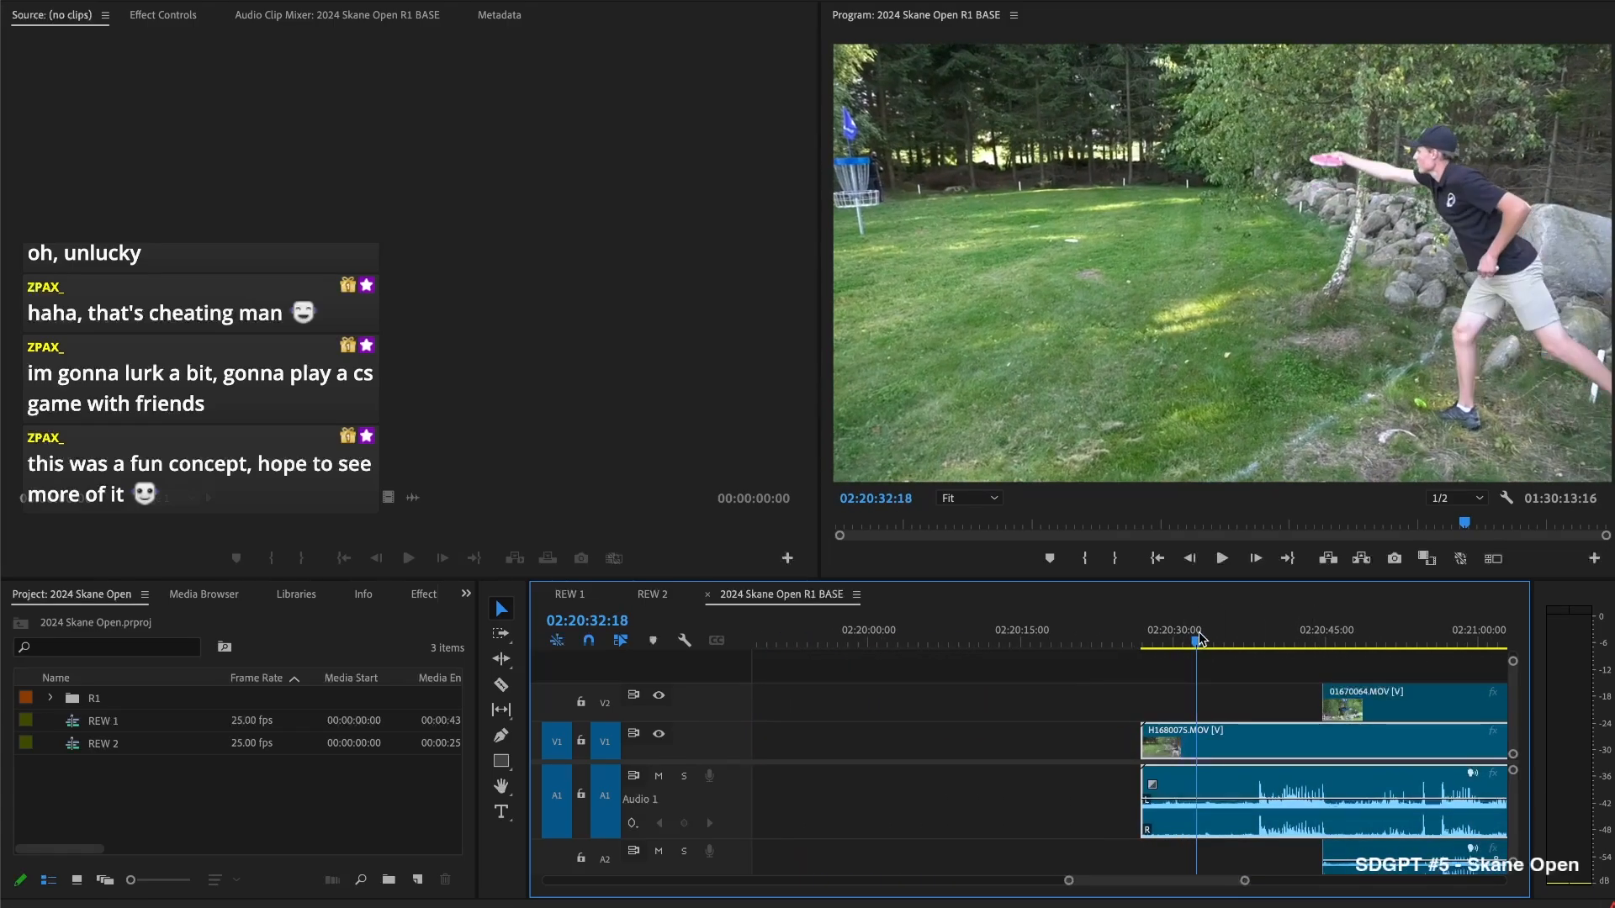
key(space)
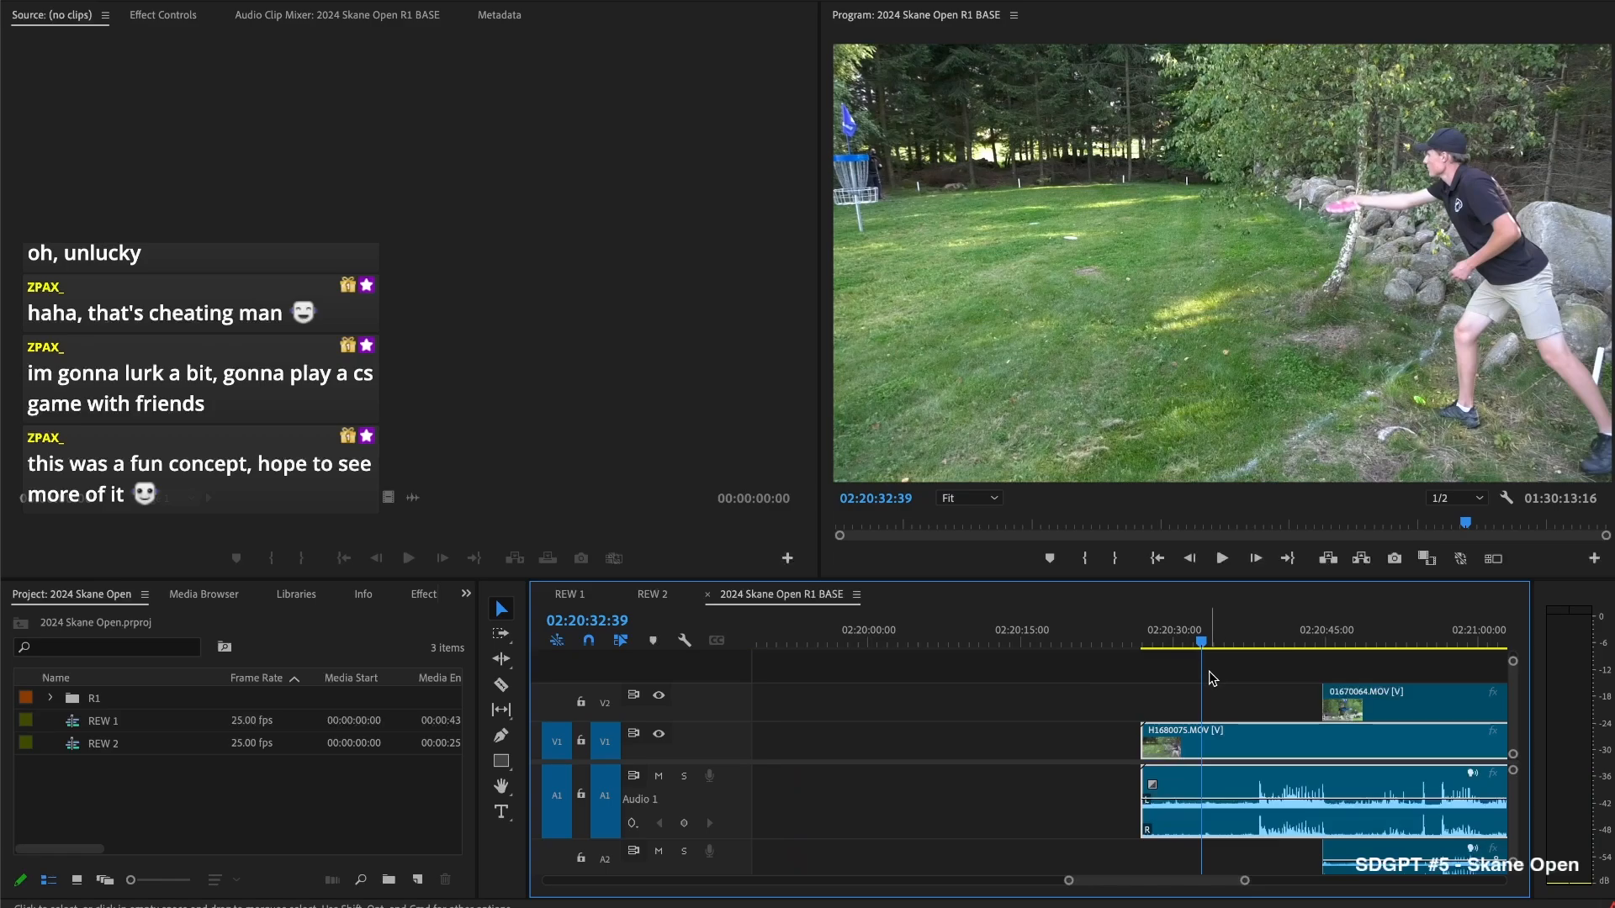
key(super+k)
key(Delete)
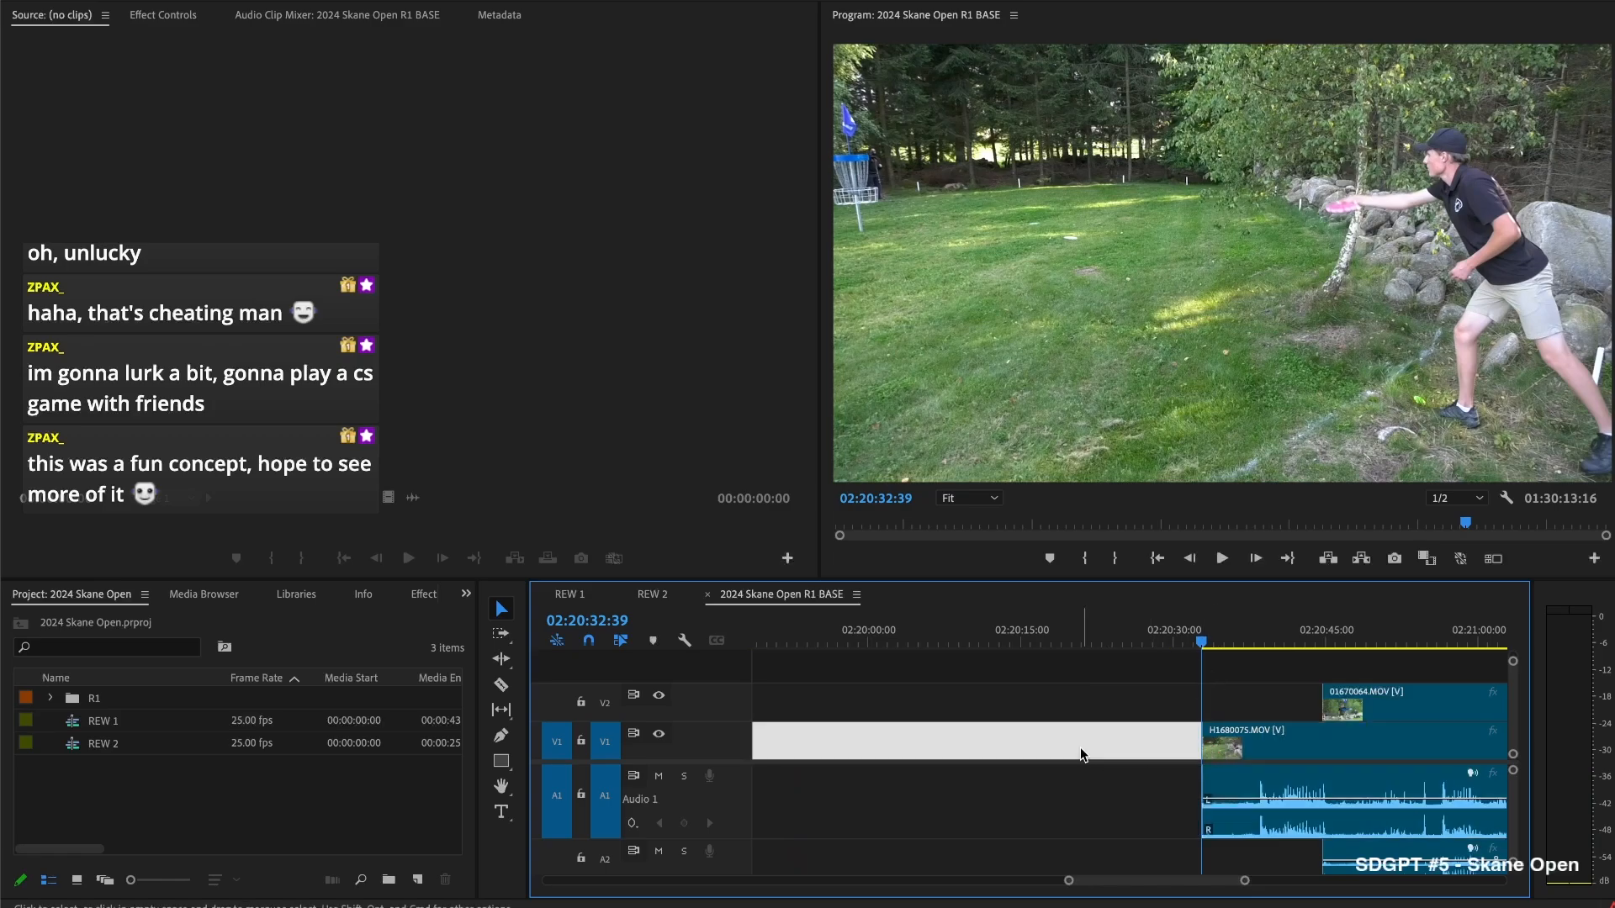
Close the gap between H1680074.MOV and H1680075.MOV, and play the opening of H1680075.MOV
click(1081, 746)
key(Delete)
scroll(1073, 745, left, 4)
click(1058, 627)
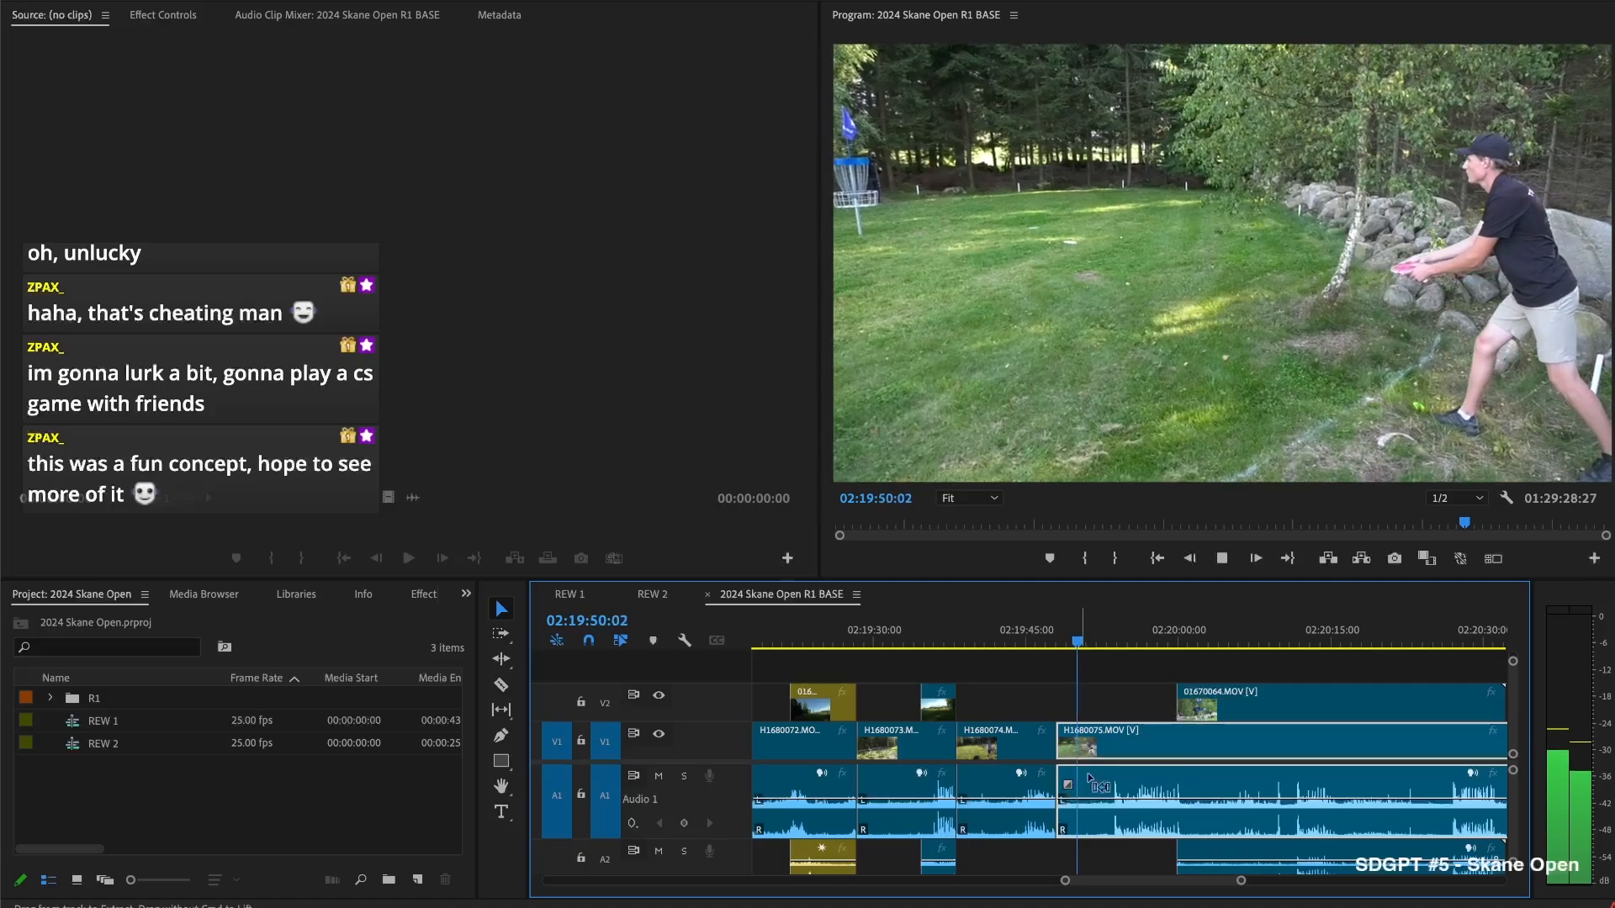
scroll(1142, 764, right, 2)
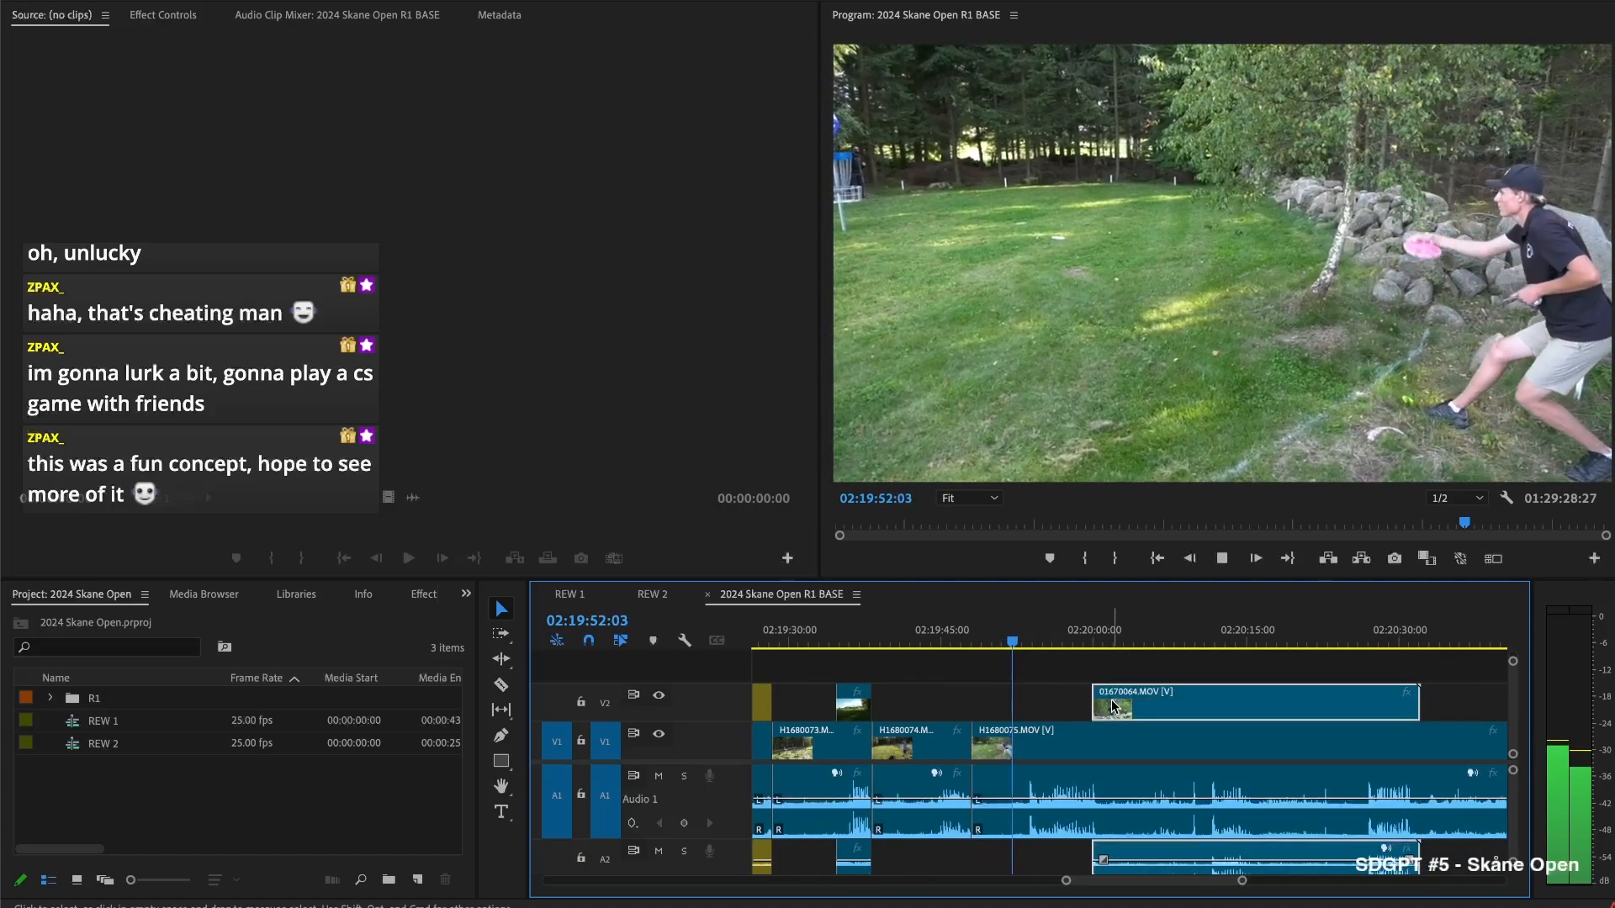
Adjust the start of the V2 clip 01670064.MOV to 02:20:08:18 and play the transition into it
drag(1094, 707, 1261, 717)
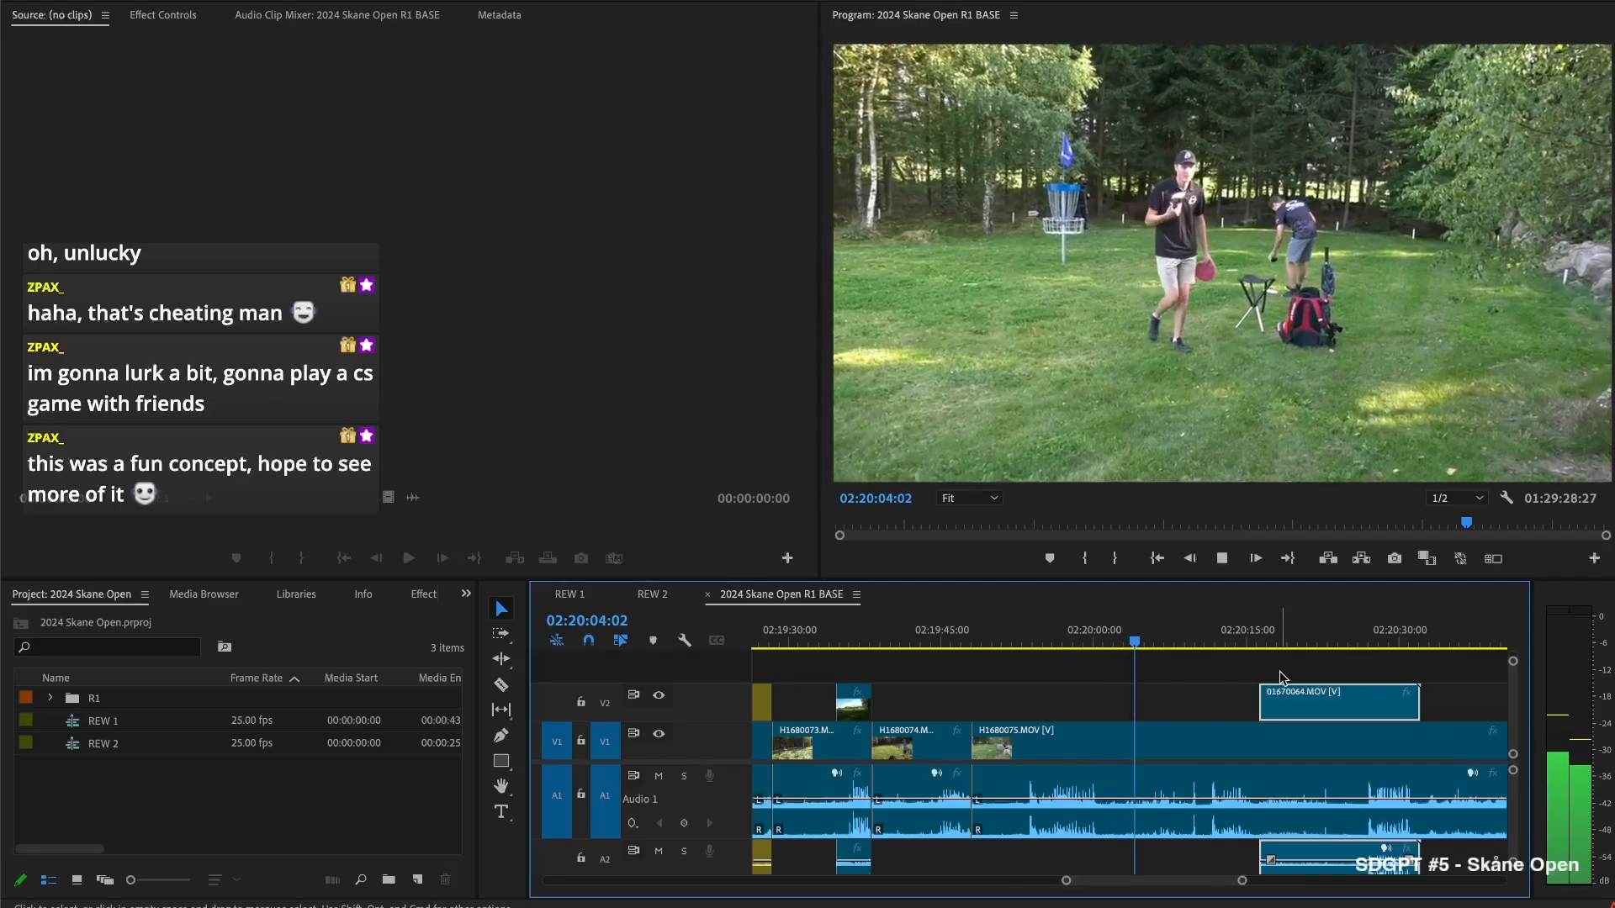
drag(1260, 702, 1159, 705)
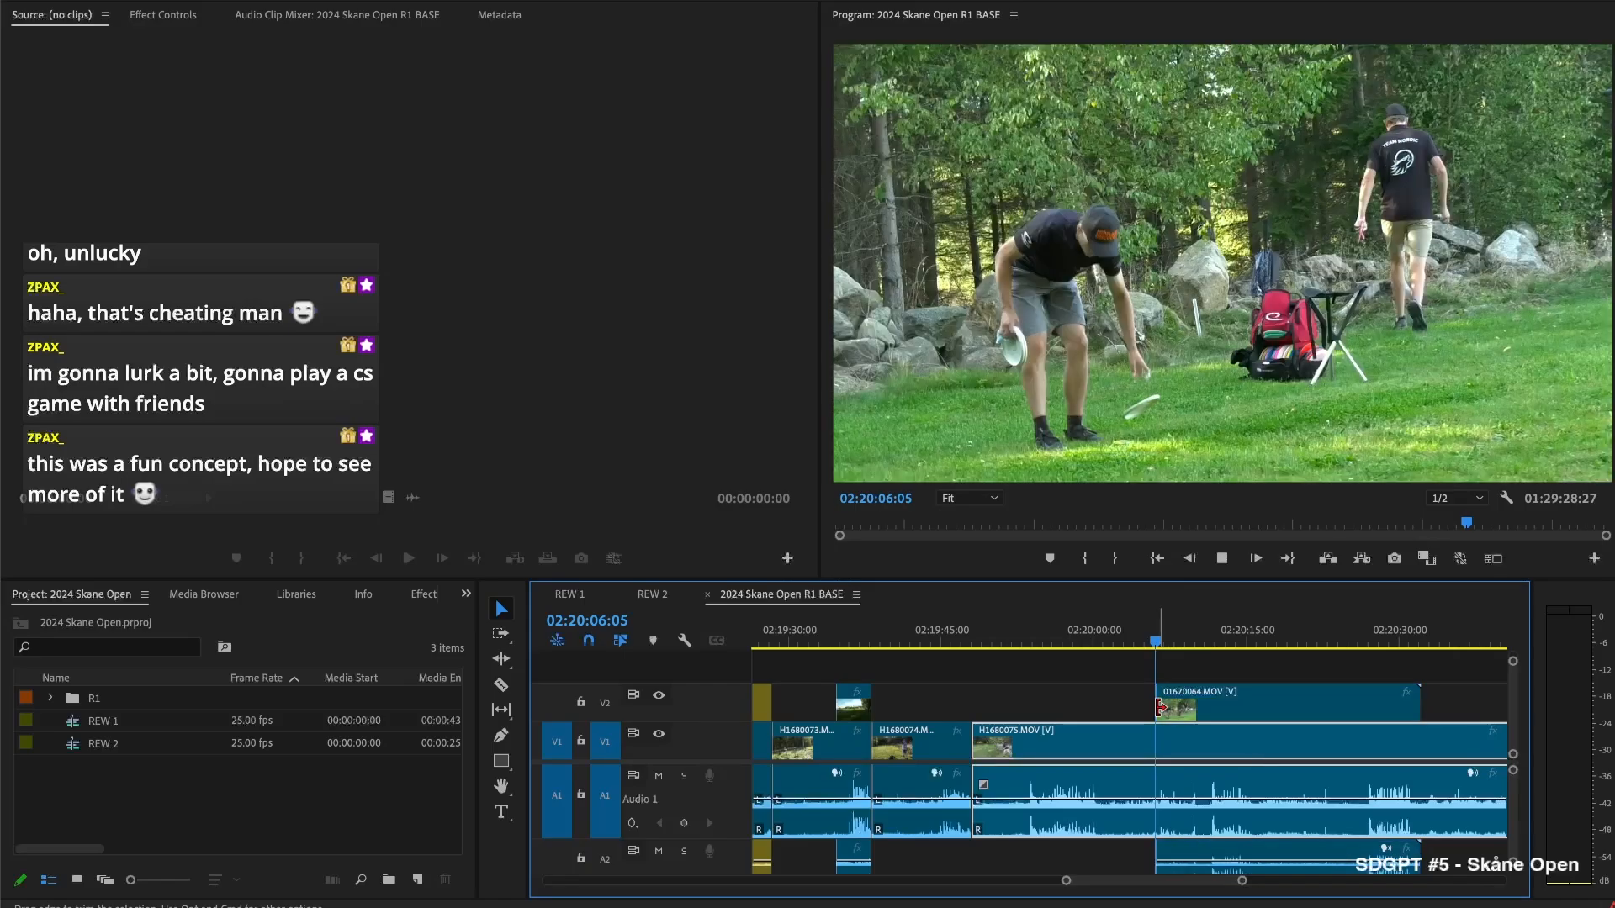
key(space)
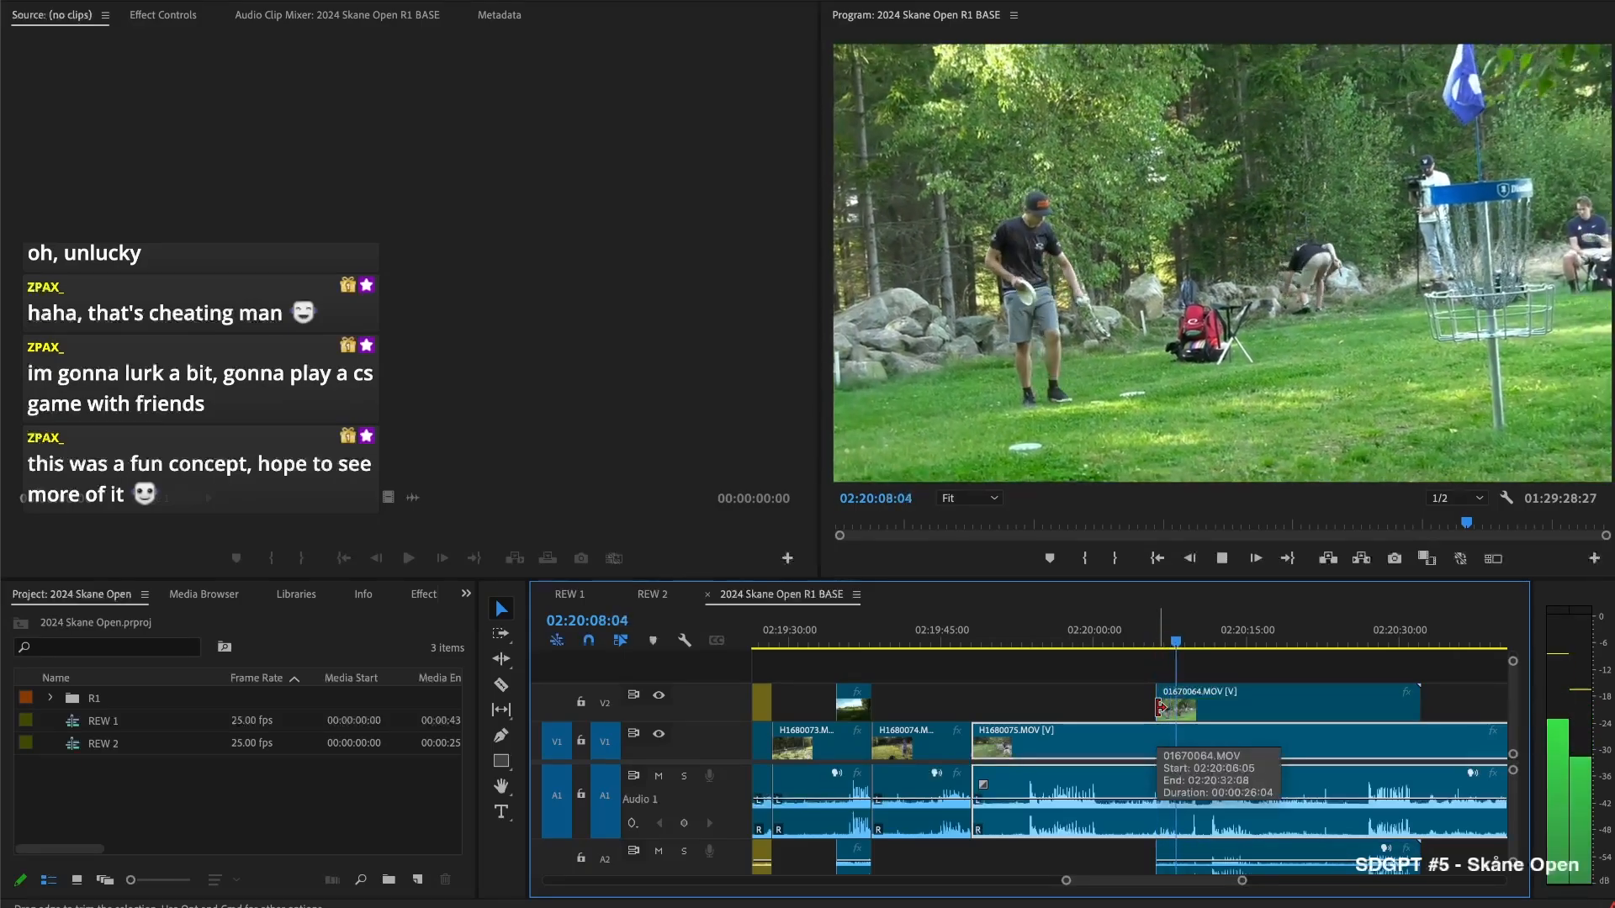
drag(1160, 708, 1178, 685)
click(1312, 564)
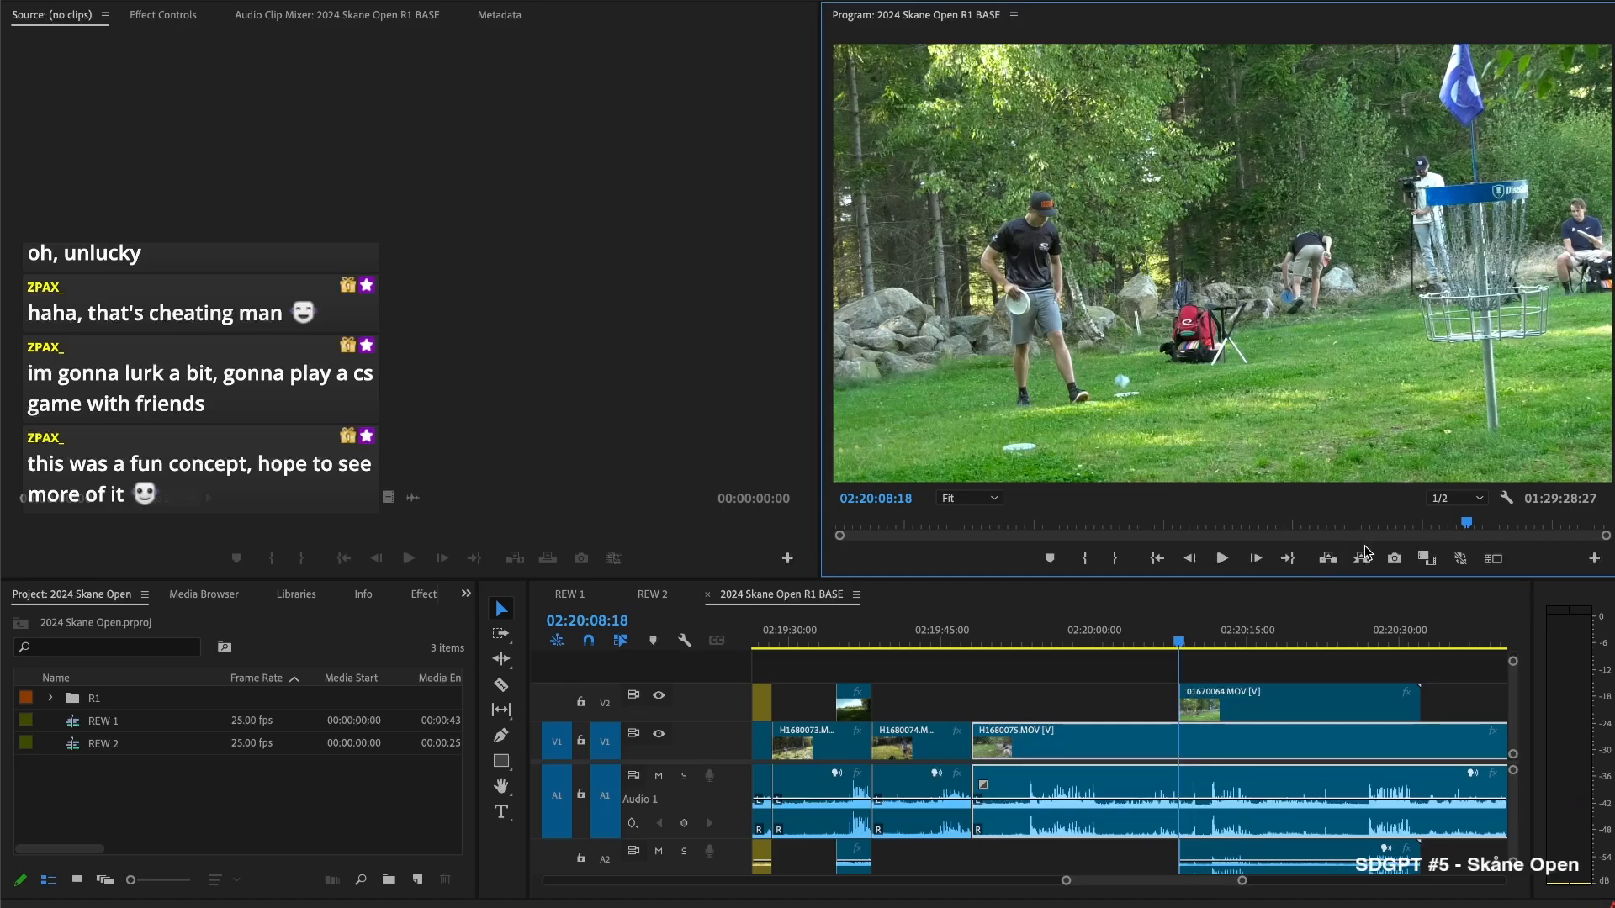
drag(1146, 644, 1115, 644)
key(space)
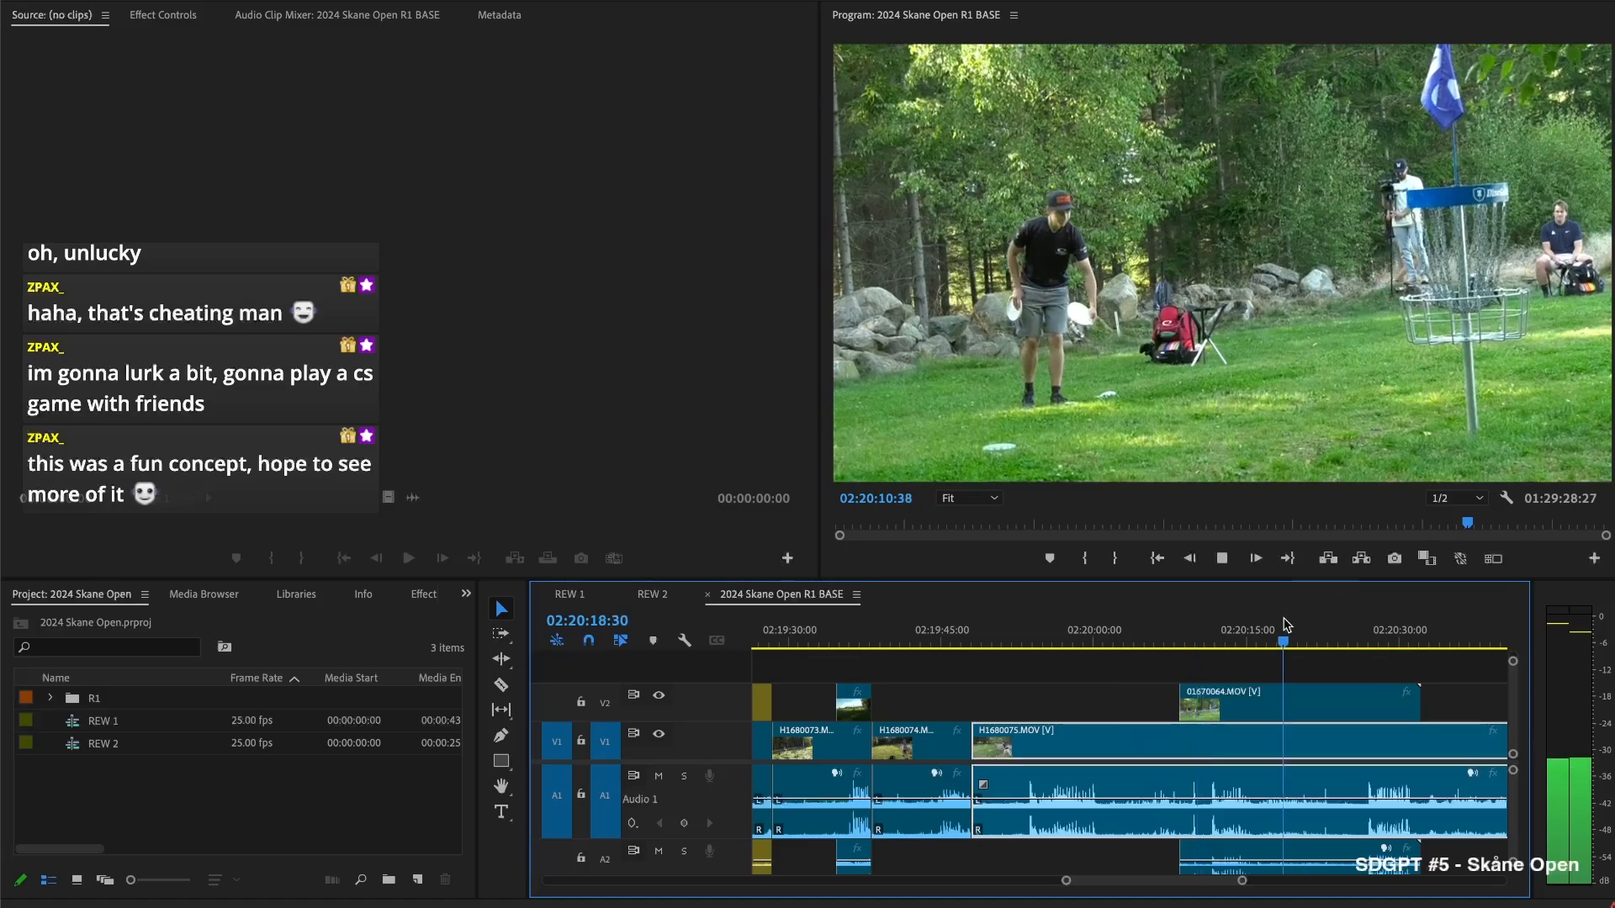
Trim the end of the V2 clip 01670064.MOV to about 02:20:30 and play past the cutaway
click(1344, 633)
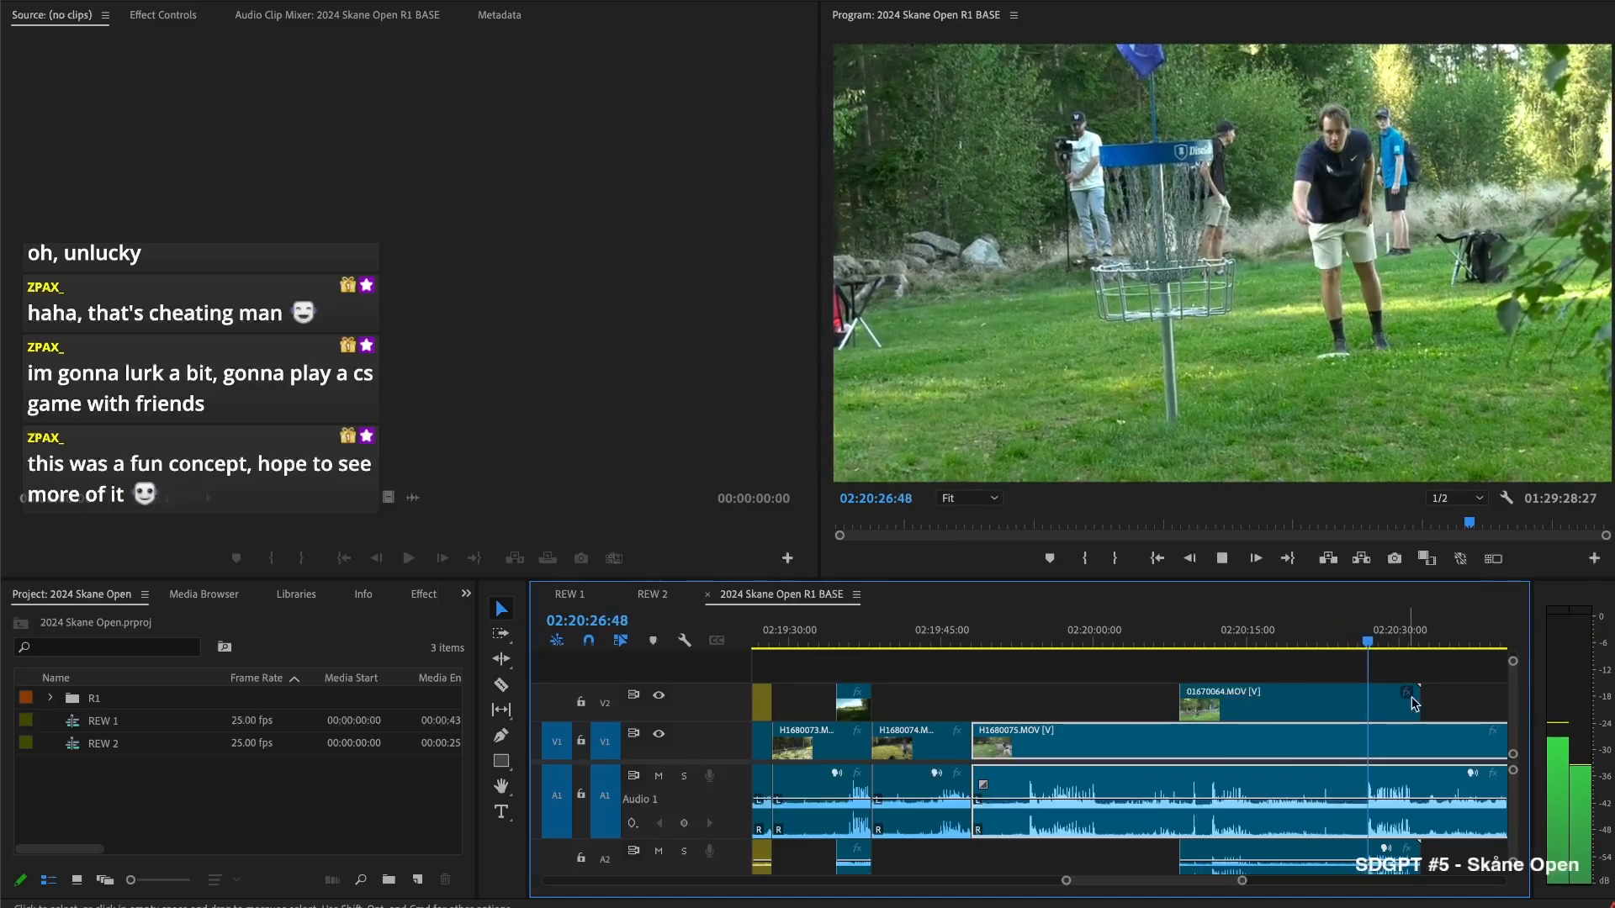
scroll(1420, 712, right, 3)
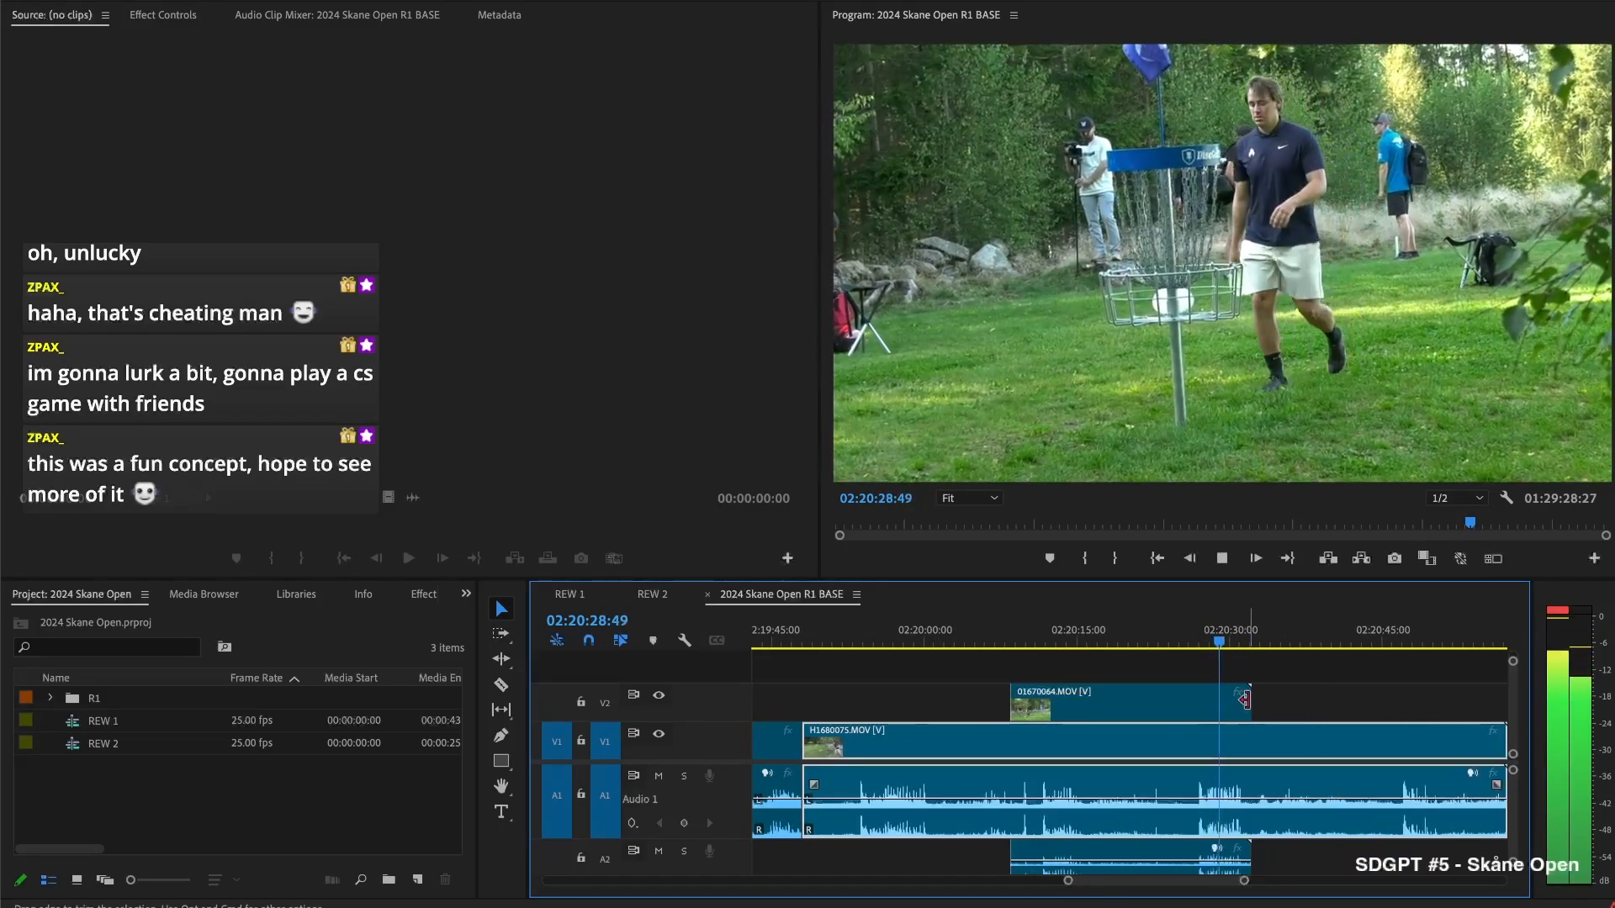
click(1246, 699)
drag(1246, 700, 1236, 700)
key(space)
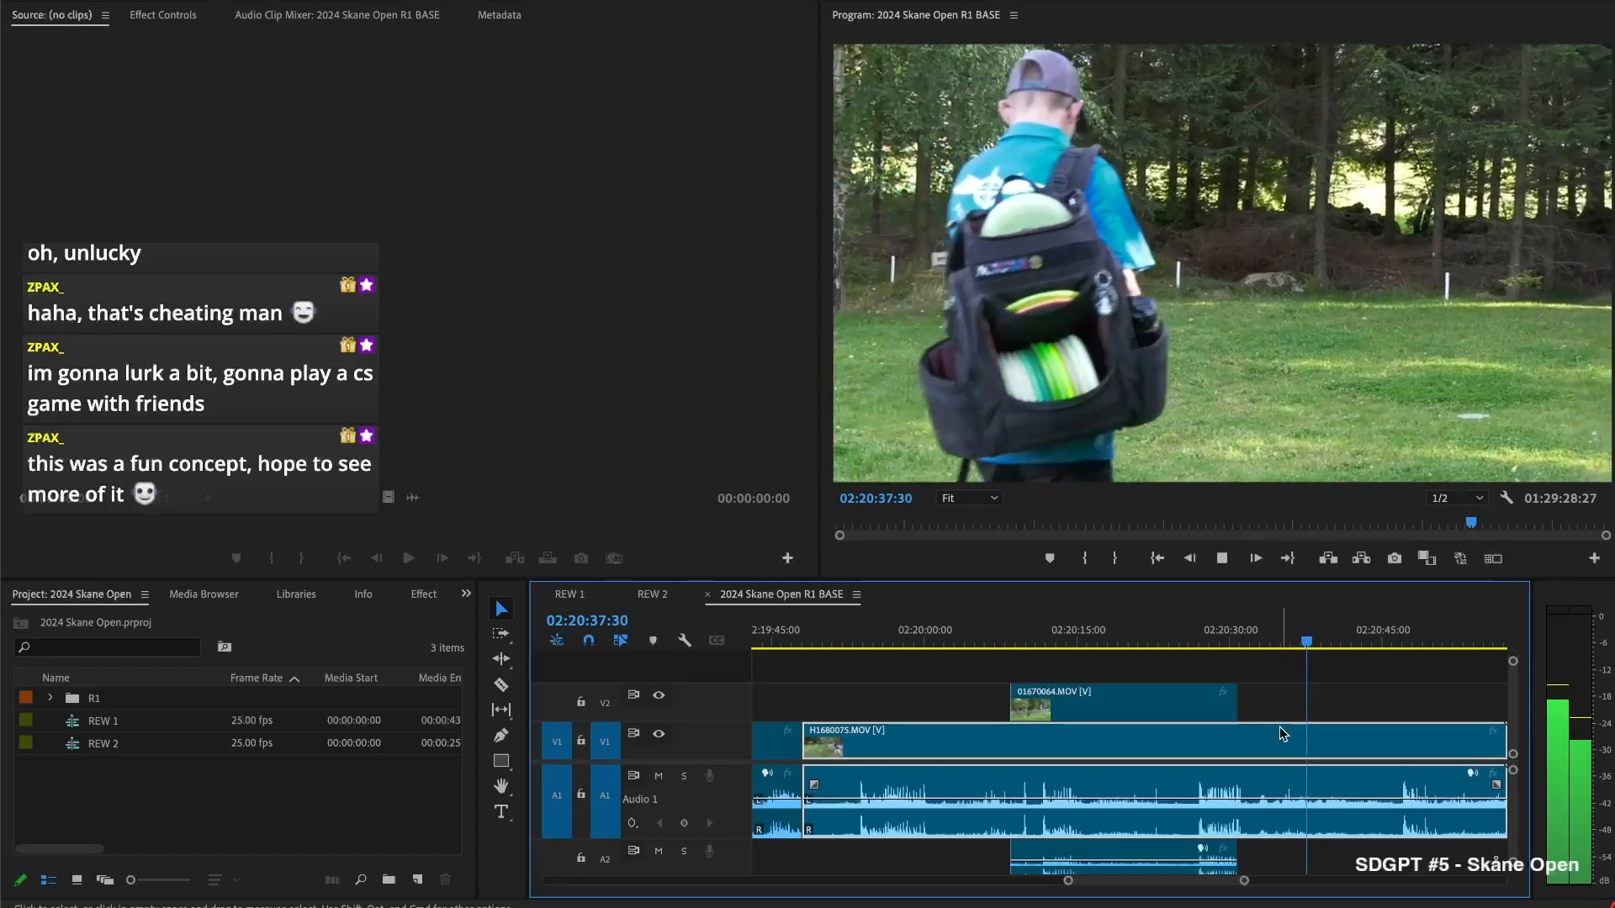
Play the final putt in H1680075.MOV, cut the clip at 02:20:53:41 and delete the part after the cut
scroll(1351, 723, right, 2)
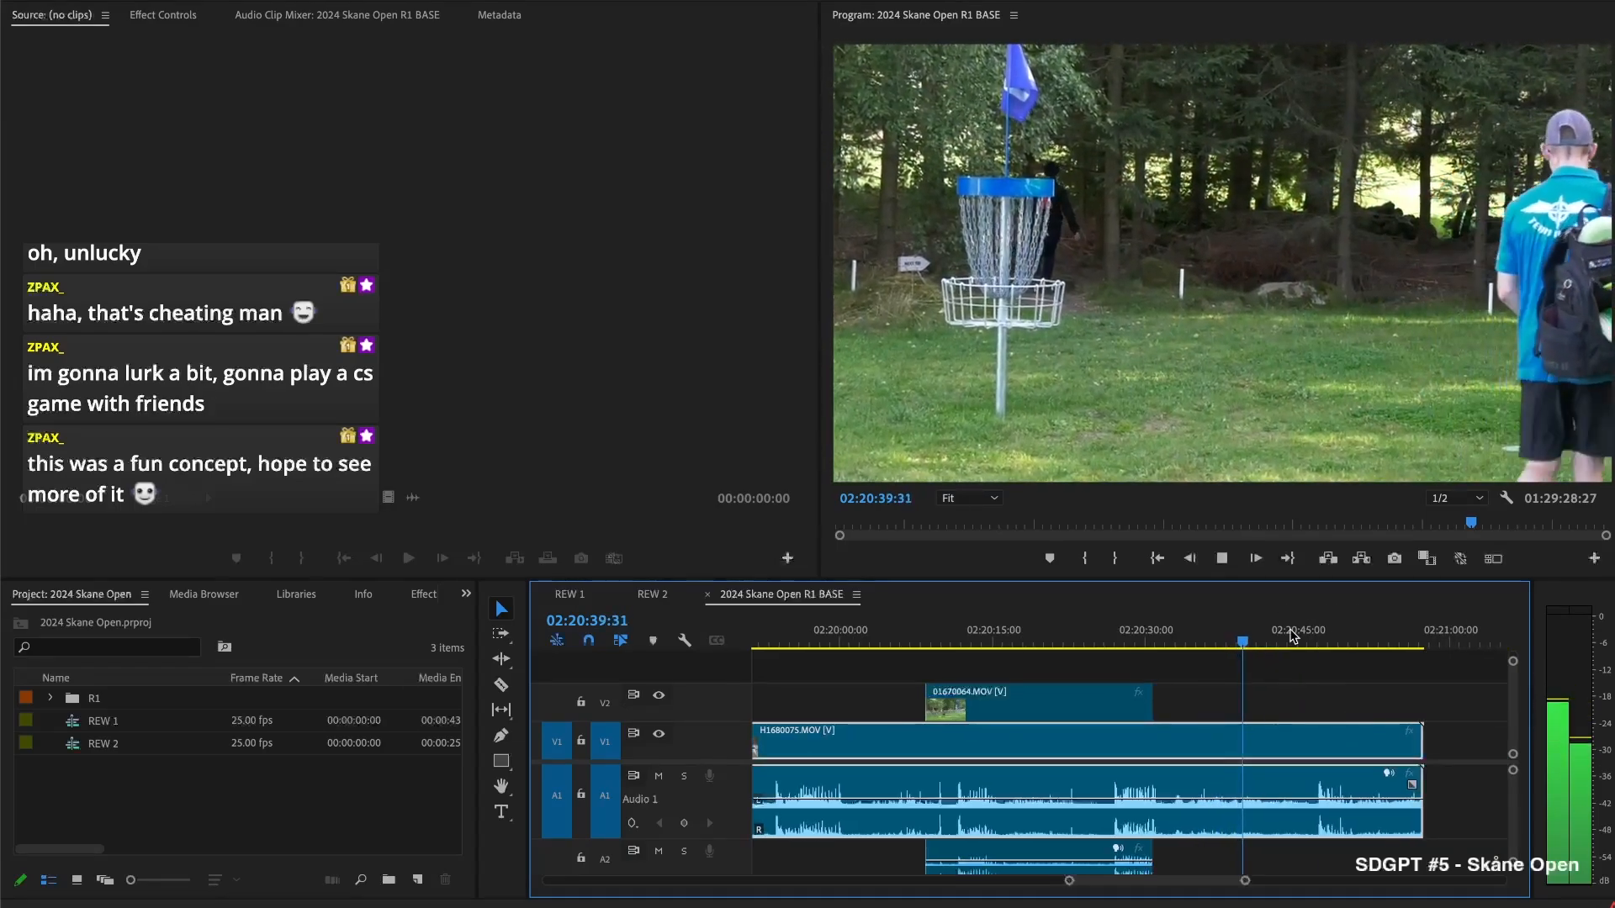
click(1323, 637)
mouse_move(1346, 639)
mouse_down()
mouse_move(1373, 640)
mouse_move(1251, 643)
mouse_move(1357, 657)
mouse_up()
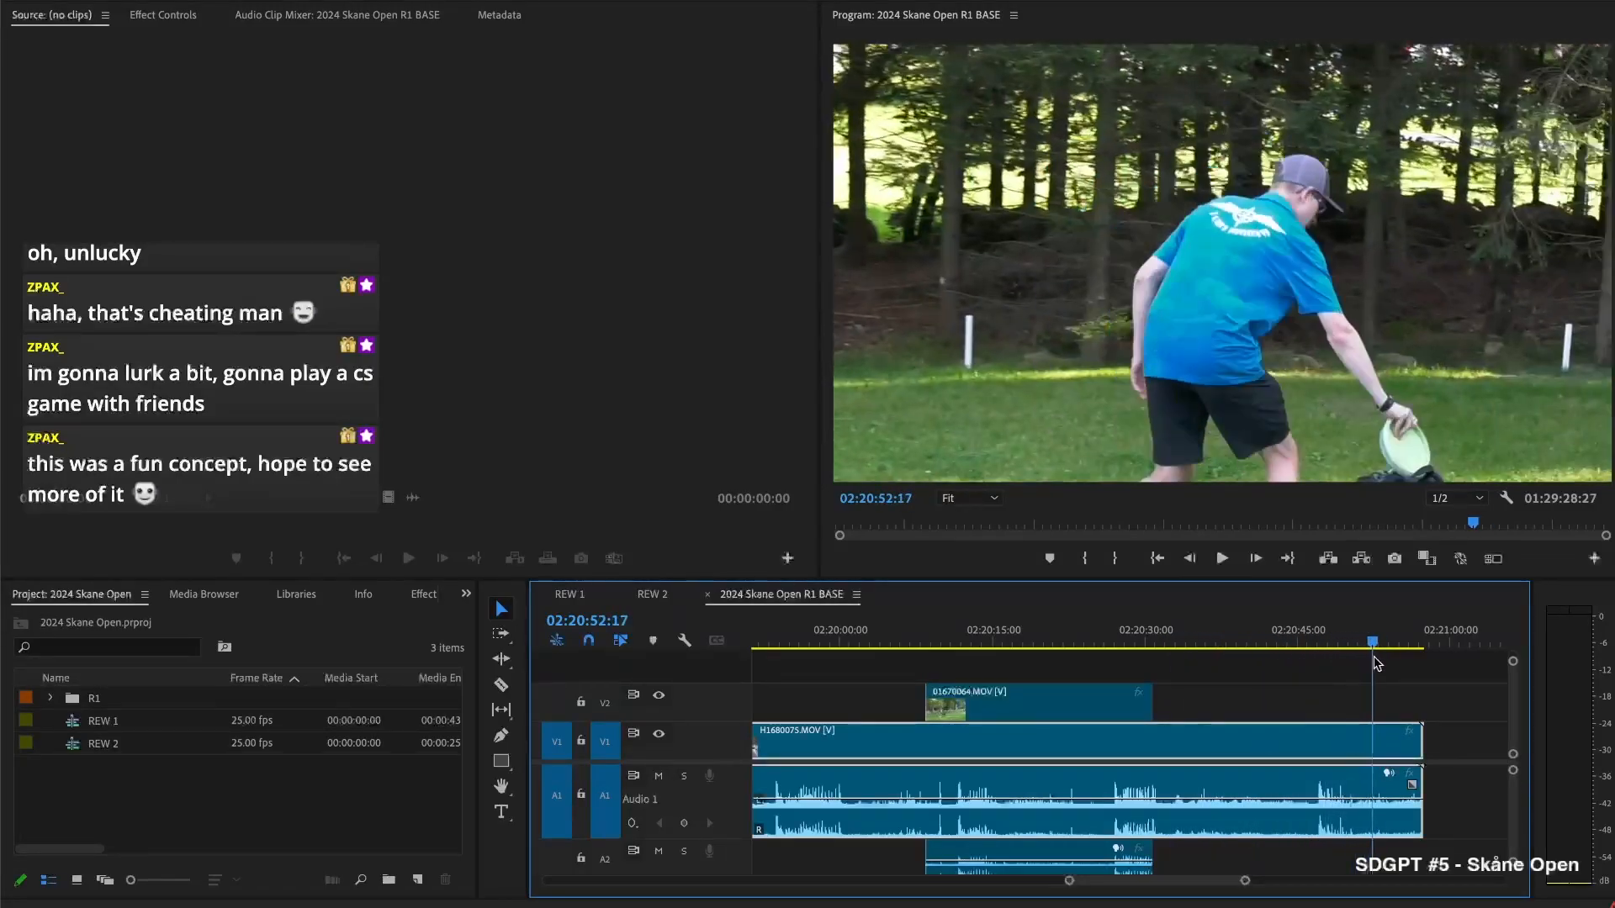
key(space)
drag(1422, 759, 1419, 759)
key(ctrl+k)
click(1409, 760)
key(BackSpace)
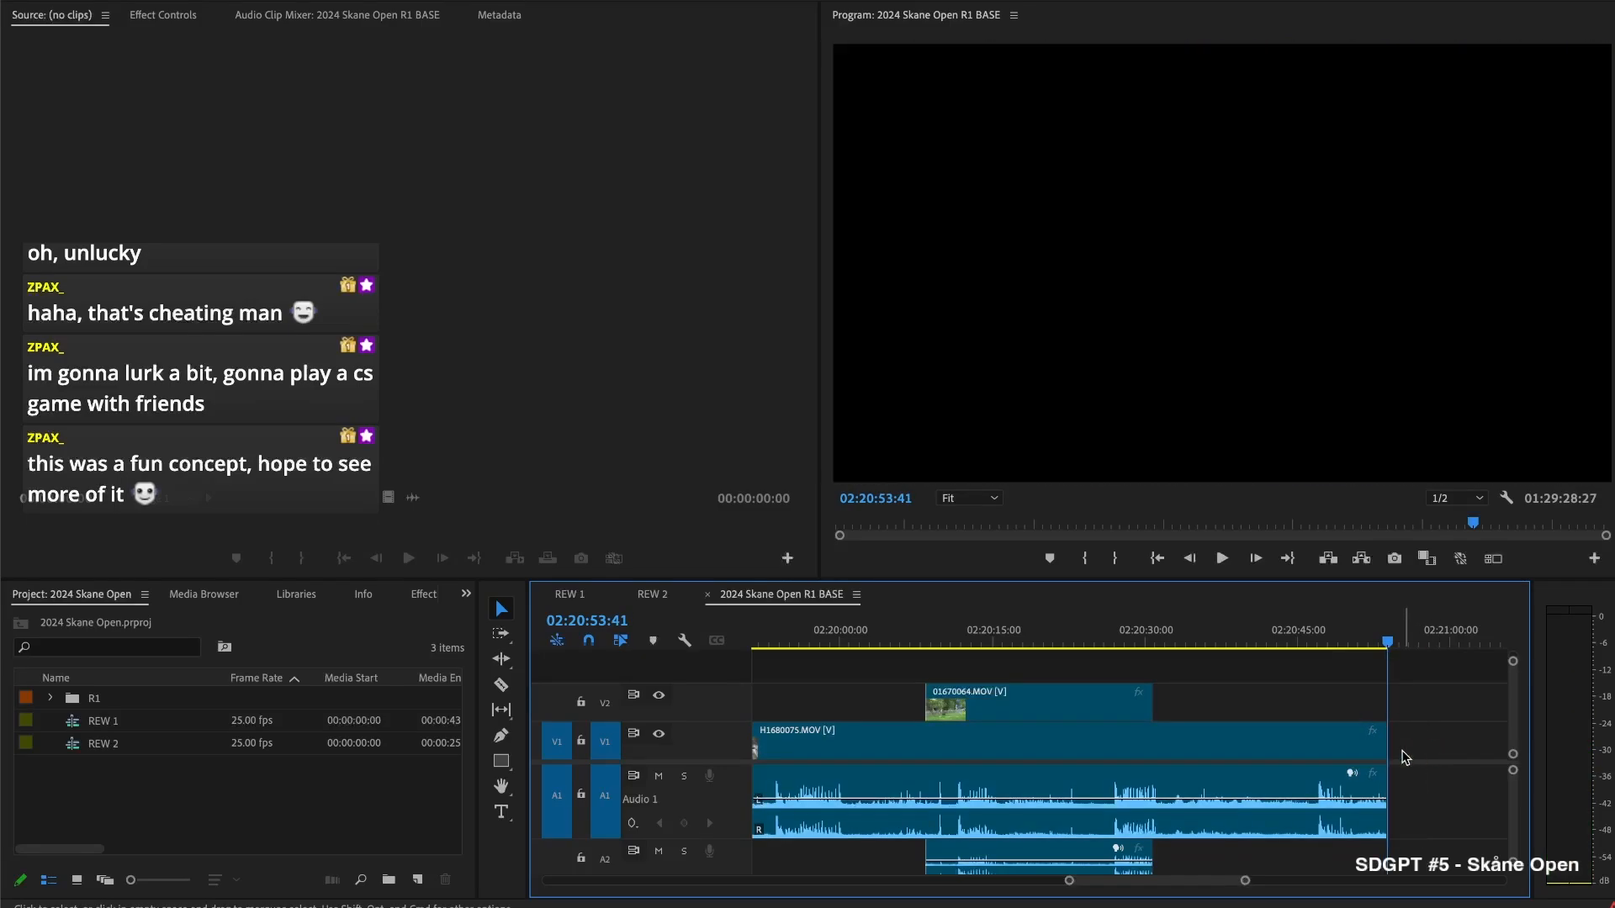
Trim the start of 01670065.MOV on V2 to about 02:22:58, and delete the part of H1680076.MOV before 02:22:24:47
scroll(1165, 740, down, 5)
scroll(1051, 703, left, 5)
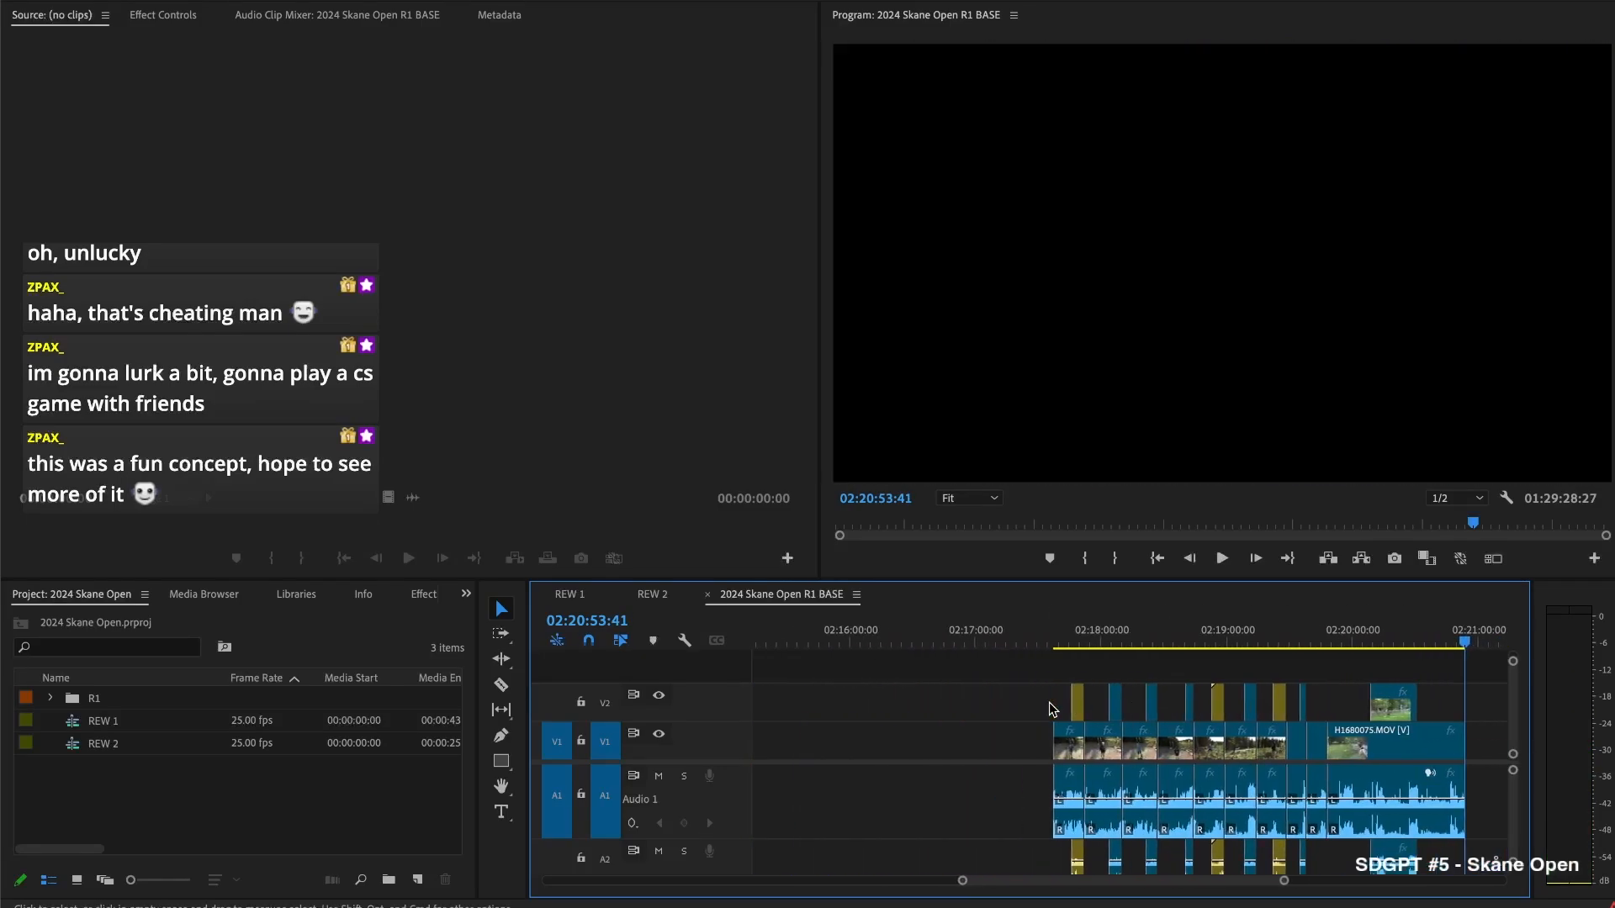
scroll(1052, 709, right, 5)
scroll(1030, 705, up, 4)
scroll(1038, 703, down, 2)
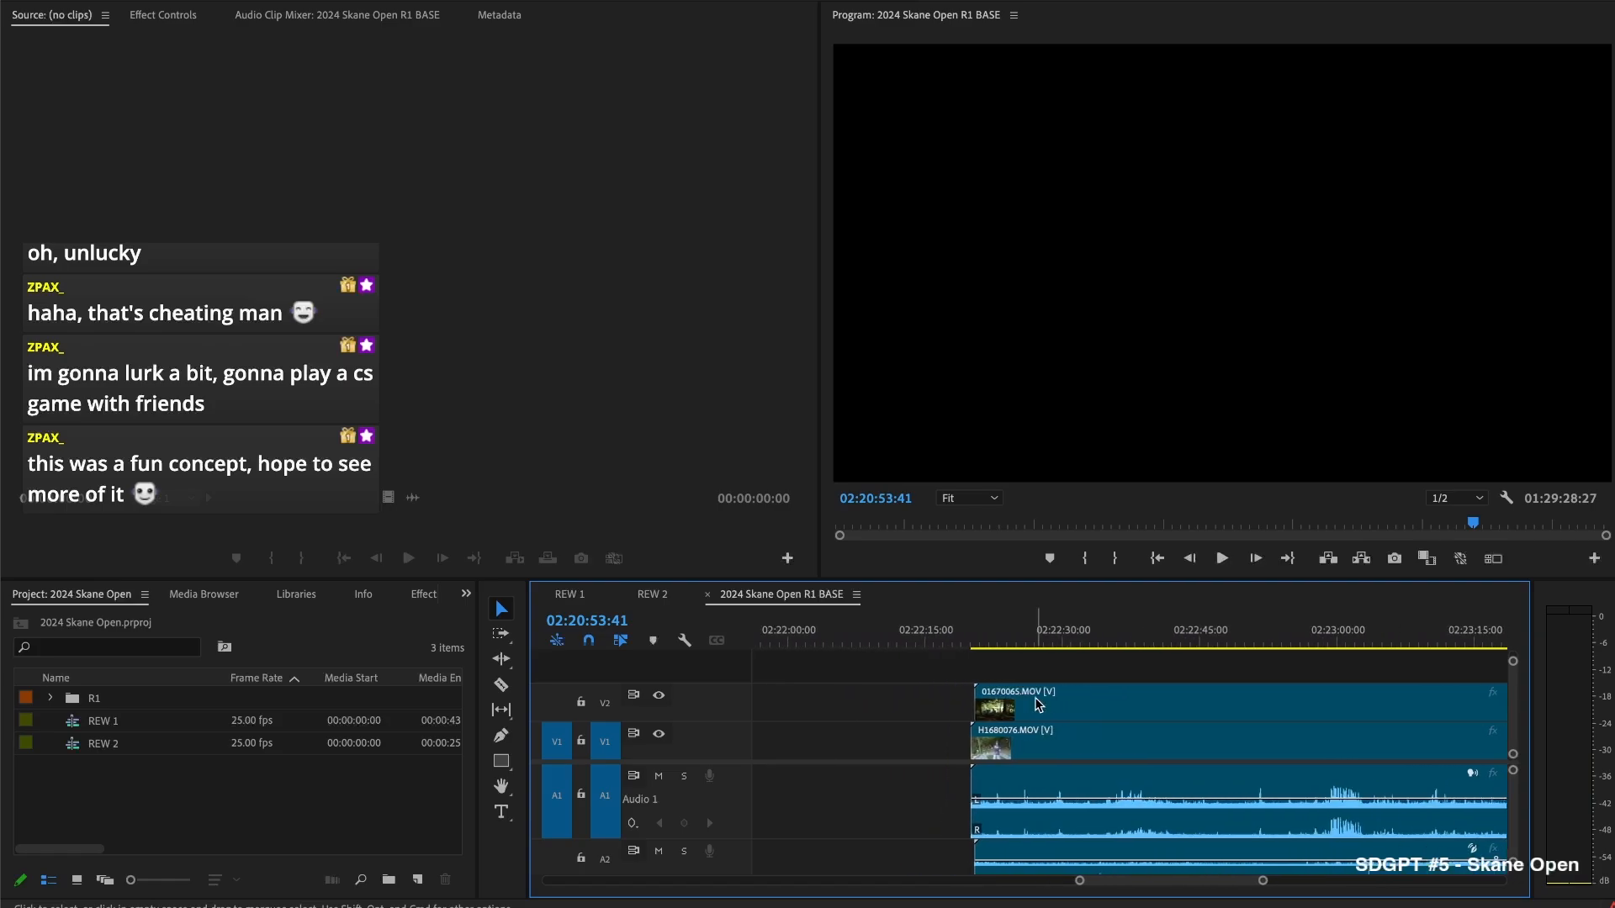
drag(997, 703, 1277, 703)
click(1003, 629)
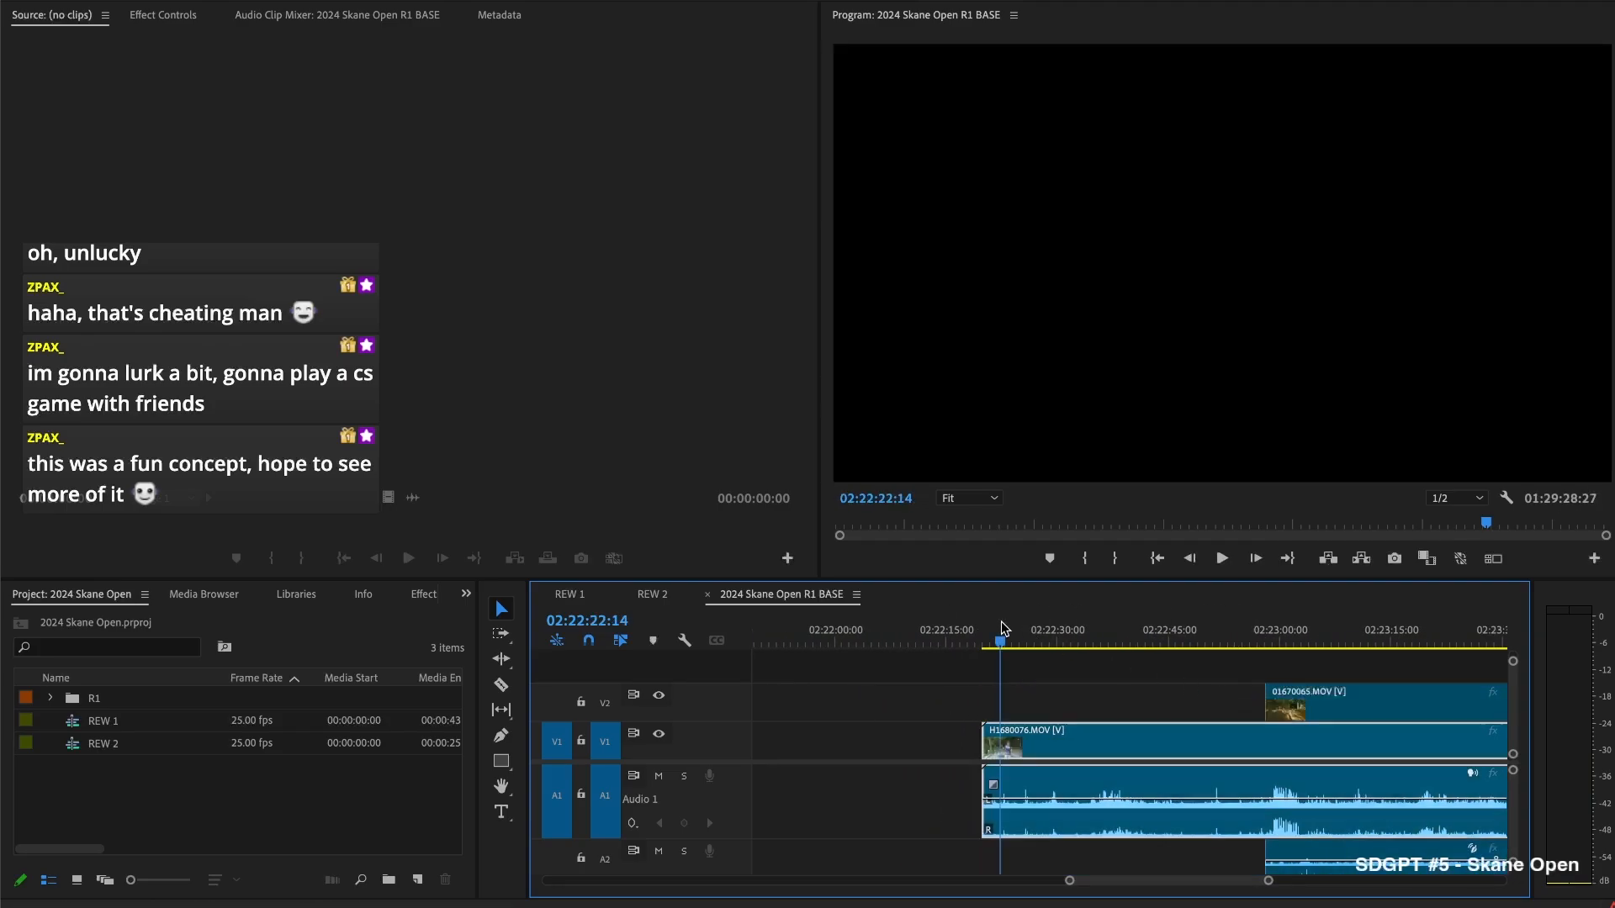
key(super+k)
key(Delete)
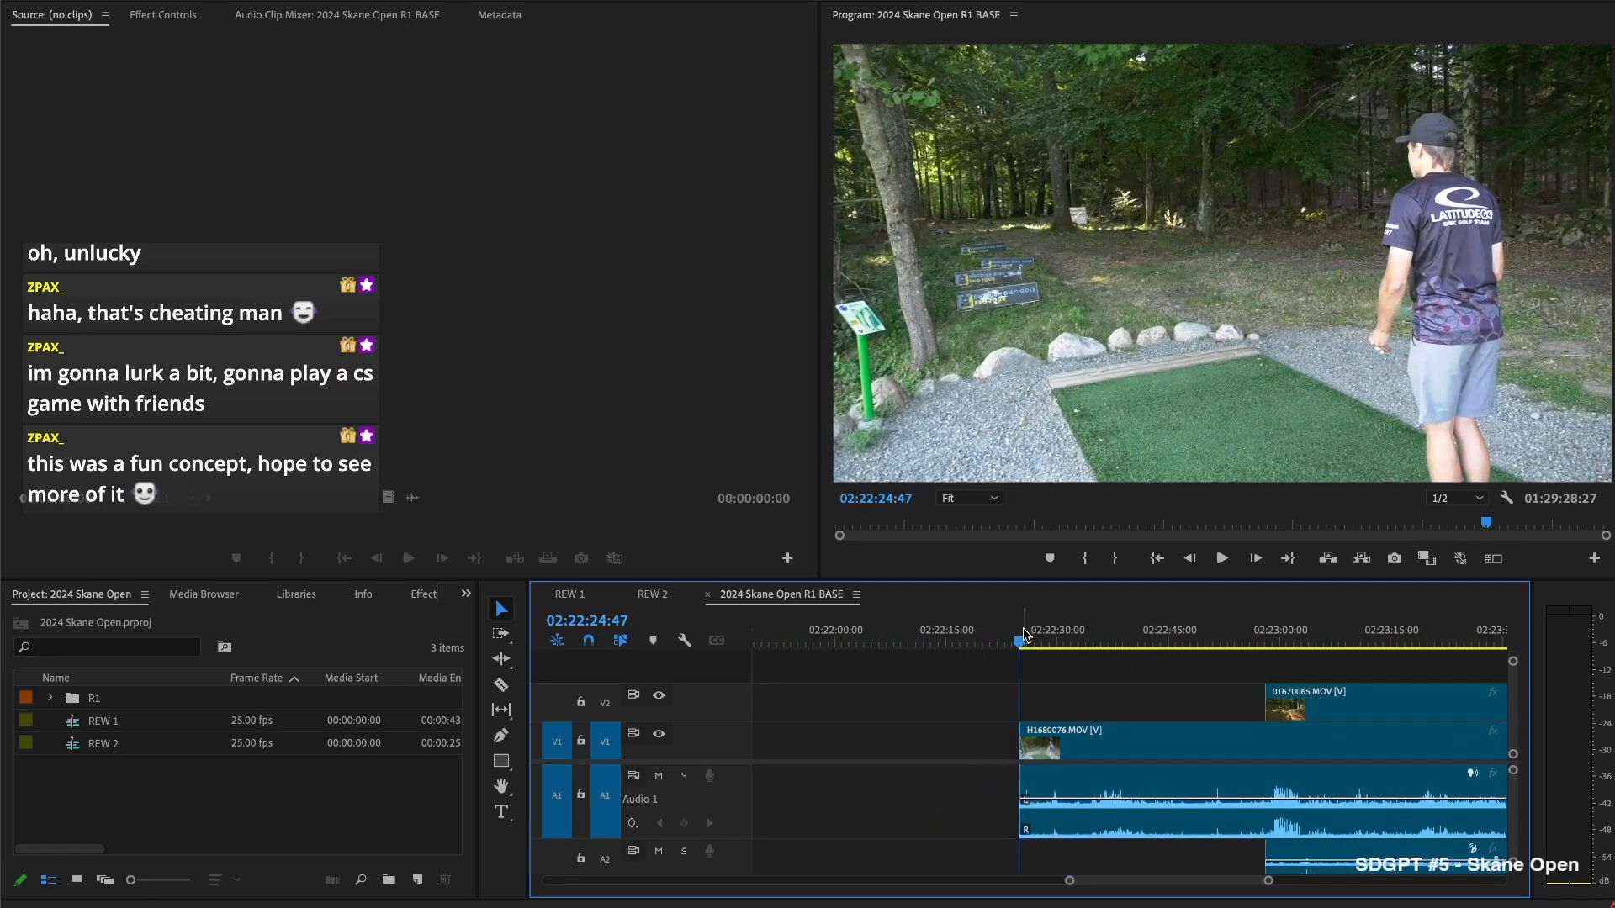
Play the first throw in H1680076.MOV, and extend the start of 01670065.MOV back to 02:22:33:13 as its cutaway
key(space)
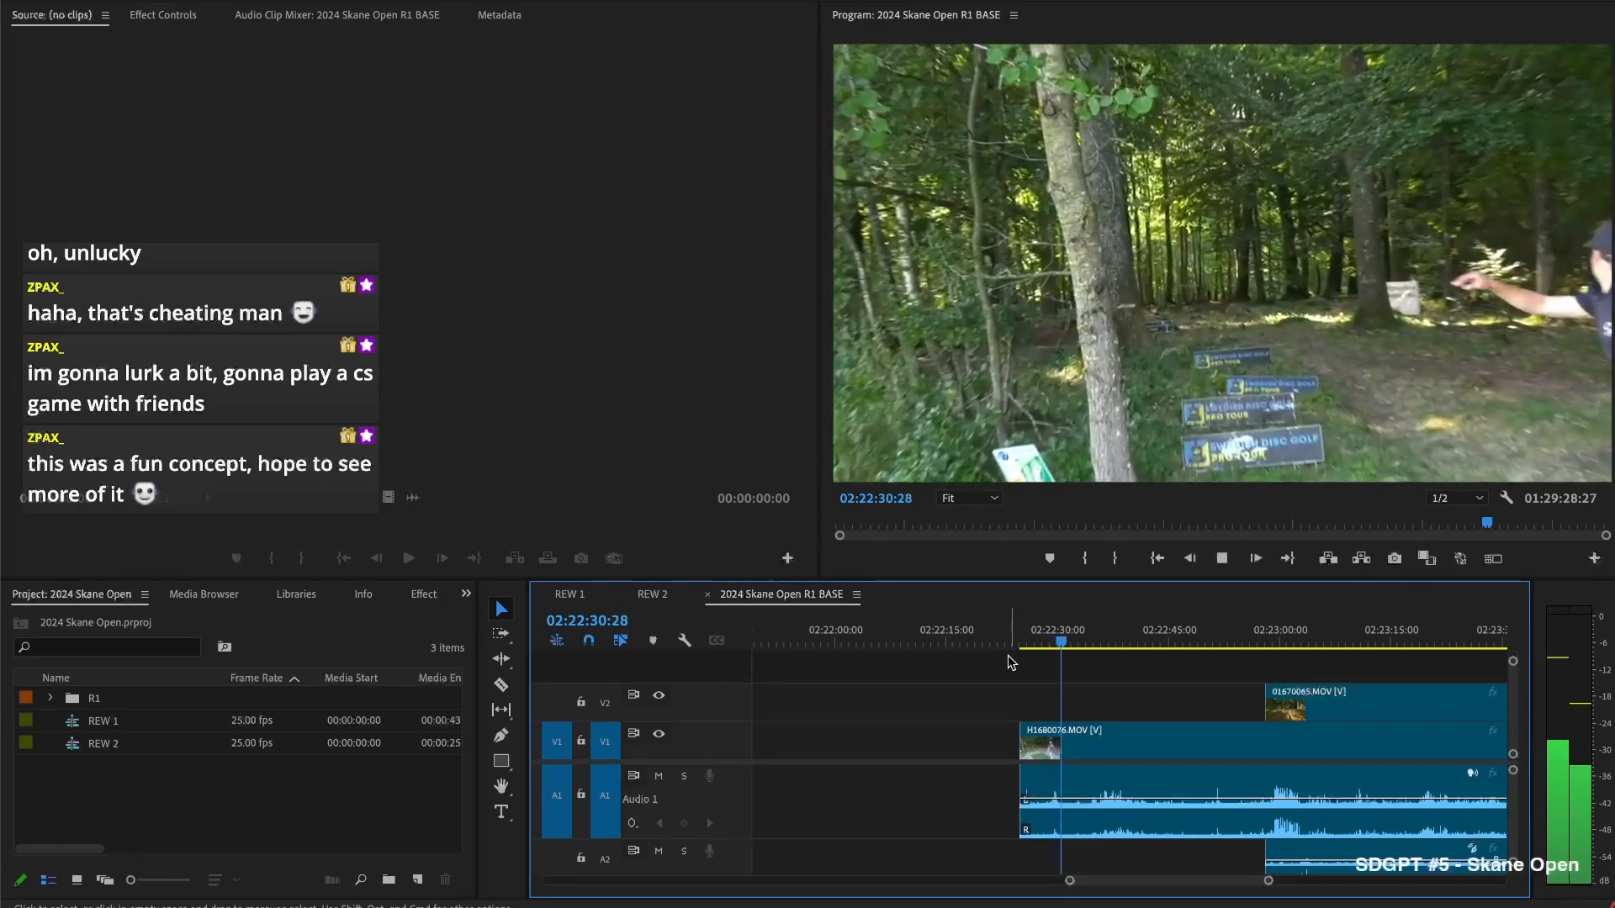
click(1053, 728)
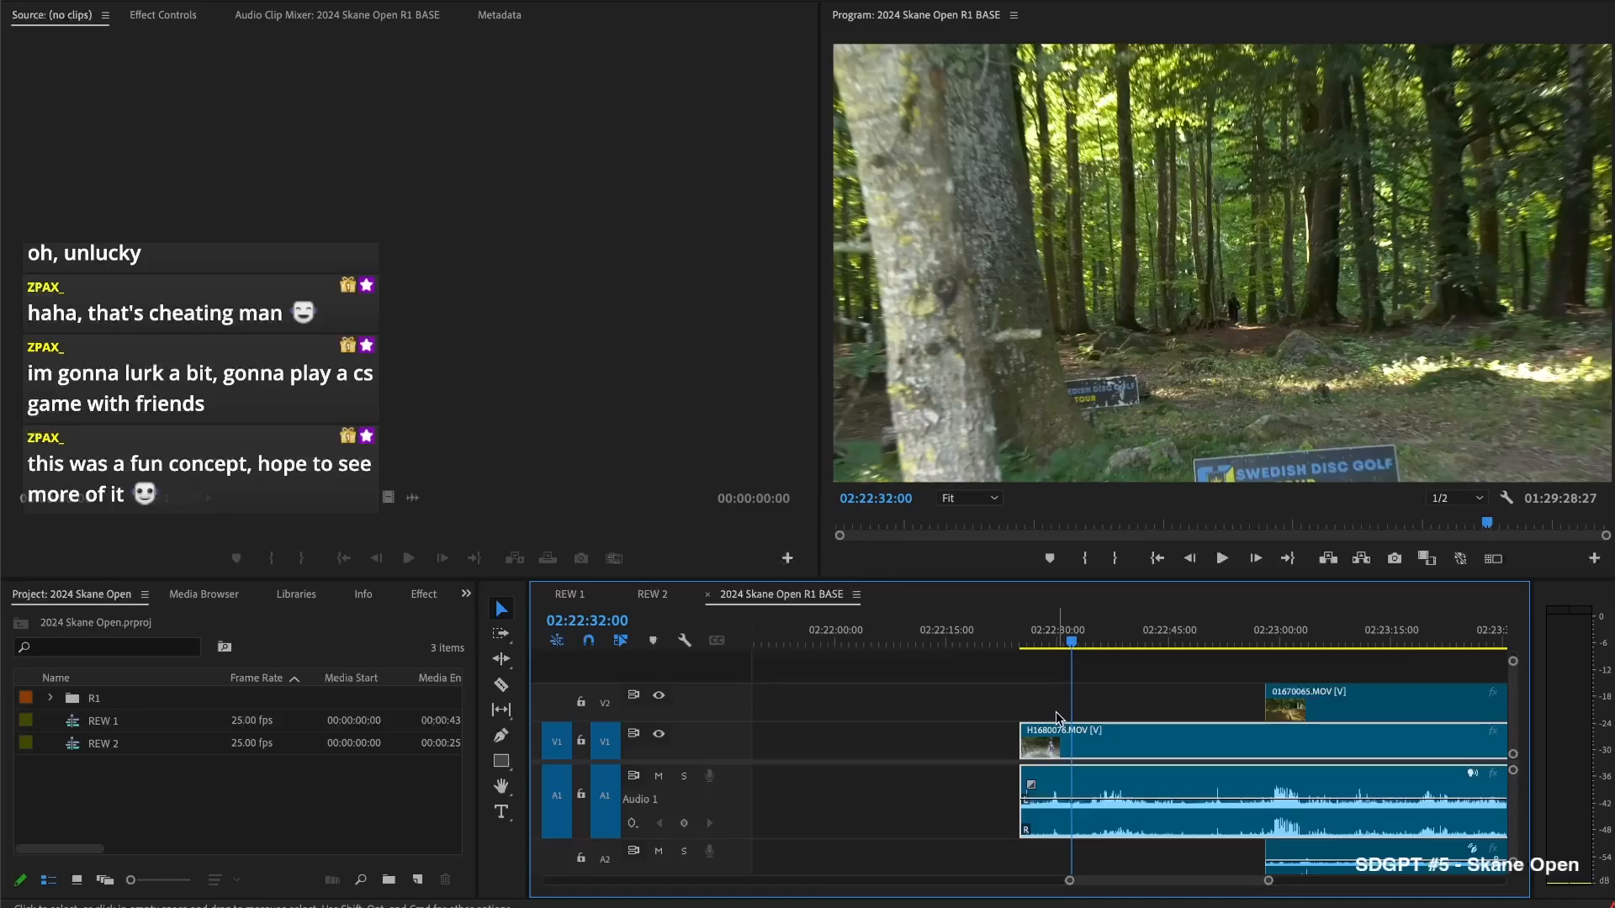
key(Up)
key(space)
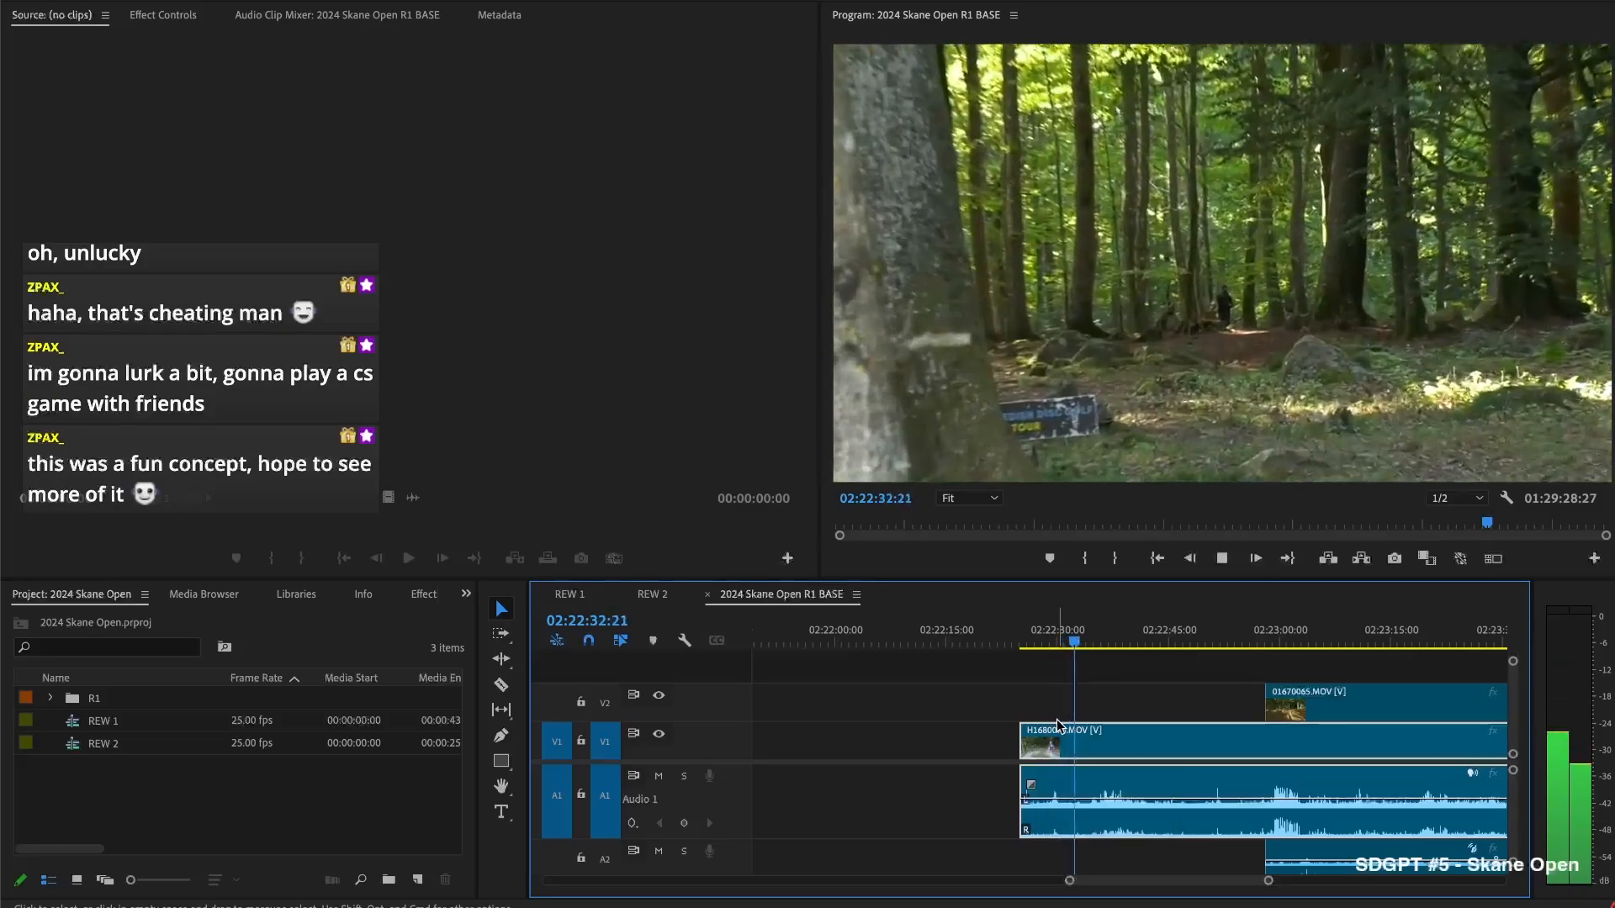
key(space)
key(space)
drag(1267, 705, 1090, 704)
key(space)
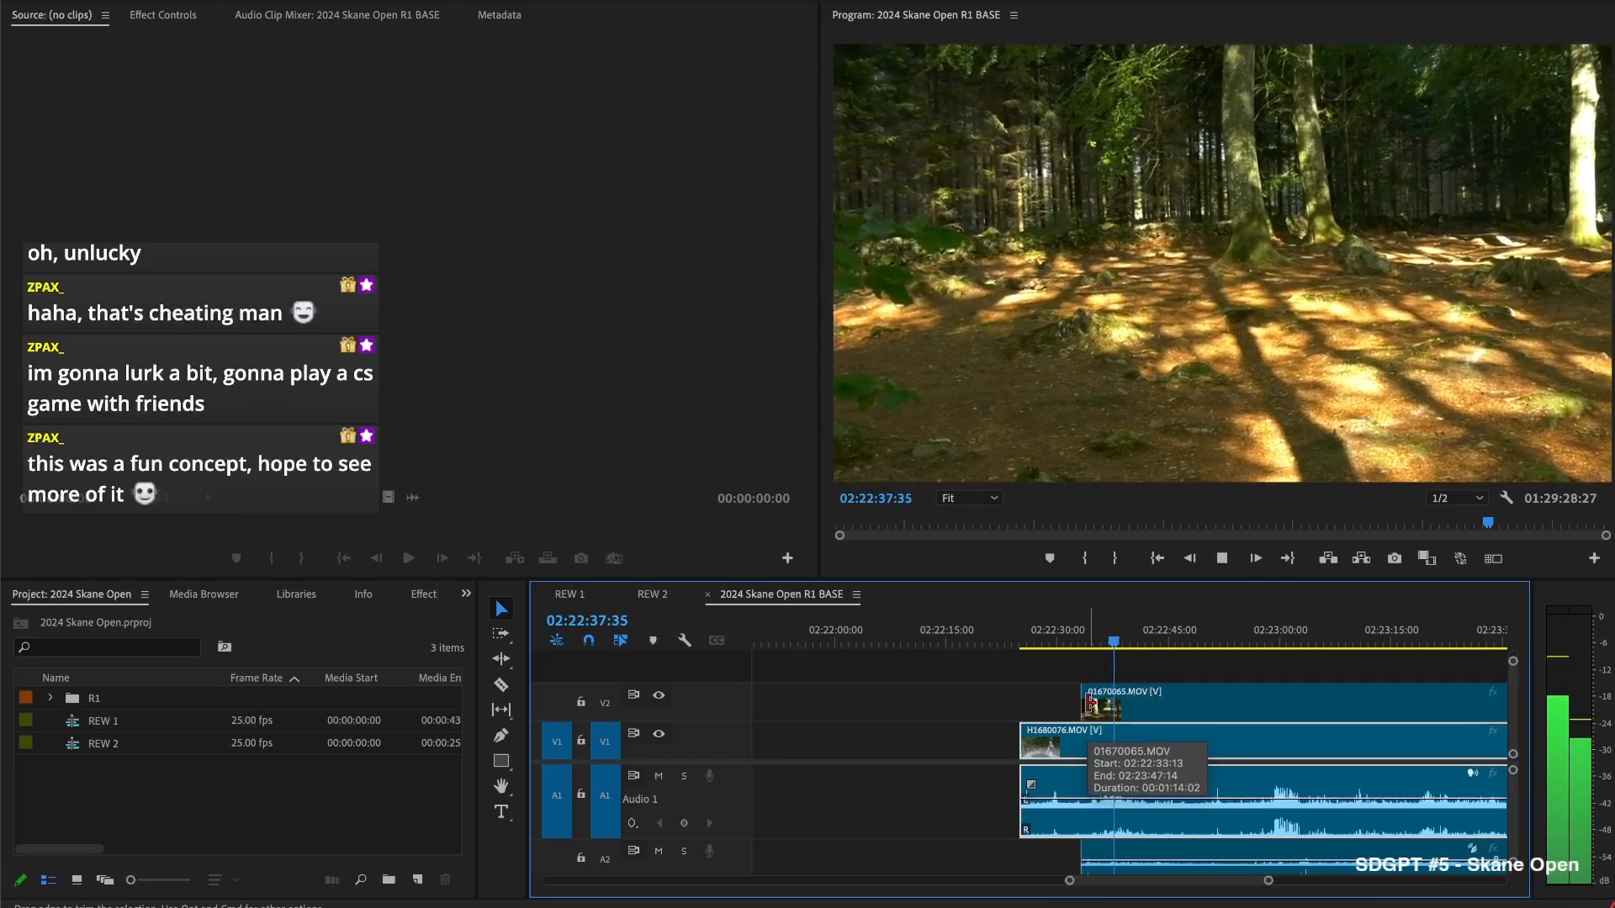
Split all tracks at 02:22:37:48, and trim the start of the remaining 01670065.MOV to about 02:23:06
key(space)
key(super+shift+k)
drag(1123, 698, 1330, 698)
Delete the part of the second H1680076.MOV segment before 02:22:46:25 and close the gap it leaves
click(1175, 630)
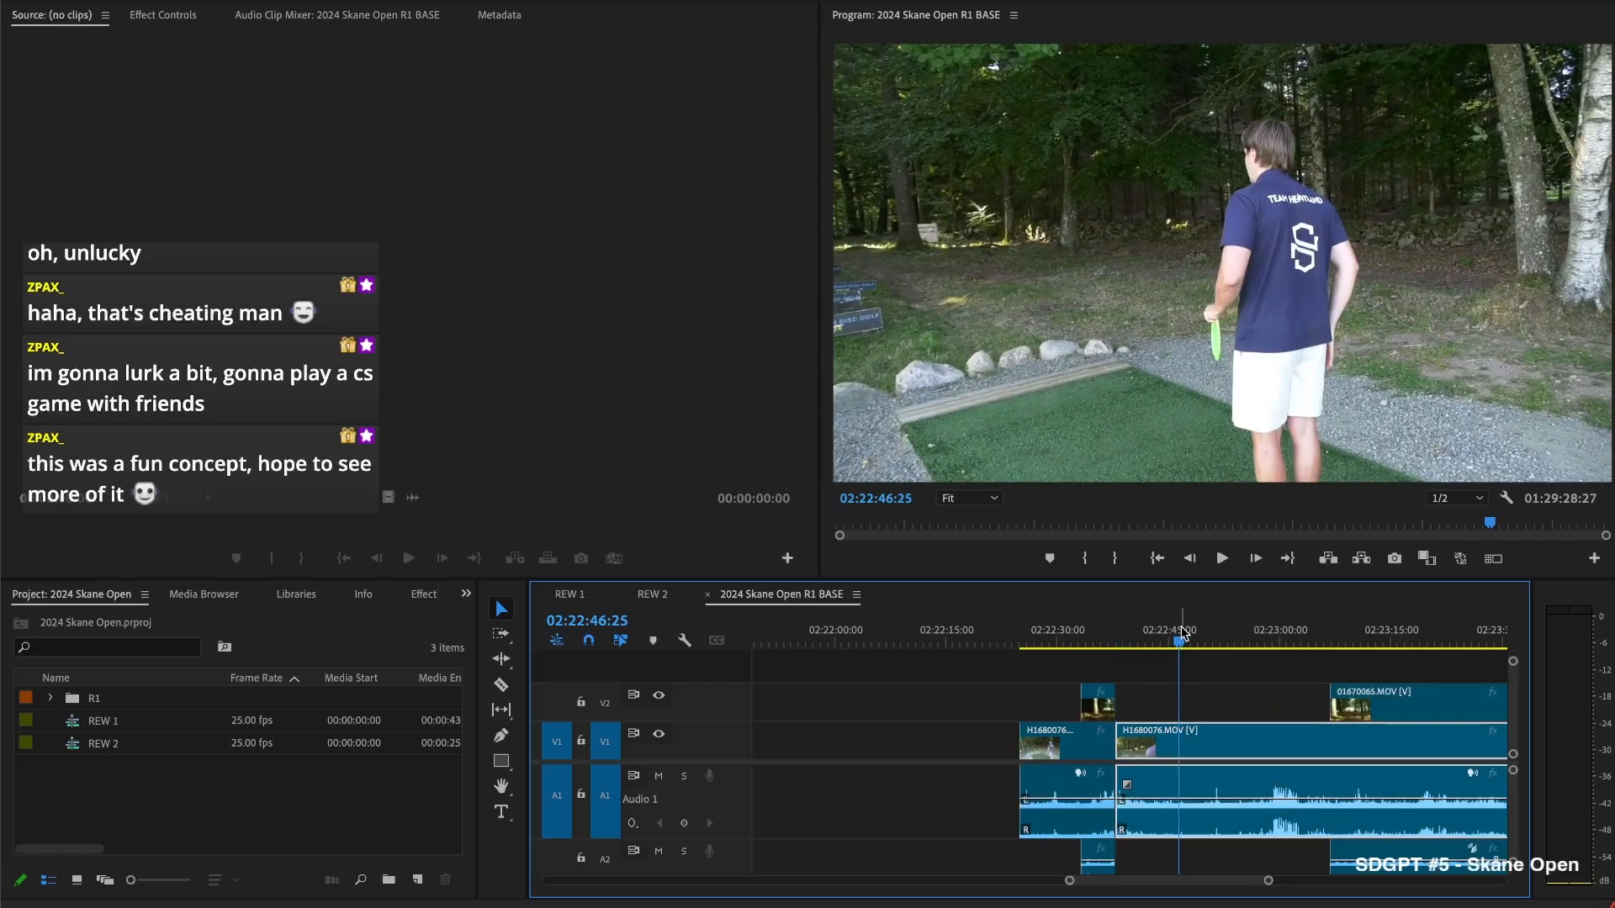
key(super+k)
key(Delete)
key(Up)
click(1149, 740)
key(Delete)
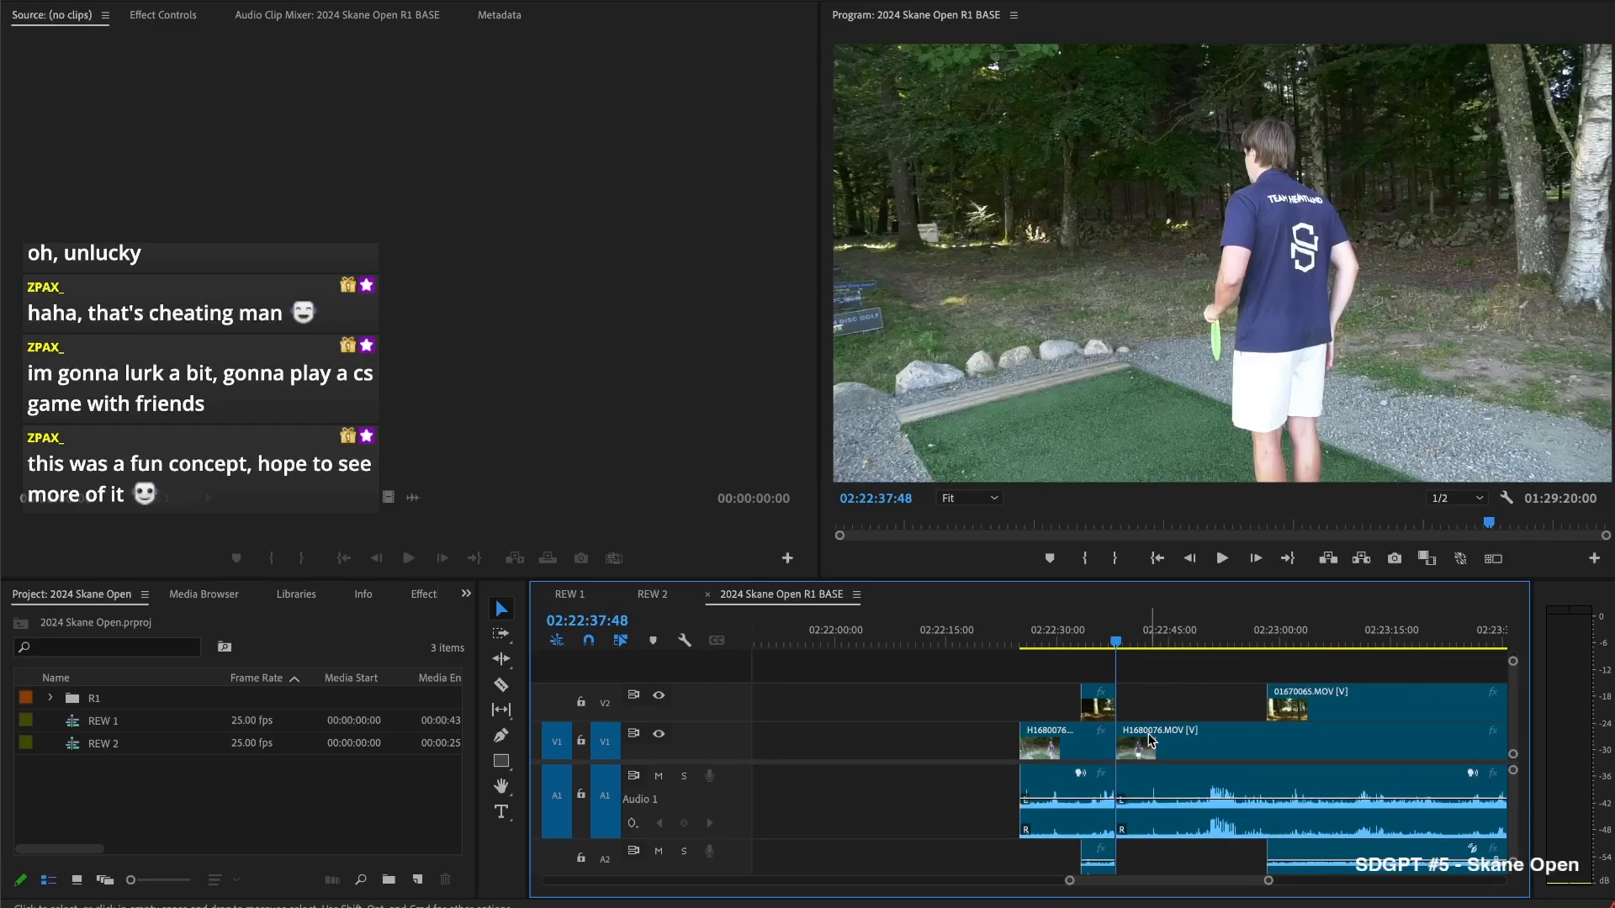
Play the second throw in H1680076.MOV, and extend the start of 01670065.MOV back to about 02:22:45
key(space)
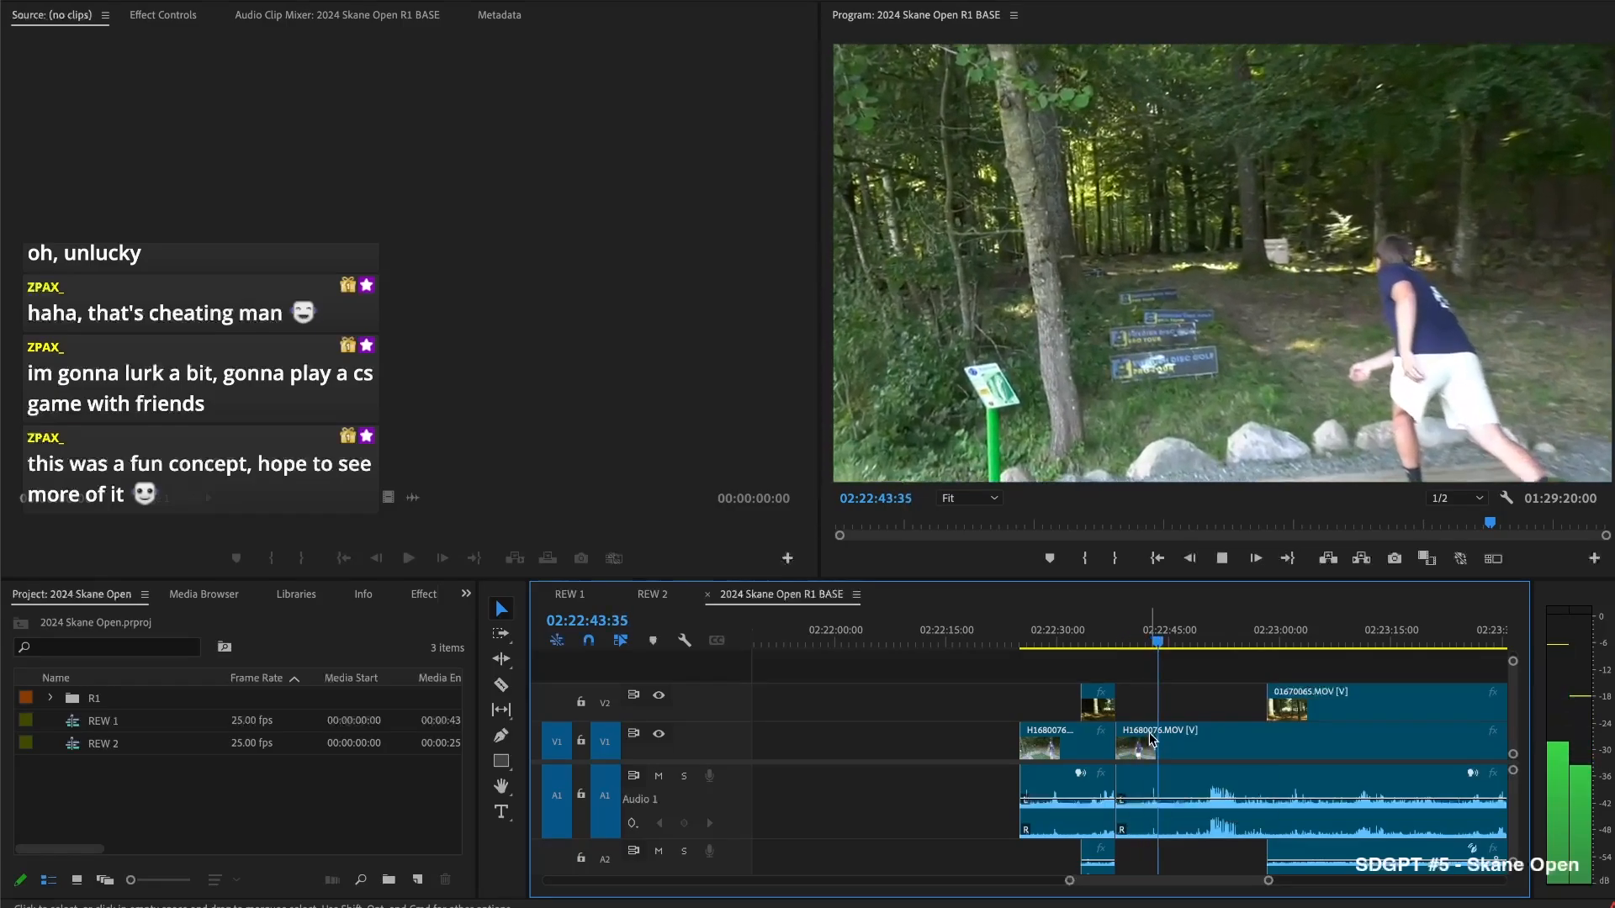
click(1149, 744)
drag(1266, 703, 1166, 707)
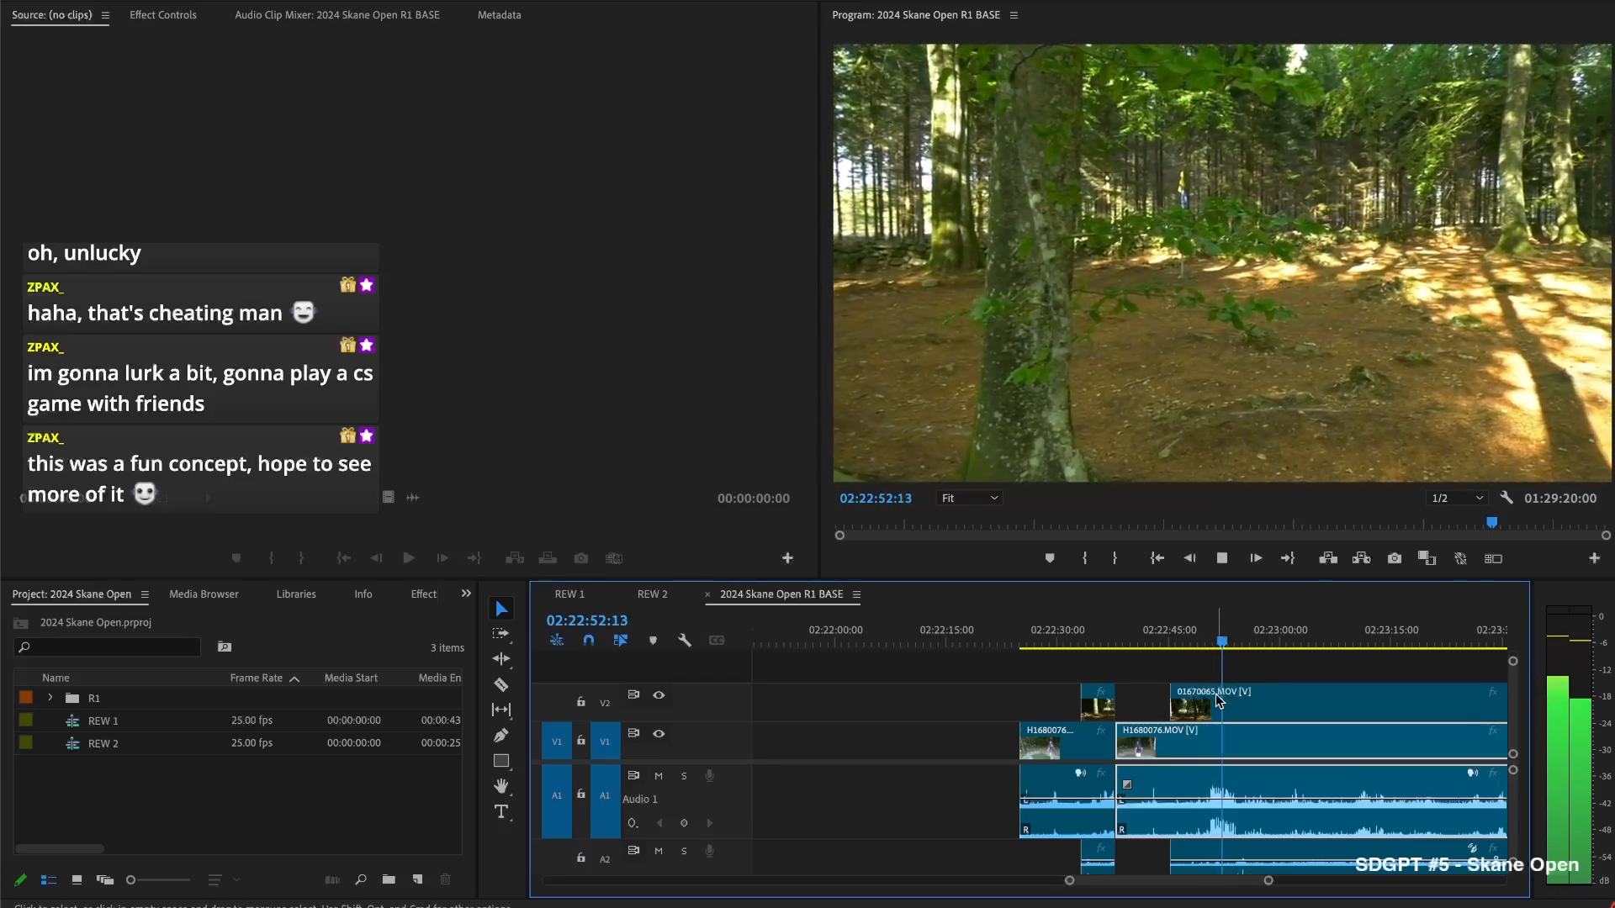
Split the V1 and V2 clips at about 02:22:53, and trim the start of the remaining 01670065.MOV to about 02:23:18
key(space)
key(ctrl+k)
drag(1234, 695, 1419, 695)
Delete the part of the third H1680076.MOV segment before 02:22:57:39 and close the gap it leaves
key(space)
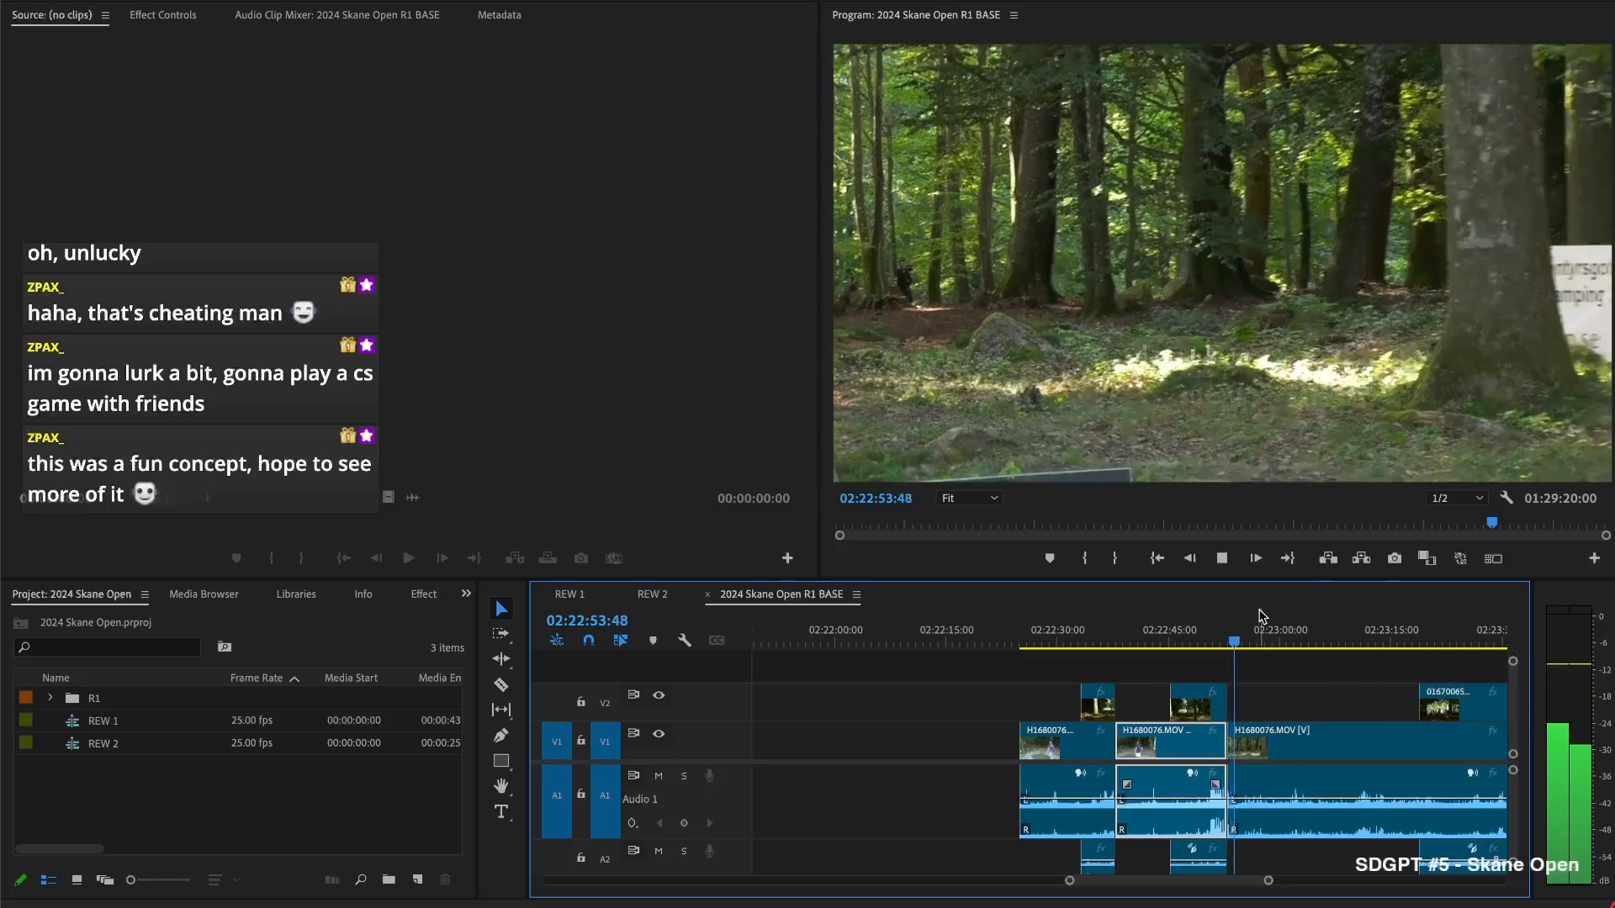
click(1274, 646)
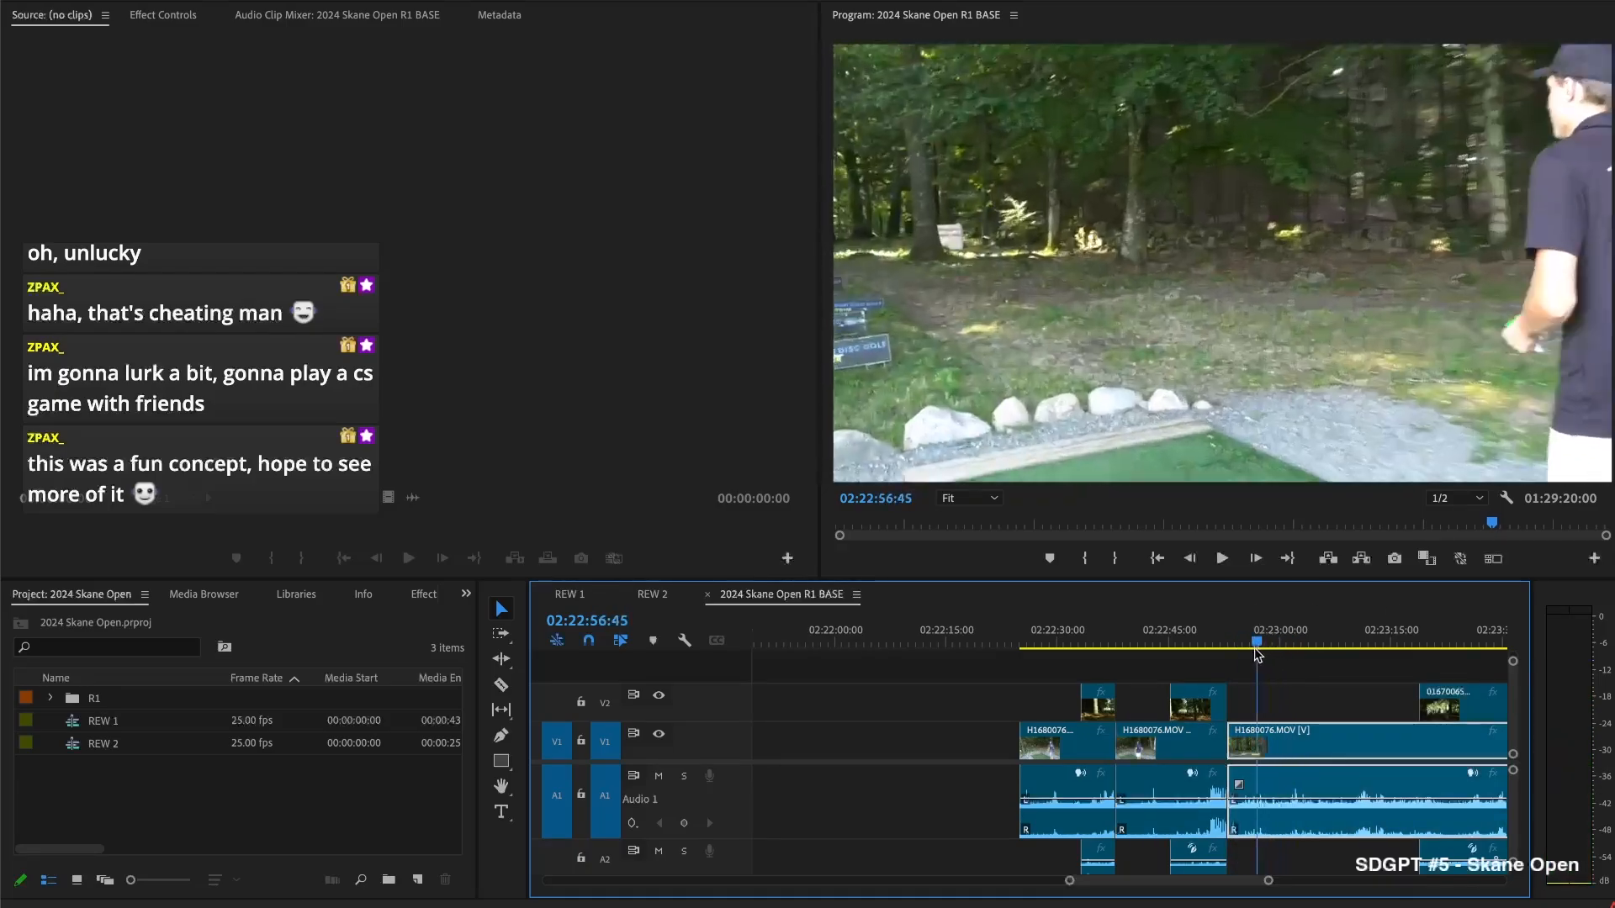
click(1261, 649)
key(ctrl+k)
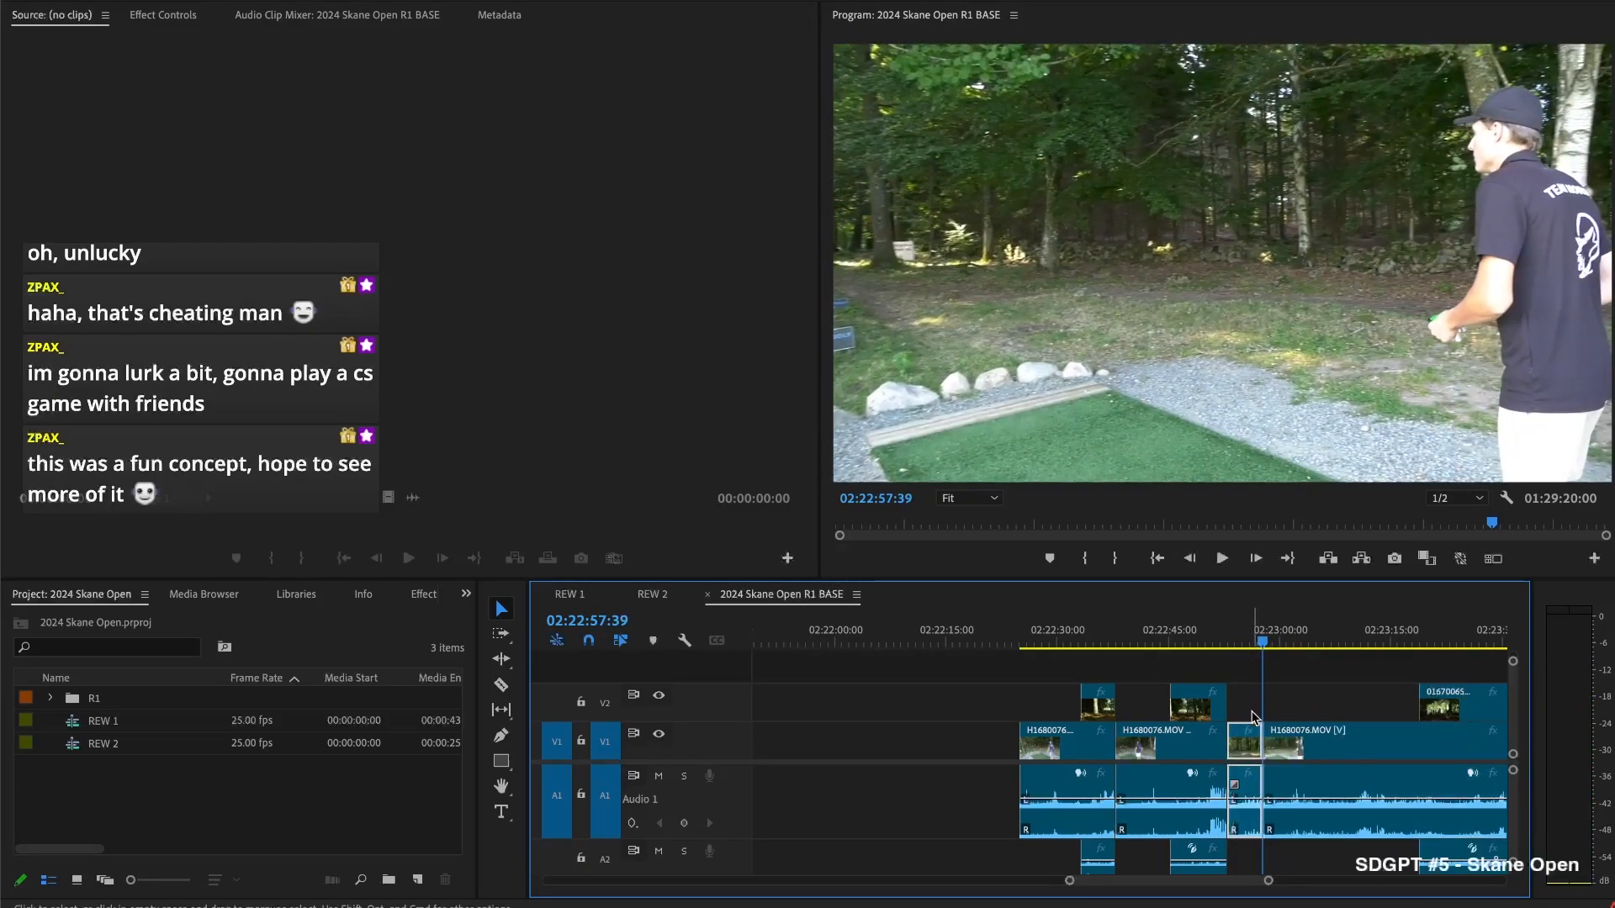
key(Delete)
key(Up)
key(Delete)
Play the third throw in H1680076.MOV, and extend the start of 01670065.MOV back to about 02:23:00
key(space)
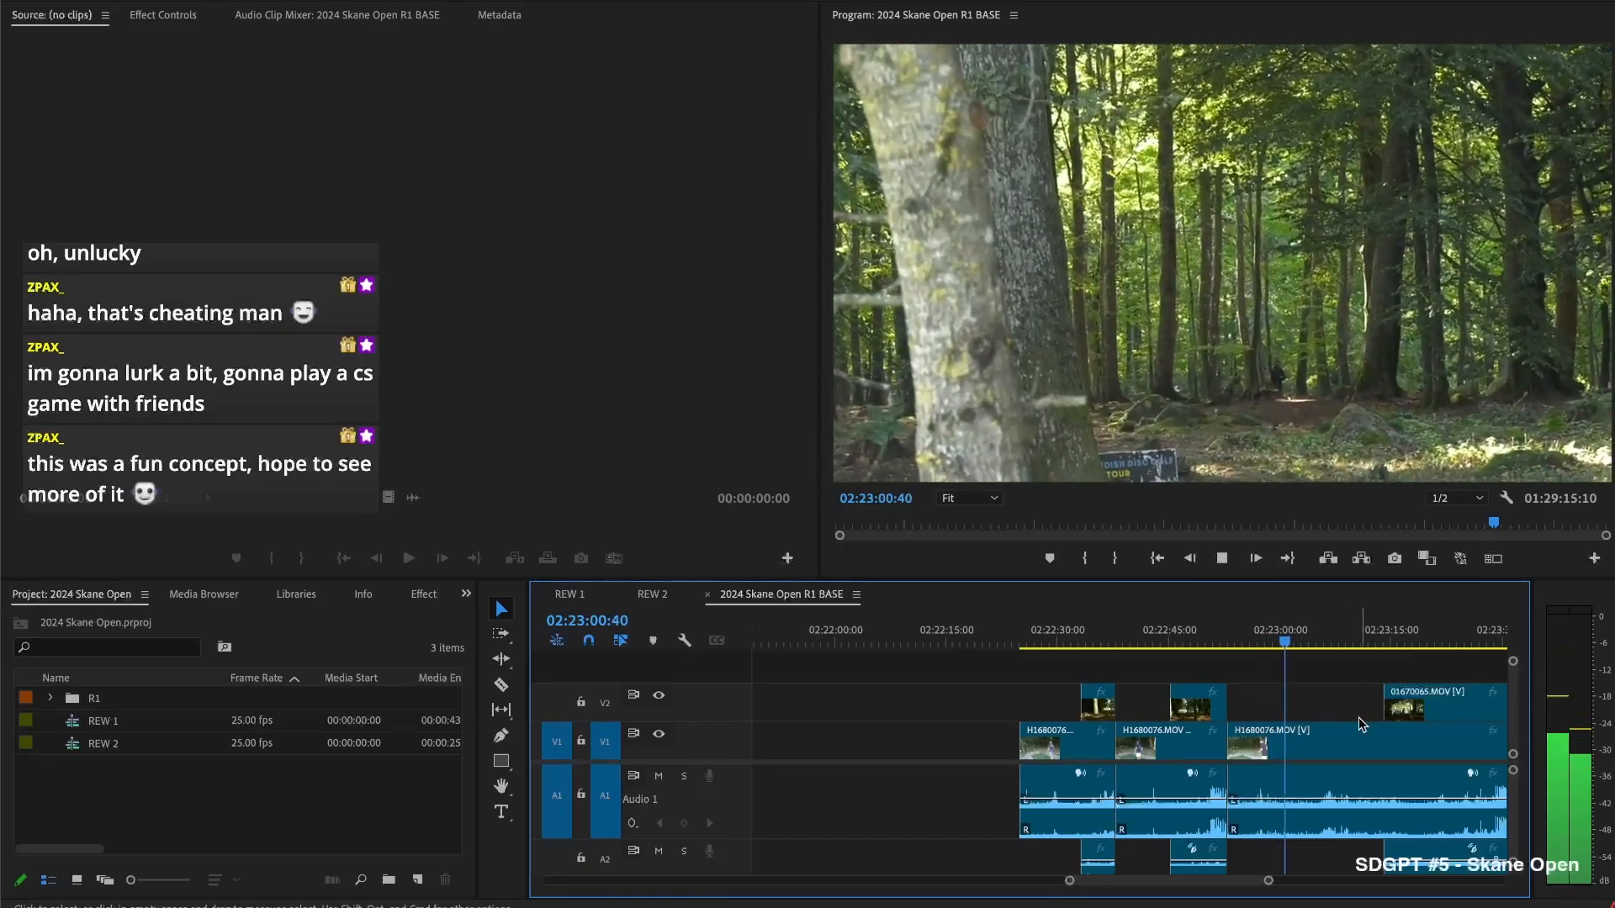
drag(1385, 708, 1282, 715)
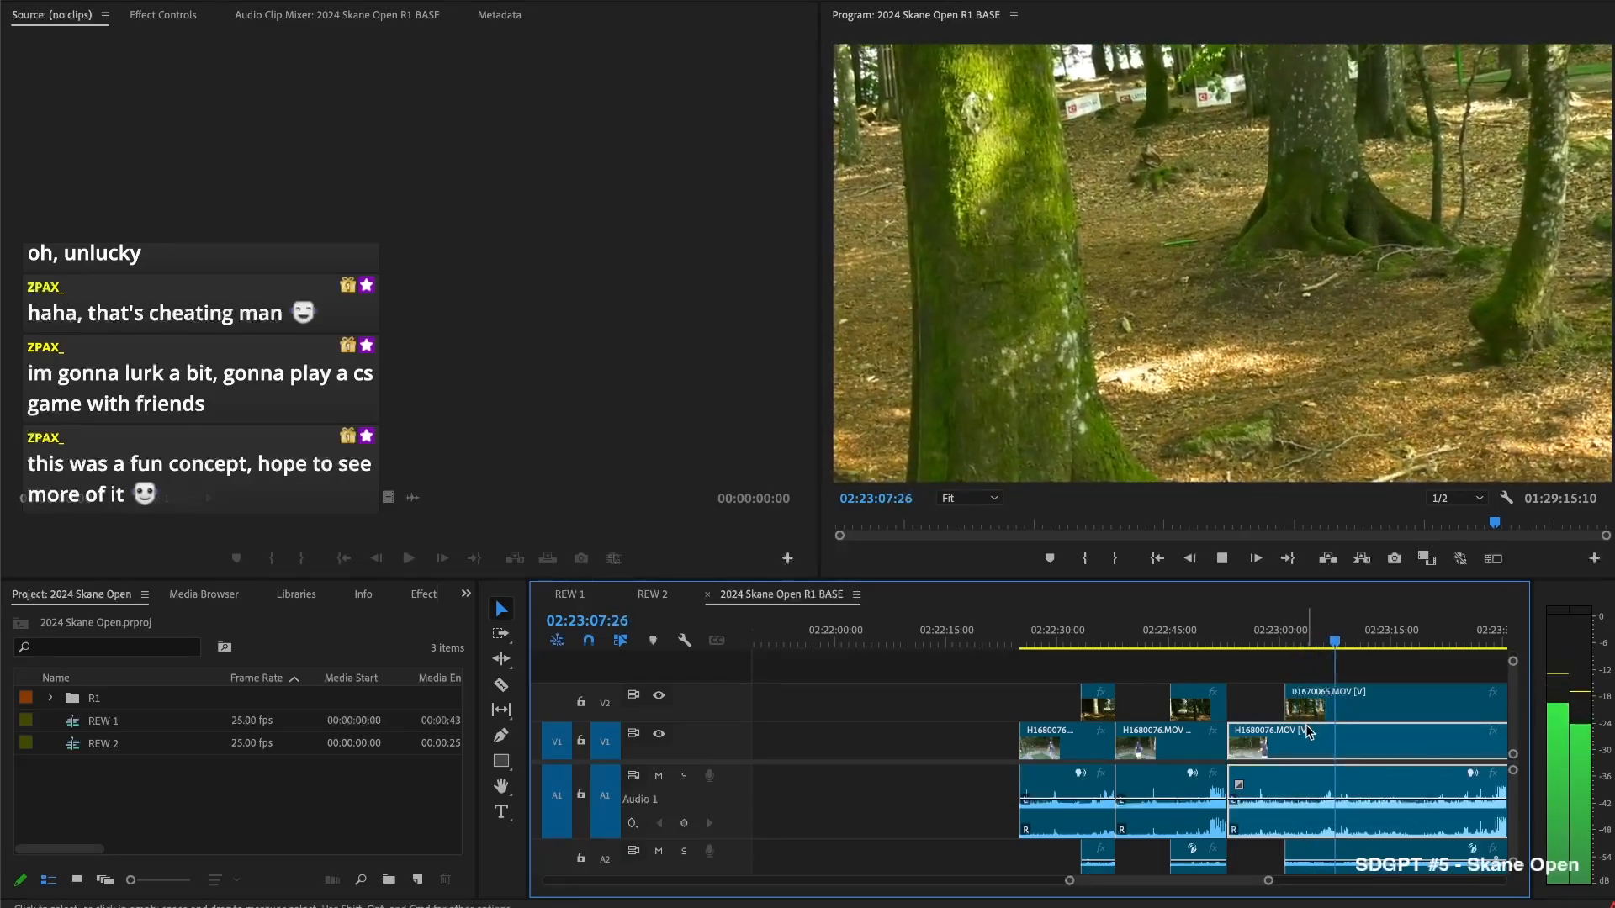
Split all tracks at 02:23:07:39, and trim the start of the remaining 01670065.MOV to about 02:23:33
key(space)
key(super+shift+k)
drag(1341, 701, 1482, 702)
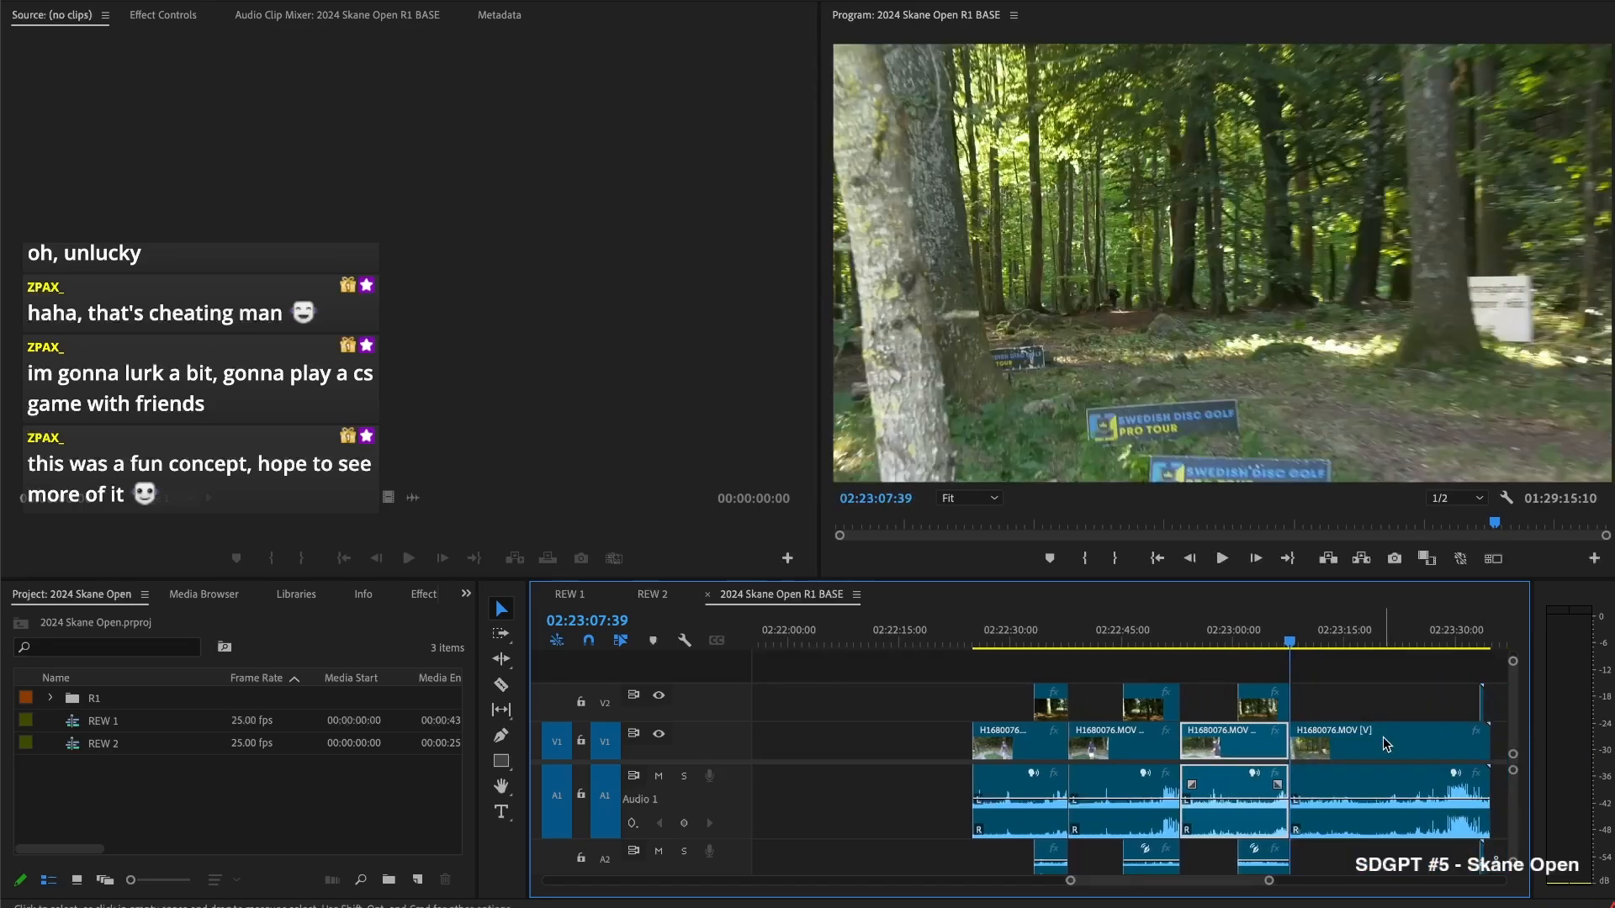
Split H1680076.MOV at 02:23:14:26, delete the fourth segment's part before the cut and close the gap it leaves
click(1335, 635)
key(super+k)
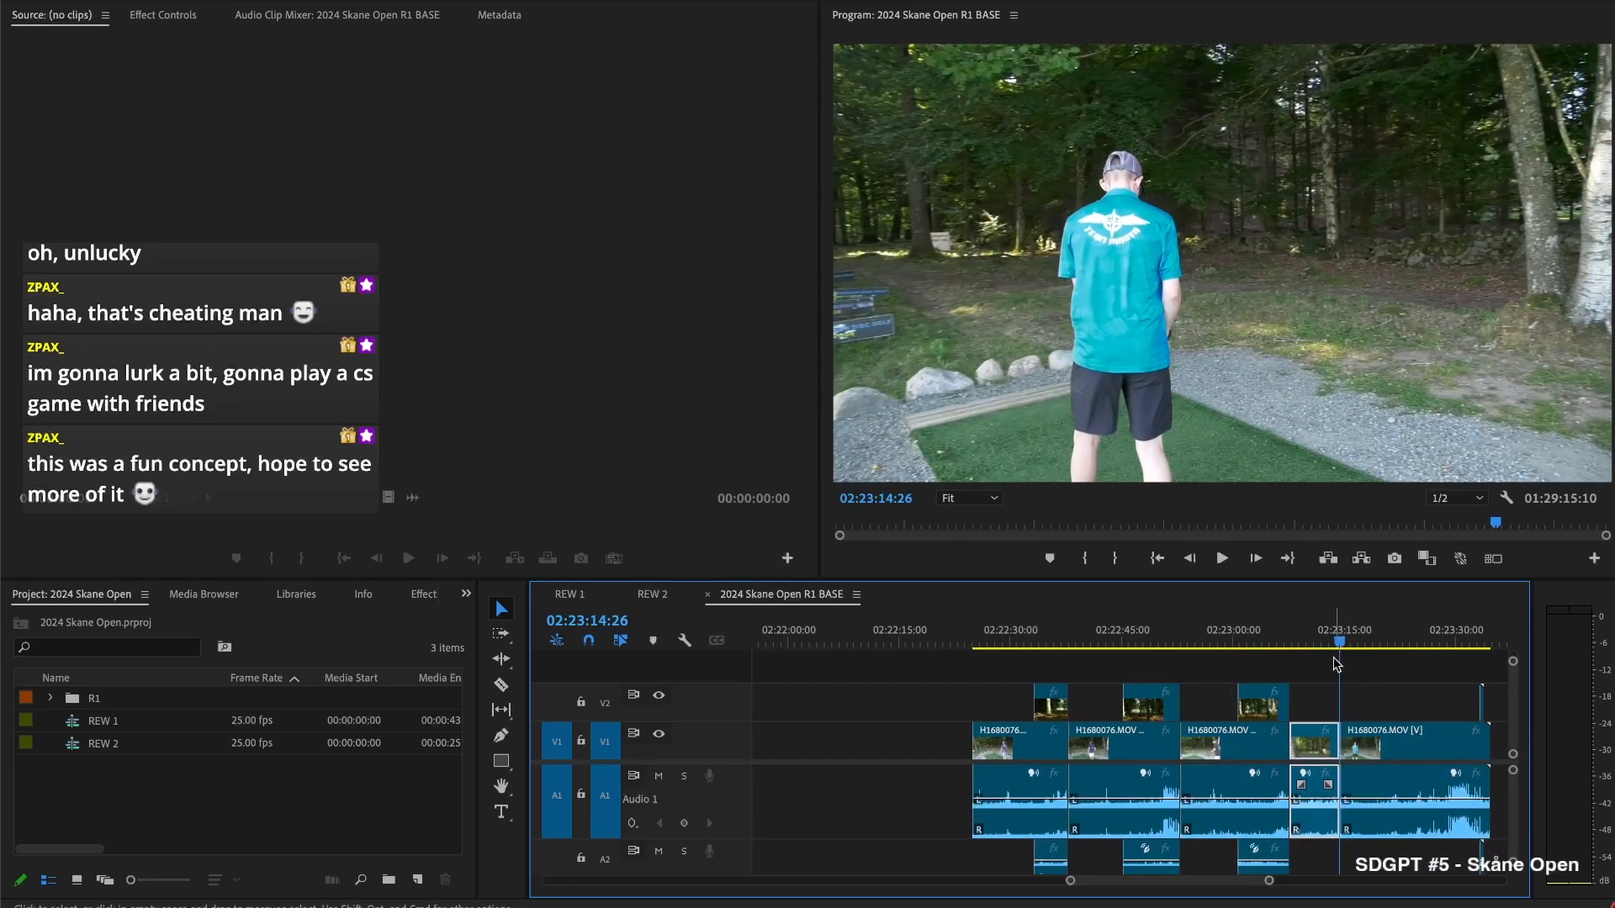
key(BackSpace)
key(Up)
click(1315, 746)
key(BackSpace)
key(space)
key(space)
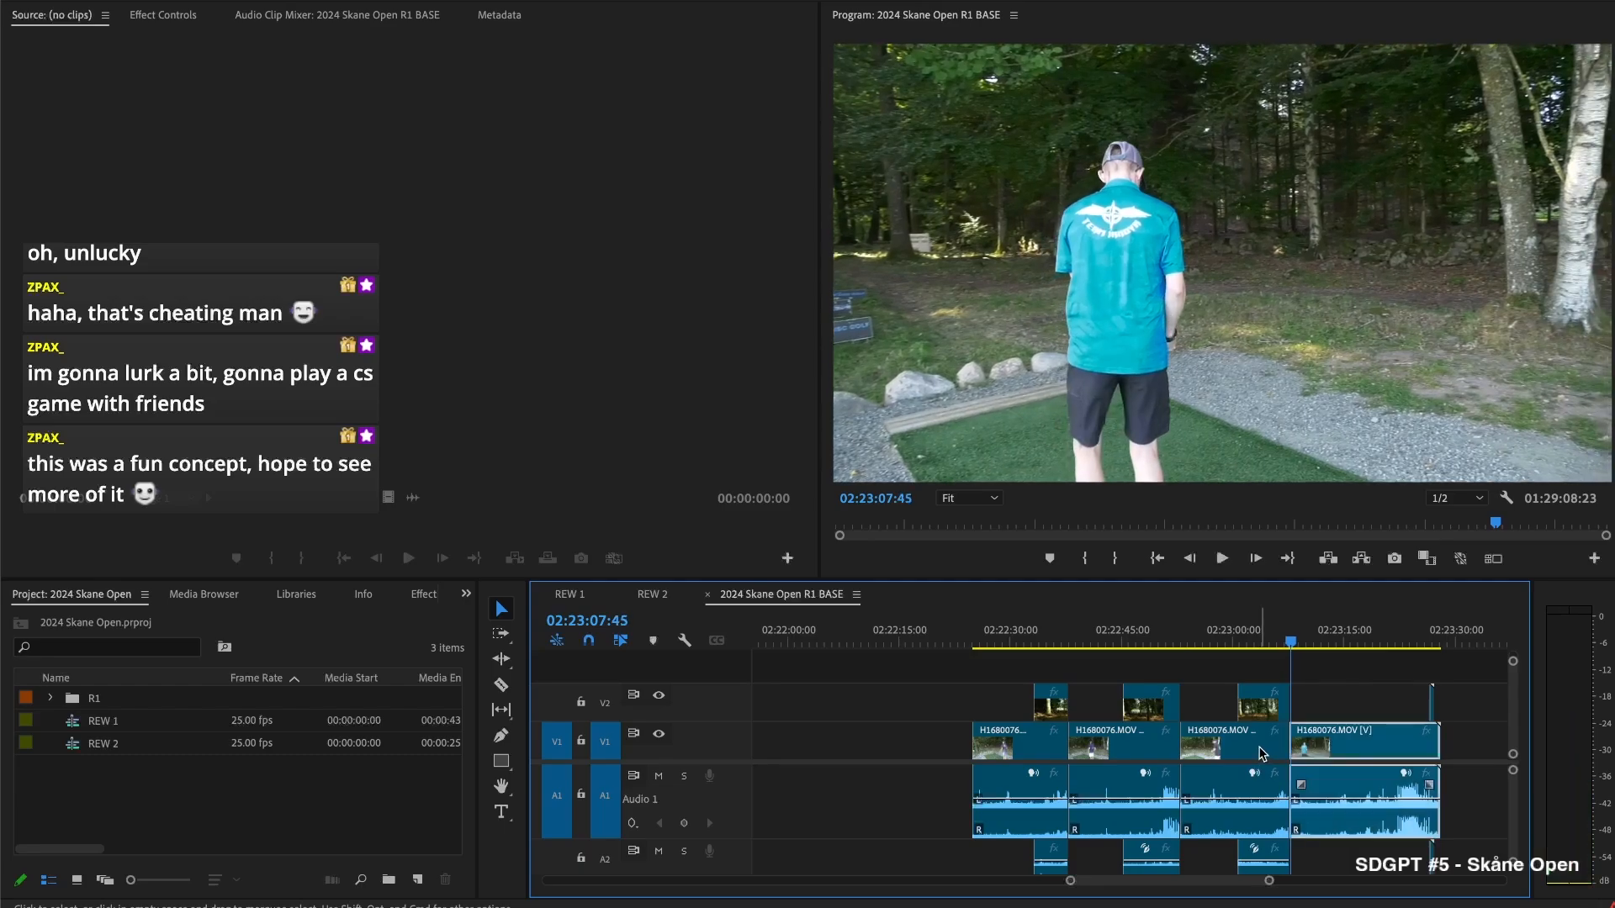
Play the fourth throw in H1680076.MOV, and extend the start of 01670065.MOV back to about 02:23:19
key(space)
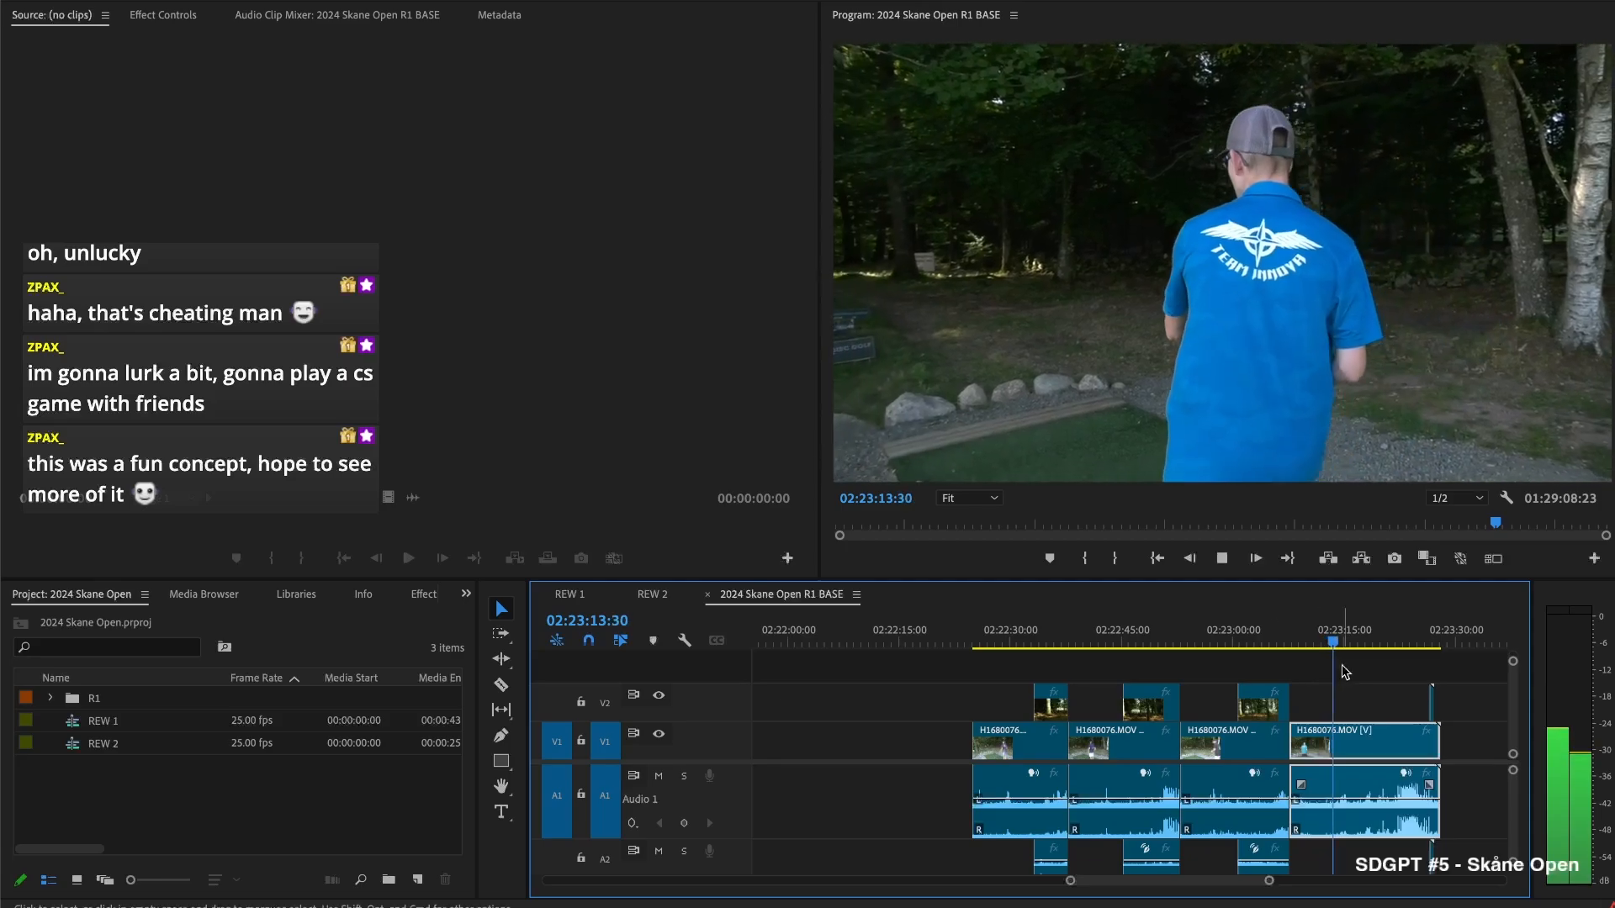
drag(1428, 707, 1405, 707)
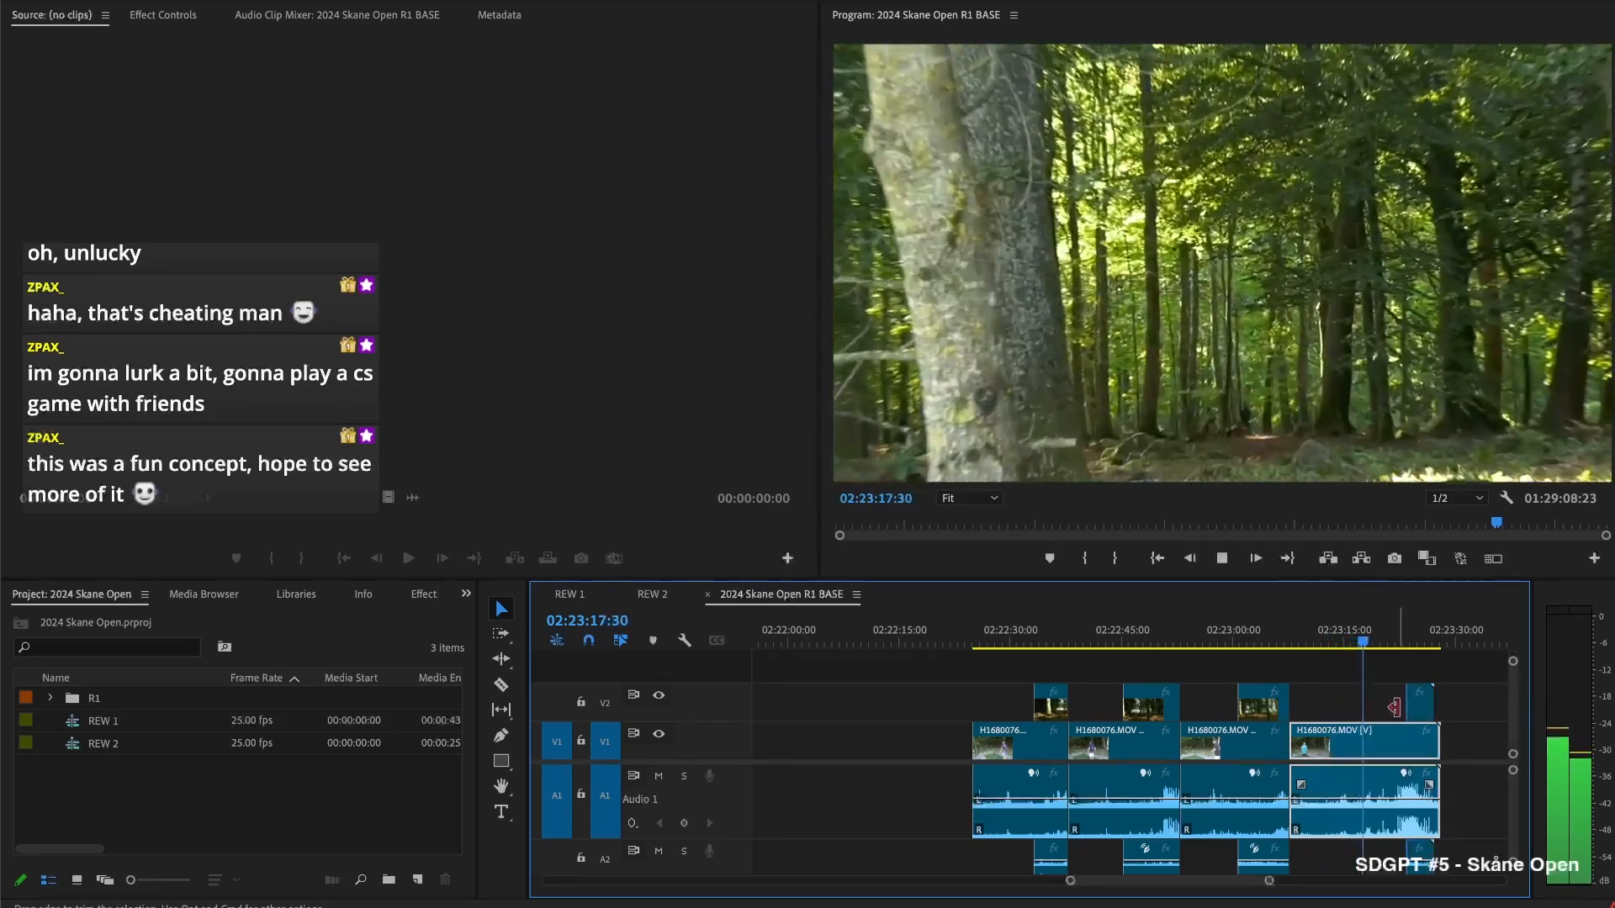
mouse_move(1395, 705)
mouse_down()
mouse_move(1348, 706)
mouse_move(1363, 709)
mouse_up()
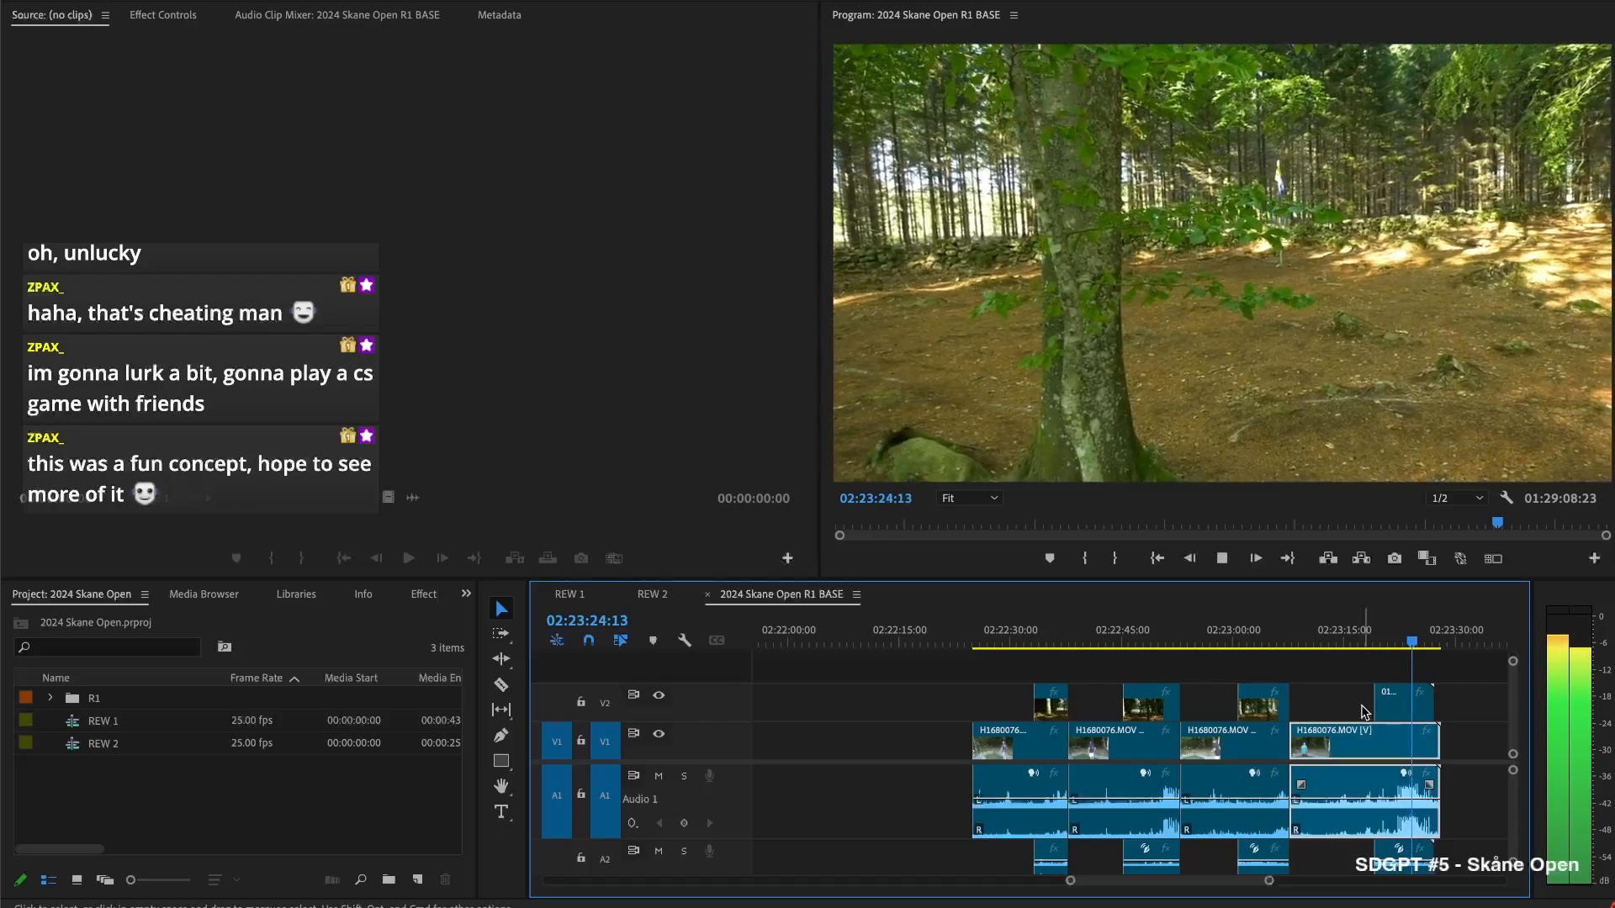
Split all tracks at 02:23:26:01 and delete the remainders of H1680076.MOV and 01670065.MOV after the cut
key(space)
key(super+shift+k)
drag(1461, 692, 1429, 747)
key(Delete)
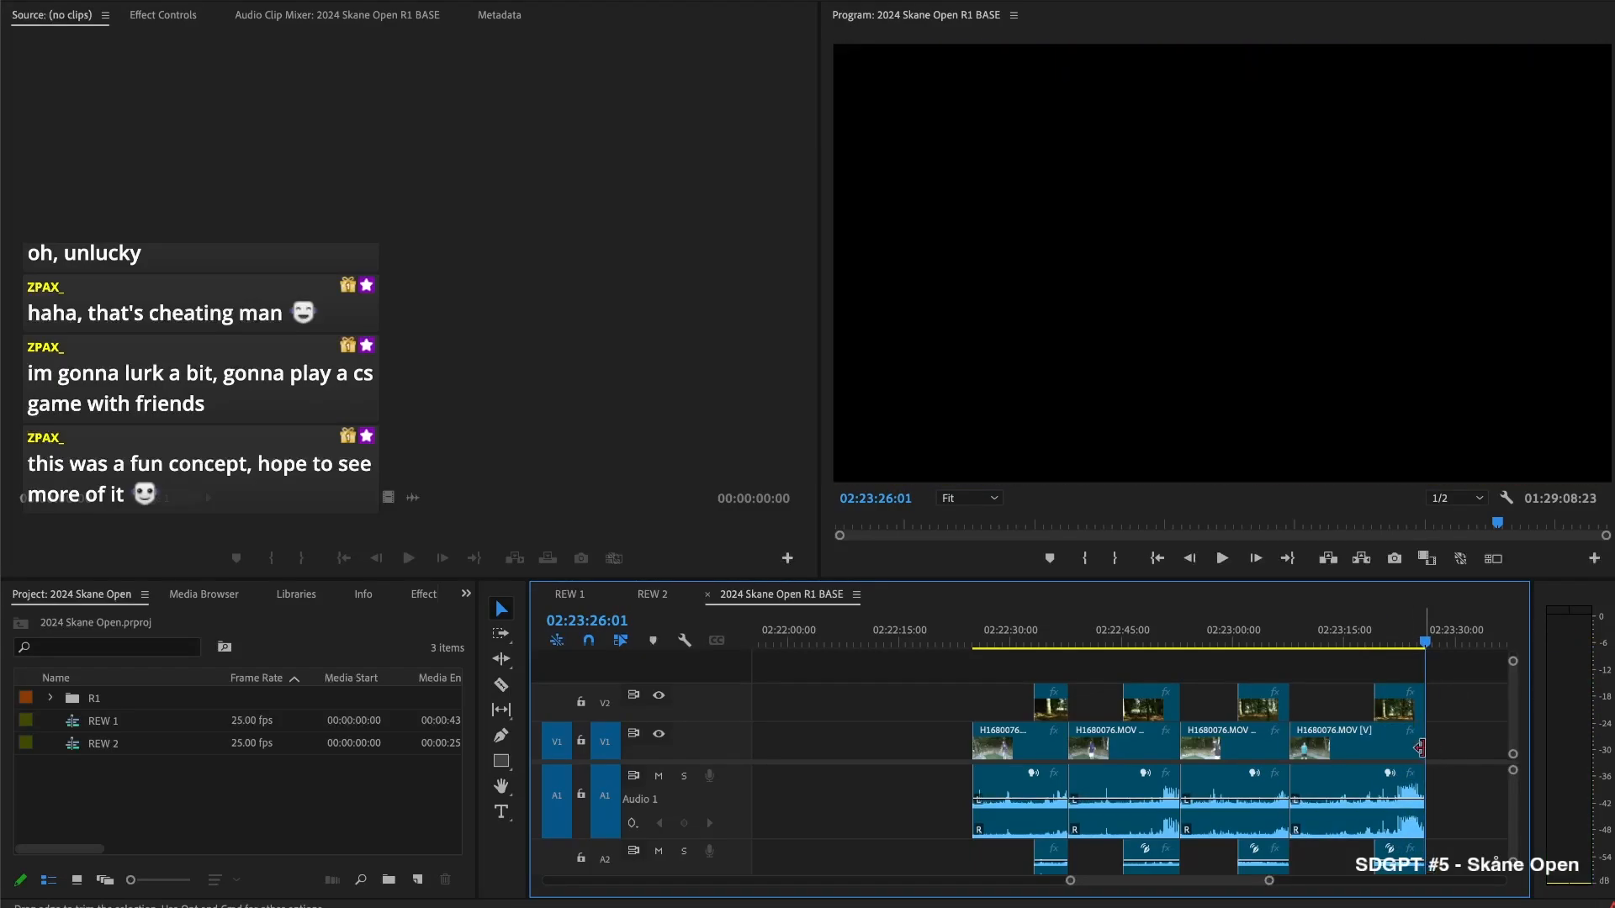
Trim the start of 01670066.MOV and close the gap between H1680076.MOV and H1680077.MOV
scroll(1421, 745, down, 8)
drag(1296, 707, 1409, 706)
click(1183, 745)
key(Delete)
Split H1680077.MOV at 02:23:30:25, delete the part before the cut and close the gap it leaves
scroll(1183, 745, up, 5)
key(space)
drag(1117, 635, 1120, 642)
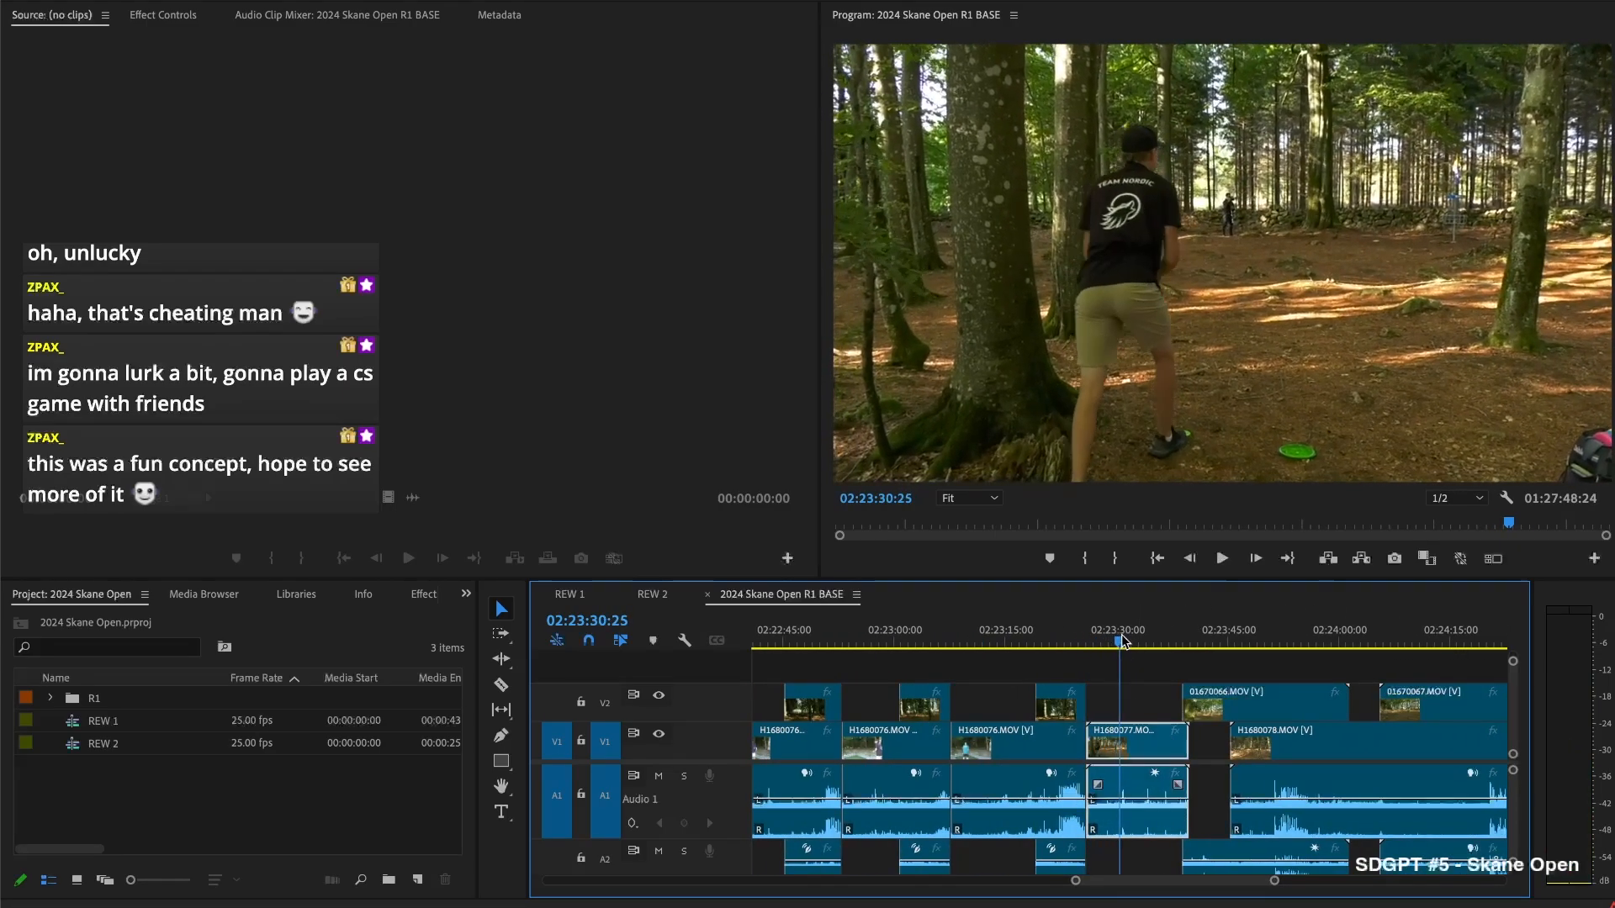
key(super+k)
key(Delete)
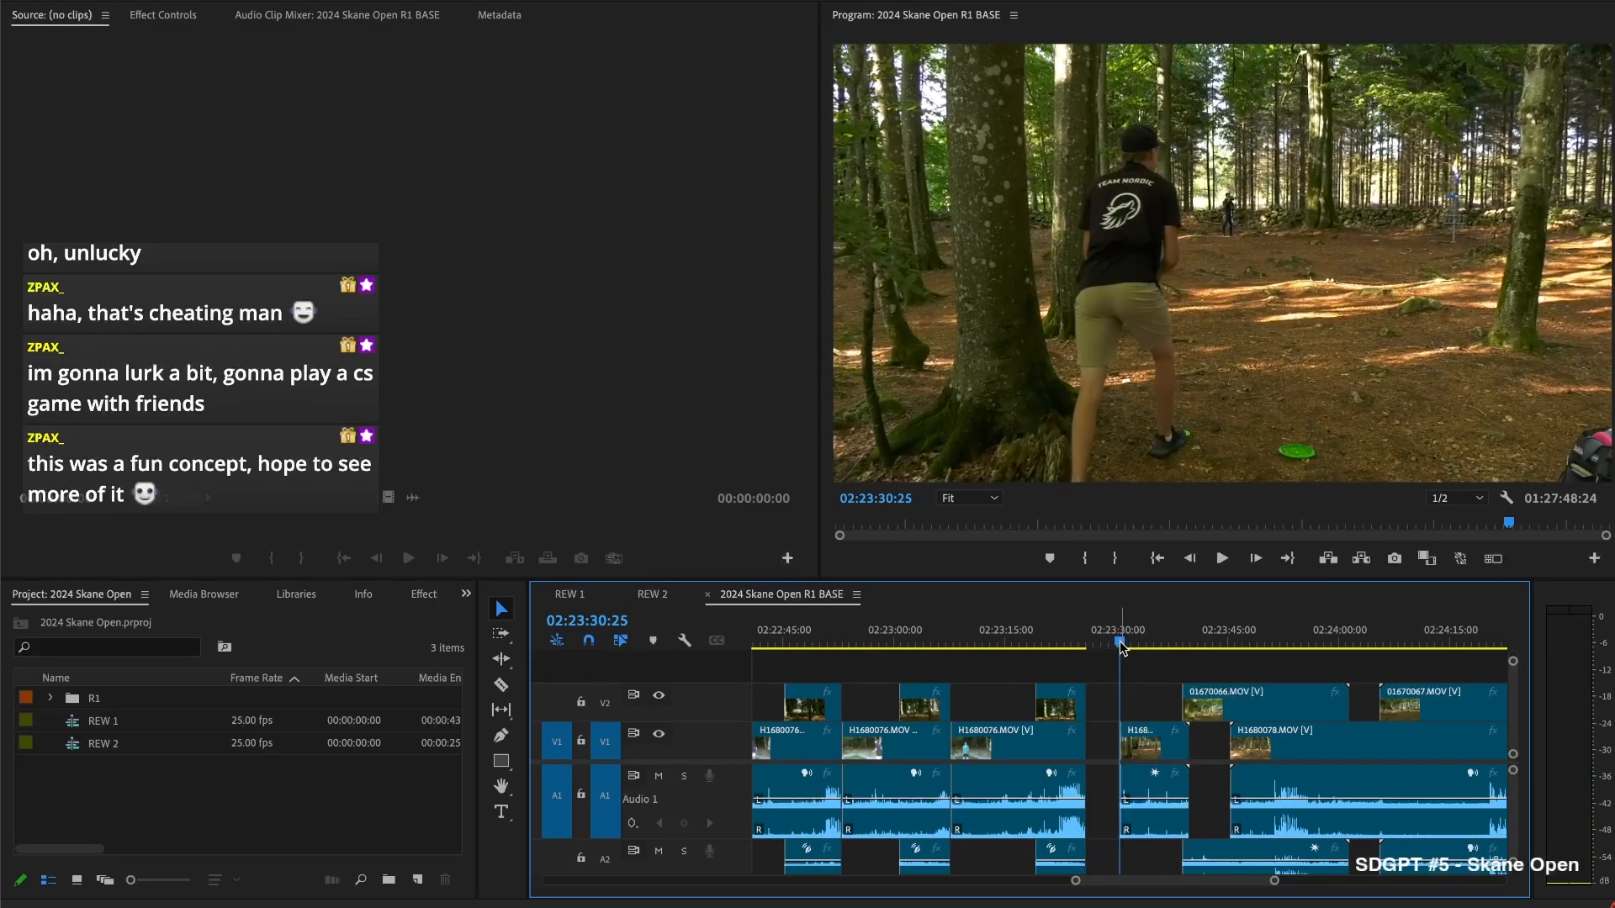
key(q)
click(1109, 754)
Trim the start of 01670066.MOV to about 02:23:46 and the end of H1680077.MOV to about 02:23:35
key(space)
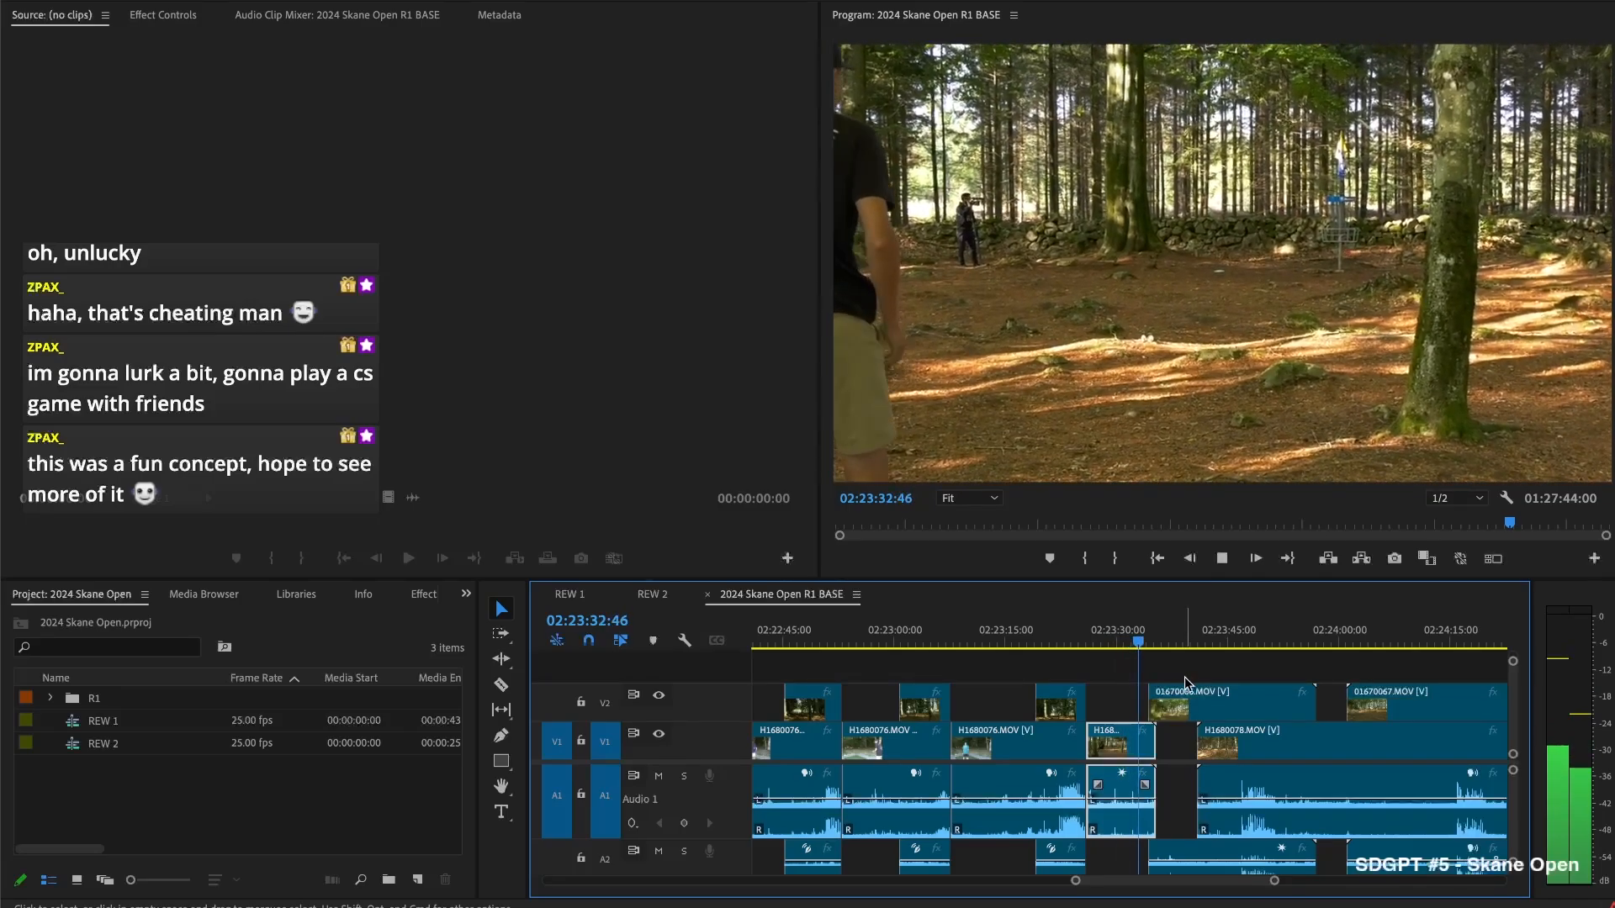
drag(1150, 698, 1233, 702)
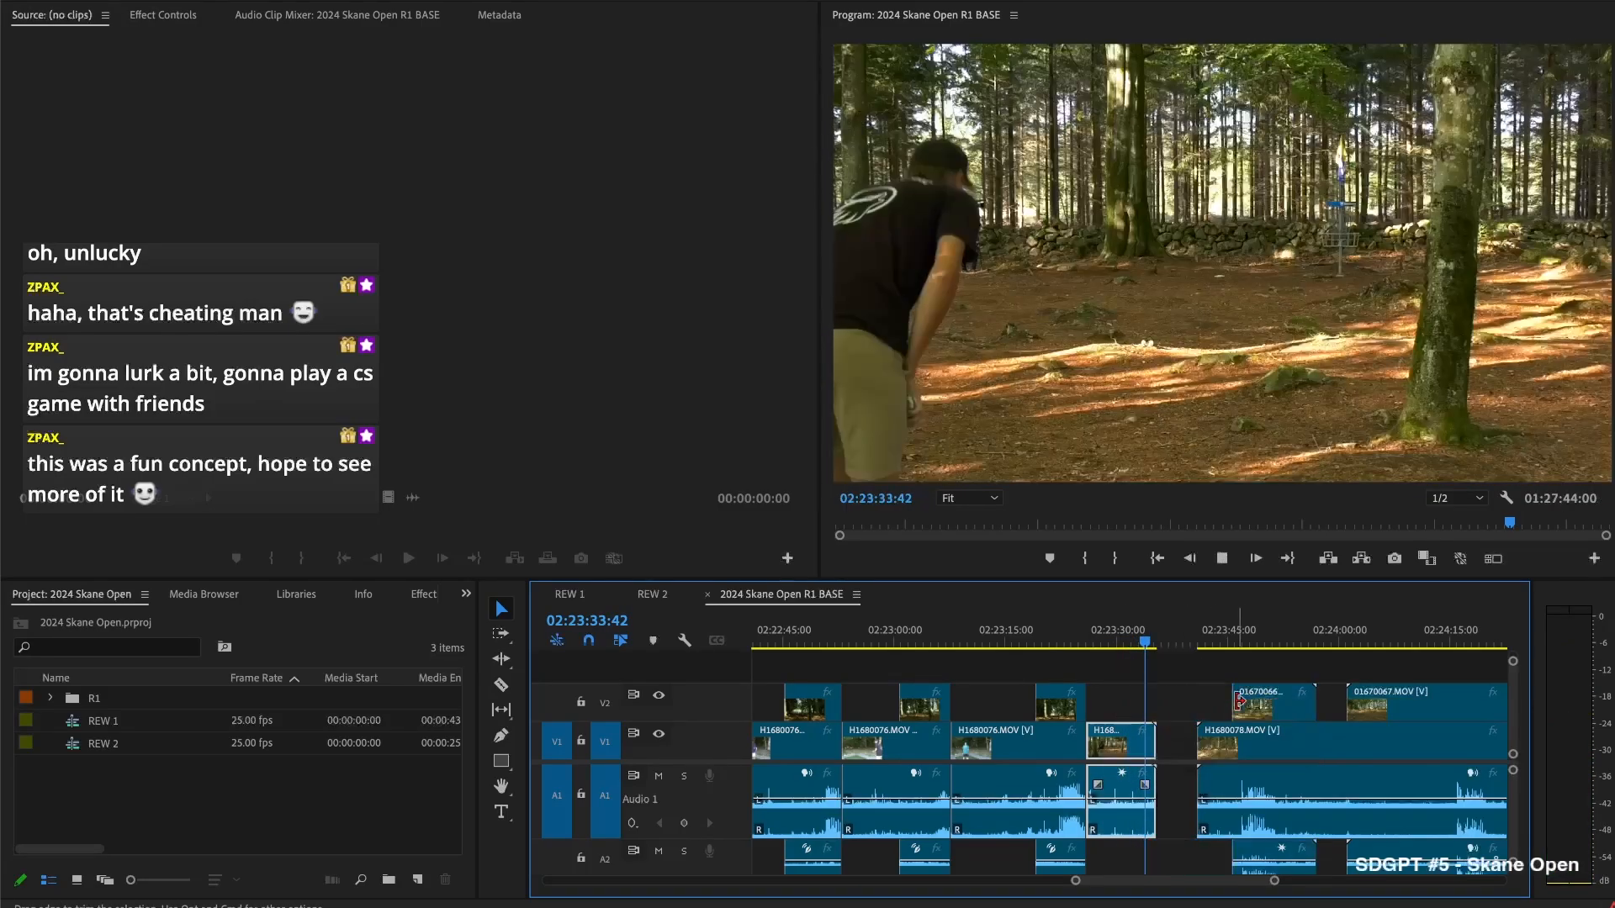
key(space)
drag(1163, 741, 1153, 742)
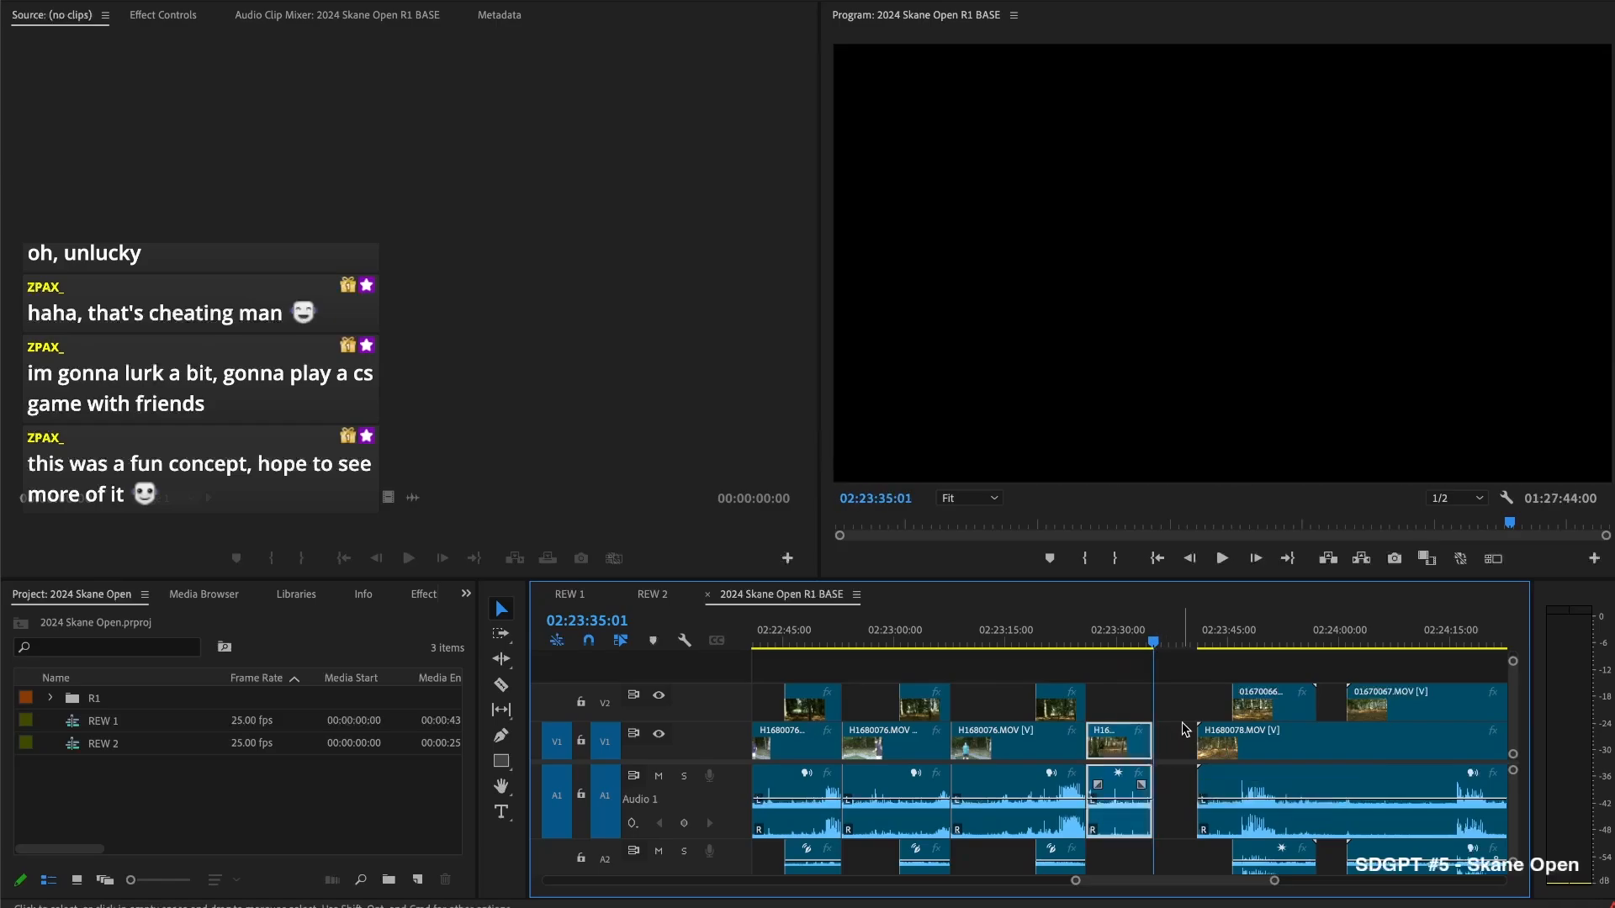
Trim the starts of 01670066.MOV to about 02:23:53 and H1680078.MOV to 02:23:44:10, and close the gap after H1680077.MOV
drag(1224, 697, 1291, 697)
click(1224, 639)
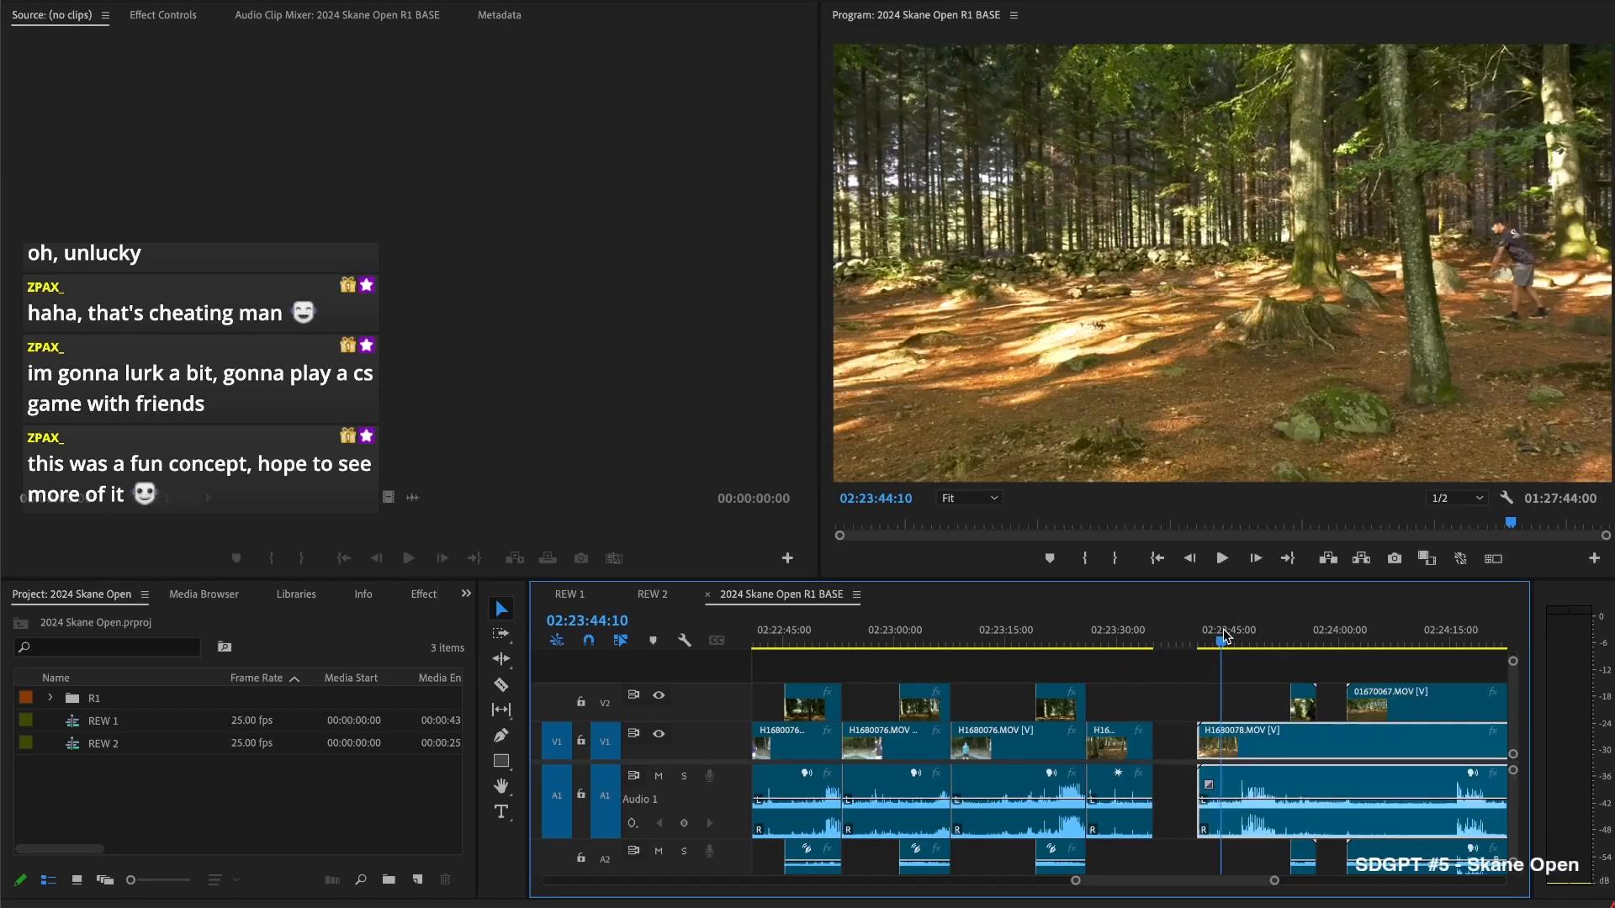
key(alt+q)
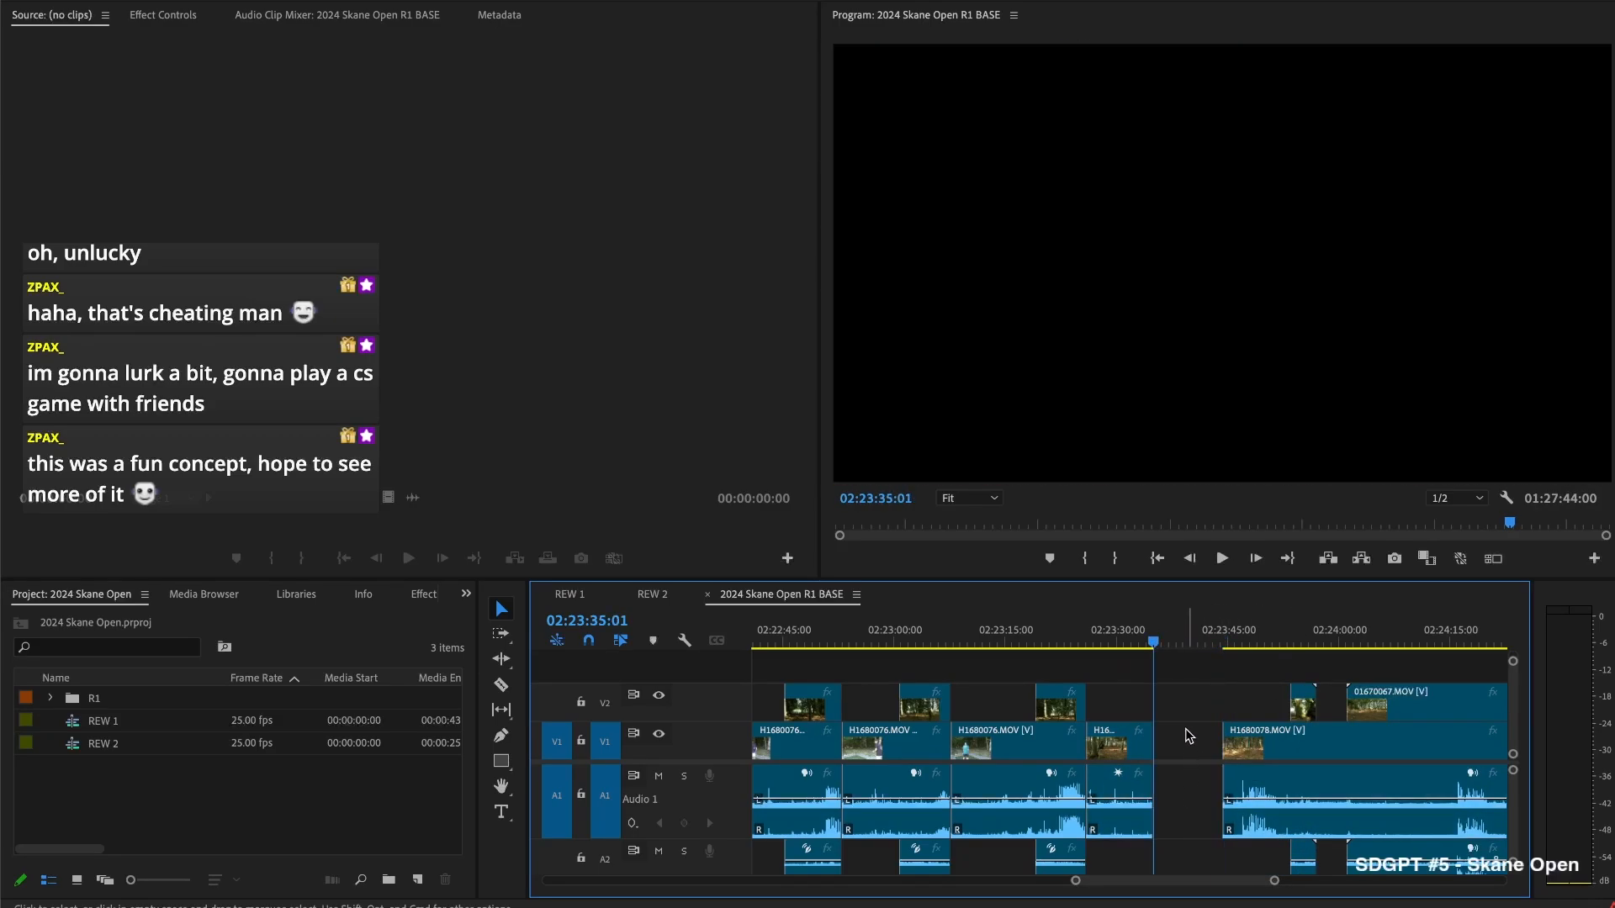
click(1189, 736)
key(BackSpace)
Extend the start of 01670066.MOV back to 02:23:35:01 and play the putt from the catch camera
key(space)
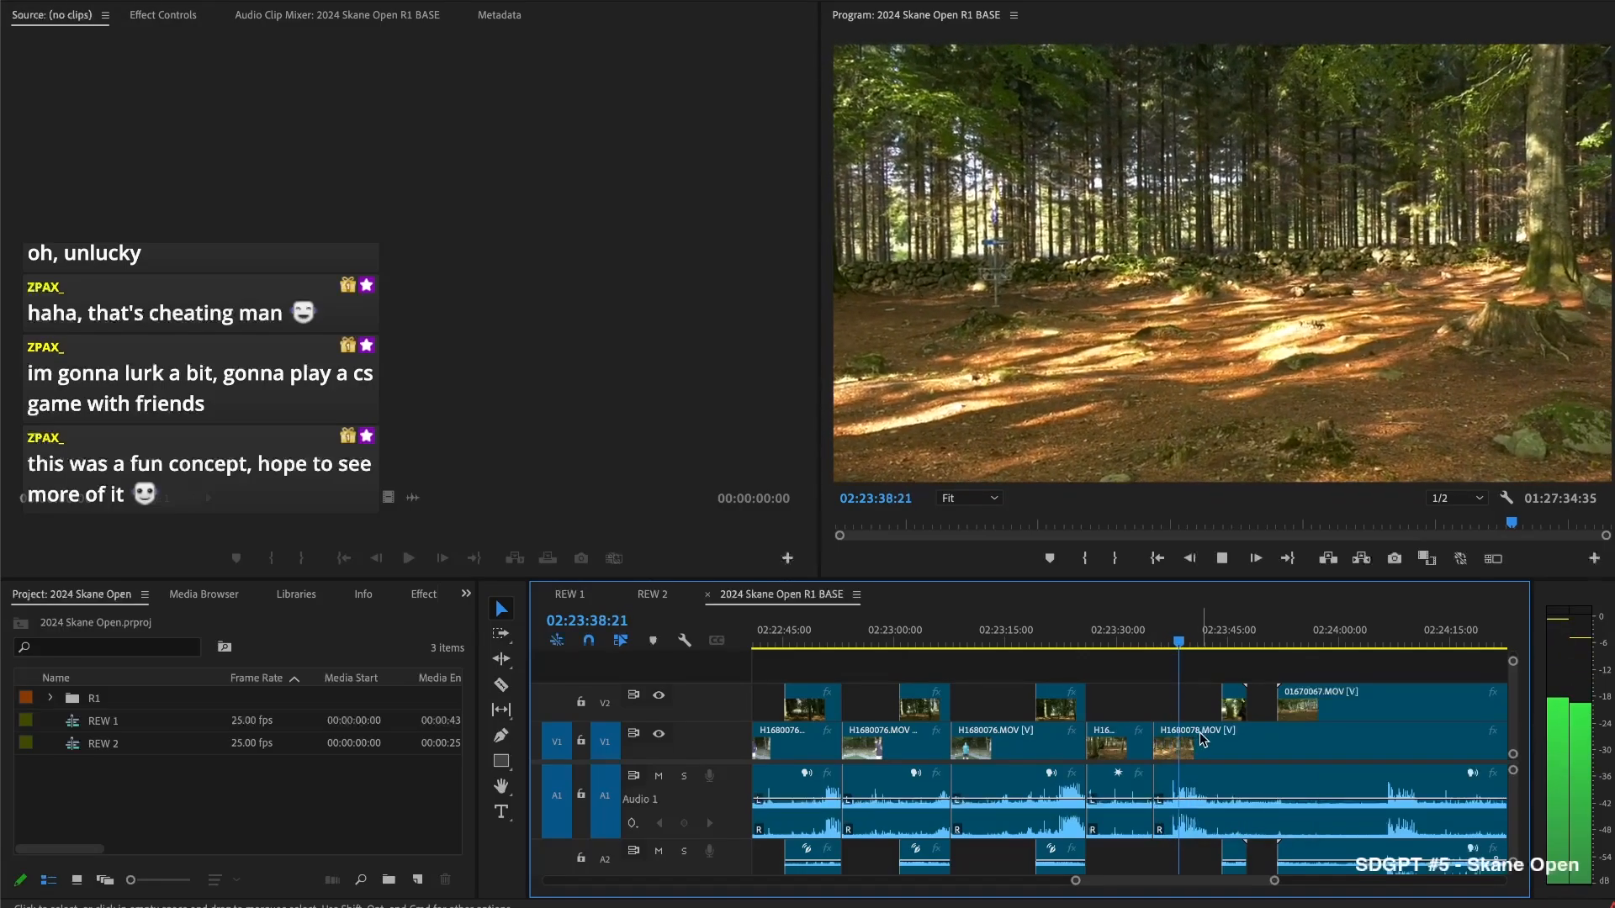
drag(1222, 700, 1153, 701)
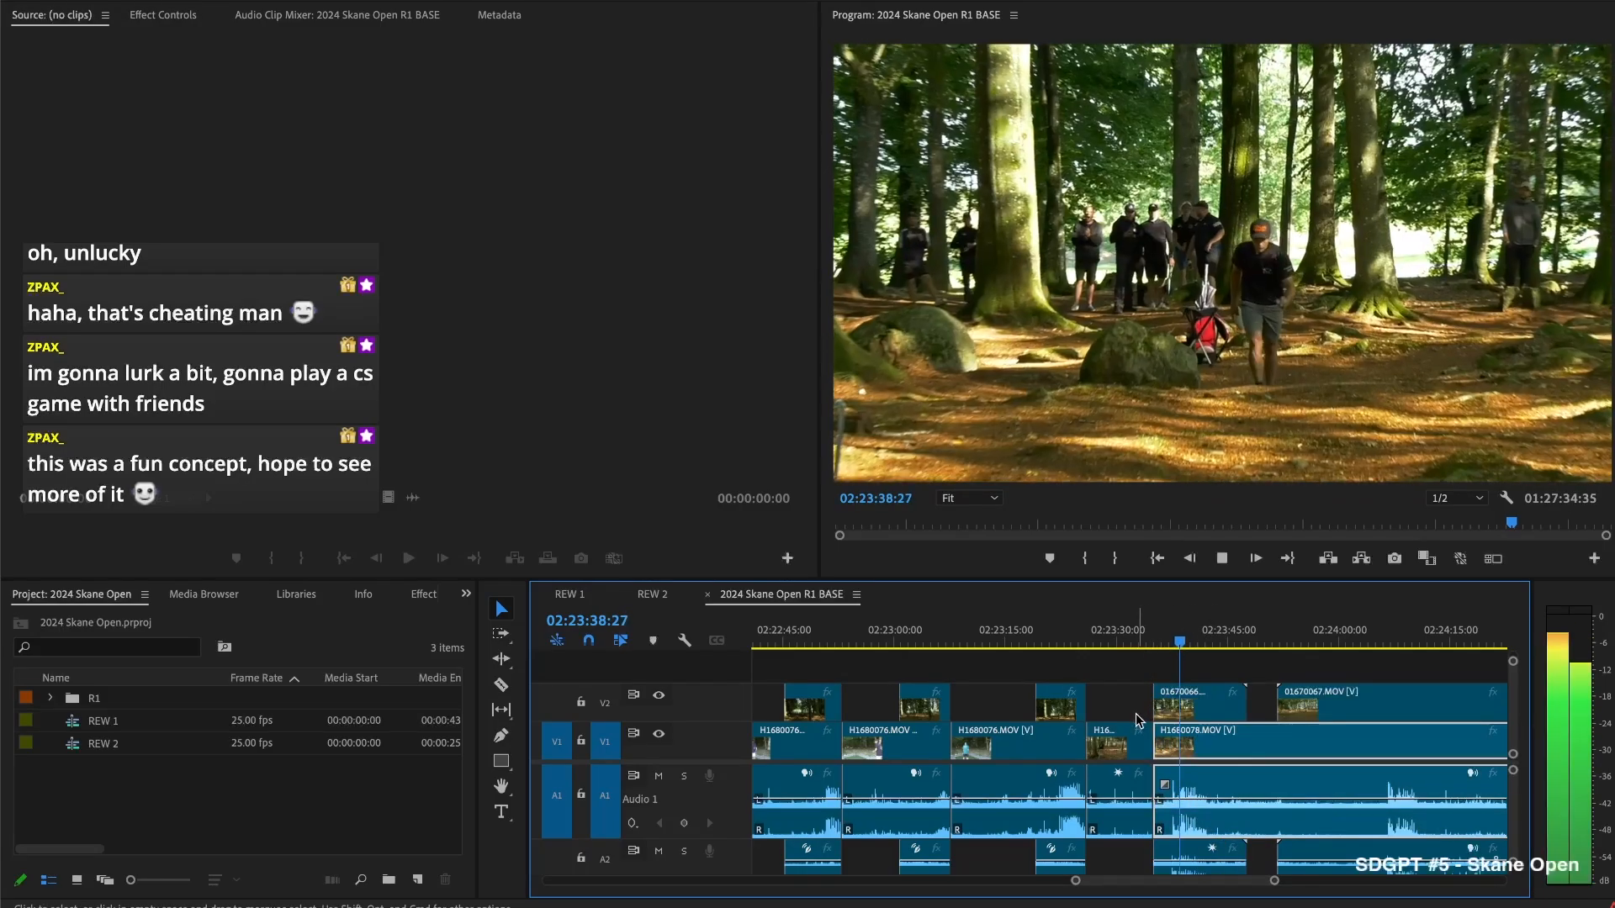
click(1162, 641)
key(space)
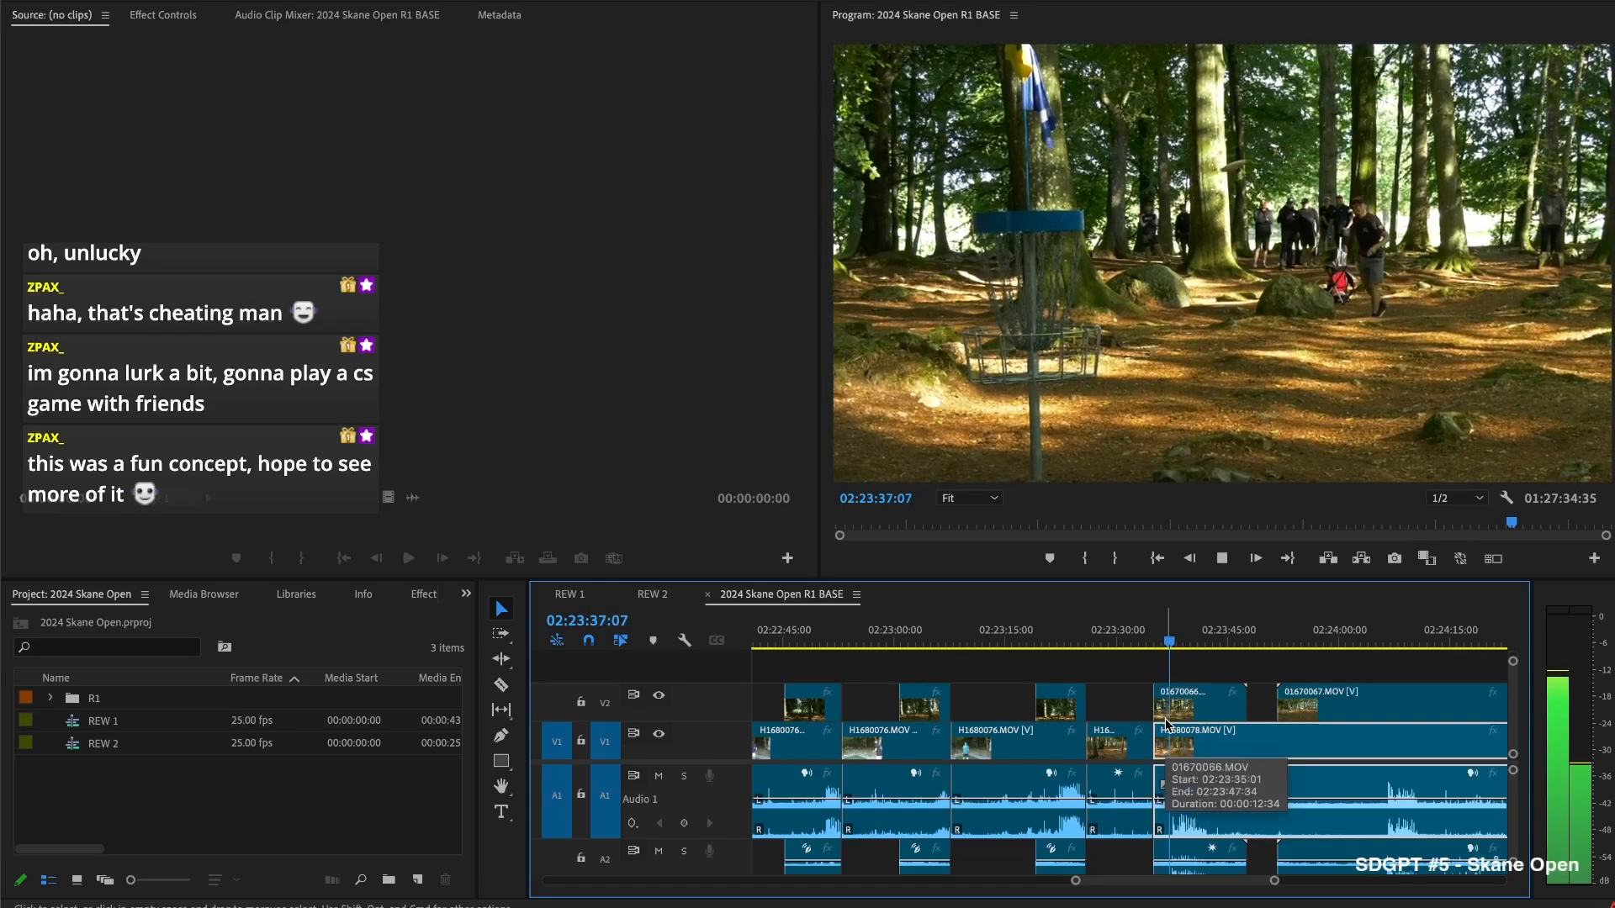
key(space)
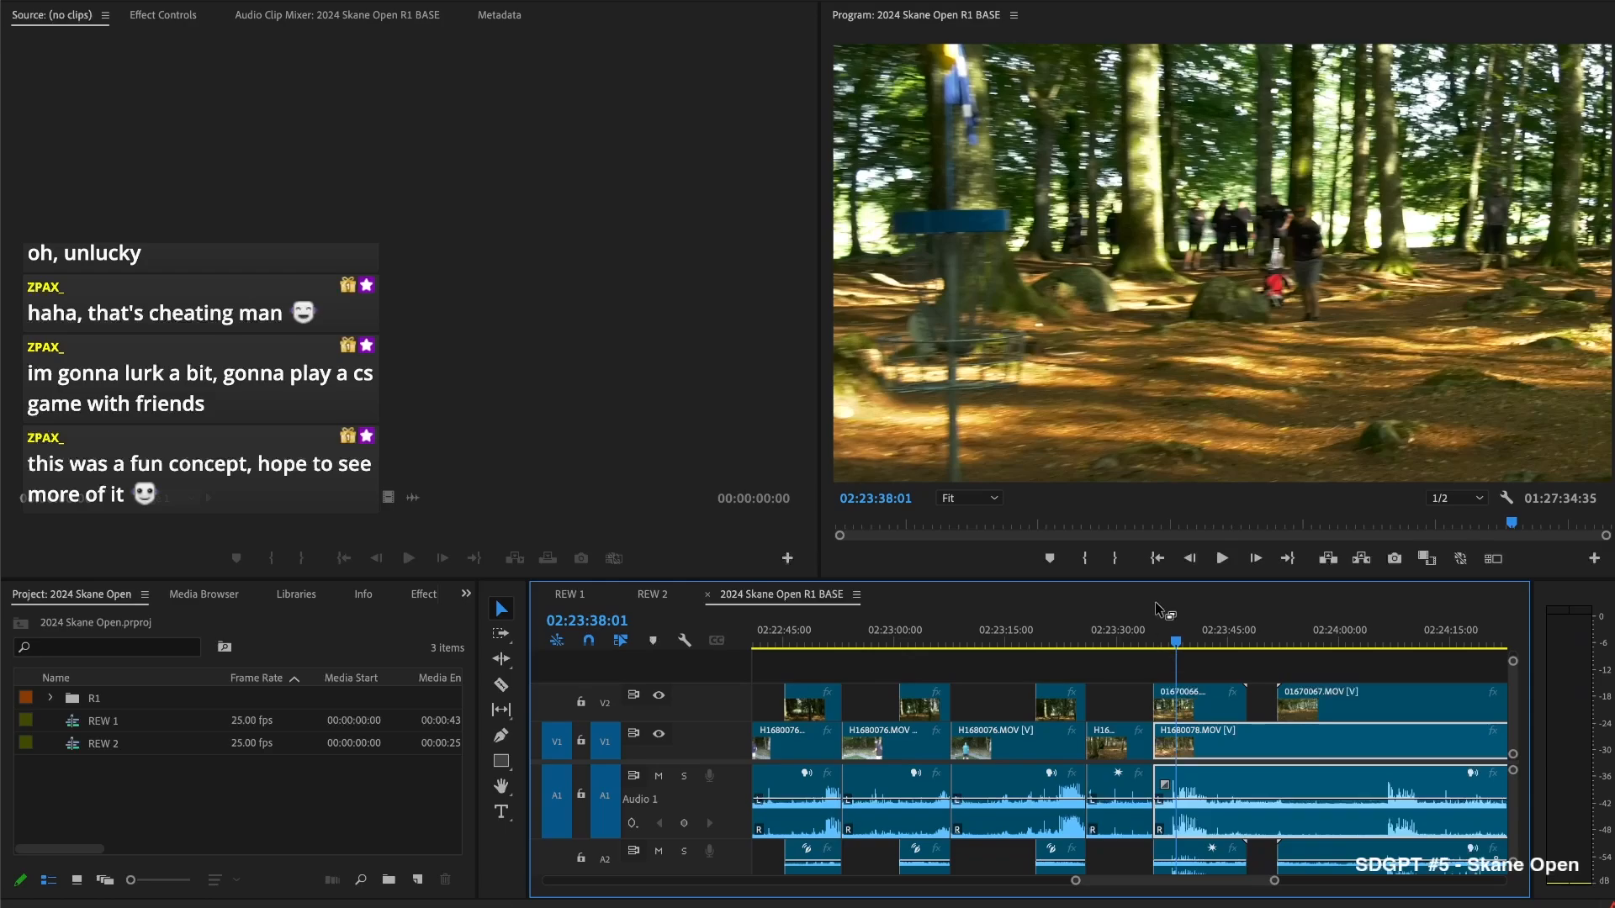
Shift 01670066.MOV and the following footage about 1.5 seconds later, extending the start of H1680078.MOV back to 02:23:35:01
click(1164, 641)
key(a)
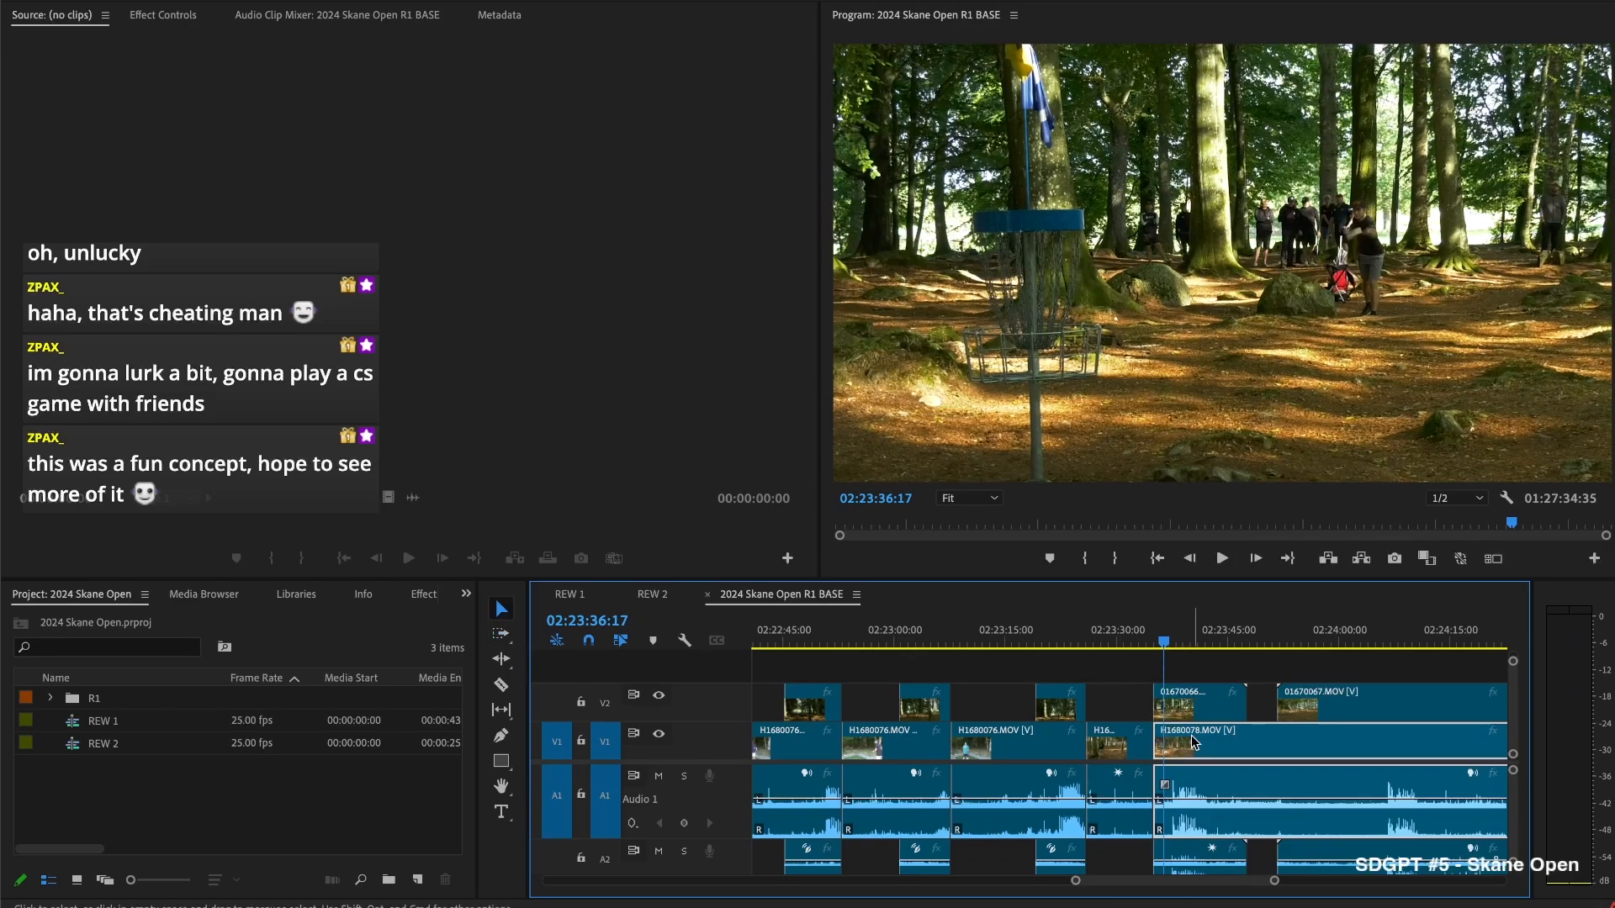
drag(1164, 644, 1153, 644)
drag(1180, 748, 1155, 746)
click(1159, 707)
key(space)
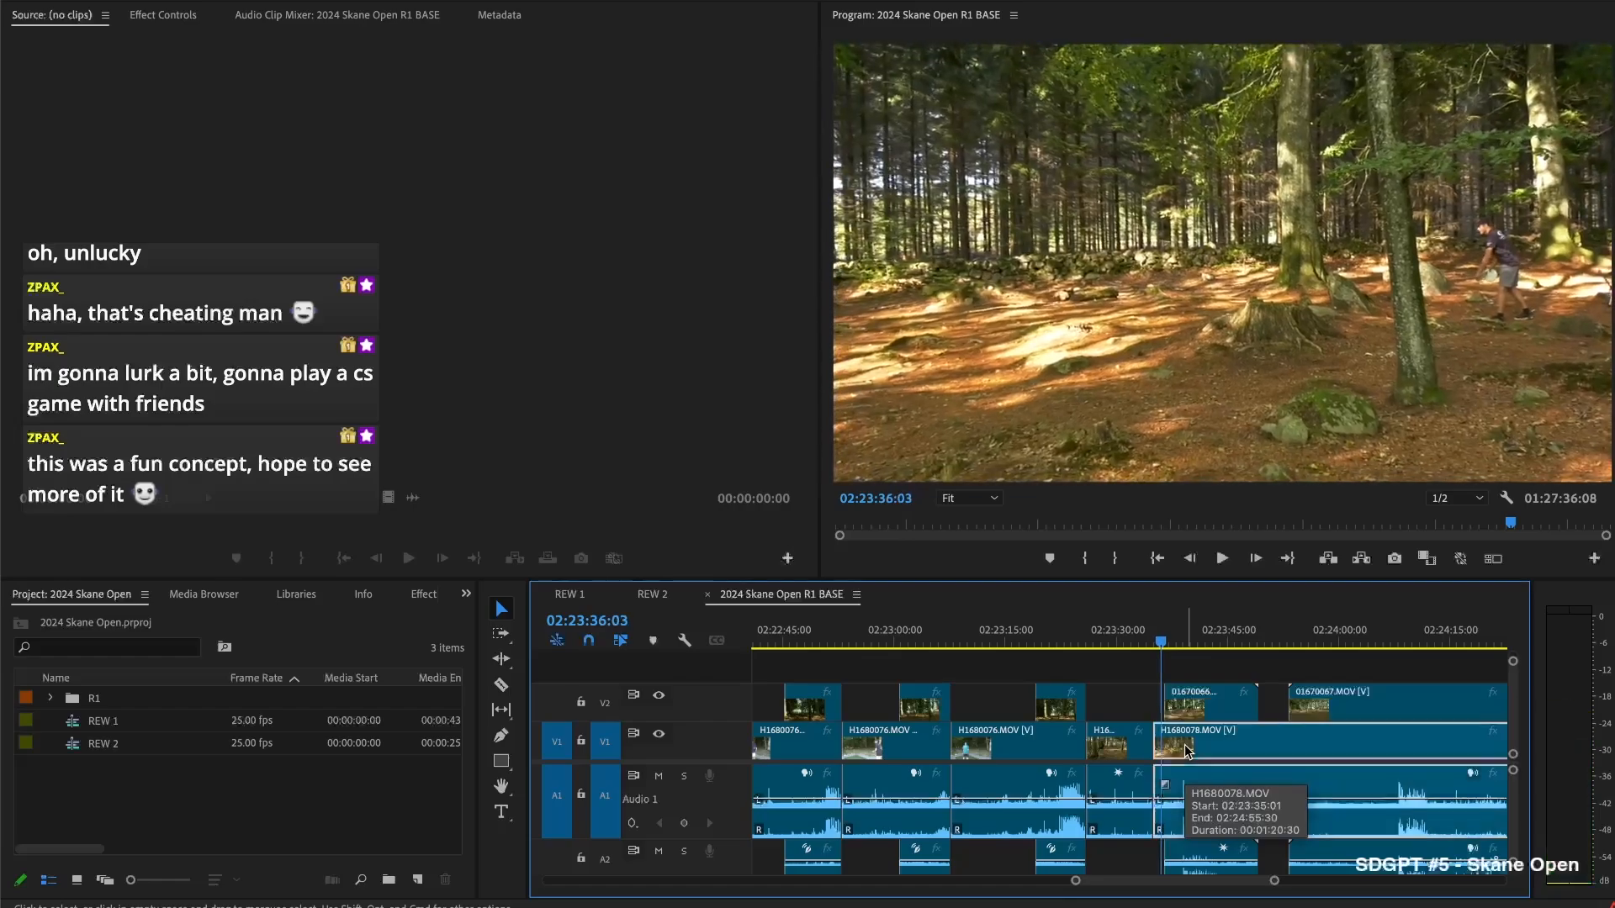
Trim the start of H1680078.MOV to 02:23:35:39 and play the opening of the putt
key(space)
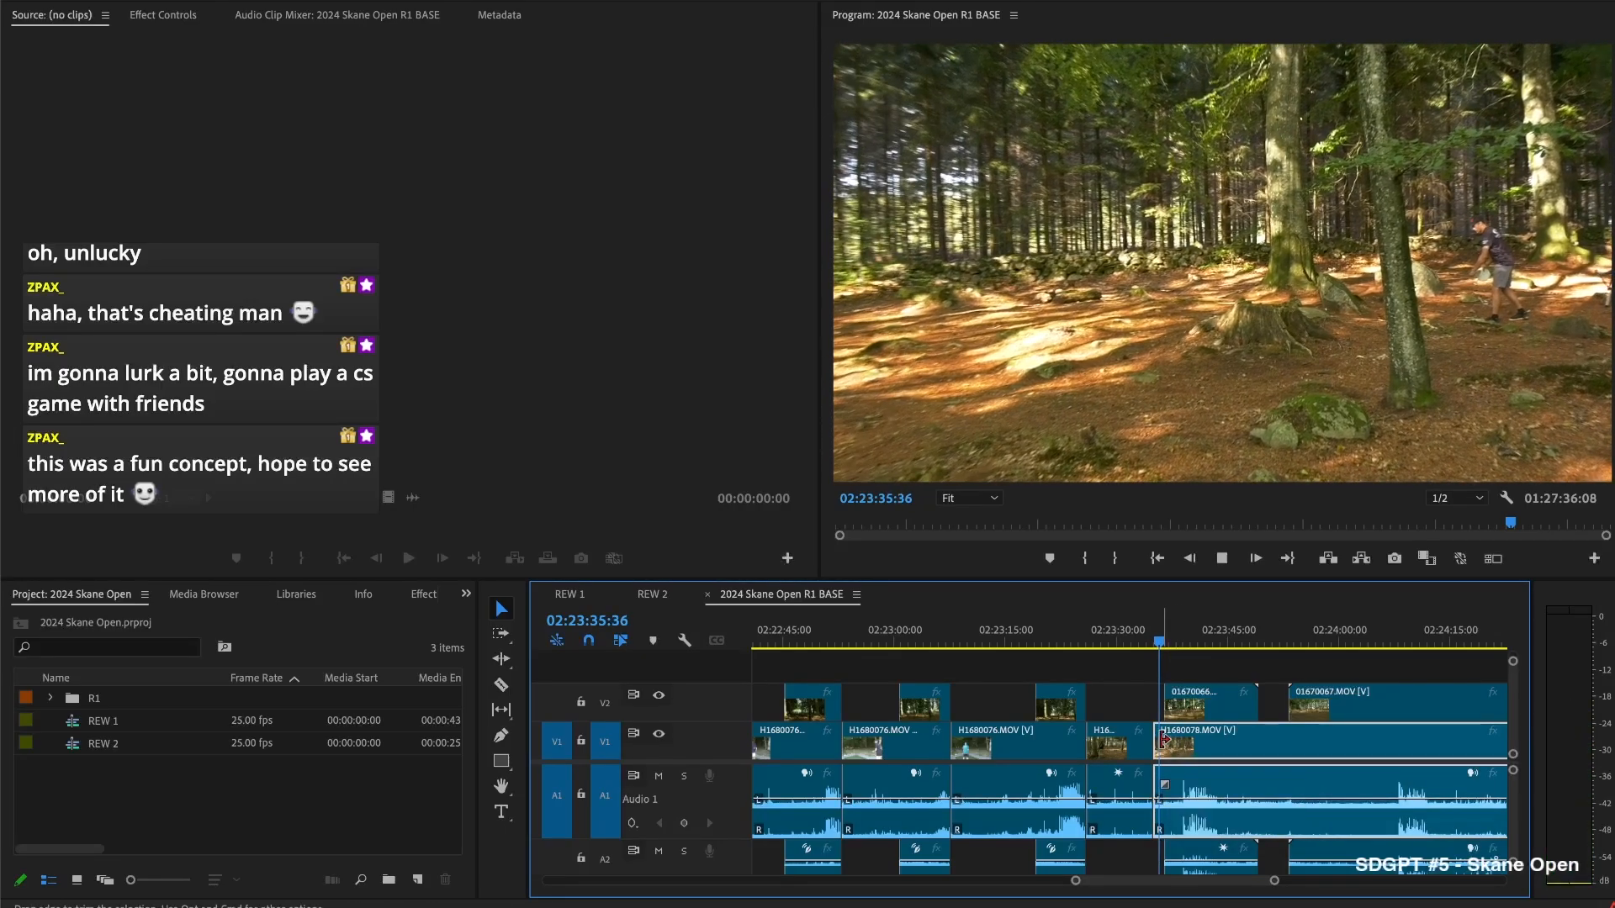
key(space)
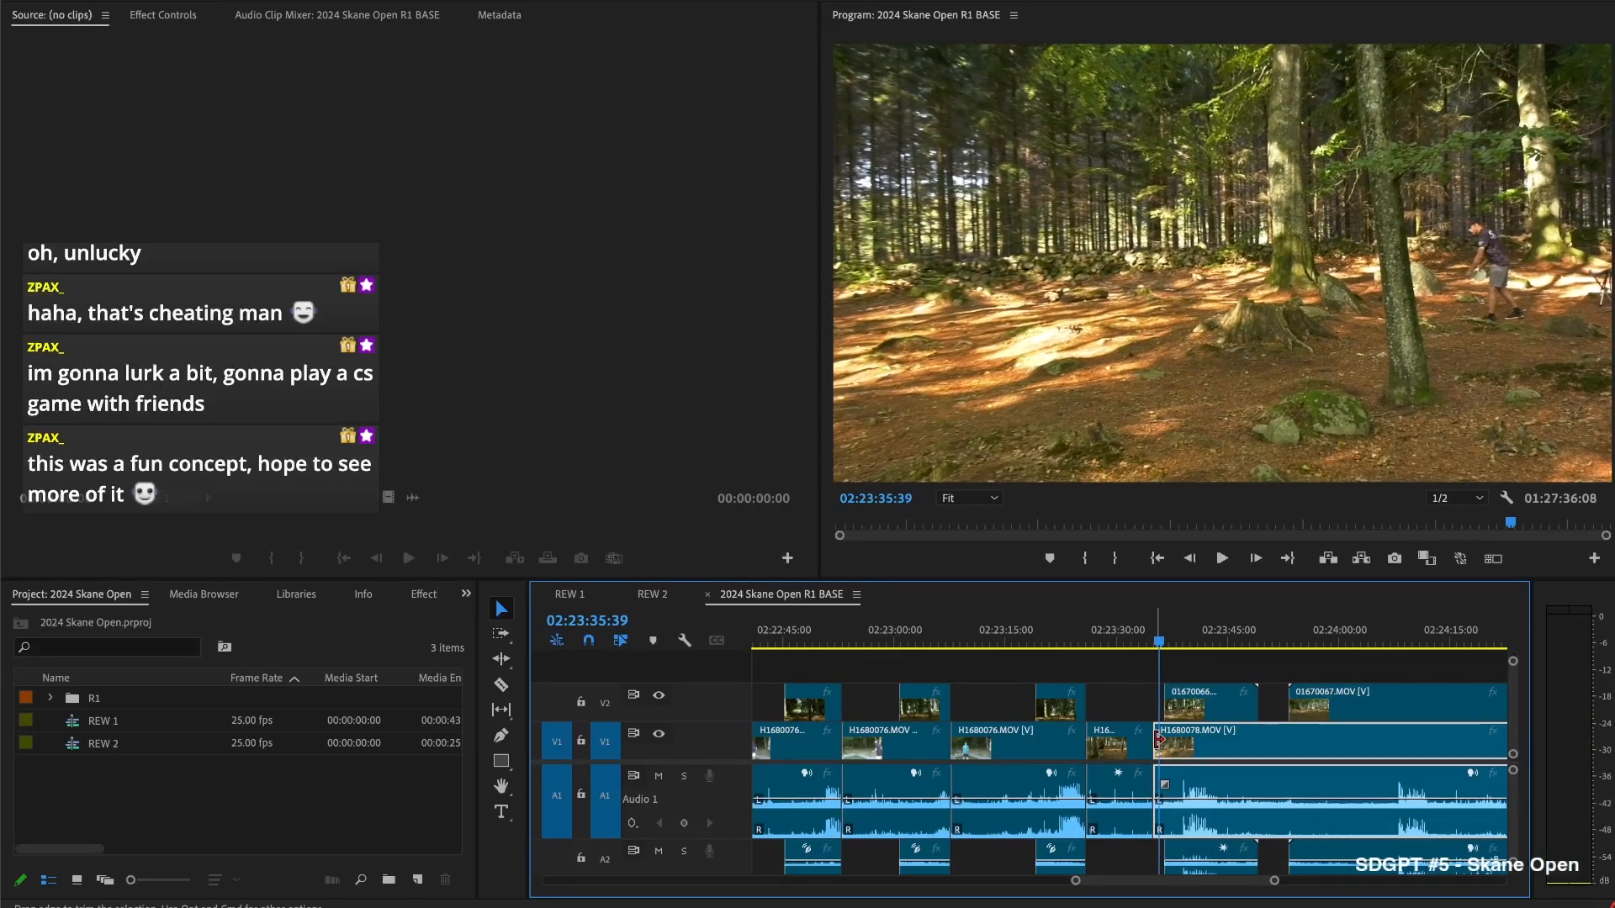
drag(1161, 740, 1164, 704)
key(space)
key(space)
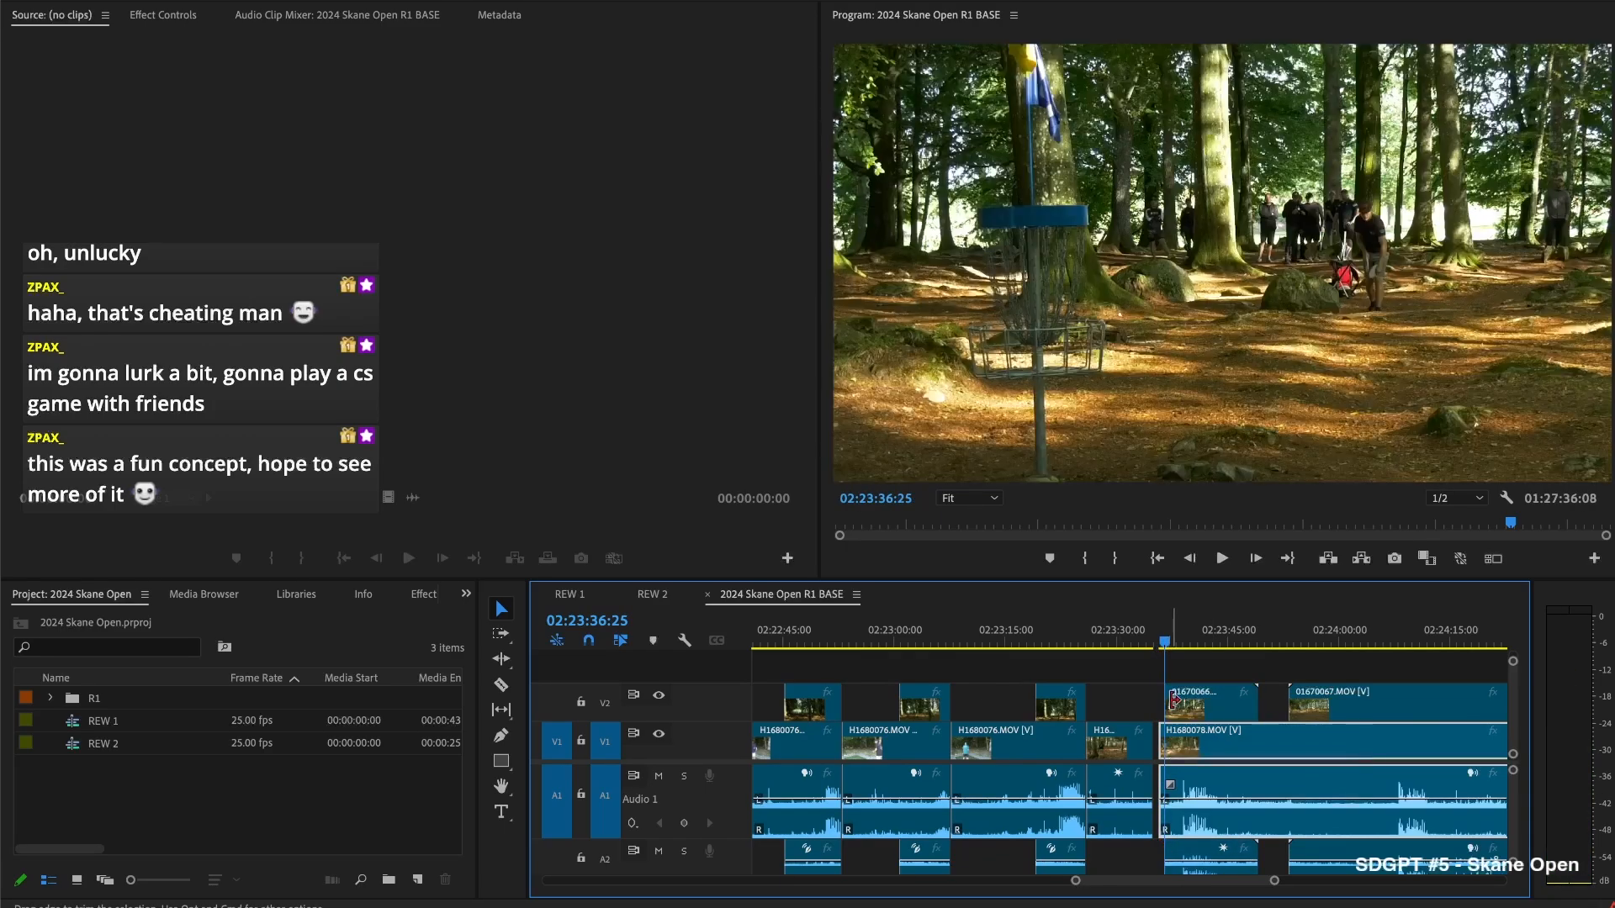
Play the putt and split H1680078.MOV at 02:23:36:25, where 01670066.MOV begins
key(space)
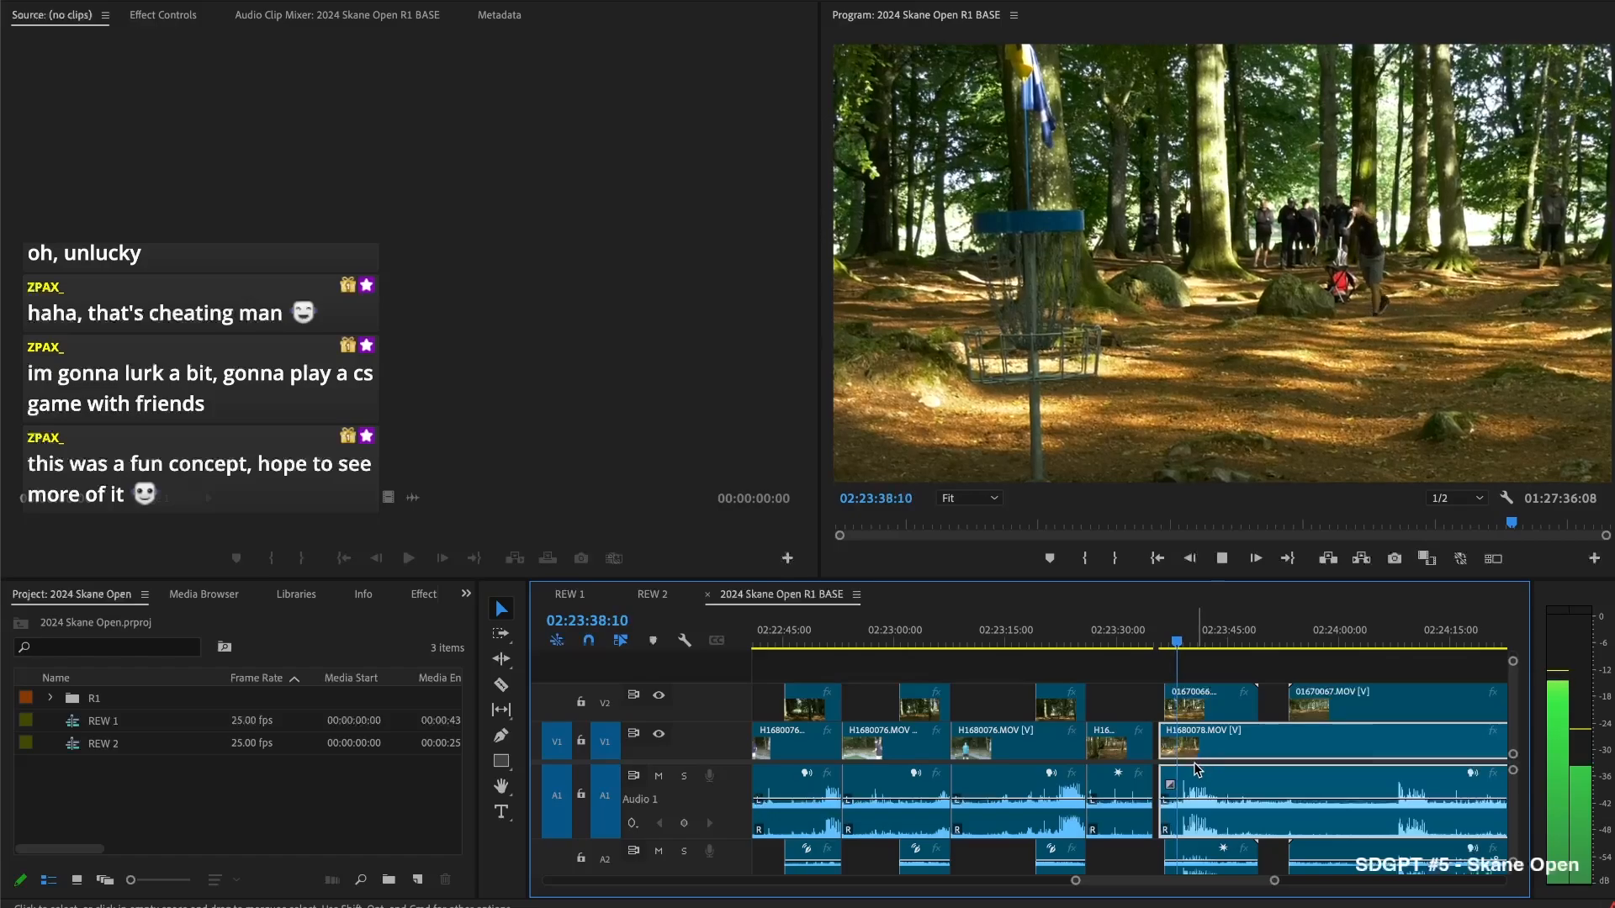
key(space)
key(c)
click(1167, 751)
key(v)
key(space)
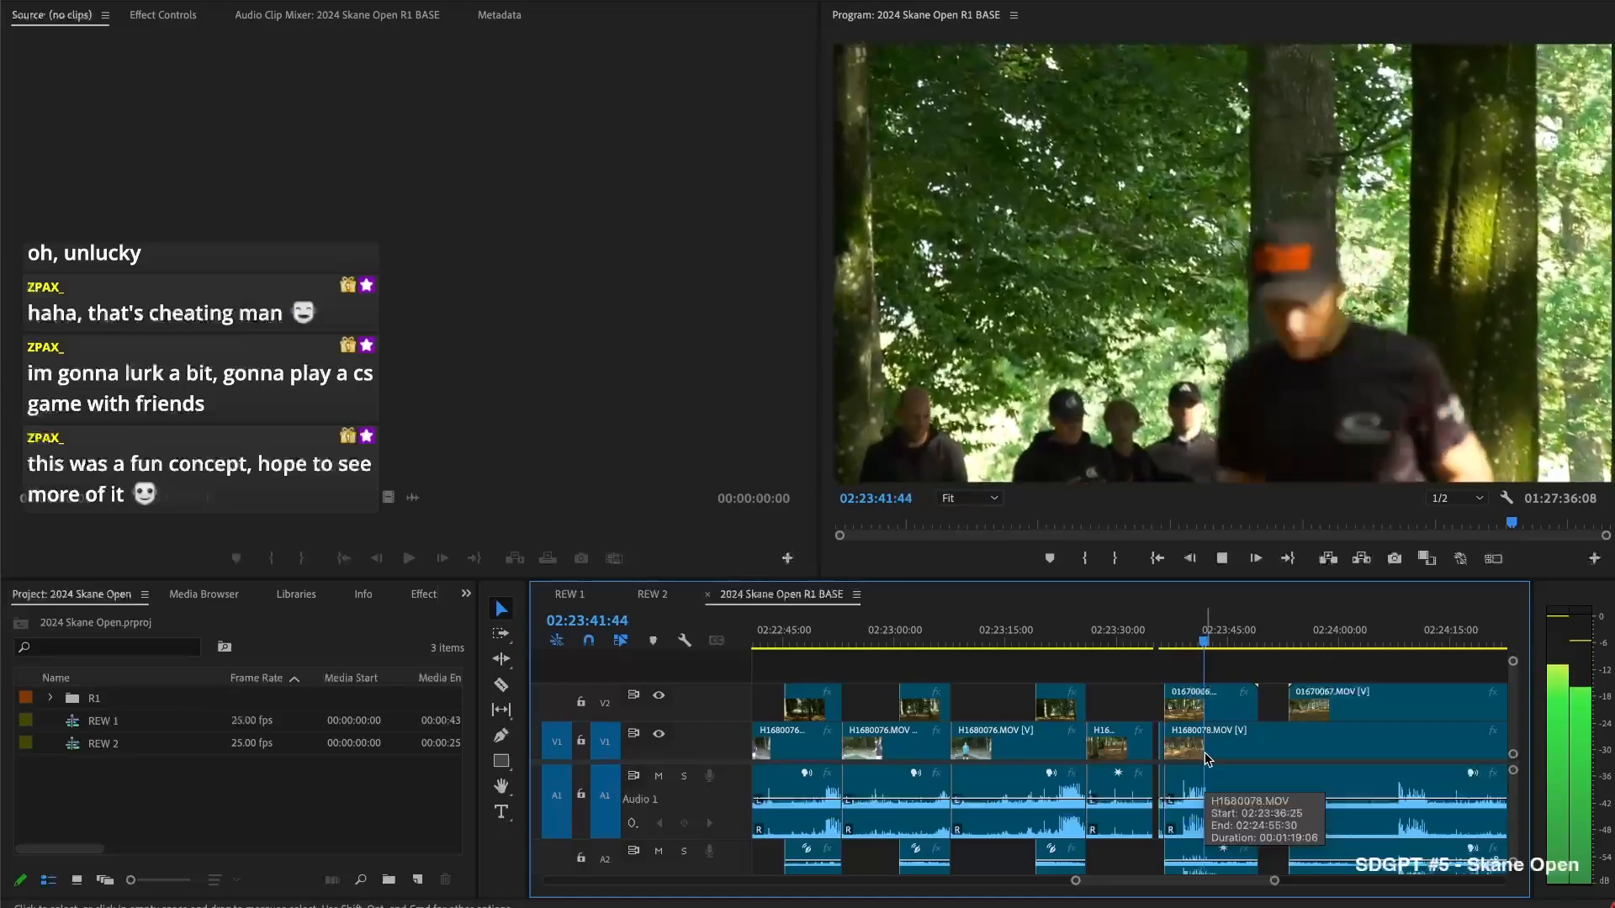
Play on to the end of the putt and split H1680078.MOV at 02:23:42:45
click(1205, 759)
key(space)
key(space)
key(j)
key(k)
key(c)
click(1214, 744)
key(v)
Shift the V2 clips and remaining H1680078.MOV about 18.5 seconds later, and paste a copy of the putt segment at 02:23:42:45
click(1233, 740)
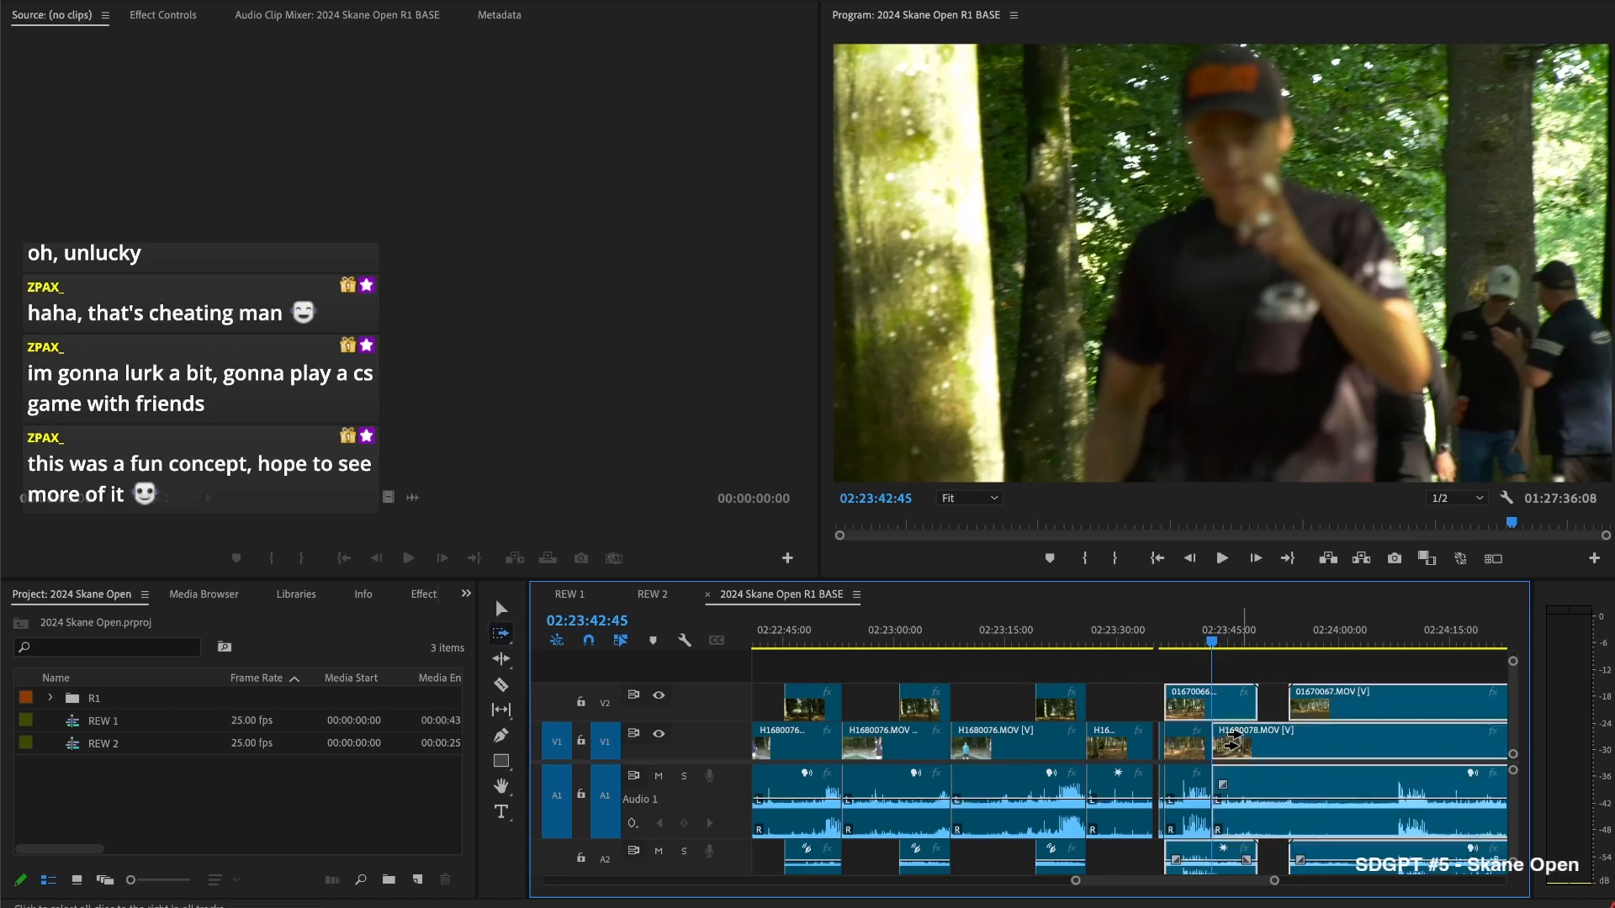
drag(1234, 730, 1373, 741)
key(v)
click(1251, 717)
click(1184, 750)
key(super+c)
key(super+v)
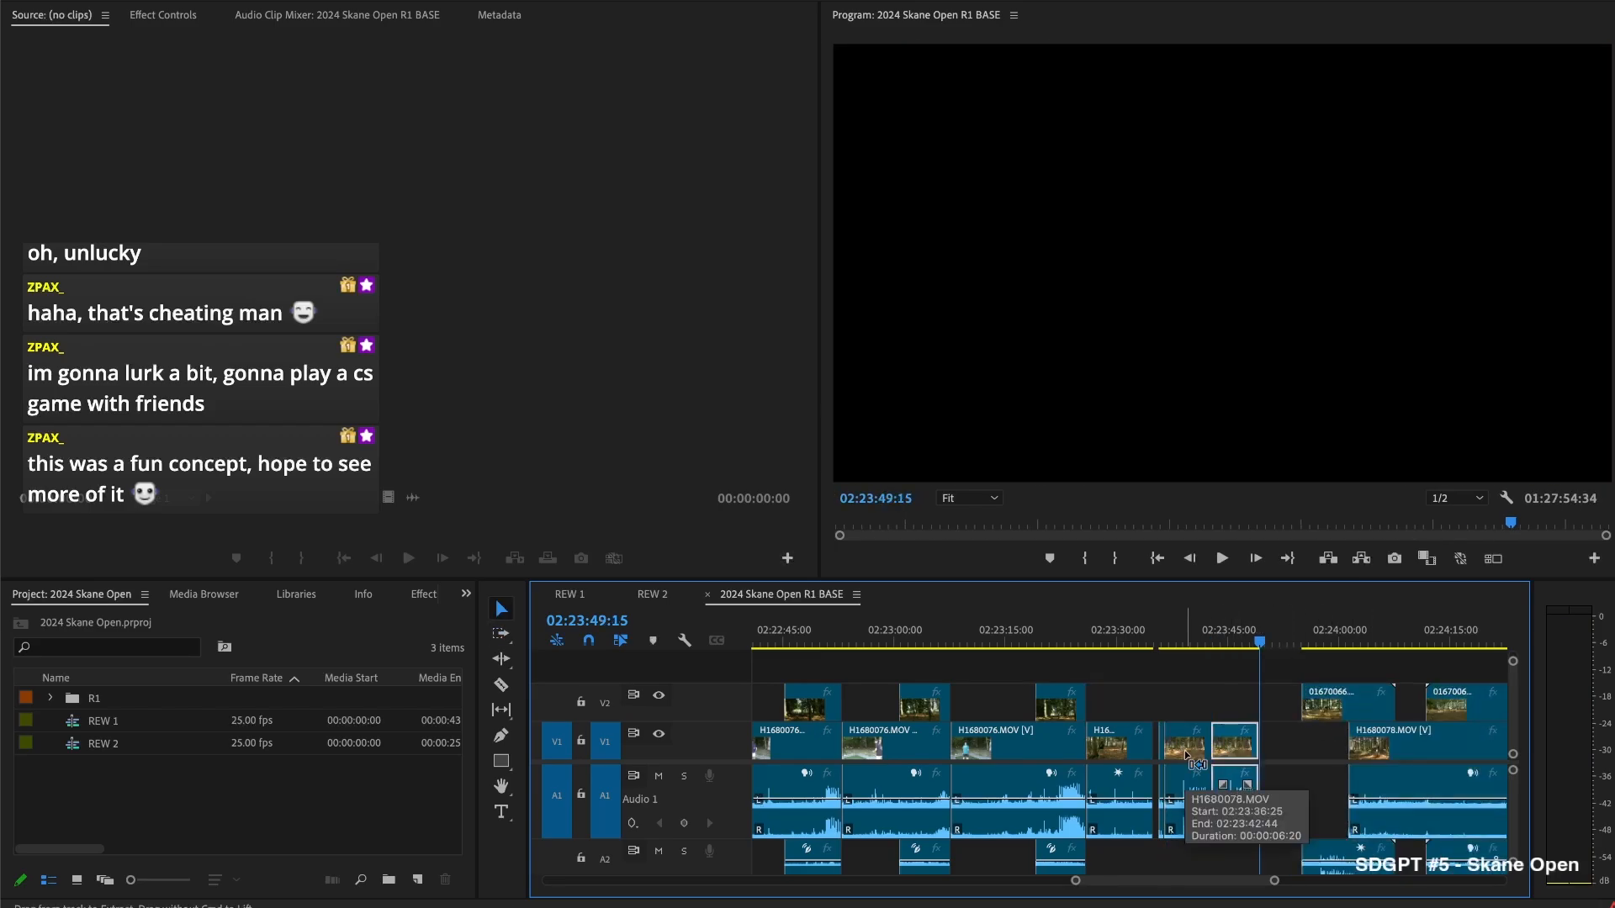
Set the pasted putt copy to 450% speed with Reverse speed enabled
key(super+r)
text(450)
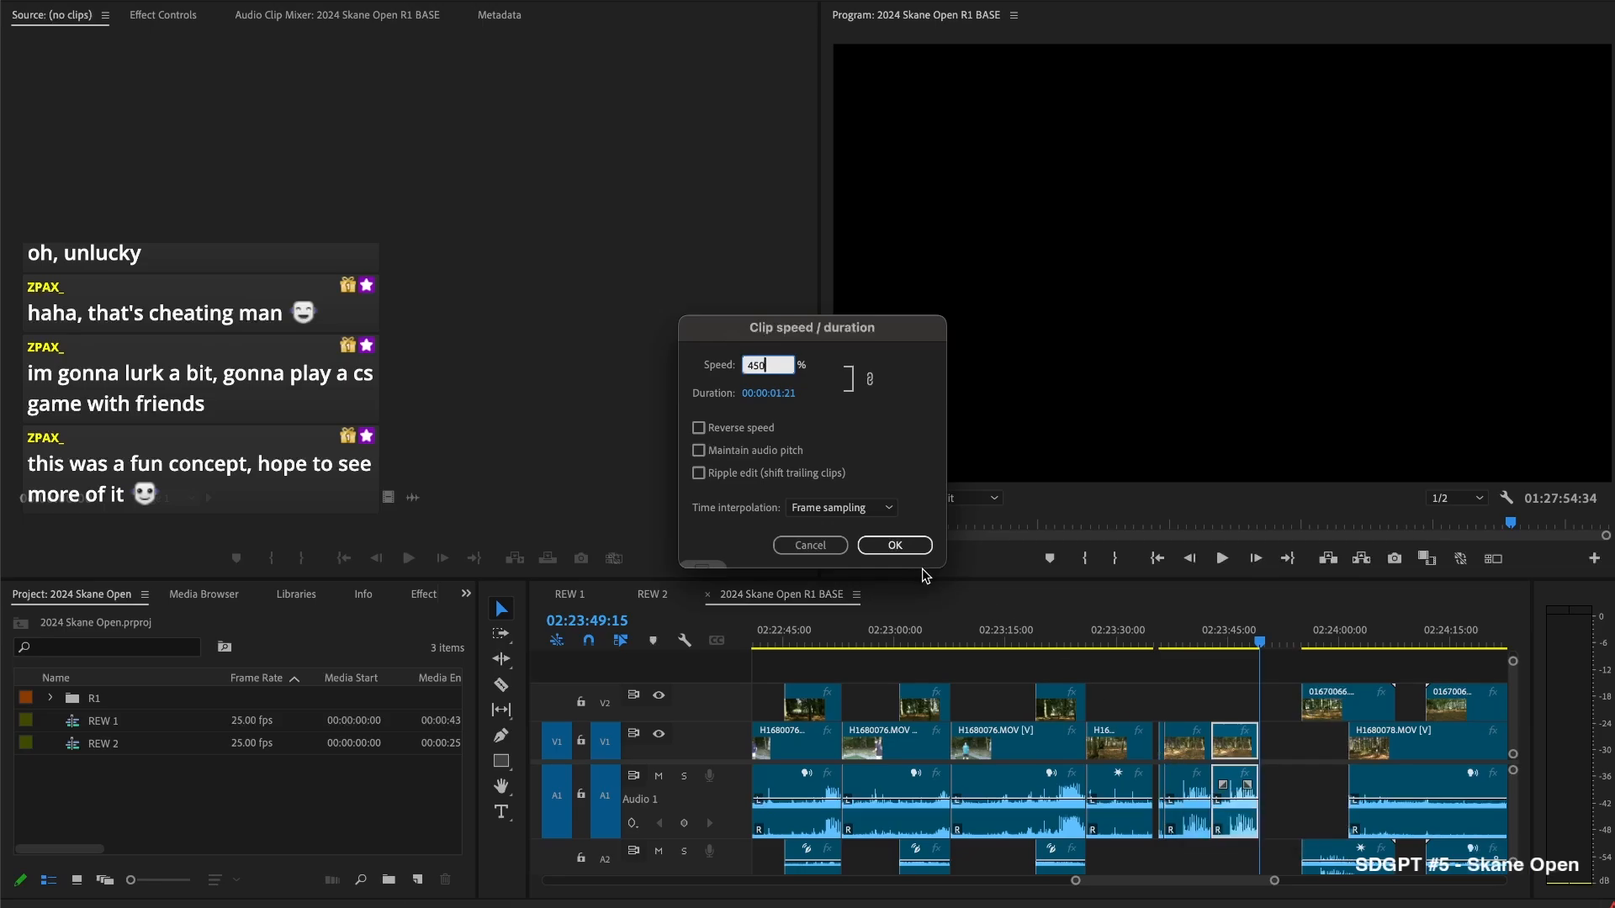
key(Return)
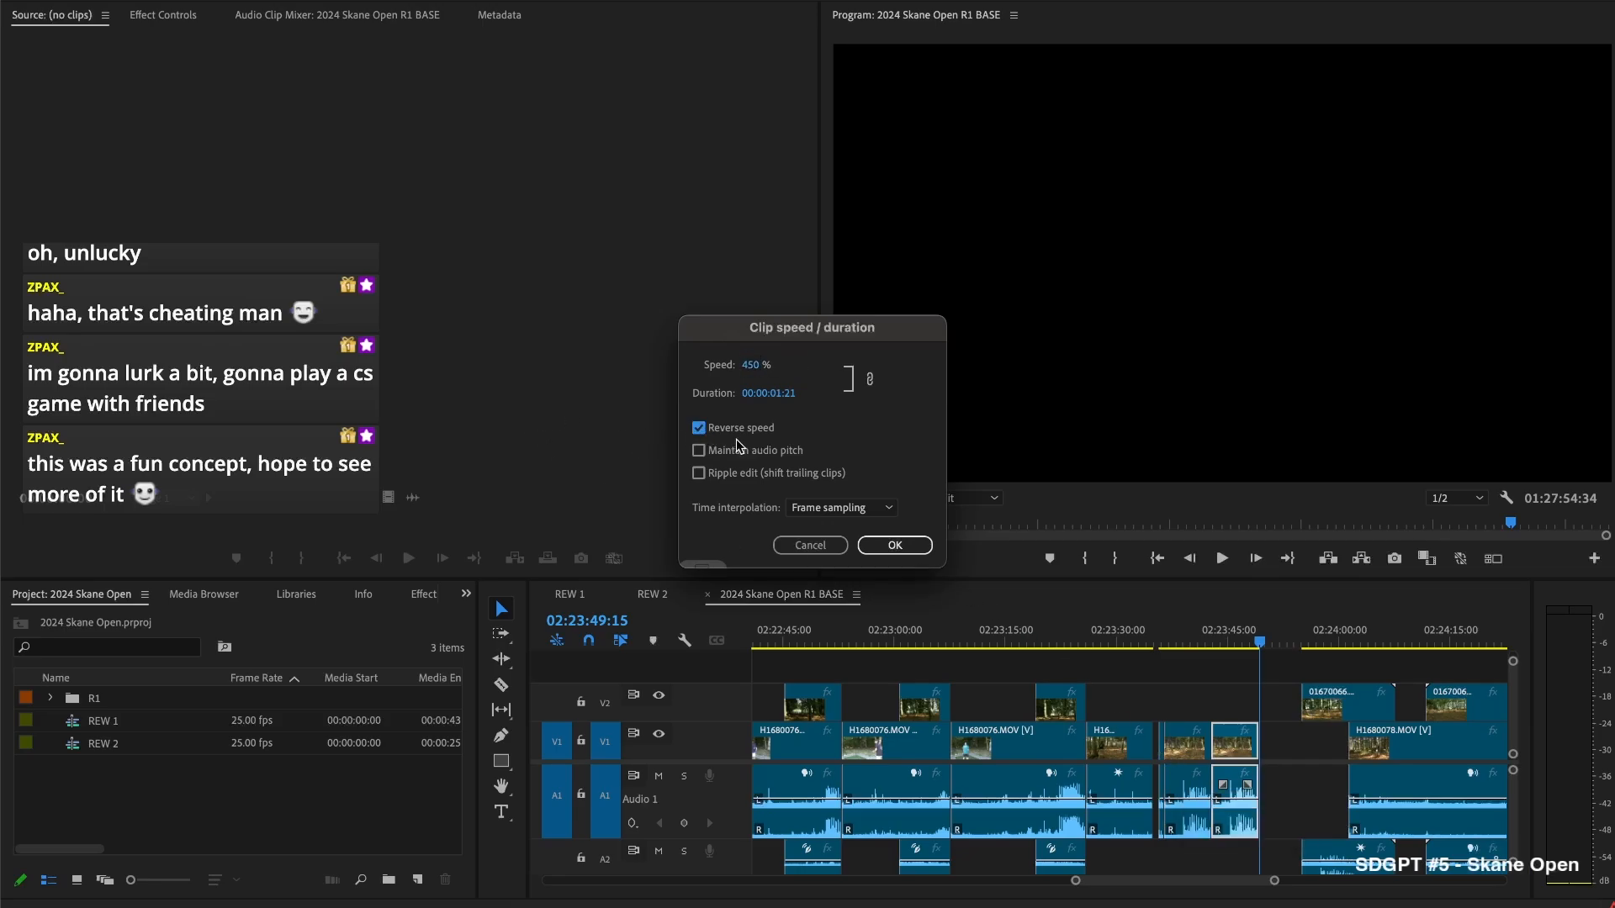
click(895, 545)
Unlink the reversed putt copy from its audio and delete that audio
right_click(1222, 762)
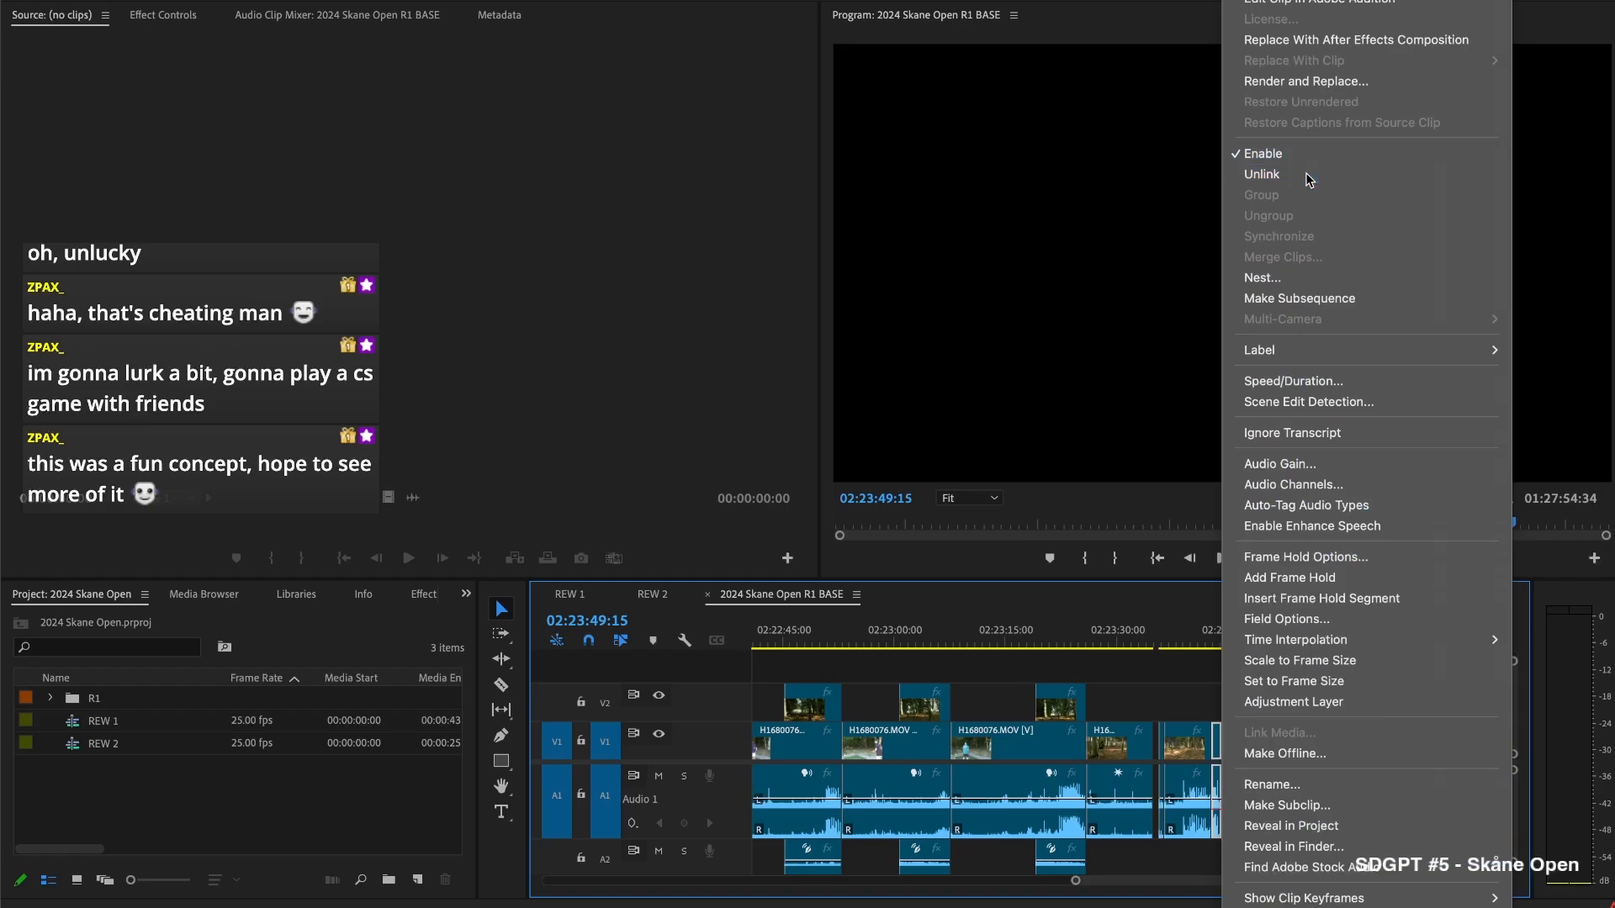
click(1308, 175)
drag(1216, 788, 1211, 788)
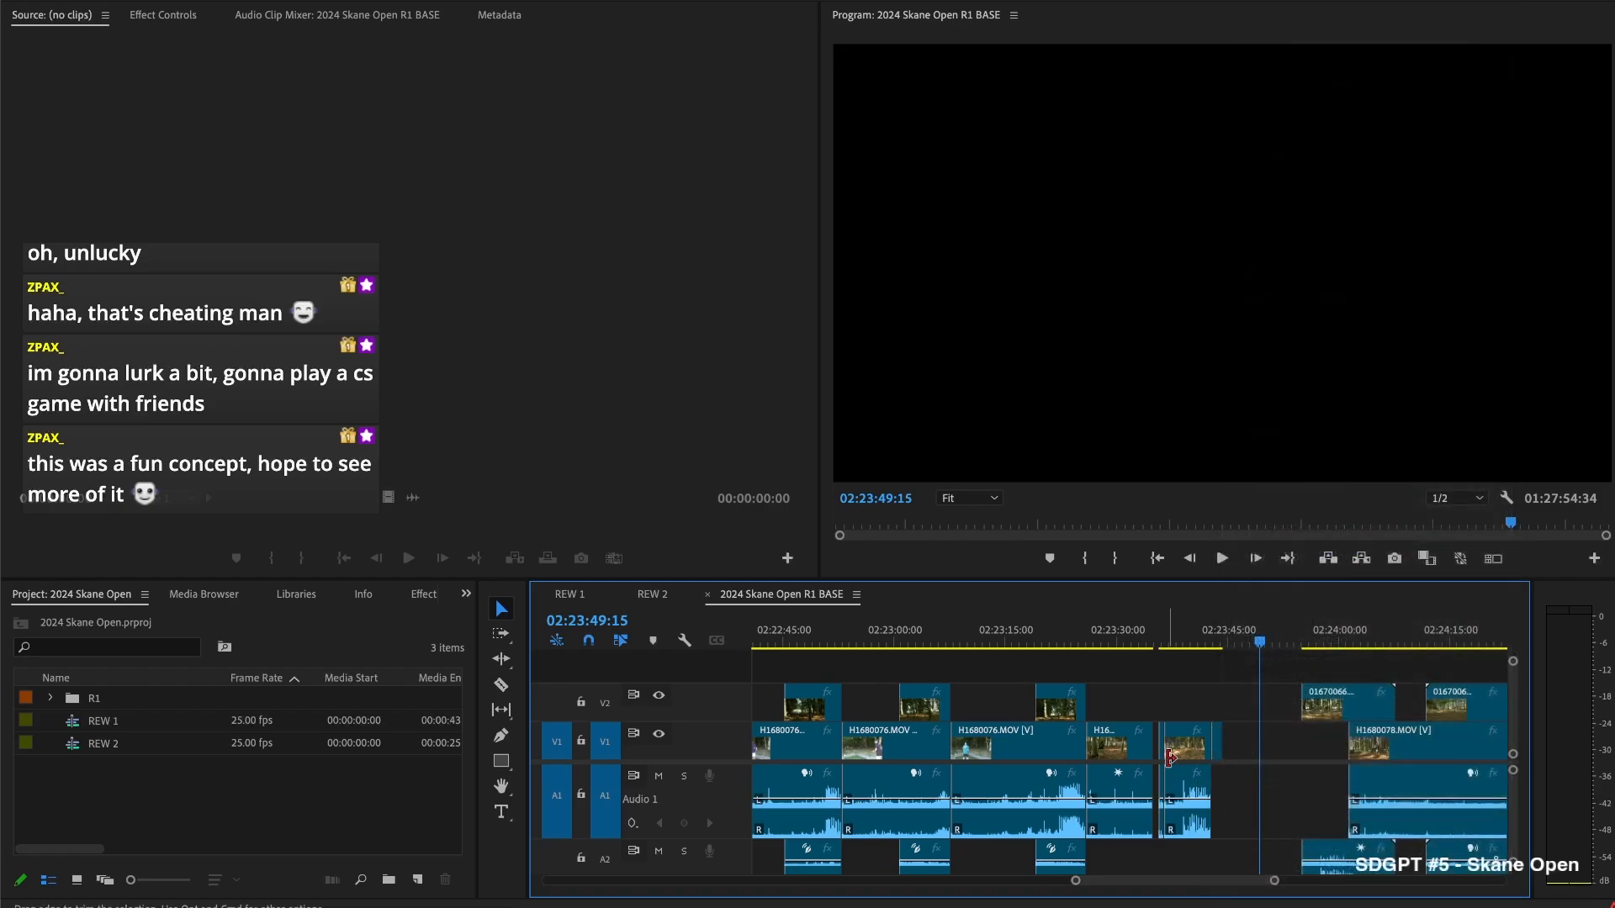
Close the small gap after H1680077.MOV, and move 01670066.MOV earlier to about 02:23:43, following the reversed copy
click(1156, 744)
key(Delete)
drag(1332, 709, 1253, 707)
Nest the 01670066.MOV clip as a sequence named REW 3
right_click(1252, 706)
scroll(1349, 820, down, 10)
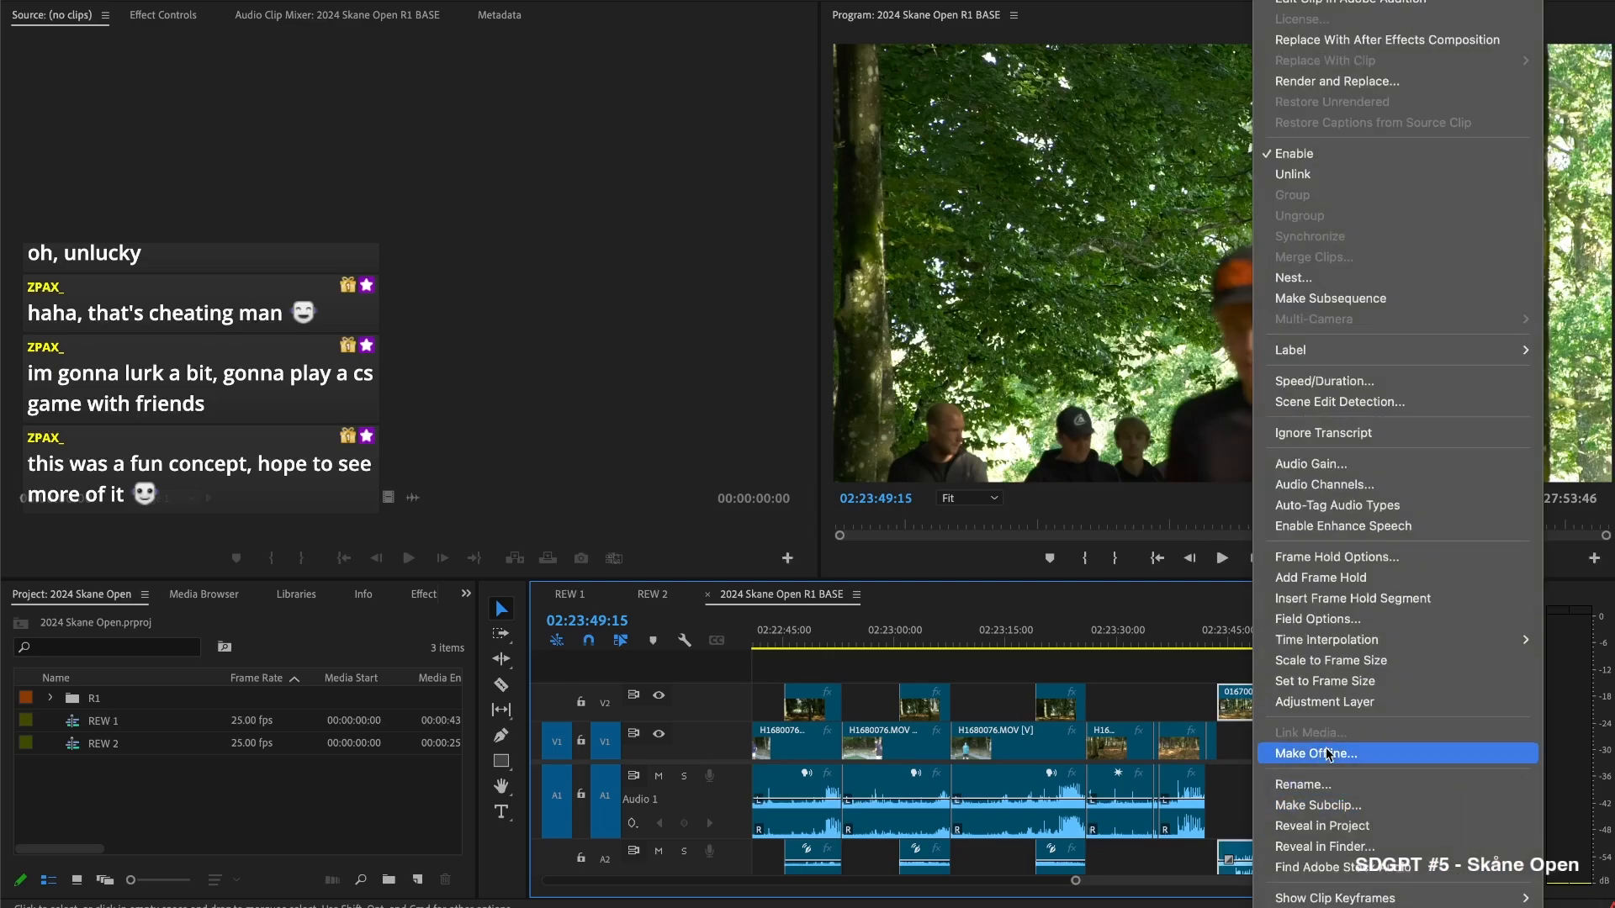
click(1345, 277)
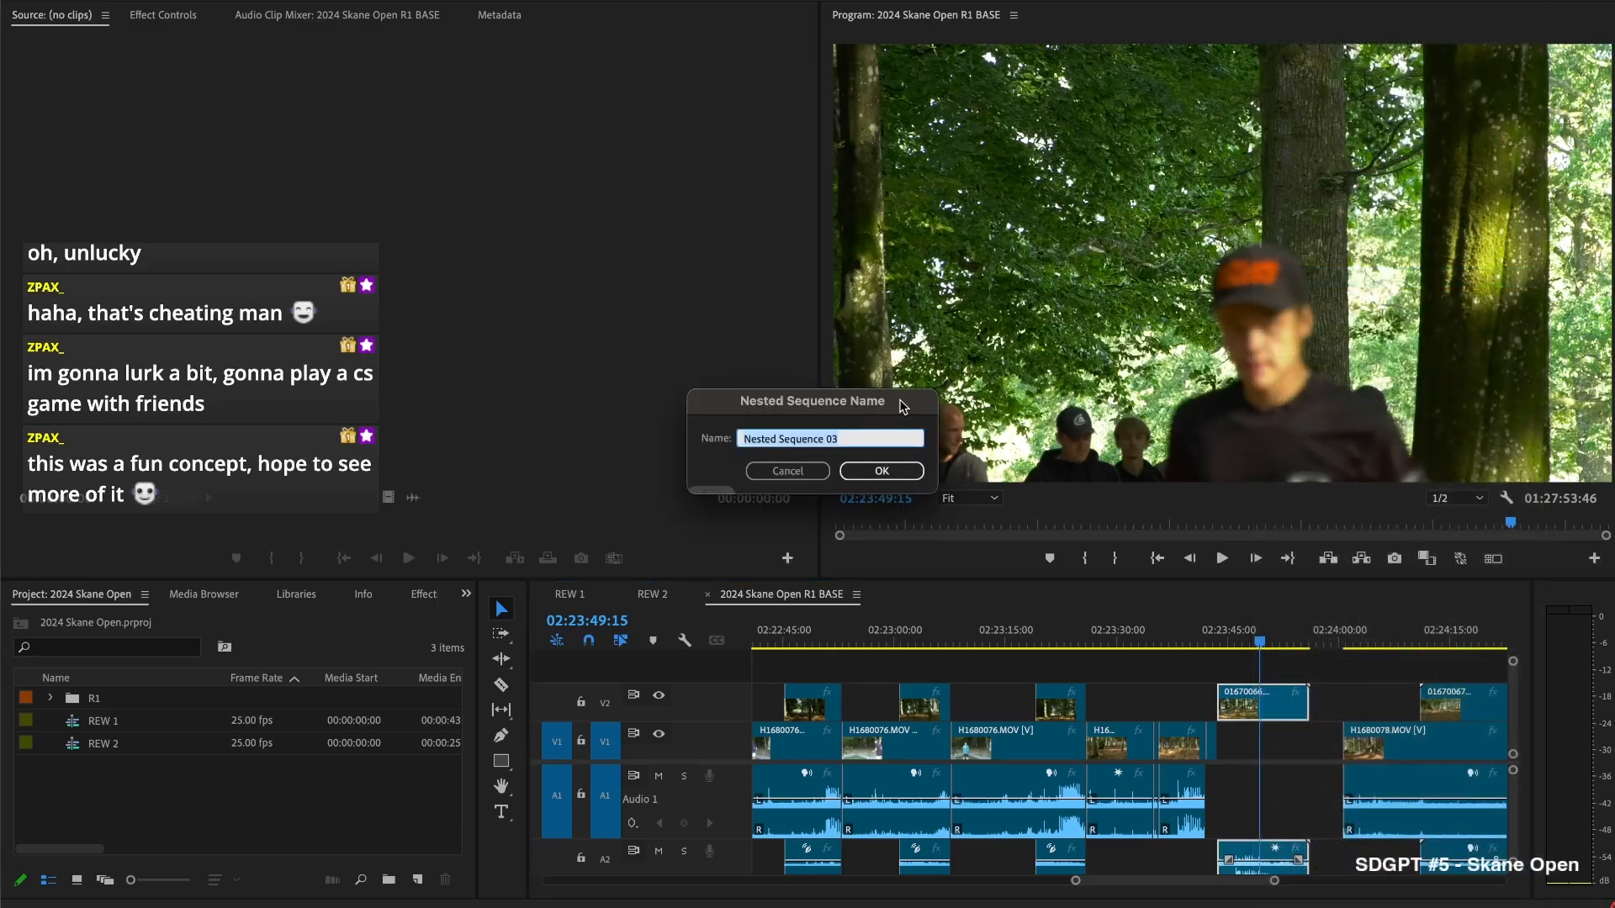
text(REW 3)
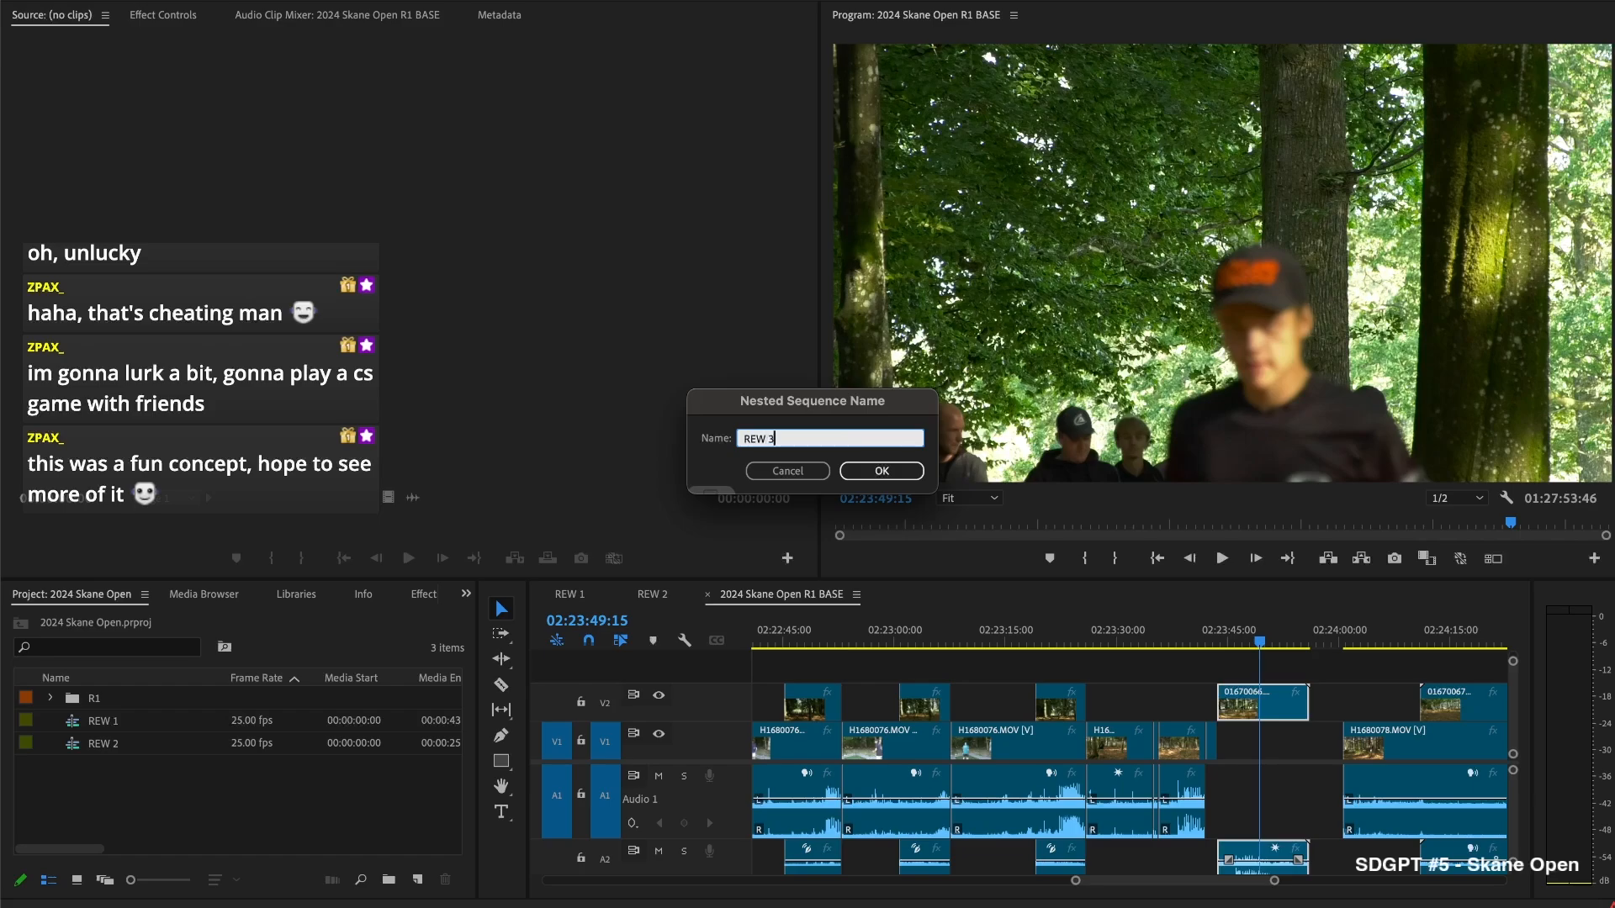
key(Return)
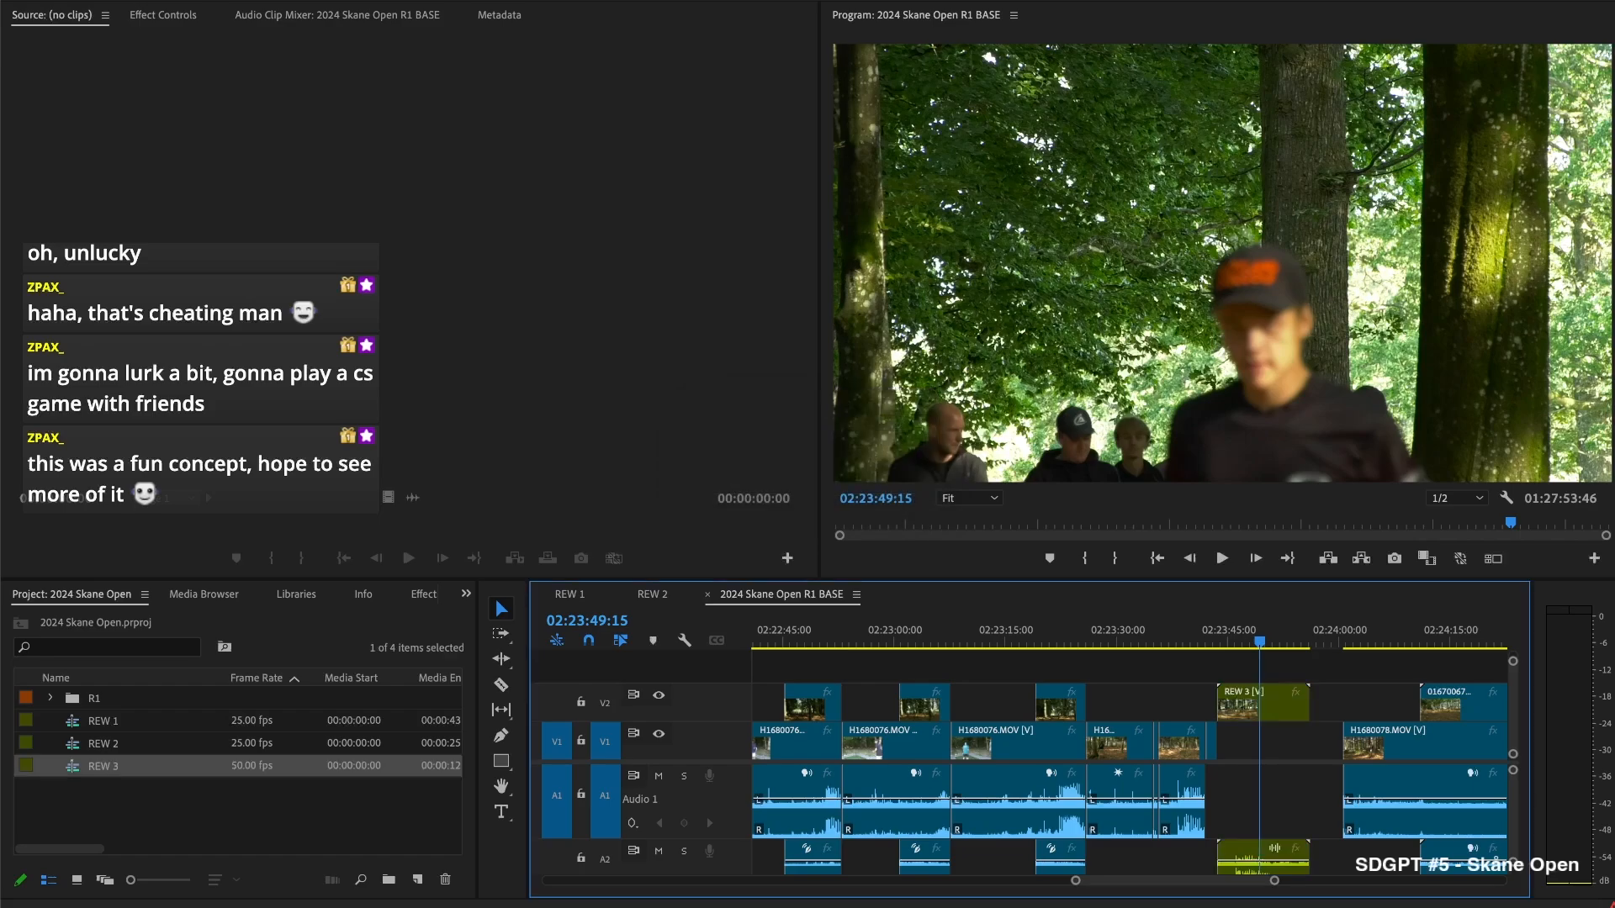
Open the REW 3 nested sequence and set its timebase to 25.00 frames/second
double_click(1242, 714)
click(277, 2)
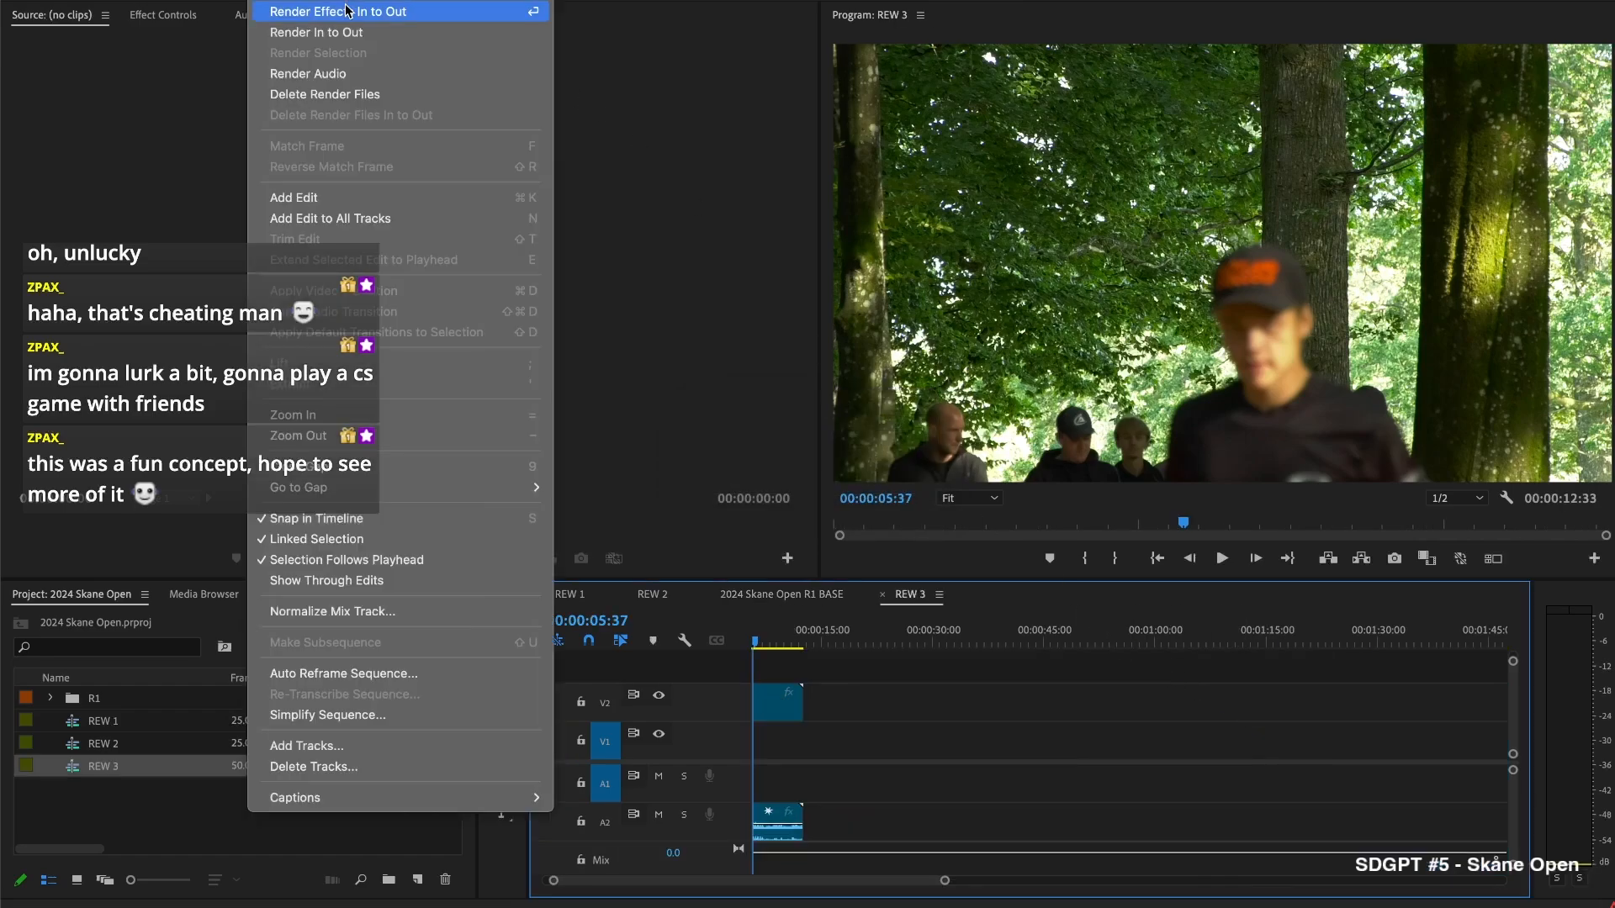
click(345, 1)
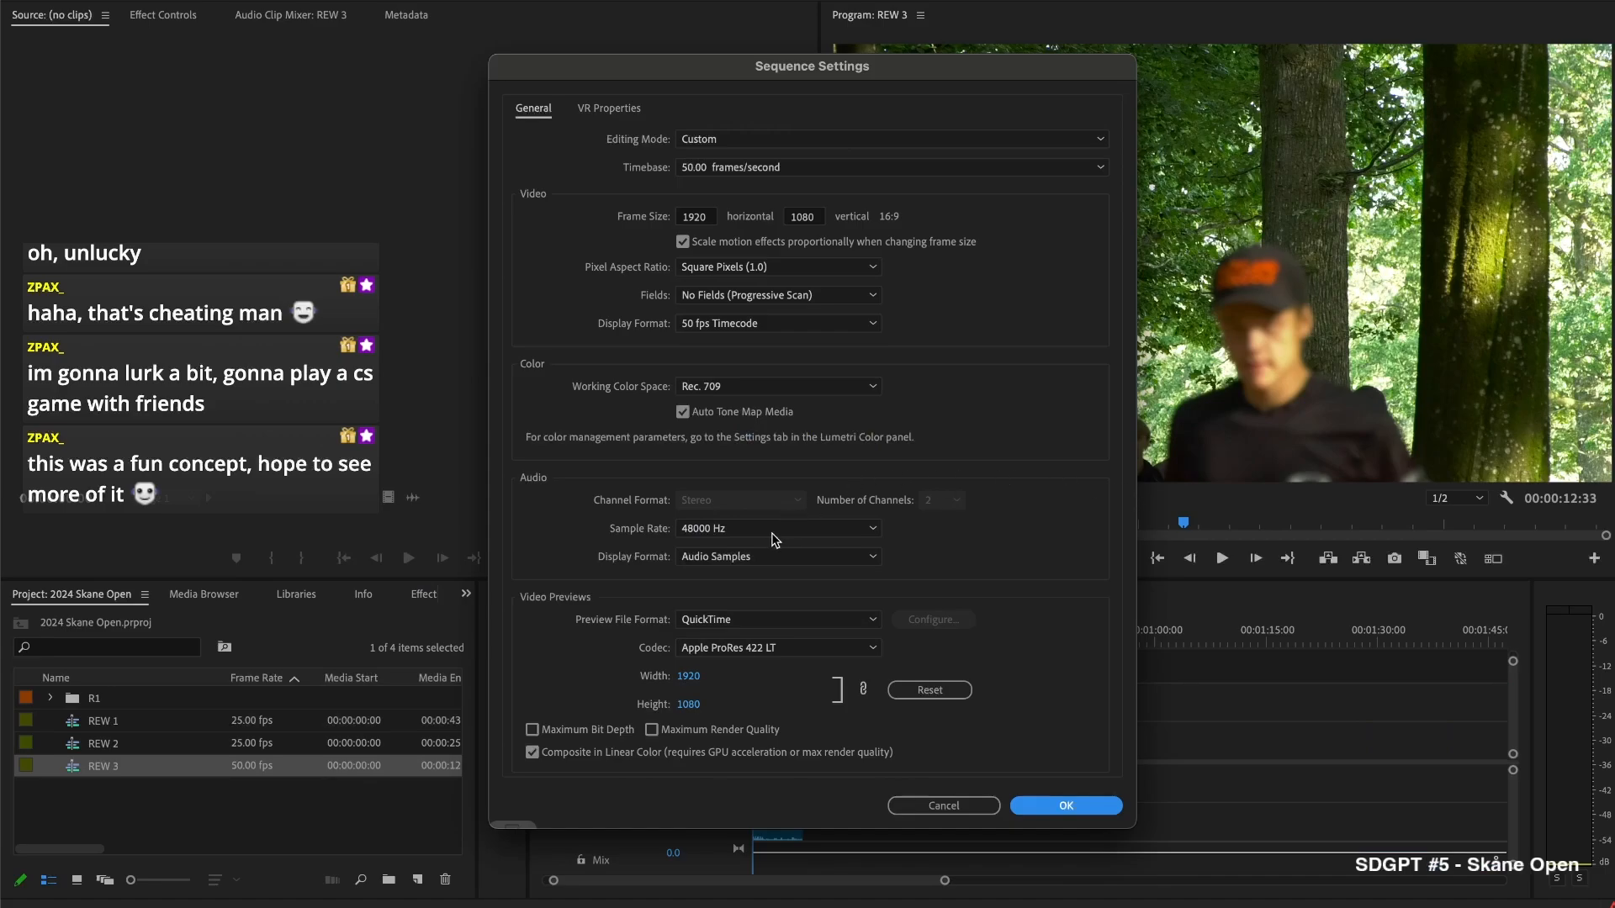
click(722, 167)
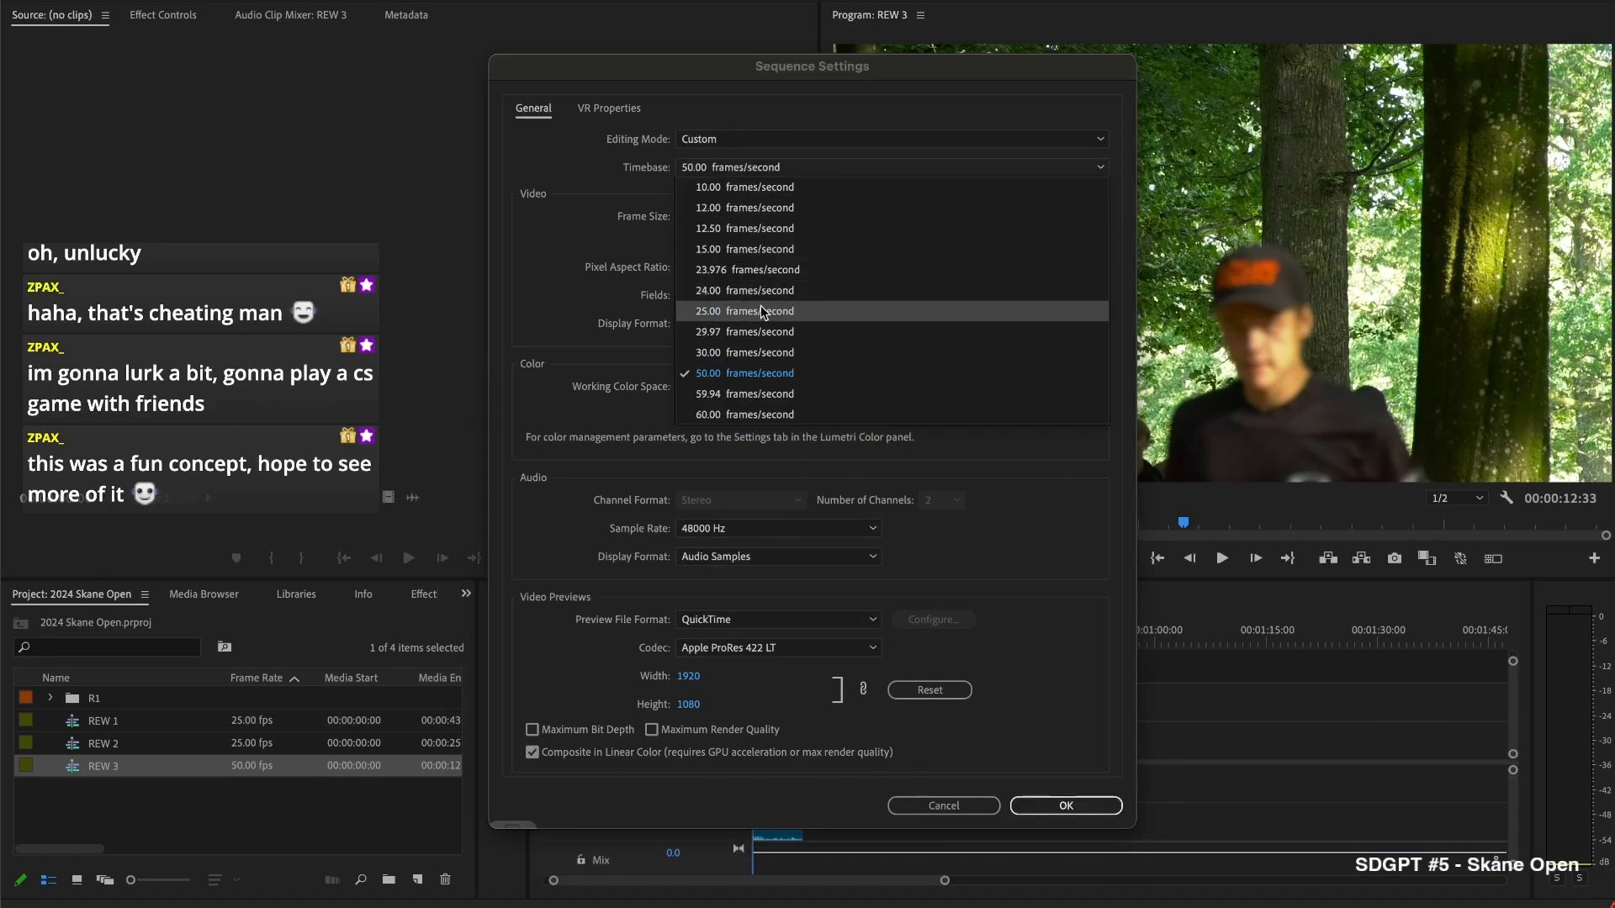
click(762, 311)
click(1046, 806)
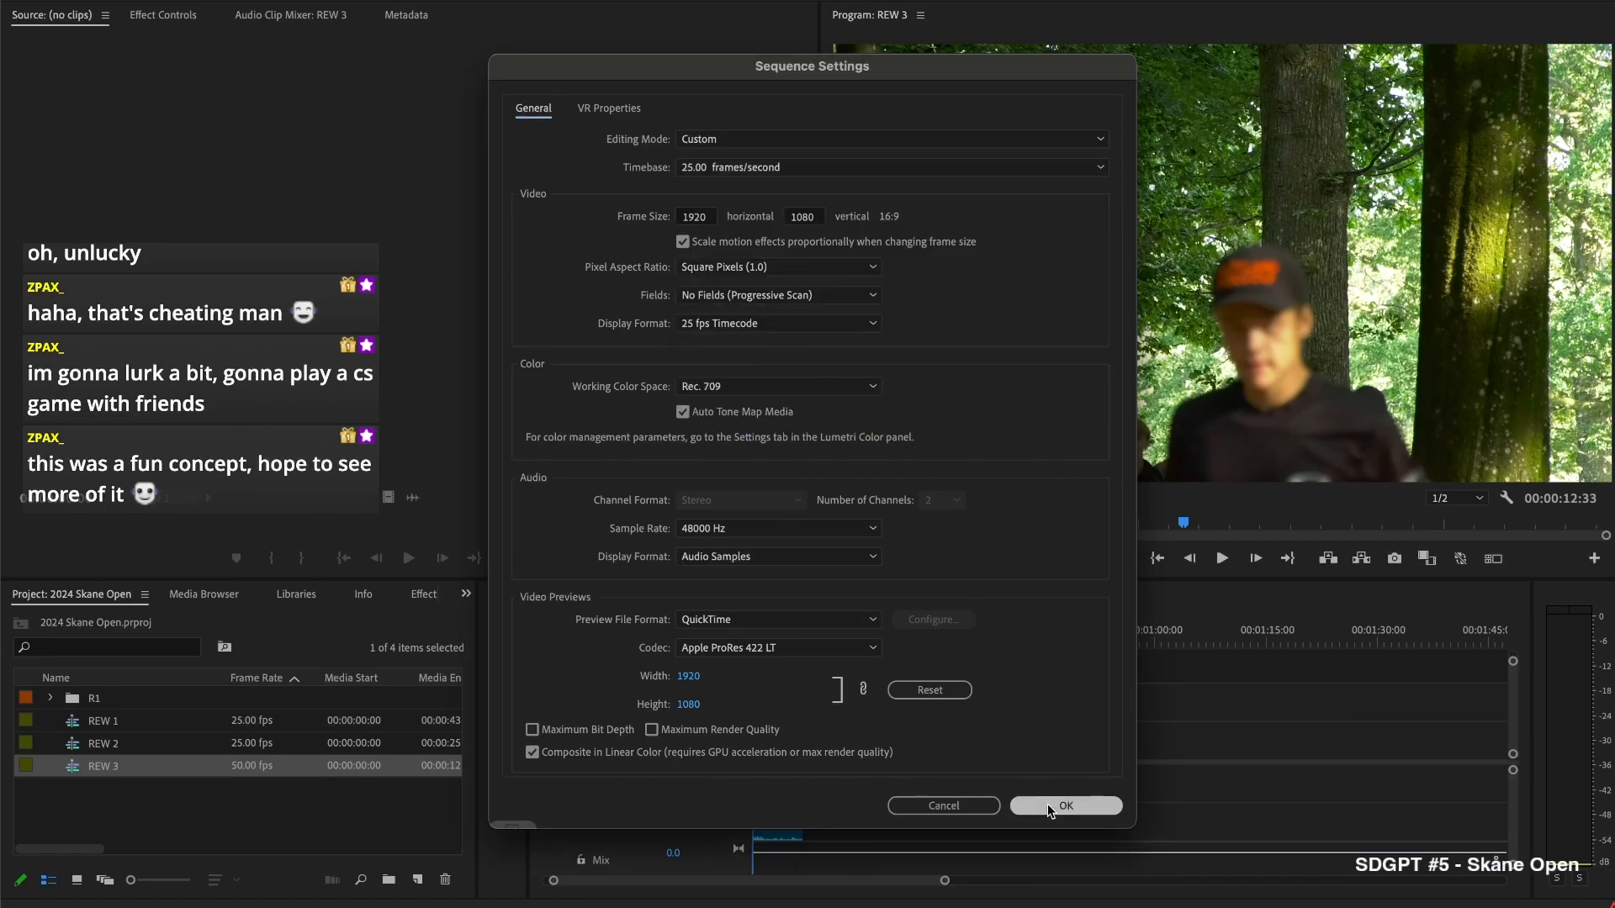
Slow the 01670066.MOV clip inside REW 3 to 50% speed
click(781, 706)
key(super+r)
text(50)
key(Return)
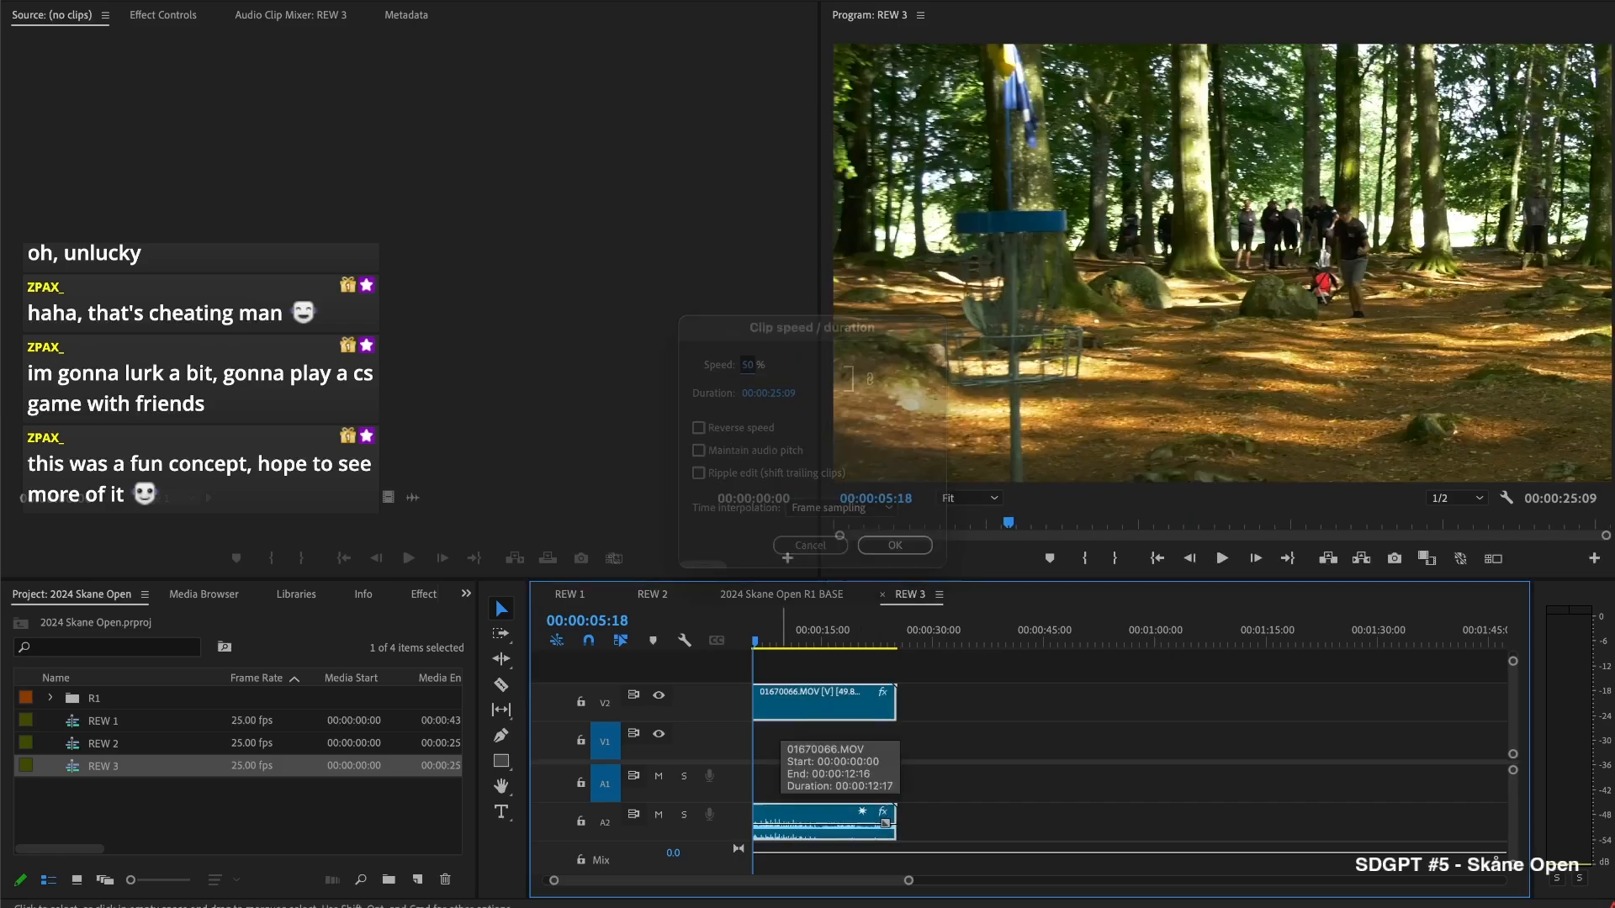
In the 2024 Skane Open R1 BASE sequence, extend the REW 3 clip to about 02:24:08, then unlink and delete its audio
click(762, 593)
drag(1309, 706, 1488, 706)
right_click(1041, 705)
scroll(1091, 732, down, 5)
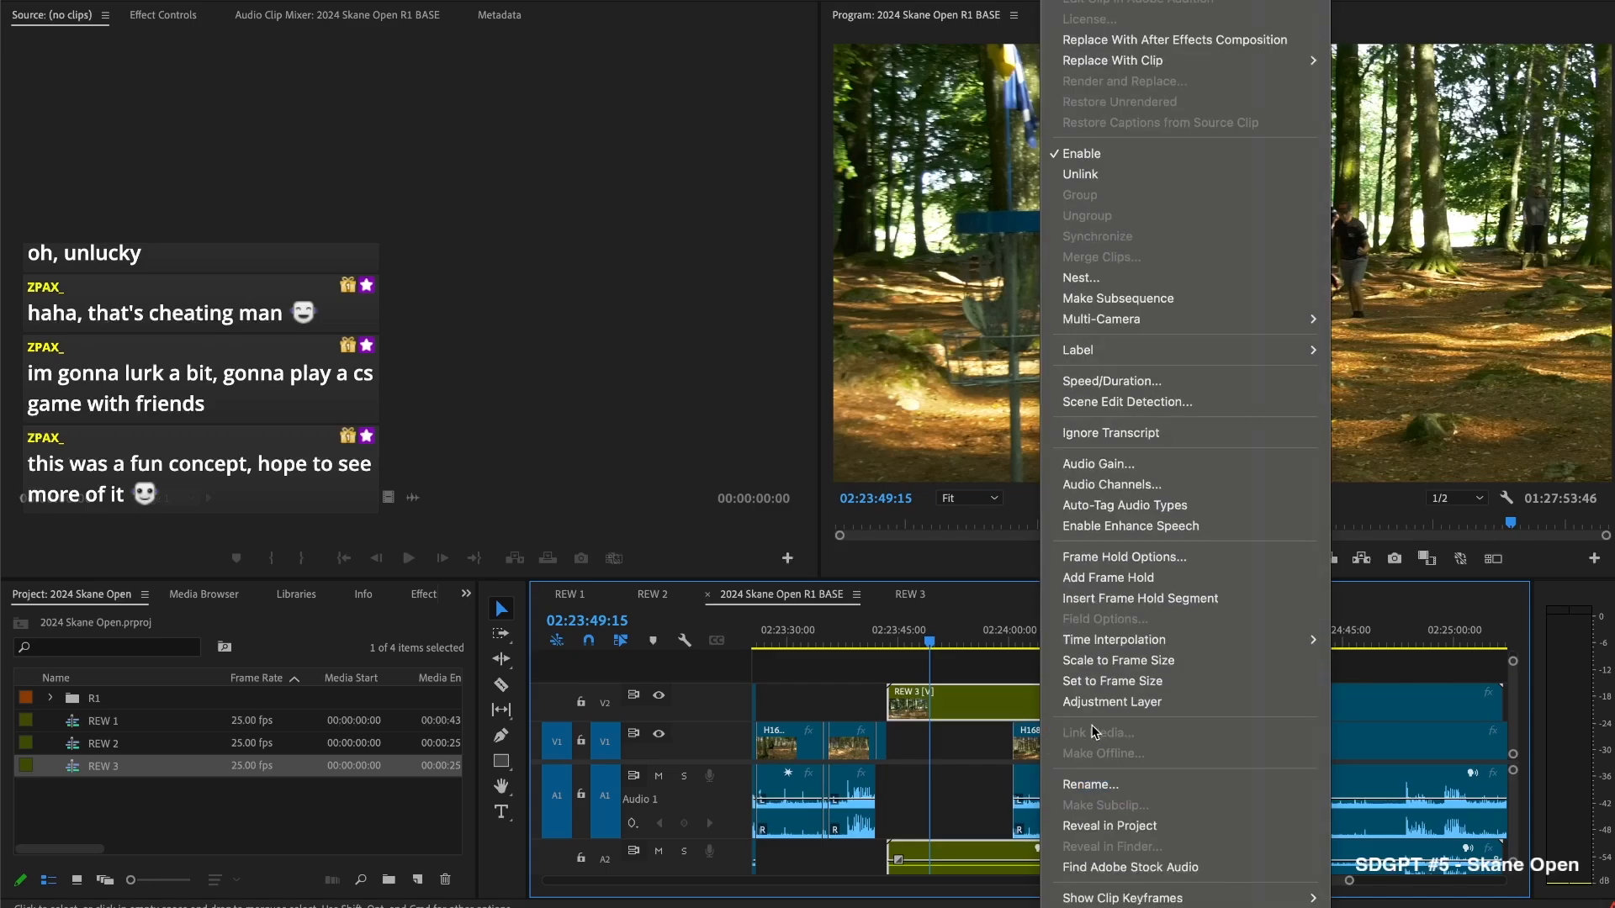
click(1150, 174)
click(942, 849)
key(Delete)
Cut the REW 3 clip at 02:23:51:28 and 02:23:55:33, and delete the section between the cuts
click(885, 631)
key(space)
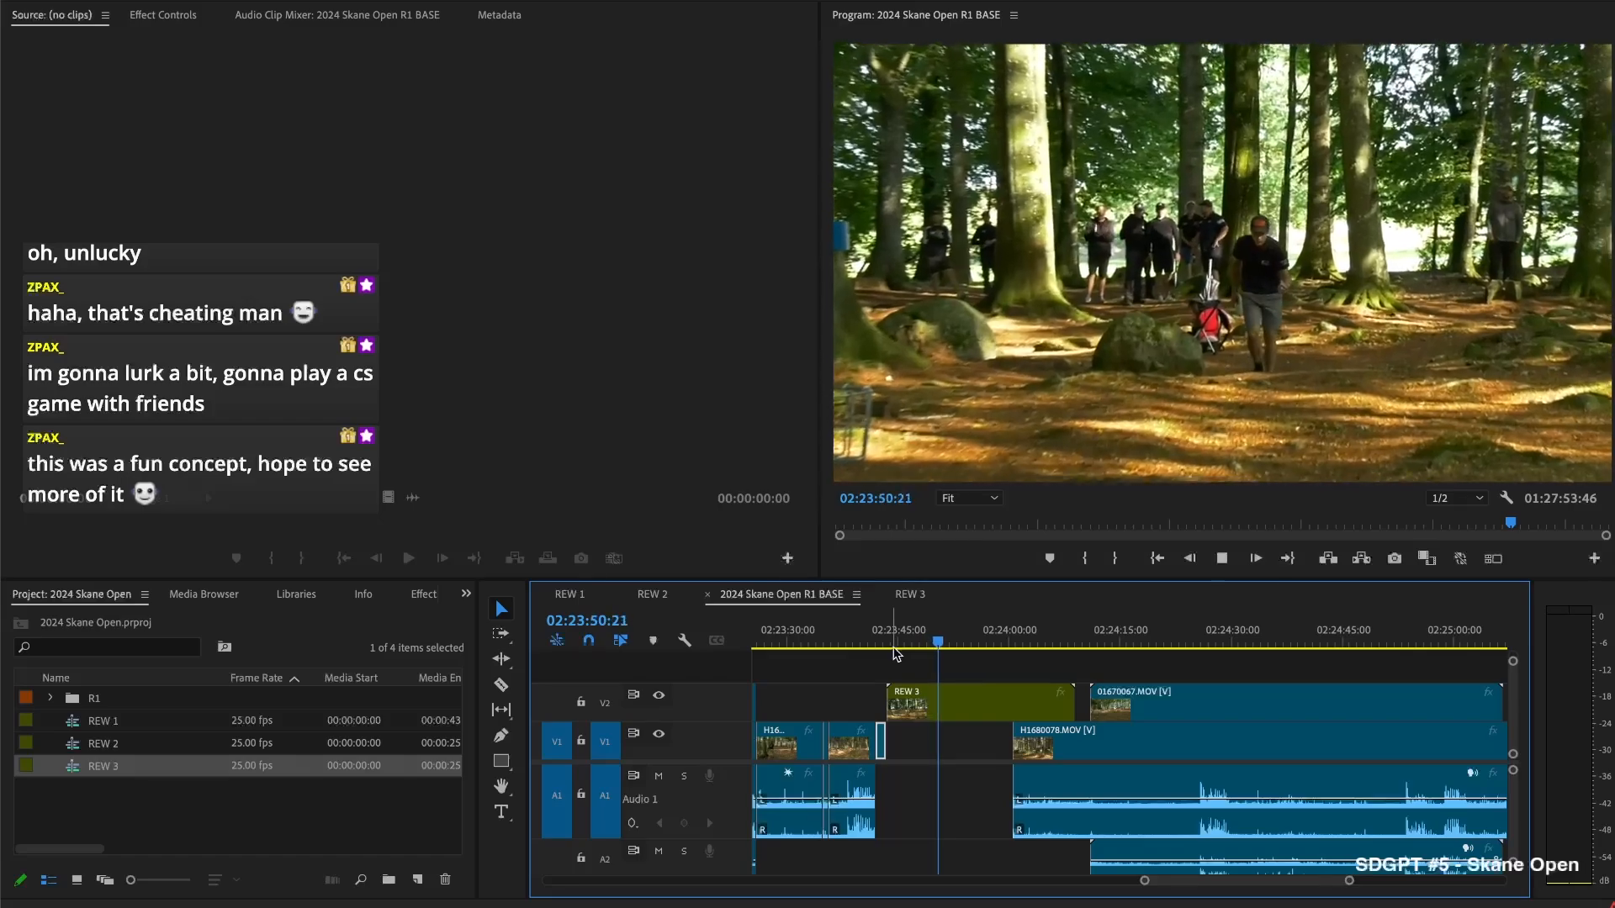
key(space)
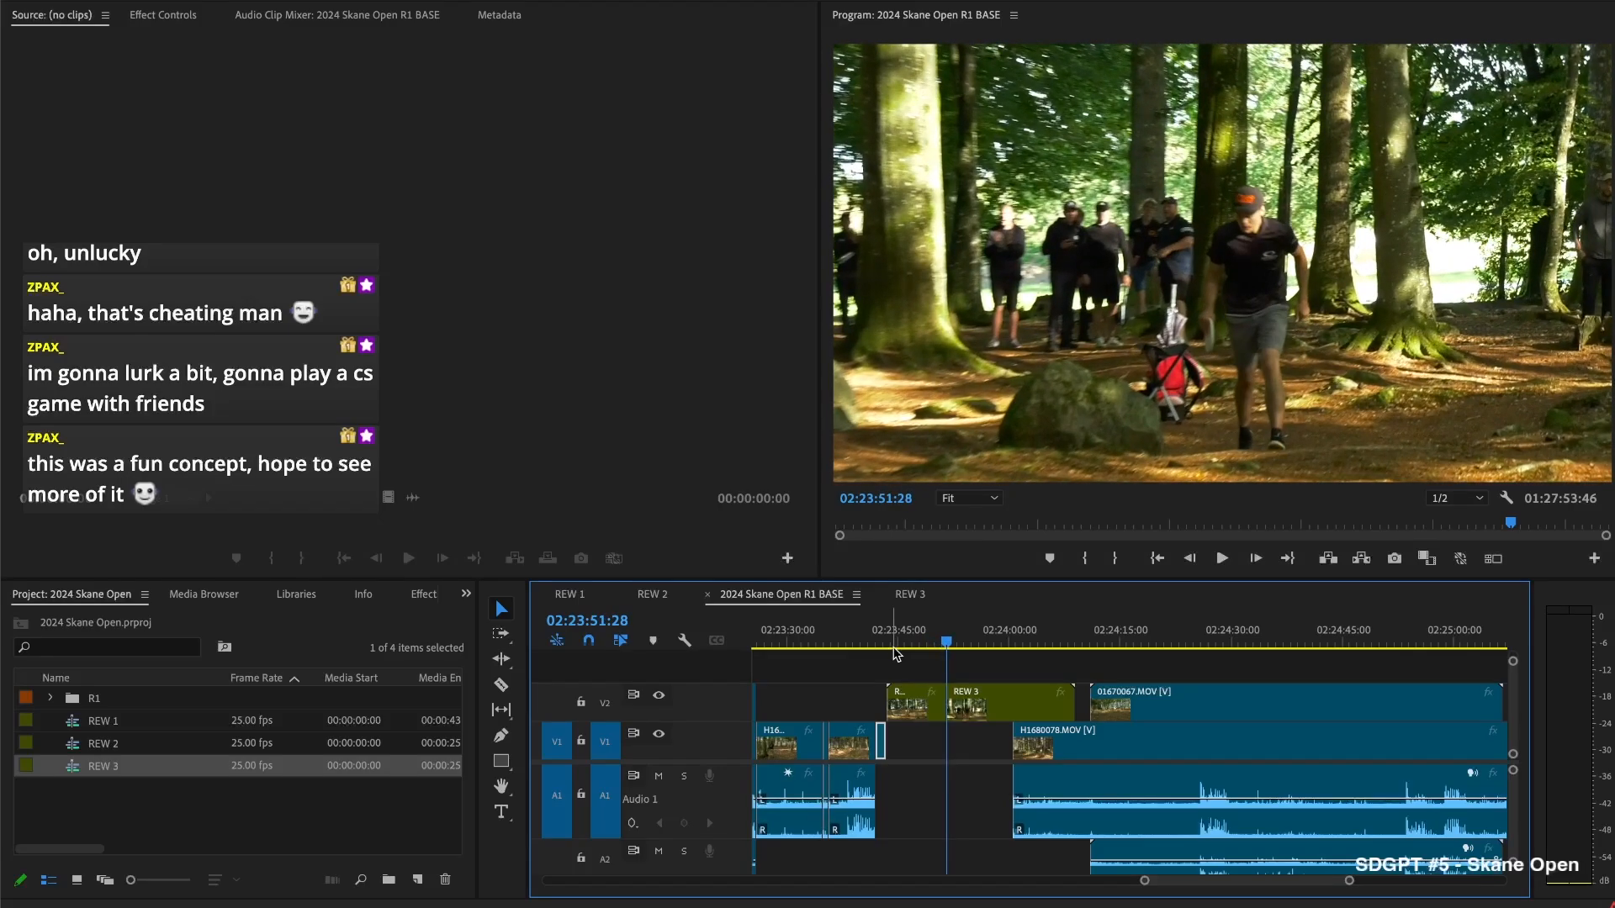
key(space)
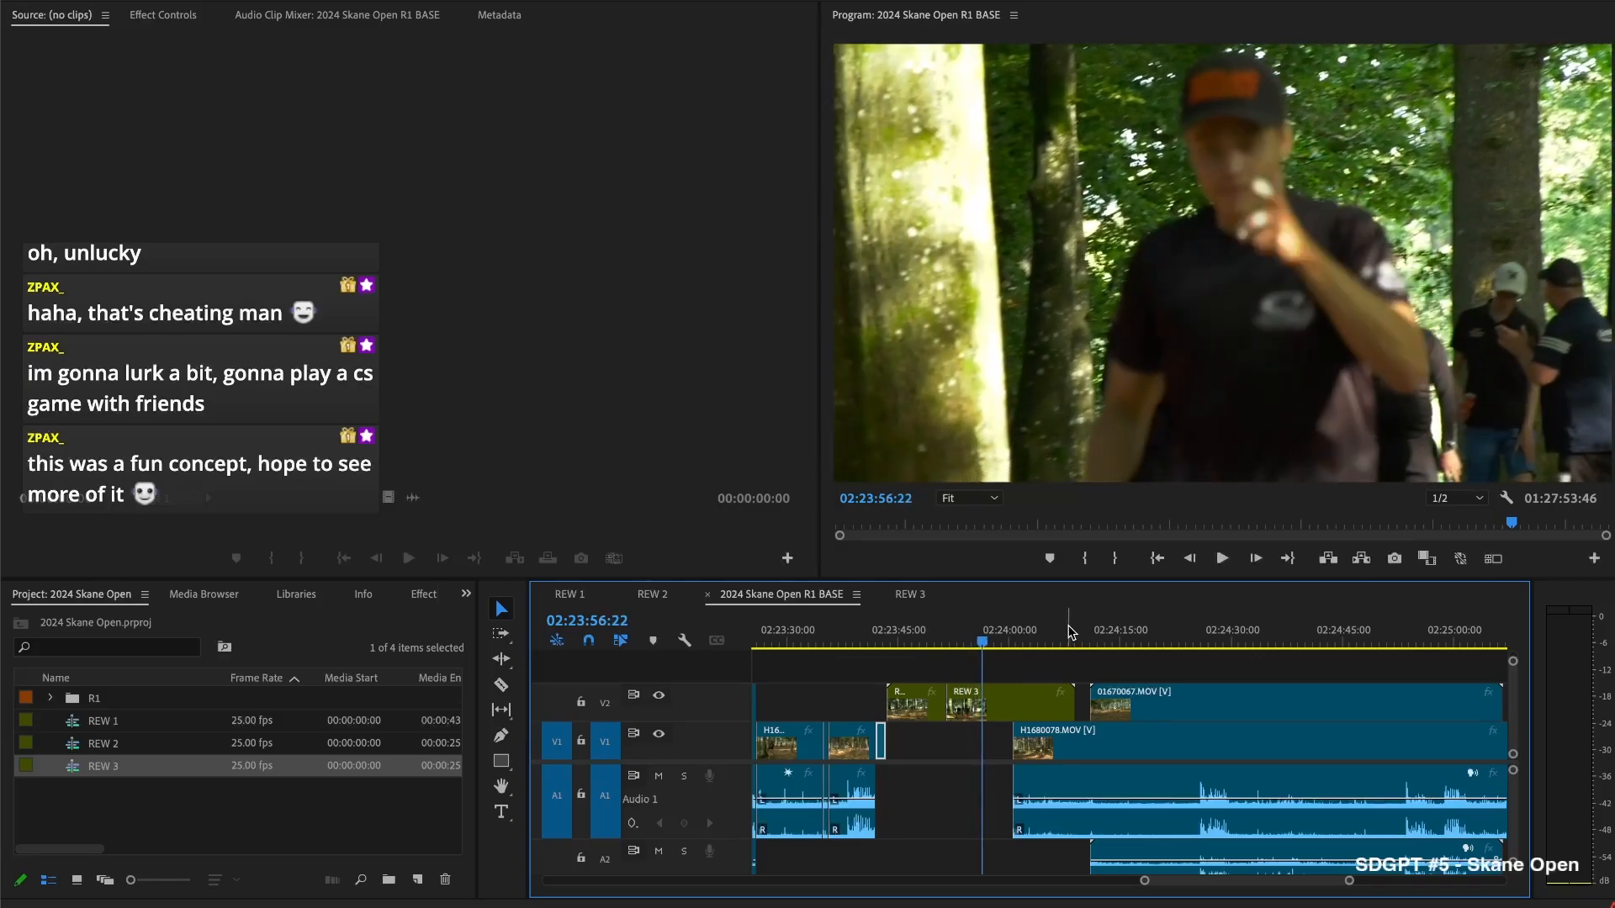
key(j)
key(super+k)
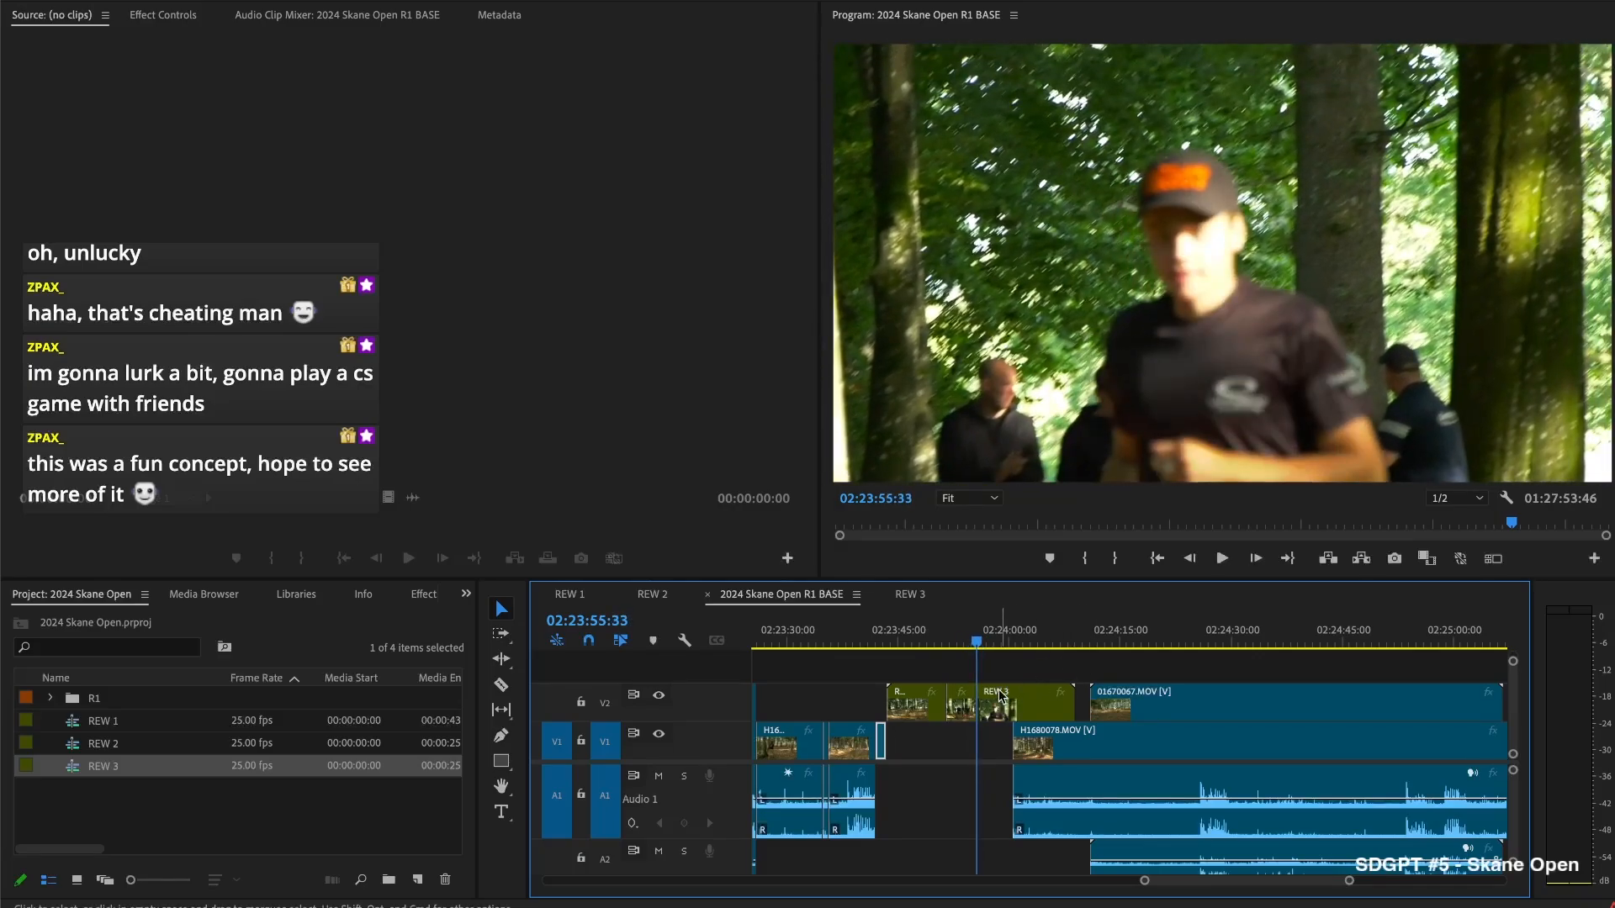
key(Delete)
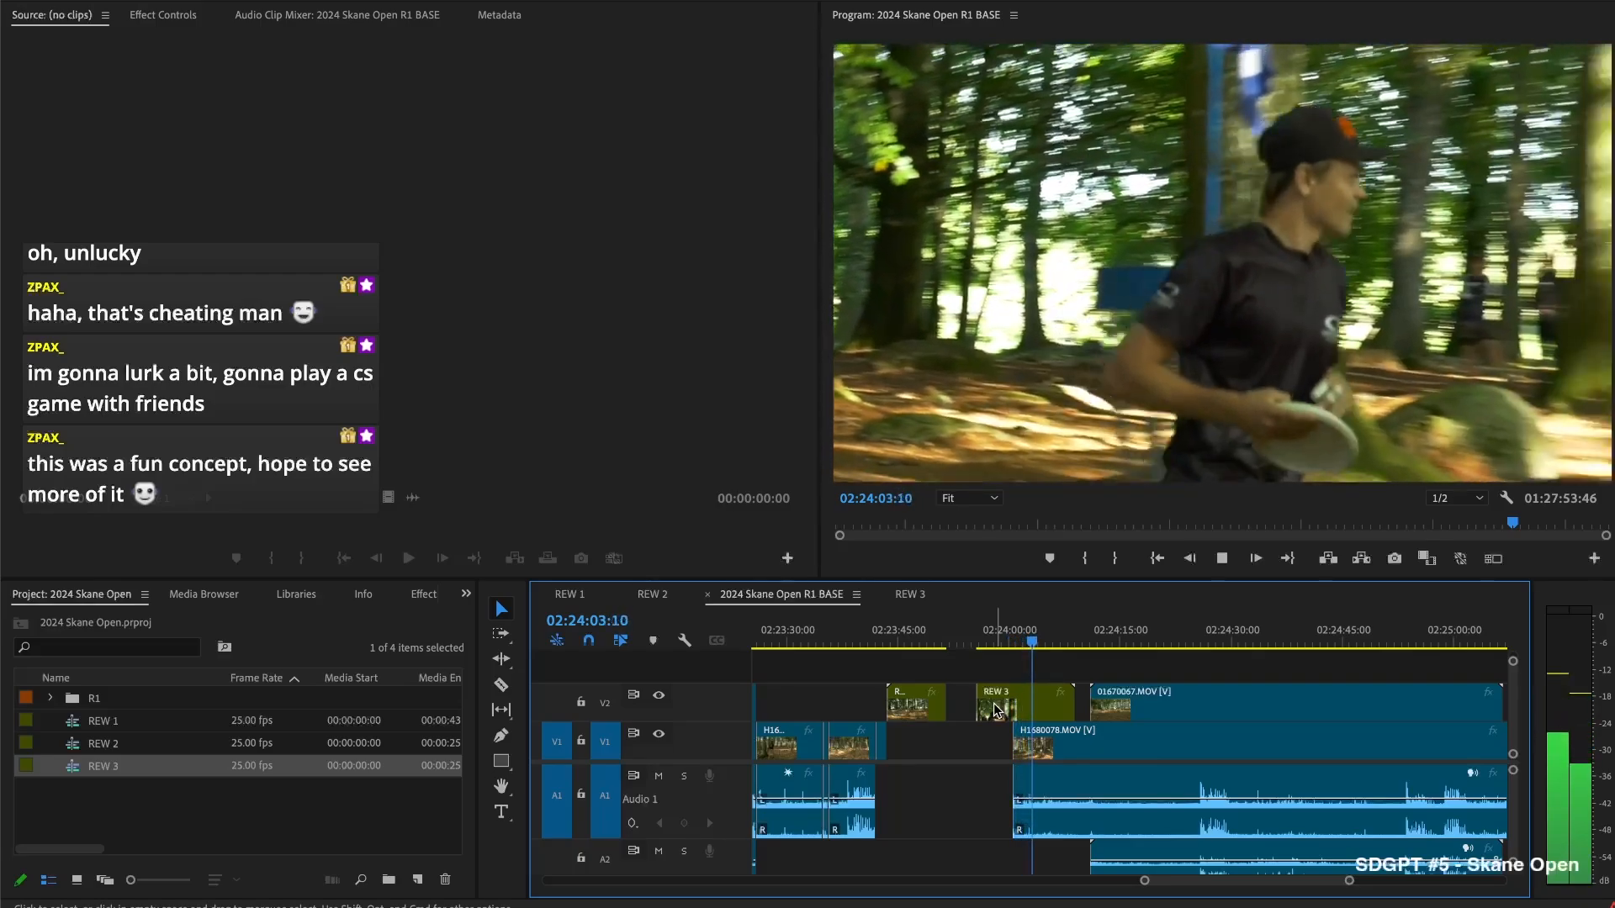
Trim the second REW 3 piece's end to 02:24:04:39, move it against the first piece and apply the default transition between them
key(space)
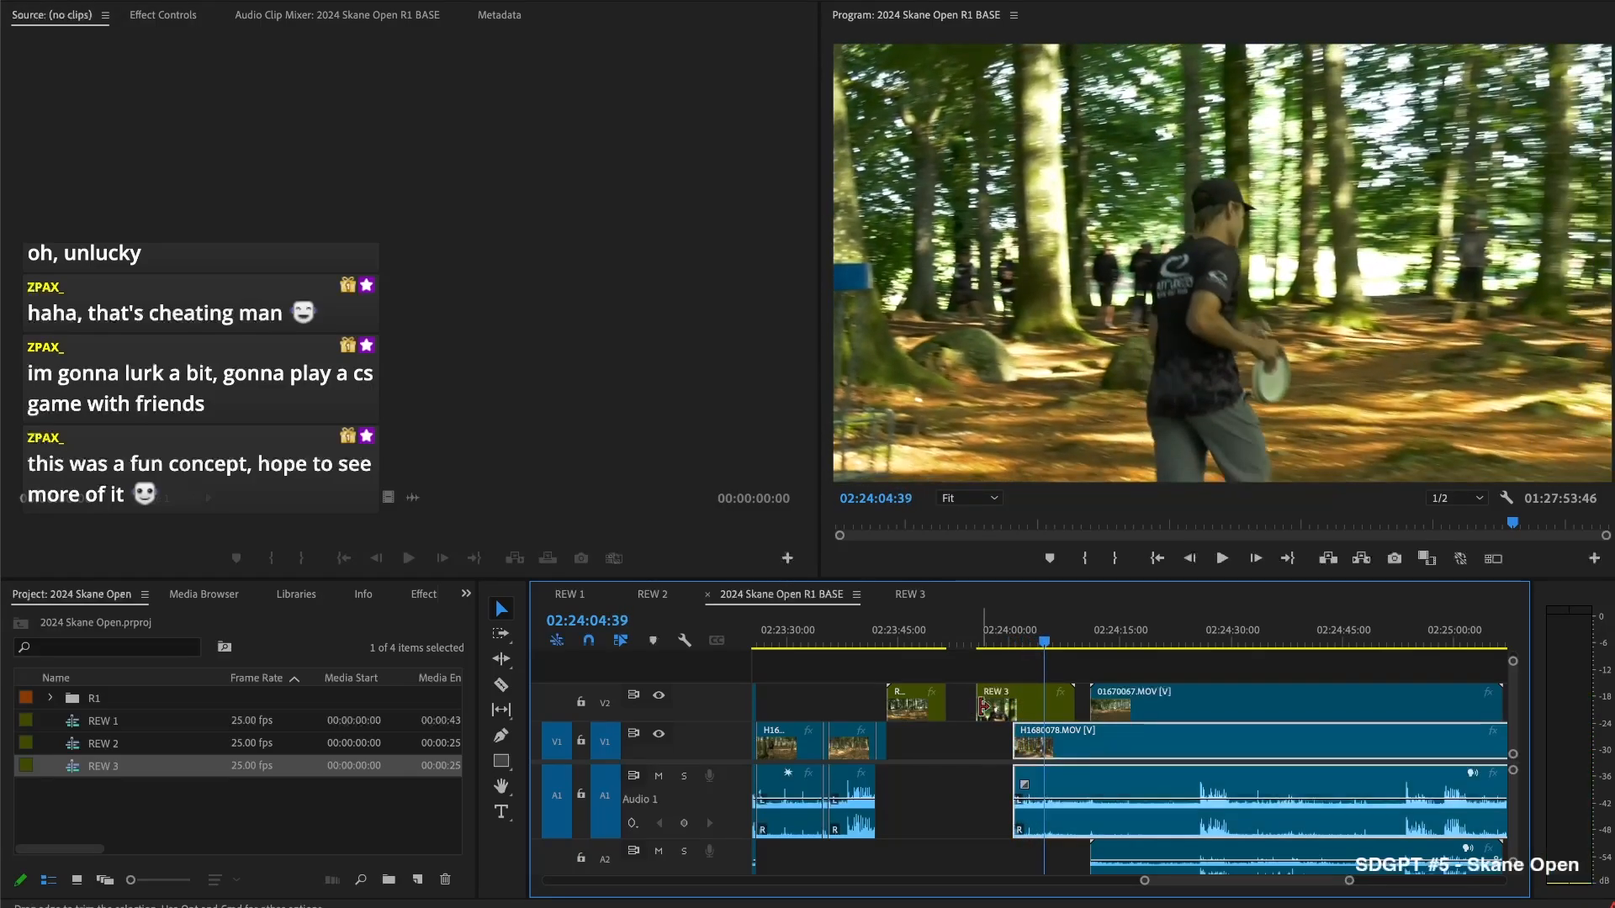
drag(1067, 700, 965, 704)
right_click(953, 712)
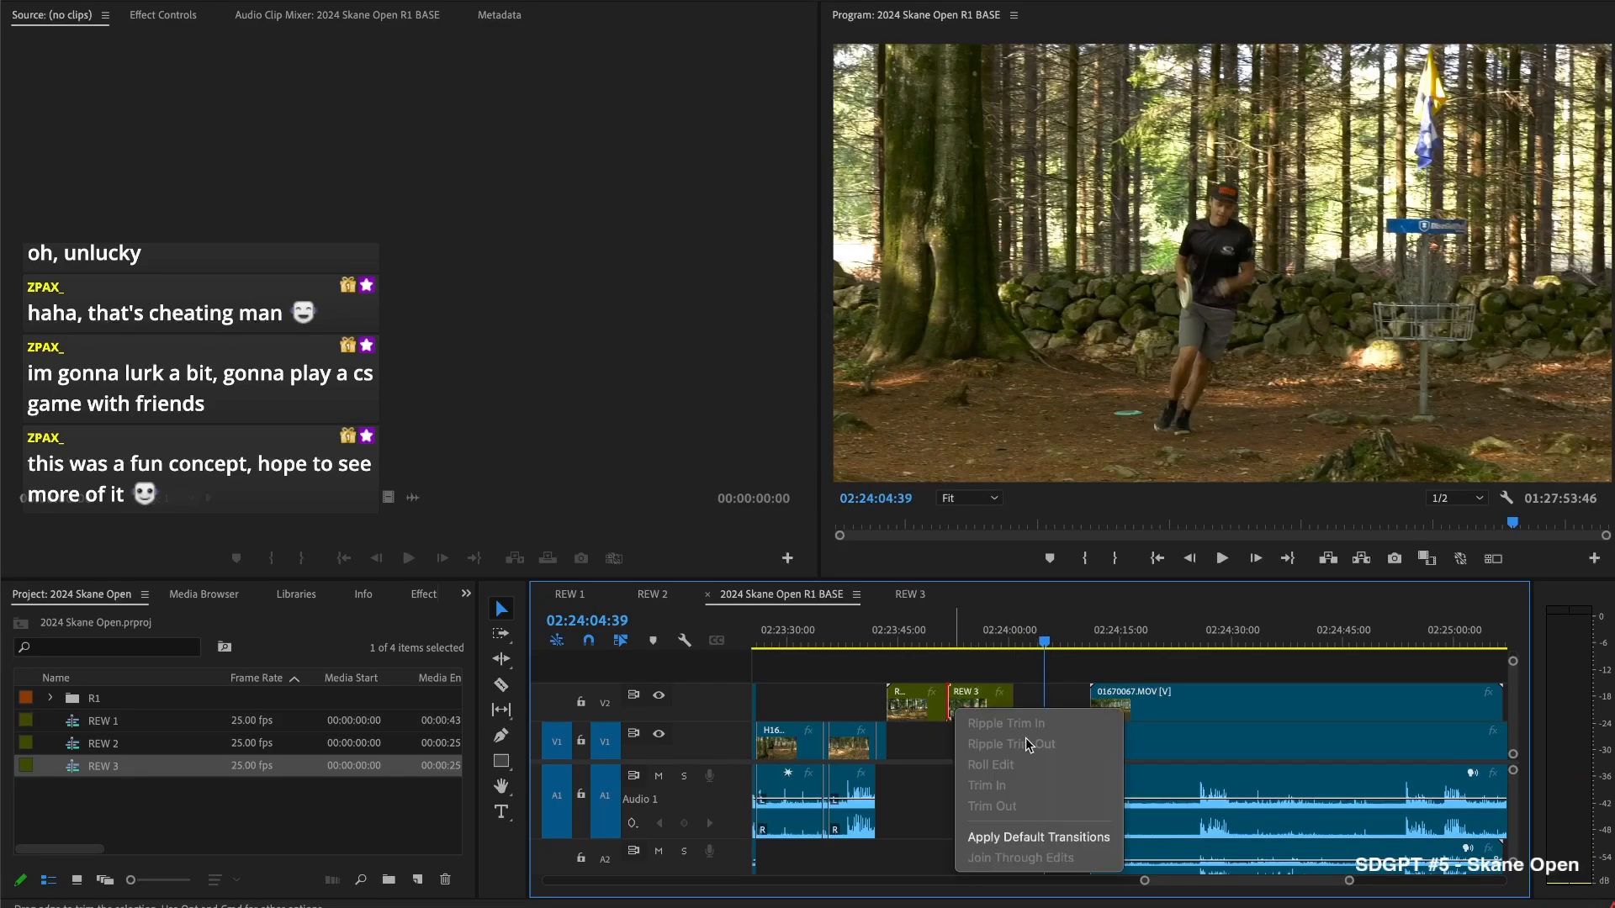
click(1027, 839)
Split all tracks at 02:24:17:15, delete the parts of H1680078.MOV and 01670067.MOV before the cut, and close the gap
click(1041, 643)
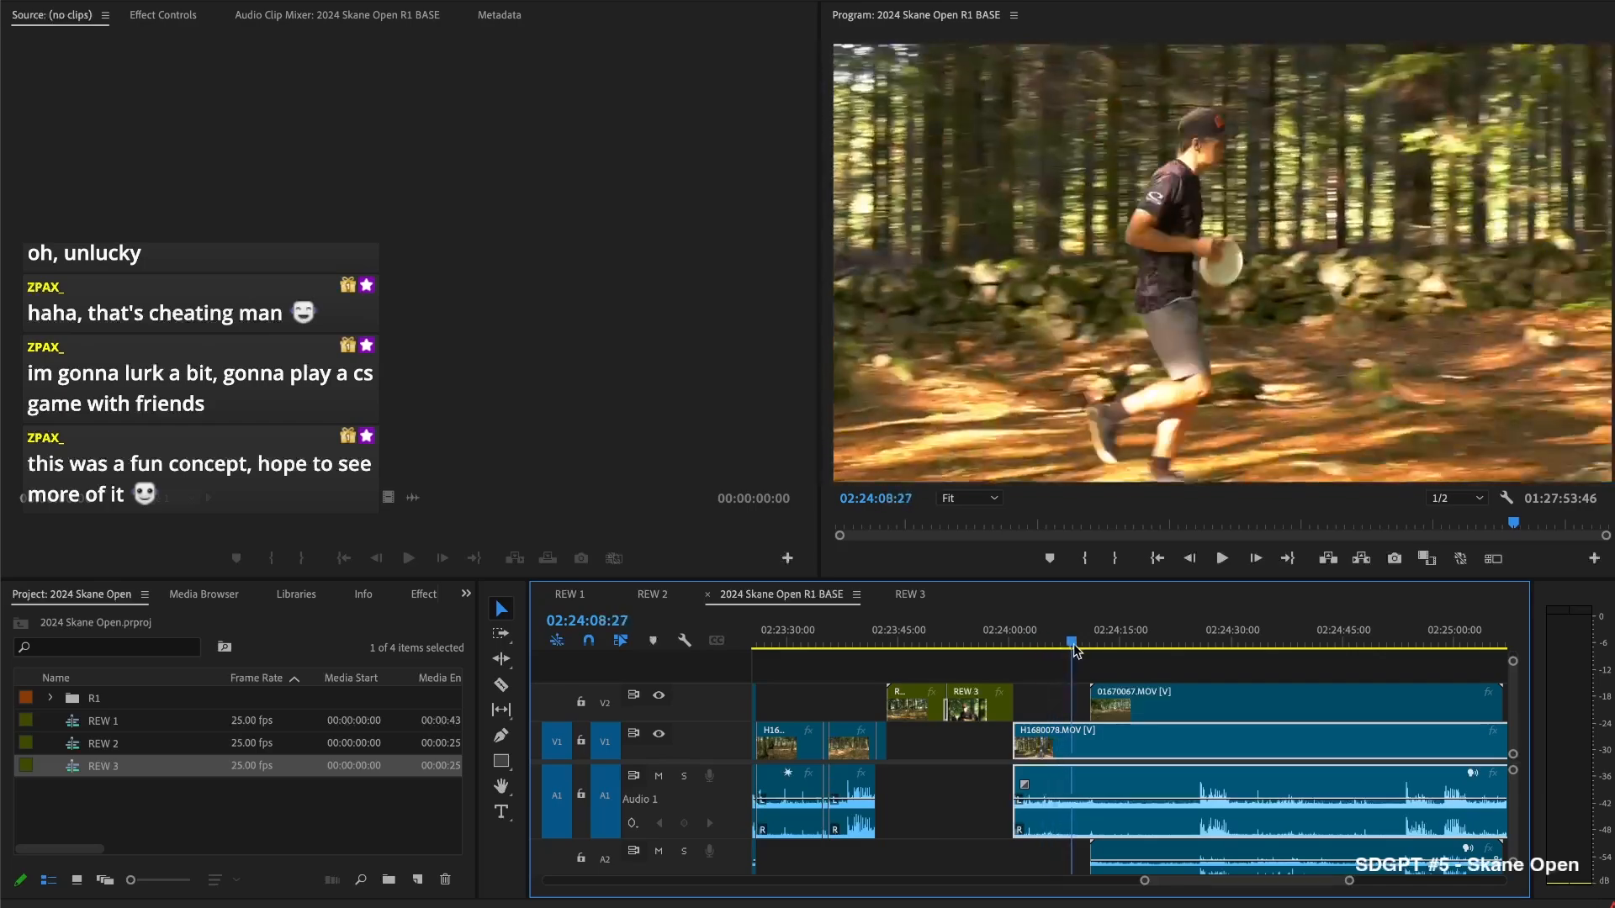
drag(1125, 653, 1093, 766)
key(shift+super+k)
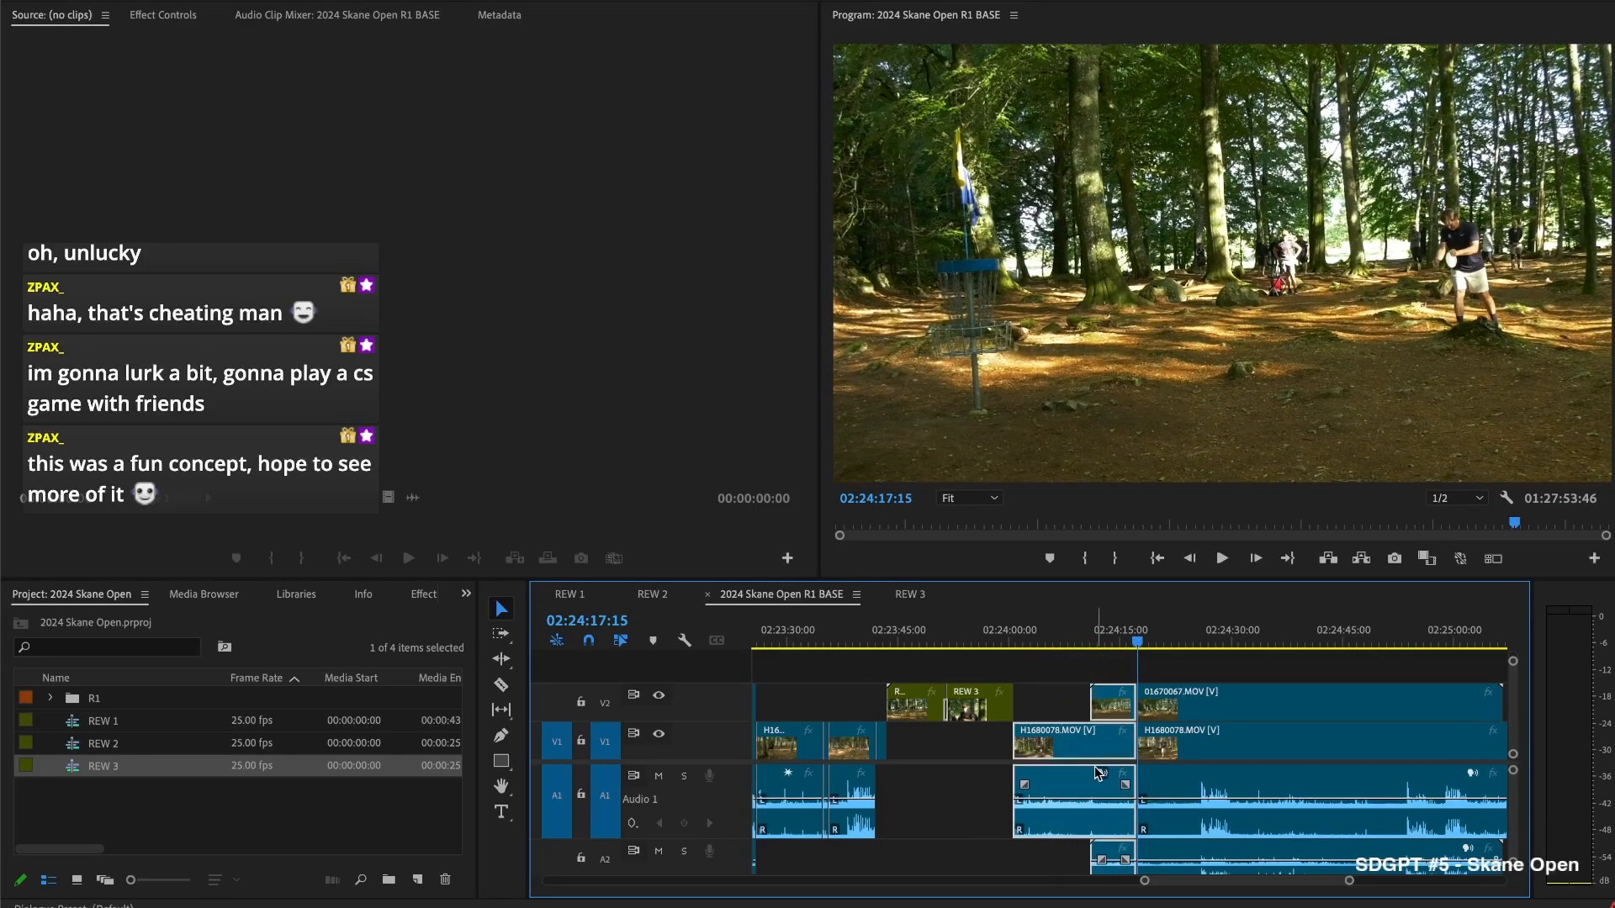
key(Delete)
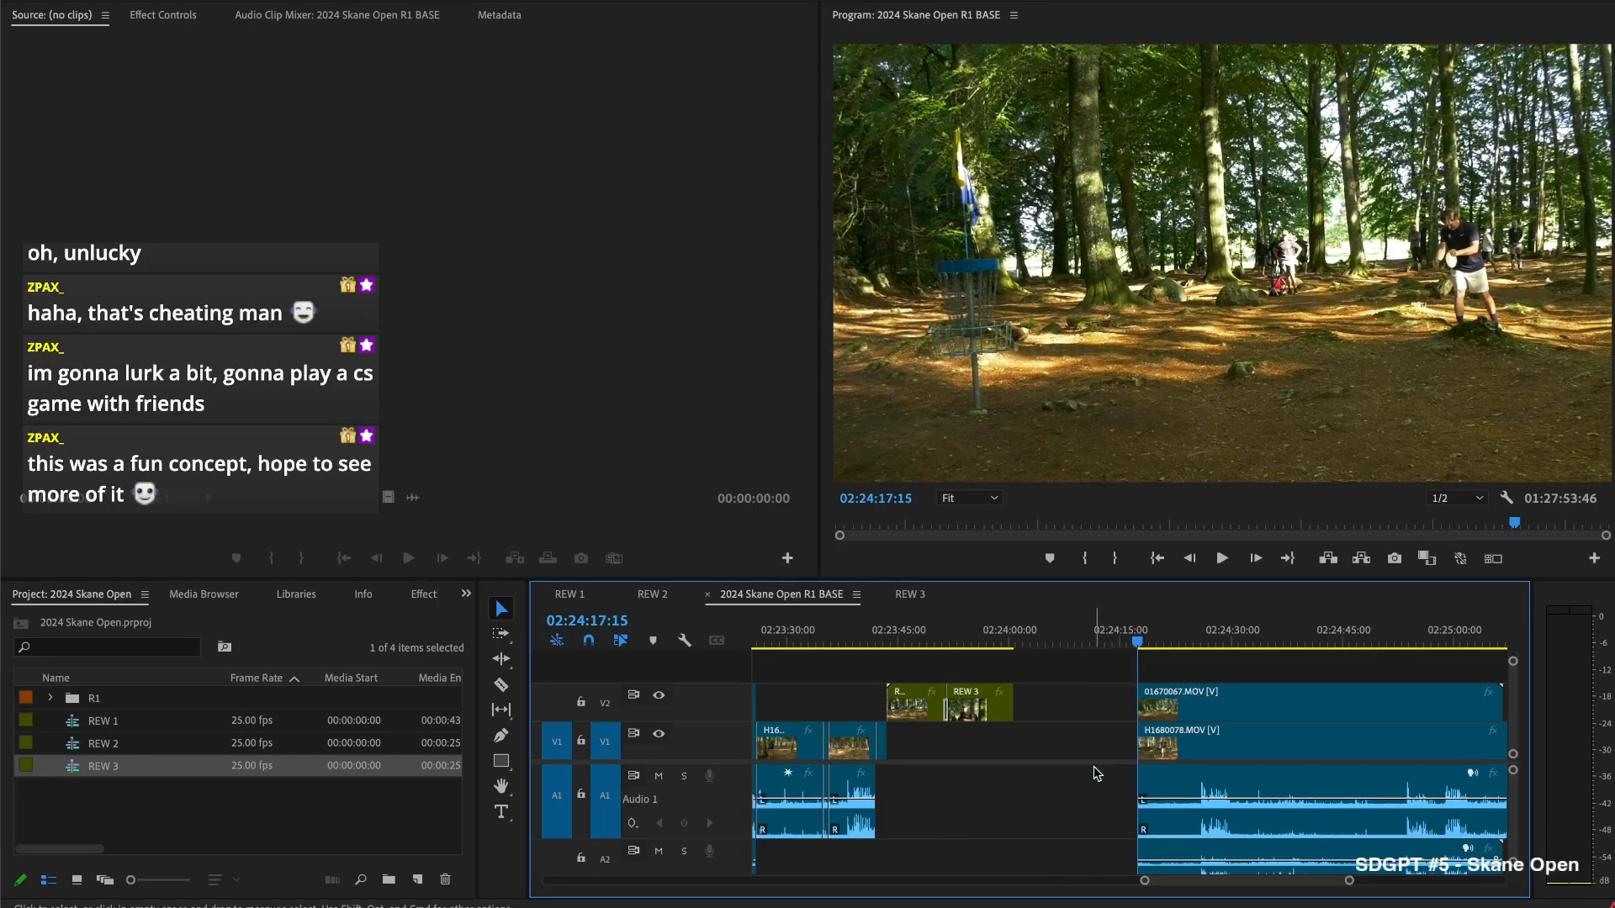
click(1066, 712)
key(Delete)
Trim the start of the 01670067.MOV cutaway to about 02:24:36 while reviewing the putts in H1680078.MOV
drag(1035, 692, 1218, 692)
drag(1028, 630, 1015, 631)
key(space)
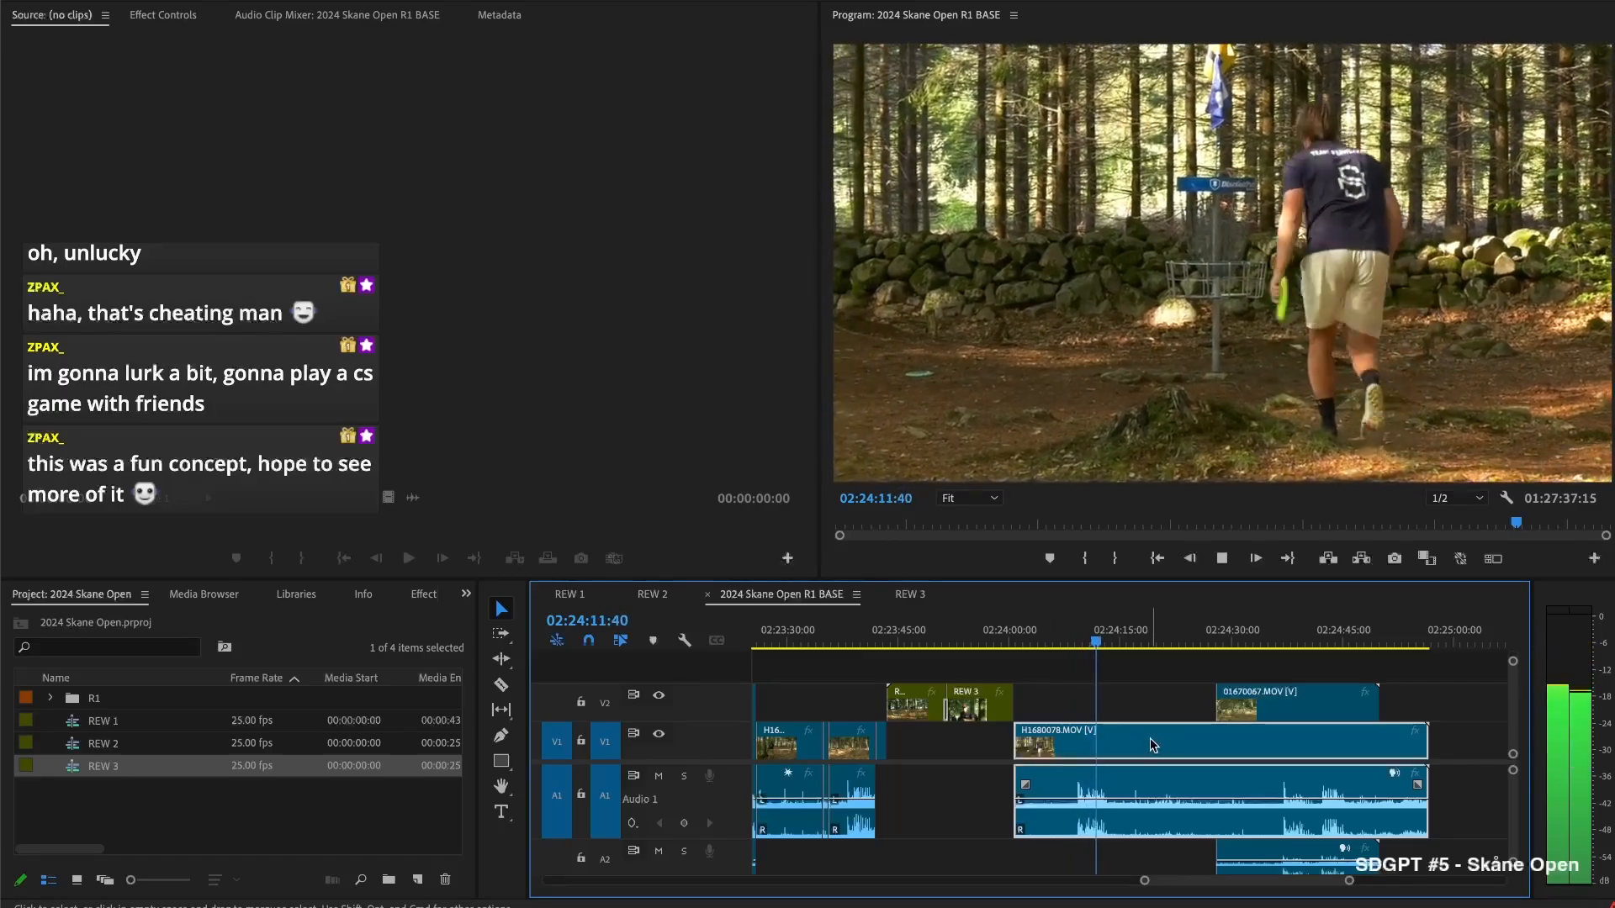
drag(1217, 698, 1272, 705)
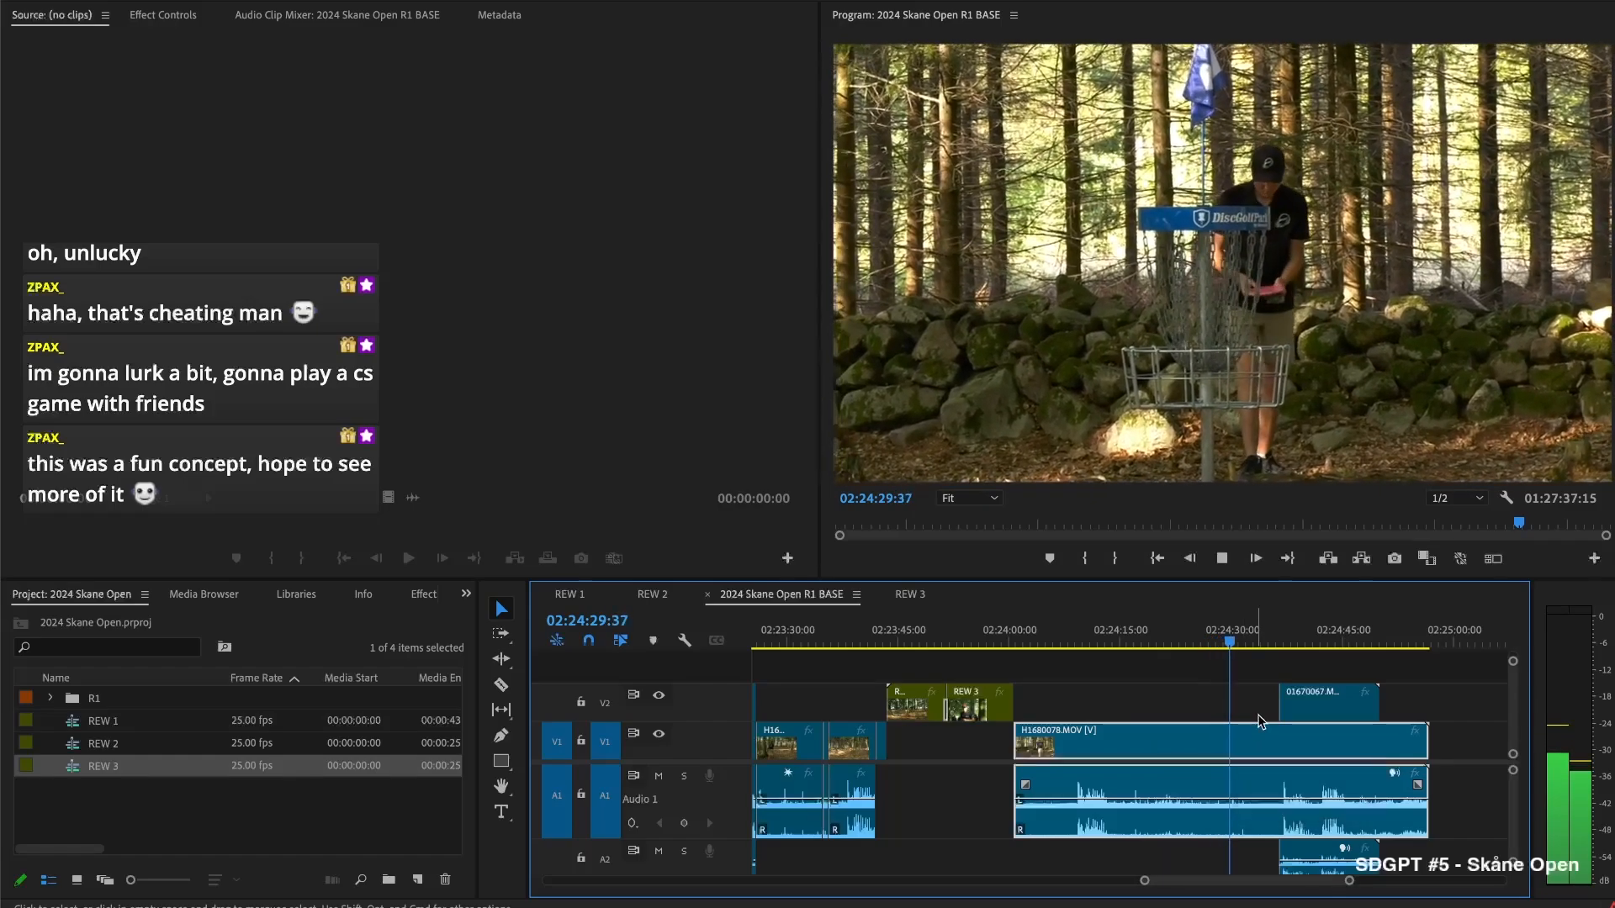
click(1294, 703)
key(space)
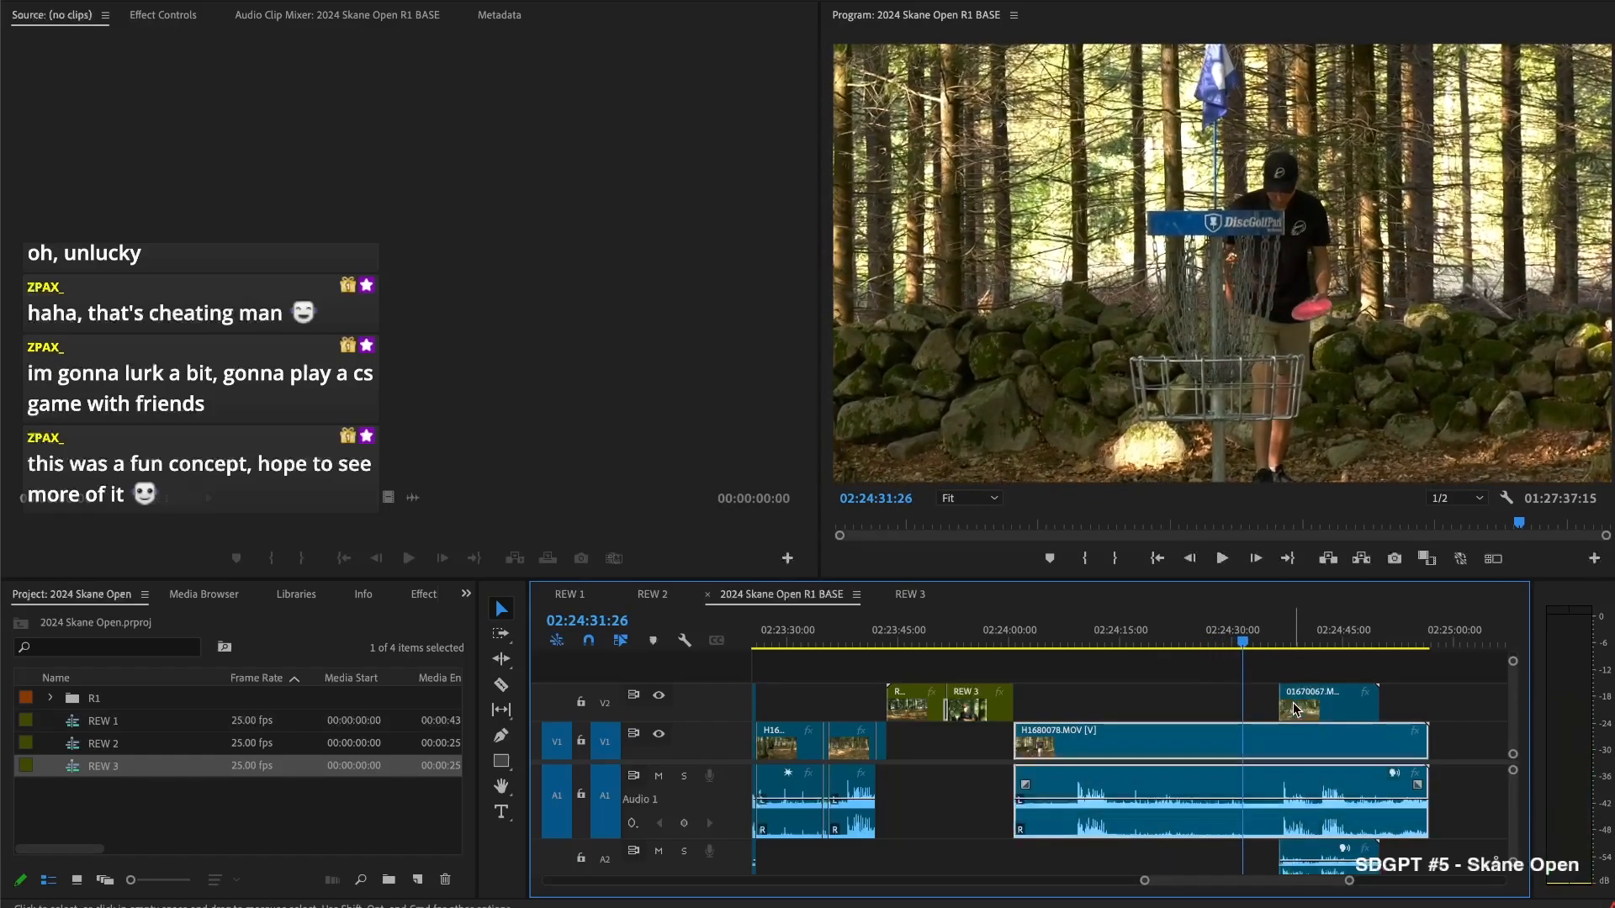
Extend the start of the 01670067.MOV cutaway back to 02:24:23:13 and play it over H1680078.MOV
drag(1281, 705, 1208, 711)
drag(1185, 641, 1201, 641)
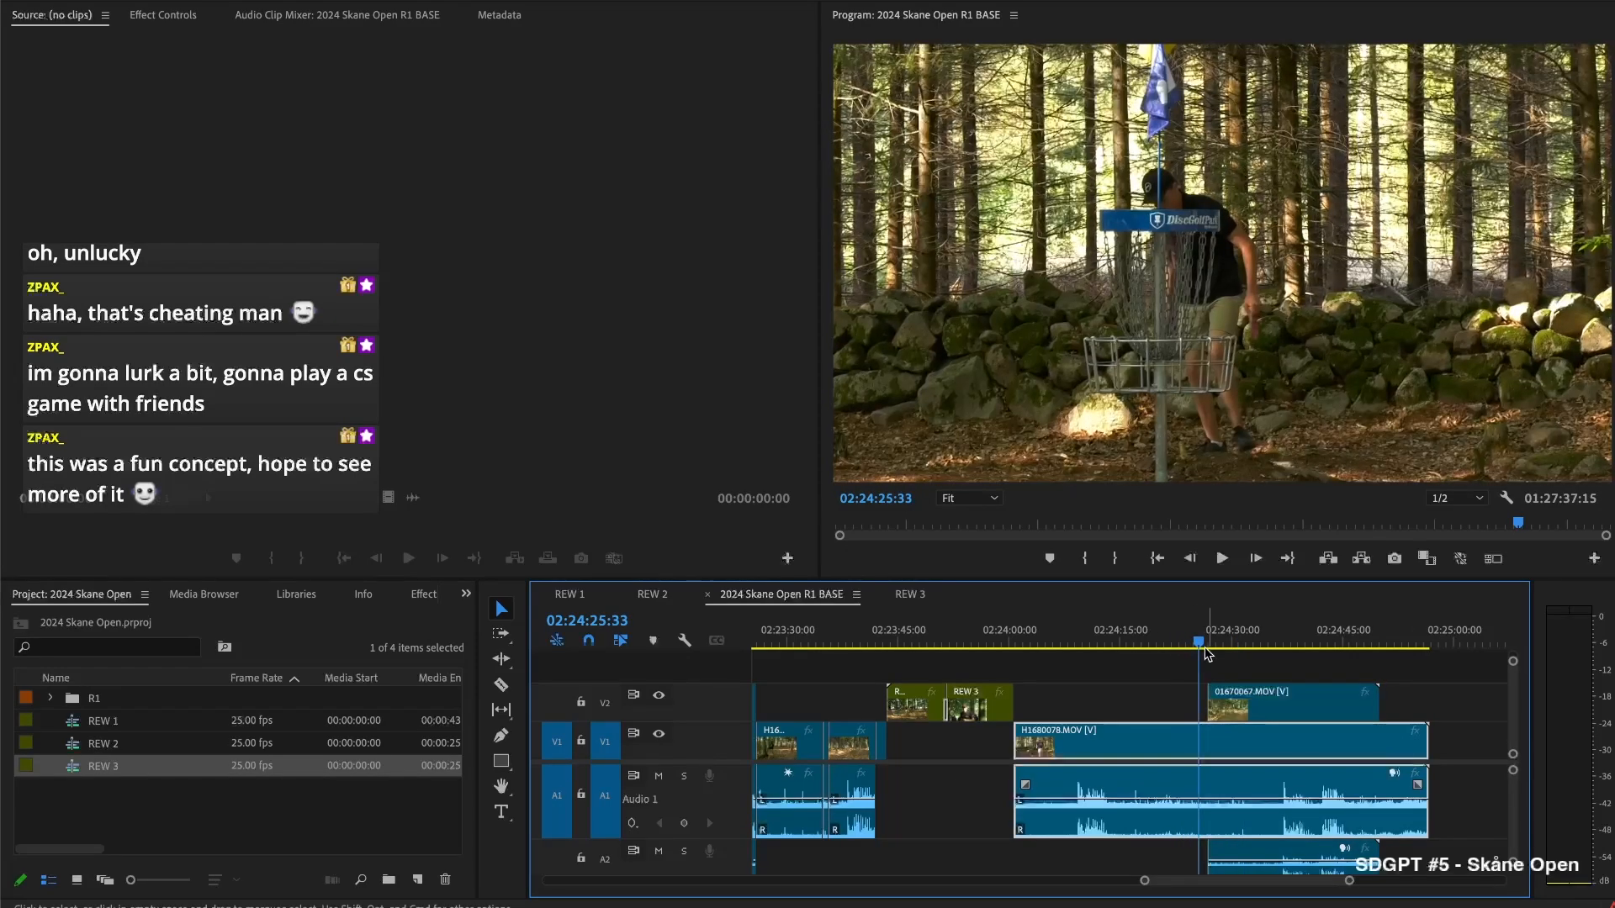
click(1183, 640)
drag(1207, 703, 1178, 703)
key(space)
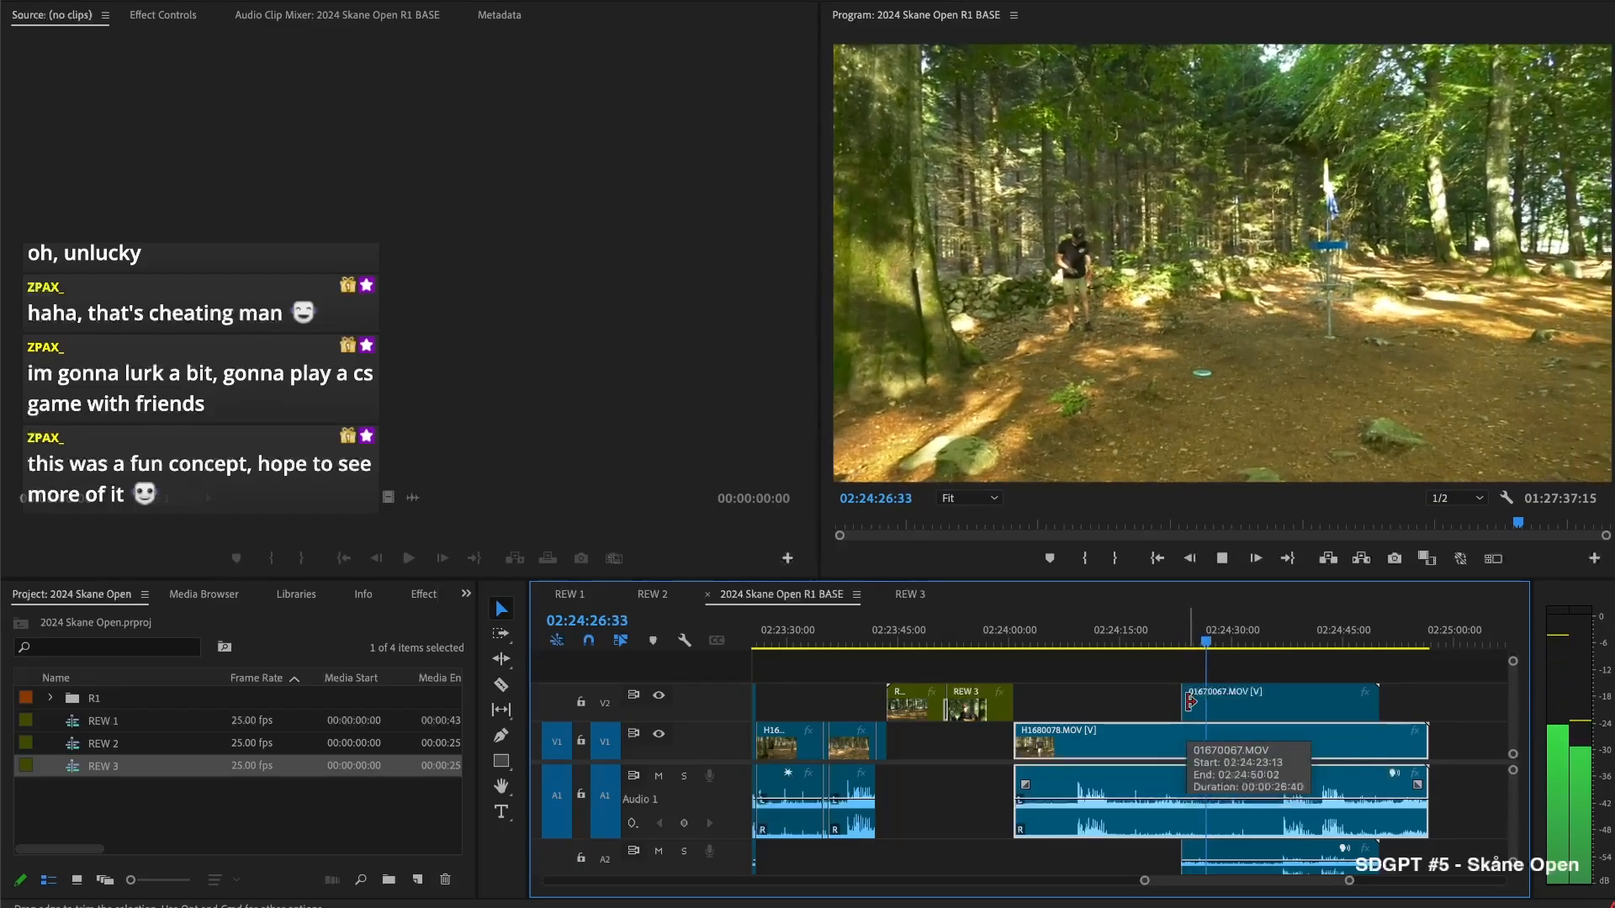
key(space)
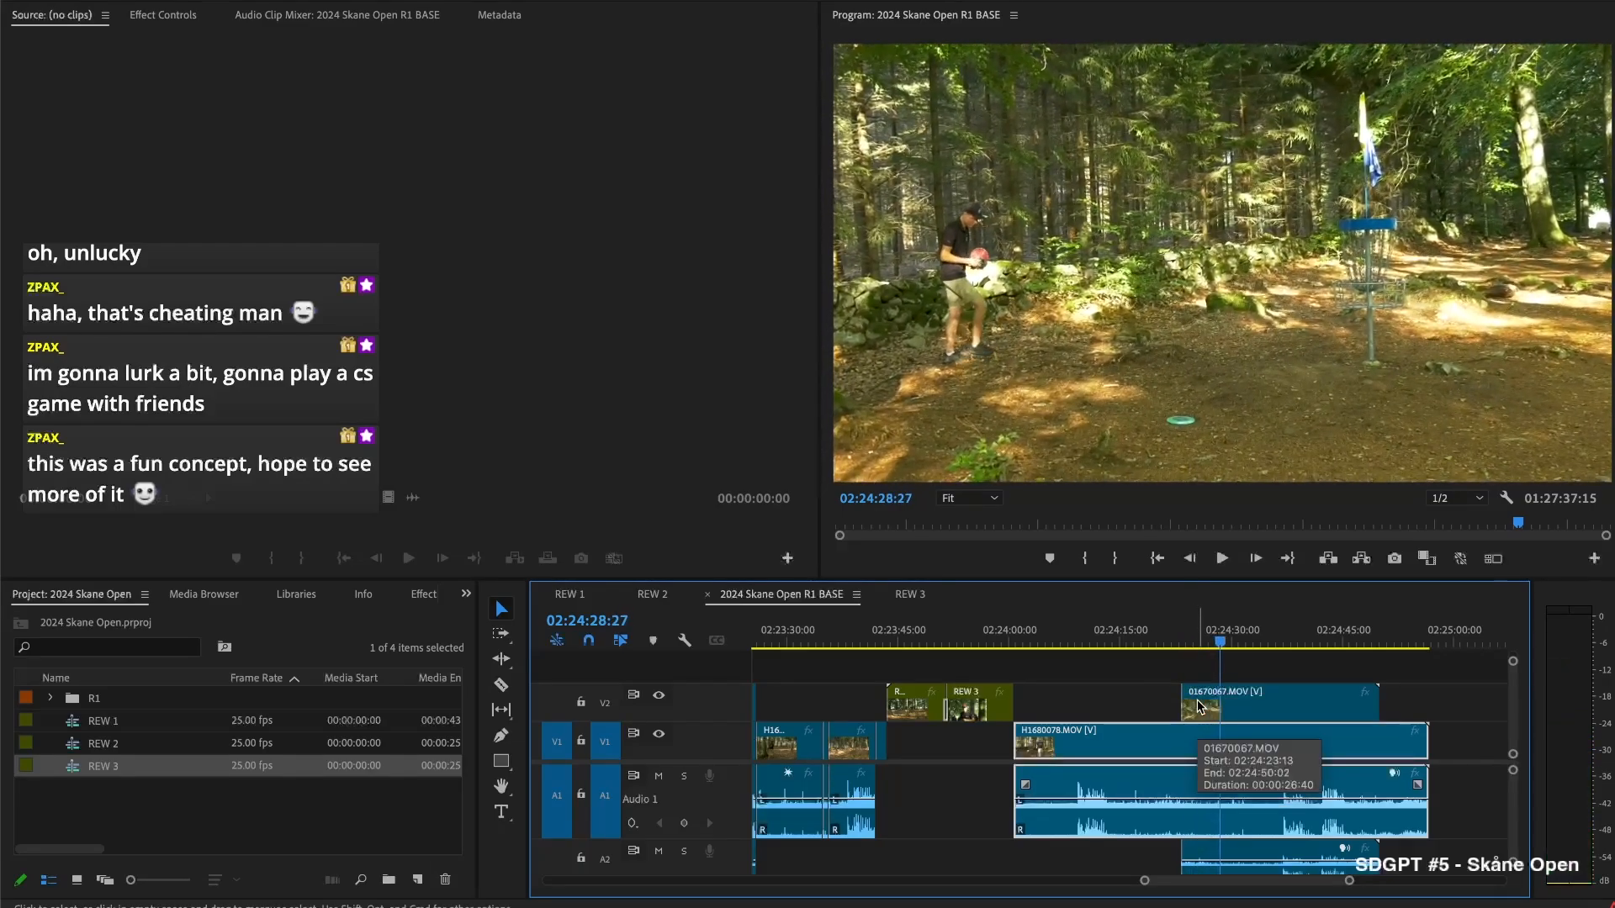
Split all tracks at 02:24:28:27 and delete the part of 01670067.MOV after the cut
key(super+shift+k)
key(space)
drag(1283, 626, 1359, 629)
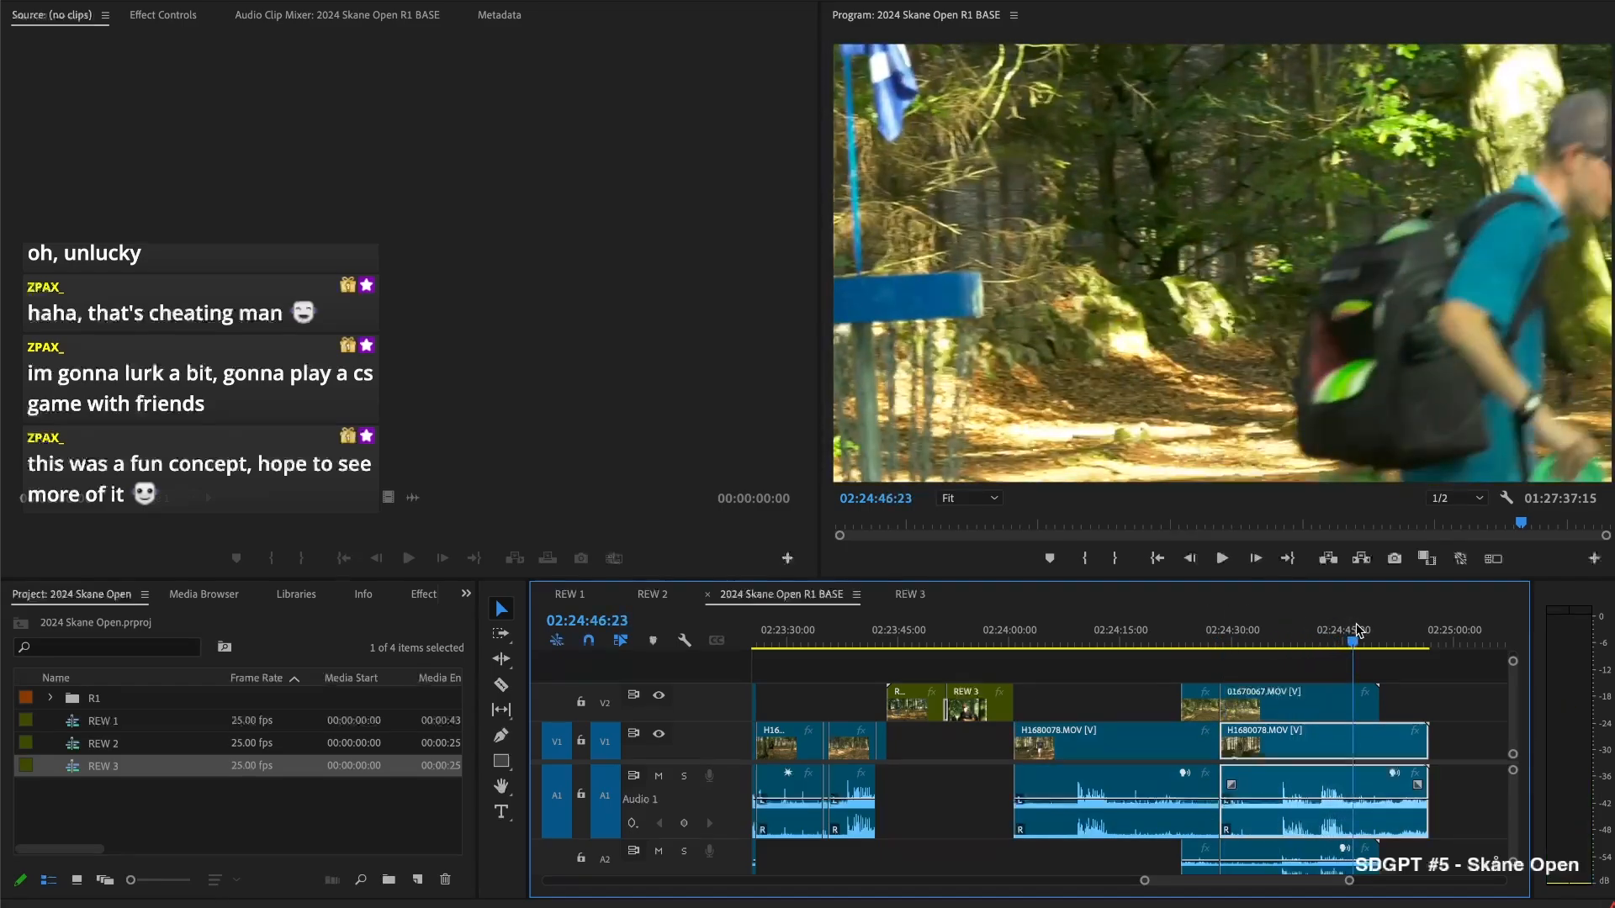
click(1335, 710)
key(Delete)
Remove all footage between 02:24:18:35 and 02:24:28:27, close the gap and apply the default transition at the H1680078.MOV join
mouse_move(1204, 627)
mouse_down()
mouse_move(1230, 626)
mouse_move(1203, 629)
mouse_up()
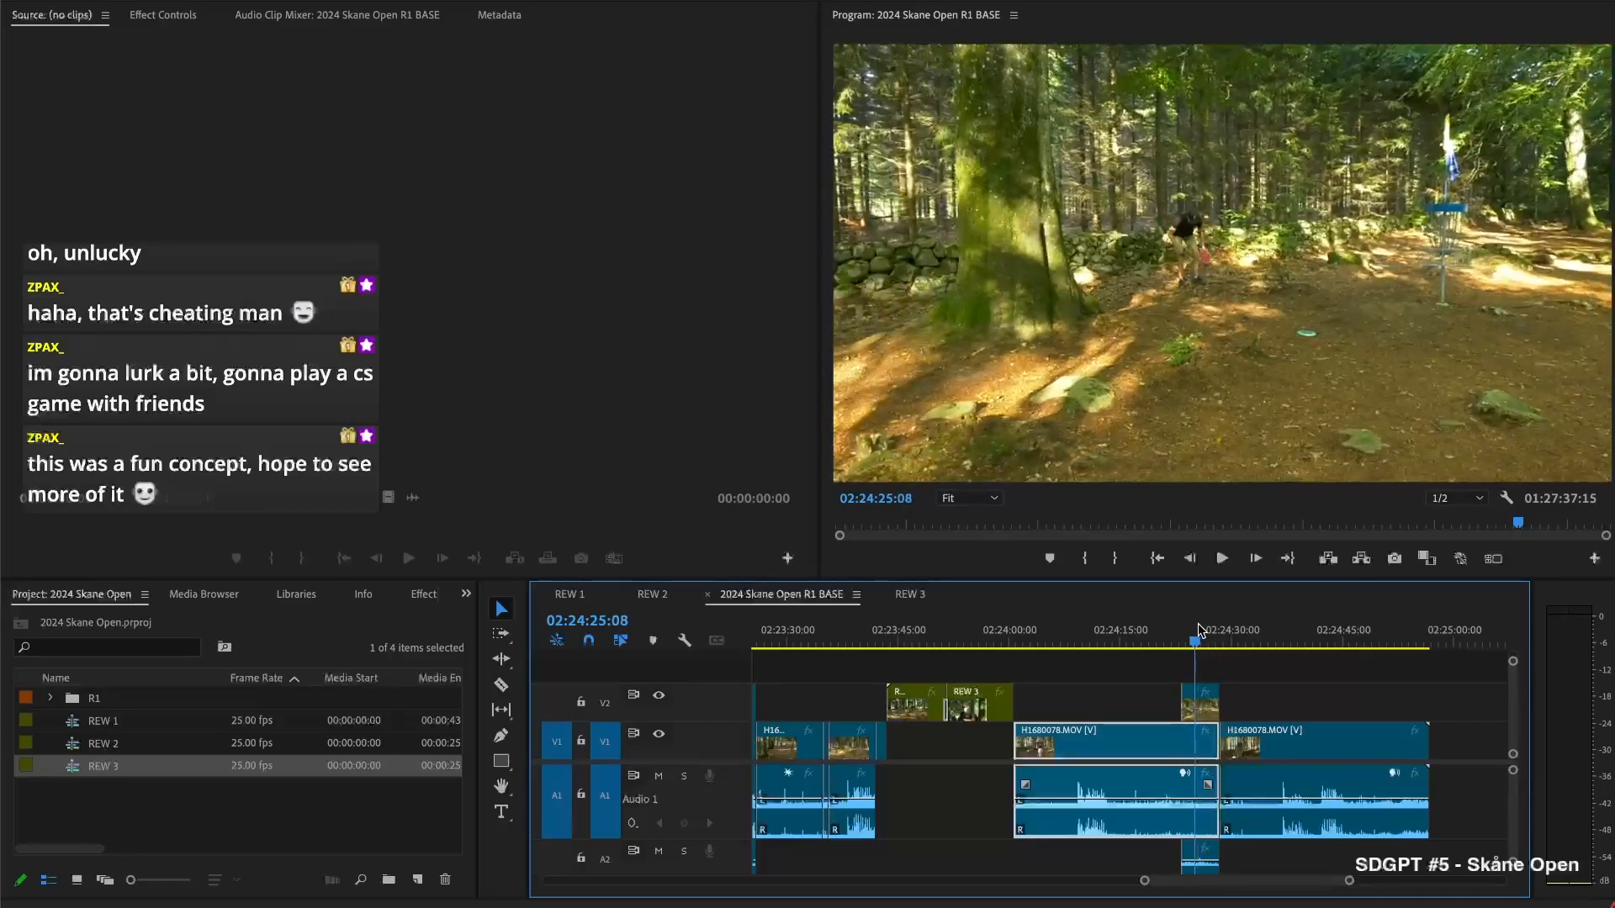
drag(1175, 637, 1151, 660)
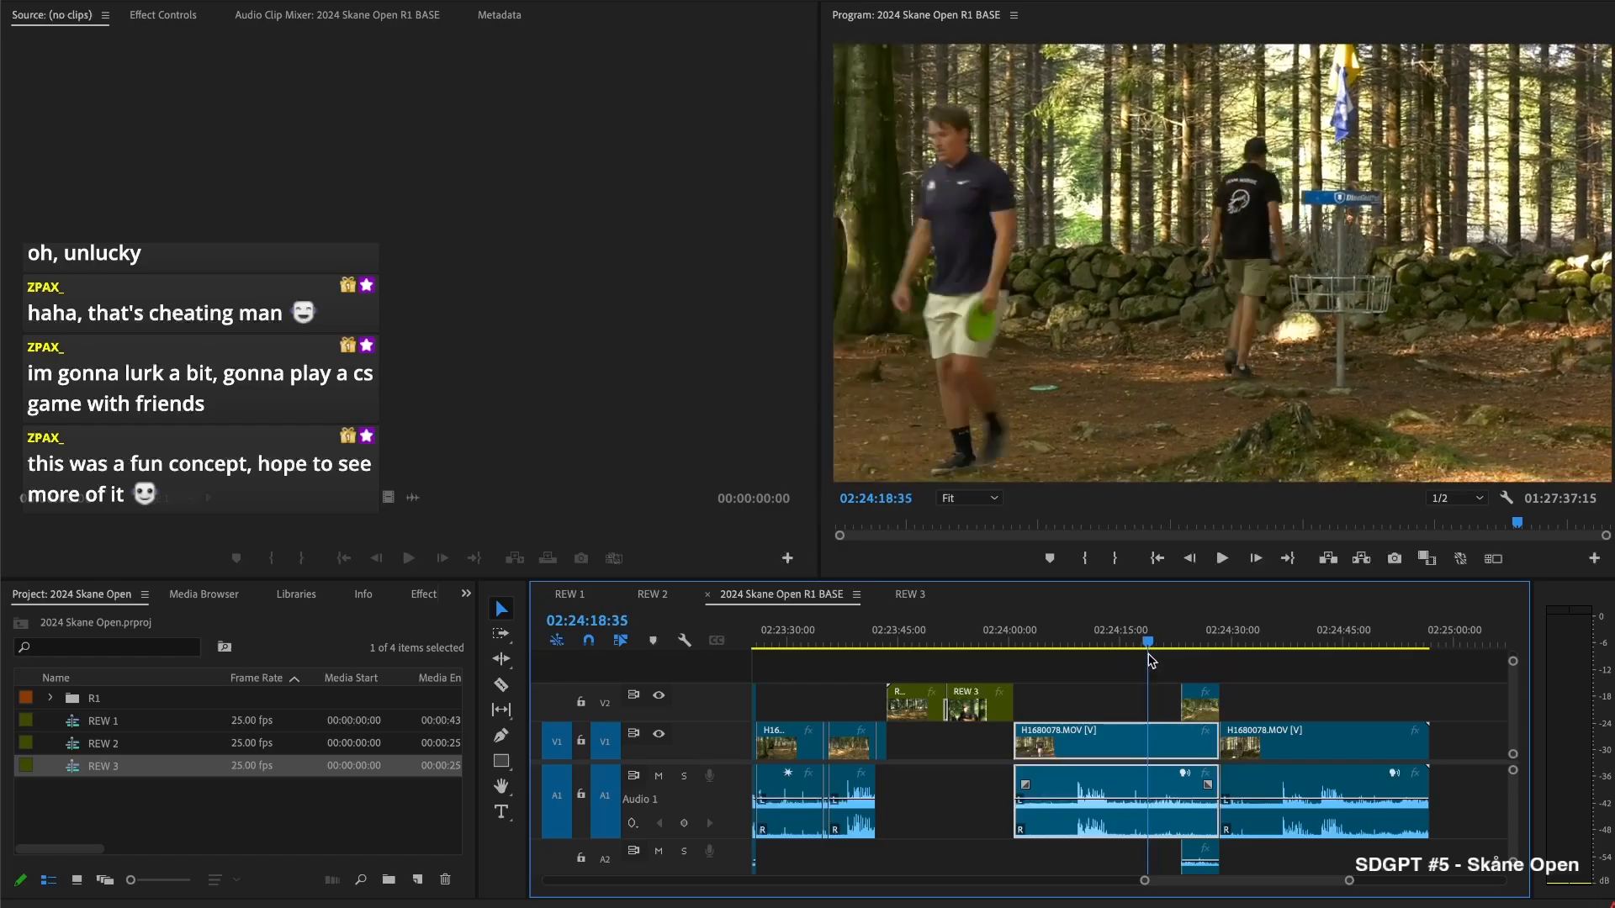
key(ctrl+k)
click(1177, 639)
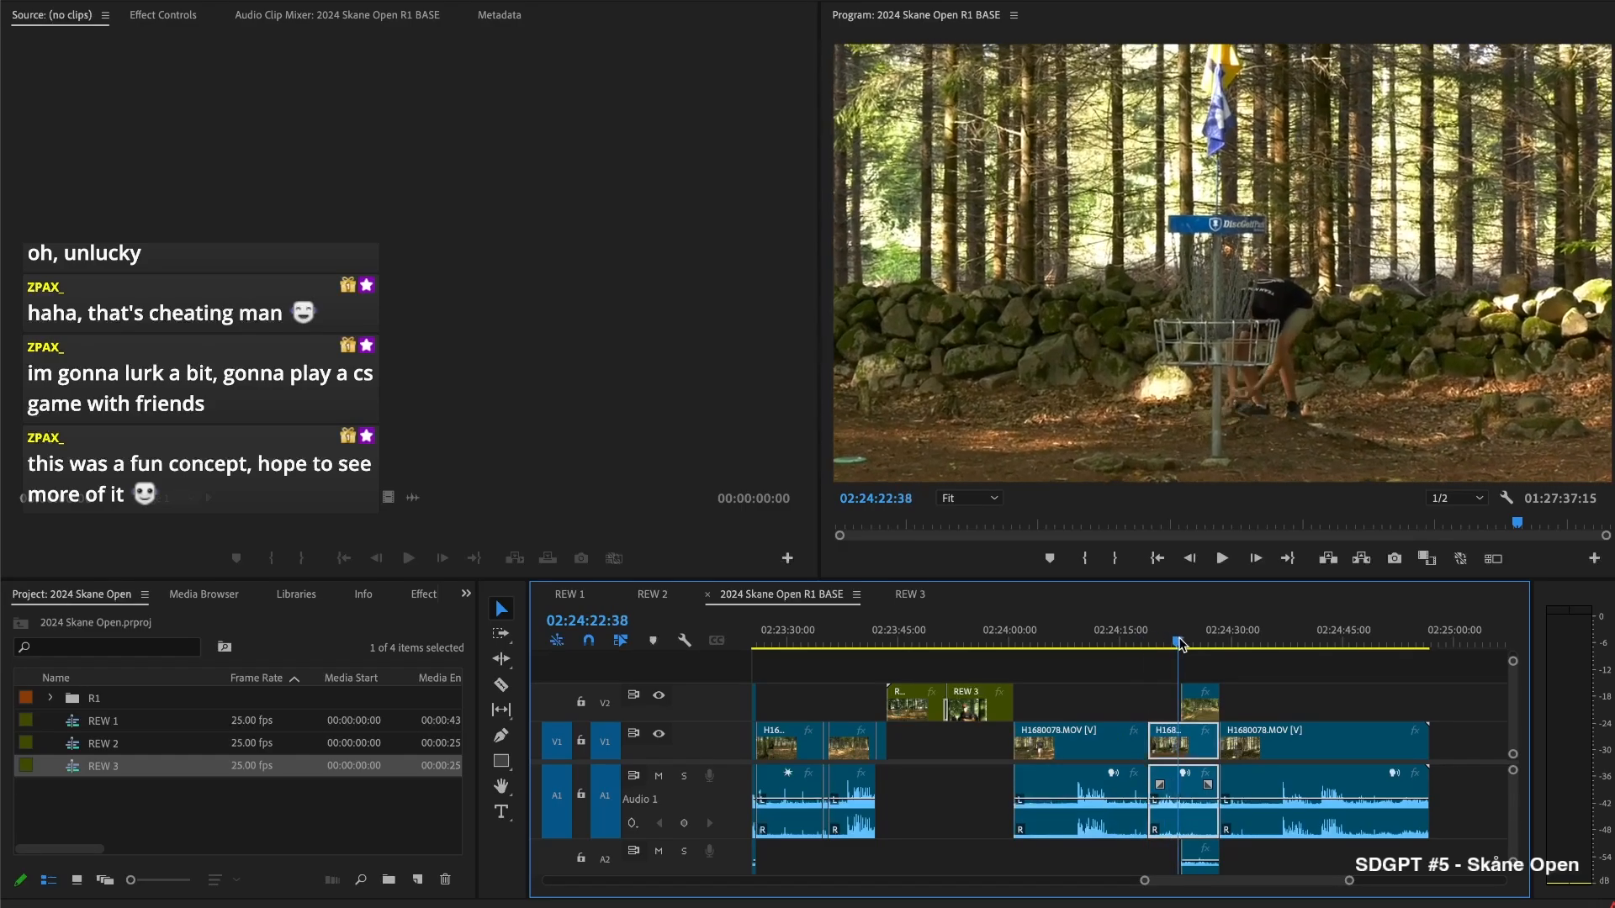
drag(1152, 660, 1183, 747)
key(Delete)
click(1174, 745)
key(Delete)
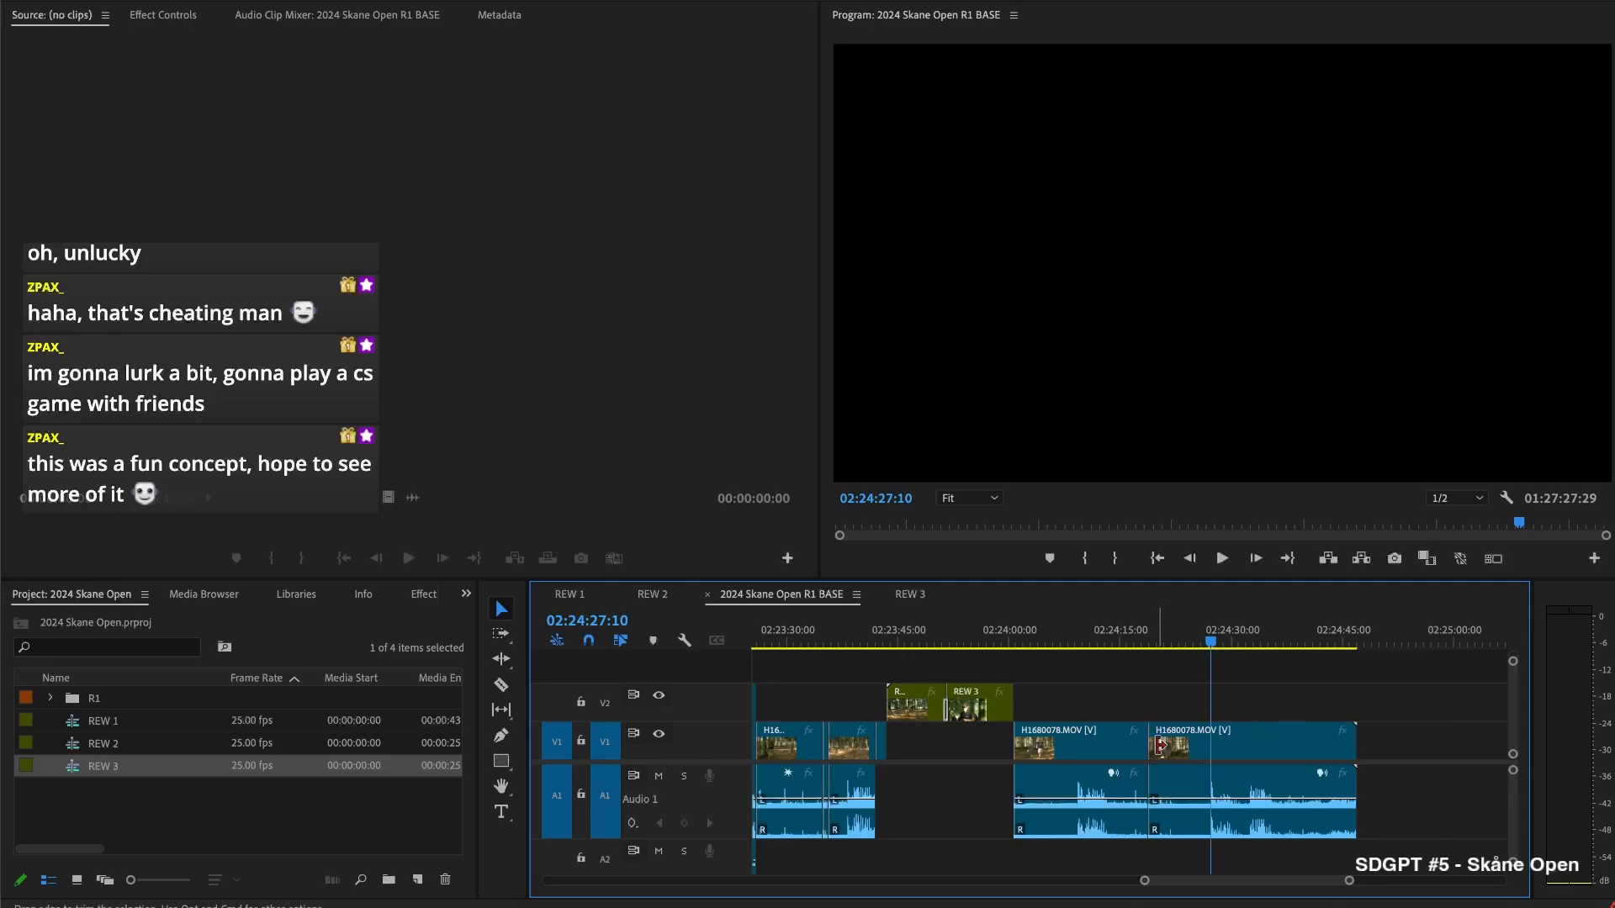
right_click(1153, 747)
click(1227, 874)
Cut H1680078.MOV at 02:24:40:22, delete the footage after the cut and save the project
drag(1262, 641, 1296, 639)
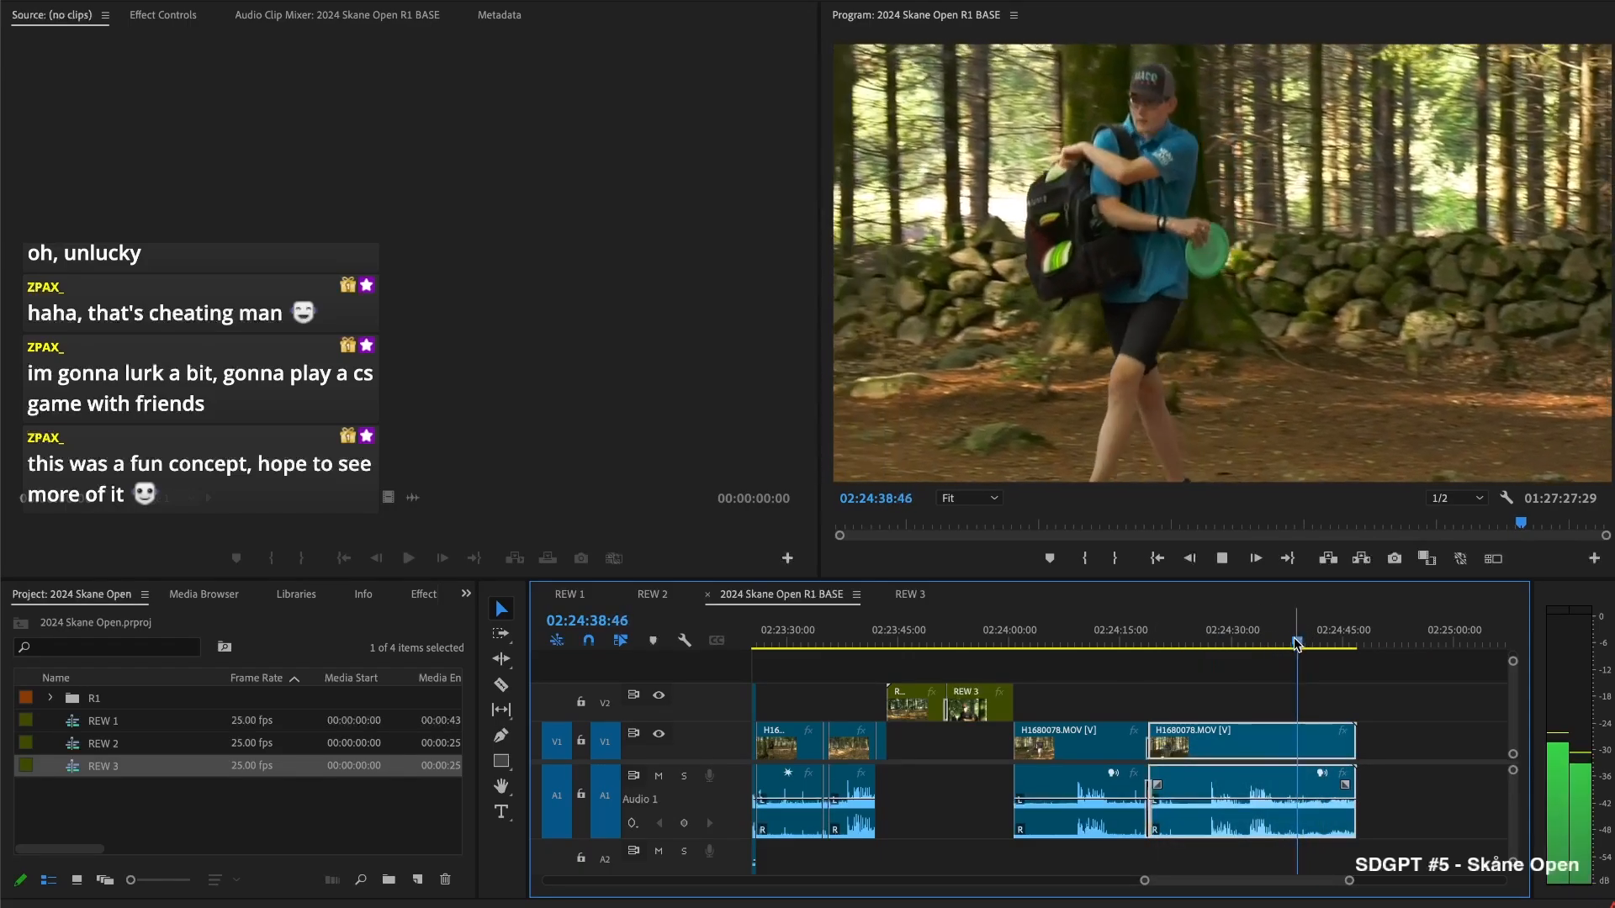
key(space)
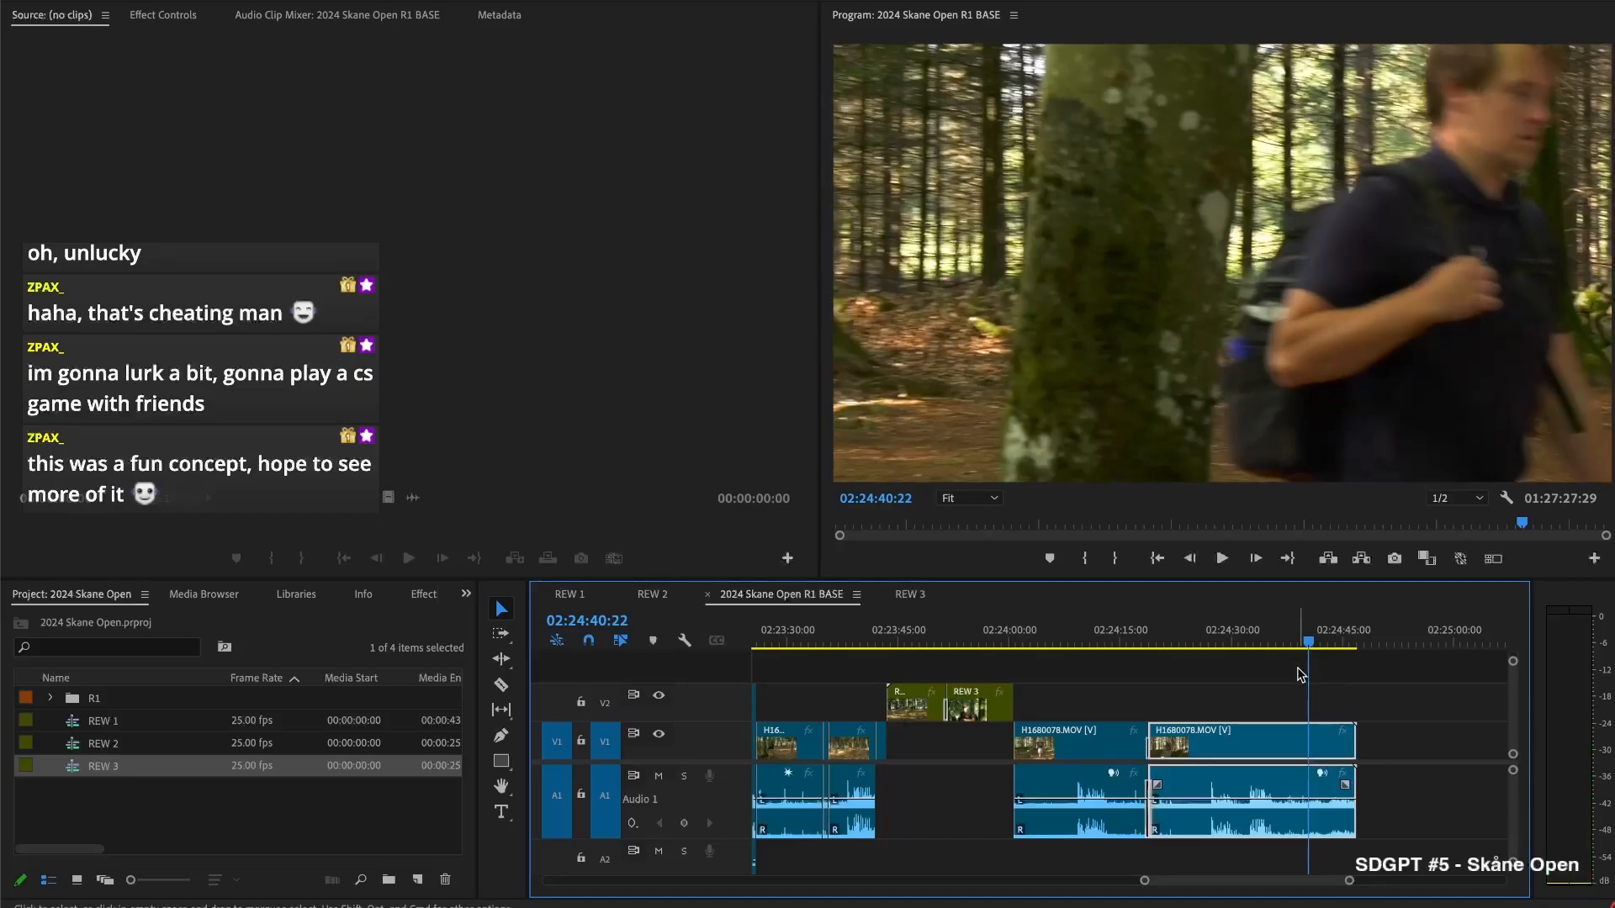
key(super+k)
drag(1327, 641, 1341, 641)
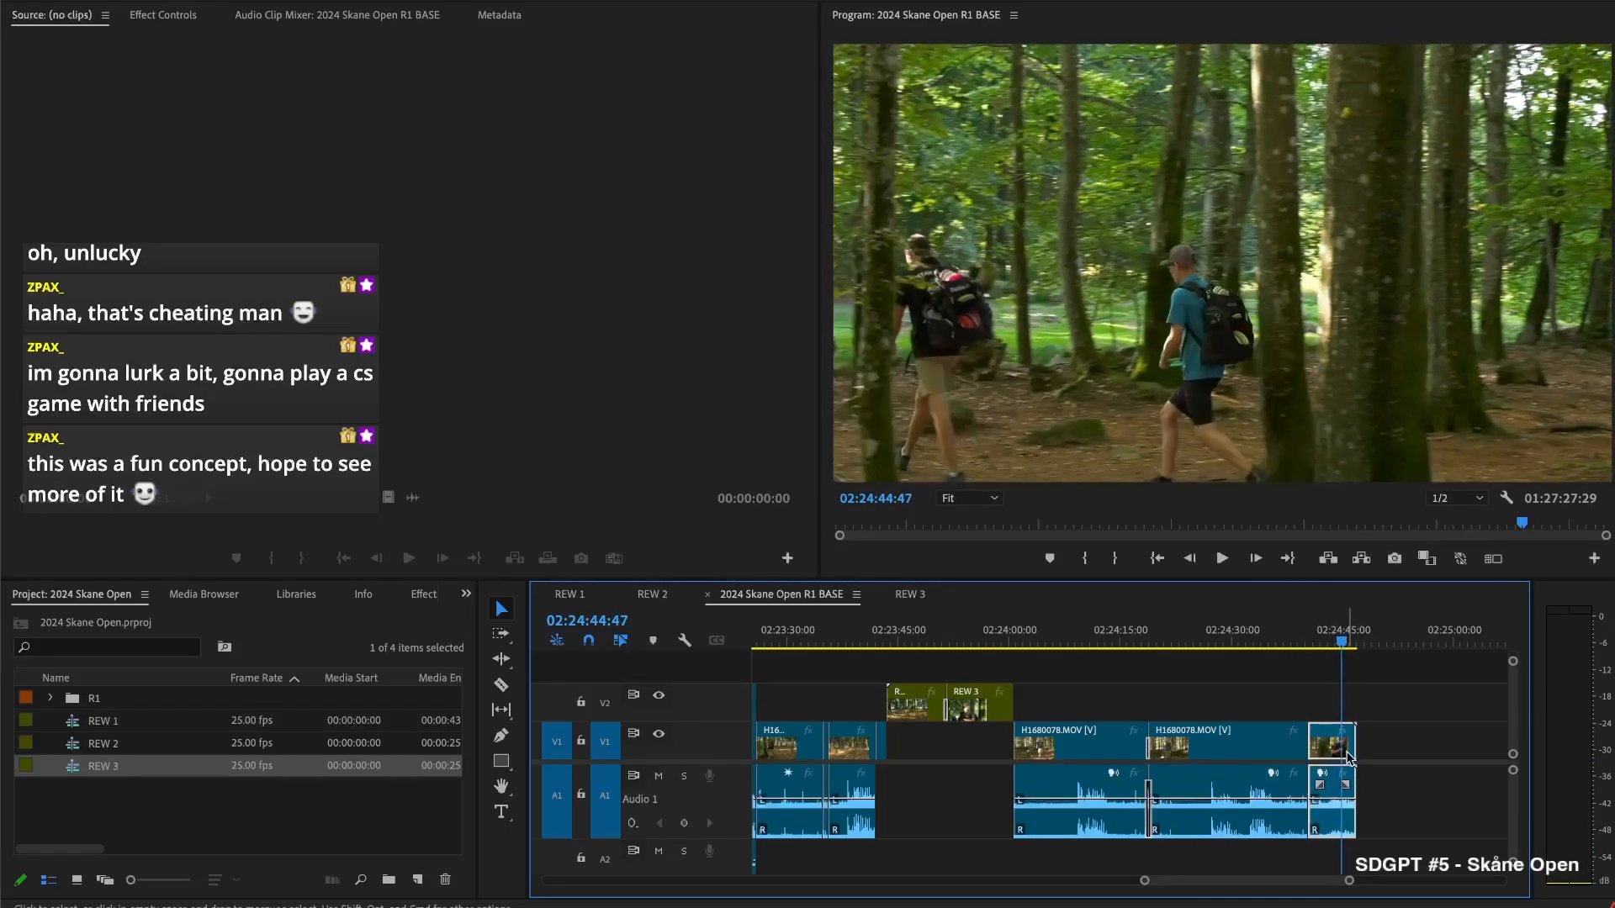
key(Delete)
scroll(1216, 761, down, 2)
key(super+s)
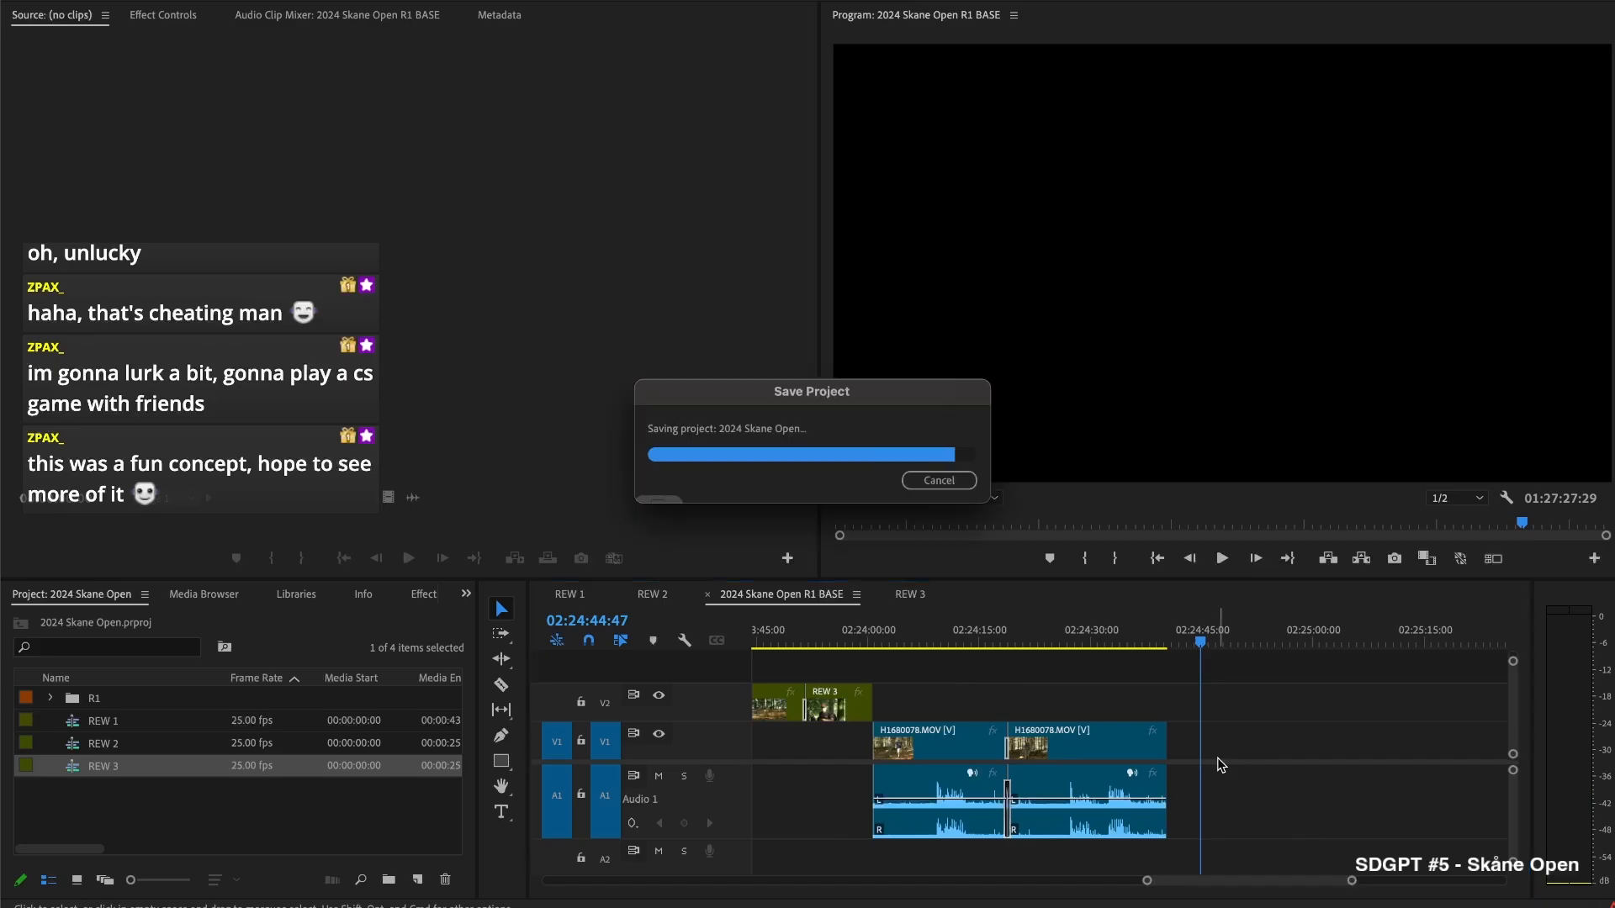
Trim the start of the 01670068.MOV cutaway to about 02:26:41, then cut H1680079.MOV at 02:26:05:05 and delete the footage before the cut
scroll(1217, 760, down, 9)
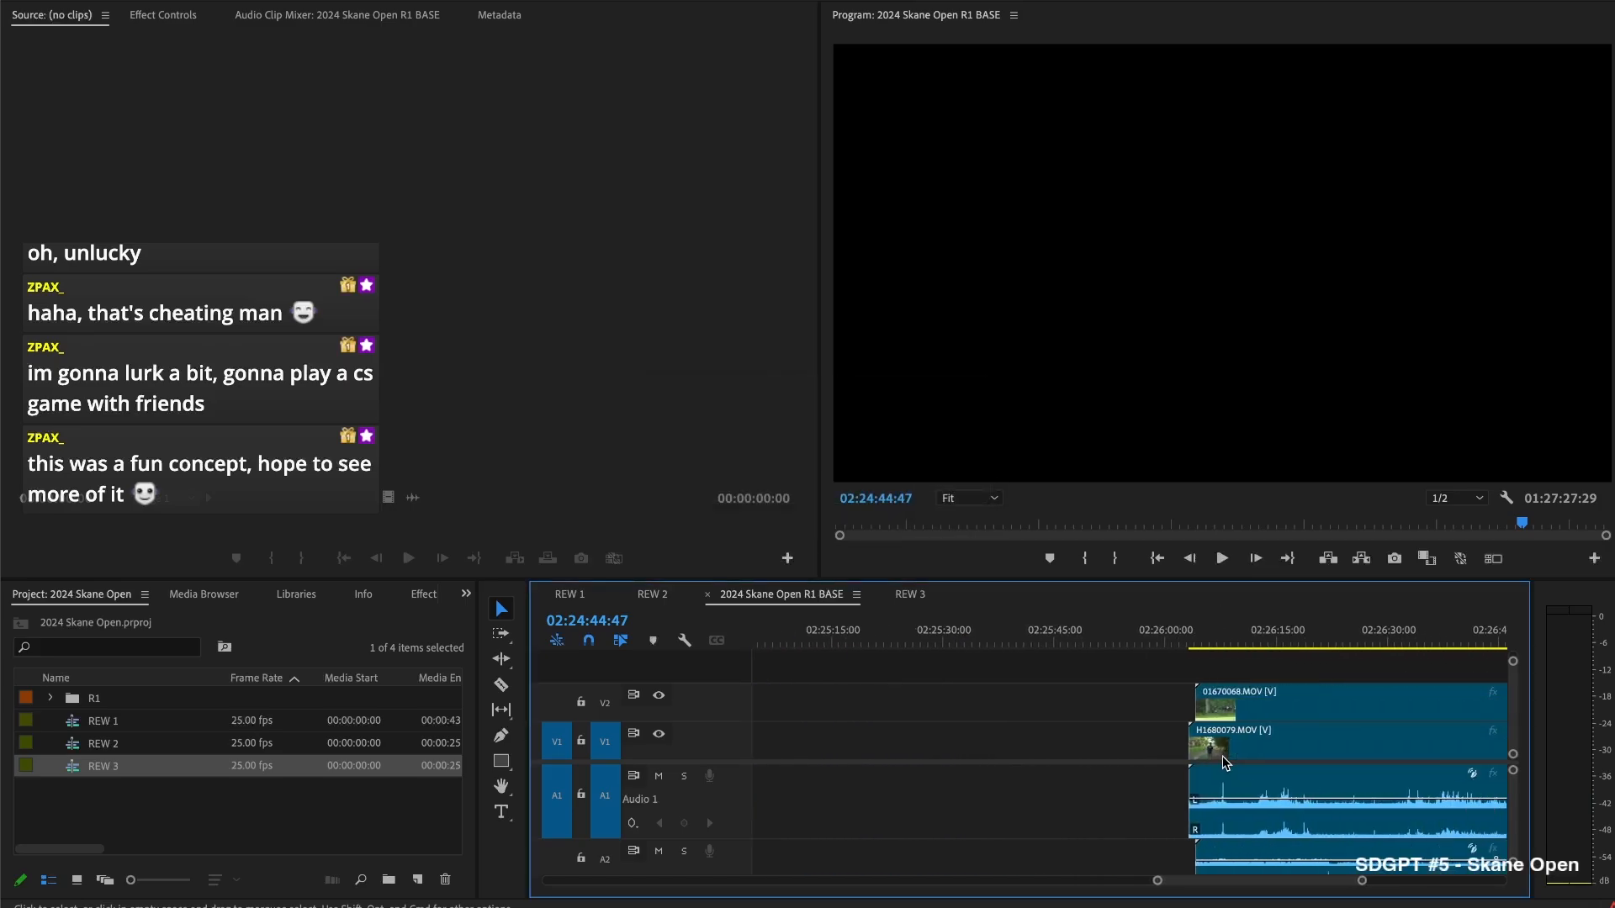
drag(1171, 698, 1439, 698)
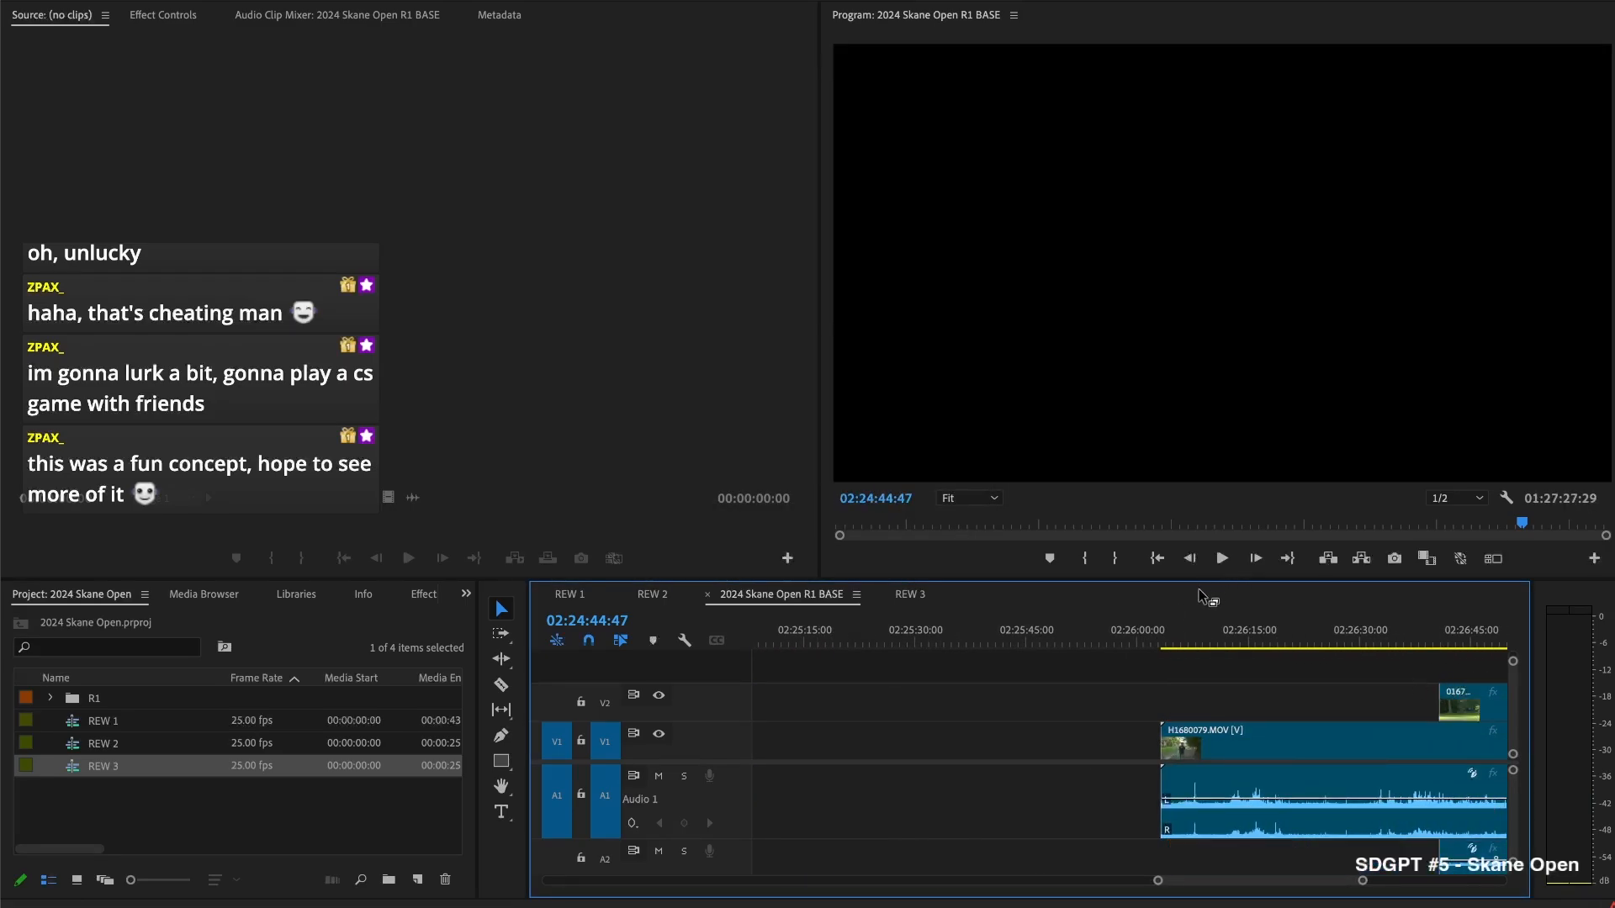
click(1182, 629)
key(space)
key(space)
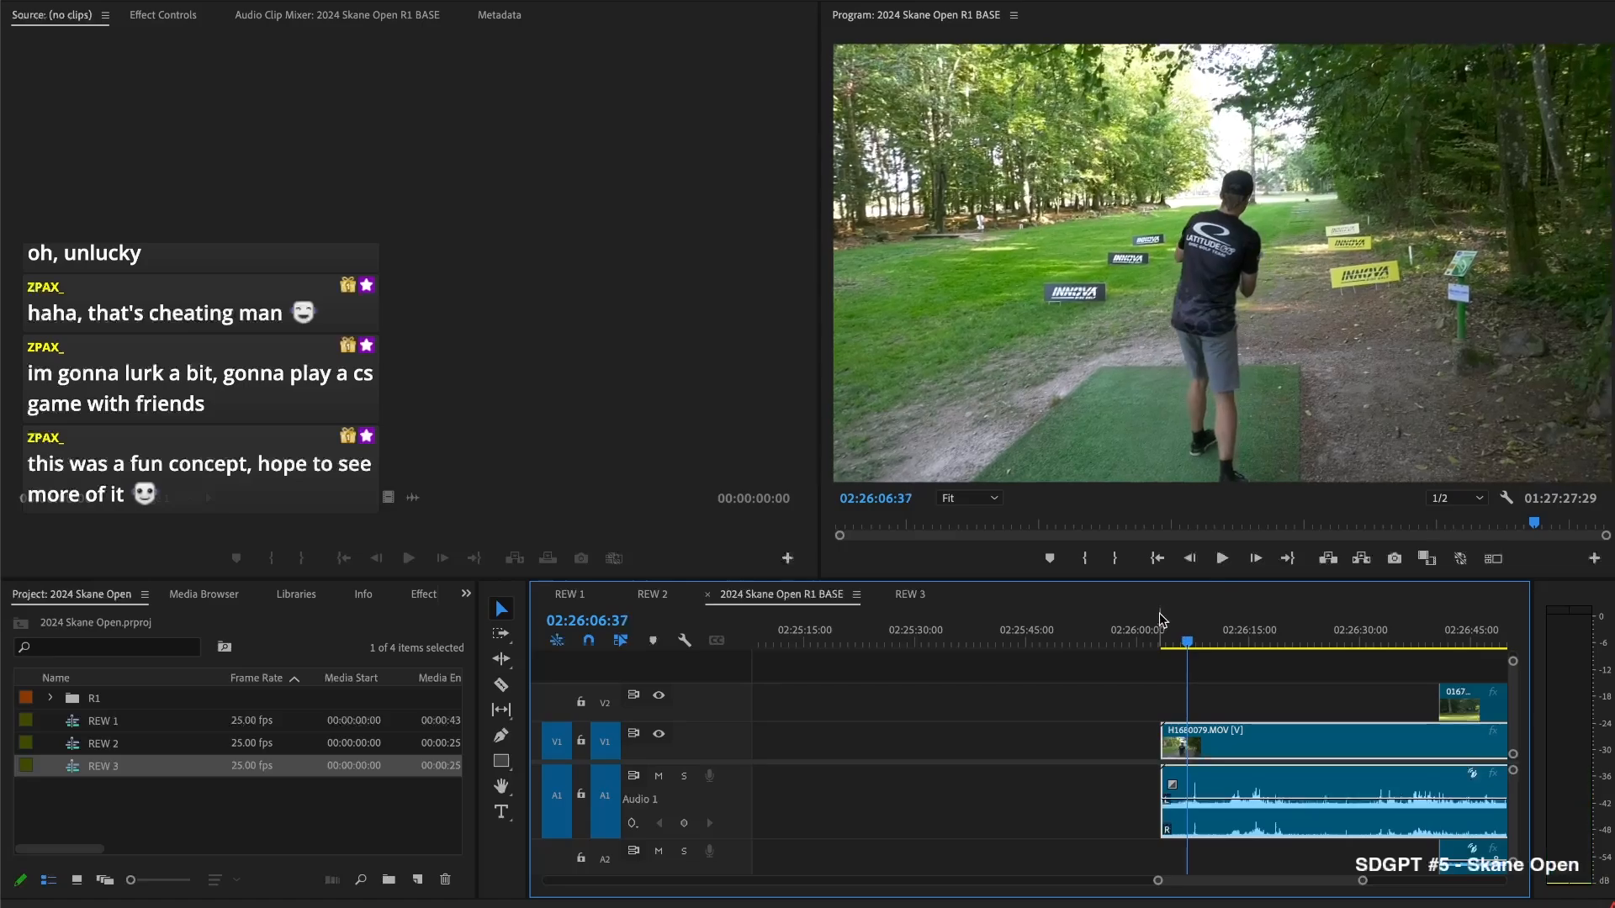
drag(1182, 631, 1176, 632)
key(ctrl+k)
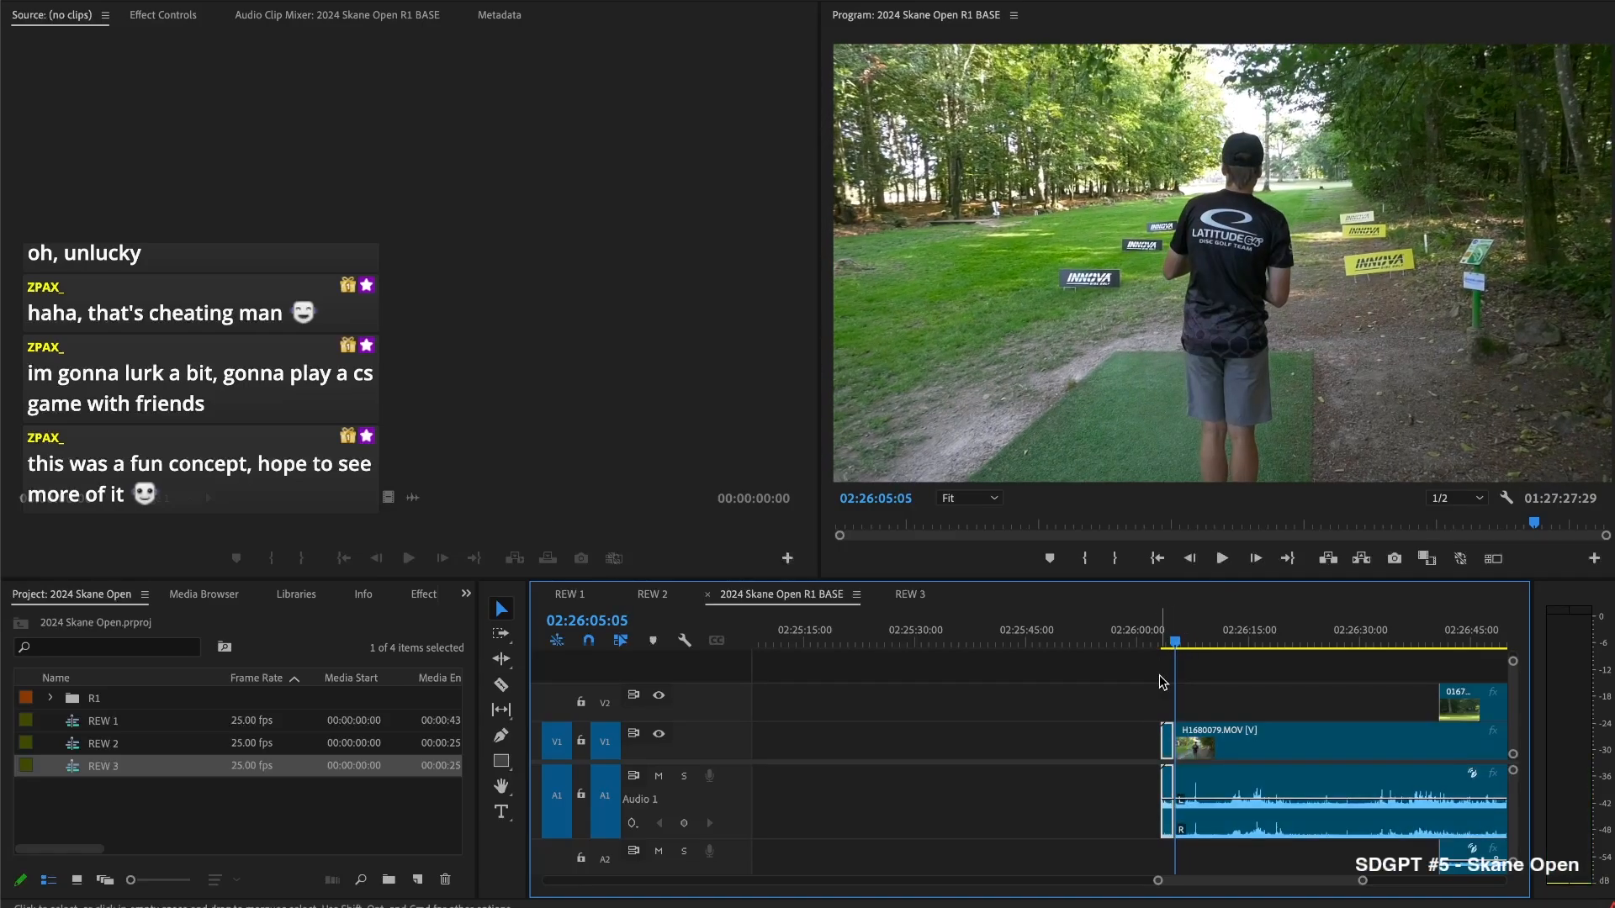
key(Delete)
Extend the start of the 01670068.MOV cutaway back to about 02:26:10, over the first H1680079.MOV throw
key(=)
key(space)
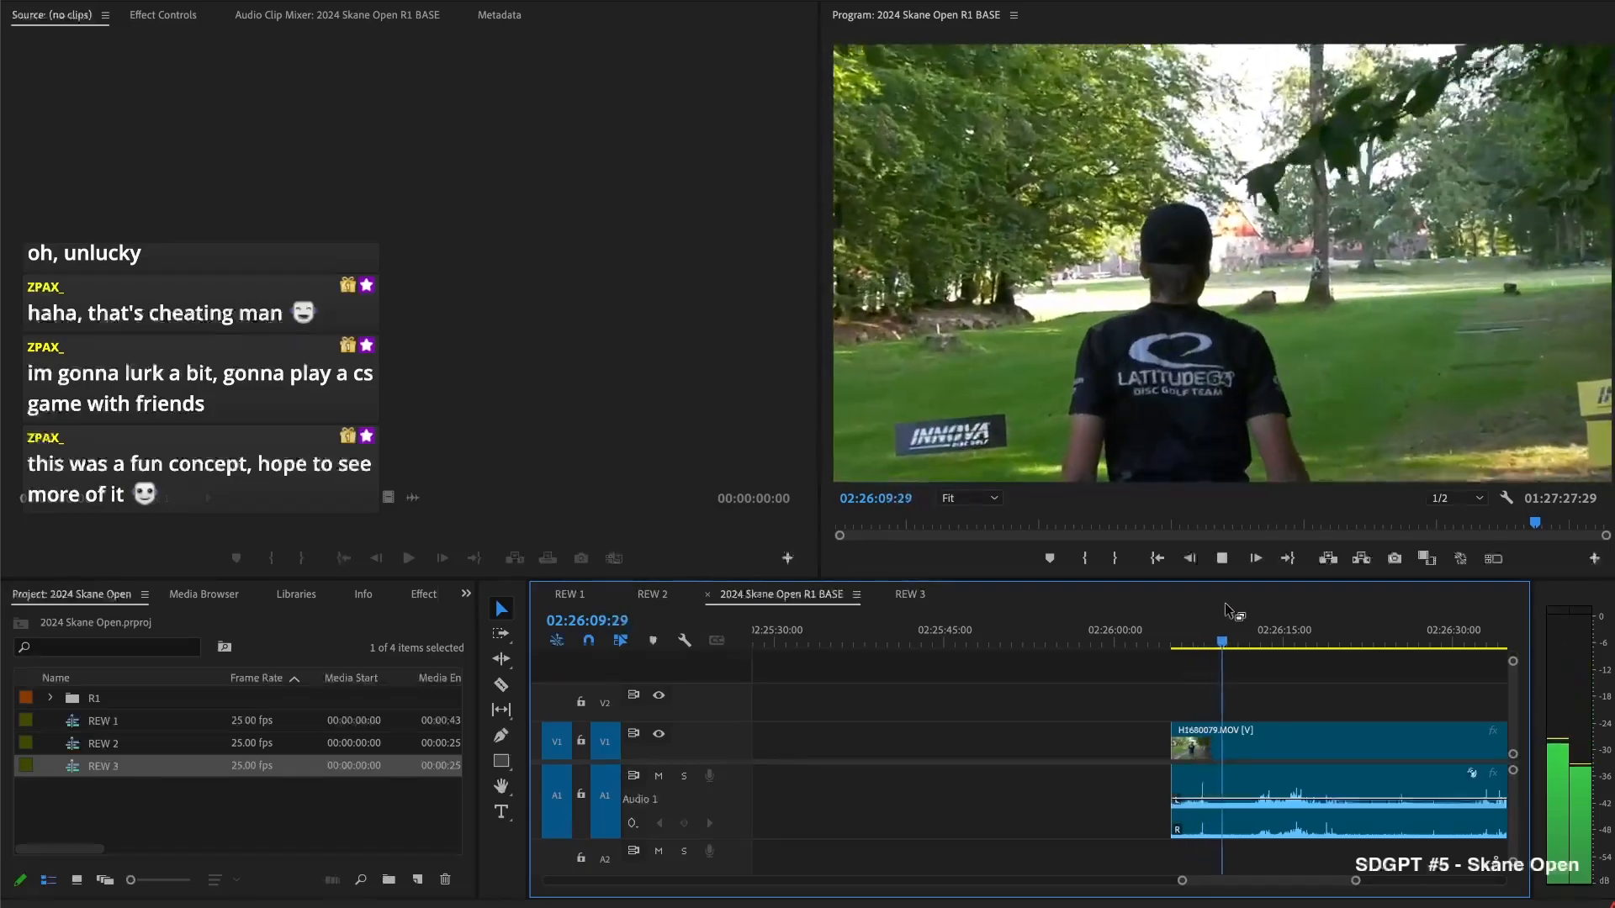
key(space)
scroll(1443, 736, right, 3)
drag(1481, 700, 1132, 712)
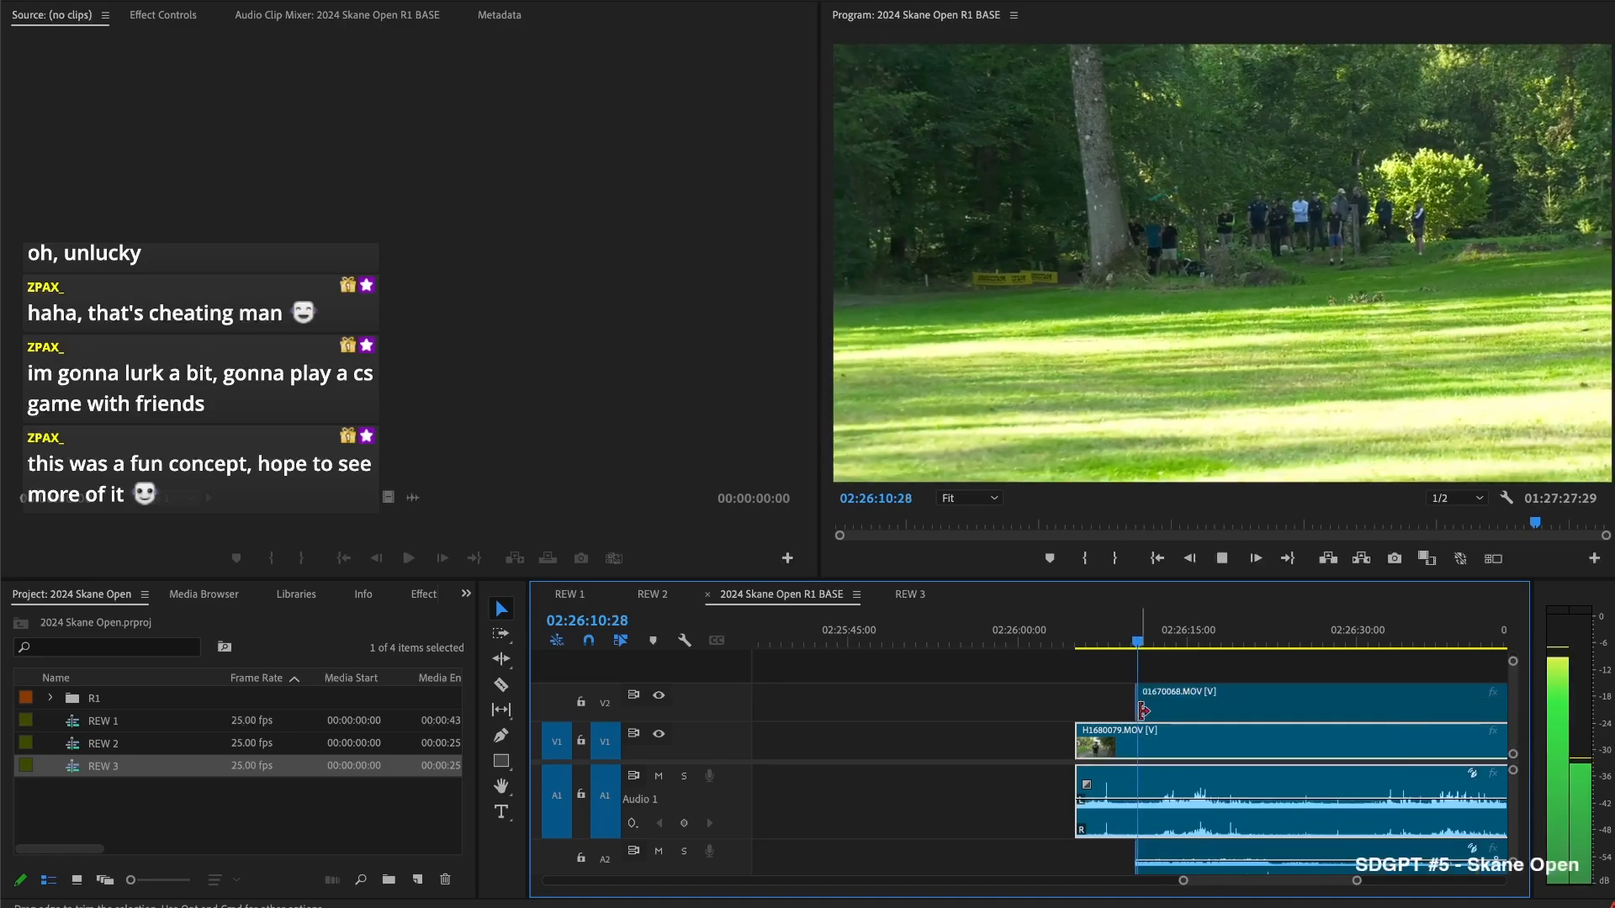
Split all tracks at 02:26:14:14 and trim the start of the remaining 01670068.MOV part to about 02:26:34
key(space)
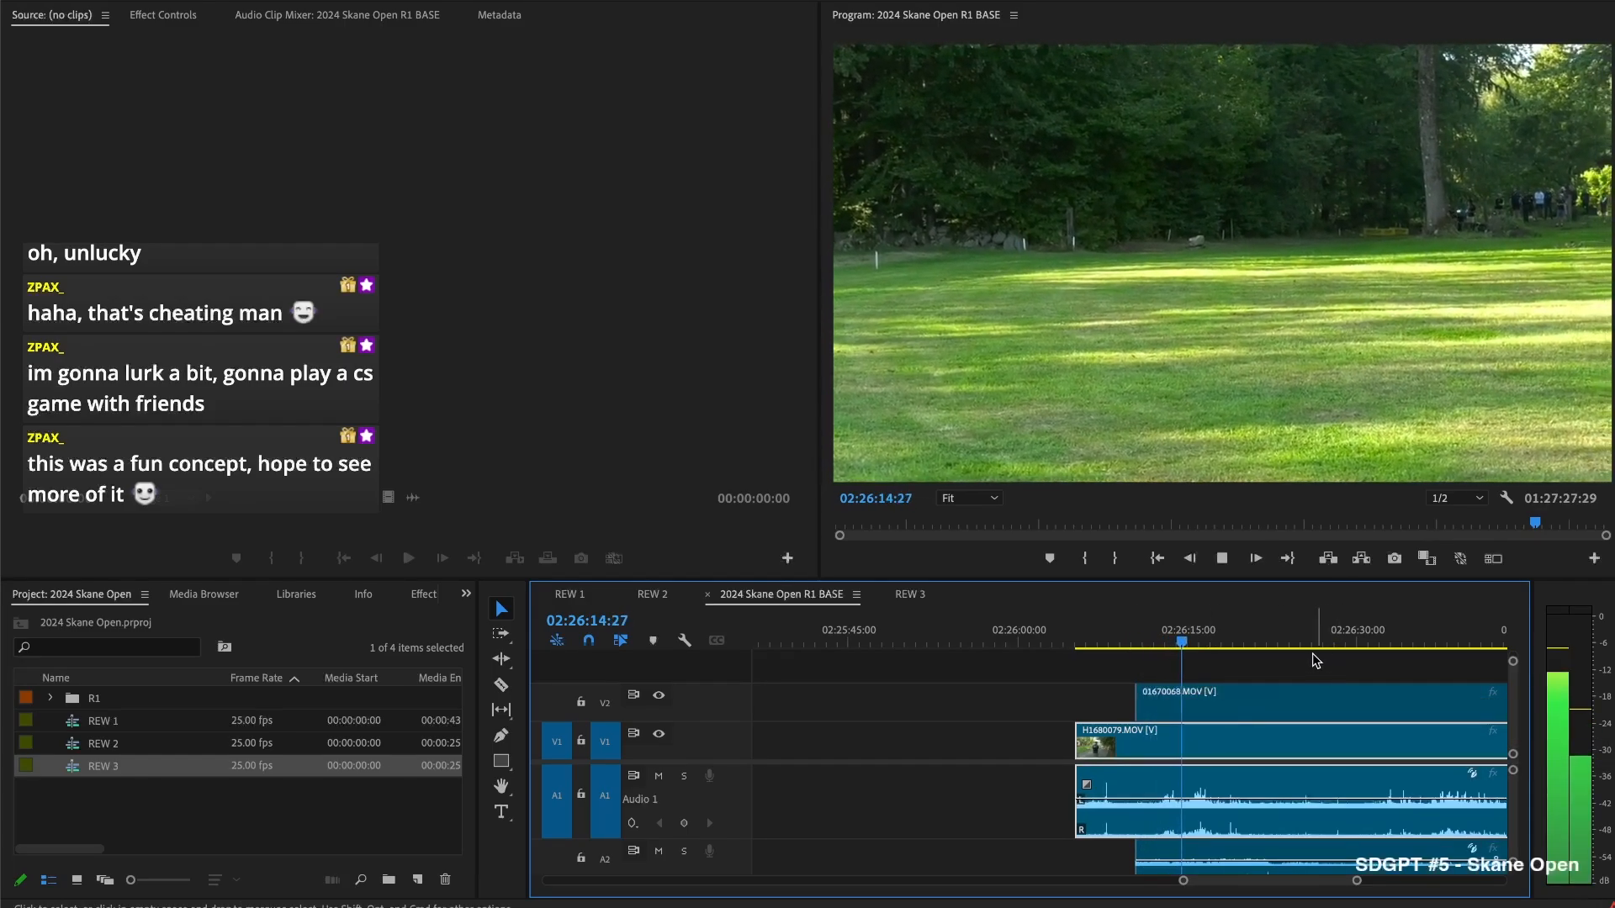
key(space)
key(j)
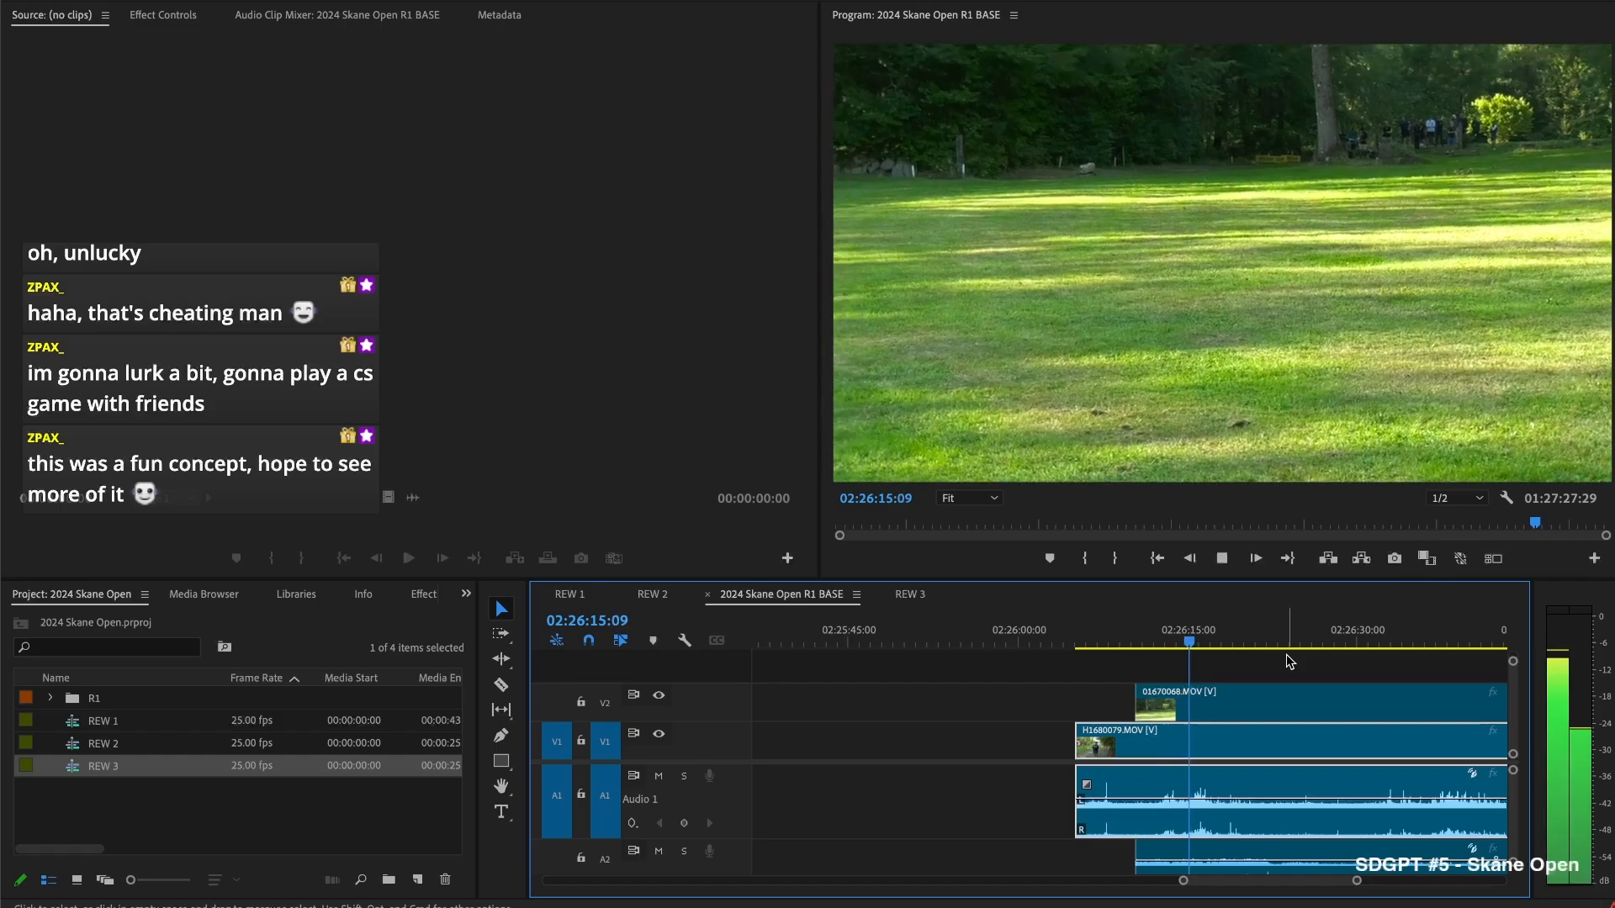
key(space)
key(super+shift+k)
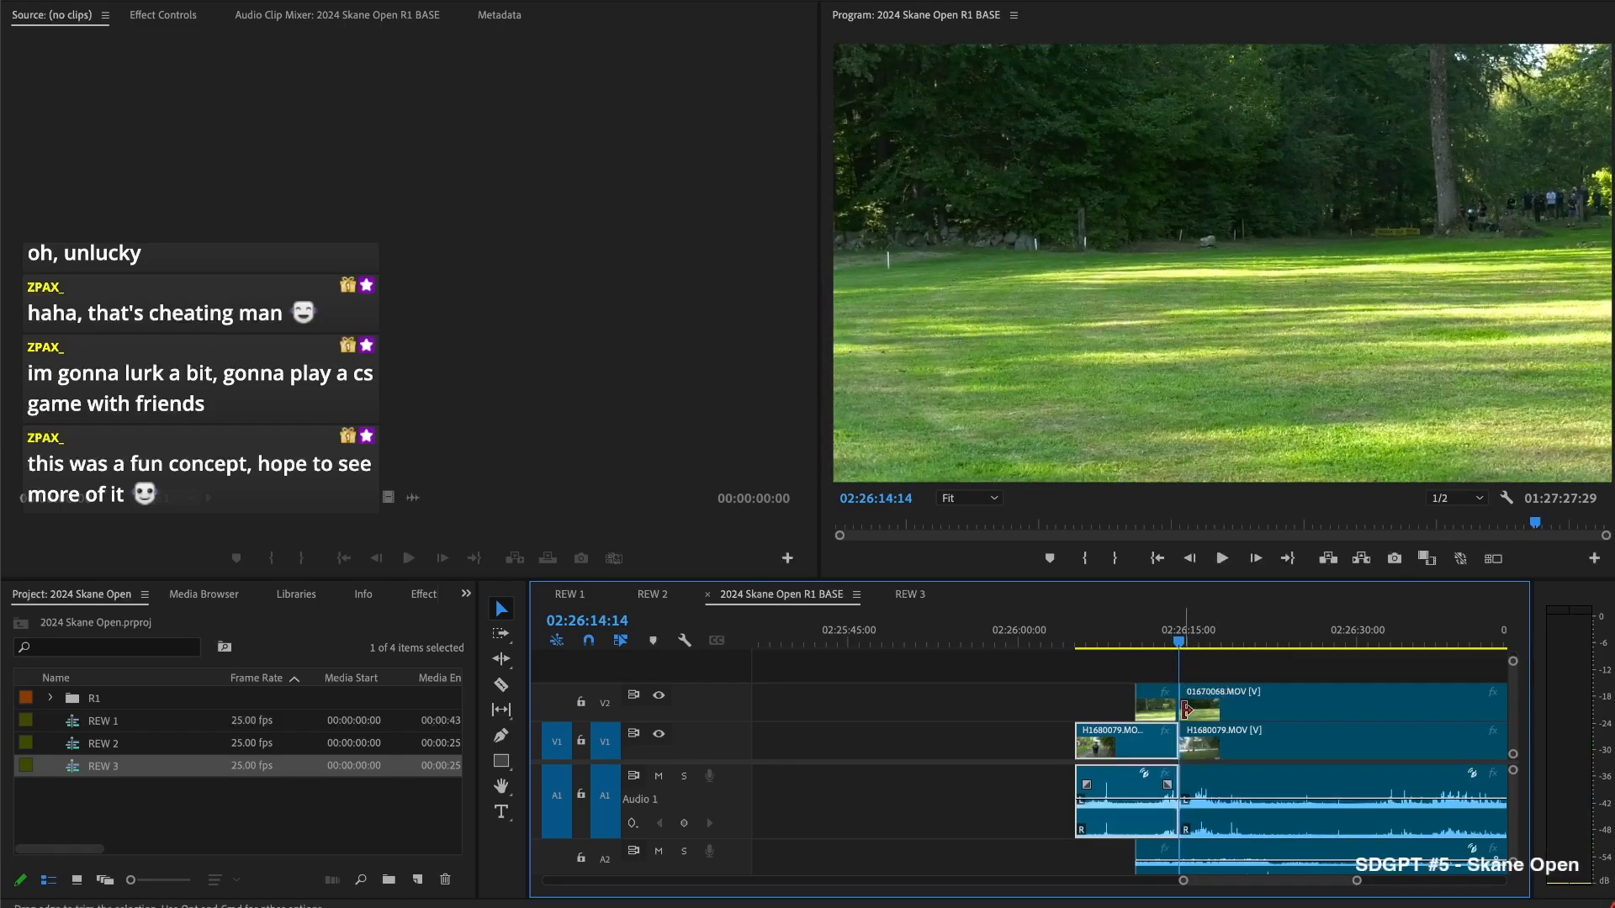
drag(1191, 709, 1406, 709)
Remove H1680079.MOV footage between 02:26:14:14 and 02:26:24:14, close the gap and trim the following 01670068.MOV cutaway to start at about 02:26:28
key(space)
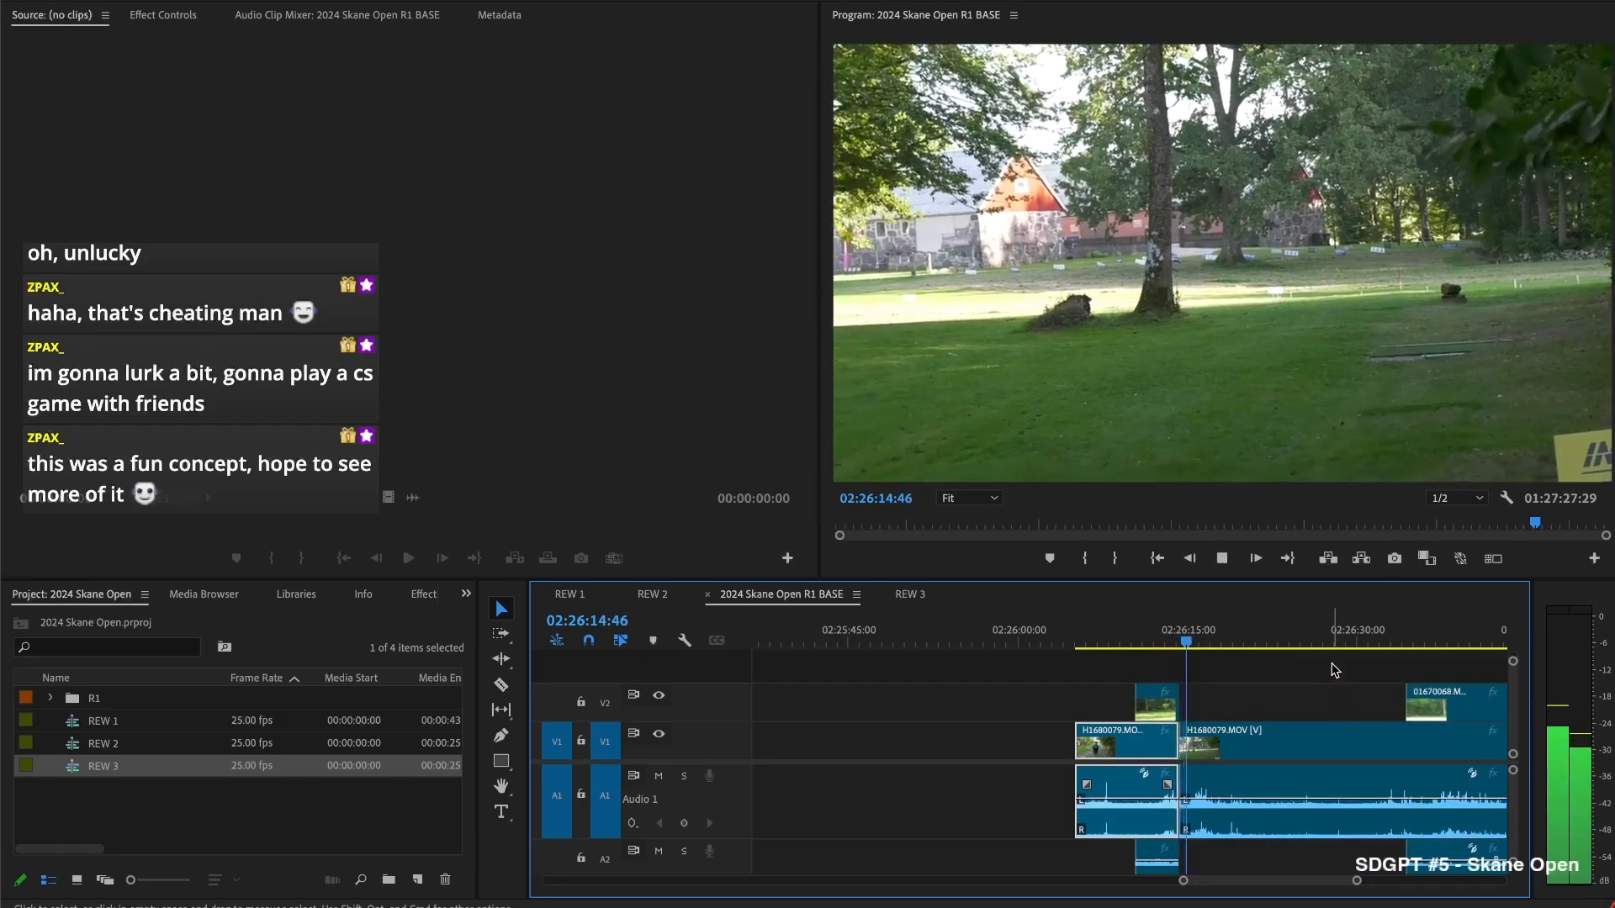
click(1207, 643)
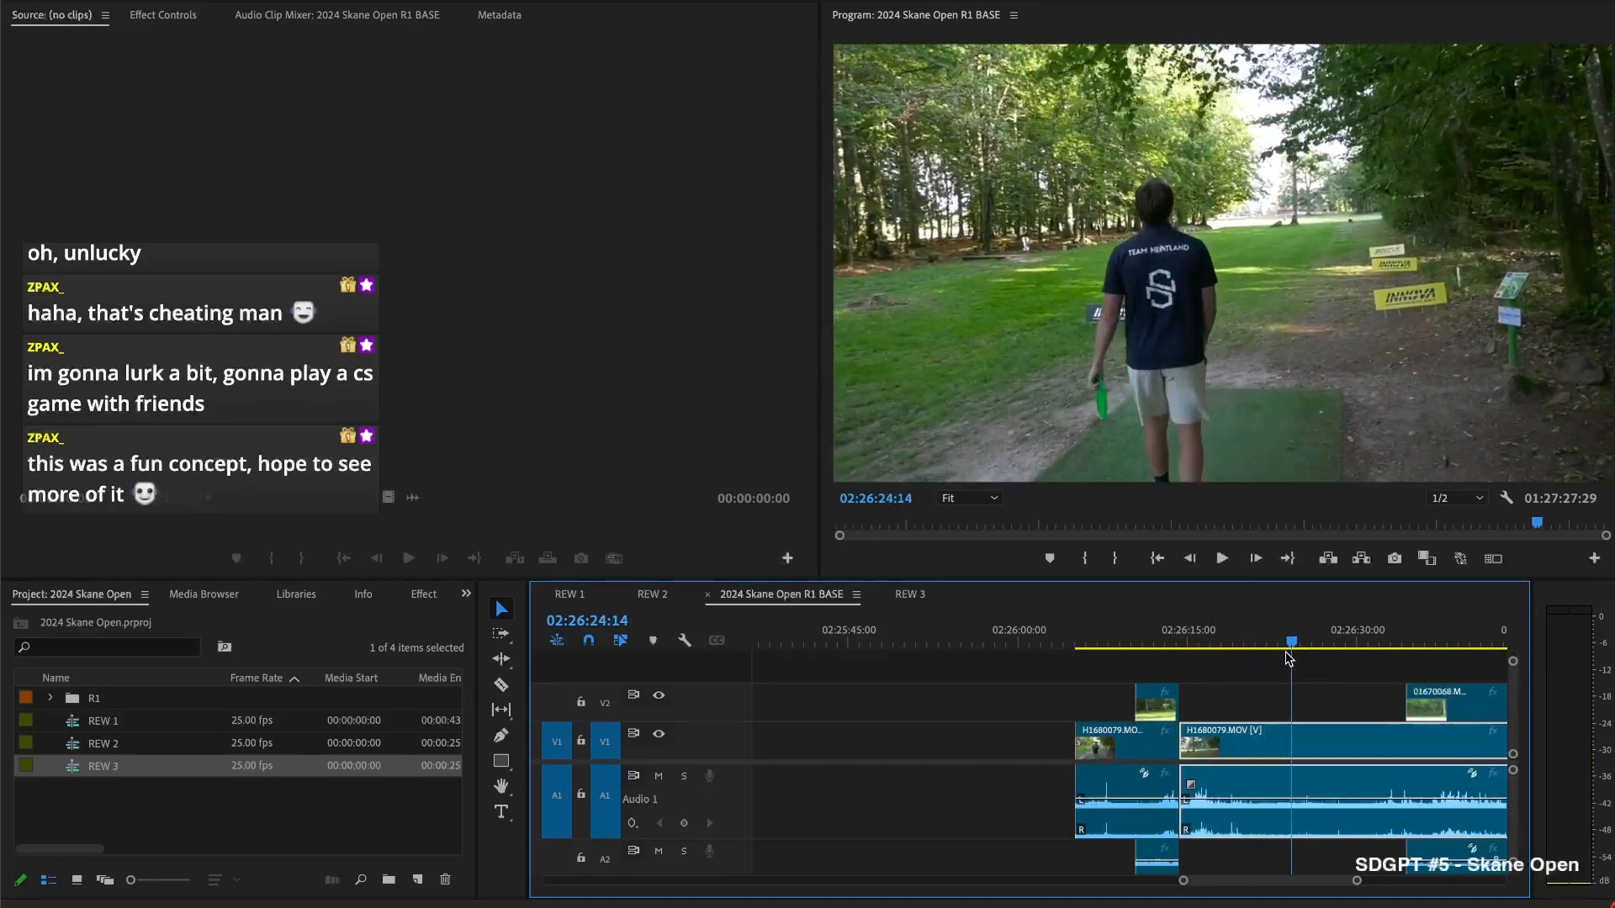
key(q)
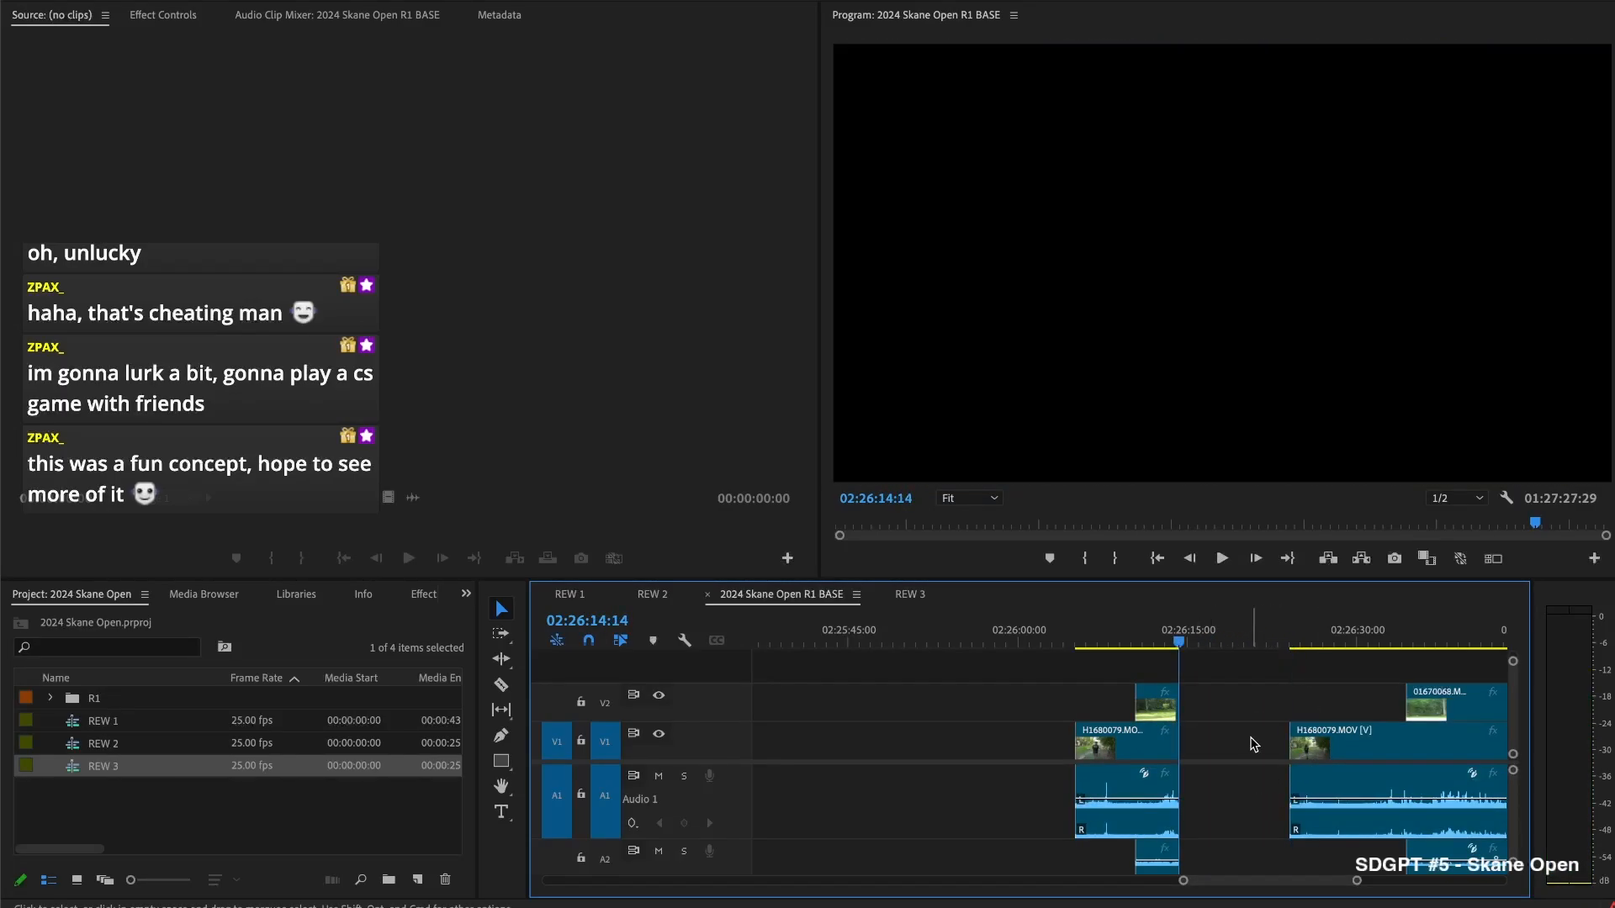
drag(1305, 686, 1333, 700)
key(space)
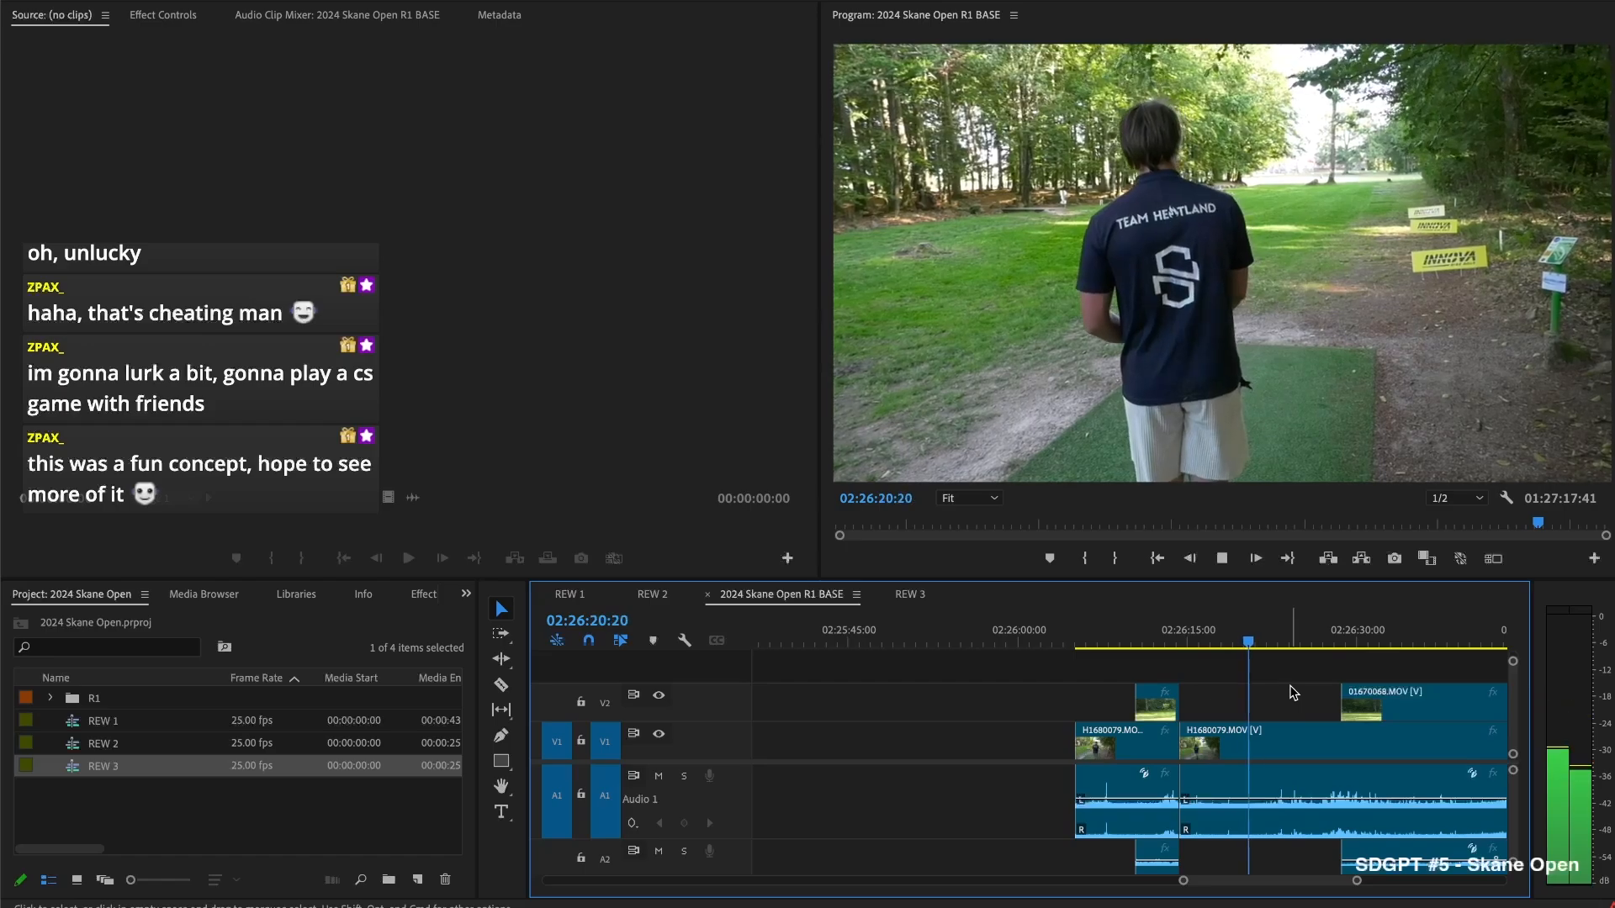
key(space)
key(d)
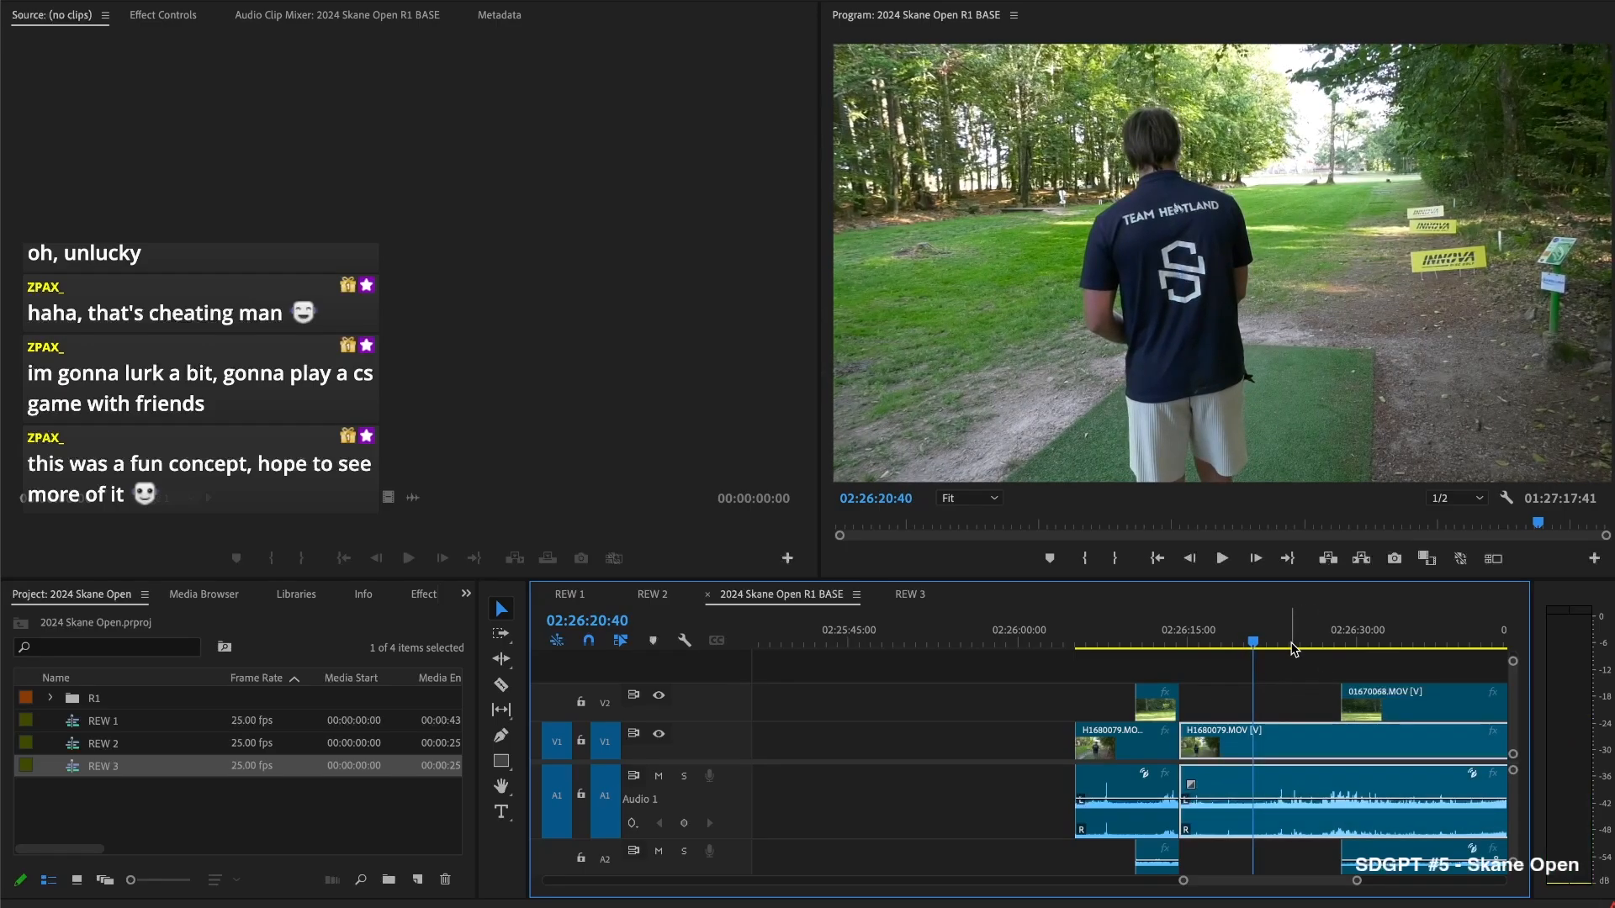
key(super+k)
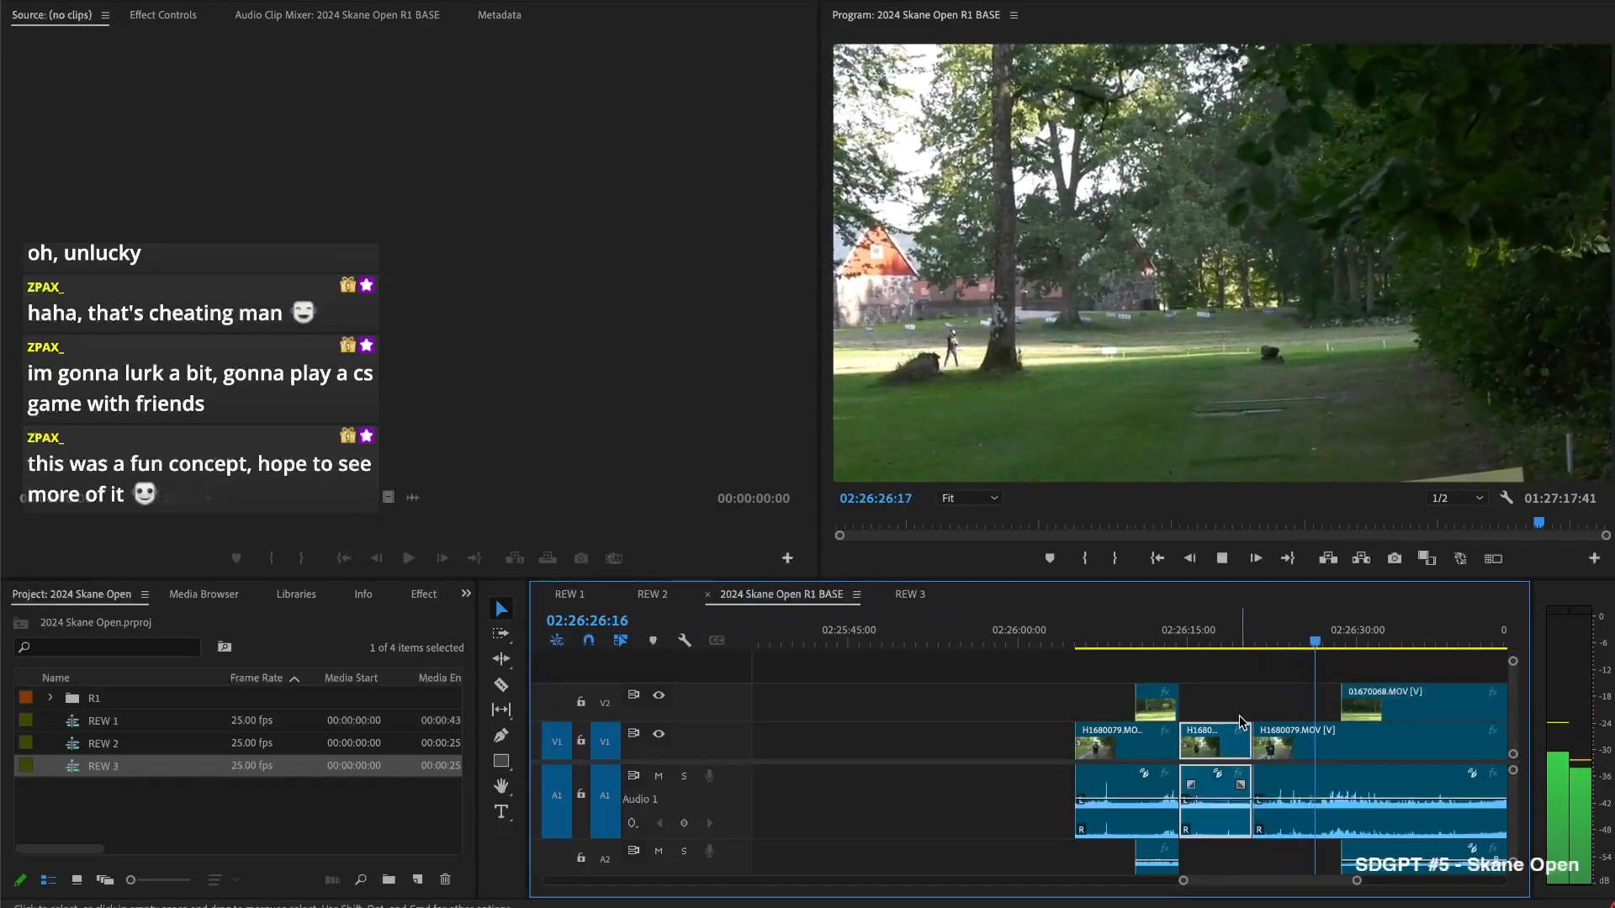
Remove the H1680079.MOV footage between 02:26:14:14 and 02:26:18:40, close the gap and return to the start of the second throw
drag(1243, 639, 1231, 639)
key(shift+Delete)
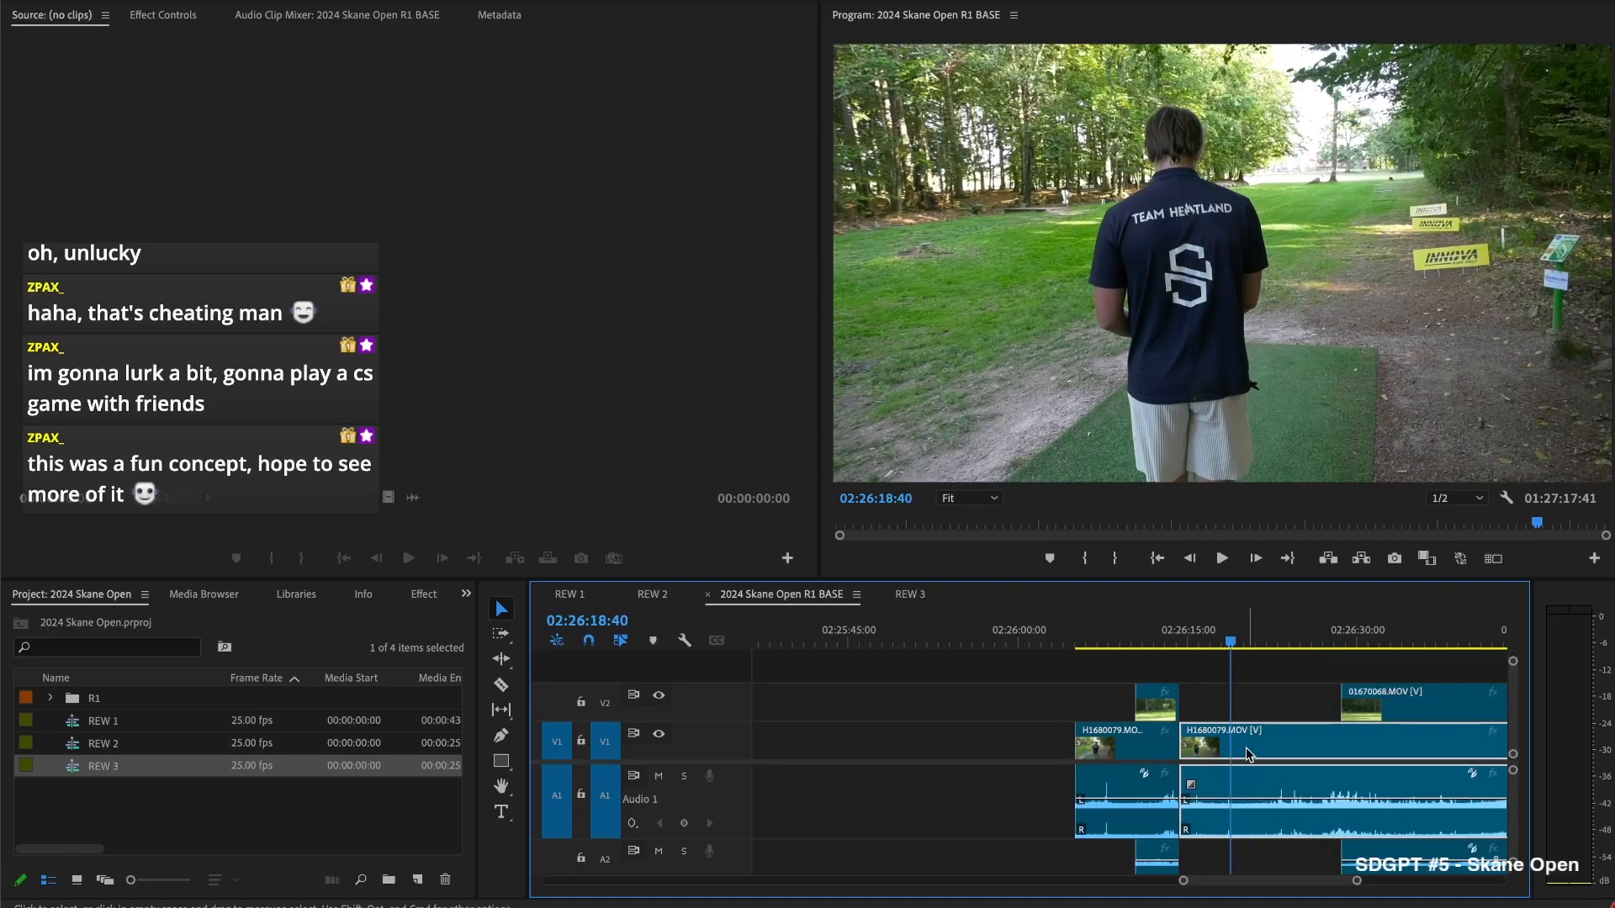
key(q)
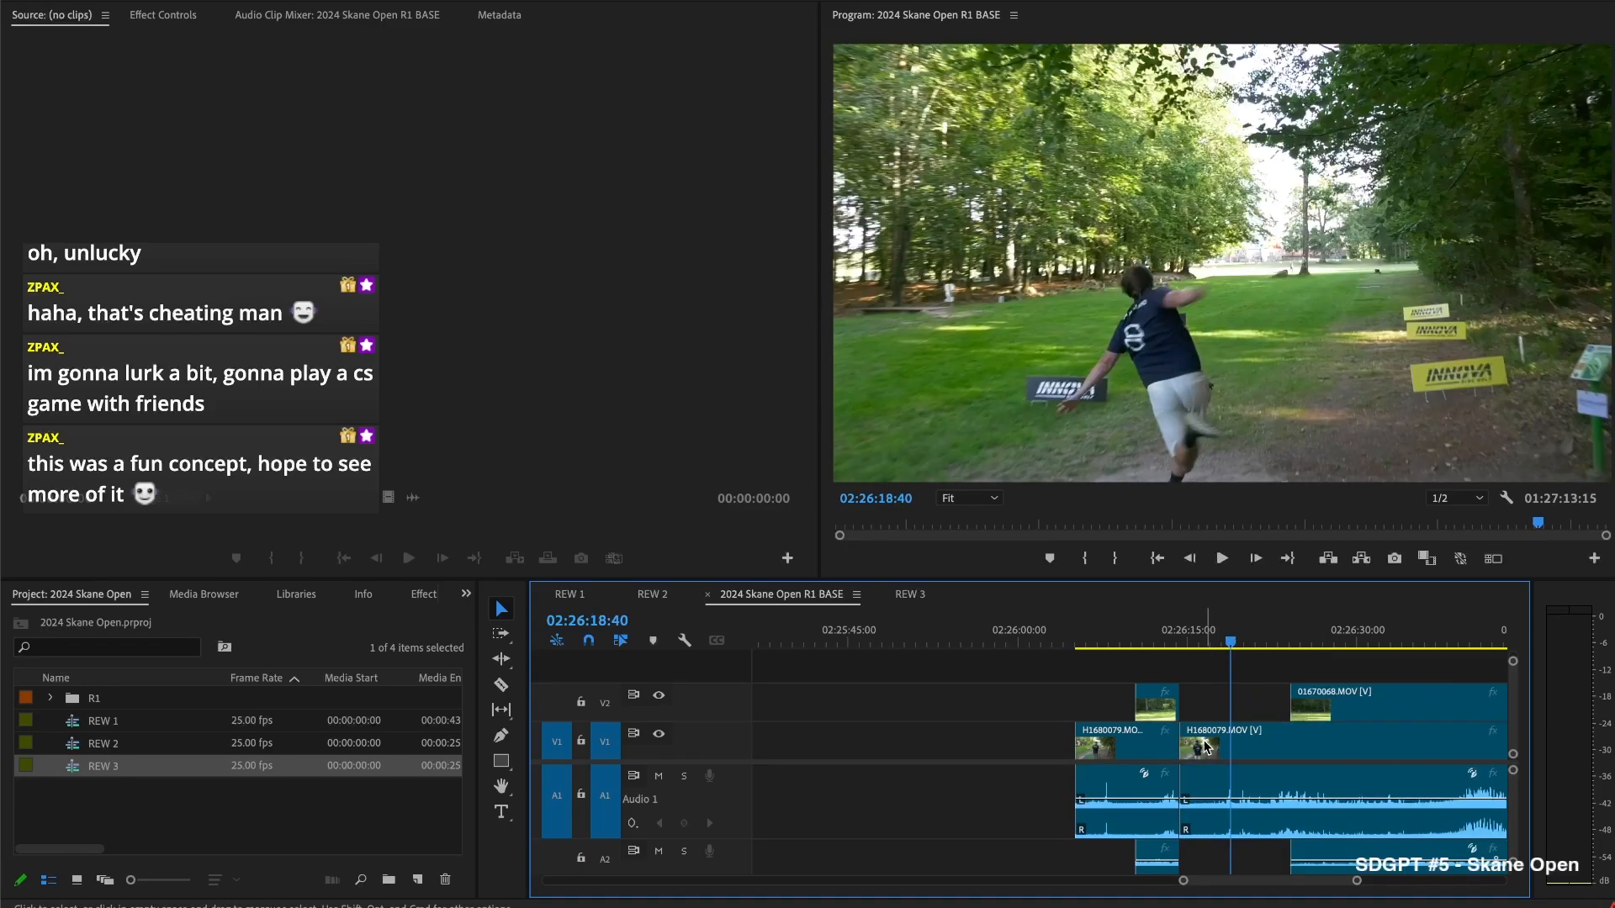
key(Up)
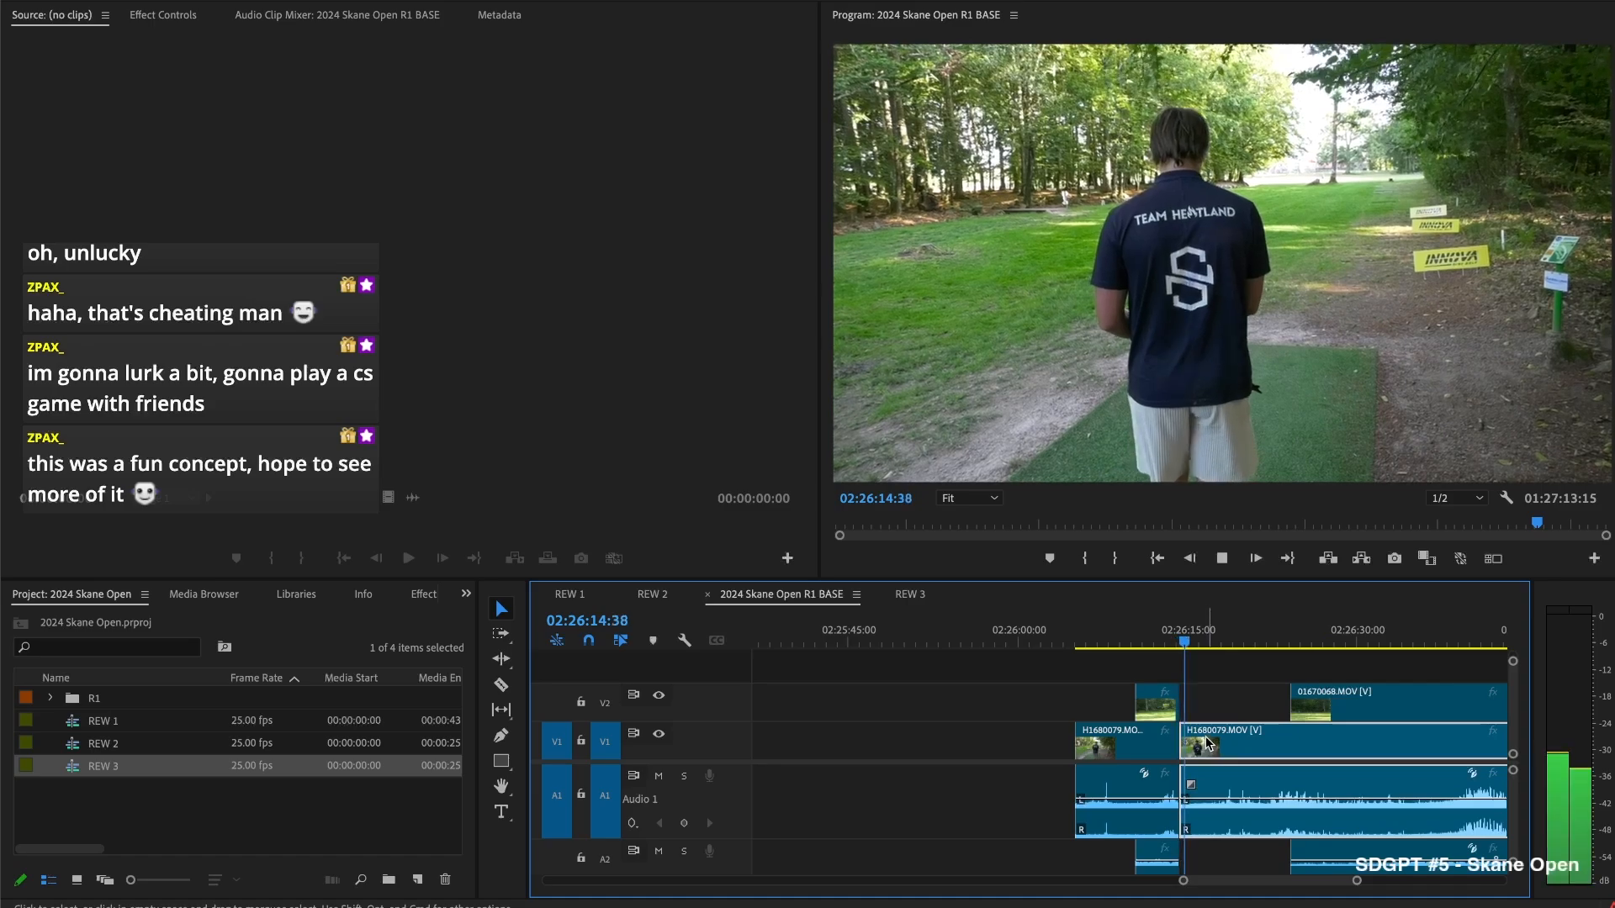
Cut H1680079.MOV at 02:26:23:35 after the second throw and trim the start of the 01670068.MOV cutaway to about 02:26:37
click(1236, 679)
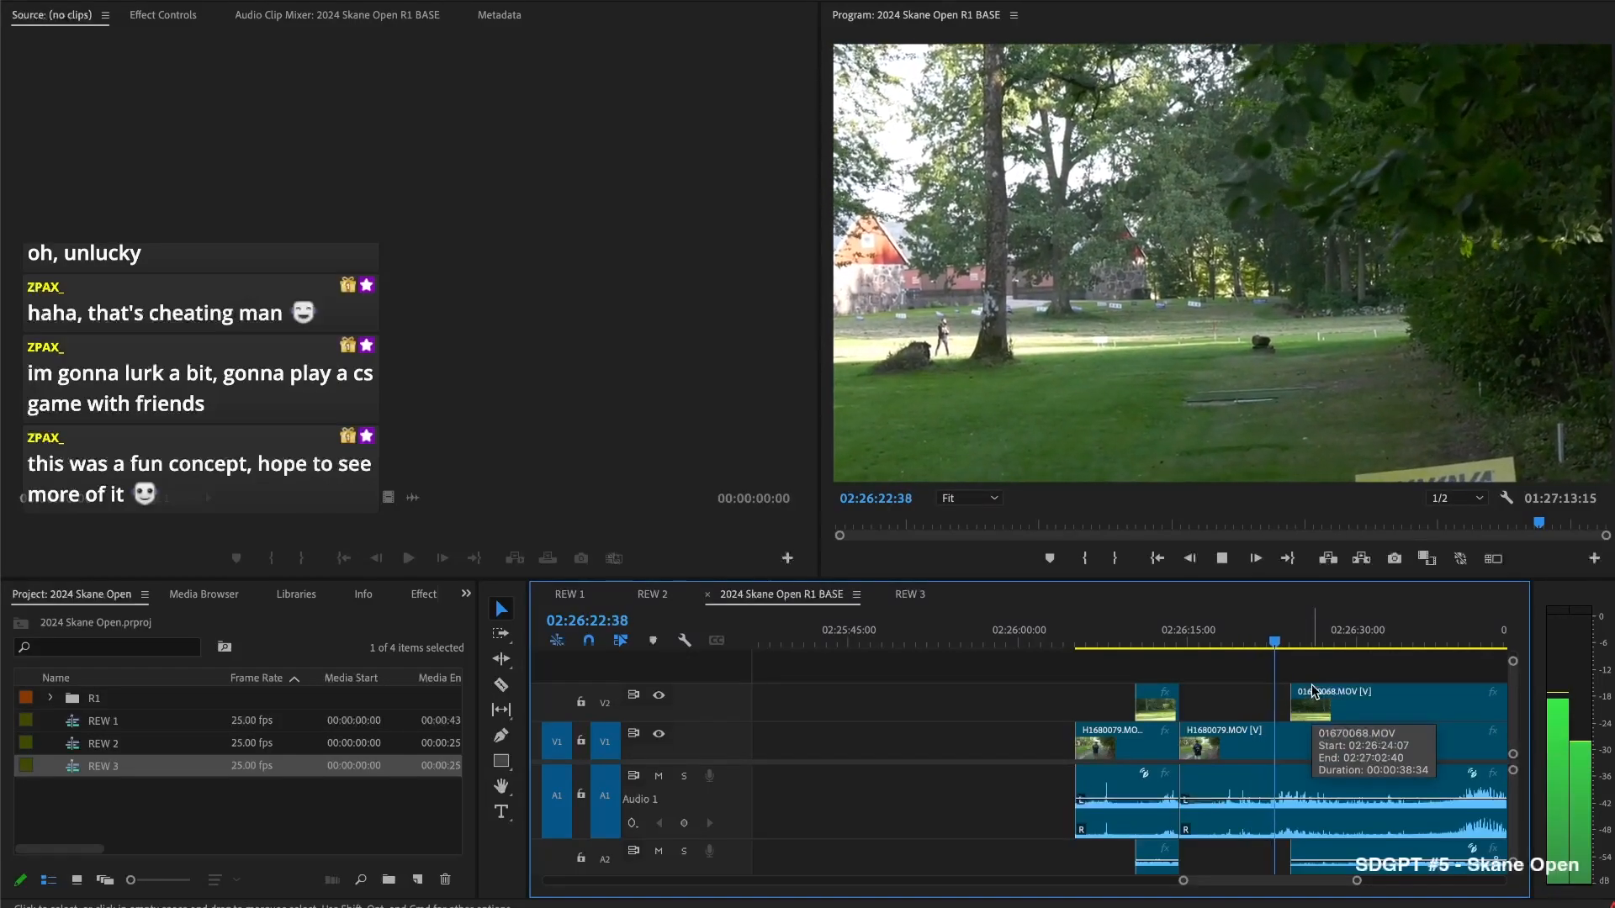
key(space)
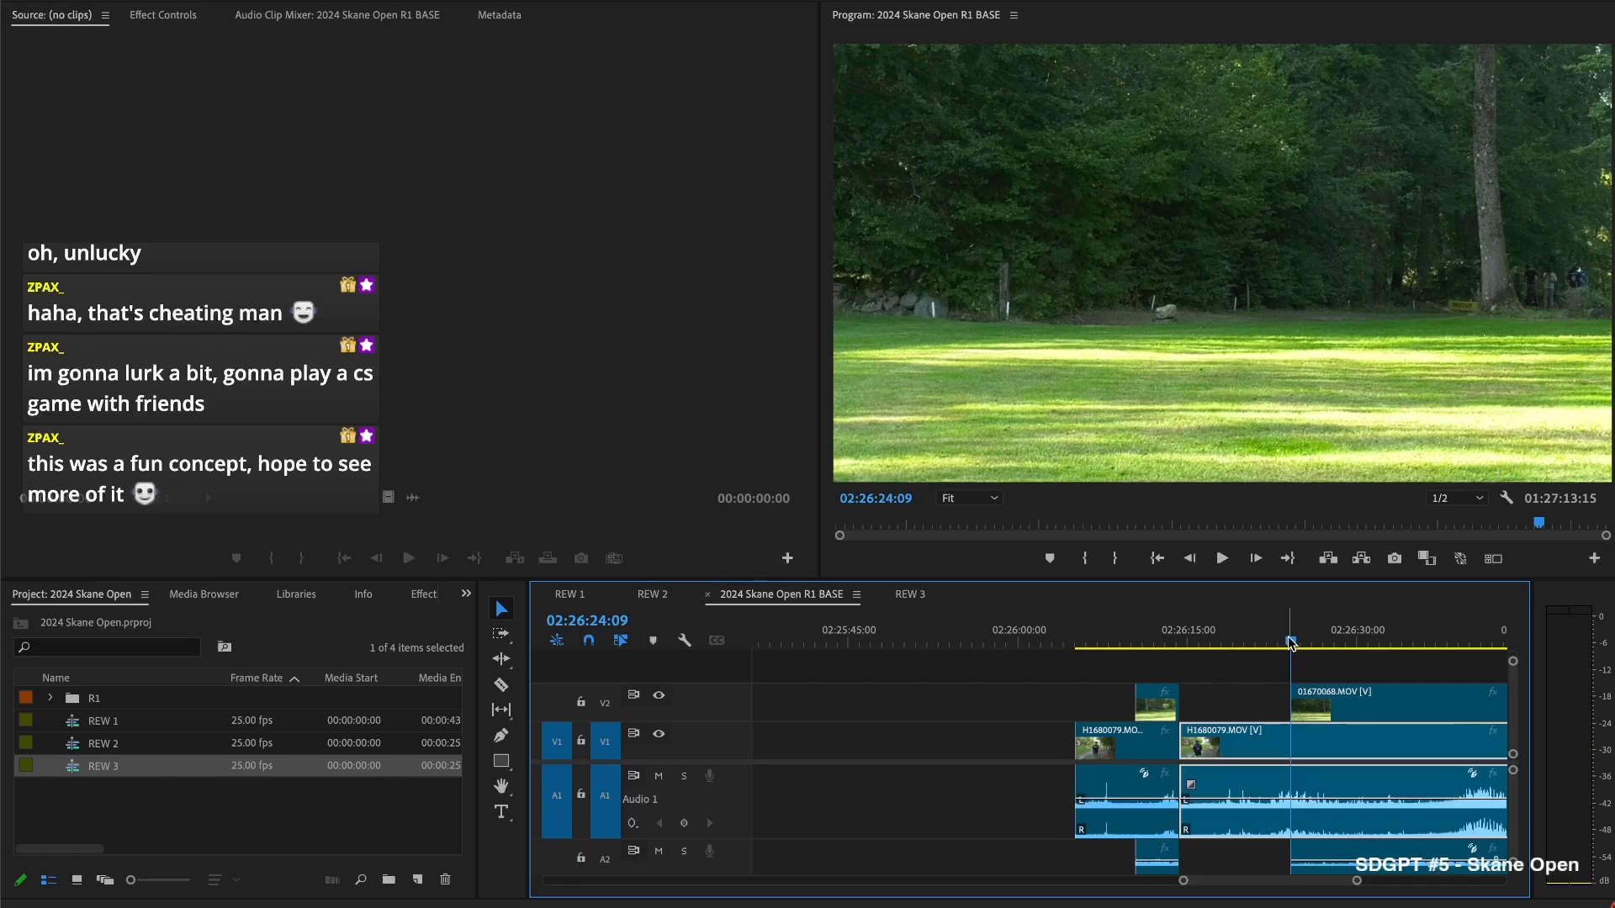
key(ctrl+k)
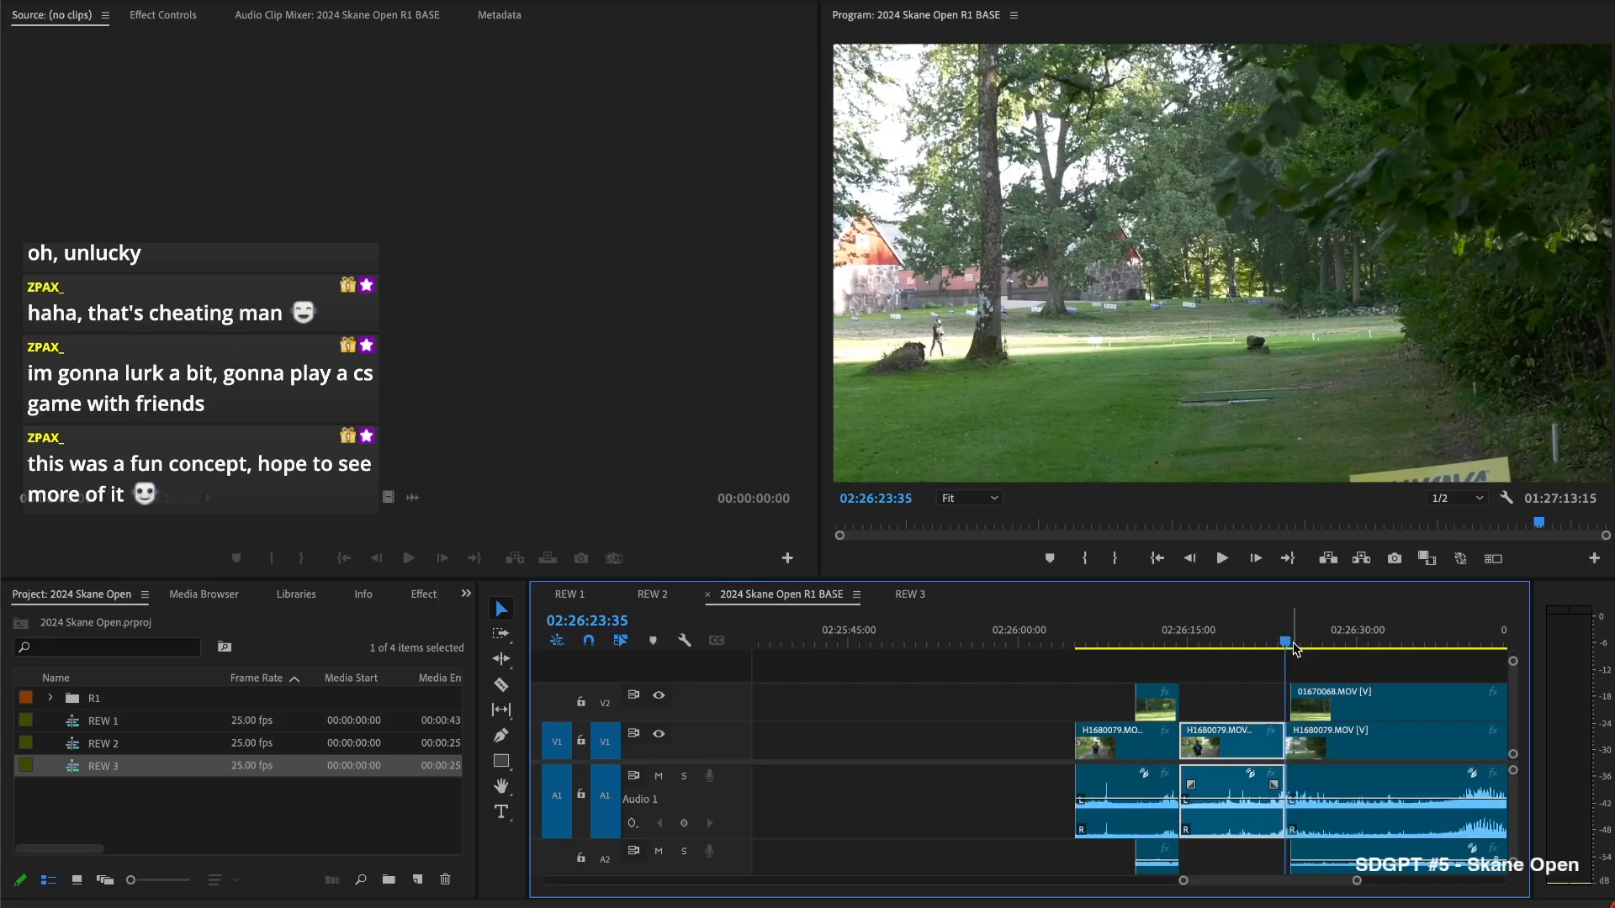
drag(1300, 697, 1438, 696)
Cut H1680079.MOV at 02:26:28:30, delete the part between 02:26:23:35 and this cut, and close the gap
key(space)
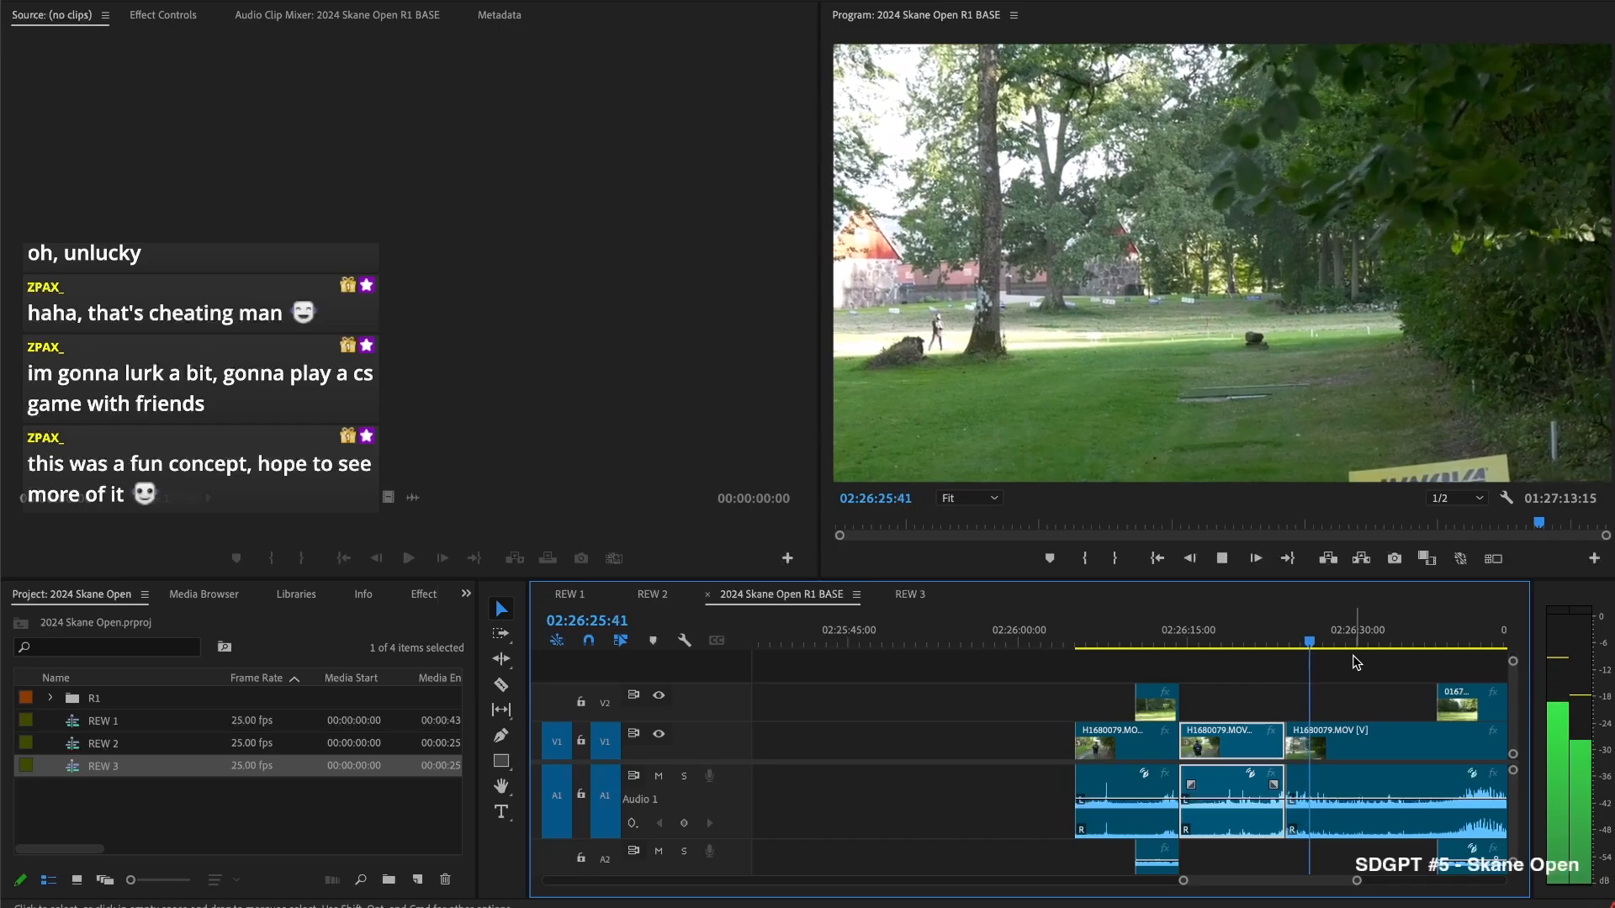
drag(1334, 650, 1367, 656)
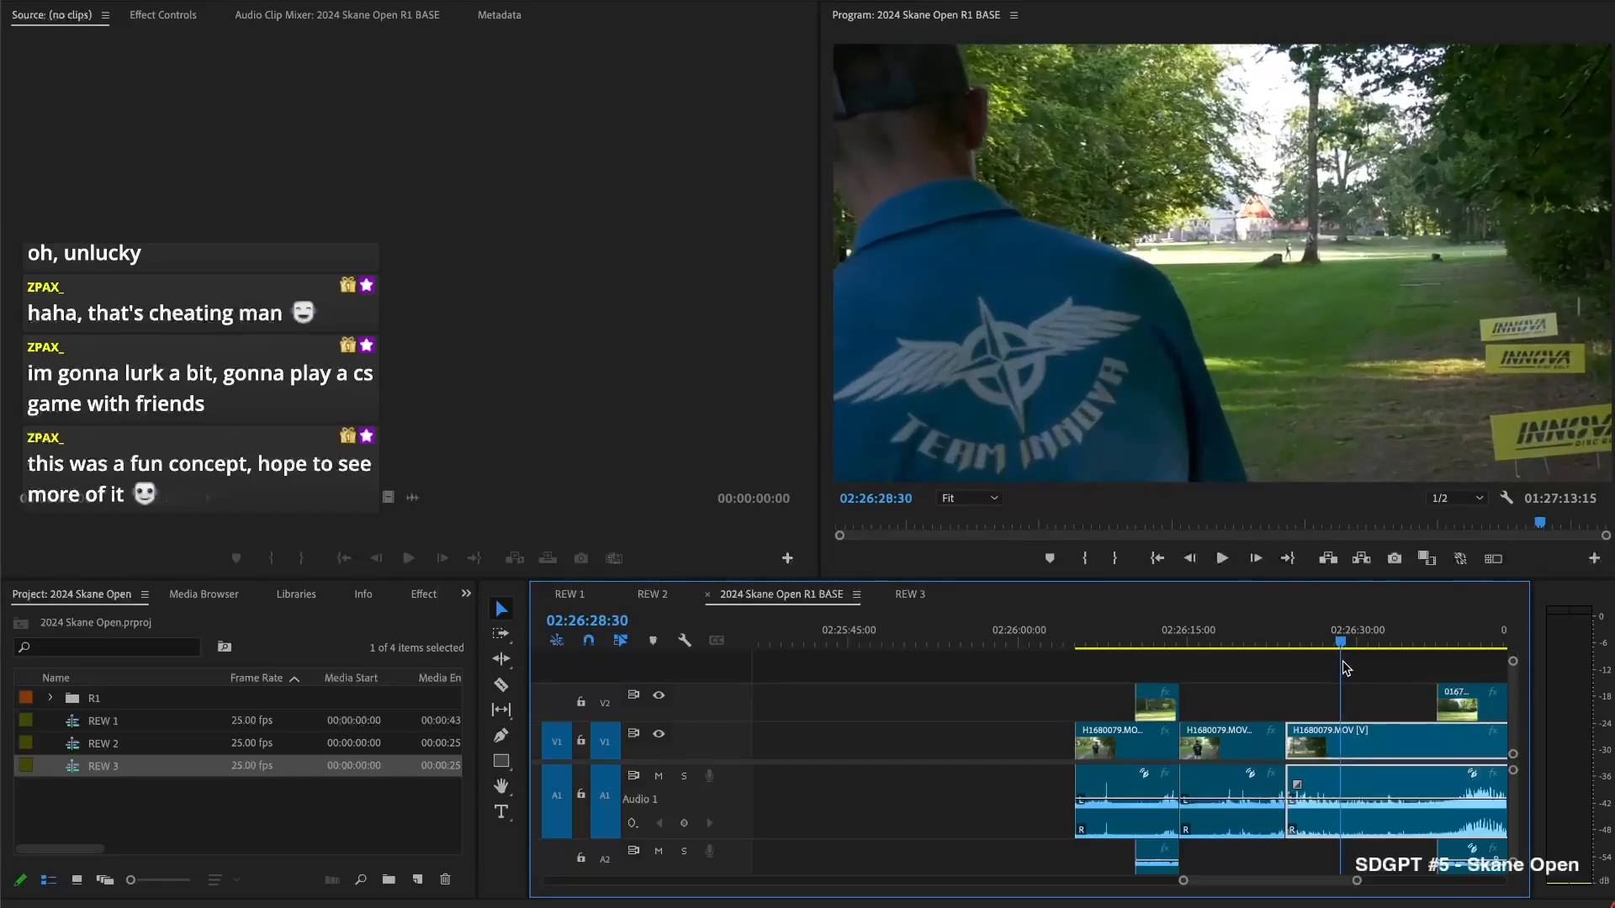
key(ctrl+k)
key(BackSpace)
key(Up)
click(1315, 735)
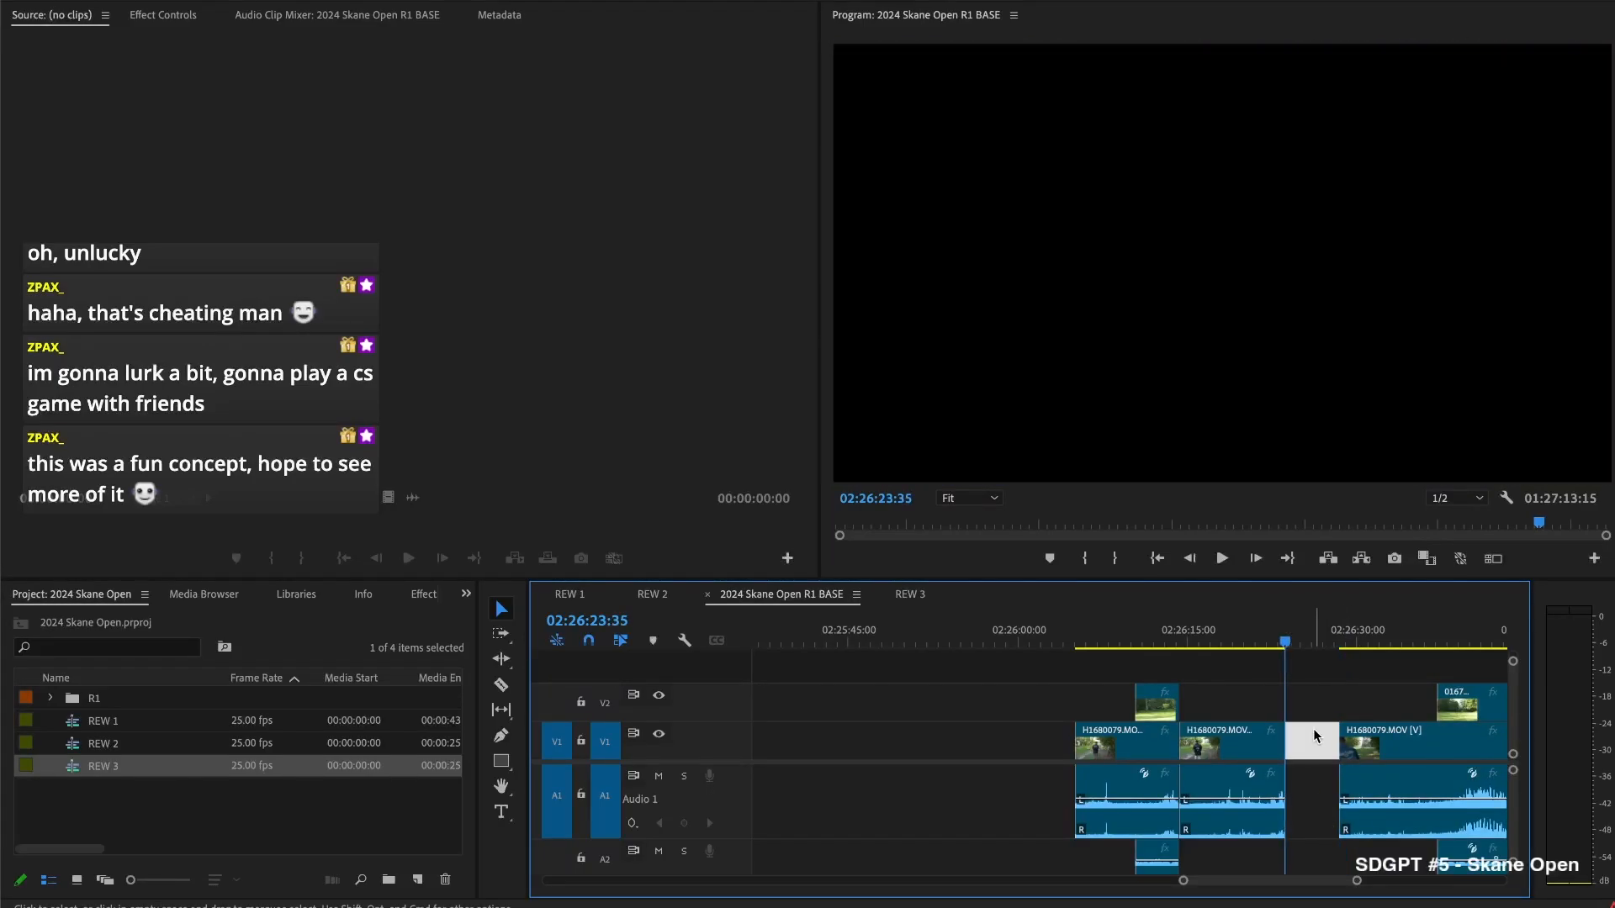
key(BackSpace)
Play the third throw and set the 01670068.MOV cutaway over it to start at about 02:26:32
key(space)
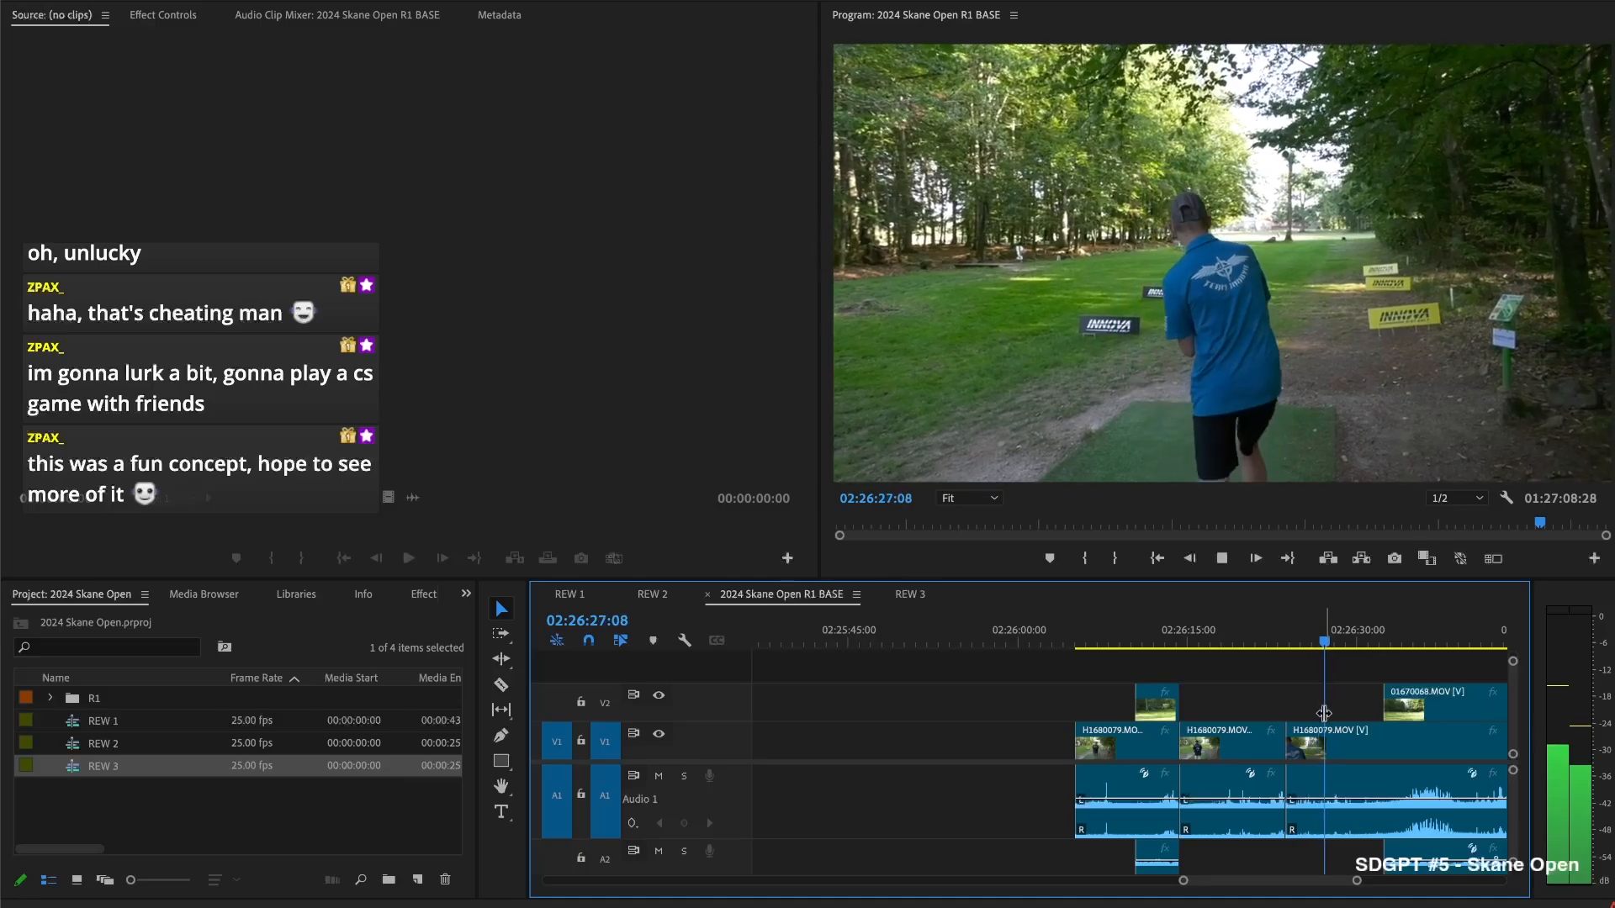
click(1302, 722)
key(space)
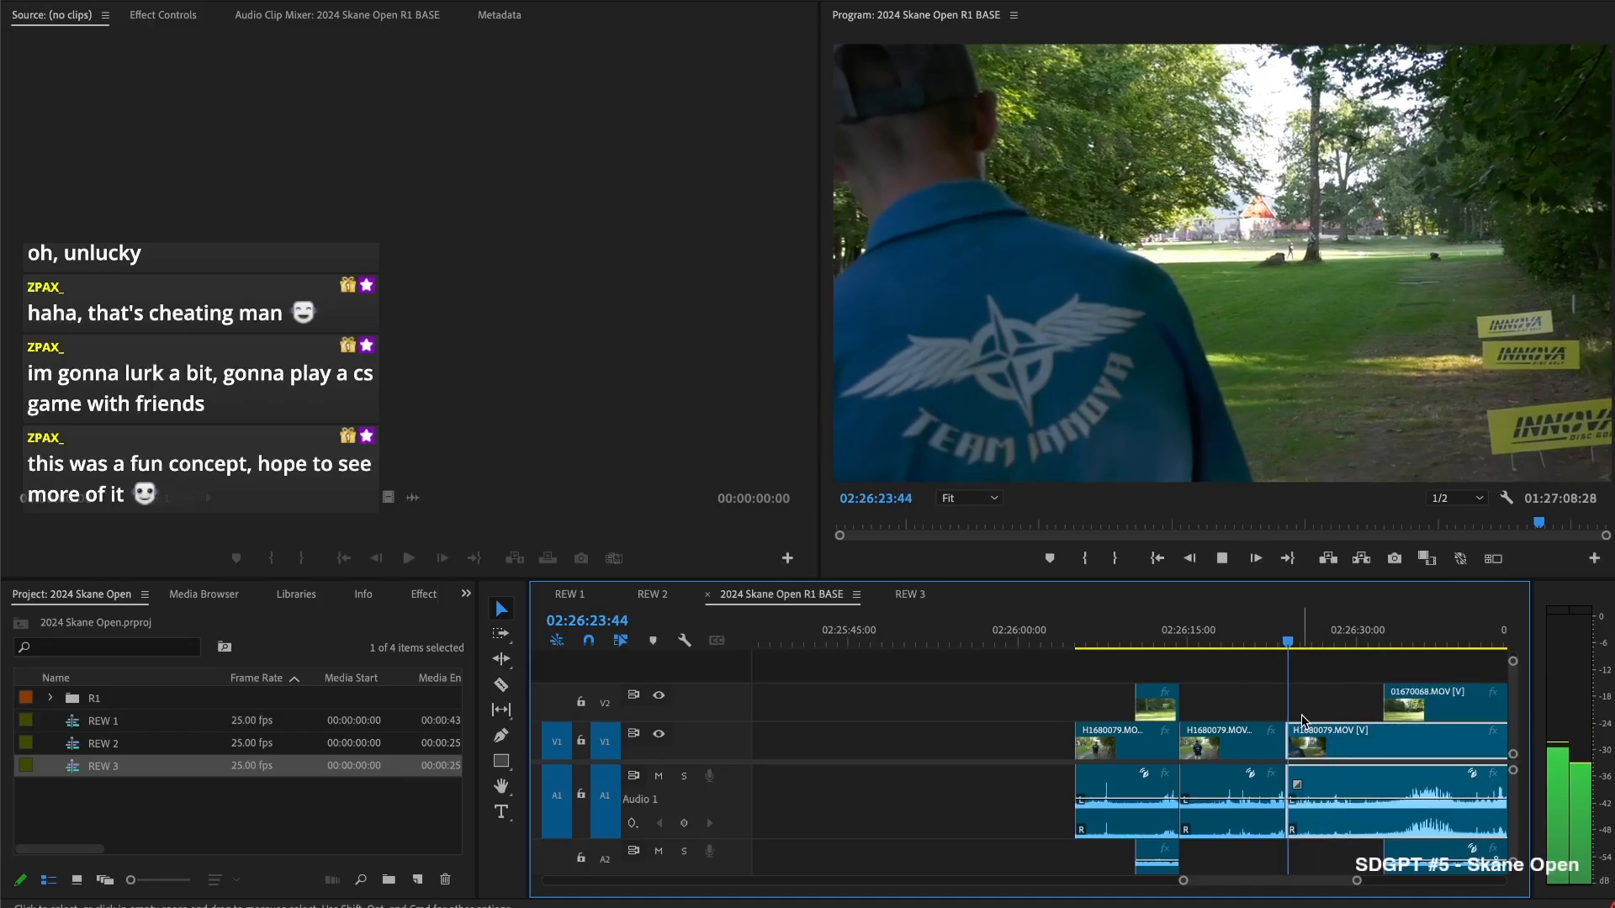
drag(1369, 700, 1417, 700)
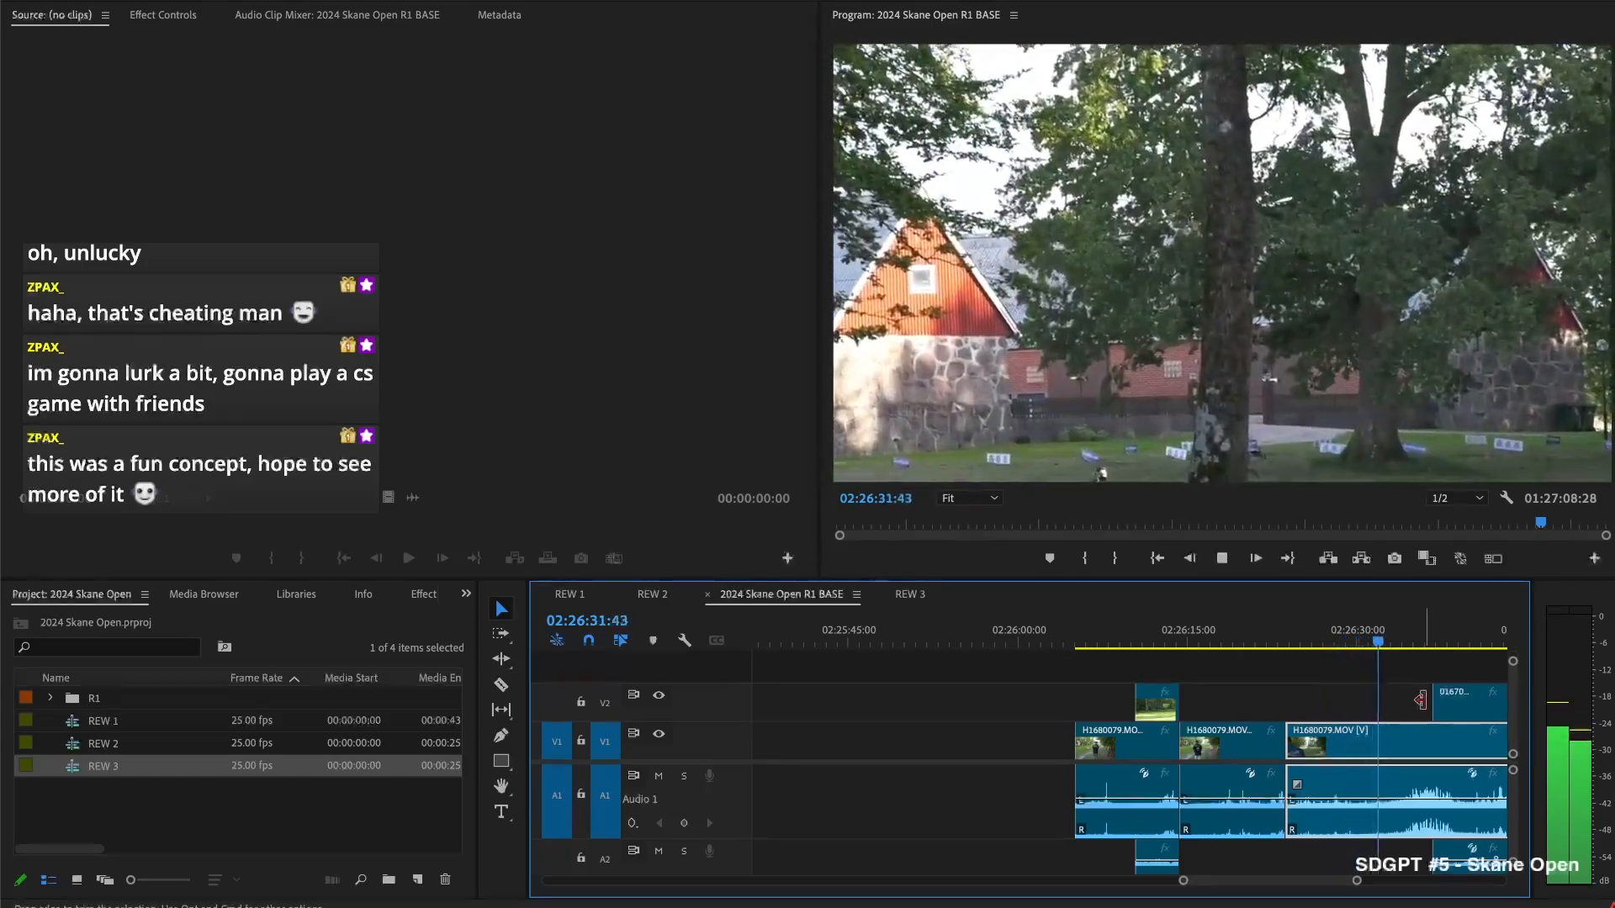
drag(1433, 707, 1383, 708)
key(space)
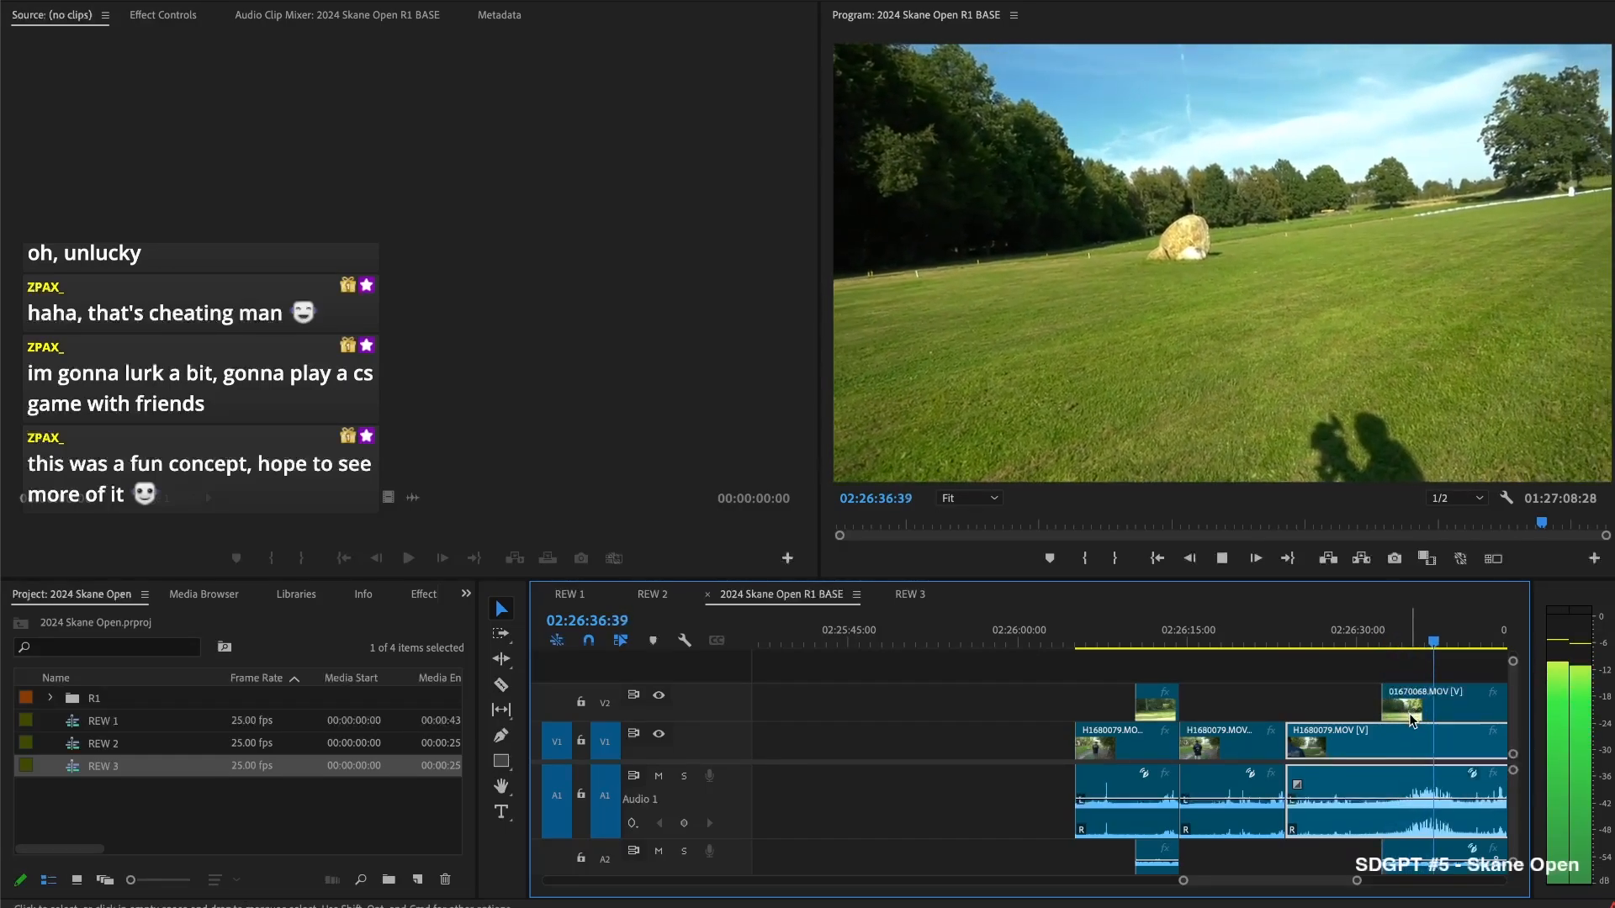
key(space)
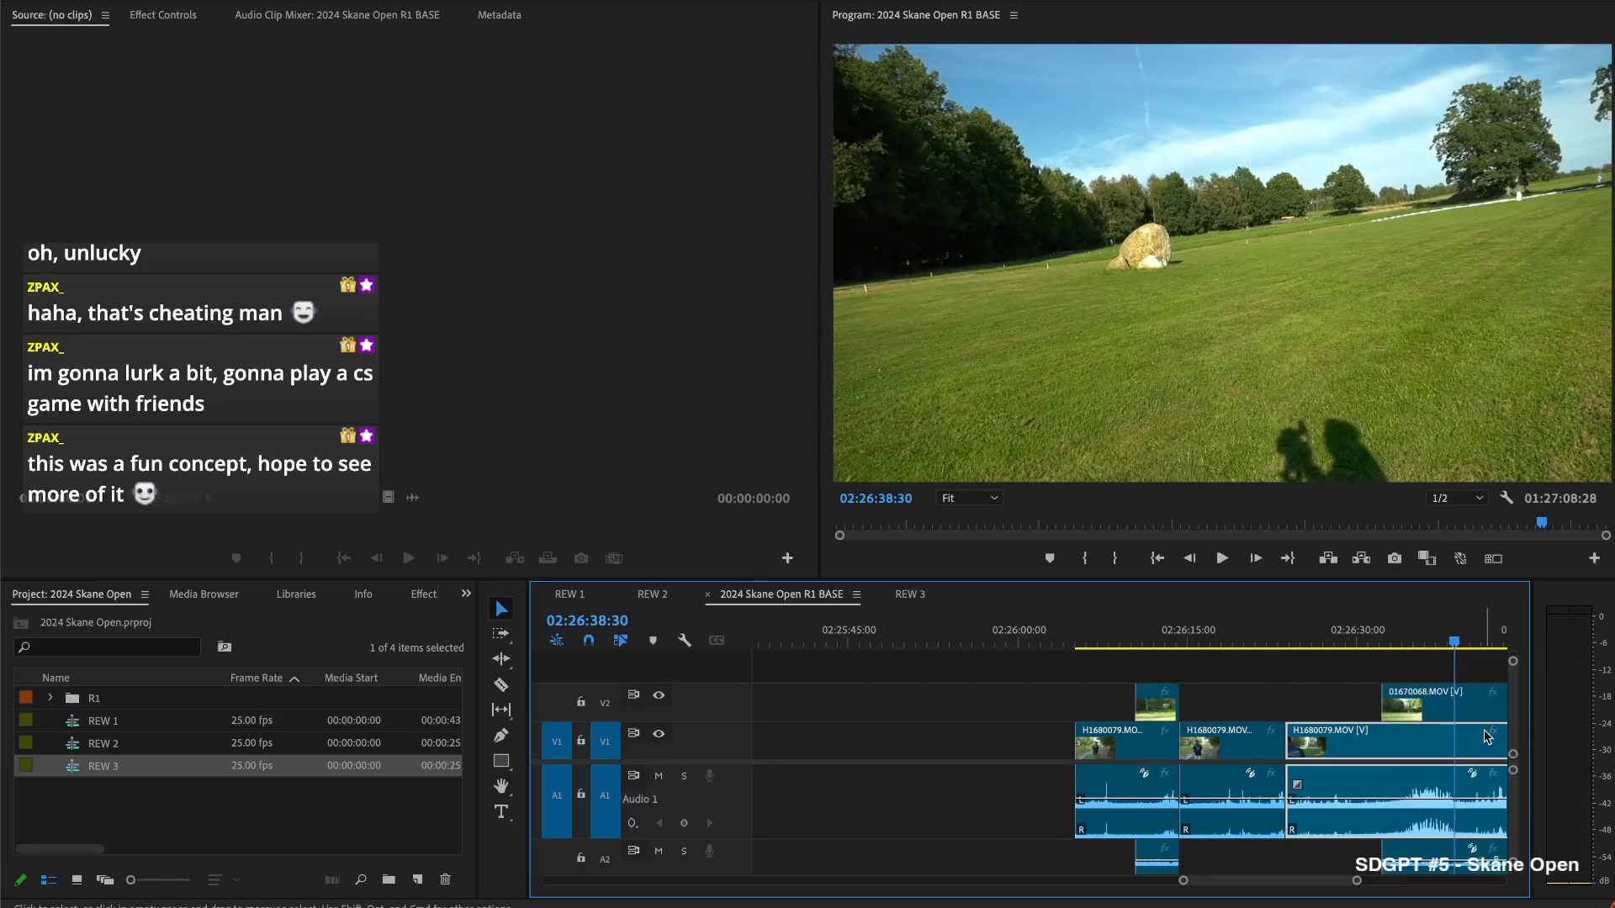
Split all tracks at 02:26:38:30 and trim the start of the remaining 01670068.MOV part to about 02:26:54
key(super+shift+k)
scroll(1455, 715, right, 3)
drag(1261, 708, 1434, 707)
Cut the last H1680079.MOV section at 02:26:43:00, delete the footage before the cut and play the fourth throw
click(1299, 643)
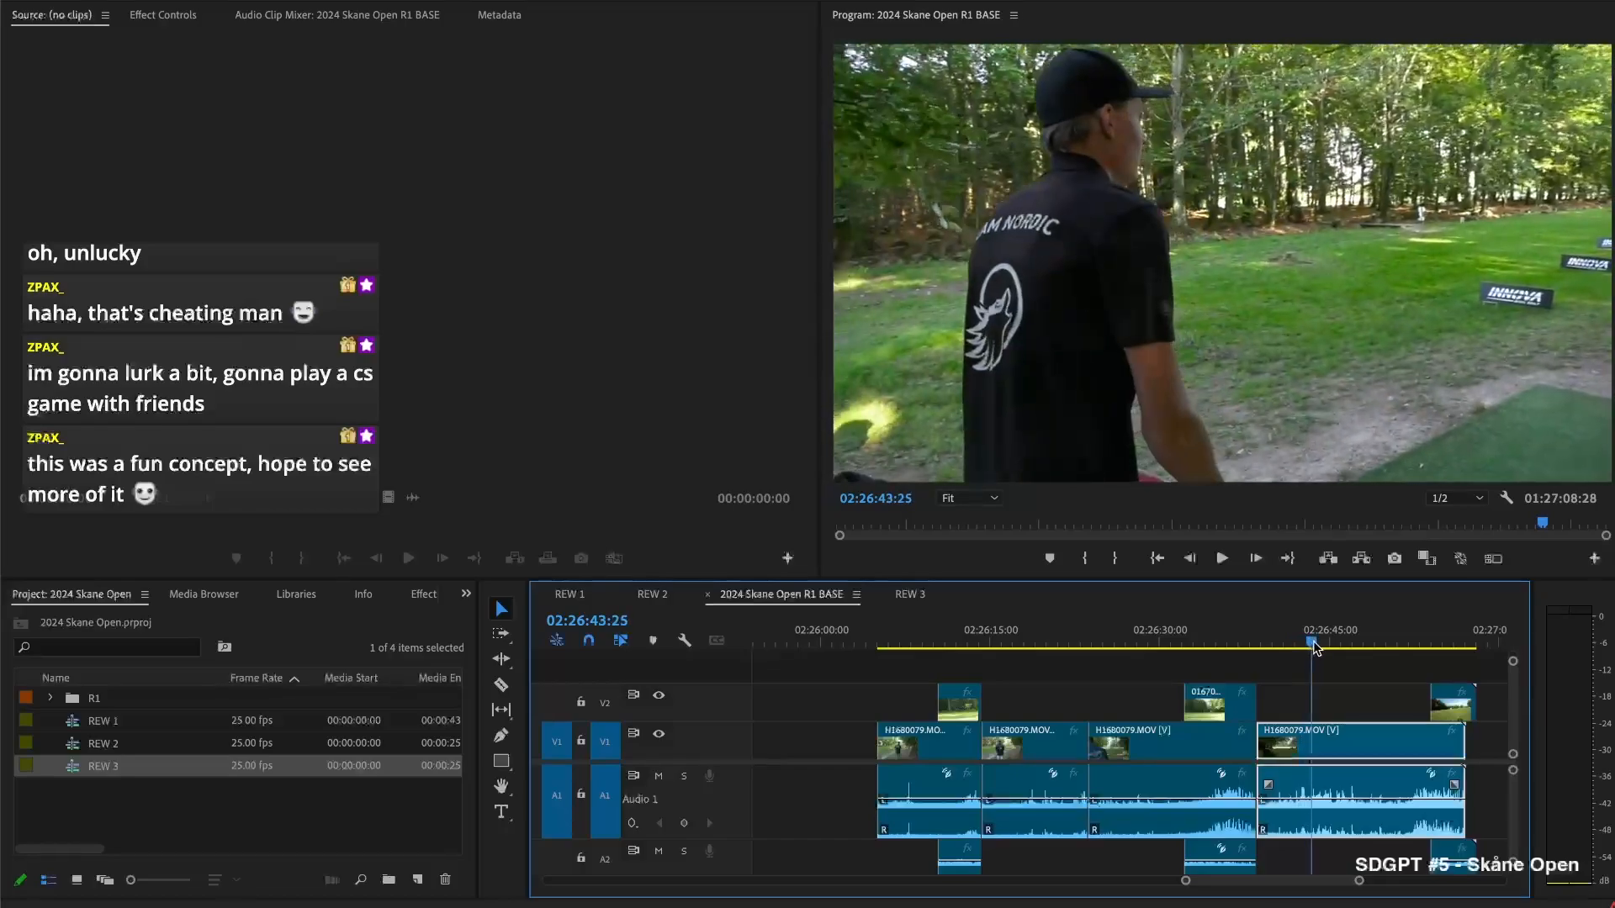
key(super+k)
key(Delete)
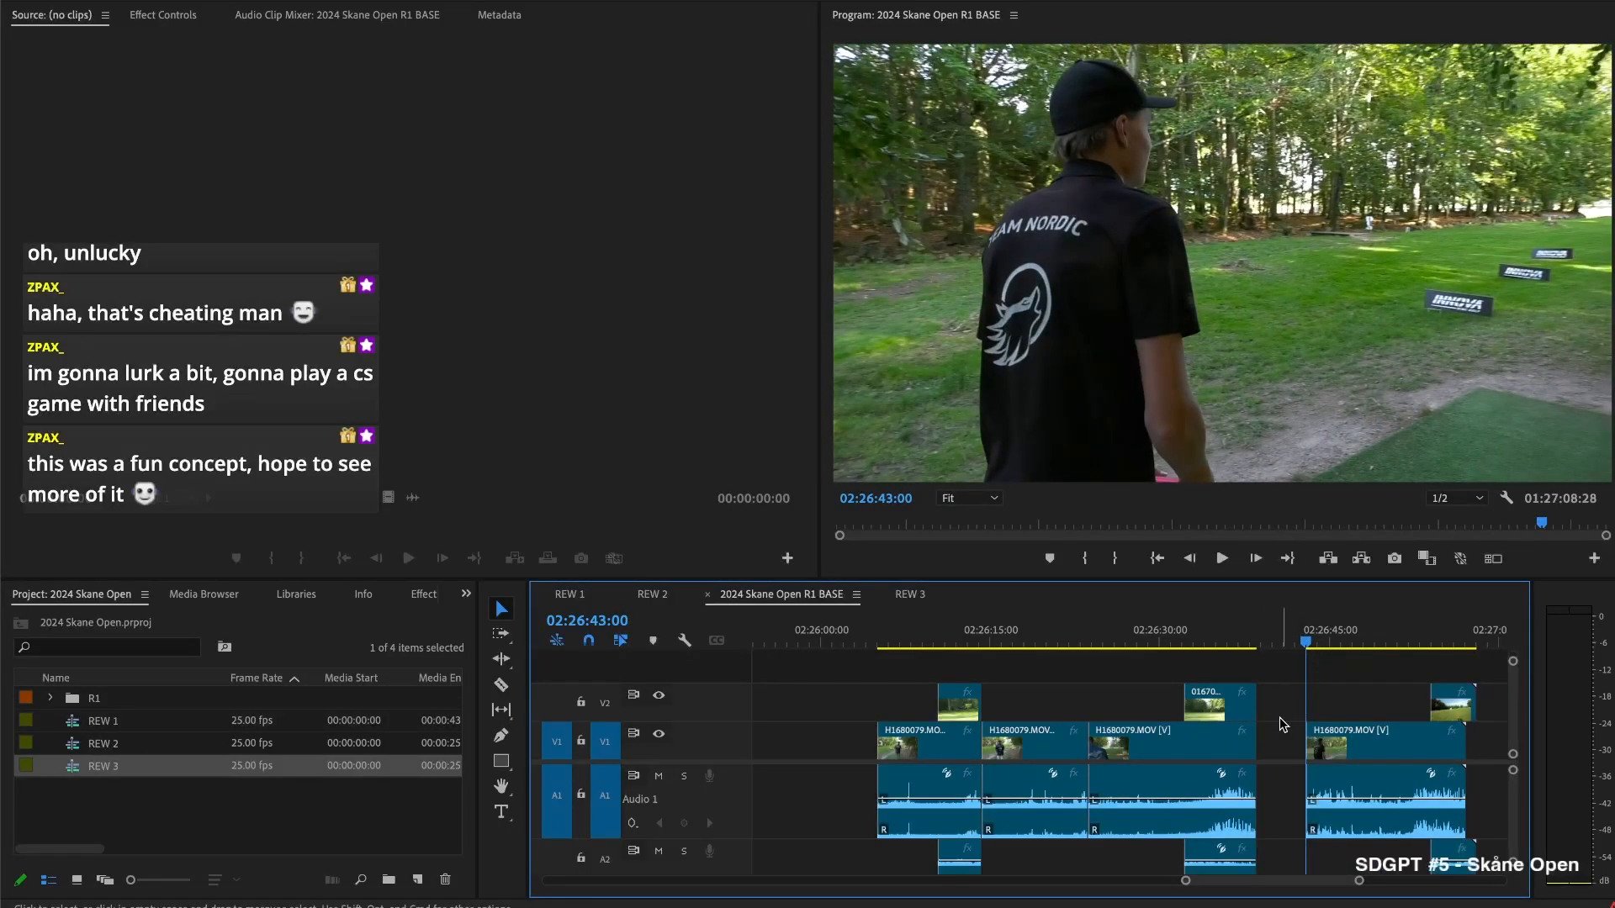
key(space)
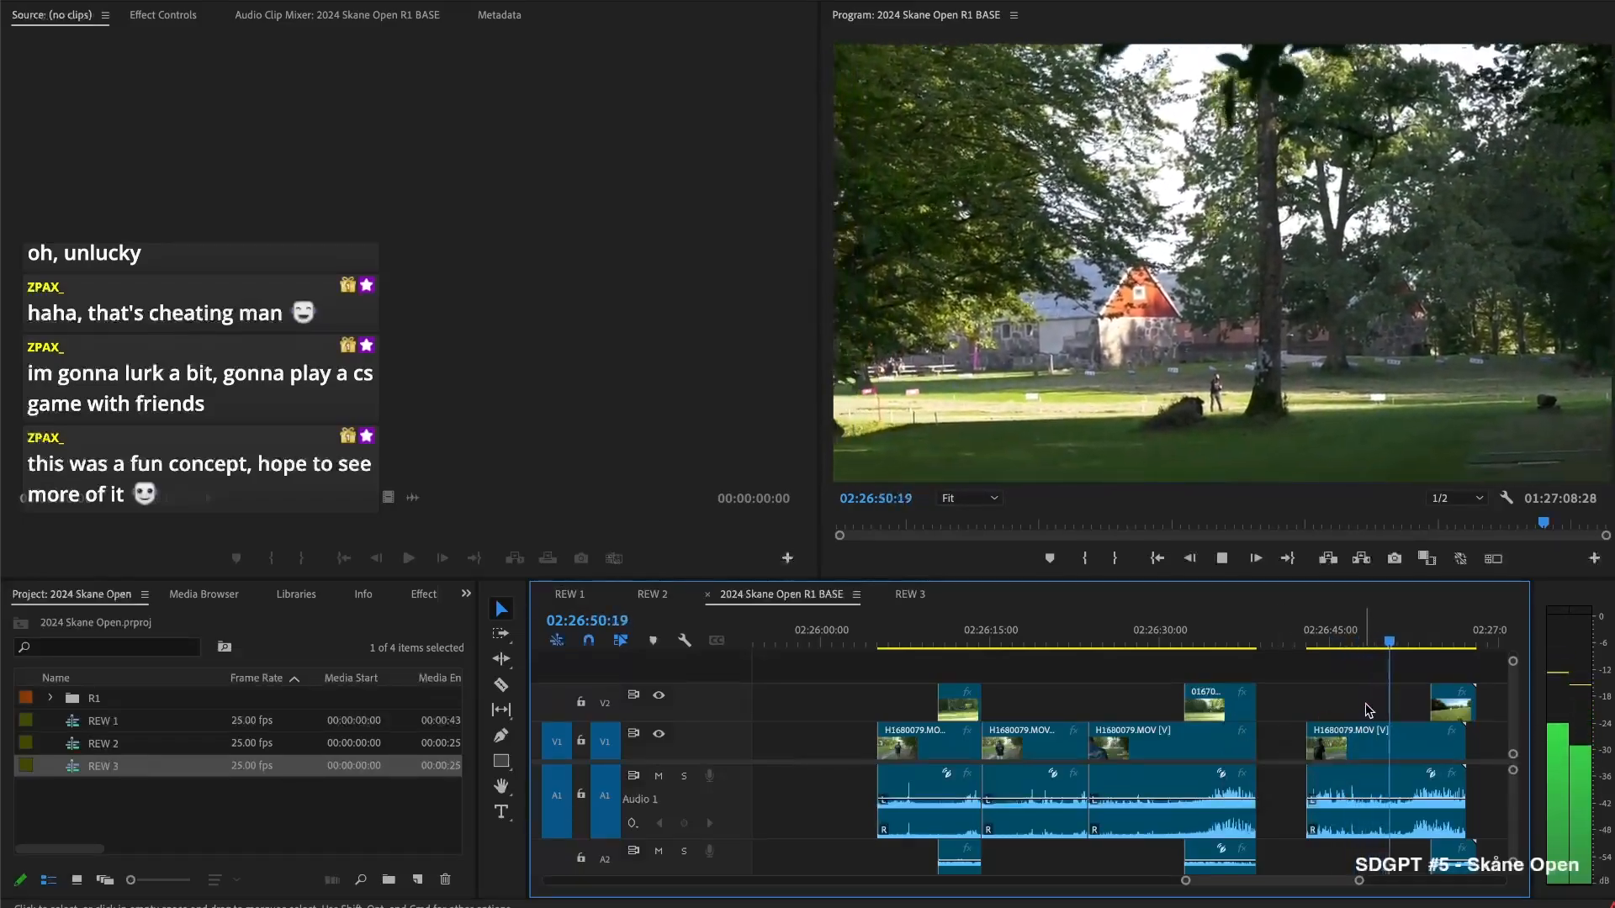
Extend the start of the fourth H1680079.MOV throw back to about 02:26:42 and its 01670068.MOV cutaway back to about 02:26:51
click(1312, 743)
drag(1312, 744, 1303, 744)
drag(1433, 708, 1396, 708)
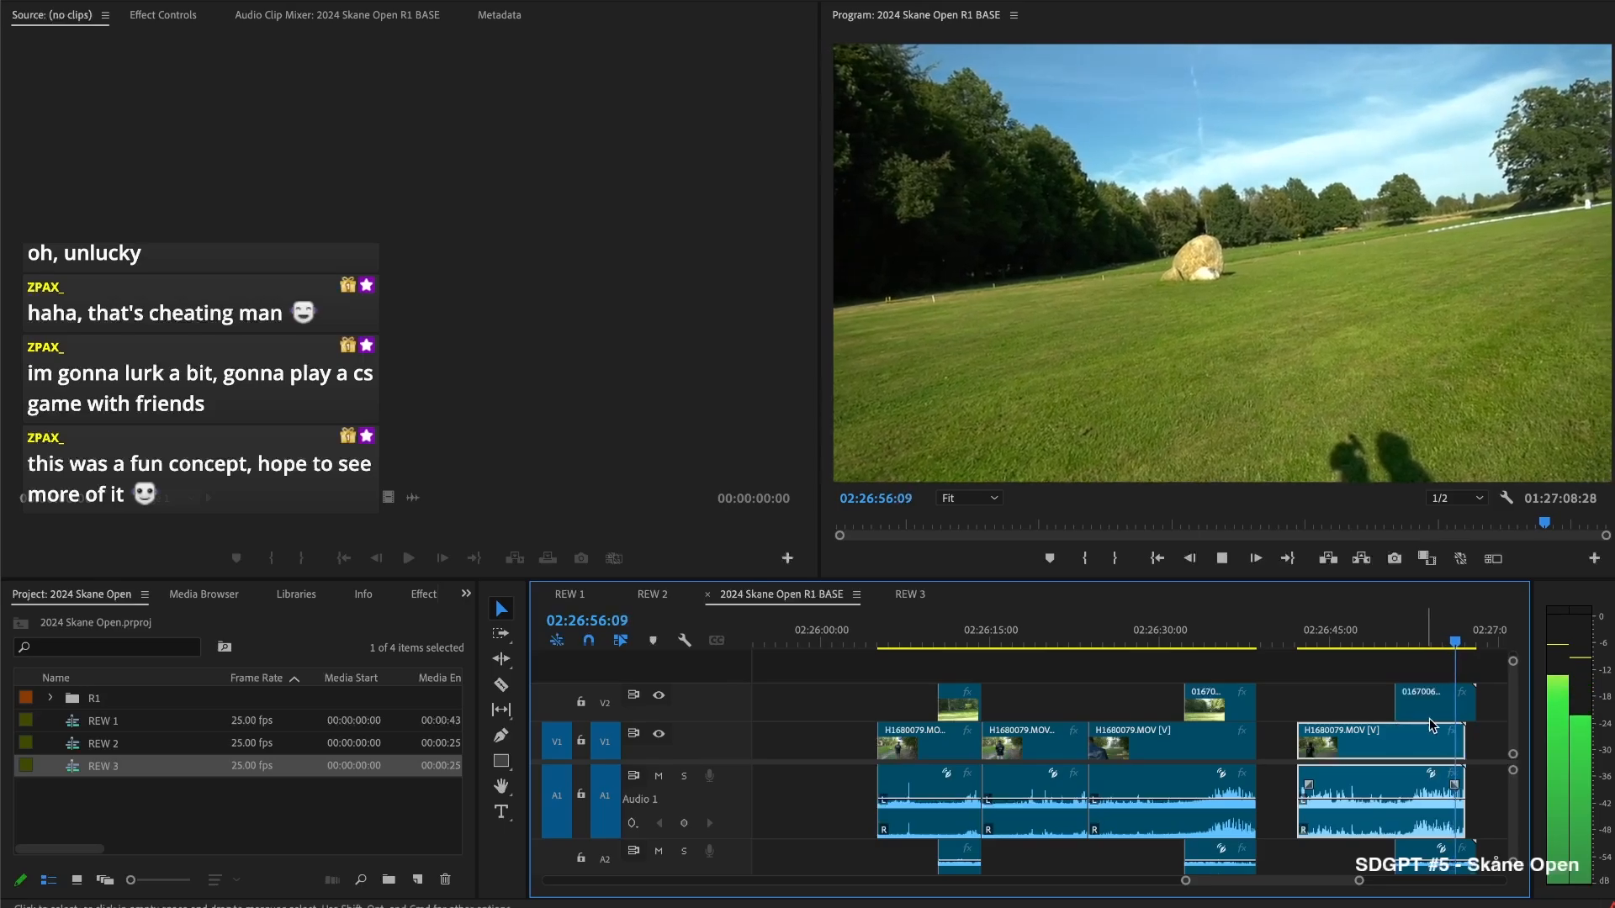
Remove the H1680079.MOV and 01670068.MOV leftovers after 02:26:56:24 and close the gap before the fourth throw
key(space)
drag(1480, 663, 1466, 759)
key(Delete)
click(1273, 747)
key(Delete)
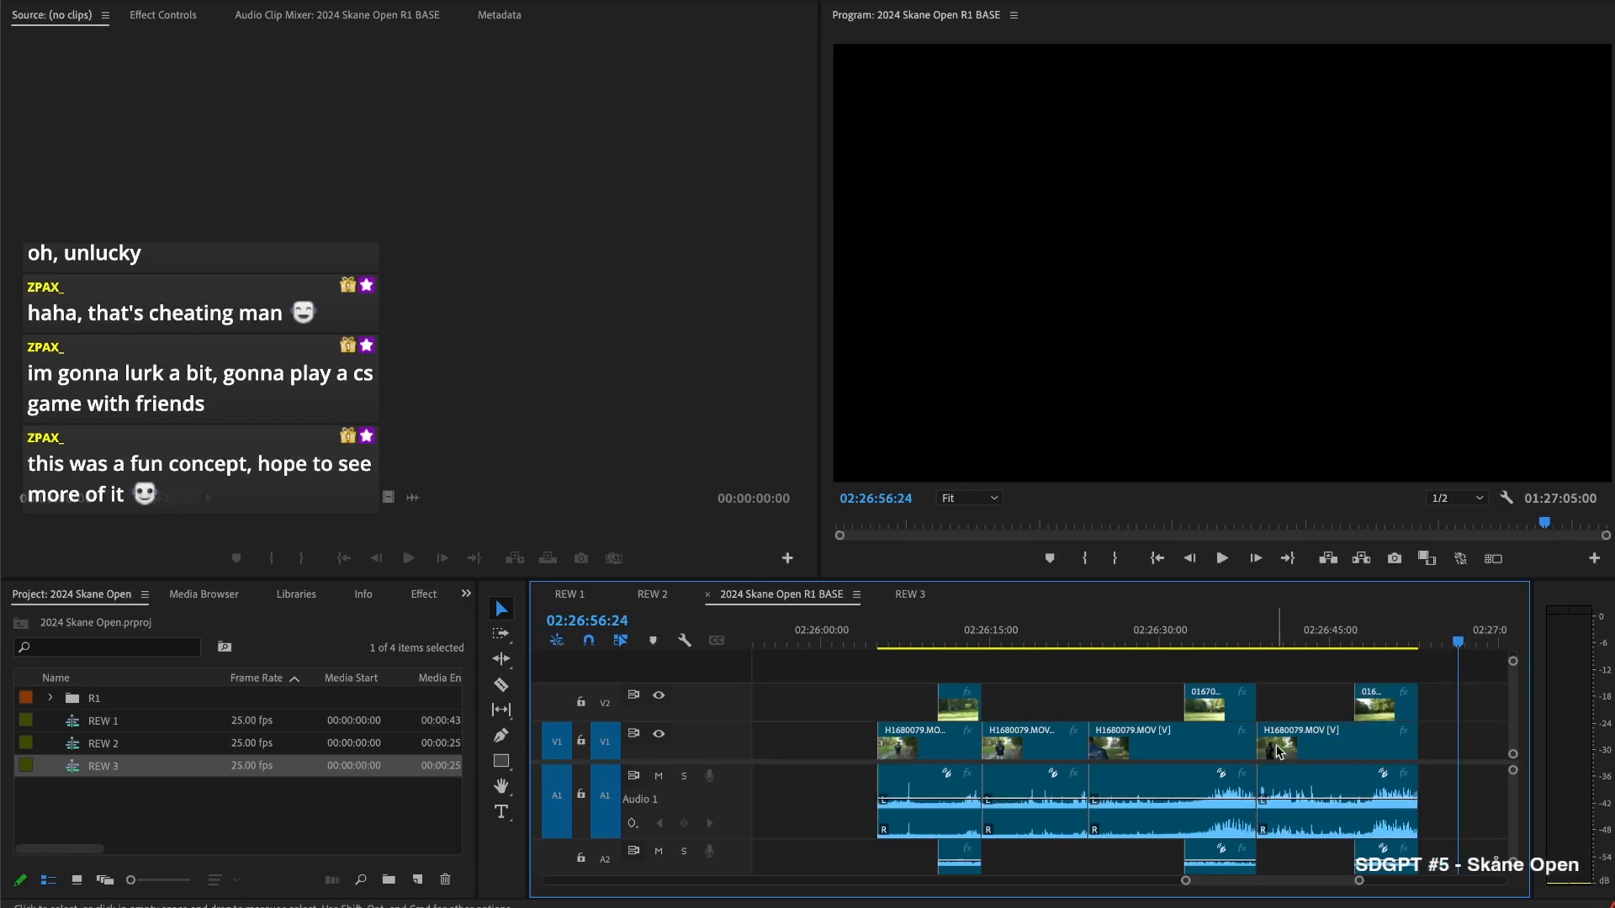
Trim the start of the V2 cutaway over H1680080.MOV to about 02:28:48 and close the gap before H1680080.MOV
scroll(1275, 750, right, 10)
drag(1110, 702, 1278, 703)
click(1076, 757)
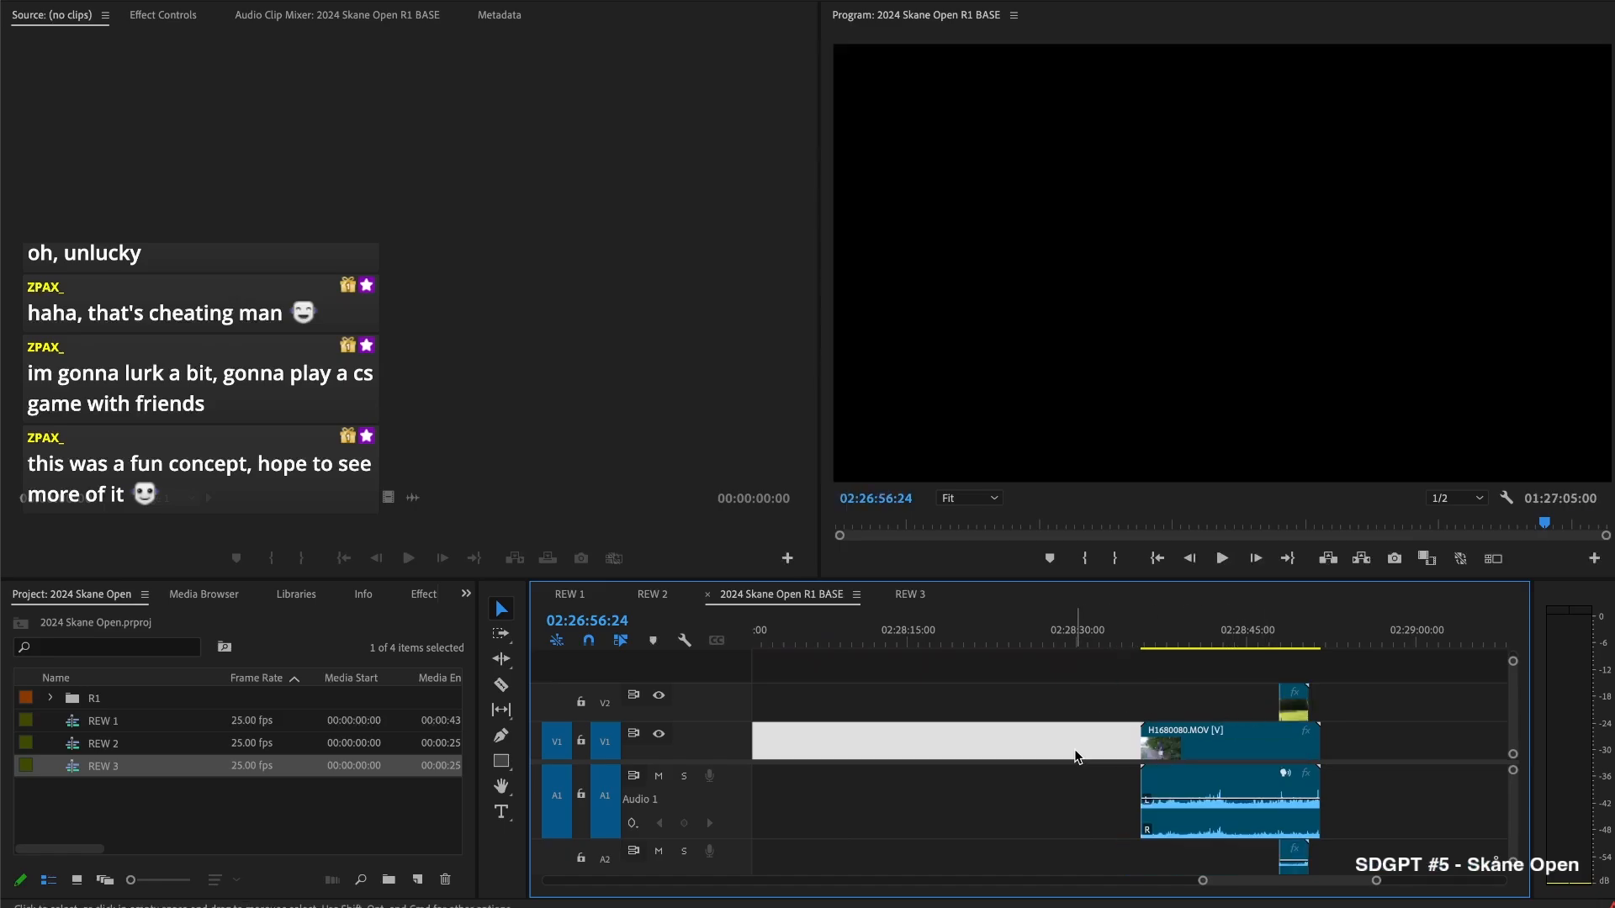
key(Delete)
Play the start of H1680080.MOV, cut off roughly its first 3.5 seconds and close the resulting gap
key(Up)
key(Up)
key(Down)
key(space)
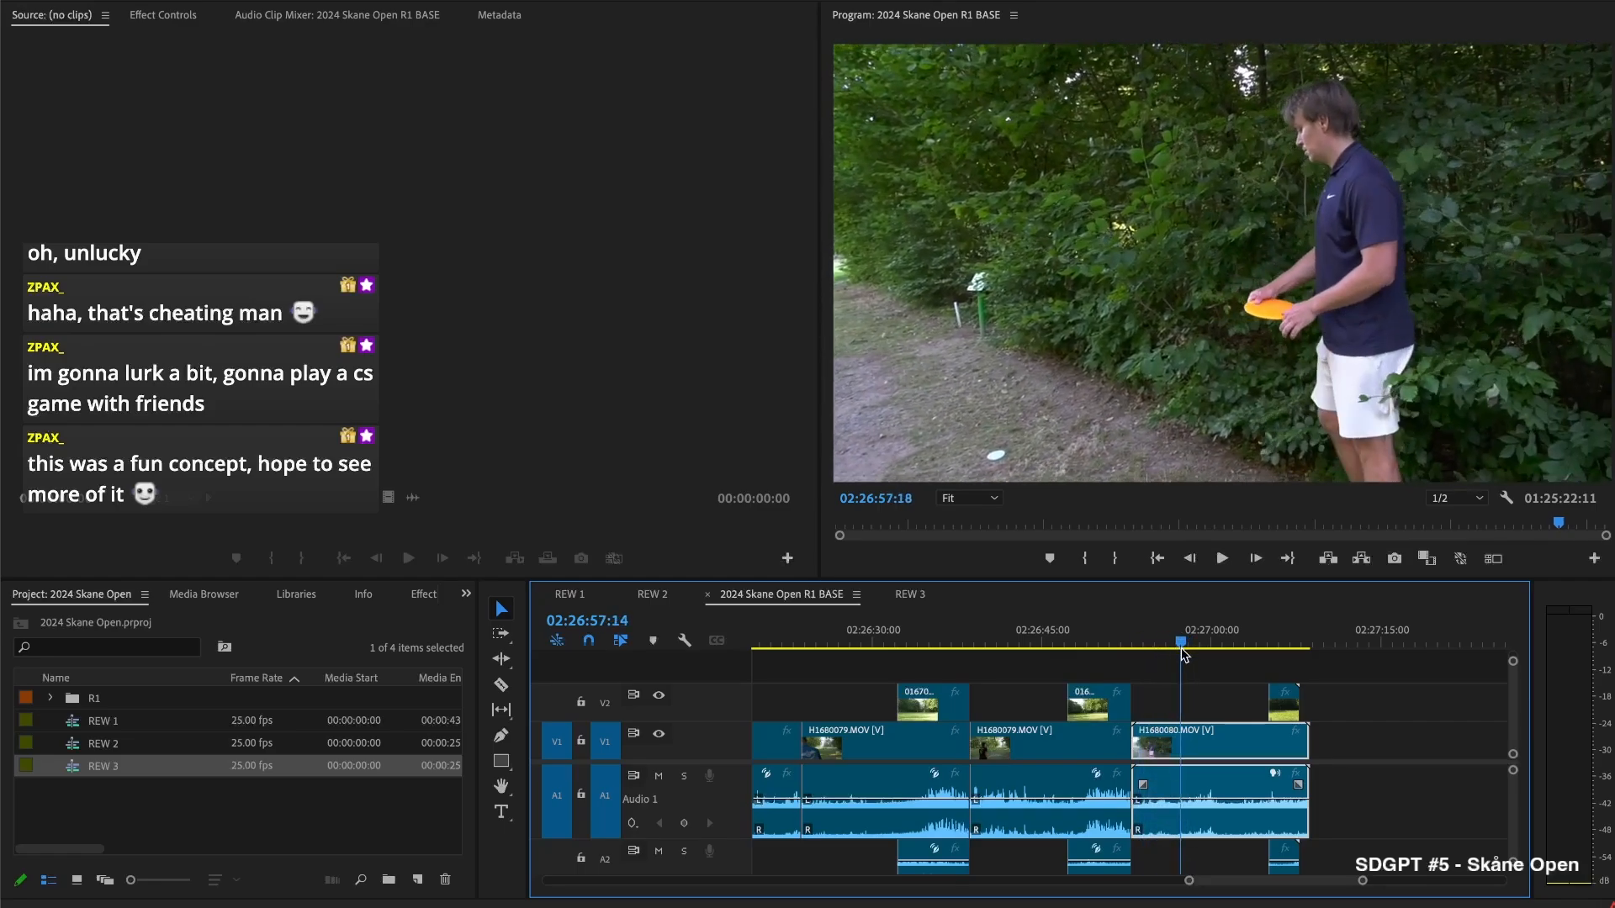
key(ctrl+k)
key(BackSpace)
click(1153, 749)
key(BackSpace)
Play the H1680080.MOV throw, split all tracks at 02:27:03:42 and delete the leftovers after the cut
key(Up)
key(space)
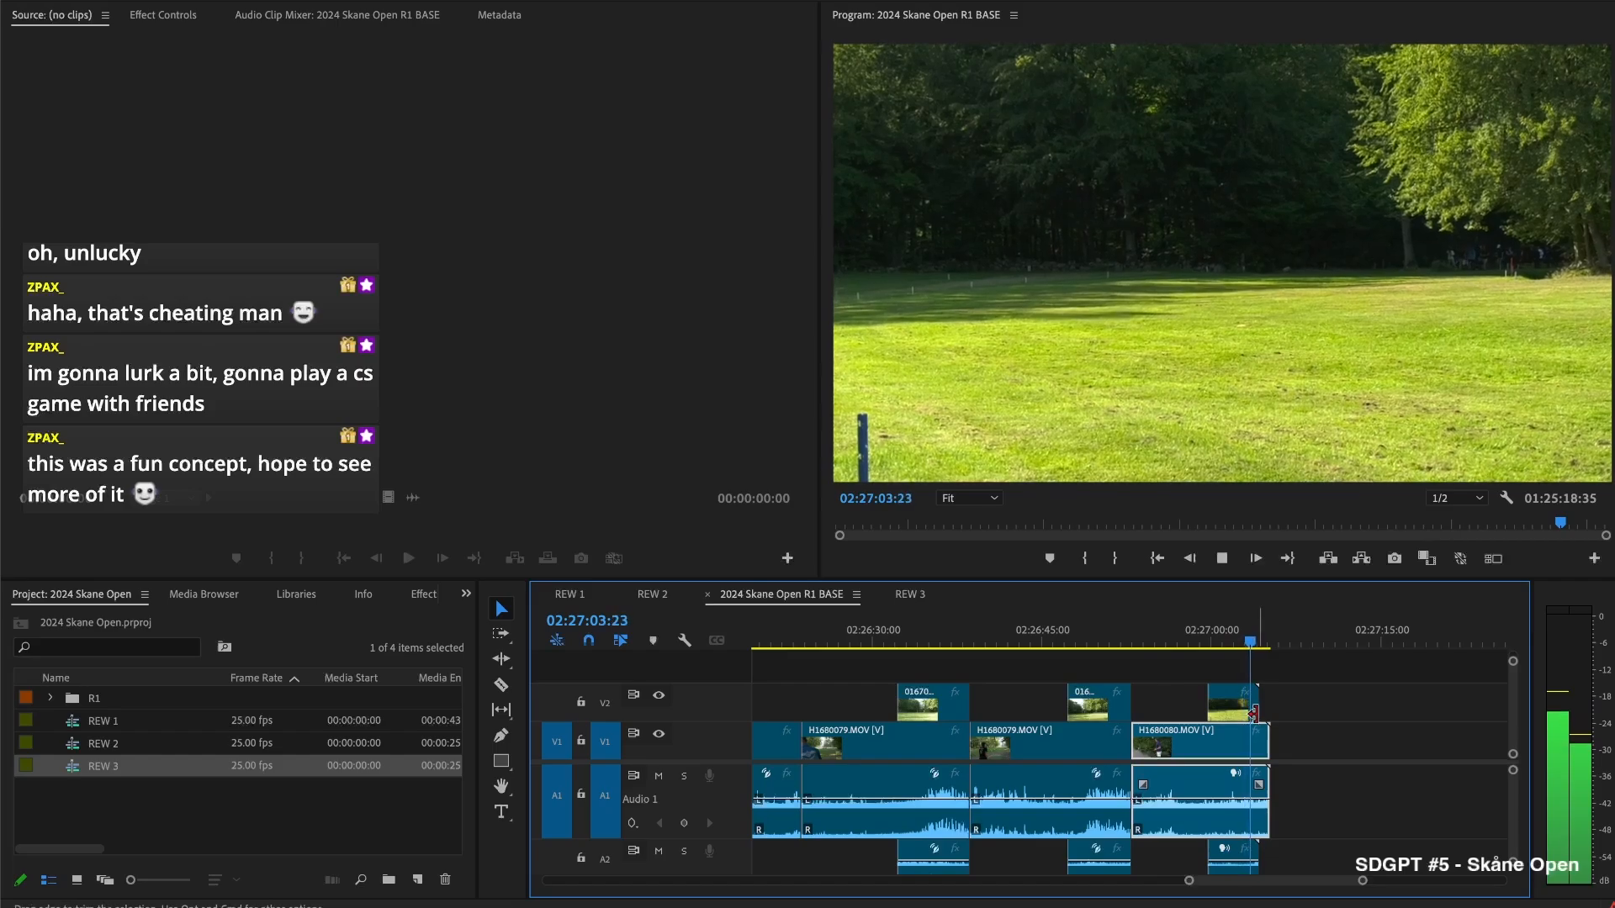
key(space)
key(ctrl+k)
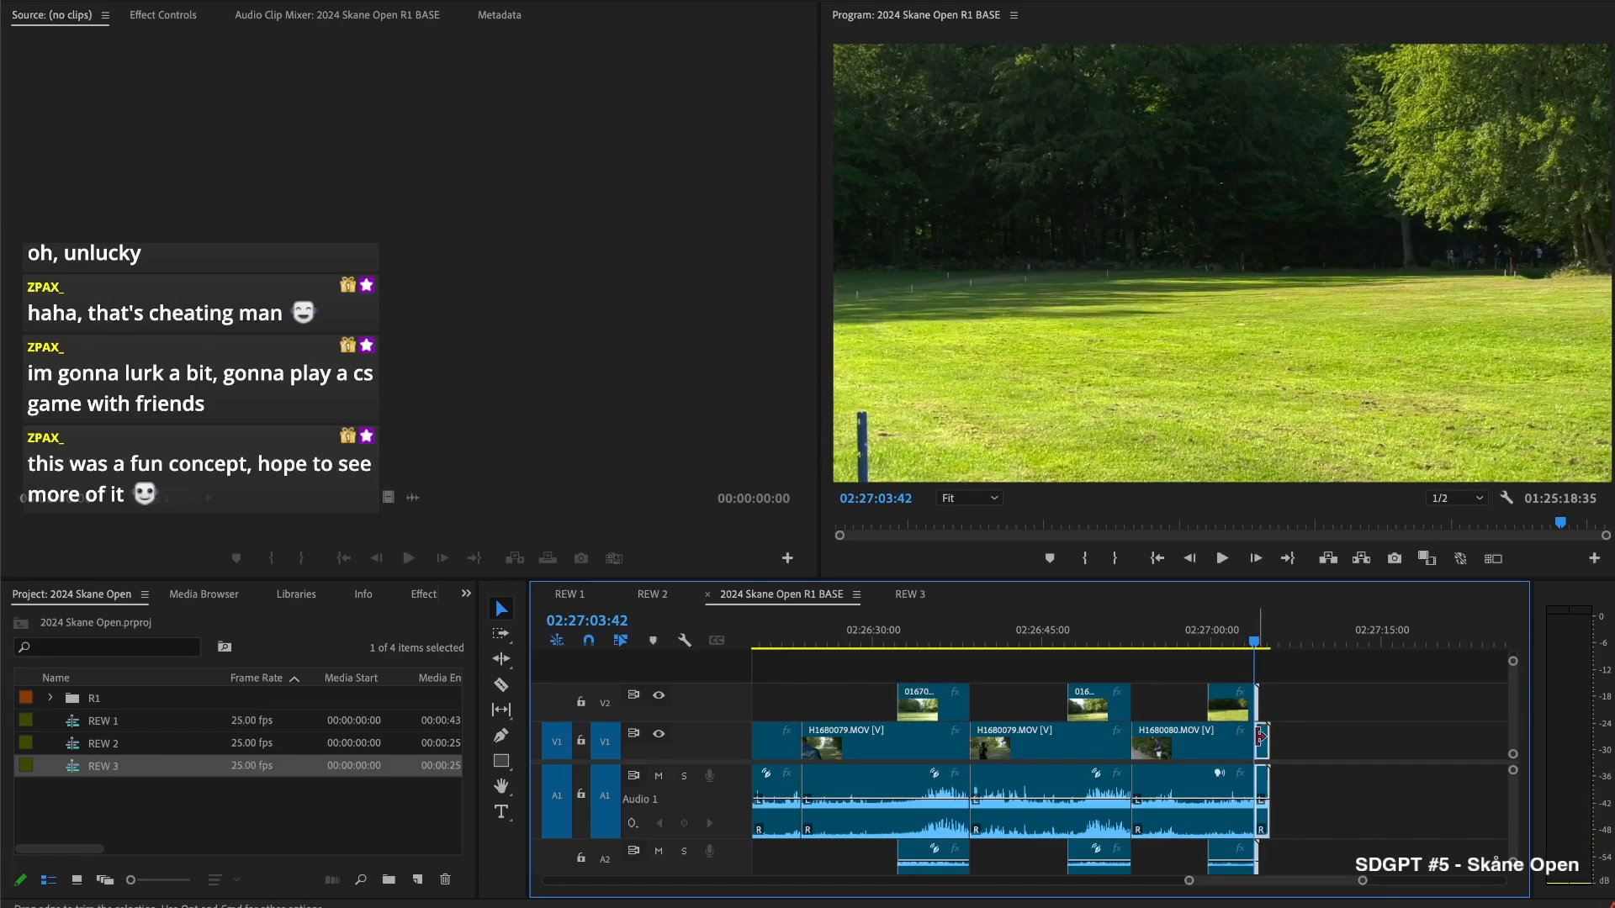
key(Delete)
Trim the cutaway over H1680081.MOV to start at about 02:28:08, then remove the H1680081.MOV footage before 02:27:55:09 and the gap before it
scroll(1258, 743, right, 6)
drag(1282, 702, 1444, 701)
click(1301, 635)
key(super+k)
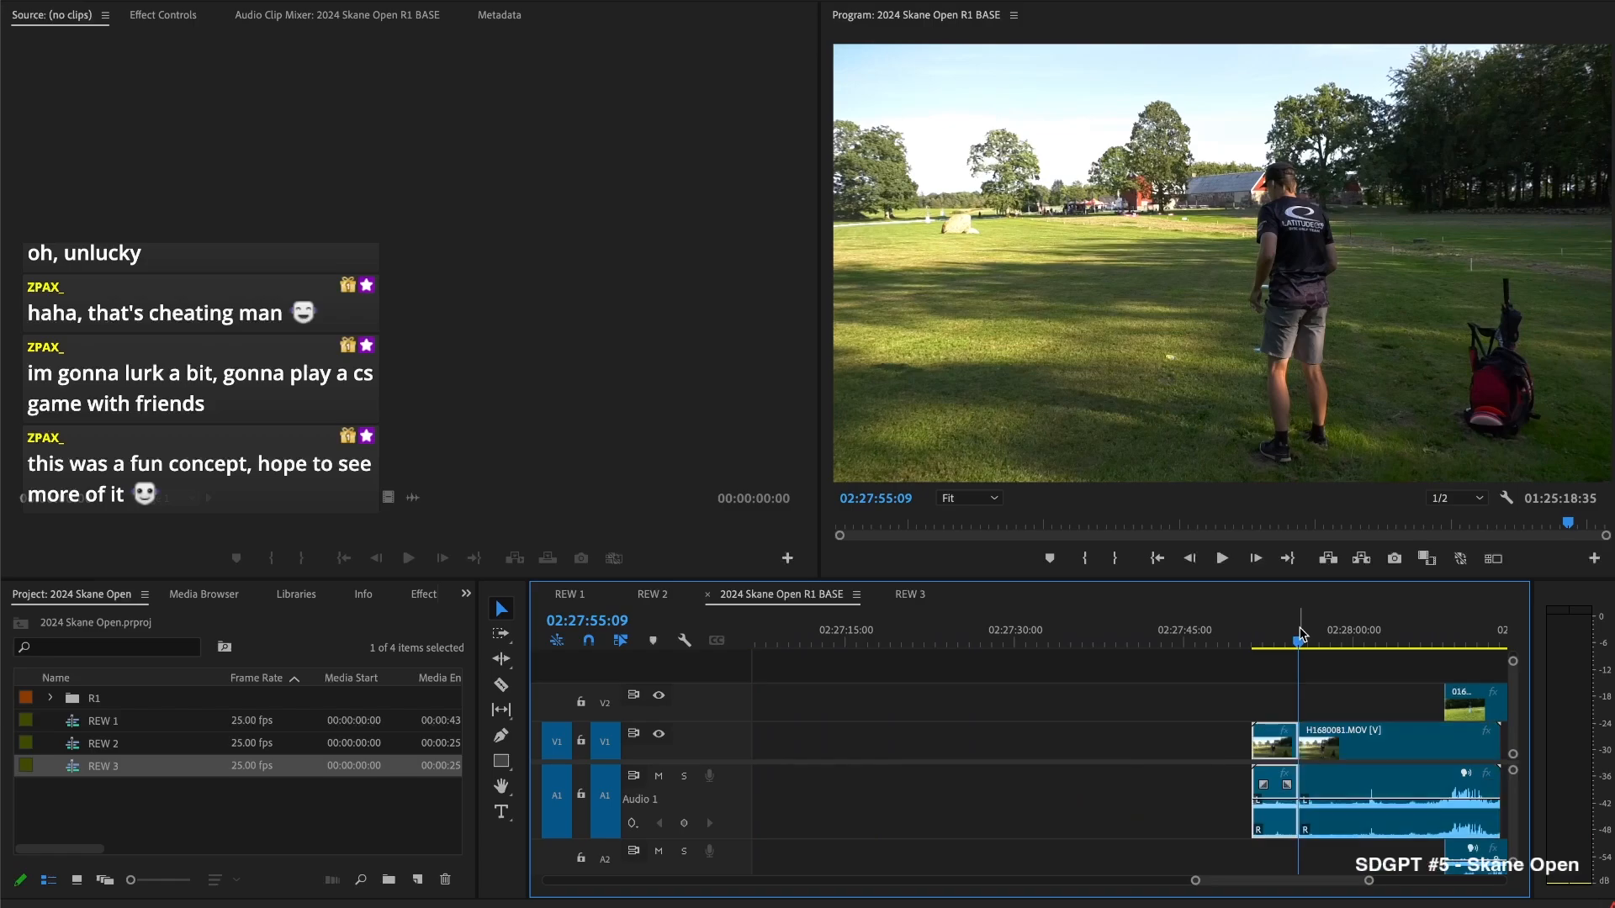
key(Delete)
click(1162, 749)
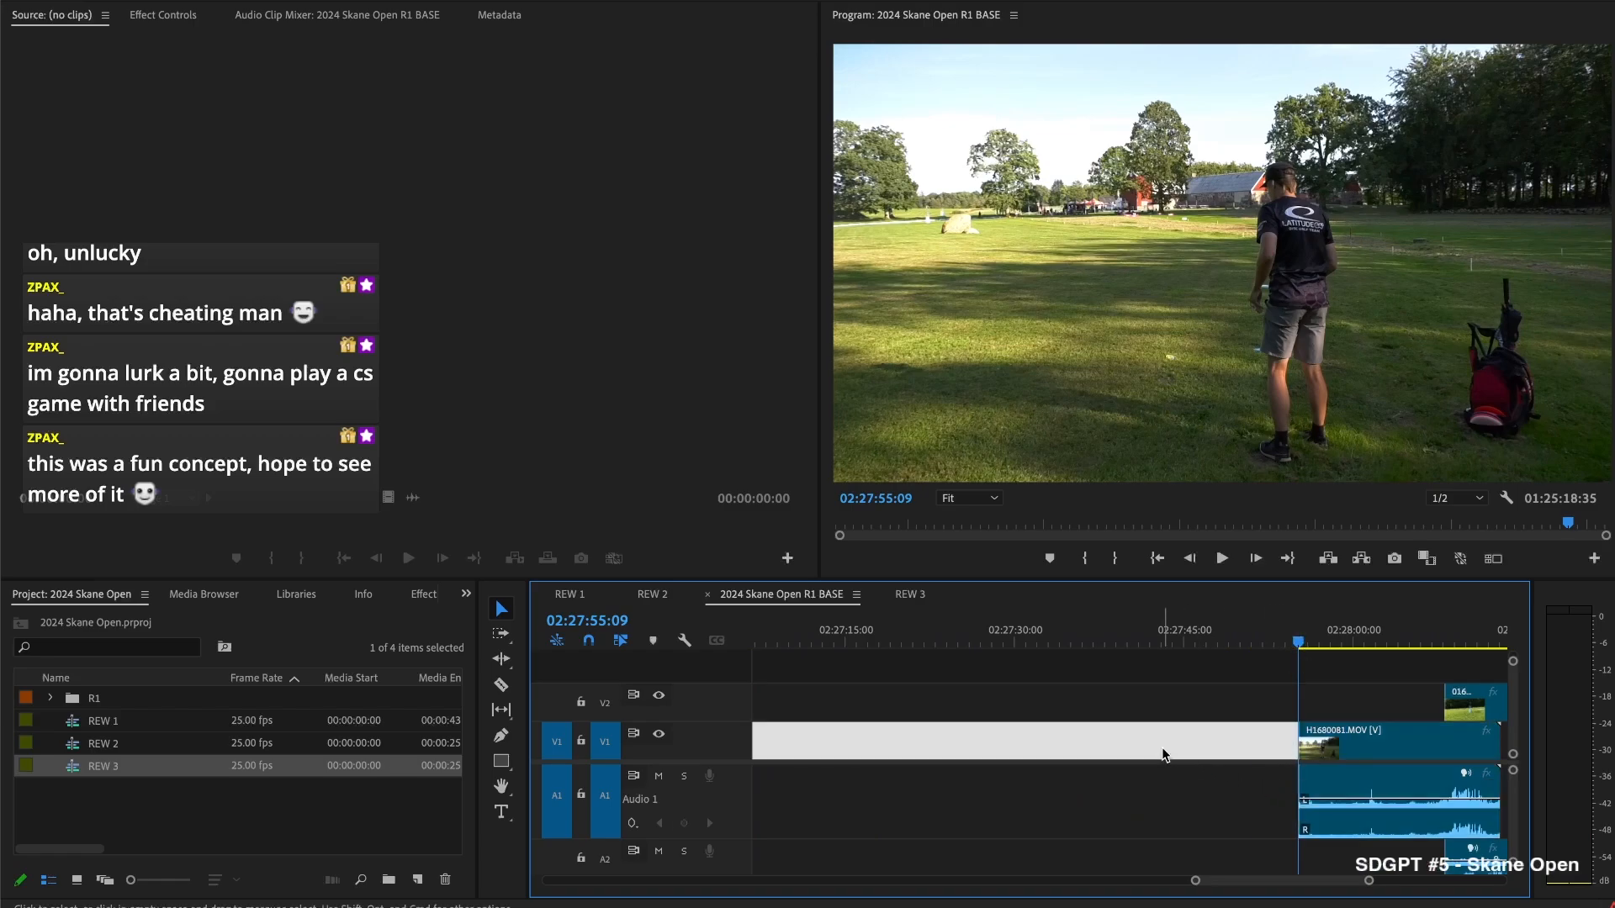
key(Delete)
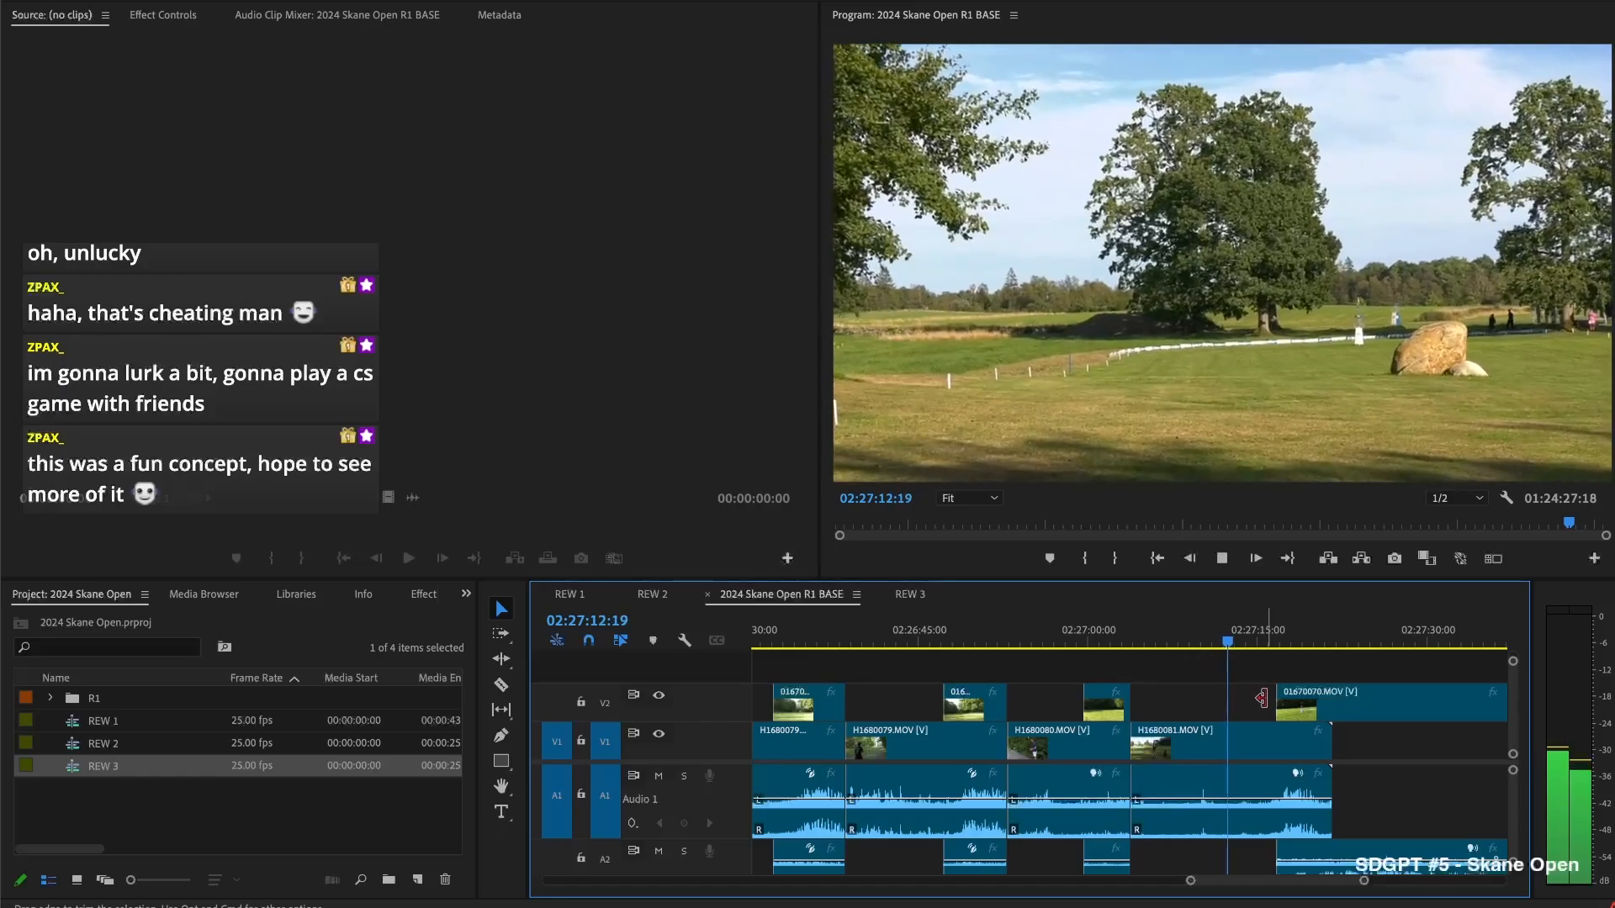
Extend the 01670070.MOV cutaway back to 02:27:13:16, split all tracks at 02:27:20:15 and delete the H1680081.MOV leftover
drag(1264, 698, 1242, 709)
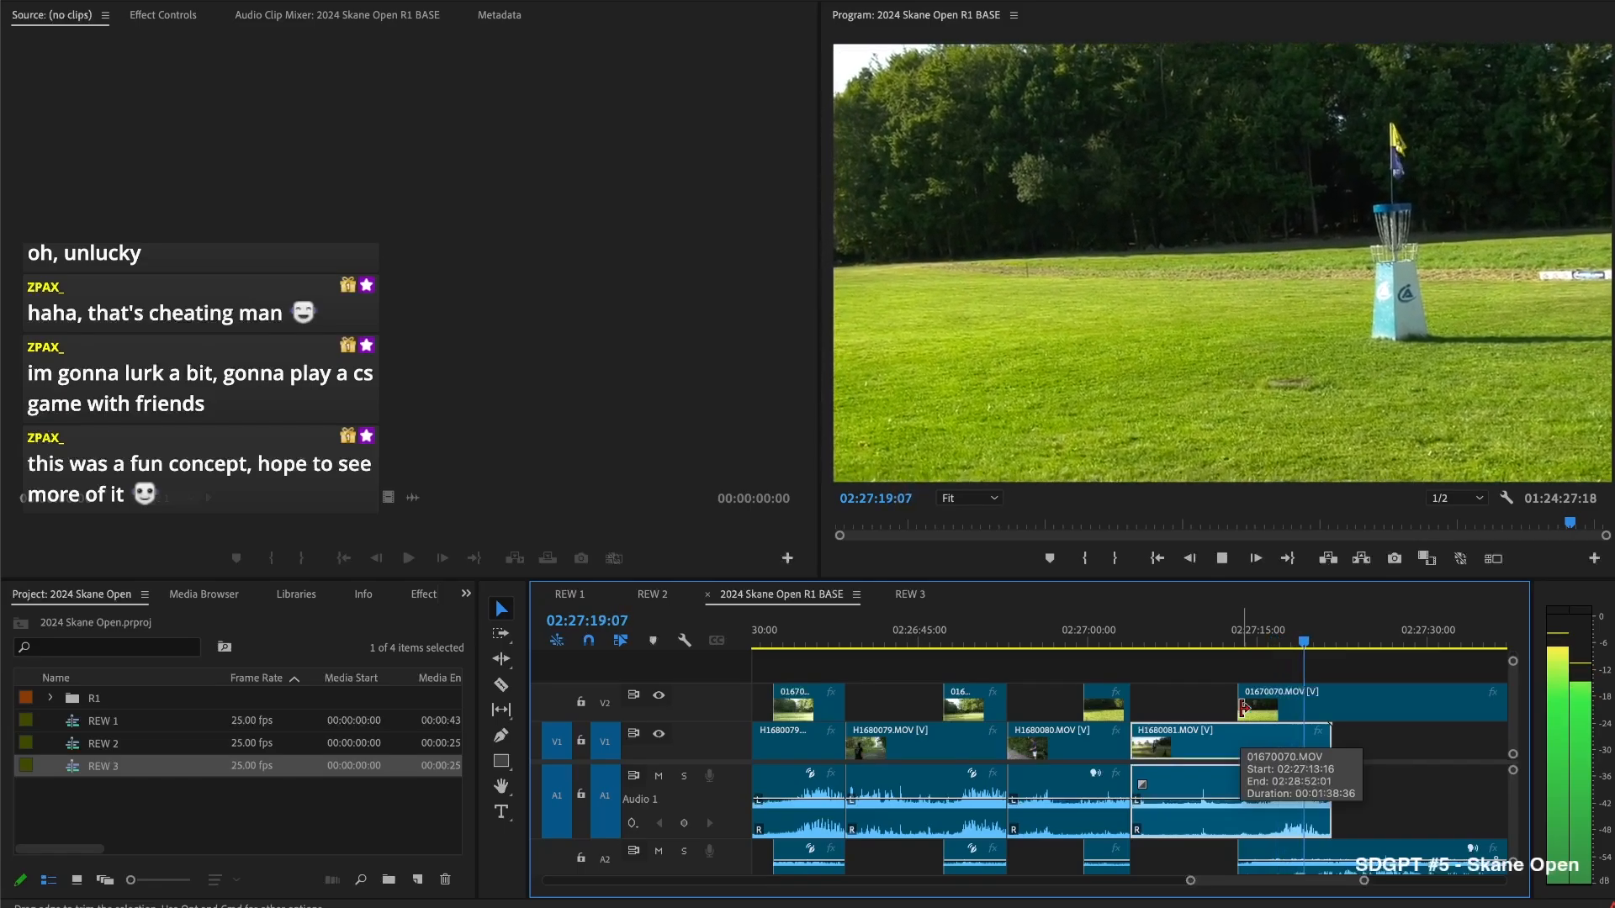
key(super+k)
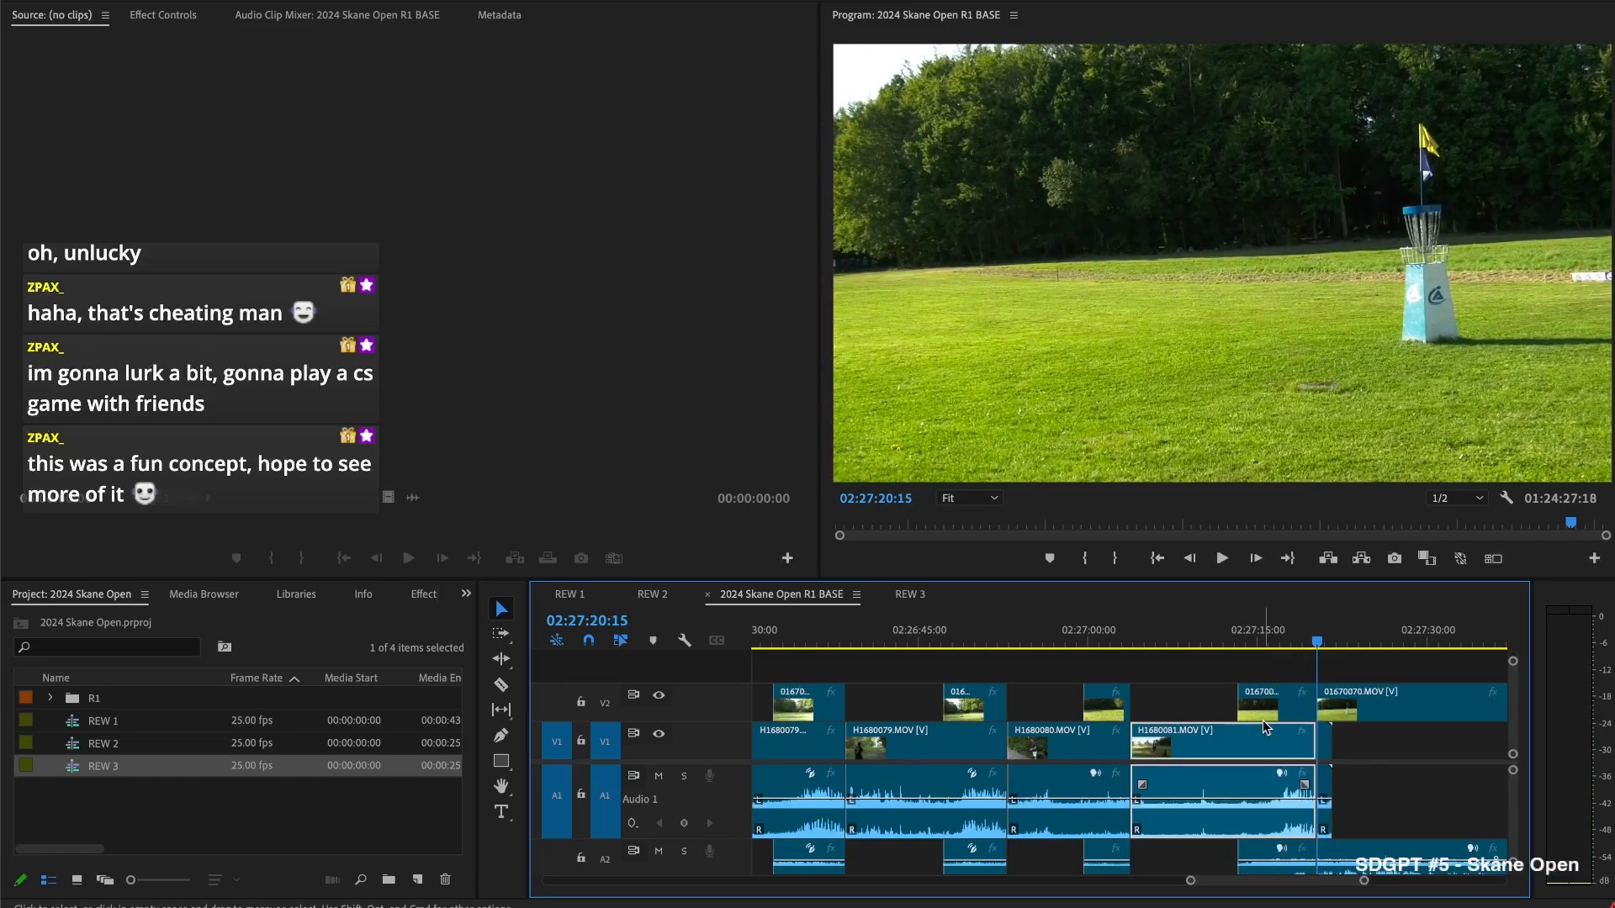
click(1324, 753)
key(Delete)
Trim the start of the remaining 01670070.MOV part to about 02:27:32 and play through its footage of the player by the flags
drag(1322, 716, 1455, 723)
scroll(1455, 724, down, 3)
mouse_move(1282, 643)
mouse_down()
mouse_move(1326, 642)
mouse_move(1304, 644)
mouse_up()
key(space)
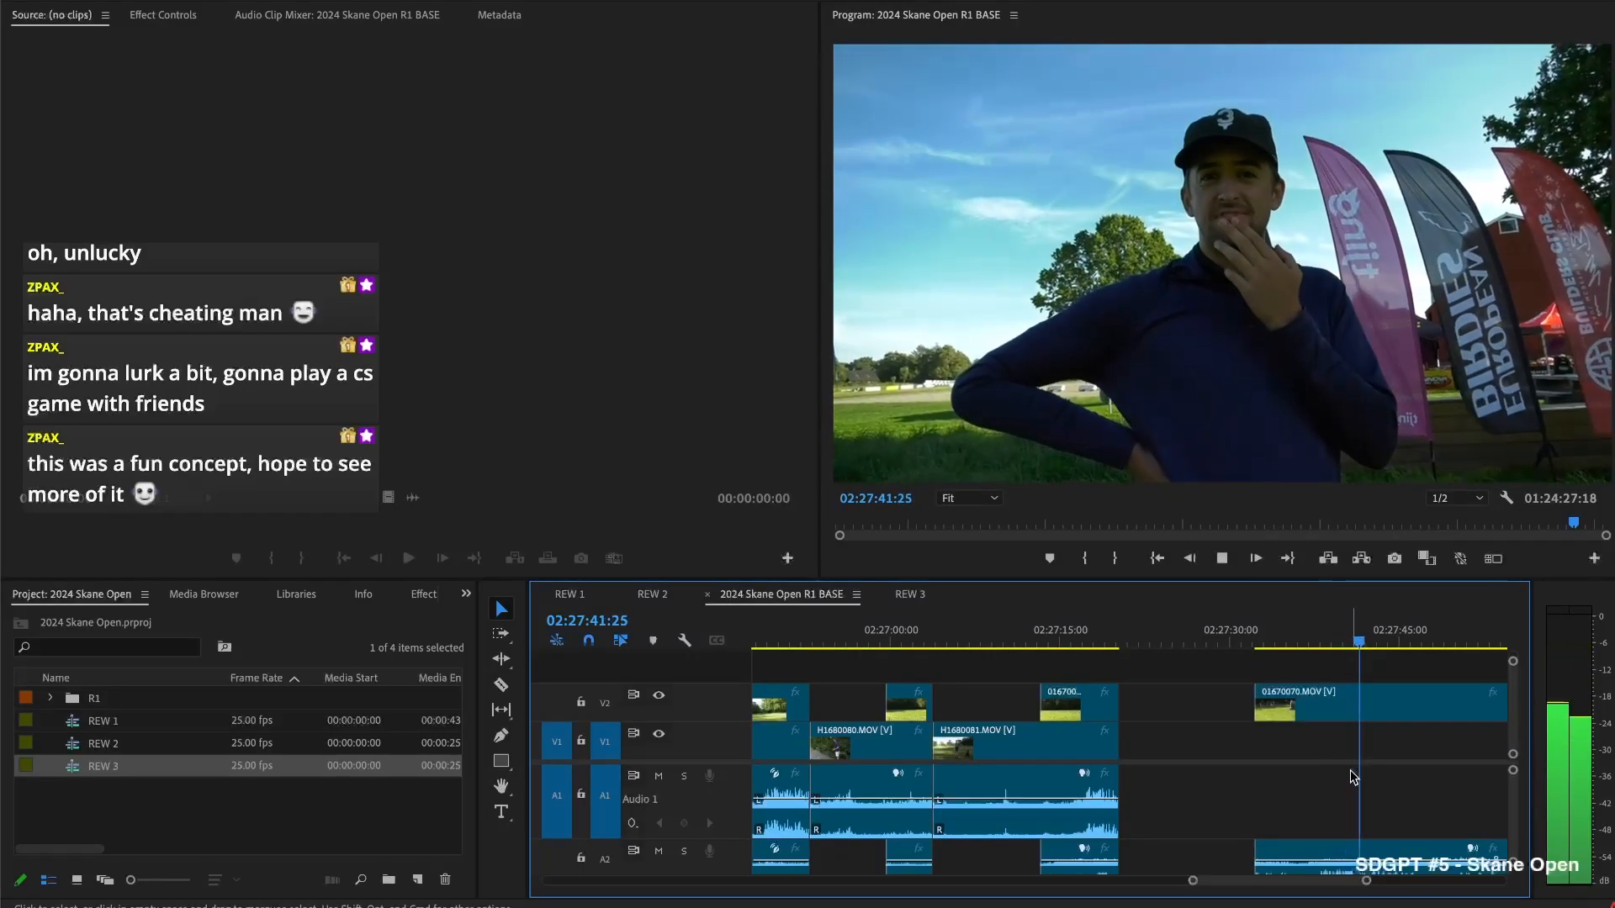
key(space)
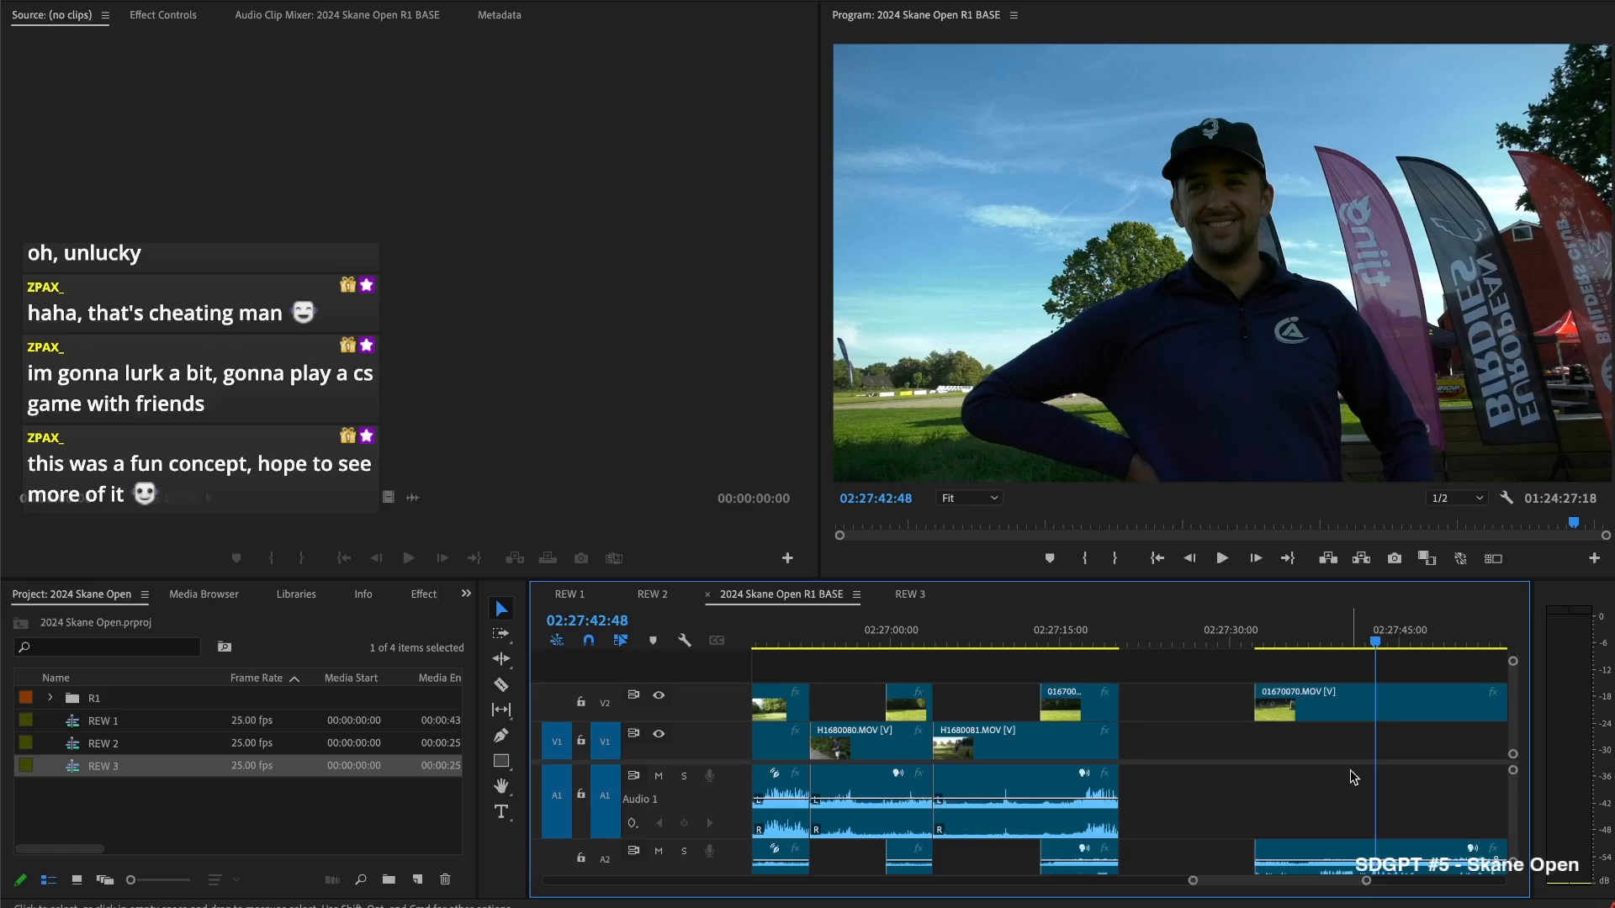
key(space)
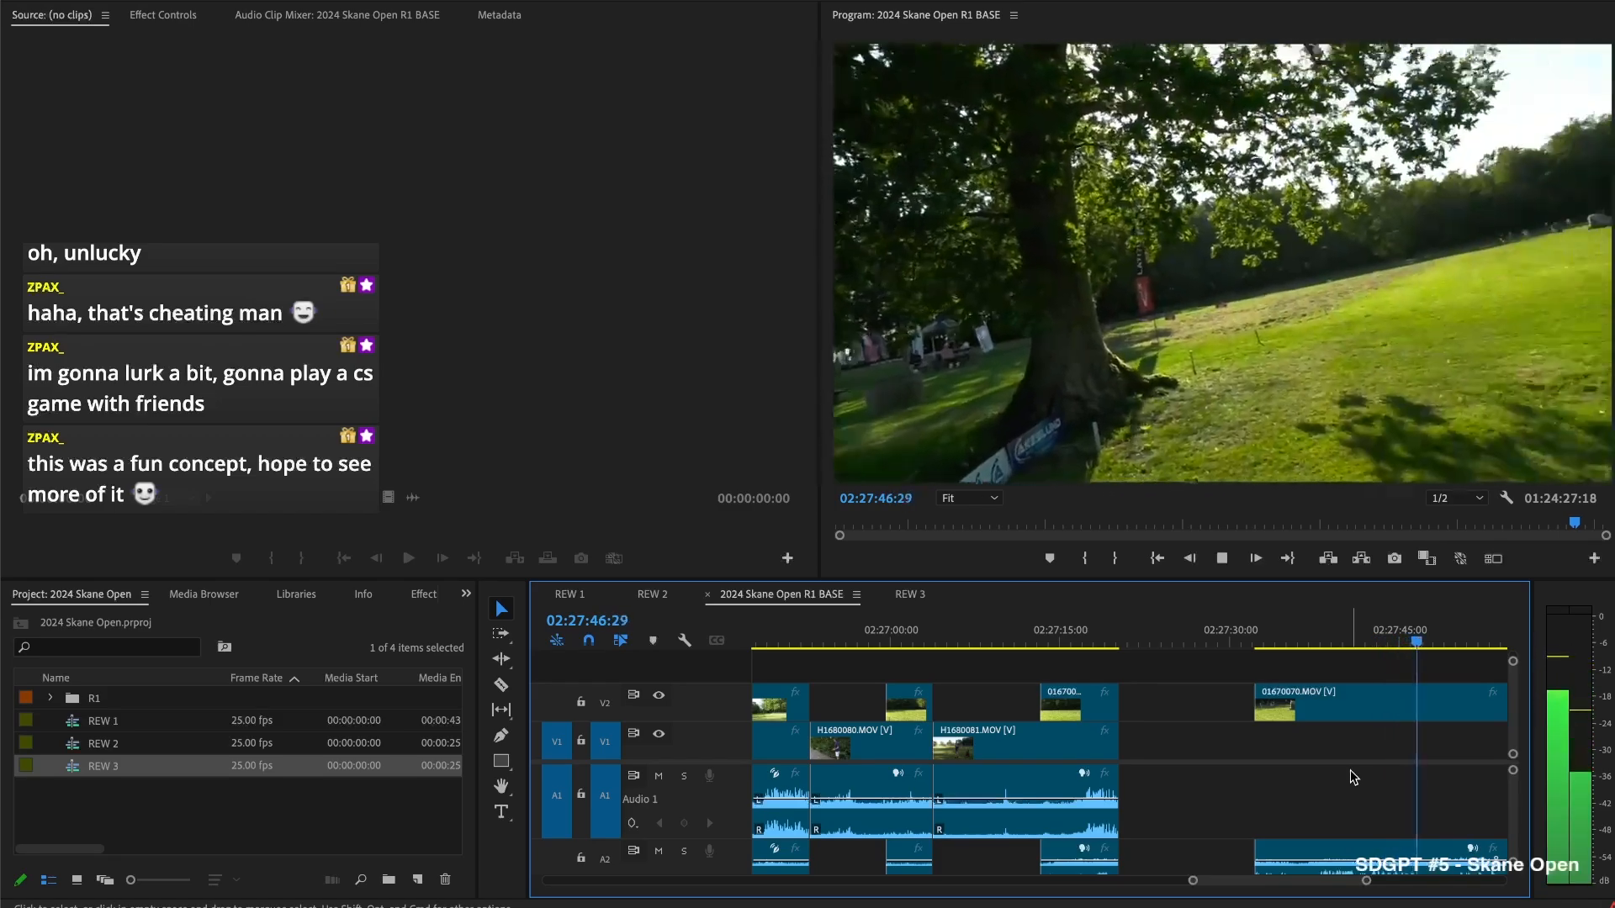
key(space)
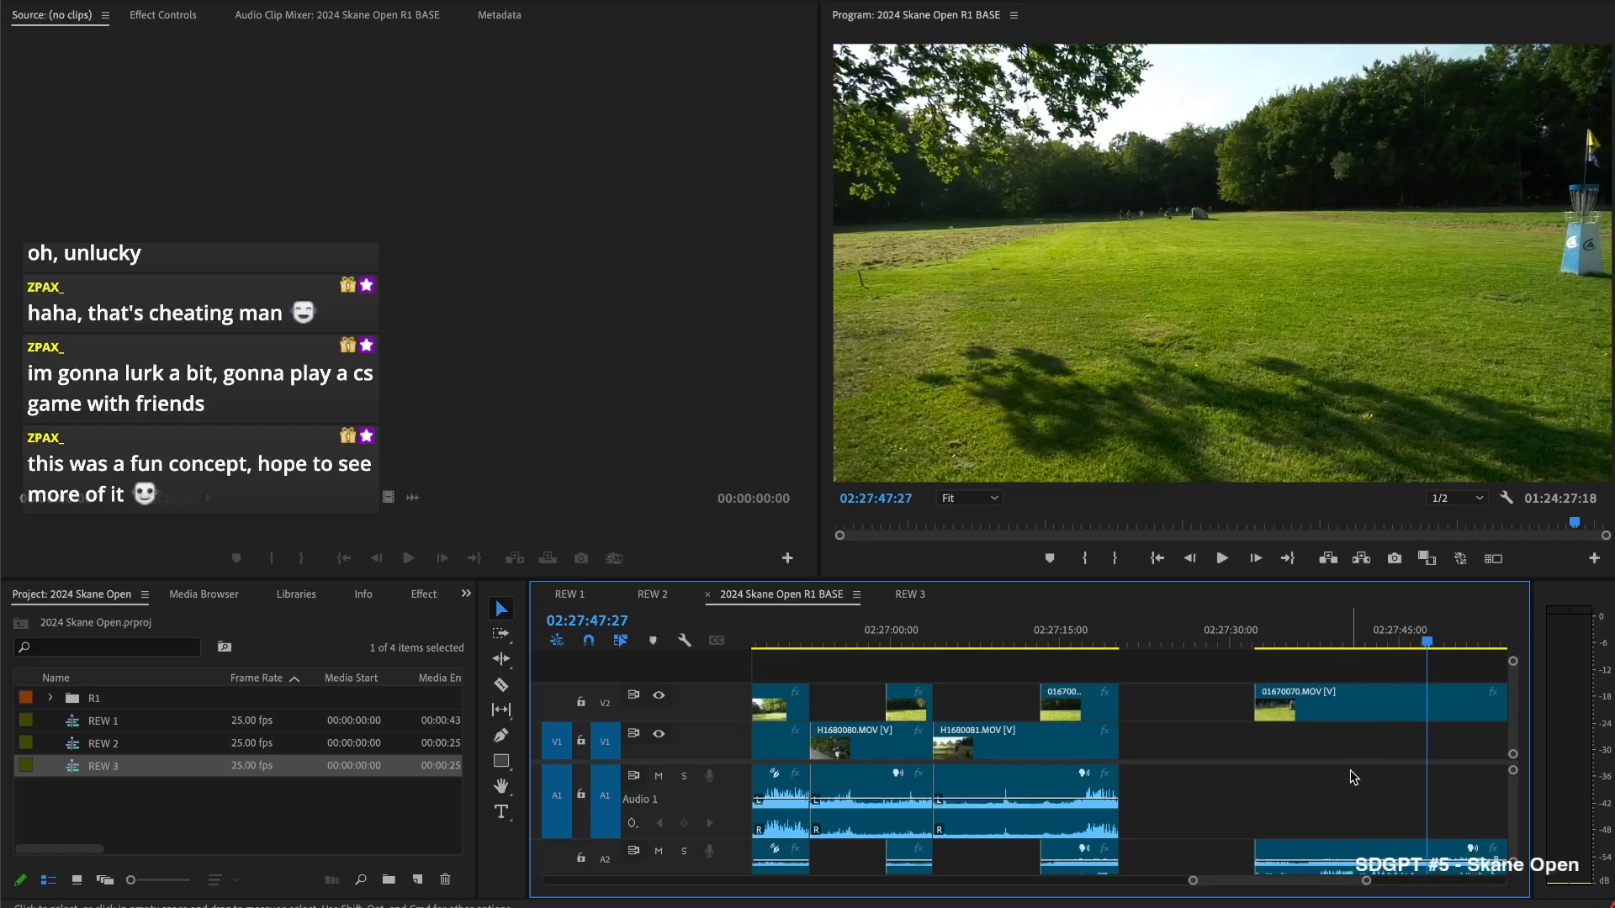
click(1381, 643)
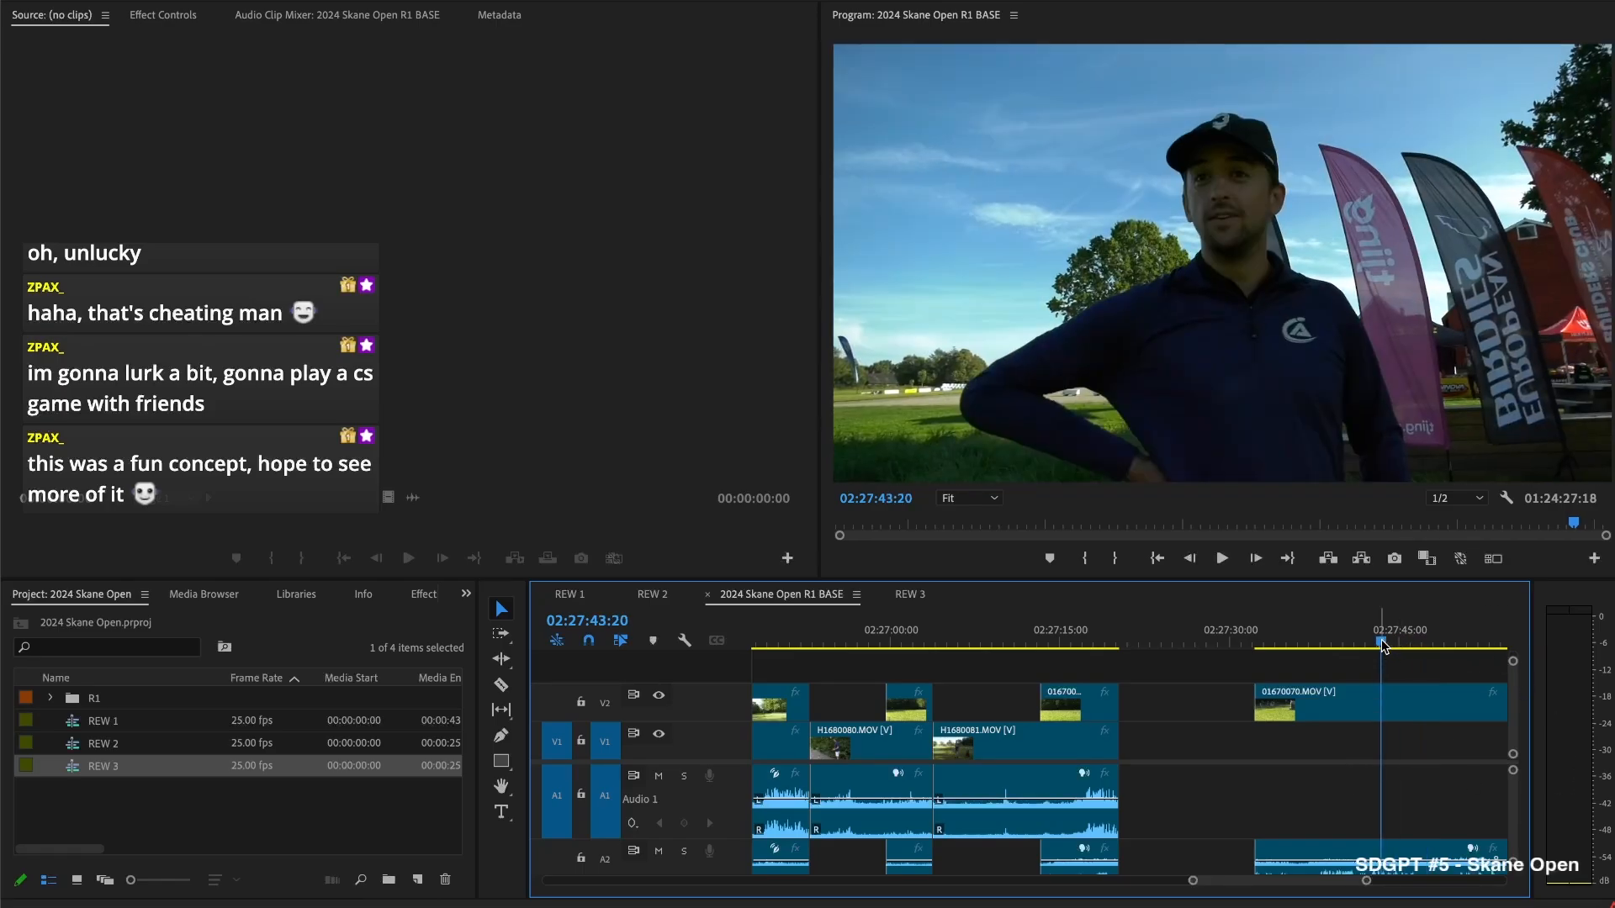
key(space)
key(space)
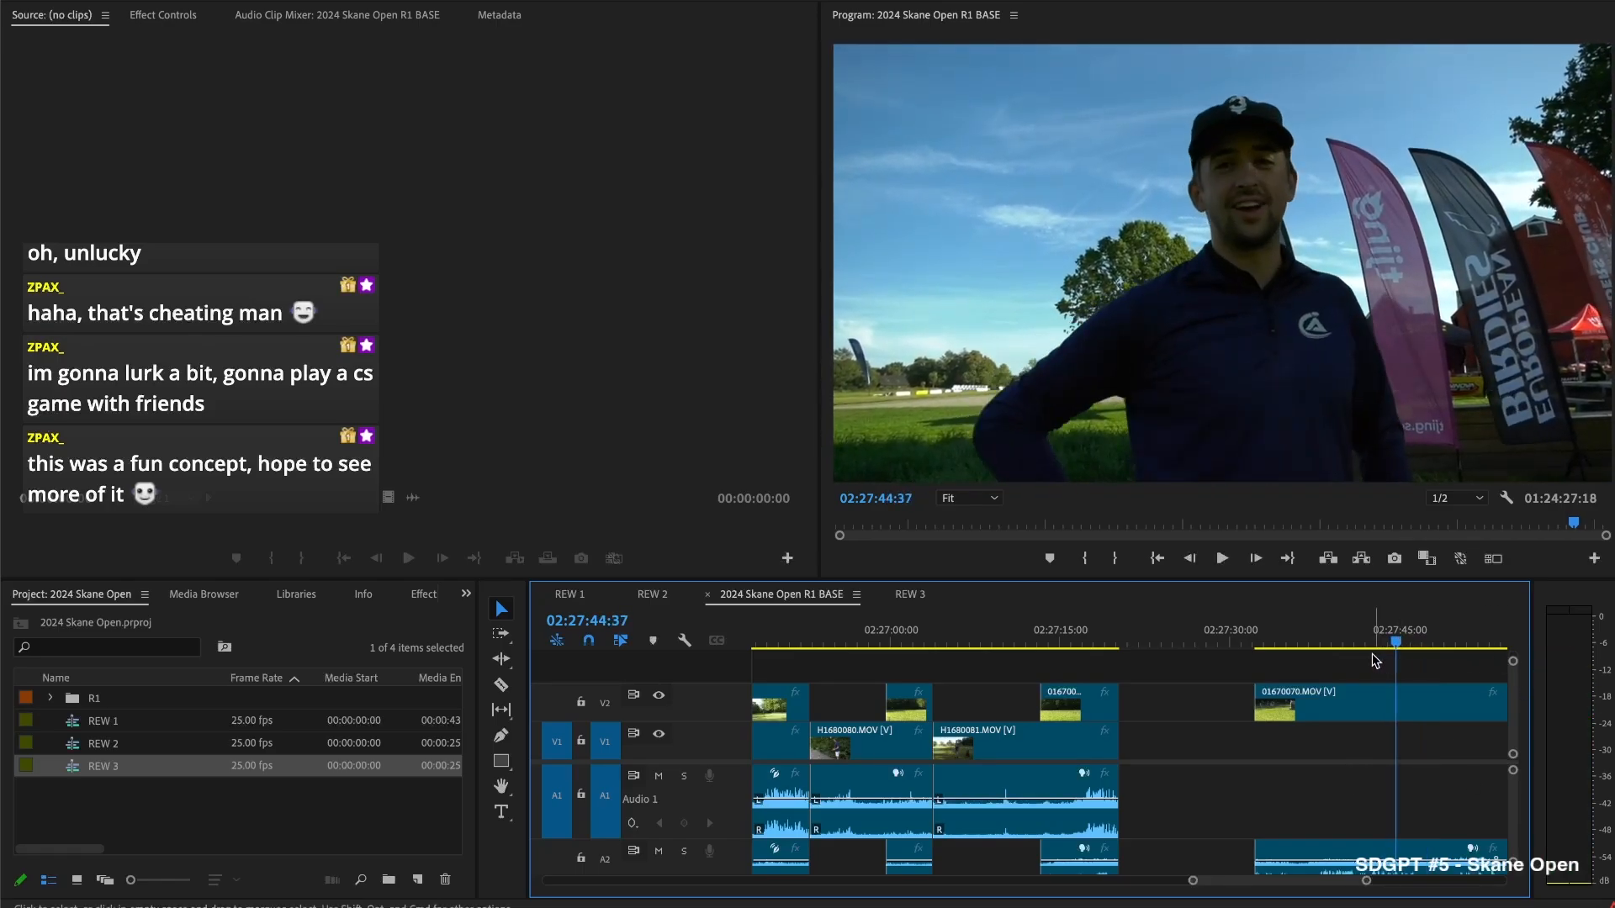
Cut 01670070.MOV at 02:27:38:04 and delete the footage before the cut
click(1299, 643)
key(space)
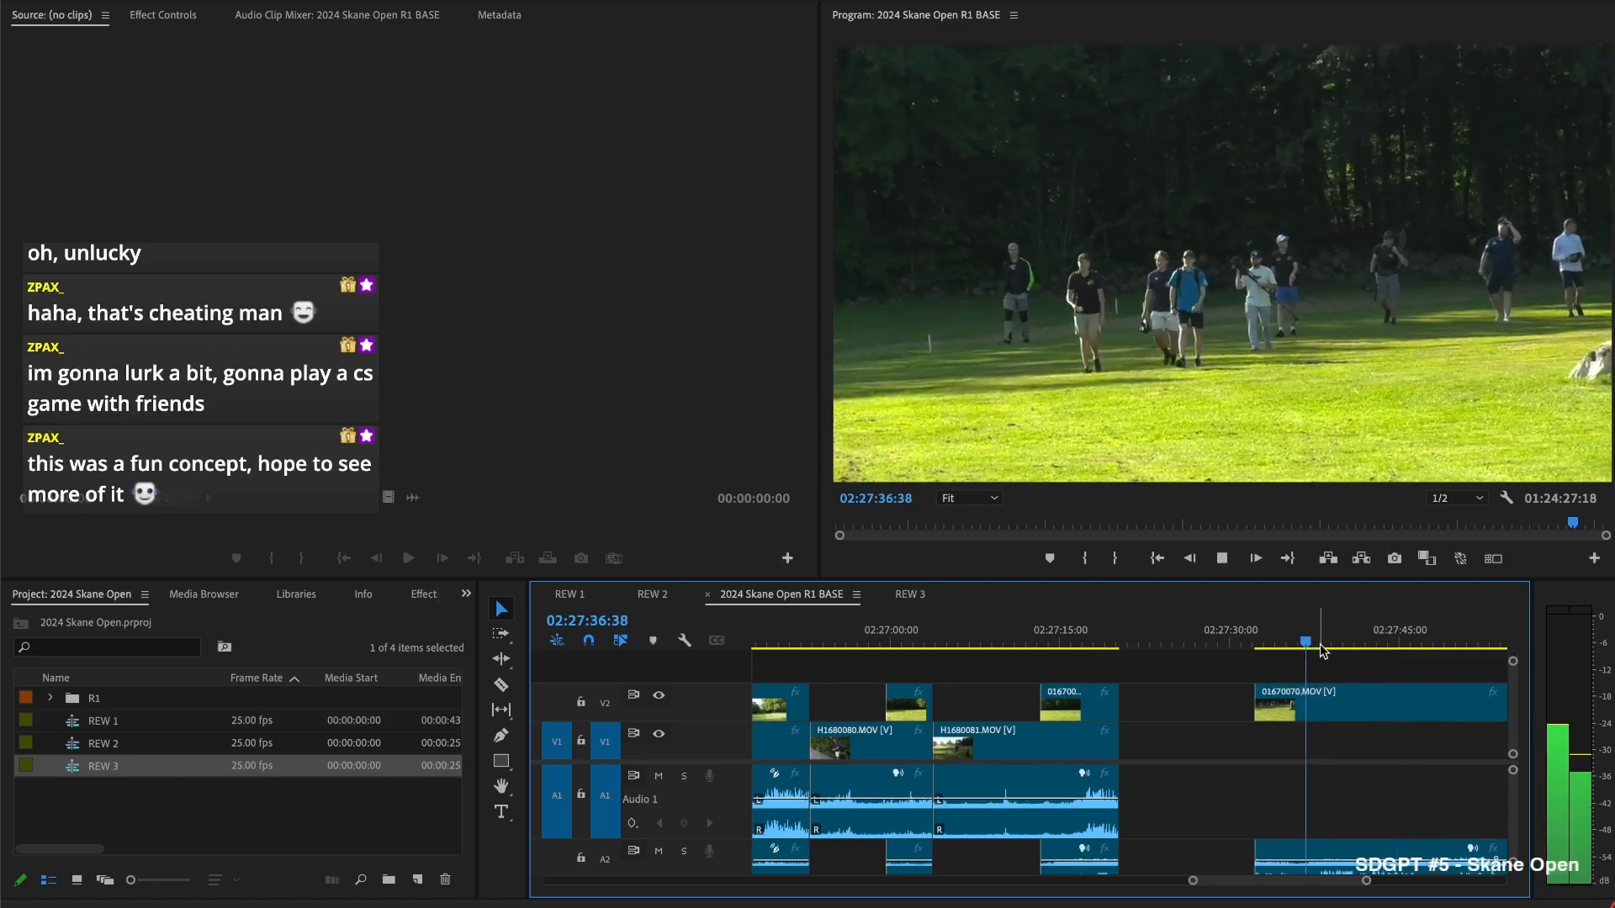
key(space)
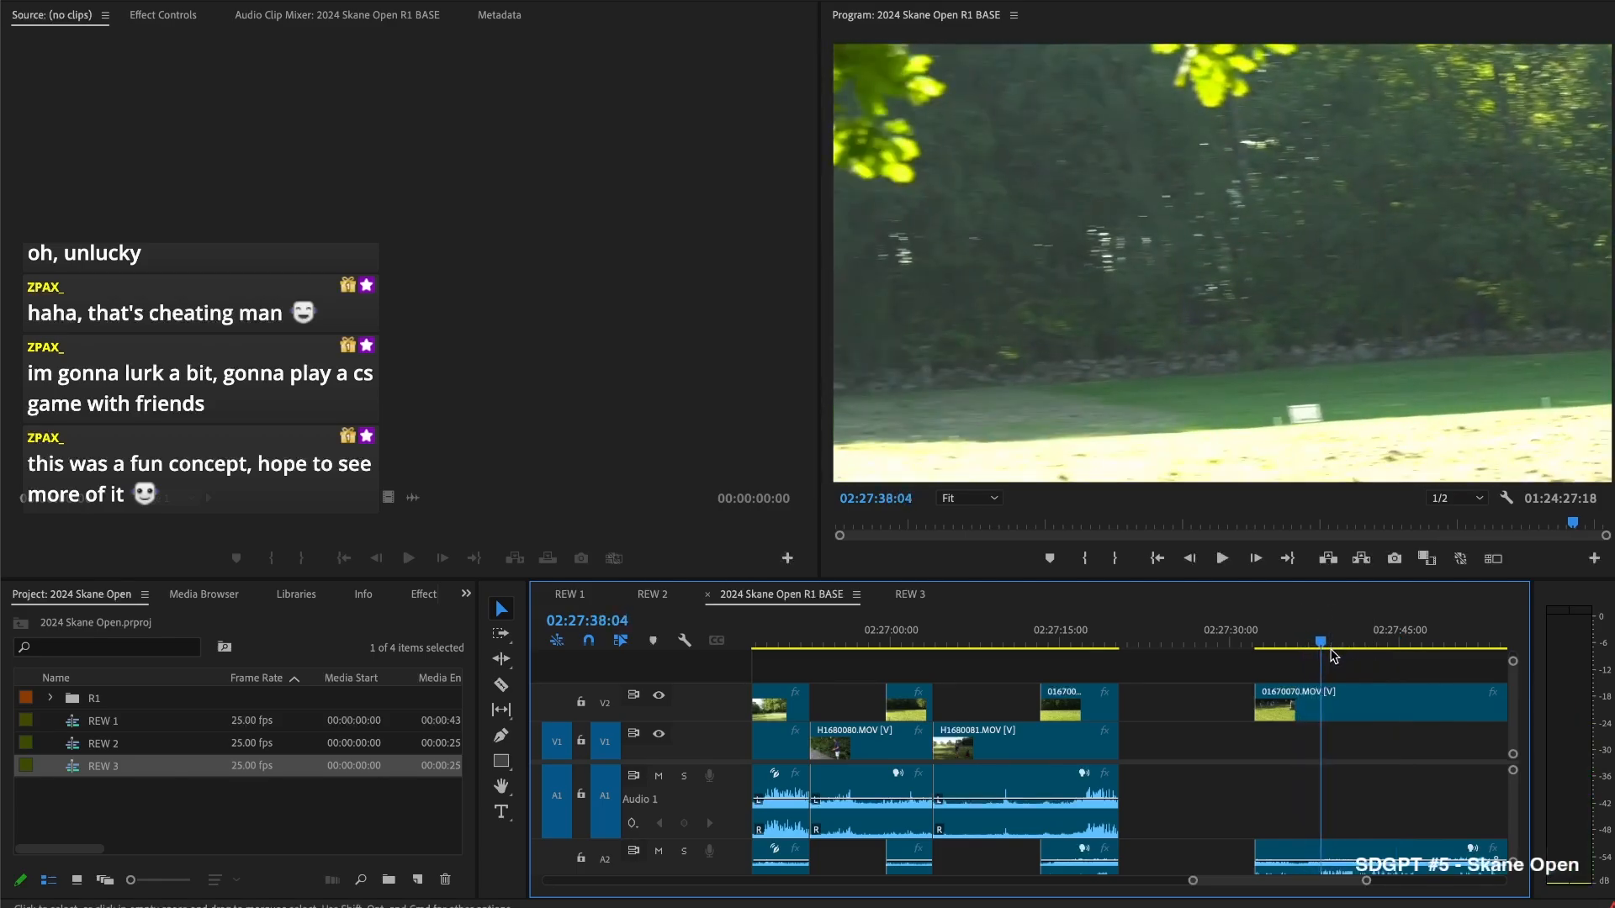
click(1292, 712)
key(Delete)
Split 01670070.MOV at 02:27:48:26 and move the player reaction section to the empty V2 stretch at about 02:25:23
key(space)
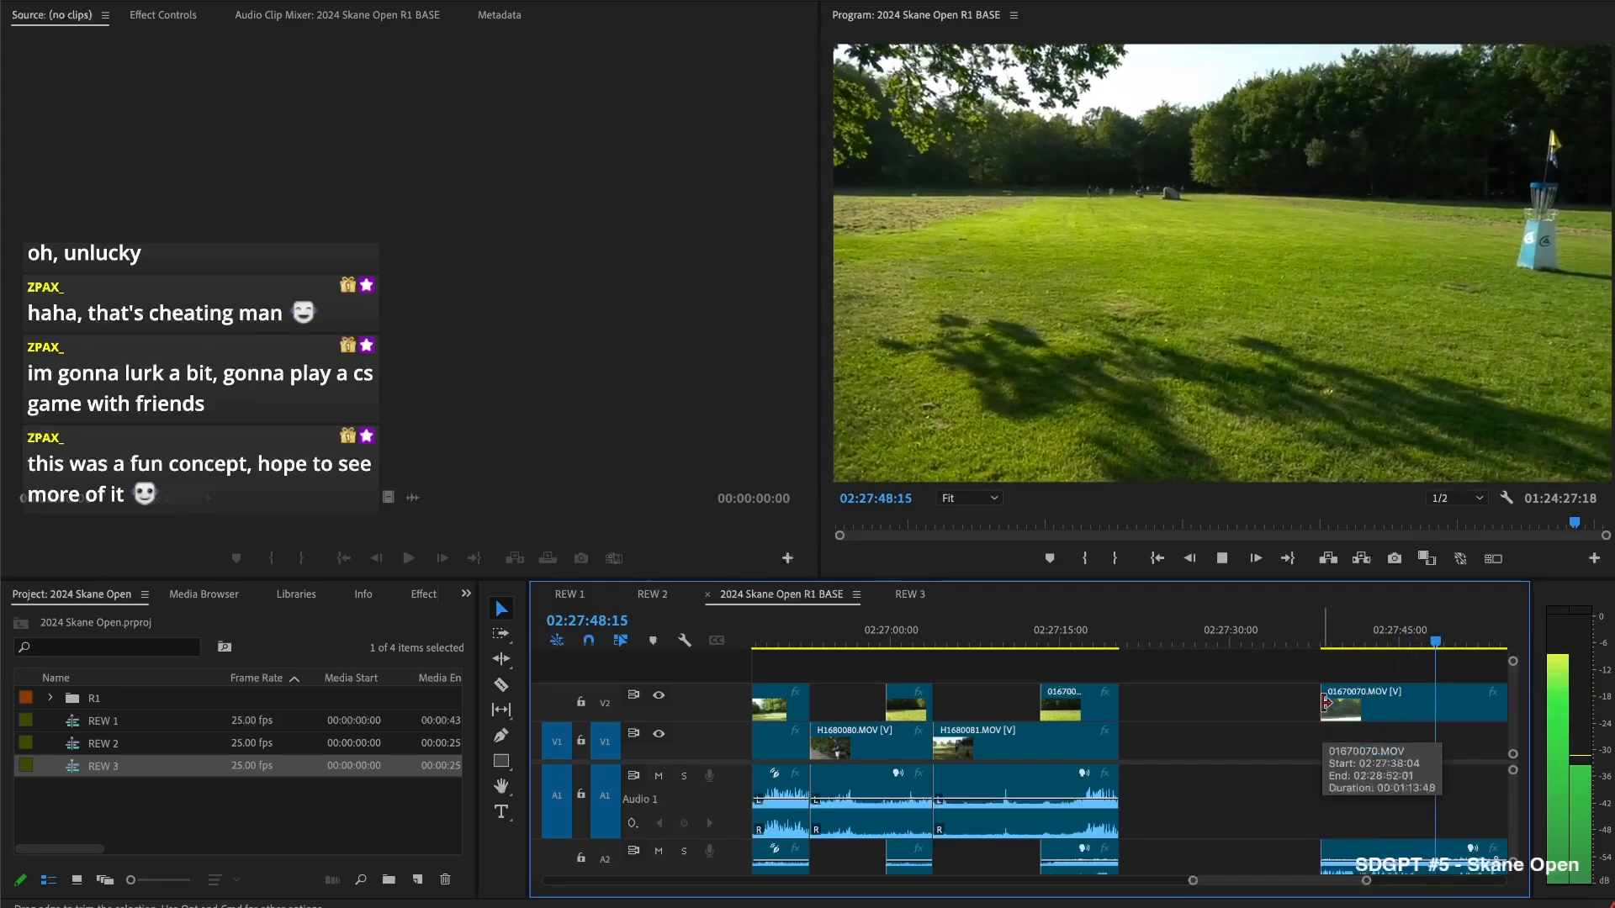
key(space)
key(super+k)
scroll(1382, 713, down, 5)
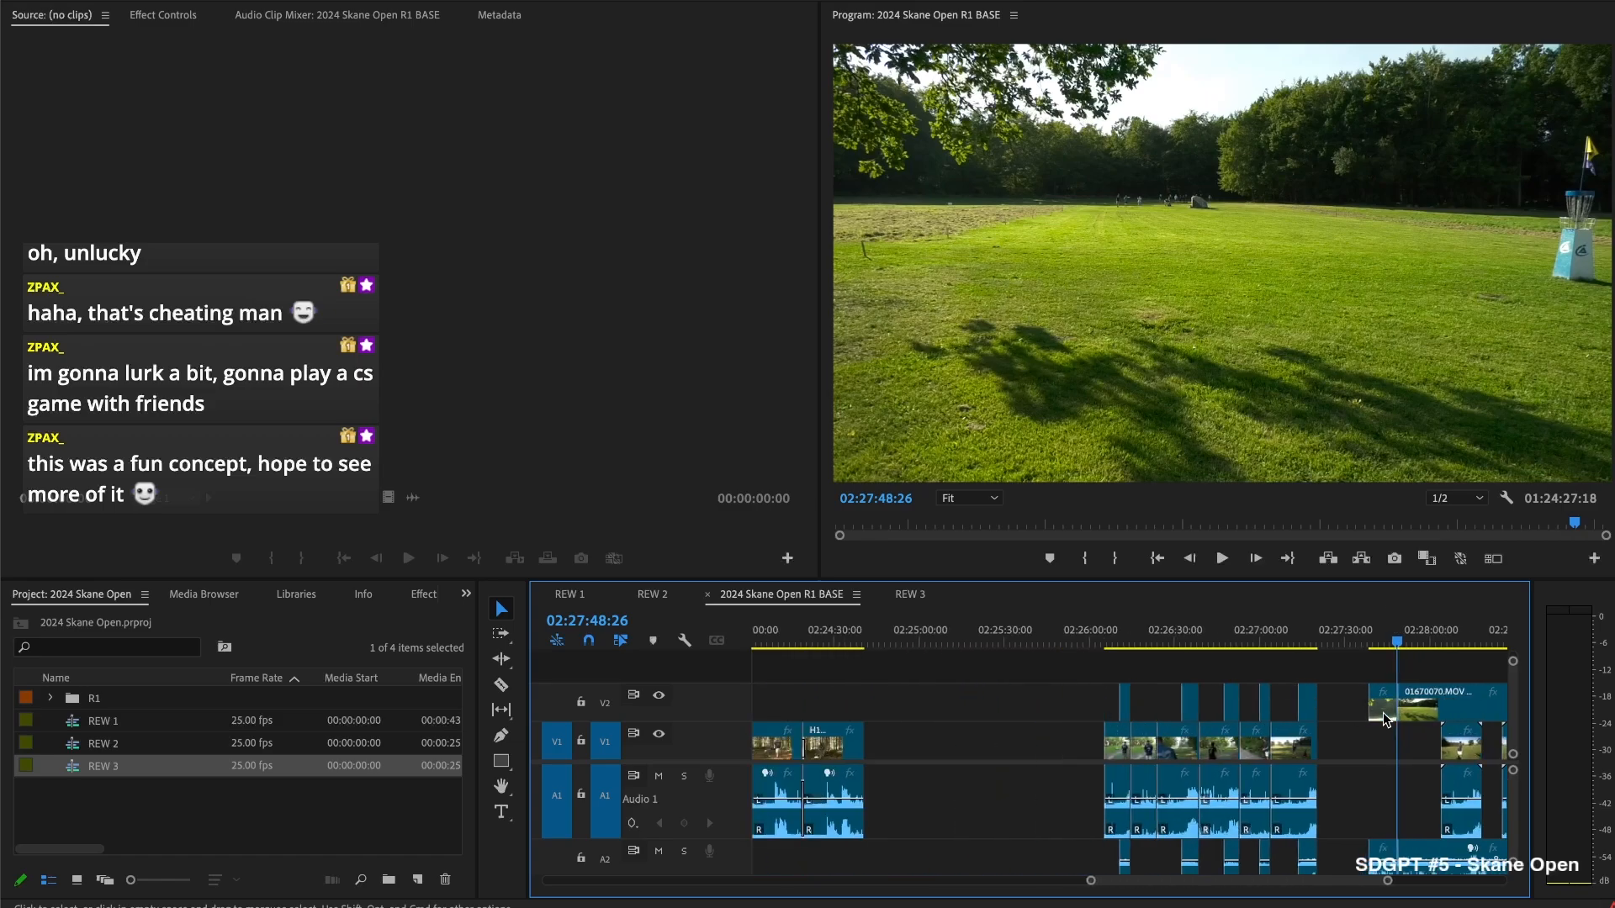
drag(1383, 713, 1174, 711)
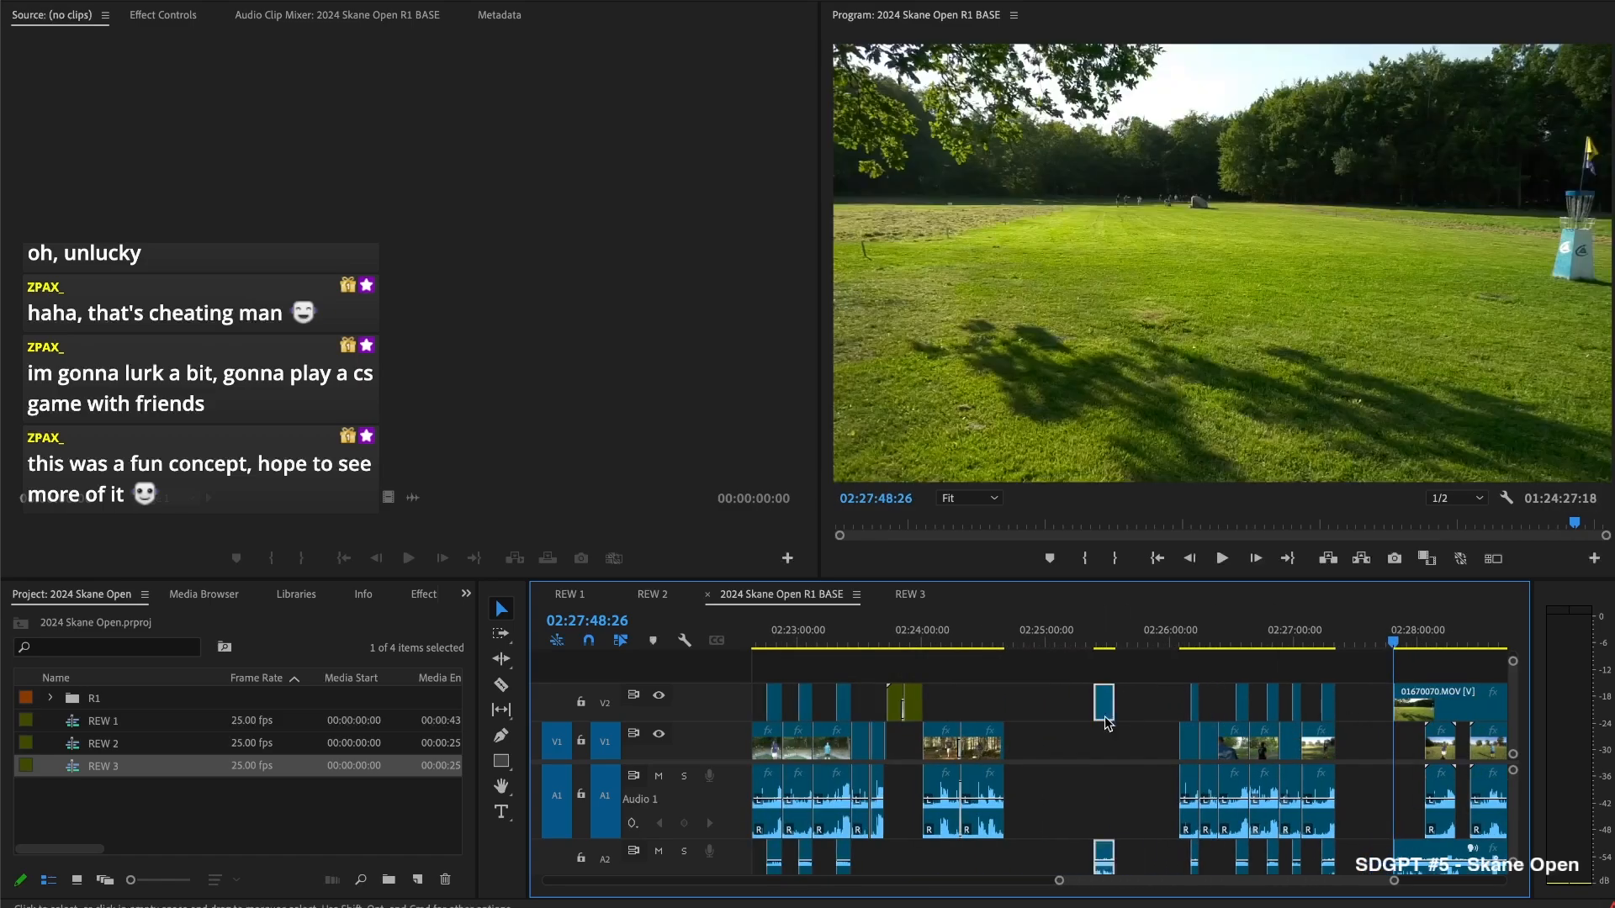
scroll(1175, 706, up, 5)
scroll(1105, 696, up, 2)
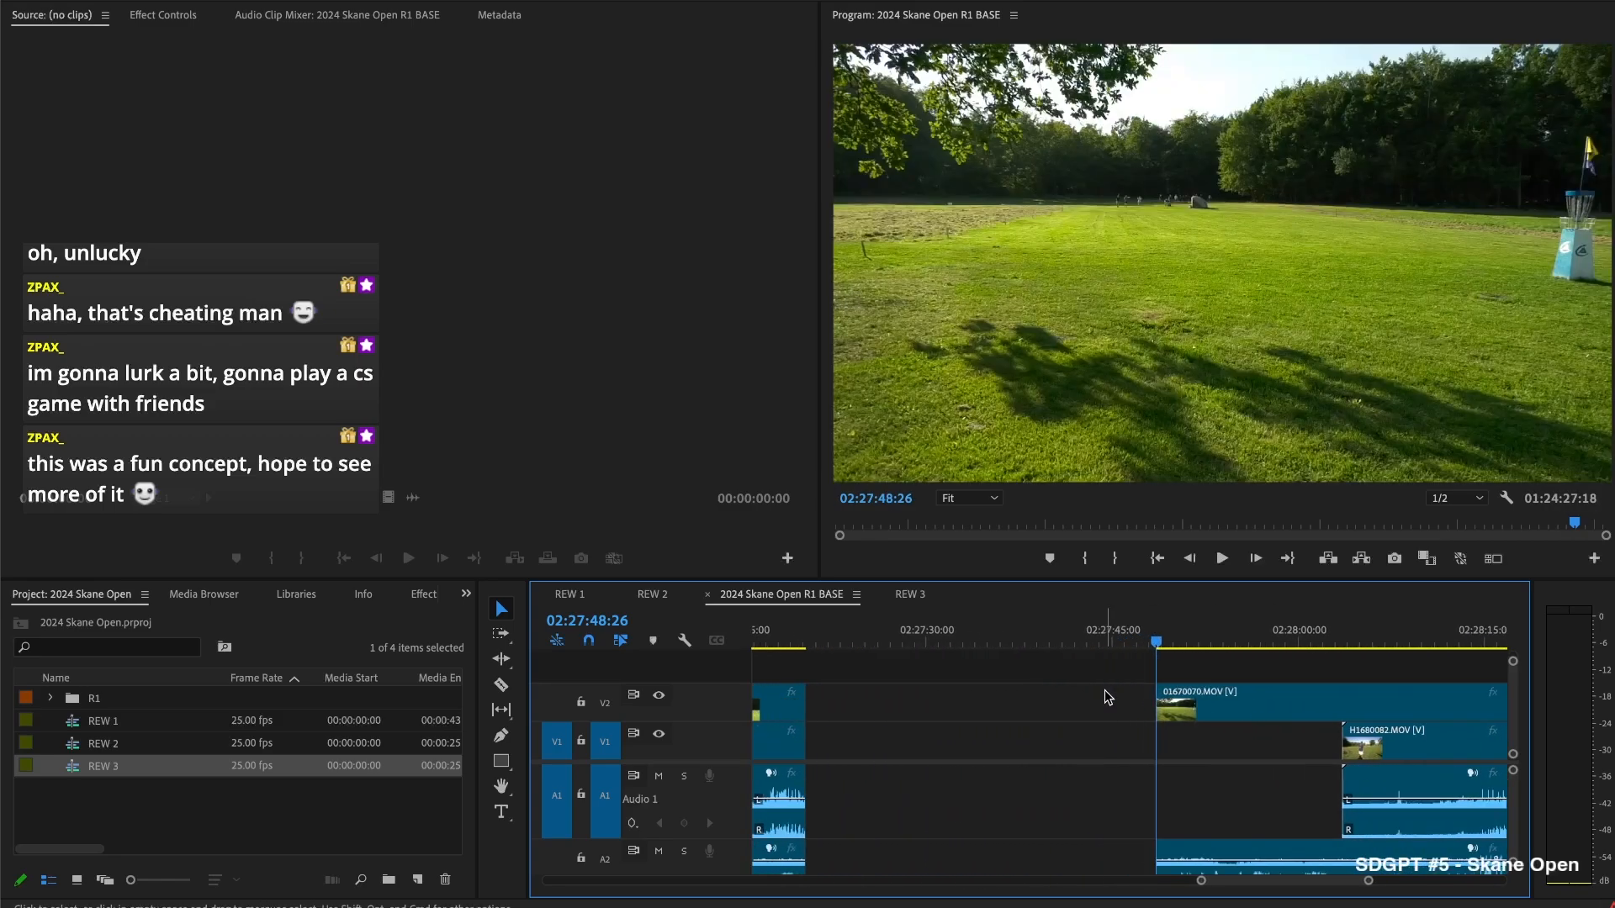
Trim the start of the remaining 01670070.MOV cutaway to about 02:28:15 and play the beginning of H1680082.MOV
key(space)
drag(1194, 631, 1370, 641)
scroll(1286, 723, down, 3)
drag(829, 695, 1154, 709)
key(space)
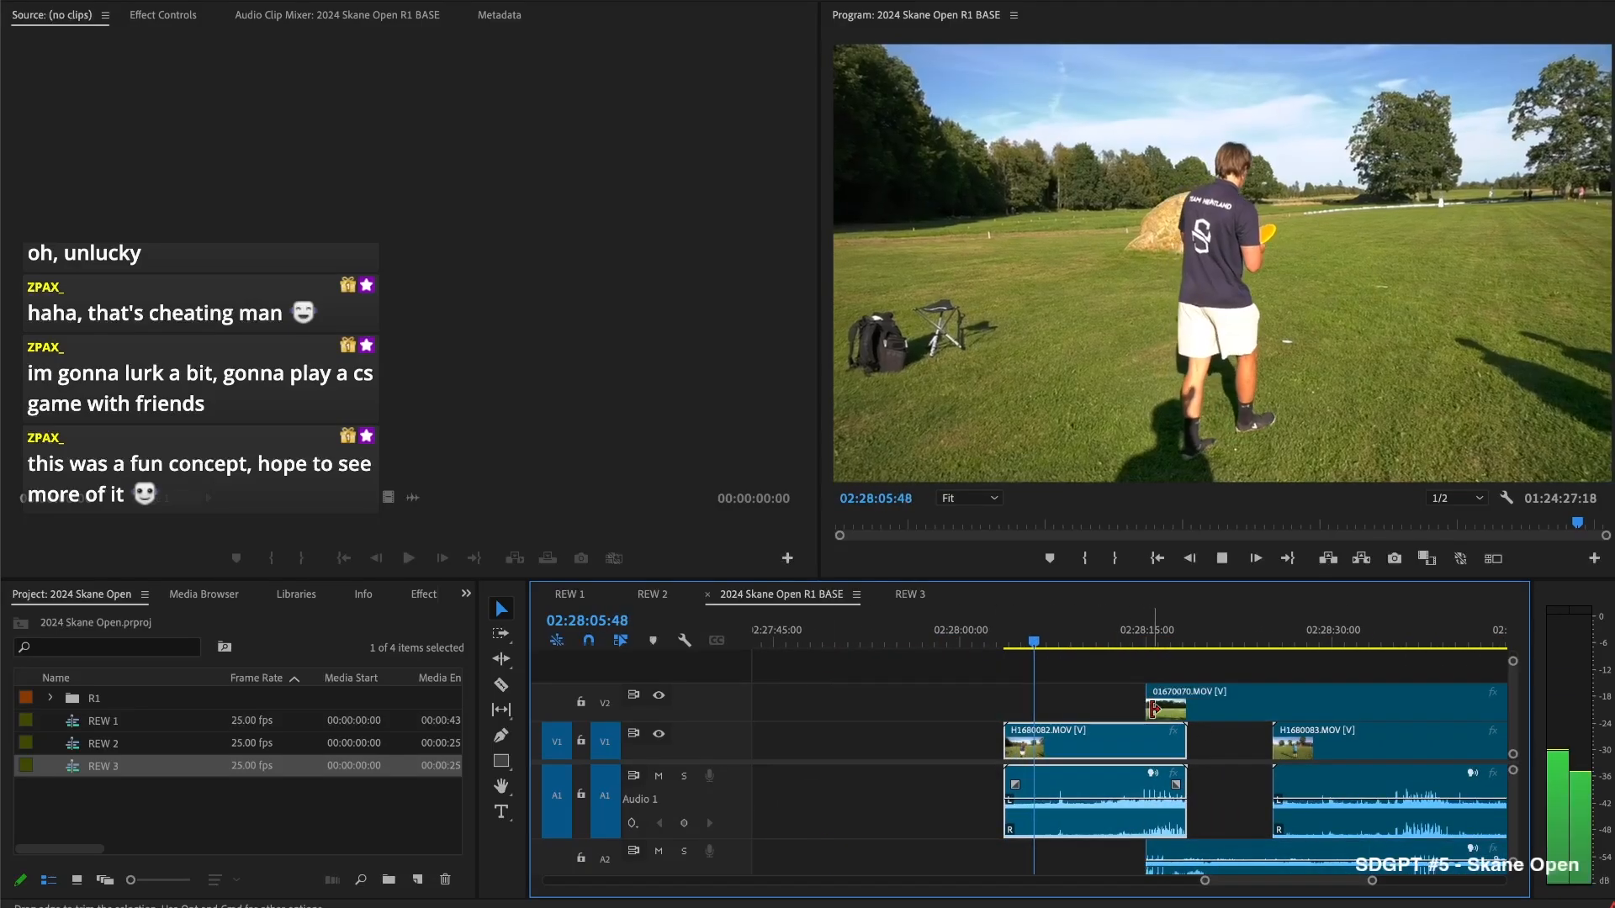
Cut H1680082.MOV at 02:28:06:14, delete the footage before the cut and close the gap before the throw
key(space)
key(ctrl+k)
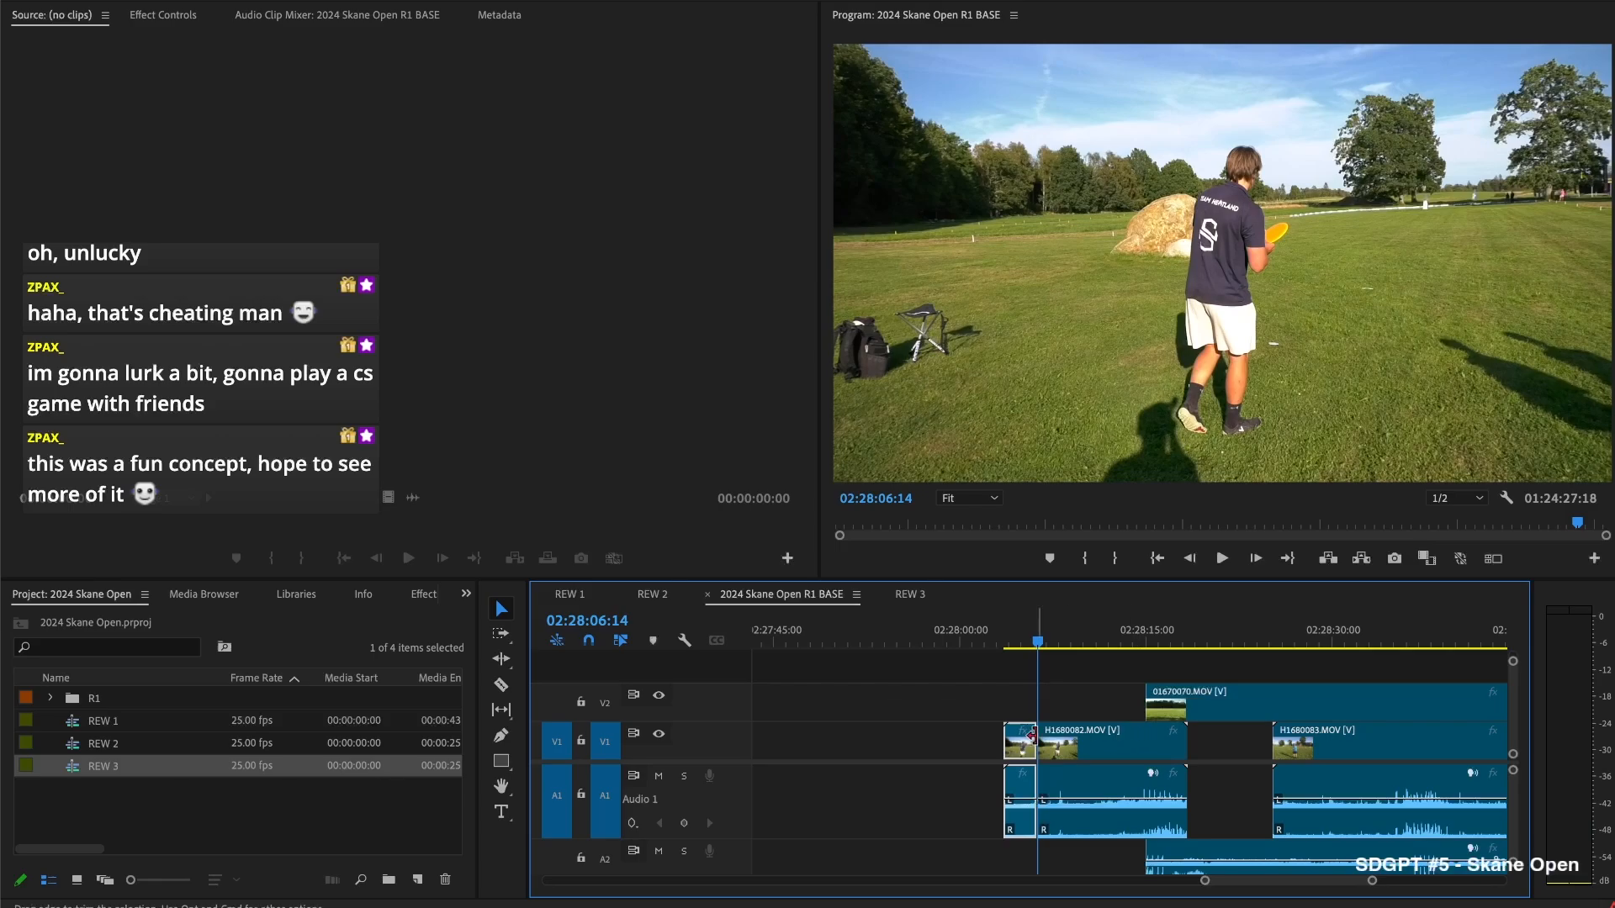
key(Delete)
click(971, 740)
key(Delete)
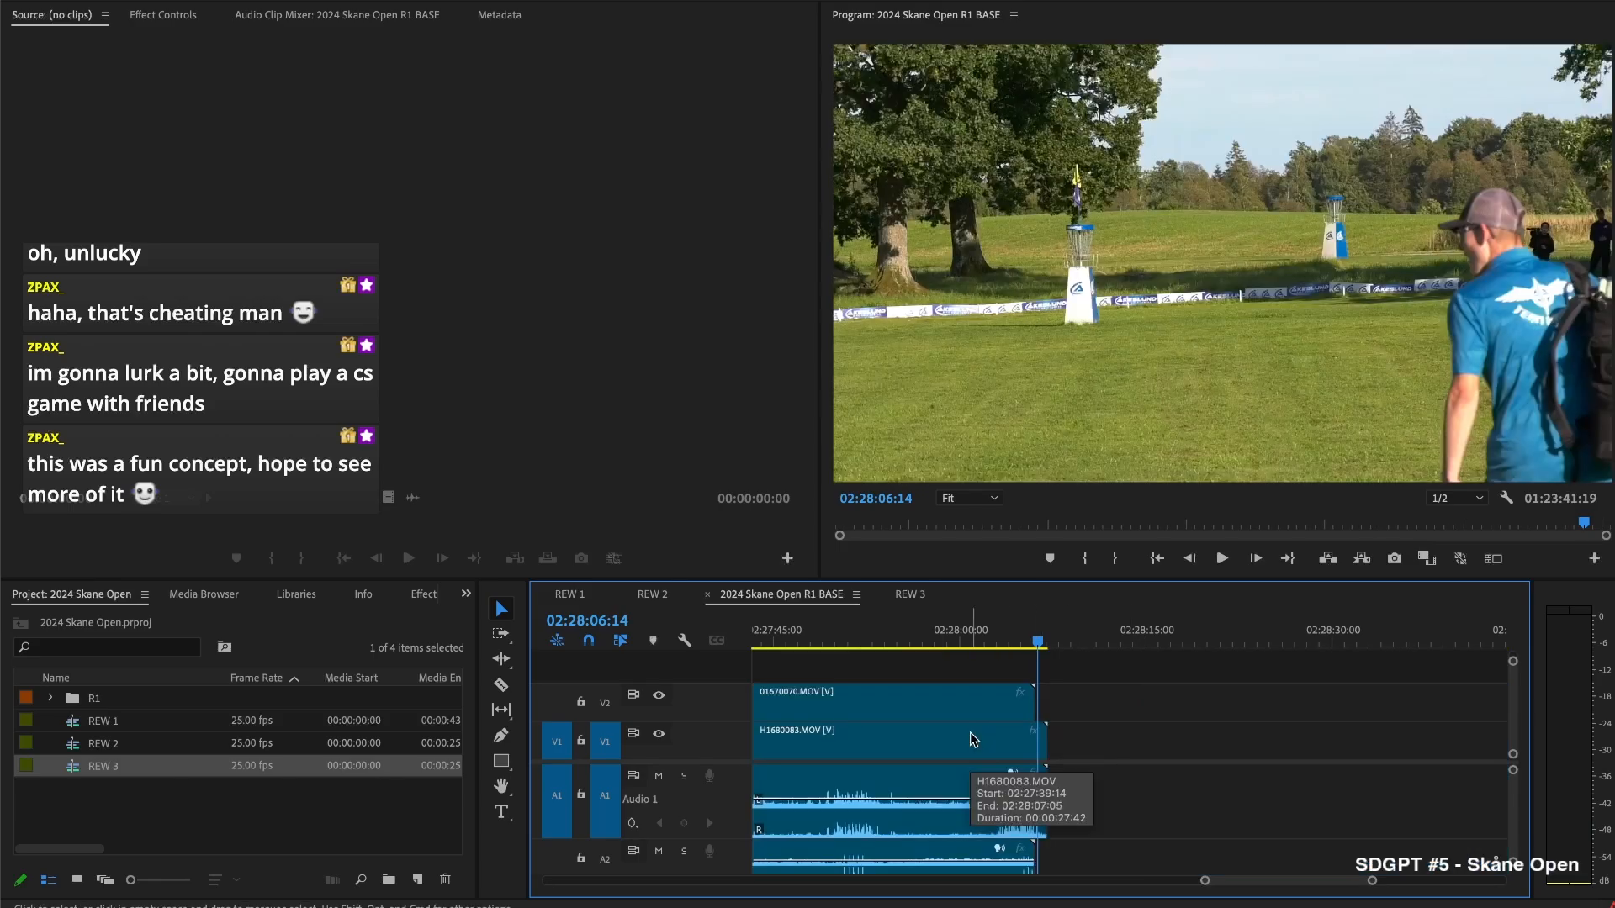
Shift H1680082.MOV and all following clips about 2 seconds later, and extend its start back to 02:27:20:15
key(Up)
key(Up)
key(Up)
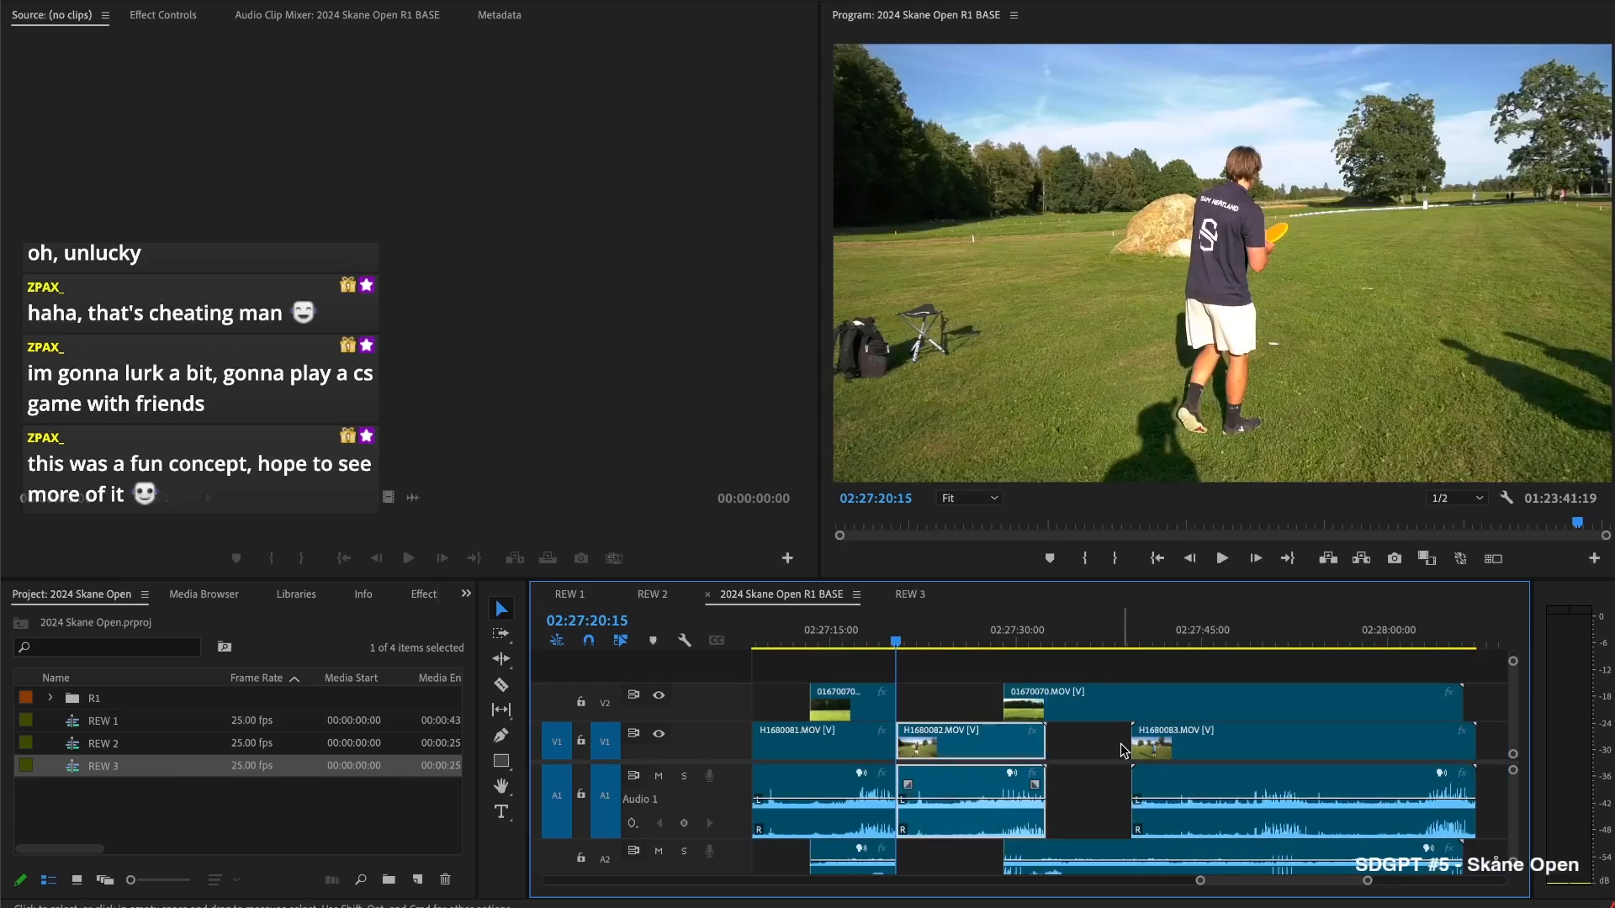
scroll(1121, 743, up, 5)
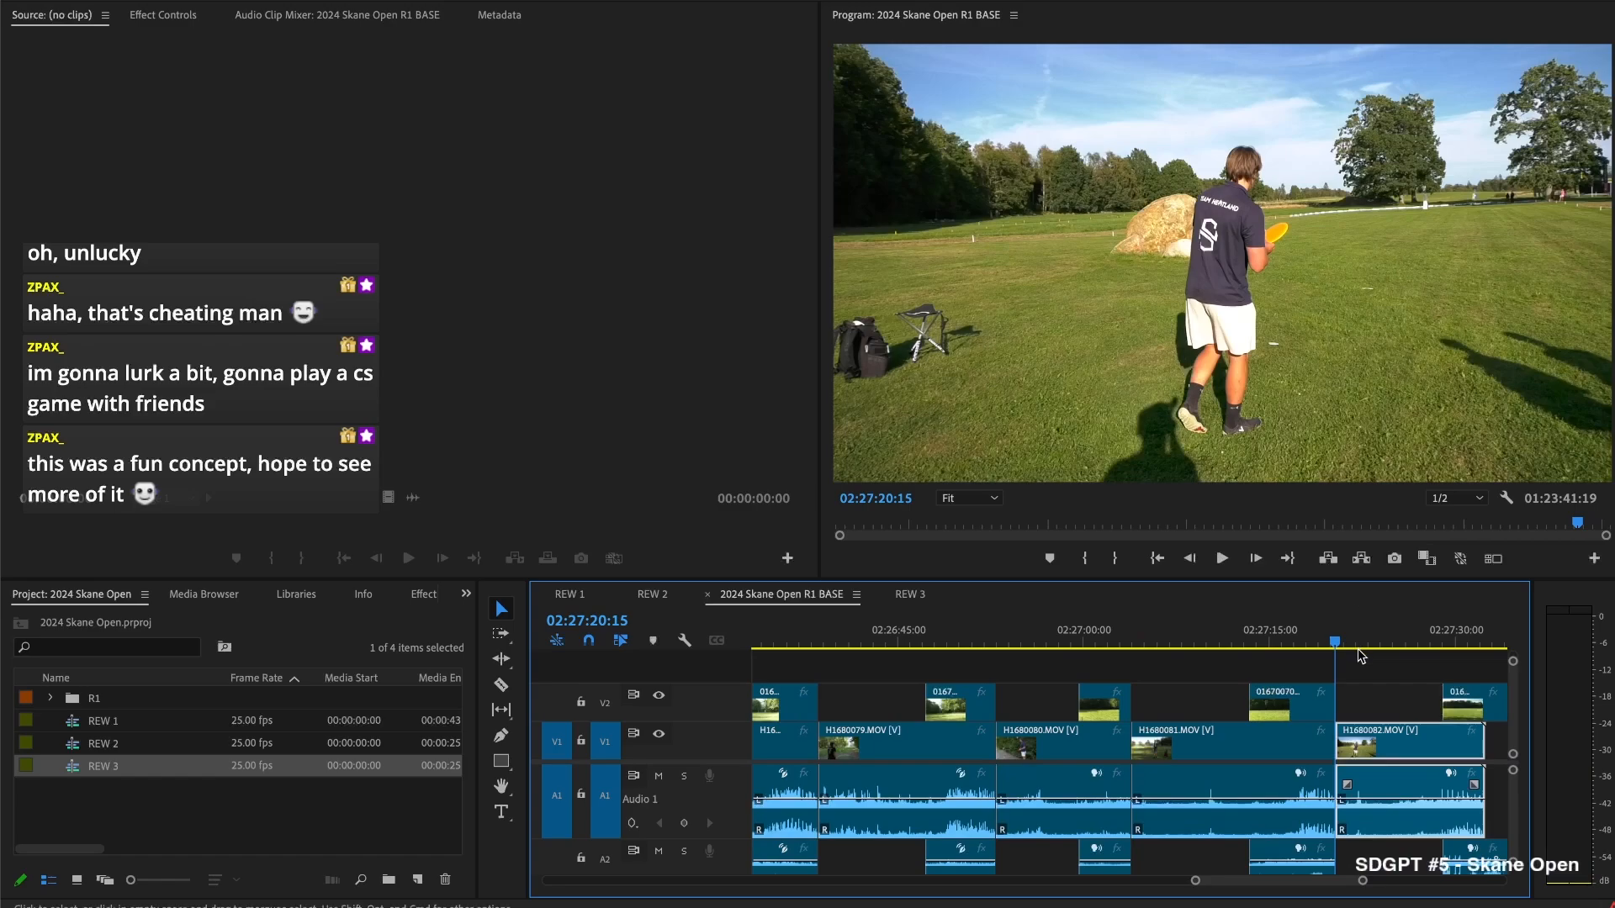
key(space)
scroll(1362, 666, down, 4)
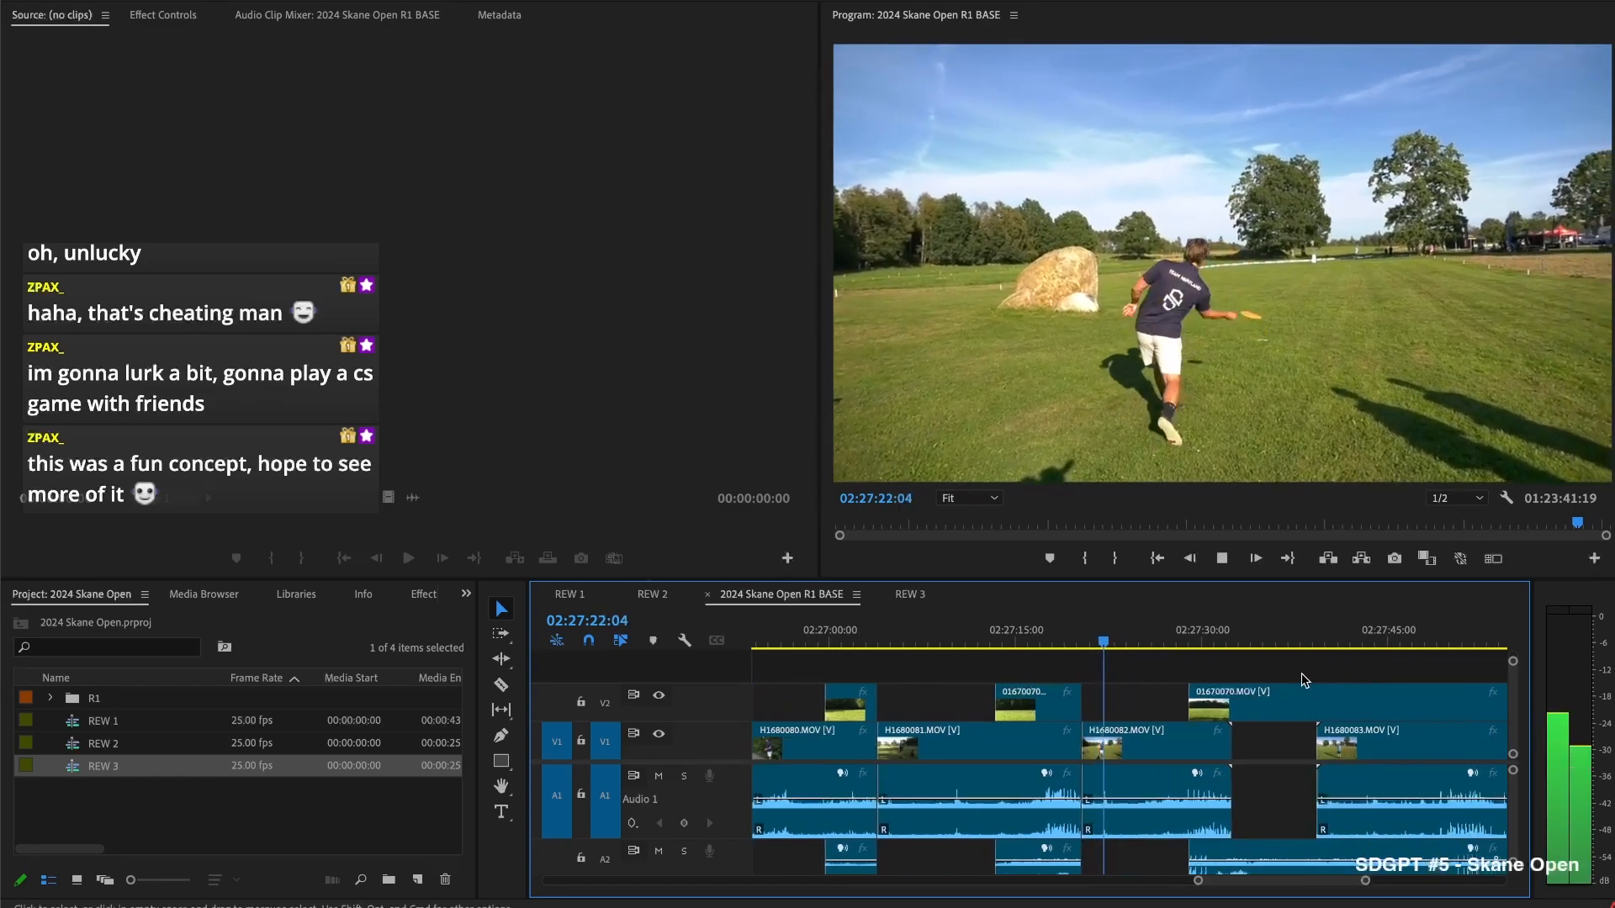
key(space)
key(a)
click(1136, 728)
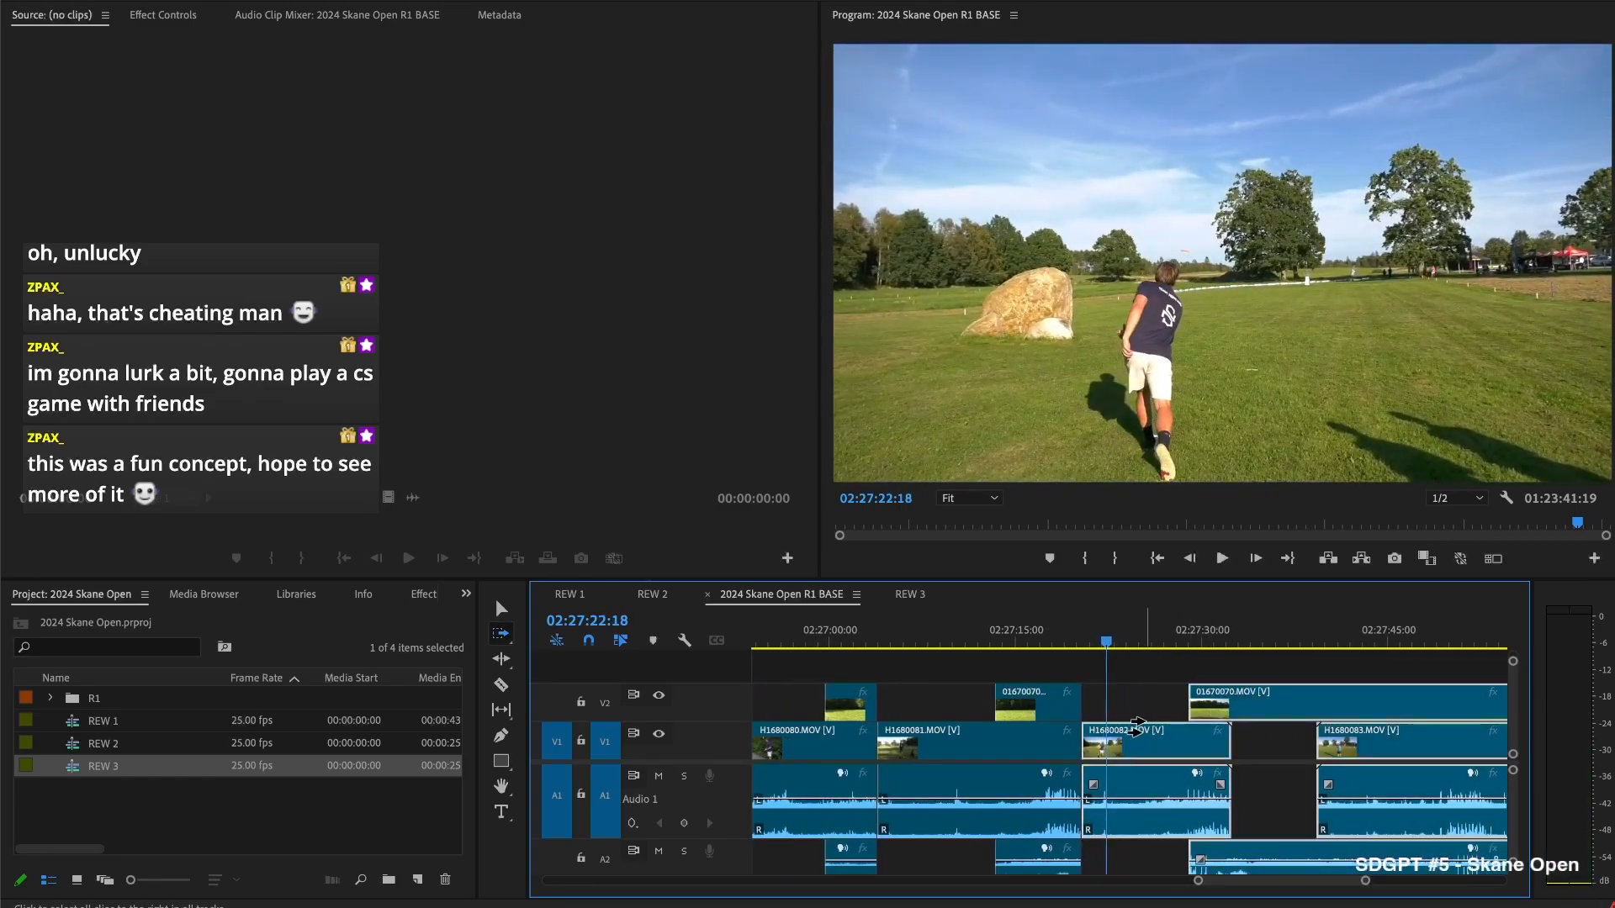
drag(1121, 729, 1082, 745)
key(v)
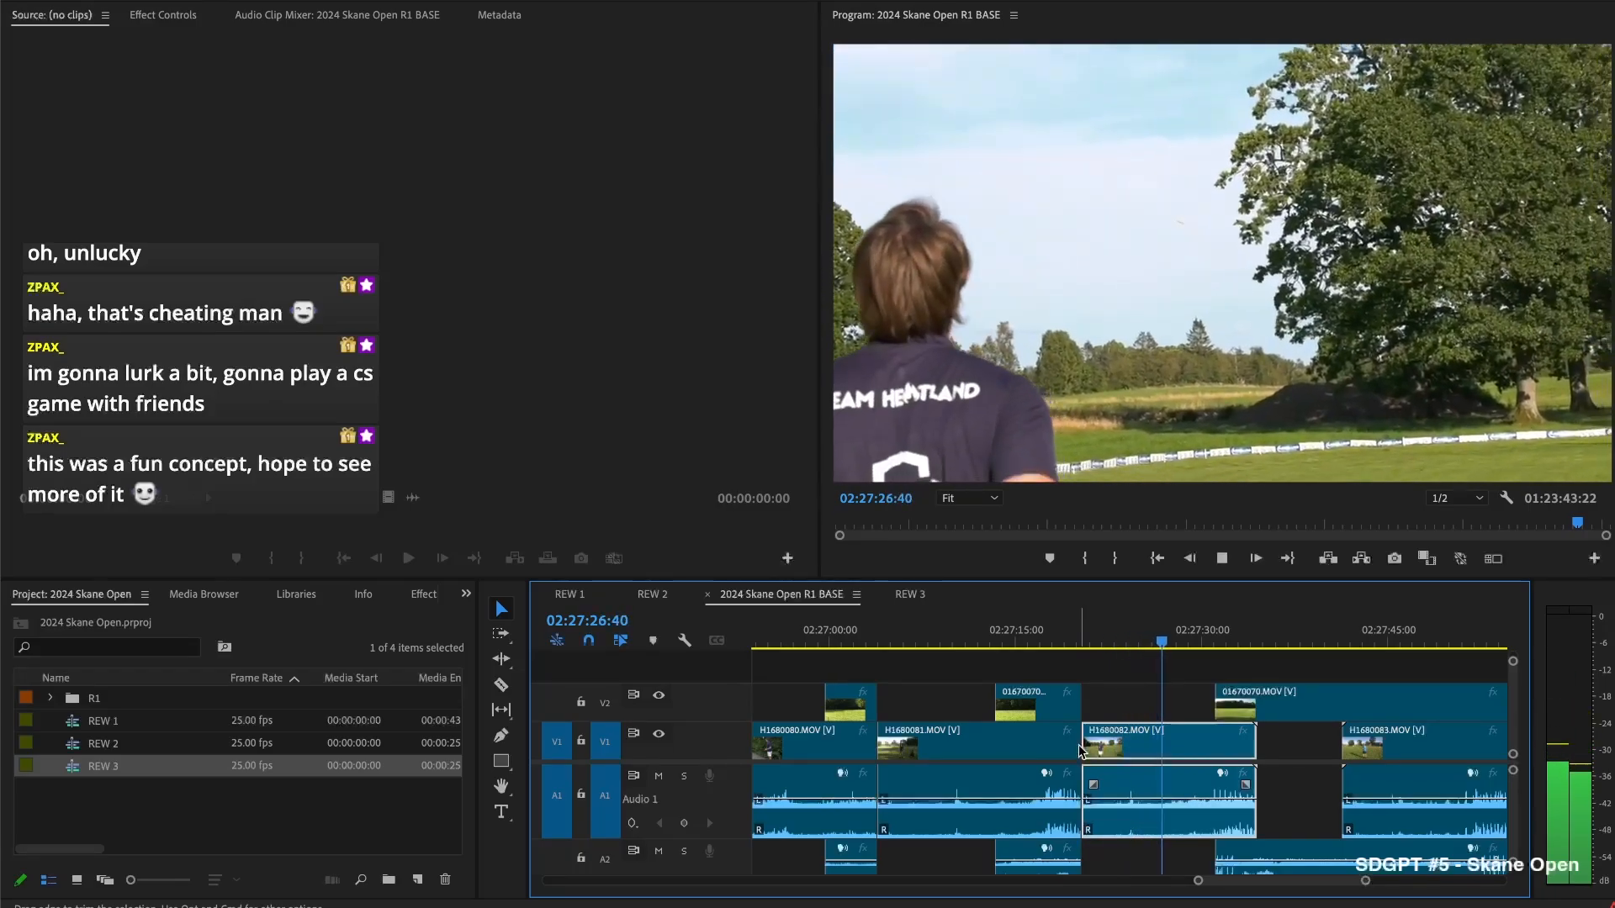
Play the H1680082.MOV throw and extend the start of its 01670070.MOV cutaway back to about 02:27:28
key(space)
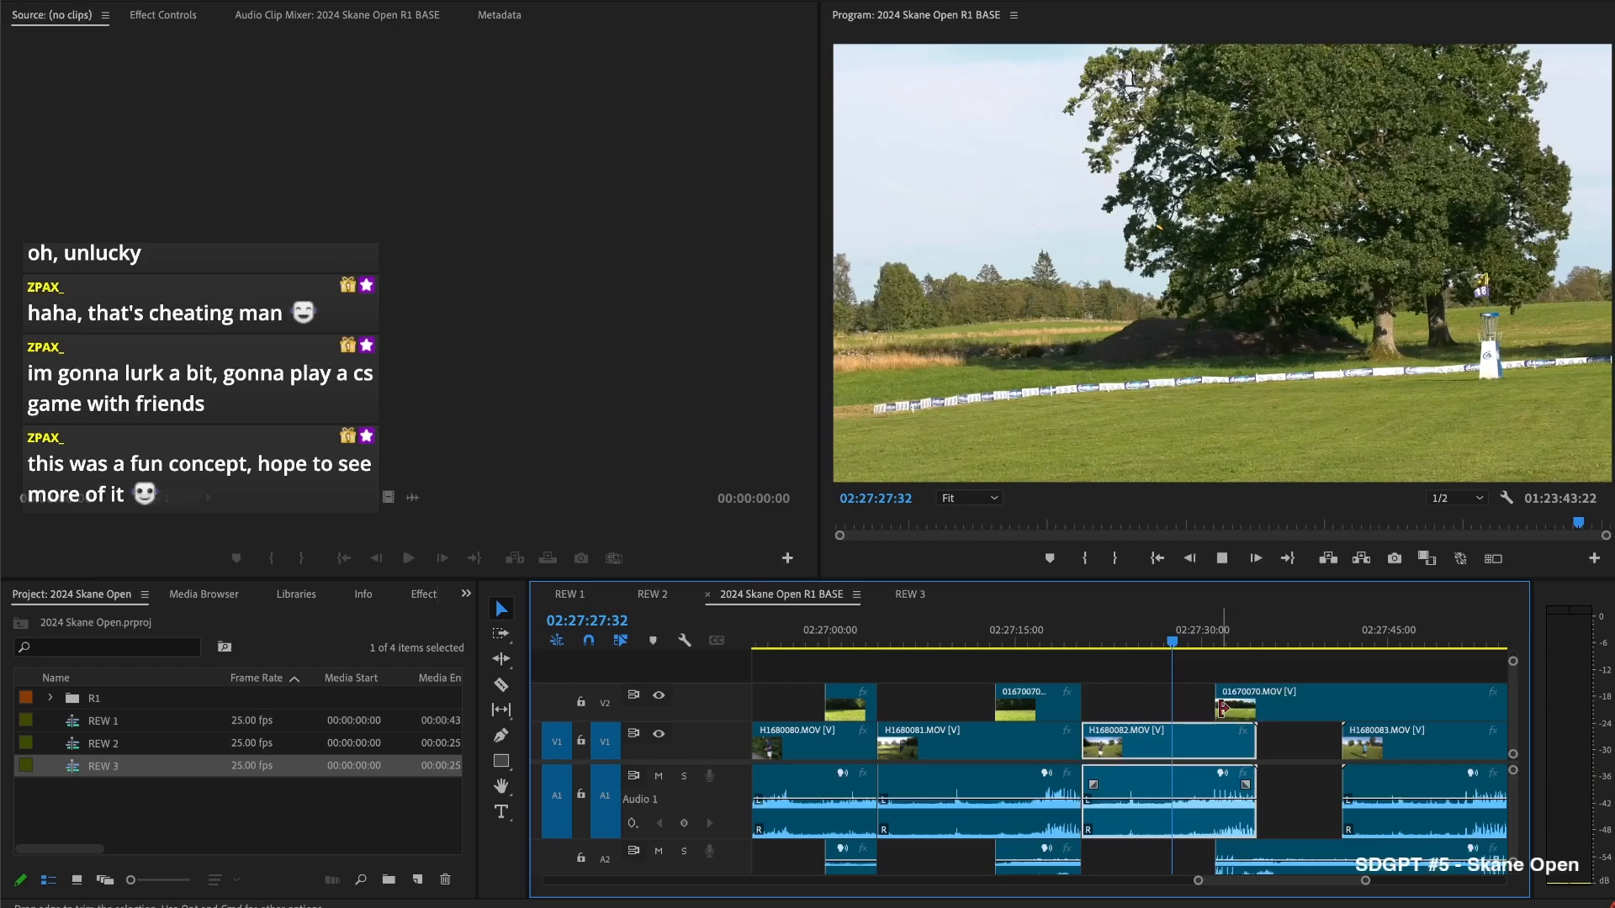
key(space)
key(space)
drag(1217, 705, 1178, 708)
key(space)
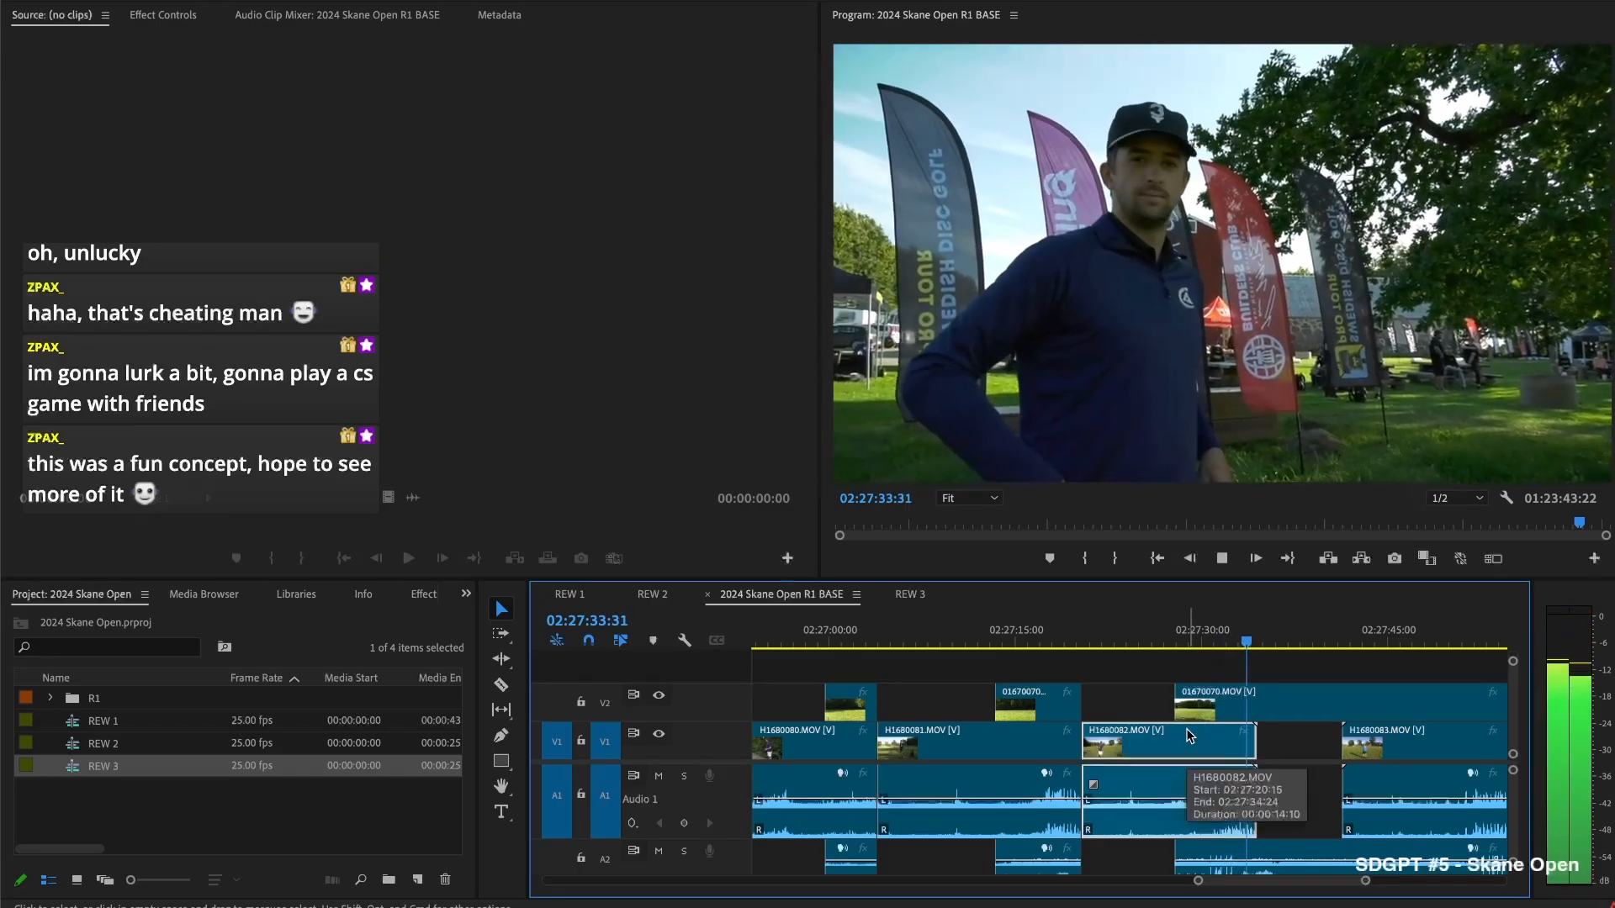
Cut all tracks at 02:27:32:03, delete the rest of H1680082.MOV and trim the remaining 01670070.MOV cutaway's start to about 02:27:54
key(space)
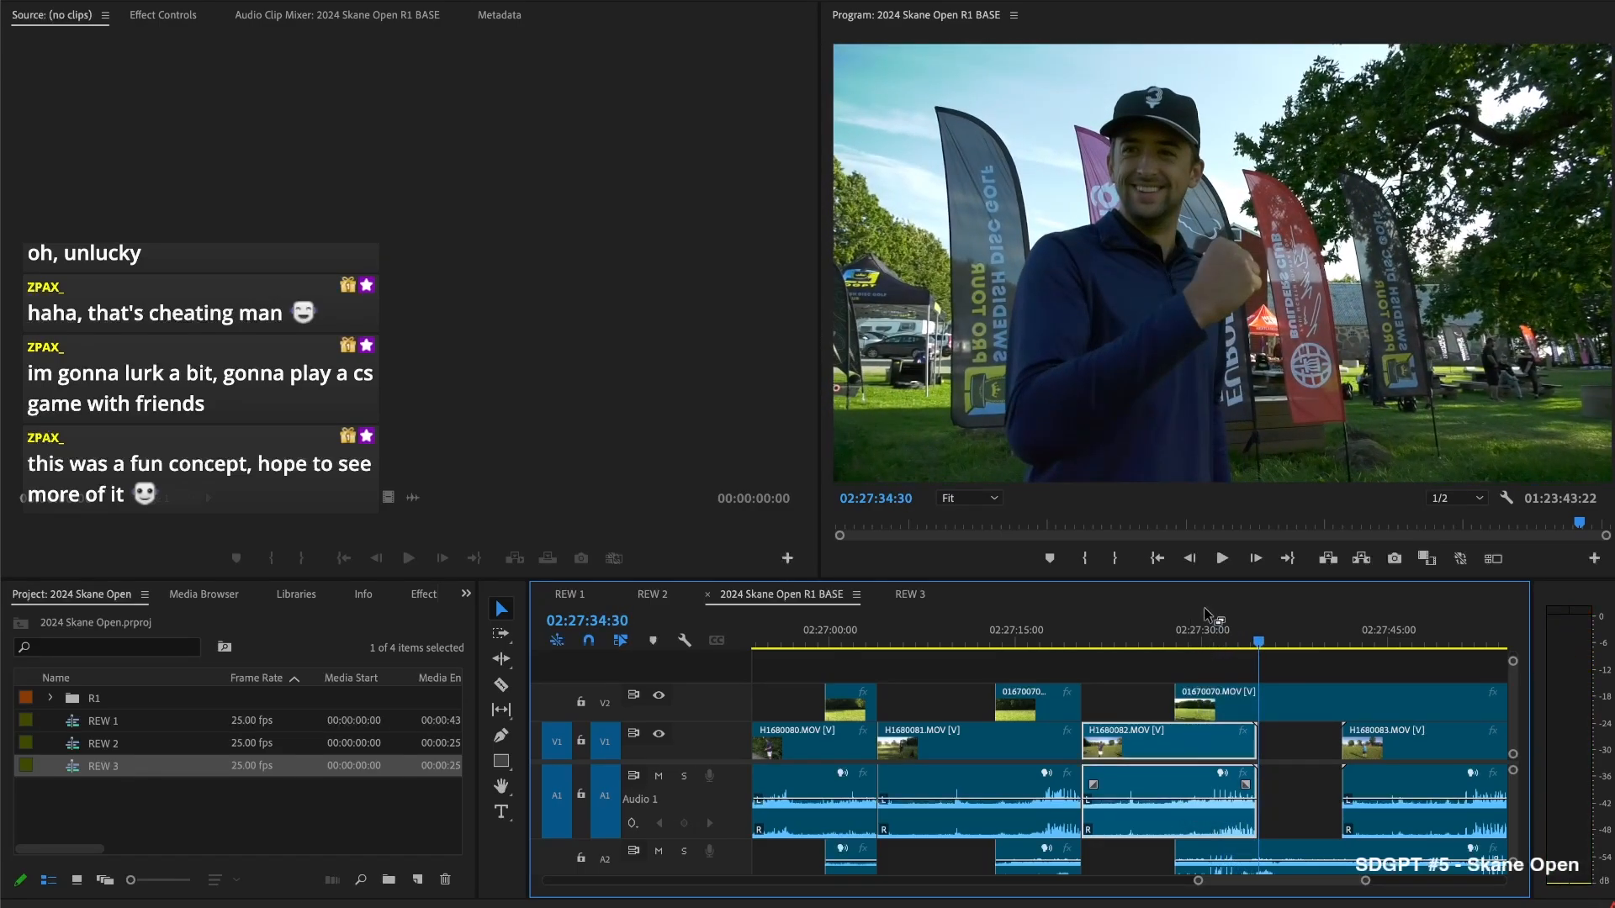
click(1191, 632)
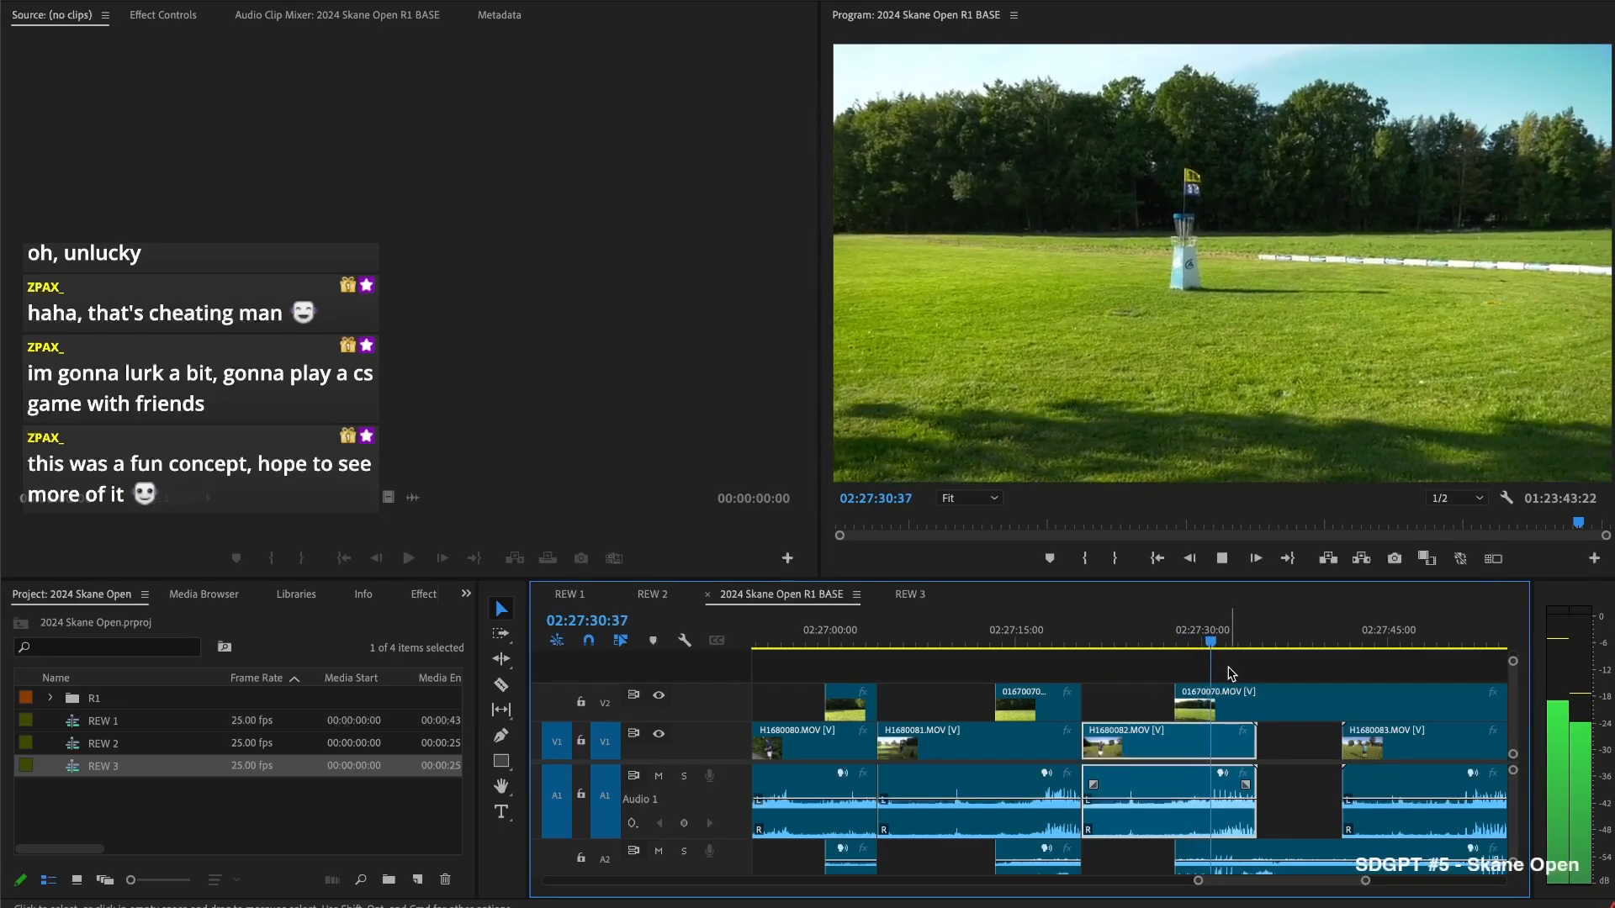
key(space)
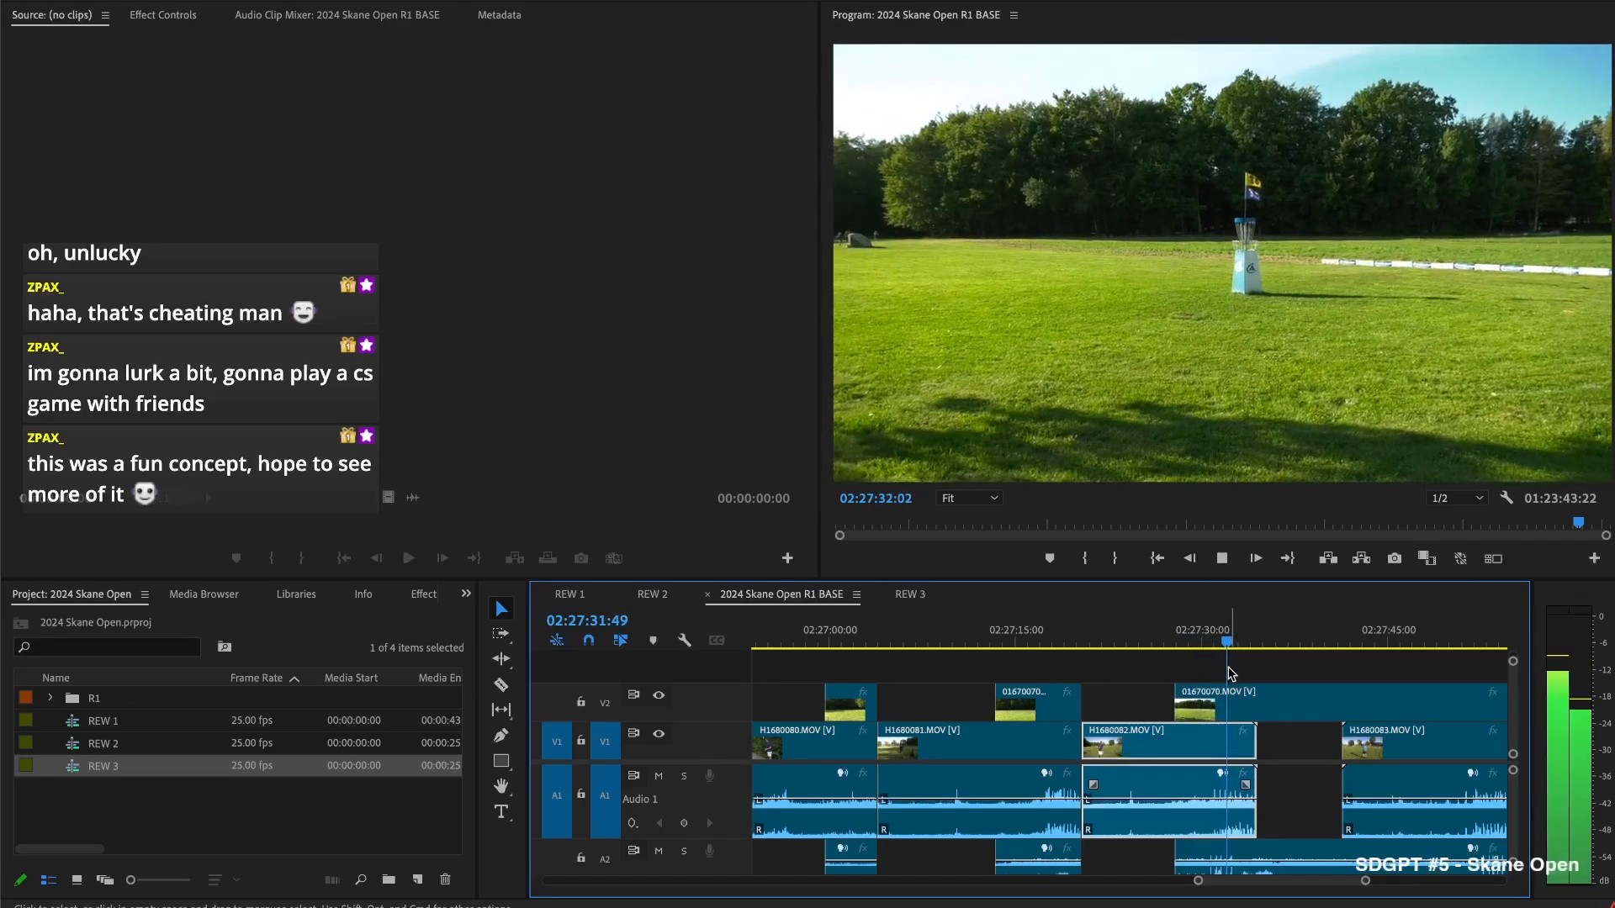
key(super+shift+k)
click(1243, 742)
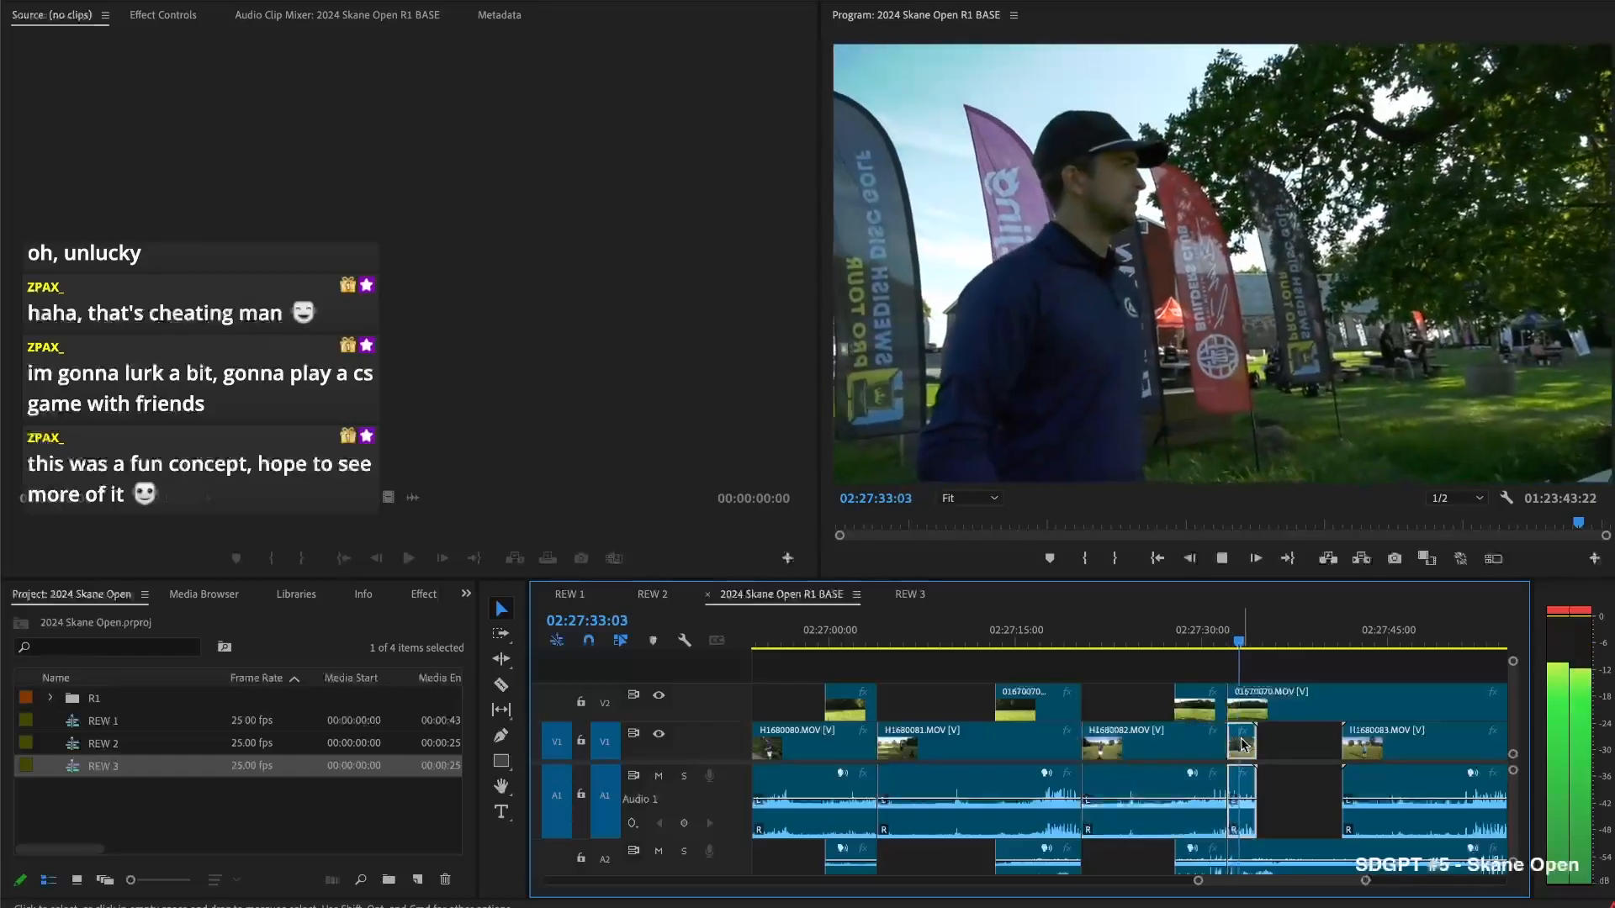
key(Delete)
key(space)
drag(1233, 703, 1489, 703)
Cut H1680083.MOV at 02:27:42:46, delete the footage before the cut and close the gap after H1680082.MOV
drag(1339, 629, 1364, 629)
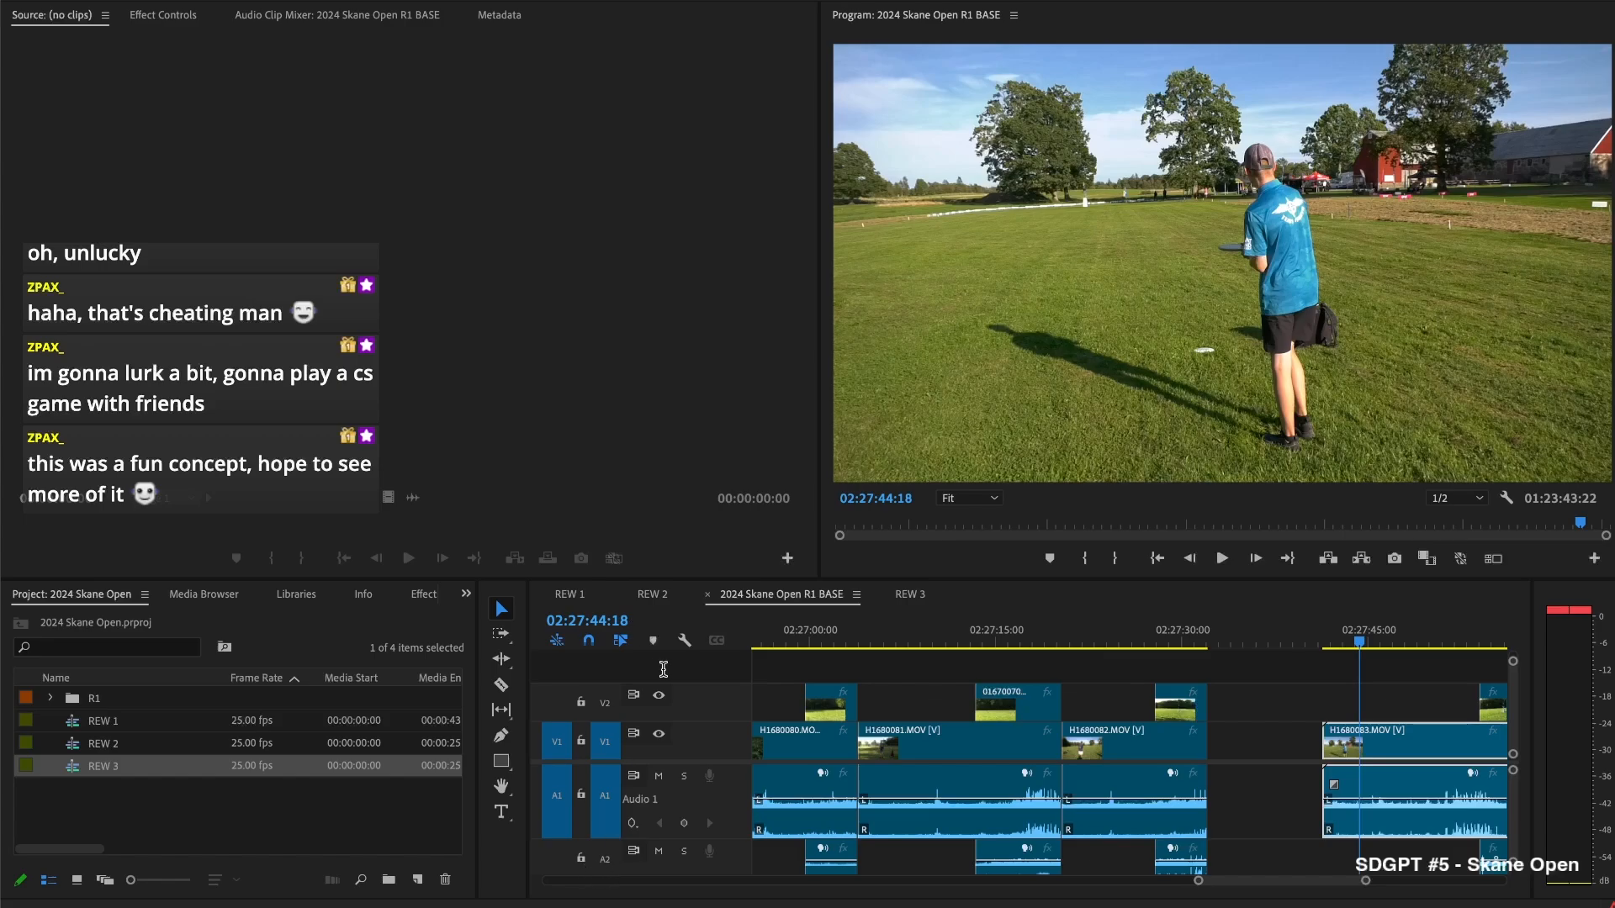
click(1407, 688)
key(space)
click(1359, 635)
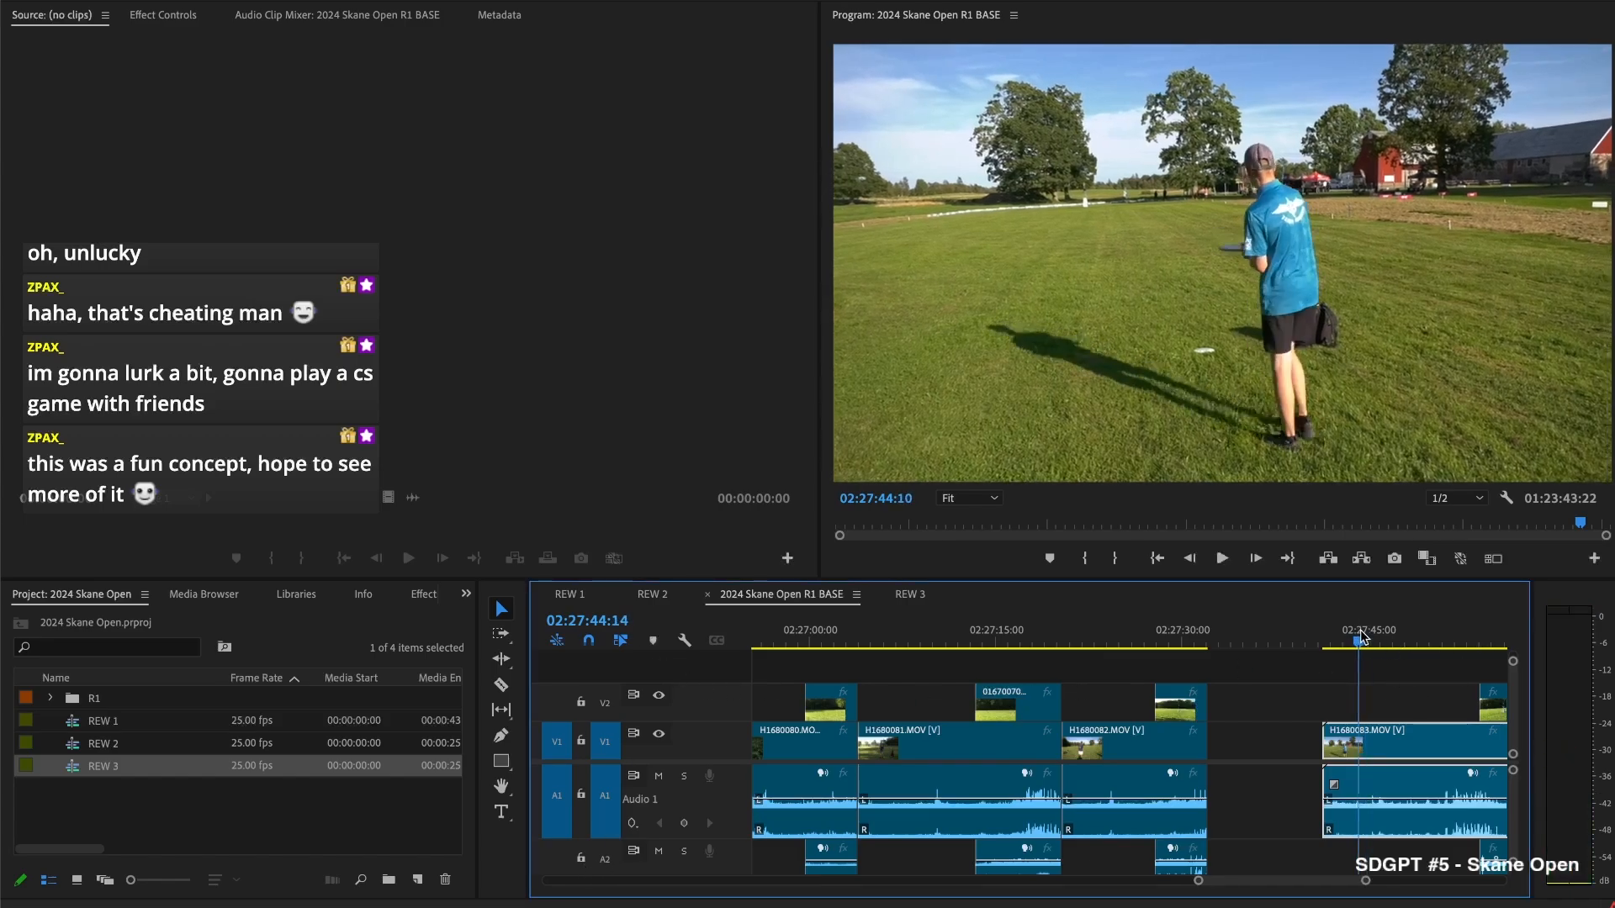
drag(1351, 641, 1341, 641)
key(super+k)
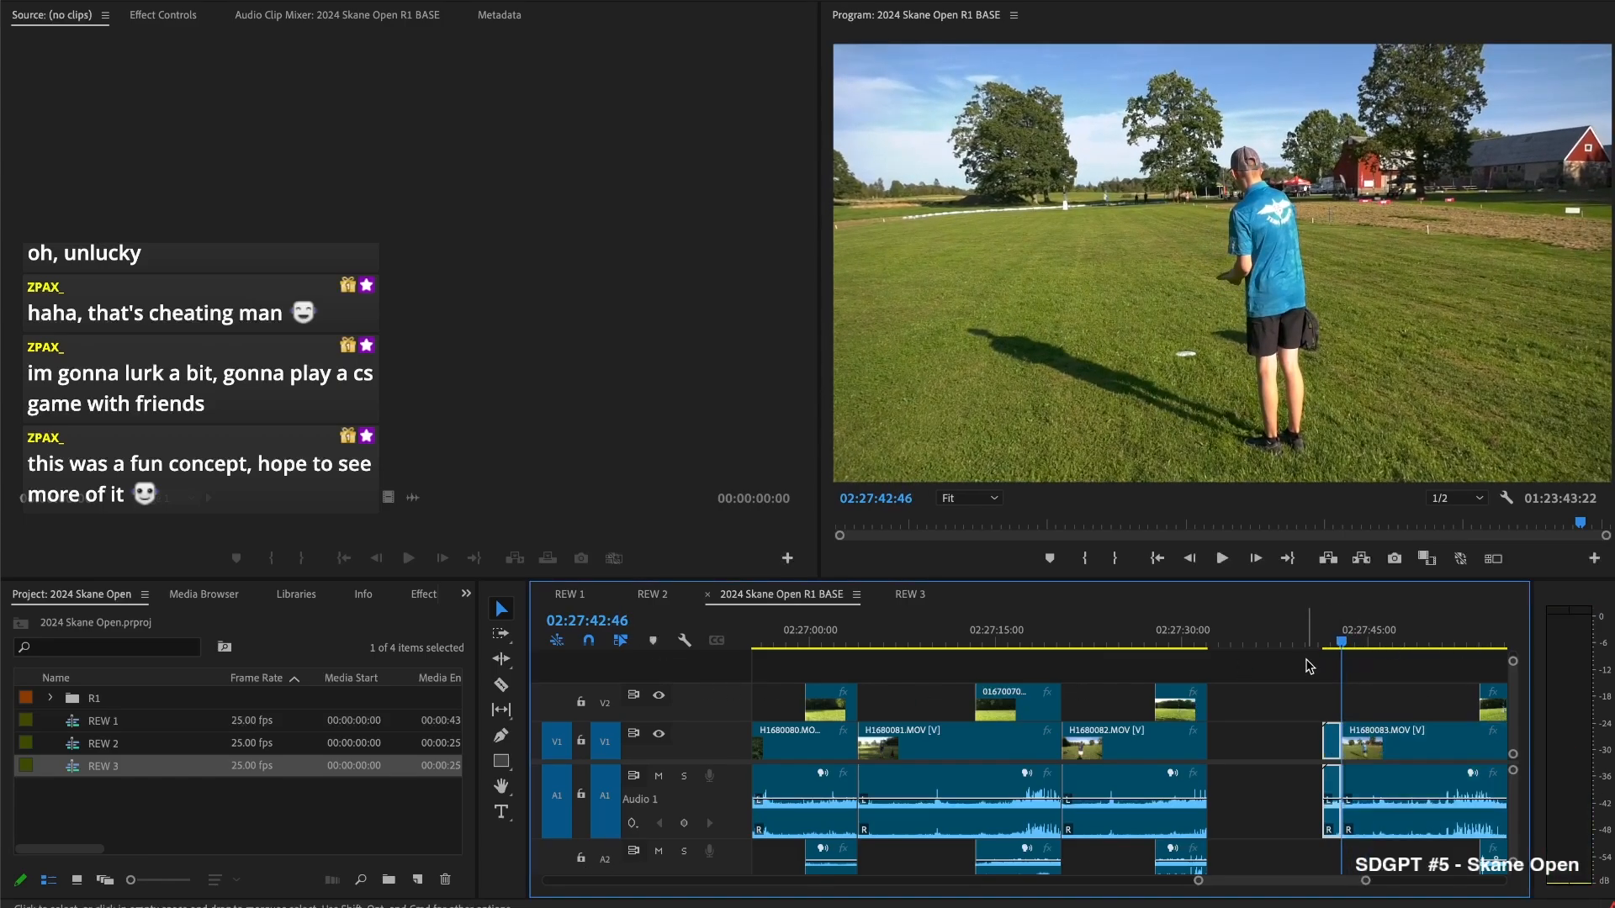
key(Delete)
click(1304, 745)
key(Delete)
key(Up)
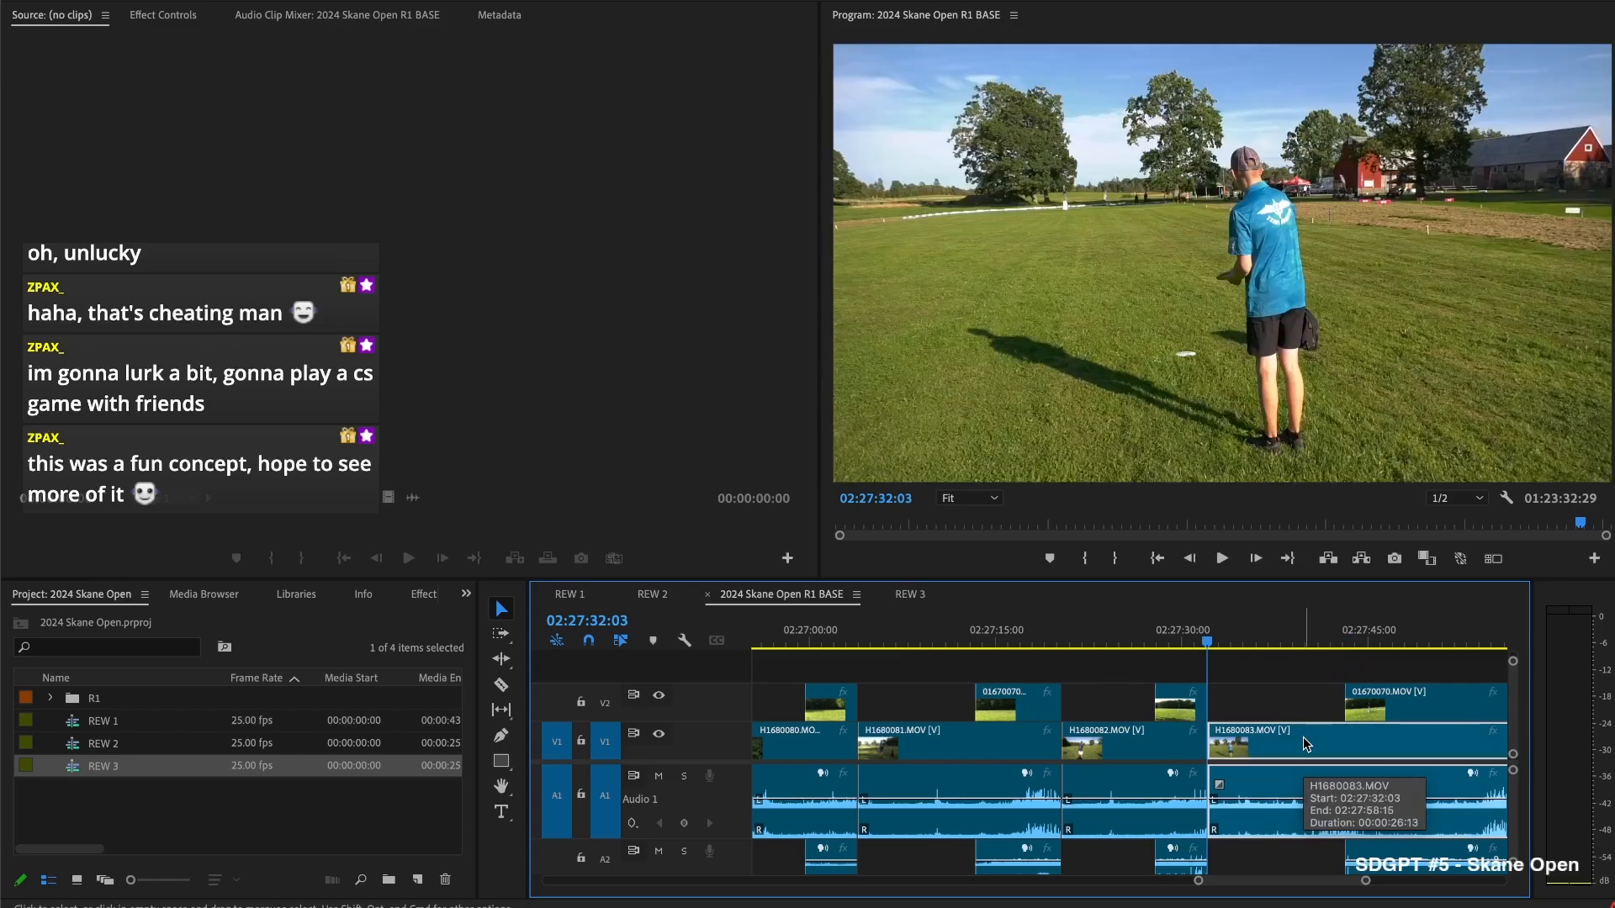
Play the H1680083.MOV throw and extend the start of its 01670070.MOV cutaway back to 02:27:38:32
key(space)
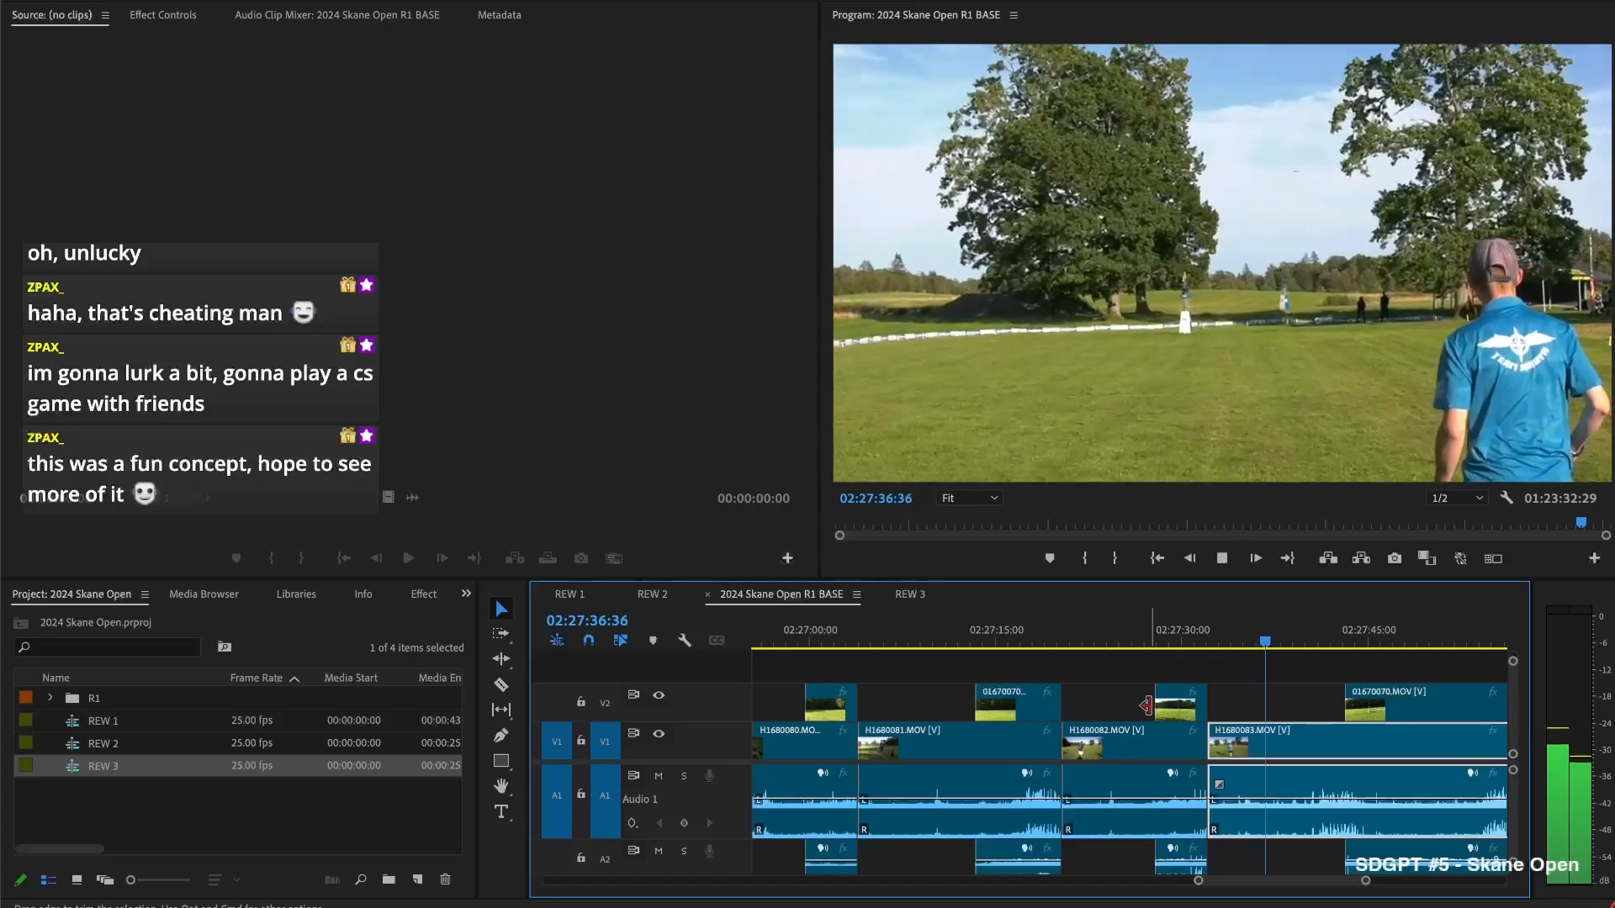
key(space)
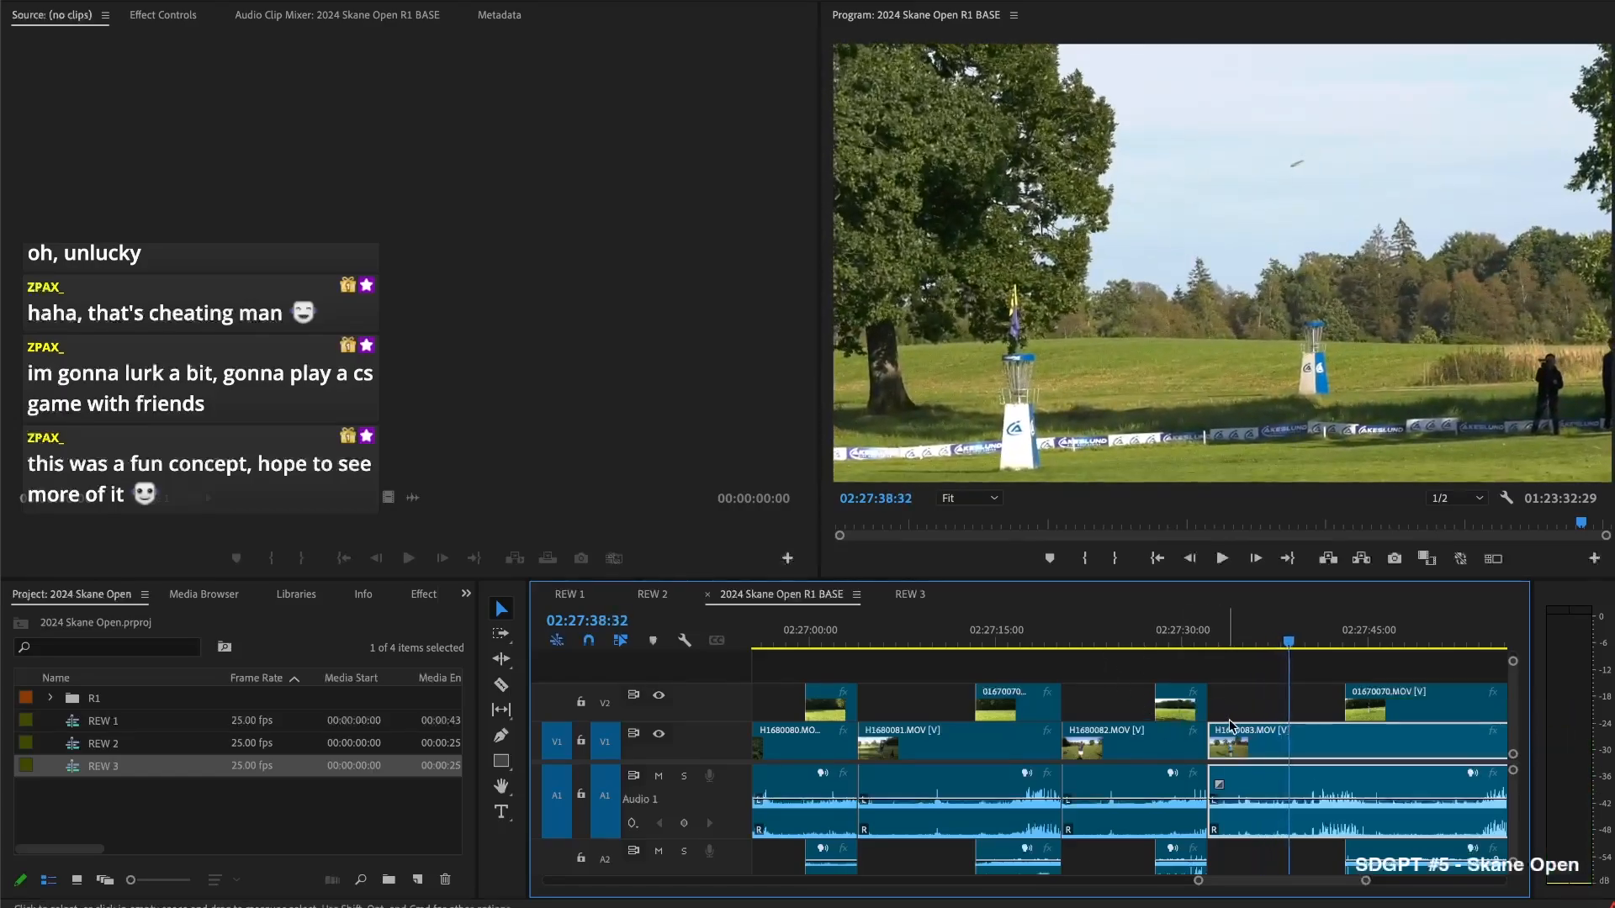
drag(1333, 697, 1288, 701)
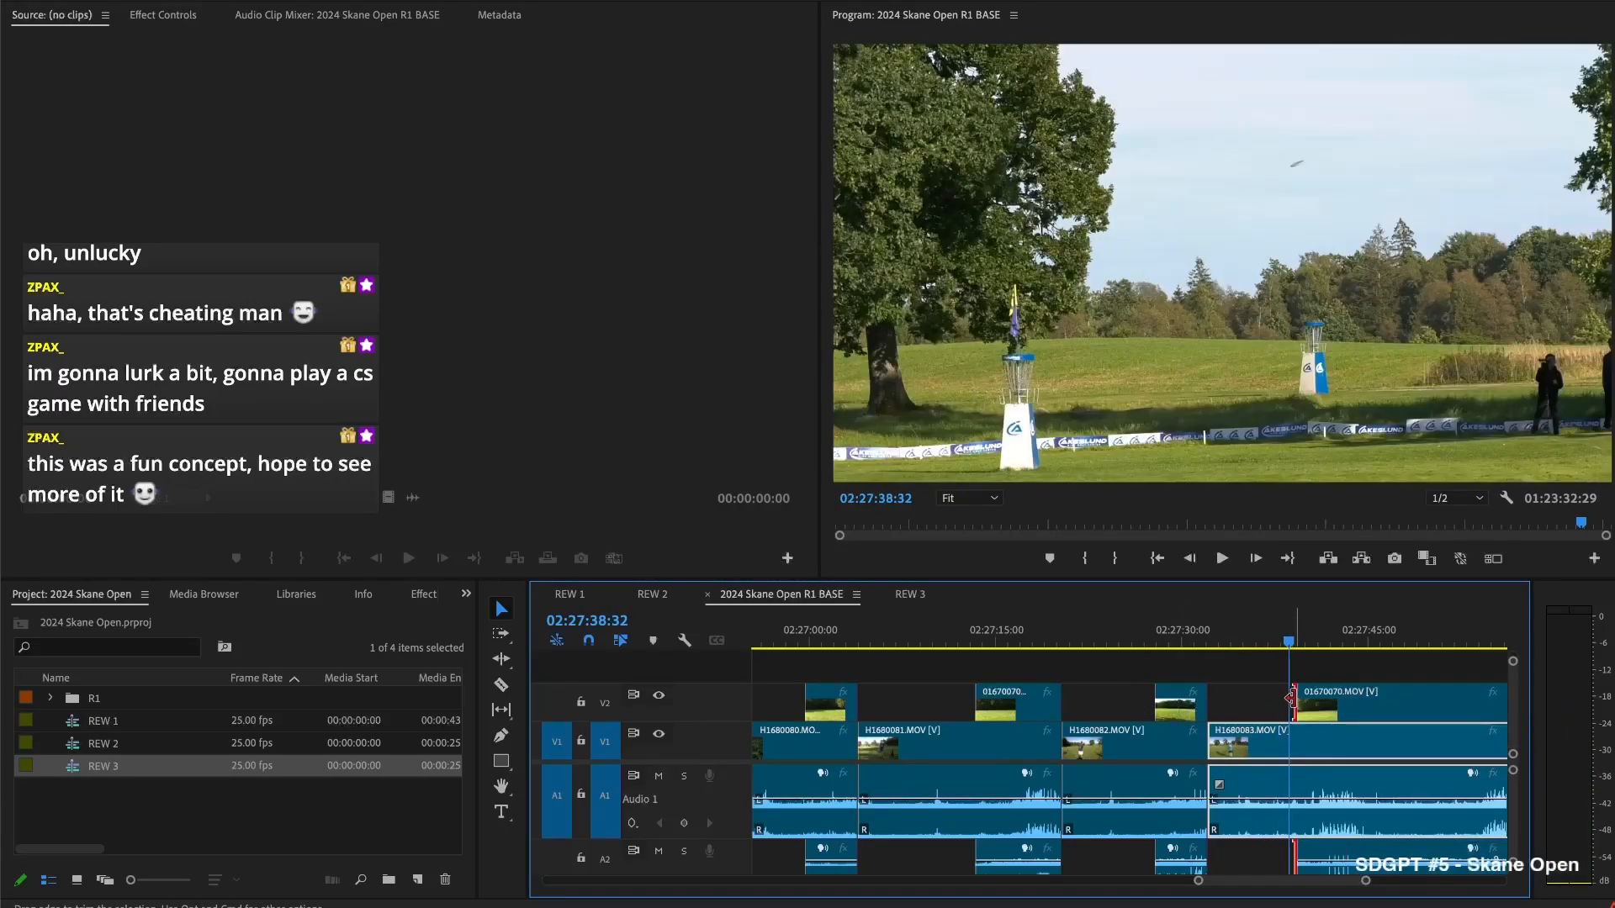
Shift H1680083.MOV and all following clips about 1 second later, and extend its start back to 02:27:32:03
click(1207, 631)
drag(1210, 636, 1215, 639)
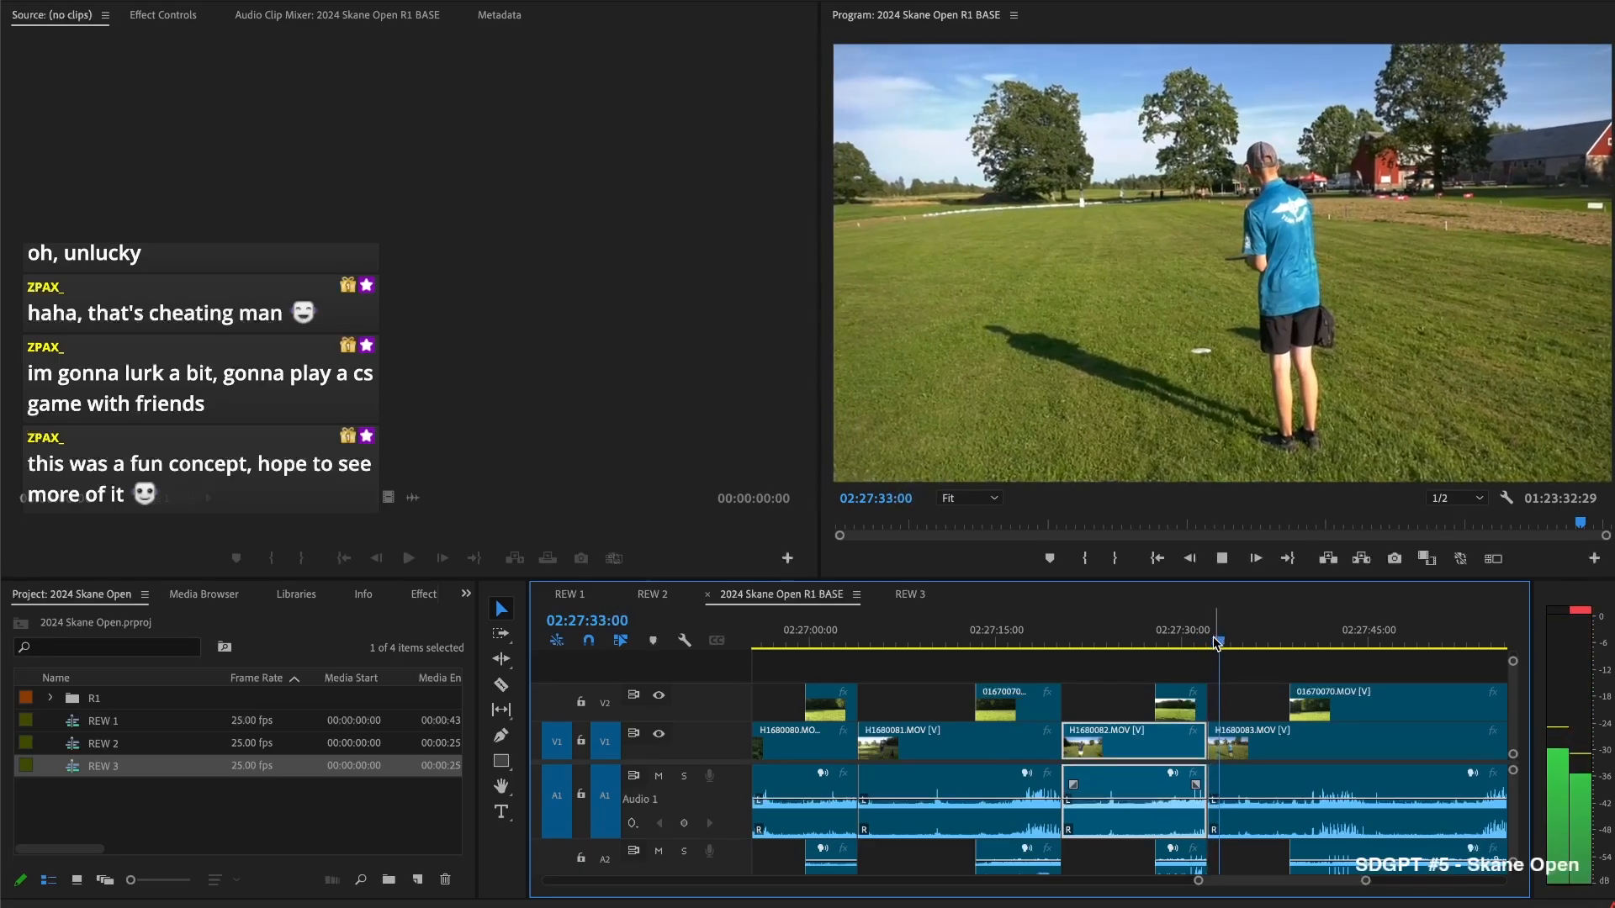
click(1231, 742)
click(1216, 746)
drag(1233, 745, 1206, 735)
key(v)
click(1239, 703)
Play the throw, cut all tracks at 02:27:44:37 and trim the start of the following 01670070.MOV cutaway to about 02:27:55
key(space)
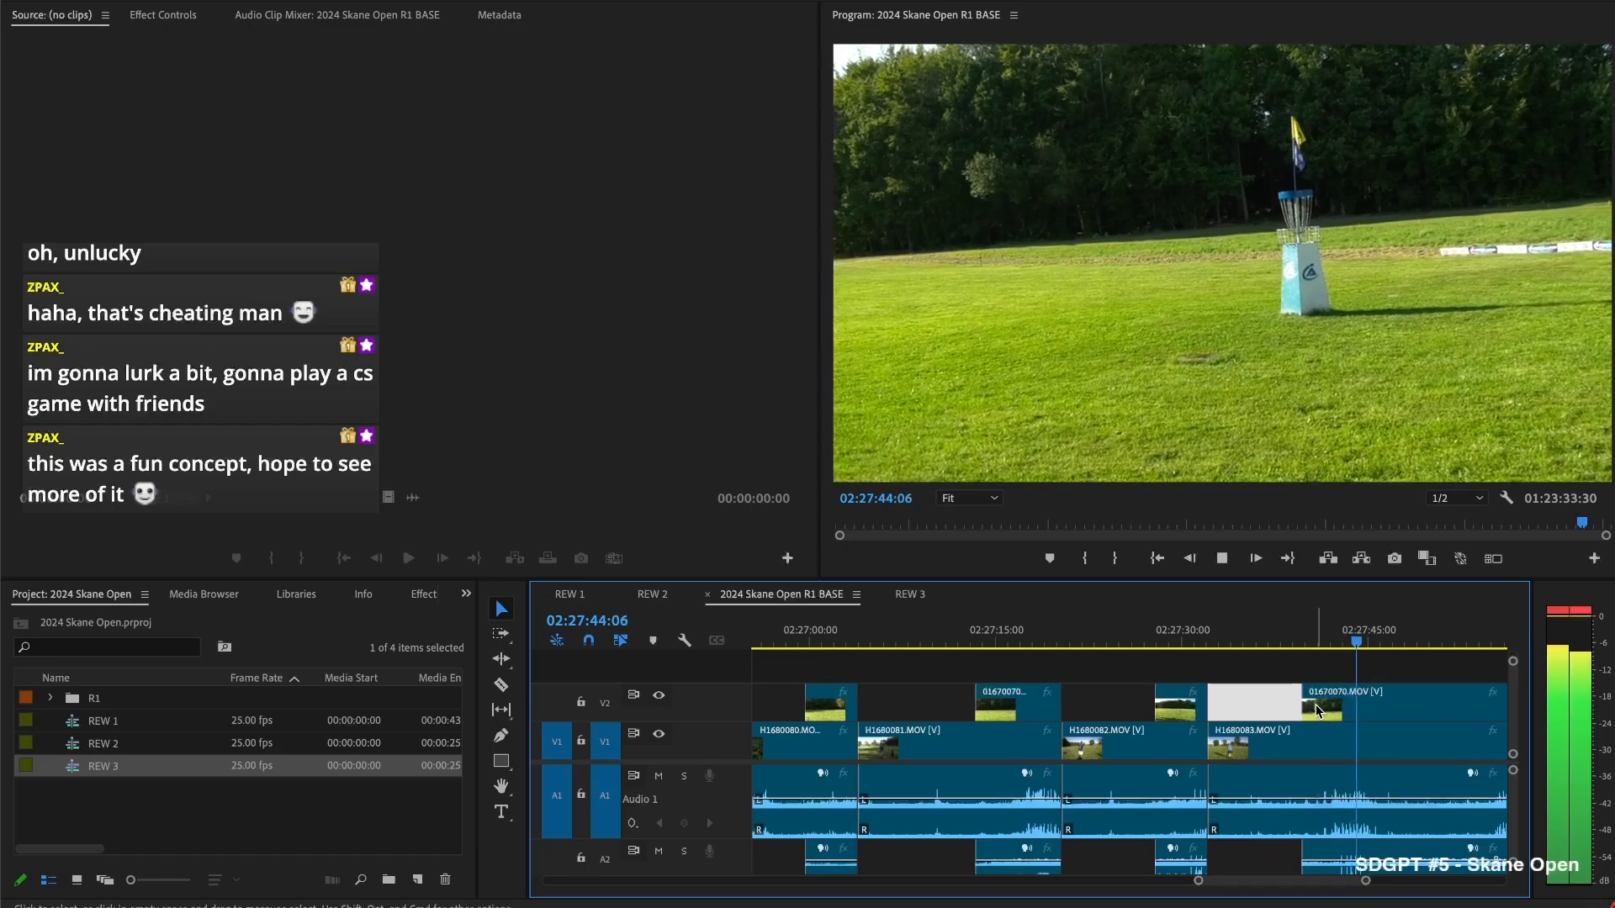
key(space)
key(super+shift+k)
scroll(1317, 709, down, 3)
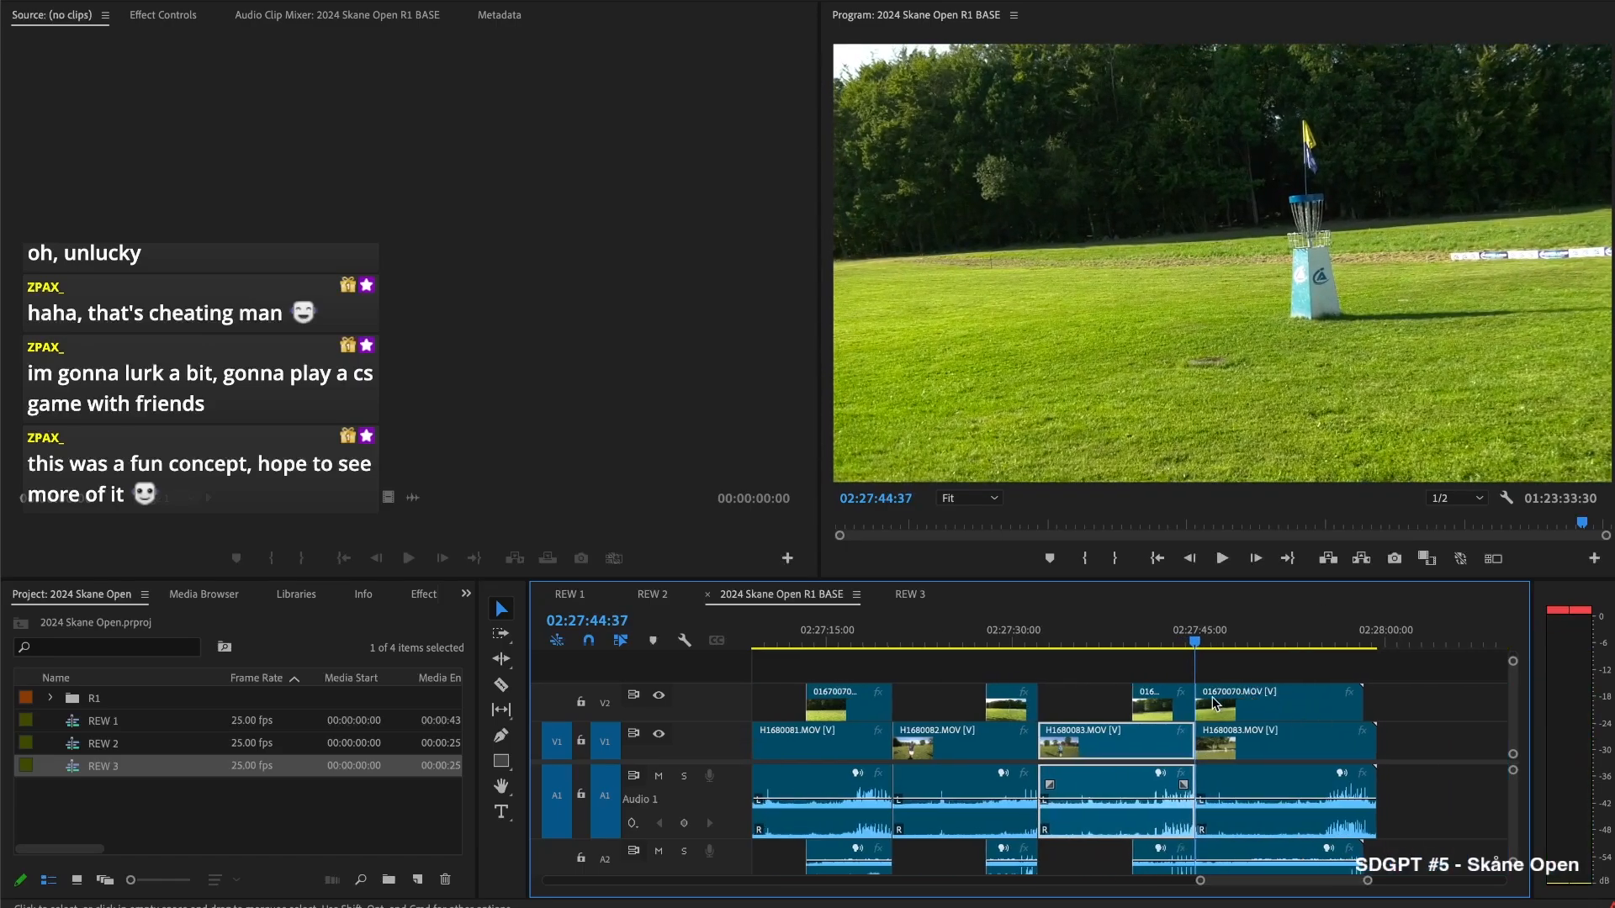
drag(1205, 701, 1333, 707)
Cut the second H1680083.MOV clip at 02:27:47:31, delete the footage before the cut and close the gap
click(1231, 632)
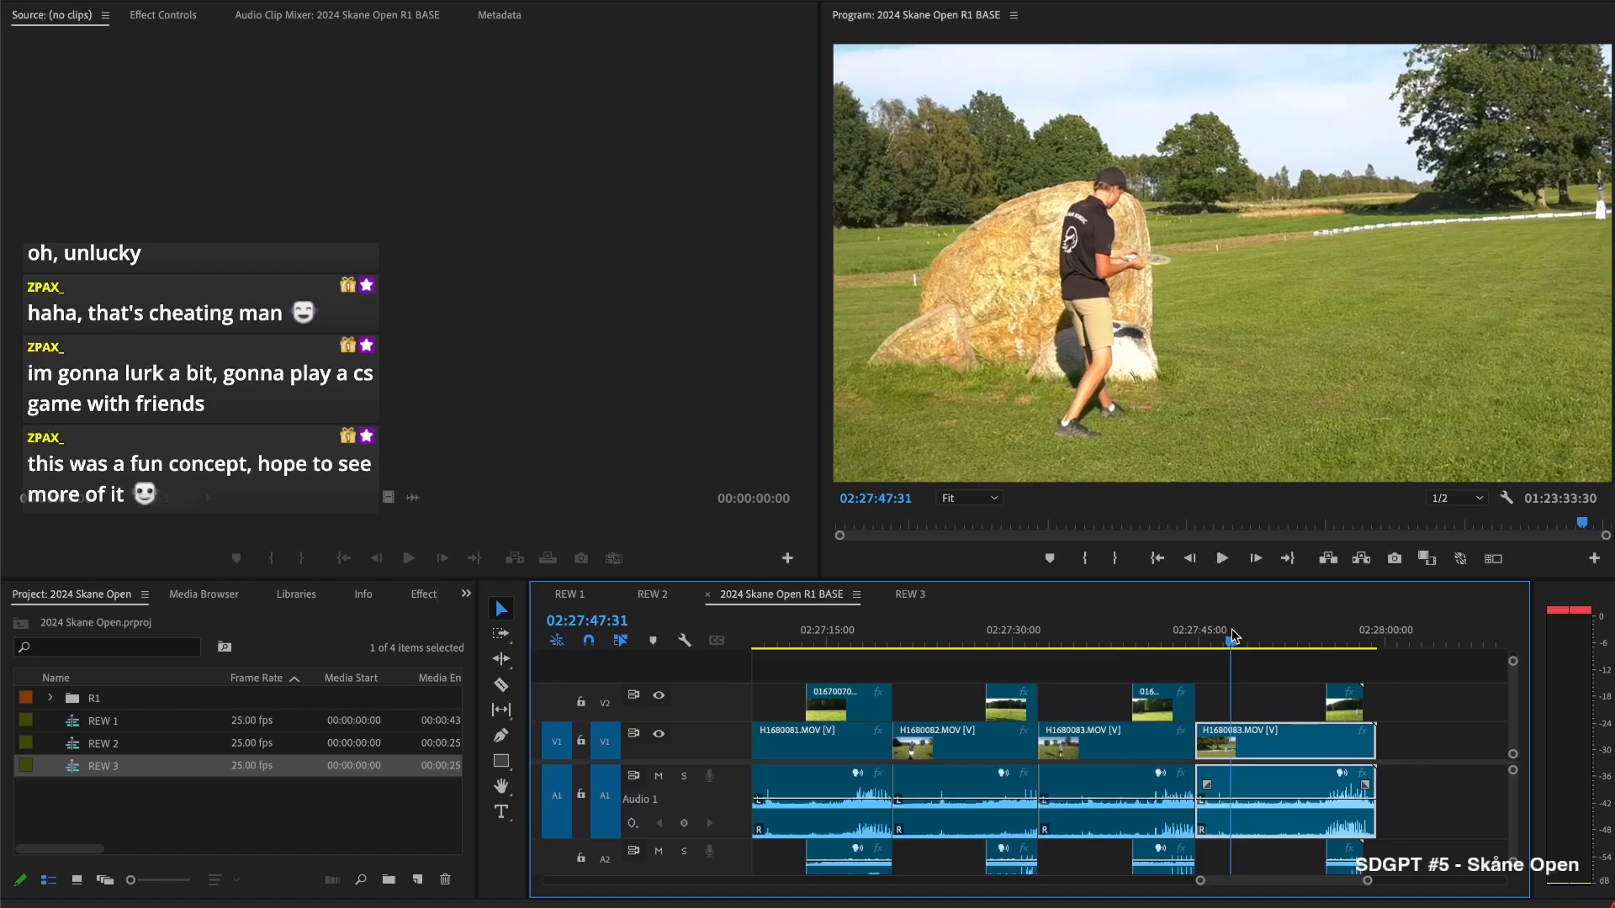
key(super+k)
click(1208, 736)
key(Delete)
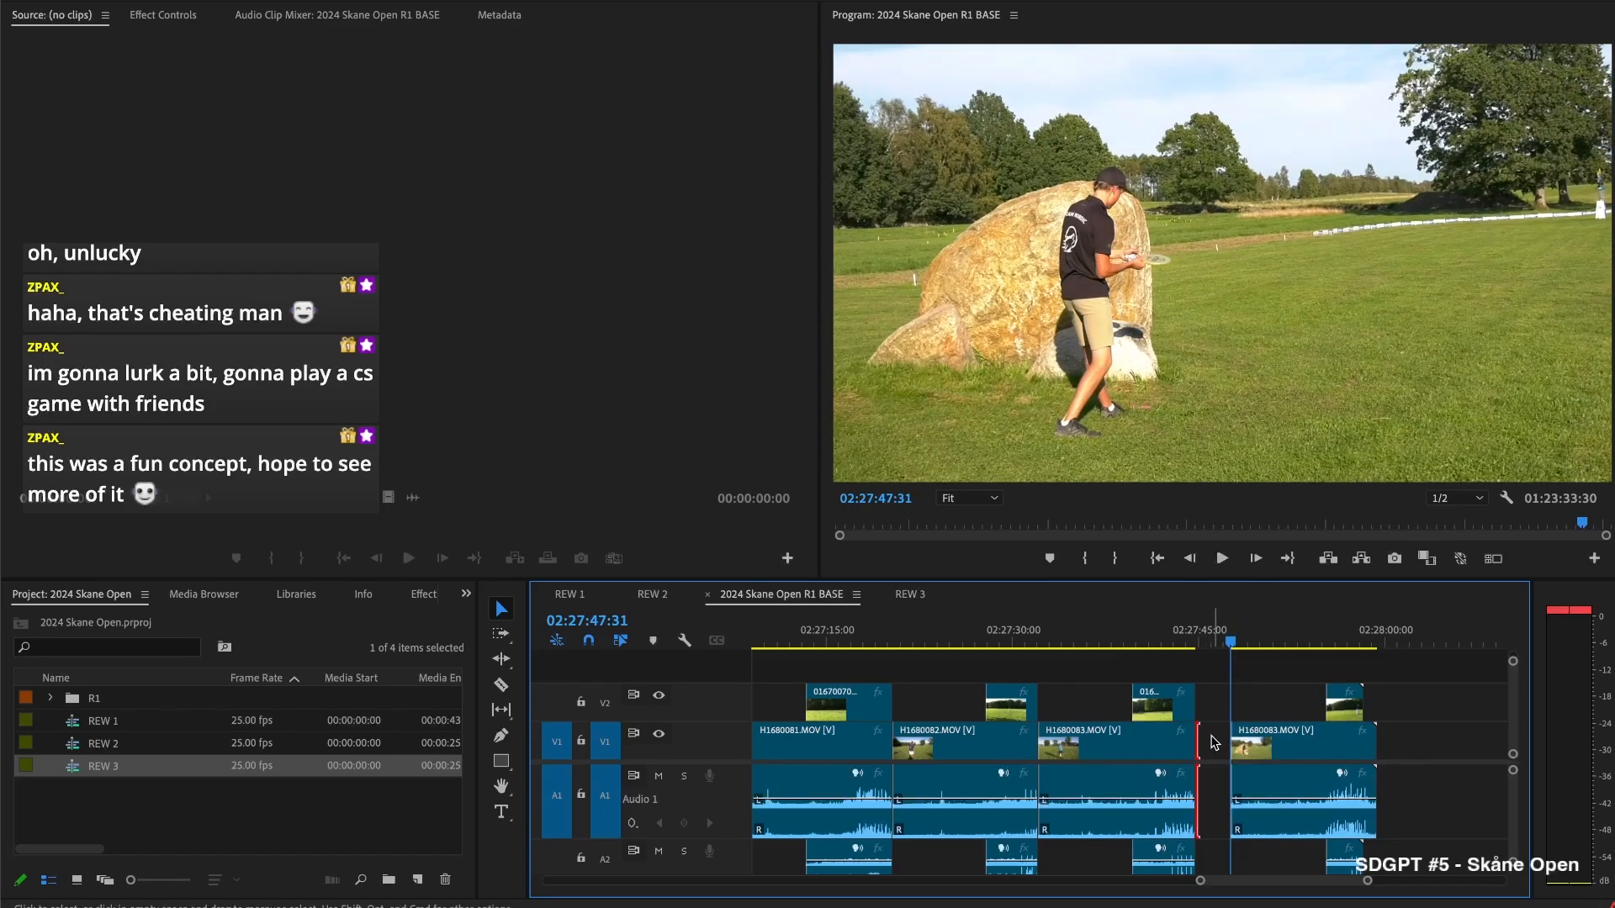
click(1211, 742)
key(Delete)
key(Up)
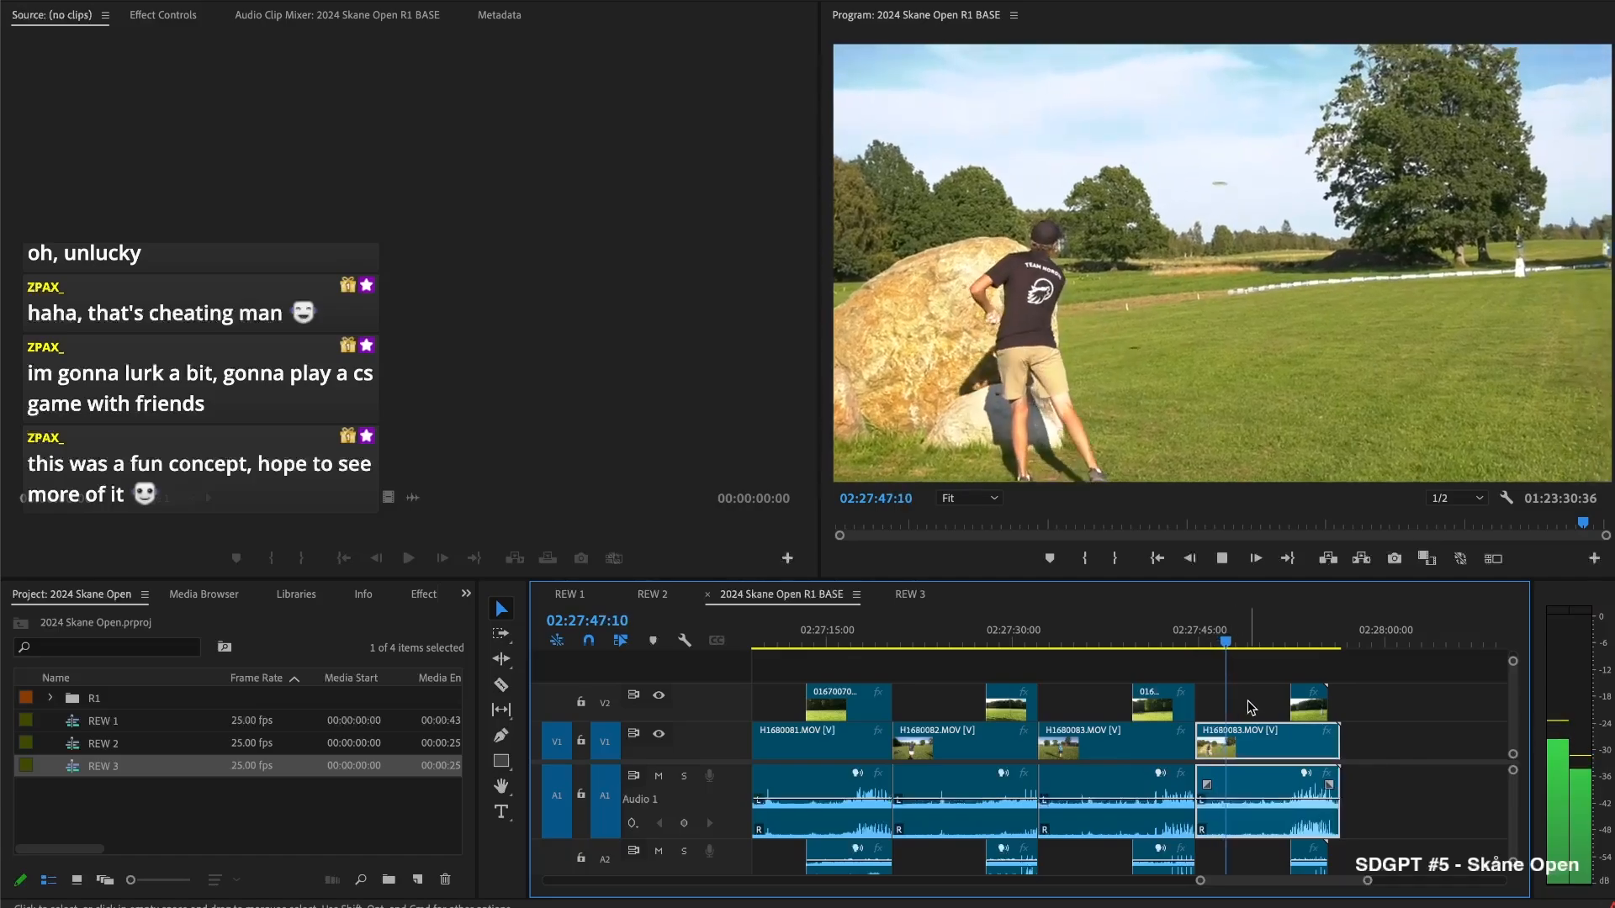
Try to restore about 1 second at the second H1680083.MOV clip's start and extend its 01670070.MOV cutaway back to 02:27:44:37
key(space)
key(a)
drag(1213, 742, 1195, 741)
key(v)
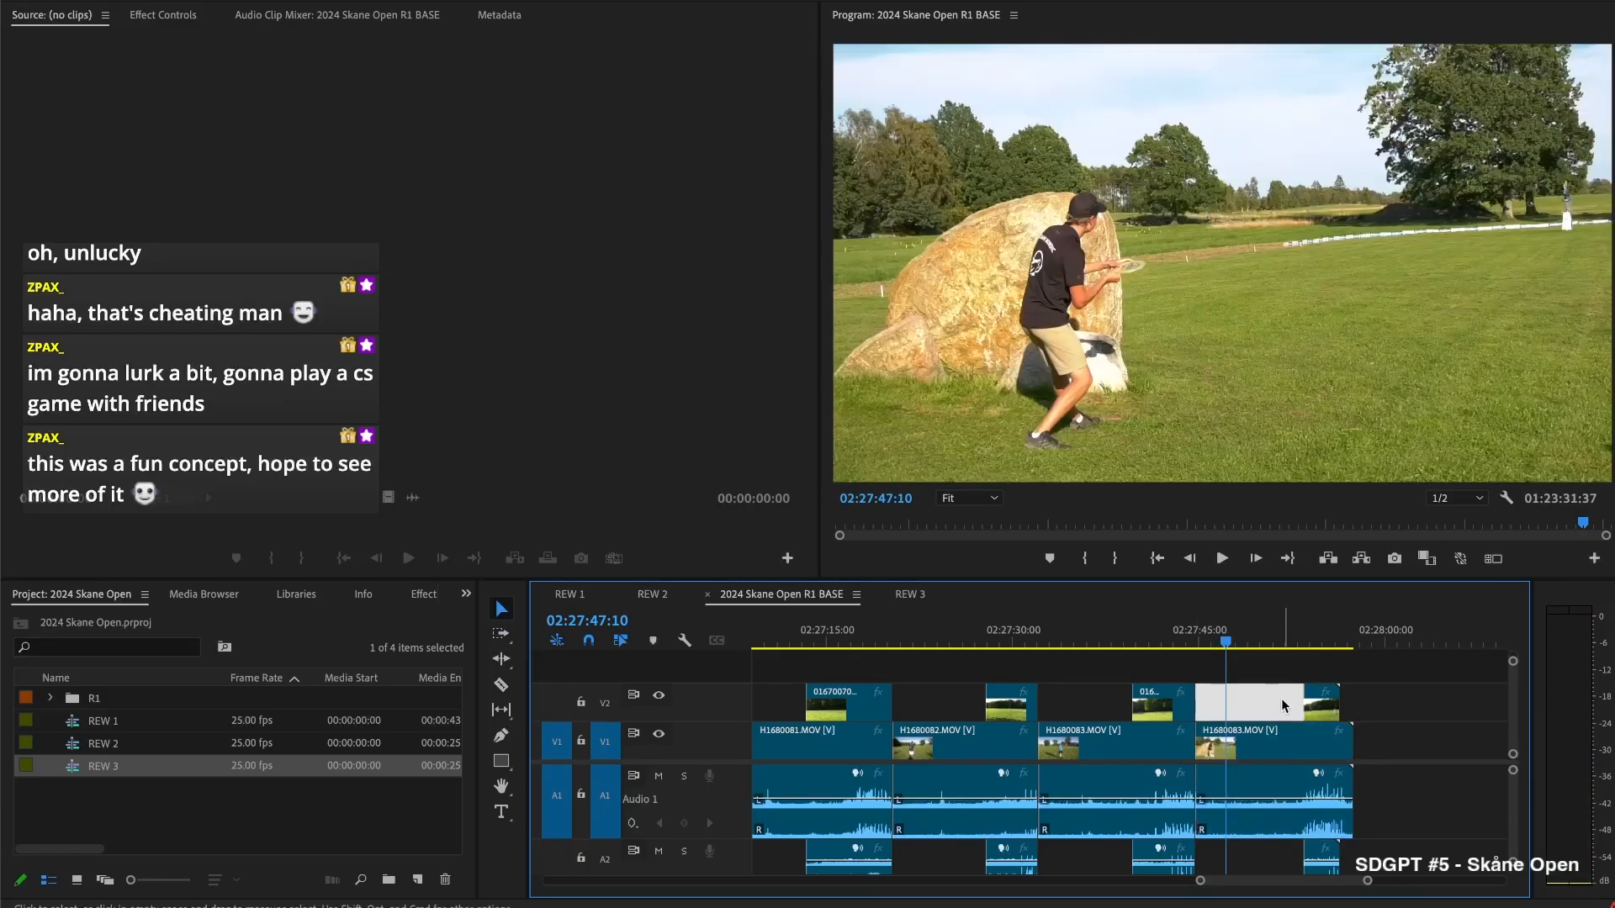
drag(1295, 693, 1200, 692)
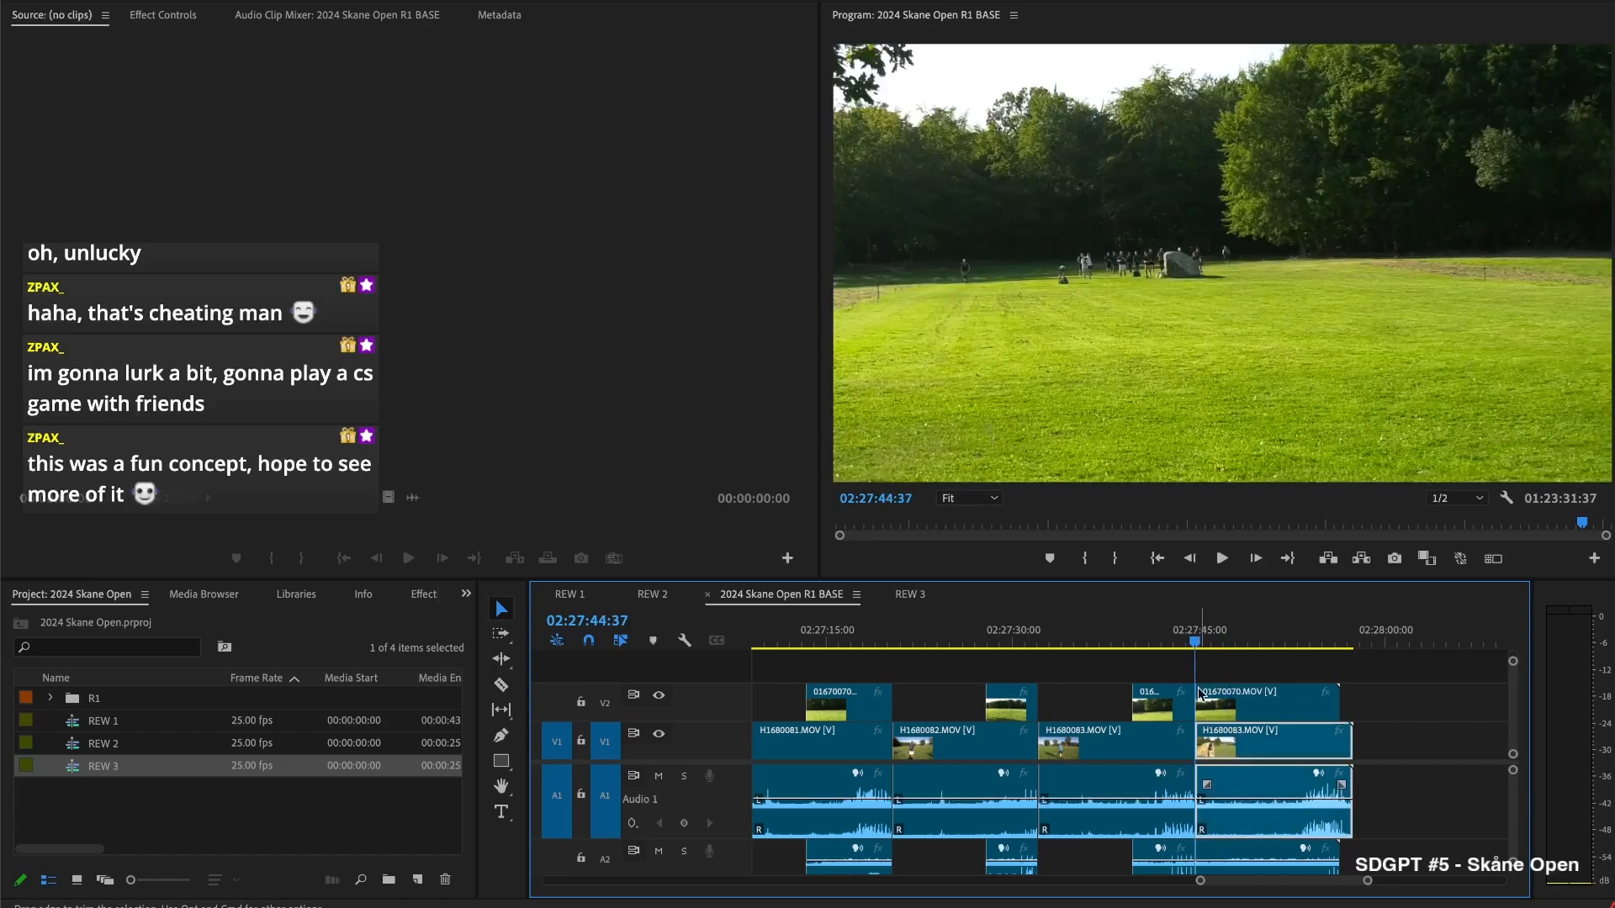
key(space)
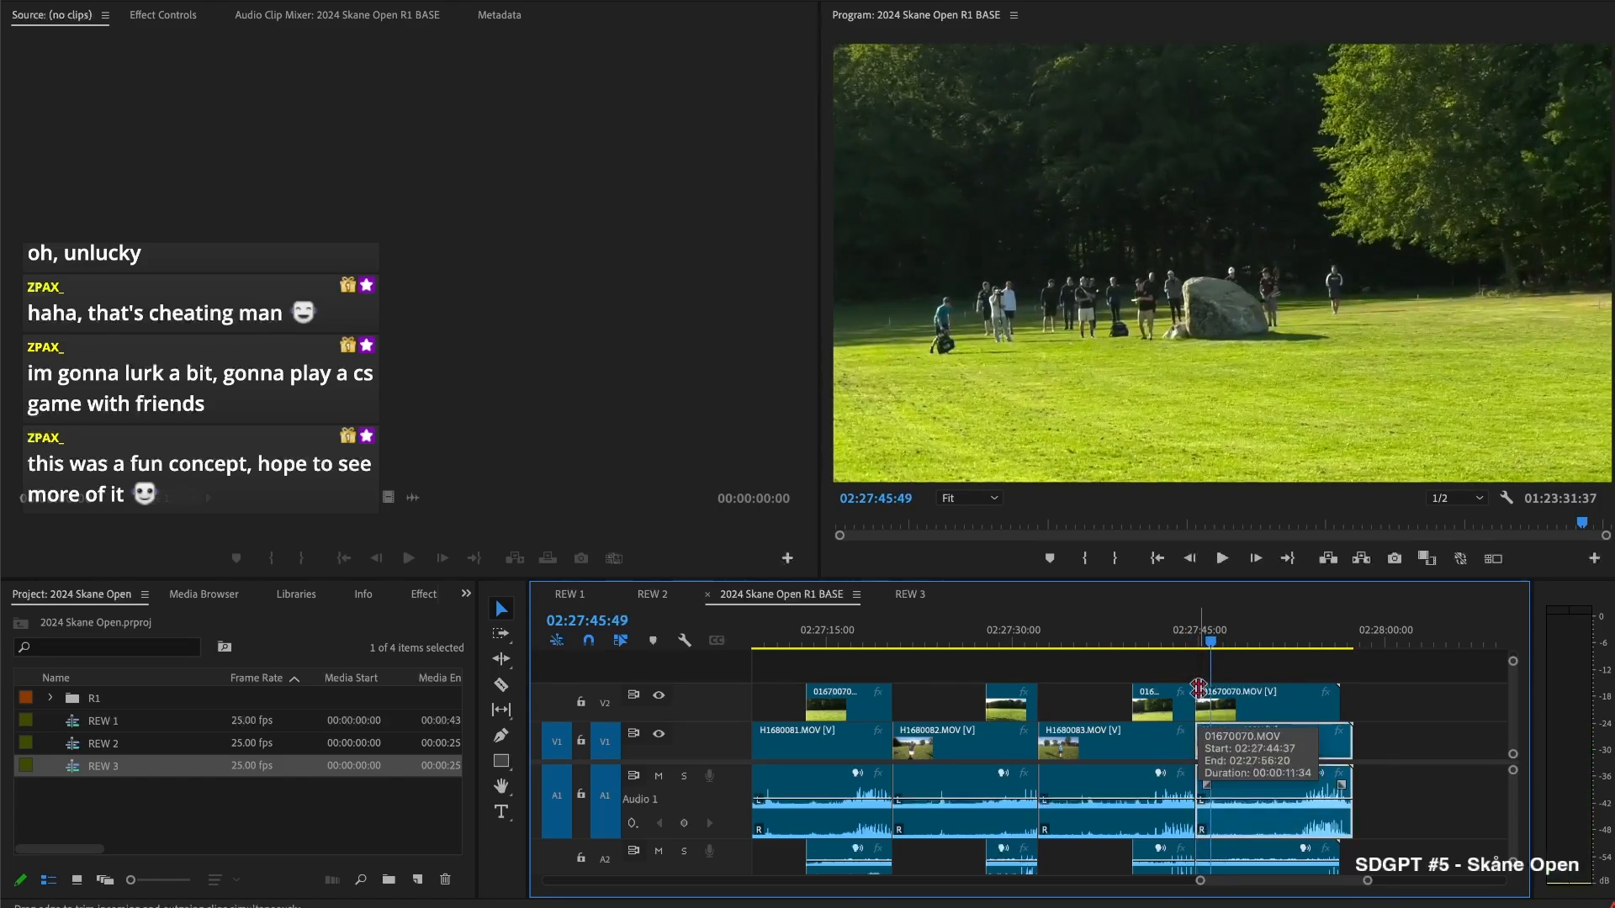
key(ctrl+z)
Cut the second H1680083.MOV clip at 02:27:46:13, delete the footage before the cut and close the gap
click(1204, 643)
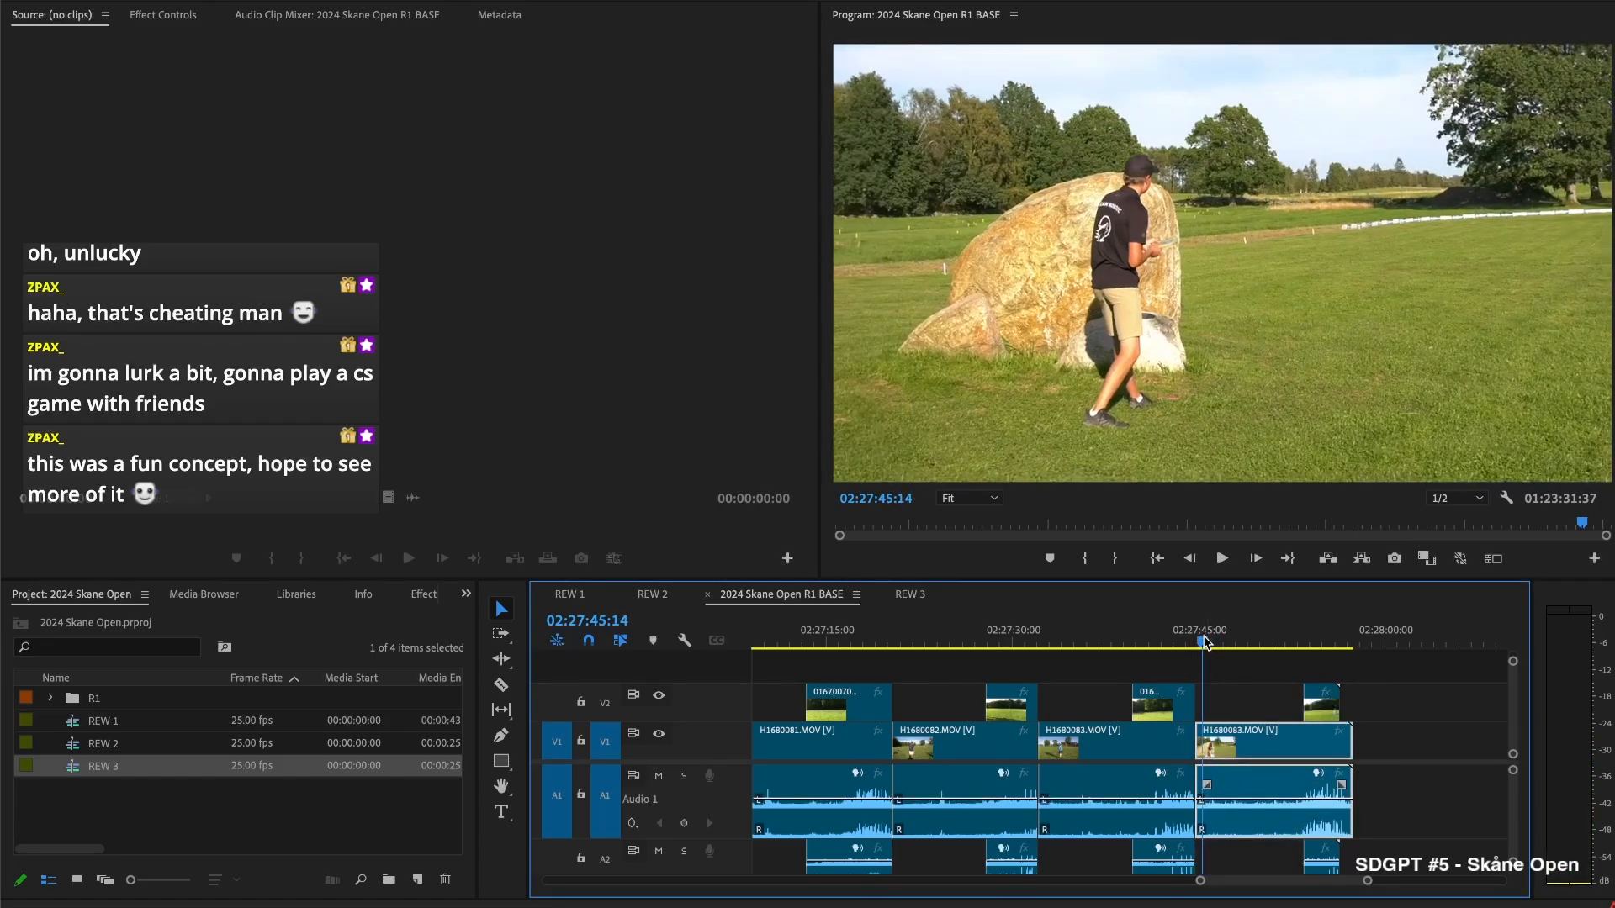
key(space)
key(space)
key(space)
key(space)
key(super+k)
key(Delete)
click(1206, 753)
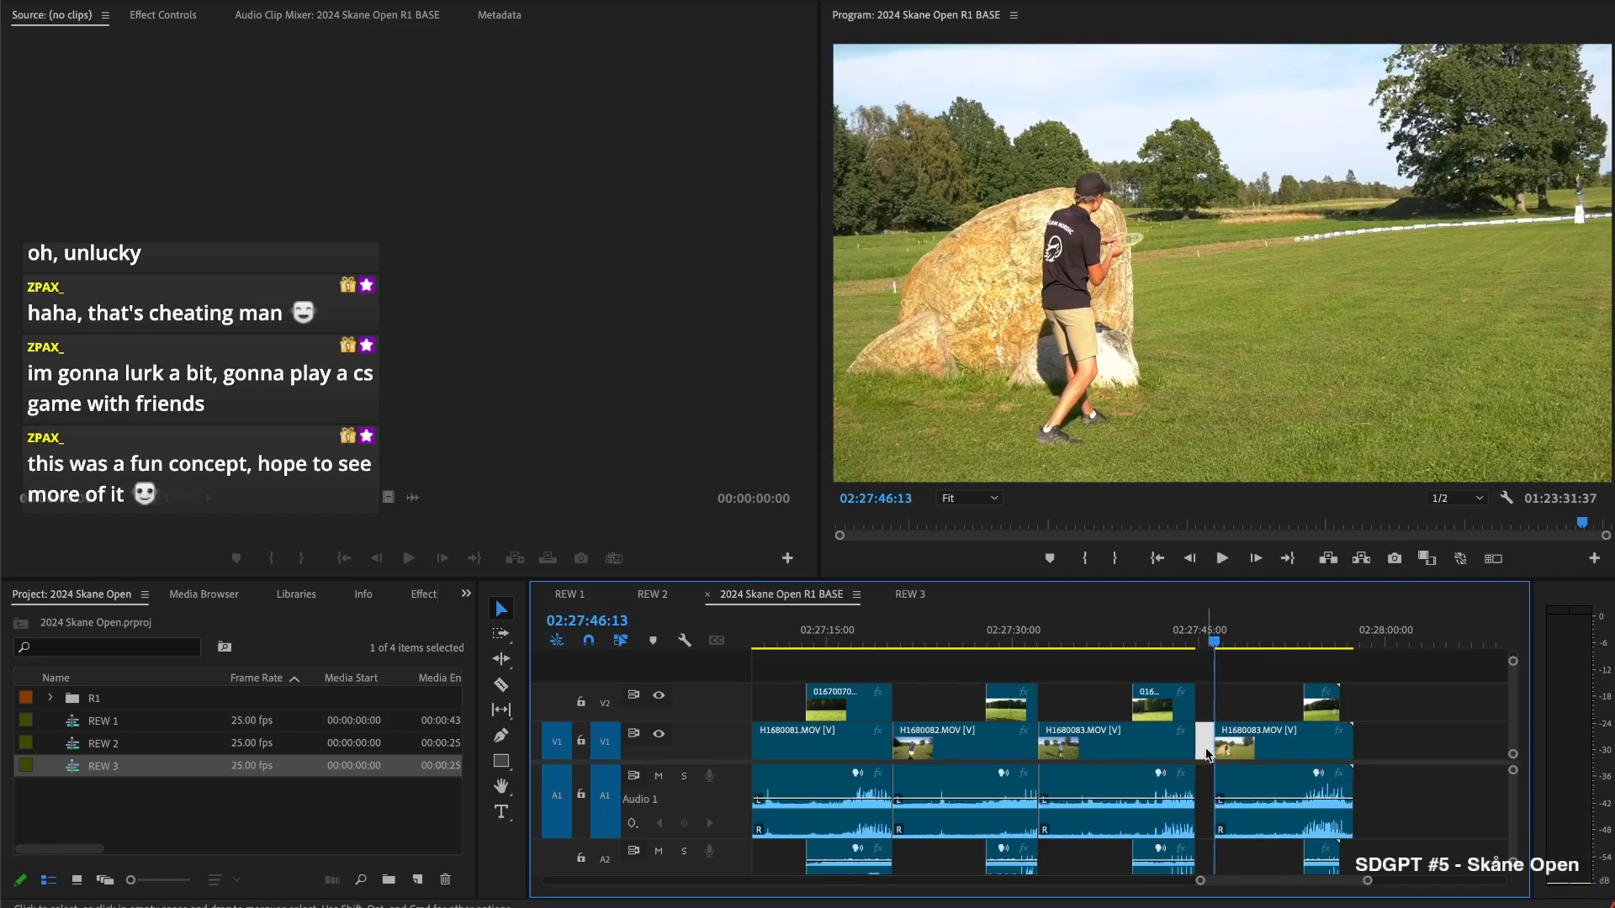
key(Delete)
key(Up)
Play the second H1680083.MOV throw and extend the start of its 01670070.MOV cutaway back to 02:27:49:38
key(space)
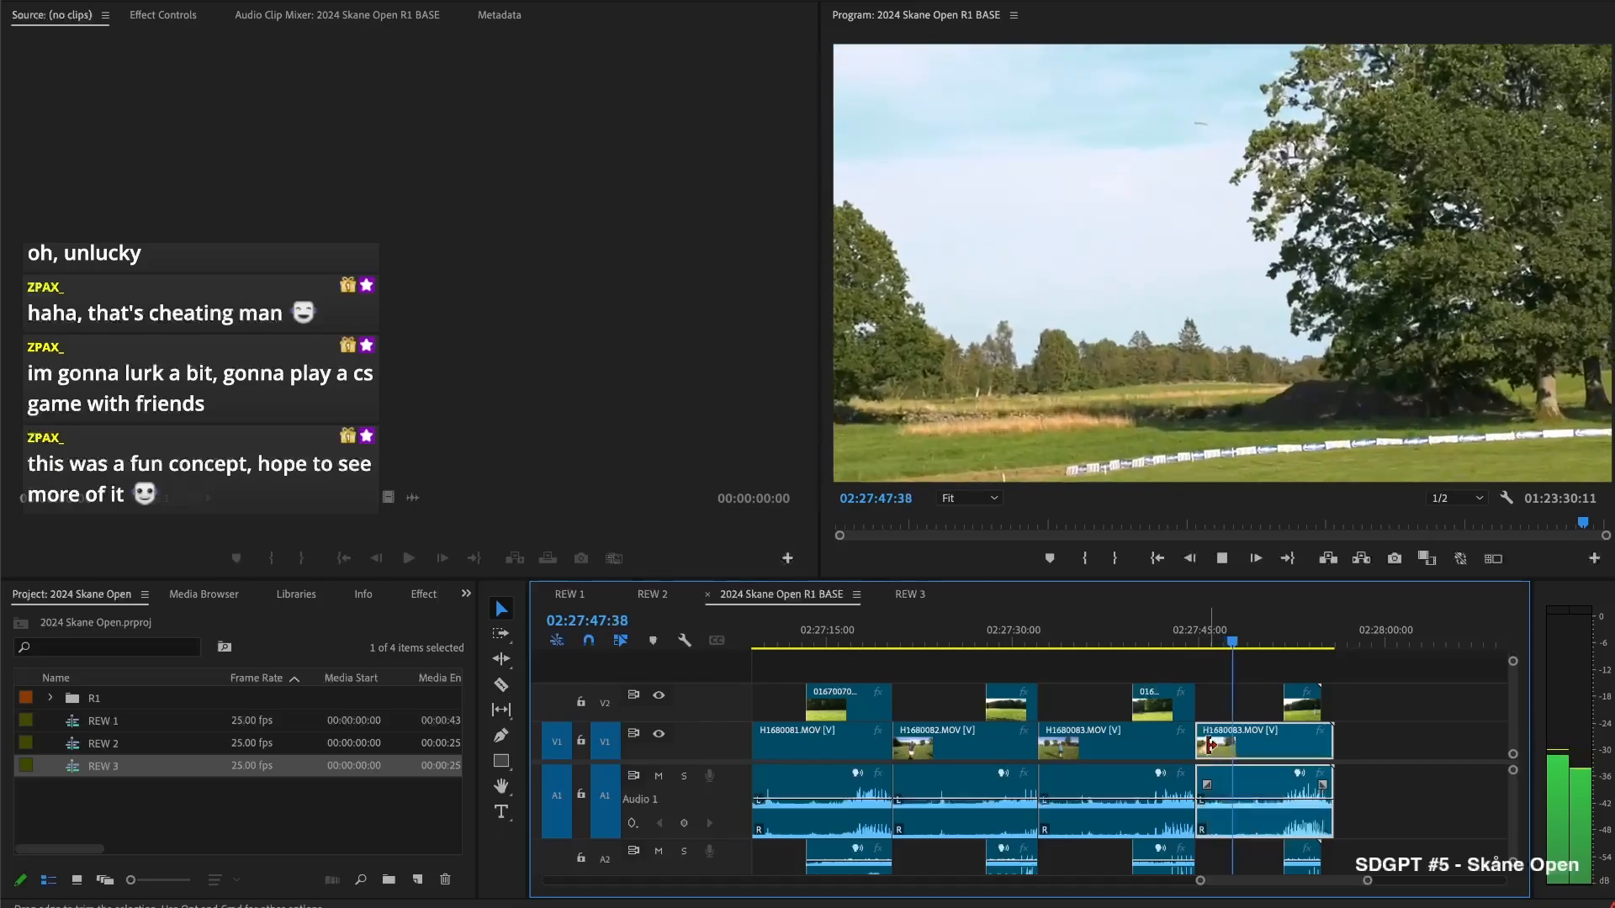
key(space)
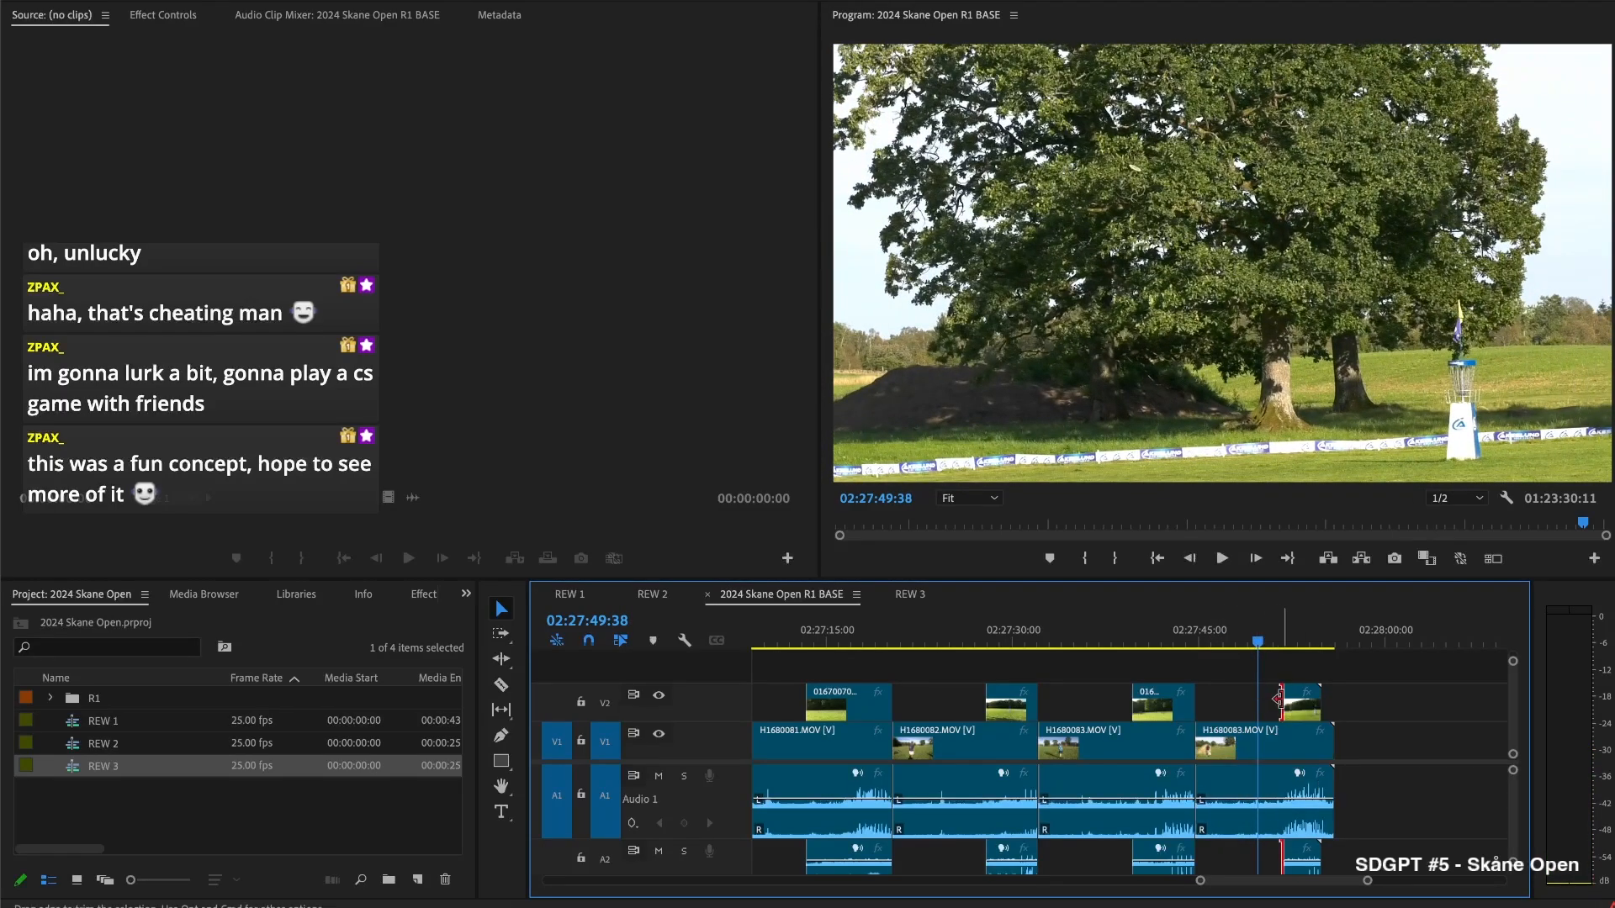
drag(1277, 699, 1259, 701)
Play the catch-camera cutaway, cut all tracks at 02:27:54:27 and delete the footage after the cut
key(space)
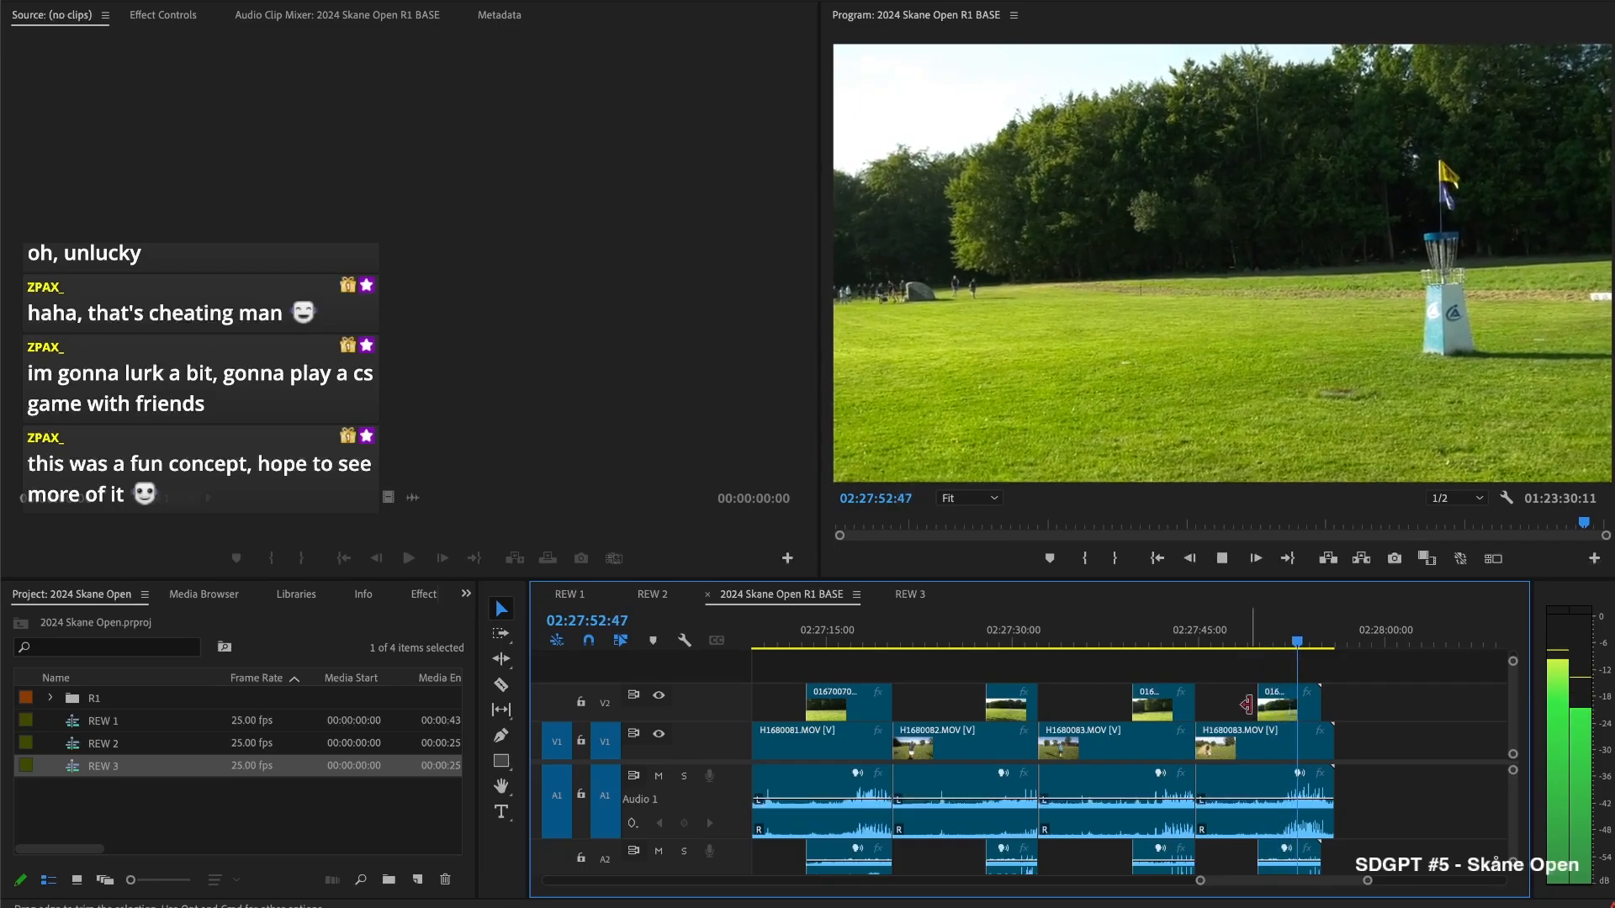
click(1278, 725)
key(super+shift+k)
drag(1370, 687, 1316, 746)
key(Delete)
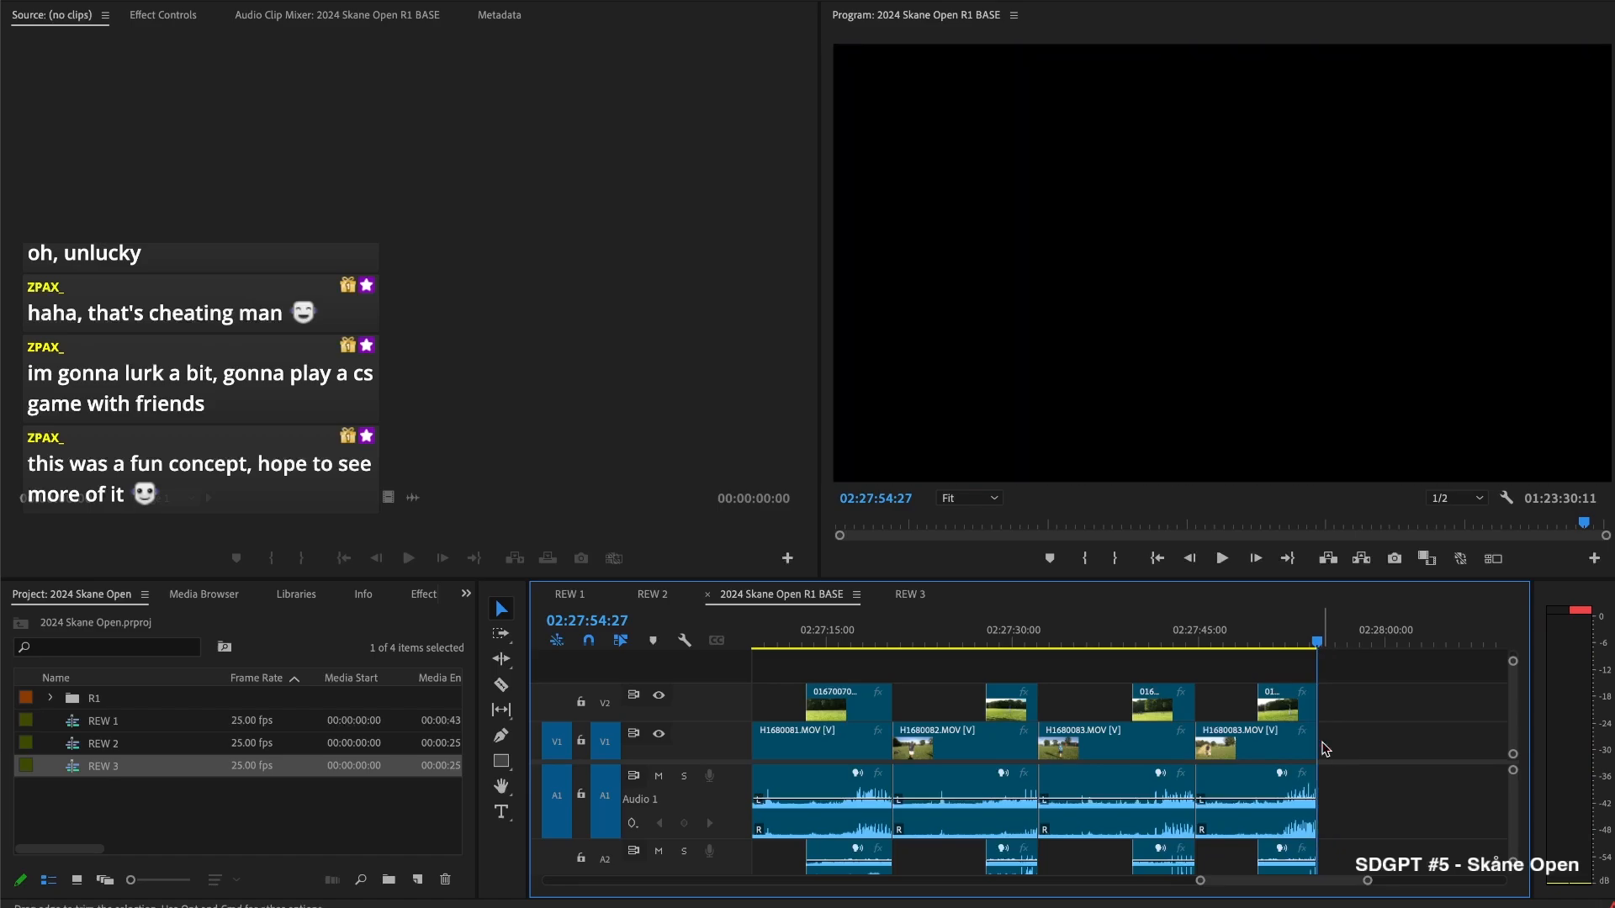
Play the beginning of H1680084.MOV and toggle the V2 track's visibility to compare it with the 01670071.MOV cutaway
scroll(1326, 747, down, 5)
click(1380, 639)
key(space)
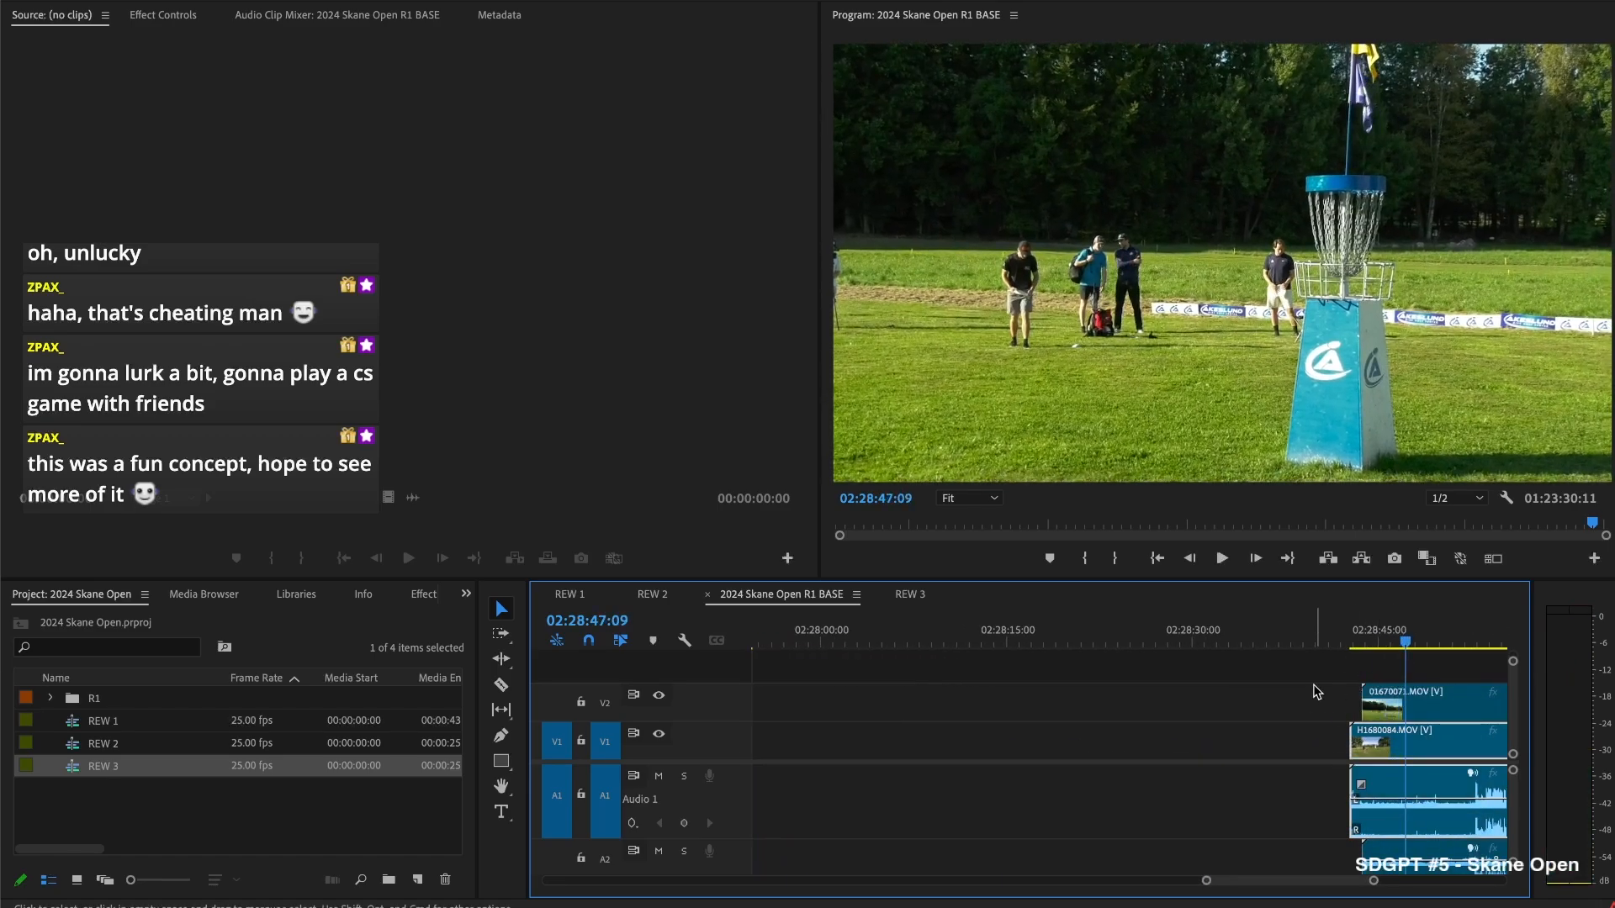
click(660, 696)
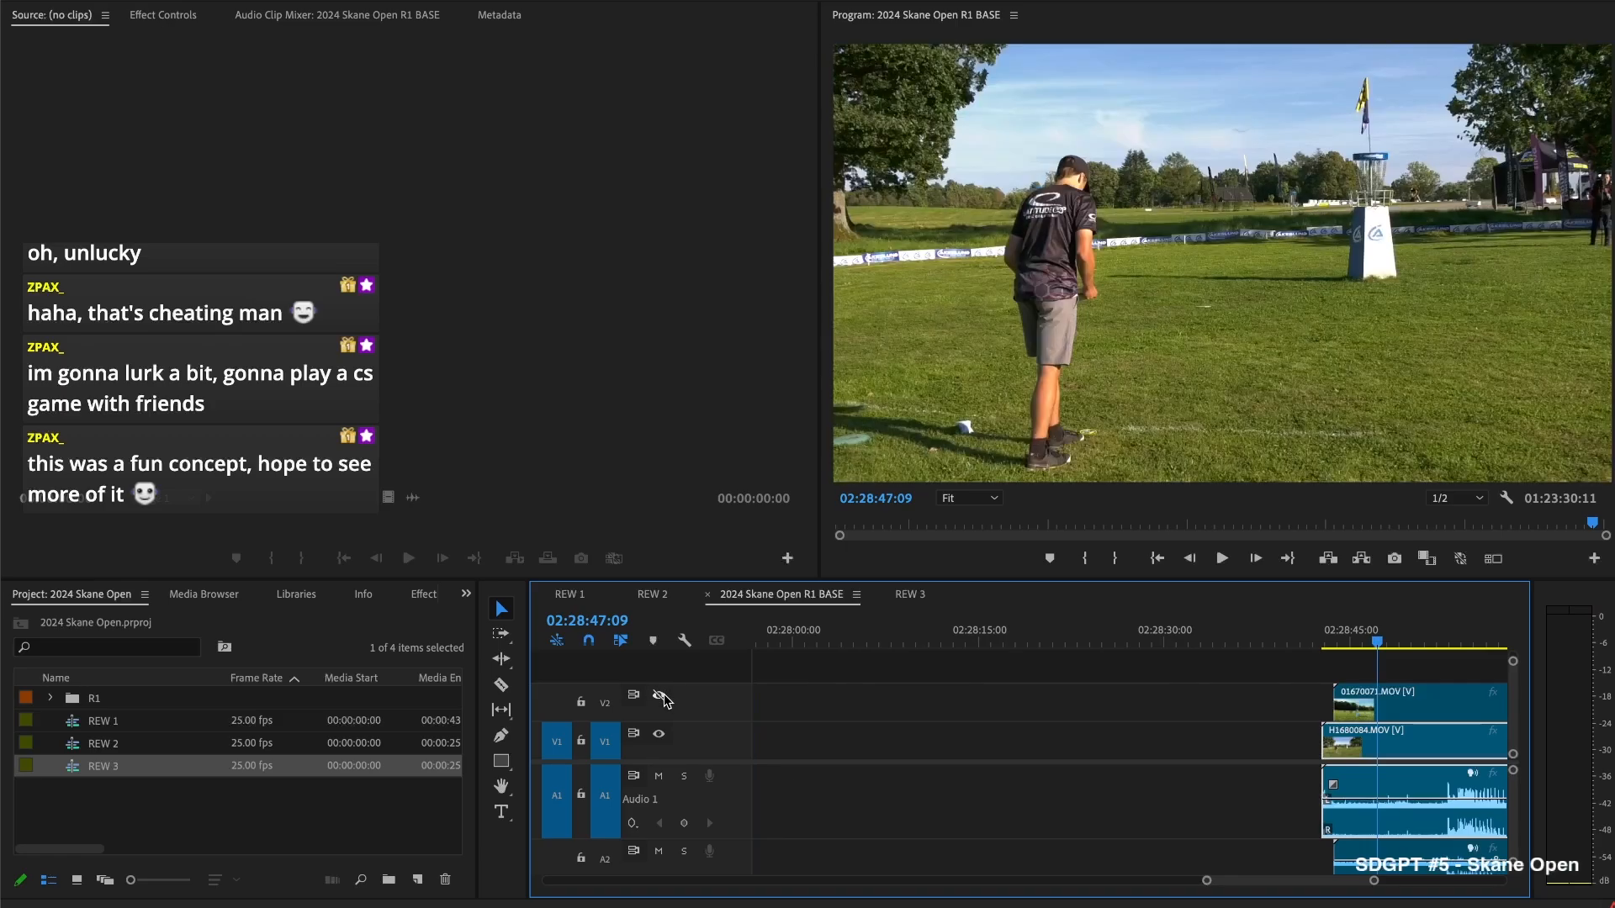
click(660, 696)
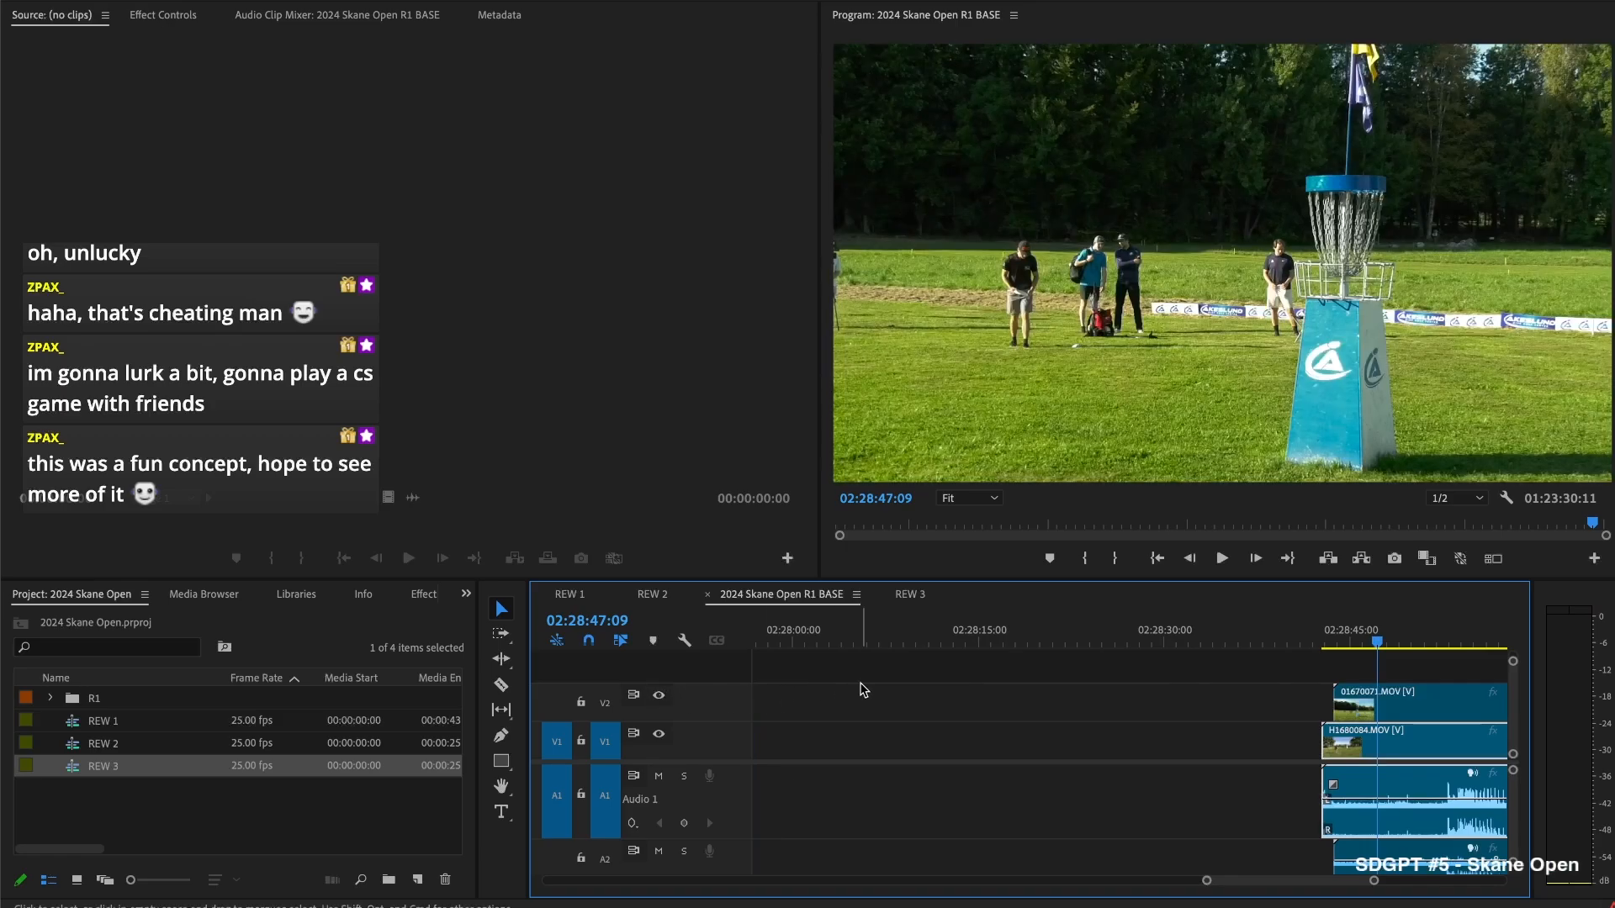
Cut all tracks at 02:28:47:36, delete the footage before the cut and close the gap before H1680084.MOV
scroll(1242, 671, right, 1)
key(space)
key(space)
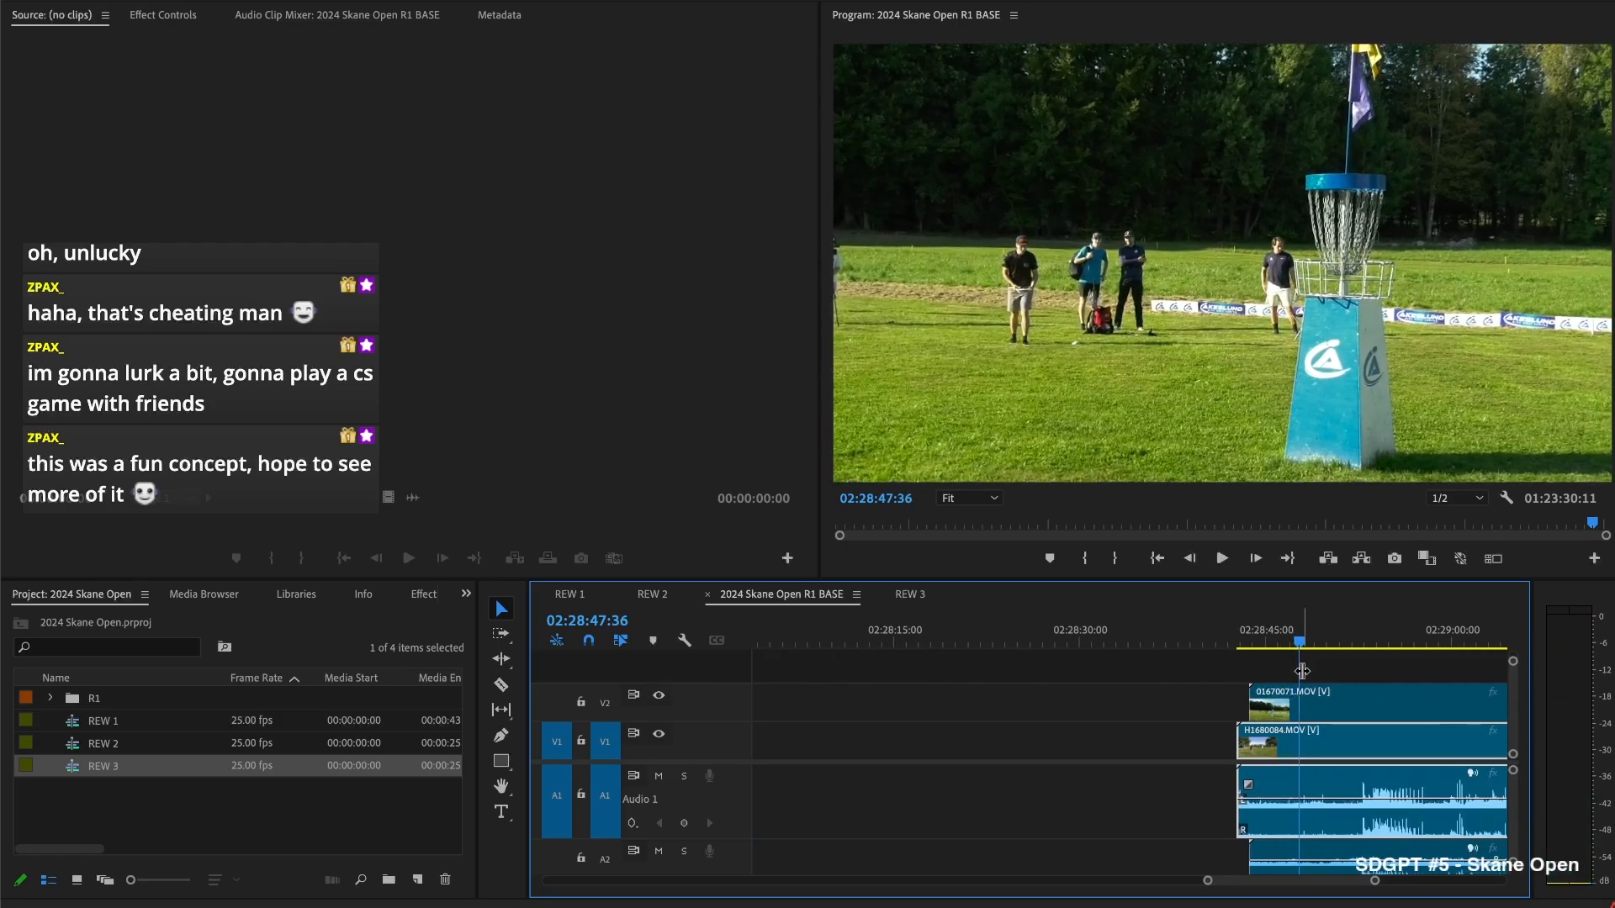
key(shift+super+k)
drag(1261, 671, 1241, 804)
key(BackSpace)
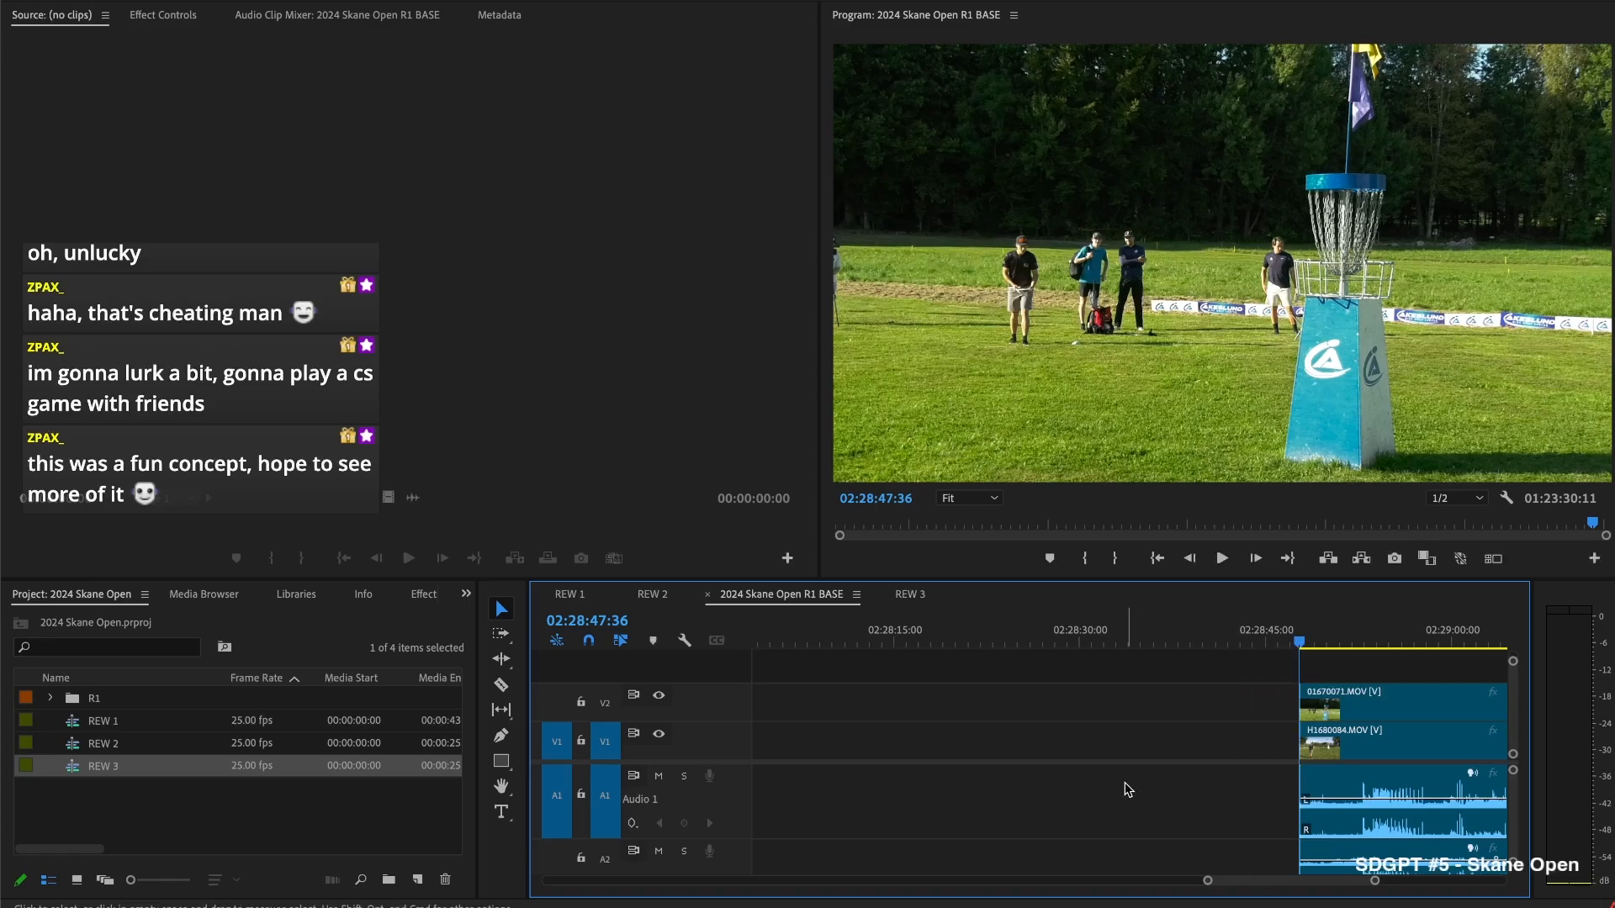
click(1105, 741)
key(BackSpace)
Trim the start of the 01670071.MOV cutaway to about 02:28:30 and play from 02:27:54:03 into H1680084.MOV
scroll(1109, 741, left, 5)
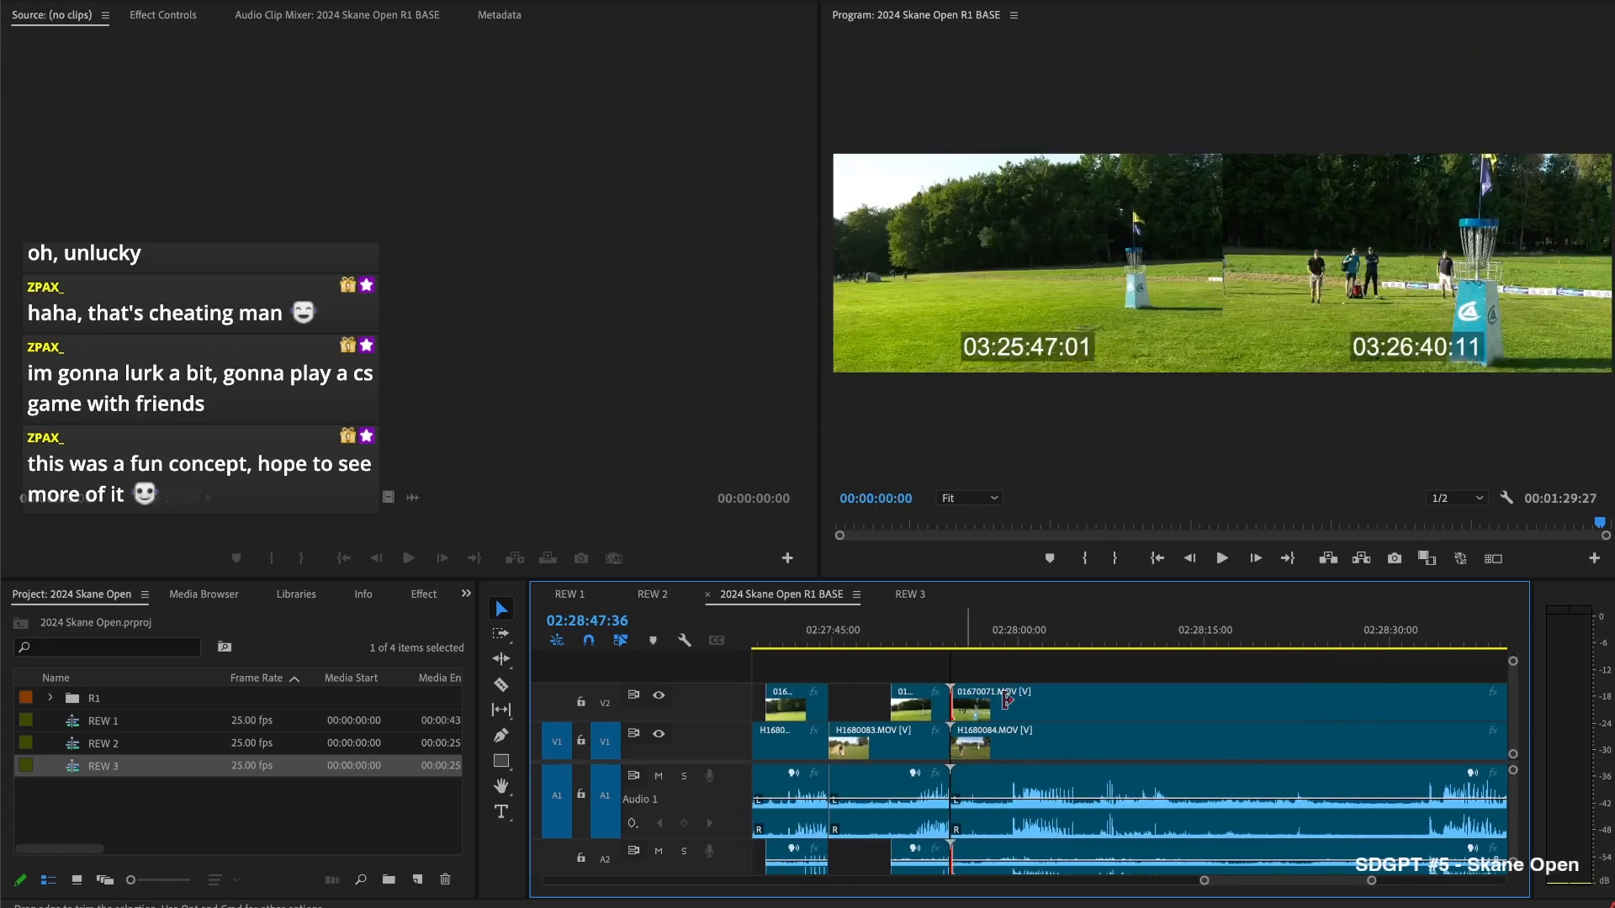
drag(985, 622, 945, 637)
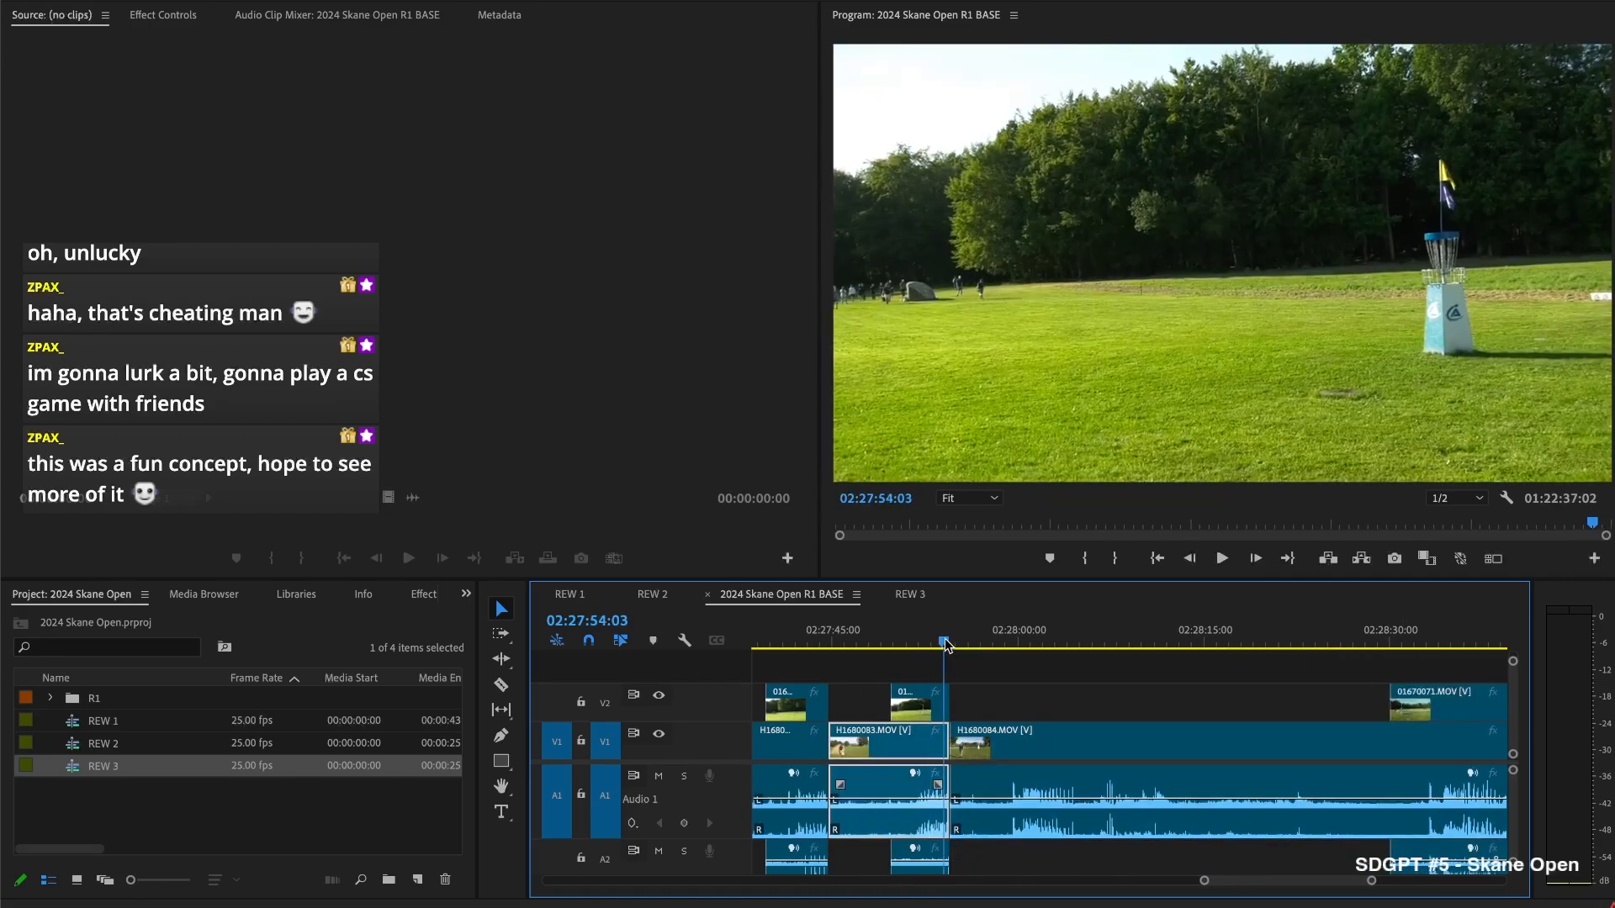
key(space)
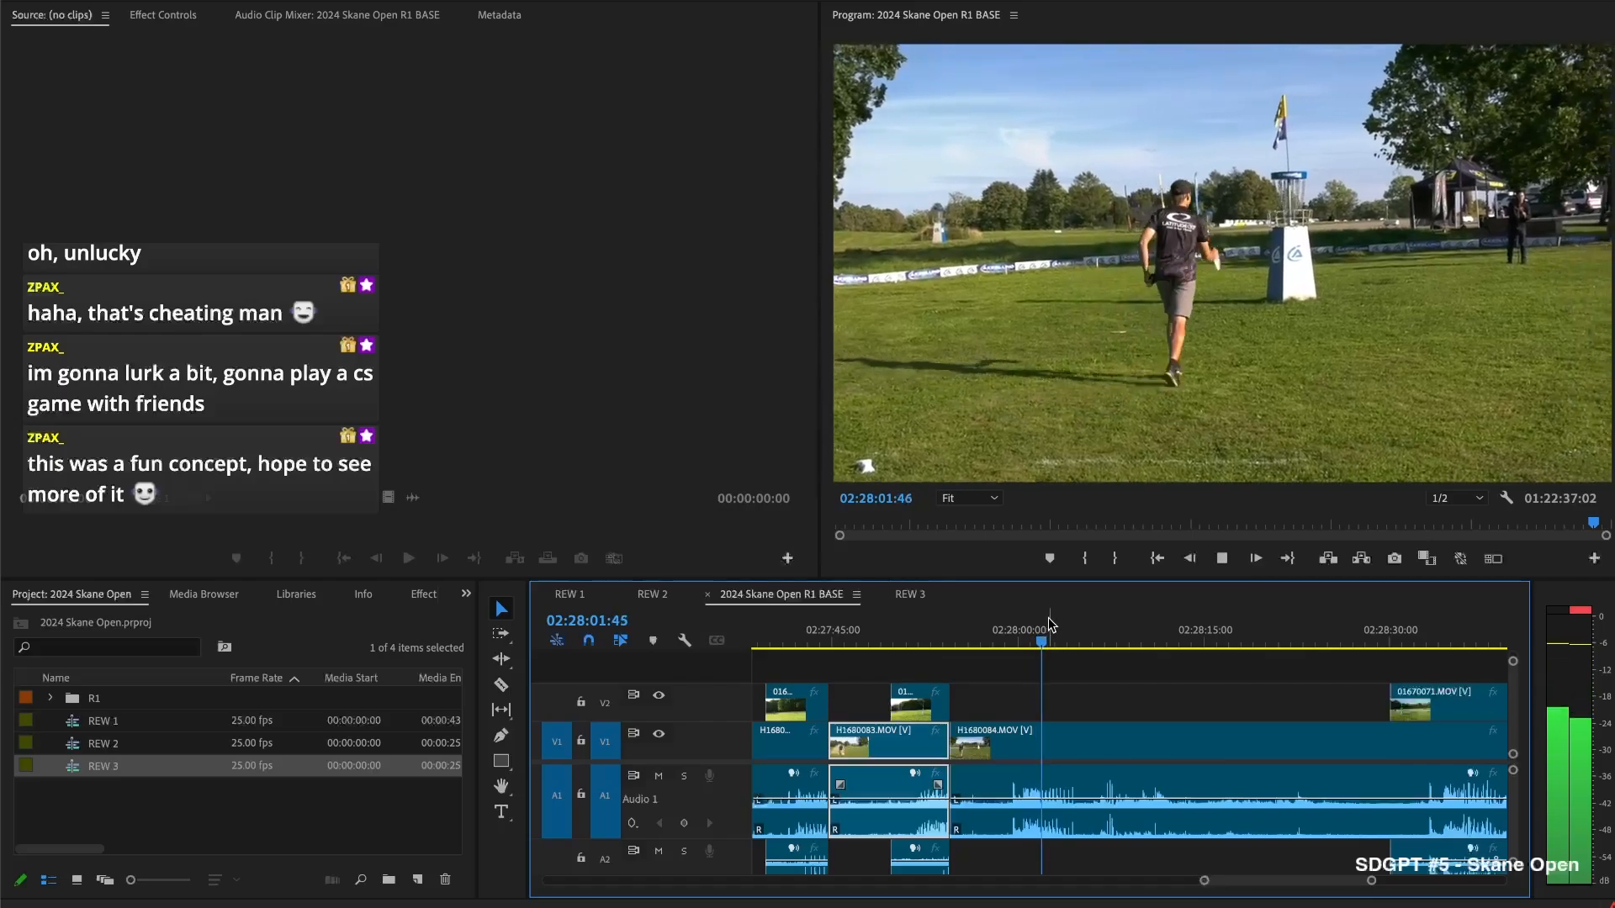
key(d)
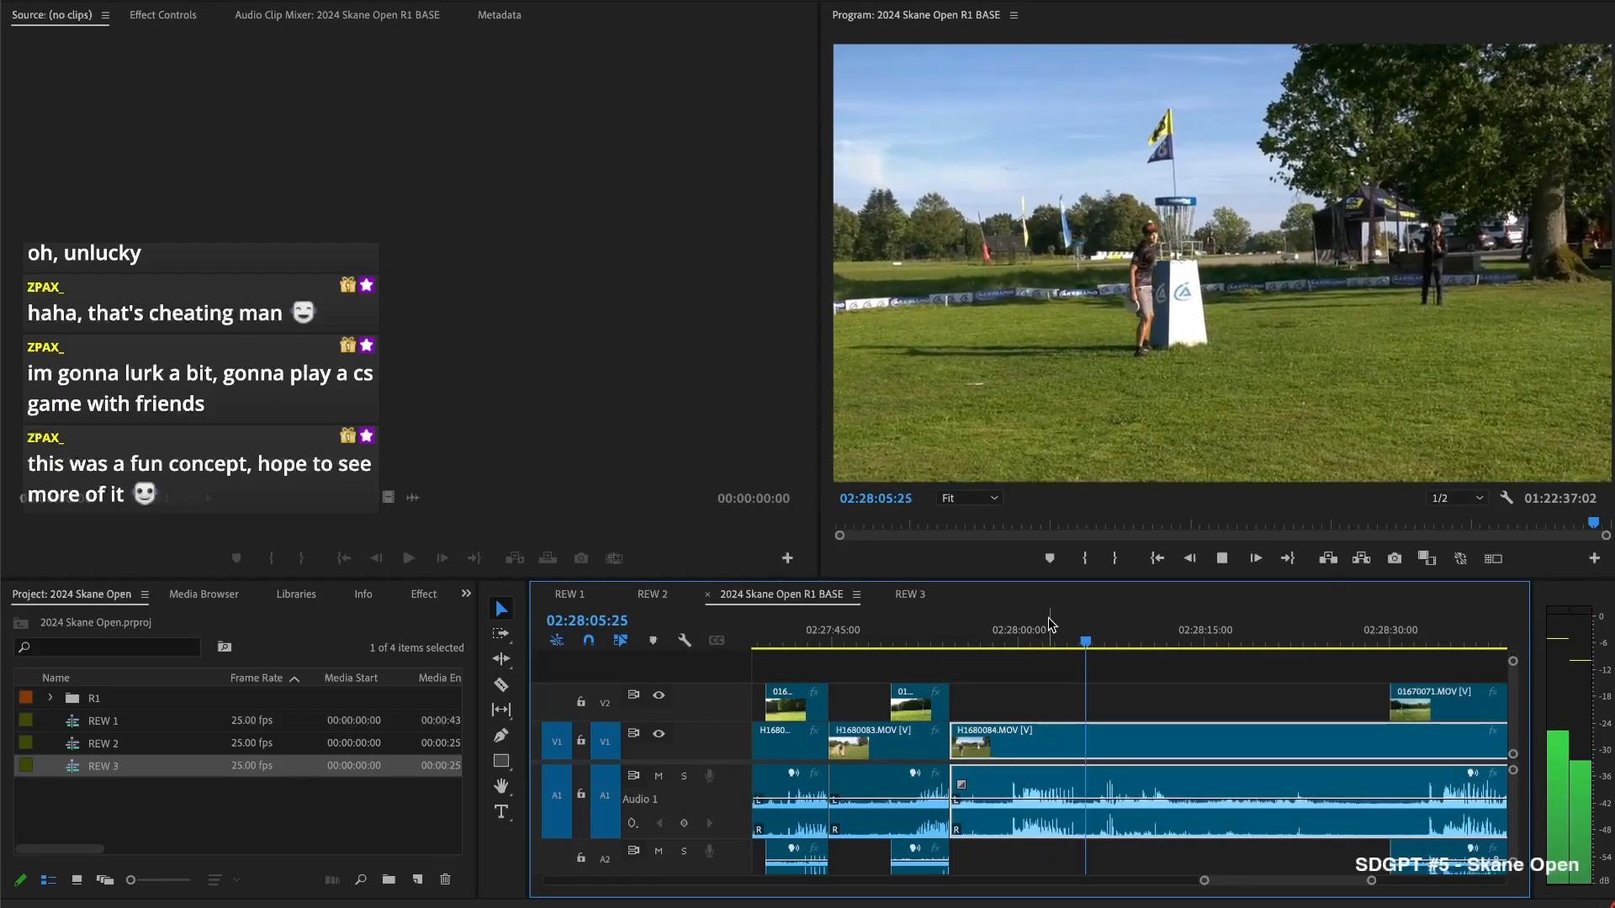
Cut H1680084.MOV at 02:28:06:23 and 02:28:25:08, delete the section between the cuts and close the gap
key(space)
key(super+k)
drag(1145, 635, 1331, 647)
key(super+k)
key(Delete)
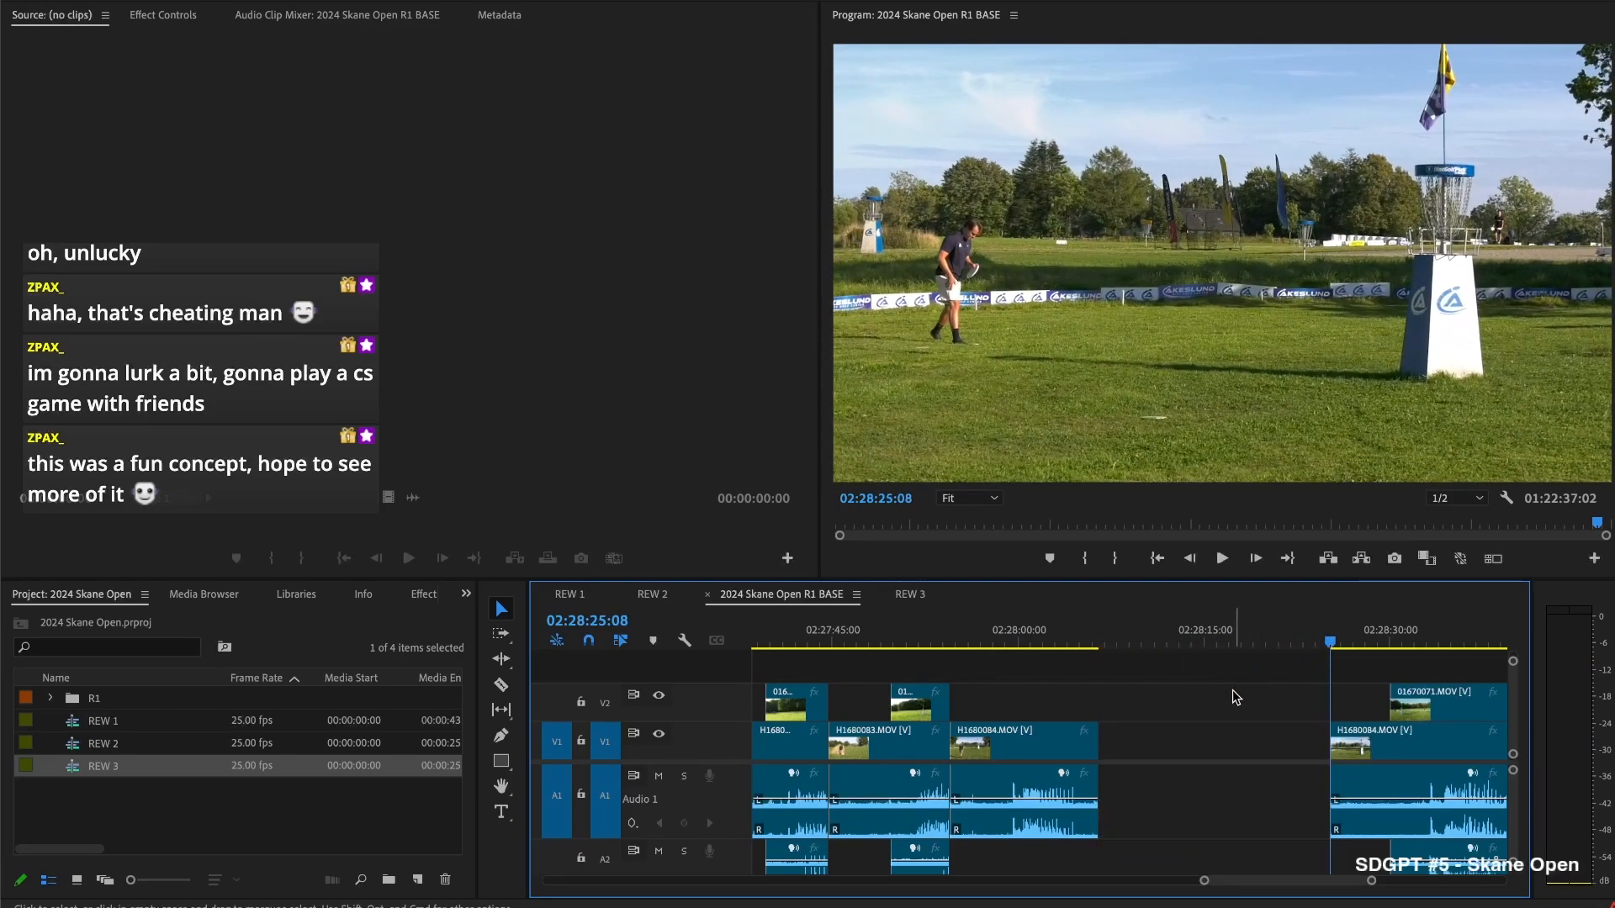
click(1177, 737)
key(Delete)
Remove the 01670071.MOV cutaway from above the last H1680084.MOV section
drag(1170, 613, 1187, 643)
scroll(1165, 702, right, 6)
drag(1161, 703, 1002, 691)
scroll(1013, 690, left, 2)
scroll(1019, 692, left, 8)
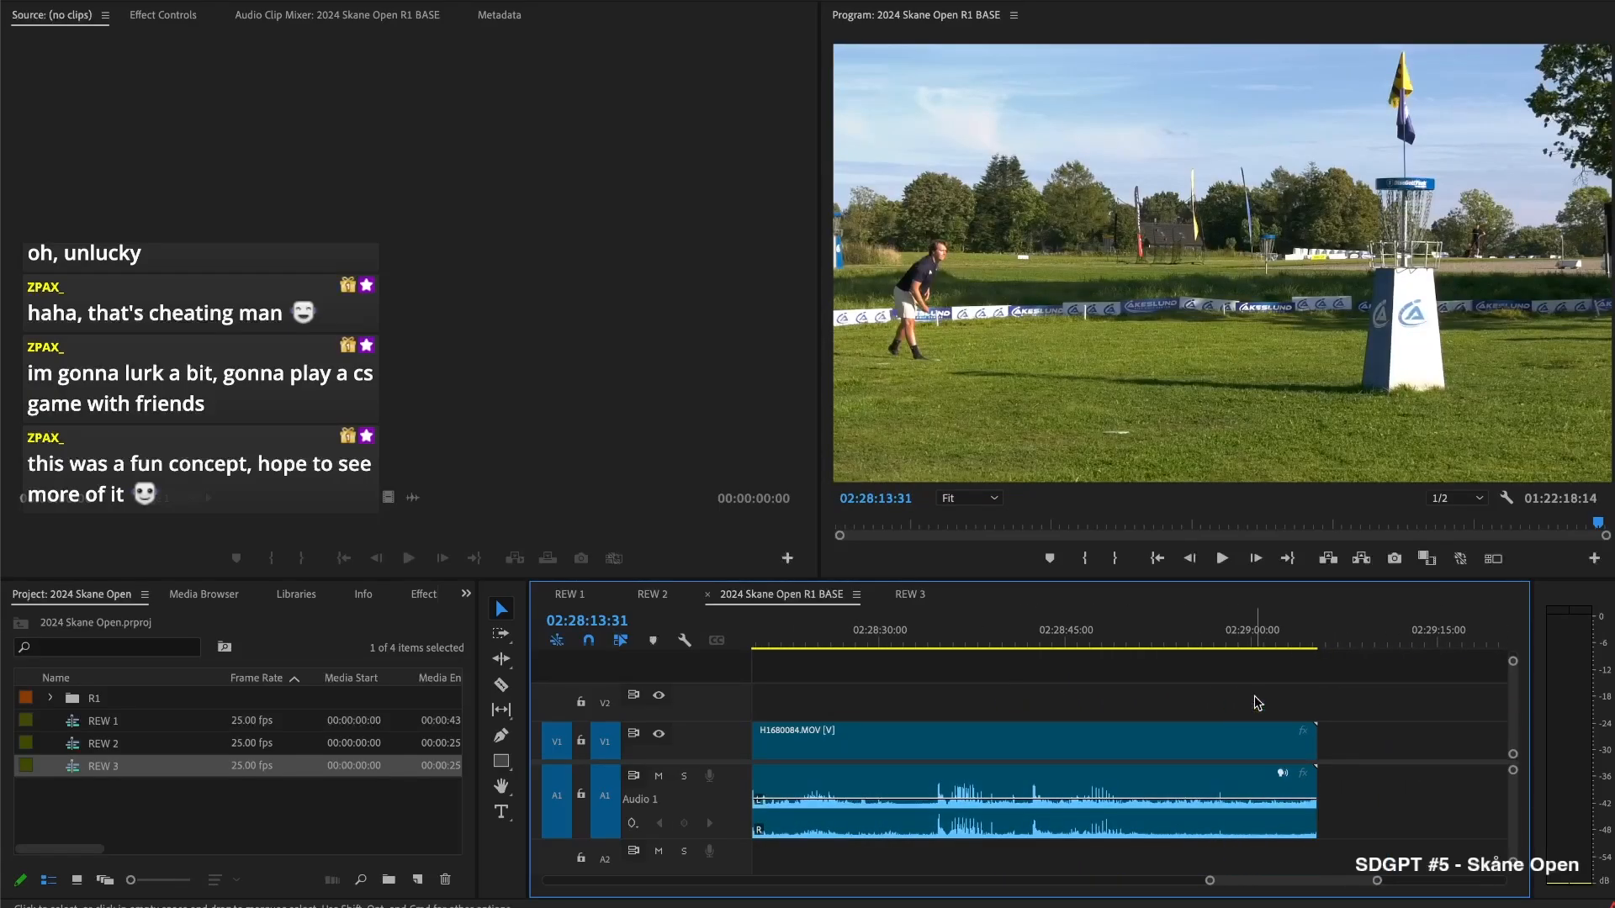
Play the start of the last H1680084.MOV section, cut it at 02:28:09:39, delete the part before the cut and close the gap
scroll(1239, 699, left, 5)
click(1099, 631)
key(space)
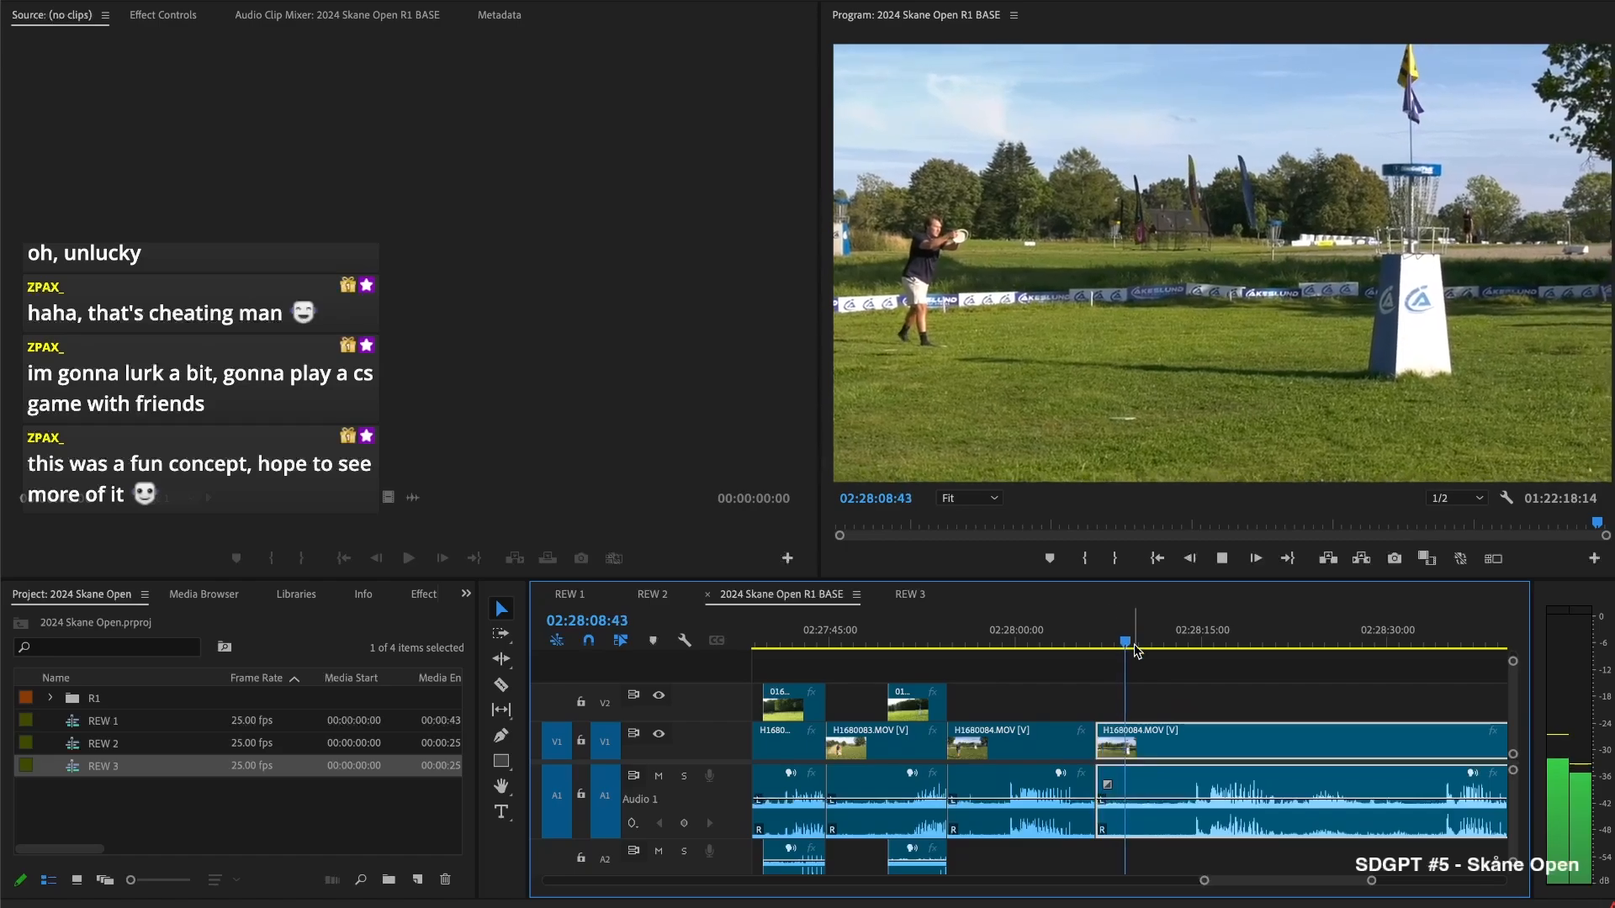
key(space)
key(ctrl+k)
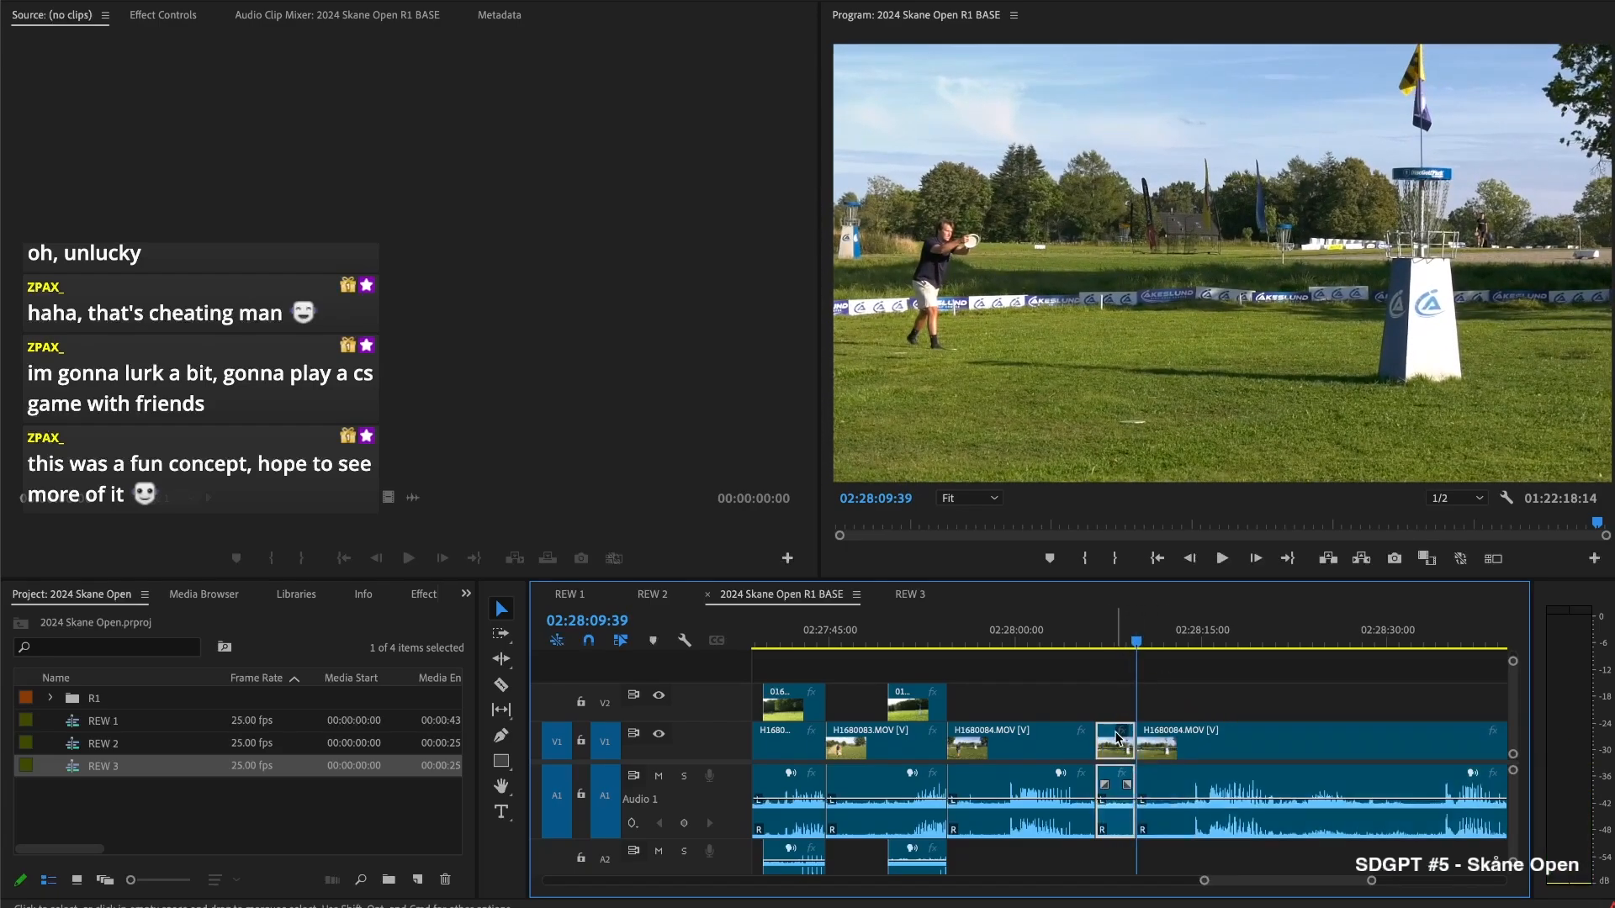
click(1107, 742)
key(Delete)
click(1123, 742)
key(Delete)
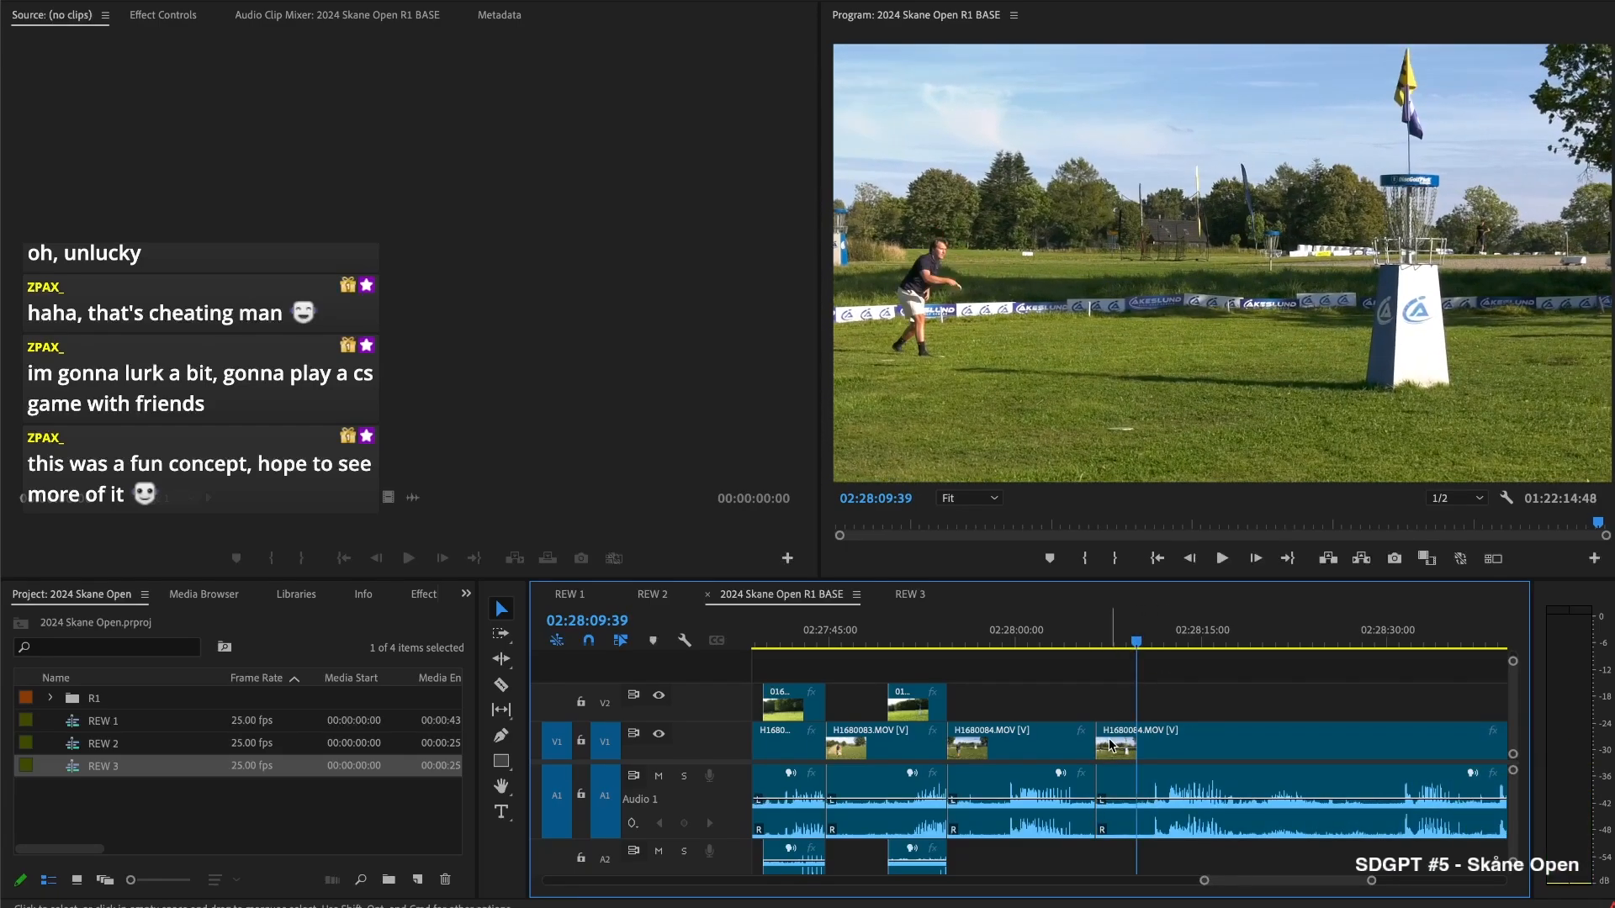
Play the last H1680084.MOV section, cut it at 02:28:52:30, delete the footage after the cut and save the project
key(Up)
key(space)
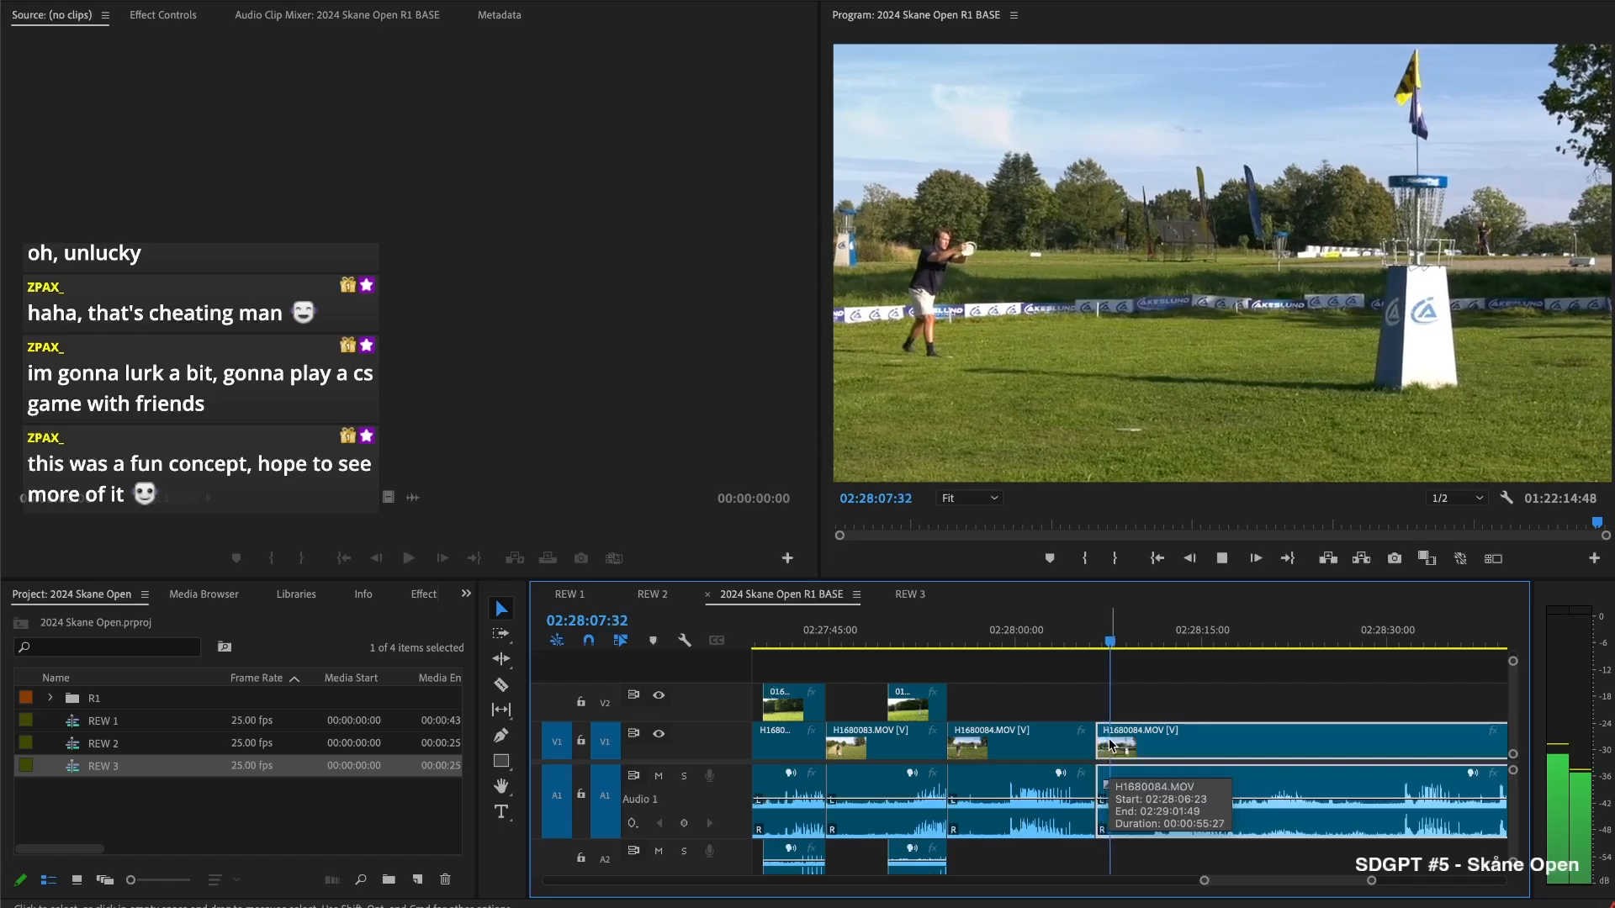
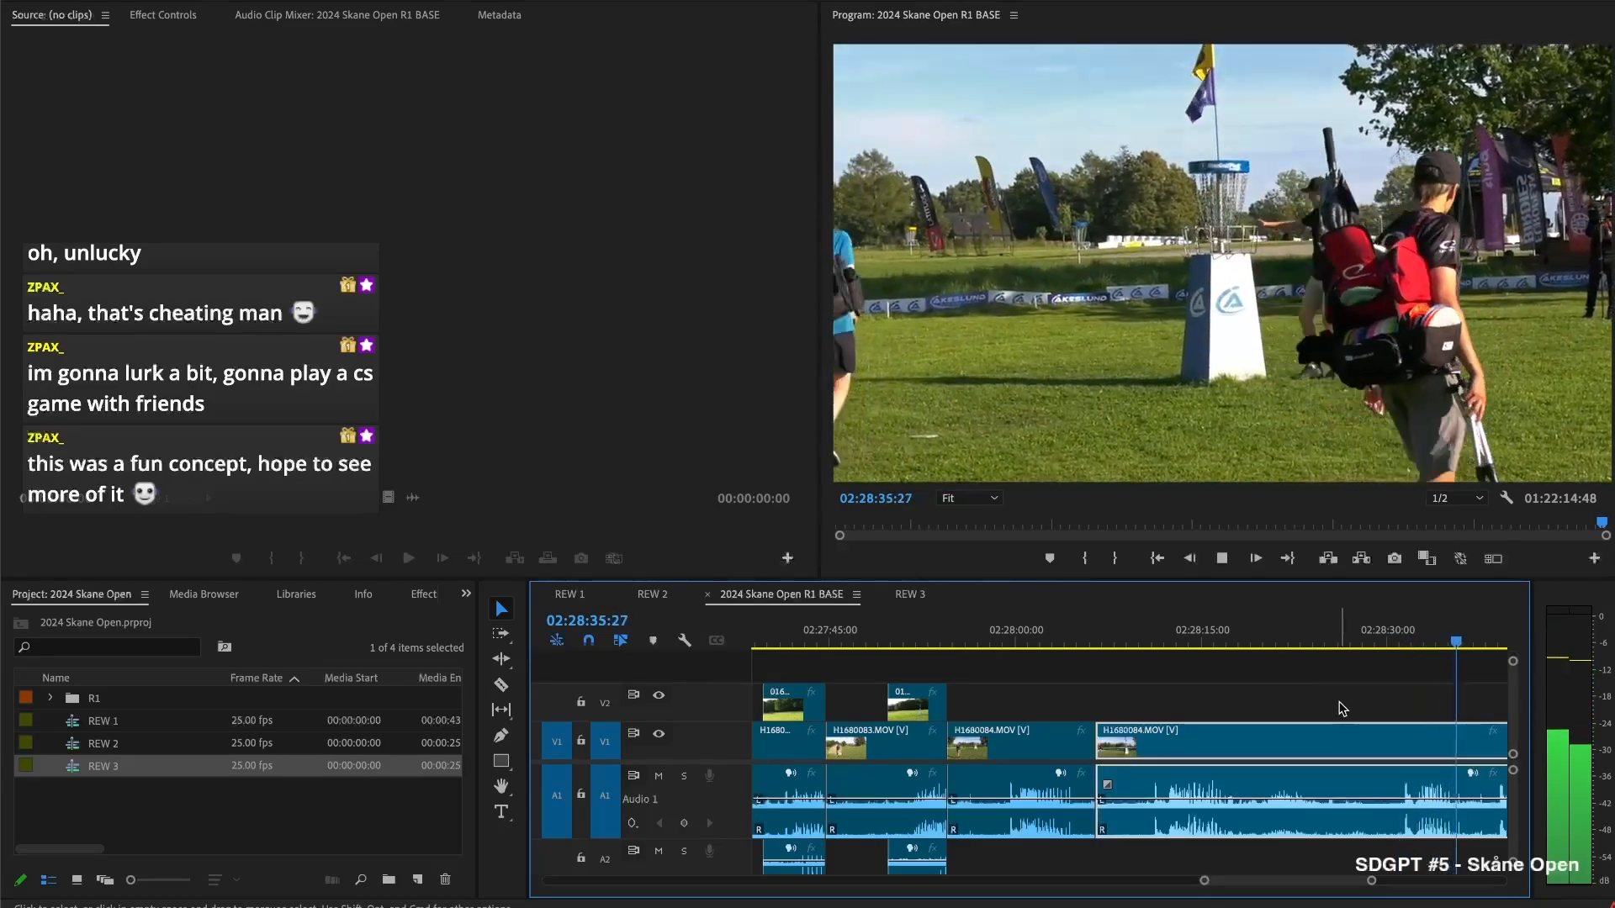
scroll(1338, 702, down, 3)
scroll(1366, 702, right, 3)
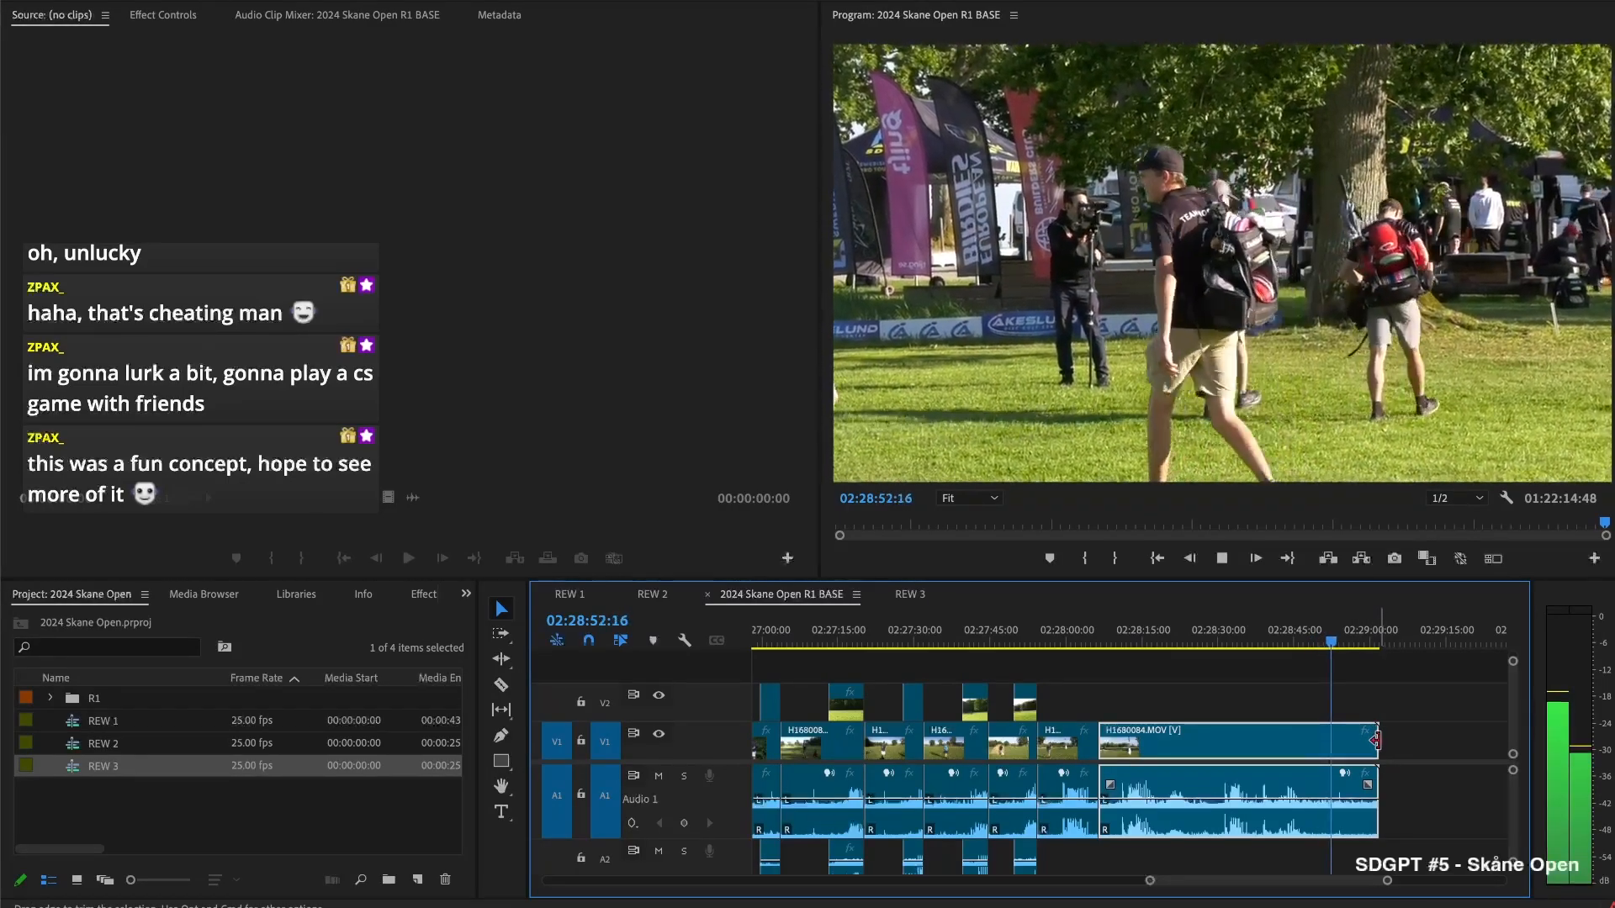
key(space)
key(super+k)
click(1350, 757)
key(Delete)
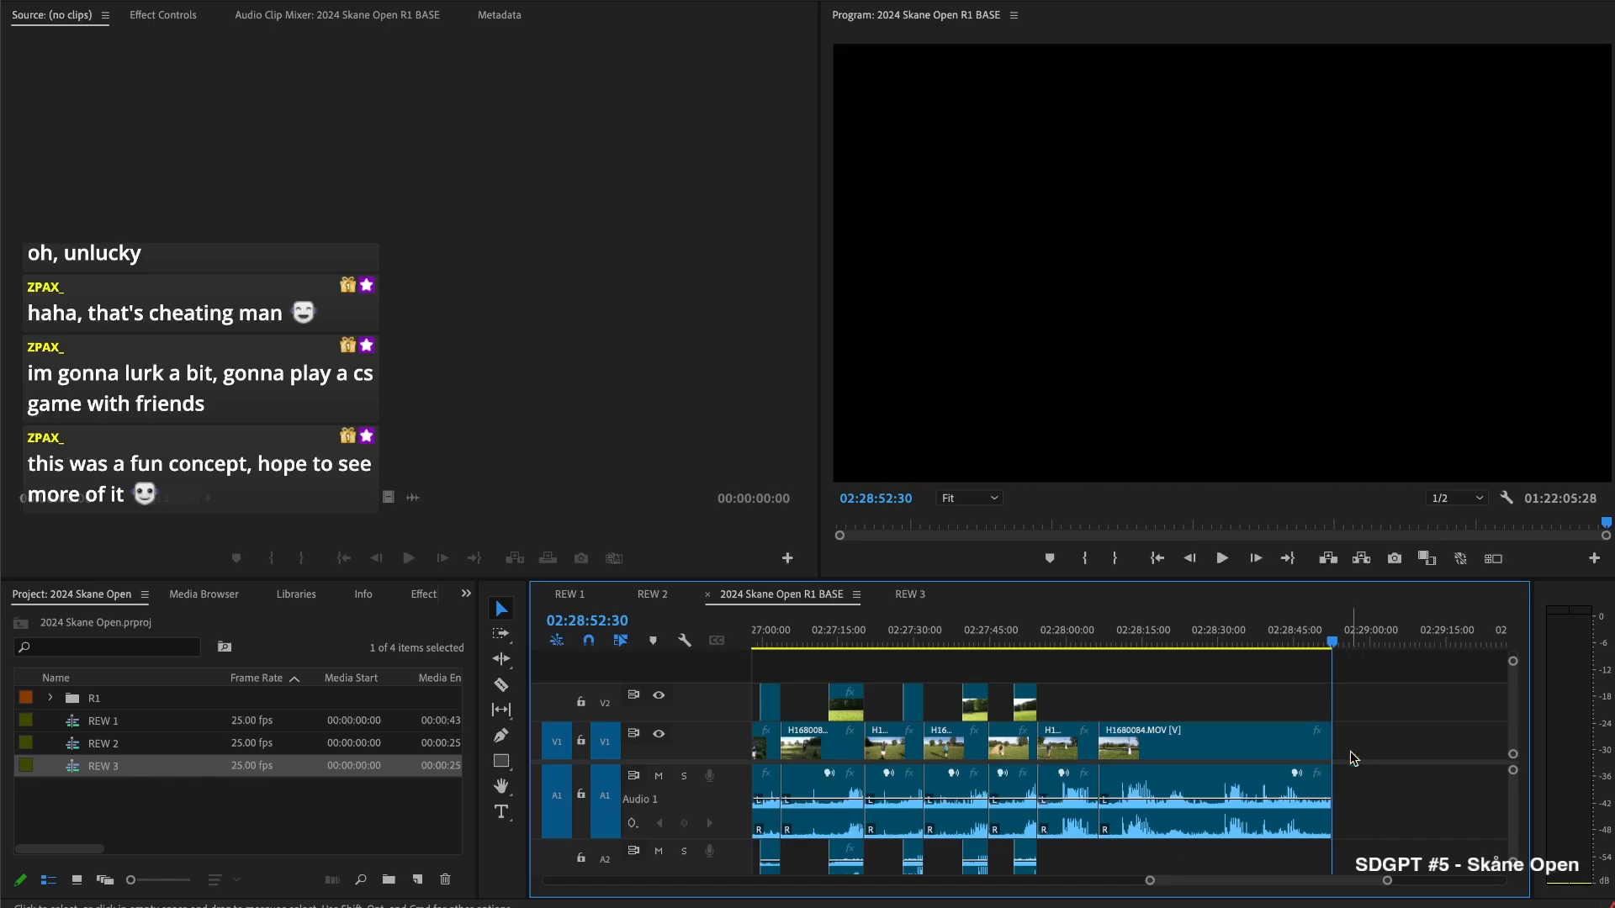
key(super+s)
Select every clip in the sequence and map all audio channels to the right source channel
scroll(1378, 755, down, 4)
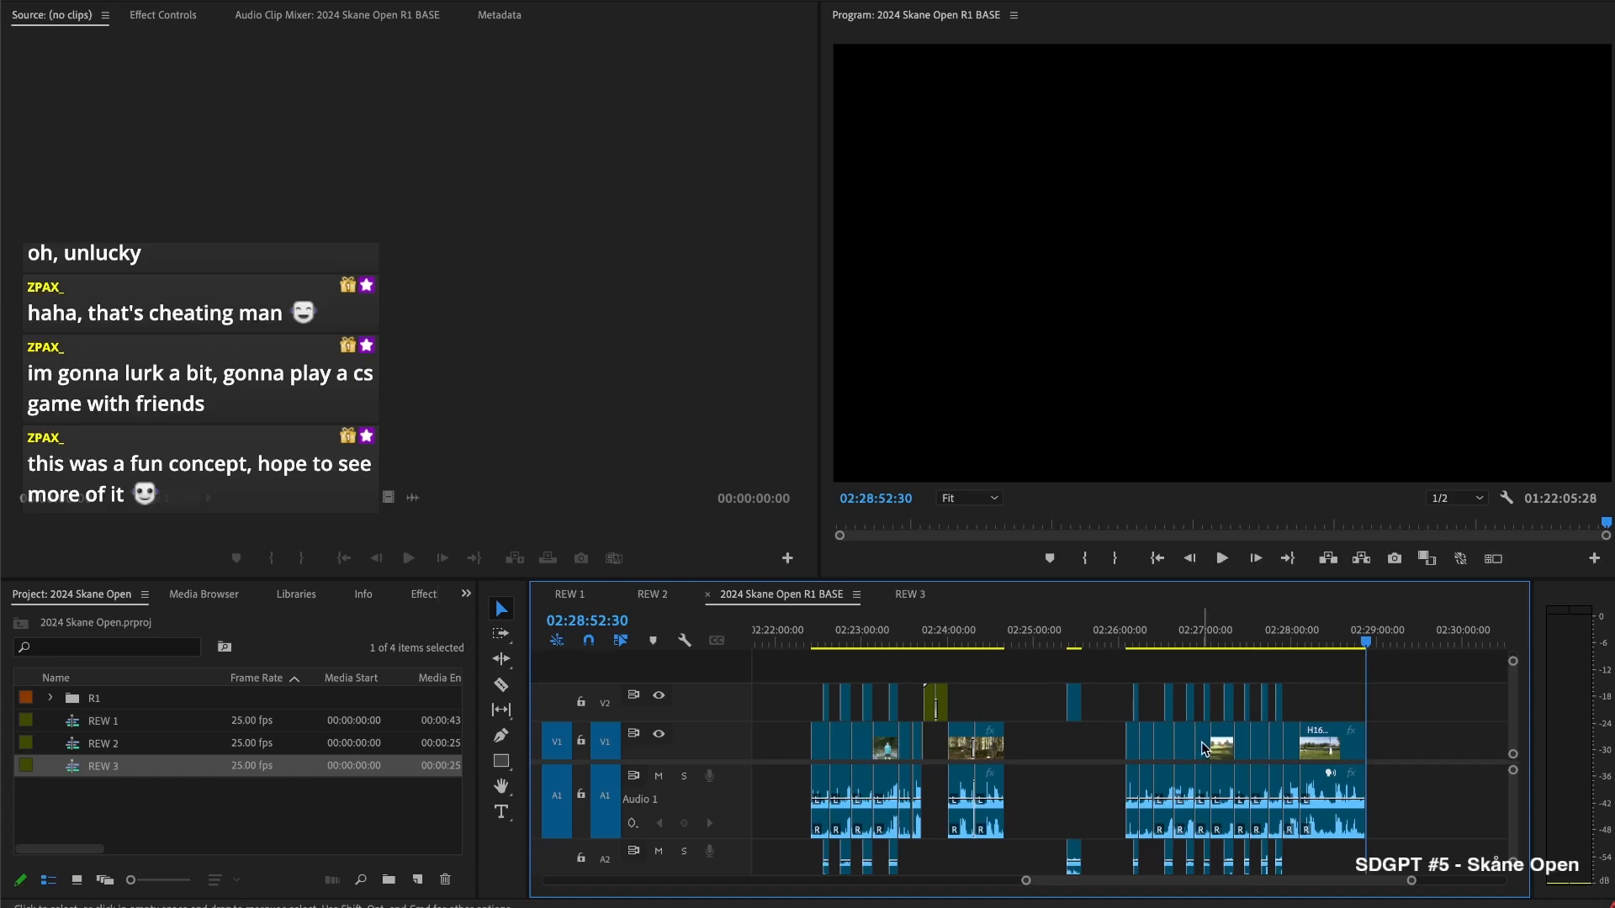
scroll(1205, 748, left, 15)
scroll(1208, 748, left, 6)
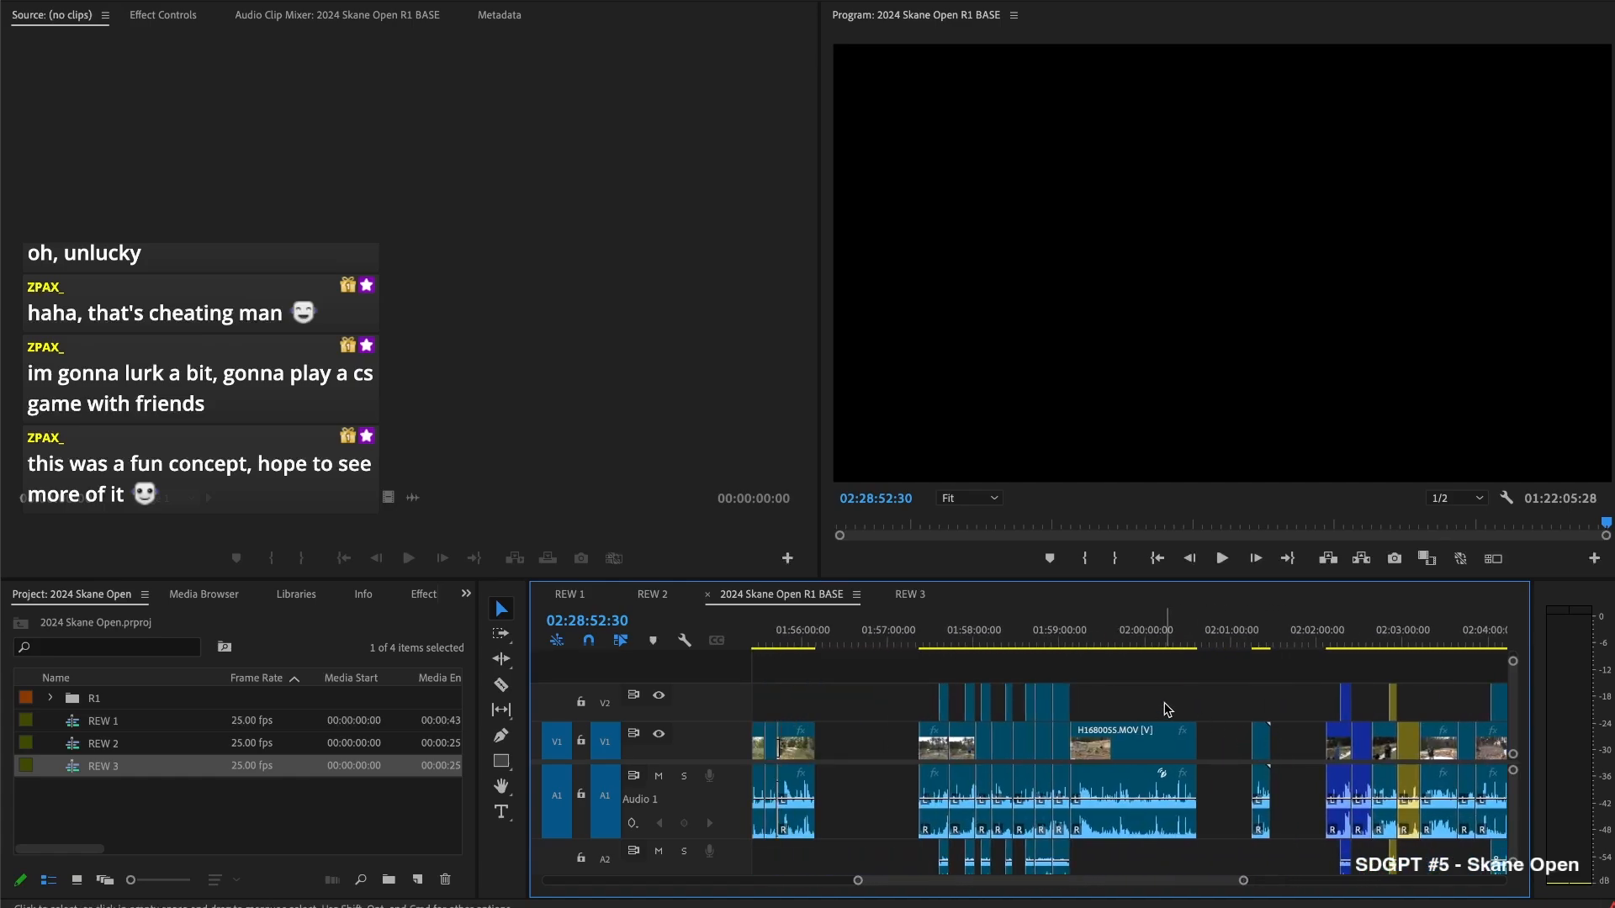
key(grave)
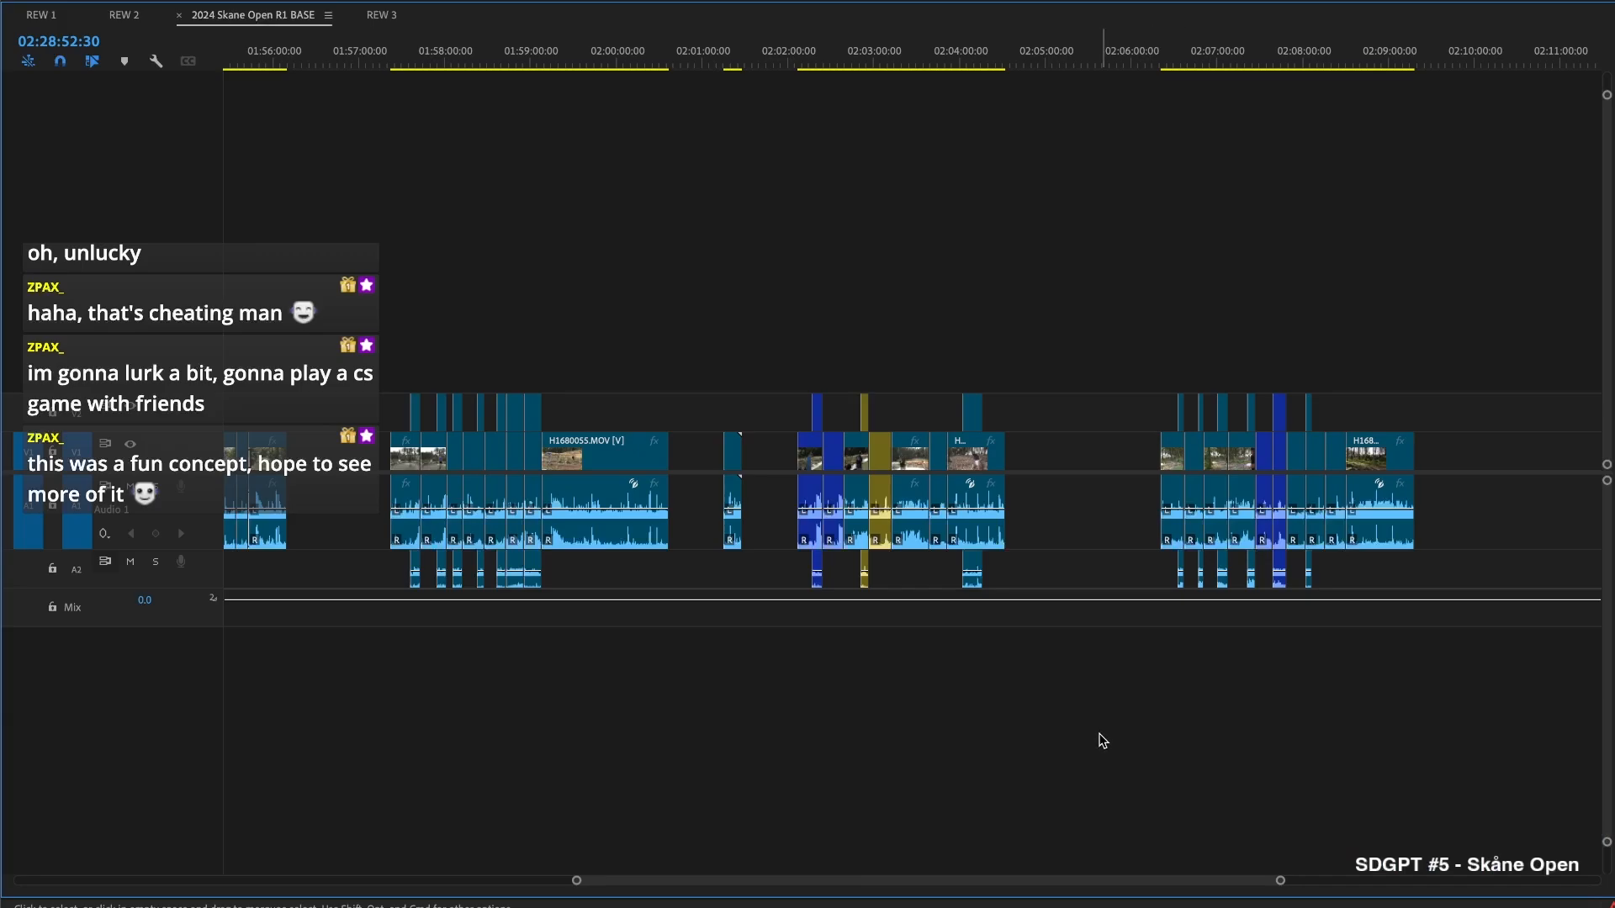
key(backslash)
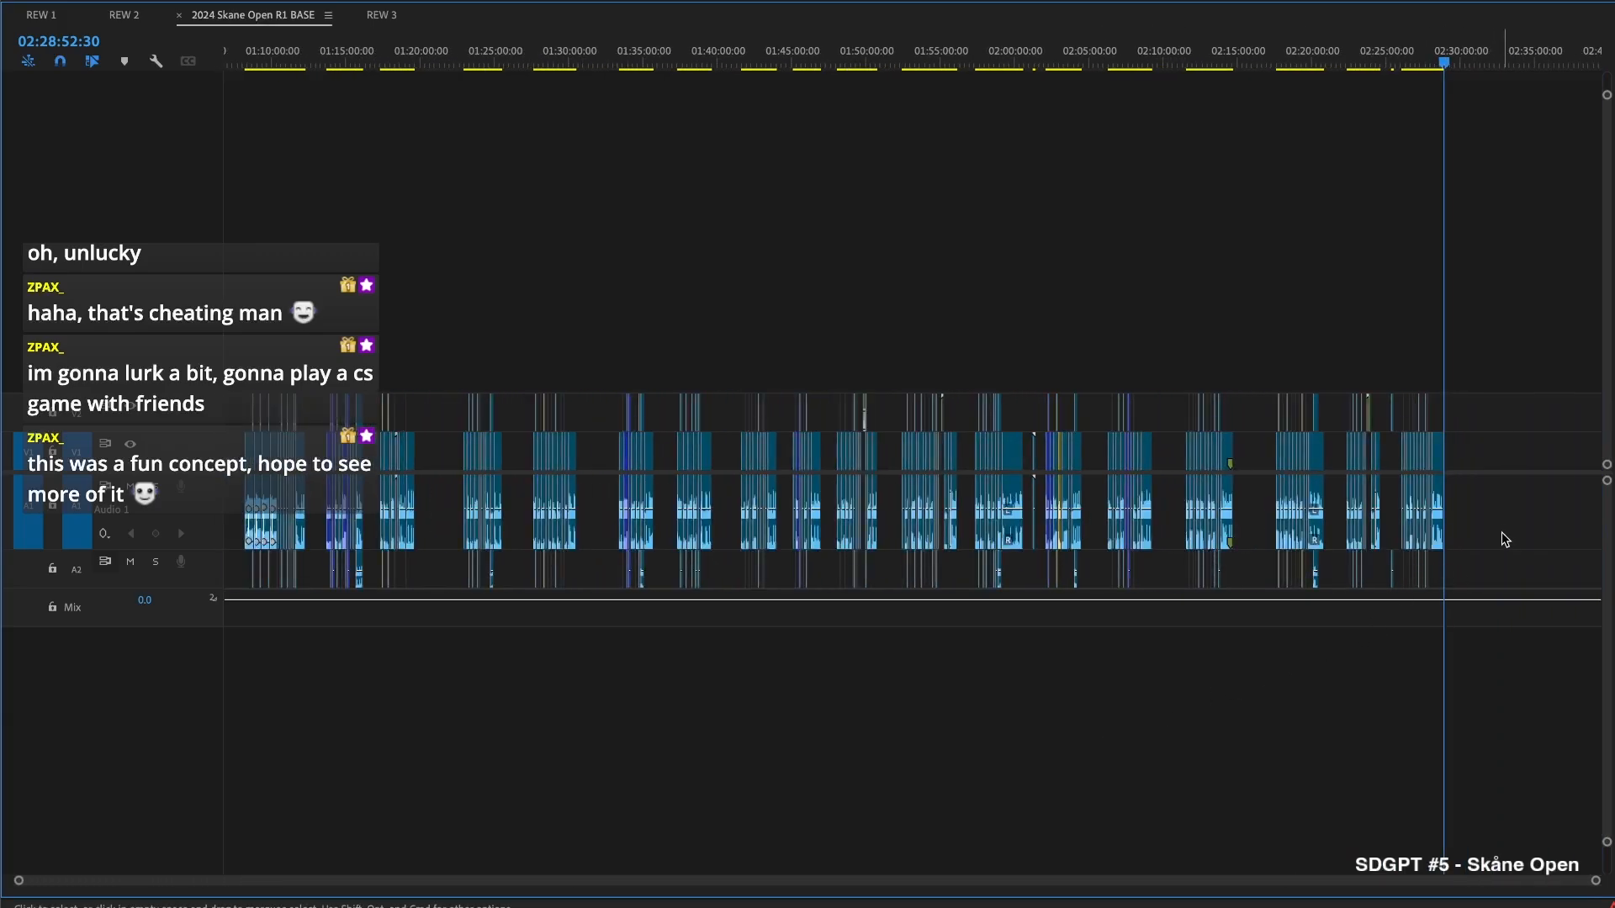
key(super+a)
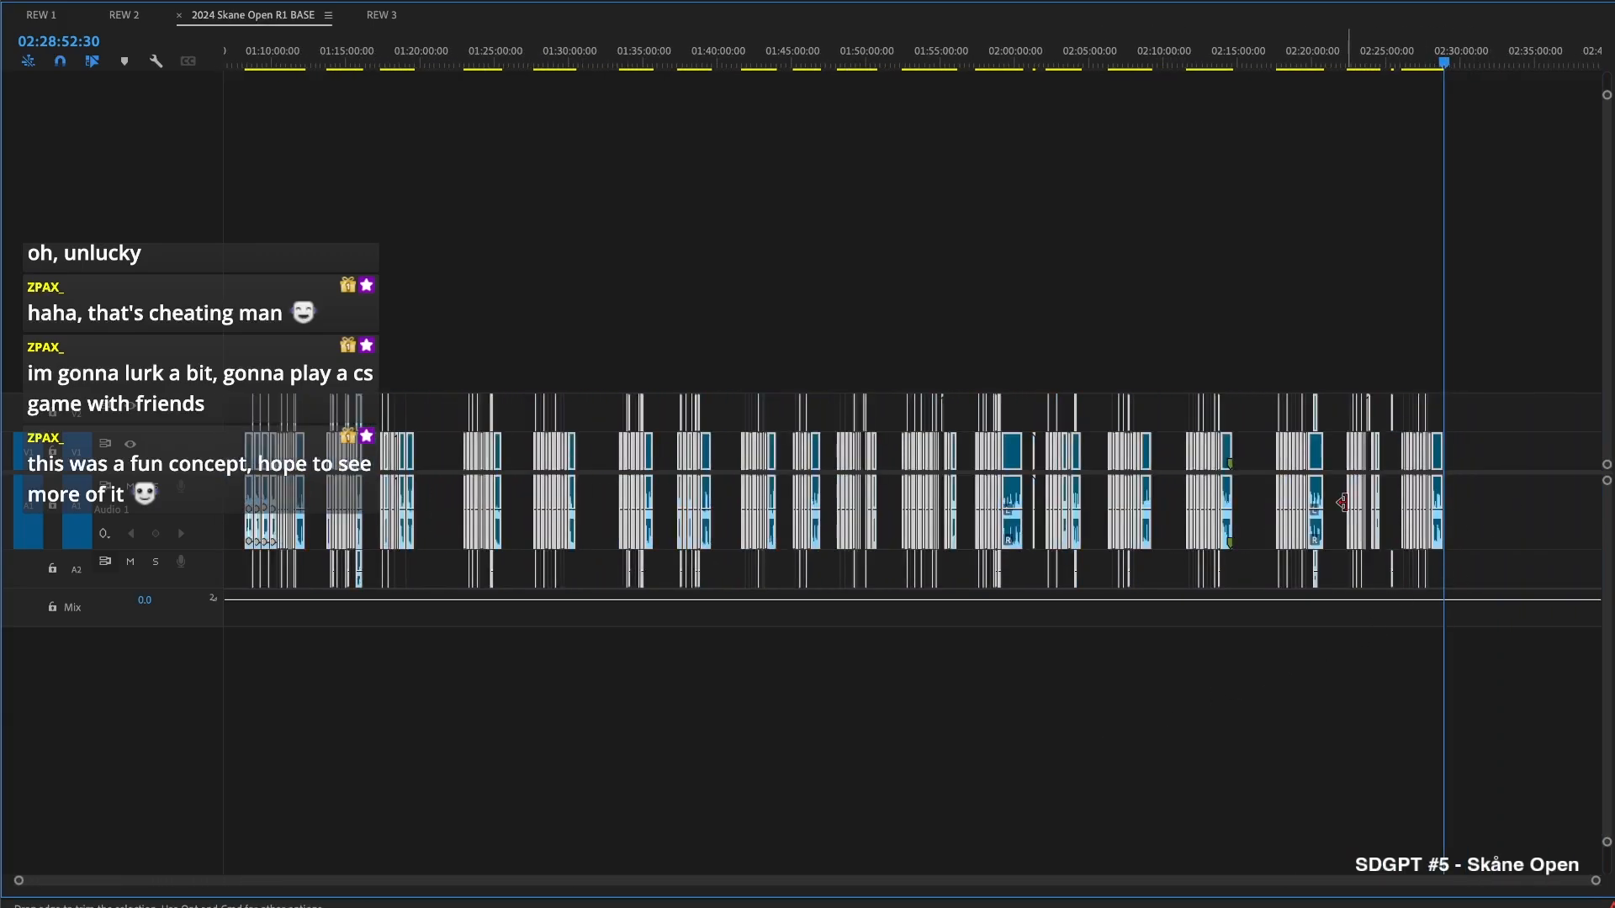
right_click(1311, 487)
scroll(1391, 632, down, 10)
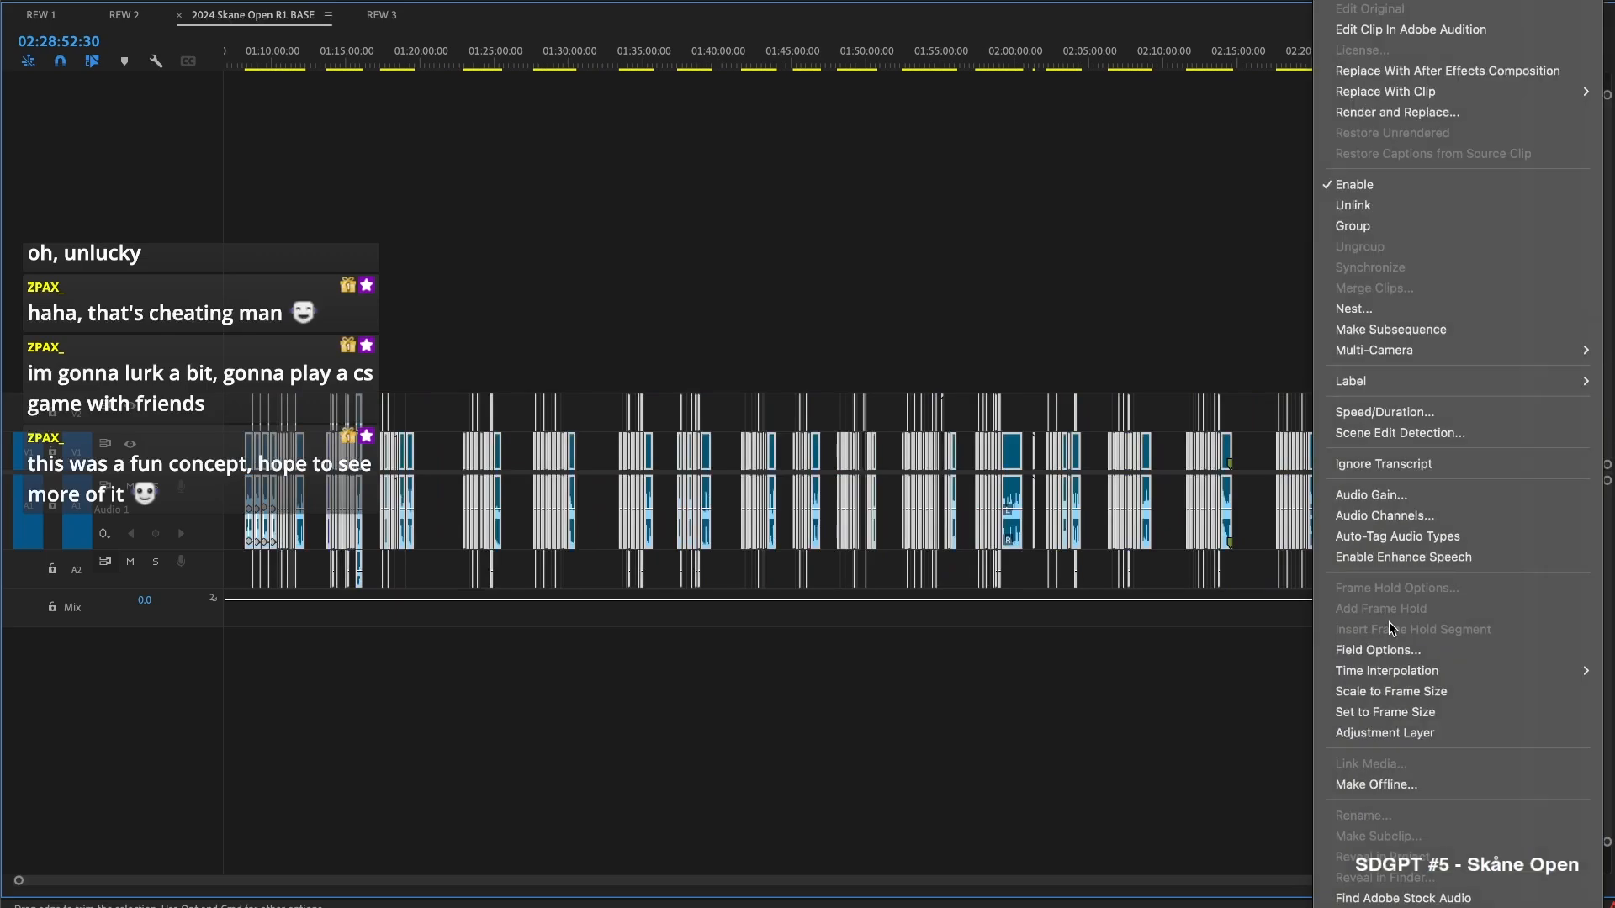
click(1390, 514)
click(612, 305)
click(1058, 747)
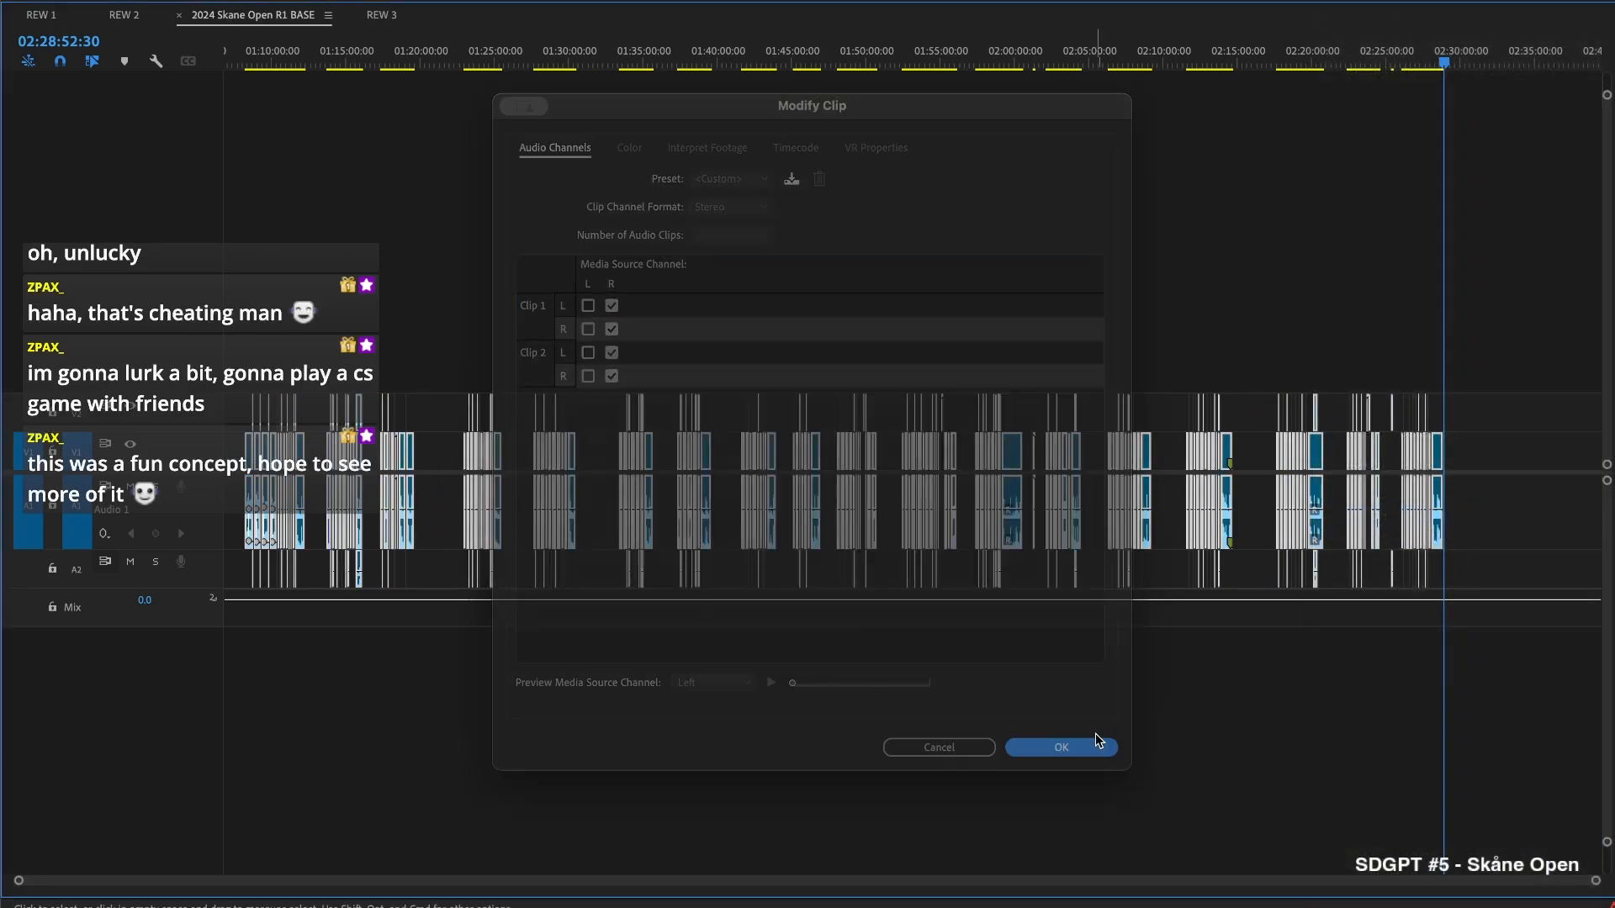
Lower the audio gain of all selected clips in the sequence
right_click(1224, 487)
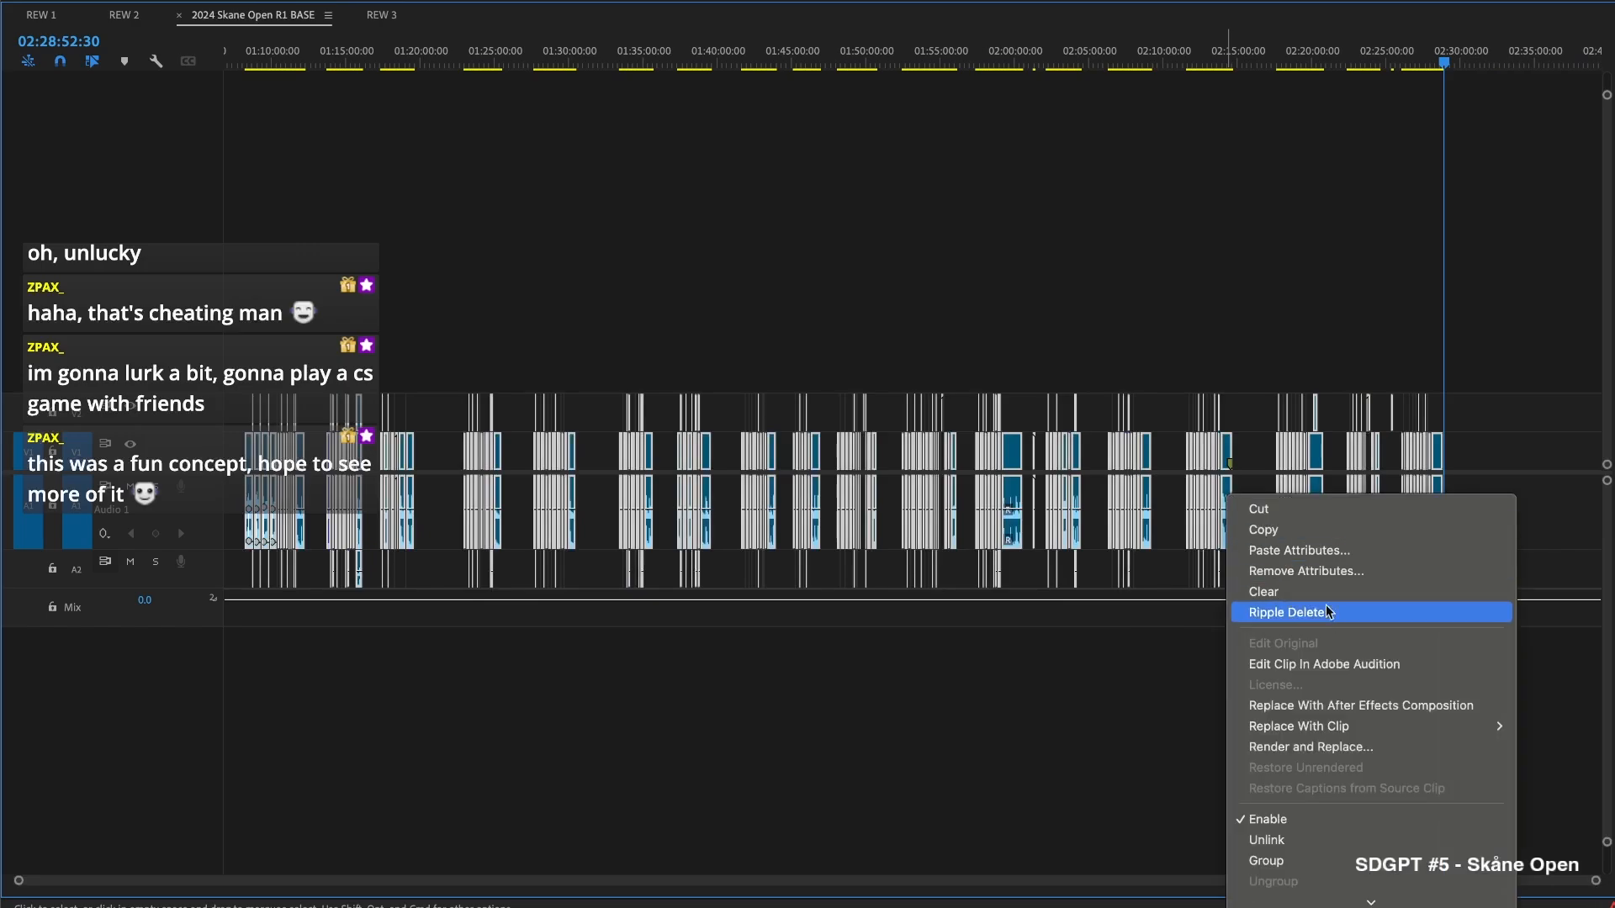
scroll(1316, 547, down, 10)
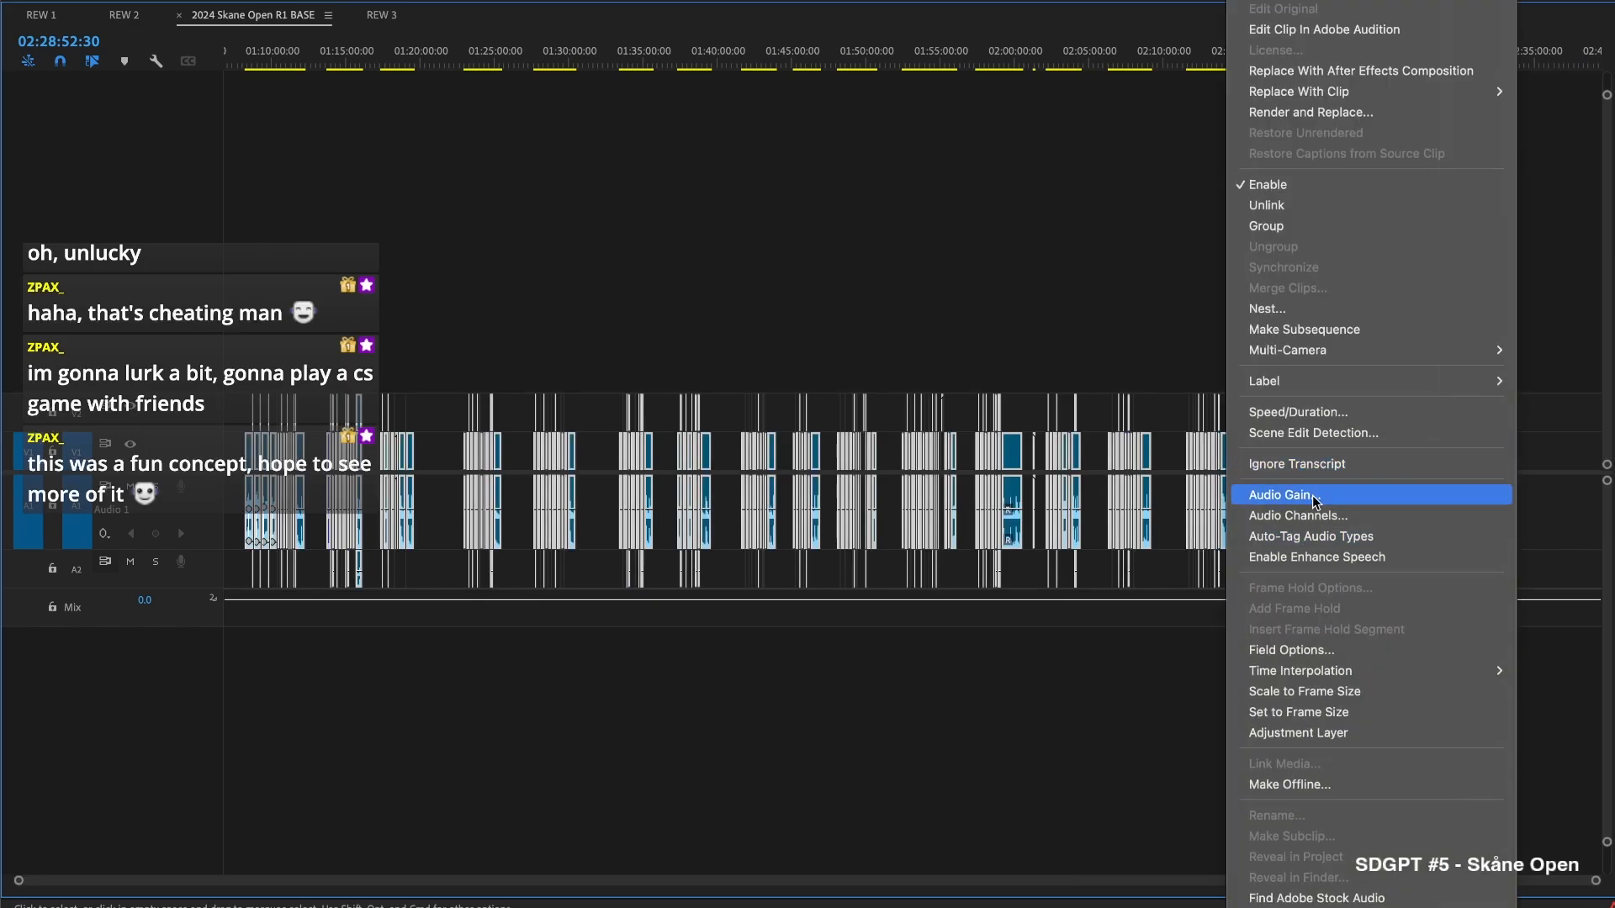
click(1315, 498)
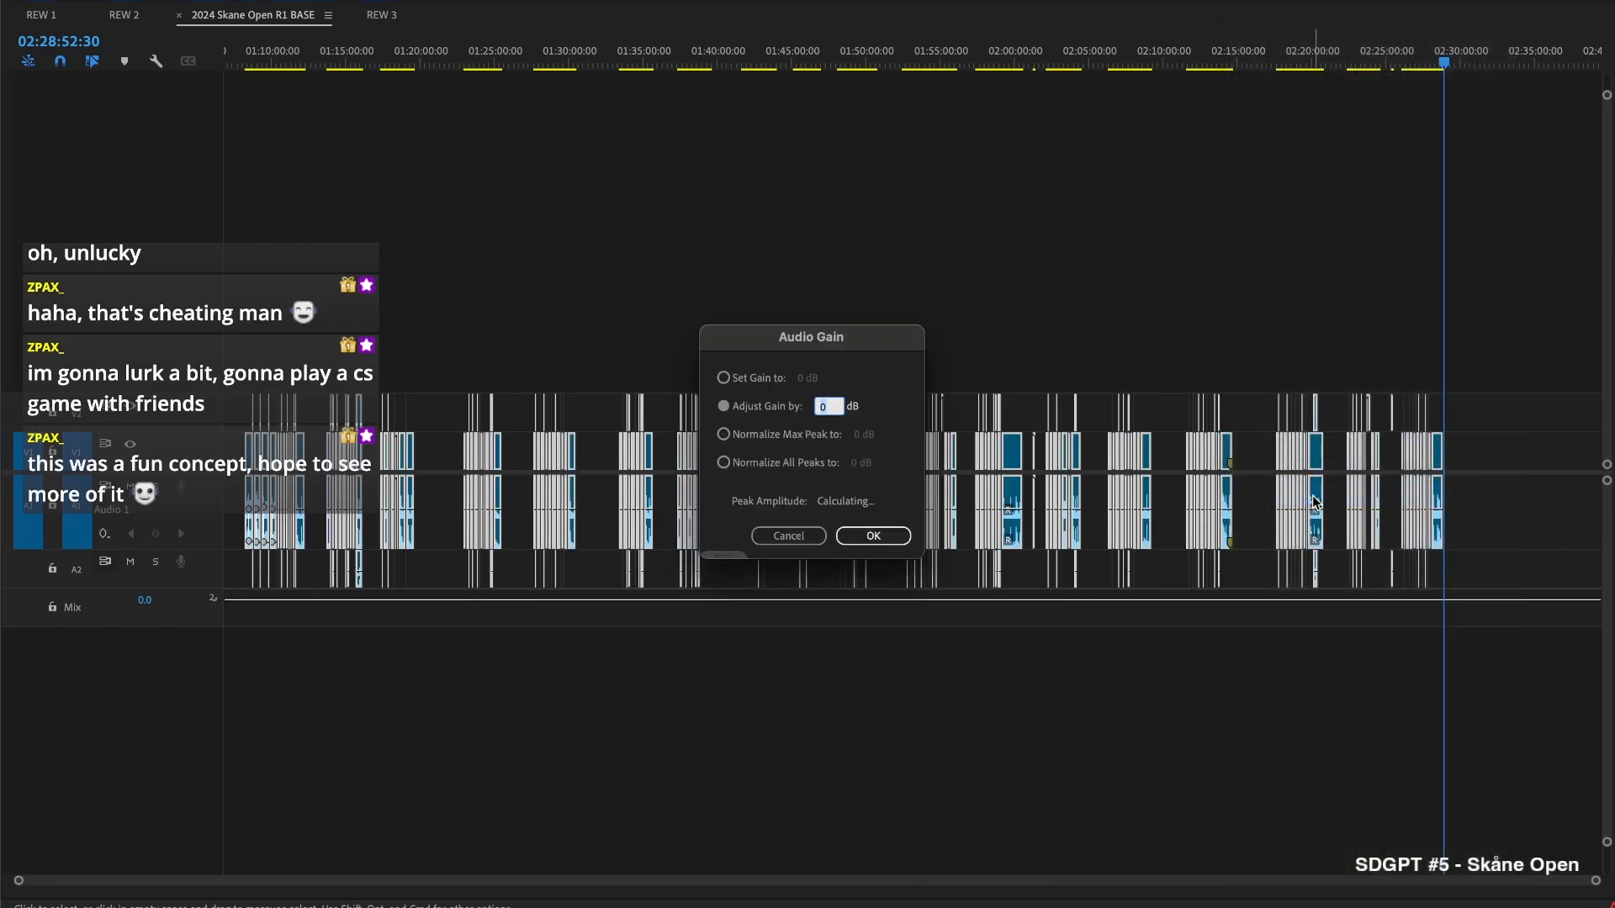
key(Return)
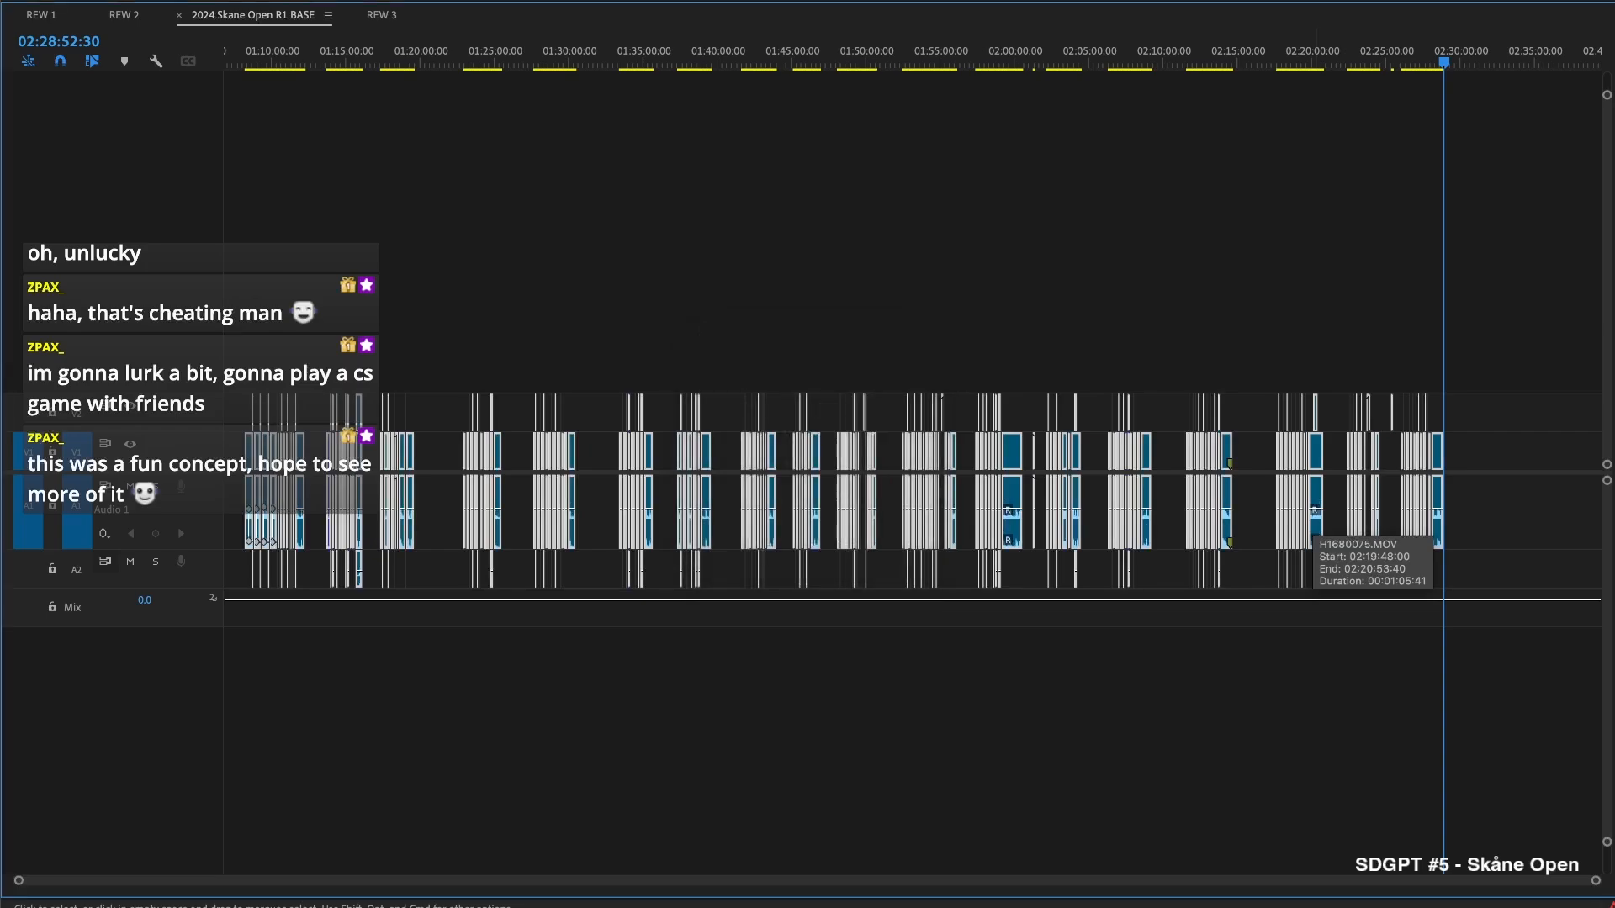
Select all catch-camera clips on V2 and A2, adjust their audio gain by -7 dB and save the project
drag(1491, 566, 189, 592)
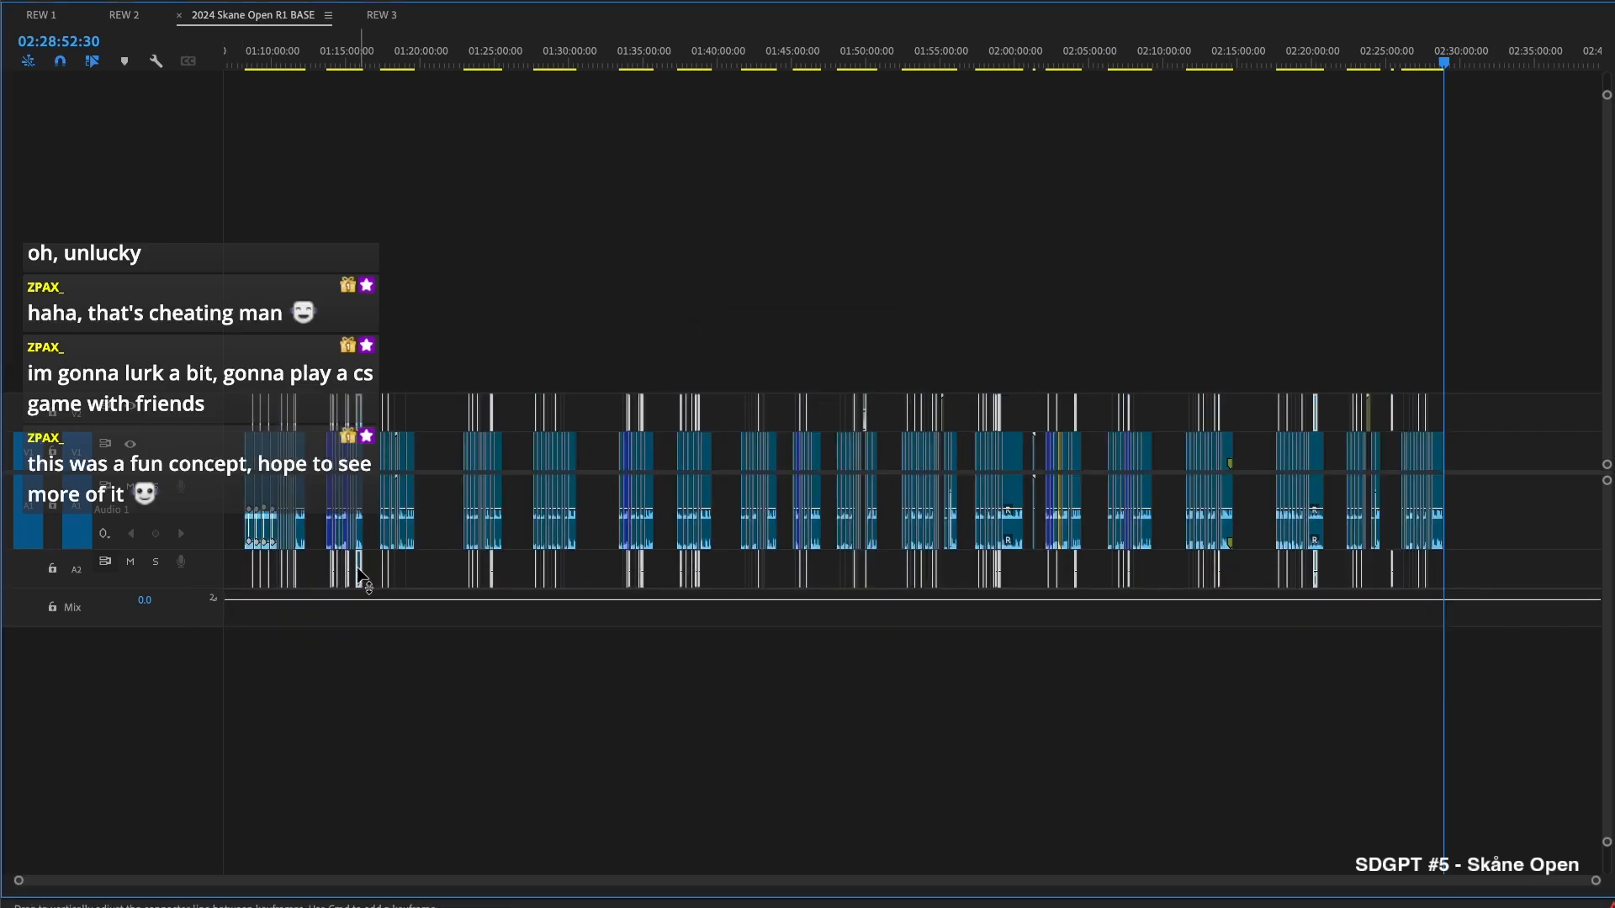
right_click(356, 522)
click(458, 498)
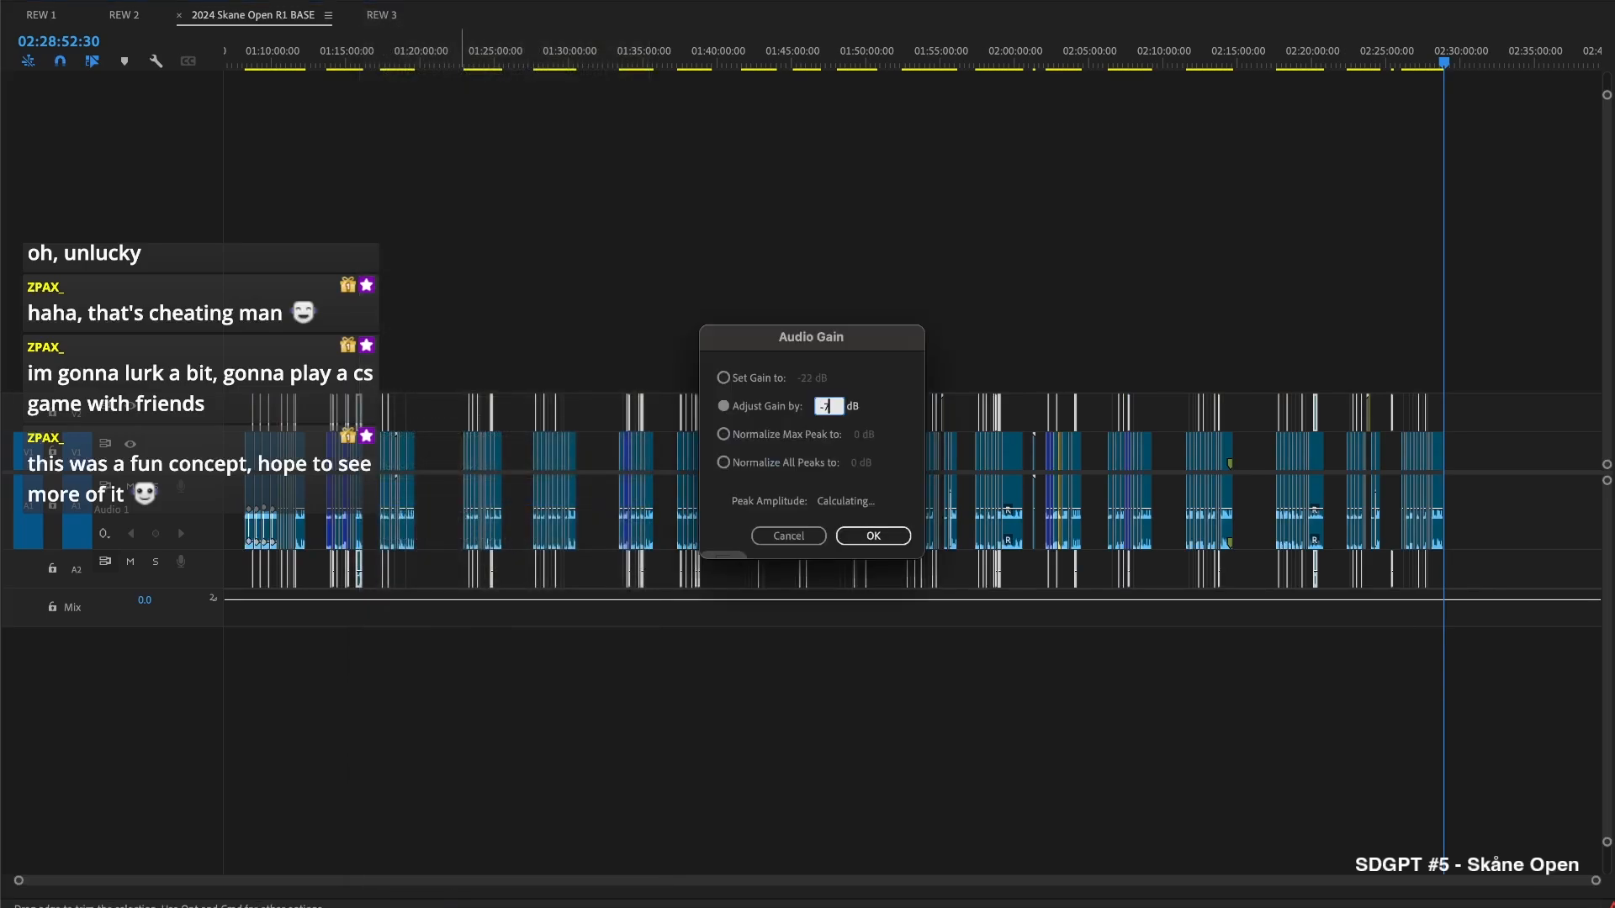
text(-7)
key(Return)
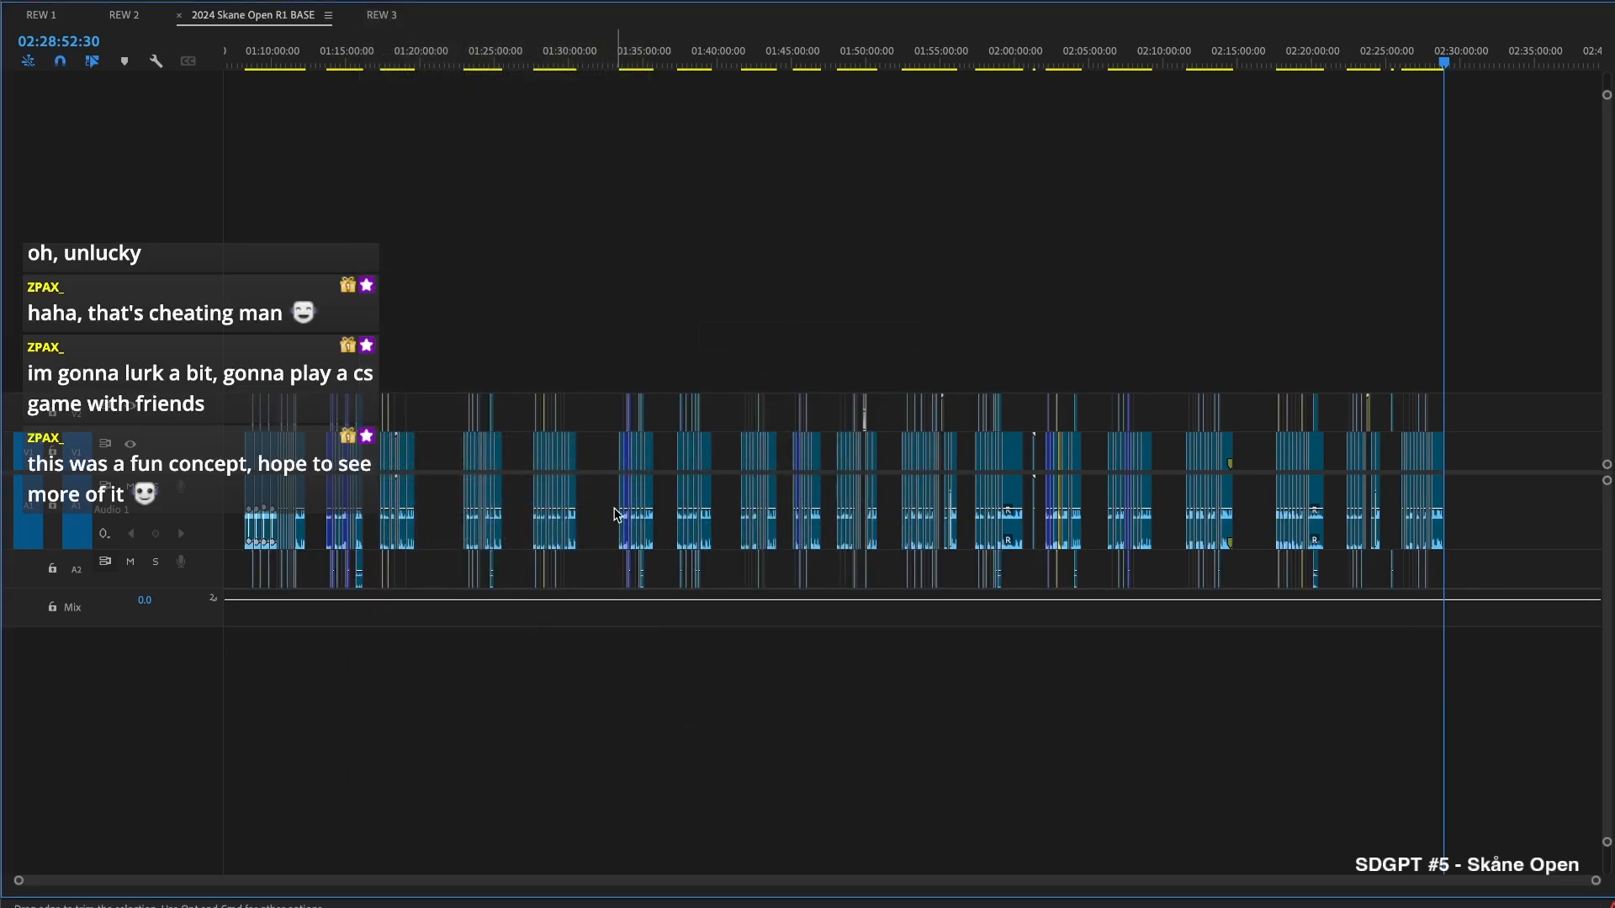
scroll(611, 508, up, 3)
key(super+s)
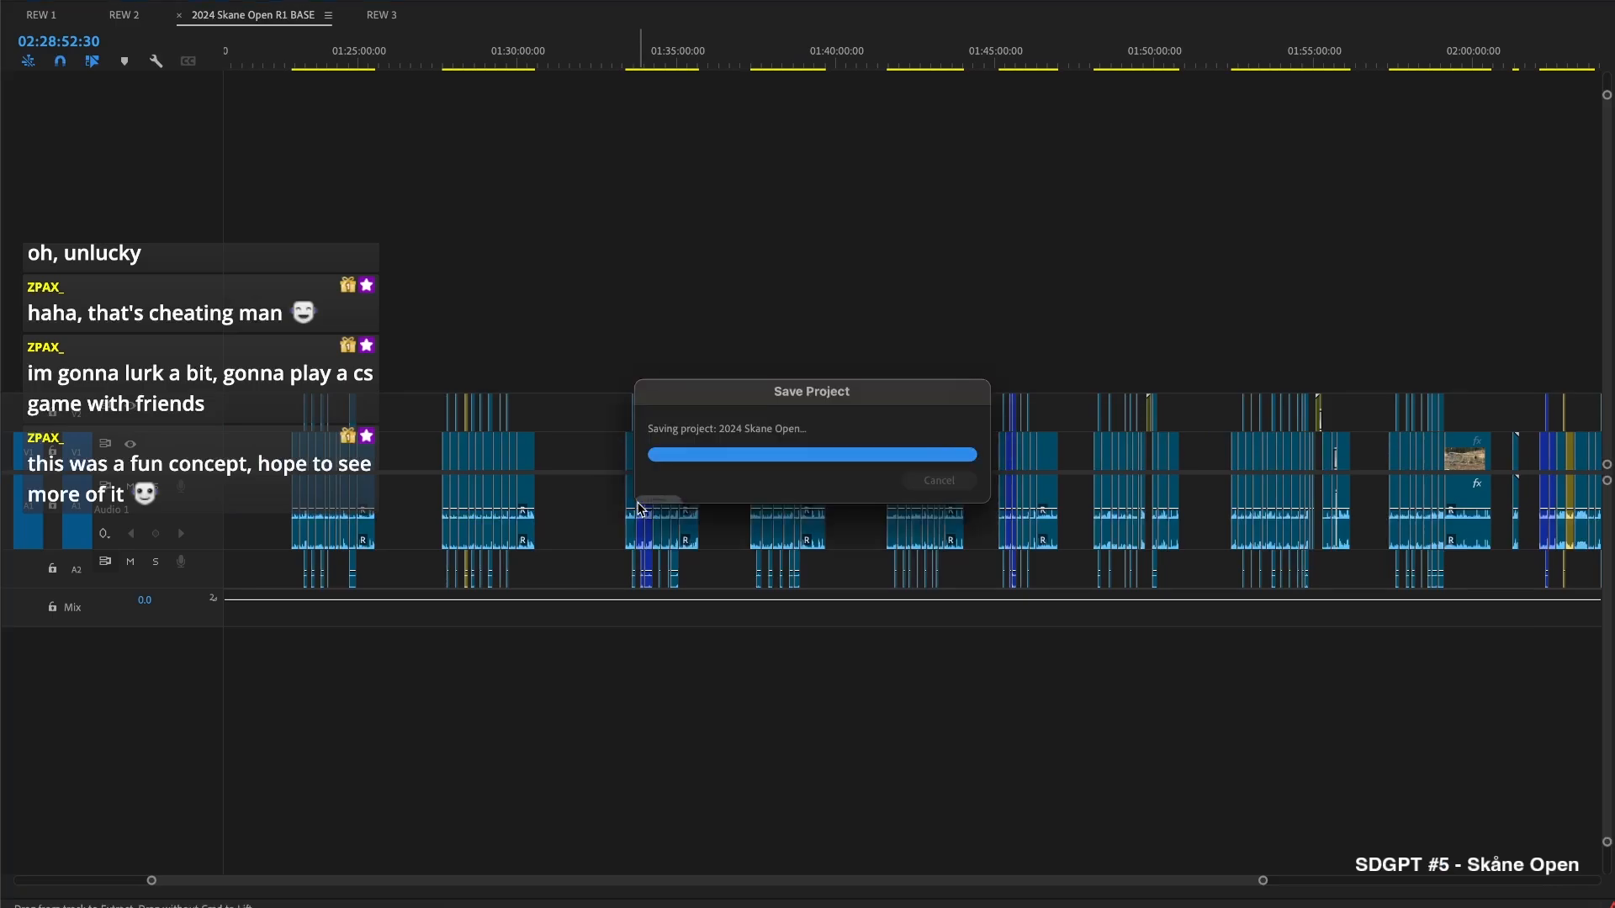
Restore the full workspace layout and save the project under the new name 2024 Skane Open R1 BASE in the R1 folder
click(638, 67)
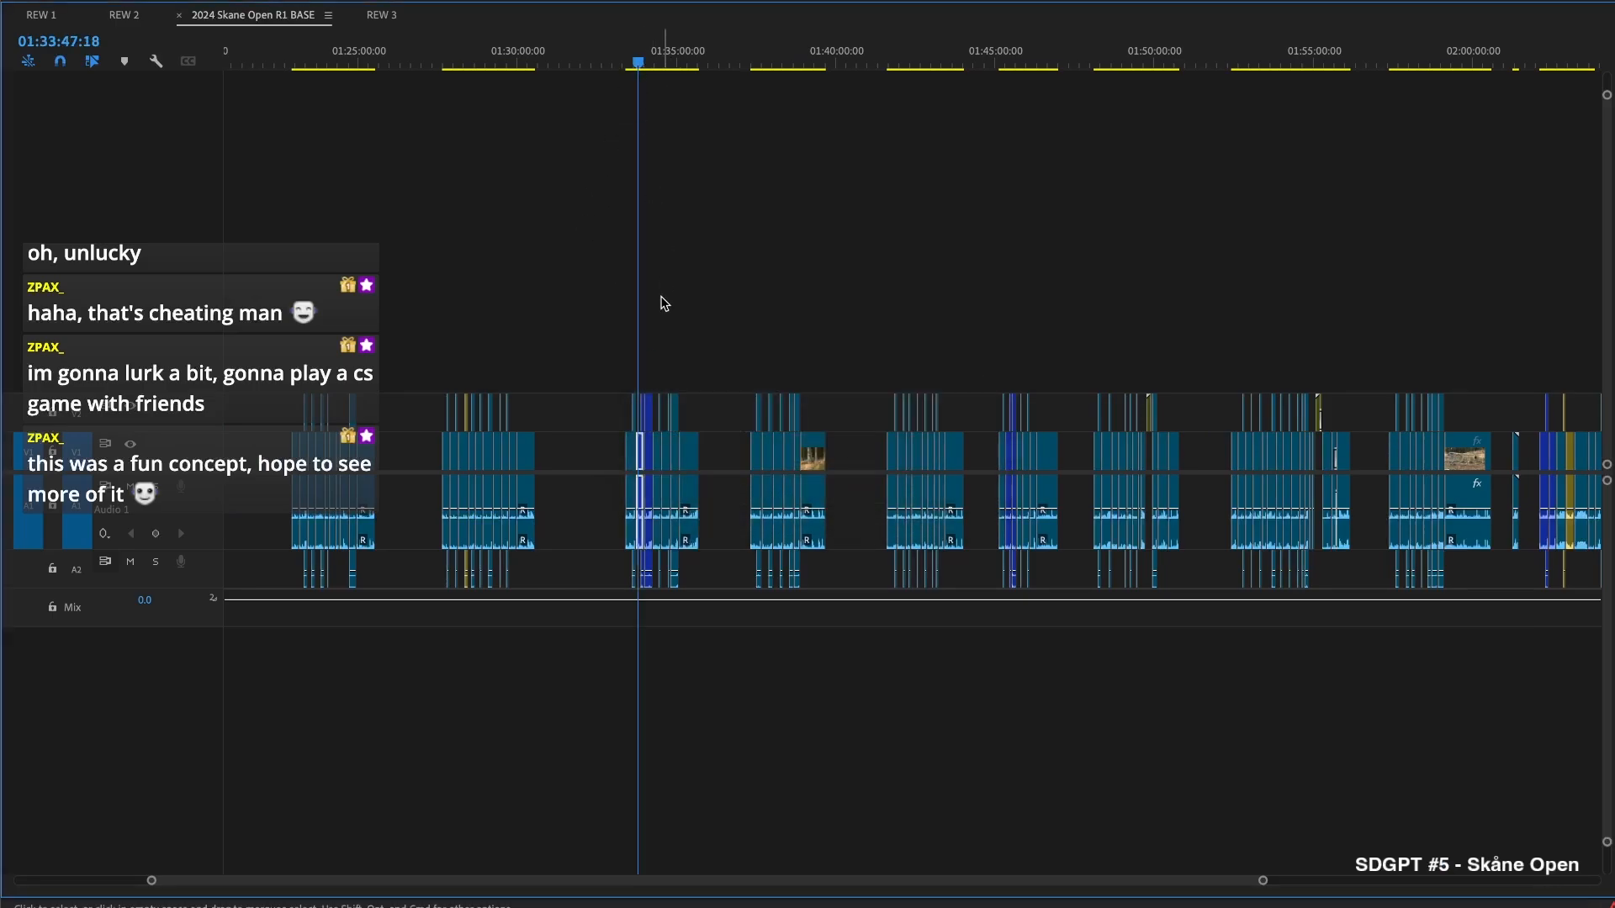
key(grave)
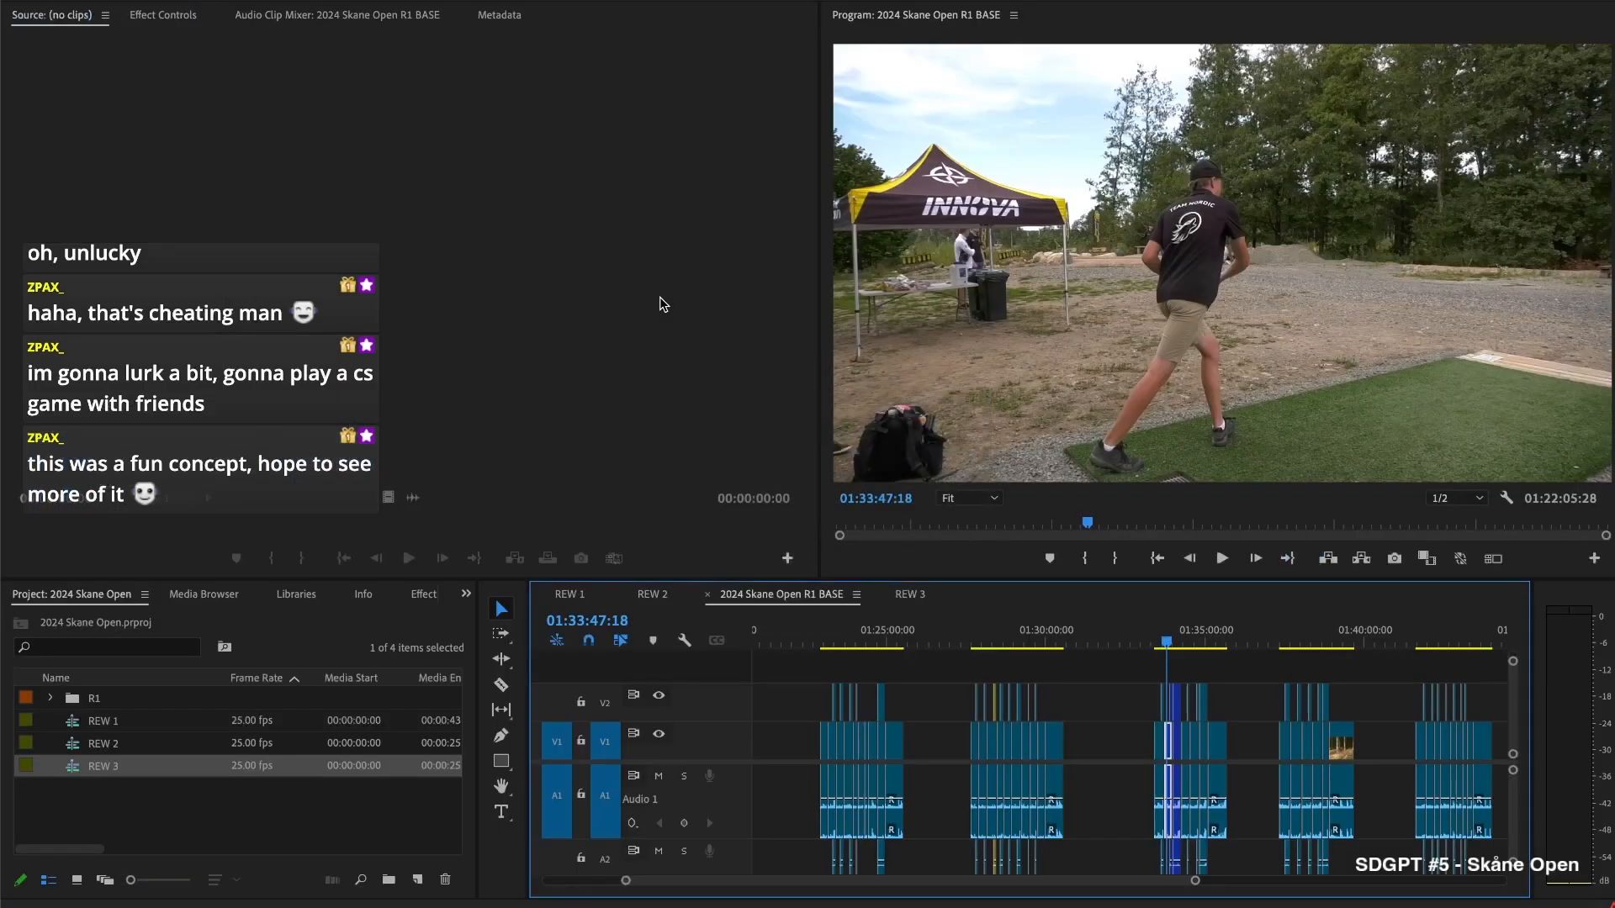
key(super+shift+s)
key(Right)
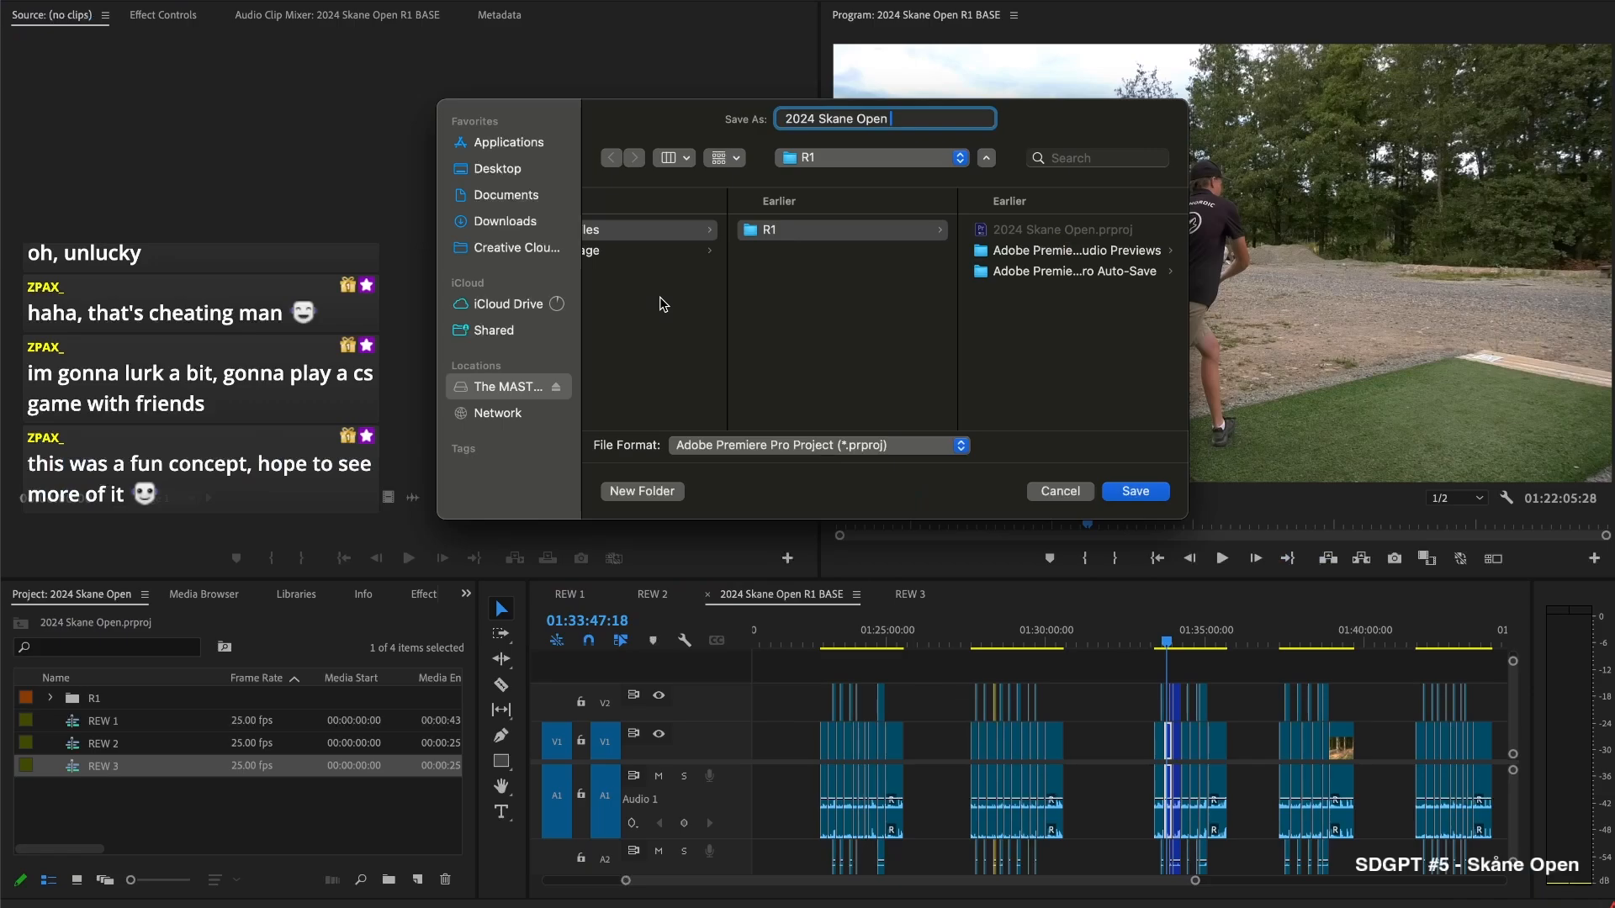
text(R1 BASE)
key(Return)
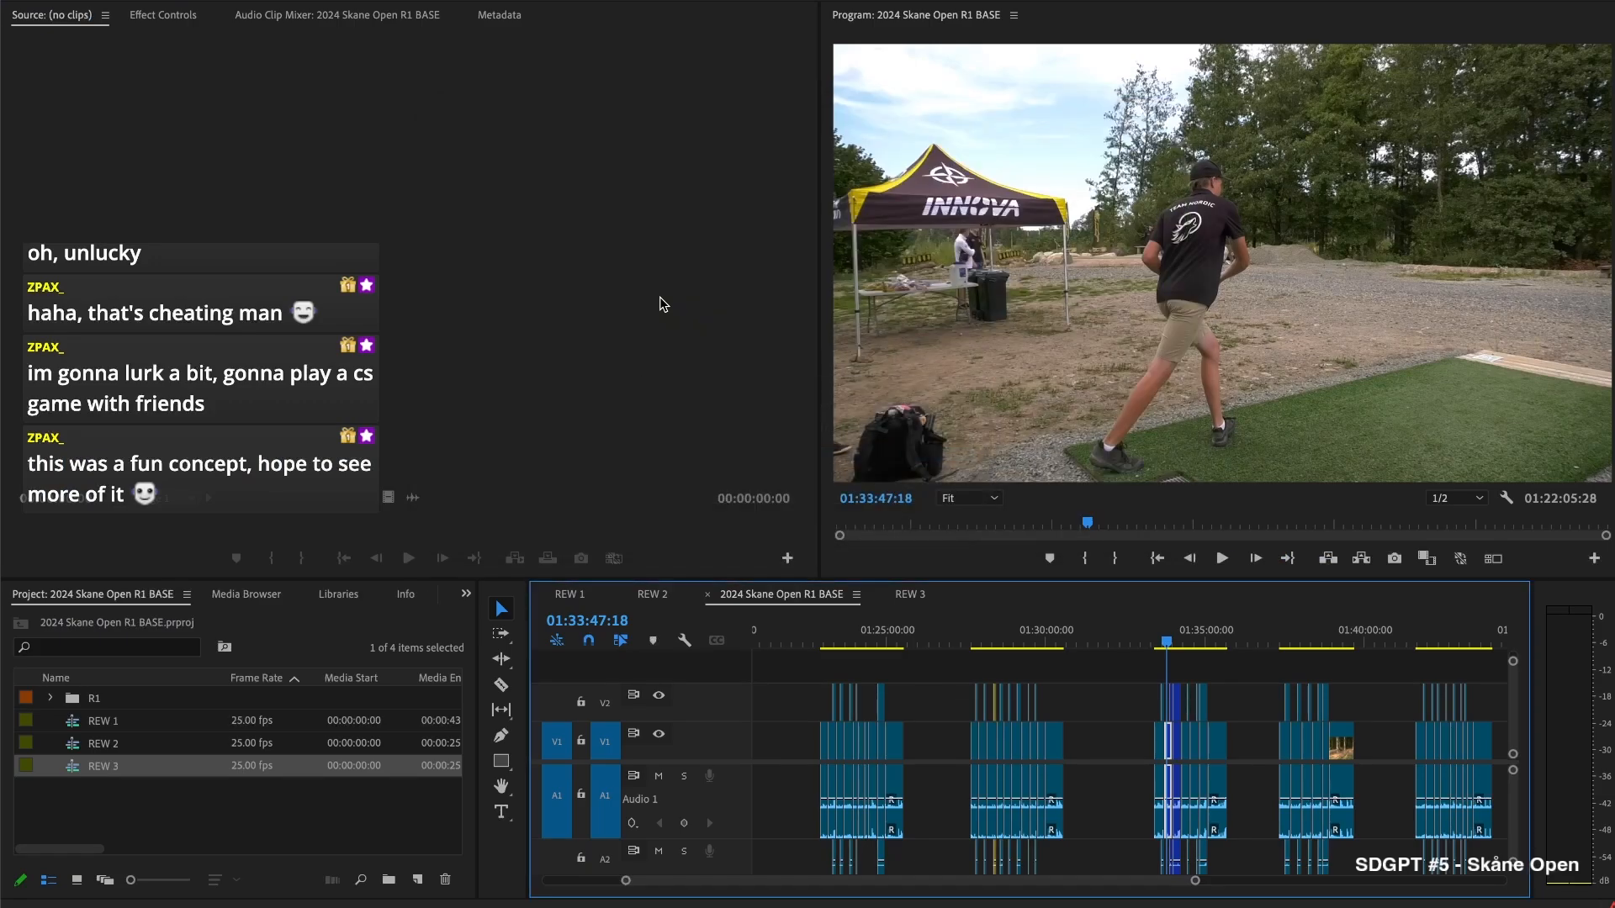
Inspect the whole sequence on the timeline, viewing the footage at 01:06:47:02 and 01:10:02:07
click(1105, 708)
key(minus)
key(minus)
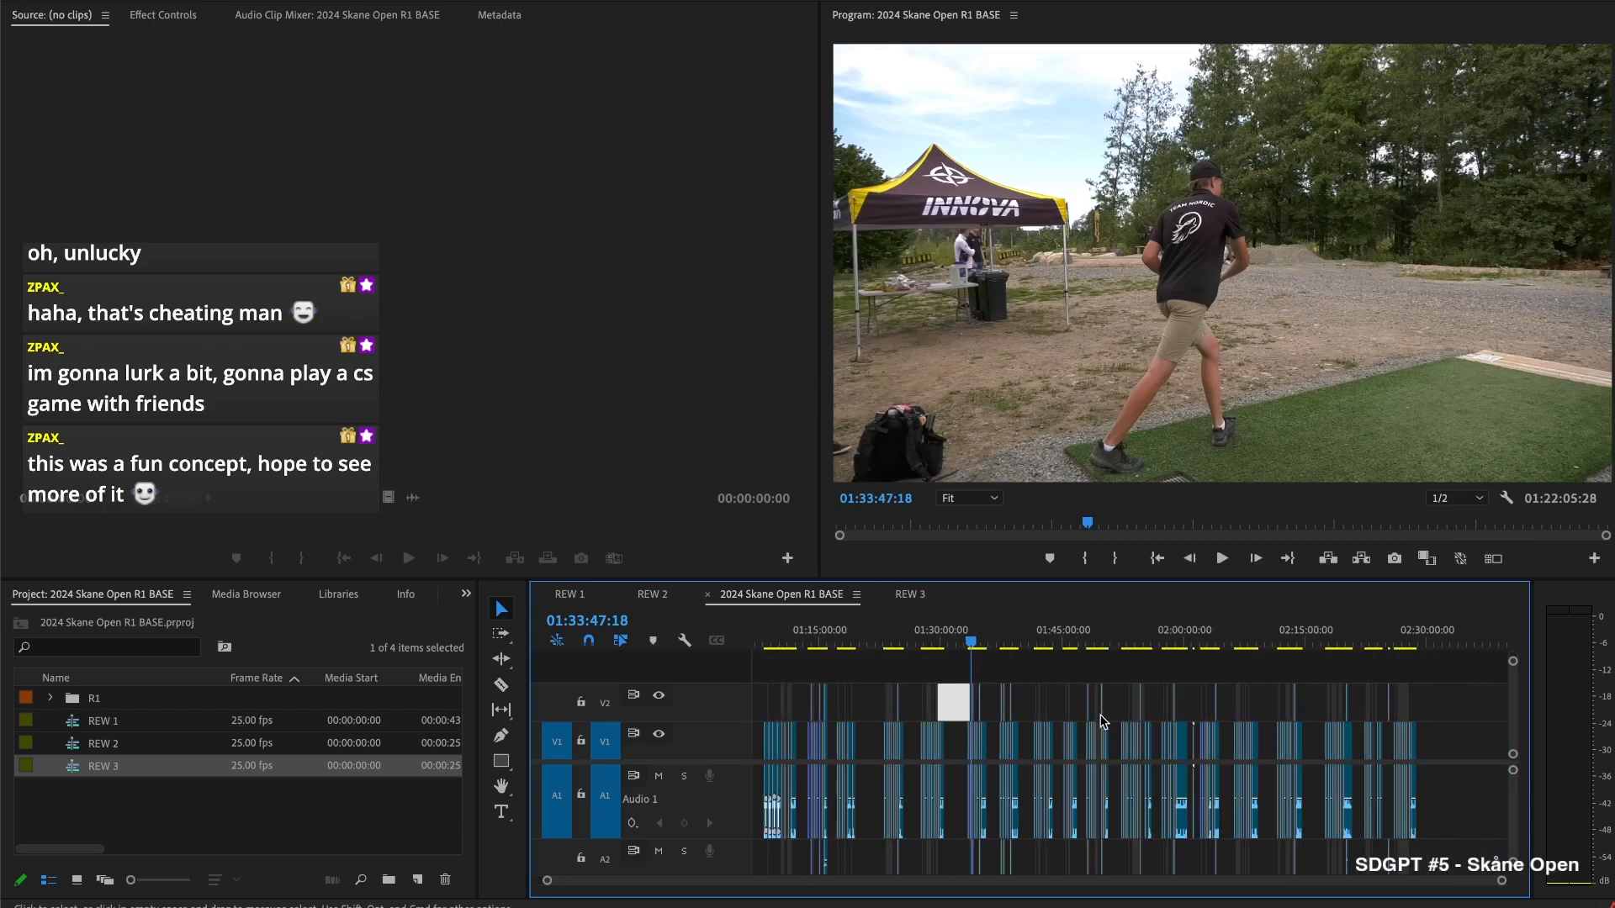
click(755, 643)
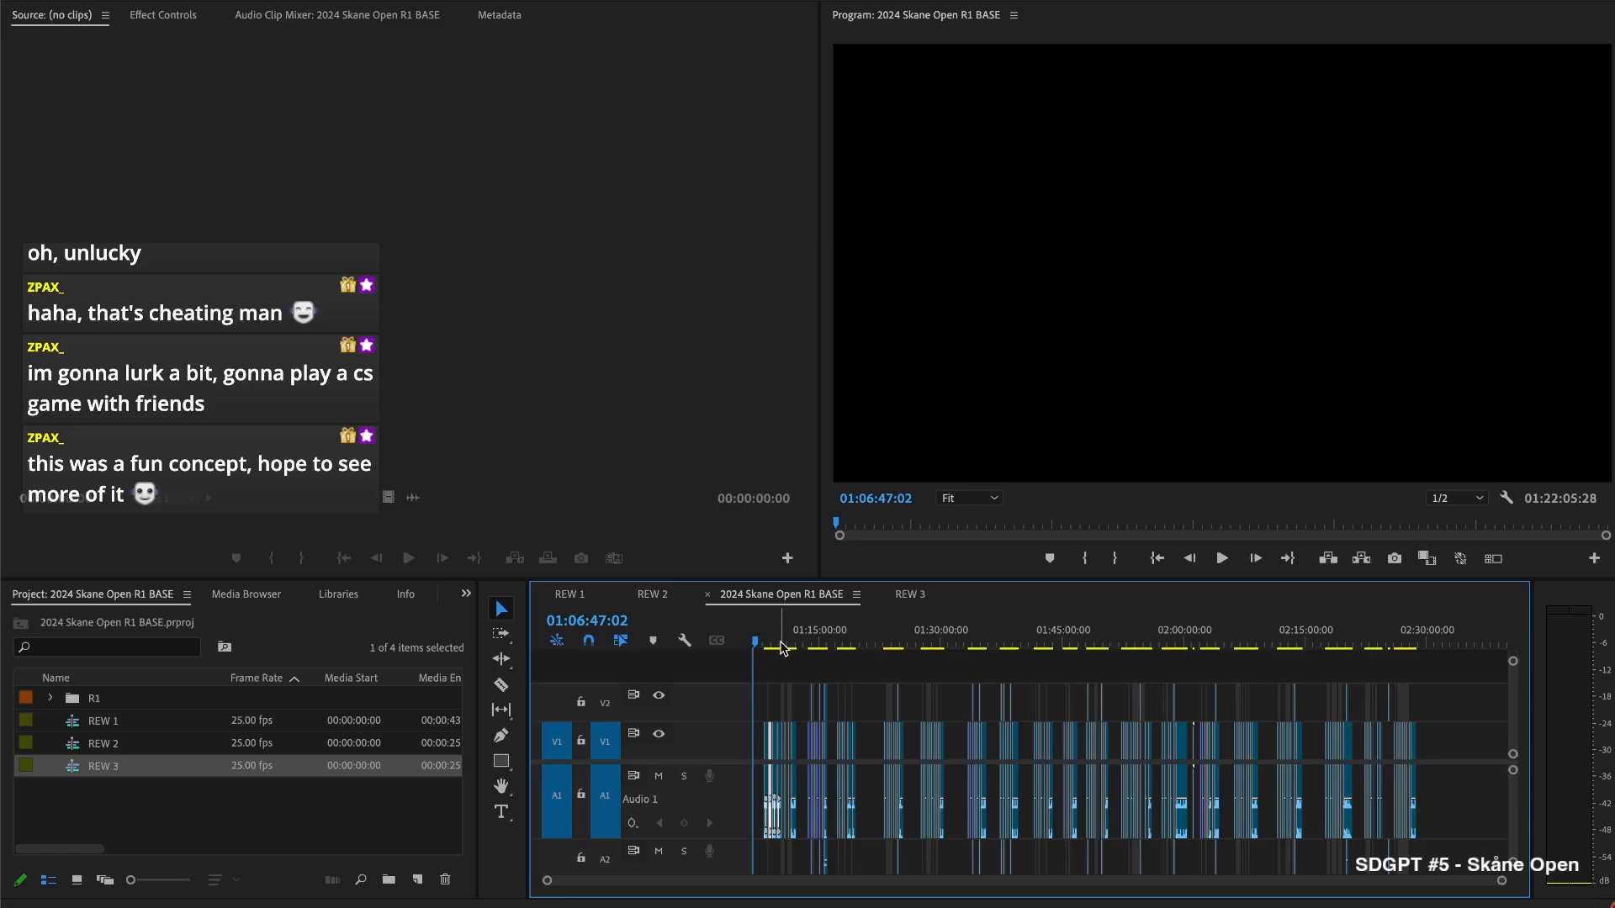
click(781, 645)
click(781, 646)
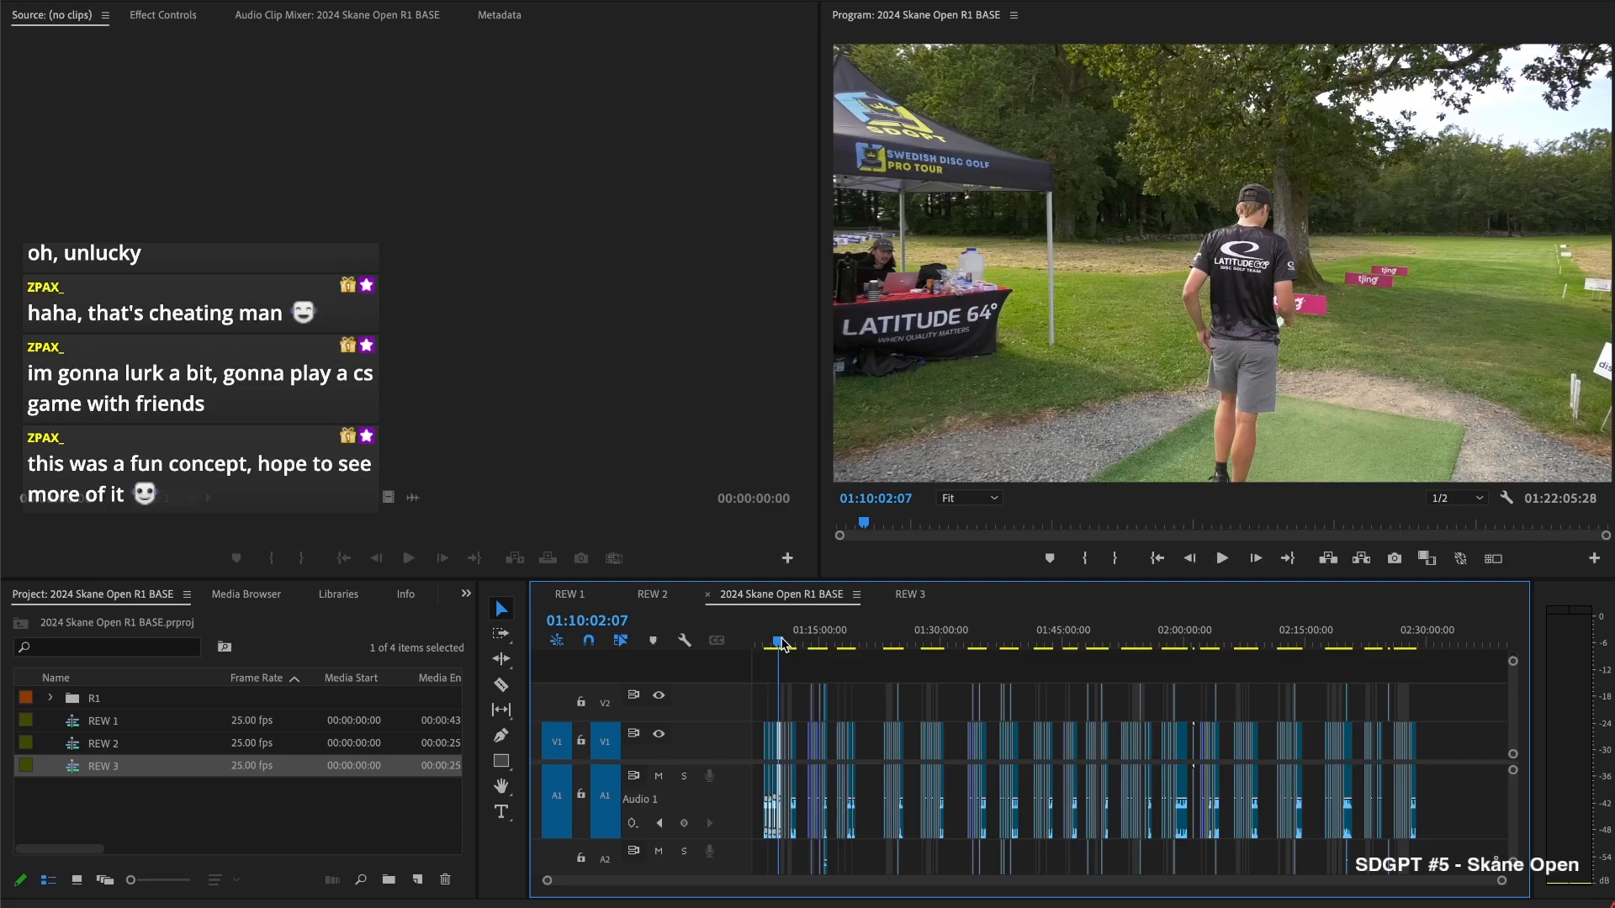
Skim the sequence's early clip groups, viewing the frames at 01:24:19:10 and the start of the group at 01:22:53:27
click(897, 629)
scroll(963, 739, up, 3)
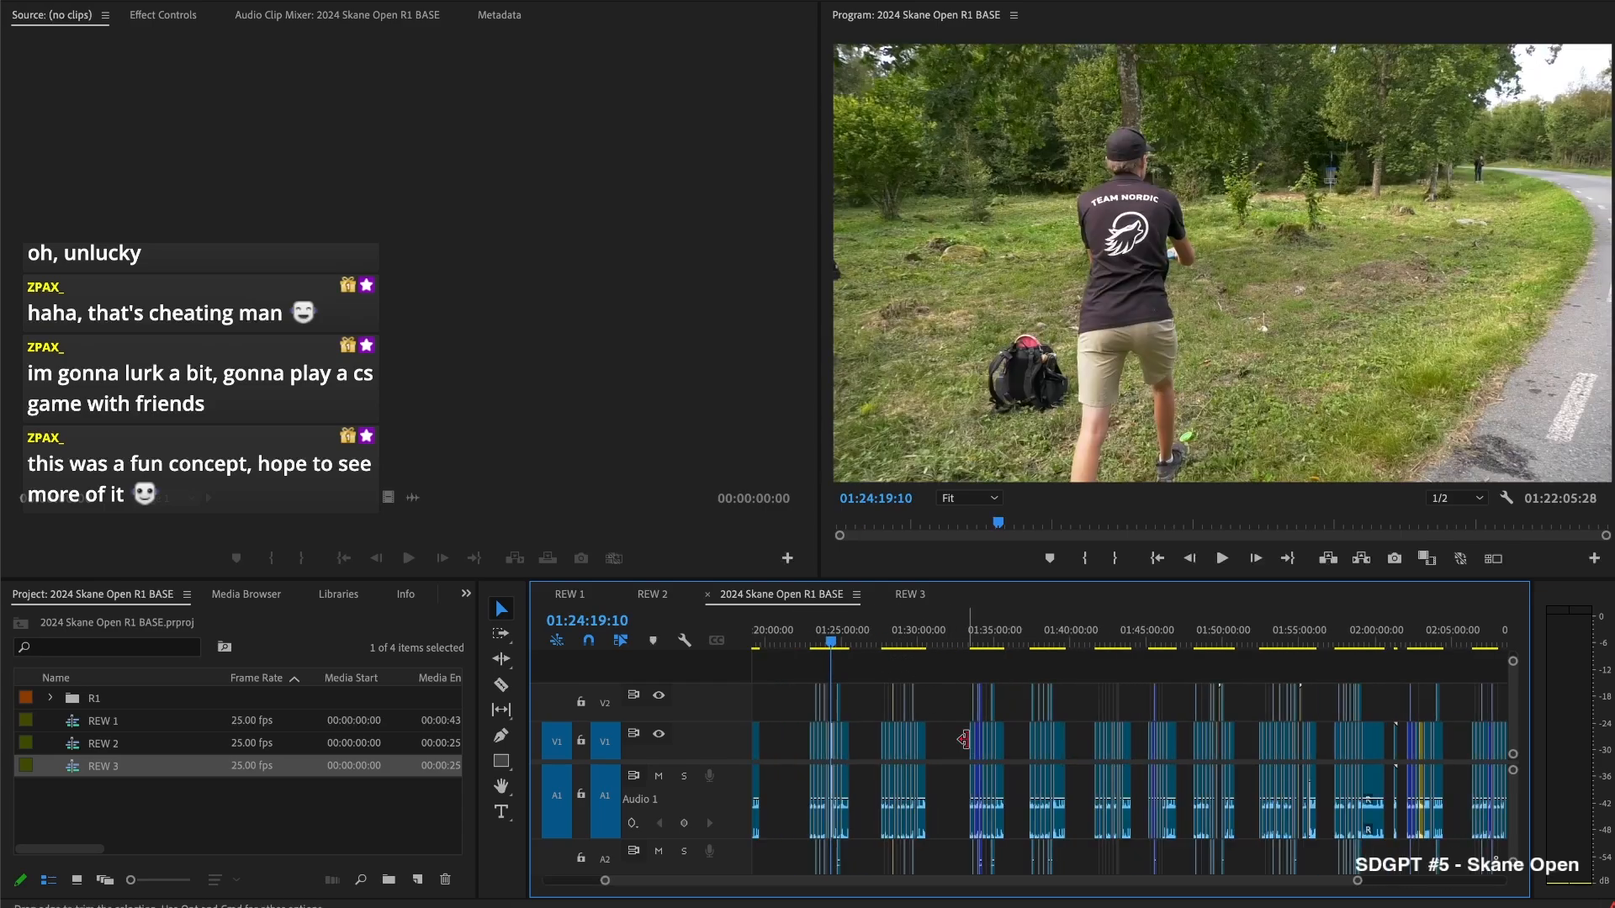
scroll(963, 739, up, 5)
click(784, 633)
drag(784, 633, 917, 631)
click(999, 632)
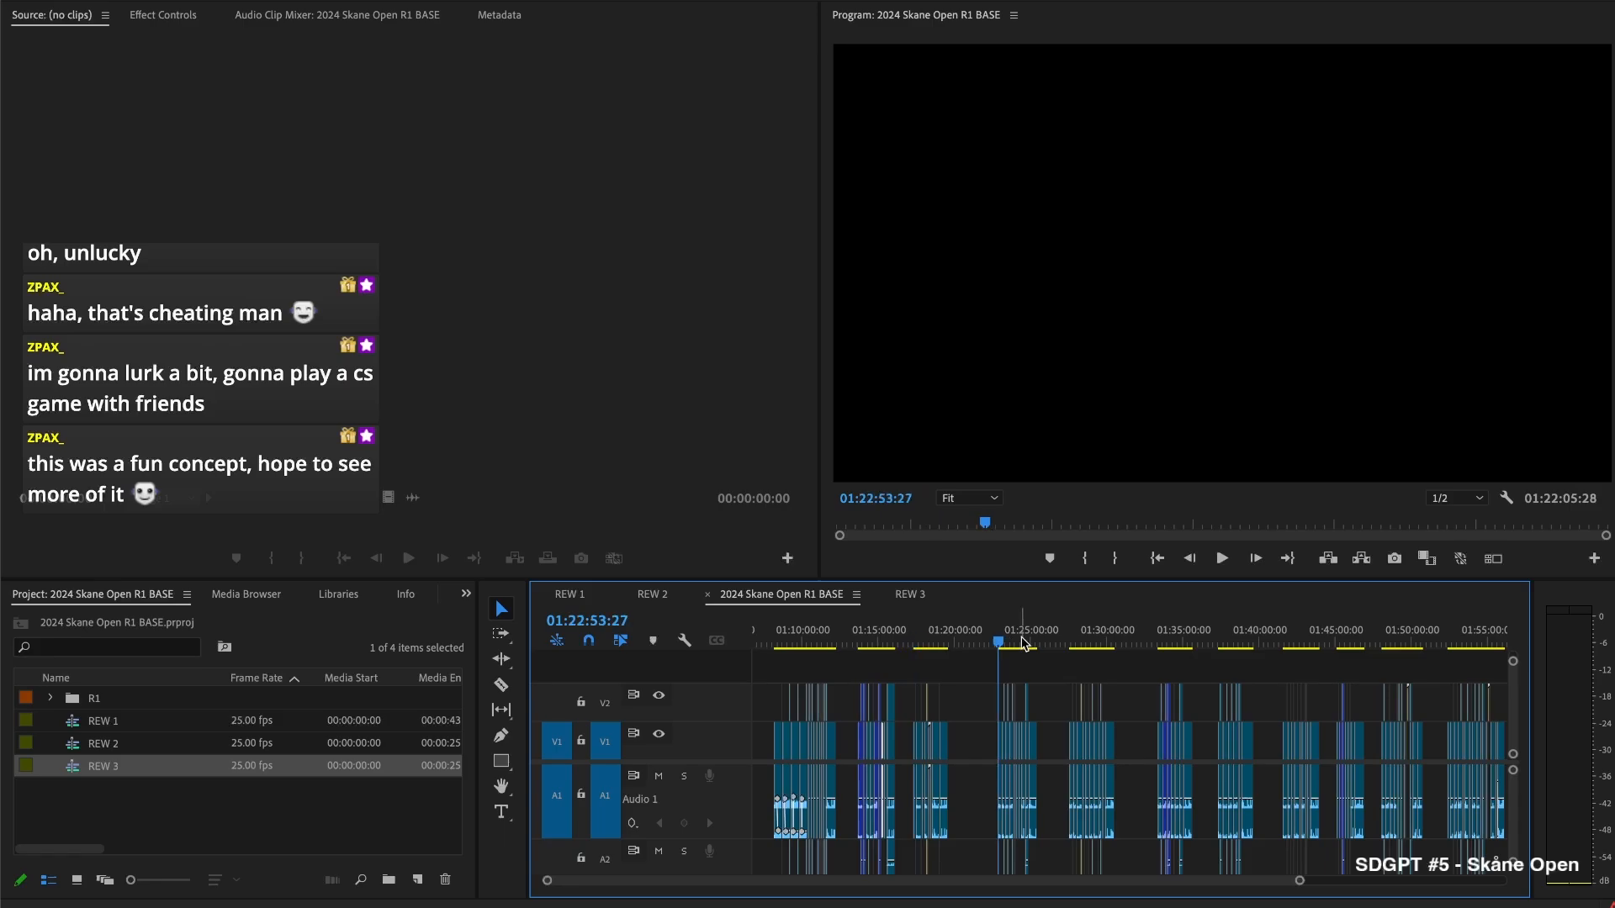
scroll(1073, 662, up, 3)
scroll(1062, 661, left, 3)
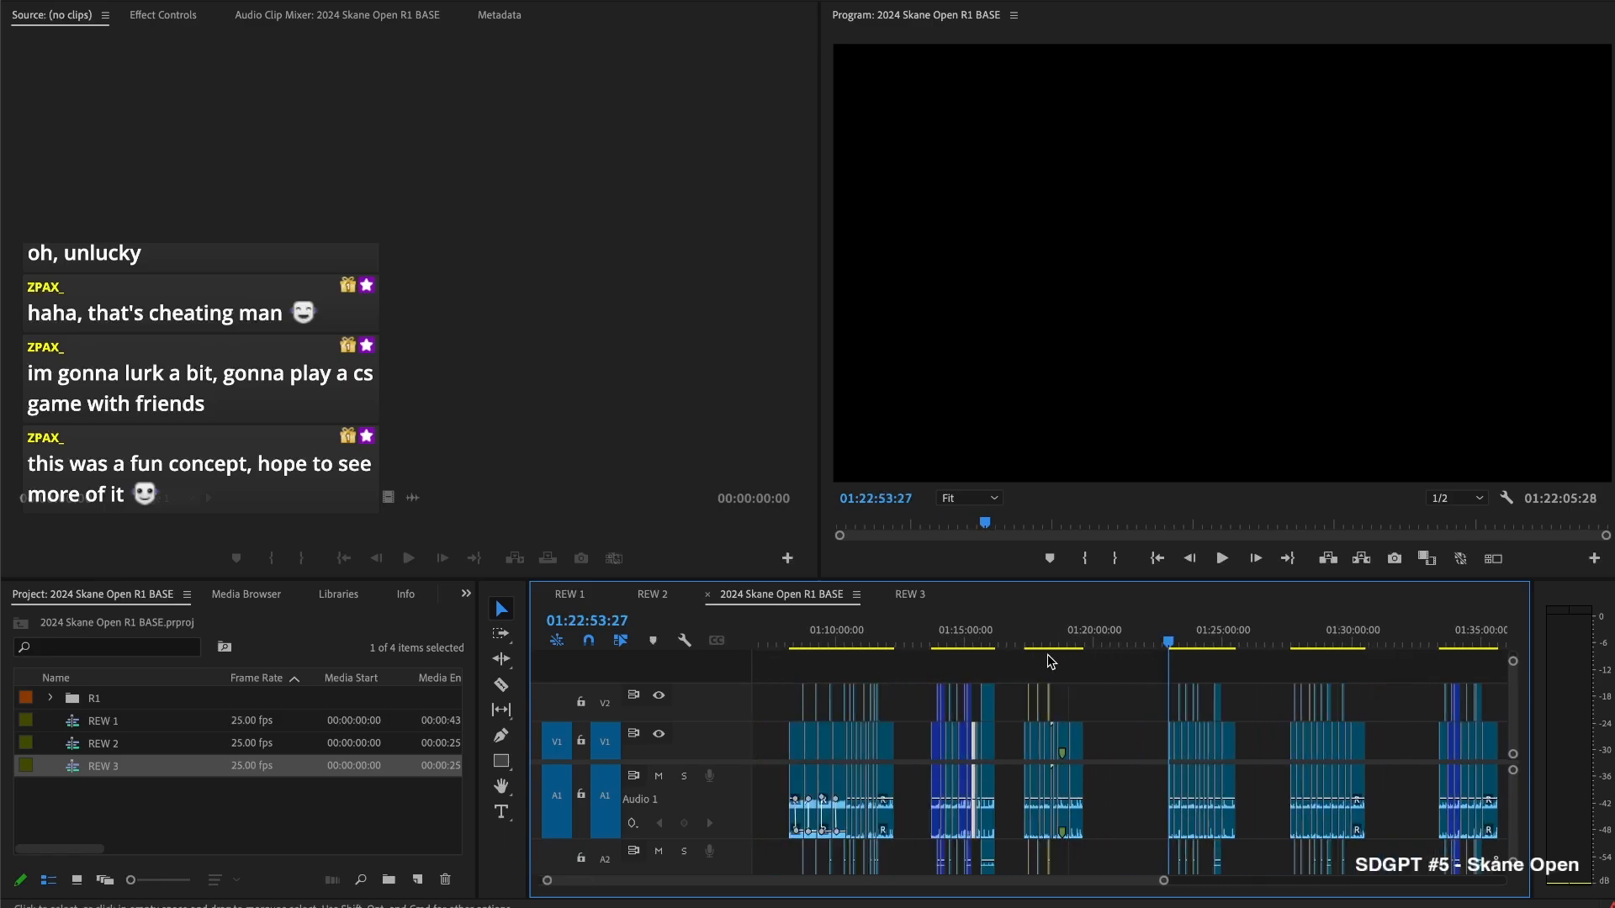
Review the clip group around 01:15:00:00, playing from about 01:15:12:00, and check the frames at 01:15:46:47 and 01:18:53:16
click(976, 637)
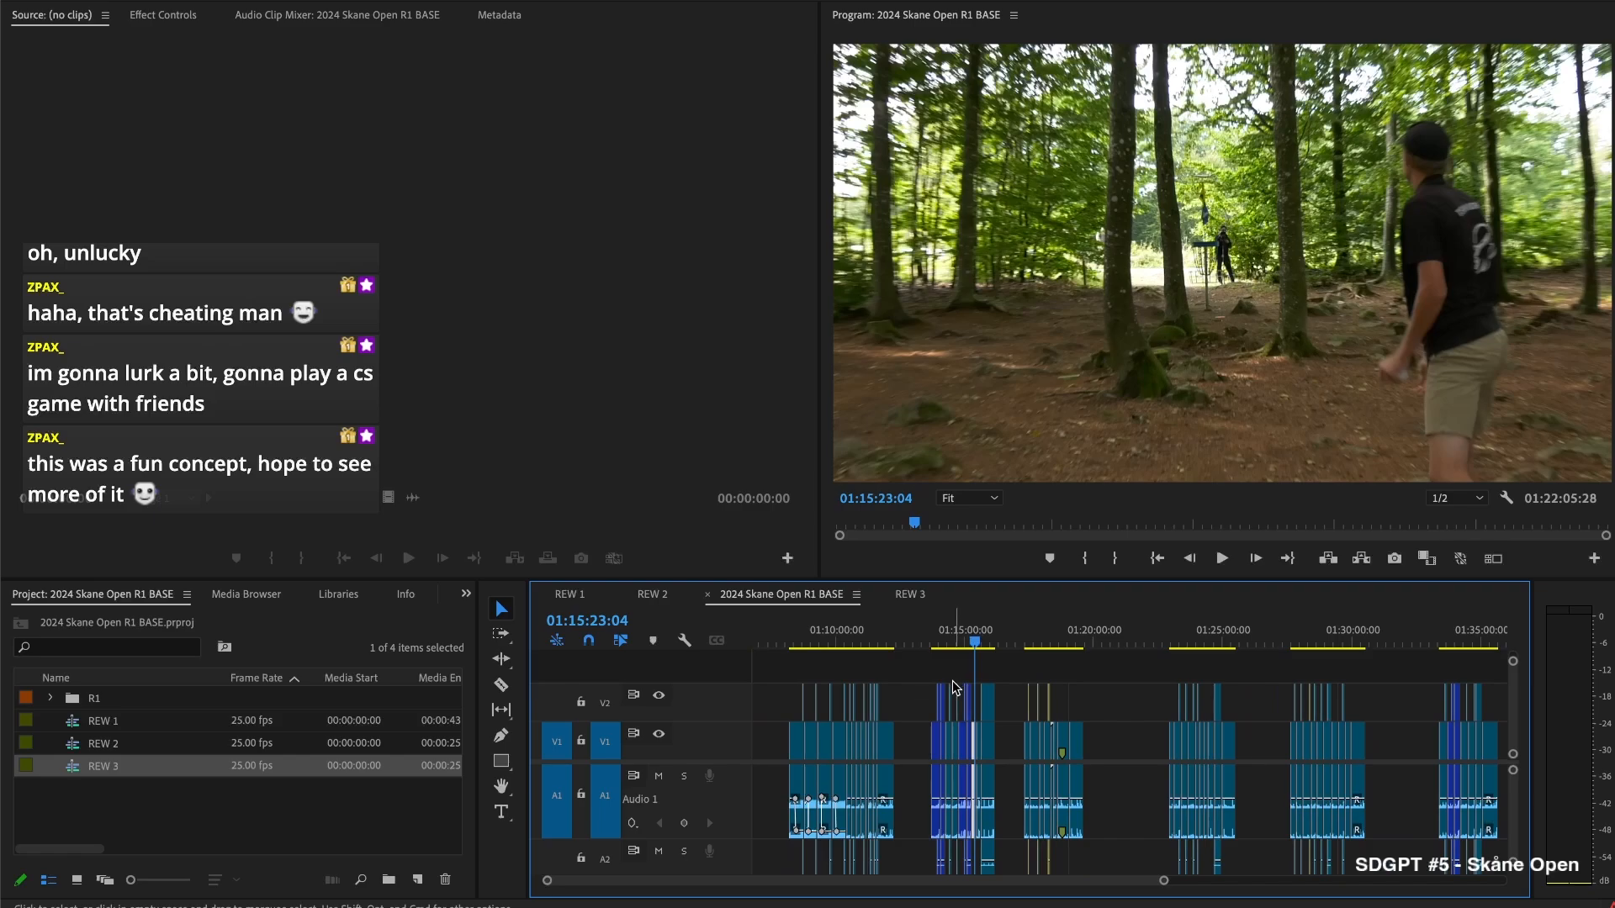
scroll(962, 676, up, 2)
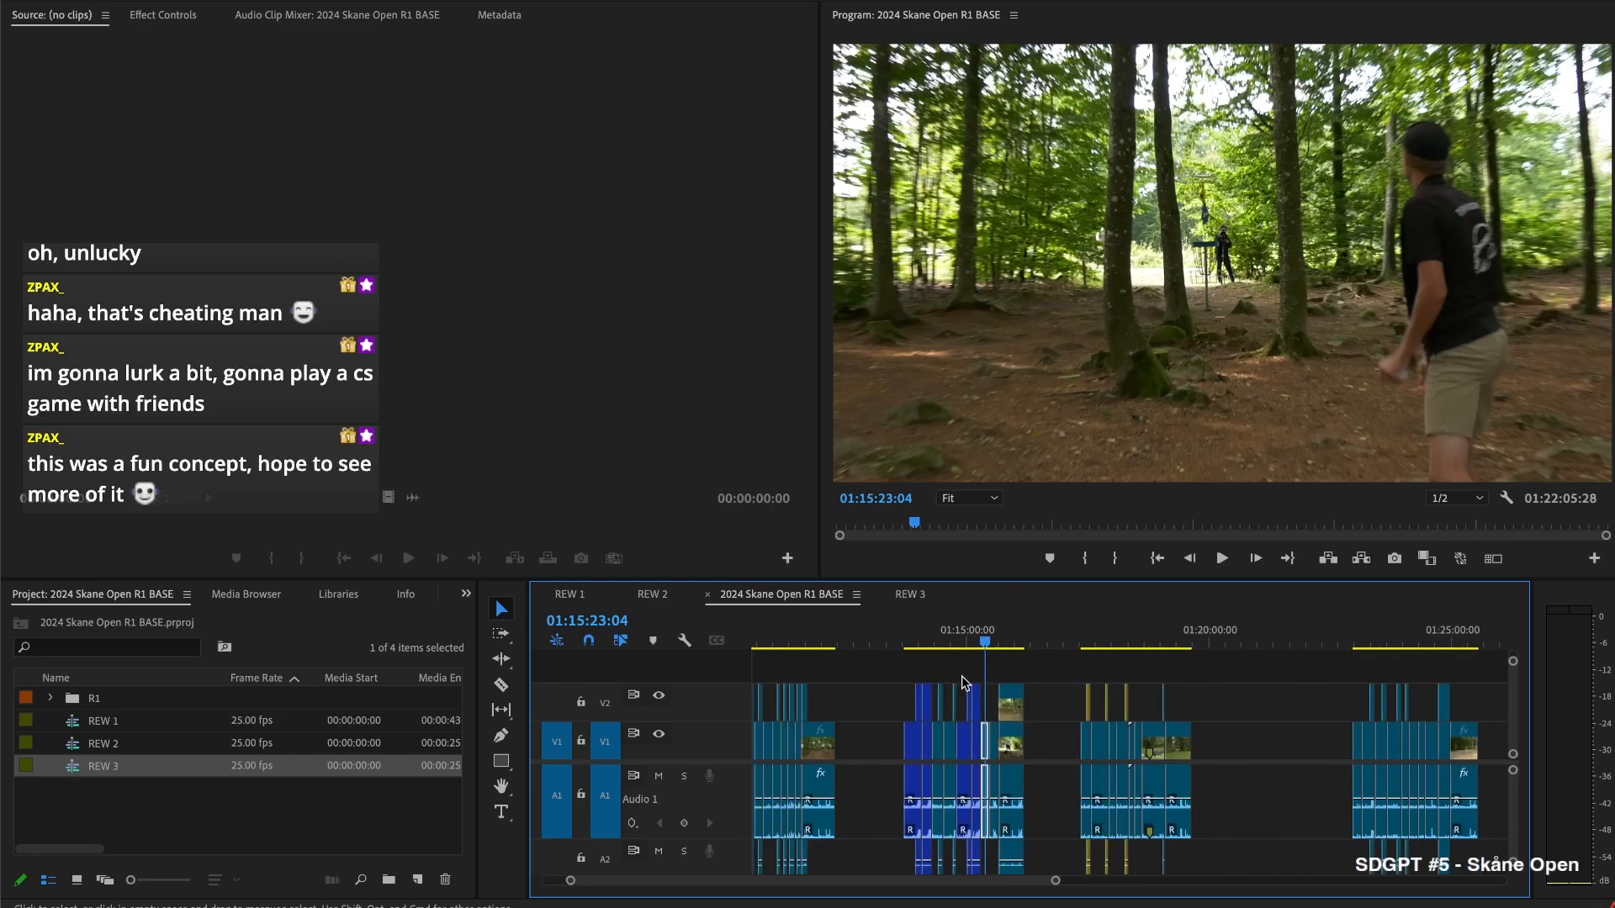
click(977, 626)
key(space)
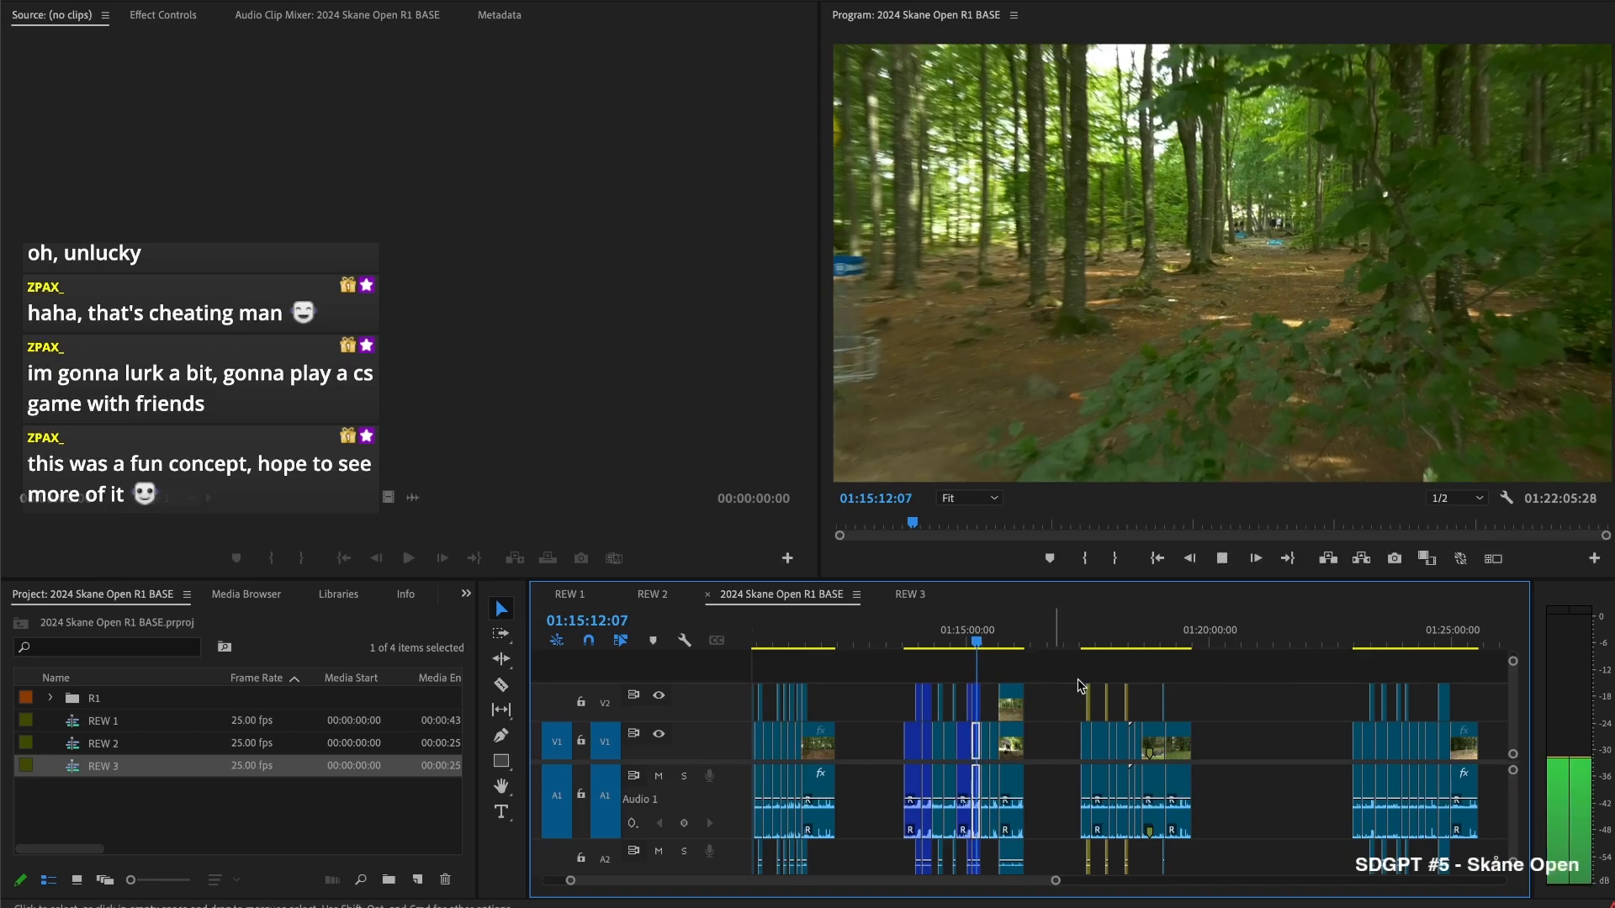
click(1005, 643)
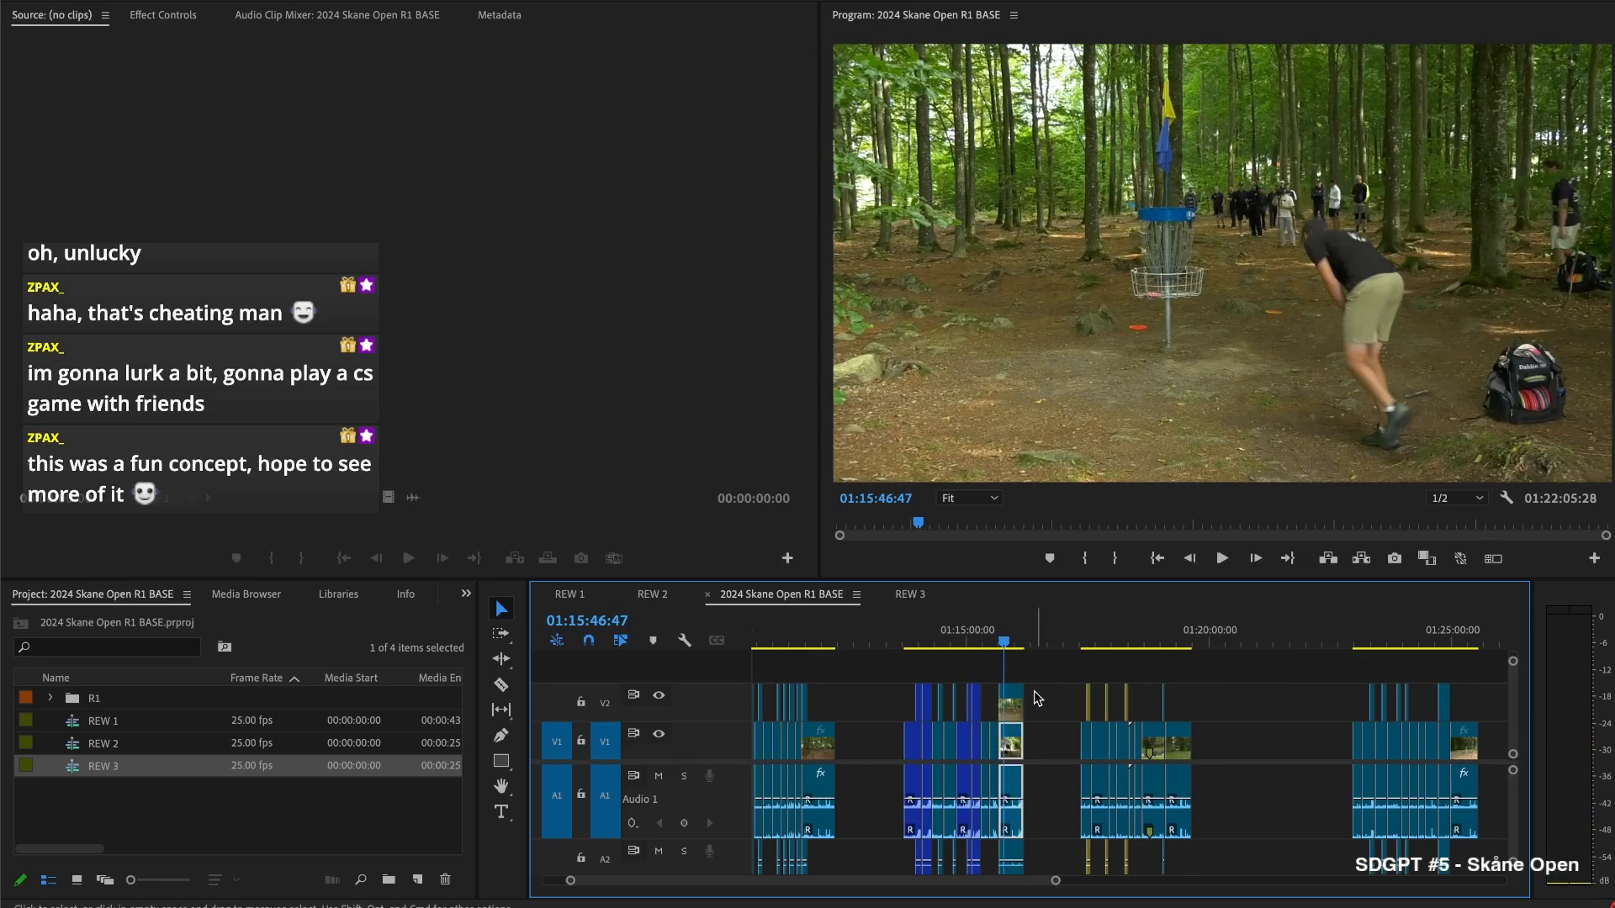
scroll(1041, 697, up, 3)
click(1216, 639)
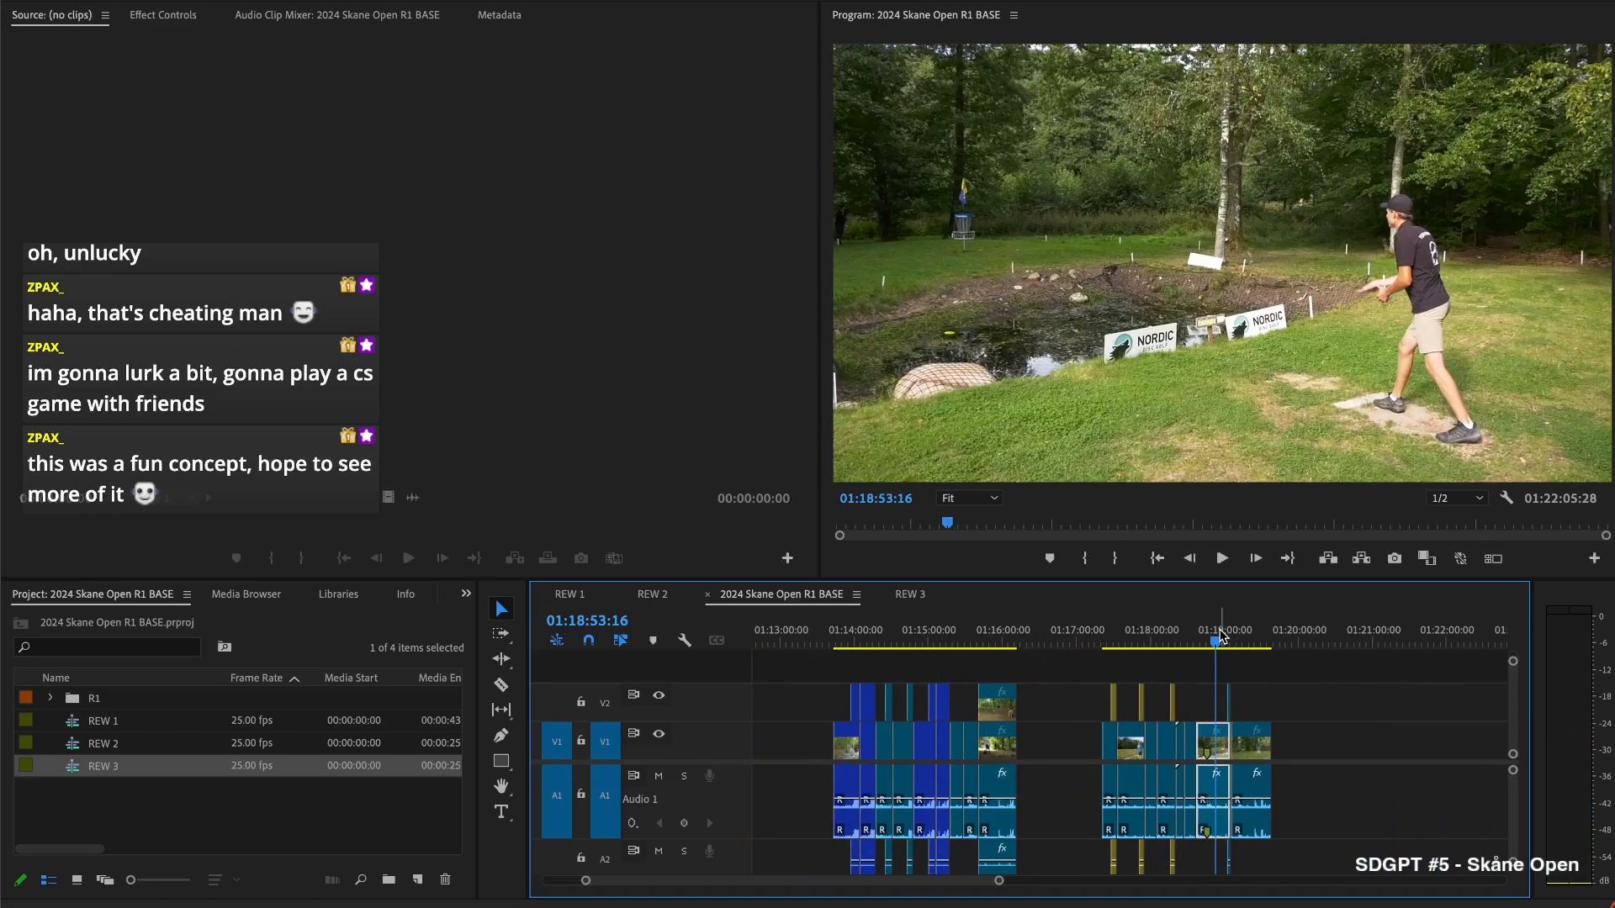